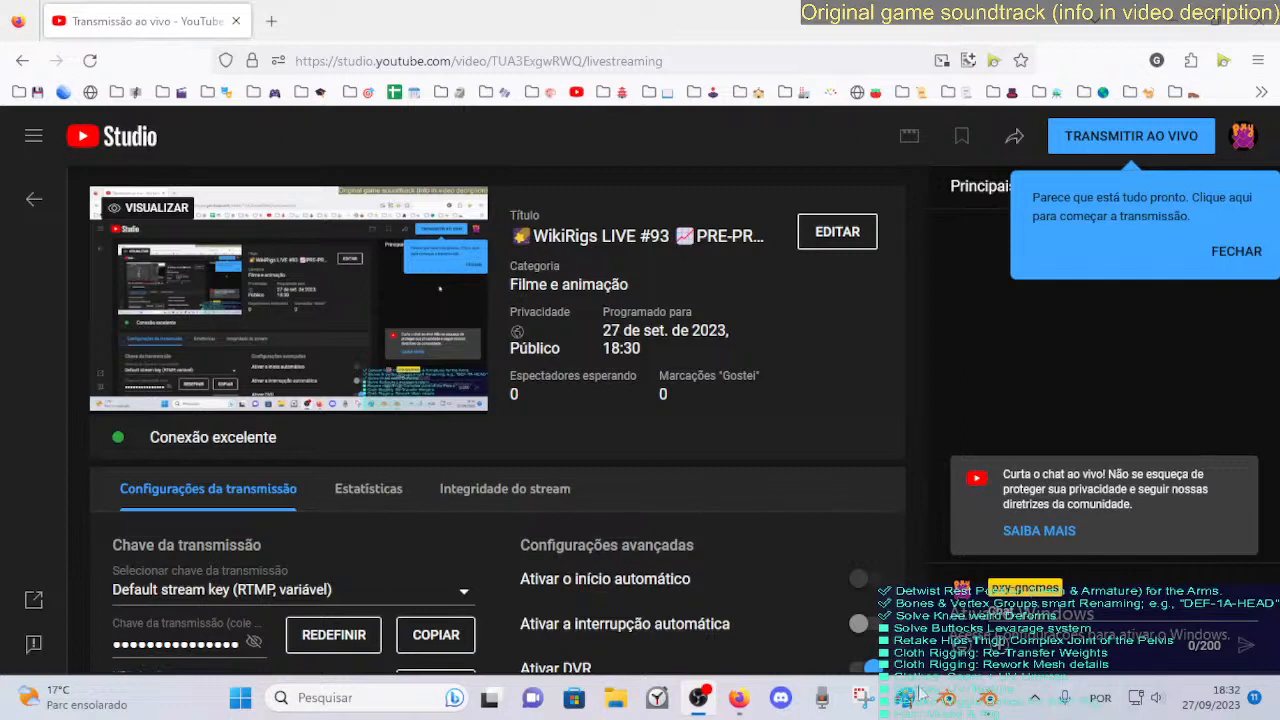
# Switch to Blender and put the character's ARM-Dorothy armature into Pose Mode with the sidebar hidden.
pyautogui.click(748, 690)
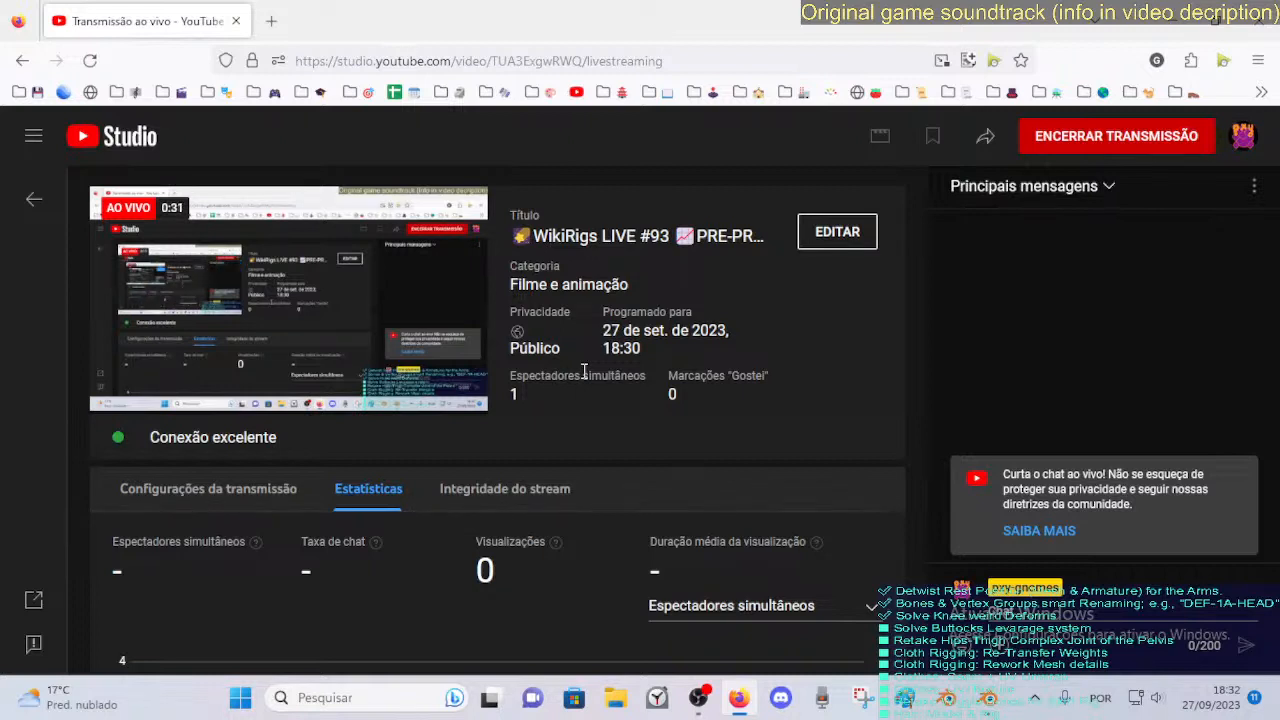
pyautogui.hotkey('alt', 'Tab')
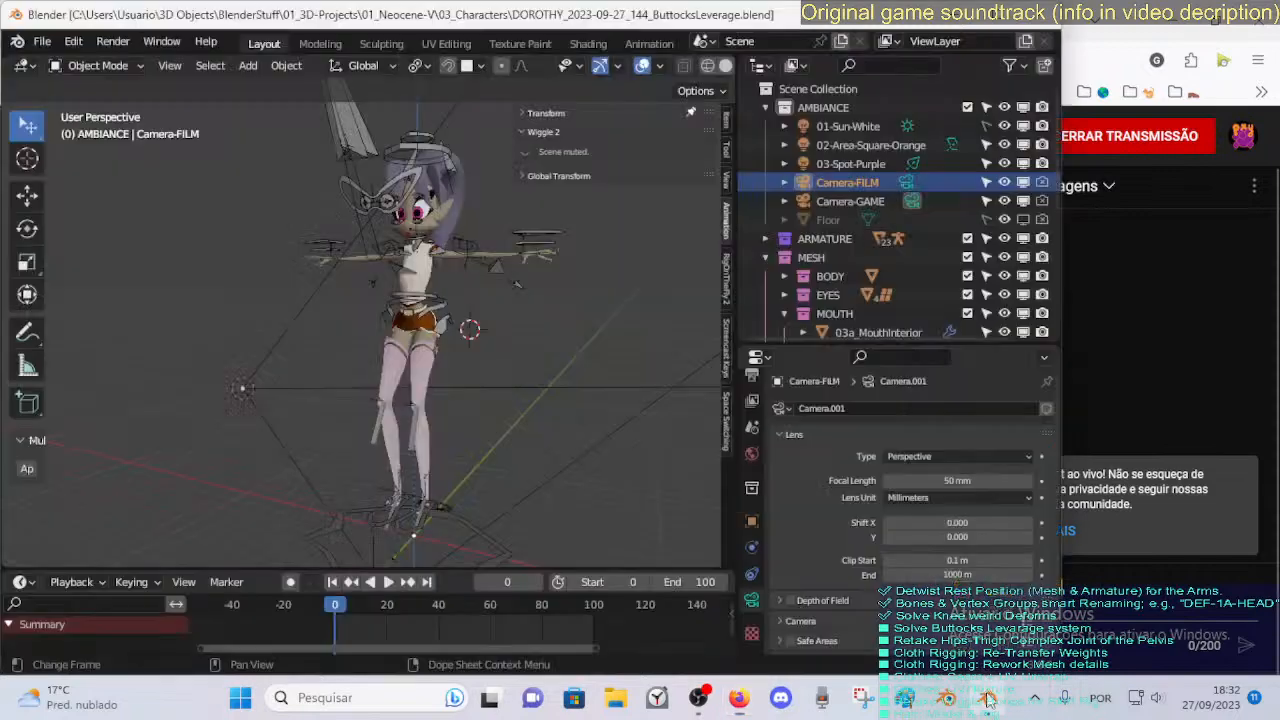
pyautogui.moveTo(442, 385); pyautogui.dragTo(377, 373, button='middle')
pyautogui.scroll(3, 390, 366)
pyautogui.click(437, 306)
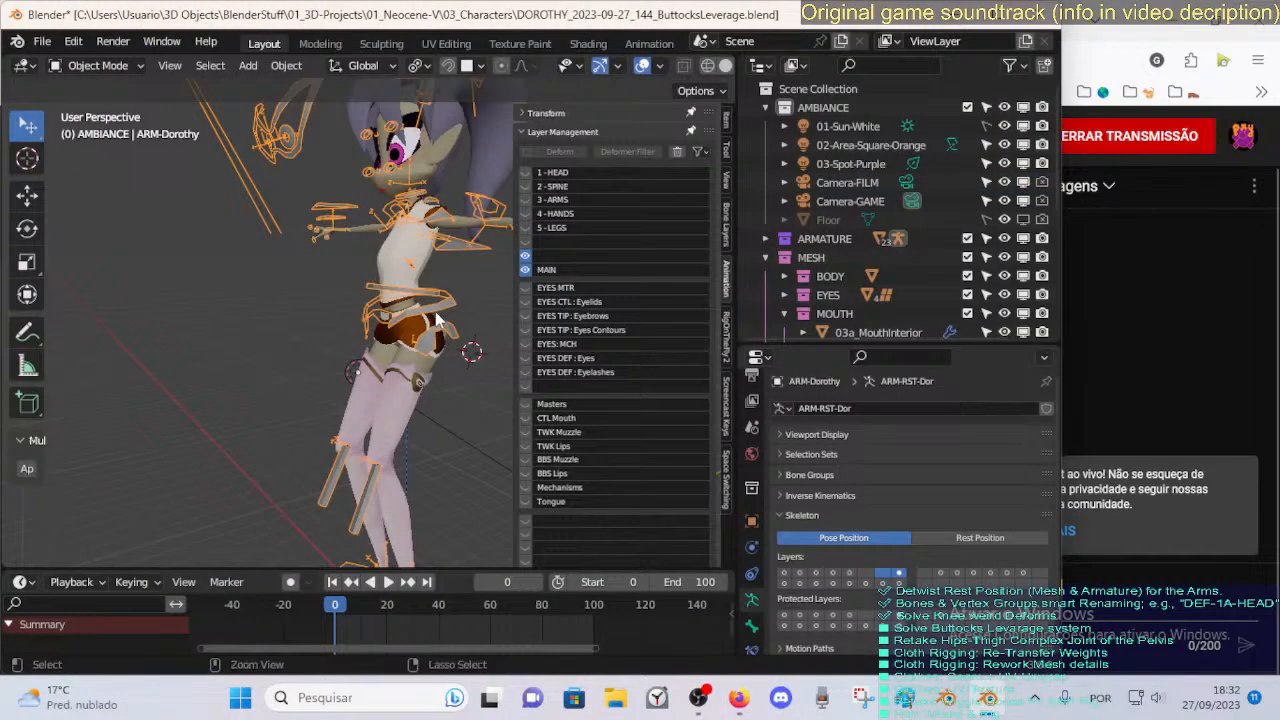
pyautogui.hotkey('ctrl', 'Tab')
pyautogui.moveTo(429, 334); pyautogui.dragTo(492, 500, button='middle')
pyautogui.press('n')
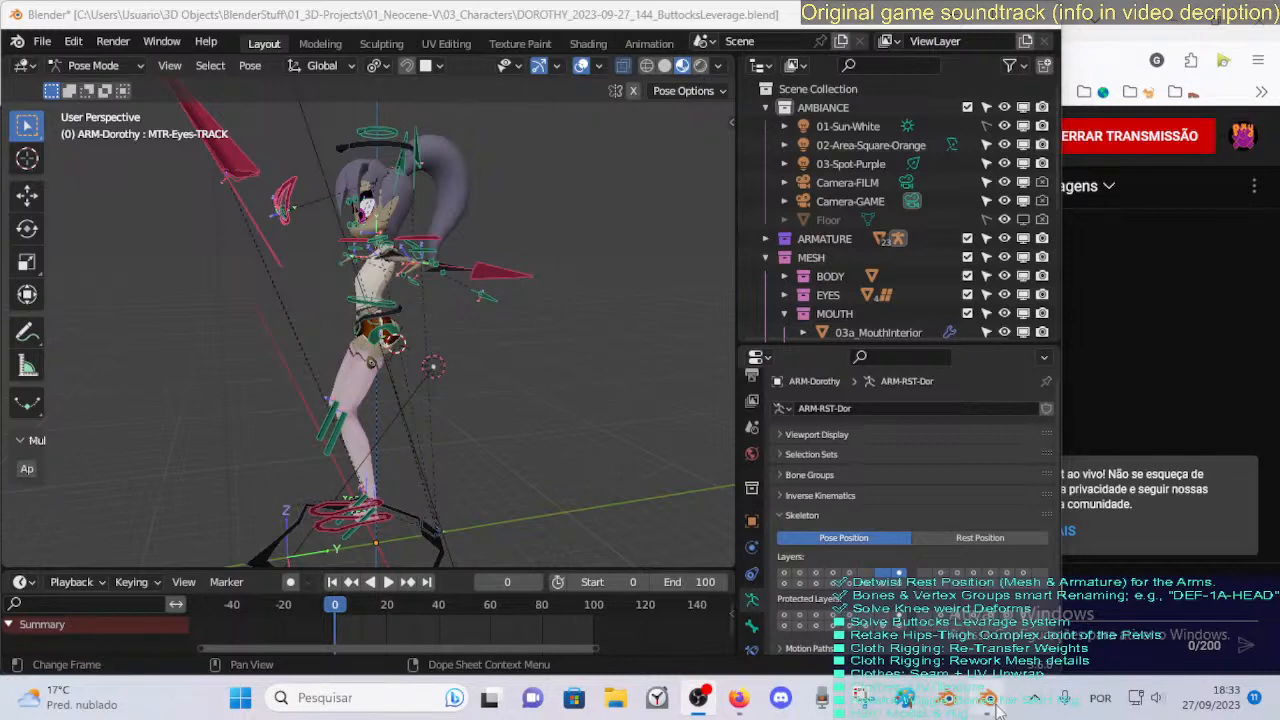
# Select the CTL-Spine-BBH.002 bone and inspect the armature's rest position in Edit Mode before returning to Pose Mode.
pyautogui.moveTo(400, 300); pyautogui.dragTo(401, 349, button='middle')
pyautogui.click(420, 307)
pyautogui.scroll(5, 440, 300)
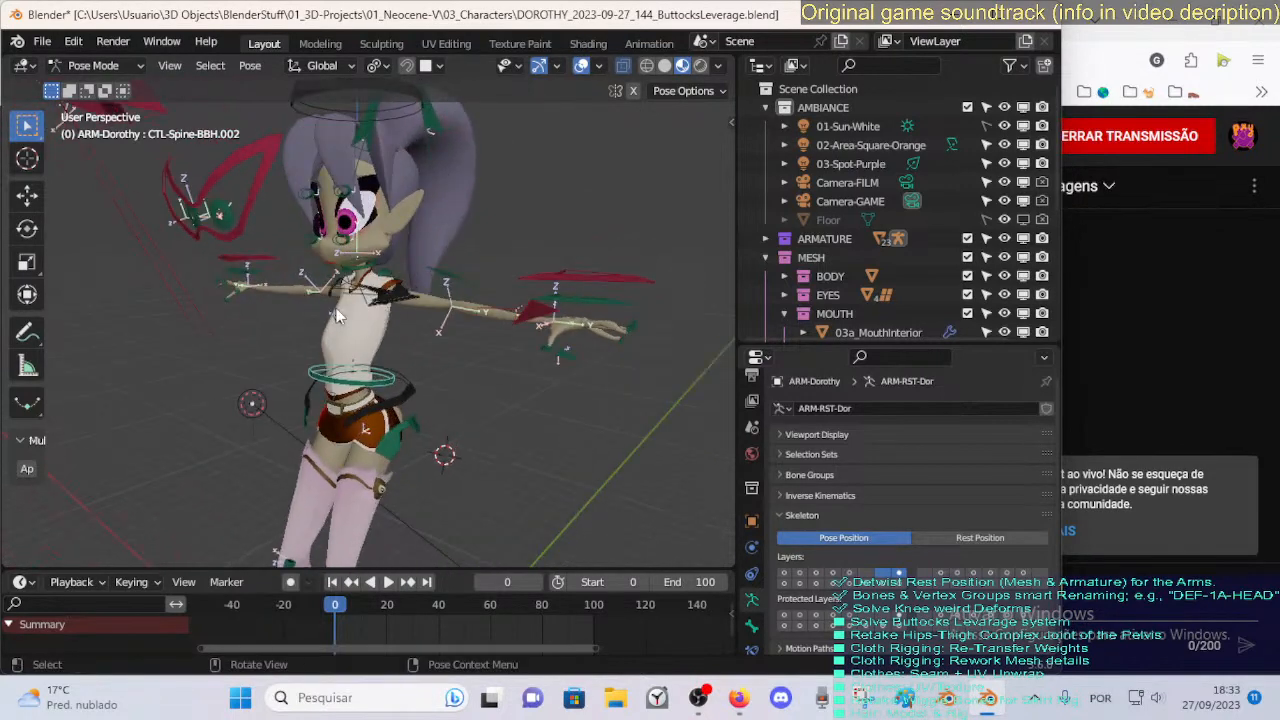
pyautogui.moveTo(345, 307); pyautogui.dragTo(491, 338, button='middle')
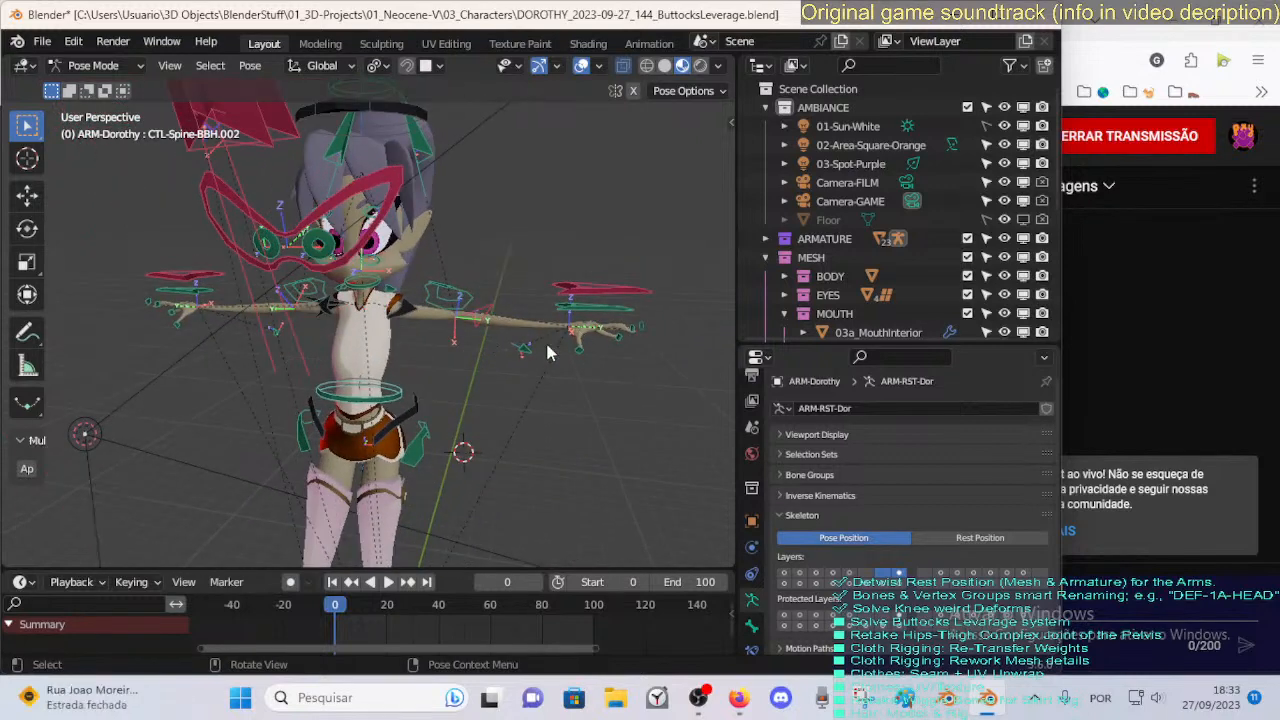
pyautogui.press('Tab')
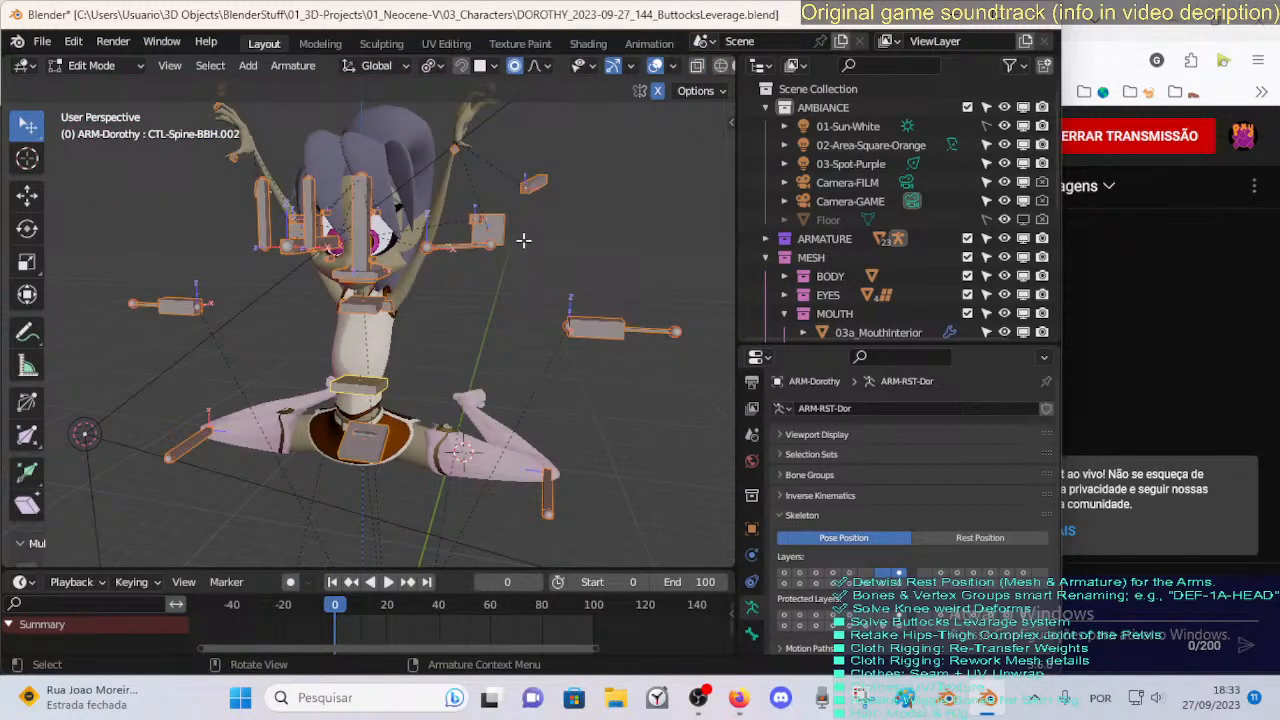
pyautogui.moveTo(588, 326); pyautogui.dragTo(399, 337, button='middle')
pyautogui.press('Tab')
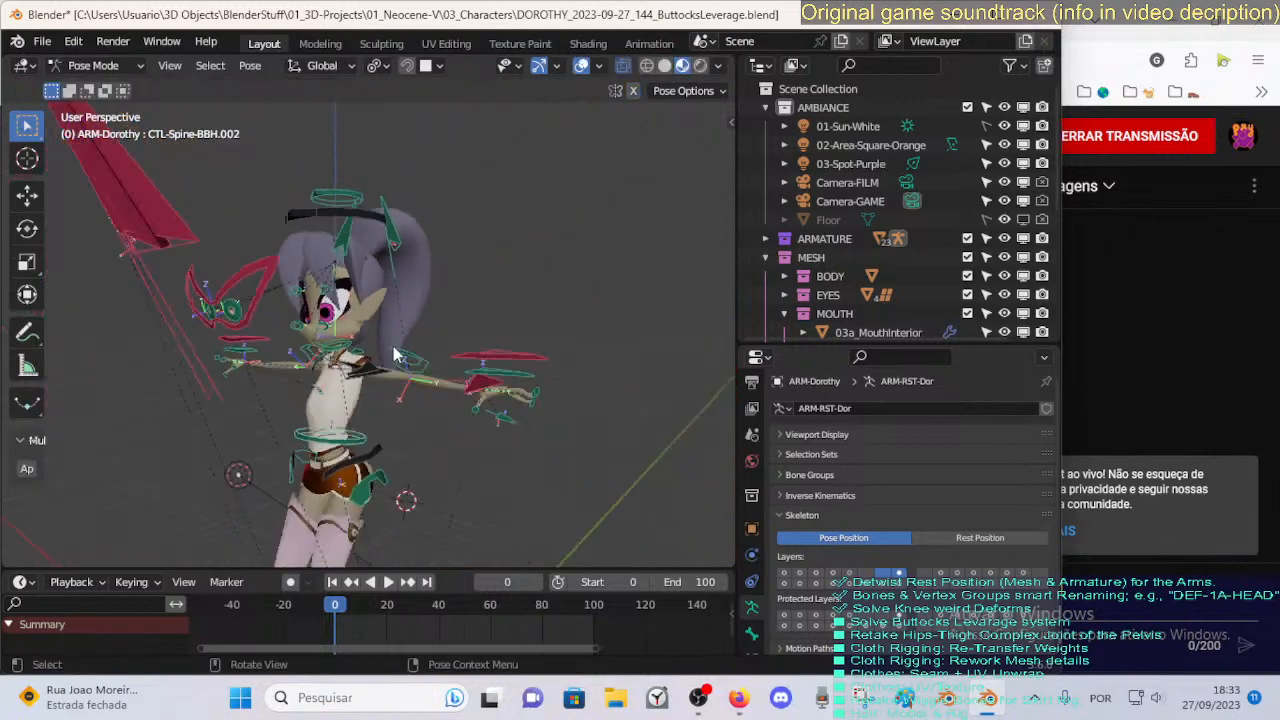
# Move the left arm control MTR-Arm.L from the outstretched hand down to the front of the hips.
pyautogui.click(505, 375)
pyautogui.press('g')
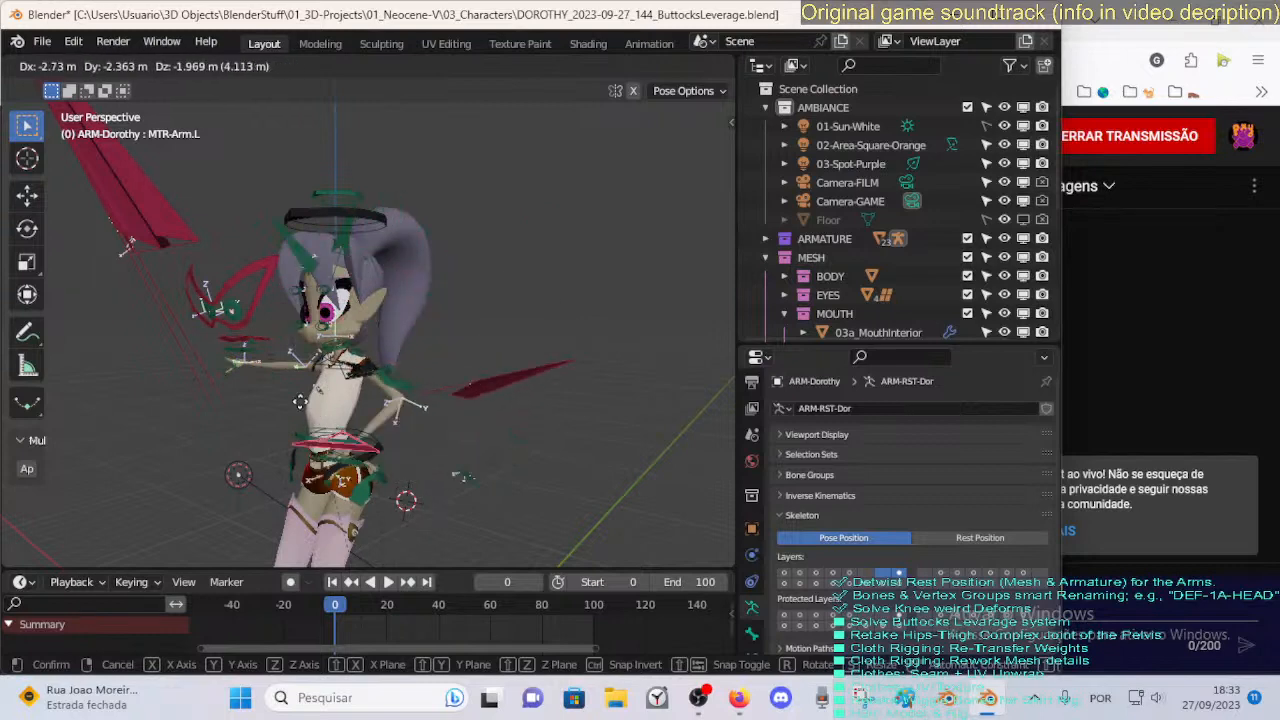
pyautogui.click(440, 392)
pyautogui.moveTo(440, 392); pyautogui.dragTo(393, 507, button='middle')
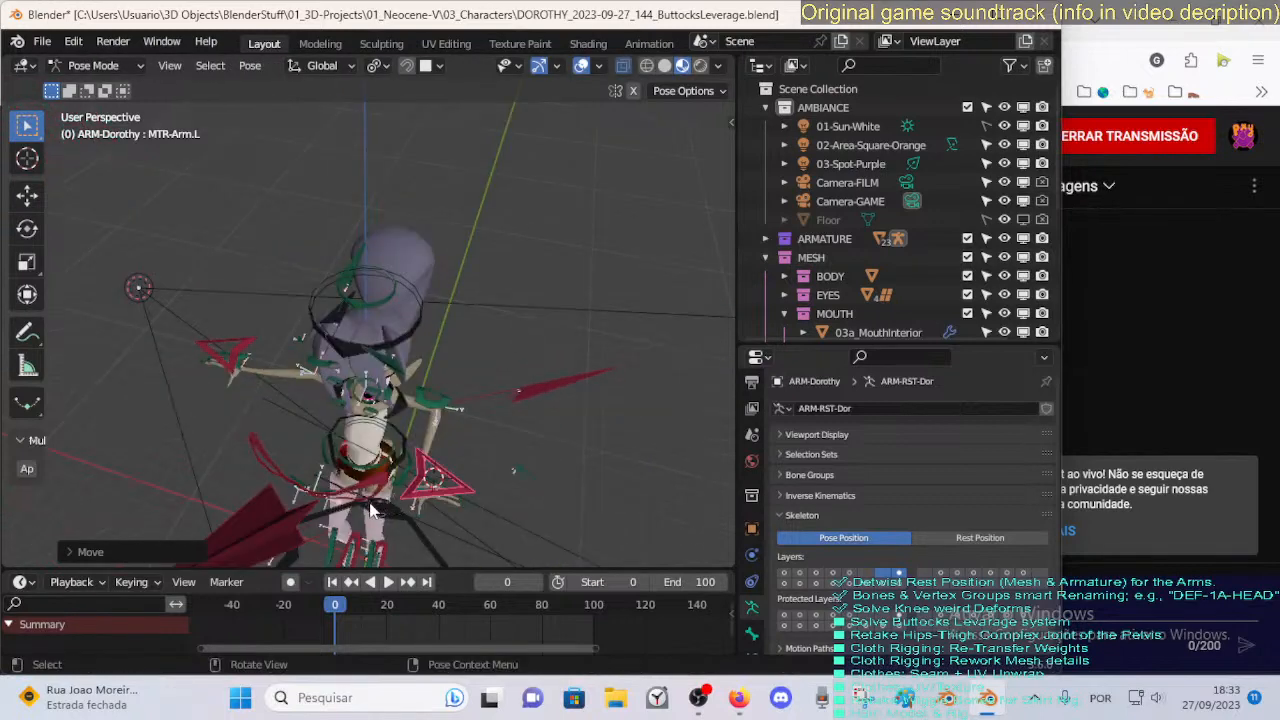
pyautogui.press('g')
pyautogui.click(296, 516)
# Rotate the left arm control about the Z axis and reposition it in front of the waist.
pyautogui.press('r')
pyautogui.press('z')
pyautogui.click(330, 532)
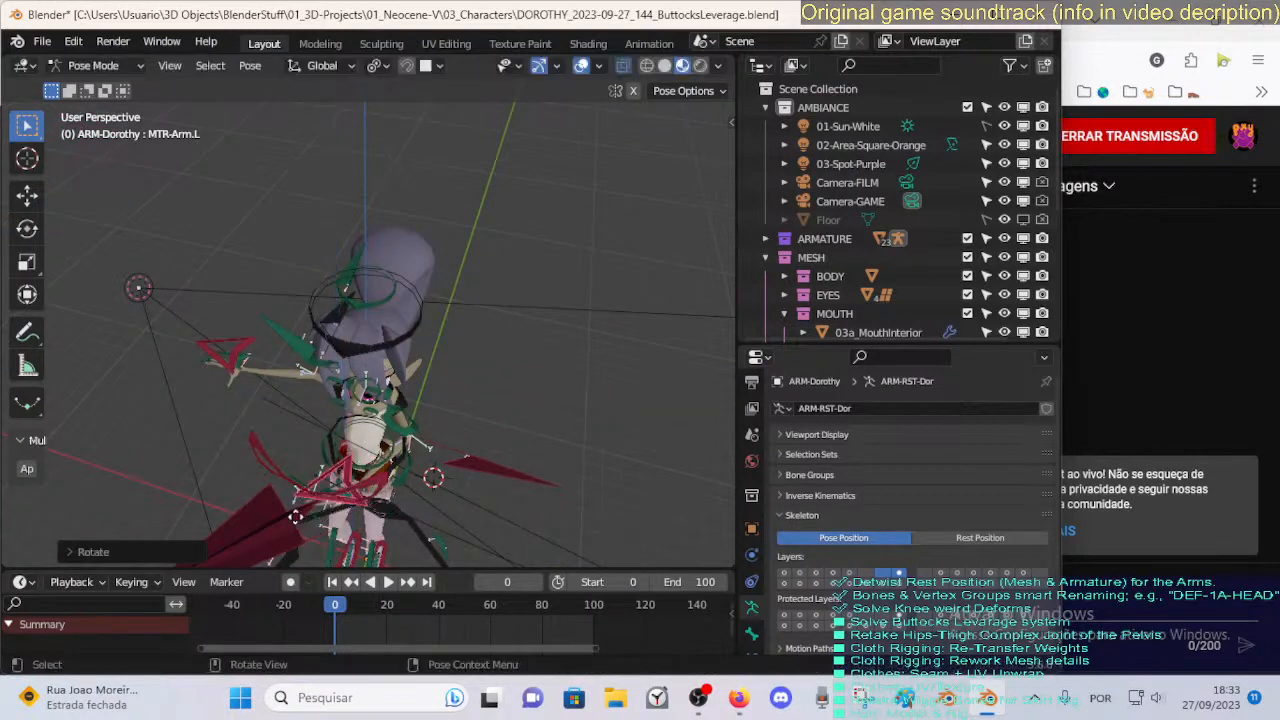
pyautogui.press('g')
pyautogui.click(306, 454)
pyautogui.moveTo(306, 454); pyautogui.dragTo(262, 418, button='middle')
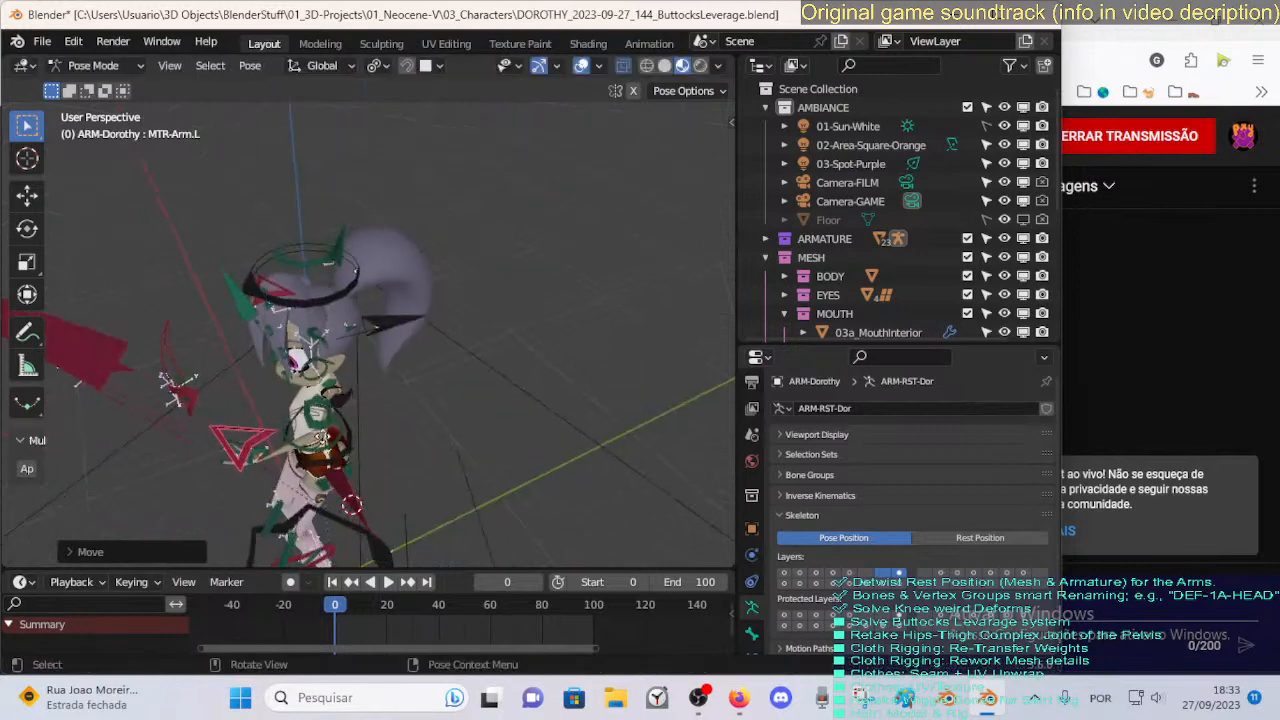
# Move the left arm control through several positions around the torso, leaving the elbow bent and the hand beside the waist.
pyautogui.press('g')
pyautogui.click(392, 445)
pyautogui.moveTo(392, 445); pyautogui.dragTo(290, 440, button='middle')
pyautogui.press('g')
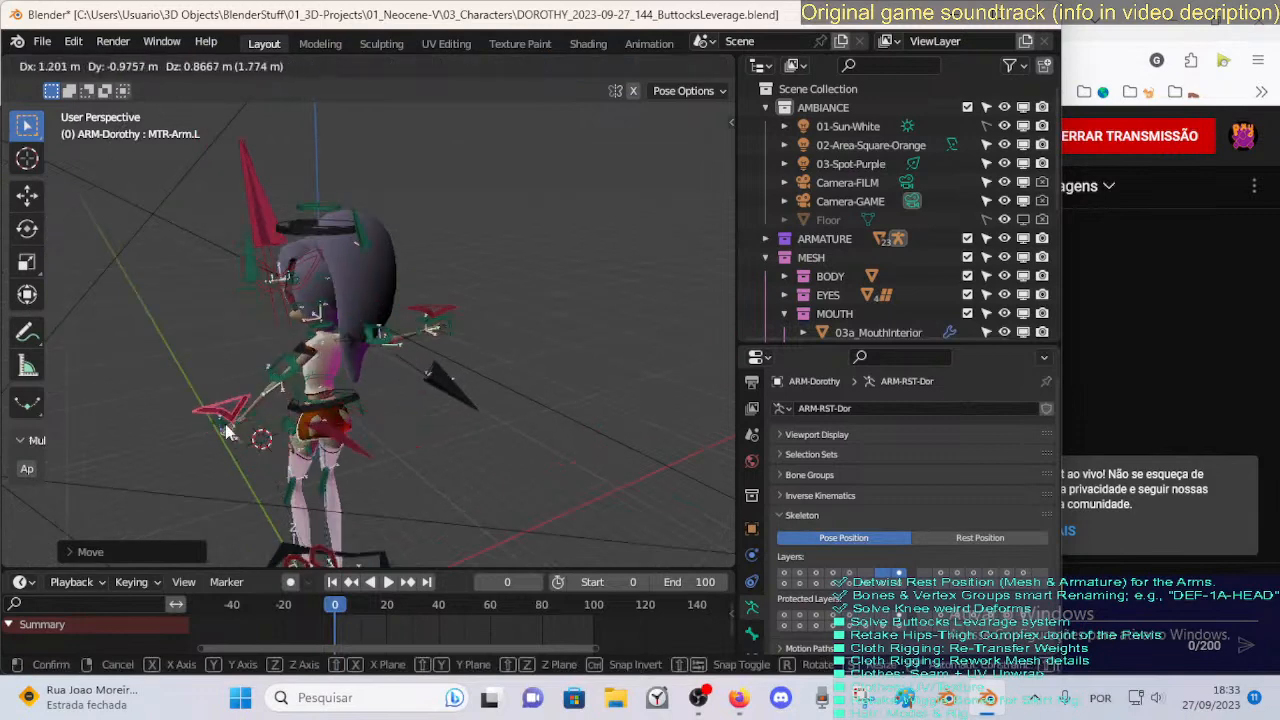
pyautogui.click(225, 424)
pyautogui.moveTo(225, 424); pyautogui.dragTo(458, 380, button='middle')
pyautogui.press('g')
pyautogui.click(499, 352)
pyautogui.press('g')
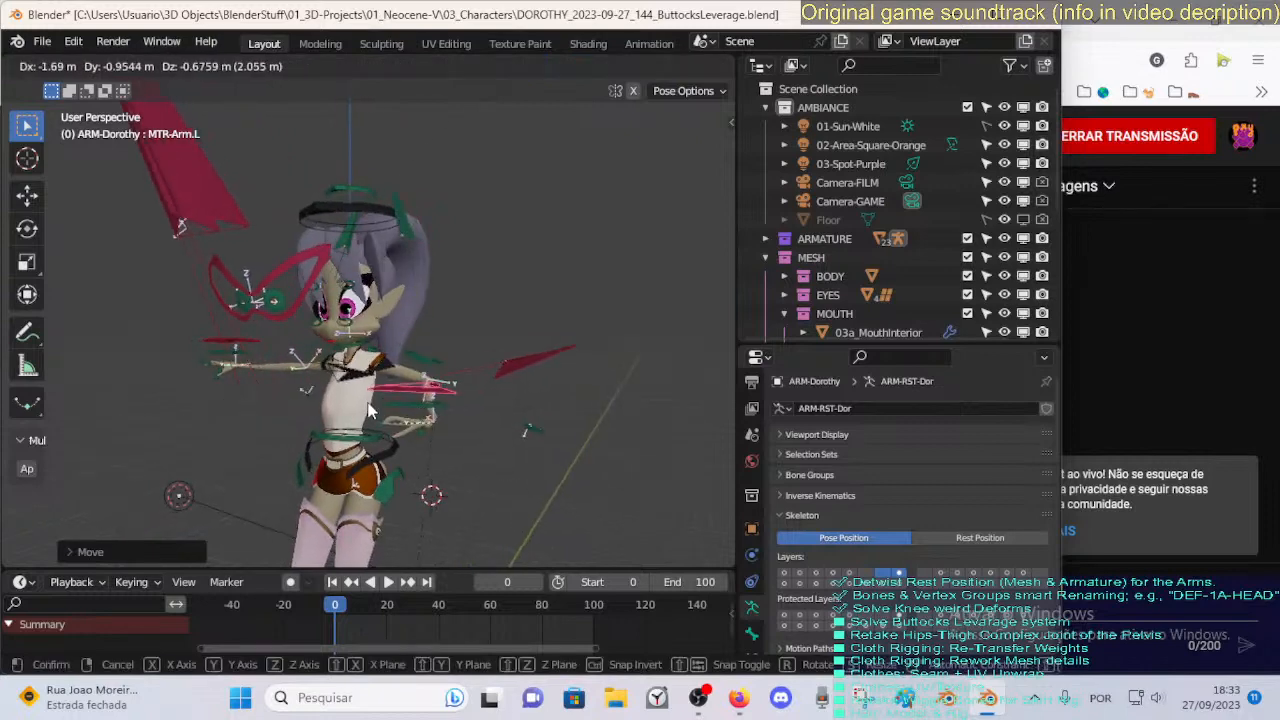
pyautogui.click(370, 410)
pyautogui.moveTo(370, 410); pyautogui.dragTo(400, 415, button='middle')
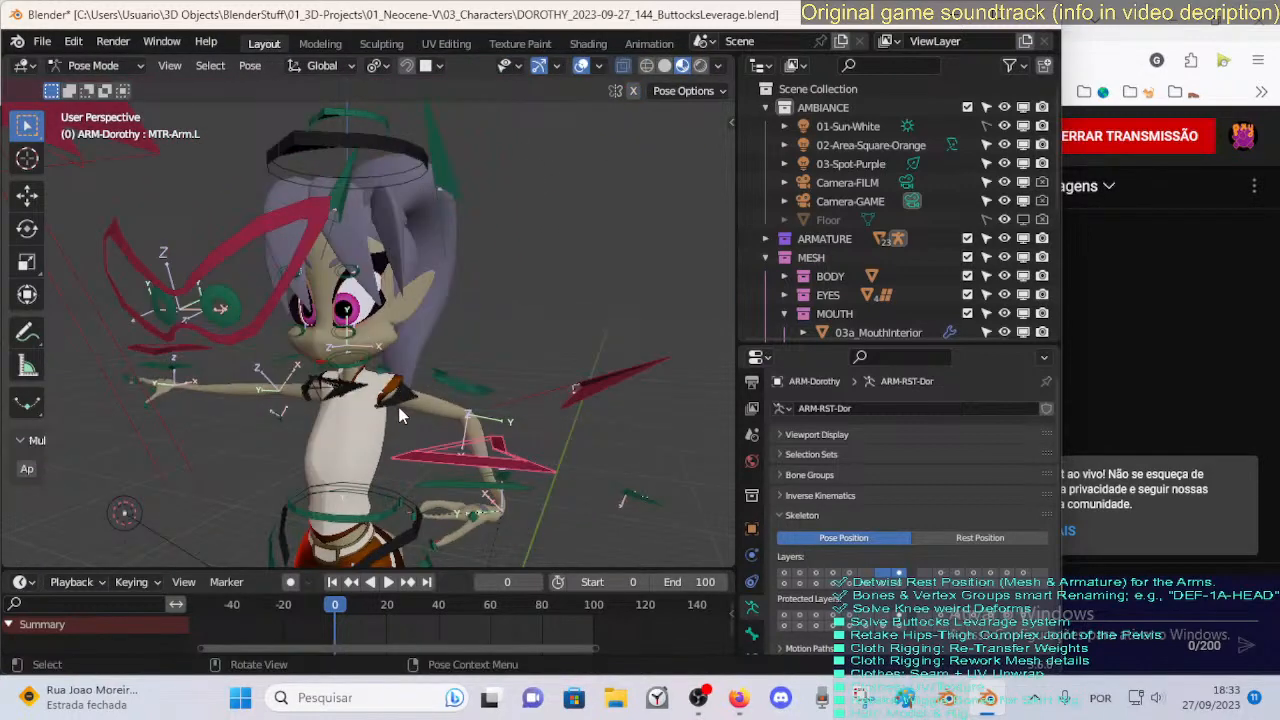
# Select the 00_Body mesh in Object Mode and show its modifier stack in an enlarged Properties editor.
pyautogui.hotkey('ctrl', 'Tab')
pyautogui.click(395, 408)
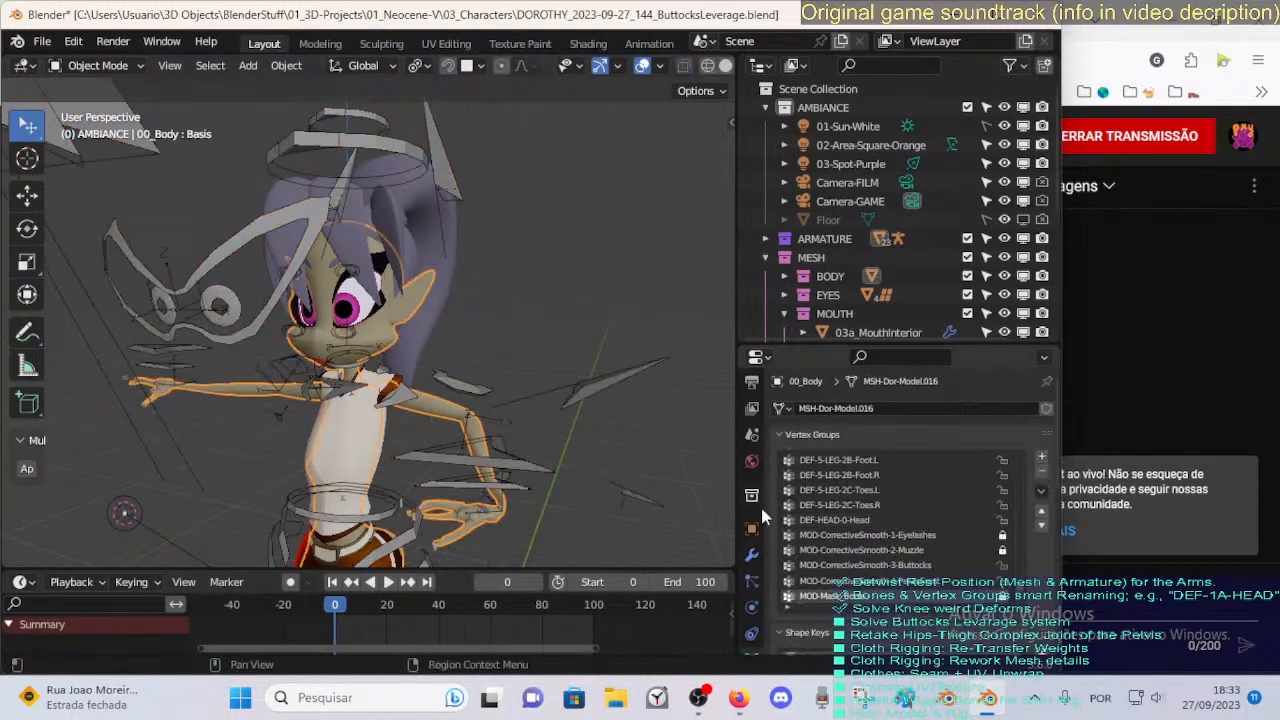
pyautogui.moveTo(809, 353); pyautogui.dragTo(809, 233)
pyautogui.click(752, 468)
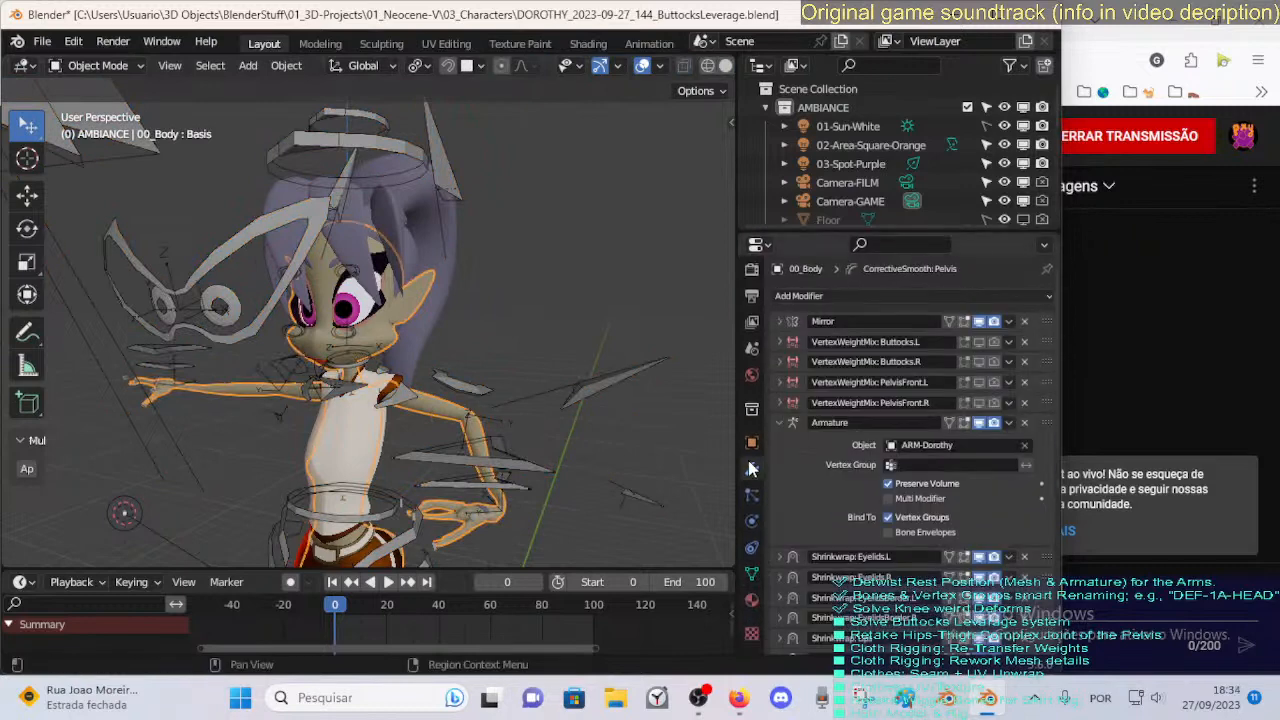
# Examine the posed body mesh around the bent left arm, waist and pelvis from several angles, briefly checking the browser.
pyautogui.moveTo(566, 365); pyautogui.dragTo(455, 401, button='middle')
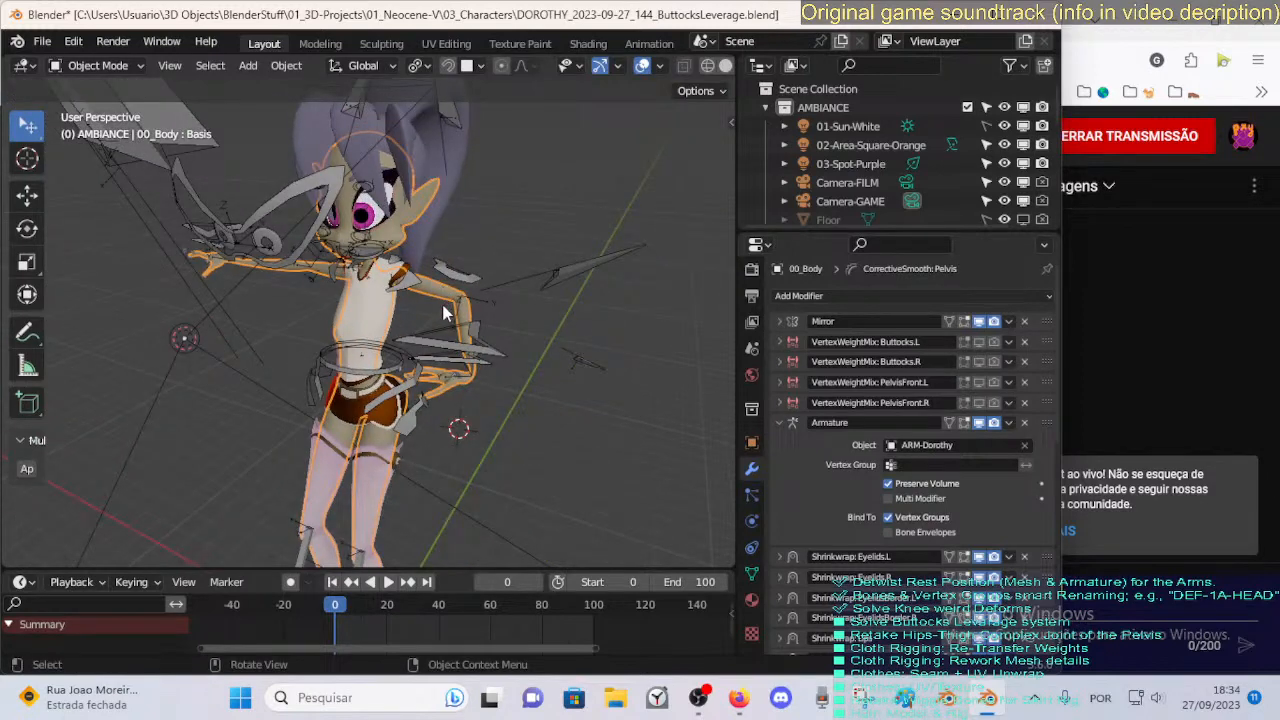
pyautogui.moveTo(448, 312); pyautogui.dragTo(400, 398, button='middle')
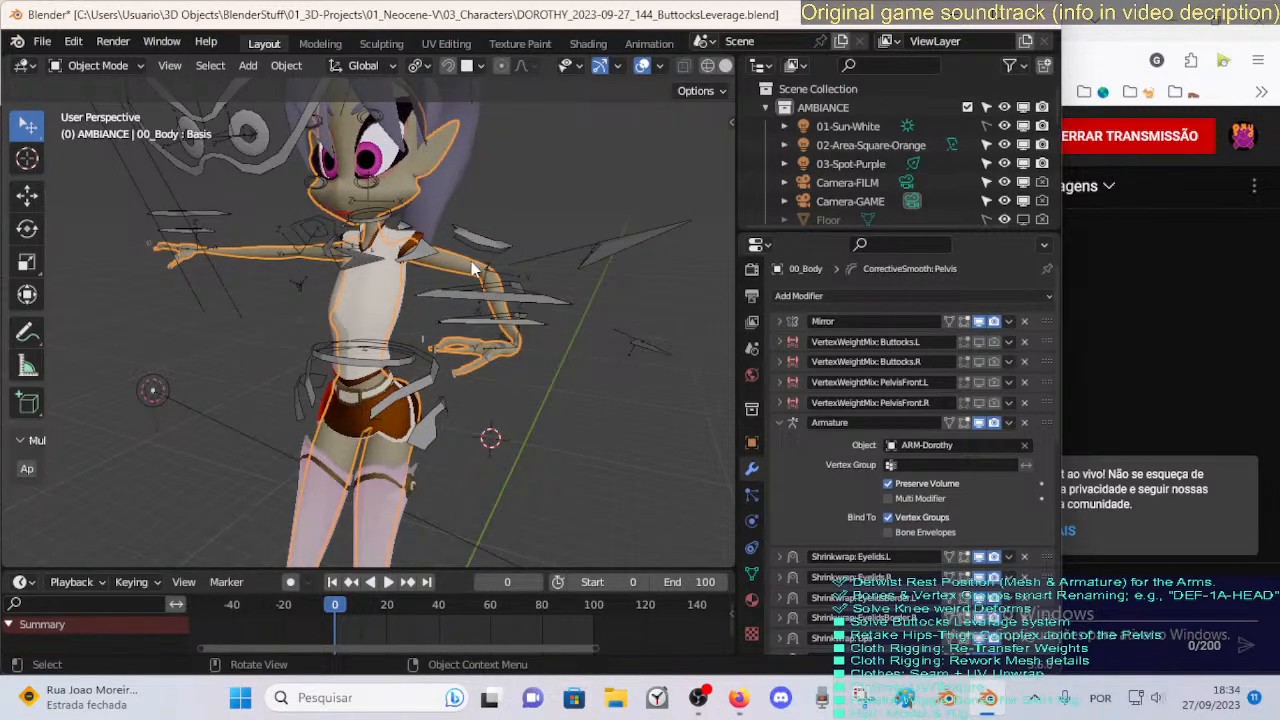
pyautogui.moveTo(409, 465); pyautogui.dragTo(409, 362, button='middle')
pyautogui.moveTo(387, 466); pyautogui.dragTo(383, 330, button='middle')
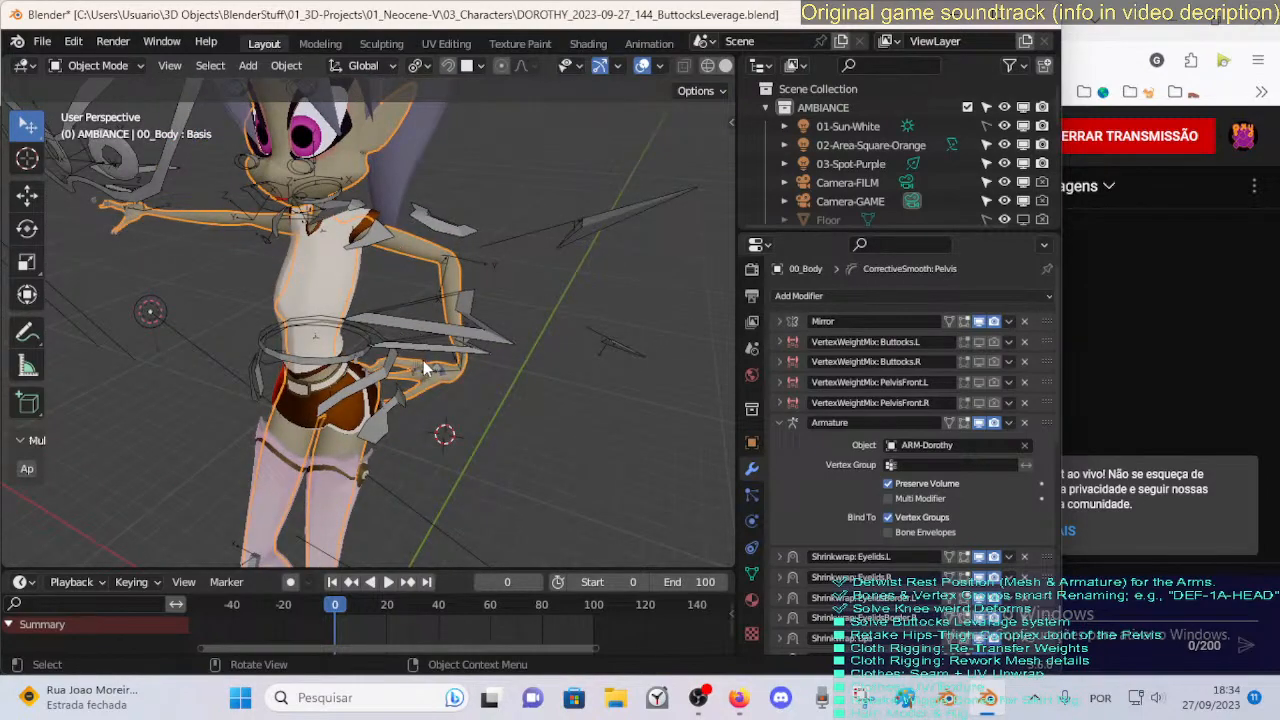
pyautogui.moveTo(423, 360); pyautogui.dragTo(432, 322, button='middle')
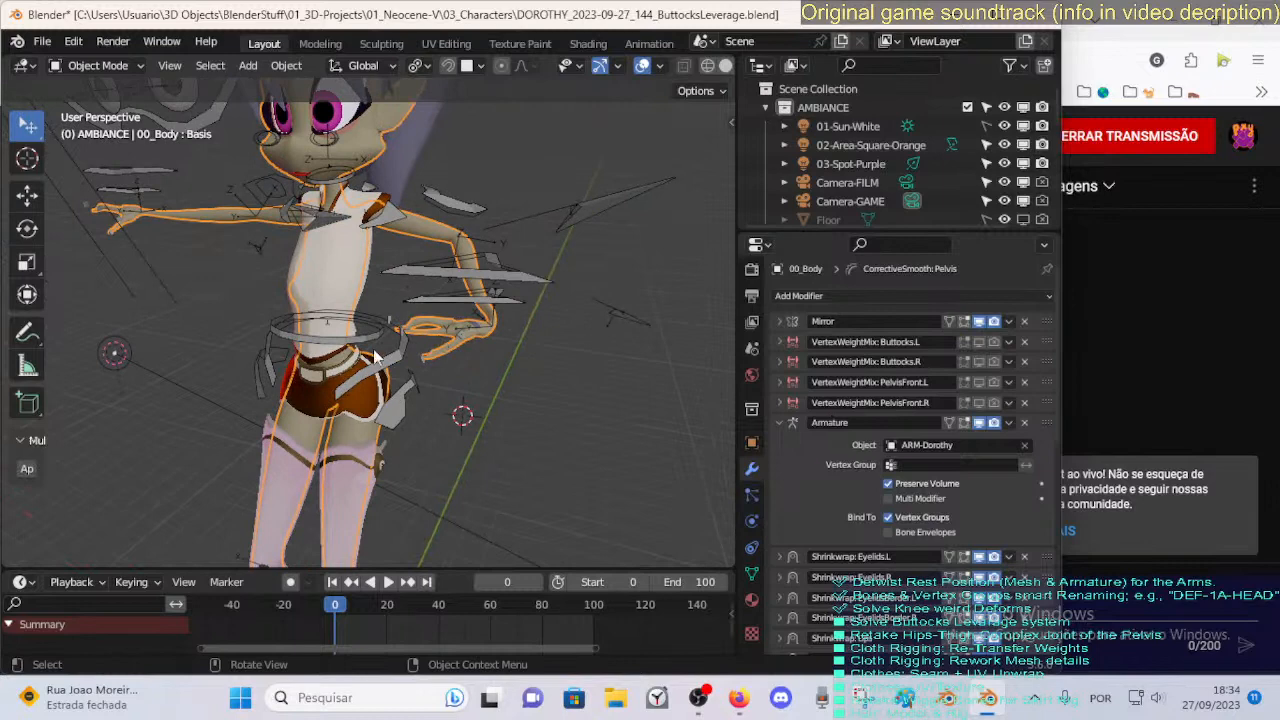
pyautogui.moveTo(375, 357); pyautogui.dragTo(407, 396, button='middle')
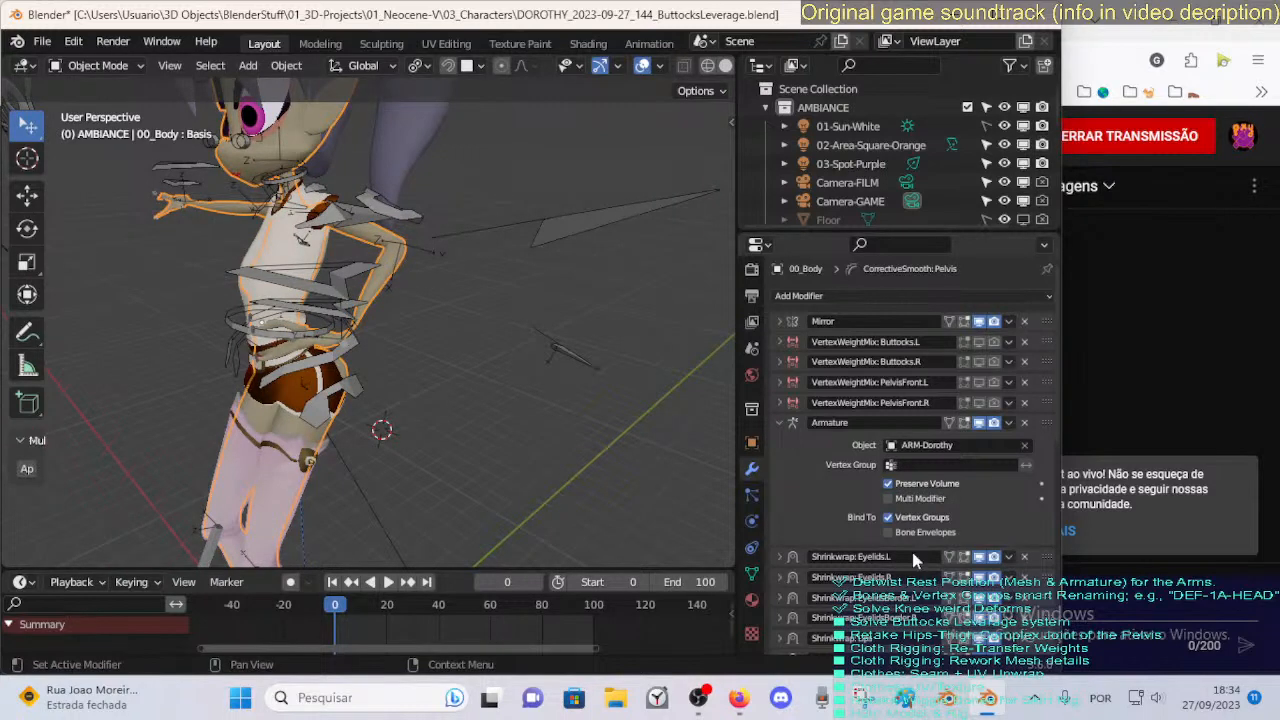
pyautogui.click(741, 696)
pyautogui.click(988, 697)
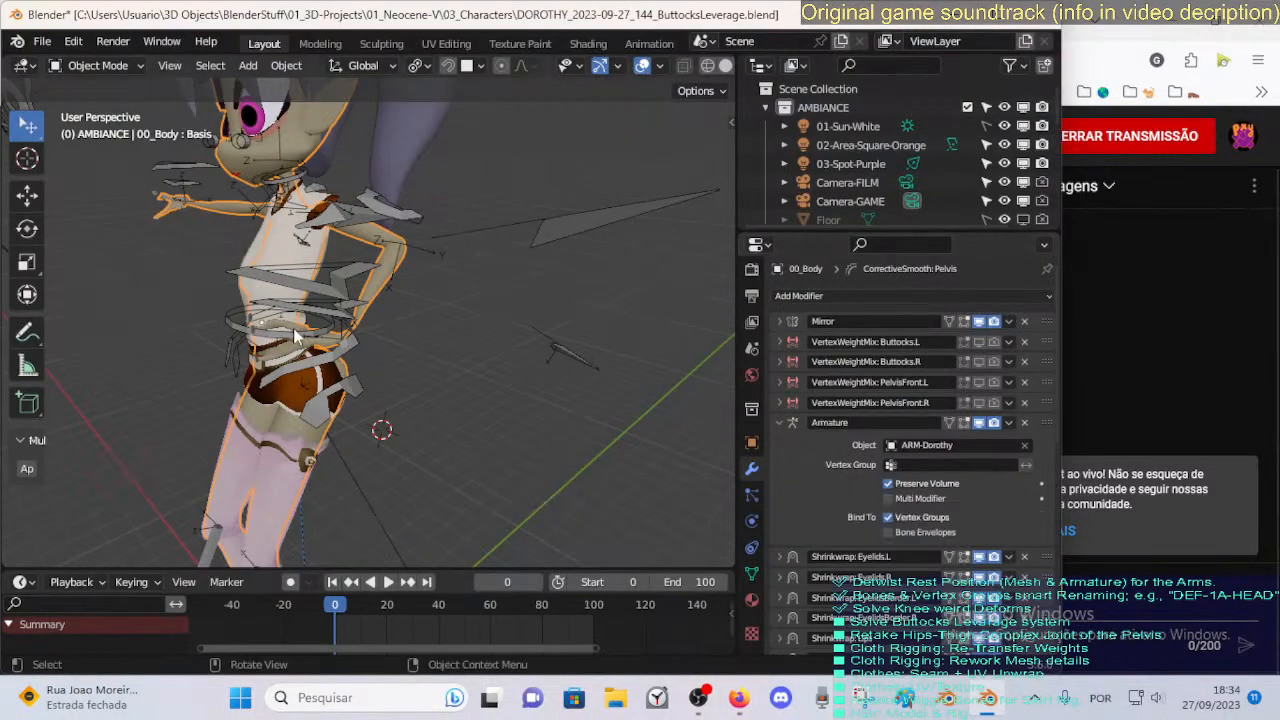
# Return the armature to Pose Mode and move the left arm control down beside the left thigh.
pyautogui.moveTo(294, 336); pyautogui.dragTo(354, 316, button='middle')
pyautogui.click(354, 316)
pyautogui.hotkey('ctrl', 'Tab')
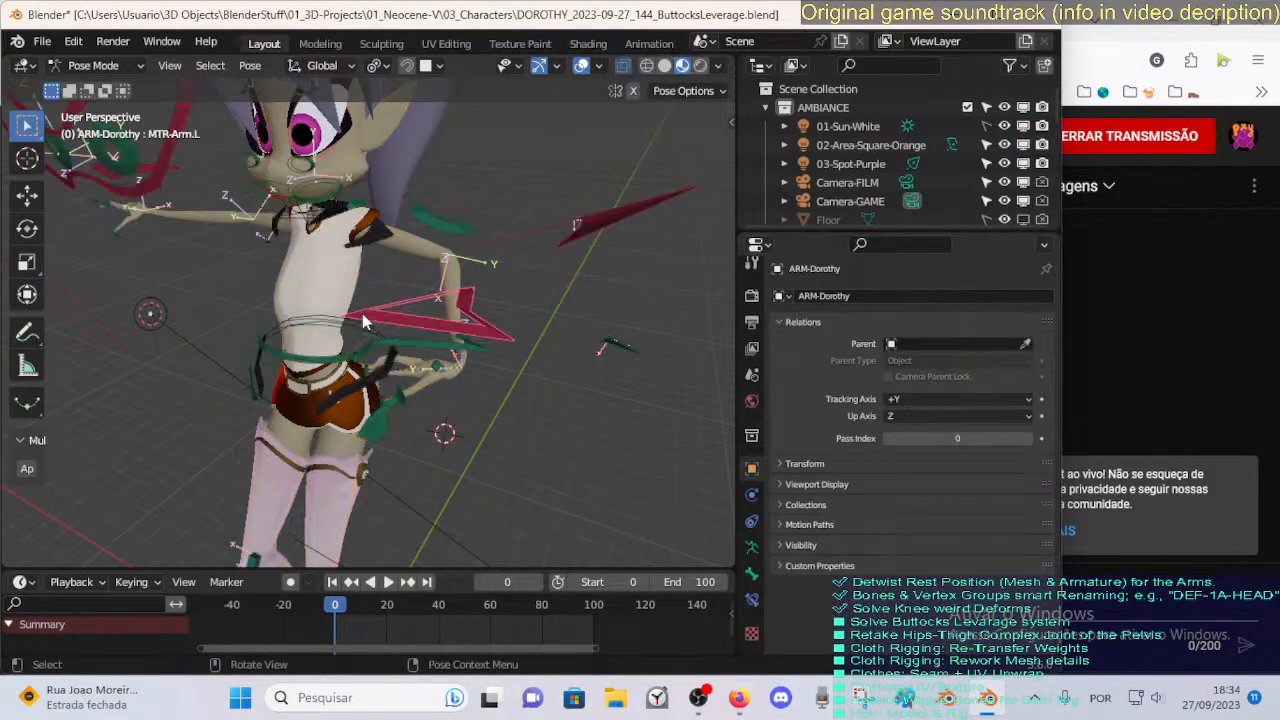
pyautogui.press('g')
pyautogui.click(380, 348)
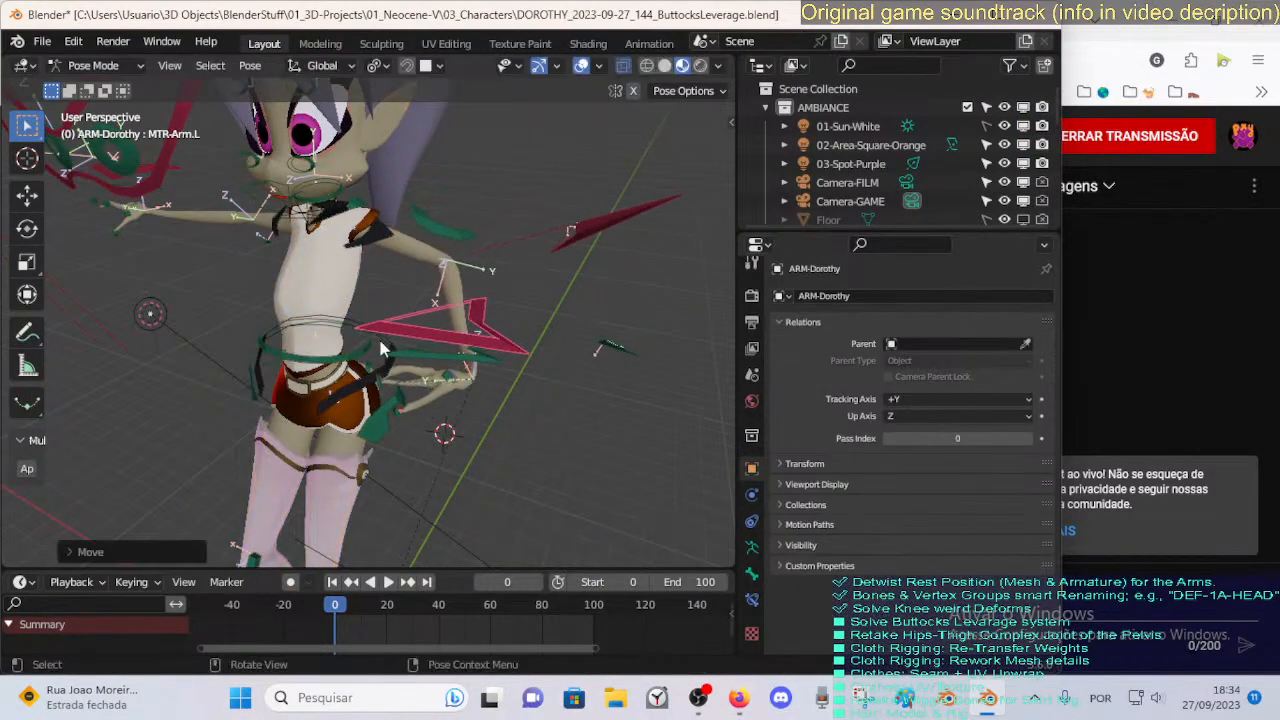
pyautogui.moveTo(380, 348); pyautogui.dragTo(360, 330, button='middle')
pyautogui.press('g')
pyautogui.click(313, 290)
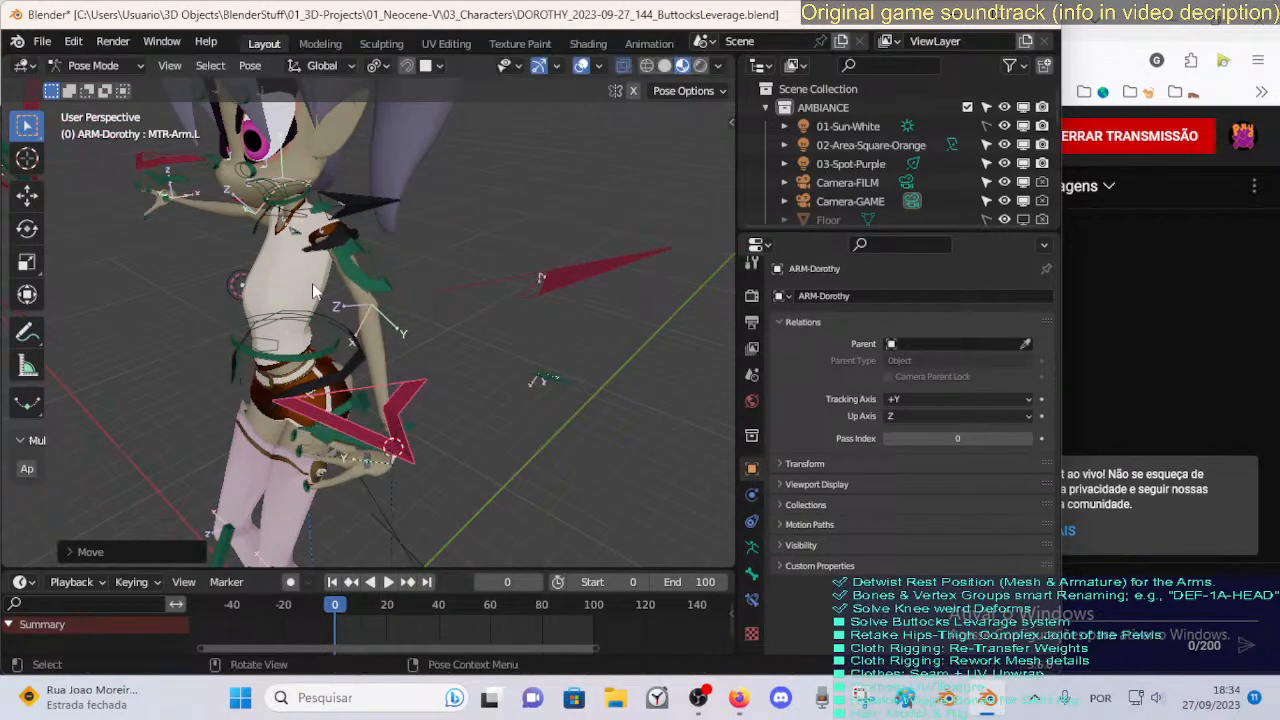
pyautogui.moveTo(313, 290); pyautogui.dragTo(447, 206, button='middle')
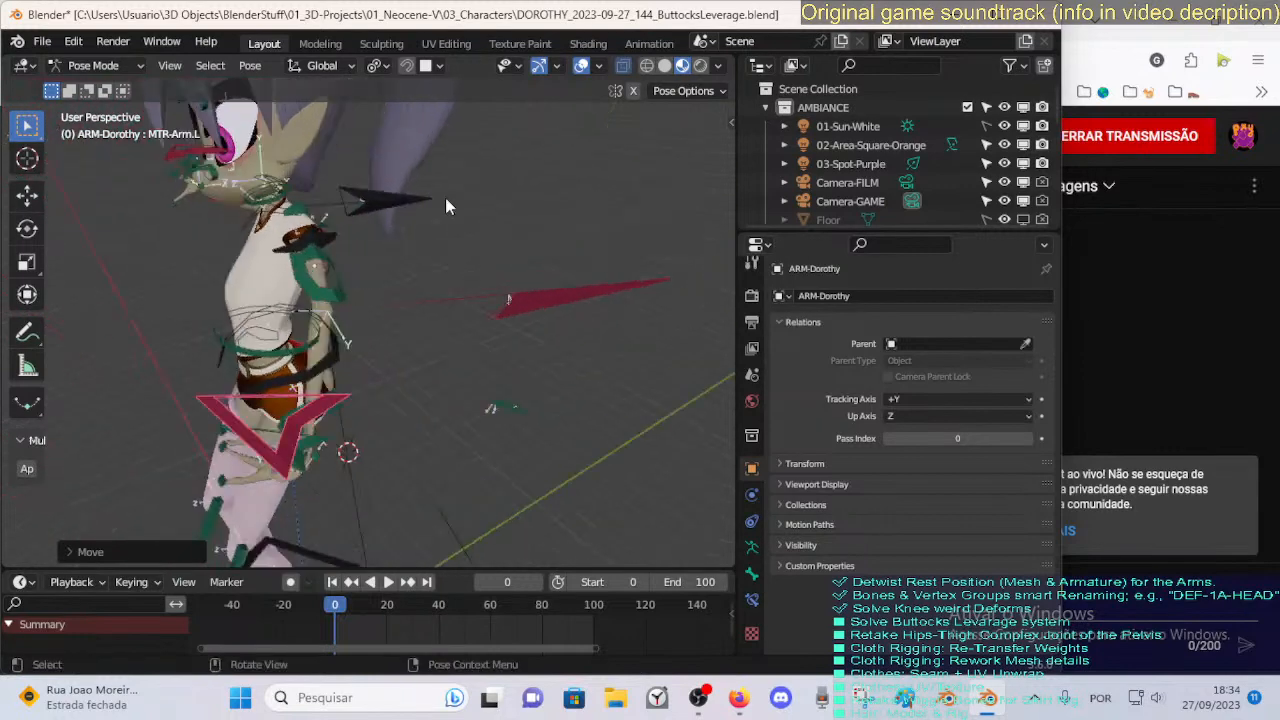
pyautogui.moveTo(306, 370); pyautogui.dragTo(343, 366, button='middle')
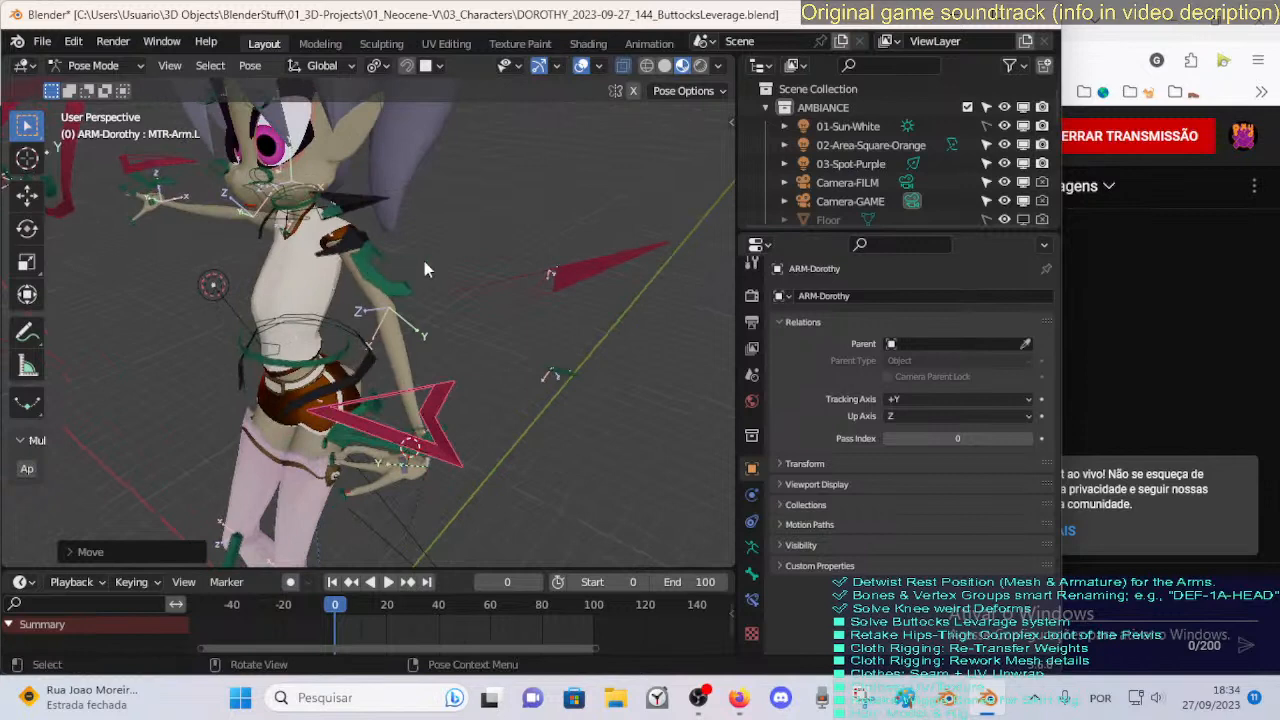
# Move the left arm control outward and back toward the front of the body to test the arm's movement.
pyautogui.moveTo(424, 267); pyautogui.dragTo(383, 326, button='middle')
pyautogui.press('g')
pyautogui.click(454, 291)
pyautogui.press('g')
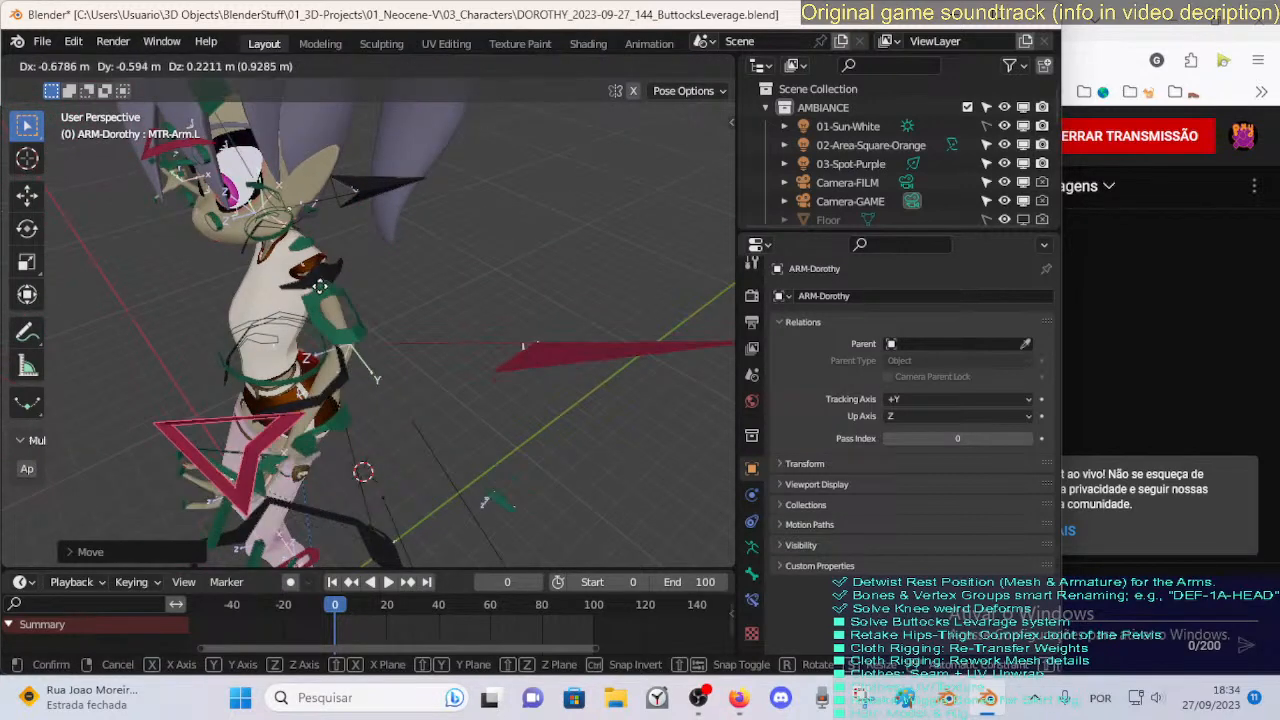
pyautogui.click(319, 287)
pyautogui.moveTo(319, 287); pyautogui.dragTo(333, 383, button='middle')
# Rotate the left arm control about the Z axis and move it outward until the hand rests beside the waist.
pyautogui.press('r')
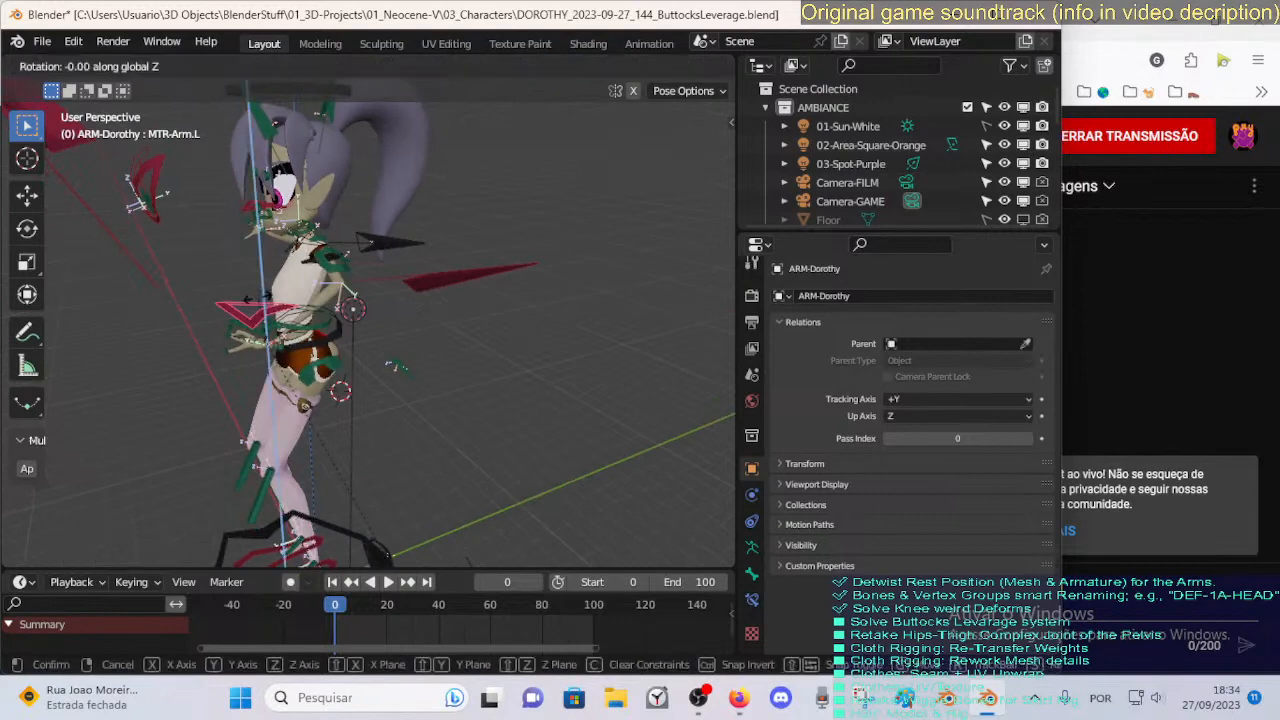
pyautogui.click(225, 315)
pyautogui.moveTo(225, 315); pyautogui.dragTo(343, 386, button='middle')
pyautogui.press('g')
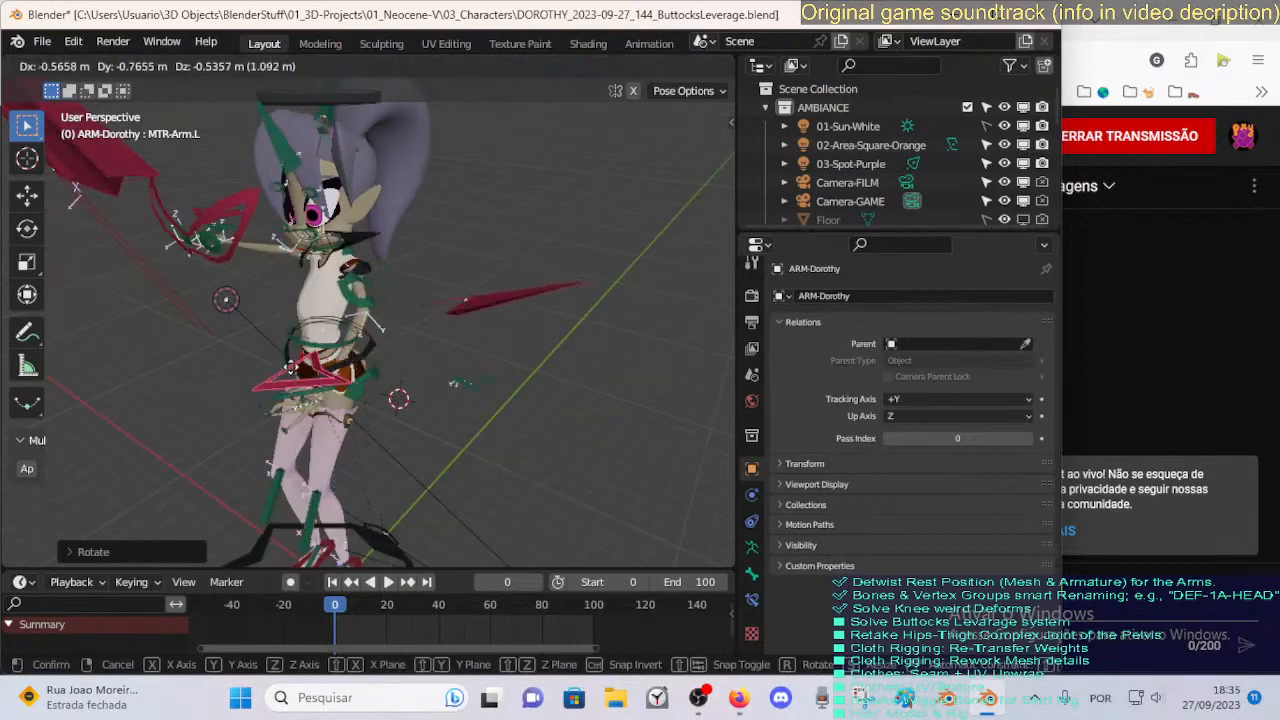
pyautogui.click(327, 395)
pyautogui.press('g')
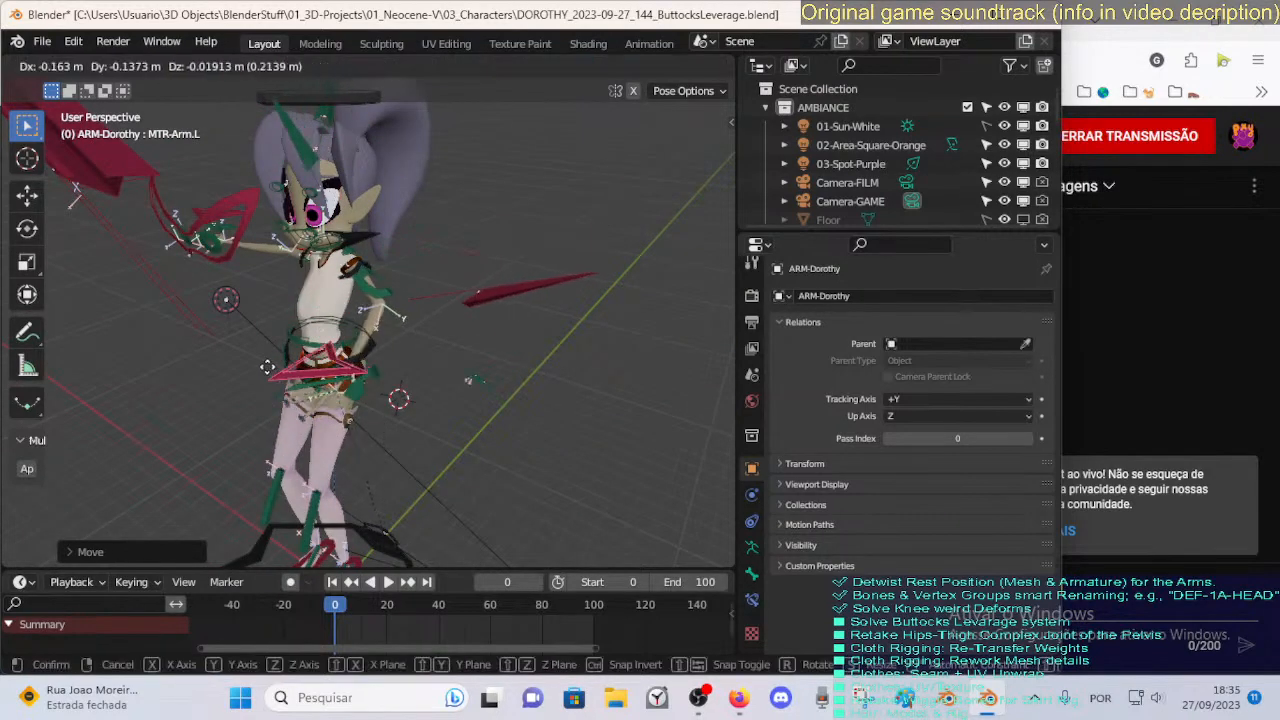
pyautogui.click(401, 343)
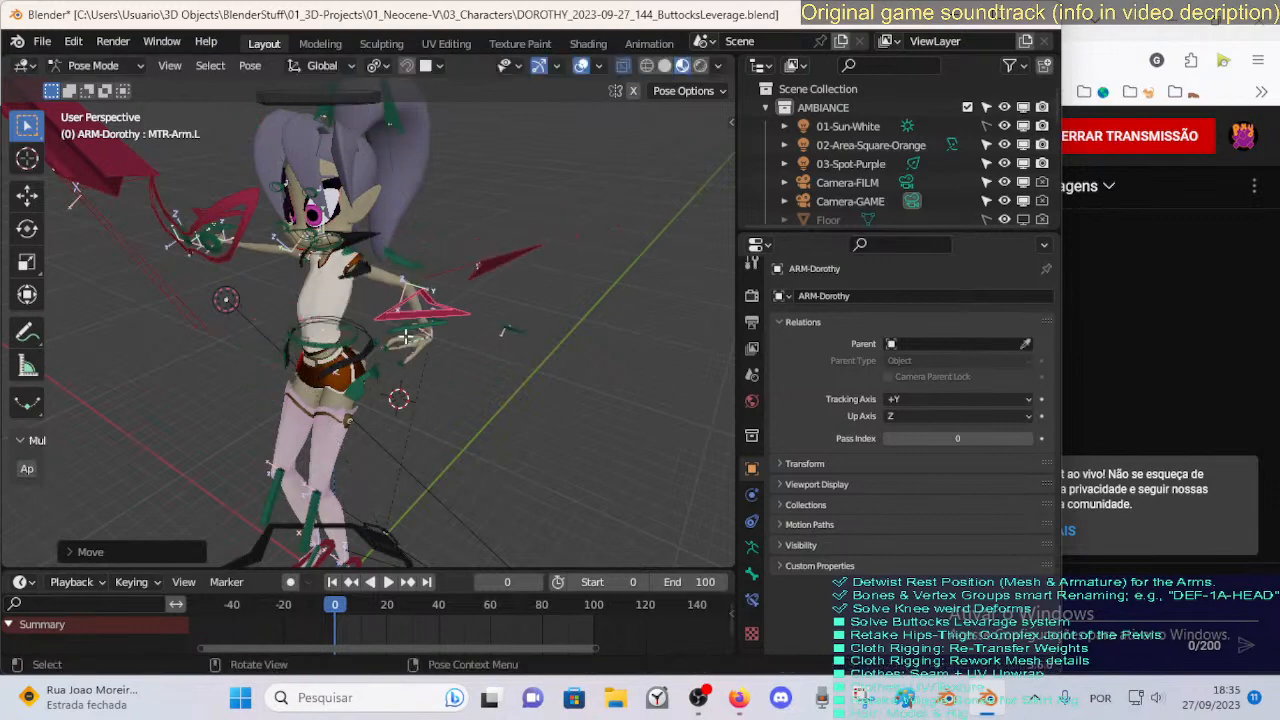
# Inspect the armature's rest position around the spread legs and pelvis in Edit Mode.
pyautogui.press('Tab')
pyautogui.moveTo(300, 355); pyautogui.dragTo(371, 189, button='middle')
pyautogui.scroll(3, 403, 391)
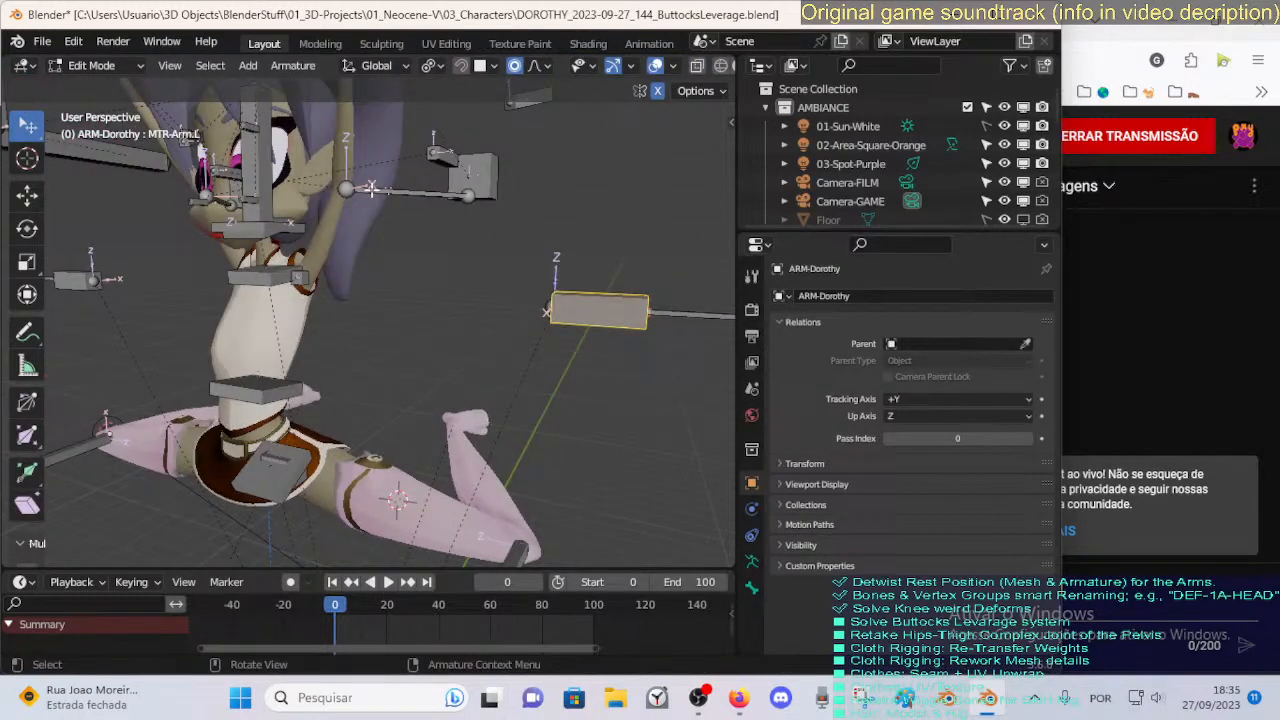
pyautogui.moveTo(312, 444)
pyautogui.mouseDown(button='middle')
pyautogui.moveTo(349, 426)
pyautogui.moveTo(330, 430)
pyautogui.mouseUp(button='middle')
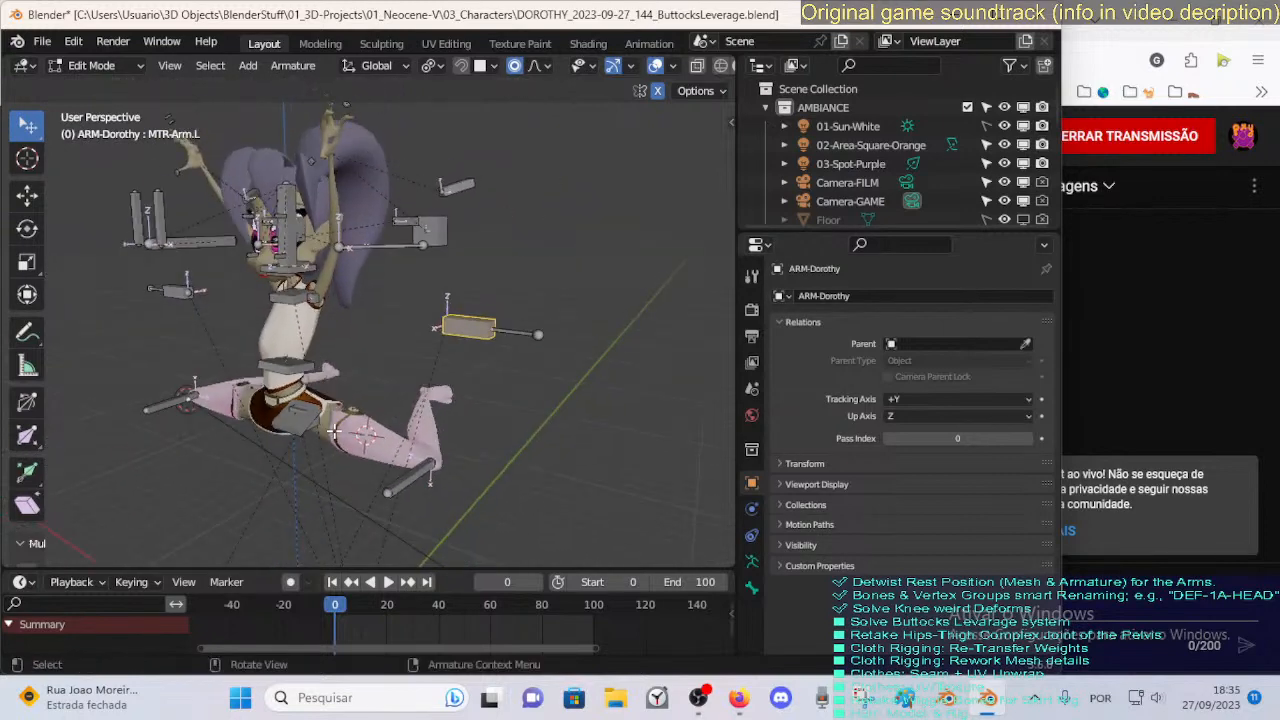
# Compare the character's posed stance with the armature's rest position by alternating between Pose Mode and Edit Mode.
pyautogui.moveTo(295, 366); pyautogui.dragTo(260, 458, button='middle')
pyautogui.hotkey('ctrl', 'Tab')
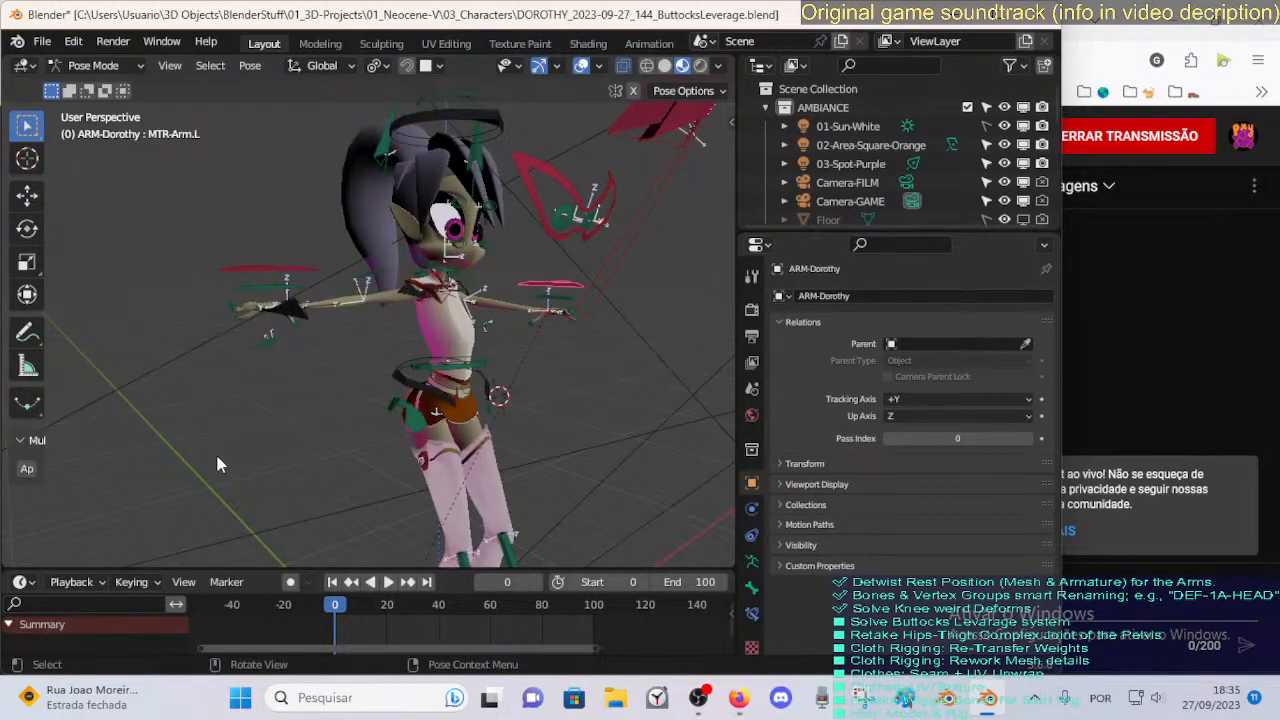
pyautogui.moveTo(433, 413); pyautogui.dragTo(384, 428, button='middle')
pyautogui.press('Tab')
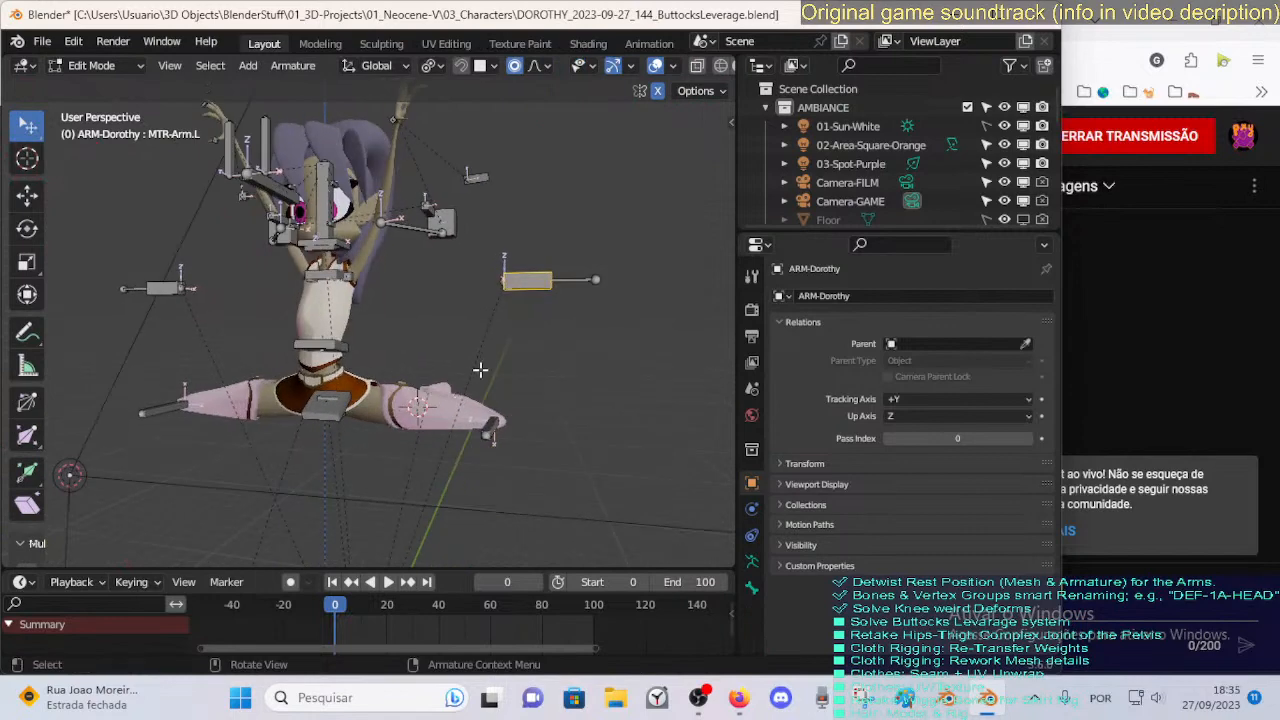
pyautogui.moveTo(480, 370); pyautogui.dragTo(434, 420, button='middle')
pyautogui.moveTo(366, 371); pyautogui.dragTo(400, 365, button='middle')
pyautogui.hotkey('ctrl', 'Tab')
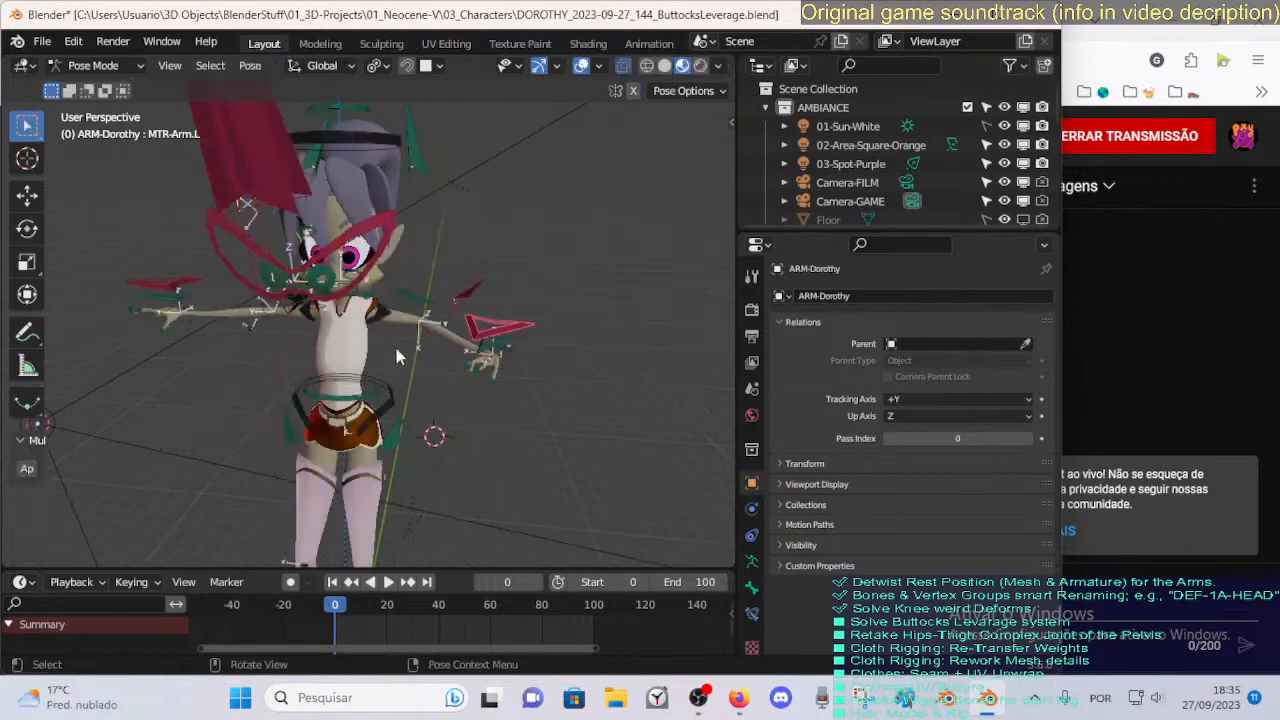
pyautogui.moveTo(385, 320); pyautogui.dragTo(342, 420, button='middle')
pyautogui.moveTo(254, 436); pyautogui.dragTo(366, 233, button='middle')
pyautogui.press('Tab')
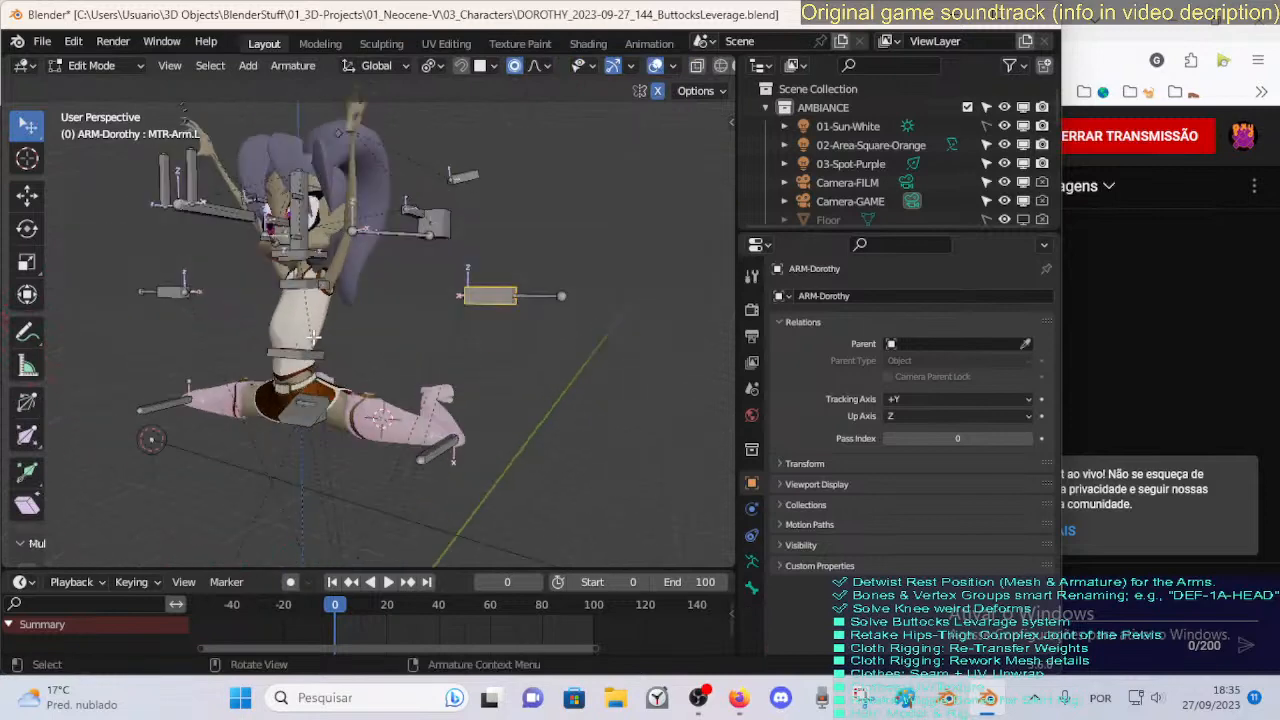
# Examine the spread legs, thighs and pelvis in the armature's rest position from several angles.
pyautogui.moveTo(346, 472); pyautogui.dragTo(414, 427, button='middle')
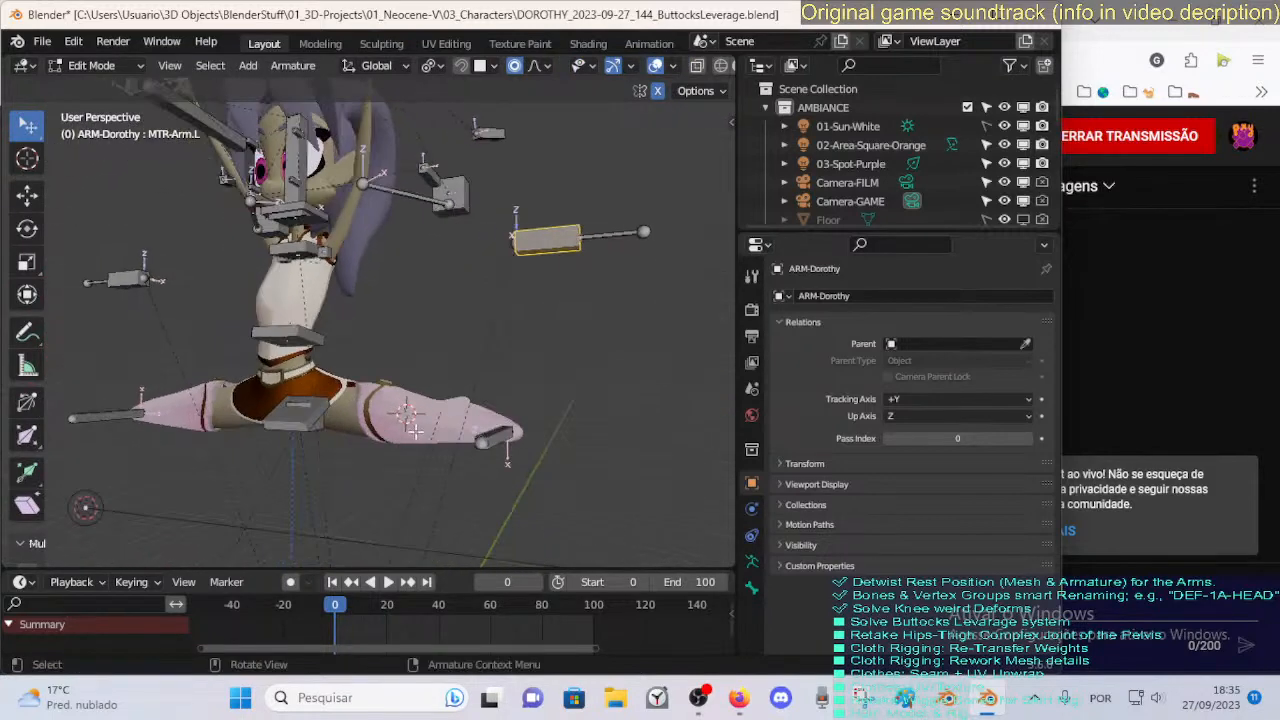
pyautogui.moveTo(533, 398); pyautogui.dragTo(370, 424, button='middle')
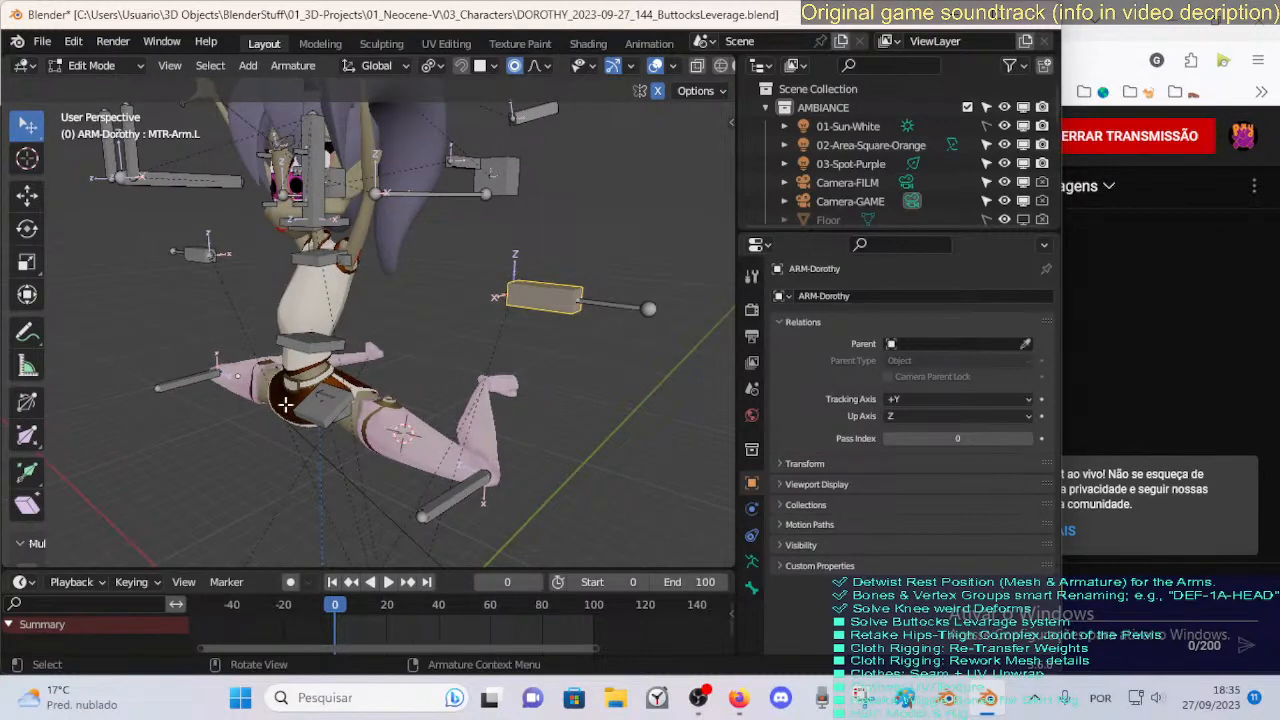
pyautogui.moveTo(286, 404); pyautogui.dragTo(389, 407, button='middle')
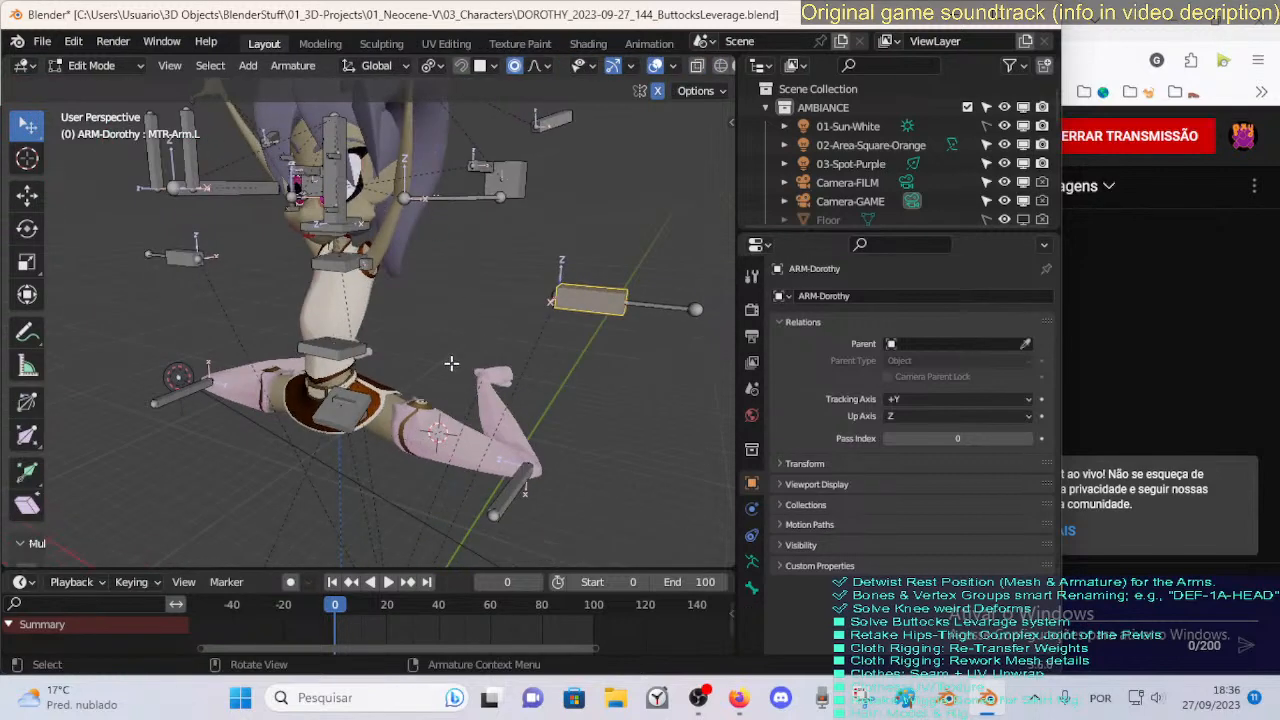
pyautogui.scroll(-2, 451, 363)
pyautogui.moveTo(451, 363); pyautogui.dragTo(480, 394, button='middle')
pyautogui.scroll(3, 430, 292)
pyautogui.moveTo(428, 293); pyautogui.dragTo(457, 352, button='middle')
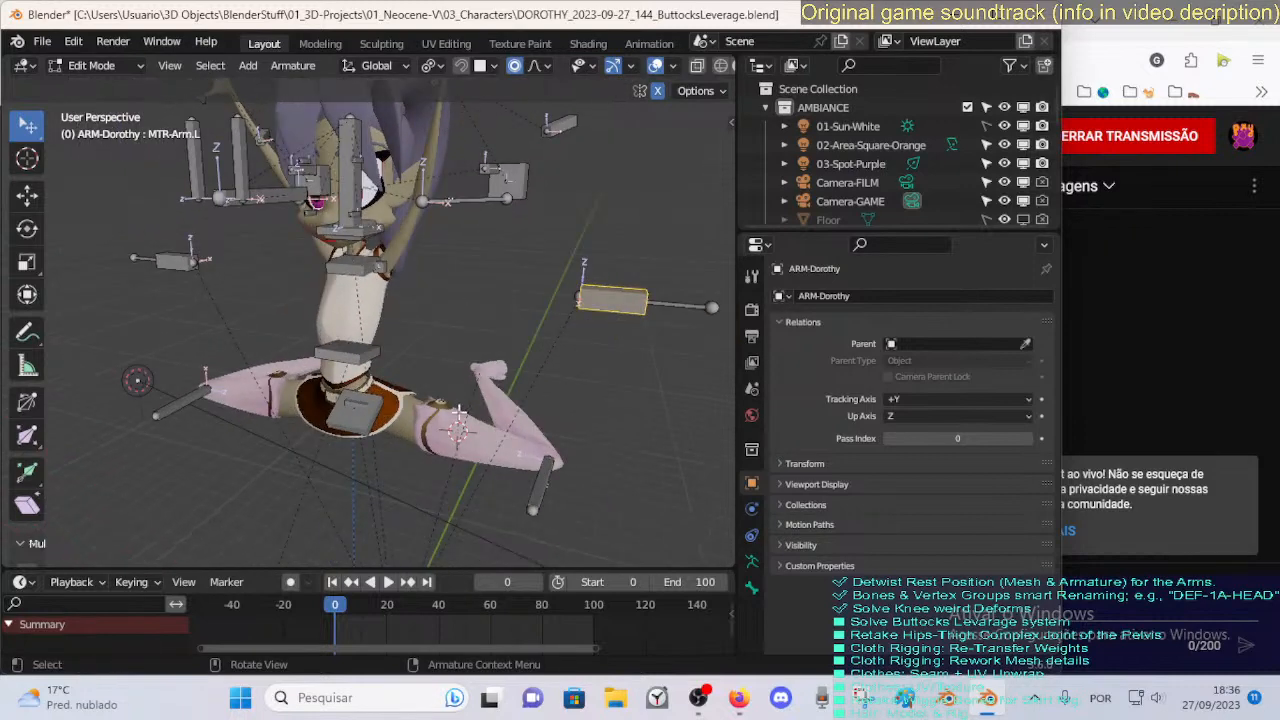
pyautogui.moveTo(457, 420); pyautogui.dragTo(350, 363, button='middle')
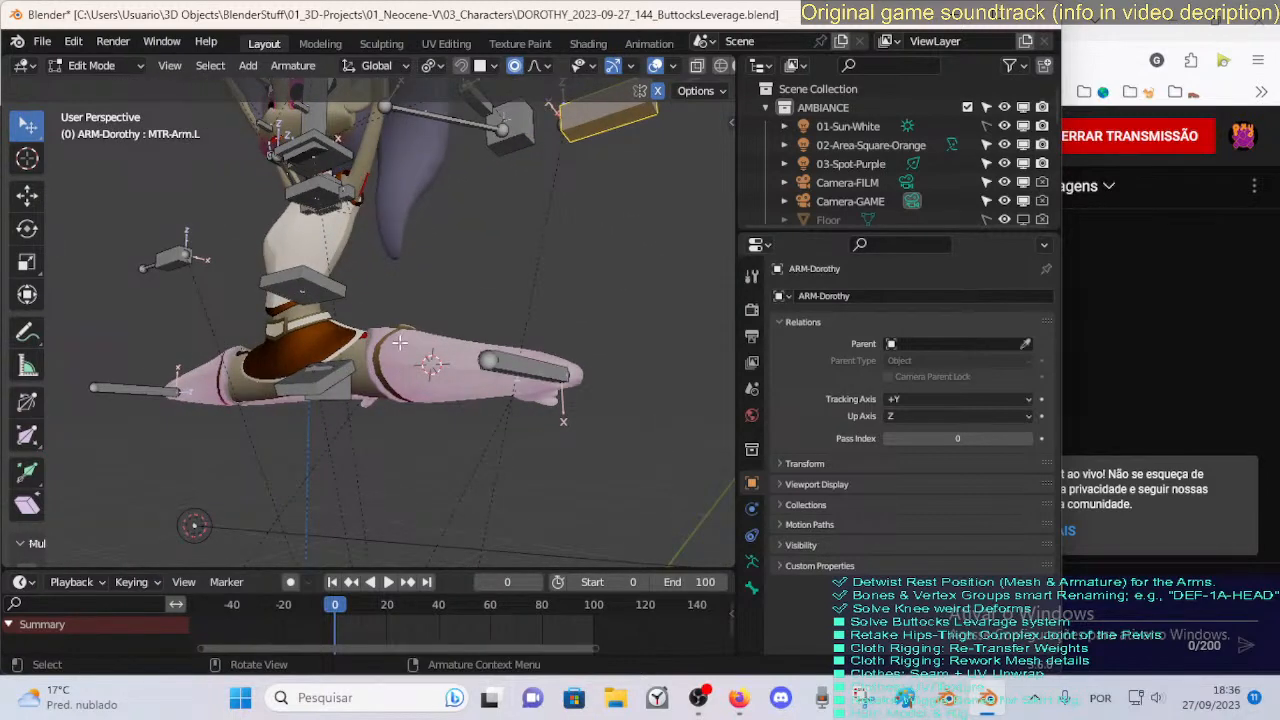
pyautogui.moveTo(411, 341); pyautogui.dragTo(494, 332, button='middle')
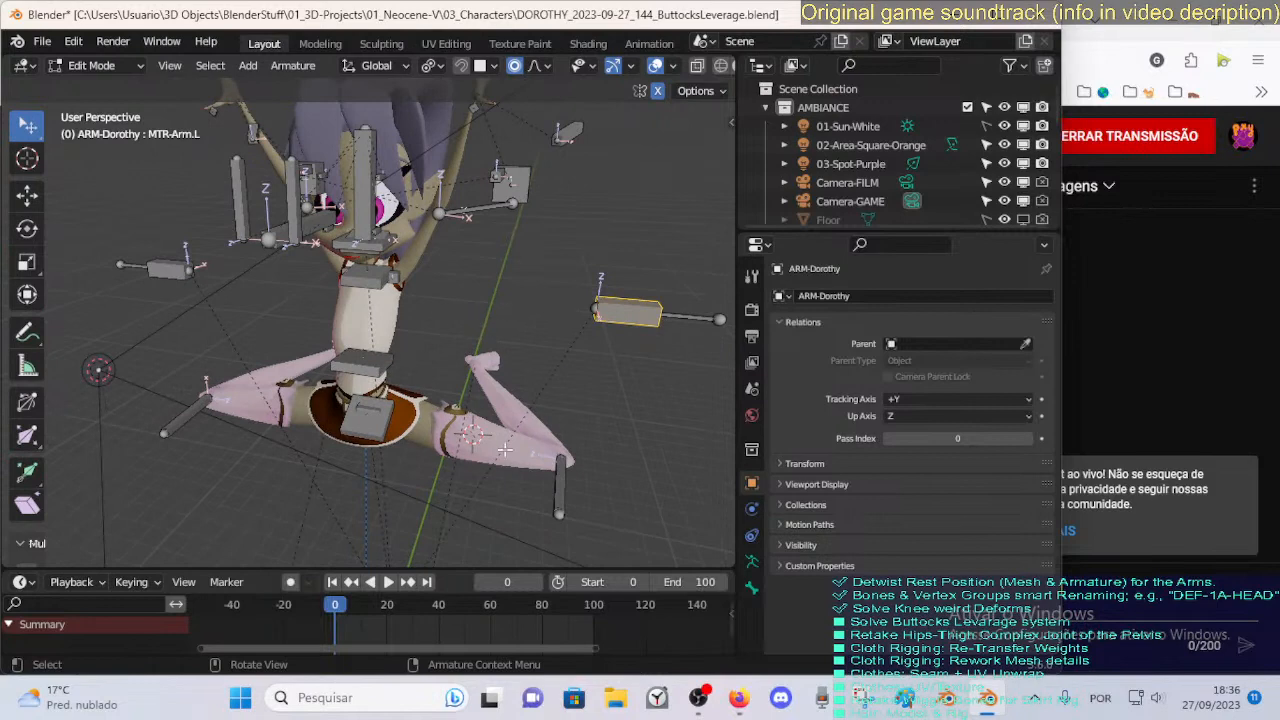
pyautogui.moveTo(443, 420); pyautogui.dragTo(420, 386, button='middle')
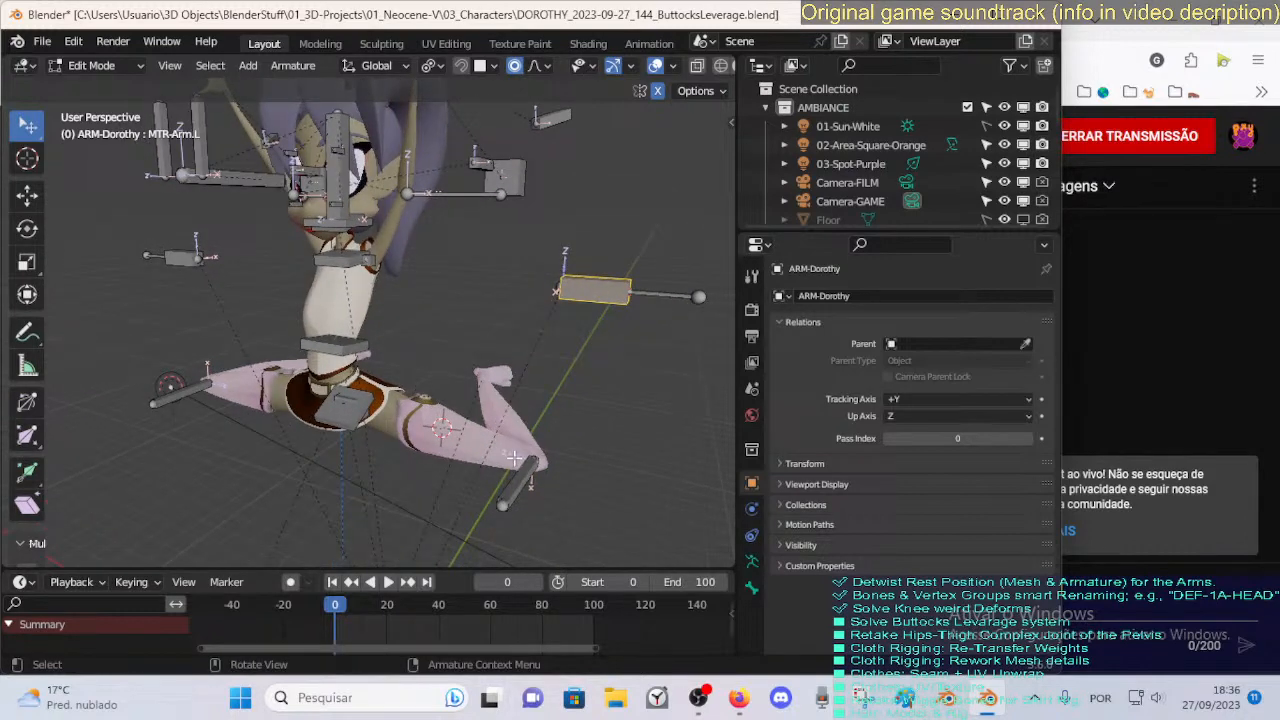
pyautogui.moveTo(513, 458); pyautogui.dragTo(476, 439, button='middle')
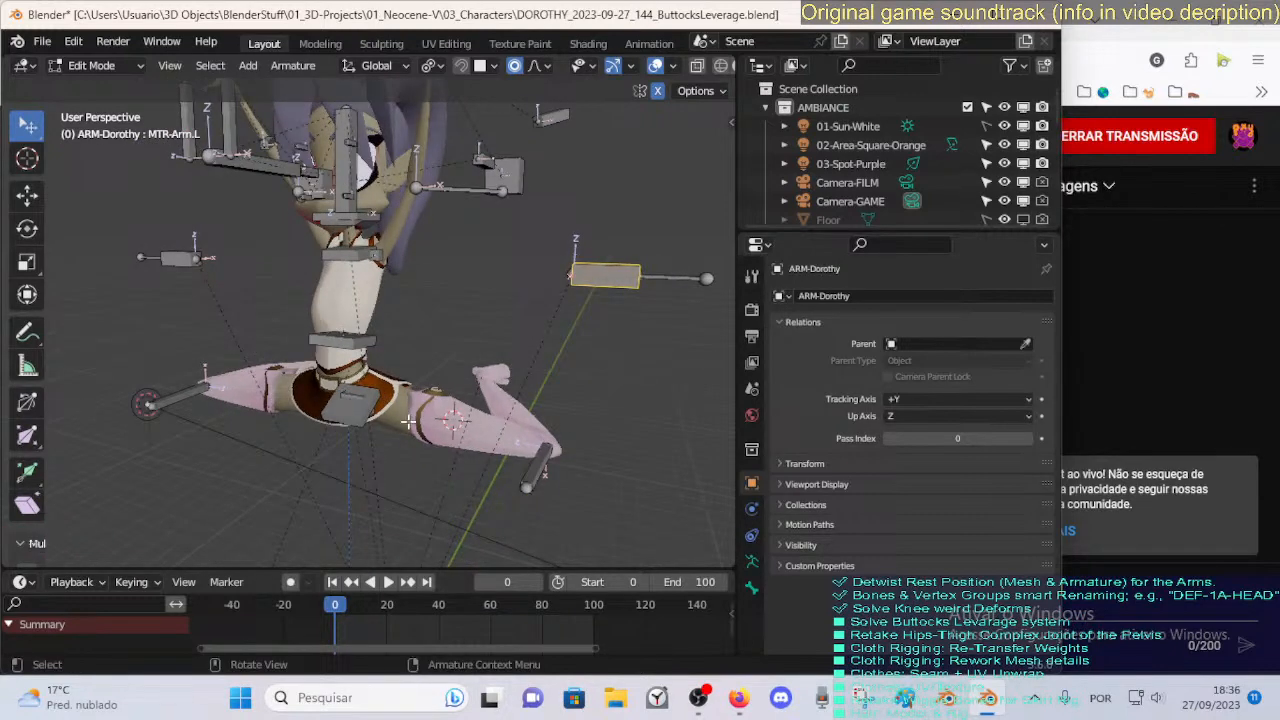
pyautogui.scroll(-2, 429, 420)
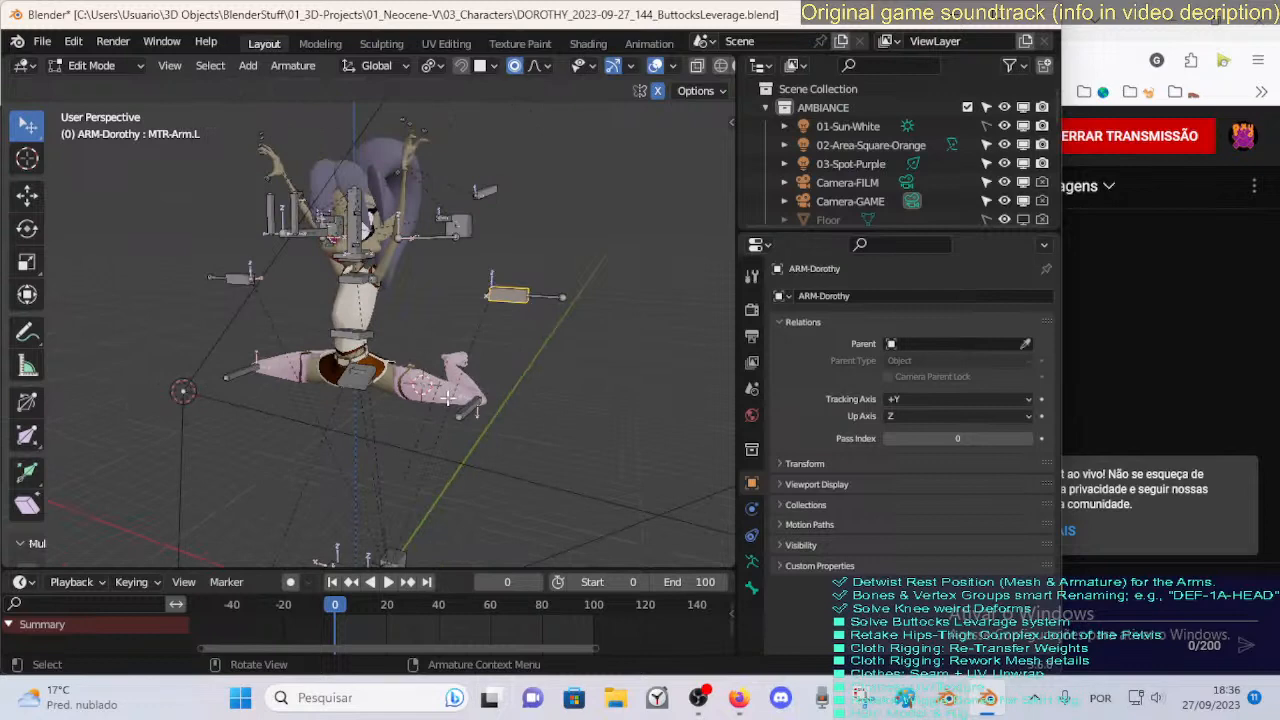
pyautogui.scroll(1, 447, 398)
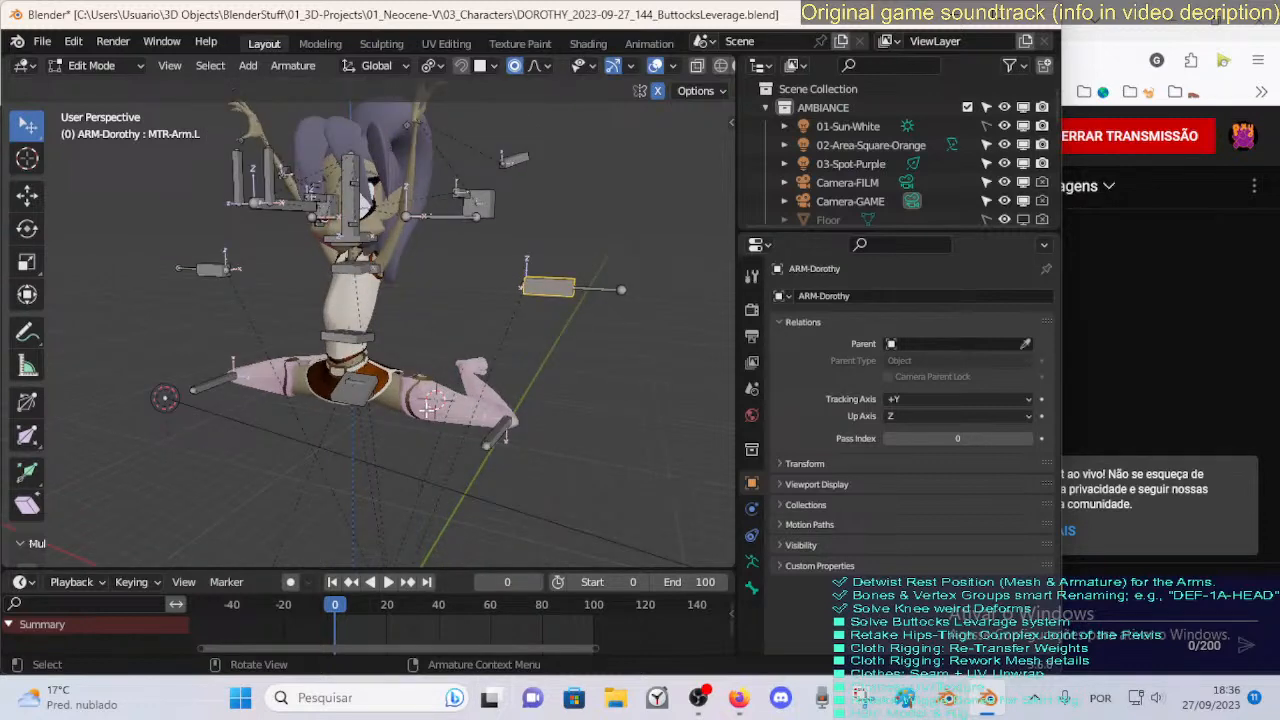
pyautogui.scroll(2, 430, 405)
# Box-select the bones around the left thigh and knee in the armature's rest position.
pyautogui.press('b')
pyautogui.moveTo(405, 320); pyautogui.dragTo(604, 490)
pyautogui.press('b')
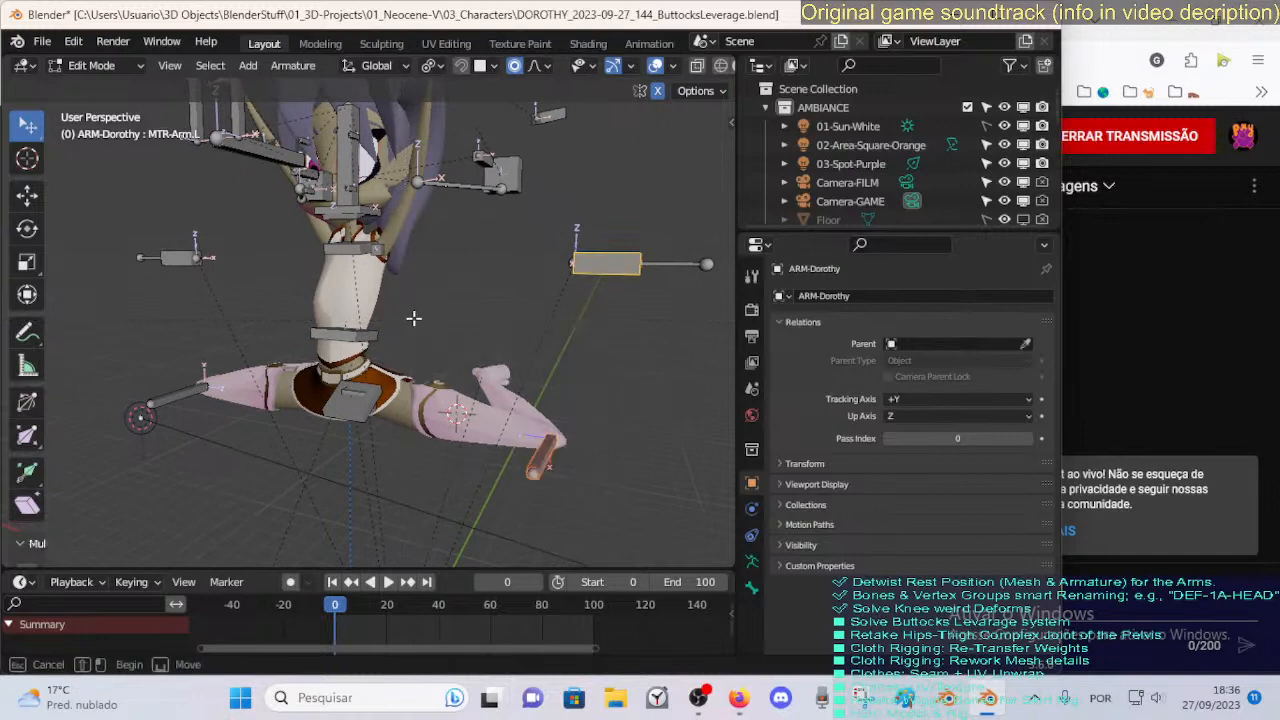
pyautogui.moveTo(392, 314); pyautogui.dragTo(594, 506)
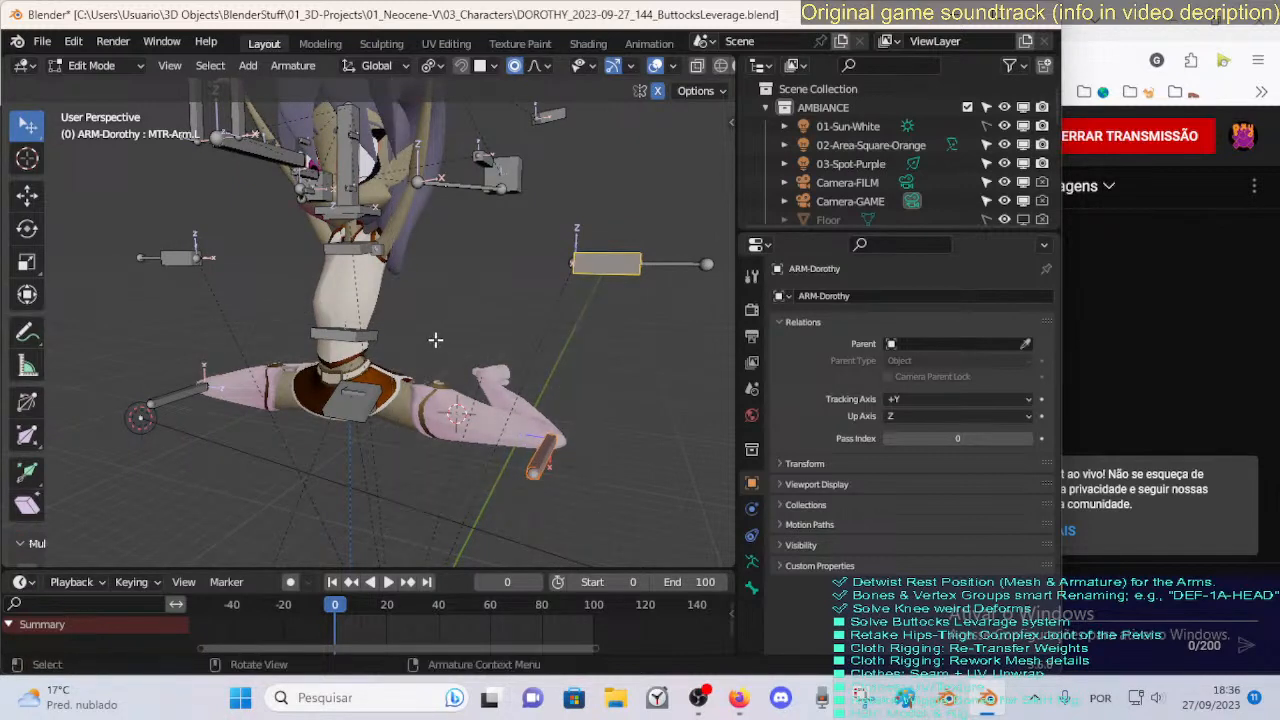
# Return the armature to Object Mode and make the 00_Body mesh the selected object.
pyautogui.press('Tab')
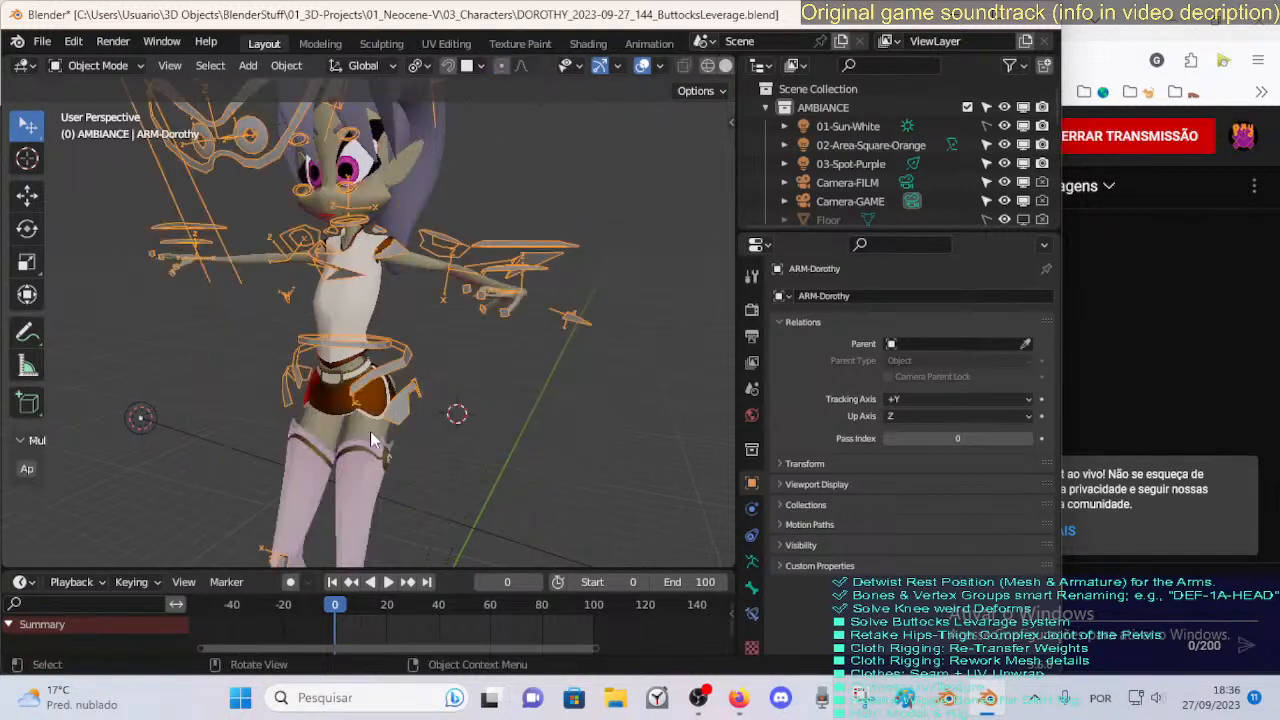
pyautogui.click(370, 431)
pyautogui.click(366, 426)
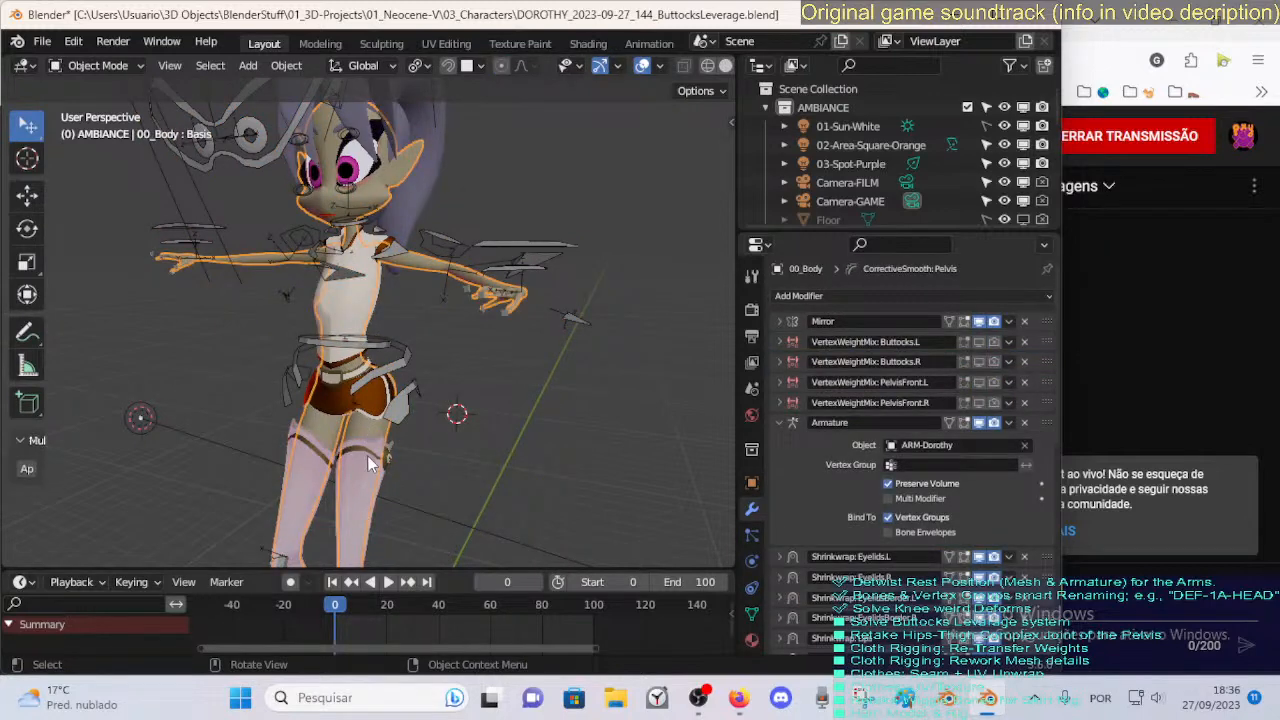
pyautogui.click(367, 455)
pyautogui.click(352, 432)
# Isolate the body mesh by hiding every unselected object, and undo the hiding.
pyautogui.hotkey('shift', 'h')
pyautogui.moveTo(393, 423); pyautogui.dragTo(446, 380, button='middle')
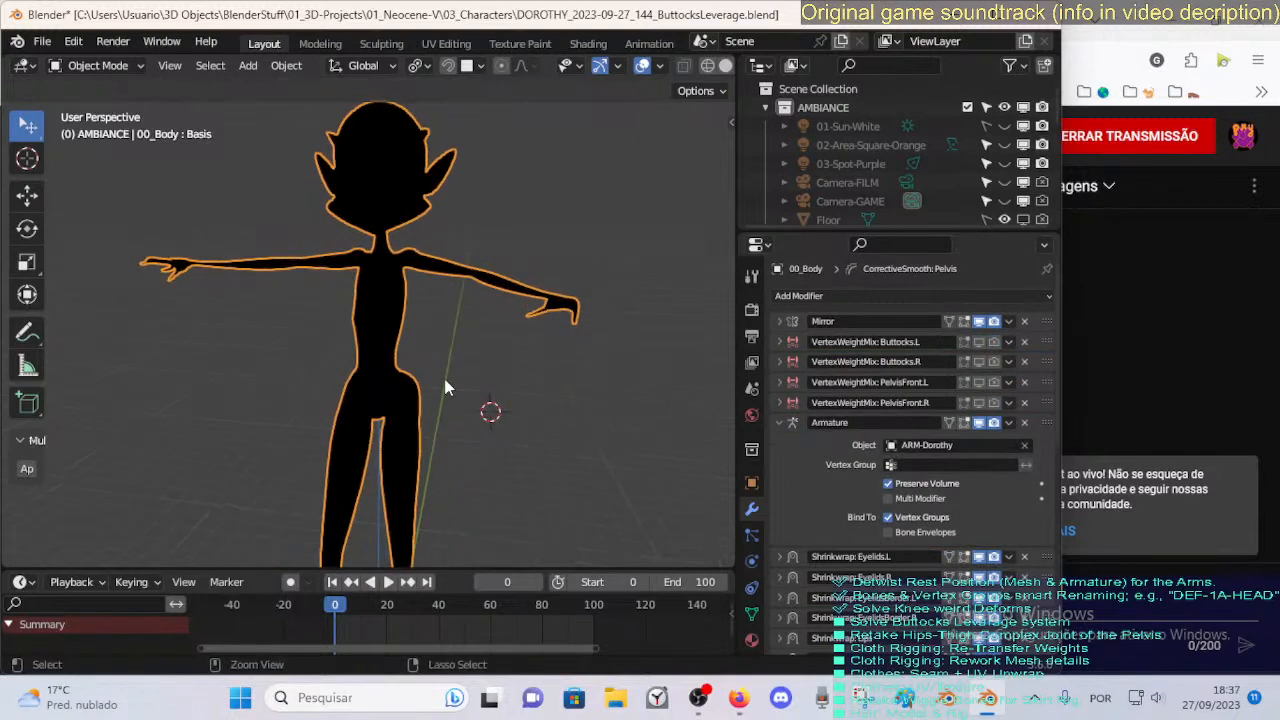
pyautogui.hotkey('ctrl', 'z')
# Select the leggings and the skirt in turn to examine each garment and its modifier stack.
pyautogui.moveTo(523, 320); pyautogui.dragTo(703, 435, button='middle')
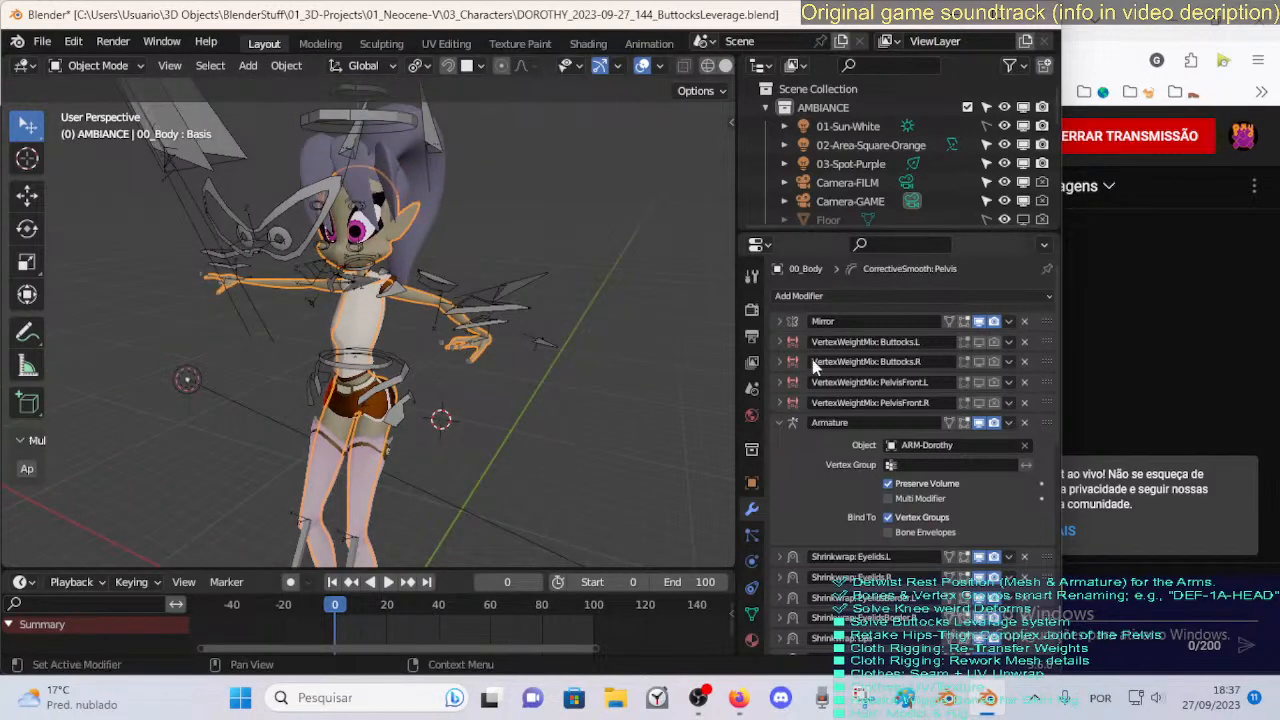
pyautogui.moveTo(400, 355); pyautogui.dragTo(383, 288, button='middle')
pyautogui.scroll(1, 383, 288)
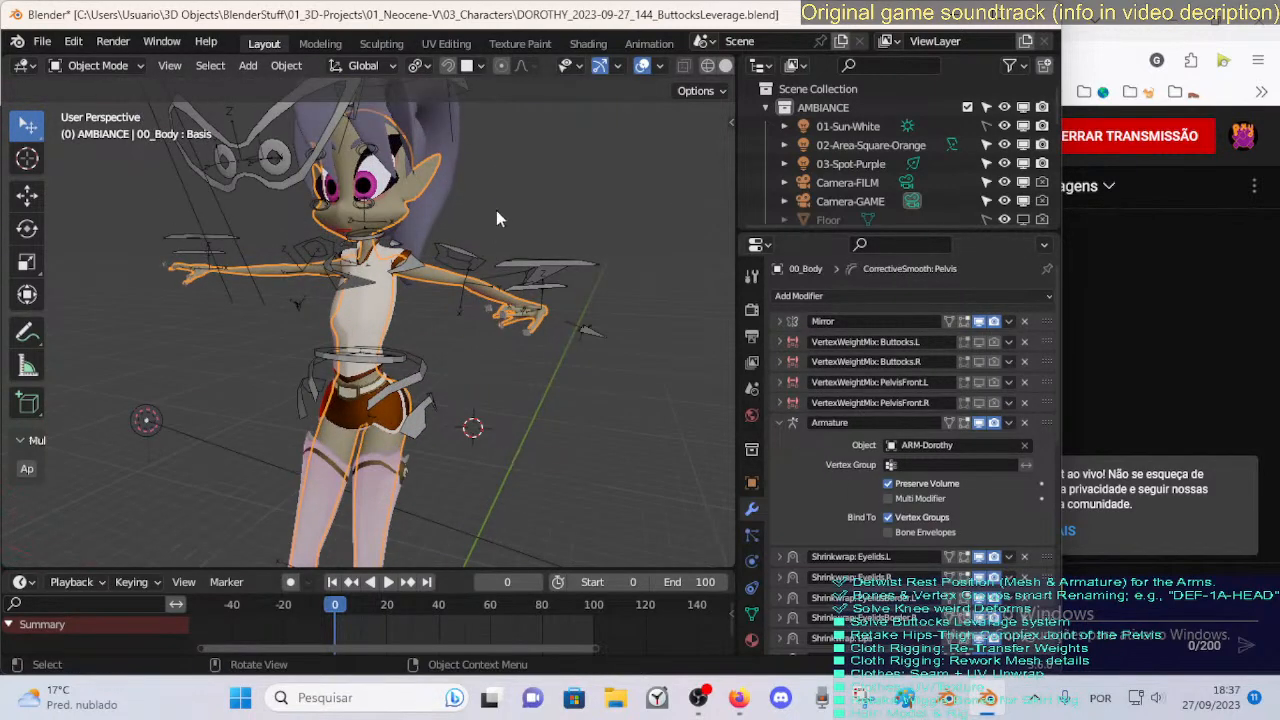
pyautogui.moveTo(496, 210); pyautogui.dragTo(451, 393, button='middle')
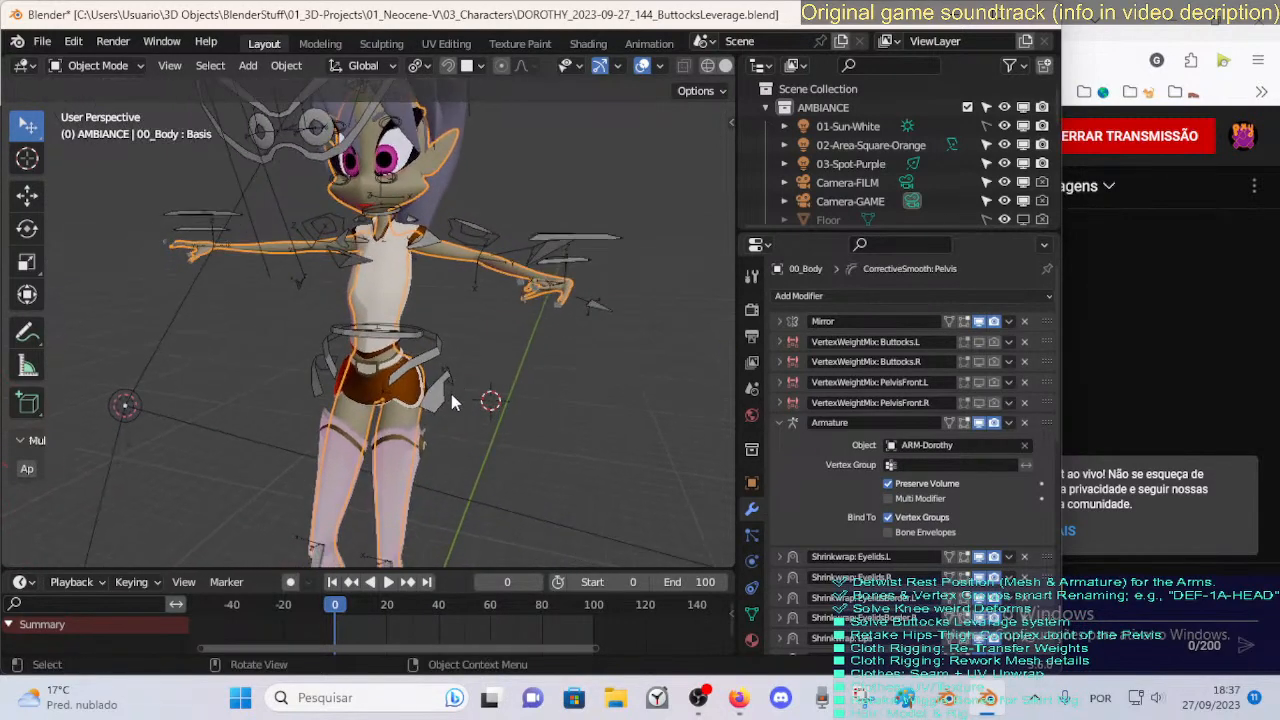
pyautogui.click(428, 457)
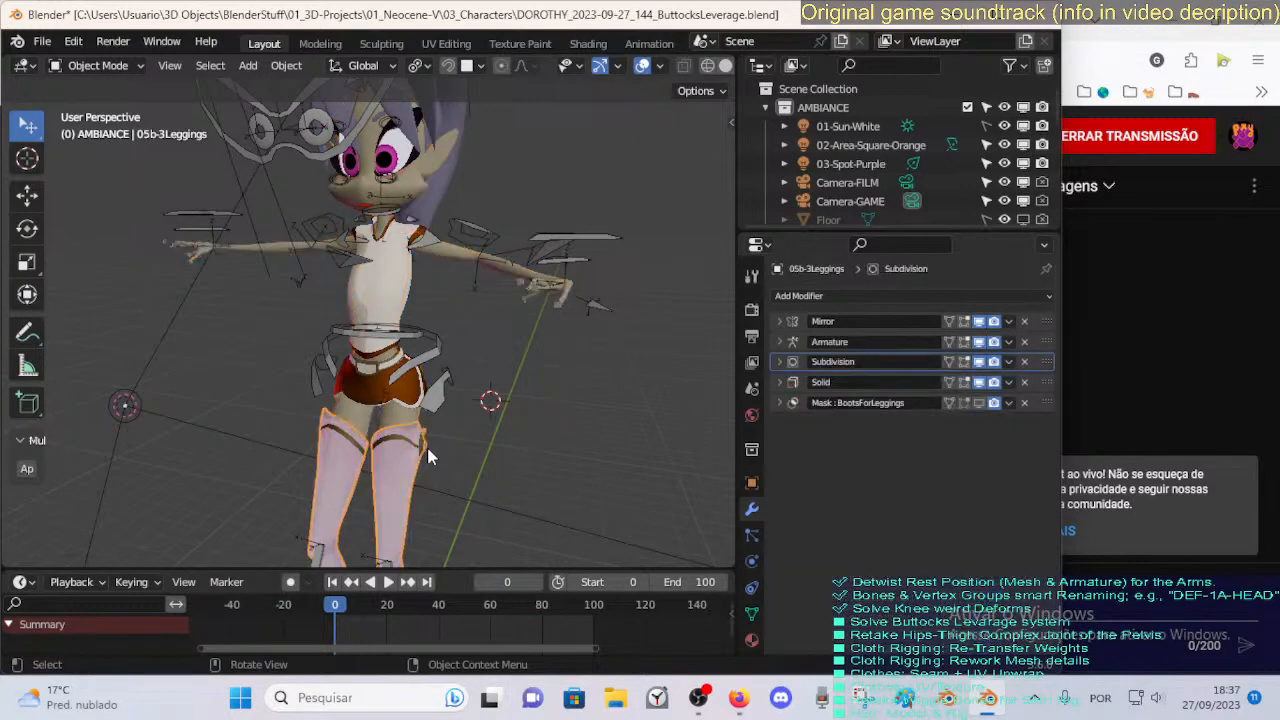
pyautogui.click(418, 388)
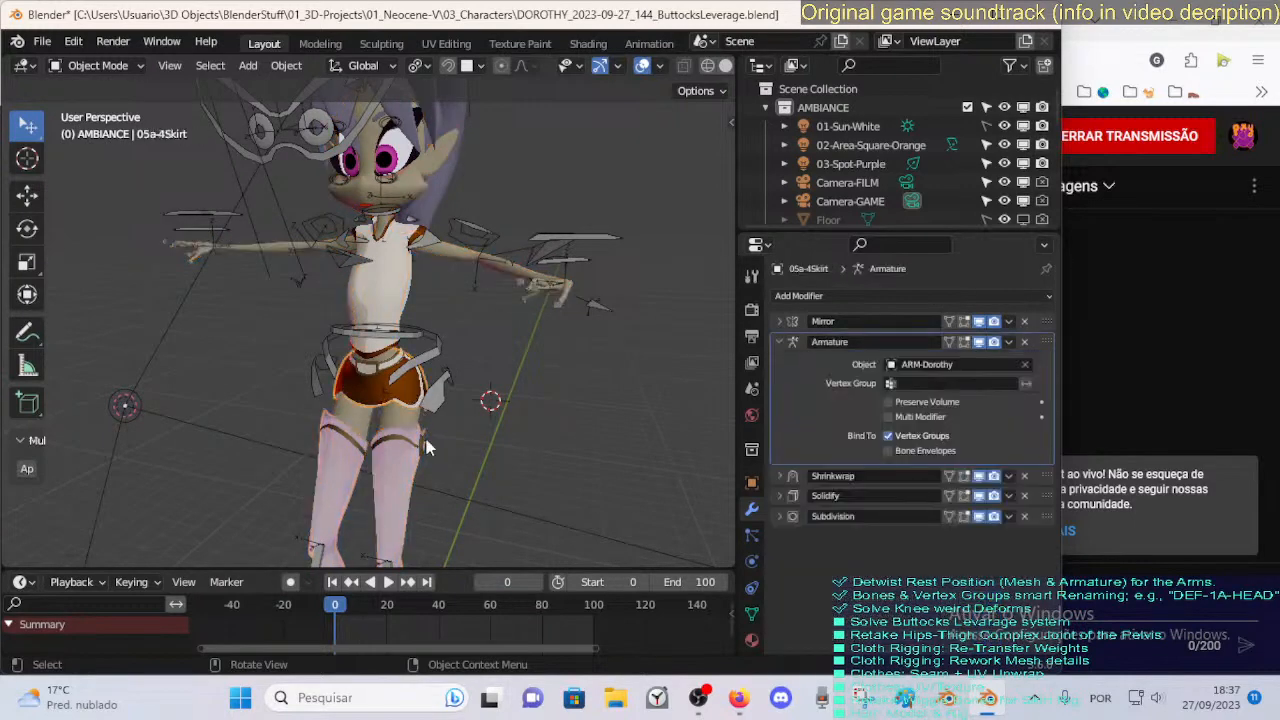
pyautogui.click(422, 457)
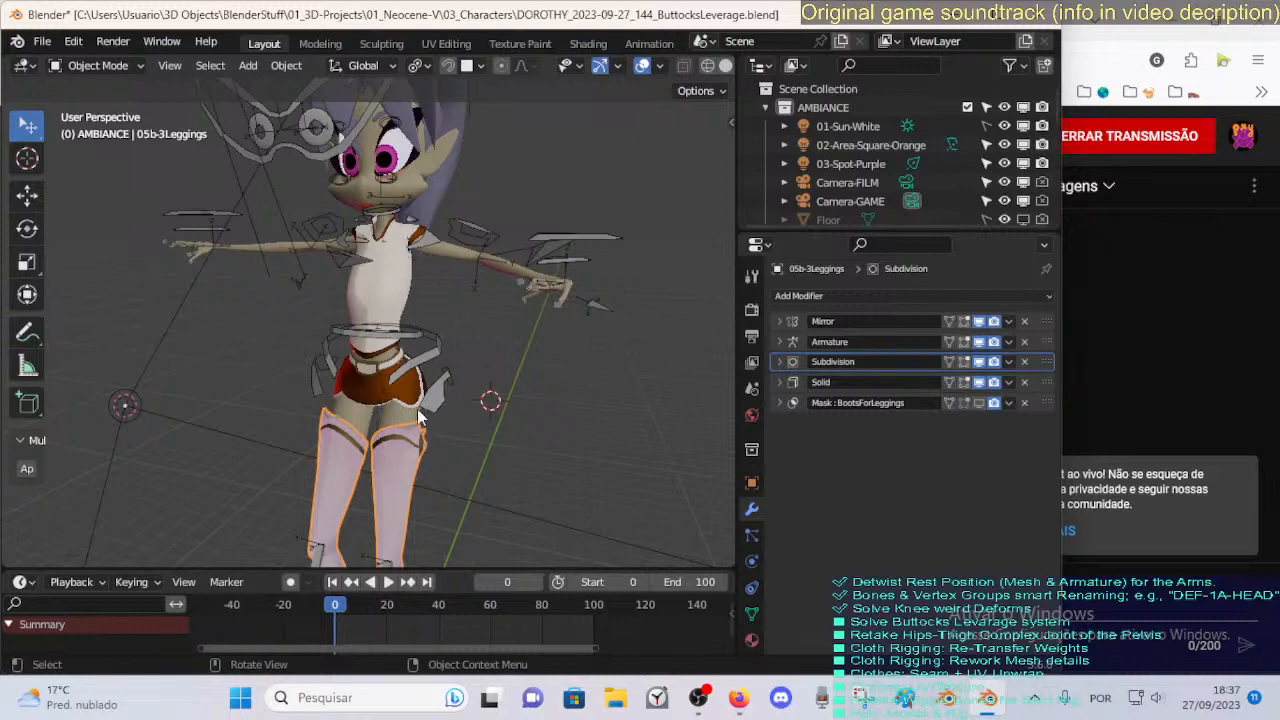
pyautogui.click(415, 342)
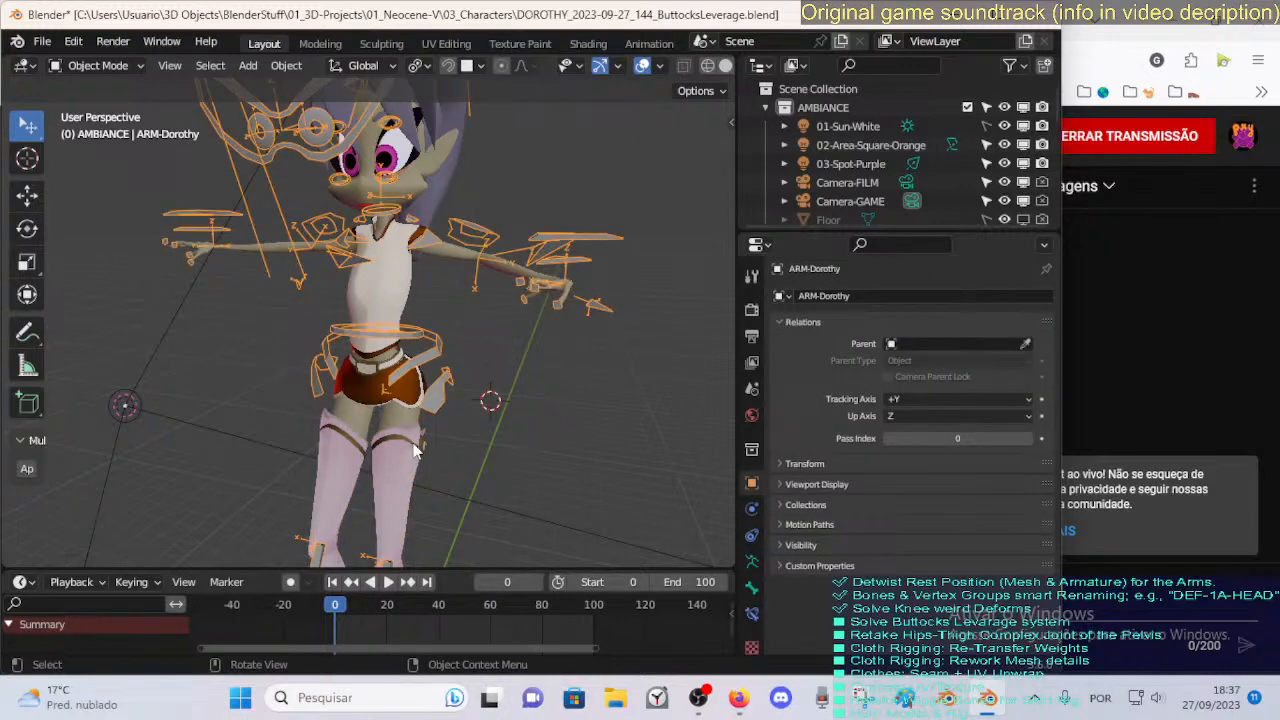
pyautogui.click(419, 450)
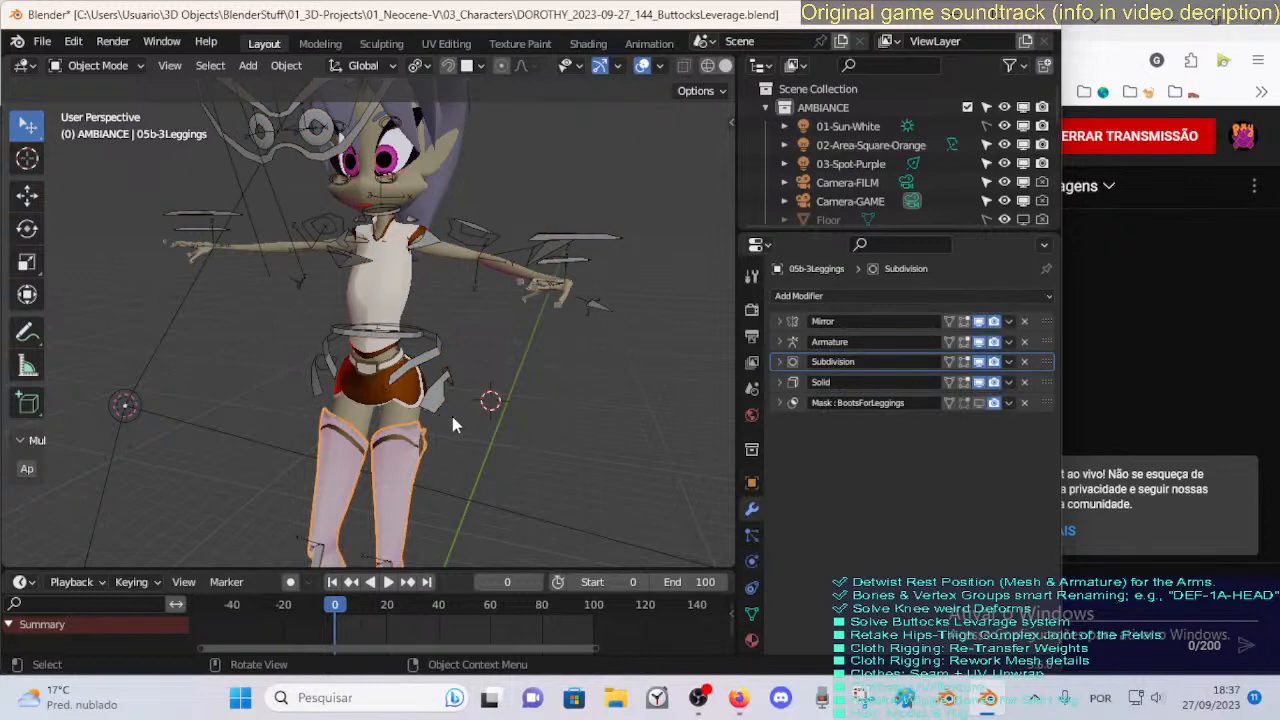
pyautogui.moveTo(422, 362); pyautogui.dragTo(398, 372, button='middle')
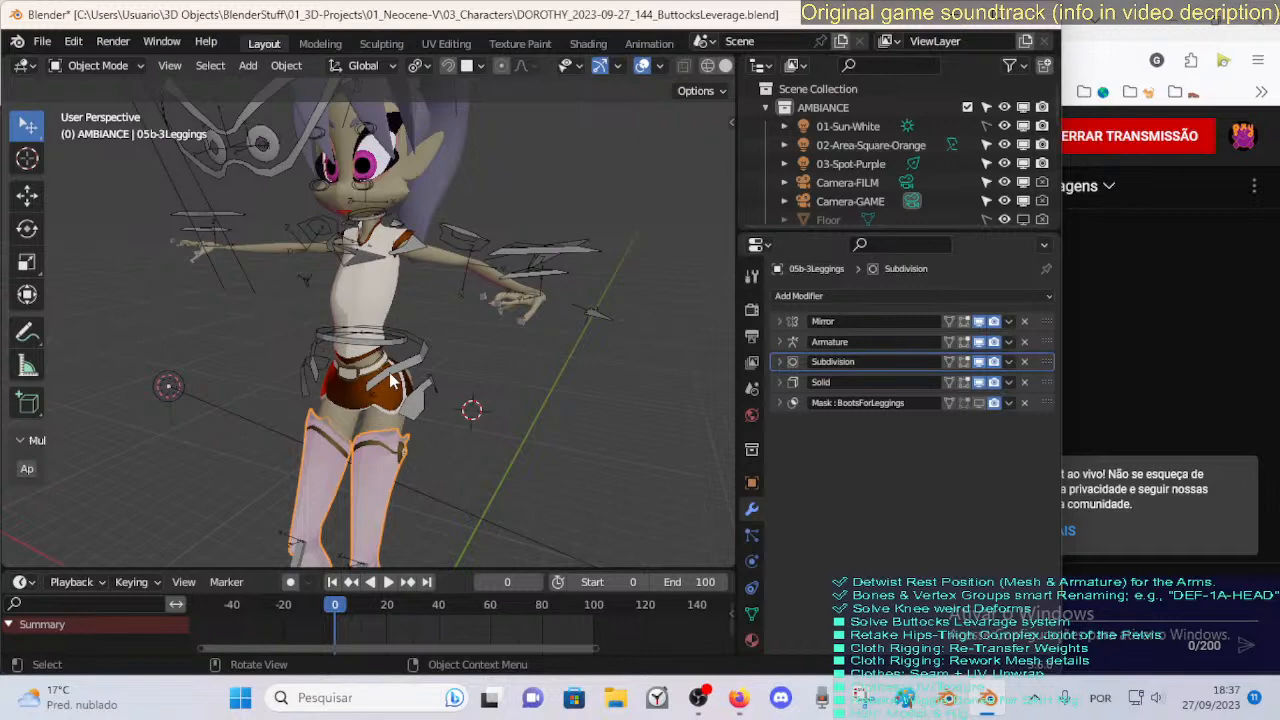
# Examine the waist area by selecting the belt, and leave the ARM-Dorothy armature selected.
pyautogui.scroll(4, 405, 335)
pyautogui.click(408, 348)
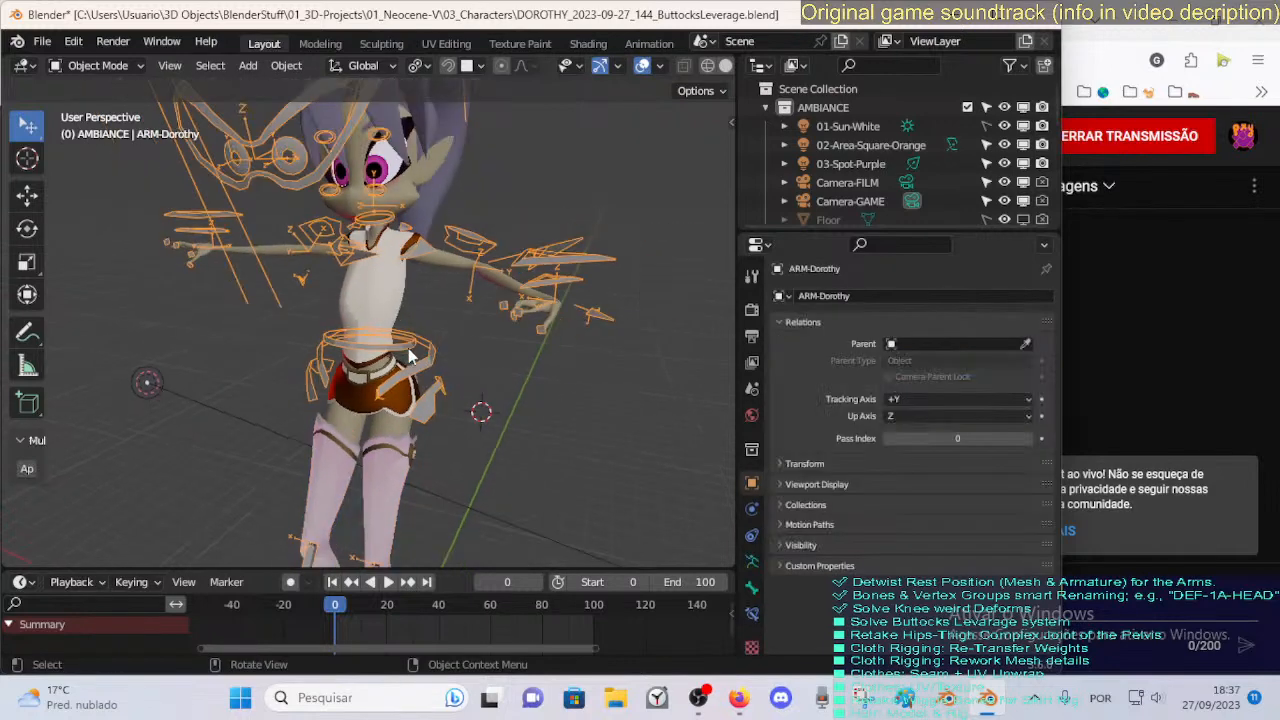
pyautogui.moveTo(408, 348); pyautogui.dragTo(408, 438, button='middle')
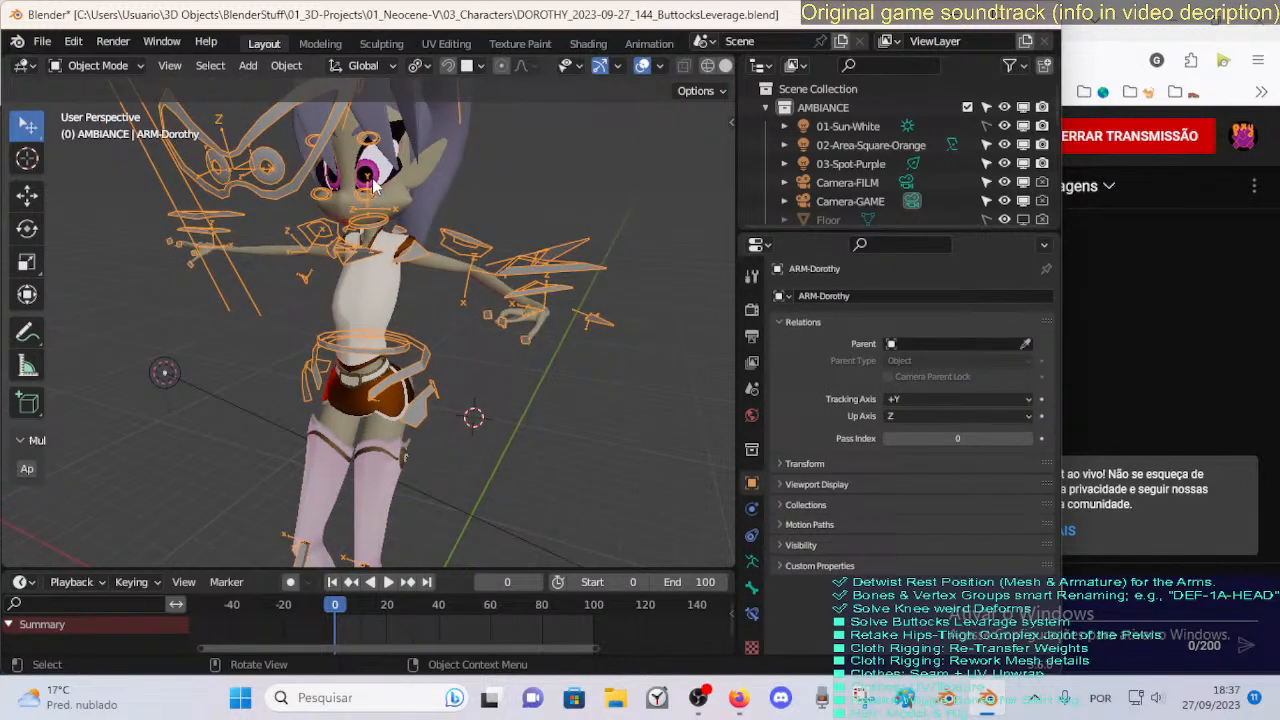
pyautogui.click(395, 436)
pyautogui.click(397, 366)
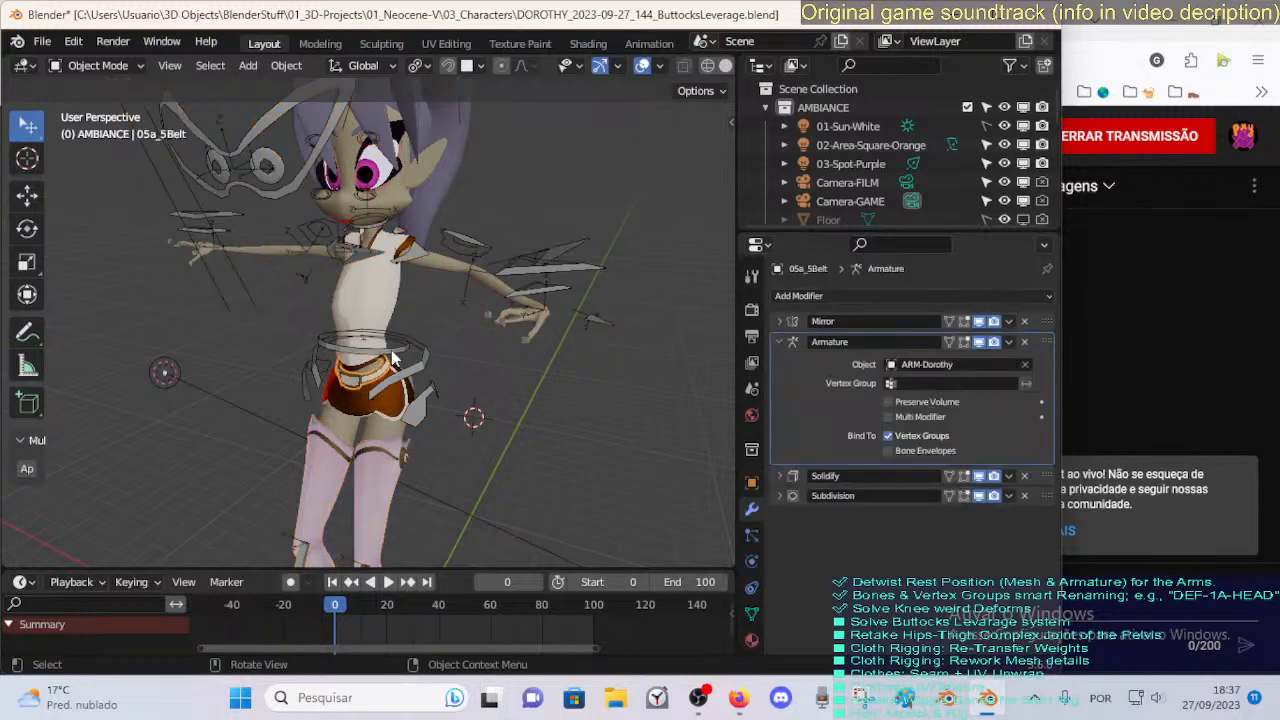
pyautogui.click(395, 362)
pyautogui.scroll(-1, 338, 202)
pyautogui.scroll(1, 330, 232)
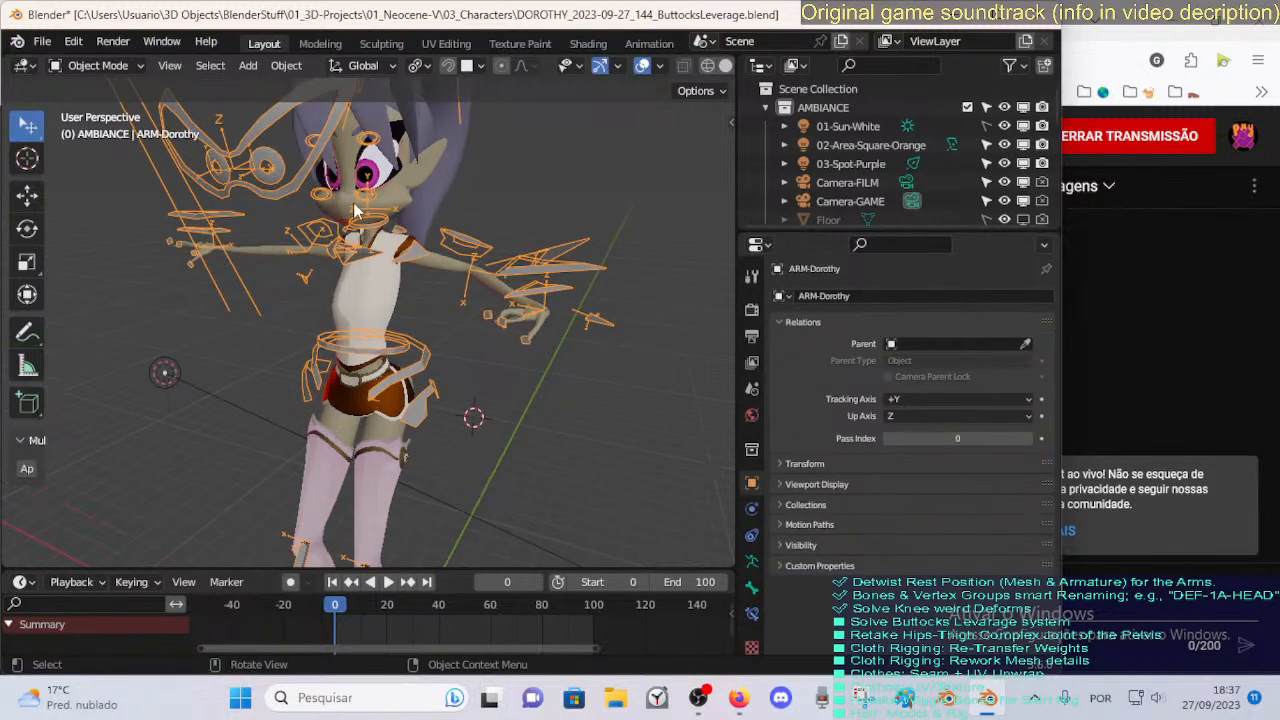
pyautogui.moveTo(486, 286); pyautogui.dragTo(514, 286, button='middle')
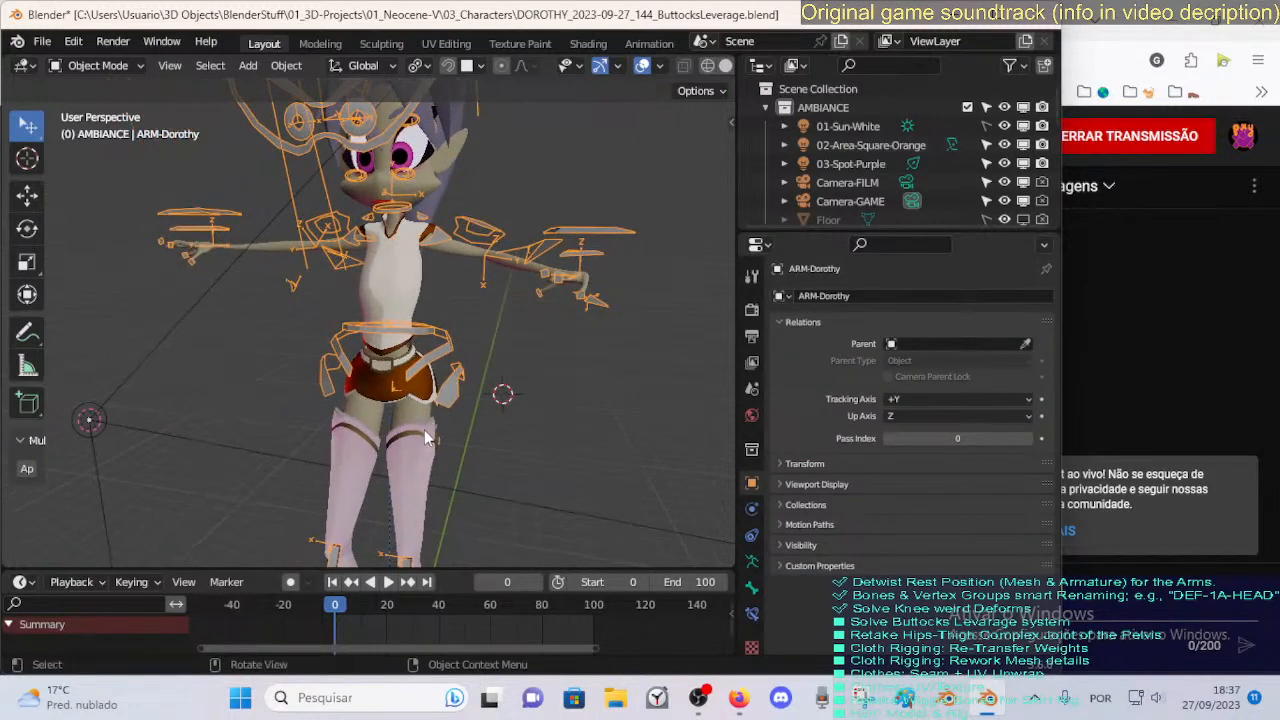
# Select the 00_Body mesh and examine the body from the thighs up to the head.
pyautogui.click(432, 418)
pyautogui.moveTo(428, 408); pyautogui.dragTo(368, 416, button='middle')
pyautogui.click(368, 416)
pyautogui.moveTo(341, 187); pyautogui.dragTo(333, 283, button='middle')
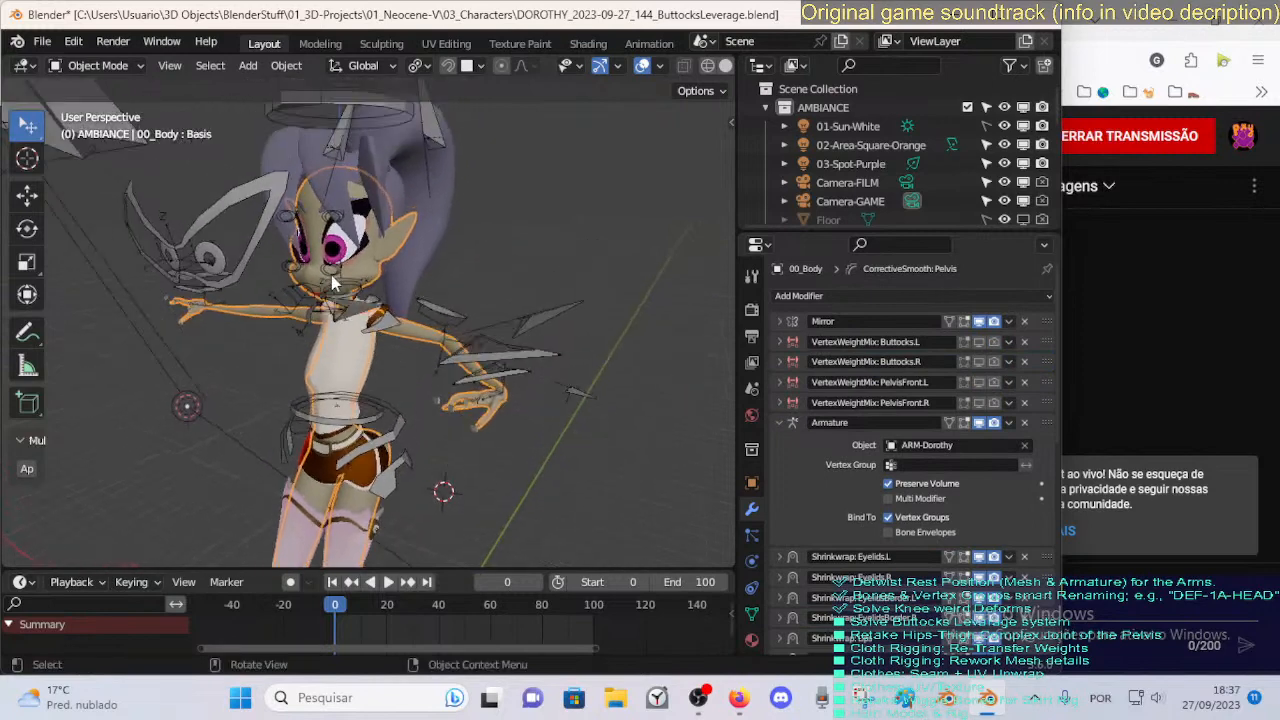
pyautogui.click(356, 260)
pyautogui.click(386, 249)
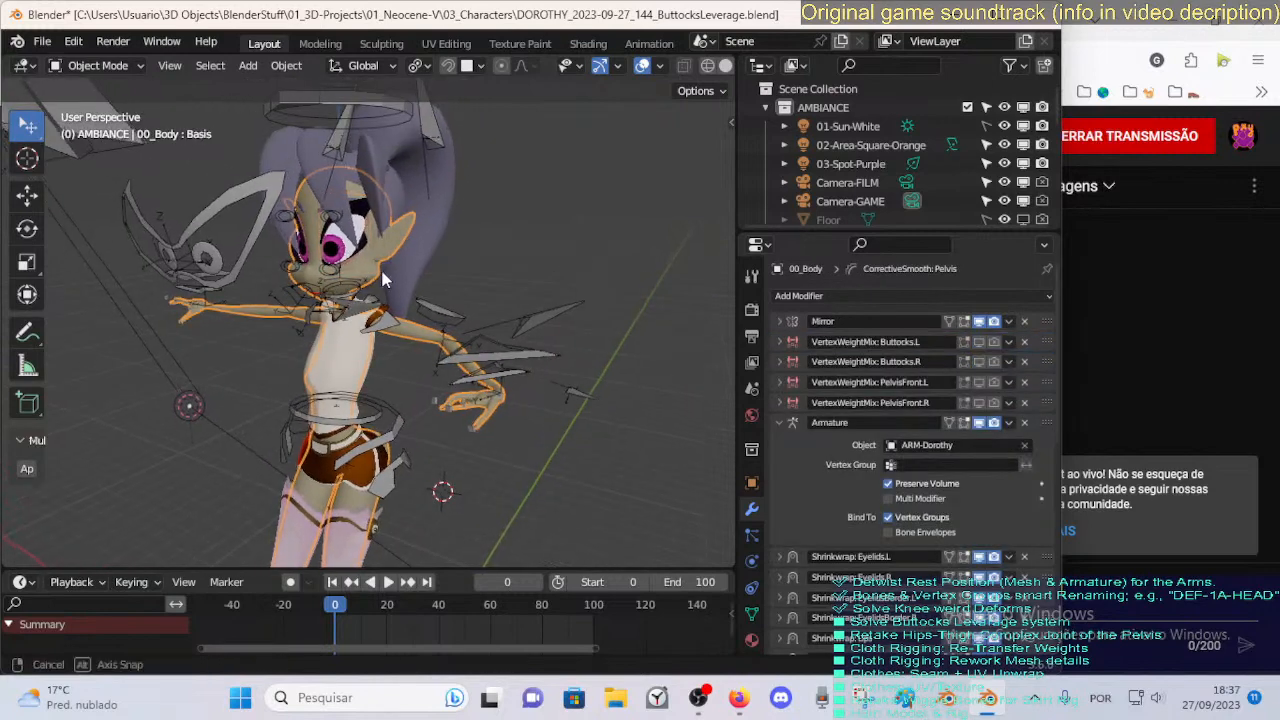
# Select the 02b_EyeSurface.L mesh and examine it and the head from several angles.
pyautogui.moveTo(386, 249); pyautogui.dragTo(288, 218, button='middle')
pyautogui.click(320, 242)
pyautogui.scroll(6, 440, 337)
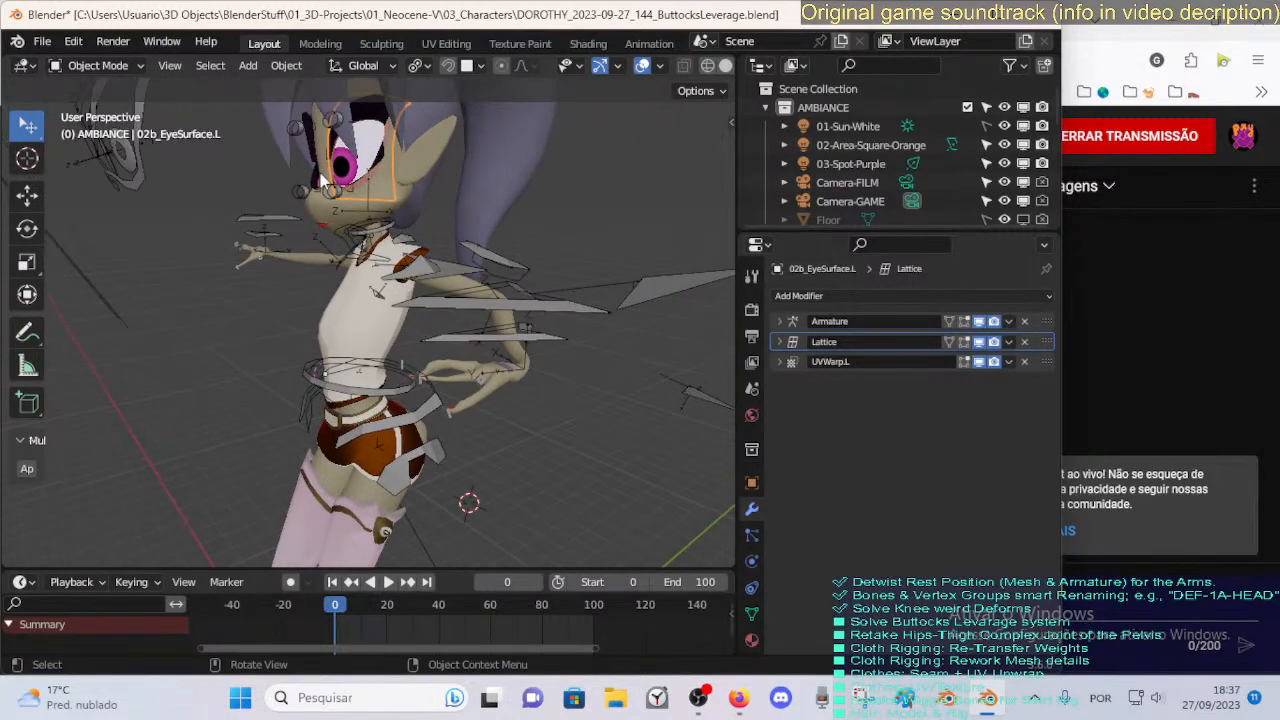
pyautogui.moveTo(397, 284); pyautogui.dragTo(352, 265, button='middle')
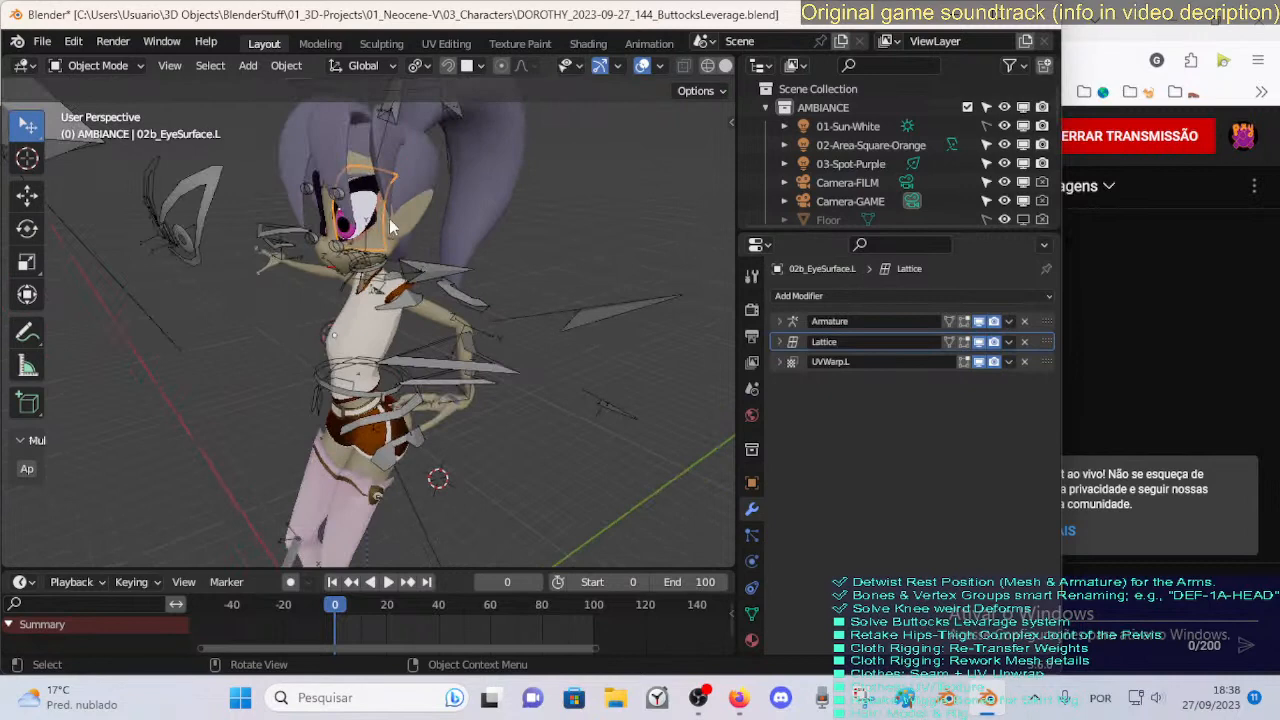
pyautogui.moveTo(394, 228); pyautogui.dragTo(465, 261, button='middle')
pyautogui.moveTo(351, 240); pyautogui.dragTo(346, 197, button='middle')
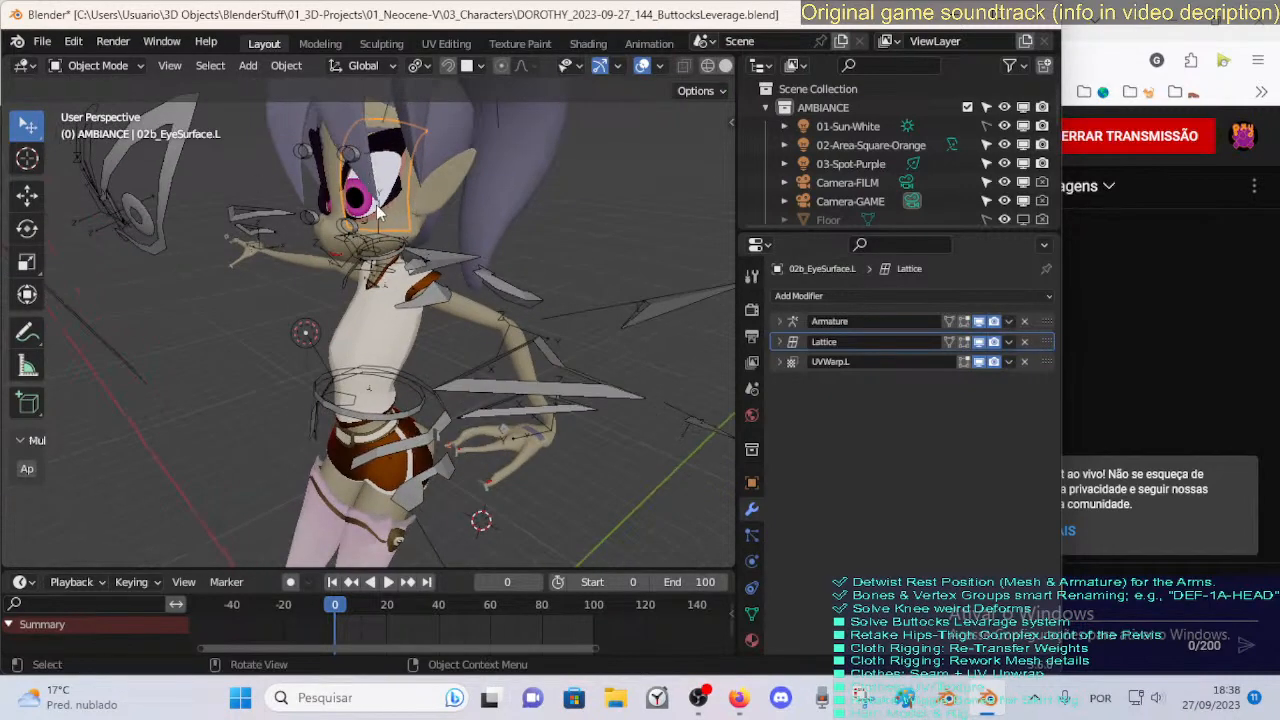
pyautogui.moveTo(418, 231); pyautogui.dragTo(406, 402, button='middle')
# Select the body, the skirt and the leggings in turn to compare their modifier stacks, ending on the 00_Body mesh.
pyautogui.click(374, 383)
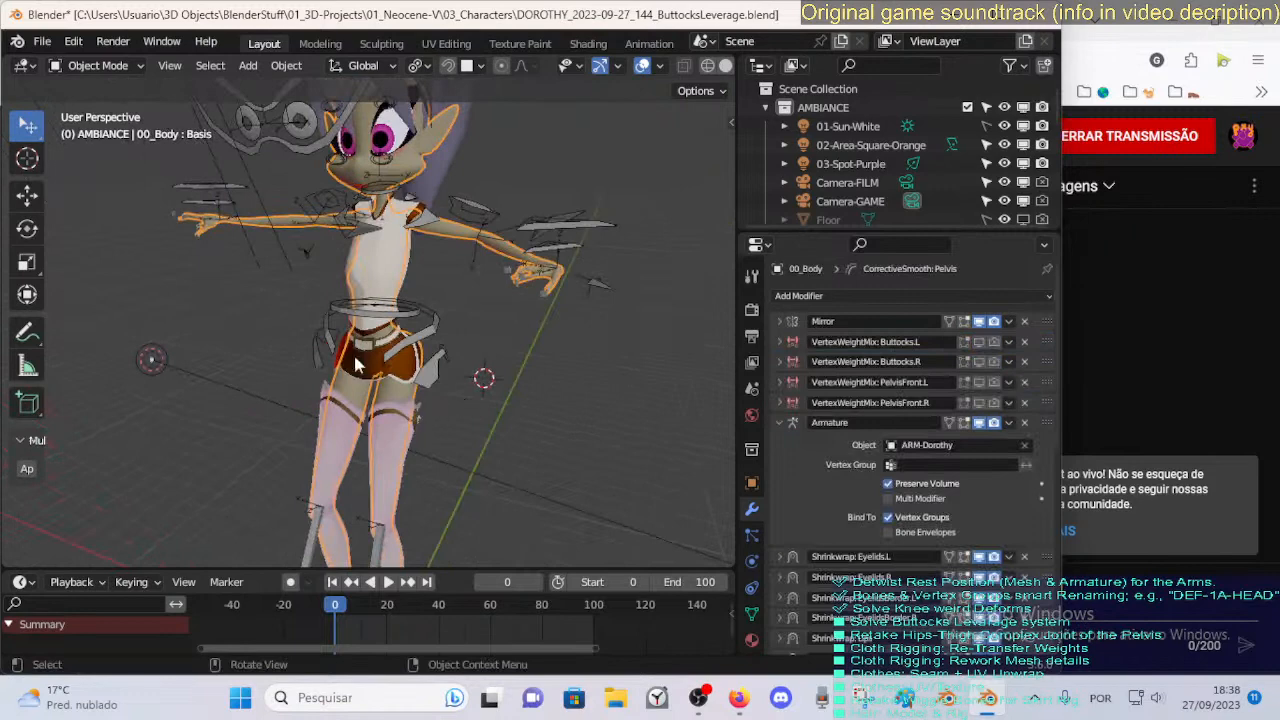
pyautogui.click(406, 375)
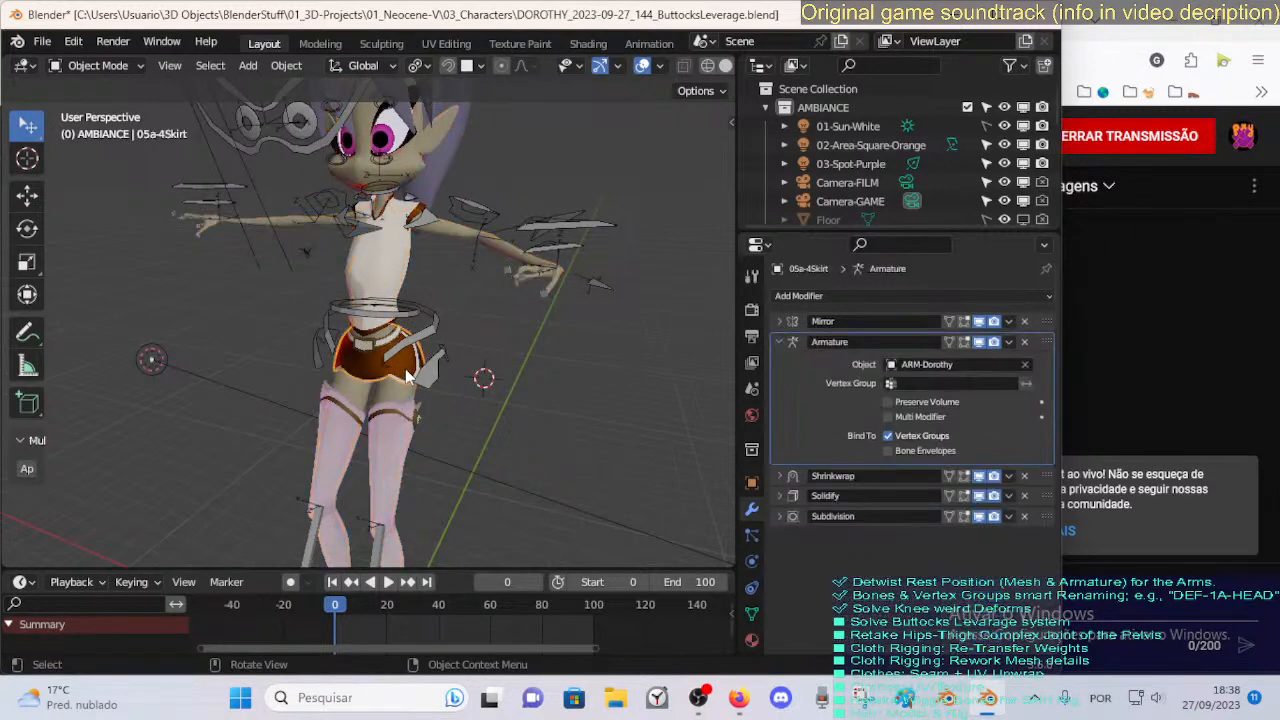
pyautogui.click(404, 458)
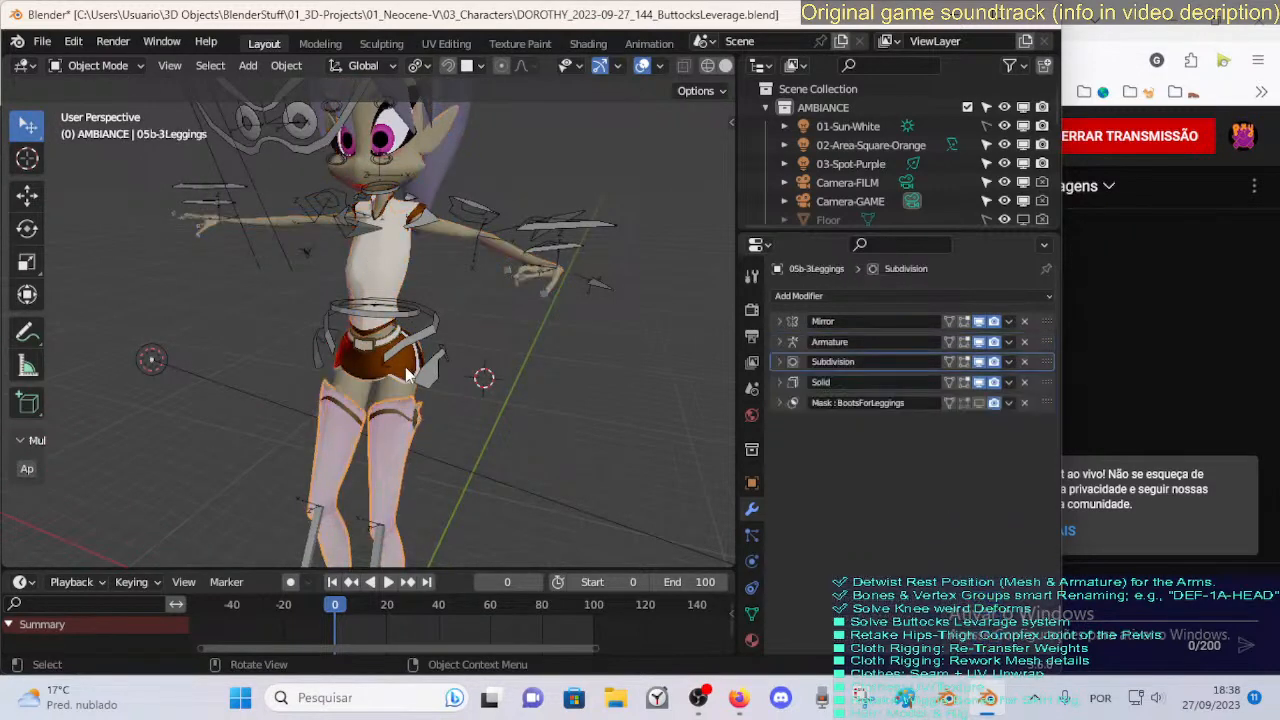
pyautogui.click(396, 390)
pyautogui.click(396, 390)
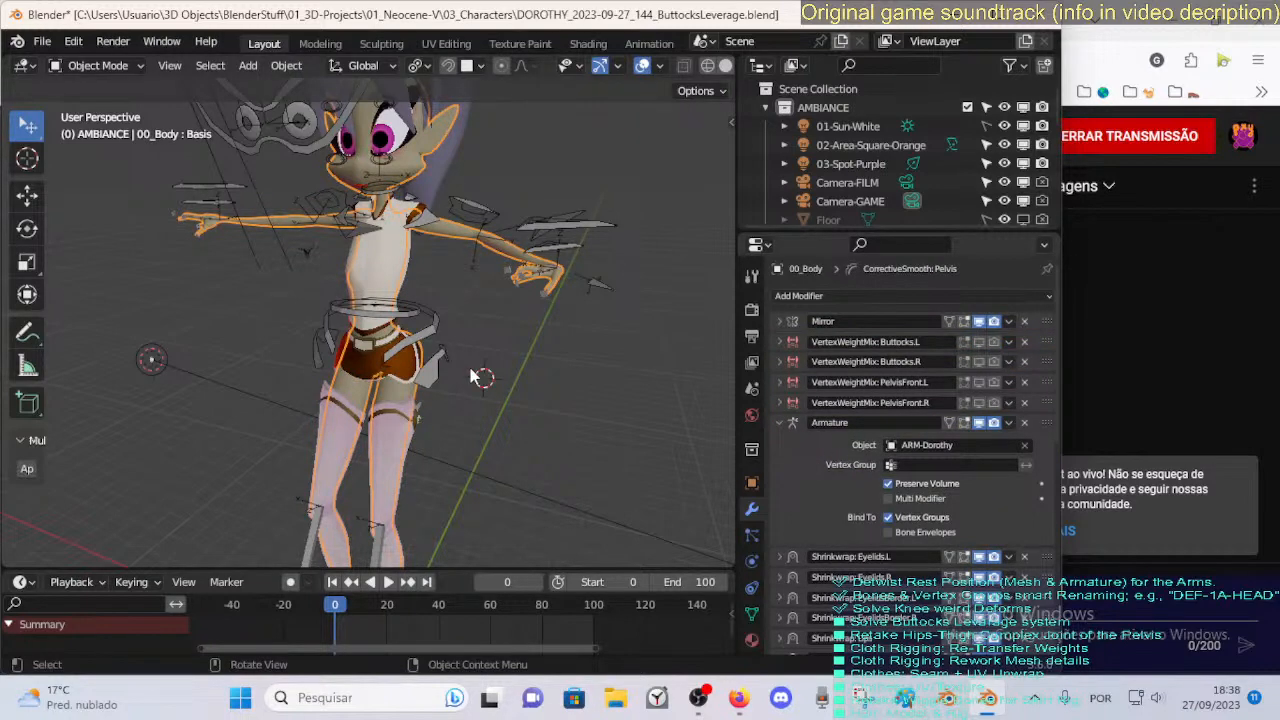
# Go through the skirt, leggings and body again, and examine the selected 05b-3Leggings from the waist to the feet.
pyautogui.click(410, 370)
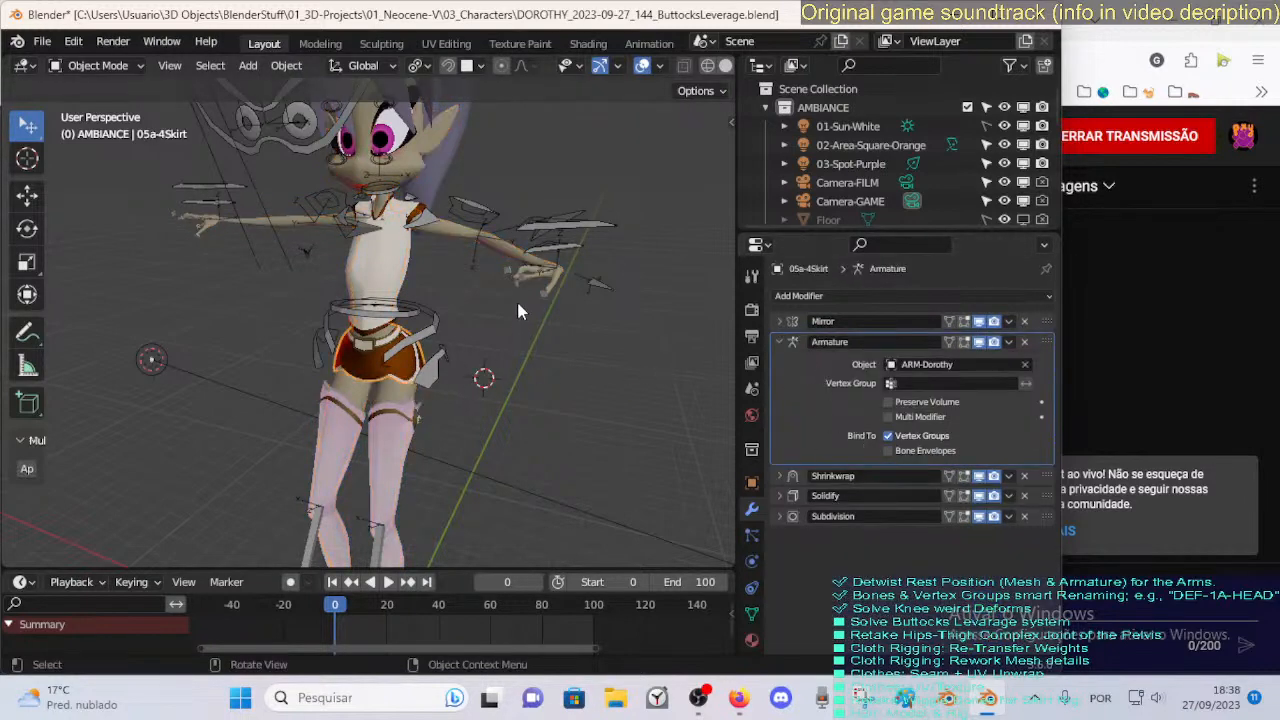
pyautogui.moveTo(478, 330); pyautogui.dragTo(398, 420, button='middle')
pyautogui.click(398, 446)
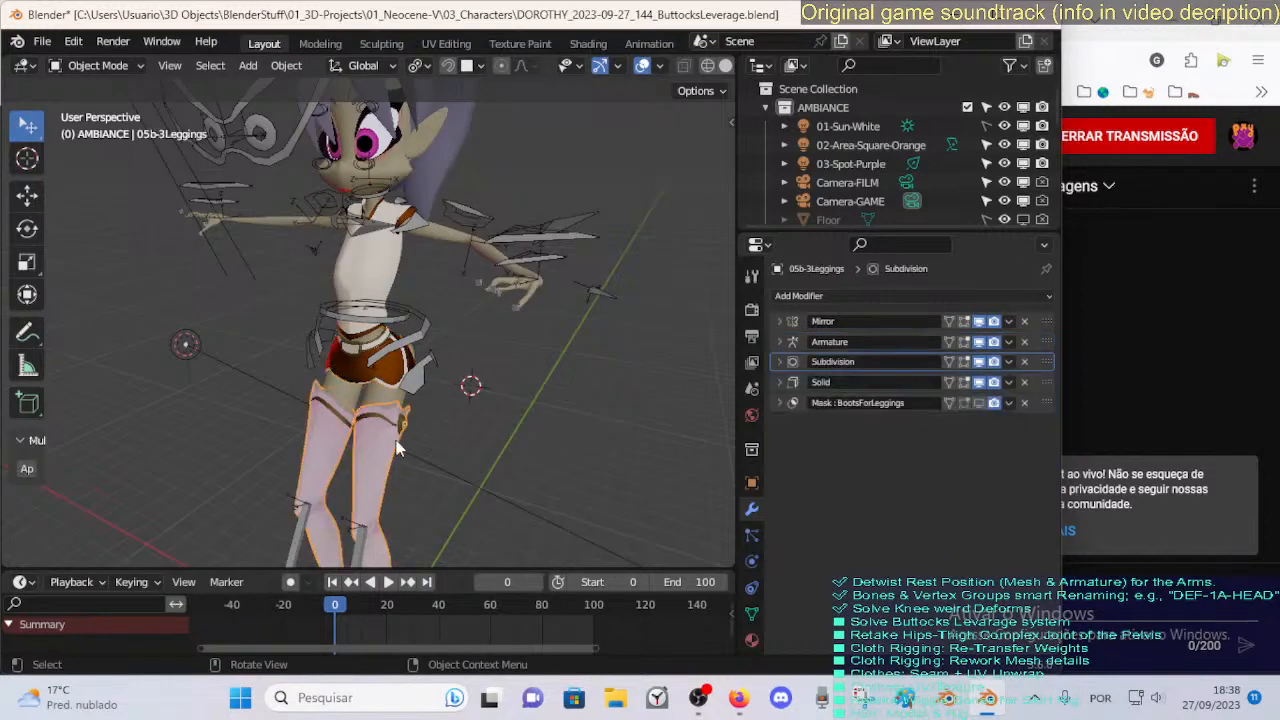
pyautogui.click(388, 375)
pyautogui.moveTo(388, 375); pyautogui.dragTo(408, 296, button='middle')
pyautogui.click(423, 349)
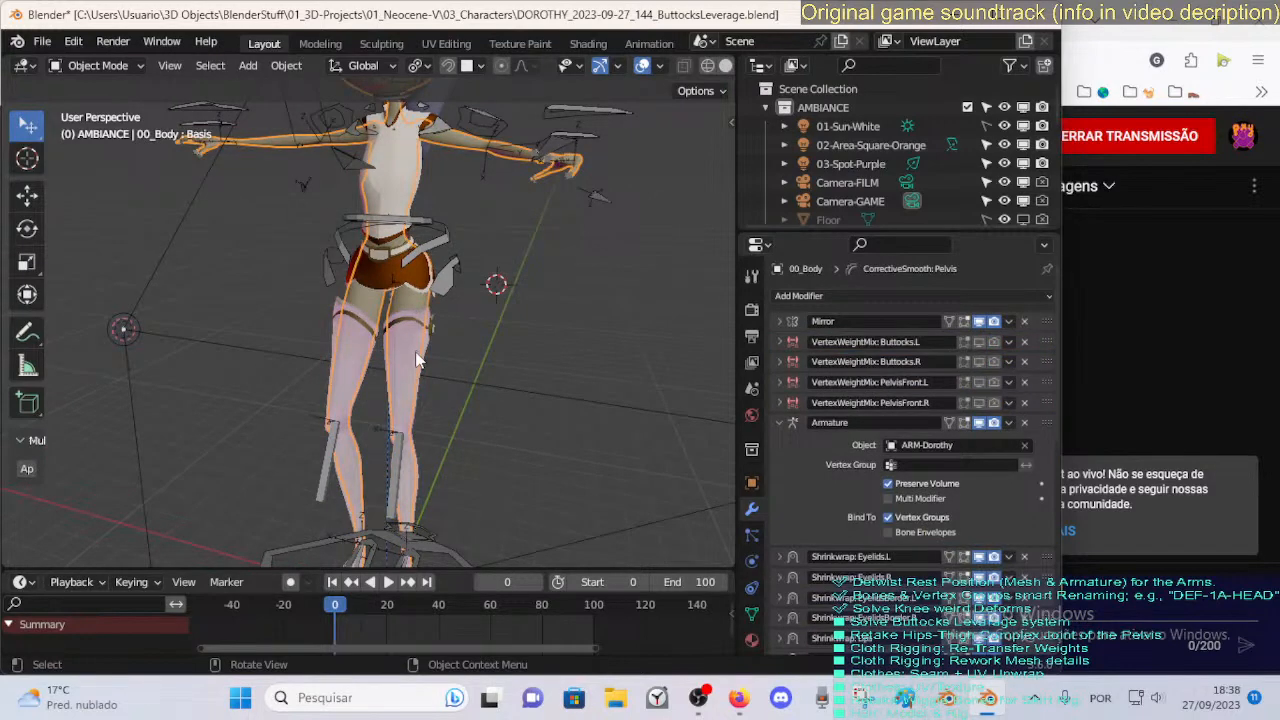
pyautogui.click(418, 355)
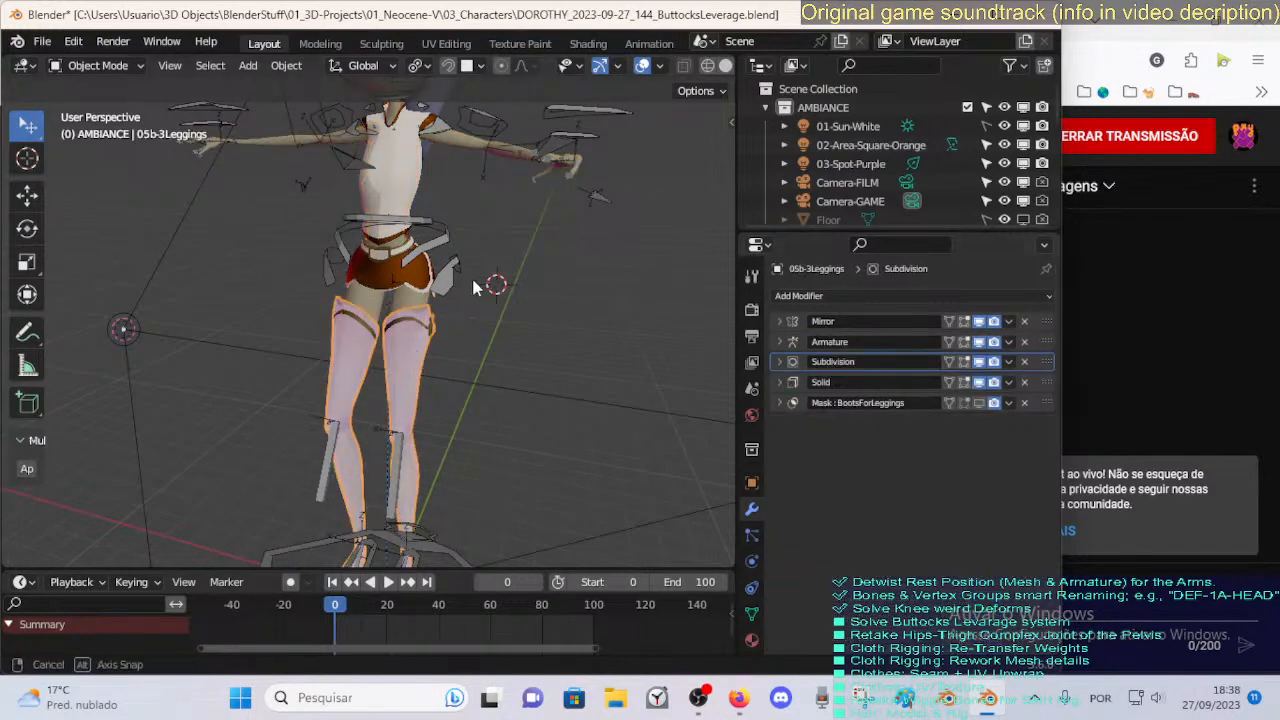
pyautogui.moveTo(433, 300); pyautogui.dragTo(420, 328, button='middle')
pyautogui.moveTo(323, 328); pyautogui.dragTo(290, 417, button='middle')
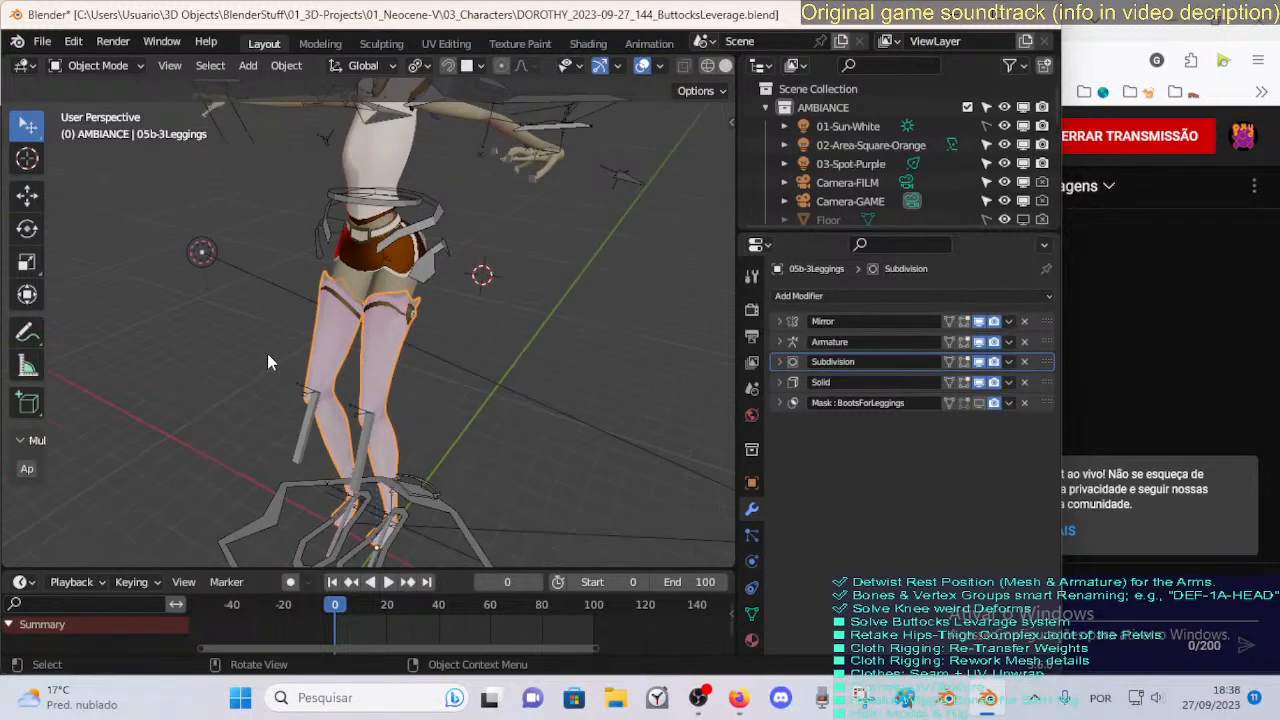
pyautogui.moveTo(267, 353); pyautogui.dragTo(399, 237, button='middle')
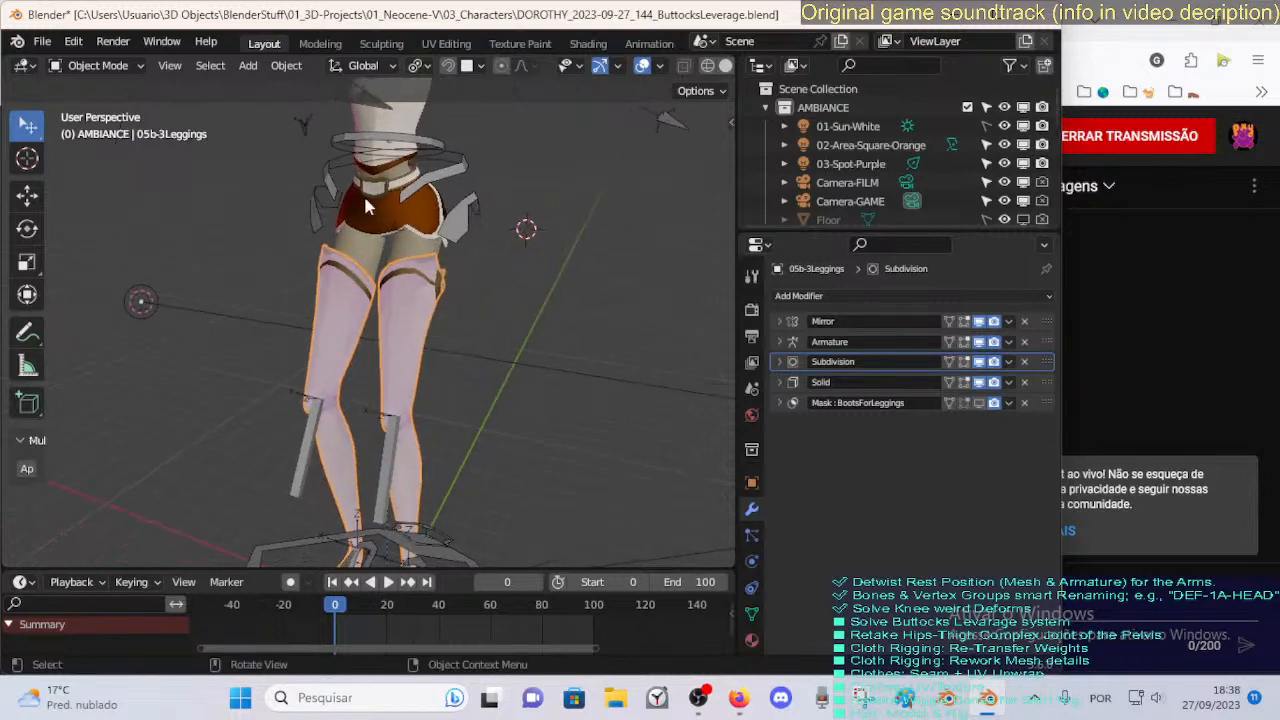
# Select the body, the leggings and the skirt together, with the 05a-4Skirt as the active object.
pyautogui.click(405, 245)
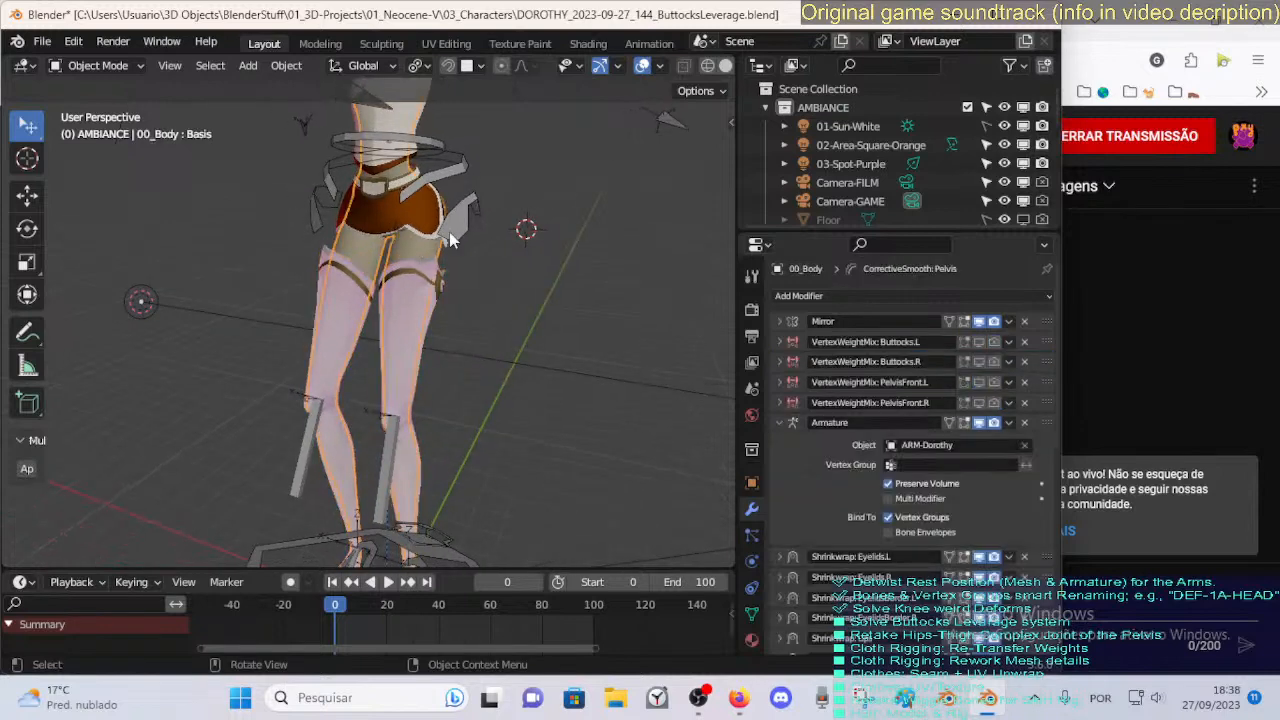
pyautogui.press('Tab')
pyautogui.click(408, 286)
pyautogui.keyDown('shift'); pyautogui.click(405, 244); pyautogui.keyUp('shift')
pyautogui.keyDown('shift'); pyautogui.click(416, 209); pyautogui.keyUp('shift')
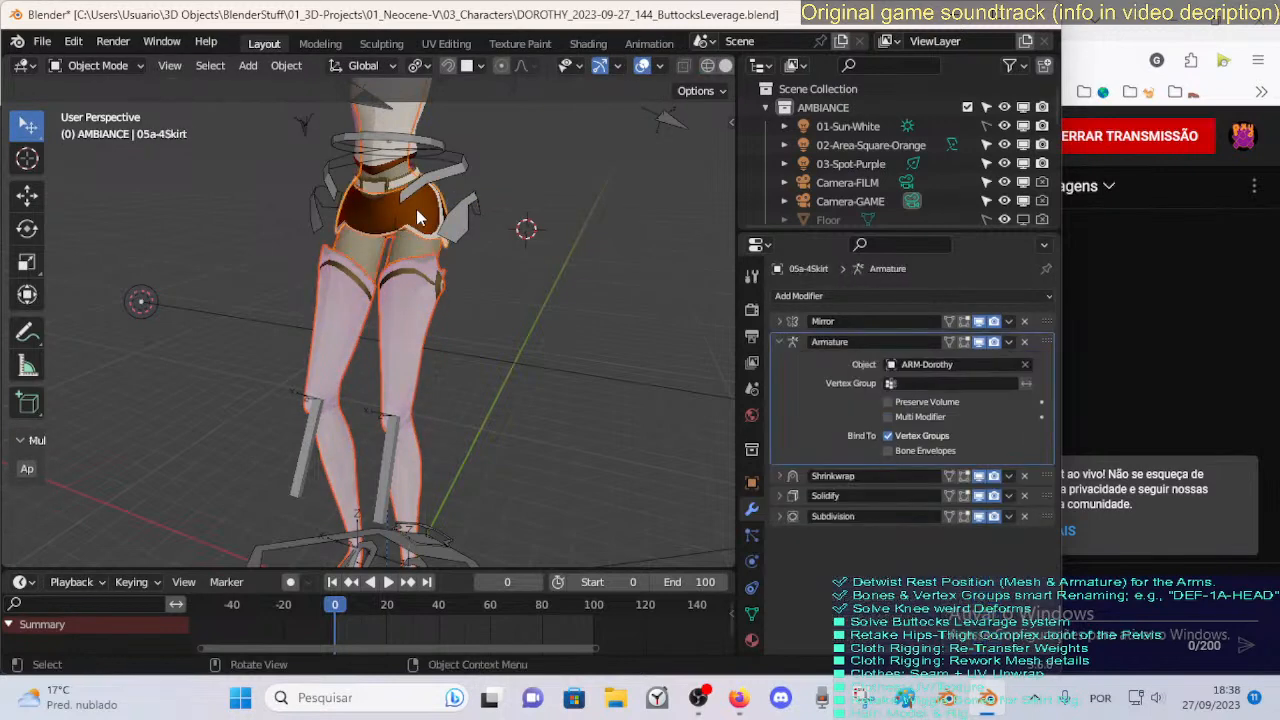
# Select the leggings, the skirt and the body one by one, and examine the body around the hips and thighs.
pyautogui.click(422, 305)
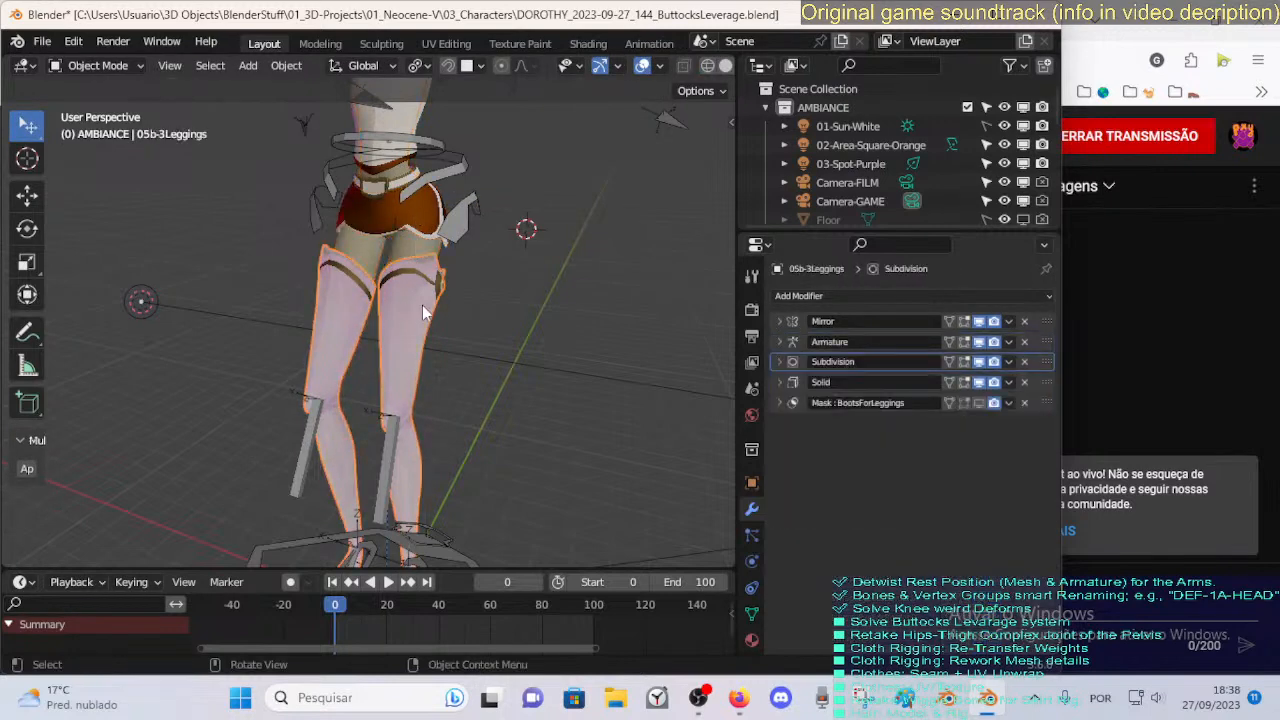
pyautogui.click(428, 212)
pyautogui.moveTo(428, 212); pyautogui.dragTo(380, 345, button='middle')
pyautogui.click(394, 427)
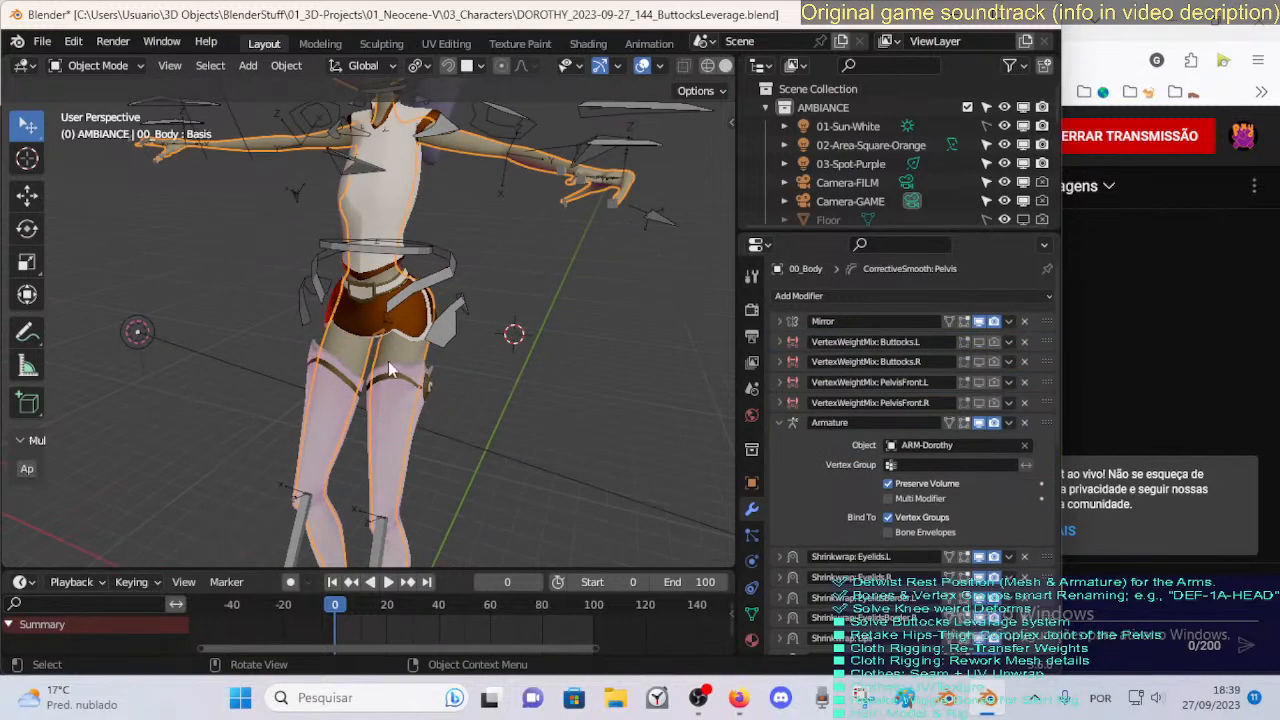
pyautogui.moveTo(396, 345); pyautogui.dragTo(436, 339, button='middle')
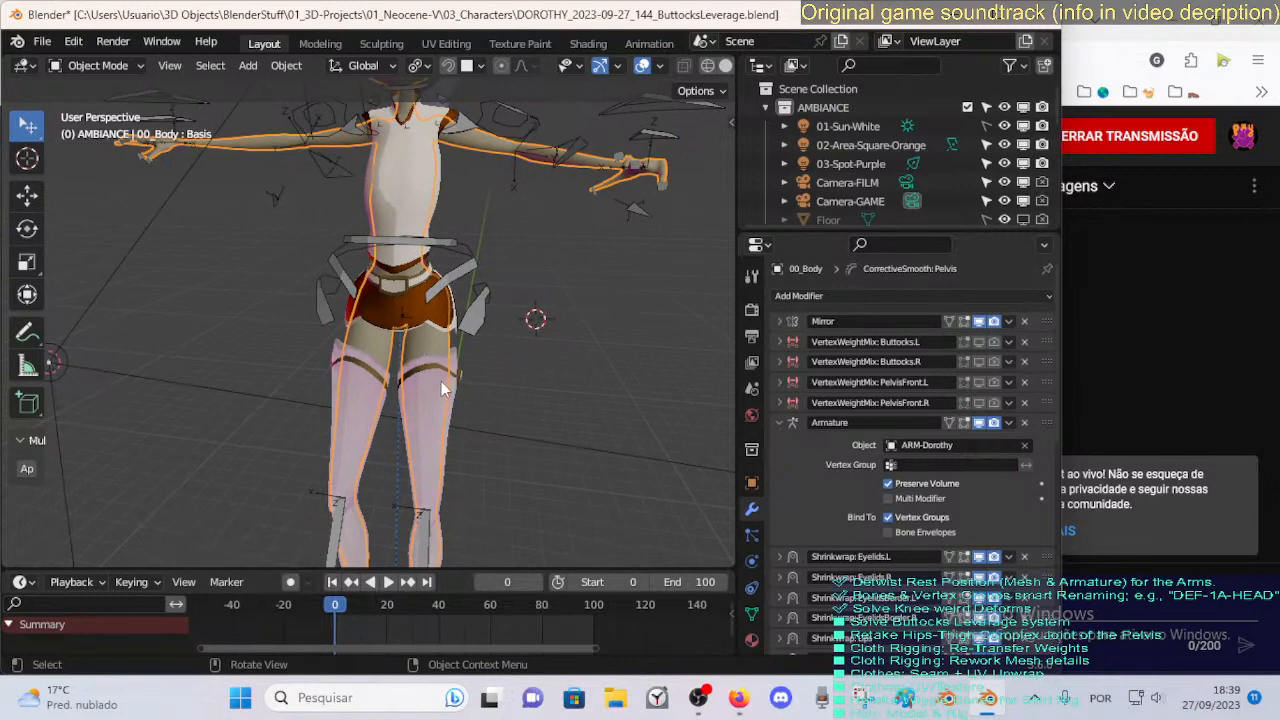
# Select the 05a-3Shirt, the skirt and the leggings in turn to examine how each garment fits and is rigged.
pyautogui.click(408, 199)
pyautogui.moveTo(426, 170); pyautogui.dragTo(388, 160, button='middle')
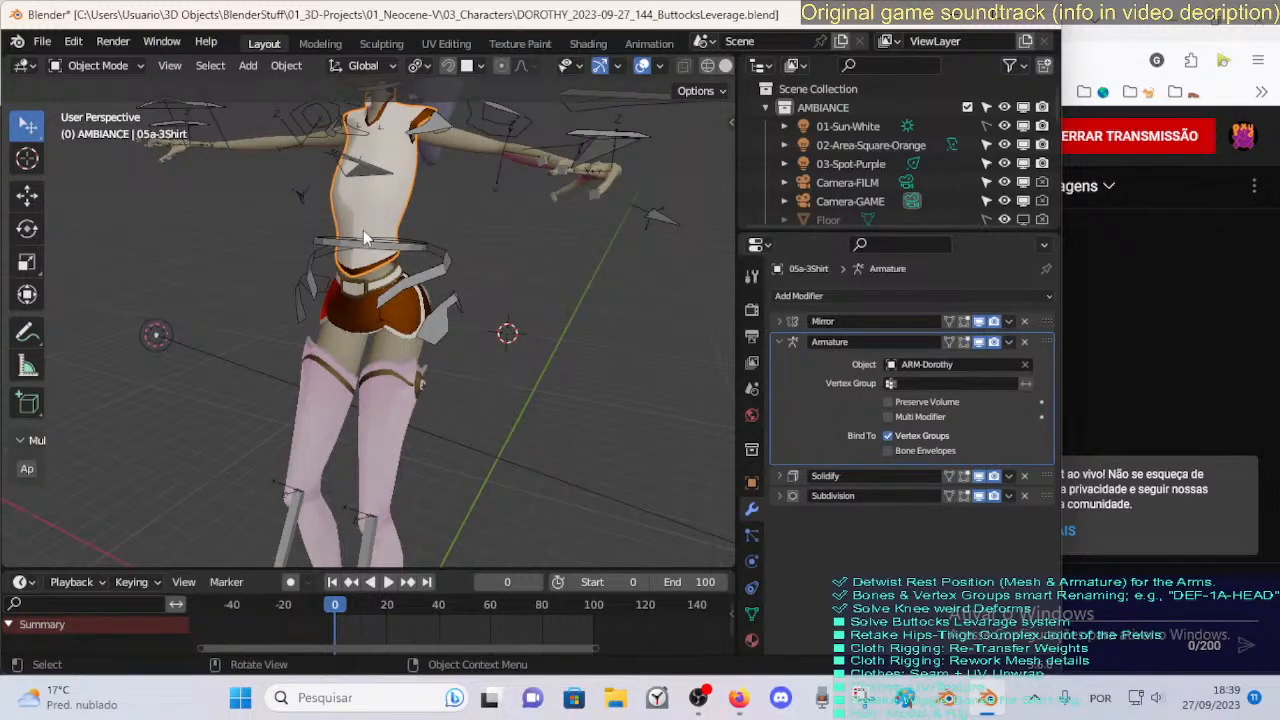
pyautogui.moveTo(363, 230); pyautogui.dragTo(479, 313, button='middle')
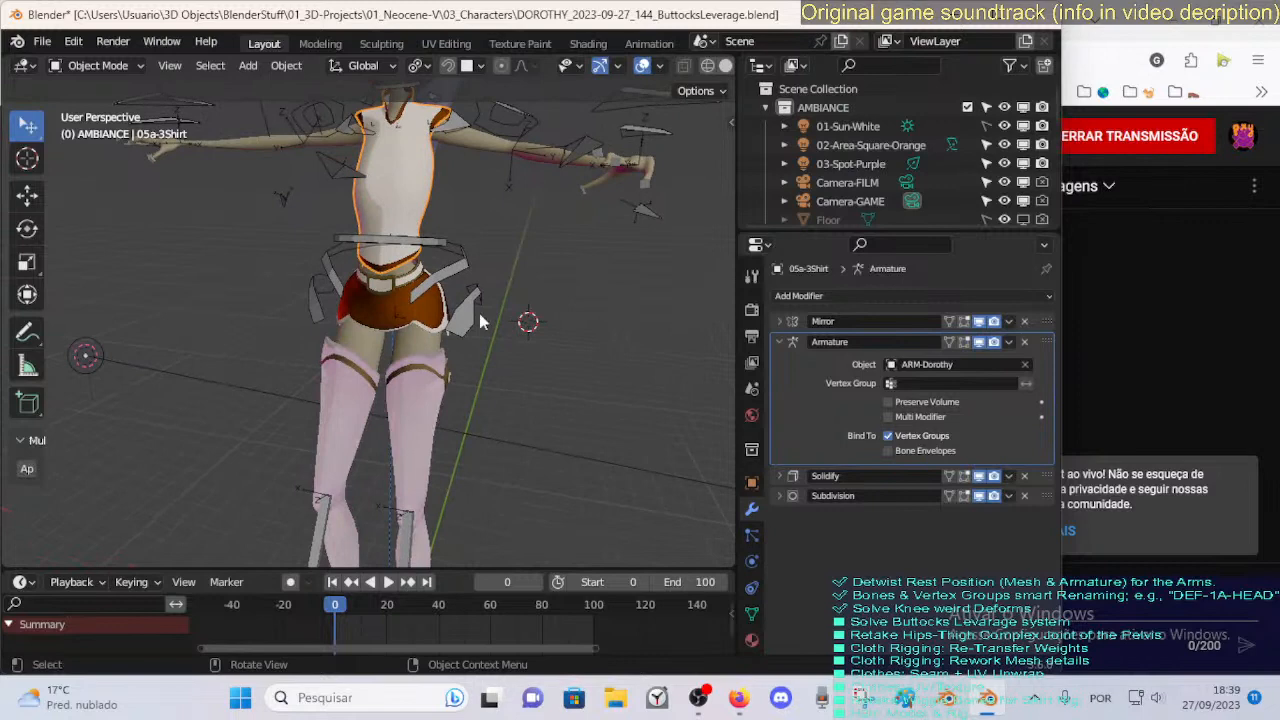
pyautogui.click(416, 318)
pyautogui.moveTo(421, 332)
pyautogui.mouseDown(button='middle')
pyautogui.moveTo(435, 323)
pyautogui.moveTo(406, 322)
pyautogui.mouseUp(button='middle')
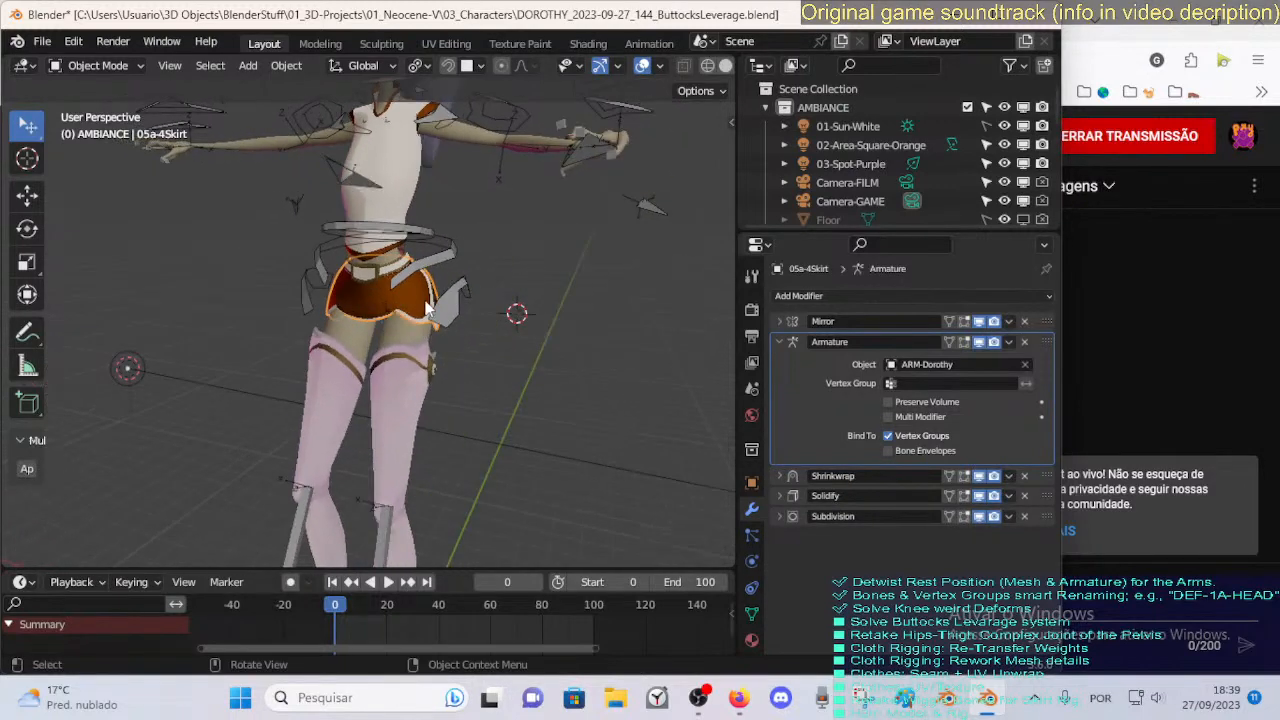
pyautogui.click(410, 383)
pyautogui.moveTo(493, 460); pyautogui.dragTo(374, 372, button='middle')
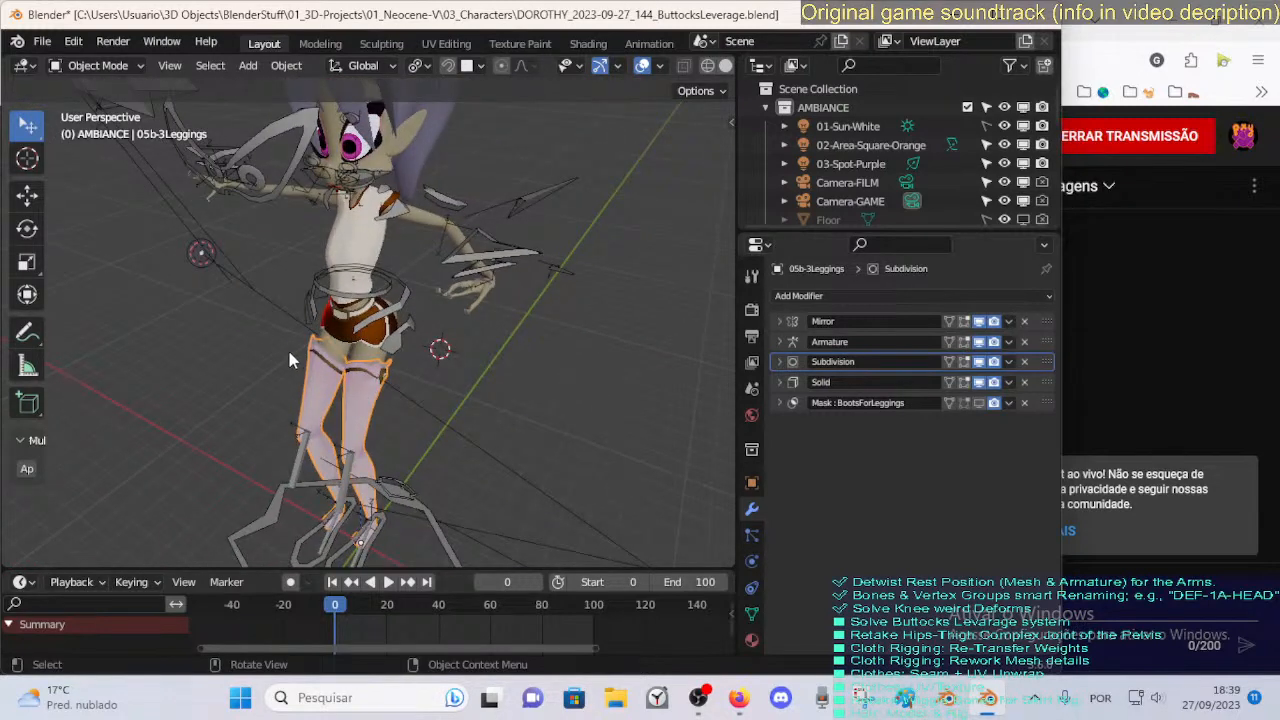
pyautogui.moveTo(435, 423); pyautogui.dragTo(560, 380, button='middle')
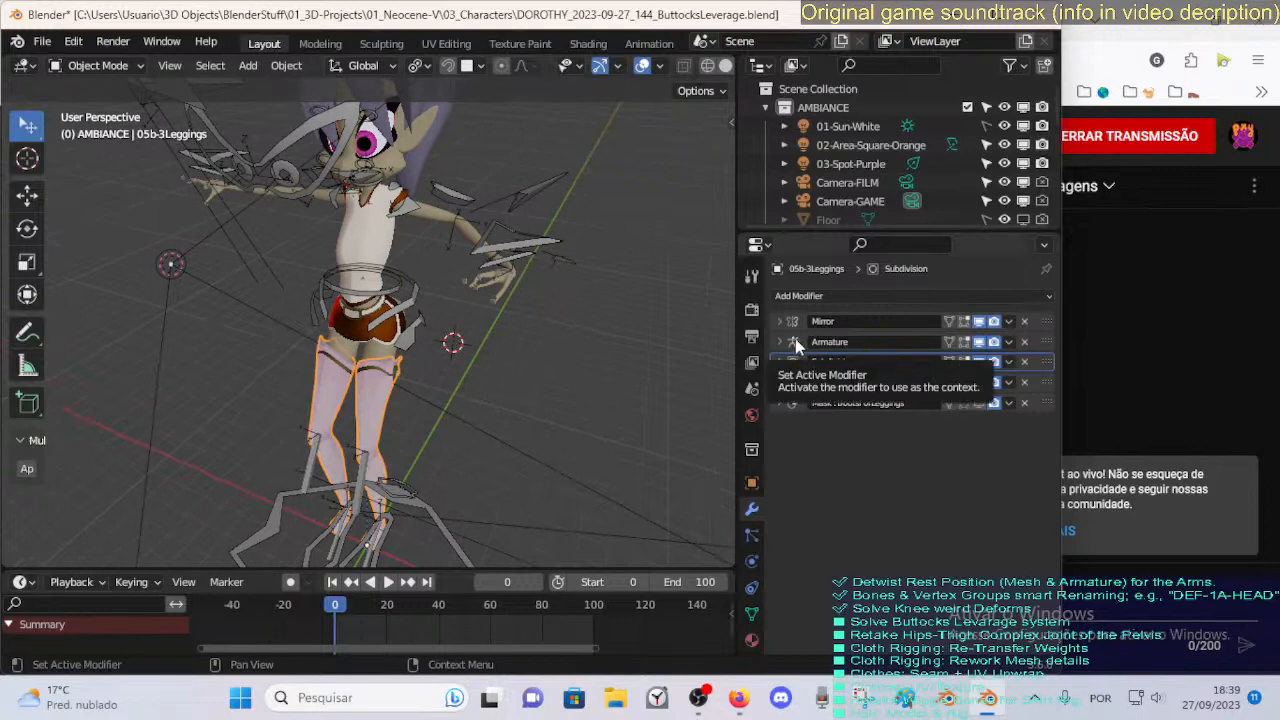
# Move the left leg's control bone MTR-Leg.L up and backward in Pose Mode.
pyautogui.click(403, 431)
pyautogui.hotkey('ctrl', 'Tab')
pyautogui.press('g')
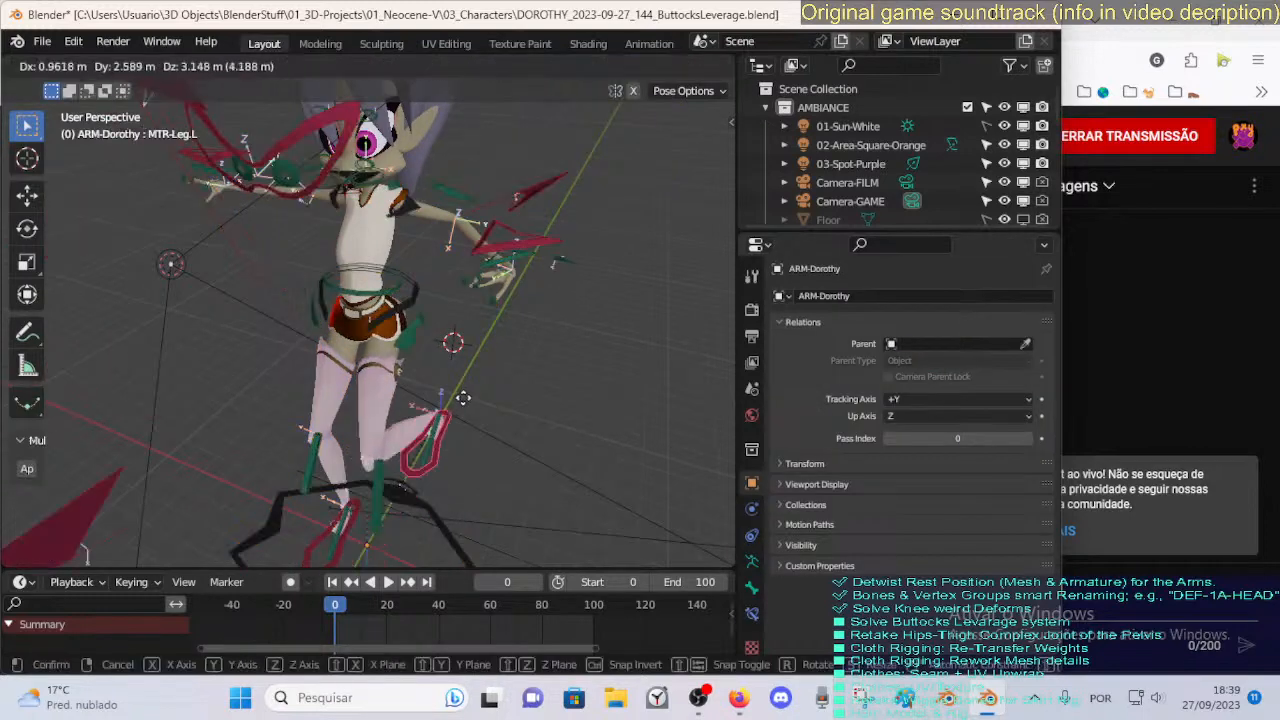
pyautogui.click(462, 411)
# Select every object, and clear the bone transforms of ARM-Dorothy in Pose Mode to restore its default pose.
pyautogui.hotkey('ctrl', 'Tab')
pyautogui.press('a')
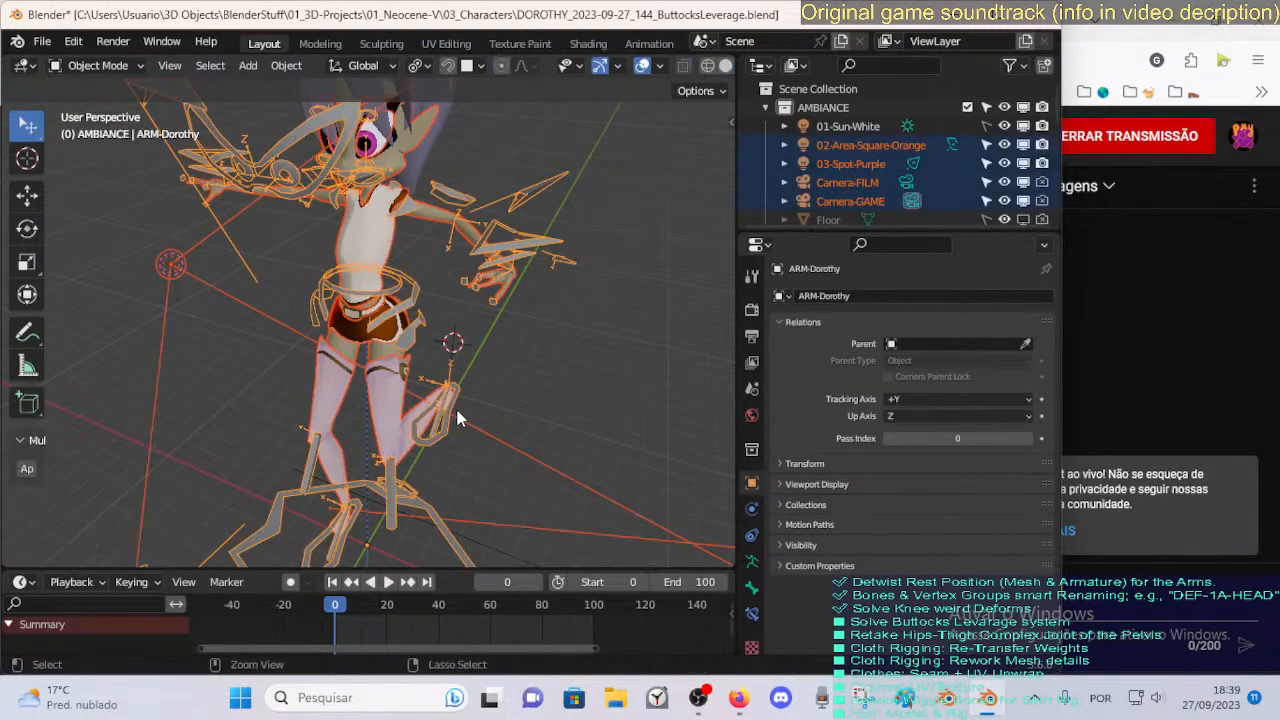
pyautogui.hotkey('ctrl', 'z')
pyautogui.hotkey('ctrl', 'z')
pyautogui.hotkey('ctrl', 'z')
pyautogui.hotkey('ctrl', 'z')
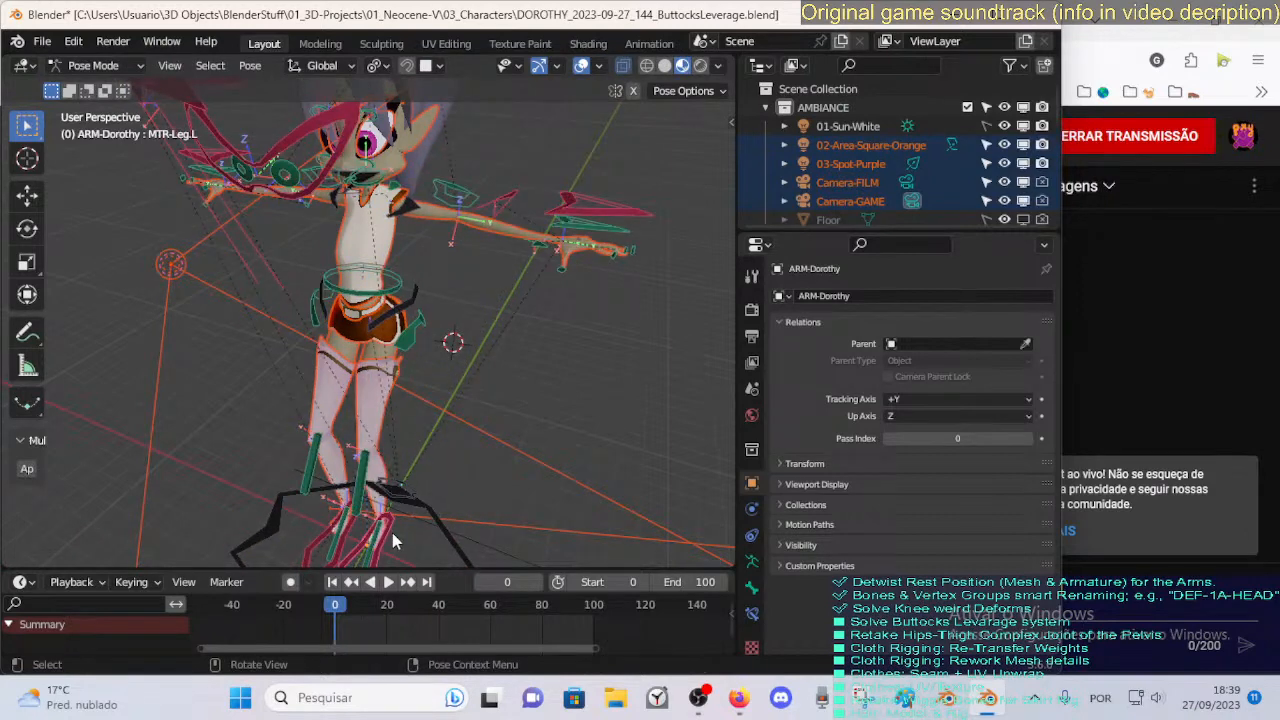
pyautogui.hotkey('ctrl', 'z')
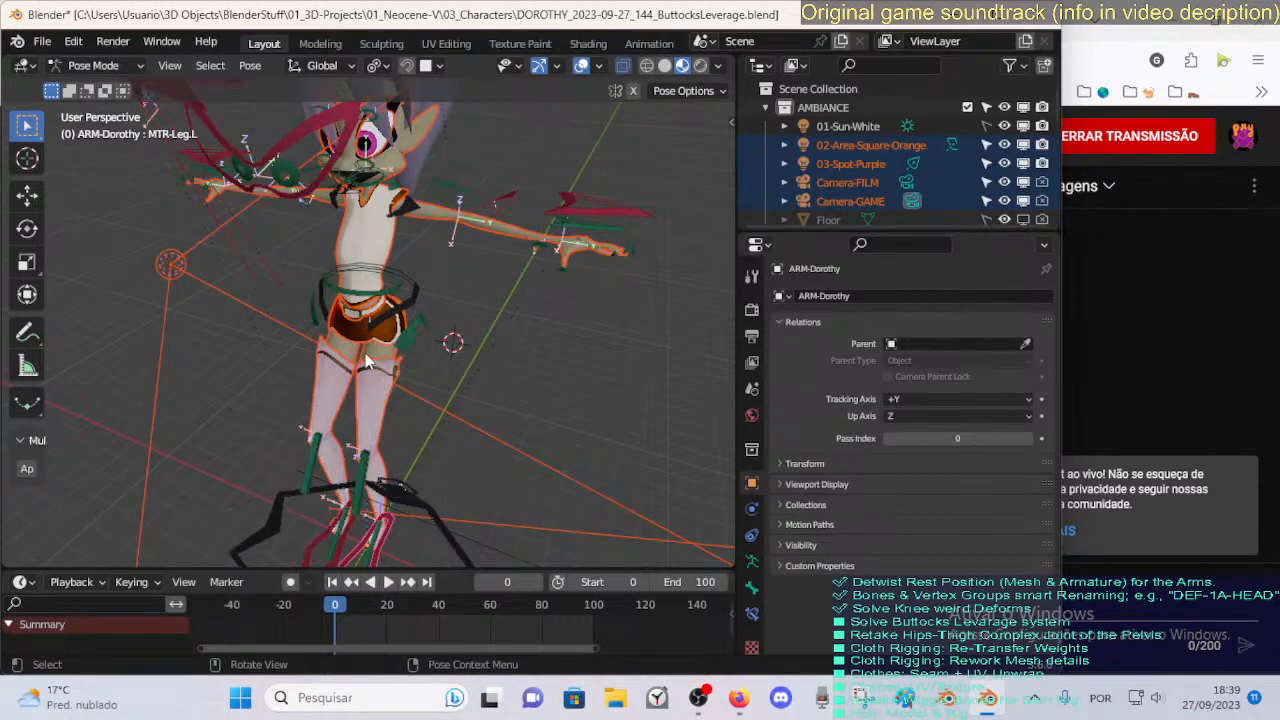
pyautogui.hotkey('ctrl', 'z')
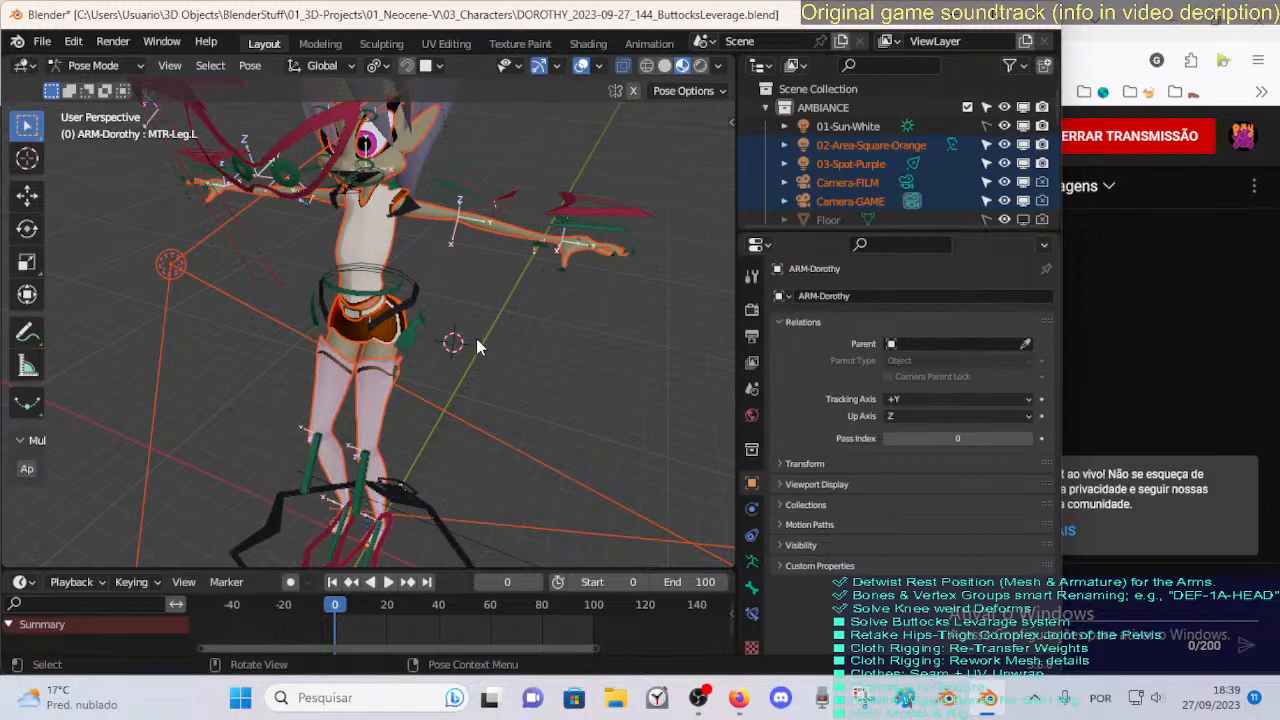
# Examine the character's default pose, and compare it with the armature's rest position in Edit Mode.
pyautogui.moveTo(443, 343); pyautogui.dragTo(447, 343, button='middle')
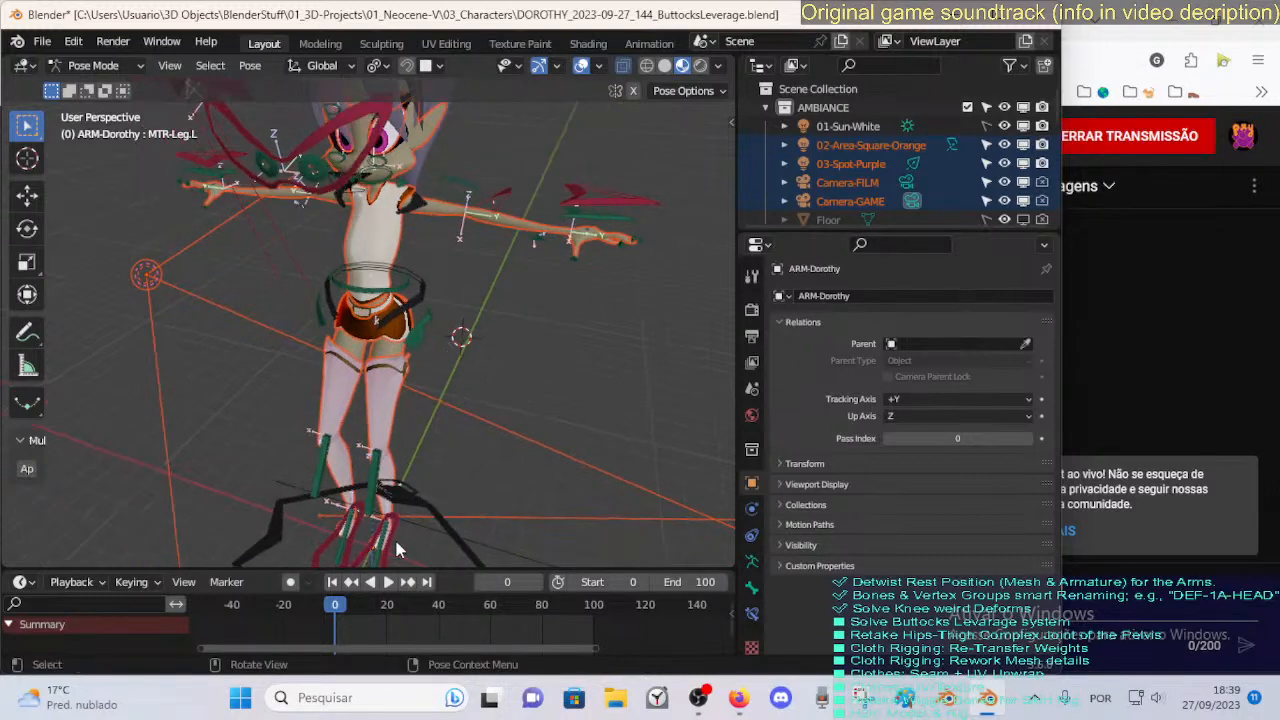
pyautogui.moveTo(391, 349); pyautogui.dragTo(420, 303, button='middle')
pyautogui.scroll(1, 394, 352)
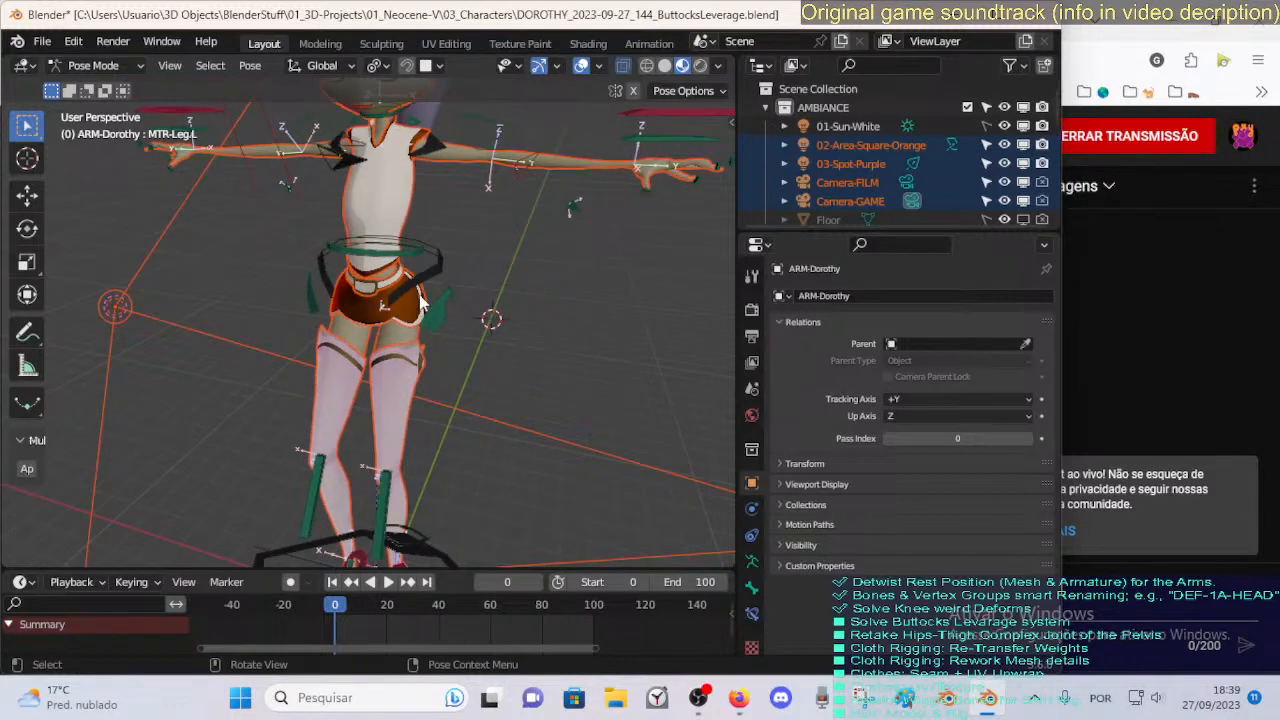
pyautogui.scroll(-2, 434, 374)
pyautogui.scroll(1, 420, 300)
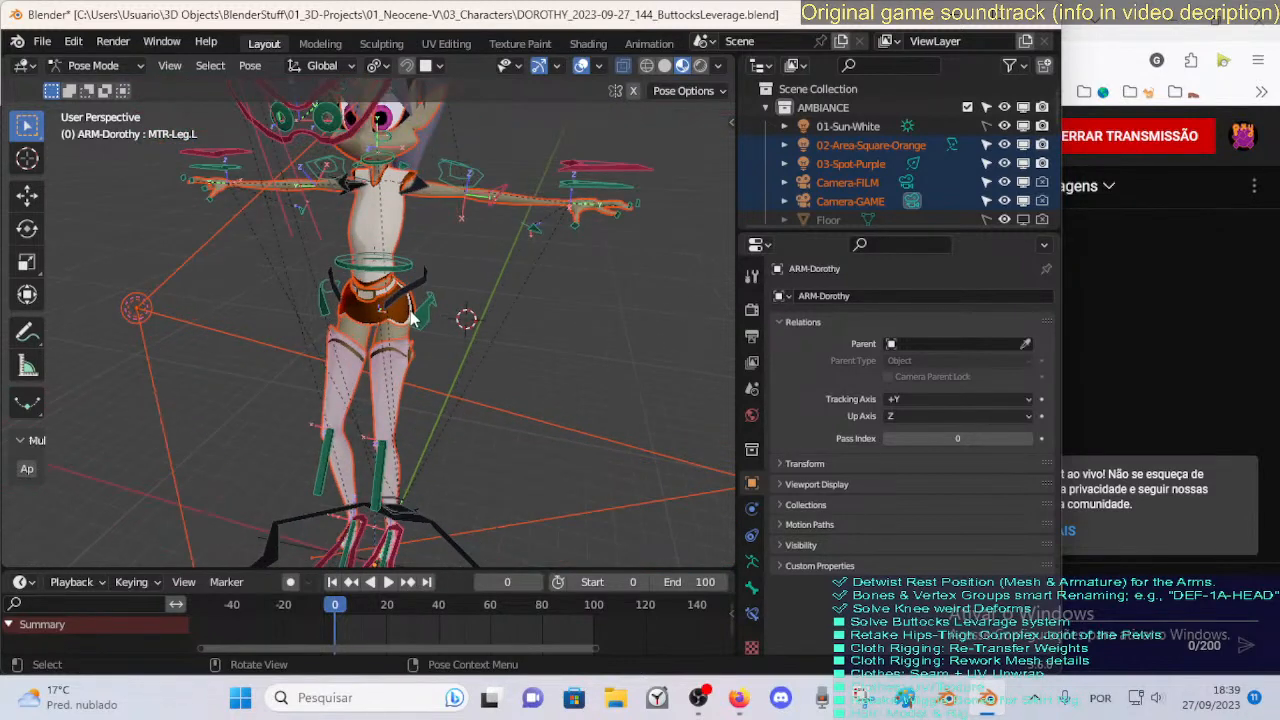
pyautogui.click(421, 317)
pyautogui.click(403, 511)
pyautogui.click(402, 542)
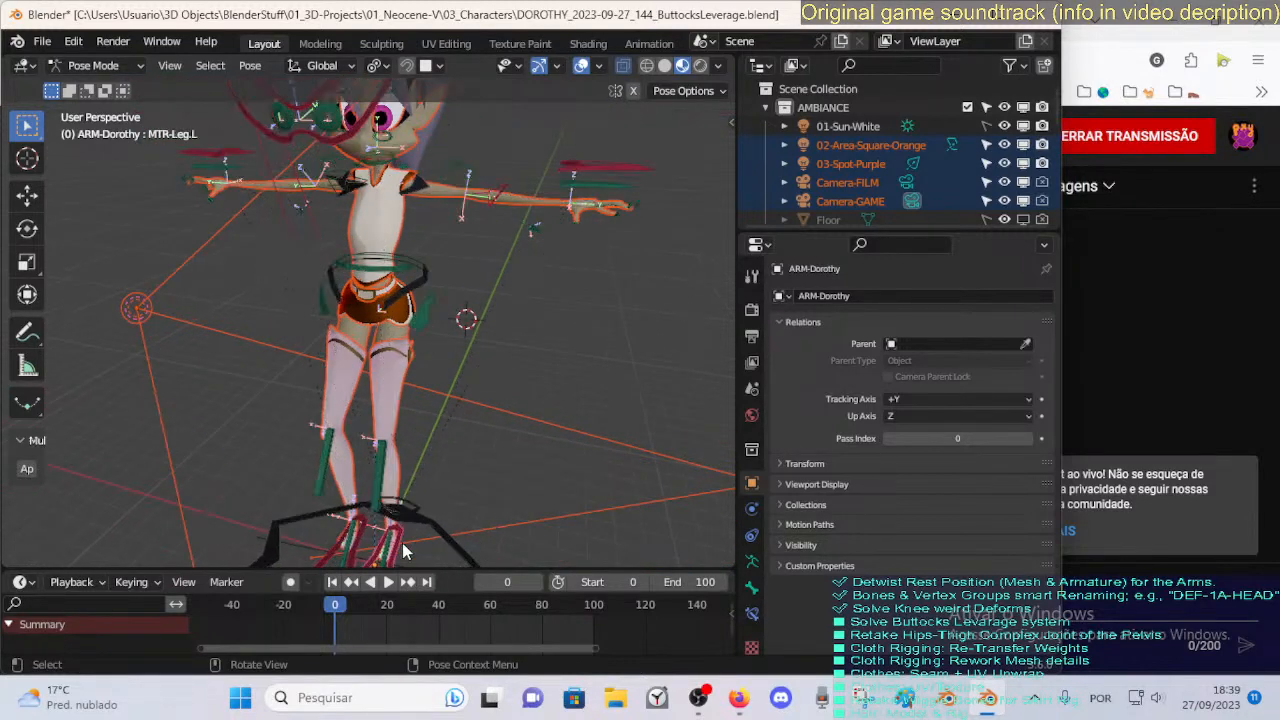
pyautogui.press('Tab')
pyautogui.moveTo(386, 466); pyautogui.dragTo(391, 400, button='middle')
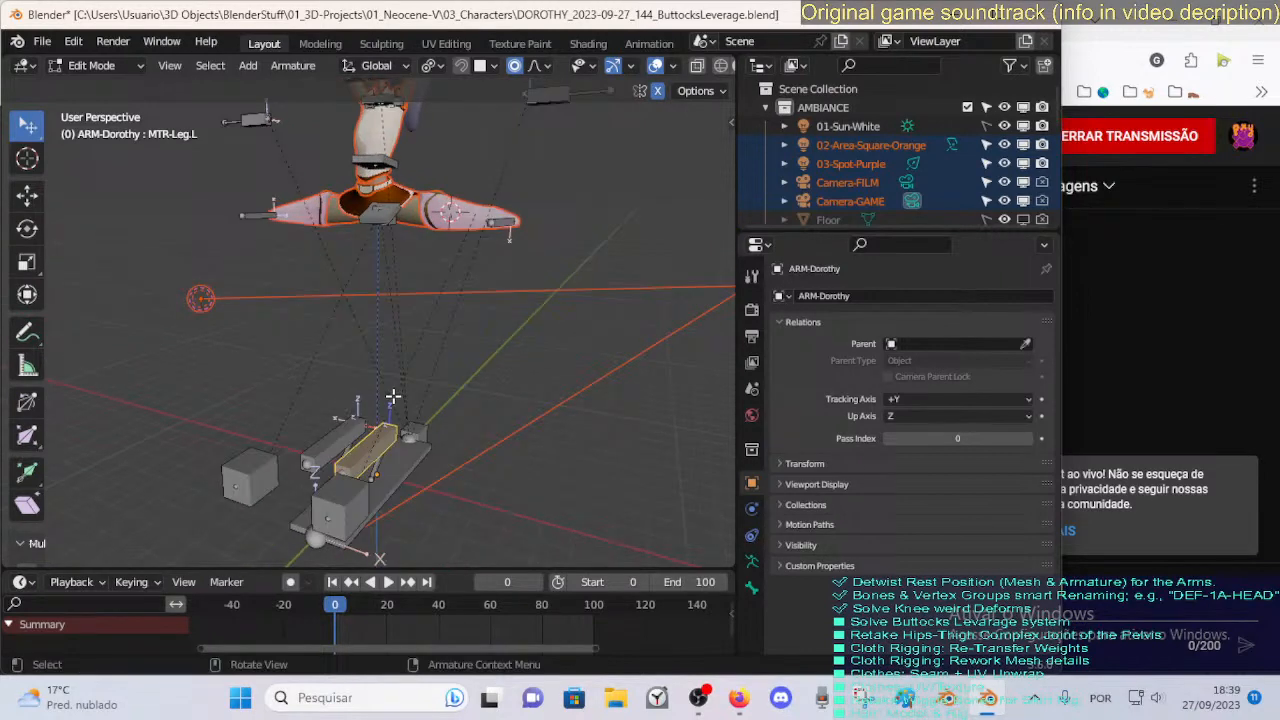
# Return to Pose Mode and examine the options for applying a pose as the armature's rest pose.
pyautogui.hotkey('ctrl', 'Tab')
pyautogui.click(250, 65)
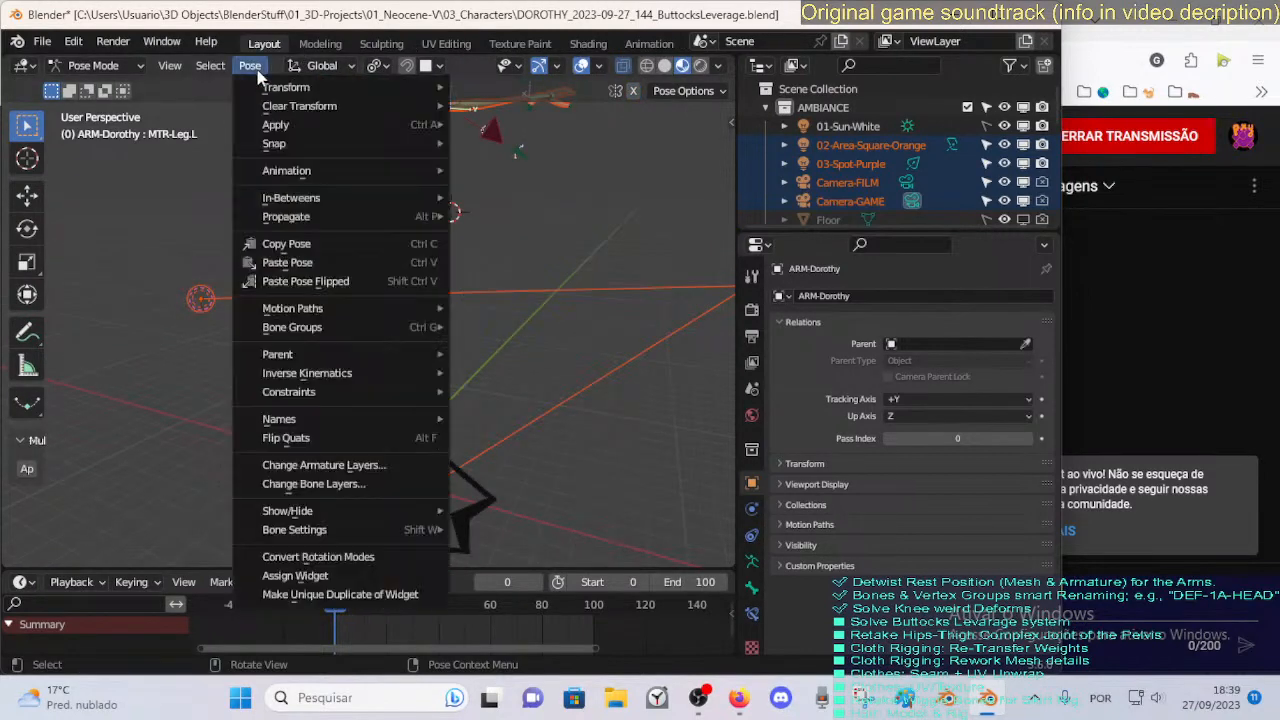
pyautogui.moveTo(308, 130)
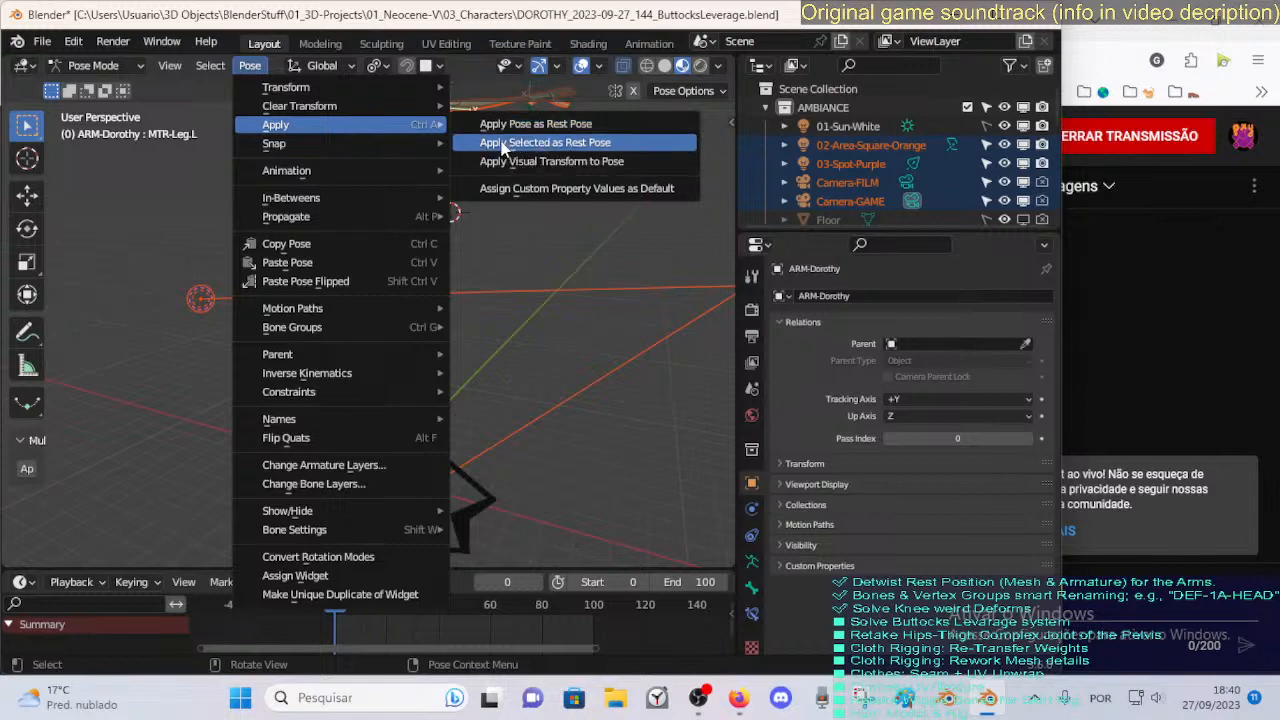
pyautogui.click(590, 161)
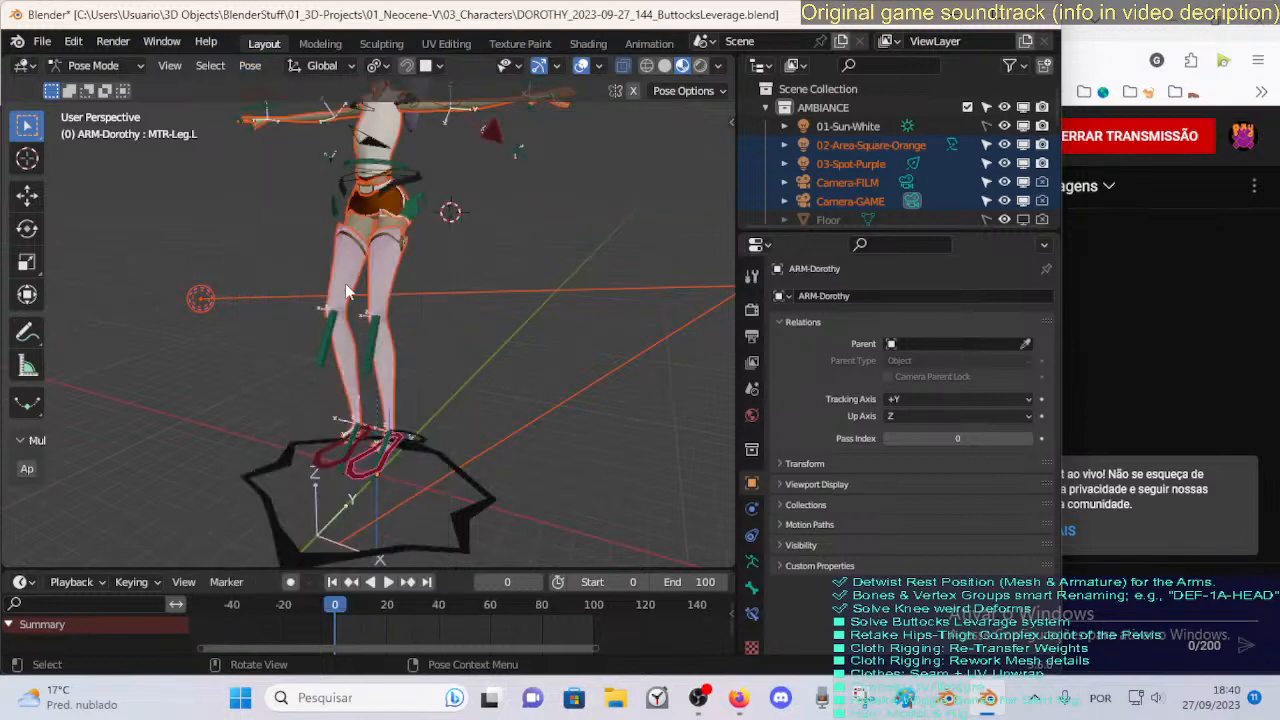
# Select the leg and foot bones in Pose Mode to examine them, clear the selection, and select MTR-Leg.L.
pyautogui.click(380, 350)
pyautogui.click(385, 453)
pyautogui.press('b')
pyautogui.moveTo(283, 217); pyautogui.dragTo(557, 583)
pyautogui.moveTo(397, 291); pyautogui.dragTo(386, 317, button='middle')
pyautogui.hotkey('alt', 'a')
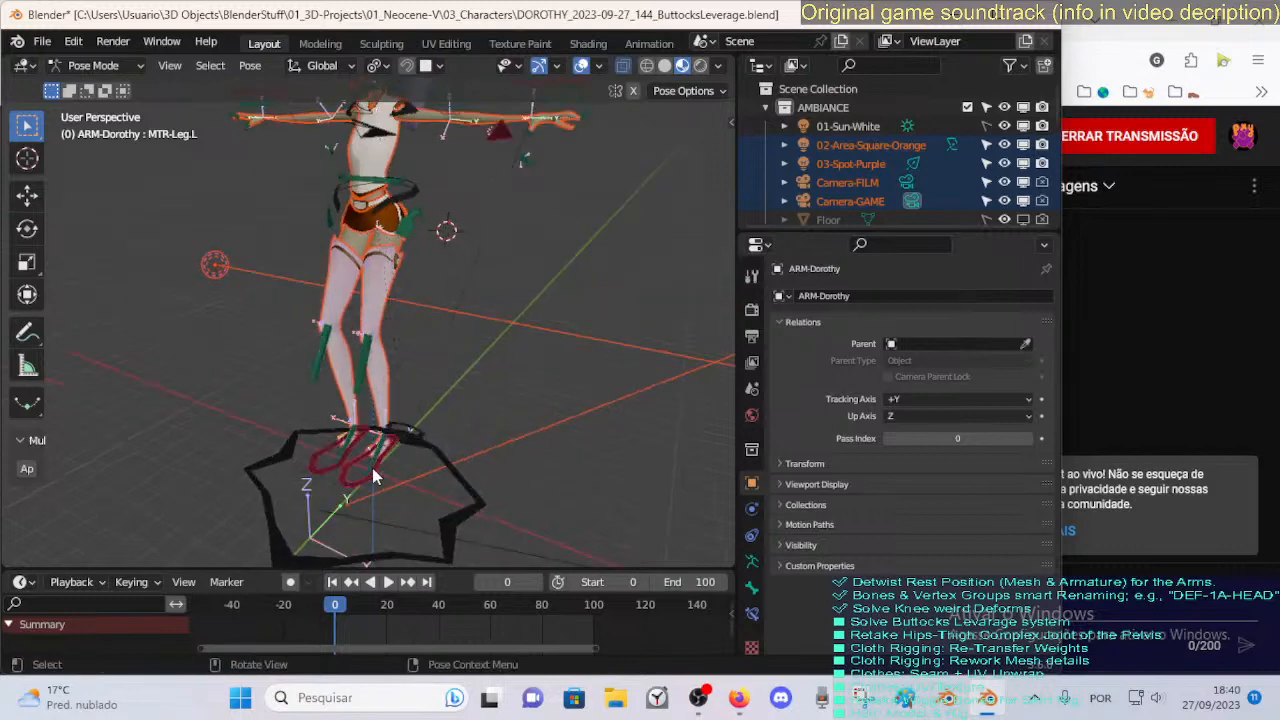
pyautogui.click(380, 455)
pyautogui.click(396, 362)
# Try moving the MTR-Leg.L bone upward in Edit Mode, cancel the move, and return to Pose Mode.
pyautogui.press('Tab')
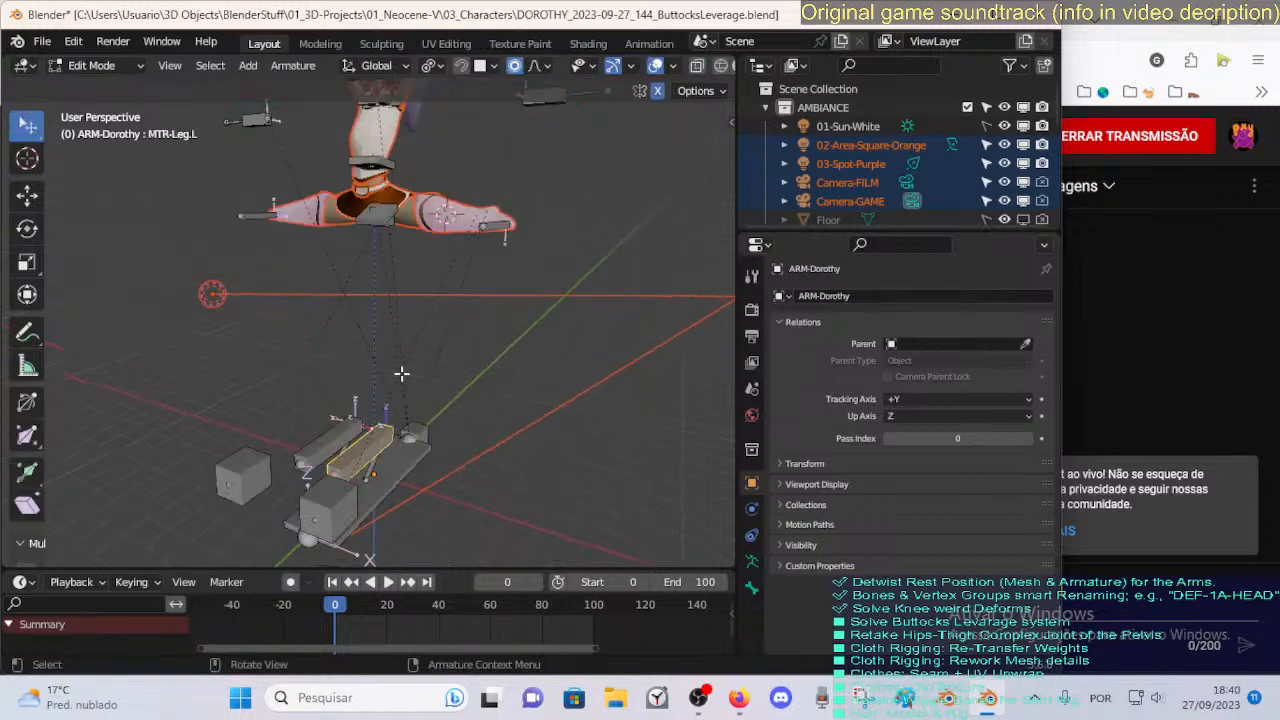
pyautogui.moveTo(401, 373); pyautogui.dragTo(474, 320, button='middle')
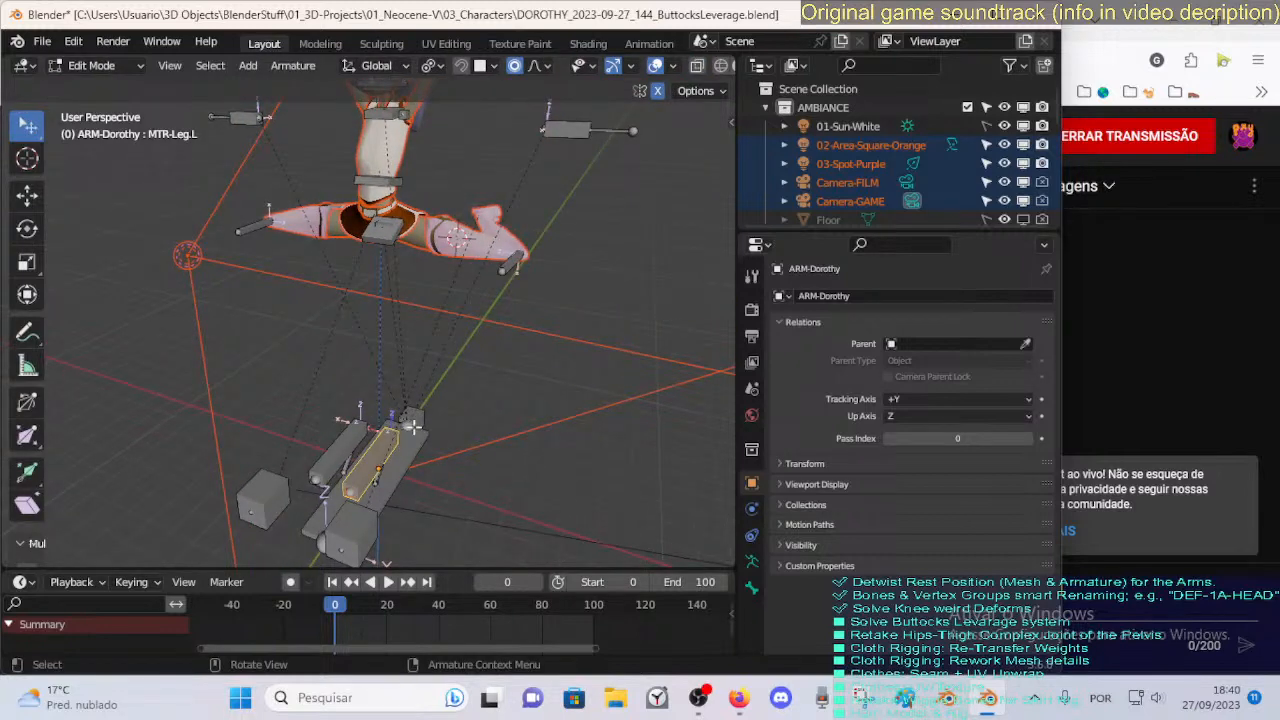
pyautogui.press('g')
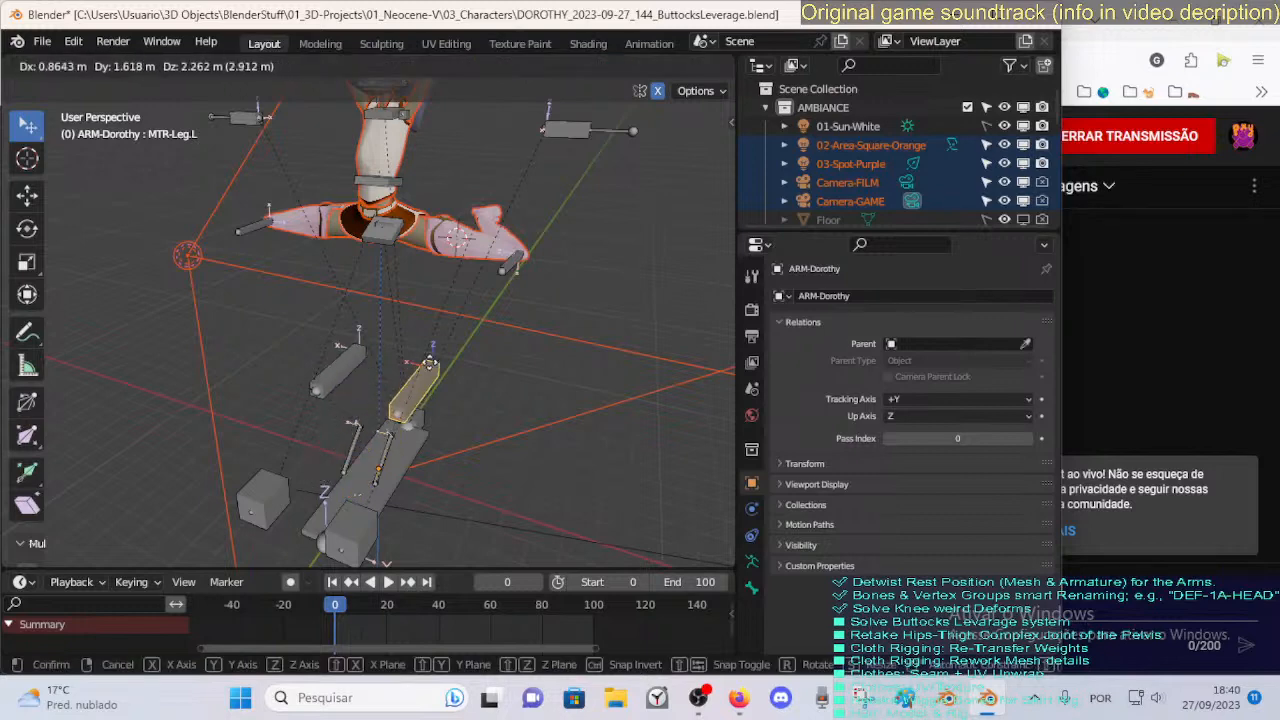
pyautogui.press('Escape')
pyautogui.hotkey('ctrl', 'Tab')
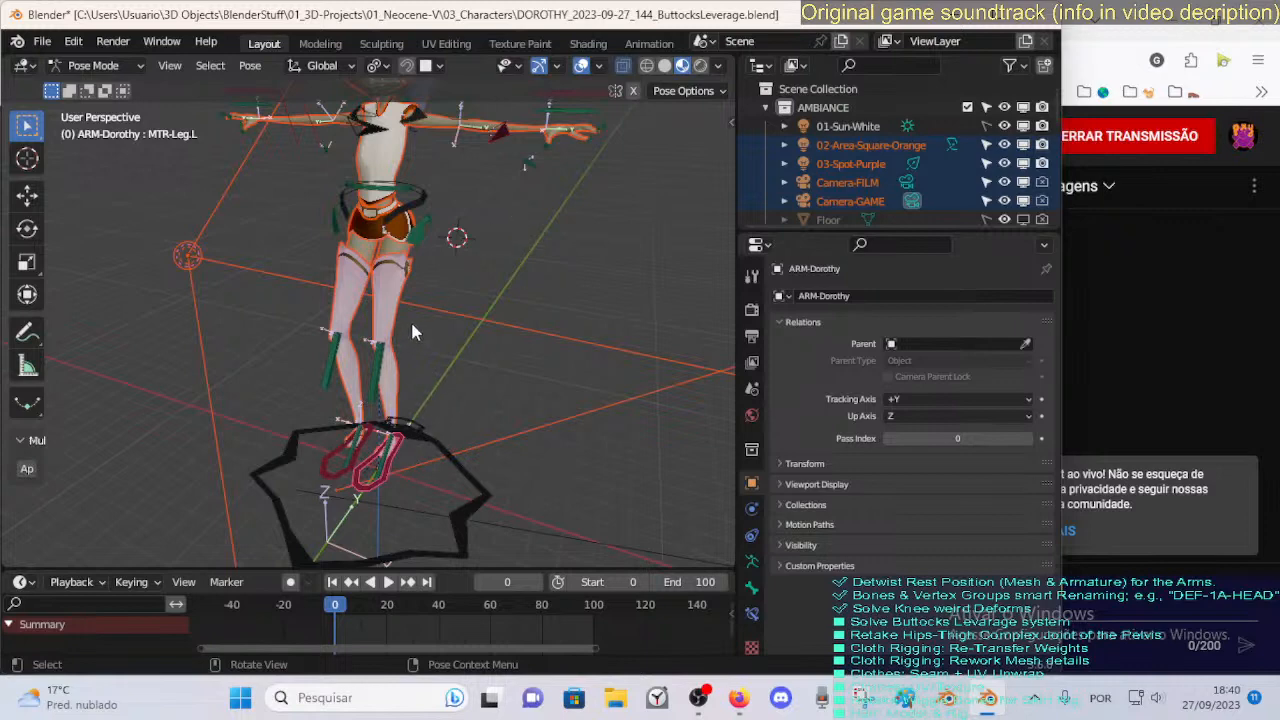
# Compare the MTR-Leg.L bone and the character's legs between Pose Mode and the rest position in Edit Mode.
pyautogui.press('Tab')
pyautogui.press('Tab')
pyautogui.moveTo(536, 300); pyautogui.dragTo(429, 331, button='middle')
pyautogui.press('Tab')
pyautogui.press('Tab')
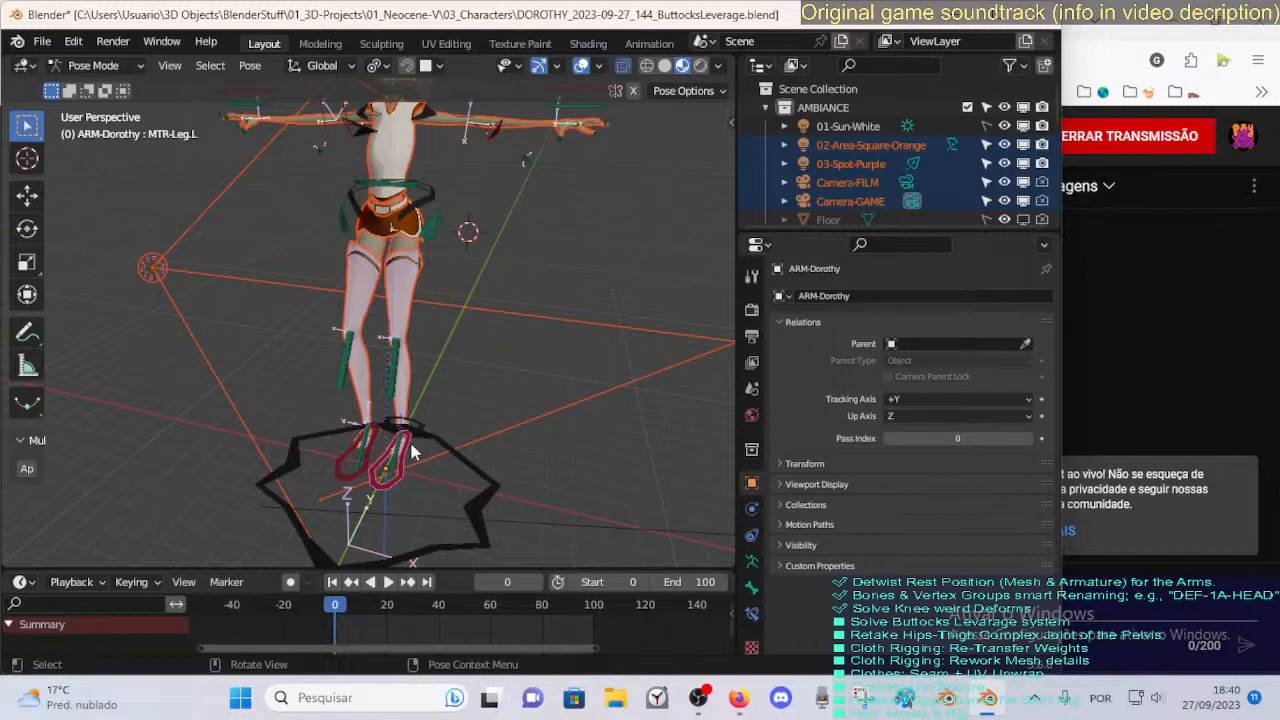
pyautogui.press('Tab')
pyautogui.moveTo(405, 440); pyautogui.dragTo(392, 432, button='middle')
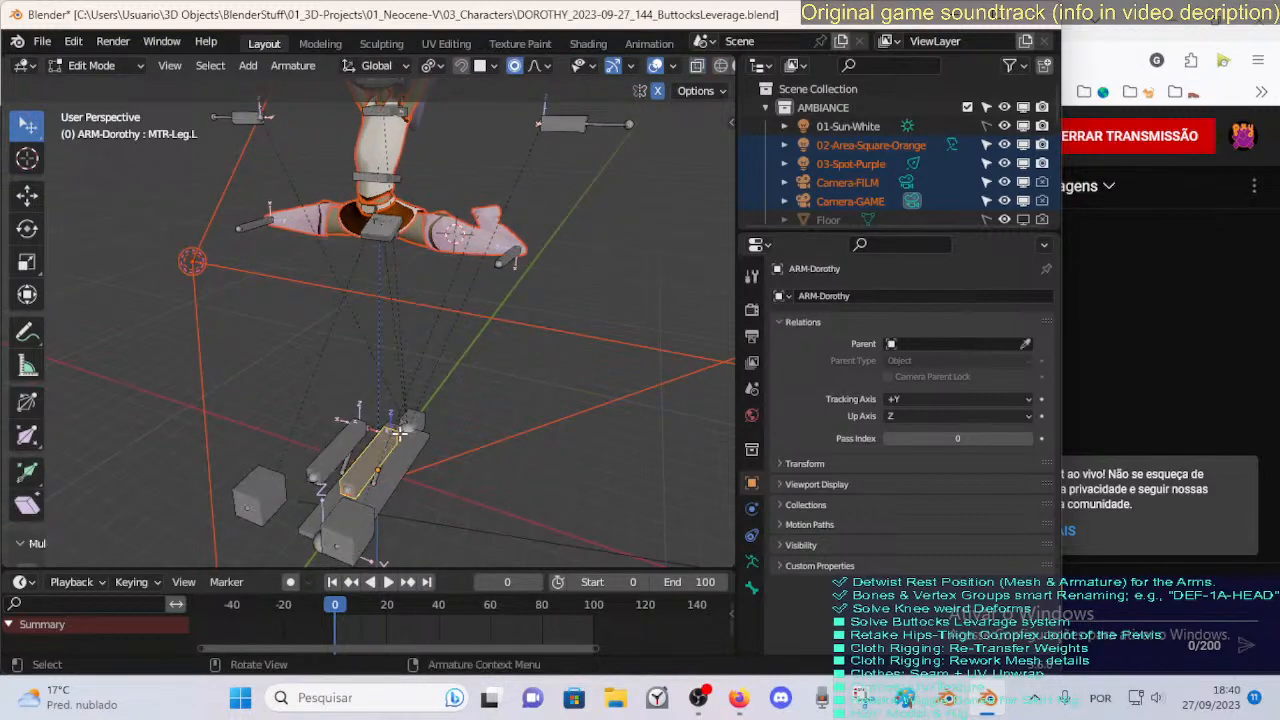
pyautogui.press('Tab')
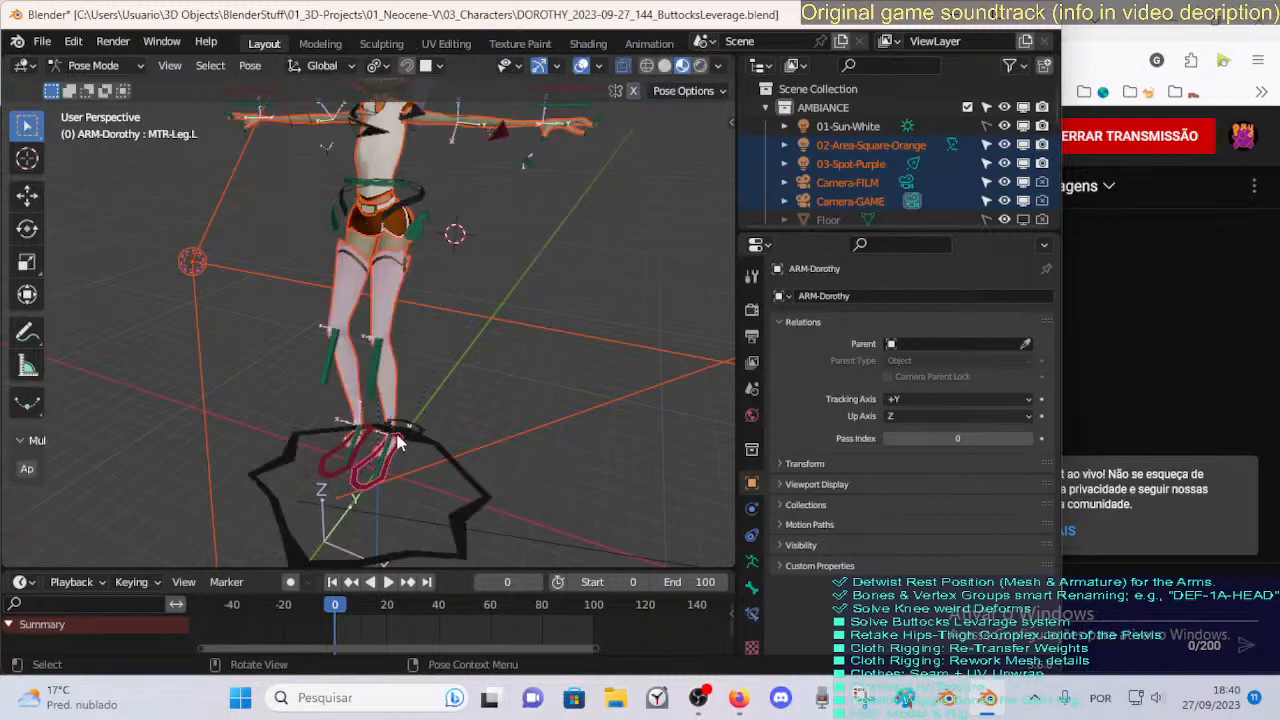
pyautogui.press('Tab')
pyautogui.moveTo(410, 430)
pyautogui.mouseDown(button='middle')
pyautogui.moveTo(486, 289)
pyautogui.moveTo(391, 423)
pyautogui.moveTo(406, 434)
pyautogui.moveTo(406, 414)
pyautogui.moveTo(401, 444)
pyautogui.mouseUp(button='middle')
pyautogui.press('Tab')
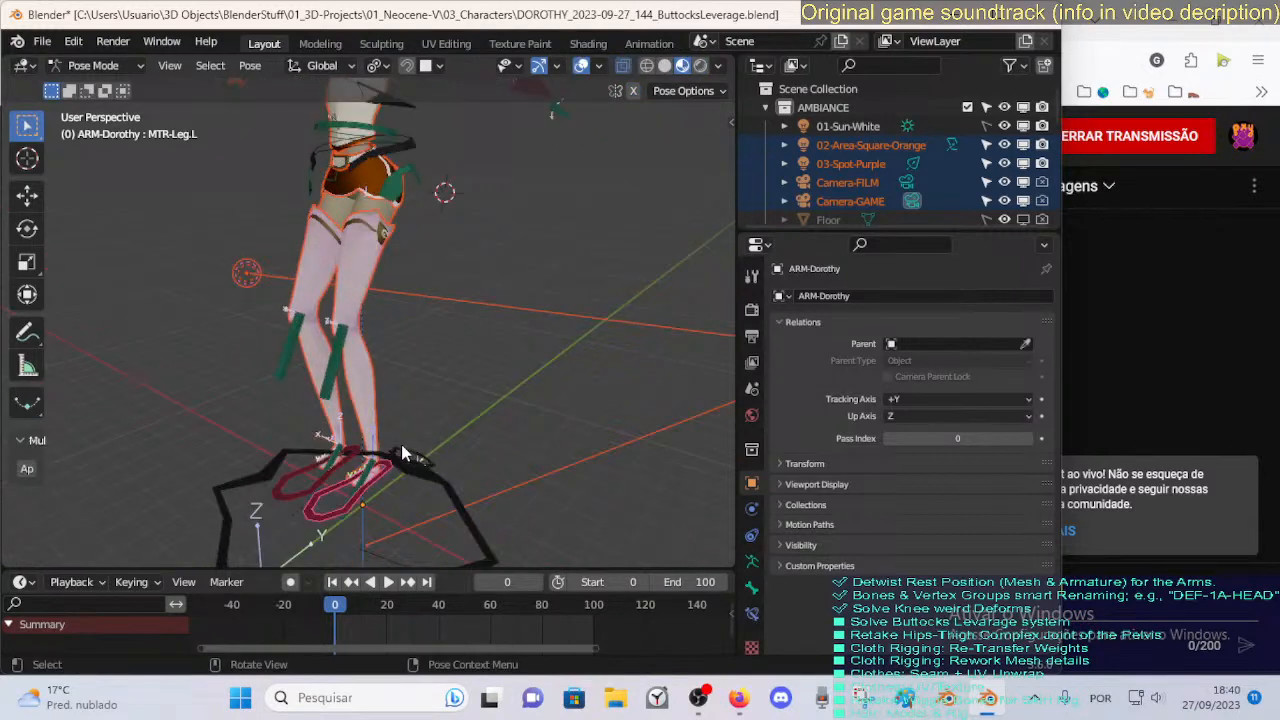
pyautogui.press('Tab')
pyautogui.press('Tab')
pyautogui.press('Tab')
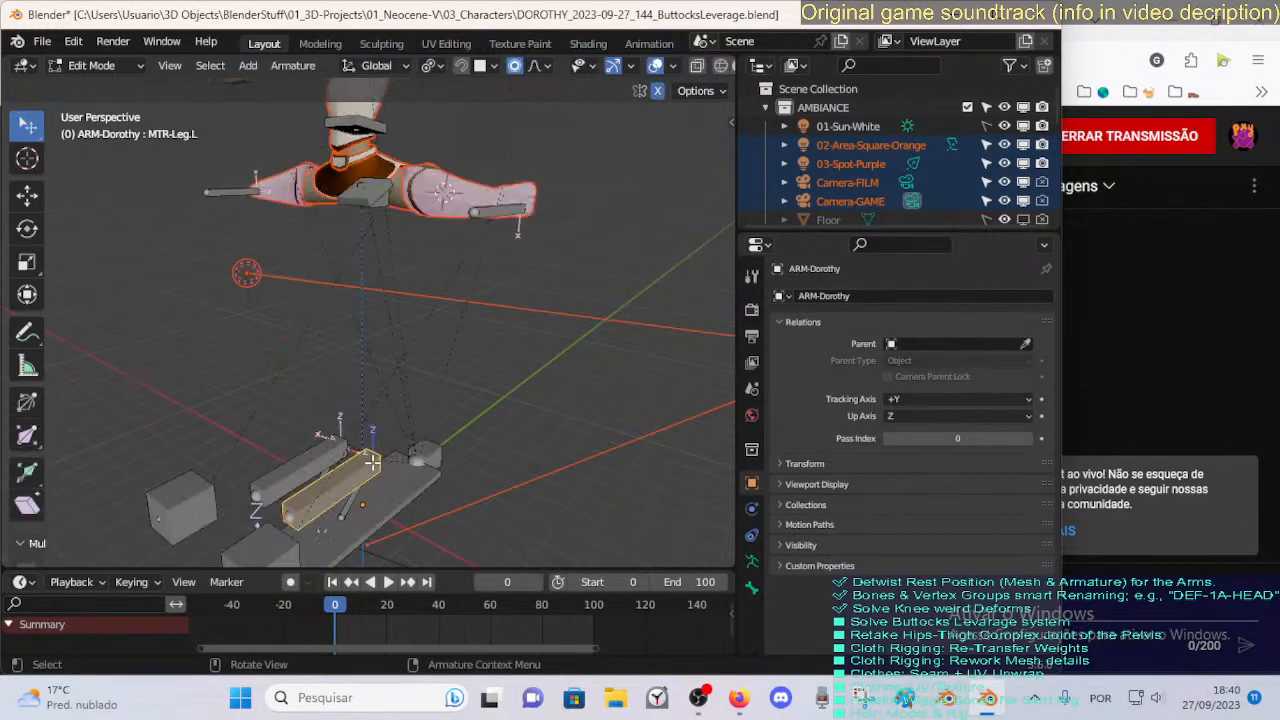
# Enable X-ray and select the ROOT and MTR-Leg.L bones in turn to examine the rest position, clearing the selection.
pyautogui.hotkey('alt', 'z')
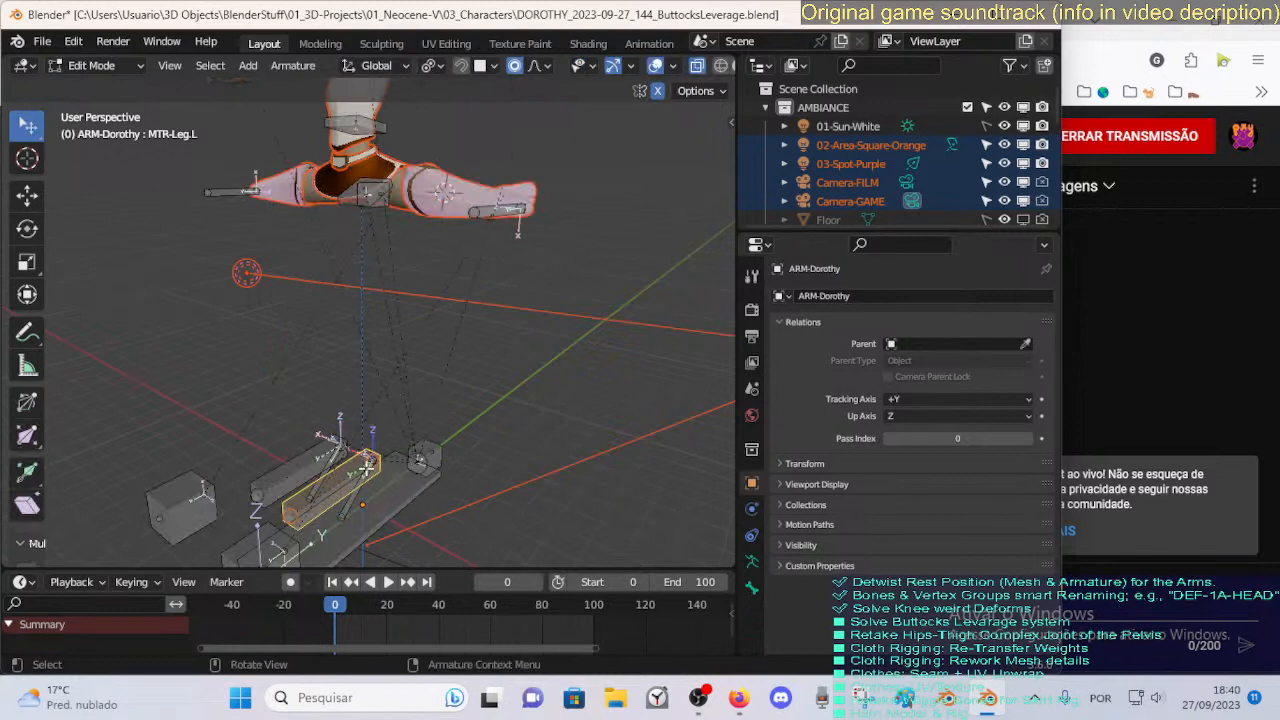
pyautogui.click(380, 480)
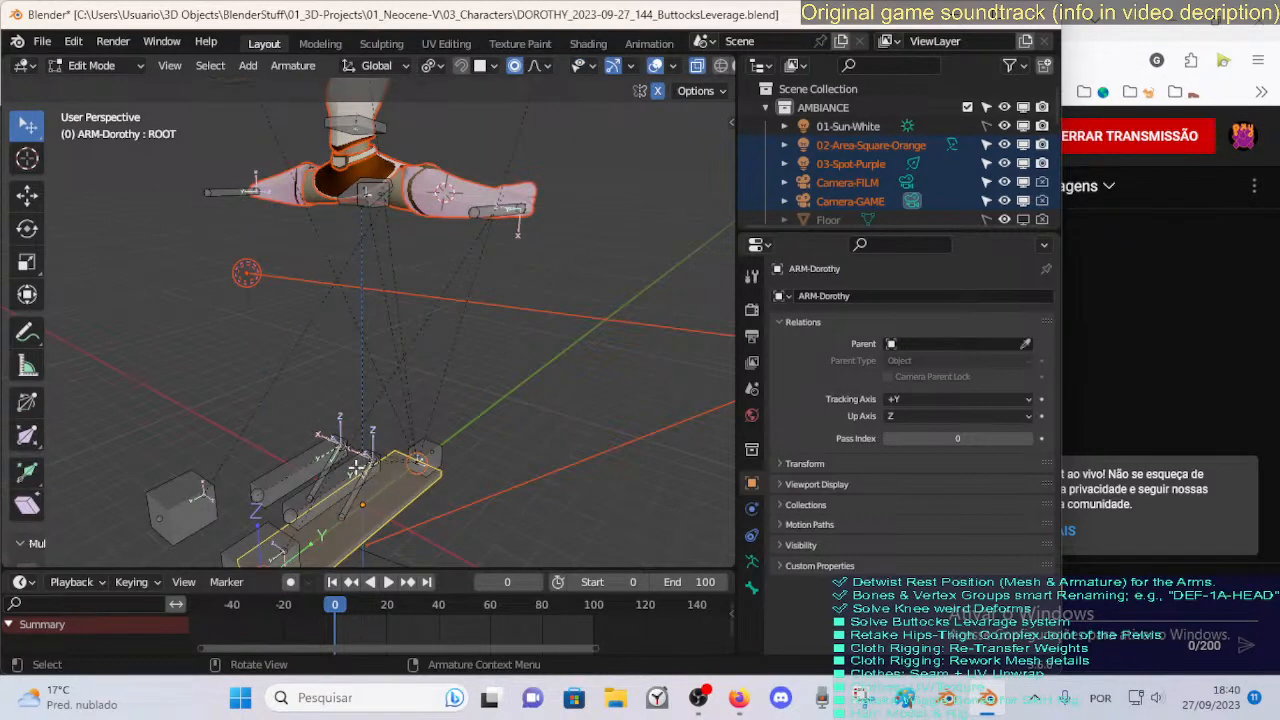
pyautogui.click(380, 484)
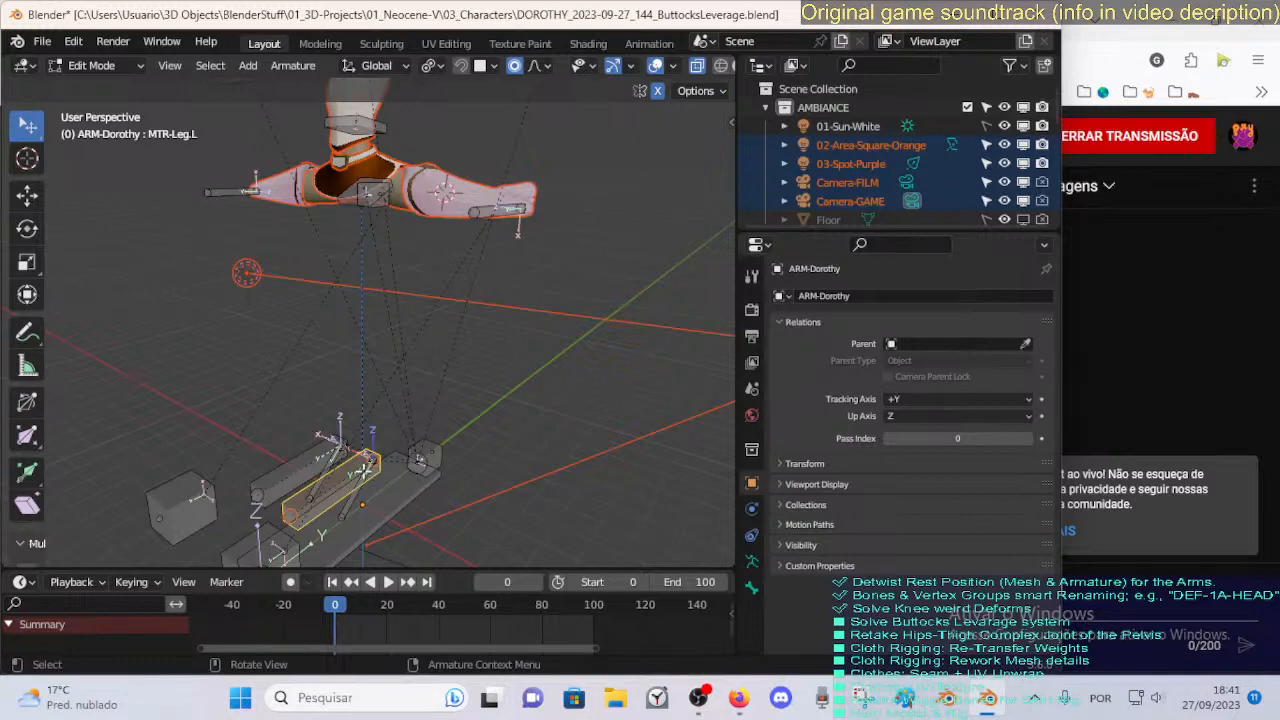
pyautogui.scroll(-1, 390, 464)
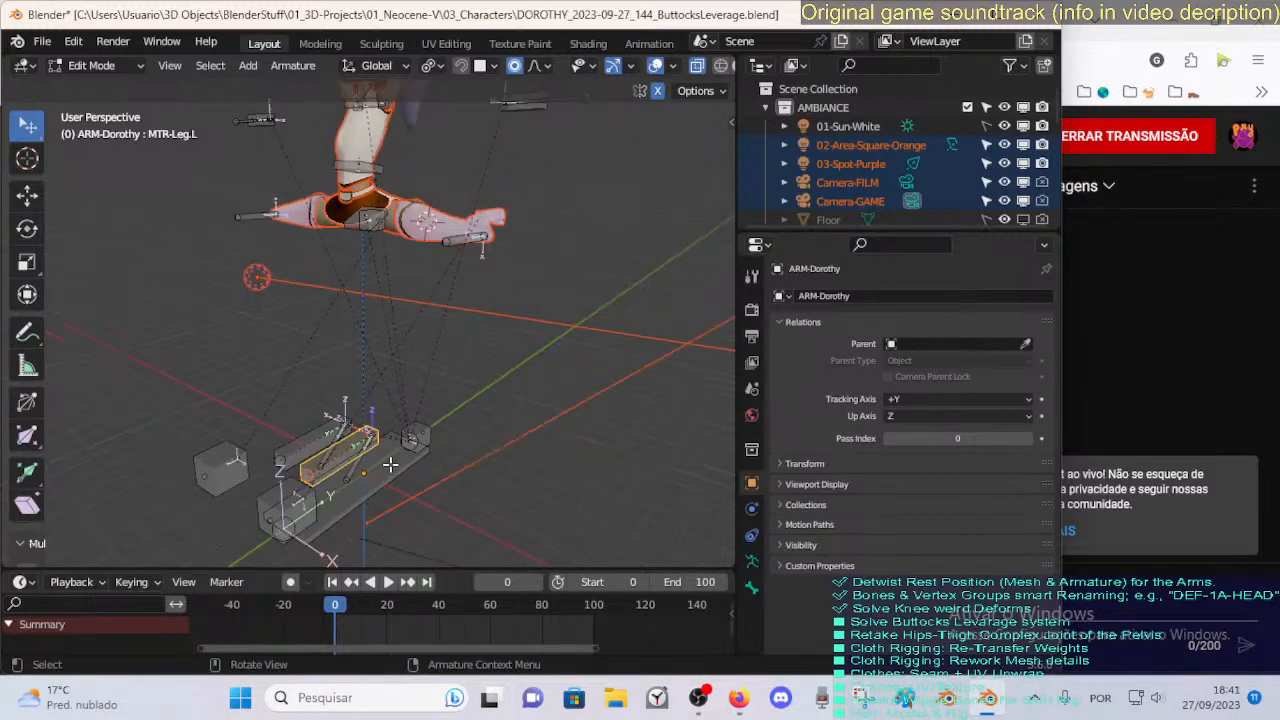
pyautogui.scroll(1, 390, 464)
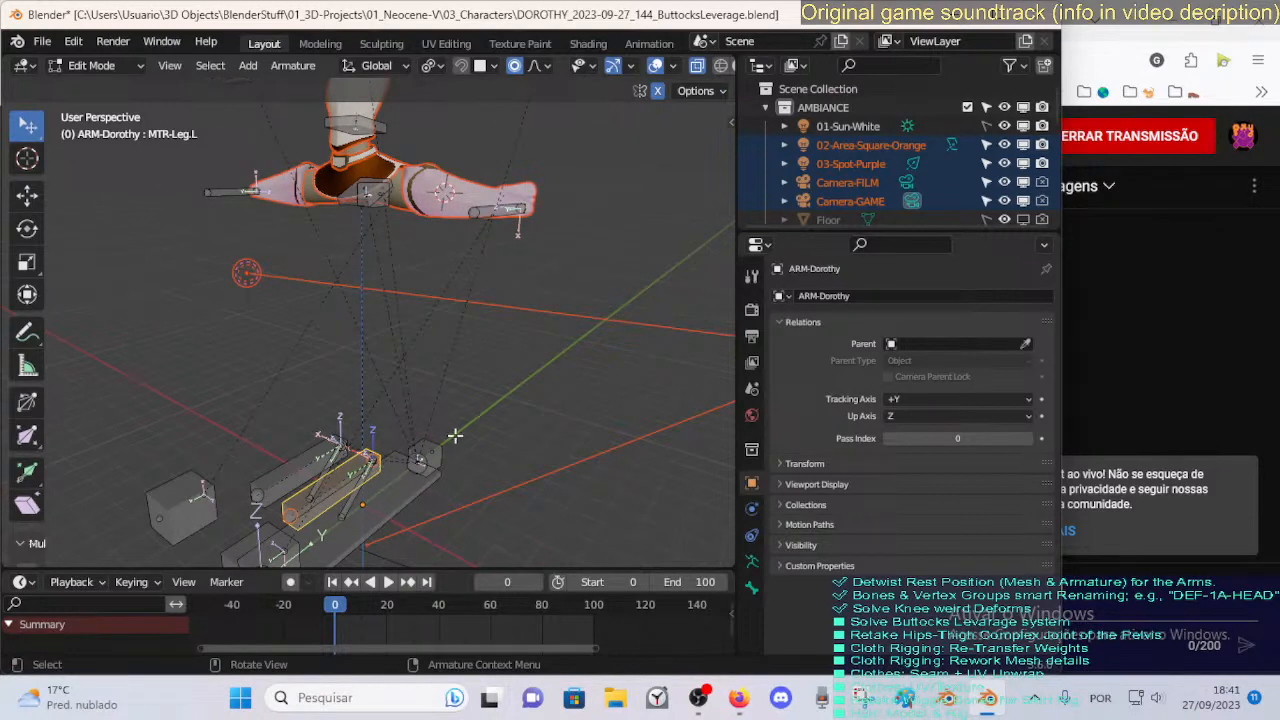
pyautogui.moveTo(506, 257); pyautogui.dragTo(455, 347, button='middle')
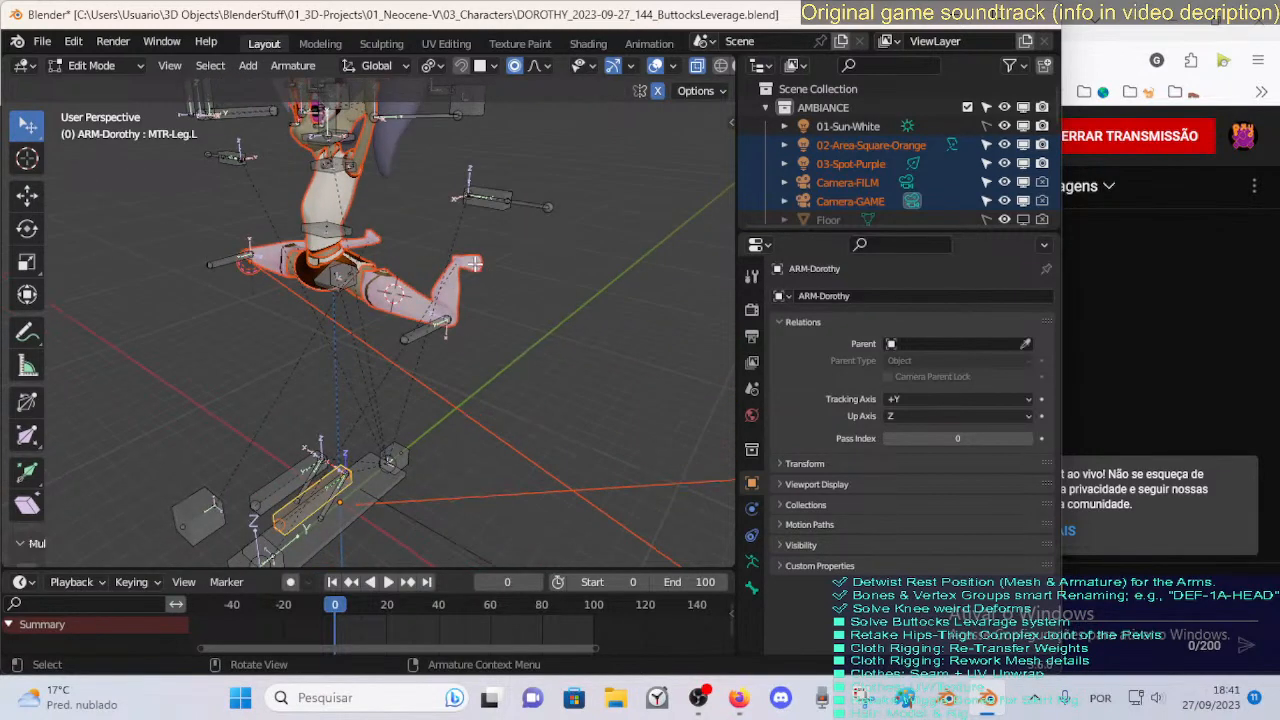
pyautogui.hotkey('alt', 'a')
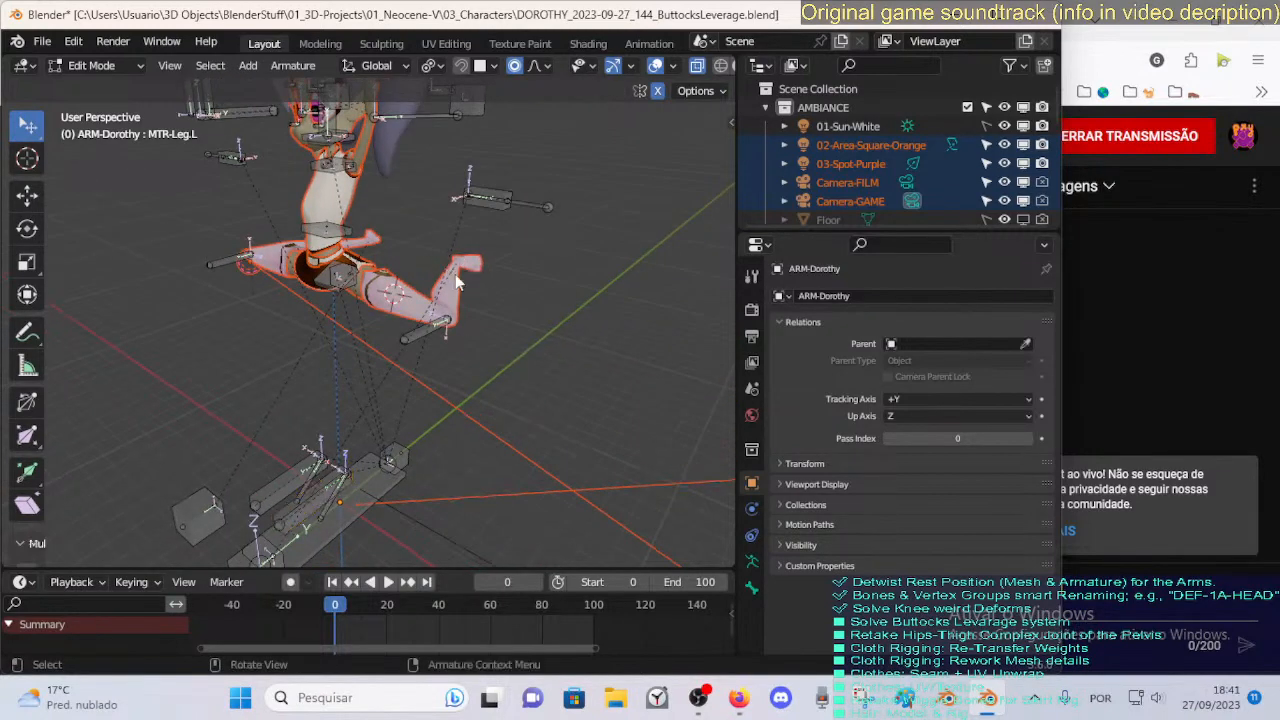
# Select the left ankle control CTL-Ankle.L in Pose Mode and show the armature's deform and mechanism bones.
pyautogui.hotkey('ctrl', 'Tab')
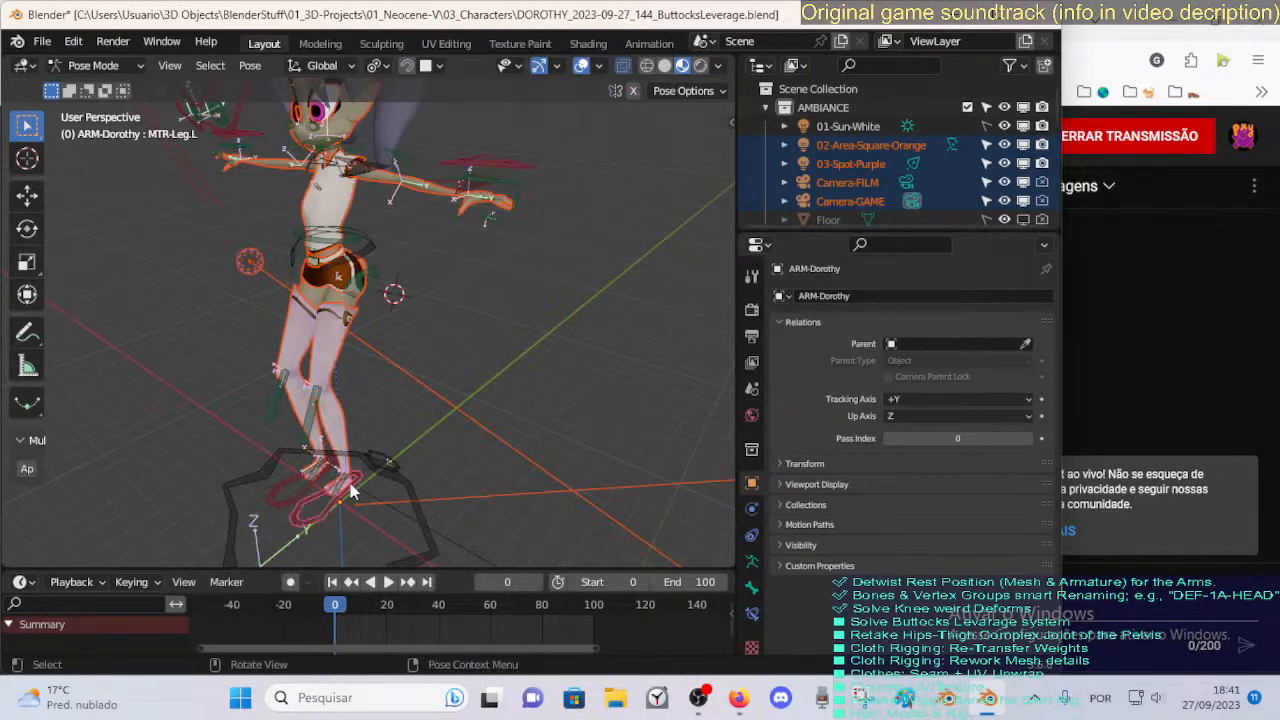
pyautogui.click(350, 490)
pyautogui.moveTo(513, 296); pyautogui.dragTo(495, 321, button='middle')
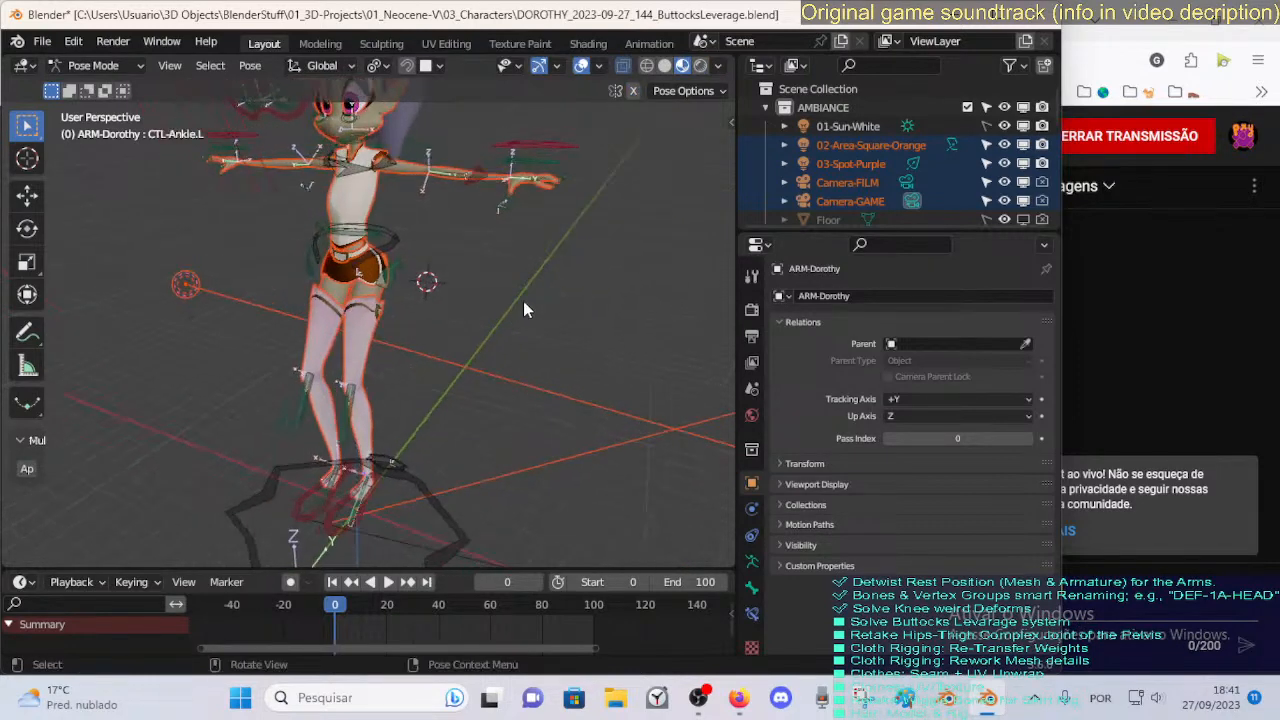
pyautogui.press('n')
pyautogui.click(534, 228)
pyautogui.press('n')
# Inspect the overlapping bones at the left ankle in Edit Mode, selecting through them until DEF-5-LEG-2B-Foot.L is active.
pyautogui.moveTo(391, 304); pyautogui.dragTo(466, 337, button='middle')
pyautogui.press('Tab')
pyautogui.scroll(2, 449, 343)
pyautogui.scroll(2, 500, 340)
pyautogui.click(537, 340)
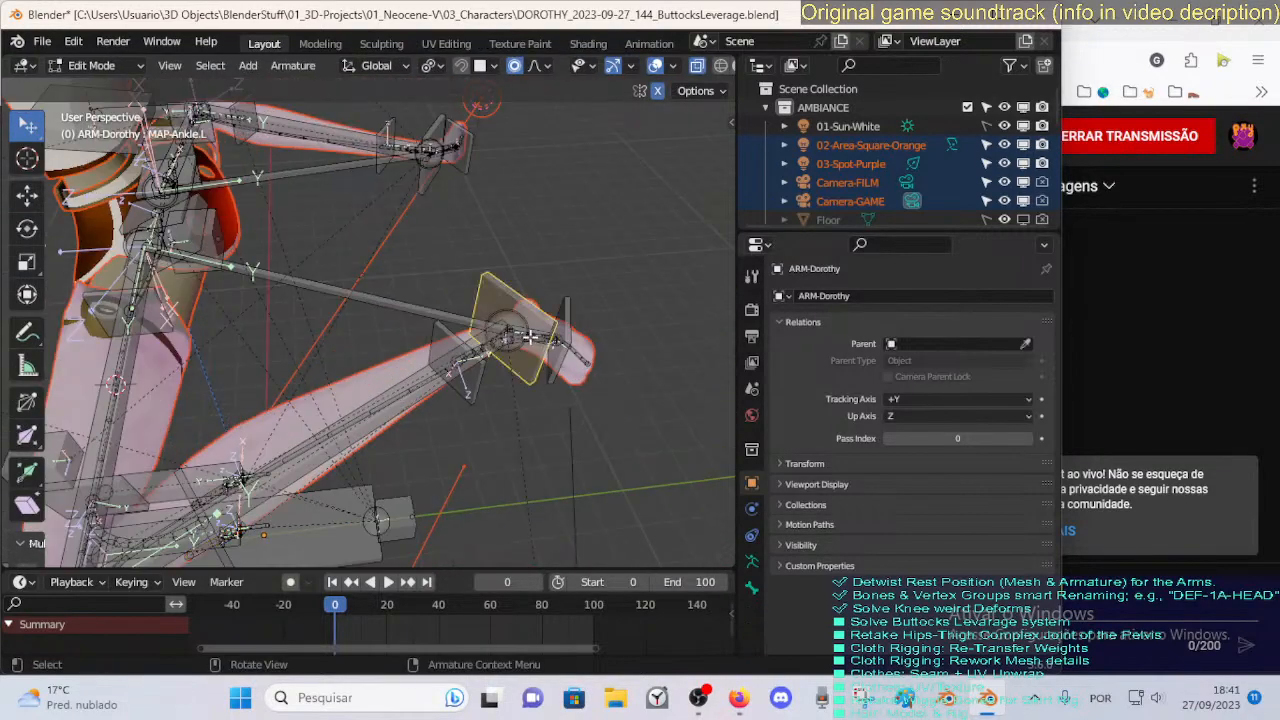
pyautogui.click(528, 338)
pyautogui.click(555, 344)
pyautogui.click(535, 328)
pyautogui.click(529, 327)
pyautogui.click(535, 332)
pyautogui.click(535, 332)
pyautogui.click(535, 333)
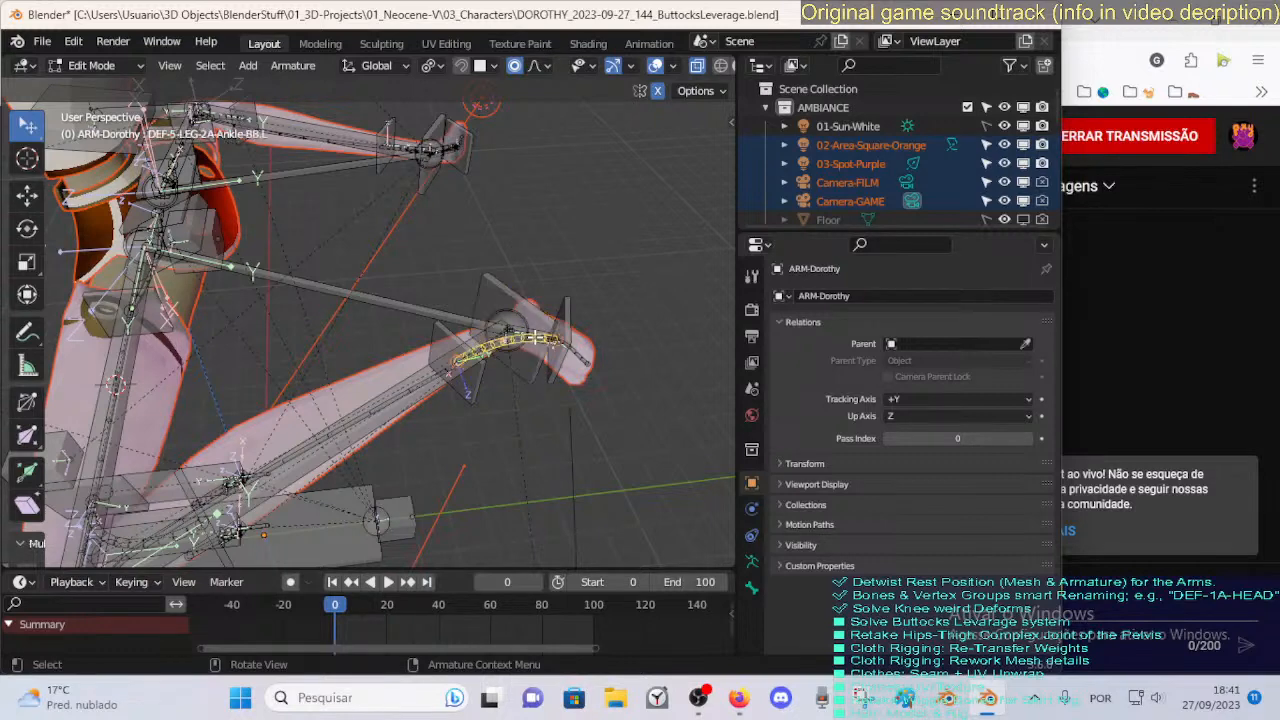
pyautogui.click(536, 335)
pyautogui.click(535, 335)
pyautogui.click(531, 337)
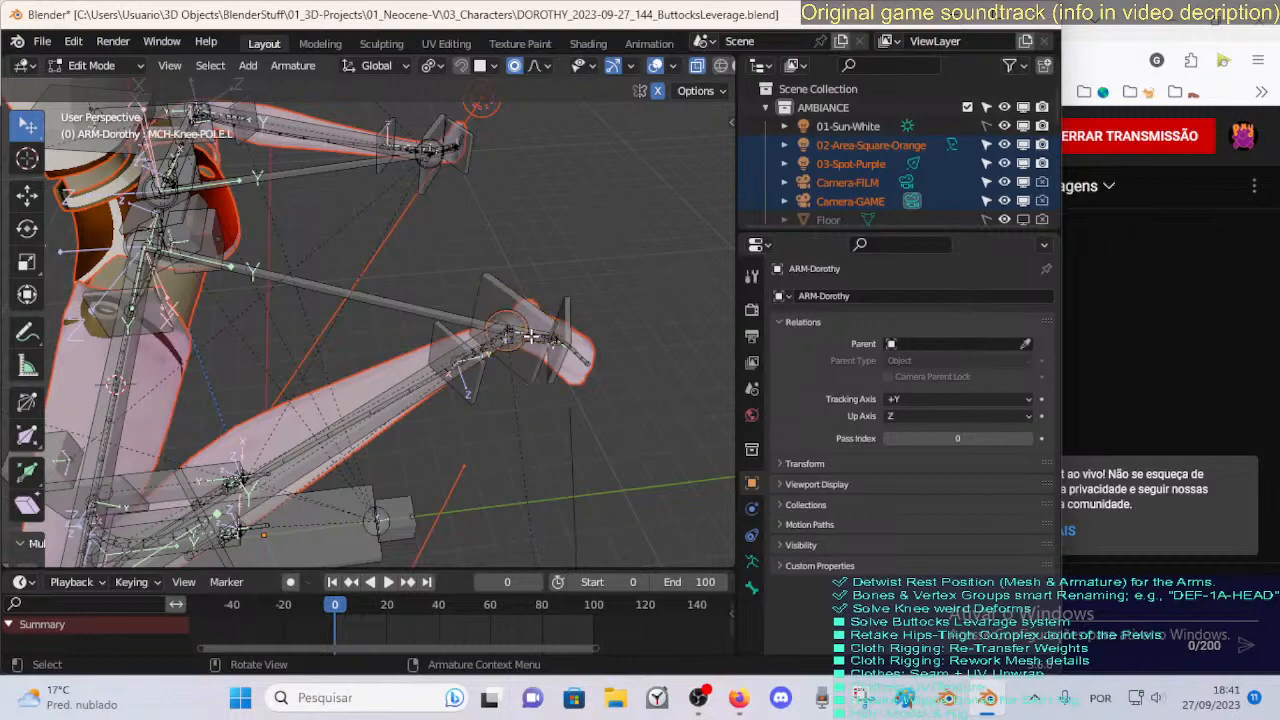
pyautogui.click(531, 337)
# Examine the leg bones' rest position around the pelvis and foot controls, and compare it with Pose Mode.
pyautogui.moveTo(531, 337); pyautogui.dragTo(519, 254, button='middle')
pyautogui.moveTo(524, 329); pyautogui.dragTo(457, 296, button='middle')
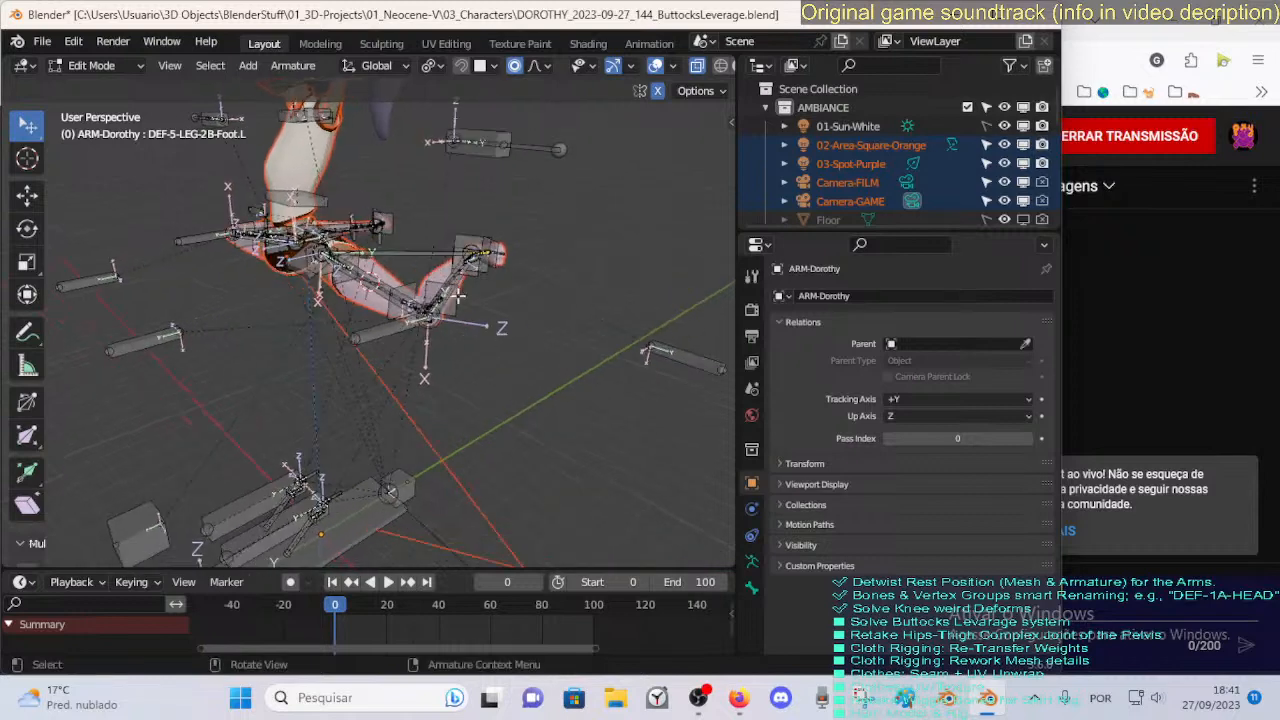
pyautogui.moveTo(437, 380); pyautogui.dragTo(460, 360, button='middle')
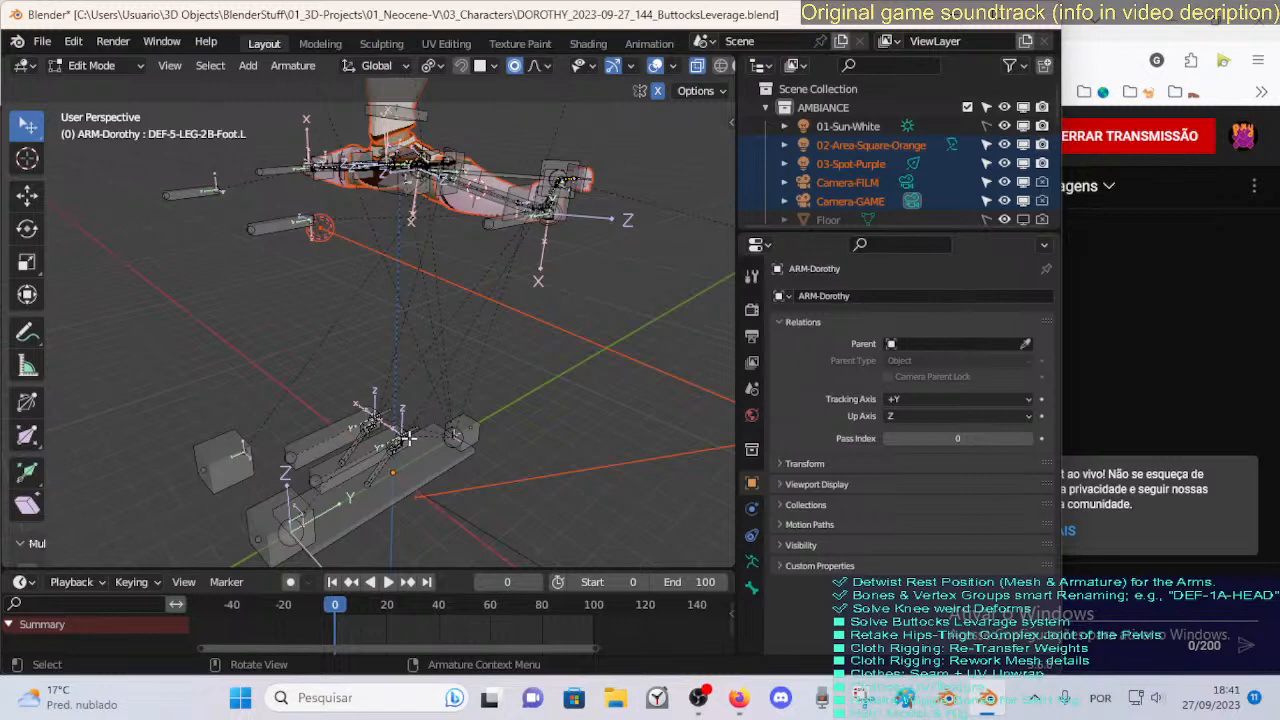
pyautogui.moveTo(407, 437); pyautogui.dragTo(417, 408, button='middle')
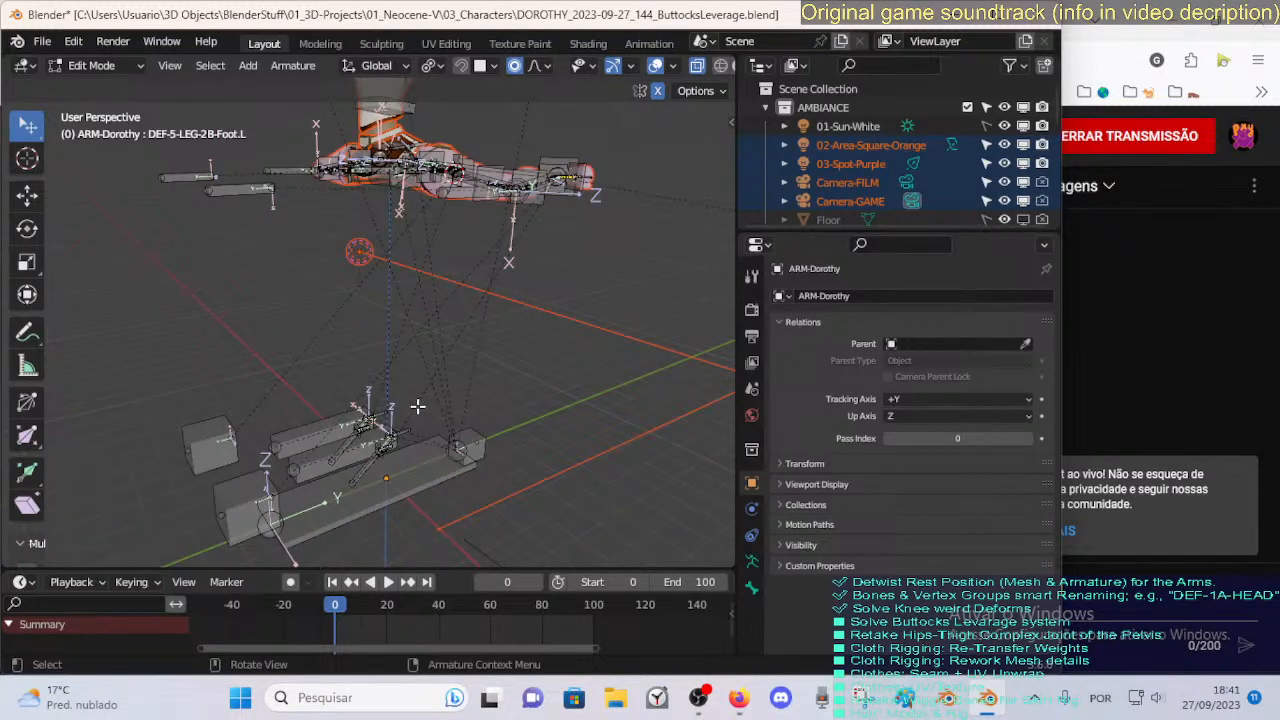
pyautogui.press('Tab')
pyautogui.moveTo(440, 359)
pyautogui.mouseDown(button='middle')
pyautogui.moveTo(409, 346)
pyautogui.moveTo(497, 336)
pyautogui.moveTo(445, 330)
pyautogui.moveTo(438, 397)
pyautogui.moveTo(421, 367)
pyautogui.mouseUp(button='middle')
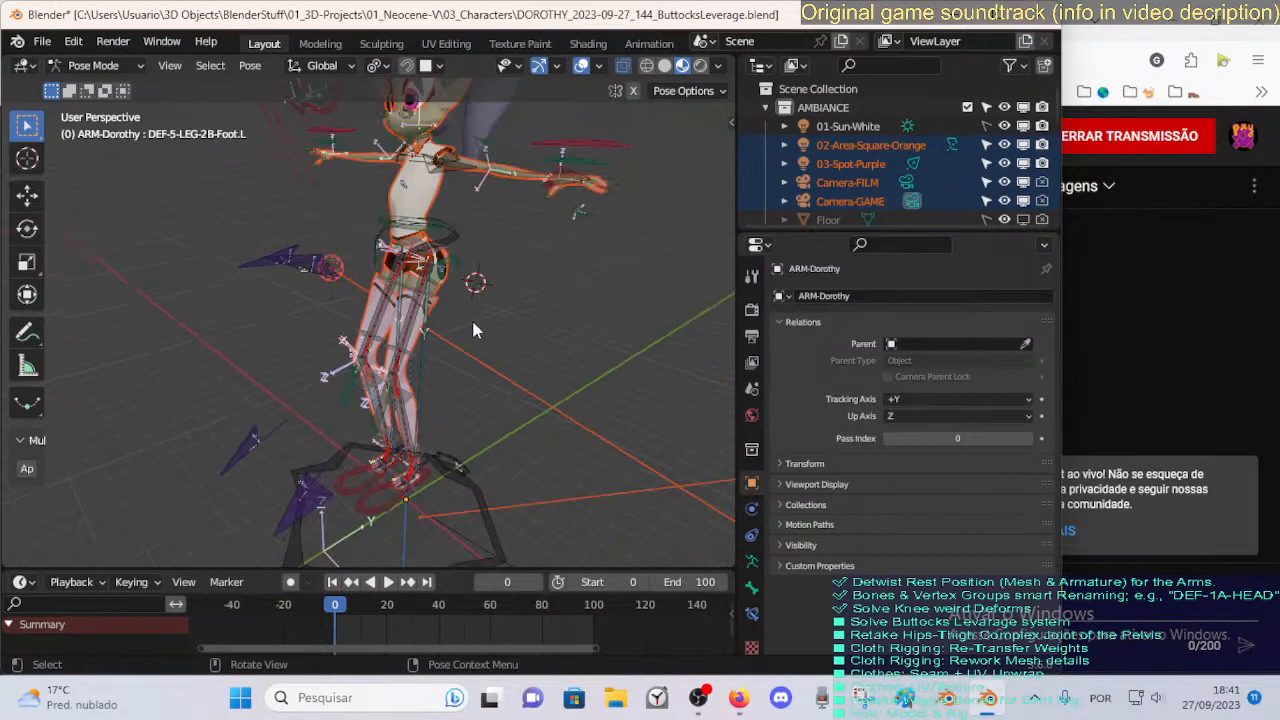
pyautogui.moveTo(471, 317); pyautogui.dragTo(453, 315, button='middle')
# Switch to Object Mode and select the 00_Body mesh to examine its shape and modifiers.
pyautogui.hotkey('ctrl', 'Tab')
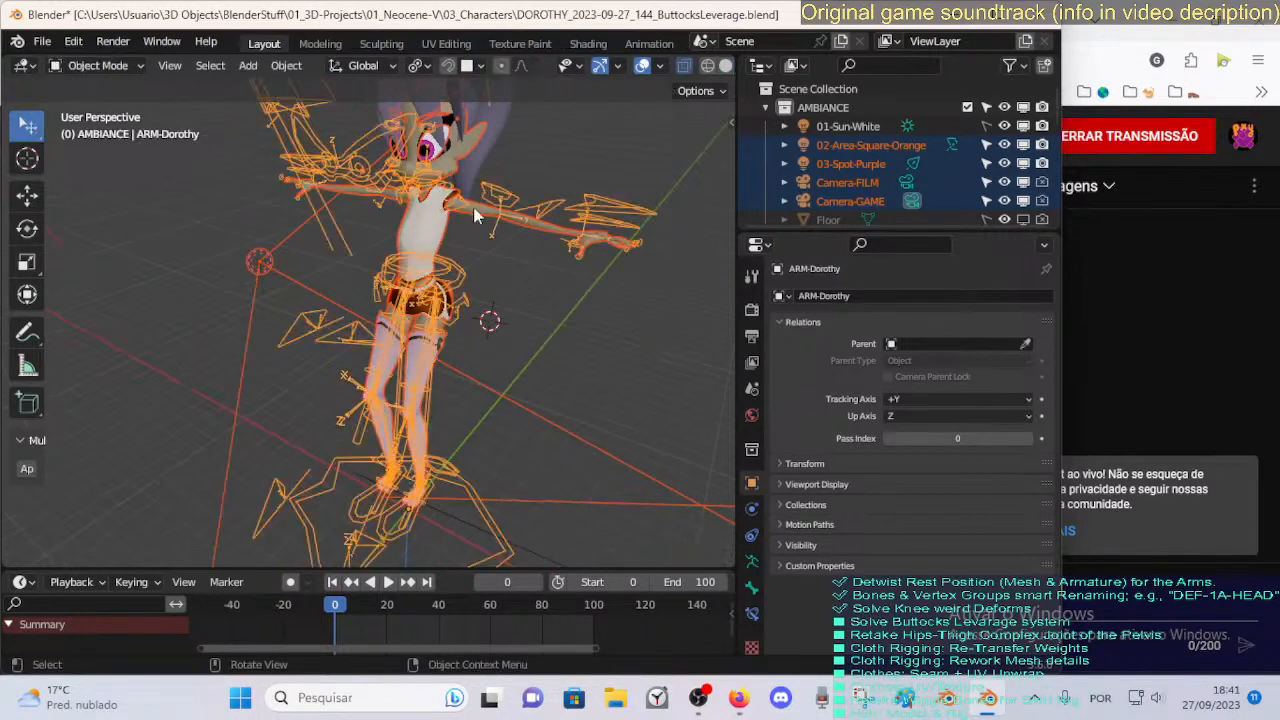
pyautogui.click(479, 207)
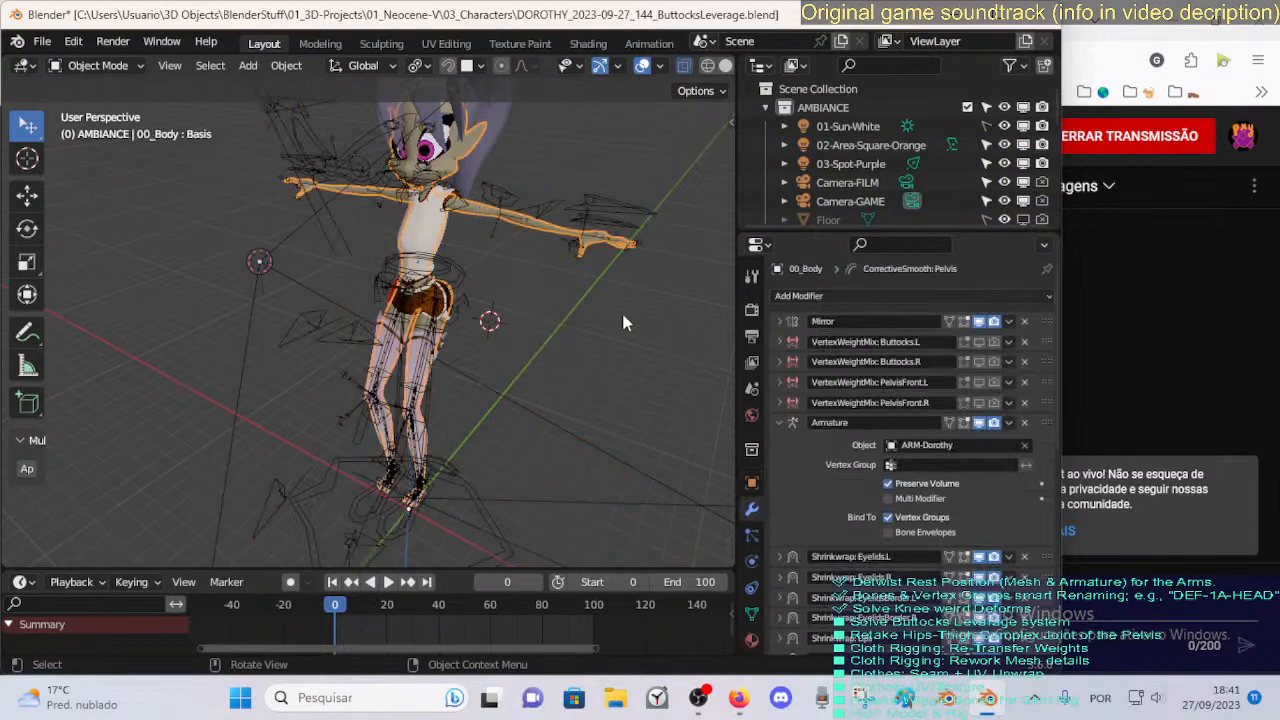
pyautogui.moveTo(467, 243); pyautogui.dragTo(408, 327, button='middle')
pyautogui.scroll(4, 432, 308)
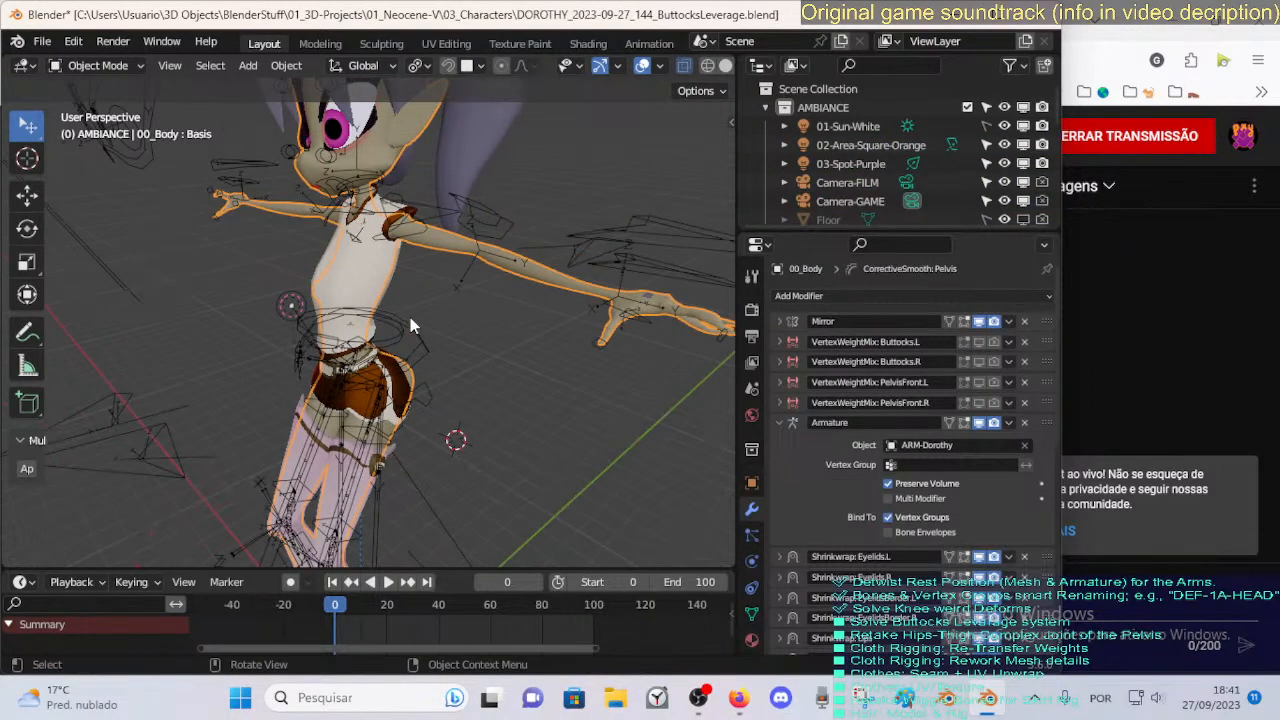
pyautogui.moveTo(410, 318)
pyautogui.mouseDown(button='middle')
pyautogui.moveTo(532, 292)
pyautogui.moveTo(392, 325)
pyautogui.mouseUp(button='middle')
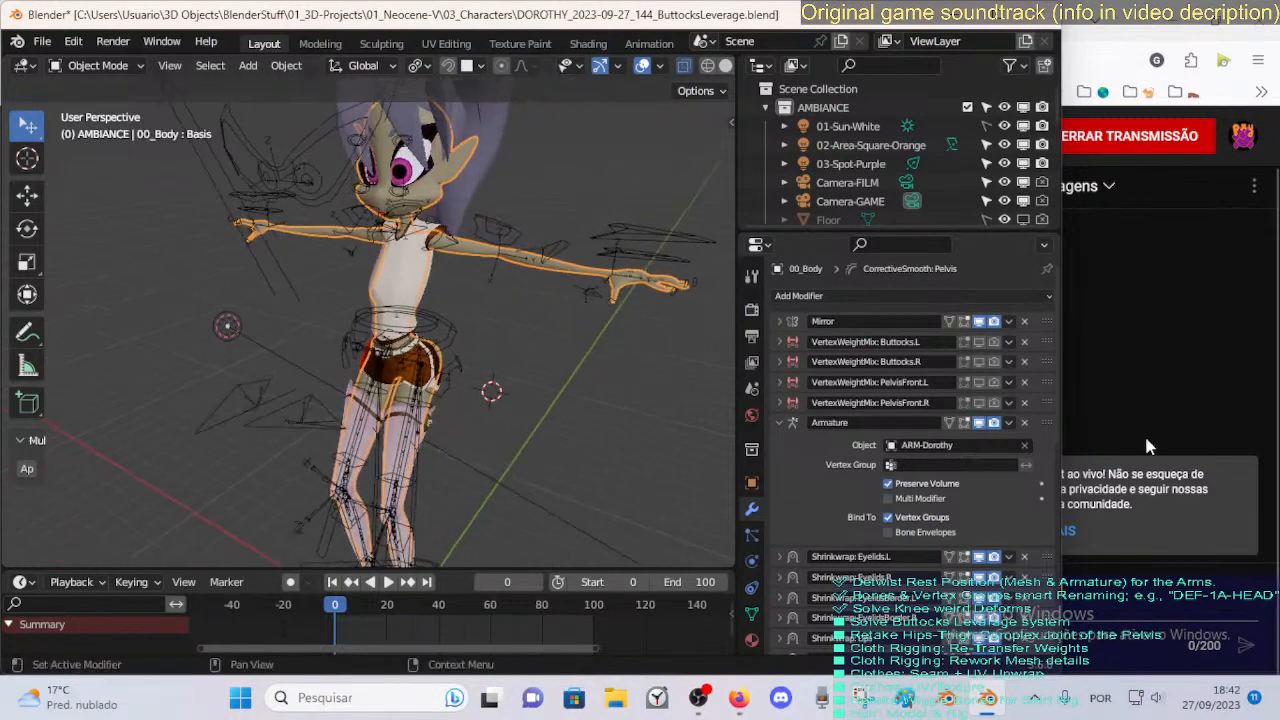
pyautogui.click(1138, 446)
pyautogui.click(986, 703)
# Check the ARM-Dorothy armature in Pose Mode, and select the 05a-3Shirt in Object Mode to inspect its modifiers.
pyautogui.click(435, 330)
pyautogui.hotkey('ctrl', 'Tab')
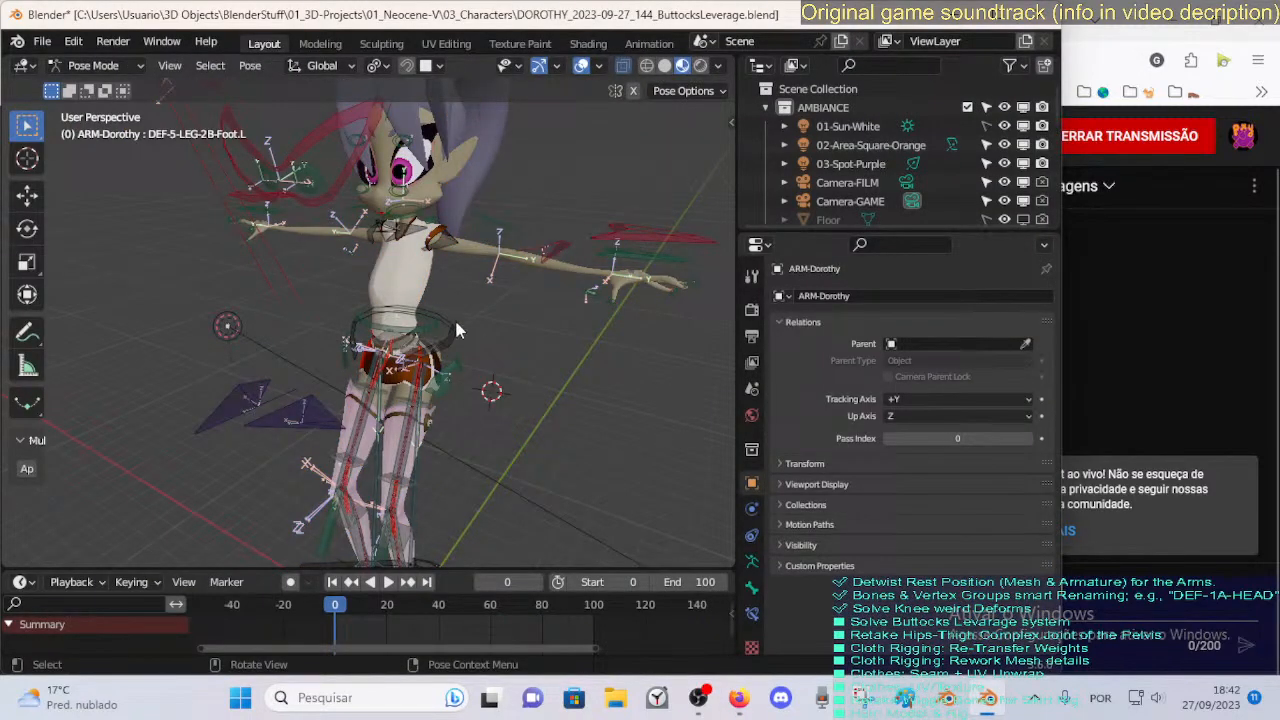
pyautogui.hotkey('ctrl', 'Tab')
pyautogui.click(425, 272)
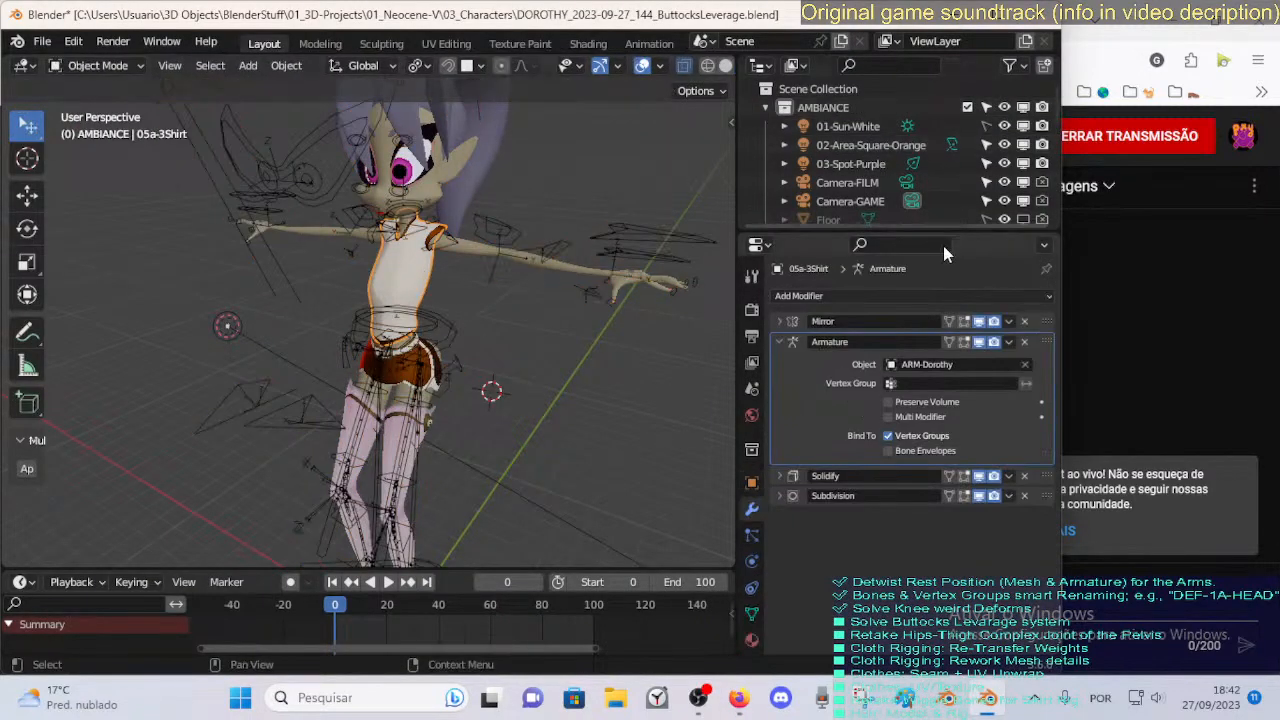
# Hide the HAIR and CLOTH collections in the viewport, and show the body in Solid shading with X-ray off.
pyautogui.moveTo(916, 233); pyautogui.dragTo(916, 349)
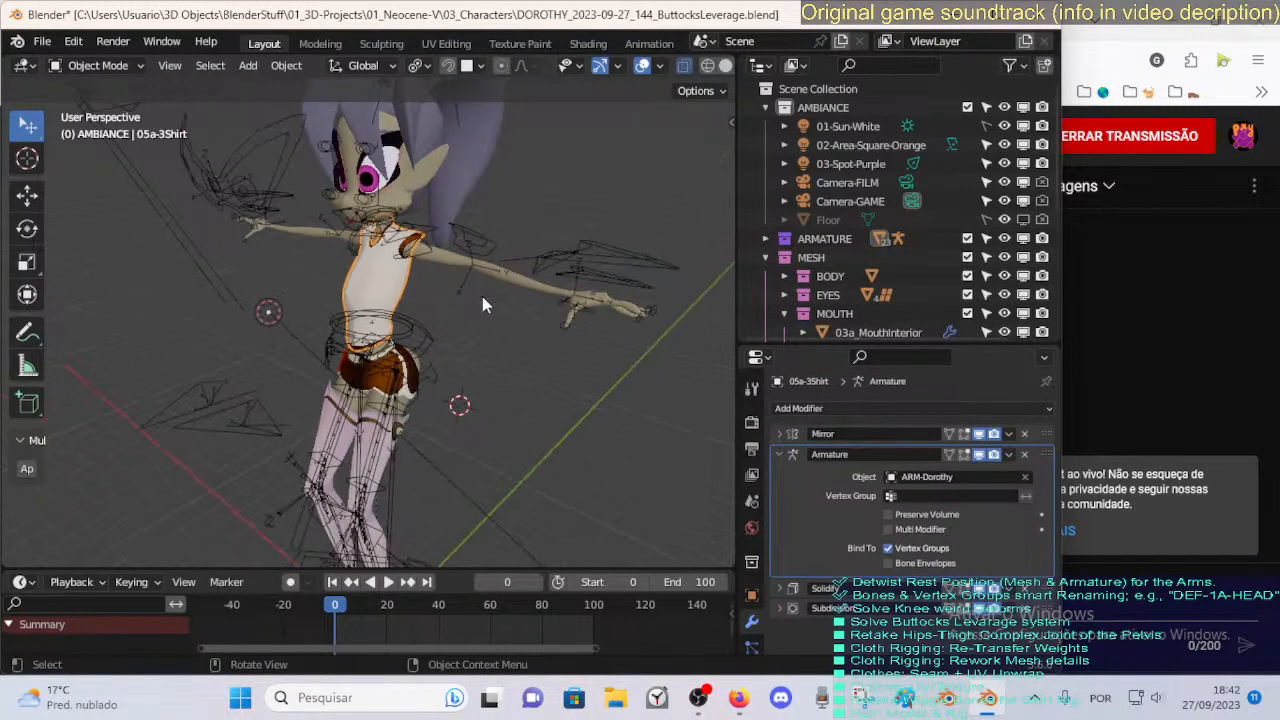
pyautogui.moveTo(429, 585); pyautogui.dragTo(428, 647)
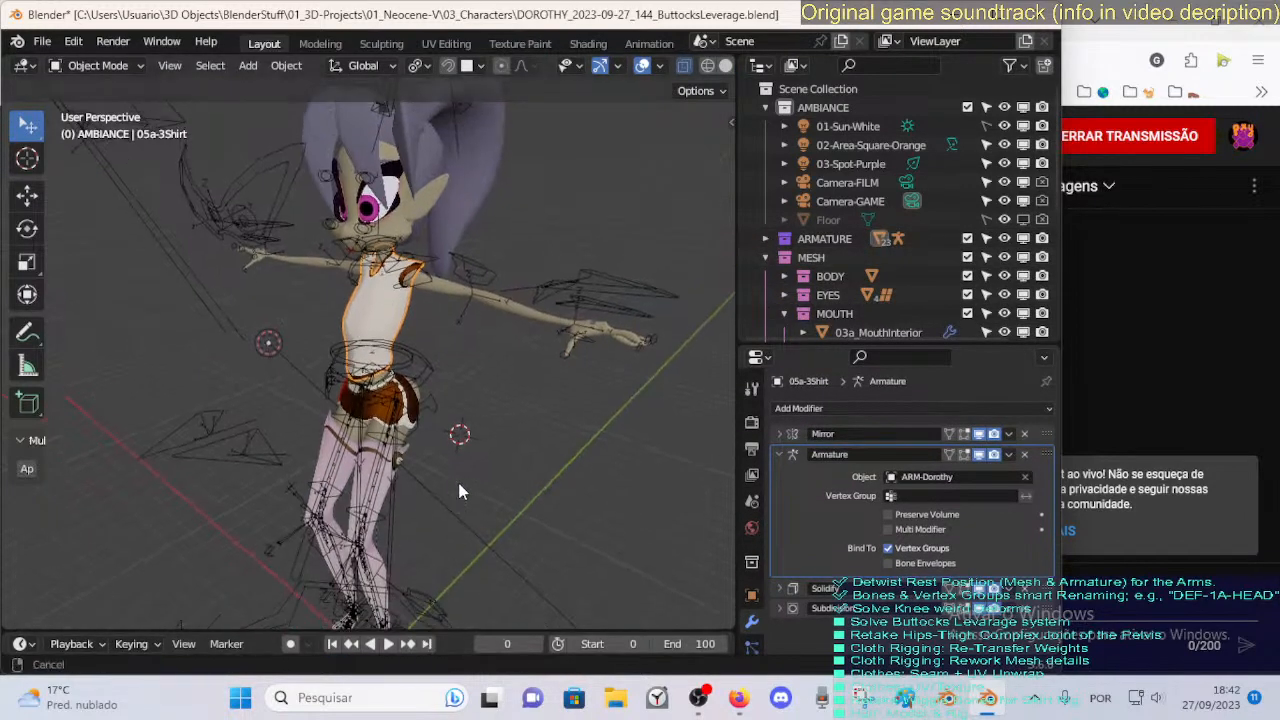
pyautogui.moveTo(458, 491); pyautogui.dragTo(408, 452, button='middle')
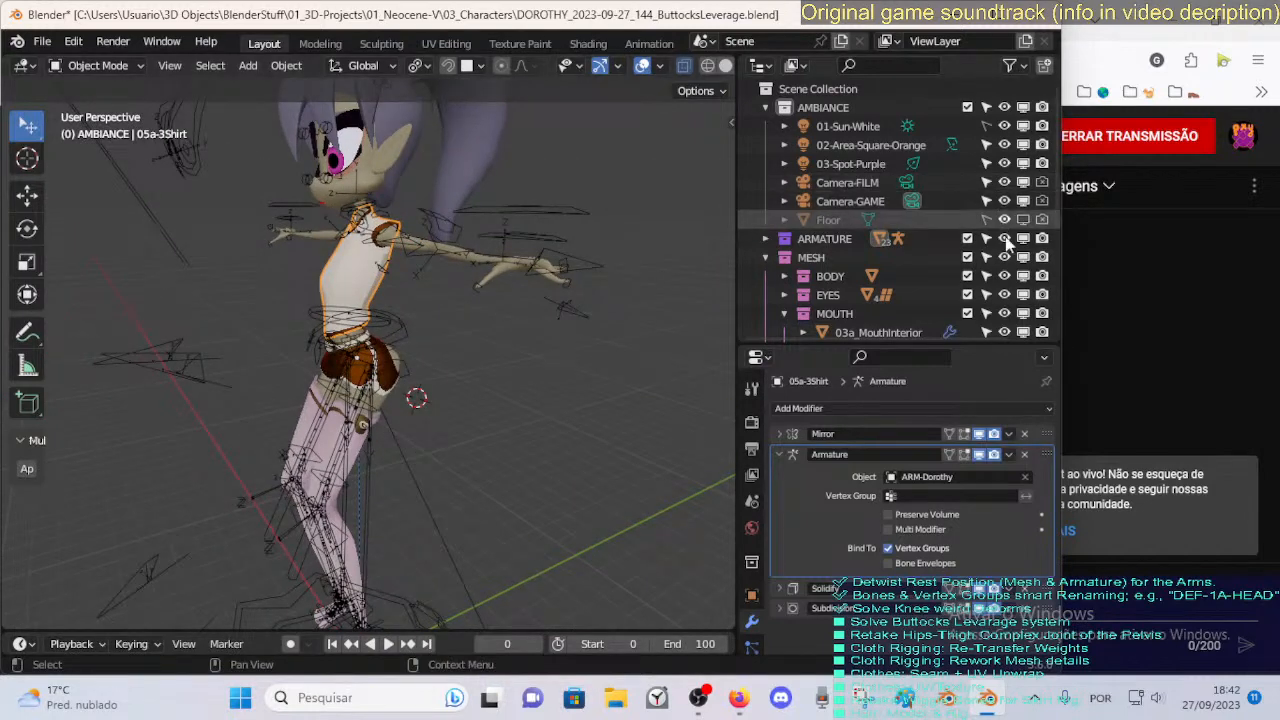
pyautogui.scroll(-4, 1020, 290)
pyautogui.moveTo(1023, 294); pyautogui.dragTo(1023, 313)
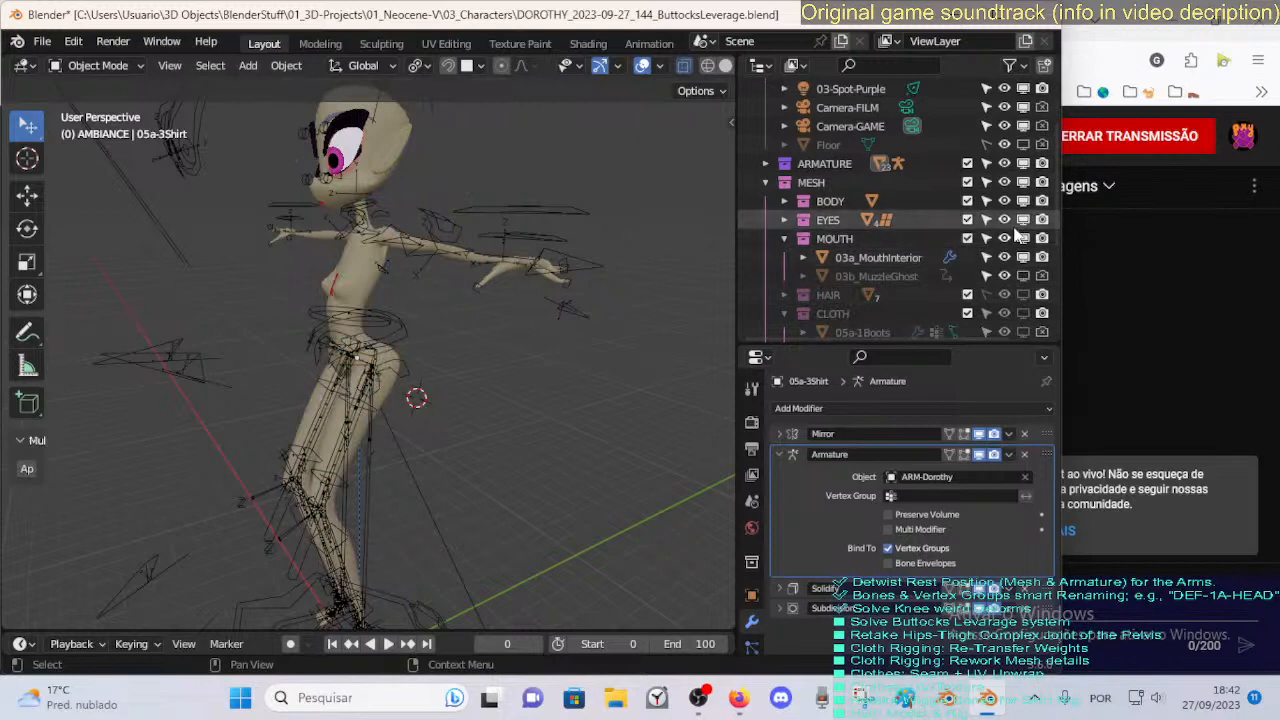
pyautogui.click(725, 66)
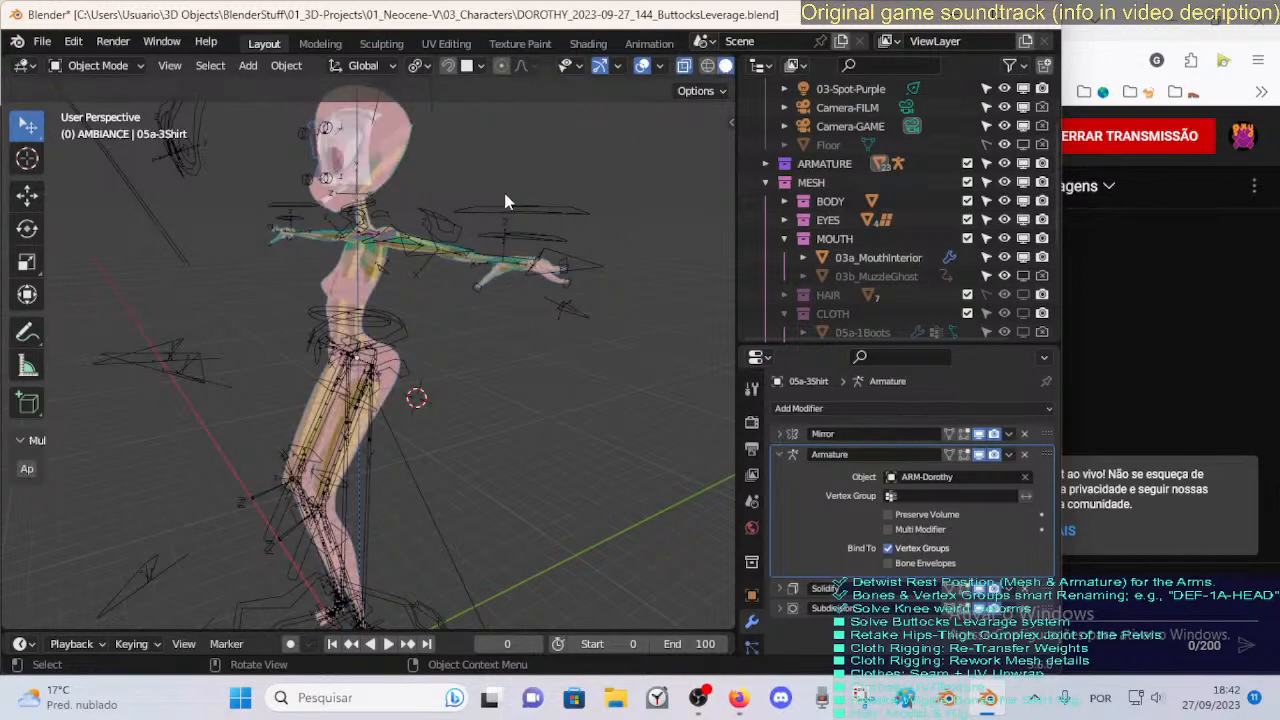
pyautogui.moveTo(505, 233); pyautogui.dragTo(397, 313, button='middle')
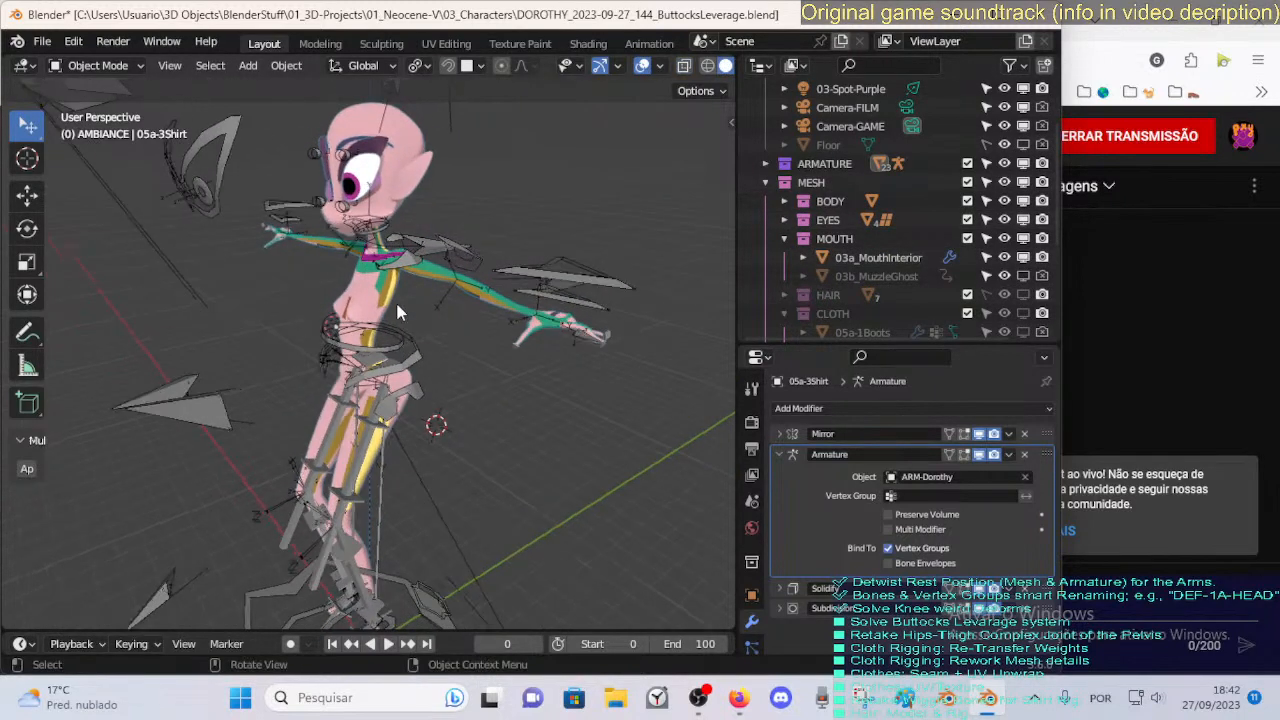
# Put the 00_Body mesh in Edit Mode and circle-select the faces around the chest.
pyautogui.click(372, 300)
pyautogui.press('Tab')
pyautogui.scroll(5, 380, 303)
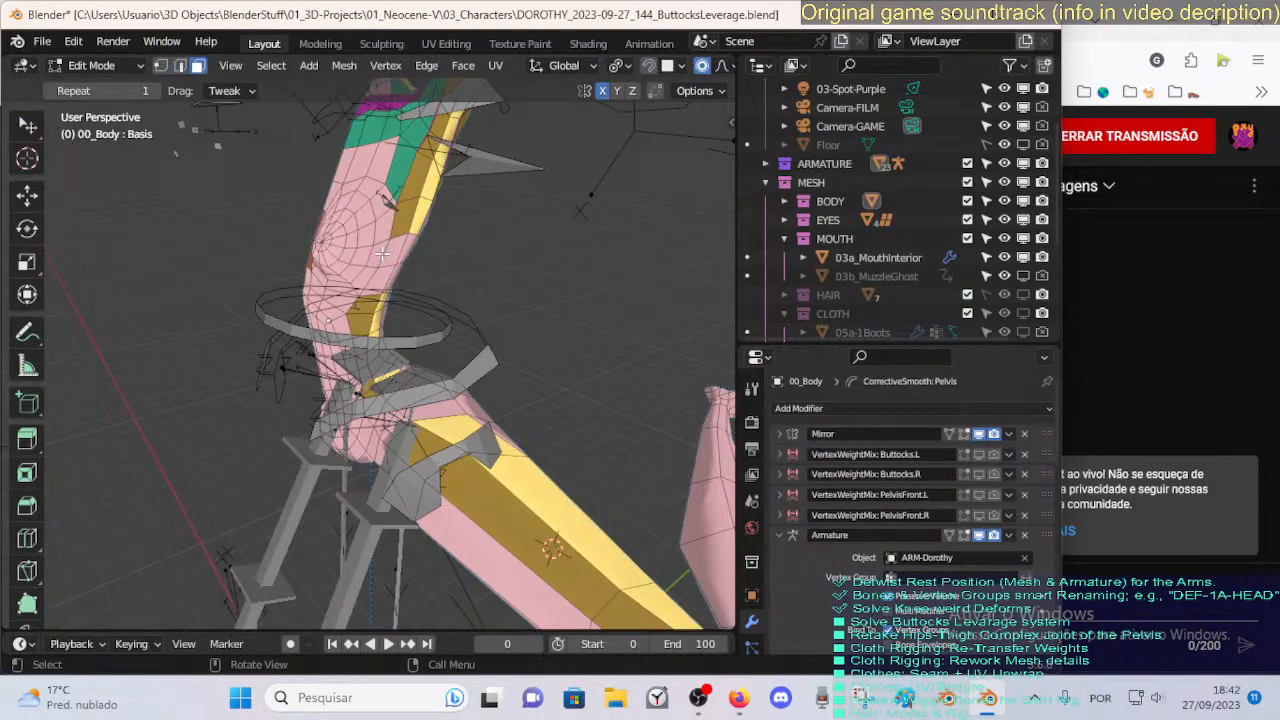
pyautogui.moveTo(381, 255); pyautogui.dragTo(412, 254, button='middle')
pyautogui.press('c')
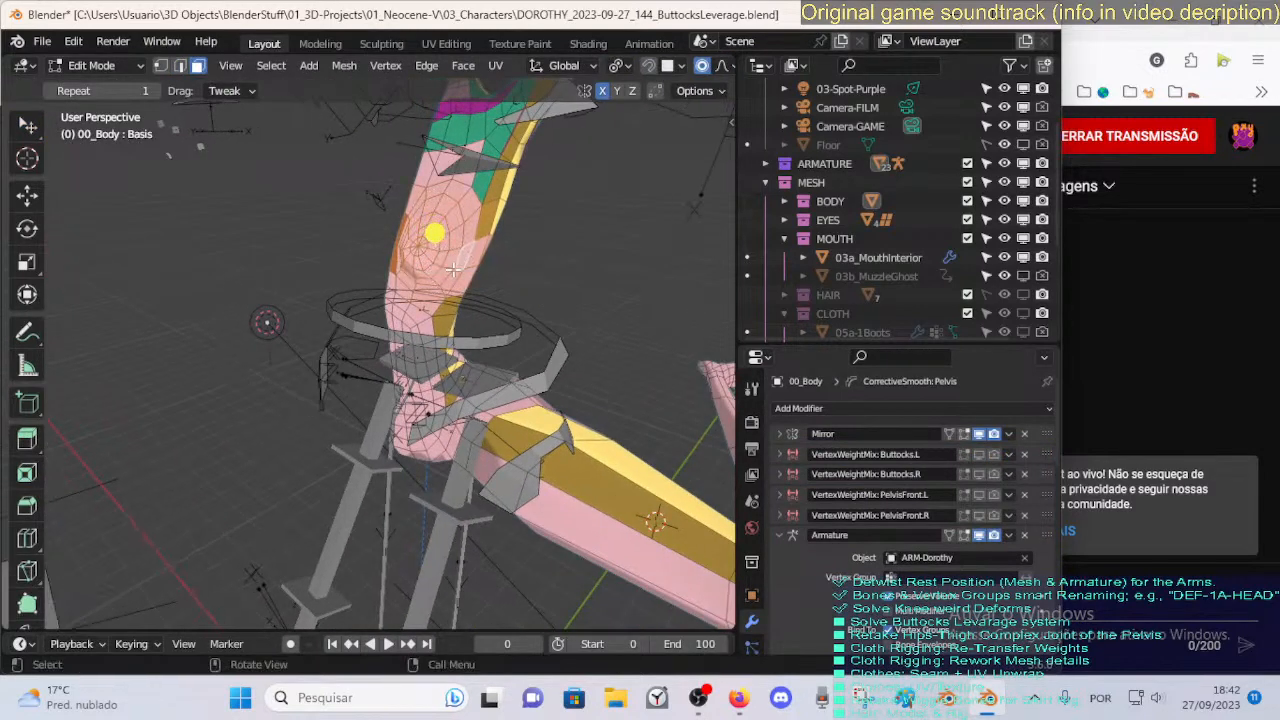
pyautogui.moveTo(453, 268); pyautogui.dragTo(428, 300, button='middle')
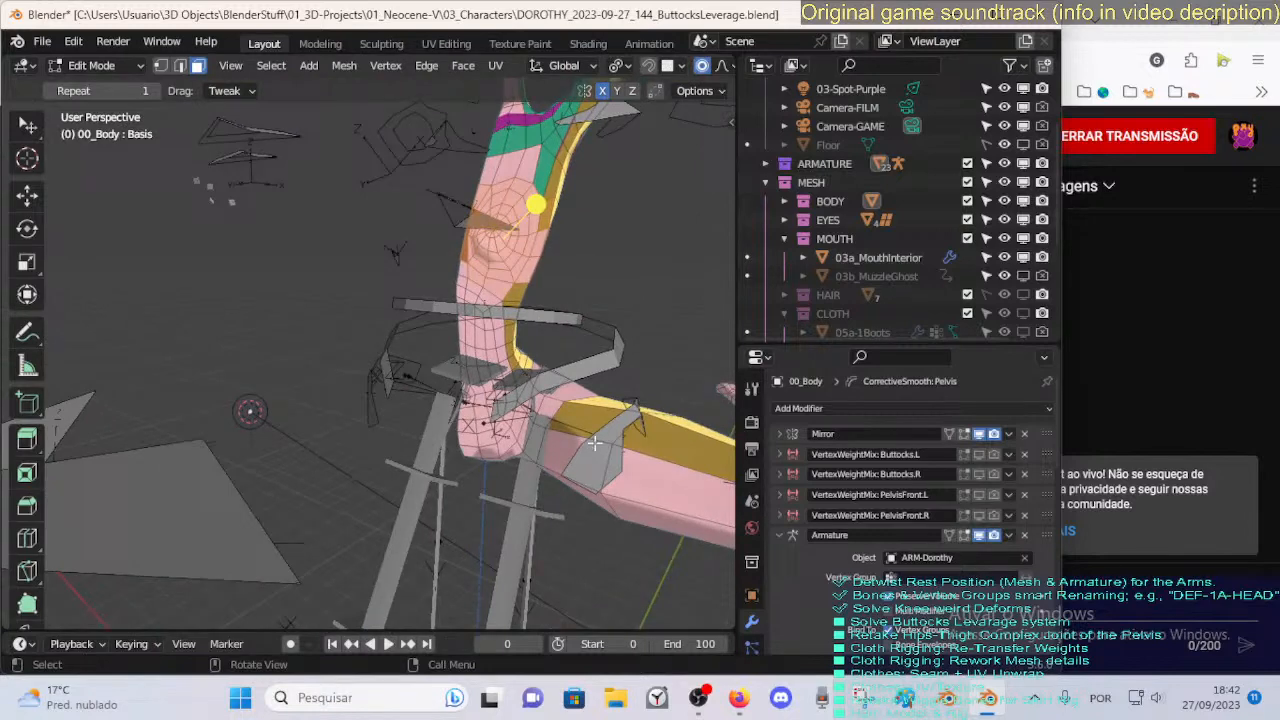
pyautogui.moveTo(594, 443); pyautogui.dragTo(512, 370, button='middle')
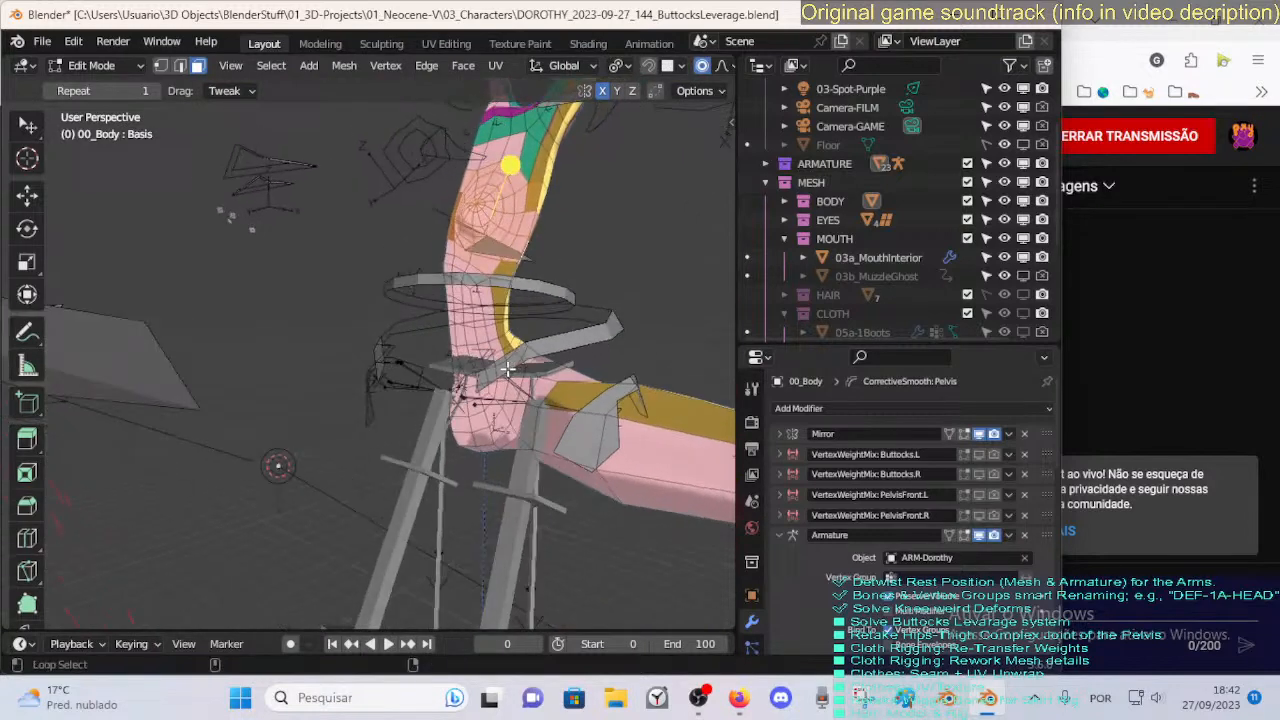
# Add the pelvis and hip faces to the selection and assign the MAT-Dorothy-Lips-LIGHT material to them.
pyautogui.press('c')
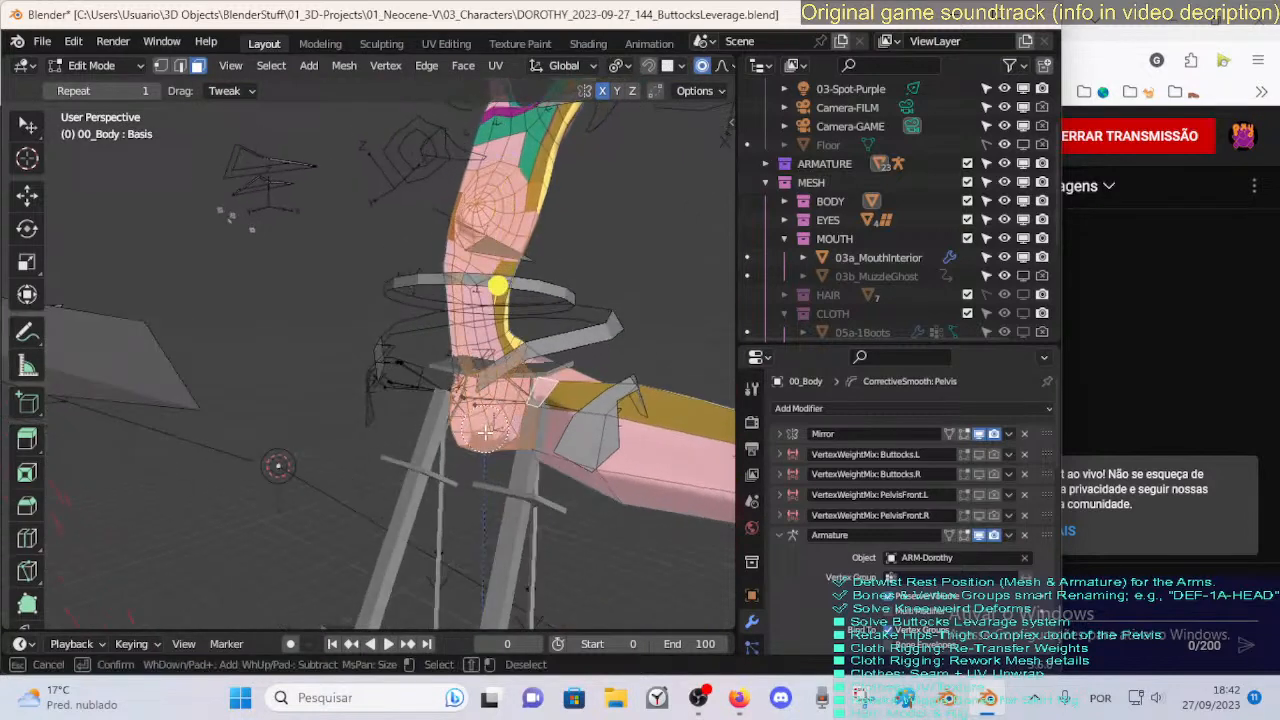
pyautogui.rightClick(481, 434)
pyautogui.moveTo(481, 434)
pyautogui.mouseDown(button='middle')
pyautogui.moveTo(290, 448)
pyautogui.moveTo(461, 453)
pyautogui.mouseUp(button='middle')
pyautogui.press('c')
pyautogui.rightClick(351, 491)
pyautogui.moveTo(351, 491)
pyautogui.mouseDown(button='middle')
pyautogui.moveTo(497, 457)
pyautogui.moveTo(501, 411)
pyautogui.mouseUp(button='middle')
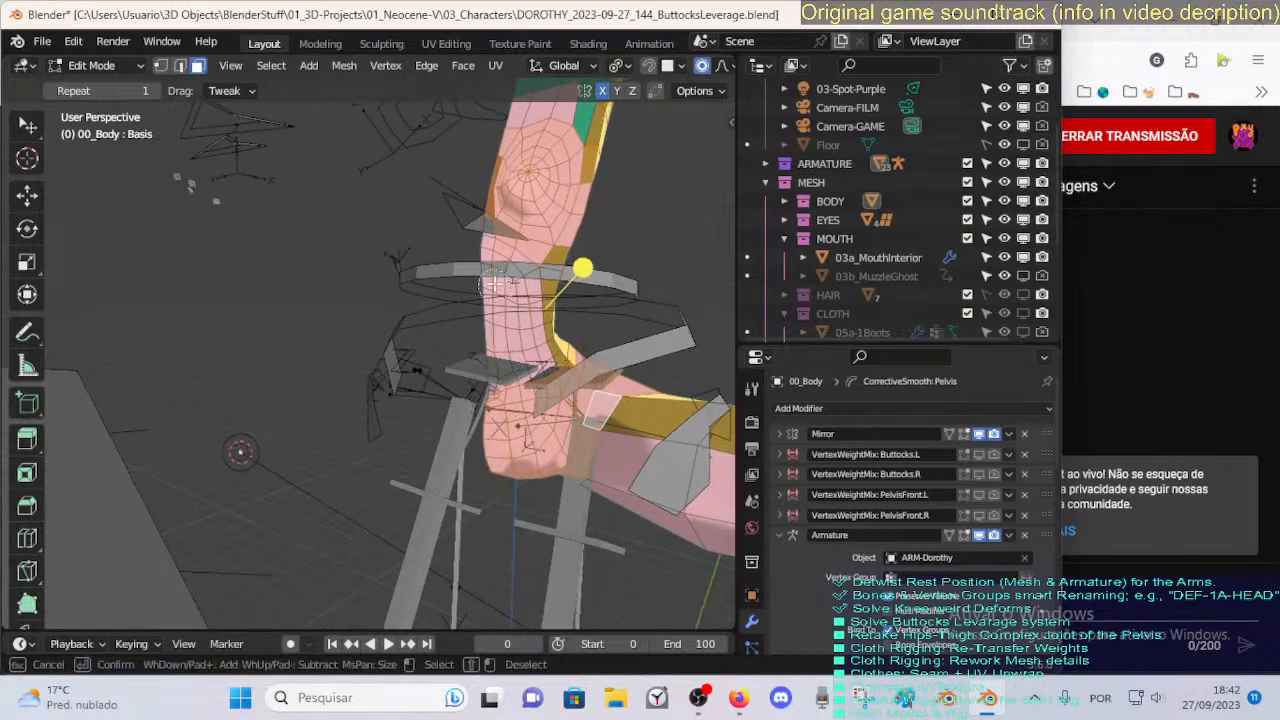
pyautogui.rightClick(548, 287)
pyautogui.moveTo(548, 287); pyautogui.dragTo(510, 296, button='middle')
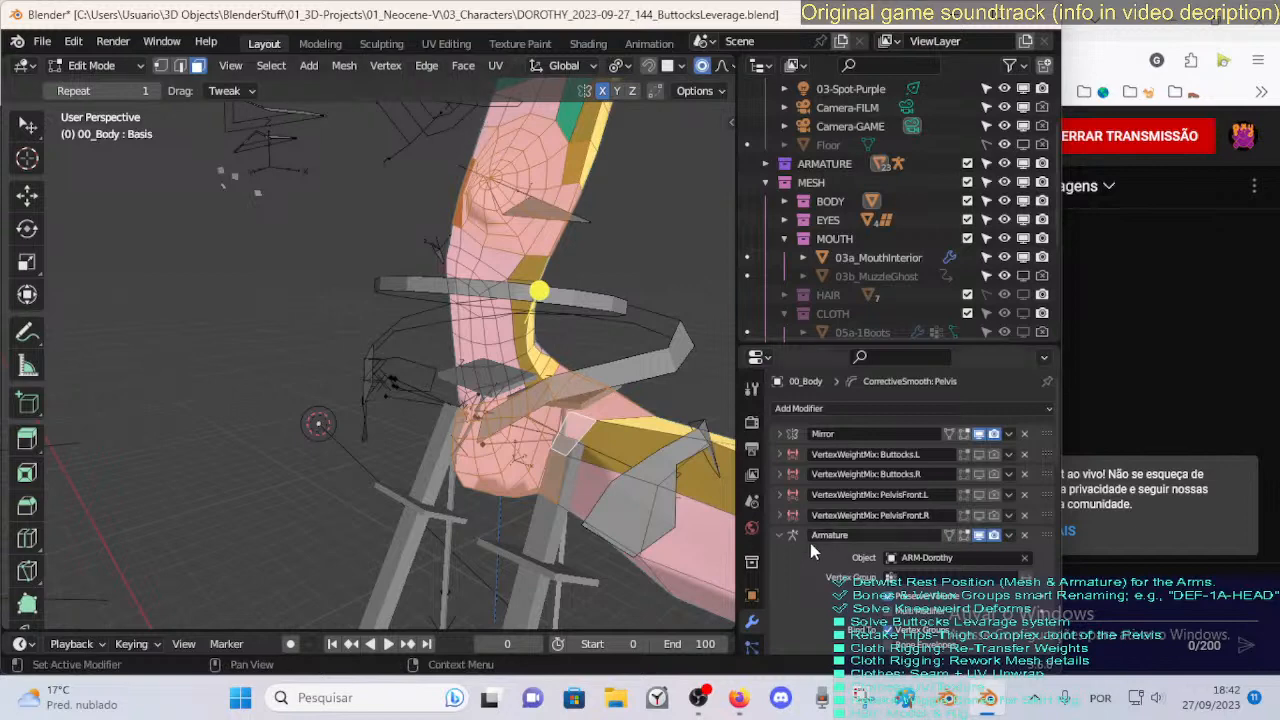
pyautogui.moveTo(829, 340); pyautogui.dragTo(844, 254)
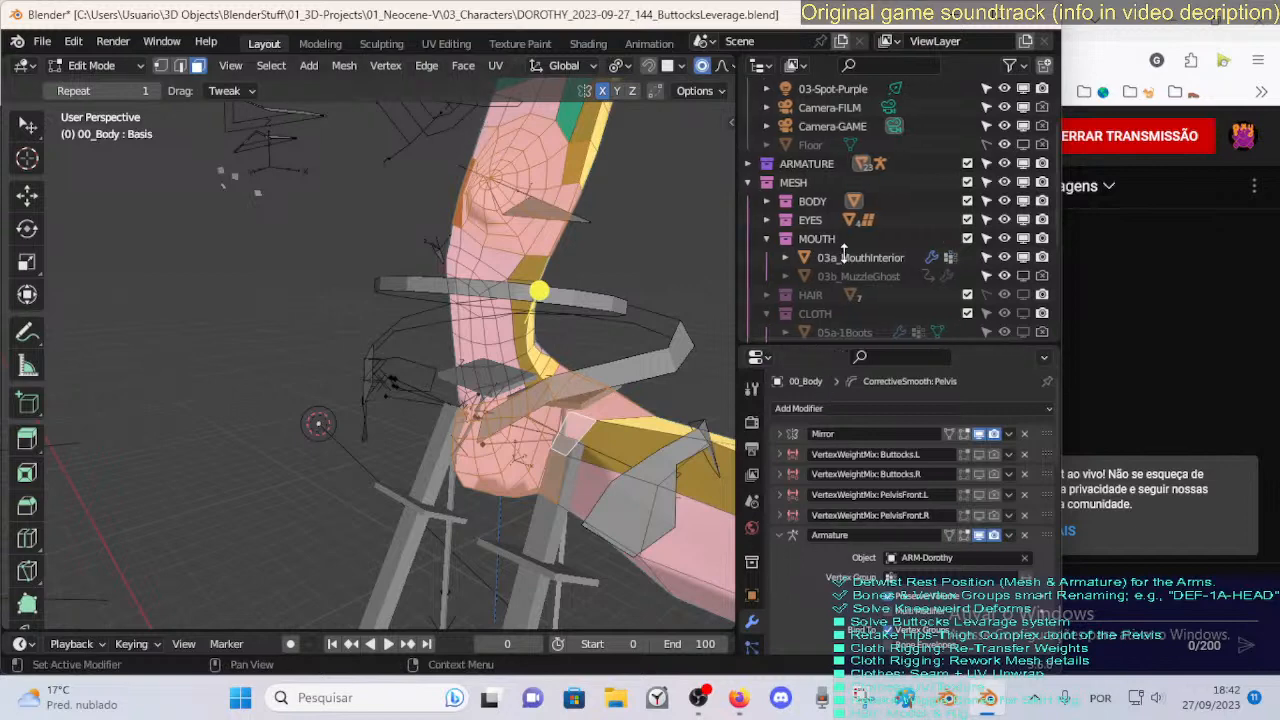
pyautogui.click(752, 600)
pyautogui.scroll(-5, 928, 593)
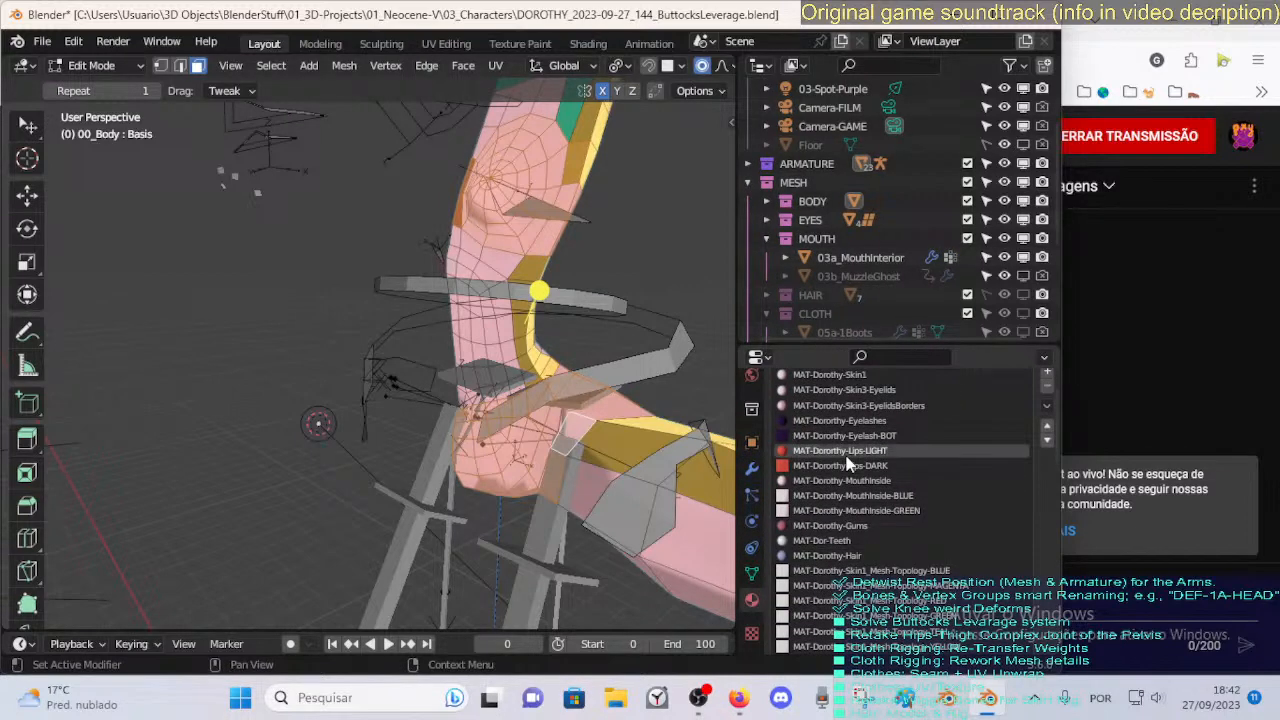
pyautogui.click(825, 571)
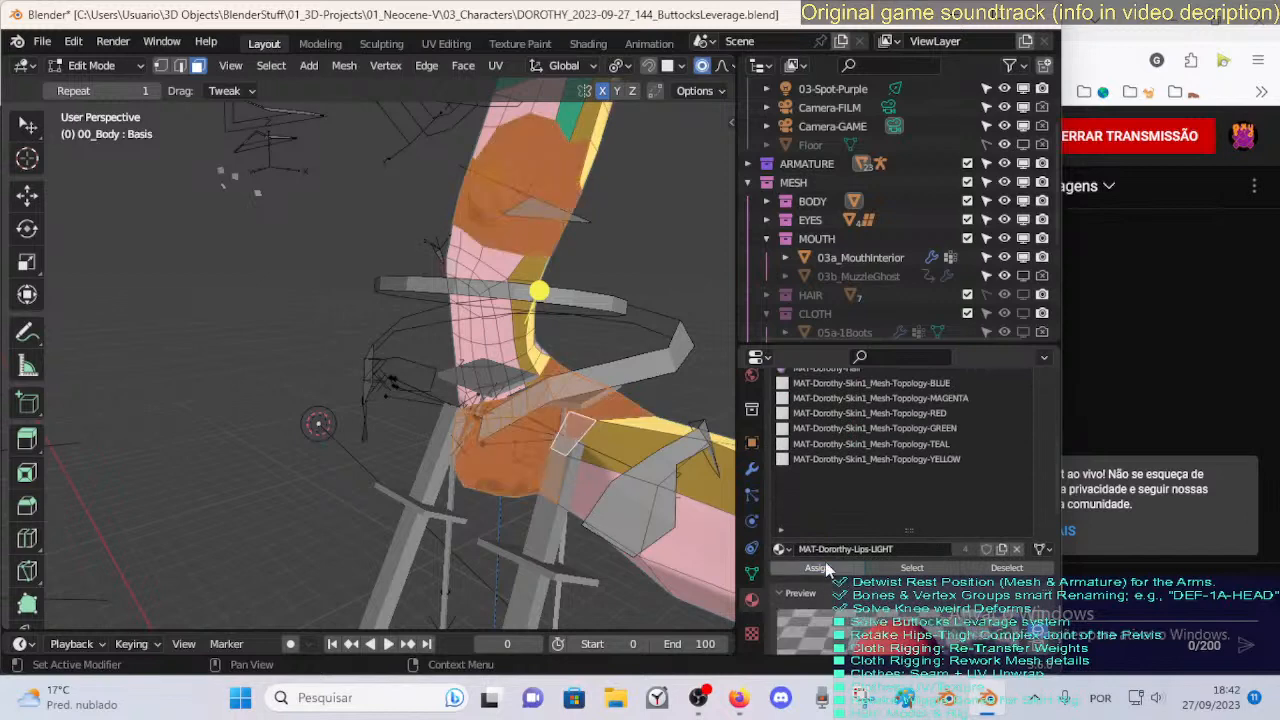
# Circle-select the faces at the rear and underside of the pelvis, assign MAT-Dorothy-Lips-LIGHT to them, and clear the selection.
pyautogui.moveTo(480, 400); pyautogui.dragTo(229, 416, button='middle')
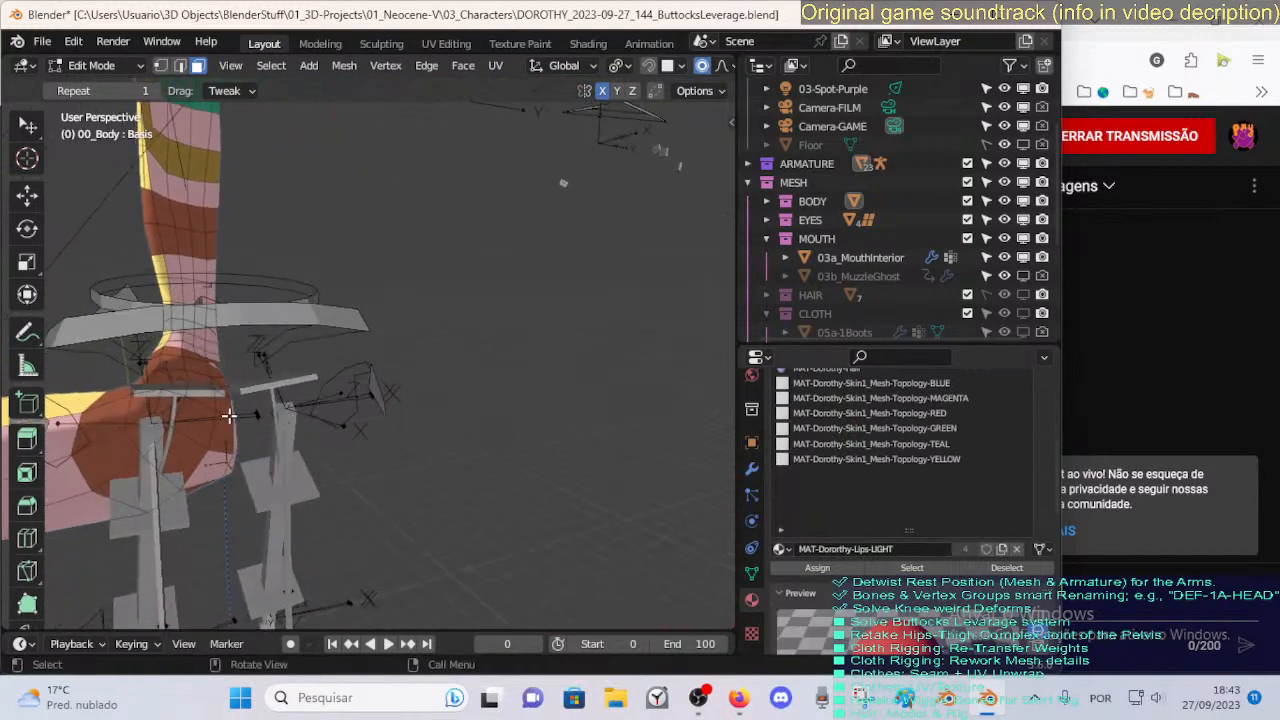
pyautogui.press('c')
pyautogui.click(209, 382)
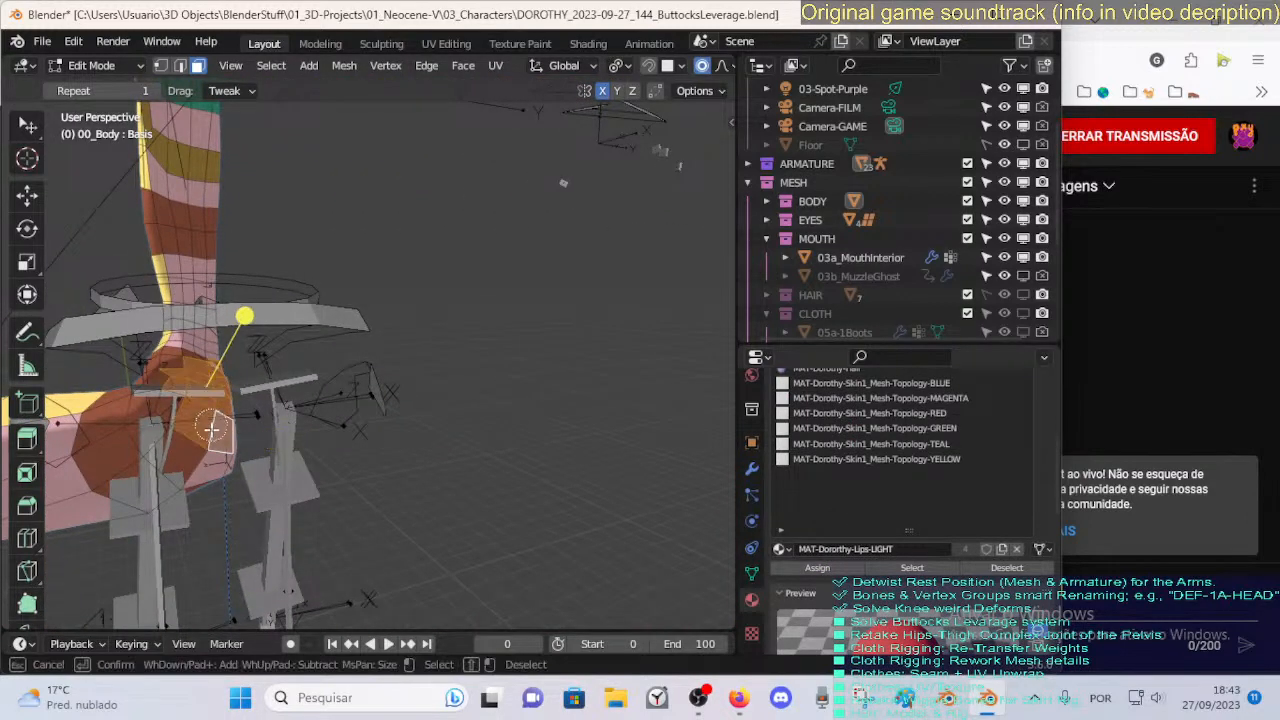
pyautogui.moveTo(211, 428); pyautogui.dragTo(214, 452)
pyautogui.rightClick(214, 452)
pyautogui.moveTo(214, 452); pyautogui.dragTo(222, 369, button='middle')
pyautogui.press('c')
pyautogui.moveTo(222, 369); pyautogui.dragTo(214, 434)
pyautogui.rightClick(214, 434)
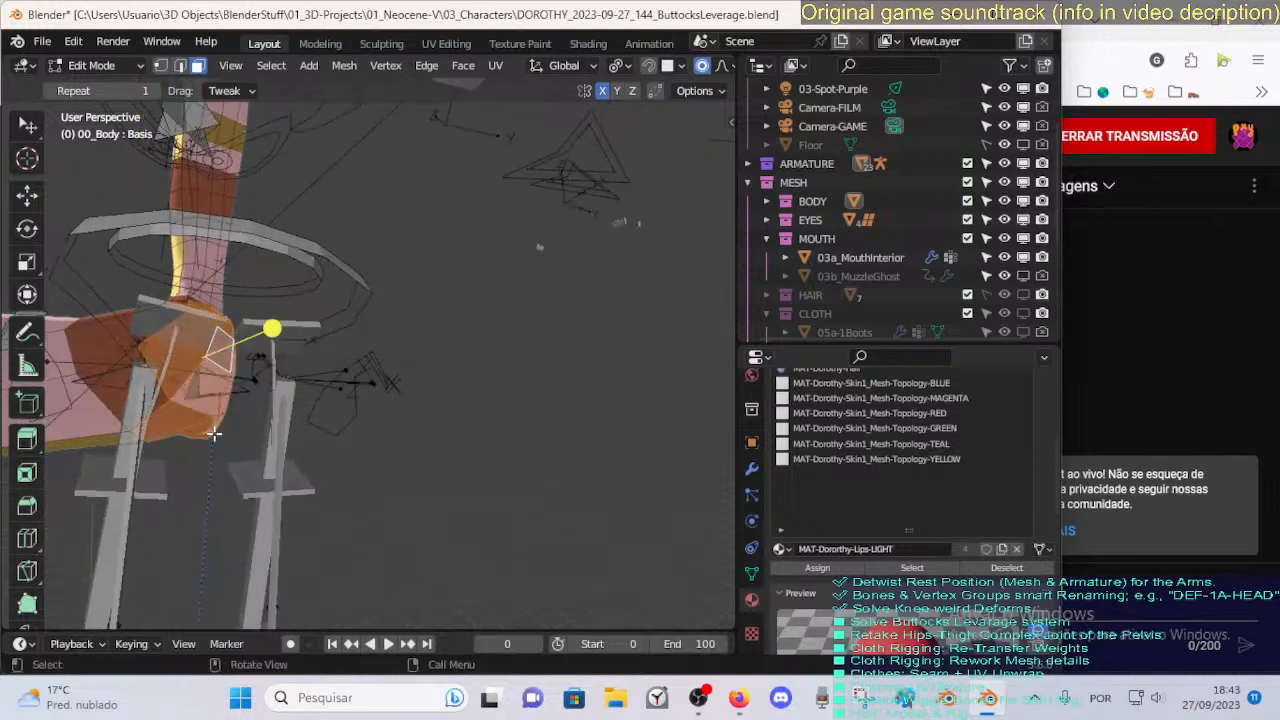
pyautogui.moveTo(214, 434); pyautogui.dragTo(243, 452, button='middle')
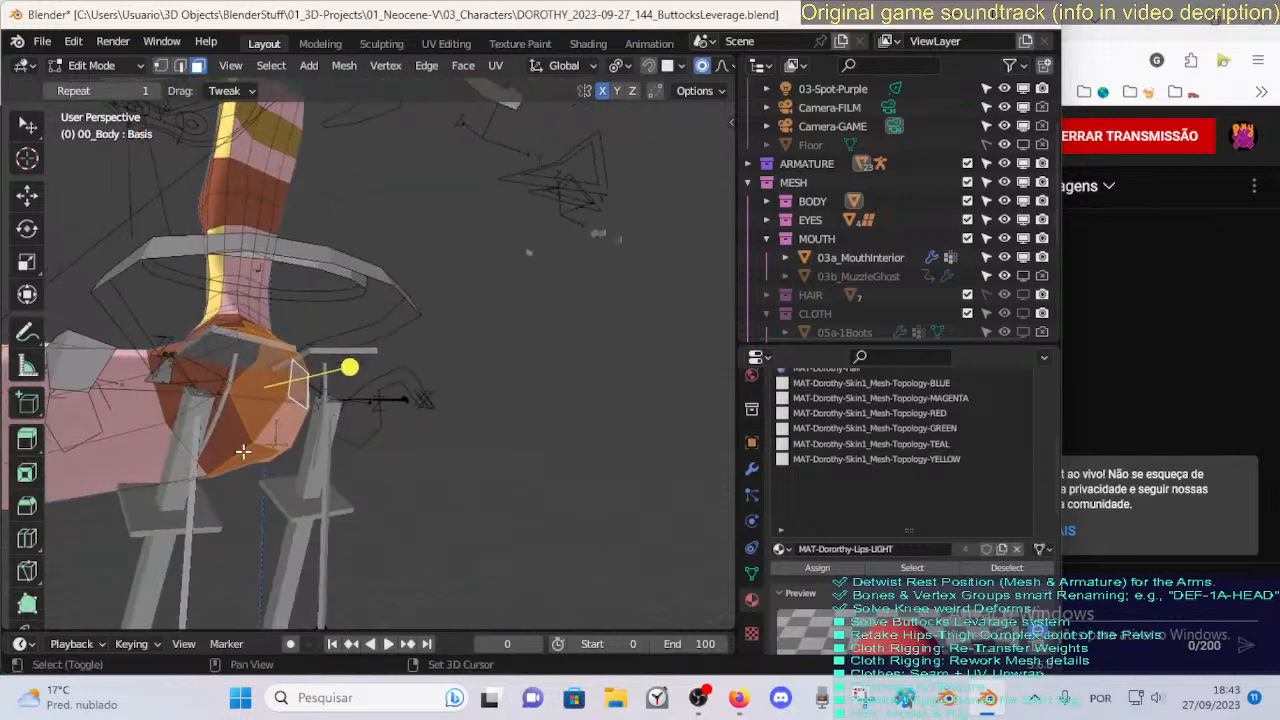
pyautogui.click(808, 567)
pyautogui.hotkey('alt', 'a')
# Compare the recoloured chest and pelvis areas of the body between Object Mode and Edit Mode.
pyautogui.moveTo(190, 355); pyautogui.dragTo(450, 381, button='middle')
pyautogui.press('Tab')
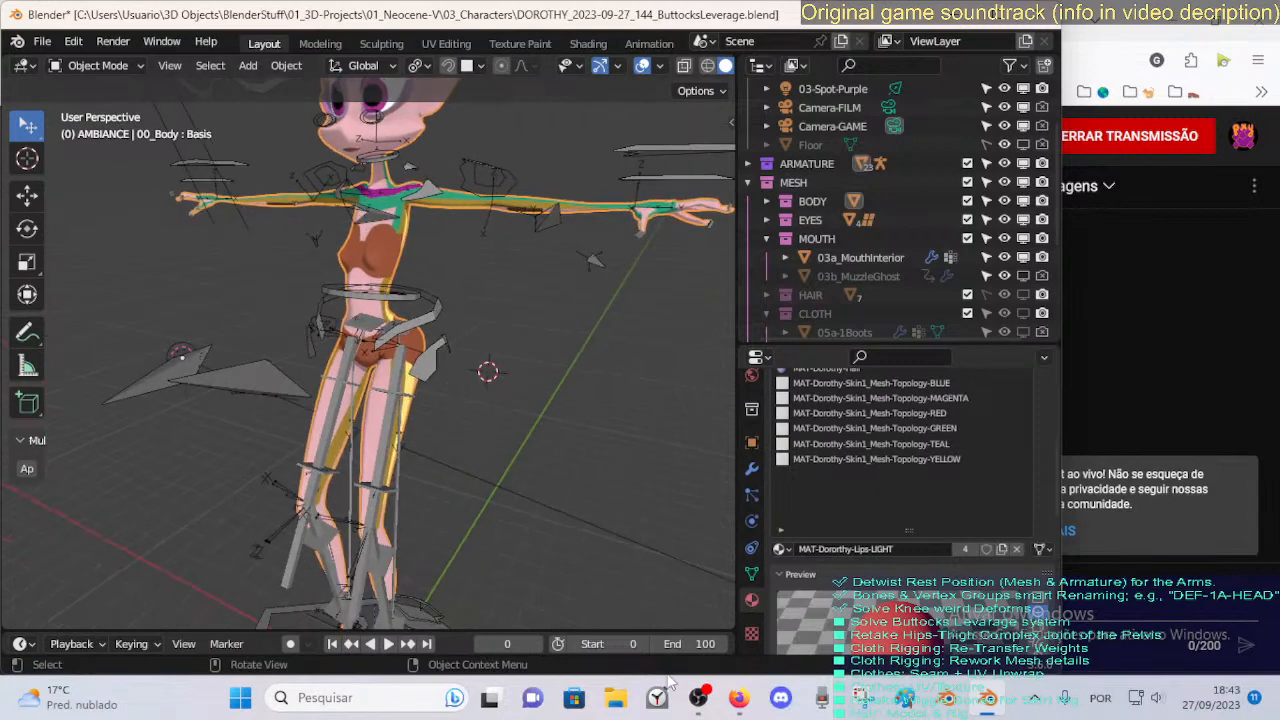
pyautogui.moveTo(430, 470); pyautogui.dragTo(408, 363, button='middle')
pyautogui.press('Tab')
pyautogui.moveTo(370, 423); pyautogui.dragTo(323, 425, button='middle')
pyautogui.press('Tab')
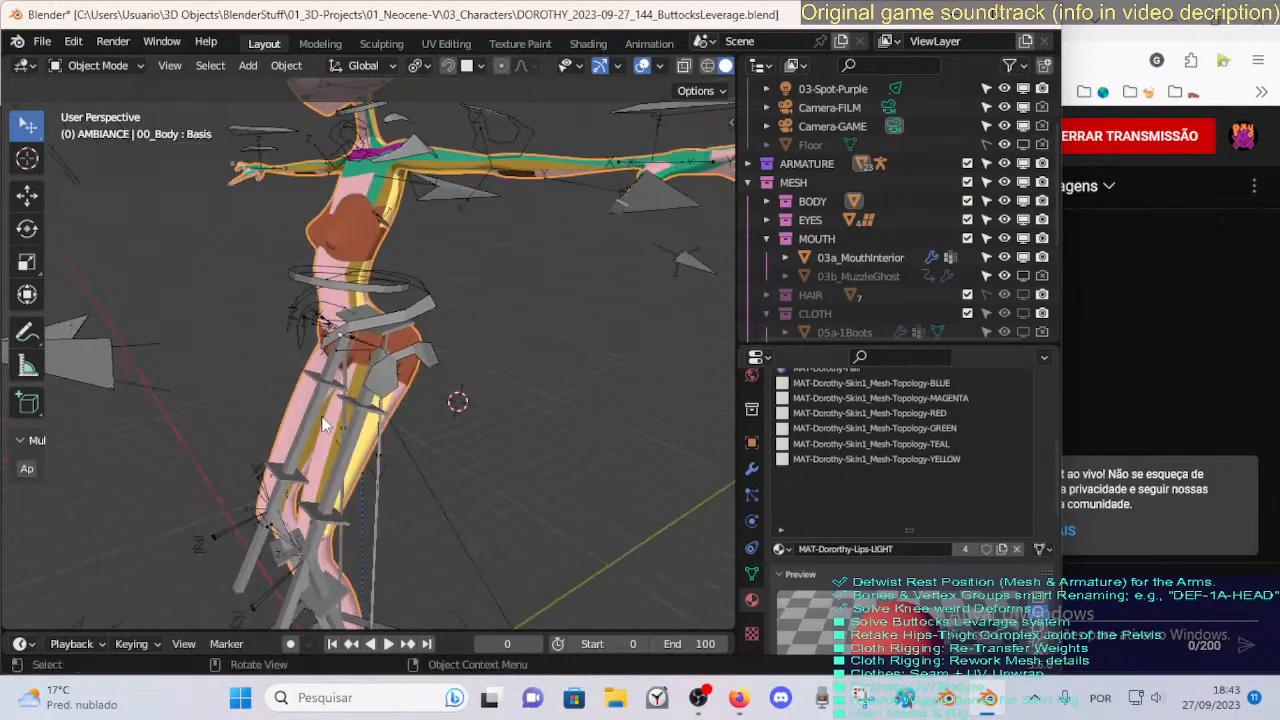
pyautogui.moveTo(403, 403); pyautogui.dragTo(407, 367, button='middle')
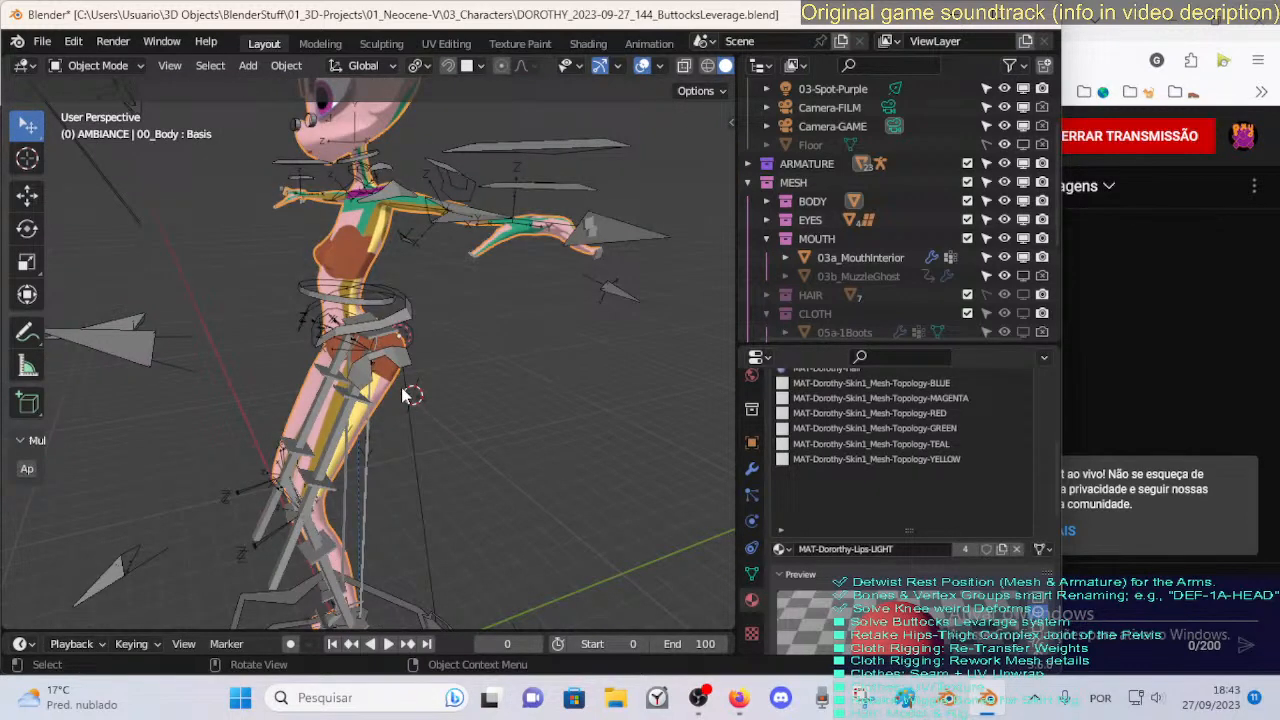
pyautogui.moveTo(470, 408); pyautogui.dragTo(375, 425, button='middle')
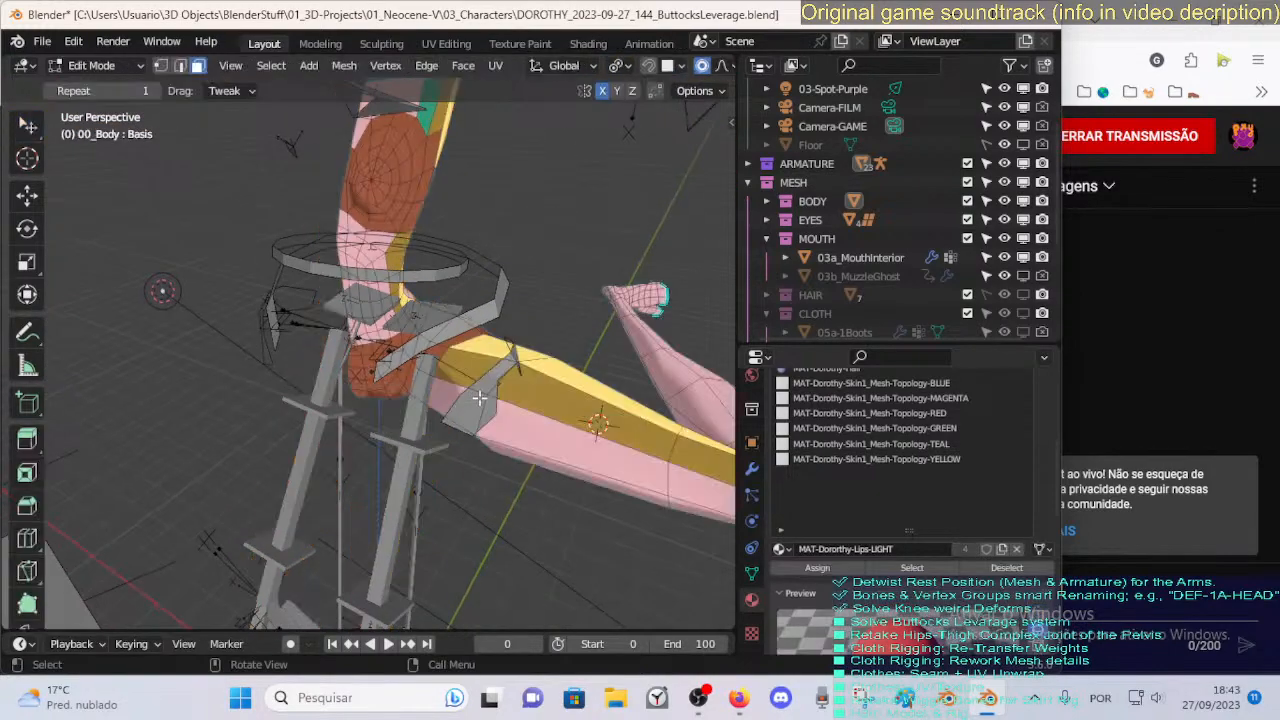
pyautogui.scroll(-4, 586, 381)
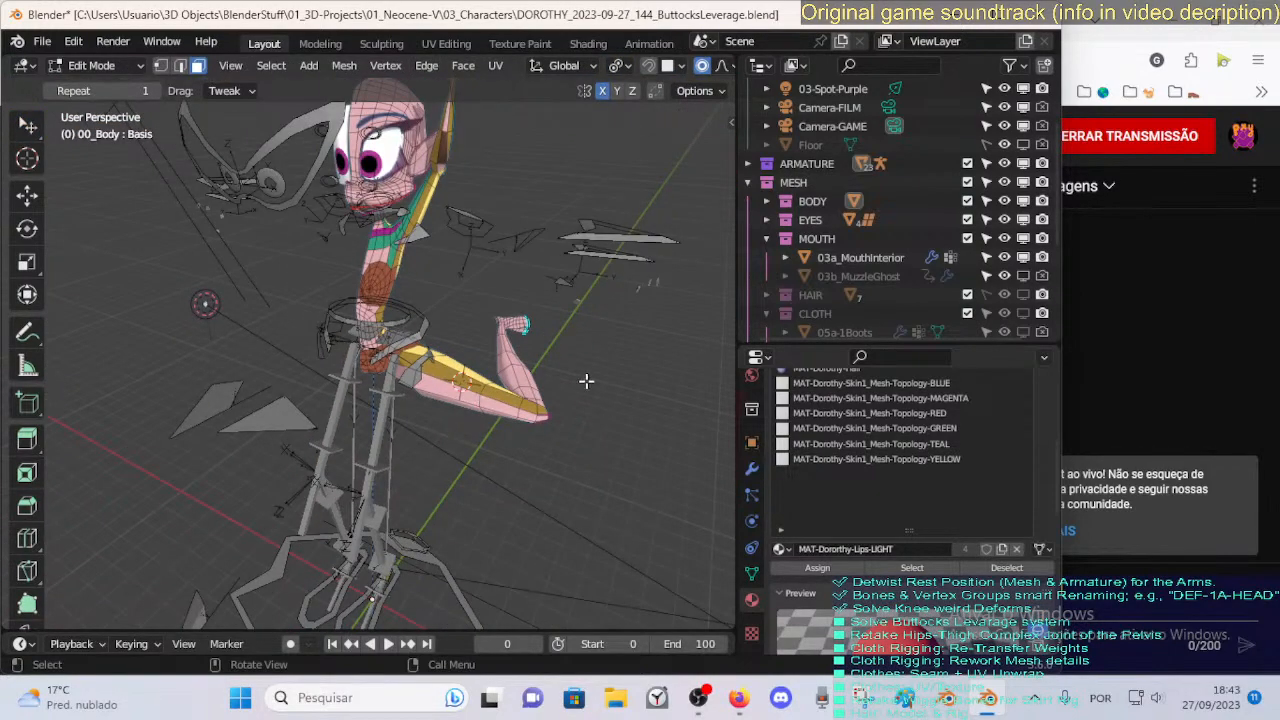
pyautogui.moveTo(474, 419); pyautogui.dragTo(474, 394, button='middle')
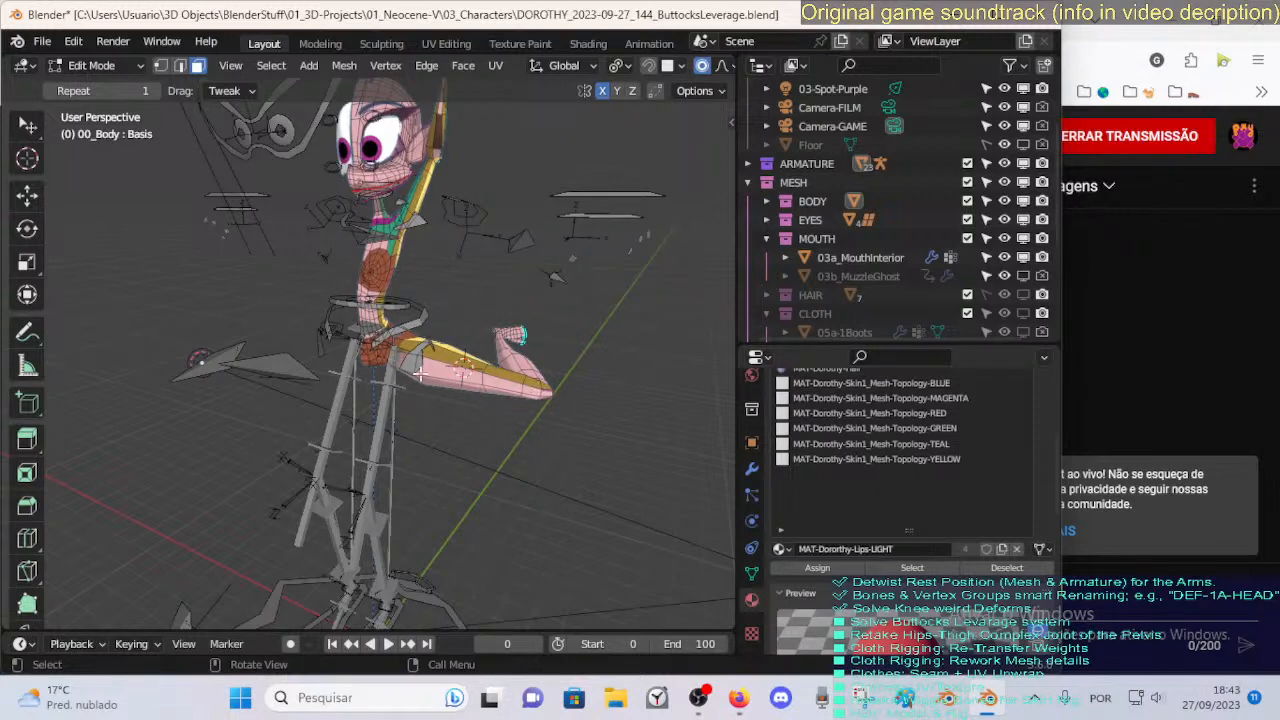
pyautogui.moveTo(483, 356); pyautogui.dragTo(426, 396, button='middle')
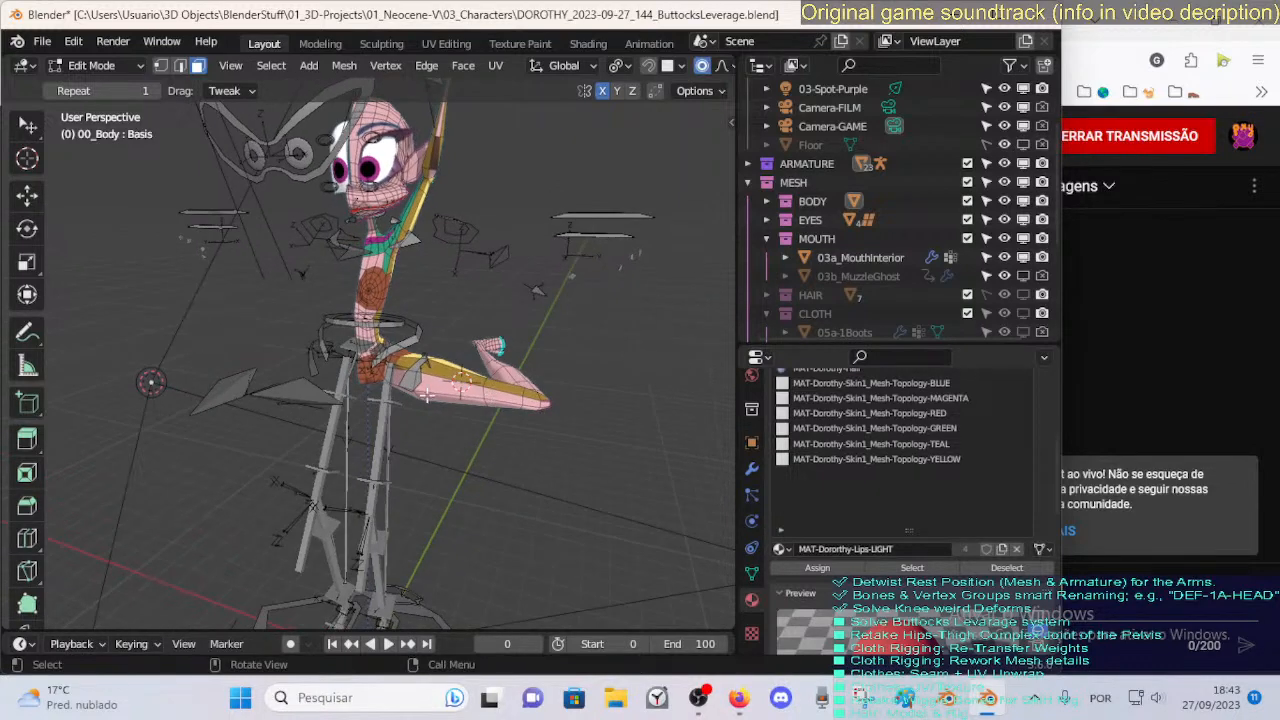
# Check the body's Armature modifier settings and examine the raised leg in Edit Mode.
pyautogui.click(752, 469)
pyautogui.scroll(3, 820, 430)
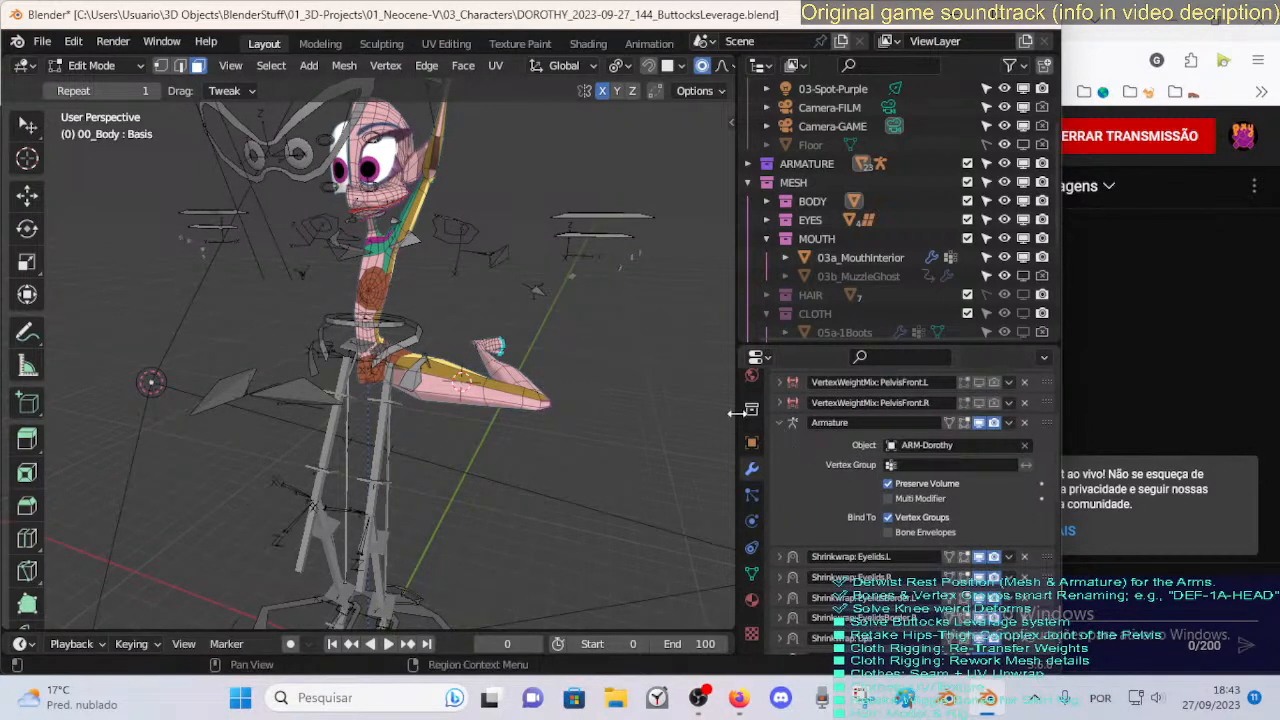
pyautogui.moveTo(573, 421); pyautogui.dragTo(484, 413, button='middle')
pyautogui.scroll(2, 477, 405)
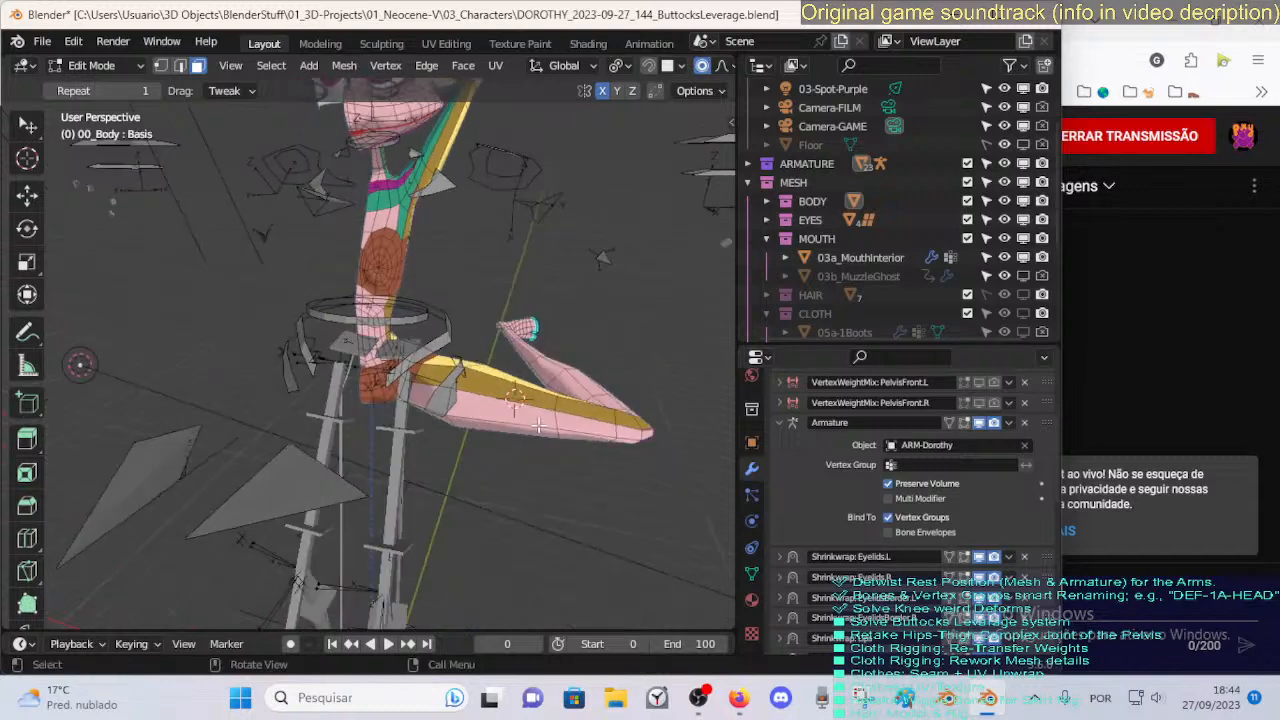
# Leave mesh editing, select the ARM-Dorothy armature and compare its Edit Mode rest position with Pose Mode.
pyautogui.press('Tab')
pyautogui.scroll(-4, 394, 405)
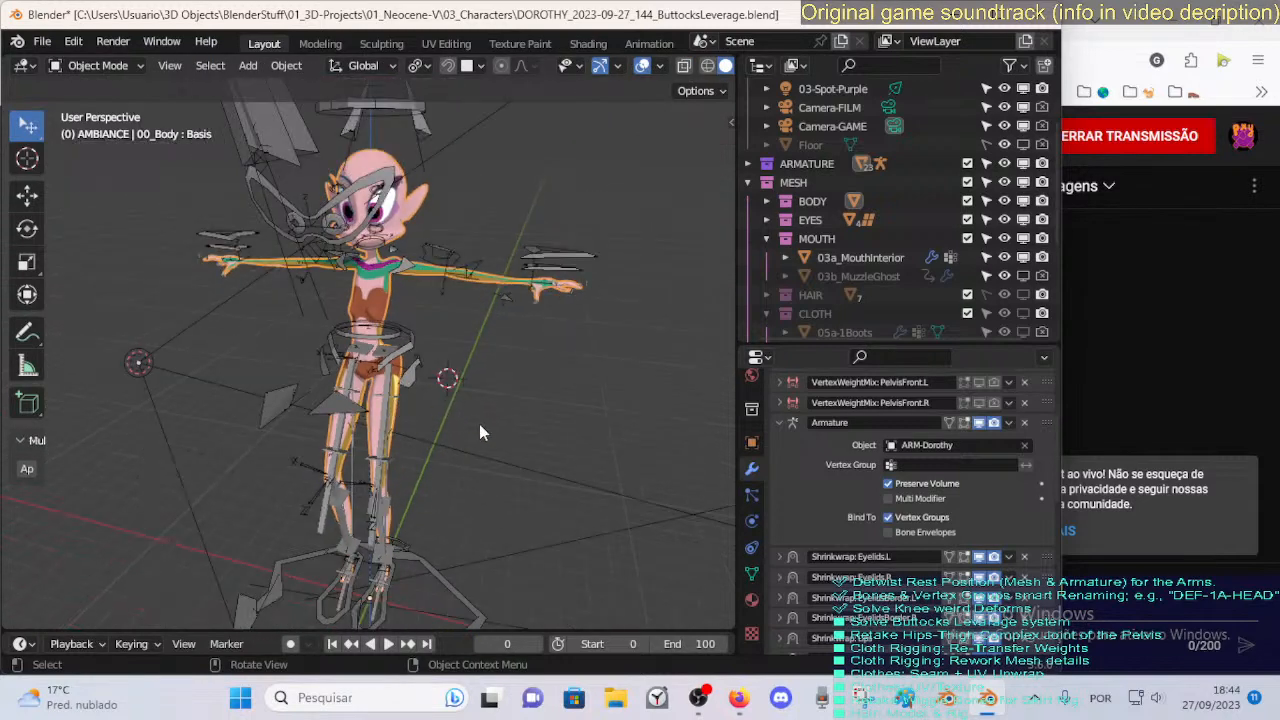
pyautogui.click(410, 415)
pyautogui.hotkey('ctrl', 'Tab')
pyautogui.press('Tab')
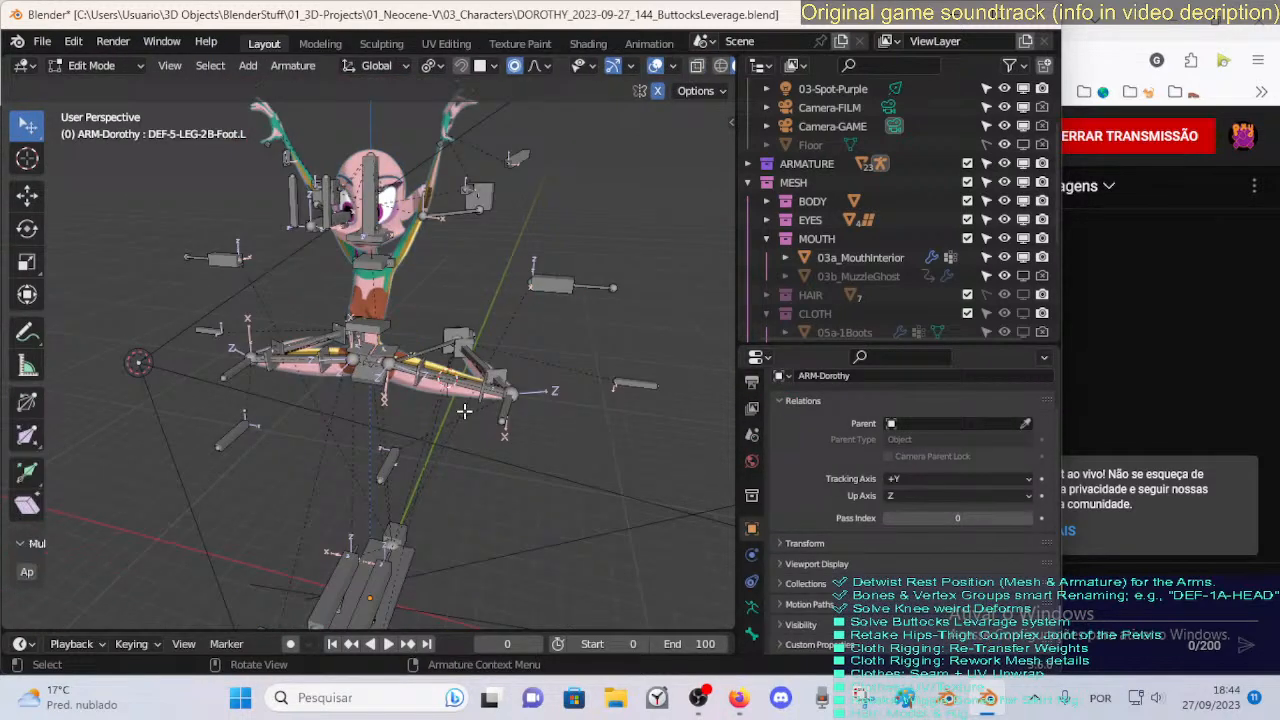
pyautogui.moveTo(464, 410); pyautogui.dragTo(390, 523, button='middle')
pyautogui.press('Tab')
pyautogui.press('Tab')
pyautogui.press('Tab')
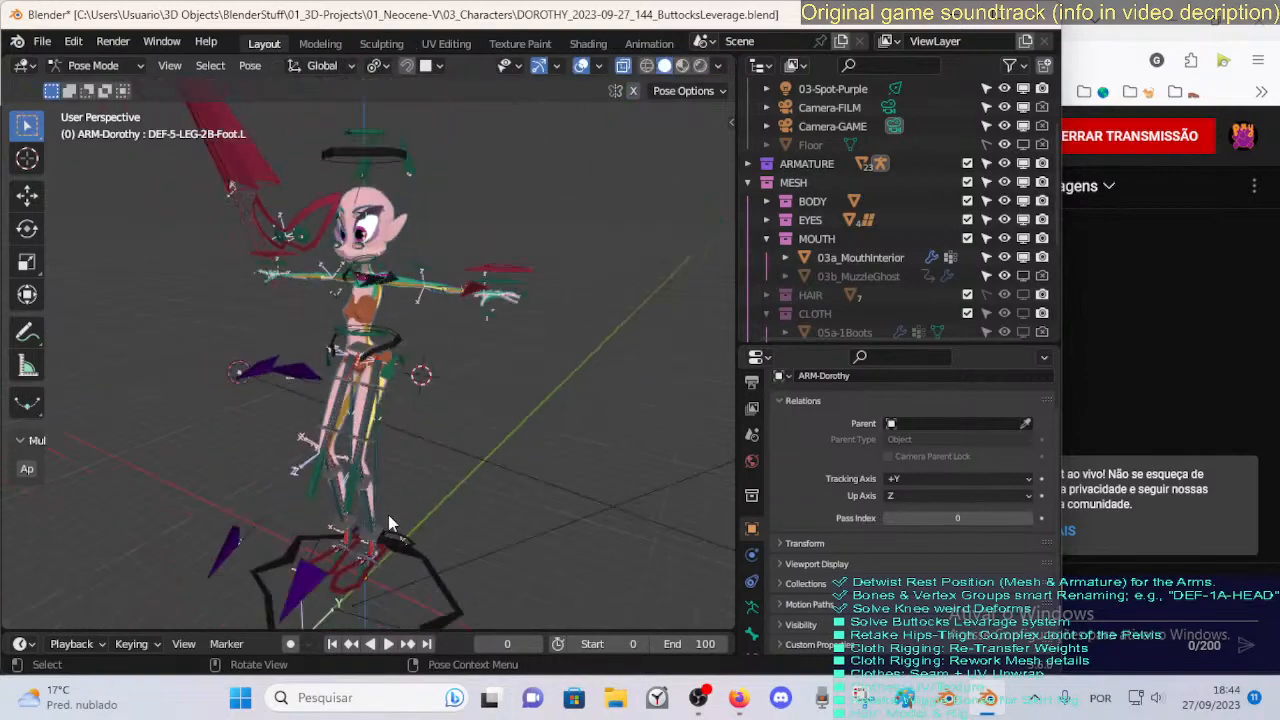
# Move the MTR-Leg.L foot control upward to bend the left knee, and swing the leg around freely.
pyautogui.click(364, 578)
pyautogui.press('g')
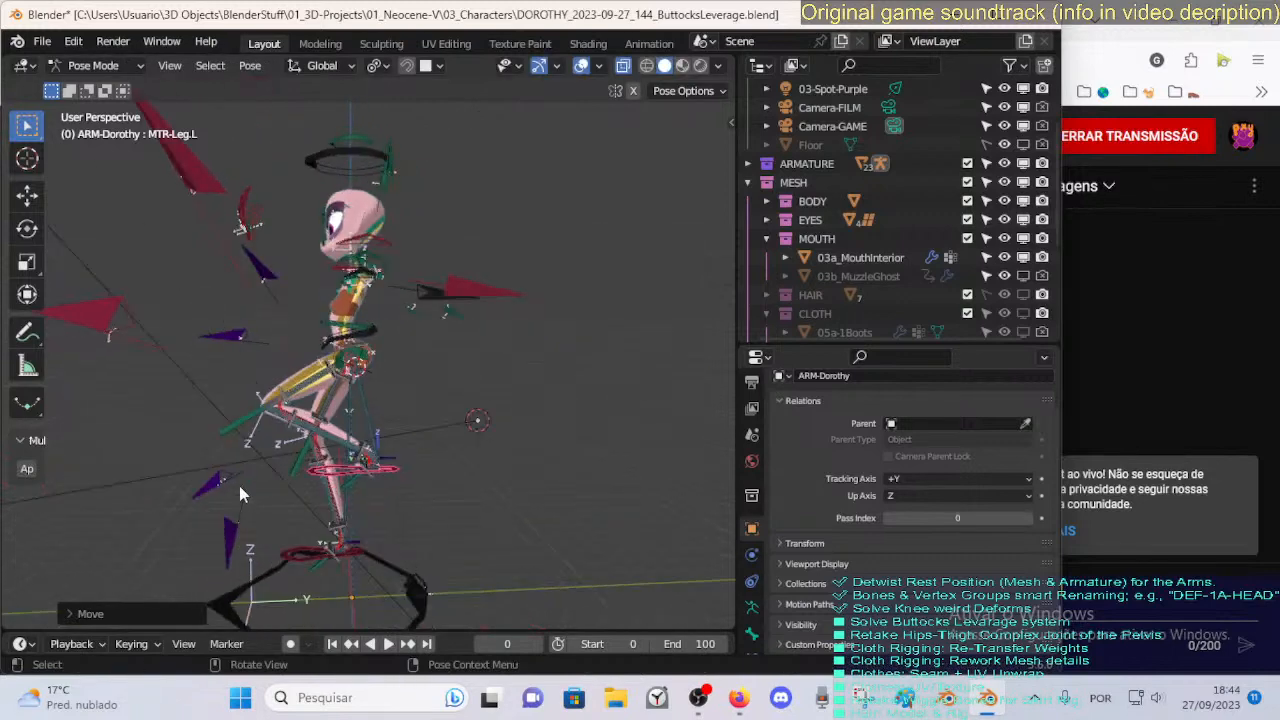
pyautogui.click(292, 470)
pyautogui.moveTo(292, 470); pyautogui.dragTo(452, 484, button='middle')
pyautogui.press('g')
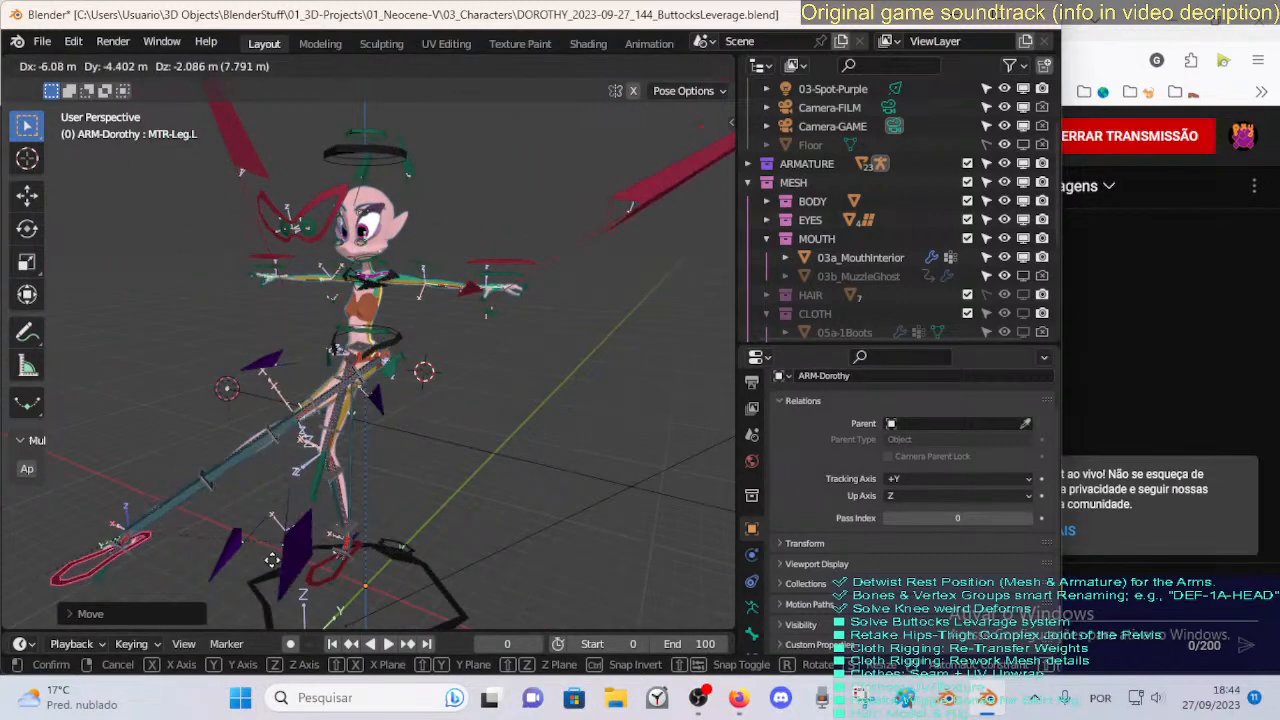
pyautogui.click(633, 534)
# Swing the MTR-Leg.L foot control freely through several positions to test the left leg pose.
pyautogui.press('g')
pyautogui.moveTo(633, 534); pyautogui.dragTo(614, 484, button='middle')
pyautogui.click(630, 515)
pyautogui.press('g')
pyautogui.click(437, 479)
pyautogui.press('g')
pyautogui.click(346, 540)
# Rotate the MTR-Leg.L foot control about the global X axis and reposition the foot.
pyautogui.press('r')
pyautogui.press('x')
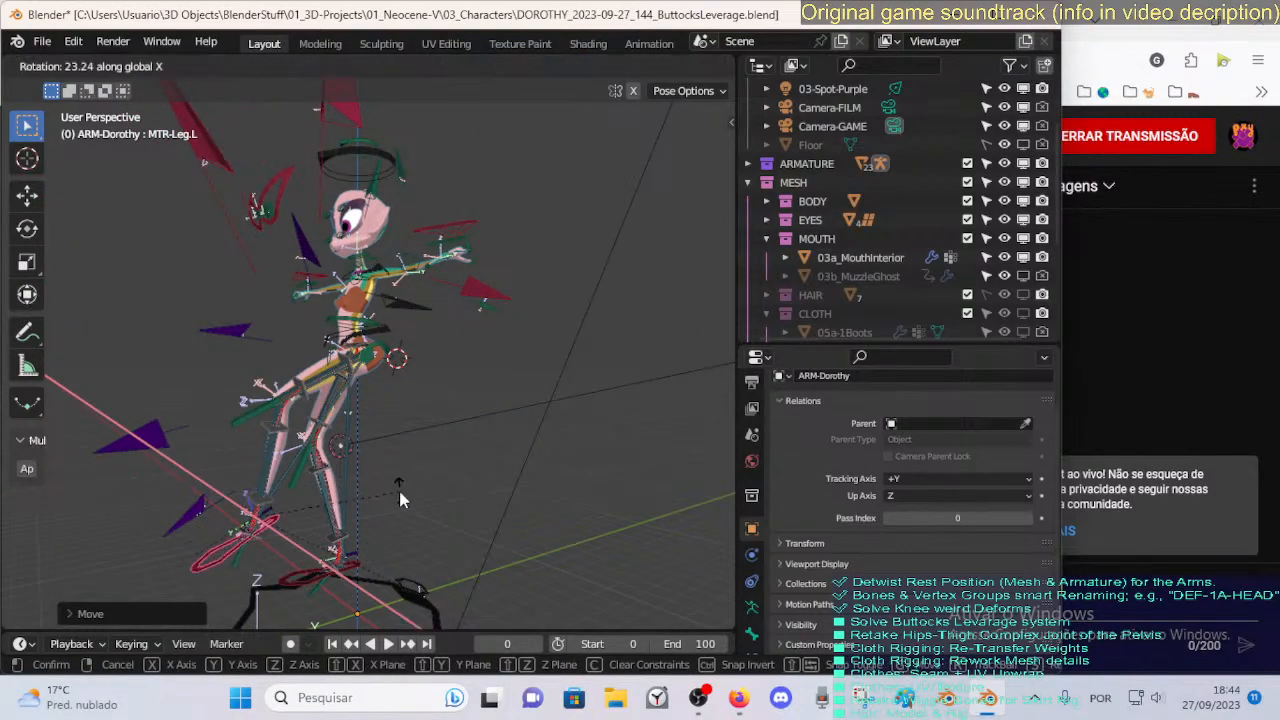
pyautogui.click(398, 488)
pyautogui.press('g')
pyautogui.click(589, 478)
# Clear the location and rotation of all pose bones on ARM-Dorothy.
pyautogui.press('a')
pyautogui.hotkey('alt', 'g')
pyautogui.hotkey('alt', 'r')
# Raise the MTR-Leg.L foot control behind the body, rotate the foot and lift it to bend the left knee sharply.
pyautogui.moveTo(509, 488); pyautogui.dragTo(345, 563, button='middle')
pyautogui.click(362, 590)
pyautogui.press('g')
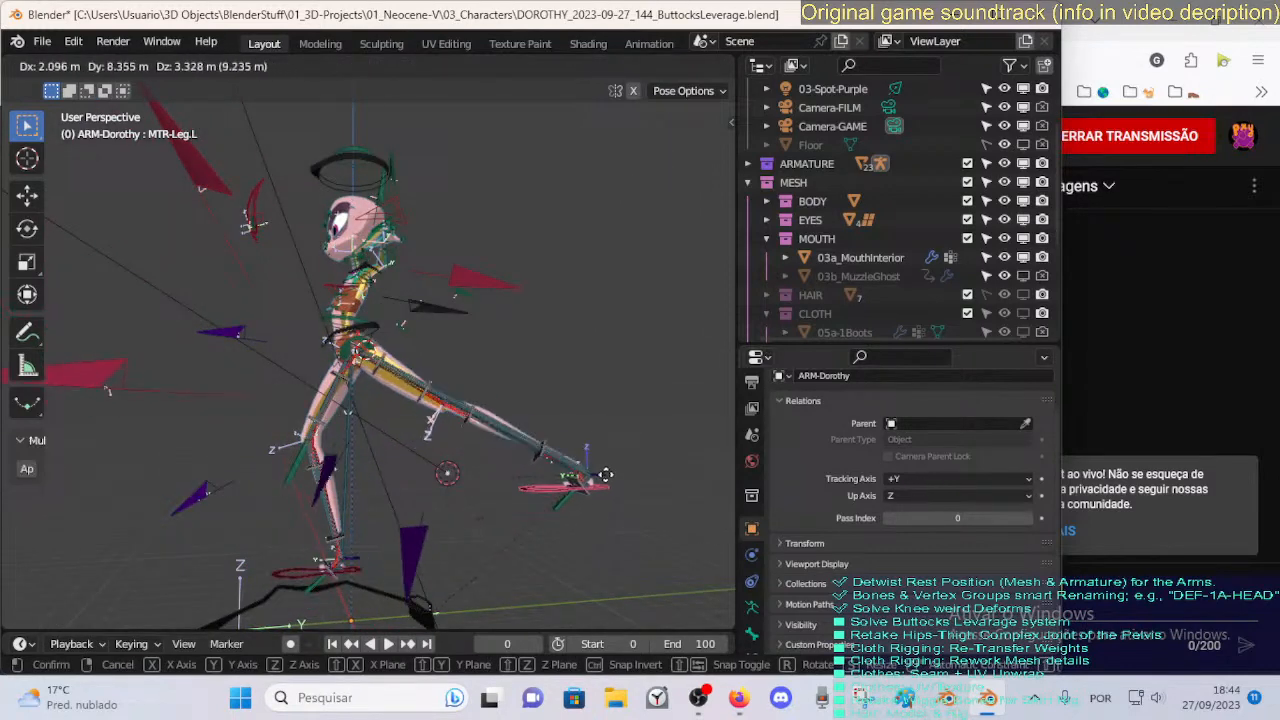
pyautogui.click(600, 486)
pyautogui.press('r')
pyautogui.click(588, 399)
pyautogui.press('g')
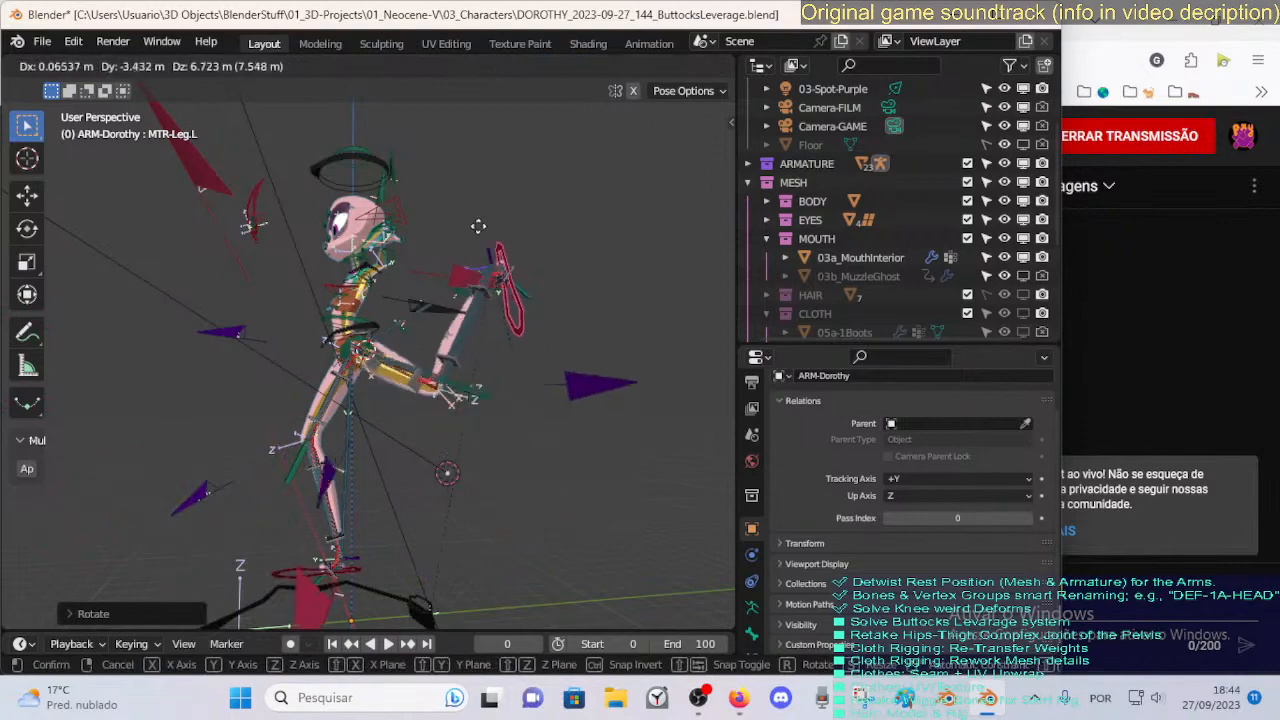
pyautogui.click(474, 241)
# Shift the MTR-Leg.L foot control up and down to test how the left buttock deforms as the thigh swings.
pyautogui.moveTo(474, 241); pyautogui.dragTo(315, 420, button='middle')
pyautogui.scroll(2, 364, 433)
pyautogui.press('g')
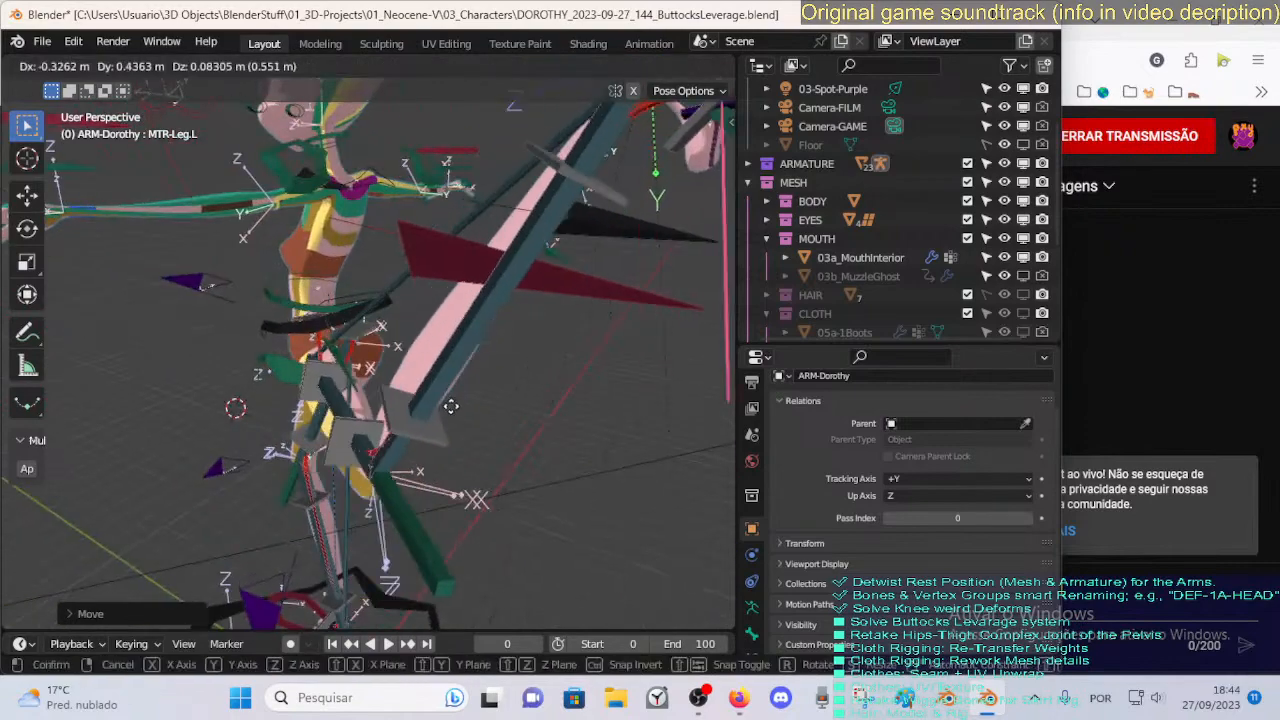
pyautogui.click(414, 368)
pyautogui.moveTo(414, 368); pyautogui.dragTo(606, 364, button='middle')
pyautogui.press('g')
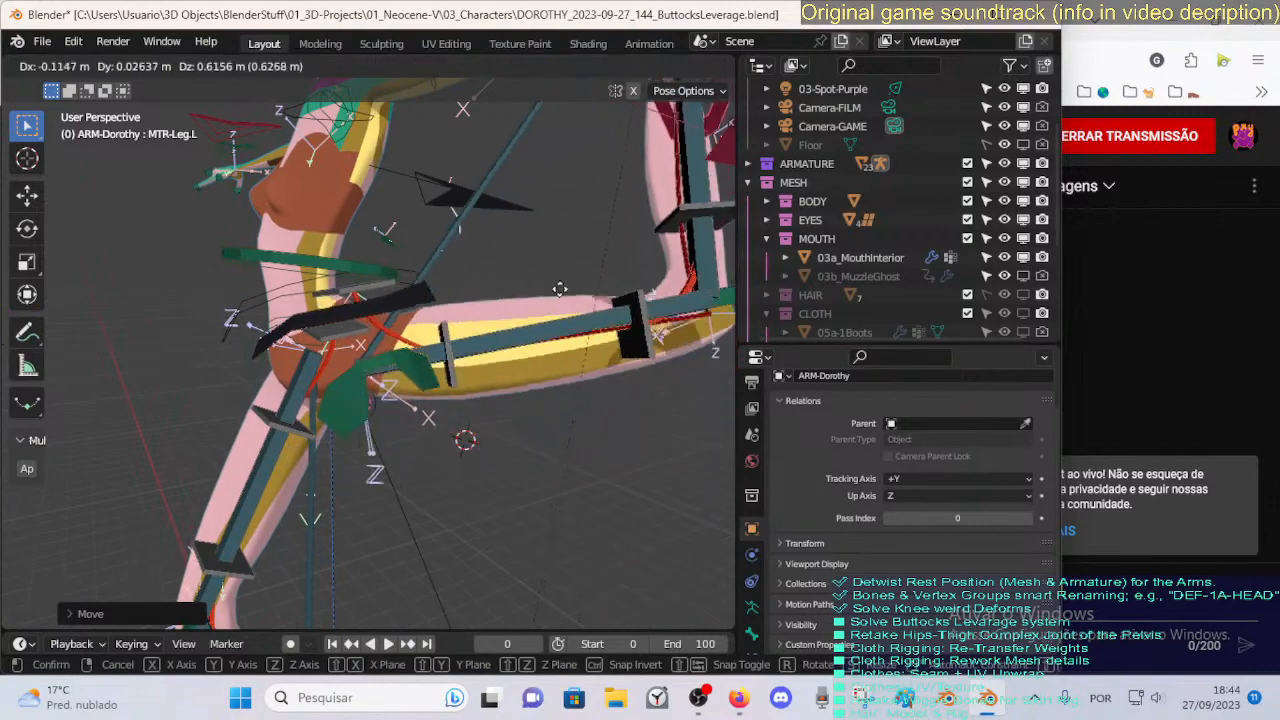
pyautogui.click(500, 344)
pyautogui.press('g')
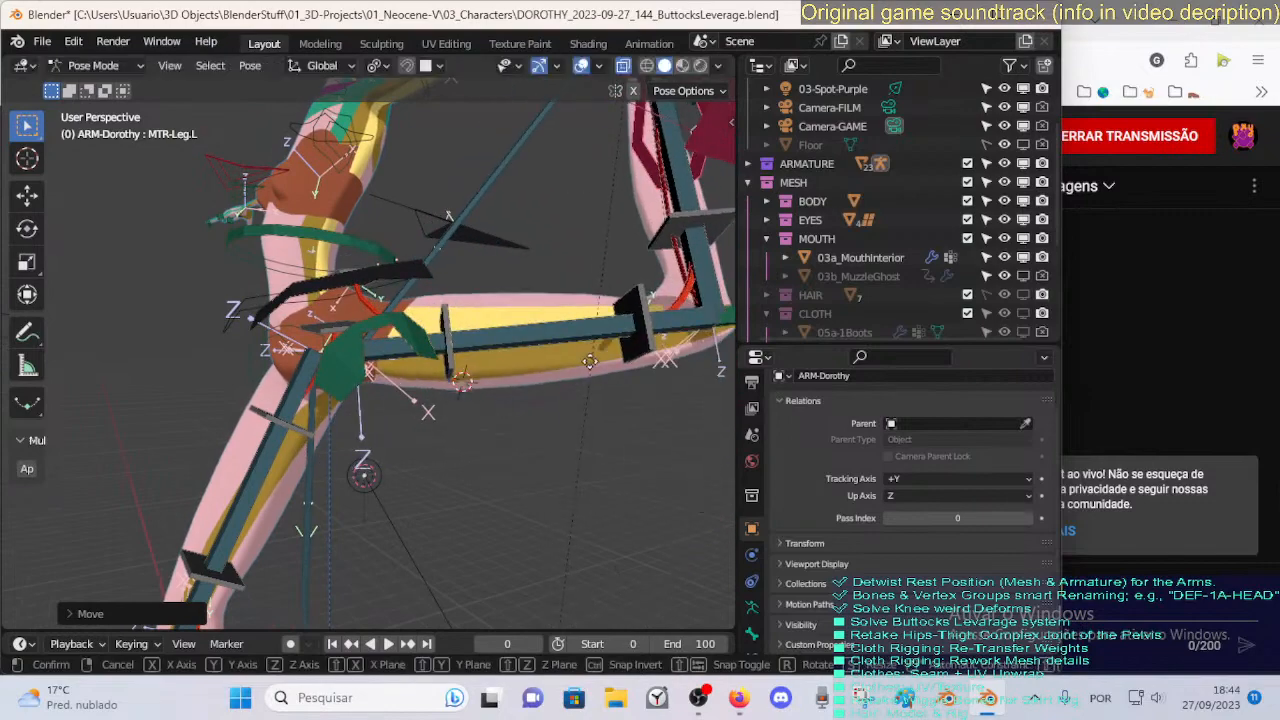
pyautogui.click(572, 467)
# Select the CTL-Hips-BBHStart.L control and examine the left hip joint around it.
pyautogui.click(368, 297)
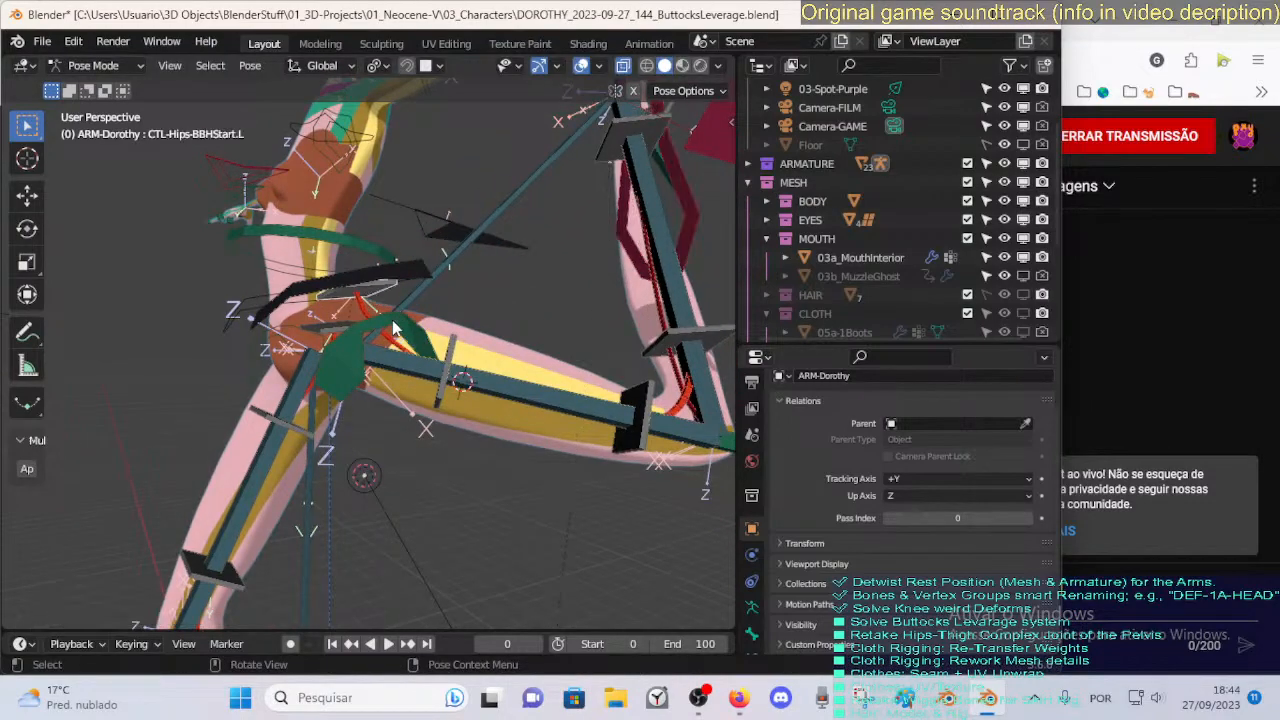
pyautogui.moveTo(393, 328); pyautogui.dragTo(425, 334, button='middle')
pyautogui.moveTo(509, 348); pyautogui.dragTo(447, 310, button='middle')
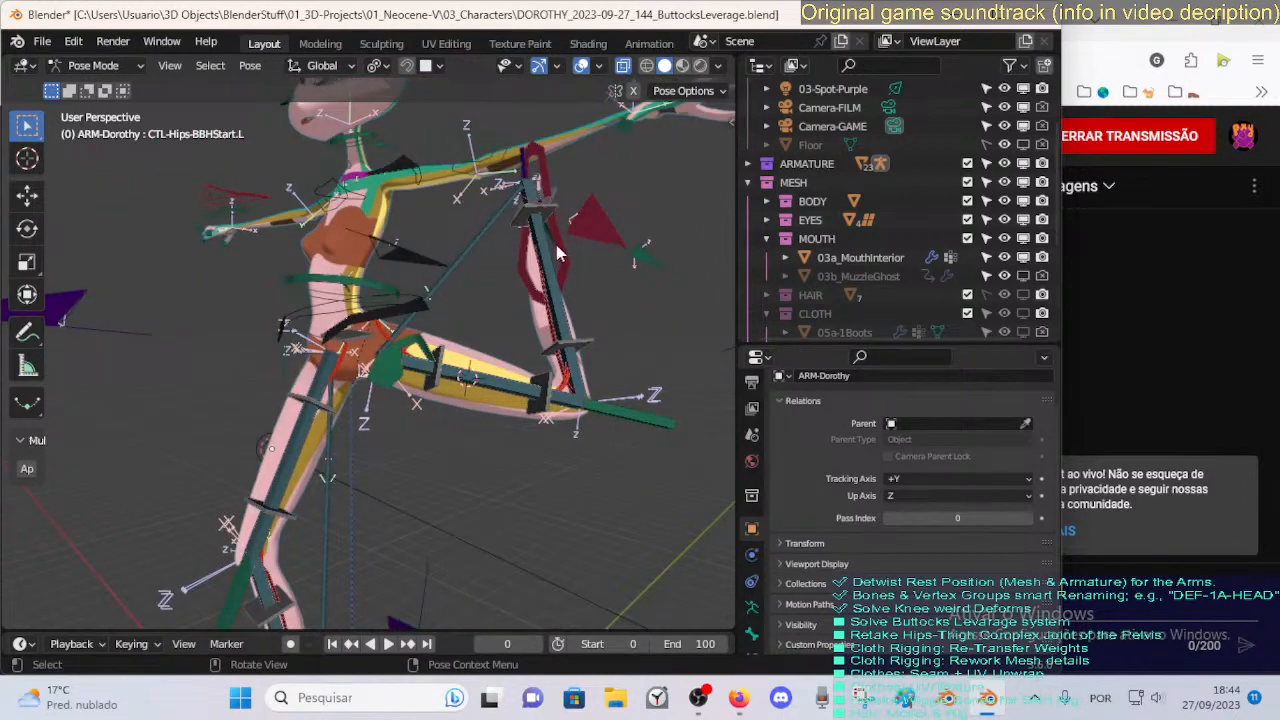
# Rotate the MTR-Leg.L foot control about the global Z and X axes and reposition the raised foot.
pyautogui.press('r')
pyautogui.press('z')
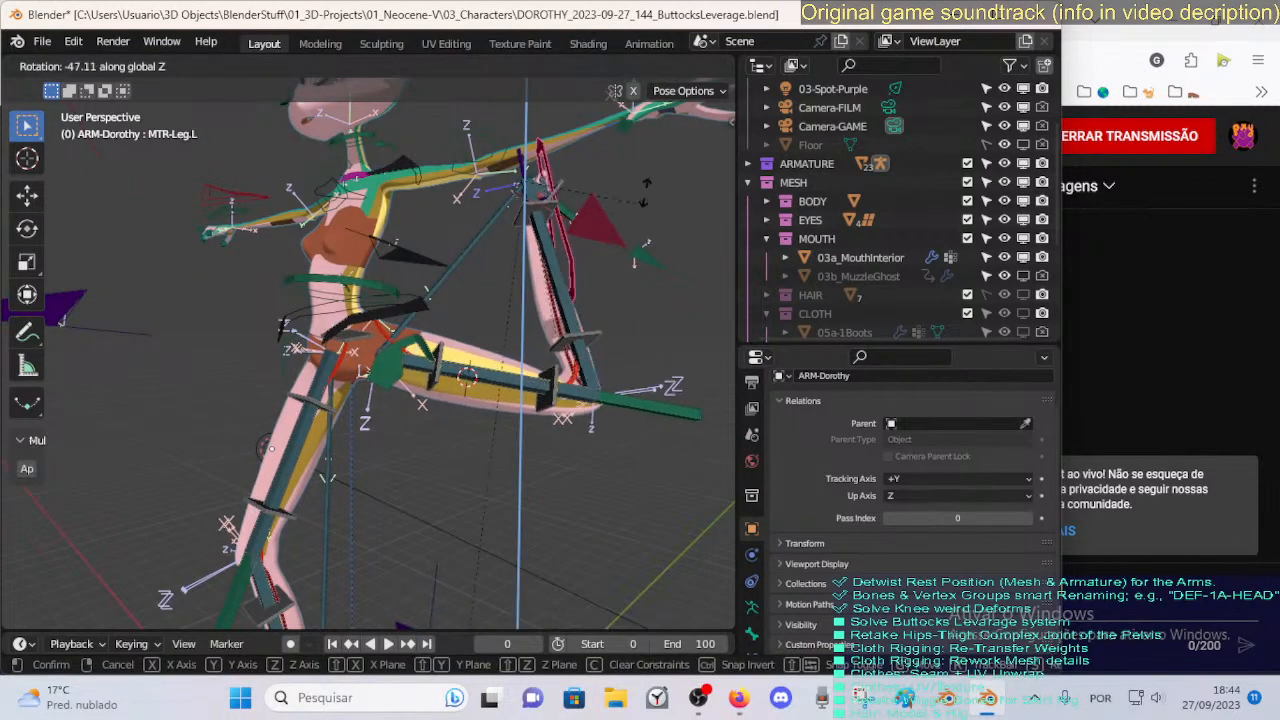
pyautogui.click(606, 285)
pyautogui.press('r')
pyautogui.press('x')
pyautogui.click(618, 103)
pyautogui.press('g')
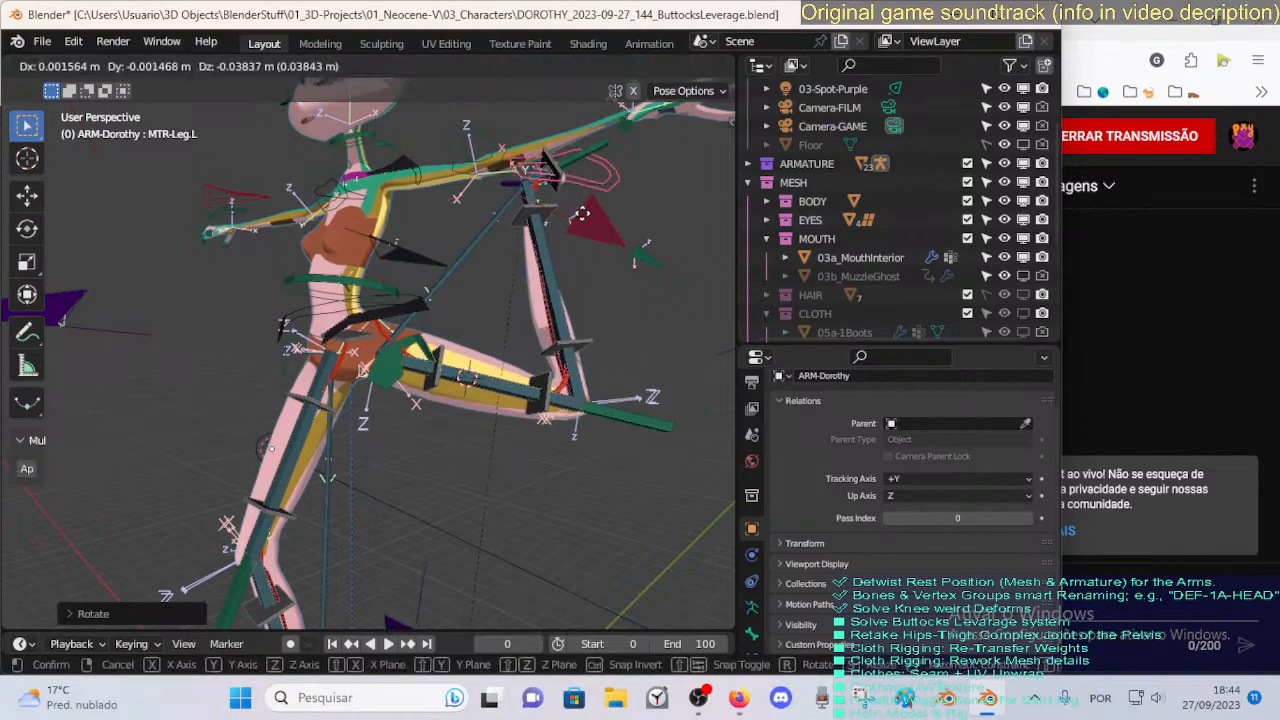
pyautogui.click(534, 314)
# Try moving the CTL-Hips-BBHStart.L control to test its influence on the left buttock.
pyautogui.moveTo(534, 320); pyautogui.dragTo(521, 383, button='middle')
pyautogui.click(390, 323)
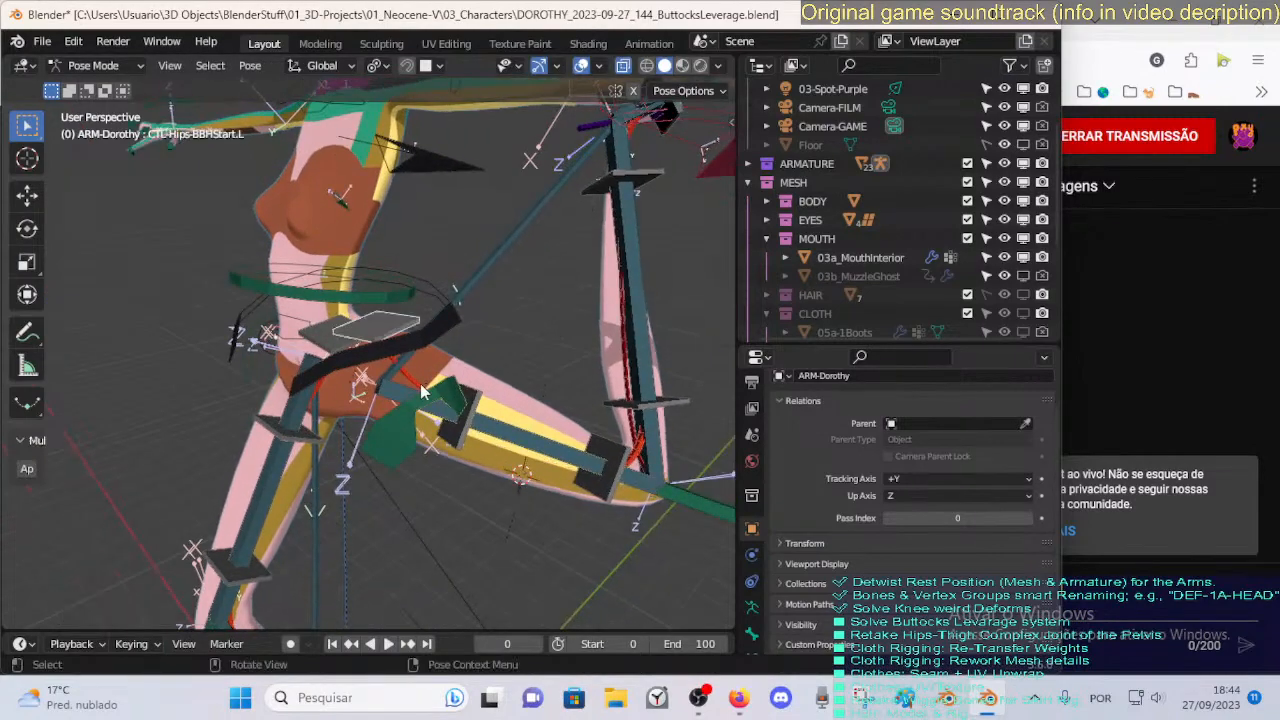
pyautogui.click(382, 333)
pyautogui.moveTo(382, 333); pyautogui.dragTo(354, 357, button='middle')
pyautogui.press('g')
pyautogui.rightClick(377, 301)
pyautogui.press('g')
pyautogui.rightClick(338, 337)
pyautogui.press('g')
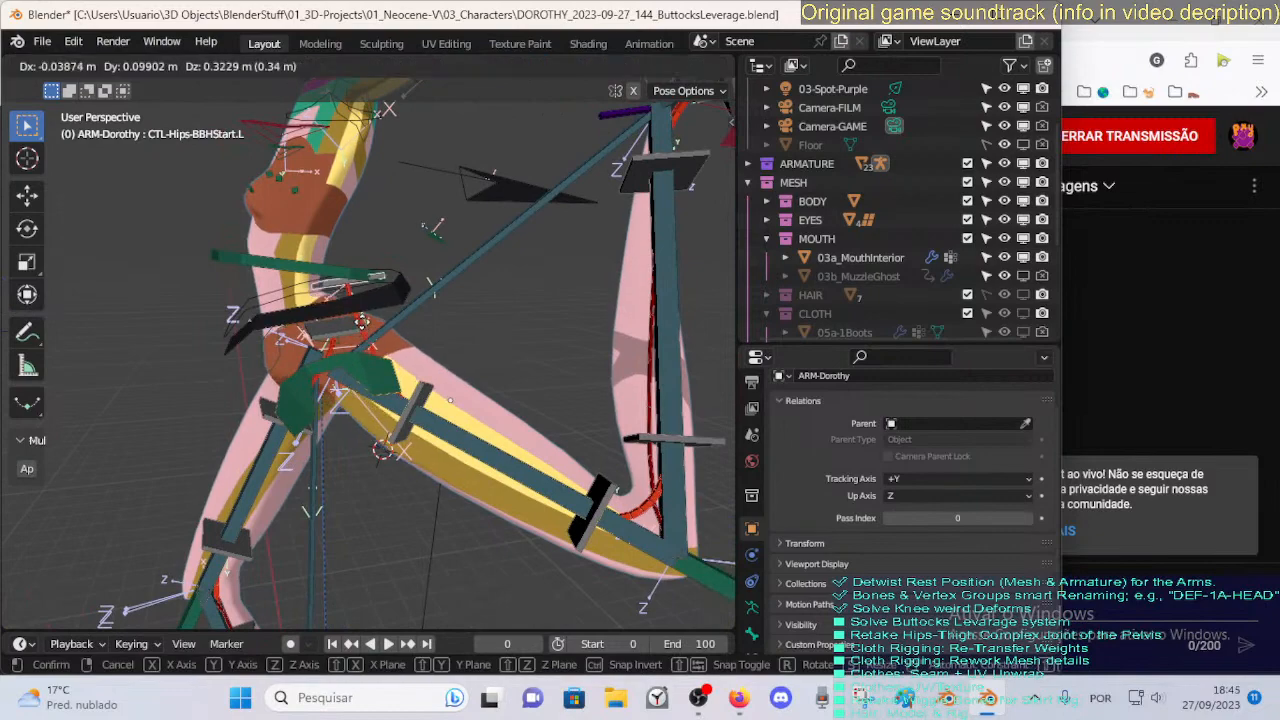
pyautogui.rightClick(362, 322)
# Reset the whole armature pose by clearing every bone's location and rotation, and inspect the left hip controls up close.
pyautogui.scroll(-2, 376, 328)
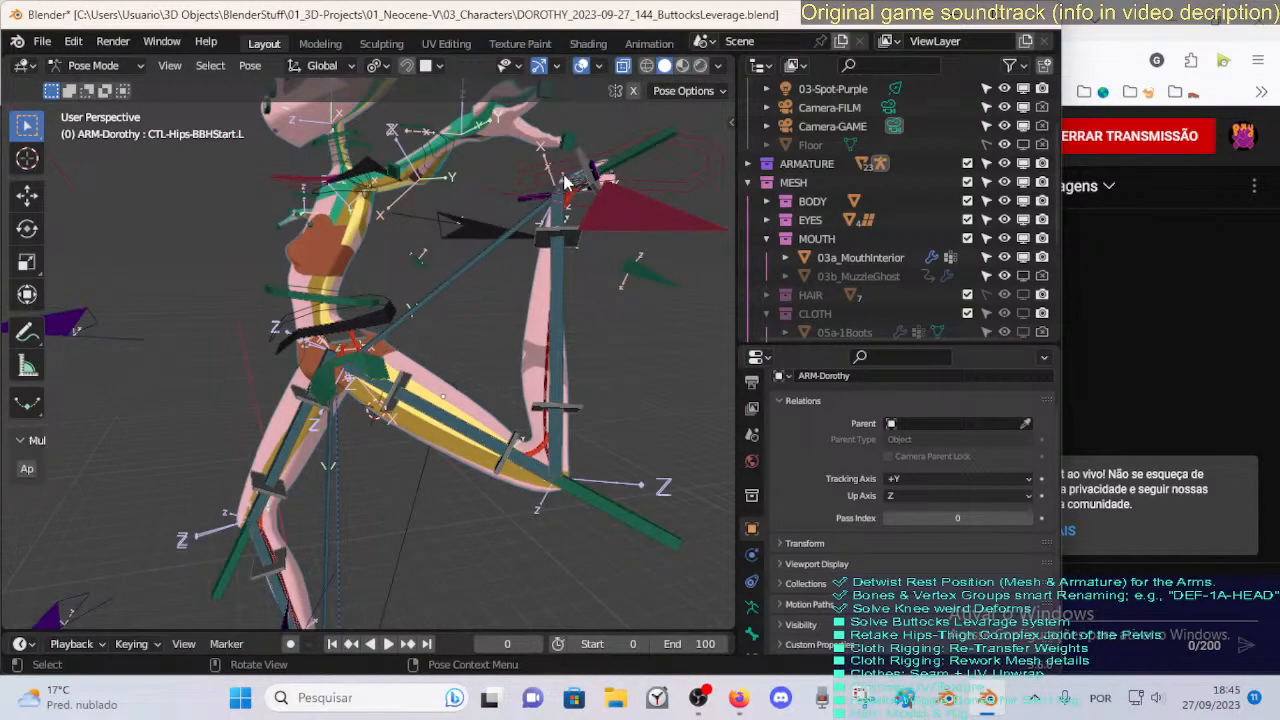
pyautogui.press('a')
pyautogui.hotkey('alt', 'g')
pyautogui.hotkey('alt', 'r')
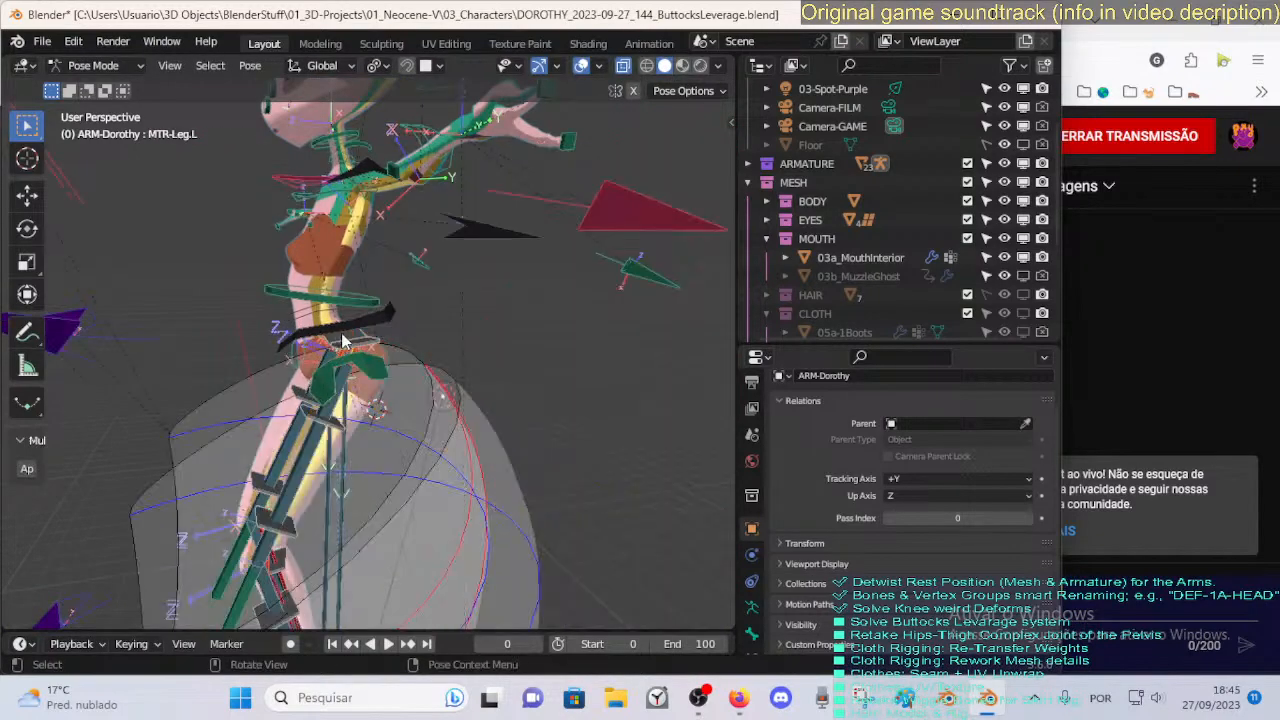
pyautogui.scroll(-2, 355, 358)
pyautogui.moveTo(355, 358); pyautogui.dragTo(363, 364, button='middle')
pyautogui.scroll(6, 363, 370)
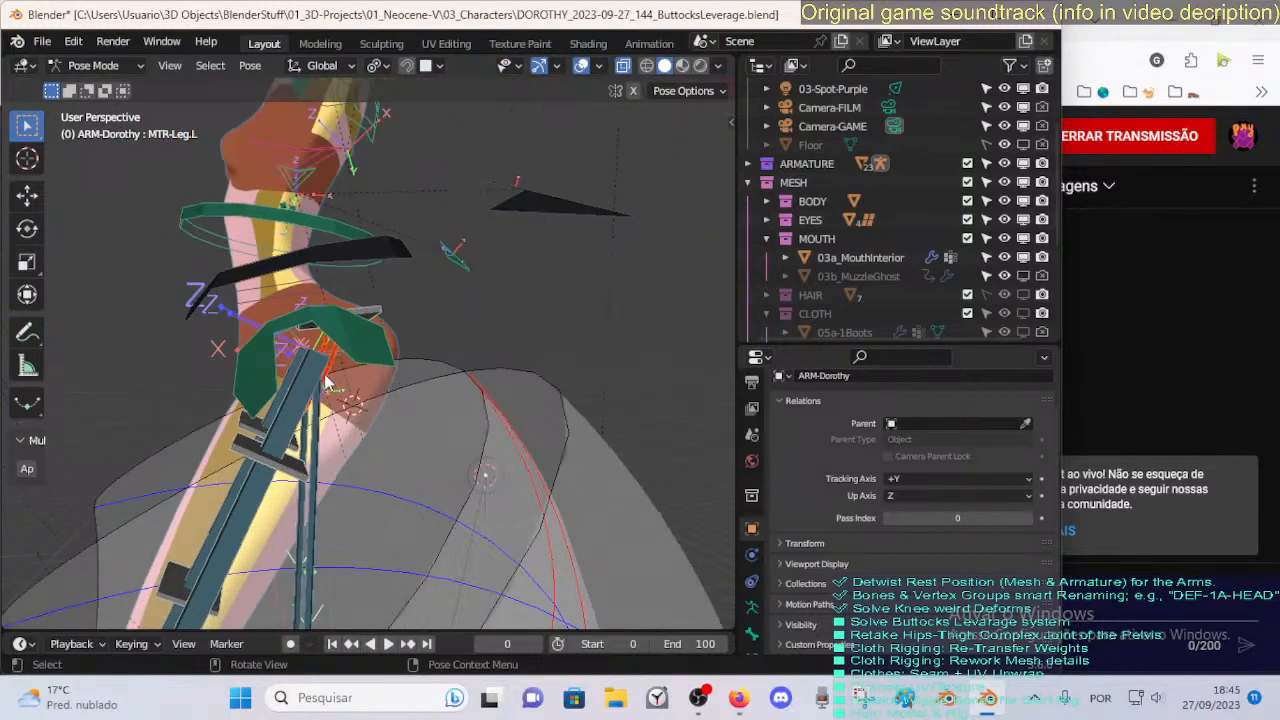
pyautogui.moveTo(354, 428); pyautogui.dragTo(420, 465, button='middle')
# Select the CTL-Hips-BBHEnd.L control and compare the armature's Edit Mode rest position with Pose Mode.
pyautogui.click(322, 465)
pyautogui.press('Tab')
pyautogui.scroll(-1, 429, 445)
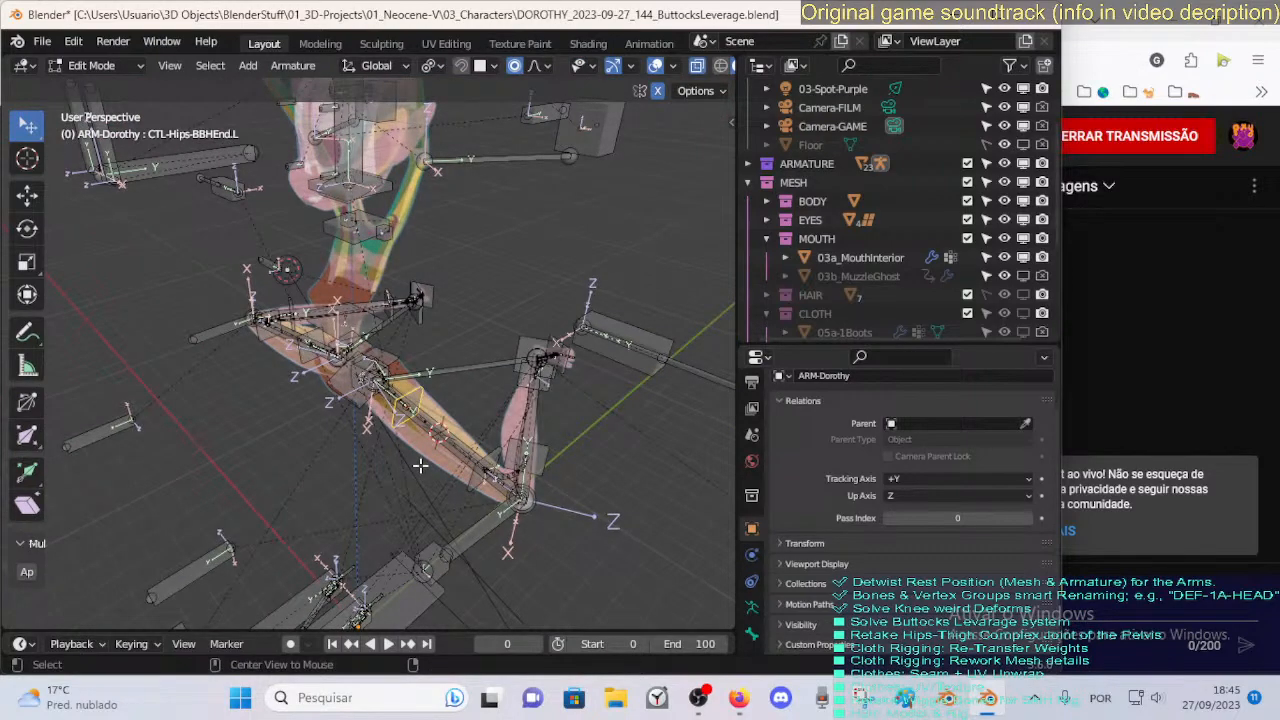
pyautogui.hotkey('alt', 'z')
pyautogui.press('Tab')
pyautogui.scroll(3, 386, 447)
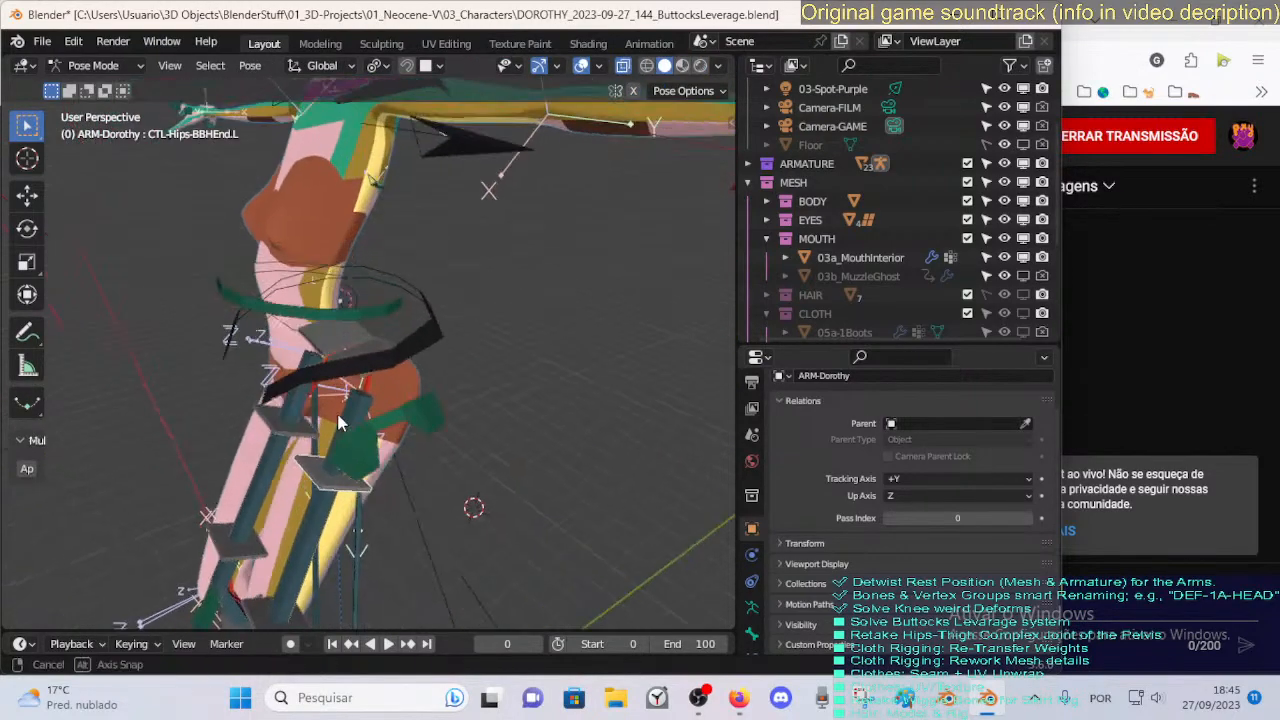
pyautogui.moveTo(337, 420); pyautogui.dragTo(351, 571, button='middle')
pyautogui.press('Tab')
pyautogui.press('Tab')
# Raise the MTR-Leg.L foot control behind the body and rotate it about the global X axis.
pyautogui.click(355, 603)
pyautogui.press('g')
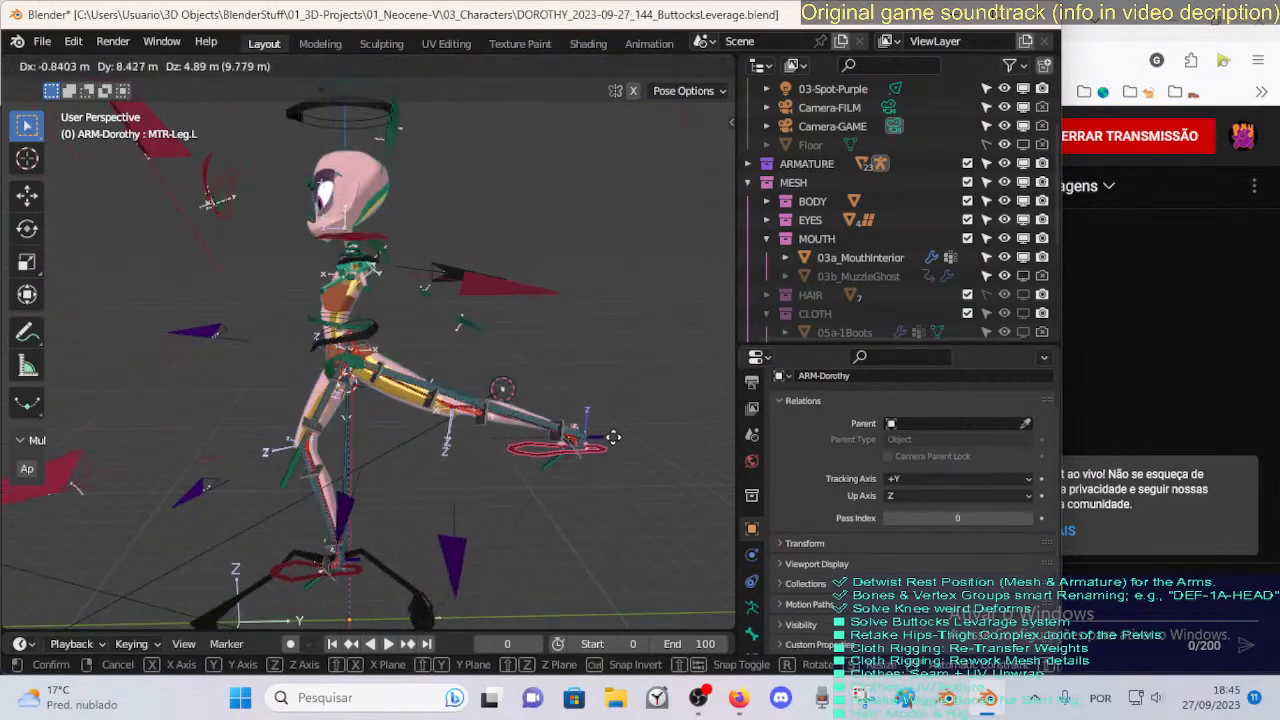
pyautogui.click(580, 394)
pyautogui.press('r')
pyautogui.press('x')
pyautogui.click(545, 338)
# Move the MTR-Leg.L foot control inward and upward to bend the knee and lift the left thigh backward.
pyautogui.press('g')
pyautogui.click(497, 337)
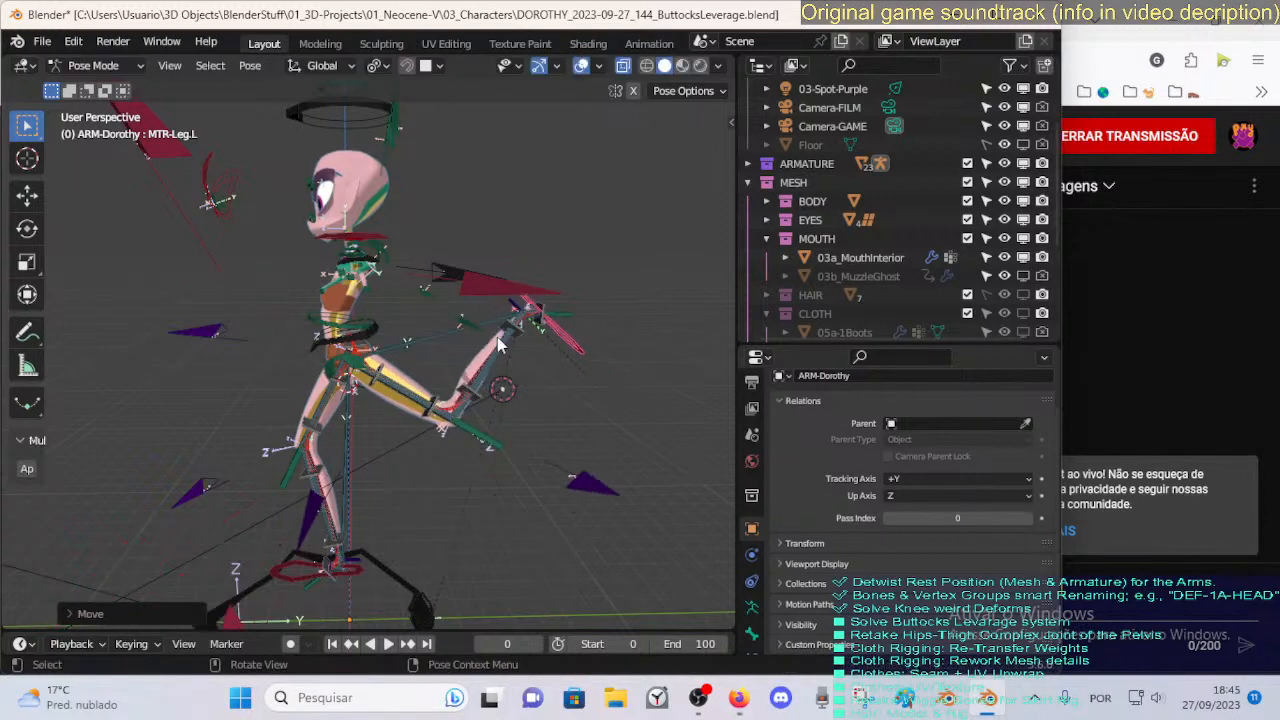
pyautogui.moveTo(497, 337); pyautogui.dragTo(349, 318, button='middle')
pyautogui.press('g')
pyautogui.click(336, 252)
pyautogui.moveTo(336, 252); pyautogui.dragTo(300, 260, button='middle')
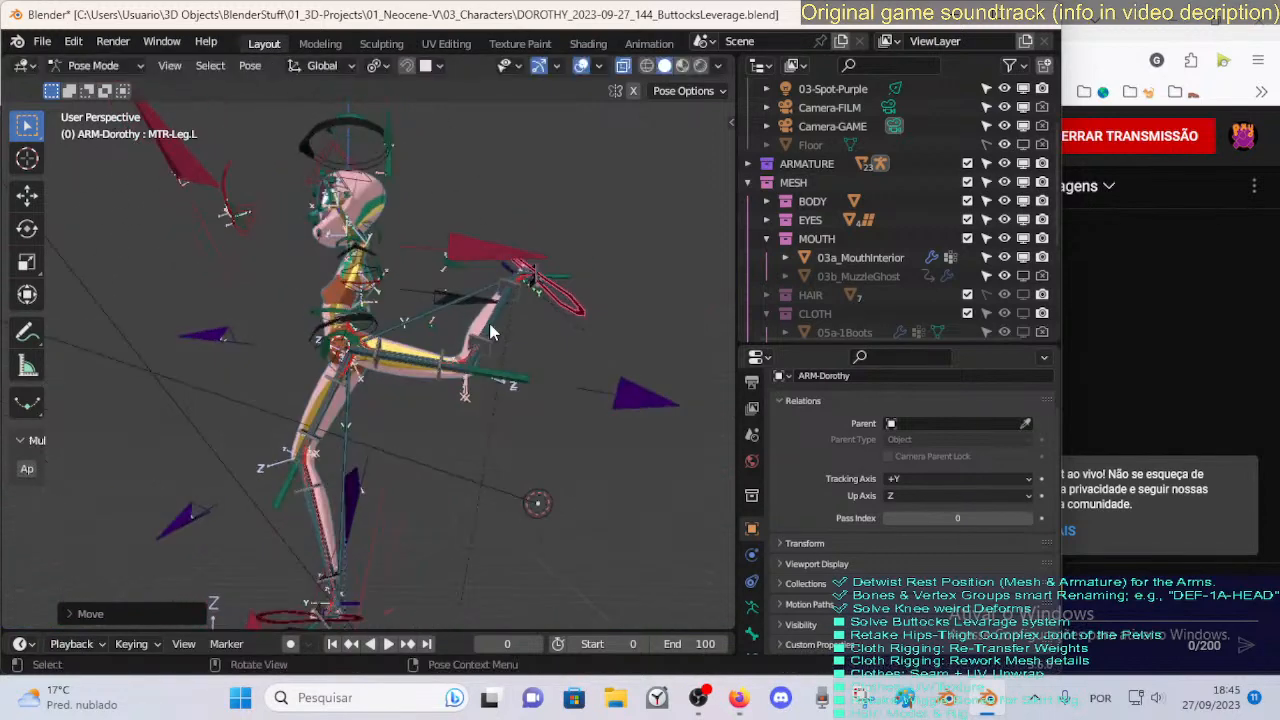
# Swing the MTR-Leg.L foot control in front of the body with the knee bent, and rotate it about the global X axis.
pyautogui.press('g')
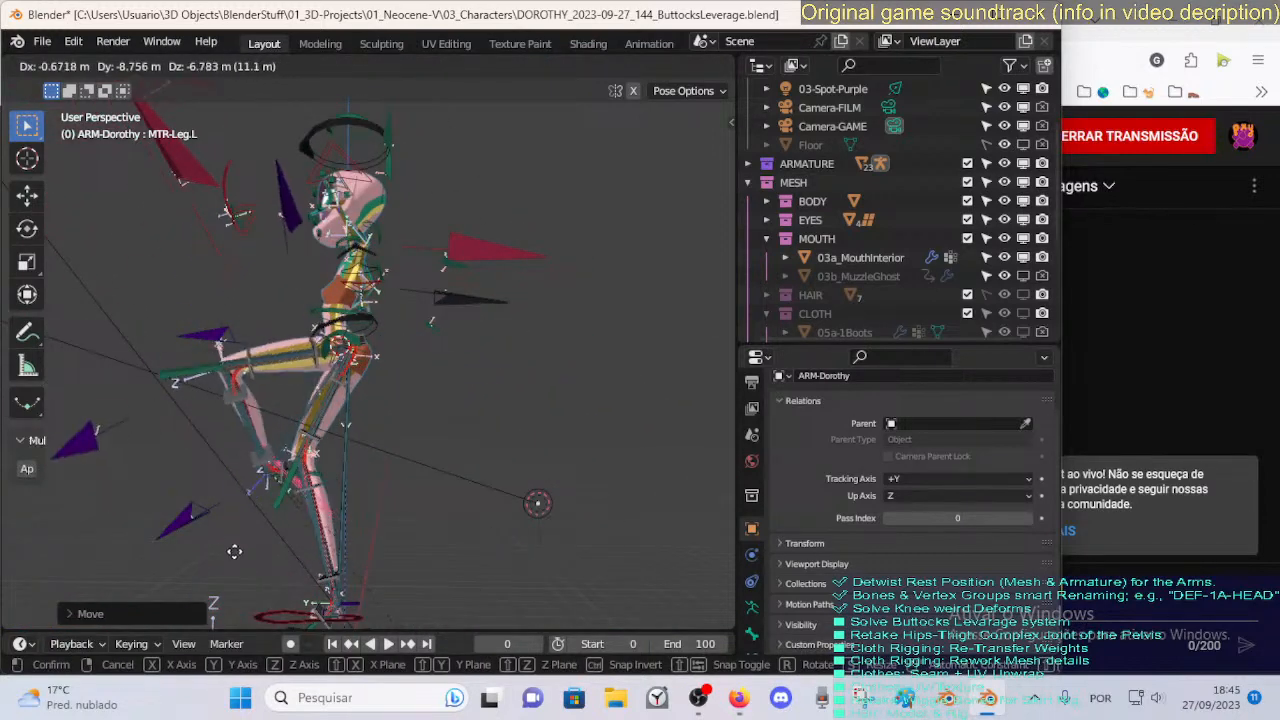
pyautogui.click(242, 540)
pyautogui.press('r')
pyautogui.press('x')
pyautogui.click(249, 439)
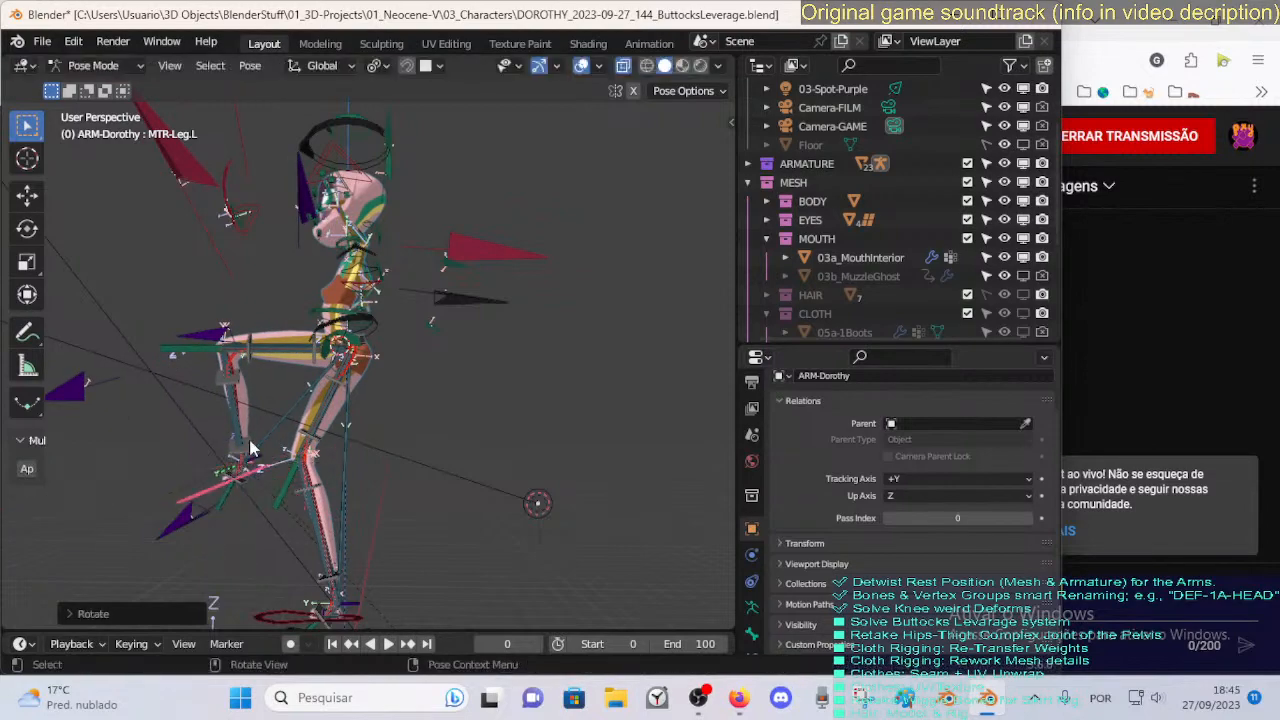
# Lift the MTR-Leg.L foot control higher to raise the left thigh in front of the waist and test the hip bend.
pyautogui.moveTo(249, 439); pyautogui.dragTo(460, 475, button='middle')
pyautogui.press('g')
pyautogui.click(558, 438)
pyautogui.moveTo(558, 438); pyautogui.dragTo(332, 471, button='middle')
pyautogui.scroll(5, 316, 429)
pyautogui.press('g')
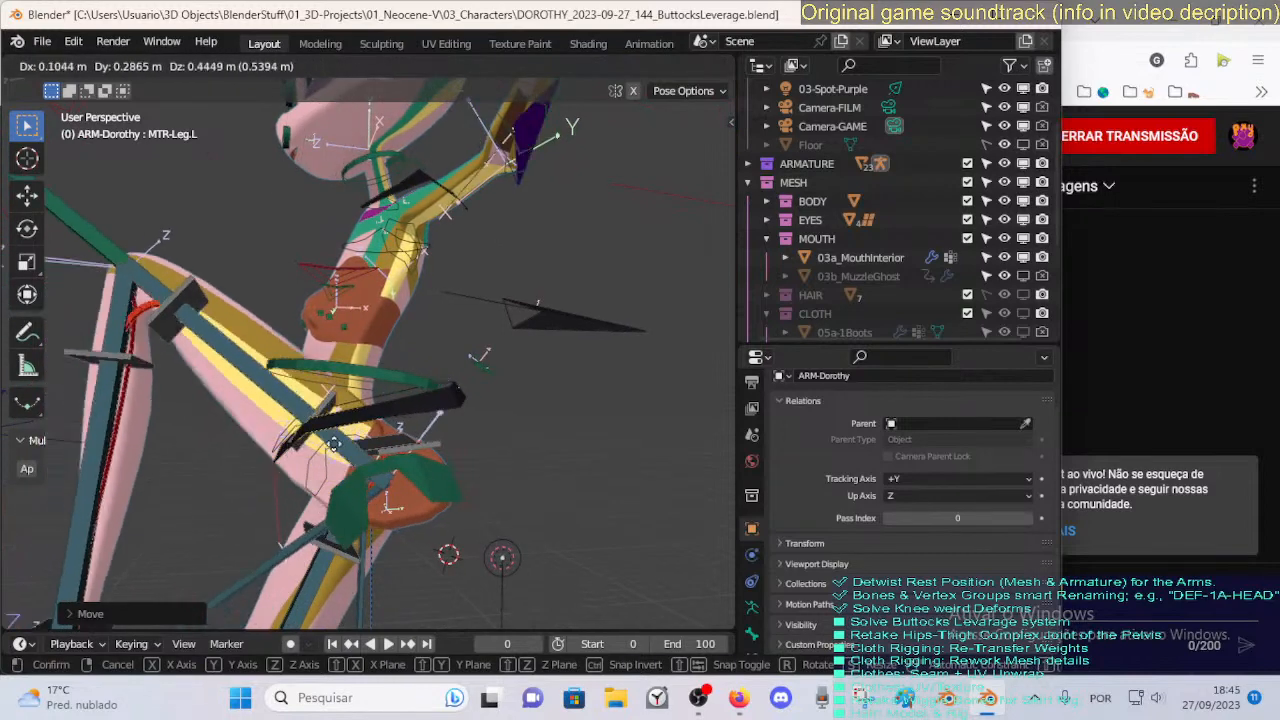
pyautogui.click(329, 485)
# Lower the MTR-Leg.L foot control until the left thigh is roughly horizontal, and shift the foot to another position.
pyautogui.moveTo(341, 437); pyautogui.dragTo(398, 449, button='middle')
pyautogui.scroll(-1, 398, 449)
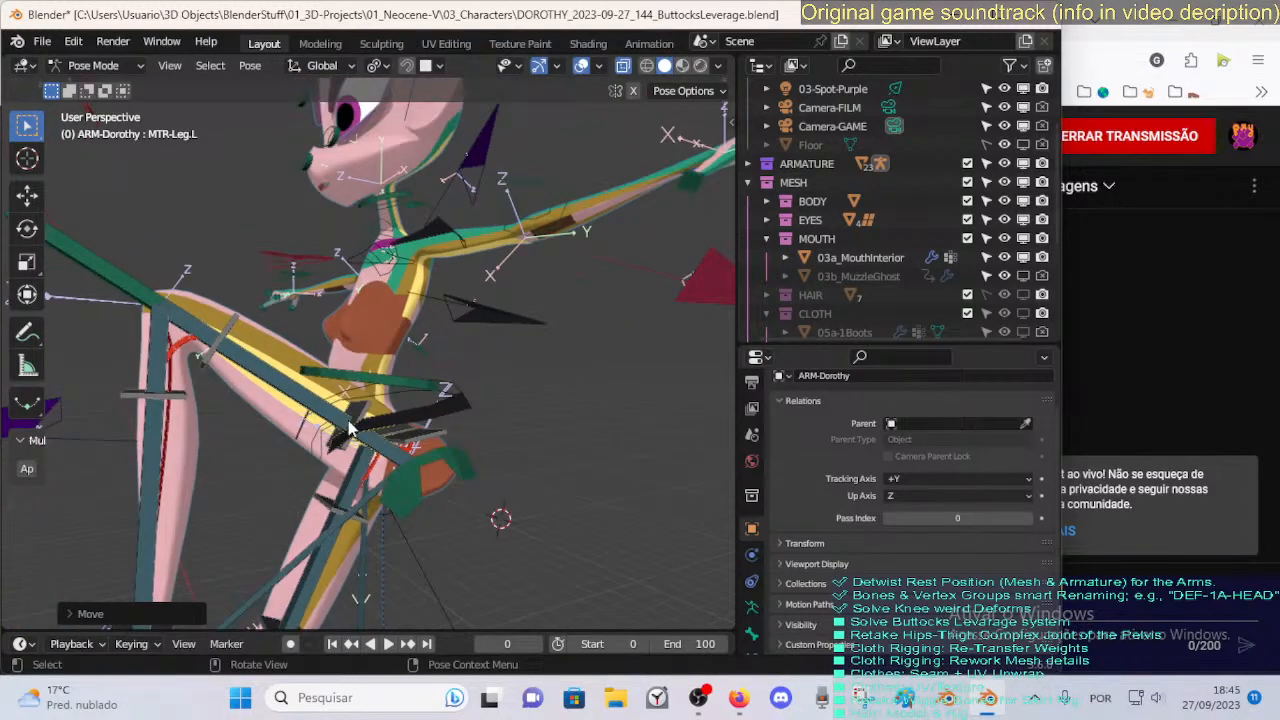
pyautogui.press('g')
pyautogui.click(282, 484)
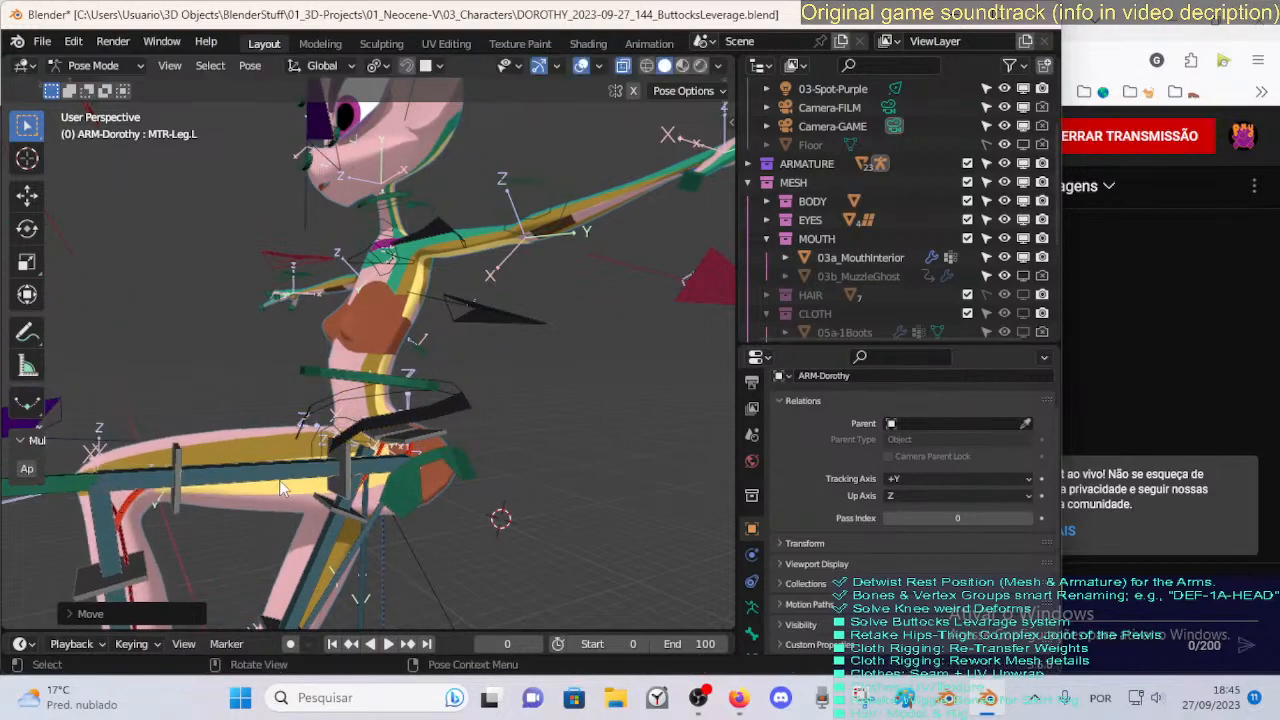
pyautogui.scroll(-3, 282, 484)
pyautogui.moveTo(282, 484); pyautogui.dragTo(288, 537, button='middle')
pyautogui.press('g')
pyautogui.click(387, 538)
# Return all bones to the rest pose by clearing their location and rotation.
pyautogui.press('a')
pyautogui.hotkey('alt', 'g')
pyautogui.hotkey('alt', 'r')
pyautogui.scroll(-4, 291, 529)
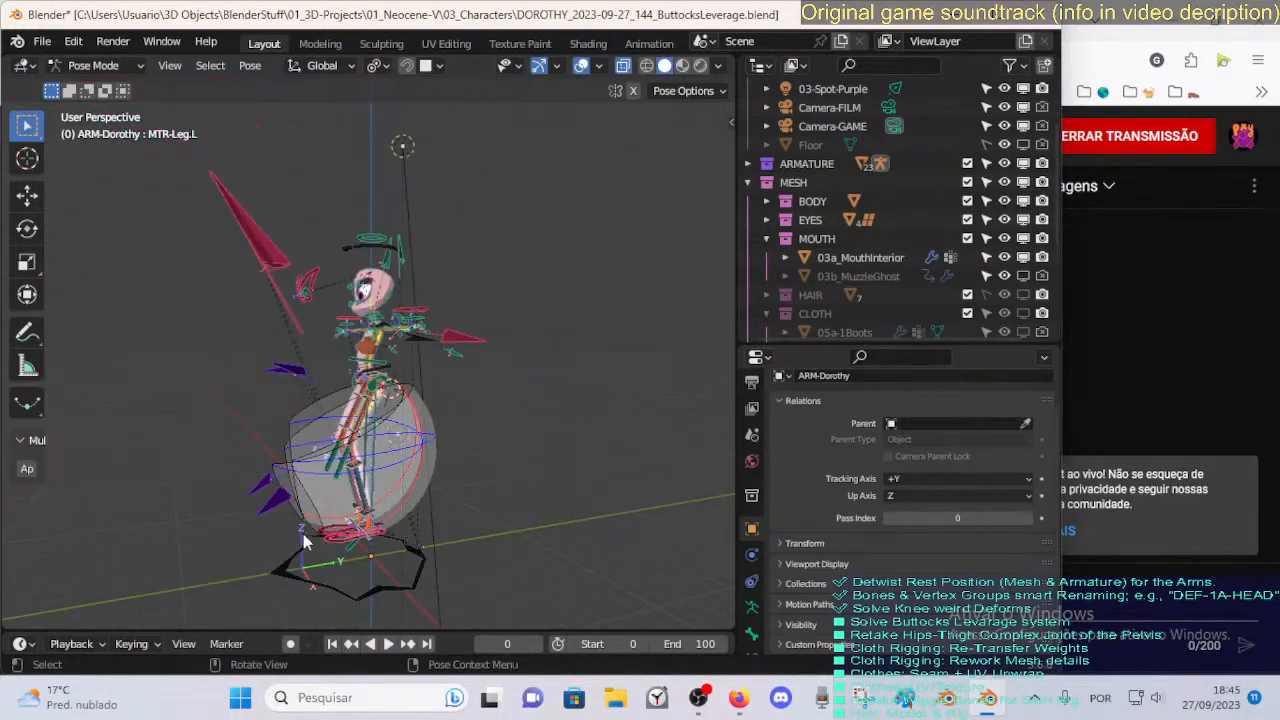
# Select the MTR-Leg.L foot control, raise it behind the body and rotate the foot about the global X axis.
pyautogui.click(335, 549)
pyautogui.press('g')
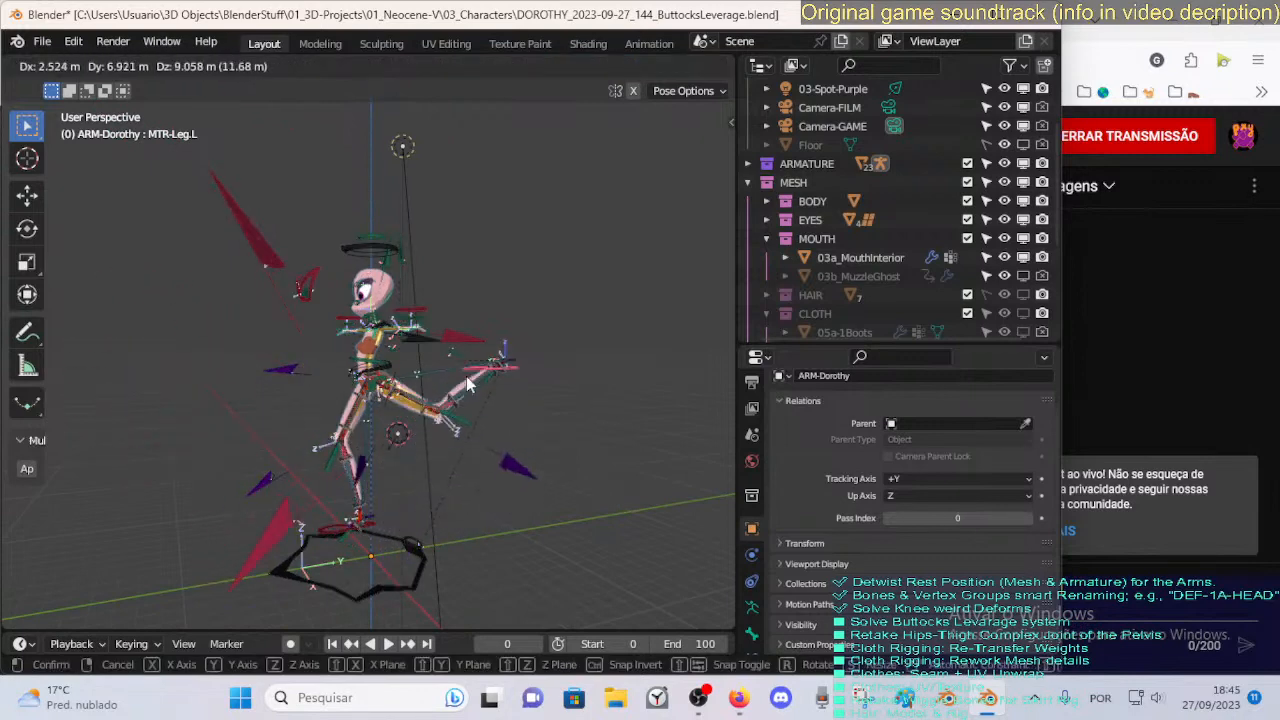
pyautogui.click(467, 378)
pyautogui.scroll(3, 480, 395)
pyautogui.moveTo(490, 403); pyautogui.dragTo(582, 373, button='middle')
pyautogui.press('r')
pyautogui.press('x')
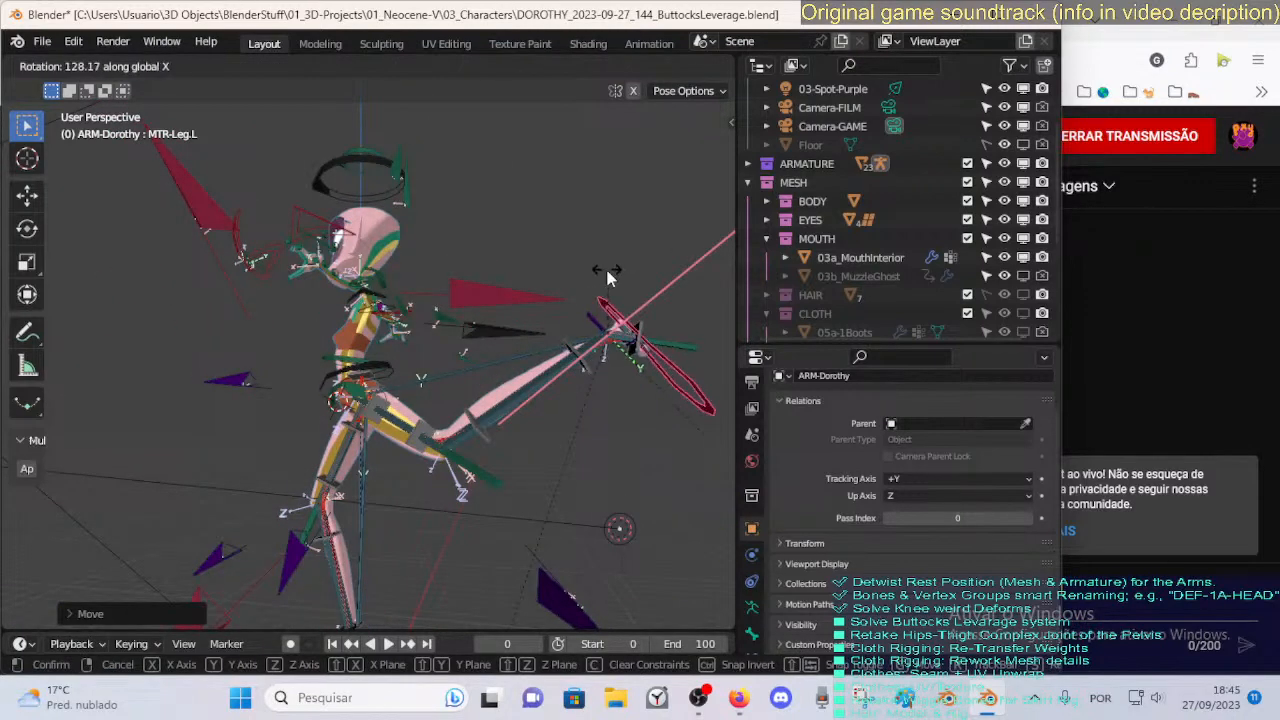
pyautogui.click(607, 277)
# Move the raised MTR-Leg.L foot control through further positions to test an extreme backward bend of the left leg.
pyautogui.moveTo(607, 277); pyautogui.dragTo(425, 329, button='middle')
pyautogui.press('g')
pyautogui.click(453, 348)
pyautogui.press('g')
pyautogui.click(507, 267)
pyautogui.moveTo(507, 267); pyautogui.dragTo(405, 385, button='middle')
pyautogui.press('g')
pyautogui.click(407, 382)
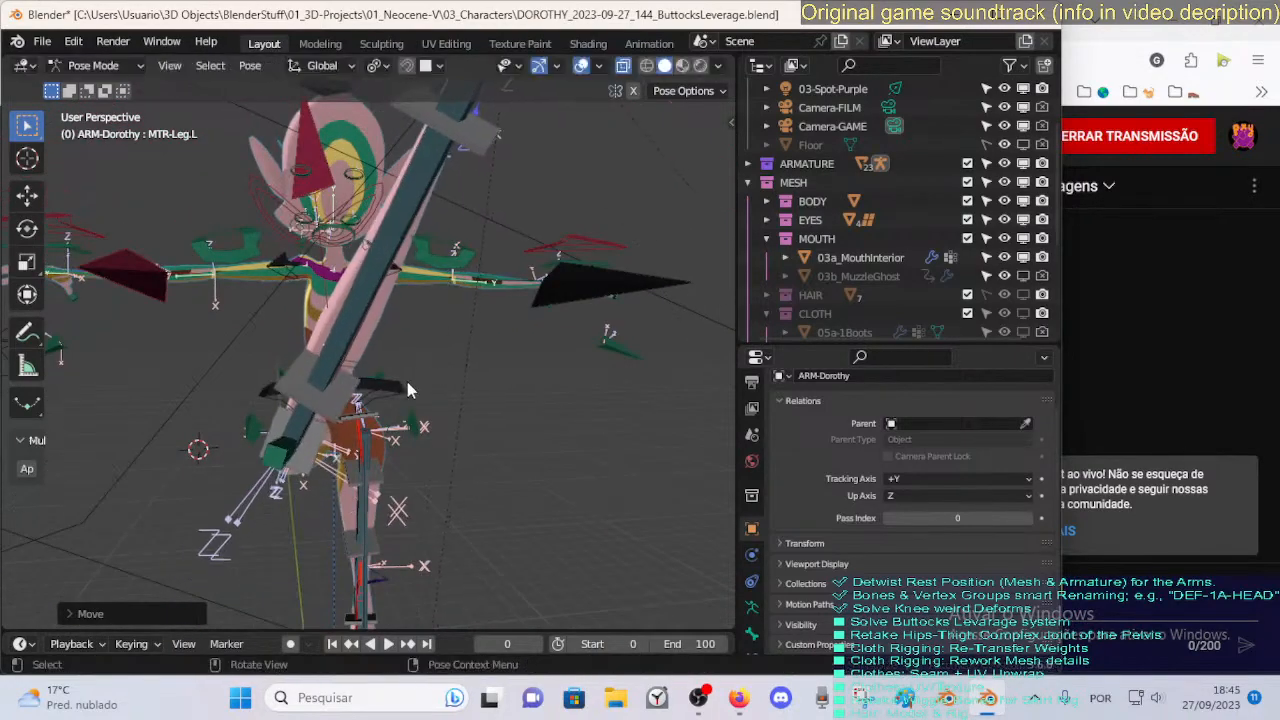
# Try moving the CTL-Hips-BBHStart.L control beside the pelvis.
pyautogui.moveTo(330, 437); pyautogui.dragTo(380, 420, button='middle')
pyautogui.scroll(3, 363, 469)
pyautogui.scroll(2, 388, 445)
pyautogui.click(400, 430)
pyautogui.press('g')
pyautogui.press('g')
pyautogui.rightClick(387, 371)
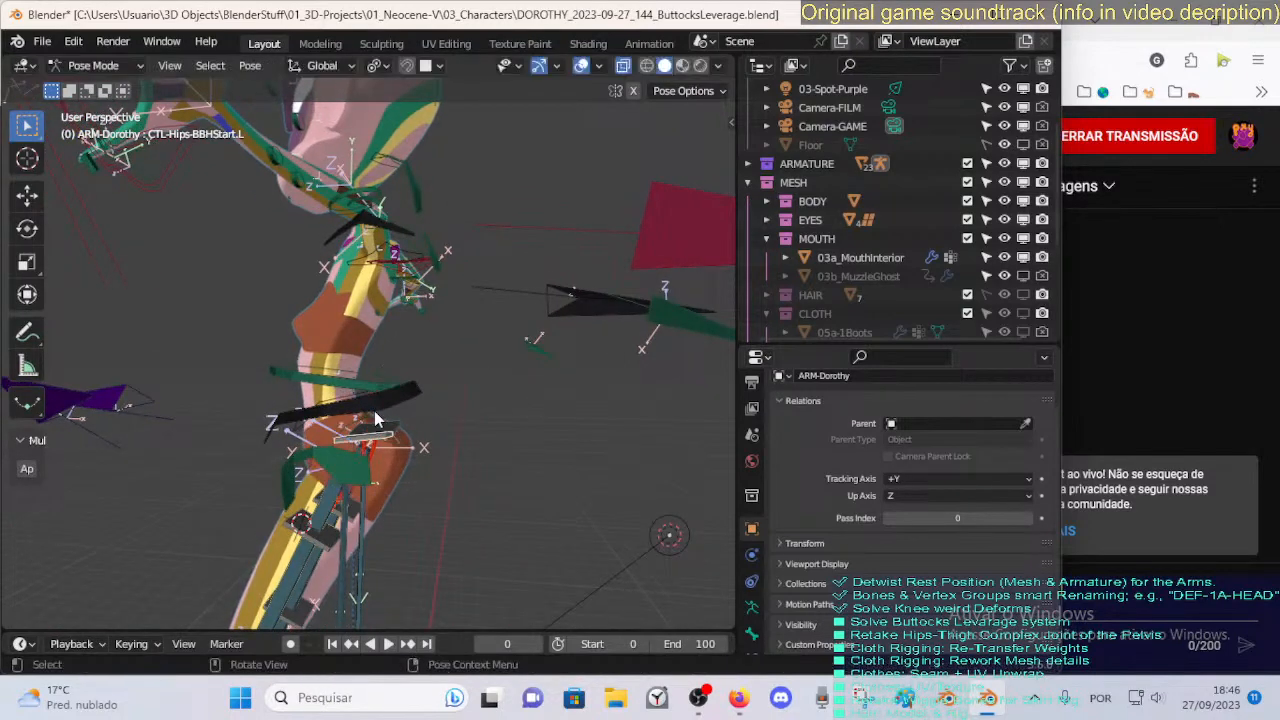
# Extend the left leg behind the body with MTR-Leg.L, rotate the foot and raise it.
pyautogui.moveTo(350, 473); pyautogui.dragTo(420, 476, button='middle')
pyautogui.moveTo(280, 615); pyautogui.dragTo(593, 517)
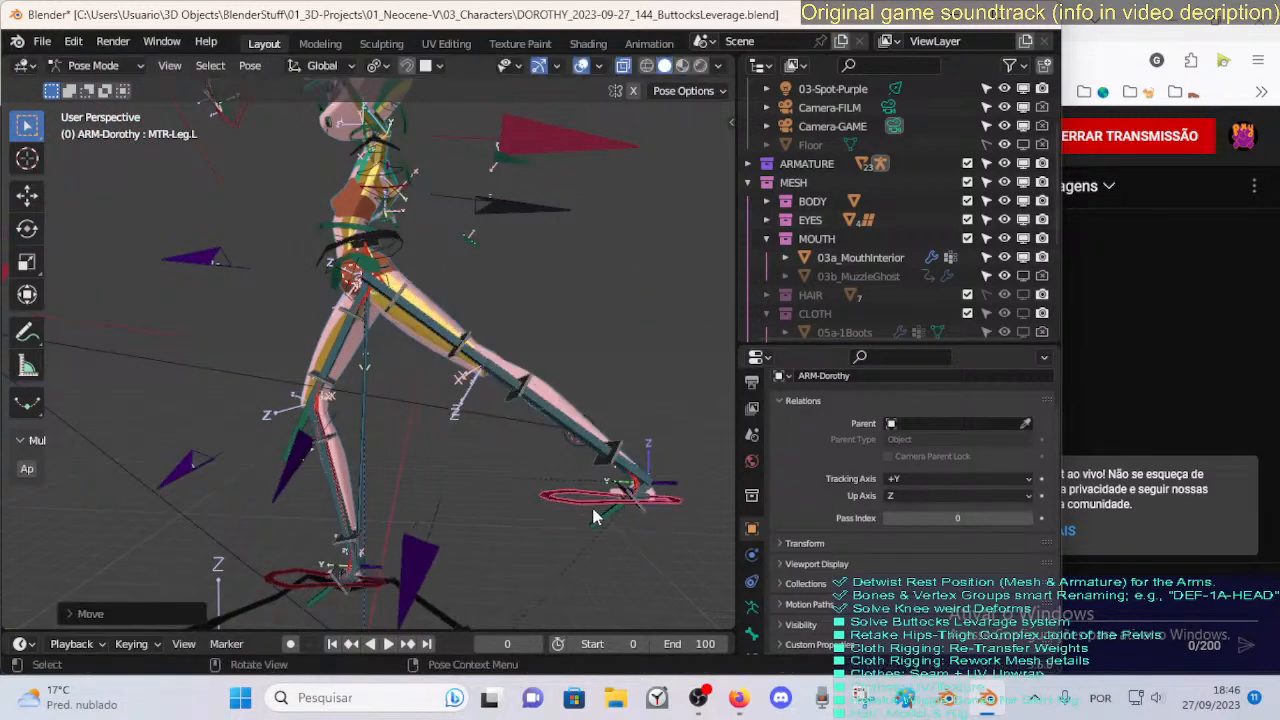
pyautogui.click(686, 464)
pyautogui.press('g')
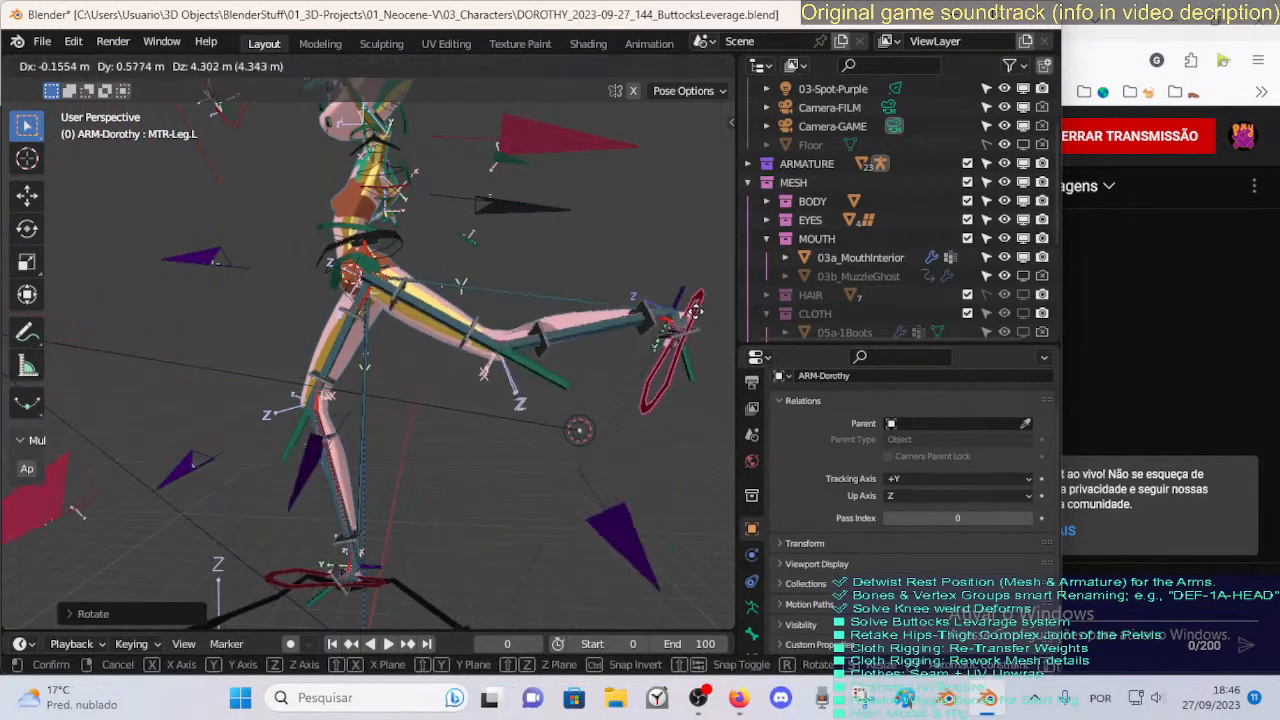
pyautogui.click(663, 216)
# Move the MTR-Leg.L foot control through several positions behind the body to test the left leg's backward bend.
pyautogui.press('g')
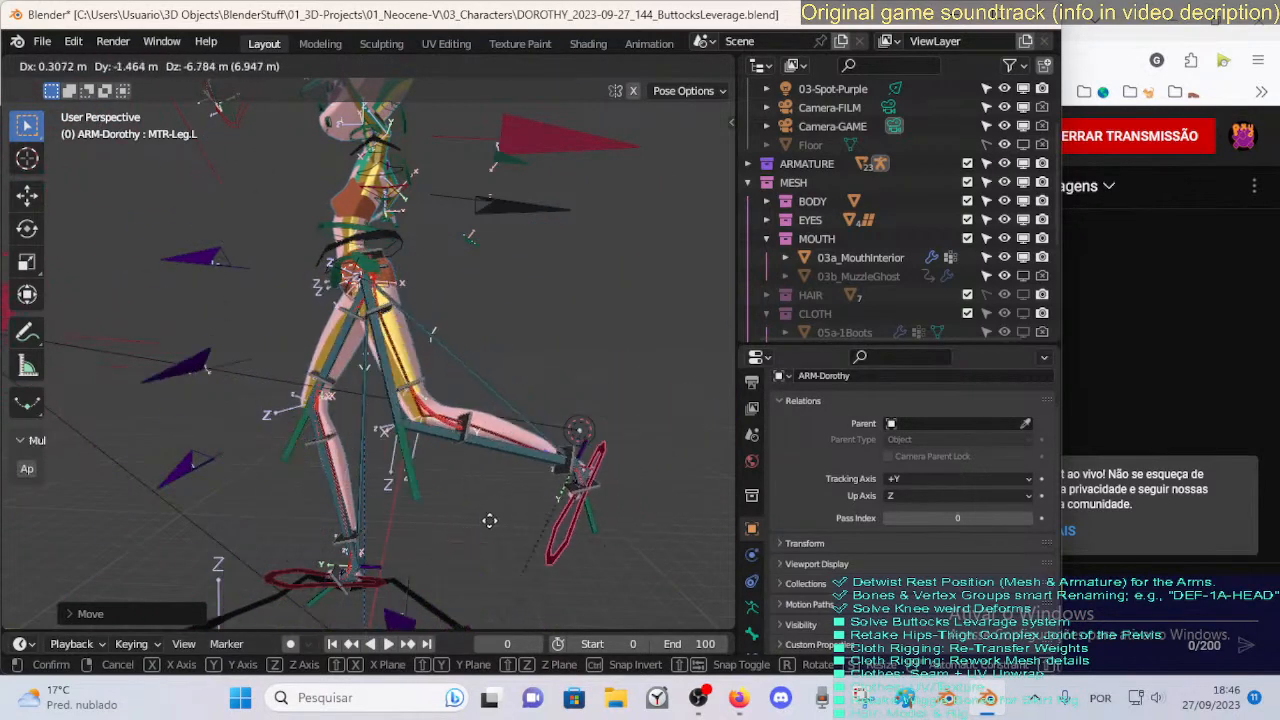
pyautogui.click(585, 490)
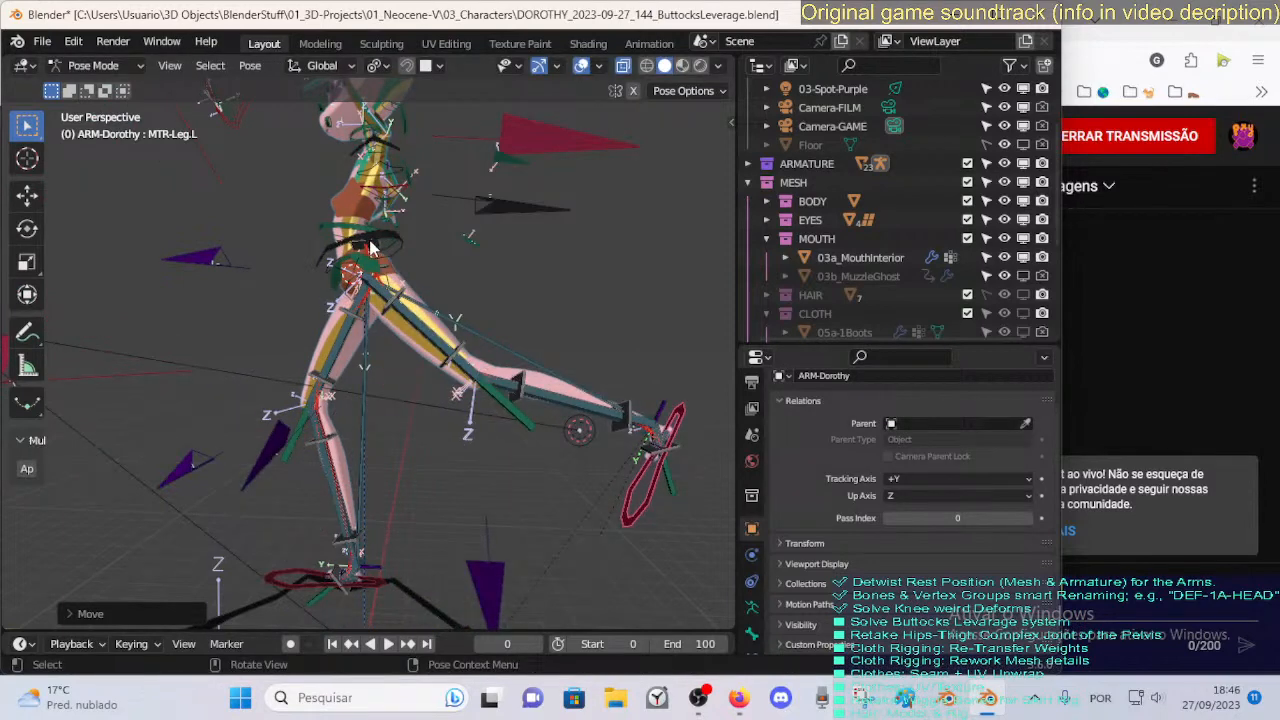
pyautogui.press('g')
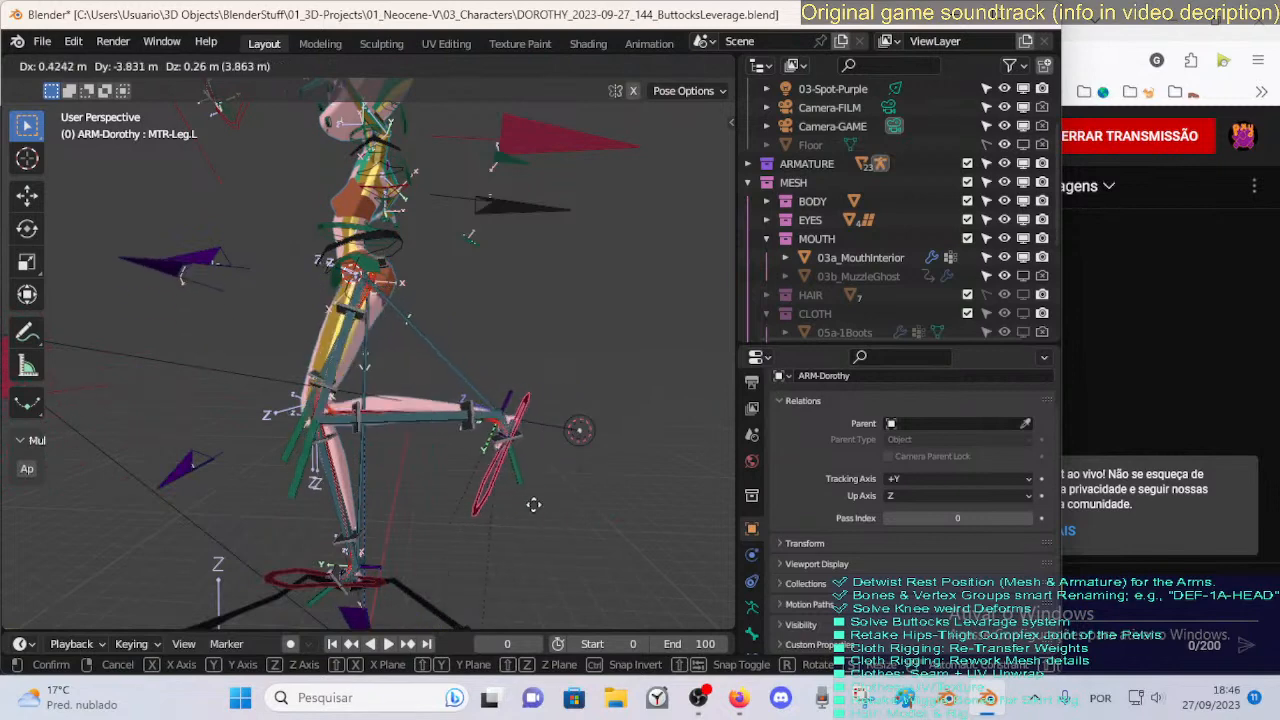
pyautogui.click(580, 428)
pyautogui.moveTo(378, 250); pyautogui.dragTo(492, 368, button='middle')
pyautogui.press('g')
pyautogui.rightClick(420, 285)
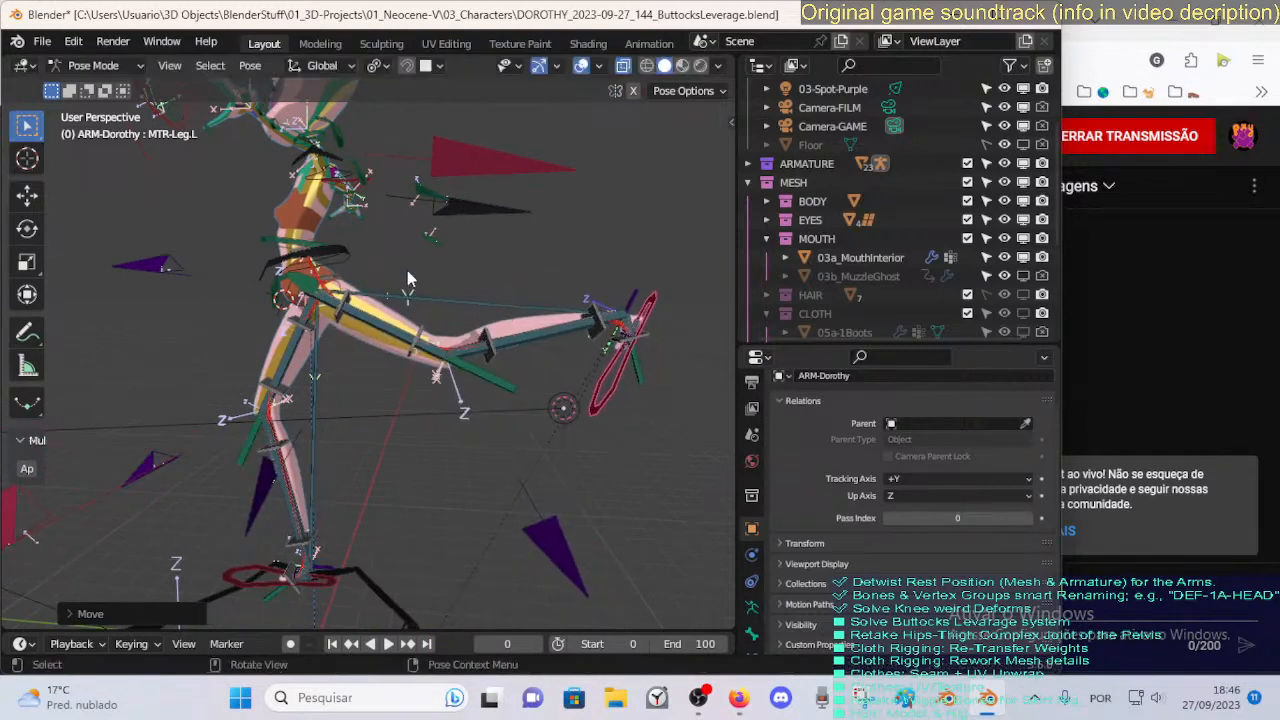
# Select CTL-Hips-BBHStart.L, expand its Transformation (Loc) bone constraint and enlarge the properties area to examine the rotation mapping settings.
pyautogui.scroll(2, 411, 277)
pyautogui.keyDown('shift'); pyautogui.moveTo(411, 277); pyautogui.dragTo(426, 443, button='middle'); pyautogui.keyUp('shift')
pyautogui.scroll(2, 426, 443)
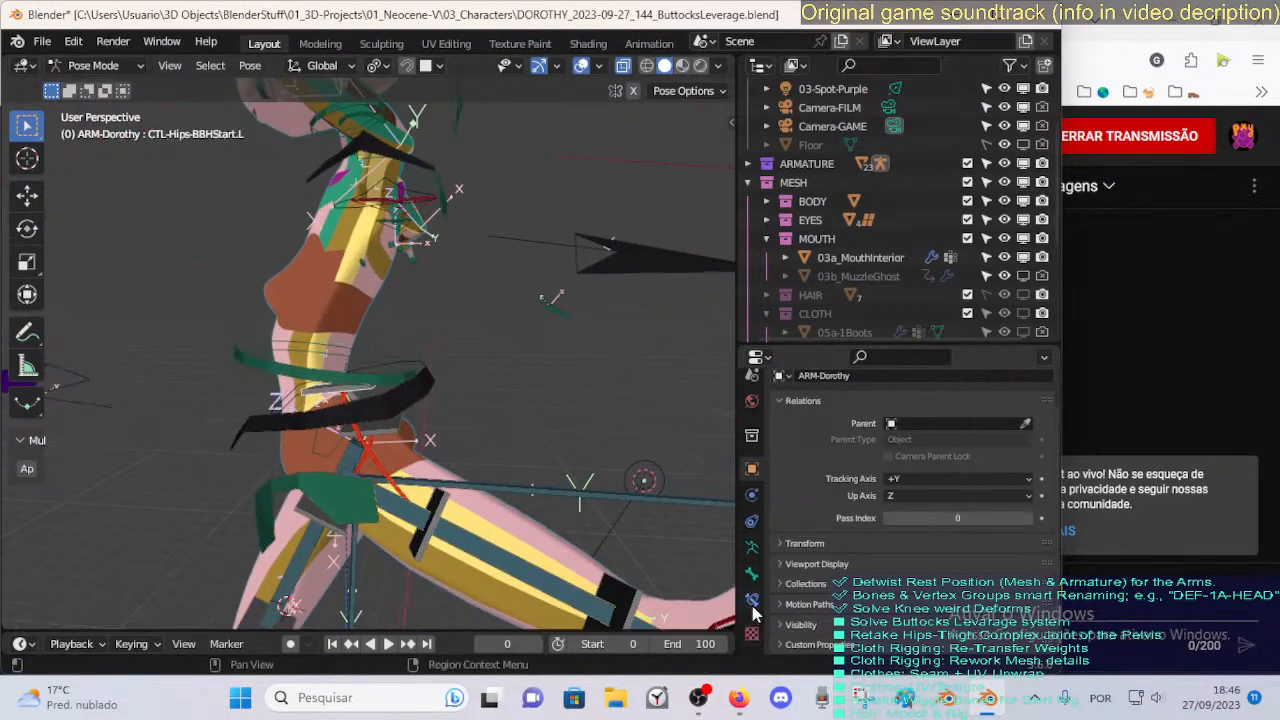
pyautogui.click(752, 602)
pyautogui.click(781, 434)
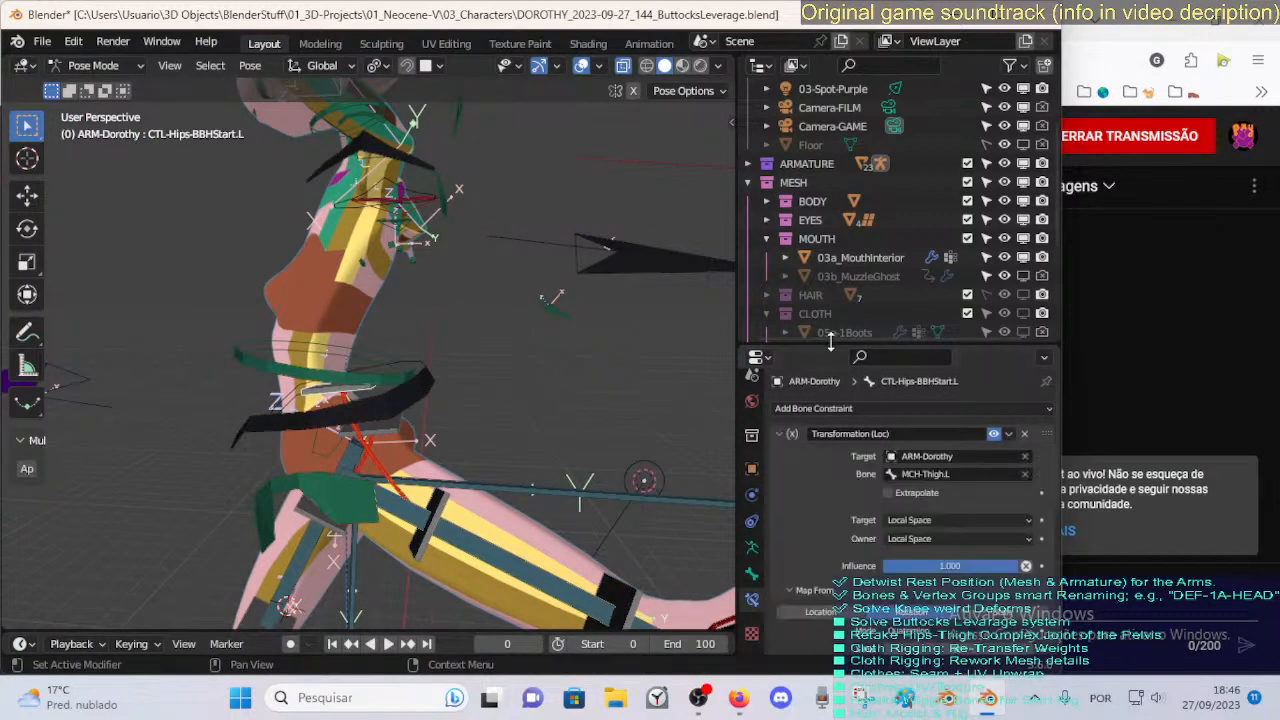
pyautogui.moveTo(830, 342); pyautogui.dragTo(855, 160)
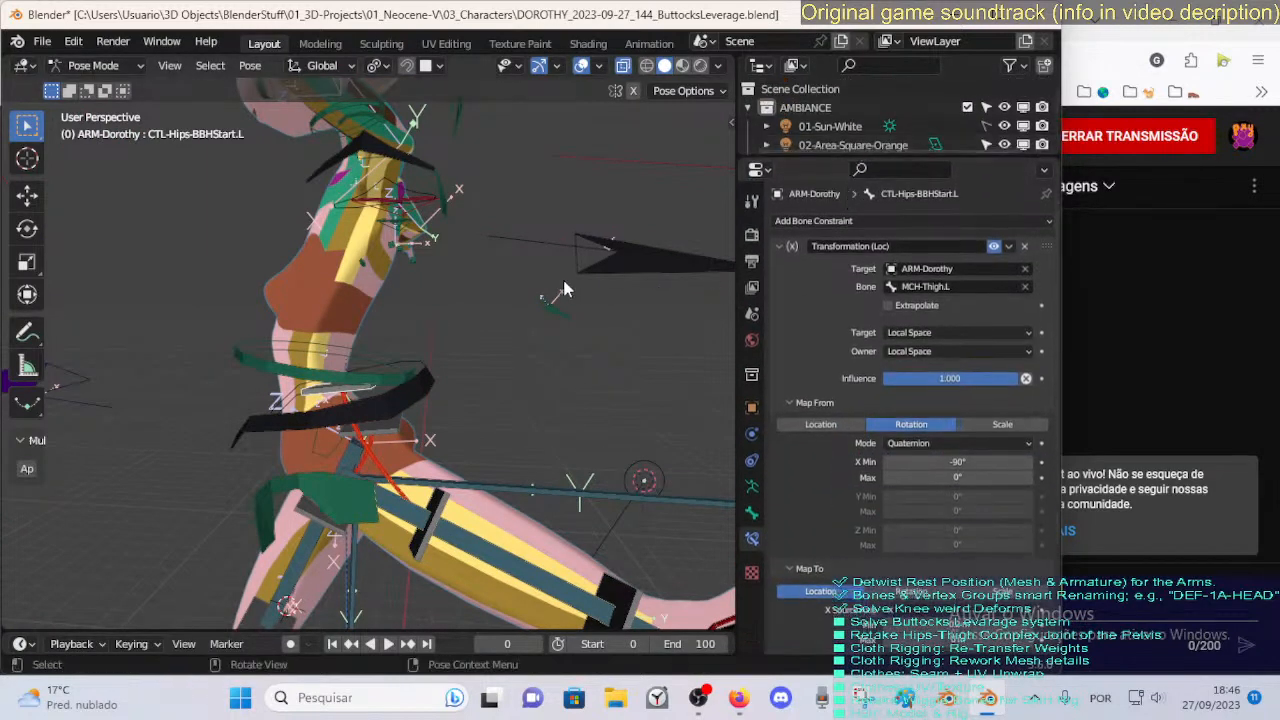
pyautogui.moveTo(565, 290); pyautogui.dragTo(405, 285, button='middle')
pyautogui.moveTo(368, 450); pyautogui.dragTo(531, 433, button='middle')
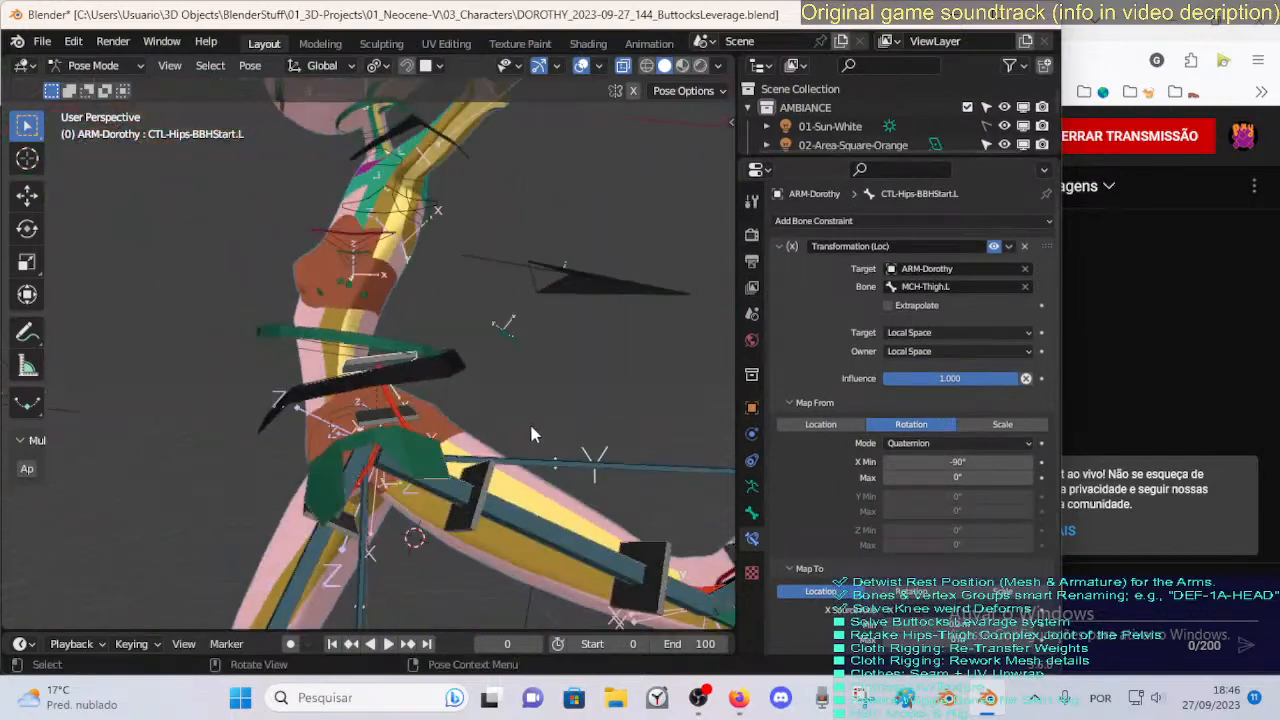
# Select the MTR-Leg.L foot control and reposition the left foot behind the body with the knee bent.
pyautogui.moveTo(580, 478); pyautogui.dragTo(621, 462, button='middle')
pyautogui.click(621, 462)
pyautogui.press('g')
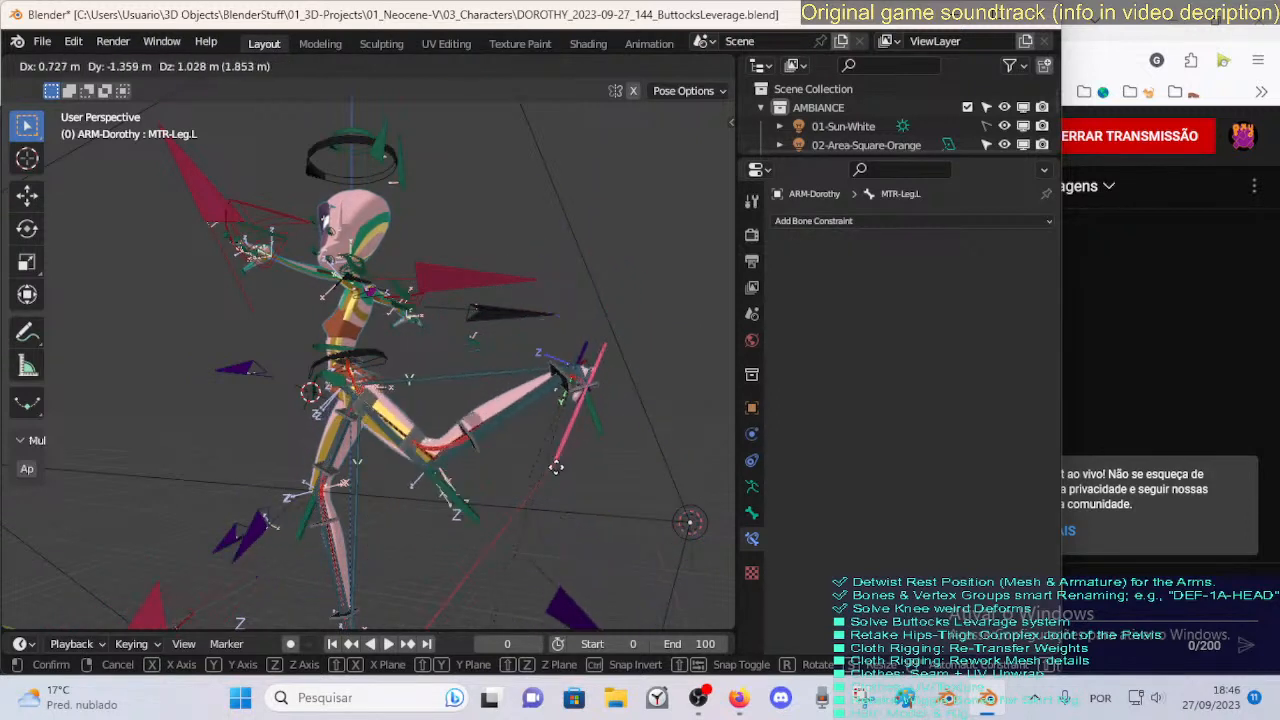
pyautogui.click(559, 442)
# Select CTL-Hips-BBHStart.L and move it around the pelvis to test its effect on the left buttock.
pyautogui.scroll(5, 514, 426)
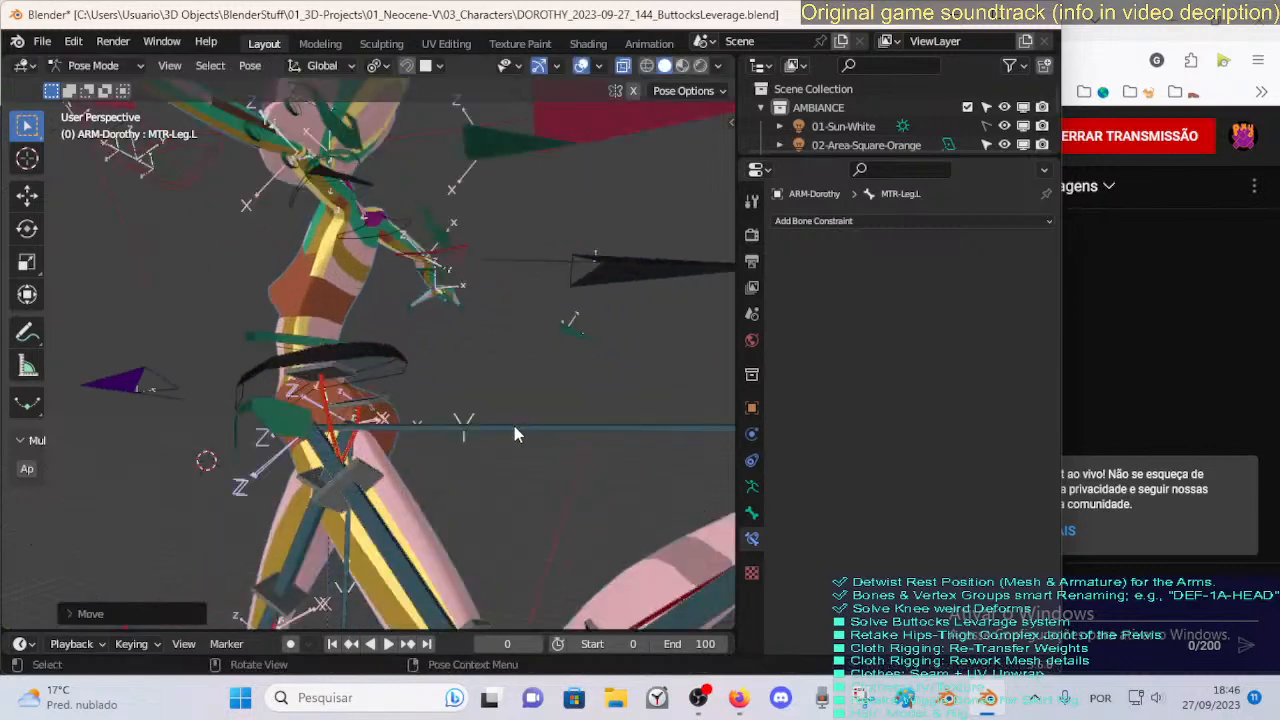
pyautogui.click(360, 395)
pyautogui.moveTo(360, 395); pyautogui.dragTo(335, 407, button='middle')
pyautogui.press('g')
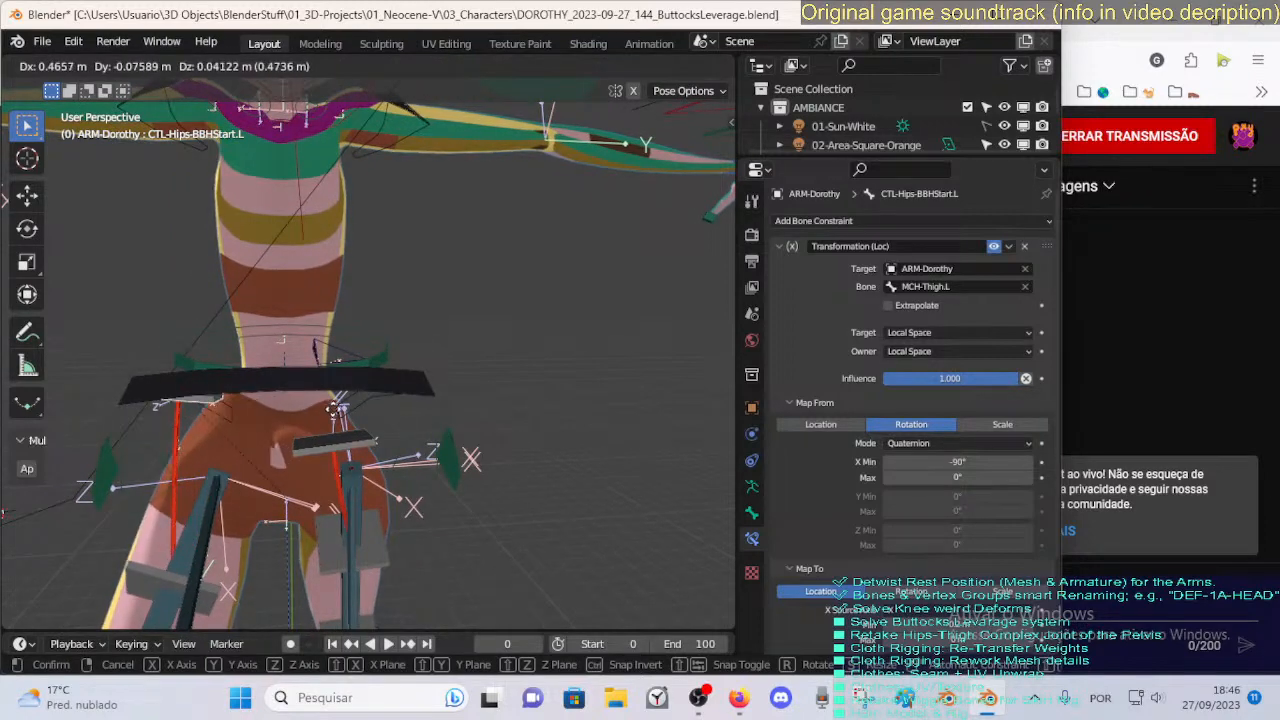
pyautogui.click(341, 414)
pyautogui.moveTo(341, 414); pyautogui.dragTo(521, 421, button='middle')
pyautogui.press('g')
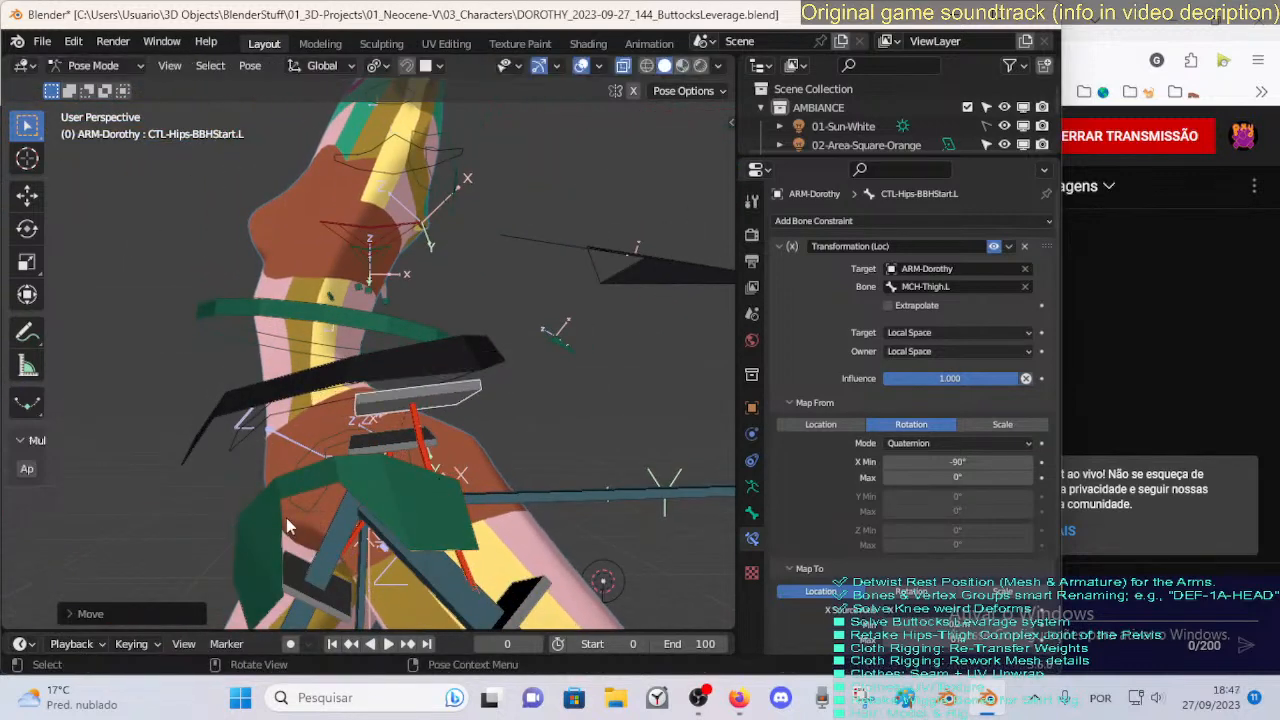
pyautogui.press('g')
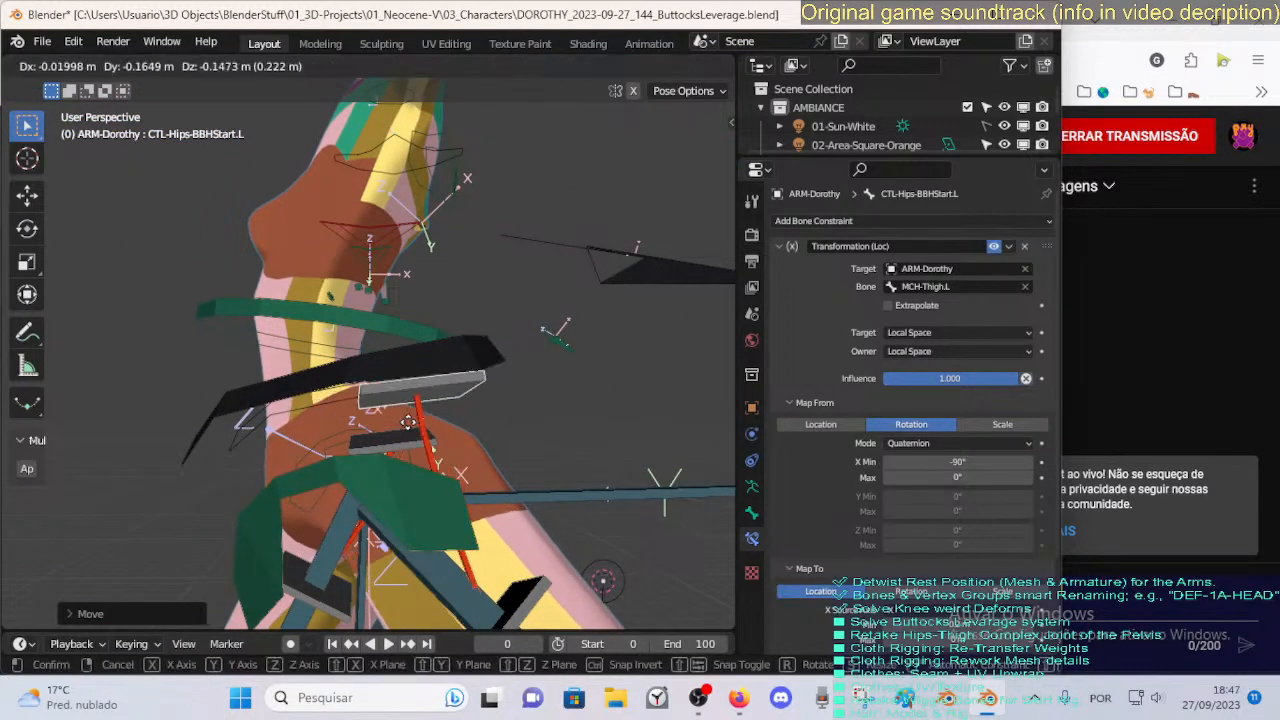
pyautogui.moveTo(415, 450); pyautogui.dragTo(447, 410, button='middle')
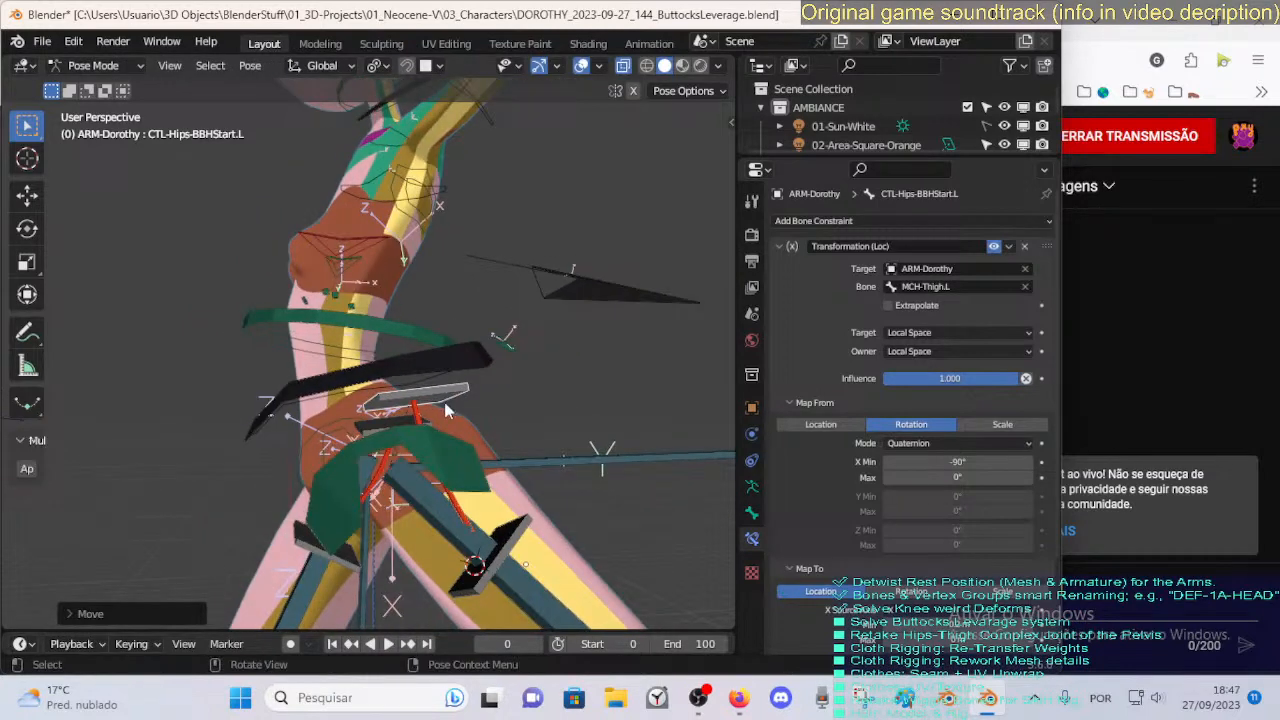
# Switch the armature between Edit Mode and Pose Mode to compare the hip bones' rest position with the pose.
pyautogui.moveTo(471, 501); pyautogui.dragTo(287, 538, button='middle')
pyautogui.press('Tab')
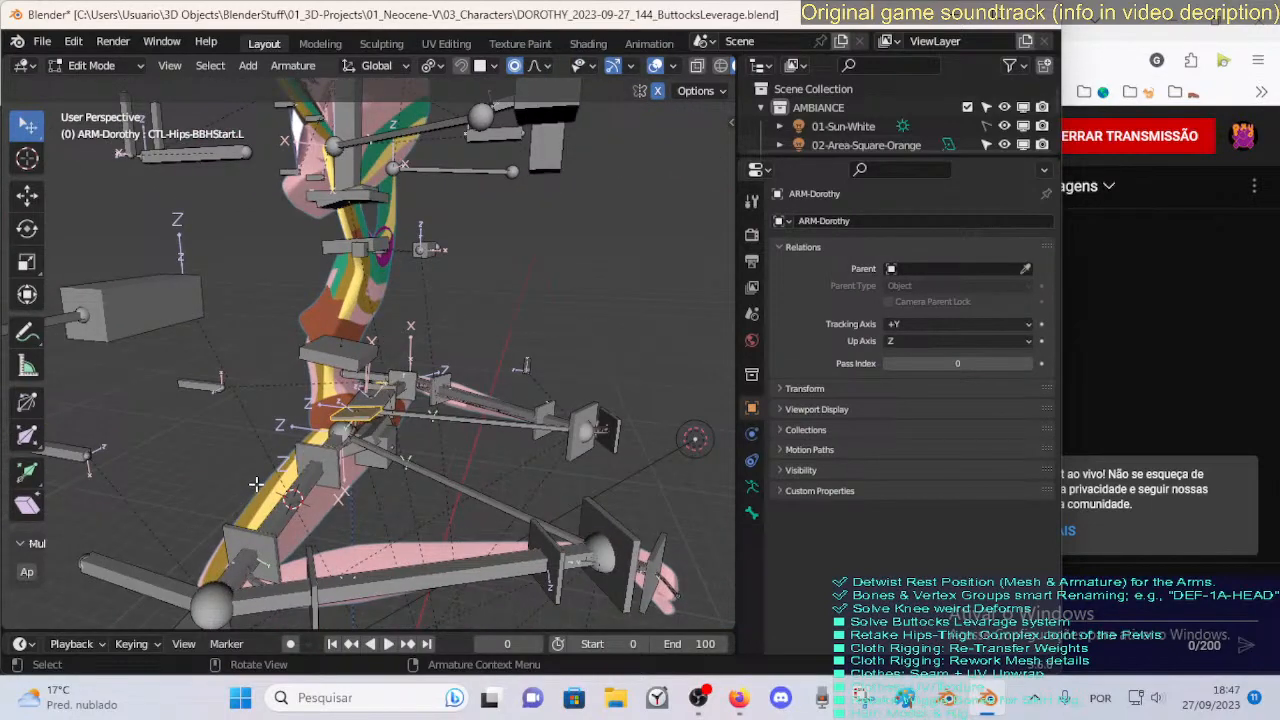
pyautogui.press('Tab')
pyautogui.moveTo(255, 484); pyautogui.dragTo(426, 382, button='middle')
pyautogui.moveTo(415, 432); pyautogui.dragTo(439, 477, button='middle')
pyautogui.press('Tab')
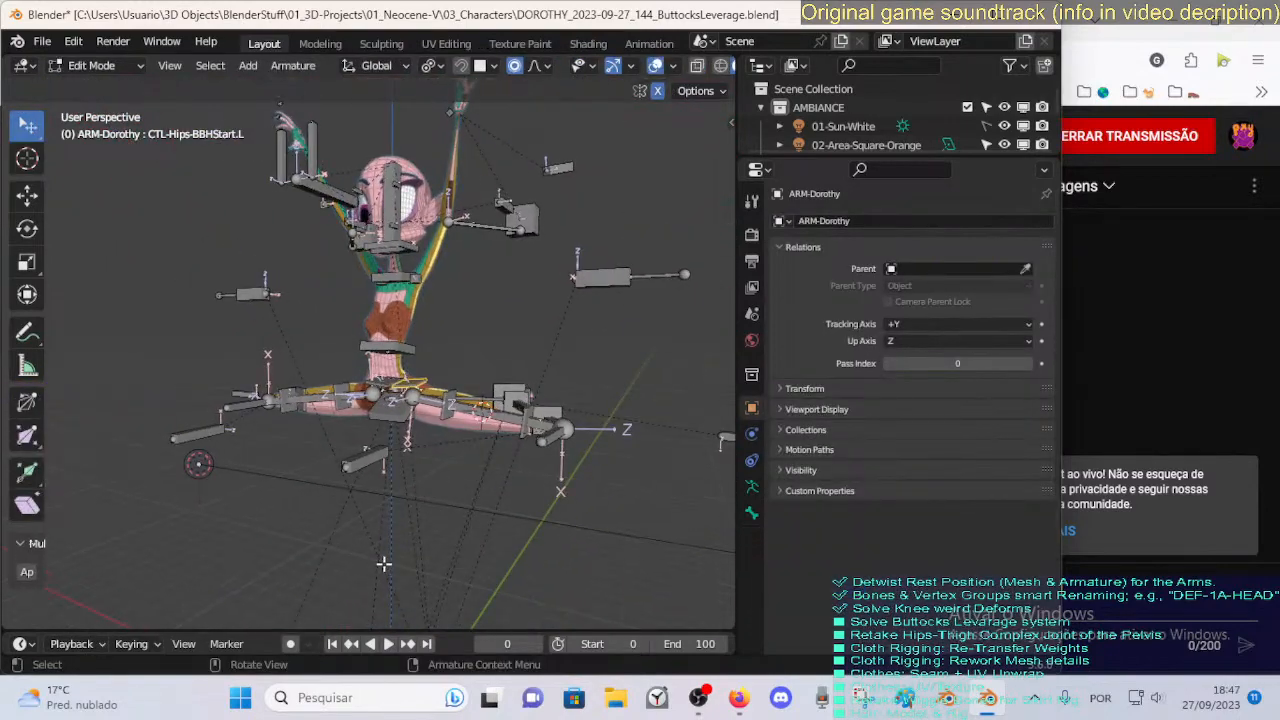
pyautogui.moveTo(383, 564); pyautogui.dragTo(258, 460, button='middle')
pyautogui.press('Tab')
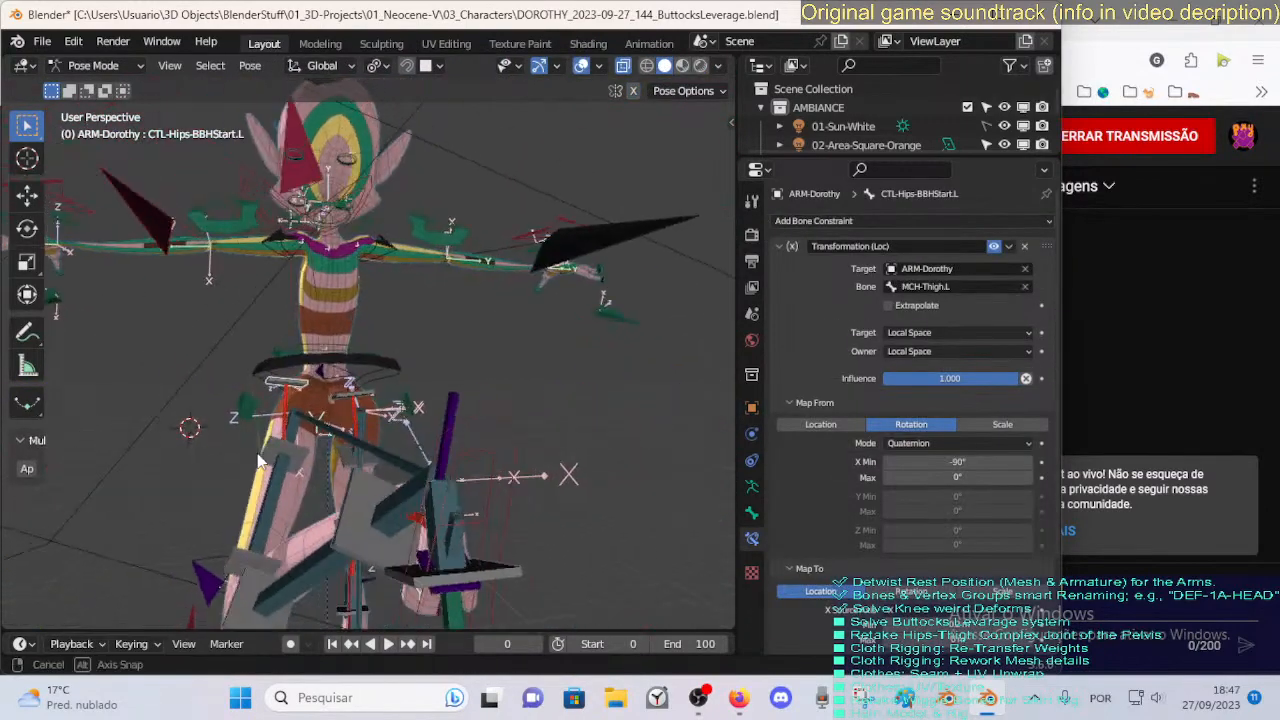
pyautogui.moveTo(287, 406); pyautogui.dragTo(412, 349, button='middle')
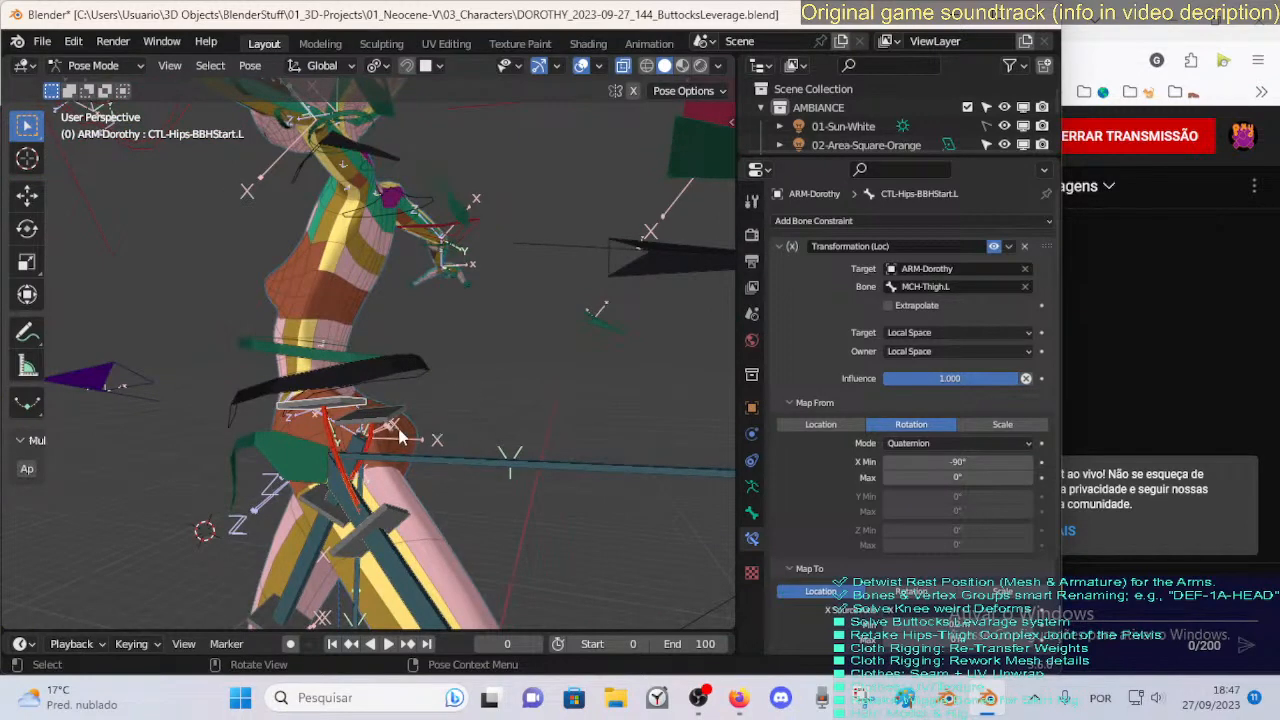
# Select the 00_Body mesh in Object Mode and show its modifier stack to examine the Armature settings.
pyautogui.press('Tab')
pyautogui.press('4')
pyautogui.click(396, 482)
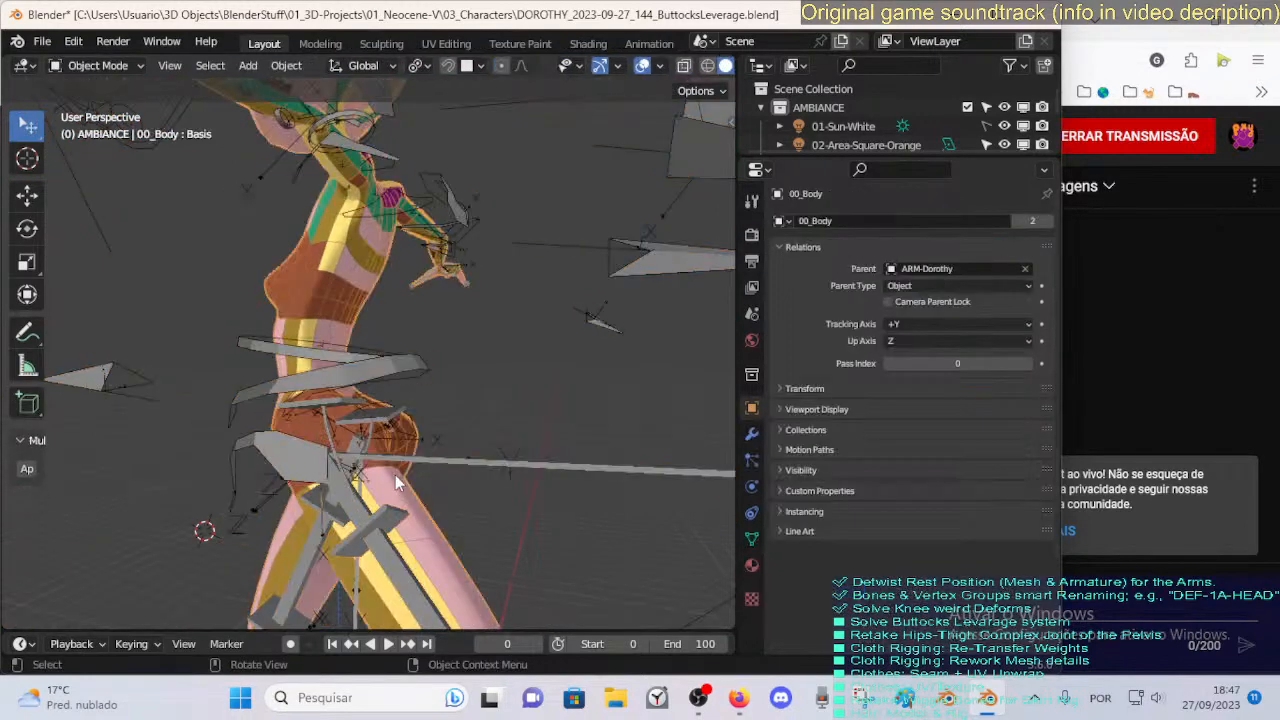
pyautogui.click(752, 430)
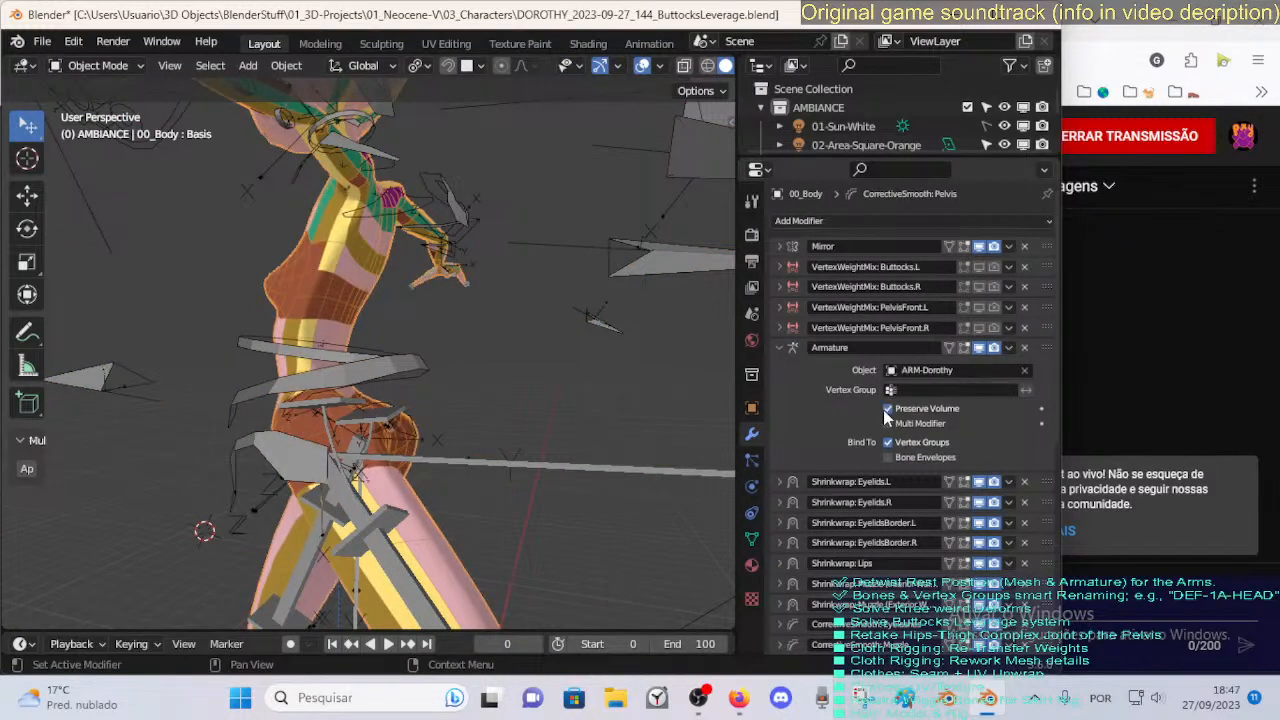
# Return to Pose Mode on ARM-Dorothy and raise the MTR-Leg.L foot control behind the body until the thigh lifts backward.
pyautogui.moveTo(460, 420); pyautogui.dragTo(530, 490, button='middle')
pyautogui.click(558, 512)
pyautogui.hotkey('ctrl', 'Tab')
pyautogui.click(571, 516)
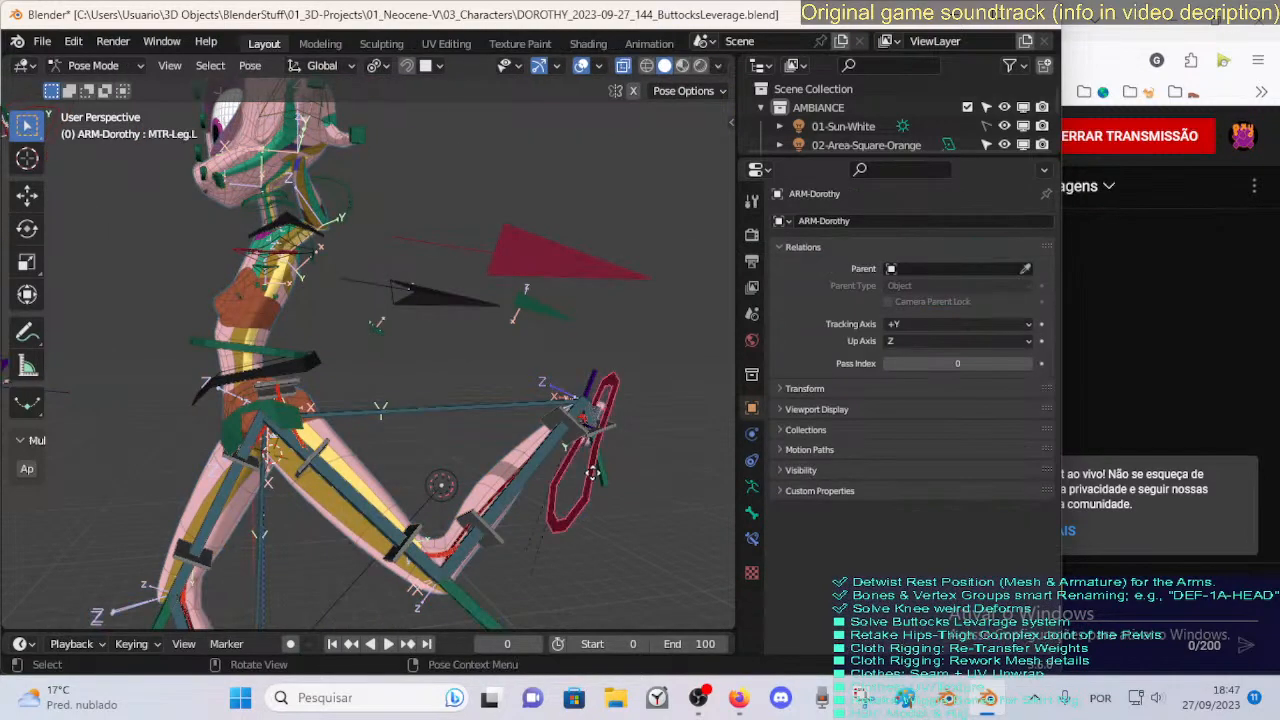
pyautogui.press('g')
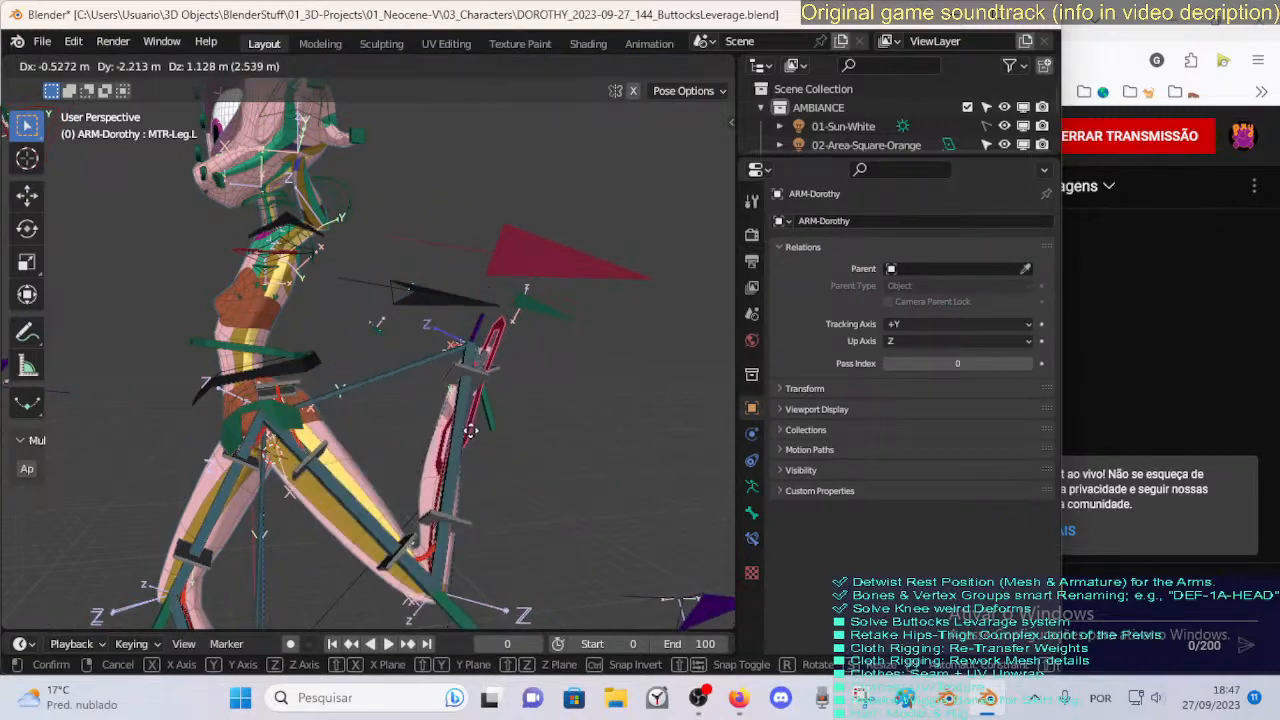
pyautogui.click(488, 378)
pyautogui.press('g')
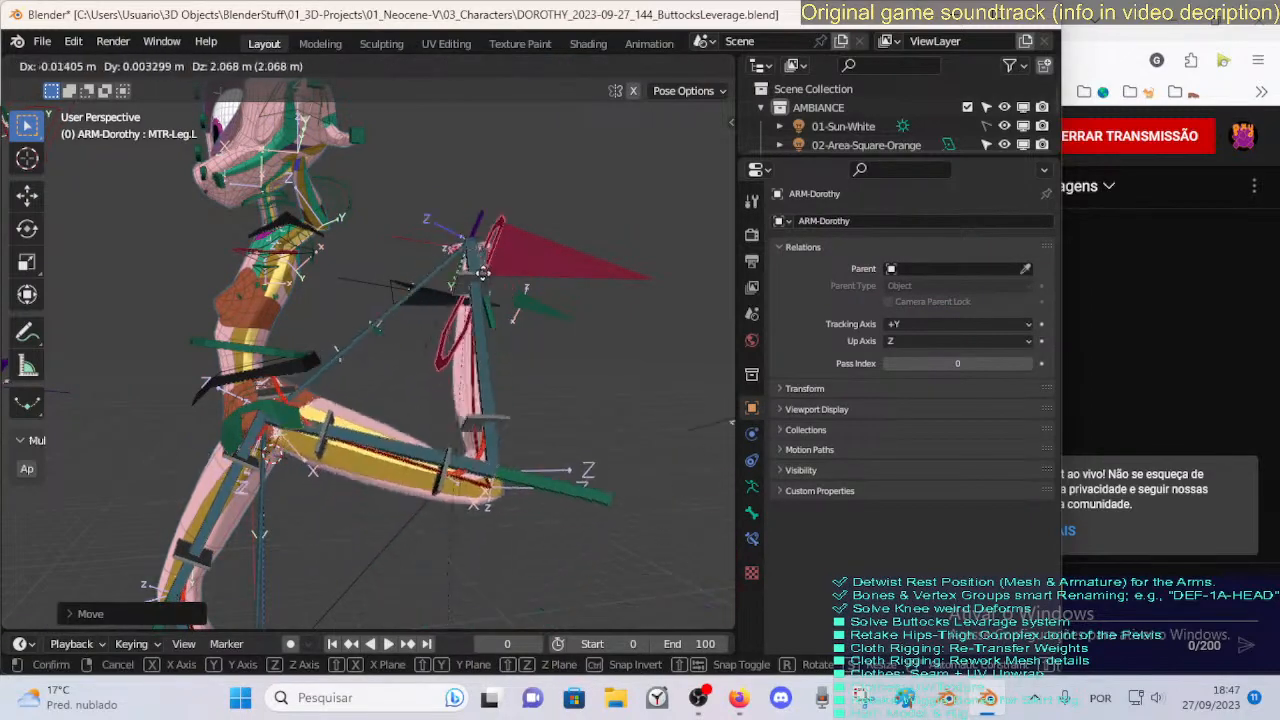
pyautogui.click(526, 316)
# Move MTR-Leg.L to new positions behind the body and rotate the foot about the global Z axis.
pyautogui.moveTo(526, 316); pyautogui.dragTo(558, 447, button='middle')
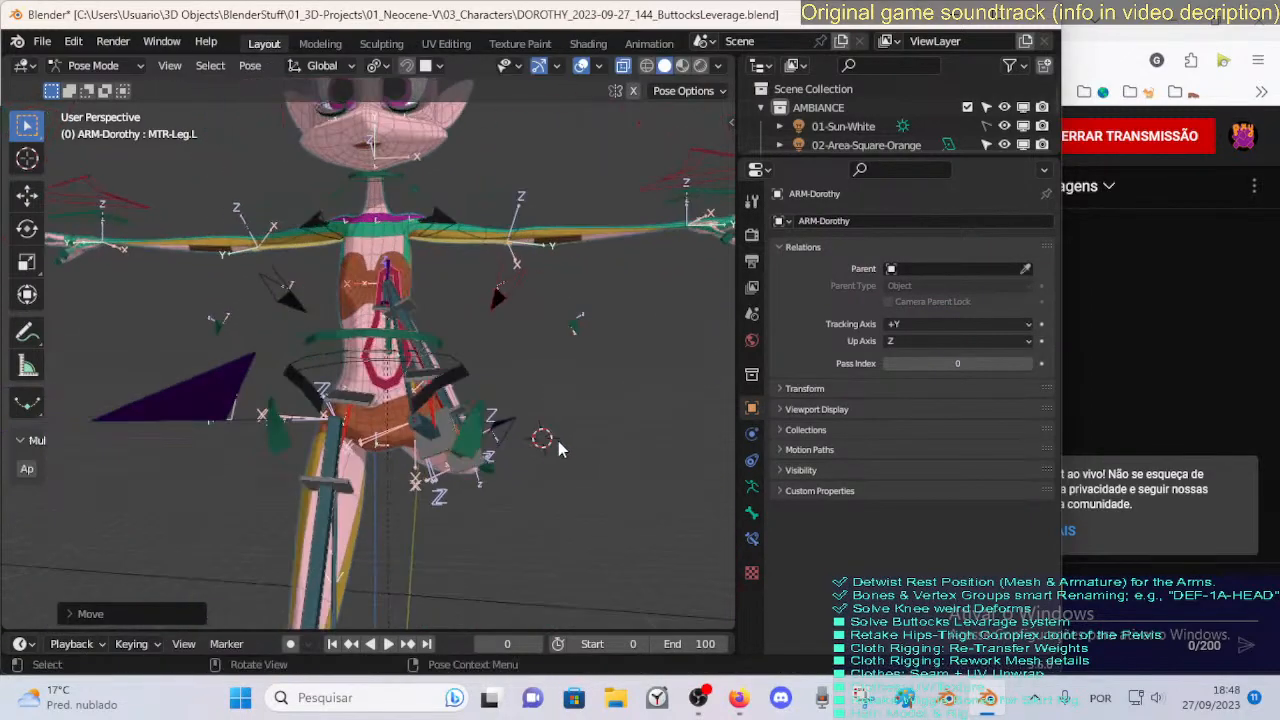
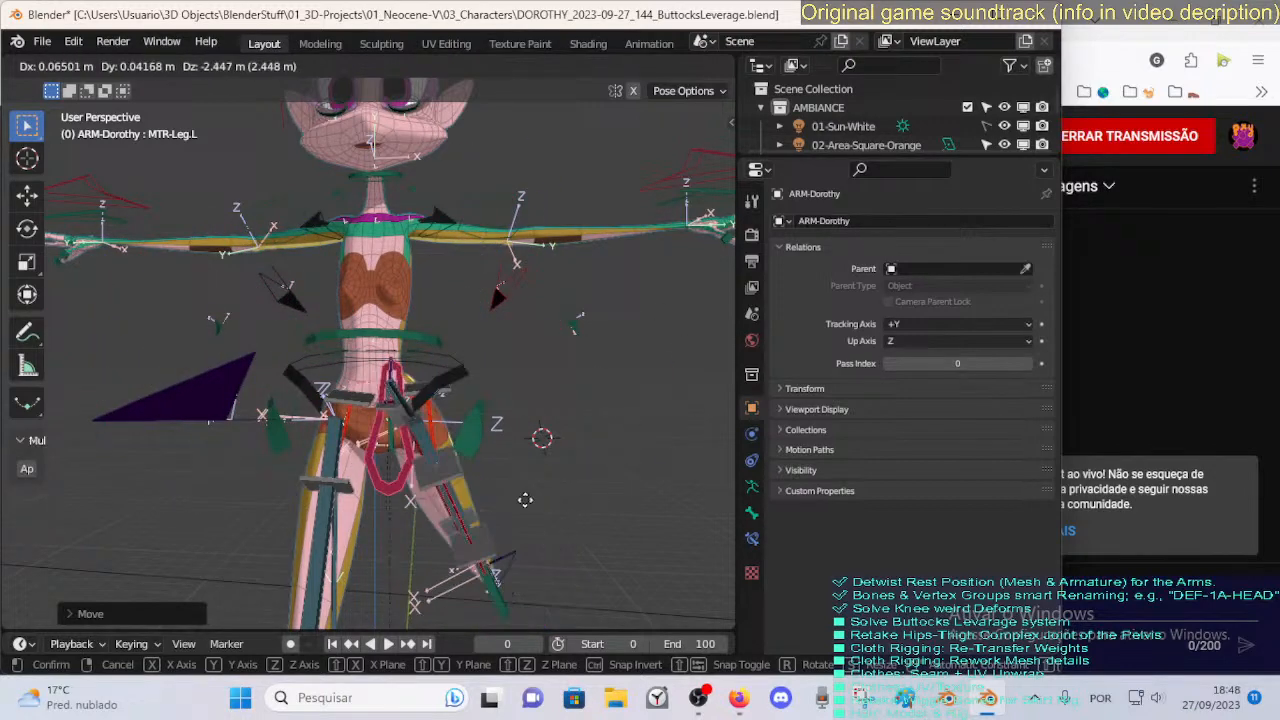
pyautogui.click(629, 351)
pyautogui.moveTo(629, 351); pyautogui.dragTo(586, 286, button='middle')
pyautogui.click(471, 423)
pyautogui.click(619, 325)
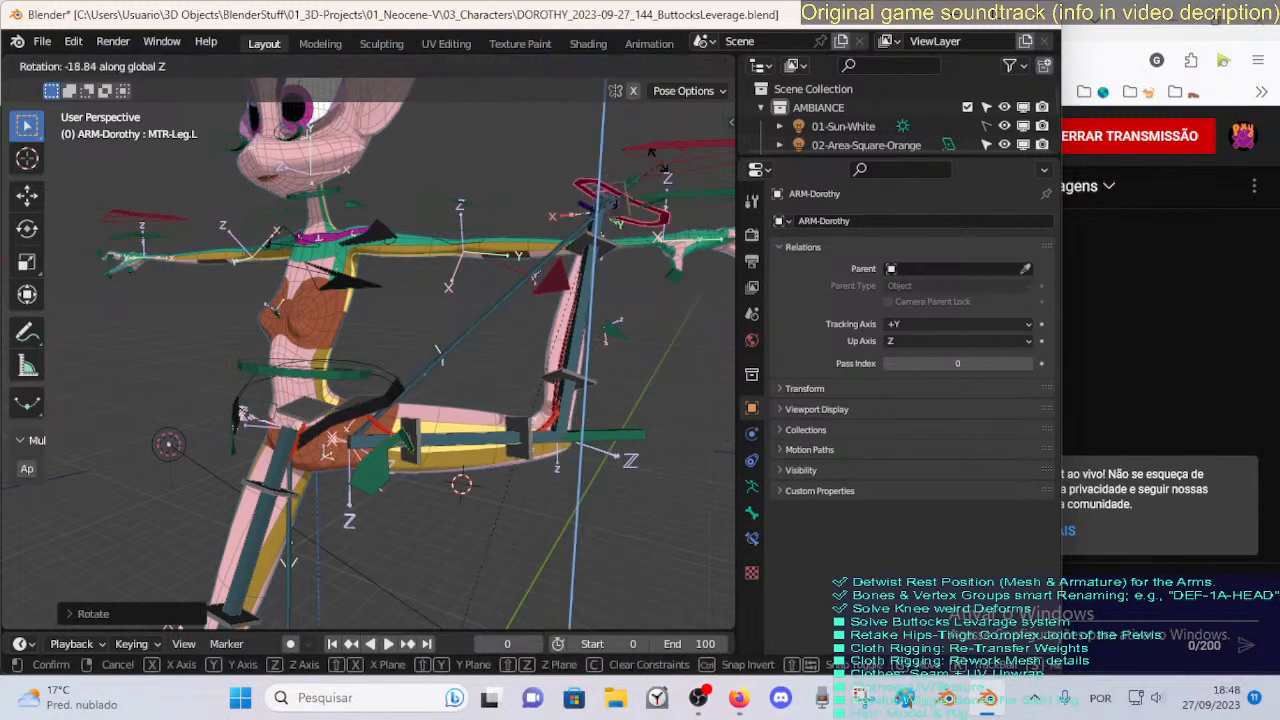
pyautogui.press('g')
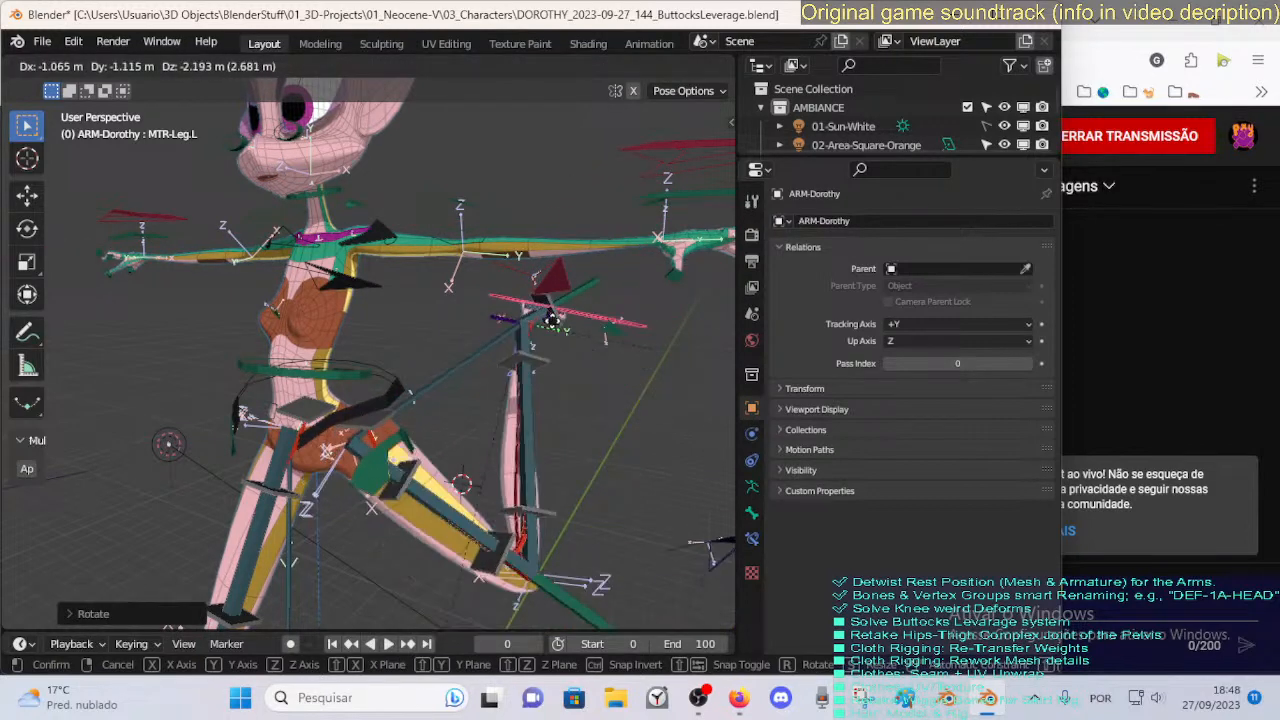
pyautogui.click(497, 180)
# Shift the raised MTR-Leg.L foot control sideways across the back of the body to test the thigh's leverage.
pyautogui.moveTo(610, 435); pyautogui.dragTo(494, 432, button='middle')
pyautogui.press('g')
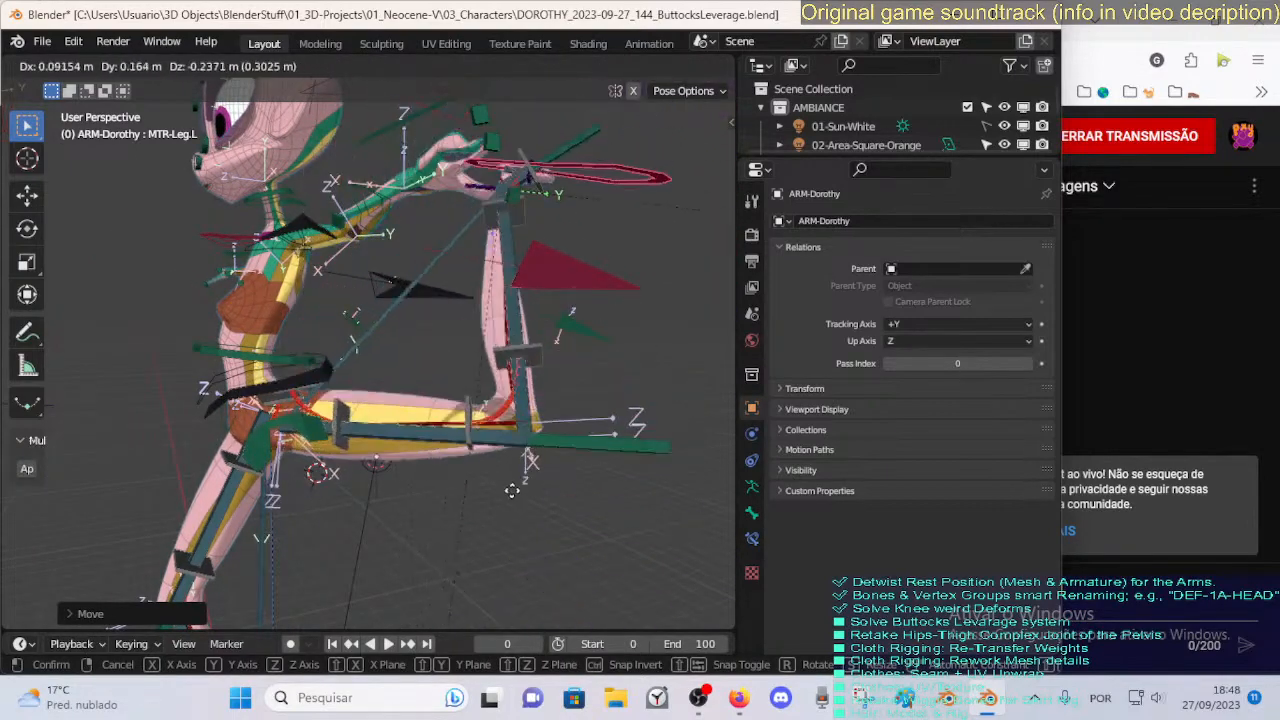
pyautogui.click(480, 575)
pyautogui.moveTo(480, 575); pyautogui.dragTo(610, 520, button='middle')
pyautogui.press('g')
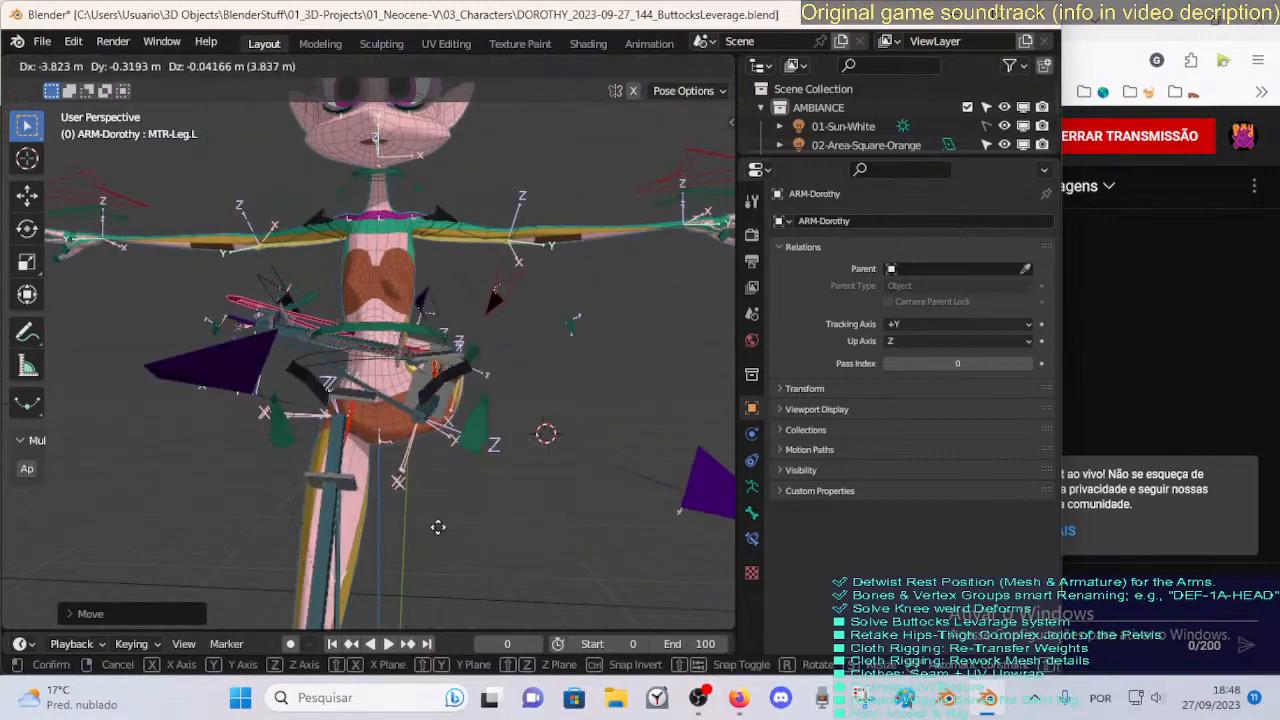
pyautogui.click(466, 552)
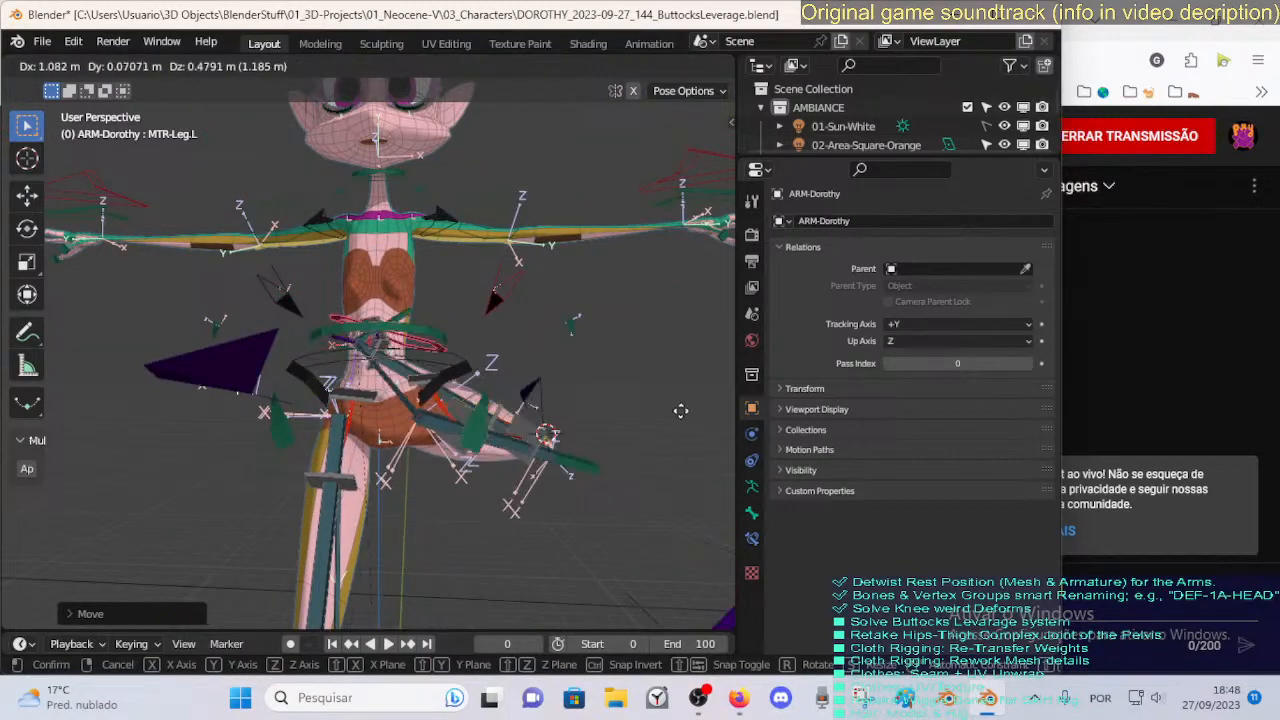
pyautogui.click(686, 399)
pyautogui.moveTo(686, 399); pyautogui.dragTo(607, 368, button='middle')
pyautogui.press('g')
pyautogui.rightClick(597, 380)
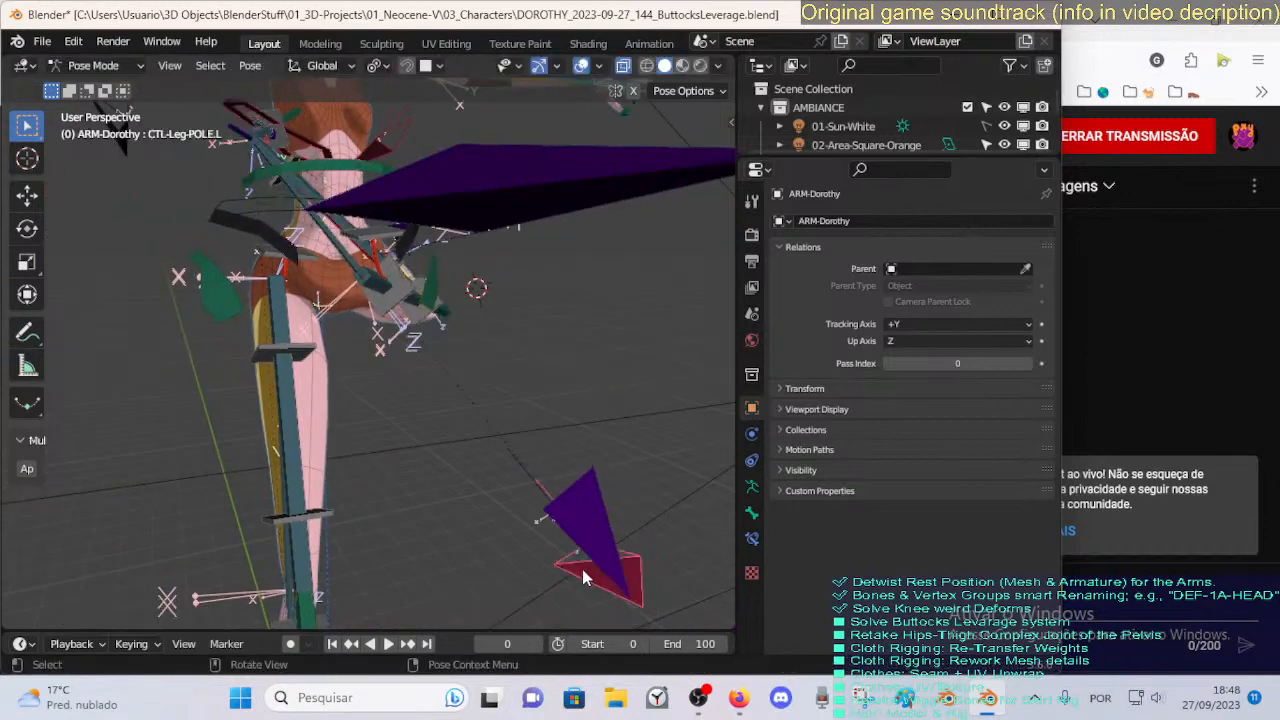
# Move the CTL-Leg-POLE.L knee pole to several positions around and above the body to test the raised left leg's twist.
pyautogui.press('g')
pyautogui.click(31, 552)
pyautogui.scroll(-3, 126, 539)
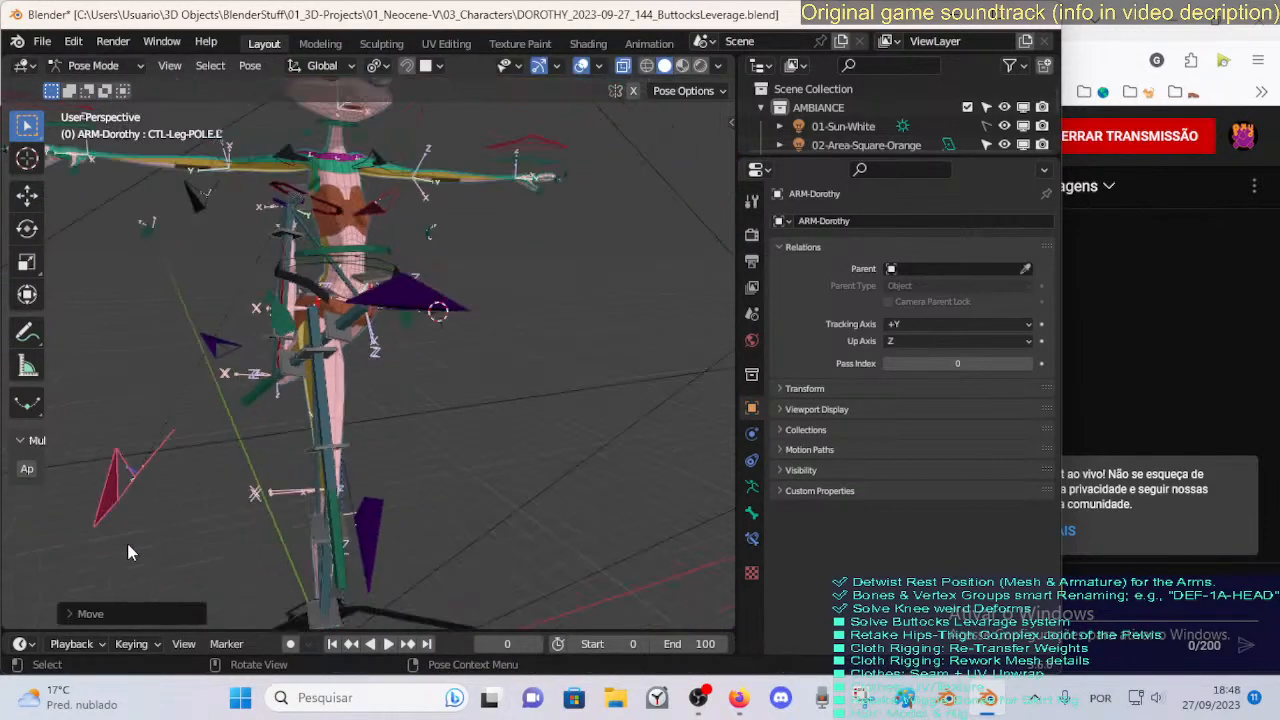
pyautogui.press('g')
pyautogui.scroll(-3, 185, 424)
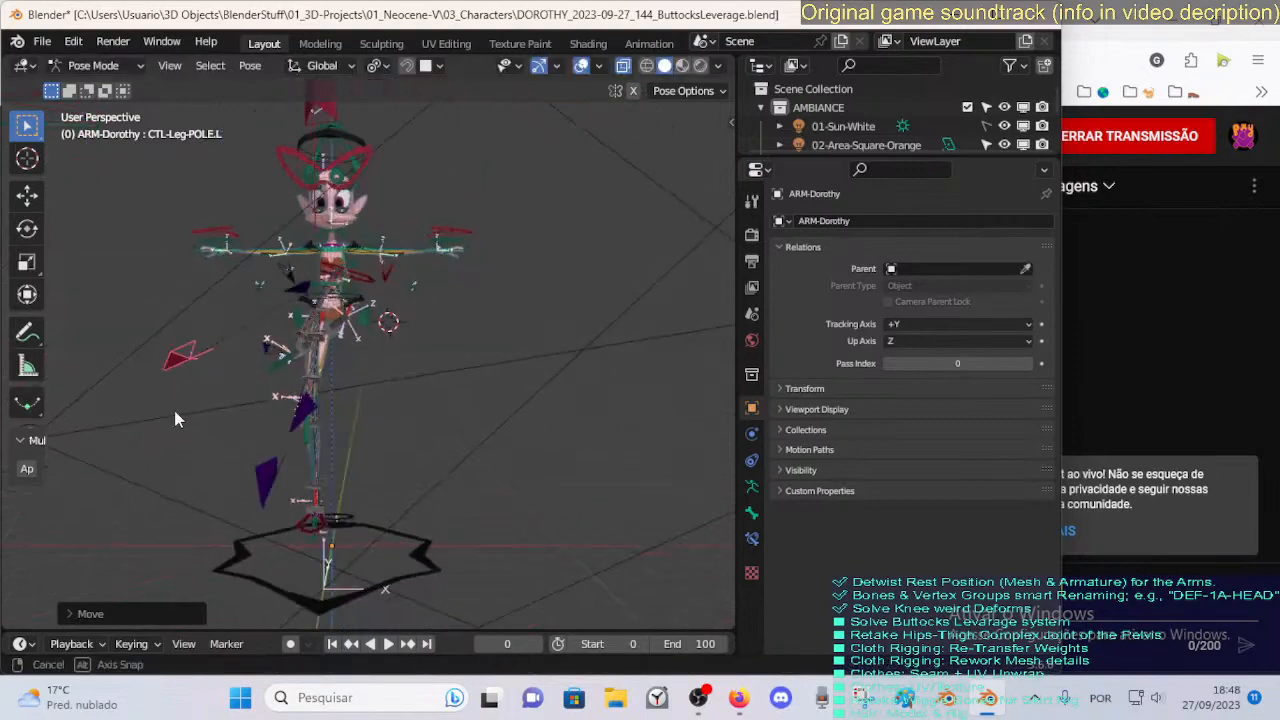
pyautogui.keyDown('shift'); pyautogui.moveTo(170, 412); pyautogui.dragTo(263, 473, button='middle'); pyautogui.keyUp('shift')
pyautogui.scroll(2, 263, 473)
pyautogui.press('g')
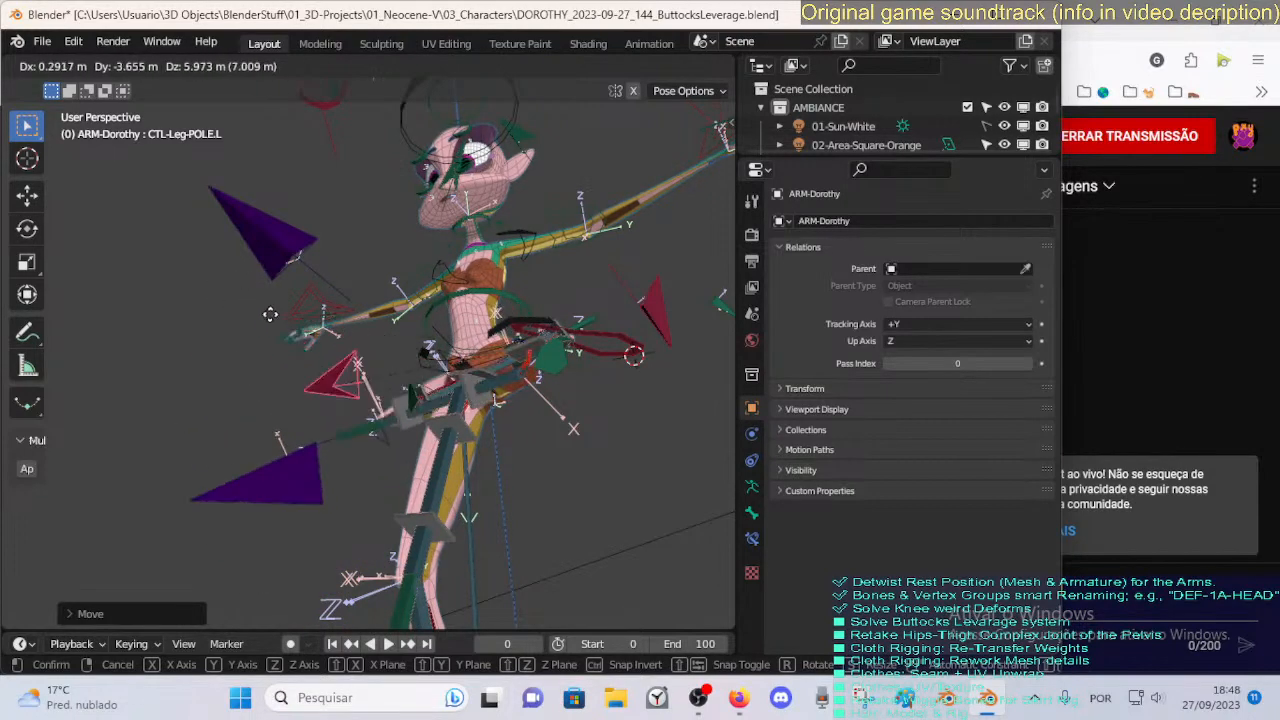
pyautogui.click(249, 272)
pyautogui.moveTo(249, 272); pyautogui.dragTo(571, 405, button='middle')
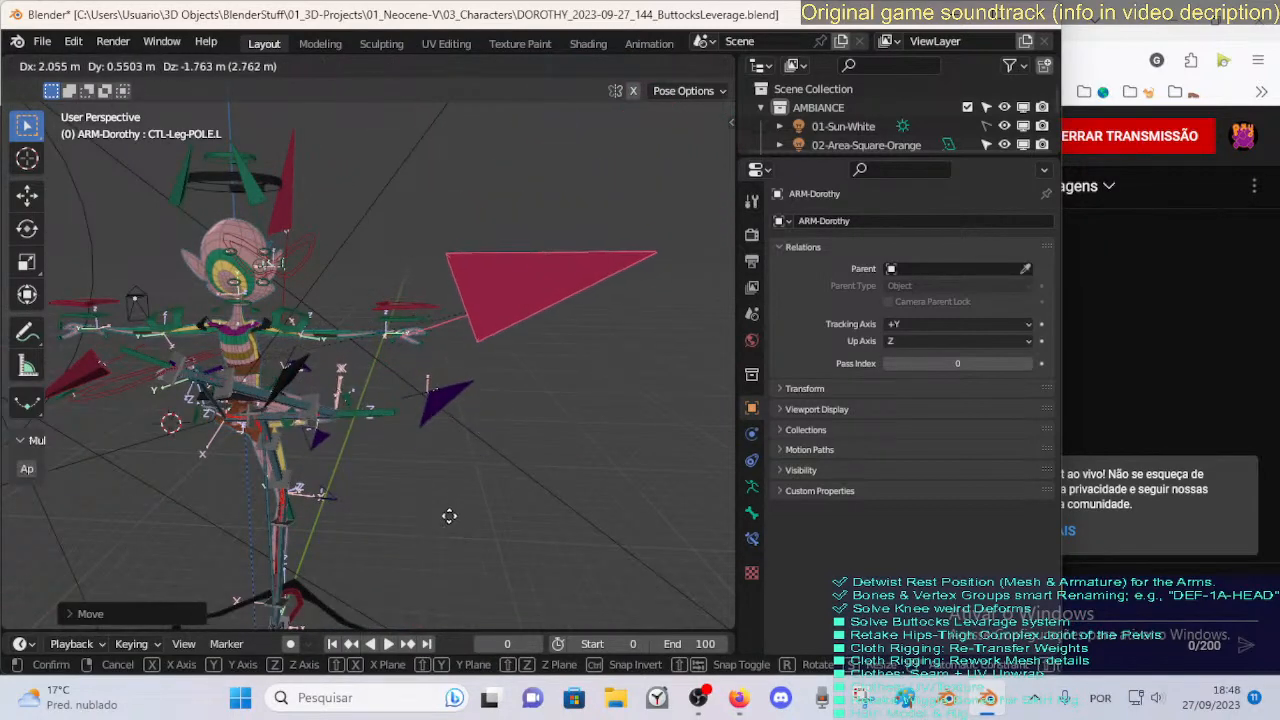
# Select the 00_Body mesh in Object Mode to examine its Armature modifier, and return to Pose Mode on ARM-Dorothy.
pyautogui.hotkey('ctrl', 'Tab')
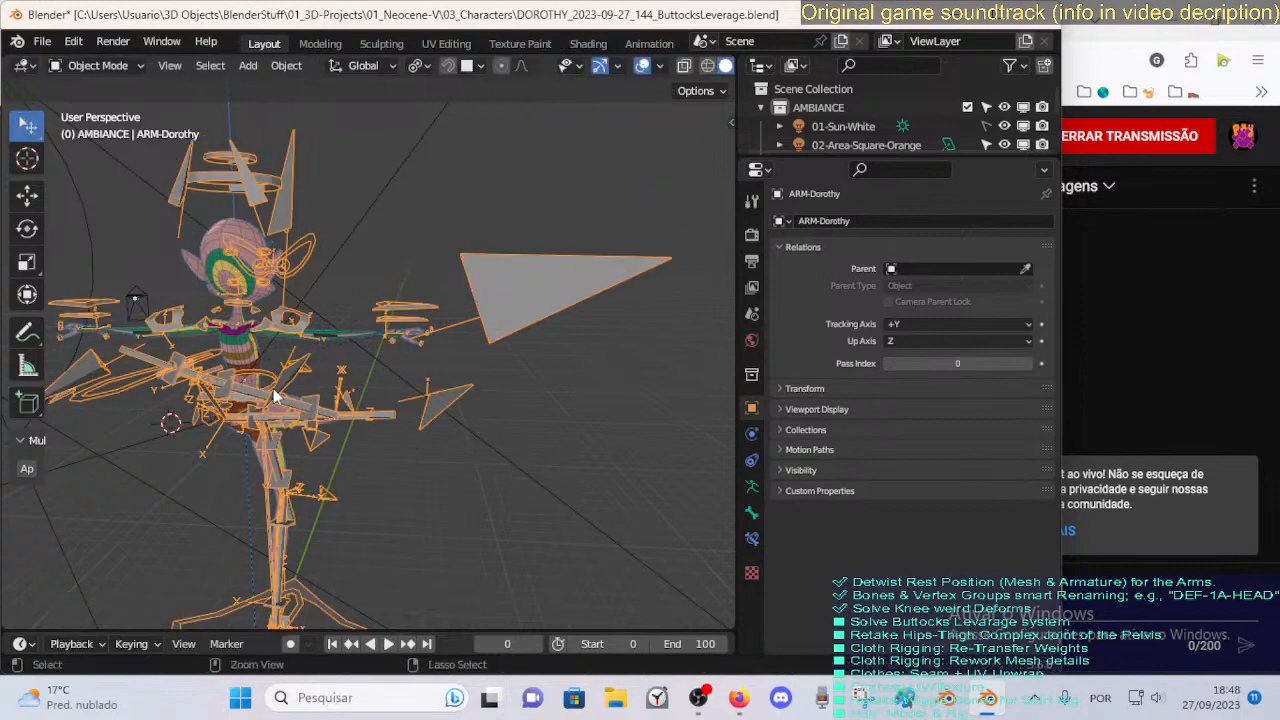
pyautogui.click(238, 345)
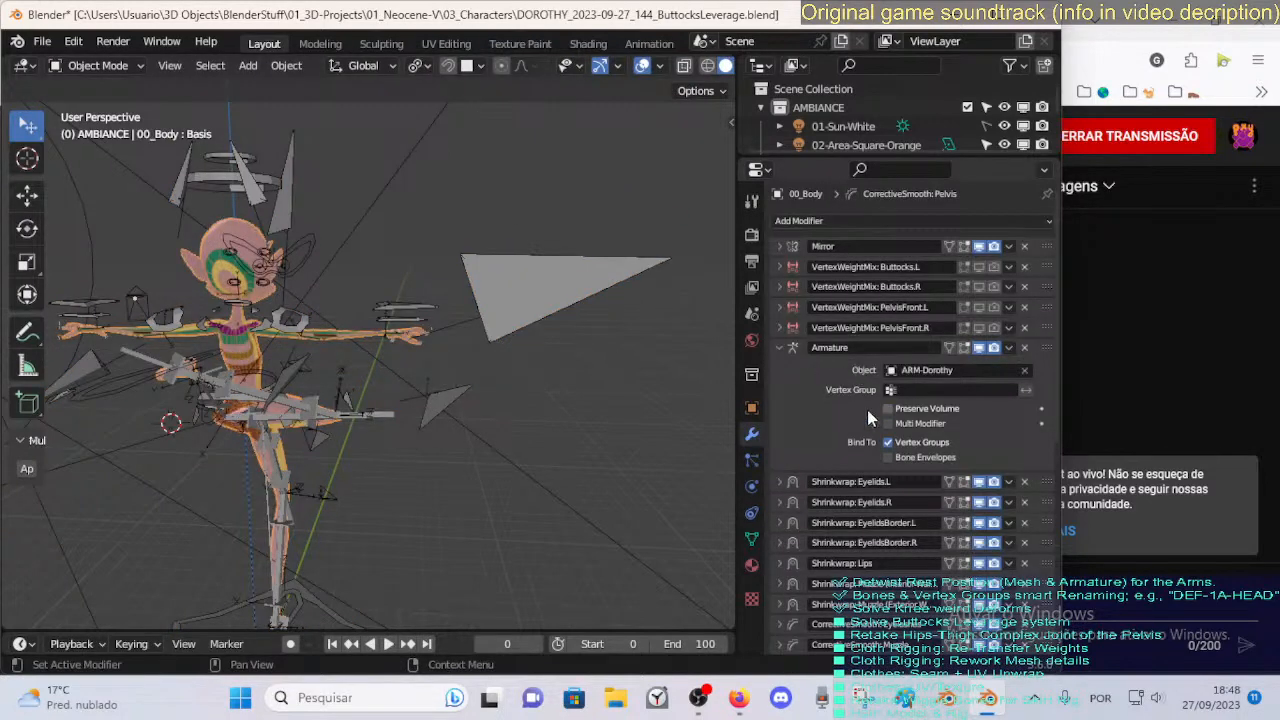
pyautogui.click(517, 293)
pyautogui.hotkey('ctrl', 'Tab')
# Lower the CTL-Leg-POLE.L pole control slightly and recheck the Armature modifier on 00_Body before returning to Pose Mode.
pyautogui.press('g')
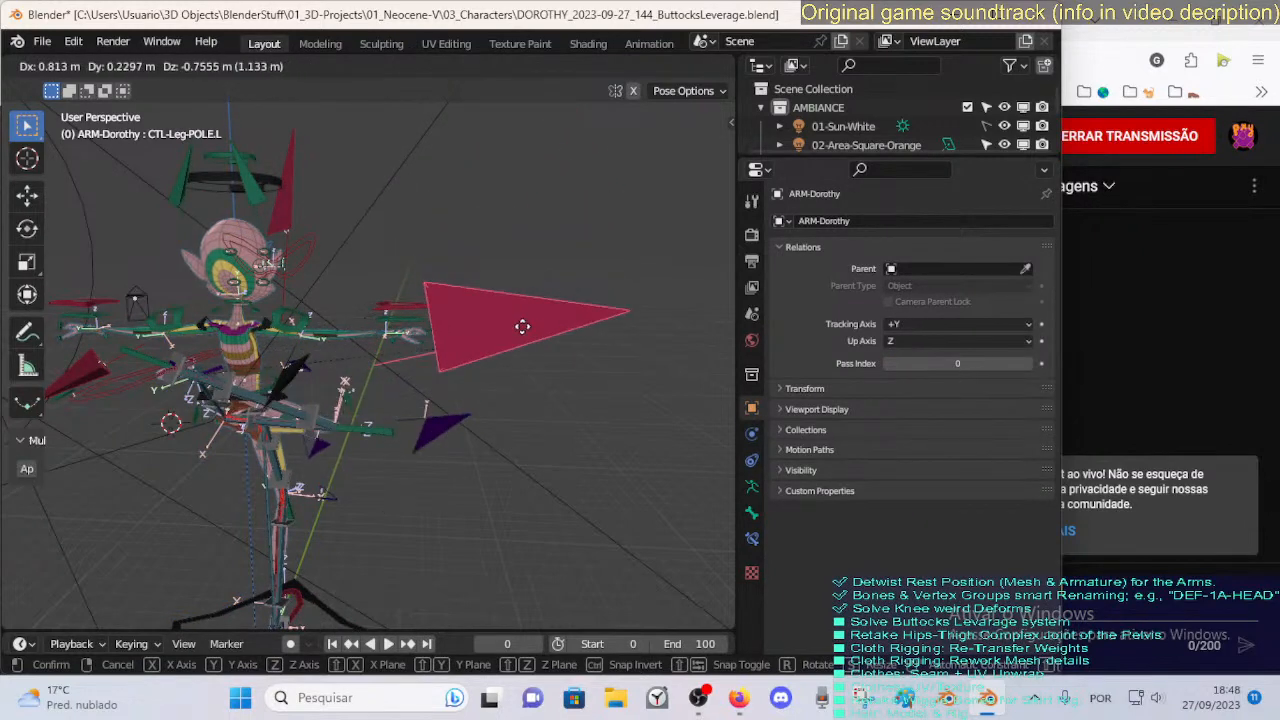
pyautogui.click(521, 327)
pyautogui.hotkey('ctrl', 'Tab')
pyautogui.click(286, 343)
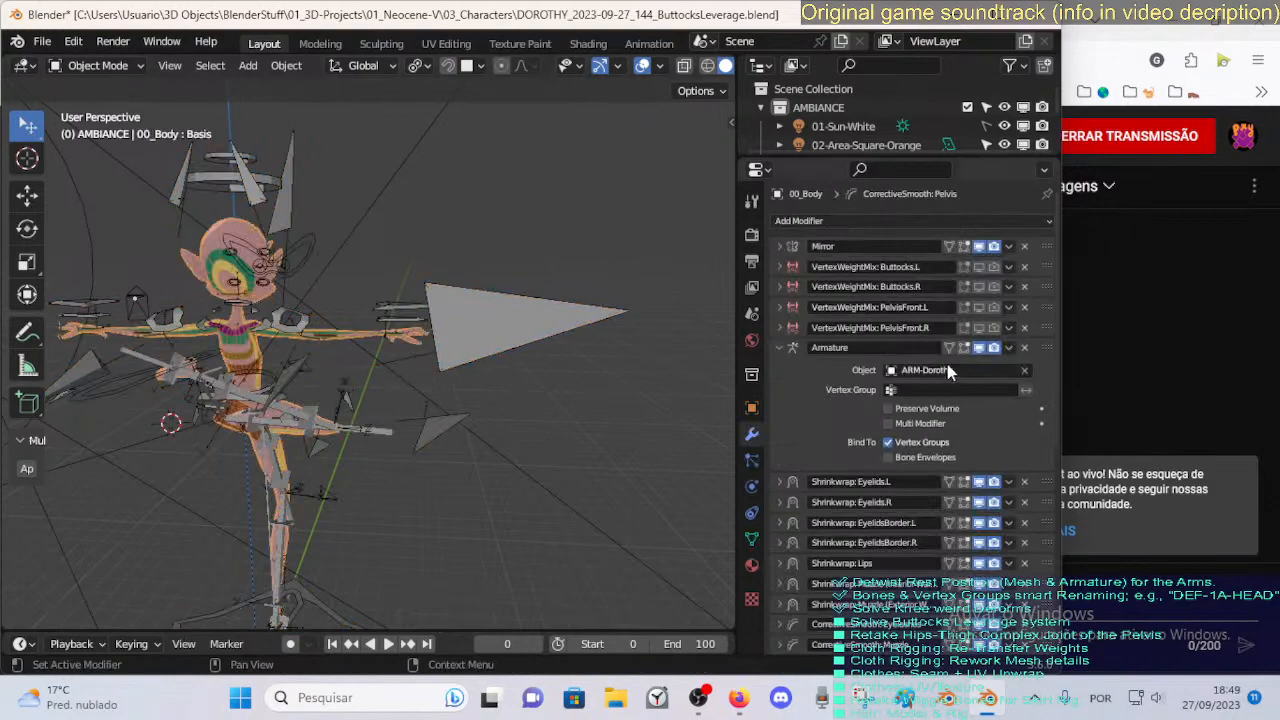
pyautogui.click(465, 337)
pyautogui.hotkey('ctrl', 'Tab')
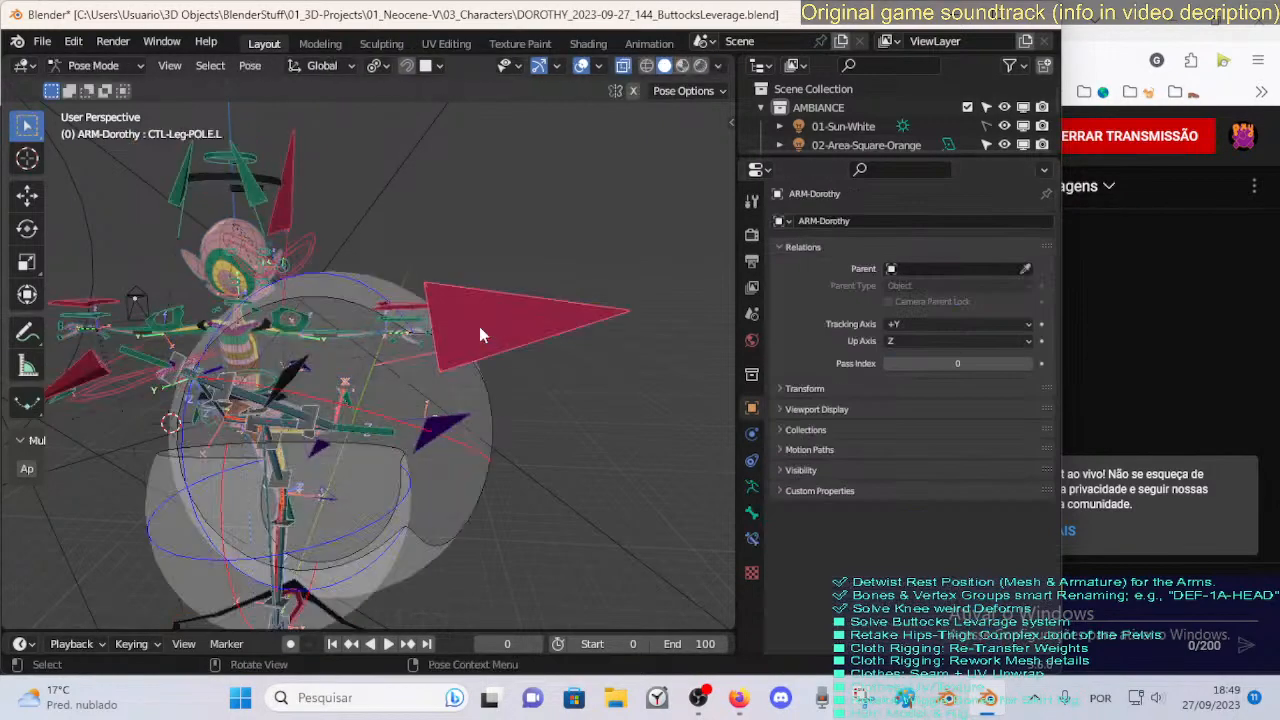
# Lift the MTR-Leg.L foot control up behind the body and rotate it about the global X axis.
pyautogui.moveTo(480, 334); pyautogui.dragTo(455, 472, button='middle')
pyautogui.click(437, 580)
pyautogui.press('g')
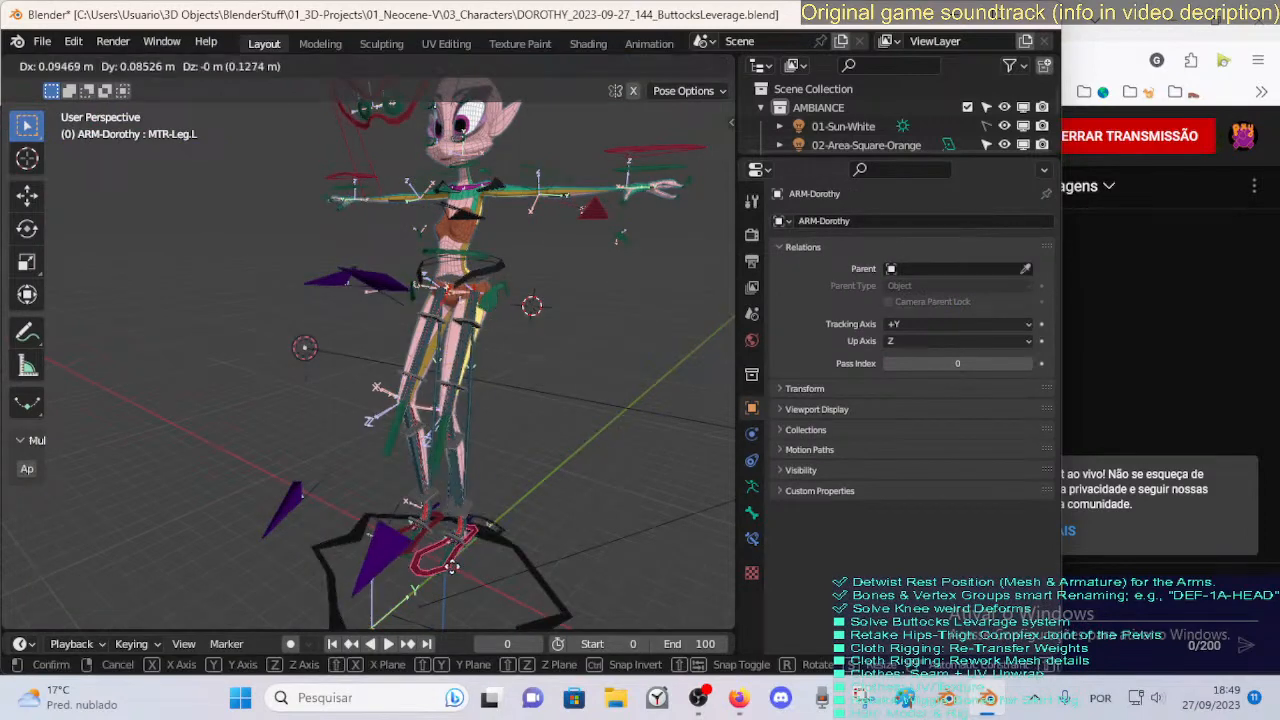
pyautogui.click(588, 470)
pyautogui.press('r')
pyautogui.press('x')
pyautogui.click(600, 430)
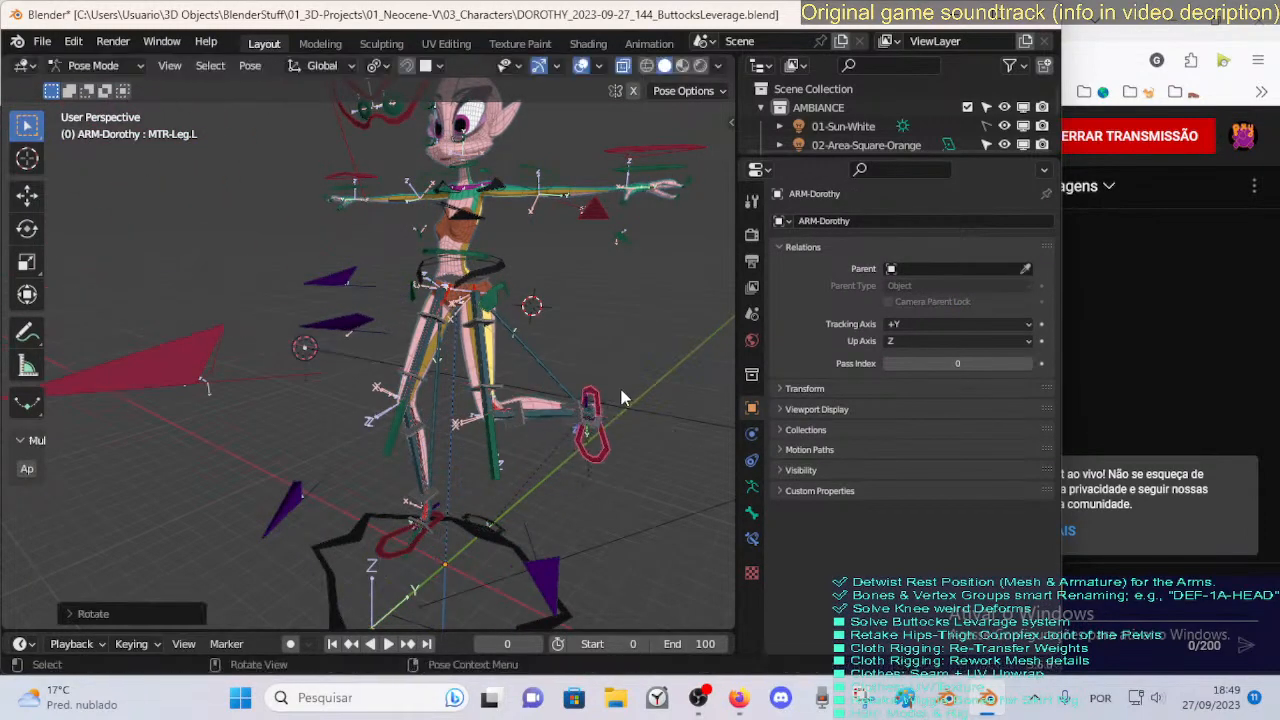
pyautogui.press('g')
pyautogui.click(628, 328)
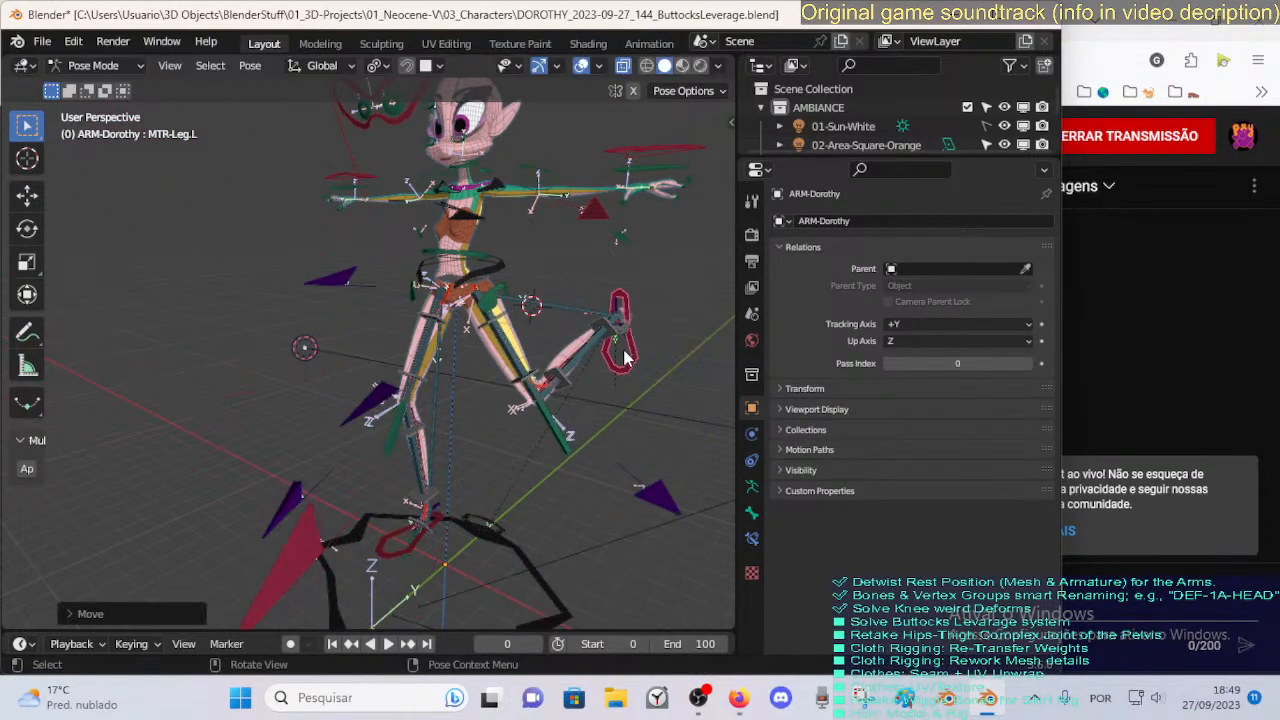
# Shift the raised MTR-Leg.L foot control up and down behind the body to test how the bent knee follows.
pyautogui.moveTo(623, 351); pyautogui.dragTo(568, 367, button='middle')
pyautogui.press('g')
pyautogui.click(557, 395)
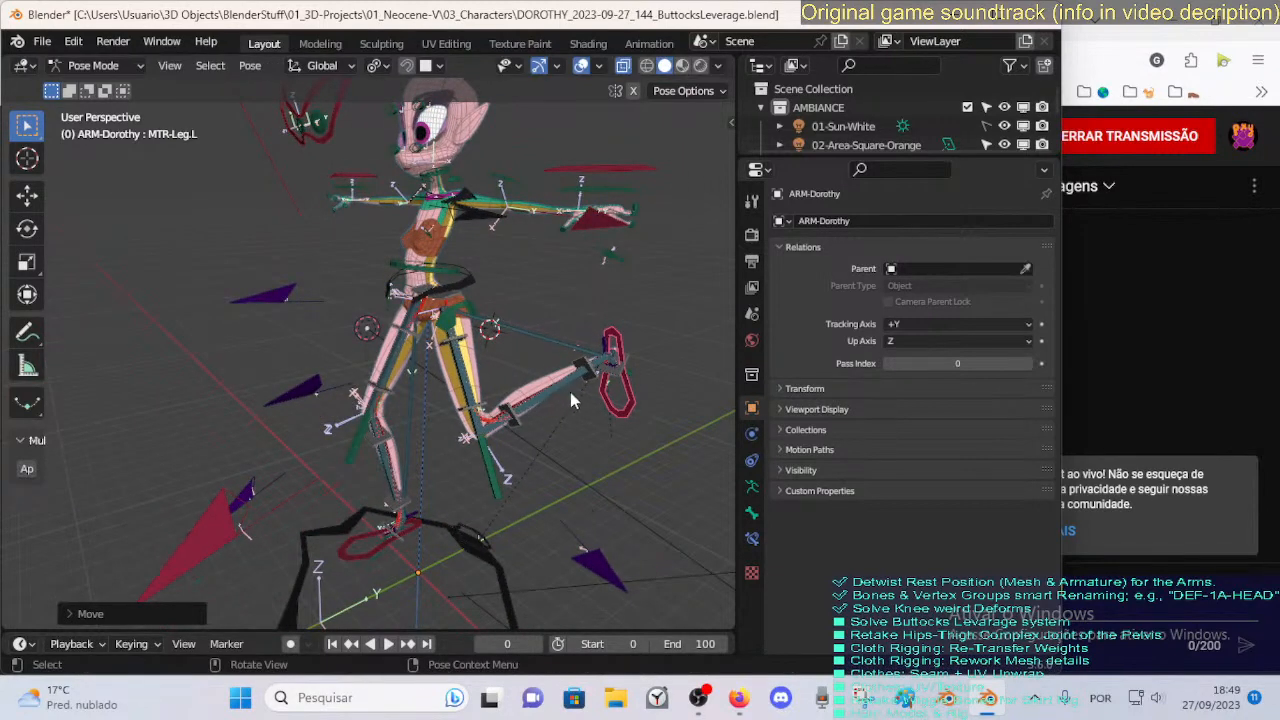
pyautogui.press('g')
pyautogui.click(603, 373)
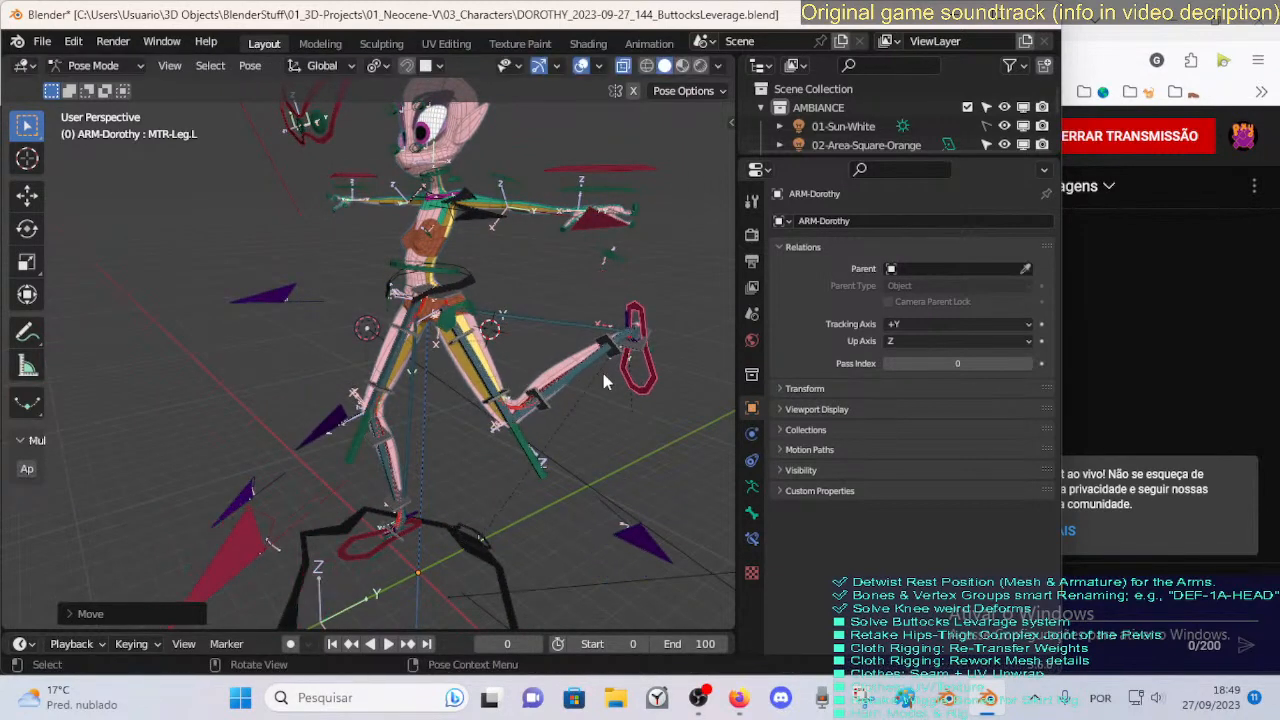
pyautogui.press('g')
pyautogui.click(598, 388)
# Clear the location of all pose bones and save the file.
pyautogui.press('a')
pyautogui.hotkey('alt', 'g')
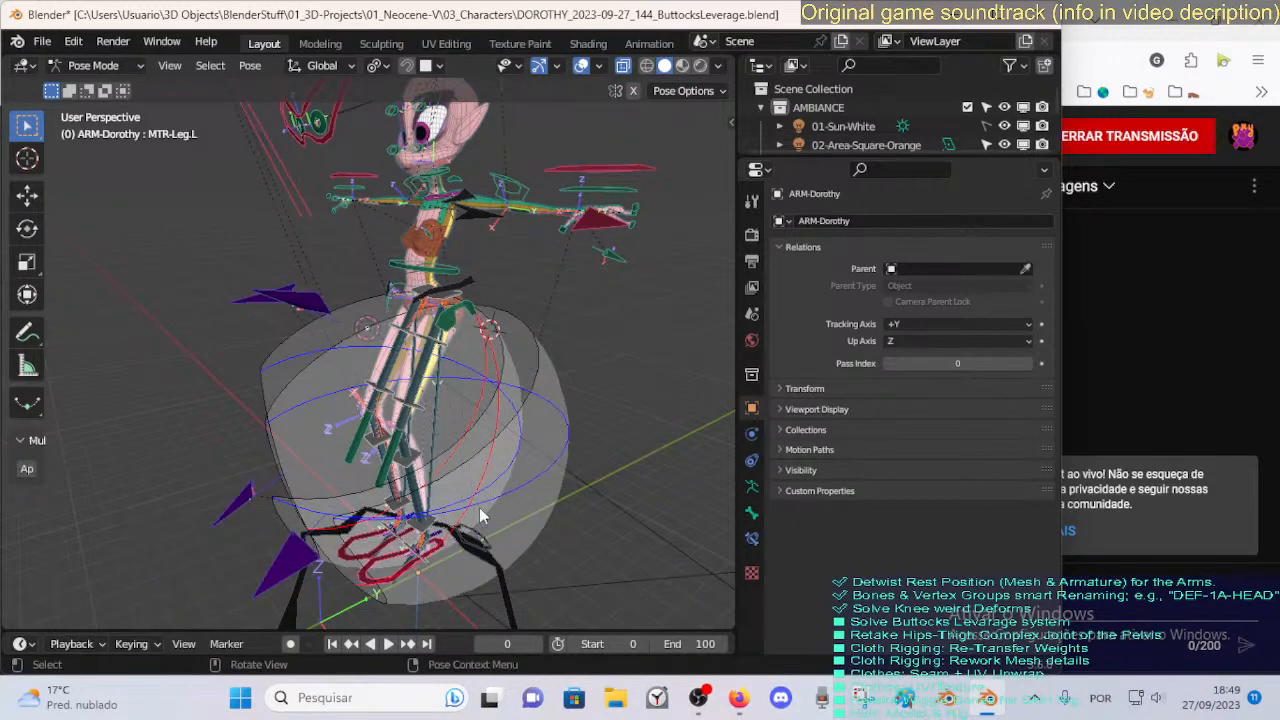
pyautogui.click(420, 567)
pyautogui.moveTo(438, 558); pyautogui.dragTo(452, 513, button='middle')
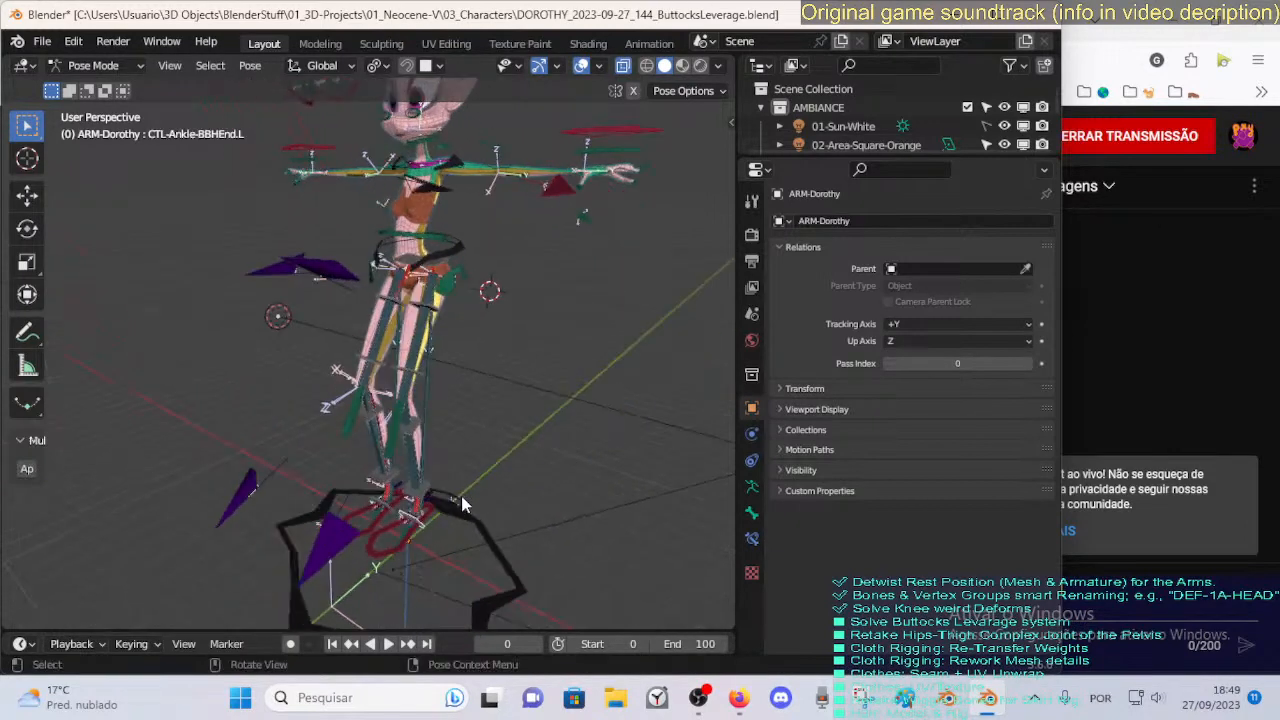
pyautogui.hotkey('ctrl', 's')
# Turn off the IK constraint on the MCH-Shin.L bone.
pyautogui.click(410, 465)
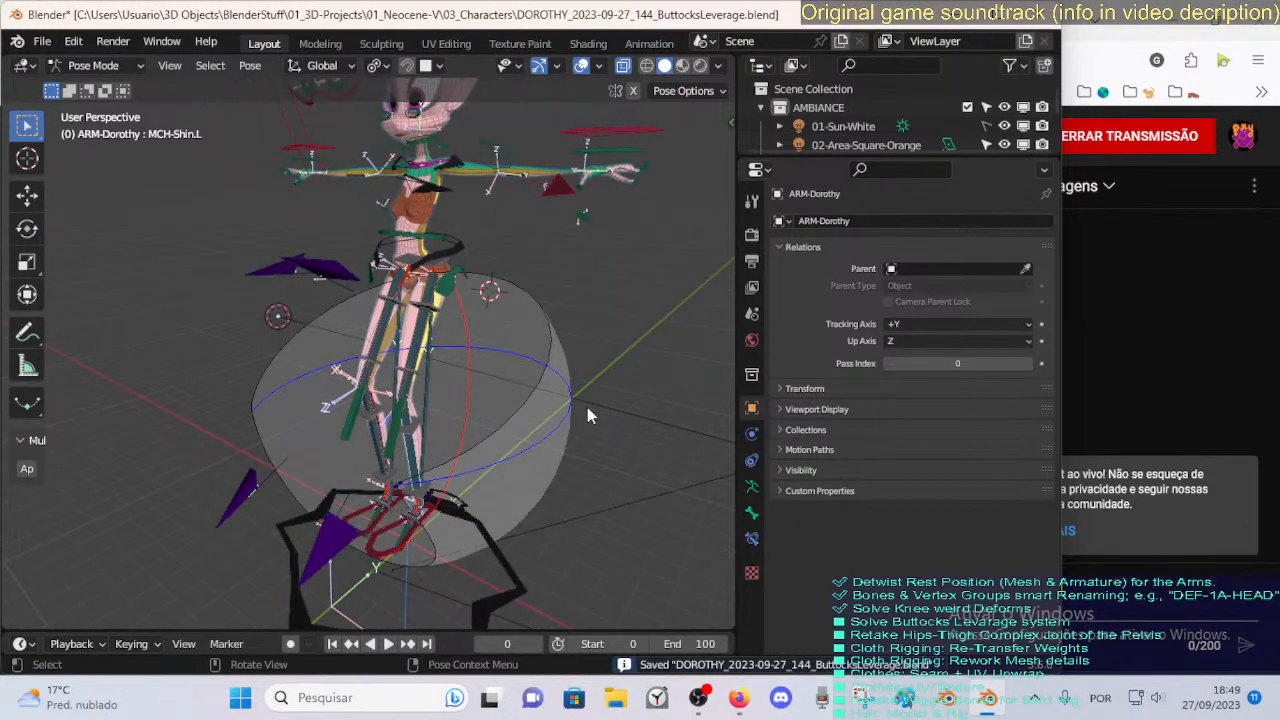
pyautogui.click(753, 539)
pyautogui.click(994, 247)
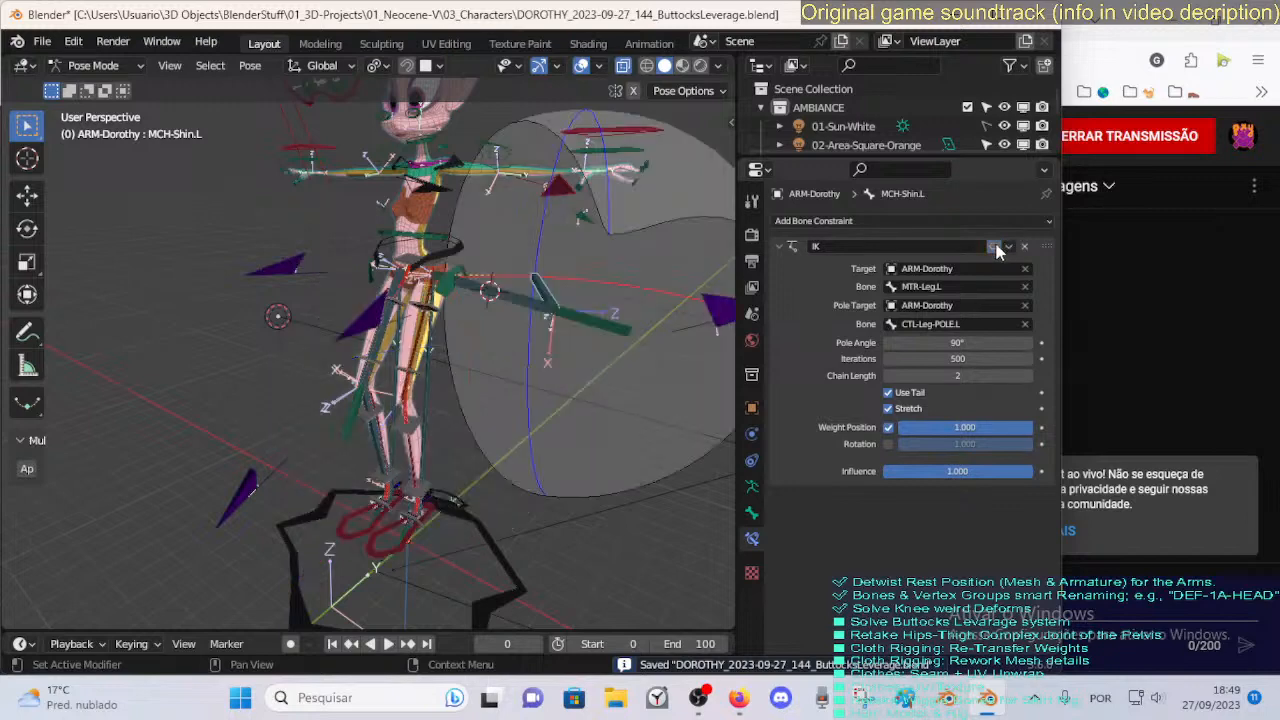
# Try moving the MTR-Leg.L foot control with the IK off, and undo back to the IK-driven leg.
pyautogui.click(399, 547)
pyautogui.press('g')
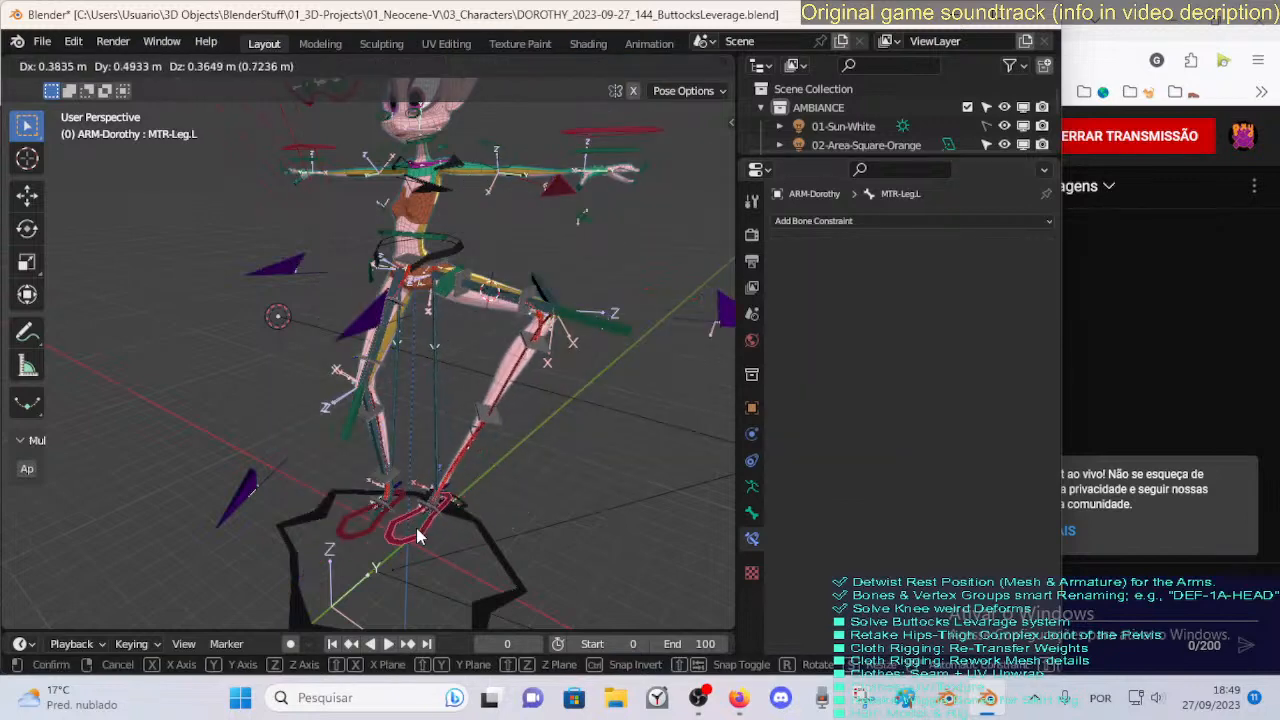
pyautogui.click(457, 503)
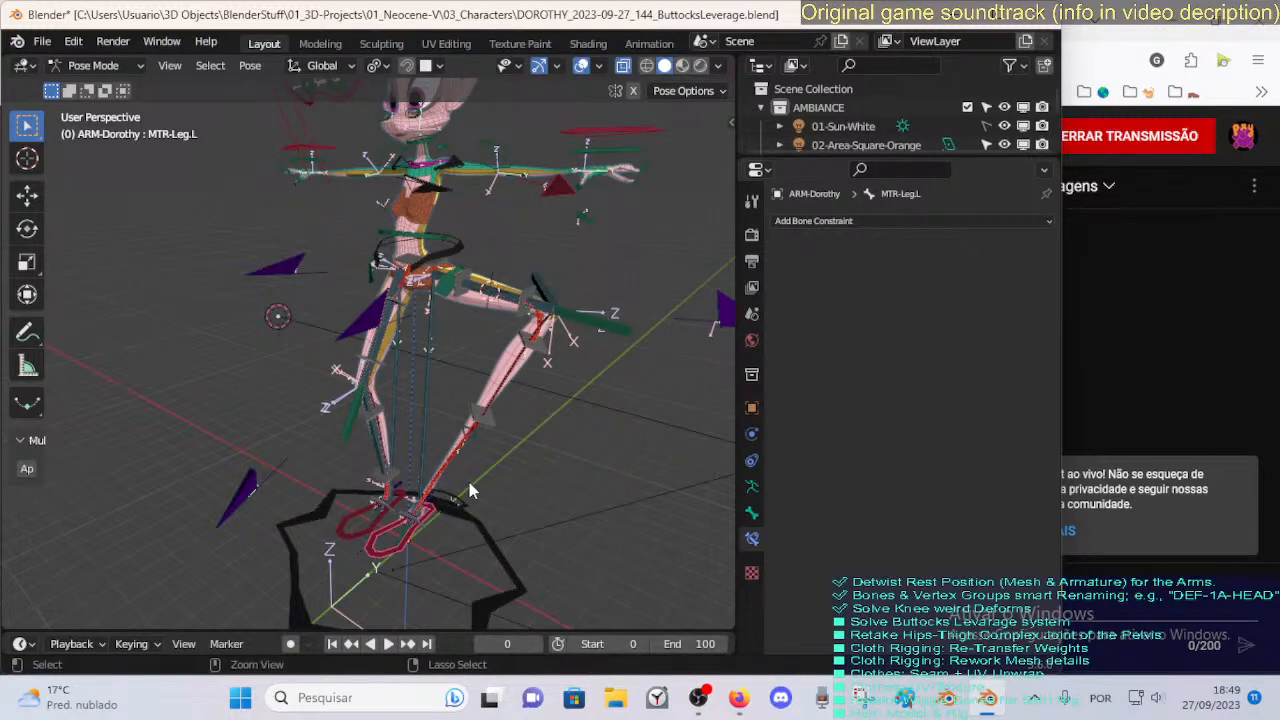
pyautogui.click(472, 490)
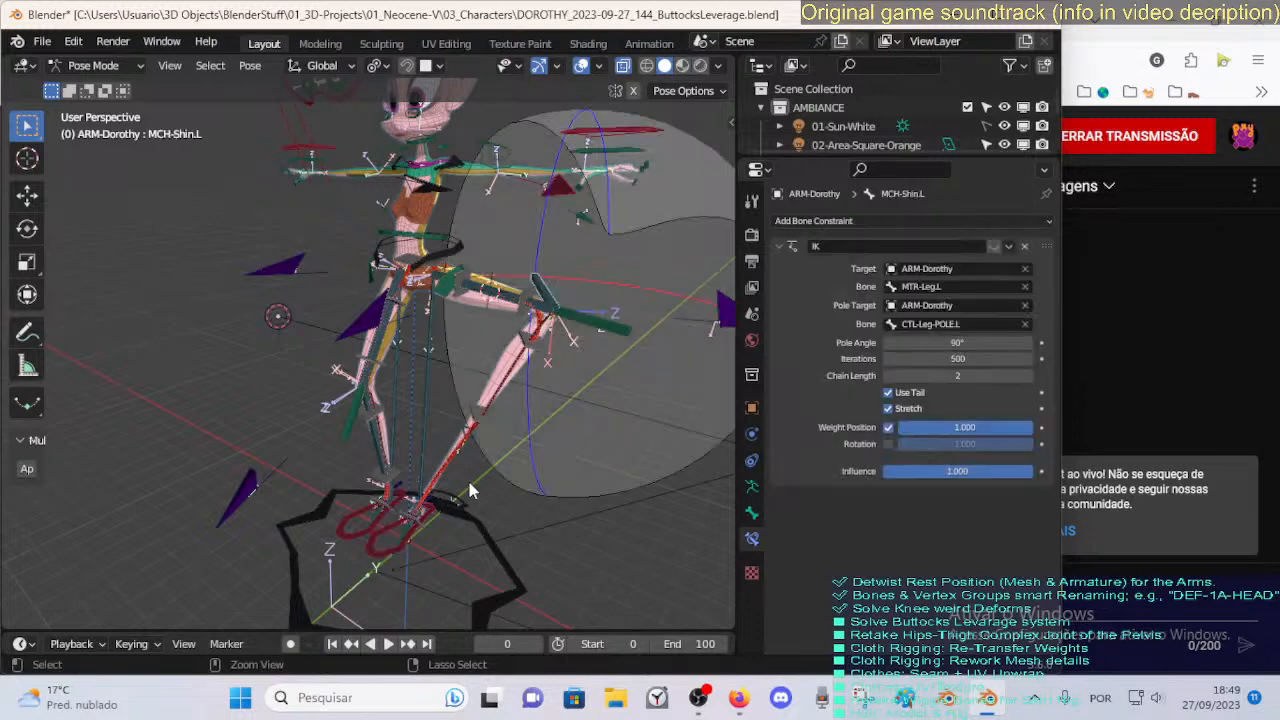
pyautogui.hotkey('ctrl', 'z')
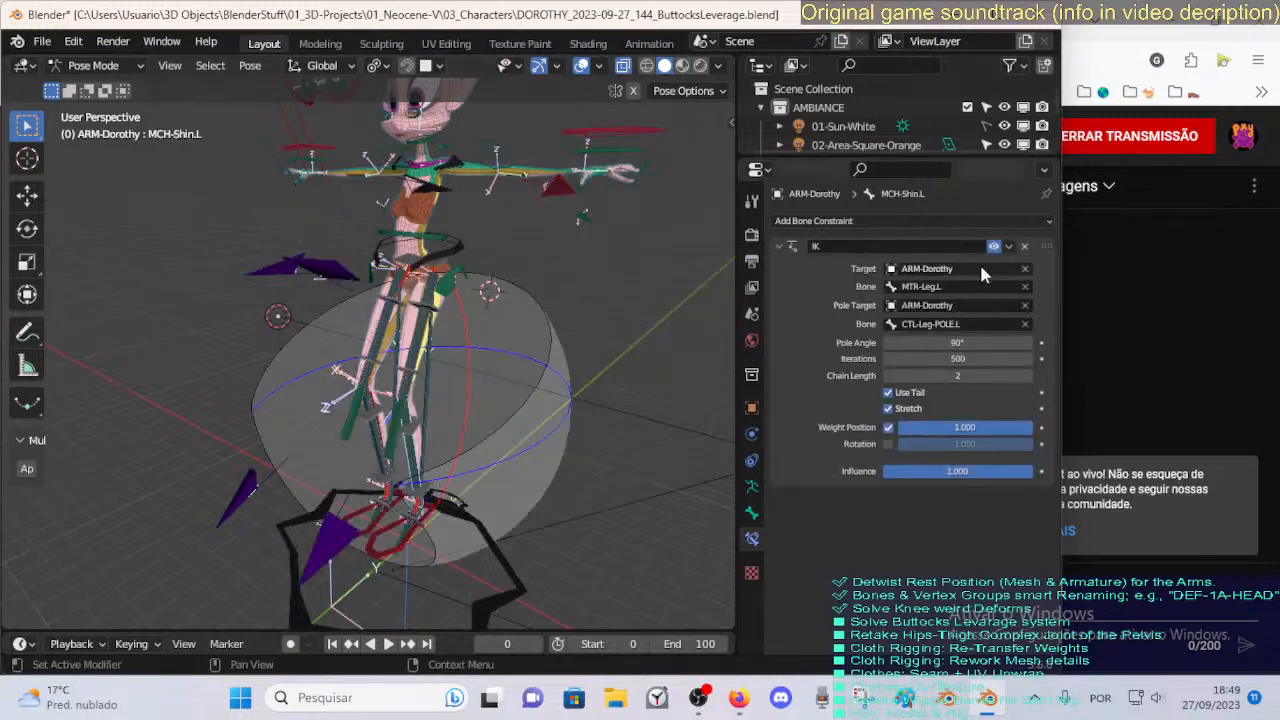
# Compare the left leg with the MCH-Shin.L IK constraint off and on, leaving the constraint on.
pyautogui.moveTo(600, 360); pyautogui.dragTo(500, 398, button='middle')
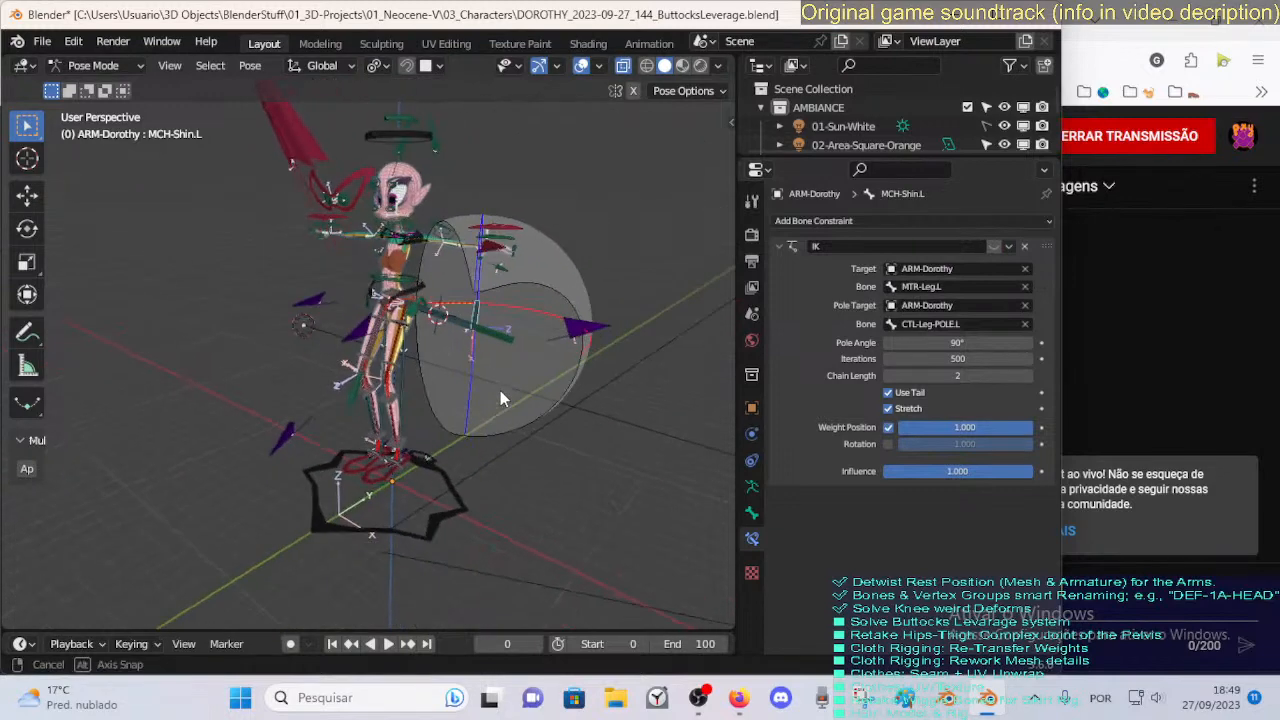
pyautogui.click(993, 246)
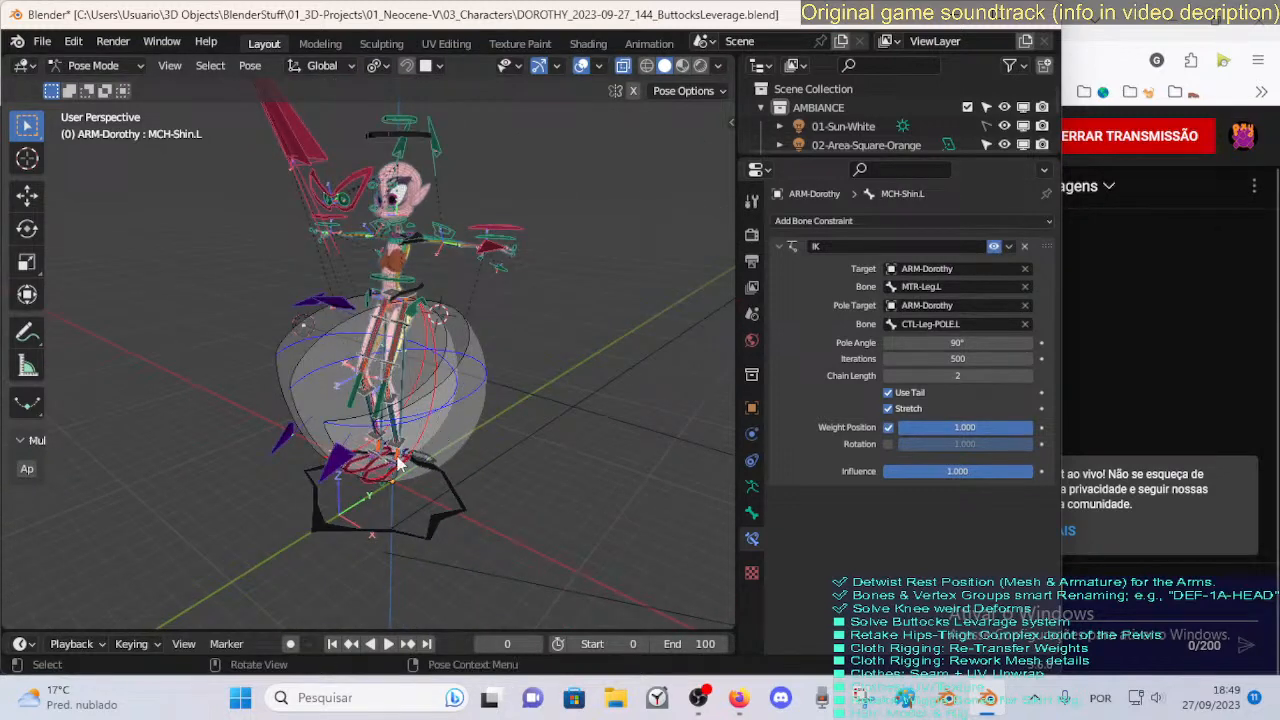
pyautogui.click(400, 462)
pyautogui.moveTo(400, 462); pyautogui.dragTo(431, 455, button='middle')
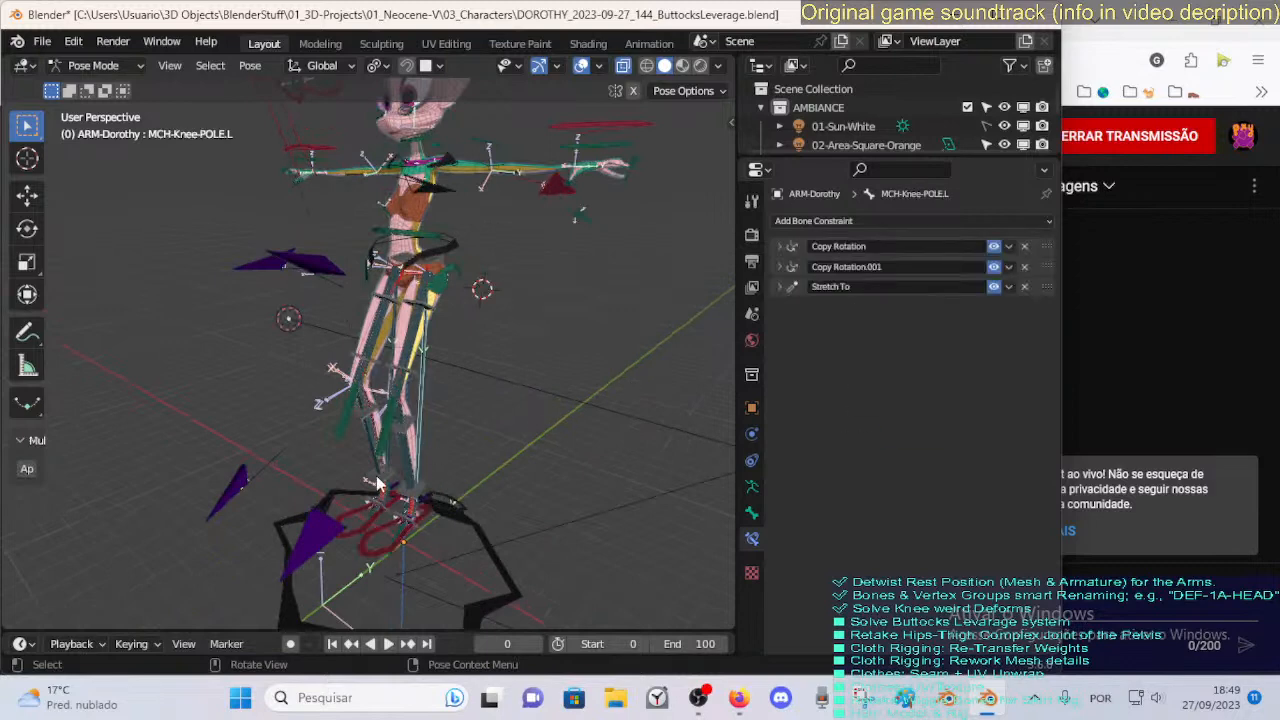
# Disable the IK constraint on MCH-Shin.L and try moving the MTR-Leg.L foot control.
pyautogui.click(408, 462)
pyautogui.click(993, 246)
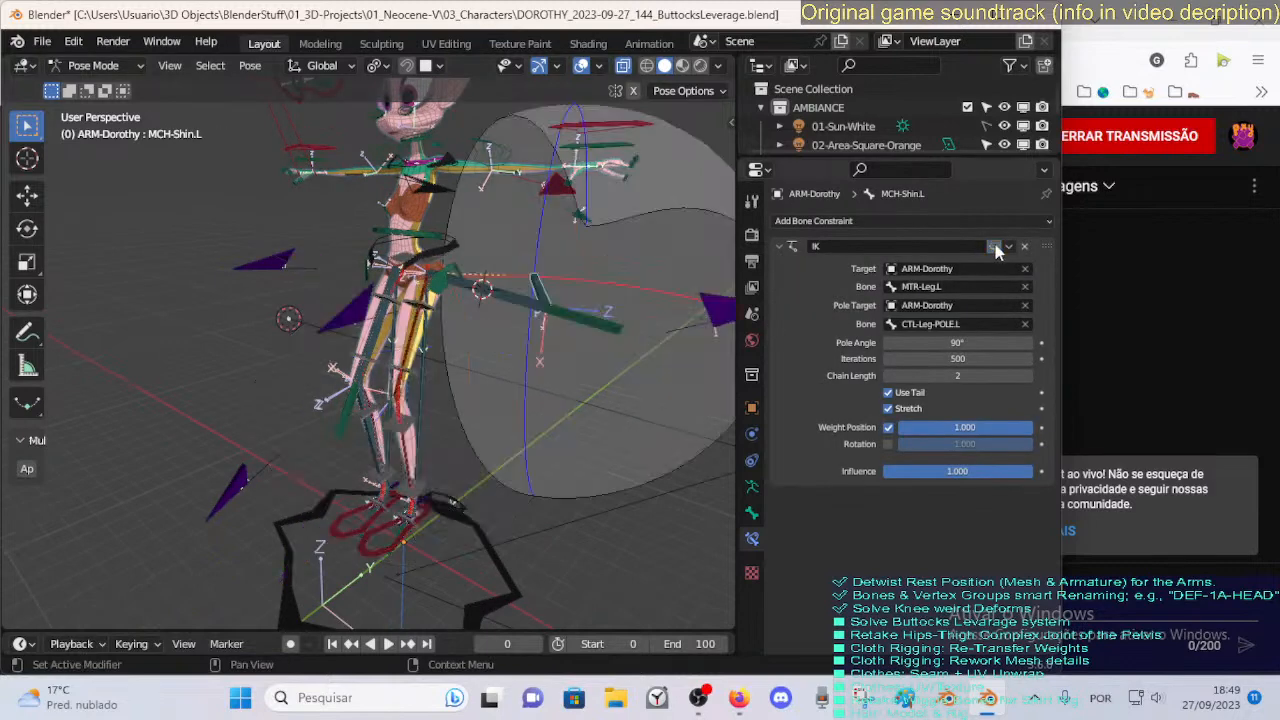
pyautogui.moveTo(562, 341); pyautogui.dragTo(554, 337, button='middle')
pyautogui.click(392, 545)
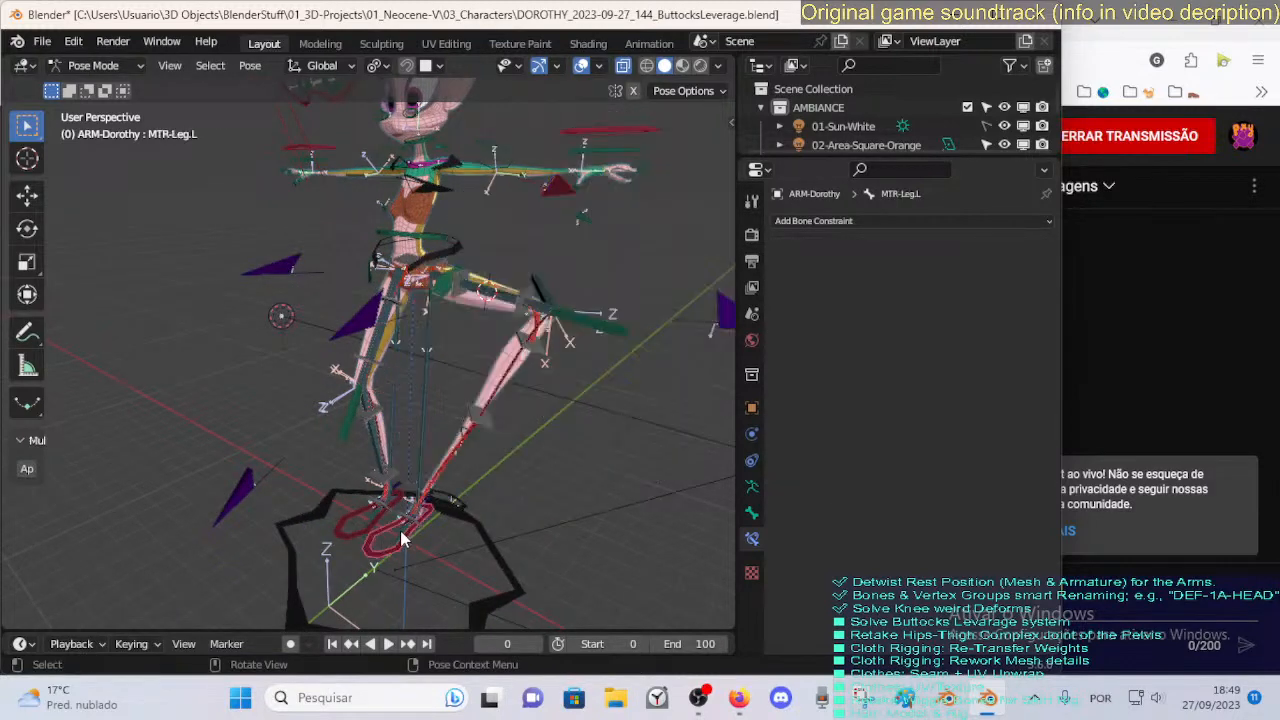
pyautogui.press('g')
pyautogui.click(584, 371)
# Move the MTR-Thigh.L control down in front of the body so the left thigh points toward the floor.
pyautogui.click(596, 316)
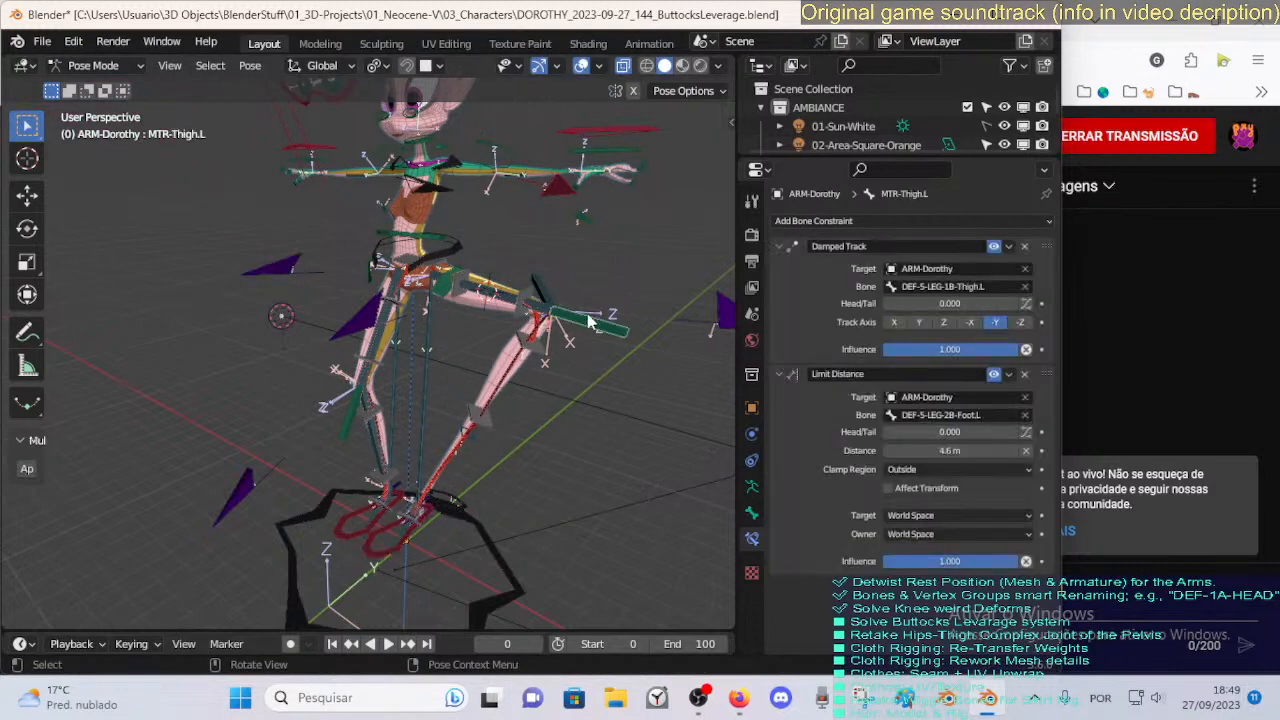
pyautogui.press('g')
pyautogui.click(425, 407)
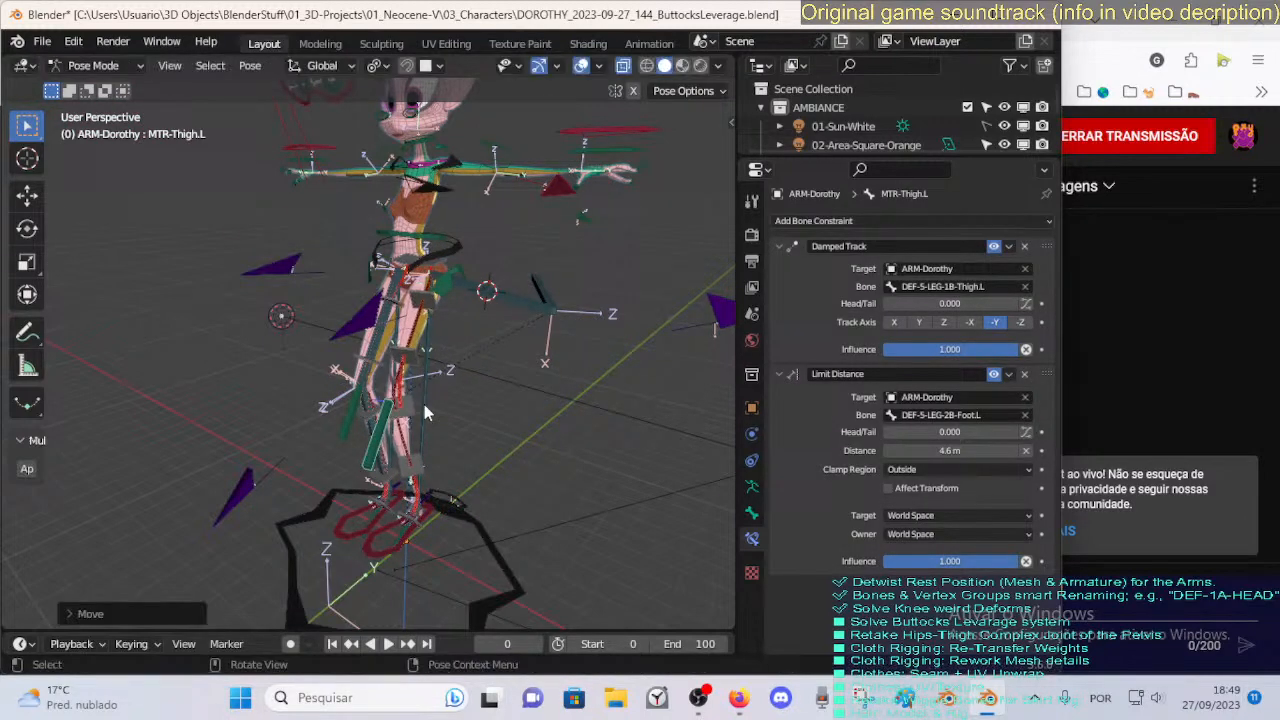
# Raise the CTL-Ankle.L control behind the body to about knee height and rotate it about the global X axis.
pyautogui.click(410, 516)
pyautogui.moveTo(485, 487); pyautogui.dragTo(317, 542, button='middle')
pyautogui.click(302, 542)
pyautogui.press('g')
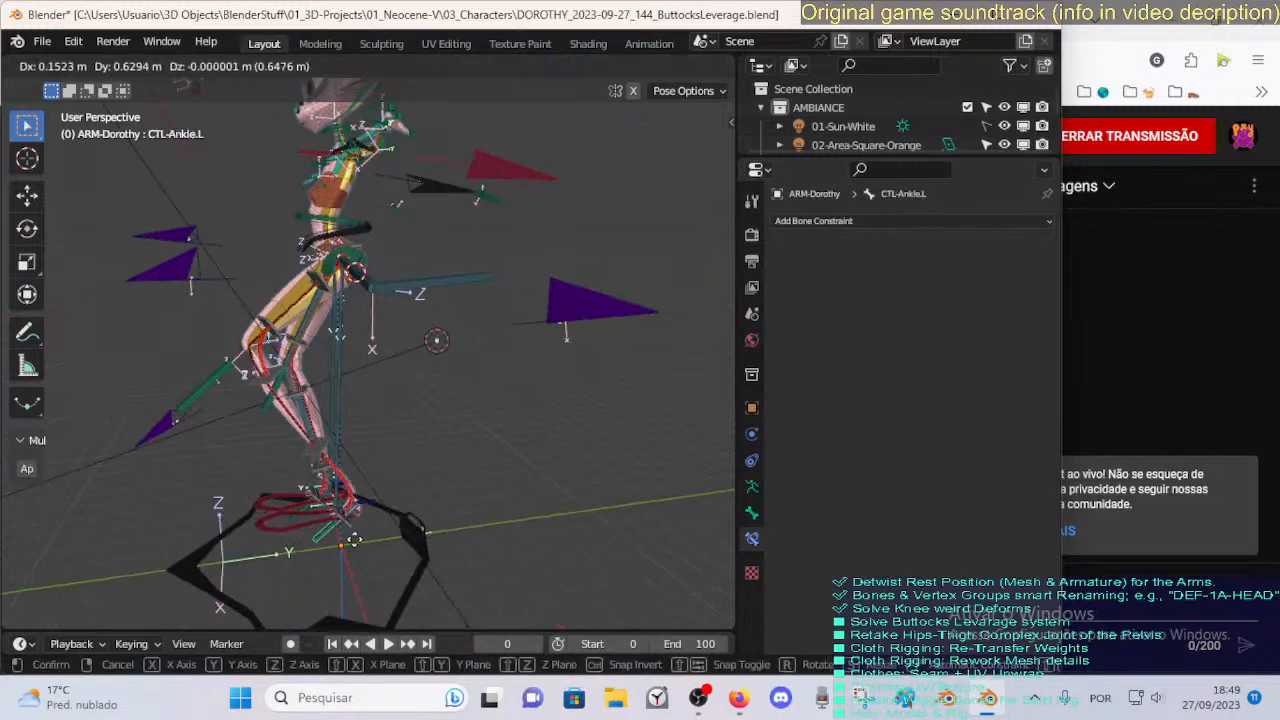
pyautogui.click(430, 400)
pyautogui.press('r')
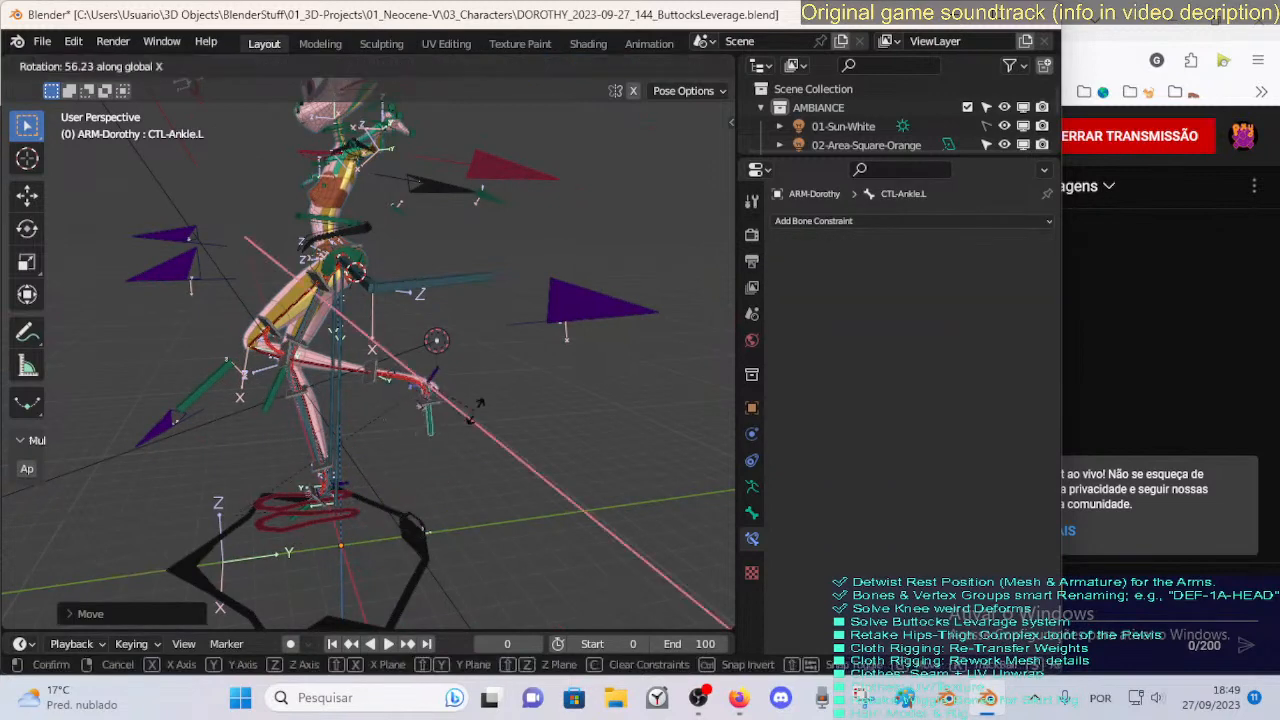
pyautogui.click(262, 404)
# Swing the left thigh backward with MTR-Thigh.L and move CTL-Ankle.L farther behind the body.
pyautogui.click(262, 404)
pyautogui.press('g')
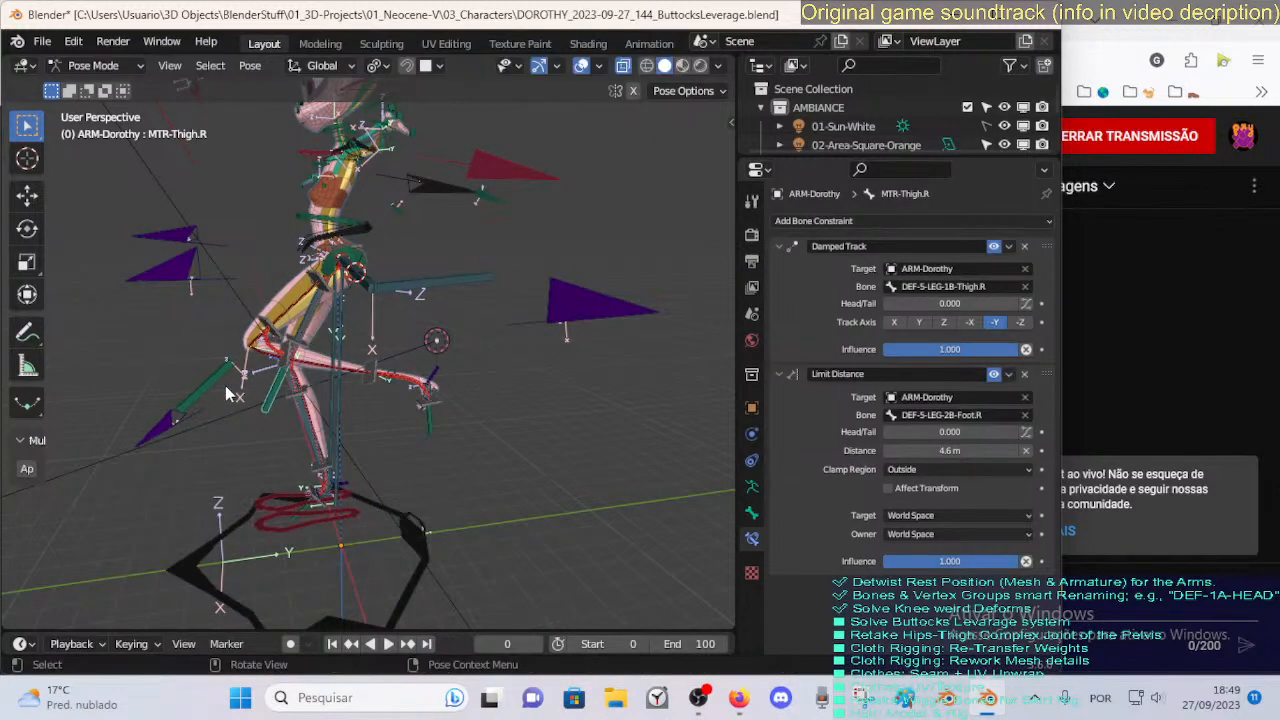
pyautogui.click(378, 425)
pyautogui.keyDown('shift'); pyautogui.click(431, 420); pyautogui.keyUp('shift')
pyautogui.press('g')
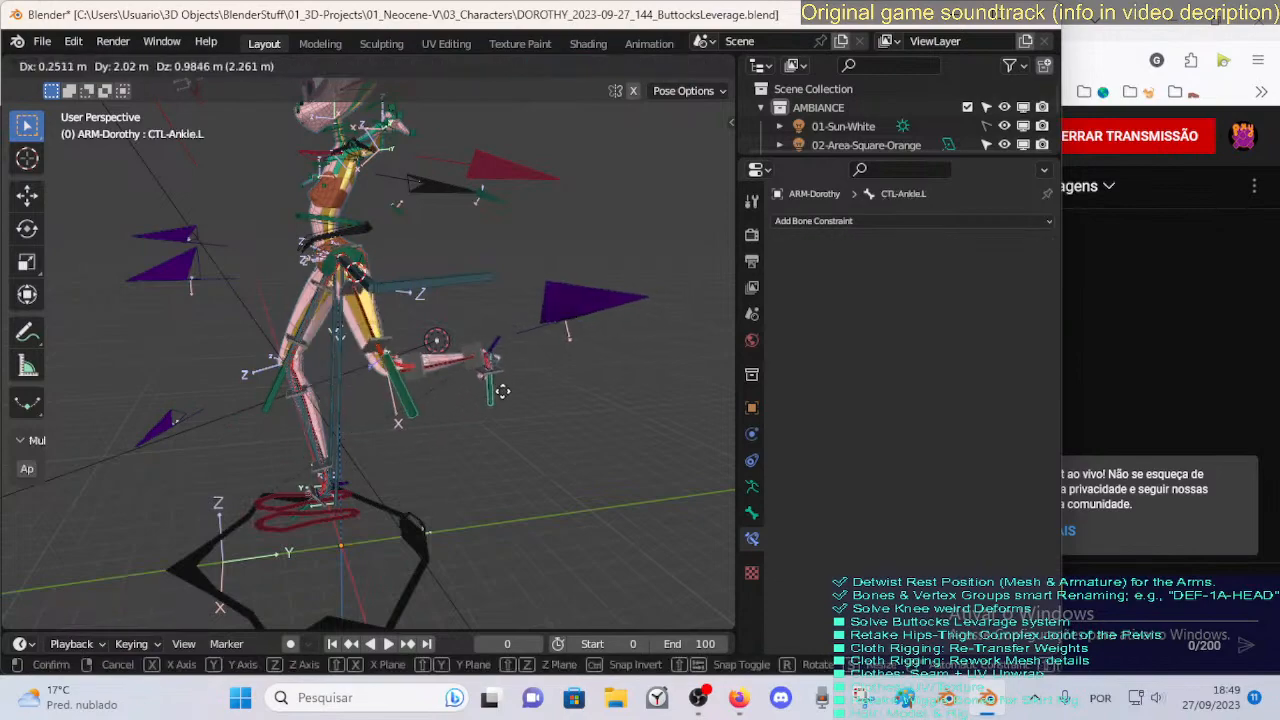
pyautogui.click(512, 368)
# Shift the CTL-Ankle.L control sideways behind the body, first inward across the other leg and back outward.
pyautogui.moveTo(462, 410); pyautogui.dragTo(654, 400, button='middle')
pyautogui.press('g')
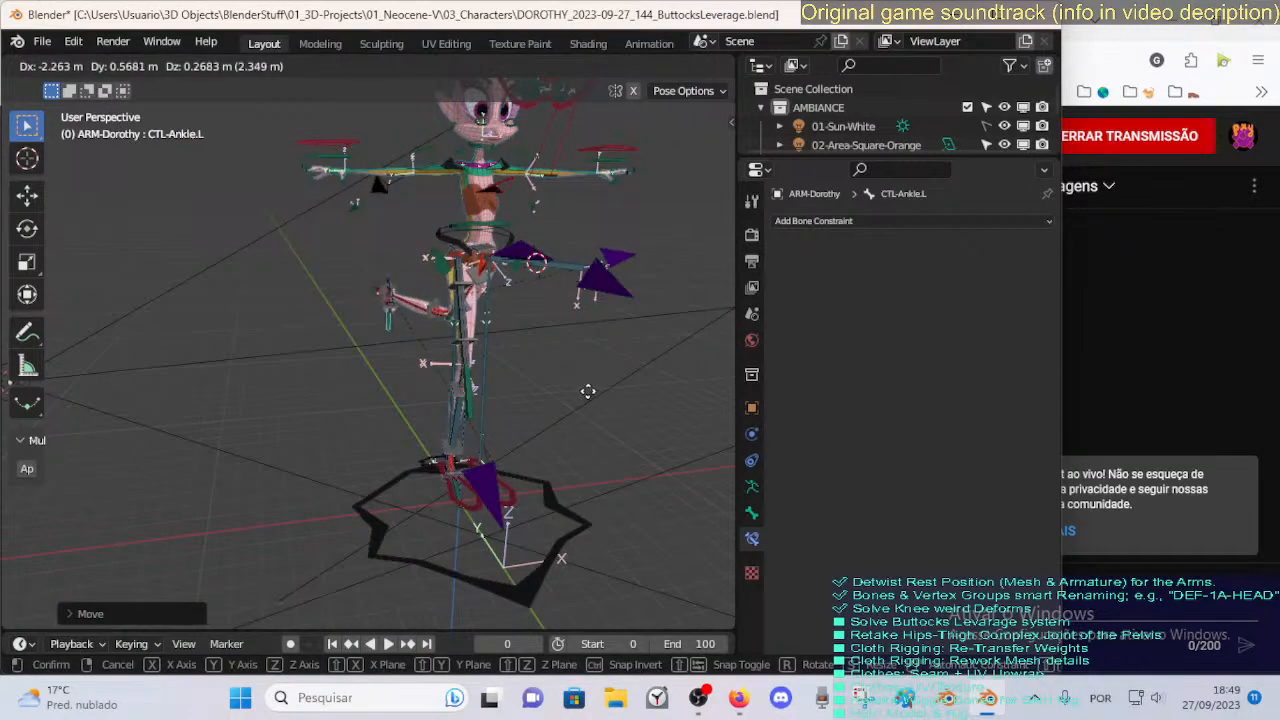
pyautogui.click(608, 383)
pyautogui.moveTo(555, 382); pyautogui.dragTo(299, 442, button='middle')
pyautogui.press('g')
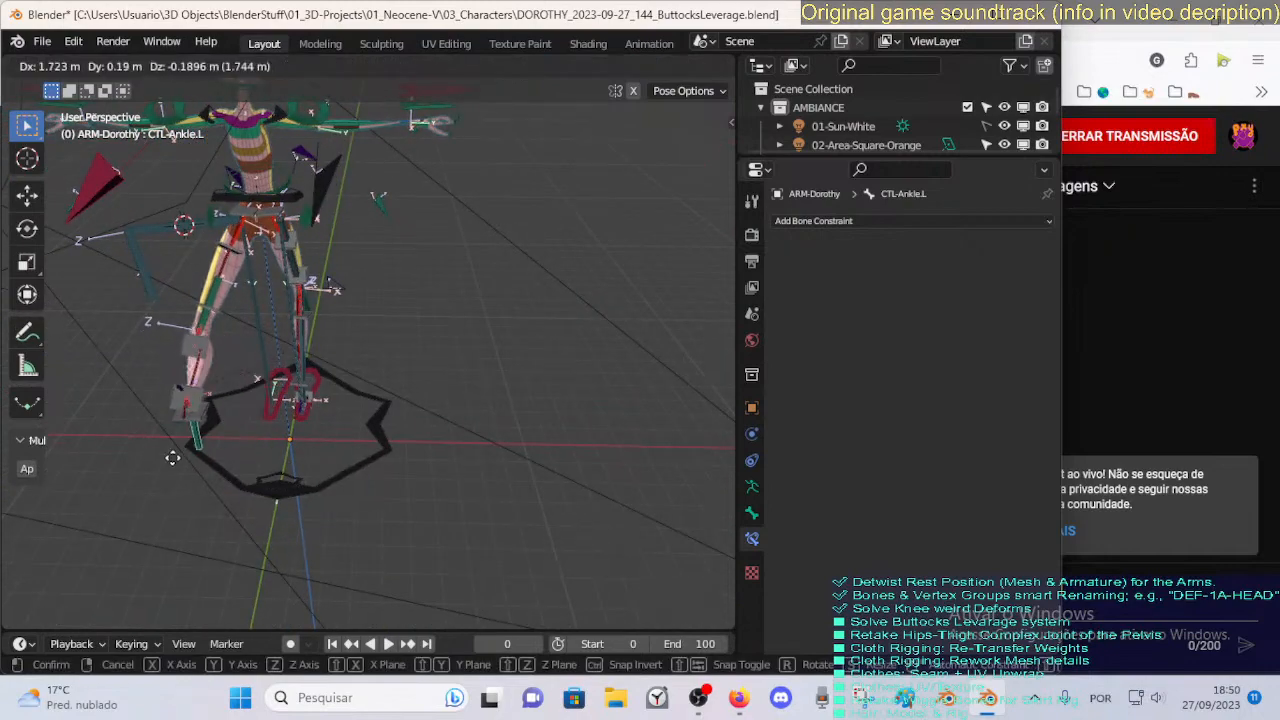
pyautogui.click(190, 465)
# Swing the left thigh farther backward and upward with the MTR-Thigh.L control.
pyautogui.moveTo(190, 465); pyautogui.dragTo(363, 420, button='middle')
pyautogui.click(305, 370)
pyautogui.moveTo(305, 370); pyautogui.dragTo(355, 378, button='middle')
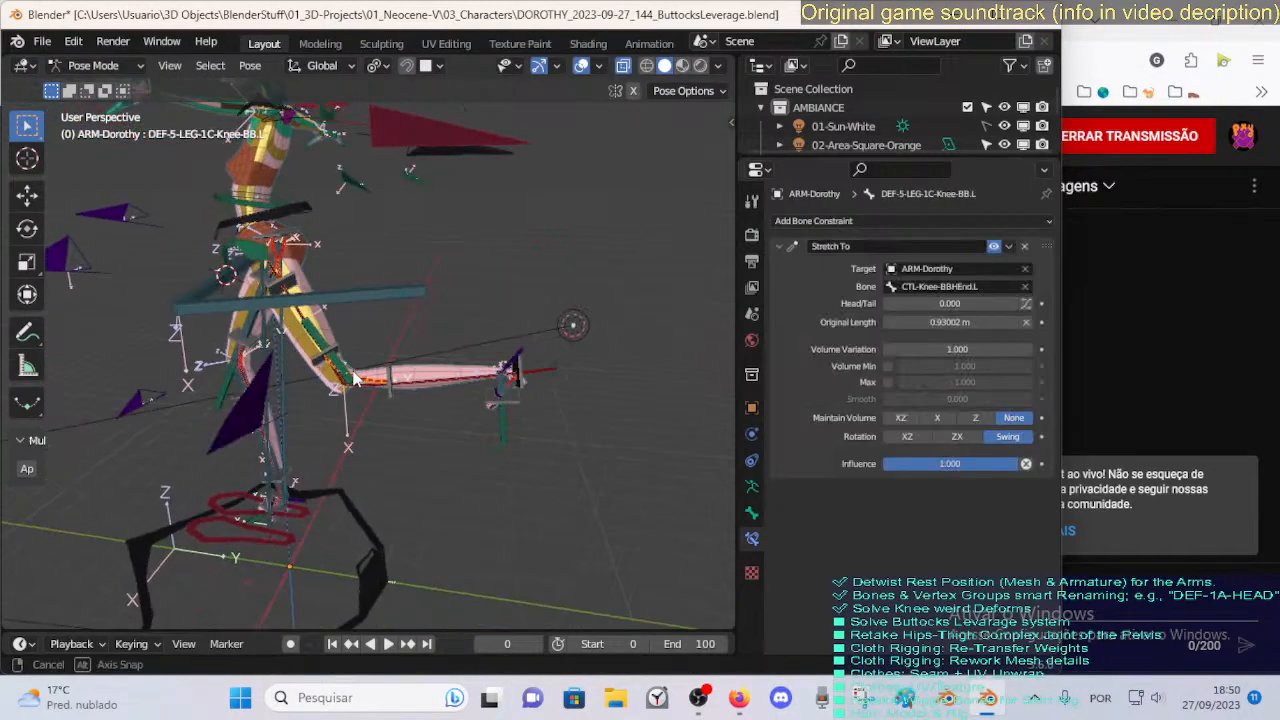
pyautogui.click(340, 377)
pyautogui.press('g')
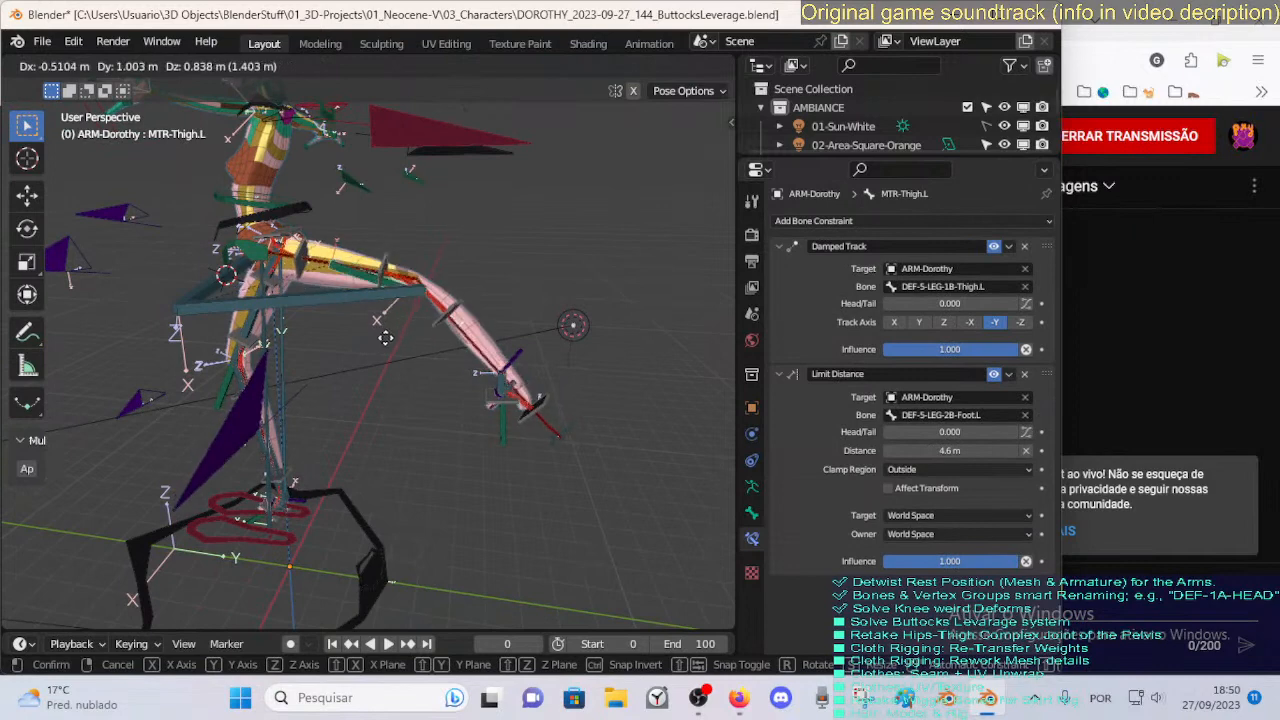
pyautogui.click(547, 420)
# Raise the CTL-Ankle.L control behind the body to about chest height so the left knee bends upward.
pyautogui.click(515, 440)
pyautogui.press('g')
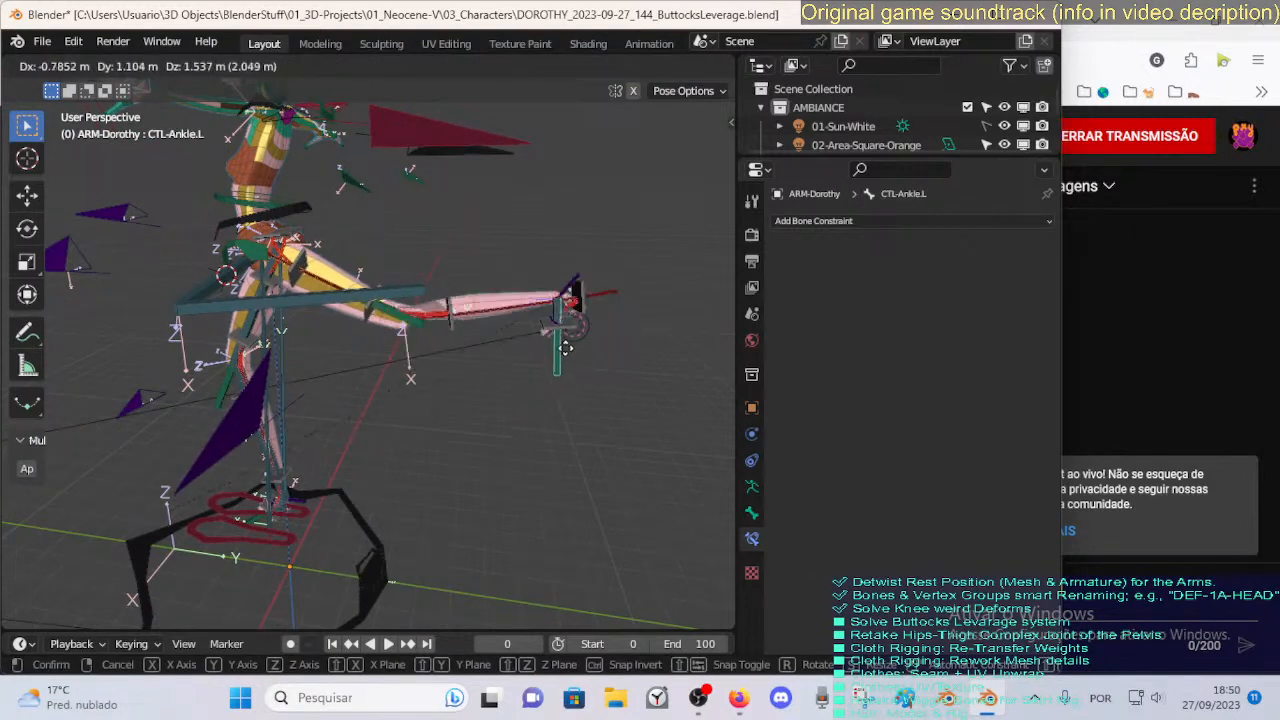
pyautogui.click(520, 260)
# Move the MTR-Thigh.L control farther back and up to bring the left thigh nearly horizontal.
pyautogui.moveTo(511, 290); pyautogui.dragTo(505, 375, button='middle')
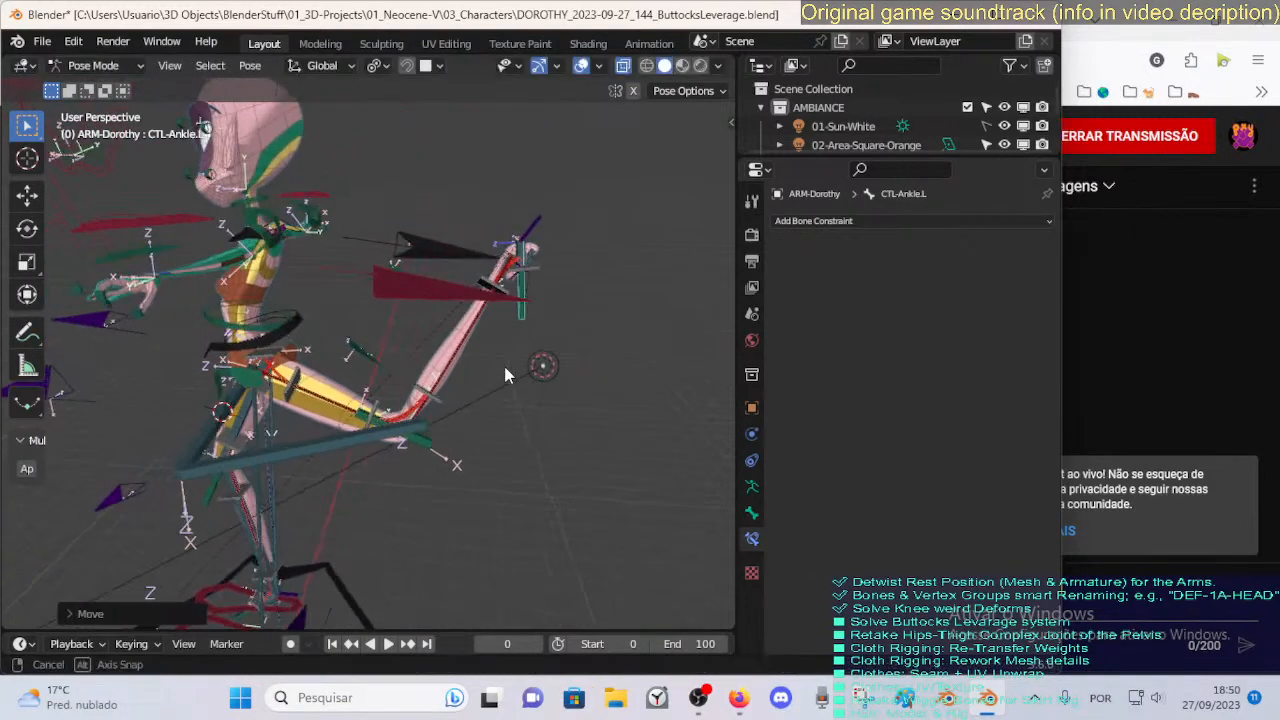
pyautogui.click(433, 445)
pyautogui.press('g')
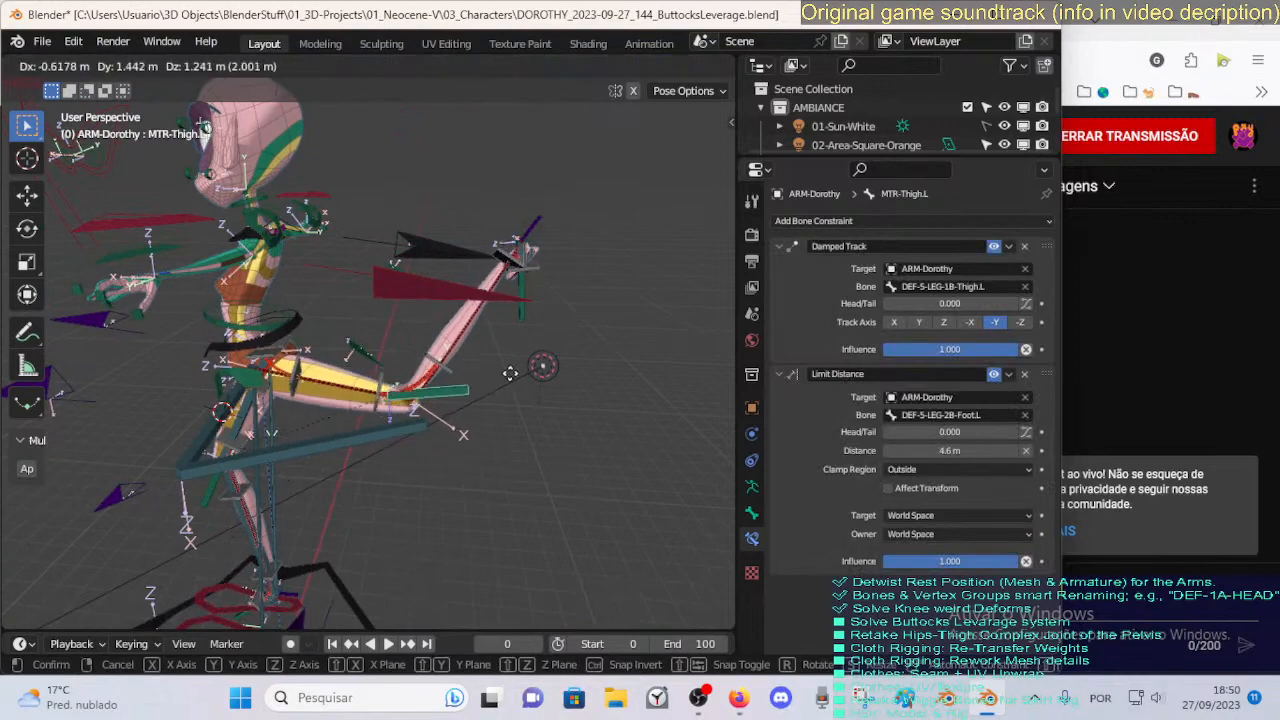
pyautogui.click(600, 322)
# Adjust the raised left leg from behind by moving MTR-Thigh.L outward and up and repositioning CTL-Ankle.L.
pyautogui.moveTo(600, 322); pyautogui.dragTo(369, 240, button='middle')
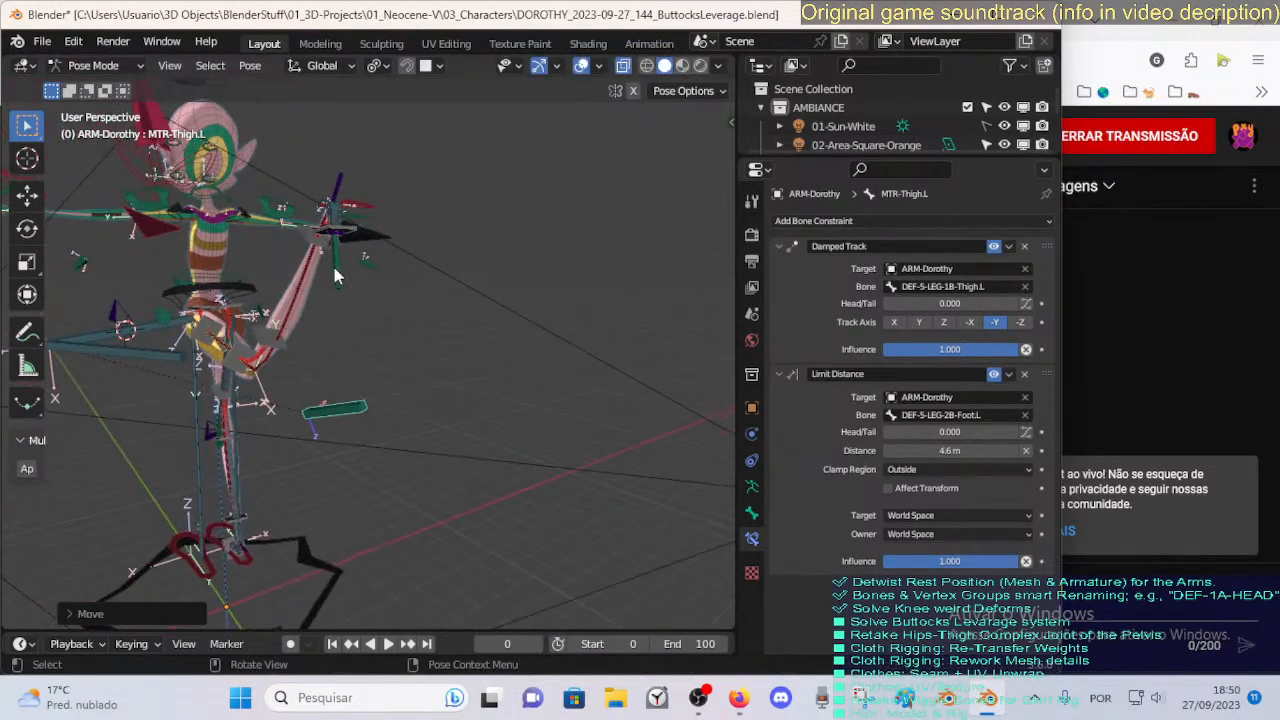
pyautogui.click(335, 408)
pyautogui.press('g')
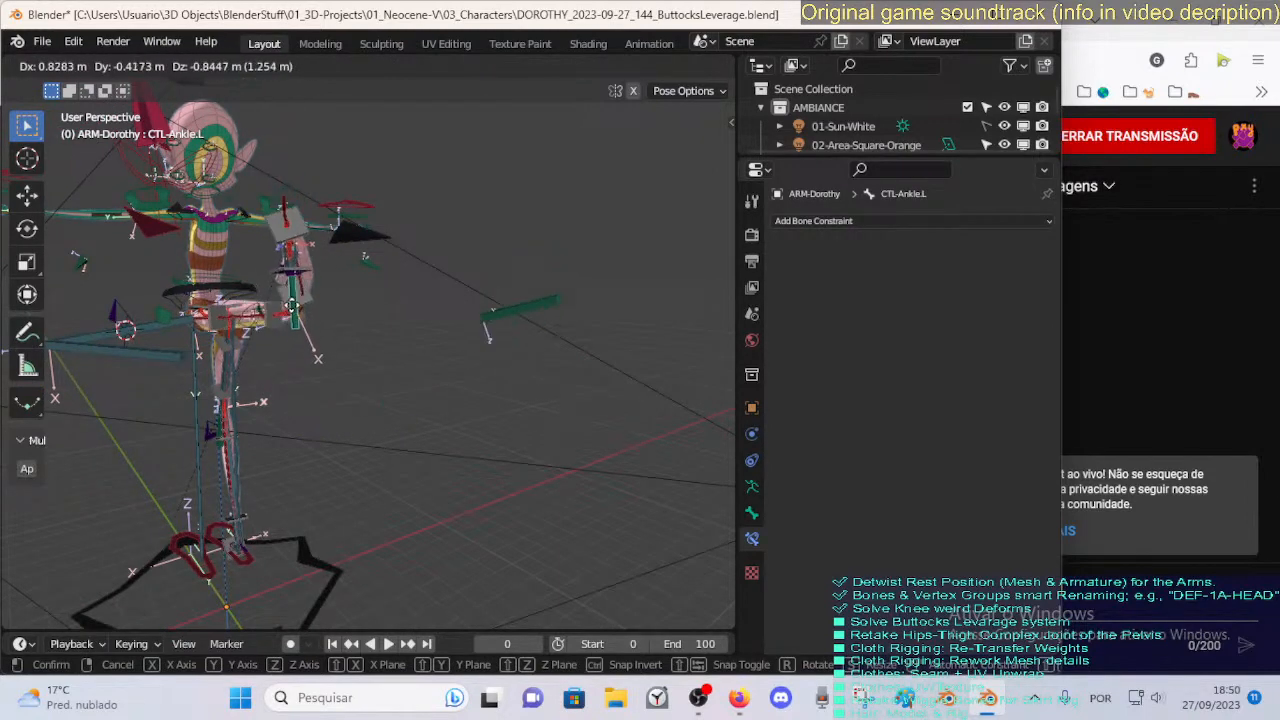
pyautogui.click(303, 303)
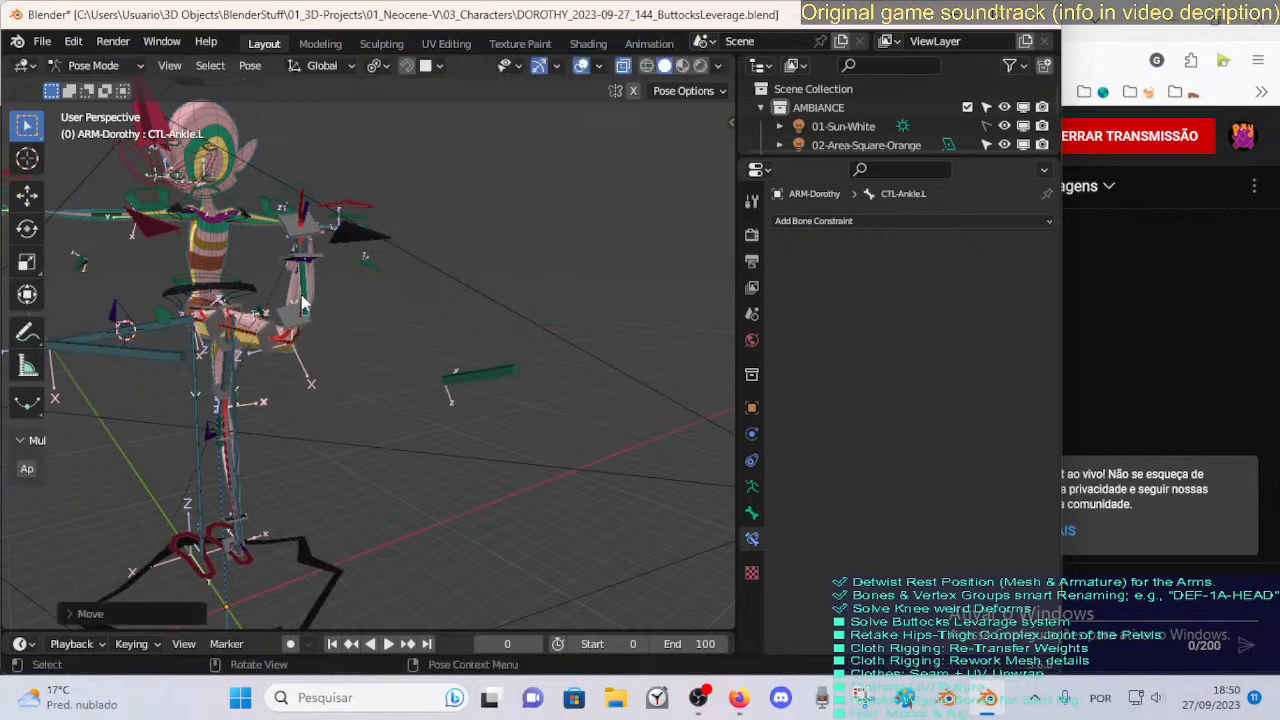
# Move the CTL-Shin-POLE.L control down and around to behind the raised left leg.
pyautogui.moveTo(303, 303); pyautogui.dragTo(277, 420, button='middle')
pyautogui.click(161, 379)
pyautogui.press('g')
pyautogui.click(282, 491)
pyautogui.moveTo(282, 491); pyautogui.dragTo(145, 401, button='middle')
pyautogui.press('g')
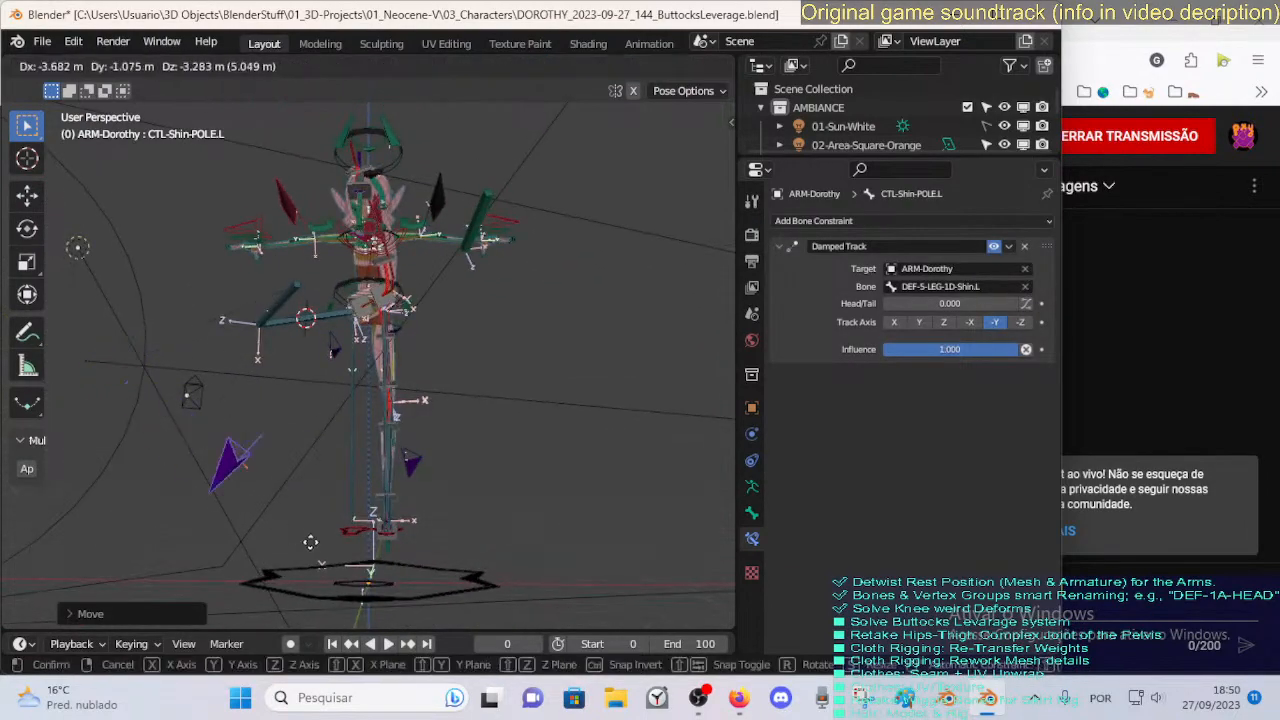
pyautogui.click(436, 553)
pyautogui.moveTo(436, 553); pyautogui.dragTo(440, 520, button='middle')
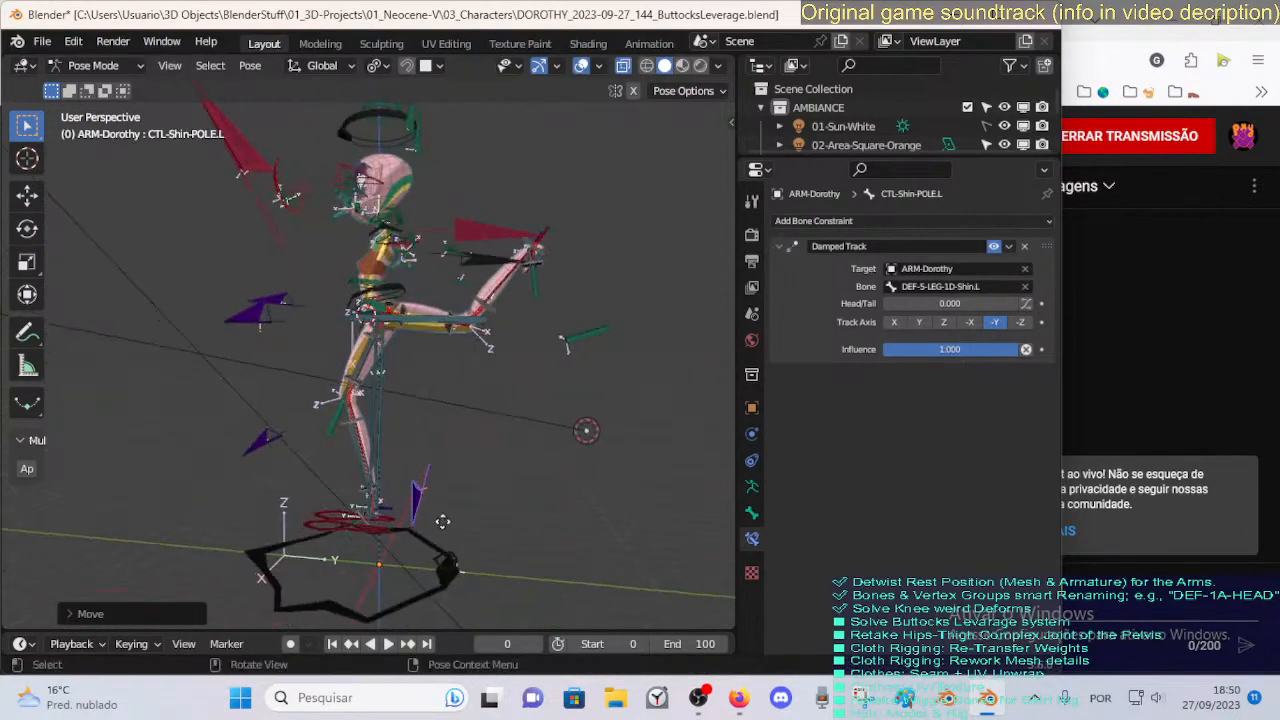
pyautogui.press('g')
pyautogui.click(633, 436)
# Move the CTL-Thigh-POLE.L control down from in front of the body toward the floor, adjusting its position from several views.
pyautogui.moveTo(633, 436); pyautogui.dragTo(241, 320, button='middle')
pyautogui.press('g')
pyautogui.click(387, 491)
pyautogui.click(239, 321)
pyautogui.press('g')
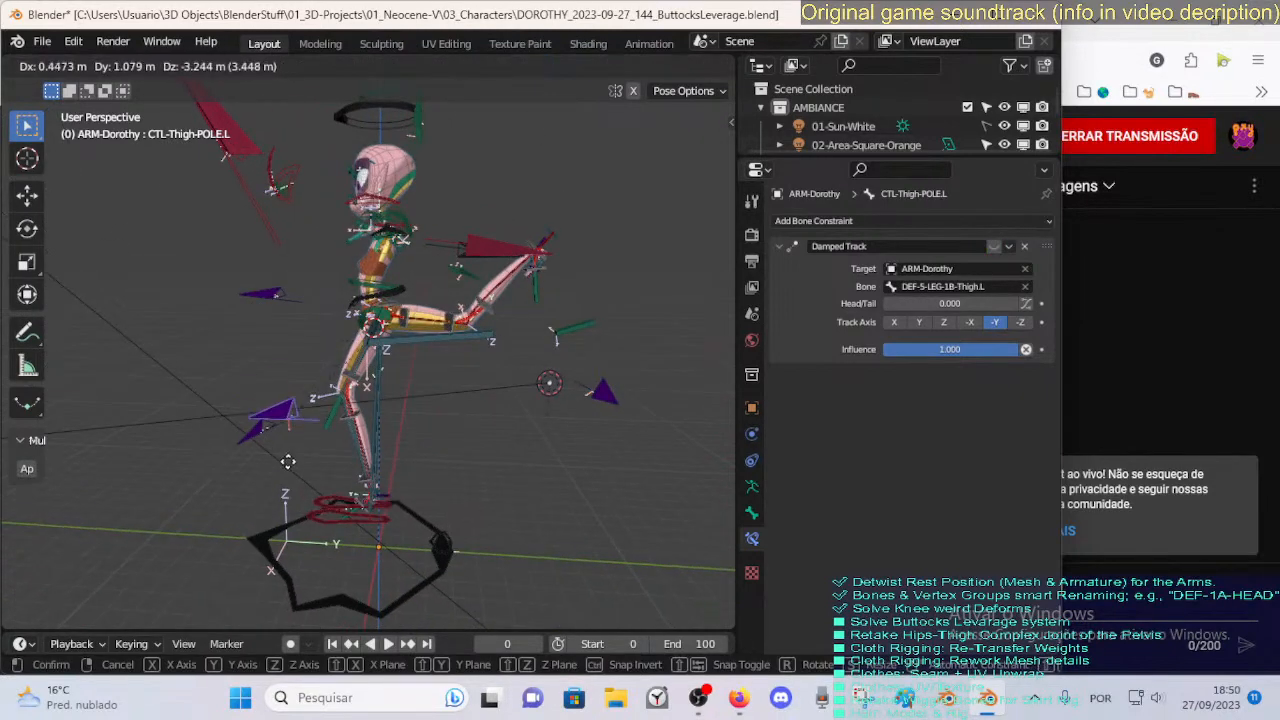
pyautogui.click(445, 502)
pyautogui.moveTo(445, 502); pyautogui.dragTo(539, 377, button='middle')
pyautogui.press('g')
pyautogui.click(377, 470)
# Lower the backward-raised left thigh by moving the MTR-Thigh.L control down.
pyautogui.click(624, 366)
pyautogui.press('g')
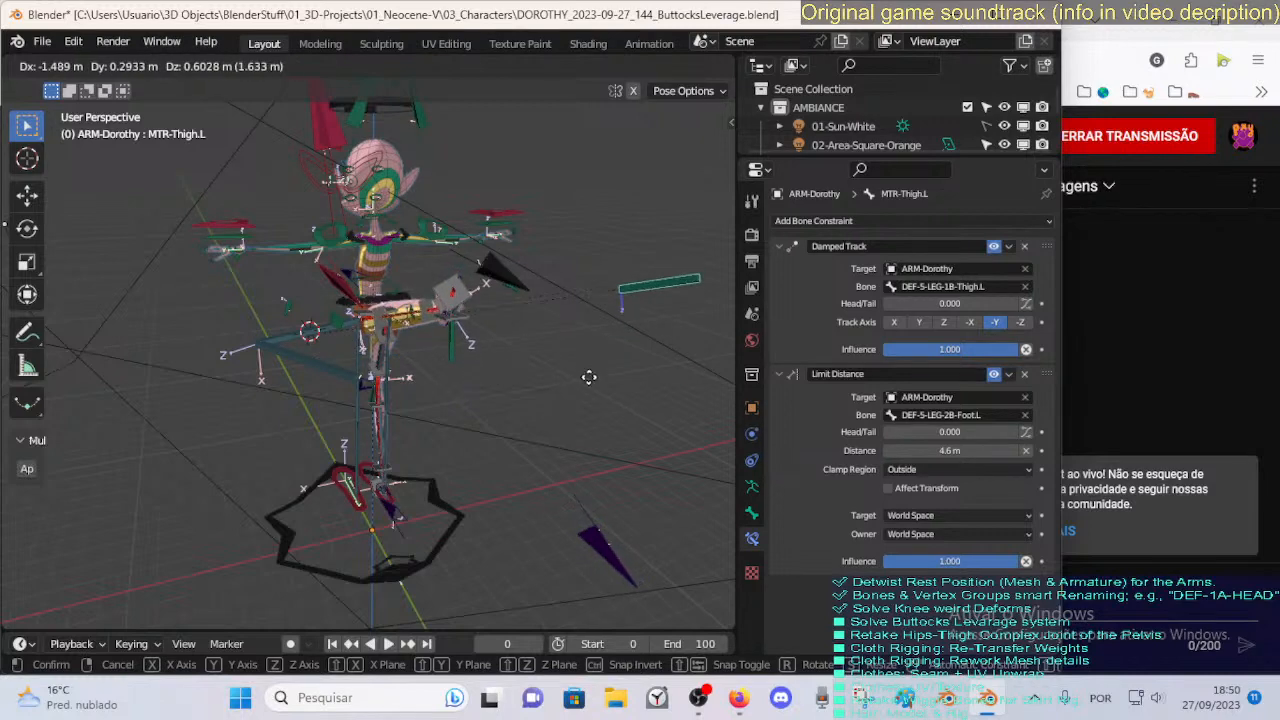
pyautogui.click(520, 439)
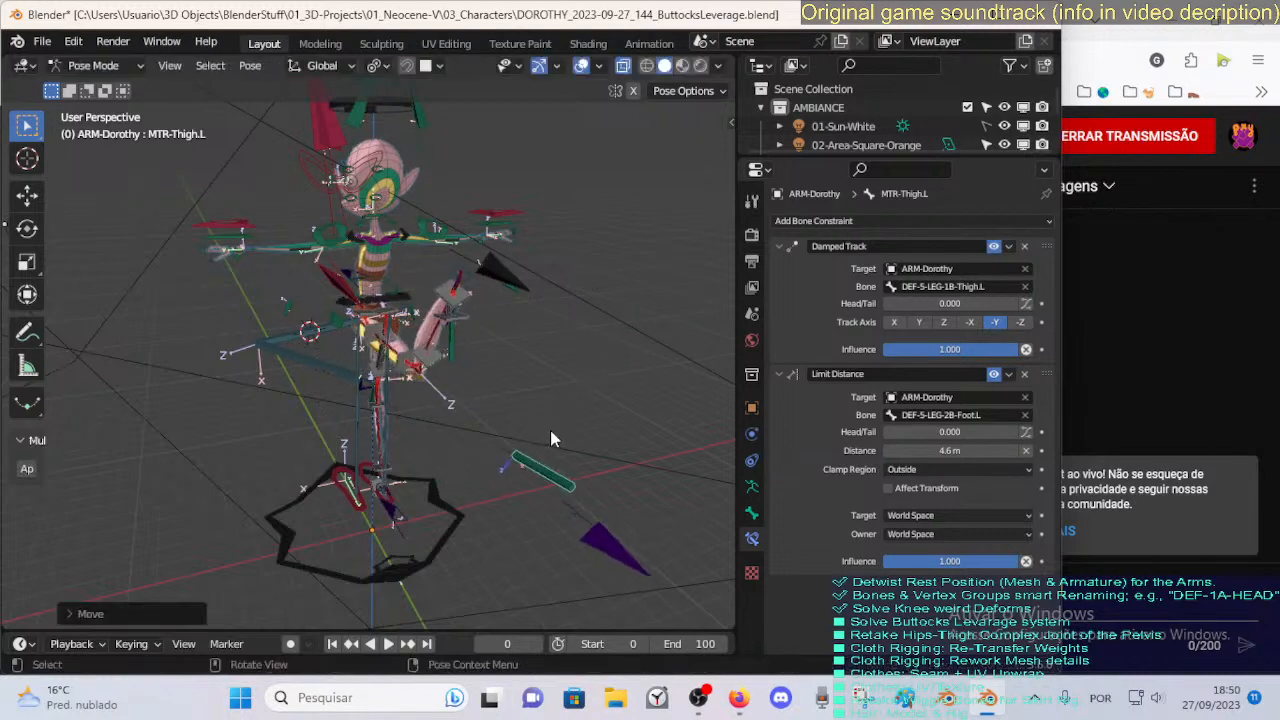
# Reposition the CTL-Ankle.L control behind the body and rotate it to tilt the left foot.
pyautogui.click(457, 335)
pyautogui.moveTo(457, 335)
pyautogui.mouseDown(button='middle')
pyautogui.moveTo(509, 346)
pyautogui.moveTo(479, 346)
pyautogui.mouseUp(button='middle')
pyautogui.press('g')
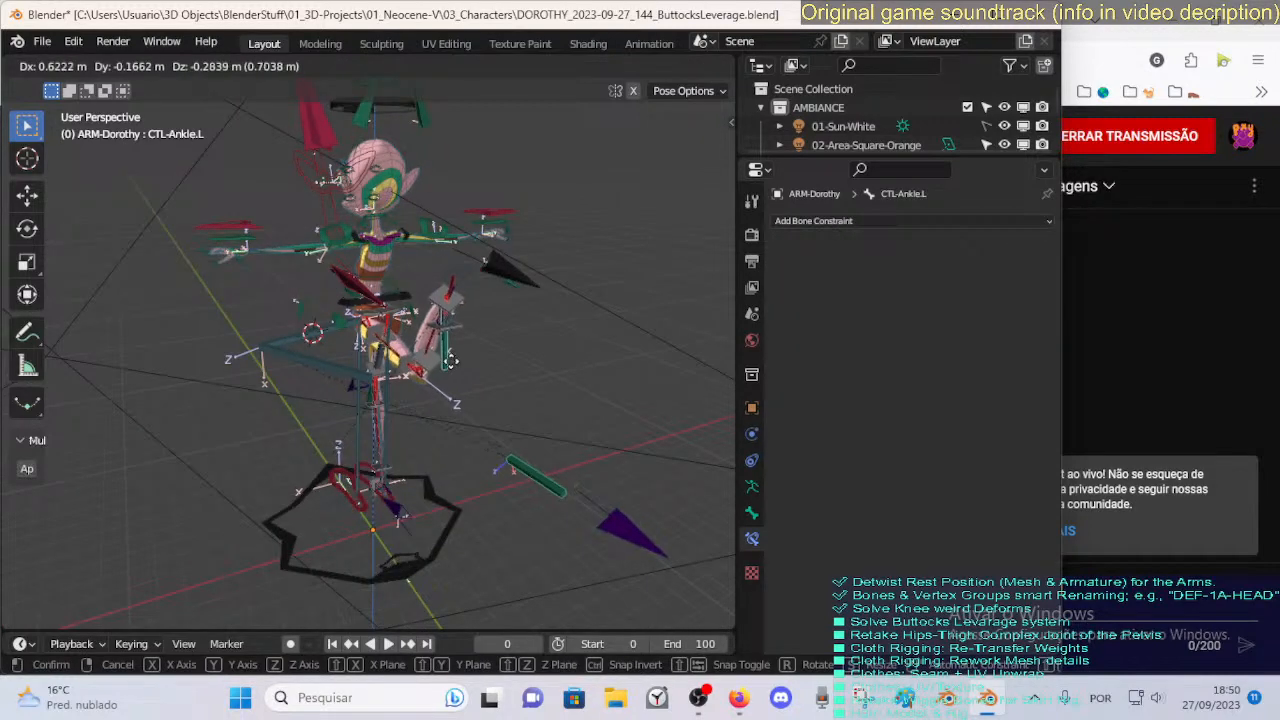
pyautogui.click(467, 315)
pyautogui.press('r')
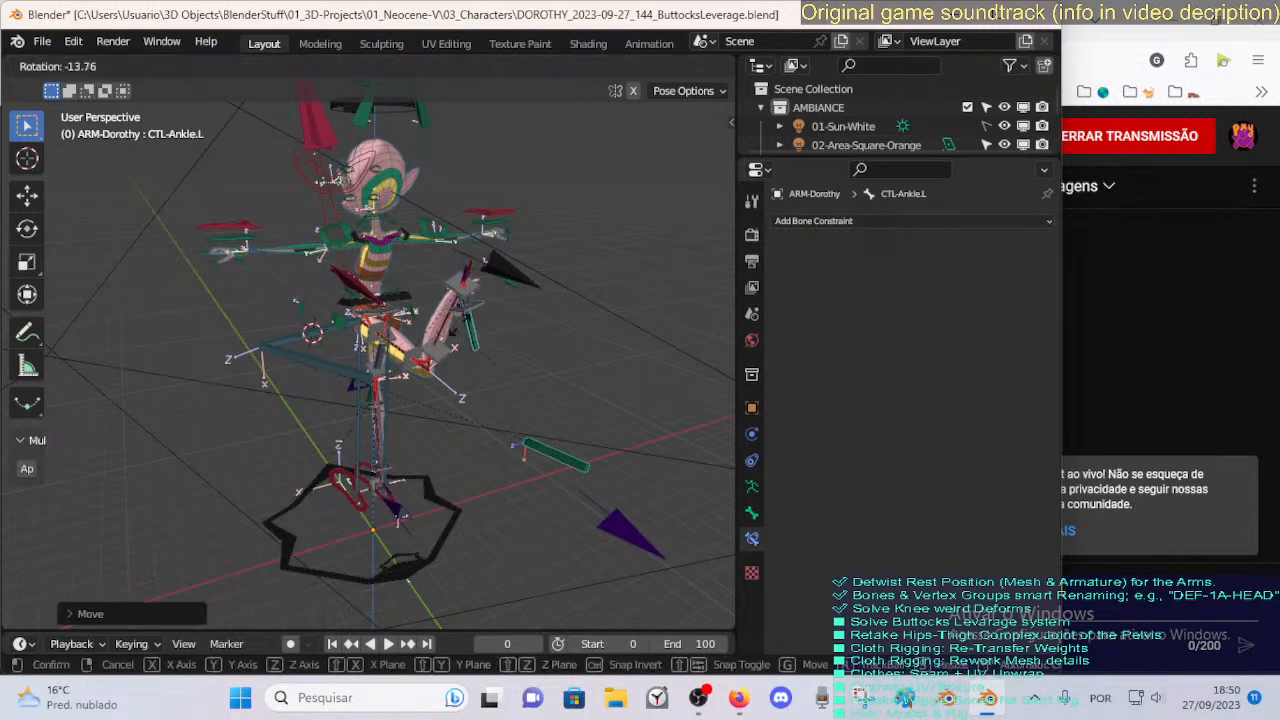
pyautogui.click(493, 310)
pyautogui.press('g')
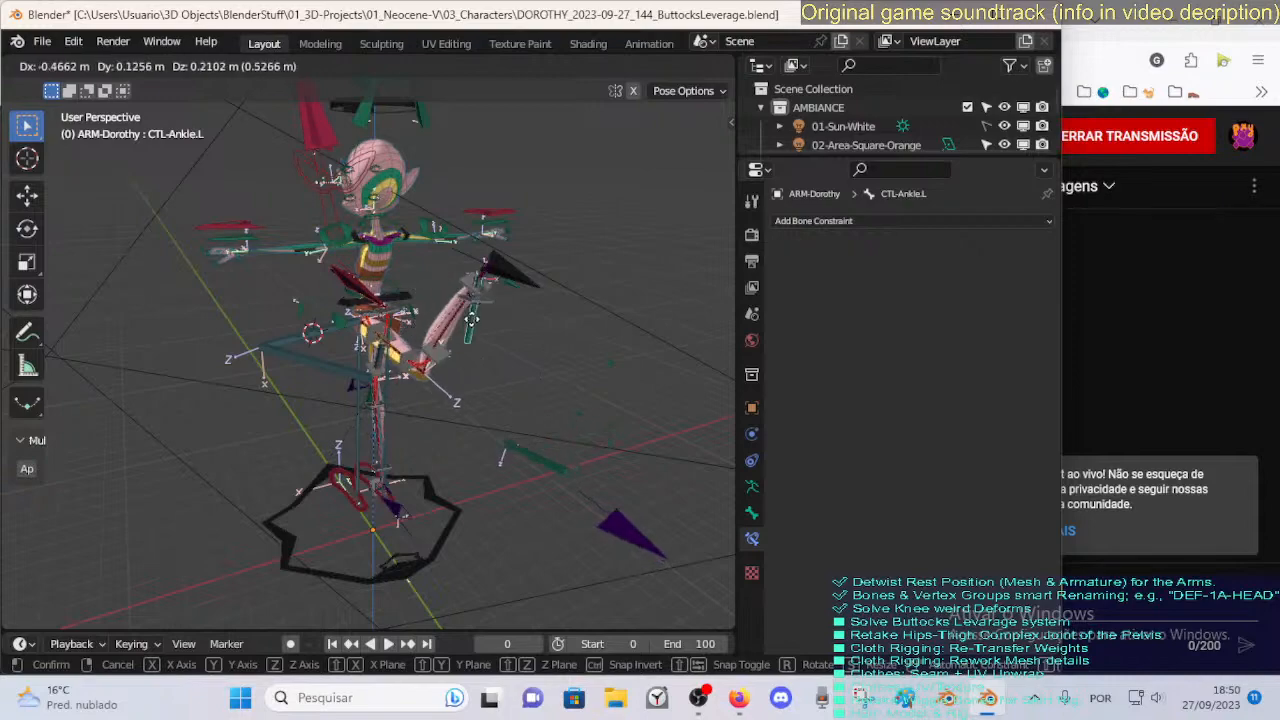
pyautogui.click(393, 370)
# Select the DEF-5-LEG-1B-Thigh.L bone among the overlapping thigh bones to check its IK constraint.
pyautogui.click(394, 368)
pyautogui.click(396, 358)
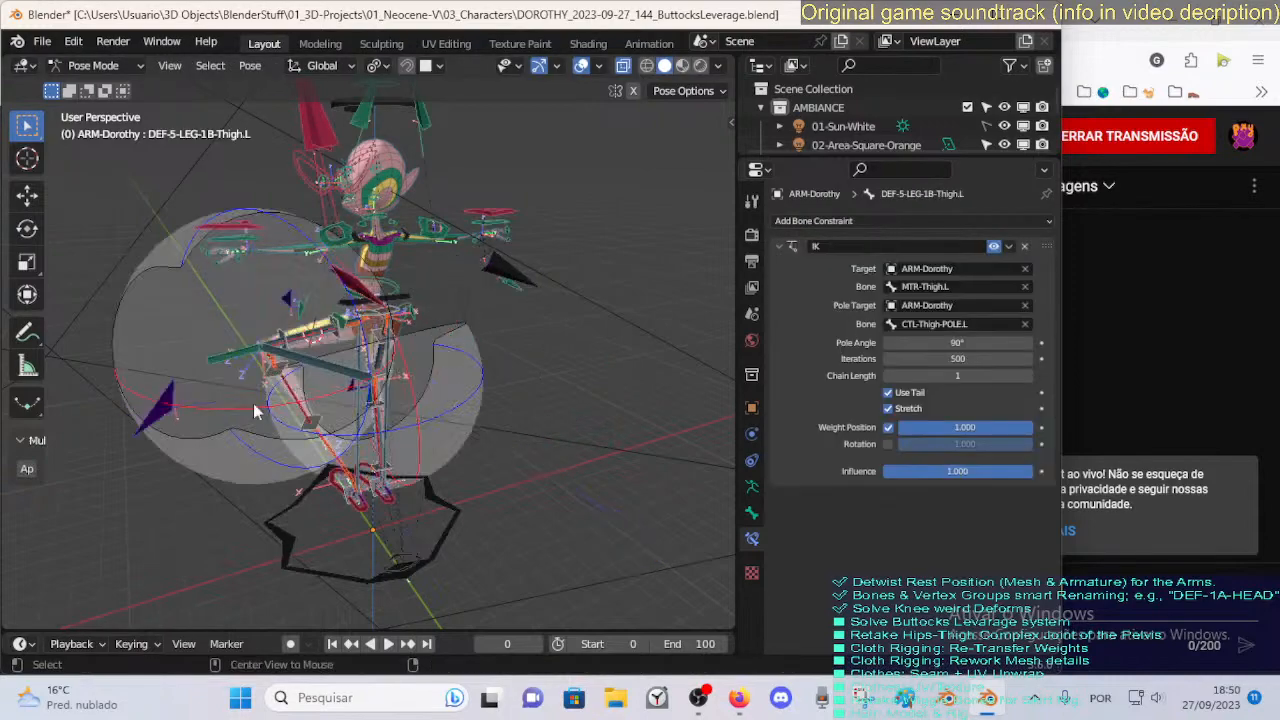
pyautogui.moveTo(237, 425); pyautogui.dragTo(478, 328, button='middle')
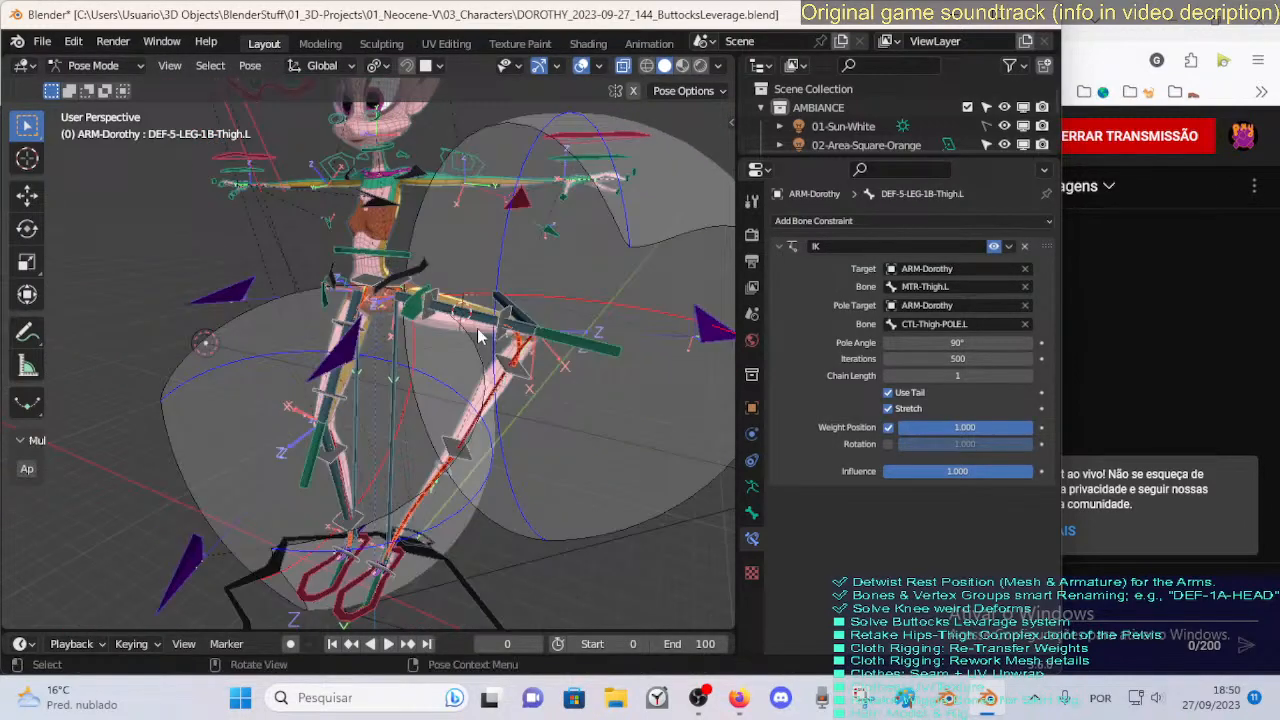
pyautogui.click(475, 322)
pyautogui.keyDown('alt'); pyautogui.click(475, 322); pyautogui.keyUp('alt')
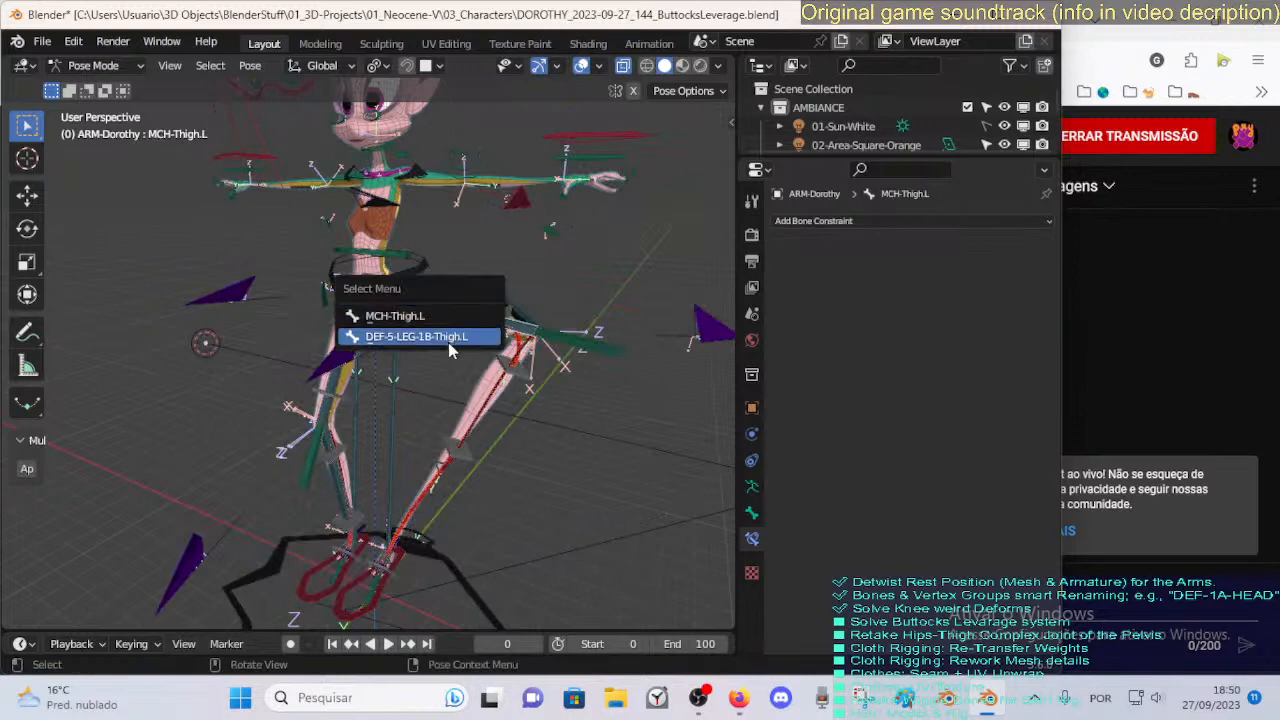
pyautogui.click(448, 338)
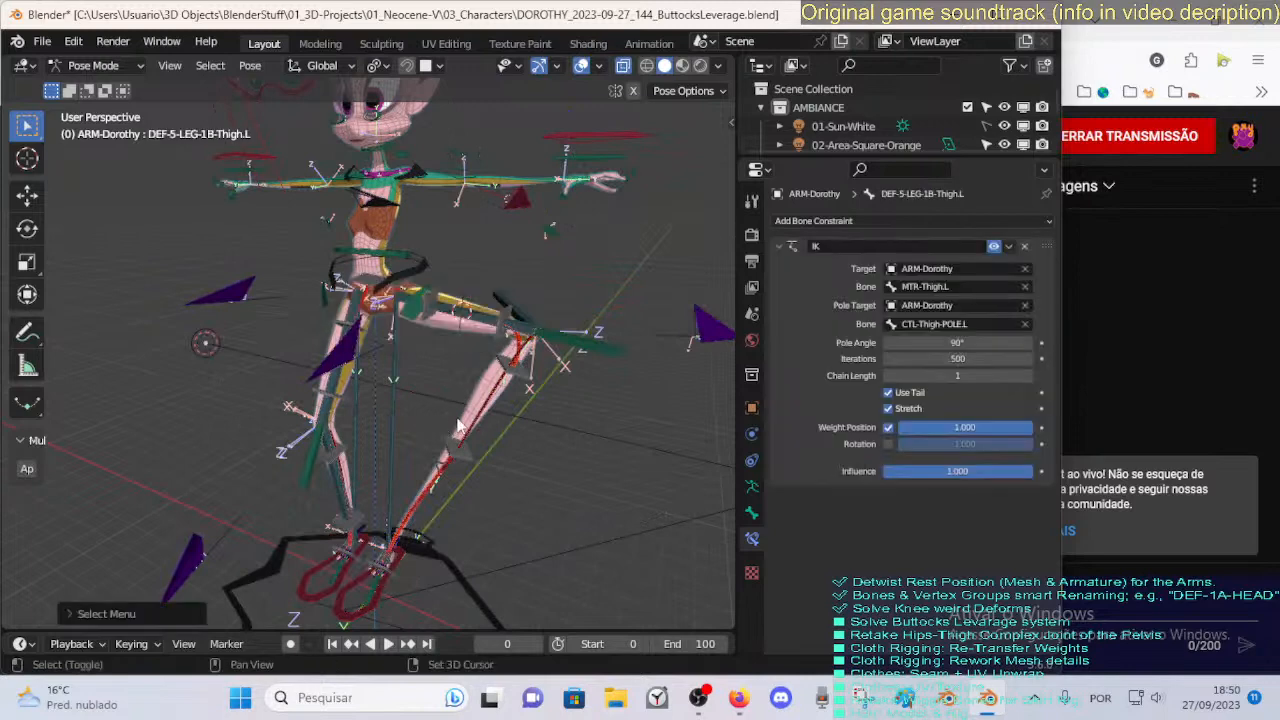
# Disable the IK constraint on the DEF-5-LEG-1D-Shin.L bone.
pyautogui.click(994, 246)
pyautogui.scroll(-2, 373, 412)
pyautogui.hotkey('alt', 'h')
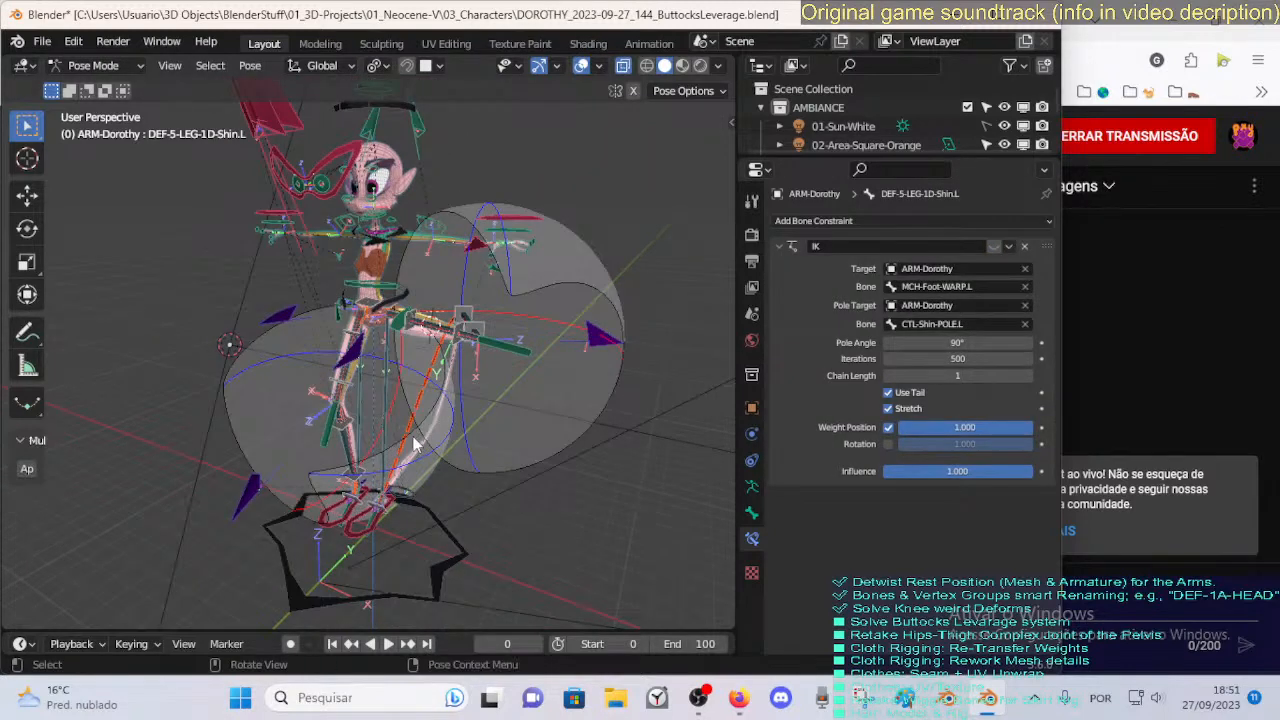
# Examine the constraints of the left leg's overlapping thigh and ankle bones with the shin IK disabled.
pyautogui.moveTo(418, 444); pyautogui.dragTo(428, 413, button='middle')
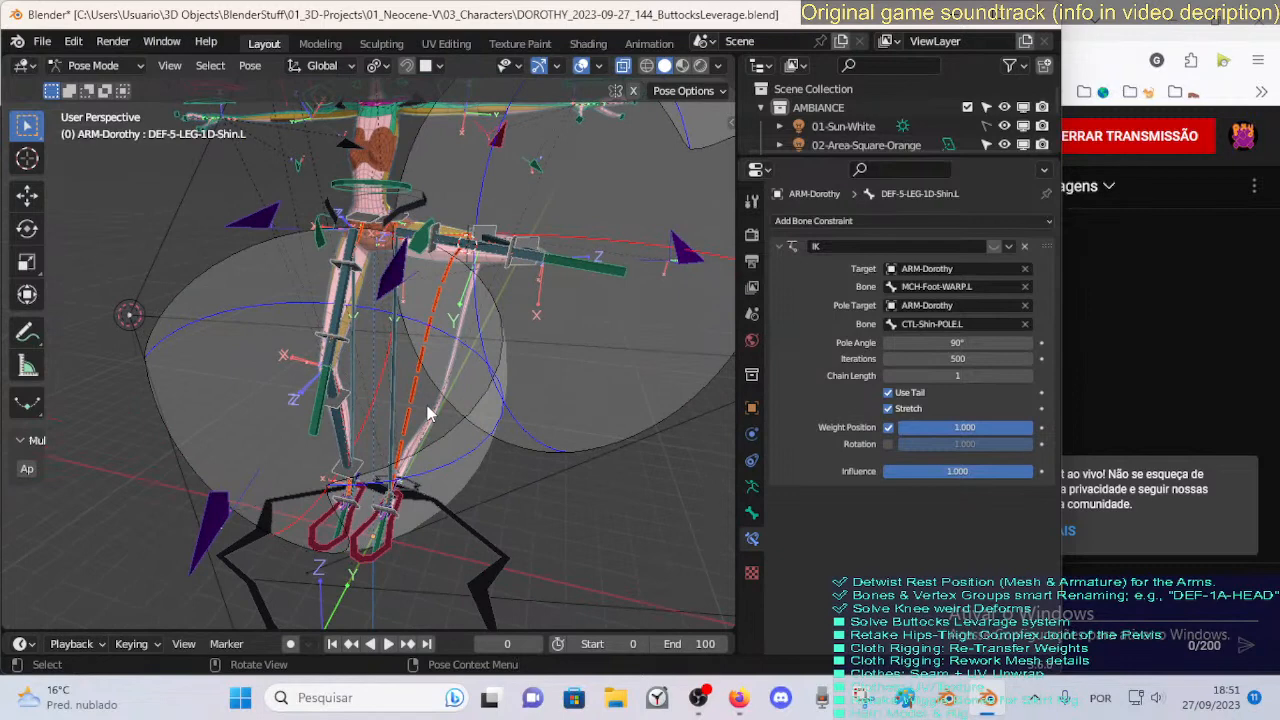
pyautogui.click(447, 319)
pyautogui.click(453, 245)
pyautogui.keyDown('alt'); pyautogui.click(453, 246); pyautogui.keyUp('alt')
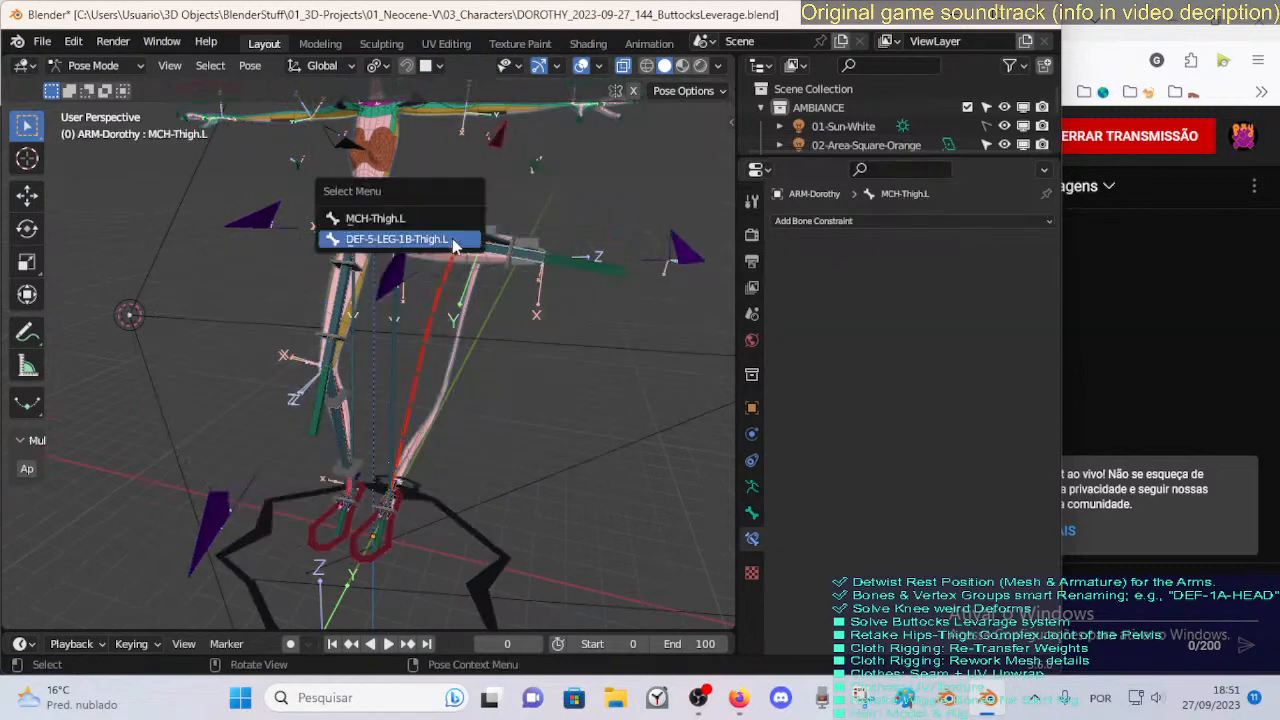
pyautogui.click(453, 249)
pyautogui.click(443, 328)
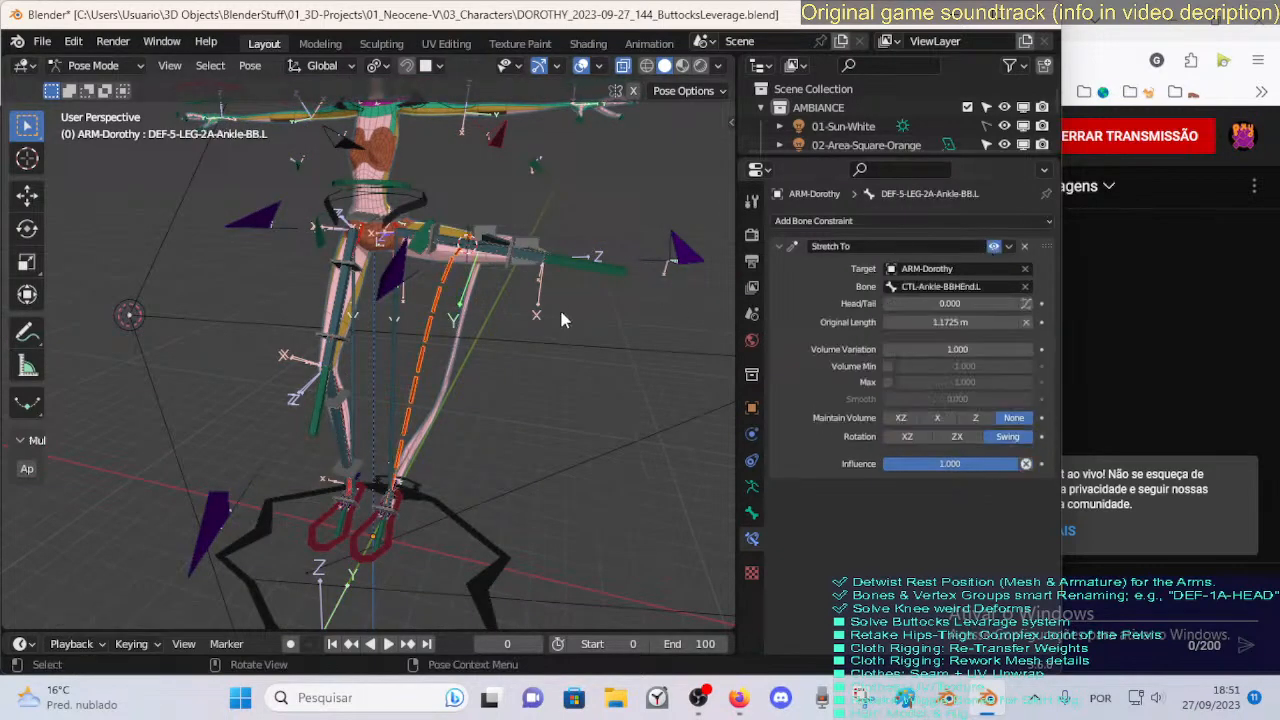
pyautogui.click(447, 266)
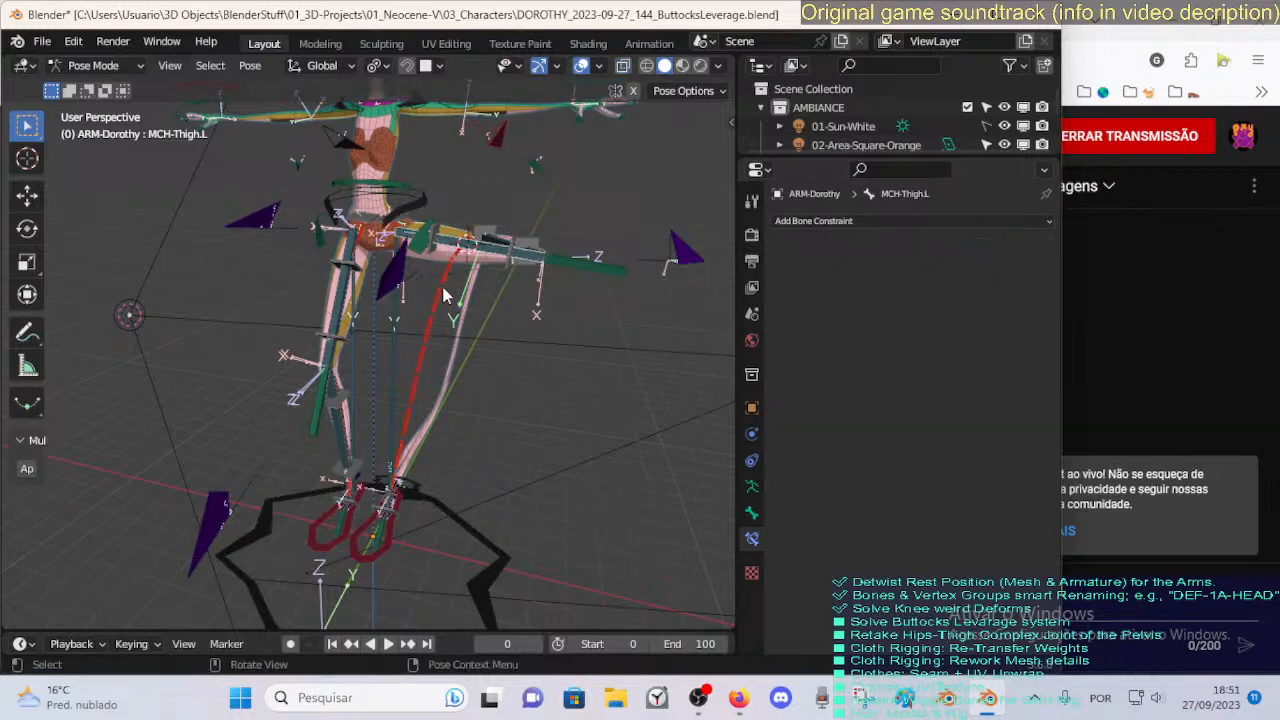
# Select DEF-5-LEG-1D-Shin.L in Edit Mode, return to Pose Mode and re-enable its IK constraint.
pyautogui.press('Tab')
pyautogui.moveTo(457, 243); pyautogui.dragTo(449, 370, button='middle')
pyautogui.keyDown('alt'); pyautogui.click(519, 357); pyautogui.keyUp('alt')
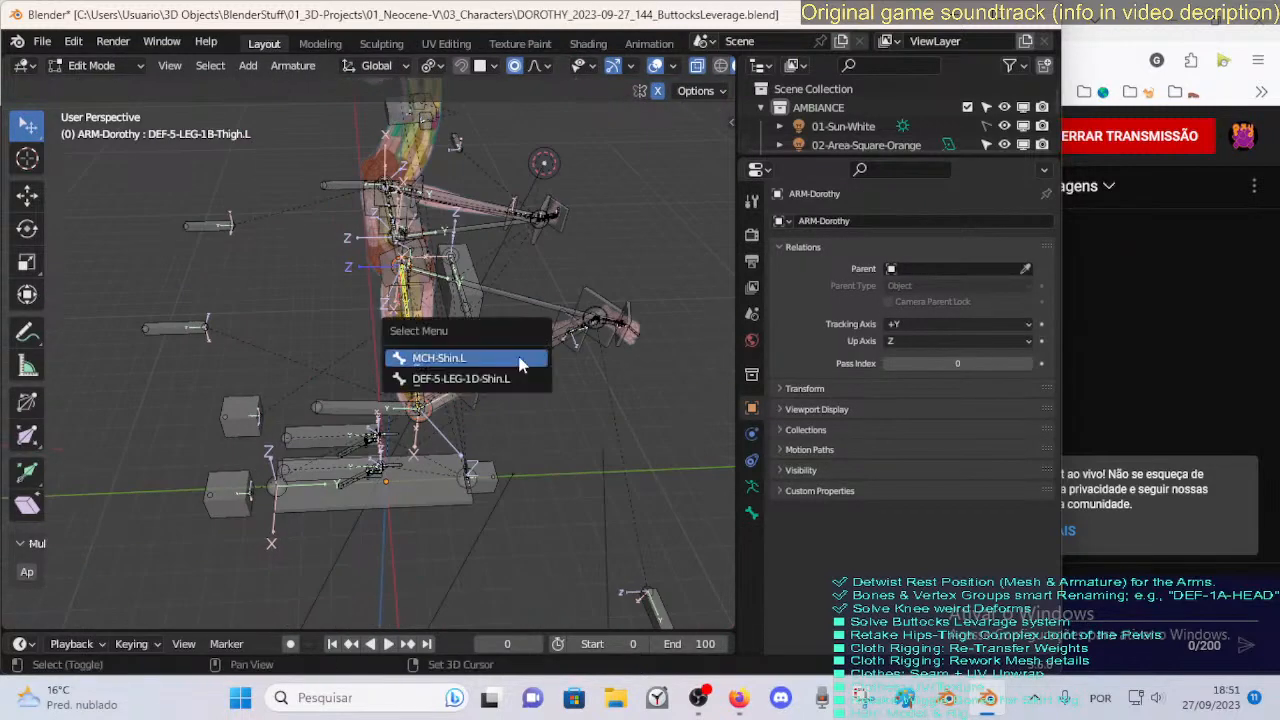
pyautogui.click(517, 379)
pyautogui.press('Tab')
pyautogui.moveTo(420, 372); pyautogui.dragTo(650, 325, button='middle')
pyautogui.click(995, 246)
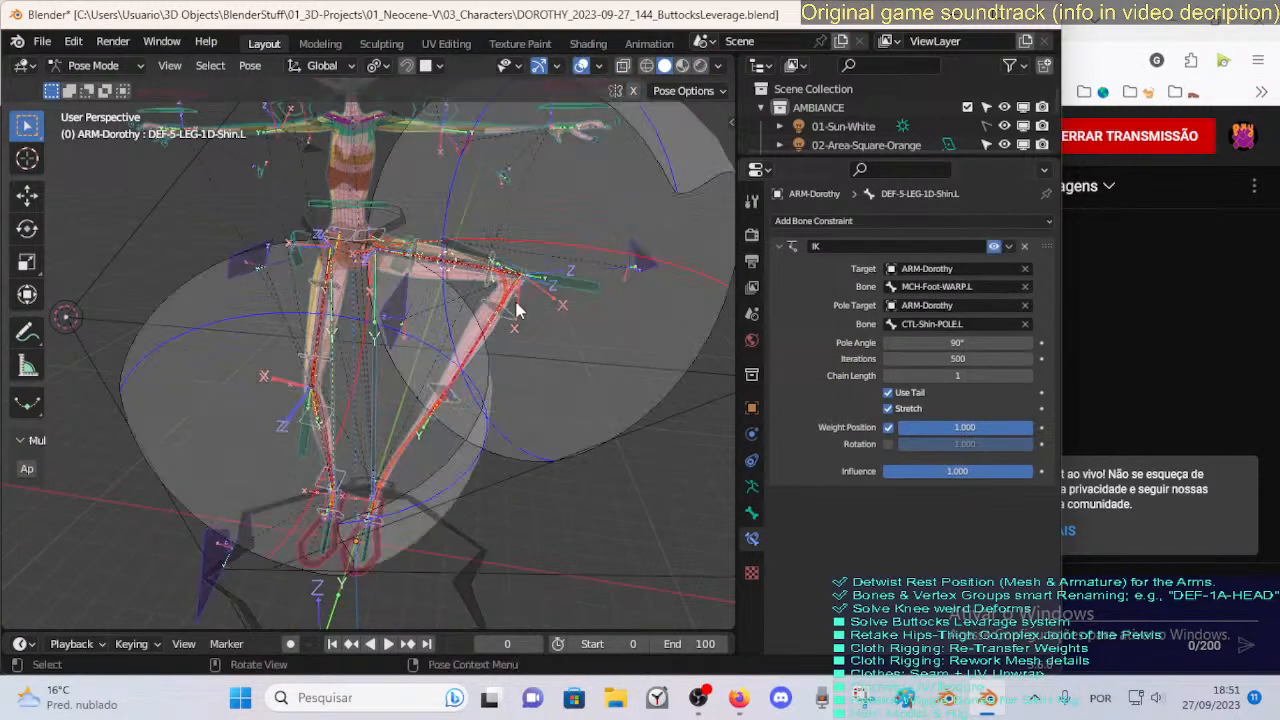
# Reopen DOROTHY_2023-09-27_144_ButtocksLeverage.blend from disk, discarding the unsaved changes.
pyautogui.click(42, 40)
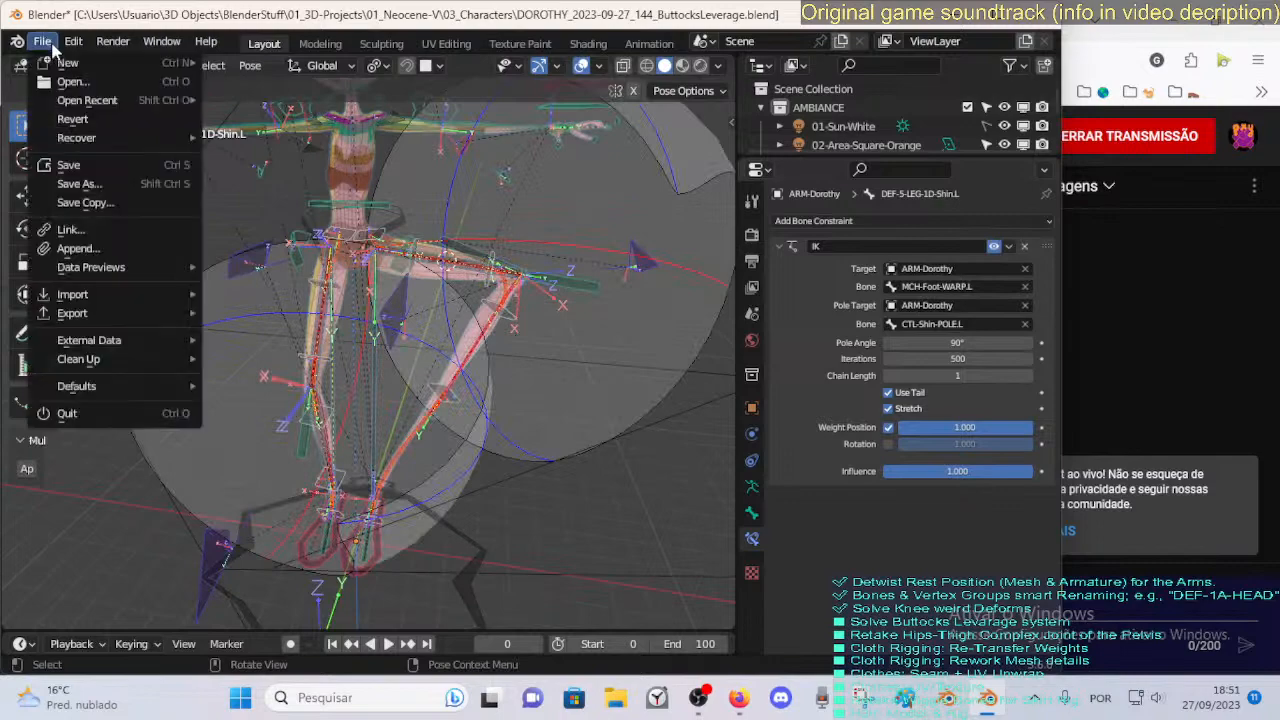
pyautogui.click(80, 87)
pyautogui.click(563, 384)
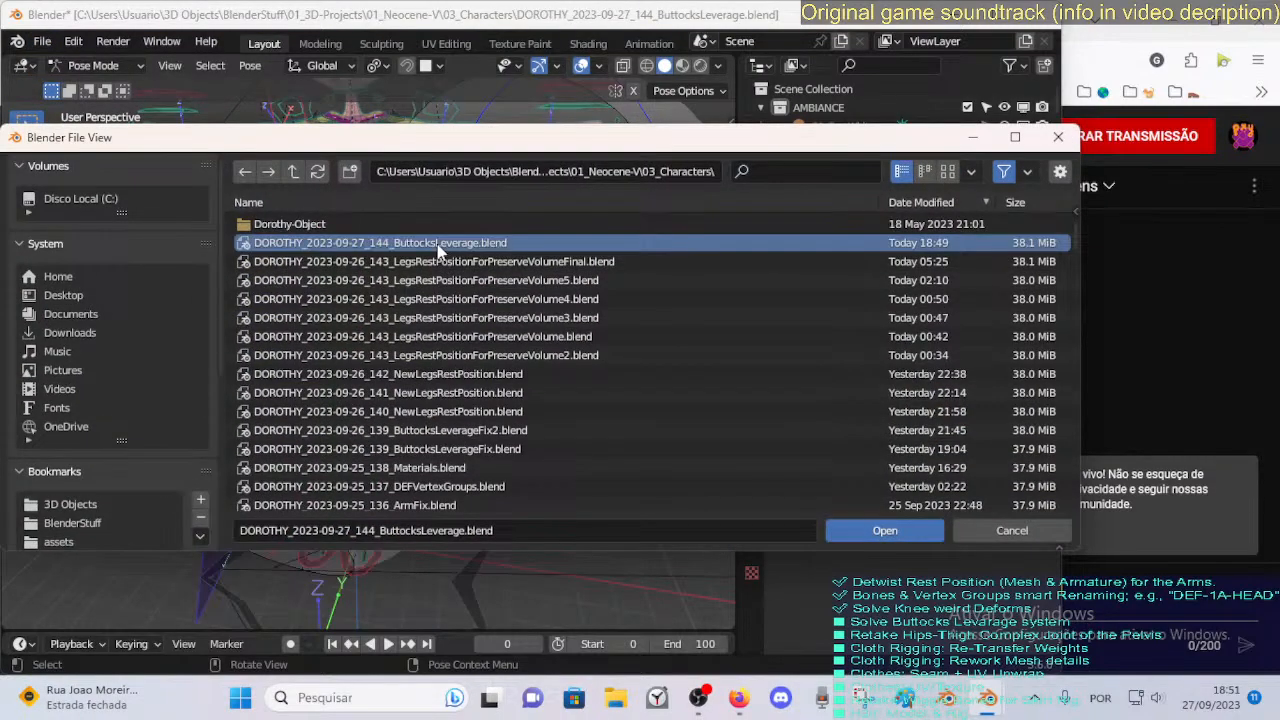
pyautogui.doubleClick(437, 243)
# Show the armature's layer management list and expand the Selection Sets in its data properties.
pyautogui.moveTo(490, 290); pyautogui.dragTo(395, 351, button='middle')
pyautogui.press('n')
pyautogui.click(754, 486)
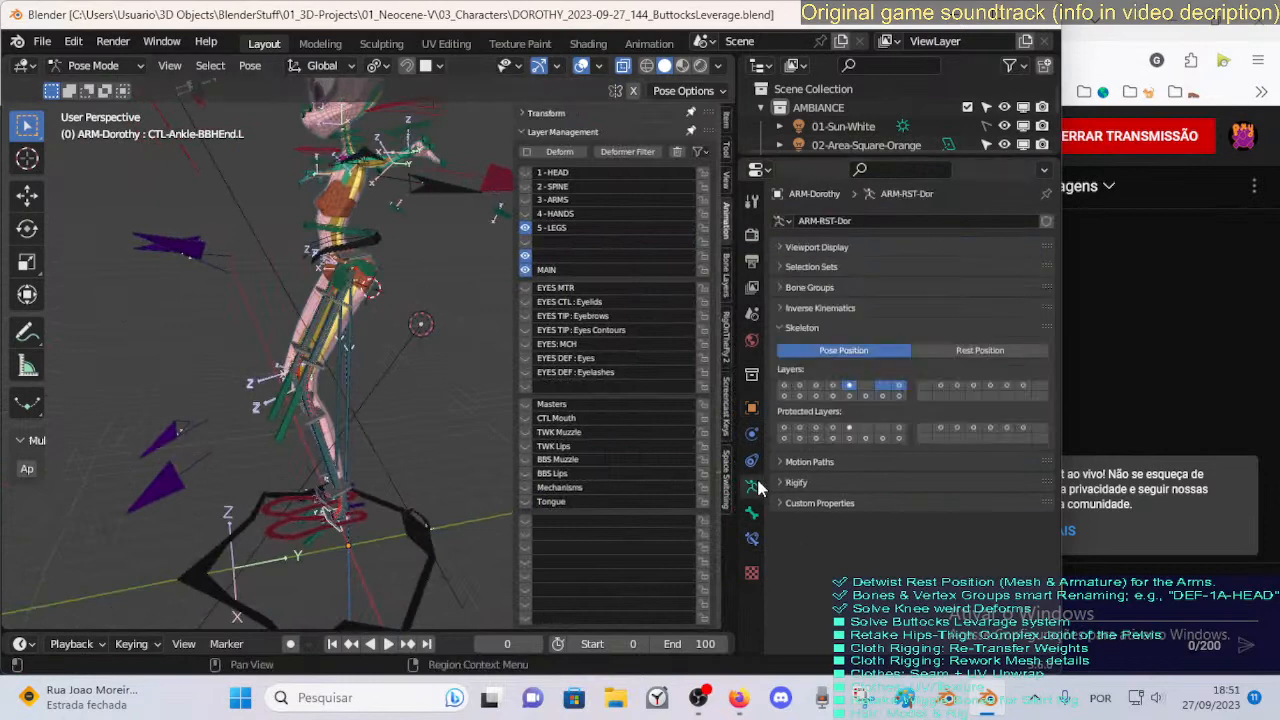
pyautogui.click(801, 328)
pyautogui.click(811, 266)
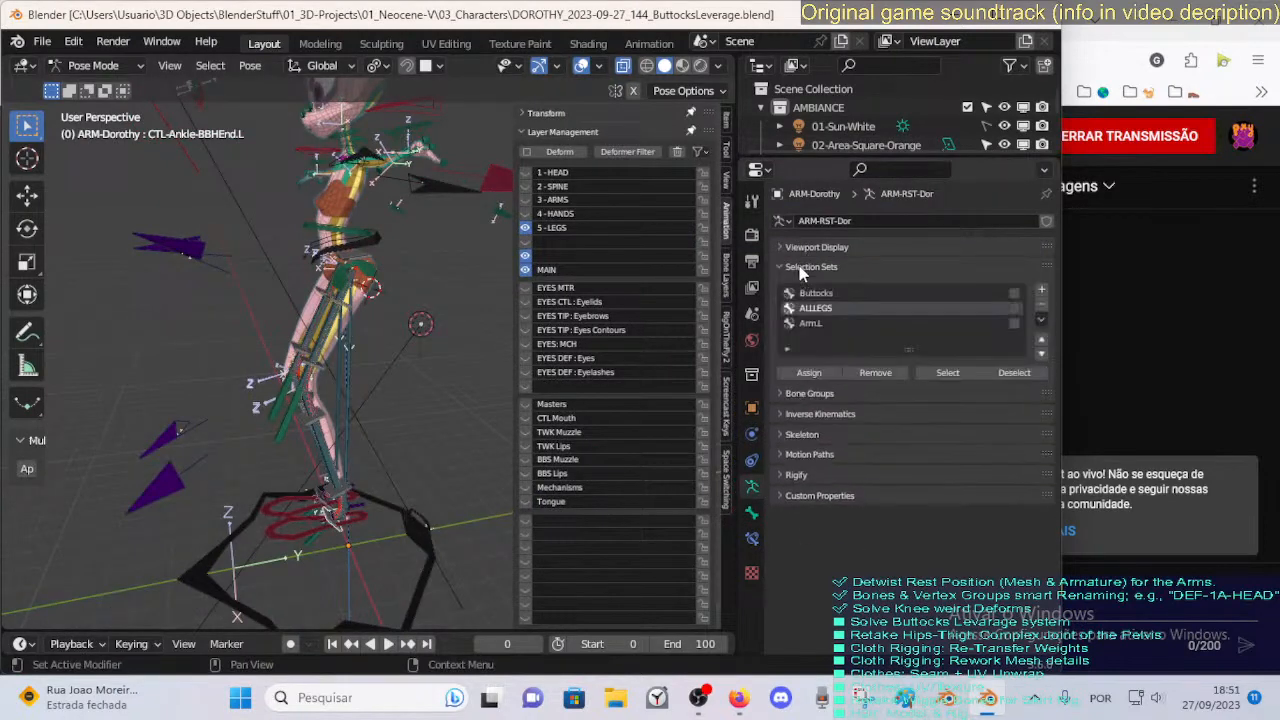
# Select the bones of the Buttocks selection set.
pyautogui.moveTo(1046, 262)
pyautogui.mouseDown()
pyautogui.moveTo(1041, 321)
pyautogui.moveTo(1037, 264)
pyautogui.mouseUp()
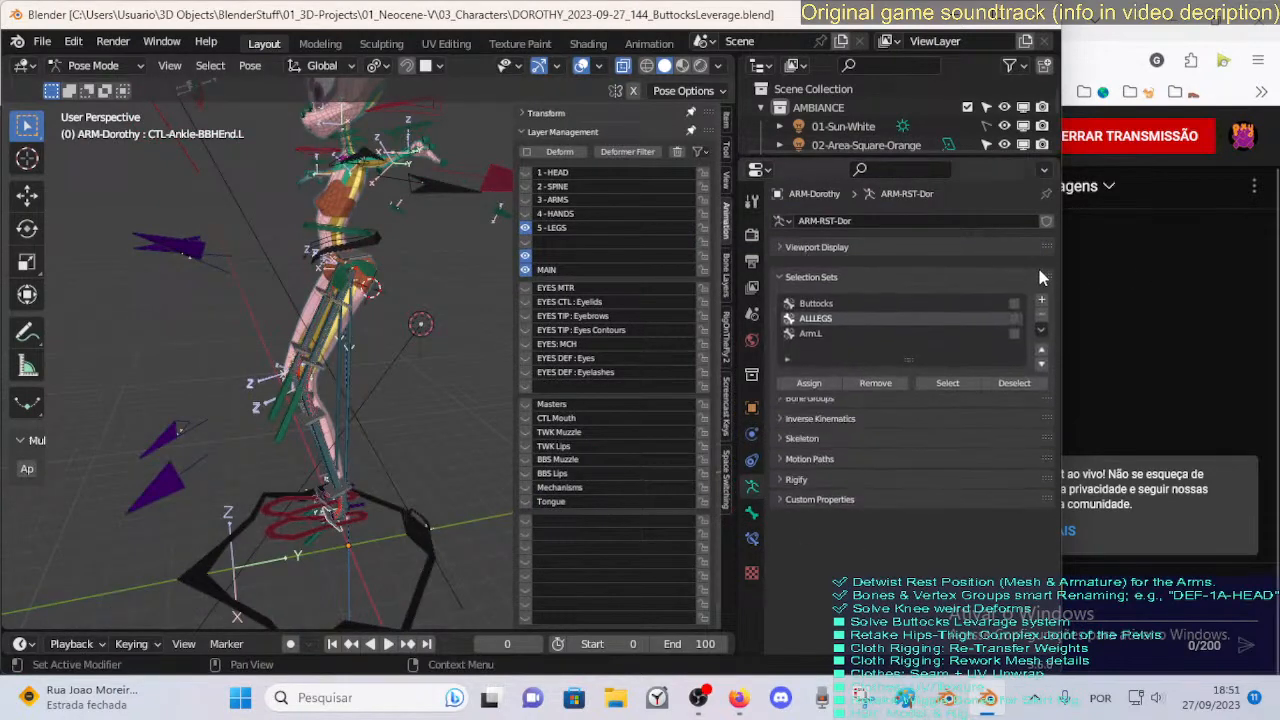
pyautogui.click(848, 293)
pyautogui.click(945, 373)
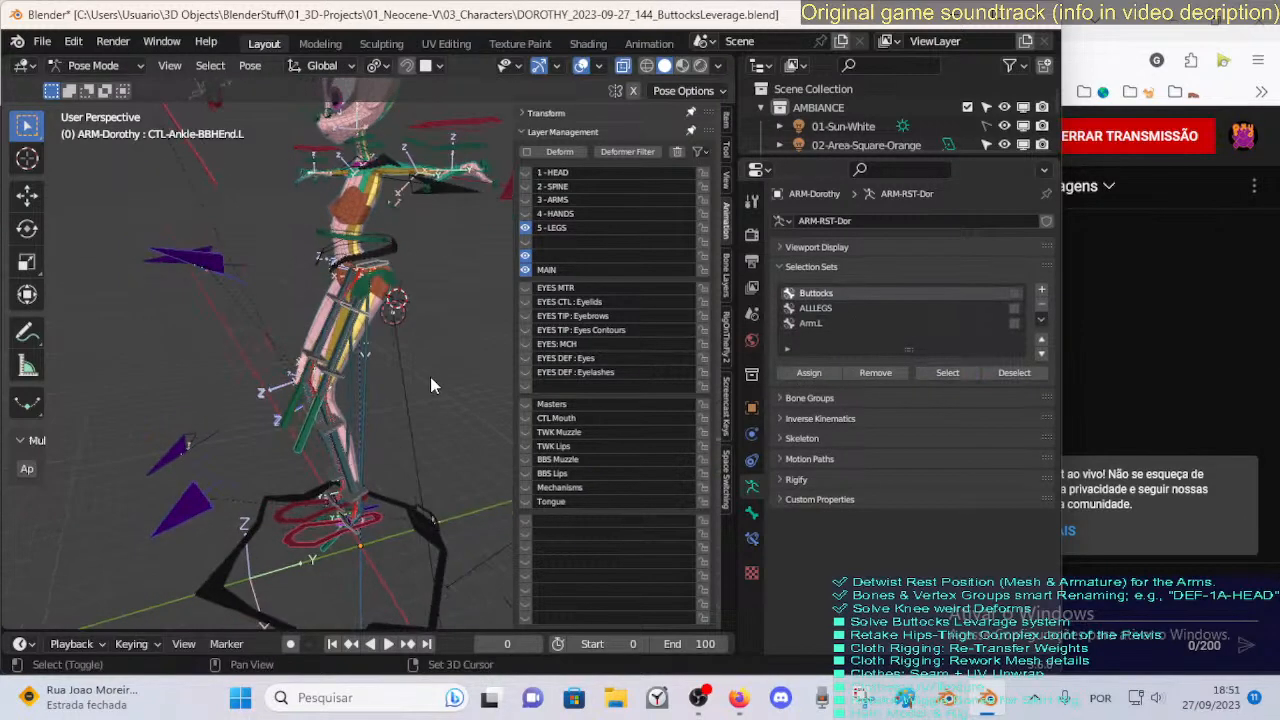
# Hide the selected Buttocks bones to inspect the remaining rig, and reveal them again.
pyautogui.press('h')
pyautogui.press('n')
pyautogui.moveTo(404, 408); pyautogui.dragTo(380, 437, button='middle')
pyautogui.moveTo(325, 389); pyautogui.dragTo(408, 378, button='middle')
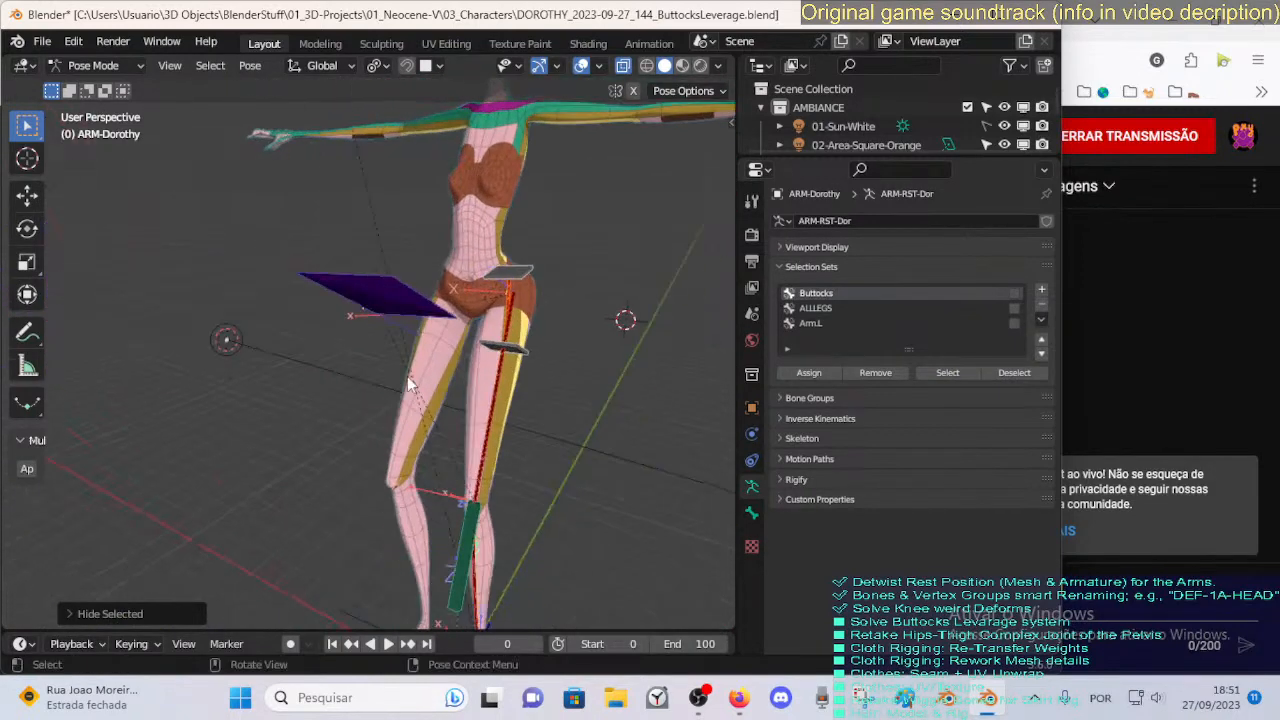
pyautogui.moveTo(530, 354); pyautogui.dragTo(513, 356, button='middle')
pyautogui.scroll(-3, 509, 426)
pyautogui.moveTo(509, 426); pyautogui.dragTo(459, 422, button='middle')
pyautogui.hotkey('alt', 'h')
pyautogui.scroll(1, 444, 423)
pyautogui.scroll(3, 459, 423)
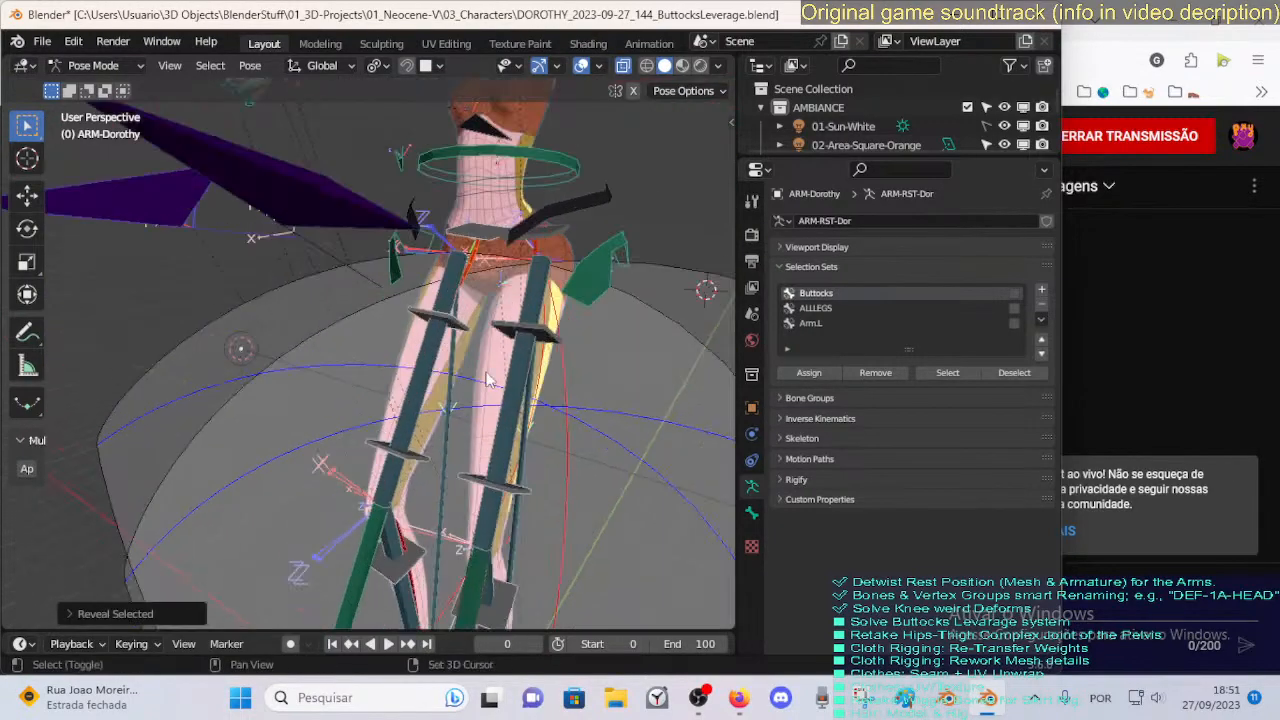
pyautogui.keyDown('shift'); pyautogui.moveTo(489, 377); pyautogui.dragTo(441, 429, button='middle'); pyautogui.keyUp('shift')
# Make the 2-SPINE bone layer visible and select the DEF-2-TORSO-3-Crotch bone.
pyautogui.press('n')
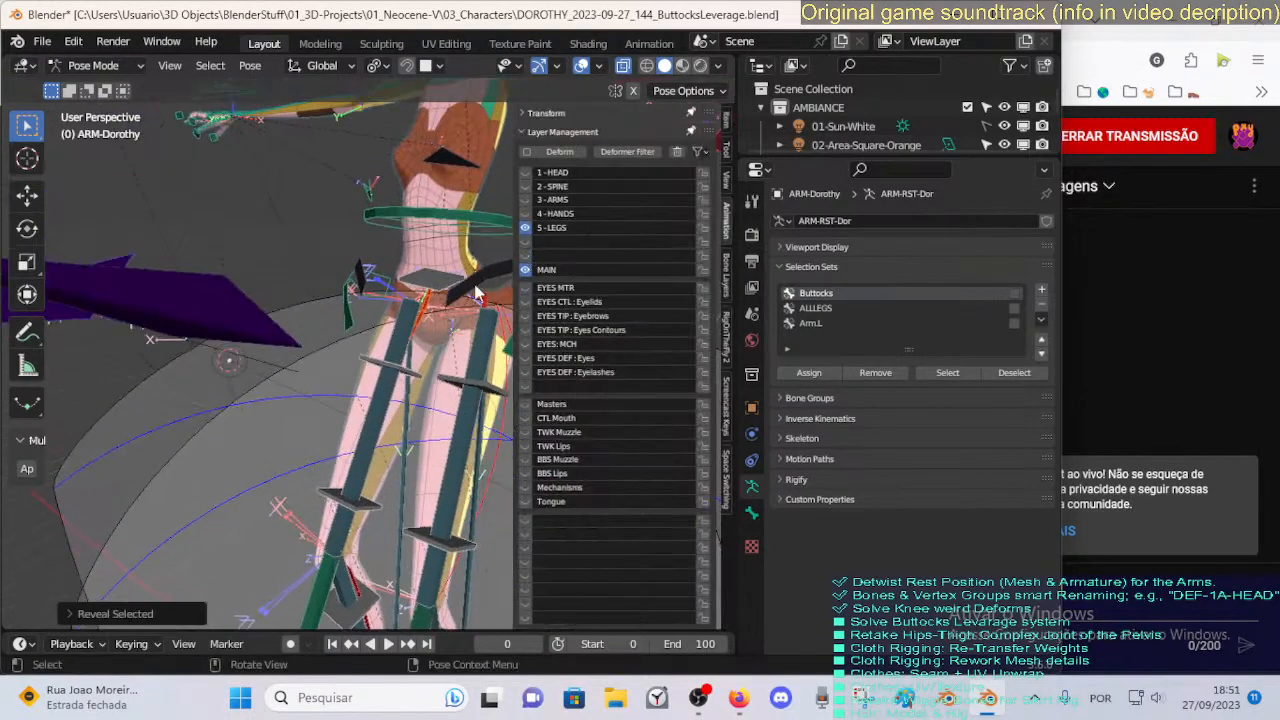
pyautogui.keyDown('shift'); pyautogui.moveTo(448, 374); pyautogui.dragTo(538, 205, button='middle'); pyautogui.keyUp('shift')
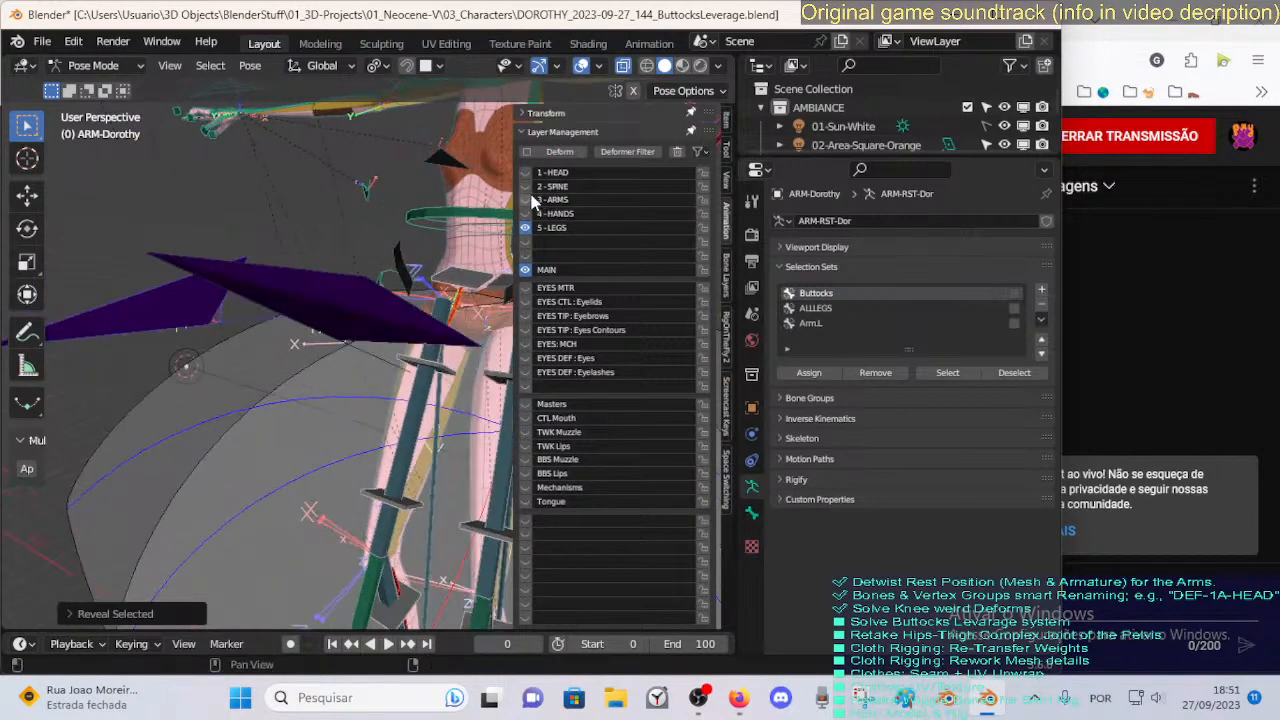
pyautogui.click(525, 186)
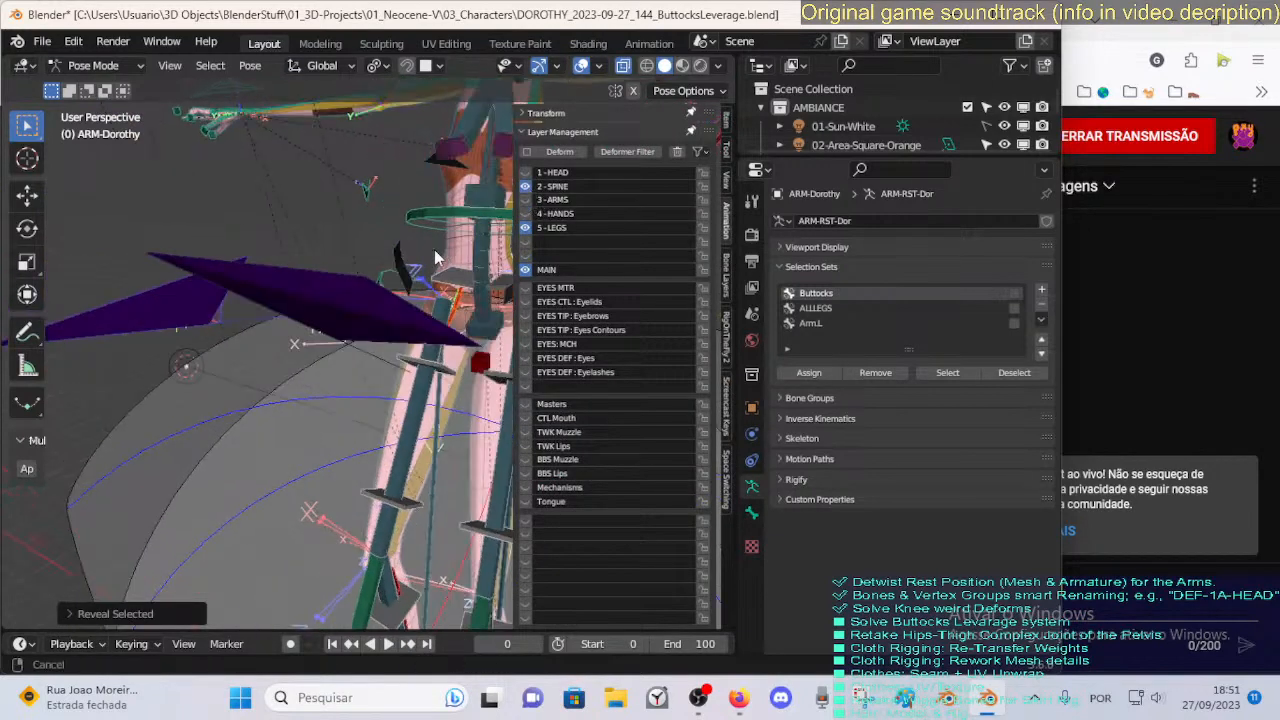
pyautogui.moveTo(434, 257); pyautogui.dragTo(416, 358, button='middle')
pyautogui.click(427, 356)
pyautogui.click(431, 368)
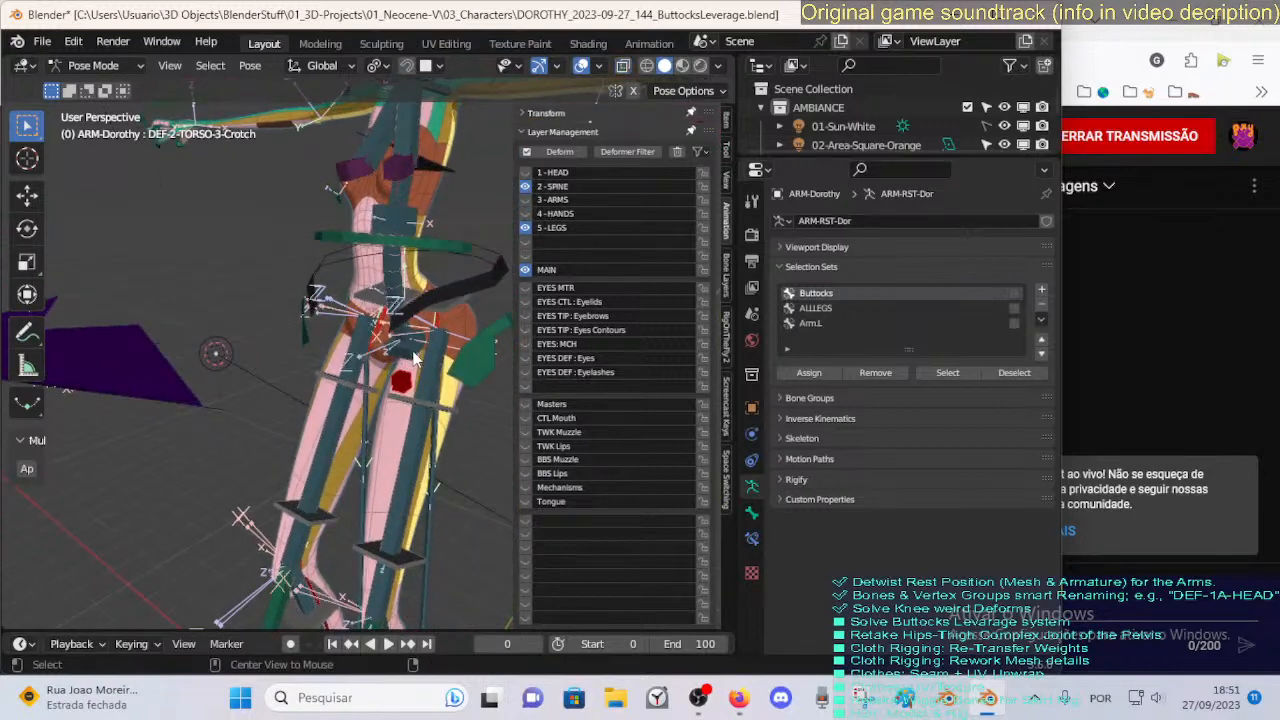
# Add the DEF-2-TORSO-1-Spine-BB.001 bone to the selection in Edit Mode and return to Pose Mode.
pyautogui.press('Tab')
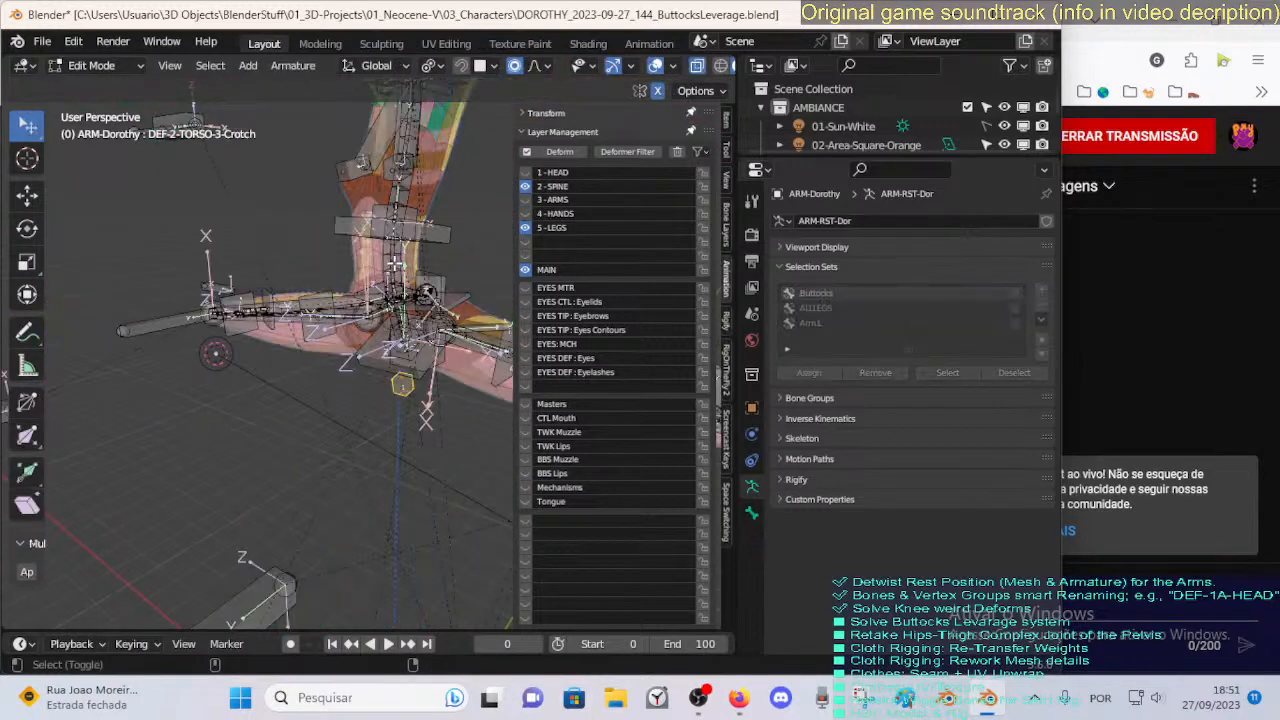
pyautogui.keyDown('alt'); pyautogui.click(392, 267); pyautogui.keyUp('alt')
pyautogui.click(385, 264)
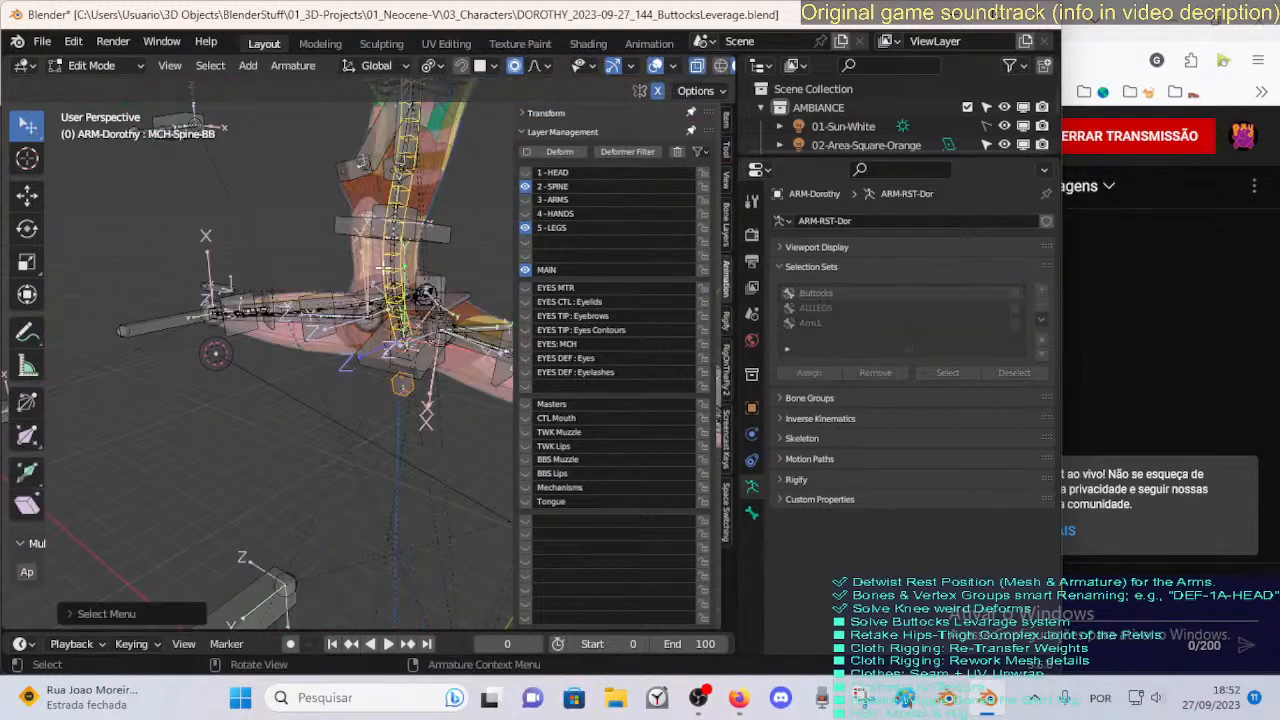
pyautogui.keyDown('alt'); pyautogui.click(395, 268); pyautogui.keyUp('alt')
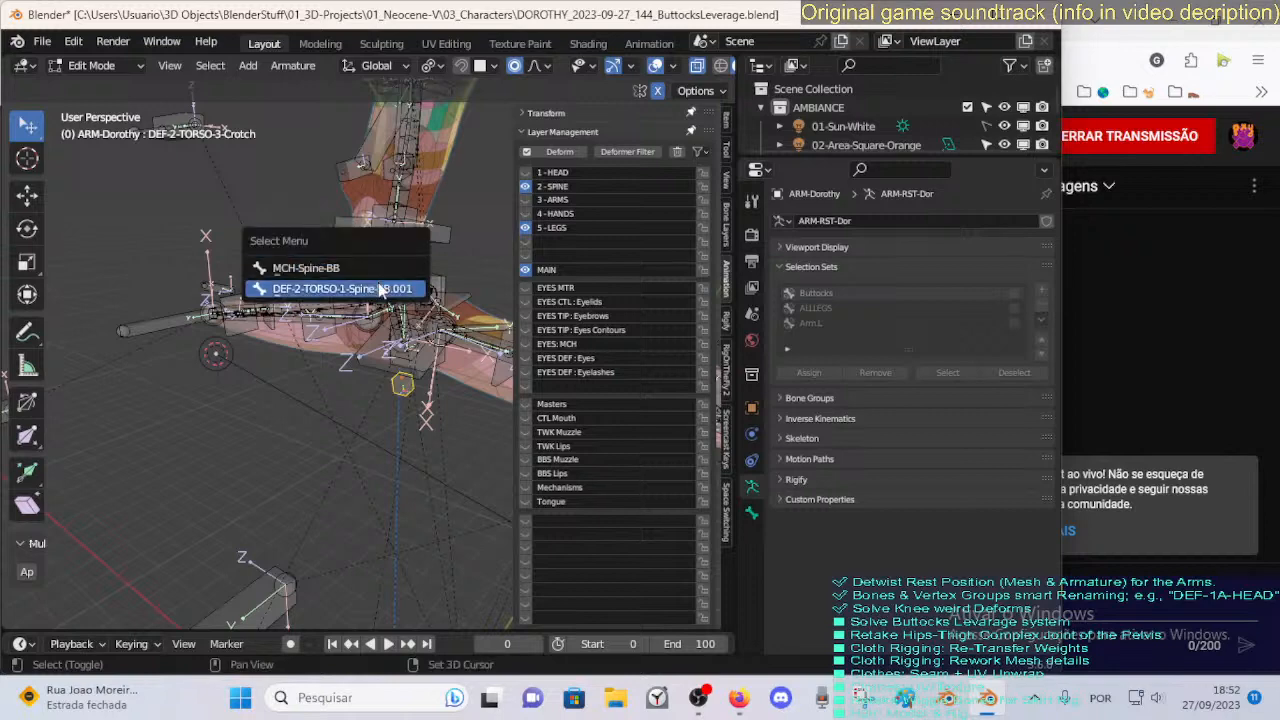
pyautogui.click(392, 287)
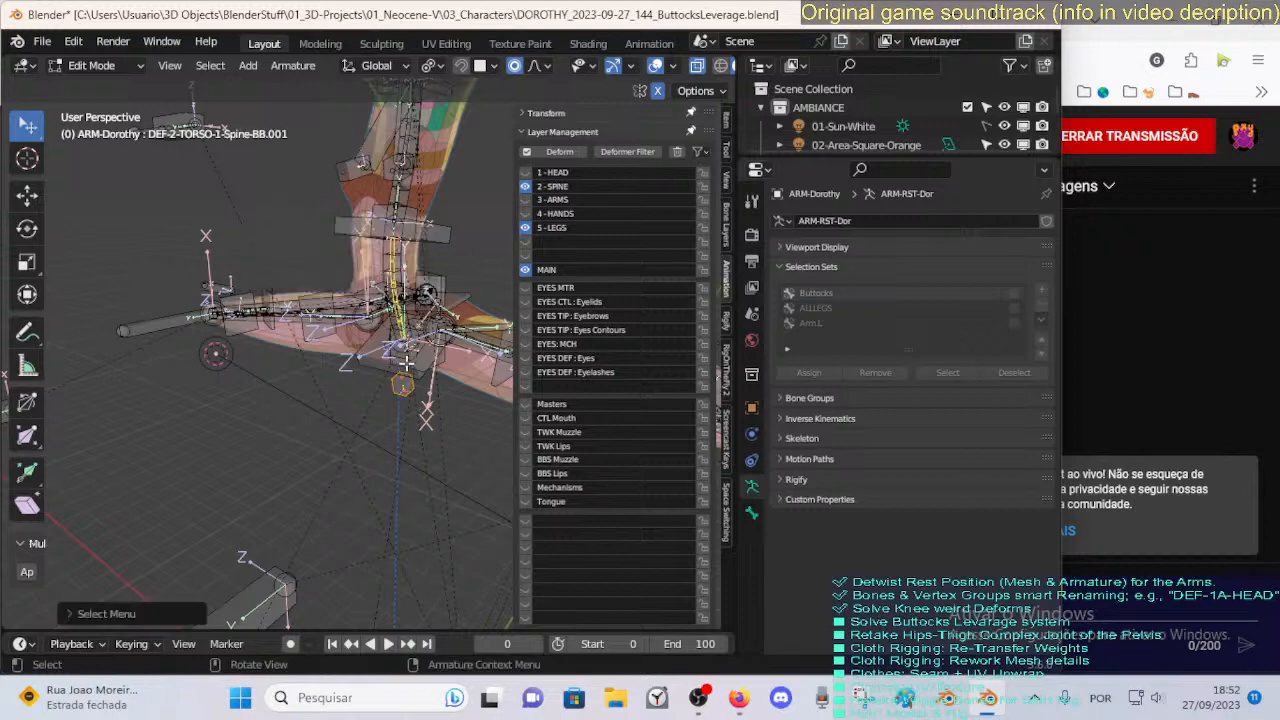
pyautogui.press('Tab')
pyautogui.press('Tab')
pyautogui.moveTo(406, 371)
pyautogui.mouseDown(button='middle')
pyautogui.moveTo(368, 374)
pyautogui.moveTo(386, 379)
pyautogui.moveTo(377, 372)
pyautogui.moveTo(405, 354)
pyautogui.mouseUp(button='middle')
pyautogui.press('Tab')
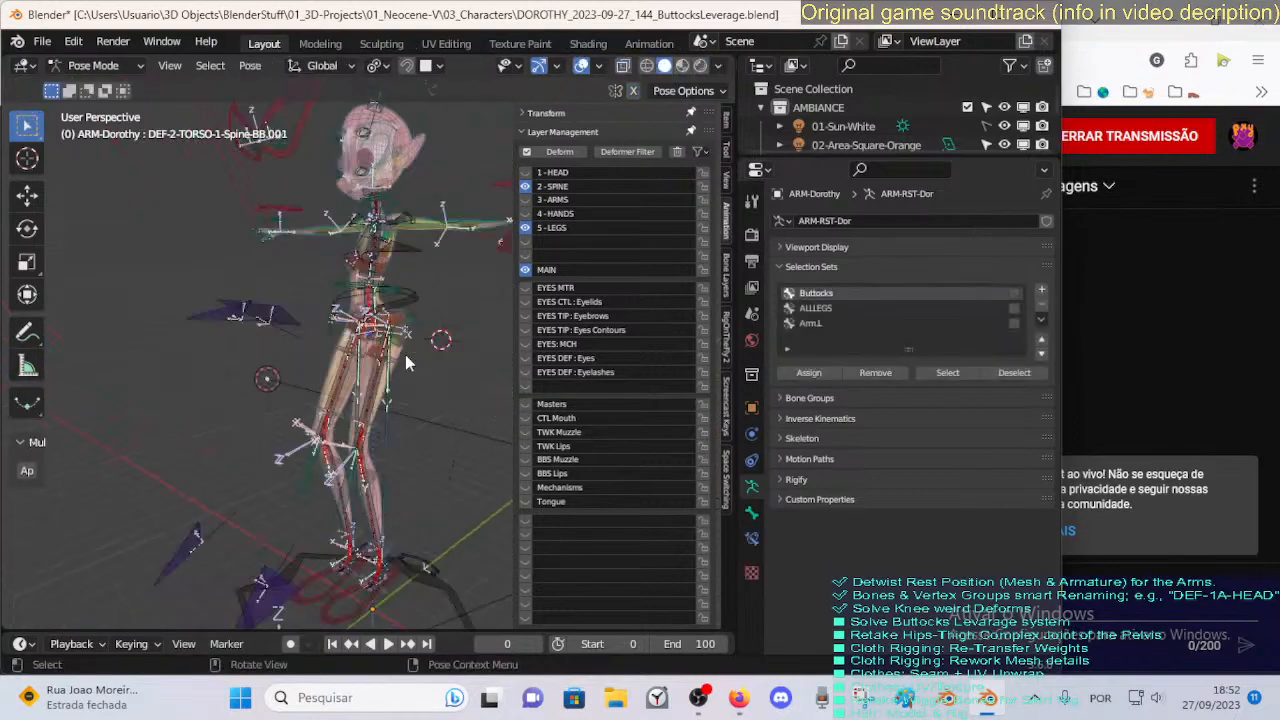
# Select the bones of the Buttocks selection set as well and hide all unselected bones.
pyautogui.press('g')
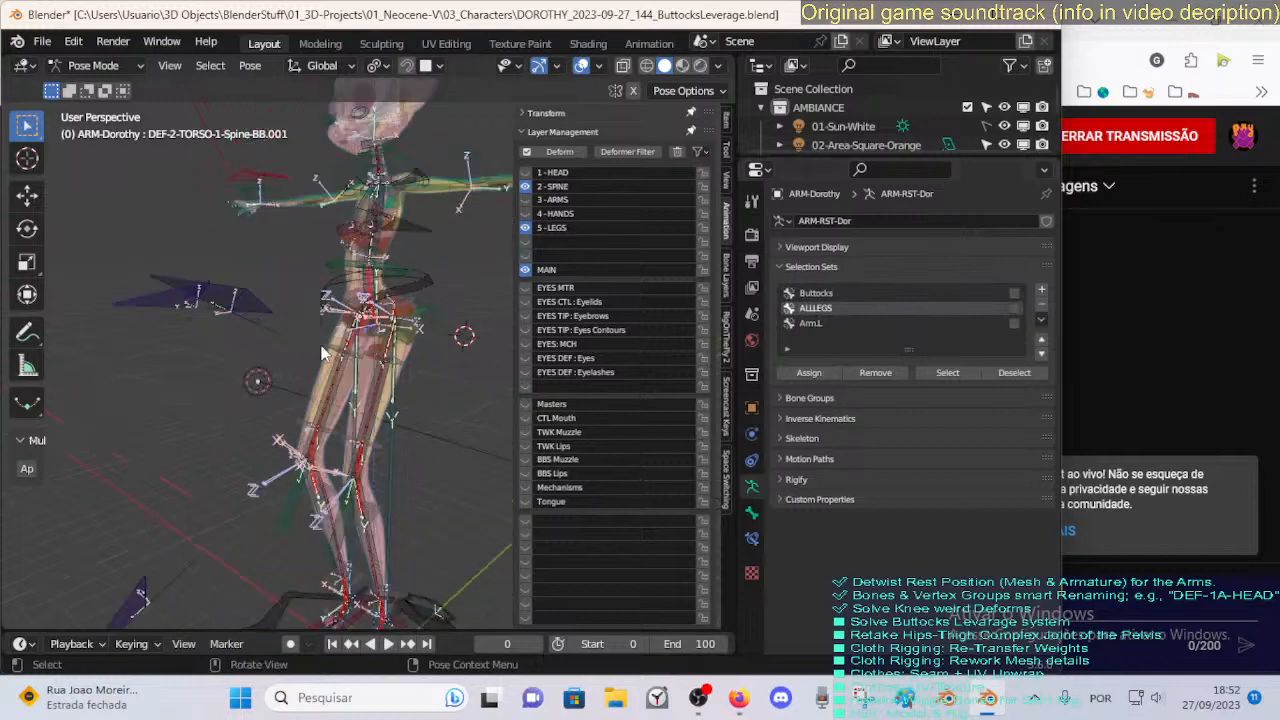
pyautogui.rightClick(445, 370)
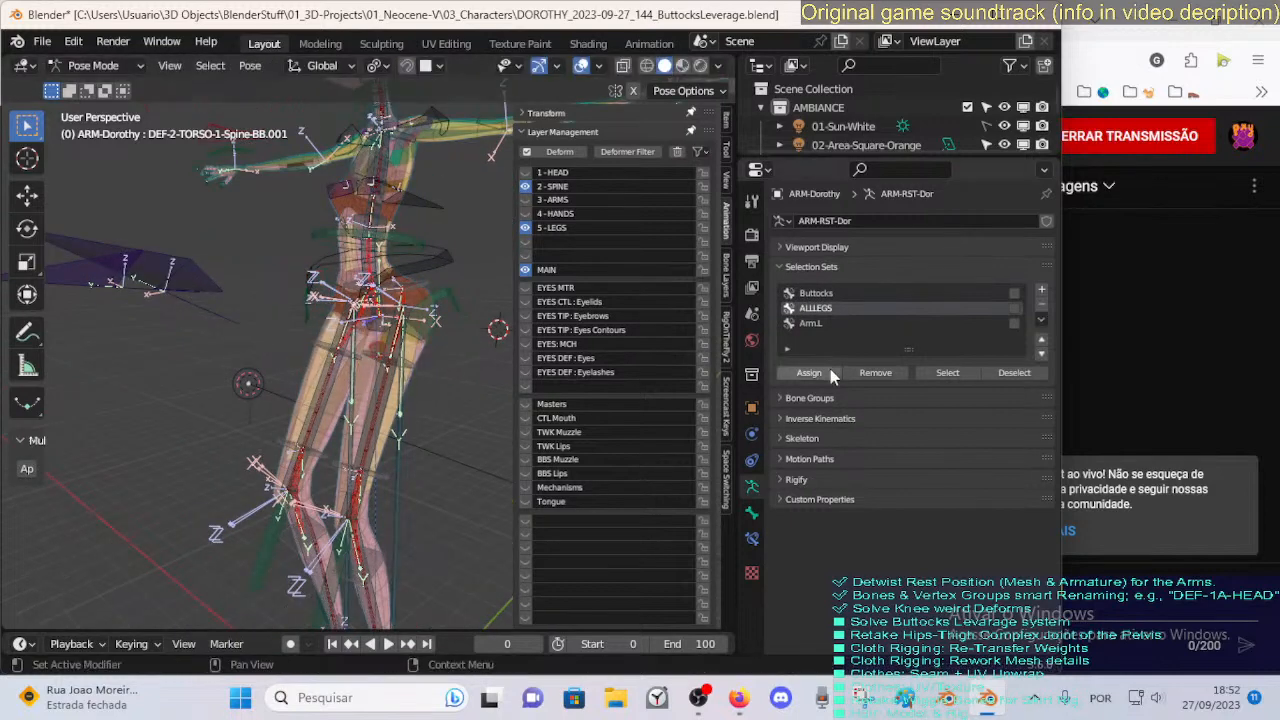
pyautogui.click(815, 295)
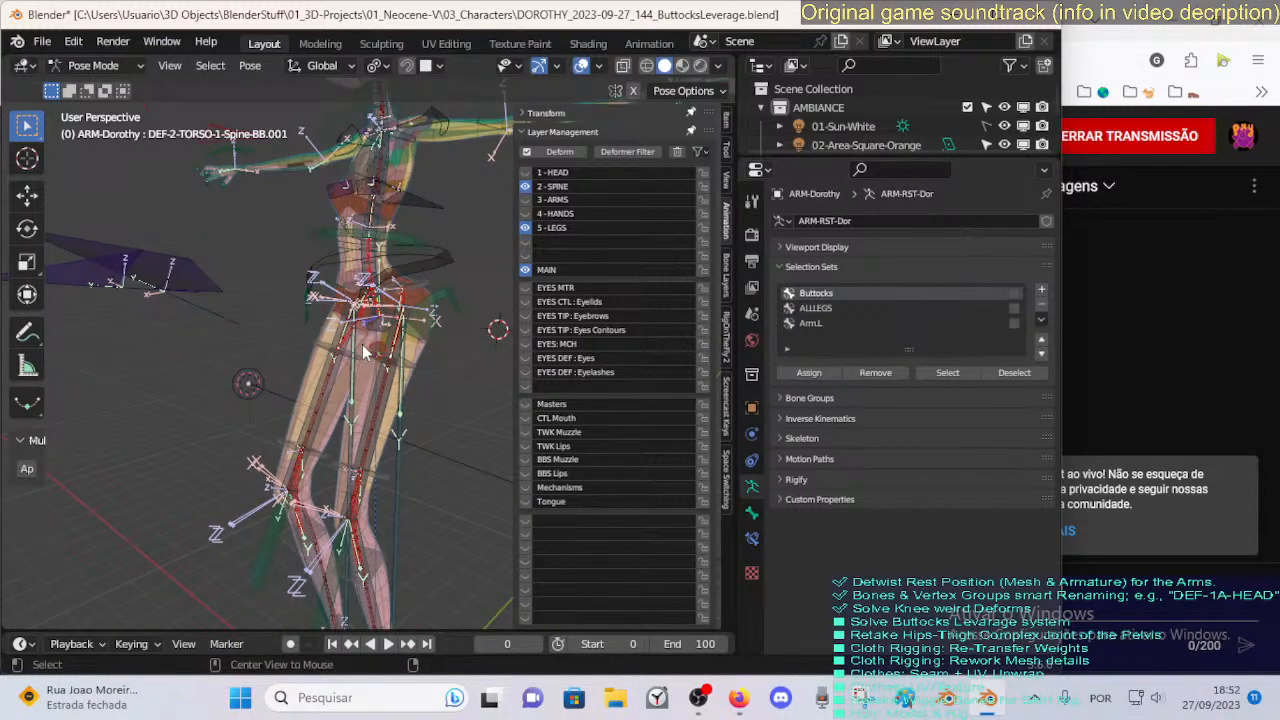
pyautogui.click(948, 374)
pyautogui.moveTo(340, 400); pyautogui.dragTo(268, 390, button='middle')
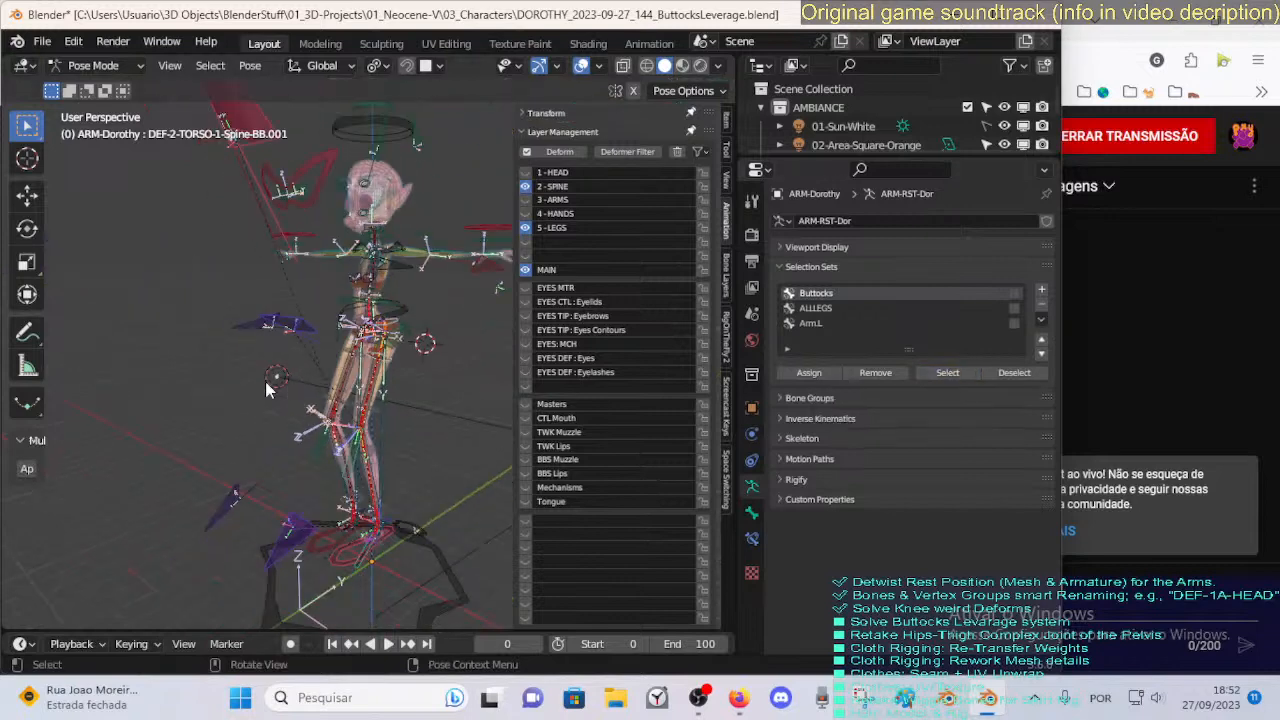
pyautogui.hotkey('shift', 'h')
pyautogui.moveTo(377, 411); pyautogui.dragTo(343, 426, button='middle')
# Try moving the MTR-Leg.L control backward and up, undo the move, and enlarge the timeline area.
pyautogui.click(334, 441)
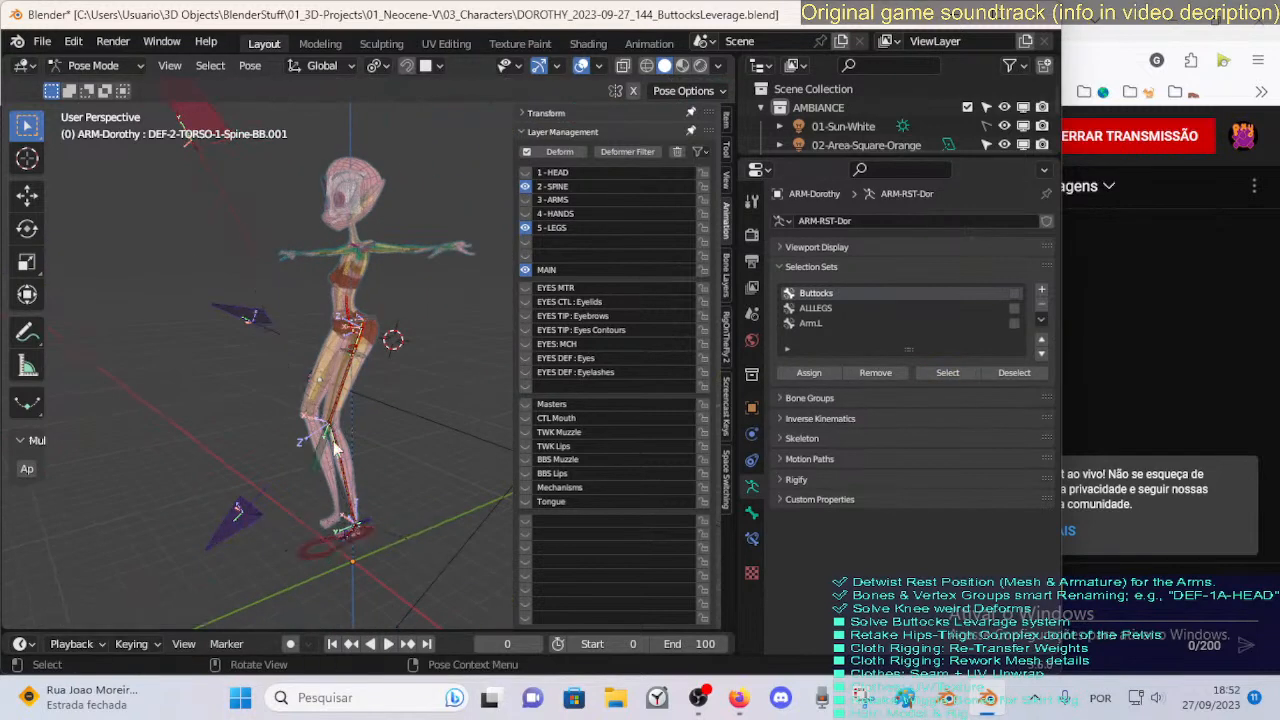
pyautogui.click(340, 545)
pyautogui.press('g')
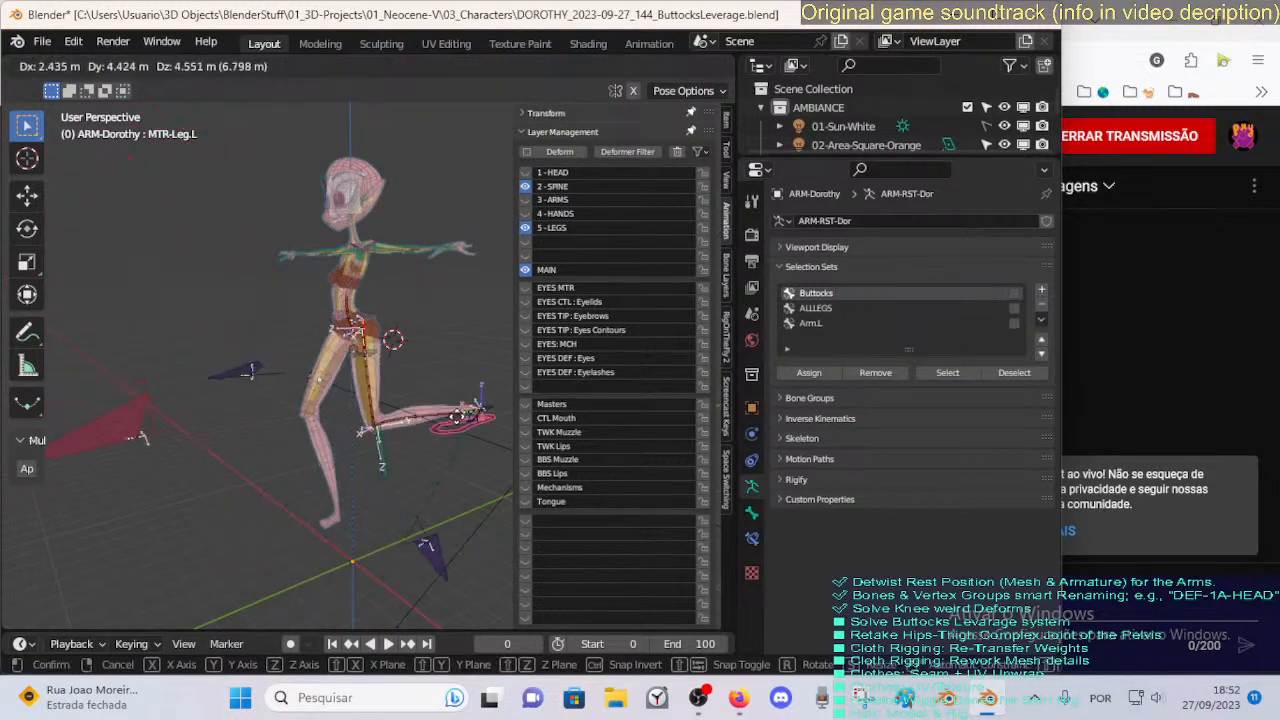
pyautogui.click(458, 405)
pyautogui.moveTo(396, 627); pyautogui.dragTo(418, 545)
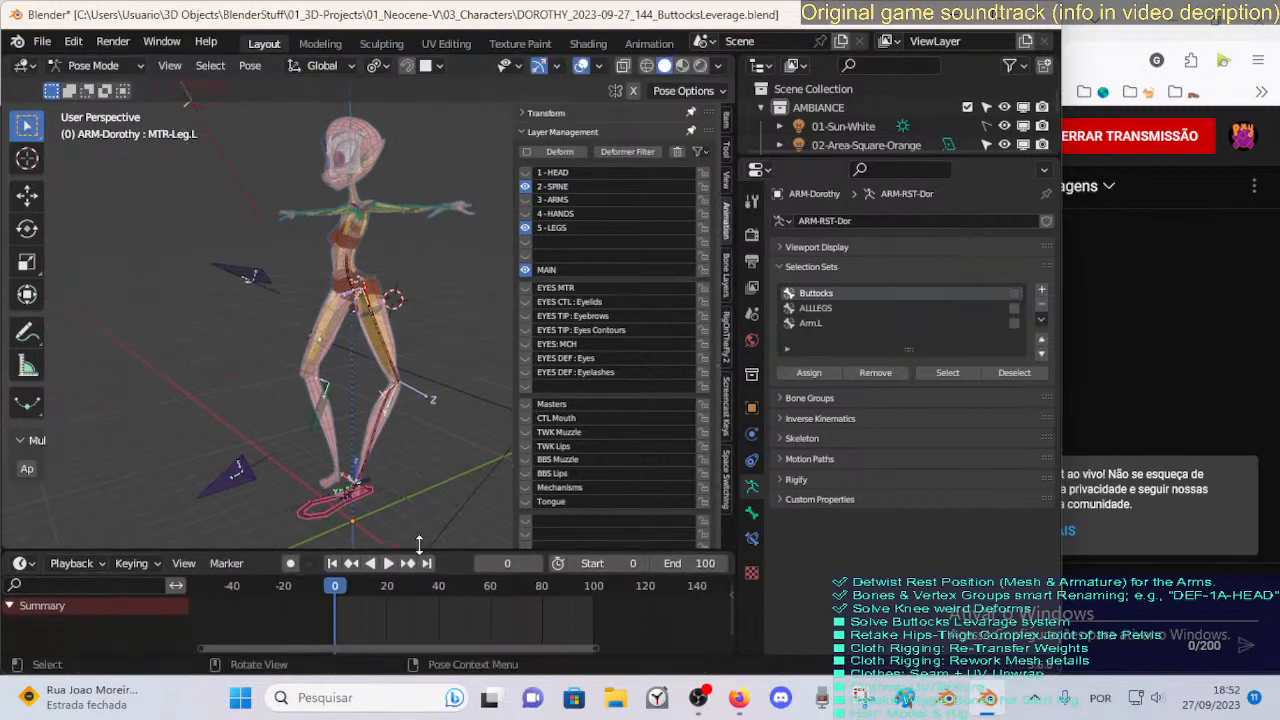
pyautogui.hotkey('ctrl', 'z')
# Try another move of the left foot controls and undo it.
pyautogui.click(357, 500)
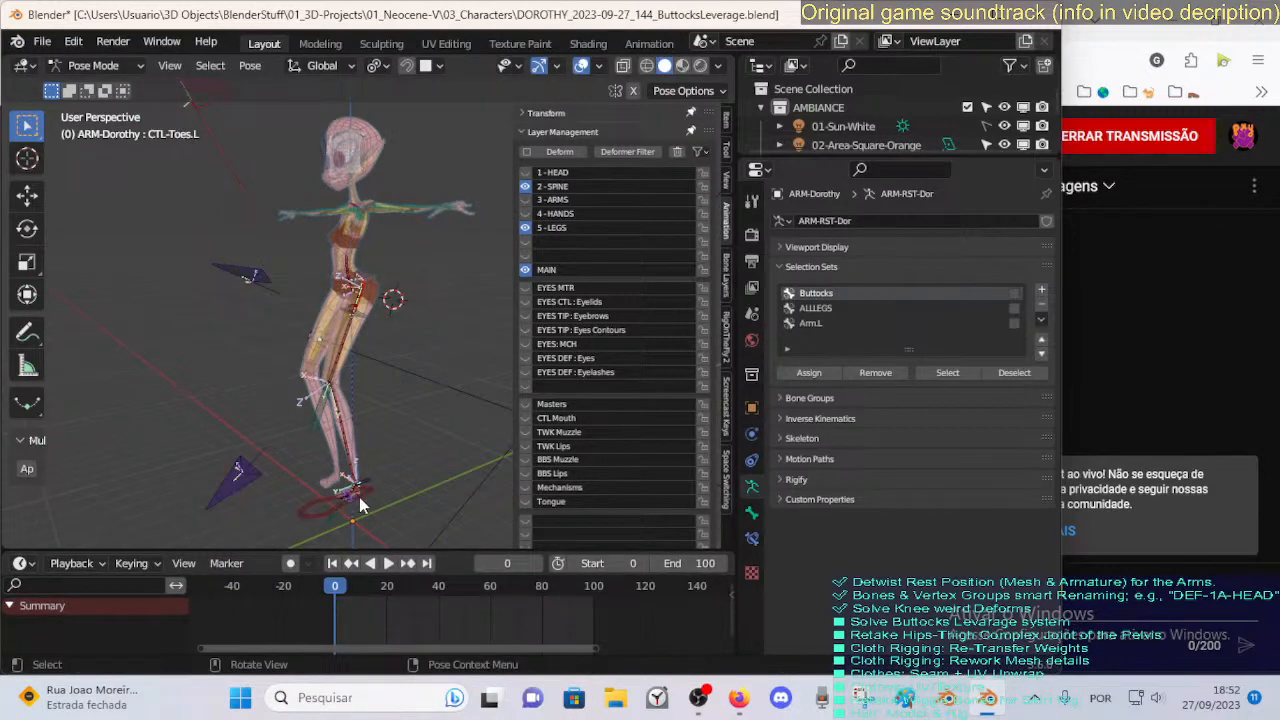
pyautogui.press('g')
pyautogui.click(394, 444)
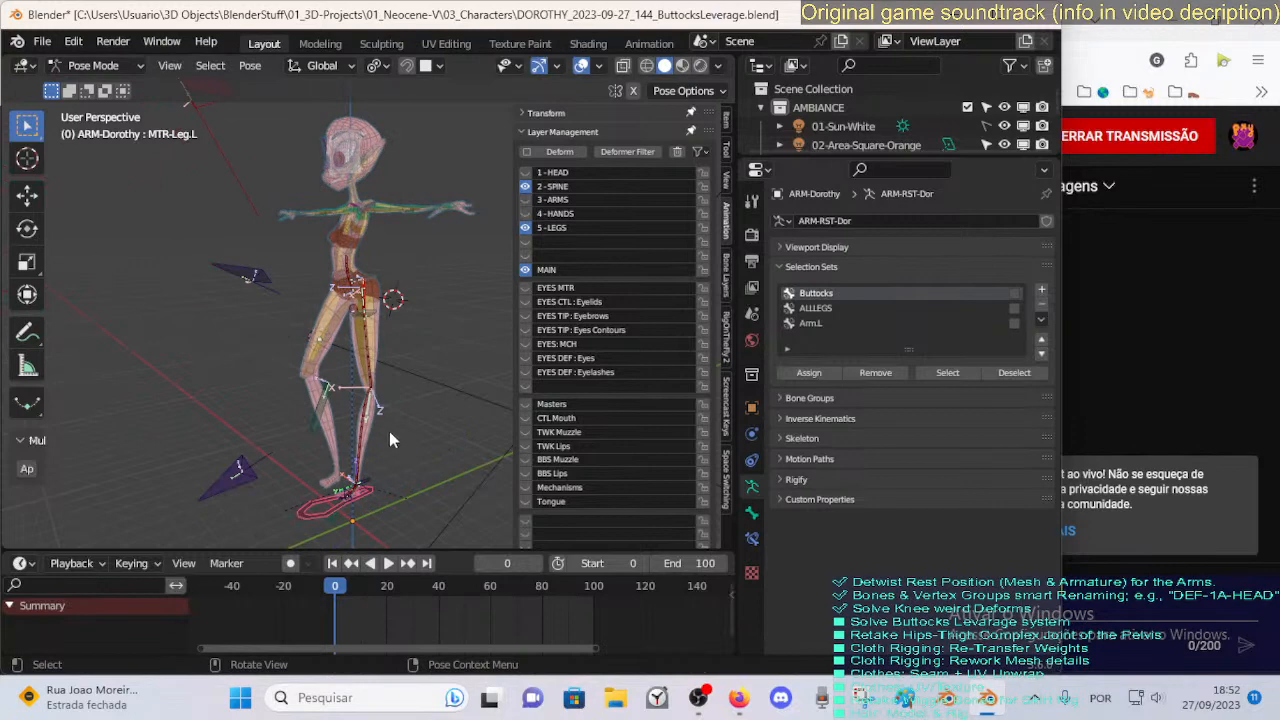
pyautogui.hotkey('ctrl', 'z')
# Test backward leg poses by moving and rotating MTR-Leg.L, and clear its location and rotation.
pyautogui.press('g')
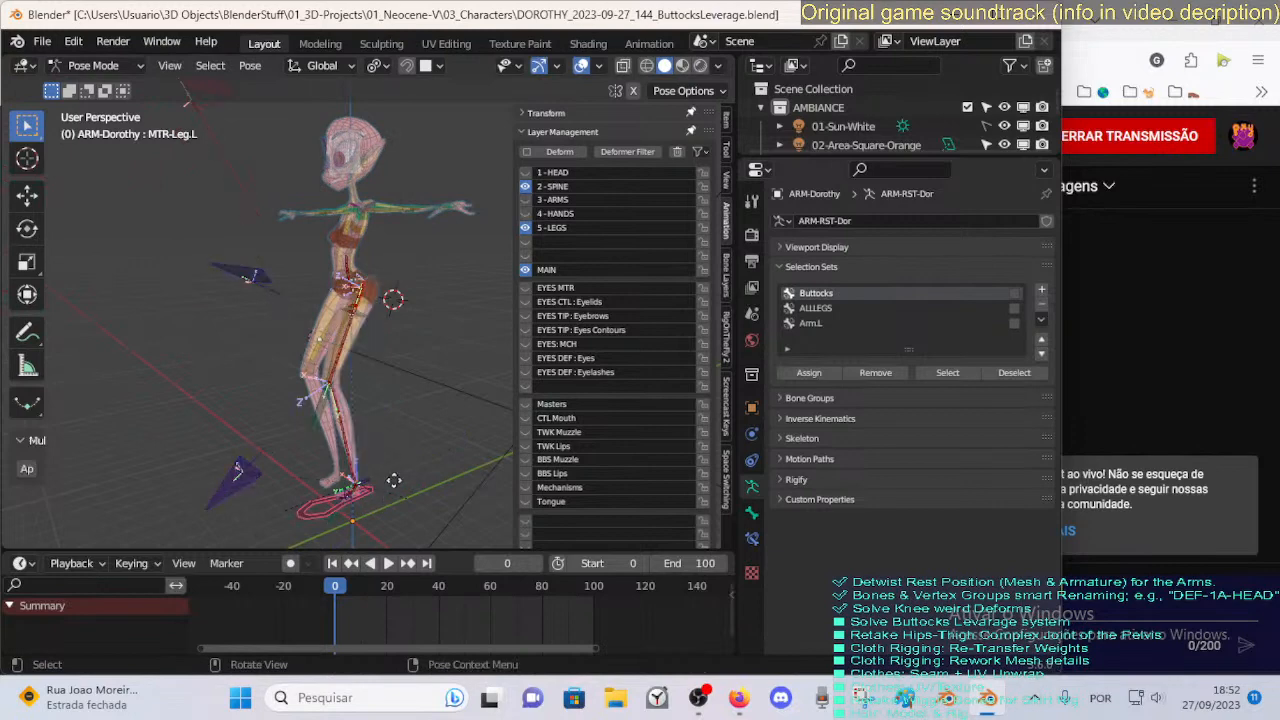
pyautogui.click(463, 376)
pyautogui.press('r')
pyautogui.click(426, 434)
pyautogui.press('g')
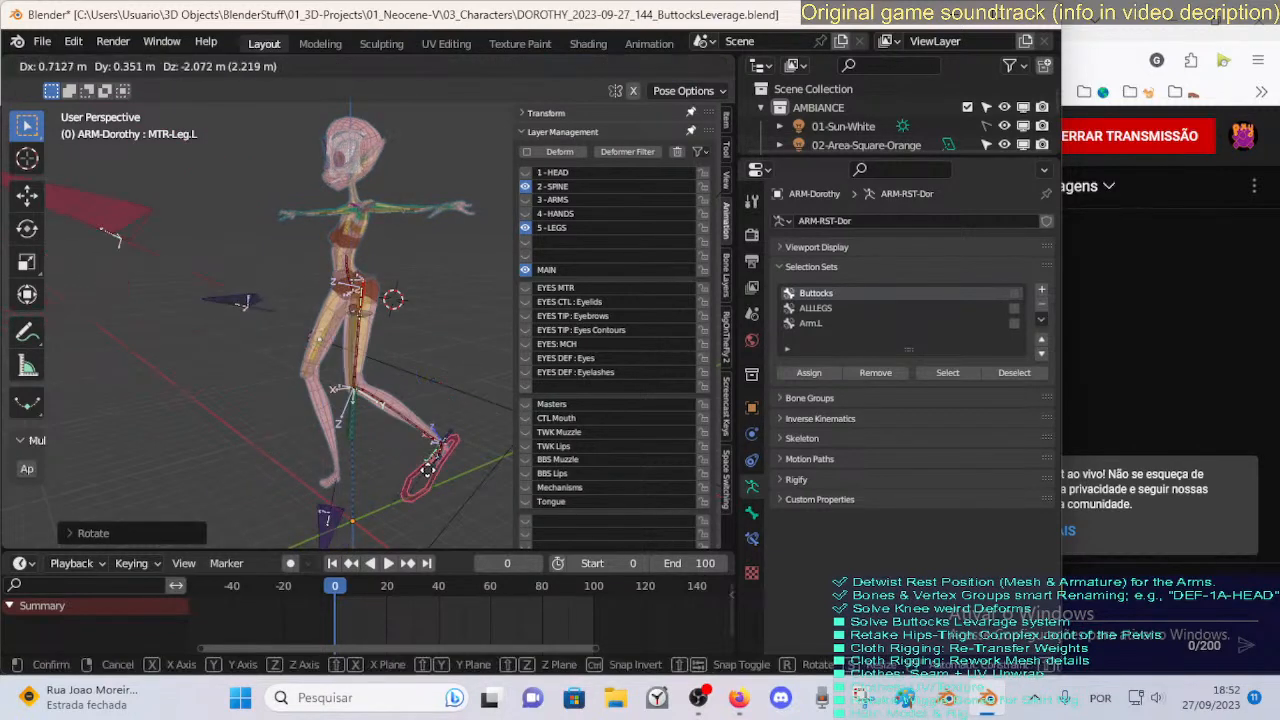
pyautogui.click(428, 470)
pyautogui.moveTo(400, 456); pyautogui.dragTo(420, 450, button='middle')
pyautogui.press('g')
pyautogui.click(429, 418)
pyautogui.hotkey('alt', 'g')
pyautogui.hotkey('alt', 'r')
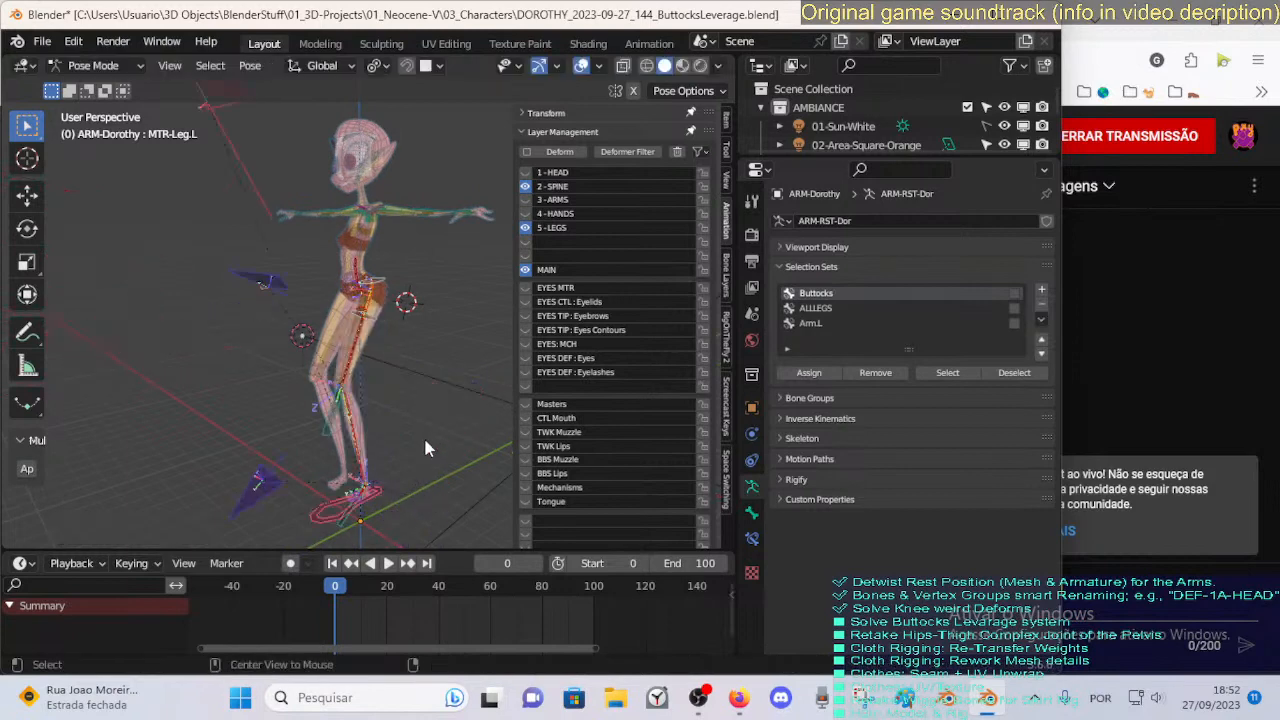
# Turn on auto keying and insert Location & Rotation keyframes for all visible bones at frame 0.
pyautogui.keyDown('shift'); pyautogui.moveTo(390, 456); pyautogui.dragTo(400, 417, button='middle'); pyautogui.keyUp('shift')
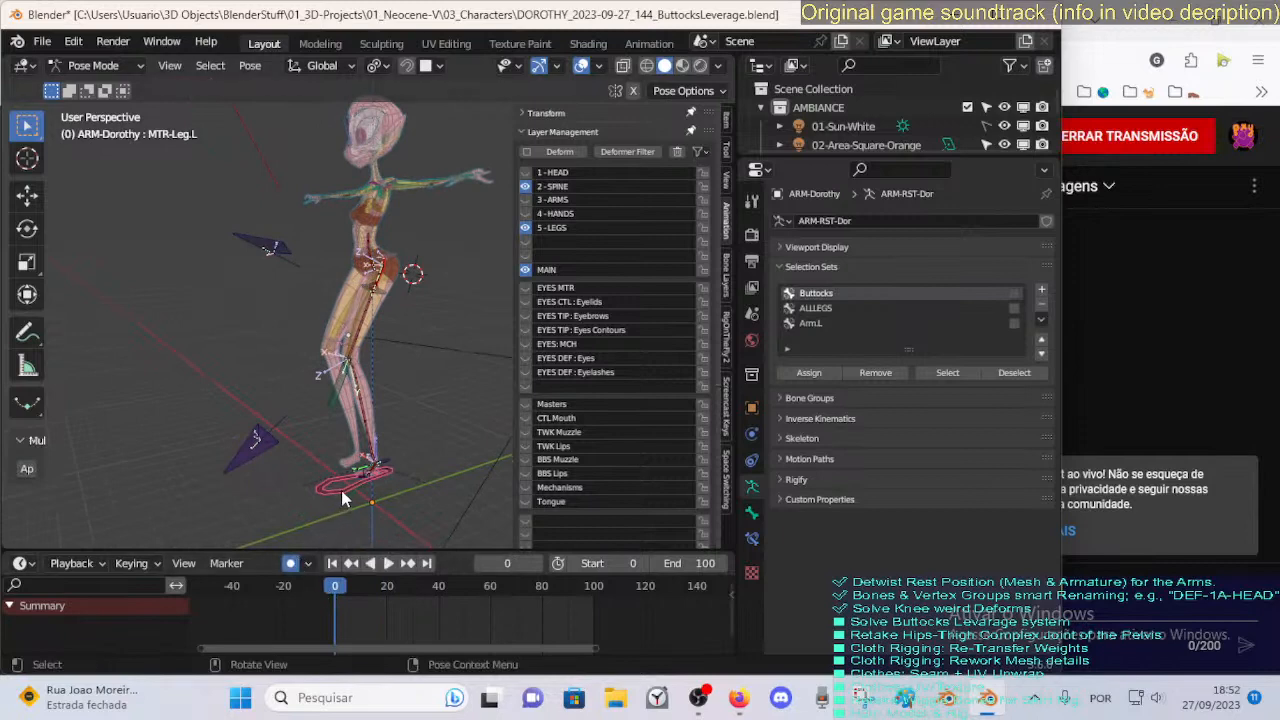
pyautogui.moveTo(365, 502); pyautogui.dragTo(338, 553, button='middle')
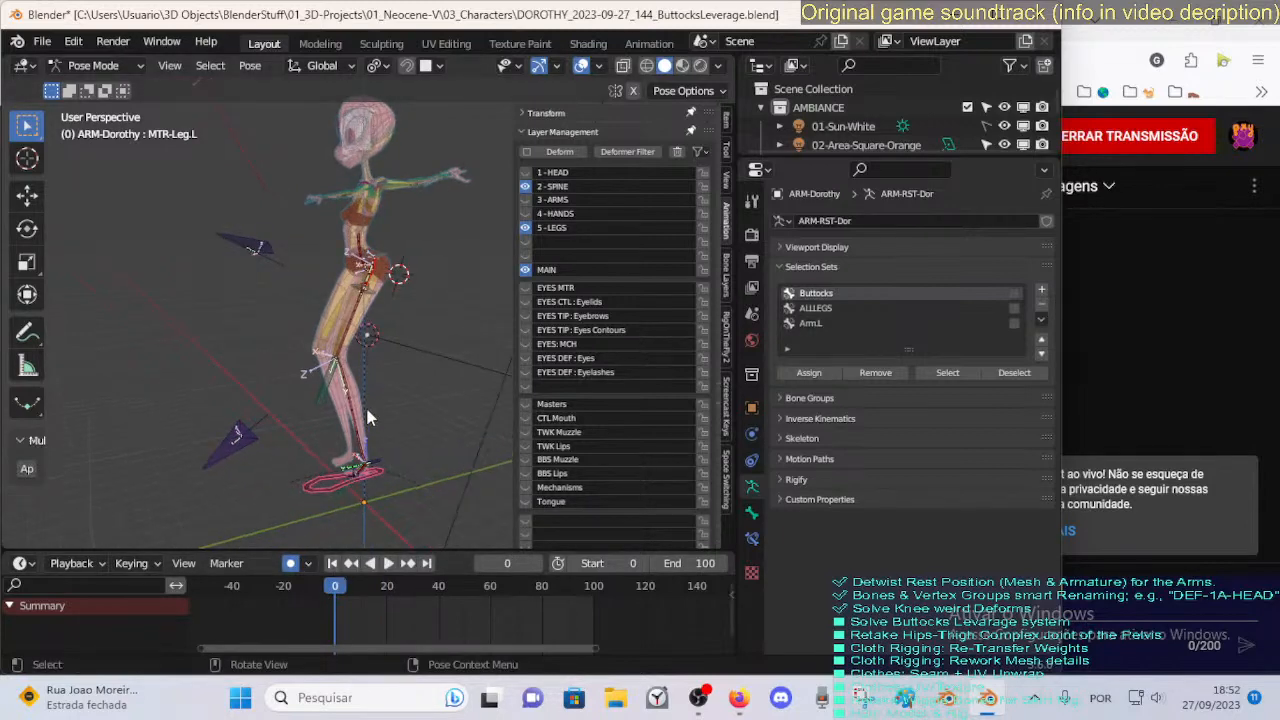
pyautogui.click(330, 487)
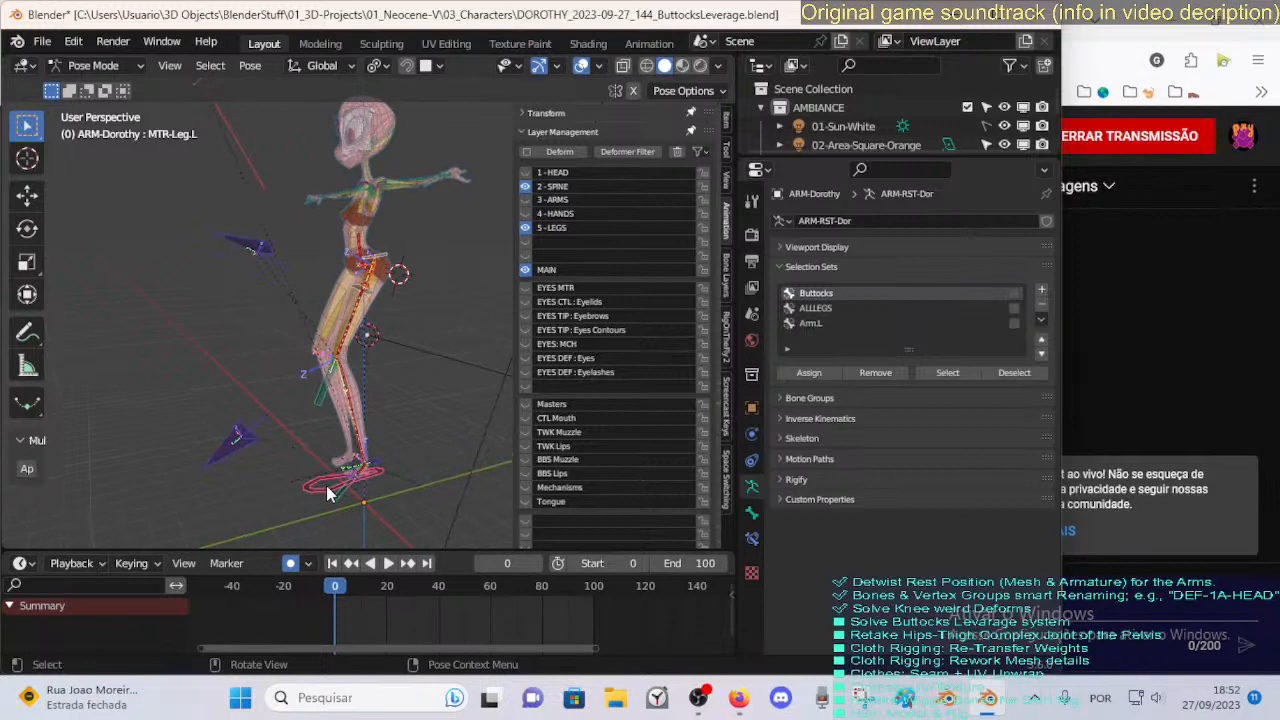
pyautogui.moveTo(318, 487); pyautogui.dragTo(288, 341, button='middle')
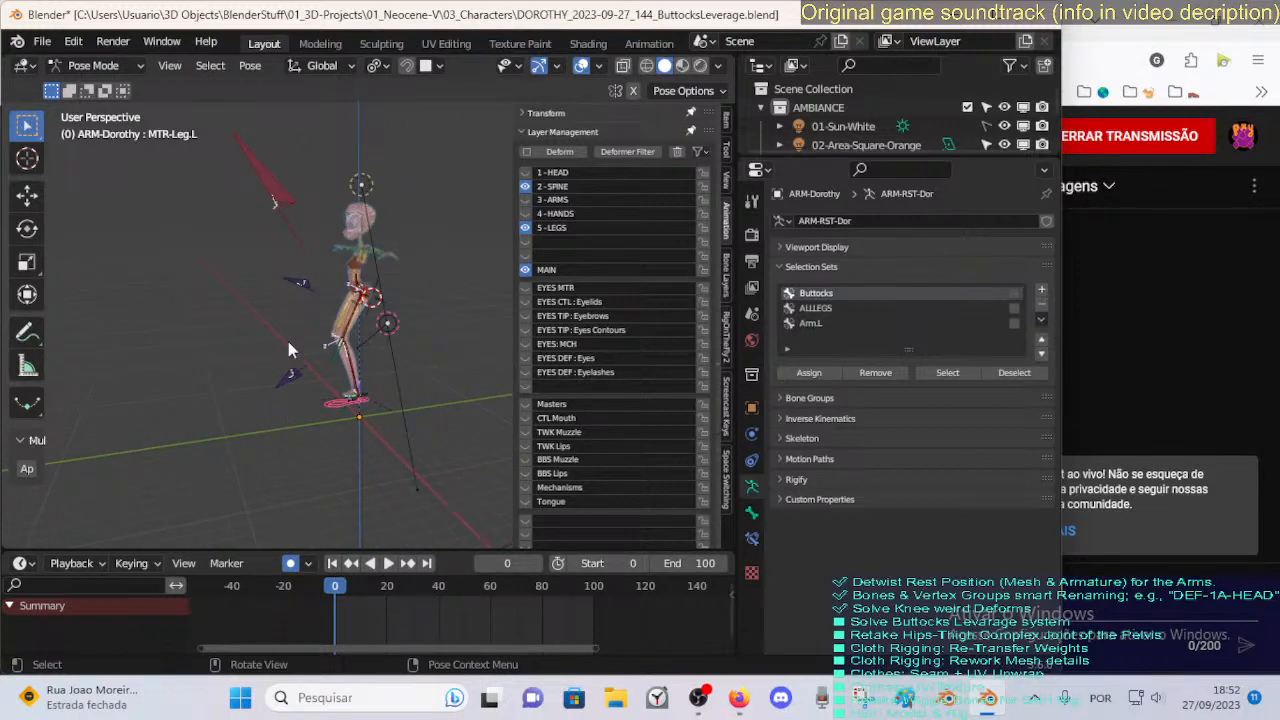
pyautogui.keyDown('shift'); pyautogui.click(321, 399); pyautogui.keyUp('shift')
pyautogui.scroll(3, 340, 398)
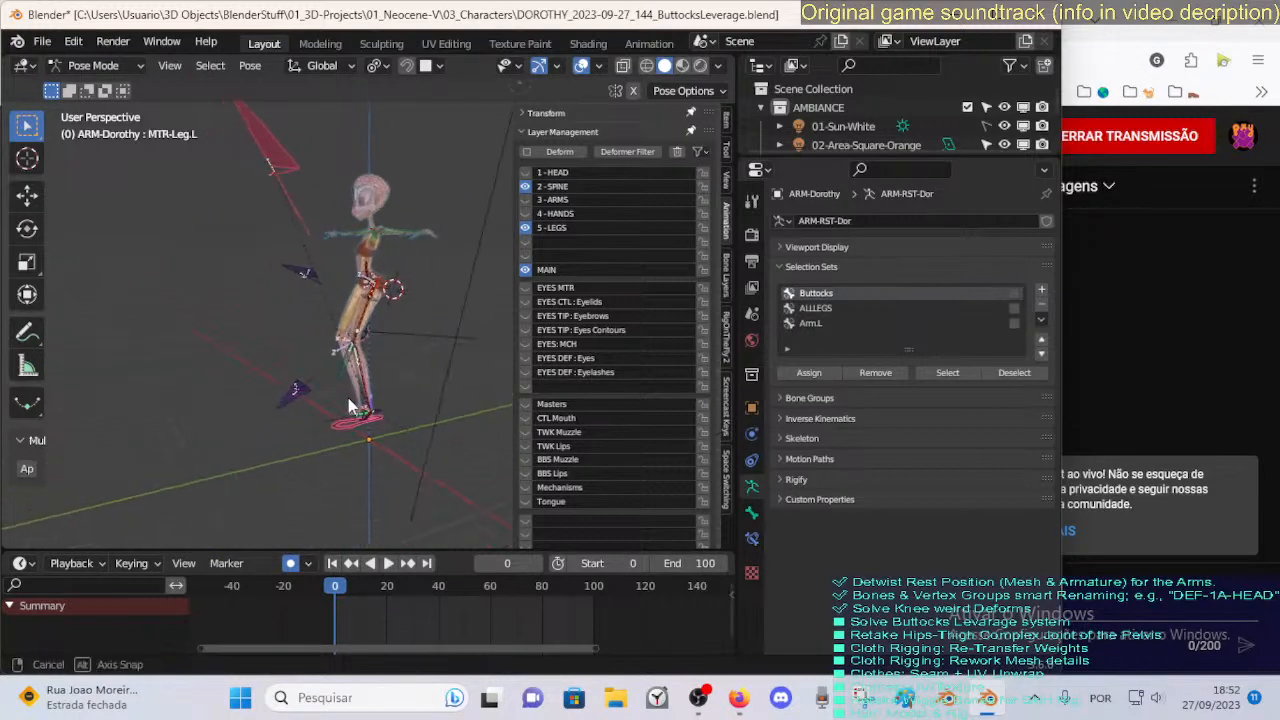
pyautogui.moveTo(336, 398)
pyautogui.mouseDown(button='middle')
pyautogui.moveTo(392, 401)
pyautogui.moveTo(358, 406)
pyautogui.mouseUp(button='middle')
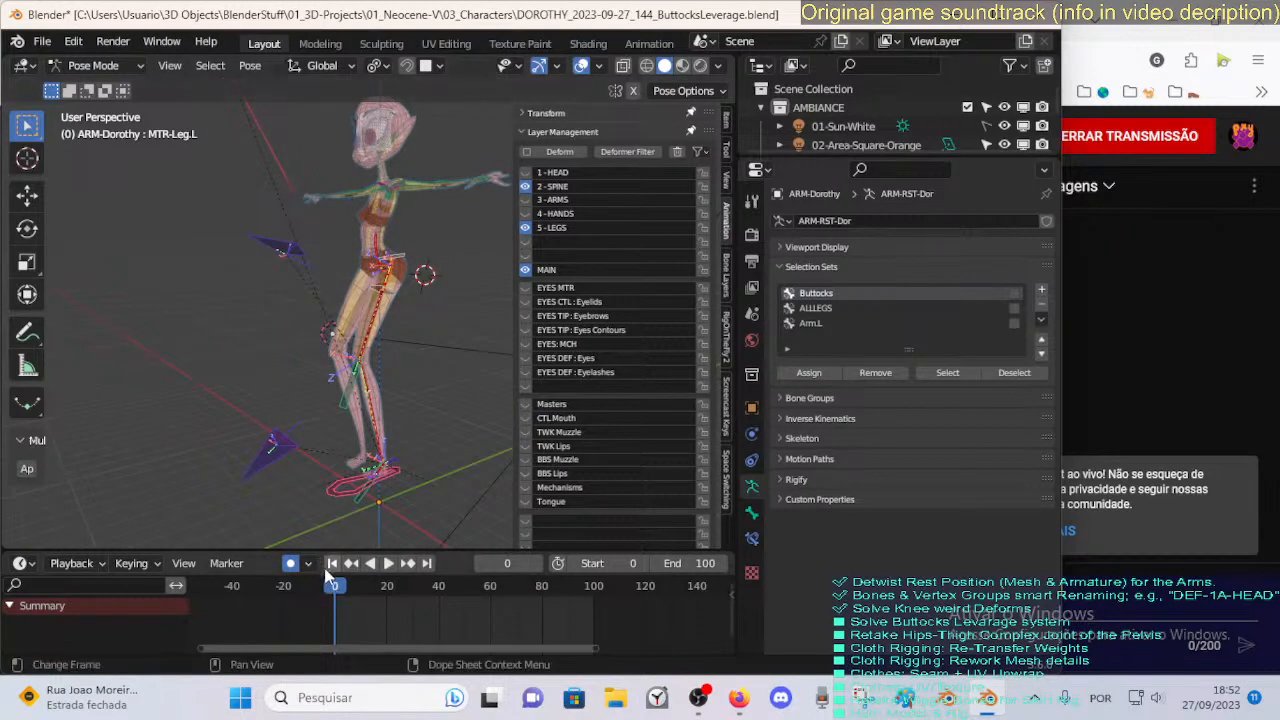
pyautogui.press('i')
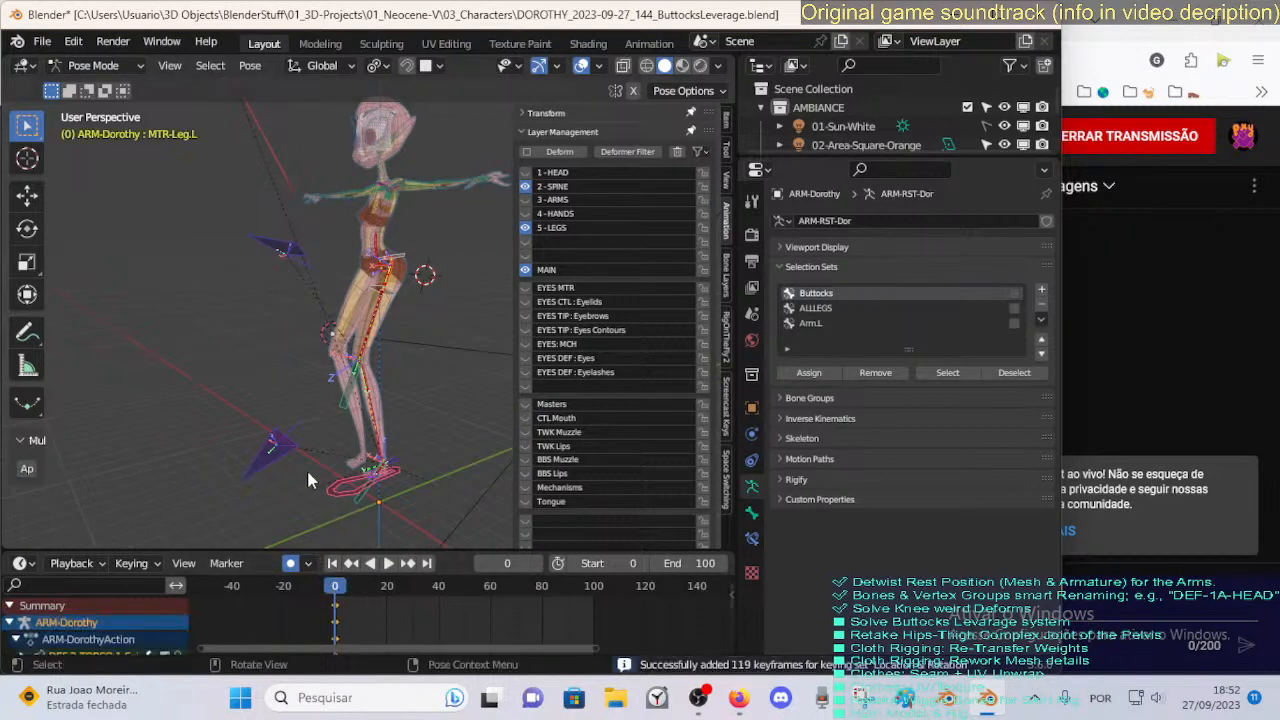
# Collapse the Layer Management list and save the file.
pyautogui.click(548, 132)
pyautogui.hotkey('ctrl', 's')
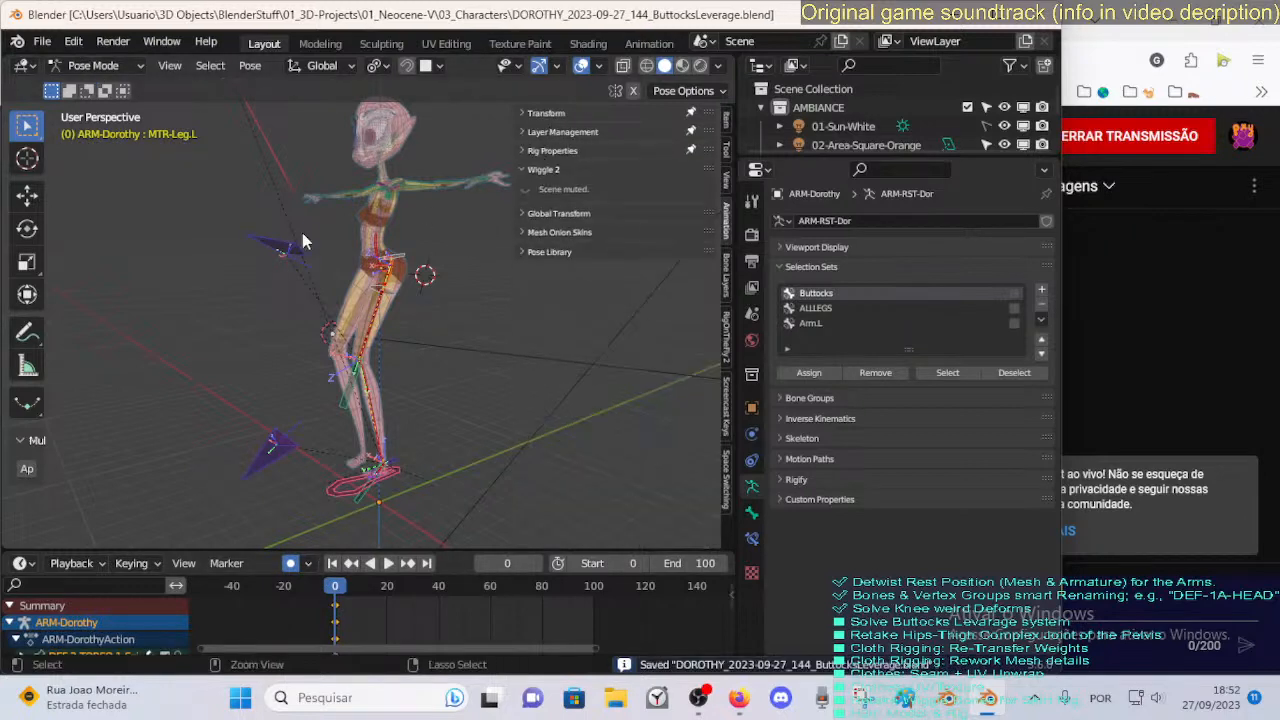
# Enable Screencast Keys and hide the sidebar.
pyautogui.click(724, 408)
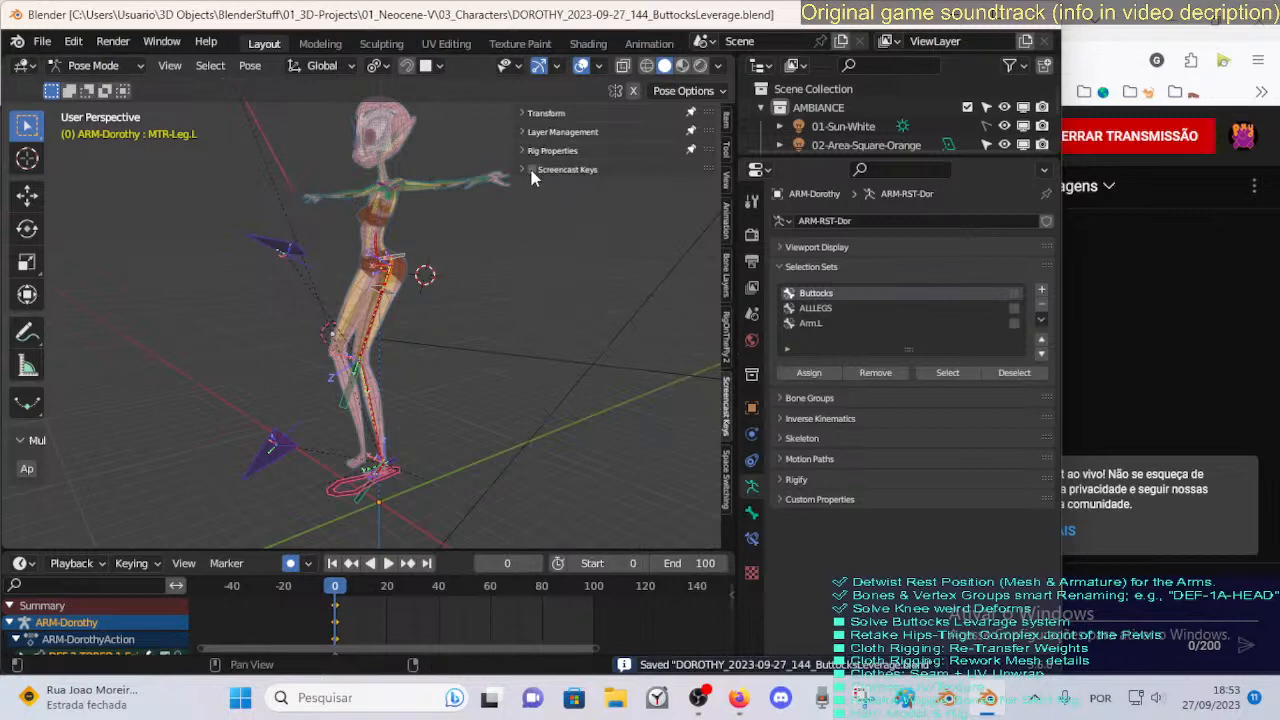
pyautogui.press('n')
pyautogui.keyDown('shift'); pyautogui.moveTo(431, 353); pyautogui.dragTo(446, 360, button='middle'); pyautogui.keyUp('shift')
pyautogui.moveTo(446, 360)
pyautogui.mouseDown(button='middle')
pyautogui.moveTo(462, 366)
pyautogui.moveTo(428, 353)
pyautogui.mouseUp(button='middle')
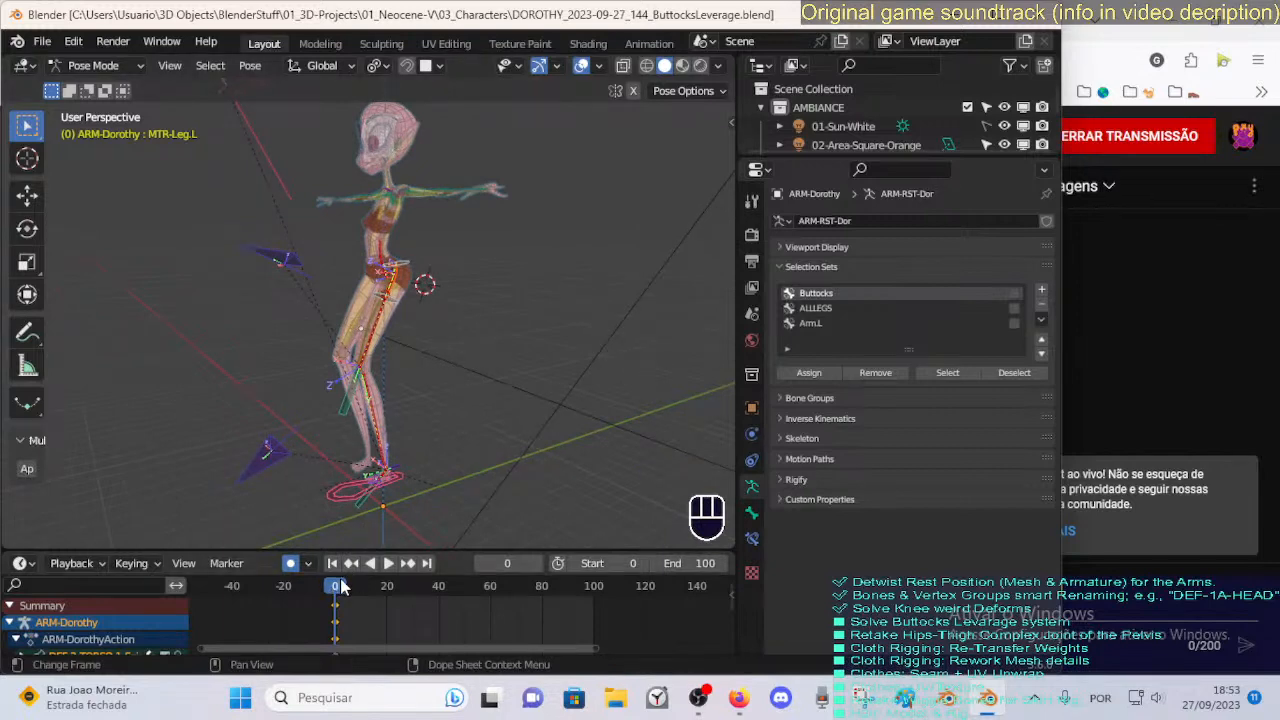
# At frame 15, move MTR-Leg.L forward and up so the thigh lifts roughly horizontal with the knee bent.
pyautogui.moveTo(340, 587); pyautogui.dragTo(375, 590)
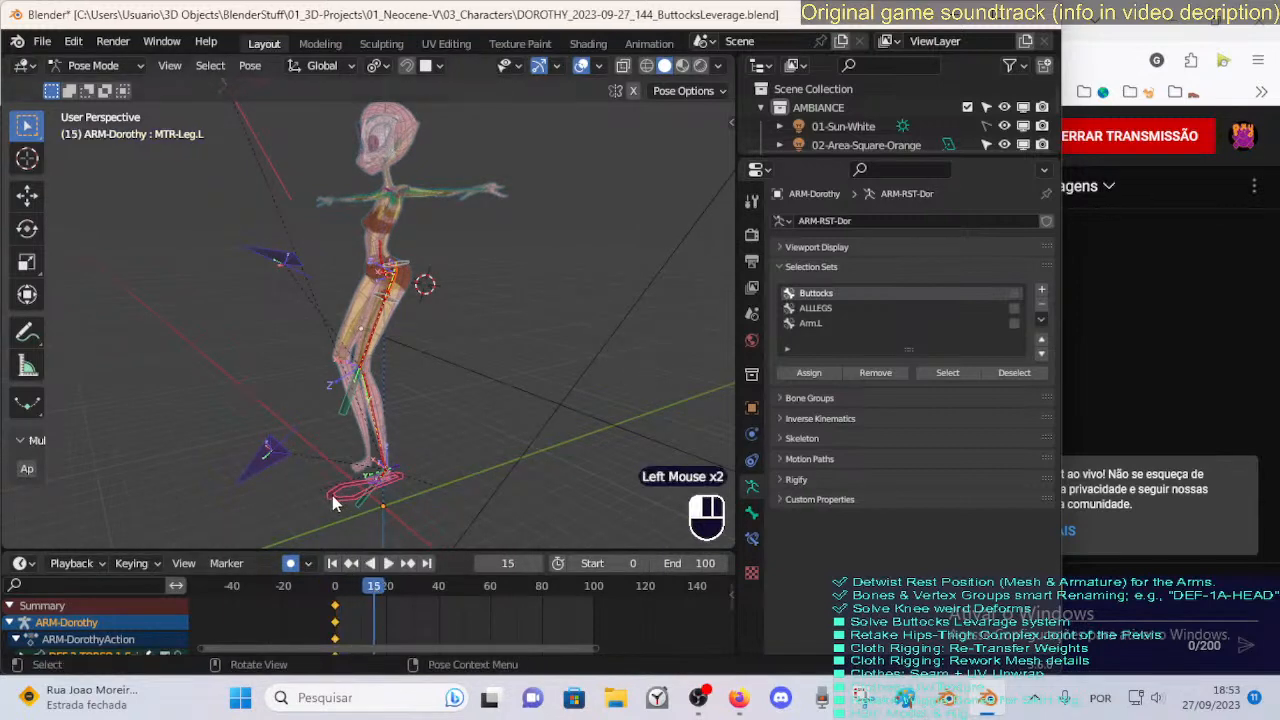
pyautogui.moveTo(334, 502); pyautogui.dragTo(330, 470, button='middle')
pyautogui.press('g')
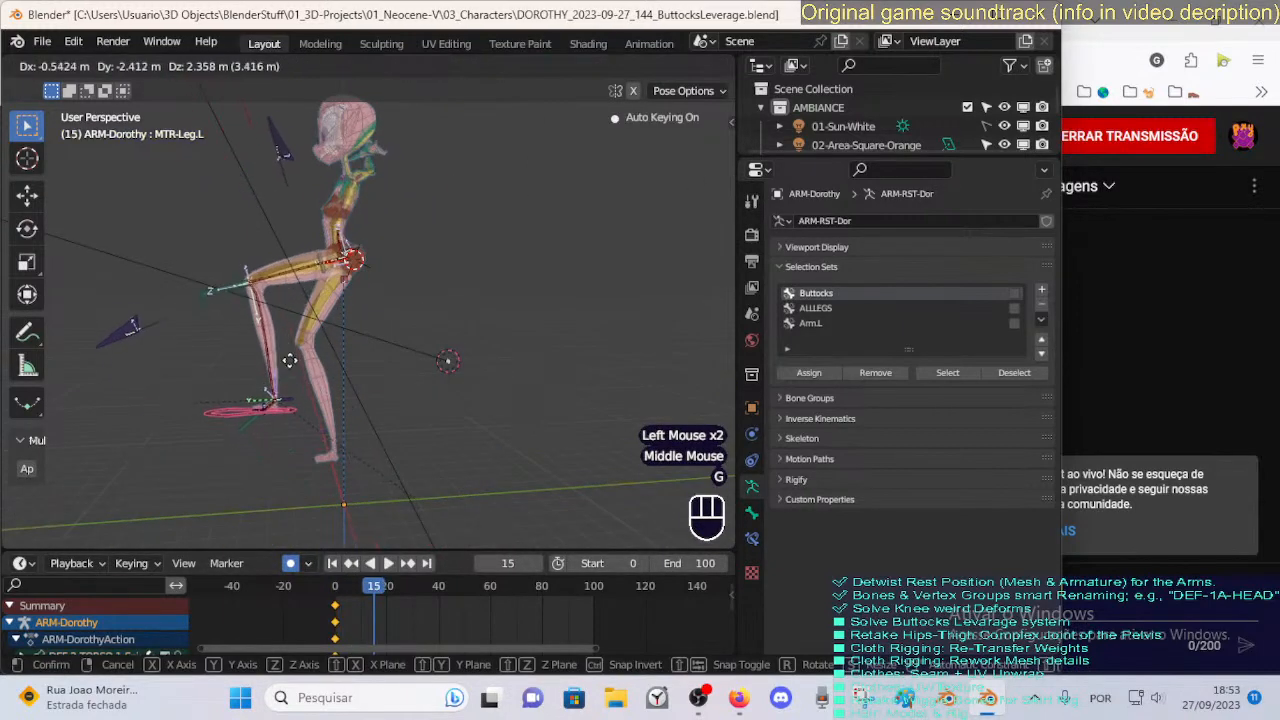
pyautogui.click(288, 362)
pyautogui.press('g')
pyautogui.click(284, 360)
# Rotate MTR-Leg.L about the global X axis at frame 15 to tilt the foot, and refine the raised leg's position.
pyautogui.moveTo(284, 360); pyautogui.dragTo(352, 356, button='middle')
pyautogui.press('r')
pyautogui.press('x')
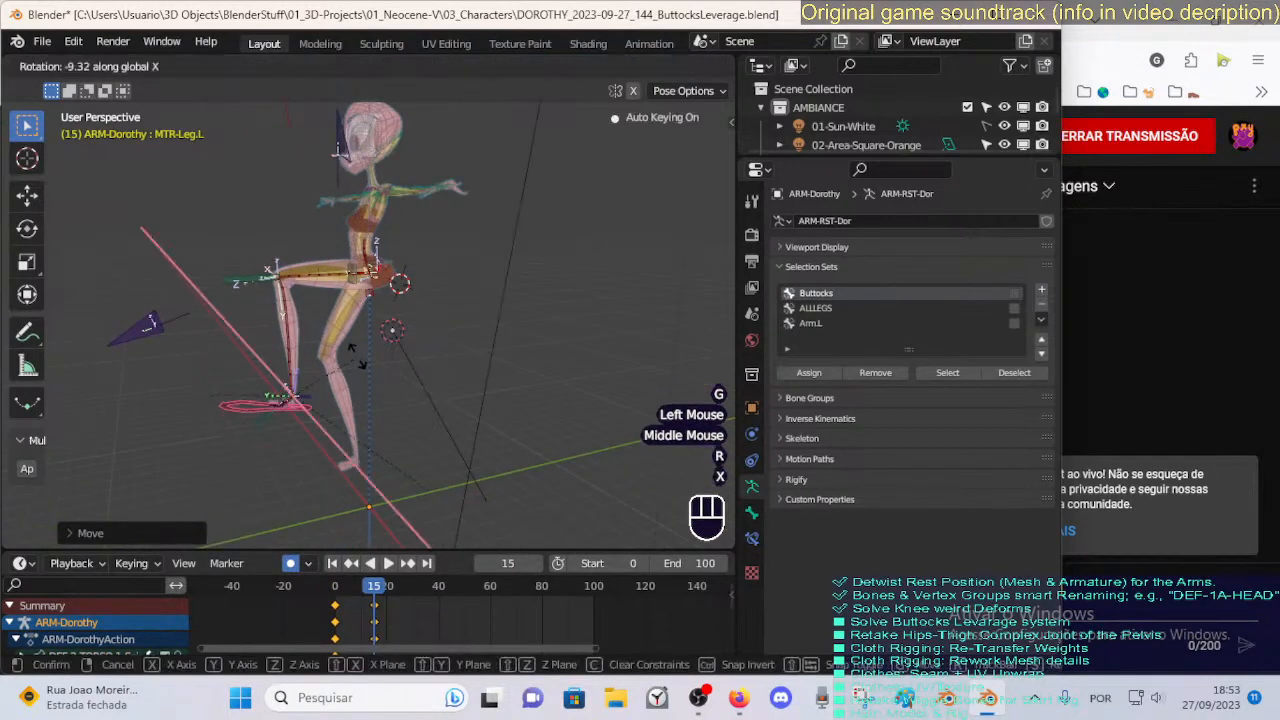
pyautogui.click(332, 334)
pyautogui.press('g')
pyautogui.click(279, 388)
pyautogui.moveTo(279, 388); pyautogui.dragTo(252, 328, button='middle')
pyautogui.press('g')
pyautogui.click(440, 400)
pyautogui.scroll(-1, 252, 328)
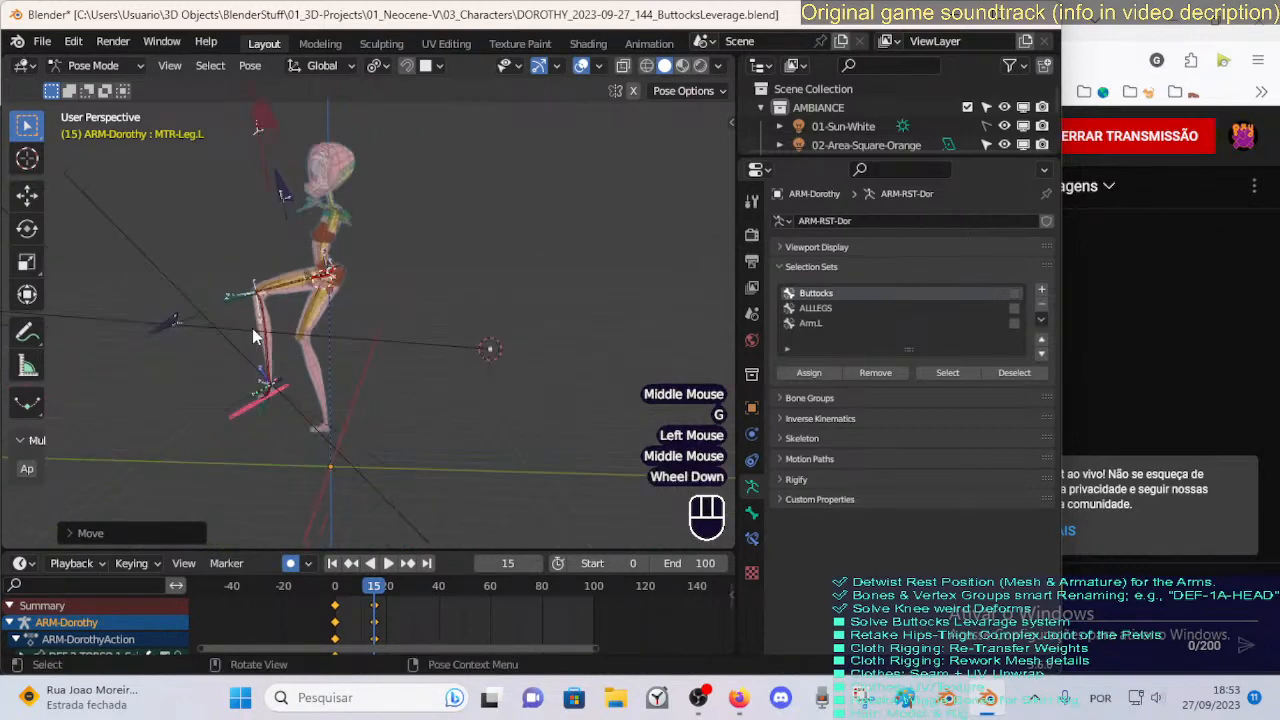
# At frame 28, move MTR-Leg.L higher so the knee rises above hip level.
pyautogui.moveTo(382, 598); pyautogui.dragTo(390, 600)
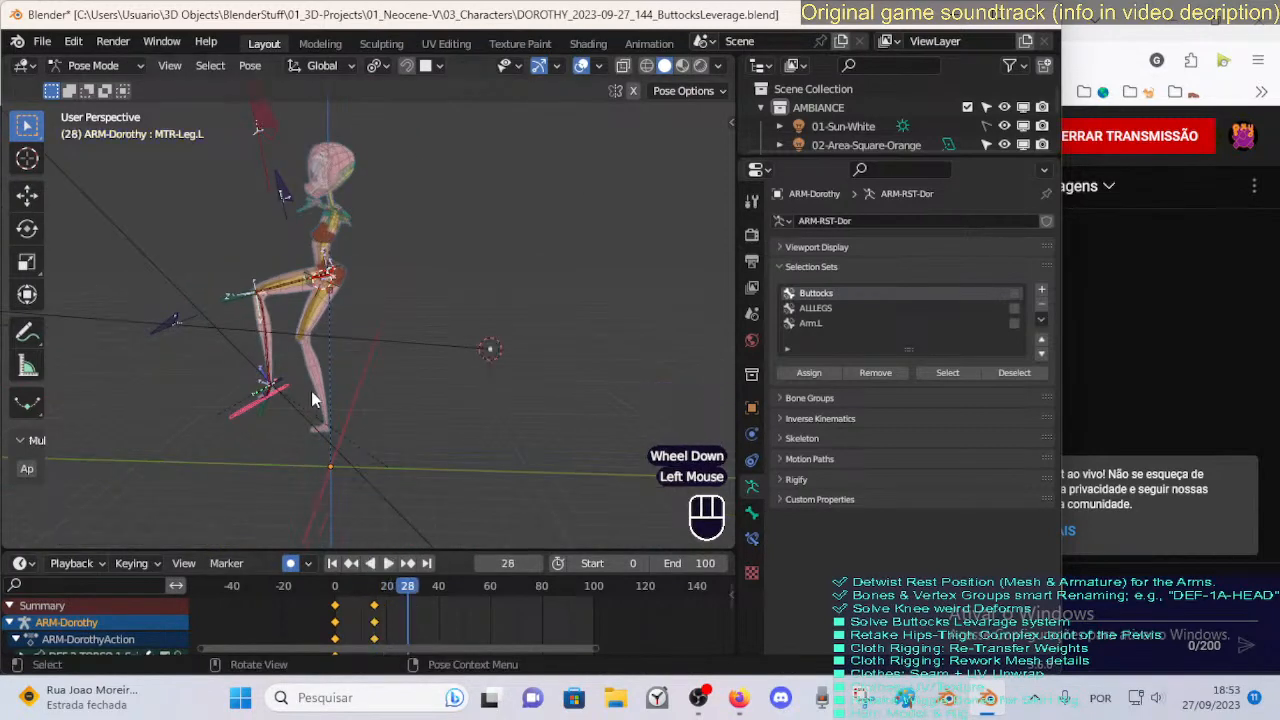
pyautogui.press('g')
pyautogui.click(290, 332)
pyautogui.press('g')
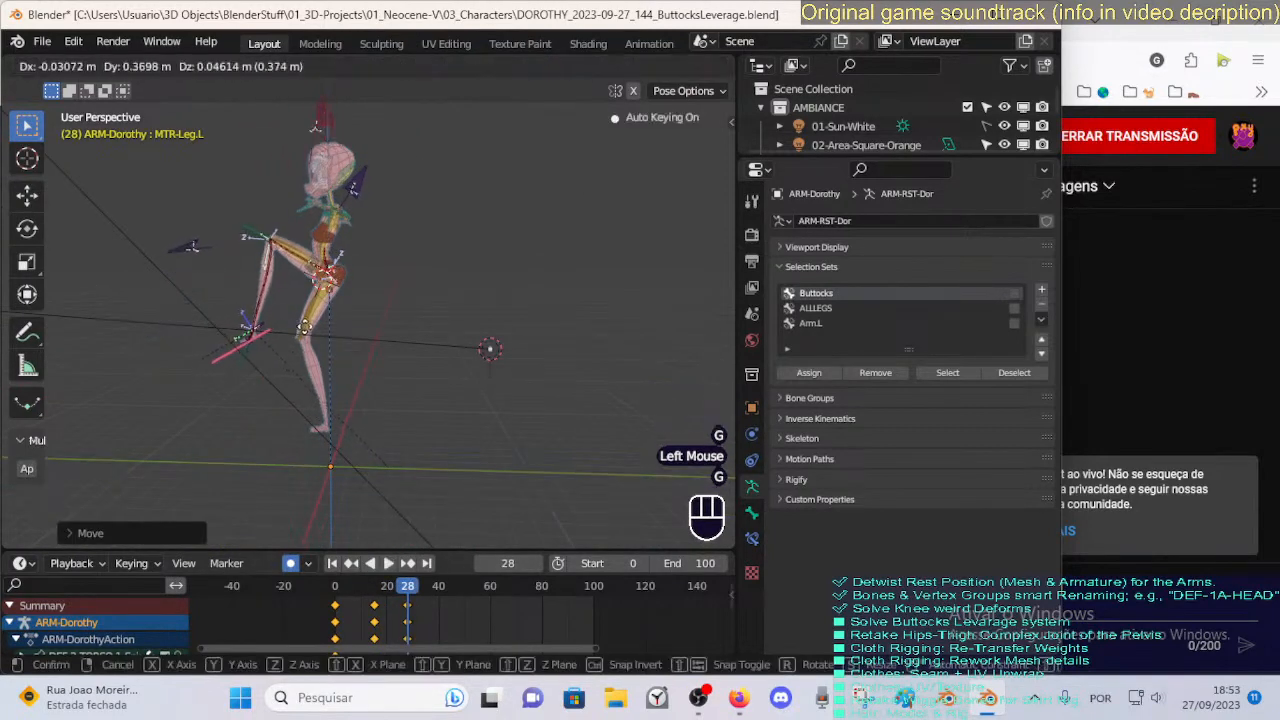
pyautogui.click(405, 500)
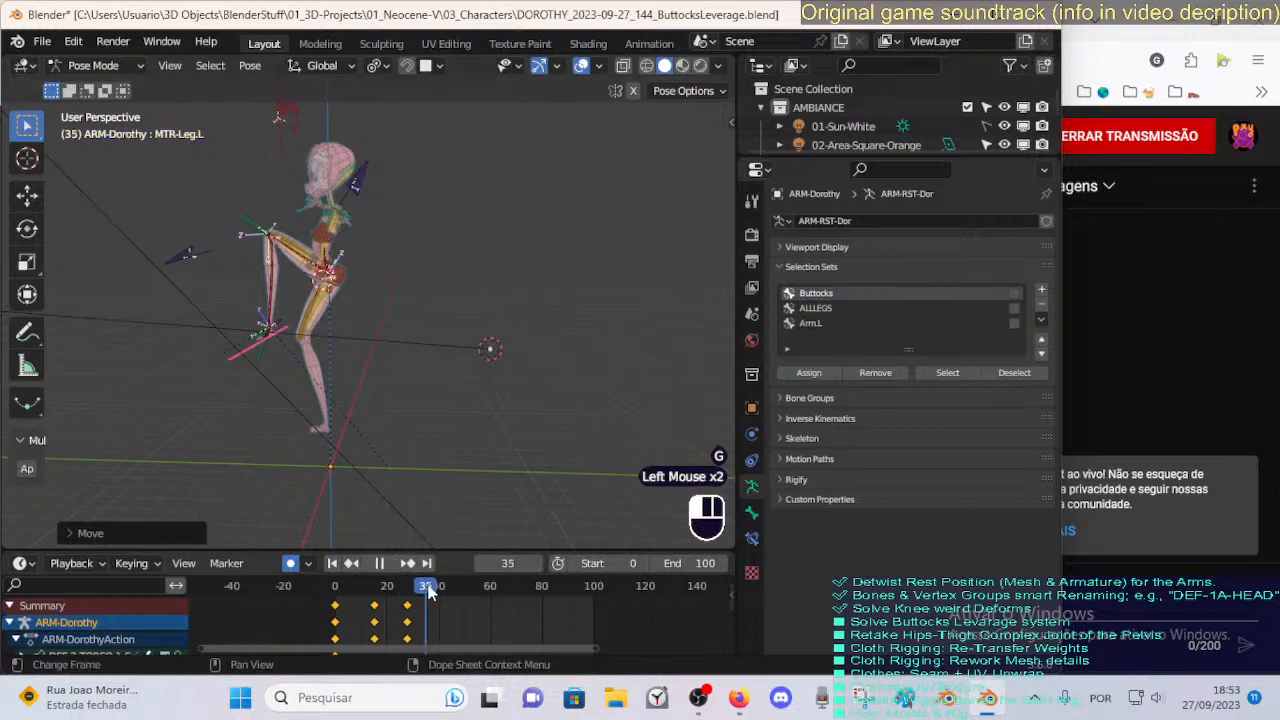
# At frame 38, raise MTR-Leg.L further to bring the bent knee closer to the chest.
pyautogui.moveTo(428, 591); pyautogui.dragTo(435, 590)
pyautogui.press('g')
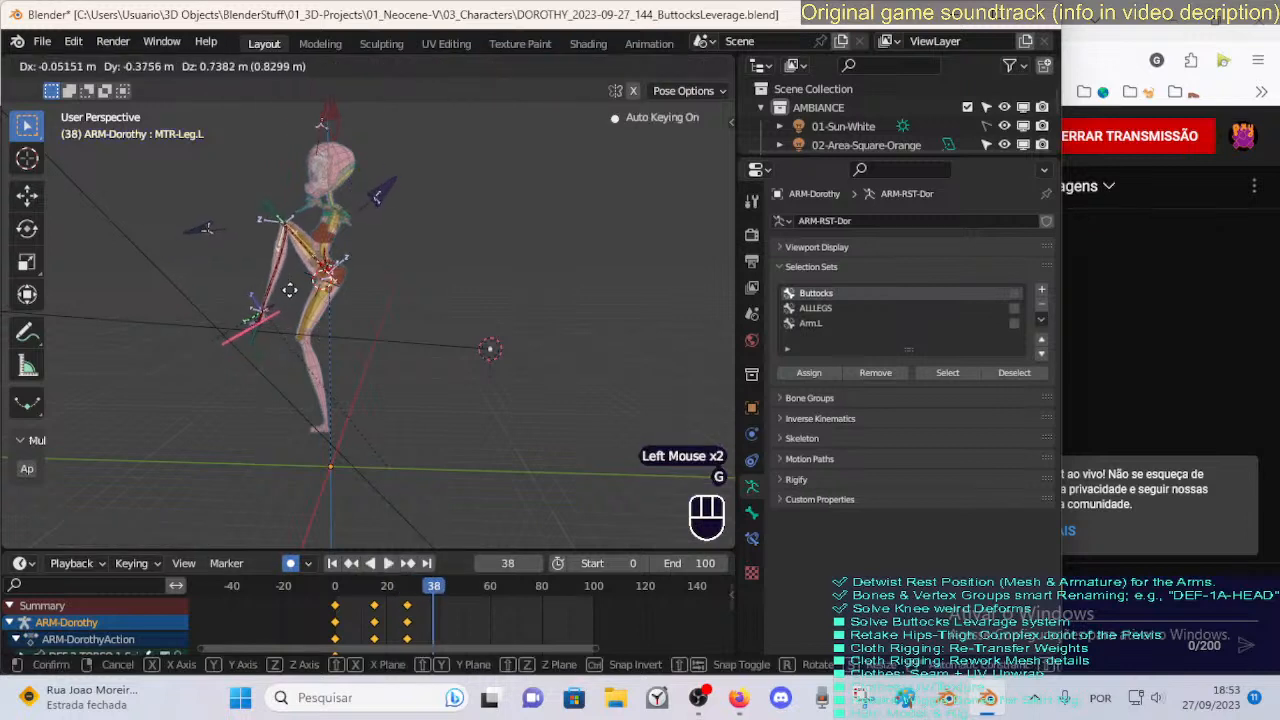
pyautogui.click(310, 293)
# At frame 48, move MTR-Leg.L down and behind the body with the knee bent.
pyautogui.moveTo(433, 590); pyautogui.dragTo(458, 600)
pyautogui.moveTo(438, 546); pyautogui.dragTo(445, 420, button='middle')
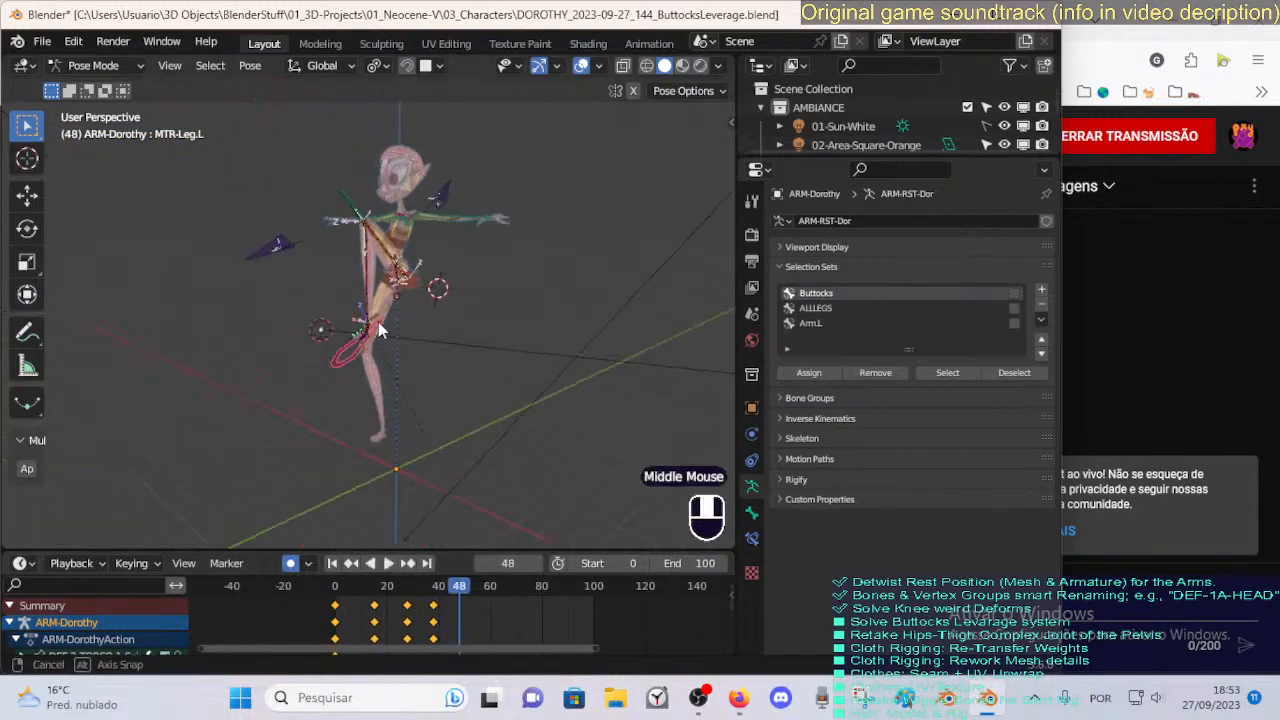
pyautogui.scroll(2, 445, 420)
pyautogui.press('g')
pyautogui.click(541, 446)
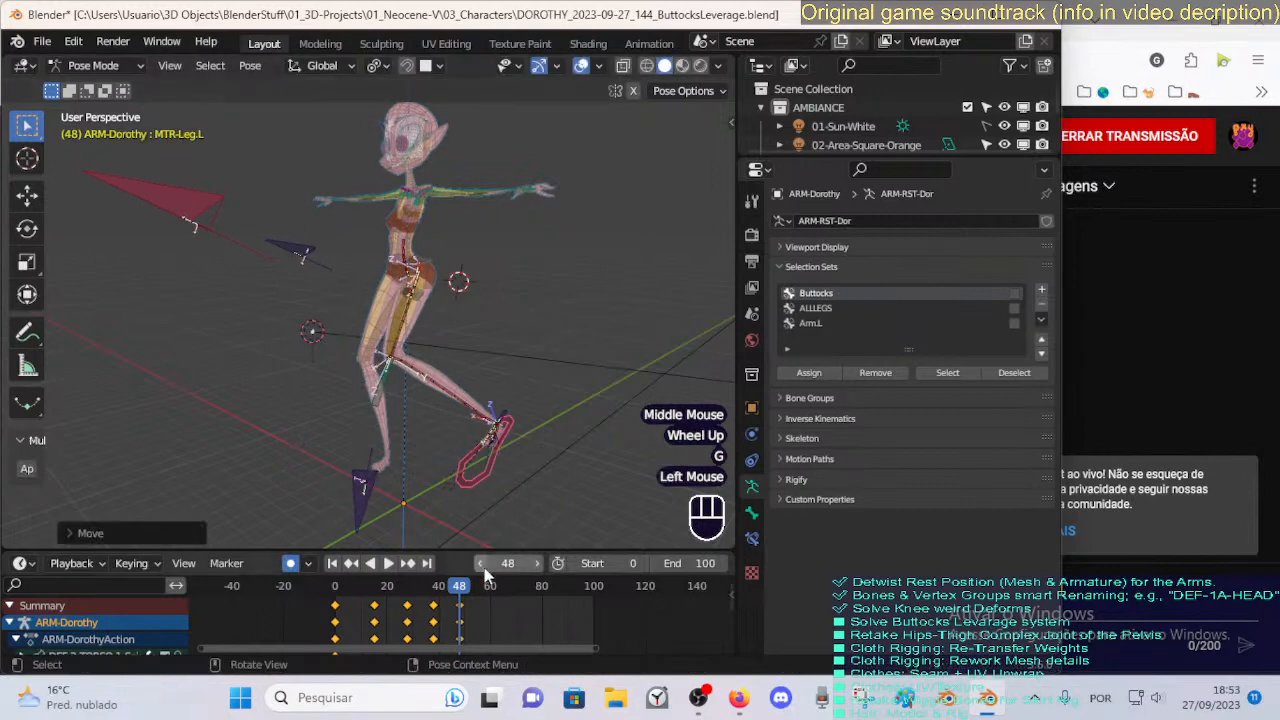
# At frame 63, move MTR-Leg.L outward to swing the left leg out to the character's side.
pyautogui.moveTo(459, 593); pyautogui.dragTo(498, 592)
pyautogui.keyDown('shift'); pyautogui.moveTo(440, 460); pyautogui.dragTo(470, 415, button='middle'); pyautogui.keyUp('shift')
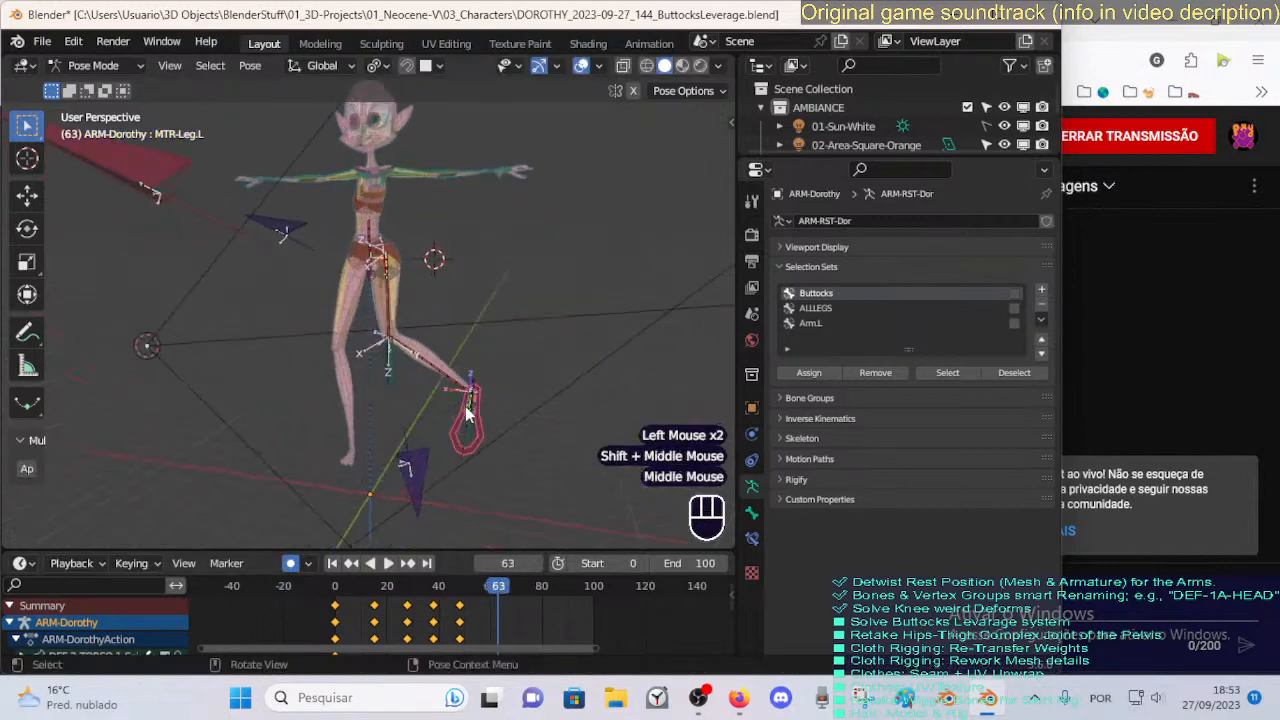
pyautogui.press('g')
pyautogui.click(565, 390)
# At frame 72, raise MTR-Leg.L further out to the side and rotate it about the global X, Z and Y axes.
pyautogui.moveTo(497, 598); pyautogui.dragTo(521, 592)
pyautogui.keyDown('shift'); pyautogui.moveTo(517, 423); pyautogui.dragTo(447, 438, button='middle'); pyautogui.keyUp('shift')
pyautogui.press('g')
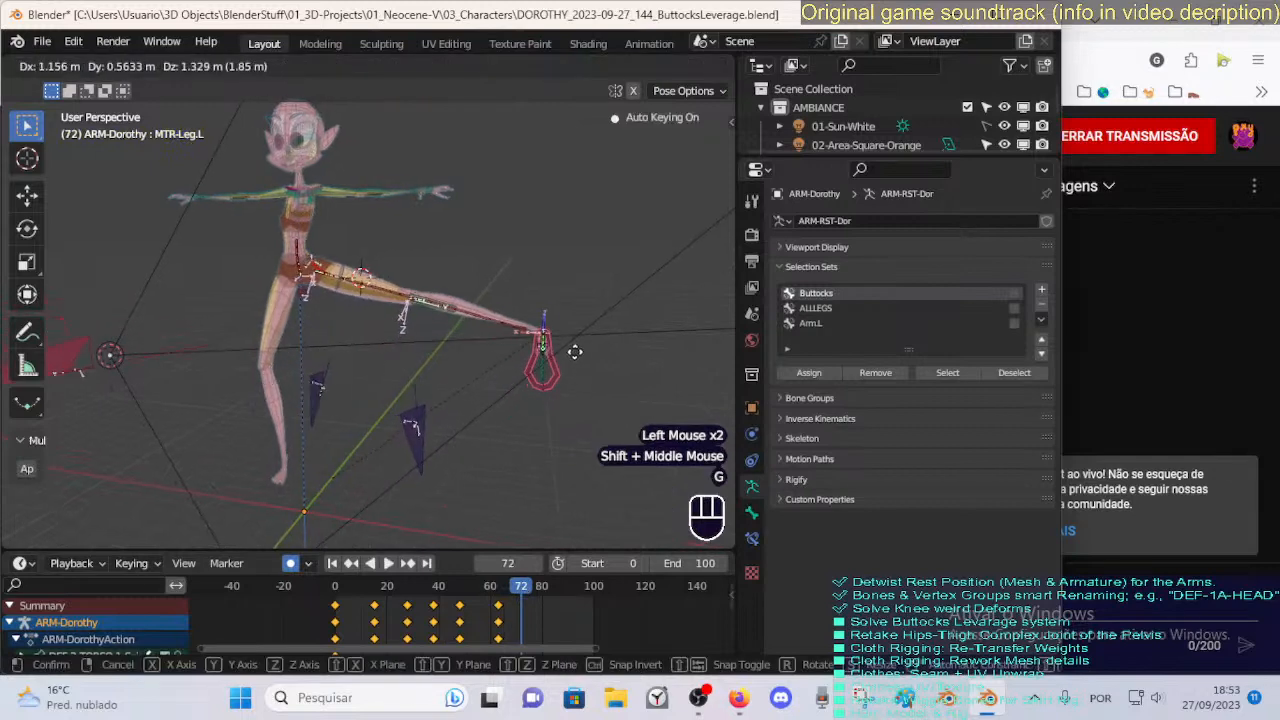
pyautogui.click(574, 342)
pyautogui.press('r')
pyautogui.press('x')
pyautogui.click(577, 316)
pyautogui.press('r')
pyautogui.press('z')
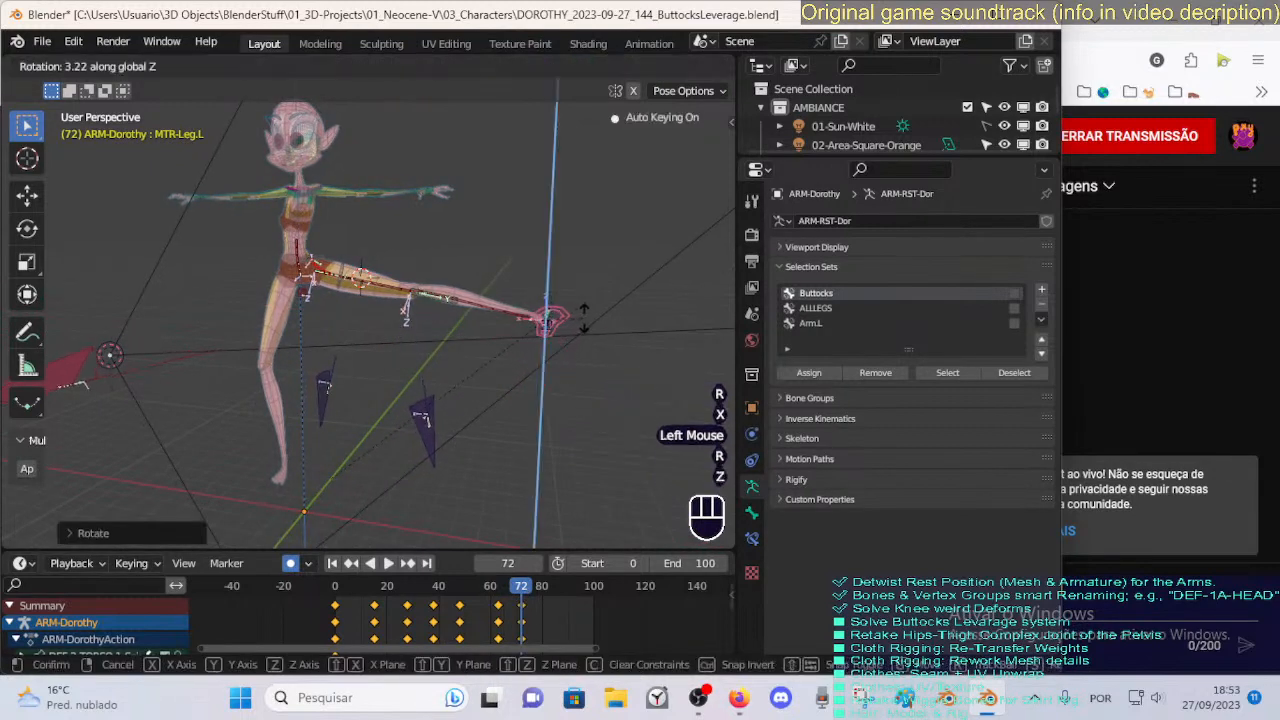
pyautogui.click(587, 320)
pyautogui.press('r')
pyautogui.press('y')
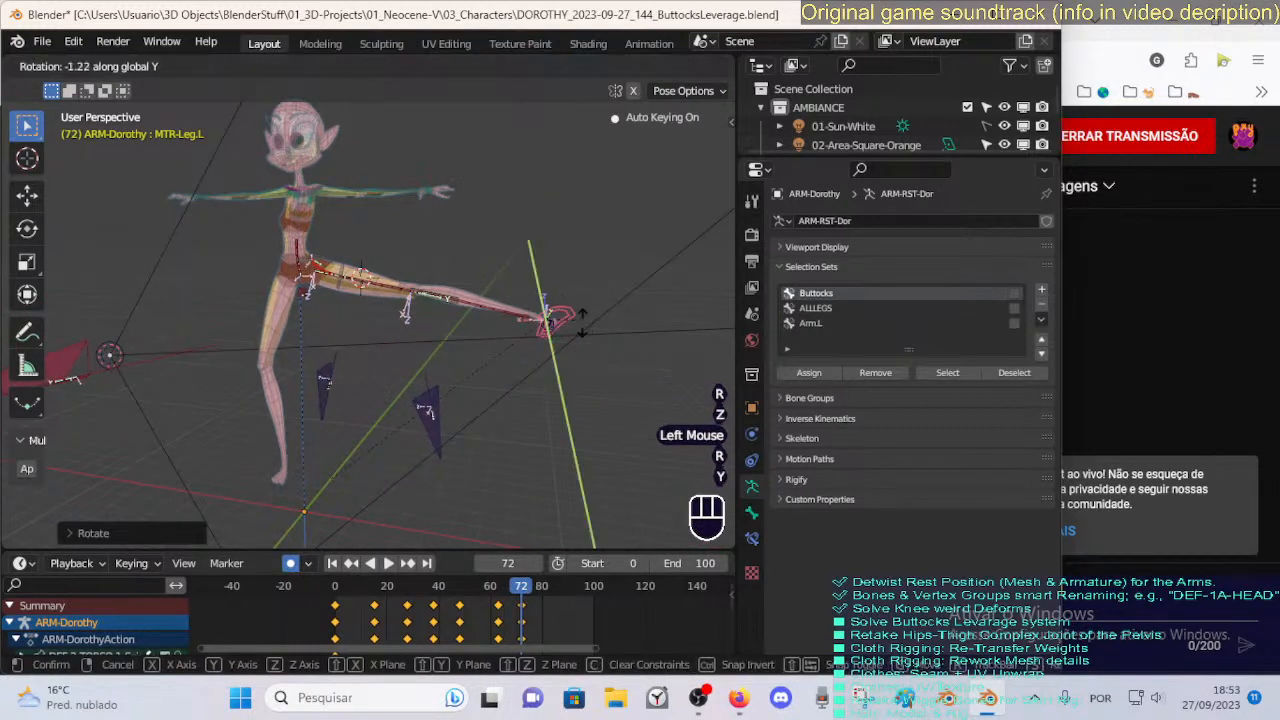
pyautogui.click(581, 322)
# Refine the foot's orientation at frame 72 by rotating MTR-Leg.L about the global X and Y axes.
pyautogui.moveTo(575, 330); pyautogui.dragTo(538, 345, button='middle')
pyautogui.press('r')
pyautogui.press('x')
pyautogui.click(565, 362)
pyautogui.press('r')
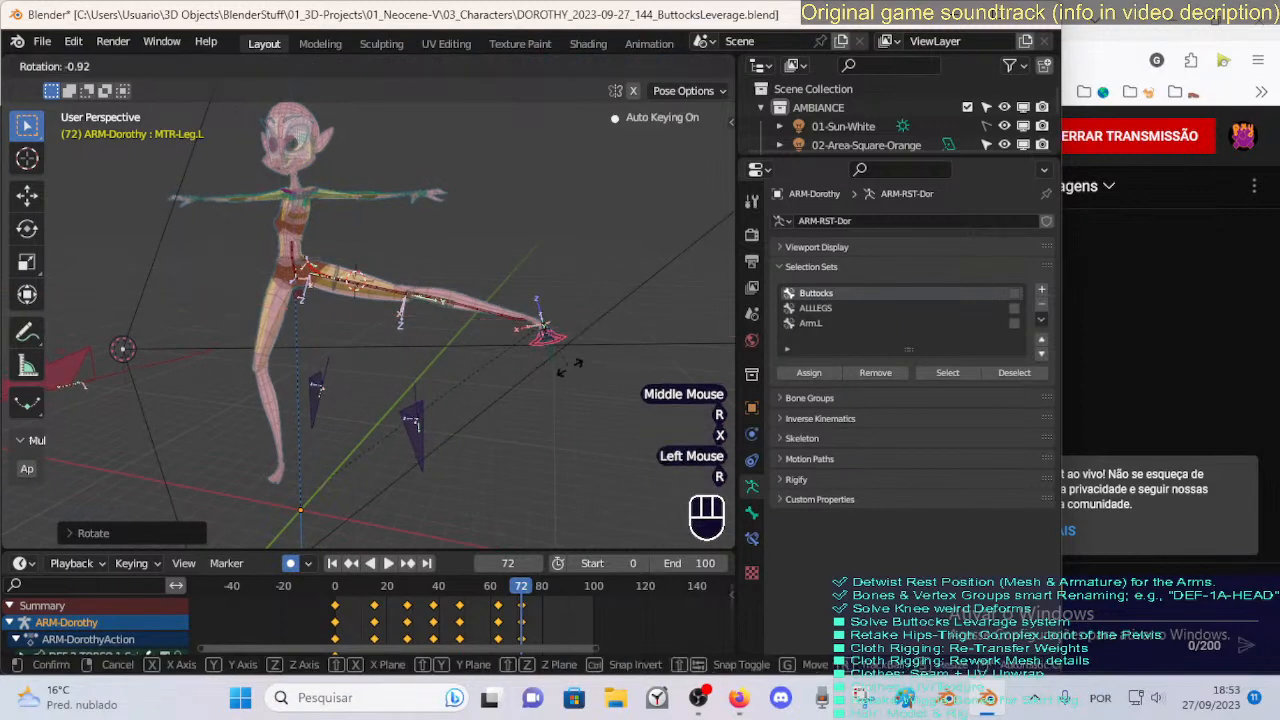
pyautogui.press('y')
pyautogui.click(588, 319)
# Raise MTR-Leg.L to about hip height at frame 72 and fine-tune the sideways leg's position.
pyautogui.press('g')
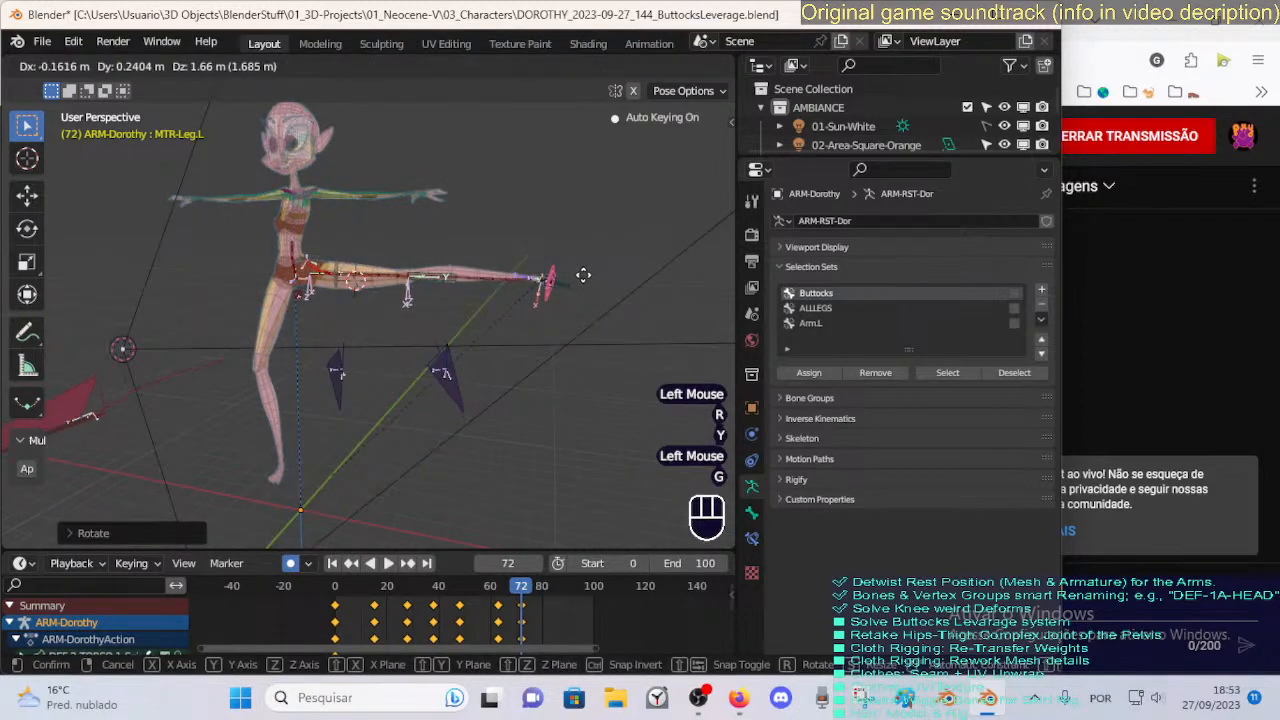
pyautogui.click(560, 279)
pyautogui.moveTo(556, 280); pyautogui.dragTo(554, 272, button='middle')
pyautogui.press('g')
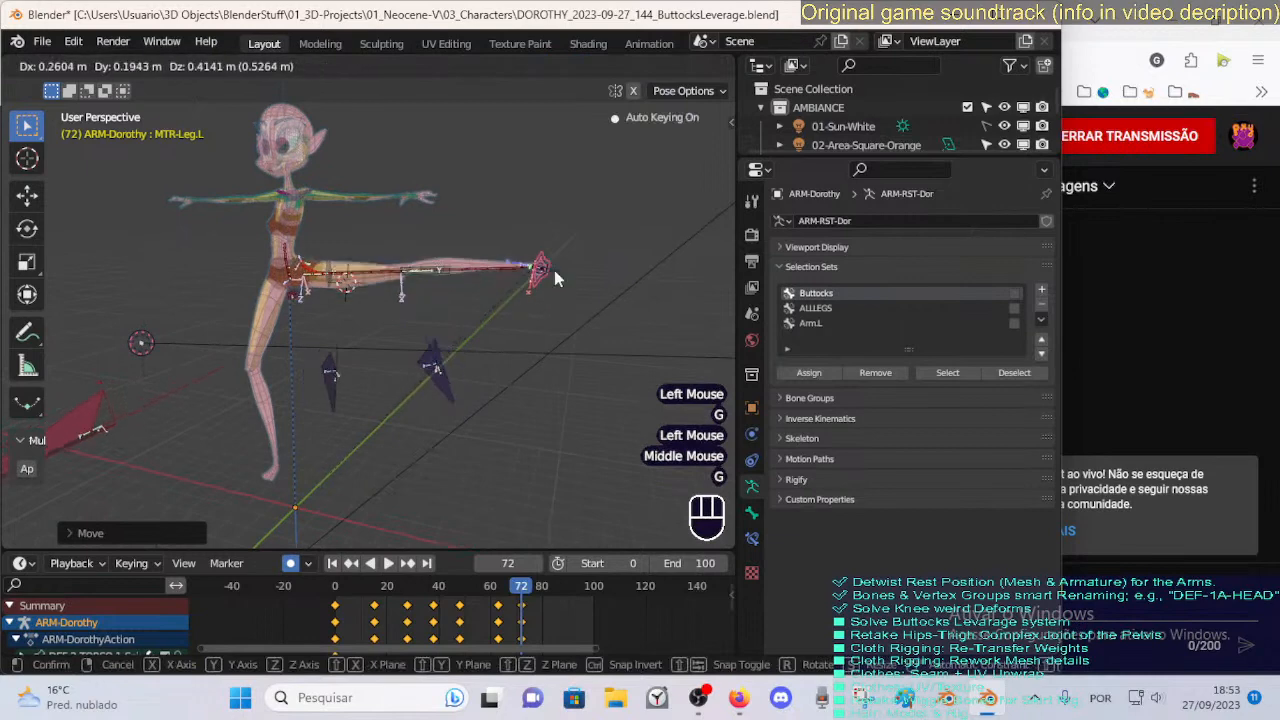
pyautogui.click(554, 270)
pyautogui.press('g')
pyautogui.click(545, 267)
# At frame 83, lower MTR-Leg.L from the sideways pose to a half-raised, bent-knee pose.
pyautogui.moveTo(522, 563); pyautogui.dragTo(556, 563)
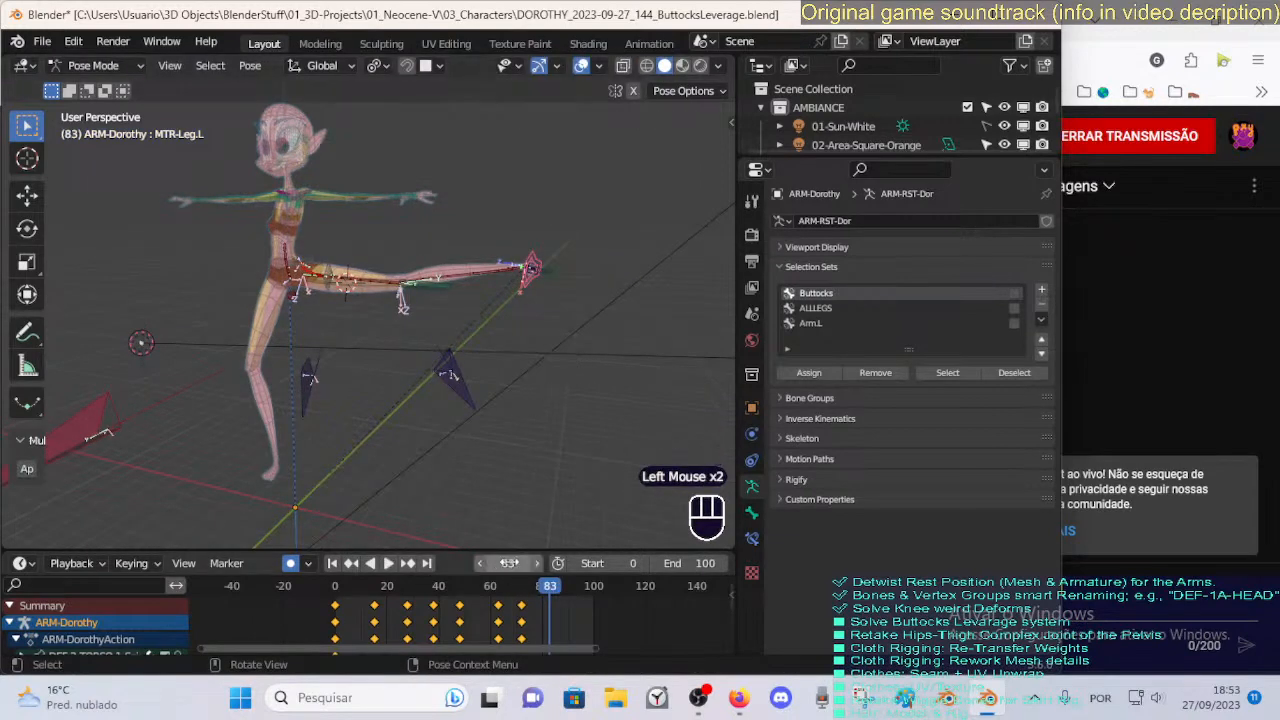
pyautogui.press('g')
pyautogui.click(440, 416)
pyautogui.moveTo(440, 416); pyautogui.dragTo(513, 505, button='middle')
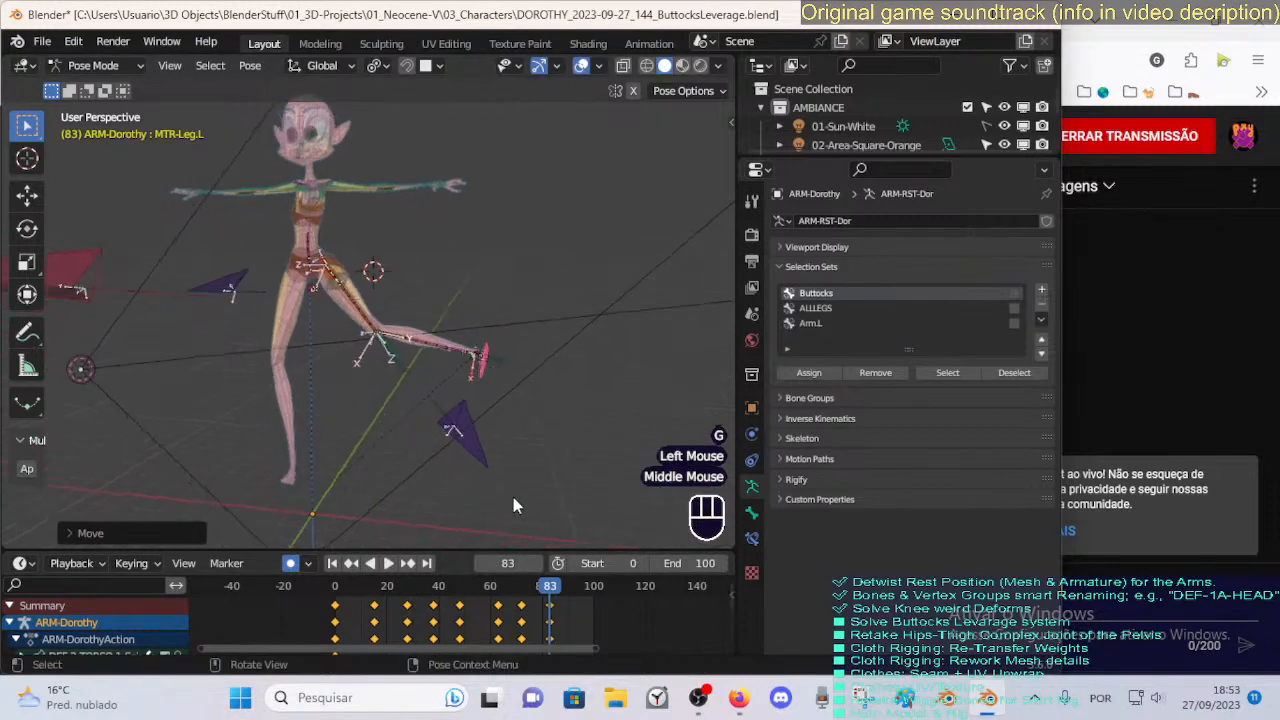
# At frame 94, bring MTR-Leg.L back down beside the standing leg and clear its rotation.
pyautogui.moveTo(555, 590); pyautogui.dragTo(578, 588)
pyautogui.press('g')
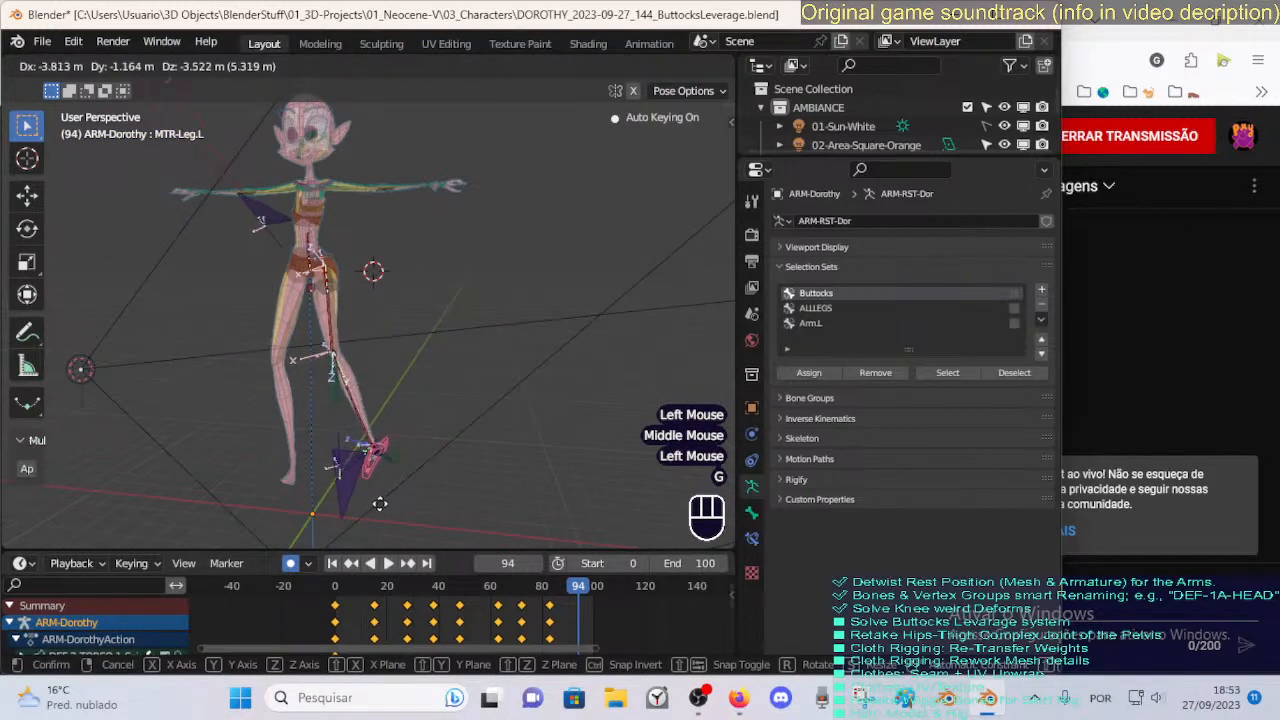
pyautogui.click(351, 512)
pyautogui.moveTo(351, 512); pyautogui.dragTo(504, 530, button='middle')
pyautogui.press('g')
pyautogui.click(422, 446)
pyautogui.hotkey('alt', 'r')
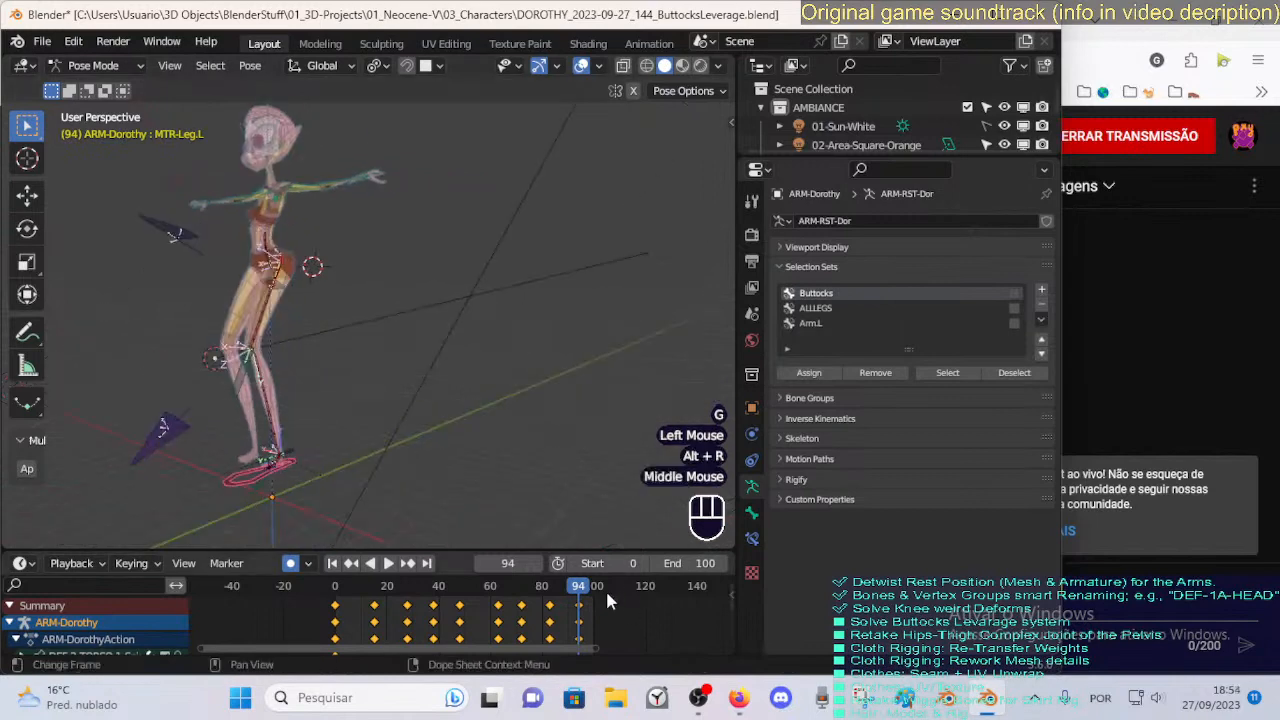
# Extend the animation's end frame to 161.
pyautogui.moveTo(618, 596); pyautogui.dragTo(656, 590)
pyautogui.scroll(-2, 625, 588)
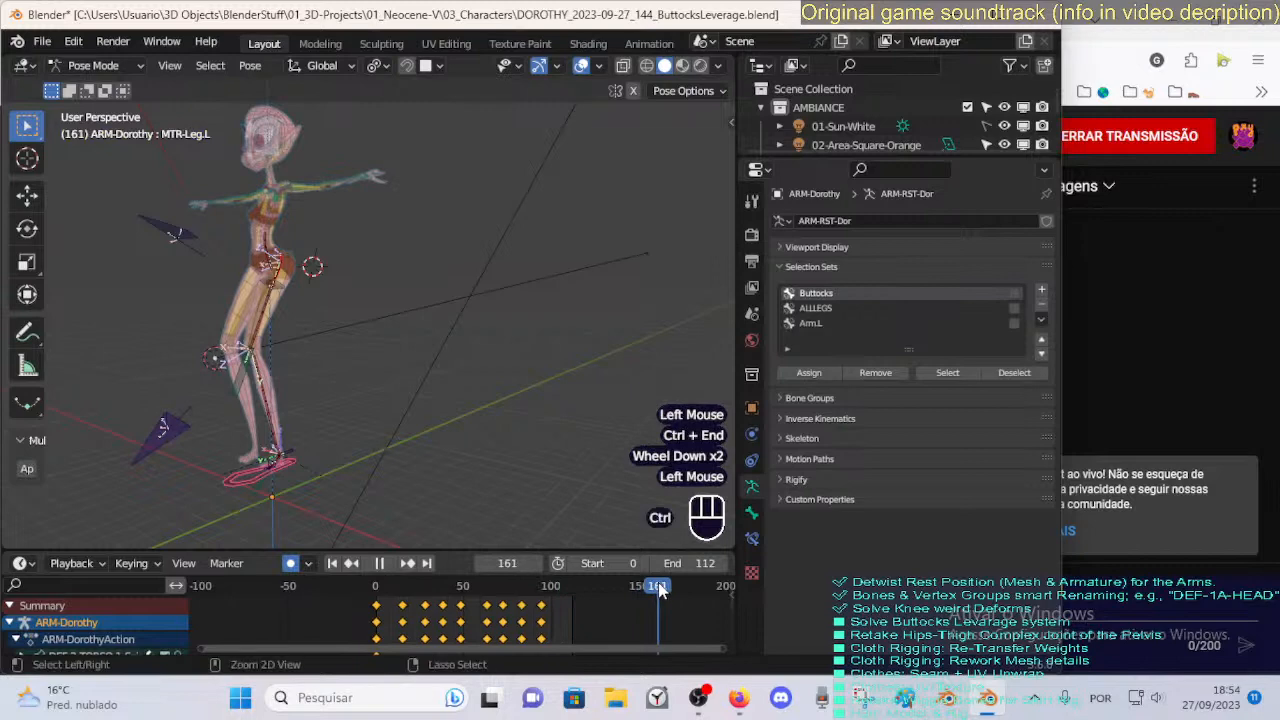
pyautogui.hotkey('ctrl', 'End')
# At frame 110, move MTR-Leg.L backward and up behind the body.
pyautogui.click(252, 472)
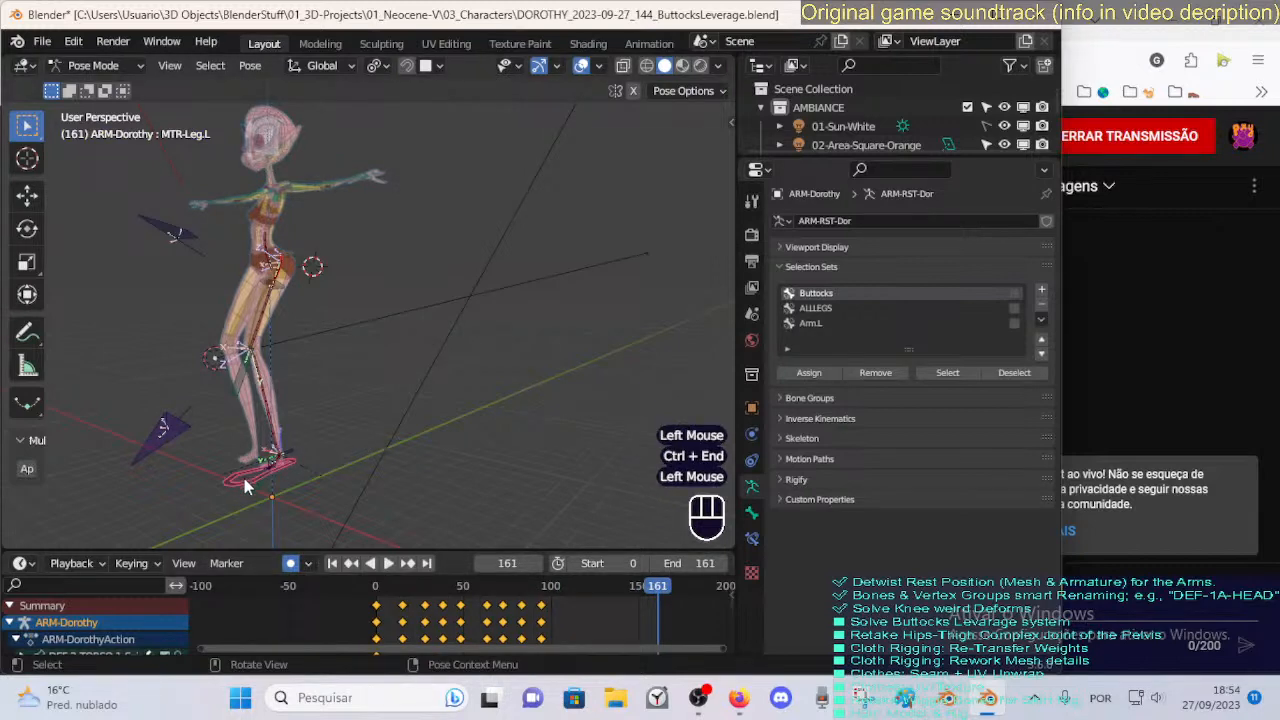
pyautogui.moveTo(244, 478); pyautogui.dragTo(233, 473, button='middle')
pyautogui.scroll(1, 239, 473)
pyautogui.click(598, 587)
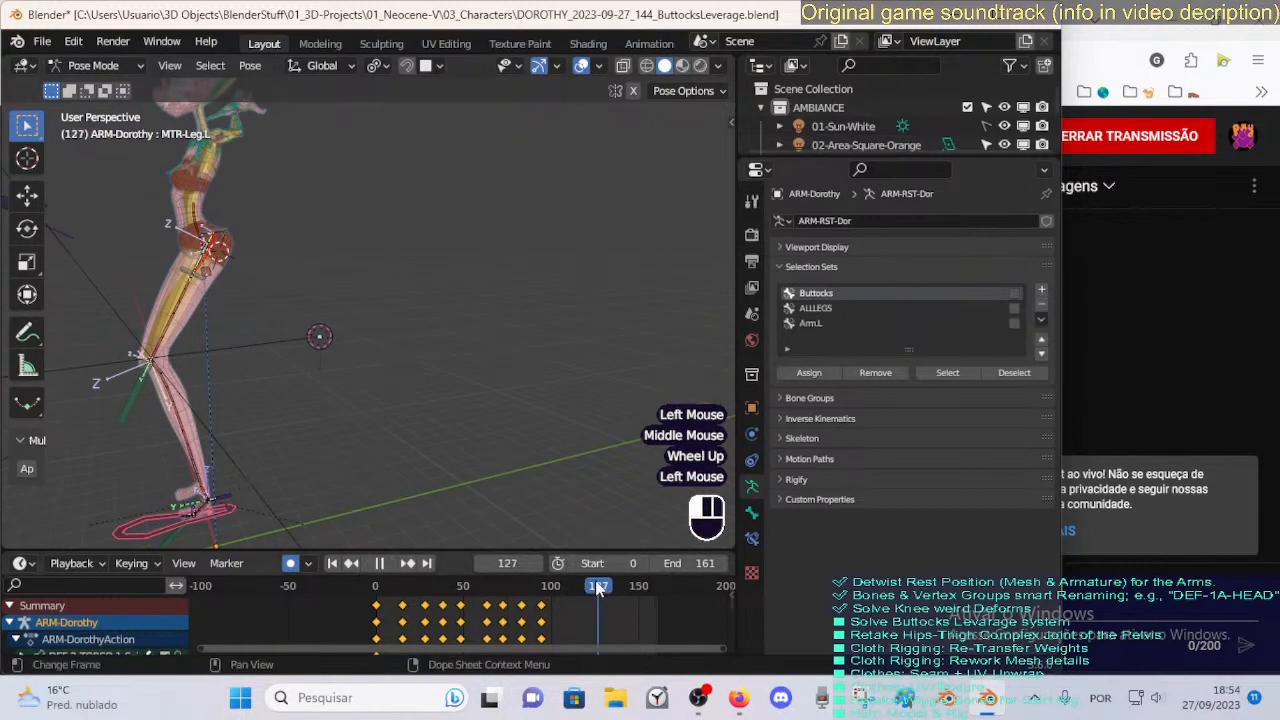
pyautogui.press('g')
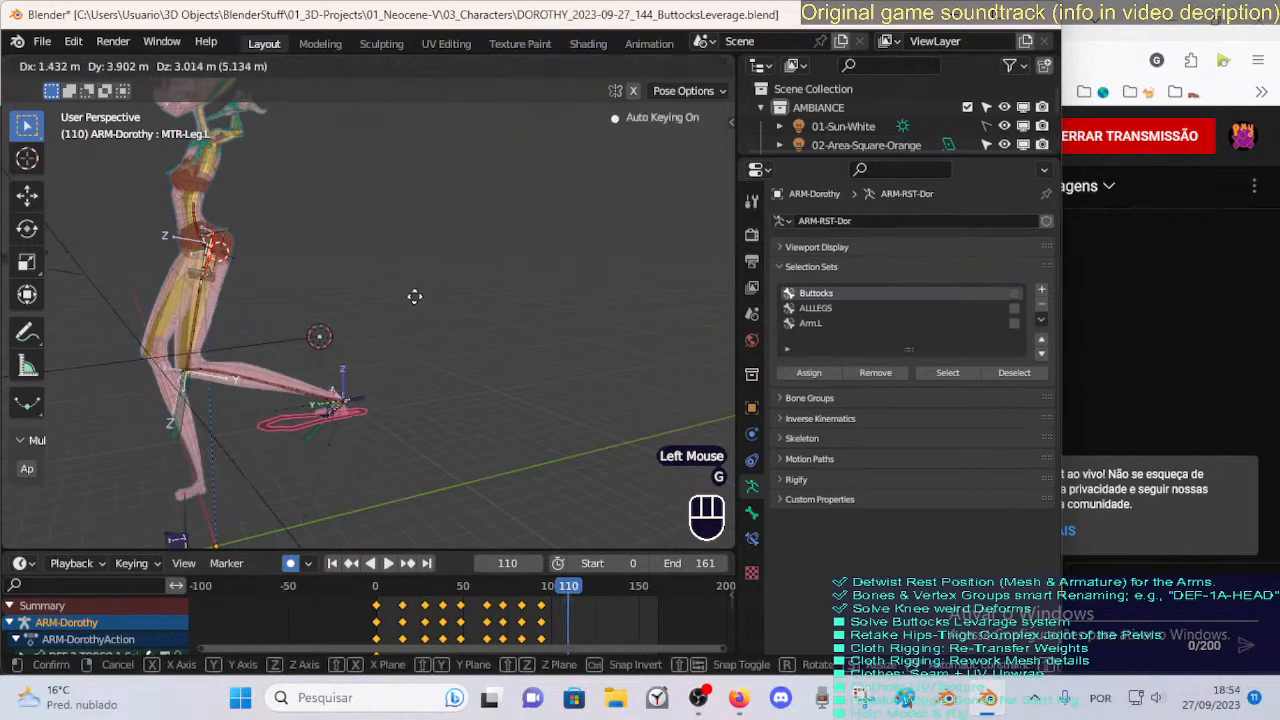
pyautogui.click(345, 330)
# Rotate MTR-Leg.L about the global X axis at frame 110 to point the foot down, and adjust the bent shin's position.
pyautogui.press('r')
pyautogui.press('x')
pyautogui.click(337, 292)
pyautogui.press('g')
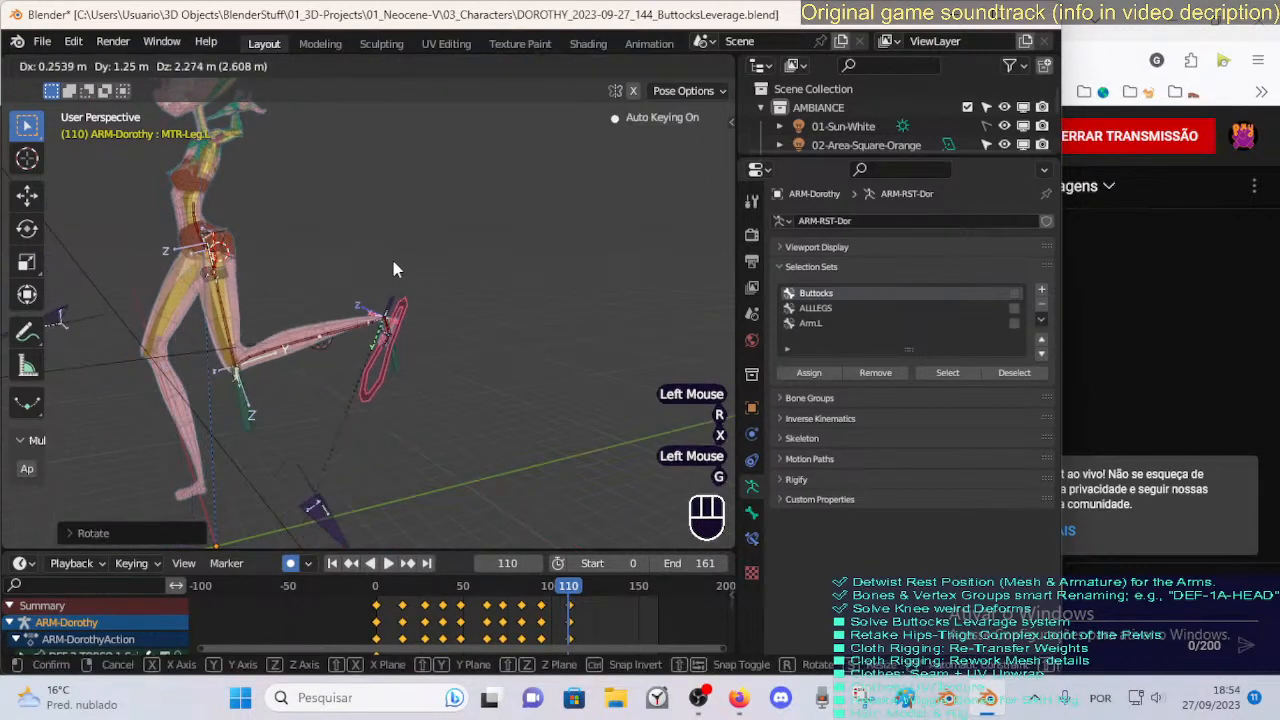
pyautogui.click(399, 296)
pyautogui.press('r')
pyautogui.press('x')
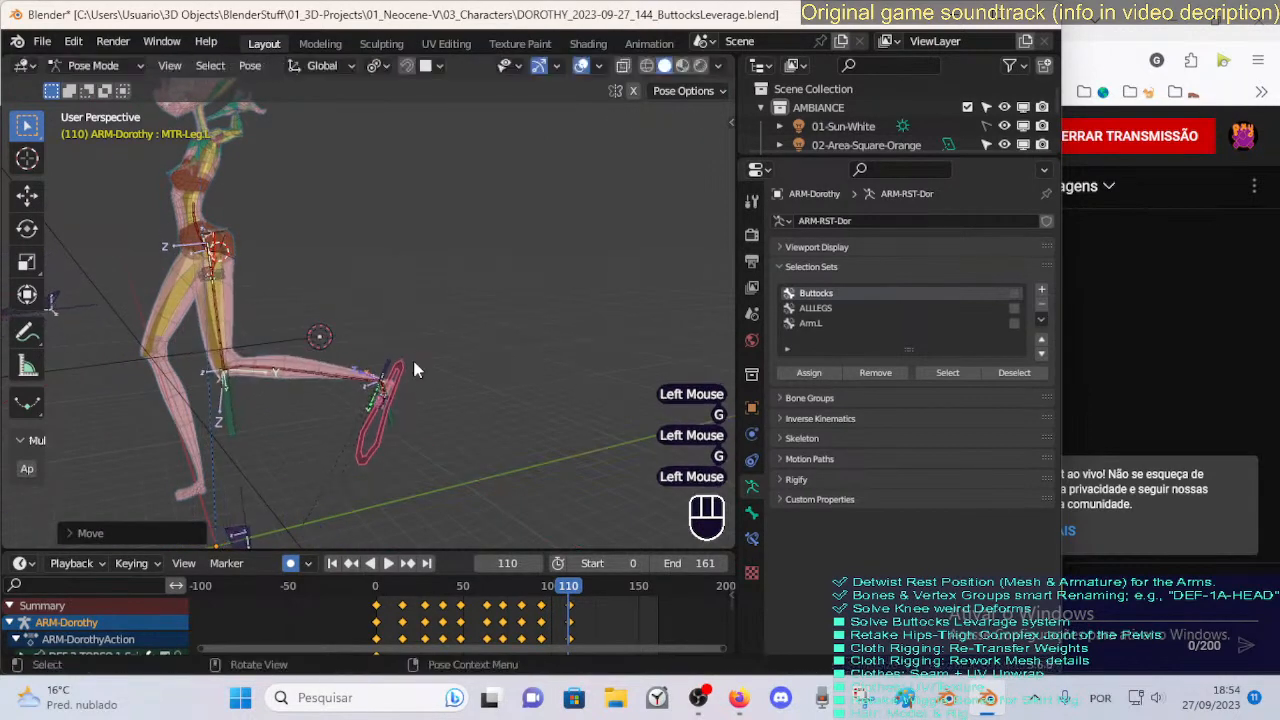
pyautogui.click(395, 350)
pyautogui.press('r')
pyautogui.press('x')
pyautogui.click(420, 366)
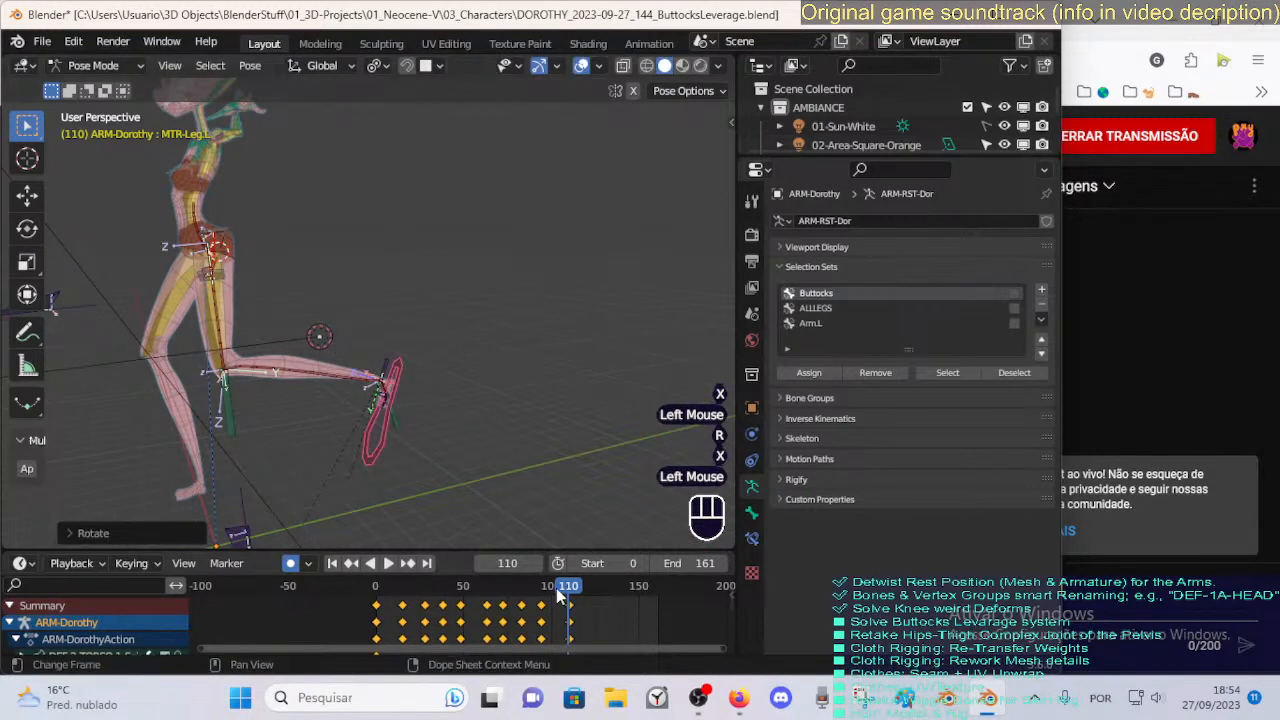
# At frame 132, raise MTR-Leg.L high behind the body, rotate it about the global X axis, and adjust its position.
pyautogui.moveTo(561, 590); pyautogui.dragTo(606, 589)
pyautogui.press('g')
pyautogui.click(523, 236)
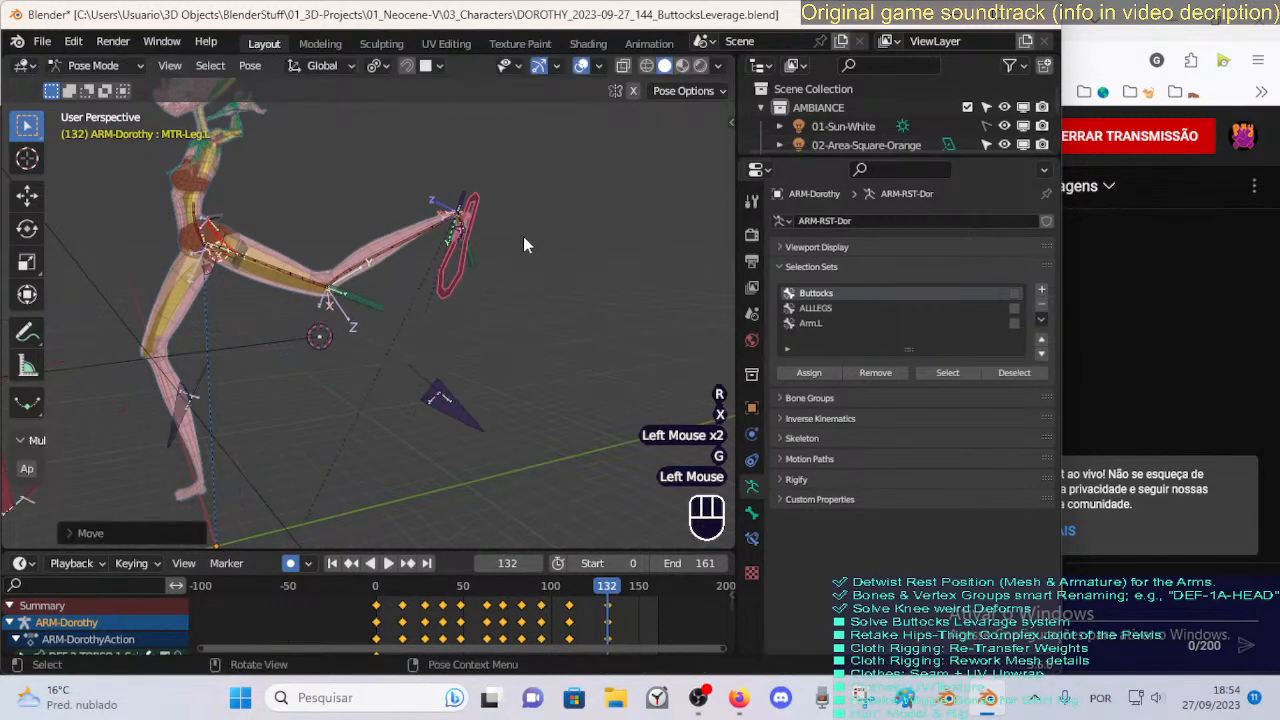
pyautogui.press('r')
pyautogui.press('x')
pyautogui.click(511, 170)
pyautogui.press('g')
pyautogui.click(512, 174)
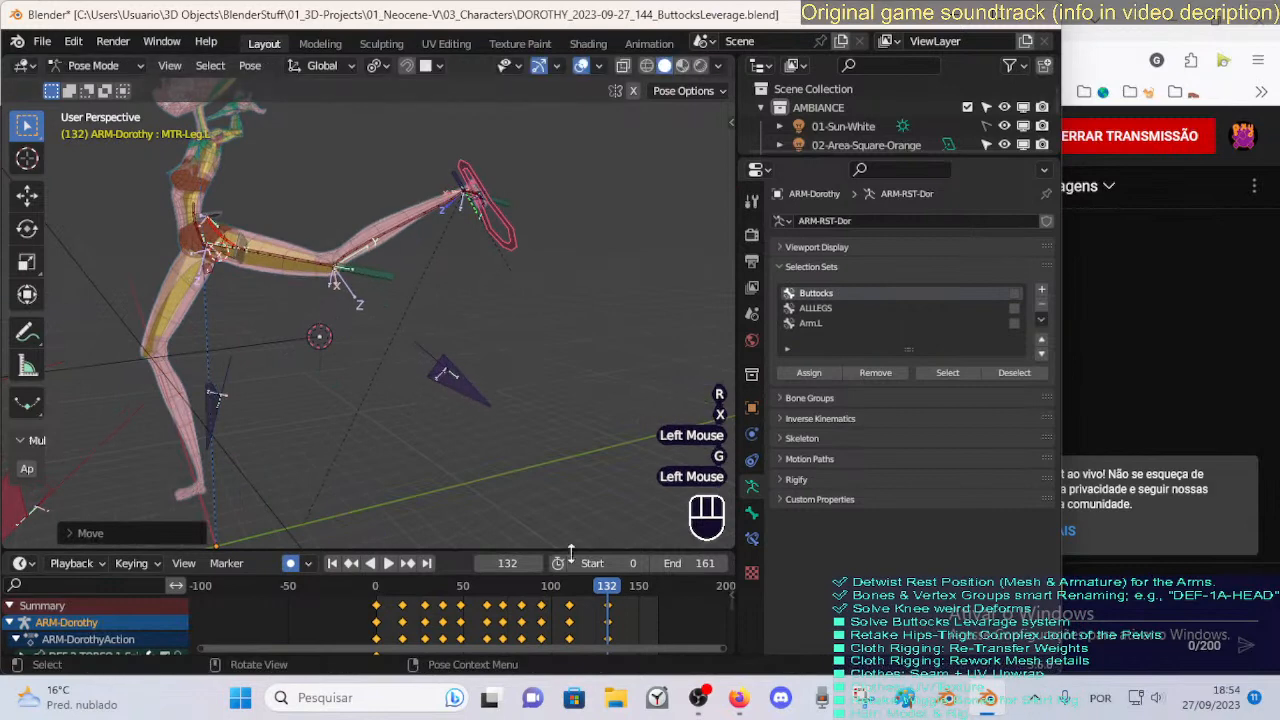
# At frame 147, adjust the height of MTR-Leg.L behind the body and rotate it about the global X axis.
pyautogui.moveTo(608, 590); pyautogui.dragTo(649, 592)
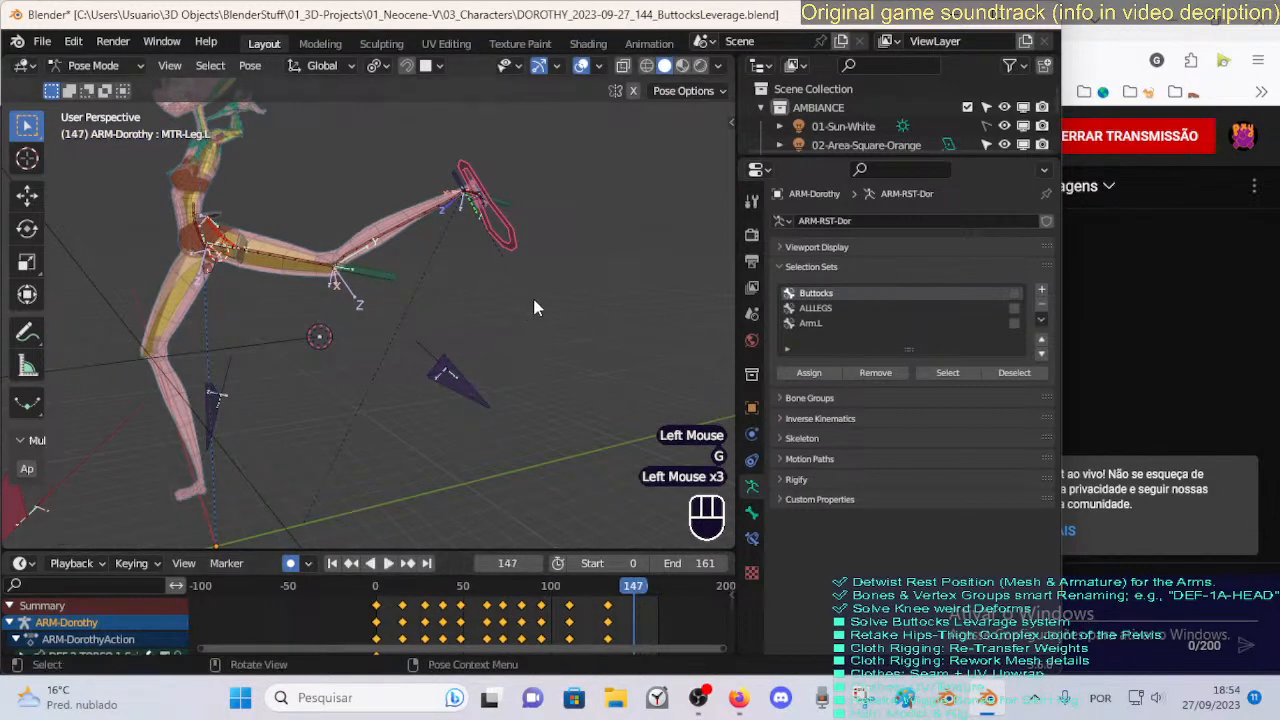
pyautogui.keyDown('shift'); pyautogui.moveTo(534, 307); pyautogui.dragTo(478, 312, button='middle'); pyautogui.keyUp('shift')
pyautogui.press('g')
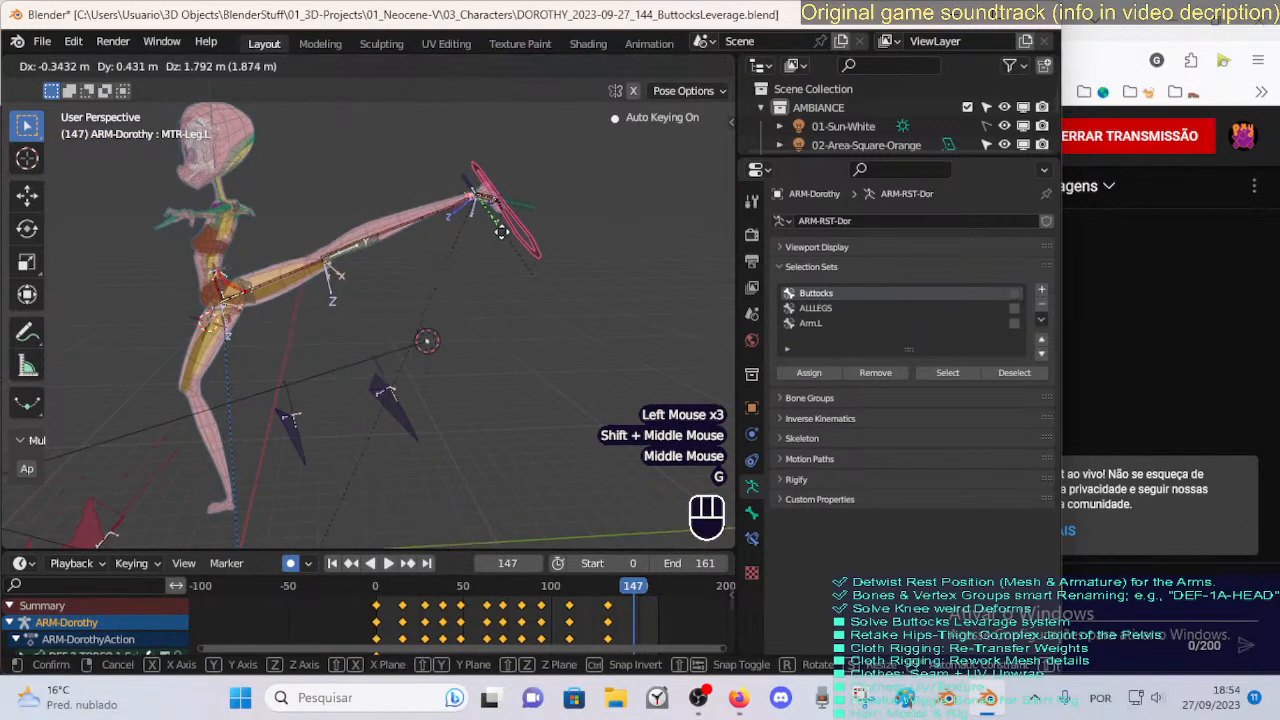
pyautogui.click(502, 238)
pyautogui.press('g')
pyautogui.click(498, 210)
pyautogui.press('r')
pyautogui.press('x')
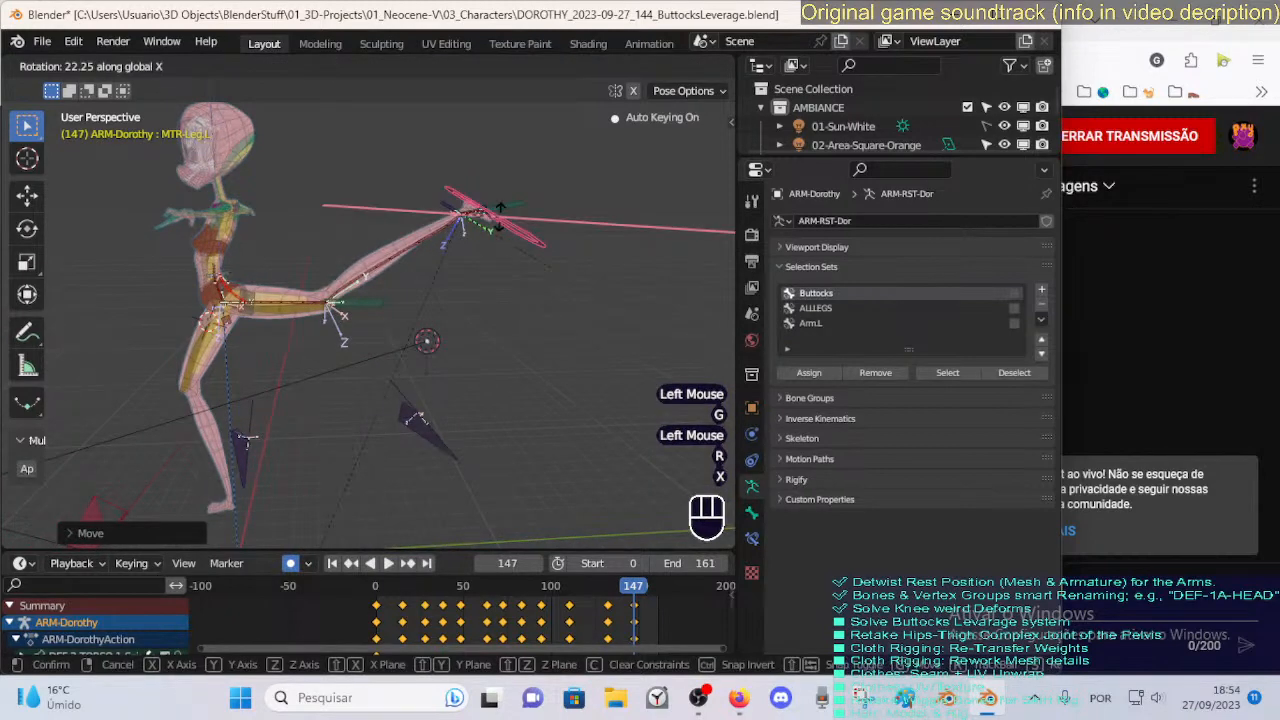
pyautogui.click(500, 216)
# Move MTR-Leg.L higher and closer to the torso at frame 147, and correct its sideways position.
pyautogui.press('g')
pyautogui.click(400, 138)
pyautogui.moveTo(390, 142); pyautogui.dragTo(249, 253, button='middle')
pyautogui.press('g')
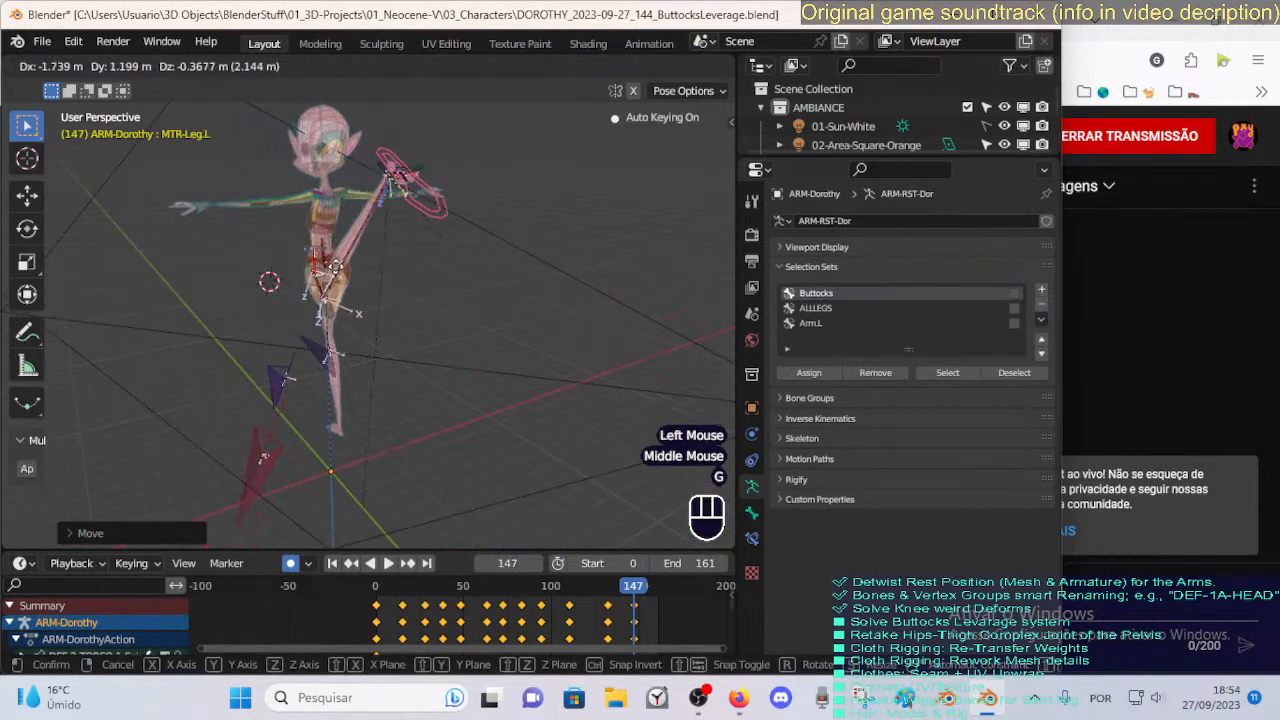
pyautogui.click(249, 458)
# Select the CTL-Leg-POLE.L control and go back to the keyframe at frame 132.
pyautogui.click(249, 458)
pyautogui.click(260, 458)
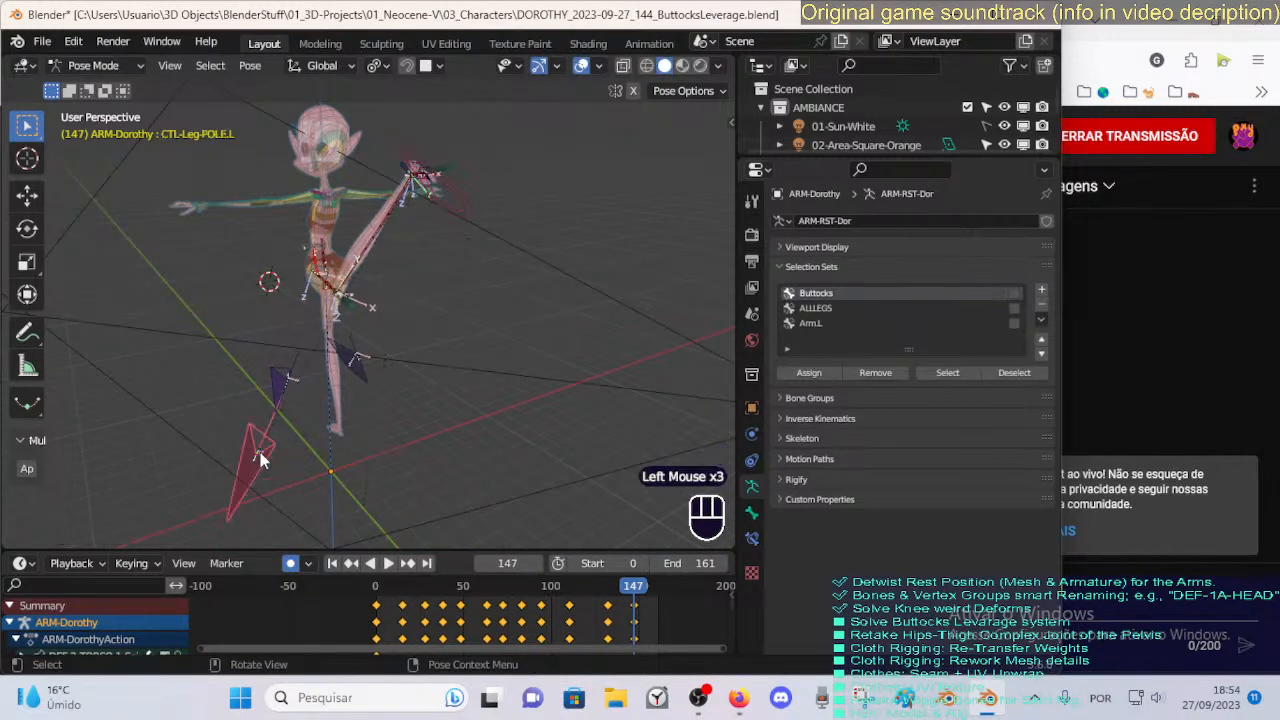
pyautogui.press('Down')
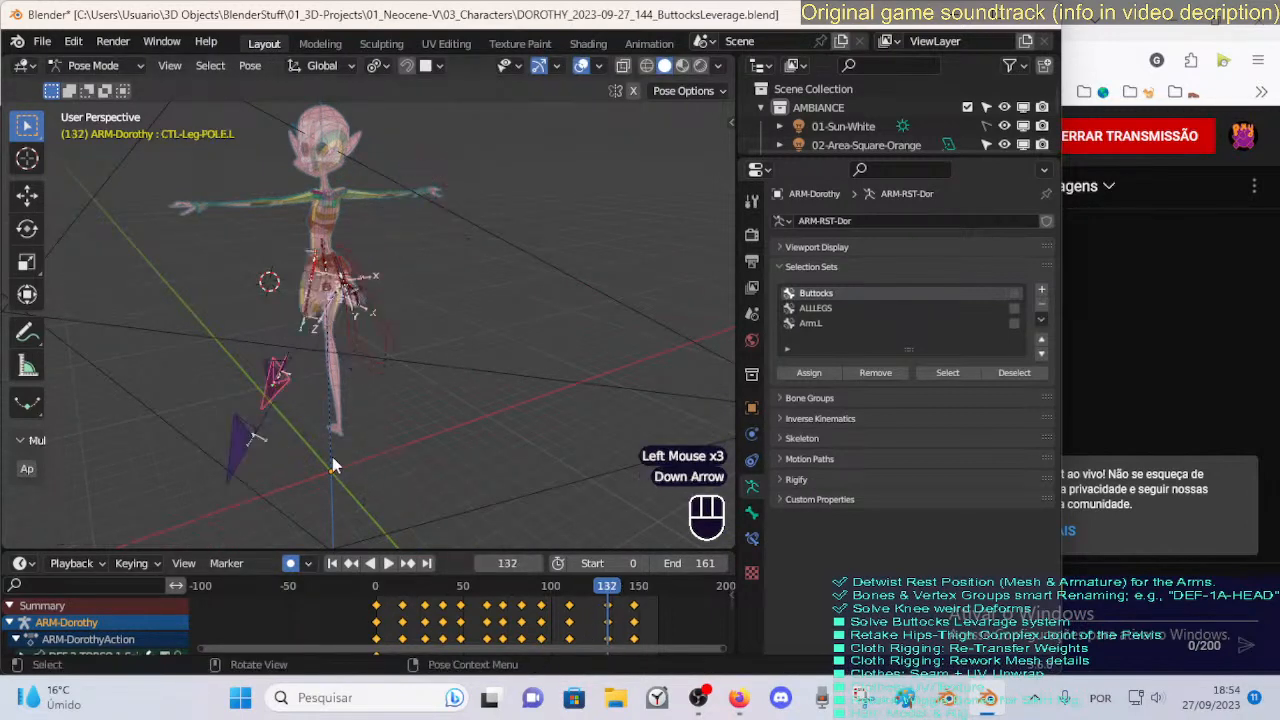
# Examine the raised left leg and its pole bone at the keyframes on frames 132 and 147.
pyautogui.moveTo(319, 409); pyautogui.dragTo(429, 414, button='middle')
pyautogui.scroll(-2, 429, 414)
pyautogui.scroll(-2, 400, 450)
pyautogui.moveTo(352, 506); pyautogui.dragTo(340, 395, button='middle')
pyautogui.scroll(2, 340, 458)
pyautogui.scroll(1, 364, 441)
pyautogui.scroll(1, 402, 407)
pyautogui.press('Up')
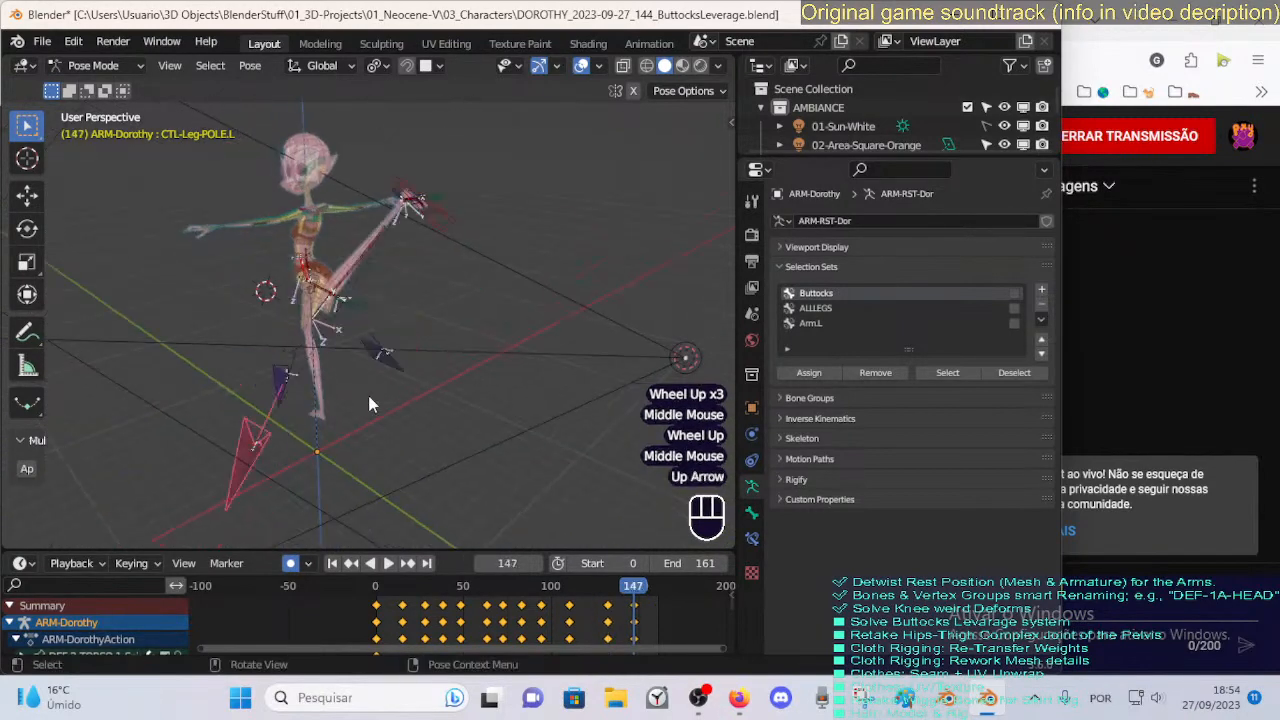
pyautogui.click(252, 441)
pyautogui.press('Left')
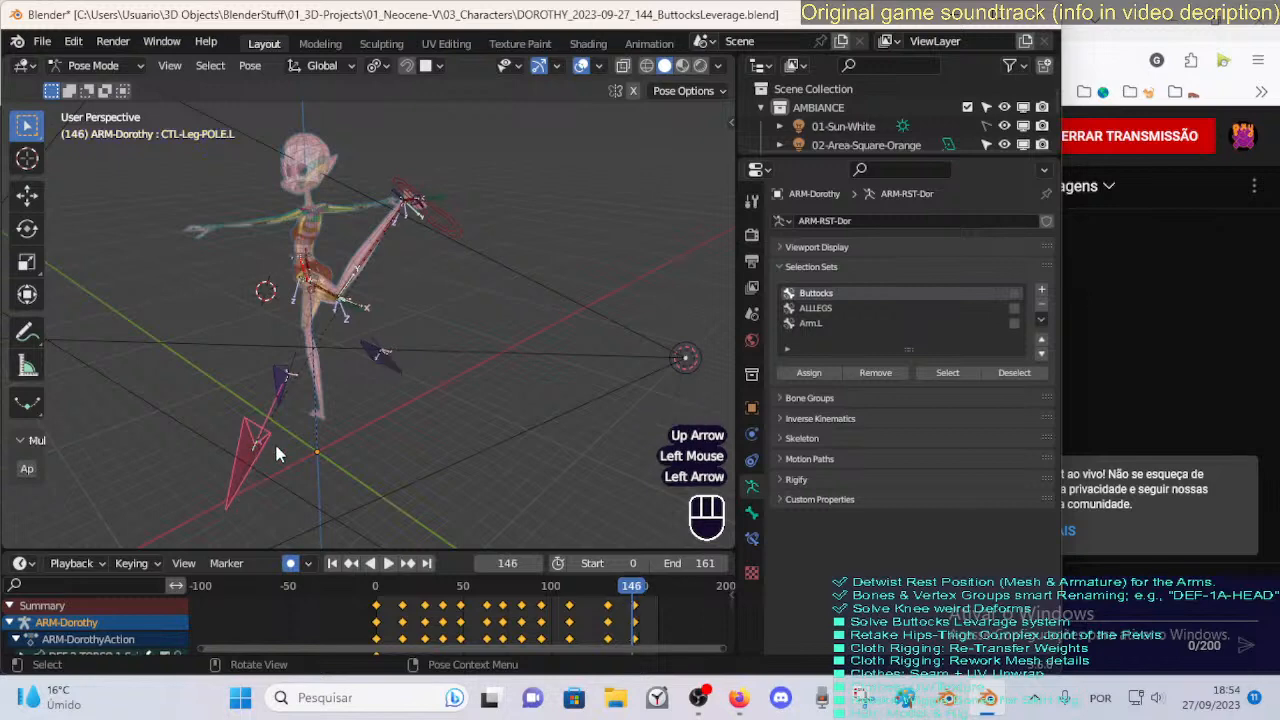
pyautogui.press('Left')
pyautogui.press('Up')
pyautogui.press('Down')
# Try to move the CTL-Leg-POLE.L bone behind the figure at frame 132 and compare the pose at frame 110.
pyautogui.moveTo(319, 435); pyautogui.dragTo(290, 426, button='middle')
pyautogui.press('g')
pyautogui.click(368, 443)
pyautogui.press('g')
pyautogui.click(338, 455)
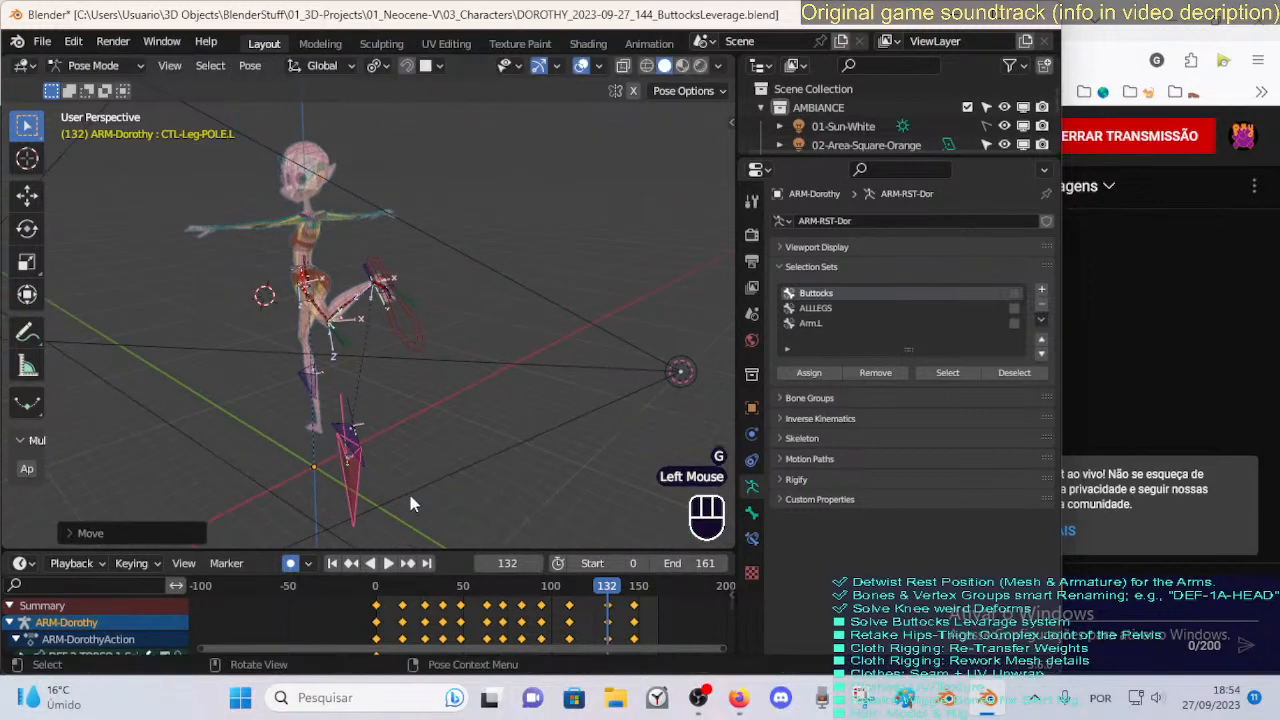
pyautogui.press('Down')
pyautogui.moveTo(412, 498); pyautogui.dragTo(427, 474, button='middle')
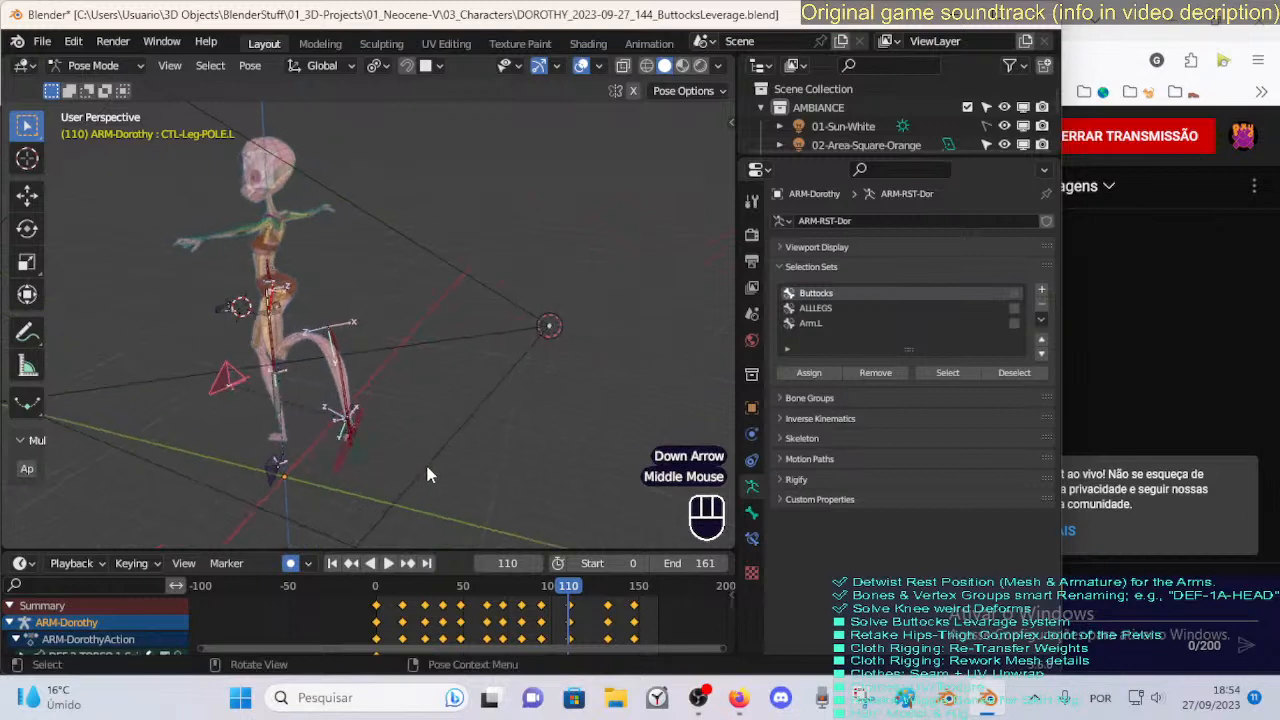
# Undo the pole bone moves at frame 132 and reselect the CTL-Leg-POLE.L bone.
pyautogui.hotkey('ctrl', 'z')
pyautogui.hotkey('ctrl', 'z')
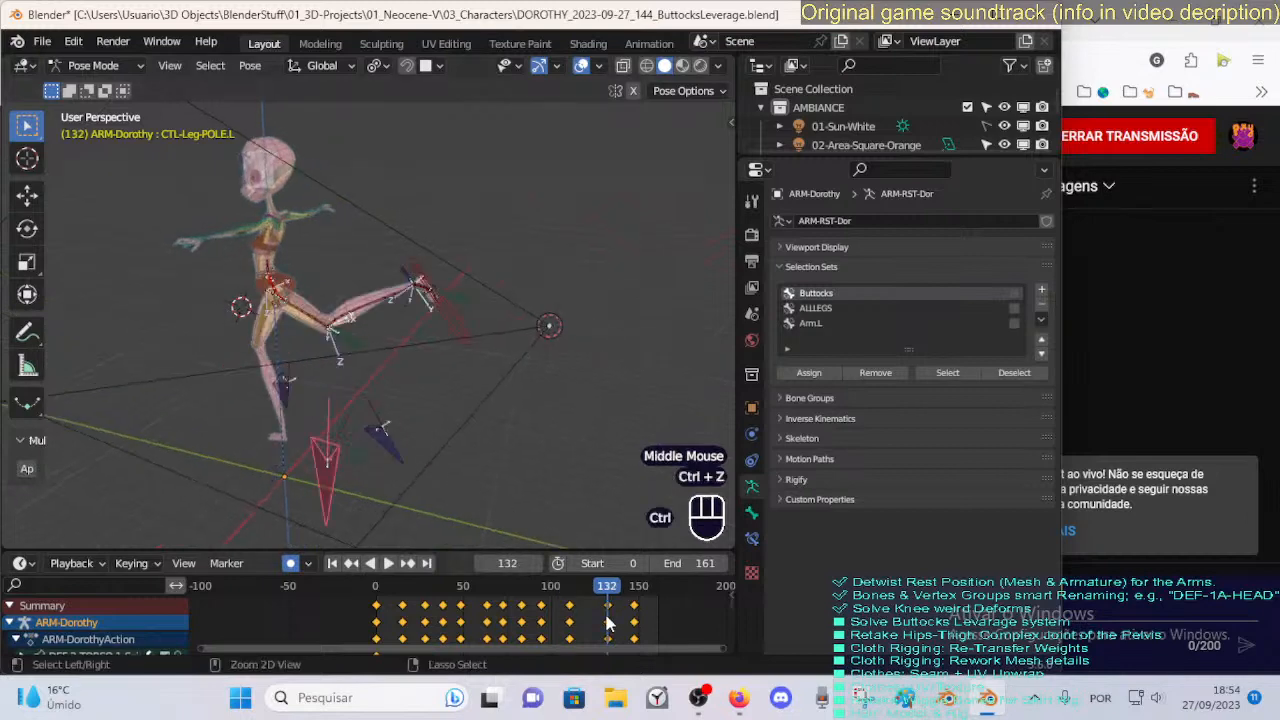
pyautogui.hotkey('ctrl', 'z')
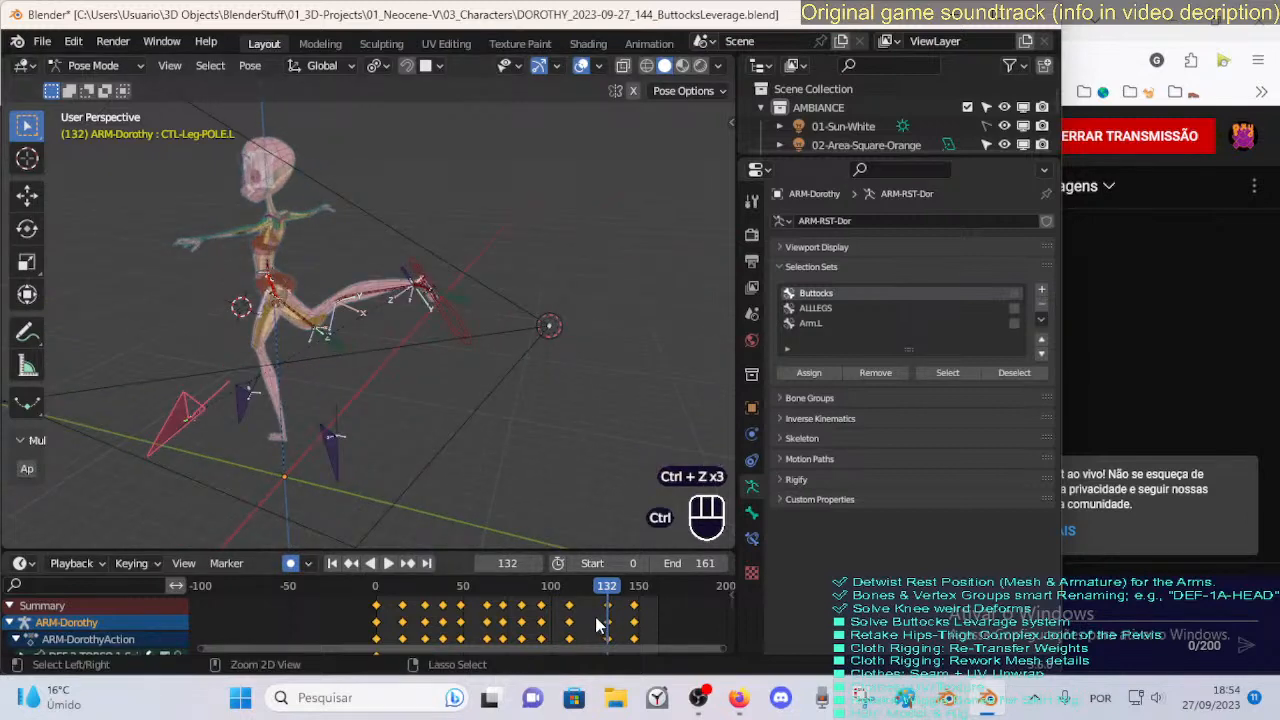
pyautogui.click(170, 429)
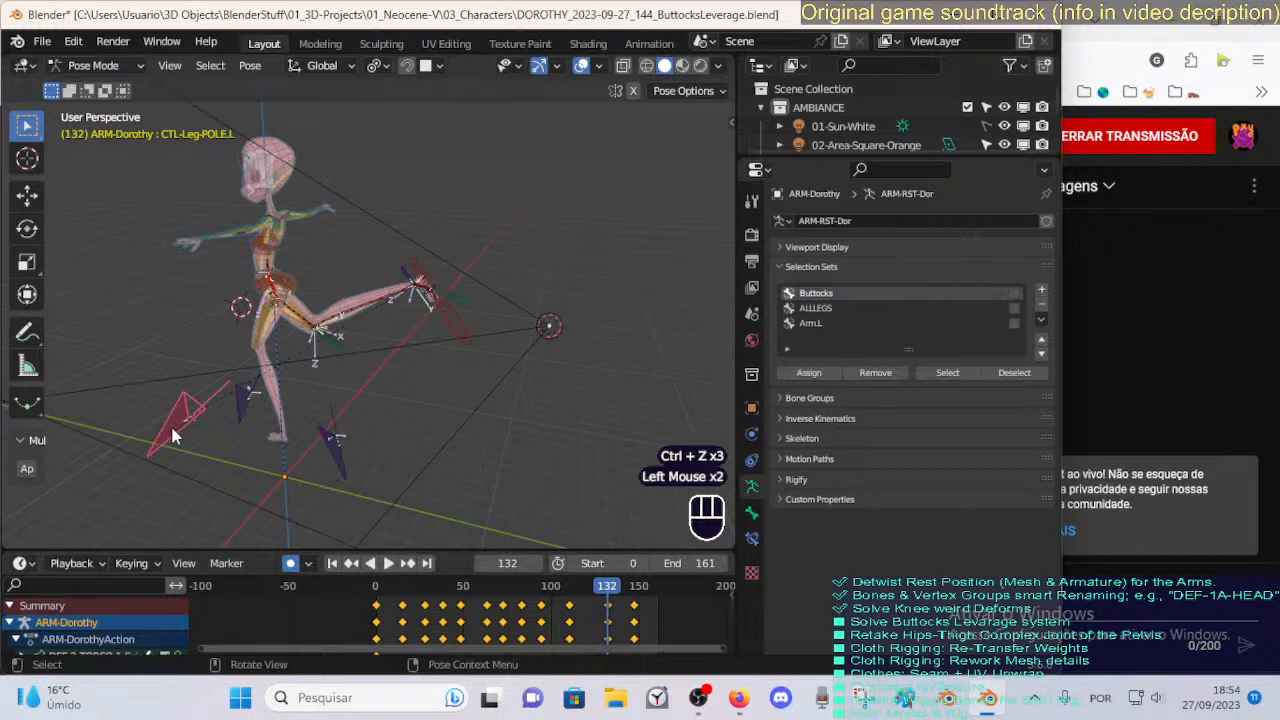
pyautogui.press('Down')
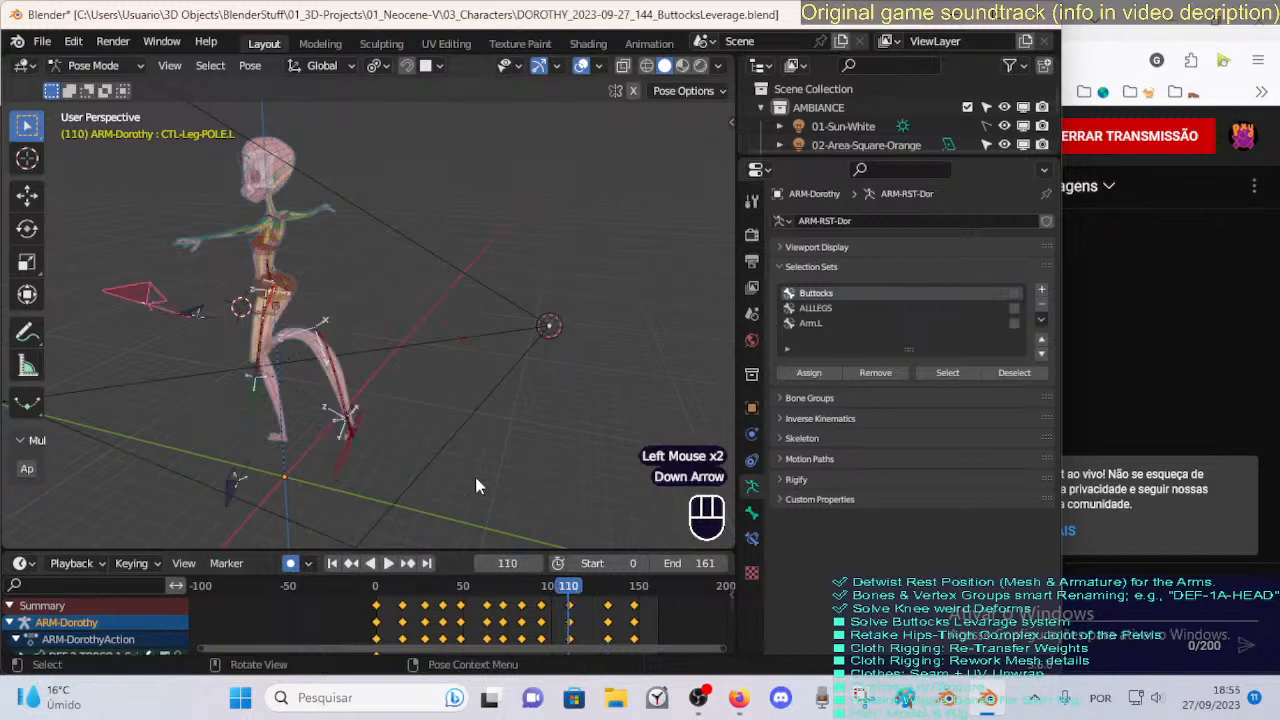
pyautogui.click(140, 295)
pyautogui.press('g')
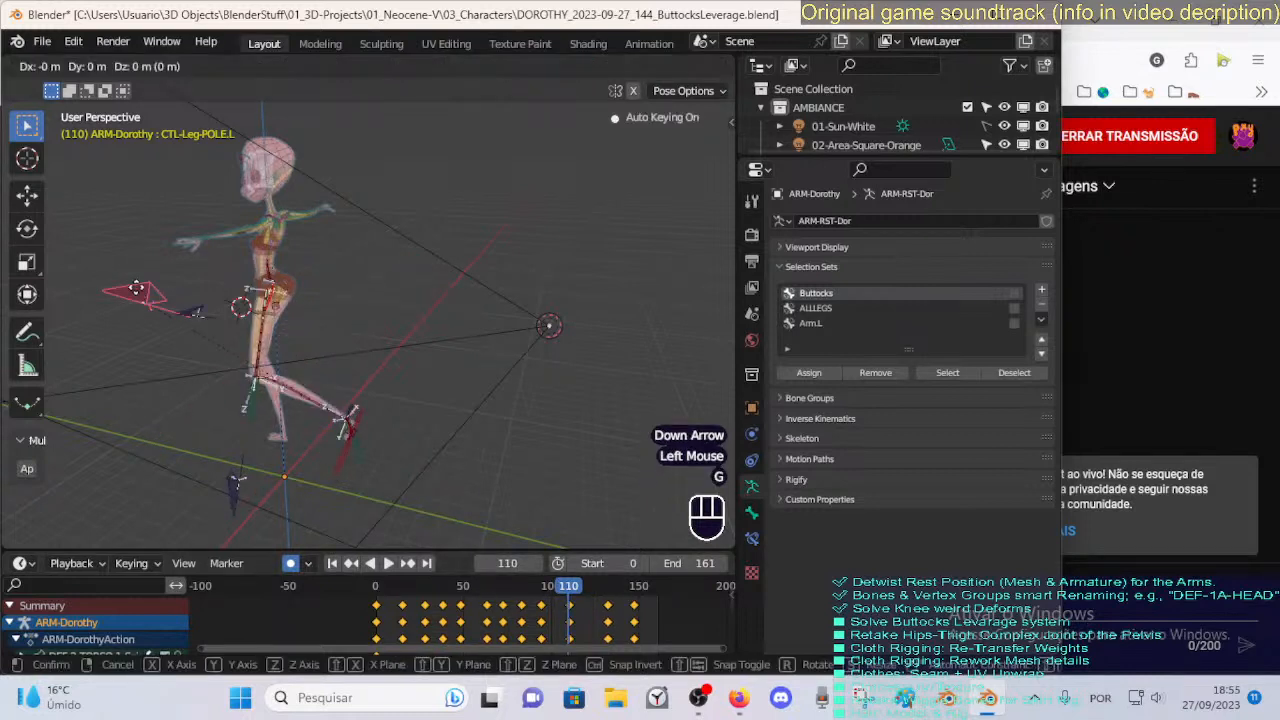
pyautogui.press('Escape')
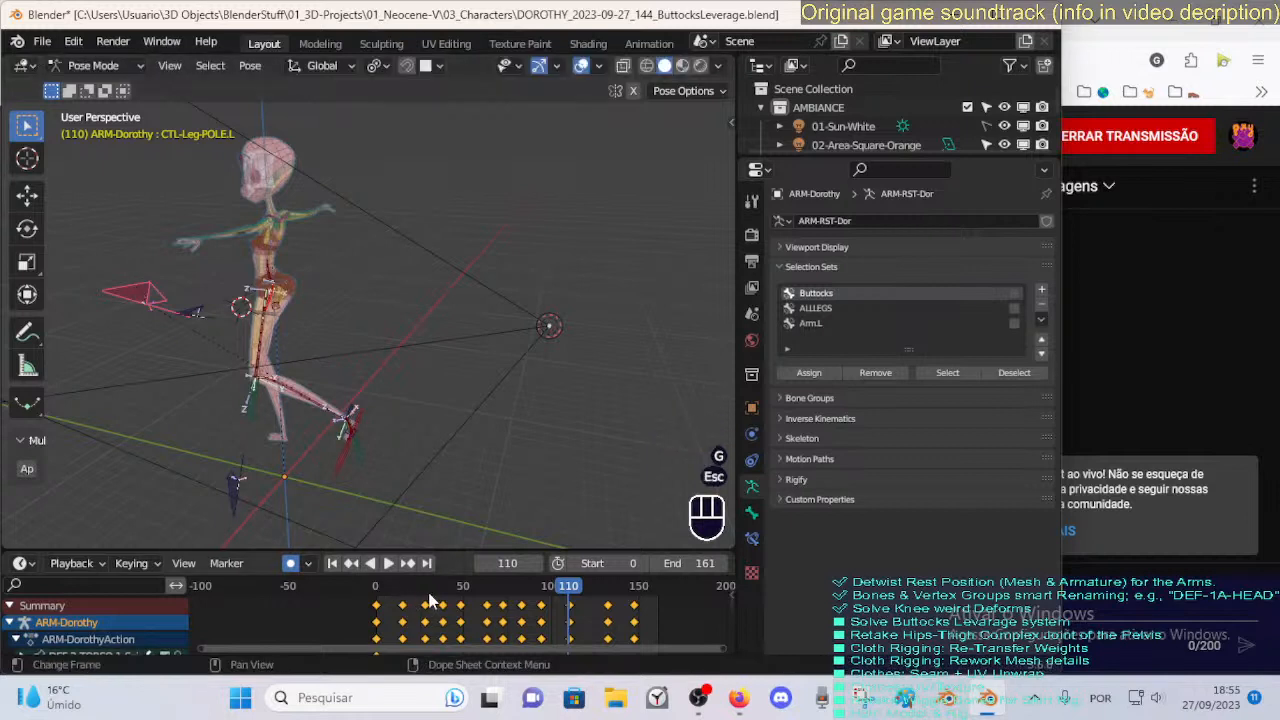
# Nudge the CTL-Leg-POLE.L bone slightly at the frame 110 keyframe and compare it with frame 132.
pyautogui.moveTo(445, 590); pyautogui.dragTo(553, 633)
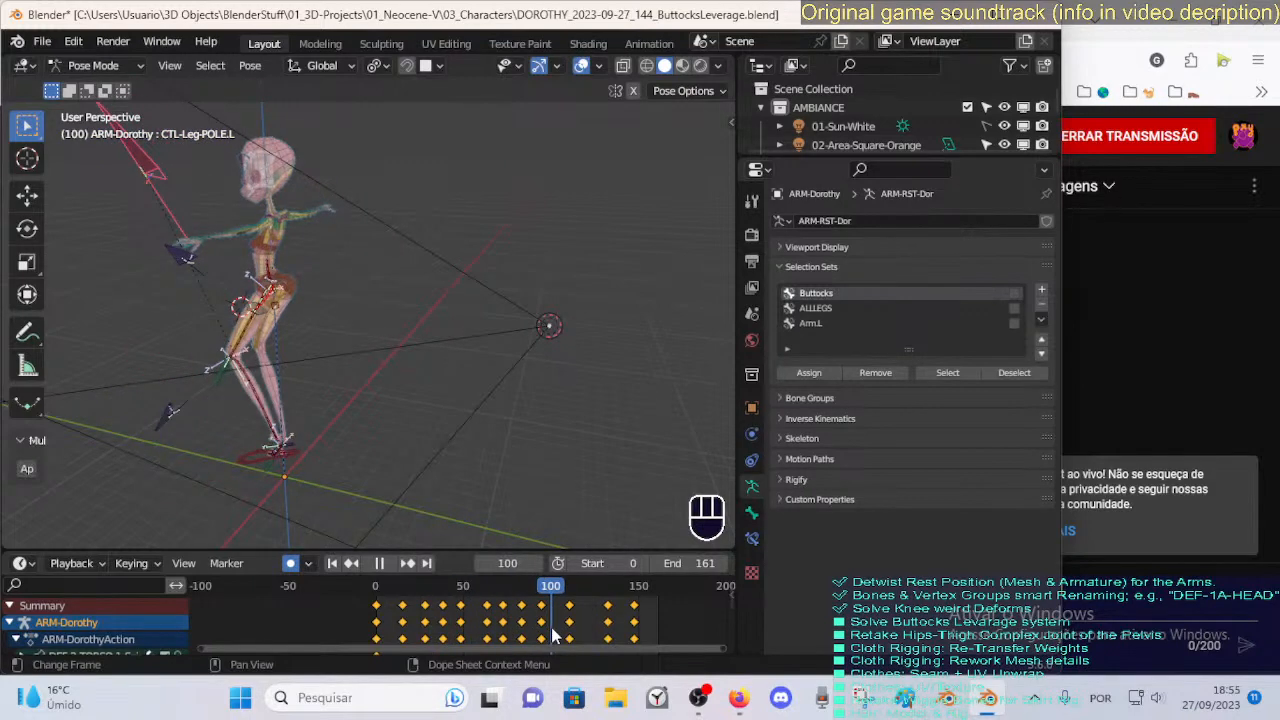
pyautogui.press('Up')
pyautogui.click(122, 298)
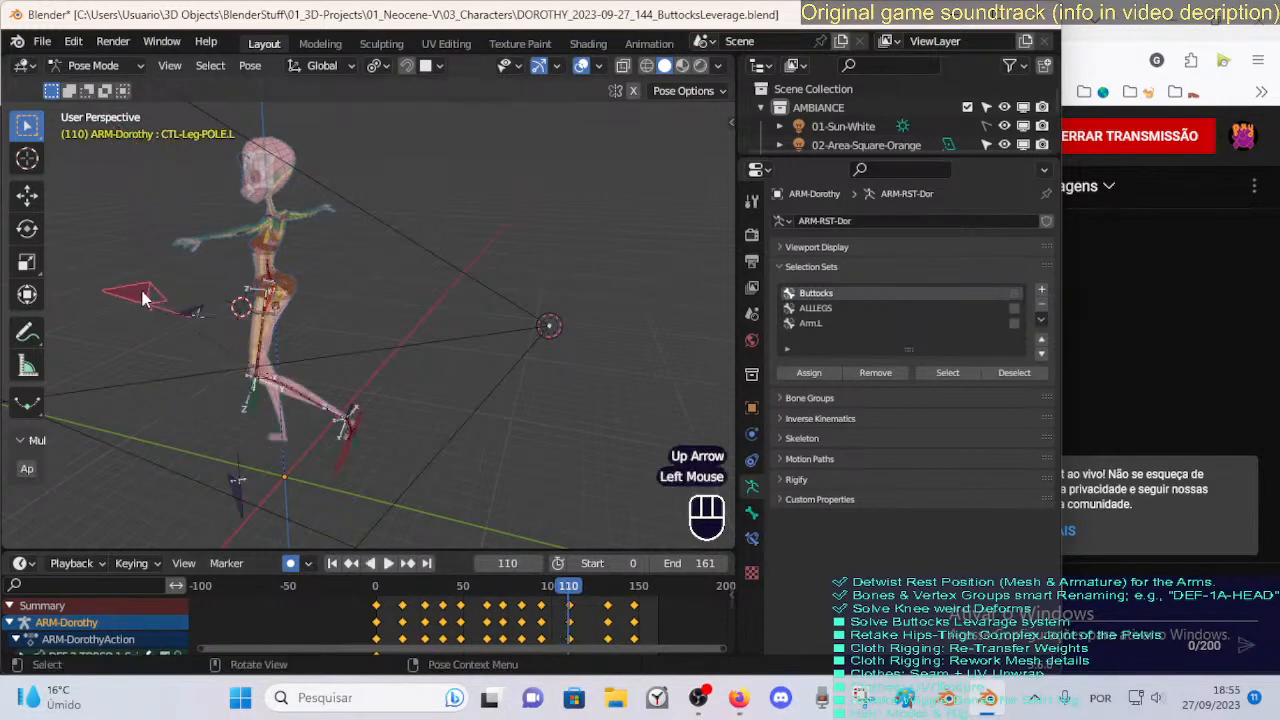
pyautogui.click(132, 296)
pyautogui.press('g')
pyautogui.click(143, 298)
pyautogui.press('Up')
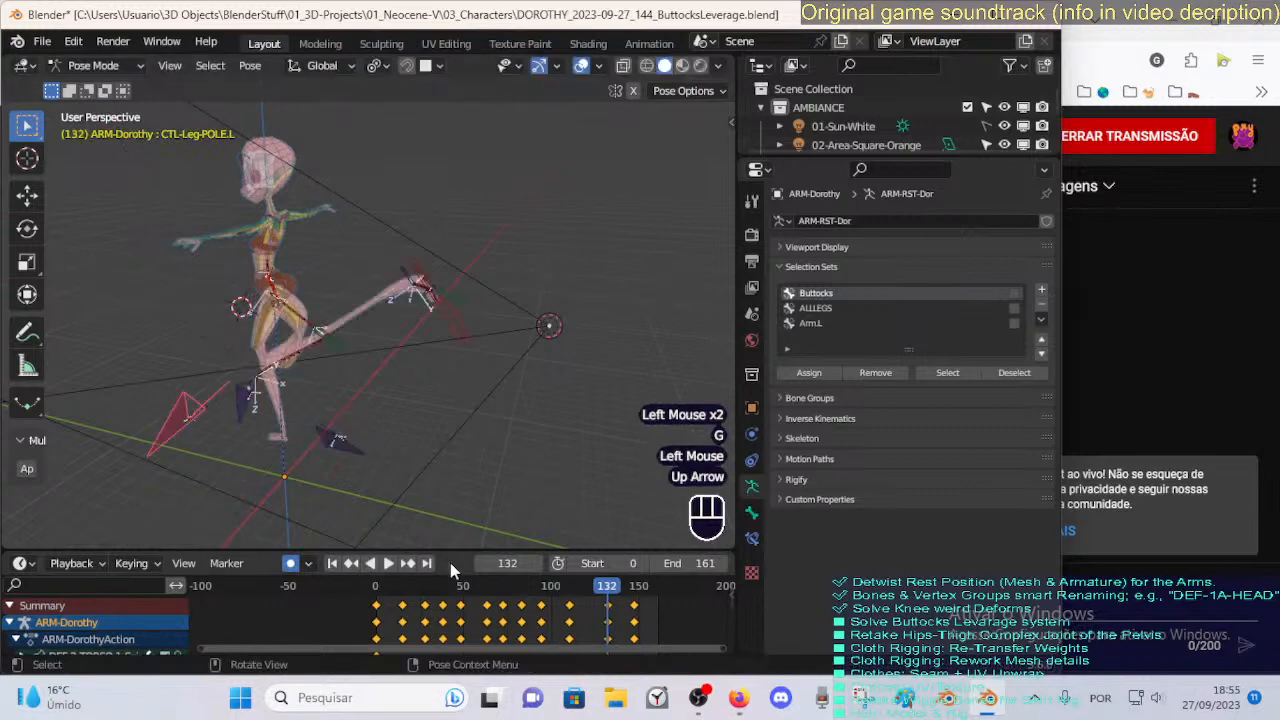
pyautogui.press('Down')
# Adjust the CTL-Leg-POLE.L bone slightly at the frame 48 keyframe.
pyautogui.moveTo(578, 603); pyautogui.dragTo(450, 627)
pyautogui.press('Up')
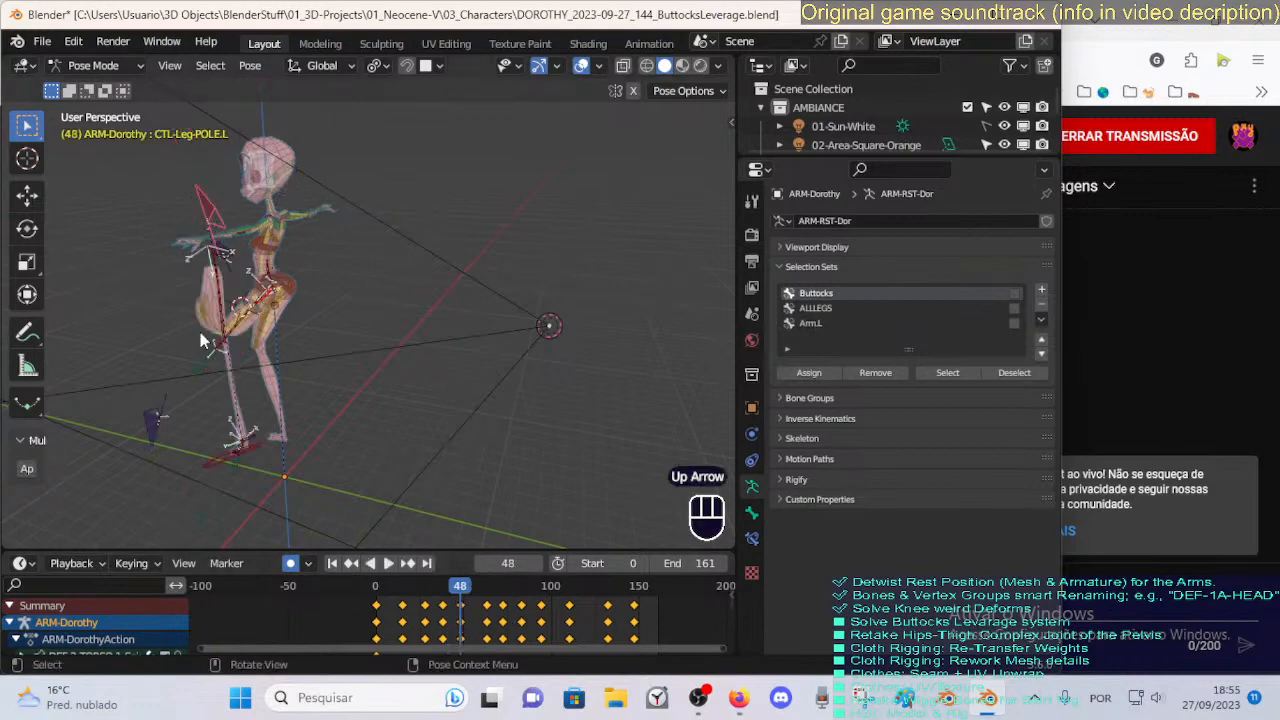
pyautogui.click(201, 207)
pyautogui.press('g')
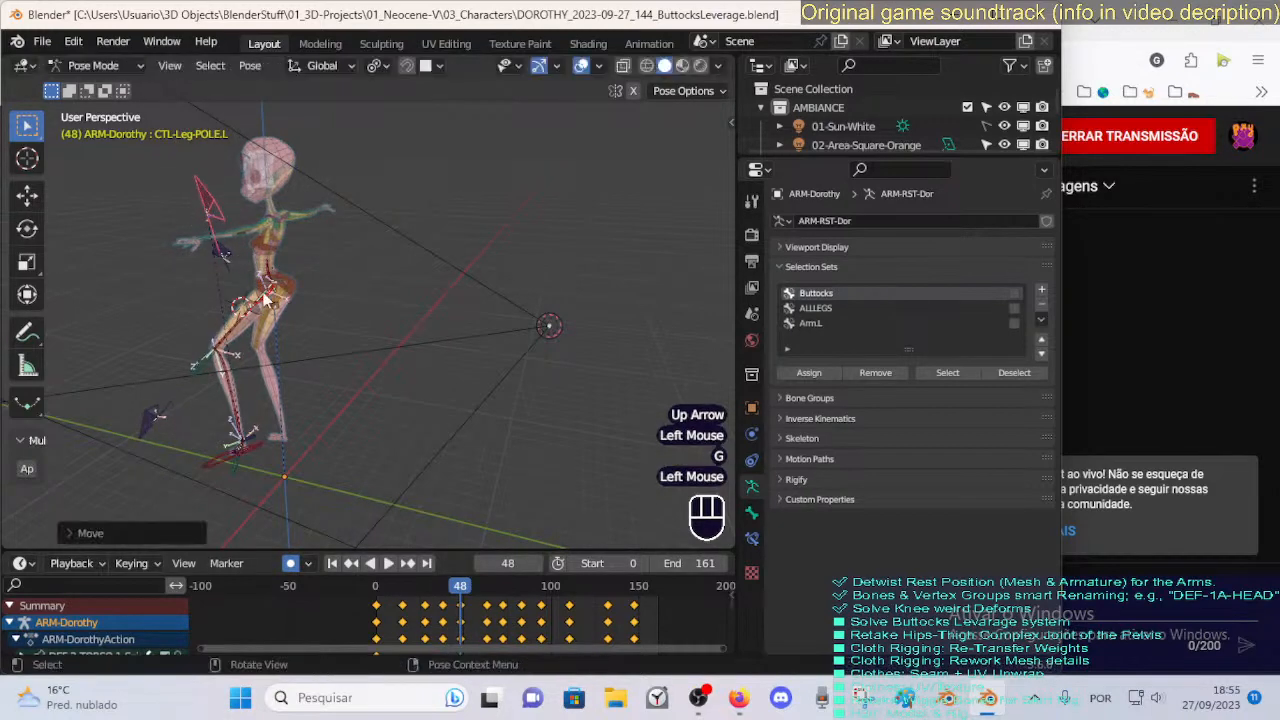
# Review the left leg's motion through the neighbouring keyframes and play the animation from frame 28 onward.
pyautogui.press('Up')
pyautogui.press('Down')
pyautogui.press('Up')
pyautogui.press('Up')
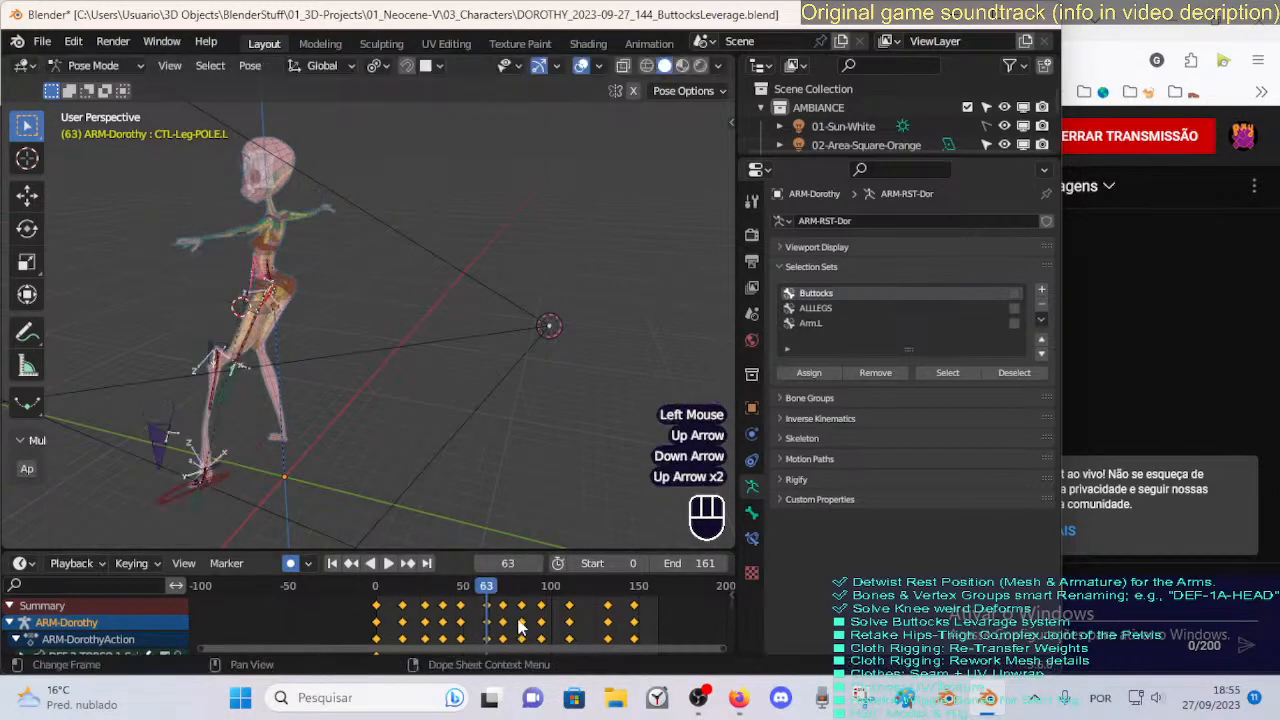
pyautogui.press('Down')
pyautogui.press('Down')
pyautogui.press('Down')
pyautogui.press('Down')
pyautogui.press('Up')
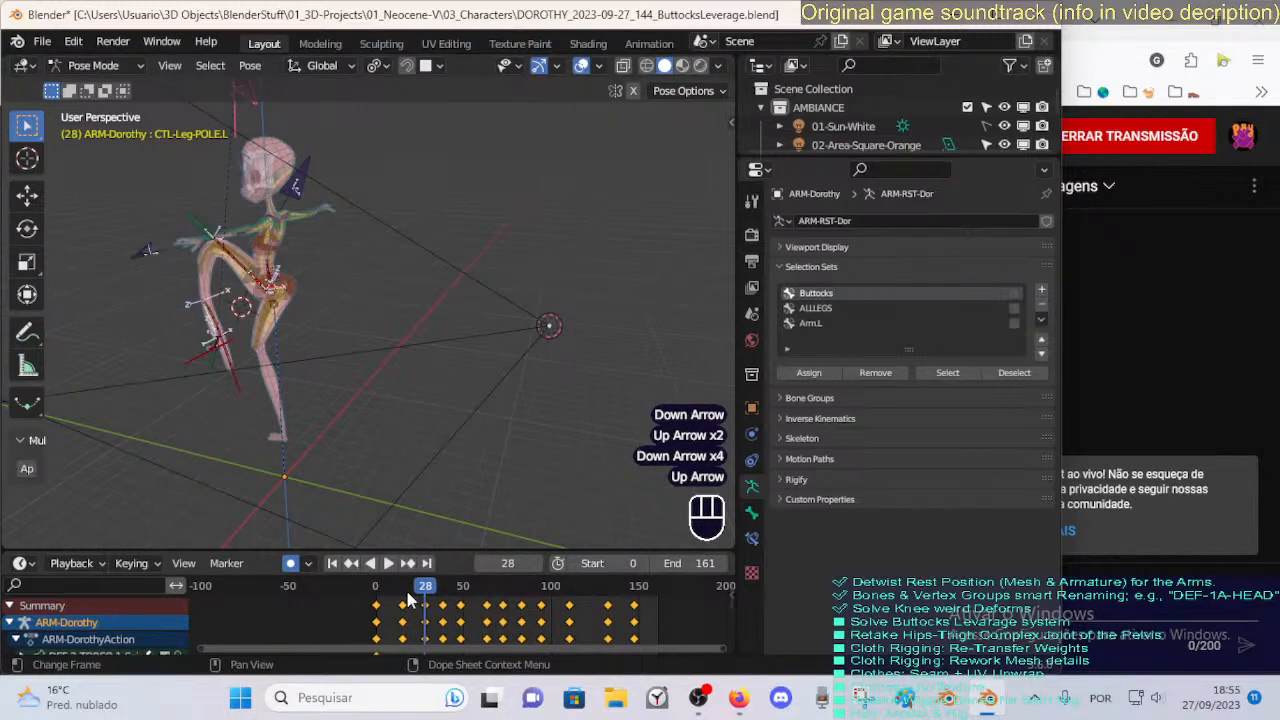
pyautogui.press('space')
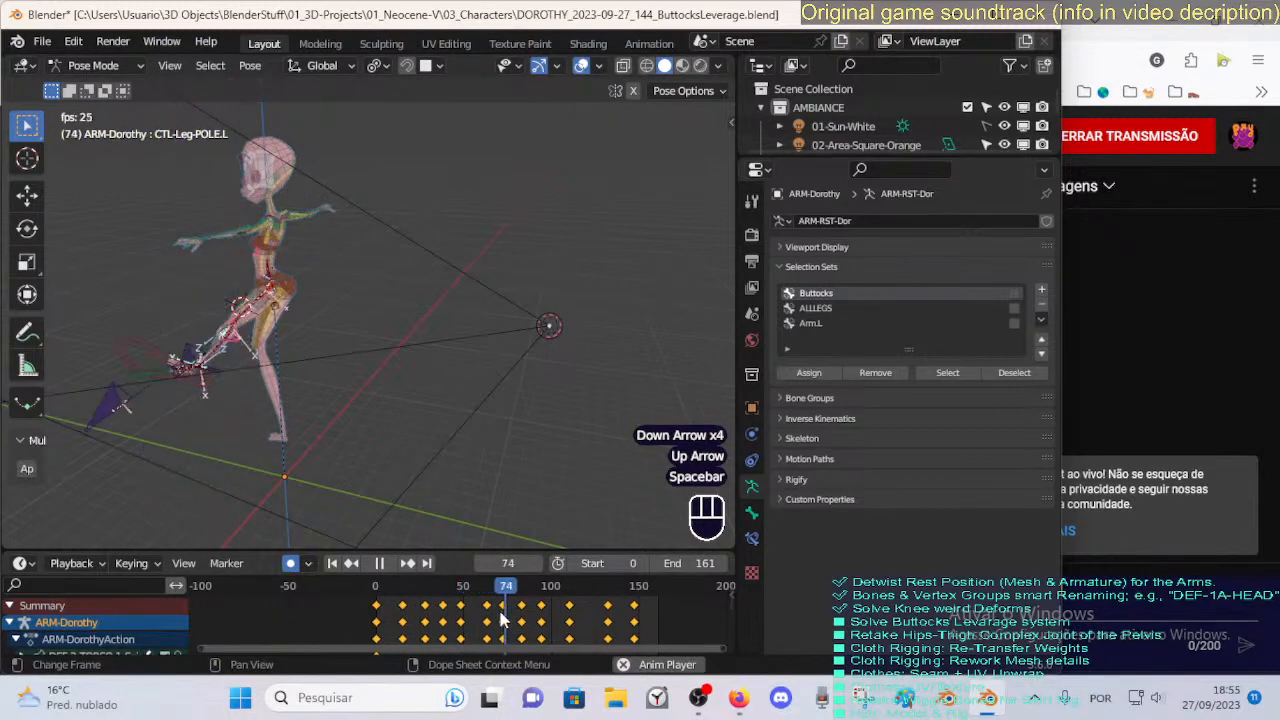
pyautogui.press('space')
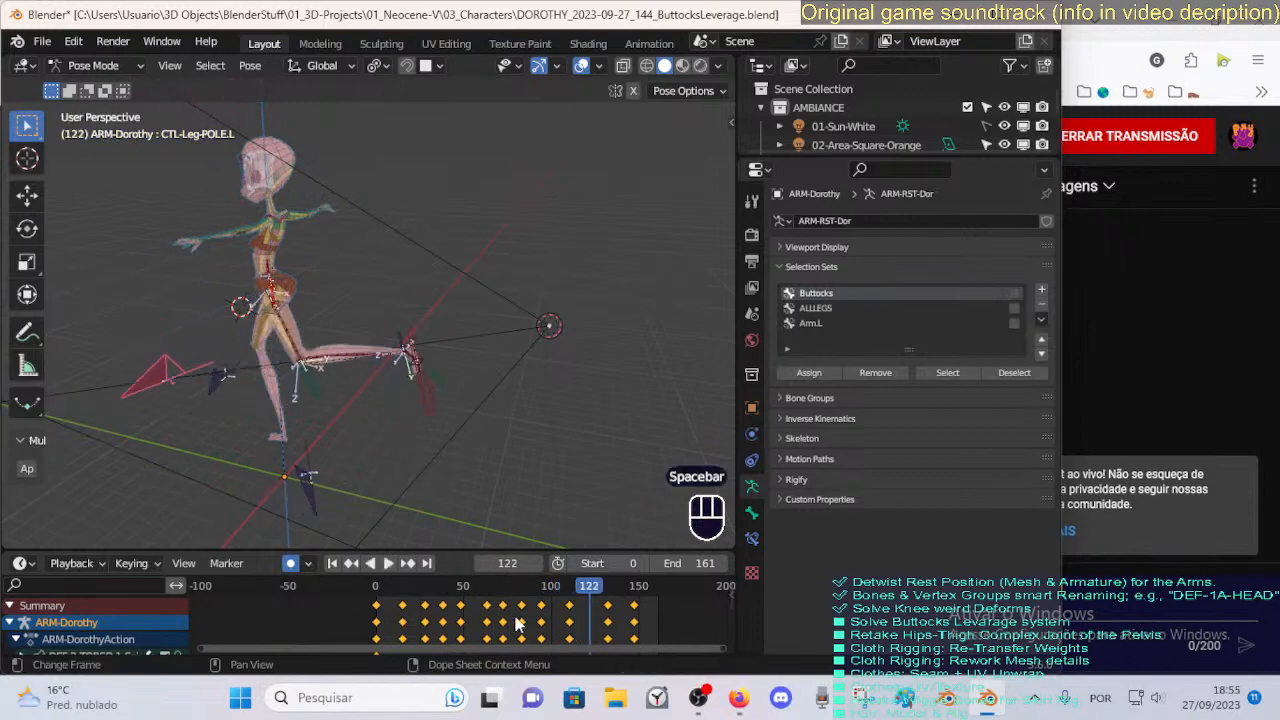
# Examine the hip and knee of the raised left leg at frames 132 and 147 from several angles.
pyautogui.moveTo(588, 605)
pyautogui.mouseDown()
pyautogui.moveTo(621, 595)
pyautogui.moveTo(607, 603)
pyautogui.mouseUp()
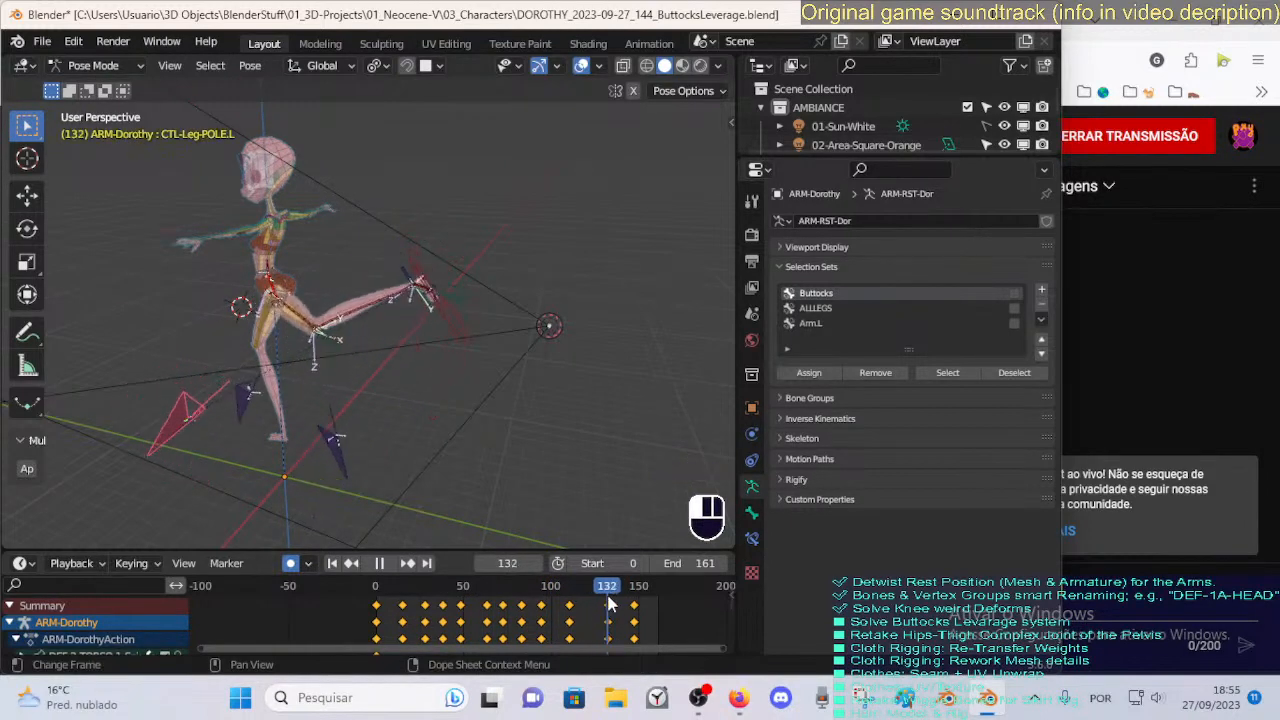
pyautogui.press('Up')
pyautogui.moveTo(430, 448); pyautogui.dragTo(470, 450, button='middle')
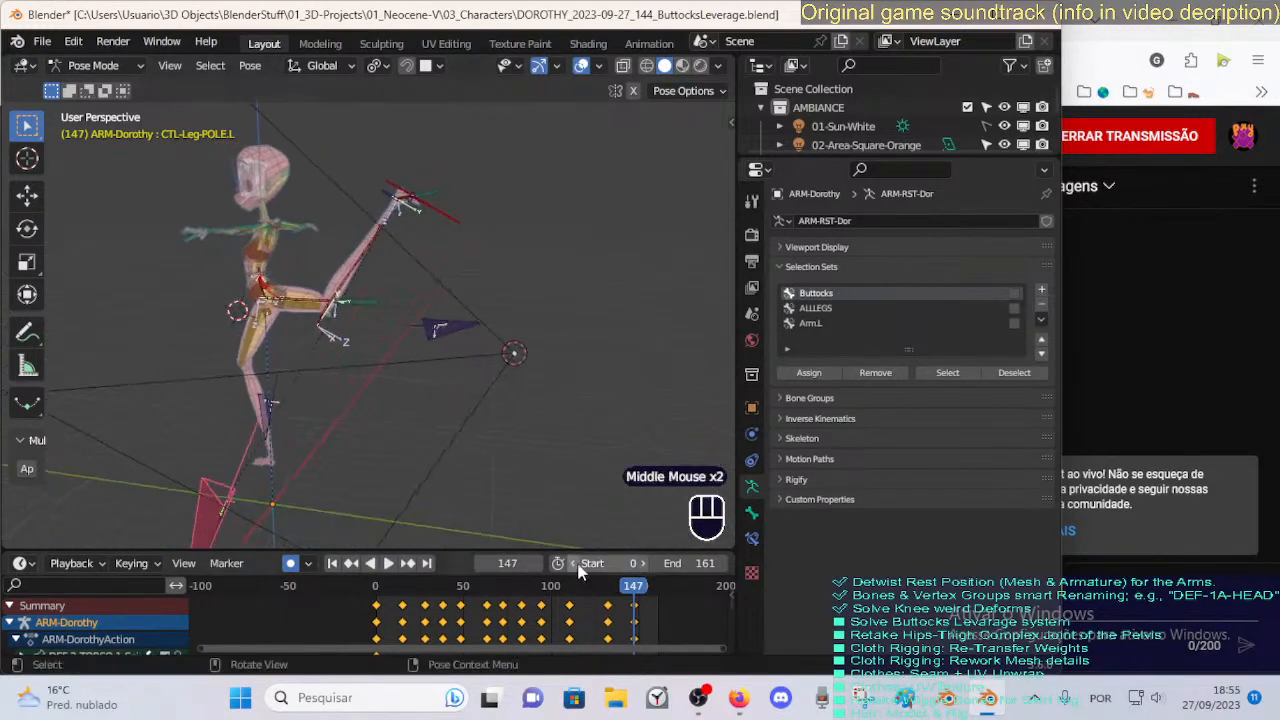
pyautogui.moveTo(410, 370); pyautogui.dragTo(380, 388, button='middle')
pyautogui.moveTo(310, 347); pyautogui.dragTo(336, 415, button='middle')
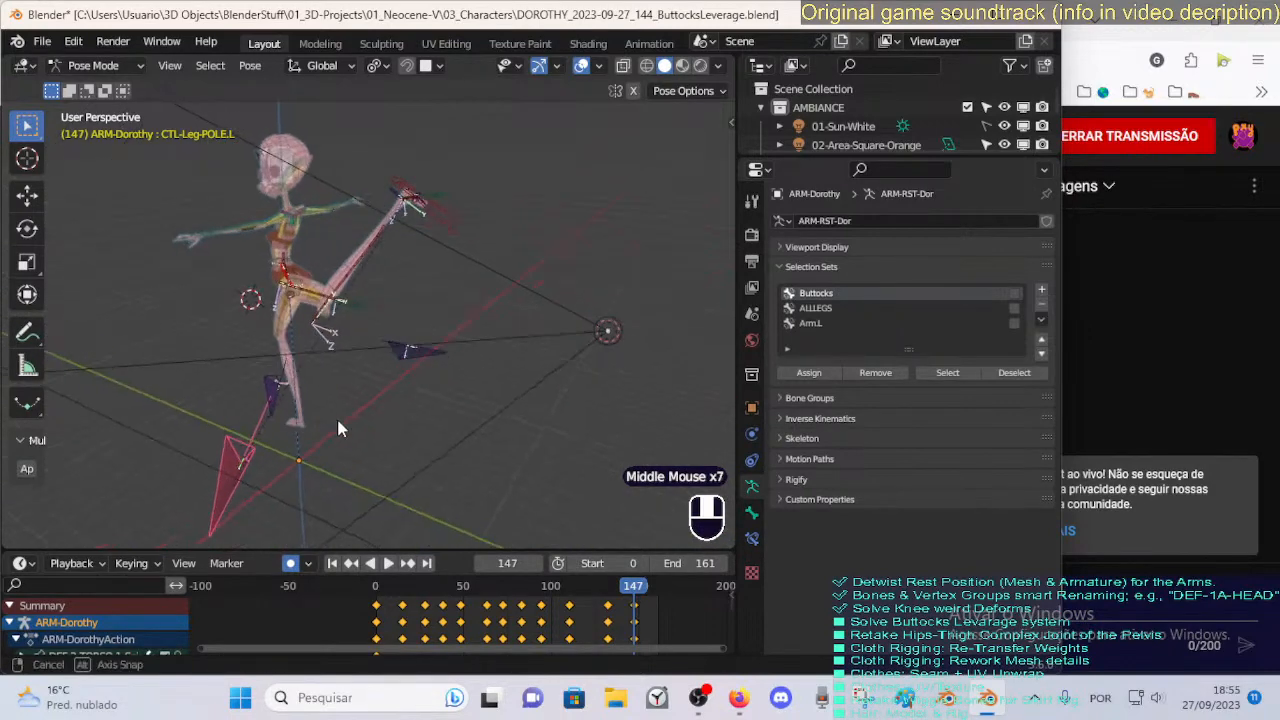
pyautogui.scroll(1, 286, 356)
pyautogui.moveTo(286, 356); pyautogui.dragTo(364, 349, button='middle')
pyautogui.click(634, 590)
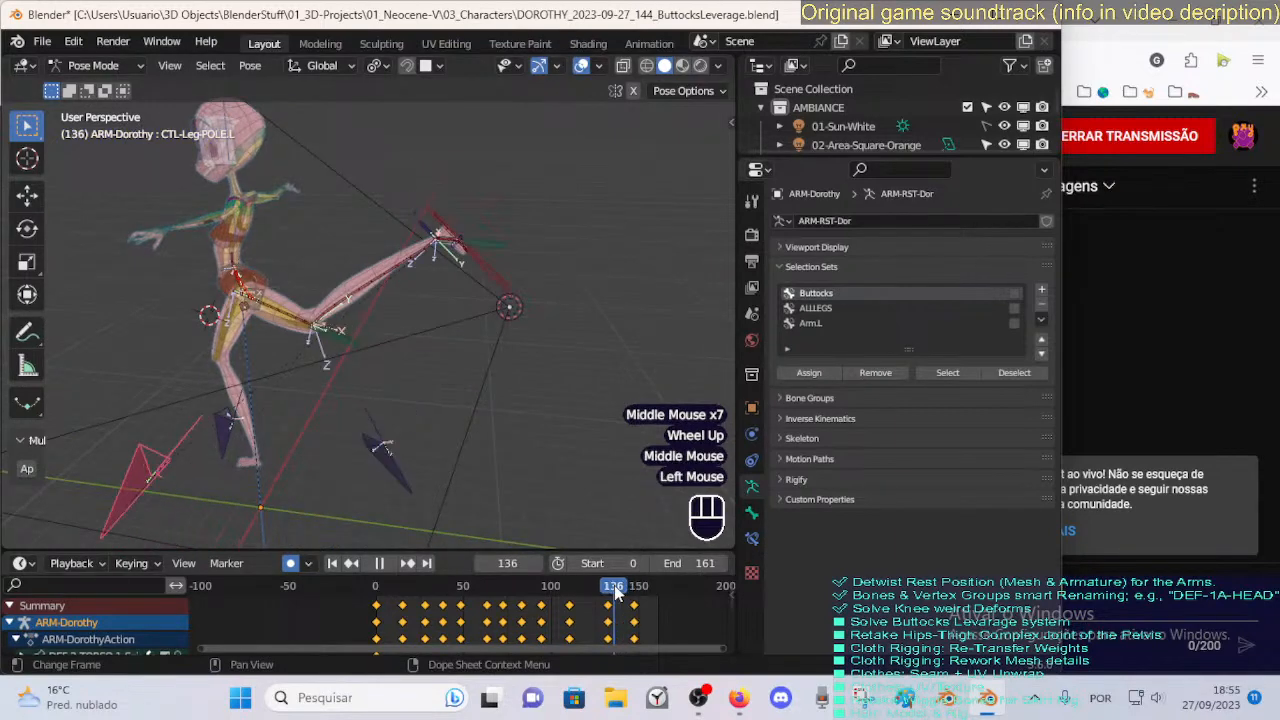
pyautogui.press('Down')
pyautogui.press('Up')
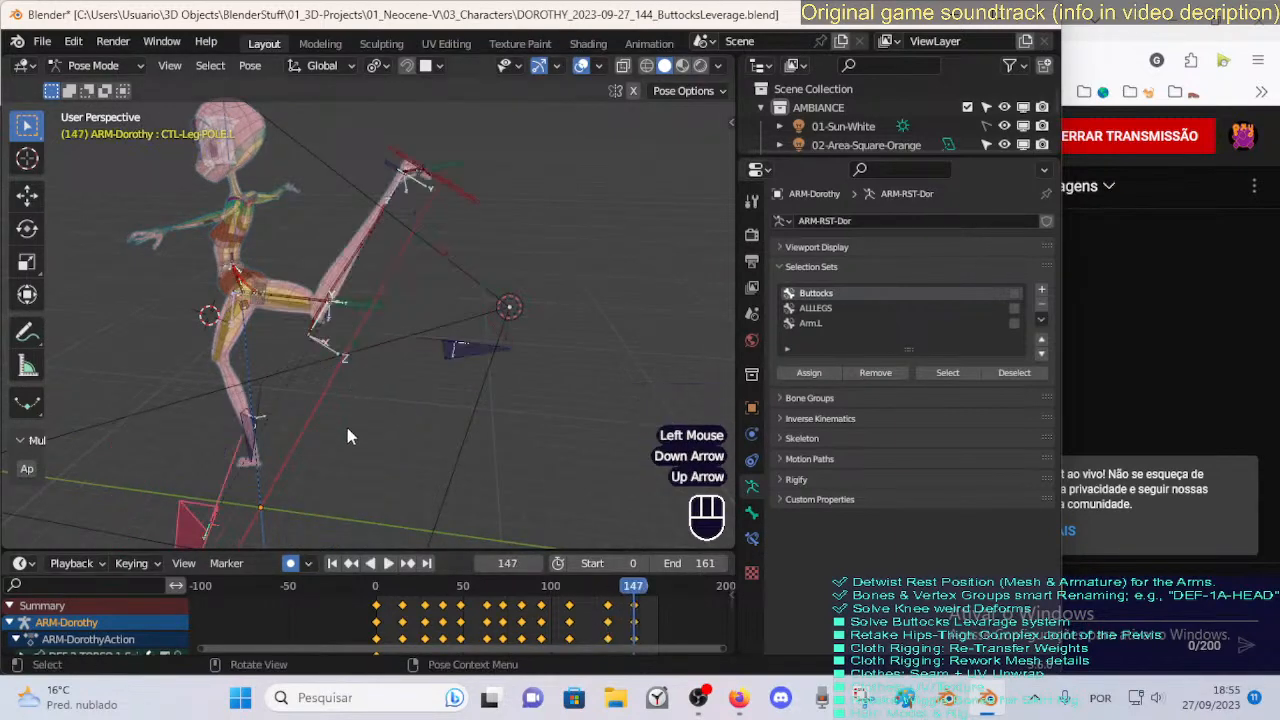
# Move the CTL-Leg-POLE.L bone slightly toward the standing leg's side at frame 147.
pyautogui.scroll(-2, 237, 476)
pyautogui.click(237, 476)
pyautogui.press('g')
pyautogui.click(254, 487)
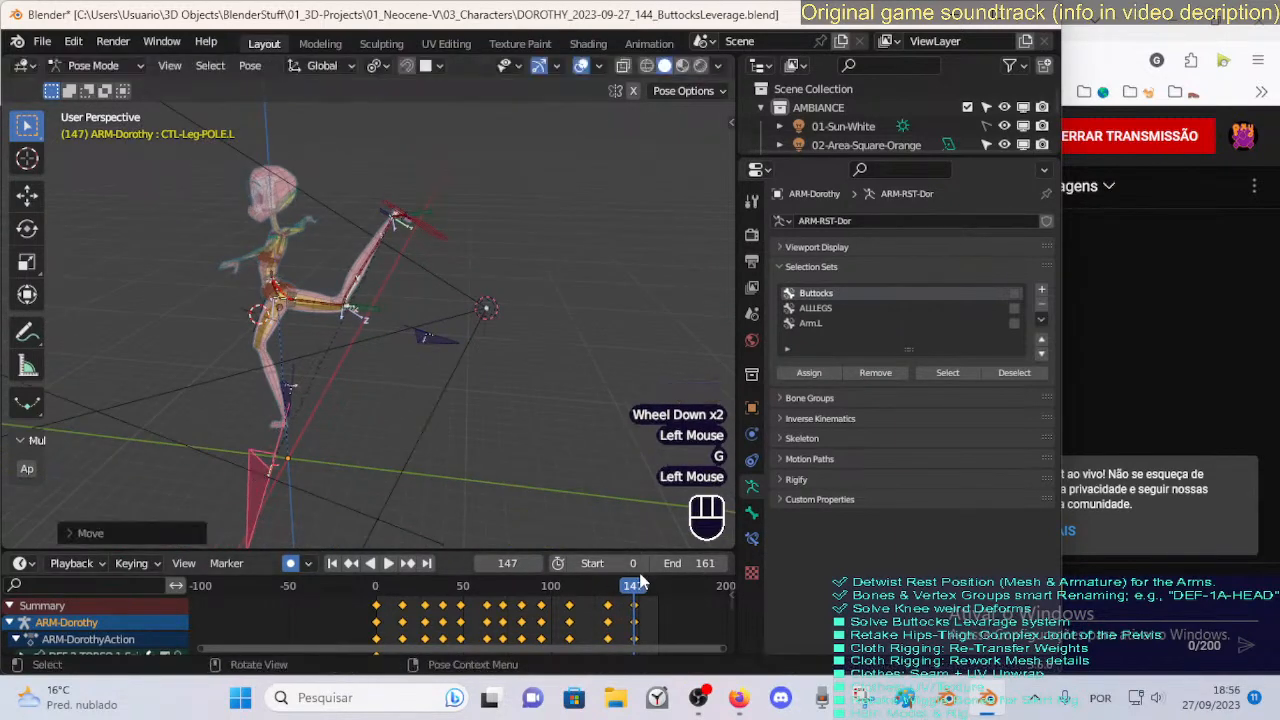
# Set the animation's end frame to 182 and widen the 3D viewport slightly.
pyautogui.click(692, 590)
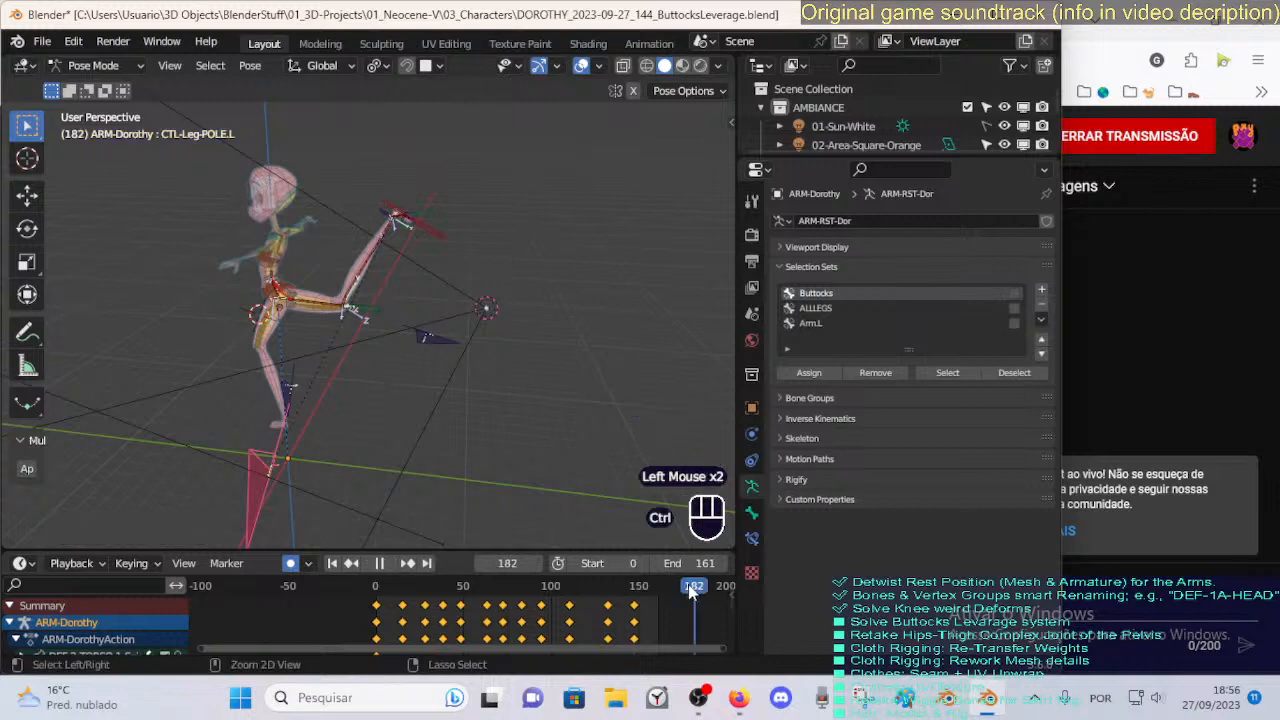
pyautogui.hotkey('ctrl', 'End')
pyautogui.moveTo(735, 502); pyautogui.dragTo(765, 502)
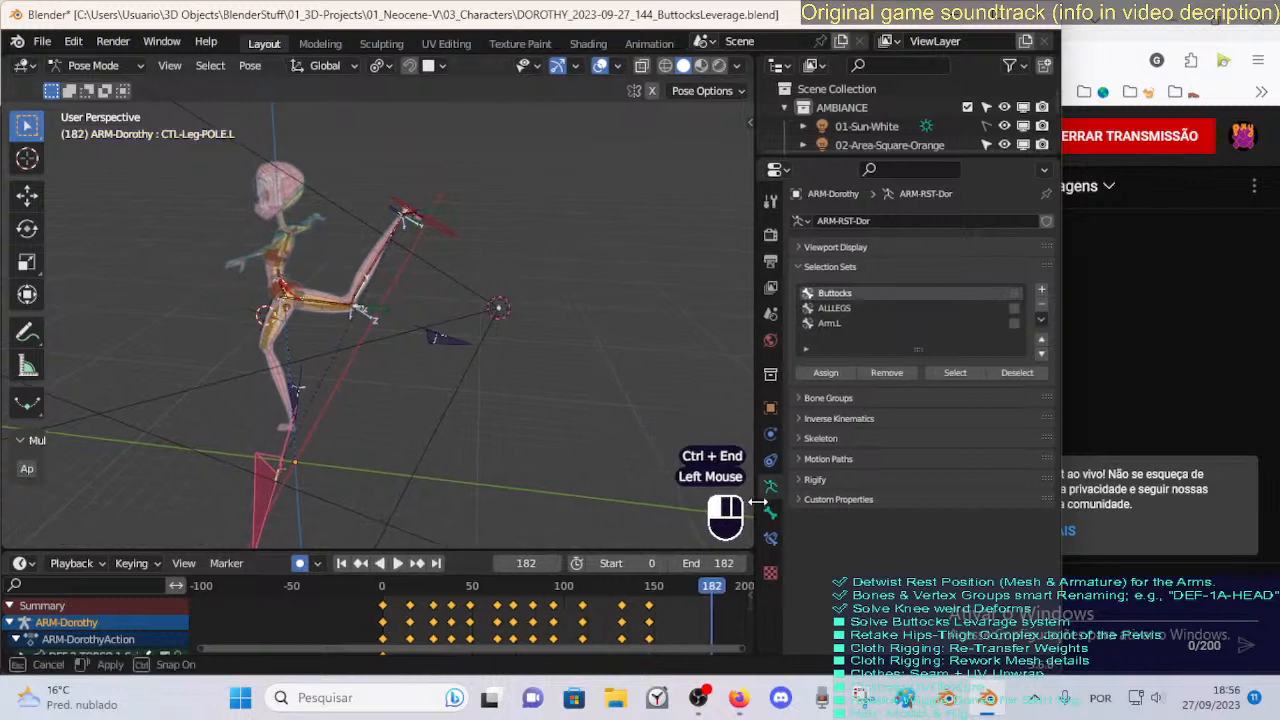
# Inspect the buttock and thigh deformation of the raised leg around frames 148 to 156, and return to frame 0.
pyautogui.click(597, 603)
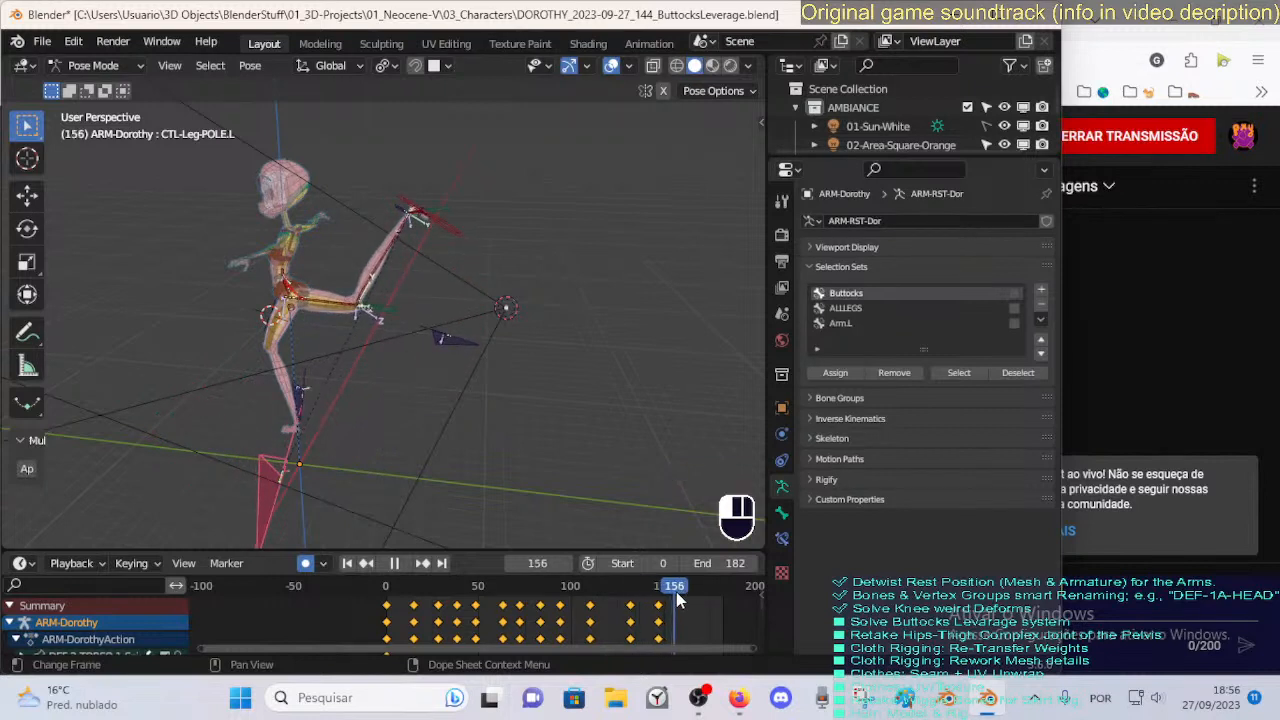
pyautogui.moveTo(683, 598)
pyautogui.mouseDown()
pyautogui.moveTo(612, 598)
pyautogui.moveTo(660, 595)
pyautogui.mouseUp()
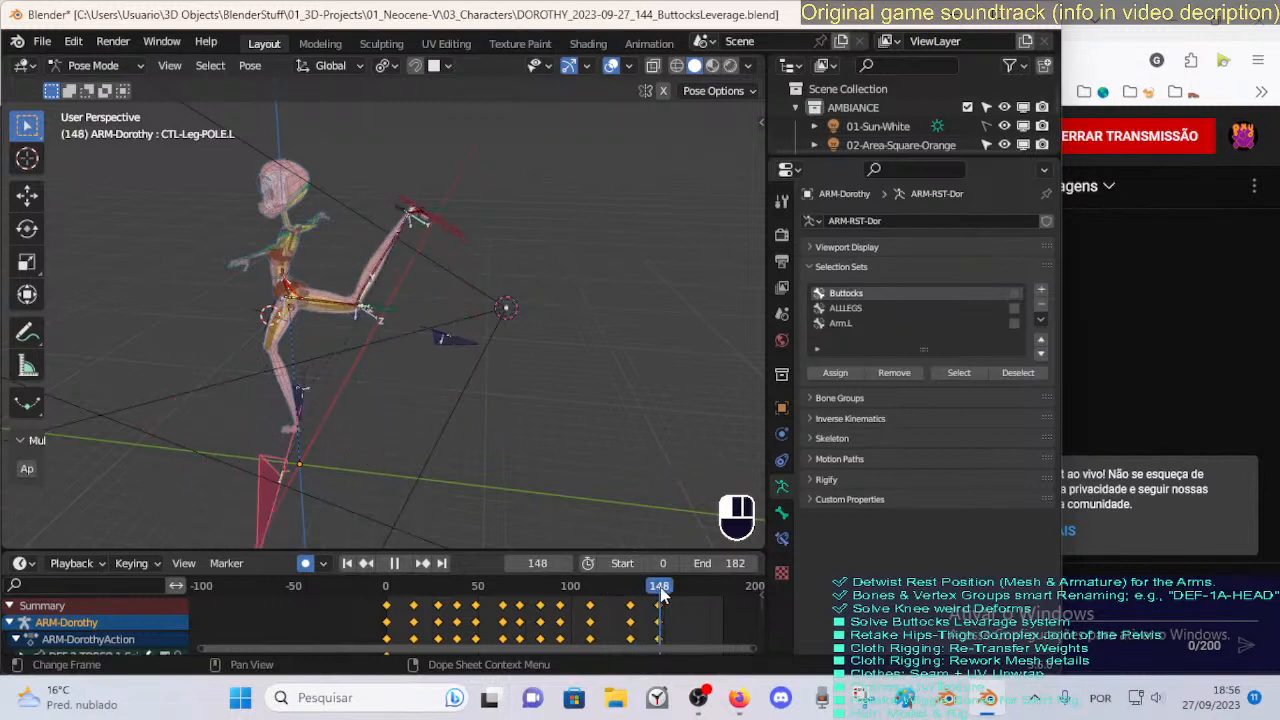
pyautogui.click(664, 586)
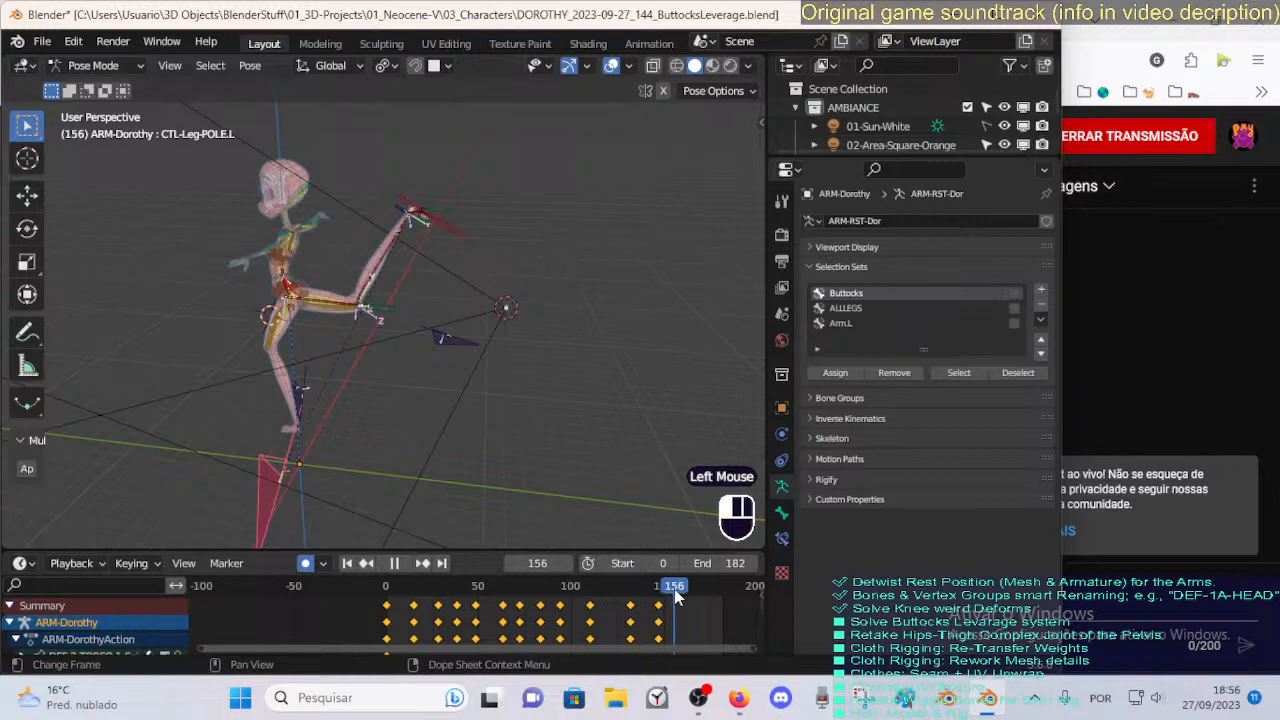
pyautogui.moveTo(500, 450); pyautogui.dragTo(370, 397, button='middle')
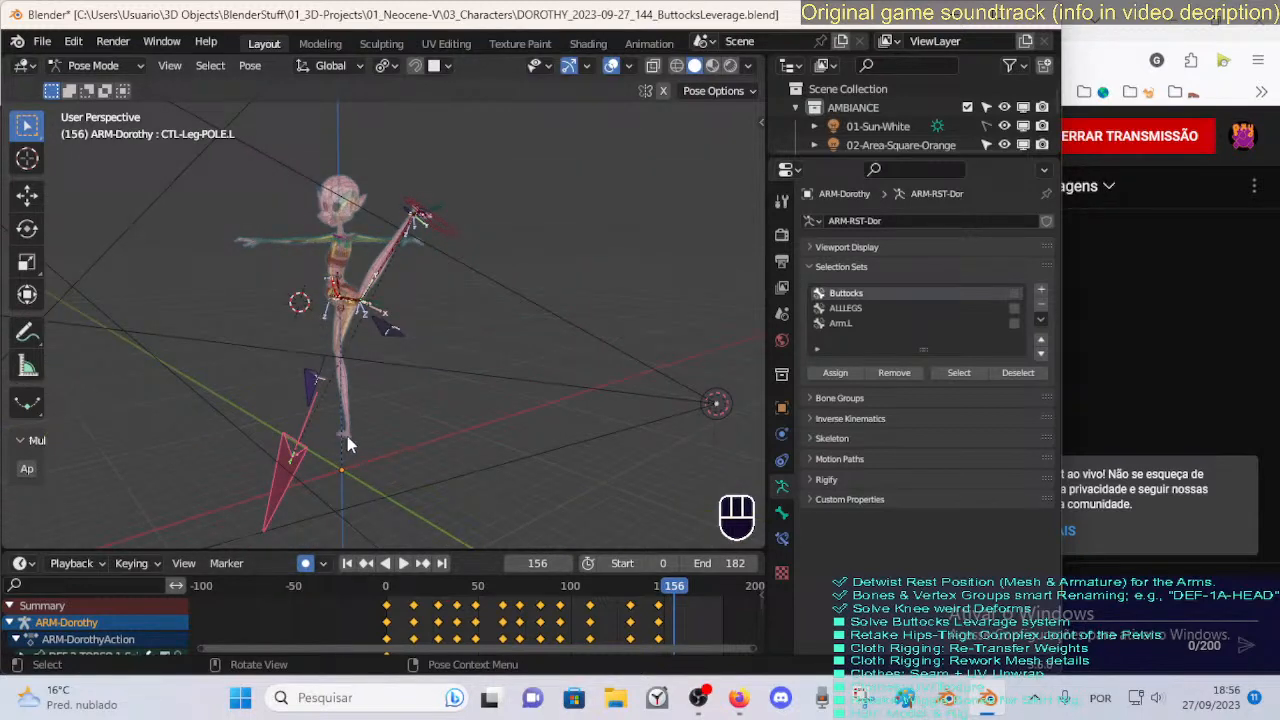
pyautogui.scroll(2, 347, 436)
pyautogui.moveTo(366, 444)
pyautogui.mouseDown(button='middle')
pyautogui.moveTo(430, 452)
pyautogui.moveTo(375, 465)
pyautogui.mouseUp(button='middle')
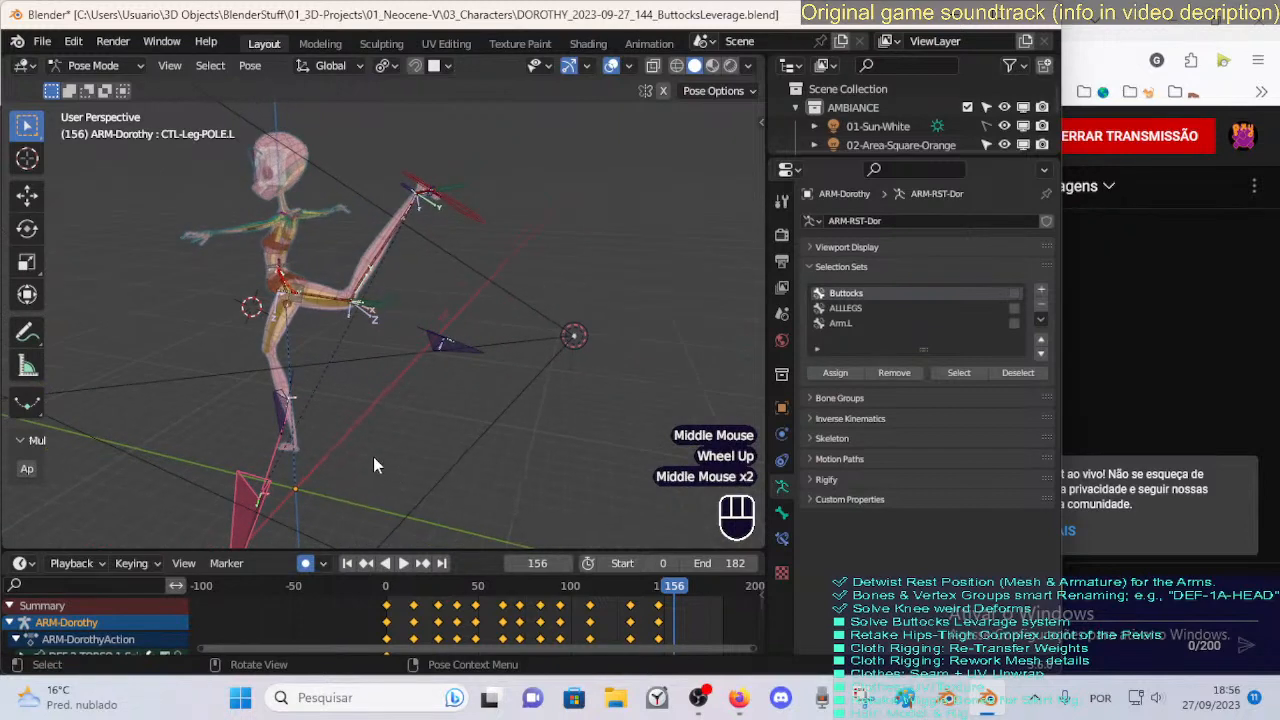
pyautogui.moveTo(283, 282); pyautogui.dragTo(290, 296, button='middle')
pyautogui.moveTo(335, 481); pyautogui.dragTo(268, 489, button='middle')
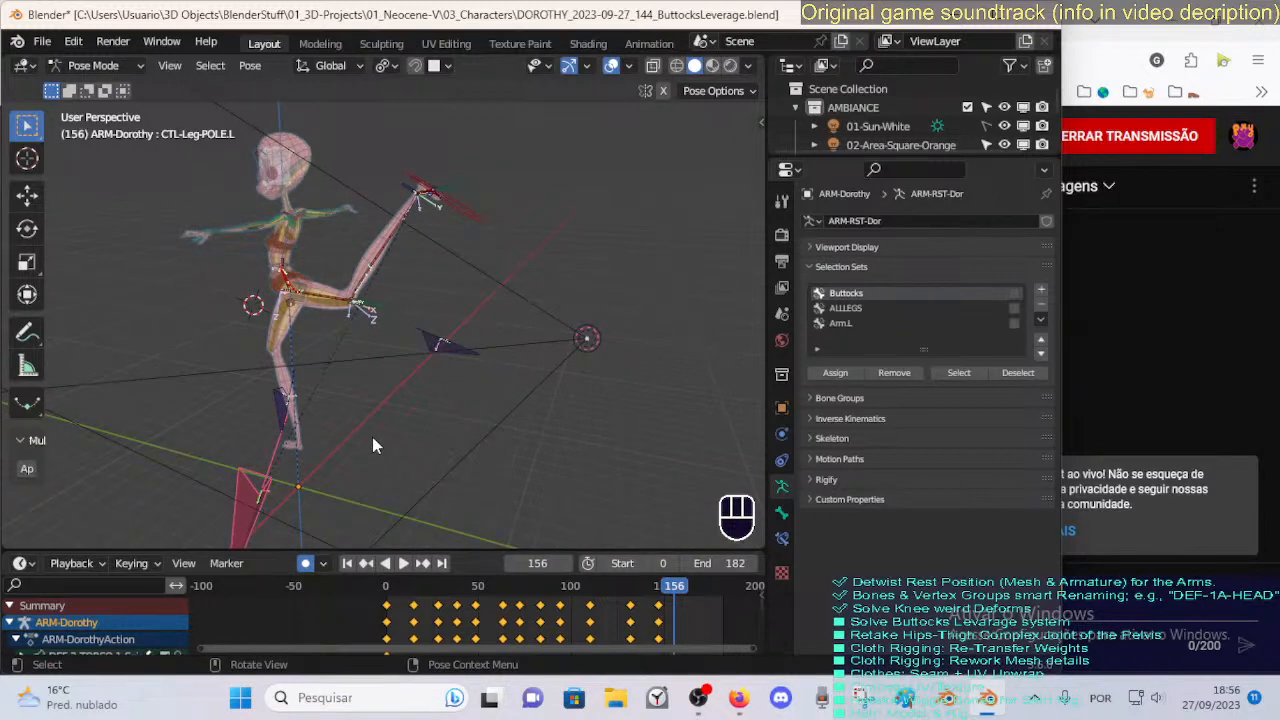
pyautogui.moveTo(372, 443); pyautogui.dragTo(288, 306, button='middle')
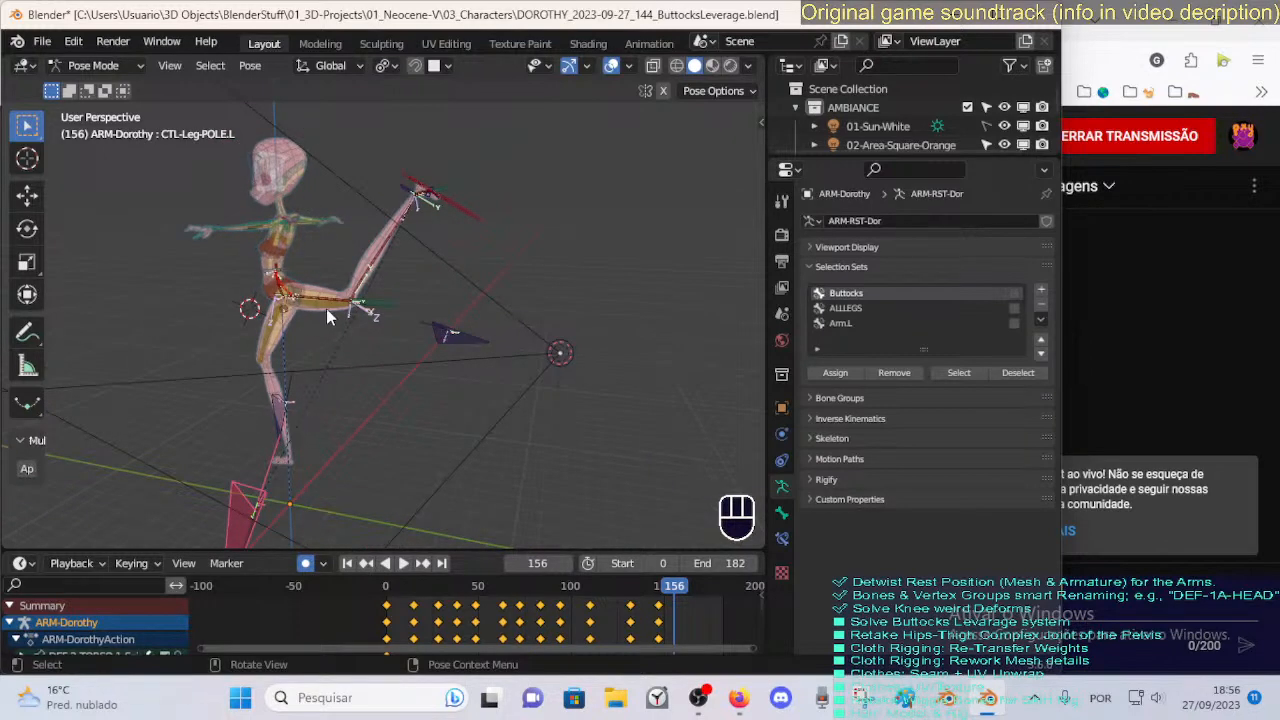
pyautogui.moveTo(326, 311); pyautogui.dragTo(446, 540, button='middle')
pyautogui.moveTo(403, 592); pyautogui.dragTo(361, 588)
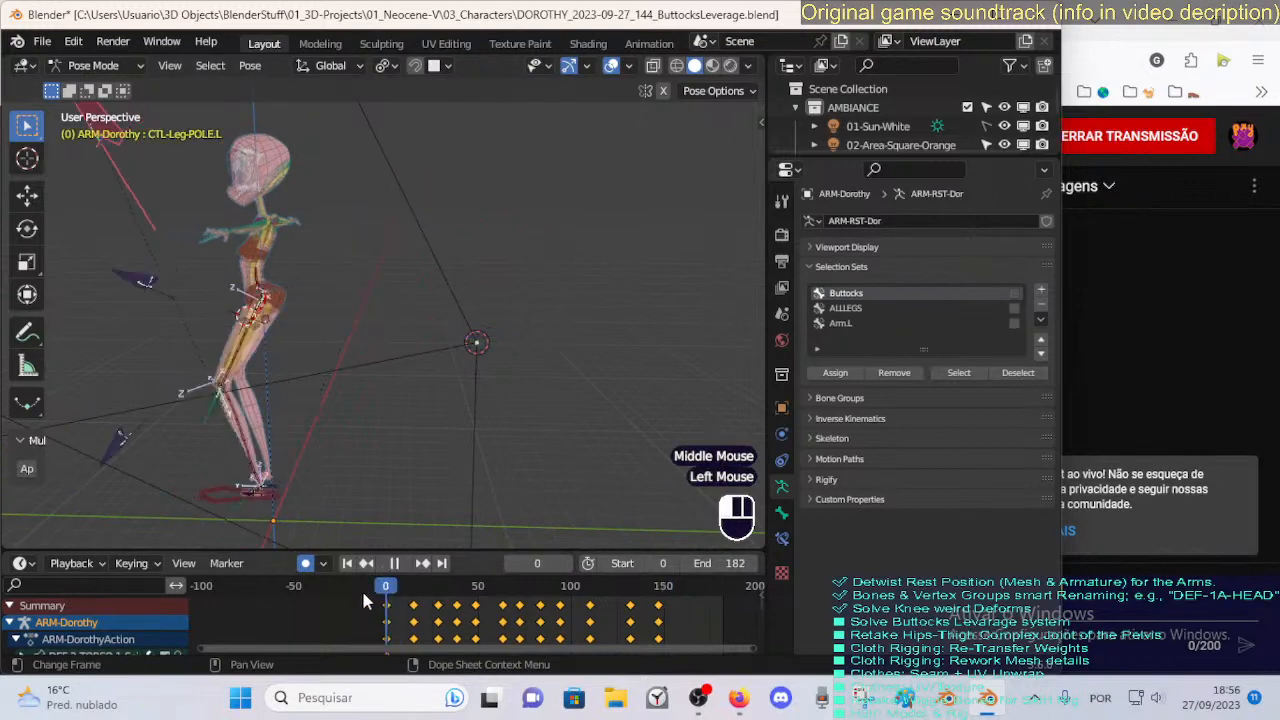
# Save the Blender file with the animation at frame 0.
pyautogui.moveTo(335, 390); pyautogui.dragTo(365, 494, button='middle')
pyautogui.scroll(-1, 368, 349)
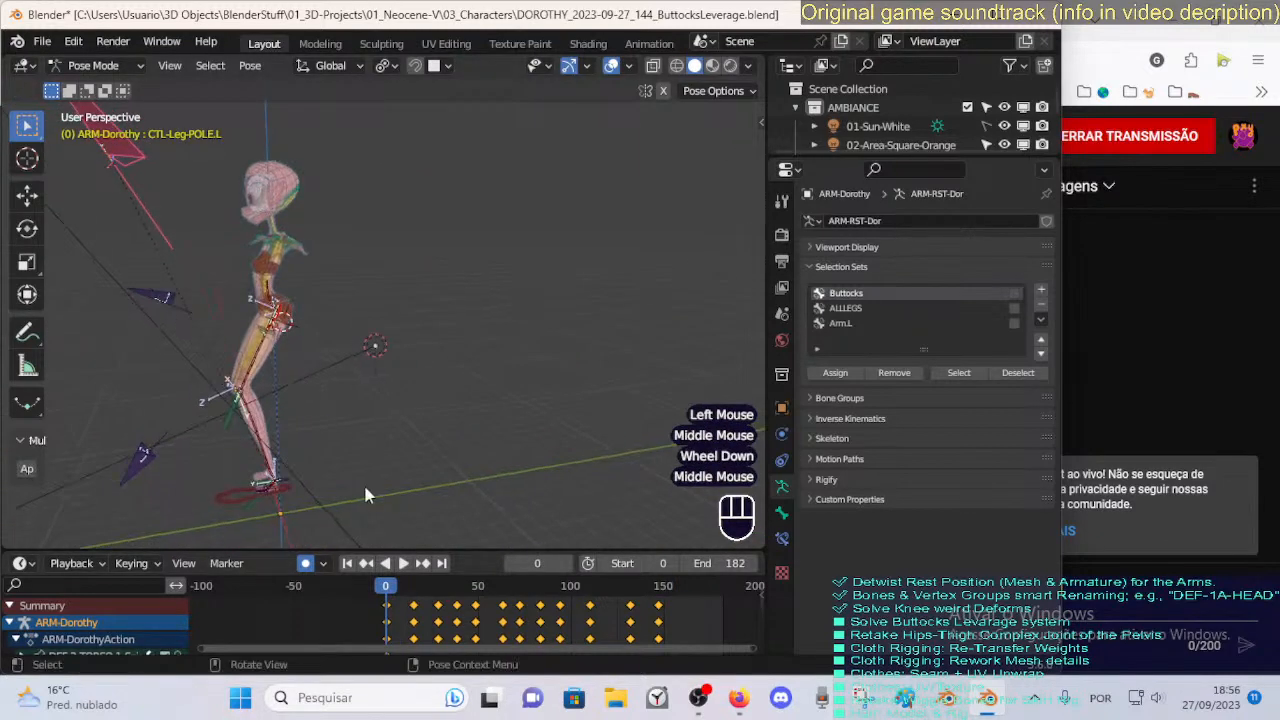
pyautogui.hotkey('ctrl', 's')
# Scrub the leg animation from frame 0 to 163 to review the raised left leg, and save the file again.
pyautogui.moveTo(391, 588); pyautogui.dragTo(689, 598)
pyautogui.moveTo(400, 304); pyautogui.dragTo(340, 298, button='middle')
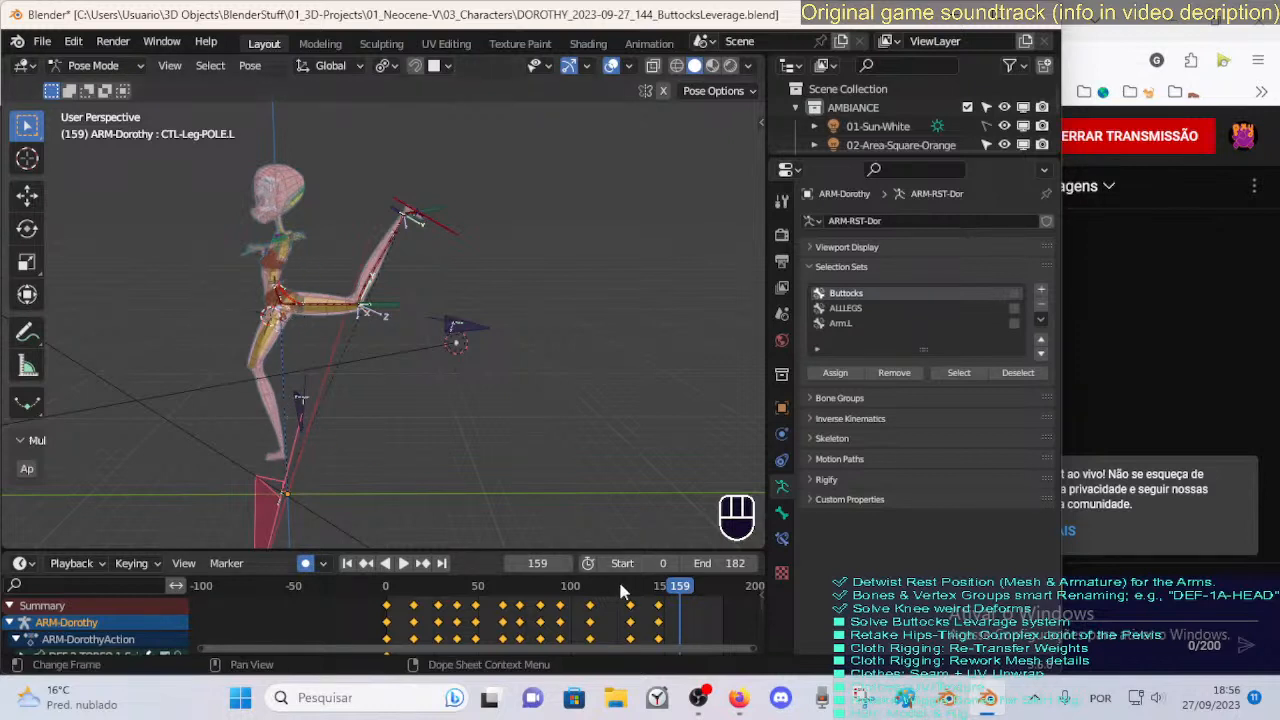
pyautogui.moveTo(443, 431); pyautogui.dragTo(394, 418, button='middle')
pyautogui.scroll(1, 351, 437)
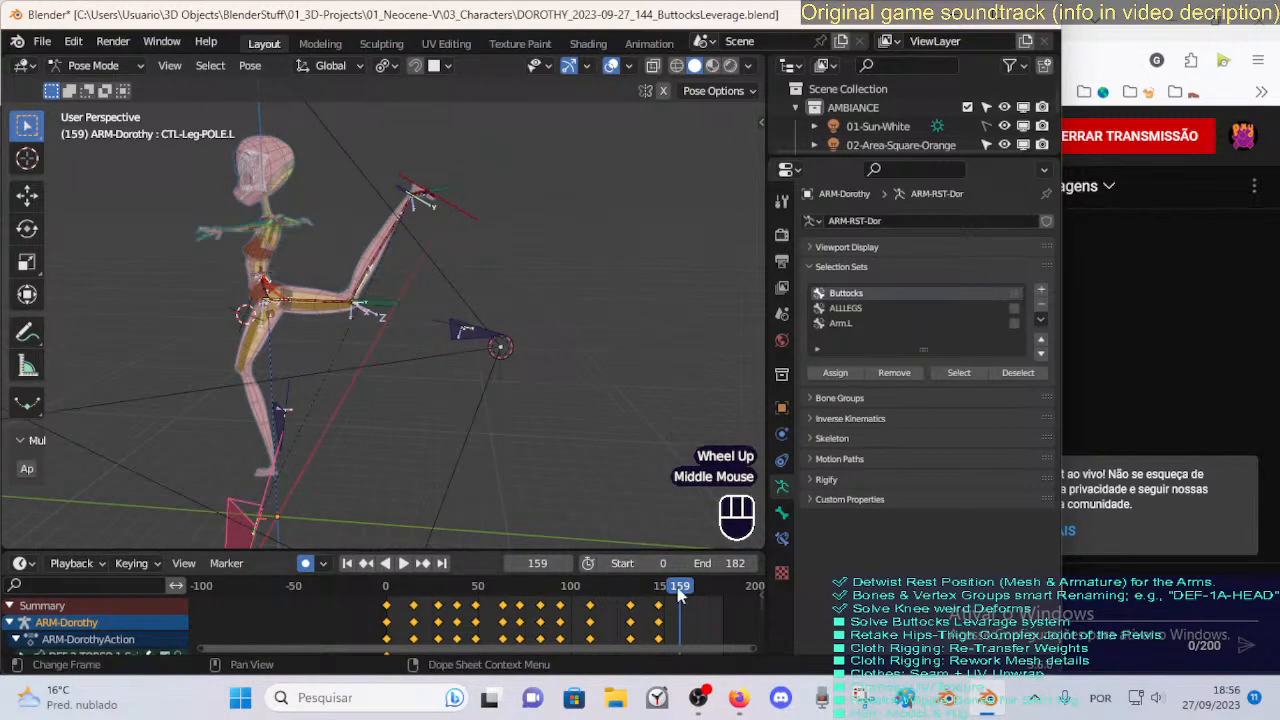
pyautogui.moveTo(687, 596)
pyautogui.mouseDown()
pyautogui.moveTo(660, 607)
pyautogui.moveTo(683, 600)
pyautogui.mouseUp()
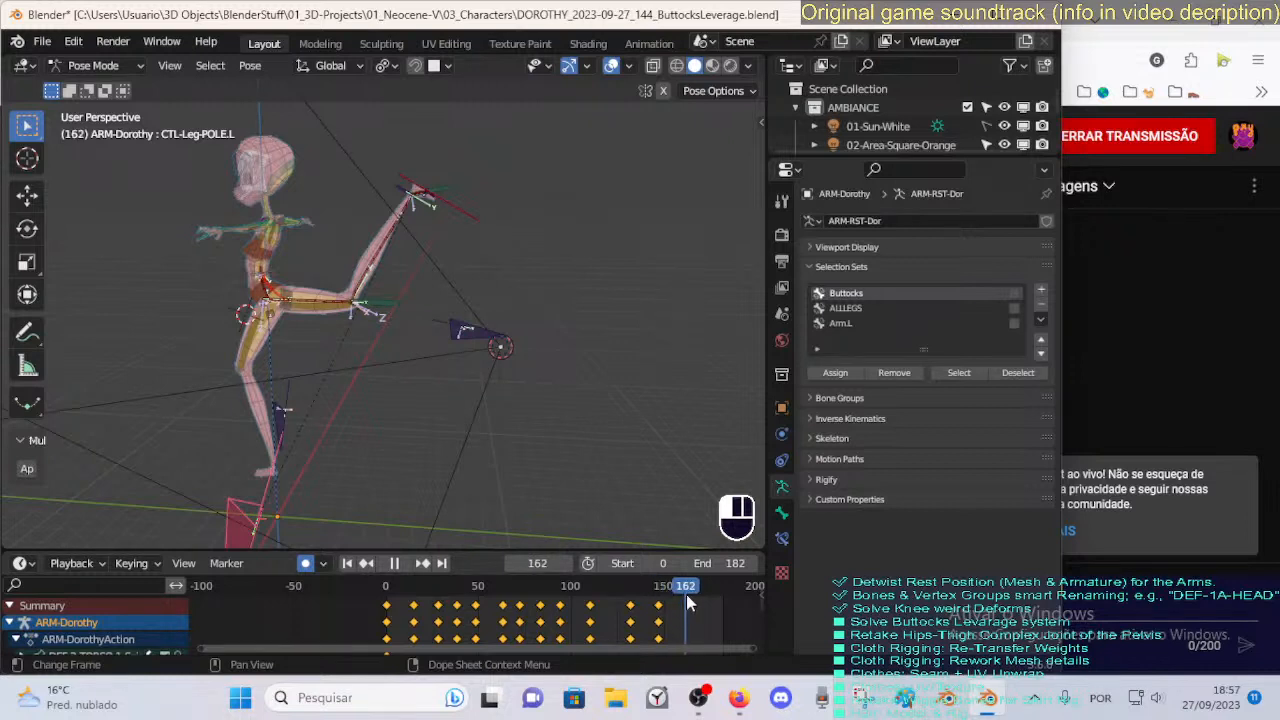
pyautogui.moveTo(686, 598); pyautogui.dragTo(688, 598)
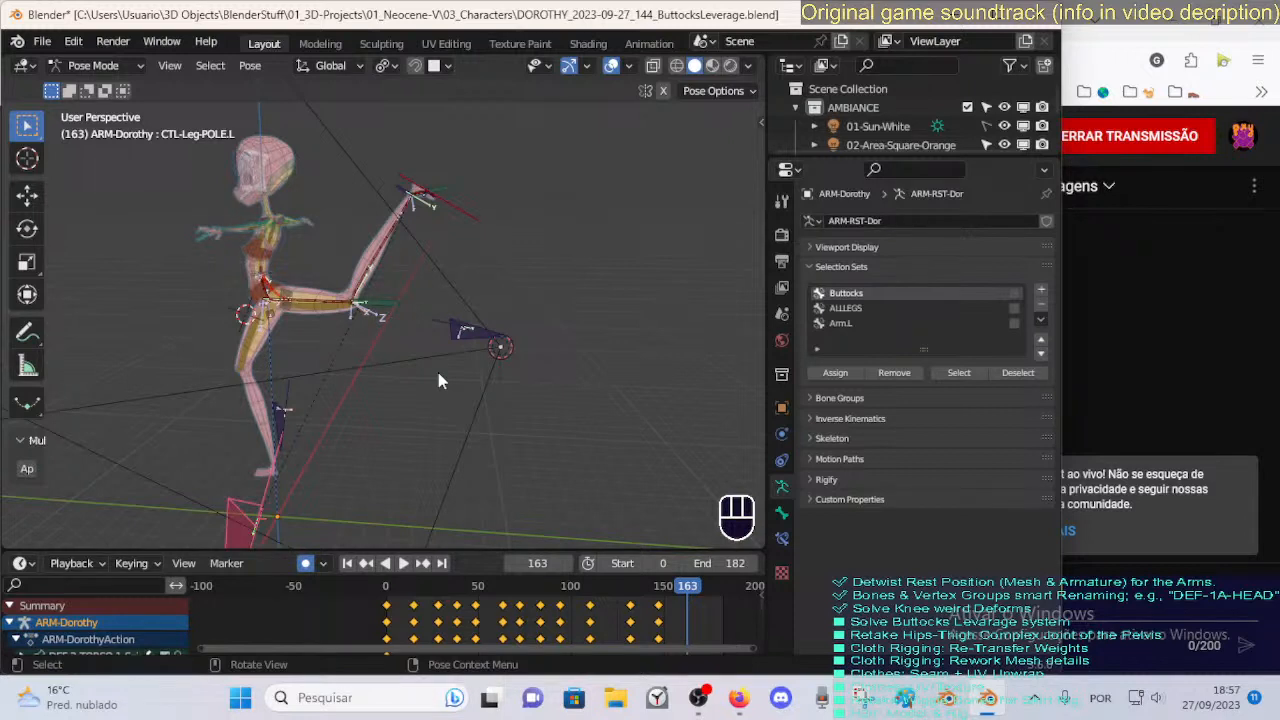
pyautogui.hotkey('ctrl', 's')
# Key the MTR-Leg.L bone at frame 162 by raising it and rotating it about the X axis so the left foot lifts higher.
pyautogui.moveTo(351, 374); pyautogui.dragTo(320, 392, button='middle')
pyautogui.moveTo(698, 592)
pyautogui.mouseDown()
pyautogui.moveTo(610, 595)
pyautogui.moveTo(689, 594)
pyautogui.mouseUp()
pyautogui.press('g')
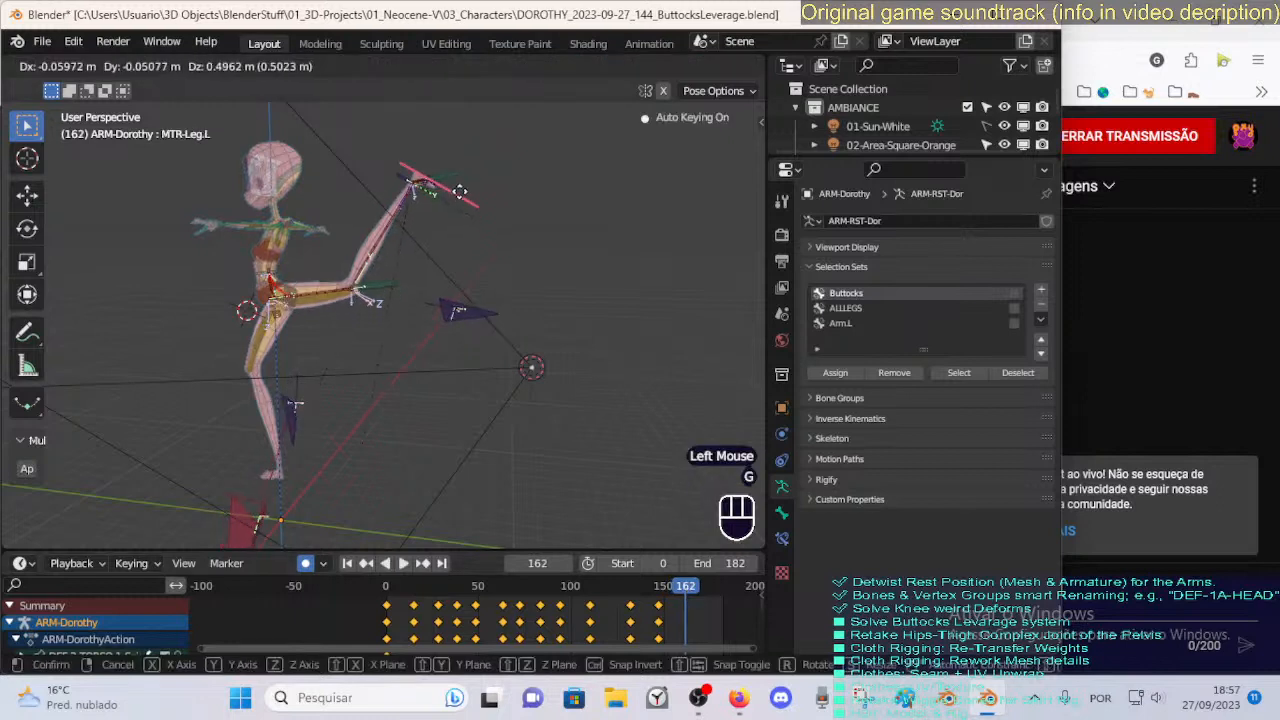
pyautogui.click(458, 150)
pyautogui.press('r')
pyautogui.press('x')
pyautogui.click(465, 218)
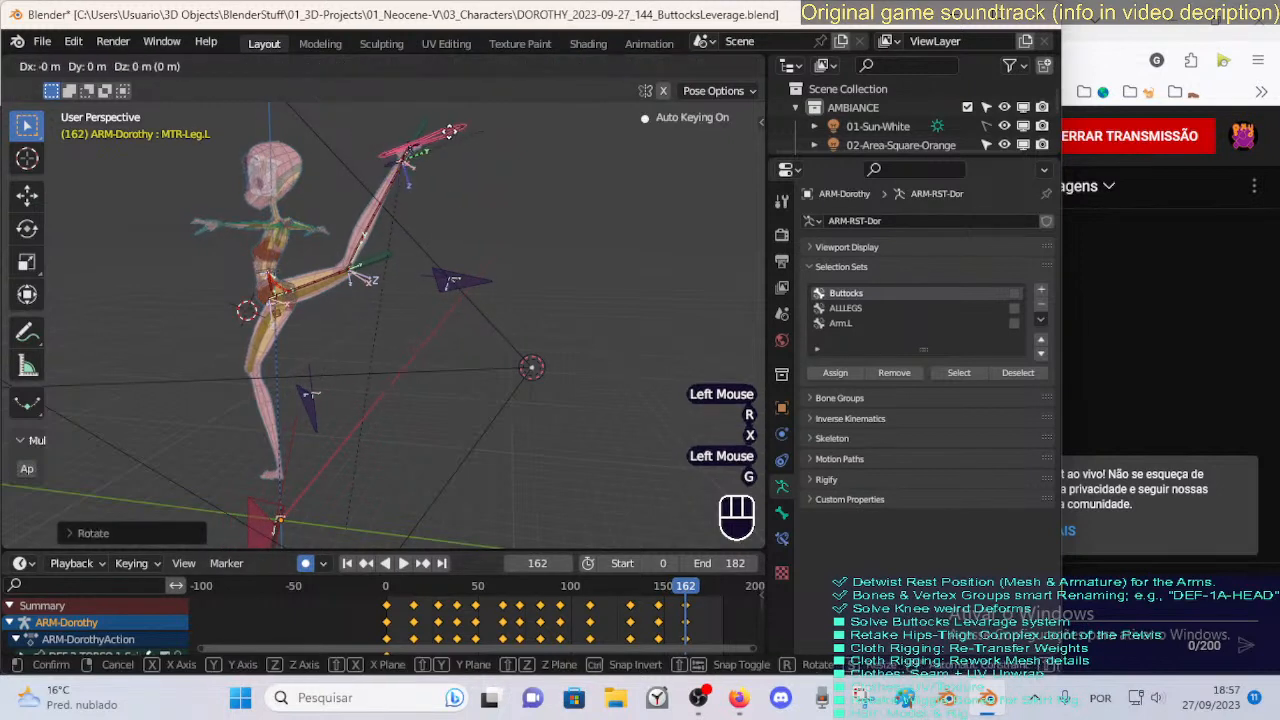
pyautogui.press('g')
pyautogui.click(465, 218)
# Go to frame 199 and set it as the animation's end frame.
pyautogui.scroll(-2, 703, 599)
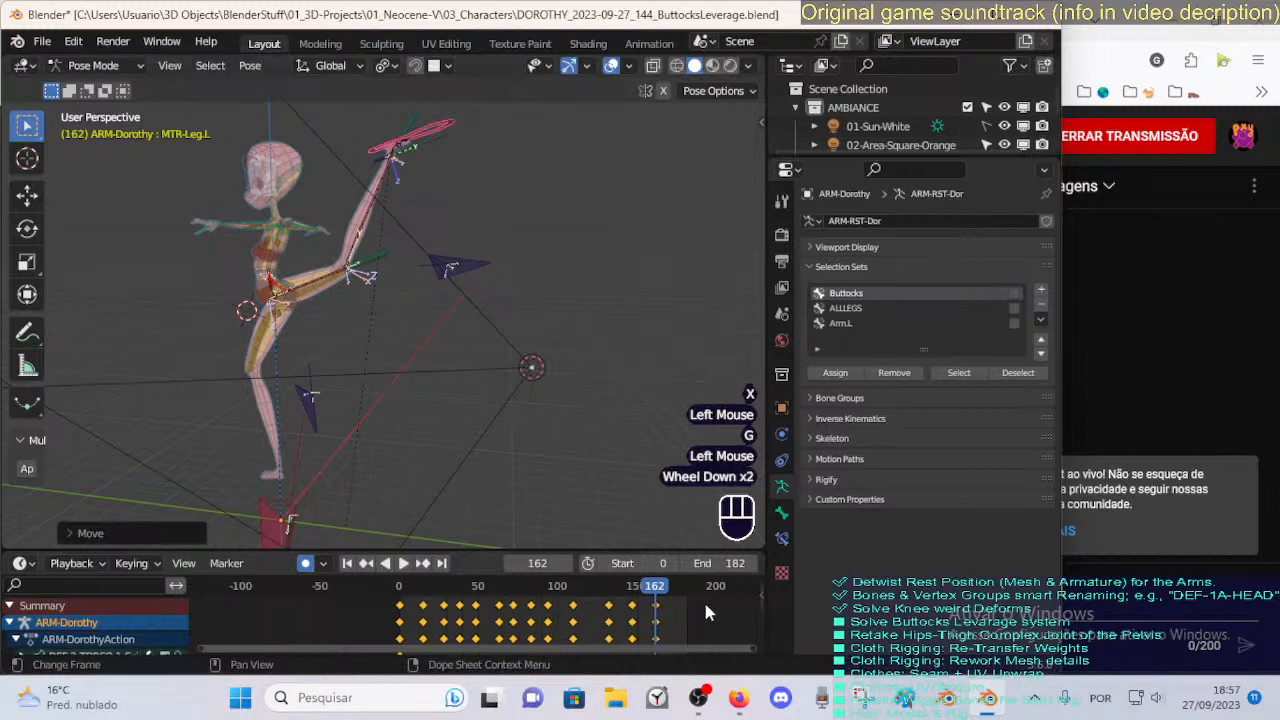
pyautogui.click(713, 588)
pyautogui.hotkey('ctrl', 'End')
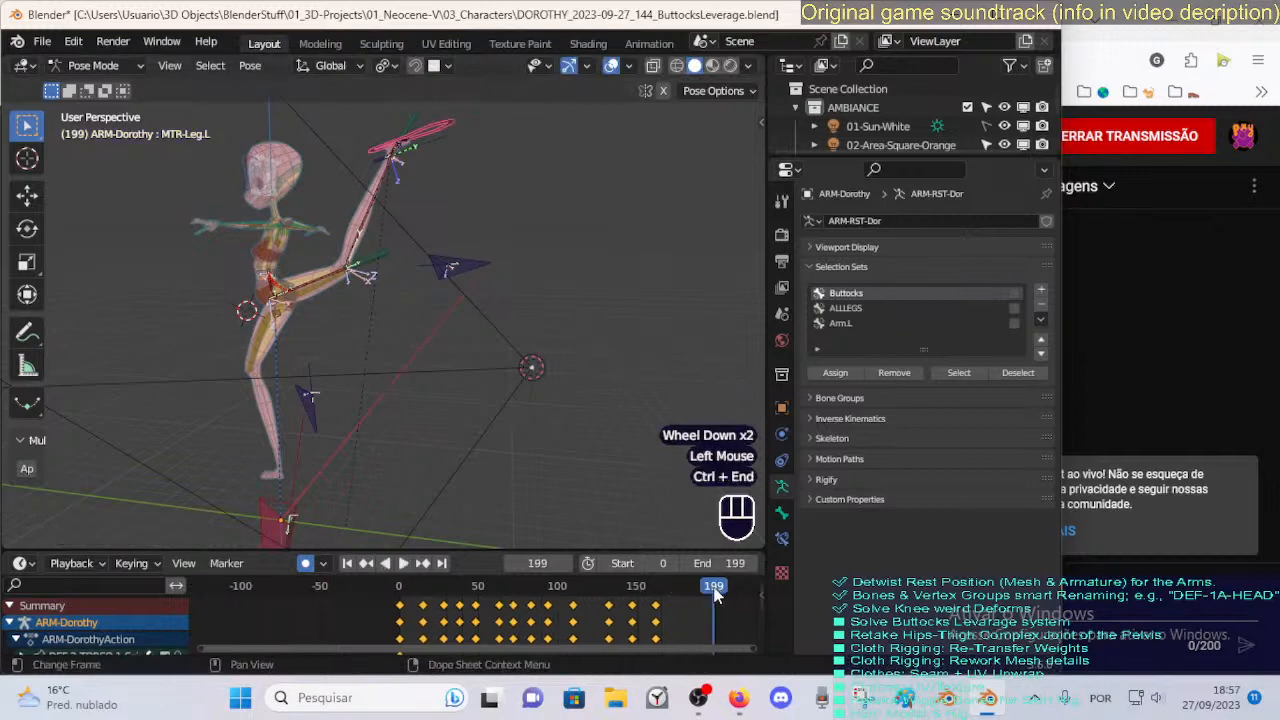
# Move the CTL-Leg-POLE.L bone about 3.6 m toward the raised leg's outer side at frame 199.
pyautogui.moveTo(368, 165); pyautogui.dragTo(548, 498, button='middle')
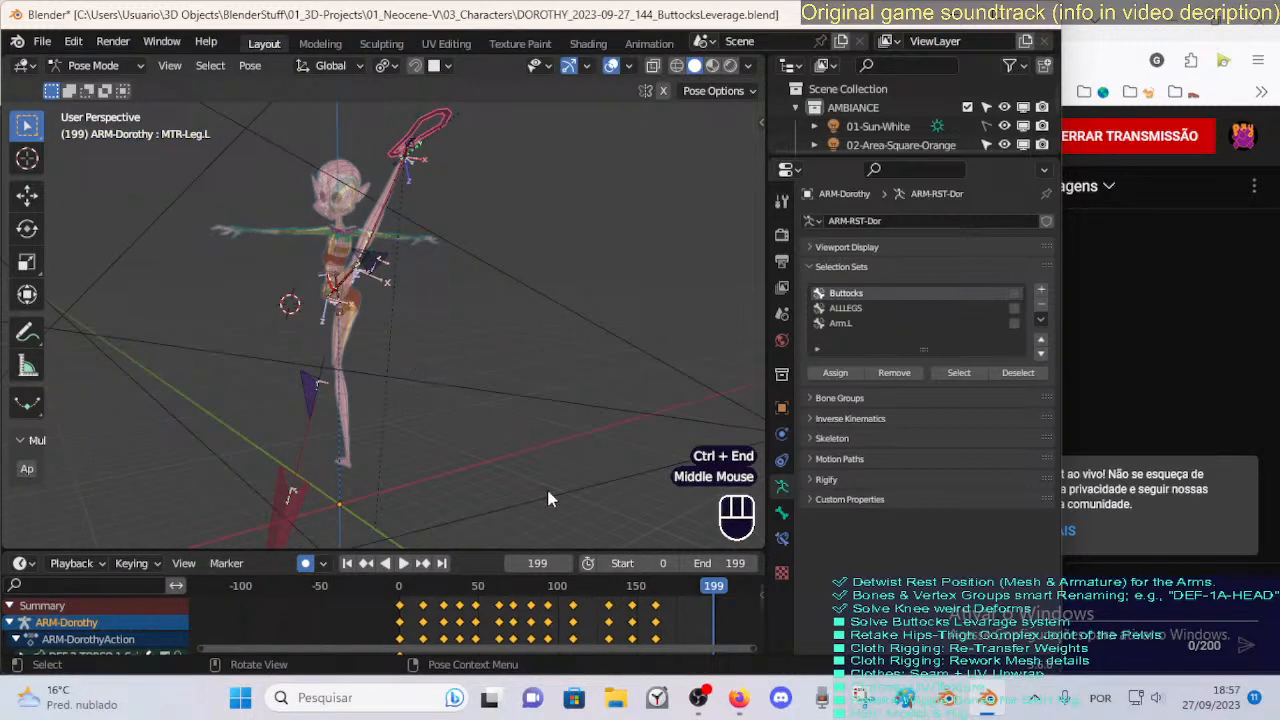
pyautogui.click(287, 504)
pyautogui.press('g')
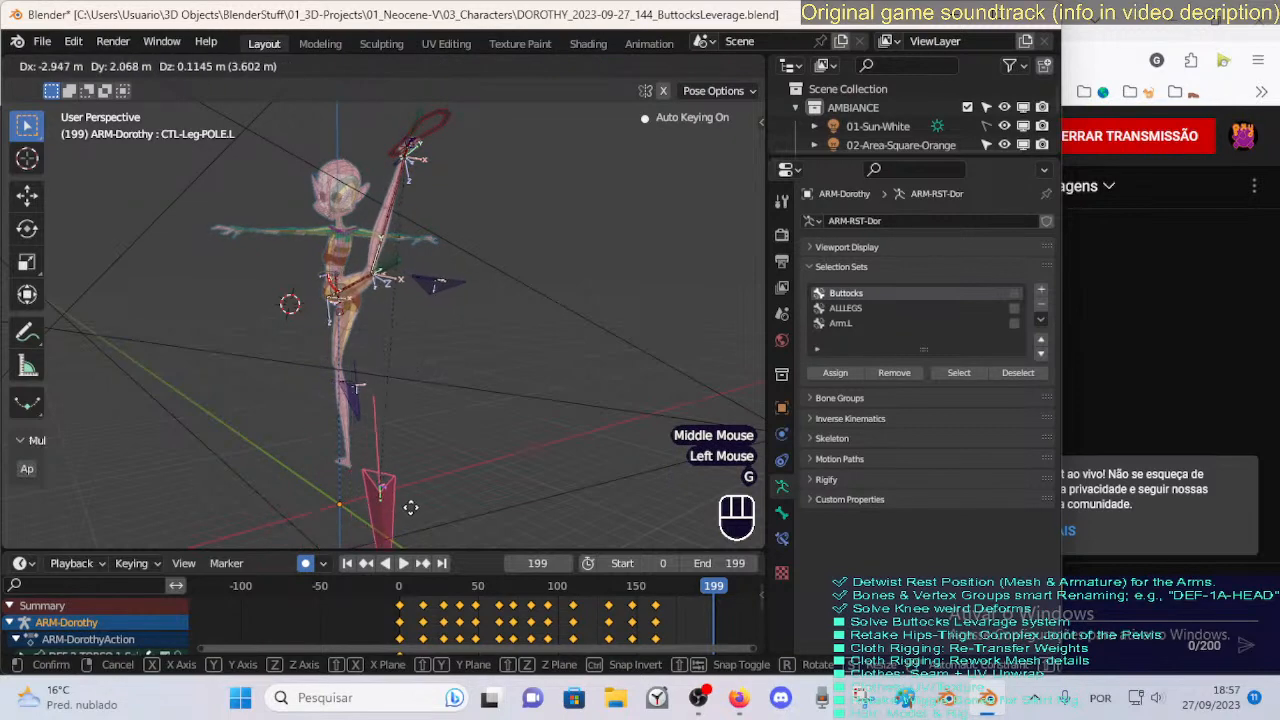
pyautogui.click(410, 507)
# Reposition the MTR-Leg.L bone at frame 199 so the left shin stands nearly upright above the bent knee.
pyautogui.click(434, 120)
pyautogui.moveTo(452, 150); pyautogui.dragTo(467, 185, button='middle')
pyautogui.press('g')
pyautogui.click(424, 149)
pyautogui.scroll(2, 470, 200)
pyautogui.moveTo(480, 251); pyautogui.dragTo(454, 253, button='middle')
pyautogui.press('g')
pyautogui.click(466, 200)
pyautogui.scroll(-2, 470, 189)
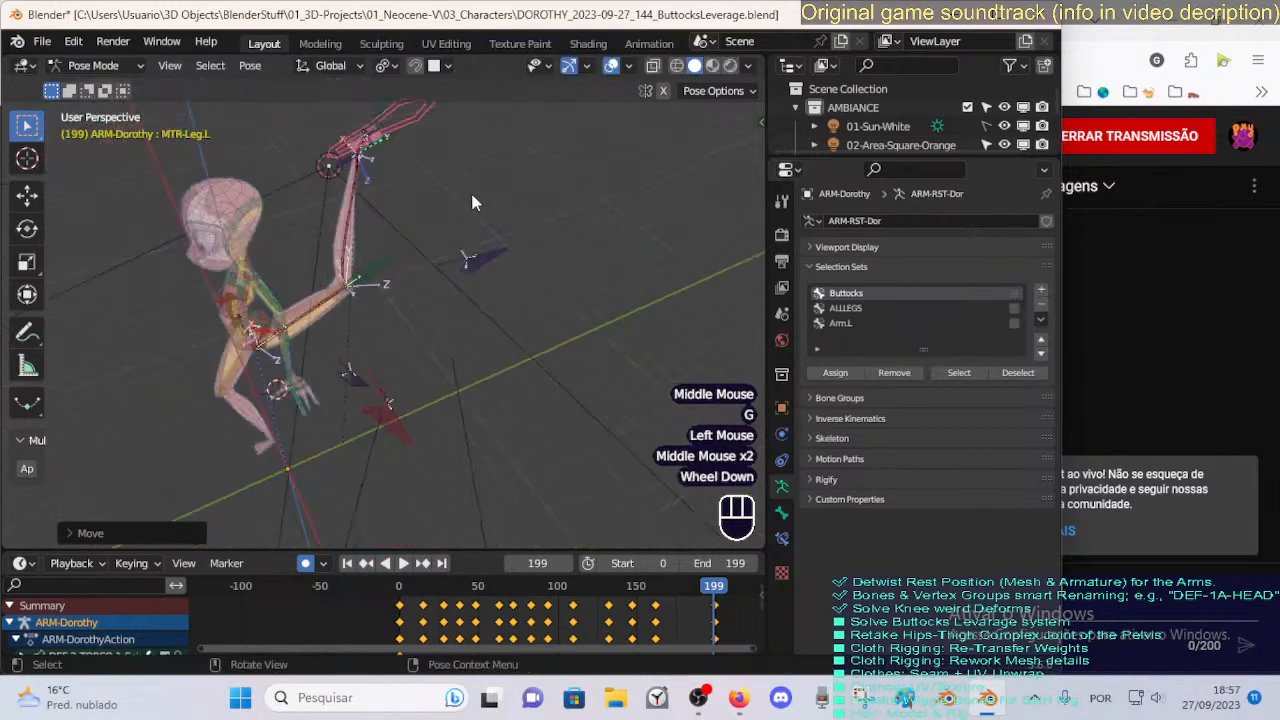
pyautogui.moveTo(470, 189); pyautogui.dragTo(395, 143, button='middle')
pyautogui.press('g')
pyautogui.click(370, 146)
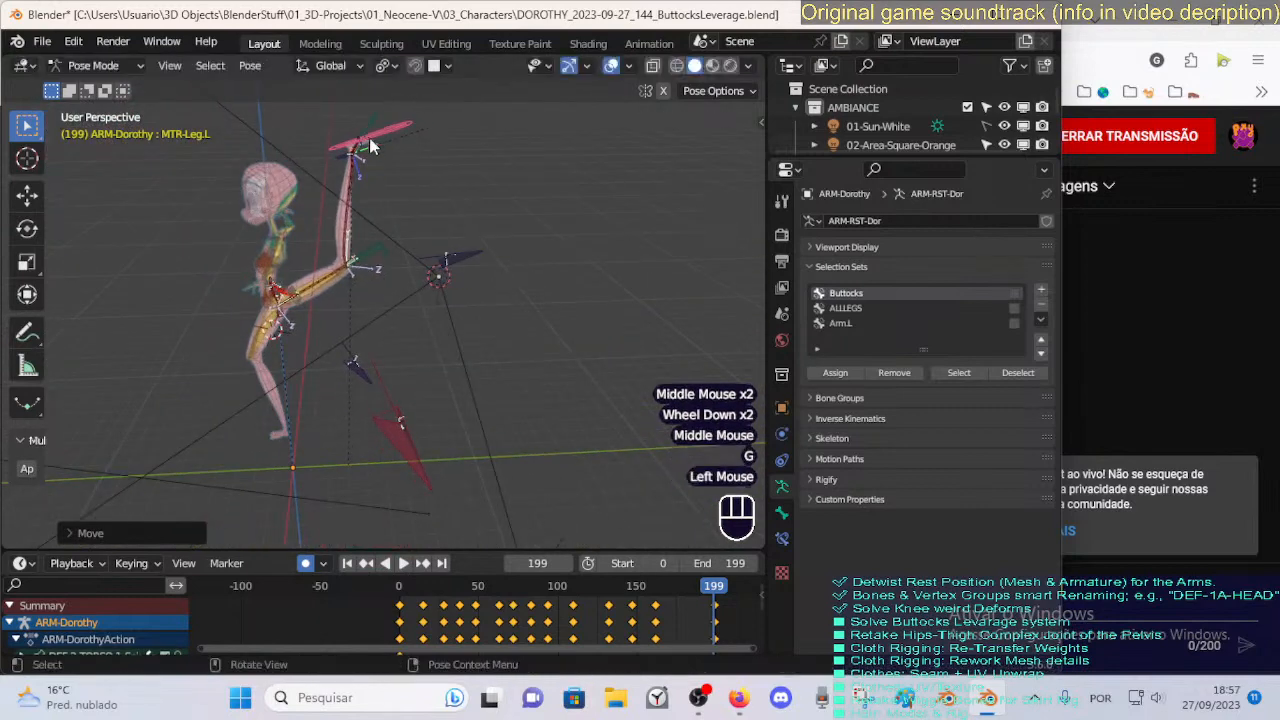
# Move the CTL-Leg-POLE.L bone farther out from the body at frame 199 to redirect the left knee.
pyautogui.click(400, 430)
pyautogui.press('g')
pyautogui.click(525, 378)
pyautogui.press('g')
pyautogui.moveTo(492, 373); pyautogui.dragTo(554, 393, button='middle')
pyautogui.click(440, 352)
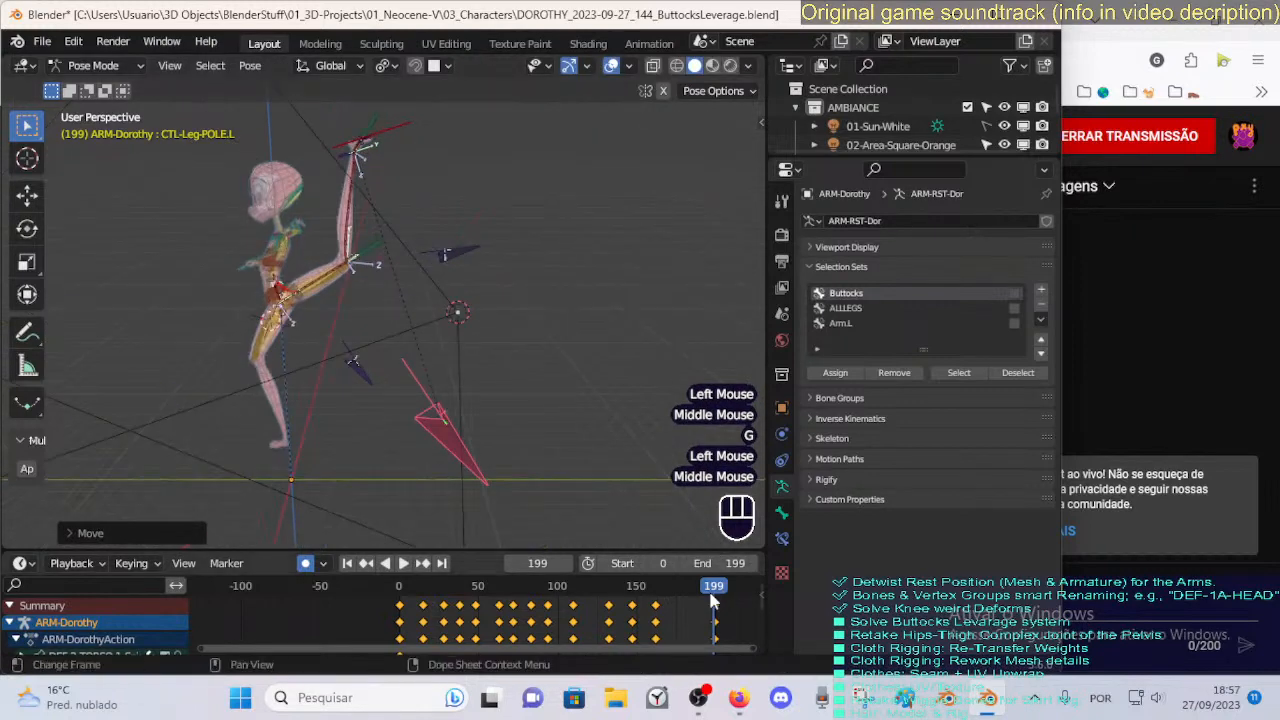
# Shift the keyframes at frame 162 to about frame 181 and those at frame 147 to frame 158.
pyautogui.moveTo(289, 354); pyautogui.dragTo(430, 380, button='middle')
pyautogui.moveTo(712, 594); pyautogui.dragTo(604, 591)
pyautogui.click(657, 606)
pyautogui.press('g')
pyautogui.click(691, 606)
pyautogui.click(634, 605)
pyautogui.press('g')
pyautogui.click(655, 610)
# Shift the keyframes at frame 132 to frame 138, and the preceding keyframe column to frame 106.
pyautogui.click(614, 596)
pyautogui.click(609, 605)
pyautogui.press('g')
pyautogui.click(619, 602)
pyautogui.click(573, 605)
pyautogui.press('g')
pyautogui.click(568, 605)
# Compare the left leg's keyed poses at frames 106, 138 and 158 from the side and front.
pyautogui.press('Up')
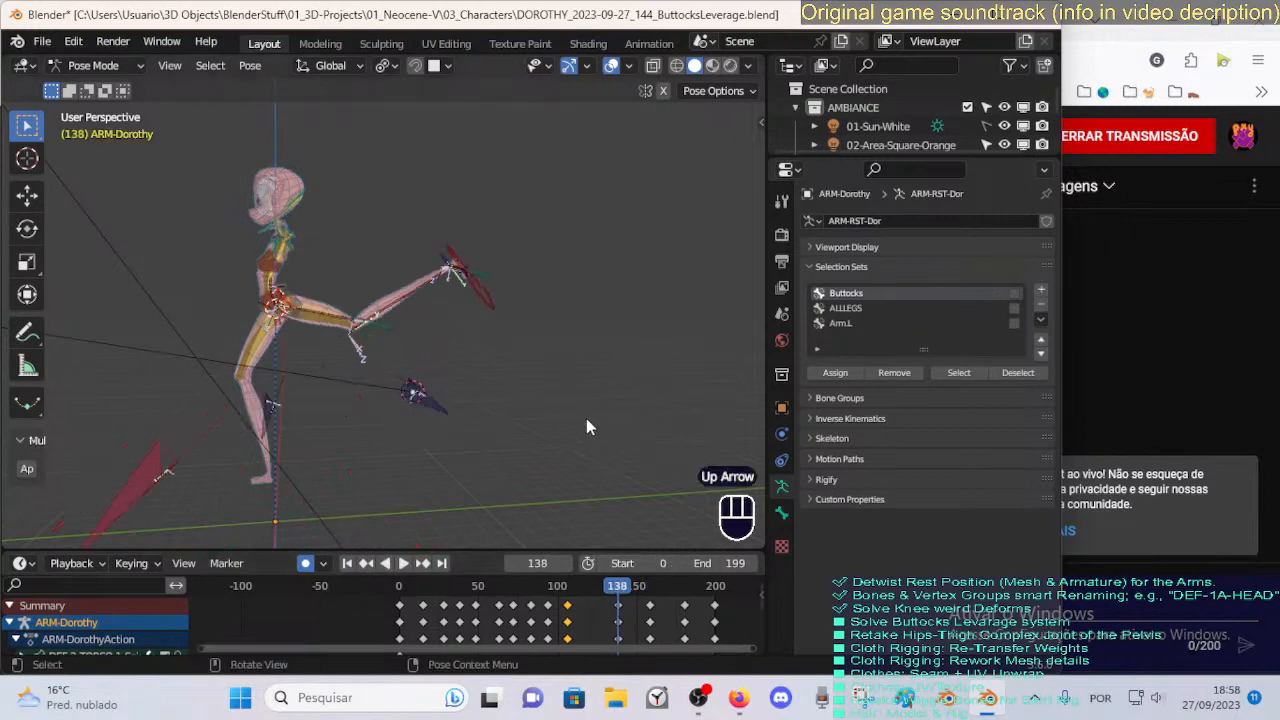
pyautogui.moveTo(586, 418); pyautogui.dragTo(351, 413, button='middle')
pyautogui.scroll(-2, 342, 415)
pyautogui.press('Up')
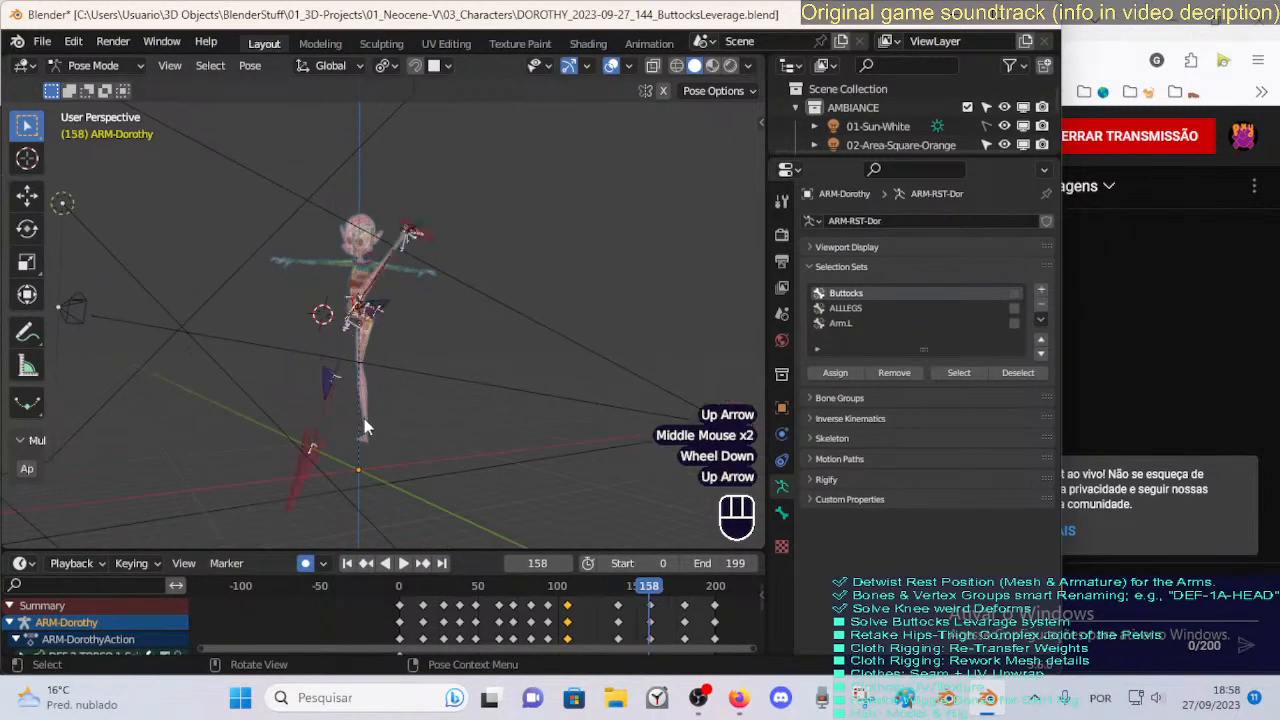
pyautogui.press('Down')
pyautogui.press('Up')
pyautogui.press('Down')
pyautogui.press('Down')
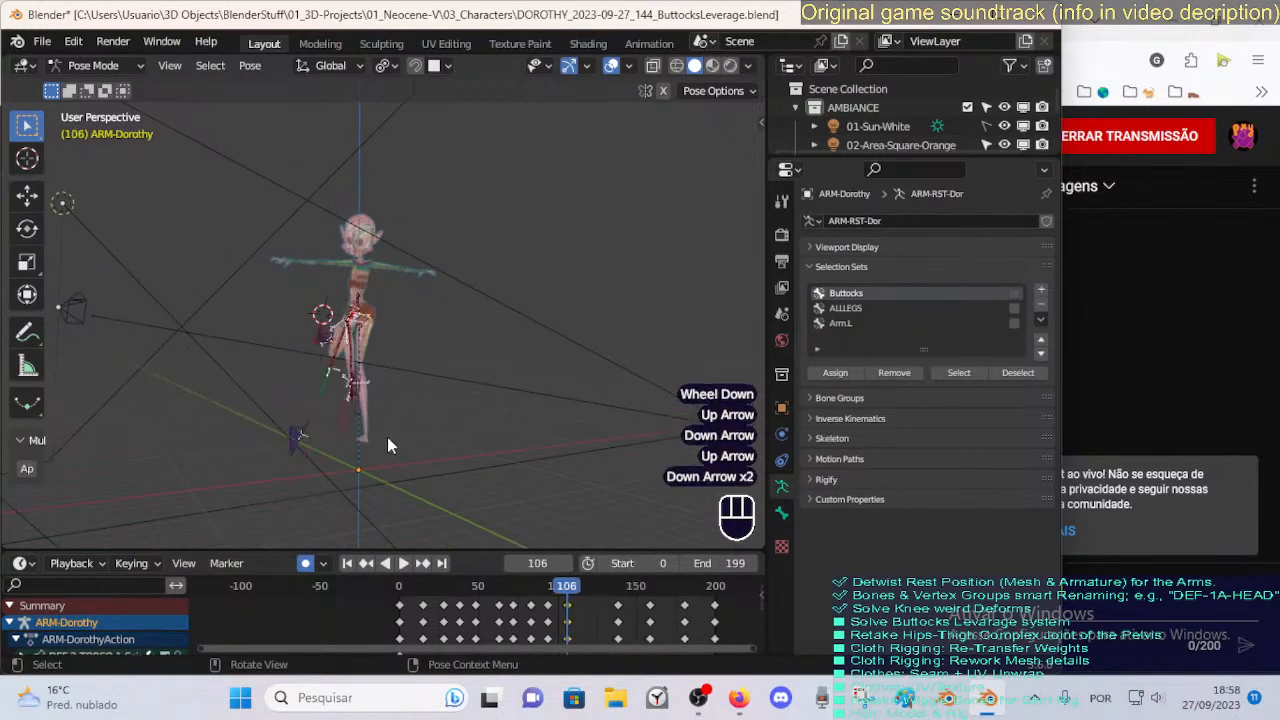
pyautogui.press('Up')
pyautogui.press('Up')
# Reposition the CTL-Leg-POLE.L bone at frame 158, checking its placement from the front and side.
pyautogui.click(317, 468)
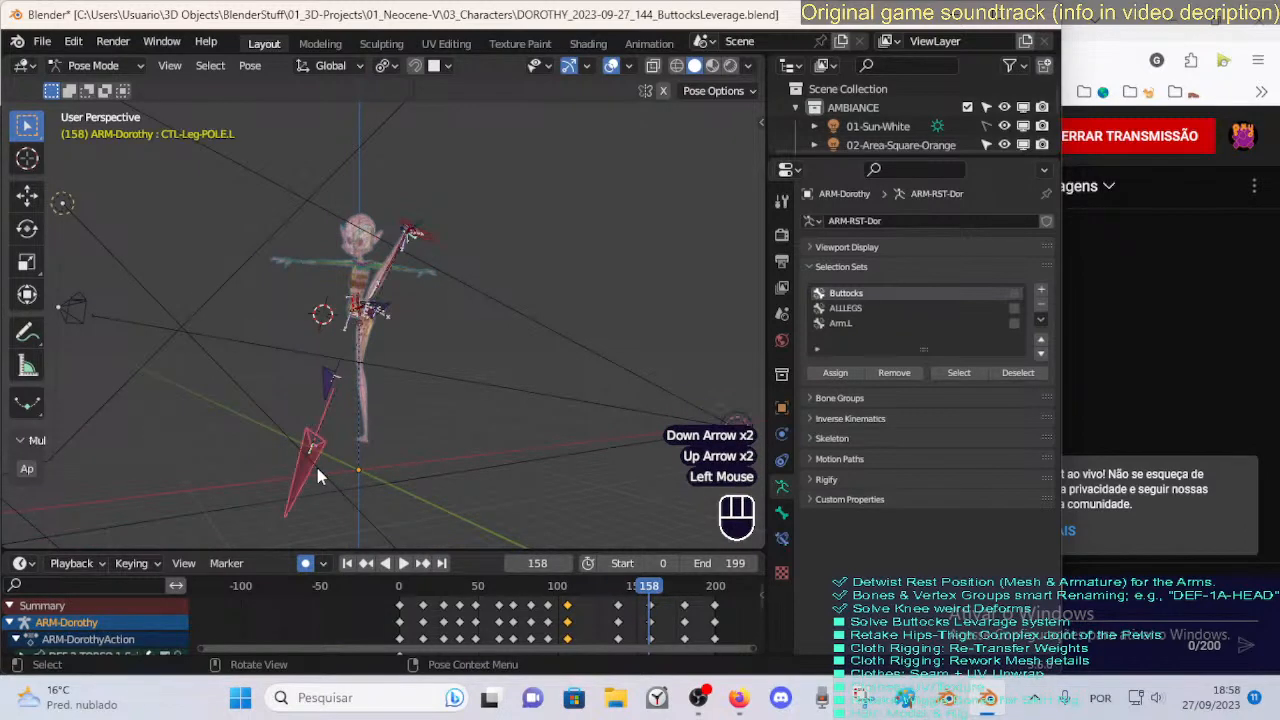
pyautogui.press('g')
pyautogui.click(345, 460)
pyautogui.moveTo(345, 460); pyautogui.dragTo(521, 443, button='middle')
pyautogui.press('g')
pyautogui.click(328, 465)
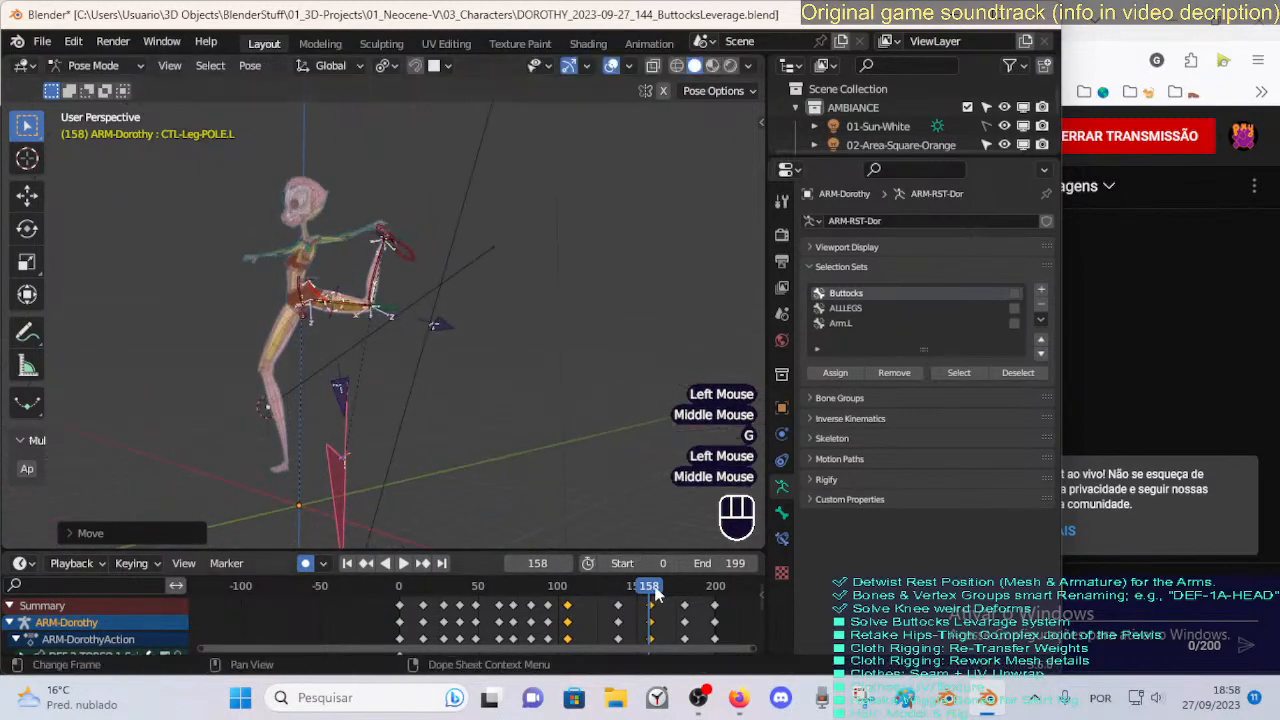
# Scrub the leg raise past frame 199, and extend the animation's end frame to 235.
pyautogui.moveTo(655, 593); pyautogui.dragTo(725, 588)
pyautogui.moveTo(605, 425); pyautogui.dragTo(517, 426, button='middle')
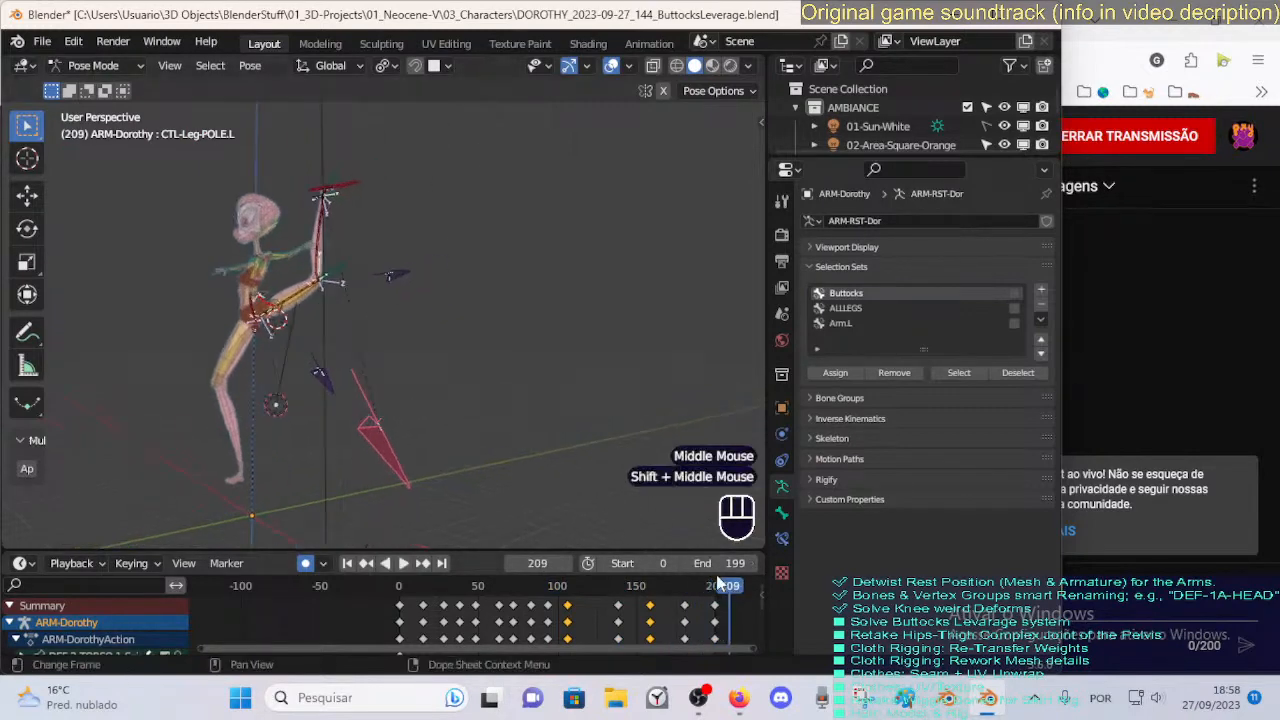
pyautogui.moveTo(711, 553); pyautogui.dragTo(711, 549)
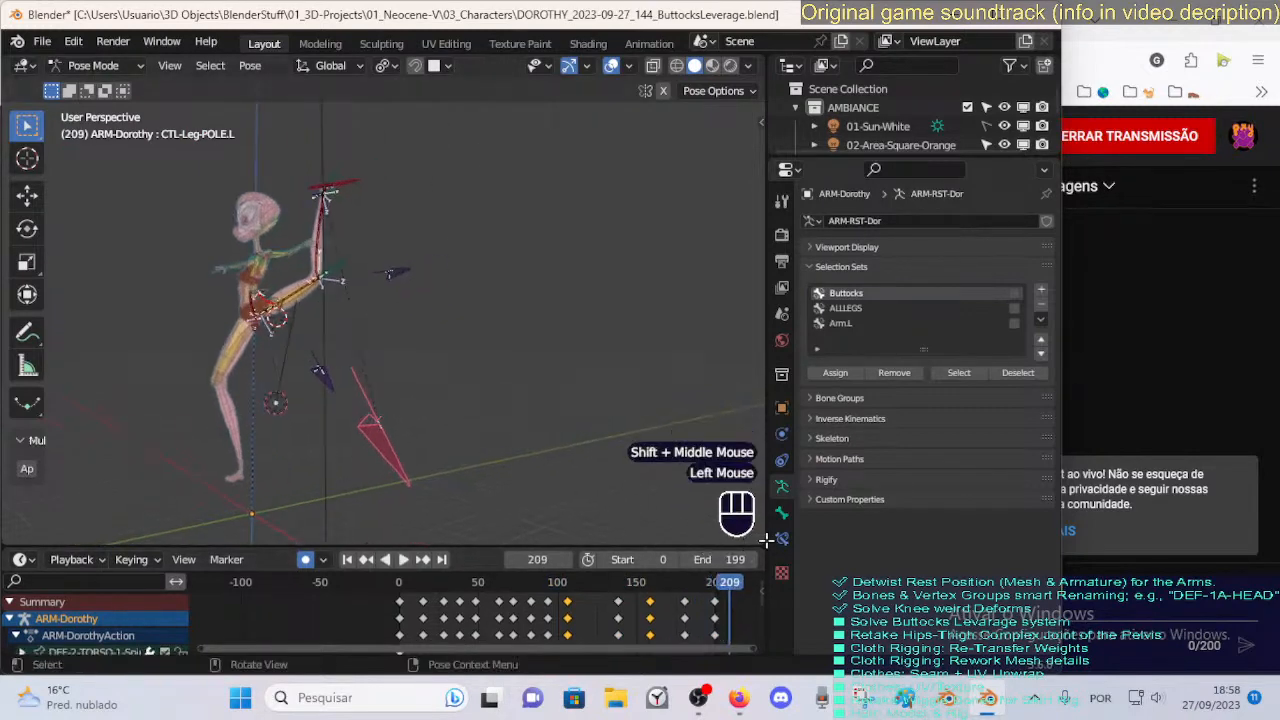
pyautogui.moveTo(711, 597); pyautogui.dragTo(543, 597, button='middle')
pyautogui.moveTo(590, 584); pyautogui.dragTo(550, 599)
pyautogui.hotkey('ctrl', 'End')
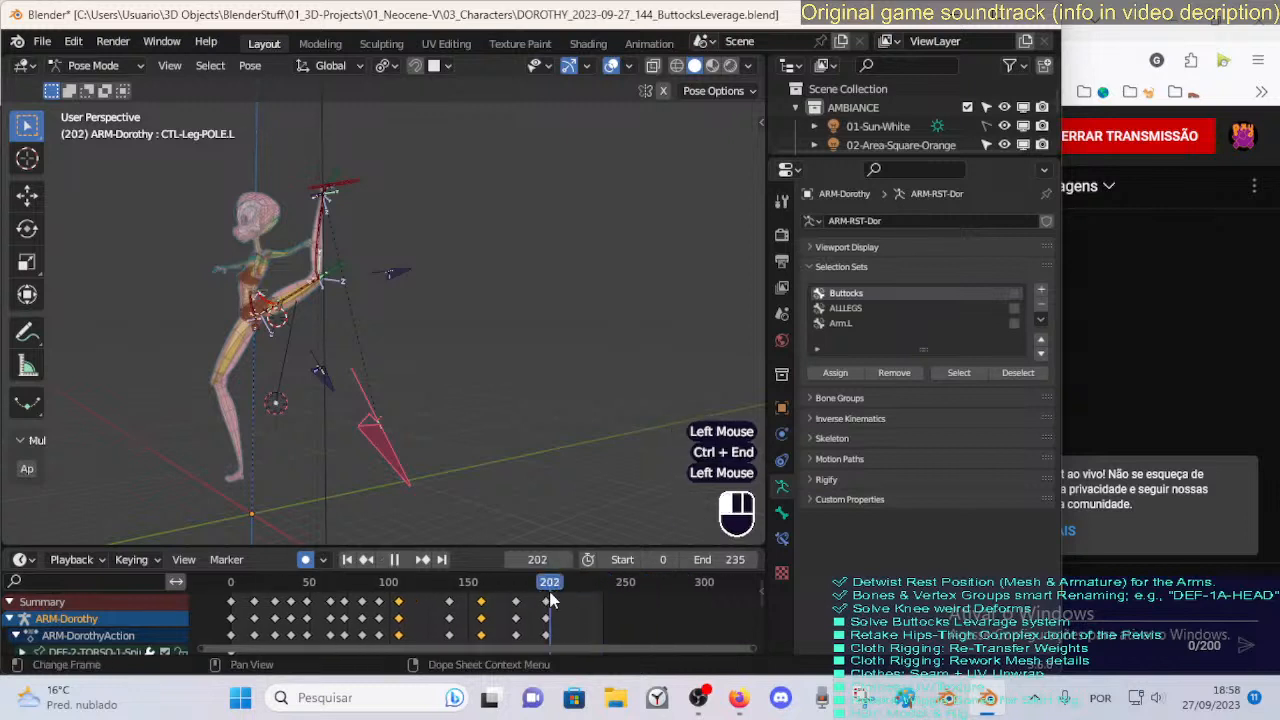
pyautogui.press('Up')
pyautogui.press('Down')
pyautogui.click(352, 198)
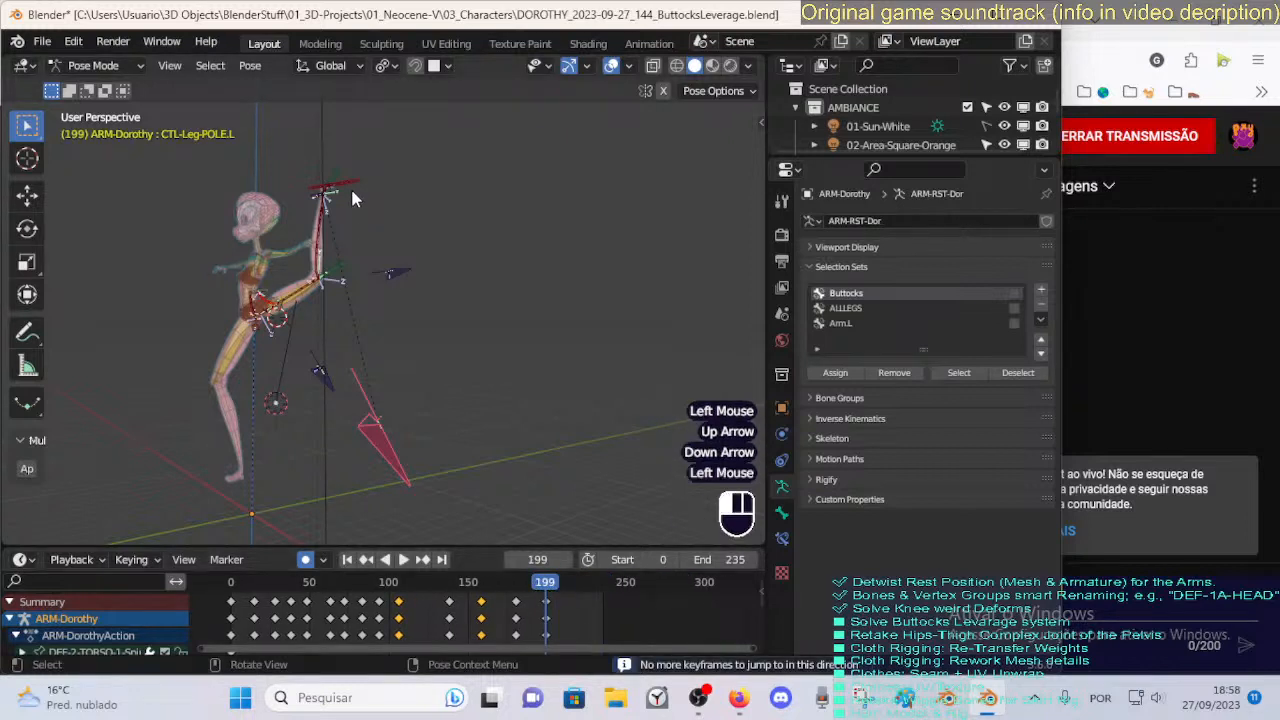
pyautogui.press('g')
pyautogui.press('Escape')
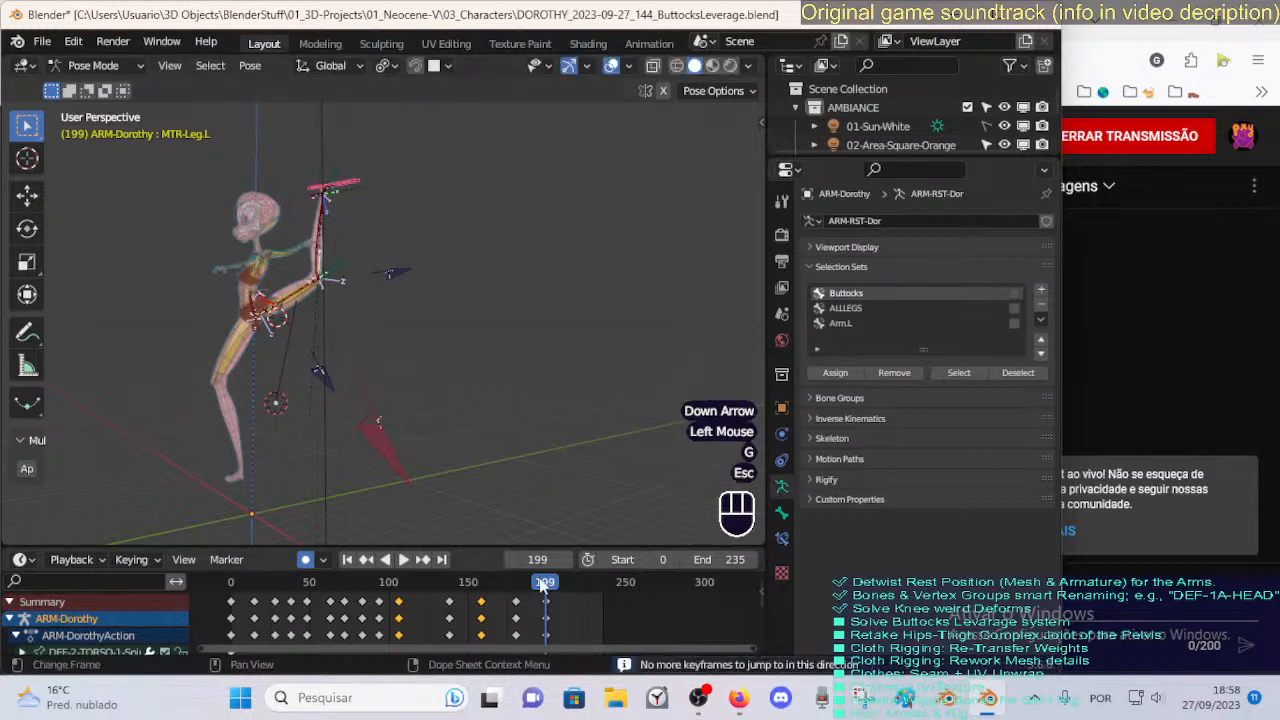
pyautogui.moveTo(544, 588)
pyautogui.mouseDown()
pyautogui.moveTo(503, 588)
pyautogui.moveTo(547, 587)
pyautogui.mouseUp()
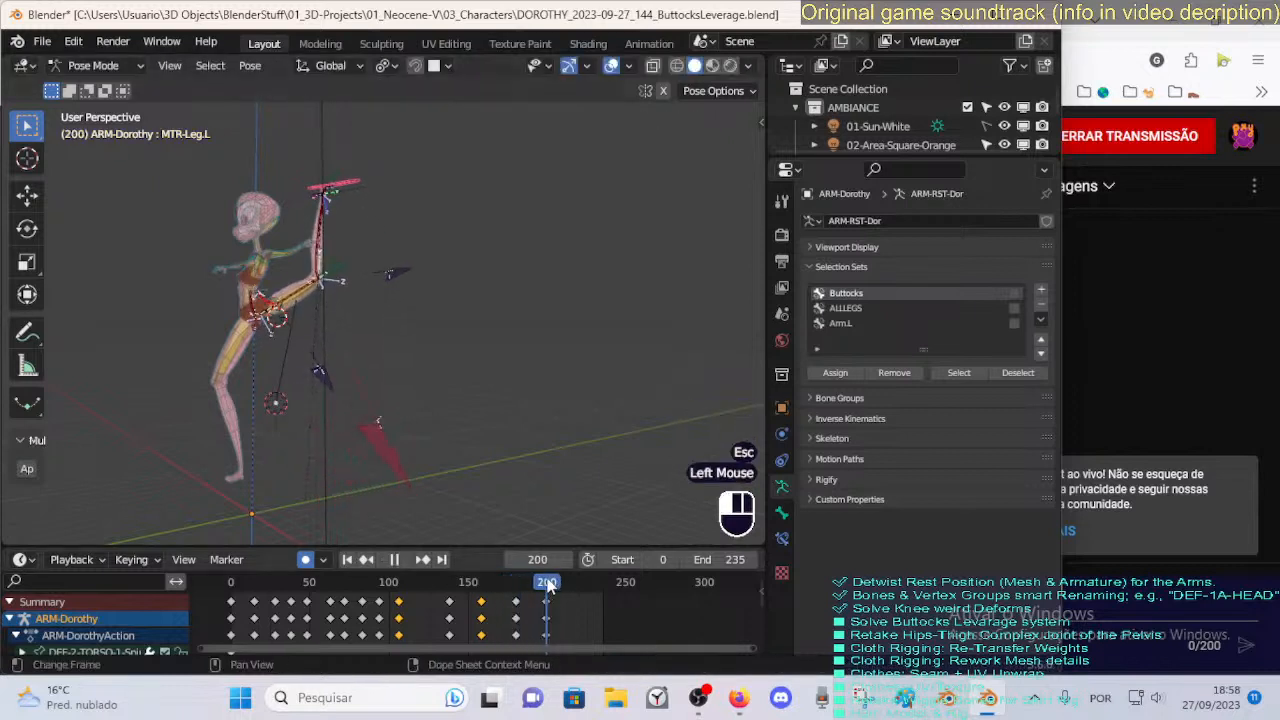
pyautogui.press('Down')
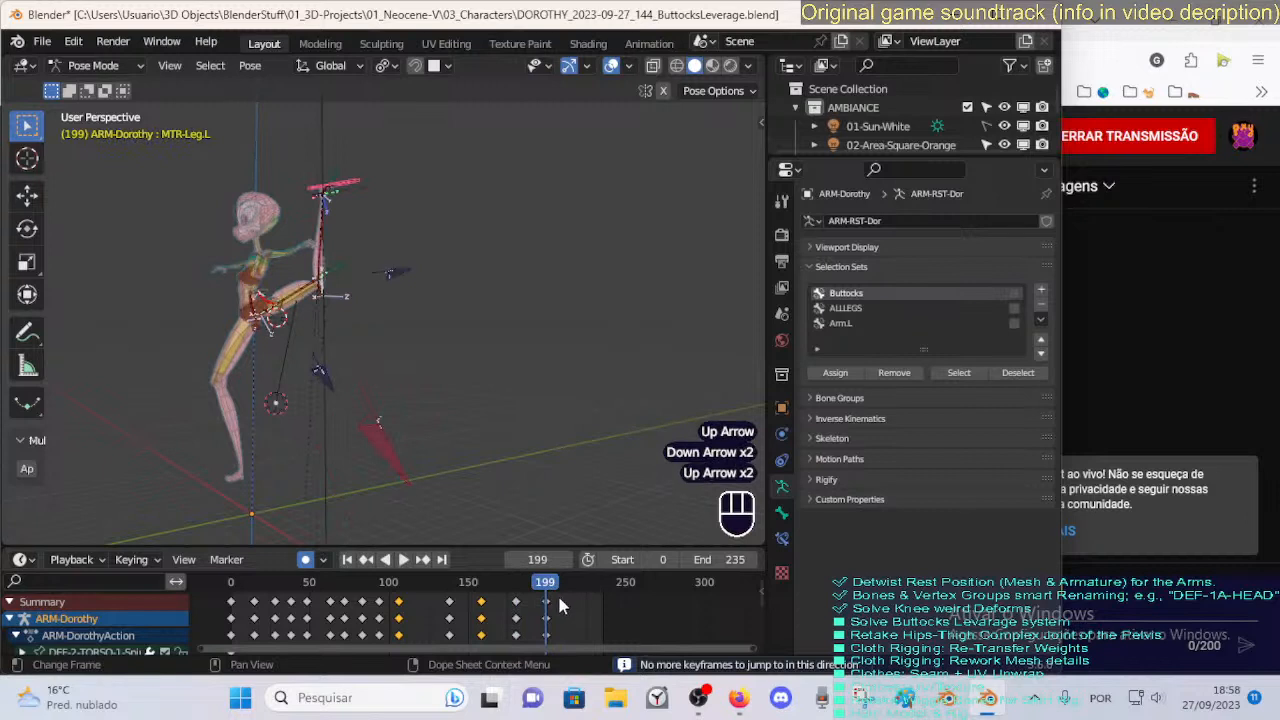
# Key the MTR-Leg.L bone at frame 215 by lowering it behind the body and rotating it about the X axis.
pyautogui.click(560, 588)
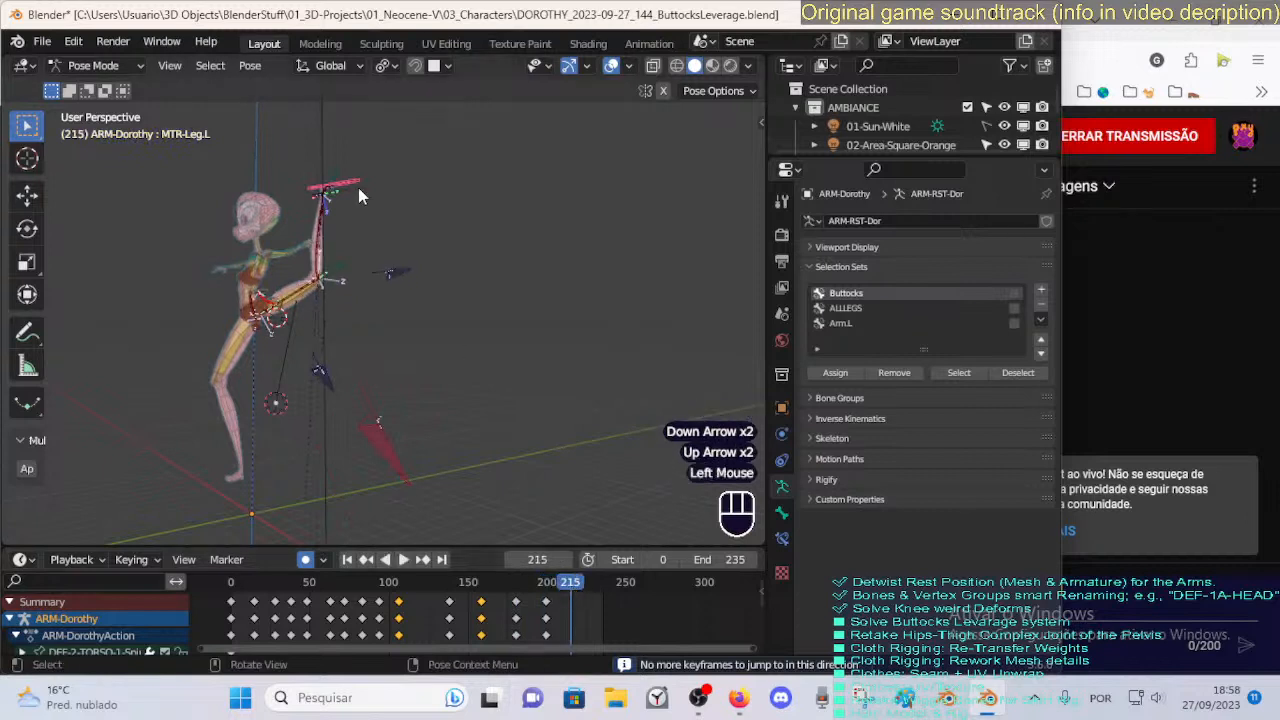
pyautogui.click(358, 187)
pyautogui.click(358, 187)
pyautogui.press('g')
pyautogui.click(405, 360)
pyautogui.press('r')
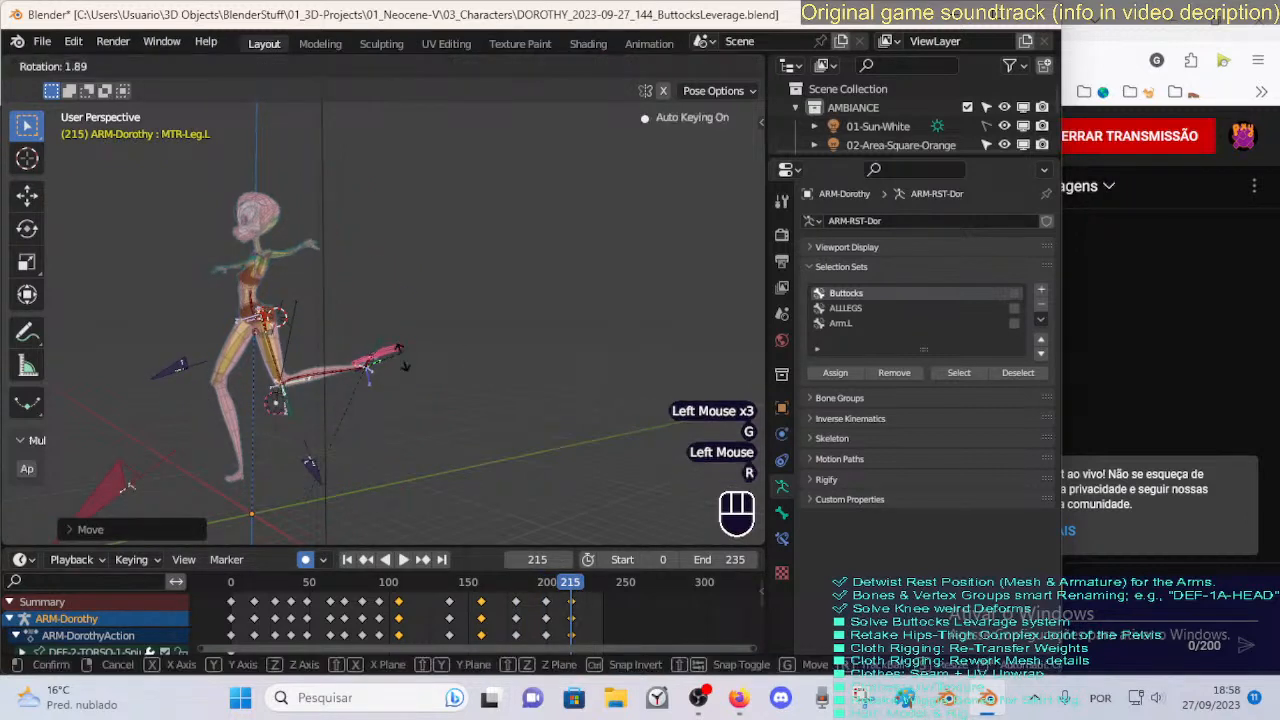
pyautogui.press('x')
pyautogui.click(390, 393)
pyautogui.press('g')
pyautogui.click(378, 413)
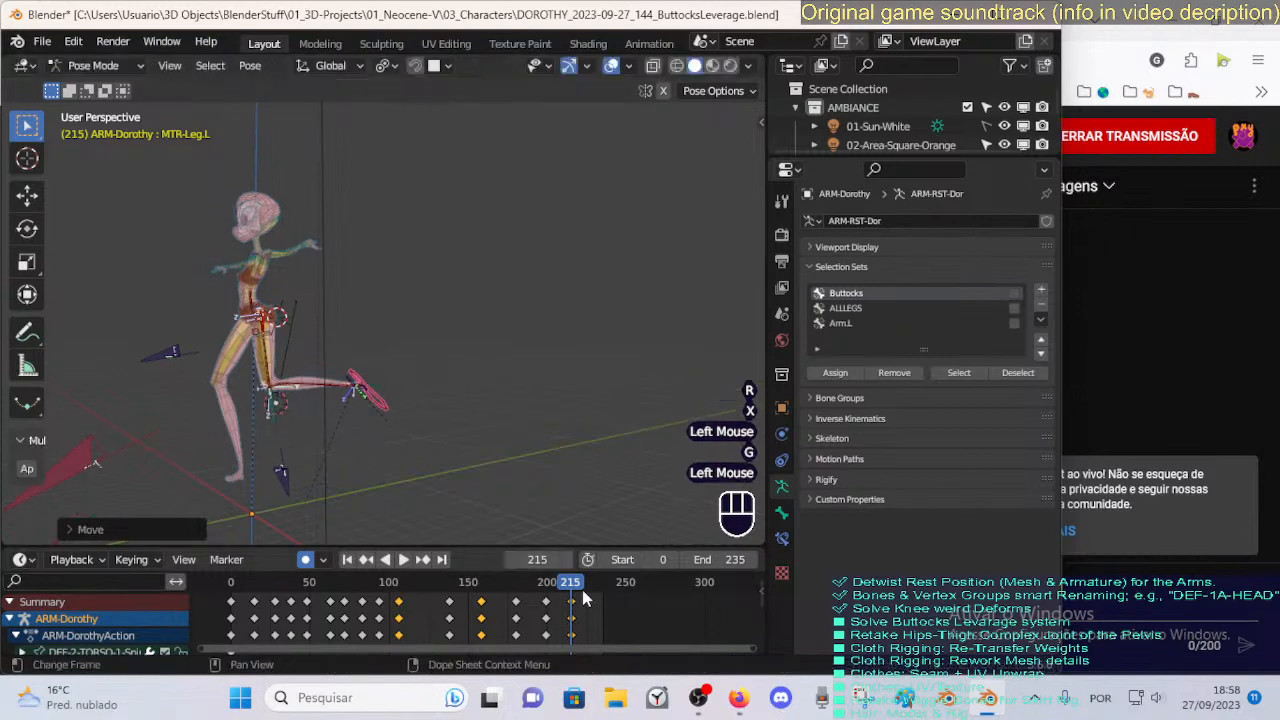
# Duplicate the frame 0 keyframes to frame 234, and set the animation's end frame to 234.
pyautogui.doubleClick(248, 600)
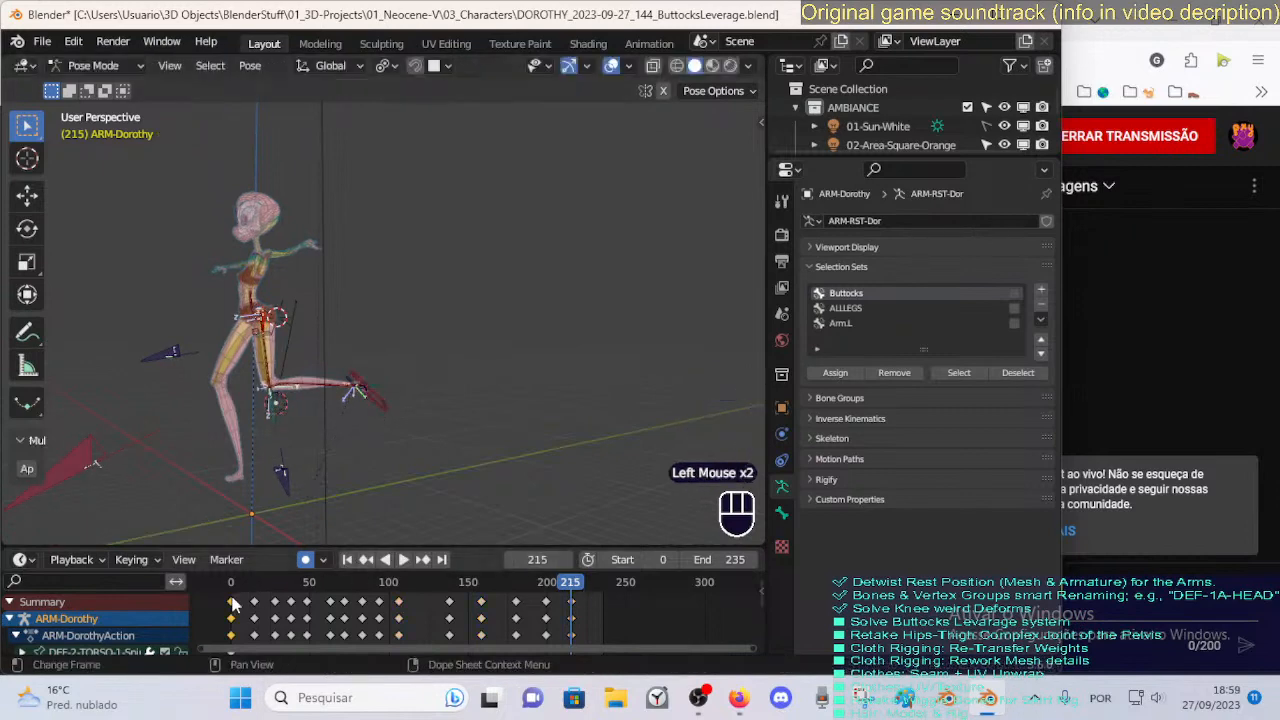
pyautogui.hotkey('shift', 'd')
pyautogui.click(601, 617)
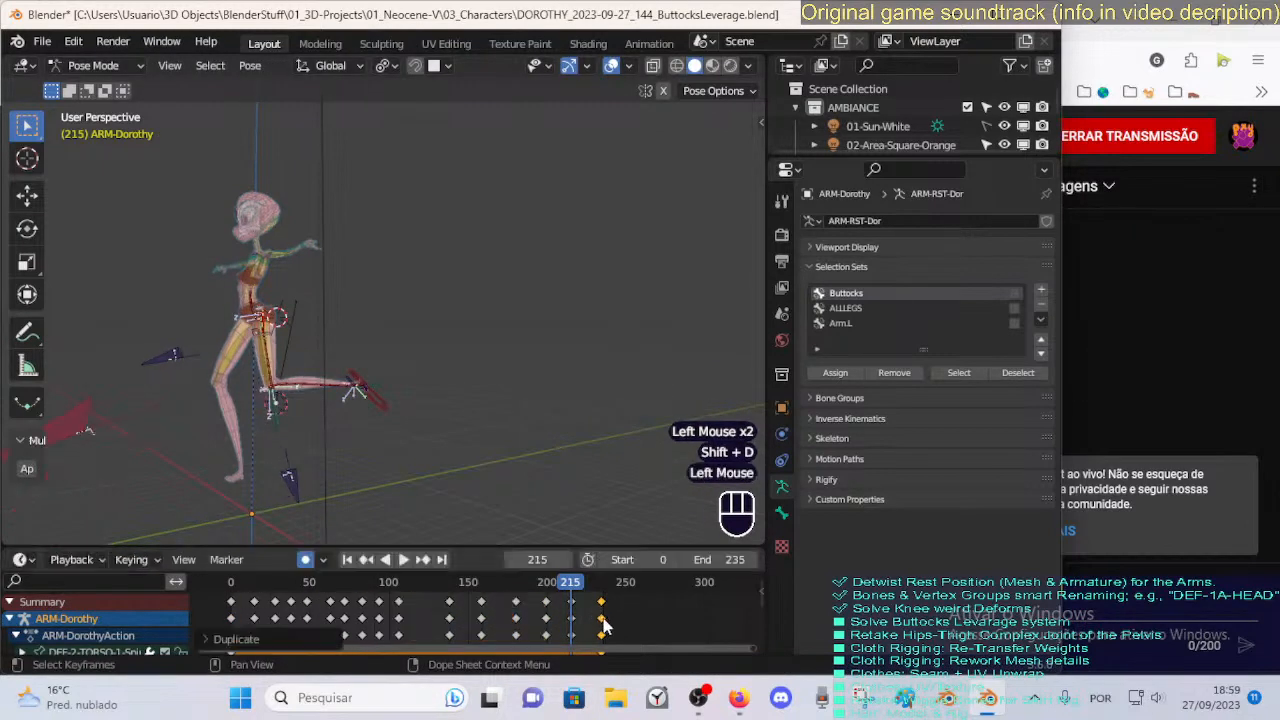
pyautogui.press('Up')
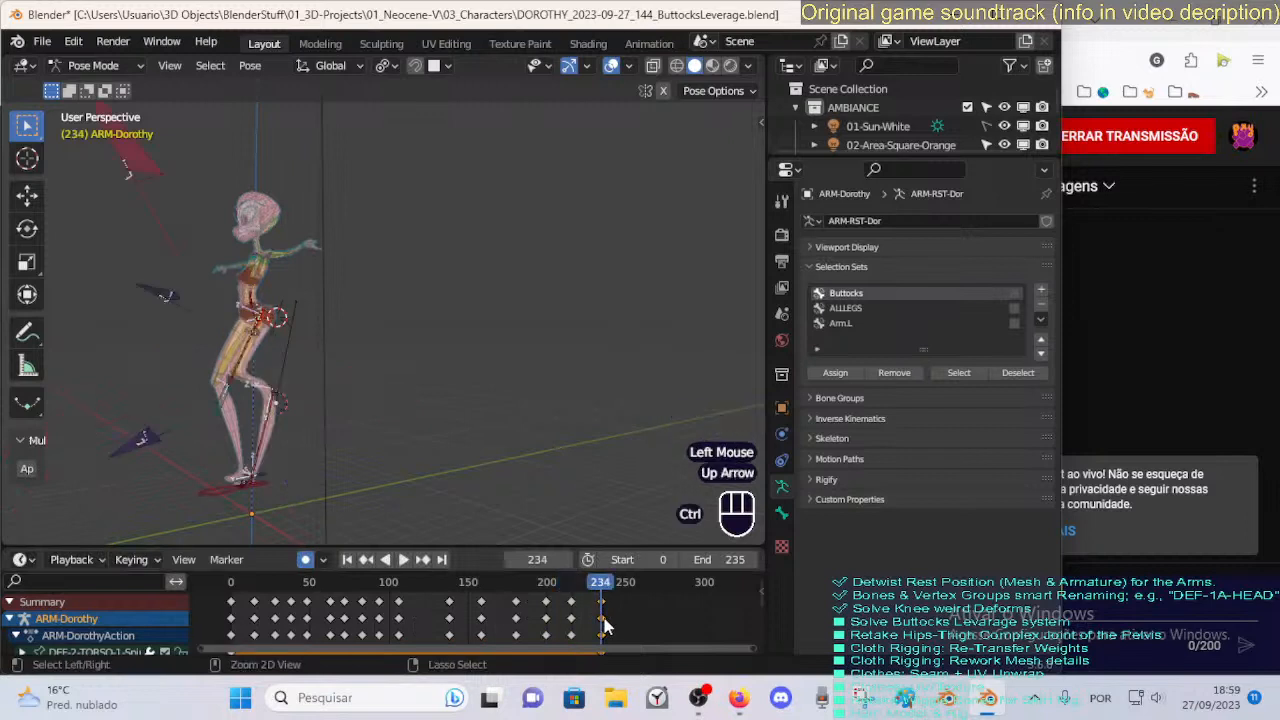
pyautogui.hotkey('ctrl', 'End')
# Save the file with the animation back at frame 0, and turn off Auto Keying.
pyautogui.moveTo(601, 585); pyautogui.dragTo(229, 590)
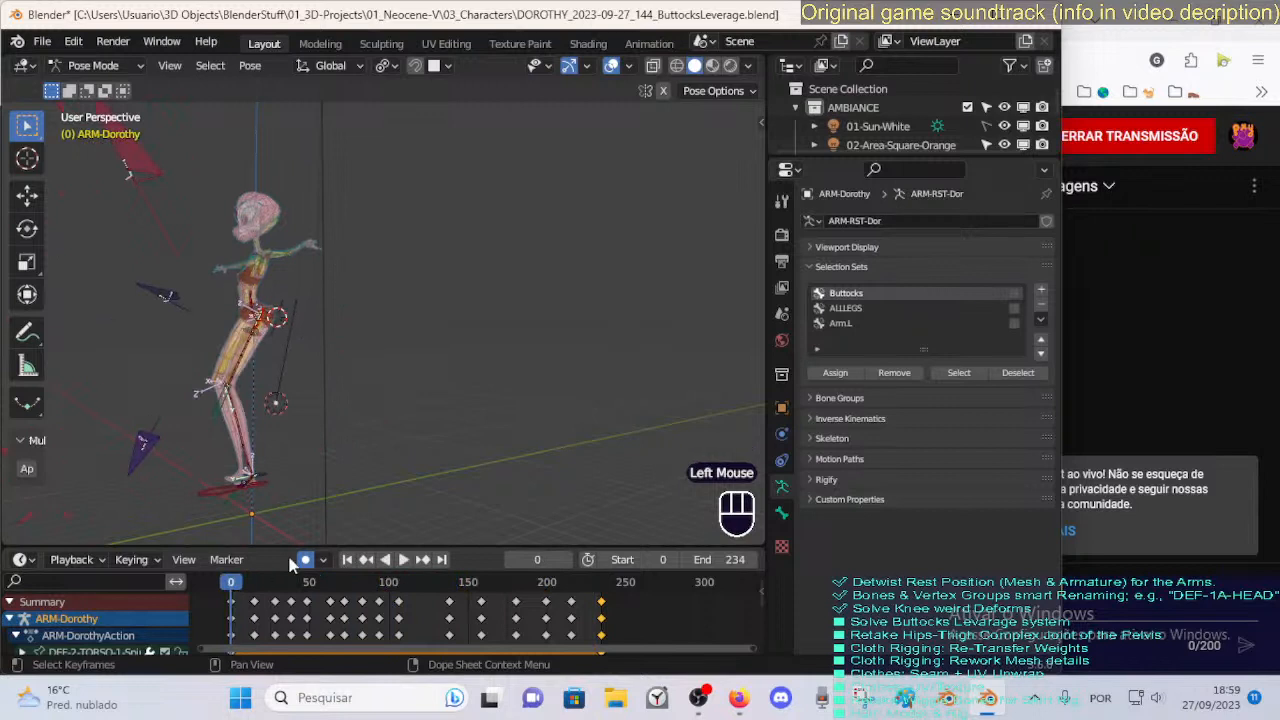
pyautogui.hotkey('ctrl', 's')
pyautogui.moveTo(418, 457); pyautogui.dragTo(446, 402, button='middle')
pyautogui.scroll(2, 363, 434)
pyautogui.scroll(-1, 446, 402)
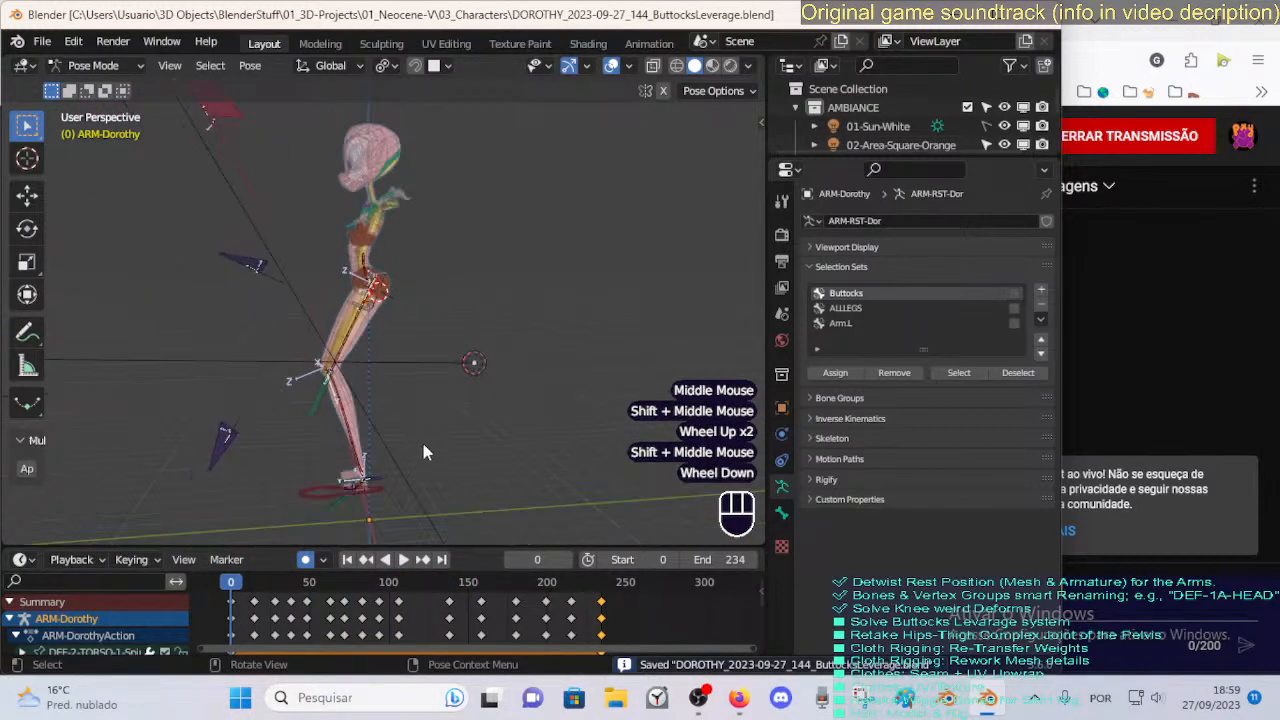
pyautogui.click(306, 560)
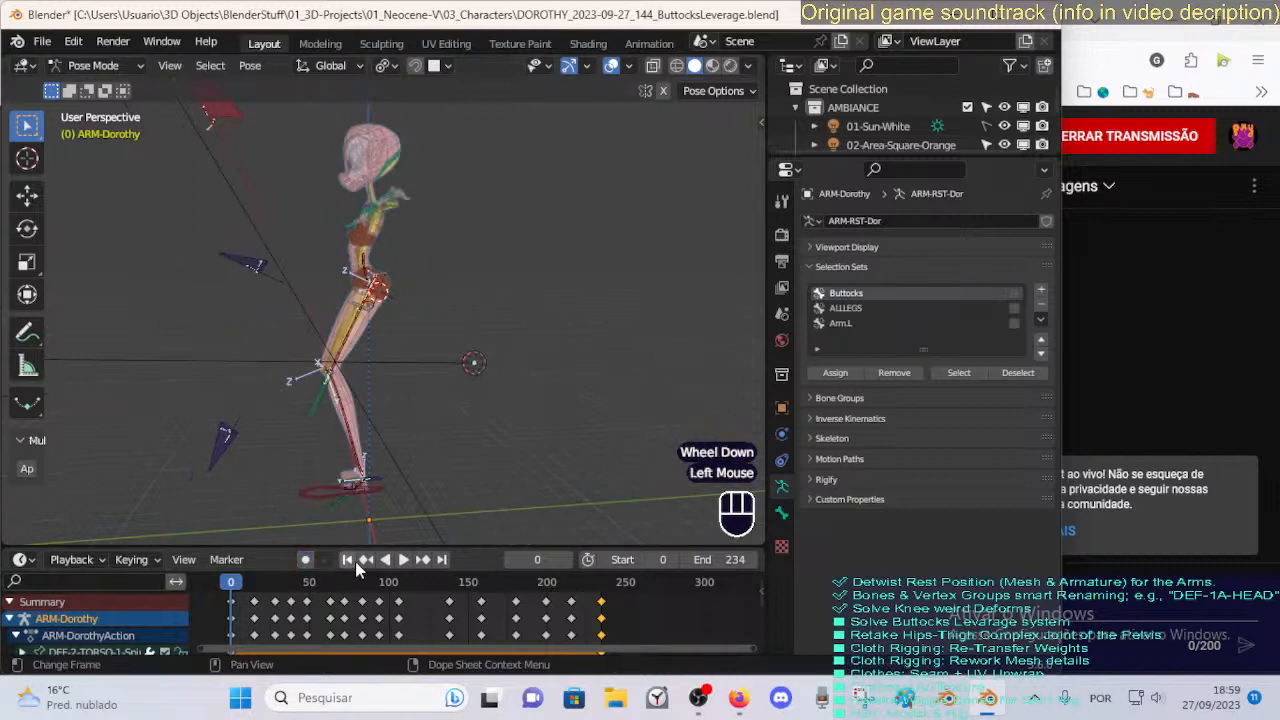
# Deselect all bones, play the leg animation, and turn off X-ray and the wireframe overlay.
pyautogui.moveTo(381, 541); pyautogui.dragTo(378, 570)
pyautogui.hotkey('alt', 'a')
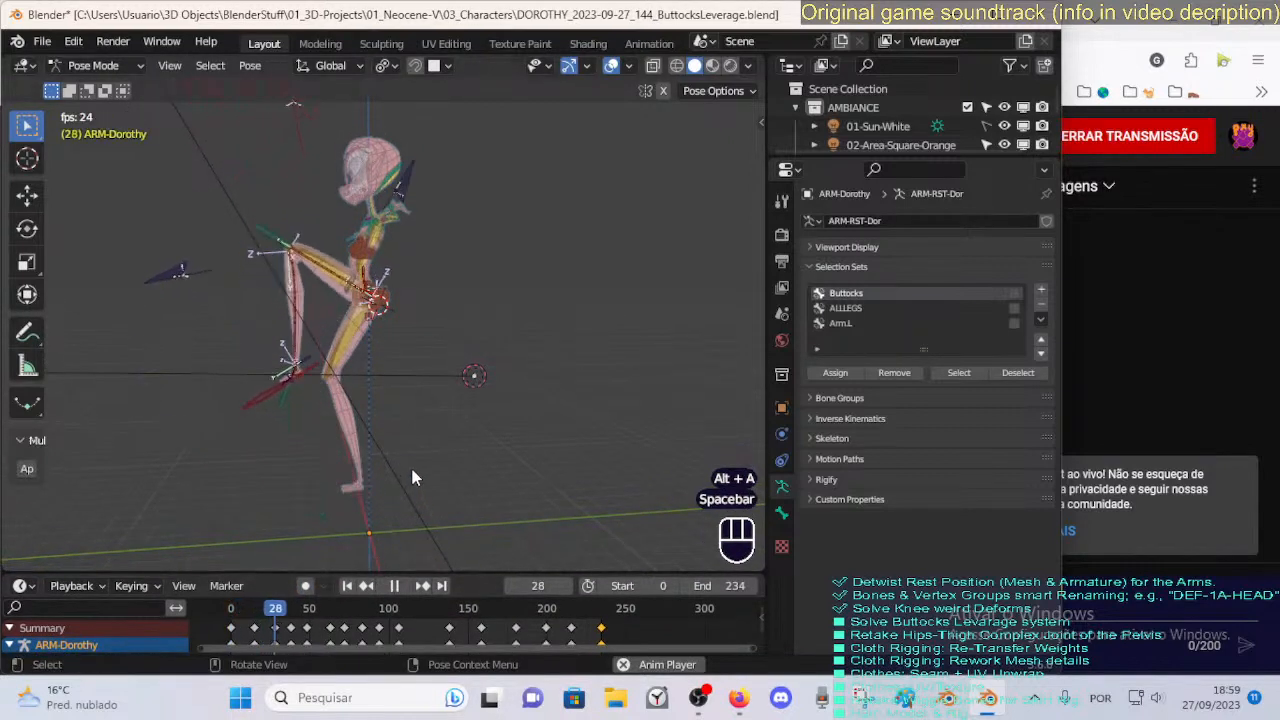
pyautogui.press('Tab')
pyautogui.hotkey('alt', 'z')
pyautogui.press('Tab')
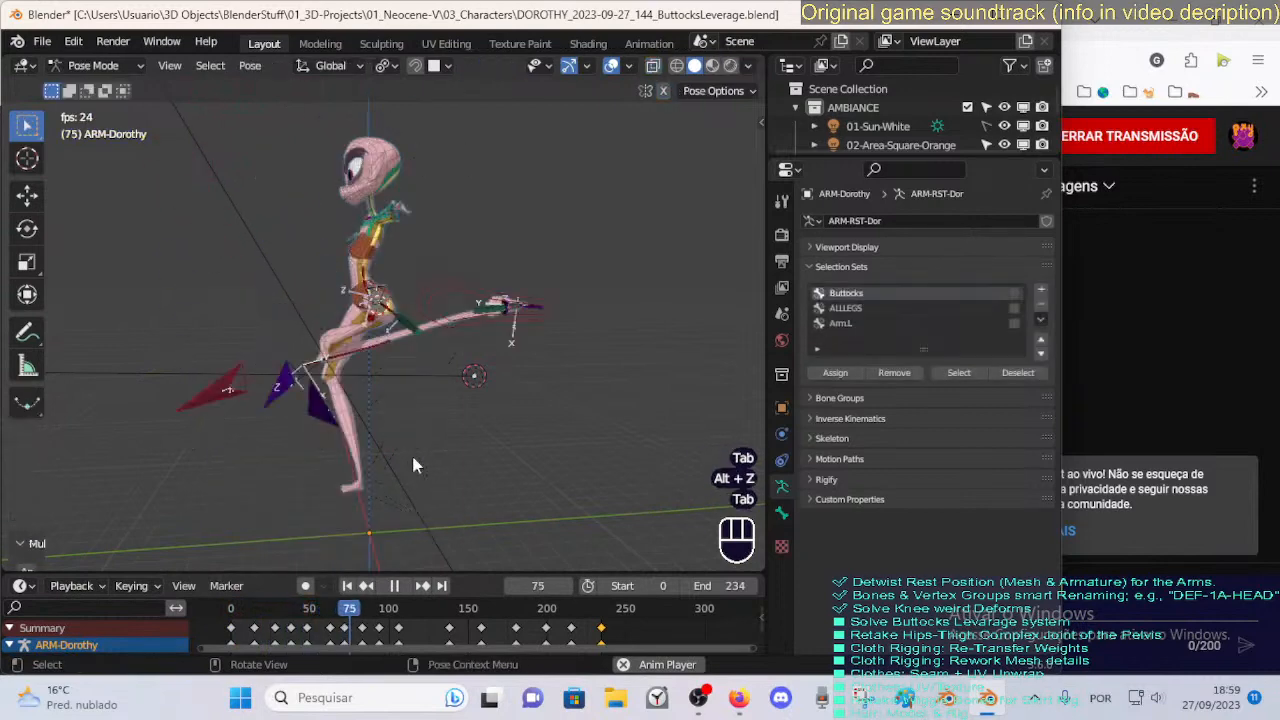
pyautogui.hotkey('shift', 'ctrl', 'alt', 'z')
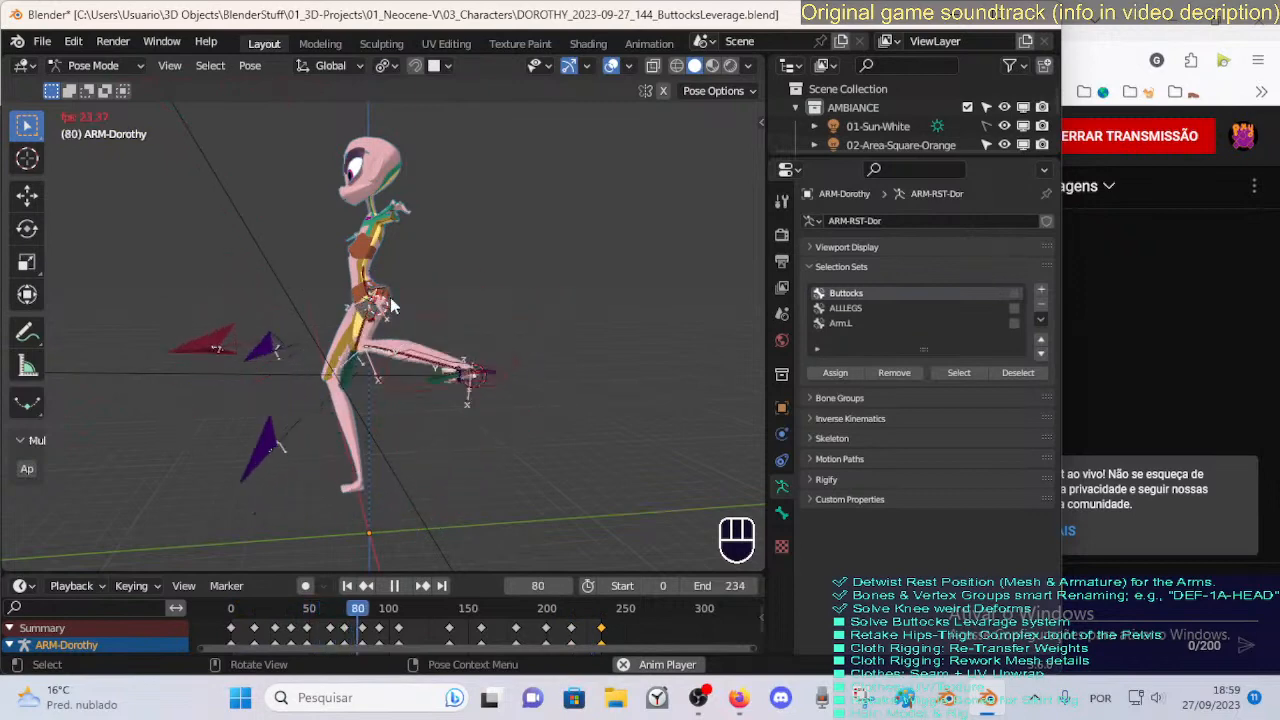
# Stop playback, move the animation to frame 71, and turn the wireframe overlay back on.
pyautogui.press('space')
pyautogui.moveTo(357, 312); pyautogui.dragTo(551, 333, button='middle')
pyautogui.scroll(2, 437, 546)
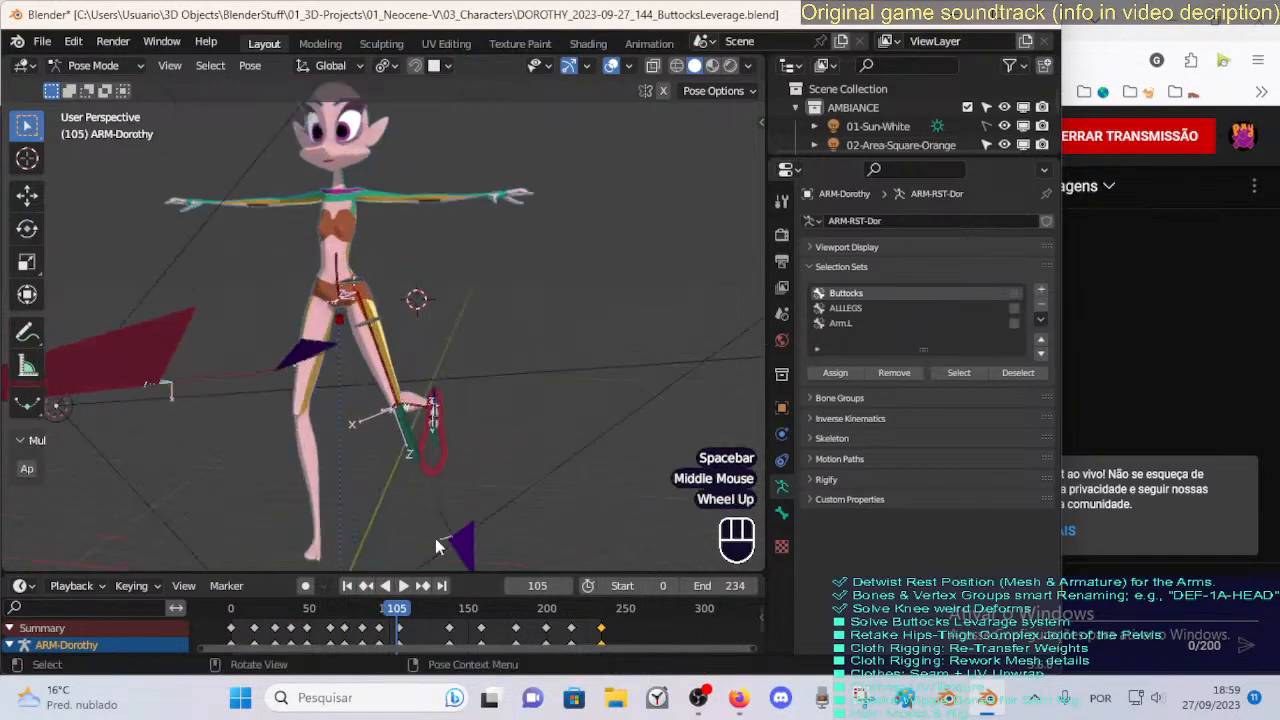
pyautogui.moveTo(398, 608); pyautogui.dragTo(343, 608)
pyautogui.keyDown('shift'); pyautogui.moveTo(380, 470); pyautogui.dragTo(367, 436, button='middle'); pyautogui.keyUp('shift')
pyautogui.scroll(2, 407, 481)
pyautogui.press('Tab')
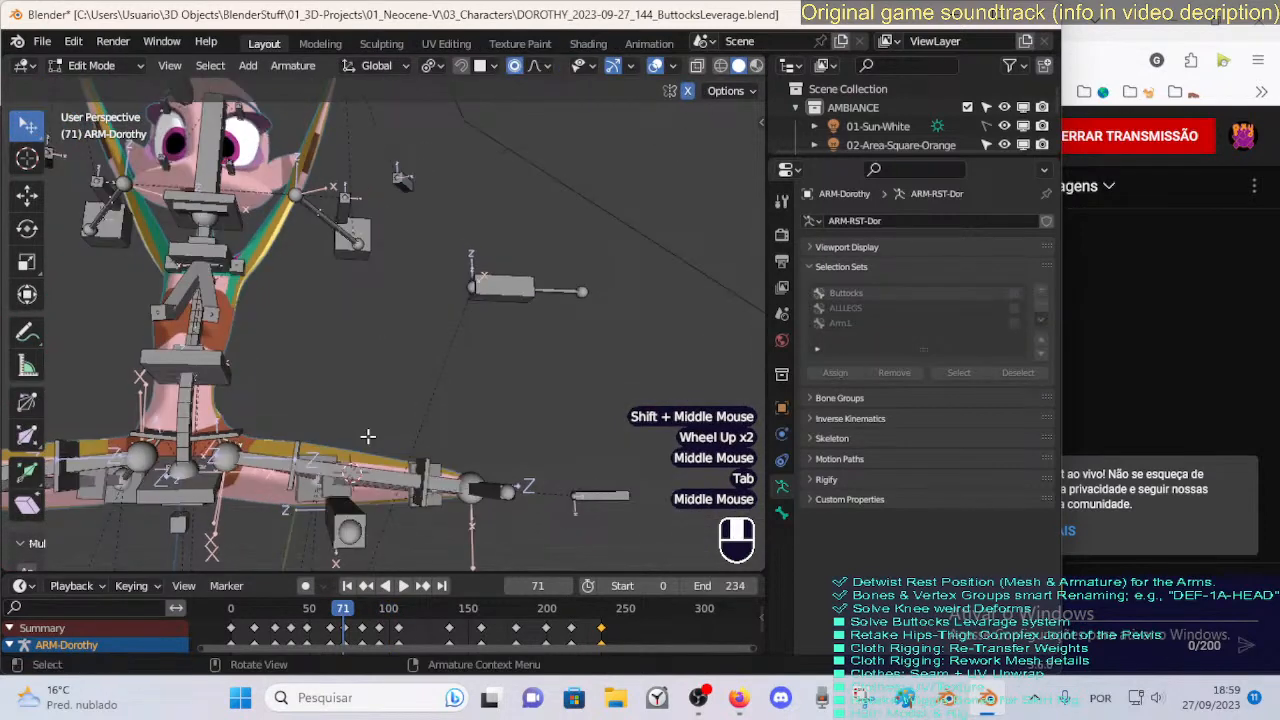
pyautogui.press('Tab')
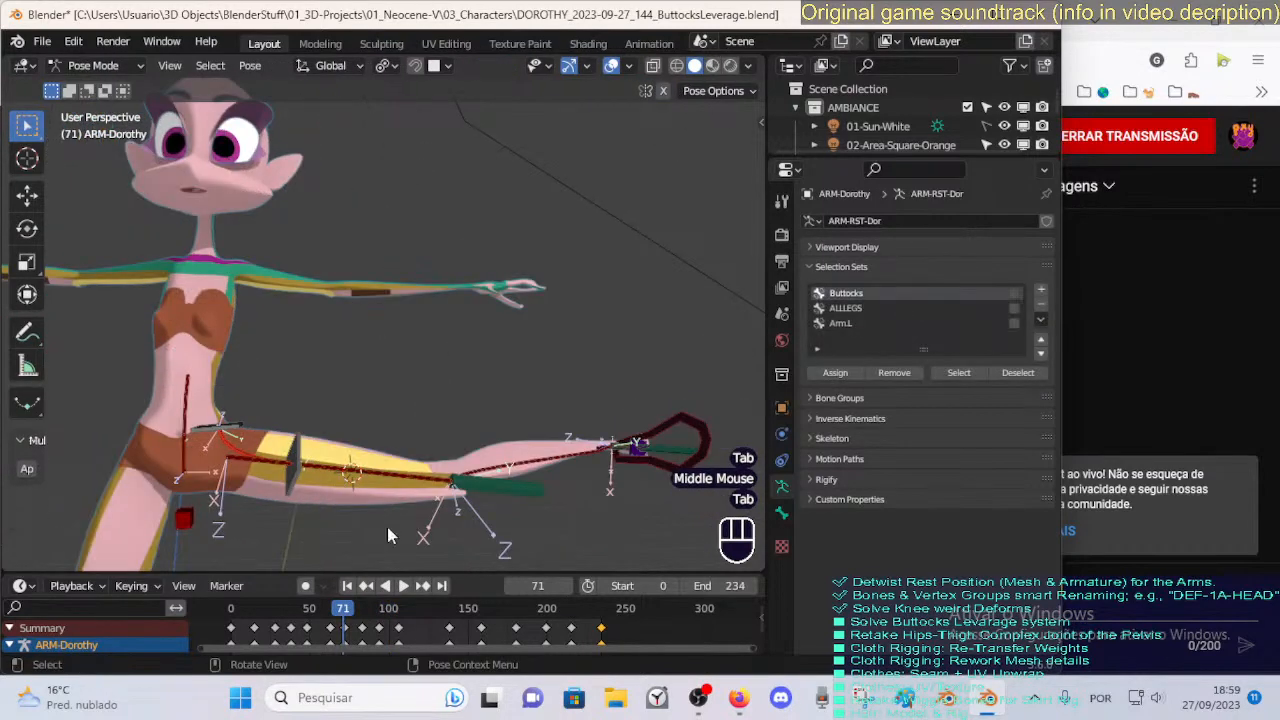
pyautogui.hotkey('shift', 'ctrl', 'alt', 'z')
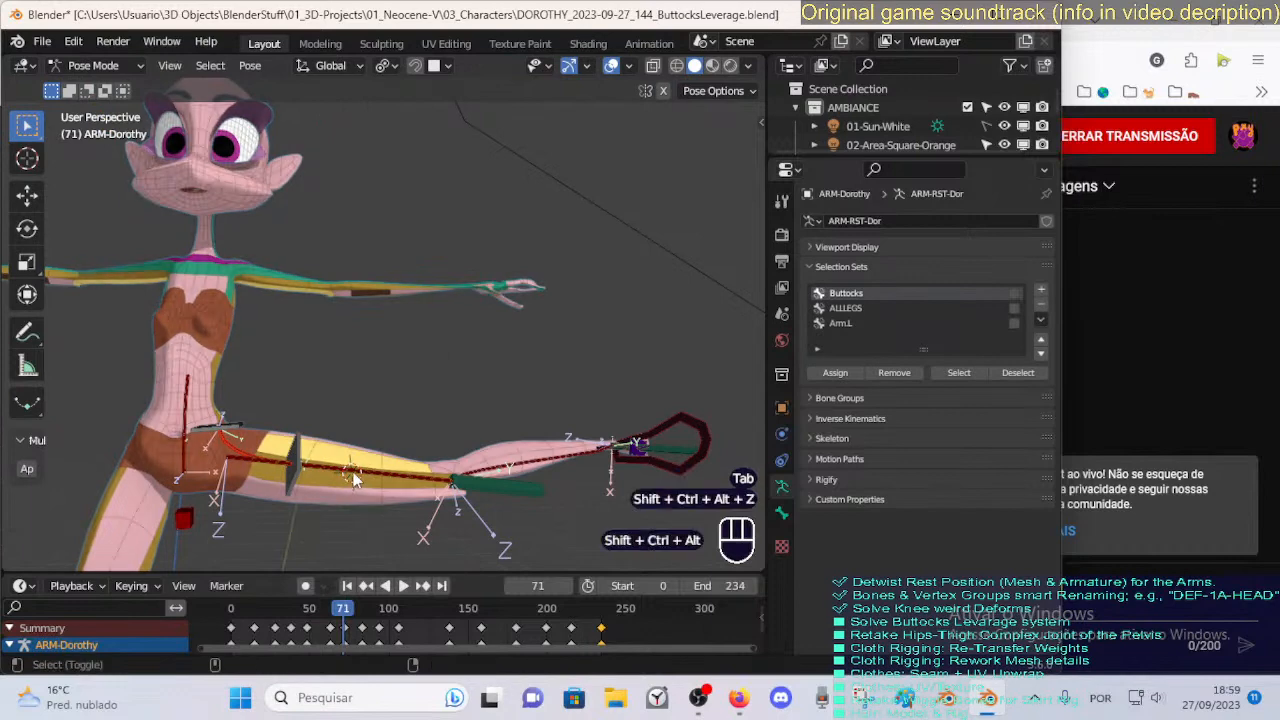
# Play the leg animation in short bursts and stop it at frame 168 to check the left hip.
pyautogui.moveTo(350, 482); pyautogui.dragTo(670, 435, button='middle')
pyautogui.press('space')
pyautogui.press('space')
pyautogui.press('space')
pyautogui.press('space')
pyautogui.press('space')
pyautogui.press('space')
pyautogui.scroll(2, 477, 430)
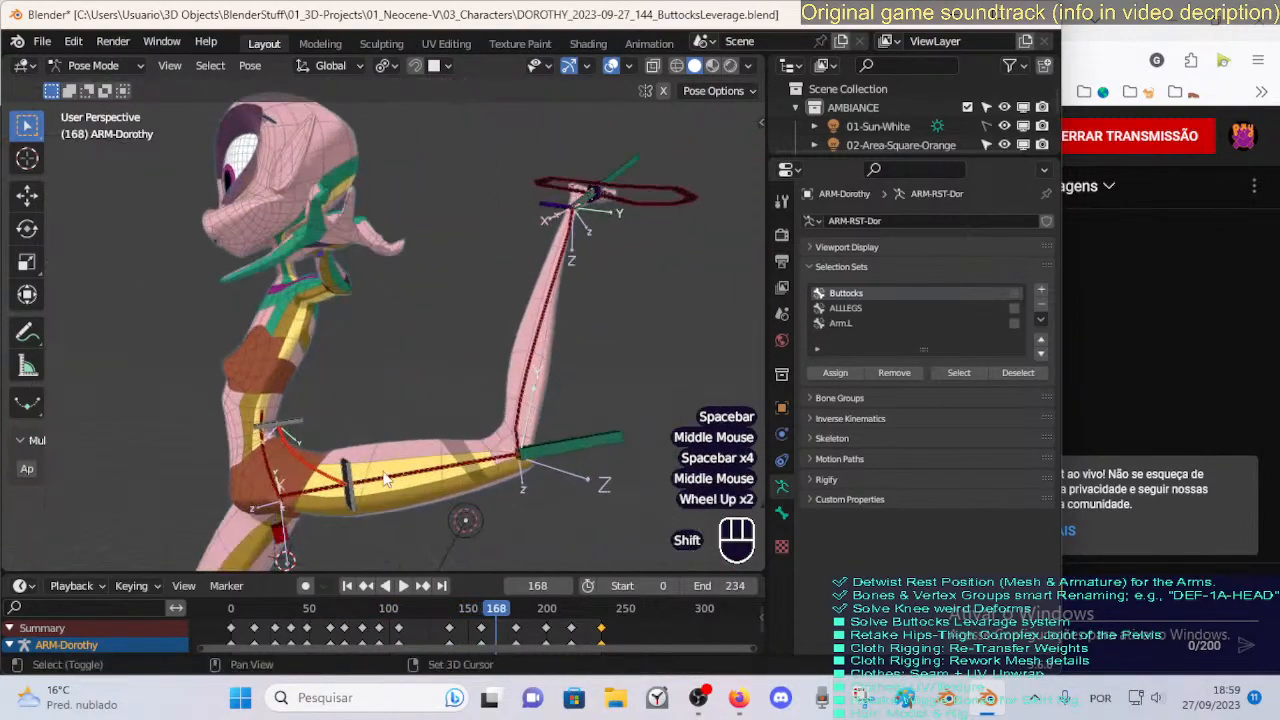
pyautogui.keyDown('shift'); pyautogui.moveTo(477, 430); pyautogui.dragTo(376, 395, button='middle'); pyautogui.keyUp('shift')
pyautogui.scroll(1, 407, 374)
pyautogui.scroll(-1, 376, 395)
pyautogui.scroll(3, 375, 387)
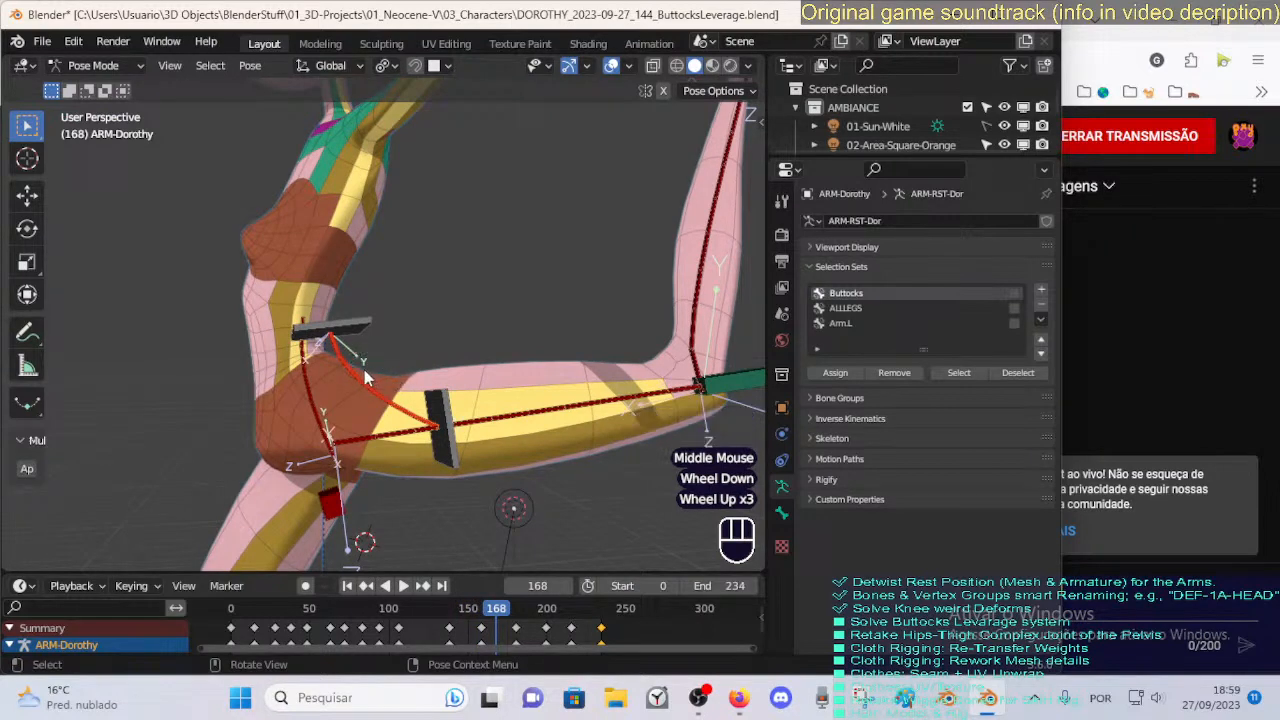
# Try moving the CTL-Hips-BBHStart.L control bone away from the hip to test the bendy bone's start.
pyautogui.click(366, 346)
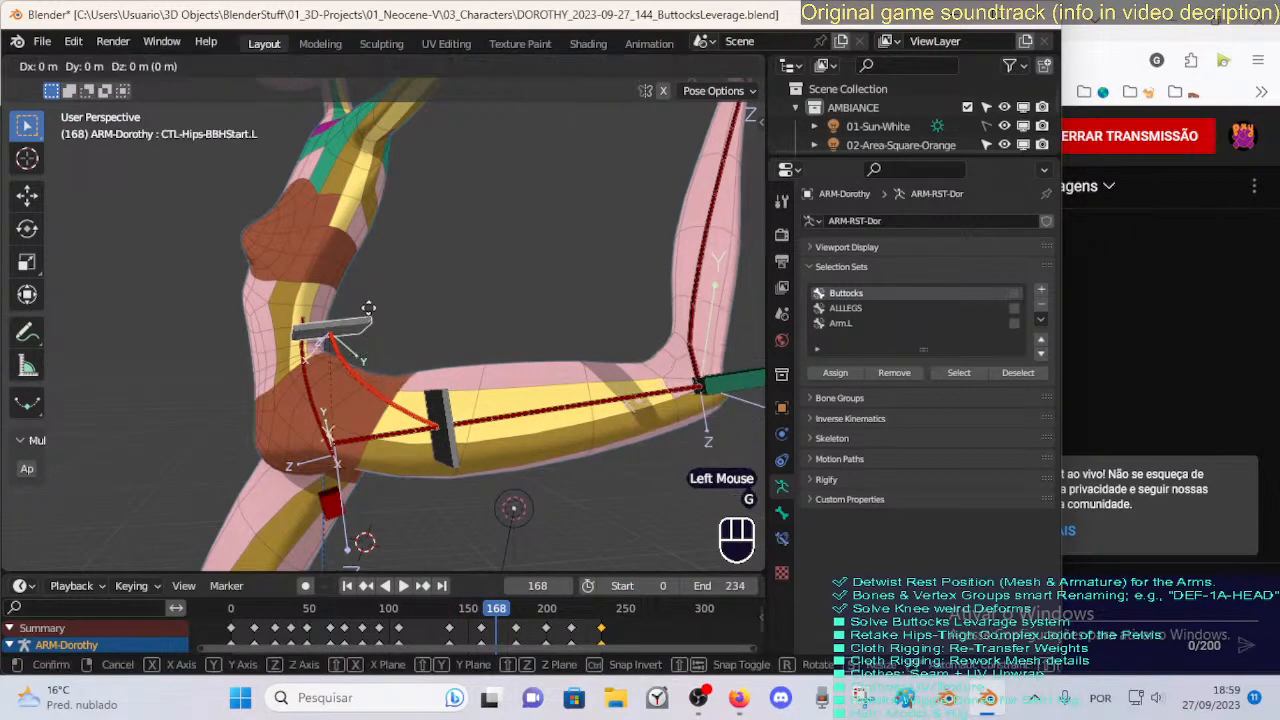
pyautogui.press('g')
pyautogui.press('Escape')
pyautogui.press('g')
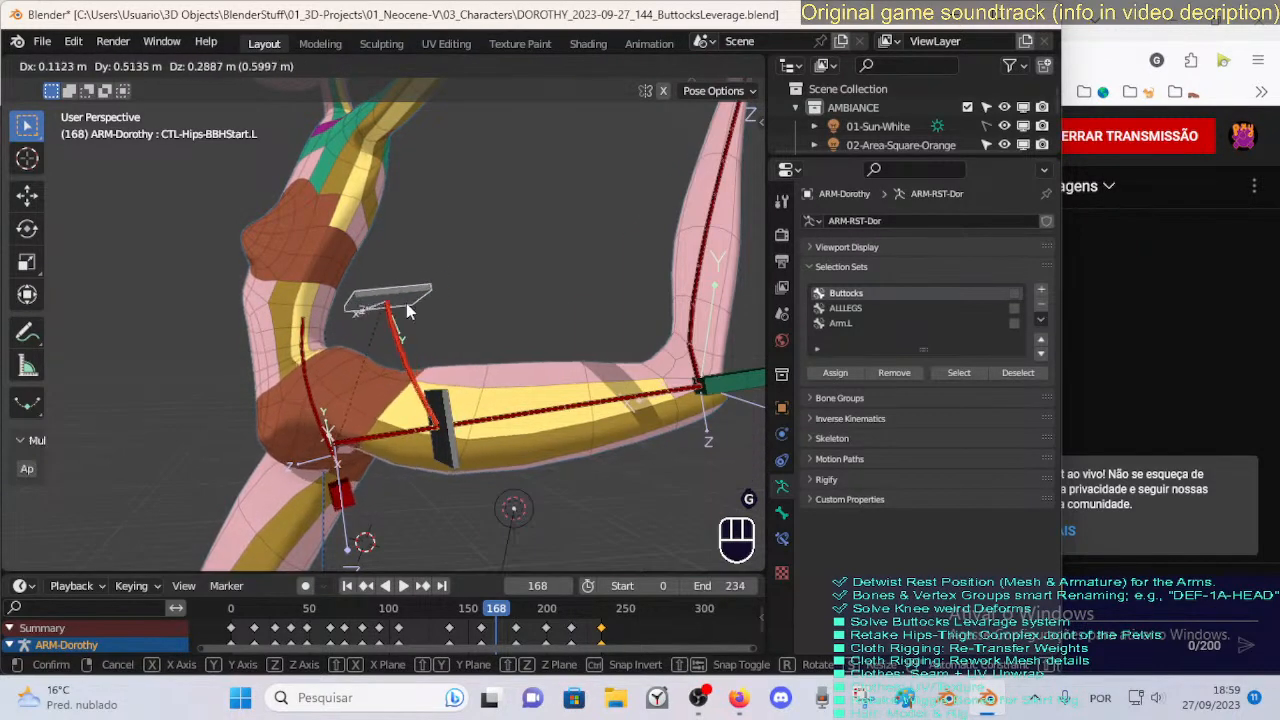
pyautogui.press('Escape')
# Try moving the CTL-Hips-BBHEnd.L control bone along the left thigh, and clear its location.
pyautogui.click(444, 418)
pyautogui.press('g')
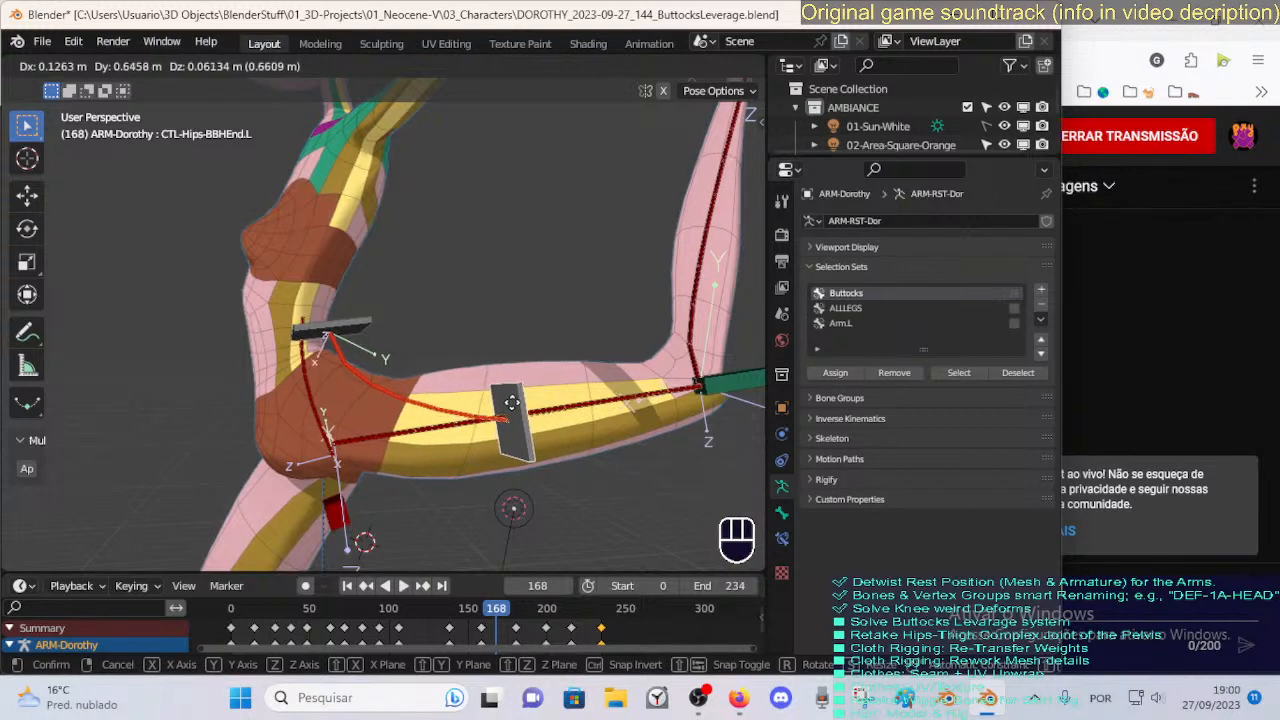
pyautogui.click(511, 402)
pyautogui.hotkey('alt', 'g')
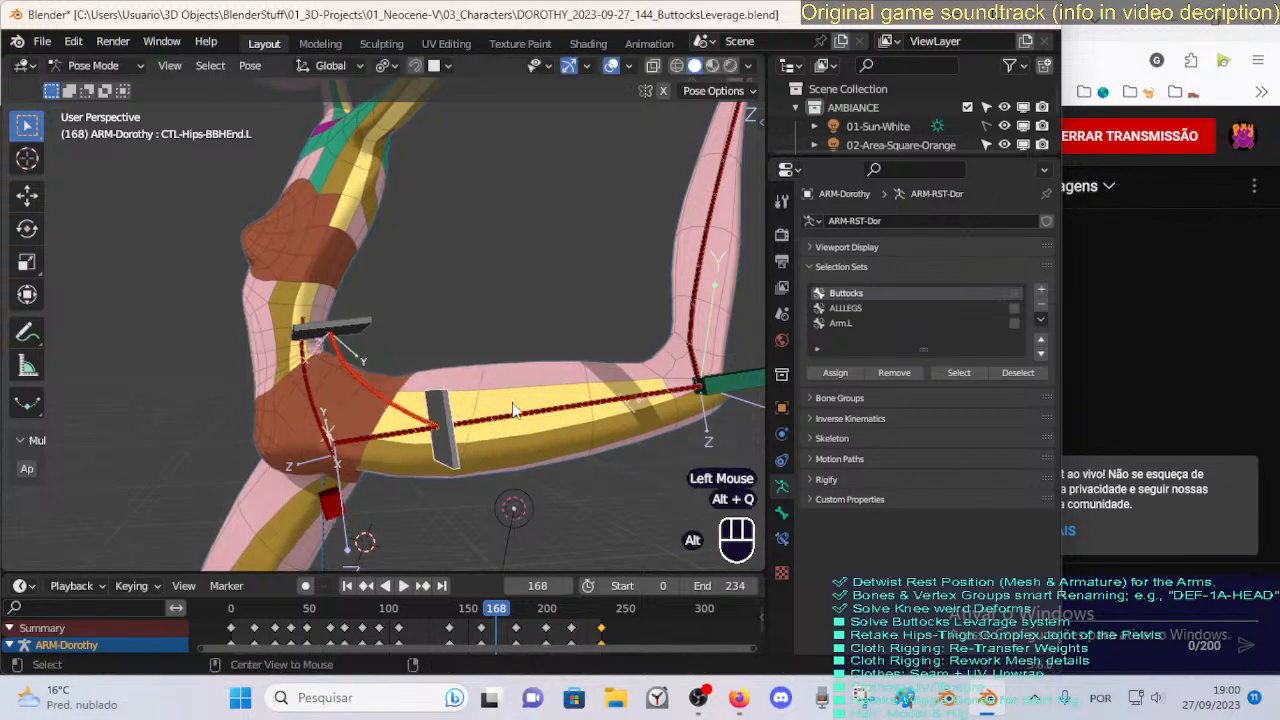
pyautogui.click(373, 318)
pyautogui.press('g')
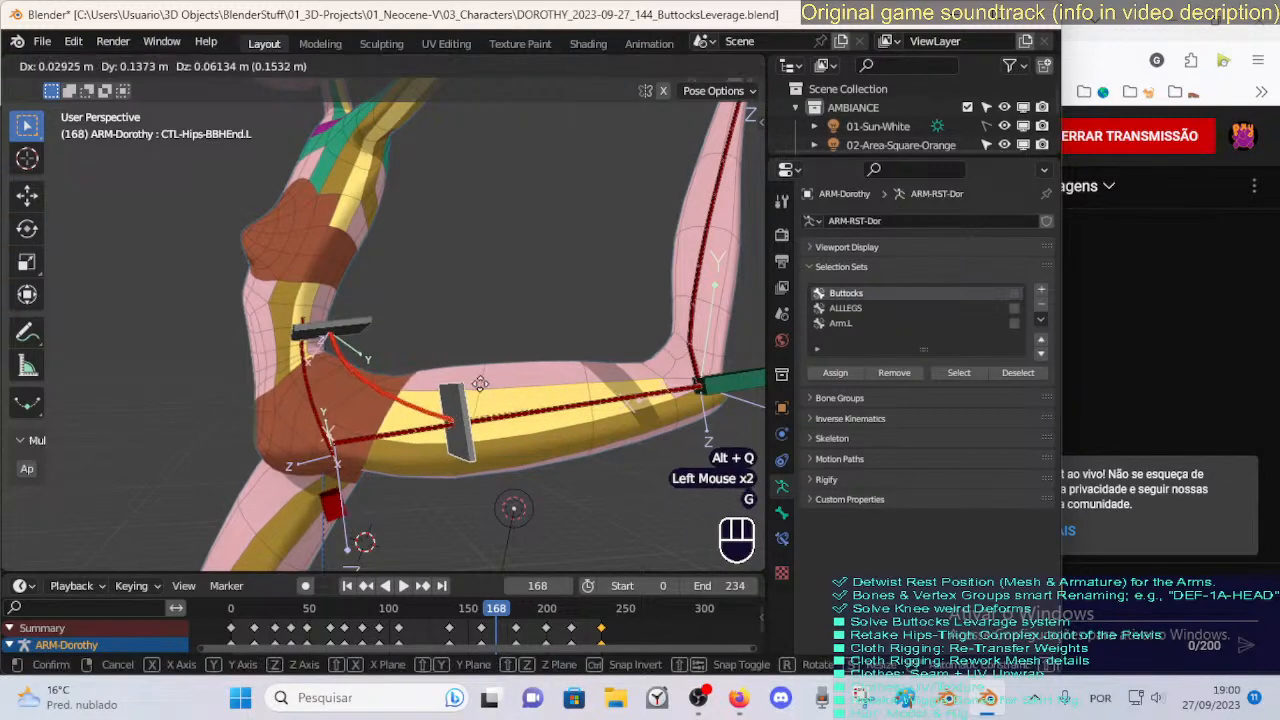
pyautogui.press('Escape')
pyautogui.click(366, 342)
pyautogui.press('g')
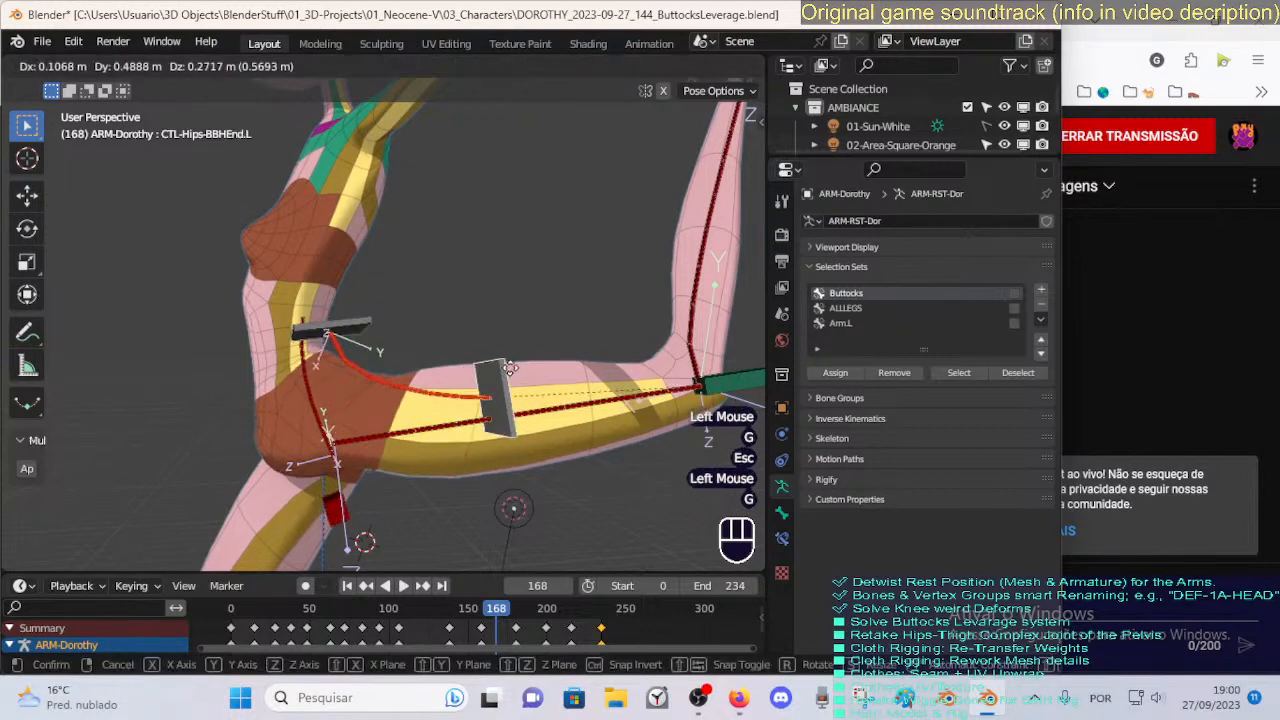
pyautogui.press('Escape')
# Select the DEF-5-LEG-1B-Thigh.L bone, and put the 00_Body mesh in Weight Paint mode with its armature selected.
pyautogui.click(352, 382)
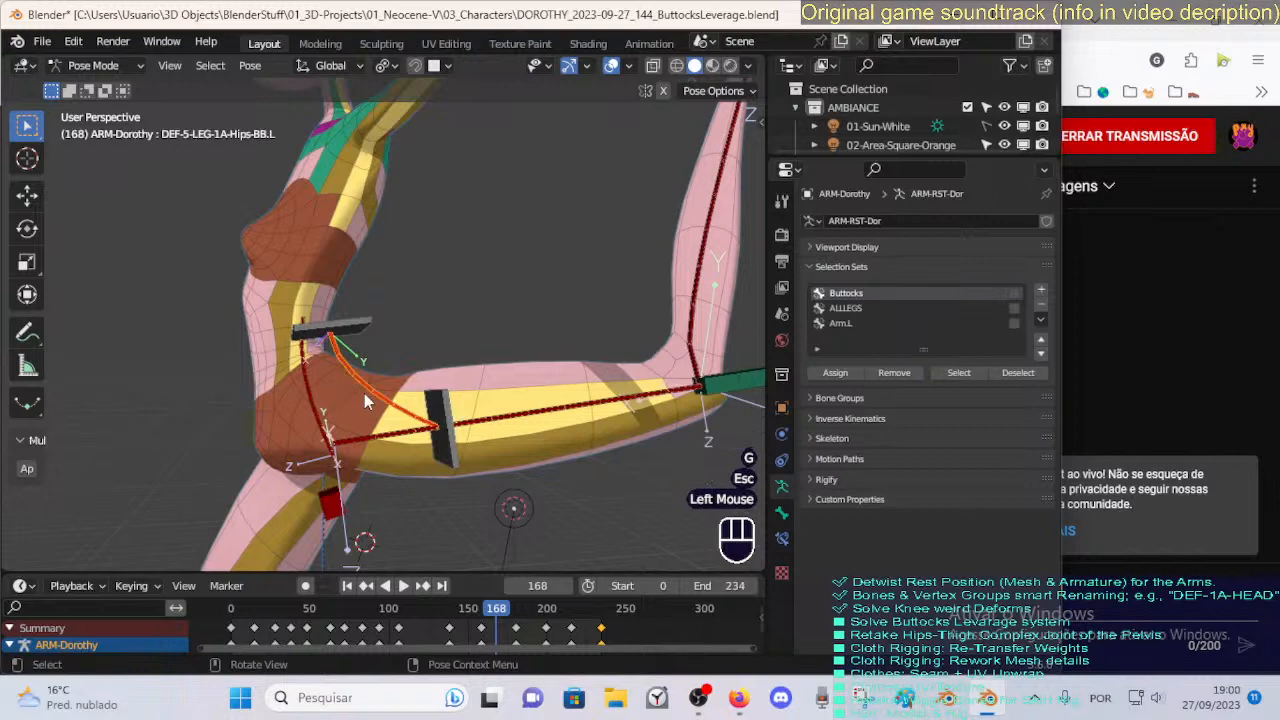
pyautogui.click(500, 418)
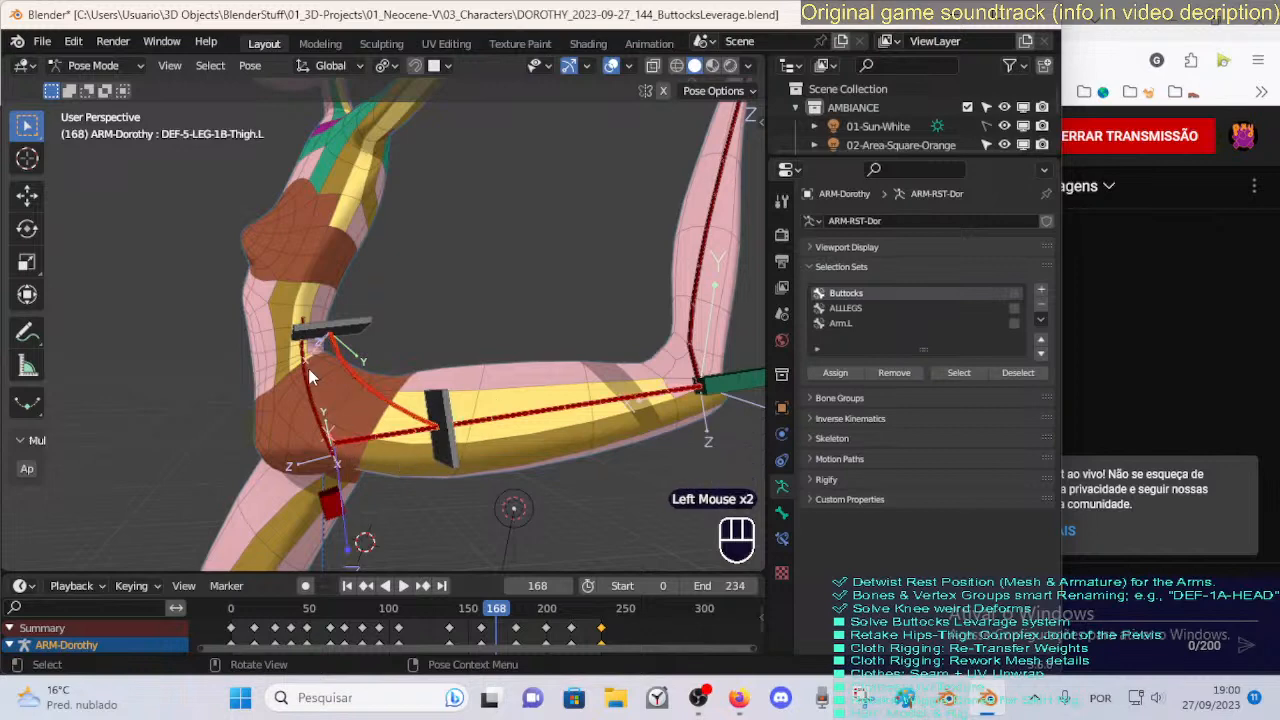
pyautogui.hotkey('ctrl', 'Tab')
pyautogui.keyDown('shift'); pyautogui.click(358, 382); pyautogui.keyUp('shift')
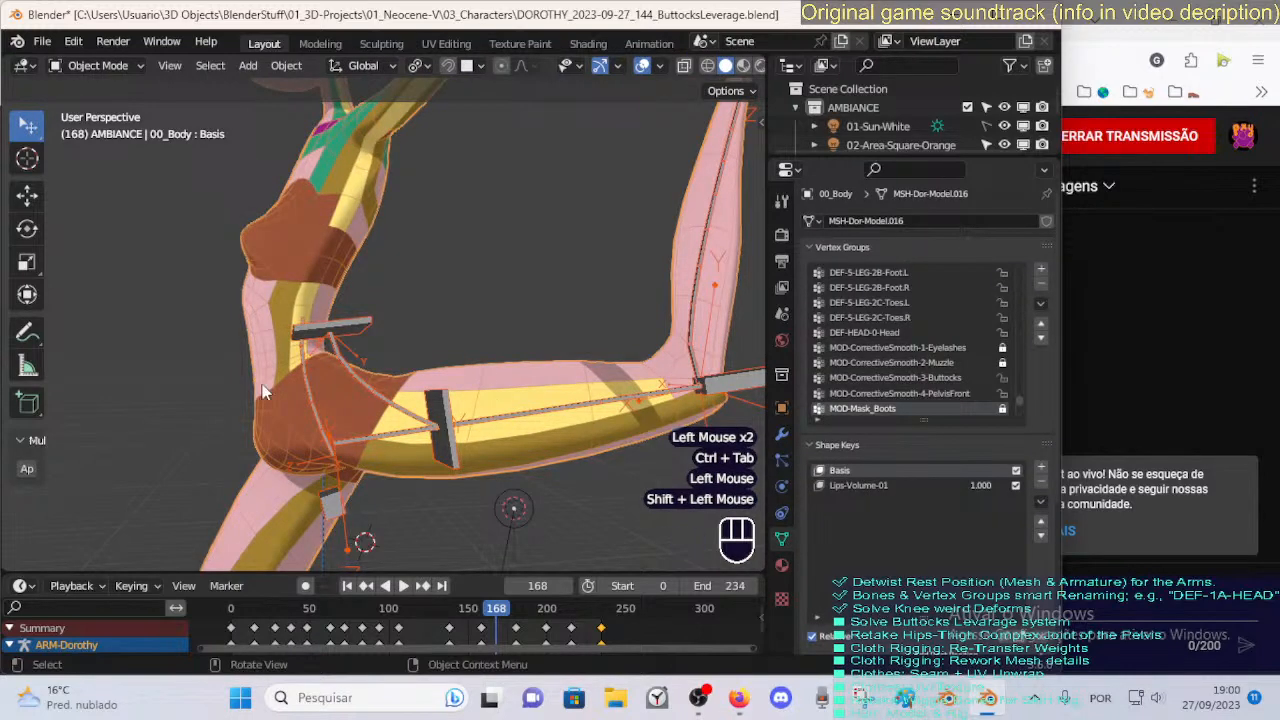
pyautogui.hotkey('ctrl', 'Tab')
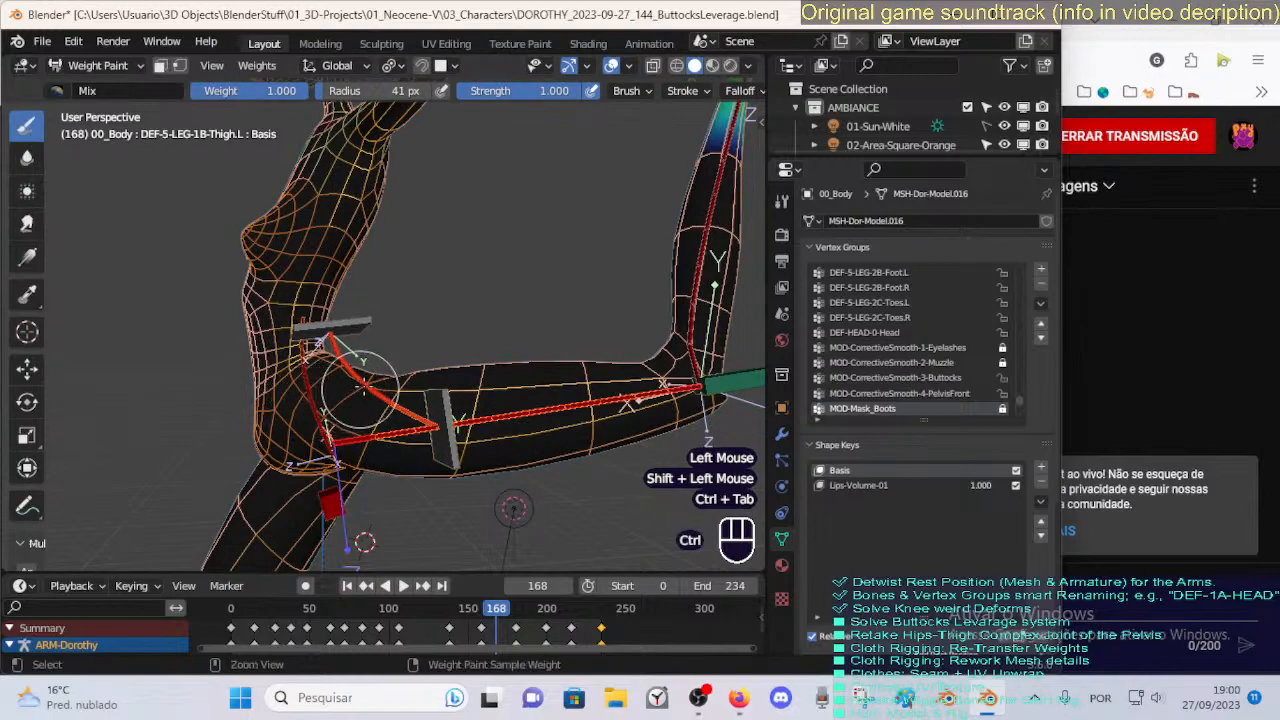
# Display the body's vertex weights for the left hip bendy bone and for DEF-2-TORSO-1-Spine-BB.001.
pyautogui.keyDown('ctrl'); pyautogui.click(363, 386); pyautogui.keyUp('ctrl')
pyautogui.moveTo(356, 388); pyautogui.dragTo(360, 434, button='middle')
pyautogui.moveTo(360, 434); pyautogui.dragTo(200, 420, button='middle')
pyautogui.scroll(-1, 345, 400)
pyautogui.moveTo(200, 420); pyautogui.dragTo(255, 365, button='middle')
pyautogui.keyDown('ctrl'); pyautogui.click(258, 357); pyautogui.keyUp('ctrl')
pyautogui.scroll(-1, 258, 357)
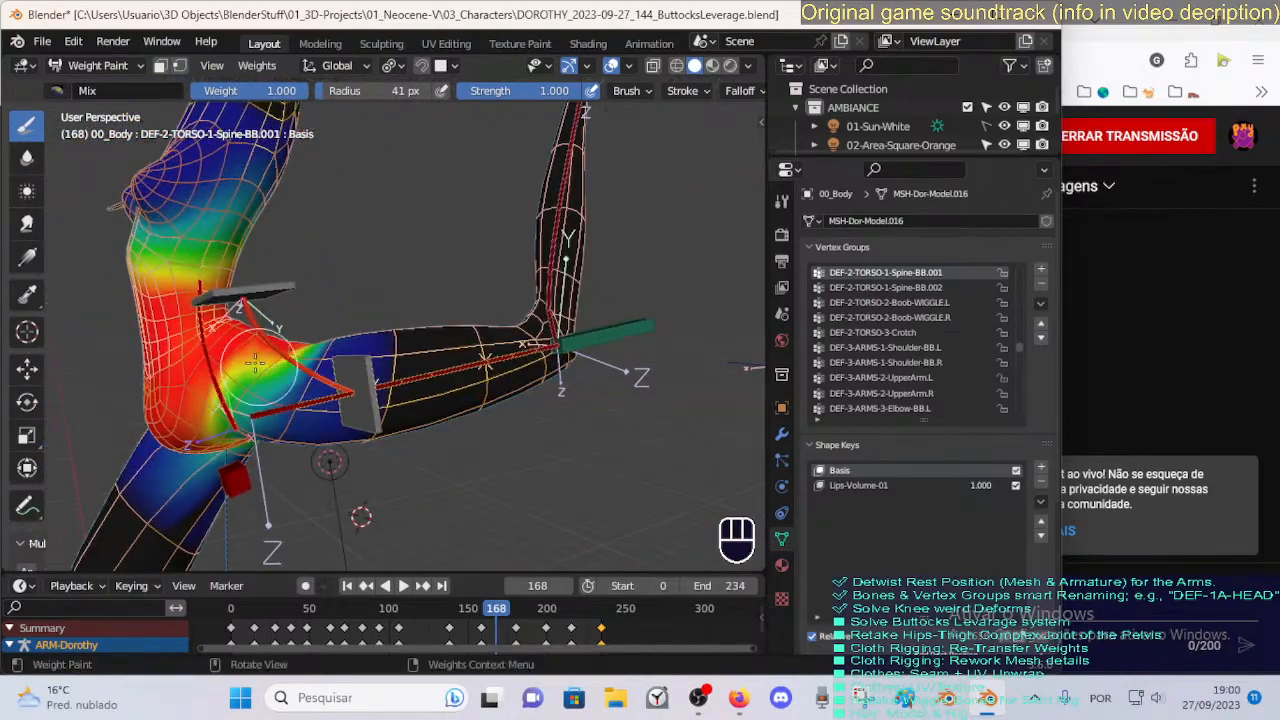
# Display the body's vertex weights for DEF-5-LEG-1B-Thigh.L and for DEF-2-TORSO-3-Crotch.
pyautogui.keyDown('ctrl'); pyautogui.click(304, 400); pyautogui.keyUp('ctrl')
pyautogui.moveTo(304, 400); pyautogui.dragTo(262, 292, button='middle')
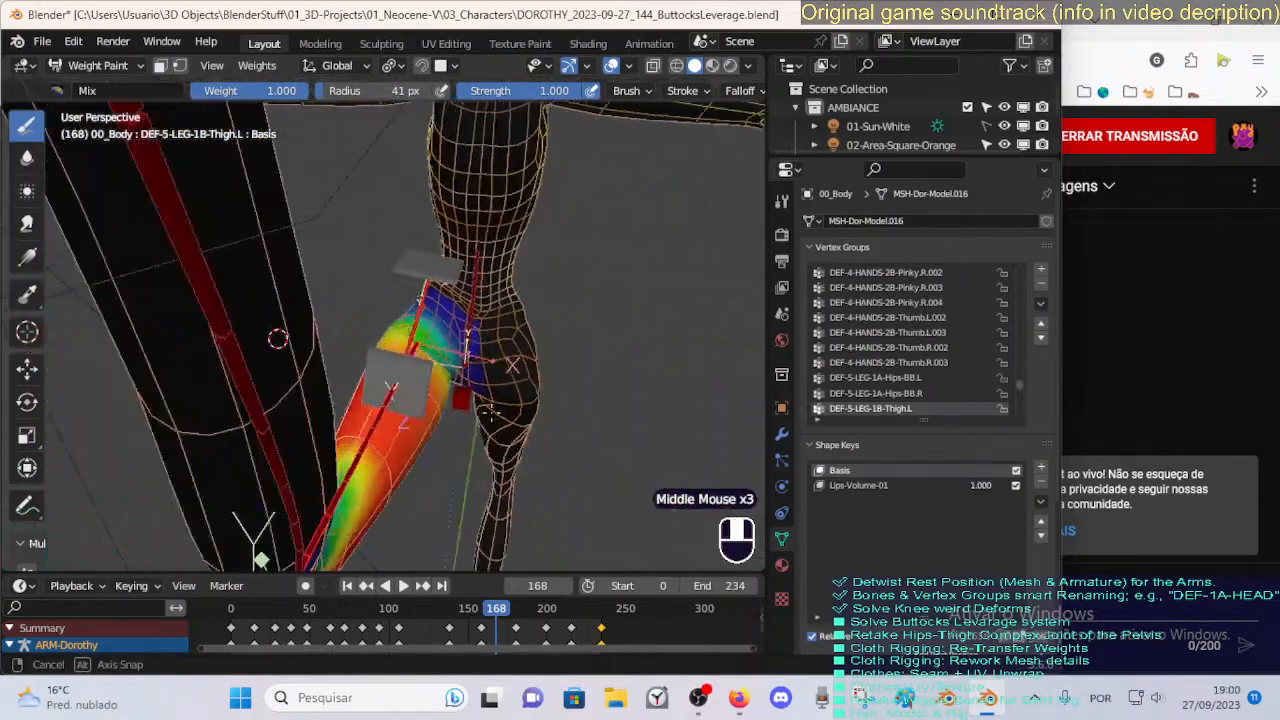
pyautogui.moveTo(491, 412); pyautogui.dragTo(668, 400, button='middle')
pyautogui.moveTo(352, 432); pyautogui.dragTo(446, 428, button='middle')
pyautogui.keyDown('ctrl'); pyautogui.click(264, 446); pyautogui.keyUp('ctrl')
pyautogui.moveTo(312, 400); pyautogui.dragTo(205, 410, button='middle')
pyautogui.moveTo(52, 432); pyautogui.dragTo(349, 434, button='middle')
pyautogui.scroll(-1, 270, 405)
# Try moving the DEF-2-TORSO-3-Crotch bone to test how it deforms the pelvis.
pyautogui.press('g')
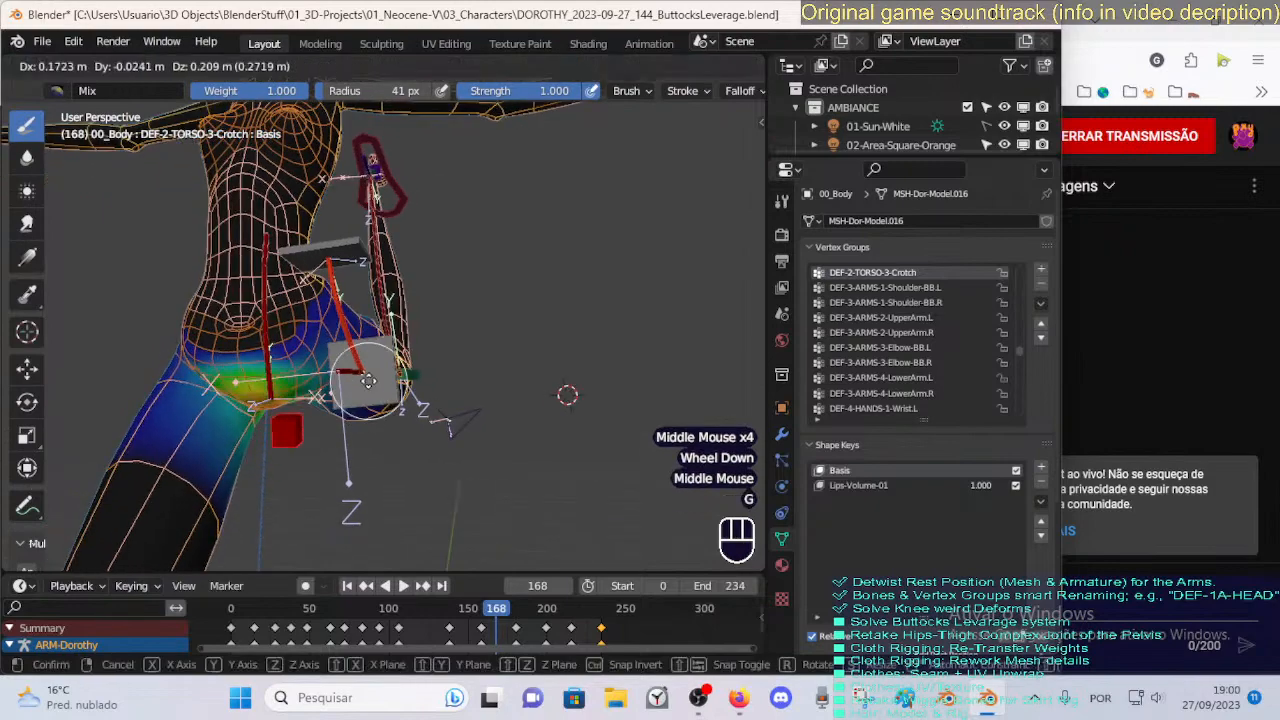
pyautogui.press('Escape')
pyautogui.press('g')
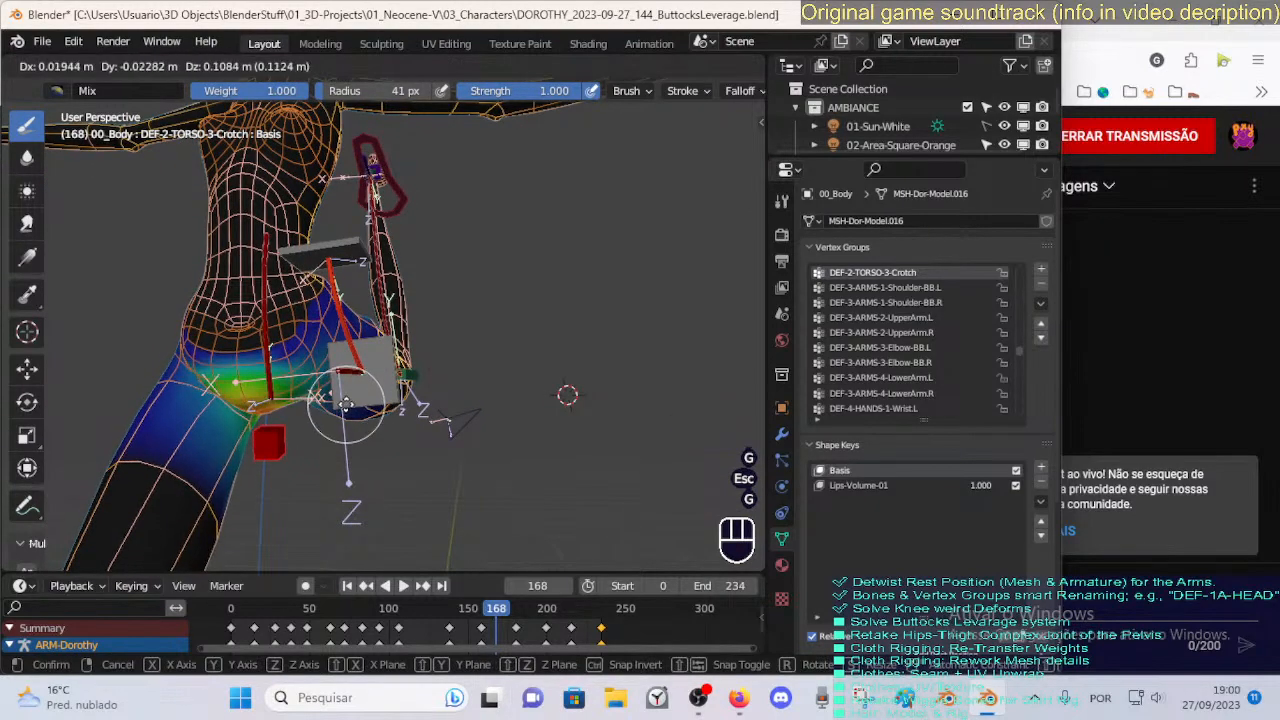
pyautogui.press('Escape')
pyautogui.moveTo(340, 405); pyautogui.dragTo(390, 375, button='middle')
pyautogui.press('g')
pyautogui.press('Escape')
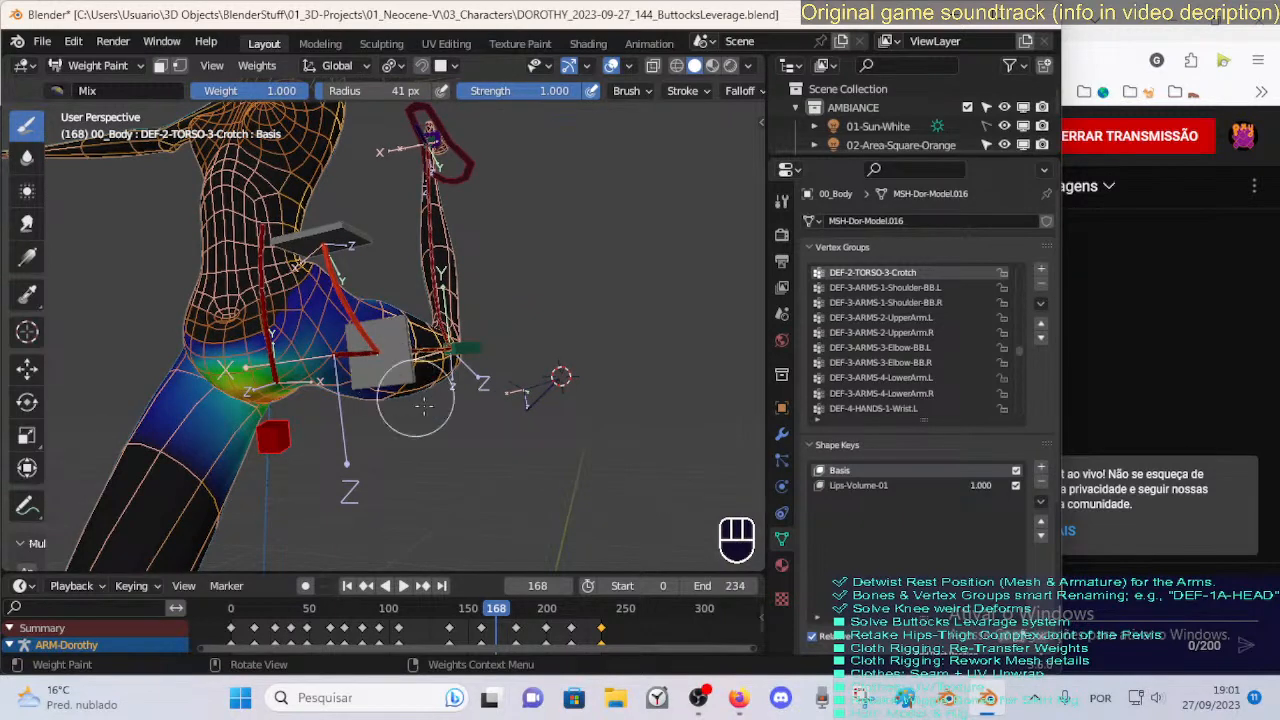
# Examine the DEF-2-TORSO-3-Crotch weights around the pelvis, buttocks and raised left thigh from several sides.
pyautogui.moveTo(424, 405); pyautogui.dragTo(269, 437, button='middle')
pyautogui.moveTo(352, 417)
pyautogui.mouseDown(button='middle')
pyautogui.moveTo(330, 420)
pyautogui.moveTo(345, 400)
pyautogui.moveTo(274, 414)
pyautogui.mouseUp(button='middle')
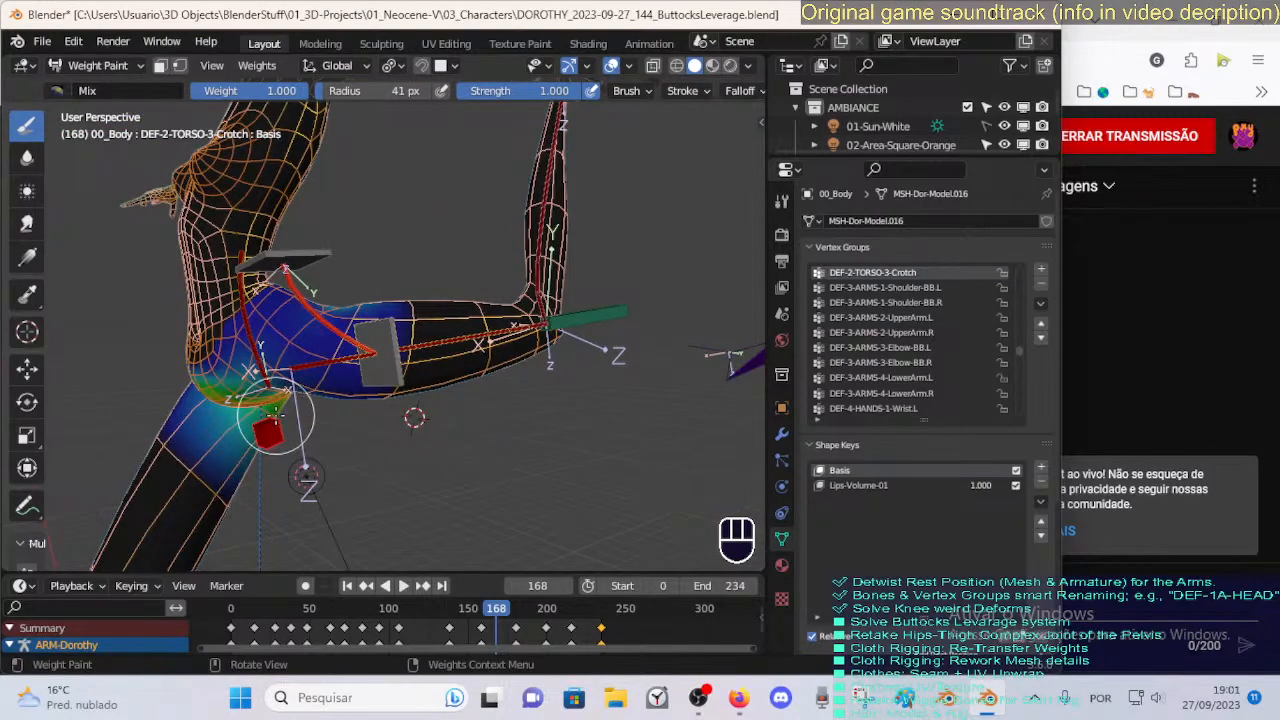
pyautogui.moveTo(275, 418)
pyautogui.mouseDown(button='middle')
pyautogui.moveTo(457, 349)
pyautogui.moveTo(530, 255)
pyautogui.moveTo(541, 191)
pyautogui.mouseUp(button='middle')
pyautogui.moveTo(305, 343); pyautogui.dragTo(288, 401, button='middle')
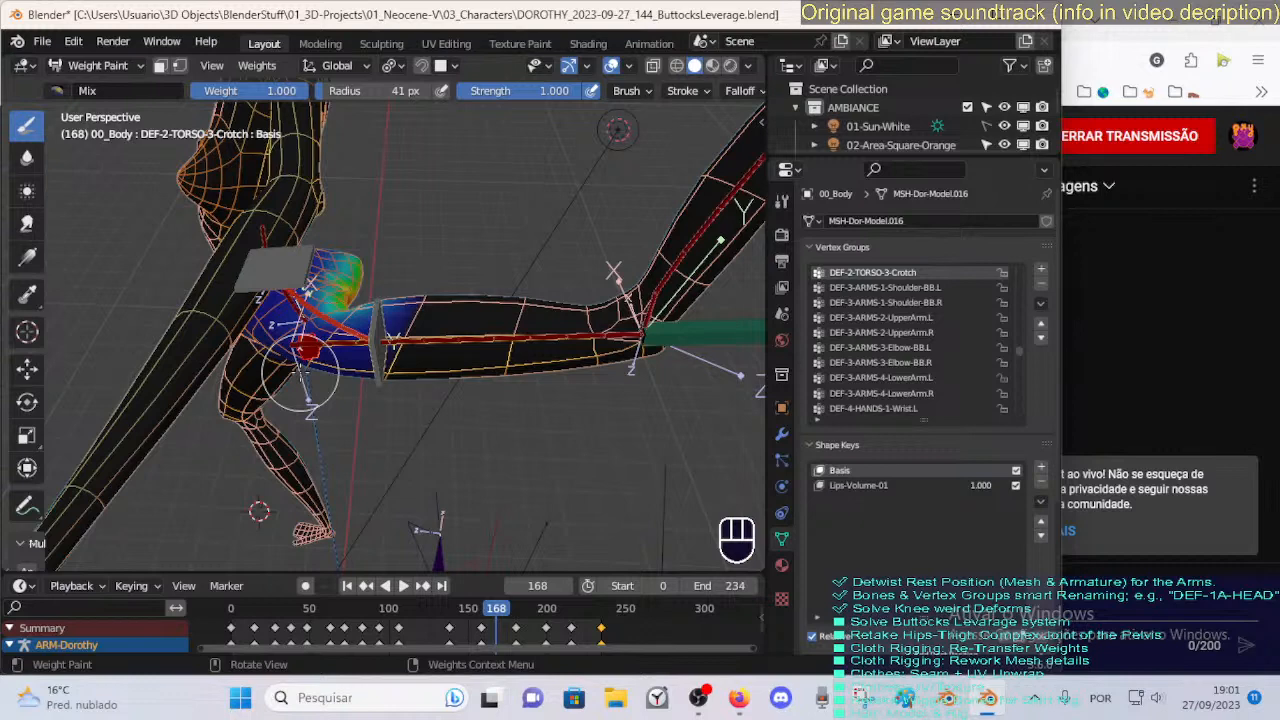
pyautogui.moveTo(300, 377); pyautogui.dragTo(534, 420, button='middle')
pyautogui.scroll(-1, 466, 263)
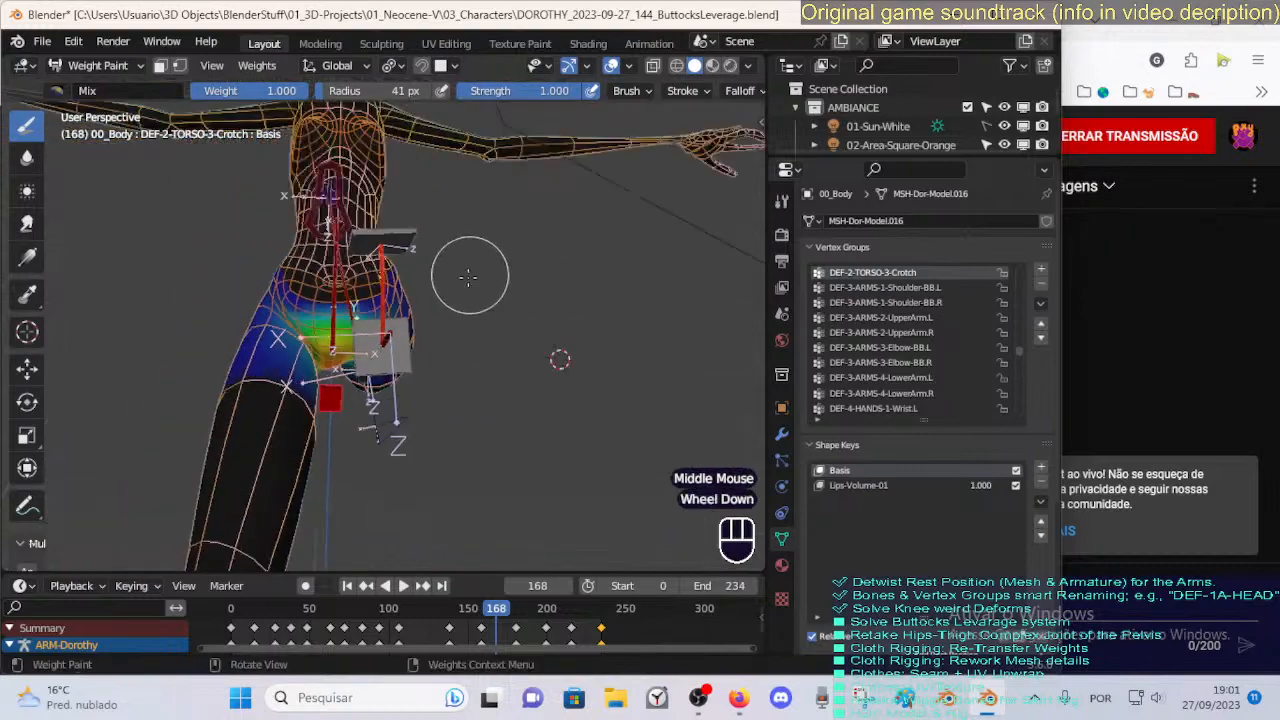
pyautogui.scroll(-2, 466, 263)
pyautogui.moveTo(466, 263); pyautogui.dragTo(232, 280, button='middle')
pyautogui.scroll(-1, 330, 307)
pyautogui.scroll(1, 340, 300)
pyautogui.moveTo(242, 197)
pyautogui.mouseDown(button='middle')
pyautogui.moveTo(310, 280)
pyautogui.moveTo(340, 257)
pyautogui.moveTo(301, 324)
pyautogui.moveTo(277, 427)
pyautogui.moveTo(286, 442)
pyautogui.mouseUp(button='middle')
pyautogui.scroll(2, 310, 280)
pyautogui.scroll(1, 315, 280)
pyautogui.scroll(2, 340, 257)
pyautogui.scroll(-1, 286, 442)
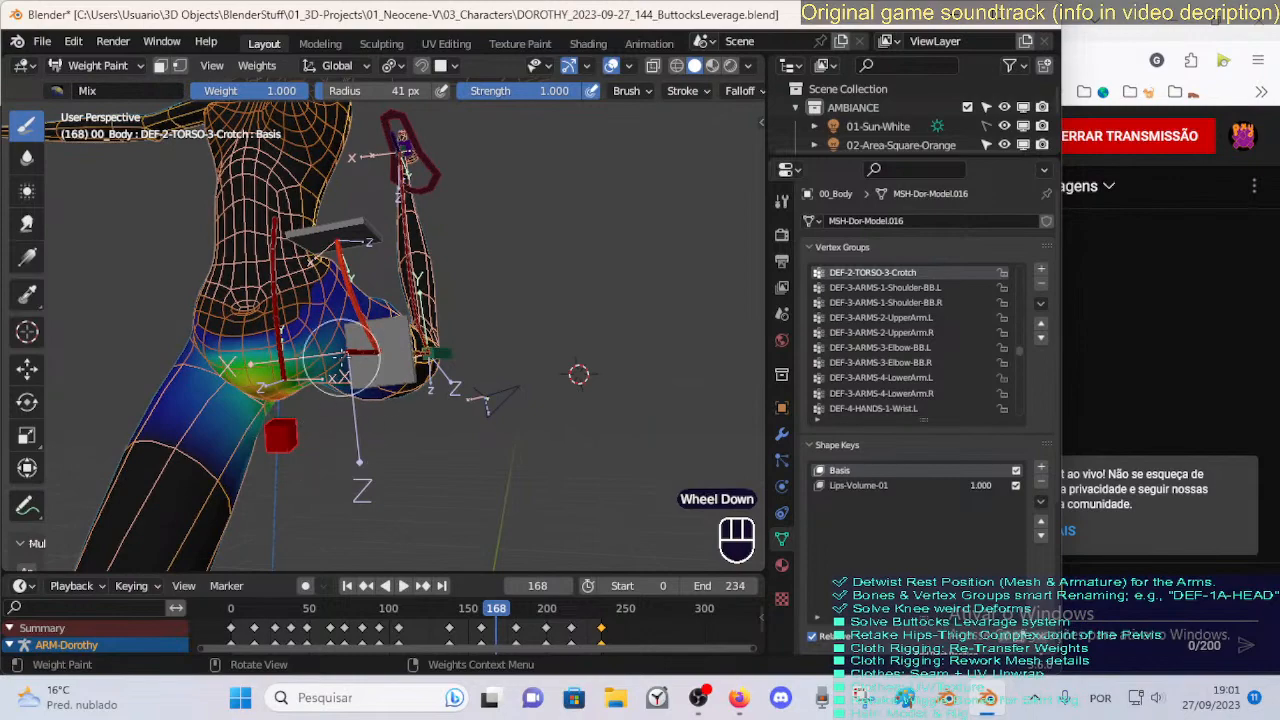
pyautogui.moveTo(300, 301); pyautogui.dragTo(292, 330, button='middle')
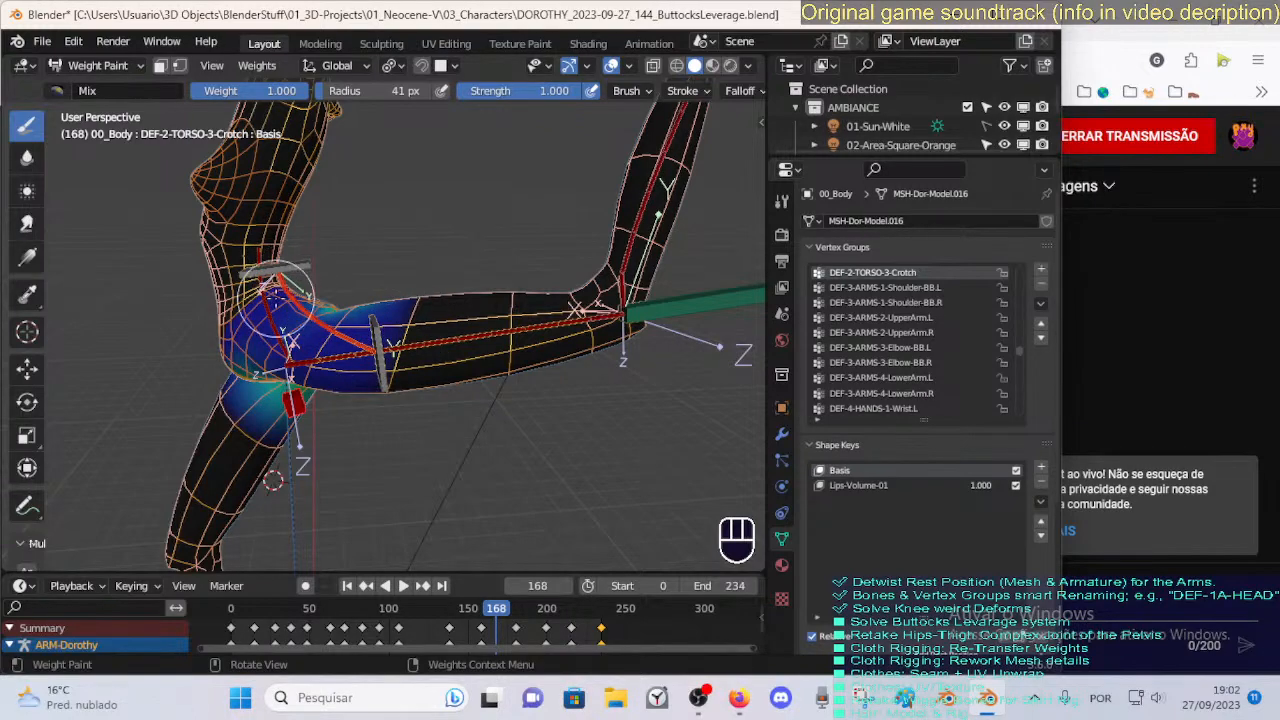
pyautogui.moveTo(276, 293); pyautogui.dragTo(331, 310, button='middle')
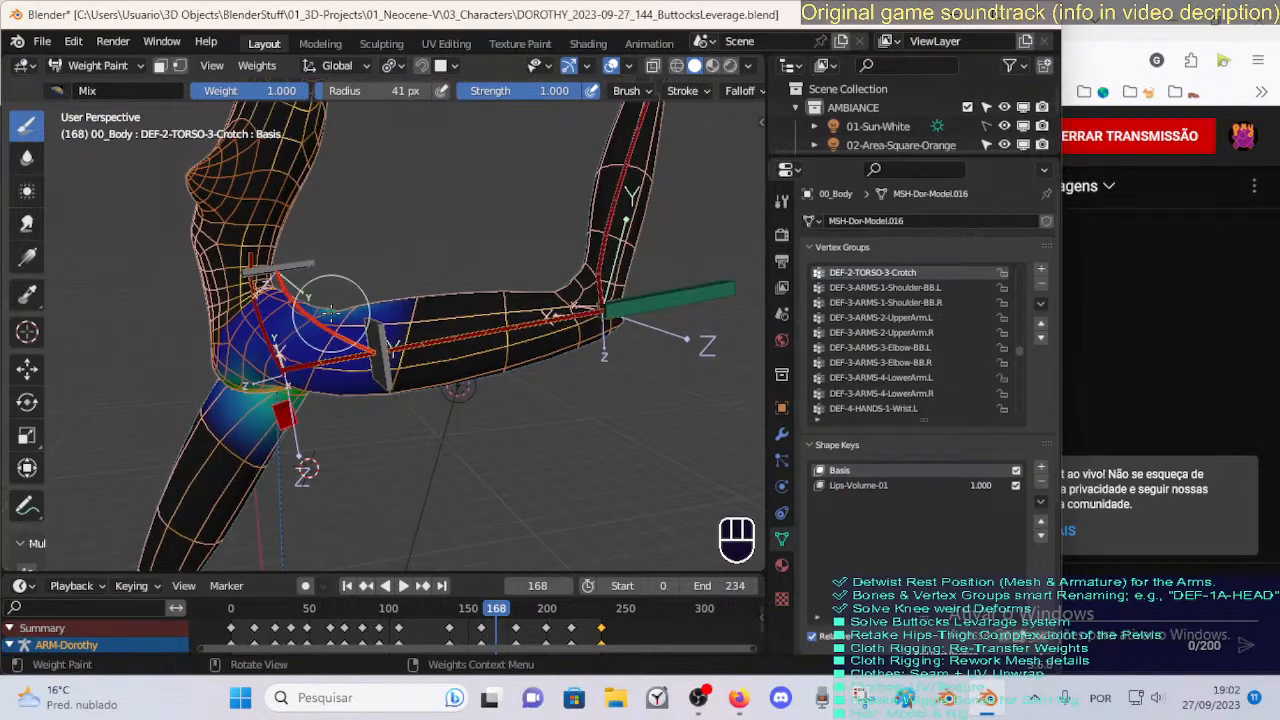
pyautogui.moveTo(330, 312); pyautogui.dragTo(447, 274, button='middle')
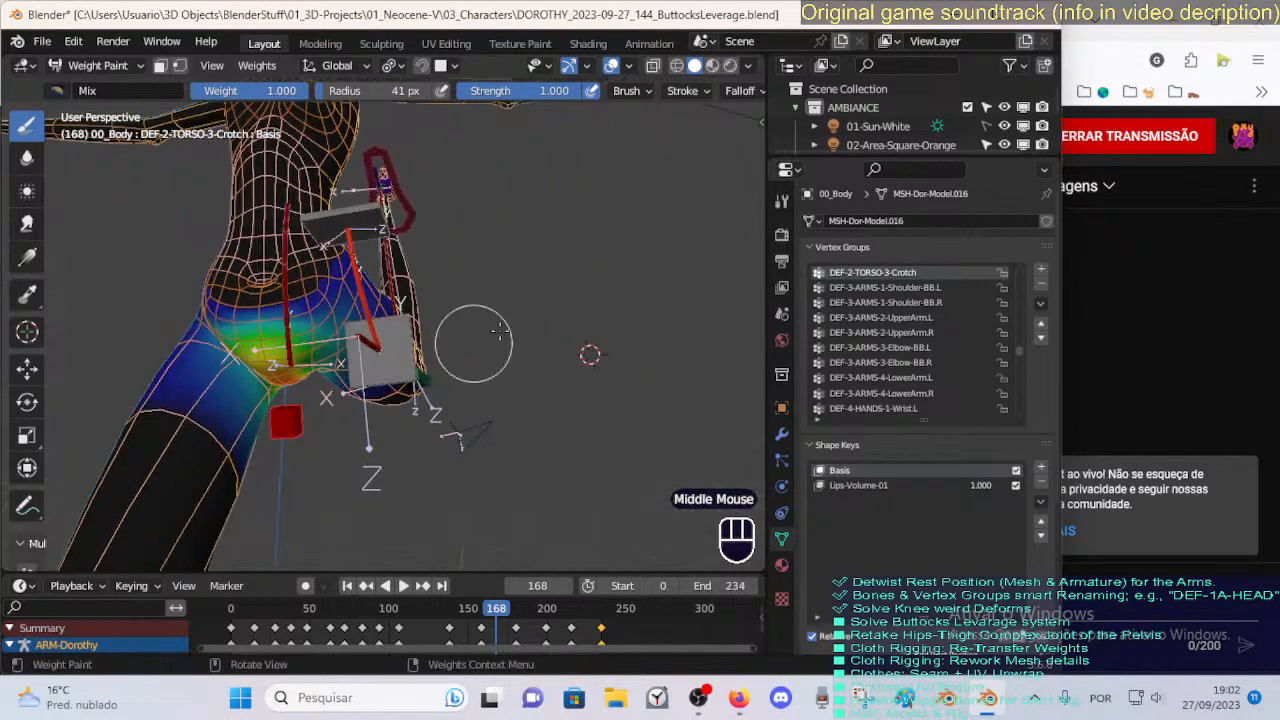
pyautogui.moveTo(499, 331); pyautogui.dragTo(288, 514, button='middle')
pyautogui.moveTo(232, 485)
pyautogui.mouseDown(button='middle')
pyautogui.moveTo(234, 400)
pyautogui.moveTo(246, 441)
pyautogui.moveTo(246, 413)
pyautogui.moveTo(352, 392)
pyautogui.moveTo(388, 363)
pyautogui.moveTo(189, 329)
pyautogui.moveTo(194, 443)
pyautogui.moveTo(290, 476)
pyautogui.moveTo(365, 340)
pyautogui.moveTo(365, 355)
pyautogui.moveTo(328, 315)
pyautogui.mouseUp(button='middle')
pyautogui.scroll(2, 251, 421)
pyautogui.scroll(-2, 300, 400)
pyautogui.scroll(1, 300, 470)
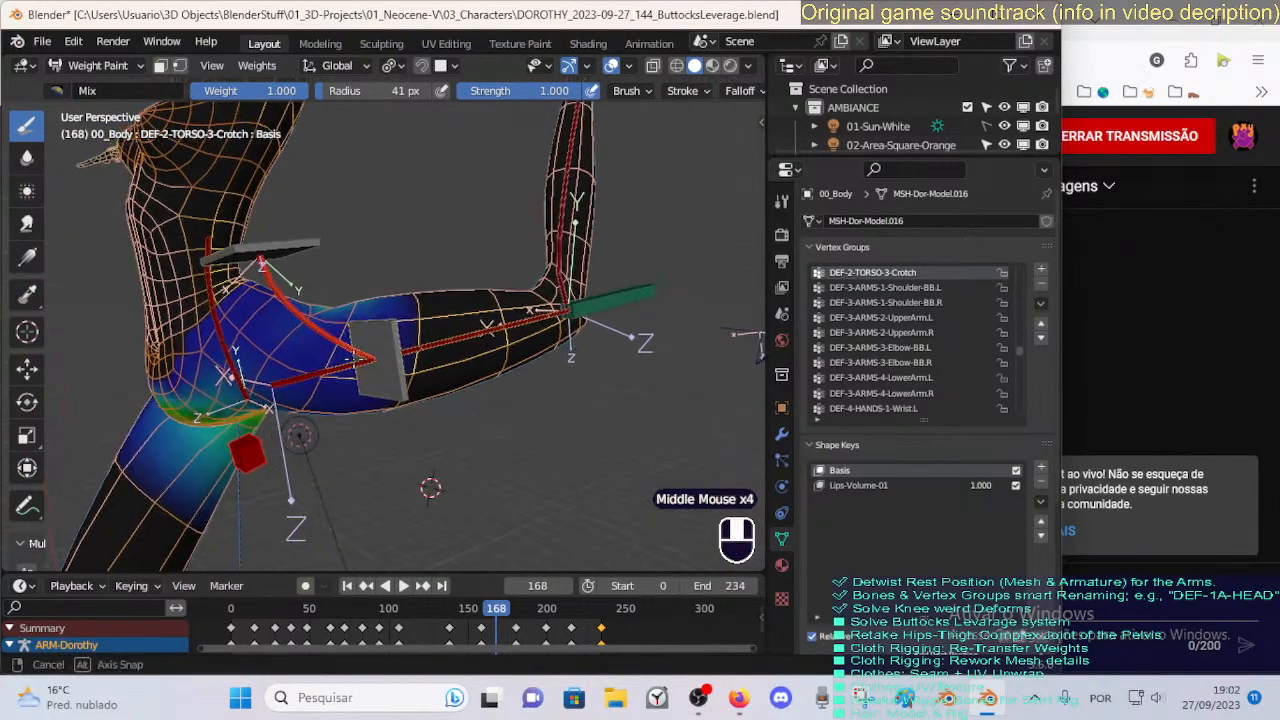
pyautogui.moveTo(413, 355); pyautogui.dragTo(157, 371, button='middle')
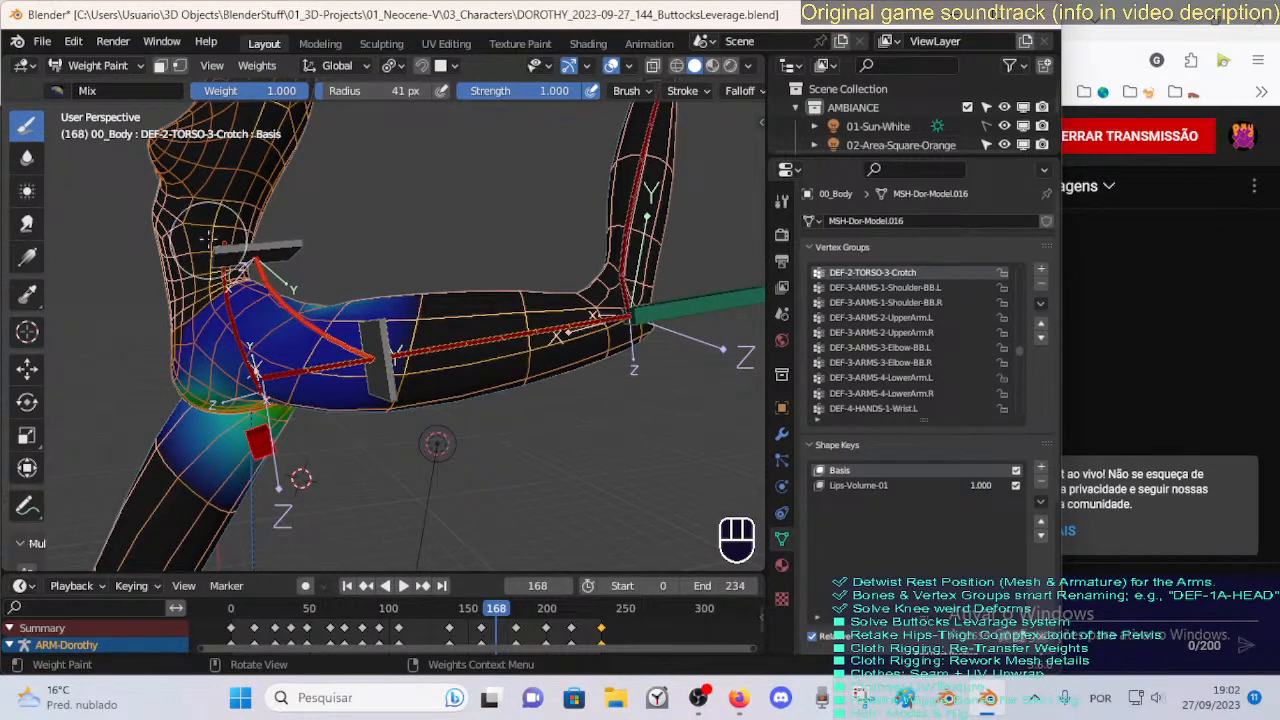
pyautogui.moveTo(318, 382); pyautogui.dragTo(318, 372, button='middle')
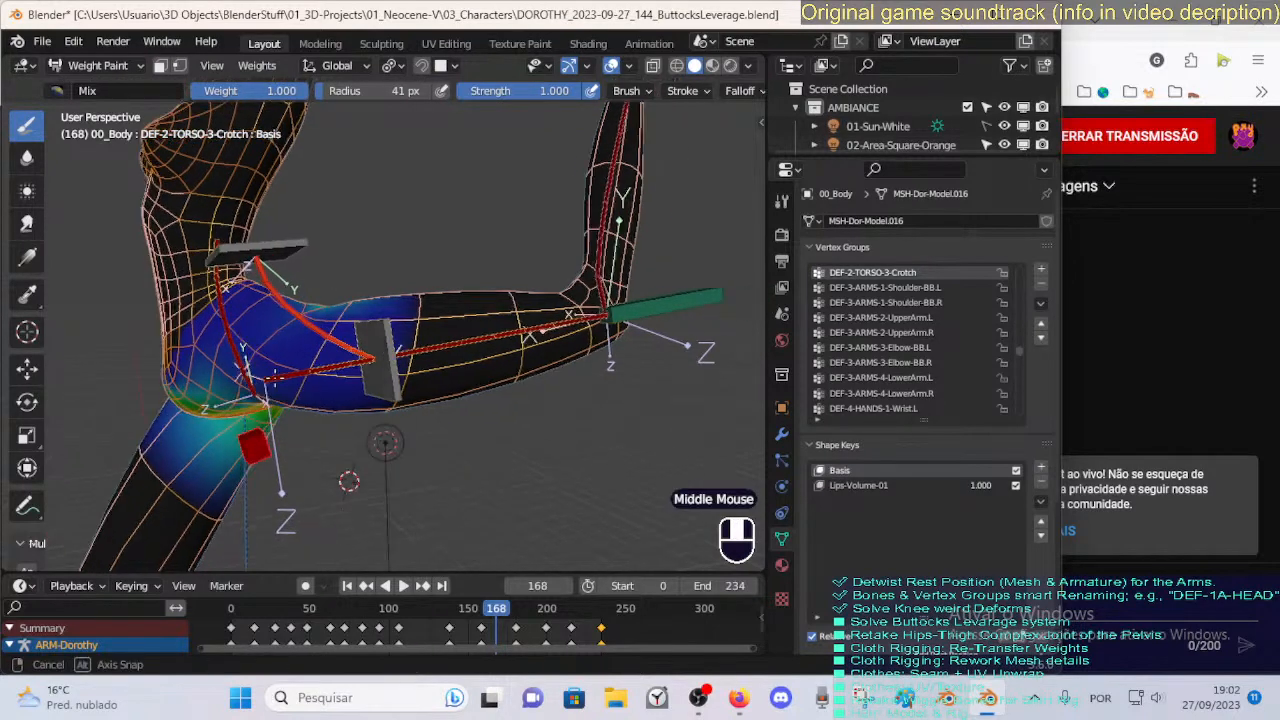
pyautogui.scroll(-2, 318, 372)
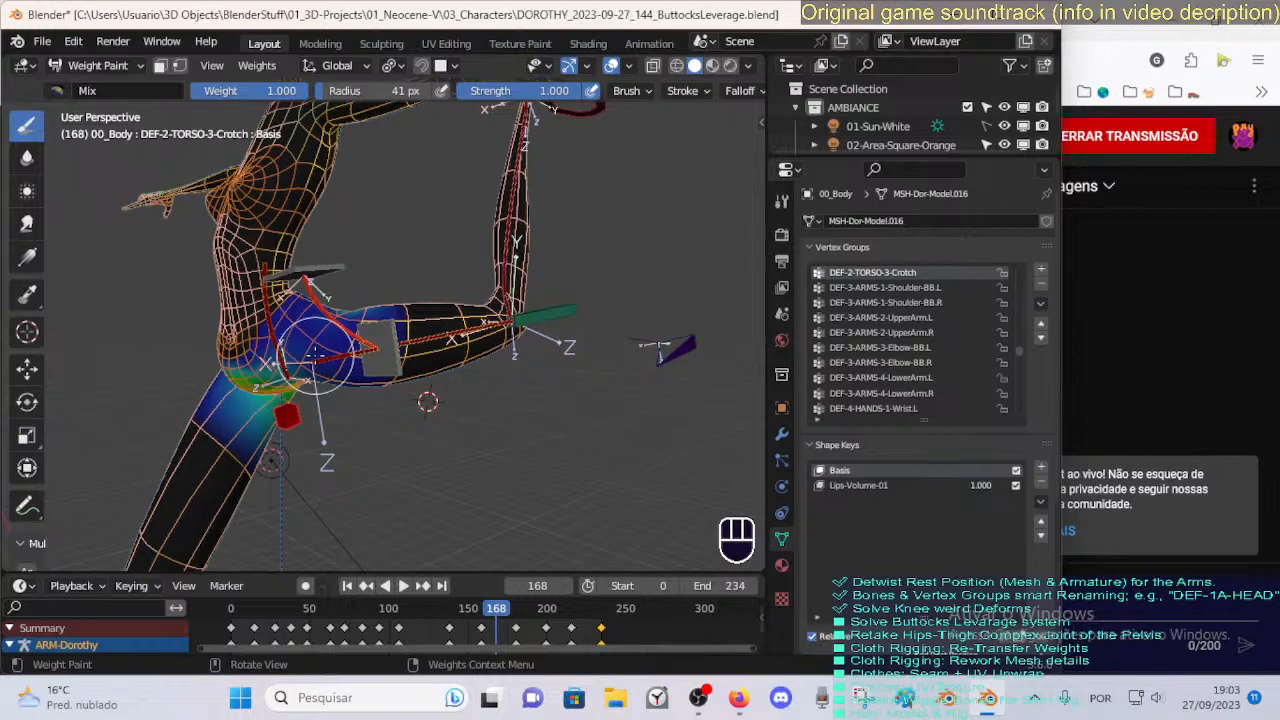
# Examine the DEF-2-TORSO-3-Crotch weights from the side, where the left buttock meets the raised thigh.
pyautogui.moveTo(300, 357)
pyautogui.mouseDown(button='middle')
pyautogui.moveTo(226, 345)
pyautogui.moveTo(360, 320)
pyautogui.moveTo(242, 350)
pyautogui.mouseUp(button='middle')
pyautogui.scroll(3, 226, 345)
pyautogui.scroll(-2, 356, 319)
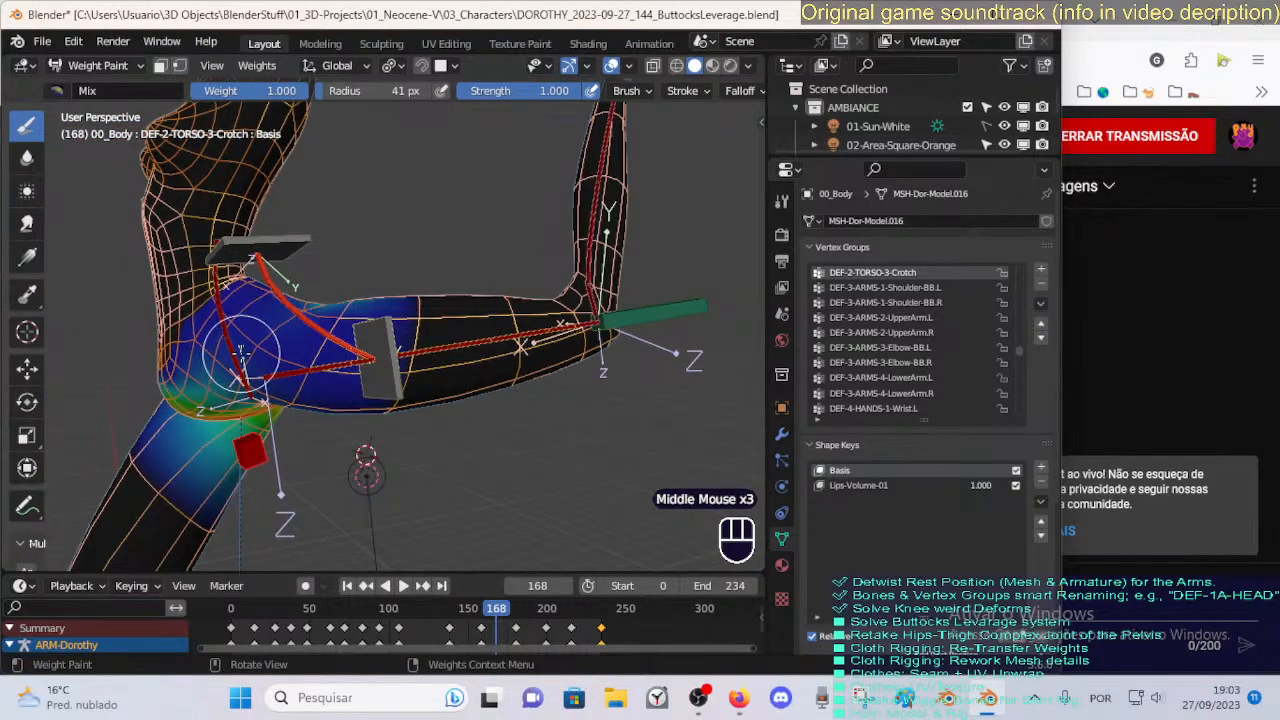
pyautogui.scroll(-1, 200, 330)
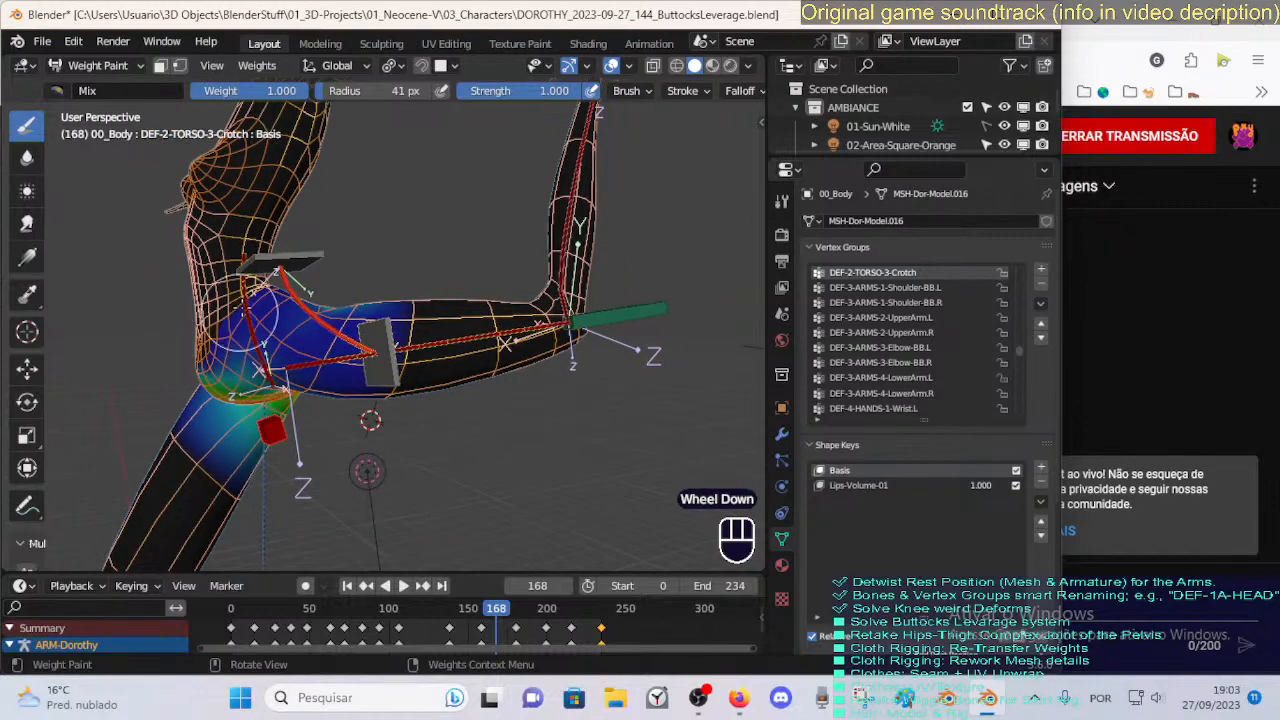
pyautogui.moveTo(200, 330)
pyautogui.mouseDown(button='middle')
pyautogui.moveTo(290, 312)
pyautogui.moveTo(258, 271)
pyautogui.mouseUp(button='middle')
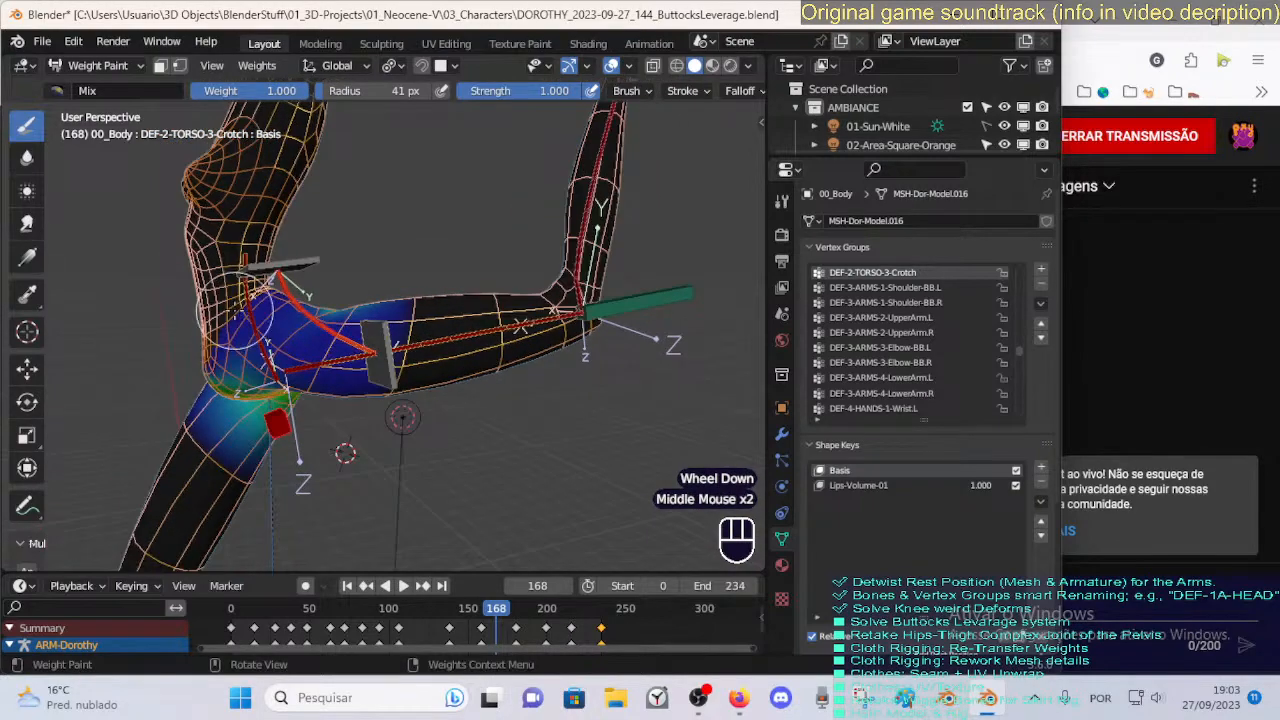
pyautogui.scroll(1, 258, 271)
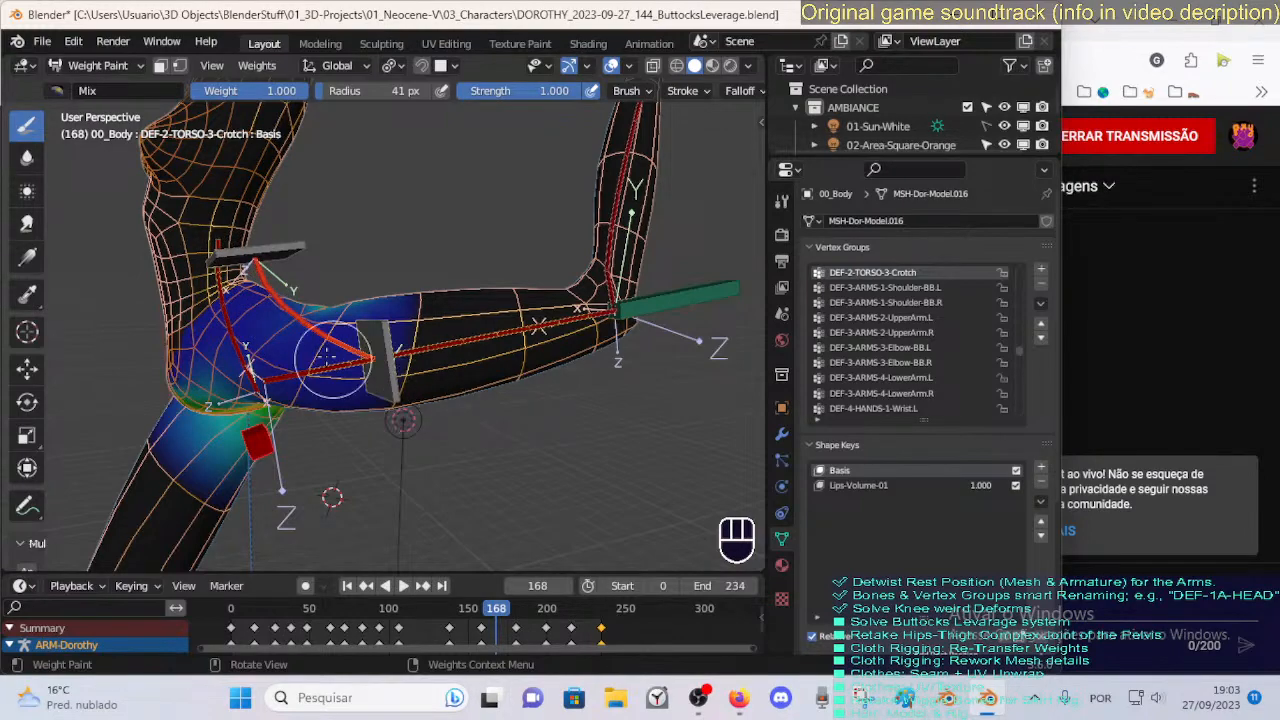
pyautogui.moveTo(326, 355); pyautogui.dragTo(208, 330, button='middle')
pyautogui.scroll(1, 220, 350)
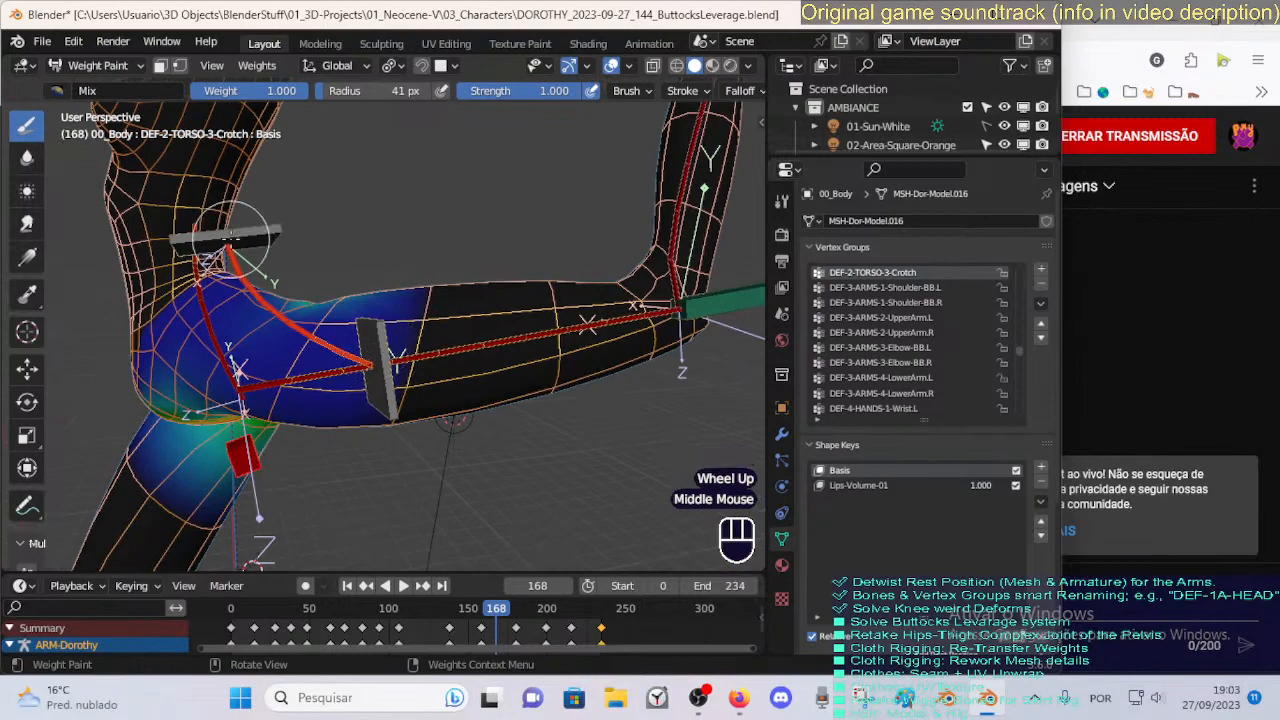
pyautogui.moveTo(380, 335); pyautogui.dragTo(696, 400, button='middle')
pyautogui.moveTo(313, 283); pyautogui.dragTo(228, 268, button='middle')
pyautogui.scroll(-1, 220, 340)
pyautogui.scroll(1, 210, 356)
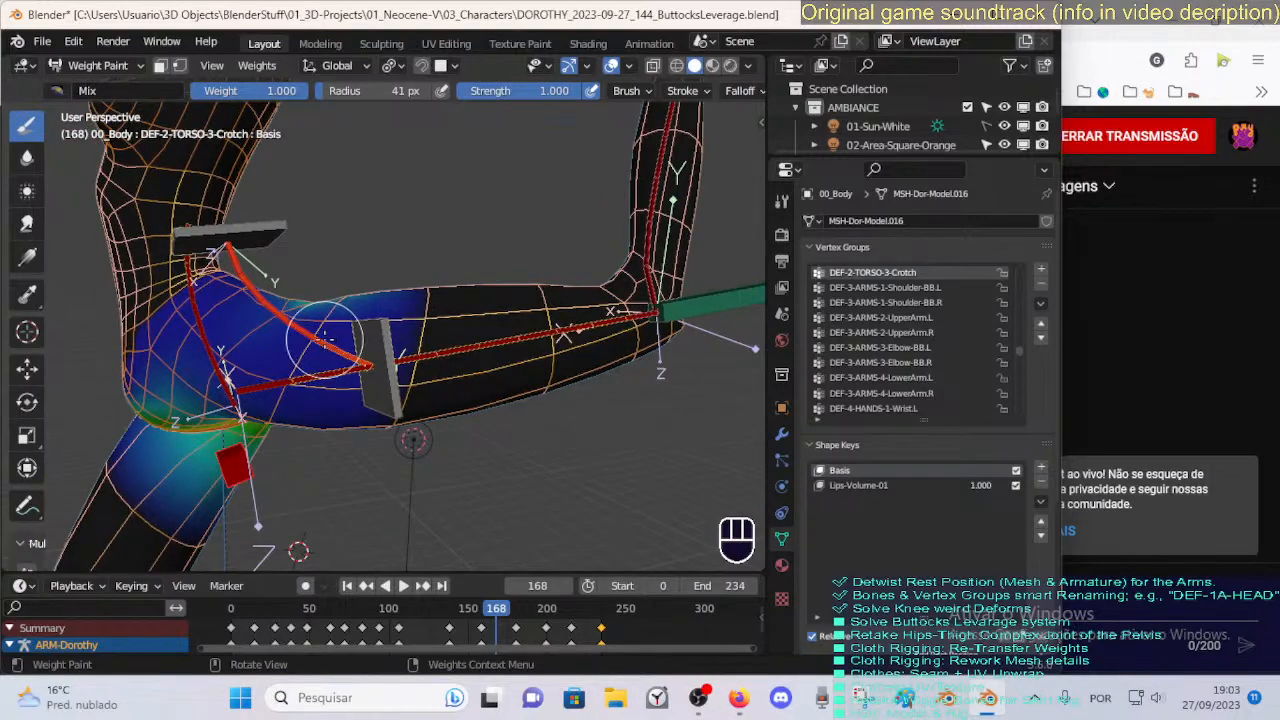
# Examine how the crotch weights spread over the pelvis and both thighs, near and far, from changing angles.
pyautogui.moveTo(293, 337)
pyautogui.mouseDown(button='middle')
pyautogui.moveTo(303, 325)
pyautogui.moveTo(329, 340)
pyautogui.moveTo(352, 305)
pyautogui.moveTo(452, 318)
pyautogui.moveTo(214, 385)
pyautogui.mouseUp(button='middle')
pyautogui.scroll(-3, 298, 327)
pyautogui.scroll(2, 329, 340)
pyautogui.moveTo(338, 320)
pyautogui.mouseDown(button='middle')
pyautogui.moveTo(258, 291)
pyautogui.moveTo(271, 391)
pyautogui.moveTo(301, 380)
pyautogui.moveTo(330, 308)
pyautogui.moveTo(320, 260)
pyautogui.moveTo(342, 205)
pyautogui.mouseUp(button='middle')
pyautogui.scroll(-2, 334, 306)
pyautogui.moveTo(349, 298)
pyautogui.mouseDown(button='middle')
pyautogui.moveTo(380, 290)
pyautogui.moveTo(253, 321)
pyautogui.mouseUp(button='middle')
pyautogui.scroll(1, 283, 370)
pyautogui.moveTo(283, 370); pyautogui.dragTo(322, 383, button='middle')
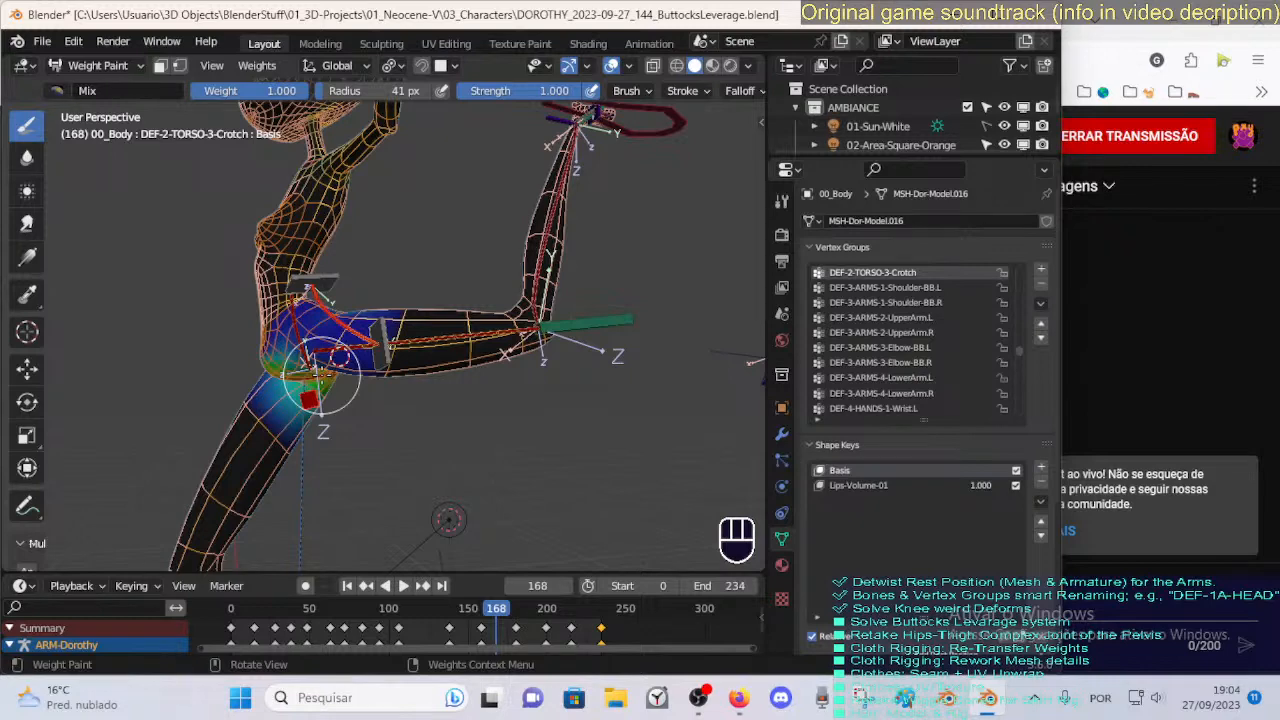
pyautogui.keyDown('shift'); pyautogui.moveTo(320, 378); pyautogui.dragTo(345, 383, button='middle'); pyautogui.keyUp('shift')
pyautogui.moveTo(345, 383); pyautogui.dragTo(371, 371, button='middle')
pyautogui.scroll(2, 428, 414)
pyautogui.moveTo(428, 414)
pyautogui.mouseDown(button='middle')
pyautogui.moveTo(494, 396)
pyautogui.moveTo(370, 400)
pyautogui.moveTo(375, 470)
pyautogui.moveTo(355, 430)
pyautogui.mouseUp(button='middle')
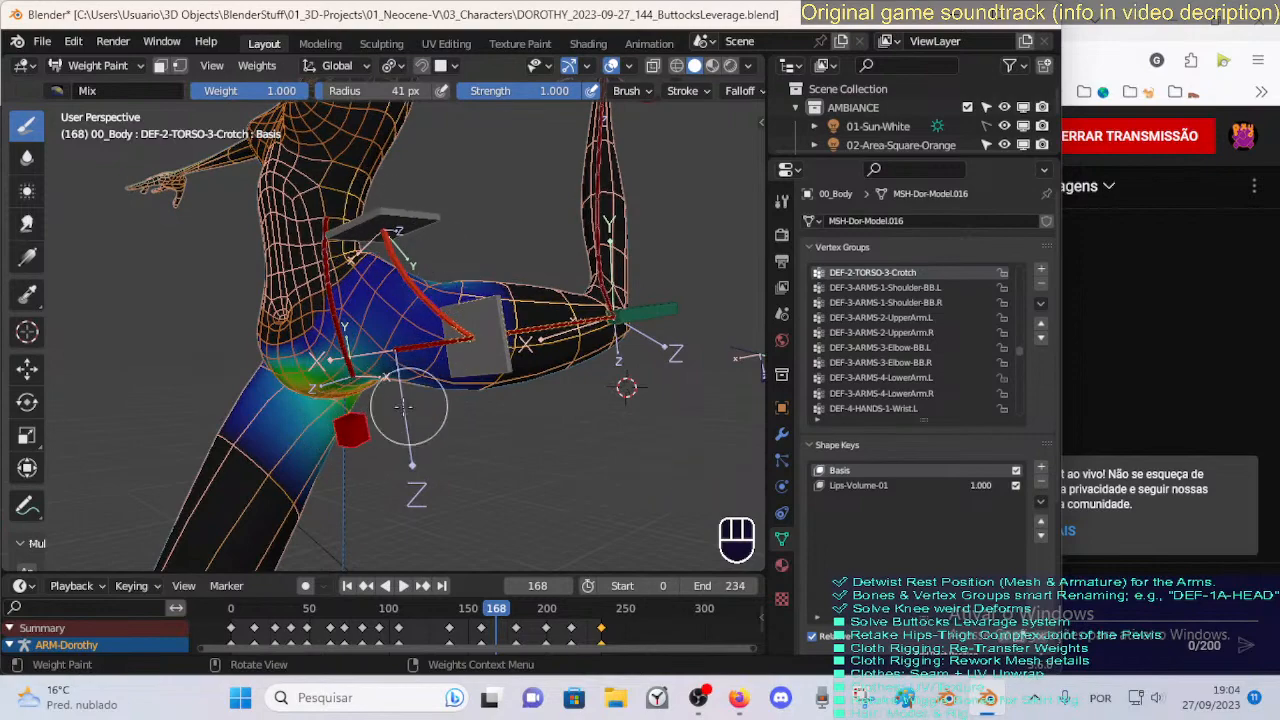
pyautogui.moveTo(405, 405); pyautogui.dragTo(379, 359, button='middle')
pyautogui.scroll(-1, 310, 435)
pyautogui.moveTo(272, 419); pyautogui.dragTo(300, 420, button='middle')
pyautogui.scroll(1, 378, 385)
pyautogui.scroll(-2, 295, 440)
pyautogui.scroll(3, 290, 400)
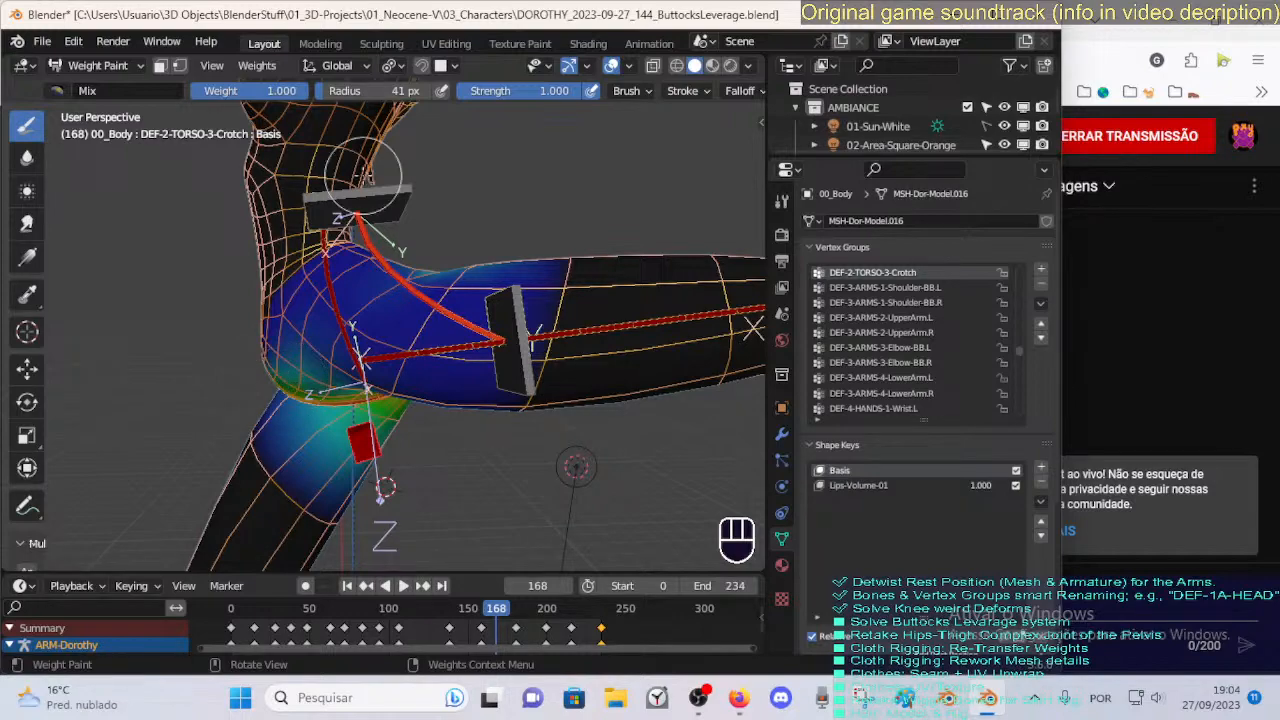
# Inspect the crotch weight falloff around the groin and lower pelvis in close-up, from the front and side.
pyautogui.moveTo(300, 231); pyautogui.dragTo(255, 320, button='middle')
pyautogui.keyDown('shift'); pyautogui.moveTo(255, 320); pyautogui.dragTo(330, 320, button='middle'); pyautogui.keyUp('shift')
pyautogui.keyDown('shift'); pyautogui.moveTo(330, 320); pyautogui.dragTo(371, 514, button='middle'); pyautogui.keyUp('shift')
pyautogui.scroll(1, 214, 457)
pyautogui.moveTo(214, 457); pyautogui.dragTo(424, 345, button='middle')
pyautogui.scroll(-1, 424, 345)
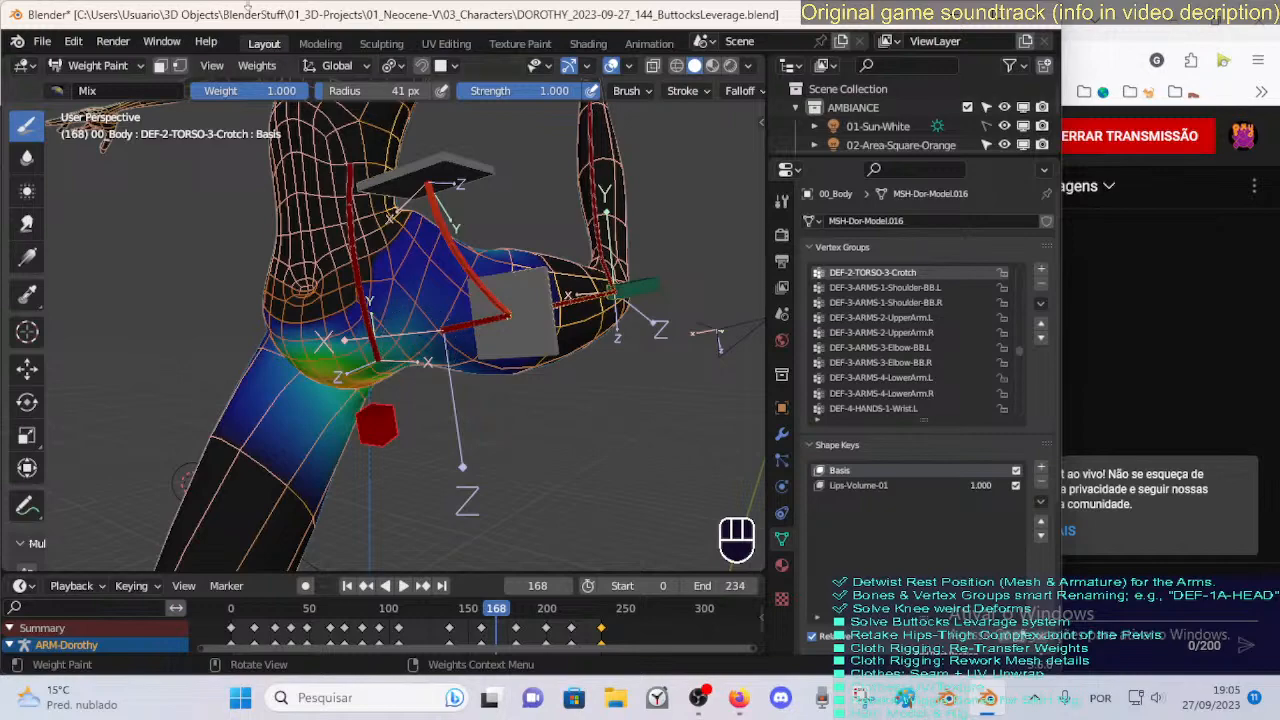
pyautogui.moveTo(425, 340)
pyautogui.mouseDown(button='middle')
pyautogui.moveTo(470, 345)
pyautogui.moveTo(425, 362)
pyautogui.mouseUp(button='middle')
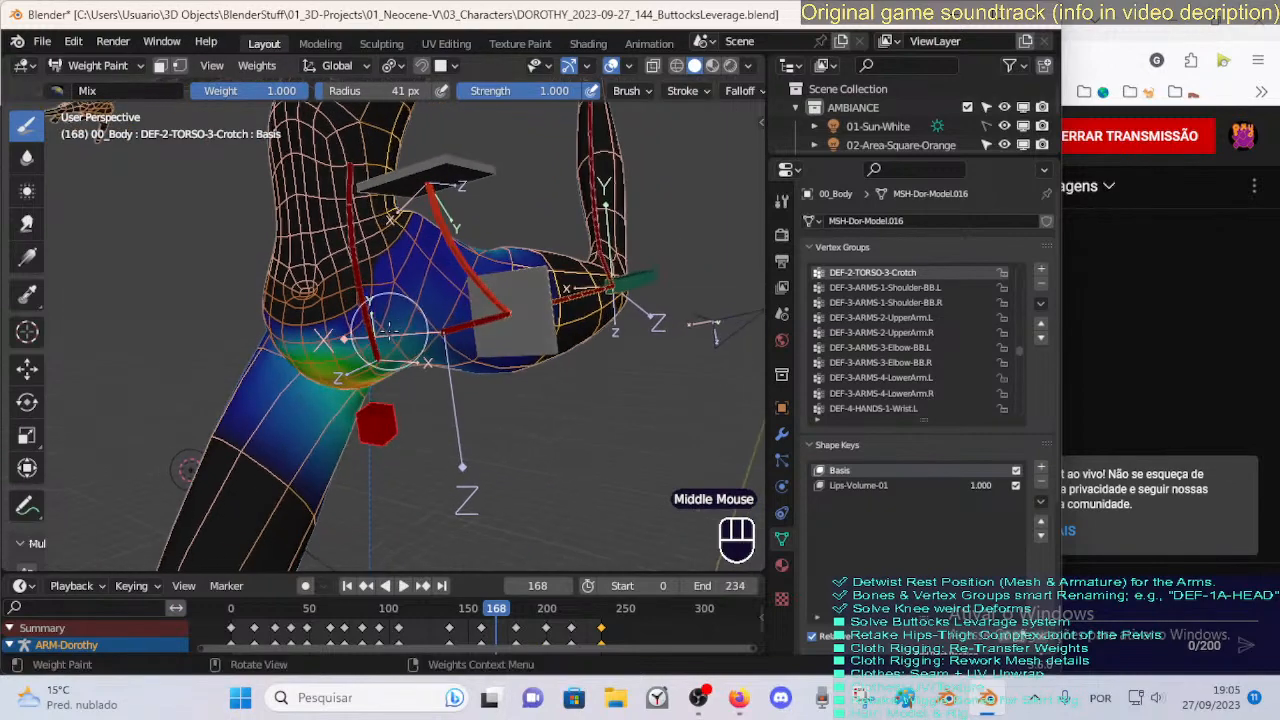
pyautogui.scroll(1, 378, 352)
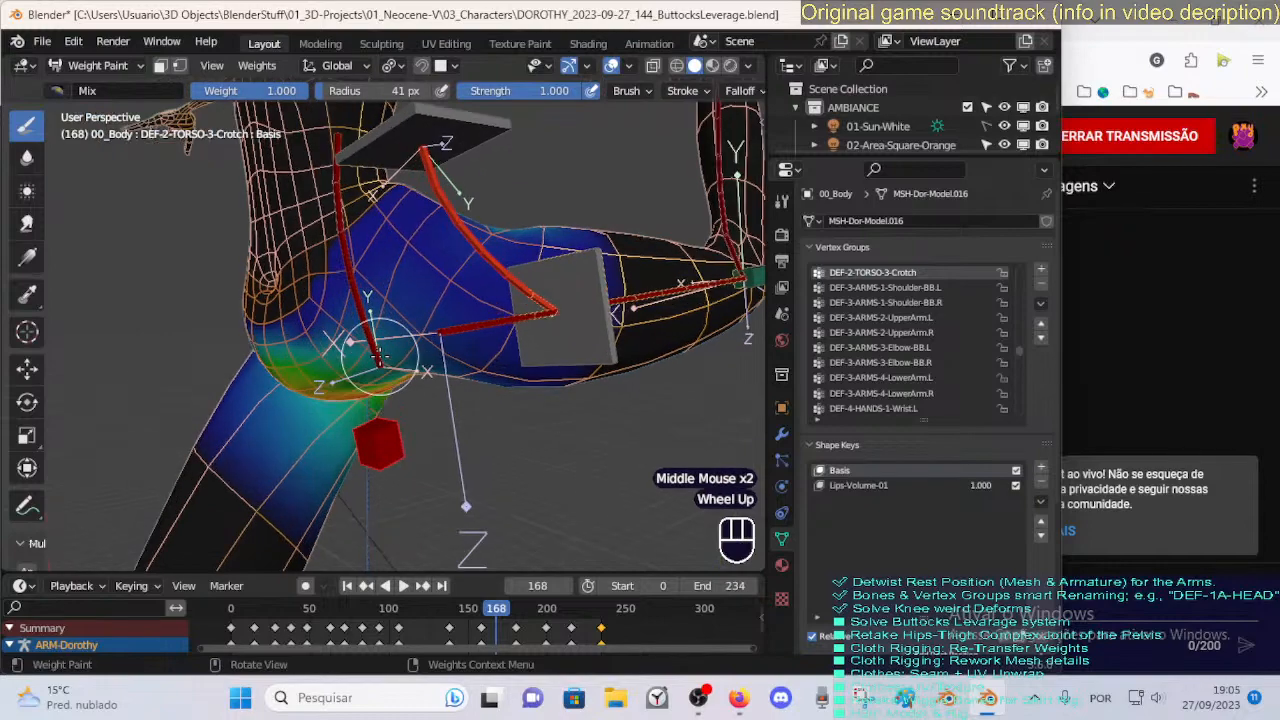
pyautogui.moveTo(430, 335); pyautogui.dragTo(441, 372, button='middle')
pyautogui.scroll(-2, 400, 368)
pyautogui.scroll(2, 400, 368)
pyautogui.scroll(1, 435, 365)
pyautogui.scroll(-2, 410, 365)
# Switch to the Firefox window and open a new browser tab.
pyautogui.click(738, 697)
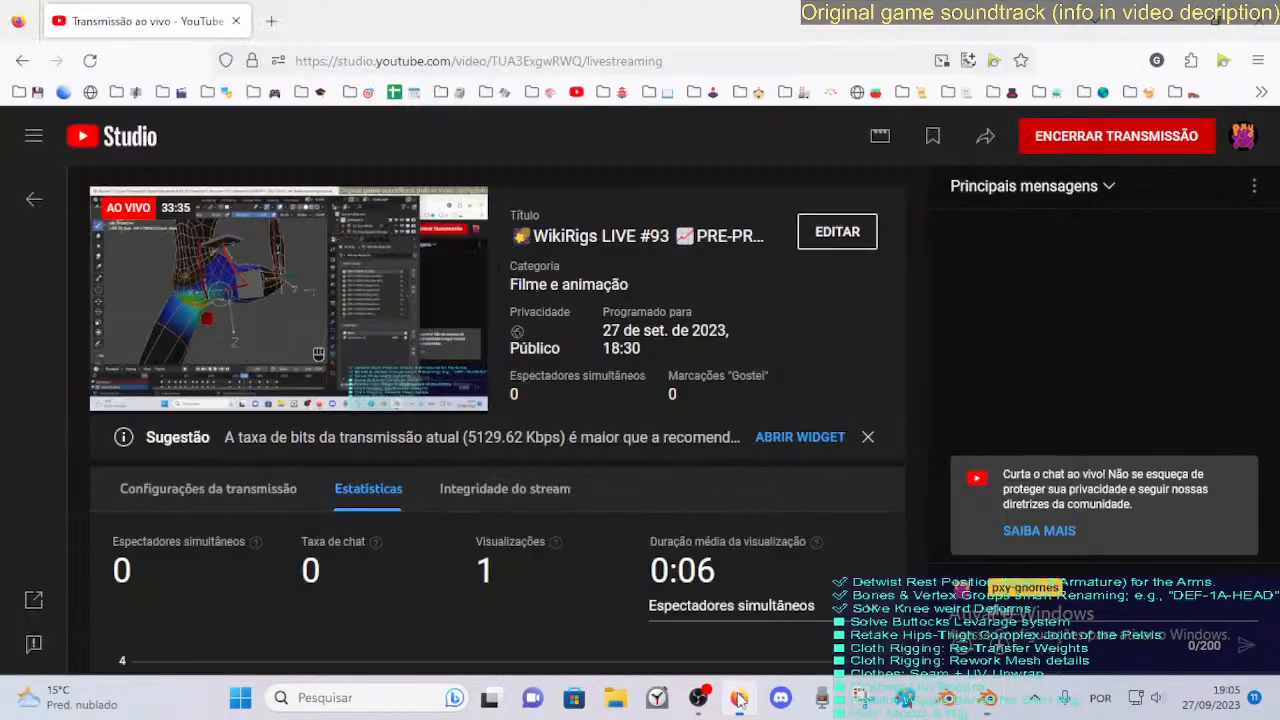
pyautogui.click(272, 21)
pyautogui.write('amat')
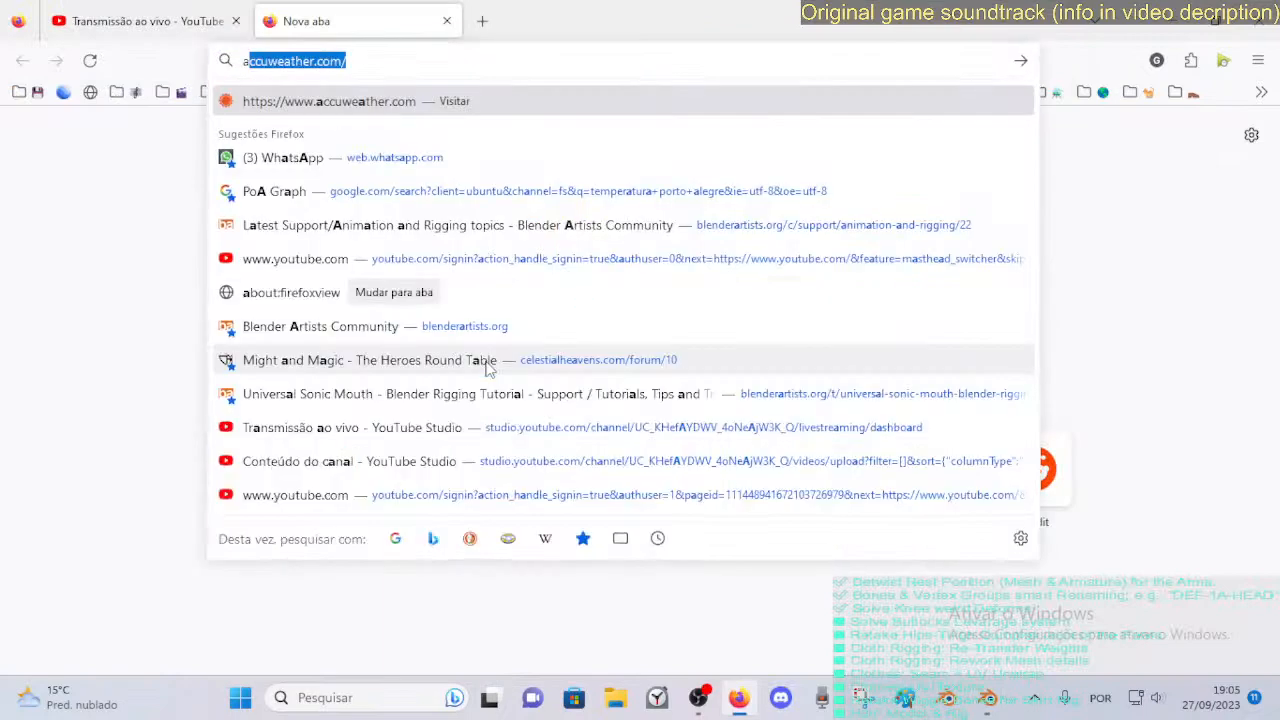
pyautogui.hotkey('ctrl', 'a')
pyautogui.write('mat')
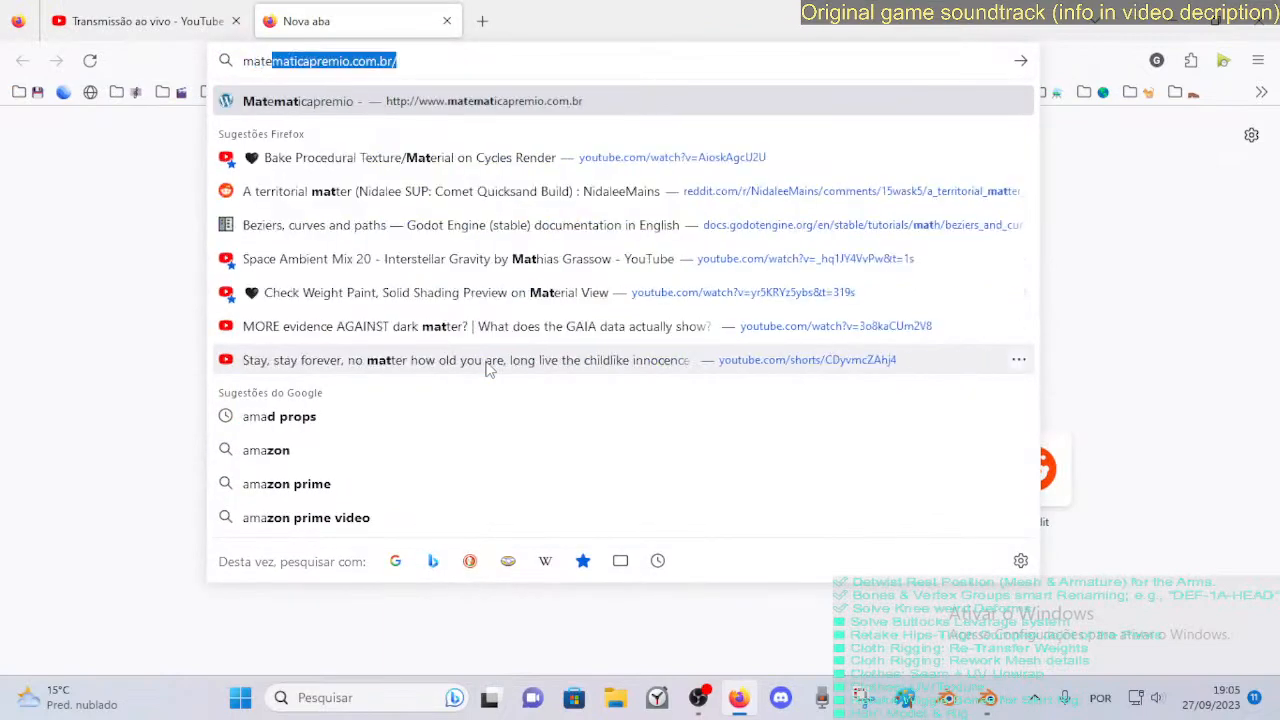
pyautogui.press('Return')
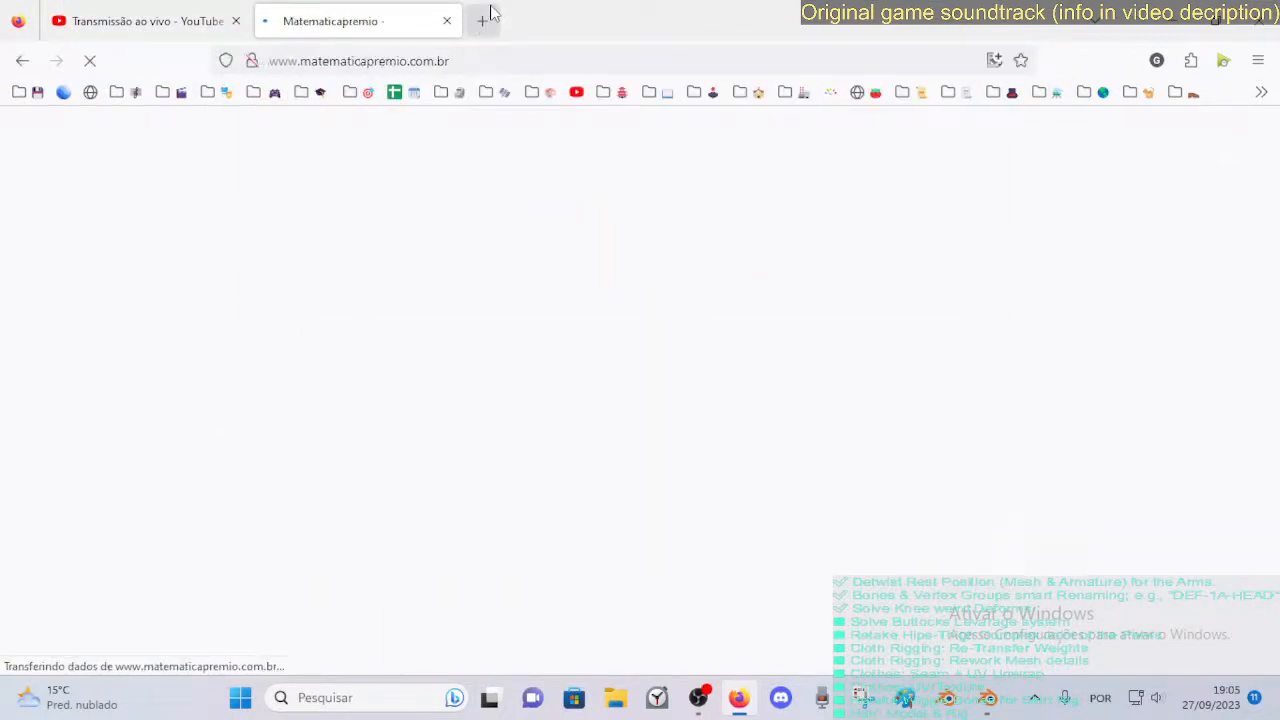
# Search Google for "mate erva" in a new tab and show the image results.
pyautogui.click(484, 18)
pyautogui.click(426, 352)
pyautogui.write('mate ev')
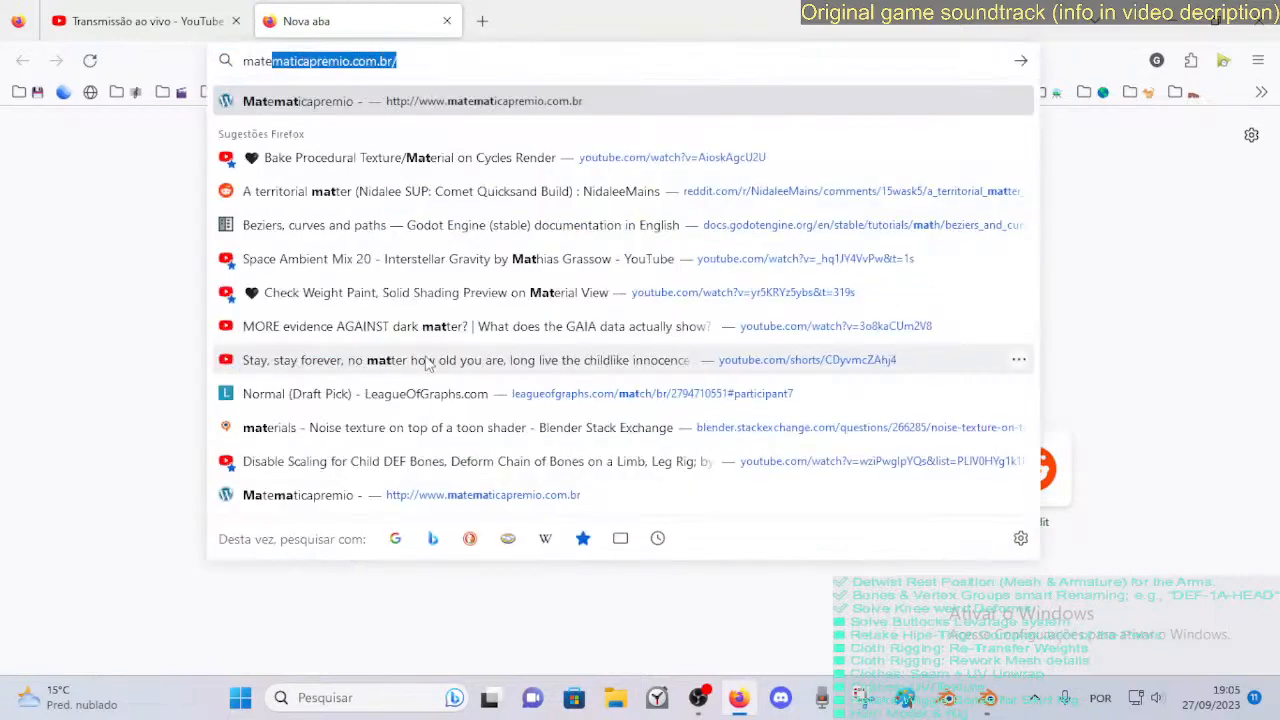
pyautogui.write('va')
pyautogui.press('Return')
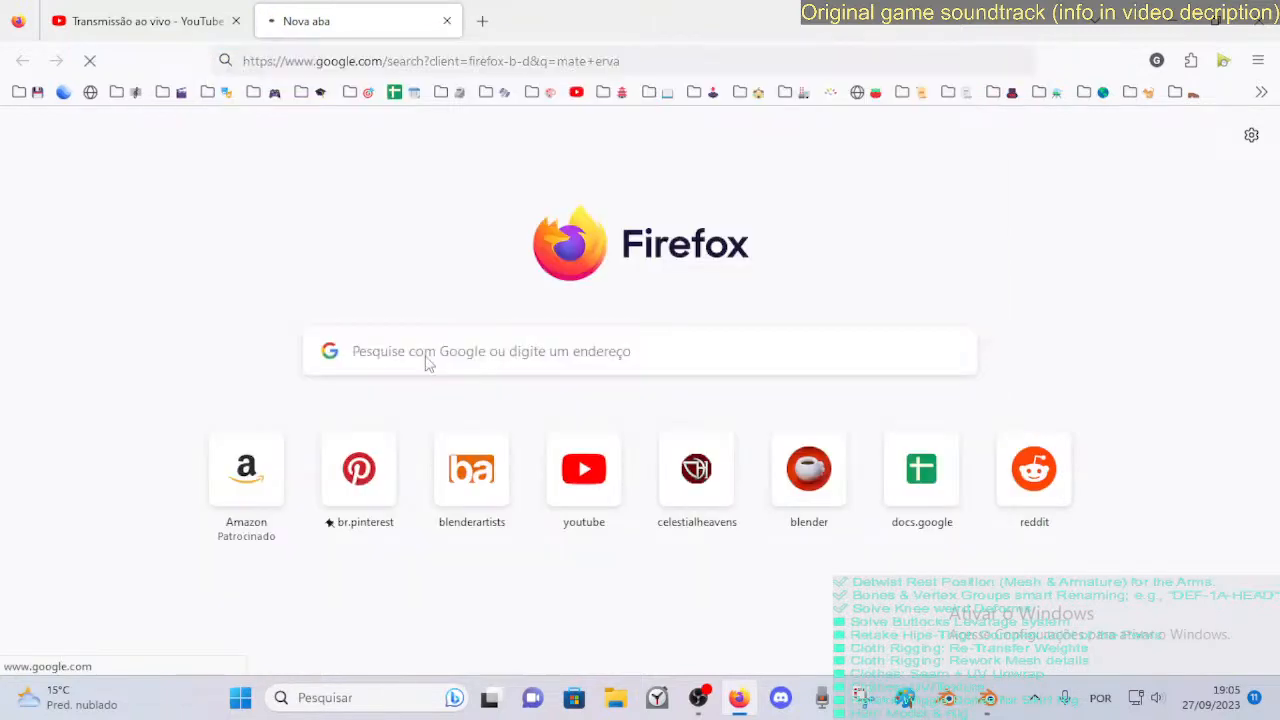
pyautogui.click(287, 212)
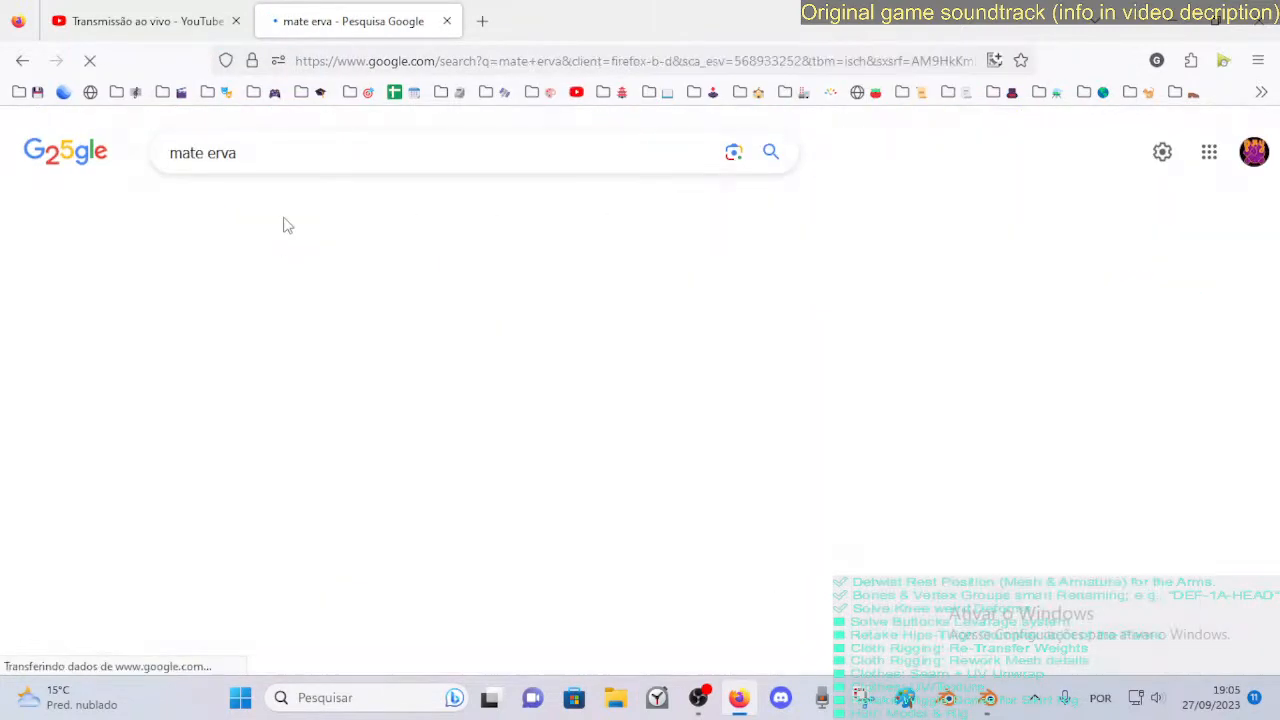
# Look through the erva-mate image results for pictures of the herb, the plant and the gourd.
pyautogui.scroll(-3, 283, 330)
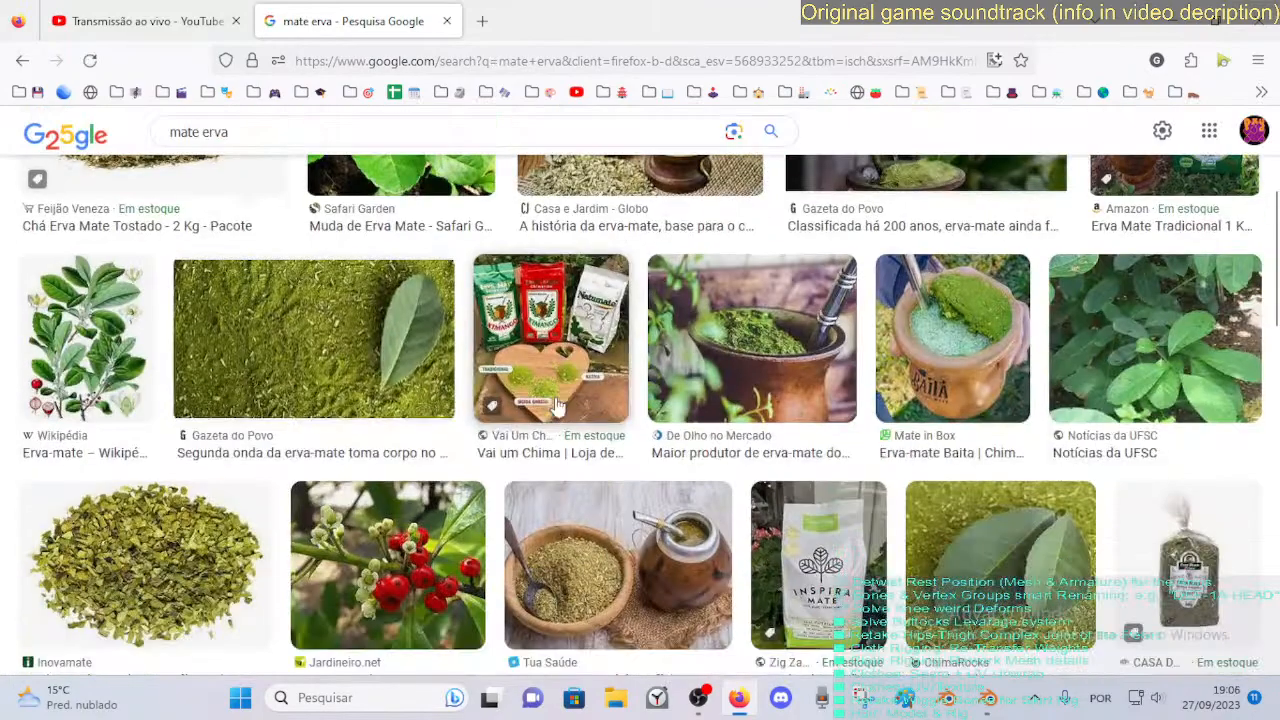
pyautogui.scroll(2, 300, 370)
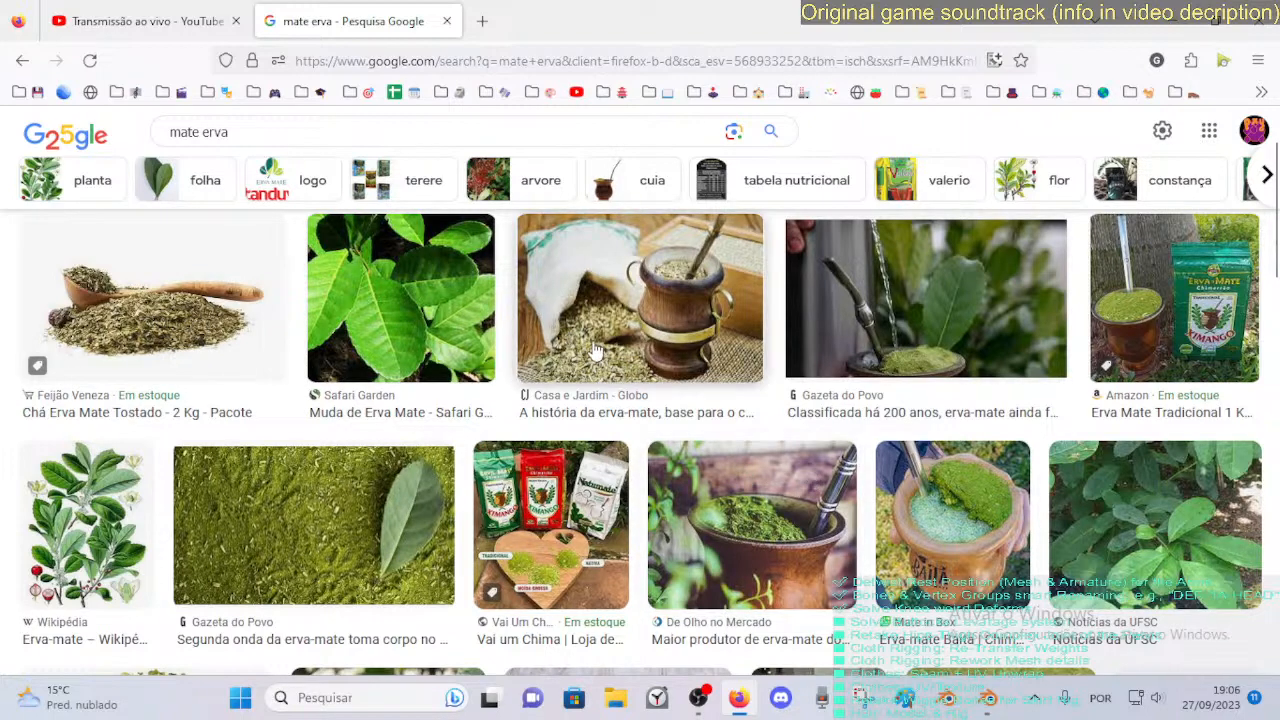
pyautogui.scroll(-8, 833, 417)
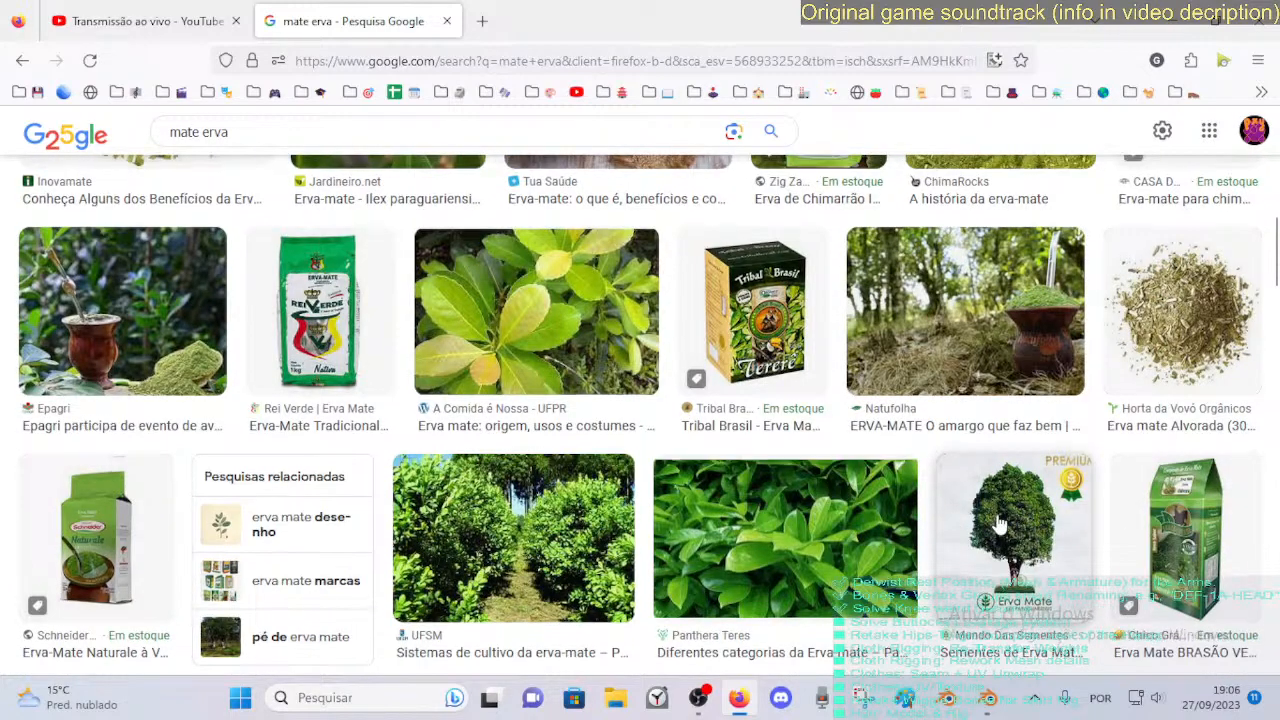
pyautogui.scroll(10, 1000, 525)
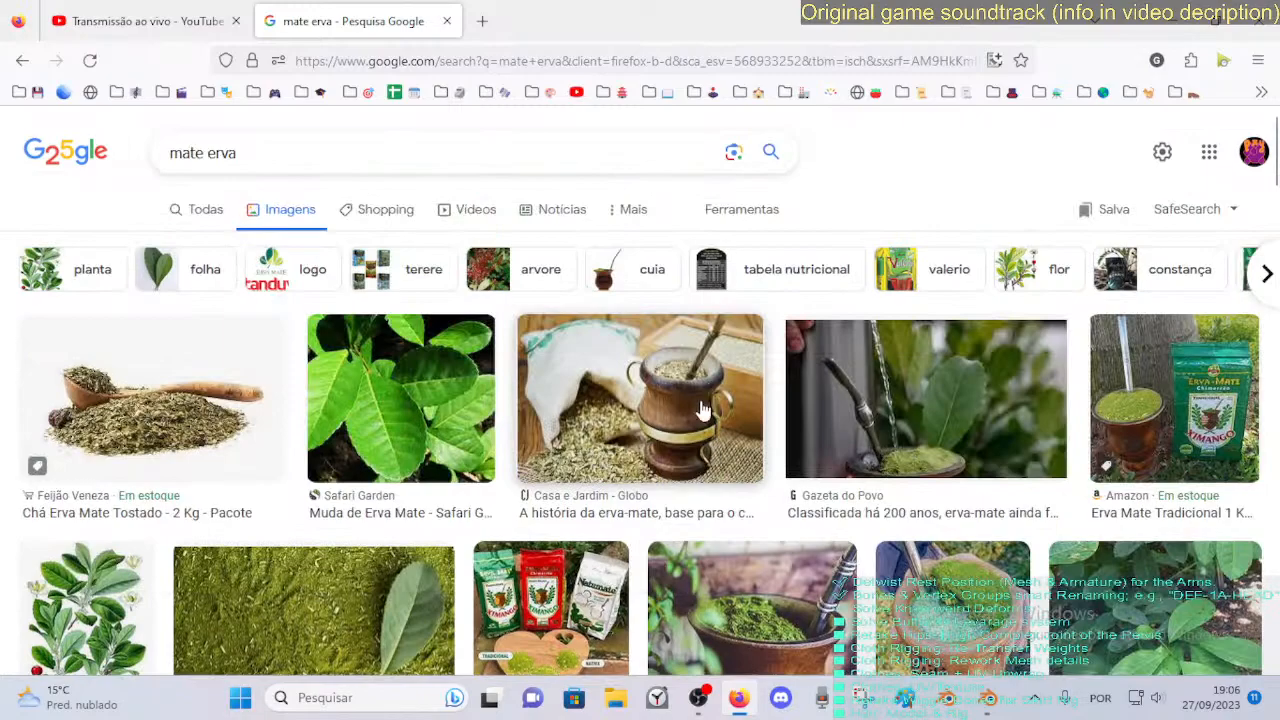
pyautogui.scroll(-5, 700, 420)
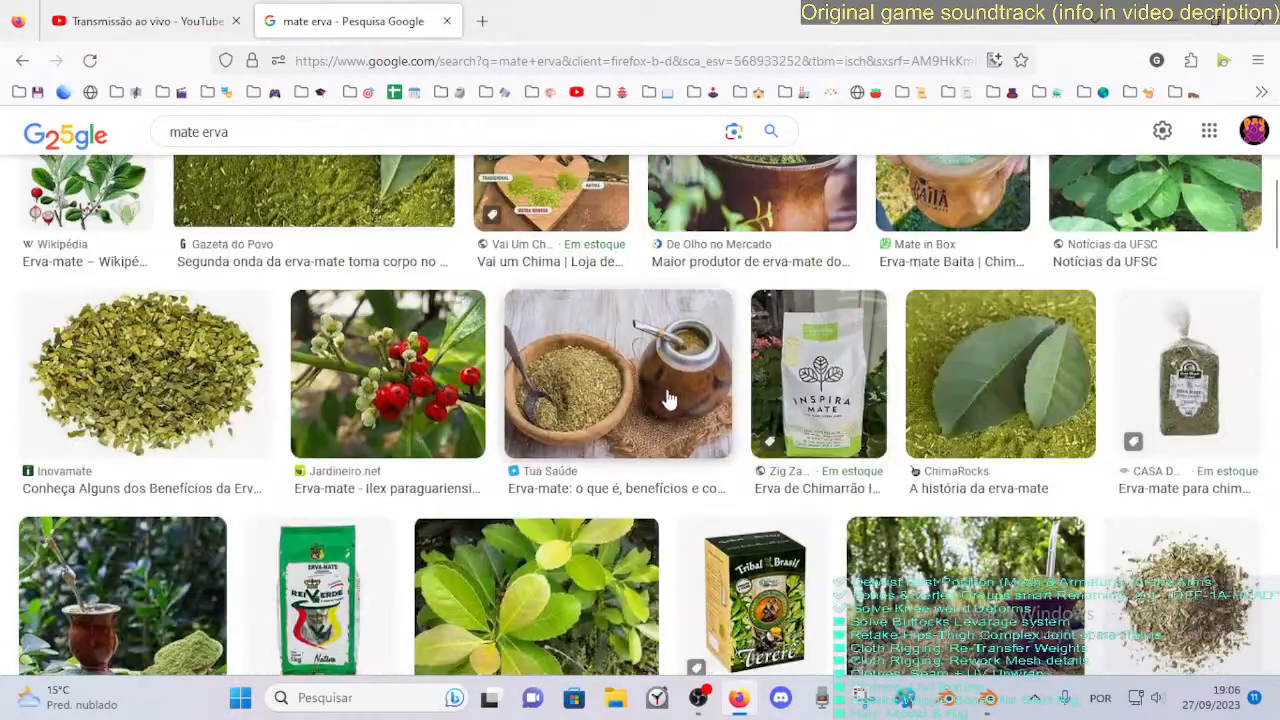
pyautogui.scroll(-3, 92, 343)
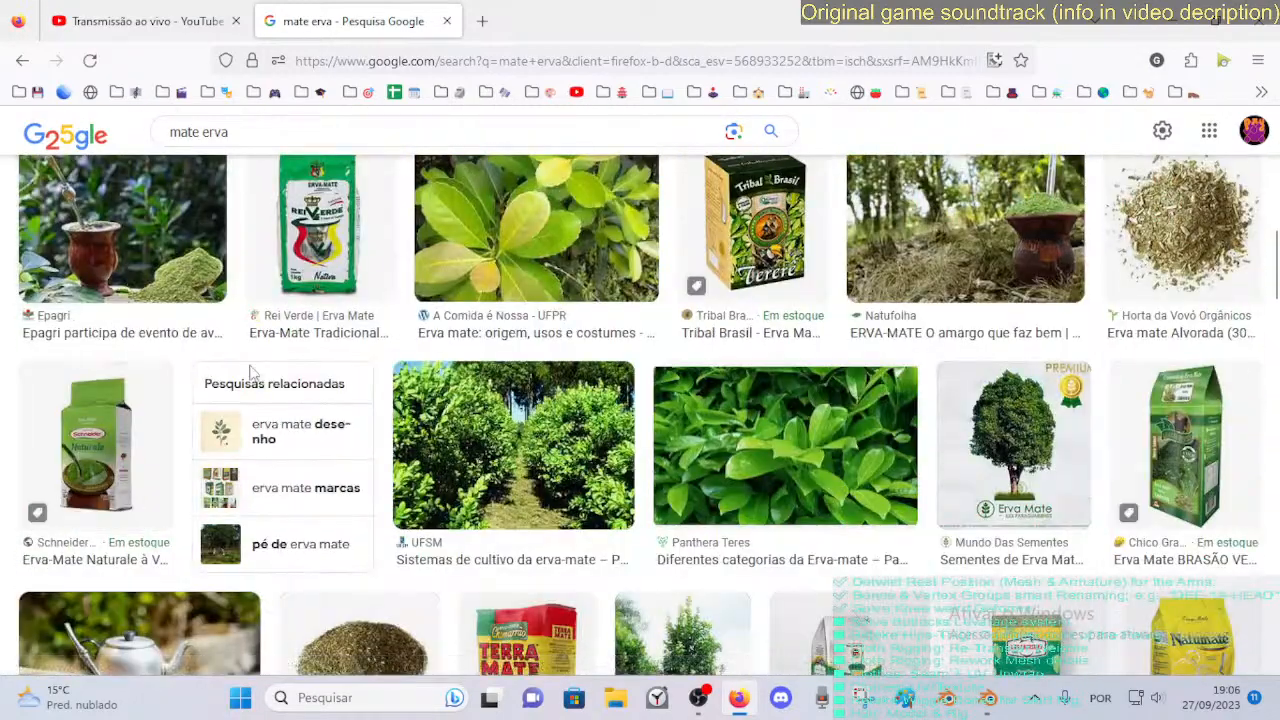
pyautogui.scroll(10, 300, 375)
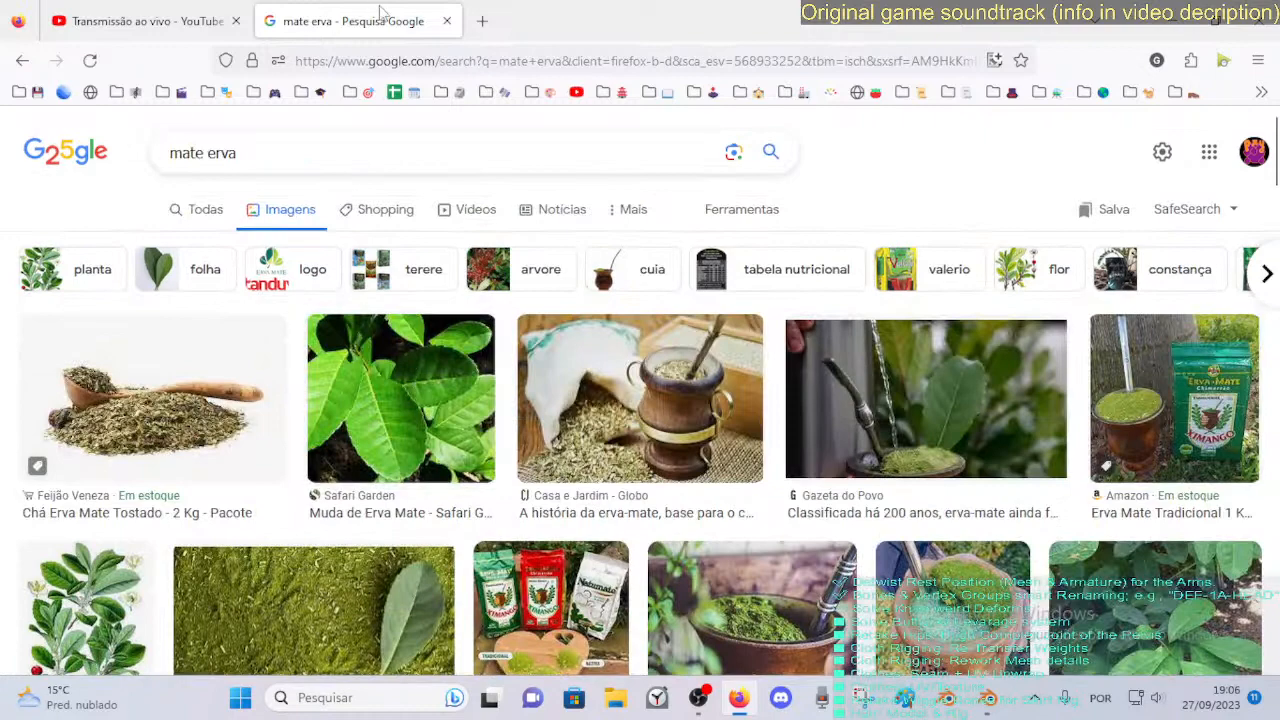
# Close the image search tab and return to Blender to view the crotch weights from the pelvis front.
pyautogui.click(446, 21)
pyautogui.click(988, 698)
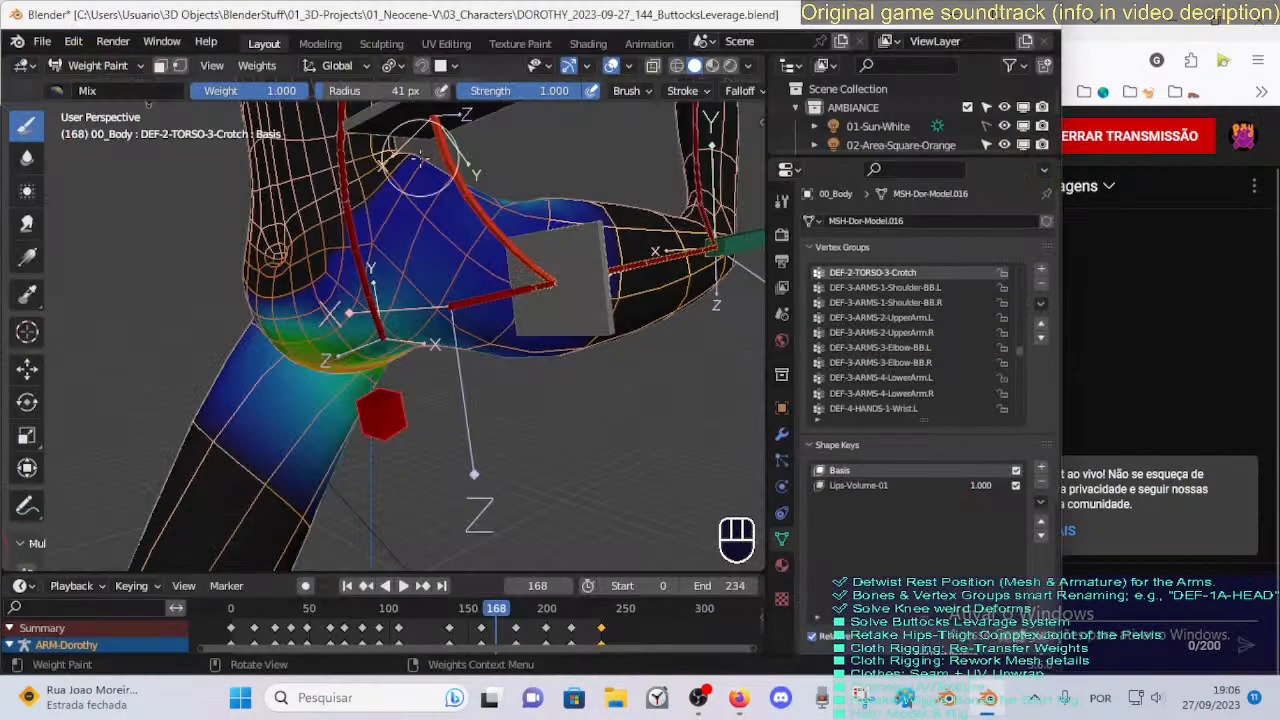
pyautogui.moveTo(410, 285); pyautogui.dragTo(435, 345, button='middle')
pyautogui.scroll(-2, 435, 345)
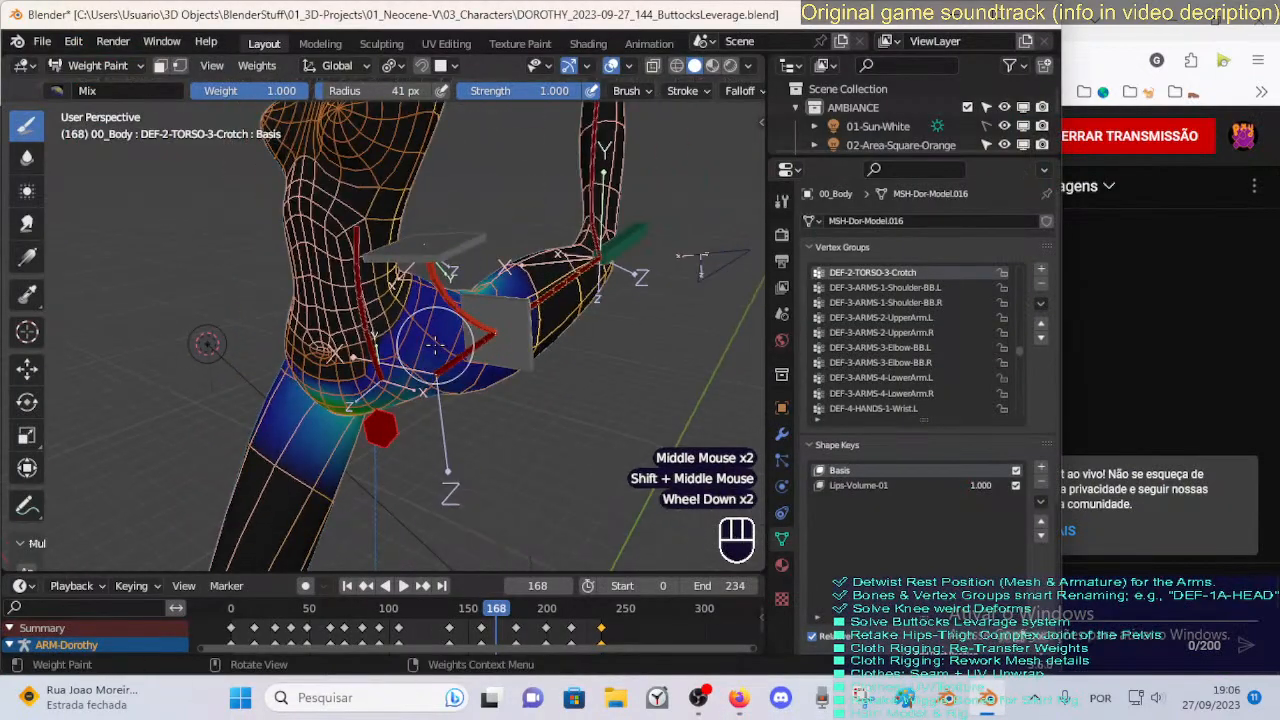
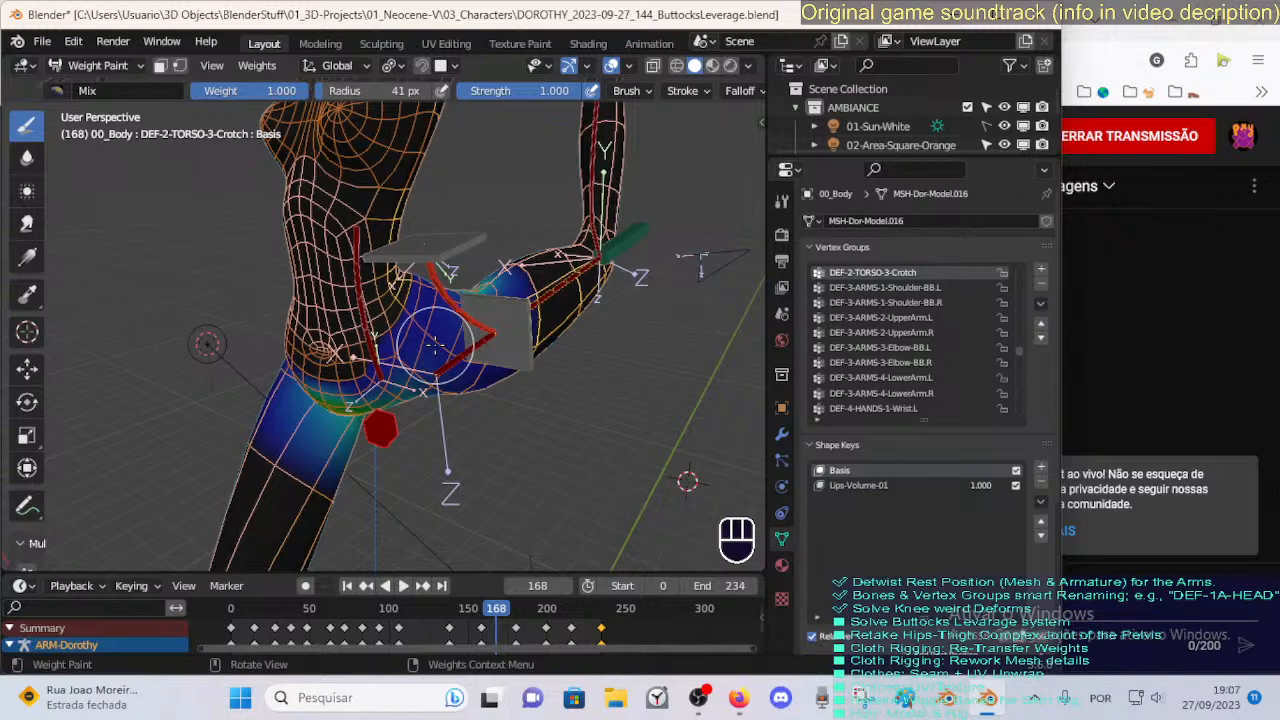
# Select all of Dorothy's bones and clear their pose transforms.
pyautogui.moveTo(563, 329); pyautogui.dragTo(409, 303, button='middle')
pyautogui.press('a')
pyautogui.hotkey('alt', 'q')
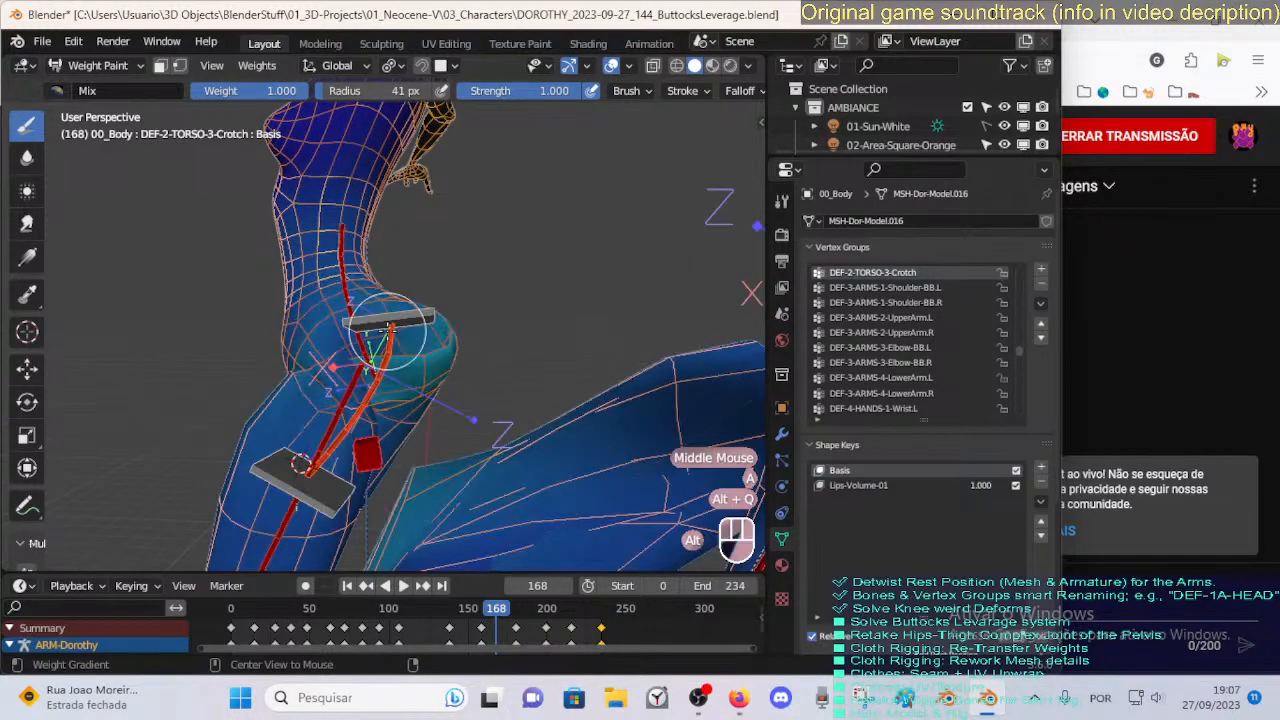
pyautogui.hotkey('alt', 'q')
pyautogui.scroll(-1, 400, 370)
pyautogui.hotkey('alt', 'q')
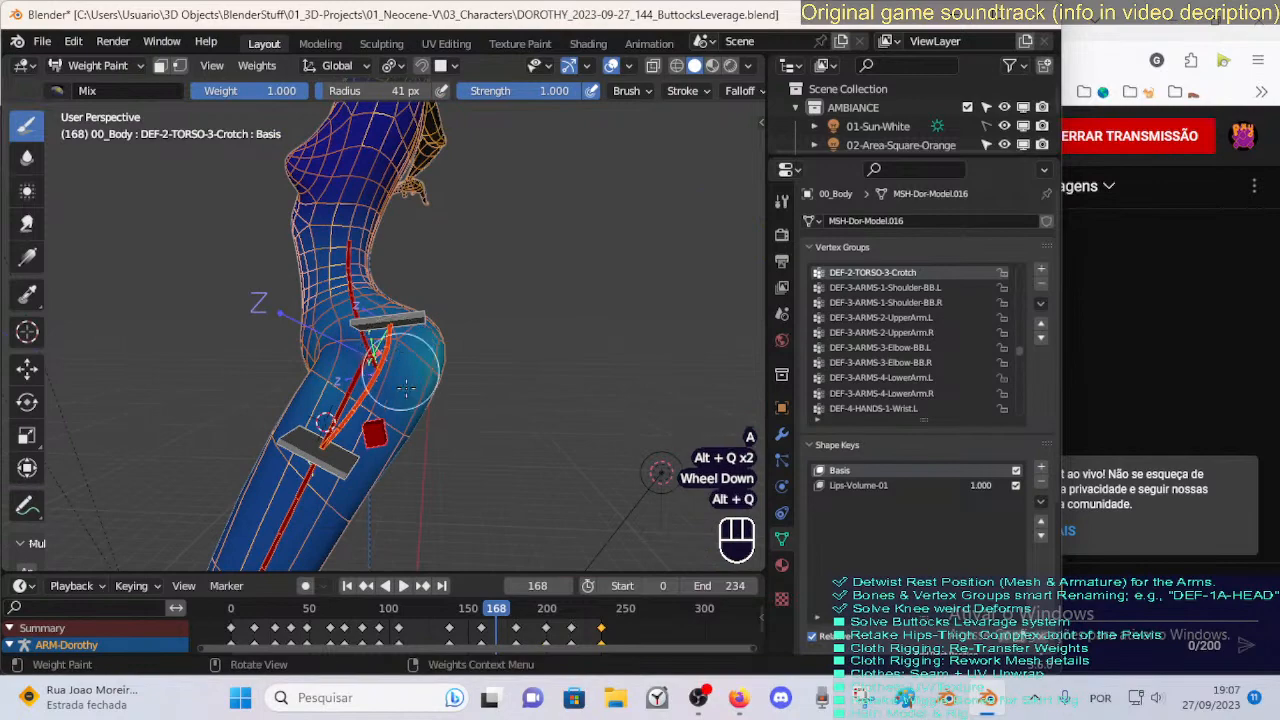
# Scrub the animation to frame 201 and view the raised left leg and hip.
pyautogui.moveTo(496, 610); pyautogui.dragTo(547, 610)
pyautogui.scroll(1, 428, 357)
pyautogui.moveTo(428, 357)
pyautogui.mouseDown(button='middle')
pyautogui.moveTo(479, 381)
pyautogui.moveTo(446, 396)
pyautogui.moveTo(290, 300)
pyautogui.moveTo(422, 280)
pyautogui.moveTo(402, 310)
pyautogui.moveTo(443, 223)
pyautogui.mouseUp(button='middle')
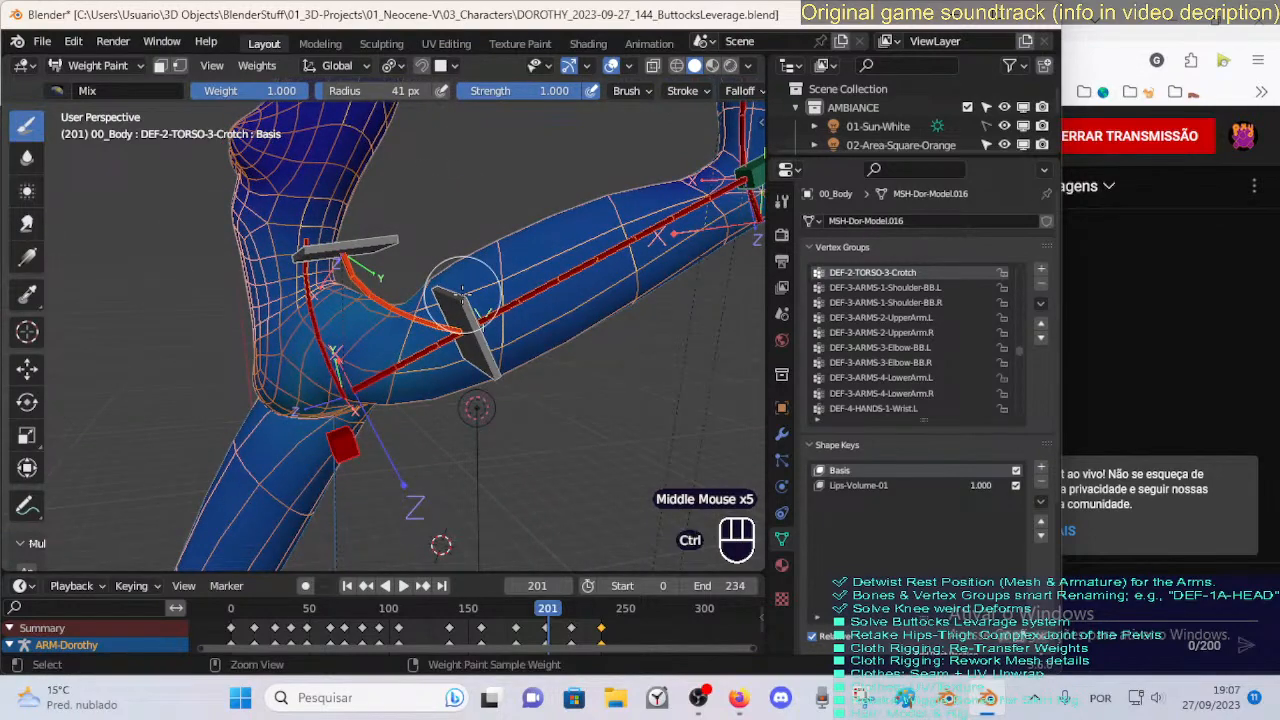
# Display the body's vertex weights for CTL-Hips-BBHEnd.L and for DEF-5-LEG-1A-Hips-BB.L.
pyautogui.keyDown('ctrl'); pyautogui.click(367, 312); pyautogui.keyUp('ctrl')
pyautogui.moveTo(367, 312); pyautogui.dragTo(341, 282, button='middle')
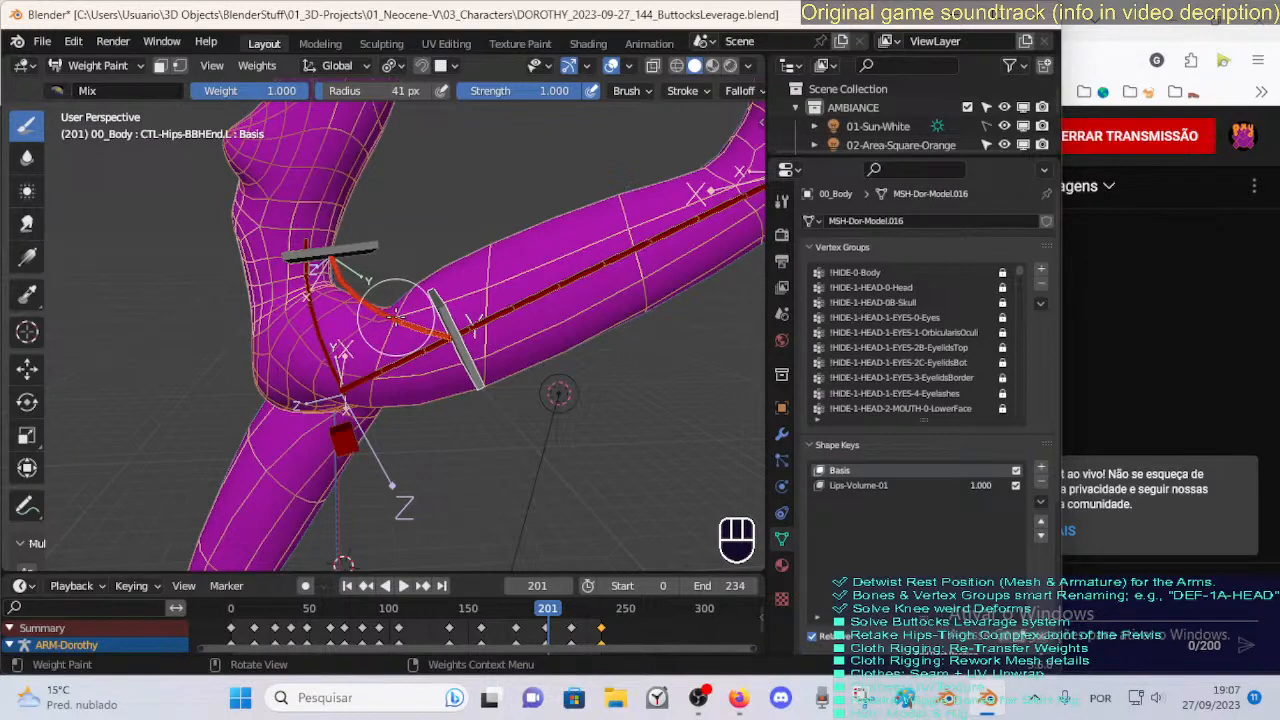
pyautogui.scroll(1, 397, 316)
pyautogui.moveTo(397, 316)
pyautogui.mouseDown(button='middle')
pyautogui.moveTo(367, 331)
pyautogui.moveTo(396, 337)
pyautogui.moveTo(366, 327)
pyautogui.mouseUp(button='middle')
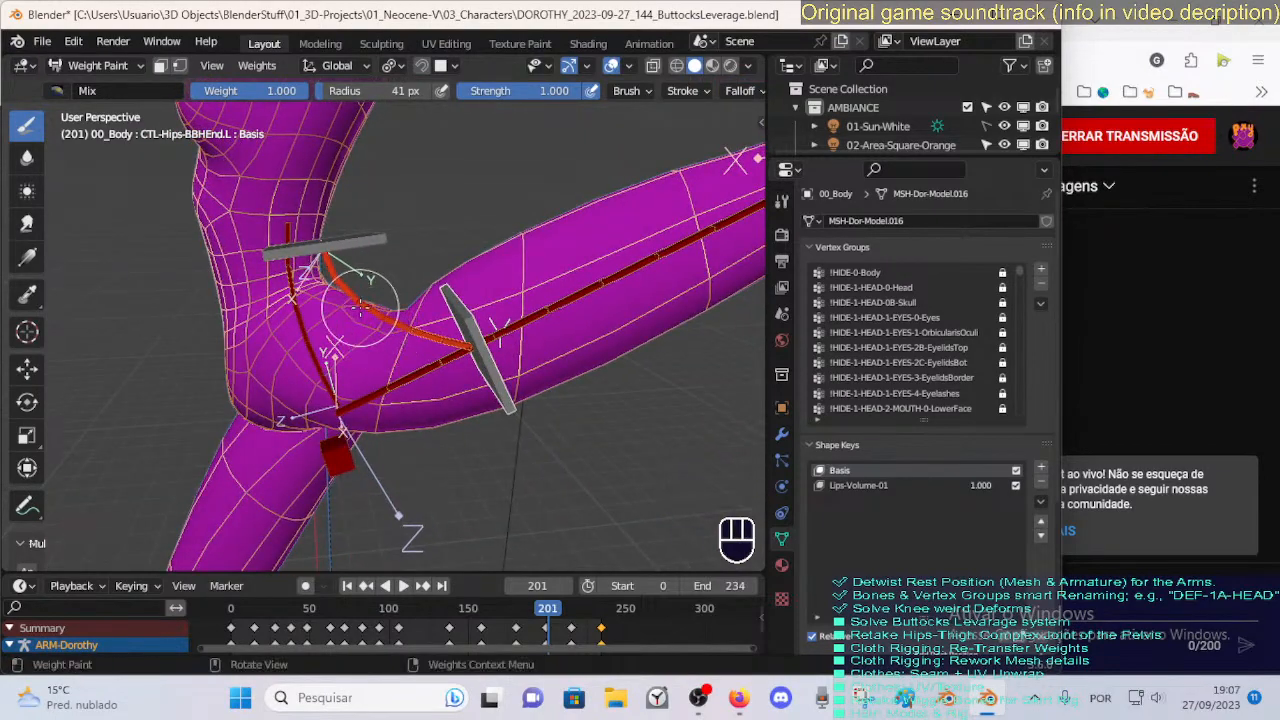
pyautogui.keyDown('ctrl'); pyautogui.click(374, 322); pyautogui.keyUp('ctrl')
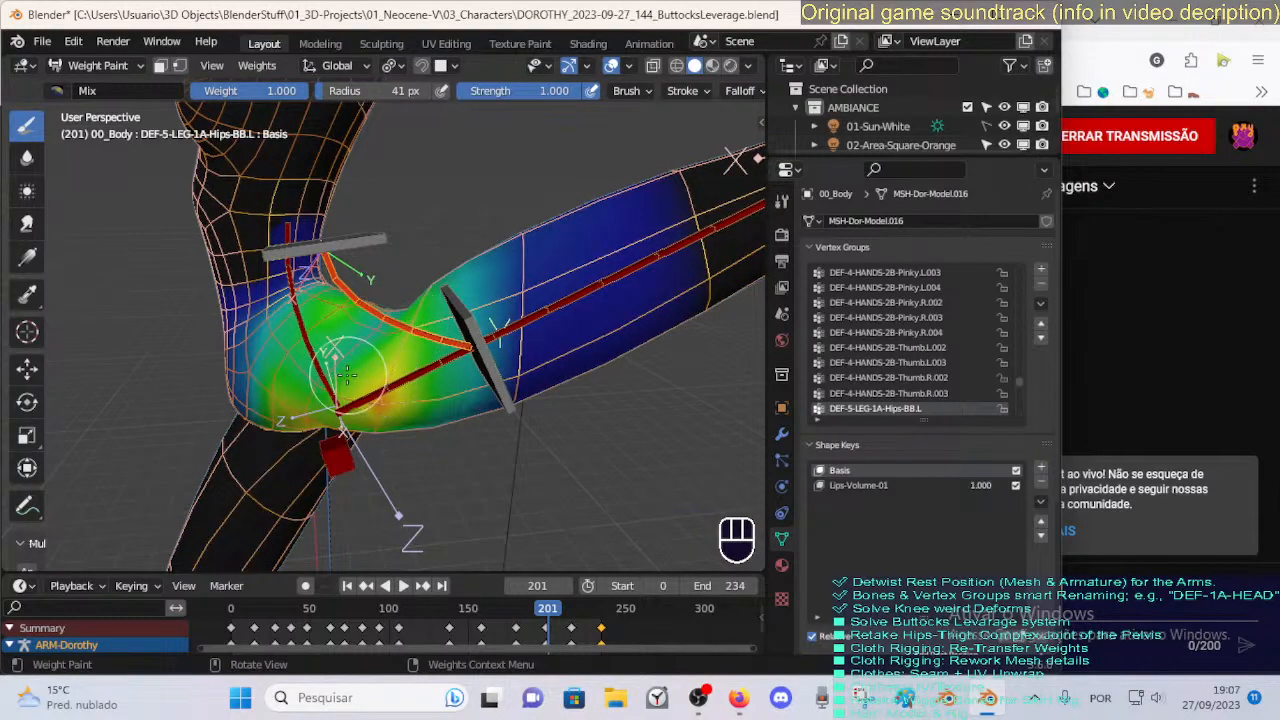
# Try moving the CTL-Hips-BBHEnd.L control and rotating CTL-Hips-BBHStart.L on the raised left leg, cancelling each transform.
pyautogui.moveTo(345, 373); pyautogui.dragTo(378, 228, button='middle')
pyautogui.keyDown('ctrl'); pyautogui.click(338, 296); pyautogui.keyUp('ctrl')
pyautogui.press('g')
pyautogui.press('Escape')
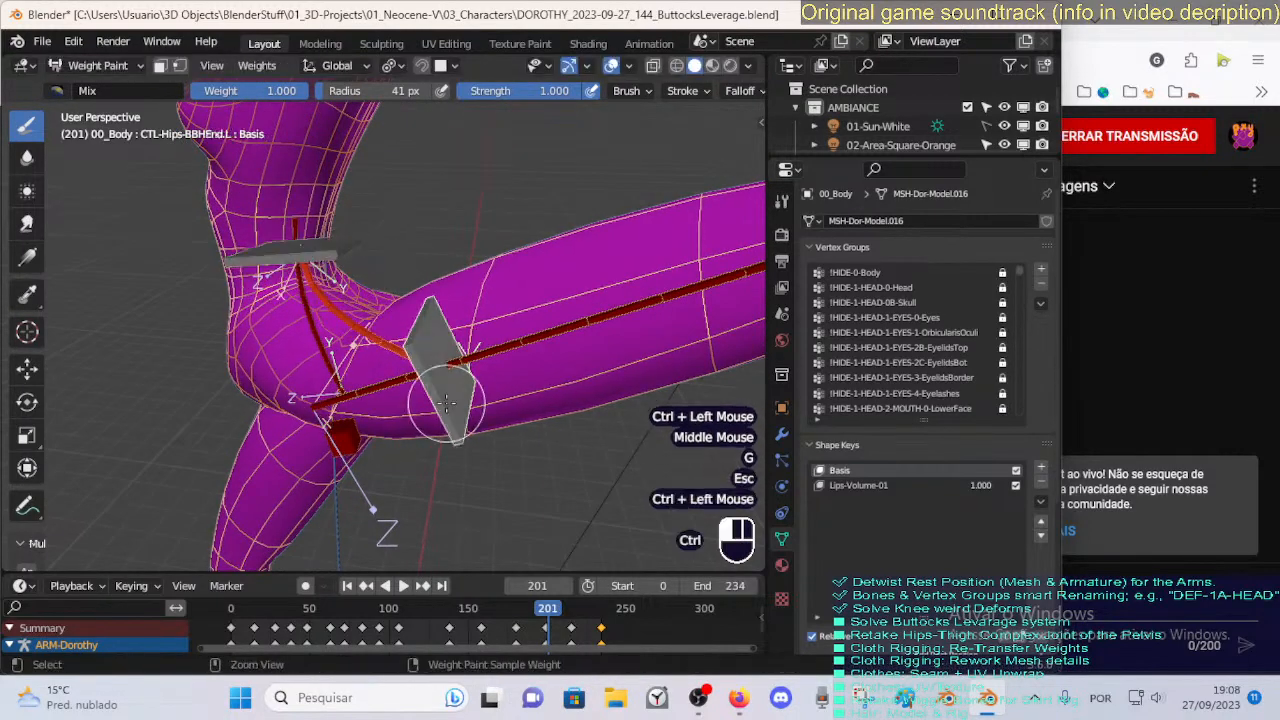
pyautogui.keyDown('ctrl'); pyautogui.click(455, 425); pyautogui.keyUp('ctrl')
pyautogui.press('g')
pyautogui.press('Escape')
pyautogui.keyDown('ctrl'); pyautogui.click(335, 258); pyautogui.keyUp('ctrl')
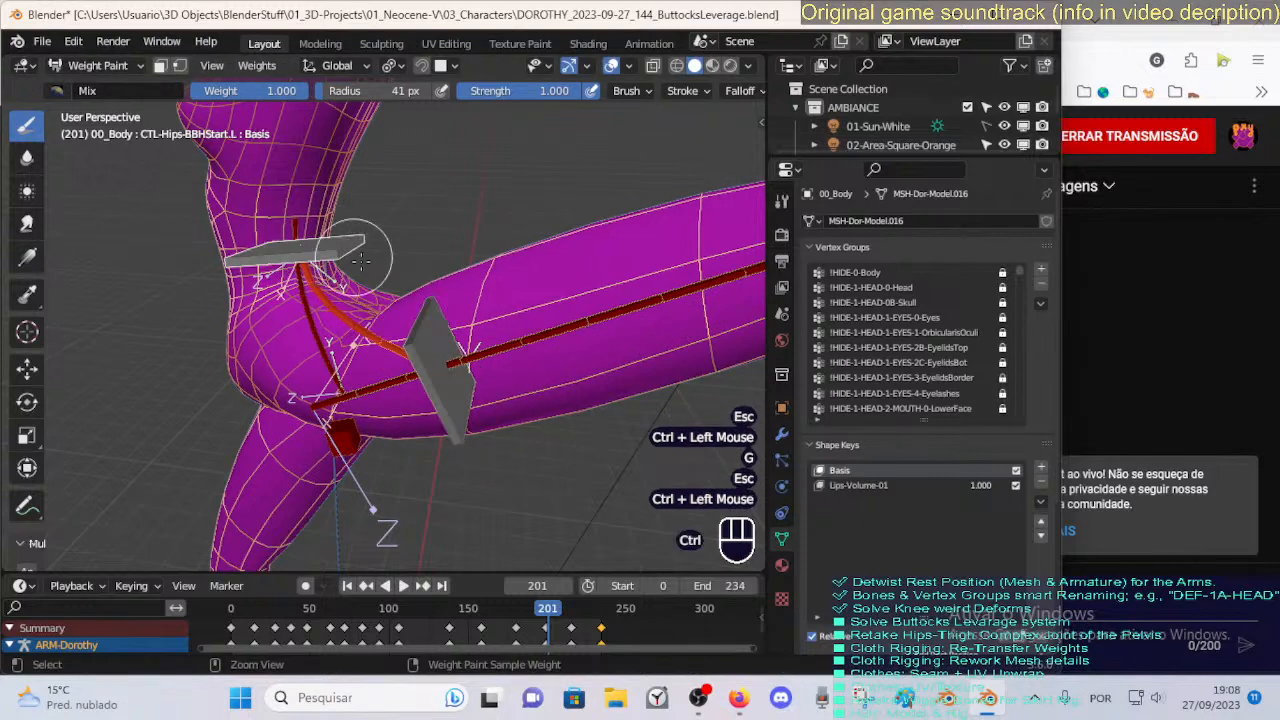
pyautogui.press('r')
pyautogui.press('Escape')
# Compare the body weights of DEF-5-LEG-1A-Hips-BB.L, DEF-5-LEG-1B-Thigh.L and DEF-2-TORSO-1-Spine-BB.001 around the left hip.
pyautogui.moveTo(343, 206); pyautogui.dragTo(396, 313, button='middle')
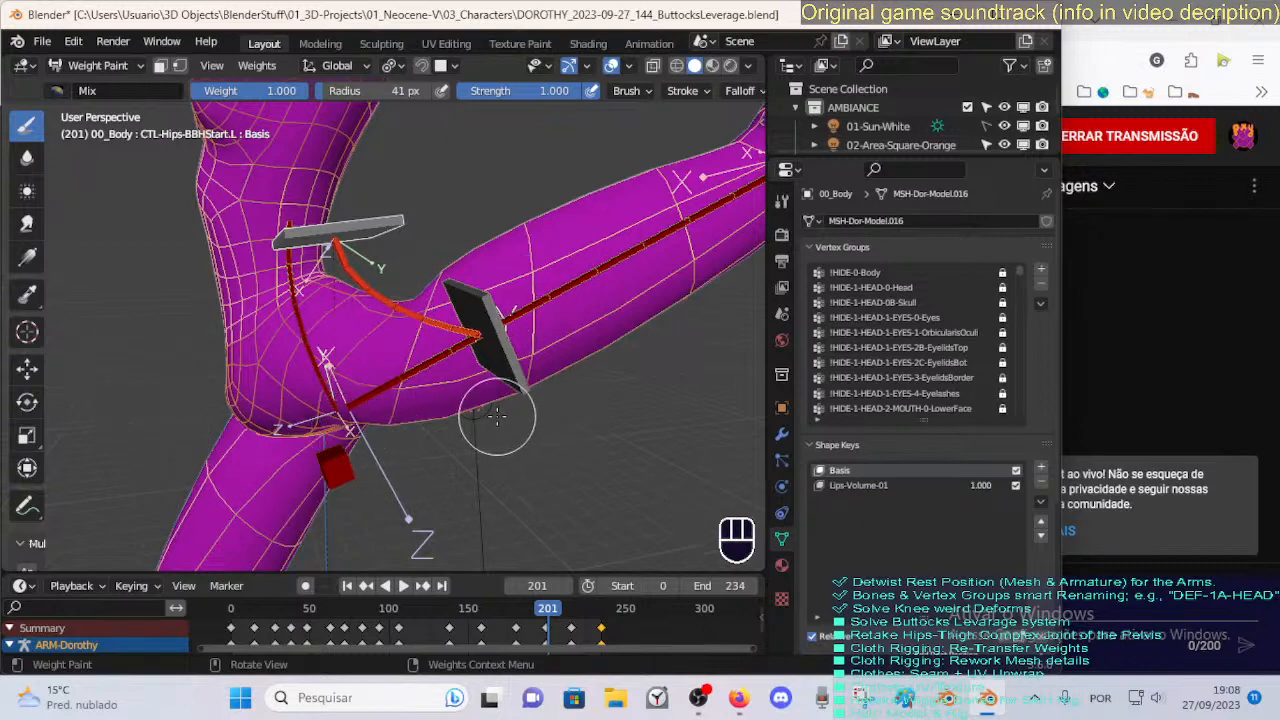
pyautogui.moveTo(400, 430); pyautogui.dragTo(392, 405, button='middle')
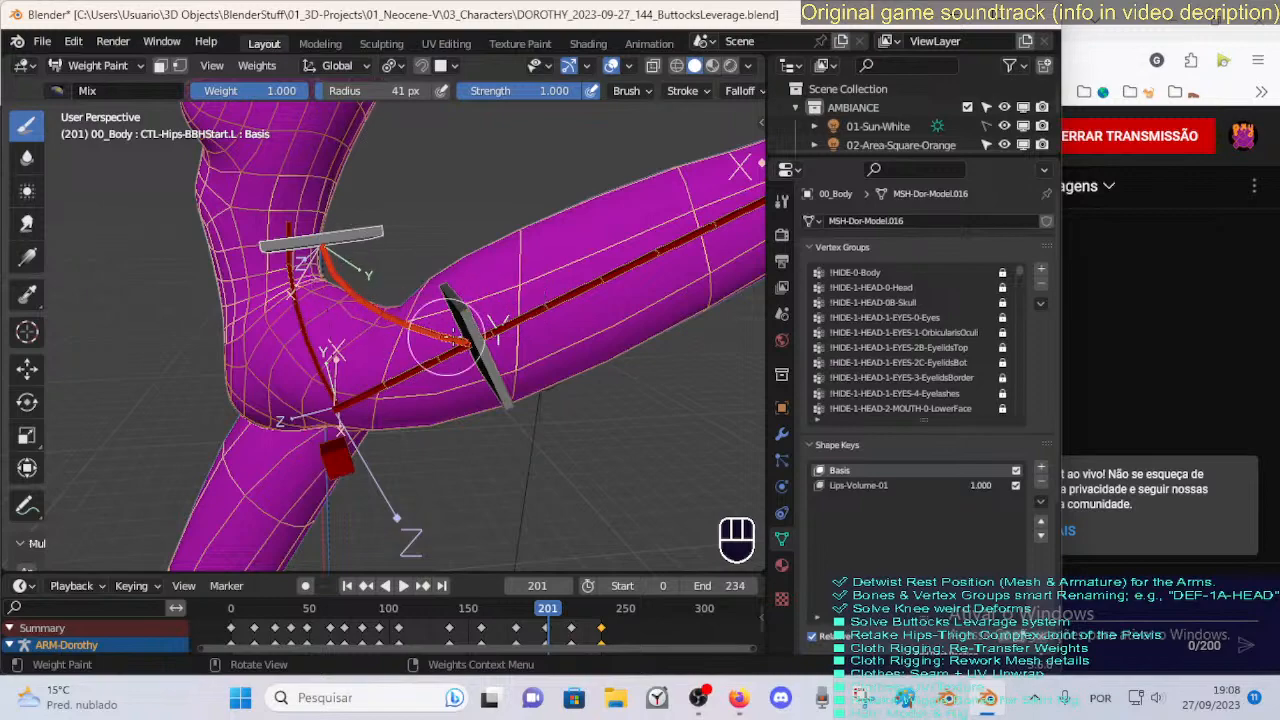
pyautogui.moveTo(380, 340)
pyautogui.mouseDown(button='middle')
pyautogui.moveTo(427, 284)
pyautogui.moveTo(349, 290)
pyautogui.mouseUp(button='middle')
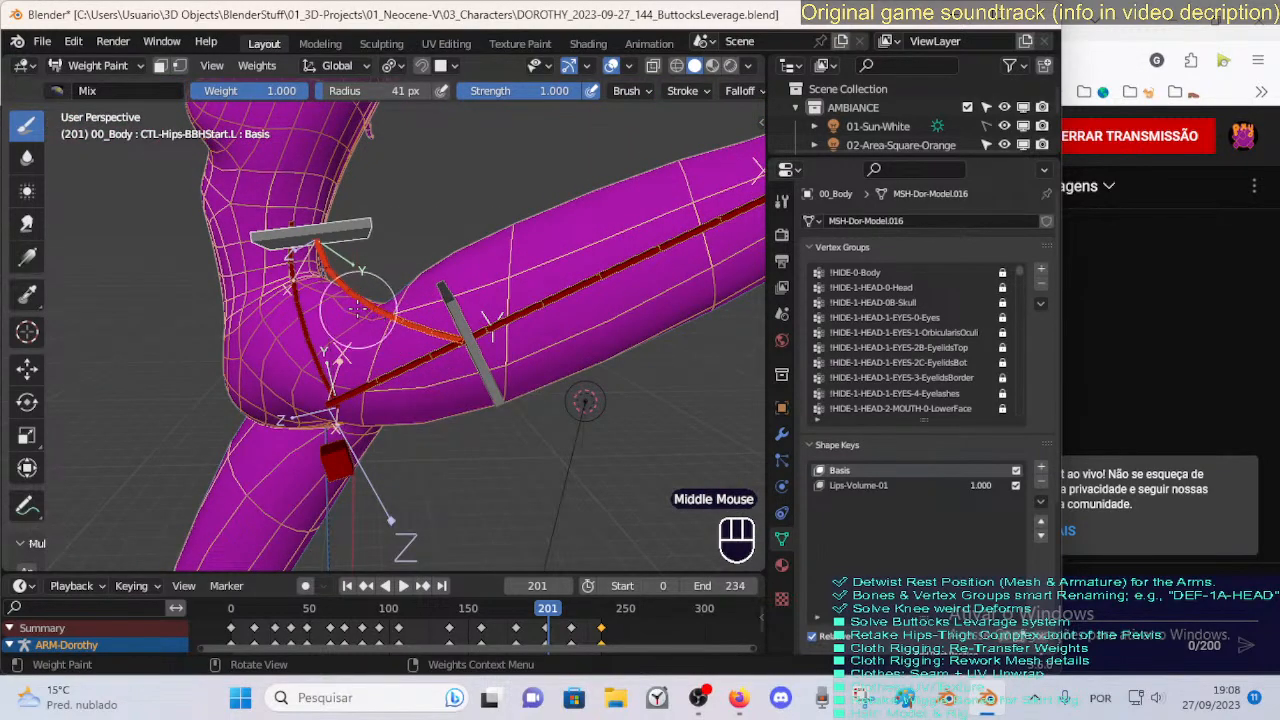
pyautogui.moveTo(357, 307); pyautogui.dragTo(320, 340, button='middle')
pyautogui.keyDown('ctrl'); pyautogui.click(318, 343); pyautogui.keyUp('ctrl')
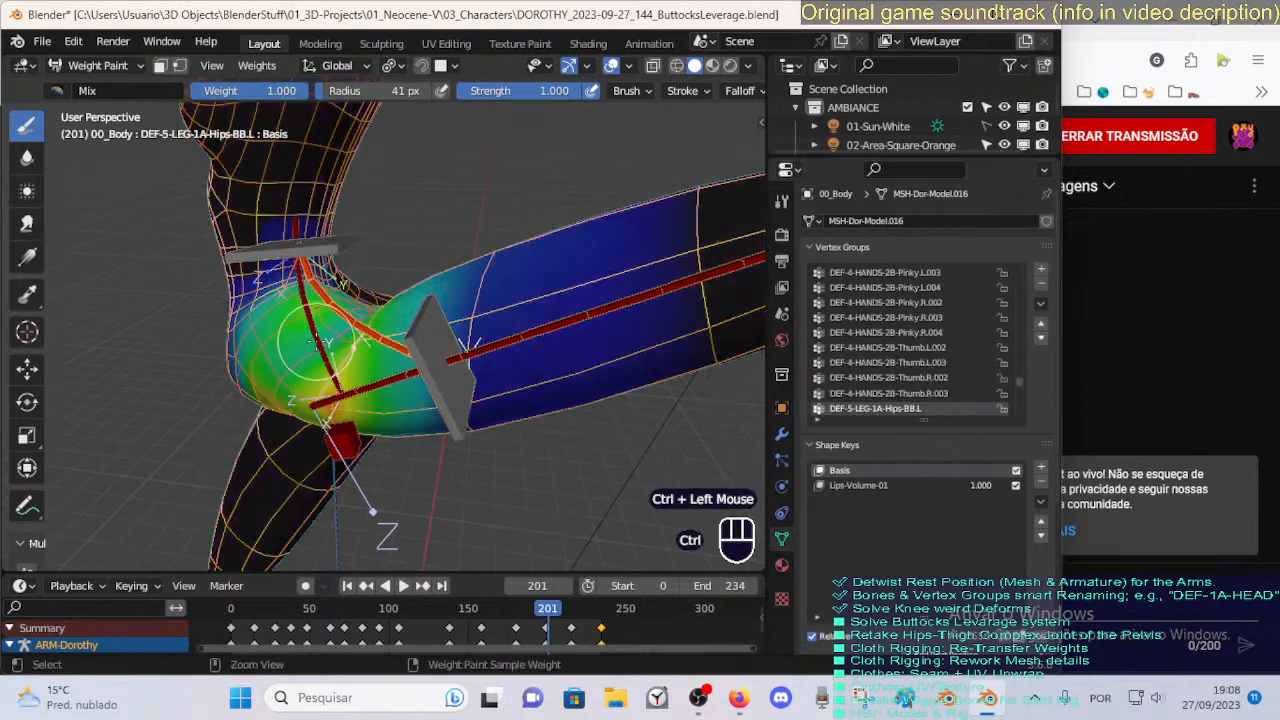
pyautogui.keyDown('ctrl'); pyautogui.click(315, 338); pyautogui.keyUp('ctrl')
pyautogui.keyDown('ctrl'); pyautogui.click(310, 330); pyautogui.keyUp('ctrl')
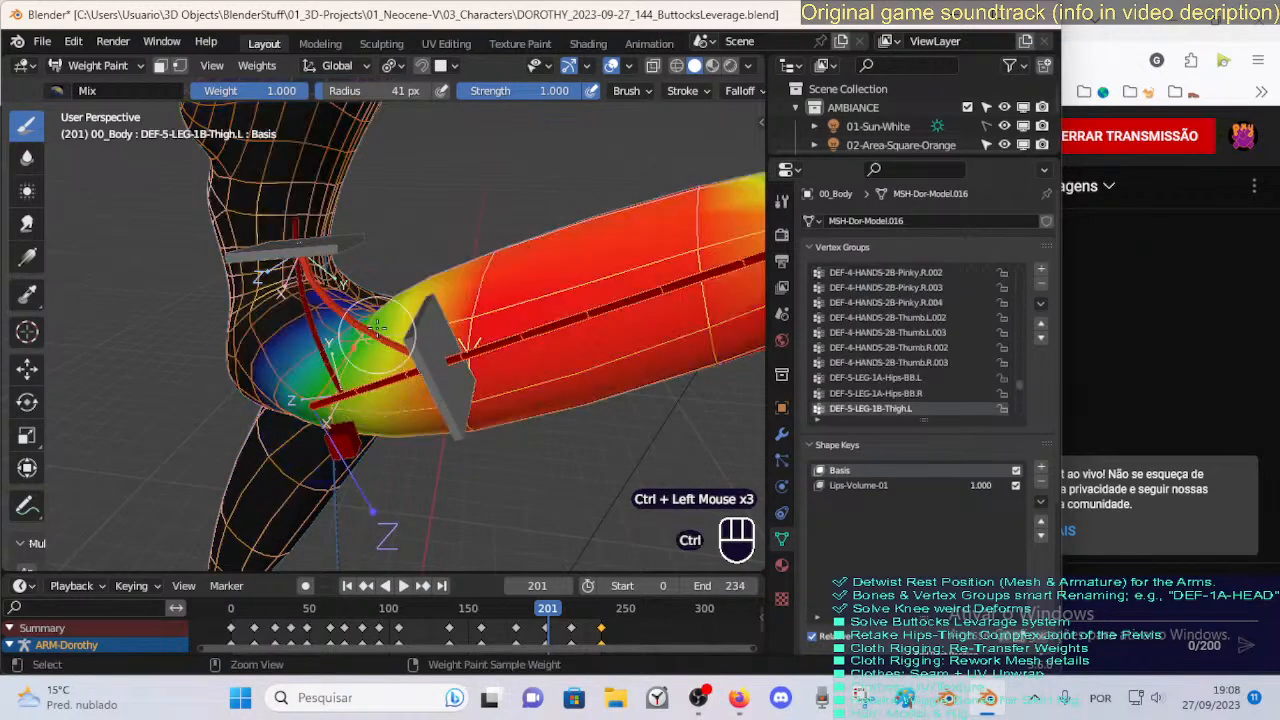
pyautogui.keyDown('ctrl'); pyautogui.click(306, 325); pyautogui.keyUp('ctrl')
pyautogui.keyDown('ctrl'); pyautogui.click(318, 335); pyautogui.keyUp('ctrl')
pyautogui.keyDown('ctrl'); pyautogui.click(335, 355); pyautogui.keyUp('ctrl')
pyautogui.keyDown('ctrl'); pyautogui.click(350, 375); pyautogui.keyUp('ctrl')
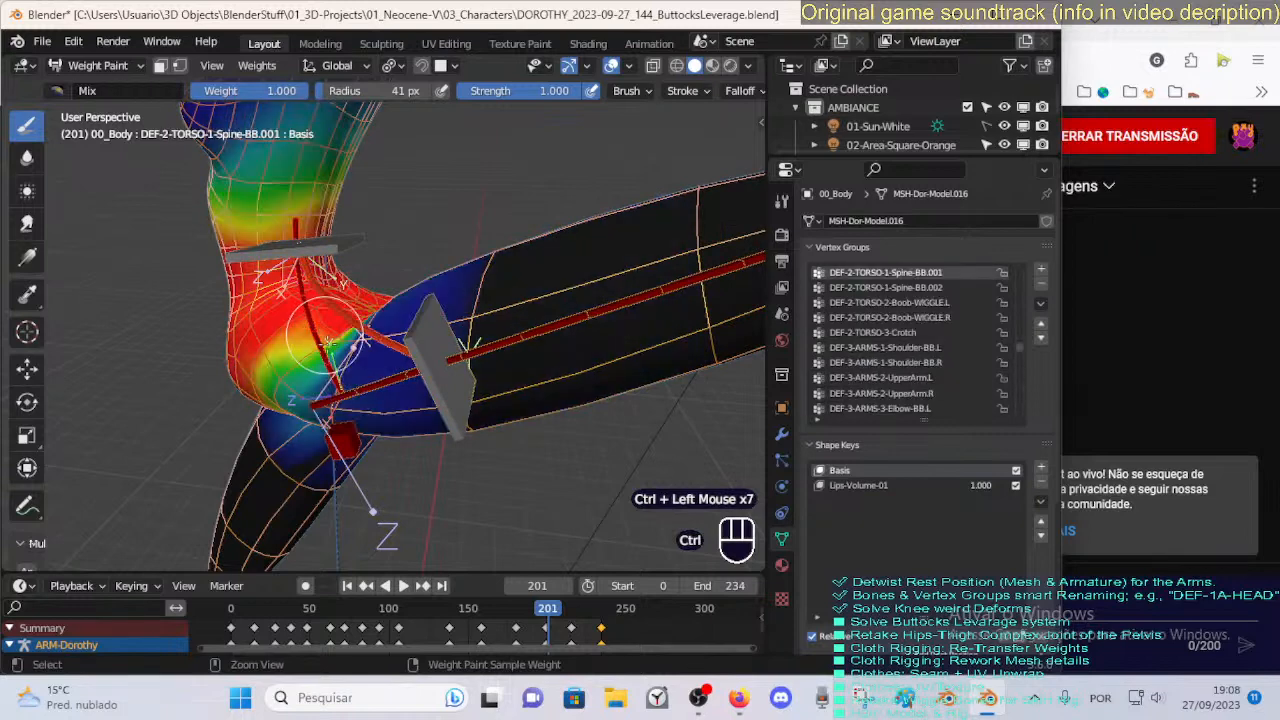
pyautogui.keyDown('ctrl'); pyautogui.click(362, 378); pyautogui.keyUp('ctrl')
pyautogui.keyDown('ctrl'); pyautogui.click(368, 365); pyautogui.keyUp('ctrl')
pyautogui.keyDown('ctrl'); pyautogui.click(375, 350); pyautogui.keyUp('ctrl')
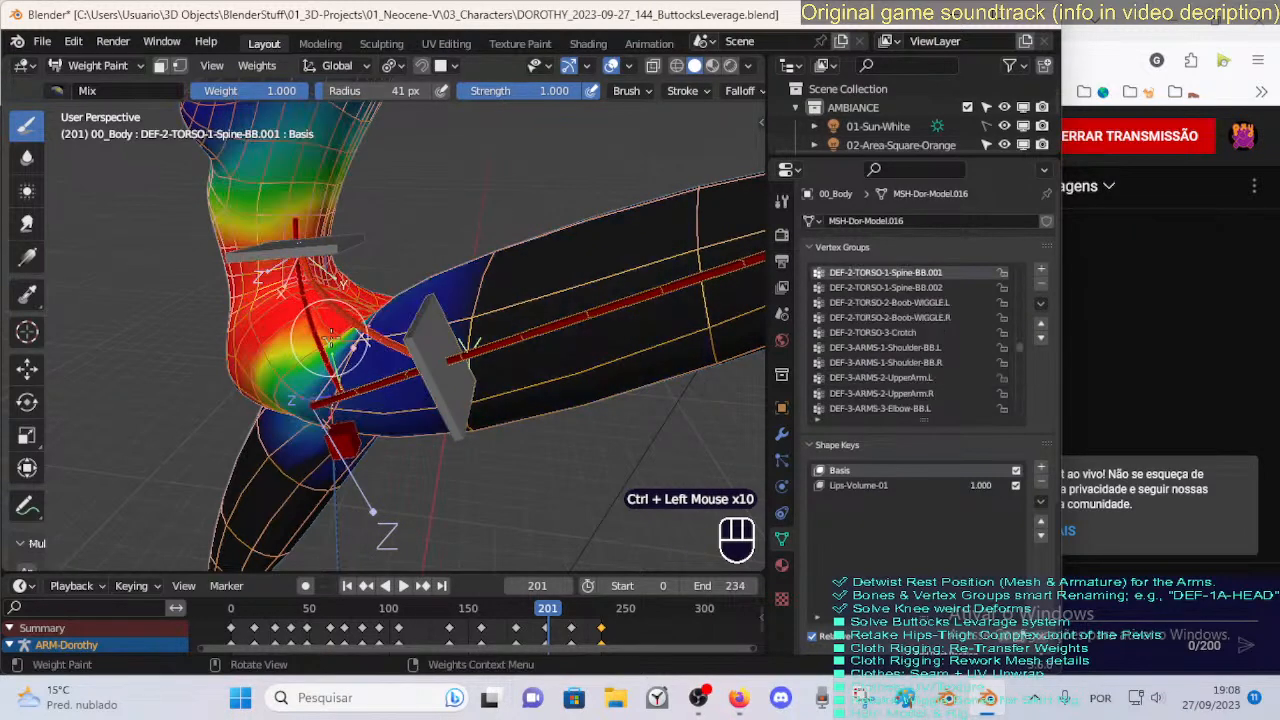
# Examine the DEF-2-TORSO-1-Spine-BB.001 and DEF-5-LEG-1A-Hips-BB.L weights across the left buttock from several angles.
pyautogui.moveTo(375, 350); pyautogui.dragTo(383, 330, button='middle')
pyautogui.keyDown('ctrl'); pyautogui.click(385, 345); pyautogui.keyUp('ctrl')
pyautogui.keyDown('ctrl'); pyautogui.click(387, 365); pyautogui.keyUp('ctrl')
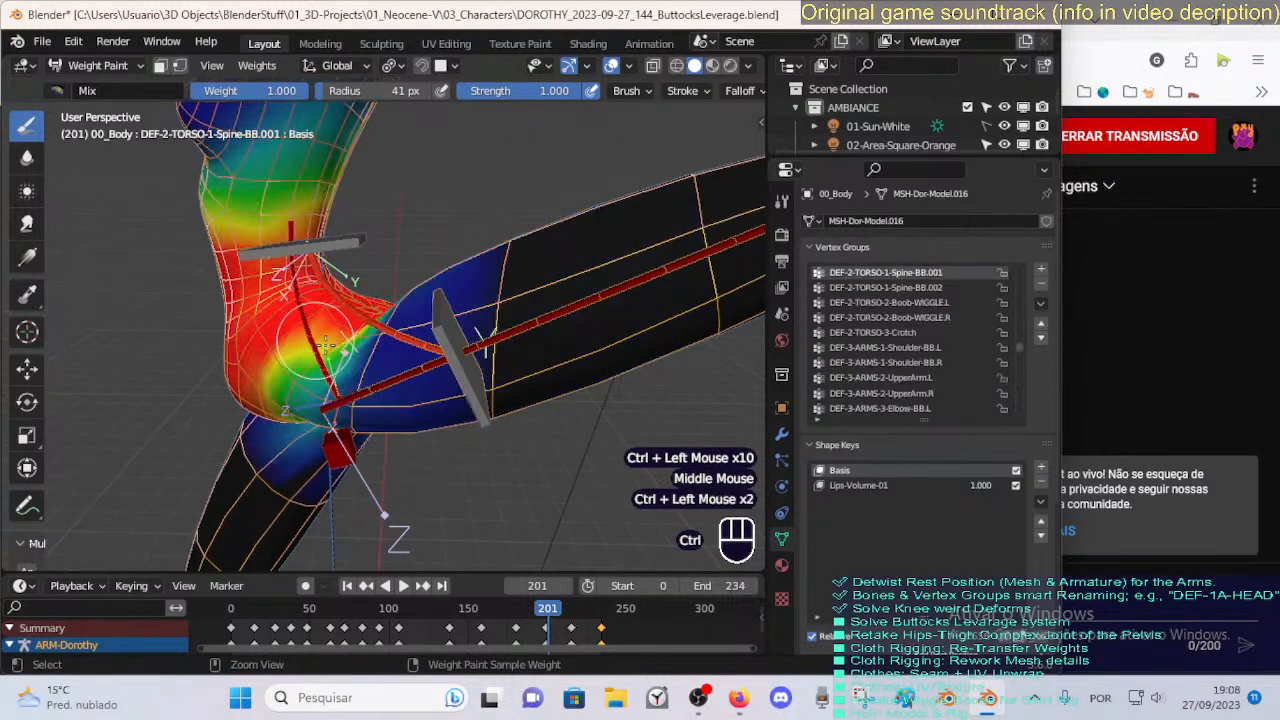
pyautogui.keyDown('ctrl'); pyautogui.click(388, 385); pyautogui.keyUp('ctrl')
pyautogui.keyDown('ctrl'); pyautogui.click(390, 375); pyautogui.keyUp('ctrl')
pyautogui.moveTo(390, 375); pyautogui.dragTo(314, 412, button='middle')
pyautogui.keyDown('ctrl'); pyautogui.click(314, 412); pyautogui.keyUp('ctrl')
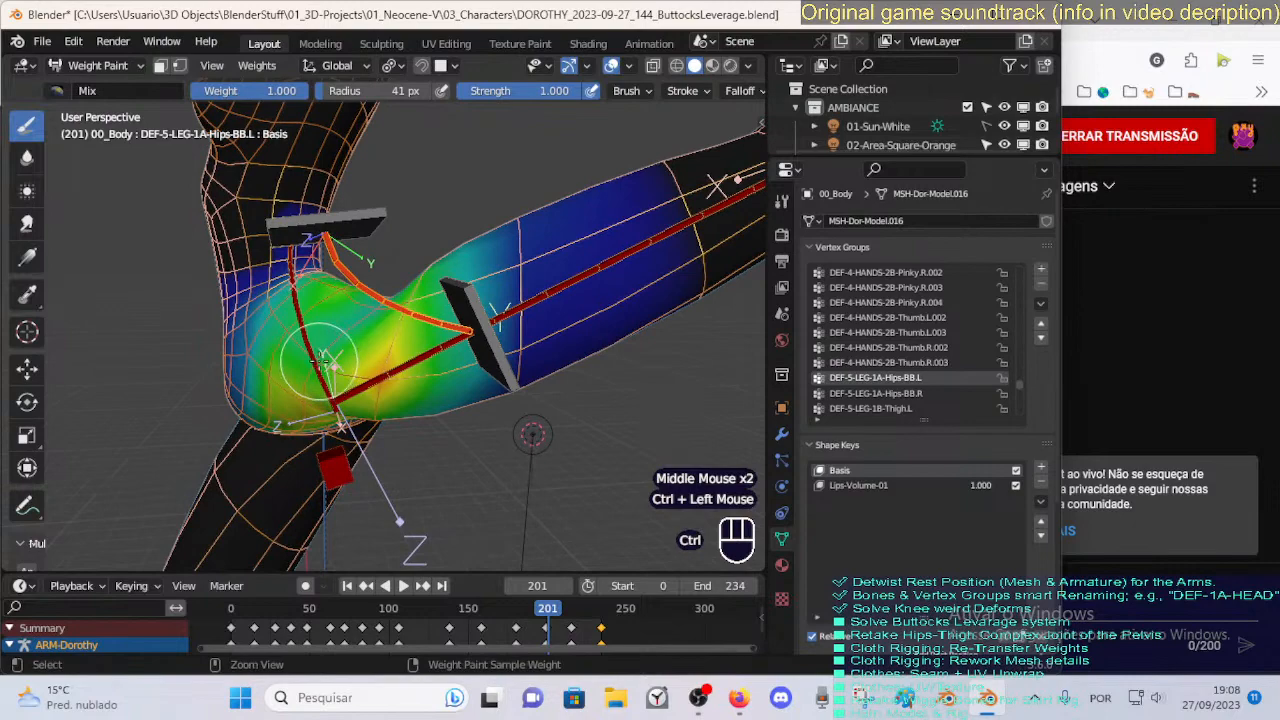
pyautogui.keyDown('ctrl'); pyautogui.click(327, 366); pyautogui.keyUp('ctrl')
pyautogui.keyDown('ctrl'); pyautogui.click(330, 362); pyautogui.keyUp('ctrl')
pyautogui.moveTo(330, 362); pyautogui.dragTo(252, 352, button='middle')
pyautogui.keyDown('ctrl'); pyautogui.click(340, 330); pyautogui.keyUp('ctrl')
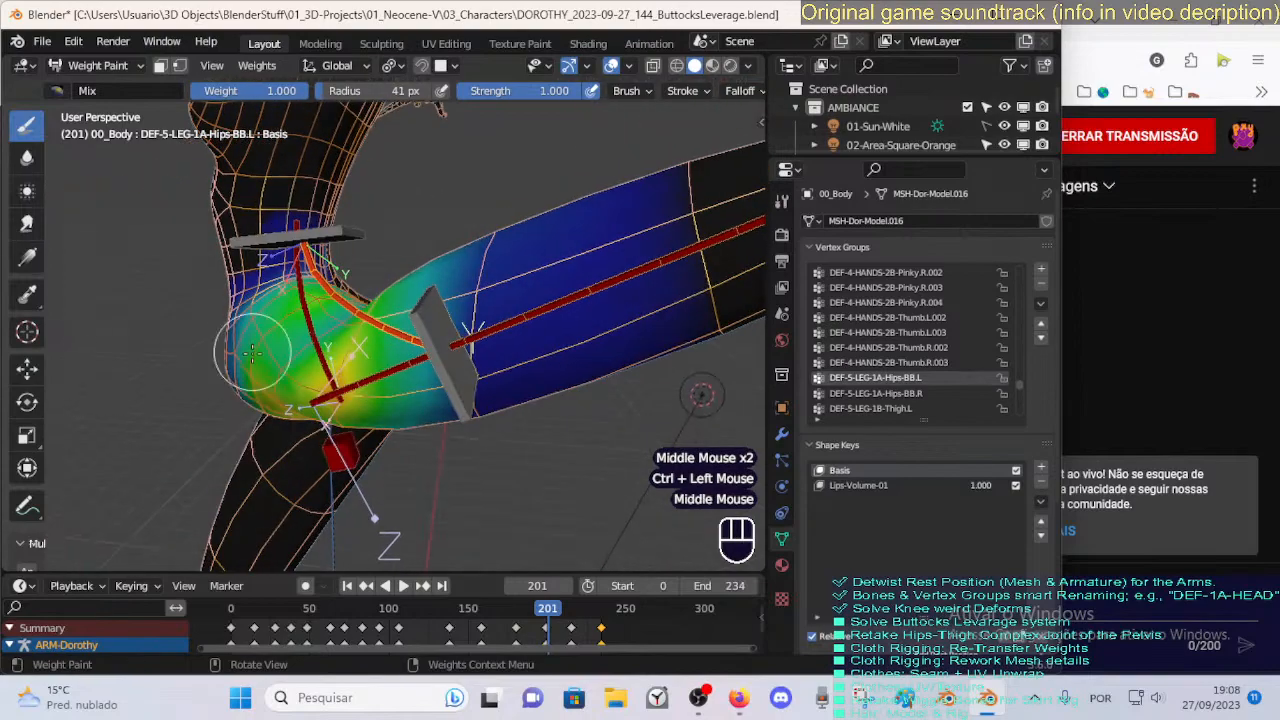
# Compare the DEF-5-LEG-1B-Thigh.L and DEF-5-LEG-1A-Hips-BB.L weights from the front of the raised left thigh.
pyautogui.moveTo(287, 400); pyautogui.dragTo(428, 229, button='middle')
pyautogui.keyDown('ctrl'); pyautogui.click(341, 293); pyautogui.keyUp('ctrl')
pyautogui.keyDown('ctrl'); pyautogui.click(434, 334); pyautogui.keyUp('ctrl')
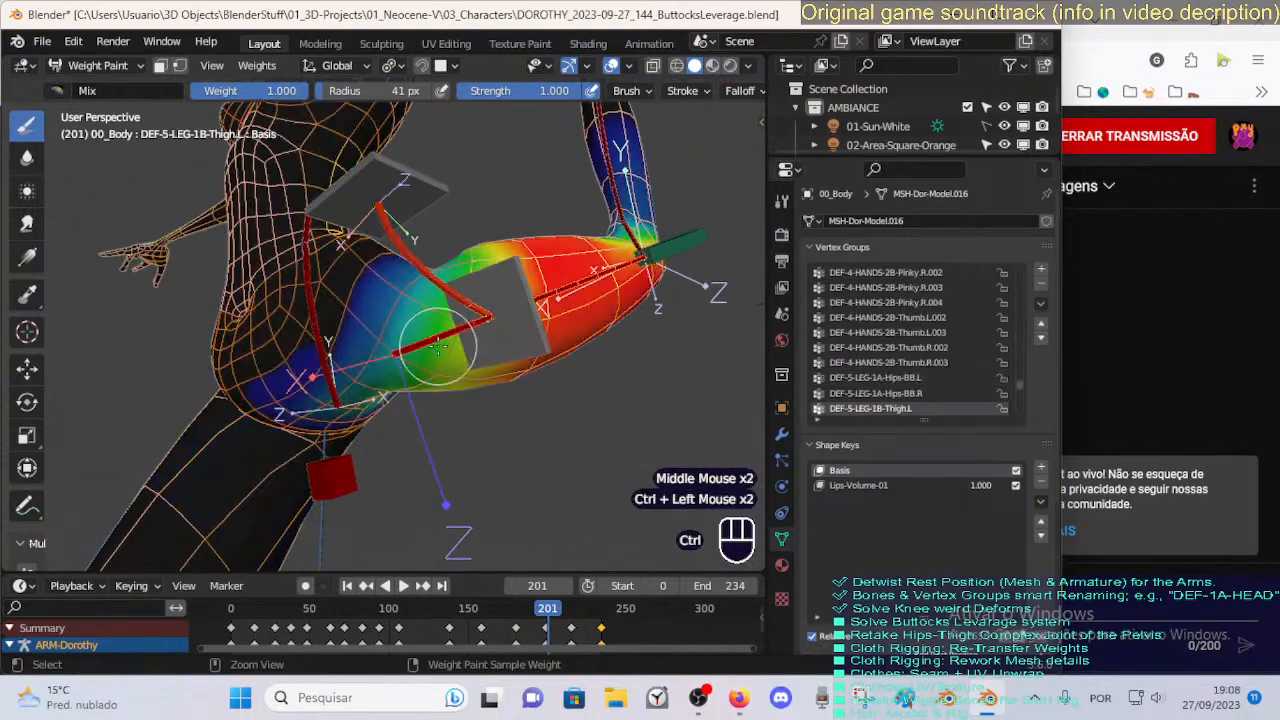
pyautogui.keyDown('ctrl'); pyautogui.click(394, 246); pyautogui.keyUp('ctrl')
pyautogui.keyDown('ctrl'); pyautogui.click(324, 340); pyautogui.keyUp('ctrl')
pyautogui.keyDown('ctrl'); pyautogui.click(343, 430); pyautogui.keyUp('ctrl')
pyautogui.moveTo(368, 443); pyautogui.dragTo(391, 345, button='middle')
pyautogui.keyDown('ctrl'); pyautogui.click(397, 347); pyautogui.keyUp('ctrl')
pyautogui.keyDown('ctrl'); pyautogui.click(397, 347); pyautogui.keyUp('ctrl')
pyautogui.keyDown('ctrl'); pyautogui.click(397, 347); pyautogui.keyUp('ctrl')
pyautogui.keyDown('ctrl'); pyautogui.click(397, 347); pyautogui.keyUp('ctrl')
pyautogui.scroll(-1, 423, 402)
pyautogui.keyDown('ctrl'); pyautogui.click(391, 340); pyautogui.keyUp('ctrl')
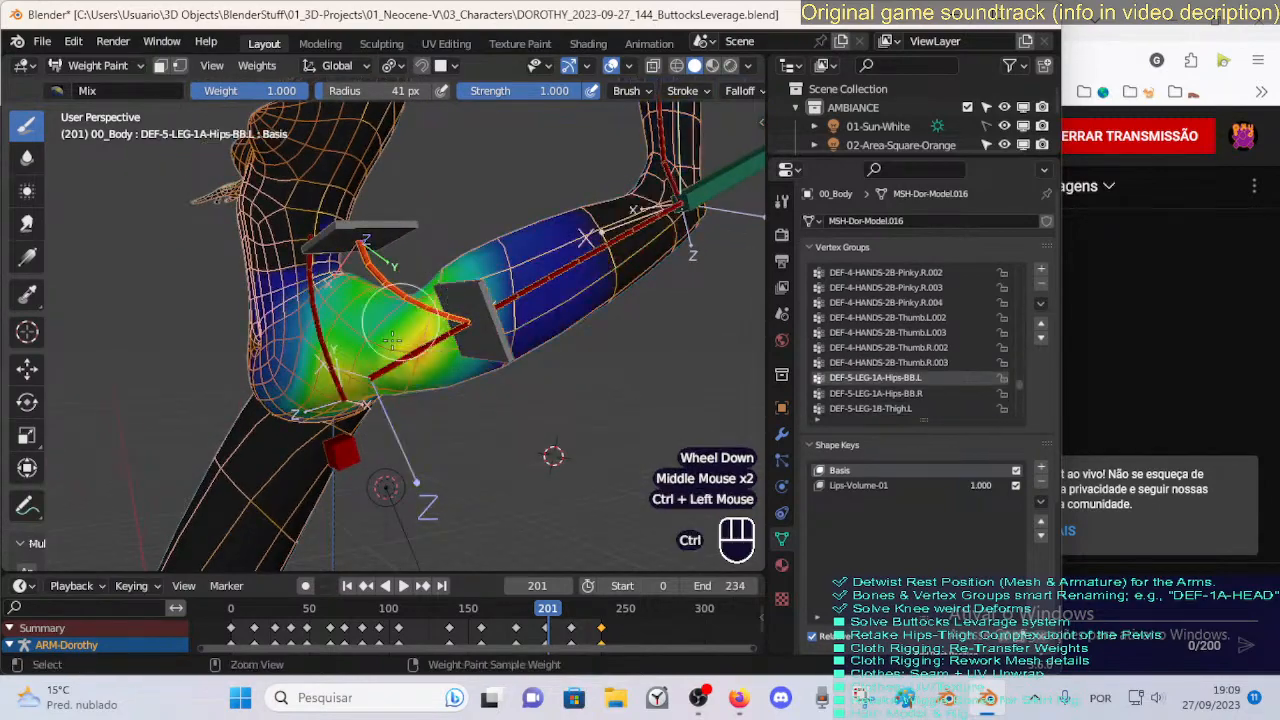
pyautogui.keyDown('ctrl'); pyautogui.click(350, 453); pyautogui.keyUp('ctrl')
pyautogui.keyDown('ctrl'); pyautogui.click(422, 303); pyautogui.keyUp('ctrl')
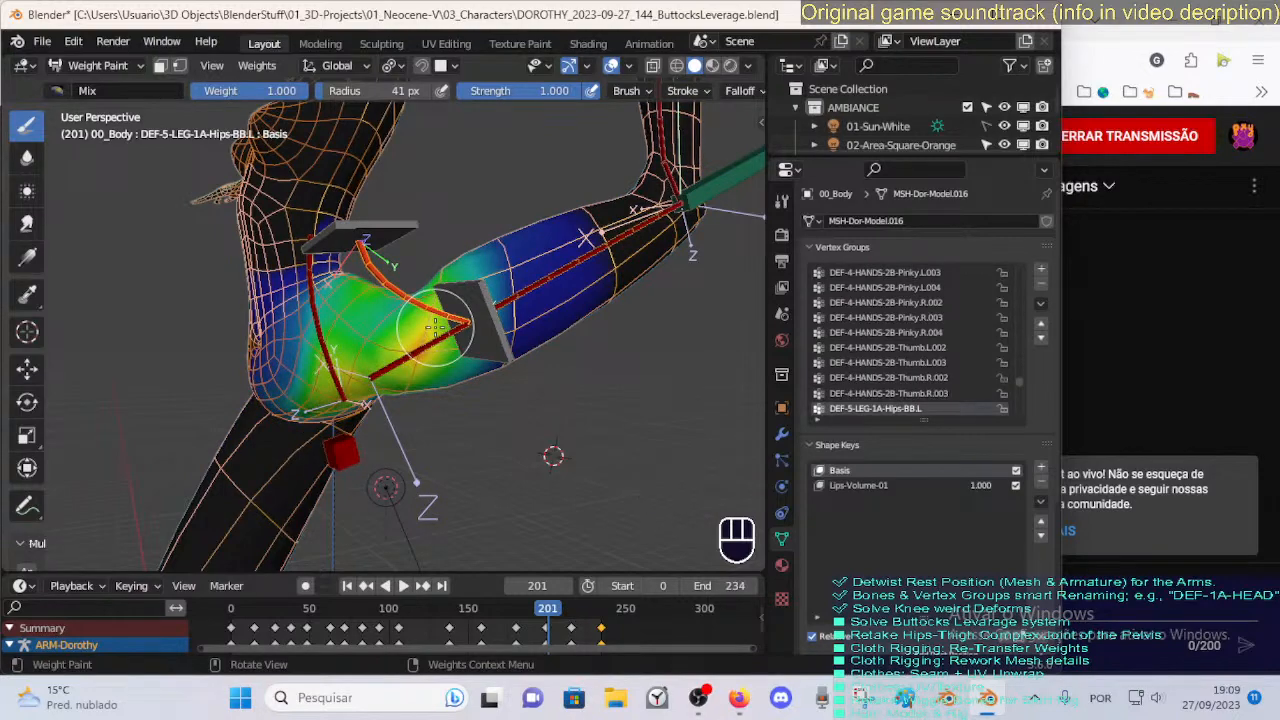
# Check the weights of DEF-2-TORSO-3-Crotch, DEF-5-LEG-1B-Thigh.L and DEF-2-TORSO-1-Spine-BB.001 where the raised thigh meets the pelvis.
pyautogui.moveTo(427, 340); pyautogui.dragTo(407, 365, button='middle')
pyautogui.scroll(1, 416, 350)
pyautogui.keyDown('ctrl'); pyautogui.click(325, 353); pyautogui.keyUp('ctrl')
pyautogui.keyDown('ctrl'); pyautogui.click(337, 471); pyautogui.keyUp('ctrl')
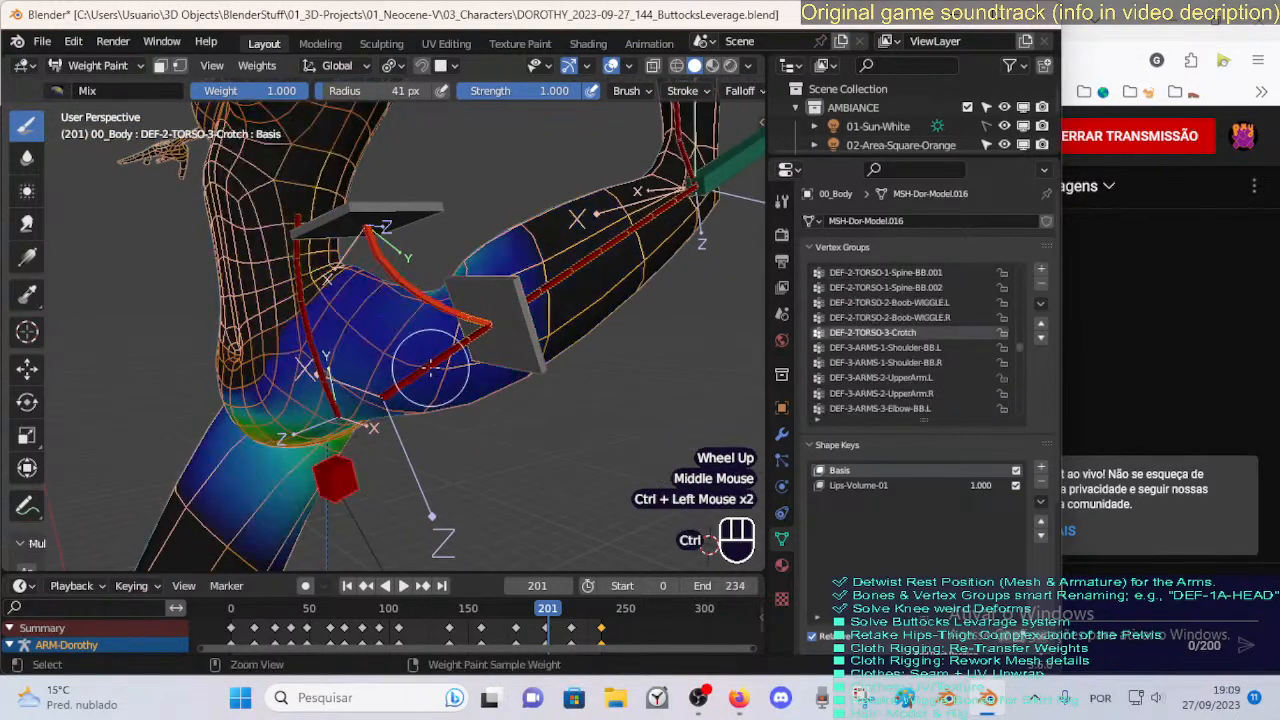
pyautogui.keyDown('ctrl'); pyautogui.click(431, 365); pyautogui.keyUp('ctrl')
pyautogui.keyDown('ctrl'); pyautogui.click(412, 289); pyautogui.keyUp('ctrl')
pyautogui.keyDown('ctrl'); pyautogui.click(412, 368); pyautogui.keyUp('ctrl')
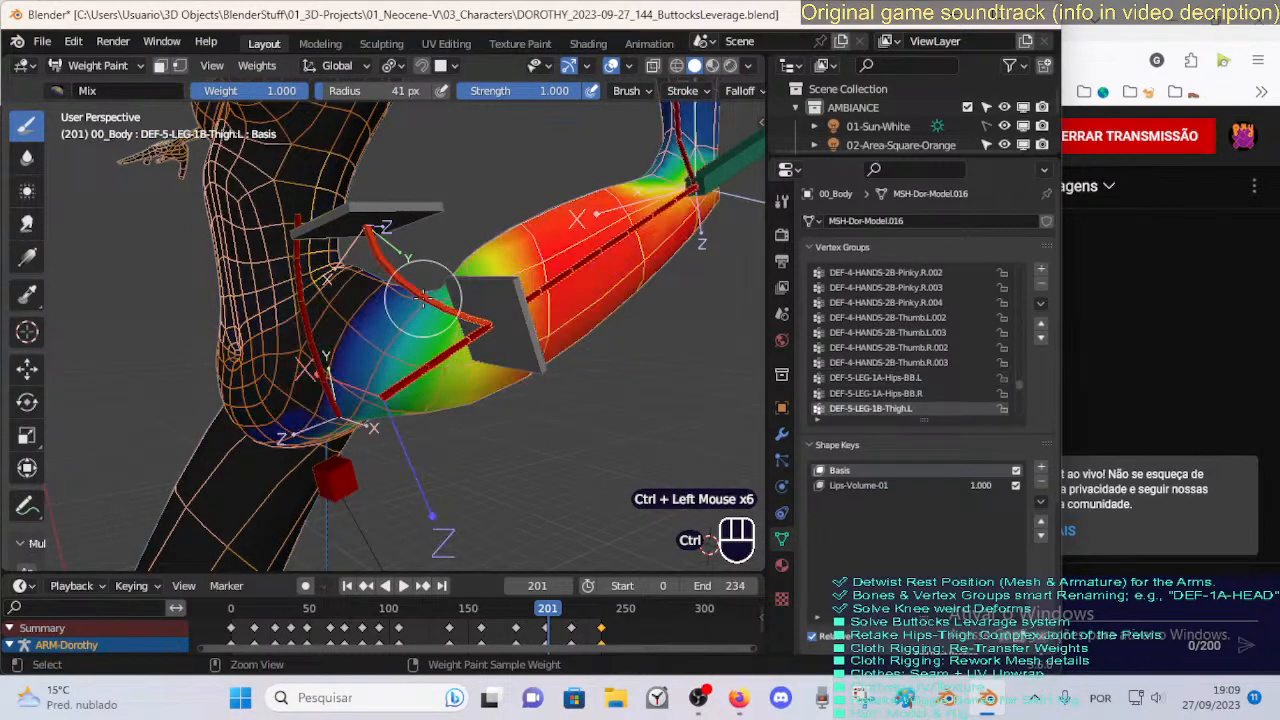
pyautogui.keyDown('ctrl'); pyautogui.click(325, 305); pyautogui.keyUp('ctrl')
pyautogui.keyDown('ctrl'); pyautogui.click(325, 340); pyautogui.keyUp('ctrl')
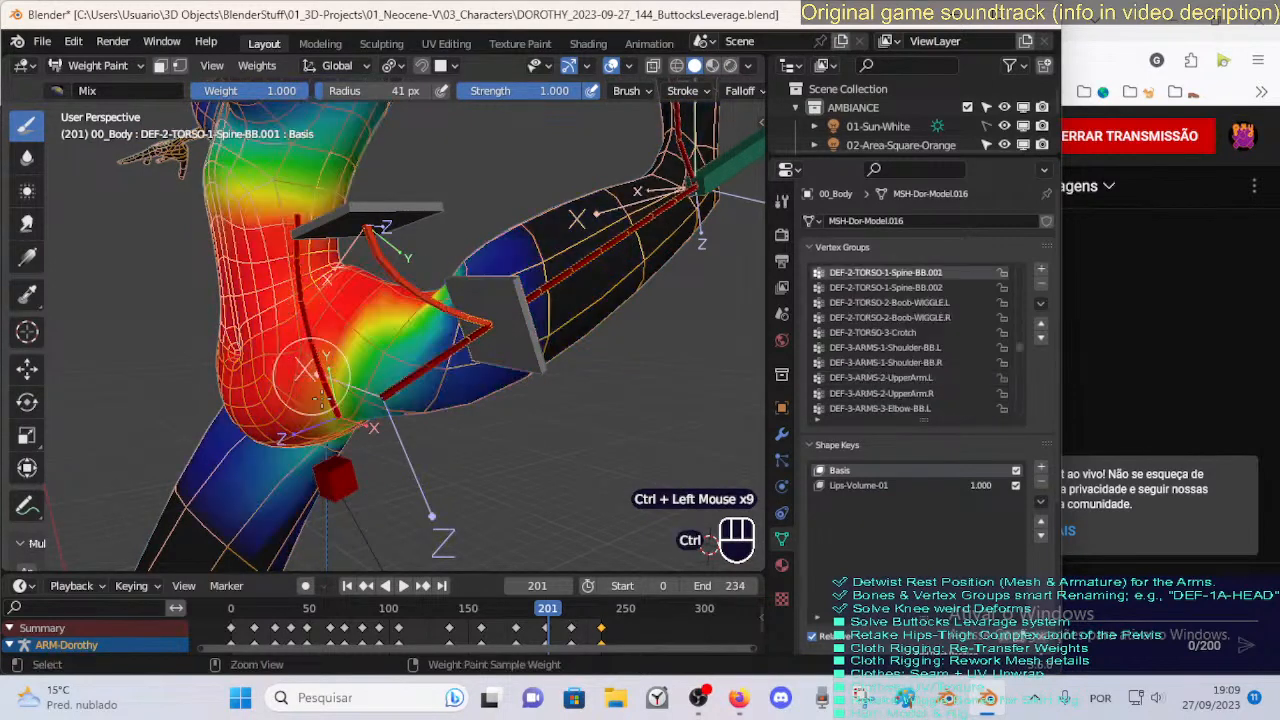
pyautogui.keyDown('ctrl'); pyautogui.click(380, 390); pyautogui.keyUp('ctrl')
pyautogui.keyDown('ctrl'); pyautogui.click(422, 365); pyautogui.keyUp('ctrl')
# Test the left hip deformation by moving CTL-Hips-BBHEnd.L away from the thigh and freely rotating and moving CTL-Hips-BBHStart.L.
pyautogui.moveTo(400, 303); pyautogui.dragTo(538, 283, button='middle')
pyautogui.keyDown('ctrl'); pyautogui.click(485, 309); pyautogui.keyUp('ctrl')
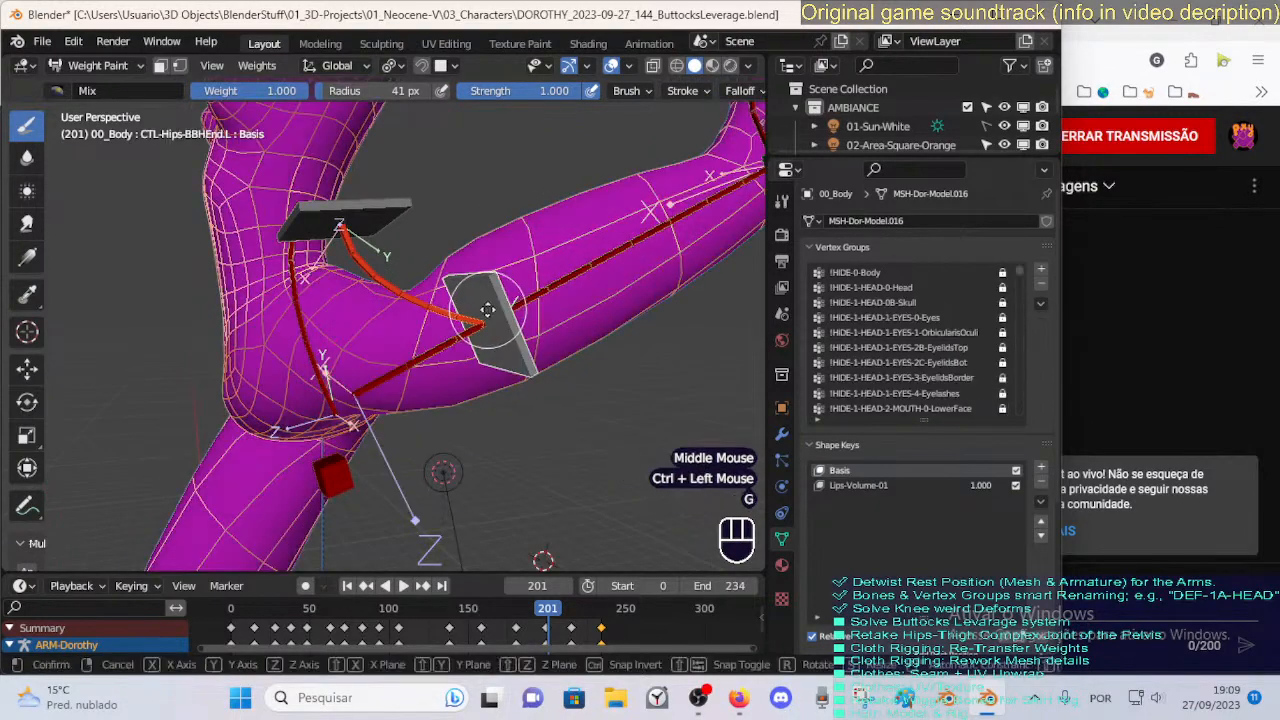
pyautogui.press('g')
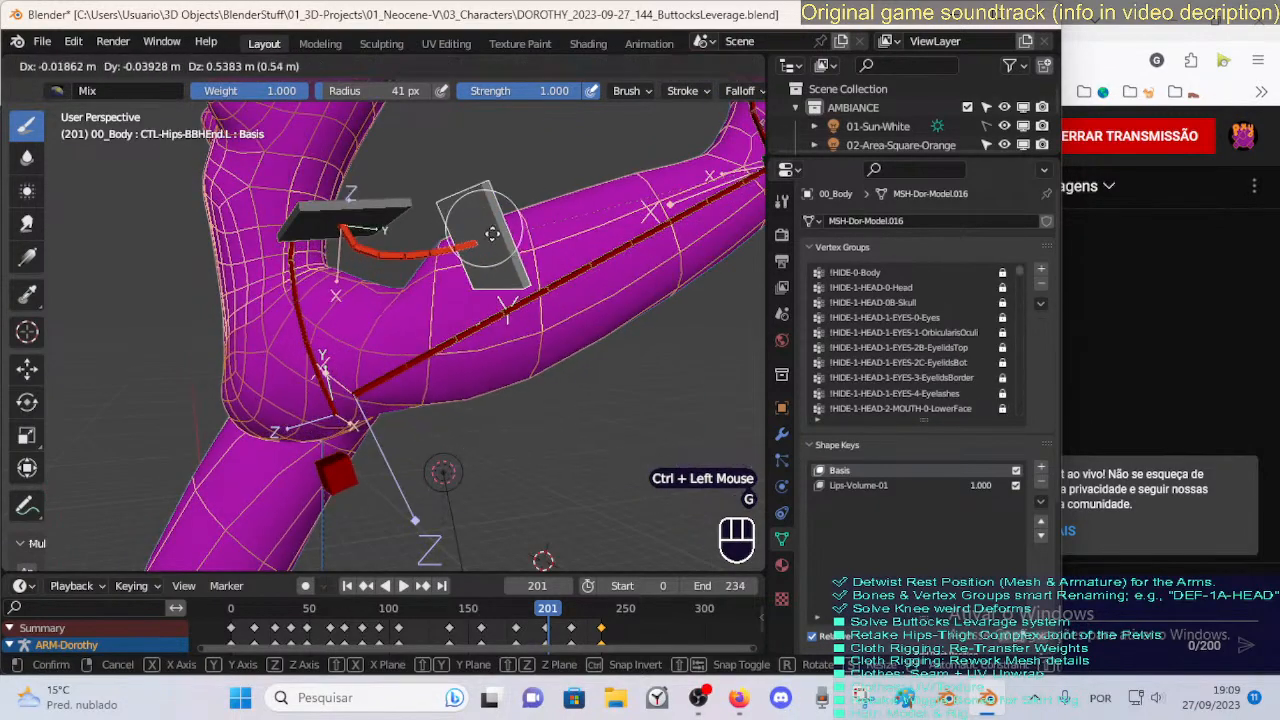
pyautogui.click(510, 262)
pyautogui.keyDown('ctrl'); pyautogui.click(386, 220); pyautogui.keyUp('ctrl')
pyautogui.press('r')
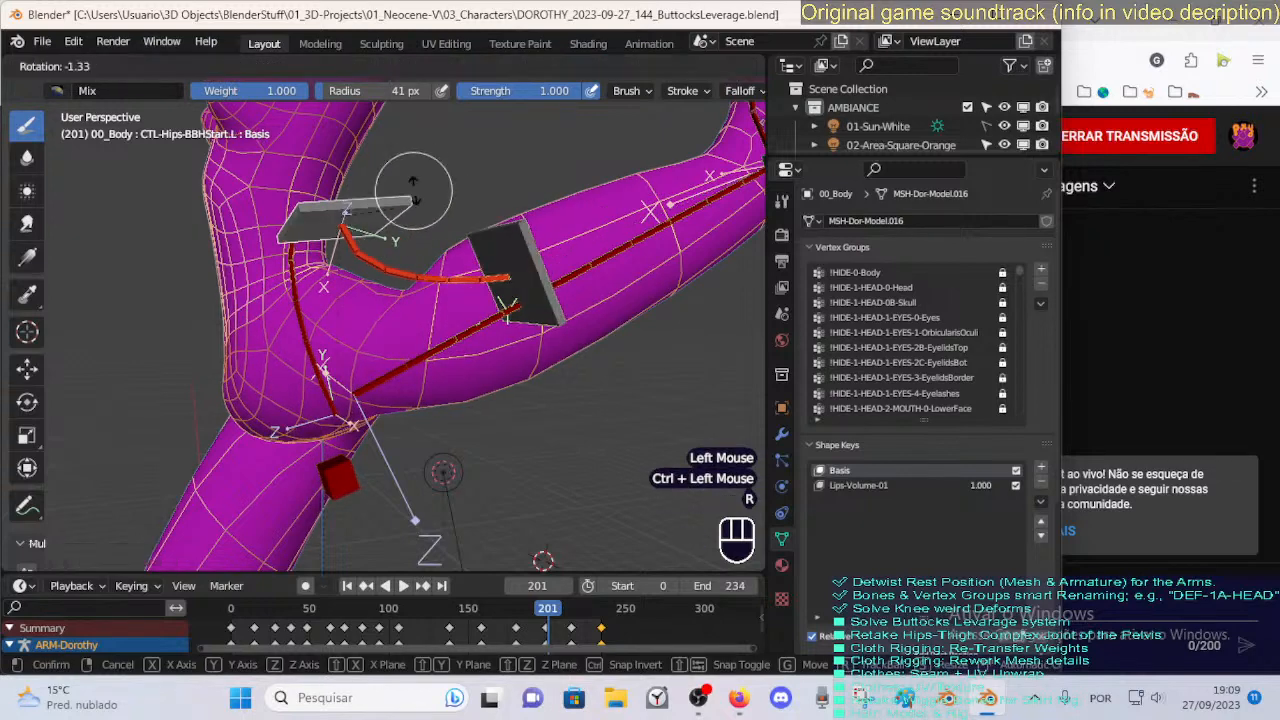
pyautogui.click(388, 186)
pyautogui.press('g')
pyautogui.click(386, 182)
pyautogui.press('r')
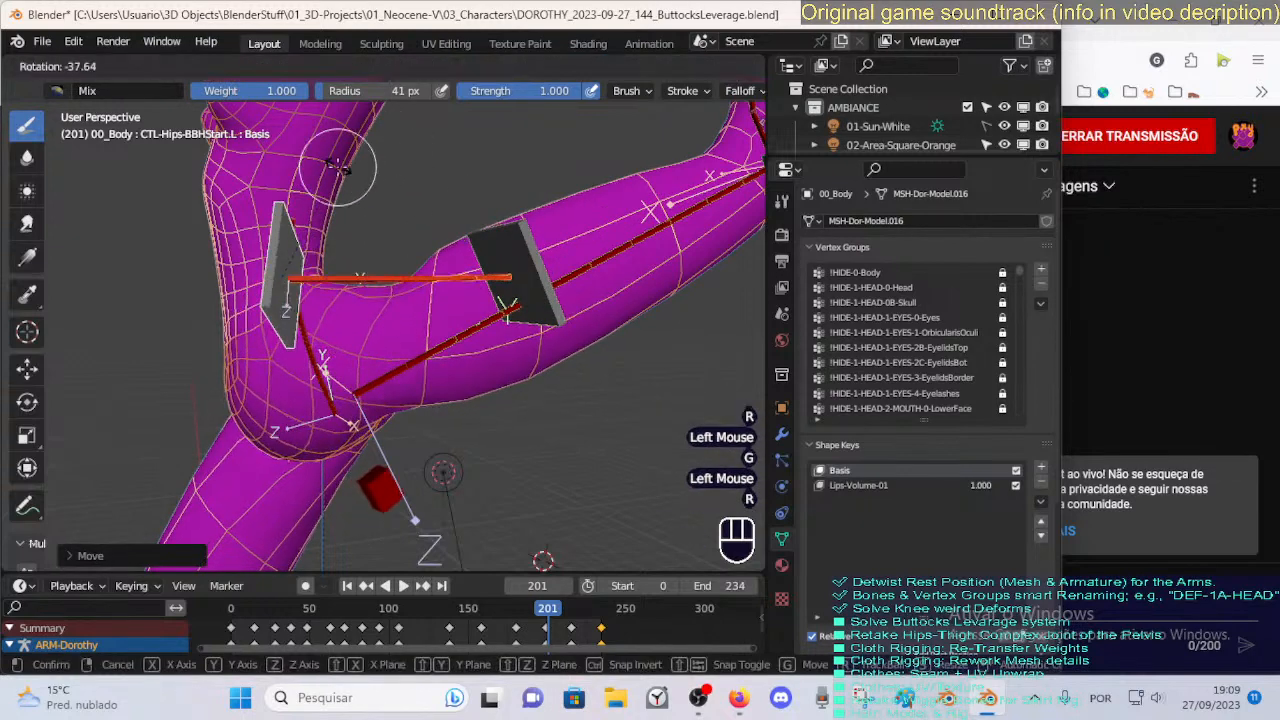
pyautogui.click(383, 183)
pyautogui.press('g')
pyautogui.click(404, 204)
# Select all bones, clear their pose transforms, and view the hips with the left leg lowered.
pyautogui.press('a')
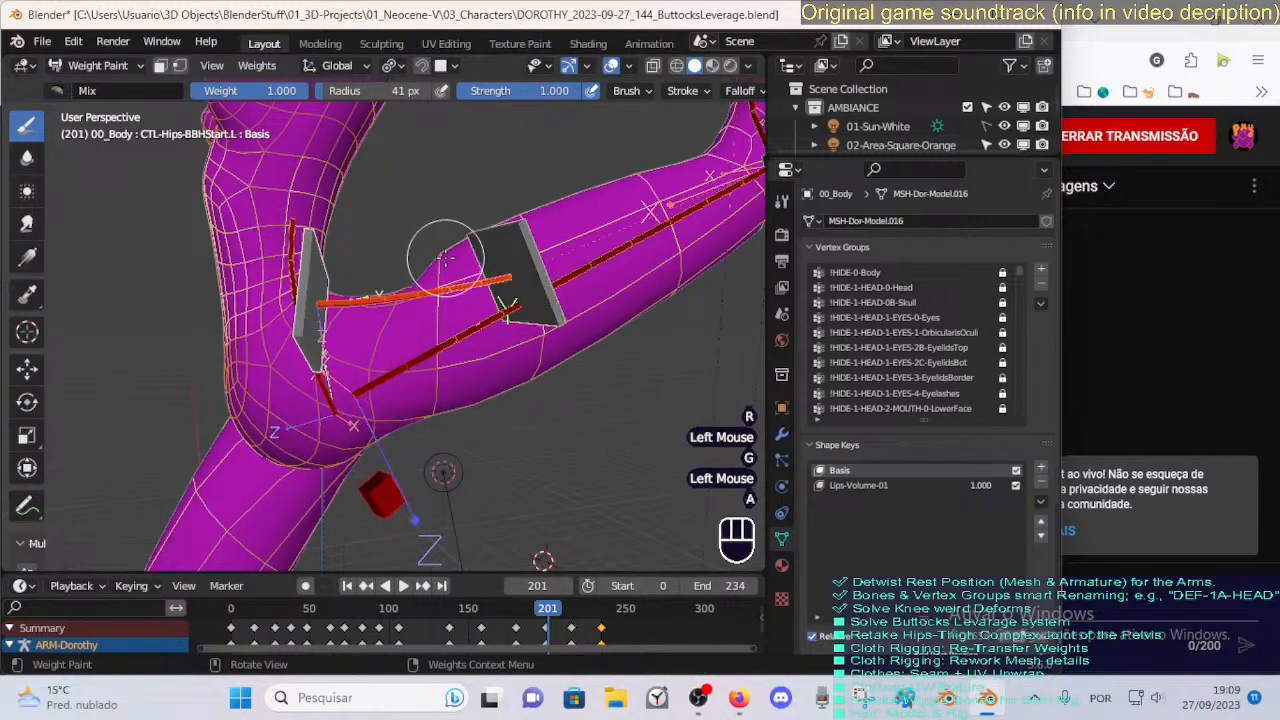
pyautogui.hotkey('alt', 'q')
pyautogui.hotkey('alt', 'q')
pyautogui.scroll(-1, 423, 348)
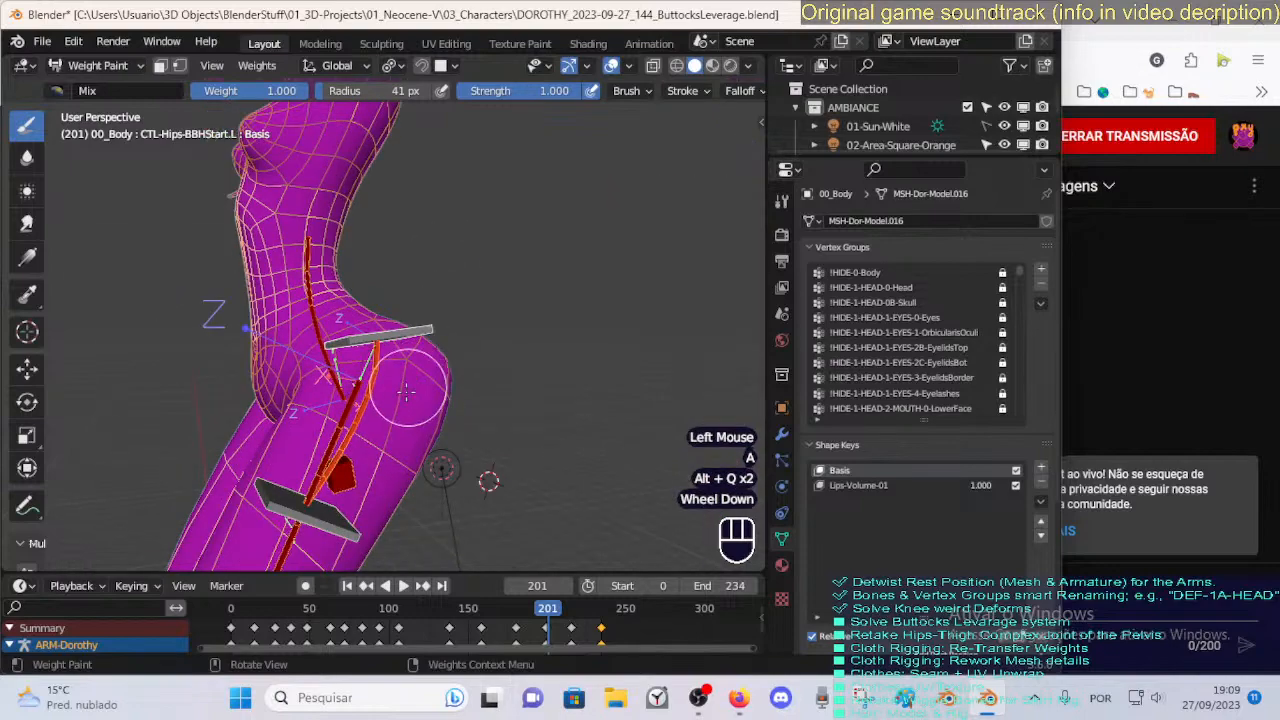
pyautogui.moveTo(406, 392); pyautogui.dragTo(400, 385, button='middle')
pyautogui.keyDown('shift'); pyautogui.moveTo(400, 385); pyautogui.dragTo(338, 368, button='middle'); pyautogui.keyUp('shift')
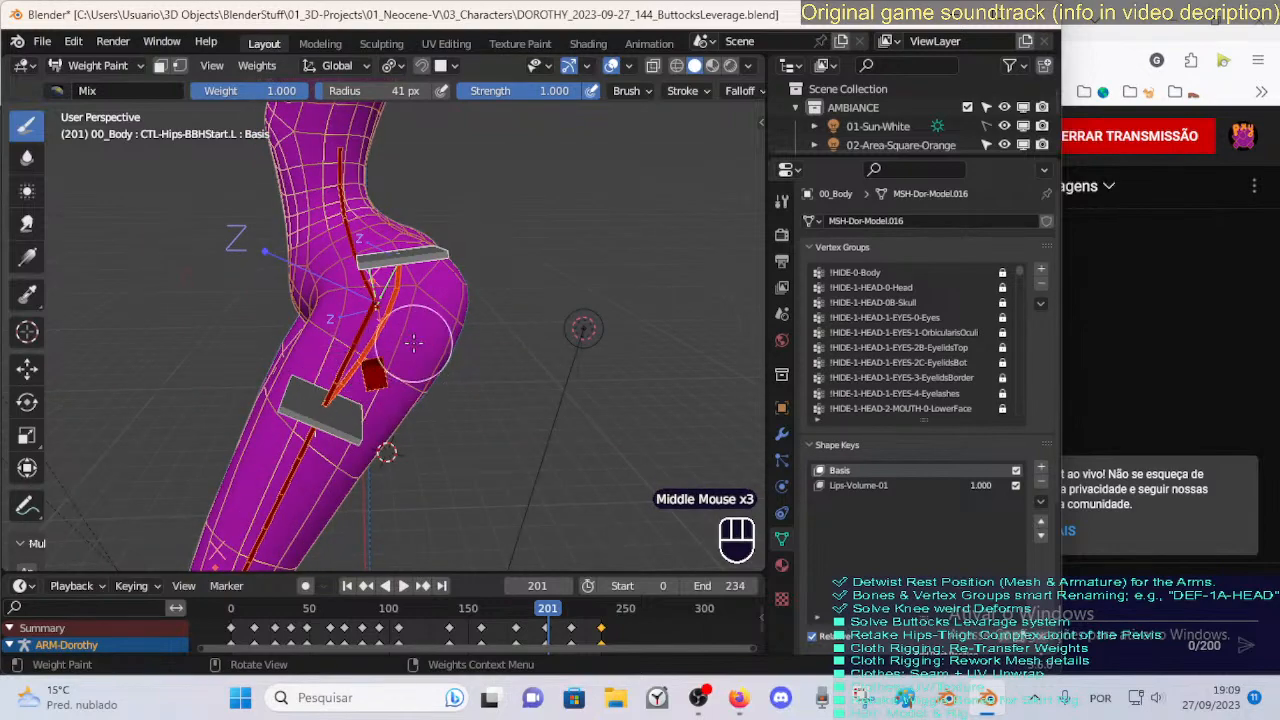
pyautogui.moveTo(383, 342); pyautogui.dragTo(436, 291, button='middle')
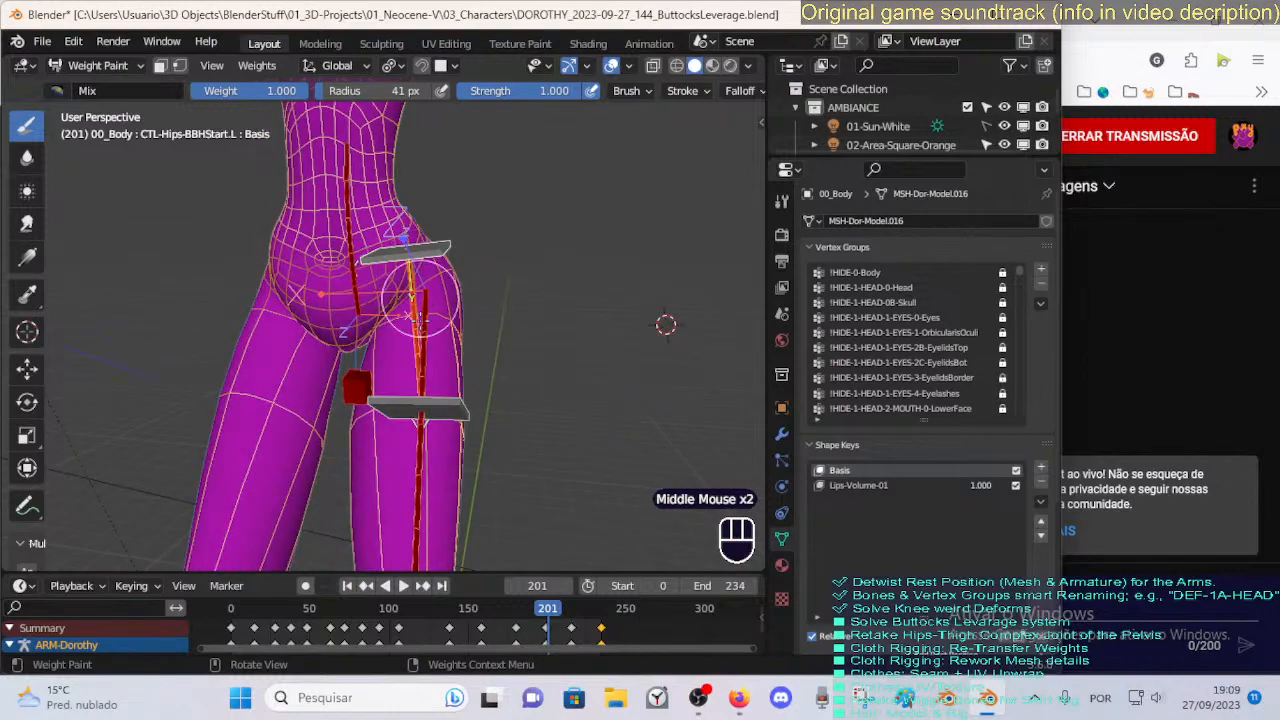
pyautogui.moveTo(422, 437); pyautogui.dragTo(397, 345, button='middle')
pyautogui.scroll(1, 243, 366)
pyautogui.scroll(-2, 482, 517)
# Return the animation to frame 0 and switch the body from Weight Paint to Object Mode.
pyautogui.moveTo(556, 627); pyautogui.dragTo(228, 612)
pyautogui.hotkey('ctrl', 'Tab')
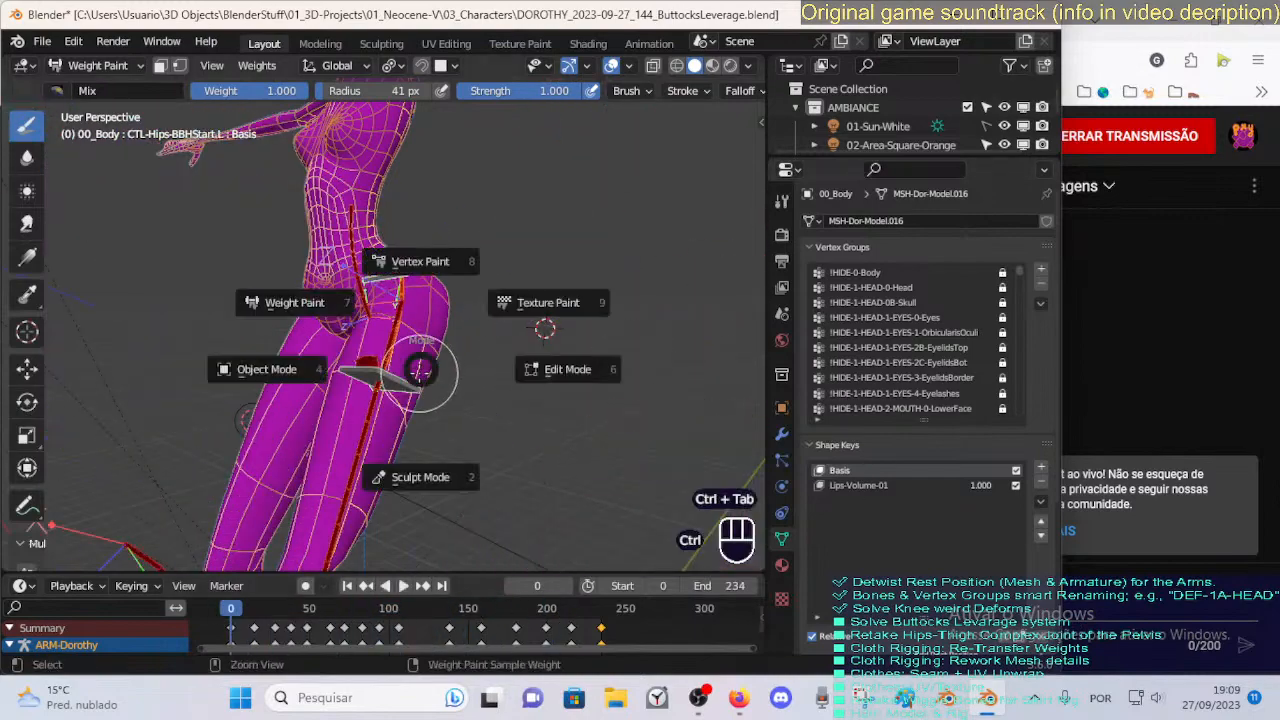
pyautogui.scroll(-2, 440, 330)
pyautogui.click(418, 335)
# Save the scene as a new version named DOROTHY_2023-09-27_145_ButtocksLeverage-BBSProfiles-SPLIT.blend.
pyautogui.click(30, 40)
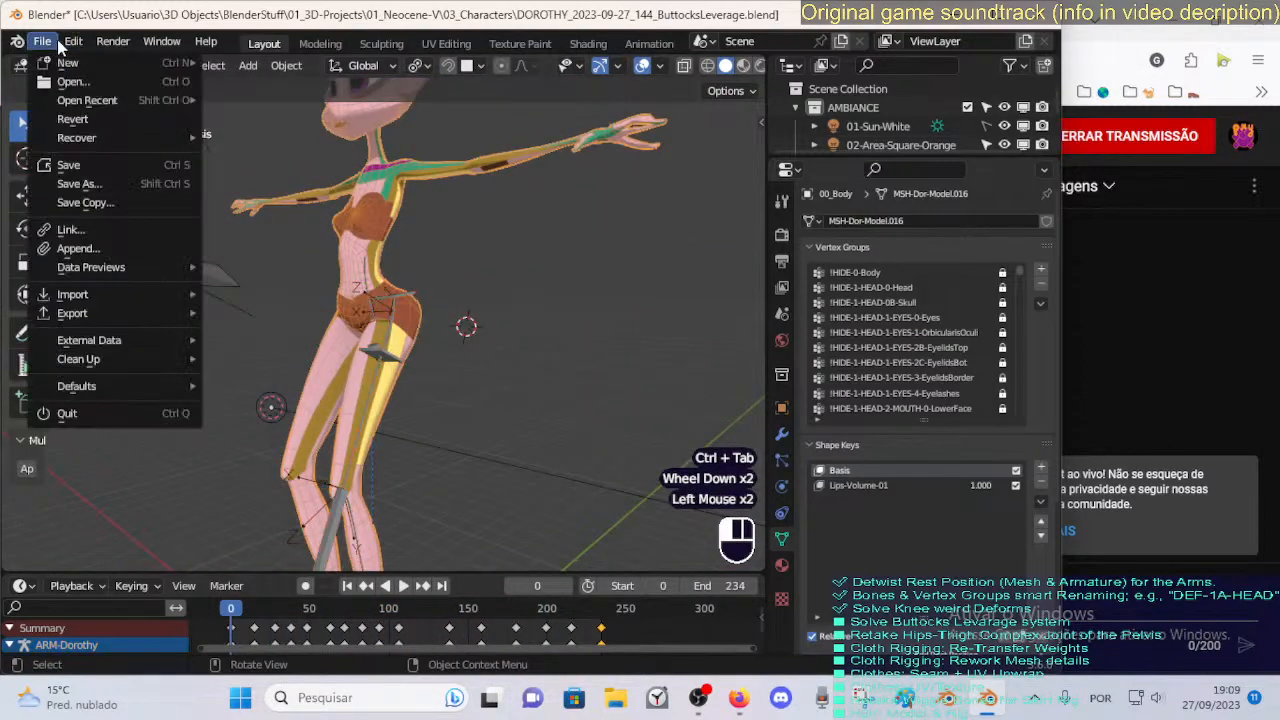
pyautogui.click(80, 186)
pyautogui.click(452, 250)
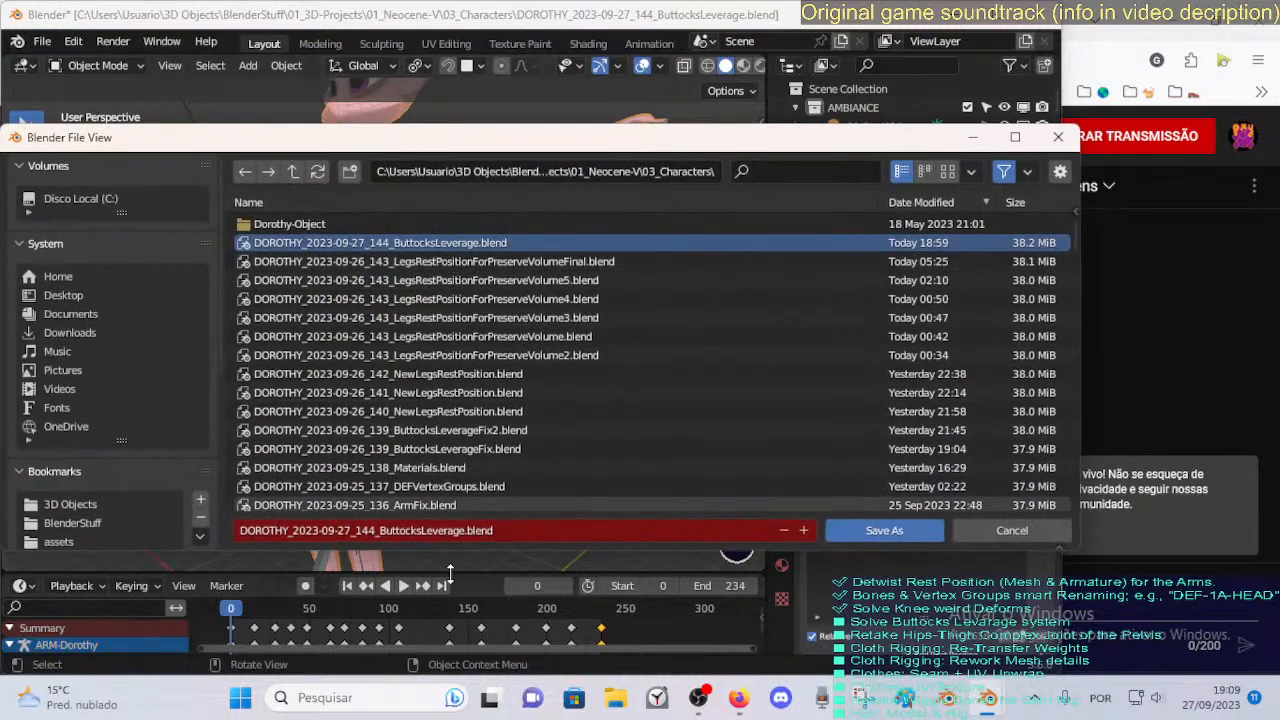
pyautogui.click(375, 530)
pyautogui.click(369, 530)
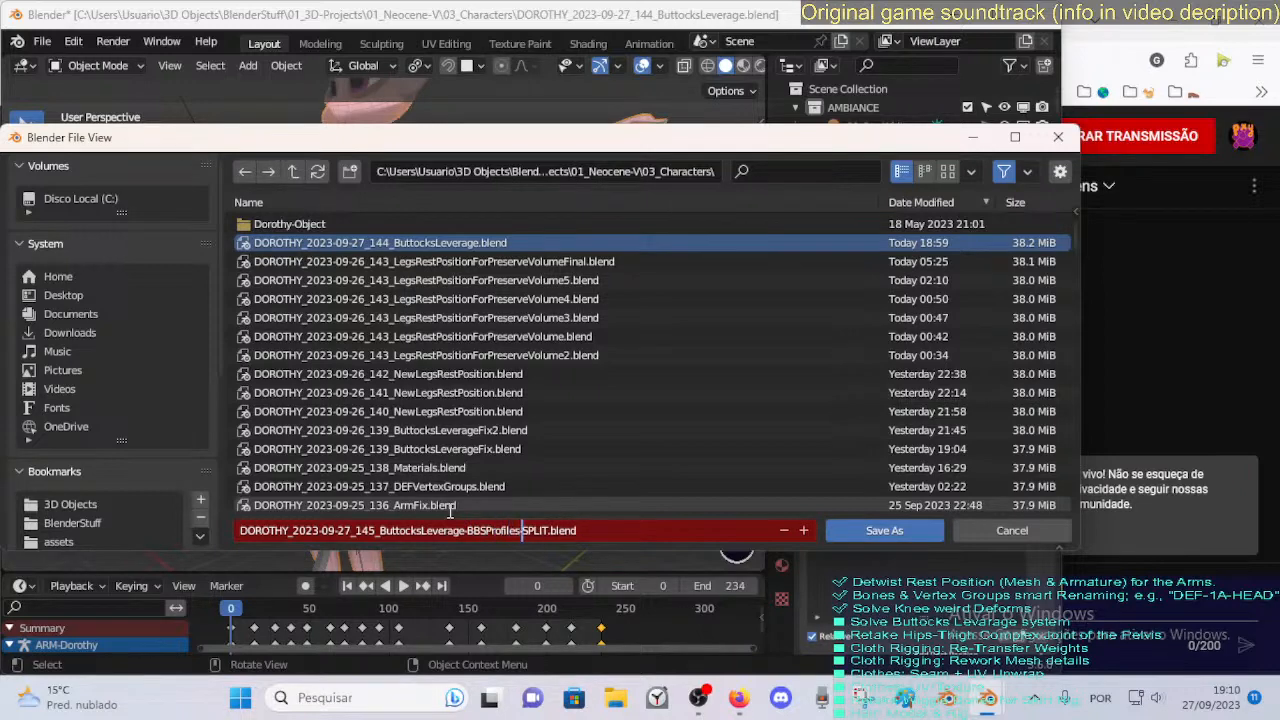
pyautogui.click(876, 531)
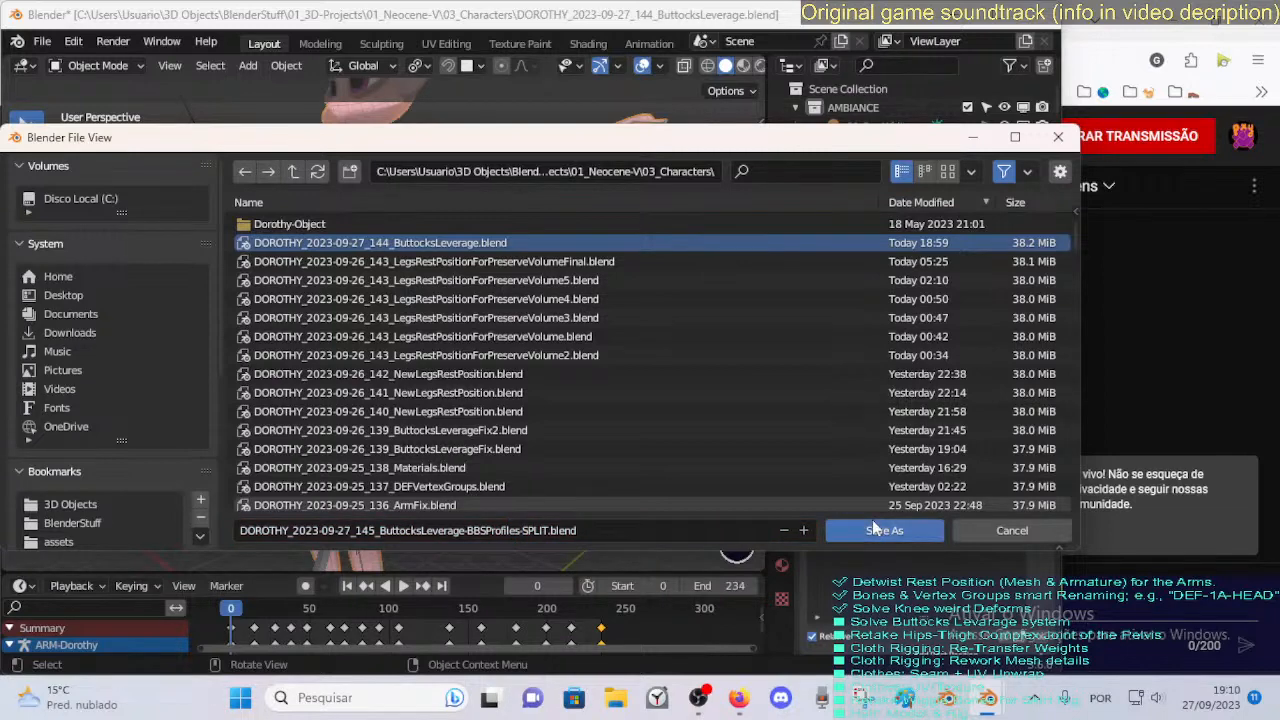
pyautogui.click(875, 530)
# Rename the existing version 144 file to DOROTHY_2023-09-27_144_ButtocksLeverage-BAK.blend and save the scene as DOROTHY_2023-09-27_144_ButtocksLeverage.blend.
pyautogui.moveTo(435, 308)
pyautogui.keyDown('shift'); pyautogui.mouseDown(button='middle')
pyautogui.moveTo(414, 366)
pyautogui.moveTo(426, 331)
pyautogui.mouseUp(button='middle'); pyautogui.keyUp('shift')
pyautogui.scroll(2, 409, 380)
pyautogui.scroll(-1, 335, 240)
pyautogui.click(43, 45)
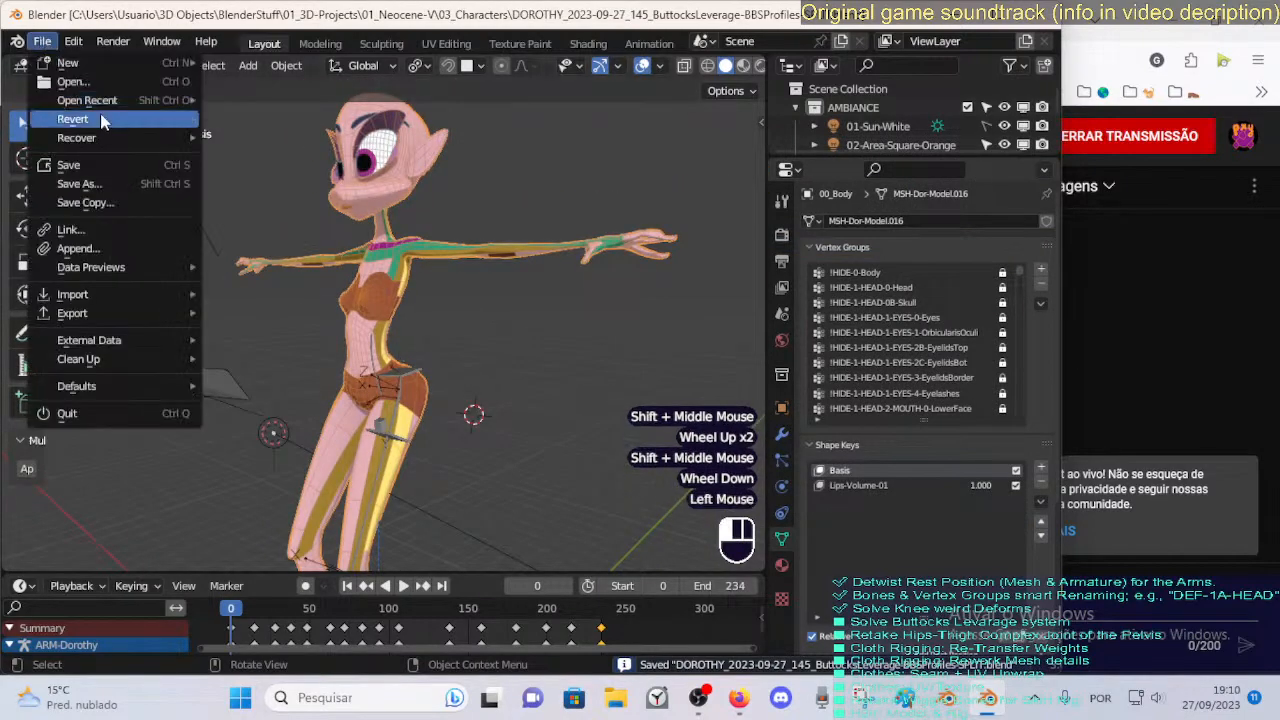
pyautogui.click(130, 181)
pyautogui.click(476, 266)
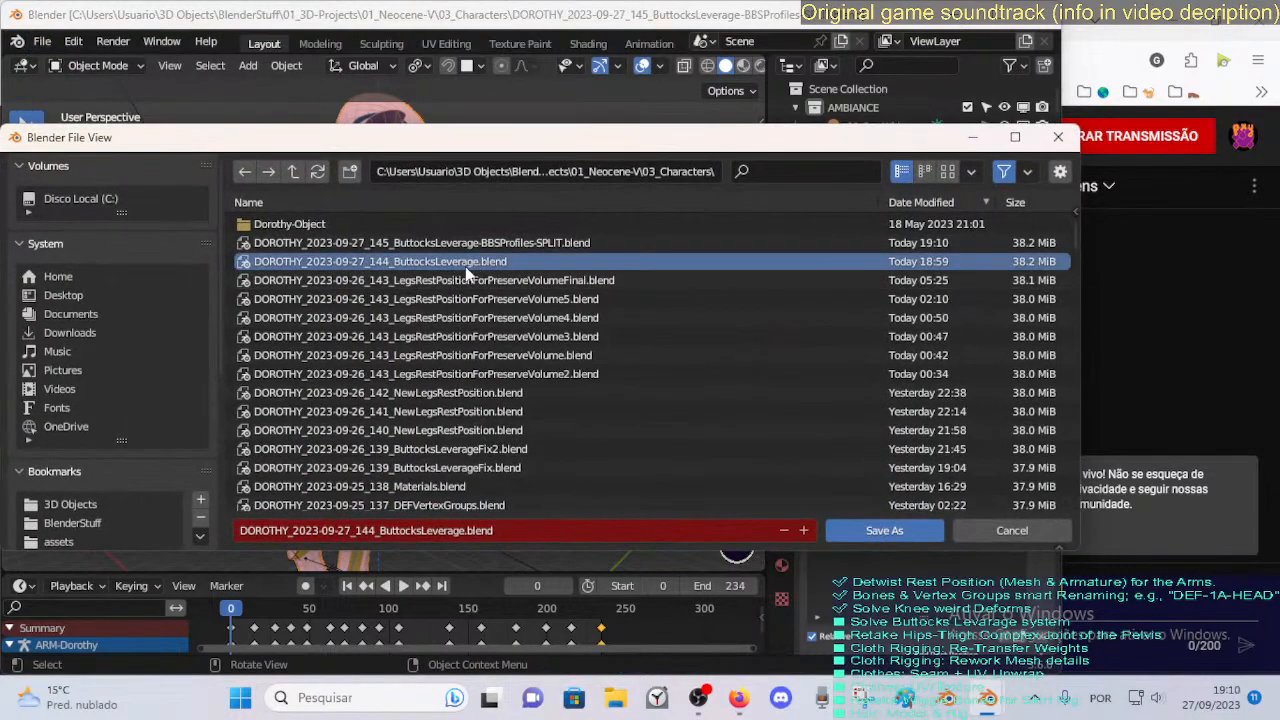
pyautogui.keyDown('ctrl'); pyautogui.click(486, 261); pyautogui.keyUp('ctrl')
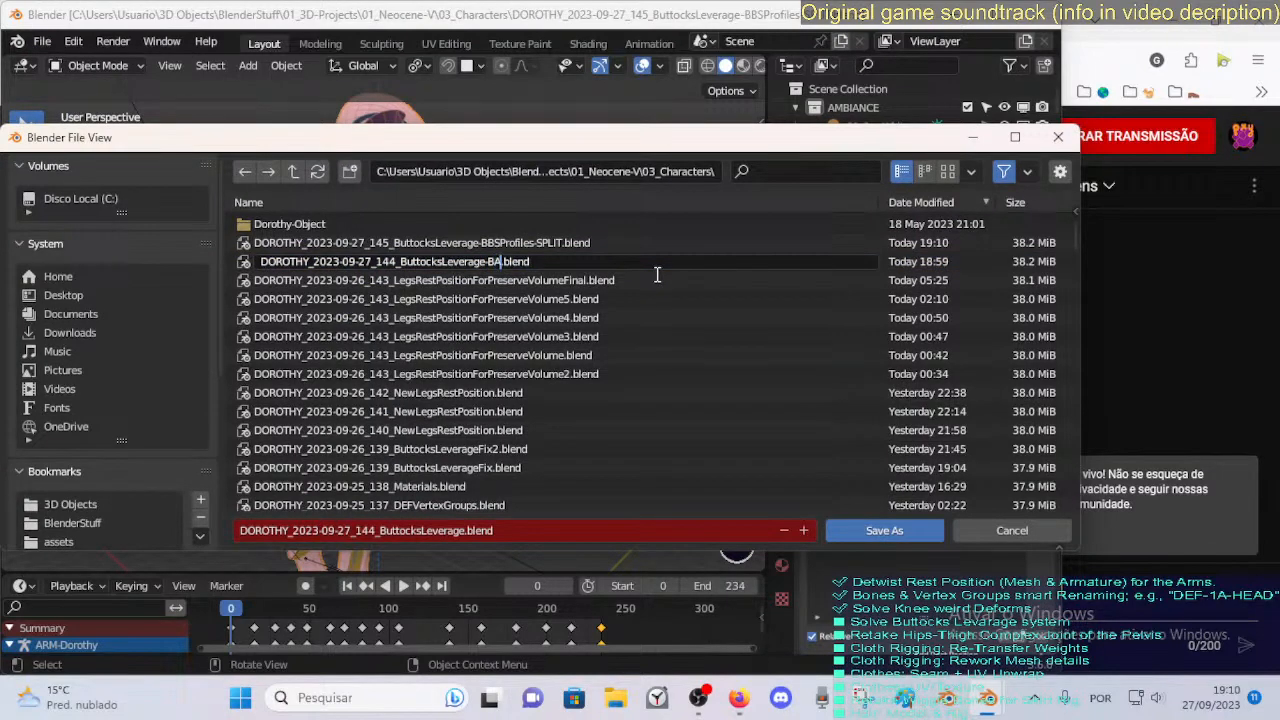
pyautogui.click(872, 531)
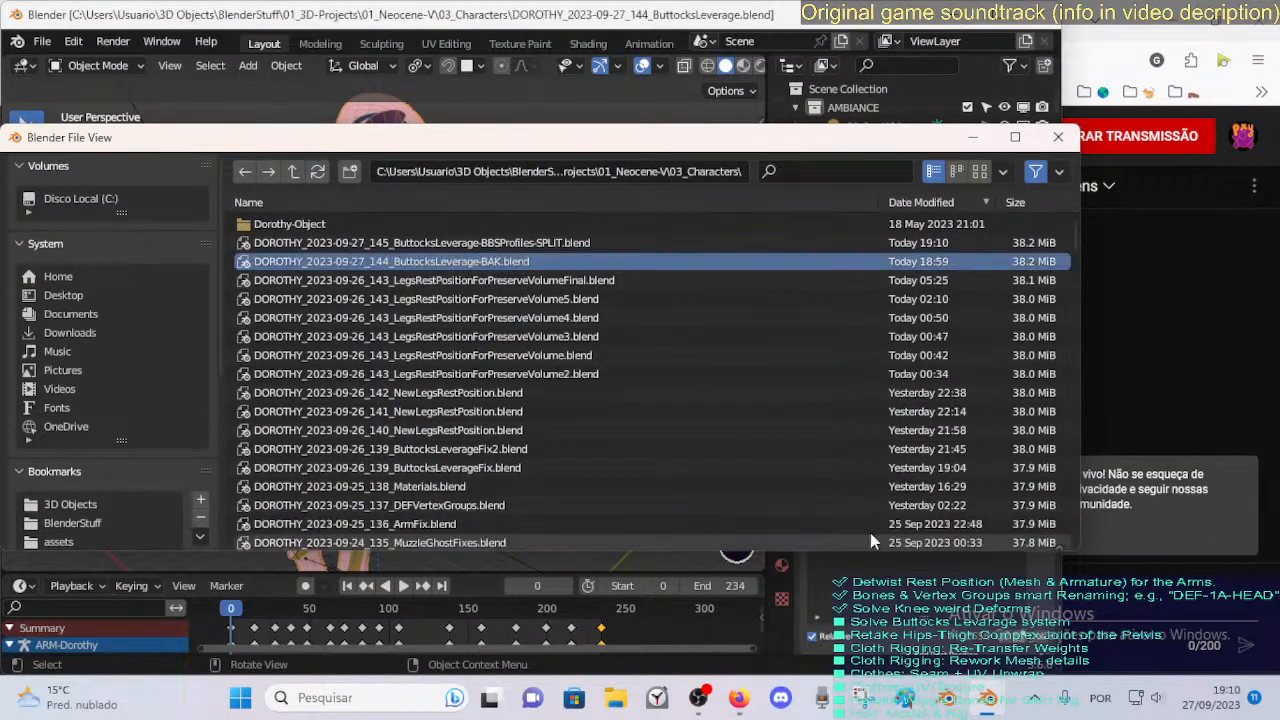
# Finish saving version 144 and open DOROTHY_2023-09-27_145_ButtocksLeverage-BBSProfiles-SPLIT.blend.
pyautogui.click(872, 531)
pyautogui.click(40, 45)
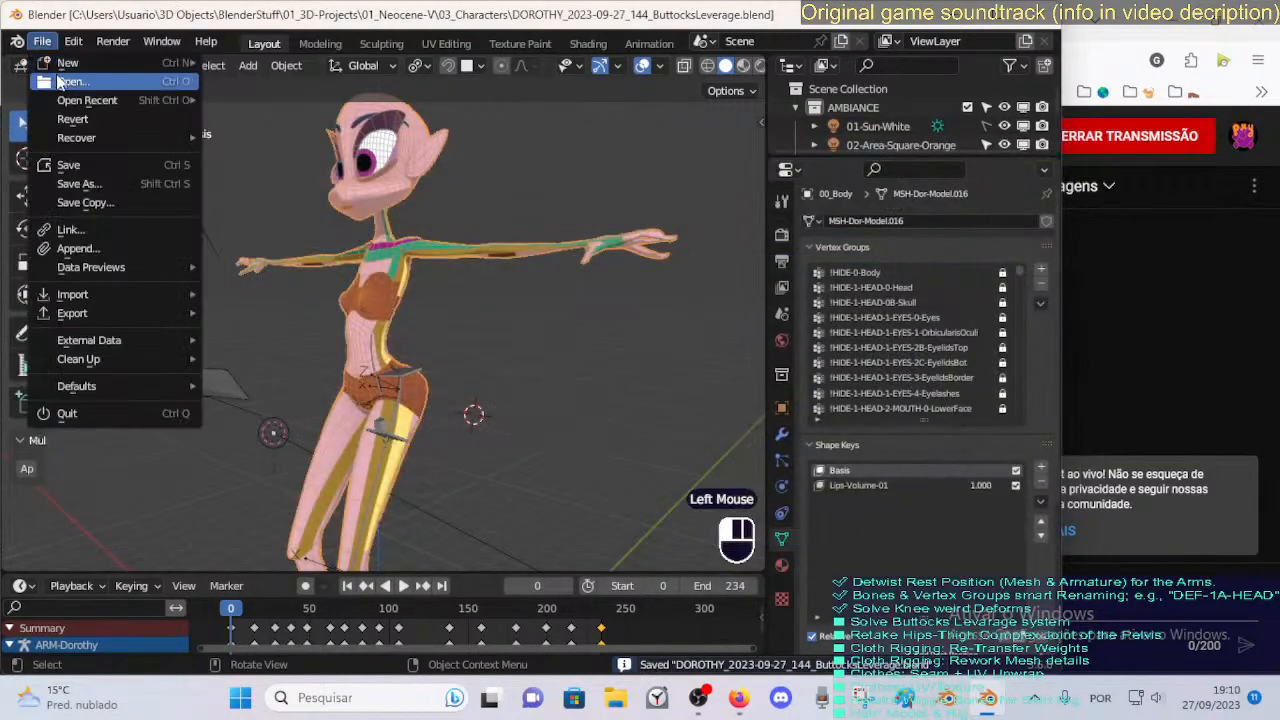
pyautogui.click(62, 83)
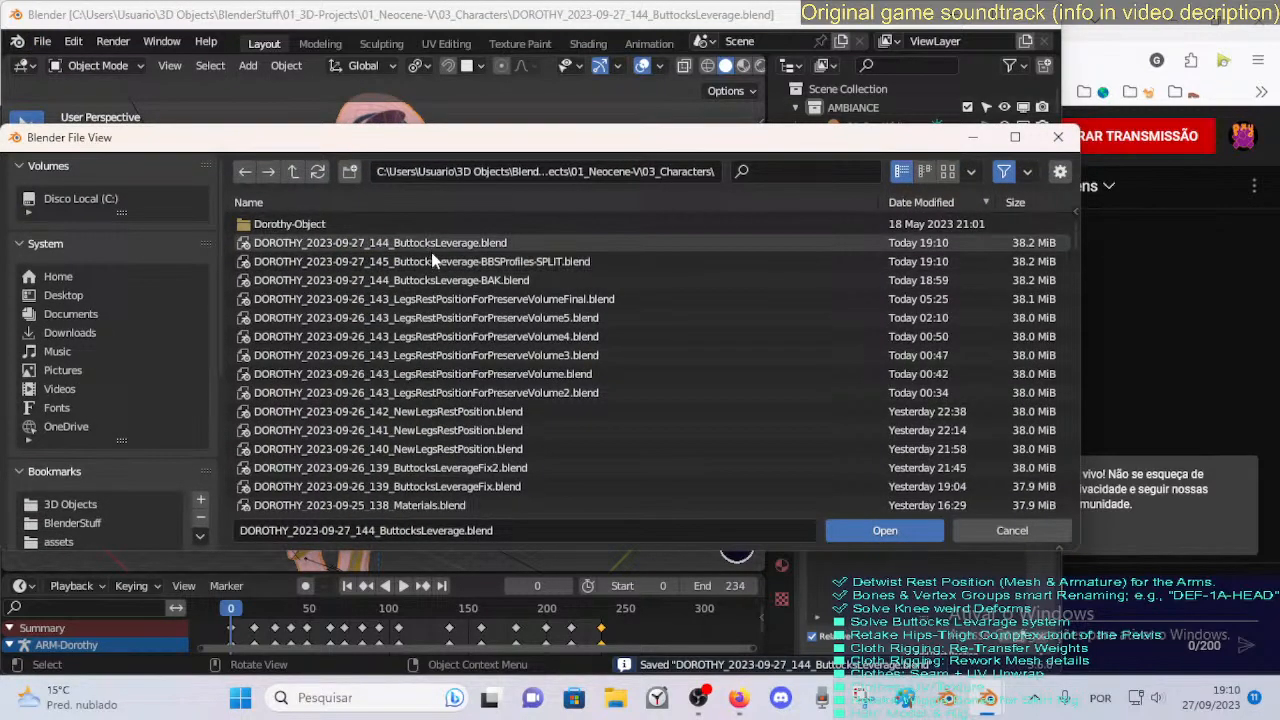
pyautogui.doubleClick(432, 261)
# Select the armature ARM-Dorothy, switch it to Pose Mode and reveal all its hidden bones.
pyautogui.moveTo(329, 343); pyautogui.dragTo(372, 342, button='middle')
pyautogui.keyDown('shift'); pyautogui.moveTo(372, 342); pyautogui.dragTo(384, 391, button='middle'); pyautogui.keyUp('shift')
pyautogui.moveTo(384, 391); pyautogui.dragTo(430, 190, button='middle')
pyautogui.scroll(-2, 469, 289)
pyautogui.click(415, 340)
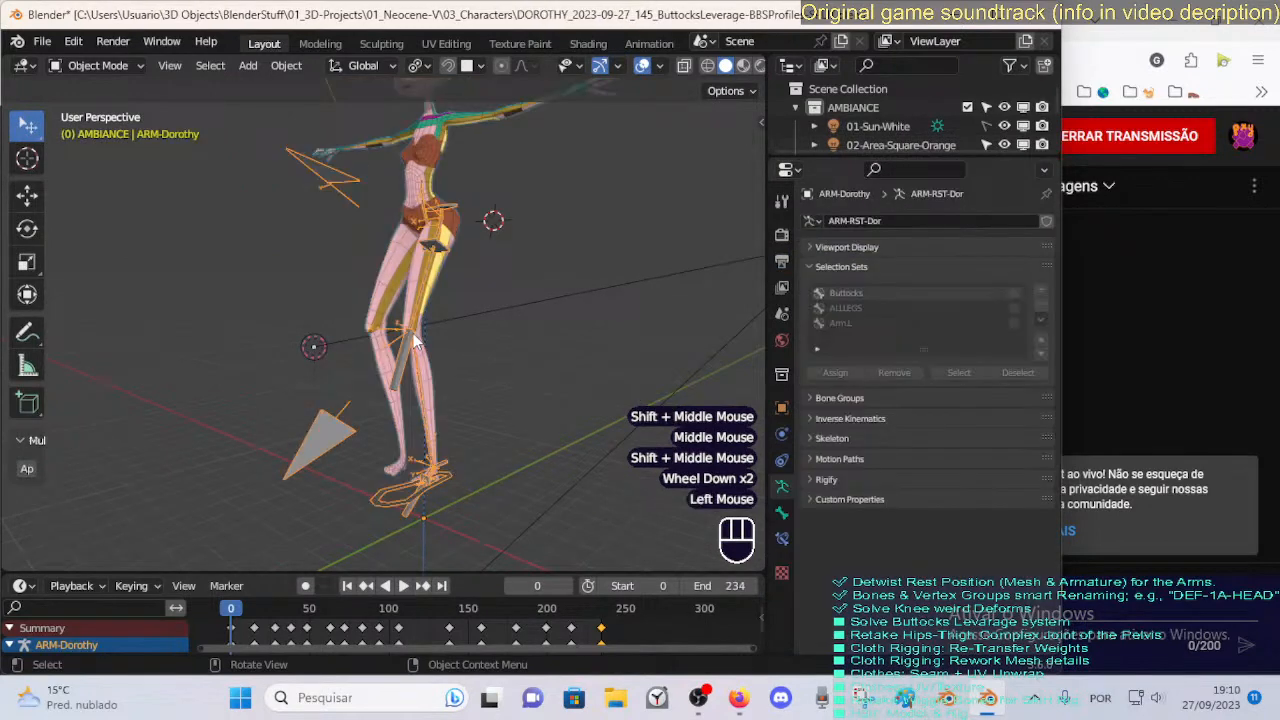
pyautogui.keyDown('shift'); pyautogui.moveTo(449, 243); pyautogui.dragTo(445, 283, button='middle'); pyautogui.keyUp('shift')
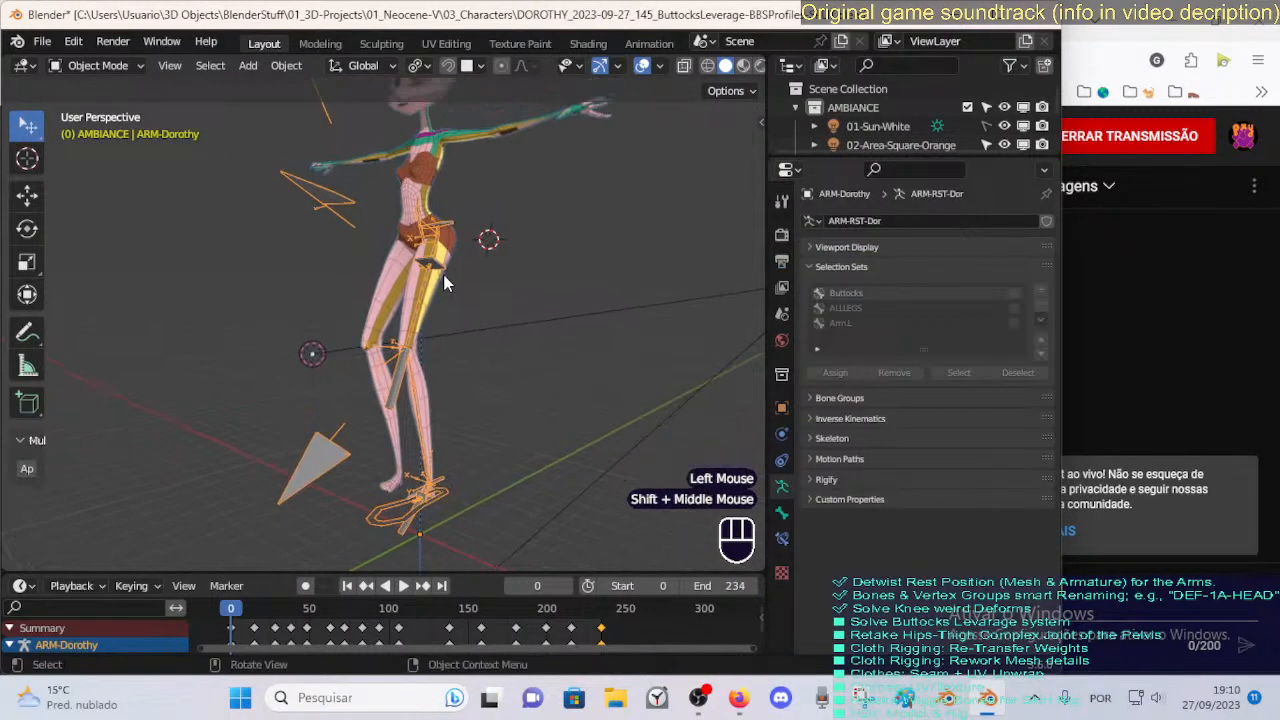
pyautogui.hotkey('ctrl', 'Tab')
pyautogui.hotkey('alt', 'h')
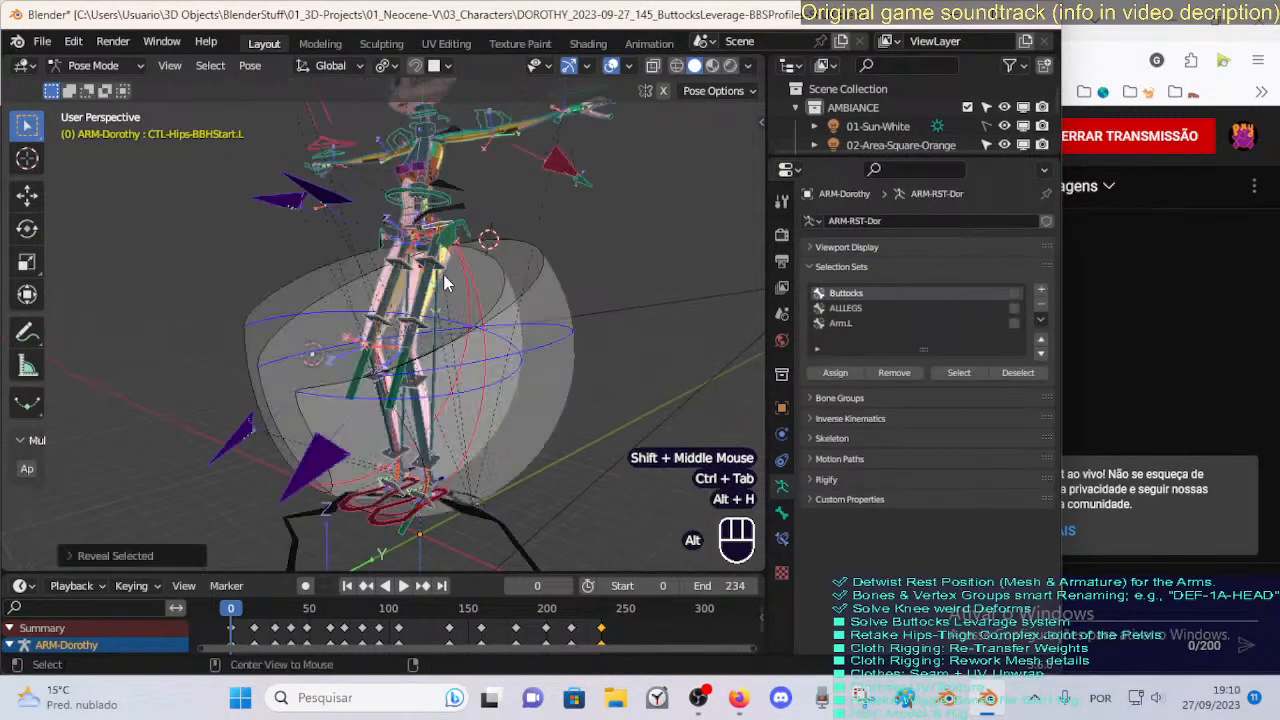
# Lower the torso control MTR-Torso in two moves to test how the hips and knees bend.
pyautogui.click(436, 200)
pyautogui.middleClick(462, 206)
pyautogui.click(464, 206)
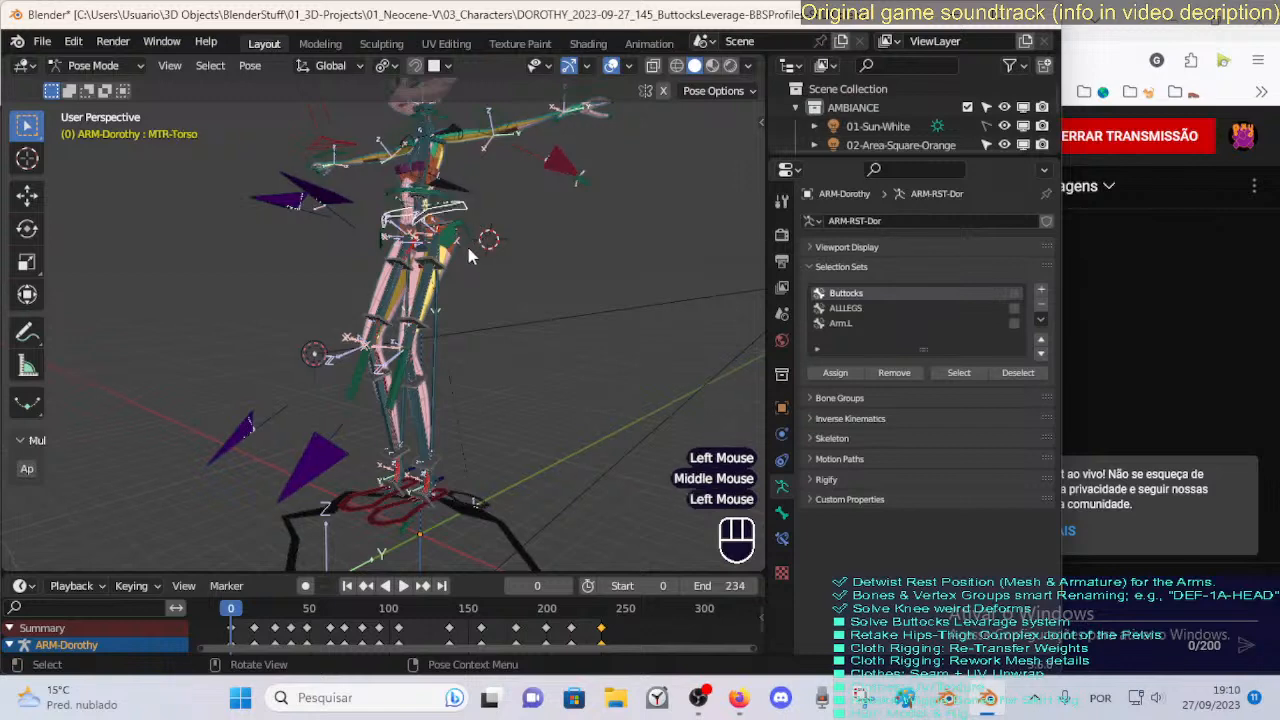
pyautogui.press('g')
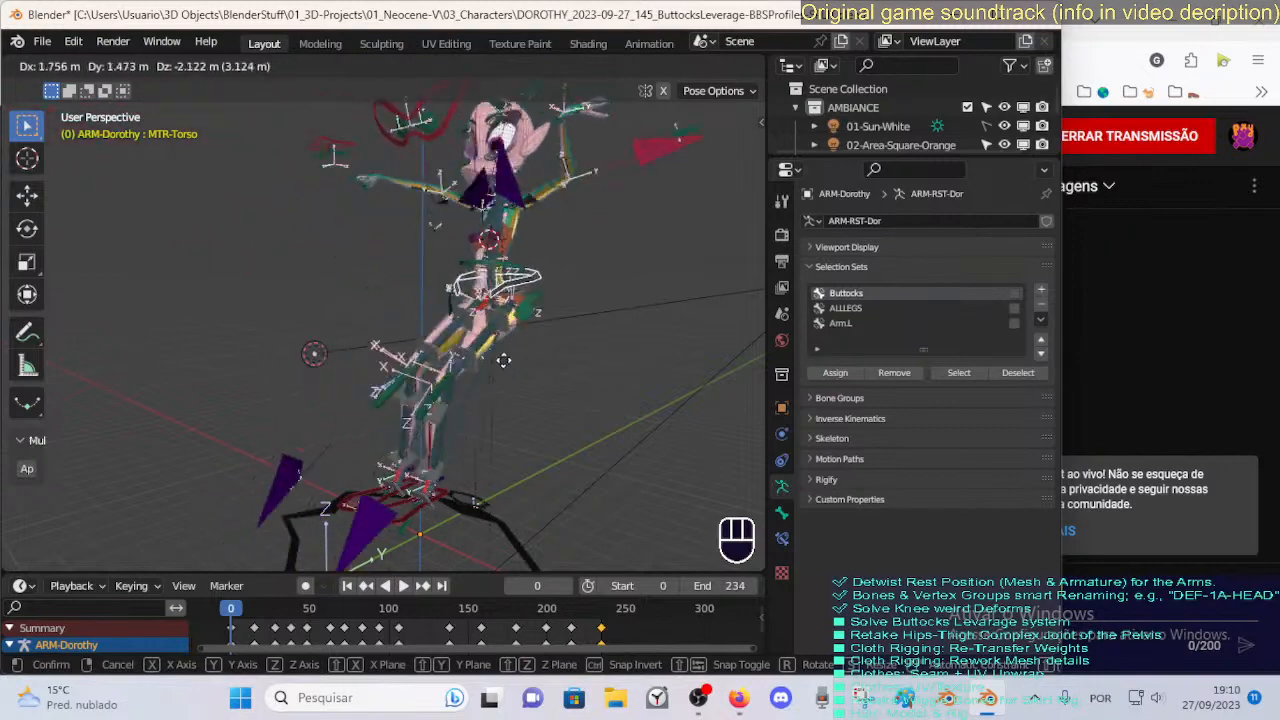
pyautogui.click(424, 399)
pyautogui.press('g')
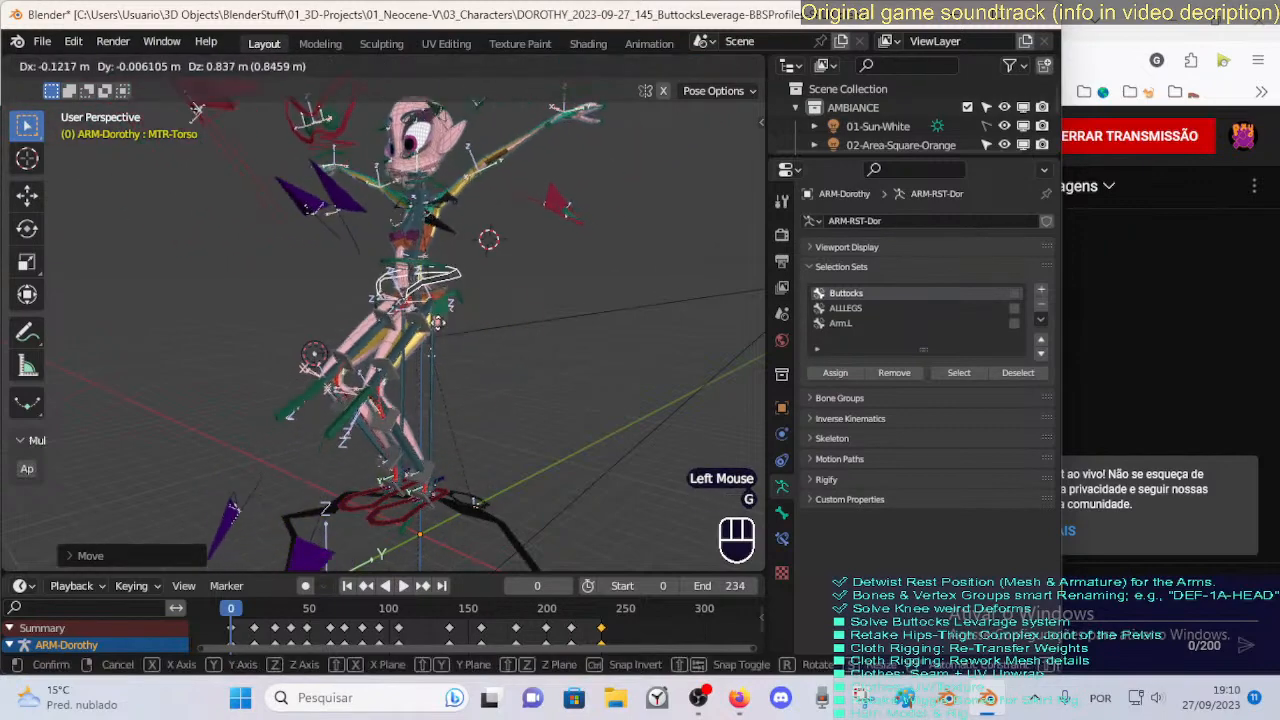
pyautogui.click(194, 90)
# Examine the armature's driver and dependency cycle messages in the system console, and close the console.
pyautogui.click(168, 46)
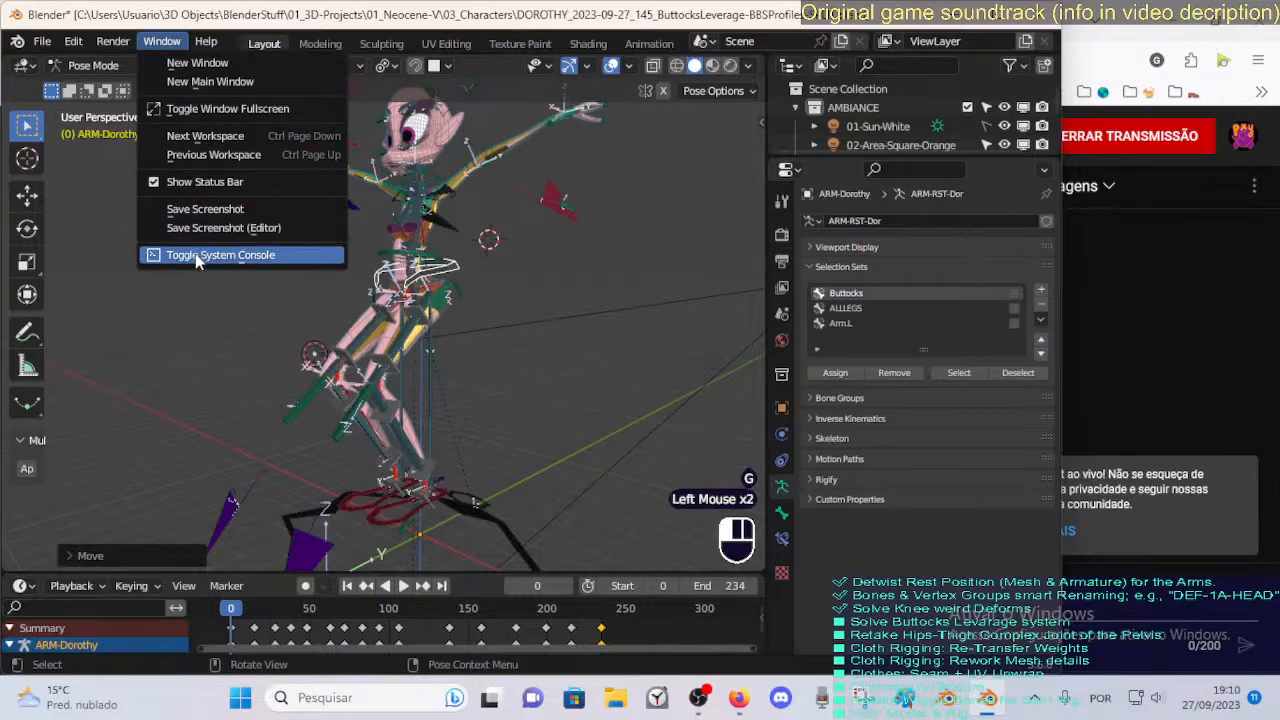
pyautogui.click(197, 257)
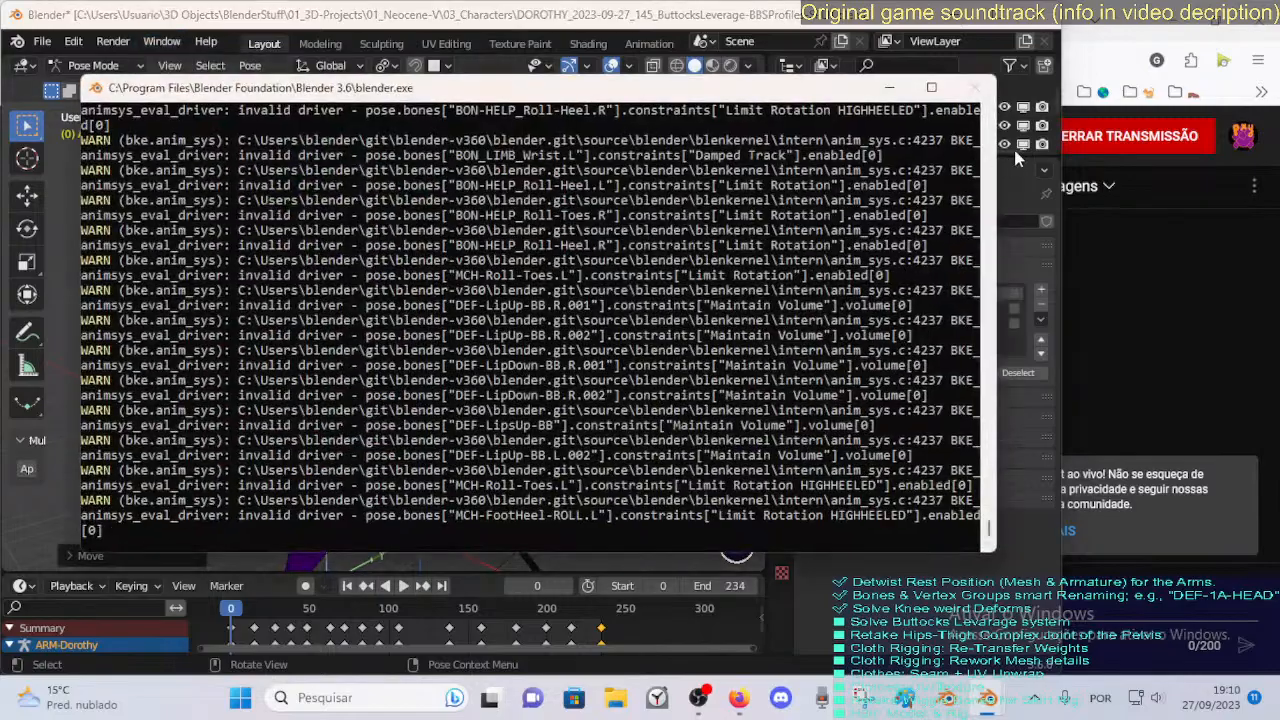
pyautogui.moveTo(985, 536); pyautogui.dragTo(990, 497)
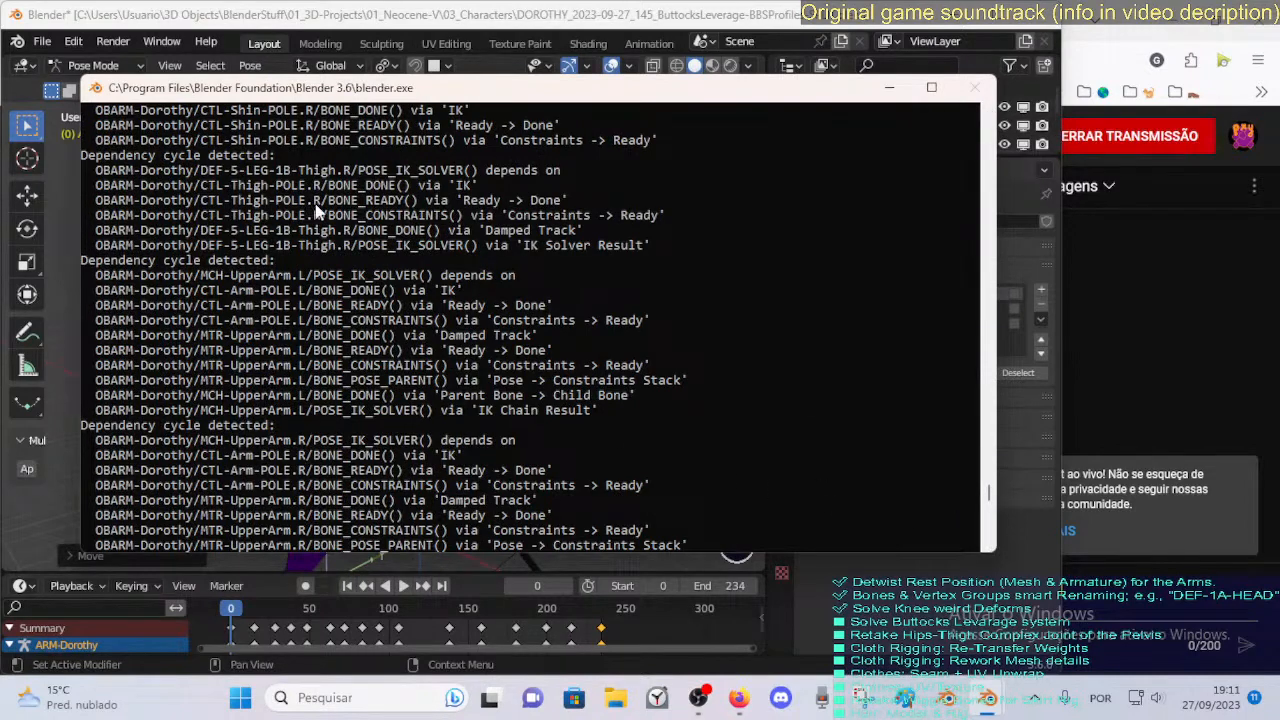
pyautogui.click(155, 44)
pyautogui.click(183, 256)
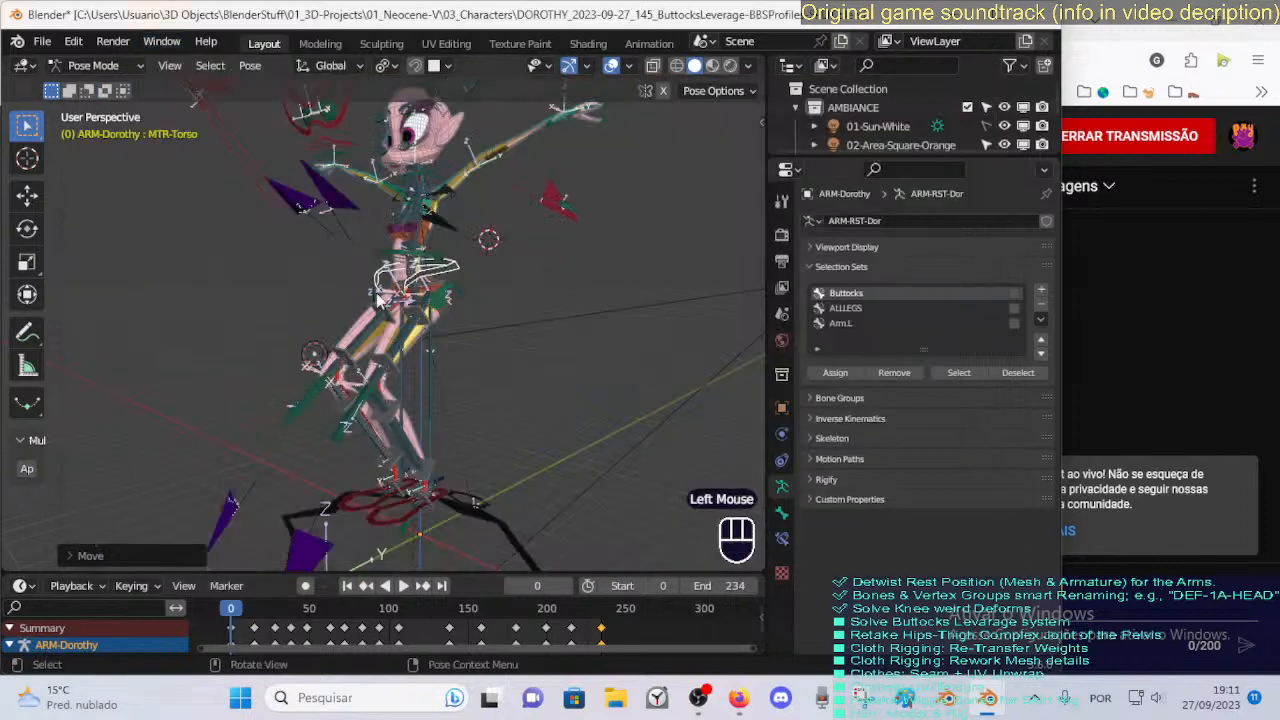
# Play the leg animation with the torso lowered, and scrub the early frames to frame 28.
pyautogui.moveTo(378, 297); pyautogui.dragTo(397, 366, button='middle')
pyautogui.press('space')
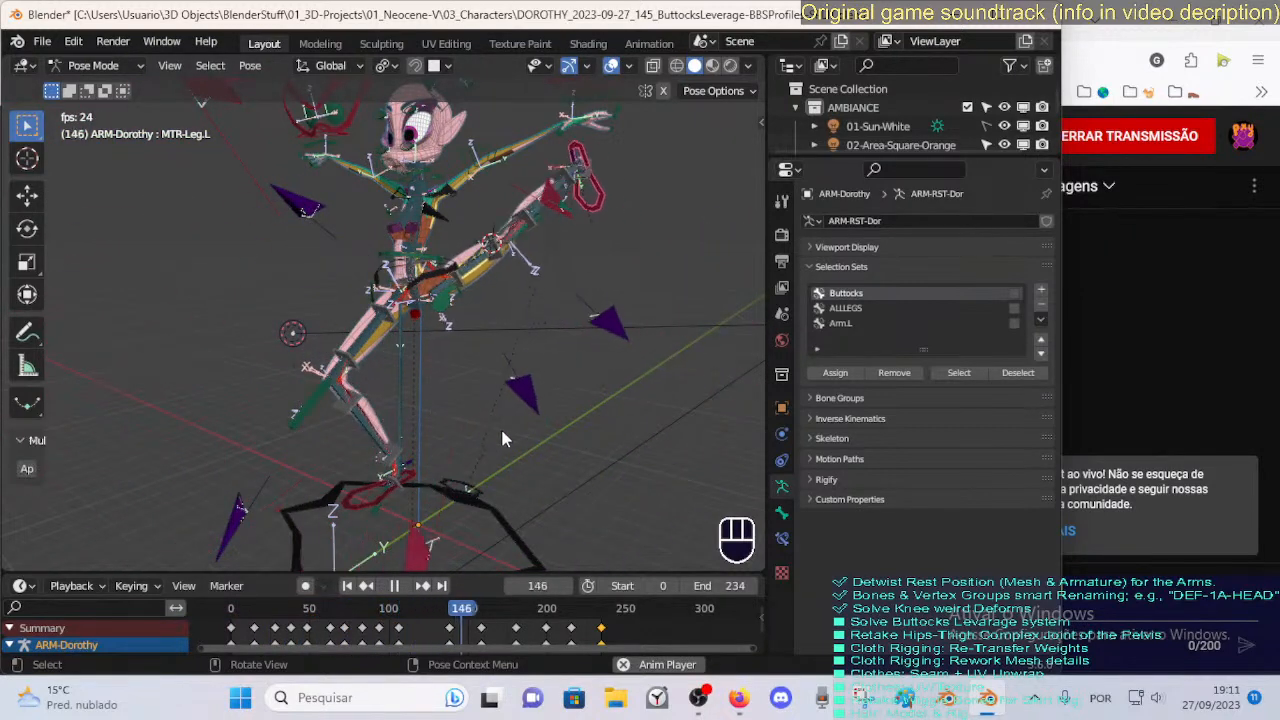
pyautogui.press('space')
pyautogui.click(282, 618)
pyautogui.moveTo(282, 618); pyautogui.dragTo(260, 618)
pyautogui.scroll(-2, 250, 460)
pyautogui.moveTo(250, 460); pyautogui.dragTo(270, 553, button='middle')
pyautogui.moveTo(257, 618)
pyautogui.mouseDown()
pyautogui.moveTo(237, 618)
pyautogui.moveTo(286, 617)
pyautogui.moveTo(275, 622)
pyautogui.mouseUp()
pyautogui.press('Up')
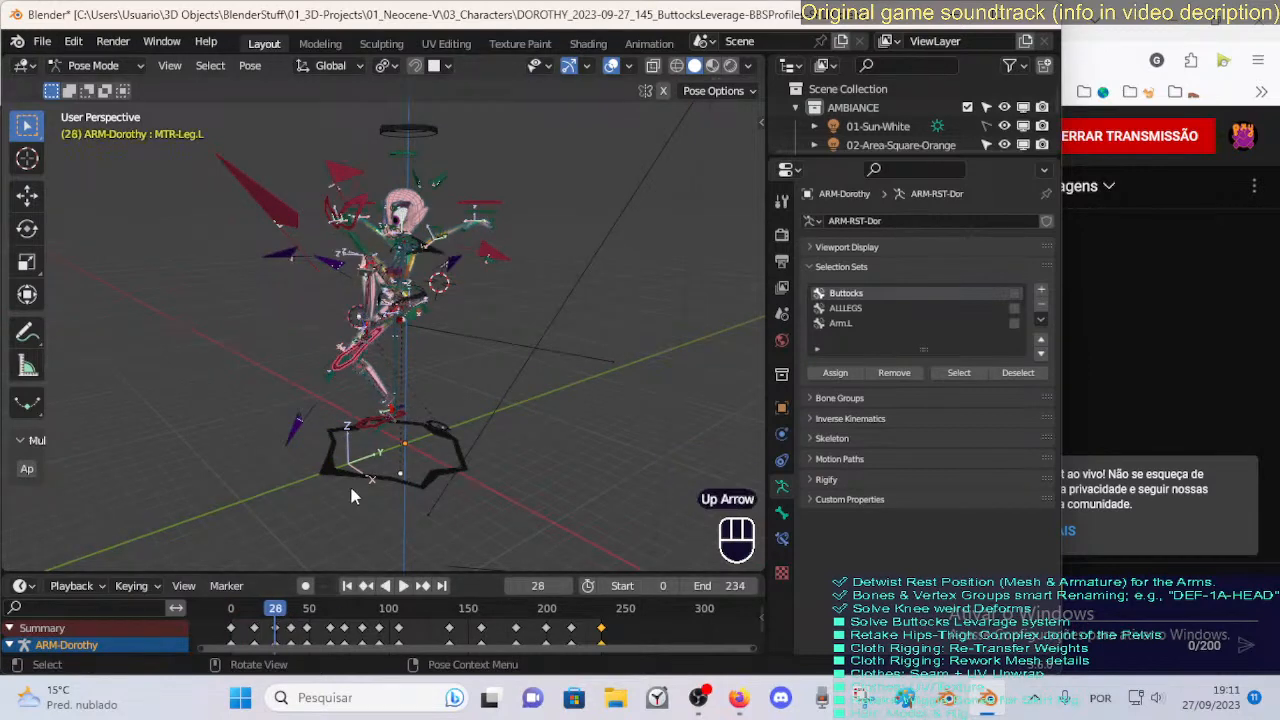
# Go through the animation's keyframes up to frame 106 to check the leg poses.
pyautogui.moveTo(335, 365)
pyautogui.mouseDown(button='middle')
pyautogui.moveTo(461, 363)
pyautogui.moveTo(525, 345)
pyautogui.moveTo(340, 360)
pyautogui.mouseUp(button='middle')
pyautogui.press('Down')
pyautogui.press('Down')
pyautogui.press('Down')
pyautogui.press('Up')
pyautogui.press('Up')
pyautogui.press('Up')
pyautogui.press('Up')
pyautogui.press('Up')
pyautogui.press('Up')
pyautogui.press('Up')
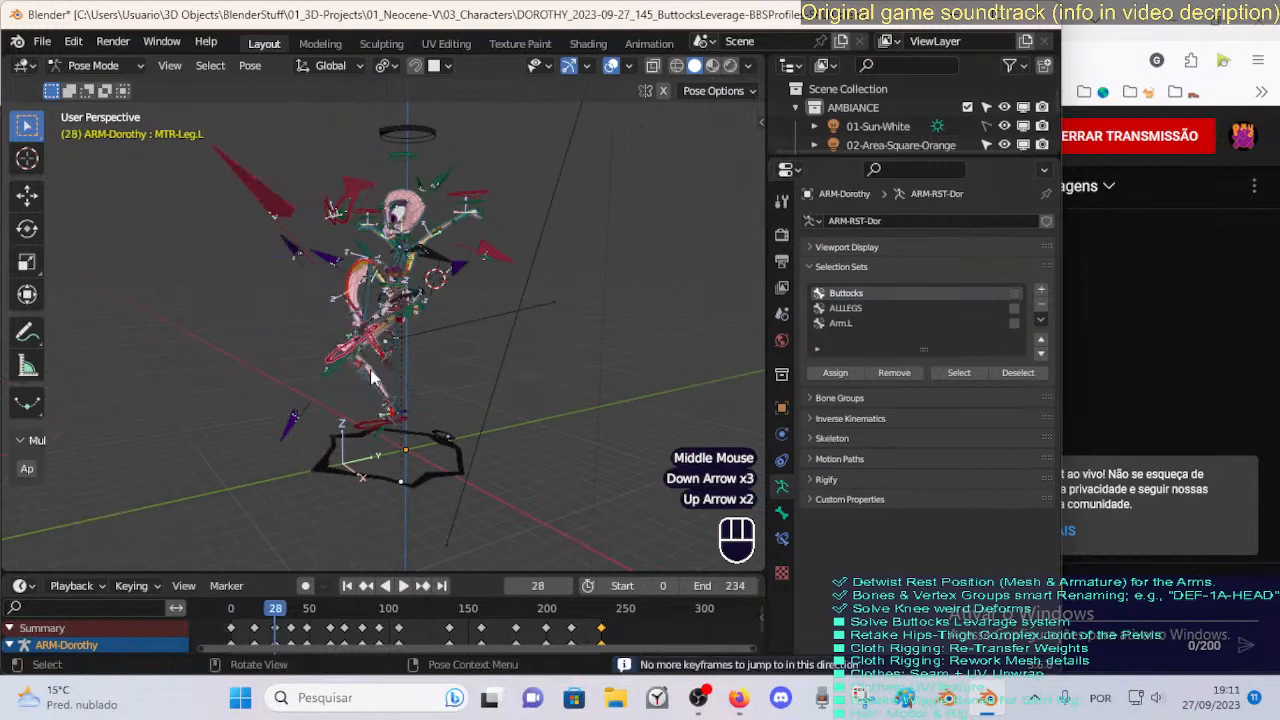
pyautogui.press('Up')
pyautogui.press('Up')
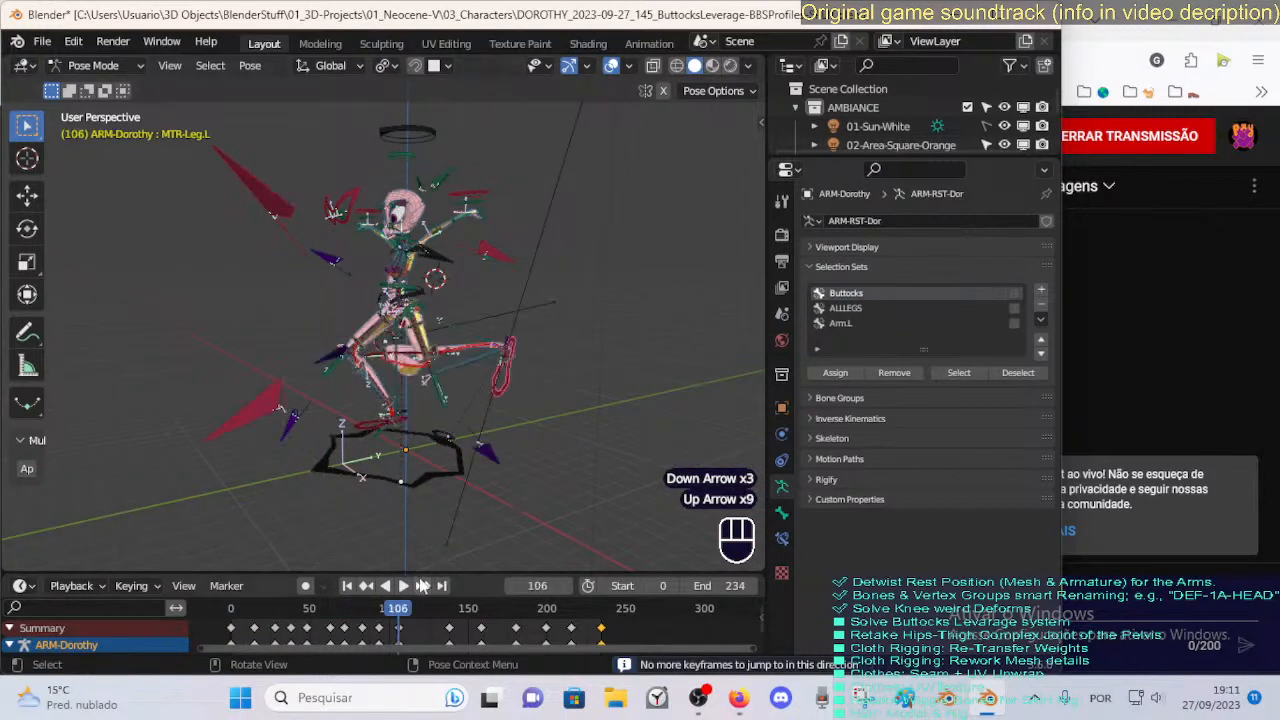
# Replay the left leg's kick and return the animation to frame 0.
pyautogui.press('space')
pyautogui.press('space')
pyautogui.click(358, 610)
pyautogui.press('space')
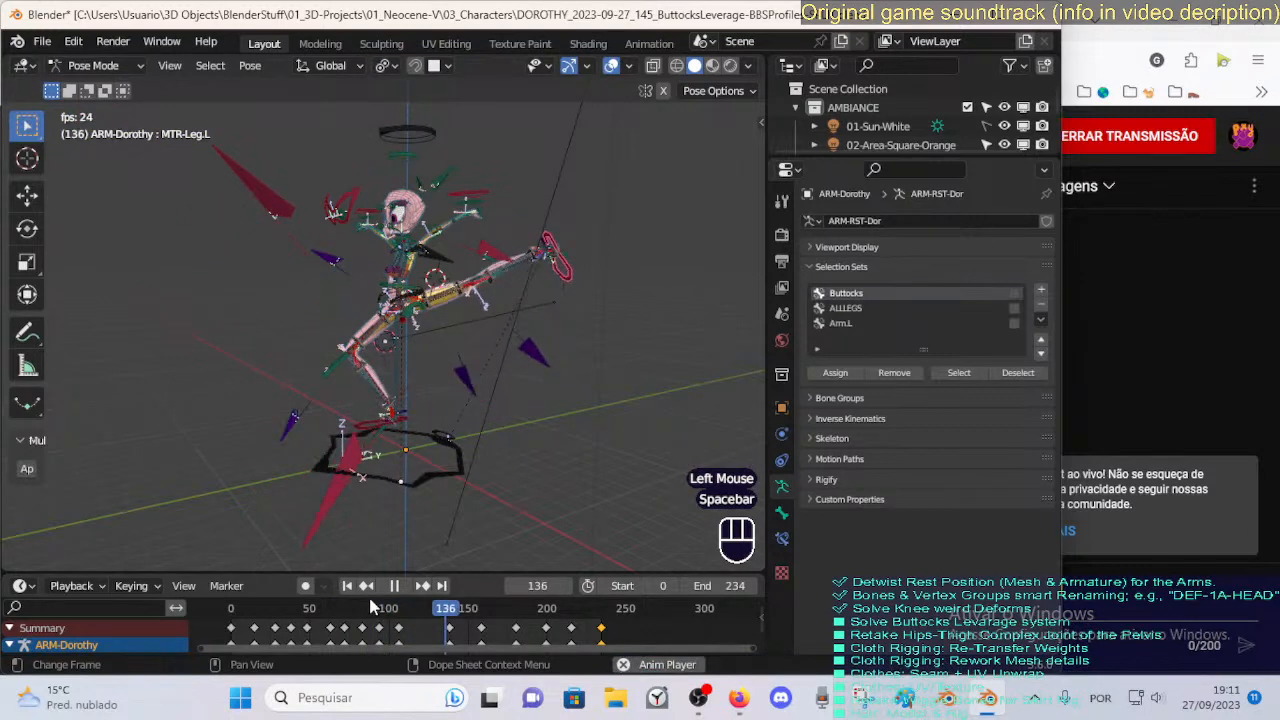
pyautogui.press('space')
pyautogui.click(226, 611)
# Select all bones of the armature and clear their pose transforms.
pyautogui.scroll(2, 333, 450)
pyautogui.moveTo(333, 450); pyautogui.dragTo(378, 322, button='middle')
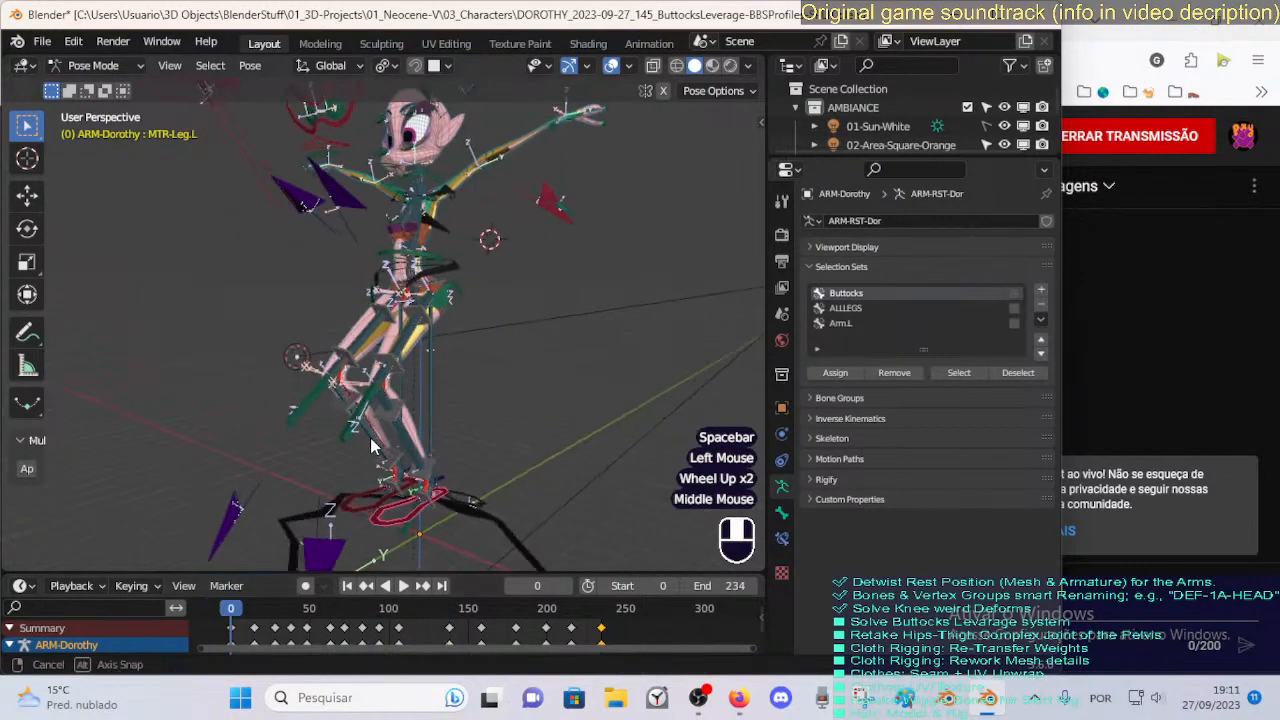
pyautogui.scroll(-2, 378, 322)
pyautogui.moveTo(395, 380); pyautogui.dragTo(345, 403, button='middle')
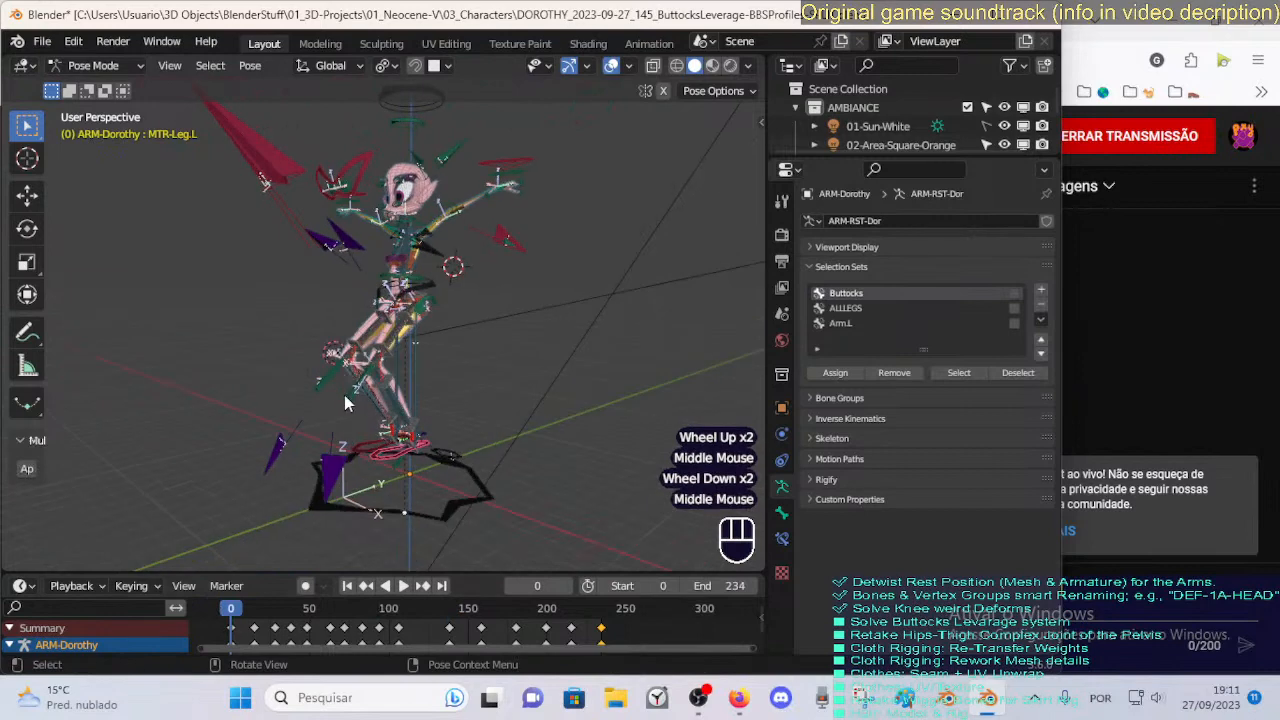
pyautogui.scroll(2, 345, 403)
pyautogui.press('a')
pyautogui.hotkey('alt', 'q')
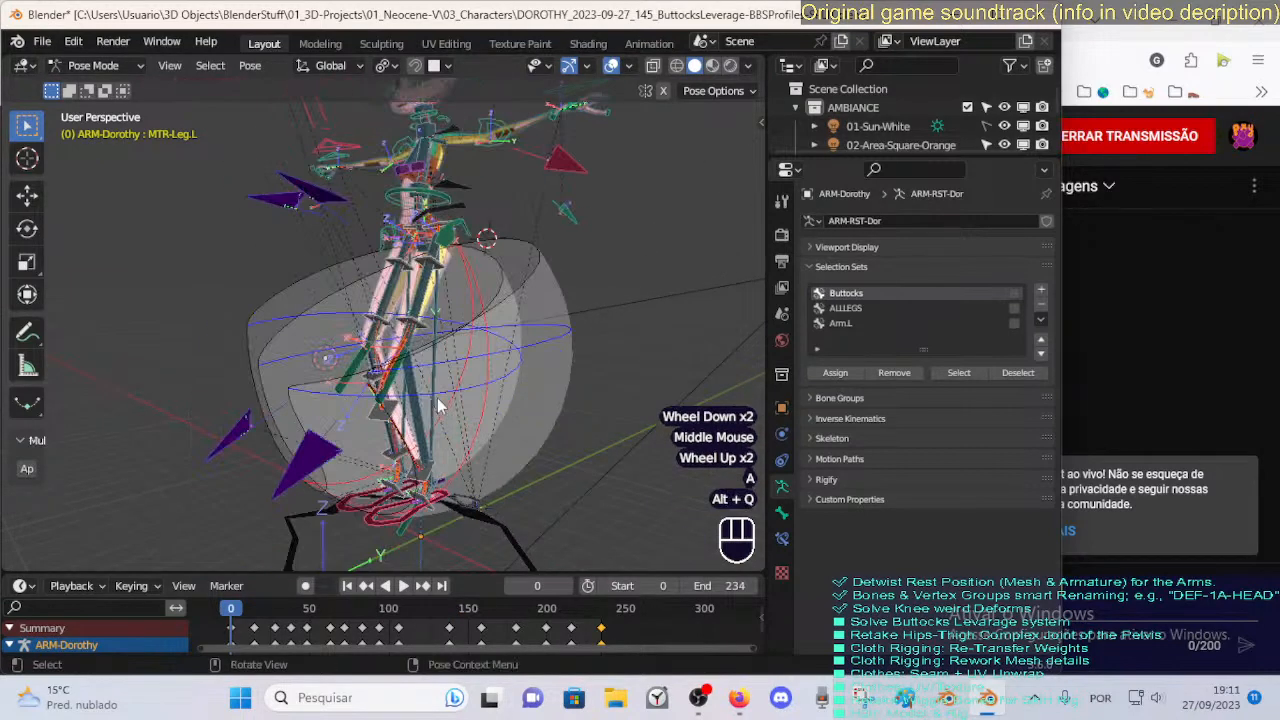
# Raise the torso control MTR-Torso until both legs are stretched straight.
pyautogui.click(473, 213)
pyautogui.press('g')
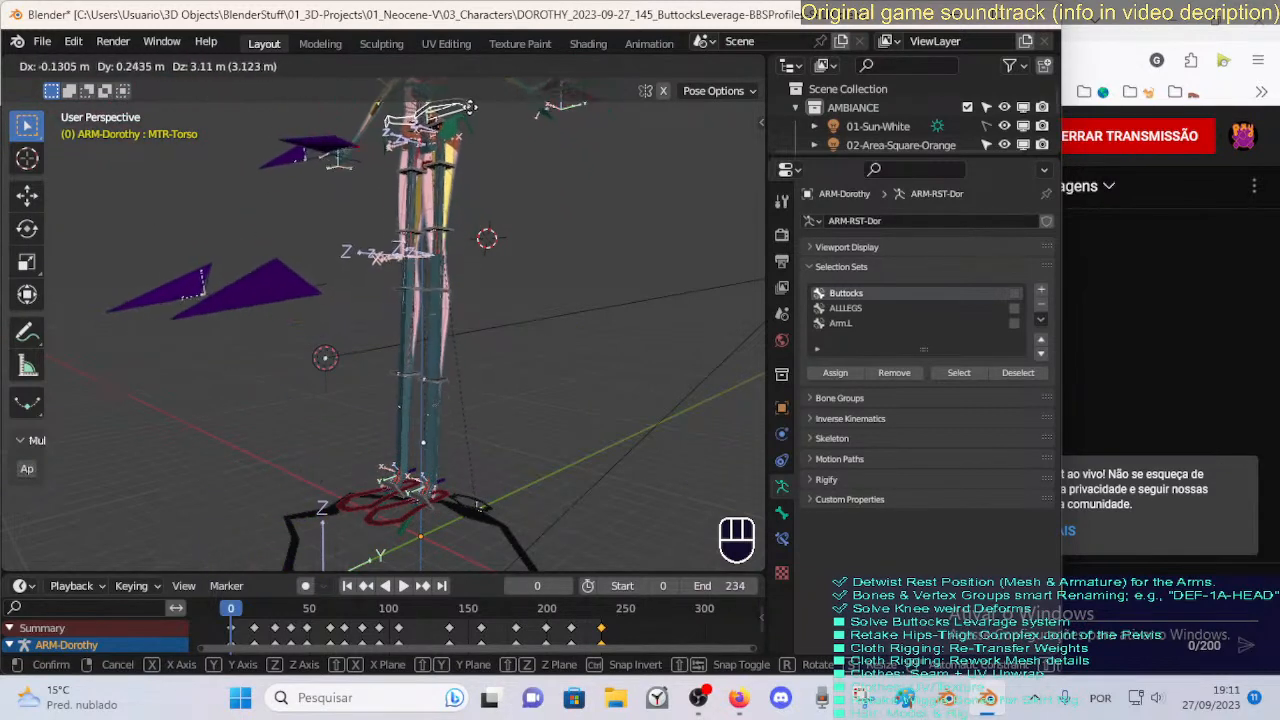
pyautogui.click(487, 125)
# Add both leg controls to the torso selection and hide all unselected bones.
pyautogui.scroll(-2, 323, 512)
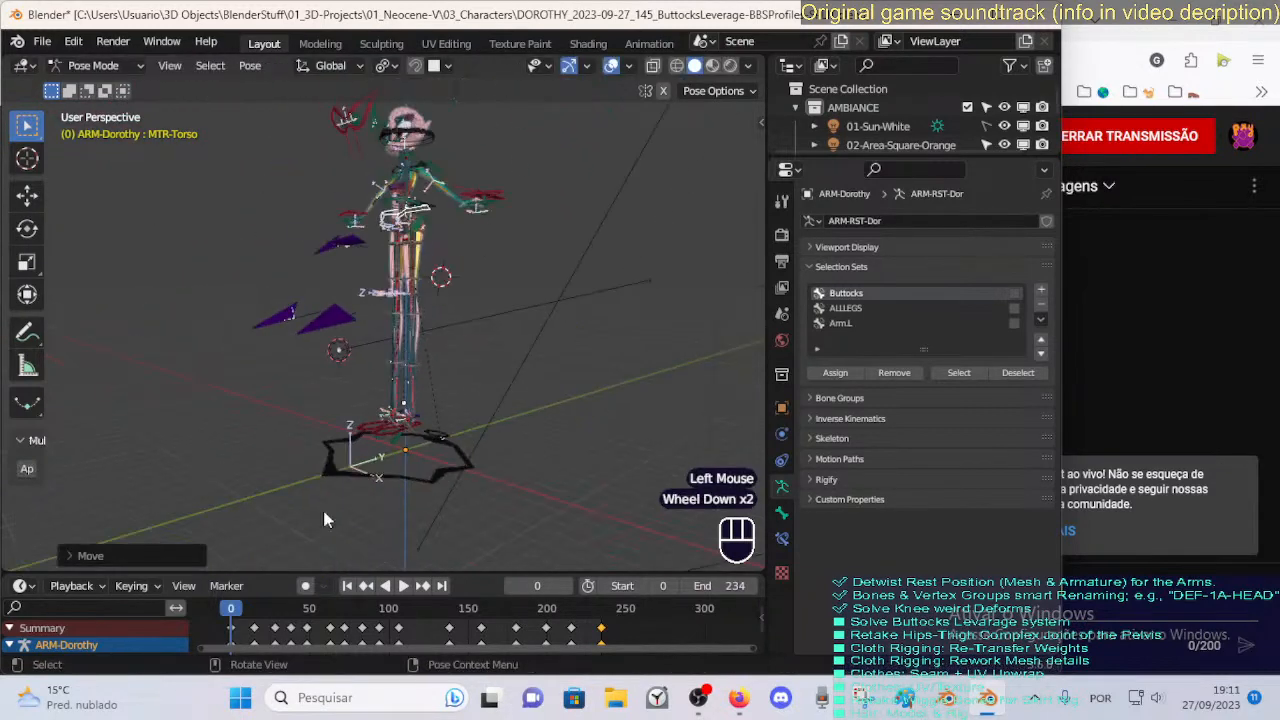
pyautogui.keyDown('shift'); pyautogui.click(366, 429); pyautogui.keyUp('shift')
pyautogui.hotkey('shift', 'h')
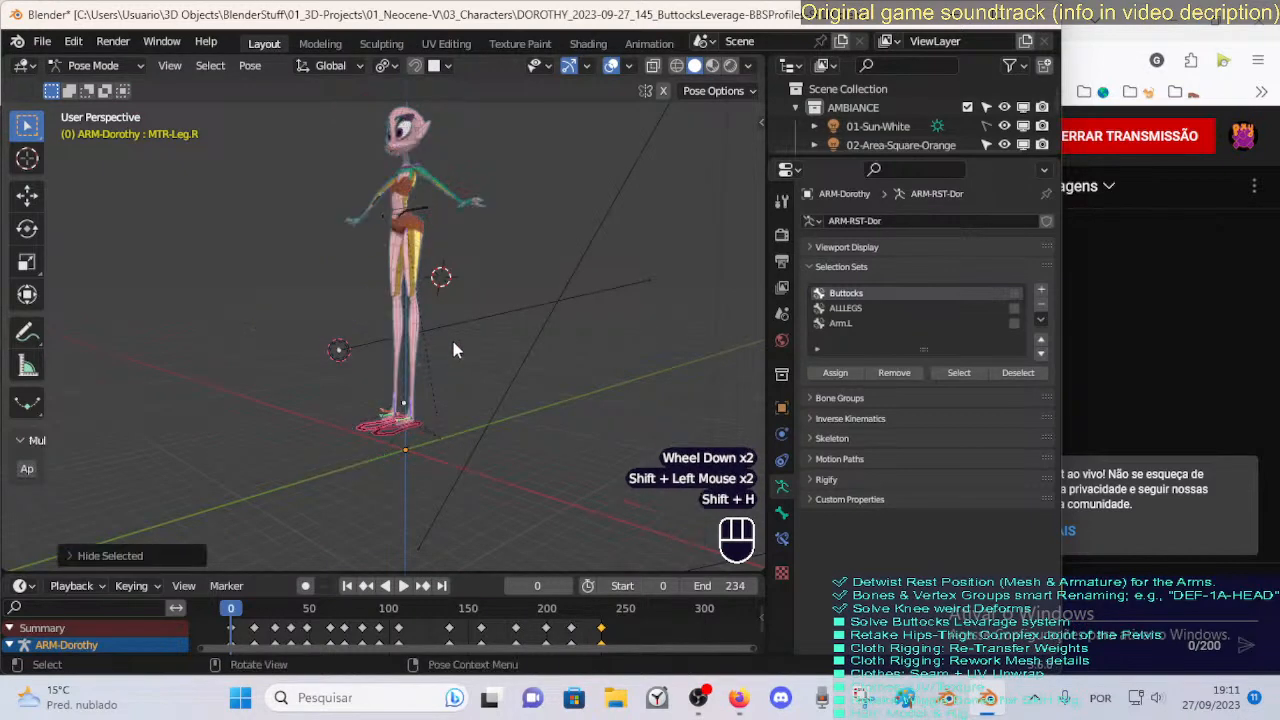
# Try several moves of MTR-Torso to watch the thighs deform, and leave the torso slightly lowered.
pyautogui.click(436, 216)
pyautogui.press('g')
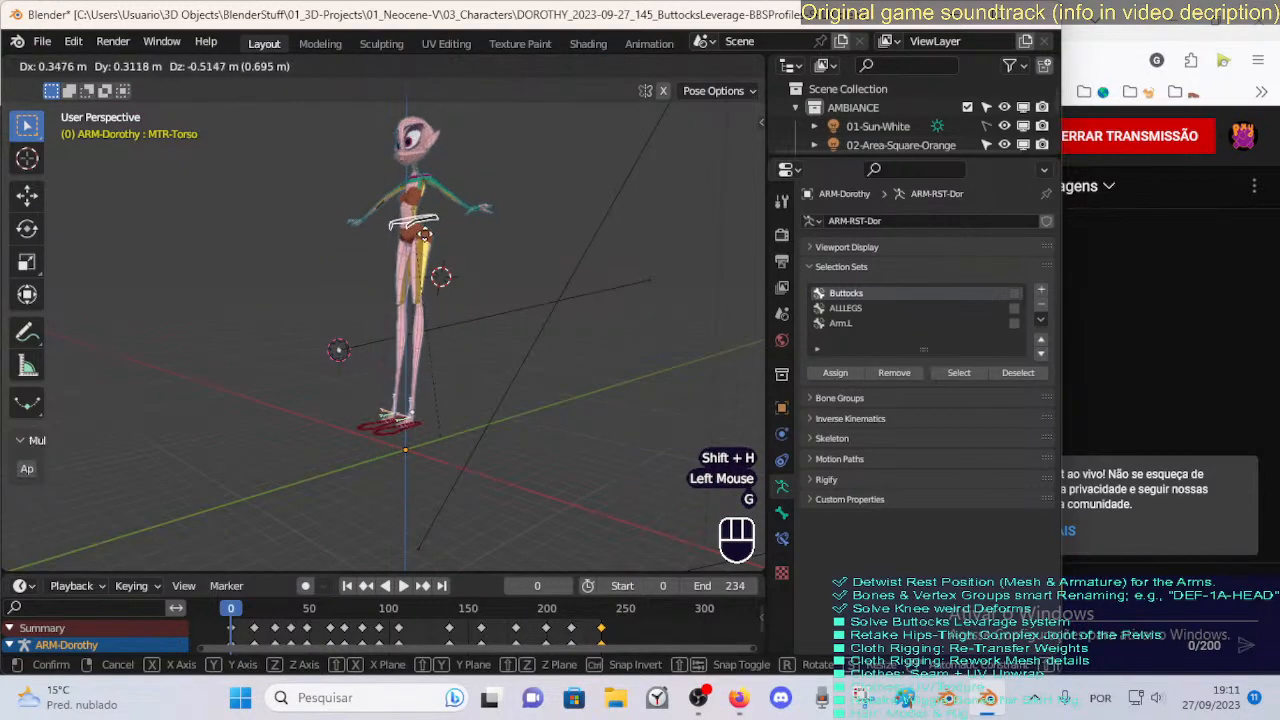
pyautogui.press('Escape')
pyautogui.scroll(2, 425, 260)
pyautogui.press('g')
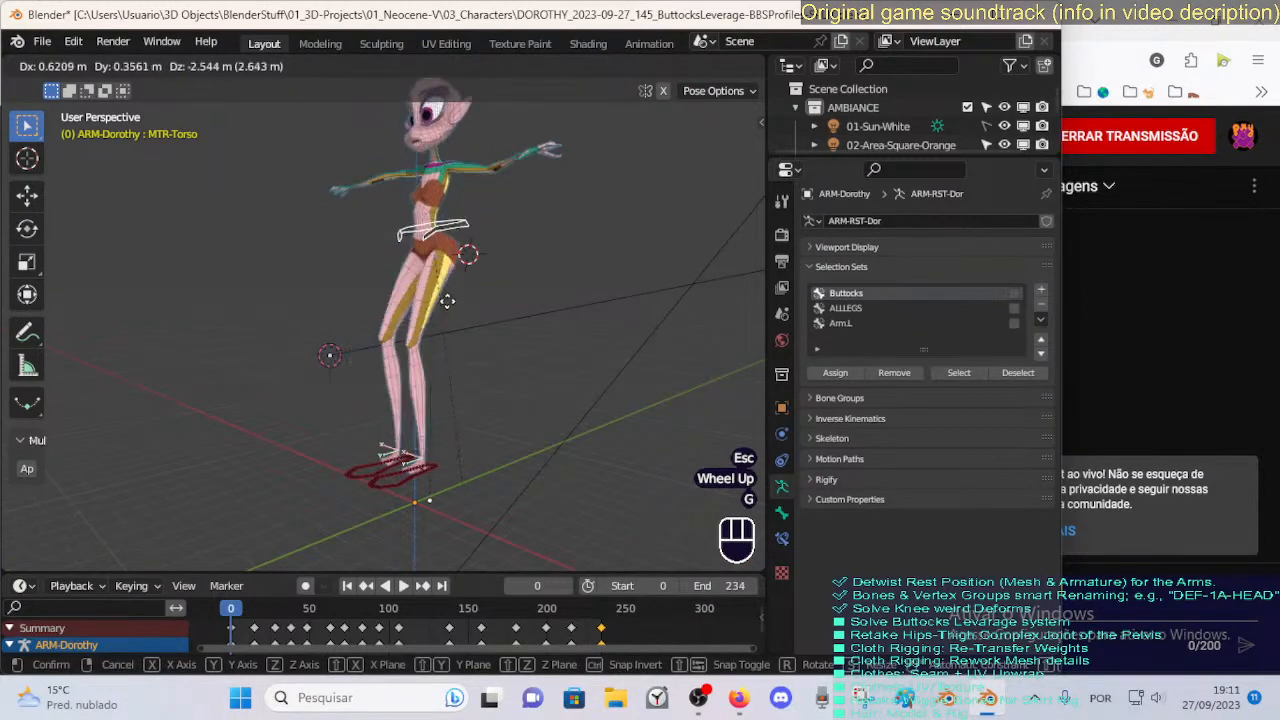
pyautogui.press('Escape')
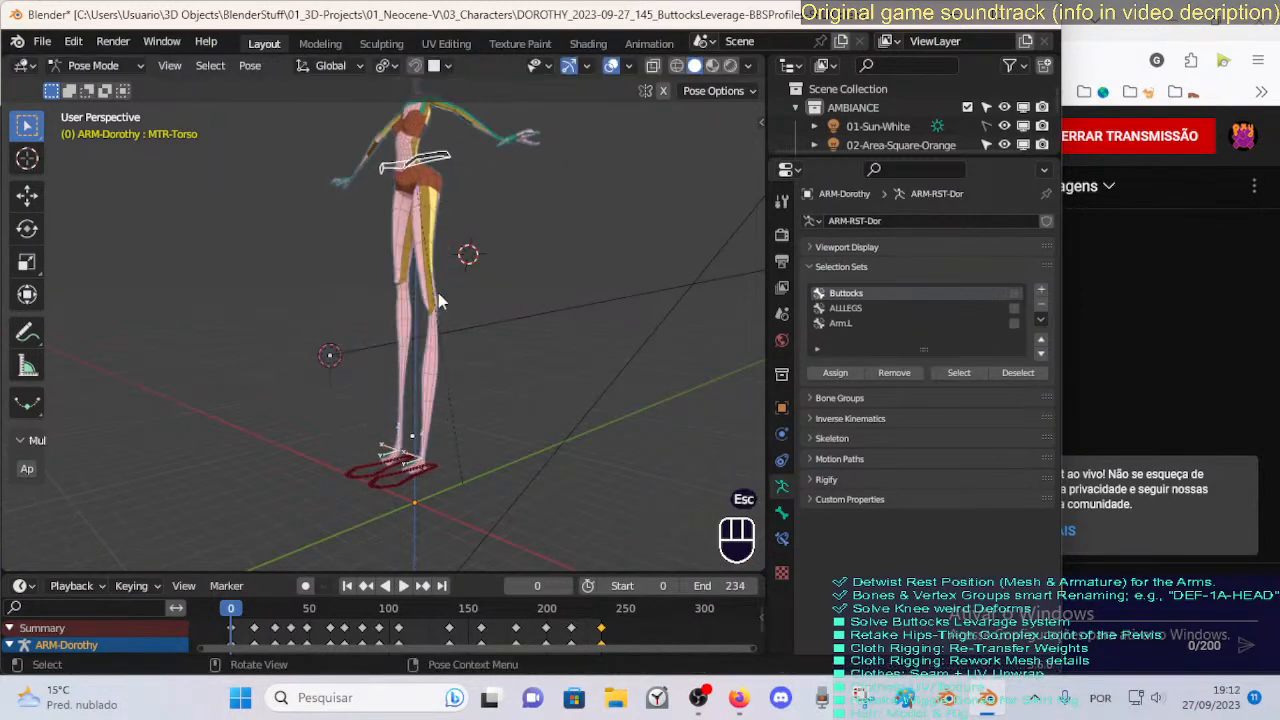
pyautogui.press('g')
pyautogui.click(457, 260)
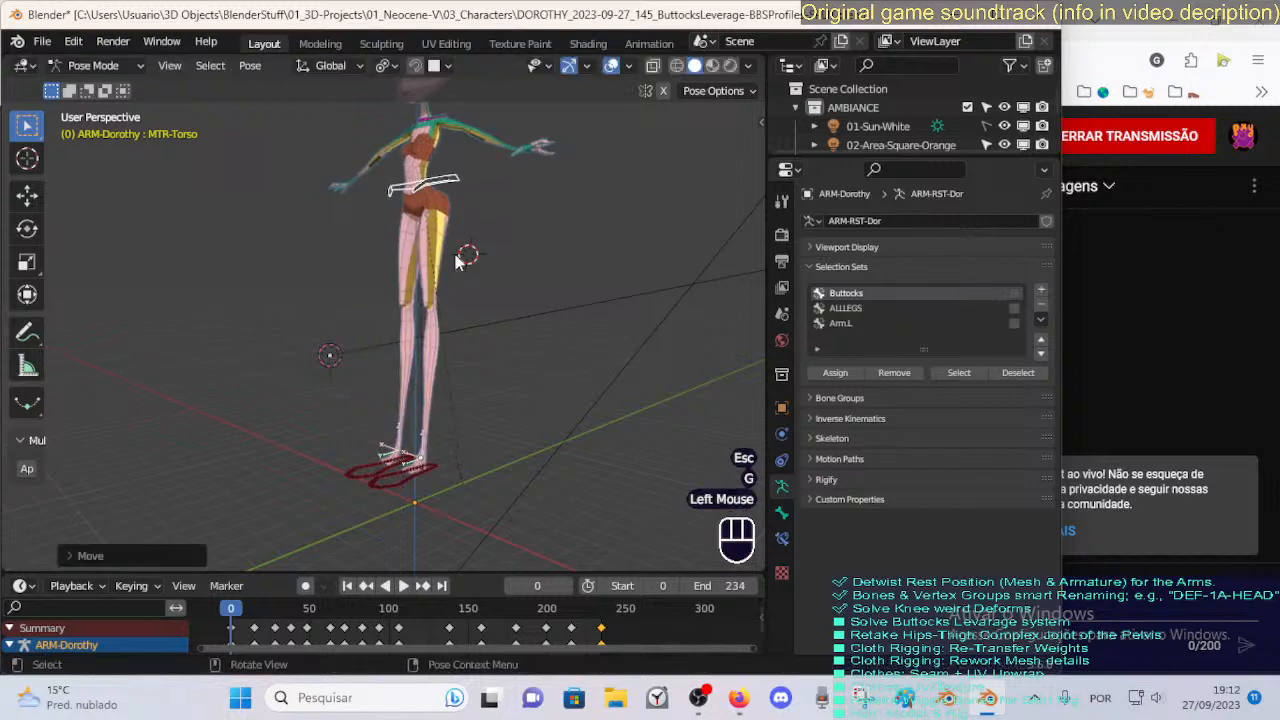
# Select both leg controls and raise them about 1.9 m to bend the knees.
pyautogui.click(399, 485)
pyautogui.press('g')
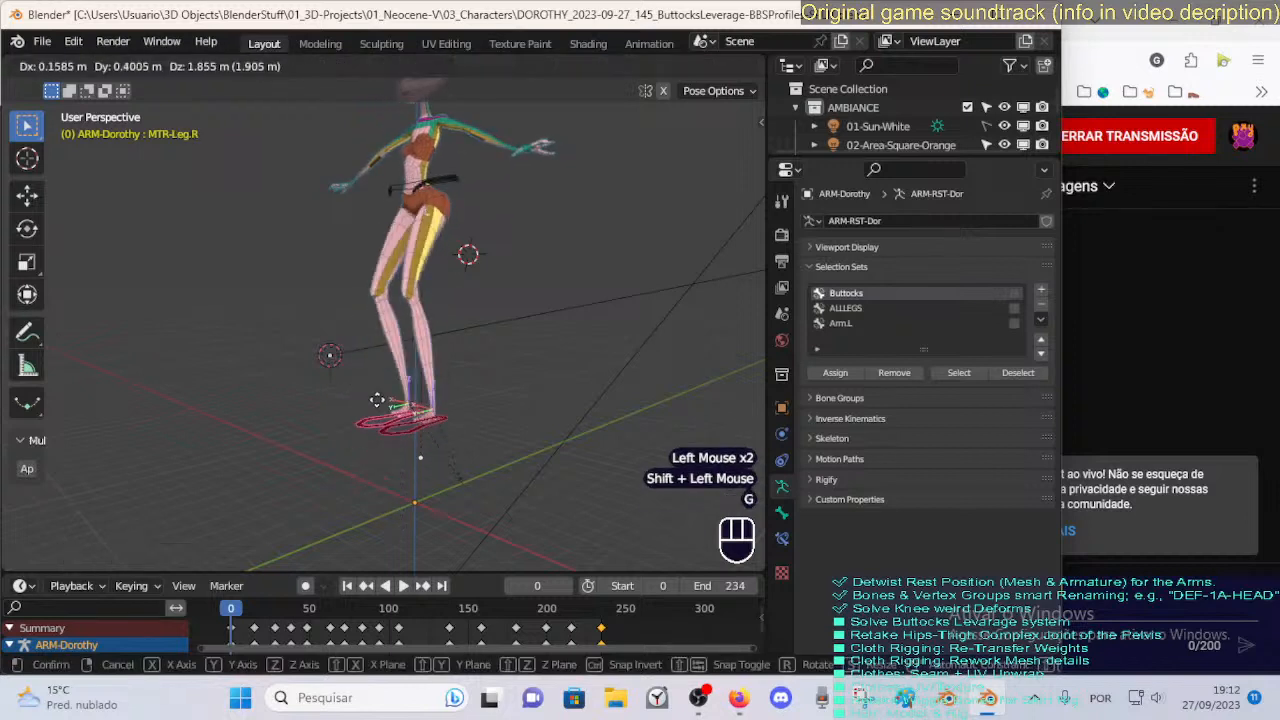
pyautogui.click(380, 398)
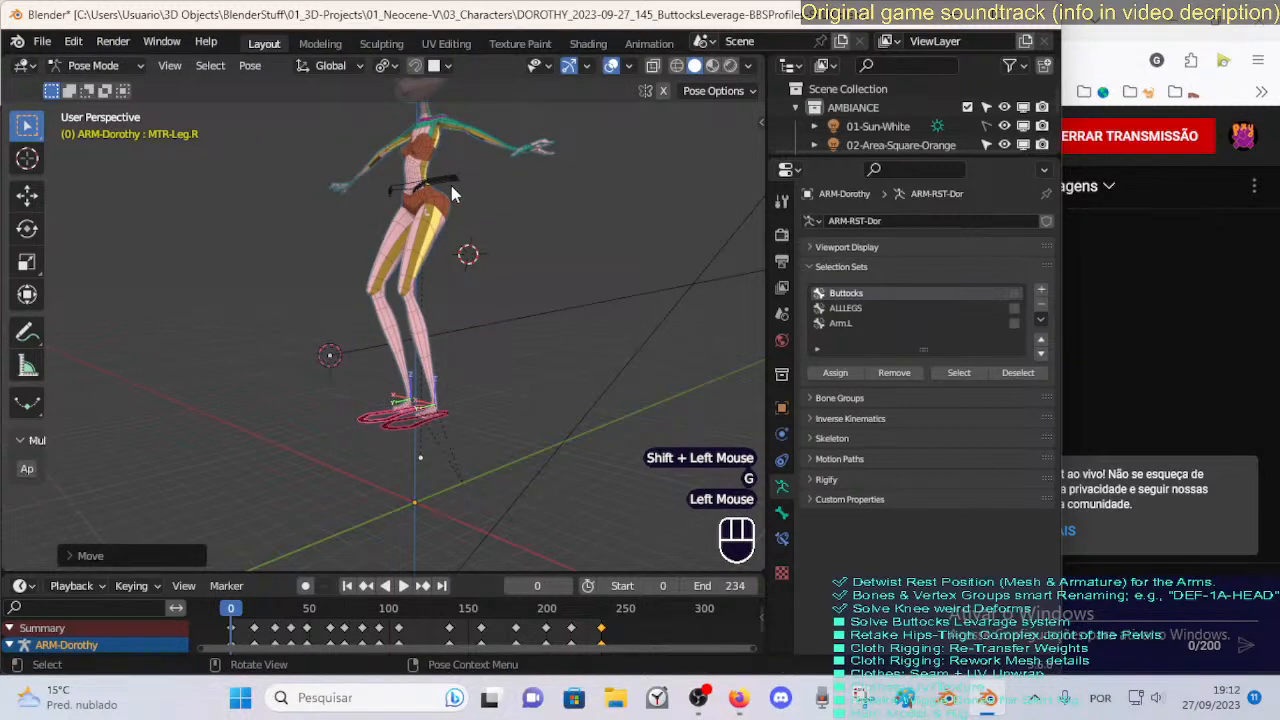
# Add MTR-Torso to the selected leg controls and try moving all three together.
pyautogui.keyDown('shift'); pyautogui.click(451, 186); pyautogui.keyUp('shift')
pyautogui.moveTo(451, 188); pyautogui.dragTo(465, 250, button='middle')
pyautogui.press('g')
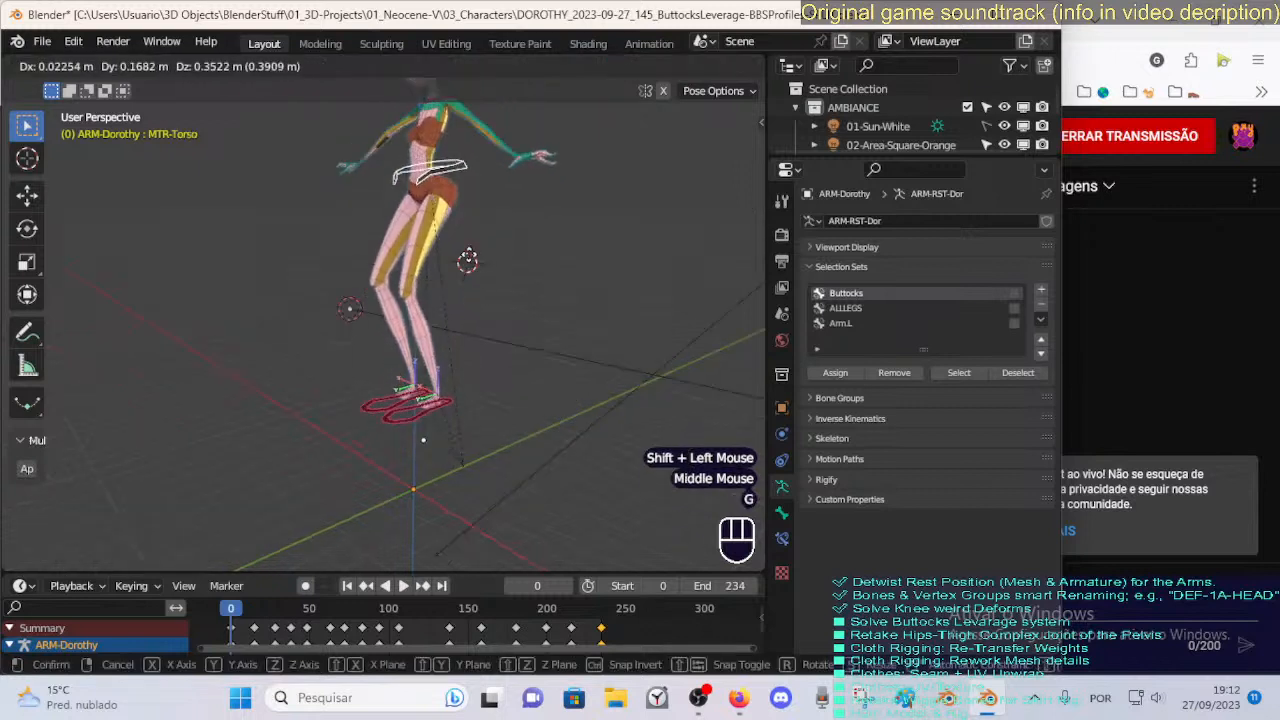
pyautogui.click(470, 268)
pyautogui.press('g')
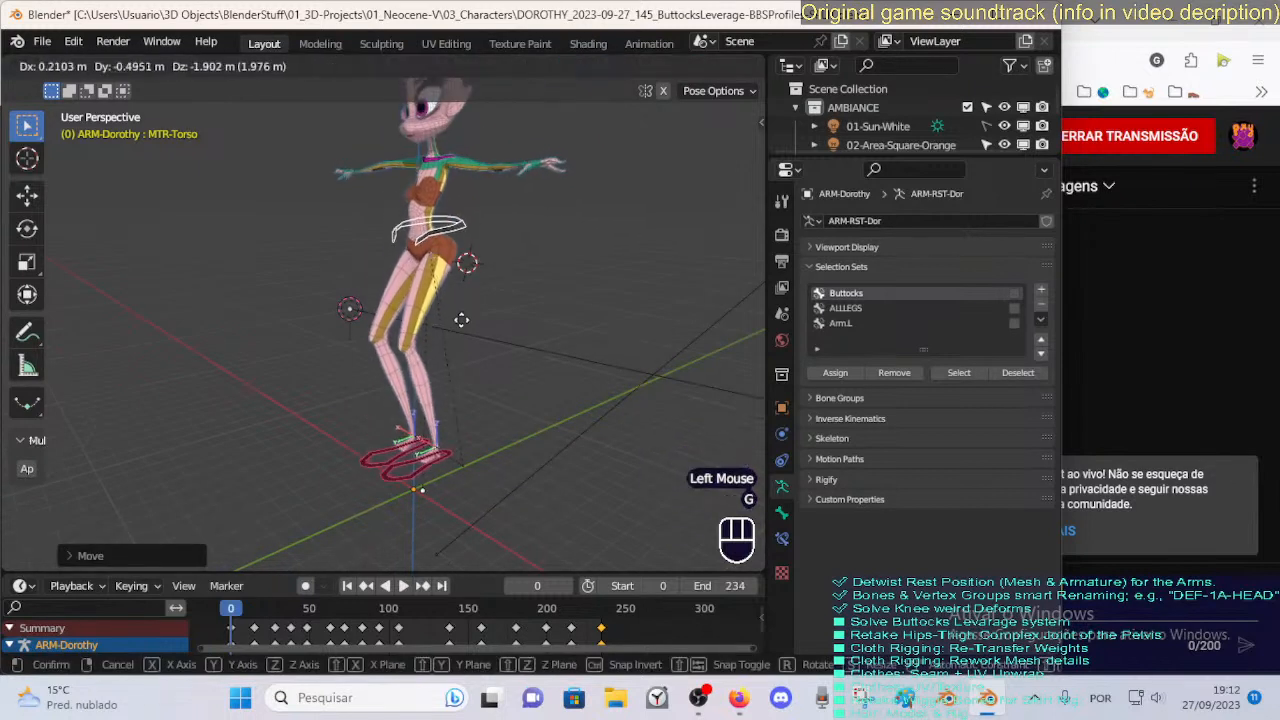
pyautogui.press('Escape')
# Select all visible controls and reset their pose transforms to the rest position.
pyautogui.hotkey('alt', 'q')
pyautogui.hotkey('alt', 'q')
pyautogui.hotkey('alt', 'q')
pyautogui.hotkey('alt', 'q')
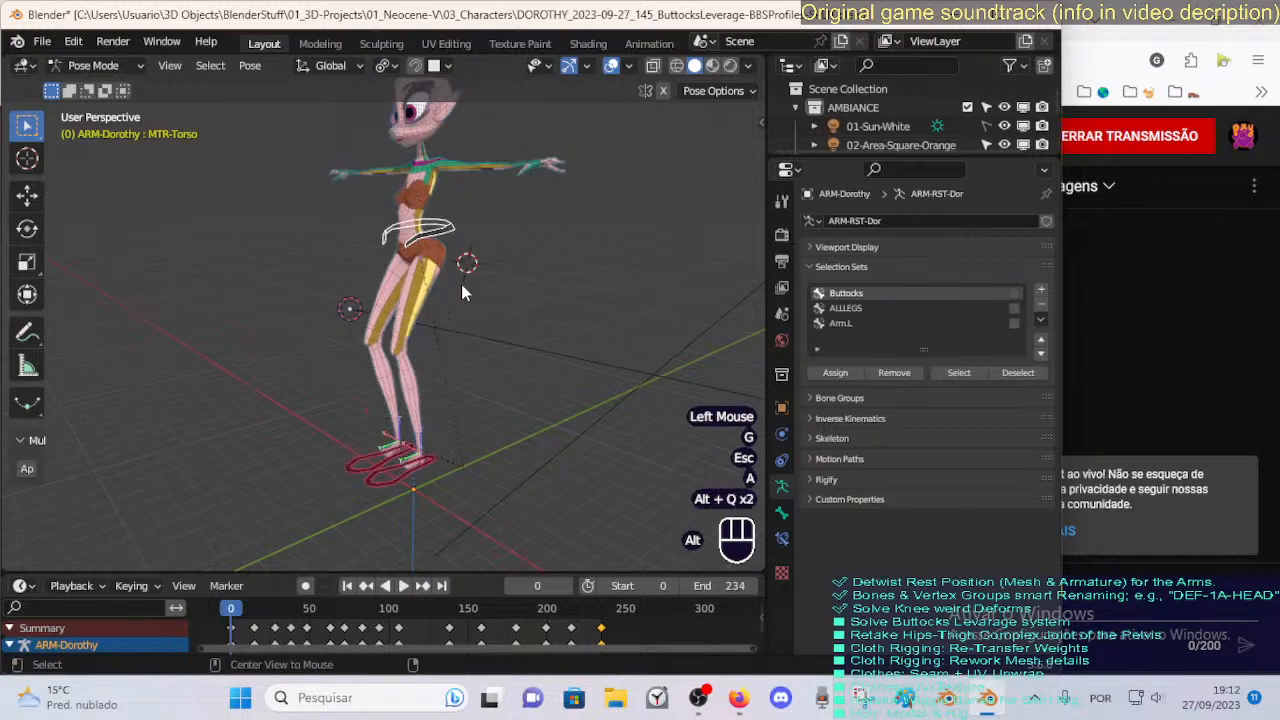
# Toggle the armature in and out of Edit Mode twice and select the left leg control MTR-Leg.L in Pose Mode.
pyautogui.press('Tab')
pyautogui.press('Tab')
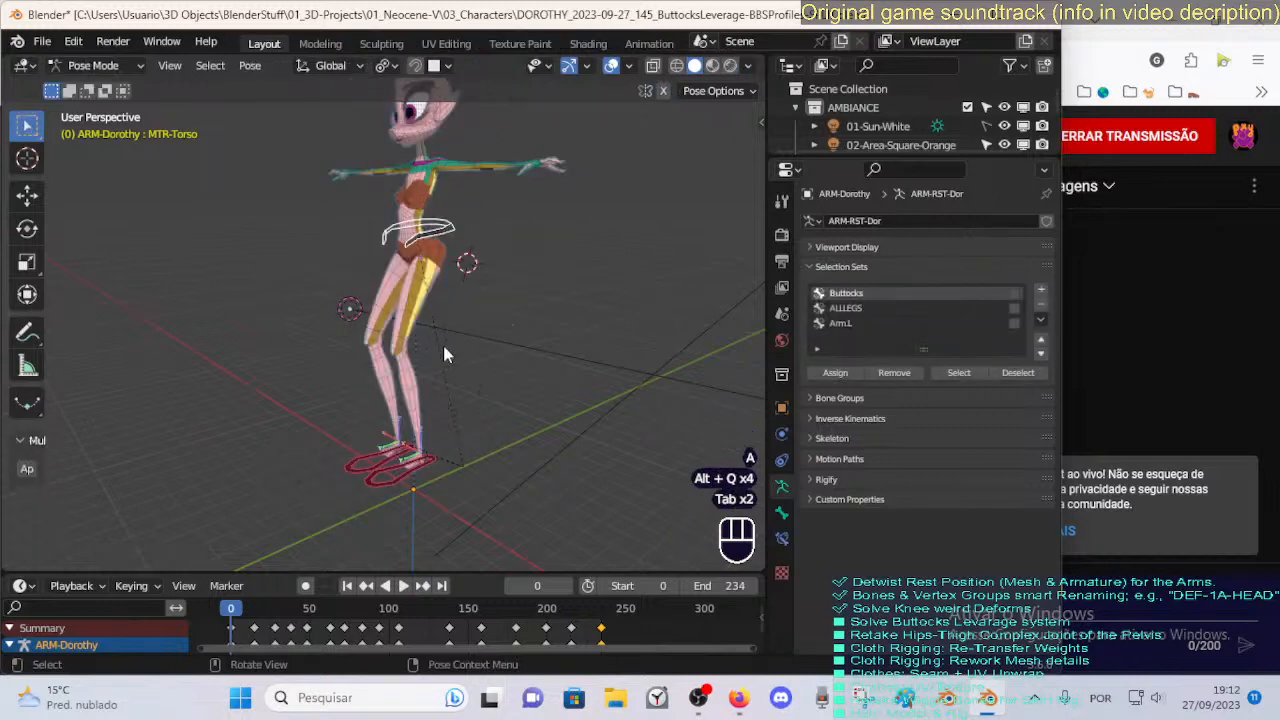
pyautogui.press('Tab')
pyautogui.press('Tab')
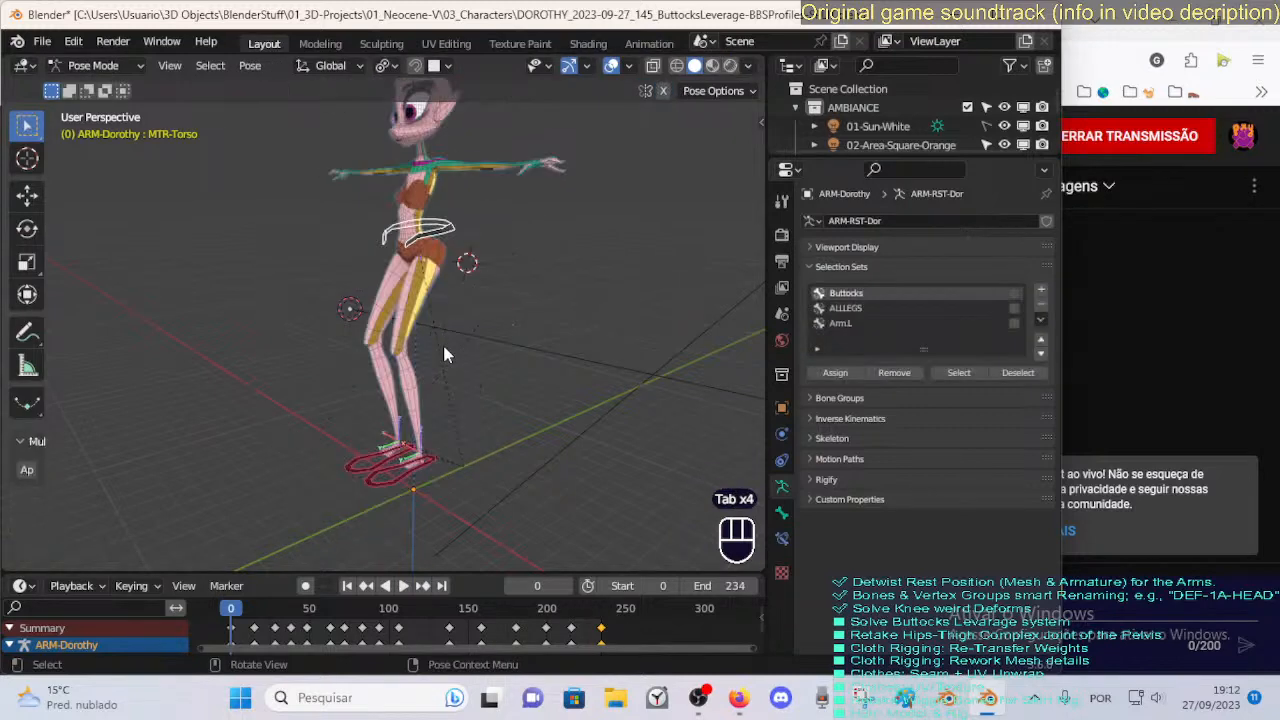
pyautogui.click(391, 481)
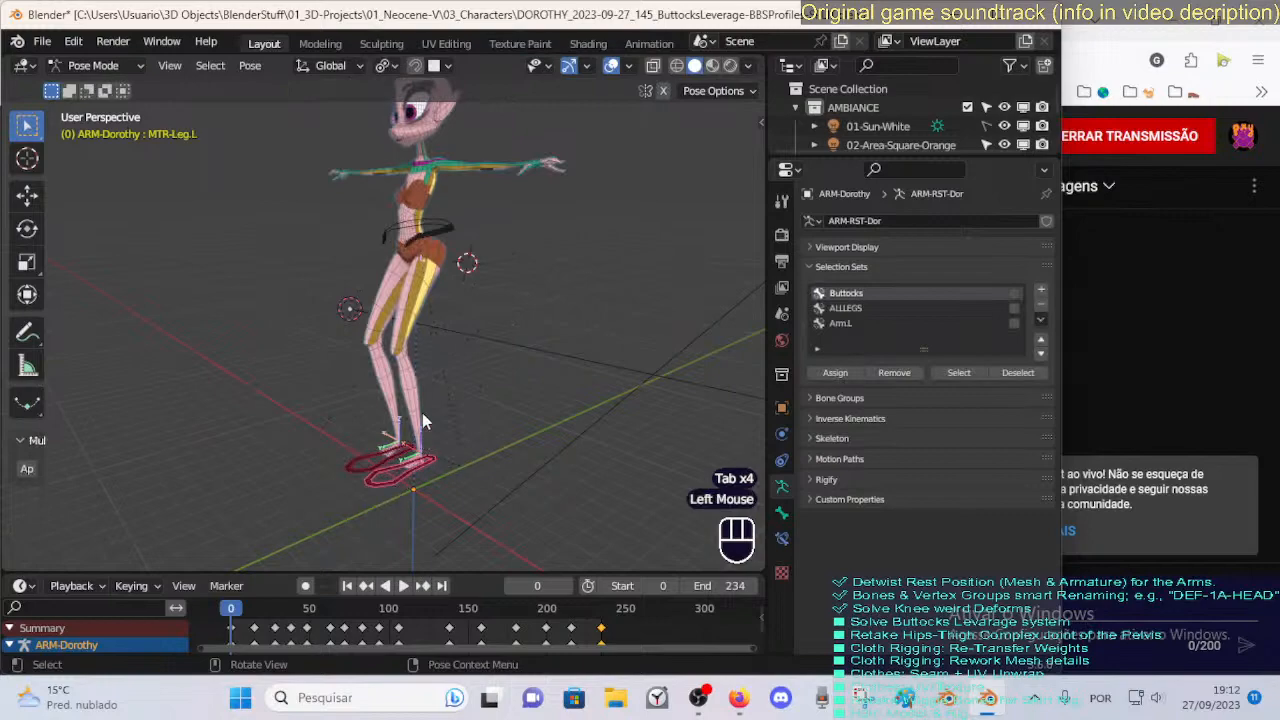
# Reveal all hidden bones of the armature and select the right leg control MTR-Leg.R at the feet.
pyautogui.hotkey('alt', 'h')
pyautogui.hotkey('alt', 'h')
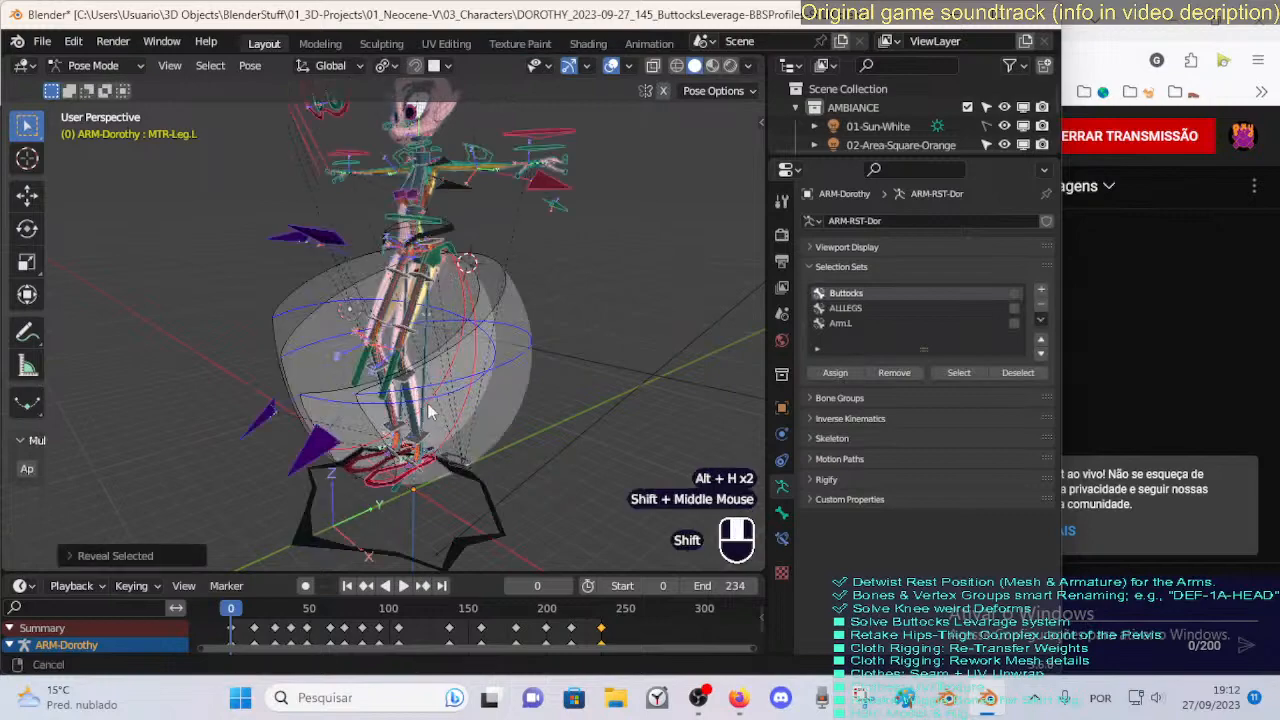
pyautogui.scroll(4, 430, 410)
pyautogui.keyDown('shift'); pyautogui.moveTo(430, 410); pyautogui.dragTo(373, 404, button='middle'); pyautogui.keyUp('shift')
pyautogui.scroll(1, 400, 405)
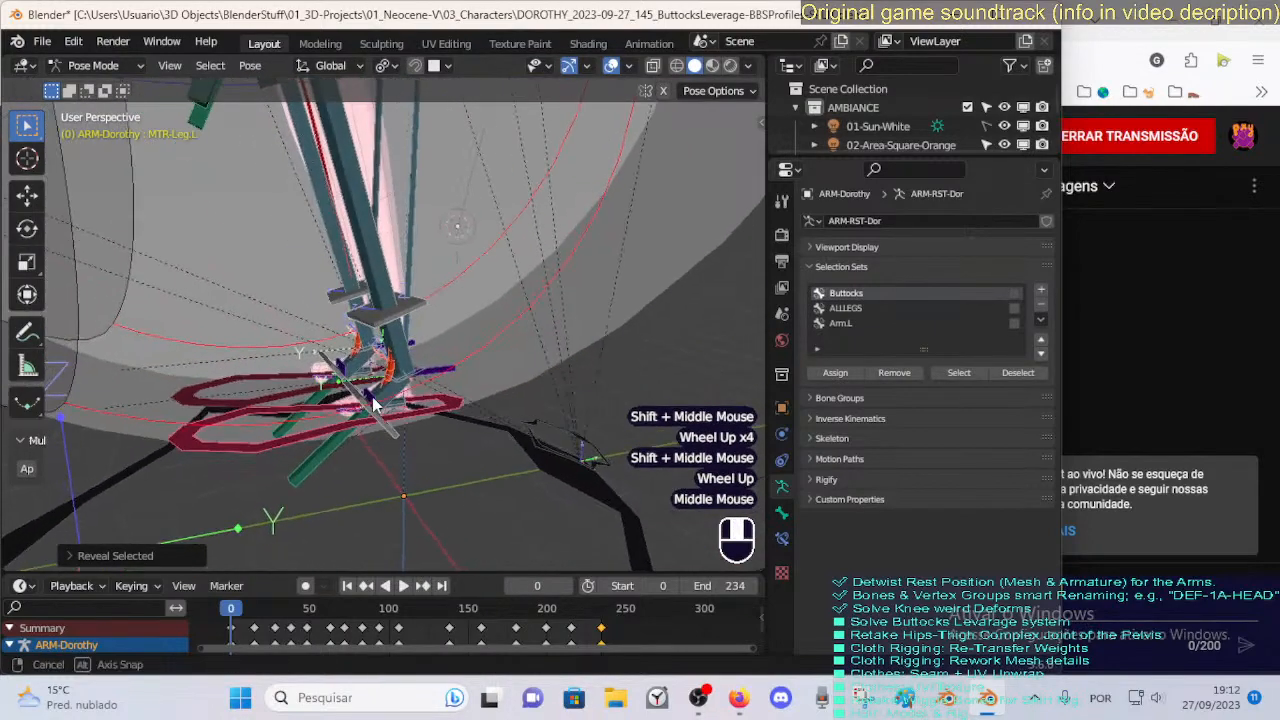
pyautogui.scroll(2, 375, 408)
pyautogui.click(392, 400)
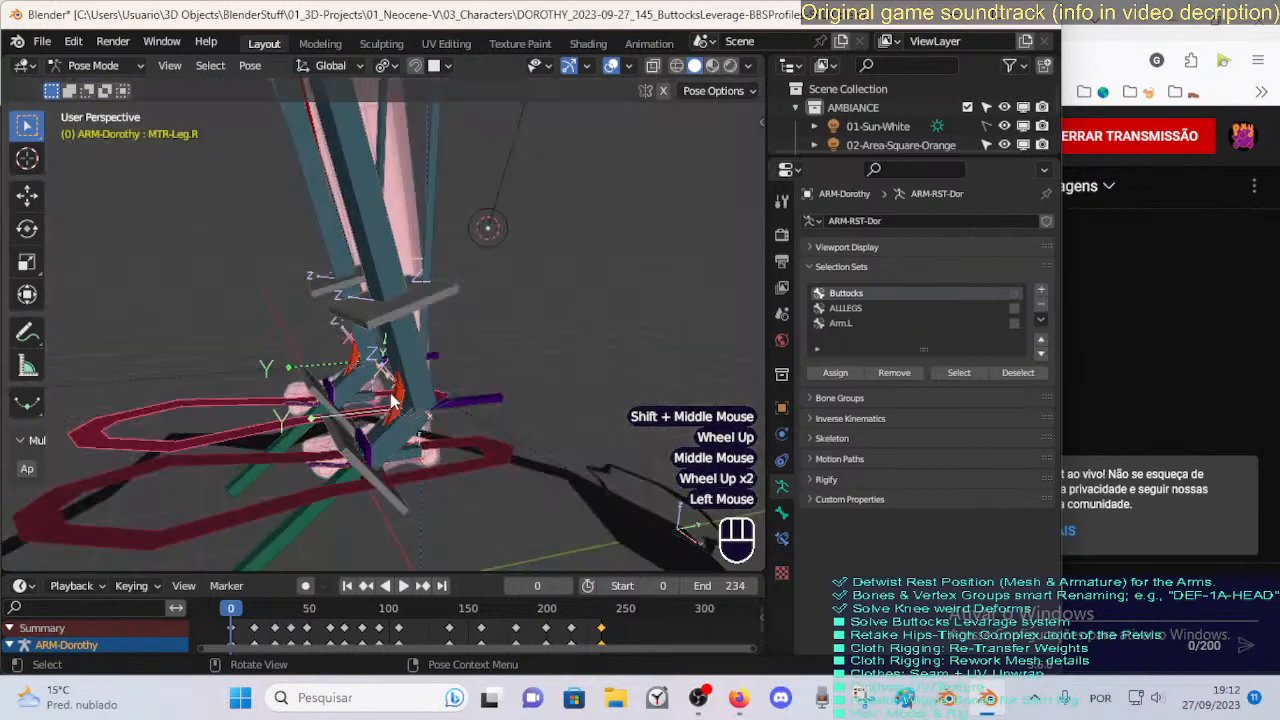
pyautogui.scroll(-2, 394, 402)
pyautogui.press('n')
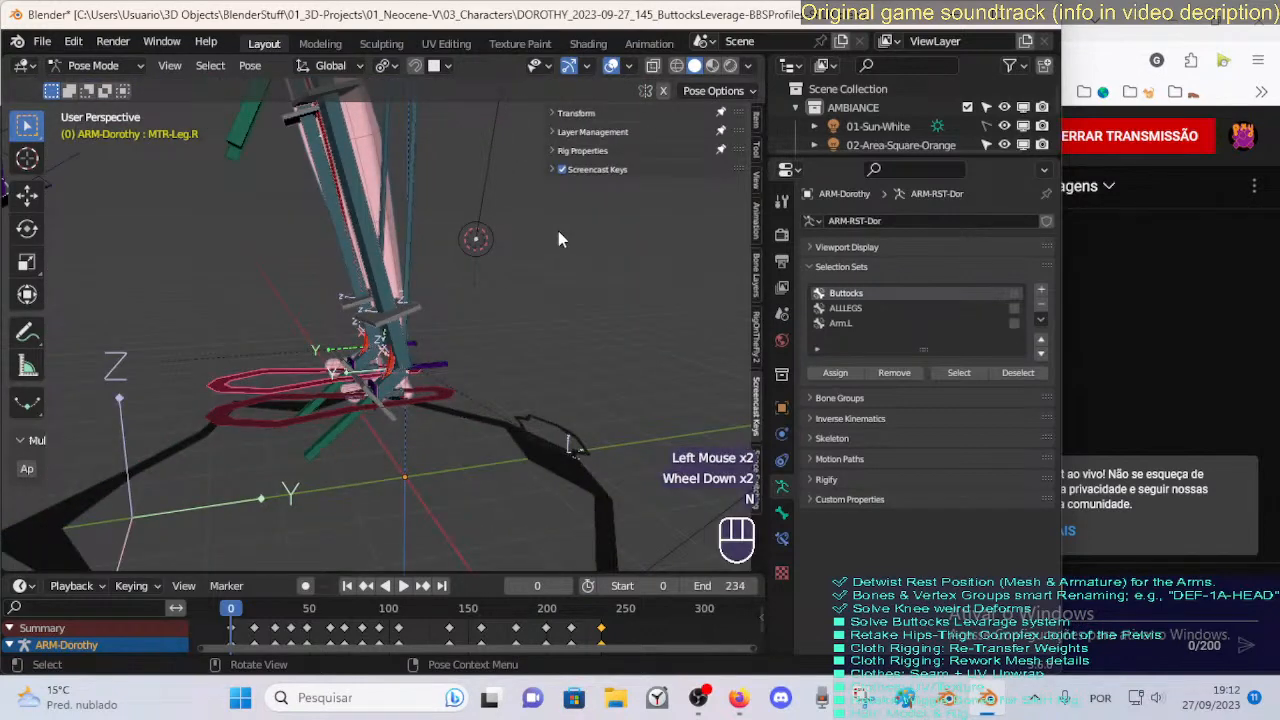
pyautogui.press('n')
# Try moving the left thigh control MTR-Thigh.L to test the knee's bending.
pyautogui.scroll(-2, 405, 320)
pyautogui.keyDown('shift'); pyautogui.moveTo(388, 286); pyautogui.dragTo(532, 348, button='middle'); pyautogui.keyUp('shift')
pyautogui.click(345, 339)
pyautogui.press('g')
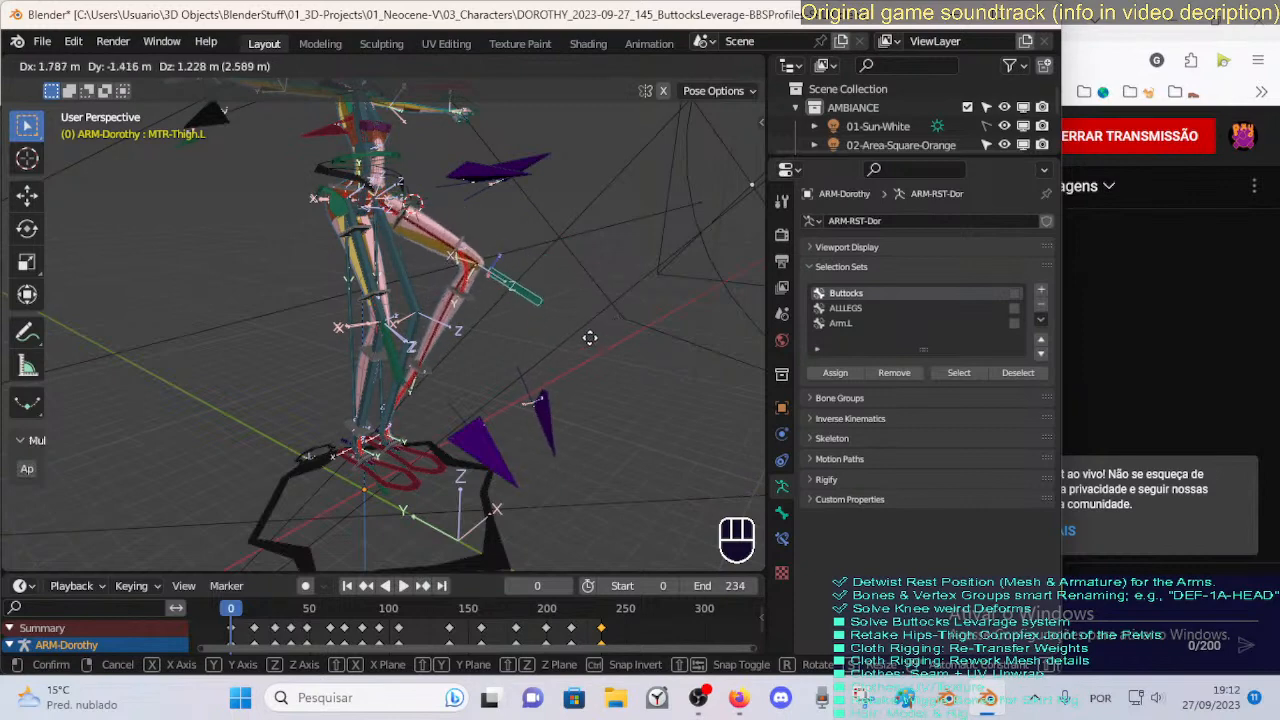
pyautogui.press('Escape')
# Select MCH-Thigh.L and examine its rest position in Edit Mode, with and without X-ray.
pyautogui.click(406, 260)
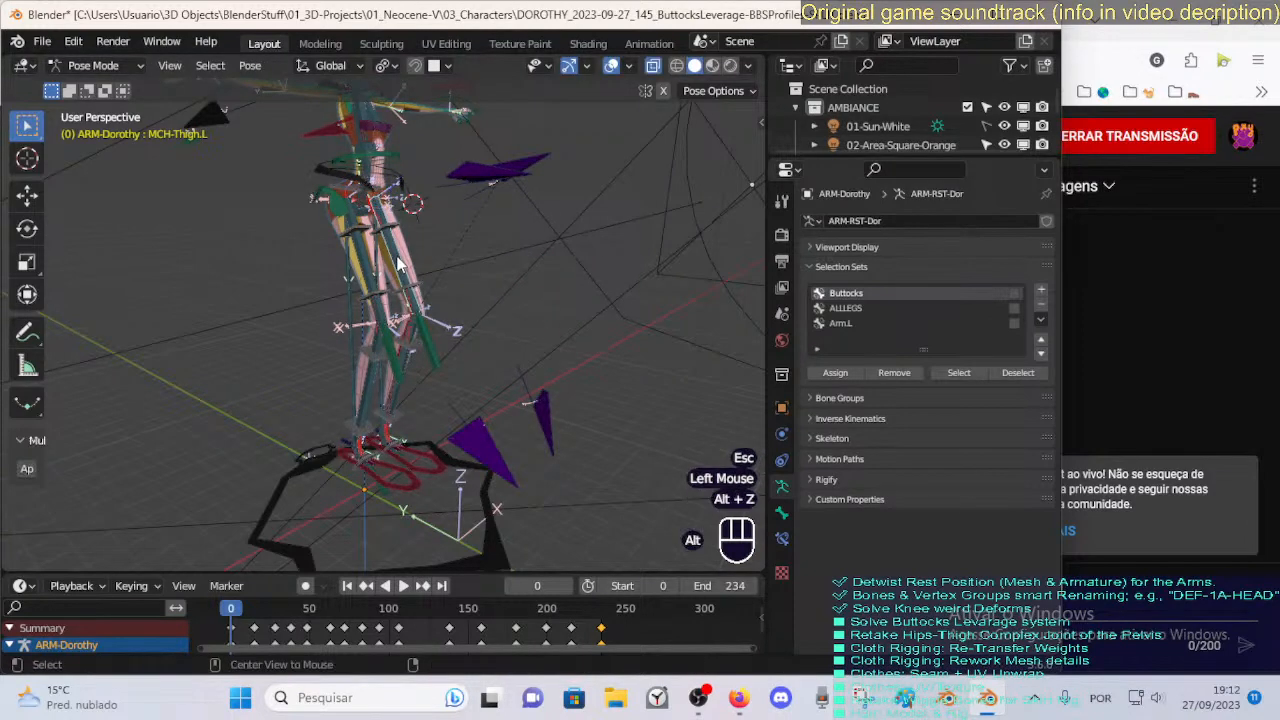
pyautogui.press('Tab')
pyautogui.hotkey('alt', 'z')
pyautogui.moveTo(406, 268); pyautogui.dragTo(432, 245, button='middle')
pyautogui.scroll(2, 355, 311)
pyautogui.moveTo(432, 245); pyautogui.dragTo(428, 232, button='middle')
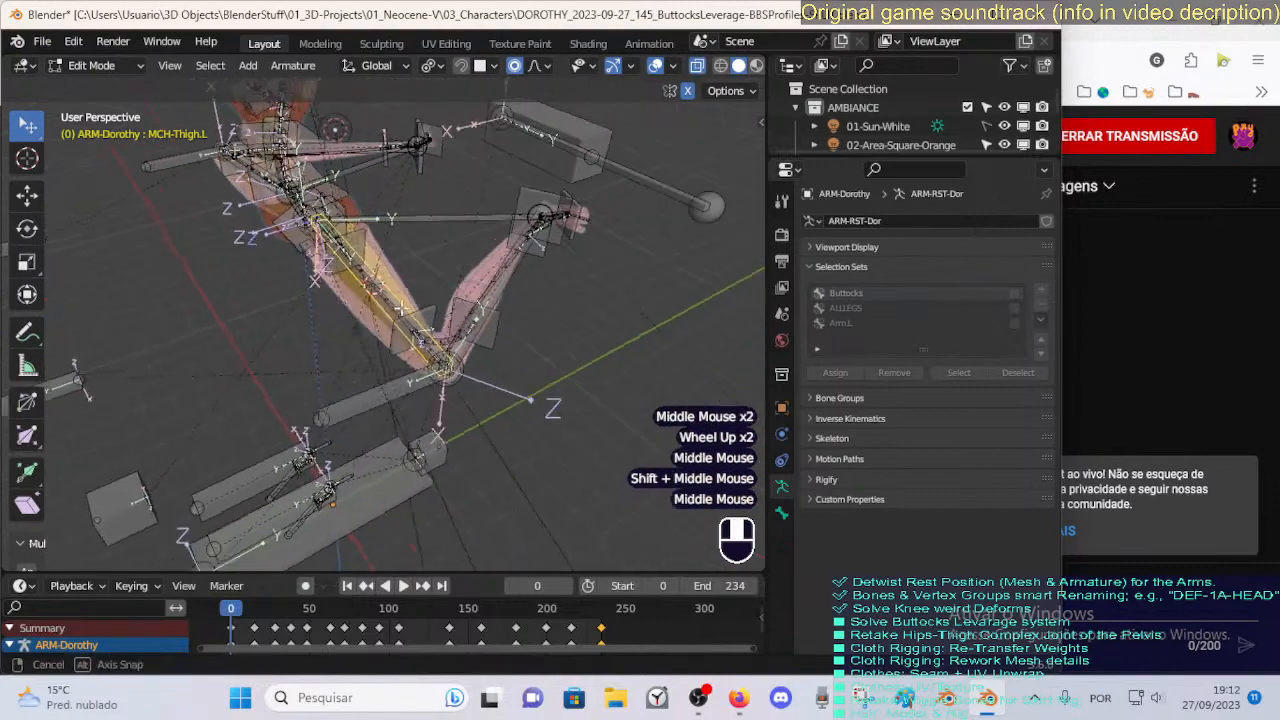
pyautogui.hotkey('alt', 'z')
pyautogui.hotkey('alt', 'z')
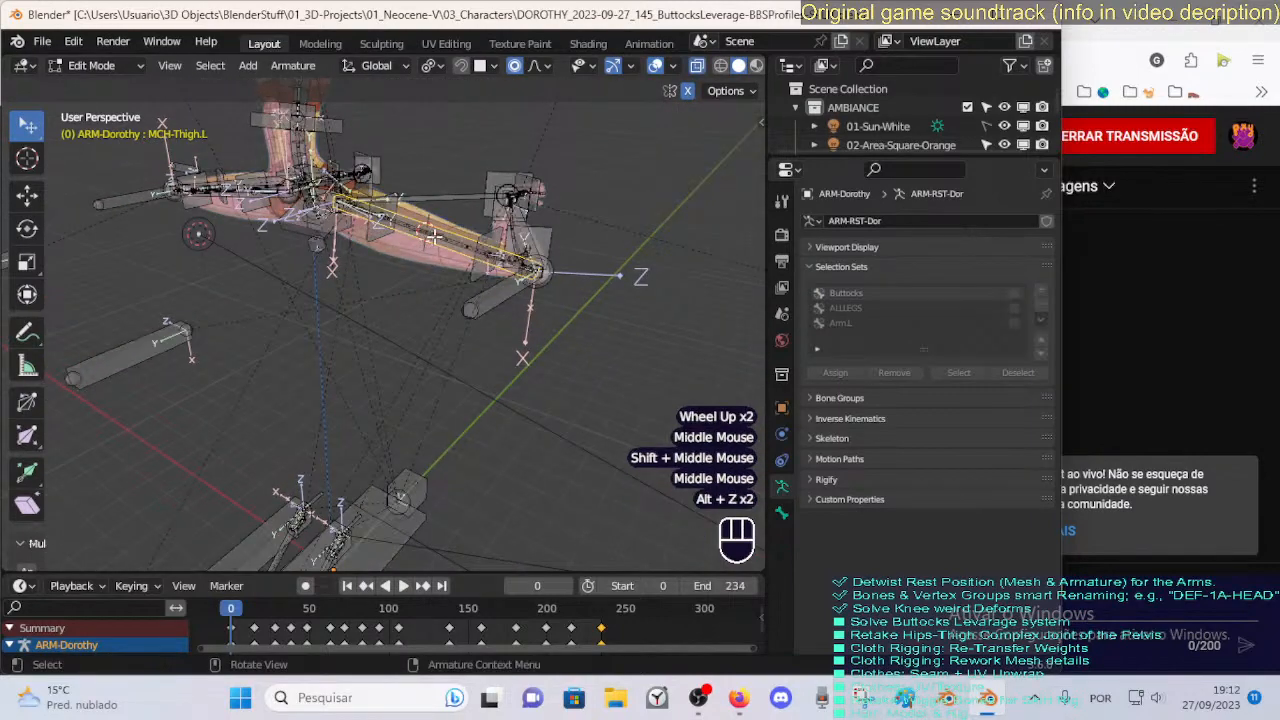
pyautogui.moveTo(451, 236); pyautogui.dragTo(483, 255, button='middle')
pyautogui.hotkey('alt', 'z')
pyautogui.hotkey('alt', 'z')
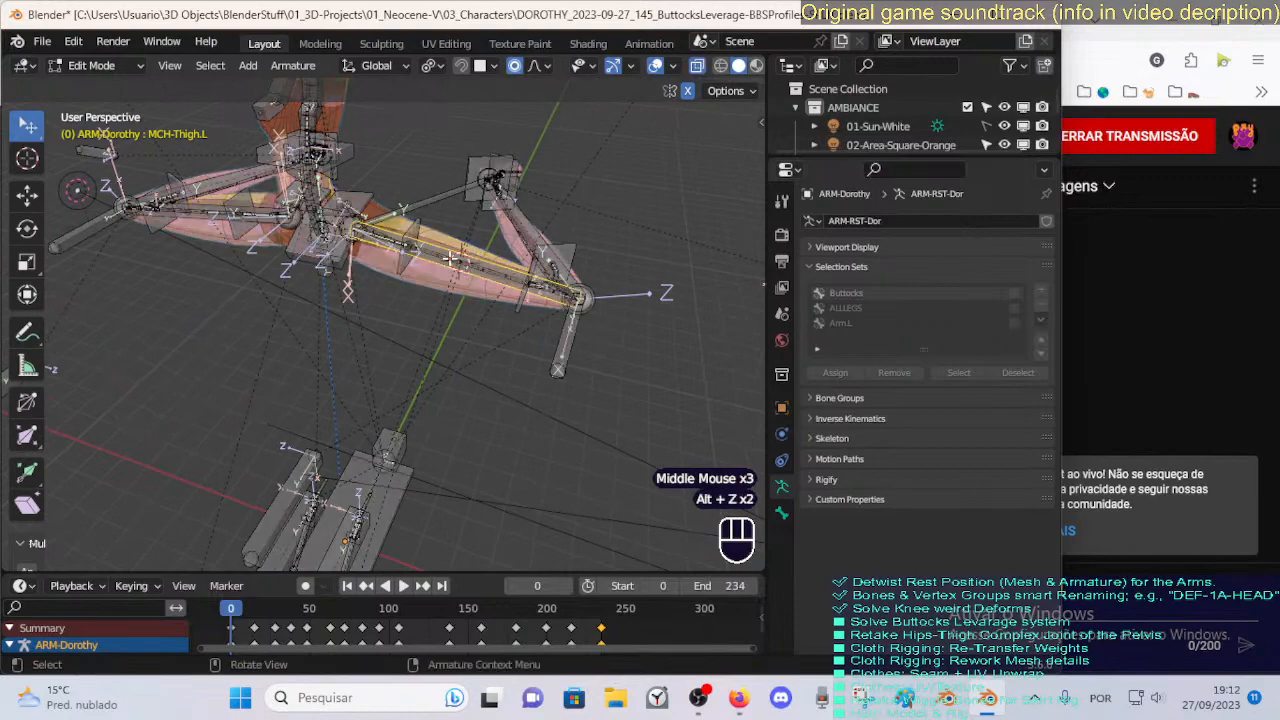
# Select DEF-5-LEG-1B-Thigh.L and MCH-Shin.L in turn to inspect the left leg's bone chain in Edit Mode.
pyautogui.click(452, 259)
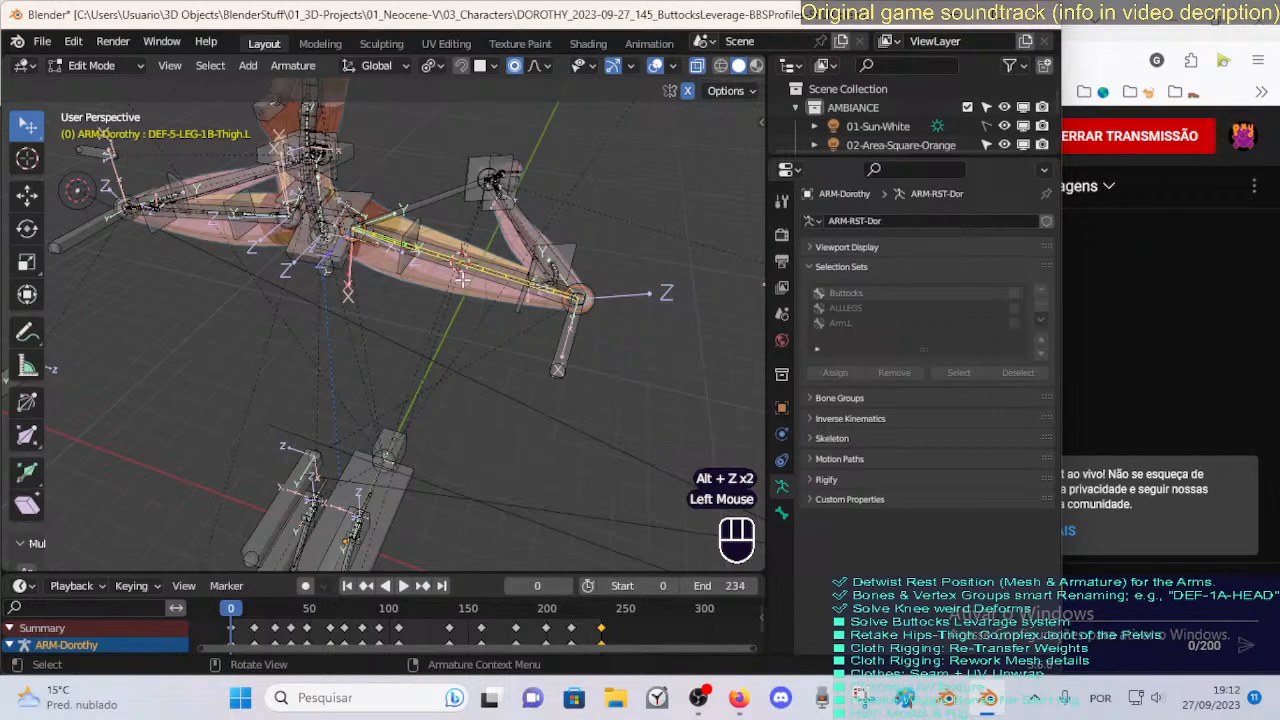
pyautogui.moveTo(462, 280); pyautogui.dragTo(438, 258, button='middle')
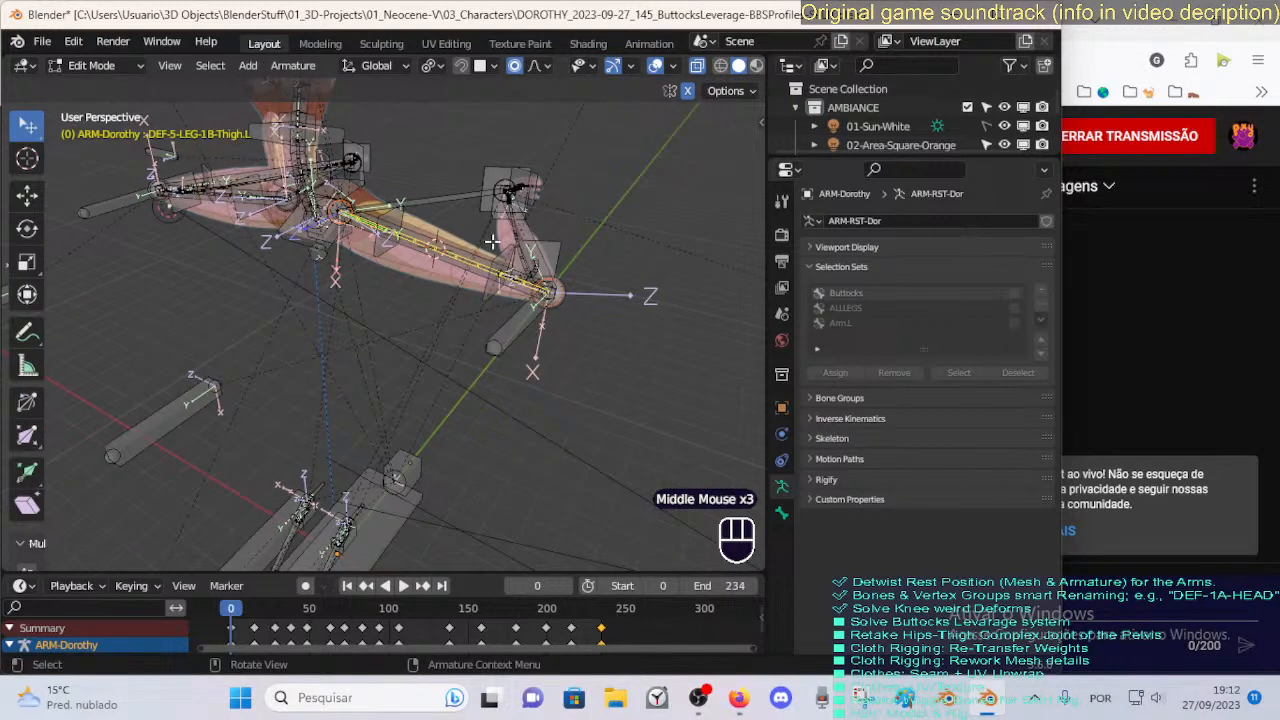
pyautogui.click(530, 217)
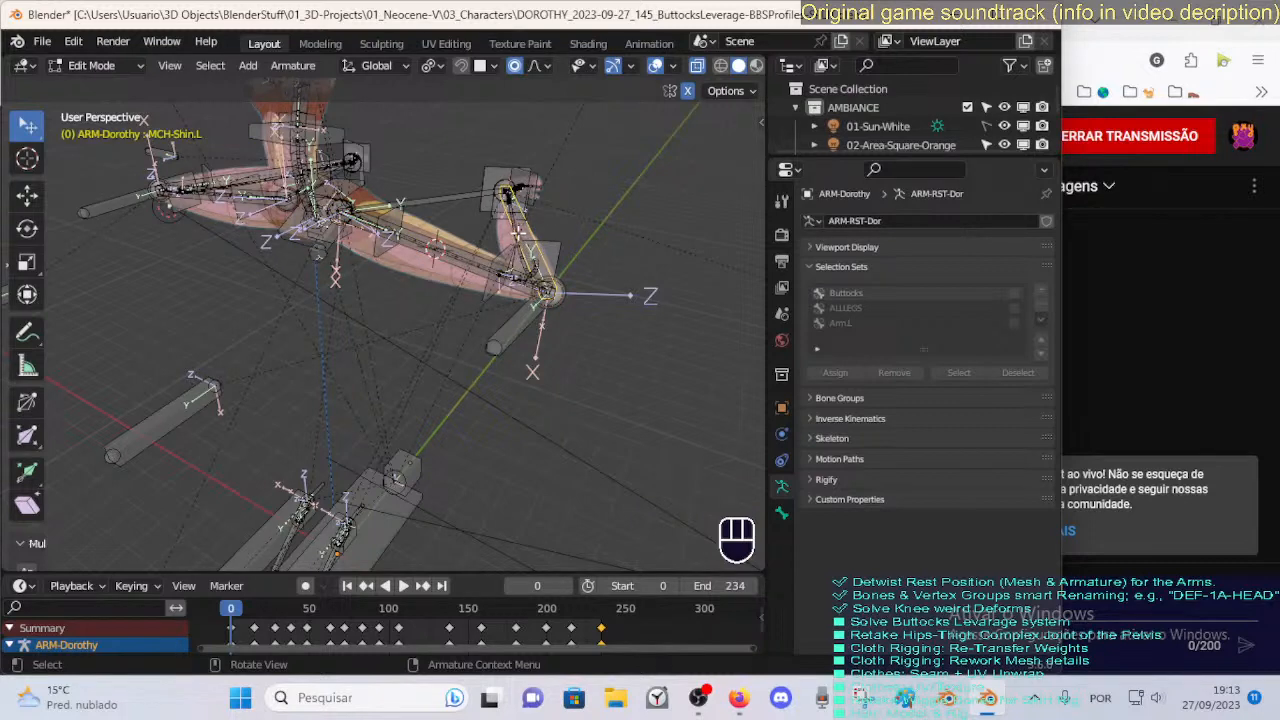
pyautogui.hotkey('alt', 'z')
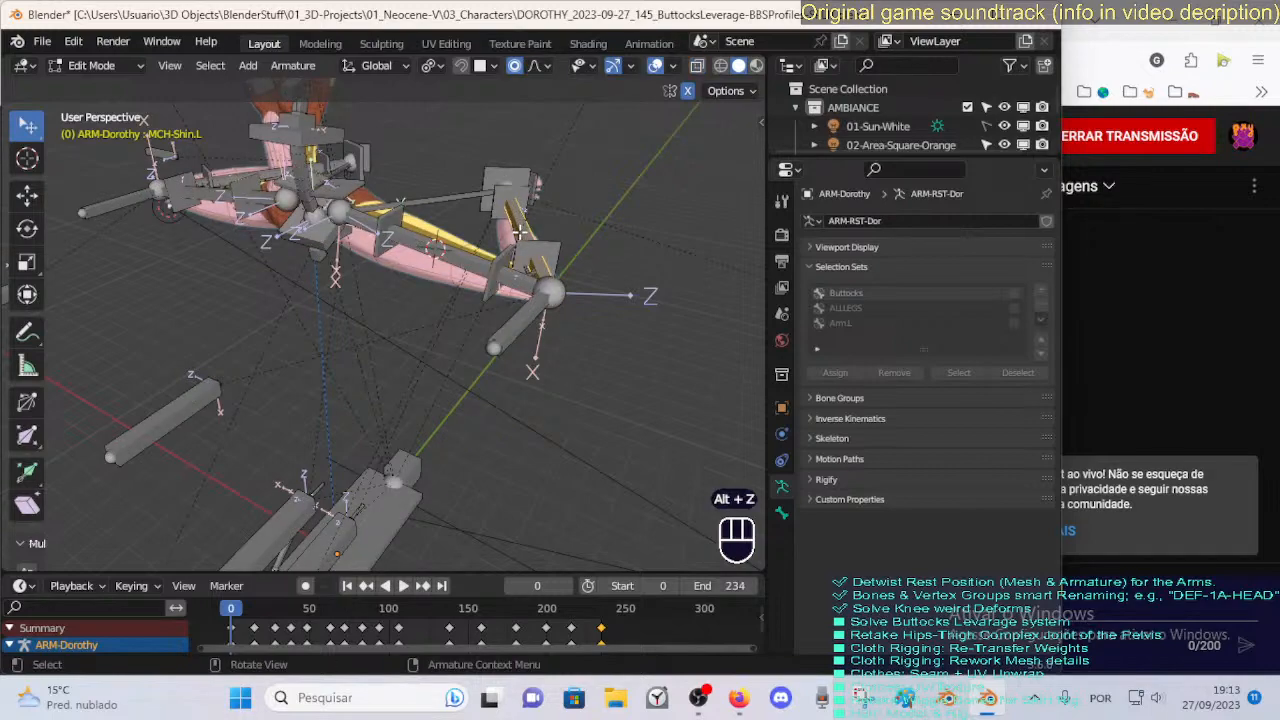
# Compare the leg bones between Pose Mode and Edit Mode, toggling X-ray and viewing them from several angles.
pyautogui.press('Tab')
pyautogui.moveTo(510, 257); pyautogui.dragTo(459, 227, button='middle')
pyautogui.scroll(-2, 399, 280)
pyautogui.keyDown('shift'); pyautogui.moveTo(399, 280); pyautogui.dragTo(400, 330, button='middle'); pyautogui.keyUp('shift')
pyautogui.moveTo(400, 330)
pyautogui.mouseDown(button='middle')
pyautogui.moveTo(404, 382)
pyautogui.moveTo(405, 345)
pyautogui.mouseUp(button='middle')
pyautogui.moveTo(405, 345); pyautogui.dragTo(404, 289, button='middle')
pyautogui.scroll(2, 404, 335)
pyautogui.scroll(-2, 403, 322)
pyautogui.scroll(1, 403, 322)
pyautogui.moveTo(404, 289)
pyautogui.mouseDown(button='middle')
pyautogui.moveTo(404, 310)
pyautogui.moveTo(460, 326)
pyautogui.moveTo(458, 311)
pyautogui.moveTo(412, 299)
pyautogui.mouseUp(button='middle')
pyautogui.hotkey('alt', 'z')
pyautogui.press('Tab')
pyautogui.hotkey('alt', 'z')
pyautogui.scroll(-2, 448, 312)
pyautogui.hotkey('alt', 'z')
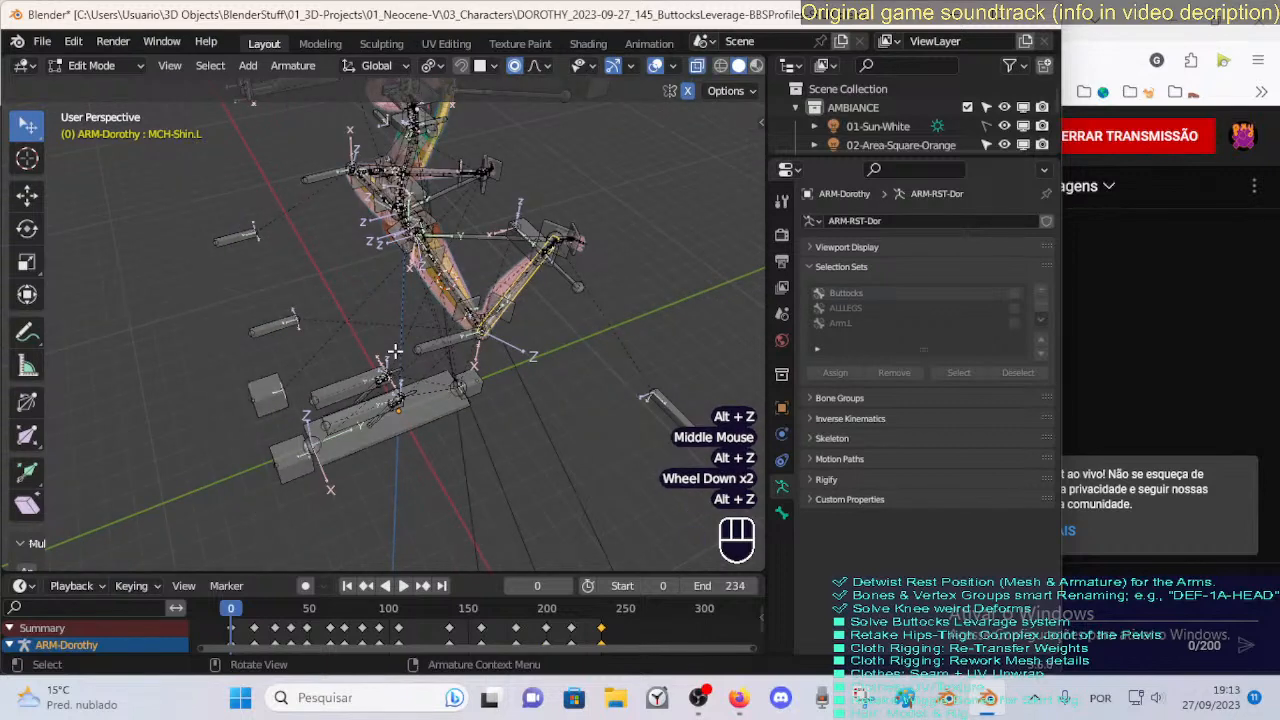
# Return to Pose Mode and move the left leg control MTR-Leg.L up and backward to lift the foot.
pyautogui.press('Tab')
pyautogui.moveTo(400, 355); pyautogui.dragTo(378, 416, button='middle')
pyautogui.scroll(2, 389, 266)
pyautogui.click(374, 486)
pyautogui.moveTo(374, 486); pyautogui.dragTo(442, 334, button='middle')
pyautogui.press('g')
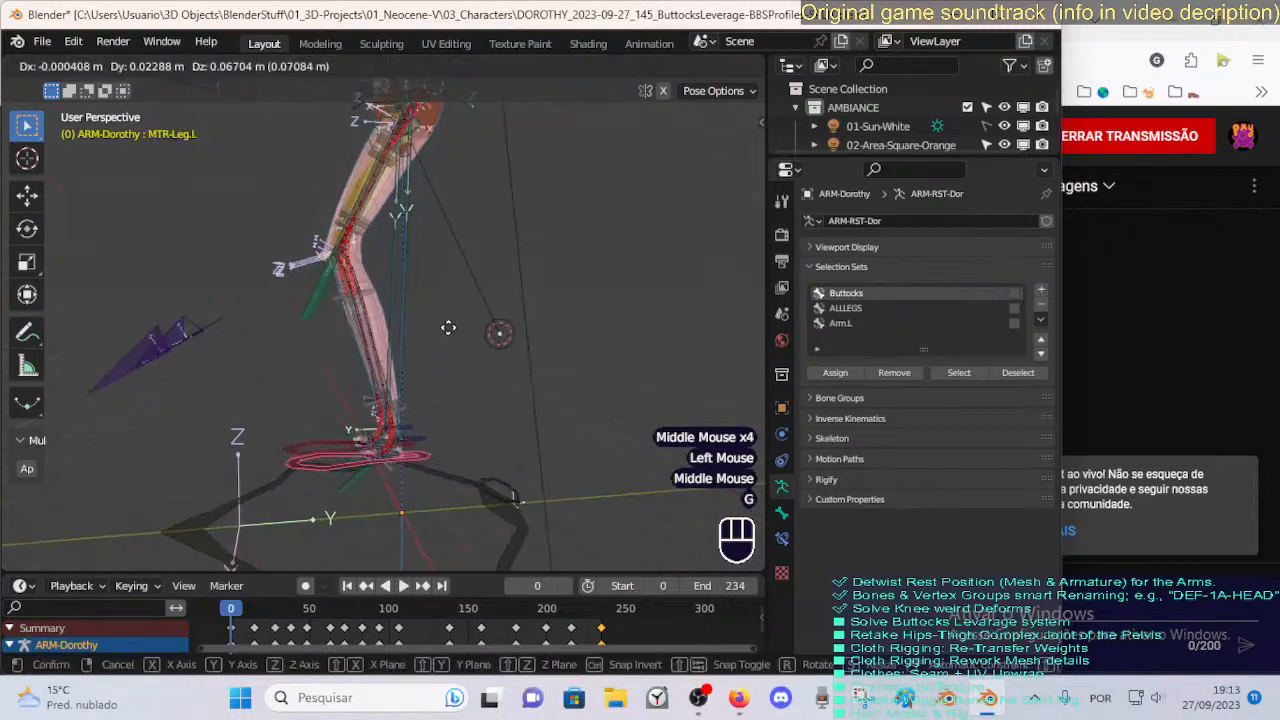
pyautogui.click(503, 261)
# Move the ankle control CTL-Ankle.L backward, away from the left leg control.
pyautogui.click(427, 378)
pyautogui.press('g')
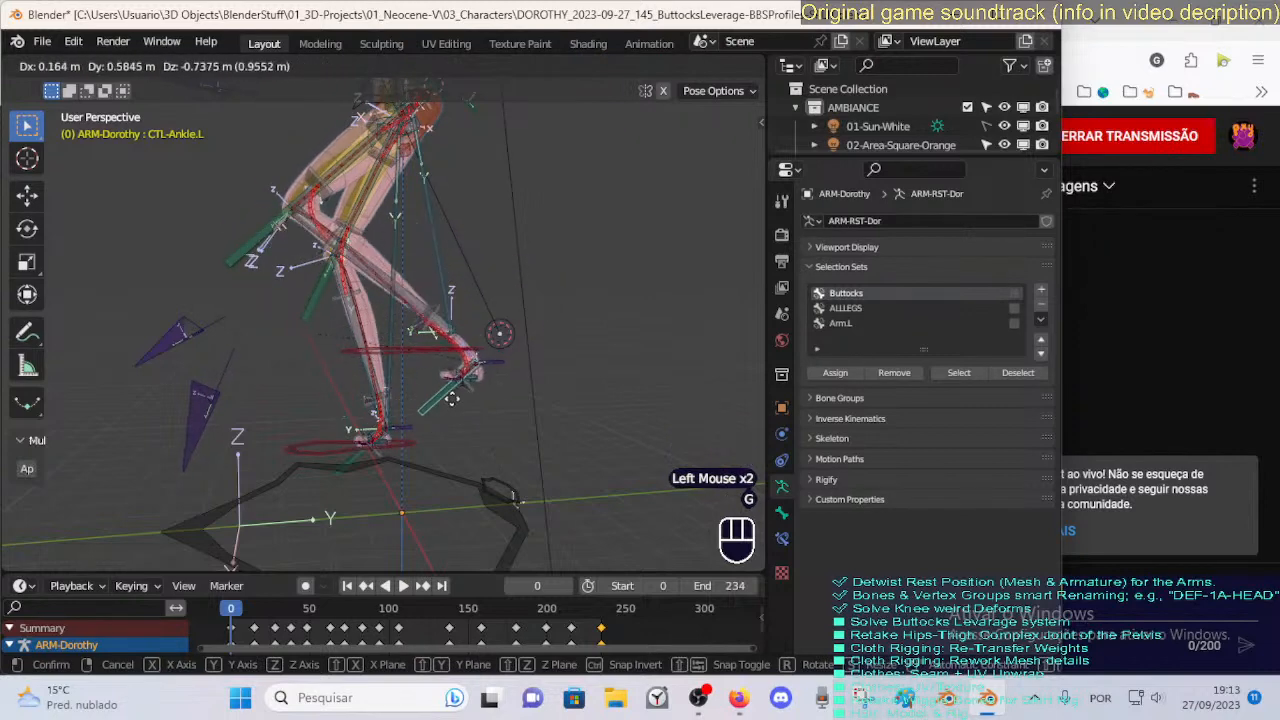
pyautogui.click(492, 344)
# Snap the 3D cursor to CTL-Ankle-BBHStart.L and snap CTL-Ankle.L to the cursor.
pyautogui.click(485, 277)
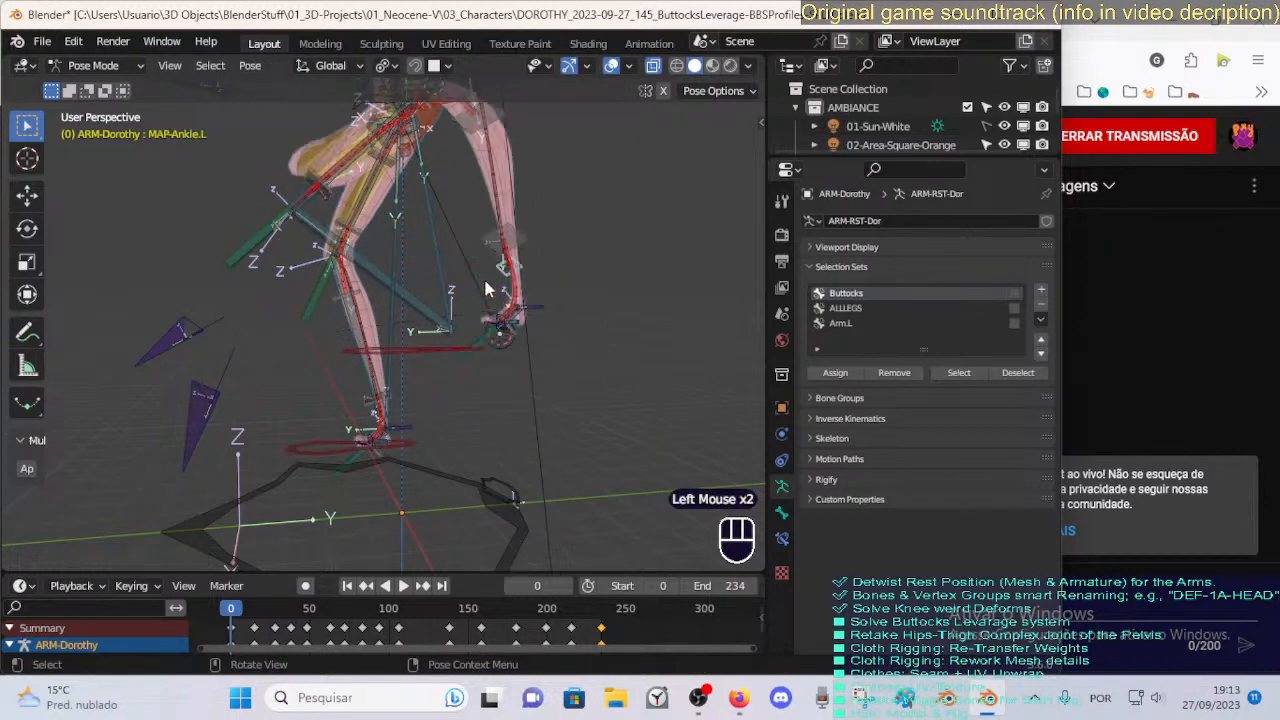
pyautogui.click(487, 277)
pyautogui.moveTo(511, 238); pyautogui.dragTo(430, 299, button='middle')
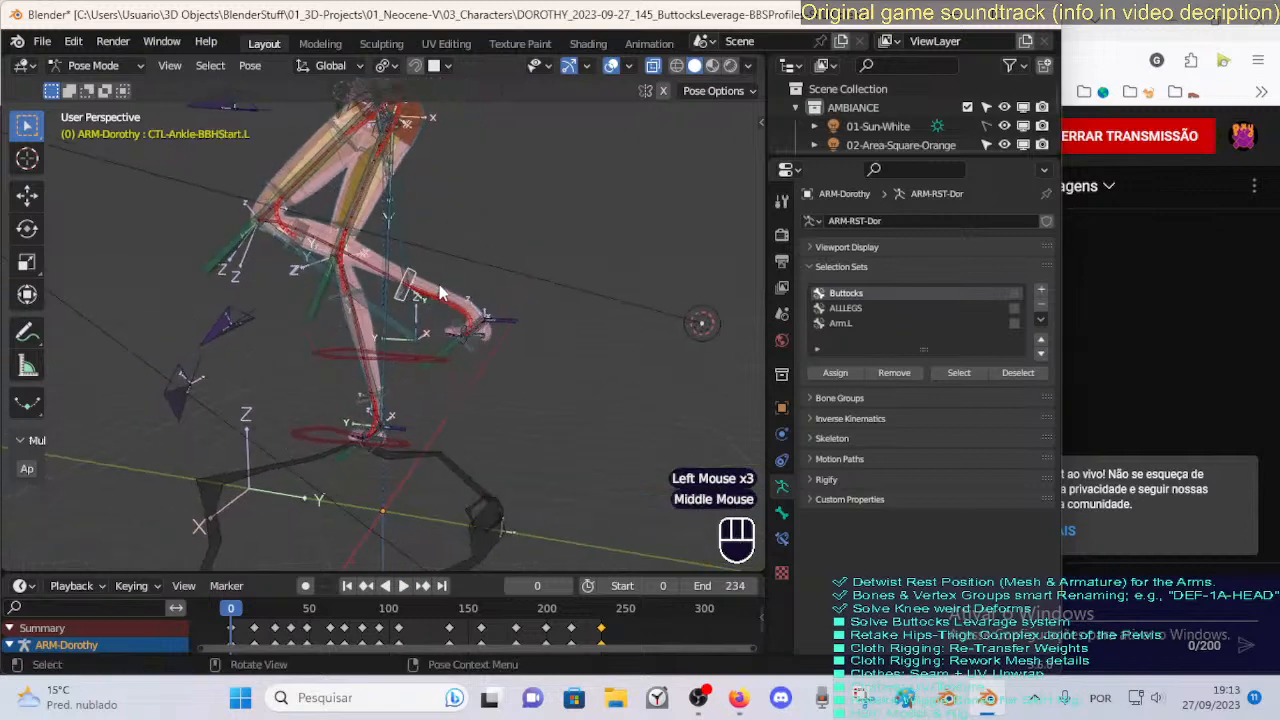
pyautogui.hotkey('shift', 's')
pyautogui.click(451, 342)
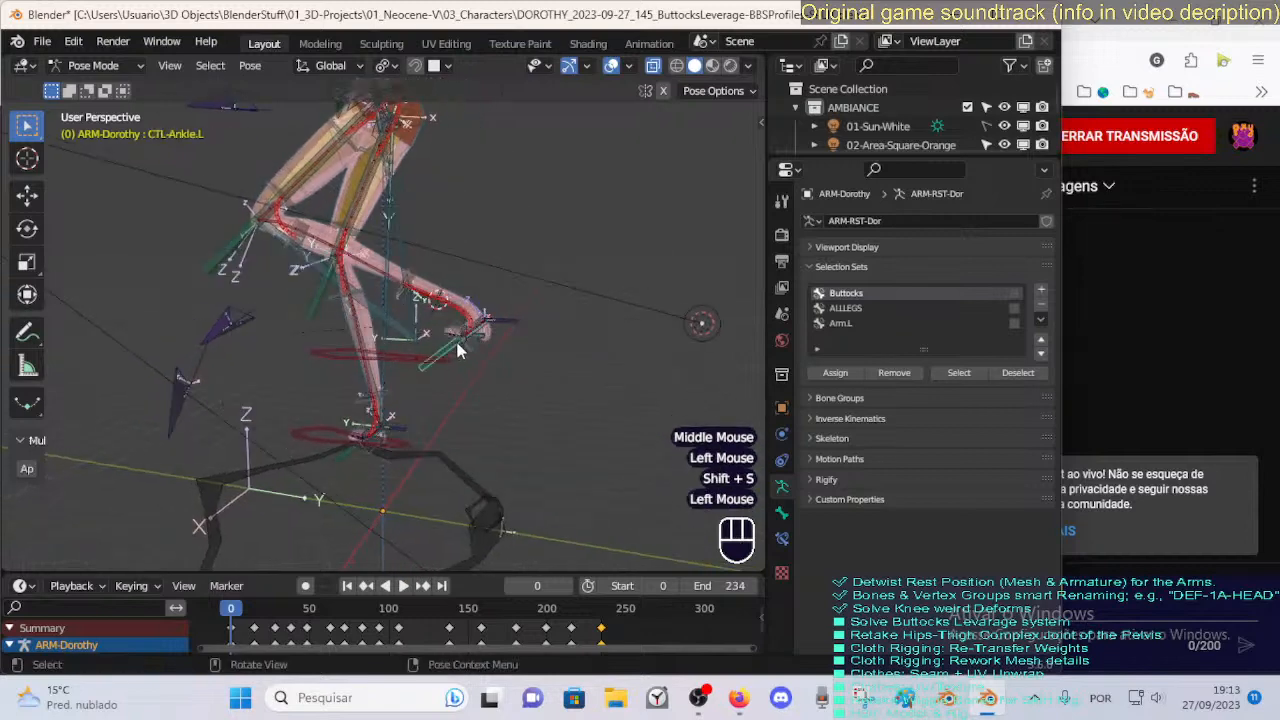
pyautogui.hotkey('shift', 's')
pyautogui.click(463, 283)
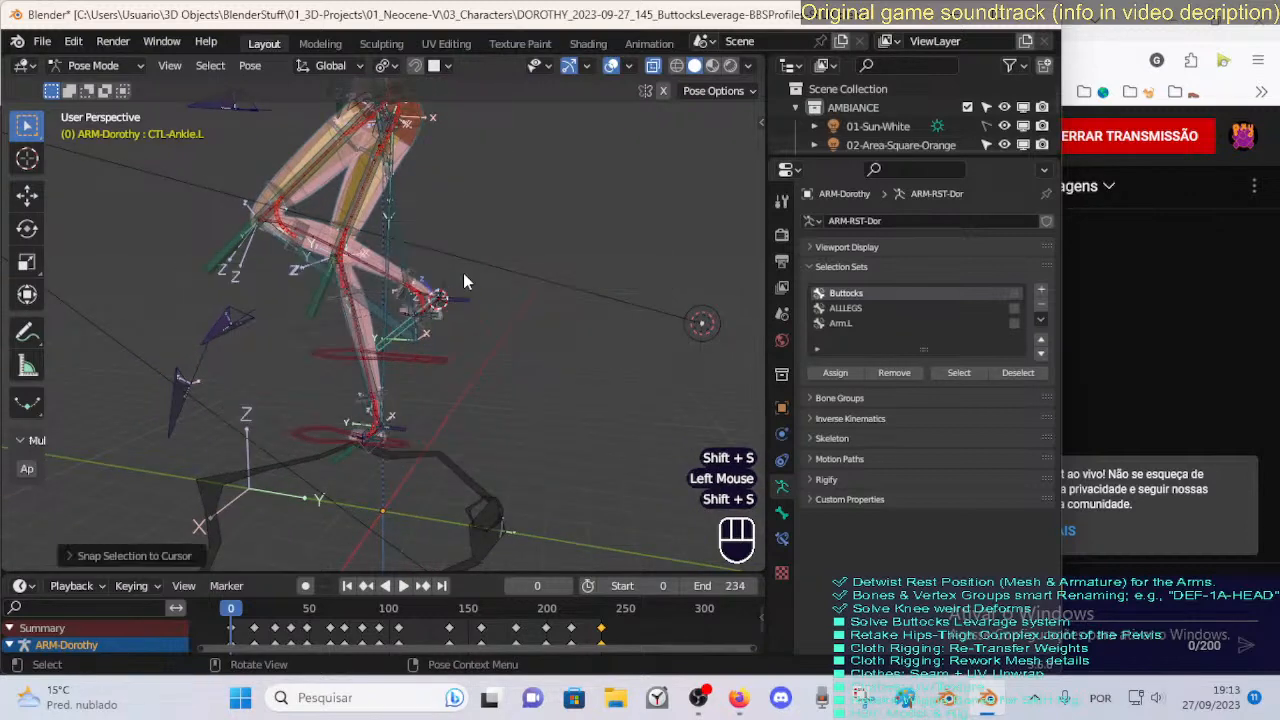
# Rotate CTL-Ankle.L, MTR-Leg.L and CTL-Foot-ROLL.L about the global X axis to tilt the left foot.
pyautogui.press('r')
pyautogui.press('x')
pyautogui.click(398, 356)
pyautogui.click(396, 356)
pyautogui.press('r')
pyautogui.press('x')
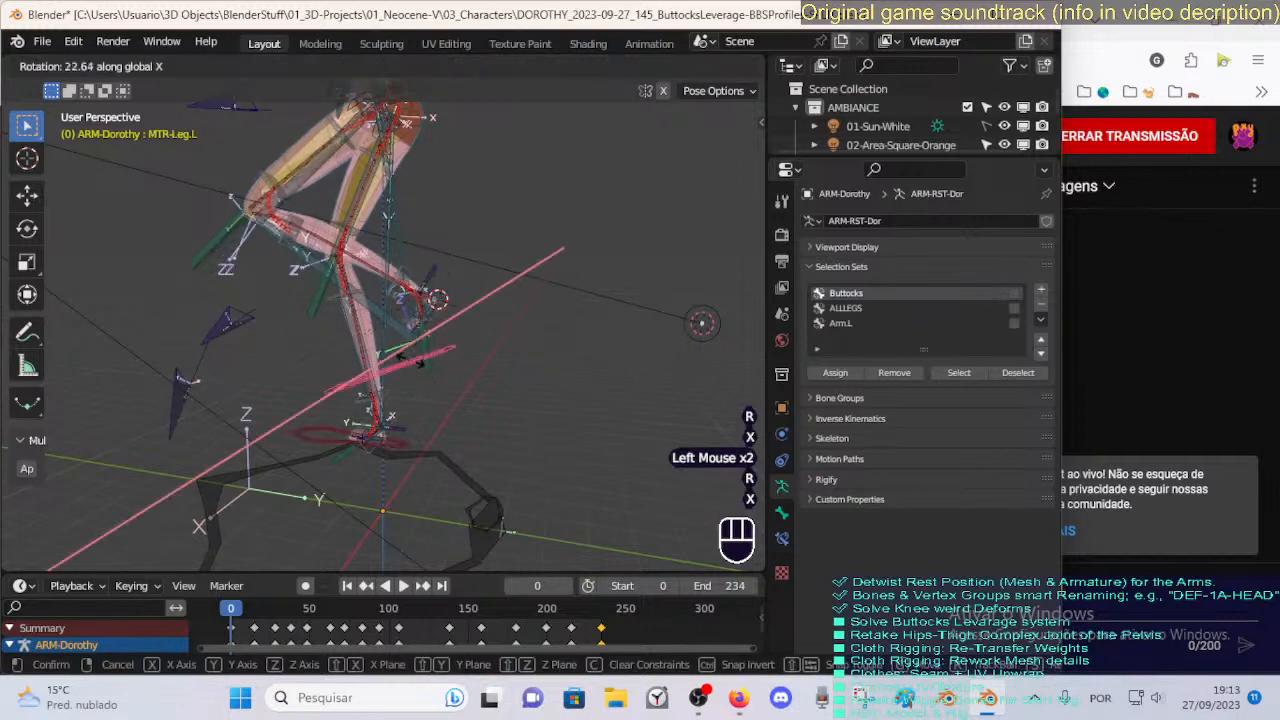
pyautogui.click(427, 256)
pyautogui.click(425, 355)
pyautogui.press('r')
pyautogui.press('x')
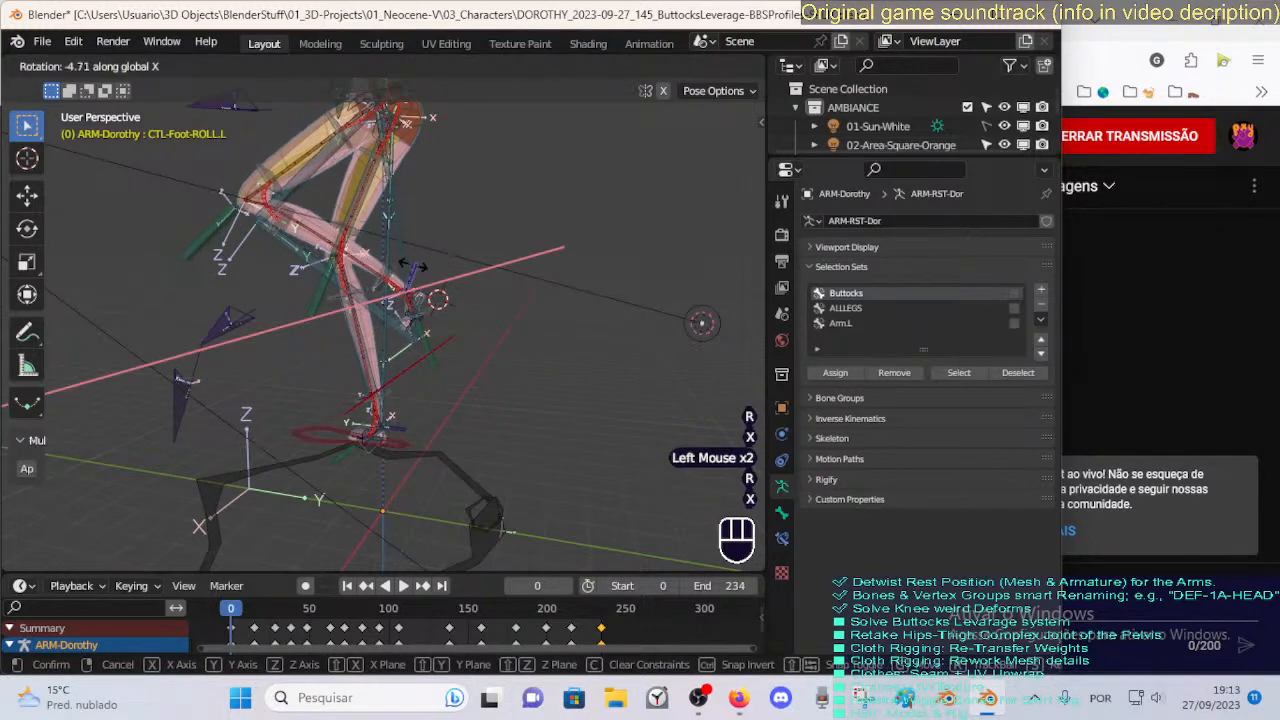
pyautogui.click(427, 362)
# Try moving CTL-Ankle.L away from the leg control, and reset its transforms.
pyautogui.press('g')
pyautogui.click(399, 339)
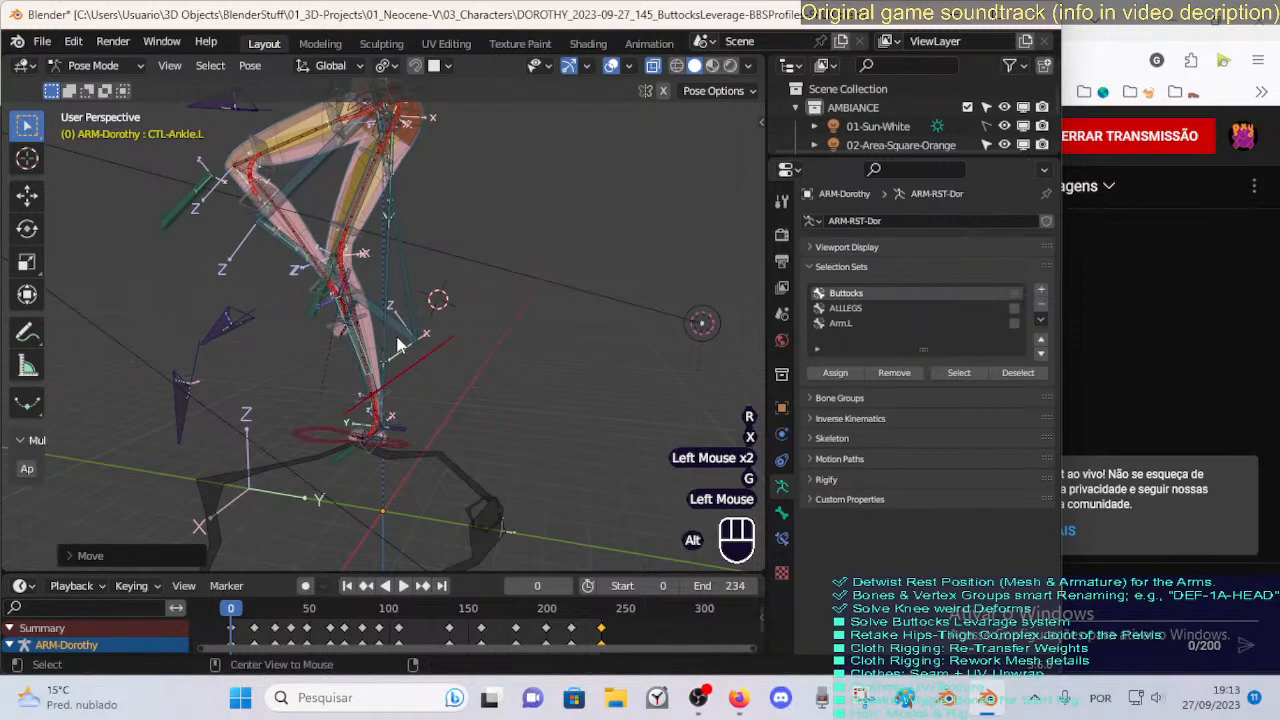
pyautogui.hotkey('alt', 'q')
# Move the left leg control MTR-Leg.L forward, and reposition it raised out to the character's side.
pyautogui.click(446, 348)
pyautogui.press('g')
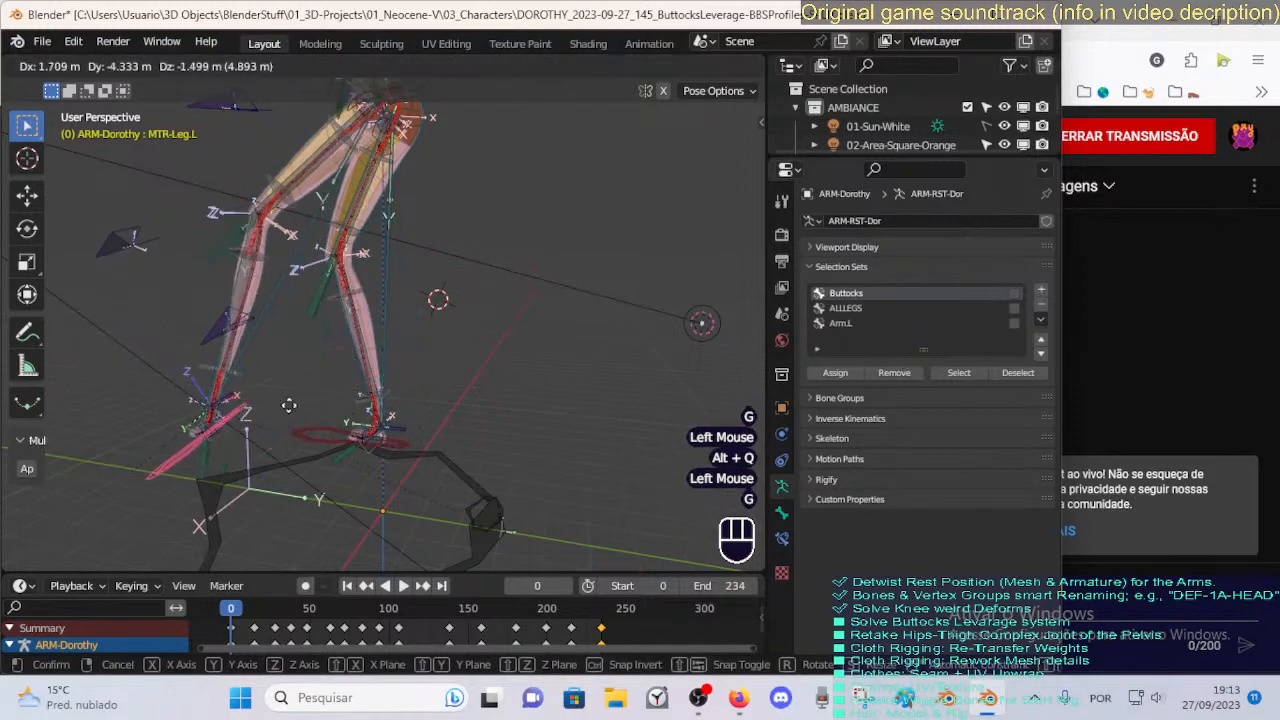
pyautogui.click(332, 376)
pyautogui.moveTo(329, 372); pyautogui.dragTo(495, 312, button='middle')
pyautogui.keyDown('shift'); pyautogui.moveTo(495, 312); pyautogui.dragTo(431, 395, button='middle'); pyautogui.keyUp('shift')
pyautogui.press('g')
pyautogui.click(547, 296)
# Shift the left thigh control MTR-Thigh.L slightly to adjust the knee of the raised leg.
pyautogui.keyDown('shift'); pyautogui.moveTo(547, 300); pyautogui.dragTo(505, 322, button='middle'); pyautogui.keyUp('shift')
pyautogui.moveTo(505, 322); pyautogui.dragTo(443, 453, button='middle')
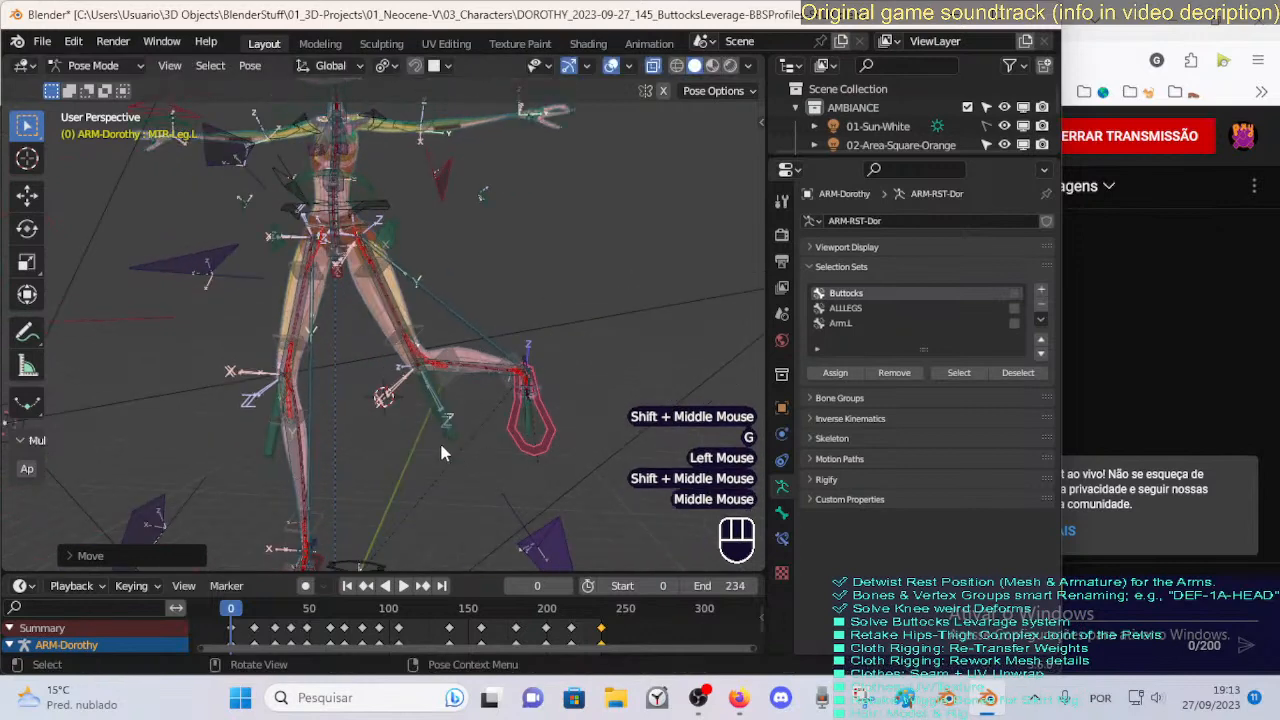
pyautogui.press('g')
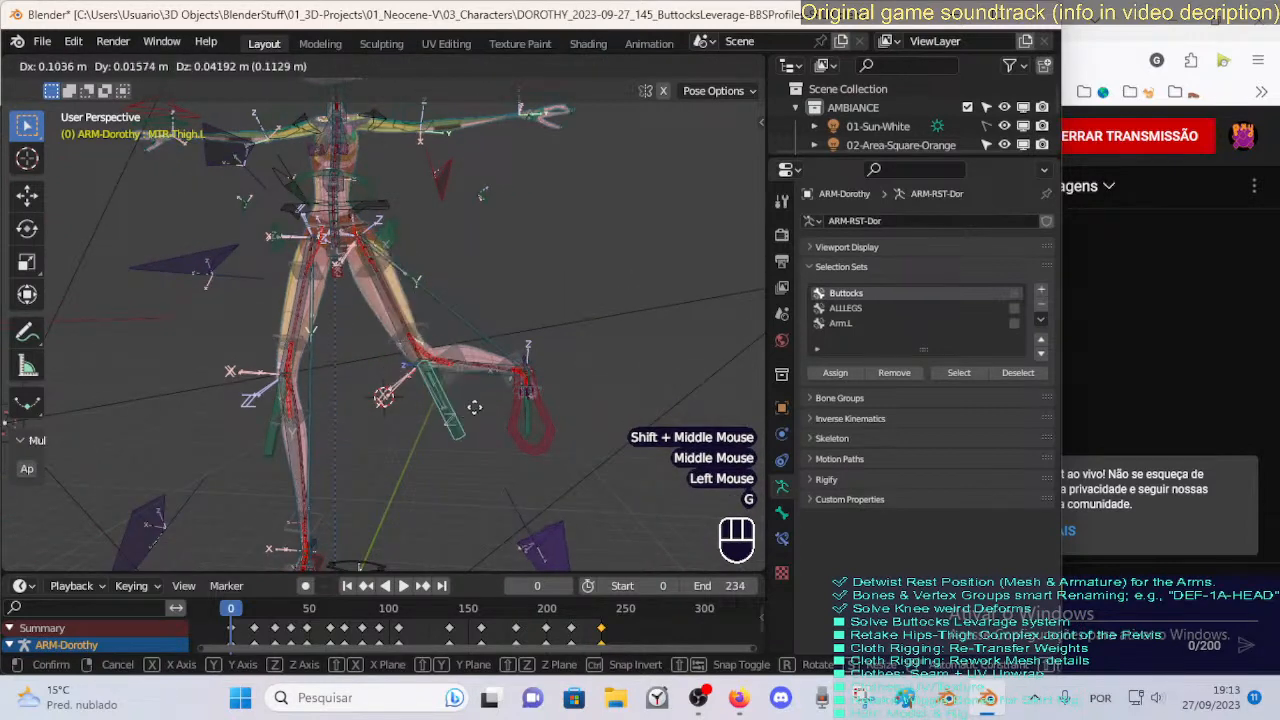
pyautogui.click(469, 422)
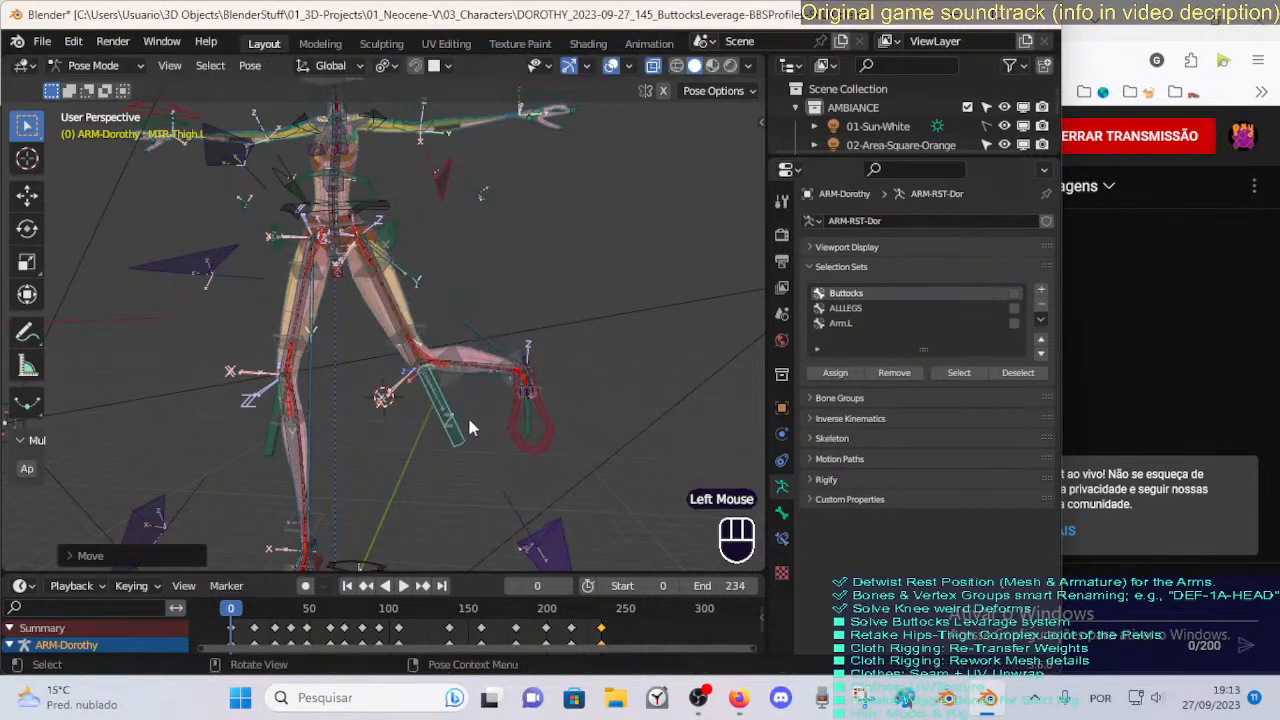
# Try raising MTR-Leg.L, and reposition it with the left foot stretched behind the body.
pyautogui.press('g')
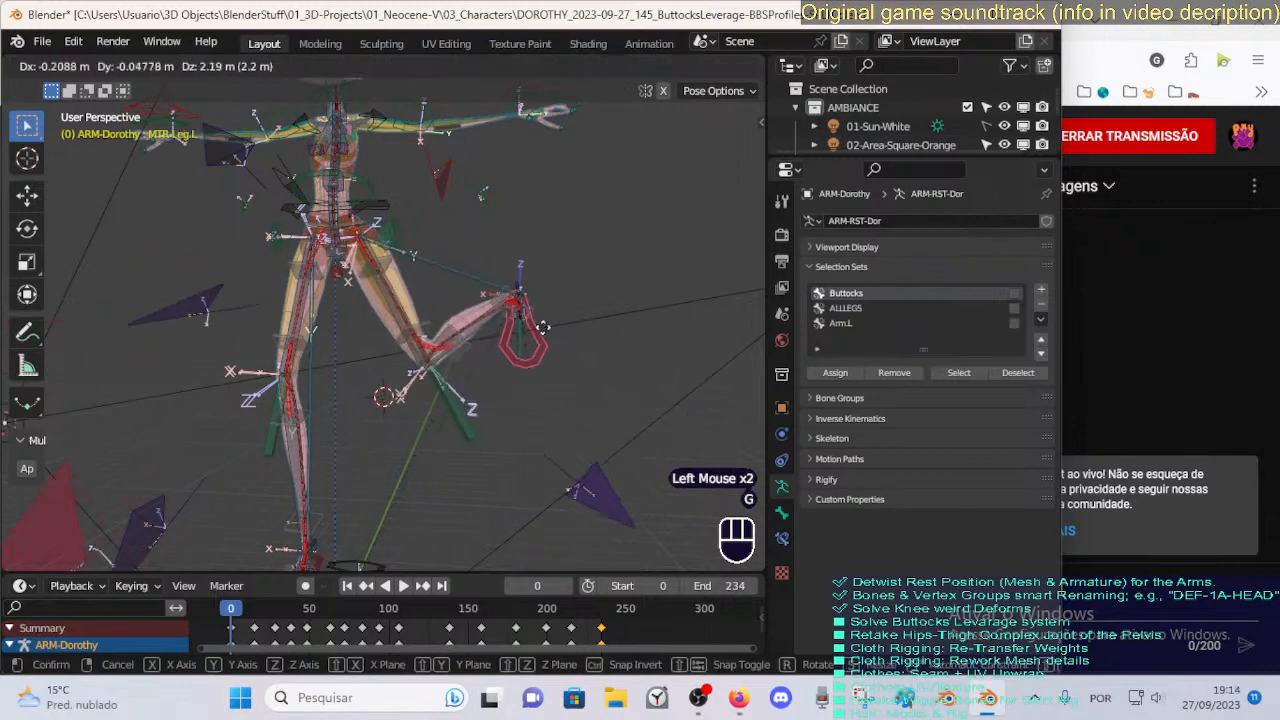
pyautogui.press('Escape')
pyautogui.moveTo(520, 343); pyautogui.dragTo(431, 400, button='middle')
pyautogui.press('g')
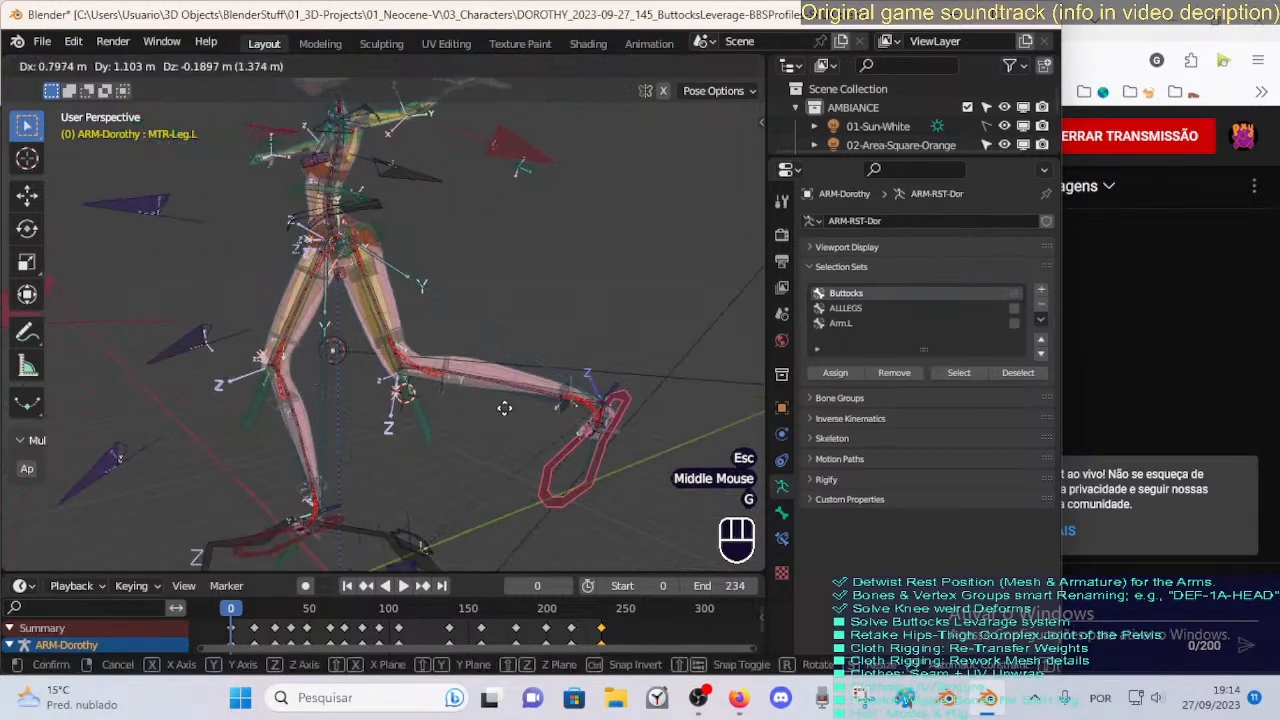
pyautogui.click(434, 443)
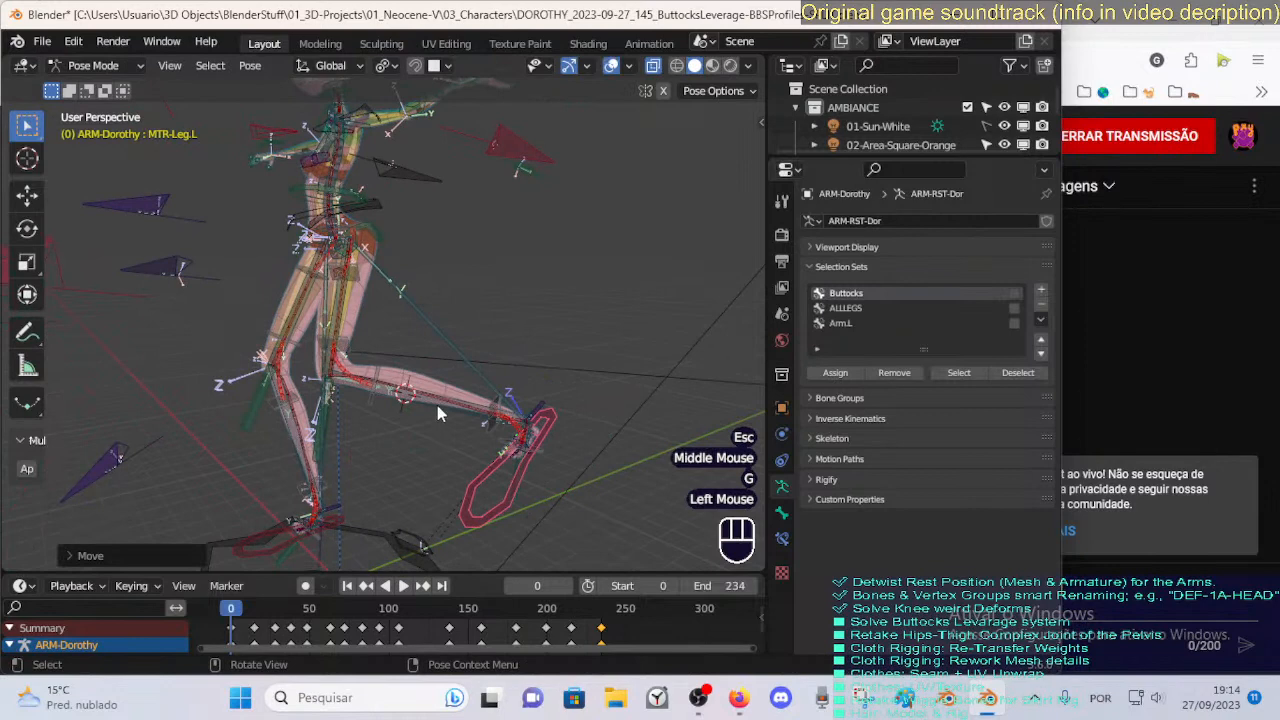
# Select only CTL-Ankle.L and move it upward and backward, away from the left leg control.
pyautogui.moveTo(437, 405); pyautogui.dragTo(437, 473, button='middle')
pyautogui.hotkey('alt', 'a')
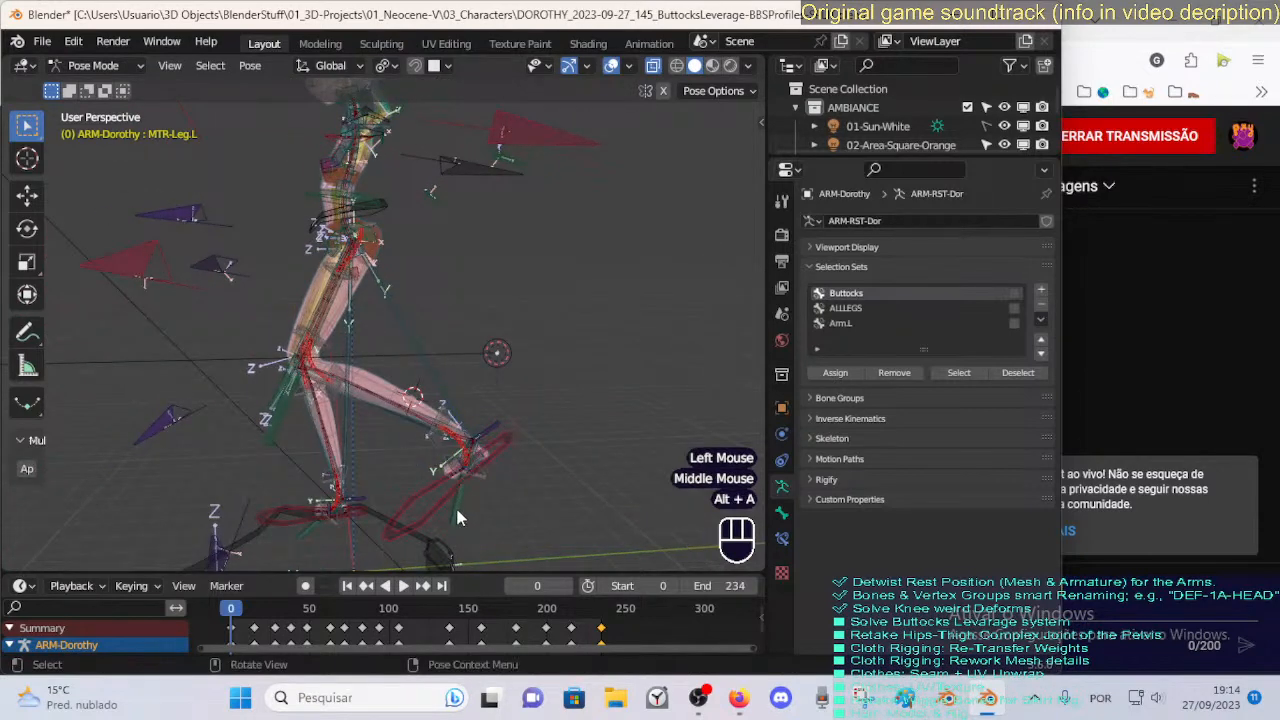
pyautogui.click(455, 505)
pyautogui.press('g')
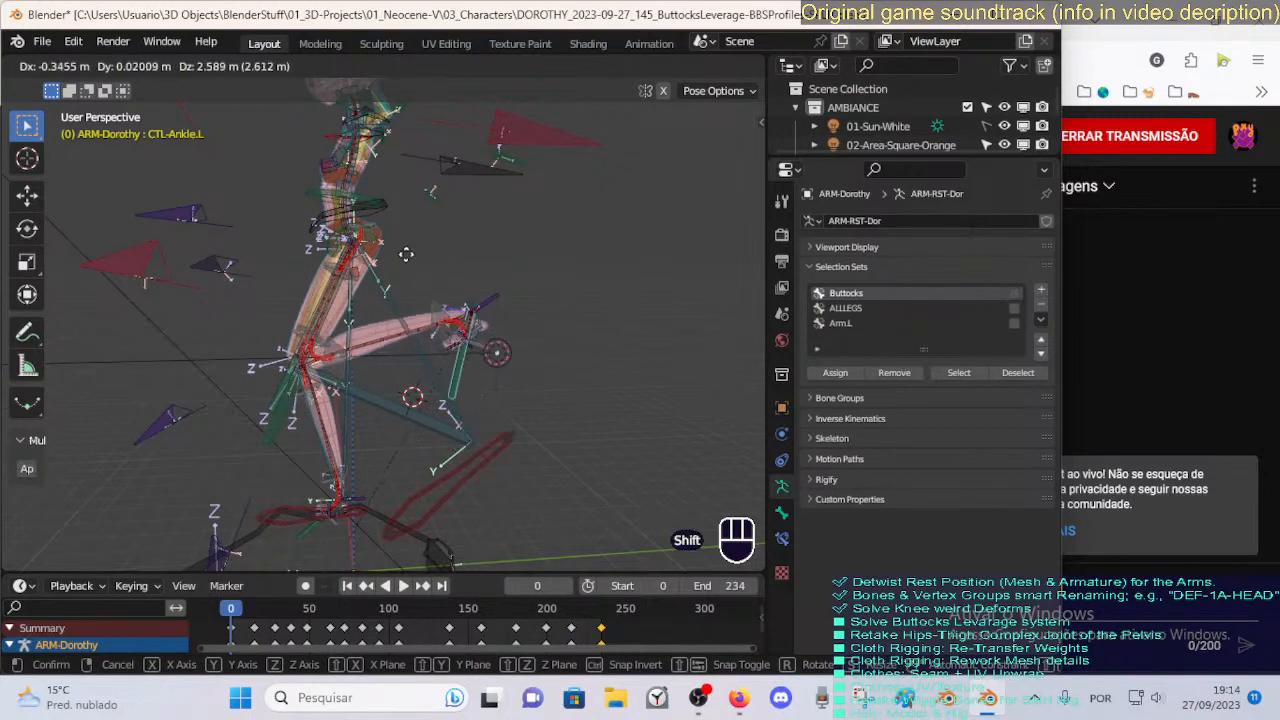
pyautogui.click(522, 405)
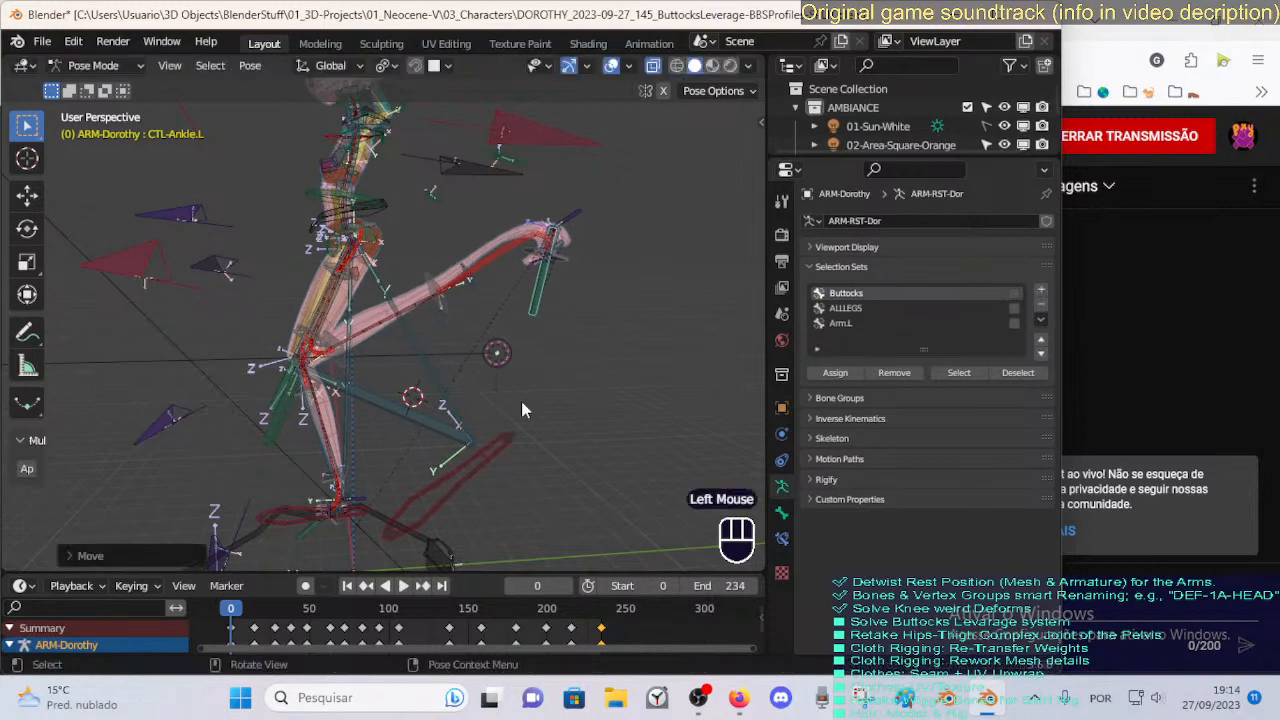
# Inspect the left shin's bendy bone setup by selecting CTL-Ankle-BBHStart.L and DEF-5-LEG-2A-Ankle-BB.L.
pyautogui.hotkey('shift', '2')
pyautogui.hotkey('ctrl', 'z')
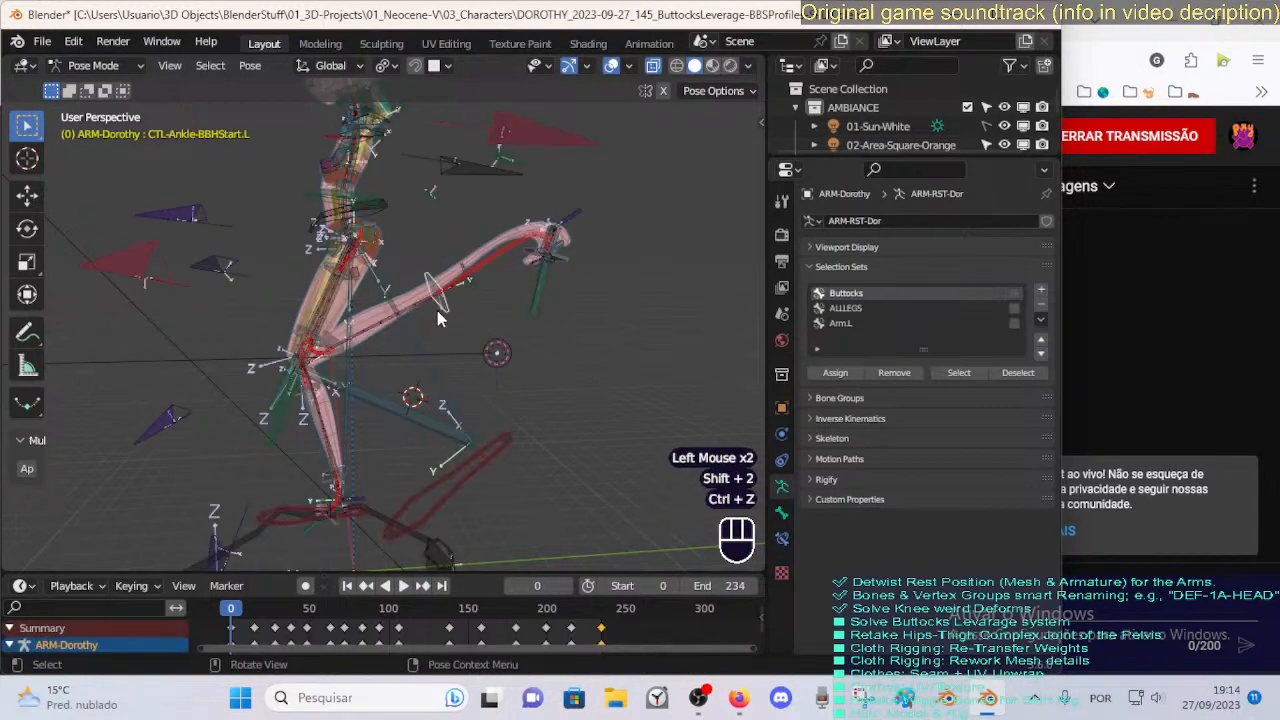
pyautogui.moveTo(502, 255); pyautogui.dragTo(462, 285, button='middle')
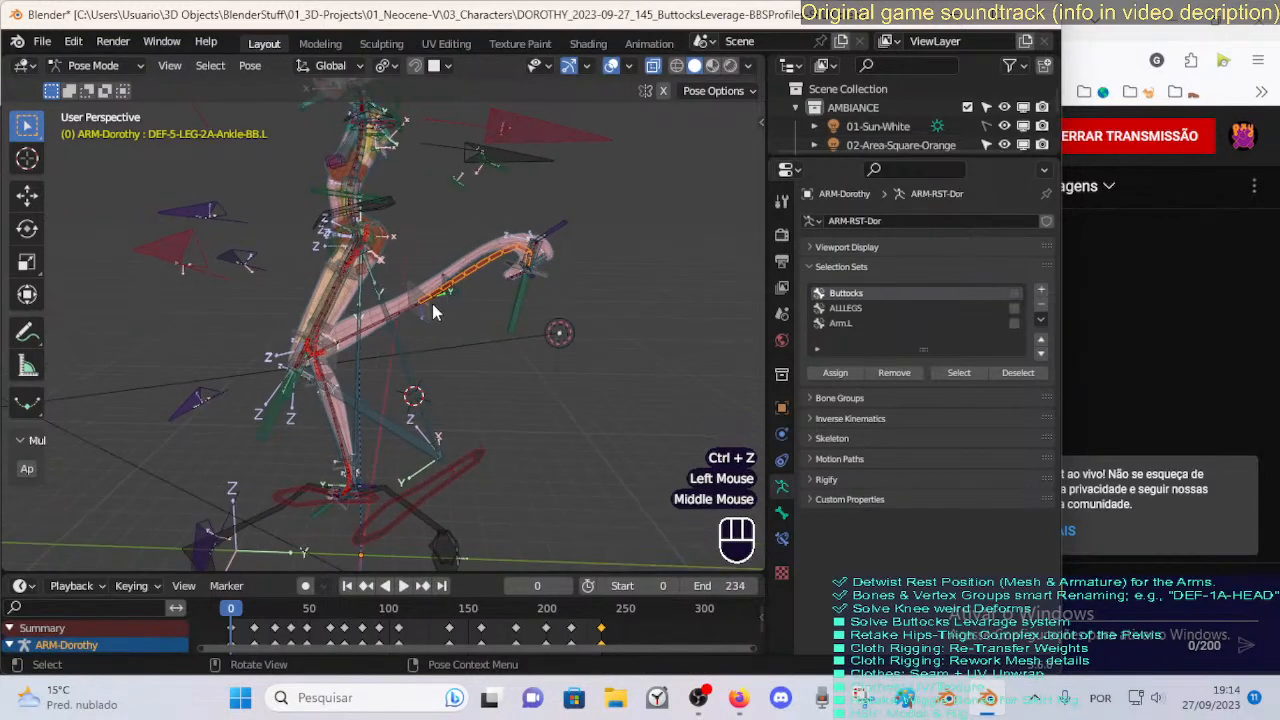
# Snap the 3D cursor to CTL-Ankle-BBHStart.L, and move it to MAP-Ankle.L on the left shin.
pyautogui.moveTo(421, 338); pyautogui.dragTo(453, 340, button='middle')
pyautogui.hotkey('shift', 's')
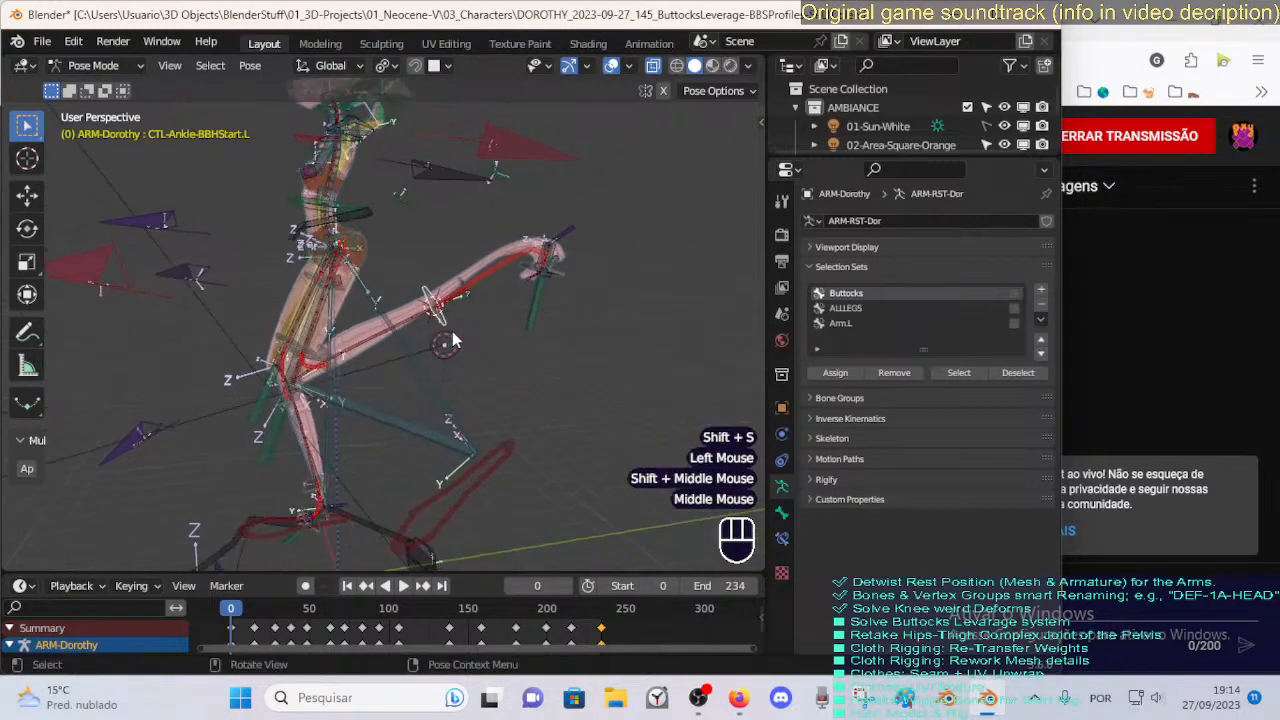
pyautogui.moveTo(546, 250); pyautogui.dragTo(497, 320, button='middle')
pyautogui.scroll(2, 480, 320)
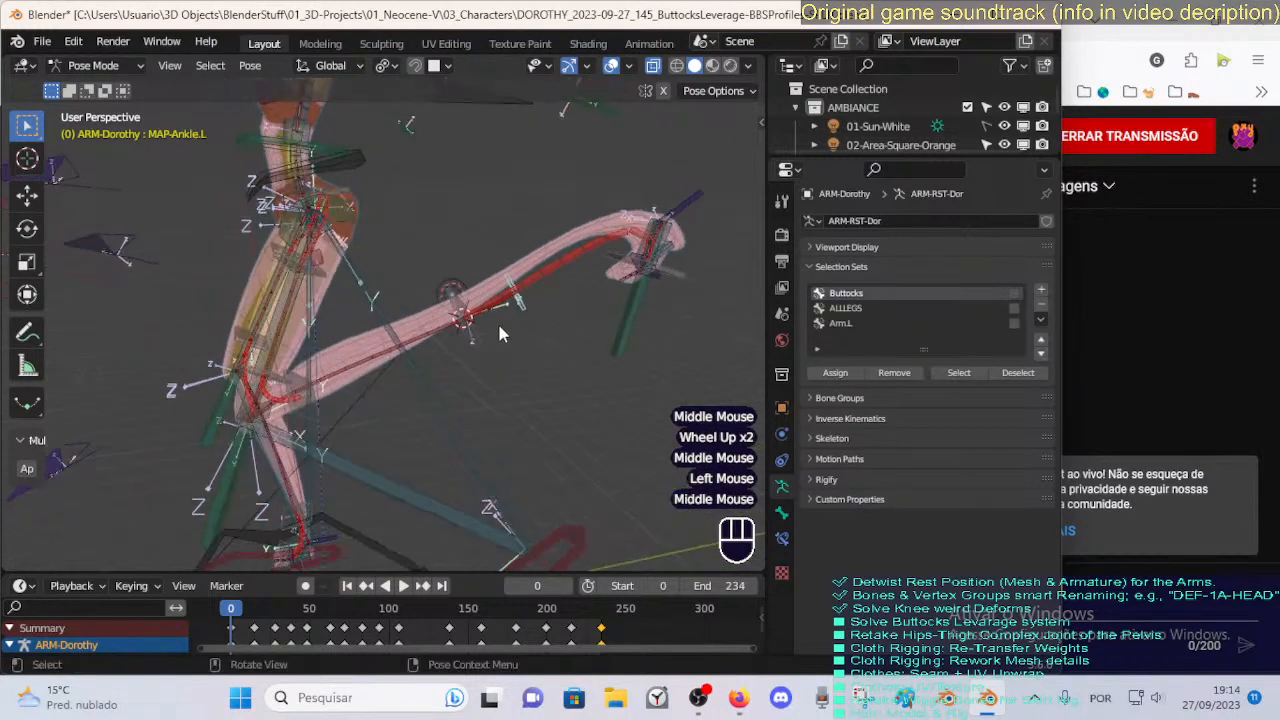
pyautogui.hotkey('shift', 's')
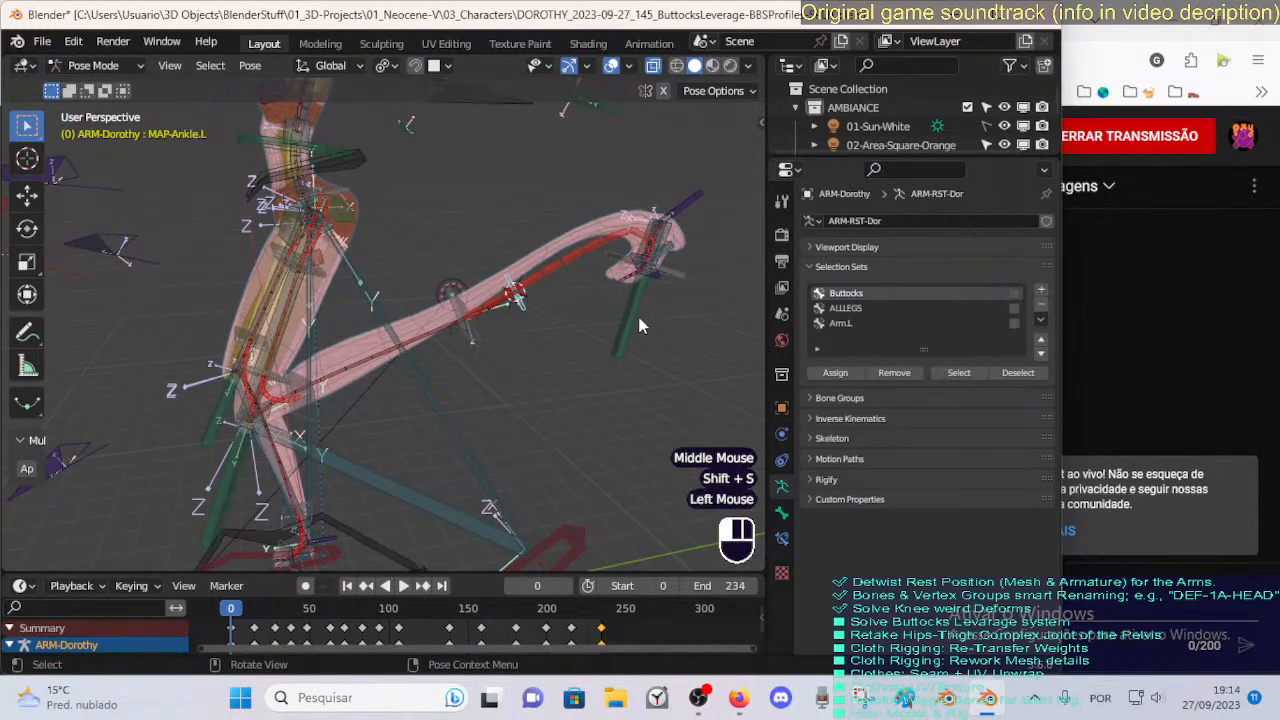
# Try snapping CTL-Ankle.L to the 3D cursor at MAP-Ankle.L, and rotate the ankle control there.
pyautogui.click(640, 325)
pyautogui.hotkey('shift', 's')
pyautogui.click(583, 262)
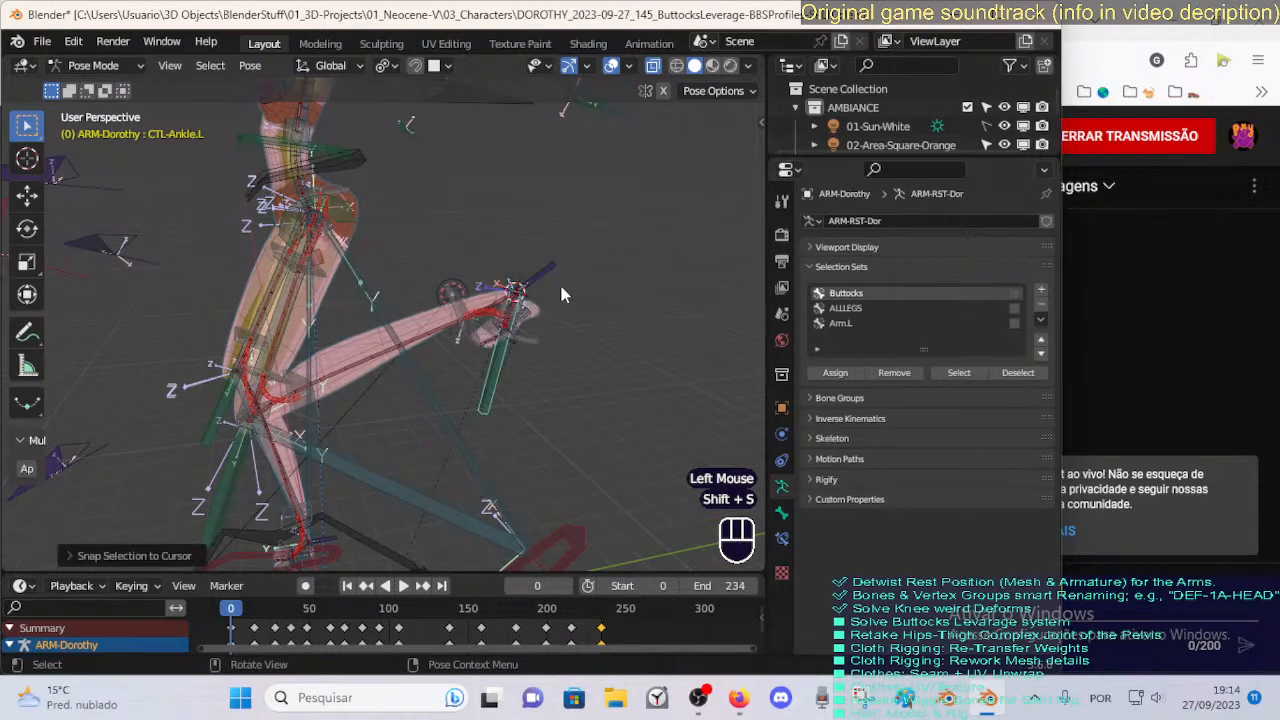
pyautogui.press('r')
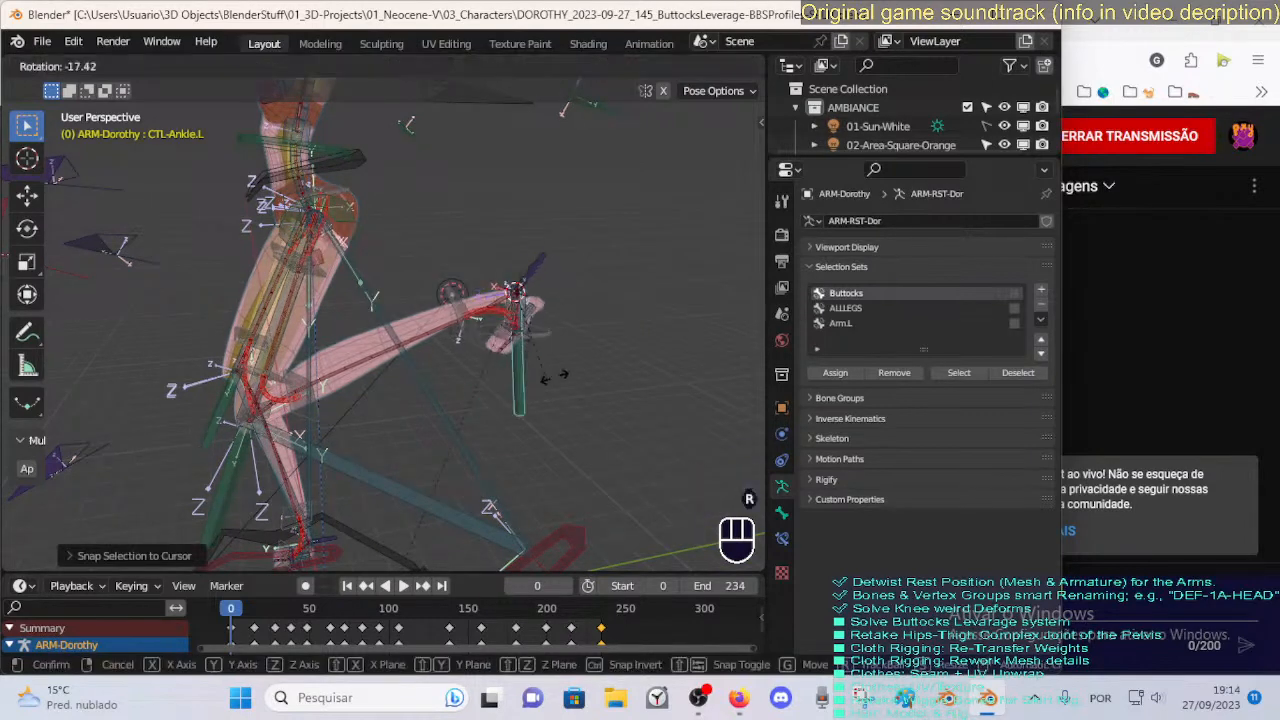
pyautogui.click(592, 318)
pyautogui.scroll(-2, 500, 442)
# Test the left leg by moving MTR-Leg.L high up behind the body and lowering it back toward the ground.
pyautogui.click(491, 466)
pyautogui.press('g')
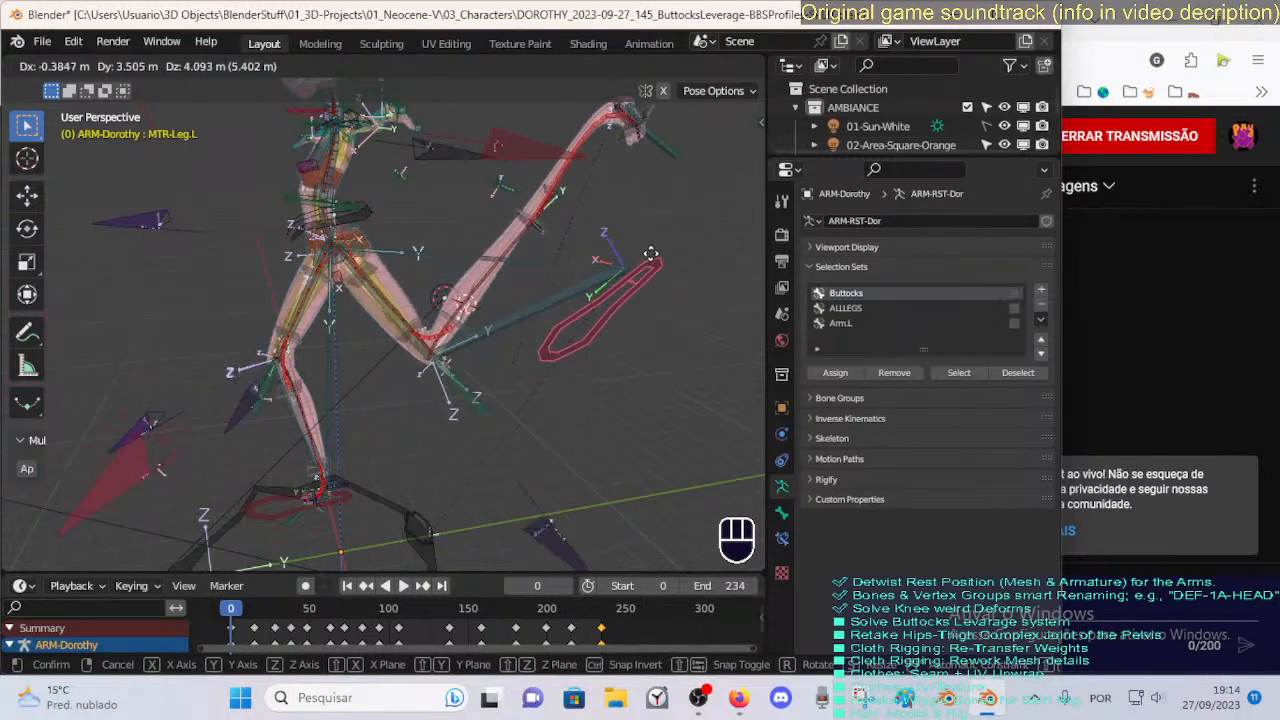
pyautogui.click(508, 471)
pyautogui.click(508, 471)
pyautogui.press('g')
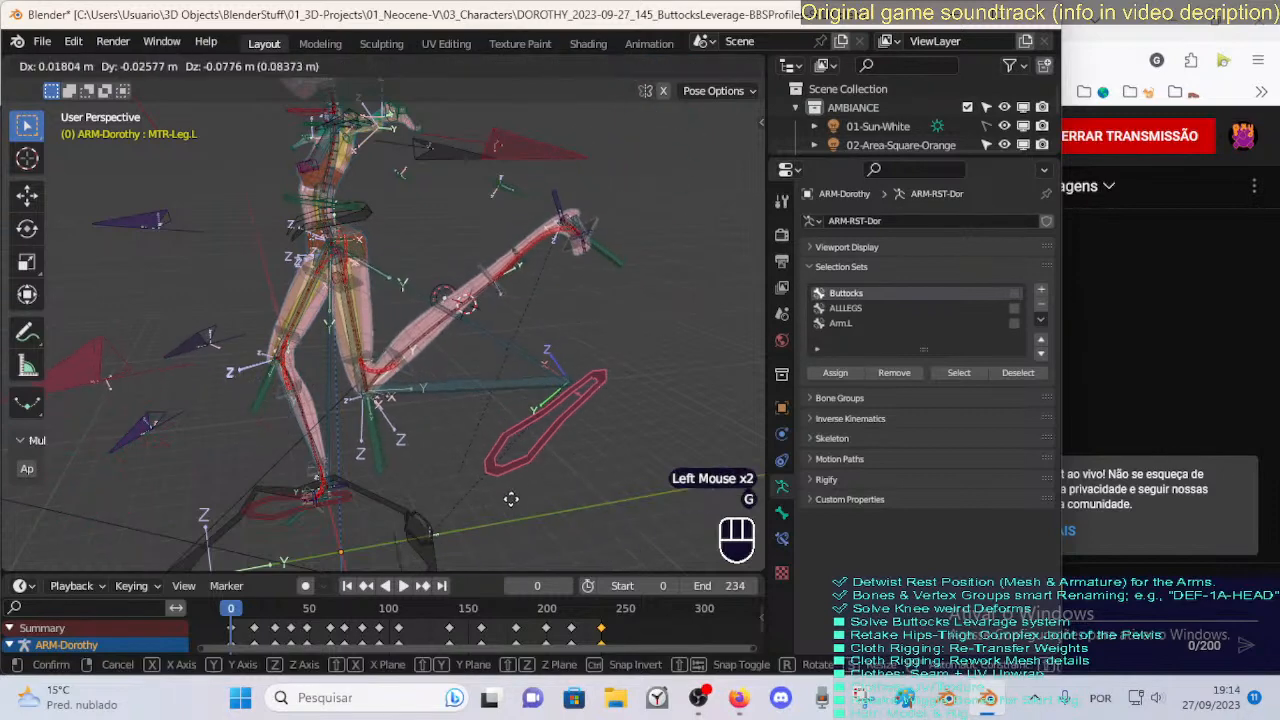
pyautogui.click(519, 485)
pyautogui.click(477, 419)
pyautogui.scroll(-1, 469, 431)
pyautogui.click(470, 430)
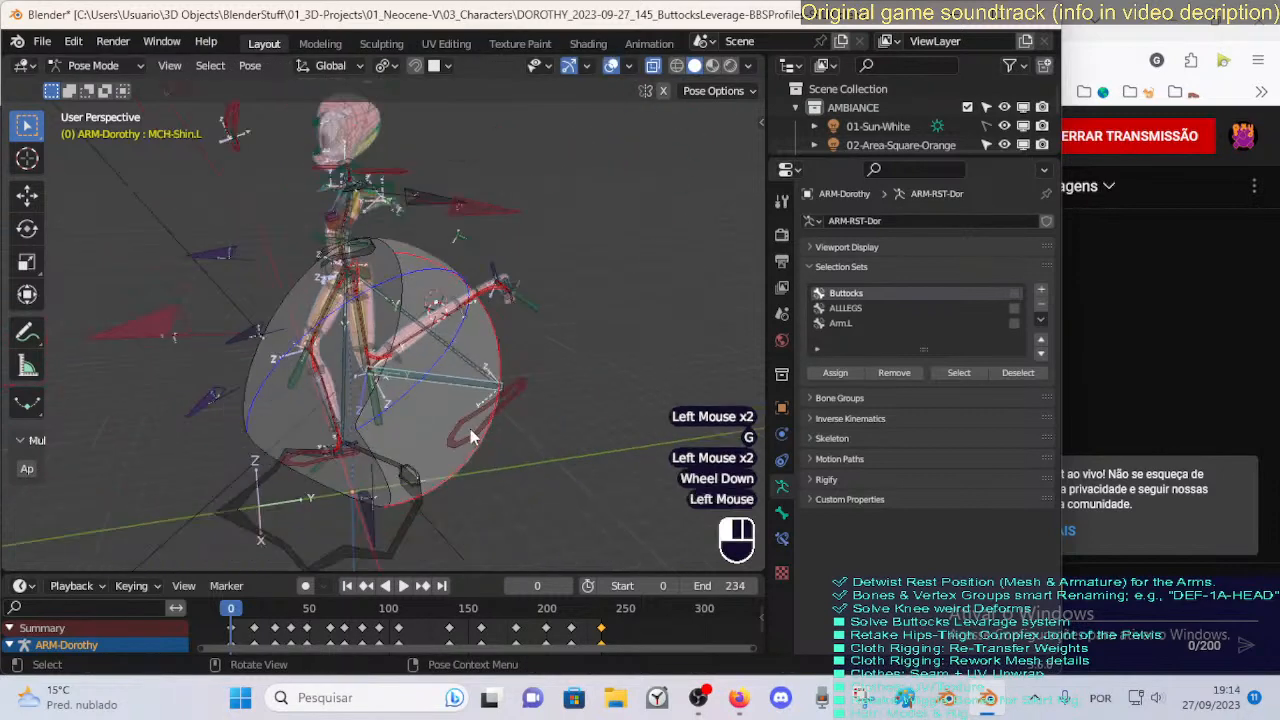
pyautogui.press('g')
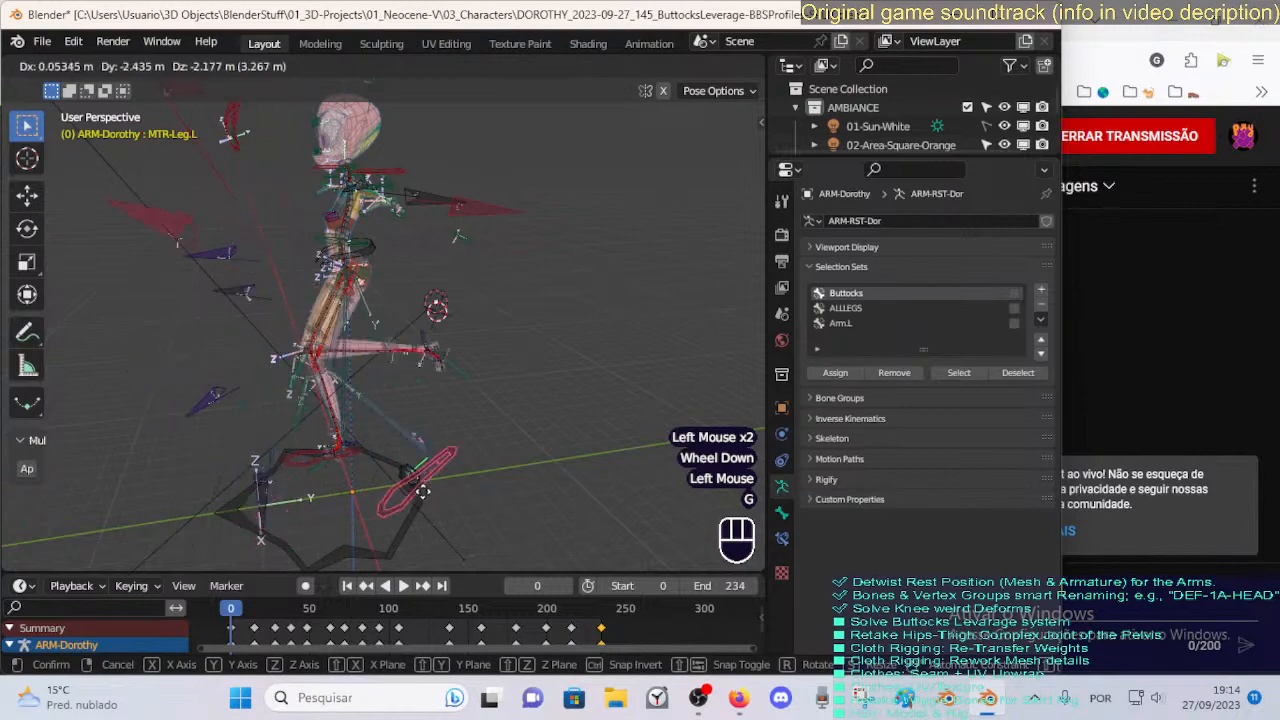
pyautogui.click(431, 451)
# Reset the pose transforms of all bones in the Dorothy armature.
pyautogui.press('a')
pyautogui.hotkey('alt', 'q')
pyautogui.hotkey('alt', 'q')
pyautogui.moveTo(380, 431); pyautogui.dragTo(497, 412, button='middle')
pyautogui.scroll(2, 470, 409)
# Select MTR-Torso and set the transform pivot point to 3D Cursor.
pyautogui.click(392, 290)
pyautogui.moveTo(394, 291); pyautogui.dragTo(376, 307, button='middle')
pyautogui.scroll(2, 377, 303)
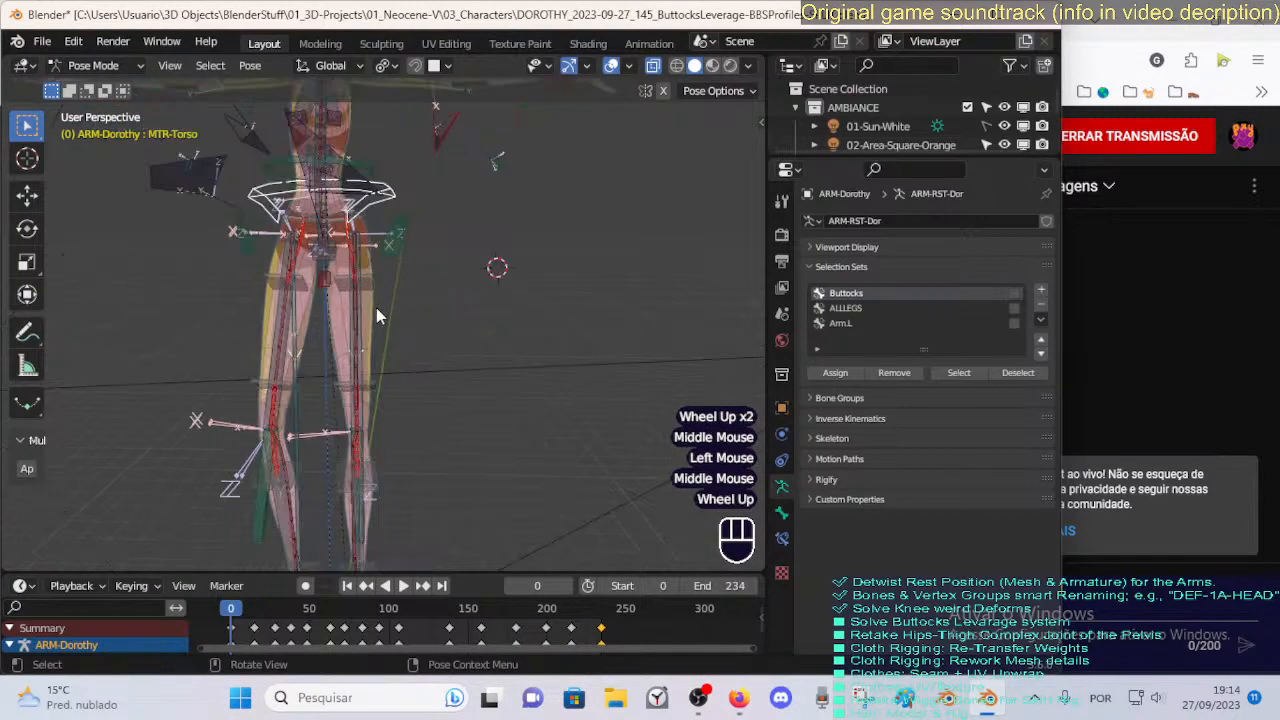
pyautogui.scroll(-2, 351, 312)
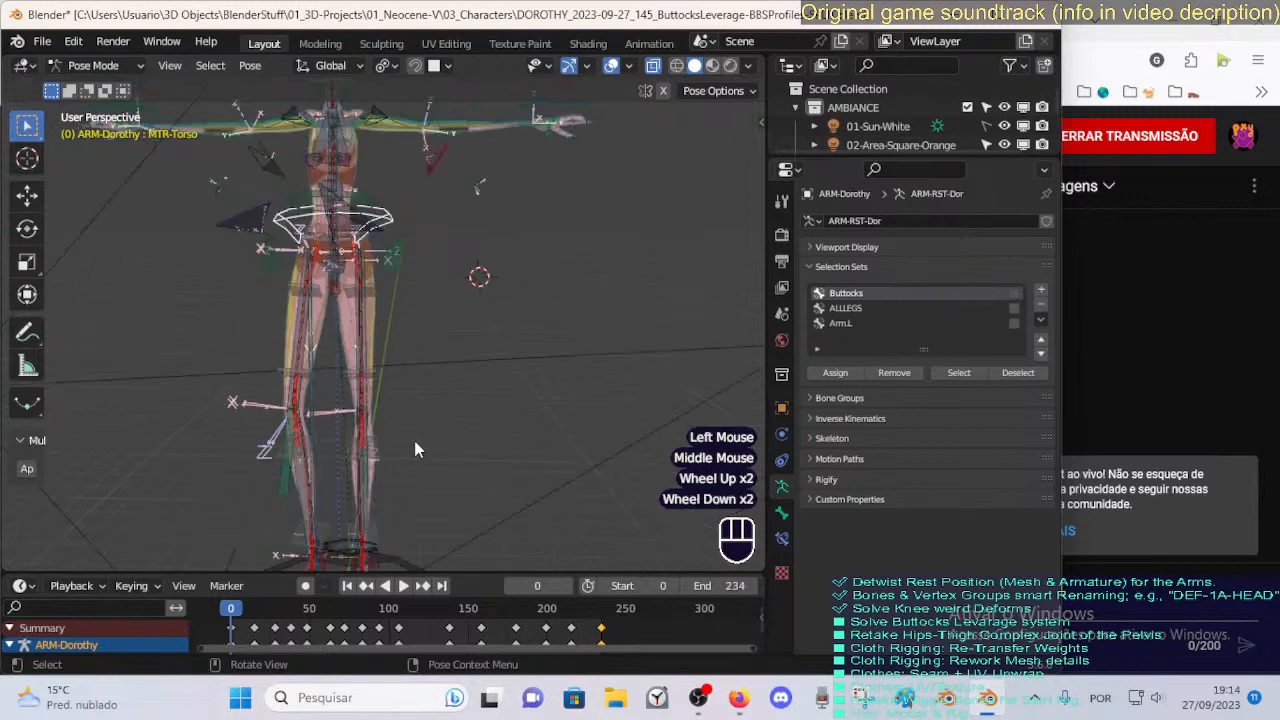
pyautogui.moveTo(417, 450); pyautogui.dragTo(440, 420, button='middle')
pyautogui.click(385, 66)
pyautogui.click(404, 108)
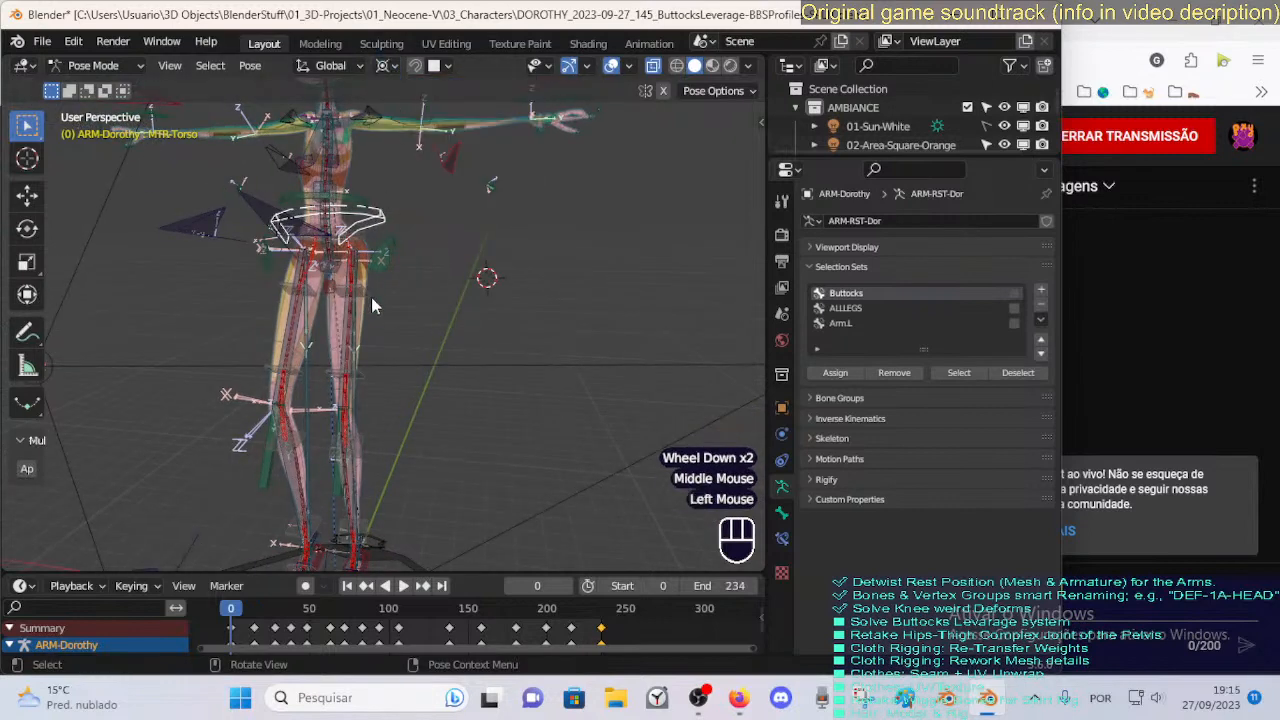
# Select CTL-Ankle.L together with MTR-Thigh.L, and place the 3D cursor at the left hip joint.
pyautogui.moveTo(371, 297); pyautogui.dragTo(341, 514, button='middle')
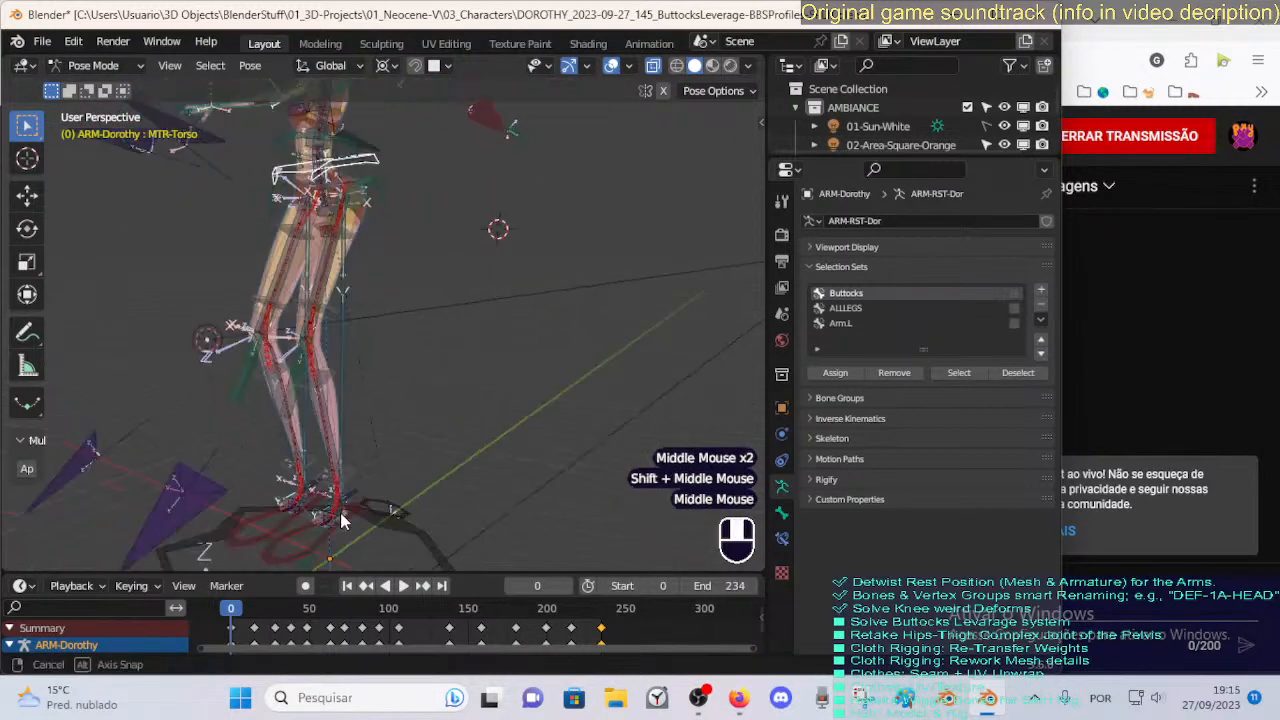
pyautogui.moveTo(333, 457); pyautogui.dragTo(362, 505, button='middle')
pyautogui.click(315, 417)
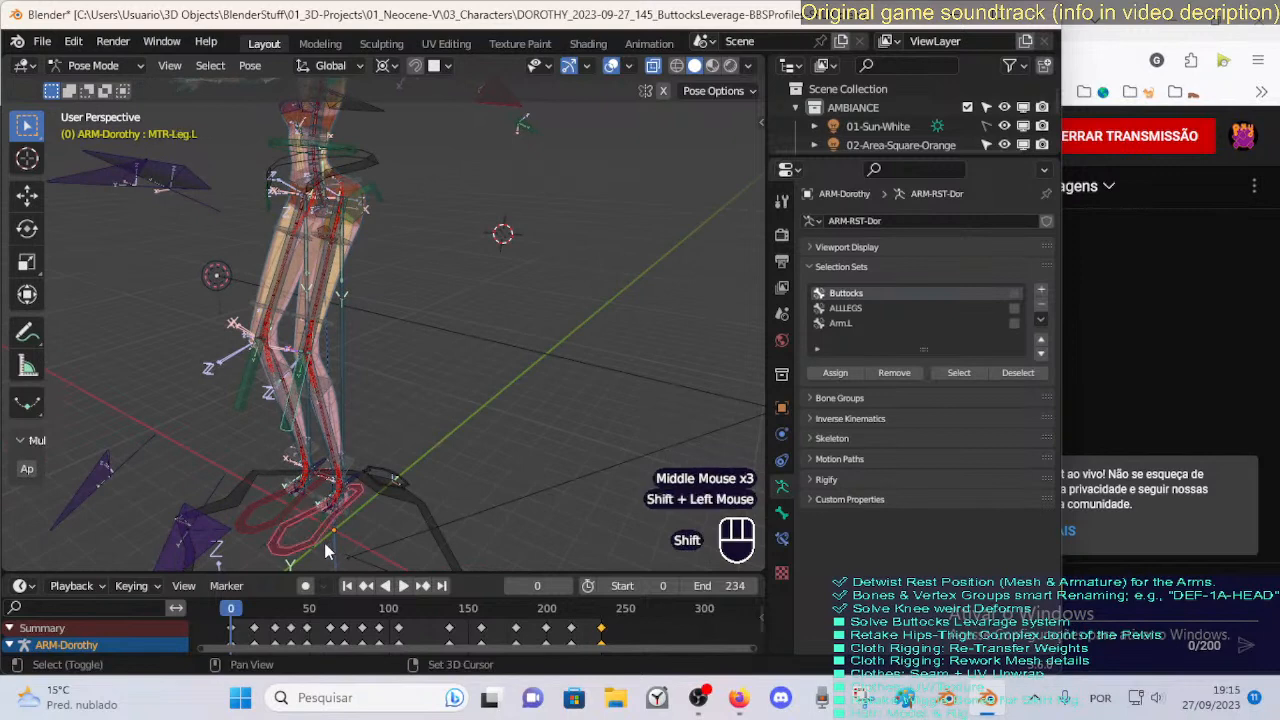
pyautogui.moveTo(325, 551); pyautogui.dragTo(318, 568, button='middle')
pyautogui.click(318, 568)
pyautogui.keyDown('shift'); pyautogui.click(292, 406); pyautogui.keyUp('shift')
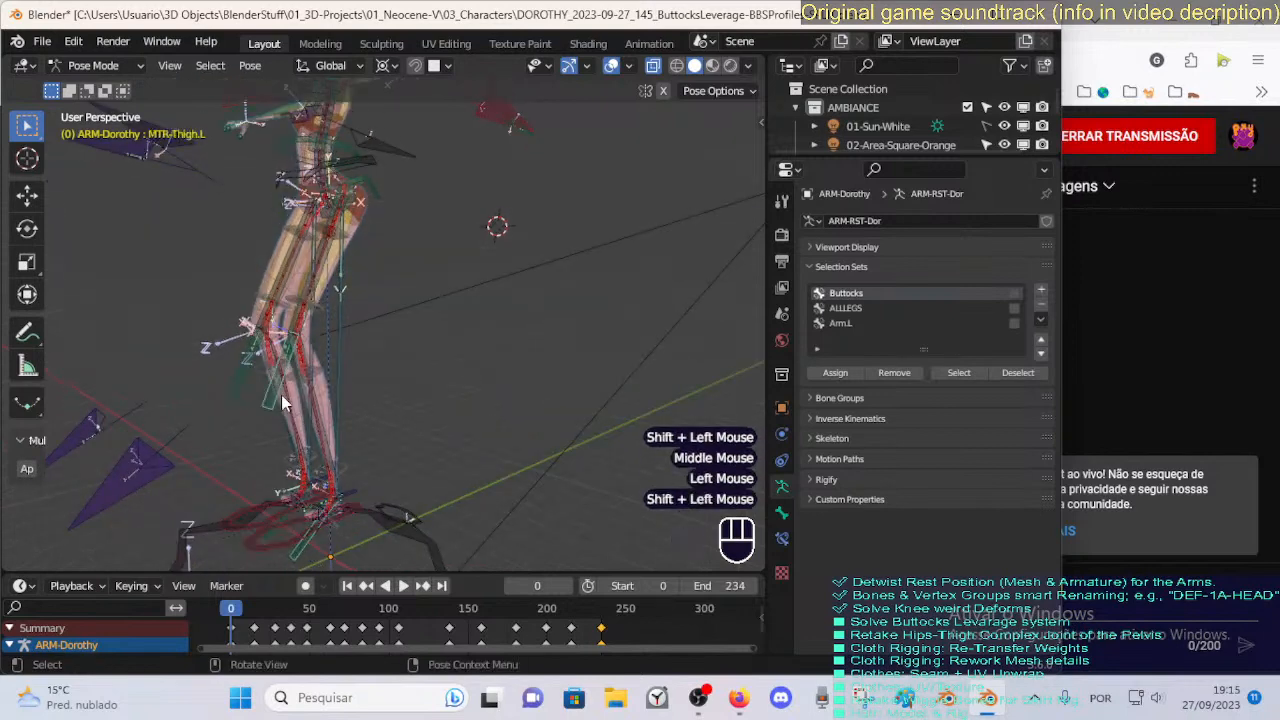
pyautogui.moveTo(292, 406); pyautogui.dragTo(423, 391, button='middle')
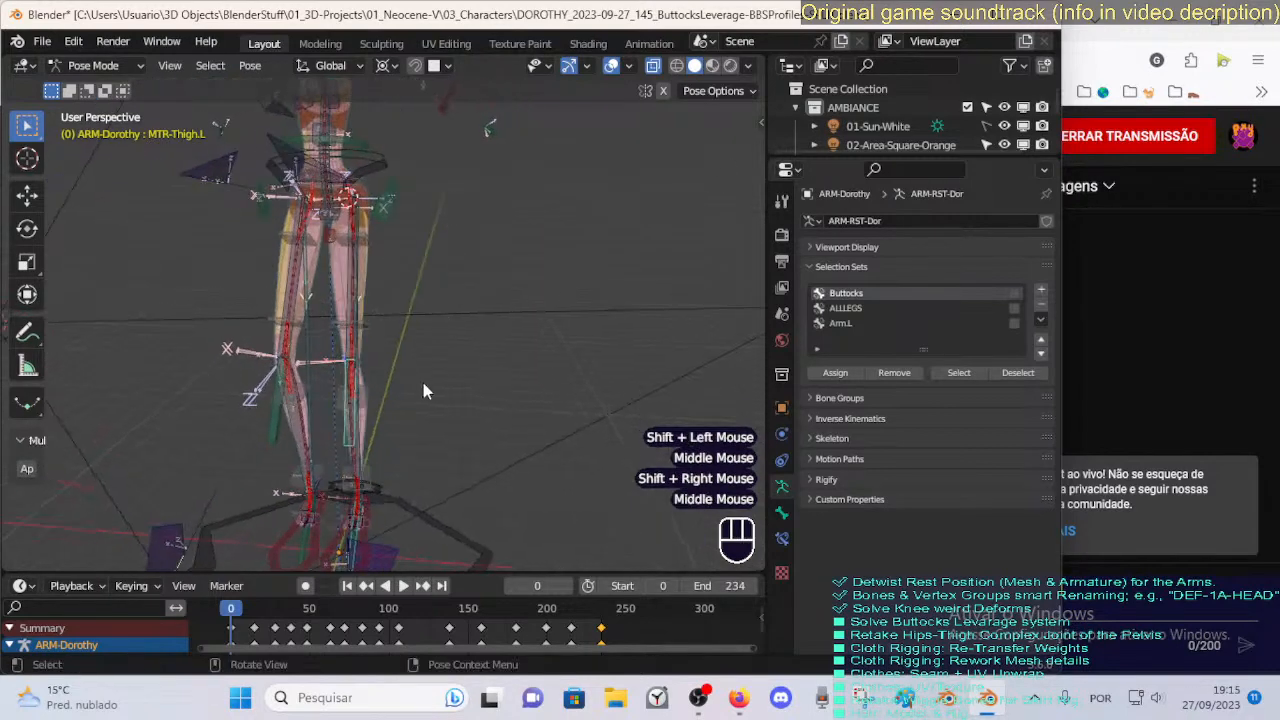
# Try rotating the left leg sideways about the hip to nearly horizontal, and swing it with a trackball rotation.
pyautogui.press('r')
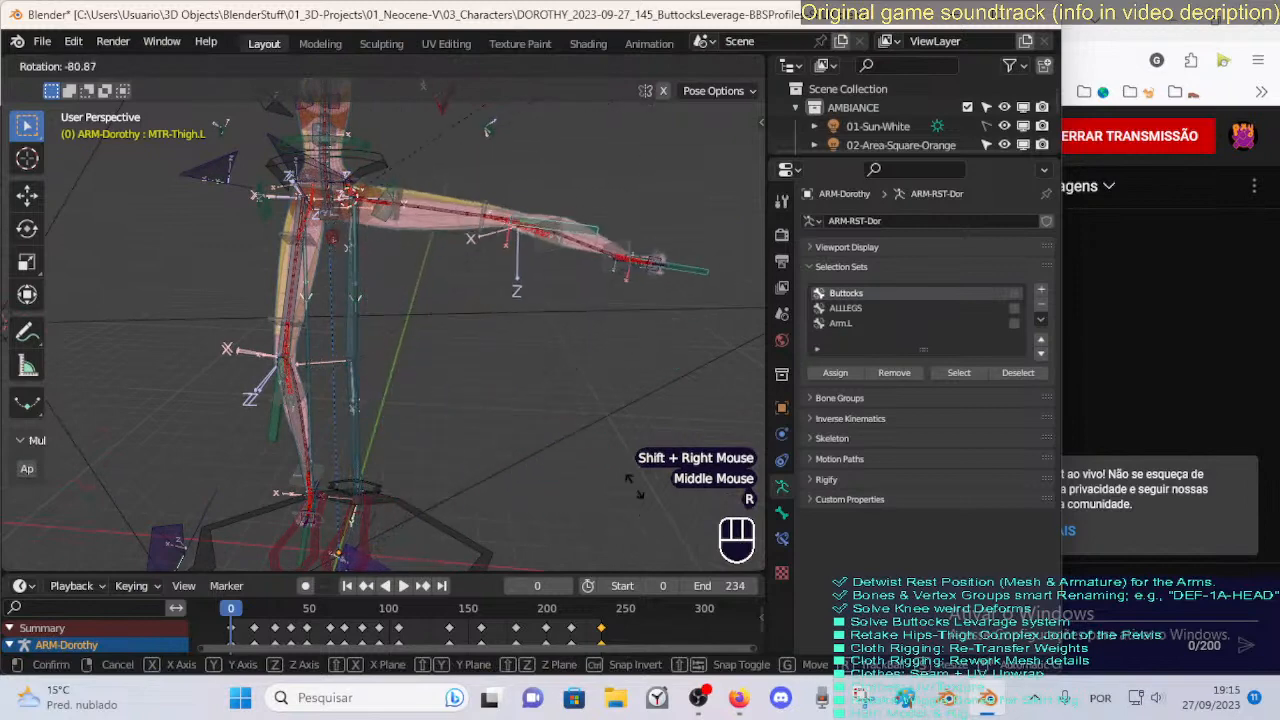
pyautogui.click(615, 406)
pyautogui.moveTo(615, 406); pyautogui.dragTo(585, 338, button='middle')
pyautogui.press('r')
pyautogui.press('r')
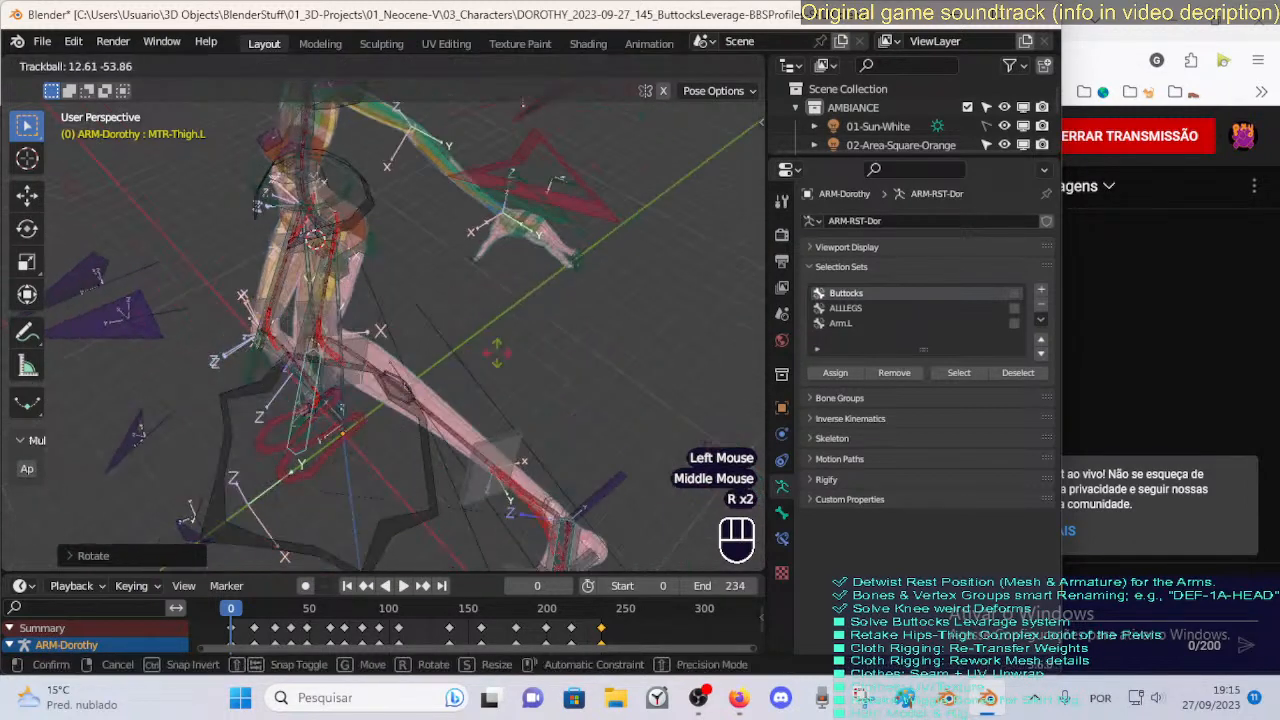
pyautogui.click(461, 398)
# Try further rotations of the left thigh and ankle controls about the hip, raising the leg outward and lowering it partway.
pyautogui.keyDown('shift'); pyautogui.scroll(-1, 514, 305); pyautogui.keyUp('shift')
pyautogui.moveTo(460, 405); pyautogui.dragTo(480, 305, button='middle')
pyautogui.scroll(-2, 467, 311)
pyautogui.moveTo(480, 305); pyautogui.dragTo(416, 372, button='middle')
pyautogui.press('r')
pyautogui.press('r')
pyautogui.click(492, 296)
pyautogui.press('r')
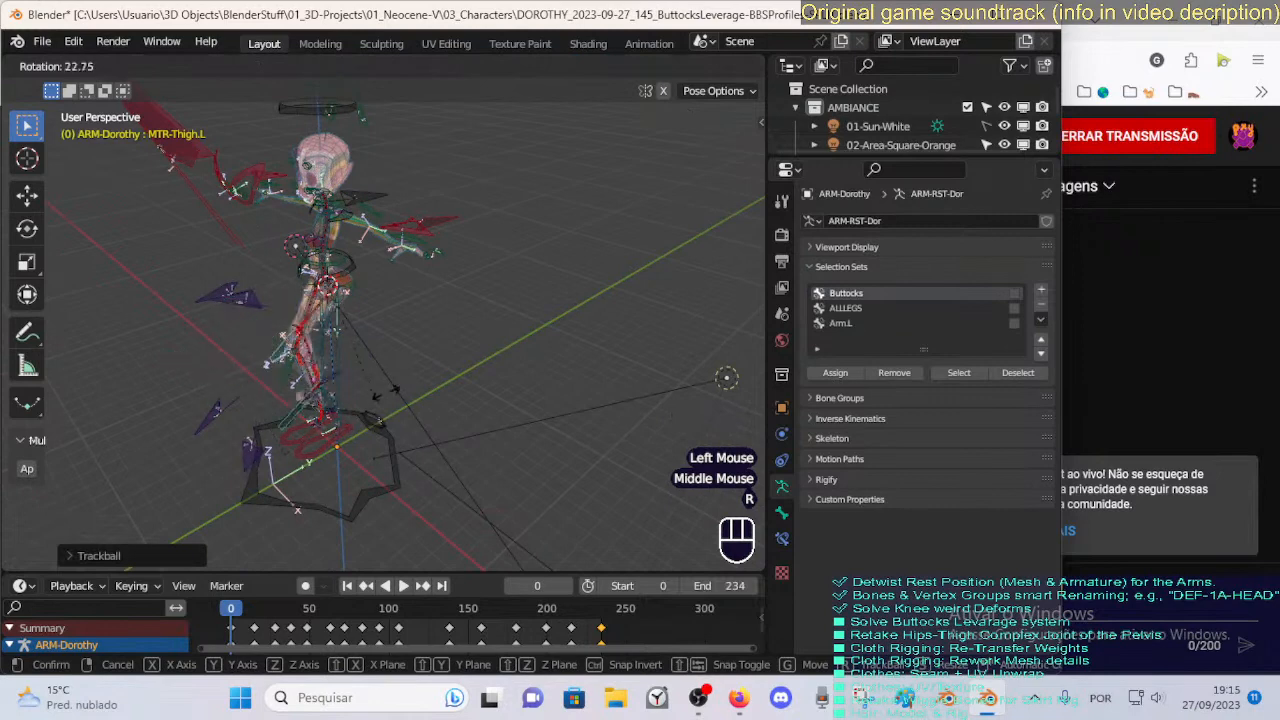
pyautogui.click(548, 310)
pyautogui.moveTo(548, 310); pyautogui.dragTo(531, 229, button='middle')
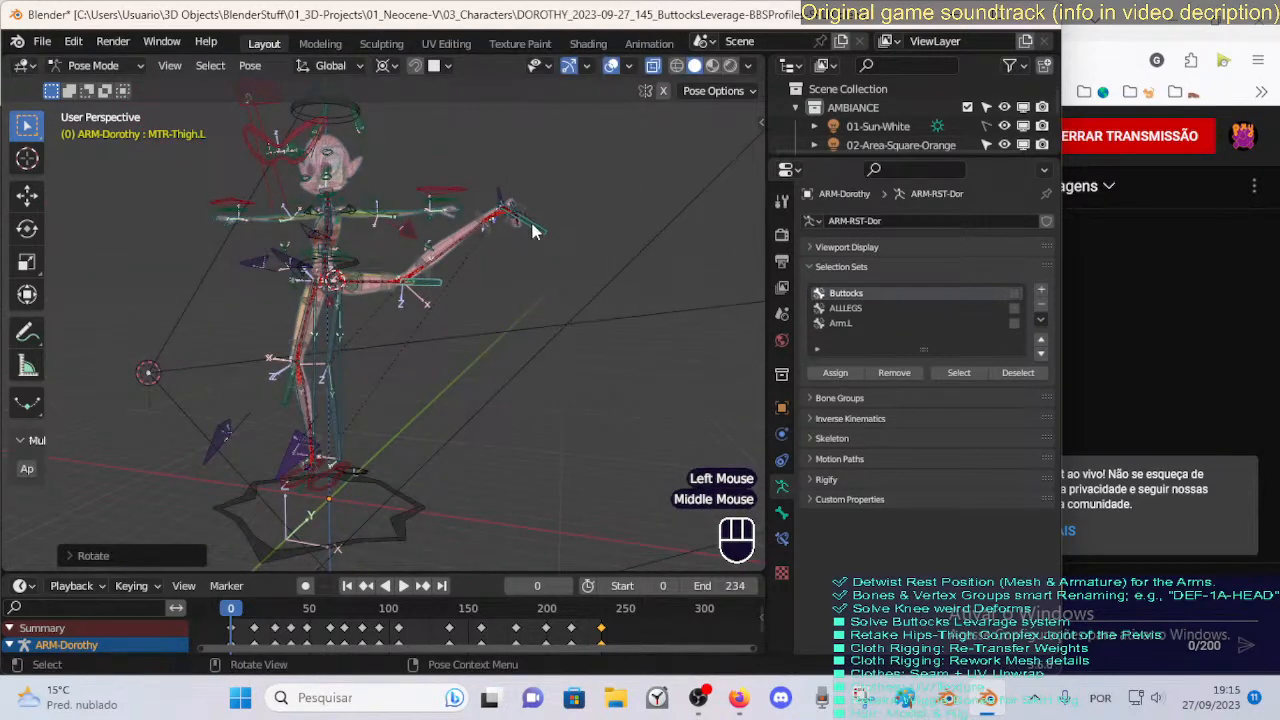
pyautogui.press('r')
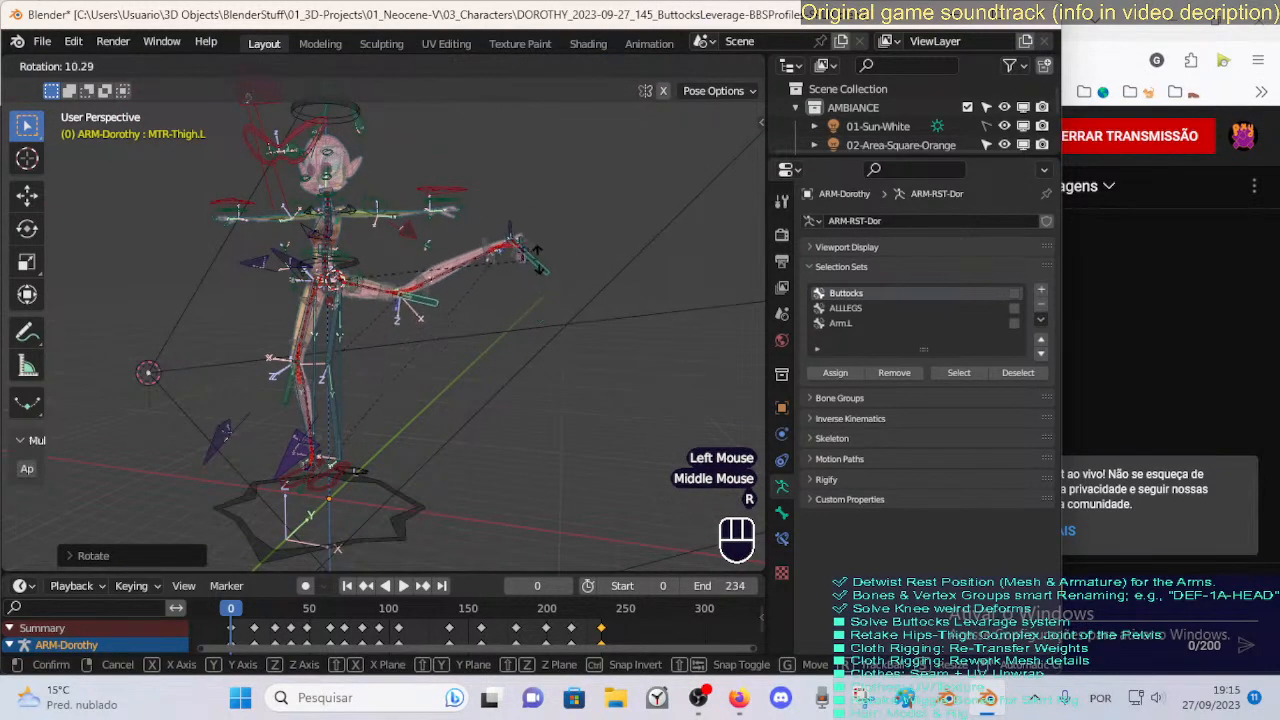
pyautogui.click(490, 345)
# Reset the pose of all bones and set the transform pivot point to Individual Origins.
pyautogui.hotkey('alt', 'a')
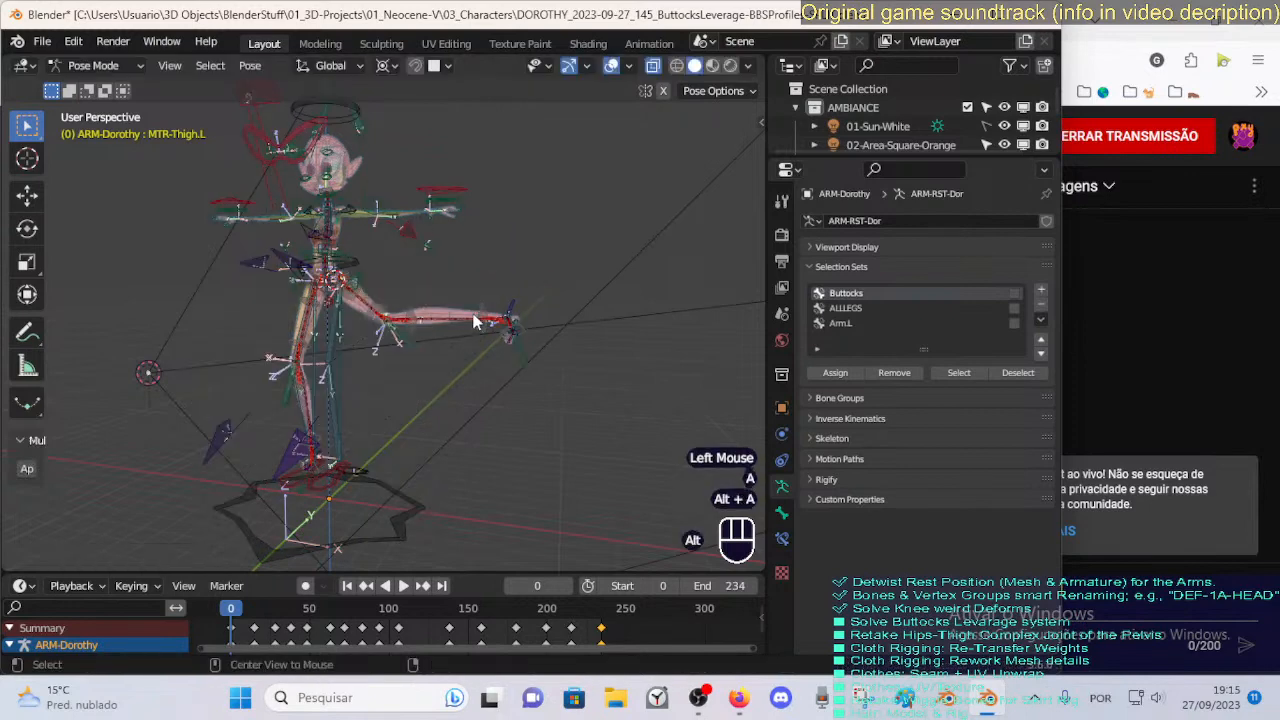
pyautogui.press('a')
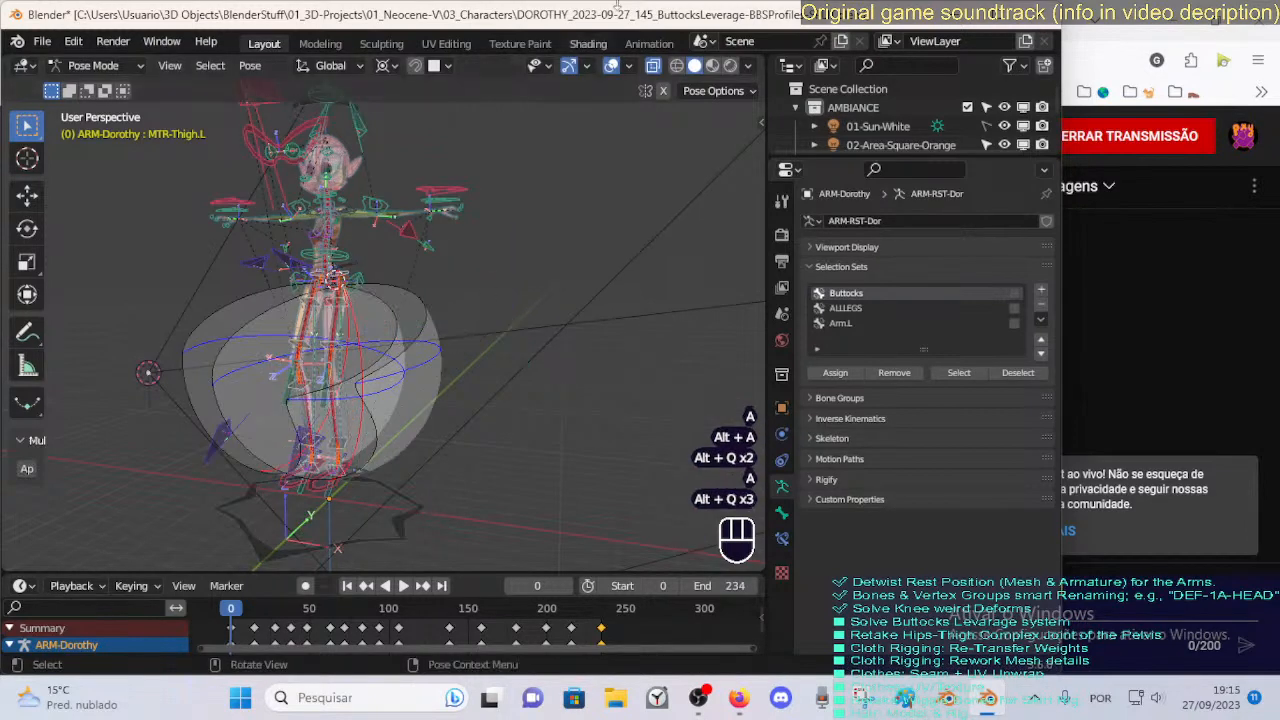
pyautogui.click(388, 66)
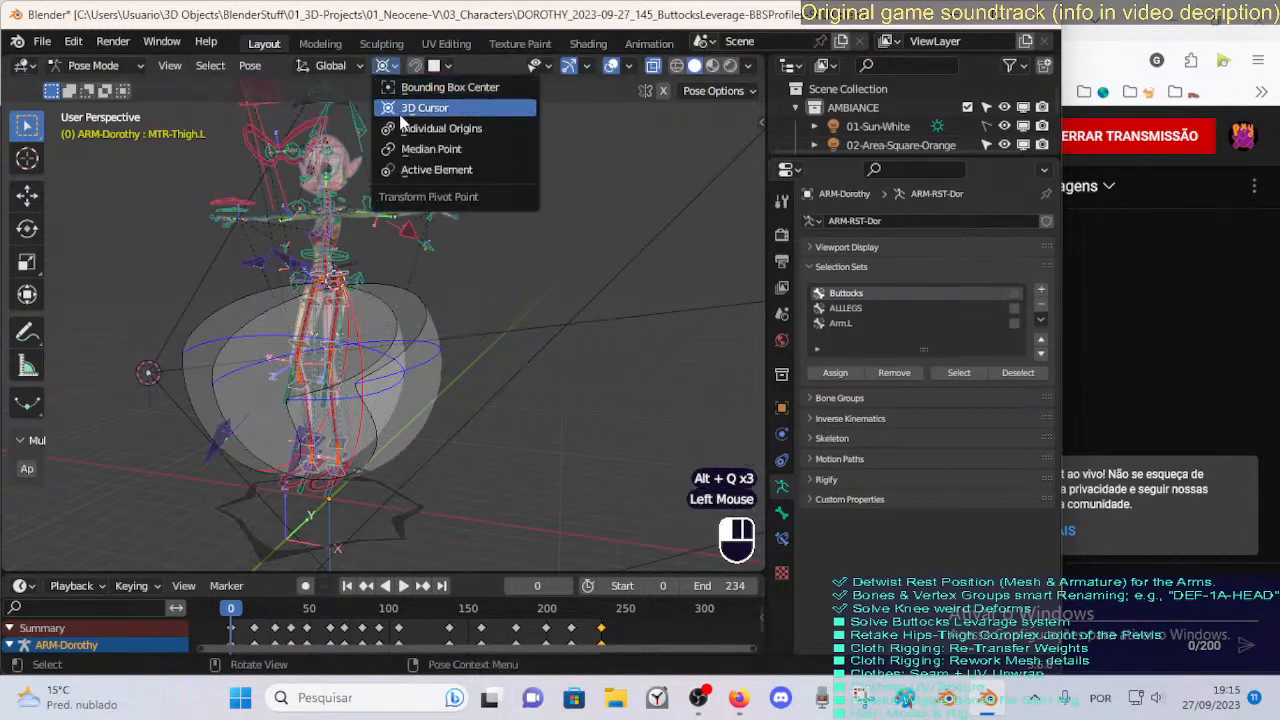
pyautogui.click(403, 130)
# Try moving the left thigh control MTR-Thigh.L on its own, and reset the pose of all bones.
pyautogui.scroll(2, 391, 366)
pyautogui.hotkey('alt', 'a')
pyautogui.moveTo(391, 366); pyautogui.dragTo(395, 420, button='middle')
pyautogui.scroll(3, 437, 374)
pyautogui.click(407, 437)
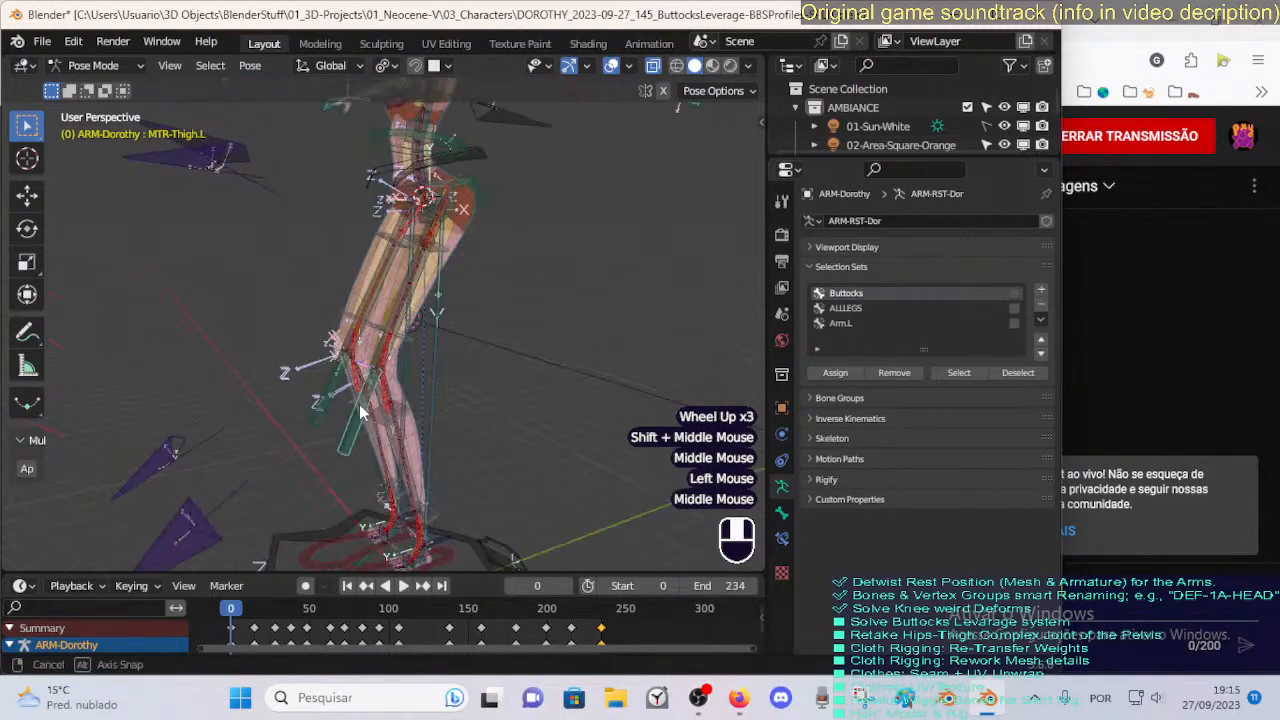
pyautogui.press('g')
pyautogui.press('Escape')
pyautogui.scroll(-2, 348, 386)
pyautogui.press('a')
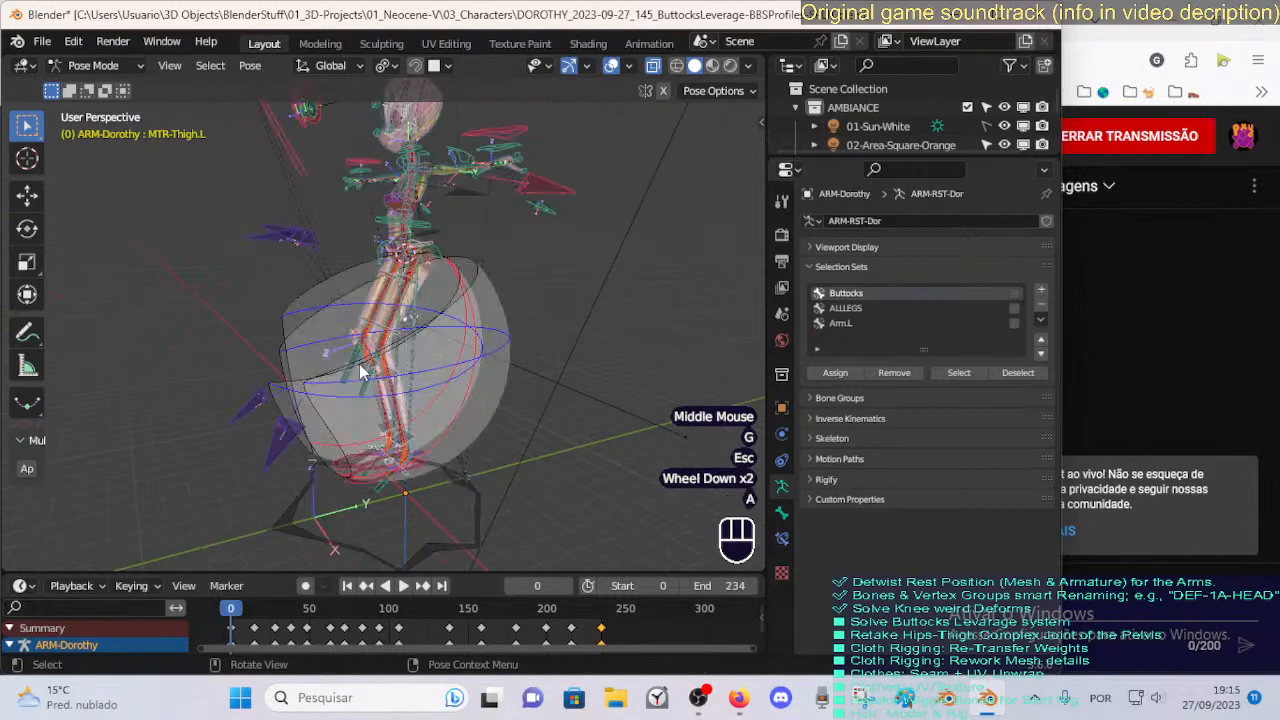
pyautogui.hotkey('alt', 'q')
pyautogui.hotkey('alt', 'q')
# Try lowering MTR-Torso so both legs bend into a crouch, and clear the pose of all bones.
pyautogui.click(419, 453)
pyautogui.scroll(2, 374, 393)
pyautogui.keyDown('shift'); pyautogui.moveTo(419, 453); pyautogui.dragTo(417, 369, button='middle'); pyautogui.keyUp('shift')
pyautogui.scroll(-2, 421, 263)
pyautogui.click(421, 263)
pyautogui.press('g')
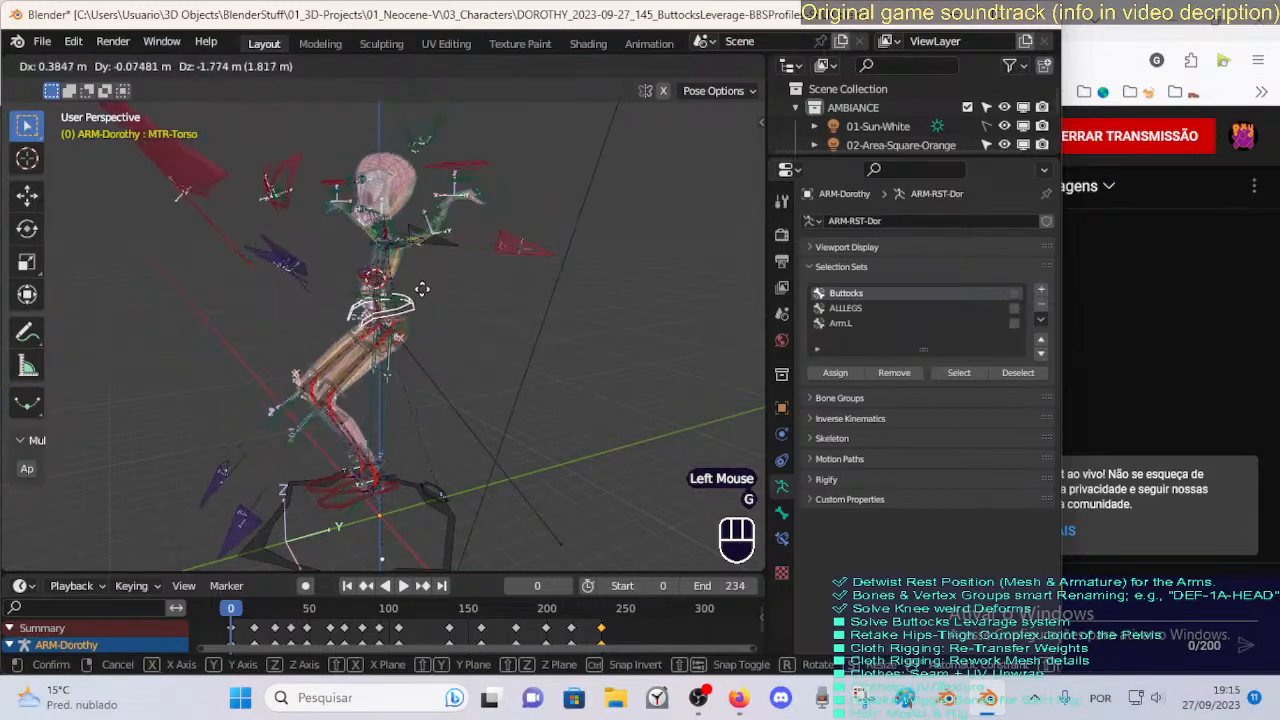
pyautogui.press('Escape')
pyautogui.press('a')
pyautogui.hotkey('alt', 'q')
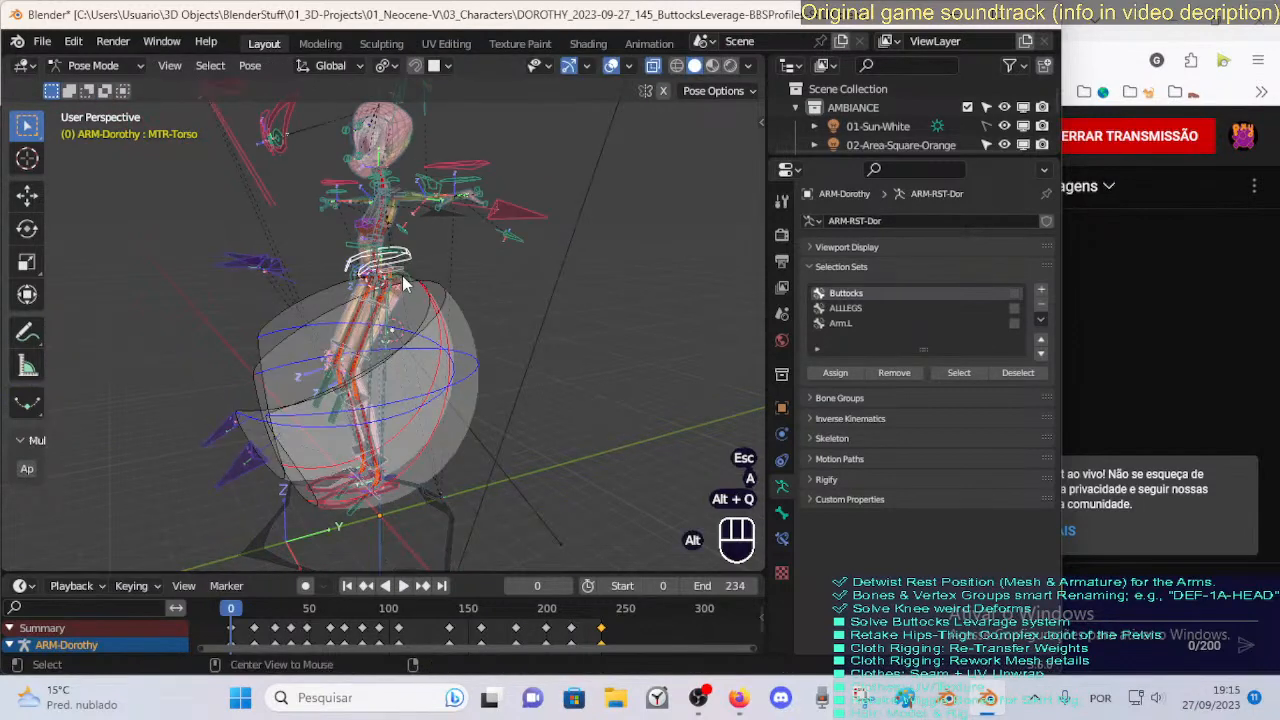
# Retest the leg bending by moving MTR-Torso once more, and clear the whole pose and the selection.
pyautogui.click(400, 268)
pyautogui.press('g')
pyautogui.press('Escape')
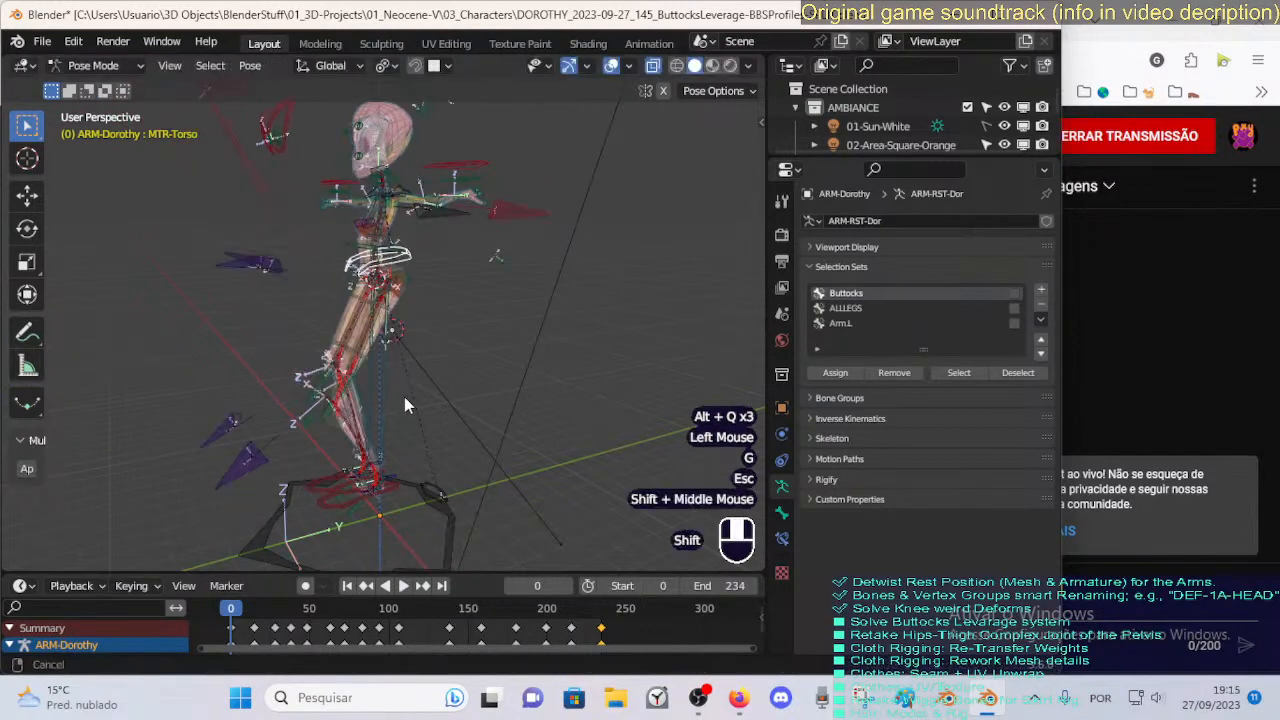
pyautogui.keyDown('shift'); pyautogui.moveTo(404, 396); pyautogui.dragTo(406, 334, button='middle'); pyautogui.keyUp('shift')
pyautogui.press('a')
pyautogui.hotkey('alt', 'q')
pyautogui.scroll(2, 401, 348)
pyautogui.hotkey('alt', 'a')
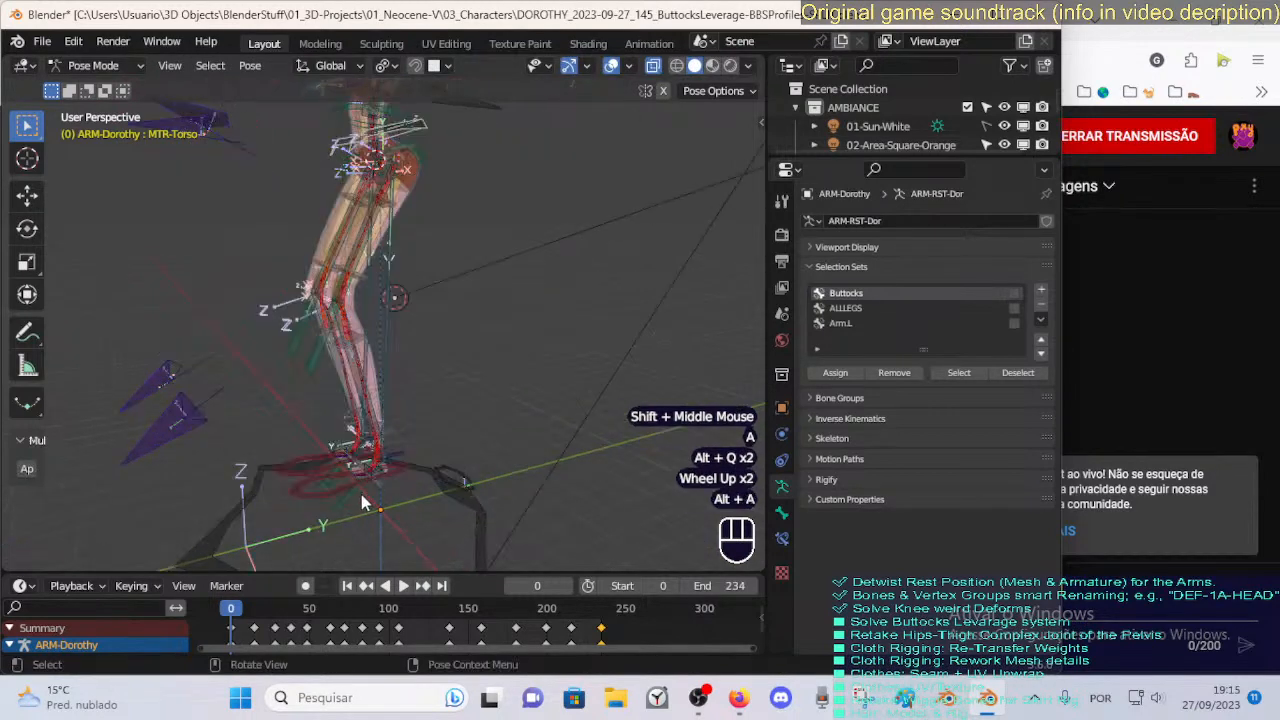
# Try raising the left foot backward by moving the CTL-Ankle.L control so the left knee bends.
pyautogui.click(358, 503)
pyautogui.scroll(1, 394, 533)
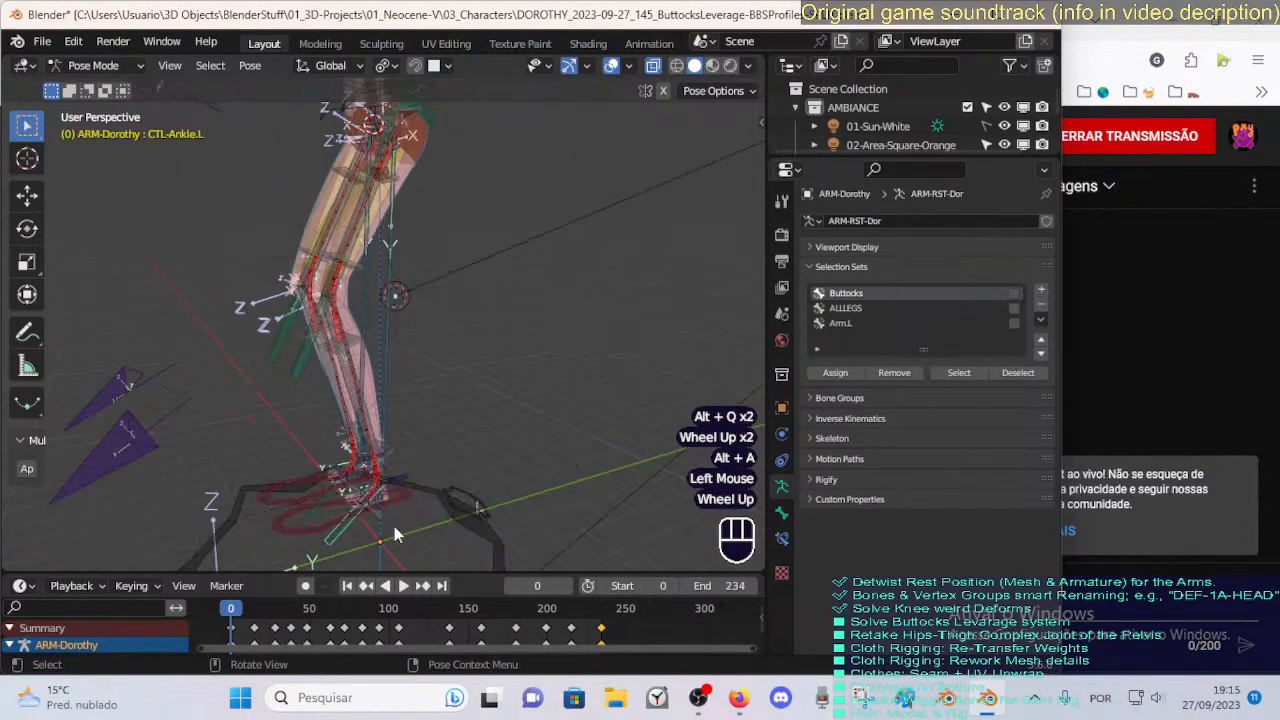
pyautogui.click(240, 612)
pyautogui.moveTo(345, 502); pyautogui.dragTo(370, 468, button='middle')
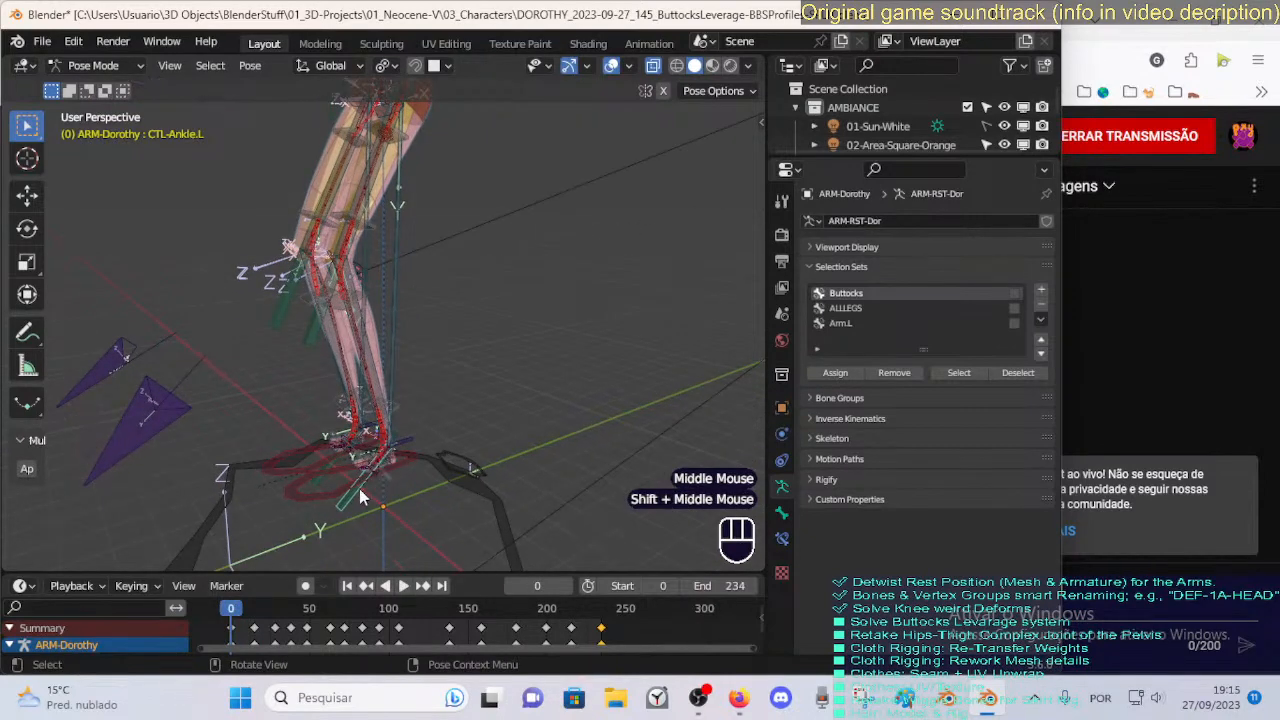
pyautogui.press('g')
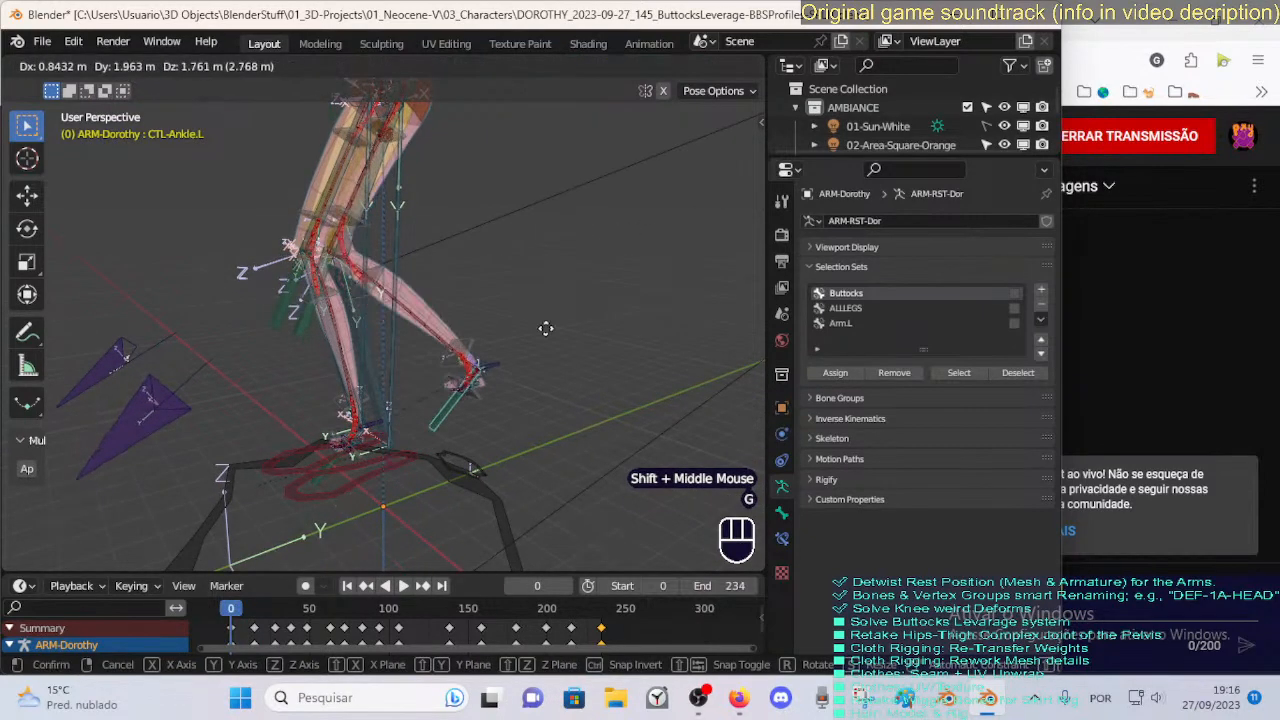
pyautogui.click(532, 291)
pyautogui.moveTo(532, 291); pyautogui.dragTo(470, 330, button='middle')
pyautogui.press('g')
pyautogui.click(483, 347)
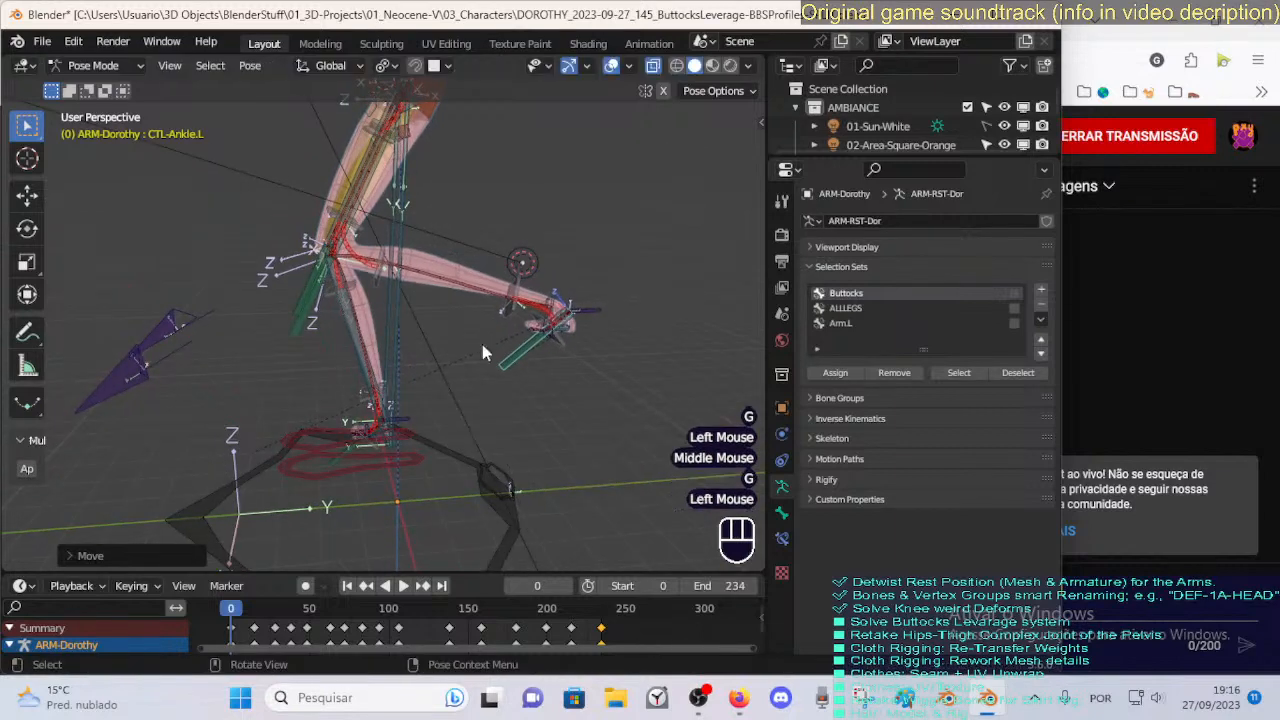
pyautogui.press('g')
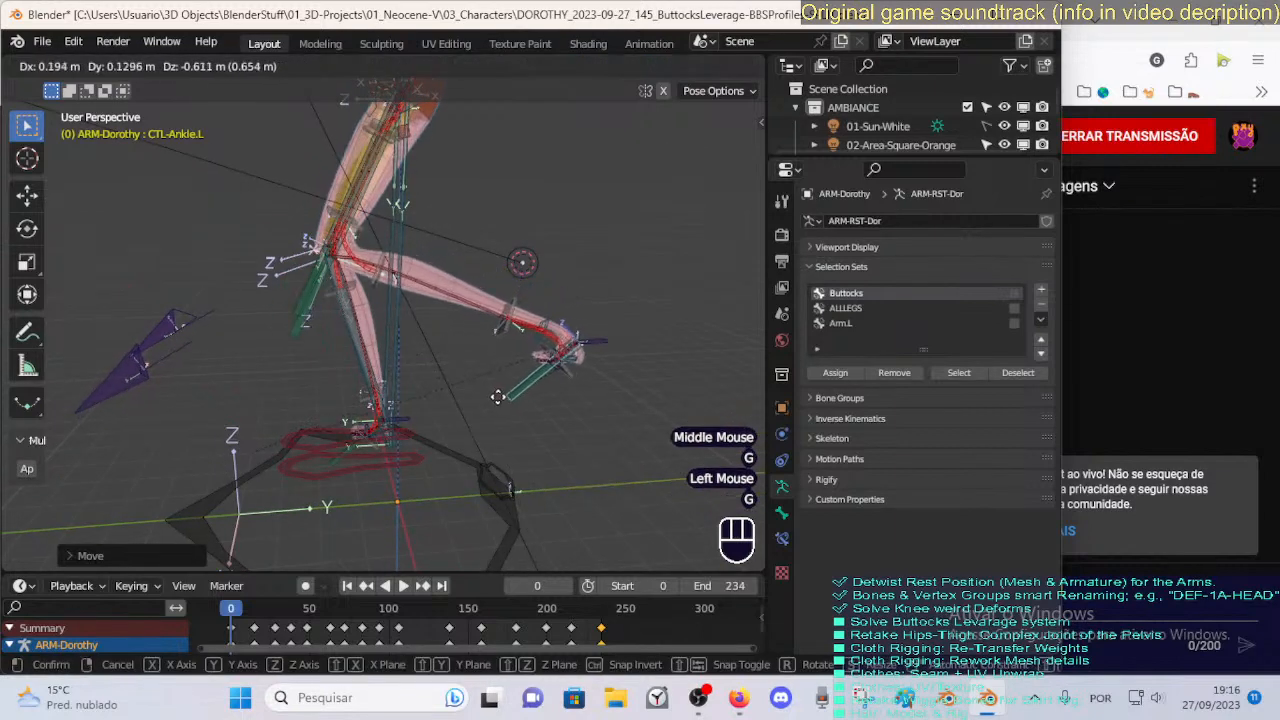
pyautogui.press('Escape')
# Inspect the bone constraints of MTR-Thigh.L, and test its behaviour by moving CTL-Ankle.L around the bent-leg position.
pyautogui.click(308, 323)
pyautogui.click(781, 540)
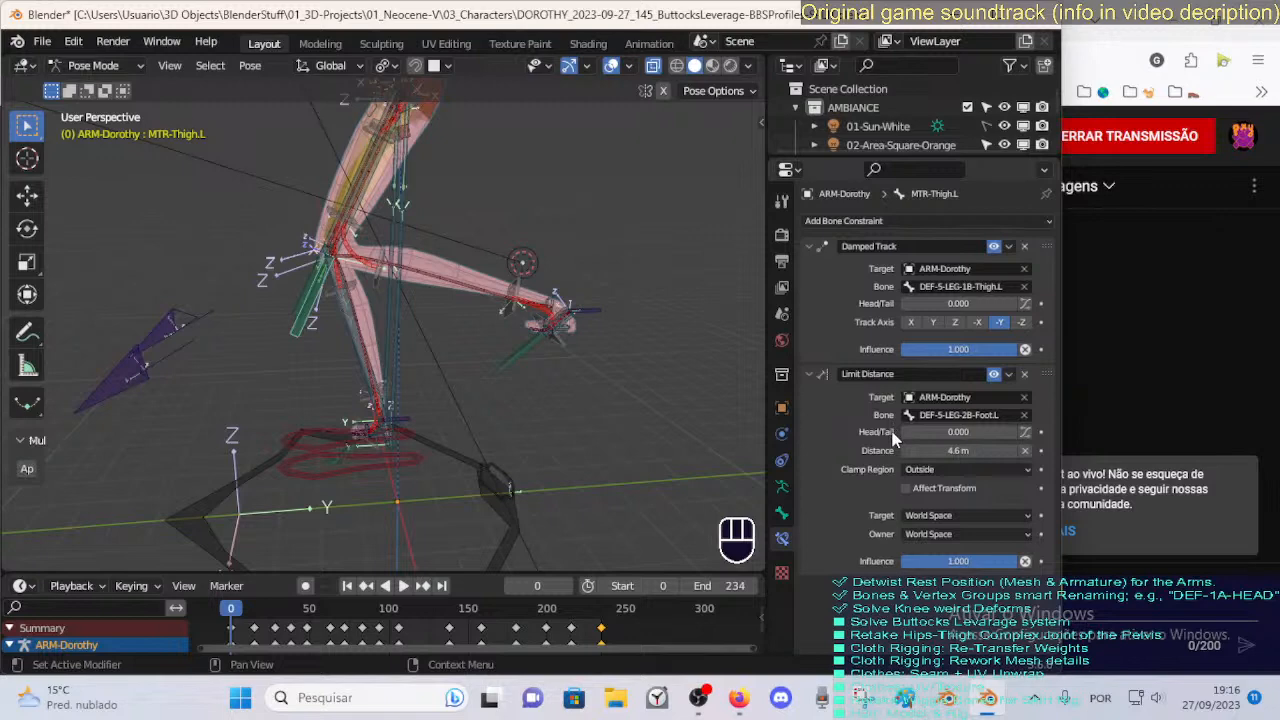
pyautogui.click(547, 360)
pyautogui.press('g')
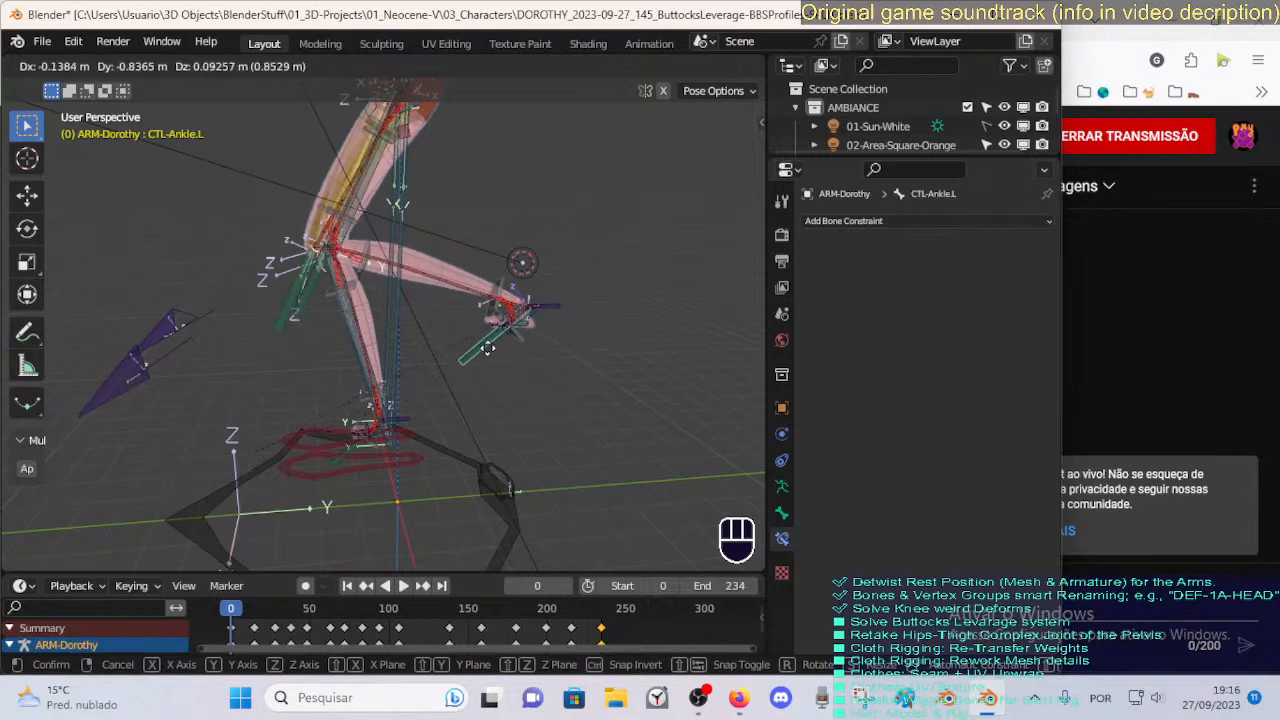
pyautogui.click(537, 387)
pyautogui.press('g')
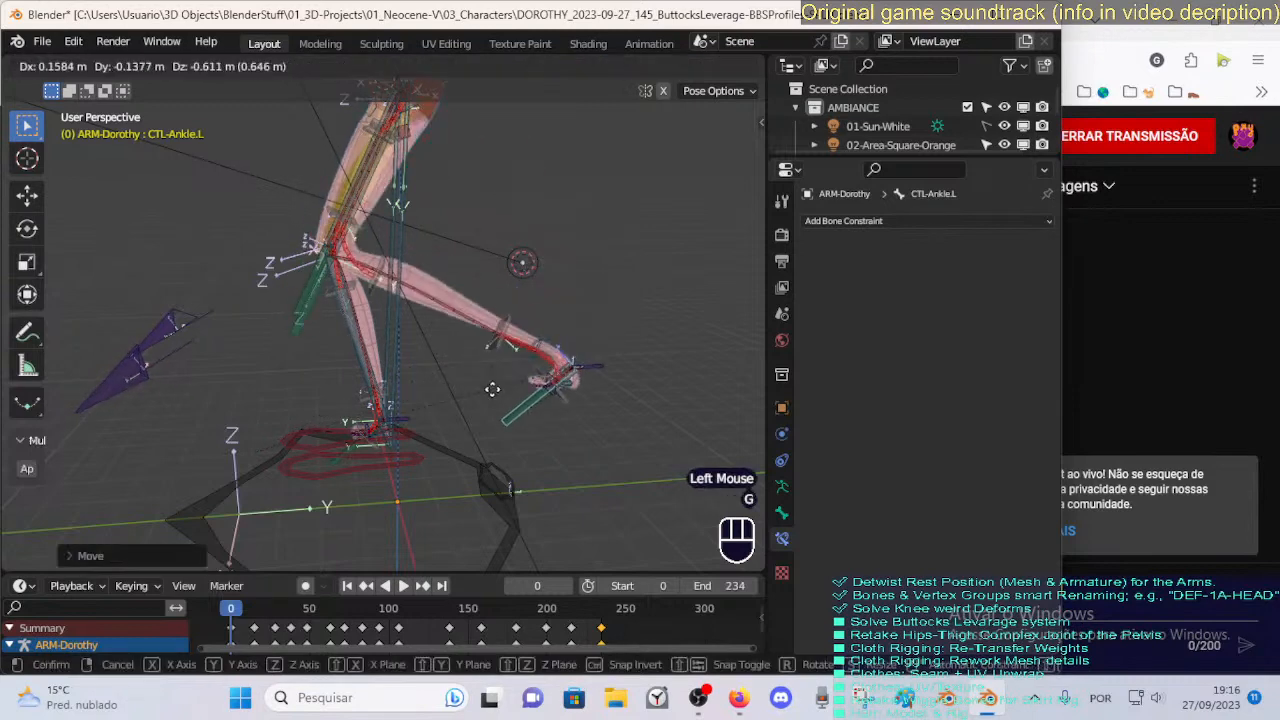
pyautogui.click(520, 345)
pyautogui.press('g')
# Disable the Limit Distance constraint of MTR-Thigh.L and retest the bent leg by moving CTL-Ankle.L upward.
pyautogui.click(328, 322)
pyautogui.click(370, 325)
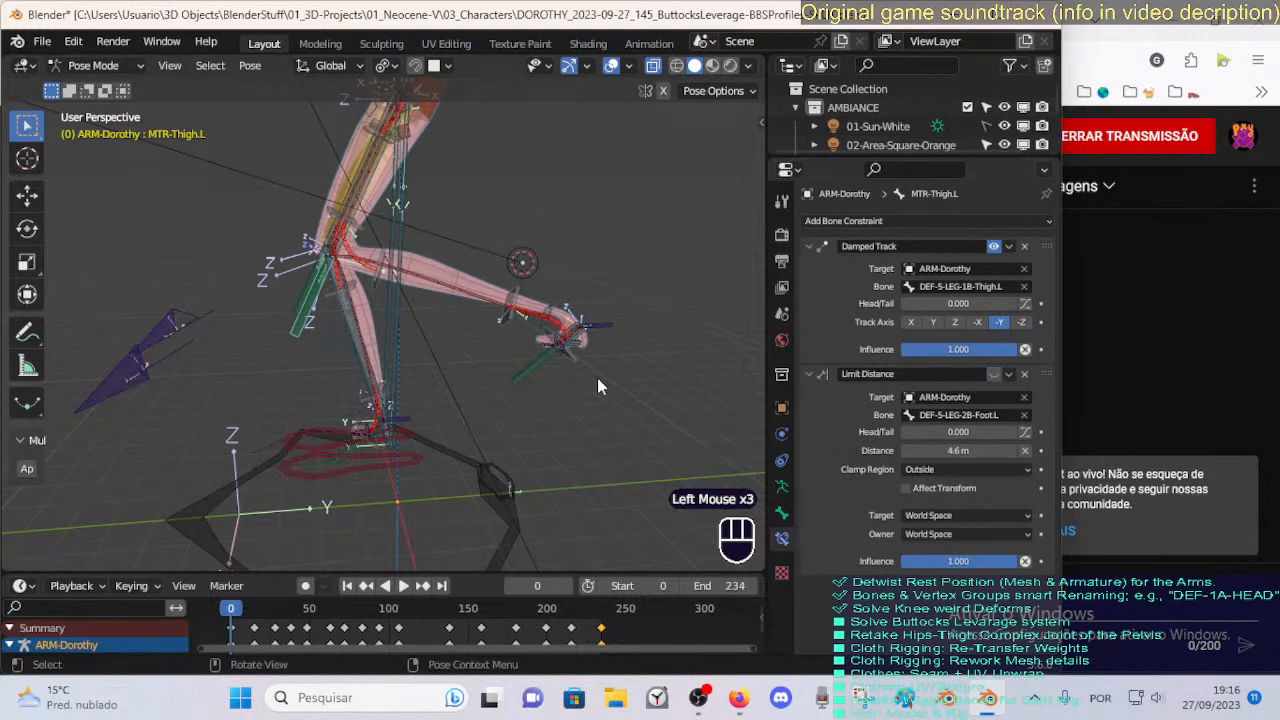
pyautogui.click(538, 368)
pyautogui.press('g')
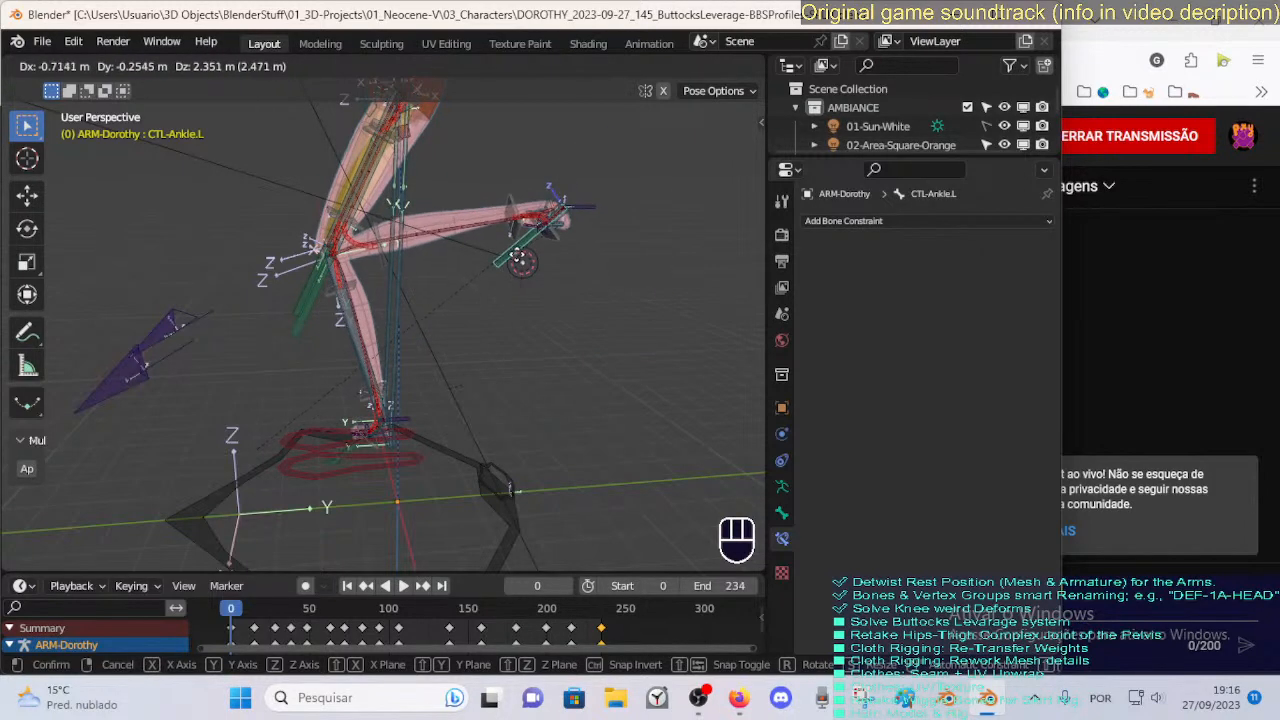
pyautogui.click(548, 195)
# Try rotating CTL-Ankle.L about the global X axis to point the raised foot downward, repositioning it between rotations.
pyautogui.press('r')
pyautogui.press('x')
pyautogui.click(548, 200)
pyautogui.press('g')
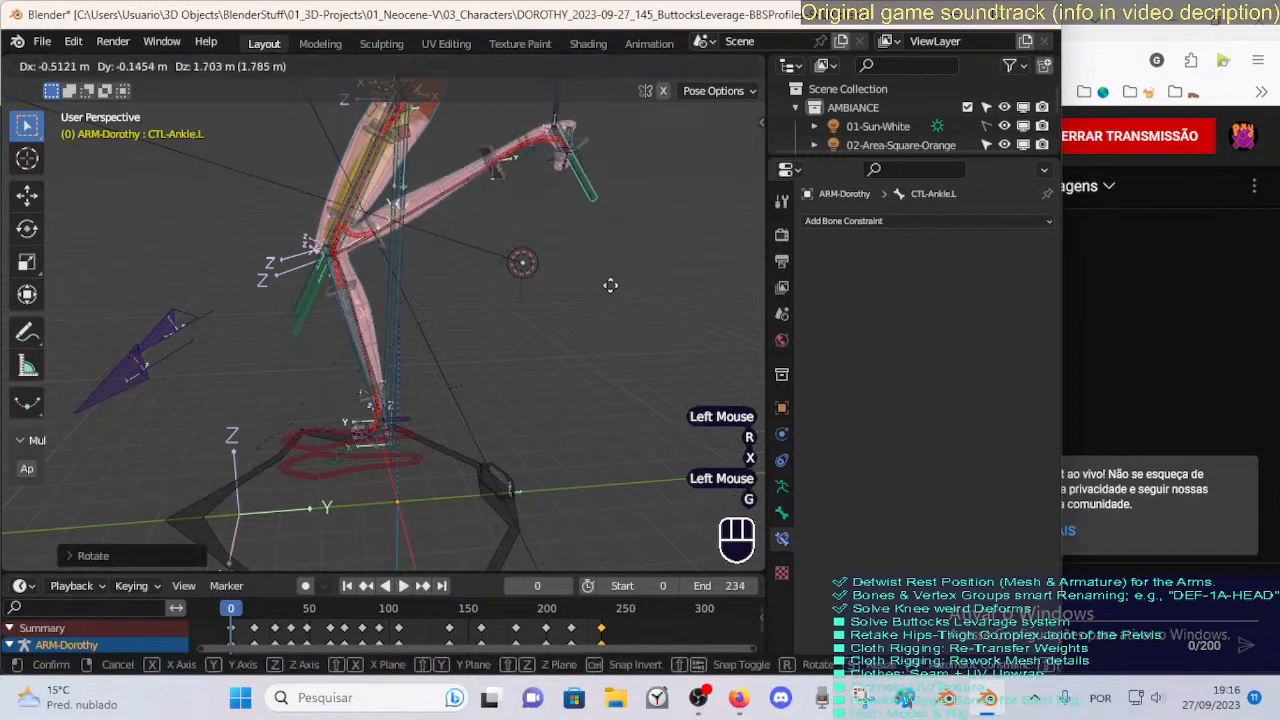
pyautogui.click(600, 381)
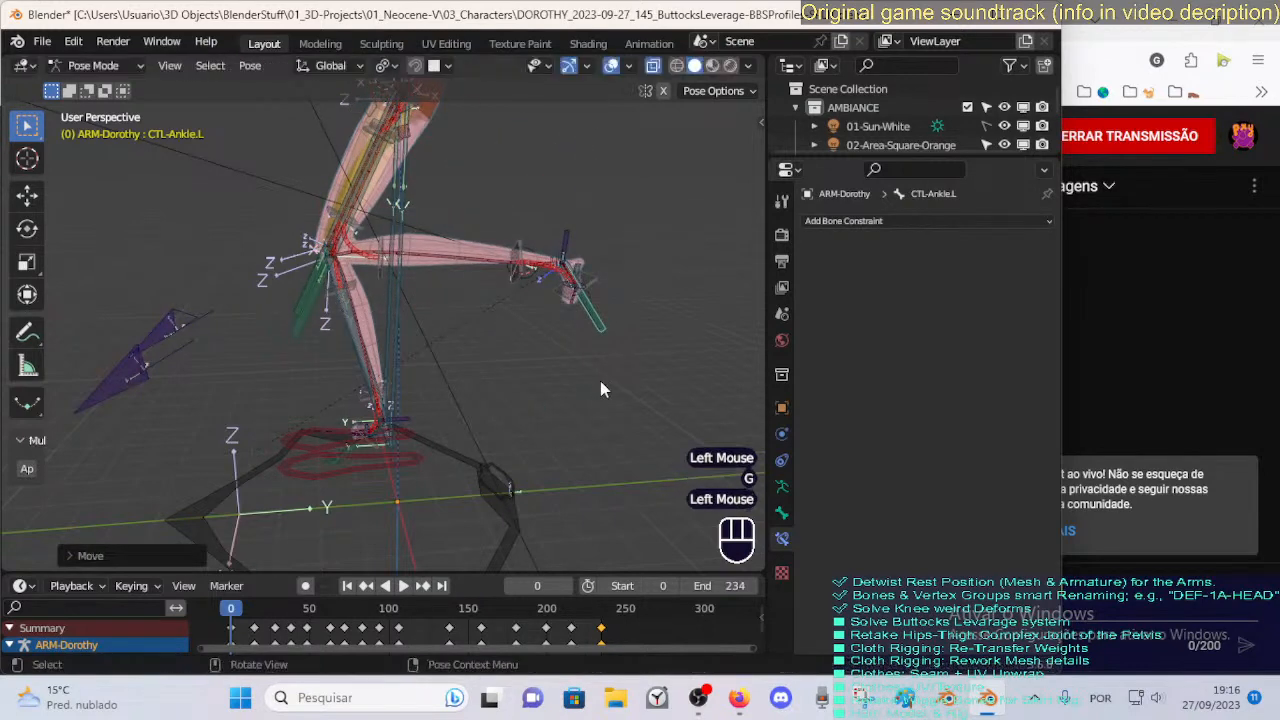
pyautogui.press('r')
pyautogui.press('x')
pyautogui.click(545, 402)
pyautogui.press('g')
pyautogui.click(555, 403)
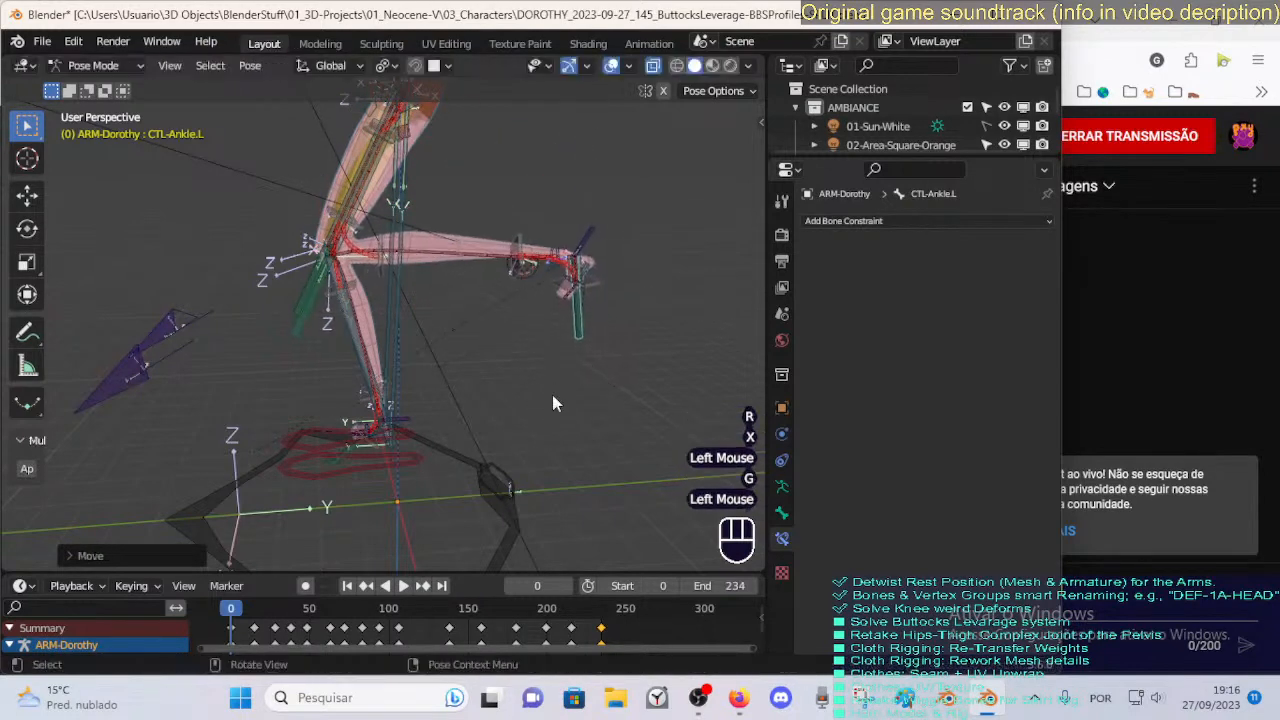
# Test the knee deformation by moving CTL-Ankle.L up and down with the left shin raised.
pyautogui.press('g')
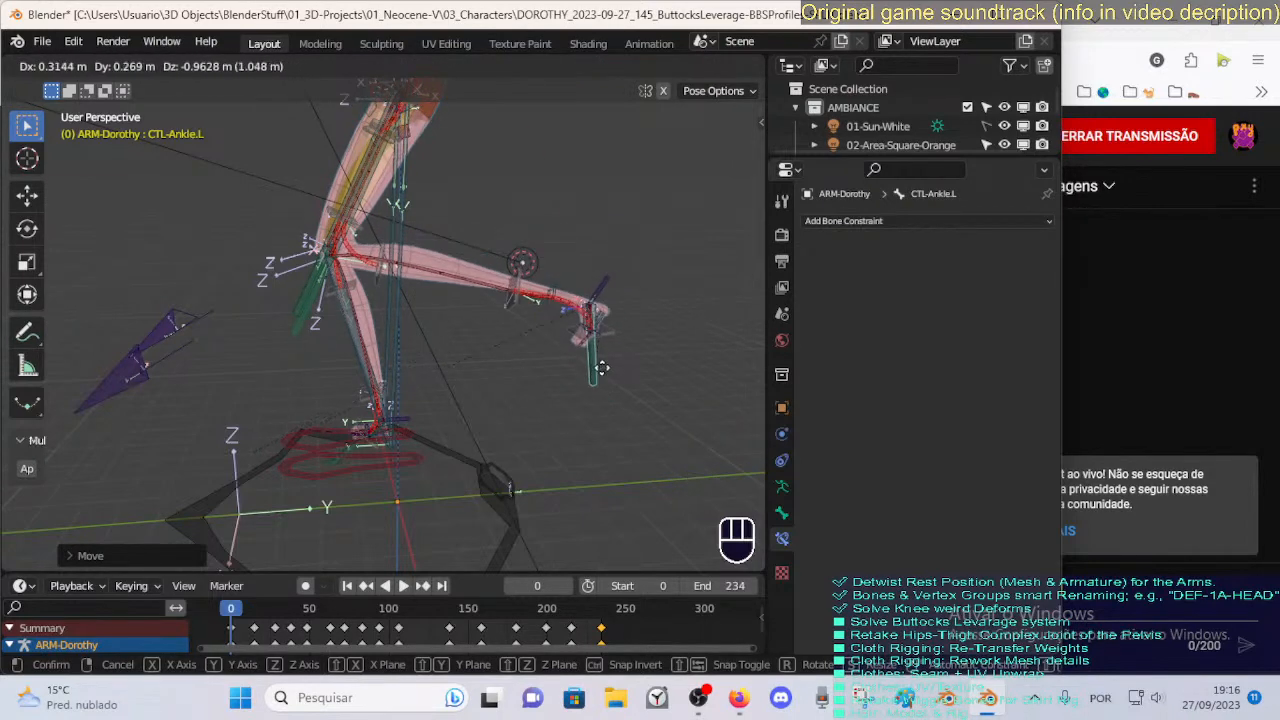
pyautogui.click(575, 340)
pyautogui.press('g')
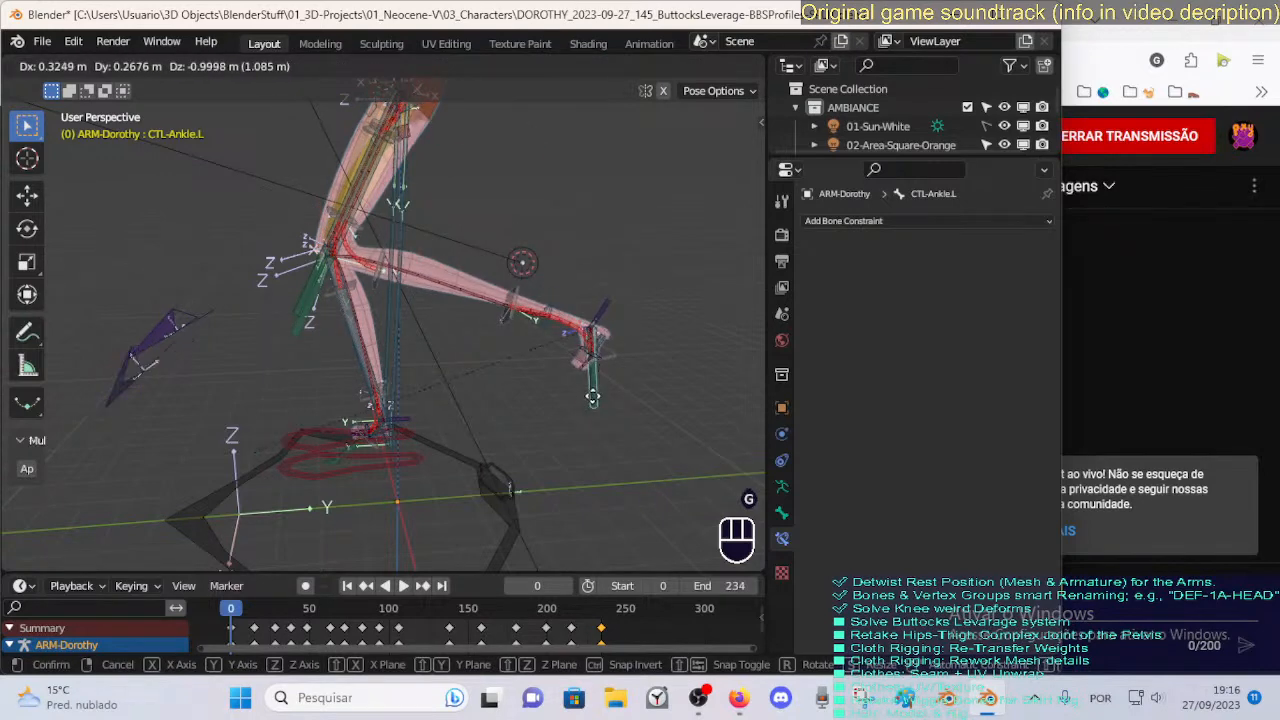
pyautogui.click(577, 396)
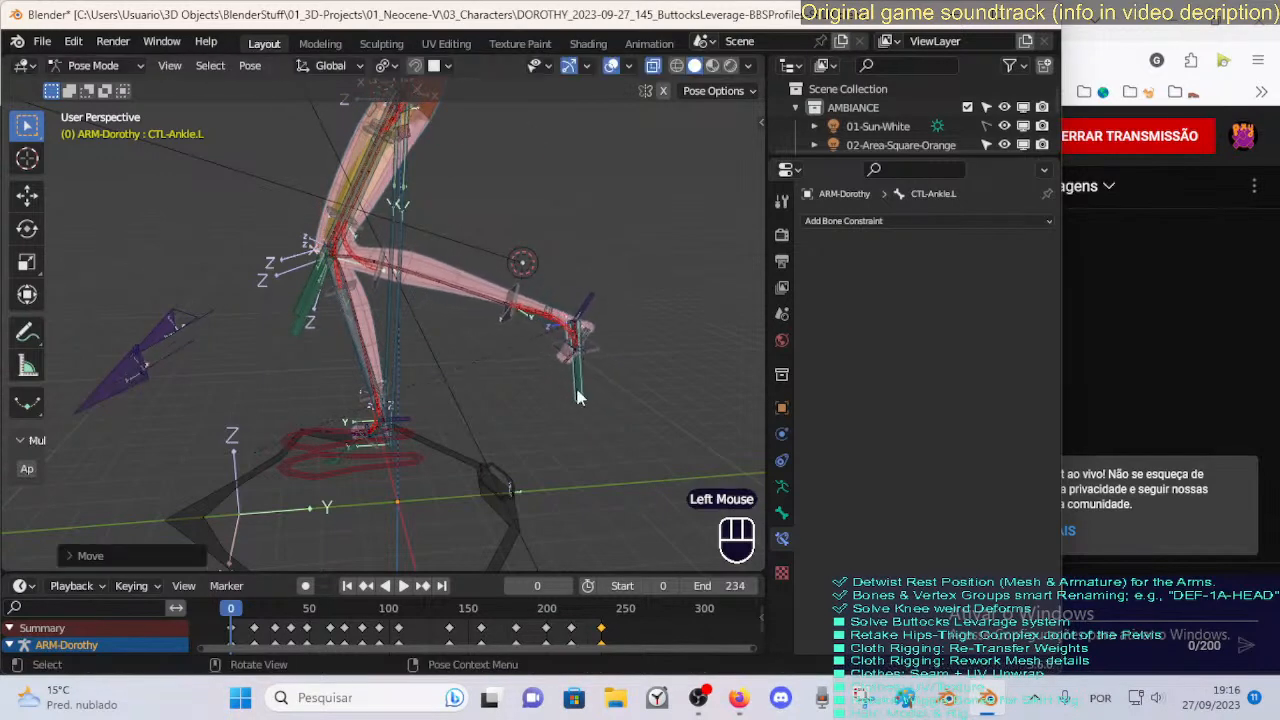
pyautogui.press('g')
pyautogui.click(588, 345)
pyautogui.press('g')
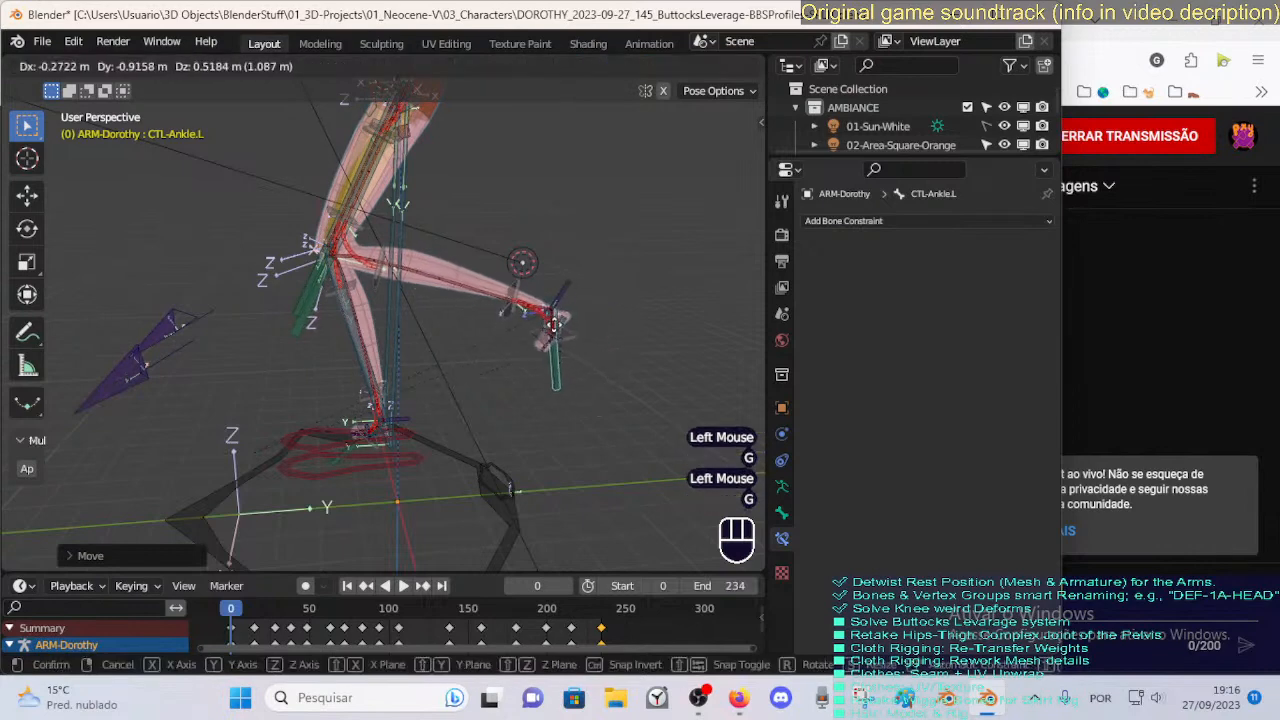
pyautogui.click(556, 336)
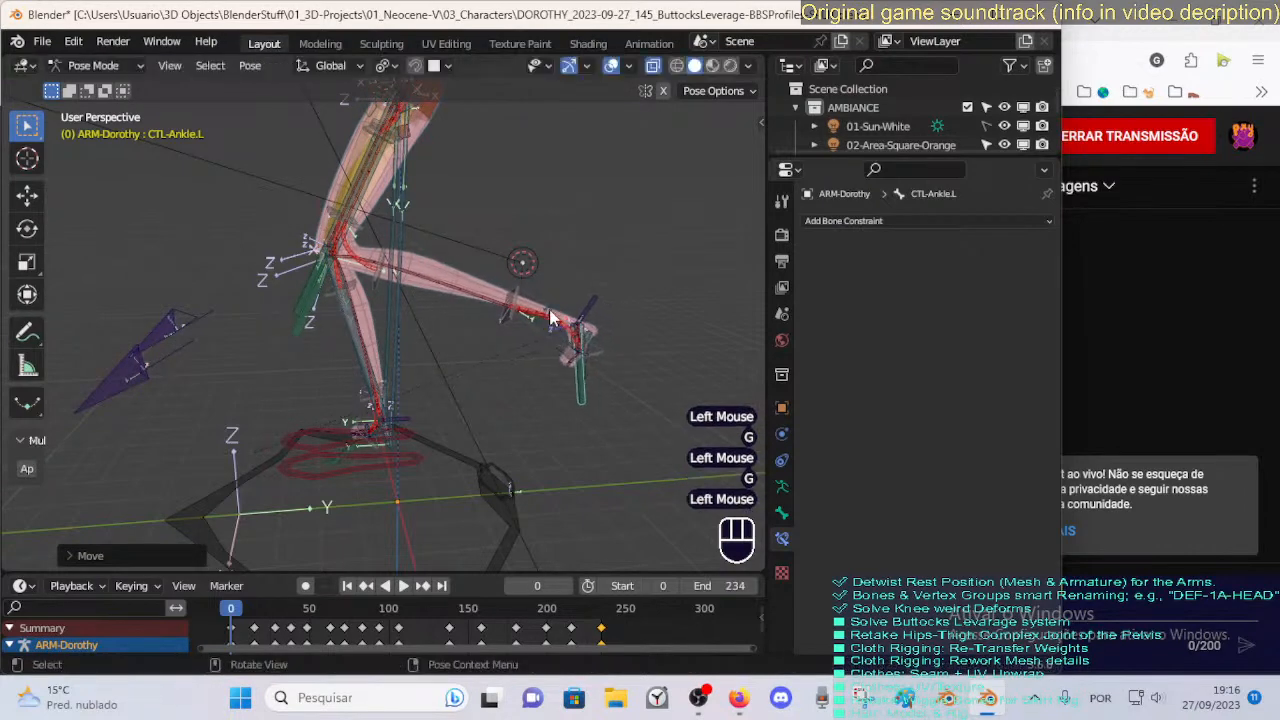
# Select the left shin bones one after another and examine the IK constraint on DEF-5-LEG-1D-Shin.L.
pyautogui.click(482, 300)
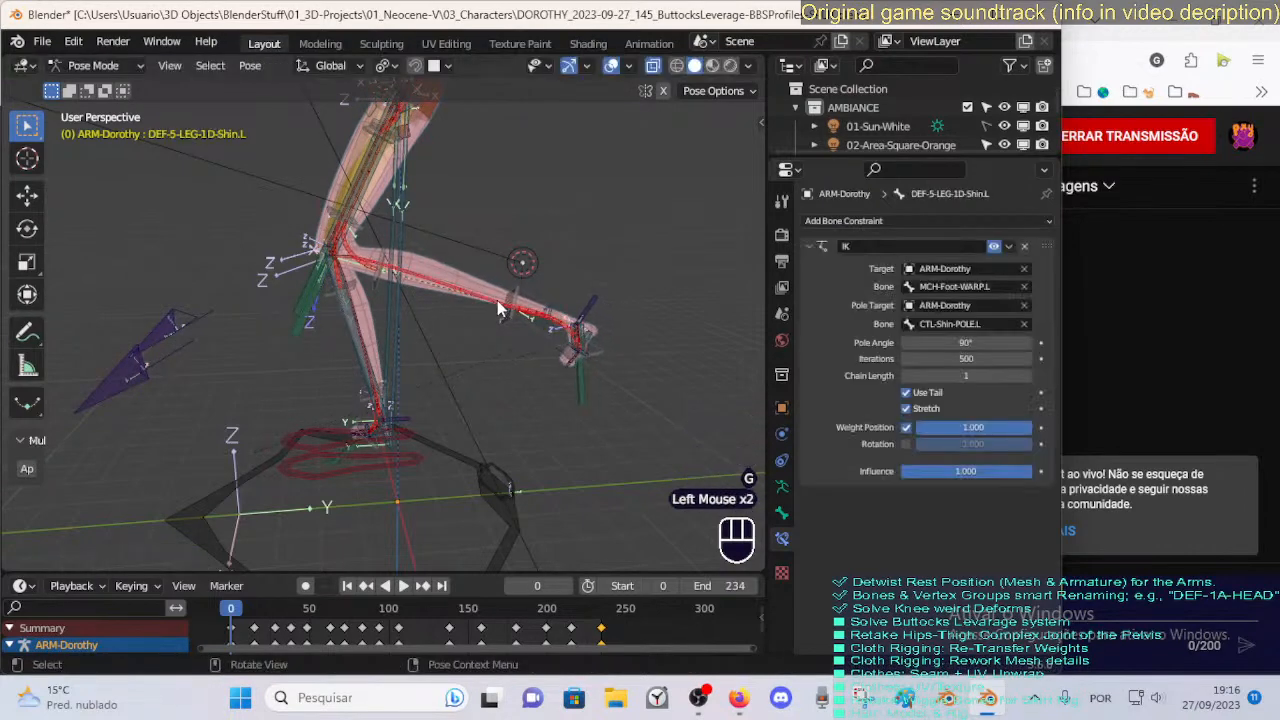
pyautogui.click(497, 300)
pyautogui.click(482, 292)
pyautogui.click(481, 293)
pyautogui.click(505, 307)
pyautogui.click(543, 330)
# Try moving CTL-Ankle.L closer to the knee and back out to check the shin stretch.
pyautogui.click(580, 383)
pyautogui.press('g')
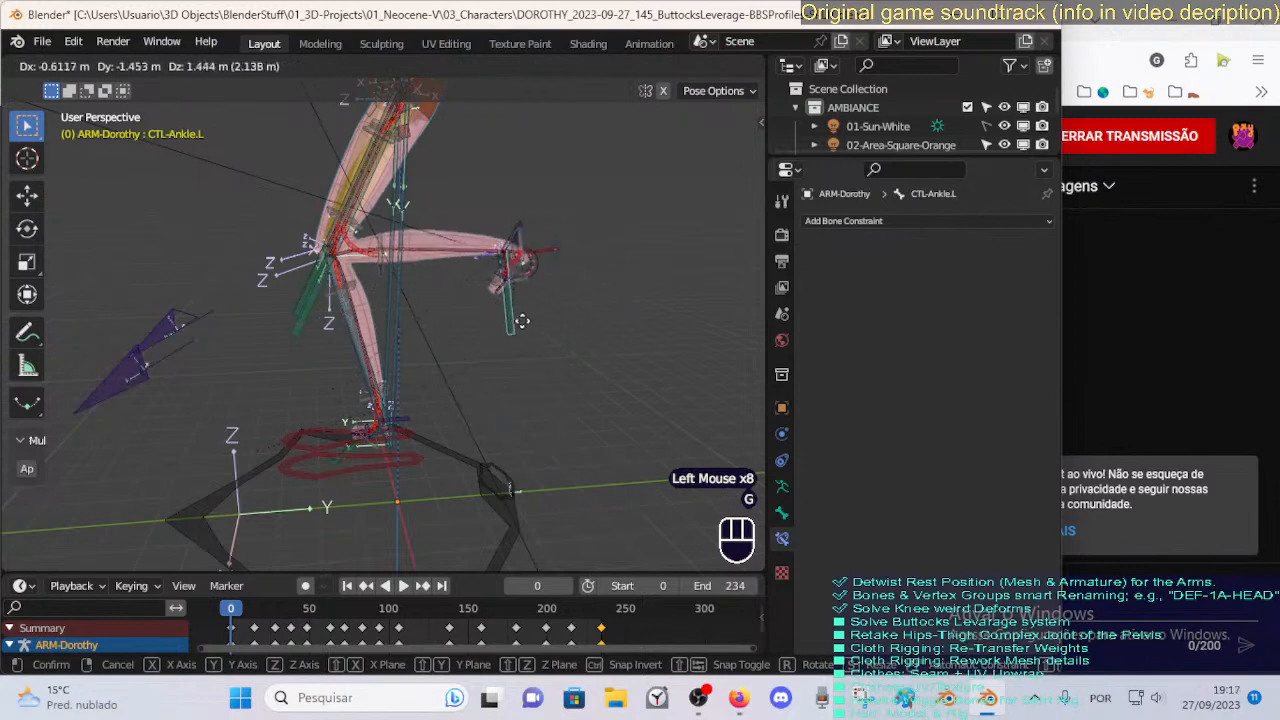
pyautogui.click(533, 316)
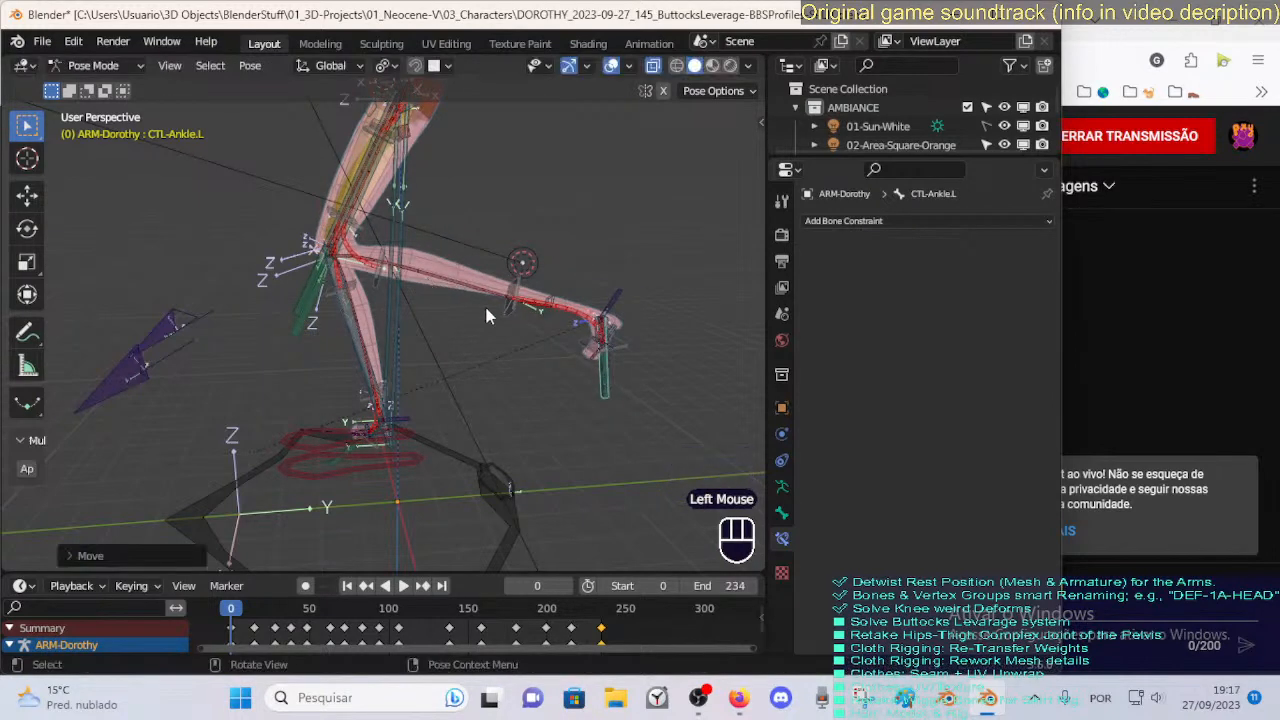
pyautogui.moveTo(487, 316)
pyautogui.mouseDown(button='middle')
pyautogui.moveTo(500, 314)
pyautogui.moveTo(491, 328)
pyautogui.moveTo(486, 300)
pyautogui.mouseUp(button='middle')
pyautogui.press('g')
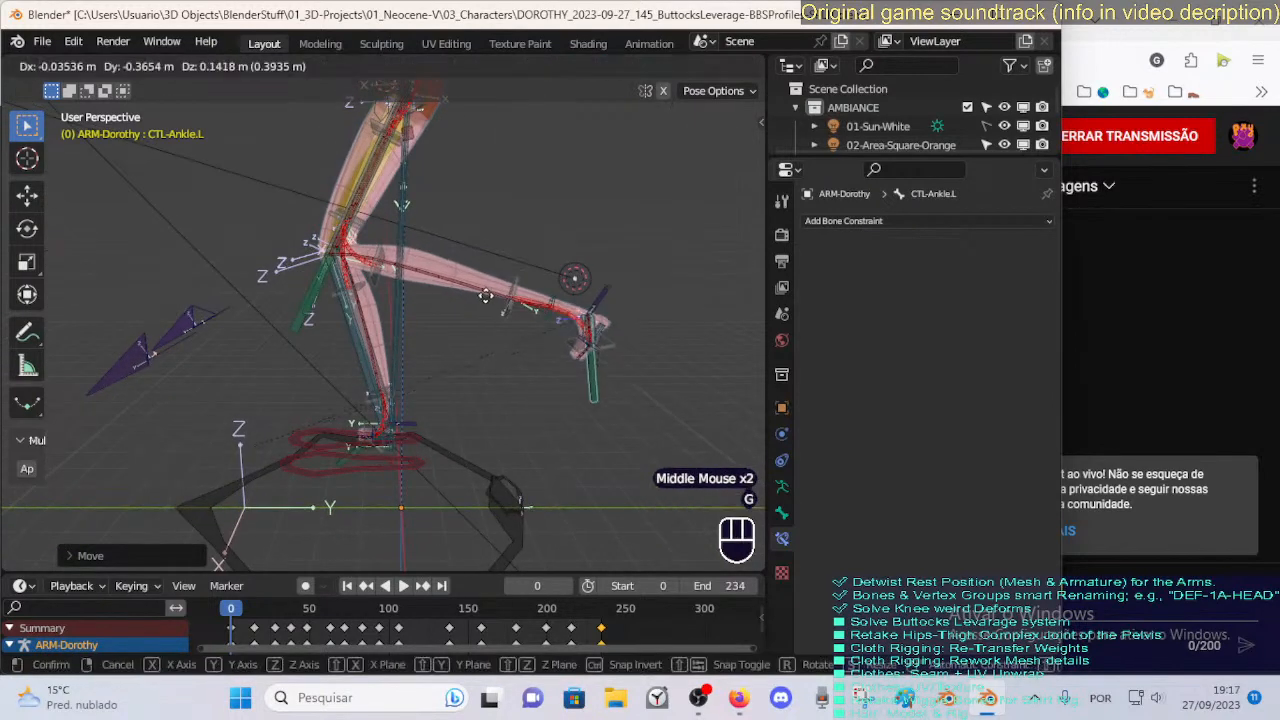
pyautogui.click(497, 310)
# Retest the raised left leg from further out by shifting CTL-Ankle.L once more.
pyautogui.scroll(-1, 500, 315)
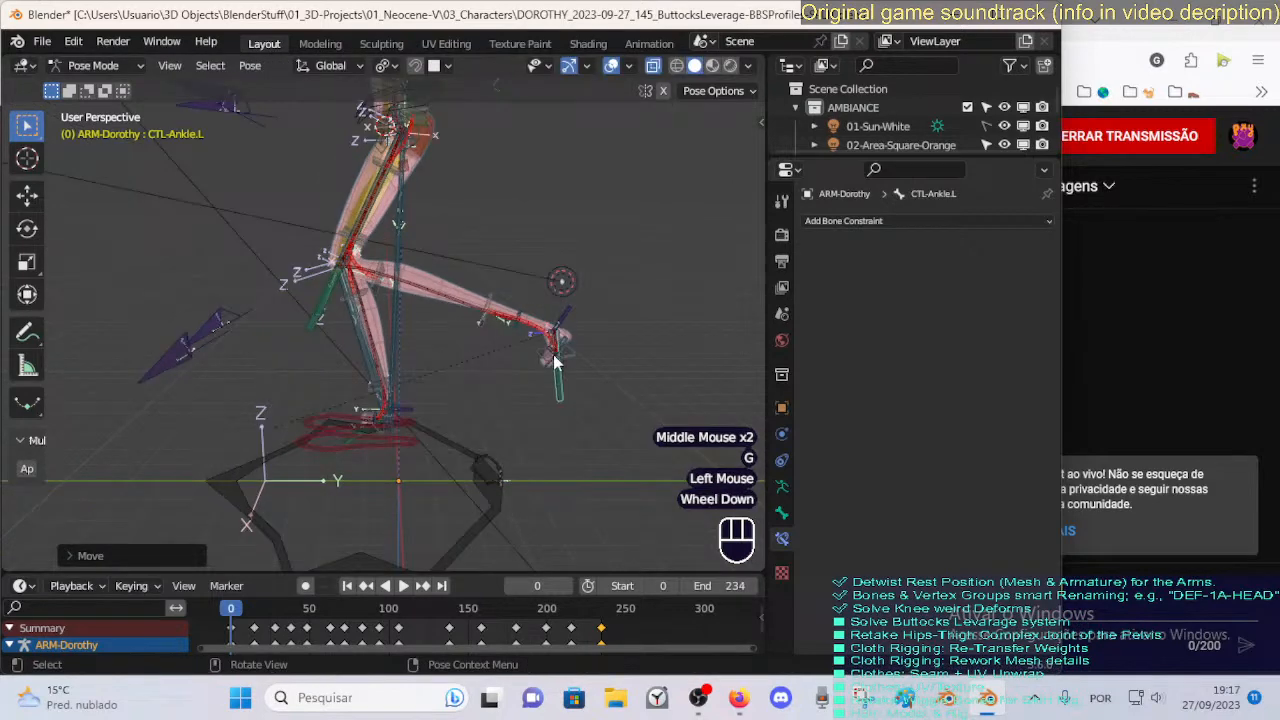
pyautogui.click(555, 360)
pyautogui.press('g')
pyautogui.press('Escape')
pyautogui.click(612, 408)
pyautogui.press('g')
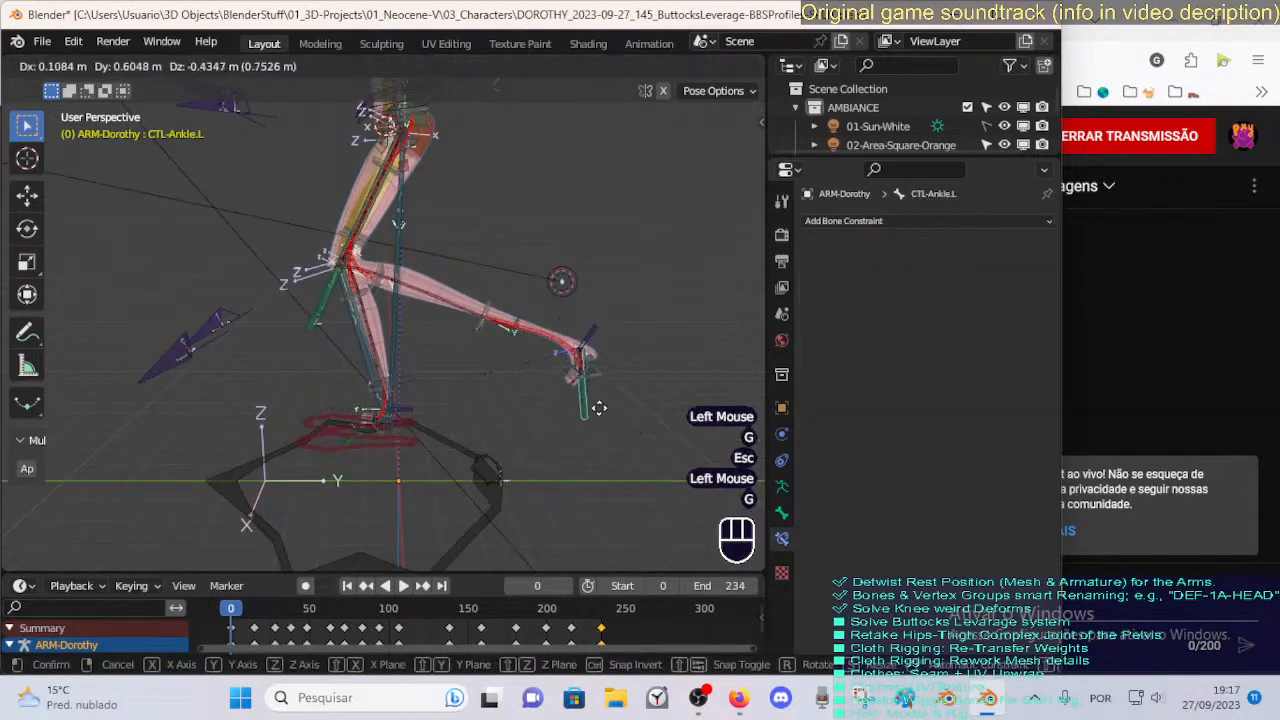
pyautogui.click(480, 252)
pyautogui.scroll(-2, 437, 170)
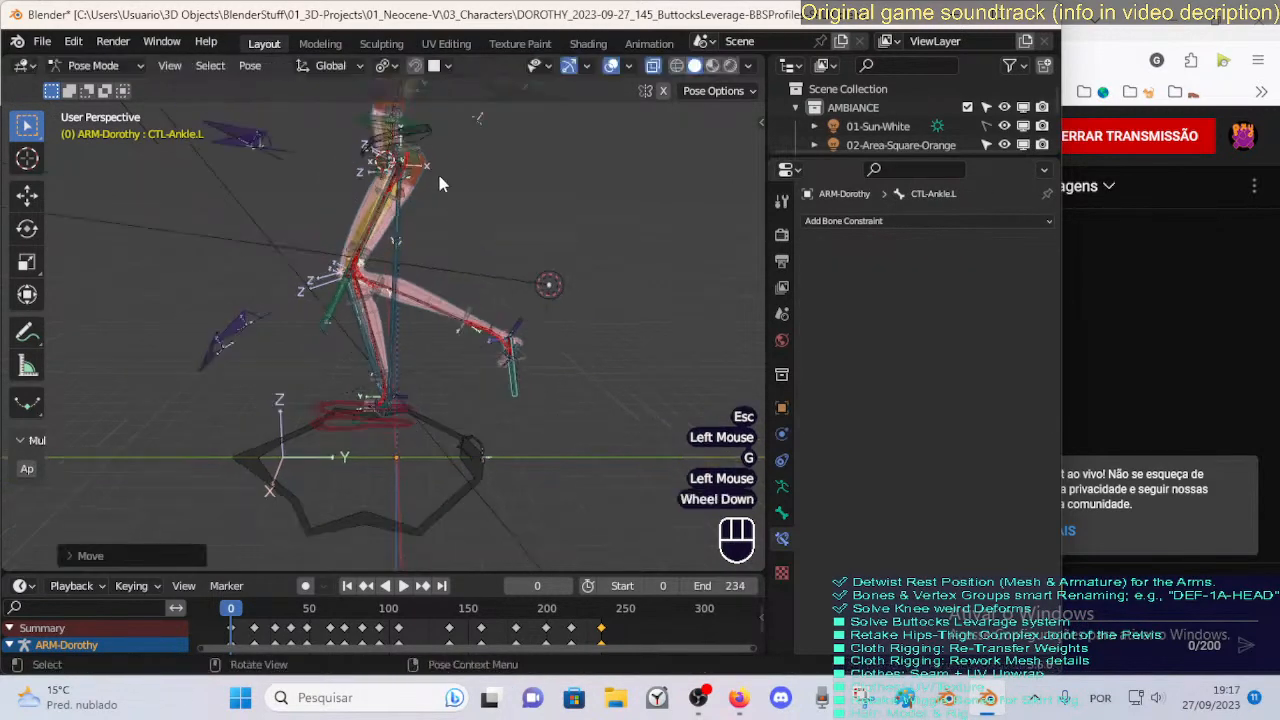
# Try shifting MTR-Torso forward and down while the left foot is raised.
pyautogui.click(427, 173)
pyautogui.press('g')
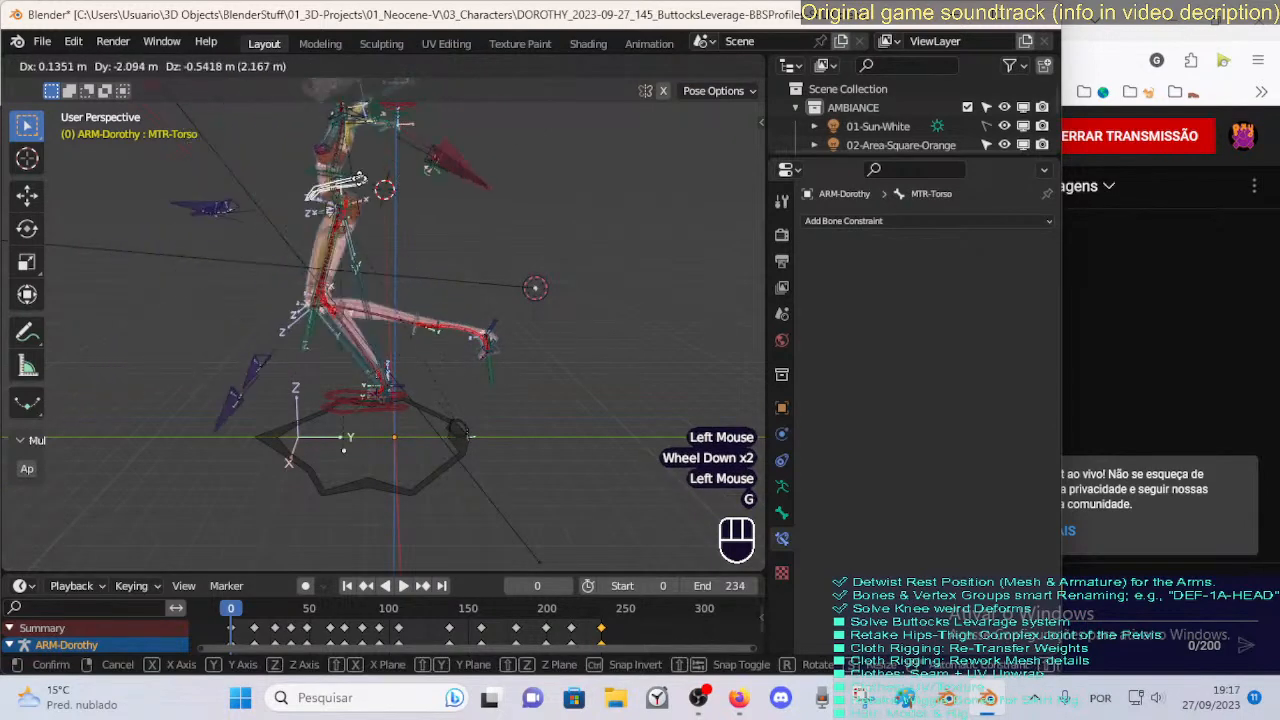
pyautogui.press('Escape')
# Move CTL-Ankle.L slightly outward and down, and view the bent left knee up close.
pyautogui.click(504, 378)
pyautogui.scroll(2, 503, 378)
pyautogui.press('g')
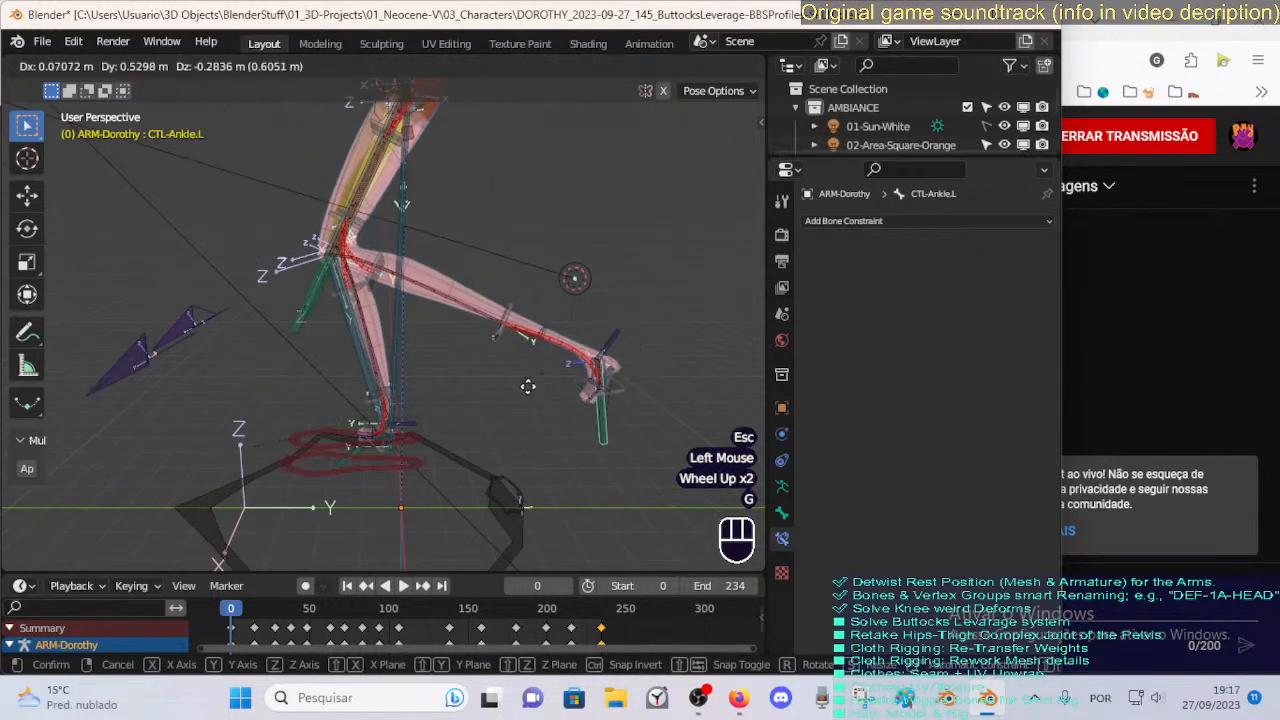
pyautogui.click(505, 375)
pyautogui.scroll(1, 506, 375)
pyautogui.moveTo(506, 375); pyautogui.dragTo(533, 370, button='middle')
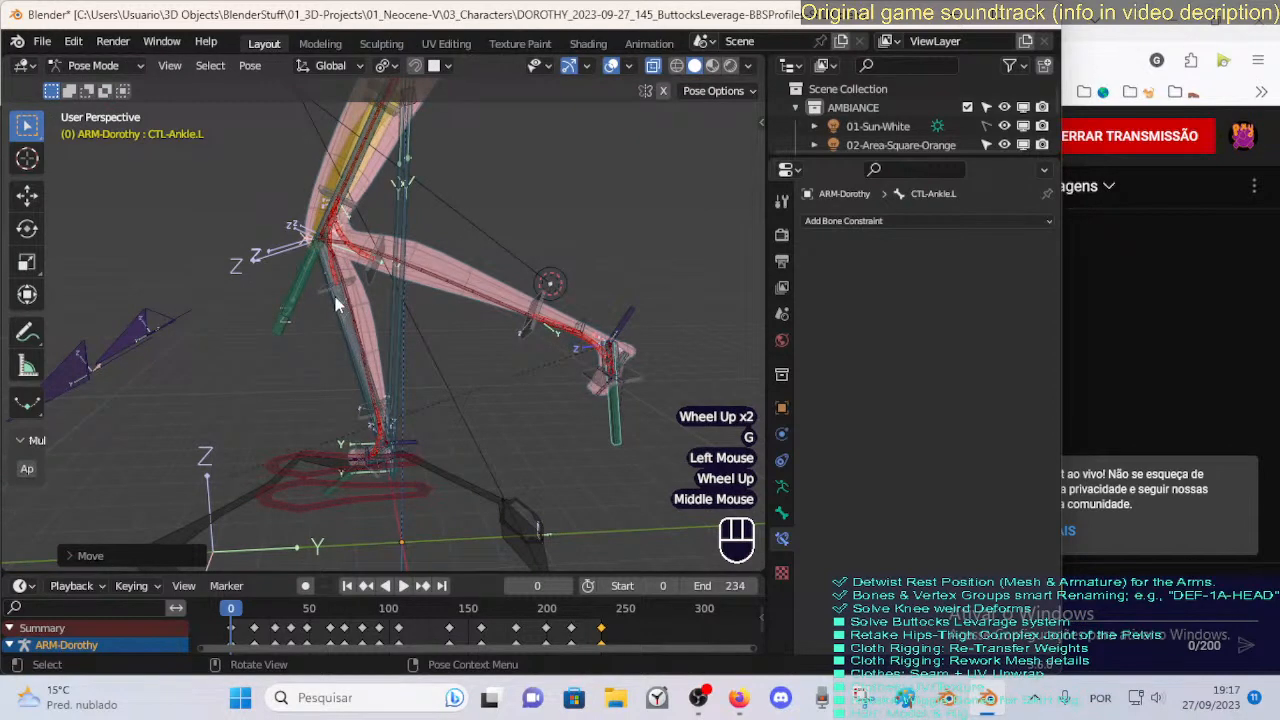
# Check the Limit Distance constraint of MTR-Thigh.L, and retest the bent knee by moving CTL-Ankle.L.
pyautogui.click(372, 308)
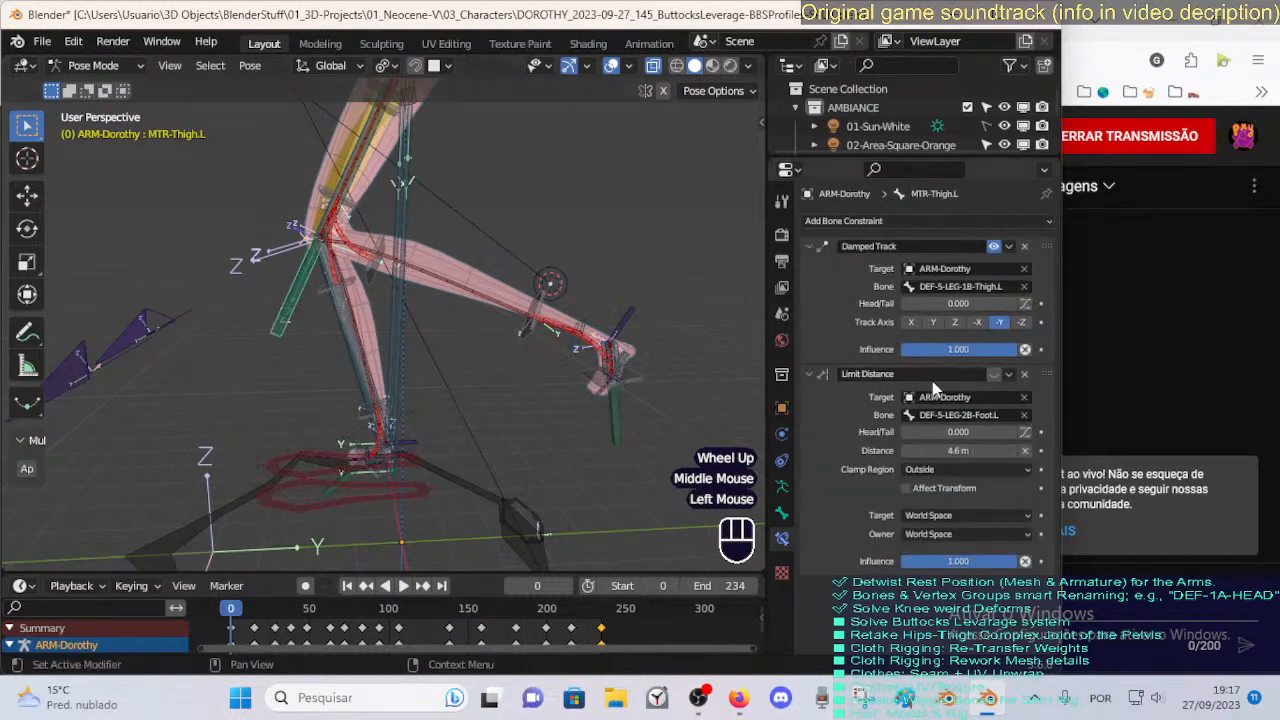
pyautogui.click(622, 425)
pyautogui.press('g')
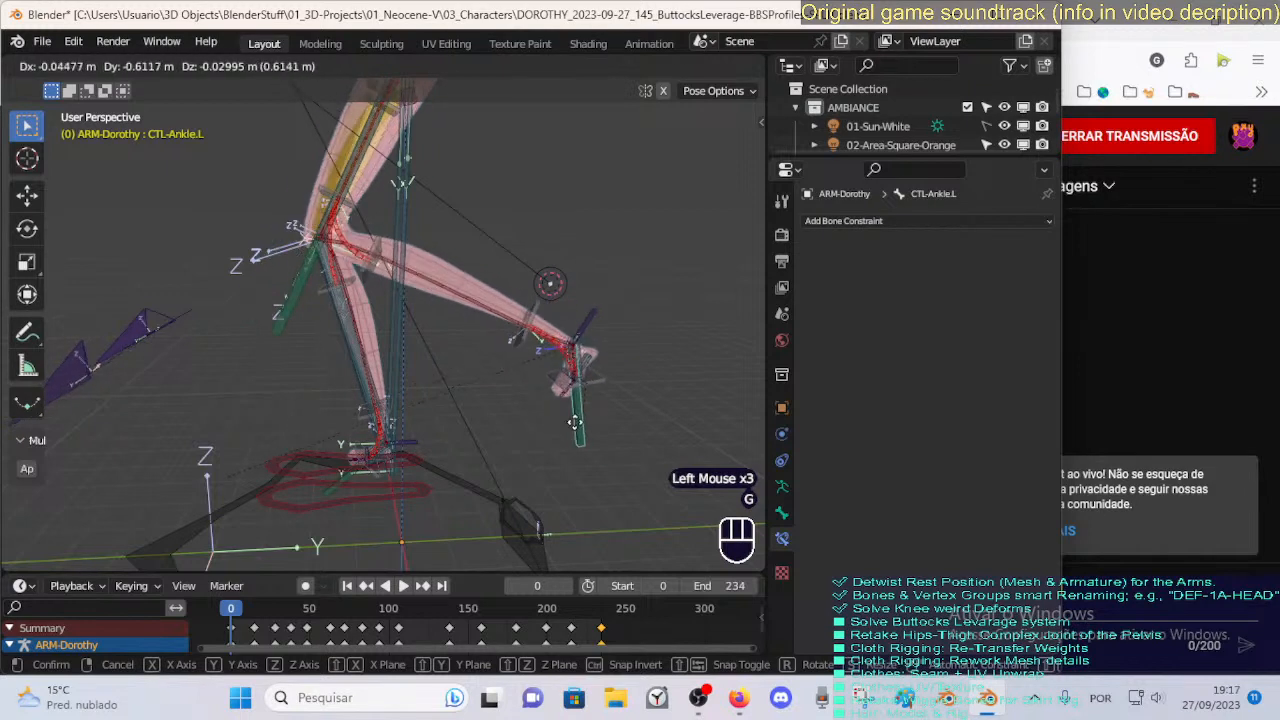
pyautogui.click(589, 433)
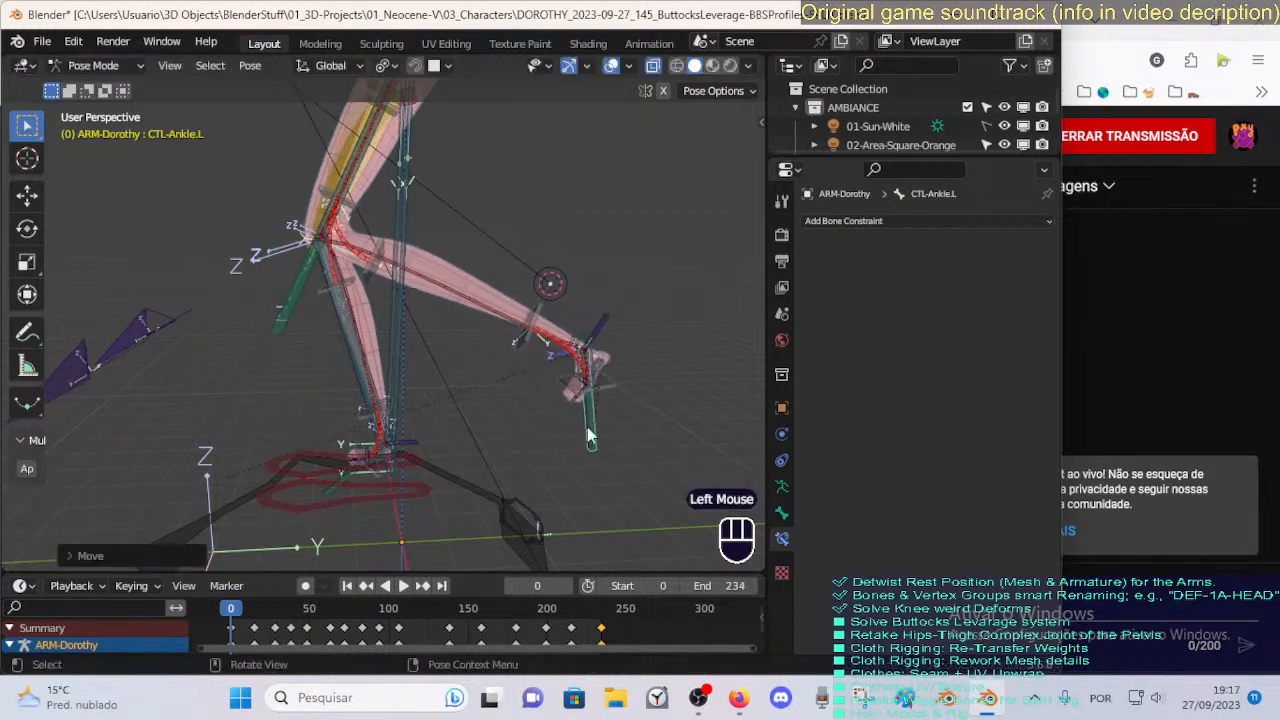
pyautogui.press('r')
pyautogui.press('x')
pyautogui.press('Escape')
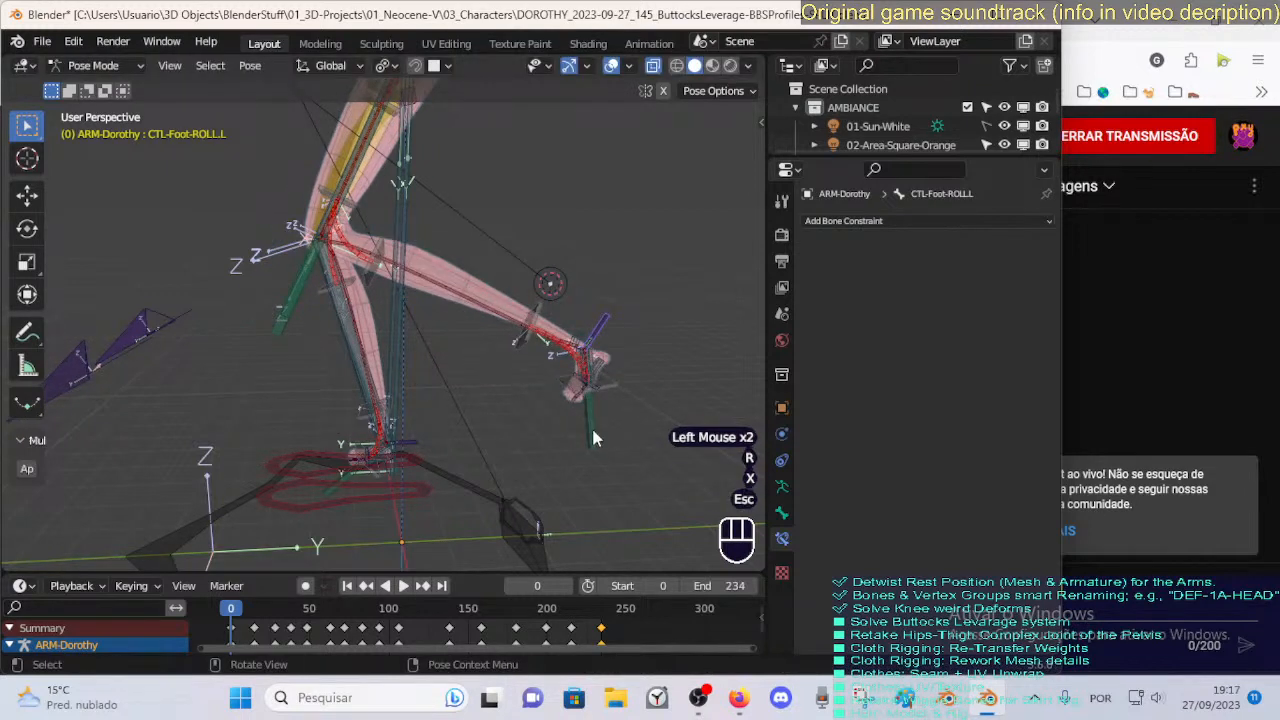
# Move CTL-Ankle.L toward the knee and try rotating CTL-Foot-ROLL.L about the global X axis.
pyautogui.click(591, 425)
pyautogui.press('g')
pyautogui.click(570, 416)
pyautogui.click(583, 332)
pyautogui.press('r')
pyautogui.press('x')
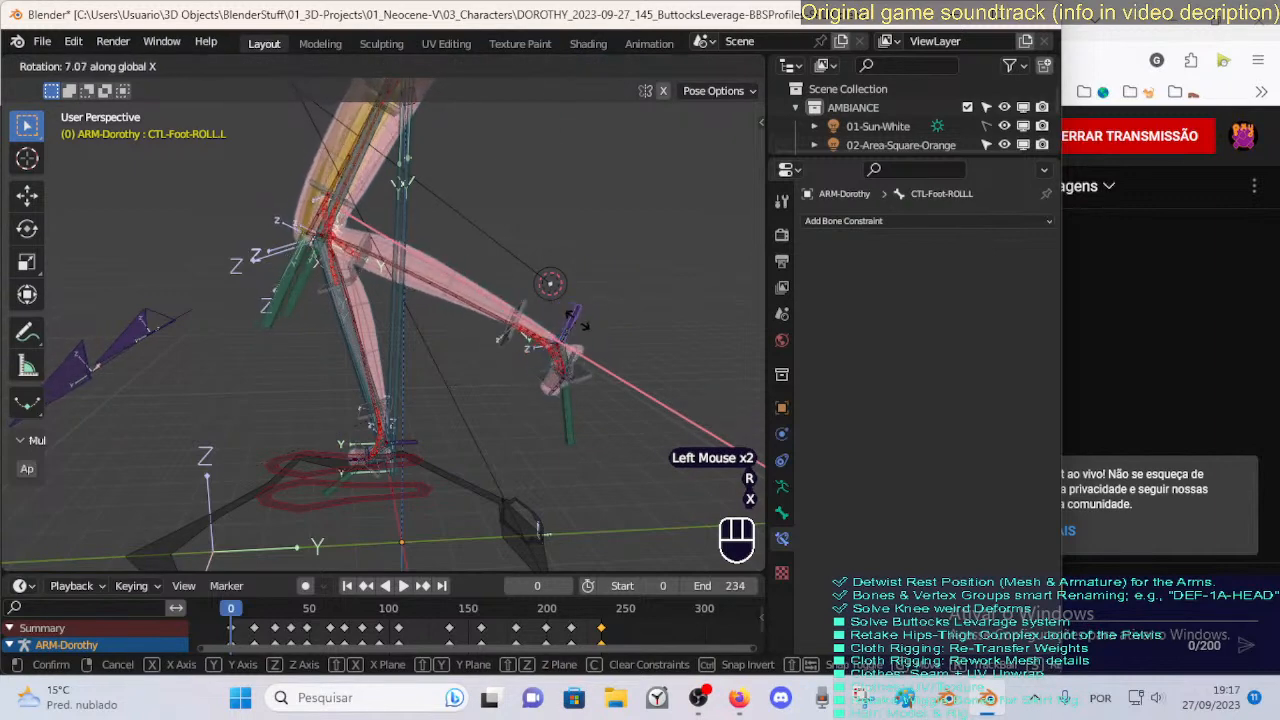
pyautogui.click(581, 317)
# Select all bones and reset their pose.
pyautogui.press('a')
pyautogui.hotkey('alt', 'q')
pyautogui.hotkey('alt', 'q')
pyautogui.keyDown('shift'); pyautogui.moveTo(494, 420); pyautogui.dragTo(421, 436, button='middle'); pyautogui.keyUp('shift')
pyautogui.click(430, 442)
pyautogui.press('r')
pyautogui.press('x')
pyautogui.press('Escape')
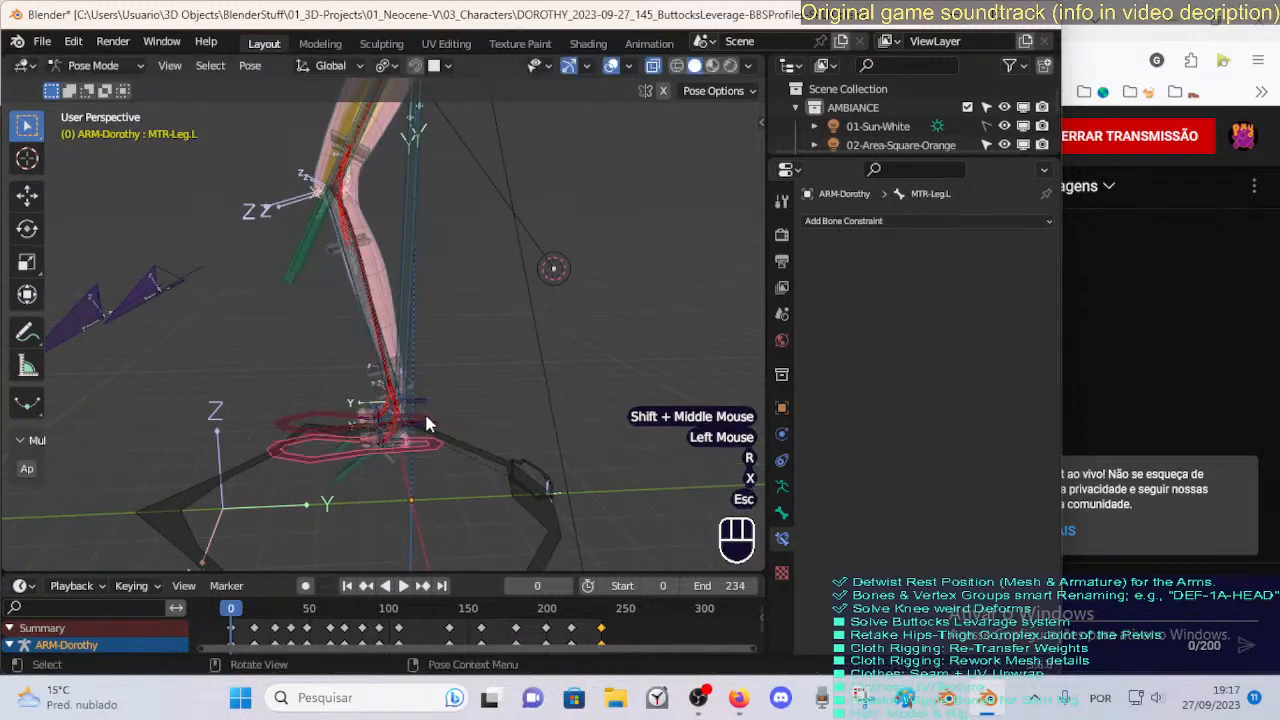
# Try rotating CTL-Foot-ROLL.L about the global X axis from the rest pose.
pyautogui.click(425, 428)
pyautogui.press('r')
pyautogui.press('x')
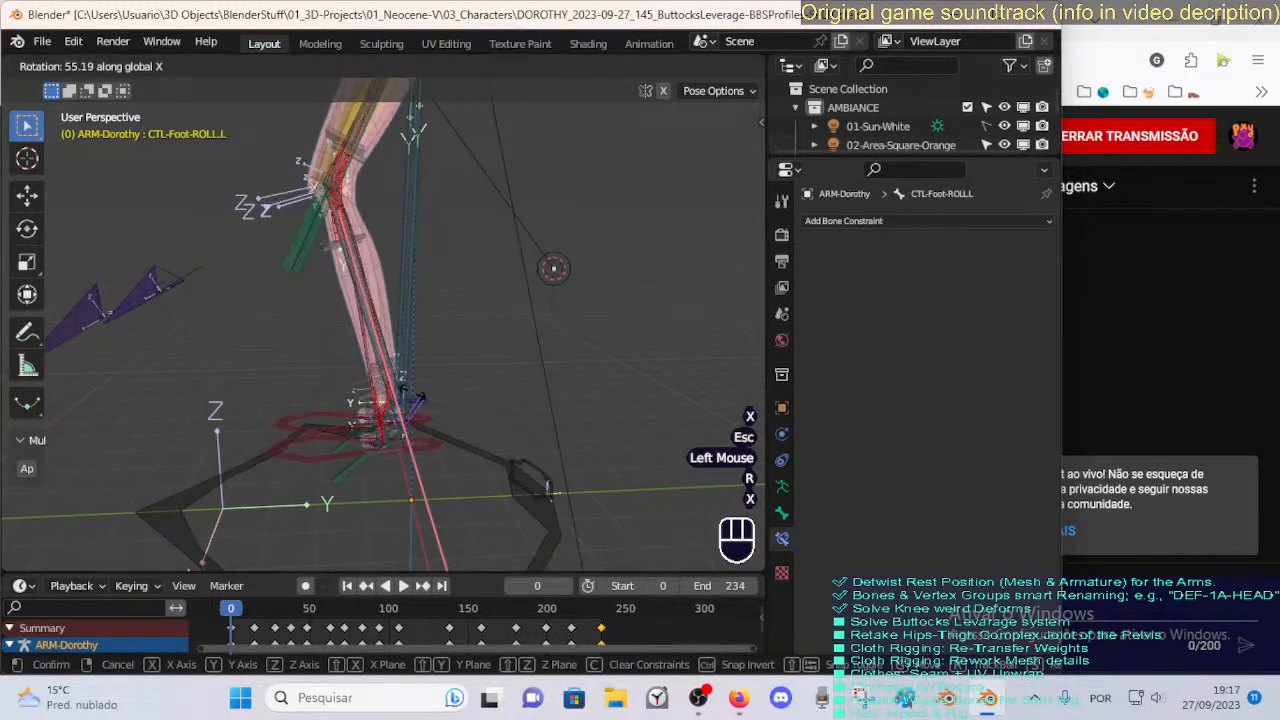
pyautogui.press('Escape')
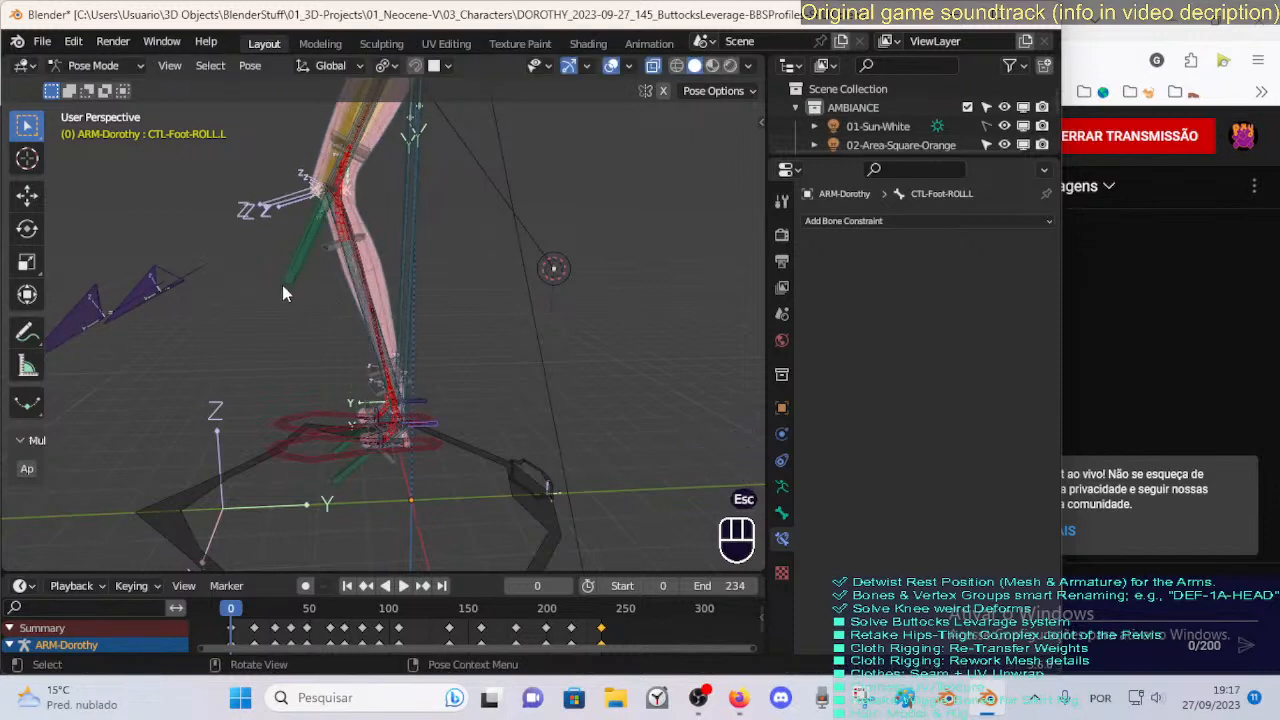
# Disable the Limit Distance constraint of MTR-Thigh.L and retest rotating CTL-Foot-ROLL.L about the global X axis.
pyautogui.click(285, 284)
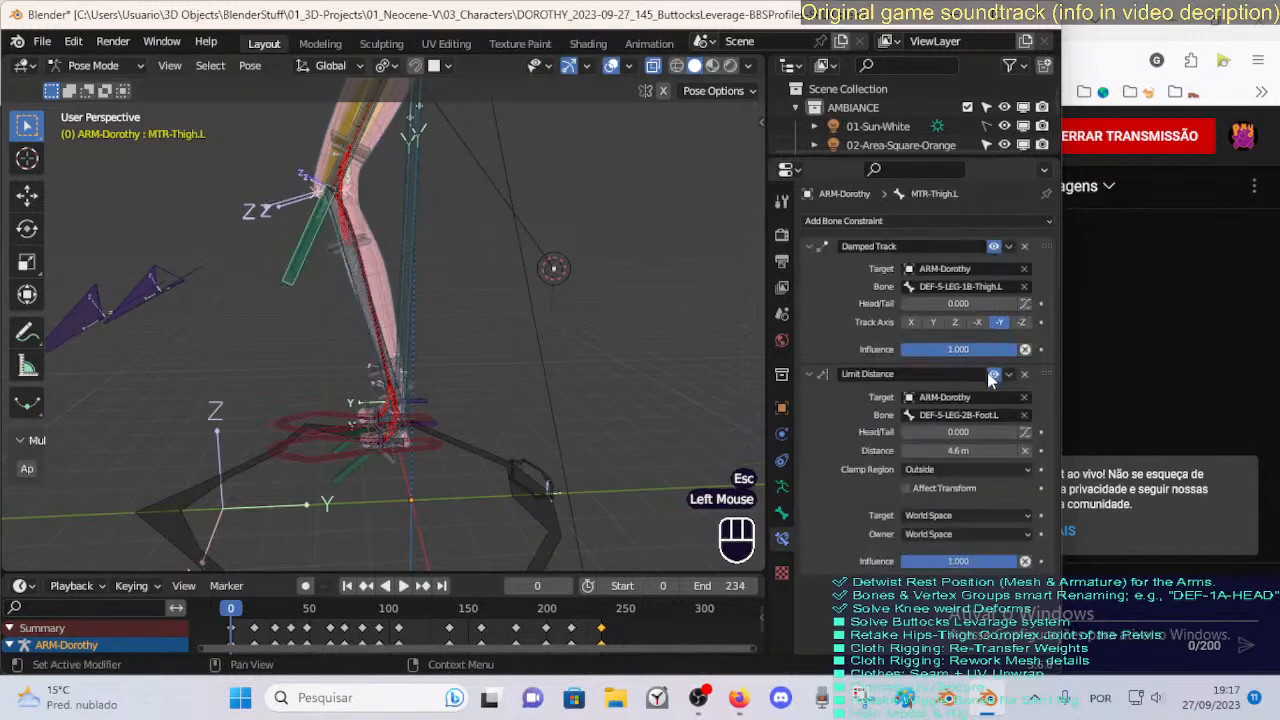
pyautogui.click(438, 424)
pyautogui.press('r')
pyautogui.press('x')
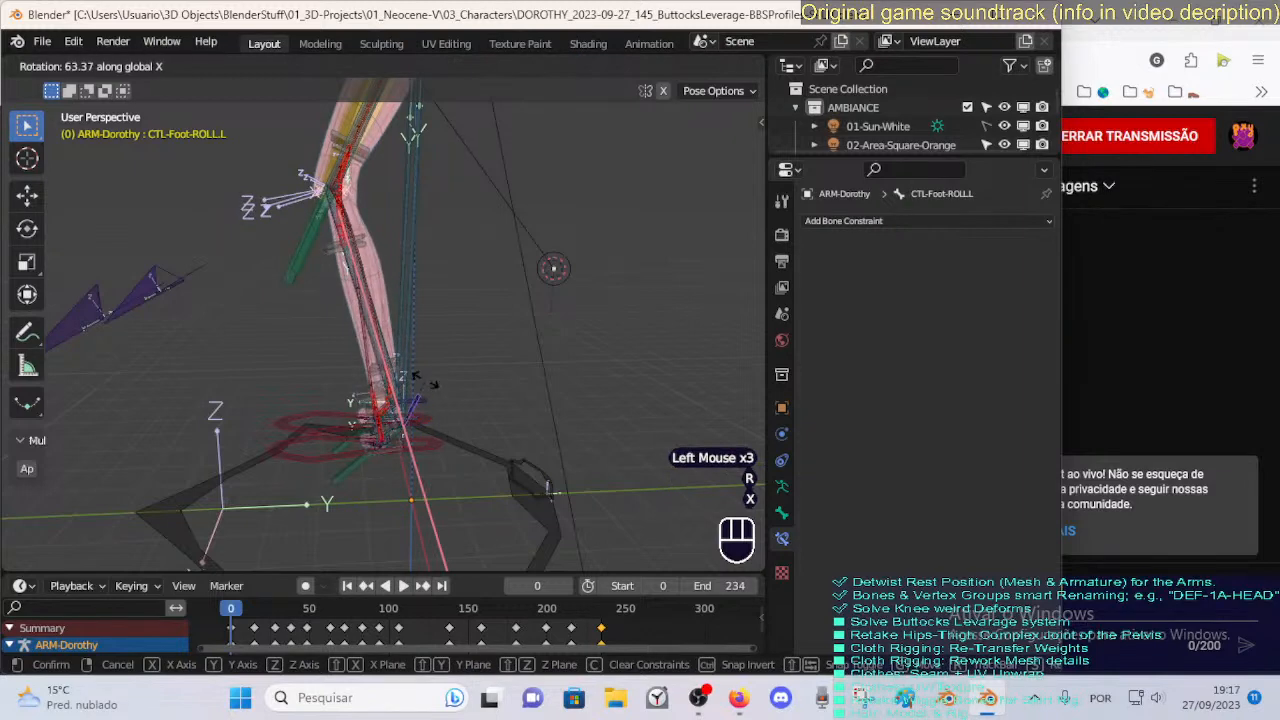
pyautogui.press('Escape')
# Reset the pose of all bones, and try rotating MTR-Leg.L and CTL-Foot-ROLL.L about the global X axis.
pyautogui.press('a')
pyautogui.hotkey('alt', 'q')
pyautogui.hotkey('alt', 'q')
pyautogui.click(431, 443)
pyautogui.press('r')
pyautogui.press('x')
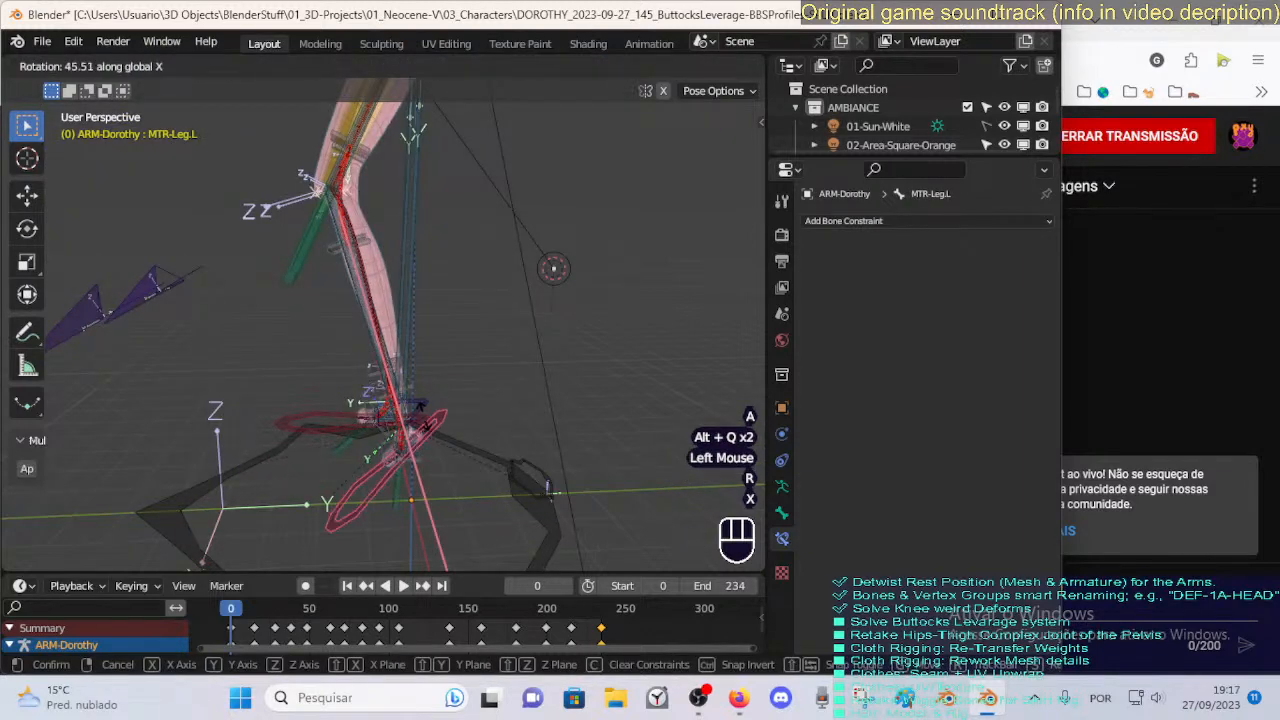
pyautogui.press('Escape')
pyautogui.click(428, 428)
pyautogui.press('r')
pyautogui.press('x')
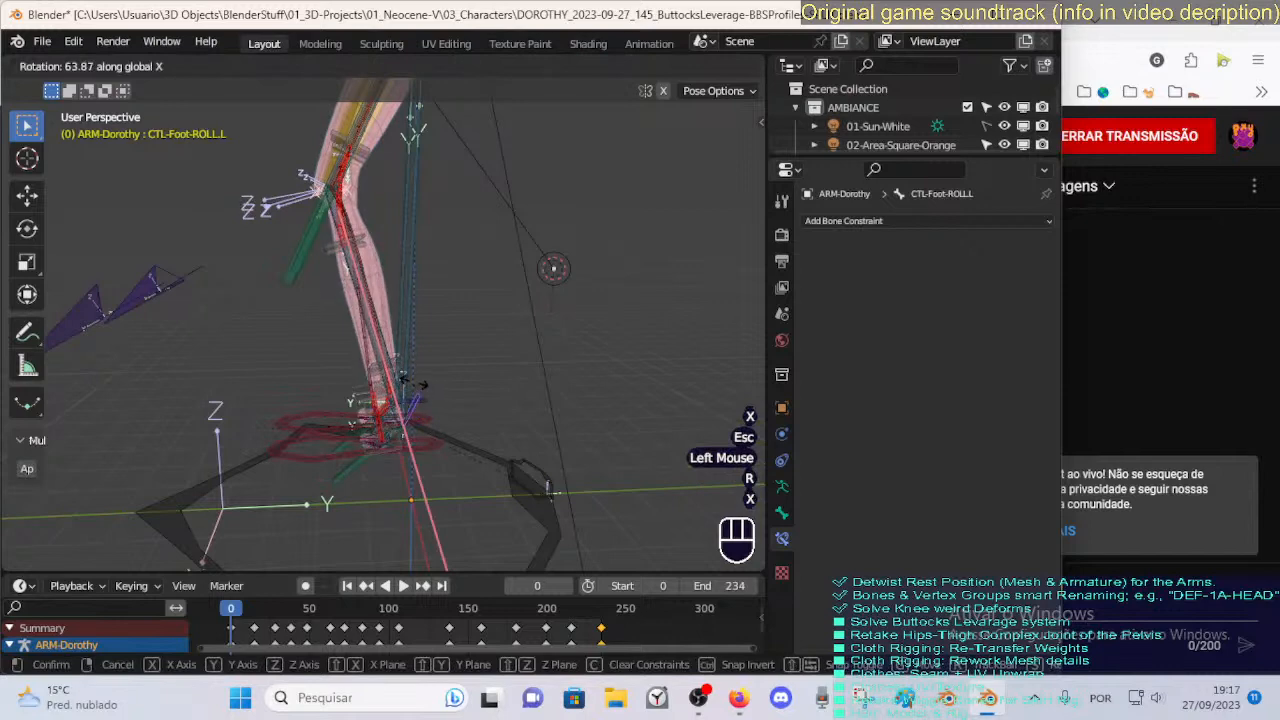
pyautogui.press('Escape')
# Re-enable the Limit Distance constraint of MTR-Thigh.L and test the CTL-Foot-ROLL.L rotation about the global X axis.
pyautogui.click(302, 273)
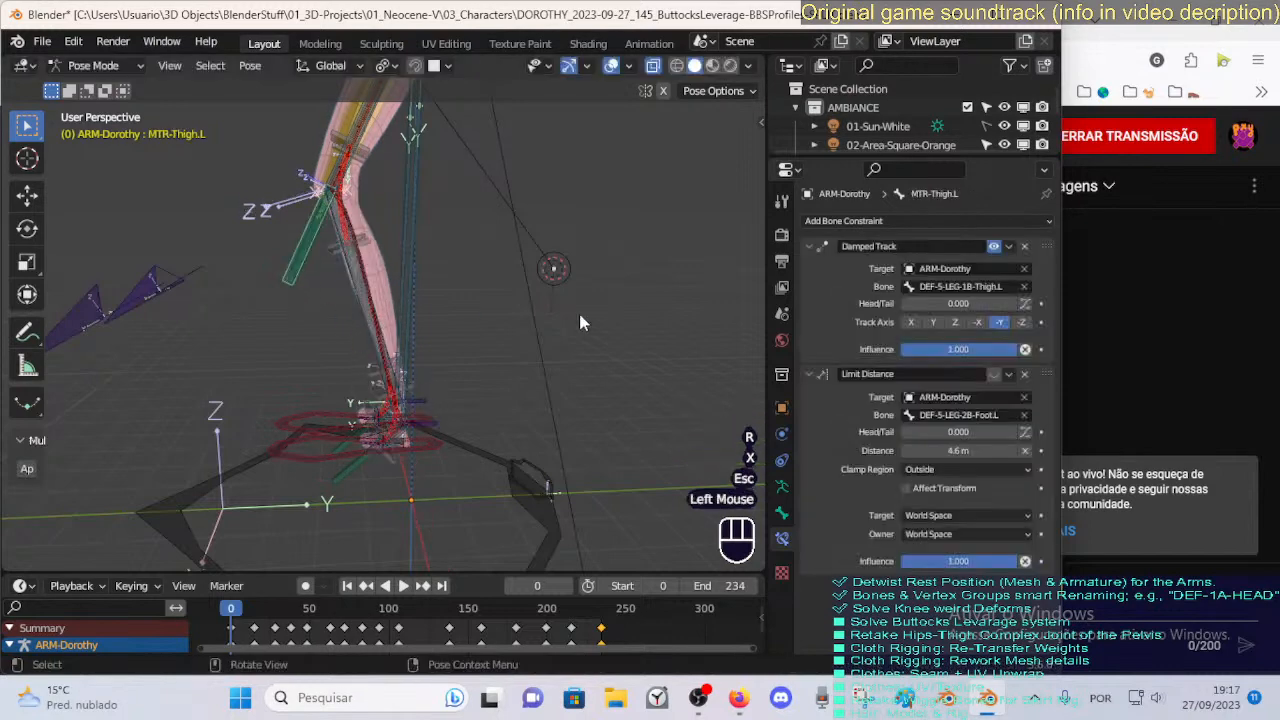
pyautogui.click(439, 423)
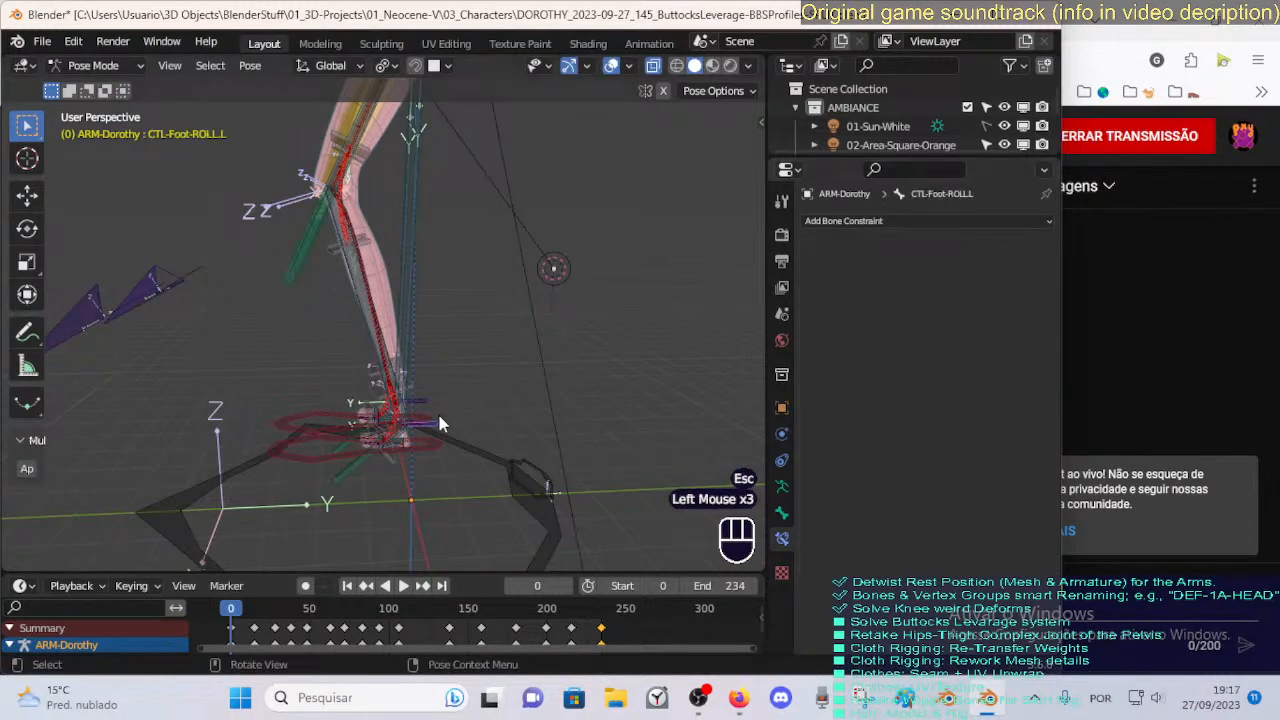
pyautogui.press('r')
pyautogui.press('x')
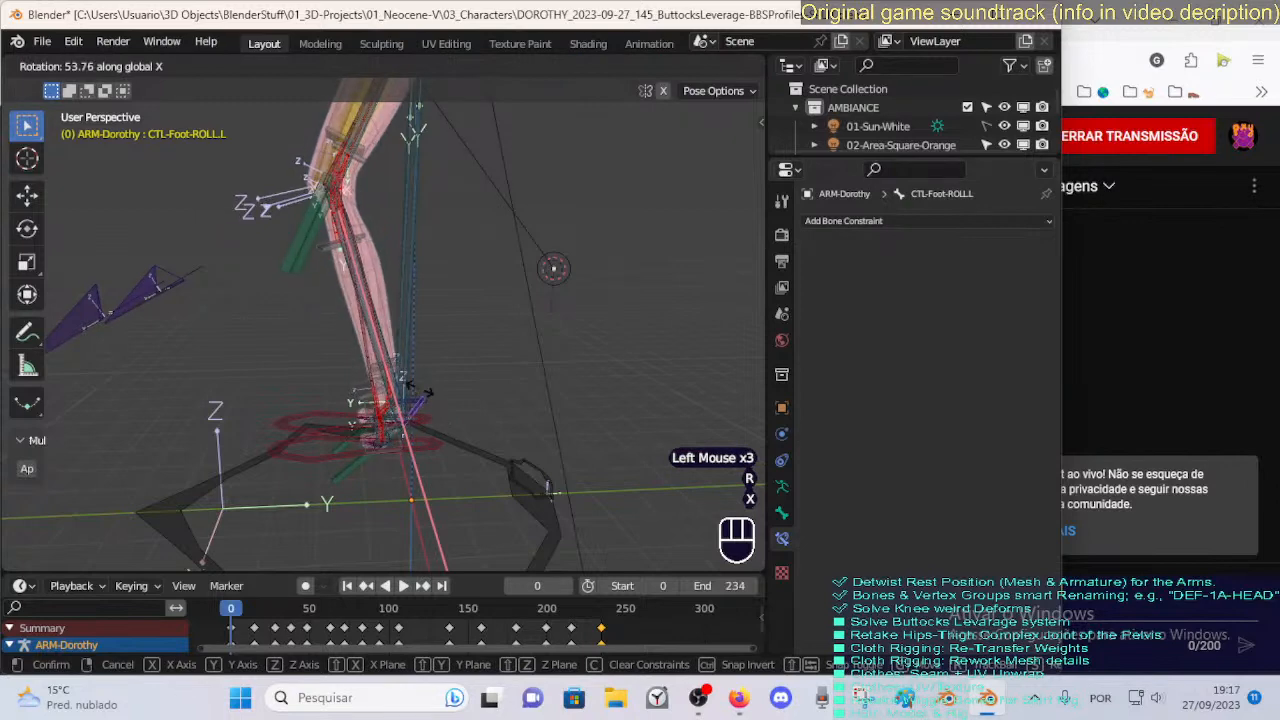
pyautogui.press('Escape')
# Try rotating MTR-Leg.R about the global X axis, and repeat the same rotation test on CTL-Foot-ROLL.L.
pyautogui.click(428, 428)
pyautogui.press('r')
pyautogui.press('x')
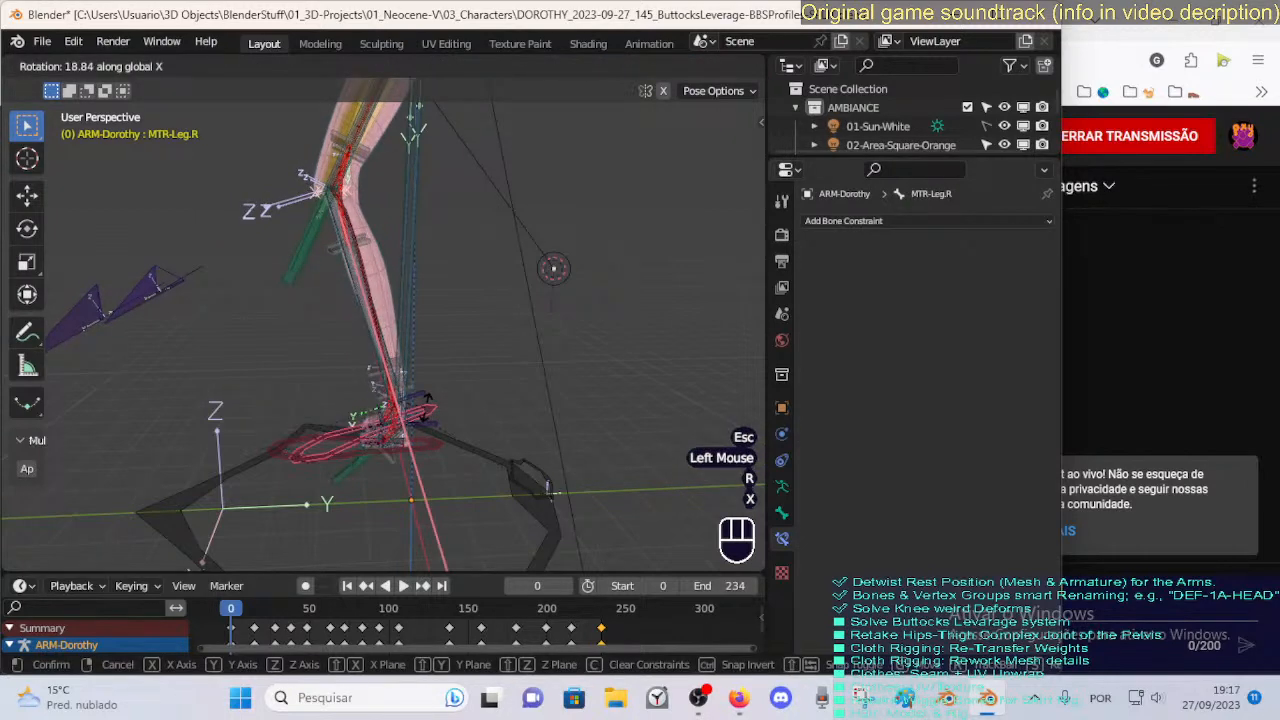
pyautogui.press('Escape')
pyautogui.click(429, 428)
pyautogui.press('r')
pyautogui.press('x')
pyautogui.press('Escape')
pyautogui.click(430, 425)
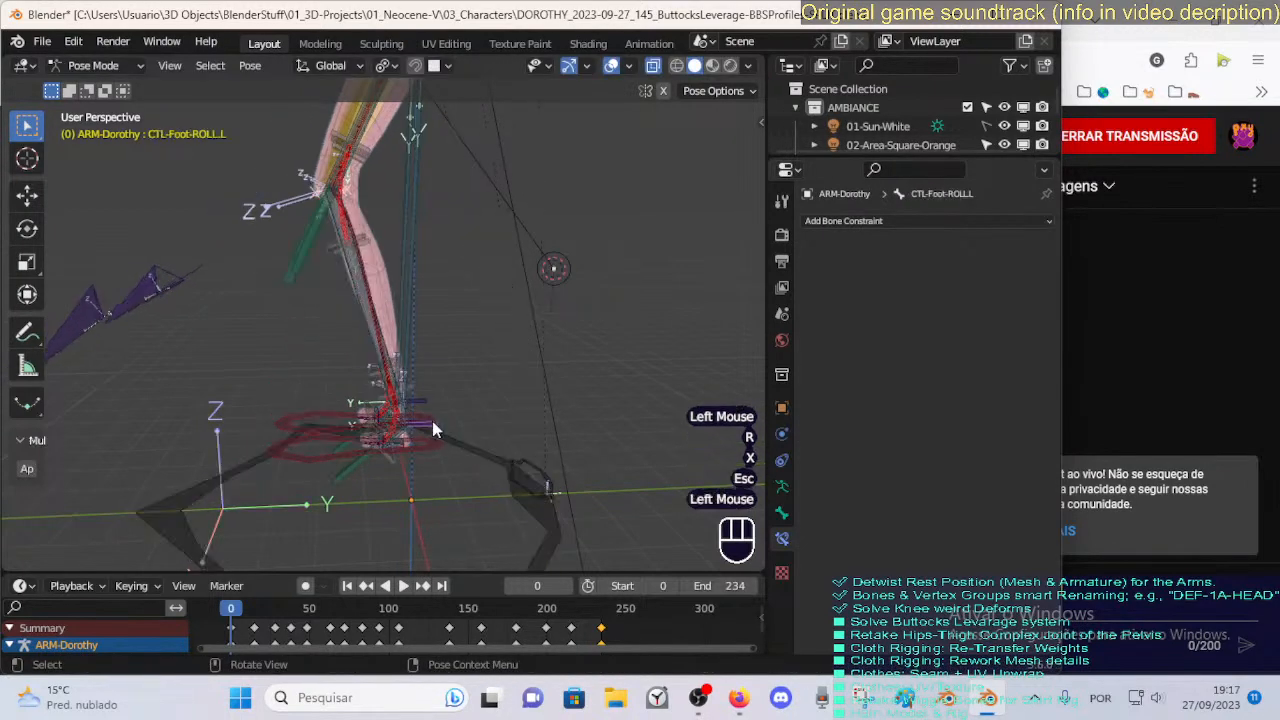
pyautogui.press('r')
pyautogui.press('x')
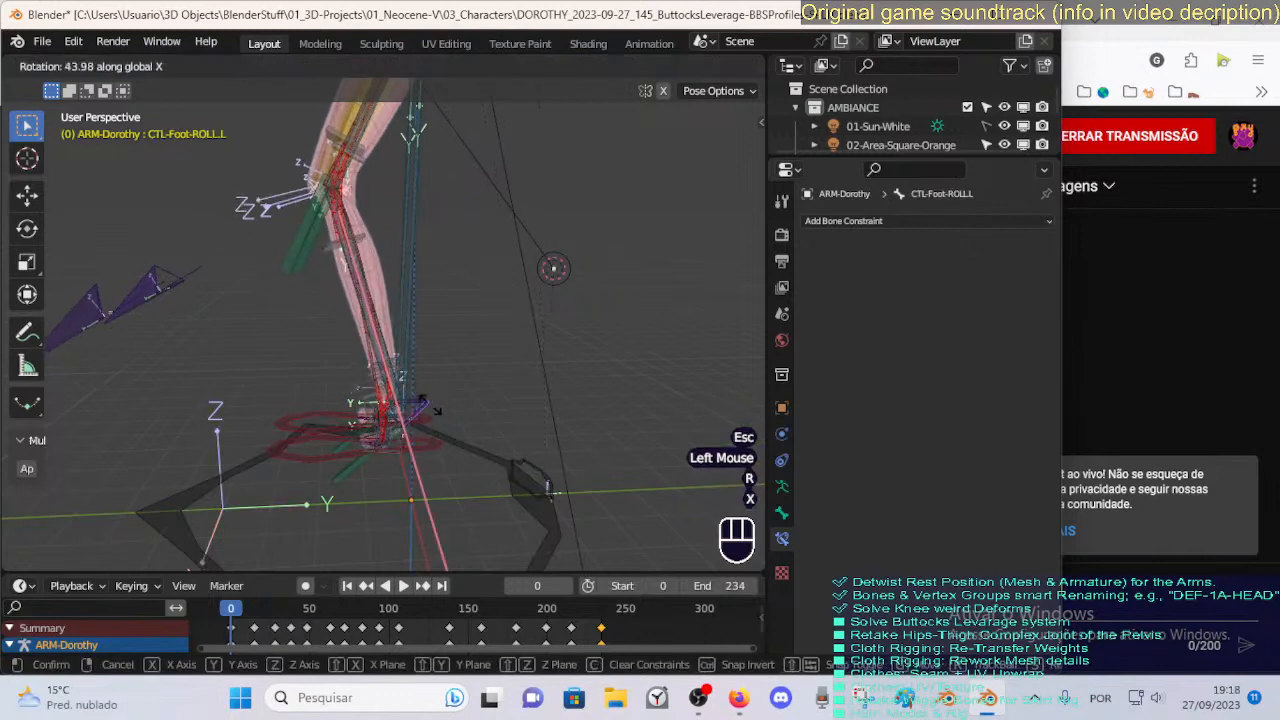
pyautogui.press('Escape')
# Move MTR-Leg.L backward and up to lift the left foot behind the body.
pyautogui.click(327, 455)
pyautogui.press('g')
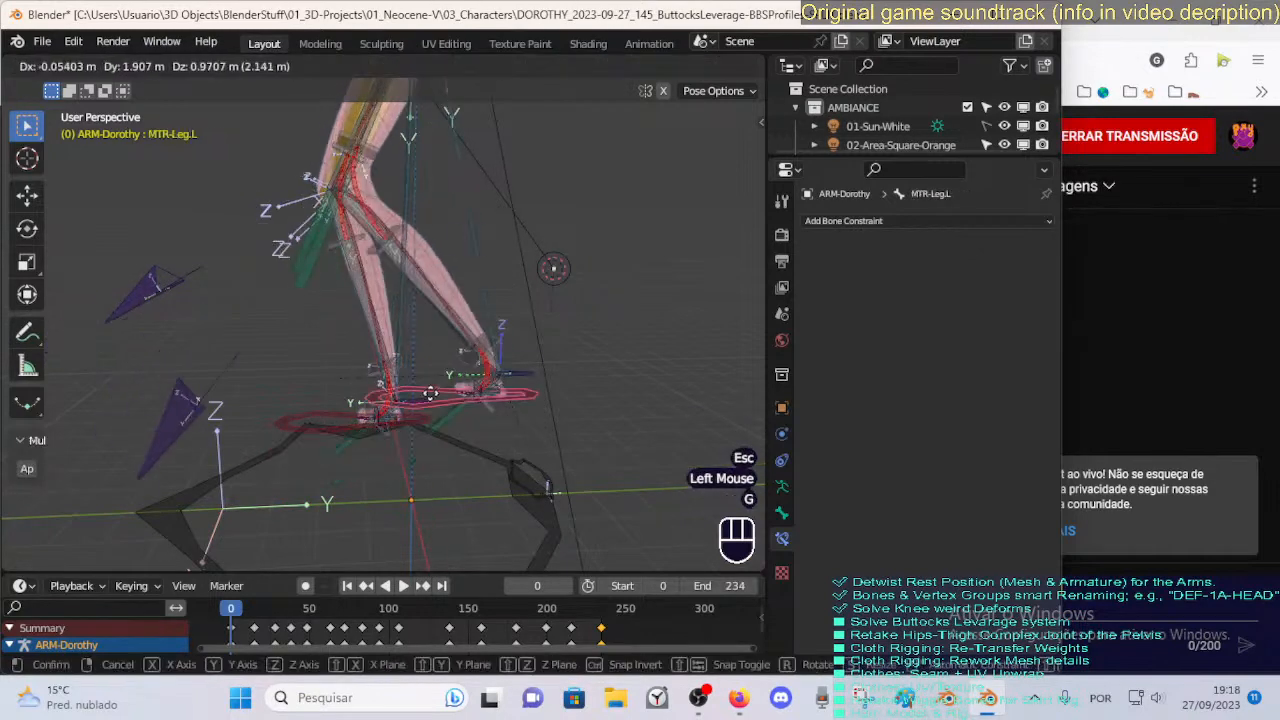
pyautogui.click(440, 373)
pyautogui.press('g')
pyautogui.click(549, 300)
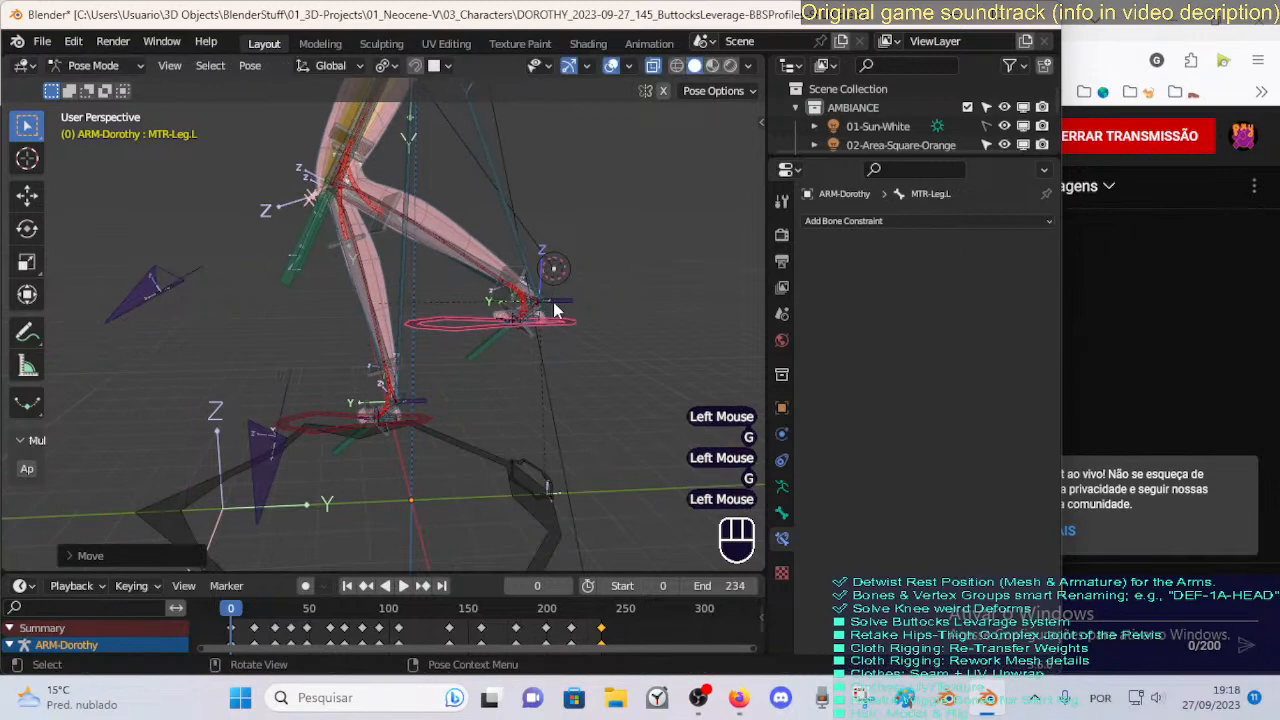
# Try rotating CTL-Foot-ROLL.L about the global X axis on the lifted leg, and reset the pose of all bones.
pyautogui.click(554, 304)
pyautogui.press('r')
pyautogui.press('x')
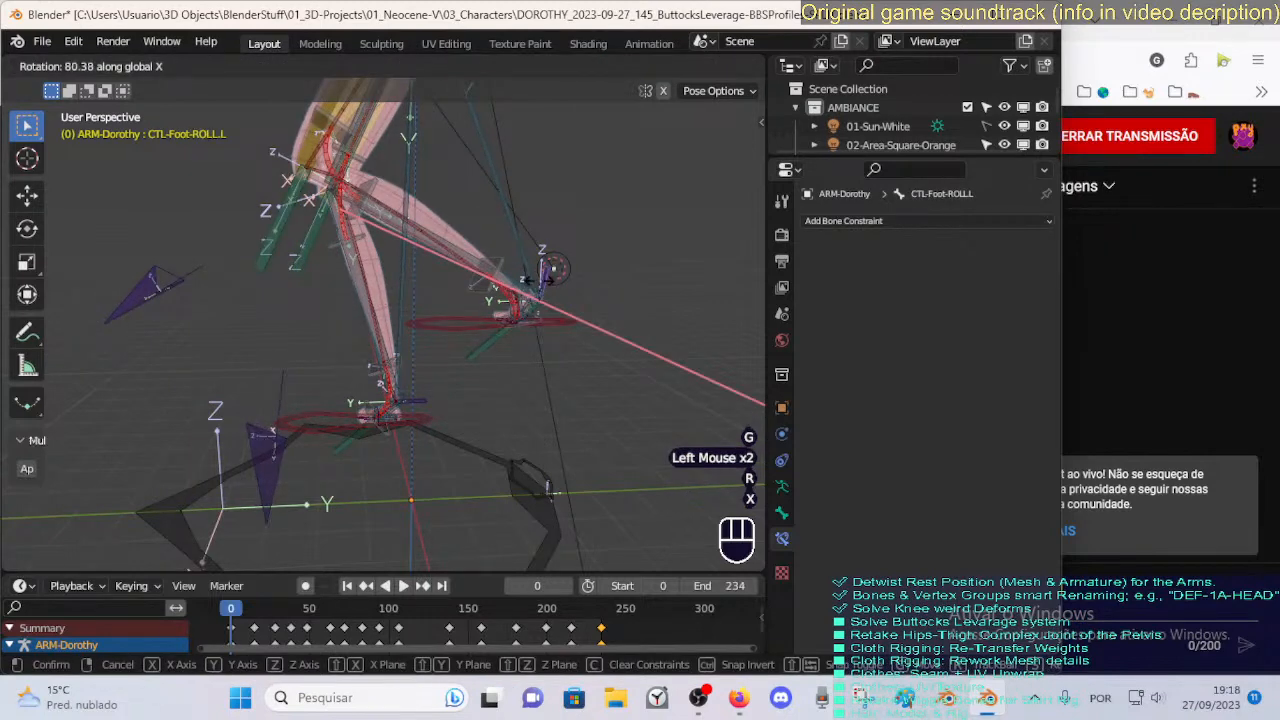
pyautogui.press('Escape')
pyautogui.press('a')
pyautogui.hotkey('alt', 'q')
pyautogui.hotkey('alt', 'q')
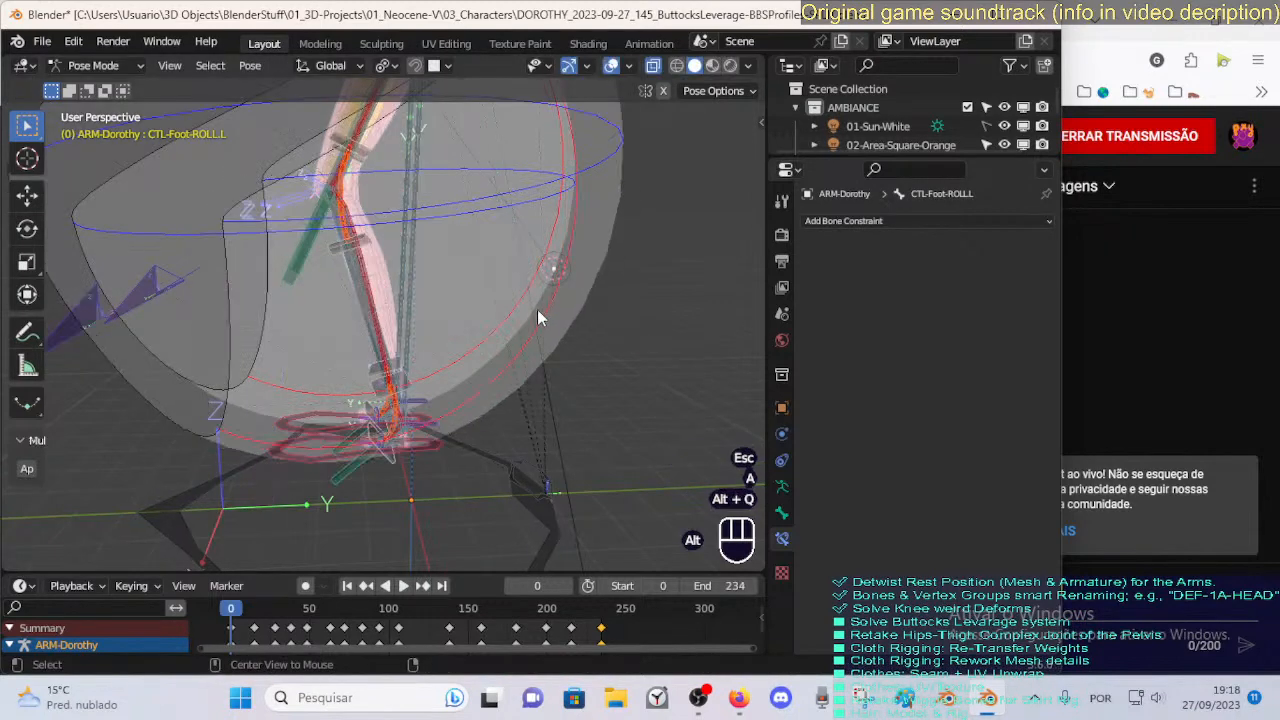
# Raise the left foot behind the body again by moving MTR-Leg.L, and adjust its placement.
pyautogui.click(363, 470)
pyautogui.press('g')
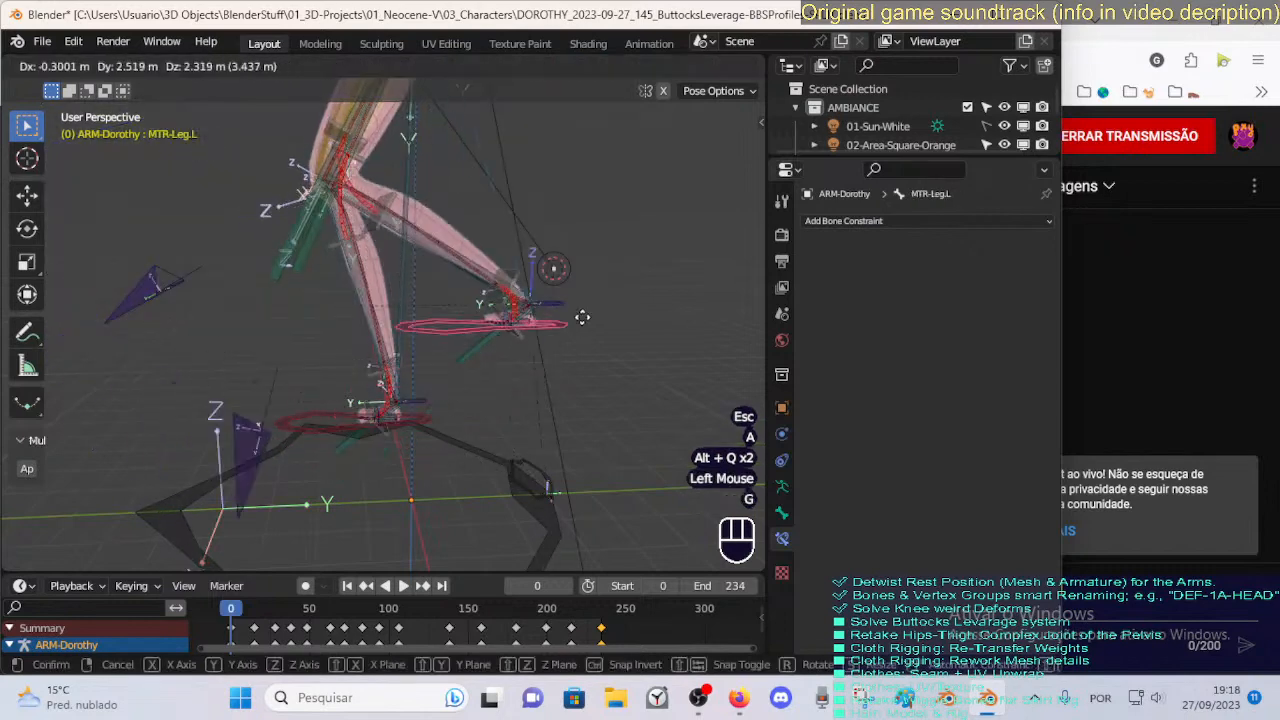
pyautogui.click(520, 349)
pyautogui.press('g')
pyautogui.click(518, 352)
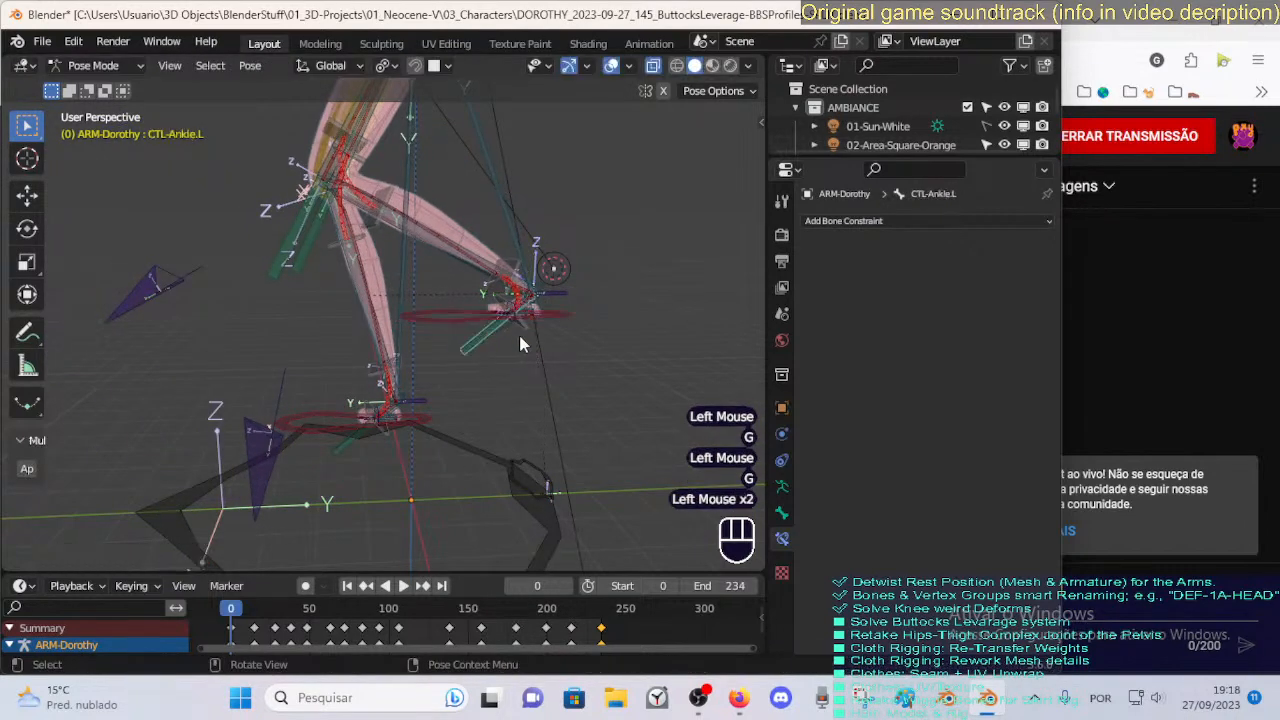
# View the raised left foot up close and try rotating CTL-Foot-ROLL.L about the global X axis.
pyautogui.moveTo(520, 337); pyautogui.dragTo(388, 356, button='middle')
pyautogui.scroll(2, 388, 356)
pyautogui.click(410, 393)
pyautogui.press('r')
pyautogui.press('x')
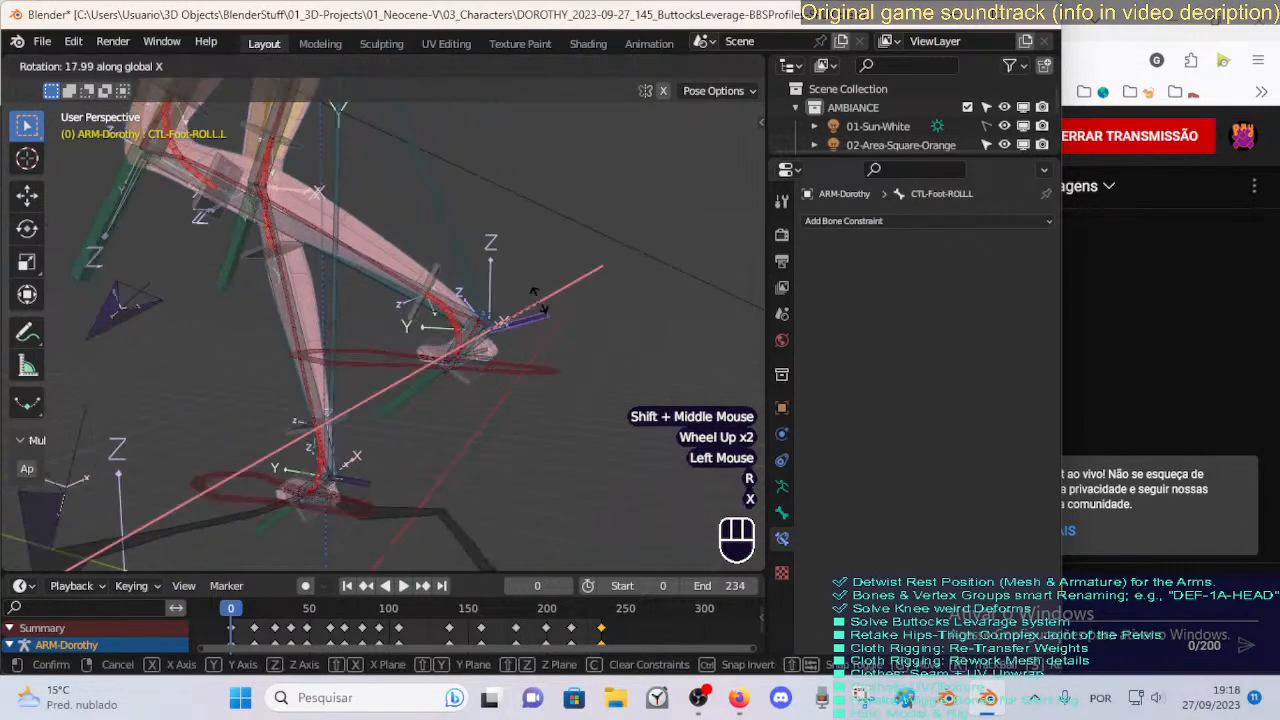
pyautogui.press('Escape')
# Test moving CTL-Ankle.L slightly on the raised foot, and reset the pose of all bones.
pyautogui.click(410, 393)
pyautogui.press('g')
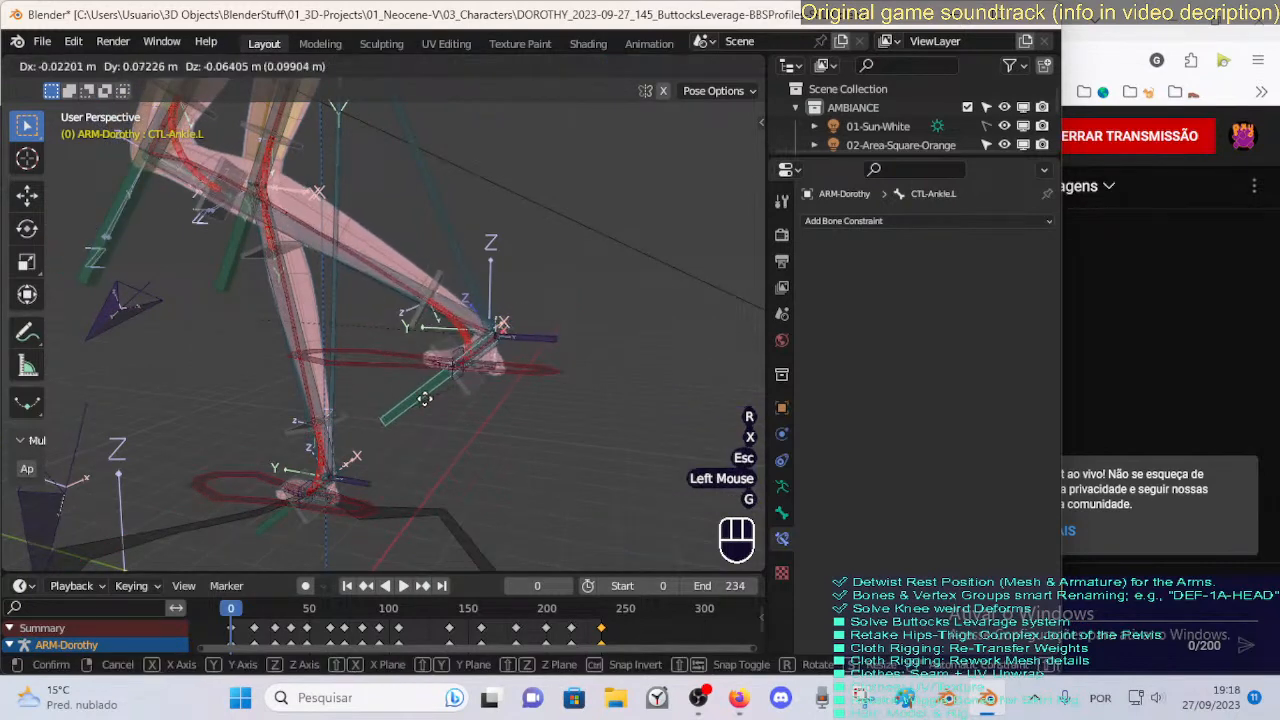
pyautogui.click(402, 396)
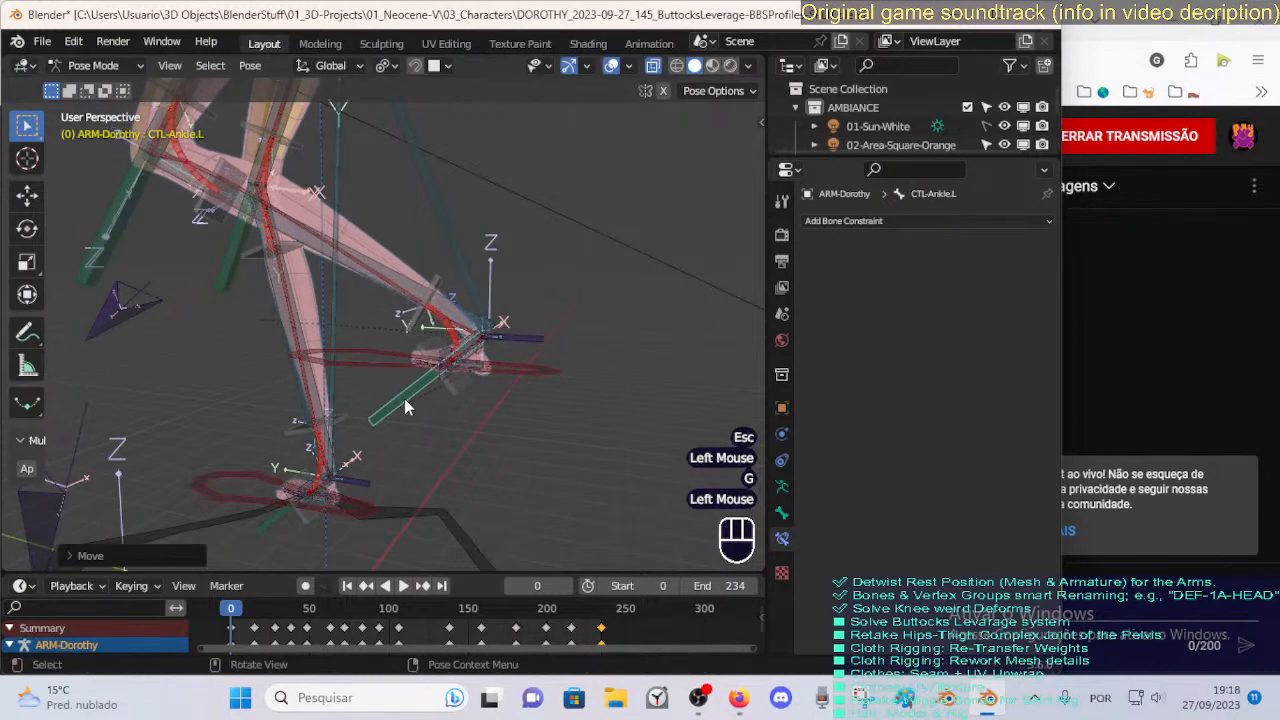
pyautogui.press('a')
pyautogui.hotkey('alt', 'q')
pyautogui.hotkey('alt', 'q')
# Move MTR-Leg.L up behind the body and rotate it about the global X axis to tilt the left foot.
pyautogui.keyDown('shift'); pyautogui.moveTo(403, 413); pyautogui.dragTo(463, 415, button='middle'); pyautogui.keyUp('shift')
pyautogui.click(407, 495)
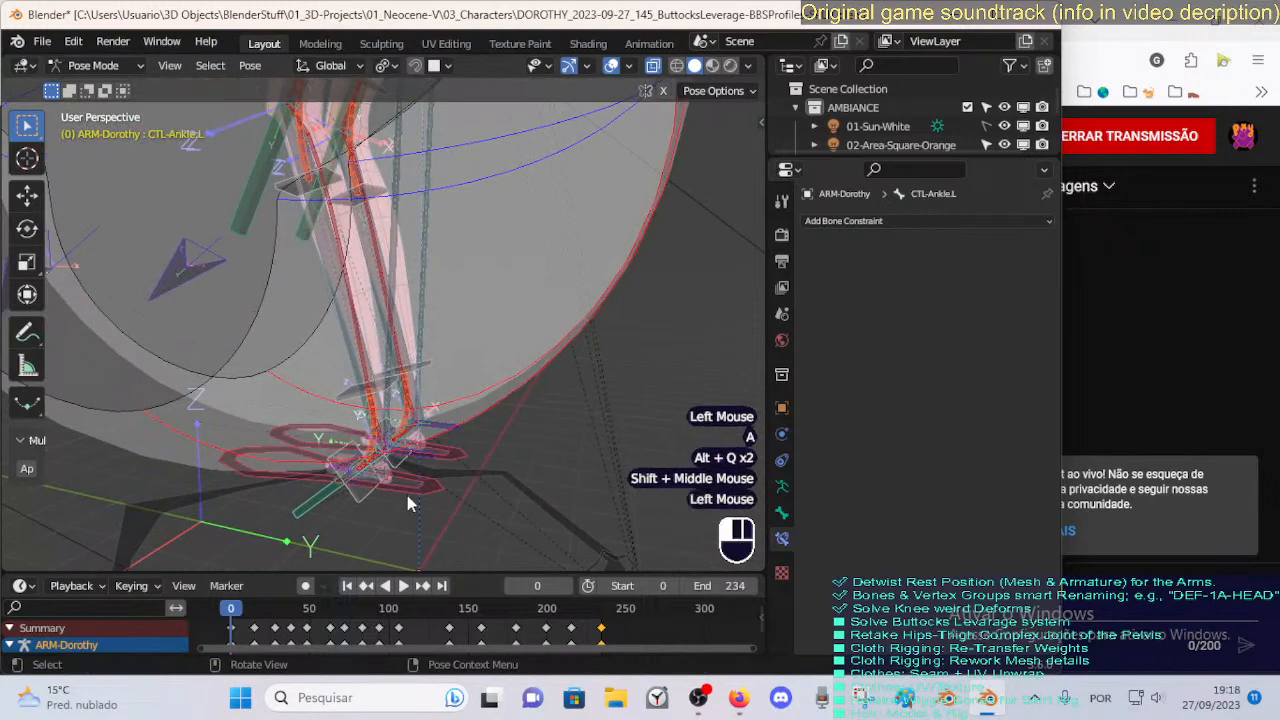
pyautogui.press('g')
pyautogui.click(660, 243)
pyautogui.keyDown('shift'); pyautogui.moveTo(556, 350); pyautogui.dragTo(490, 392, button='middle'); pyautogui.keyUp('shift')
pyautogui.moveTo(490, 392)
pyautogui.mouseDown(button='middle')
pyautogui.moveTo(528, 390)
pyautogui.moveTo(491, 391)
pyautogui.mouseUp(button='middle')
pyautogui.press('r')
pyautogui.press('x')
pyautogui.click(471, 362)
# Select CTL-Ankle.L, look through the available bone constraint types, and examine the tilted left foot.
pyautogui.click(535, 350)
pyautogui.scroll(1, 491, 391)
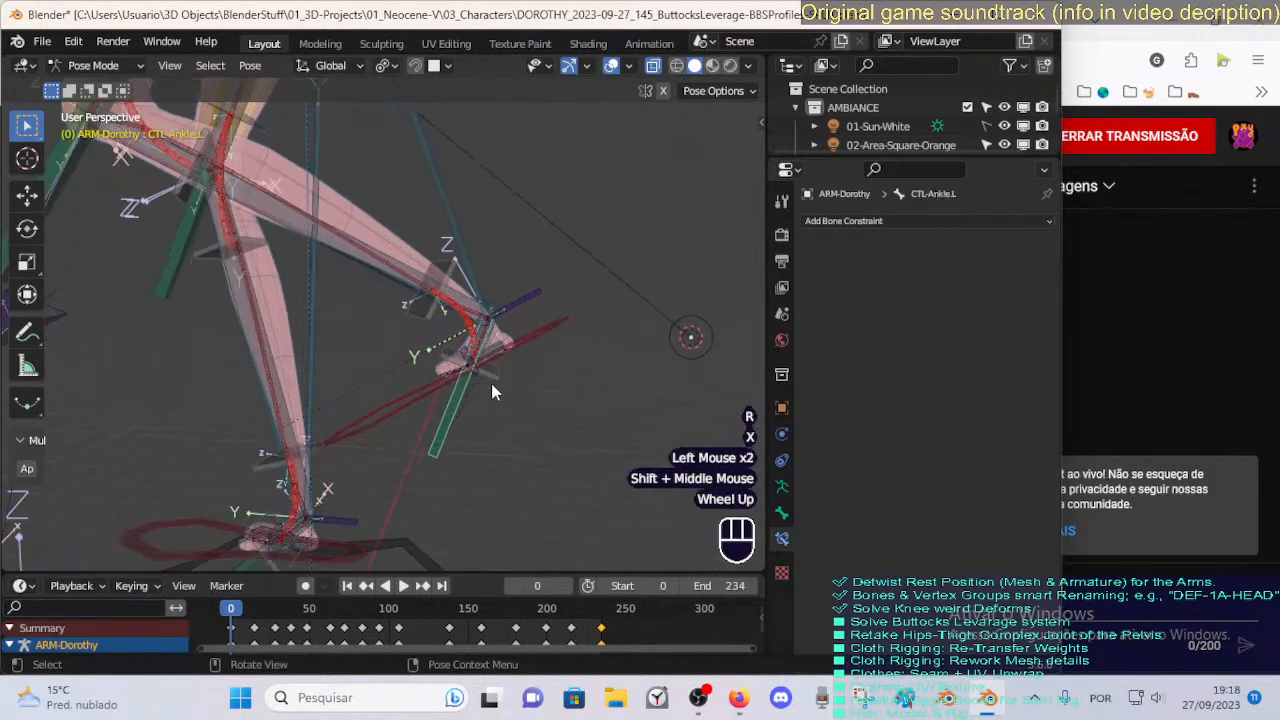
pyautogui.moveTo(498, 326); pyautogui.dragTo(514, 328, button='middle')
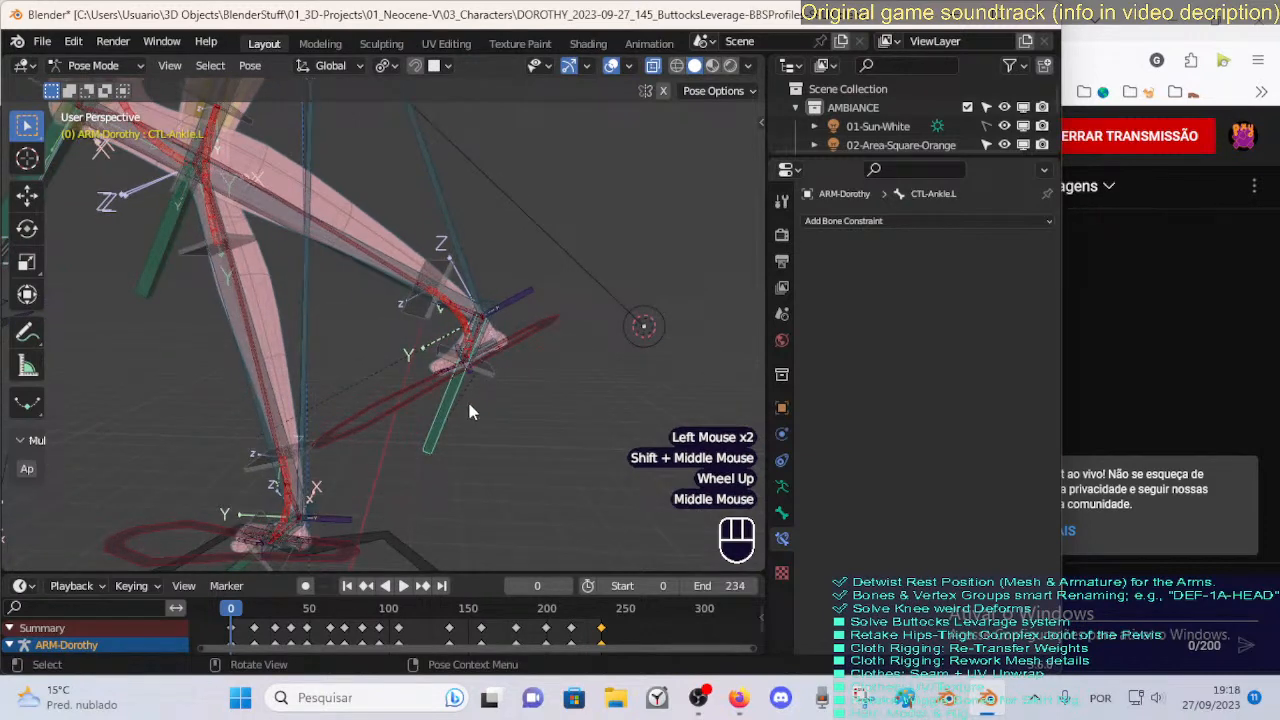
pyautogui.click(845, 221)
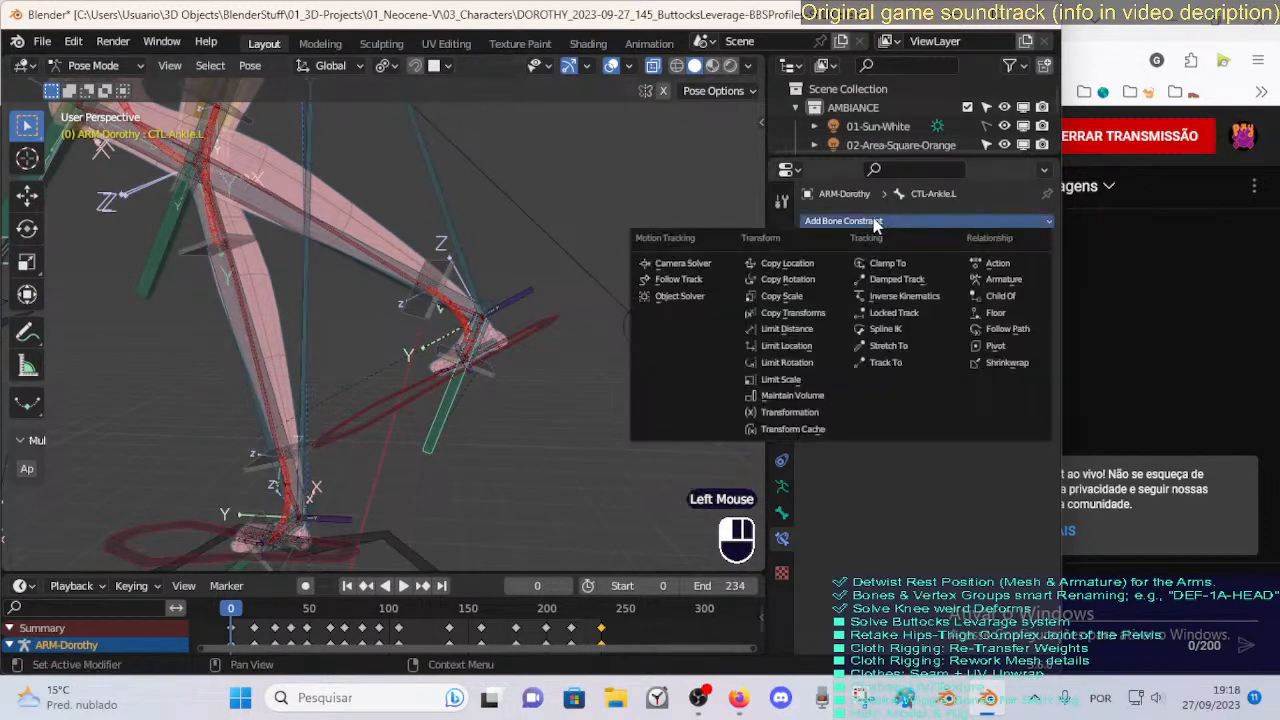
pyautogui.moveTo(441, 337); pyautogui.dragTo(373, 332, button='middle')
pyautogui.scroll(-1, 453, 327)
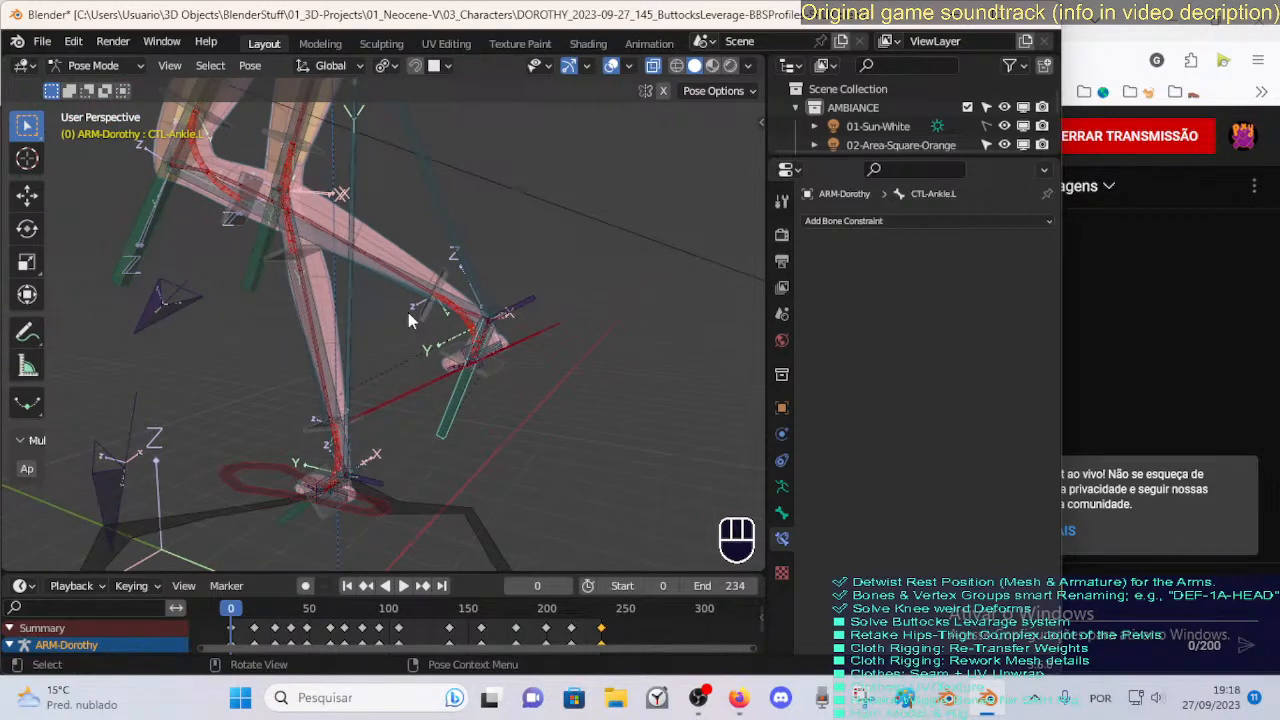
pyautogui.scroll(-1, 366, 333)
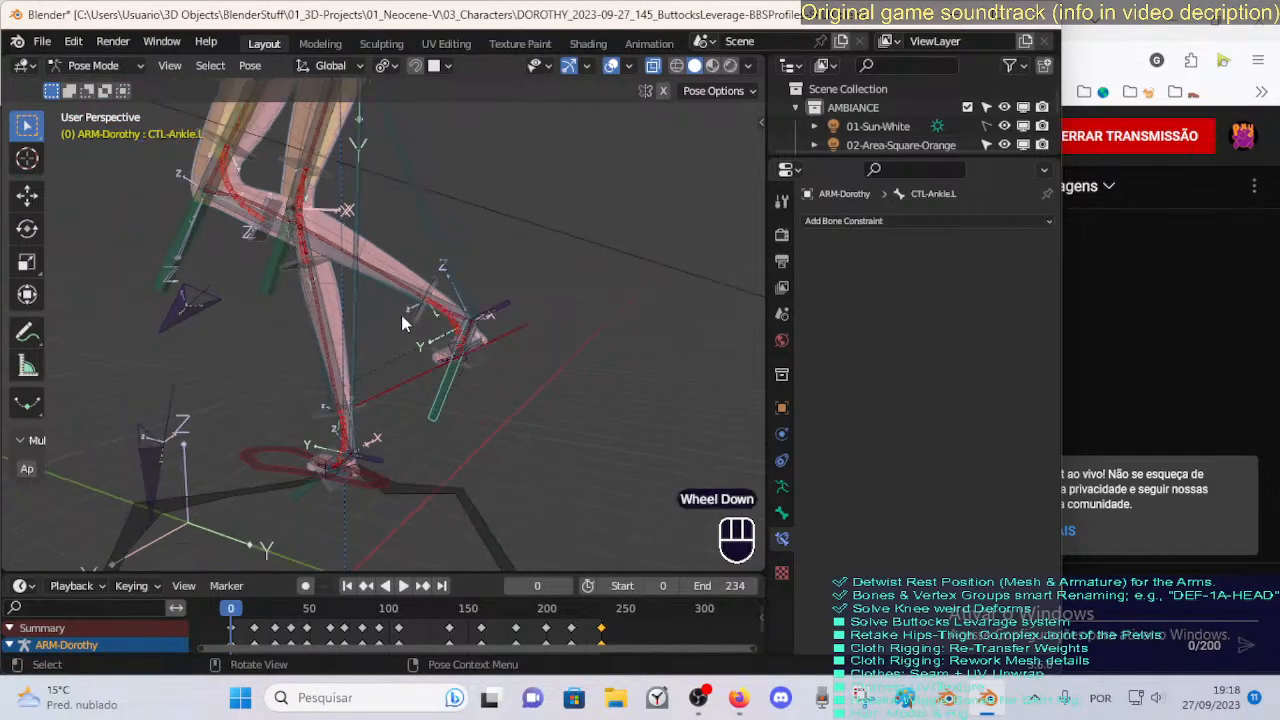
pyautogui.scroll(2, 412, 318)
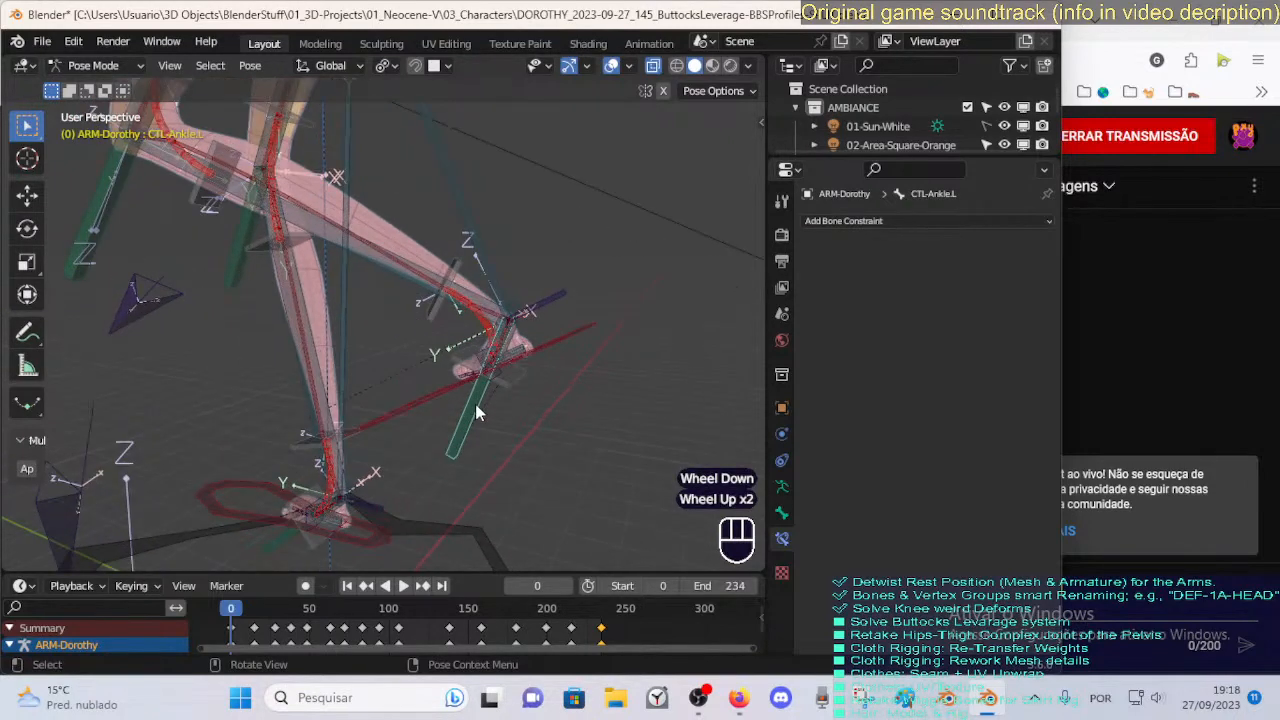
# Select MAP-Ankle.L at the raised left ankle and save the file.
pyautogui.click(497, 333)
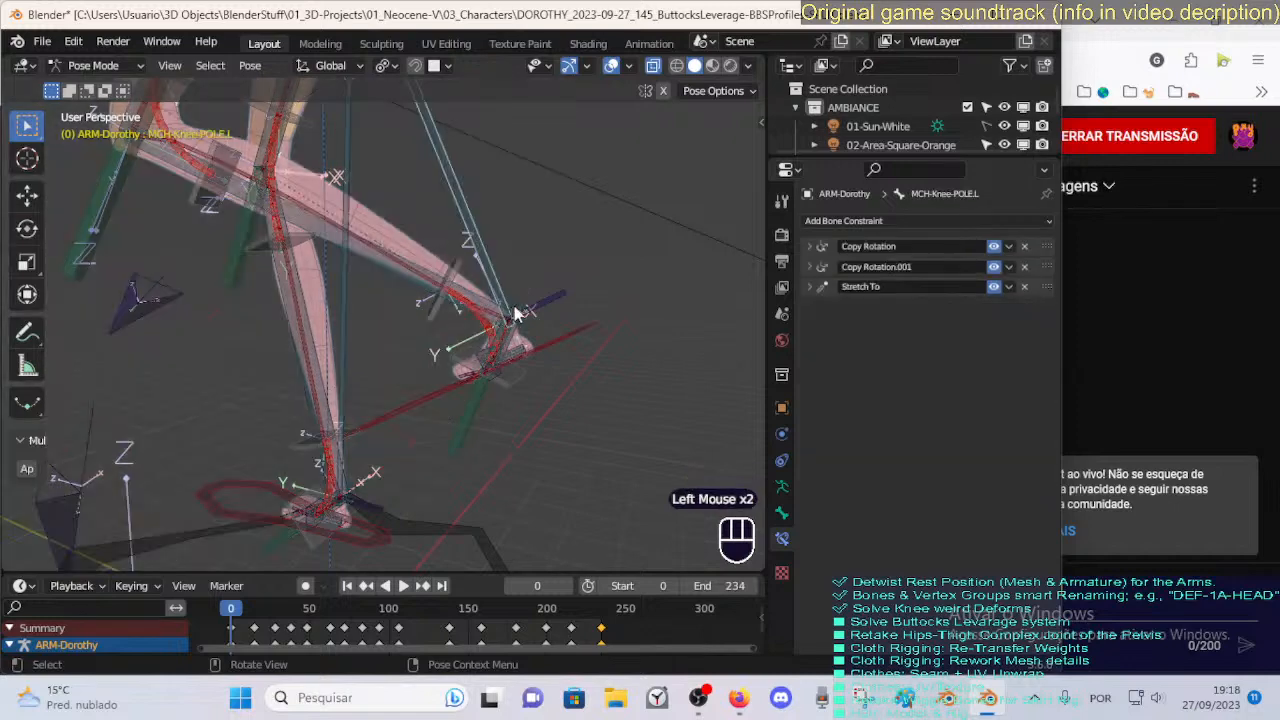
pyautogui.click(517, 316)
pyautogui.keyDown('shift'); pyautogui.moveTo(520, 323); pyautogui.dragTo(474, 355, button='middle'); pyautogui.keyUp('shift')
pyautogui.scroll(2, 470, 347)
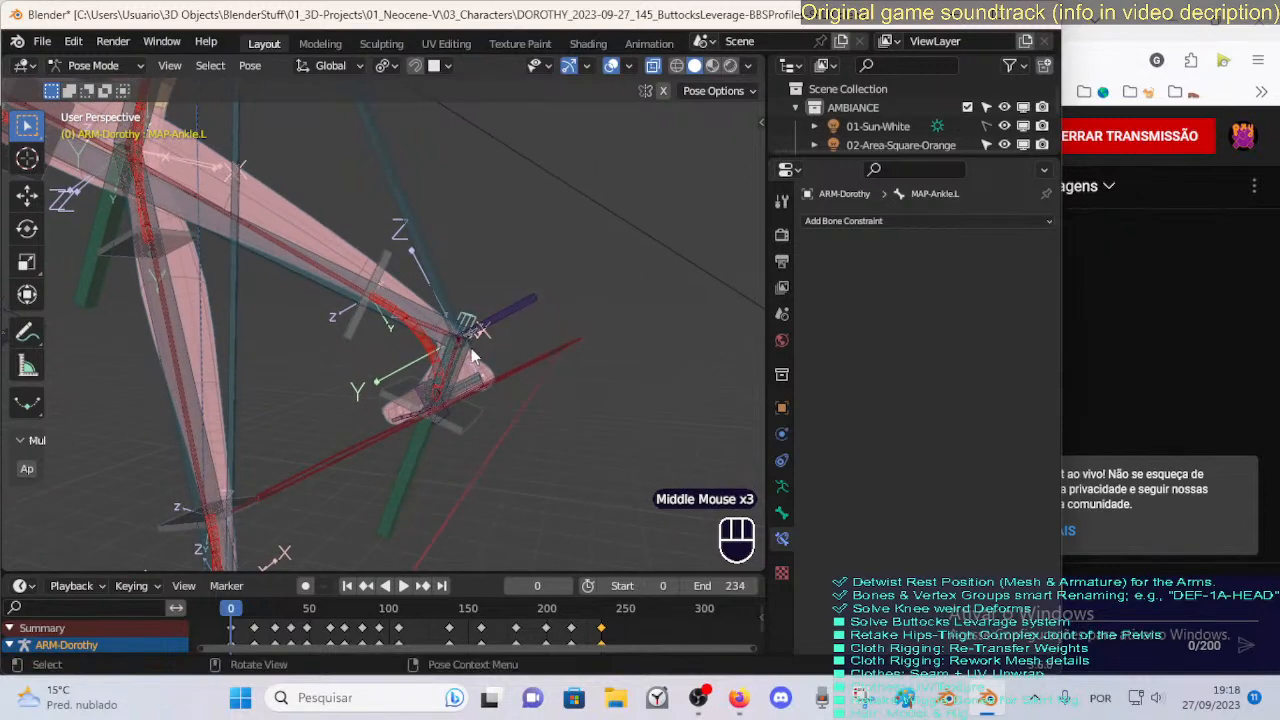
pyautogui.hotkey('ctrl', 's')
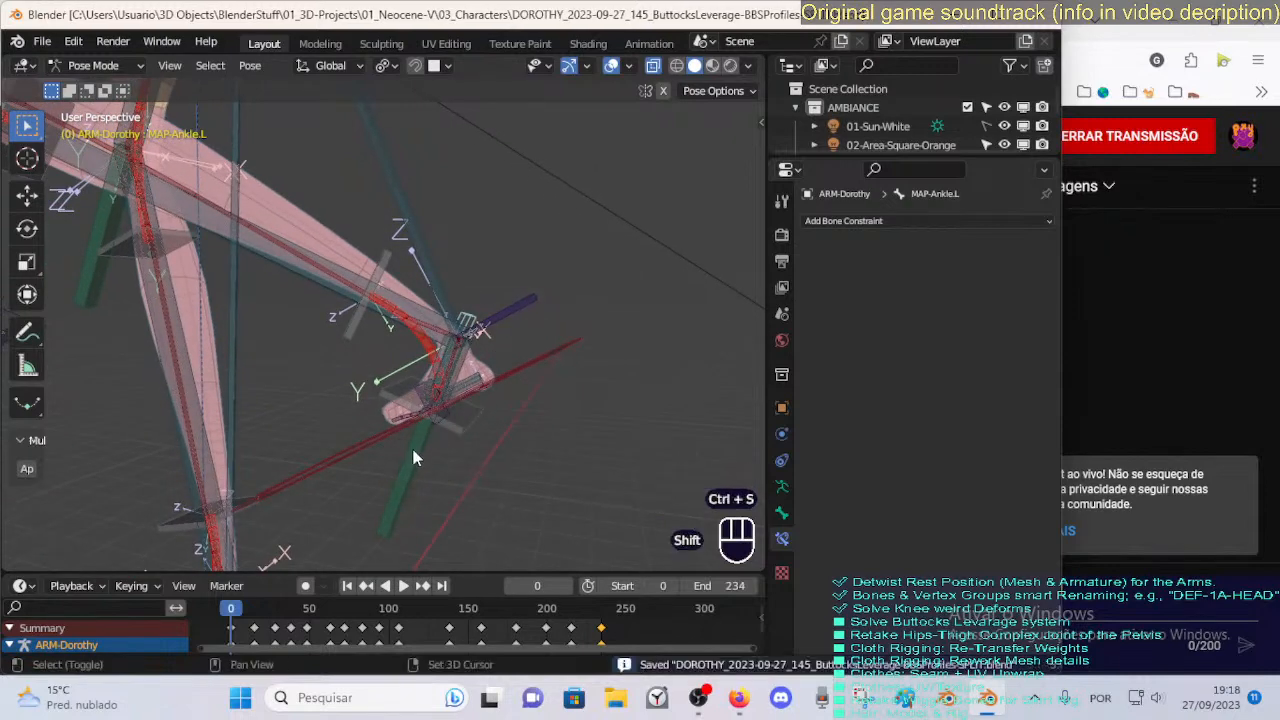
# Add a Limit Distance constraint to CTL-Ankle.L targeting MAP-Ankle.L, with a distance of 0.1 m and clamp region Inside.
pyautogui.keyDown('shift'); pyautogui.click(418, 447); pyautogui.keyUp('shift')
pyautogui.press('ctrl')
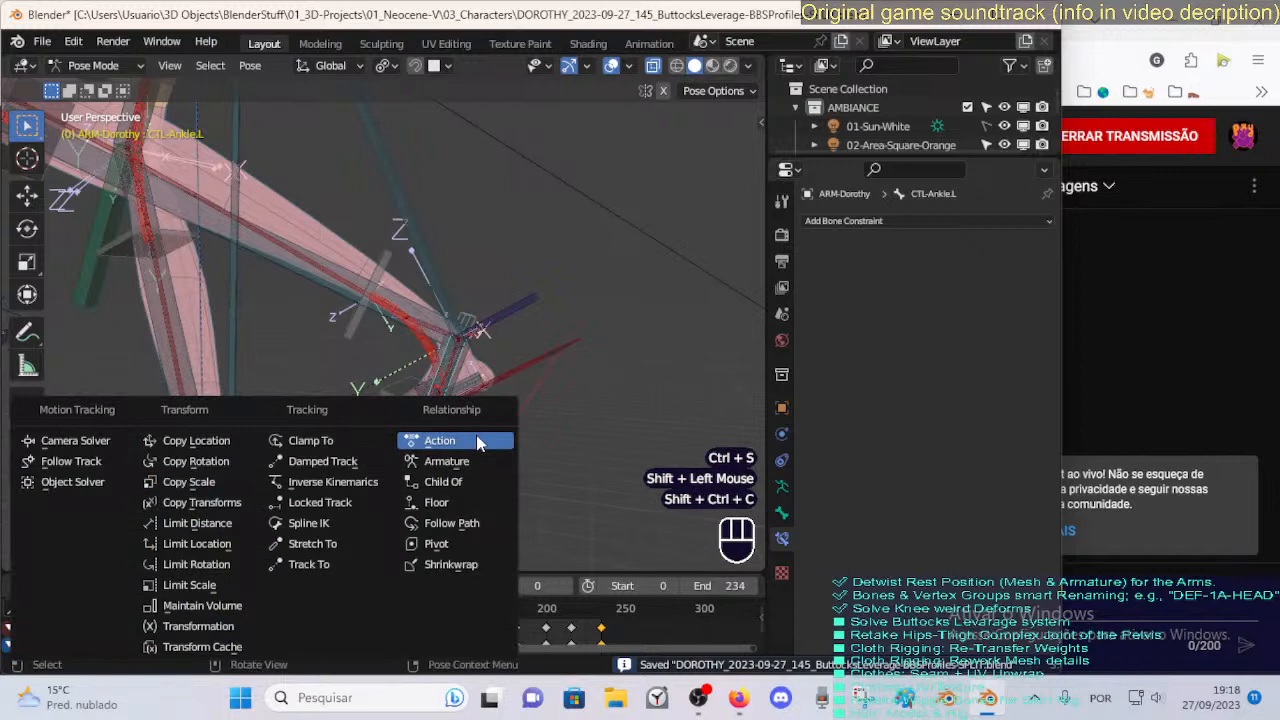
pyautogui.click(251, 530)
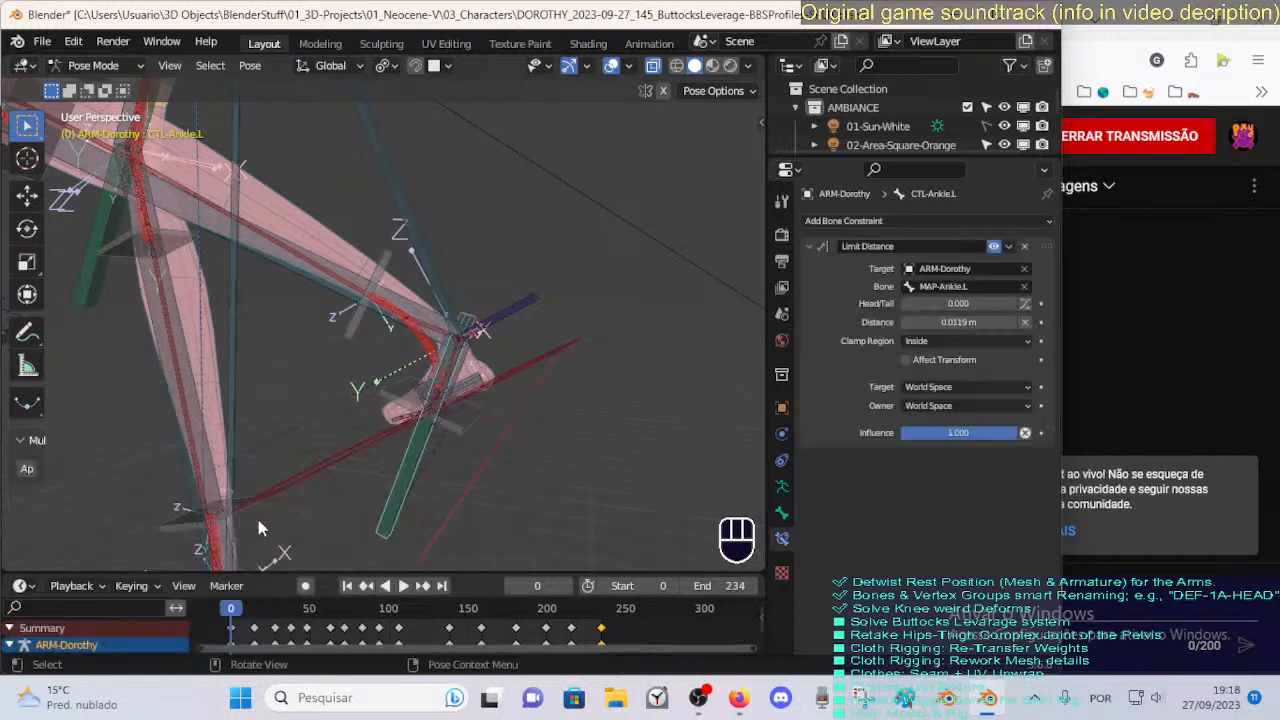
pyautogui.click(953, 343)
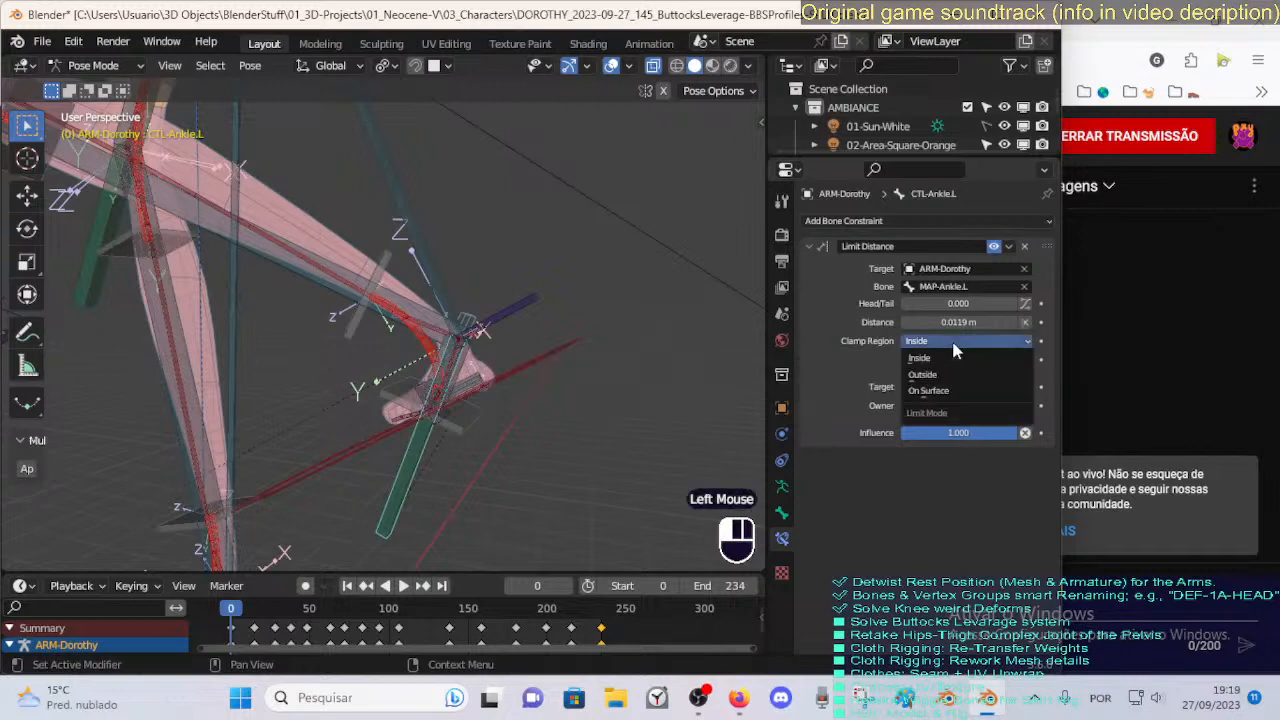
pyautogui.click(948, 342)
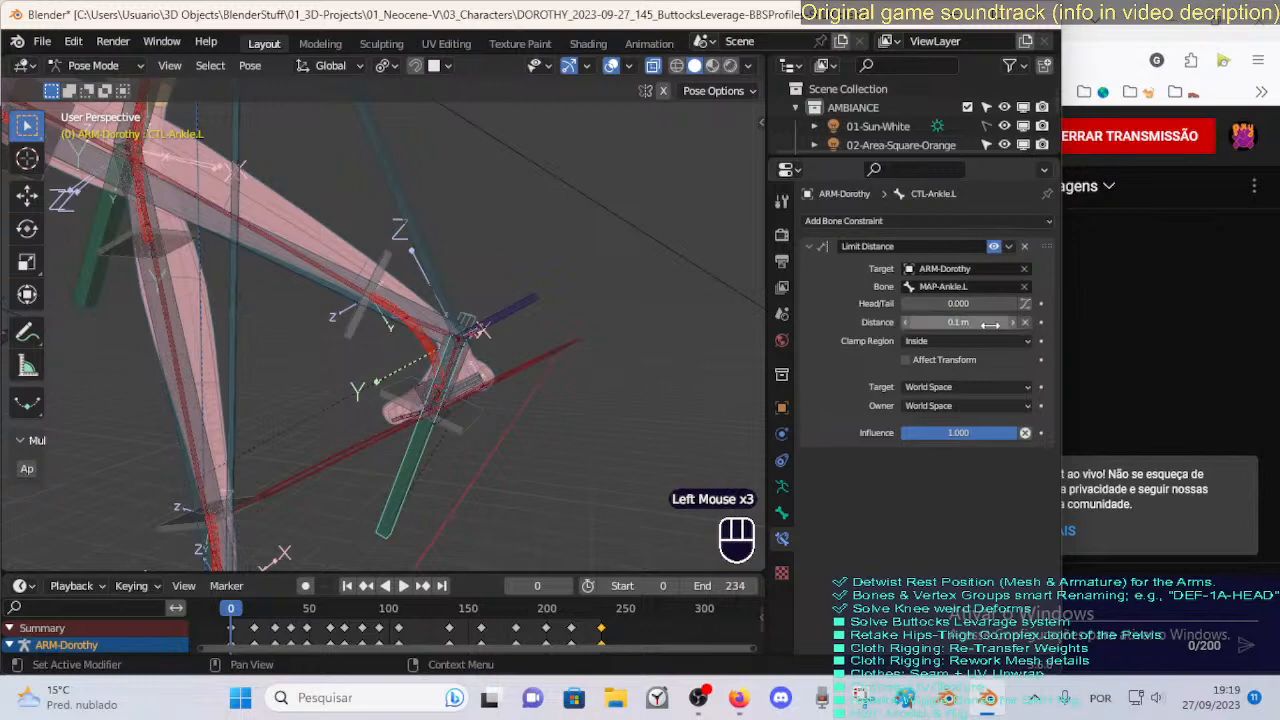
# Move CTL-Ankle.L several times around the raised left ankle to test its distance limit.
pyautogui.scroll(-1, 409, 399)
pyautogui.press('g')
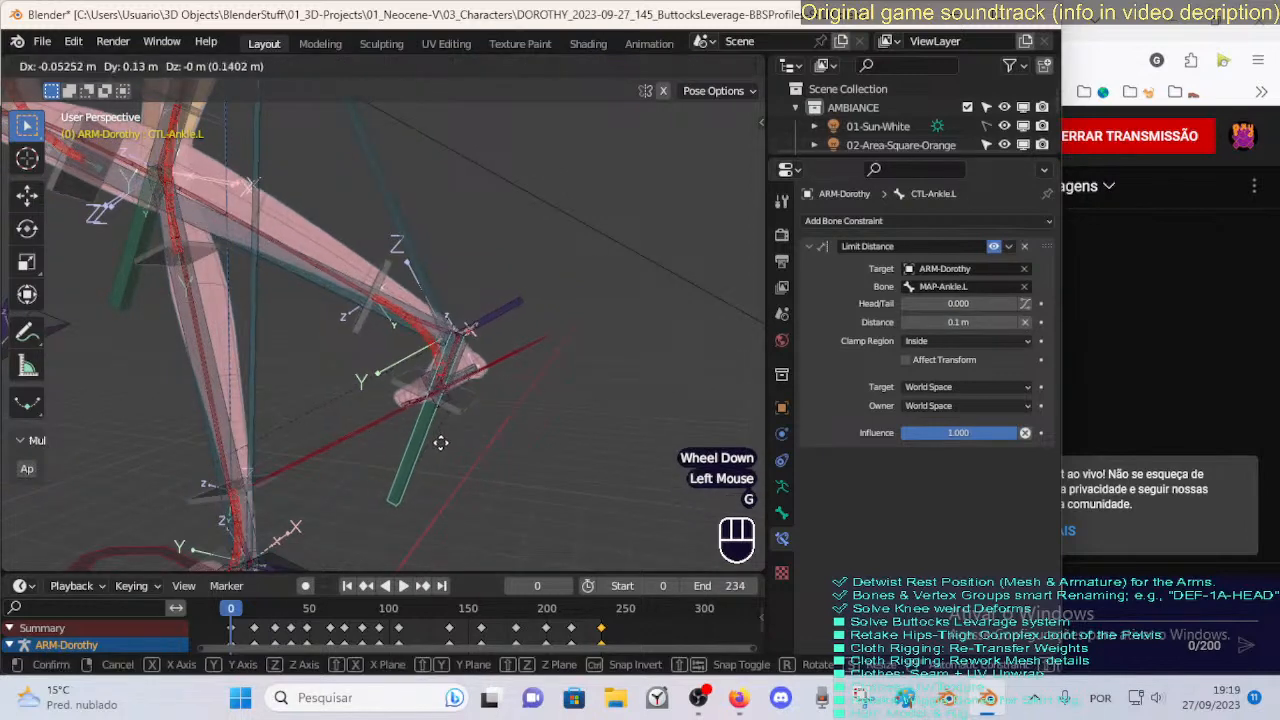
pyautogui.click(514, 325)
pyautogui.scroll(-2, 511, 327)
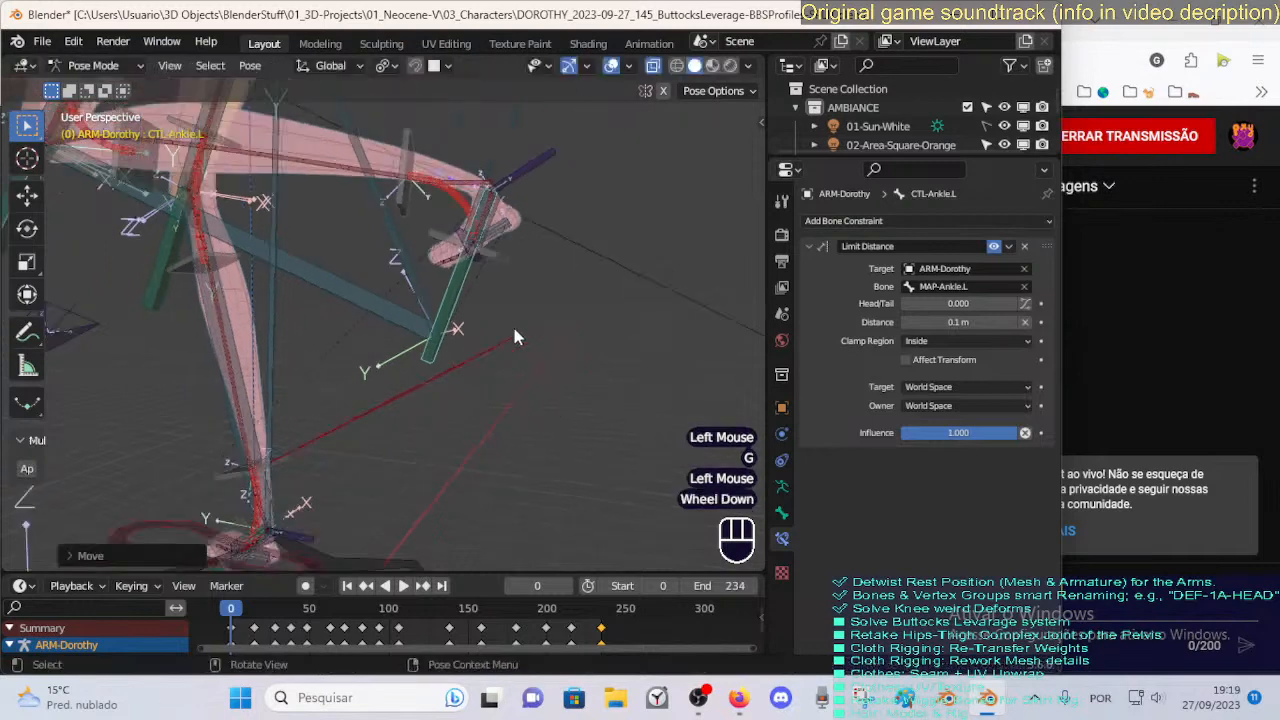
pyautogui.press('g')
pyautogui.click(476, 372)
pyautogui.moveTo(486, 318); pyautogui.dragTo(495, 305, button='middle')
pyautogui.press('g')
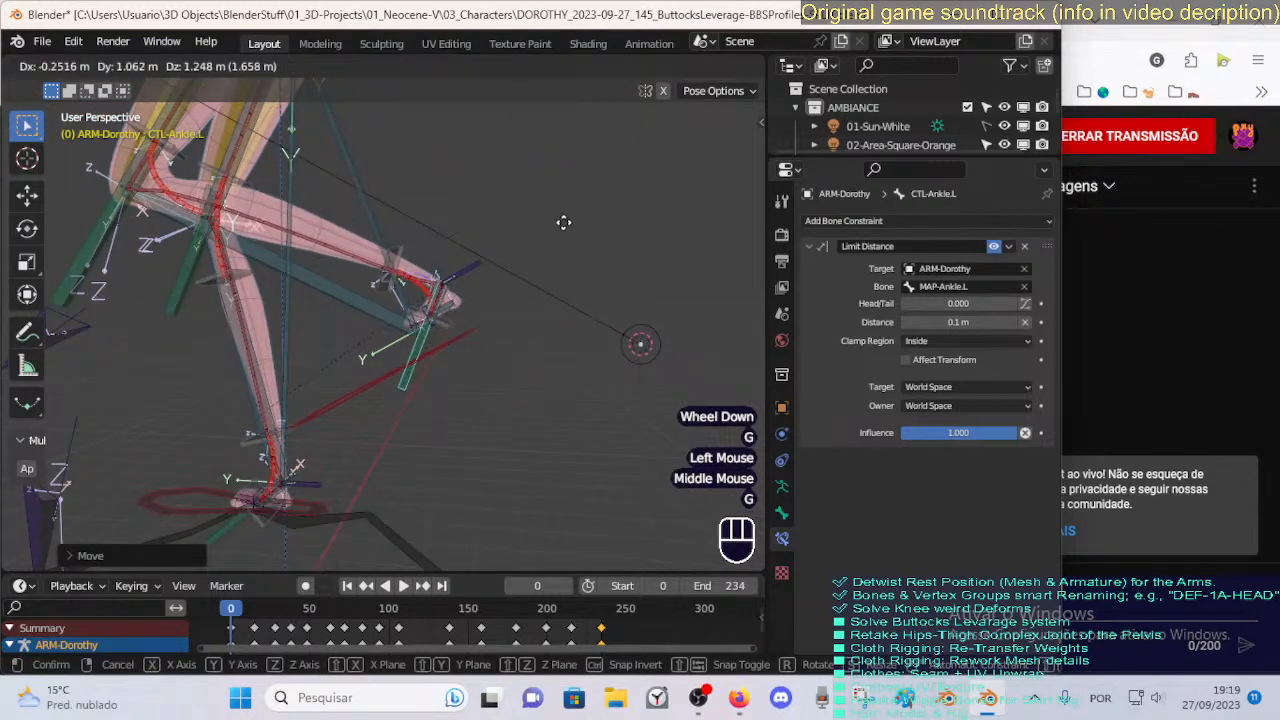
pyautogui.click(471, 214)
pyautogui.scroll(-1, 471, 214)
pyautogui.press('g')
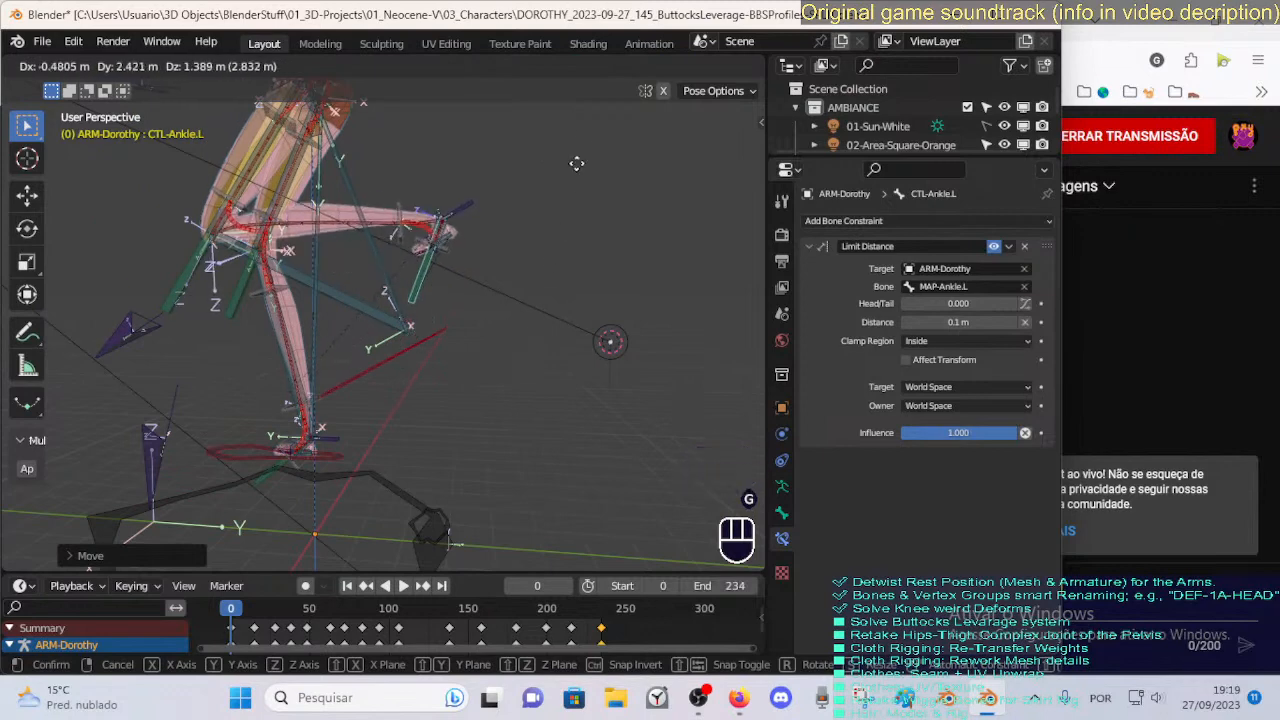
pyautogui.click(540, 212)
# Rotate CTL-Ankle.L about the global X axis and move it up and down behind the body to test the limited foot.
pyautogui.press('r')
pyautogui.press('x')
pyautogui.click(488, 138)
pyautogui.press('g')
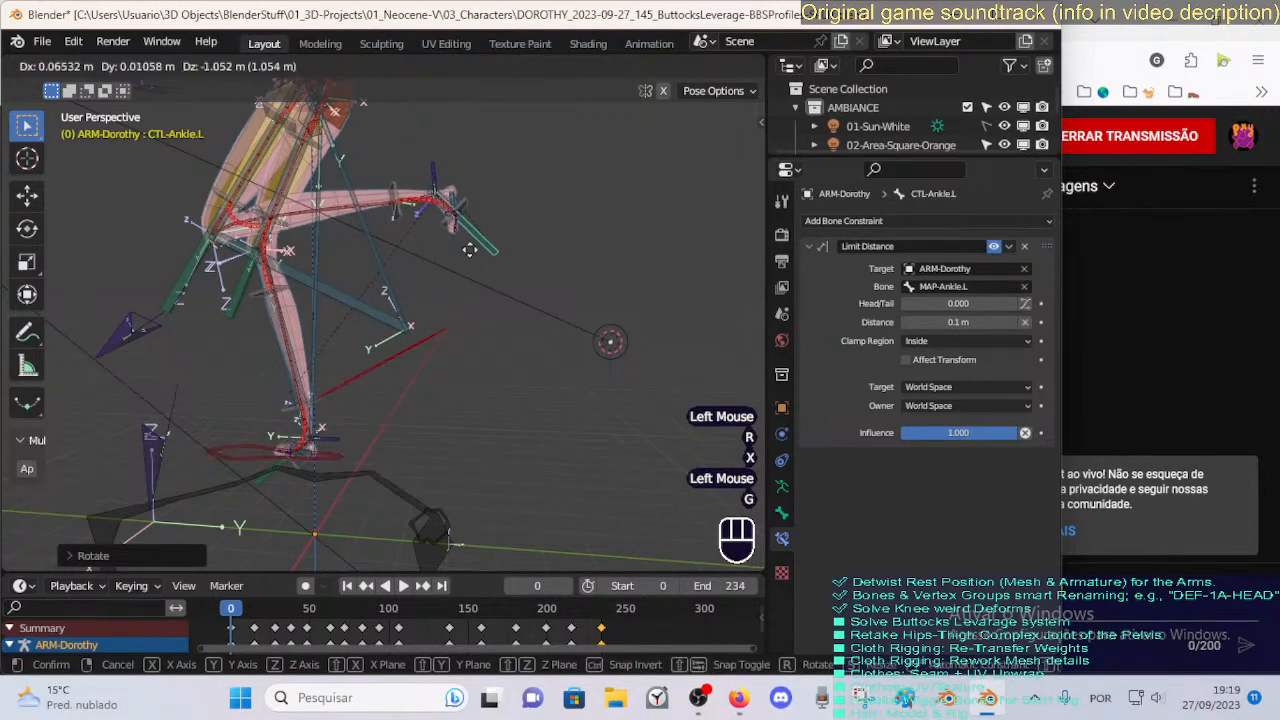
pyautogui.click(455, 312)
pyautogui.press('g')
pyautogui.click(495, 205)
pyautogui.press('g')
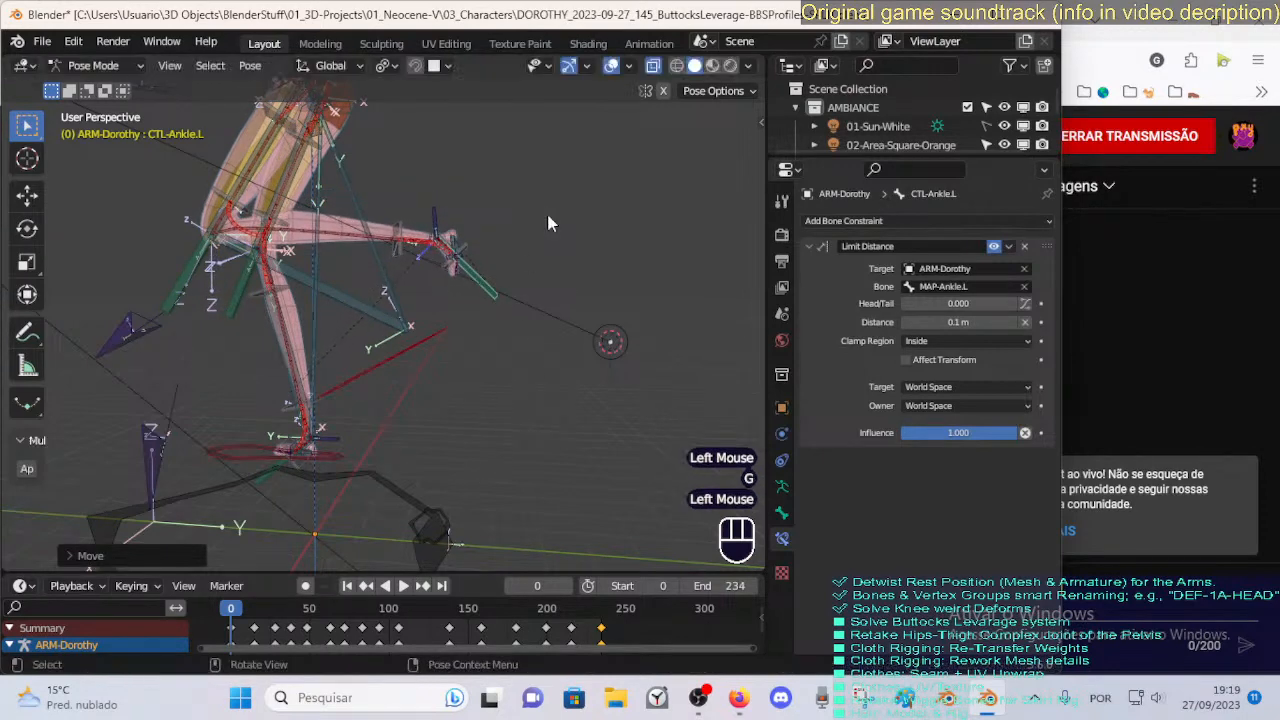
pyautogui.click(505, 446)
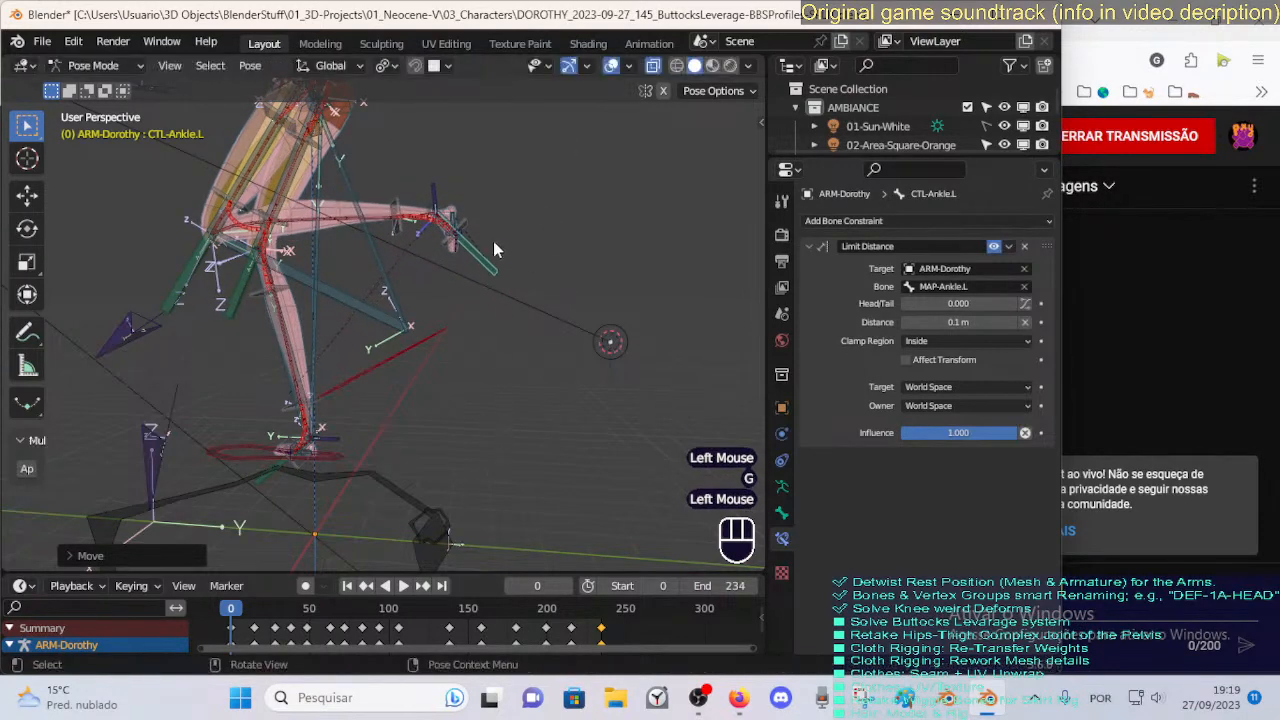
pyautogui.press('g')
pyautogui.click(494, 292)
pyautogui.press('g')
pyautogui.click(426, 402)
# Test moving CTL-Ankle.L sideways from another view angle, and reset its transforms.
pyautogui.moveTo(426, 410); pyautogui.dragTo(330, 400, button='middle')
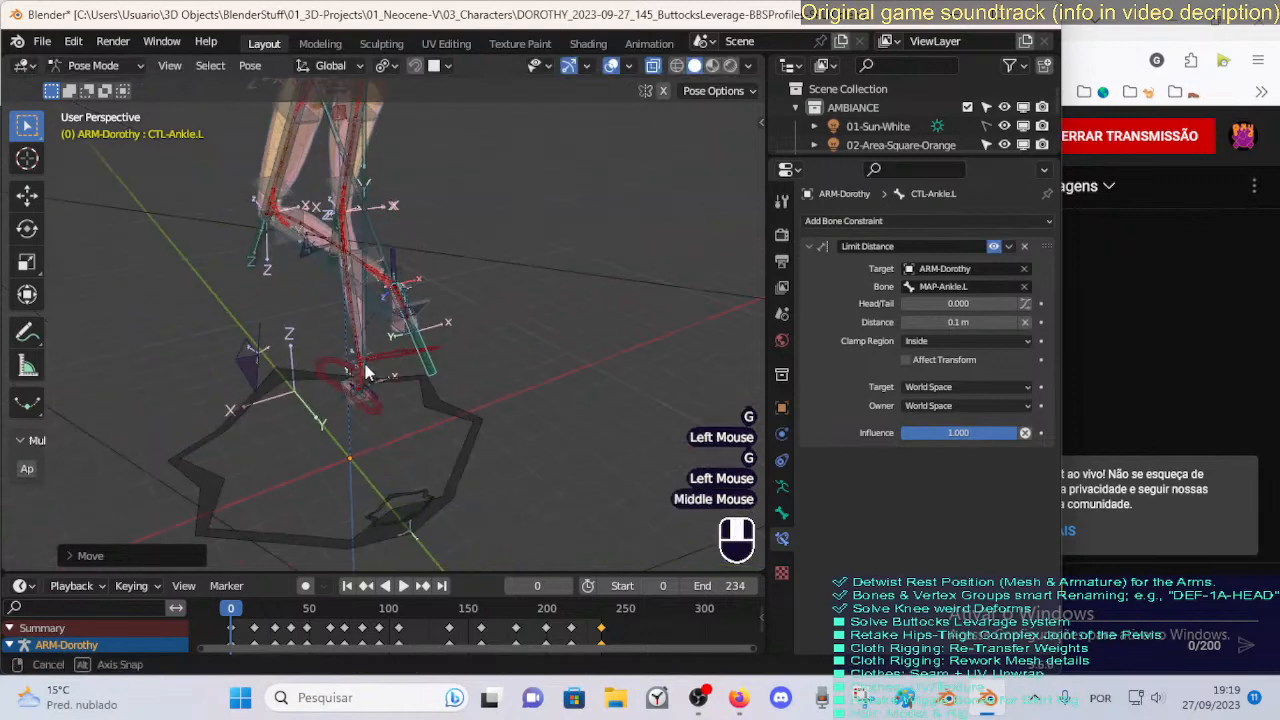
pyautogui.press('g')
pyautogui.click(198, 381)
pyautogui.press('g')
pyautogui.click(121, 373)
pyautogui.moveTo(121, 373); pyautogui.dragTo(405, 370, button='middle')
pyautogui.hotkey('alt', 'q')
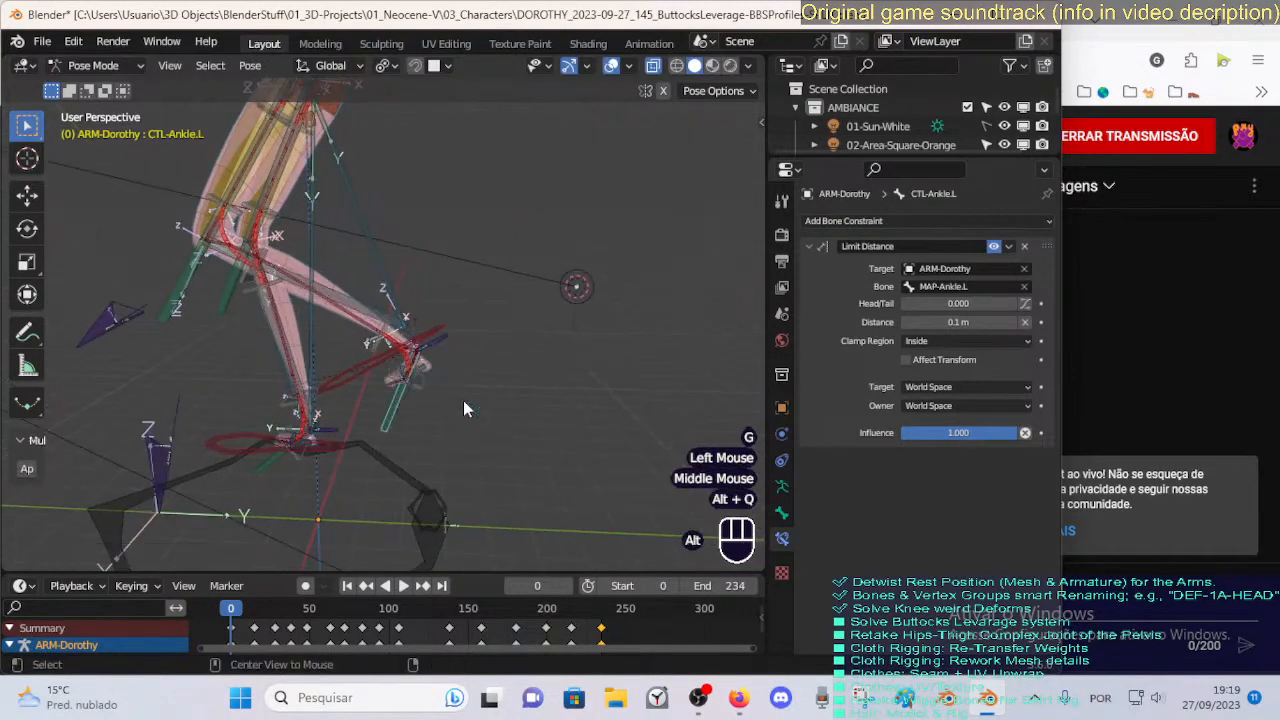
# Try rotating CTL-Foot-ROLL.L about the global X axis and moving CTL-Ankle-BBHStart.R, cancelling both transforms.
pyautogui.click(441, 338)
pyautogui.press('r')
pyautogui.press('x')
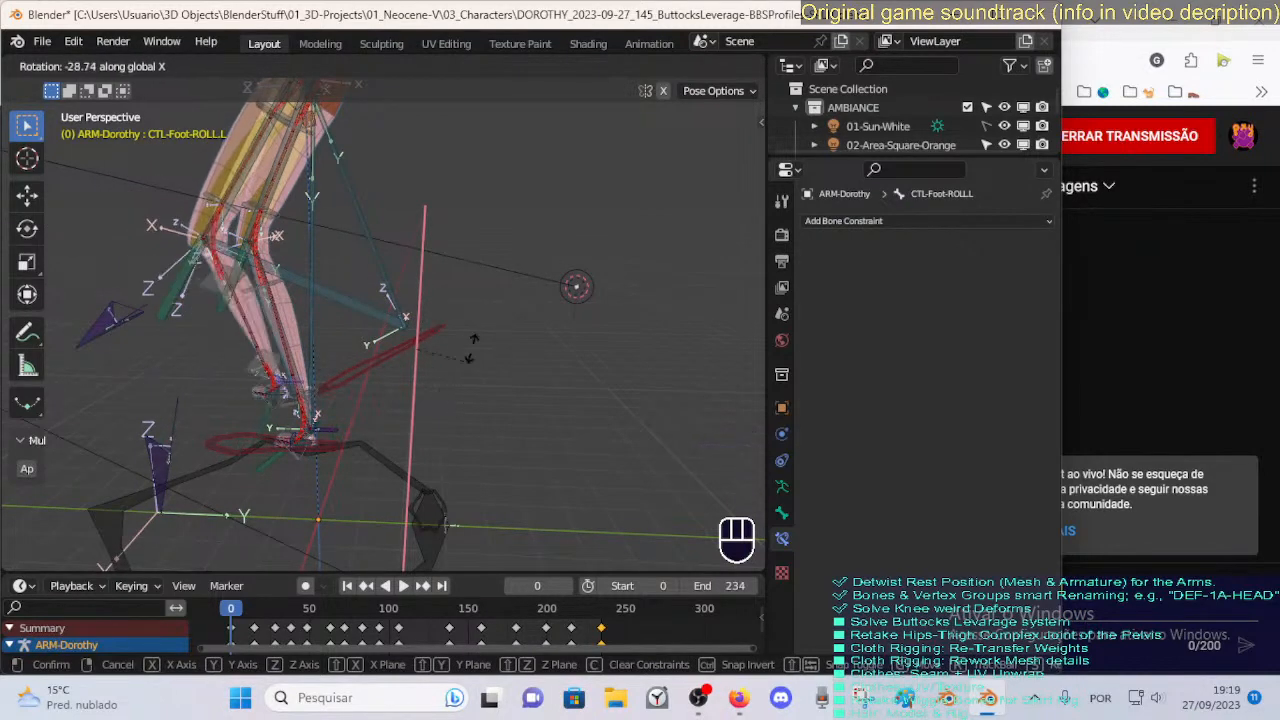
pyautogui.press('Escape')
pyautogui.click(296, 413)
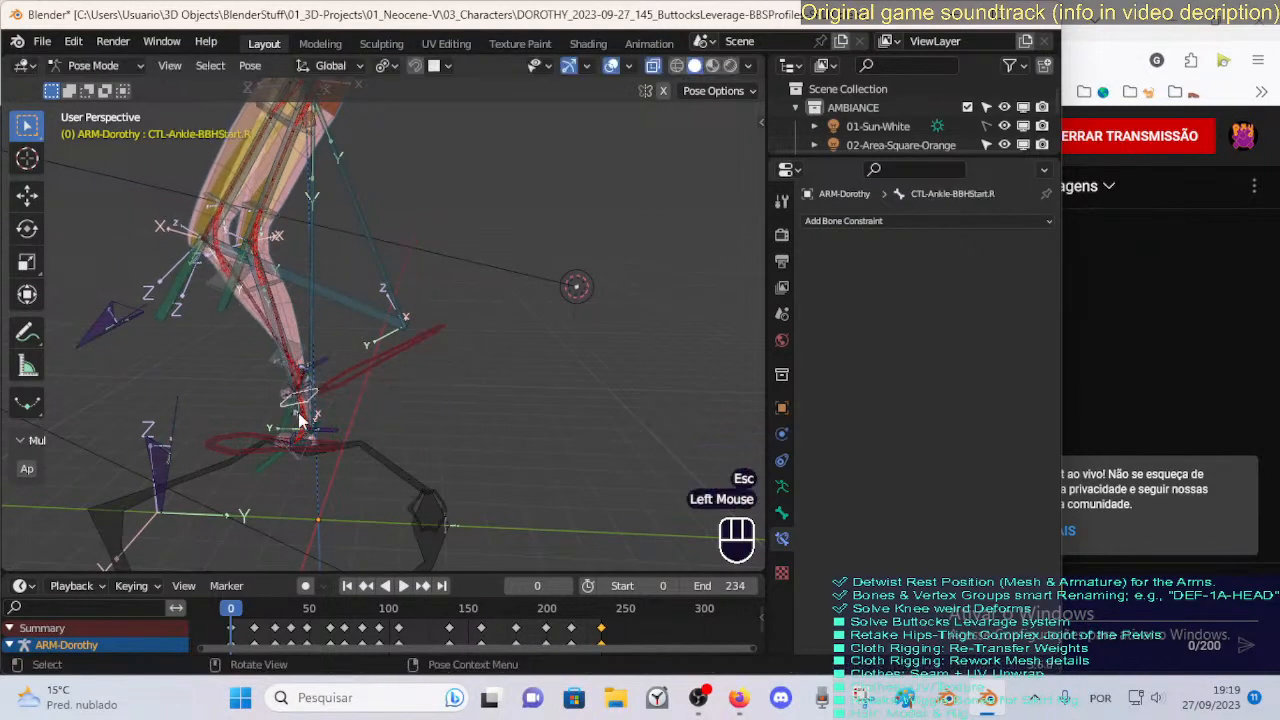
pyautogui.press('g')
pyautogui.press('Escape')
# Select all bones and reset their transforms repeatedly until the left leg settles back in its rest position.
pyautogui.press('a')
pyautogui.hotkey('alt', 'q')
pyautogui.hotkey('alt', 'q')
pyautogui.hotkey('alt', 'q')
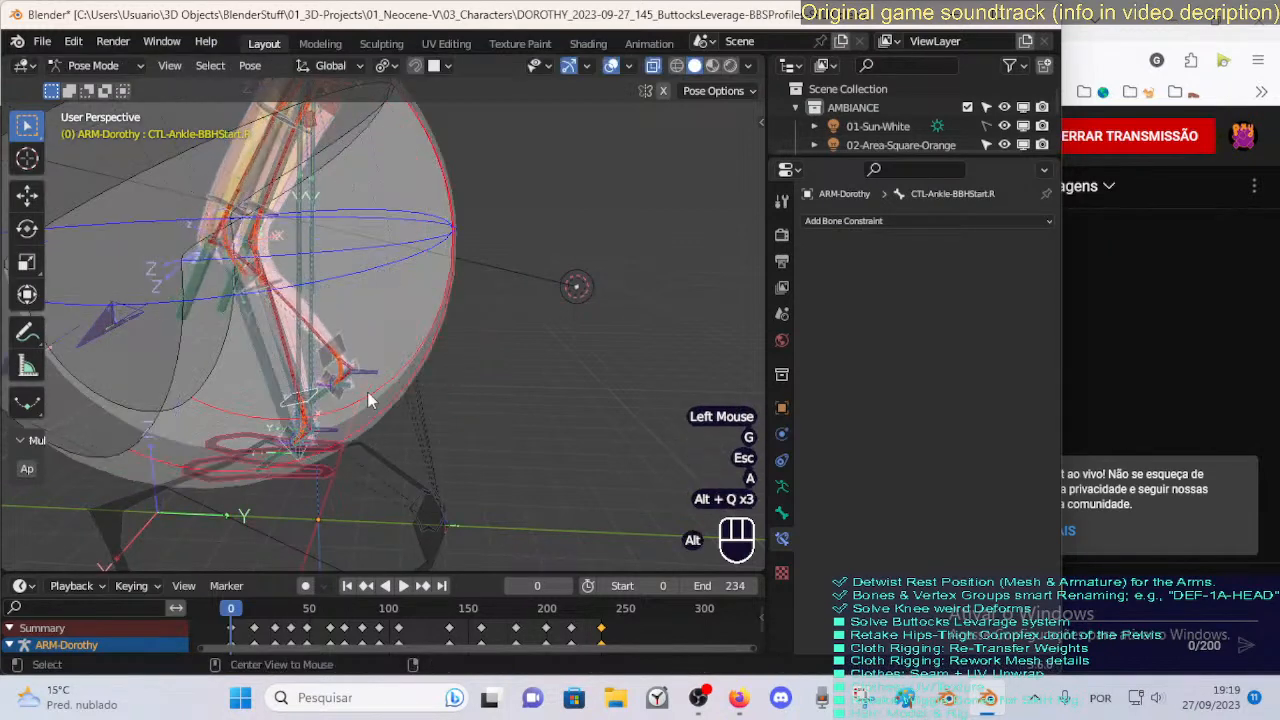
pyautogui.hotkey('alt', 'q')
pyautogui.hotkey('alt', 'q')
pyautogui.hotkey('alt', 'q')
pyautogui.hotkey('alt', 'q')
pyautogui.hotkey('alt', 'q')
pyautogui.hotkey('alt', 'q')
pyautogui.hotkey('alt', 'q')
pyautogui.hotkey('alt', 'q')
pyautogui.hotkey('alt', 'q')
pyautogui.hotkey('alt', 'q')
pyautogui.hotkey('alt', 'q')
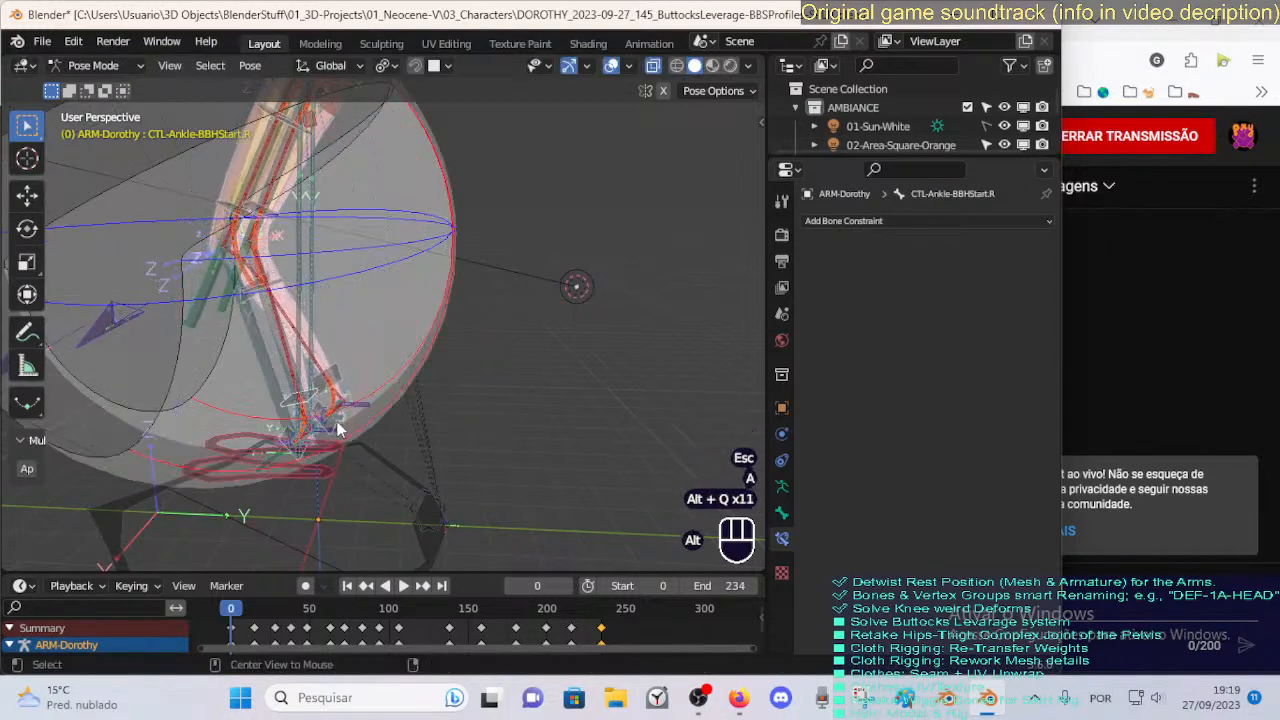
pyautogui.hotkey('alt', 'q')
pyautogui.hotkey('alt', 'q')
pyautogui.hotkey('alt', 'q')
pyautogui.hotkey('alt', 'q')
pyautogui.hotkey('alt', 'q')
pyautogui.moveTo(355, 402); pyautogui.dragTo(538, 383, button='middle')
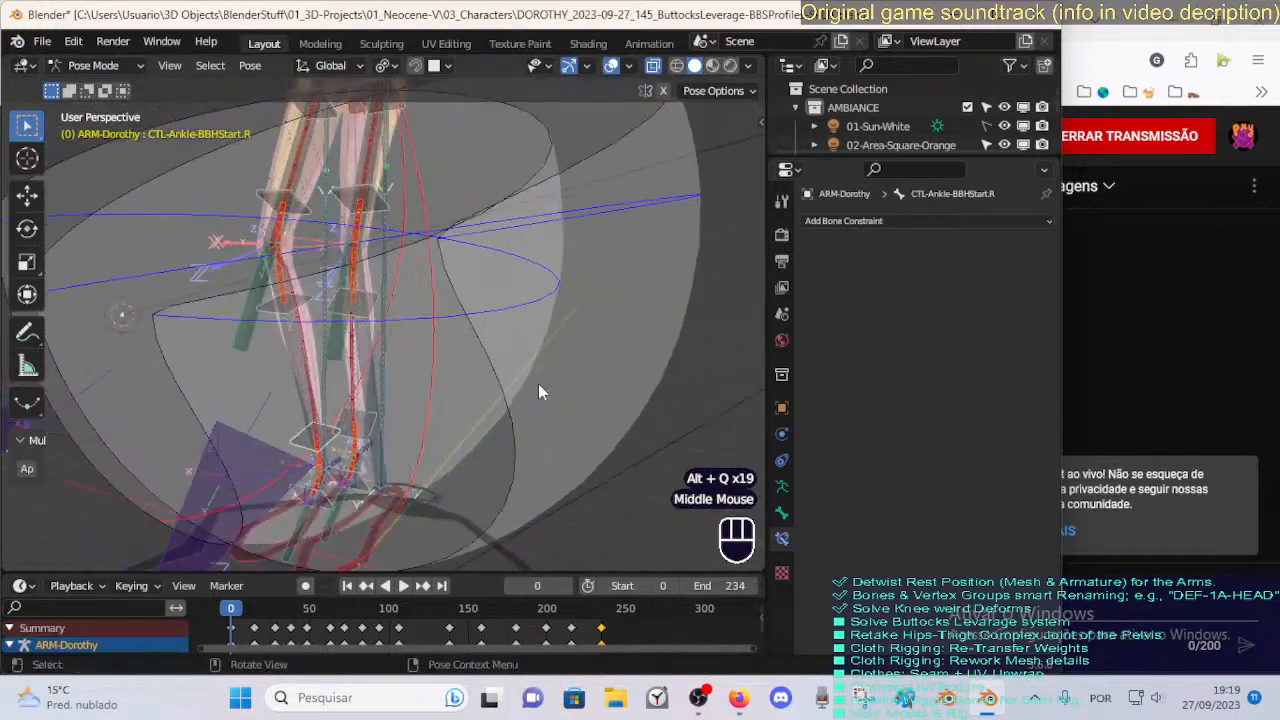
pyautogui.hotkey('alt', 'q')
pyautogui.hotkey('alt', 'q')
pyautogui.hotkey('alt', 'q')
pyautogui.hotkey('alt', 'q')
pyautogui.hotkey('alt', 'q')
pyautogui.hotkey('alt', 'q')
pyautogui.hotkey('alt', 'q')
pyautogui.hotkey('alt', 'q')
pyautogui.hotkey('alt', 'q')
pyautogui.hotkey('alt', 'q')
pyautogui.hotkey('alt', 'q')
pyautogui.hotkey('alt', 'q')
pyautogui.hotkey('alt', 'q')
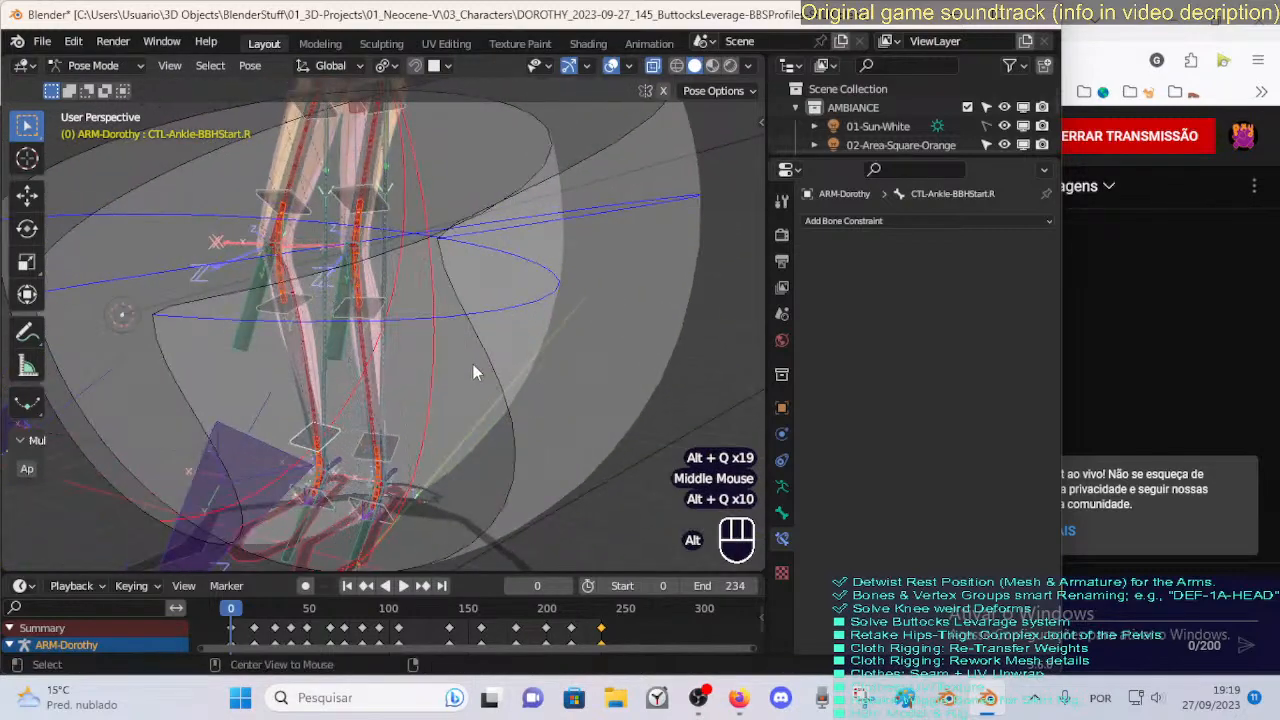
pyautogui.hotkey('alt', 'q')
pyautogui.hotkey('alt', 'q')
# Move MTR-Leg.L up and back from the right foot, and select all bones to inspect the pose.
pyautogui.click(368, 541)
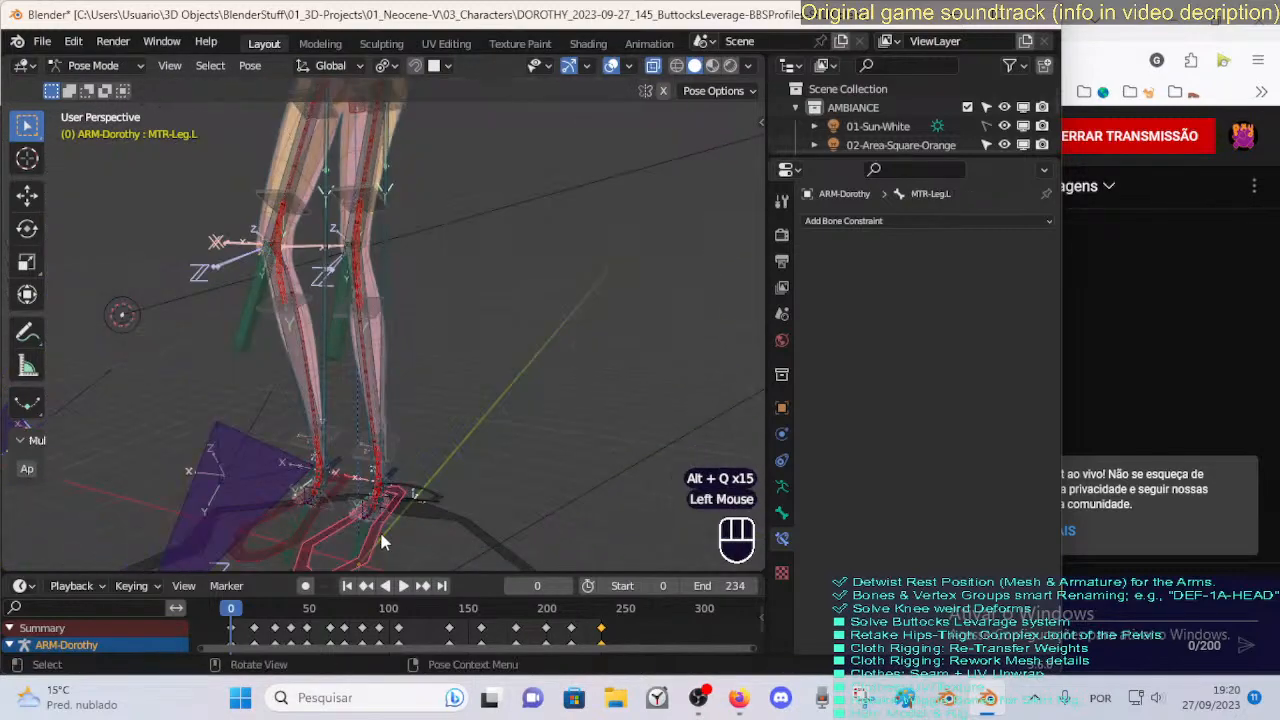
pyautogui.press('g')
pyautogui.click(555, 444)
pyautogui.press('a')
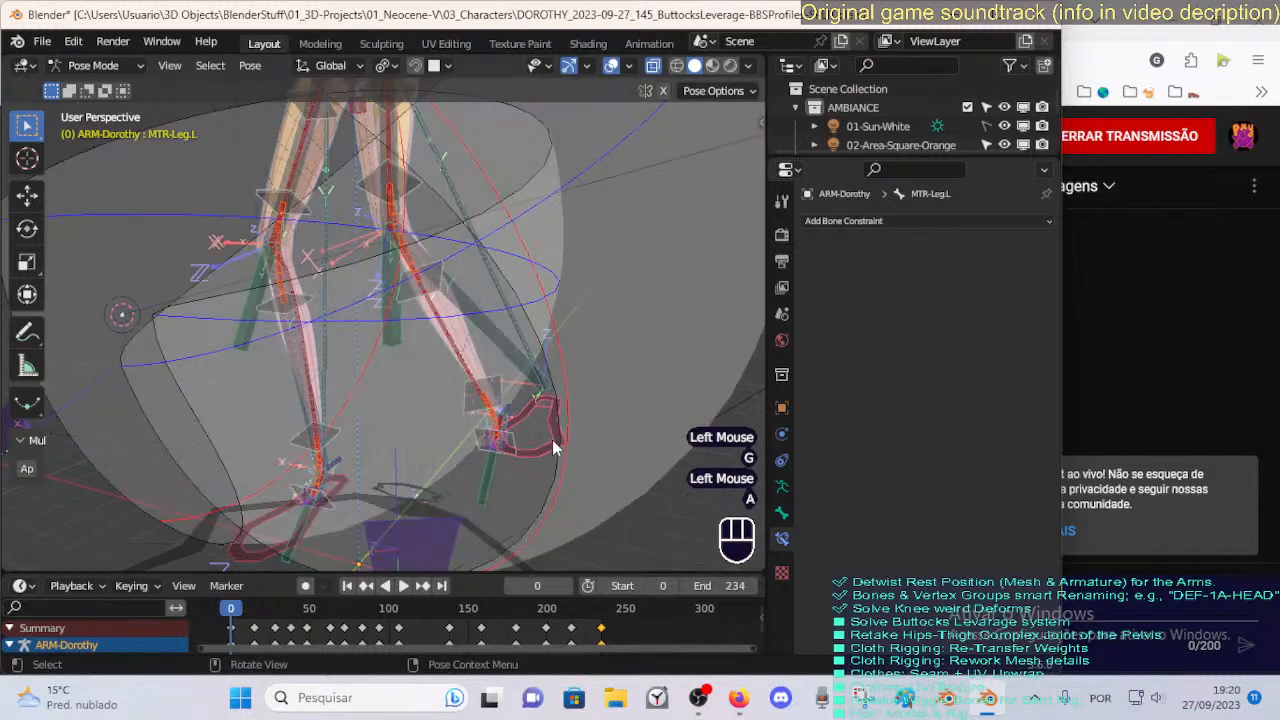
# Set both the target and owner spaces of CTL-Ankle.L's Limit Distance constraint to Local Space.
pyautogui.click(494, 471)
pyautogui.moveTo(494, 471); pyautogui.dragTo(493, 379, button='middle')
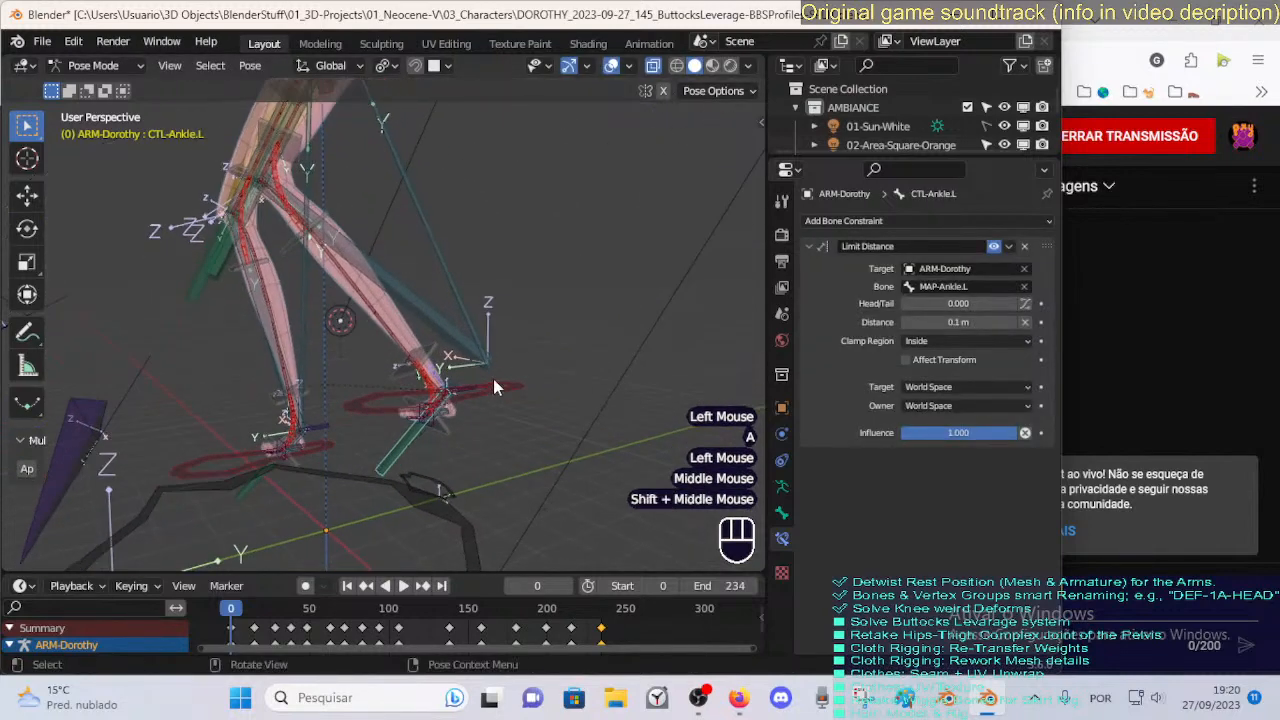
pyautogui.scroll(2, 493, 379)
pyautogui.click(925, 388)
pyautogui.click(895, 478)
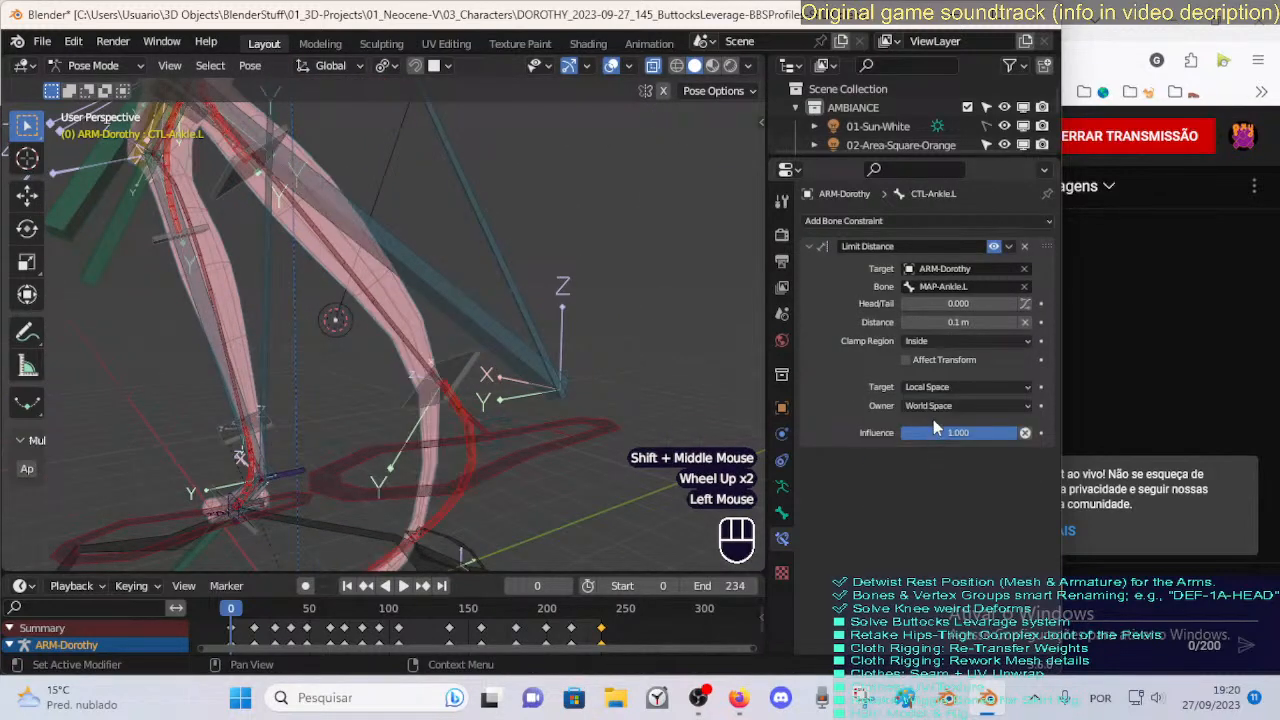
pyautogui.click(935, 405)
pyautogui.click(900, 496)
# Reset CTL-Ankle.L's transforms repeatedly until the stretched left lower leg settles.
pyautogui.scroll(-2, 552, 438)
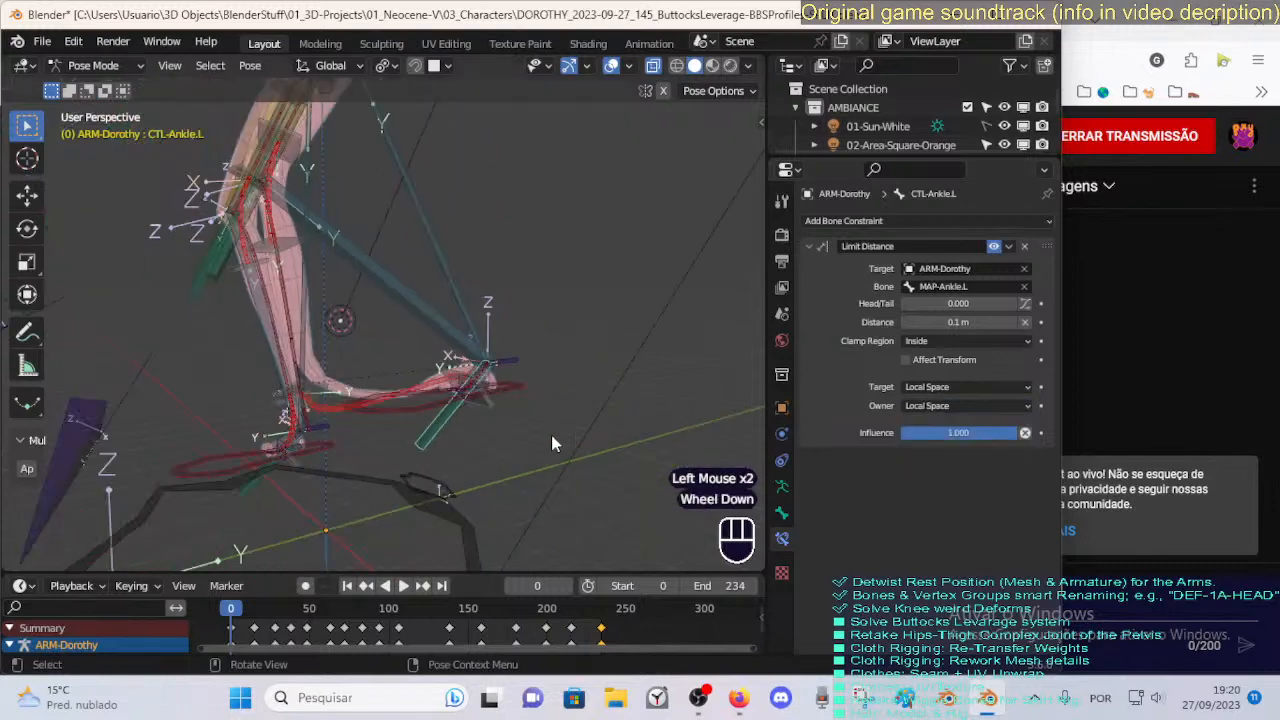
pyautogui.hotkey('alt', 'q')
pyautogui.hotkey('alt', 'q')
pyautogui.hotkey('alt', 'q')
pyautogui.hotkey('alt', 'q')
# Move MTR-Leg.L up and down to test the leg, and place it slightly off its starting position.
pyautogui.click(511, 386)
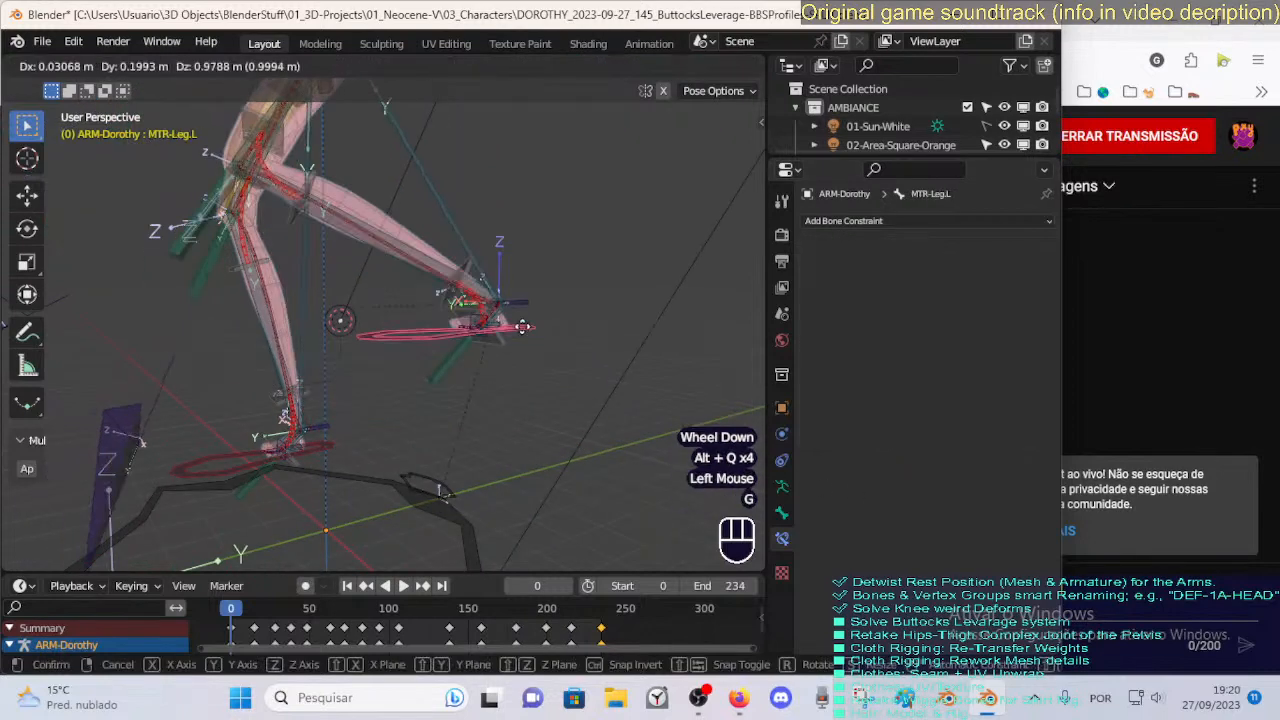
pyautogui.press('g')
pyautogui.click(508, 385)
# Try moving CTL-Foot-ROLL.L and rotating it about the global X axis, cancelling both transforms.
pyautogui.click(512, 352)
pyautogui.press('g')
pyautogui.press('Escape')
pyautogui.press('r')
pyautogui.press('x')
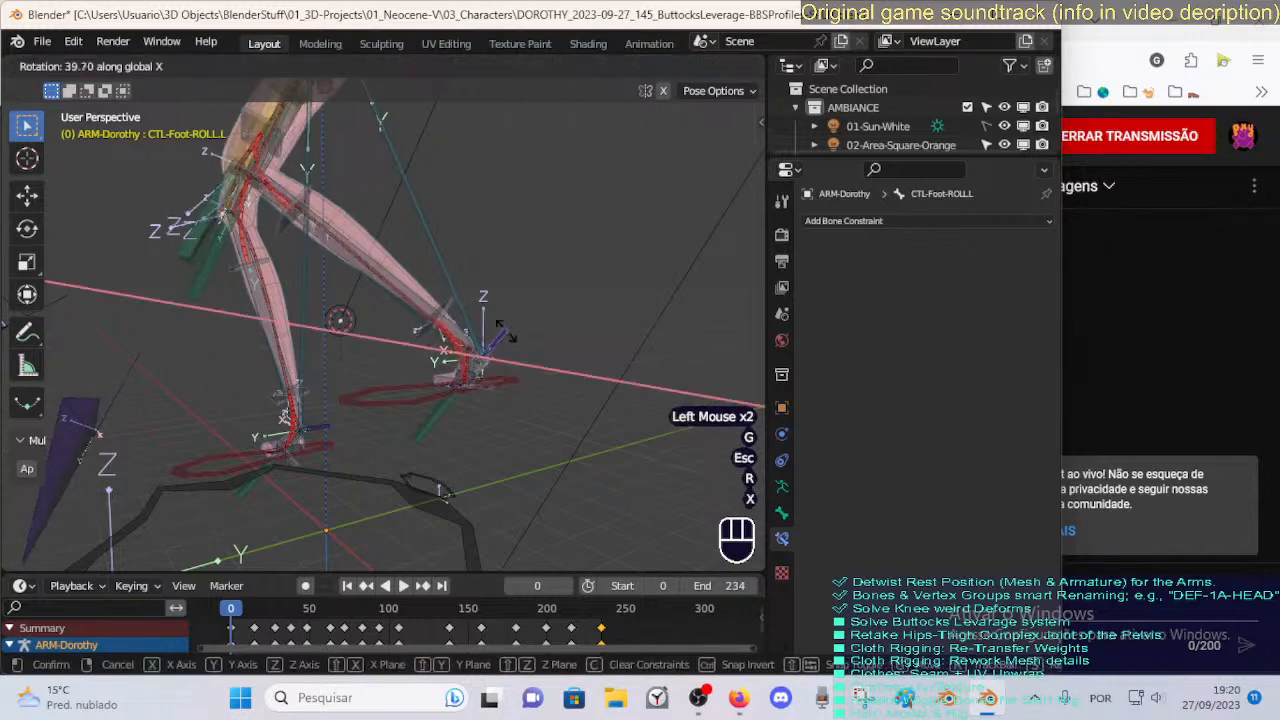
pyautogui.press('Escape')
# Try moving CTL-Ankle.L twice to test its Local Space distance limit, cancelling each move.
pyautogui.click(443, 413)
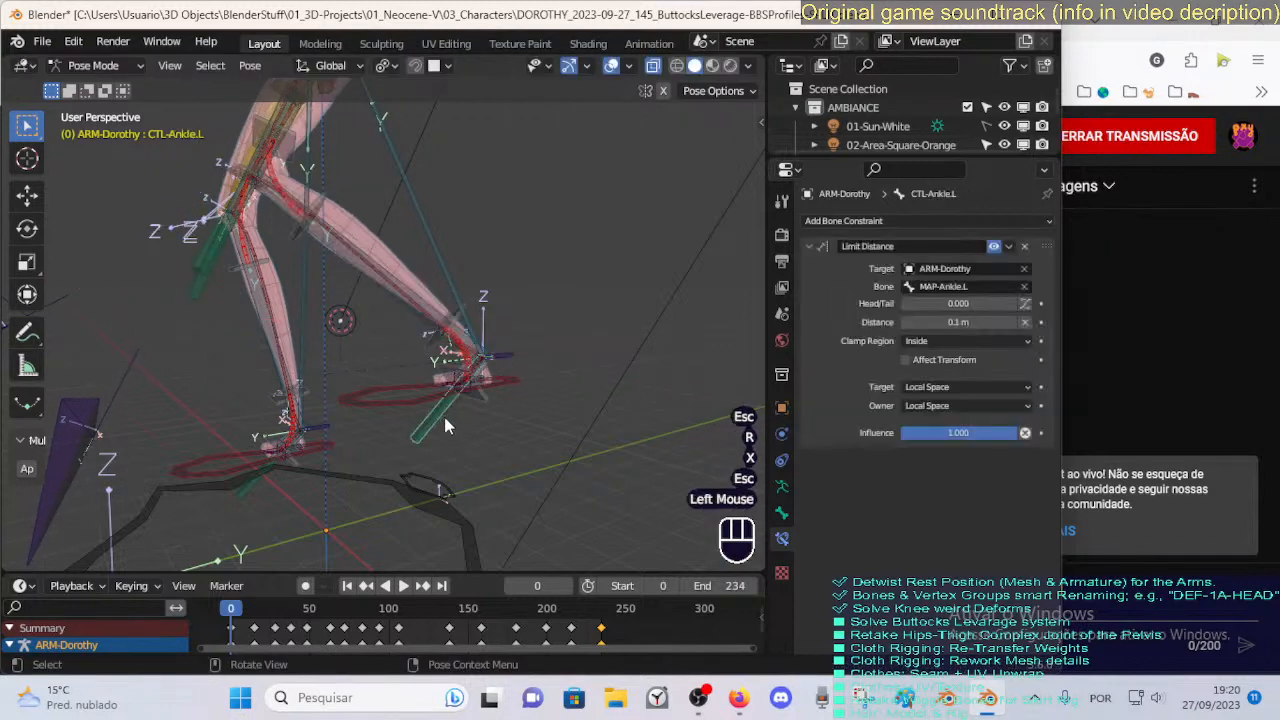
pyautogui.press('g')
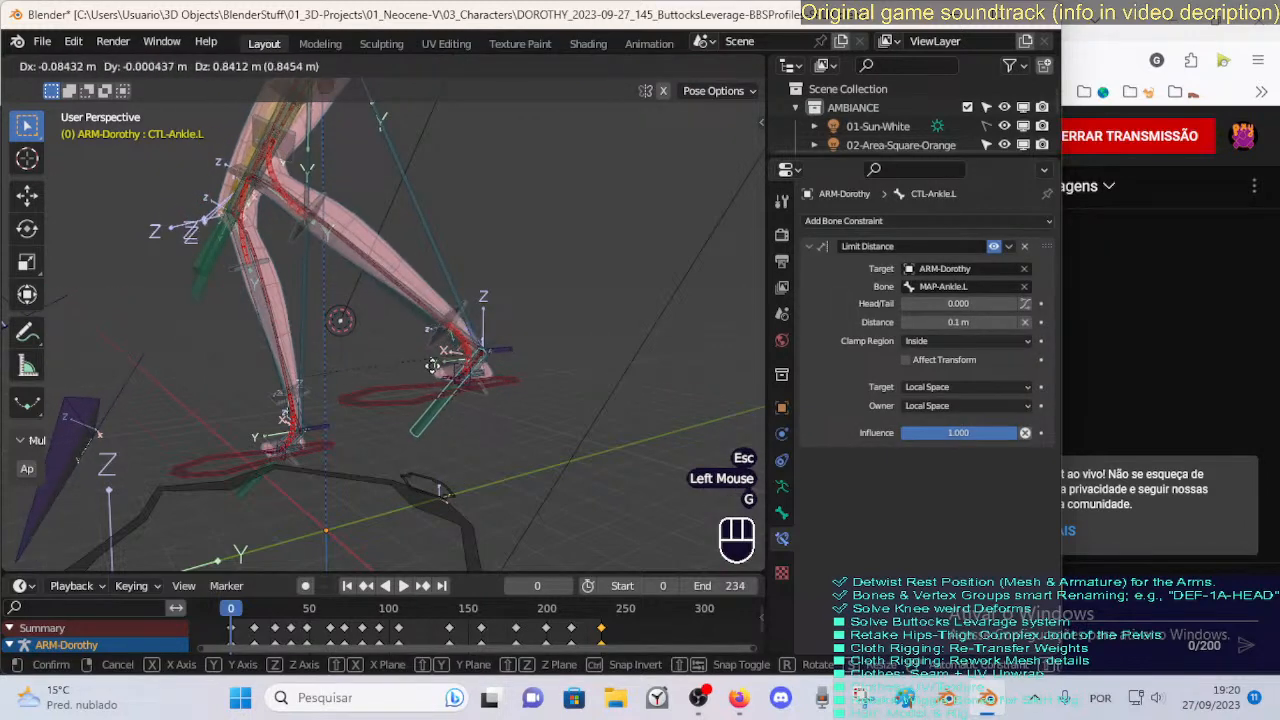
pyautogui.press('Escape')
pyautogui.press('g')
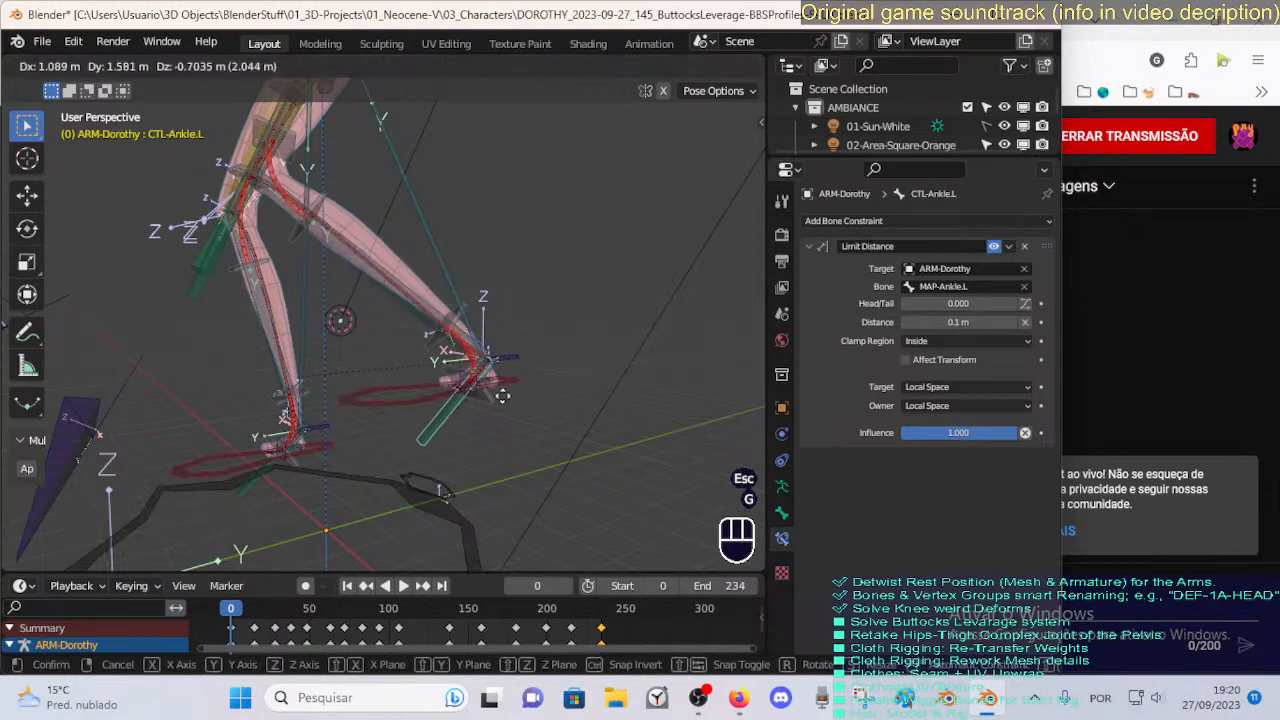
pyautogui.press('Escape')
# Rotate MTR-Leg.L about the global X axis to point the left toes downward, and reposition it.
pyautogui.click(388, 405)
pyautogui.press('r')
pyautogui.press('x')
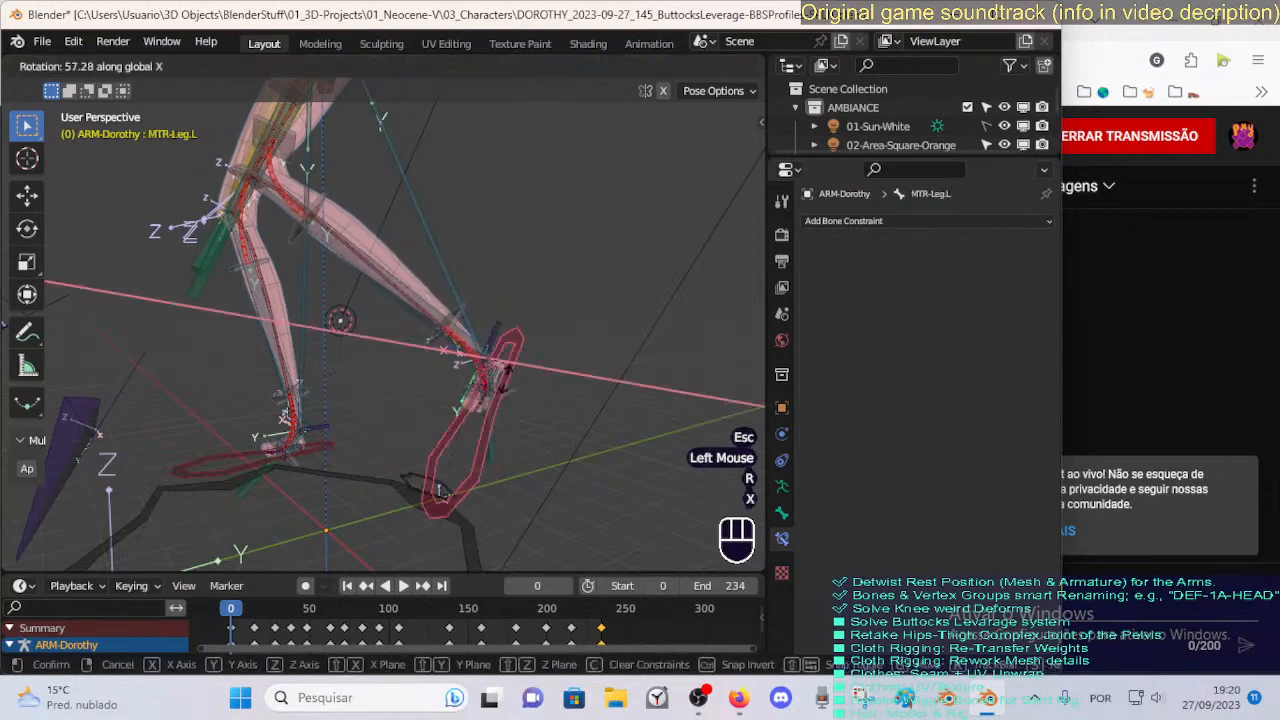
pyautogui.click(506, 371)
pyautogui.press('g')
pyautogui.click(503, 335)
# Rotate CTL-Foot-ROLL.L about the global X axis to test the foot roll on the tilted left foot.
pyautogui.click(503, 338)
pyautogui.press('r')
pyautogui.press('x')
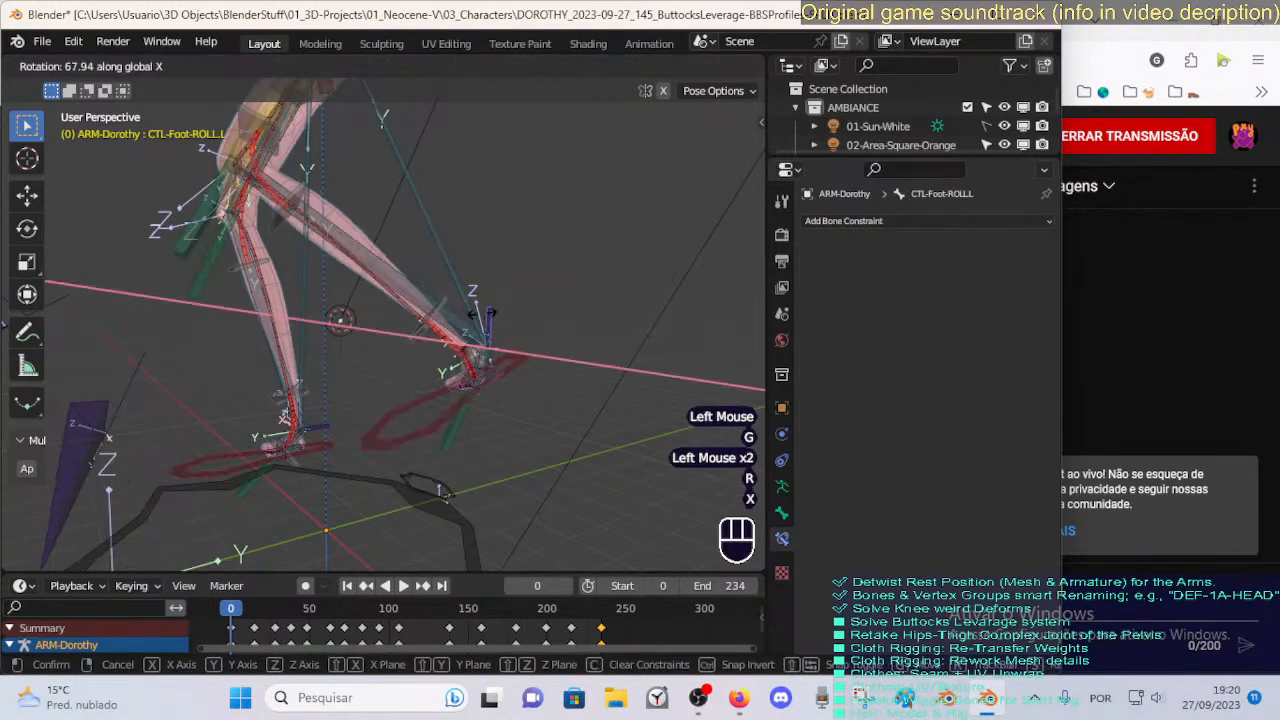
# Try rotating the left foot-roll control CTL-Foot-ROLL.L about the global X axis and reset the pose of all bones.
pyautogui.click(510, 332)
pyautogui.press('r')
pyautogui.press('x')
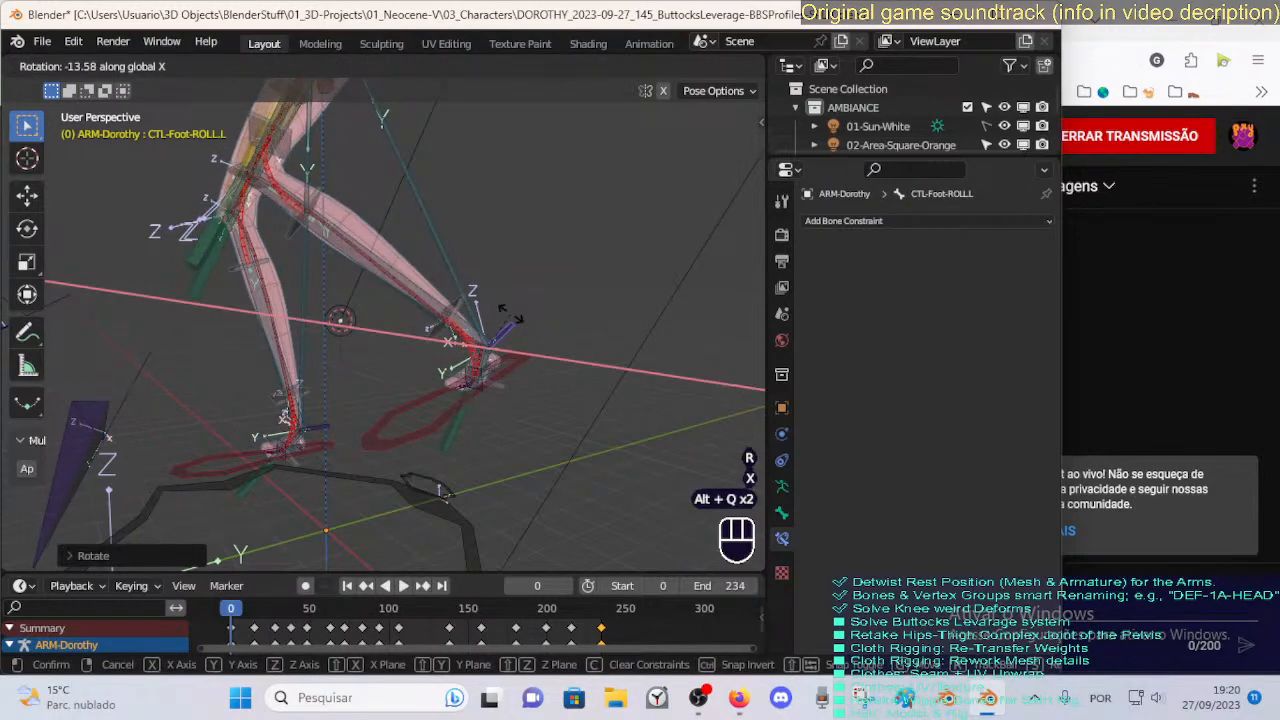
pyautogui.press('Escape')
pyautogui.press('q')
pyautogui.press('a')
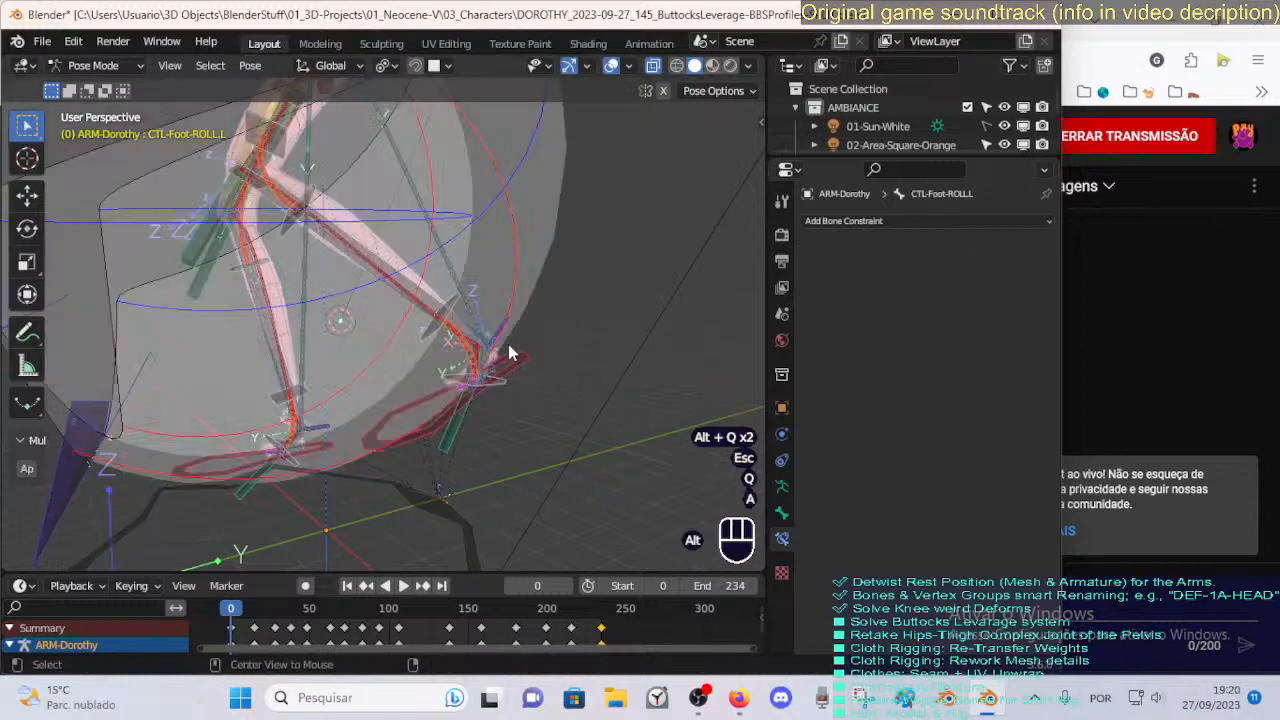
pyautogui.hotkey('alt', 'q')
pyautogui.hotkey('alt', 'q')
# Try to move the left ankle control CTL-Ankle.L from its rest pose.
pyautogui.click(285, 510)
pyautogui.press('g')
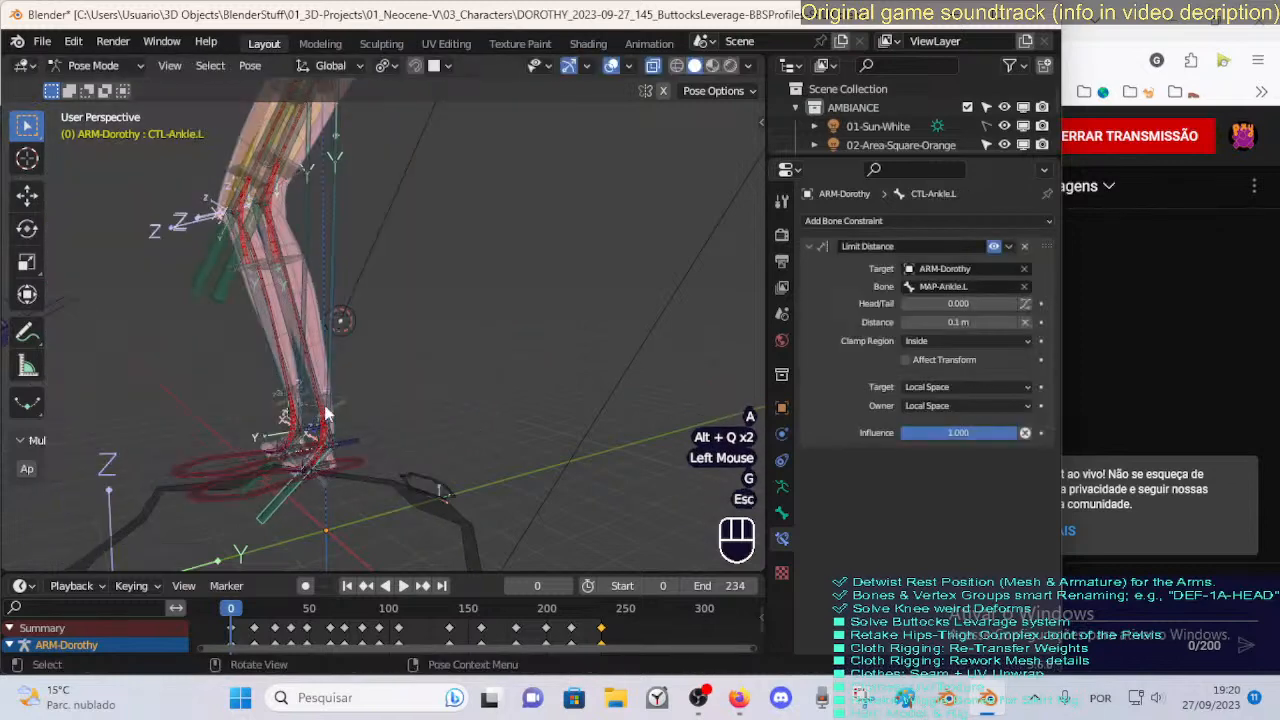
pyautogui.press('Escape')
pyautogui.press('g')
pyautogui.press('Escape')
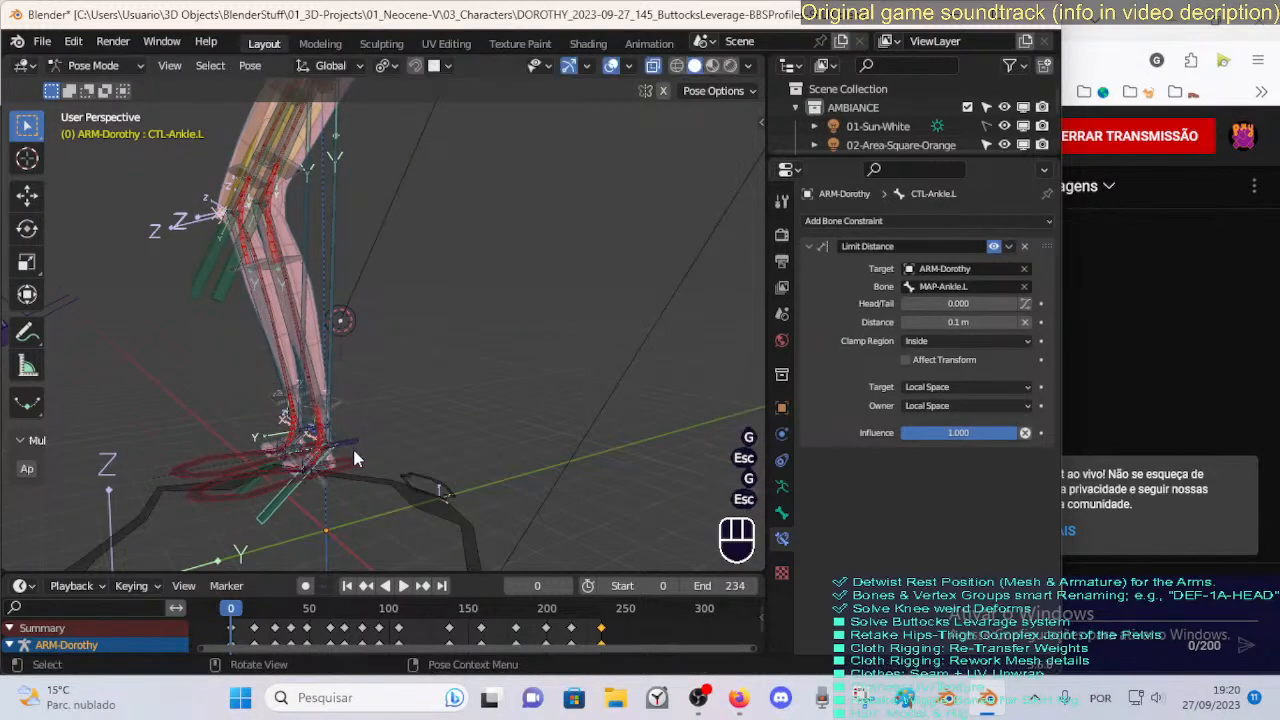
# Lift the left leg control MTR-Leg.L backward off the ground and rotate it about the global X axis.
pyautogui.click(353, 452)
pyautogui.press('g')
pyautogui.click(563, 323)
pyautogui.press('r')
pyautogui.press('x')
pyautogui.click(512, 374)
# Try to move the left ankle control CTL-Ankle.L with the leg lifted.
pyautogui.click(494, 365)
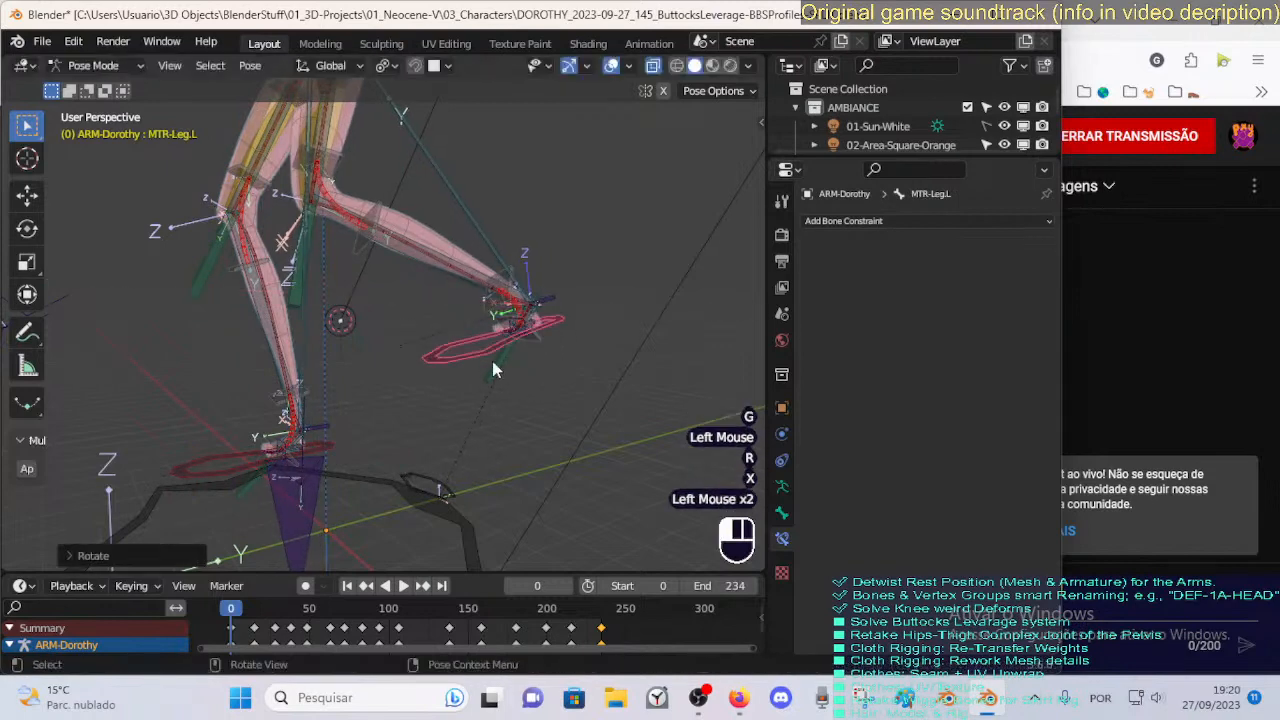
pyautogui.press('g')
pyautogui.press('Escape')
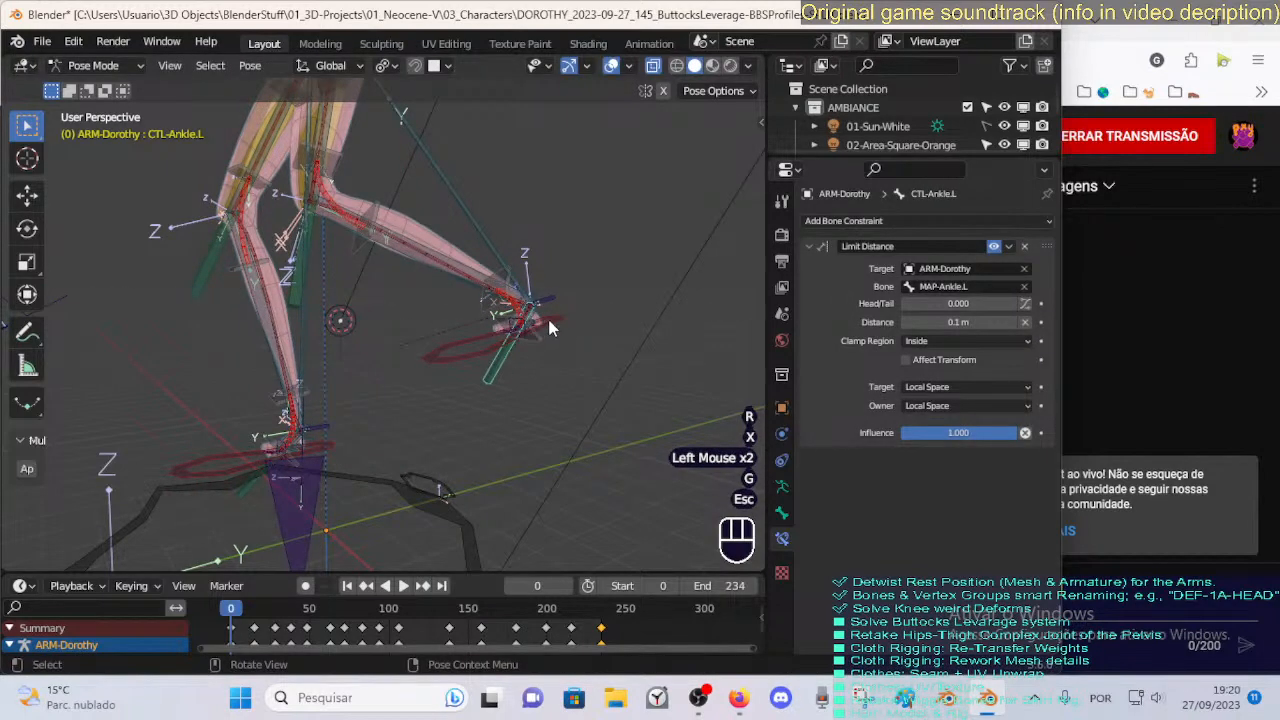
# Rotate the lifted left leg control MTR-Leg.L about the global X axis again and reset the pose of all bones.
pyautogui.click(549, 322)
pyautogui.press('r')
pyautogui.press('x')
pyautogui.click(536, 298)
pyautogui.press('a')
pyautogui.hotkey('alt', 'q')
pyautogui.hotkey('alt', 'q')
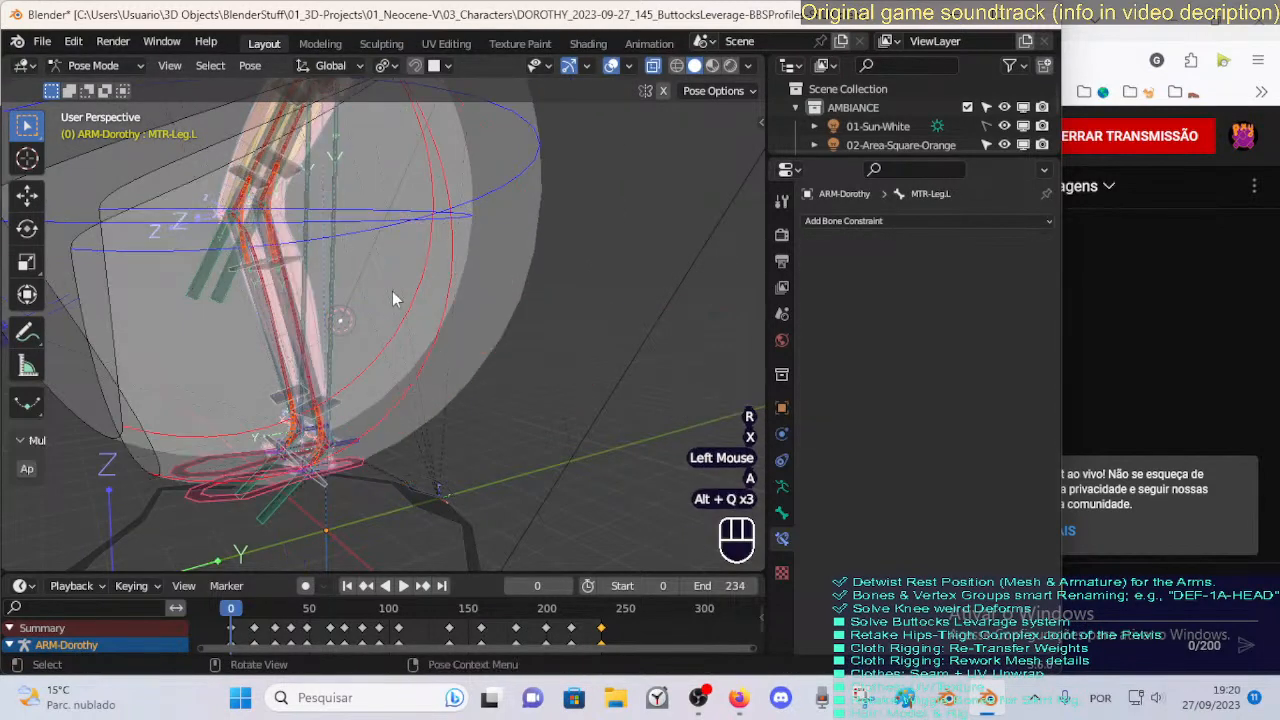
# Try to rotate the left foot-roll control CTL-Foot-ROLL.L about the global X axis.
pyautogui.scroll(-1, 390, 310)
pyautogui.click(365, 402)
pyautogui.press('r')
pyautogui.press('x')
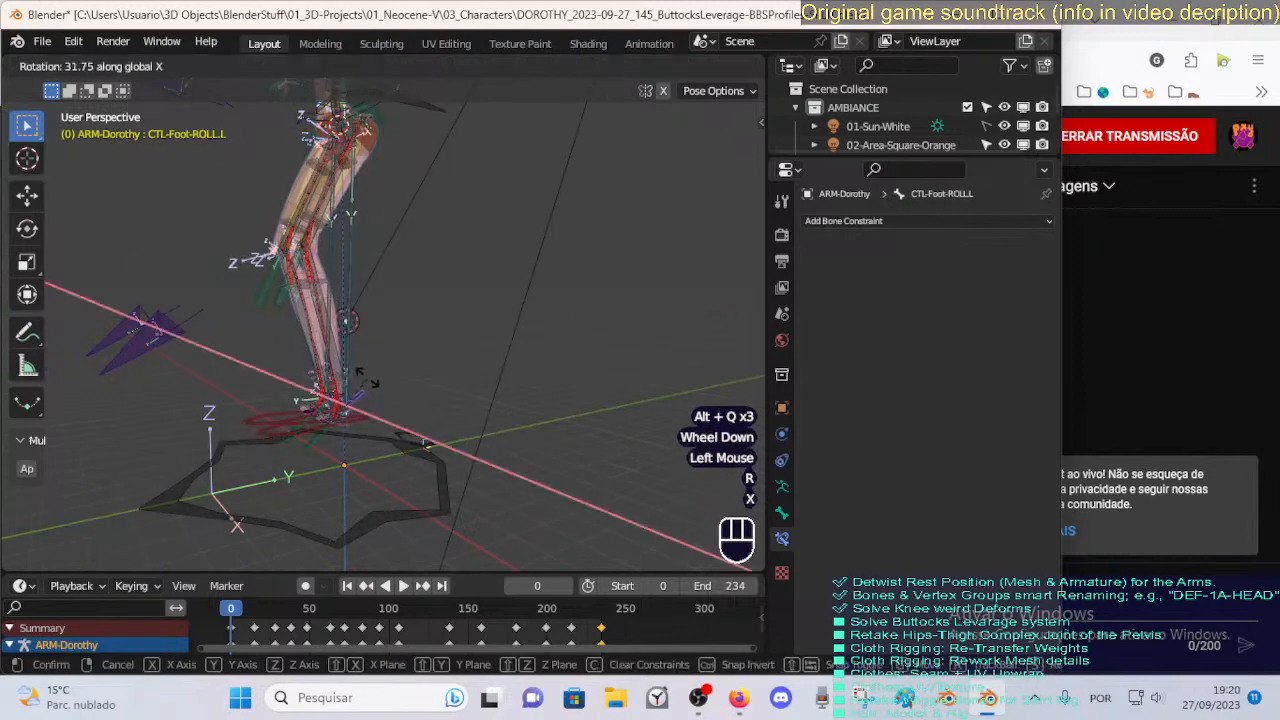
pyautogui.press('Escape')
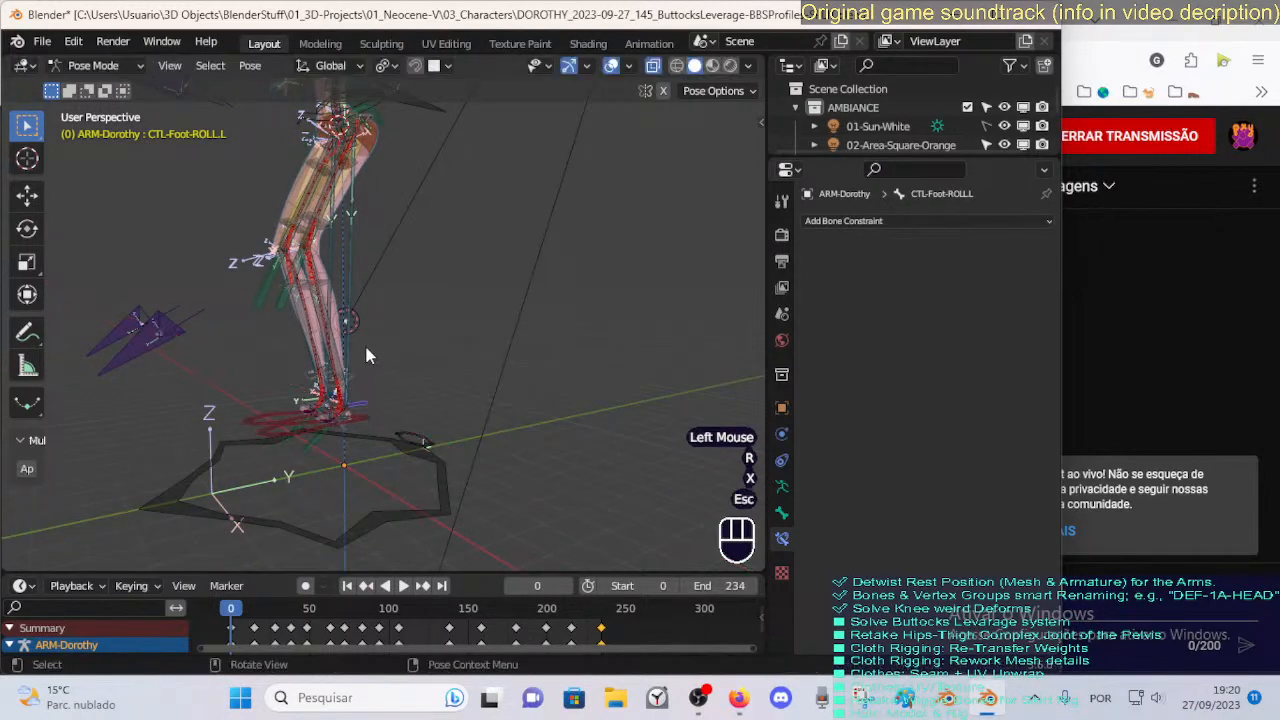
# Move the torso control MTR-Torso down and up to test how the legs bend and straighten.
pyautogui.keyDown('shift'); pyautogui.moveTo(364, 342); pyautogui.dragTo(423, 165, button='middle'); pyautogui.keyUp('shift')
pyautogui.click(423, 165)
pyautogui.press('g')
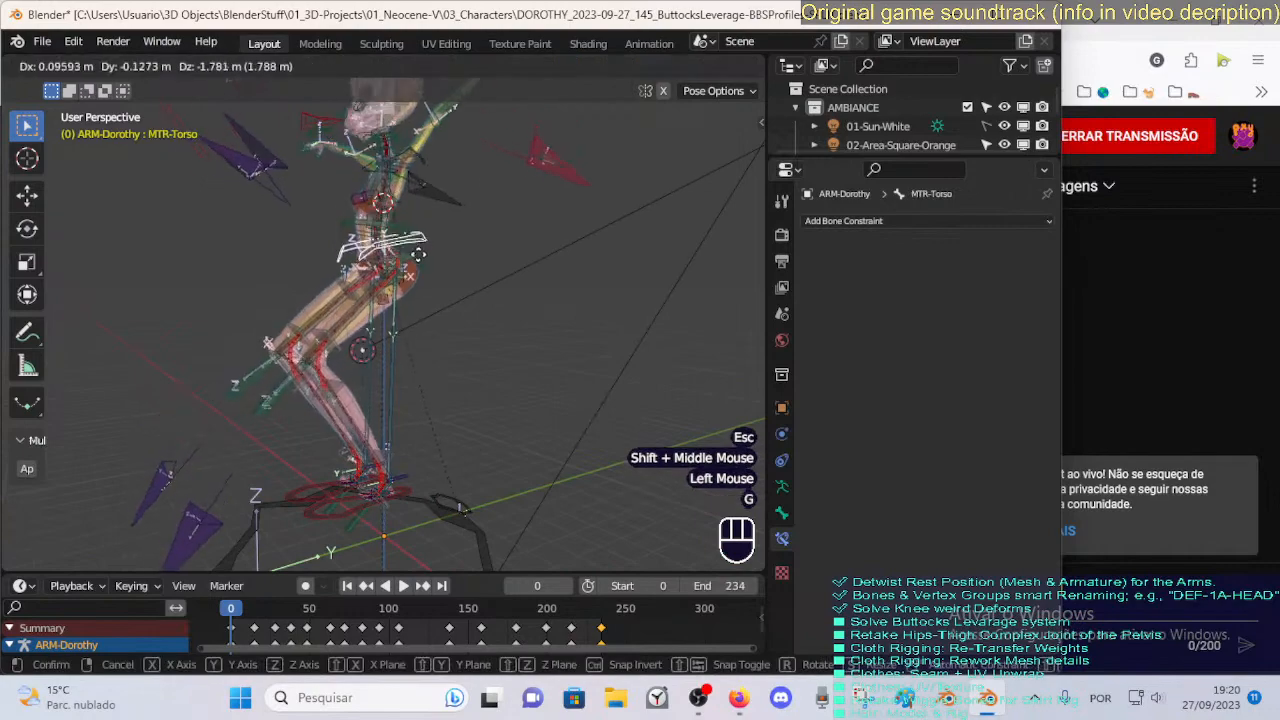
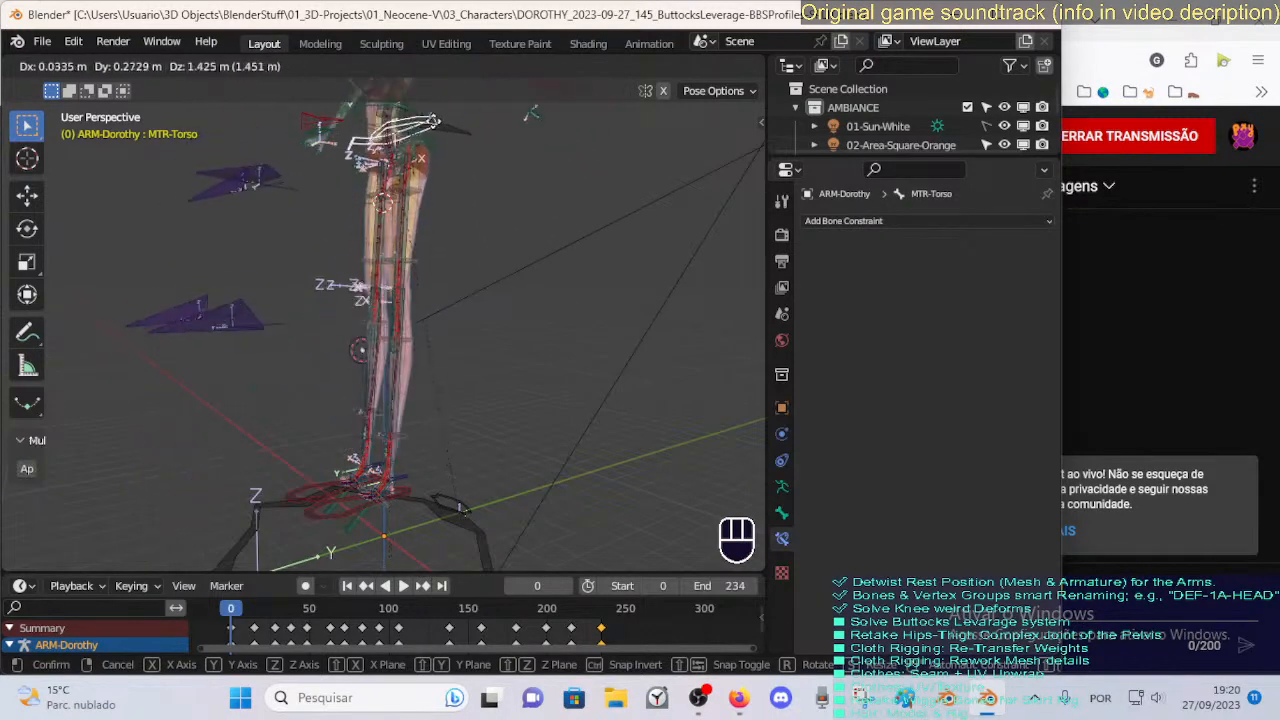
pyautogui.click(409, 257)
pyautogui.scroll(-2, 409, 257)
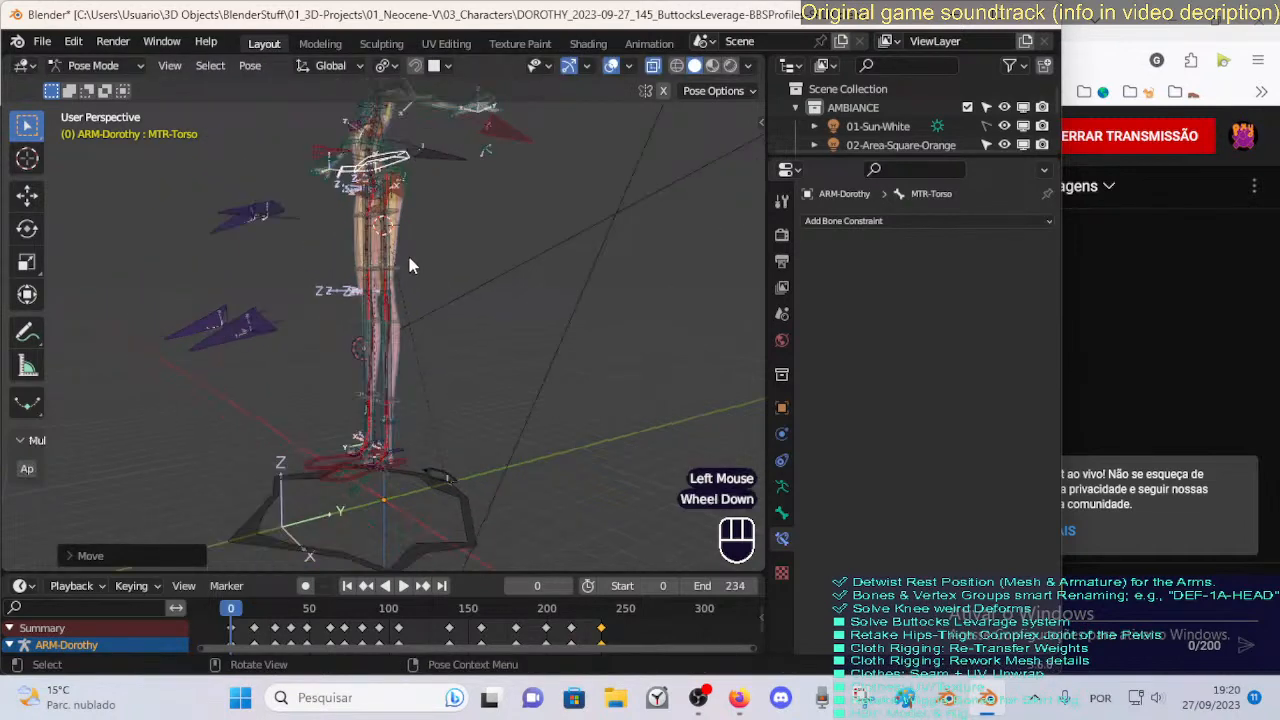
# Select all bones of the armature and reset their pose.
pyautogui.click(394, 439)
pyautogui.scroll(1, 432, 420)
pyautogui.keyDown('shift'); pyautogui.moveTo(432, 420); pyautogui.dragTo(425, 321, button='middle'); pyautogui.keyUp('shift')
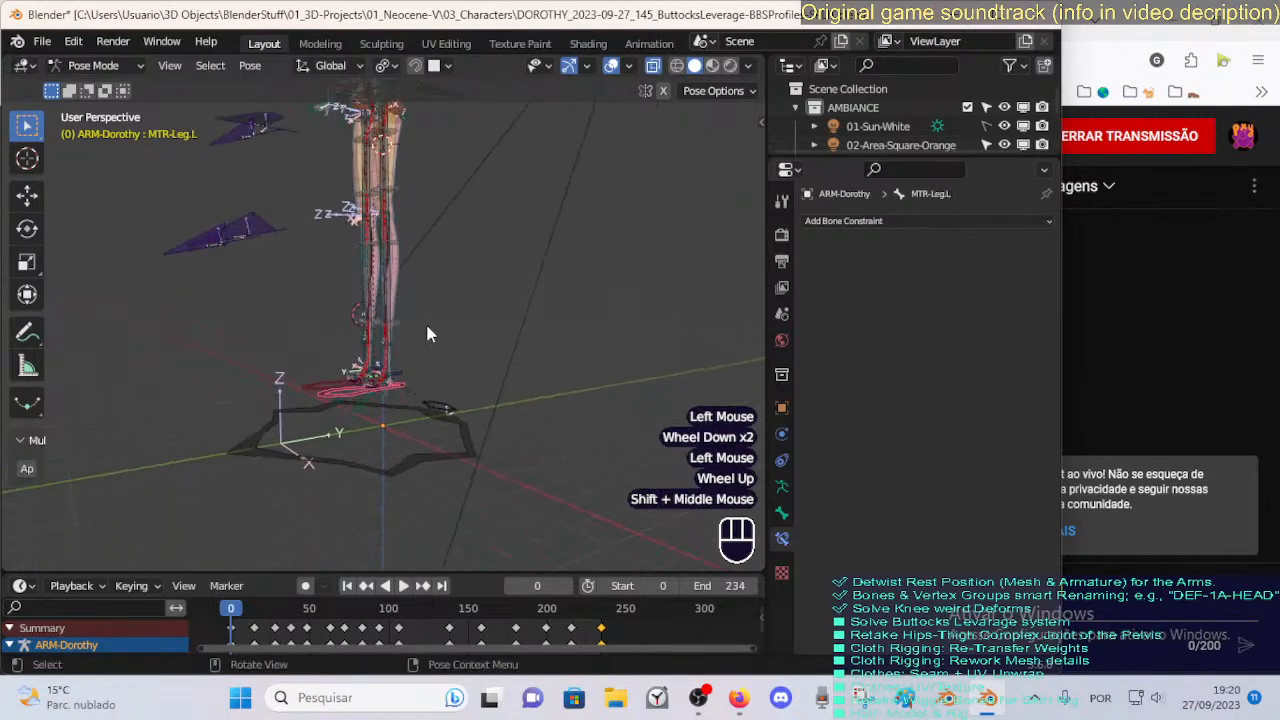
pyautogui.scroll(2, 425, 375)
pyautogui.press('a')
pyautogui.hotkey('alt', 'q')
pyautogui.hotkey('alt', 'q')
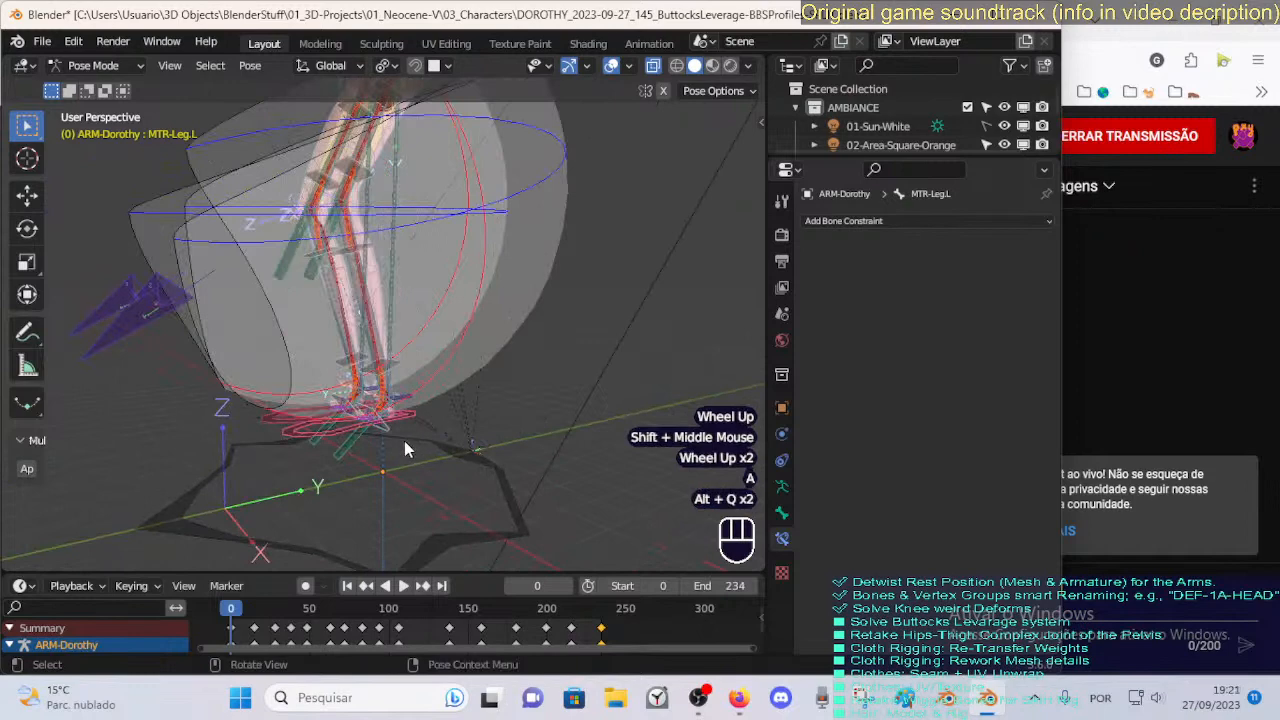
# Try to move the CTL-Ankle.L bone in the armature's Edit Mode.
pyautogui.press('Tab')
pyautogui.moveTo(404, 441); pyautogui.dragTo(440, 430, button='middle')
pyautogui.scroll(1, 375, 440)
pyautogui.click(378, 442)
pyautogui.press('g')
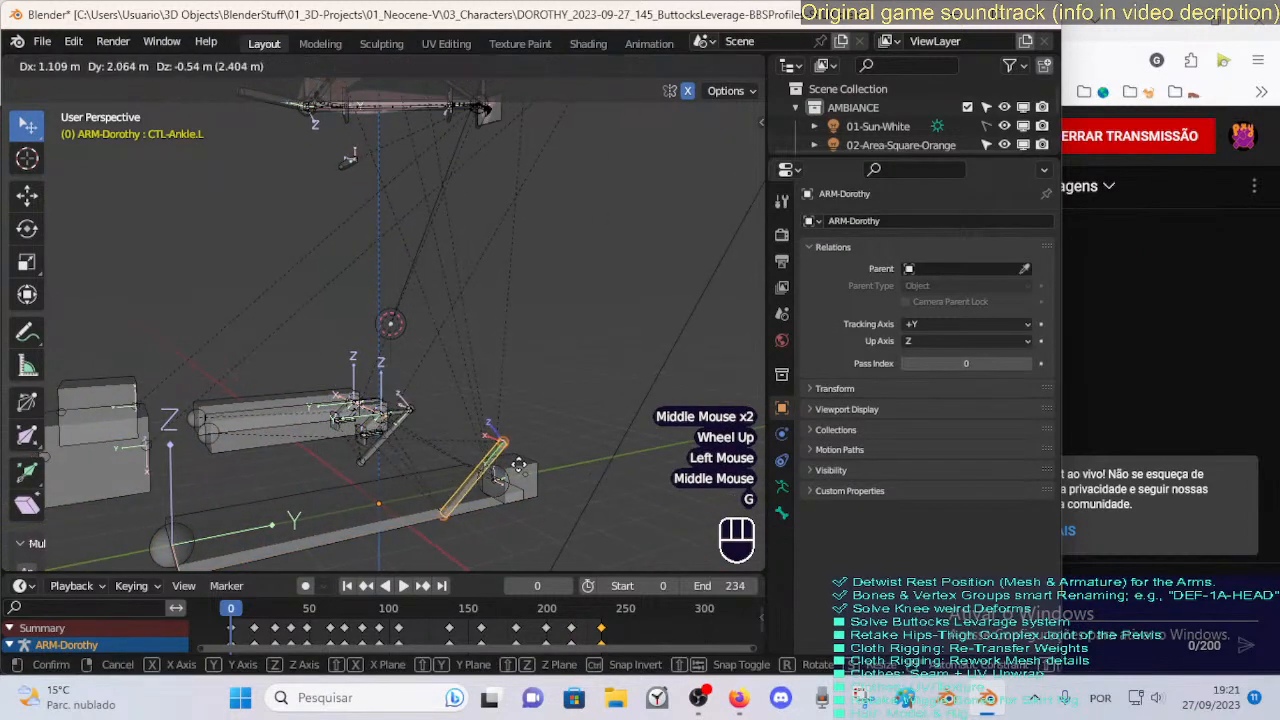
pyautogui.click(374, 447)
pyautogui.moveTo(348, 437)
pyautogui.mouseDown(button='middle')
pyautogui.moveTo(395, 451)
pyautogui.moveTo(331, 443)
pyautogui.moveTo(357, 456)
pyautogui.mouseUp(button='middle')
pyautogui.press('Tab')
pyautogui.press('Tab')
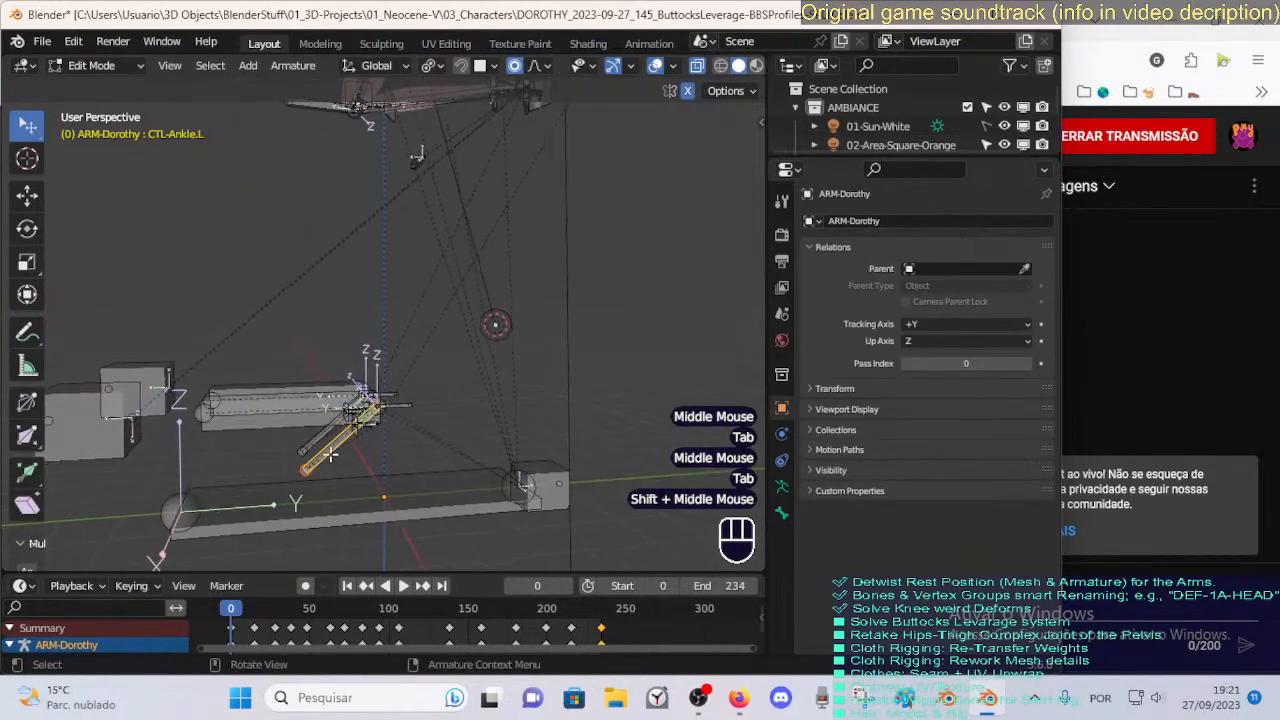
# Try again to move the CTL-Ankle.L bone in Edit Mode and return to Pose Mode.
pyautogui.click(327, 455)
pyautogui.press('g')
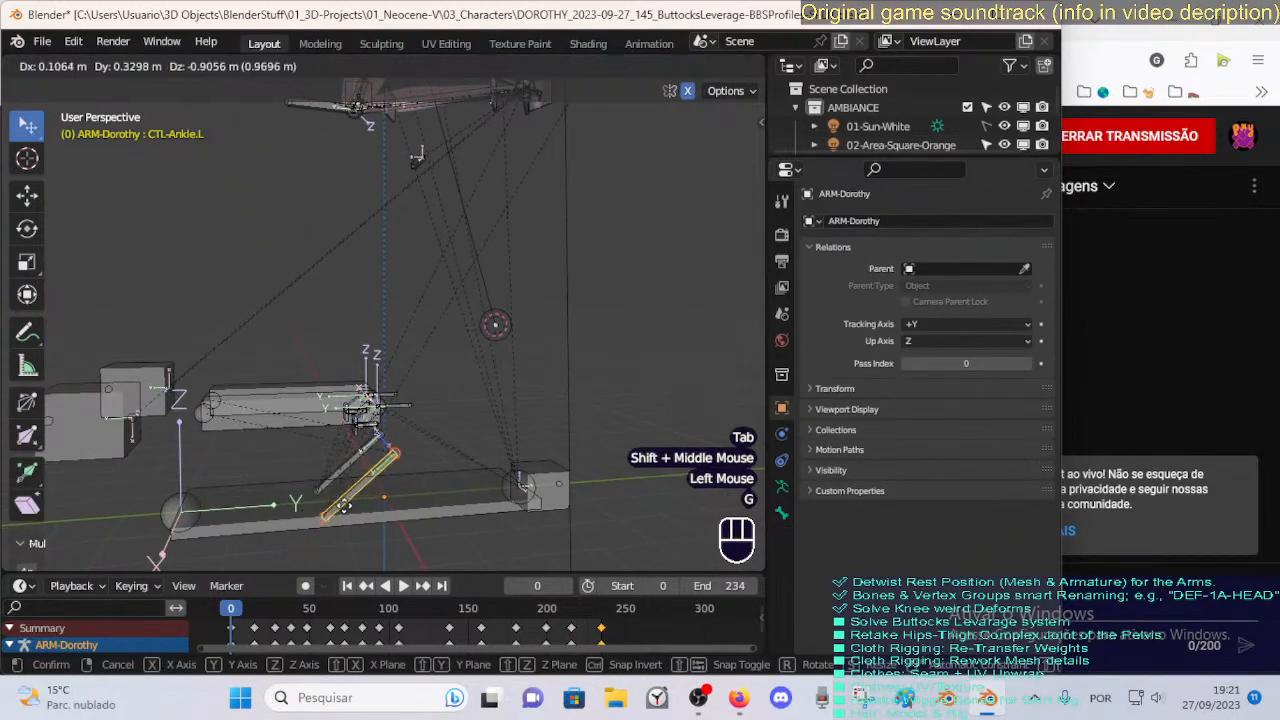
pyautogui.click(286, 437)
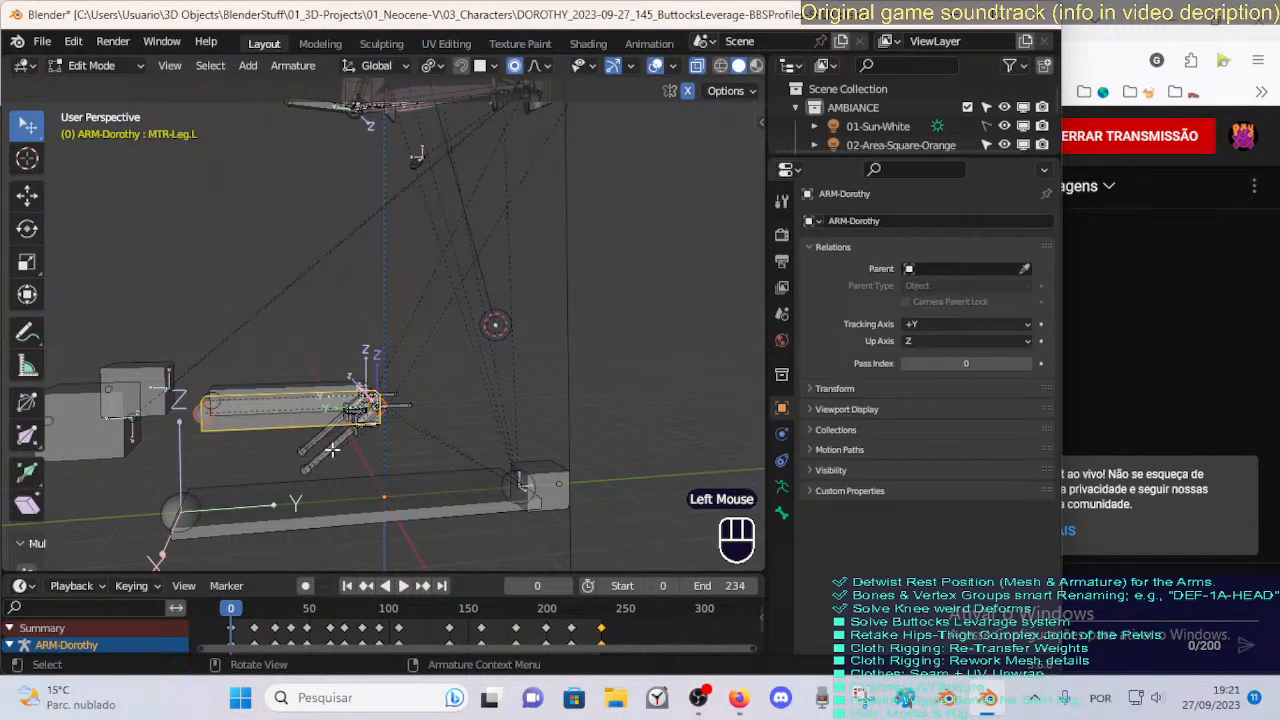
pyautogui.click(332, 451)
pyautogui.press('g')
pyautogui.press('g')
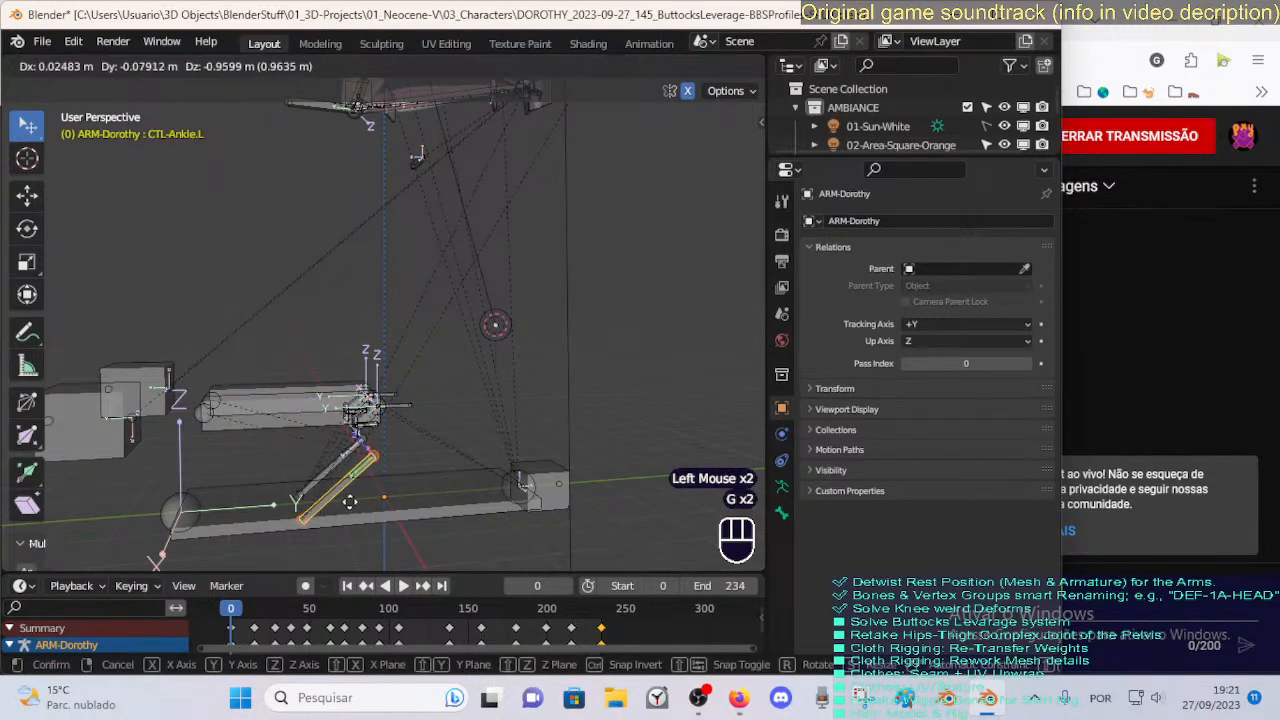
pyautogui.press('Tab')
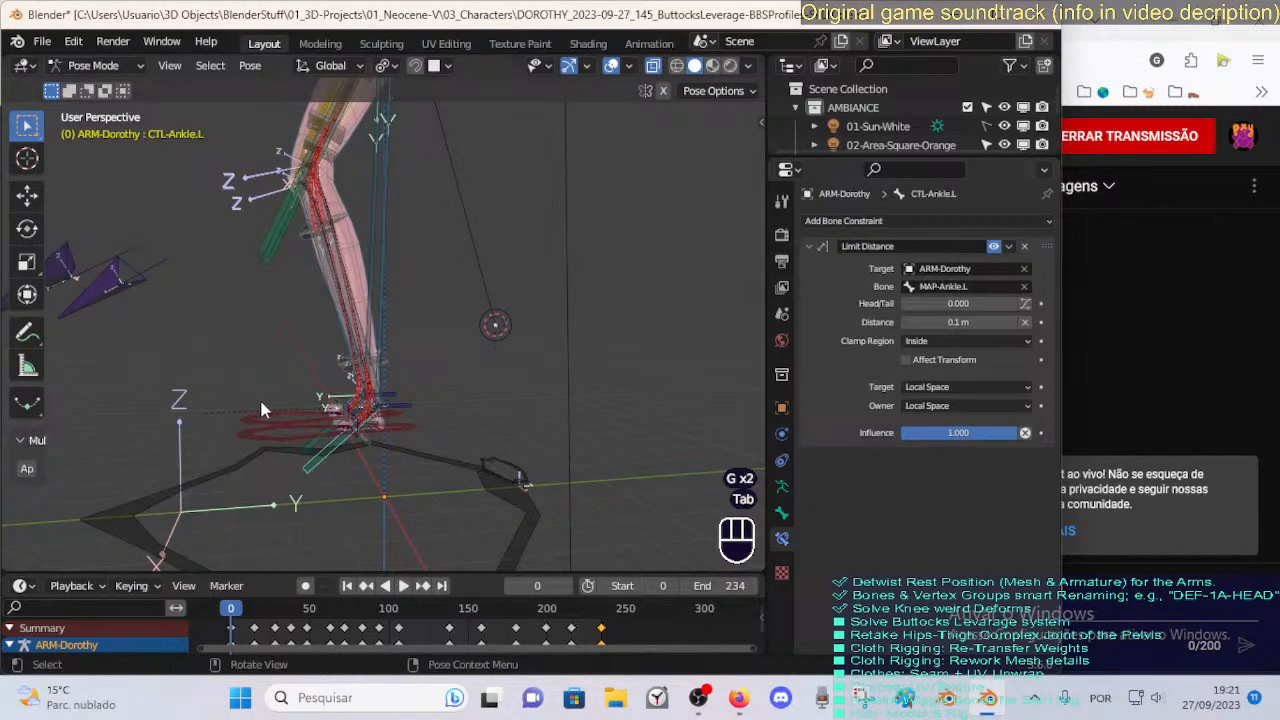
# Examine the leg and ankle bones, comparing their placement in Edit Mode and Pose Mode.
pyautogui.press('Tab')
pyautogui.press('Tab')
pyautogui.moveTo(346, 438); pyautogui.dragTo(380, 372, button='middle')
pyautogui.scroll(-2, 452, 354)
pyautogui.scroll(-1, 392, 366)
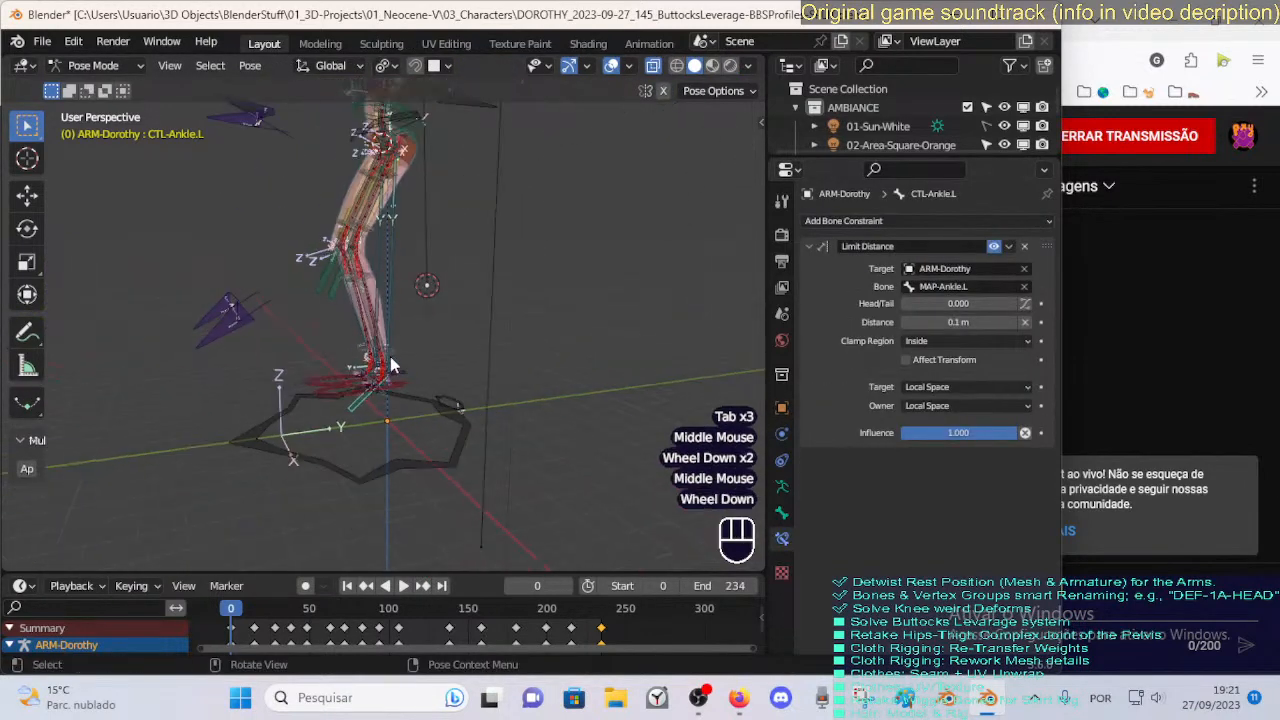
pyautogui.press('Tab')
pyautogui.press('Tab')
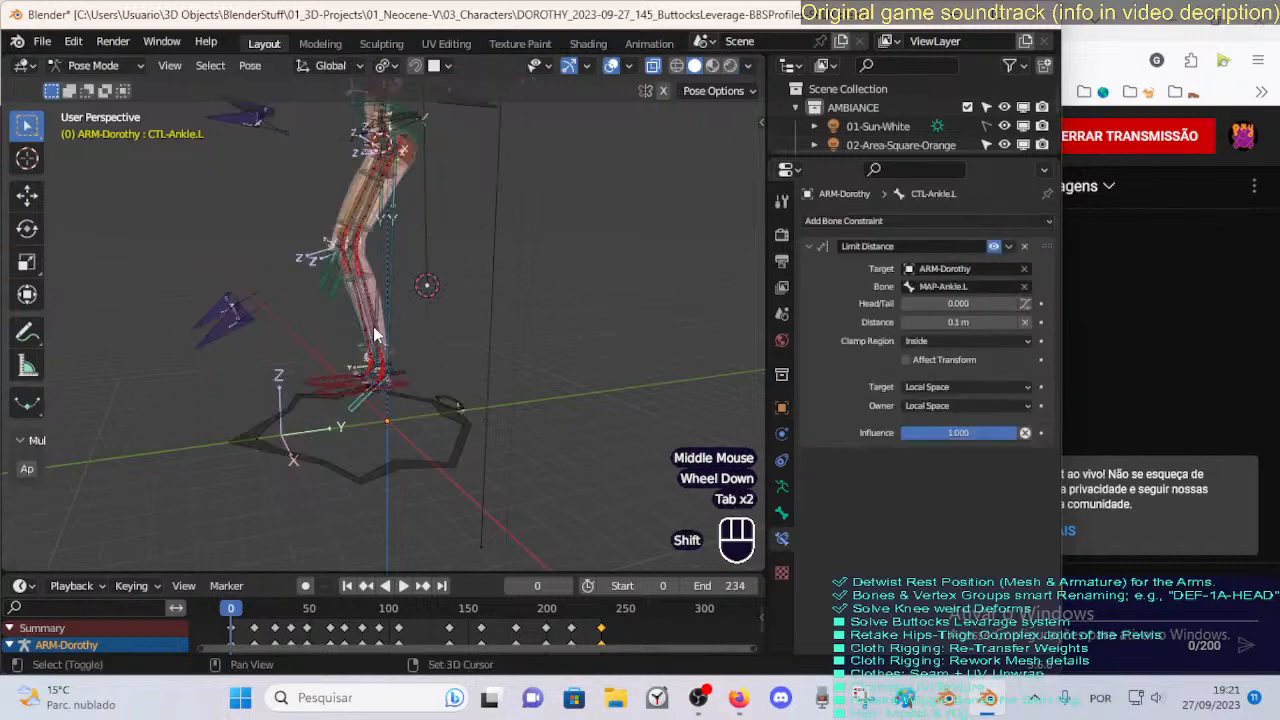
pyautogui.keyDown('shift'); pyautogui.moveTo(395, 365); pyautogui.dragTo(385, 395, button='middle'); pyautogui.keyUp('shift')
pyautogui.moveTo(385, 395); pyautogui.dragTo(367, 428, button='middle')
pyautogui.press('Tab')
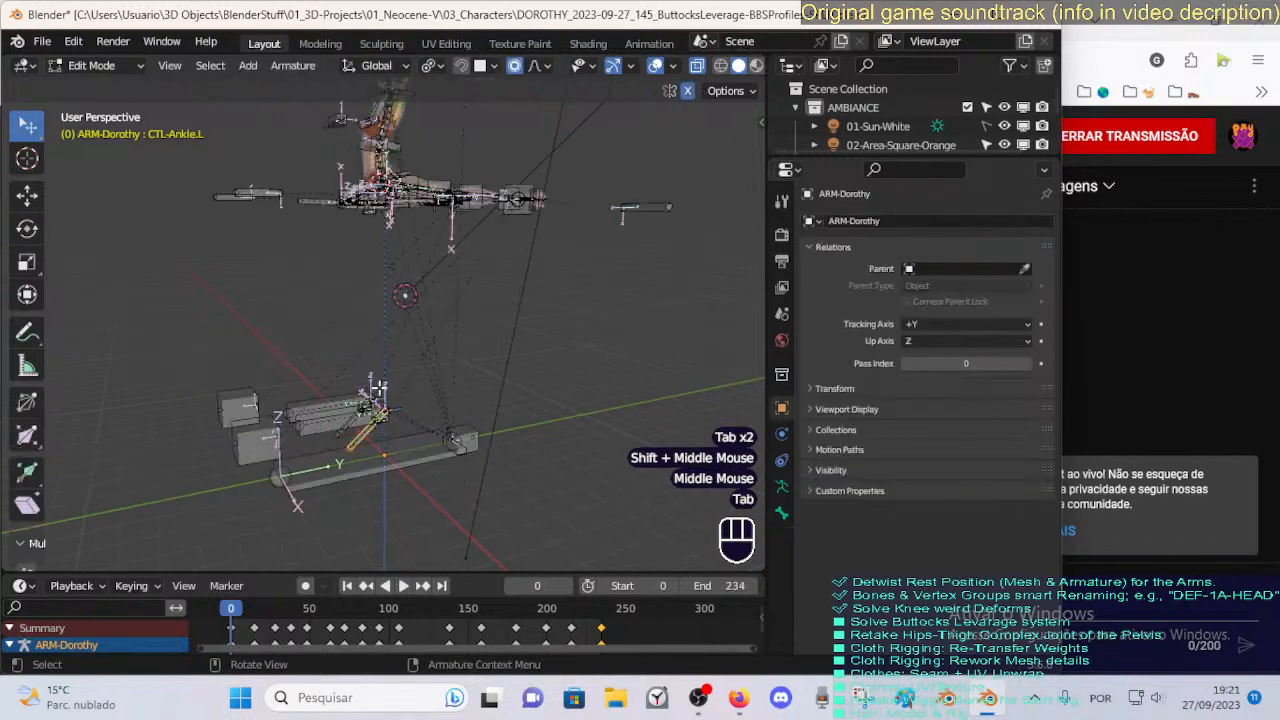
pyautogui.keyDown('shift'); pyautogui.moveTo(400, 341); pyautogui.dragTo(449, 355, button='middle'); pyautogui.keyUp('shift')
pyautogui.press('Tab')
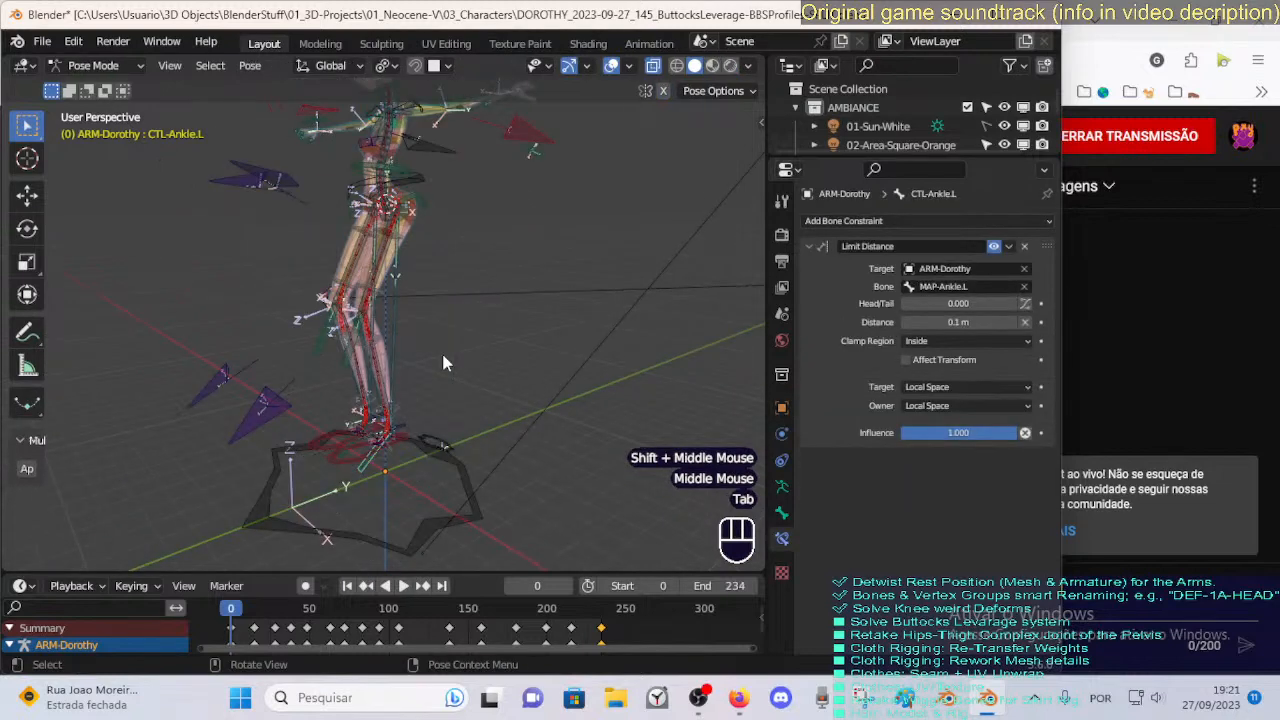
# Try to rotate the left leg control MTR-Leg.L about the global X axis.
pyautogui.click(330, 458)
pyautogui.press('r')
pyautogui.press('x')
pyautogui.press('Escape')
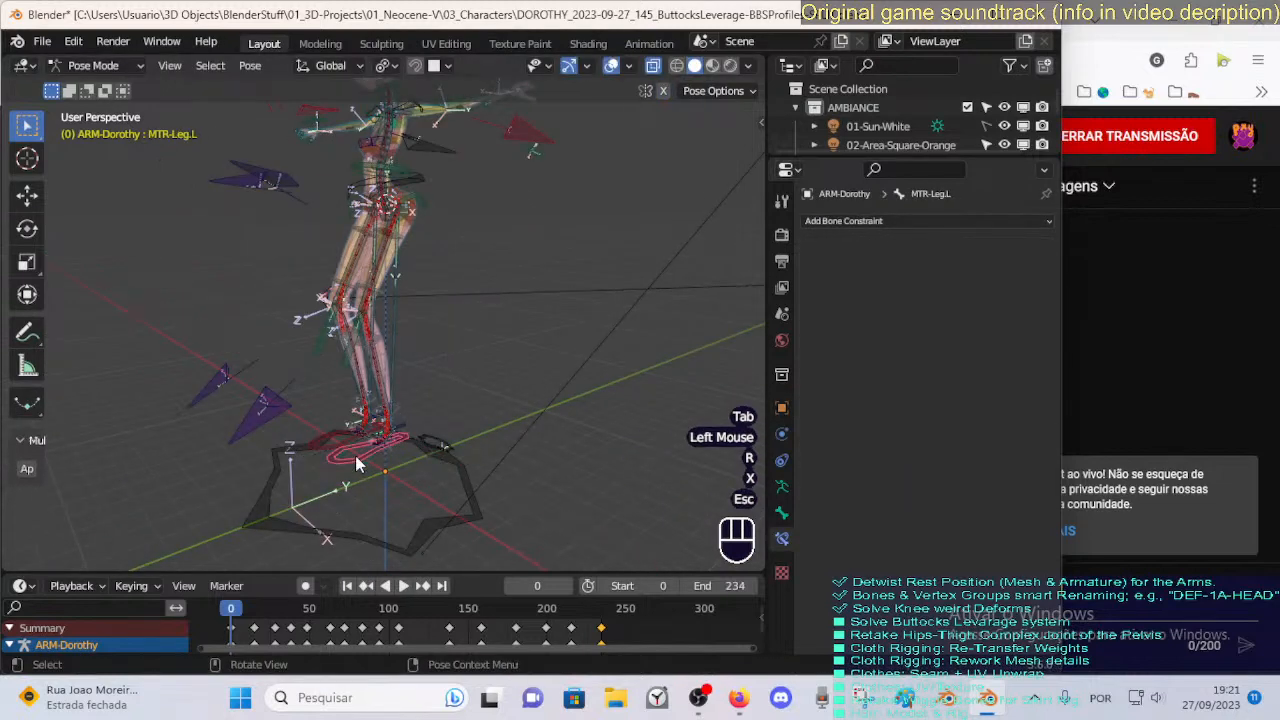
# Select the left ankle control CTL-Ankle.L and compare it in Edit Mode and Pose Mode.
pyautogui.click(356, 464)
pyautogui.press('Tab')
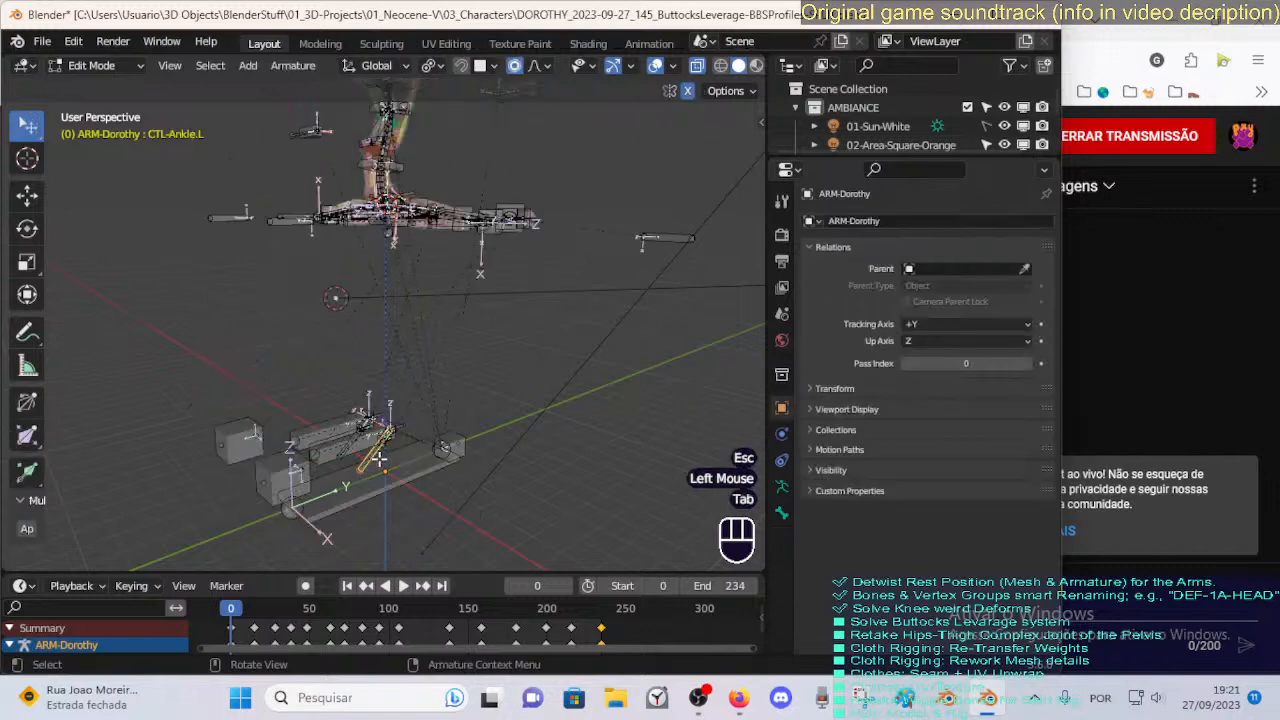
pyautogui.press('Tab')
pyautogui.moveTo(367, 424); pyautogui.dragTo(383, 323, button='middle')
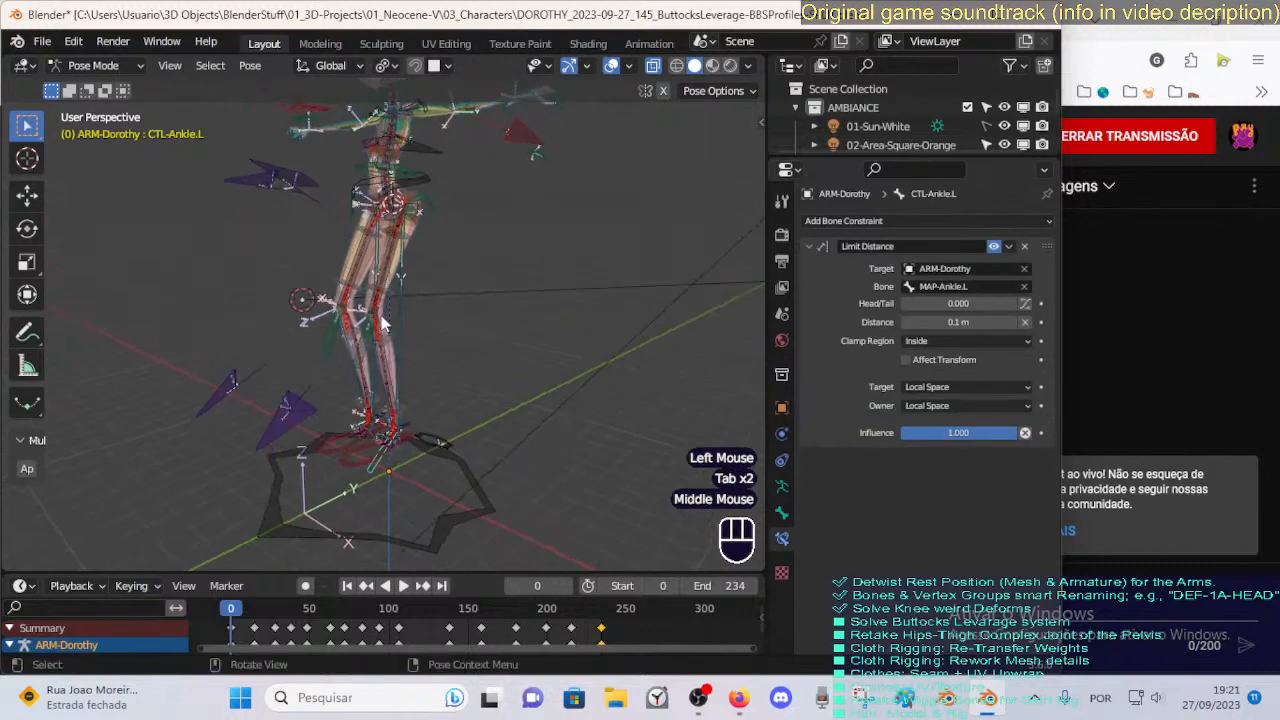
# Try to move the torso control MTR-Torso and reset the pose of all bones.
pyautogui.click(424, 184)
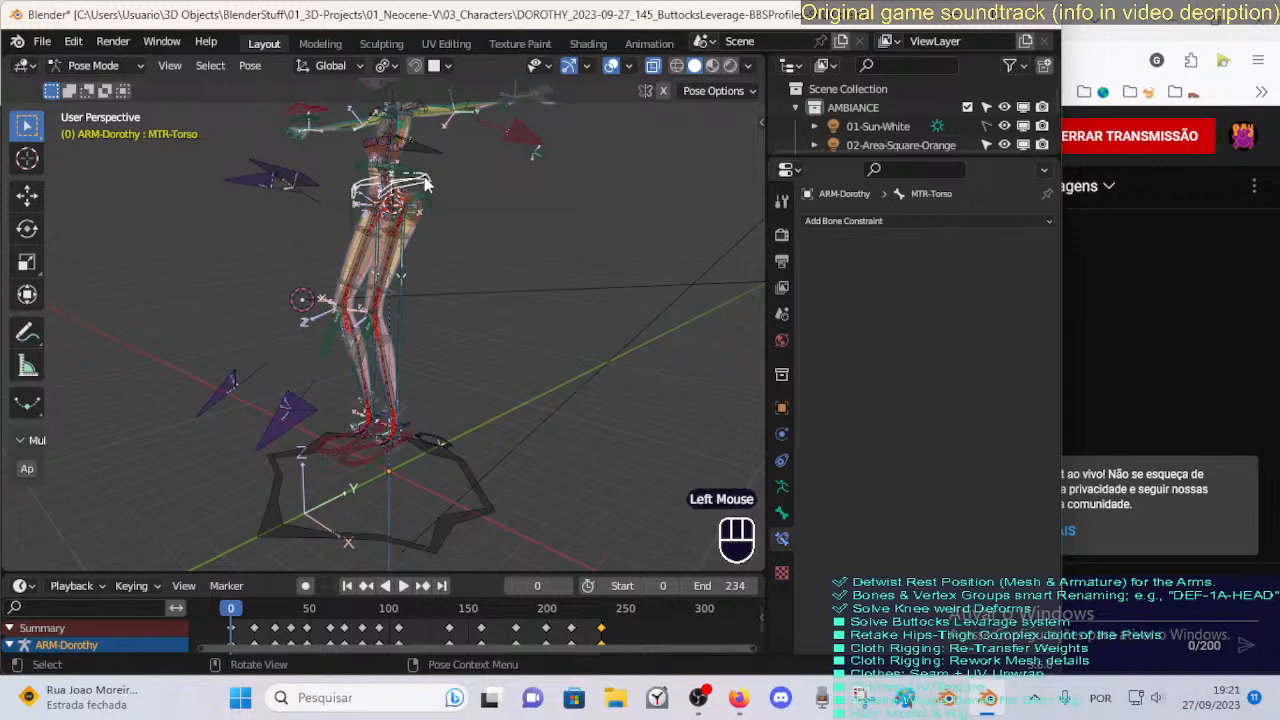
pyautogui.press('g')
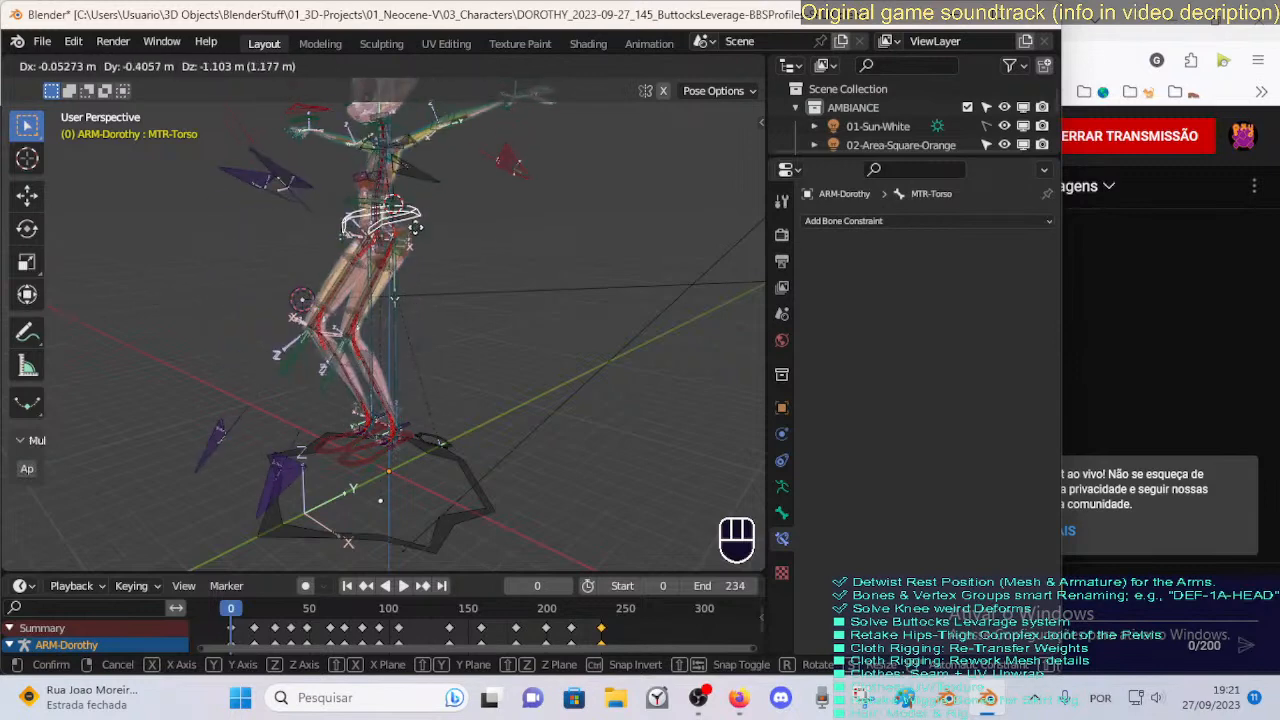
pyautogui.press('Escape')
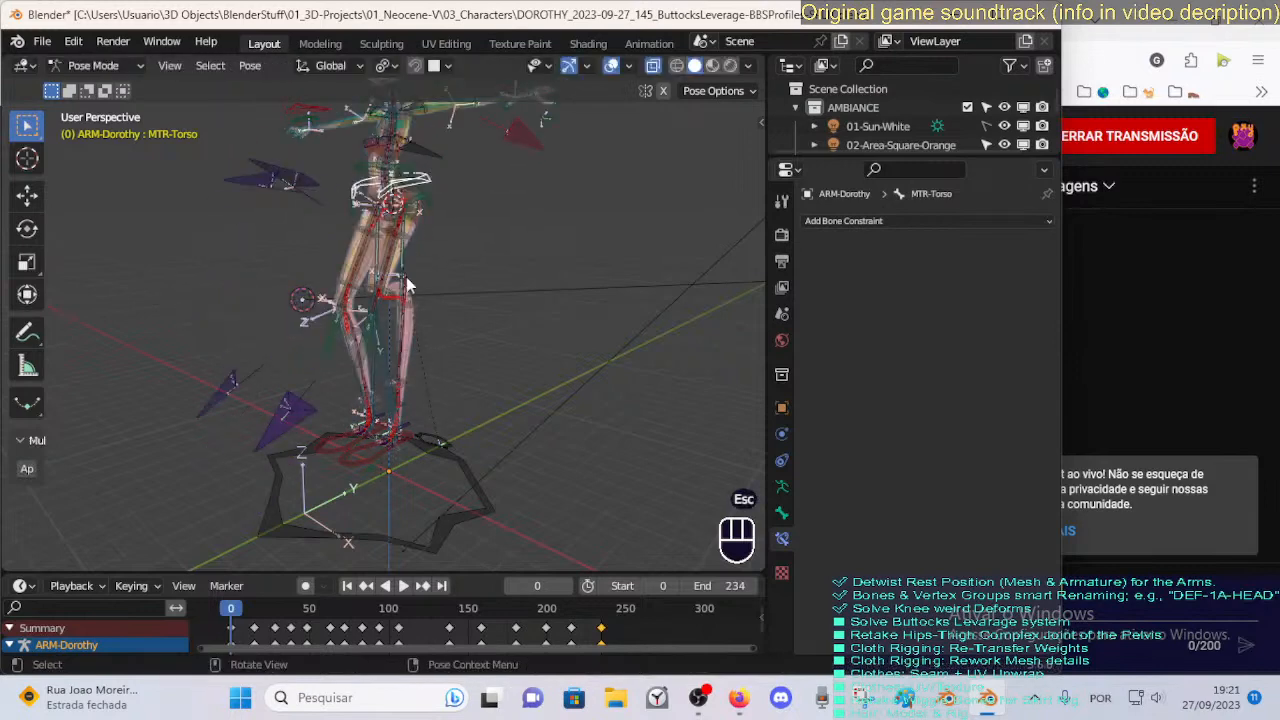
pyautogui.click(370, 468)
pyautogui.press('a')
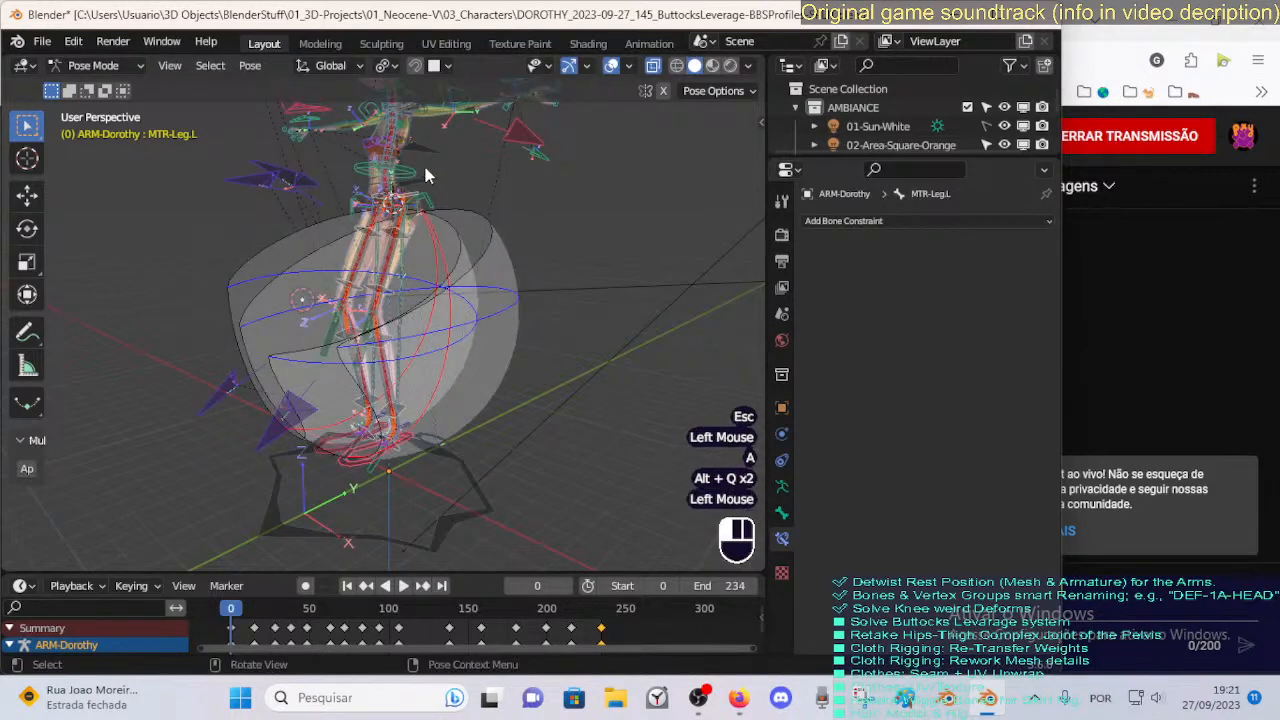
# Try to move the torso control MTR-Torso again while checking the legs and feet up close.
pyautogui.press('g')
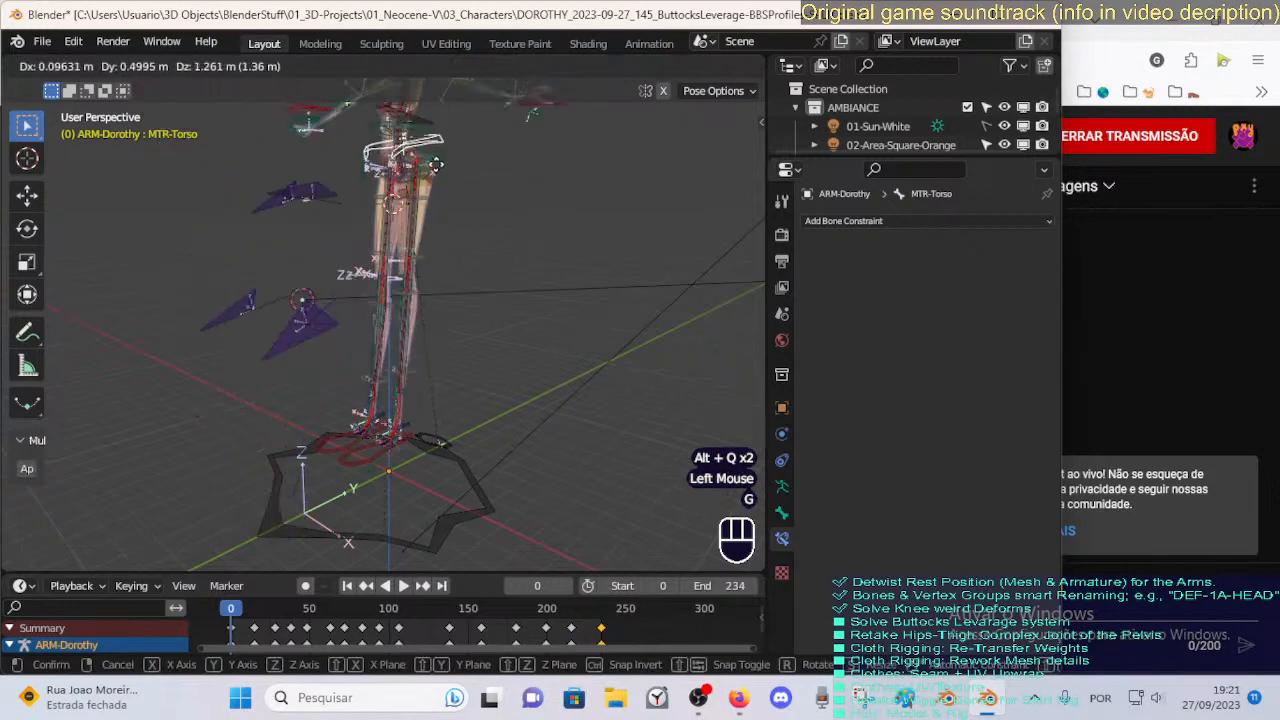
pyautogui.press('Escape')
pyautogui.keyDown('shift'); pyautogui.moveTo(438, 140); pyautogui.dragTo(416, 341, button='middle'); pyautogui.keyUp('shift')
pyautogui.scroll(2, 405, 338)
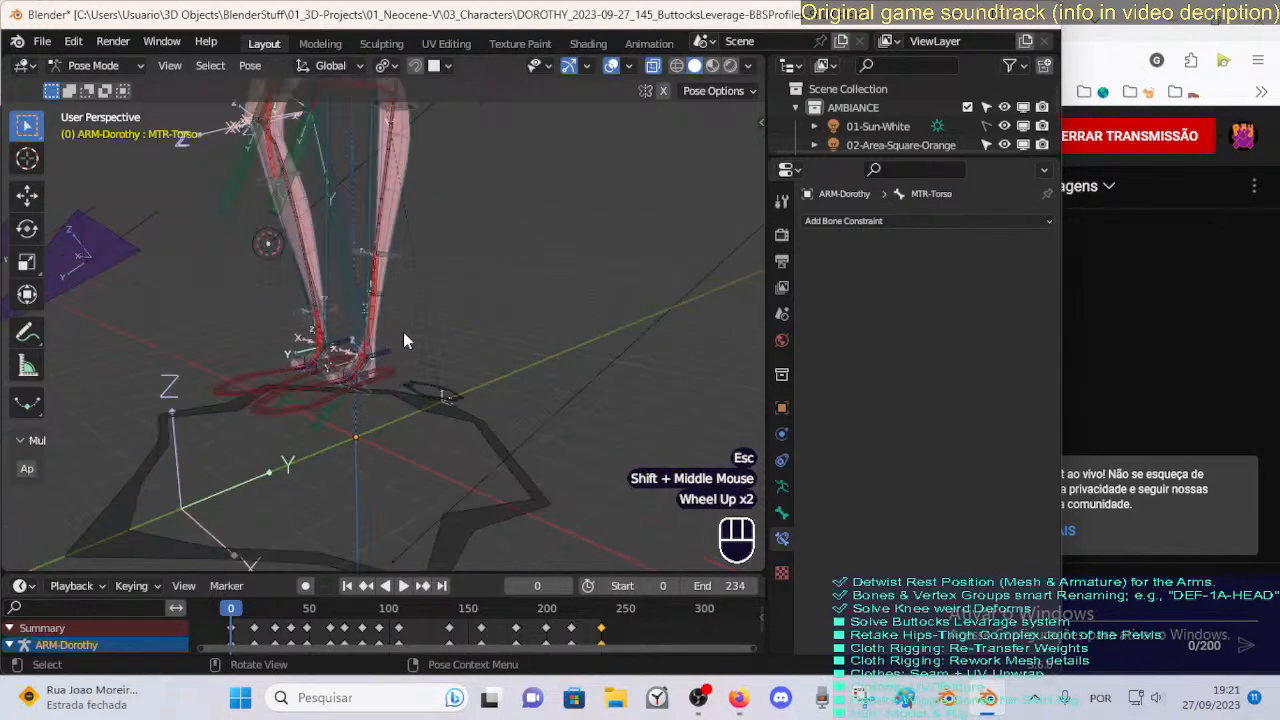
pyautogui.press('g')
pyautogui.press('Escape')
# Try to move the left ankle control CTL-Ankle.L in Pose Mode while viewing the feet up close.
pyautogui.scroll(2, 388, 443)
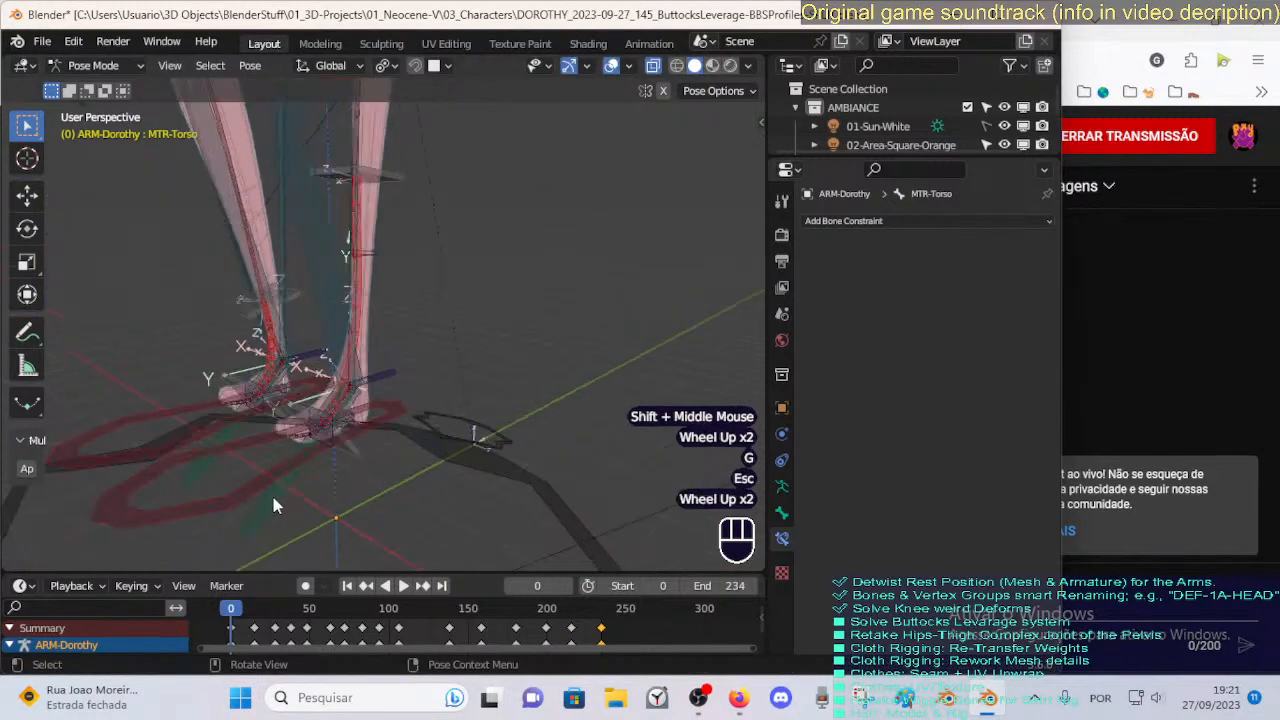
pyautogui.click(271, 500)
pyautogui.press('g')
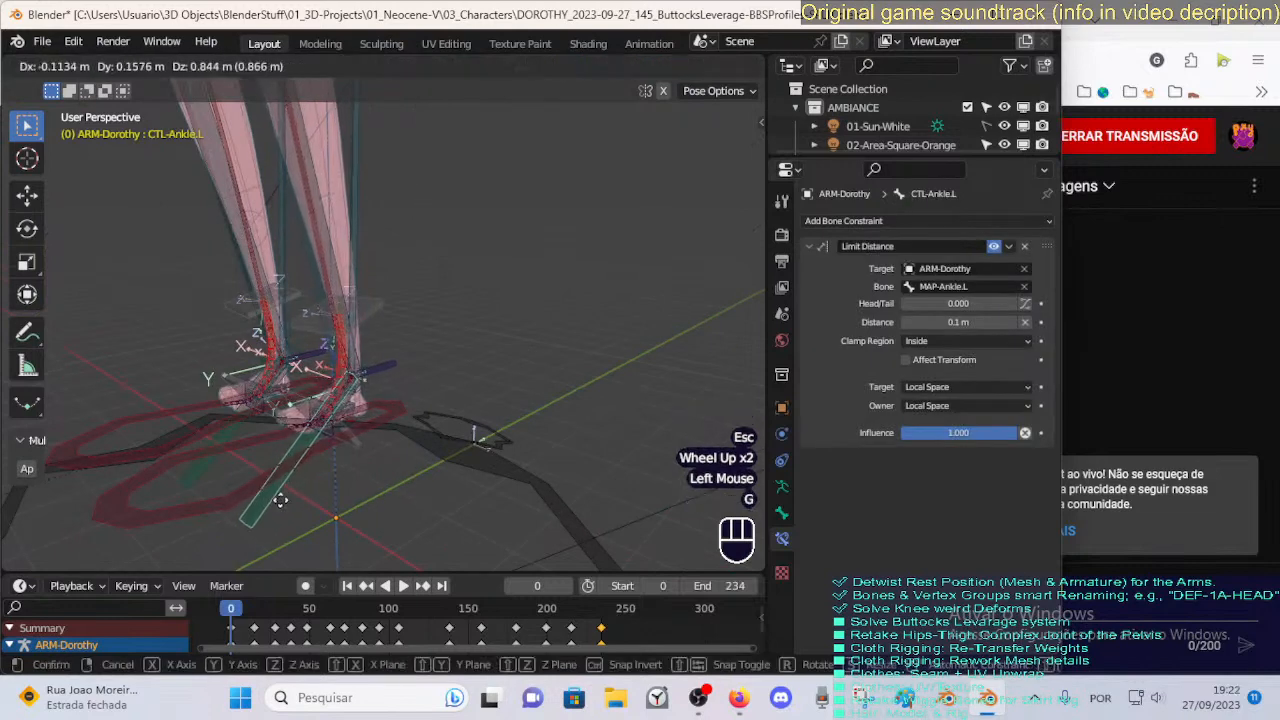
pyautogui.press('Escape')
# Try twice to move the torso control MTR-Torso to check how the legs follow.
pyautogui.scroll(-2, 287, 380)
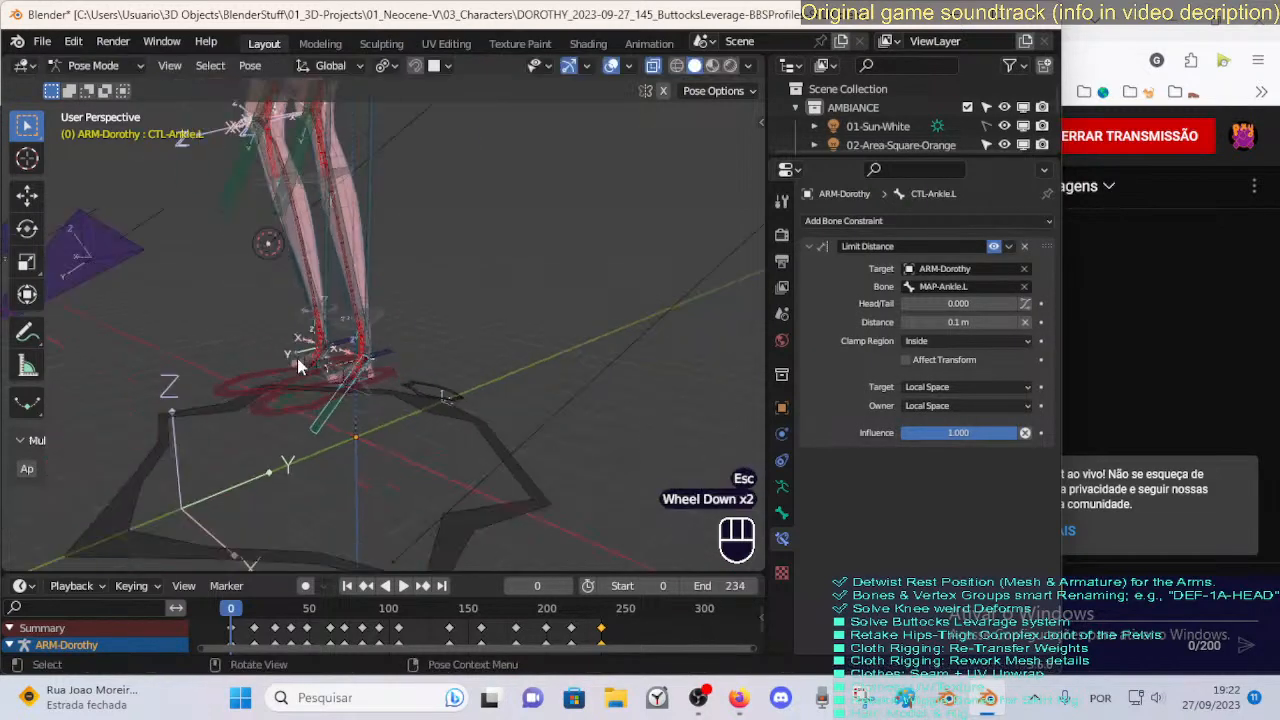
pyautogui.keyDown('shift'); pyautogui.moveTo(340, 320); pyautogui.dragTo(383, 256, button='middle'); pyautogui.keyUp('shift')
pyautogui.scroll(-2, 383, 256)
pyautogui.keyDown('shift'); pyautogui.moveTo(415, 131); pyautogui.dragTo(416, 160, button='middle'); pyautogui.keyUp('shift')
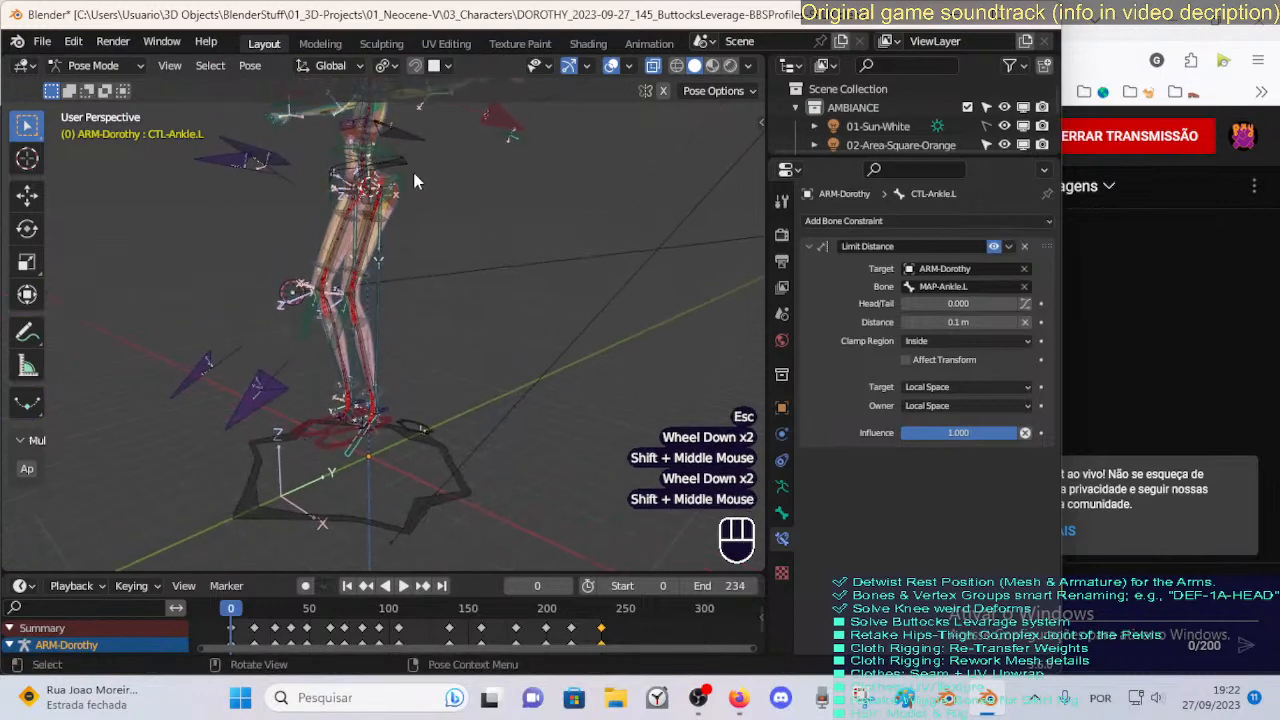
pyautogui.click(416, 157)
pyautogui.press('g')
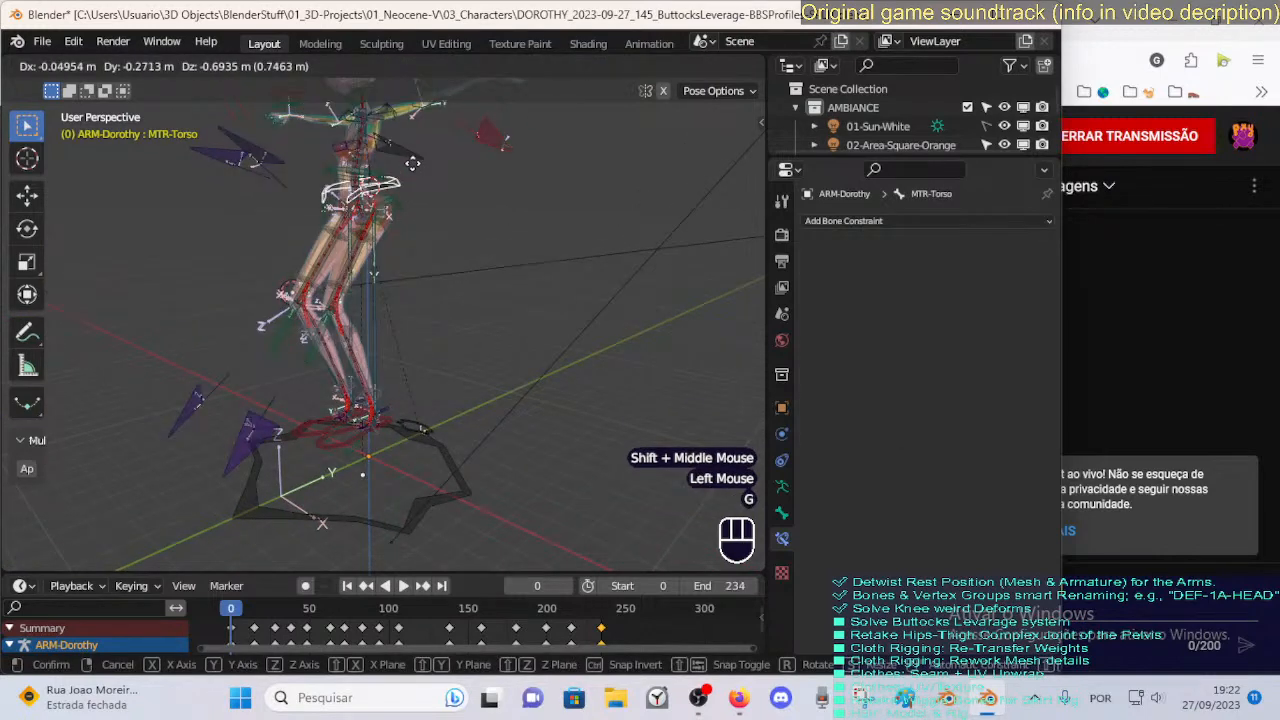
pyautogui.press('Escape')
pyautogui.scroll(2, 396, 405)
pyautogui.press('g')
pyautogui.press('Escape')
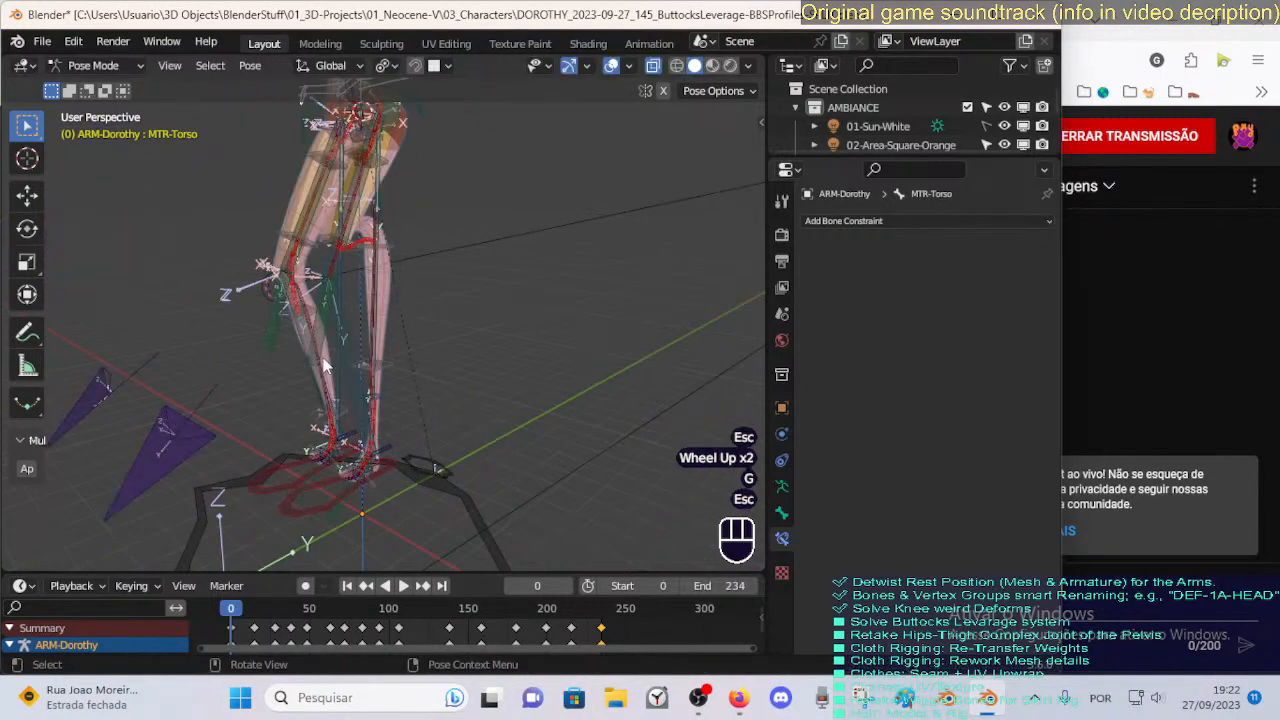
# Disable the Limit Distance constraint on MTR-Thigh.L and try to move MTR-Torso without it.
pyautogui.click(326, 364)
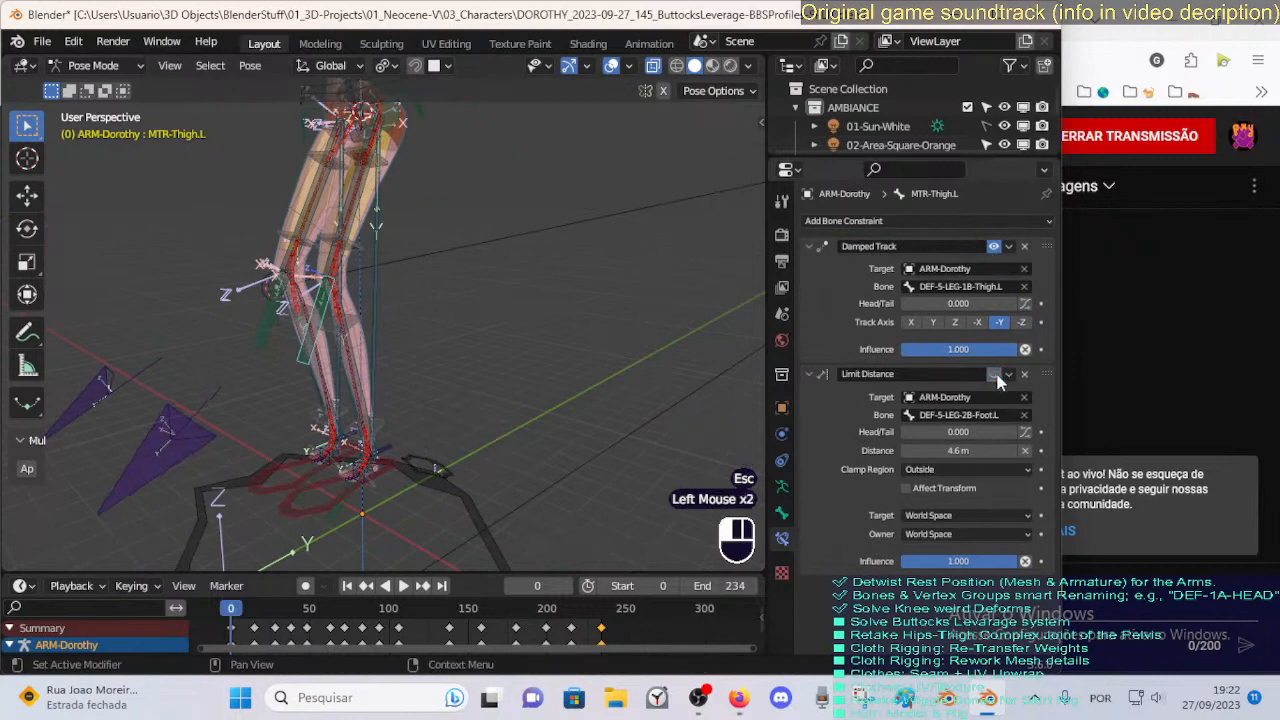
pyautogui.scroll(-2, 506, 308)
pyautogui.press('g')
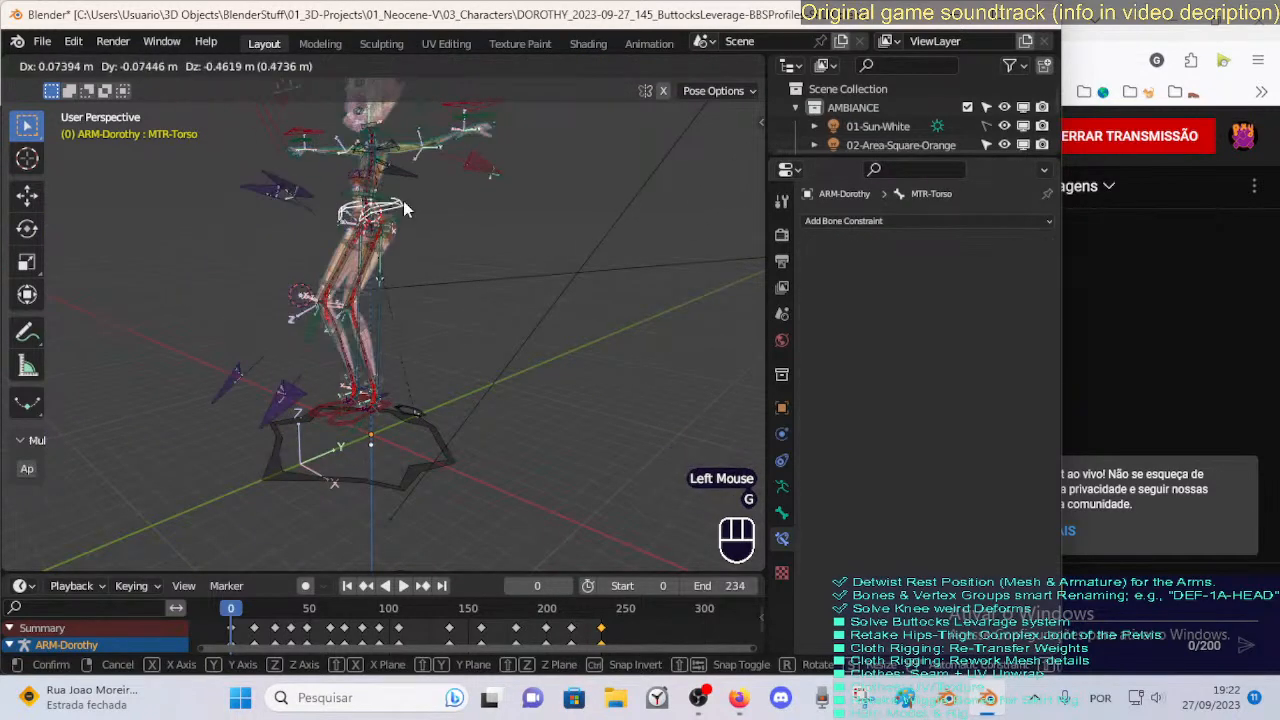
pyautogui.press('Escape')
# Reset the pose of all bones and re-enable the Limit Distance constraint on MTR-Thigh.L.
pyautogui.scroll(1, 395, 320)
pyautogui.press('a')
pyautogui.hotkey('alt', 'q')
pyautogui.hotkey('alt', 'q')
pyautogui.click(343, 353)
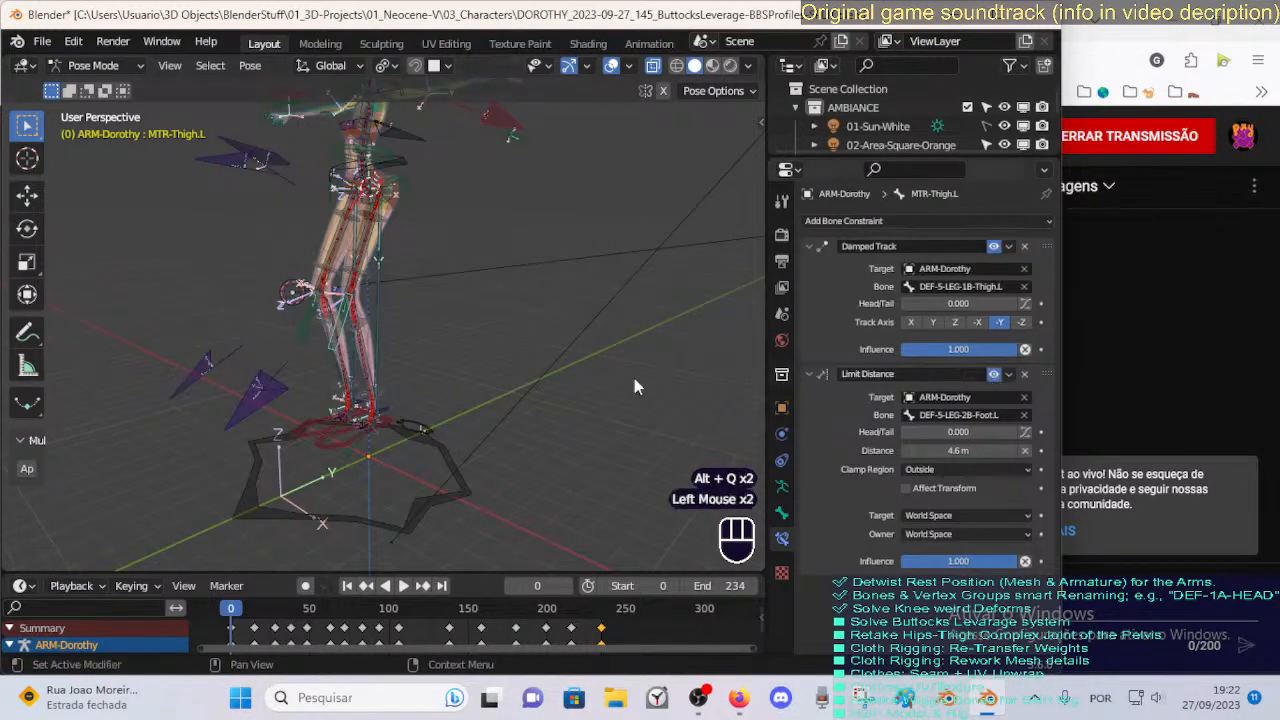
# Try to move CTL-Ankle.L on its own, then extend the selection to MTR-Torso and try moving again.
pyautogui.click(360, 444)
pyautogui.press('g')
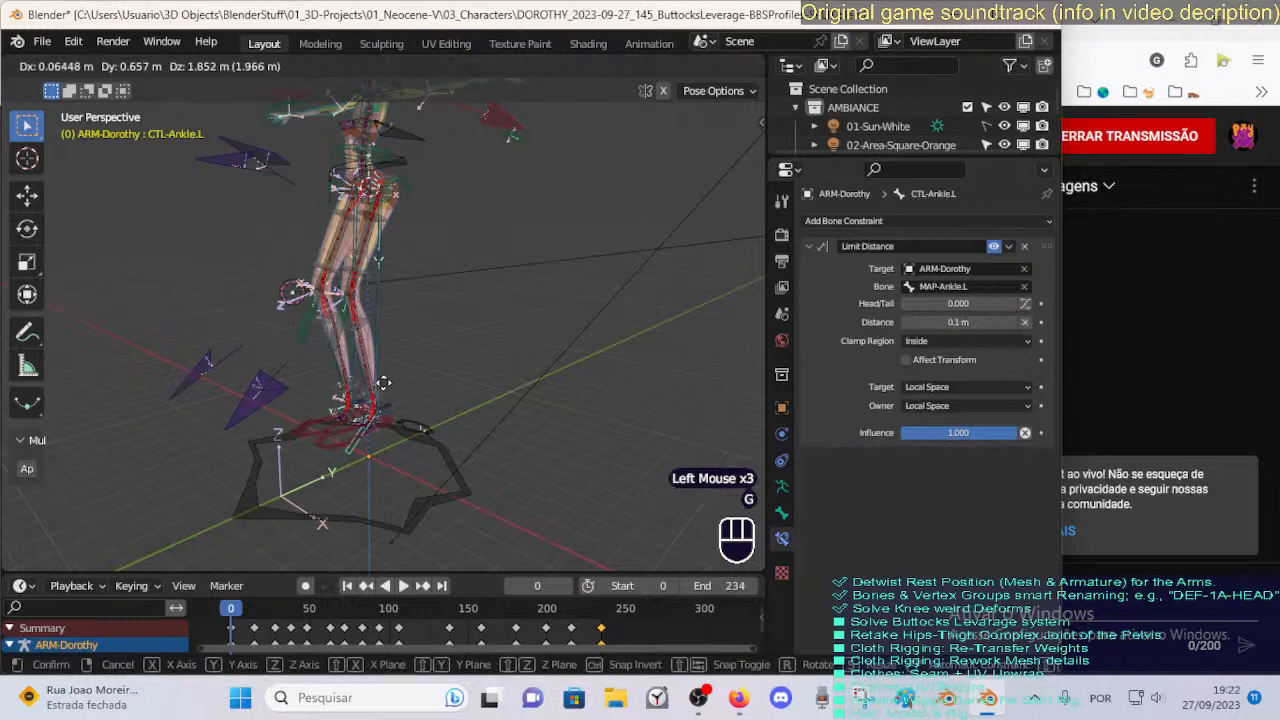
pyautogui.press('Escape')
pyautogui.press('g')
pyautogui.press('Escape')
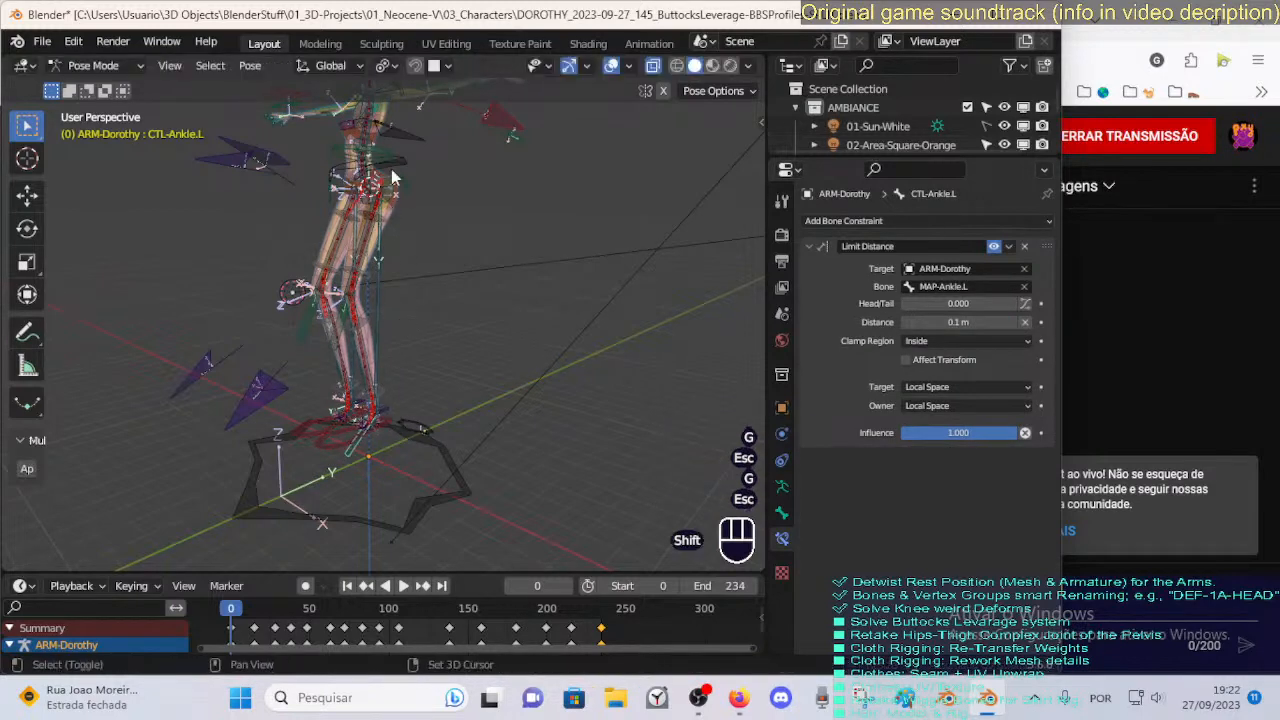
pyautogui.keyDown('shift'); pyautogui.click(392, 178); pyautogui.keyUp('shift')
pyautogui.press('g')
pyautogui.press('Escape')
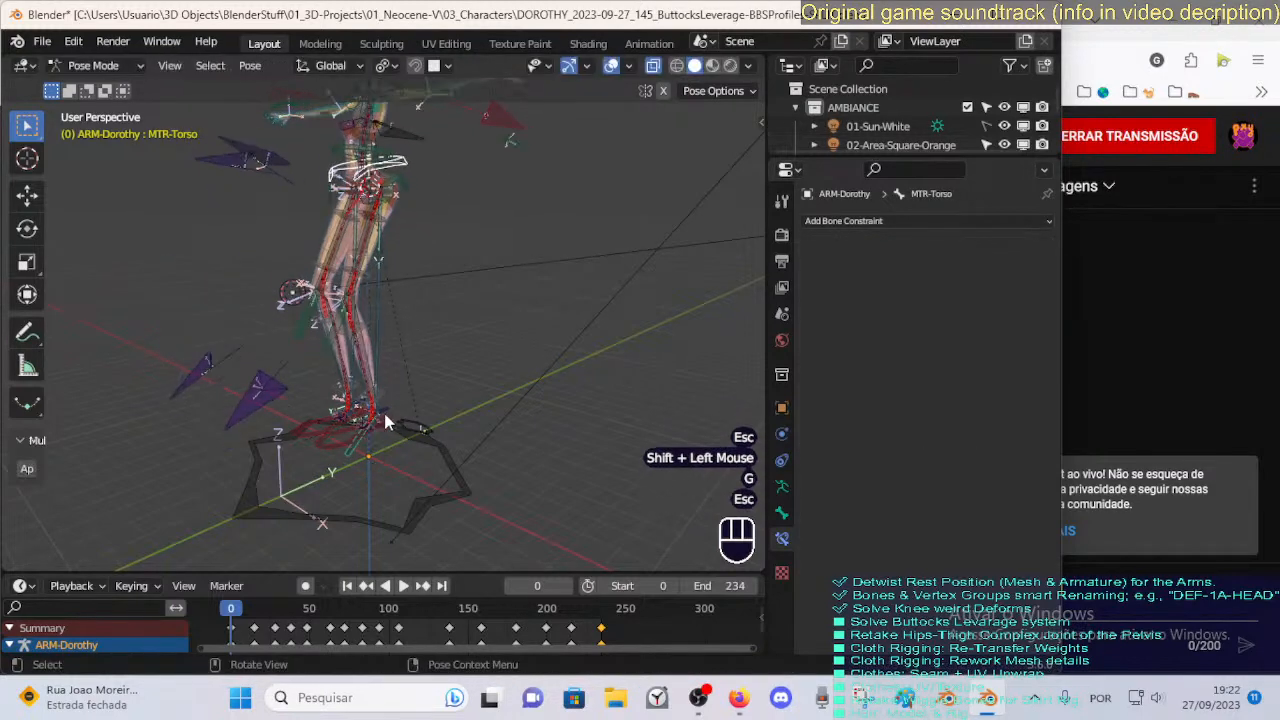
# Test moving the left leg control MTR-Leg.L several times and reset the pose of all bones.
pyautogui.click(353, 449)
pyautogui.scroll(1, 422, 449)
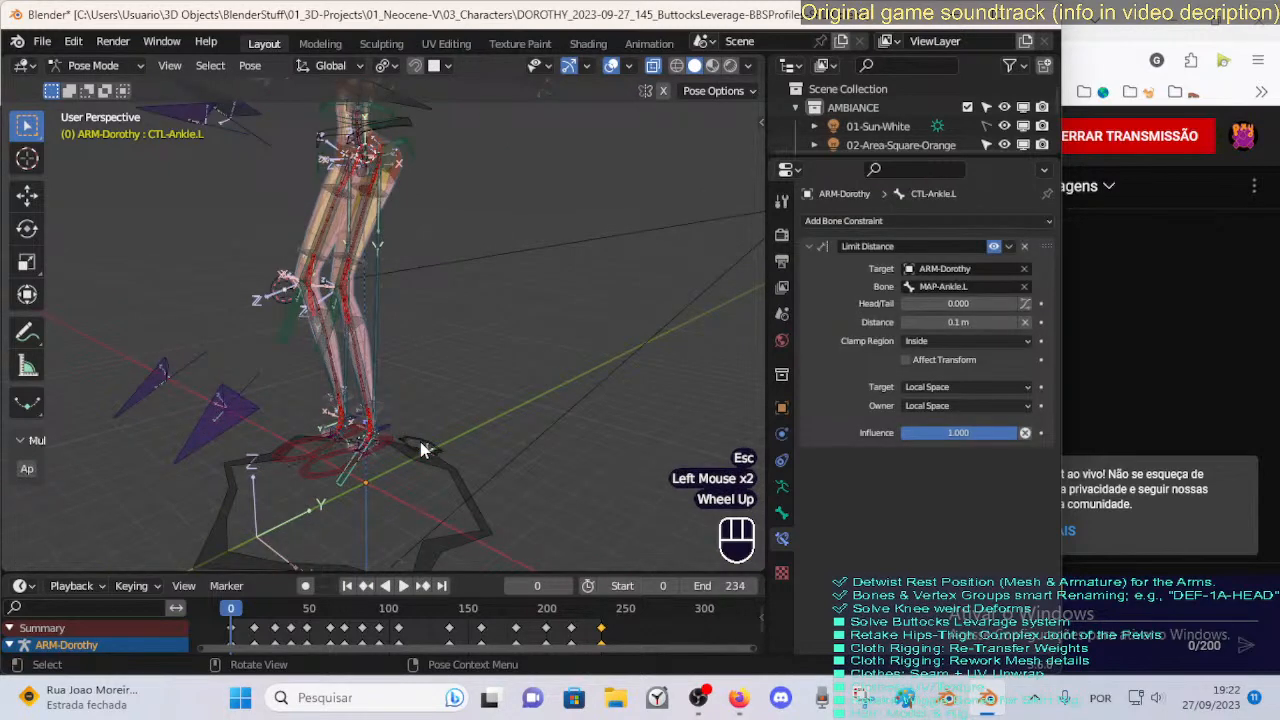
pyautogui.click(379, 443)
pyautogui.press('g')
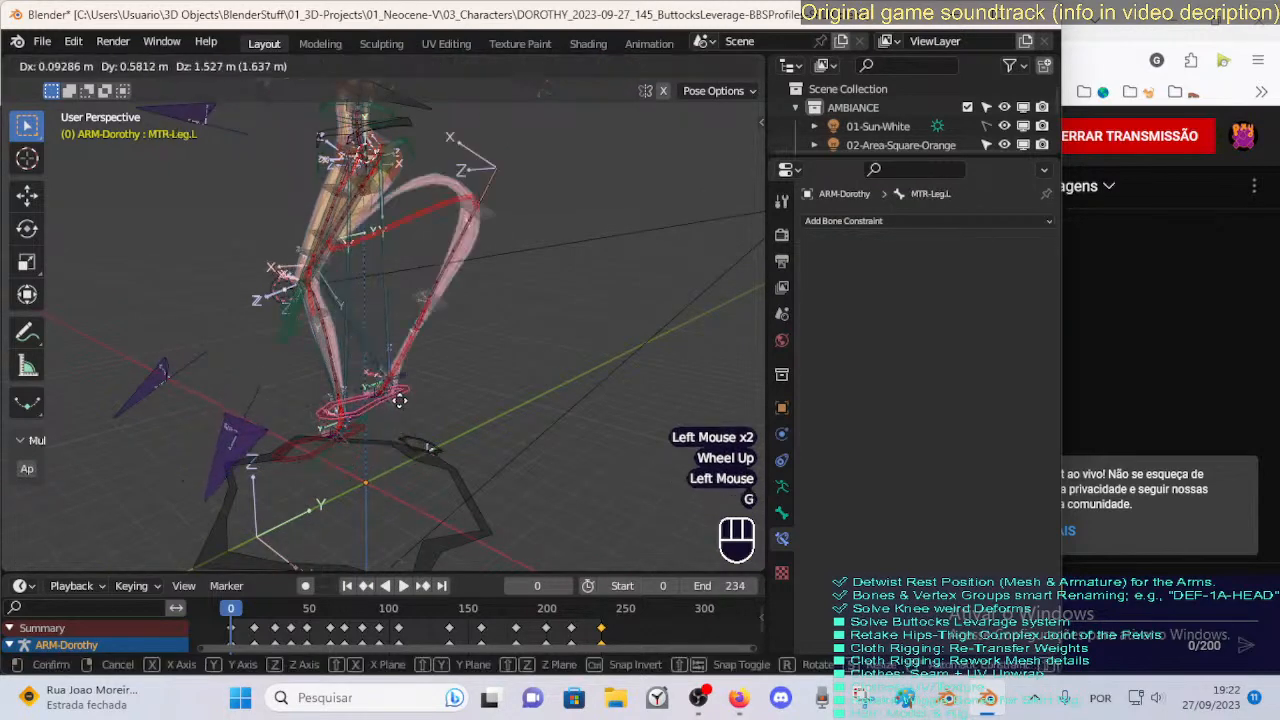
pyautogui.press('Escape')
pyautogui.press('g')
pyautogui.click(395, 420)
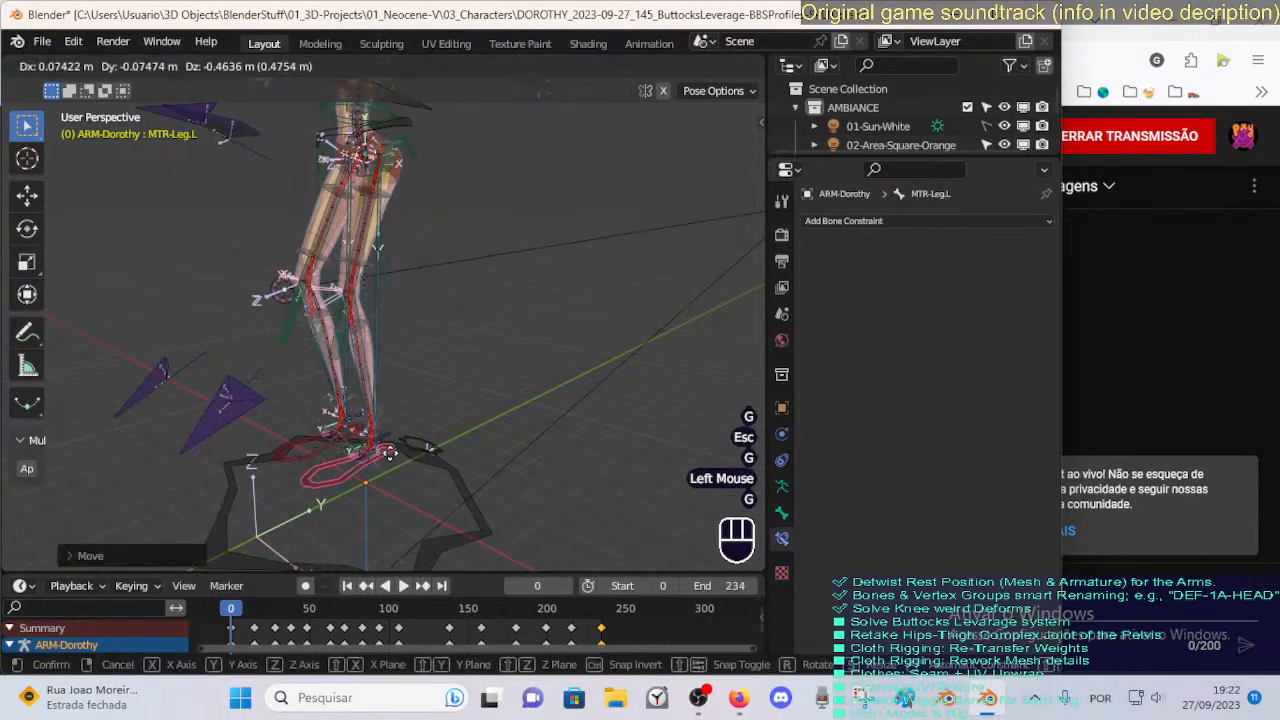
pyautogui.press('g')
pyautogui.click(394, 442)
pyautogui.press('a')
pyautogui.hotkey('alt', 'q')
pyautogui.hotkey('alt', 'q')
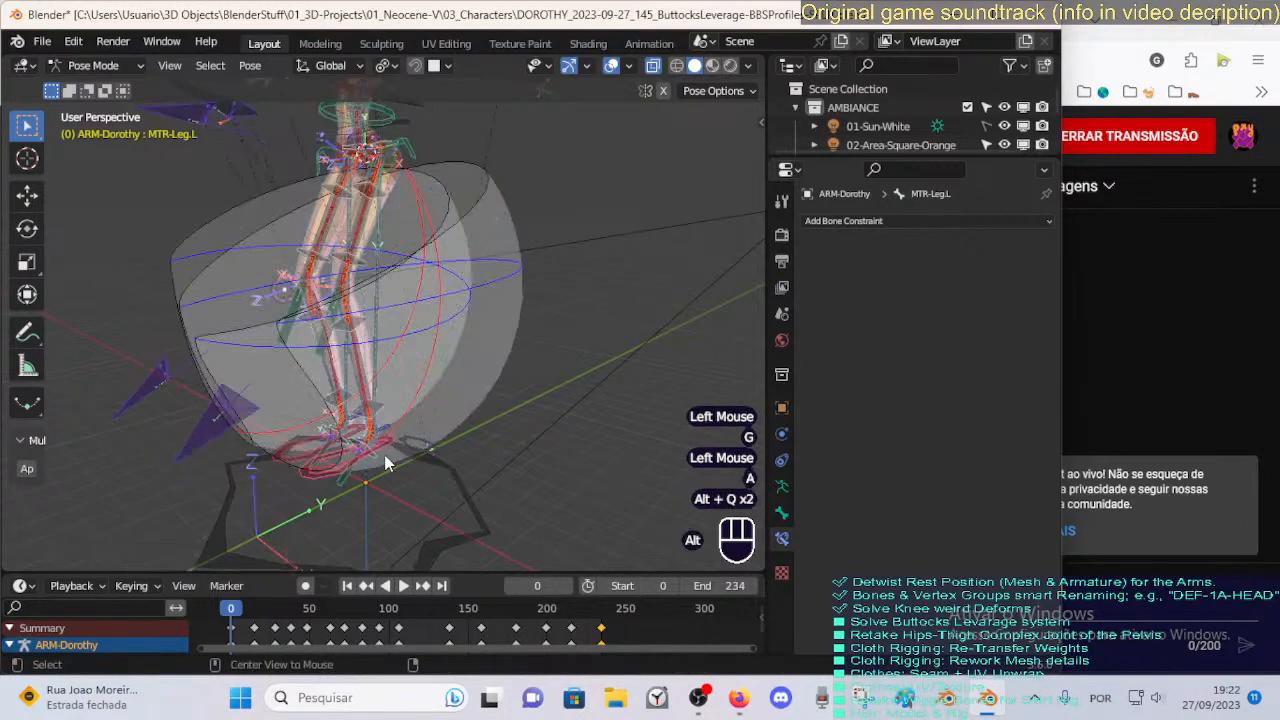
# Try moving MTR-Leg.L and MTR-Torso alternately to compare how the left leg reacts to each control.
pyautogui.click(385, 454)
pyautogui.press('g')
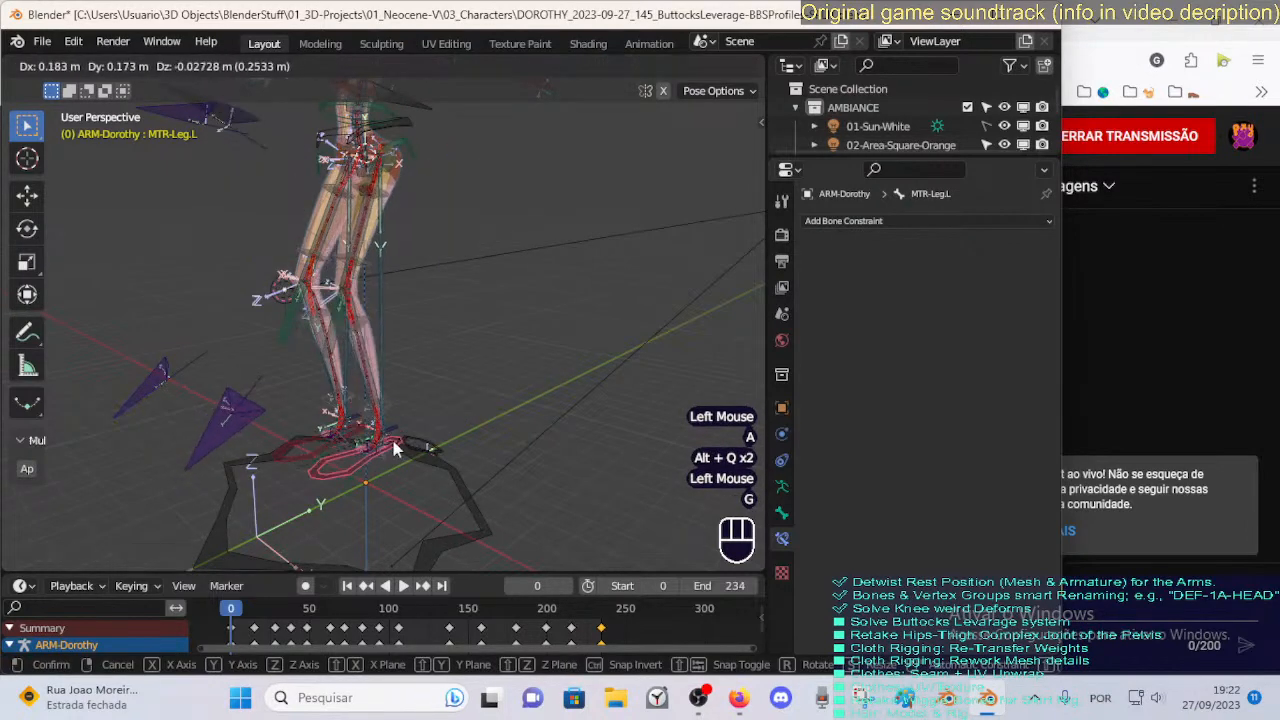
pyautogui.press('Escape')
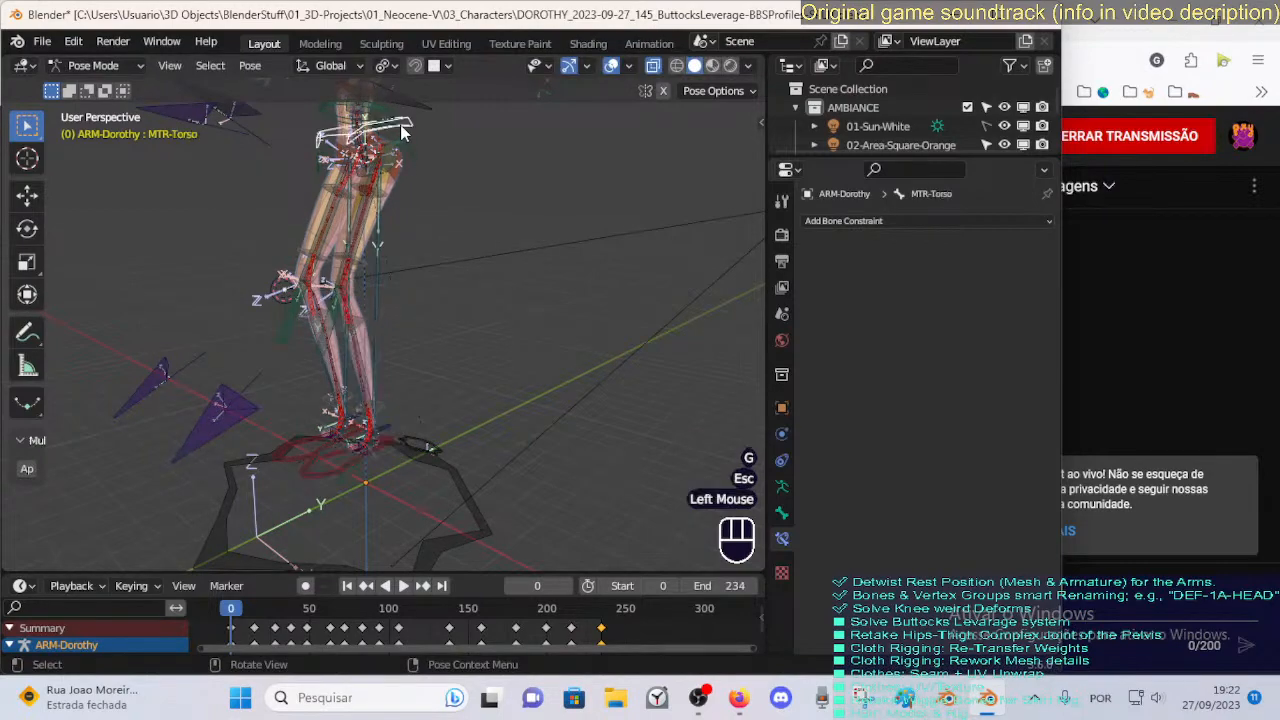
pyautogui.press('g')
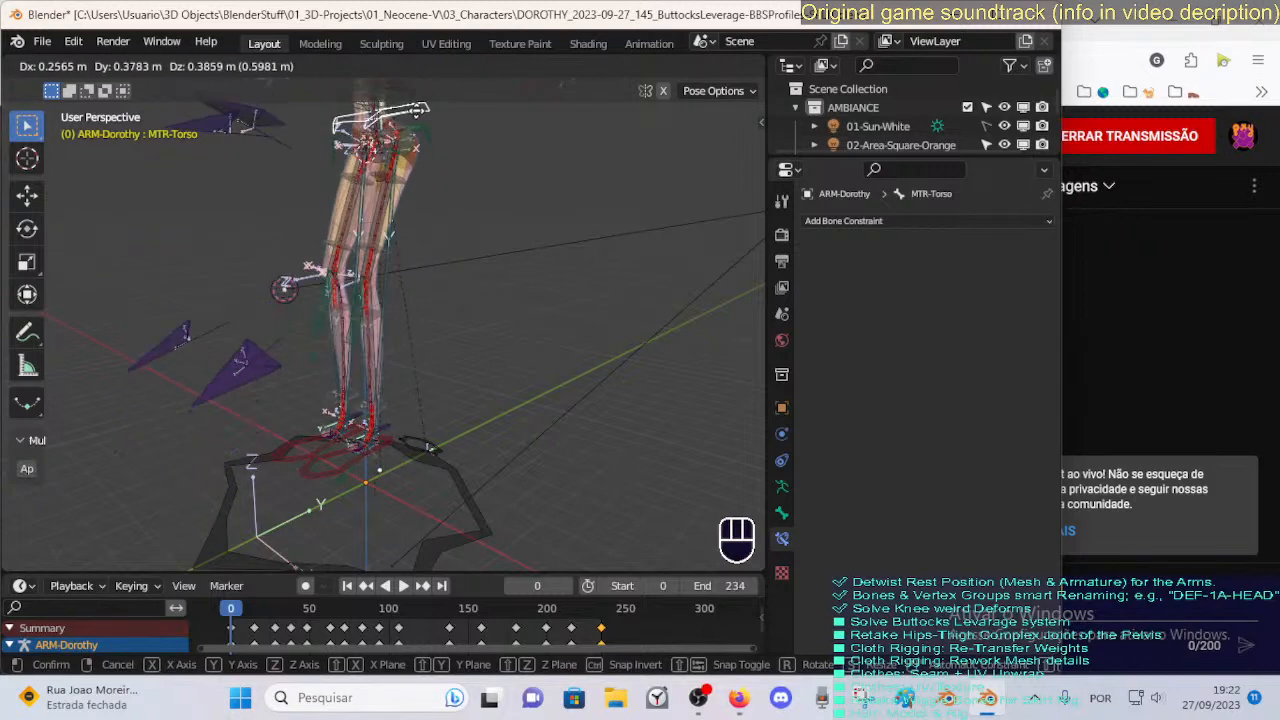
pyautogui.press('Escape')
pyautogui.click(338, 466)
pyautogui.press('g')
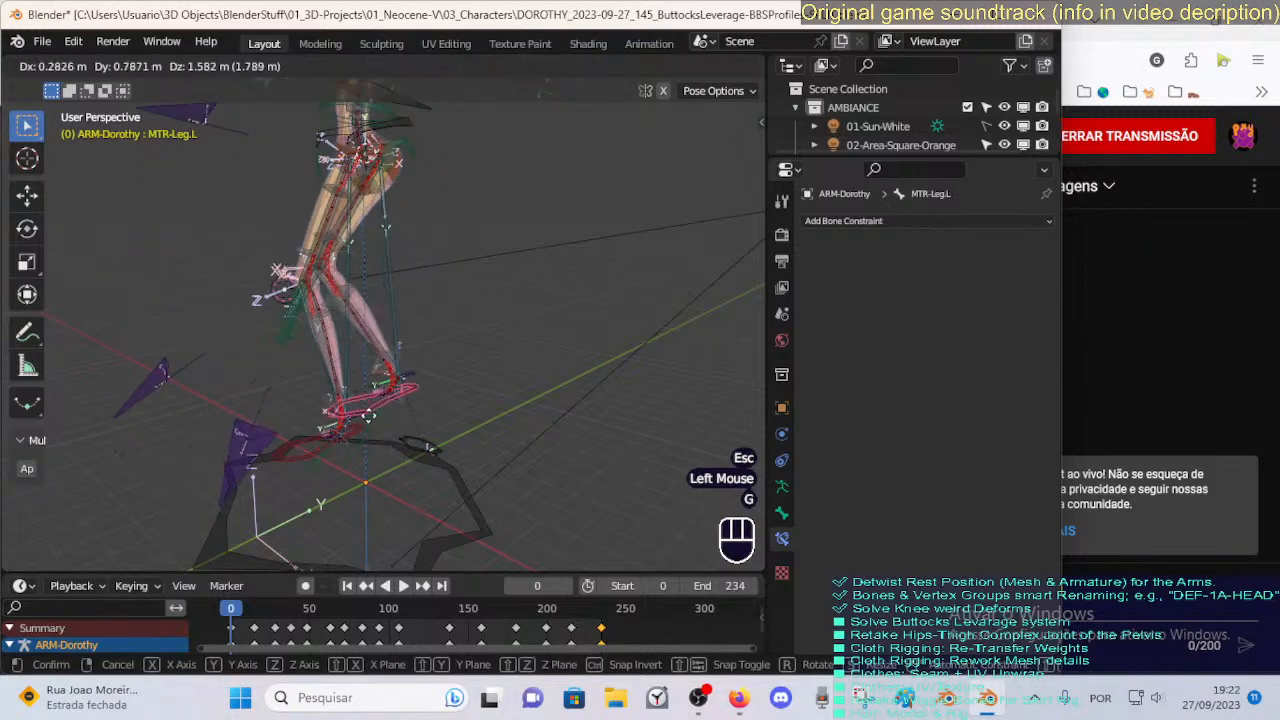
pyautogui.press('Escape')
pyautogui.click(417, 118)
pyautogui.press('g')
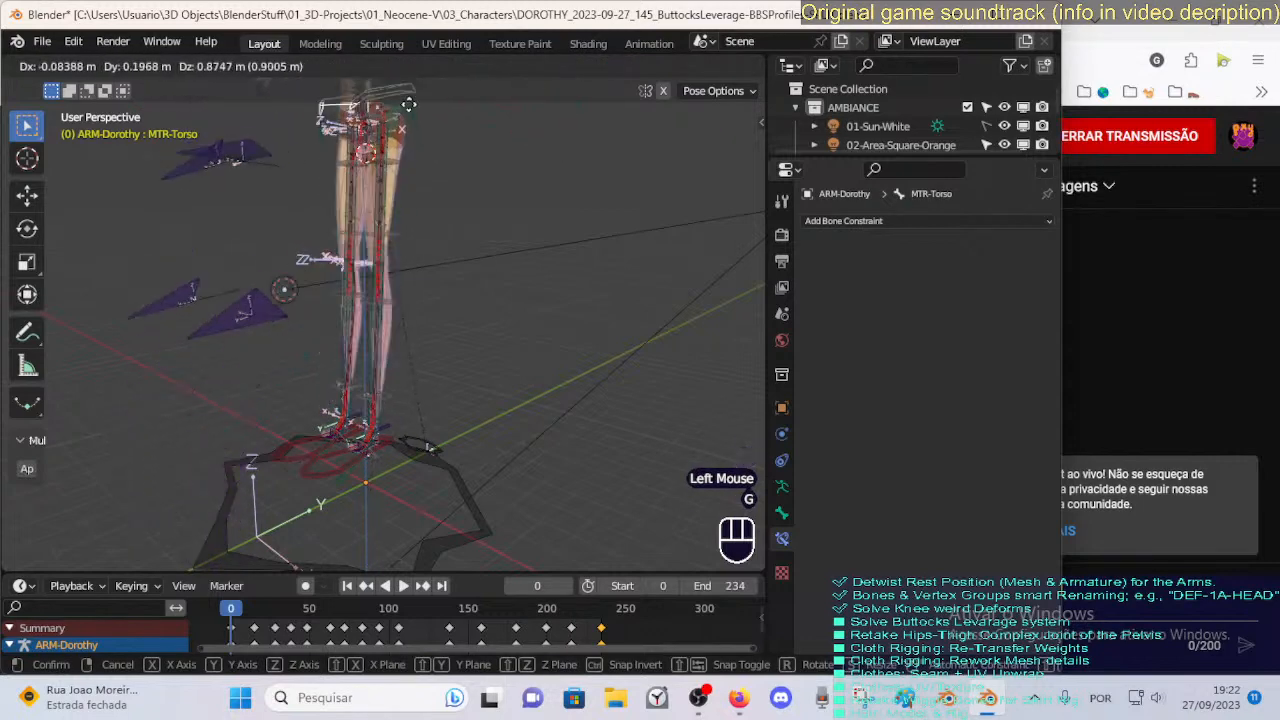
pyautogui.press('Escape')
# Try to move the MTR-Leg.L bone in Edit Mode and return to Pose Mode.
pyautogui.press('Tab')
pyautogui.press('Tab')
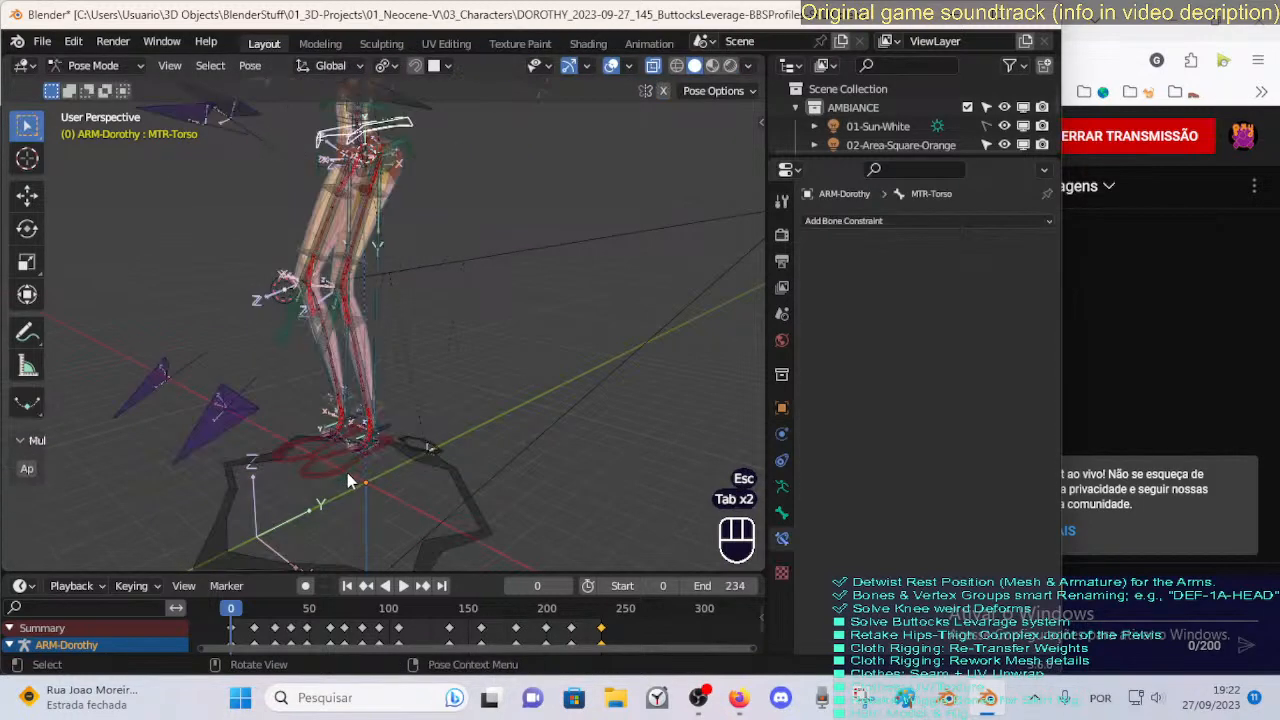
pyautogui.click(347, 473)
pyautogui.press('Tab')
pyautogui.press('g')
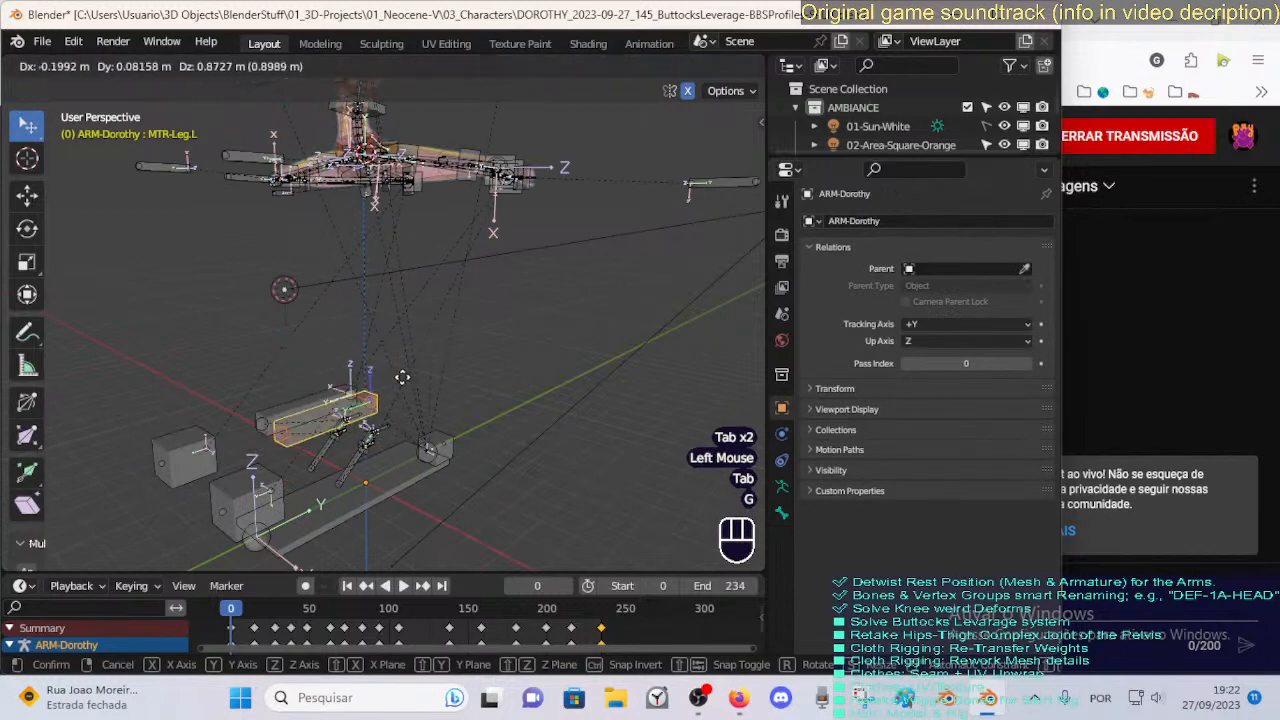
pyautogui.press('Tab')
# Examine the bones around the left foot up close, comparing Edit Mode with Pose Mode.
pyautogui.scroll(-1, 407, 322)
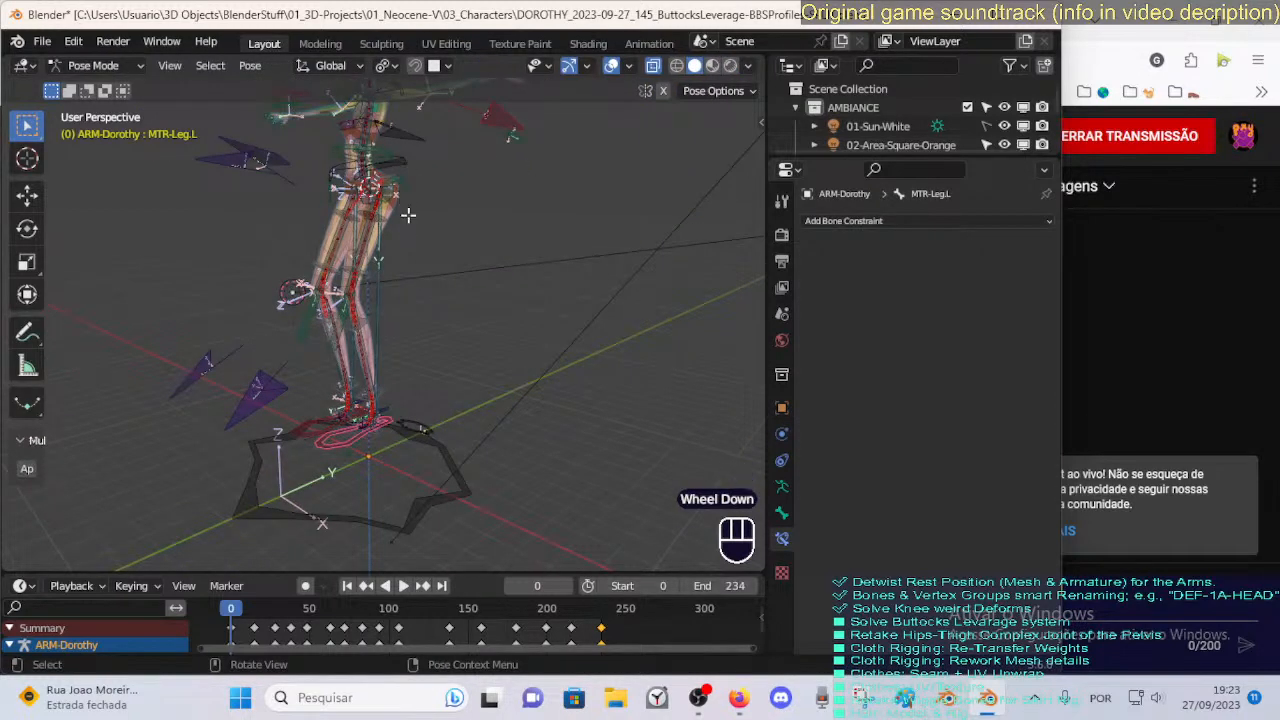
pyautogui.press('Tab')
pyautogui.scroll(1, 402, 412)
pyautogui.moveTo(402, 412)
pyautogui.mouseDown(button='middle')
pyautogui.moveTo(346, 394)
pyautogui.moveTo(400, 403)
pyautogui.moveTo(400, 436)
pyautogui.moveTo(386, 398)
pyautogui.mouseUp(button='middle')
pyautogui.scroll(1, 369, 400)
pyautogui.scroll(-1, 386, 398)
pyautogui.keyDown('shift'); pyautogui.moveTo(386, 398); pyautogui.dragTo(420, 421, button='middle'); pyautogui.keyUp('shift')
pyautogui.scroll(3, 372, 340)
pyautogui.scroll(-2, 388, 418)
pyautogui.press('Tab')
pyautogui.press('Tab')
pyautogui.press('Tab')
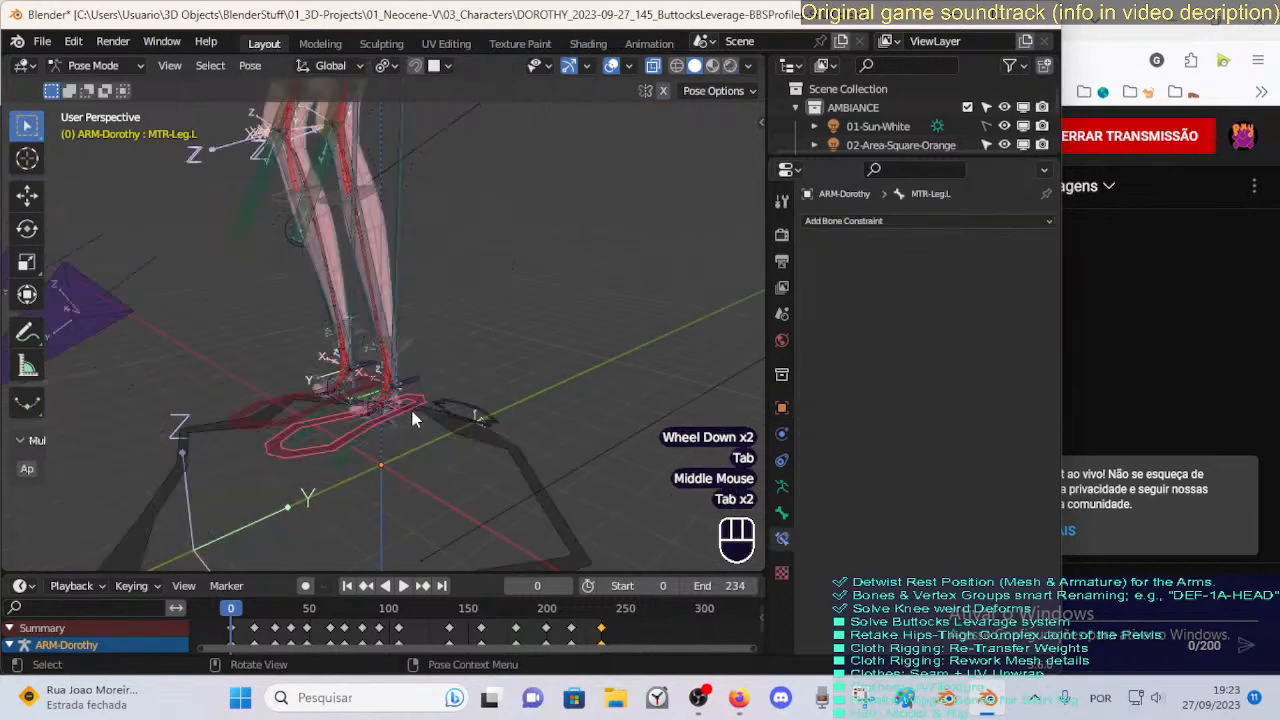
# Bring the whole character back into view and save the Blender file.
pyautogui.scroll(-2, 423, 316)
pyautogui.keyDown('shift'); pyautogui.moveTo(423, 316); pyautogui.dragTo(400, 352, button='middle'); pyautogui.keyUp('shift')
pyautogui.scroll(-1, 400, 352)
pyautogui.hotkey('ctrl', 's')
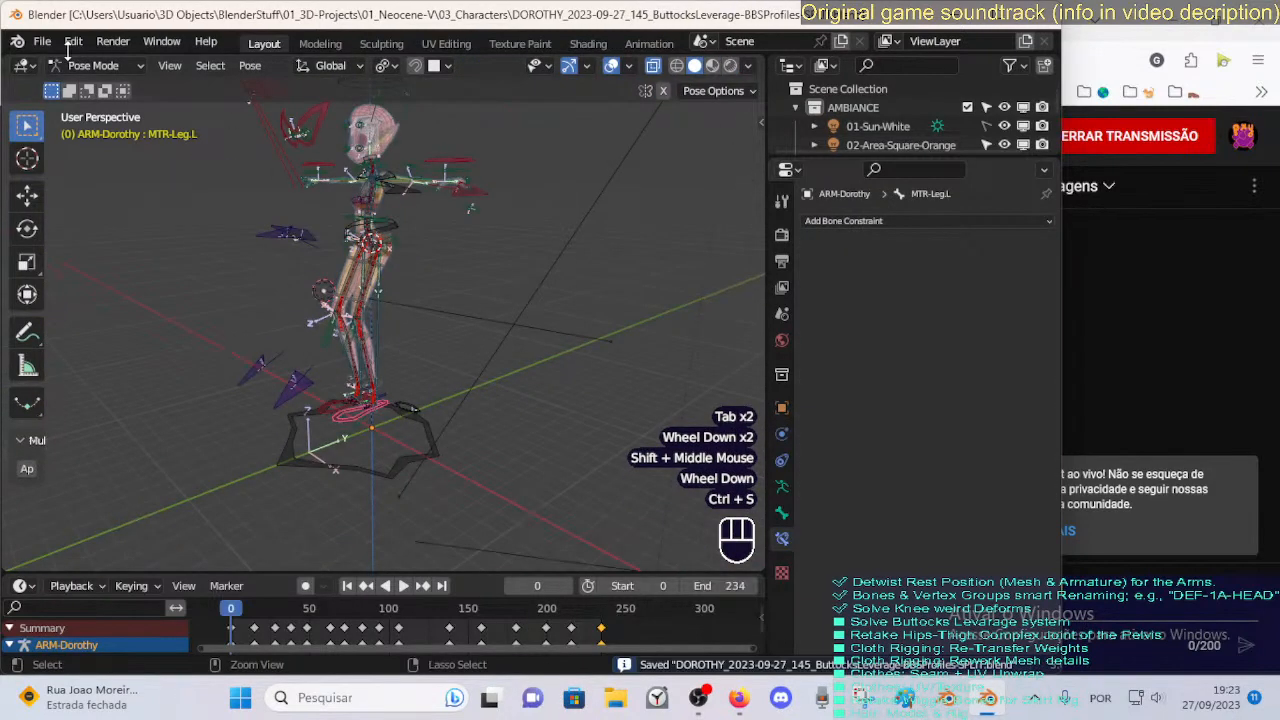
# Try to move MTR-Torso once more while watching the knees and feet from a slightly different angle.
pyautogui.click(395, 209)
pyautogui.press('g')
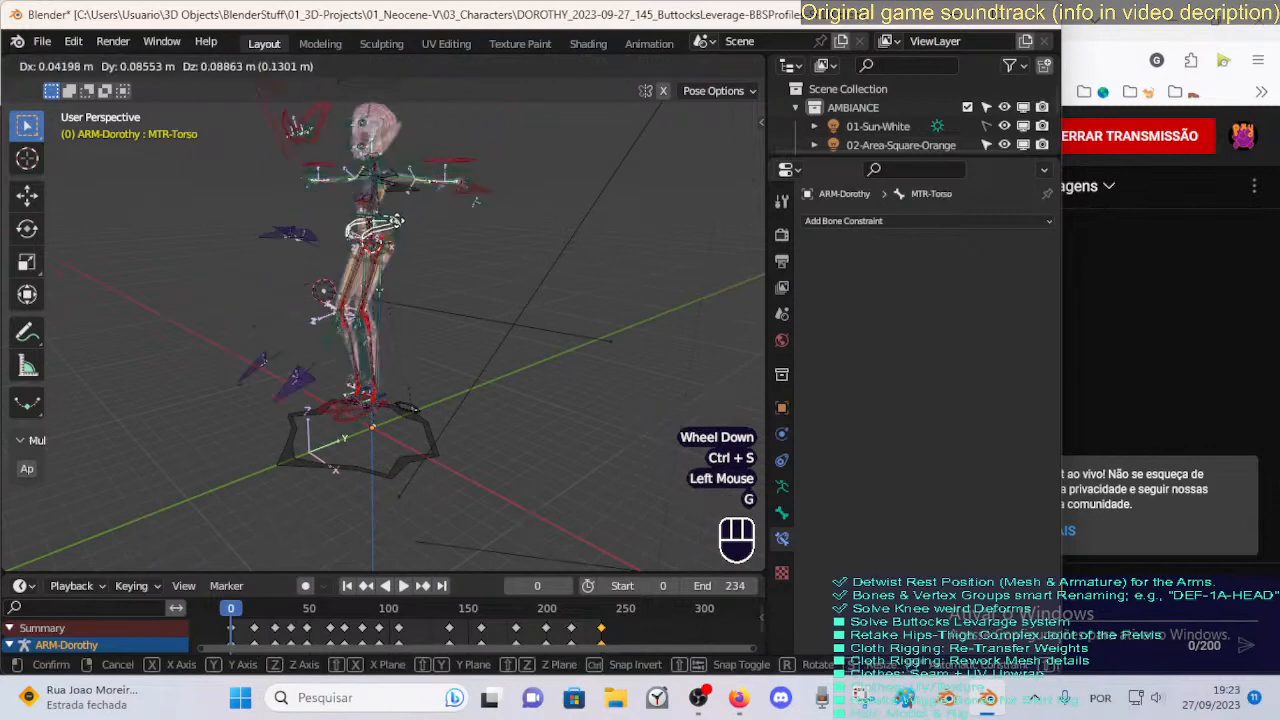
pyautogui.press('Escape')
pyautogui.scroll(2, 373, 324)
pyautogui.moveTo(373, 324); pyautogui.dragTo(389, 317, button='middle')
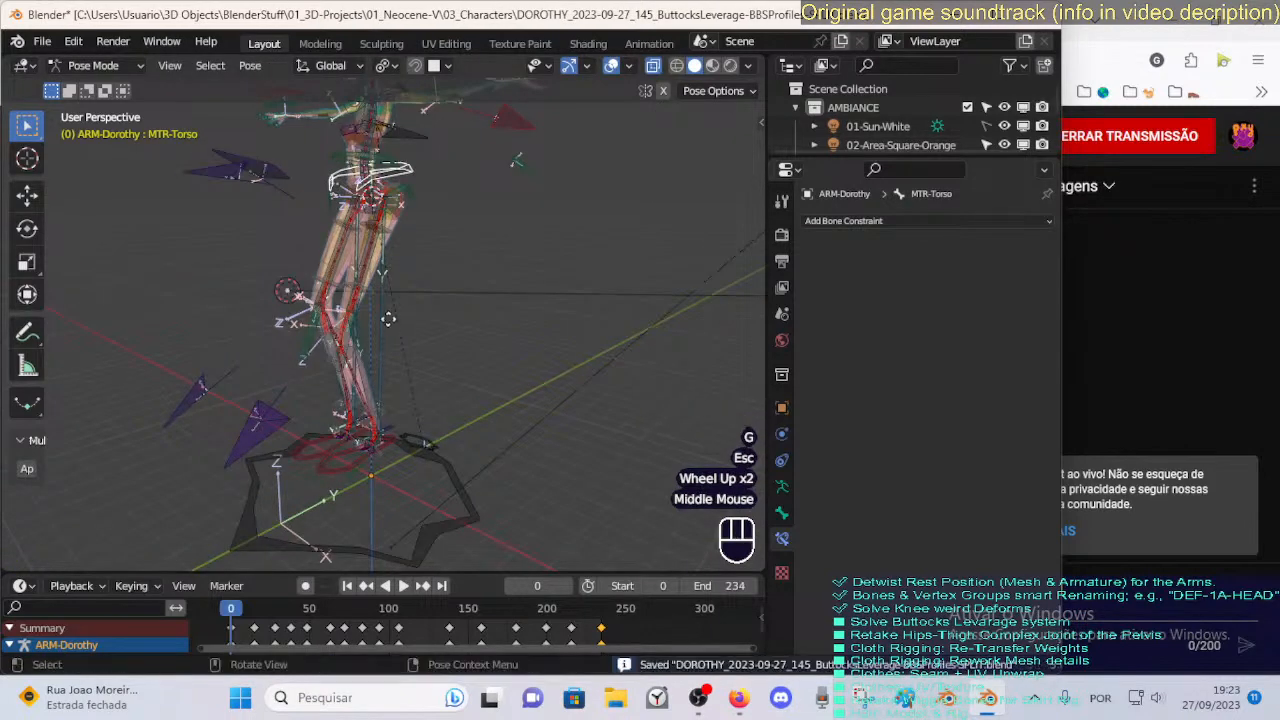
pyautogui.press('g')
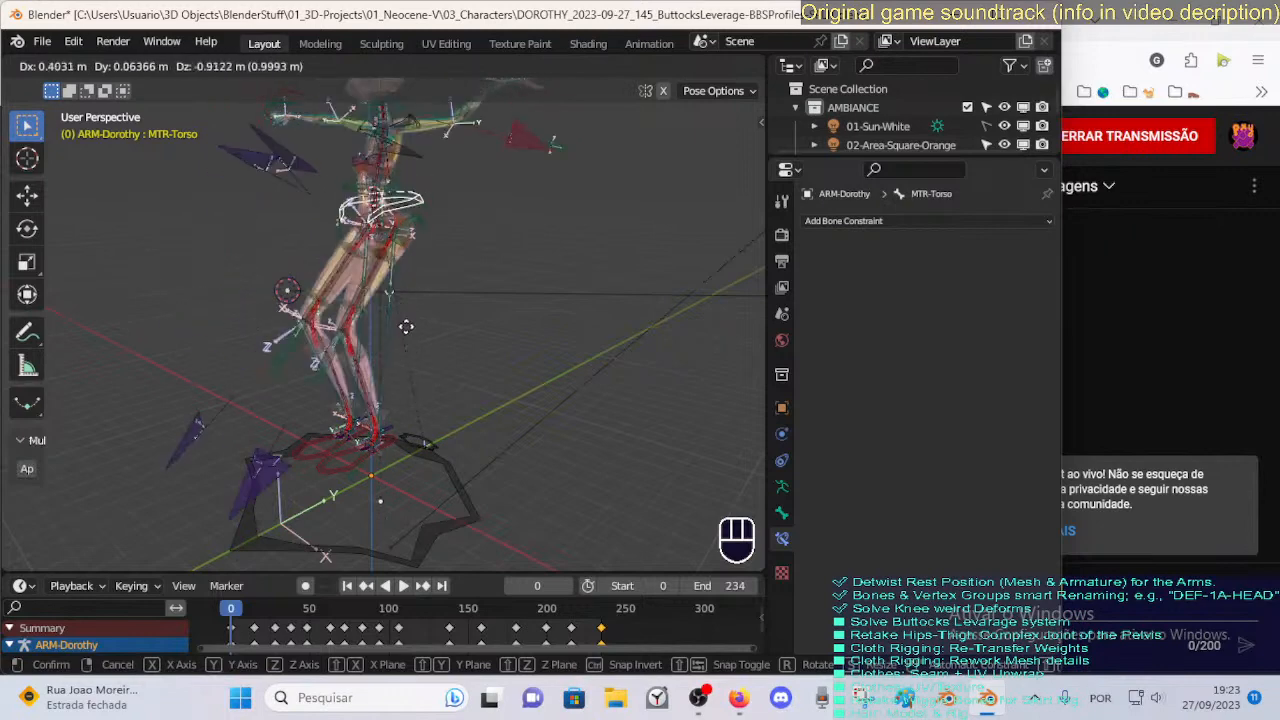
pyautogui.press('Escape')
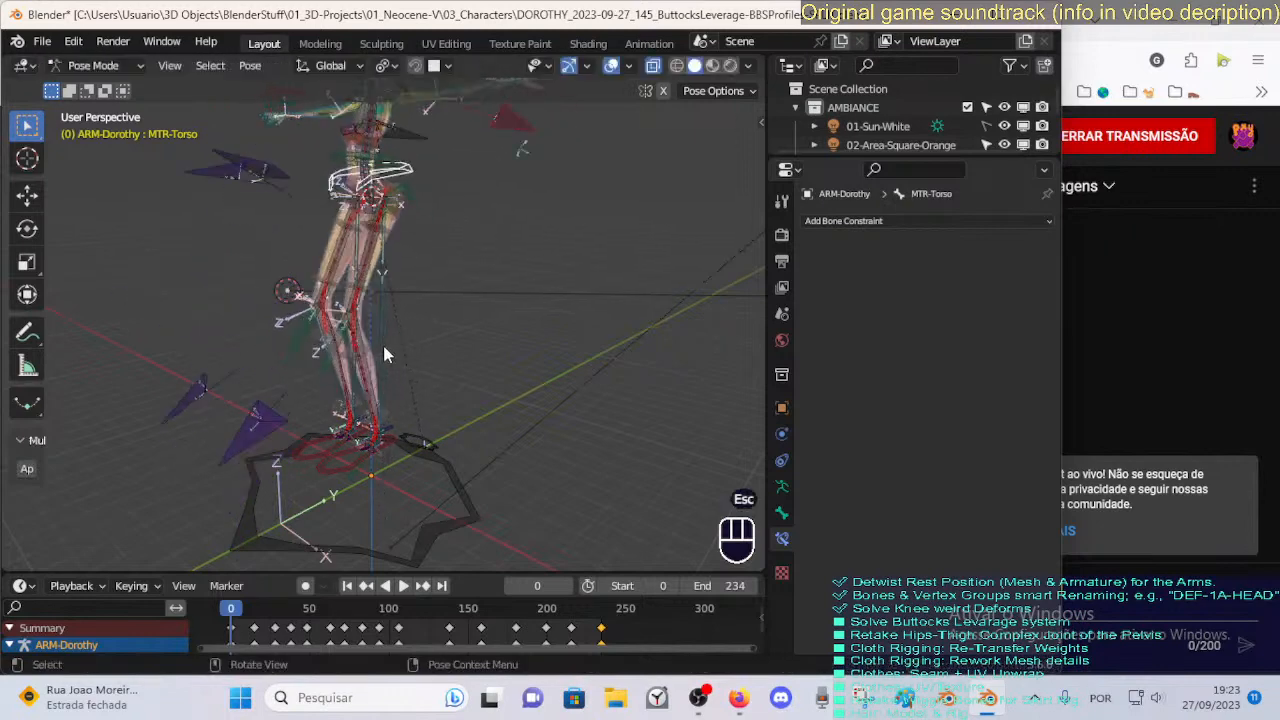
# Add a Limit Distance constraint to the left leg control MTR-Leg.L with the MAP-Ankle.L bone as its target.
pyautogui.keyDown('shift'); pyautogui.moveTo(418, 461); pyautogui.dragTo(482, 336, button='middle'); pyautogui.keyUp('shift')
pyautogui.press('a')
pyautogui.click(397, 437)
pyautogui.scroll(3, 376, 425)
pyautogui.scroll(2, 437, 362)
pyautogui.click(503, 302)
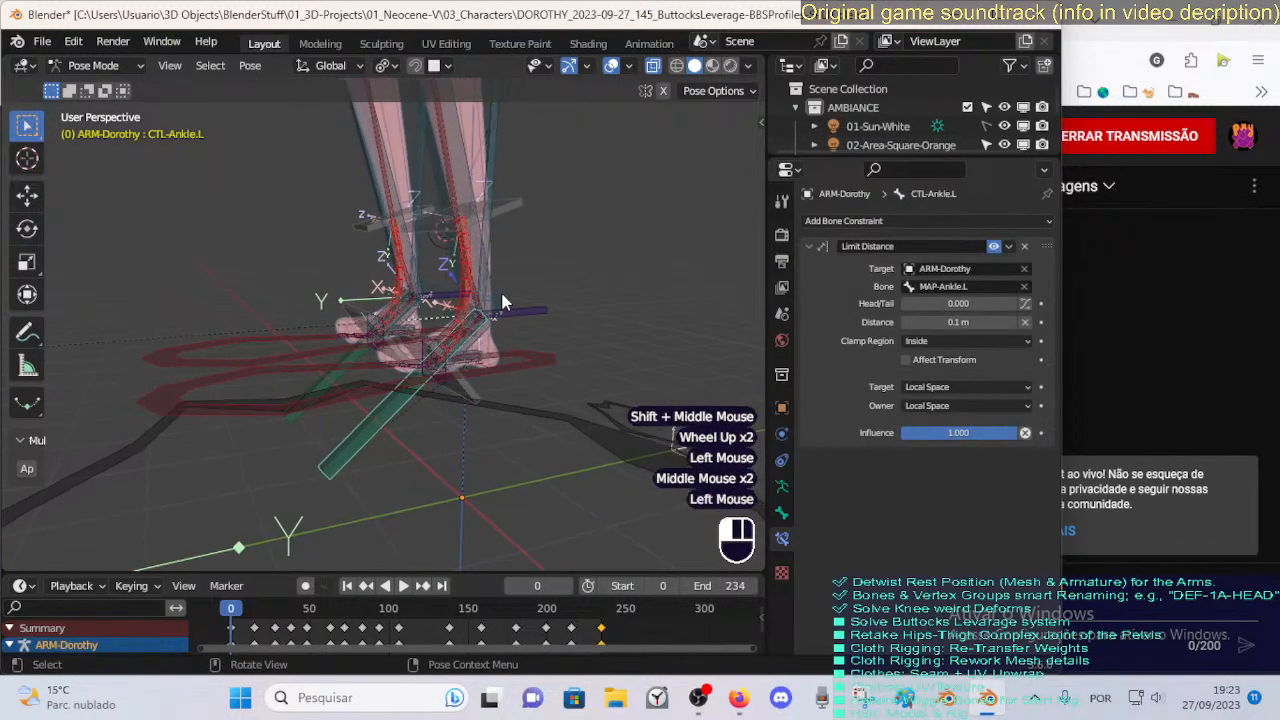
pyautogui.click(529, 338)
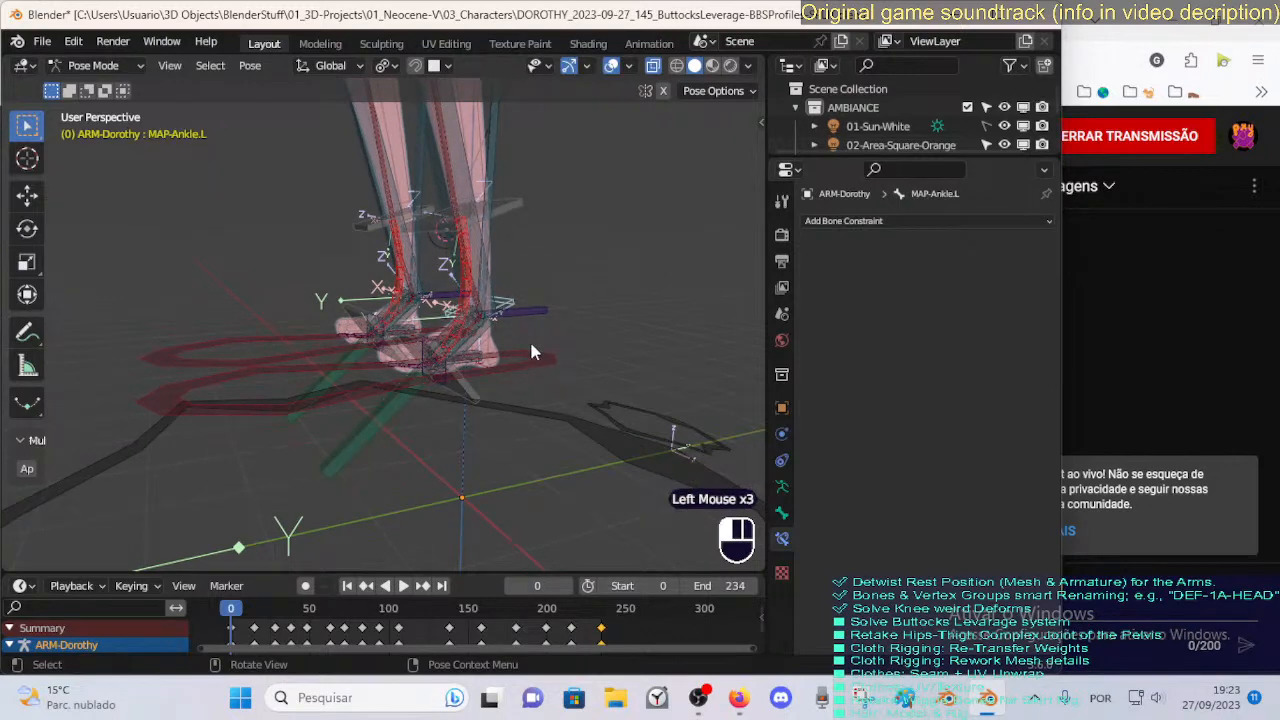
pyautogui.keyDown('shift'); pyautogui.click(537, 358); pyautogui.keyUp('shift')
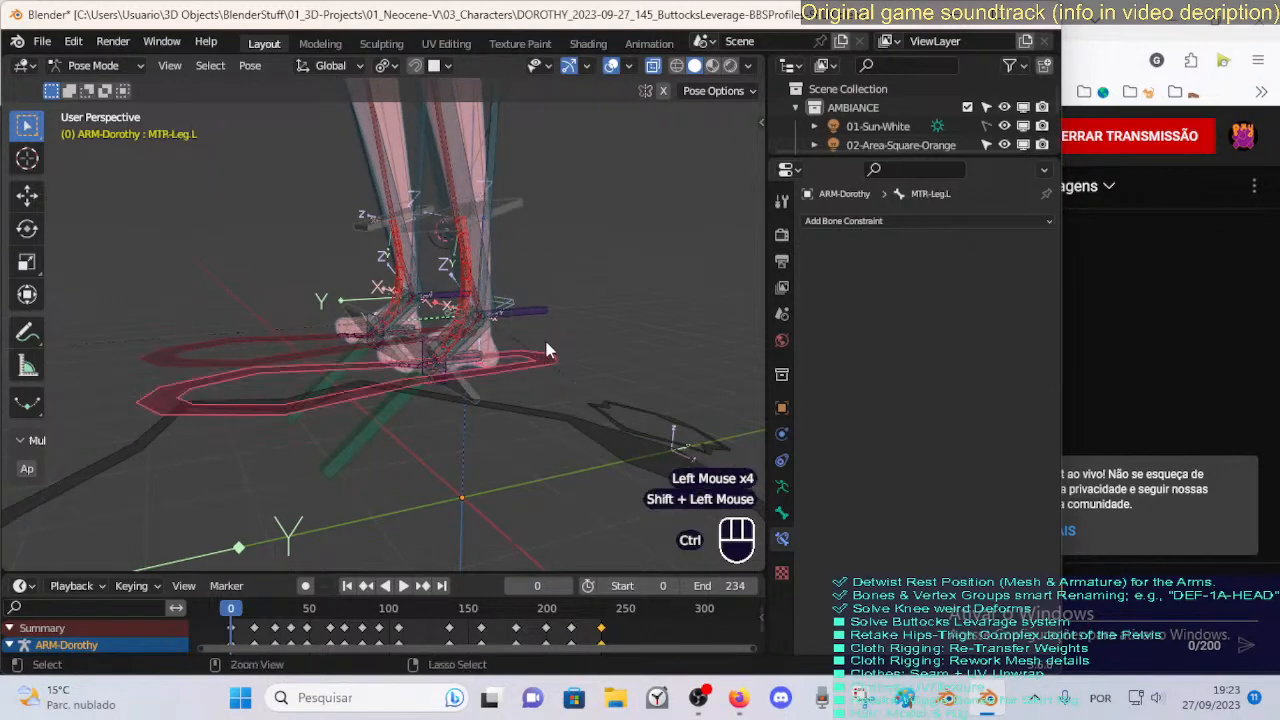
pyautogui.hotkey('ctrl', 'shift', 'c')
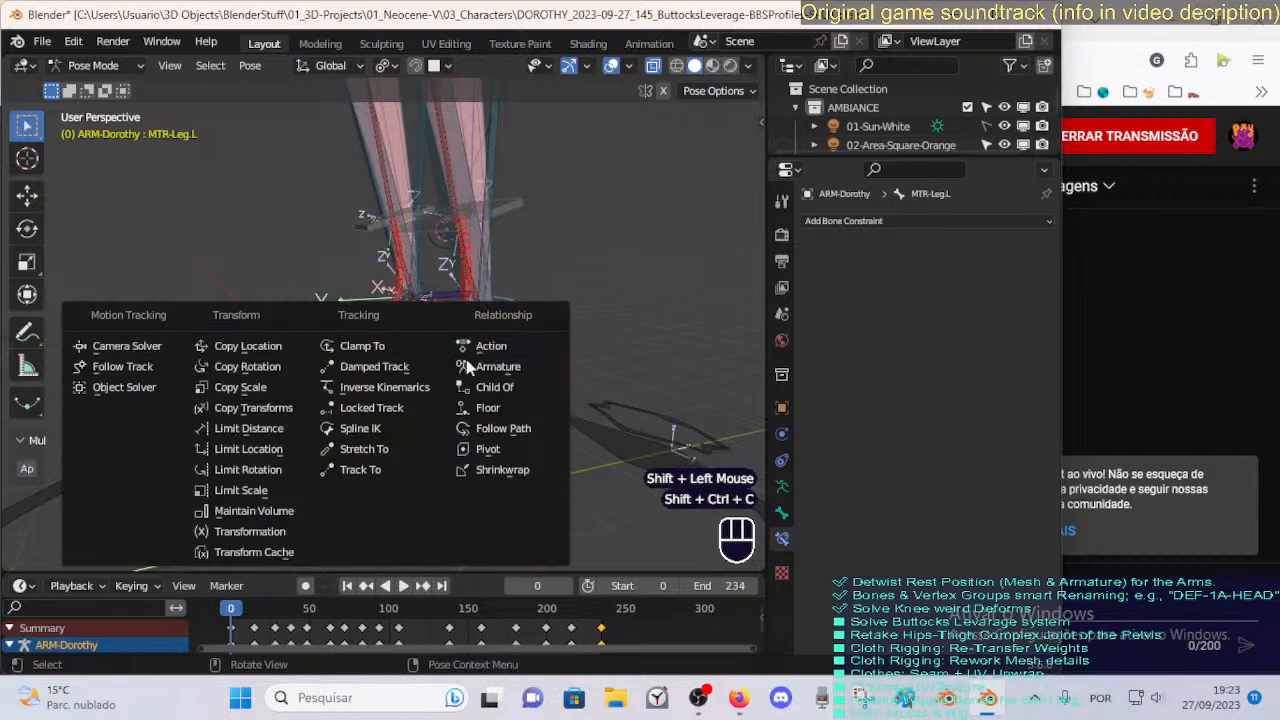
pyautogui.click(290, 430)
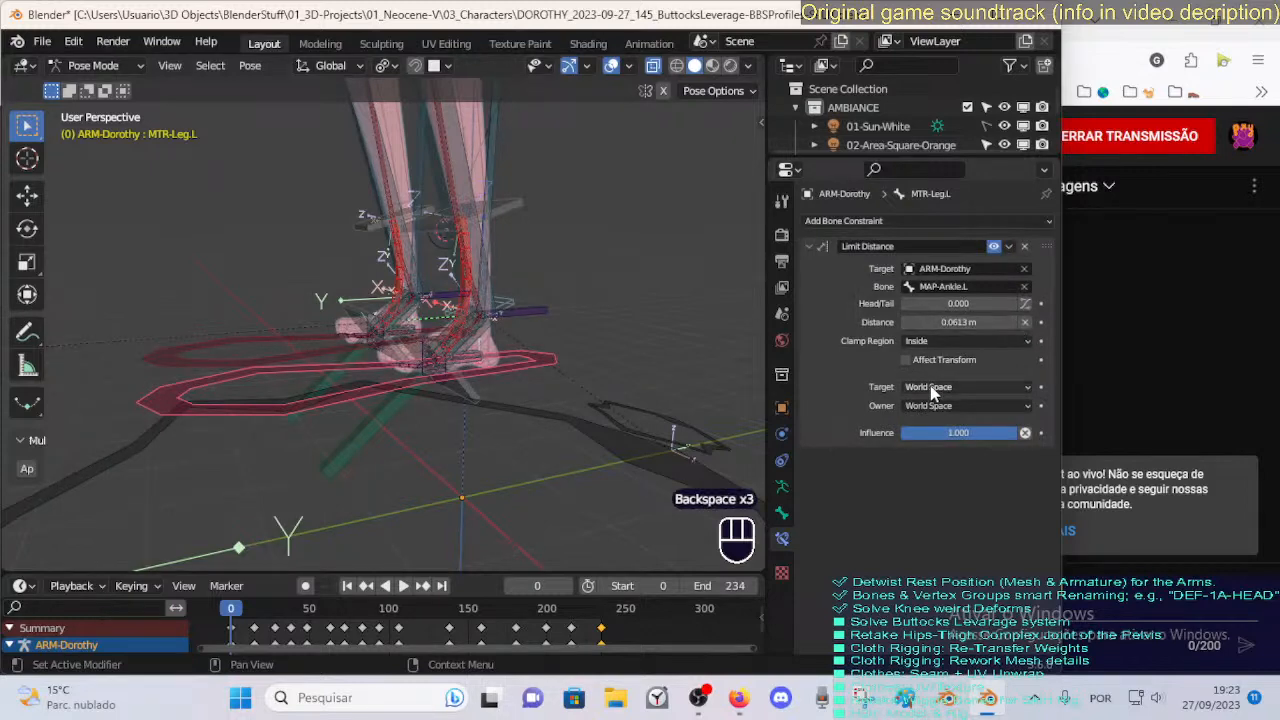
# Try moving the left leg control MTR-Leg.L several times to test its Limit Distance constraint in World Space.
pyautogui.press('g')
pyautogui.click(604, 282)
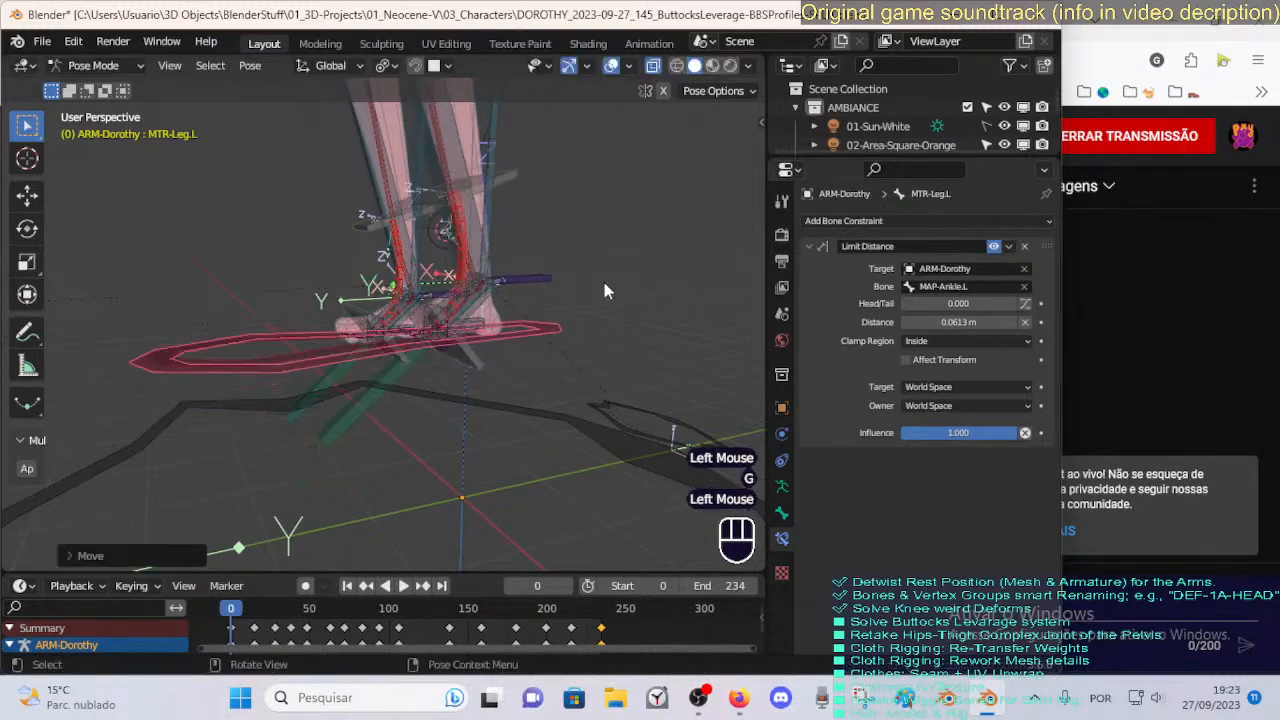
pyautogui.scroll(-2, 549, 303)
pyautogui.press('g')
pyautogui.click(603, 297)
pyautogui.scroll(-2, 538, 206)
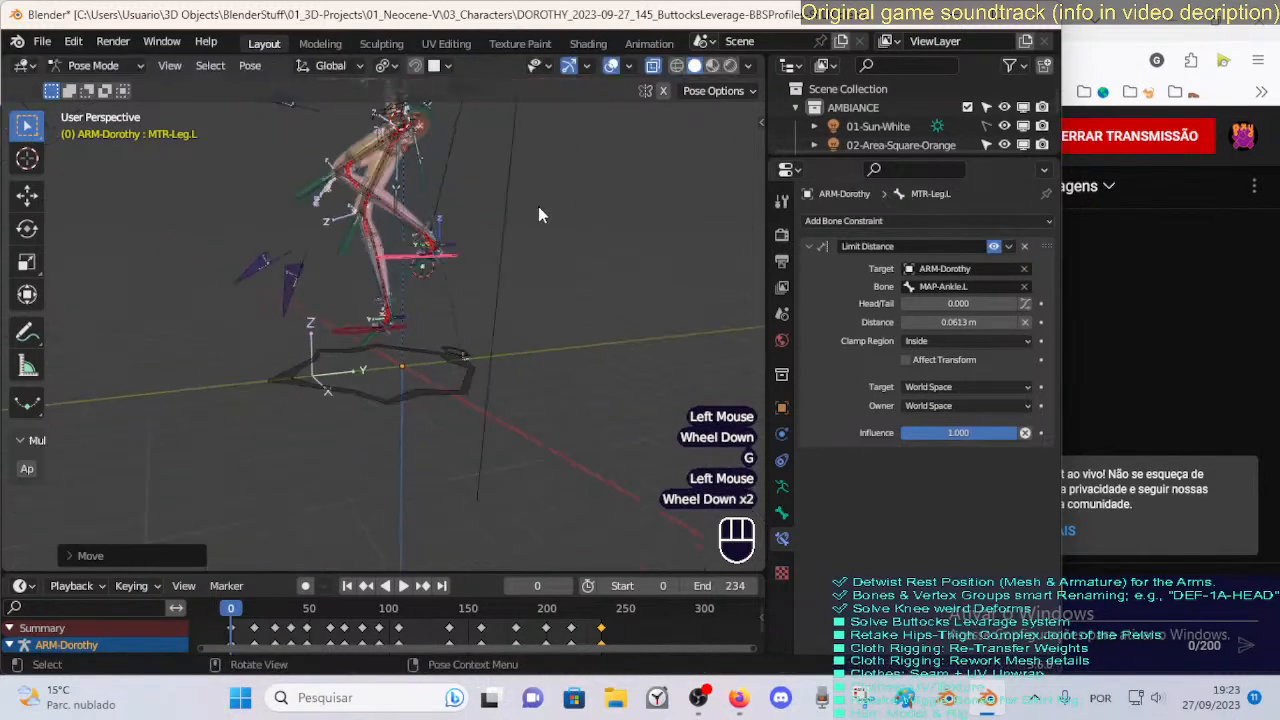
pyautogui.keyDown('shift'); pyautogui.moveTo(538, 206); pyautogui.dragTo(569, 316, button='middle'); pyautogui.keyUp('shift')
pyautogui.press('g')
pyautogui.click(454, 193)
pyautogui.moveTo(454, 193); pyautogui.dragTo(427, 176, button='middle')
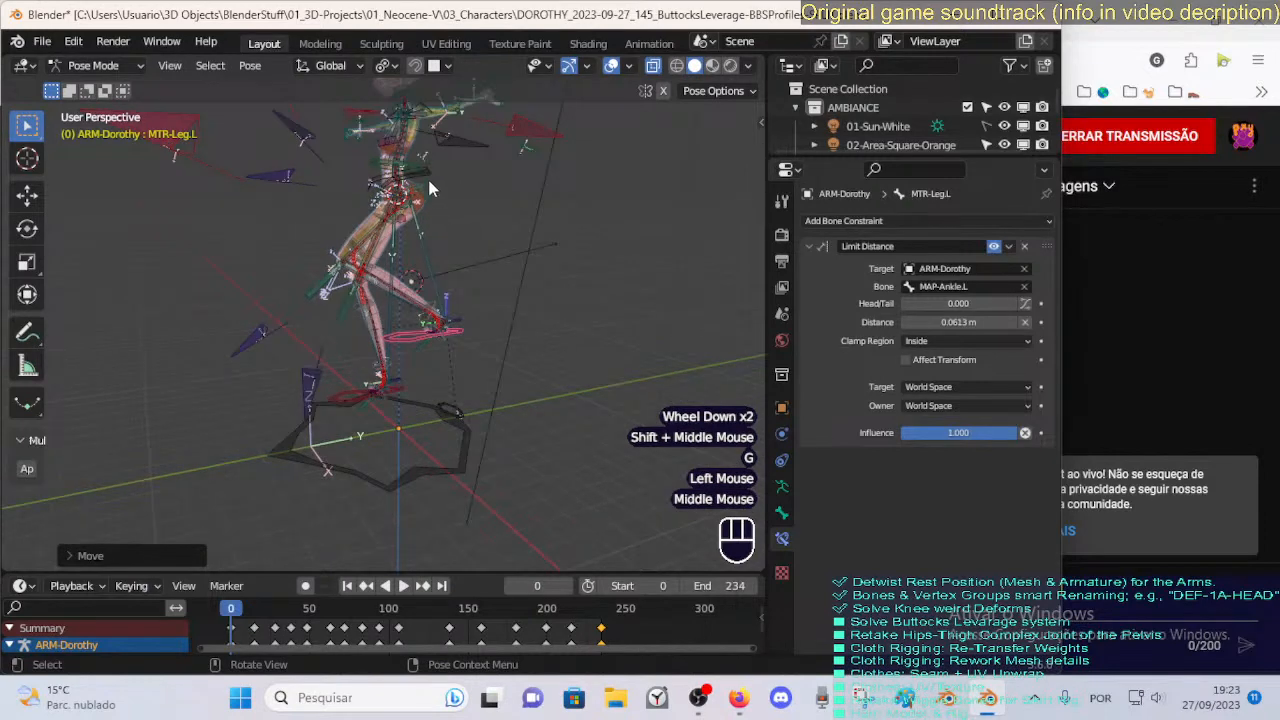
# Try moving MTR-Torso to test the legs and reset the pose of all bones.
pyautogui.click(427, 176)
pyautogui.press('g')
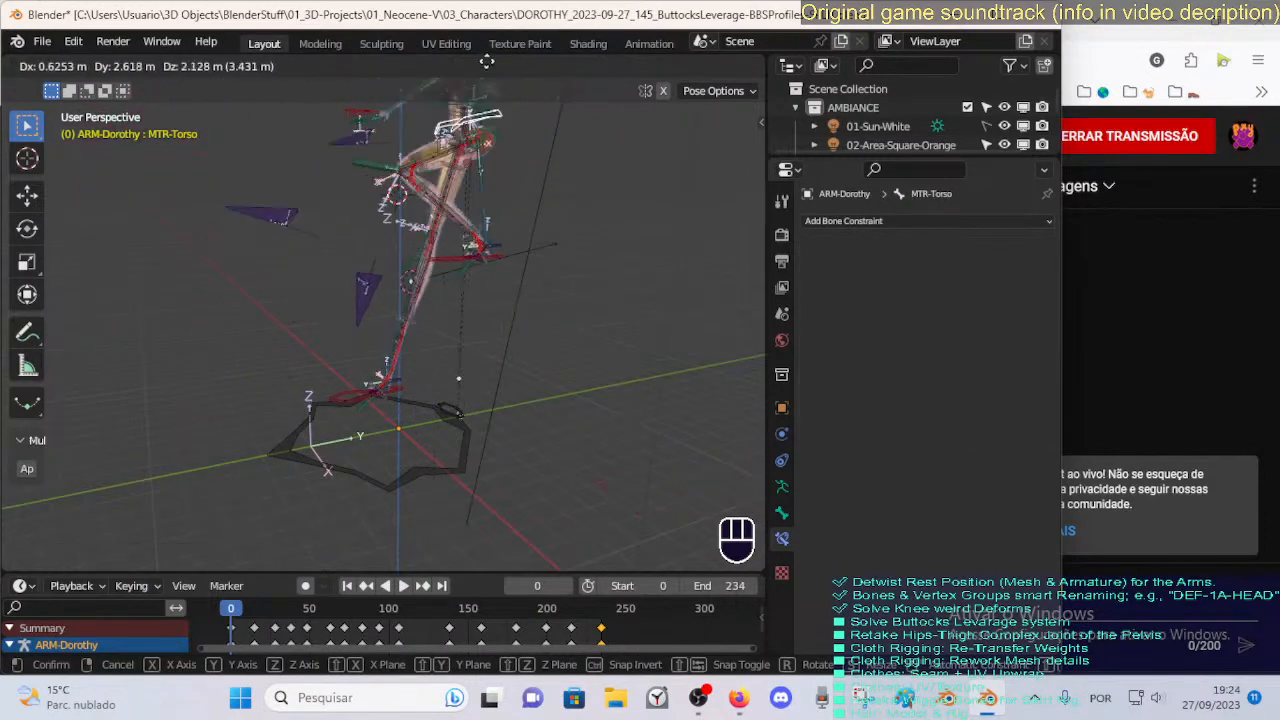
pyautogui.click(495, 489)
pyautogui.press('a')
pyautogui.hotkey('alt', 'q')
pyautogui.hotkey('alt', 'q')
pyautogui.hotkey('alt', 'q')
pyautogui.hotkey('alt', 'q')
pyautogui.hotkey('alt', 'q')
pyautogui.hotkey('alt', 'q')
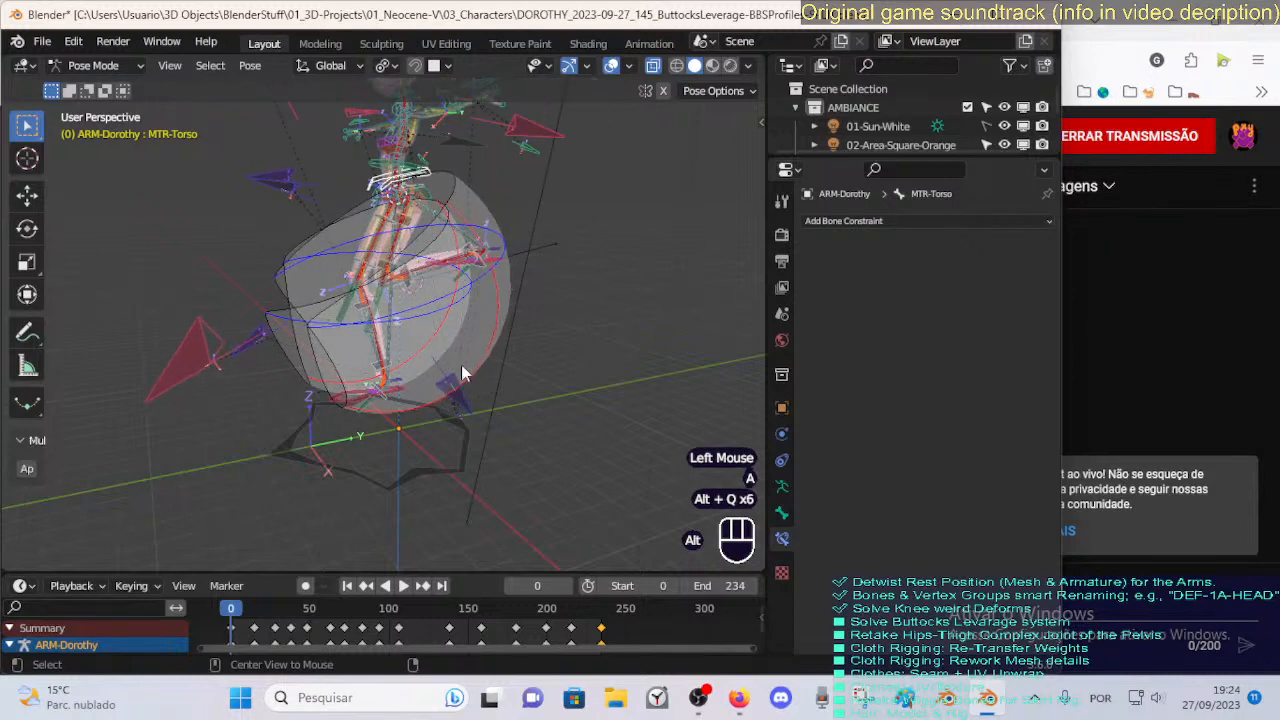
# Disable the Limit Distance constraint on CTL-Ankle.L and reset the pose of all bones again.
pyautogui.click(463, 287)
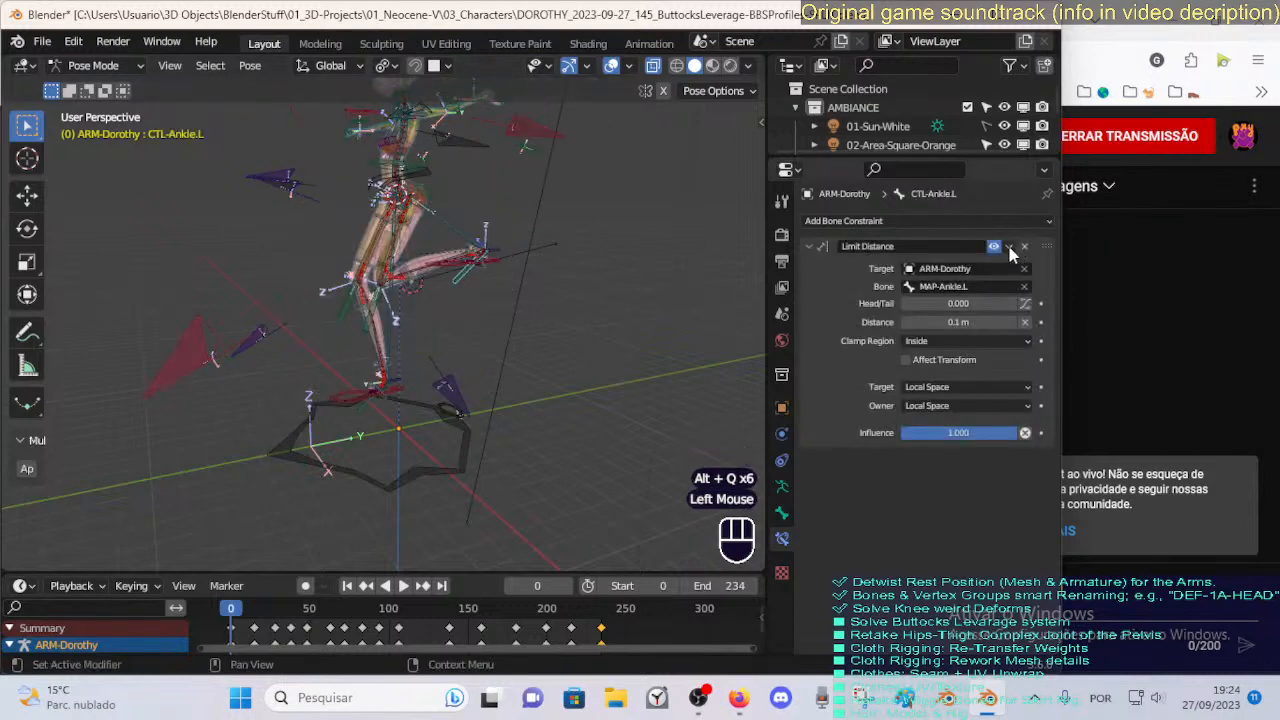
pyautogui.press('a')
pyautogui.hotkey('alt', 'q')
pyautogui.hotkey('alt', 'q')
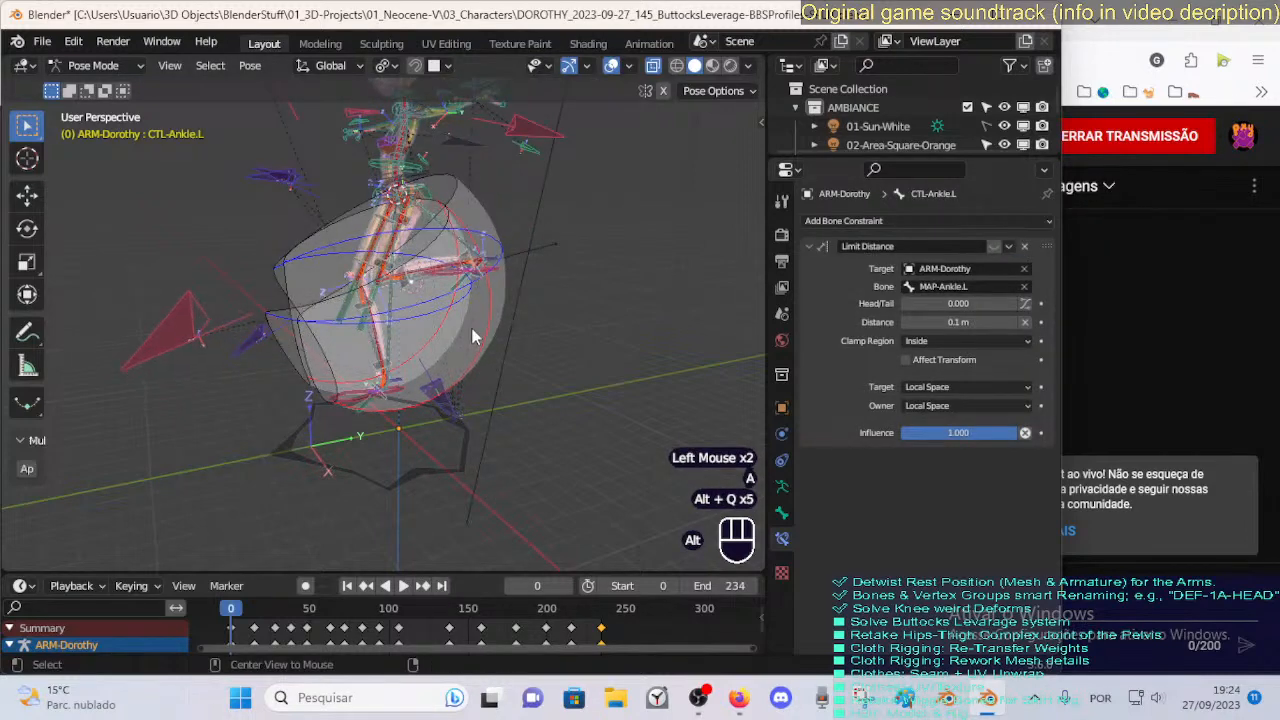
# Set both the Target and Owner spaces of MTR-Leg.L's Limit Distance constraint to Local Space.
pyautogui.click(449, 289)
pyautogui.click(910, 388)
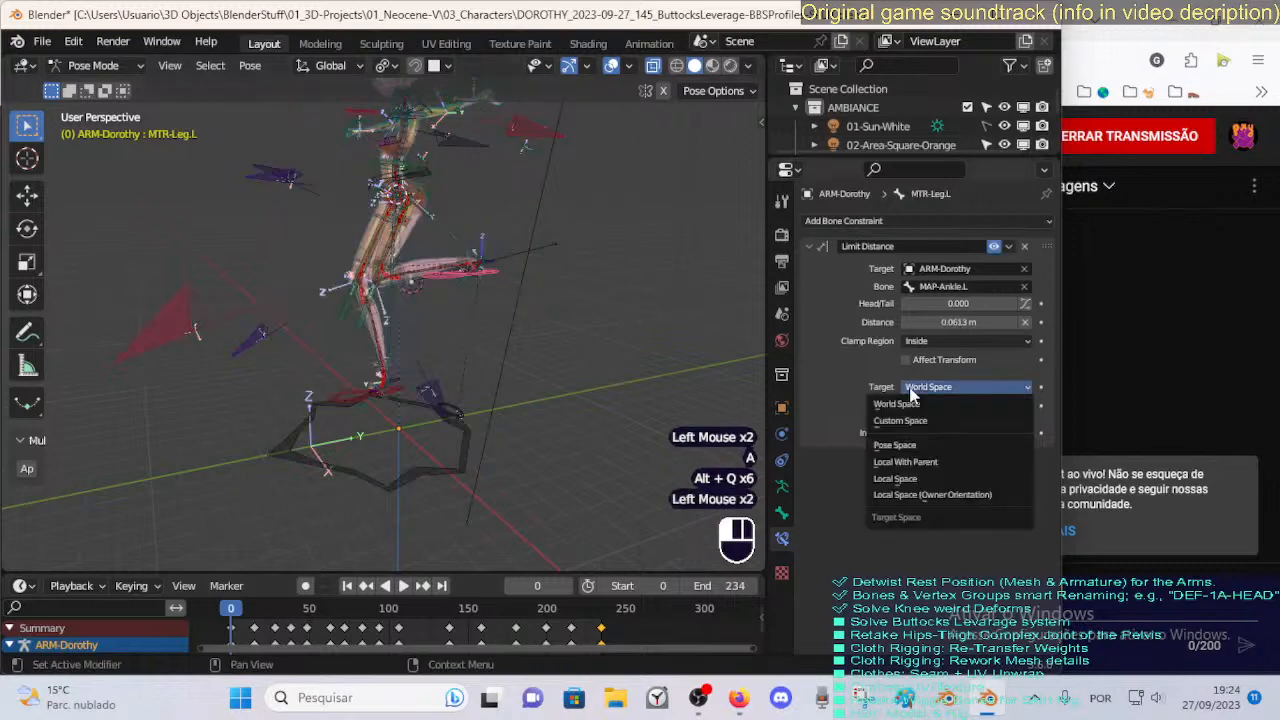
pyautogui.click(918, 478)
pyautogui.click(933, 405)
pyautogui.click(920, 496)
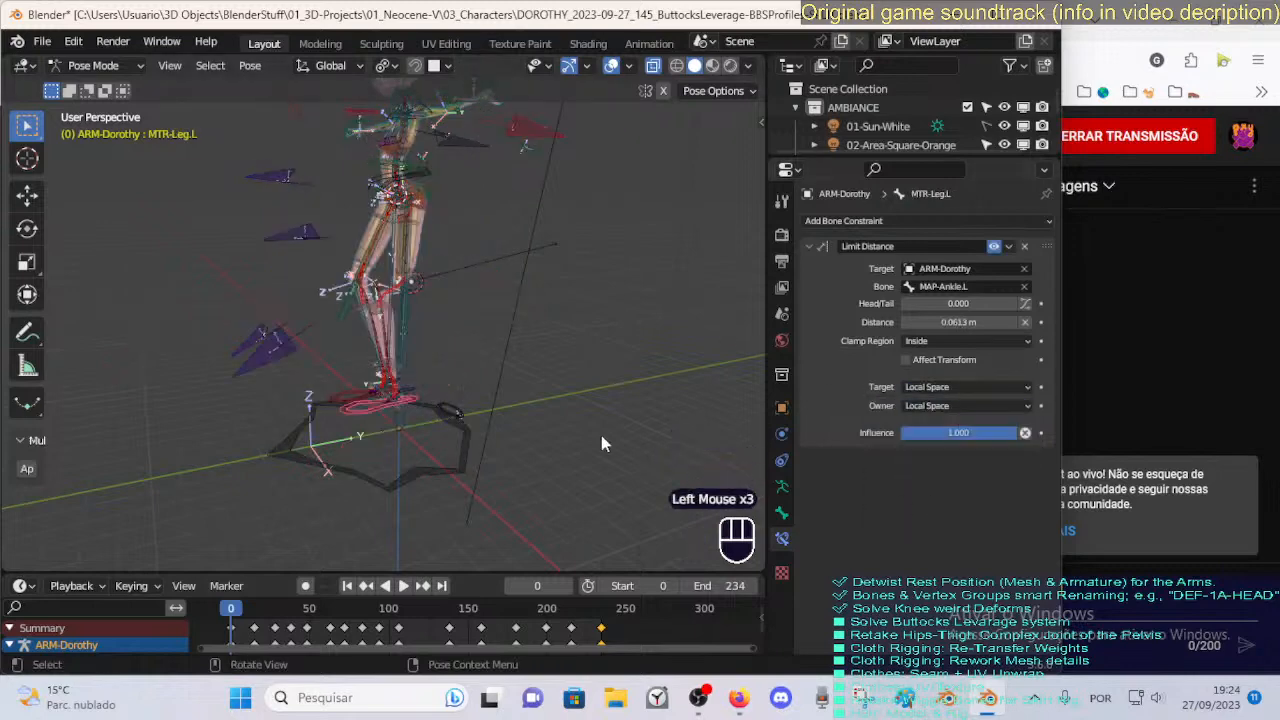
# Reset the pose of all bones and try moving MTR-Leg.L and MTR-Torso with the Local Space constraint.
pyautogui.press('a')
pyautogui.hotkey('alt', 'q')
pyautogui.hotkey('alt', 'q')
pyautogui.hotkey('alt', 'q')
pyautogui.click(363, 420)
pyautogui.press('g')
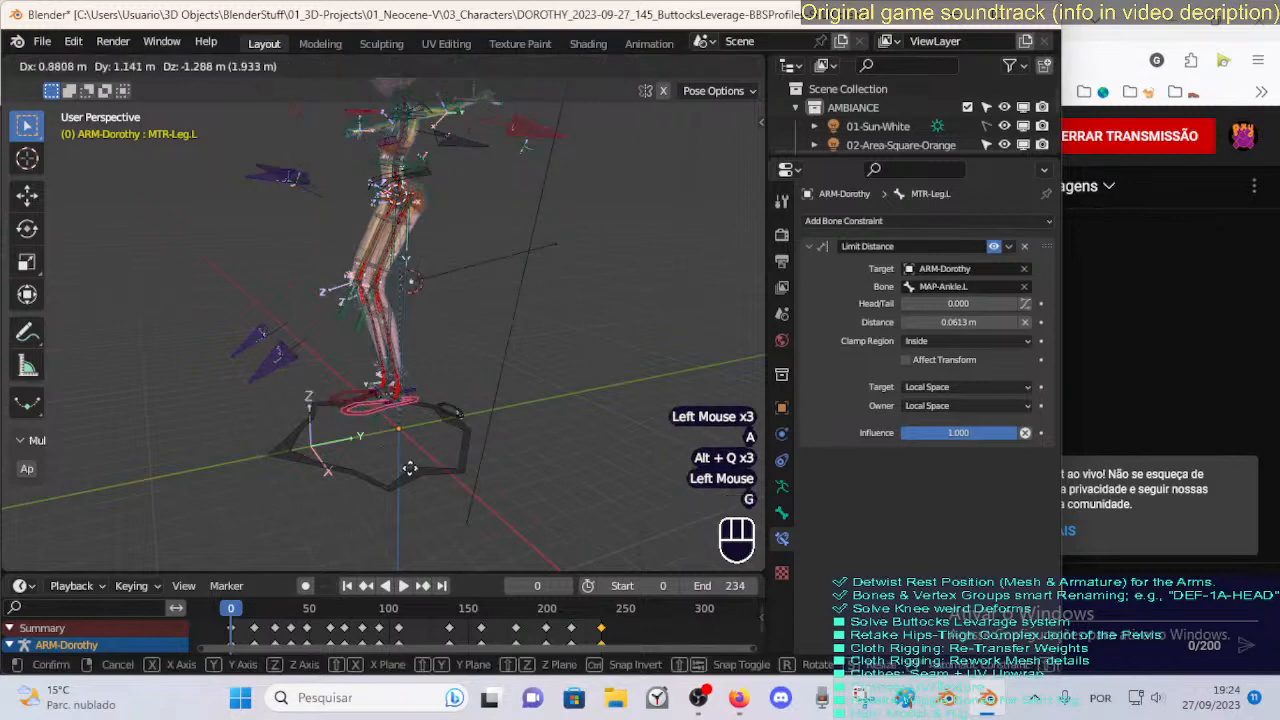
pyautogui.click(432, 305)
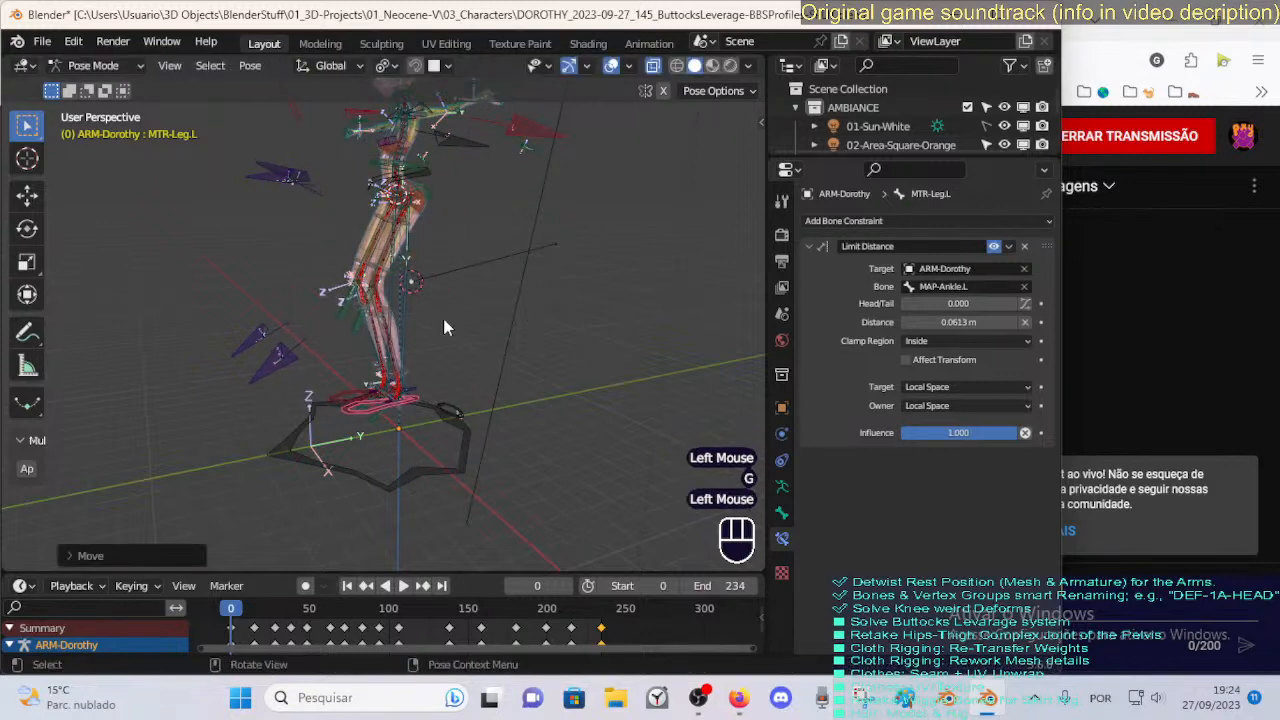
pyautogui.click(440, 185)
pyautogui.press('g')
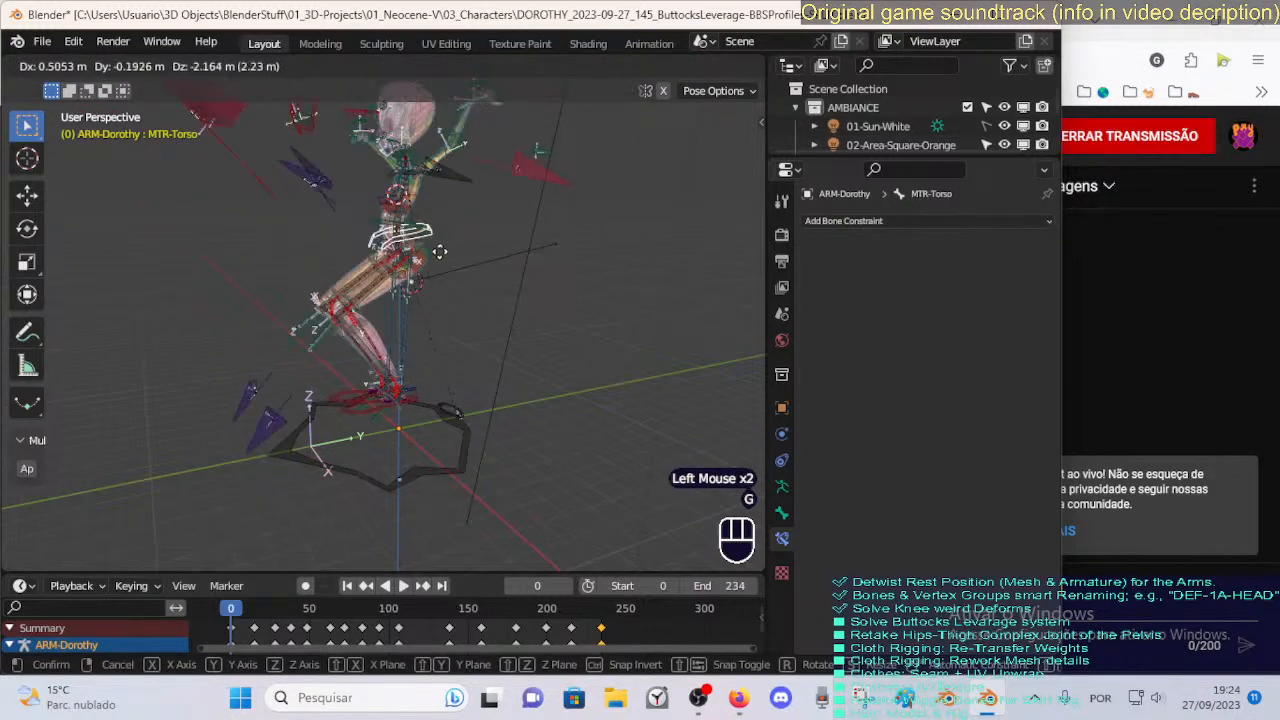
pyautogui.press('Escape')
# Set MTR-Leg.L's constraint Target space to Local Space (Owner Orientation) and test it by moving MTR-Torso.
pyautogui.click(372, 425)
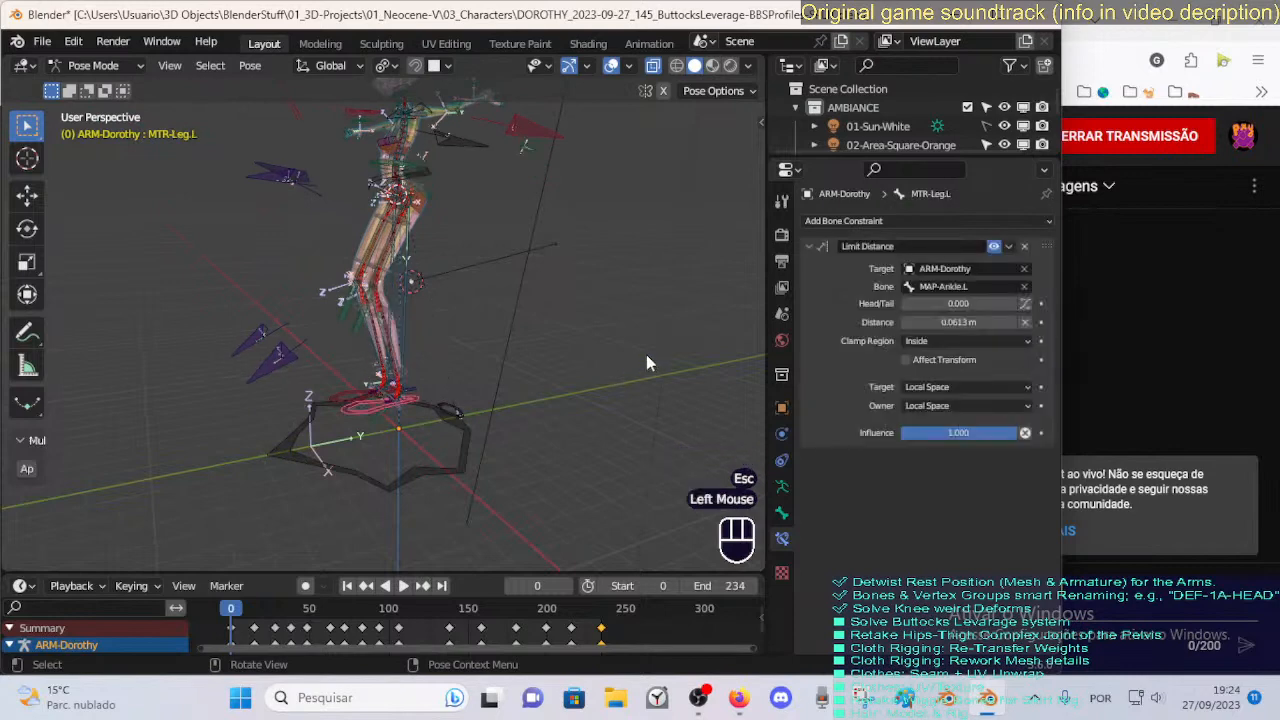
pyautogui.click(936, 388)
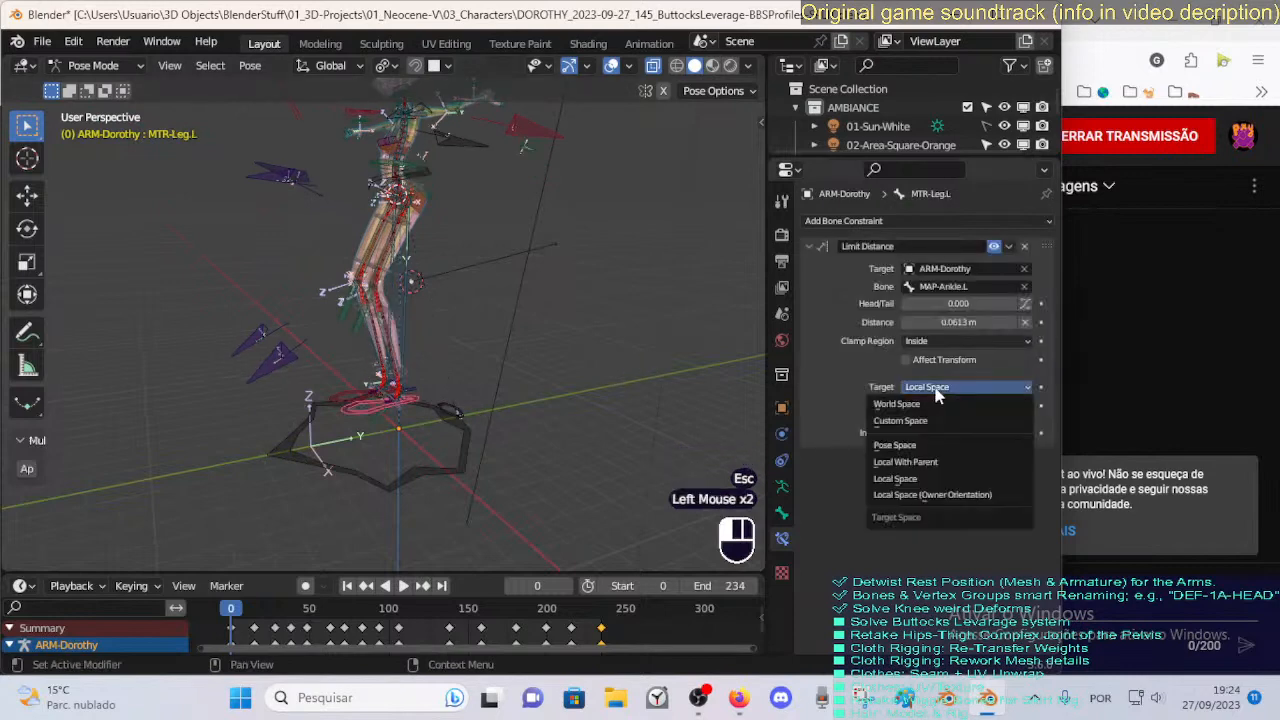
pyautogui.click(934, 495)
pyautogui.click(432, 183)
pyautogui.press('g')
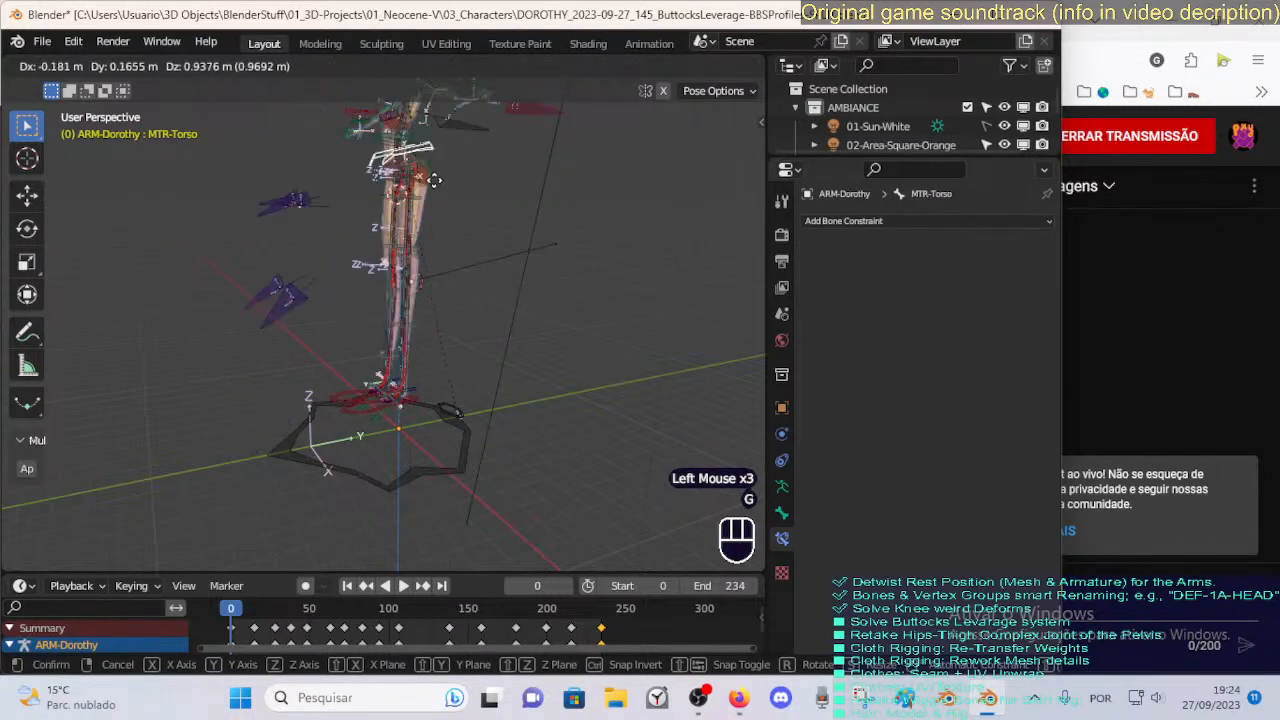
pyautogui.press('Escape')
# Check the constraint on CTL-Ankle.L and try moving MTR-Leg.L and MTR-Torso, cancelling both moves.
pyautogui.click(384, 420)
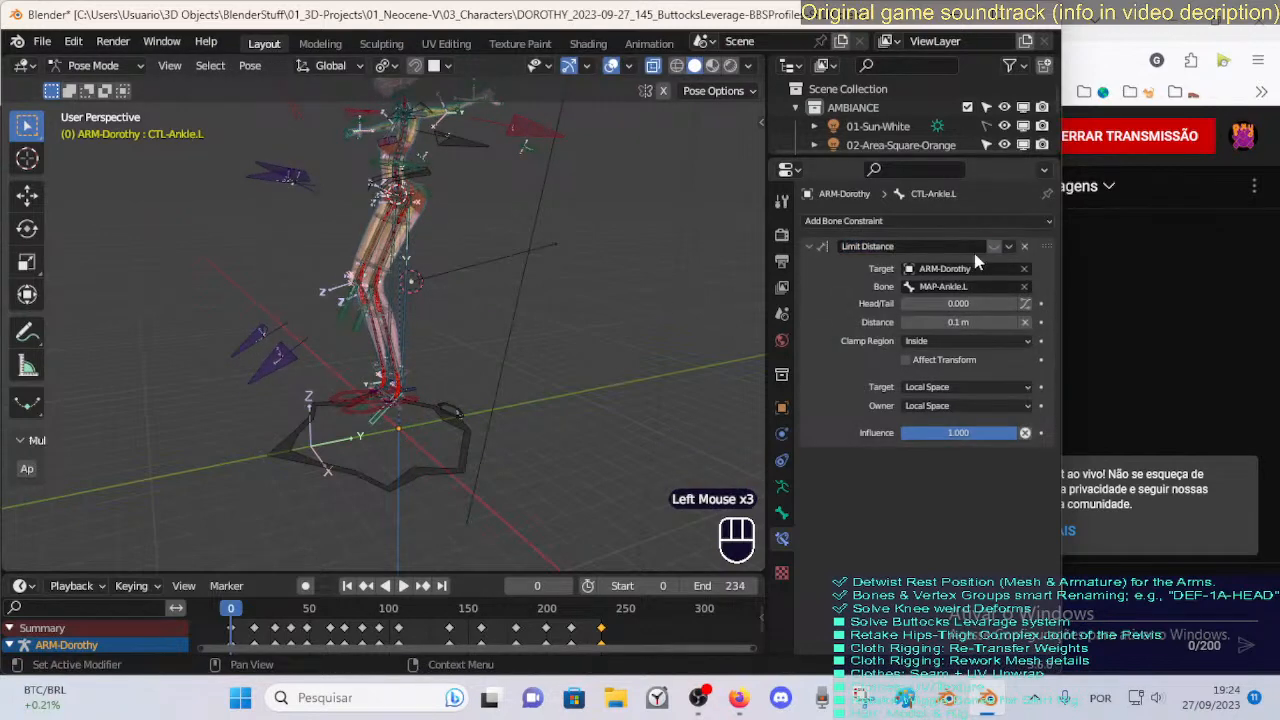
pyautogui.press('g')
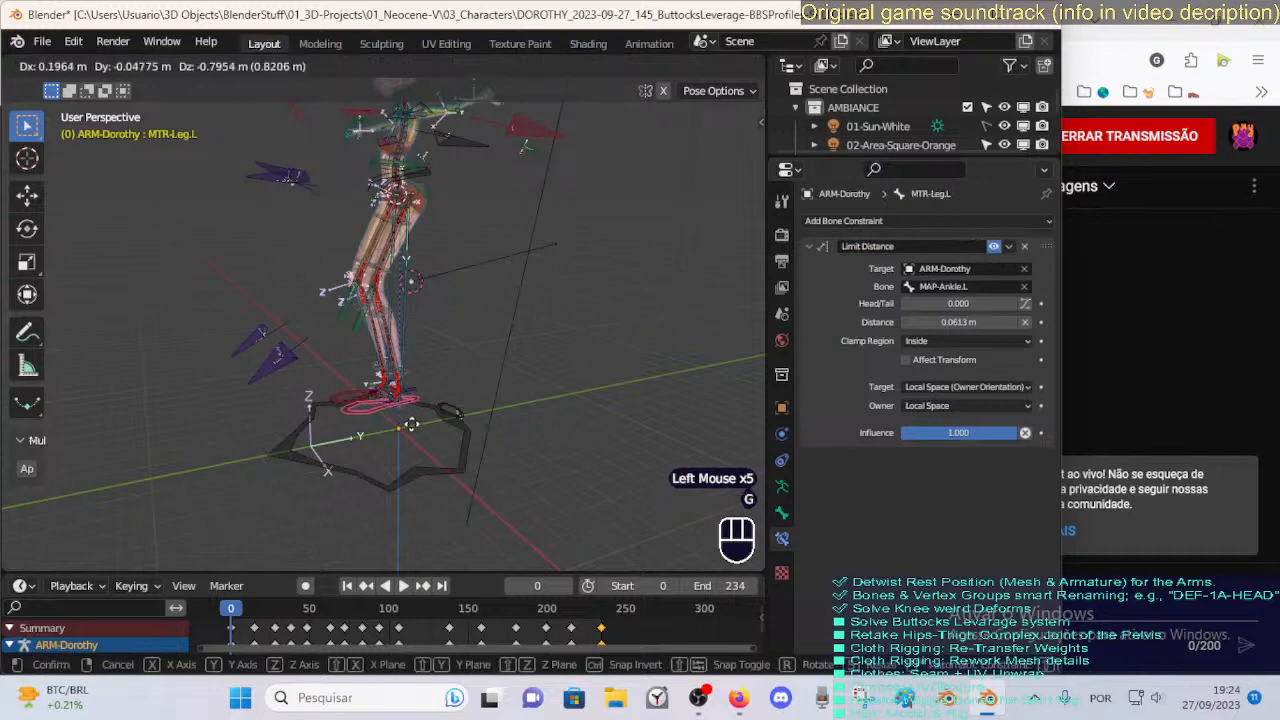
pyautogui.press('Escape')
pyautogui.click(432, 183)
pyautogui.press('g')
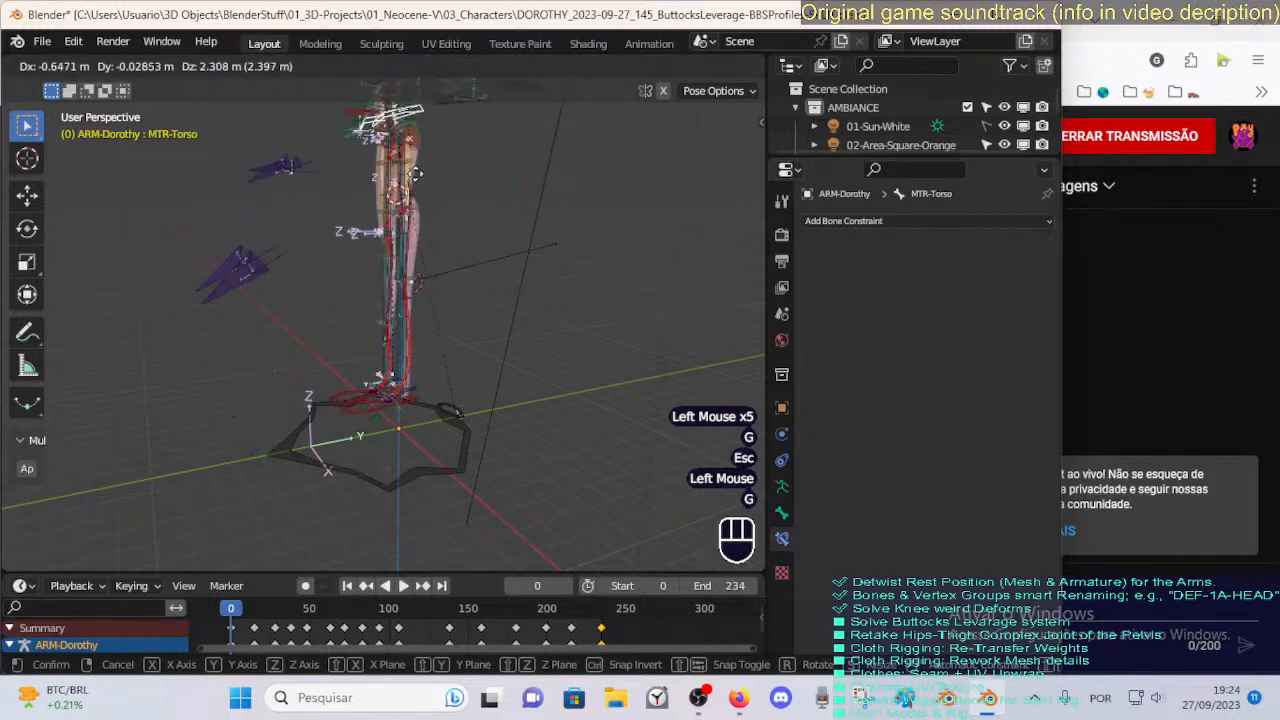
pyautogui.press('Escape')
# Inspect the left ankle control bones up close, try moving MTR-Leg.L and reset the whole pose.
pyautogui.click(400, 405)
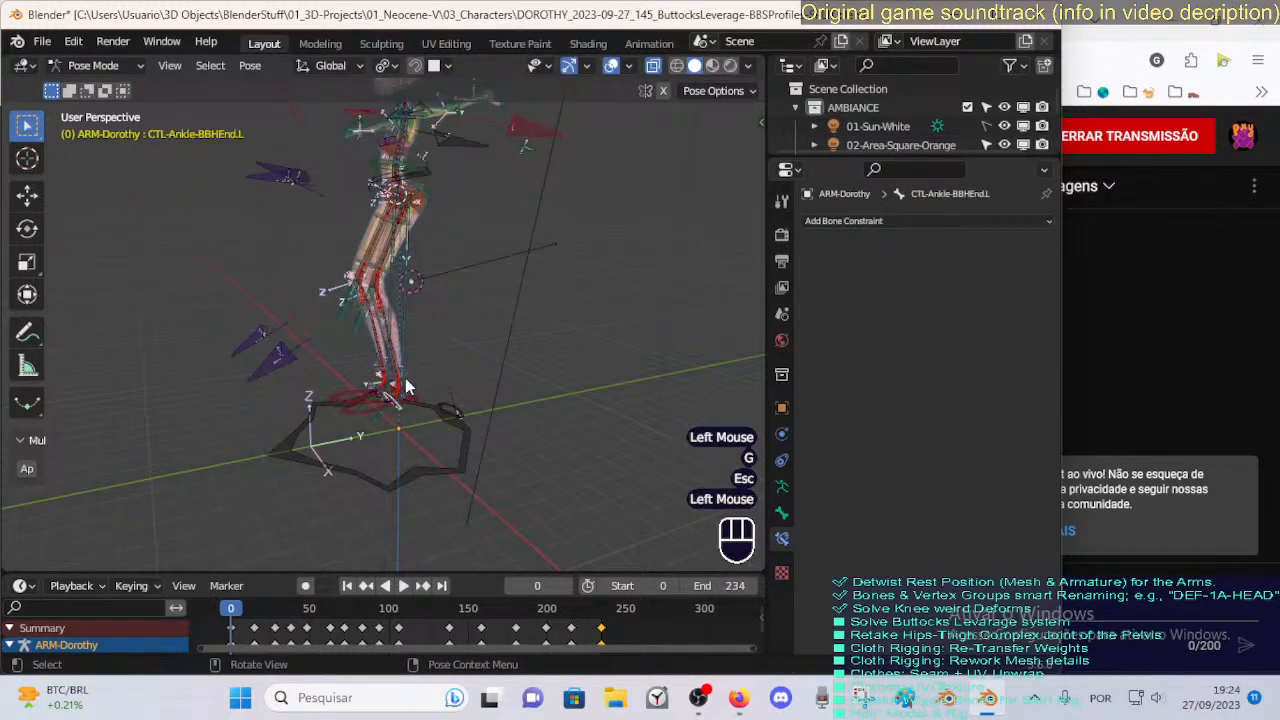
pyautogui.click(398, 412)
pyautogui.scroll(2, 395, 420)
pyautogui.click(383, 478)
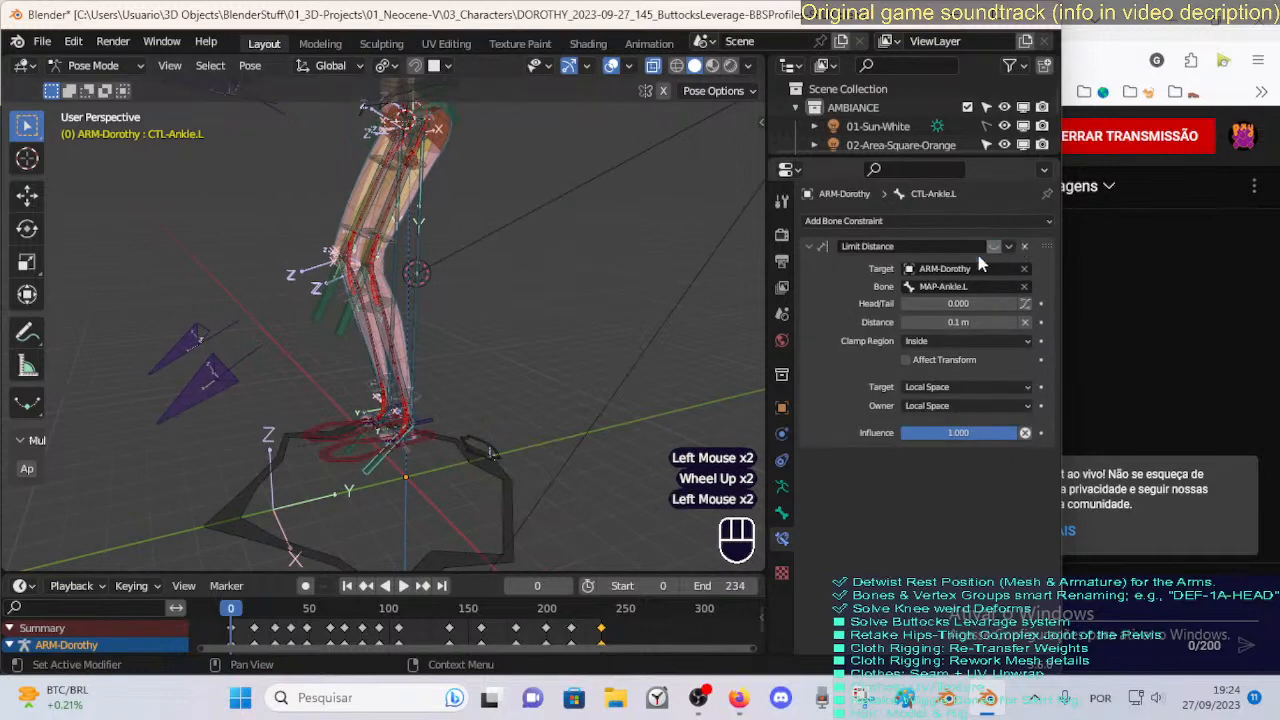
pyautogui.press('g')
pyautogui.click(474, 367)
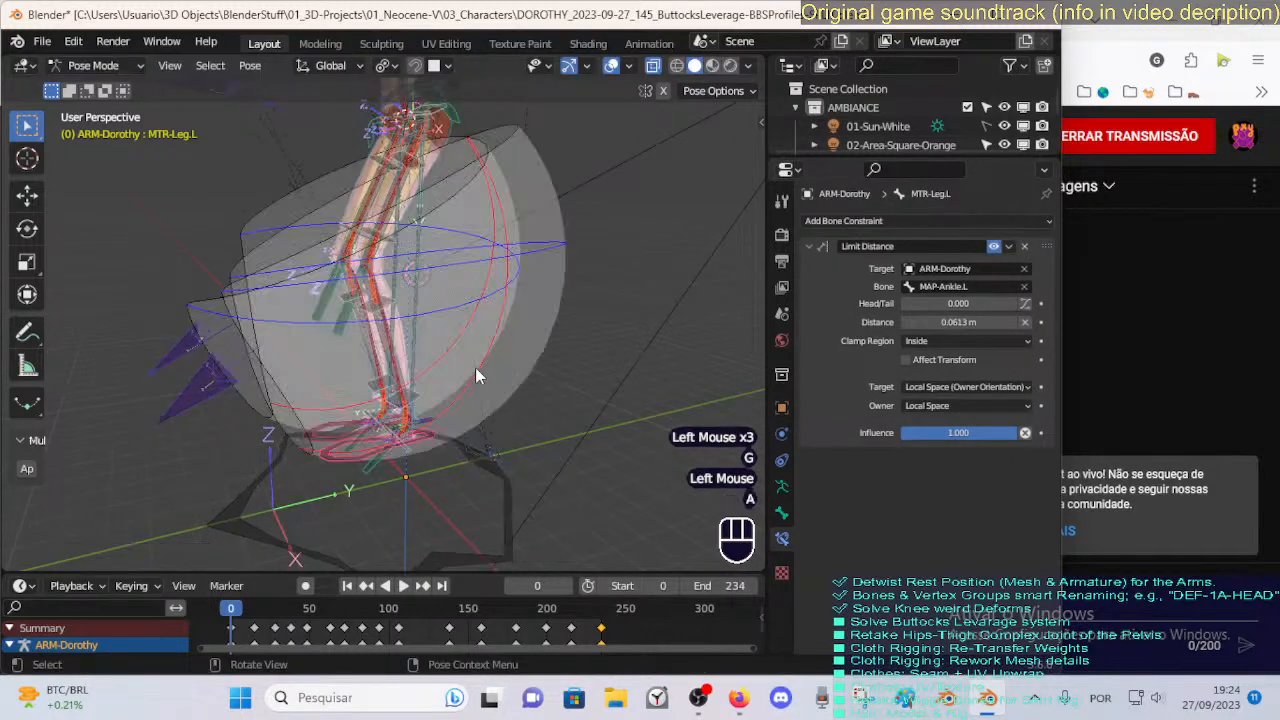
pyautogui.press('a')
pyautogui.hotkey('alt', 'q')
pyautogui.hotkey('alt', 'q')
# Try moving MTR-Leg.L once more, and MTR-Torso with the whole body in view.
pyautogui.click(418, 438)
pyautogui.press('g')
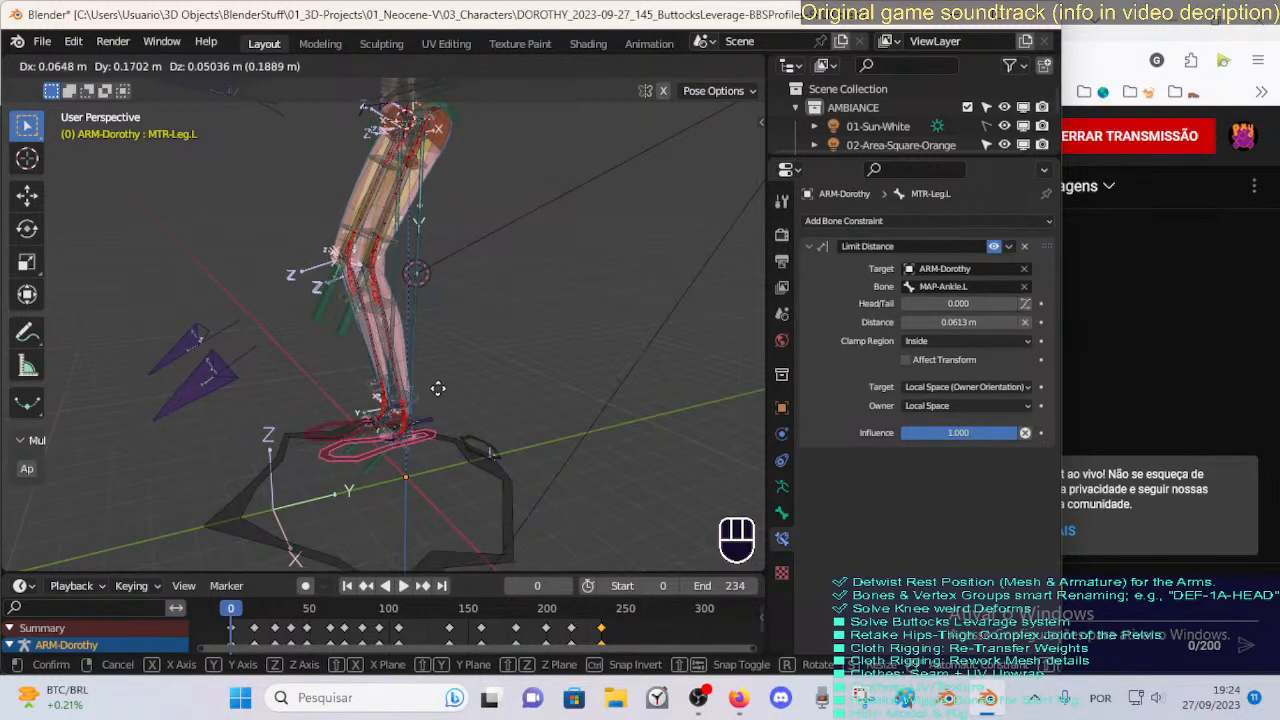
pyautogui.click(452, 441)
pyautogui.scroll(-2, 457, 258)
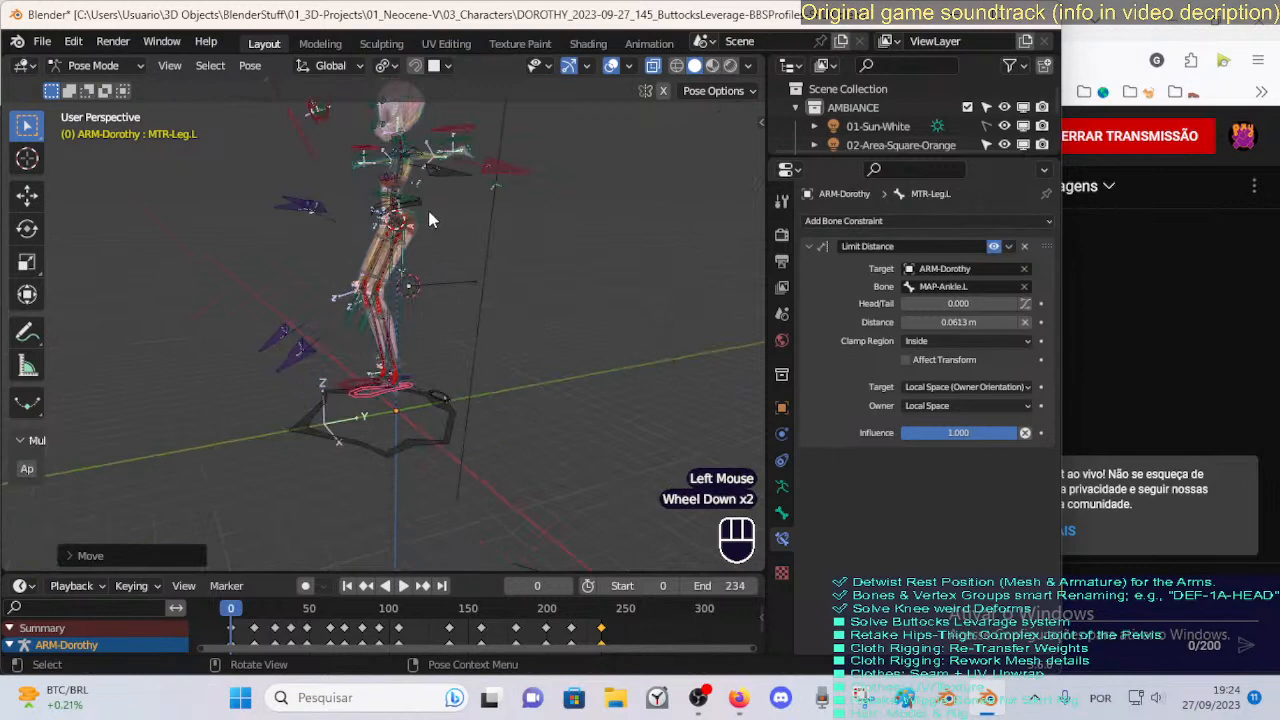
pyautogui.click(430, 220)
pyautogui.press('g')
pyautogui.press('Escape')
# Set the Target space of MTR-Leg.L's Limit Distance constraint back to Local Space.
pyautogui.click(408, 397)
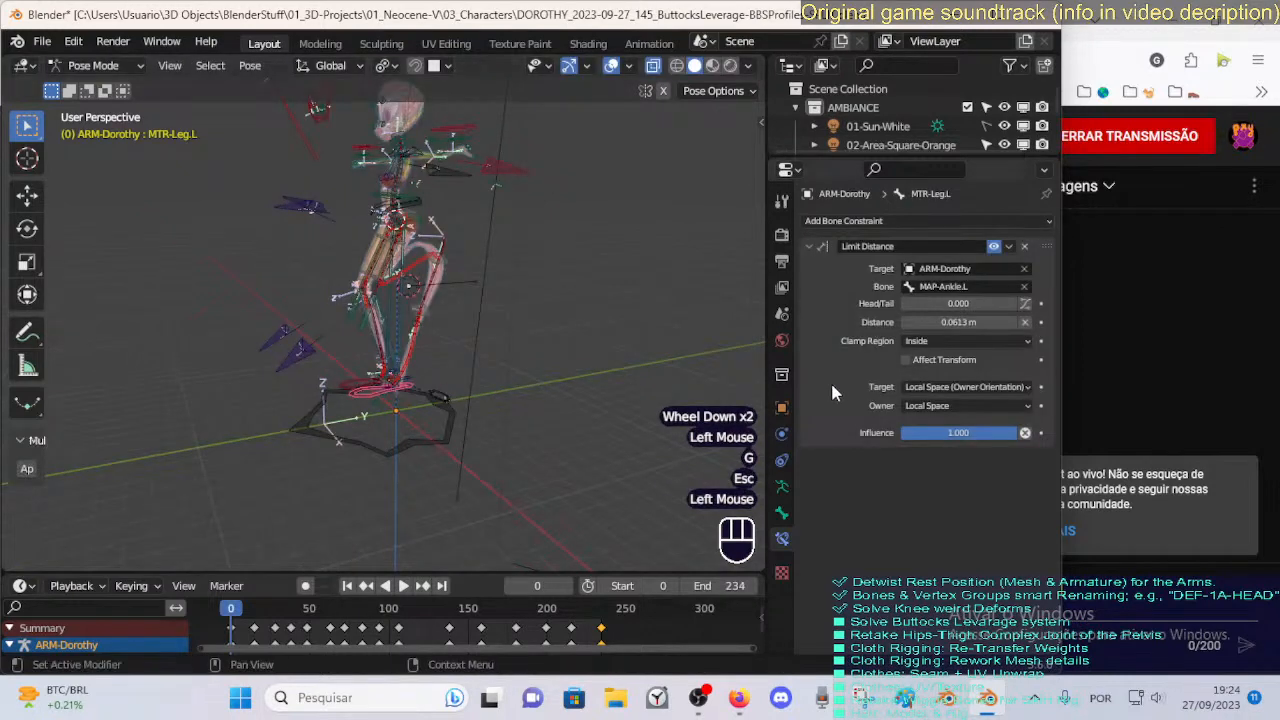
pyautogui.click(940, 387)
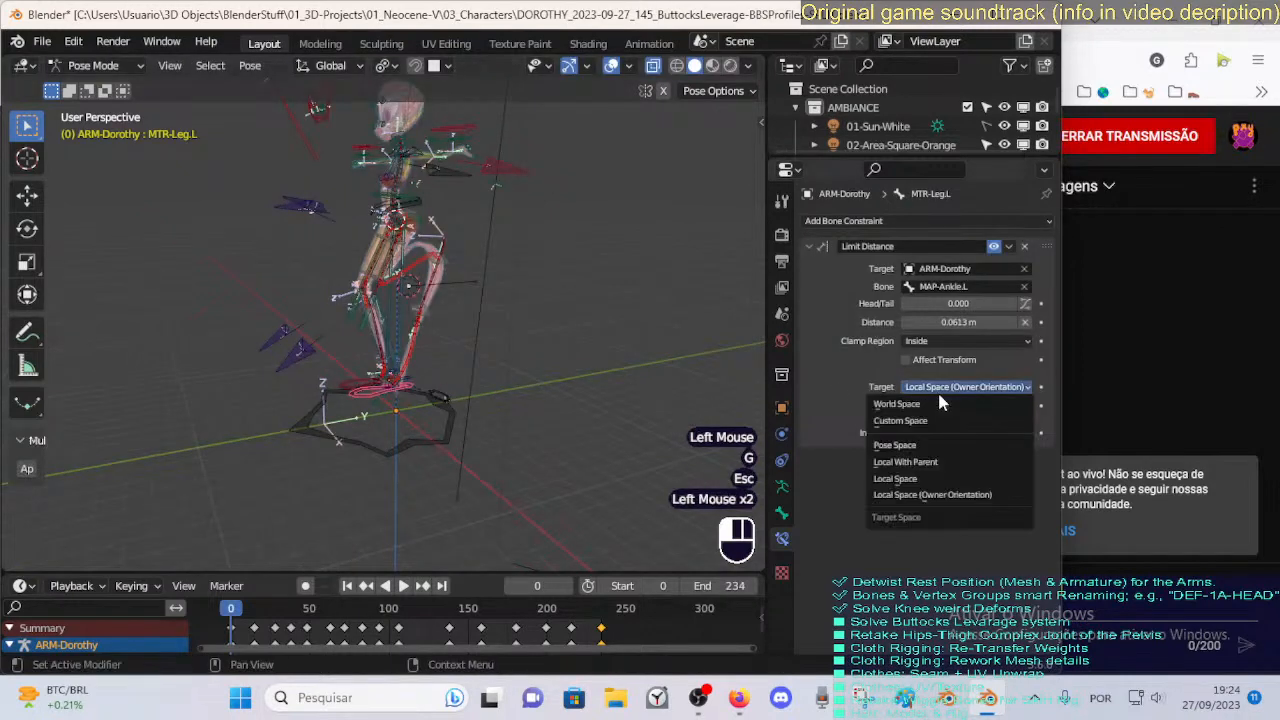
pyautogui.click(913, 479)
# Set the Target and Owner spaces of MTR-Leg.L's constraint to Local With Parent and test by moving MTR-Torso.
pyautogui.scroll(2, 506, 412)
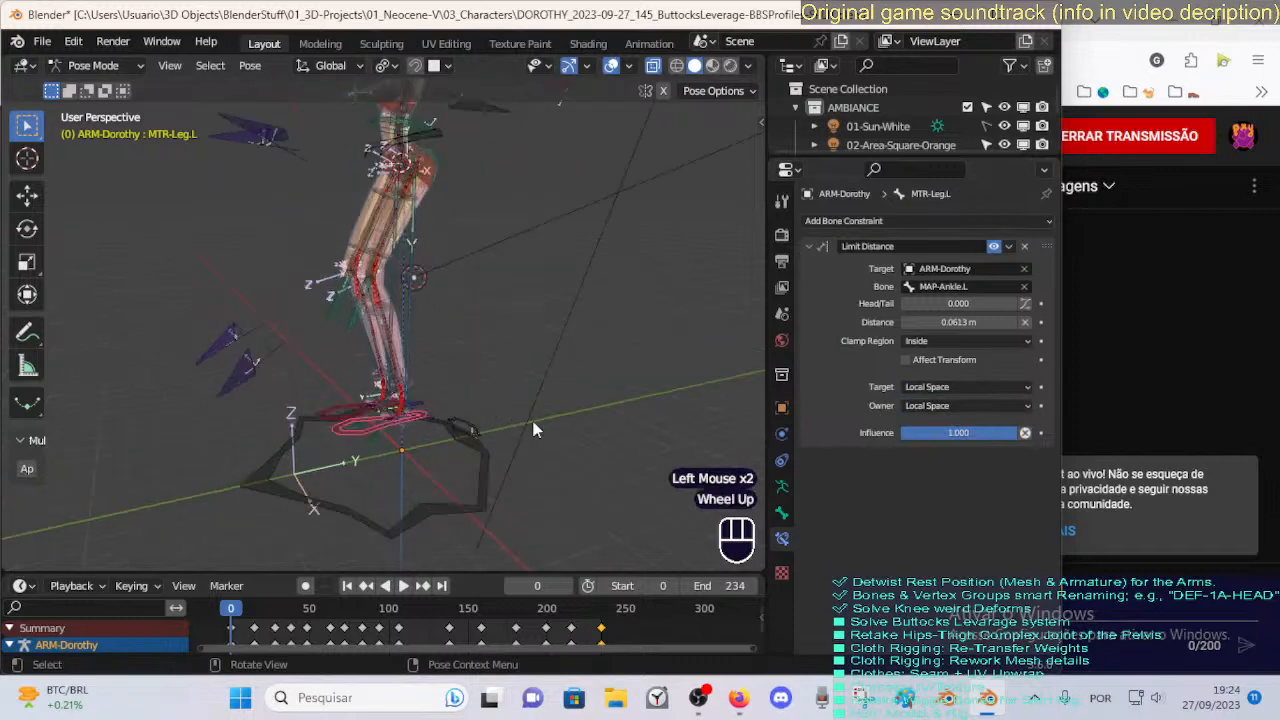
pyautogui.moveTo(937, 389); pyautogui.dragTo(922, 460)
pyautogui.click(928, 406)
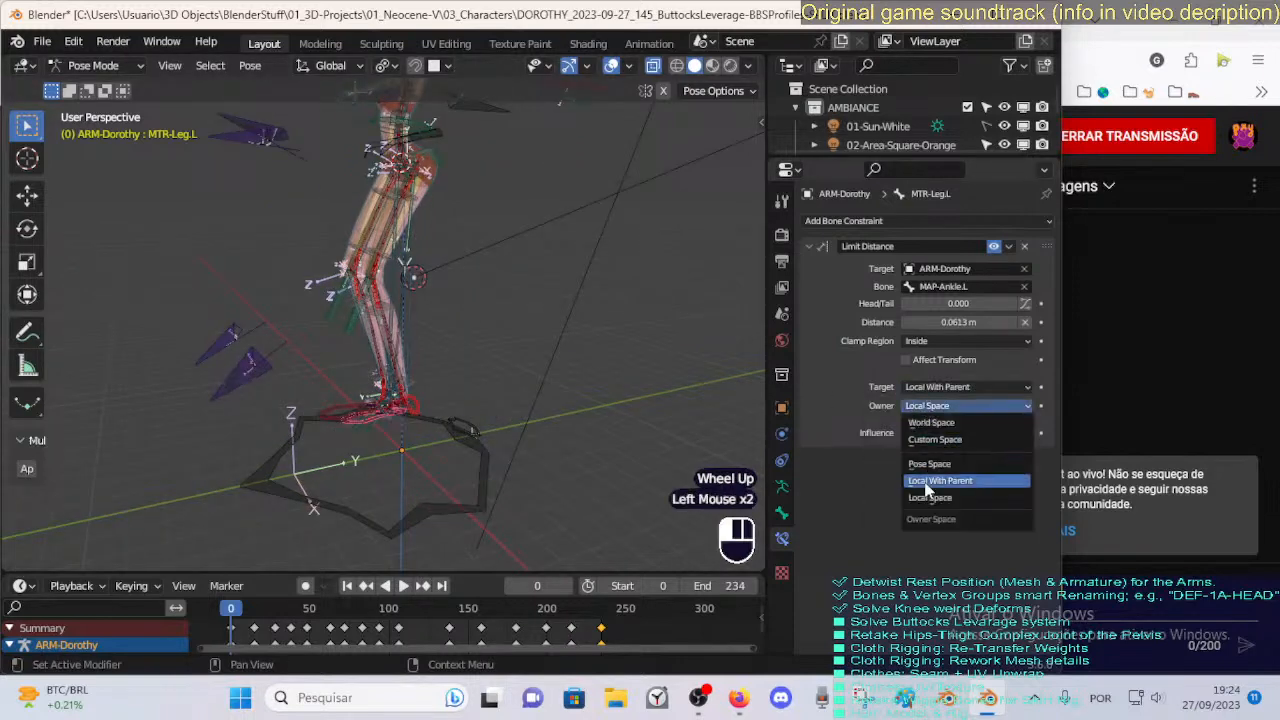
pyautogui.click(927, 482)
pyautogui.click(442, 138)
pyautogui.press('g')
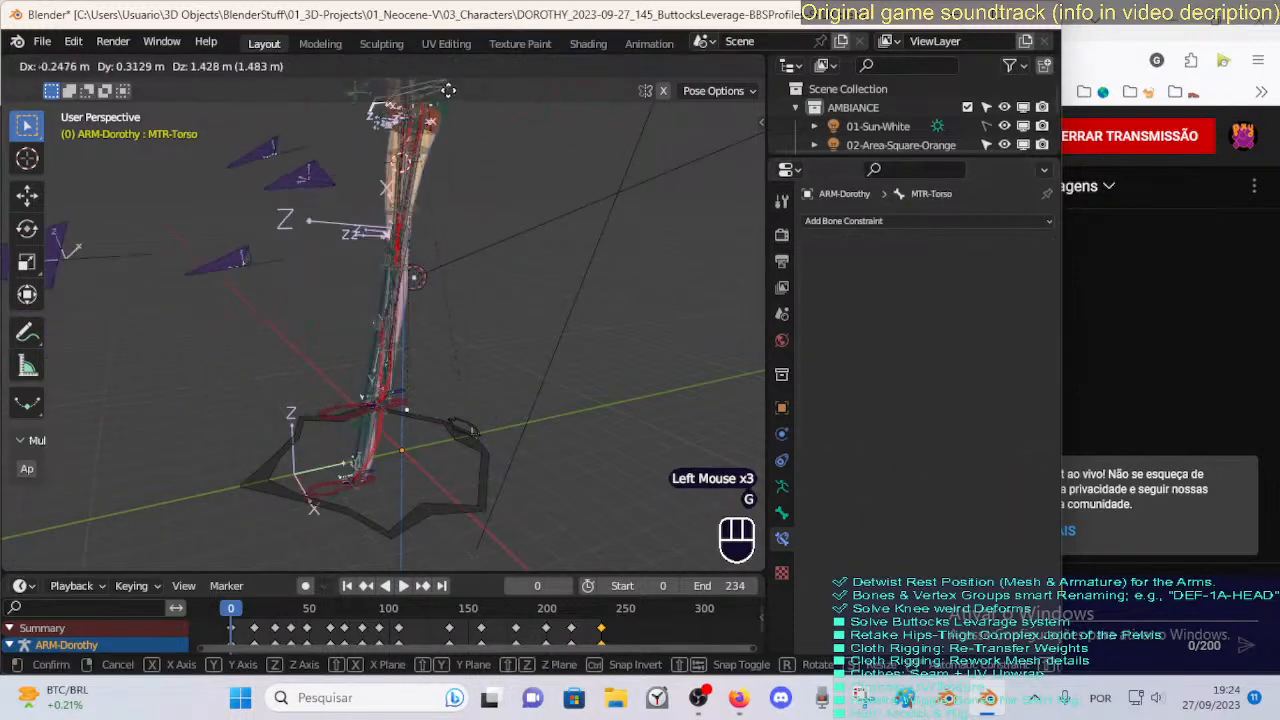
pyautogui.click(434, 172)
# Reset the pose of all bones and move MTR-Torso again, checking the left leg from another angle.
pyautogui.press('a')
pyautogui.hotkey('alt', 'q')
pyautogui.hotkey('alt', 'q')
pyautogui.hotkey('alt', 'q')
pyautogui.click(440, 142)
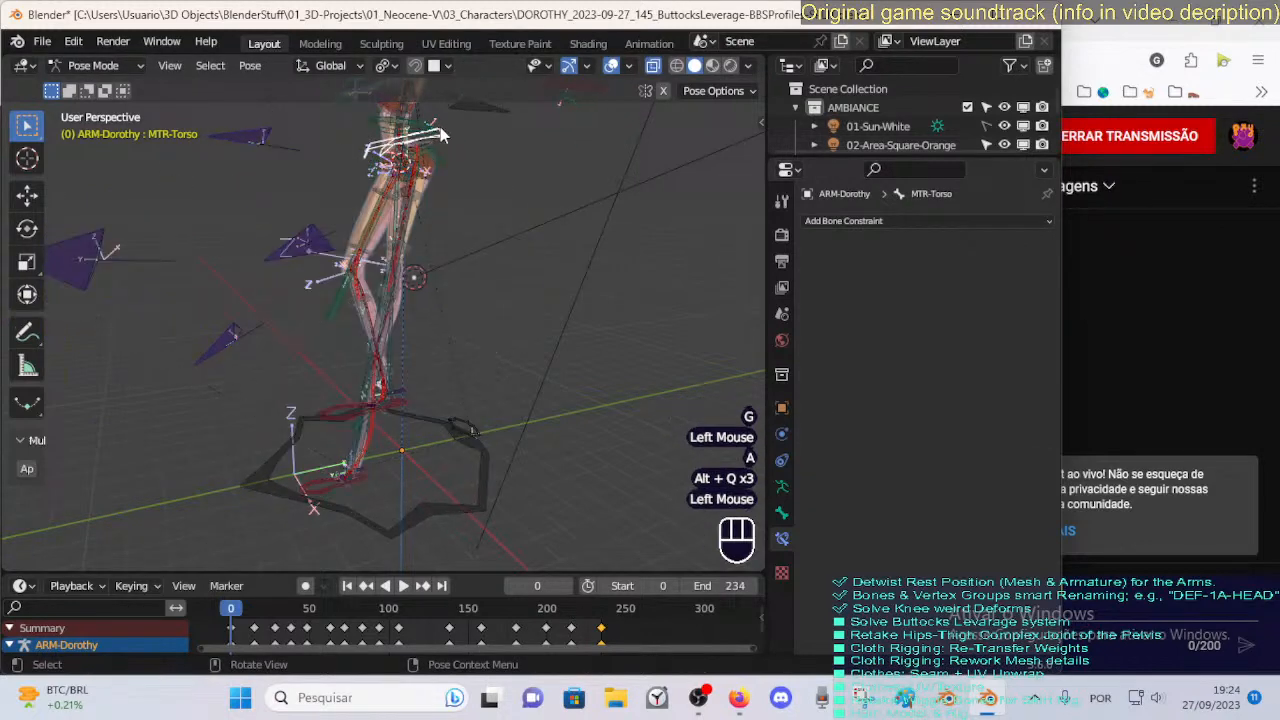
pyautogui.press('g')
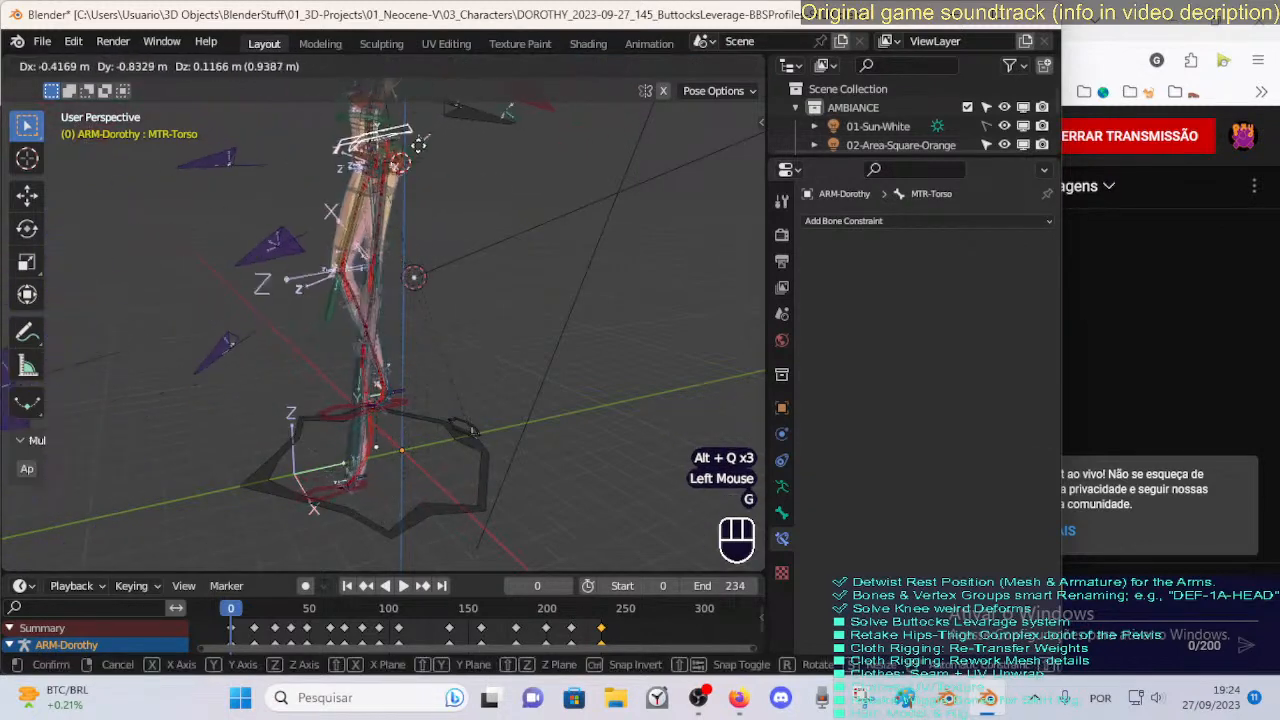
pyautogui.click(420, 250)
pyautogui.moveTo(420, 250); pyautogui.dragTo(562, 298, button='middle')
pyautogui.press('g')
pyautogui.click(308, 492)
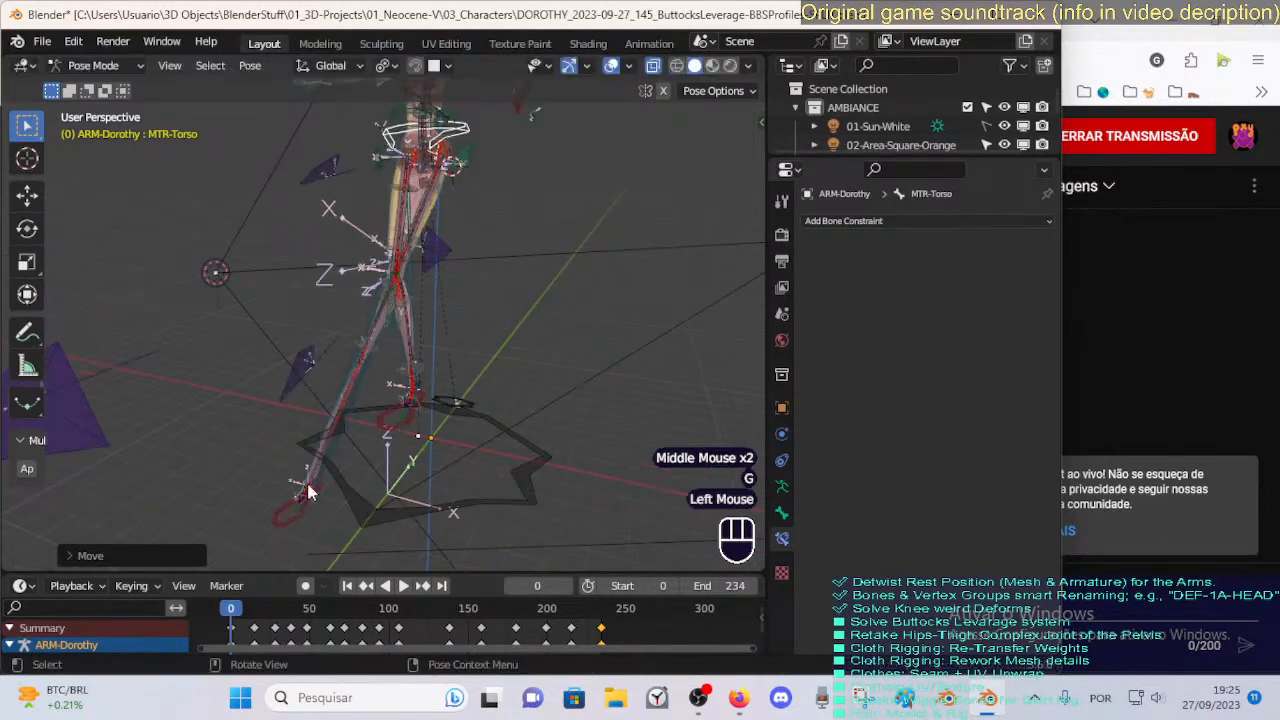
# Return both the Target and Owner spaces of MTR-Leg.L's Limit Distance constraint to Local Space.
pyautogui.click(287, 508)
pyautogui.click(941, 387)
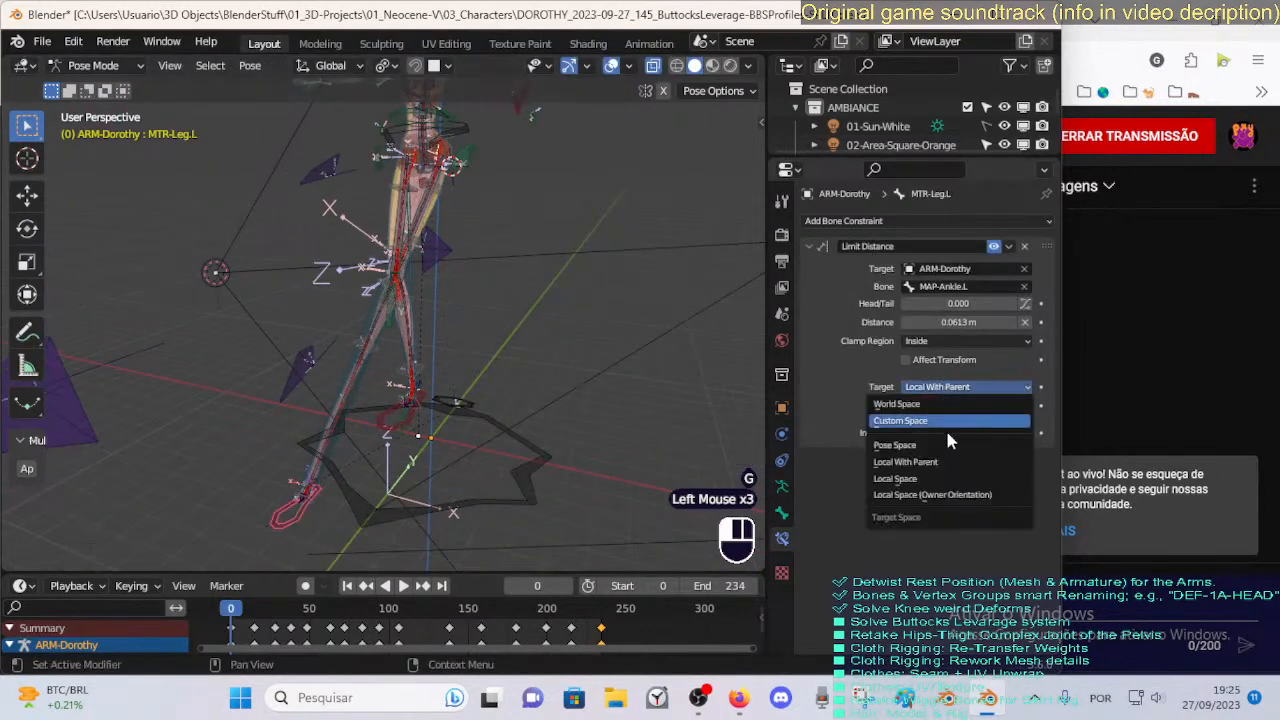
pyautogui.click(929, 478)
pyautogui.click(945, 406)
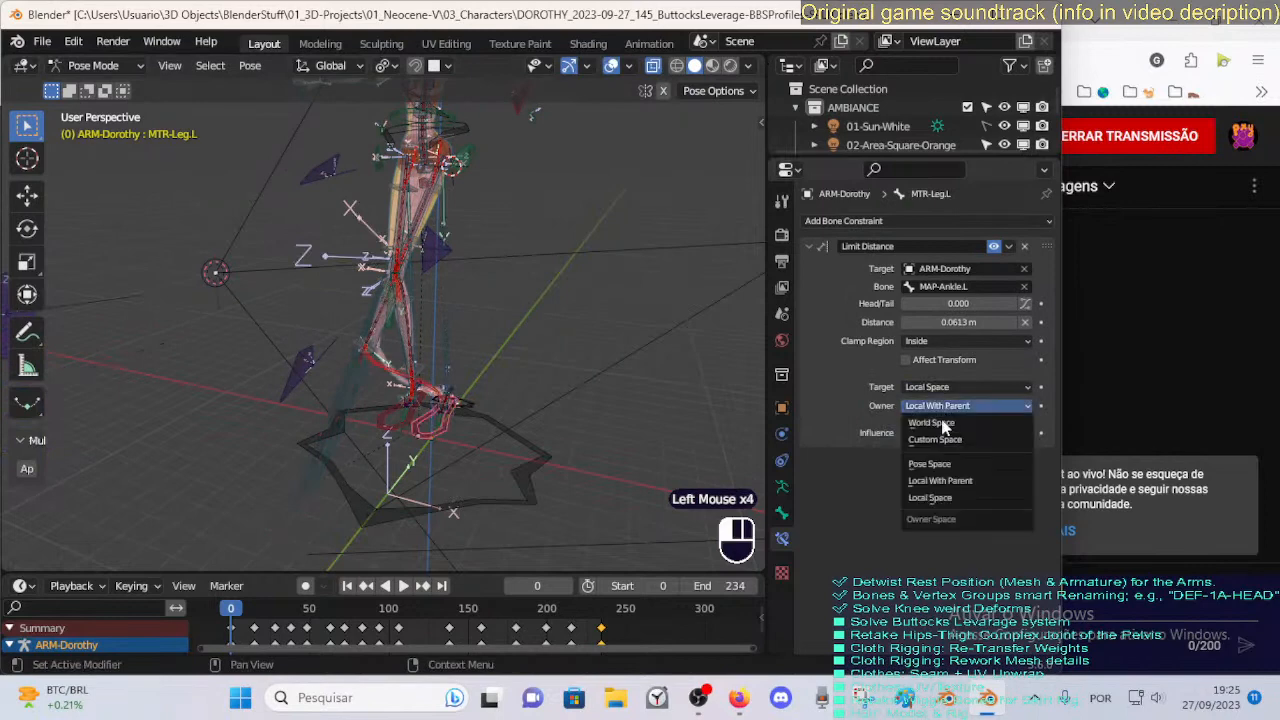
pyautogui.click(932, 498)
# Try moving MTR-Torso with the restored Local Space settings, cancel the move and reselect MTR-Leg.L.
pyautogui.moveTo(460, 320); pyautogui.dragTo(410, 297, button='middle')
pyautogui.click(422, 140)
pyautogui.press('g')
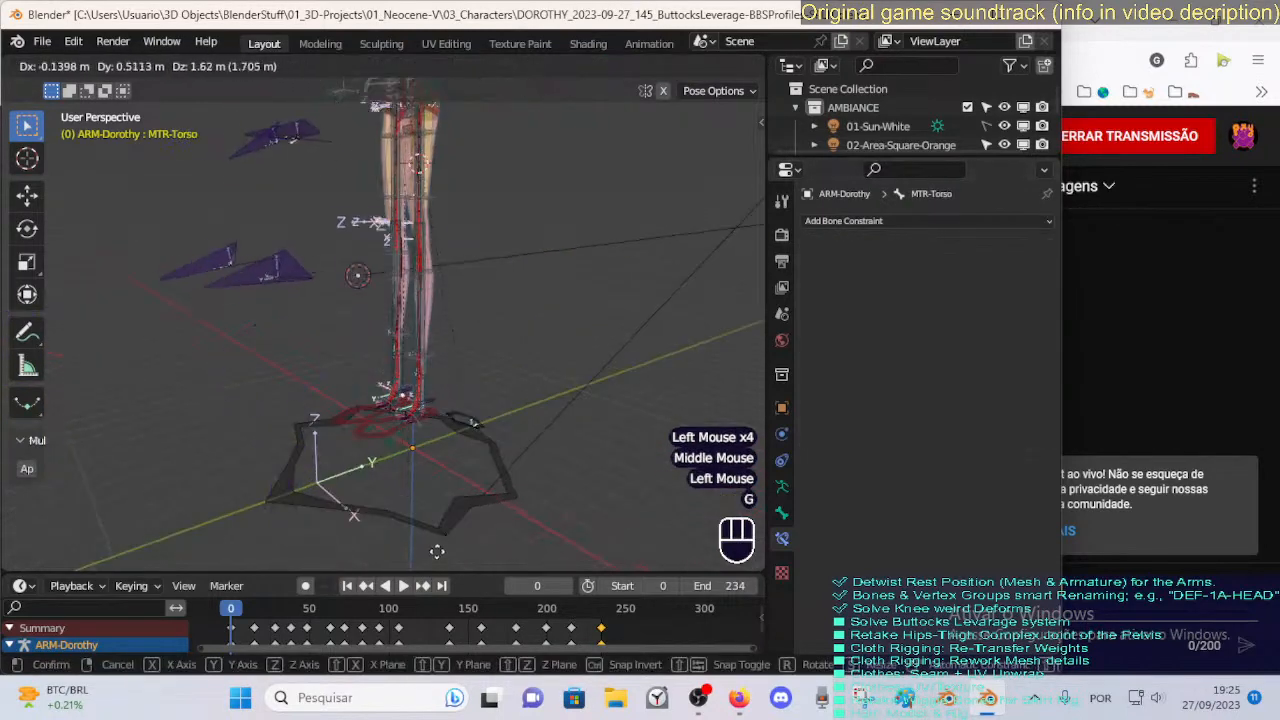
pyautogui.press('Escape')
pyautogui.click(379, 446)
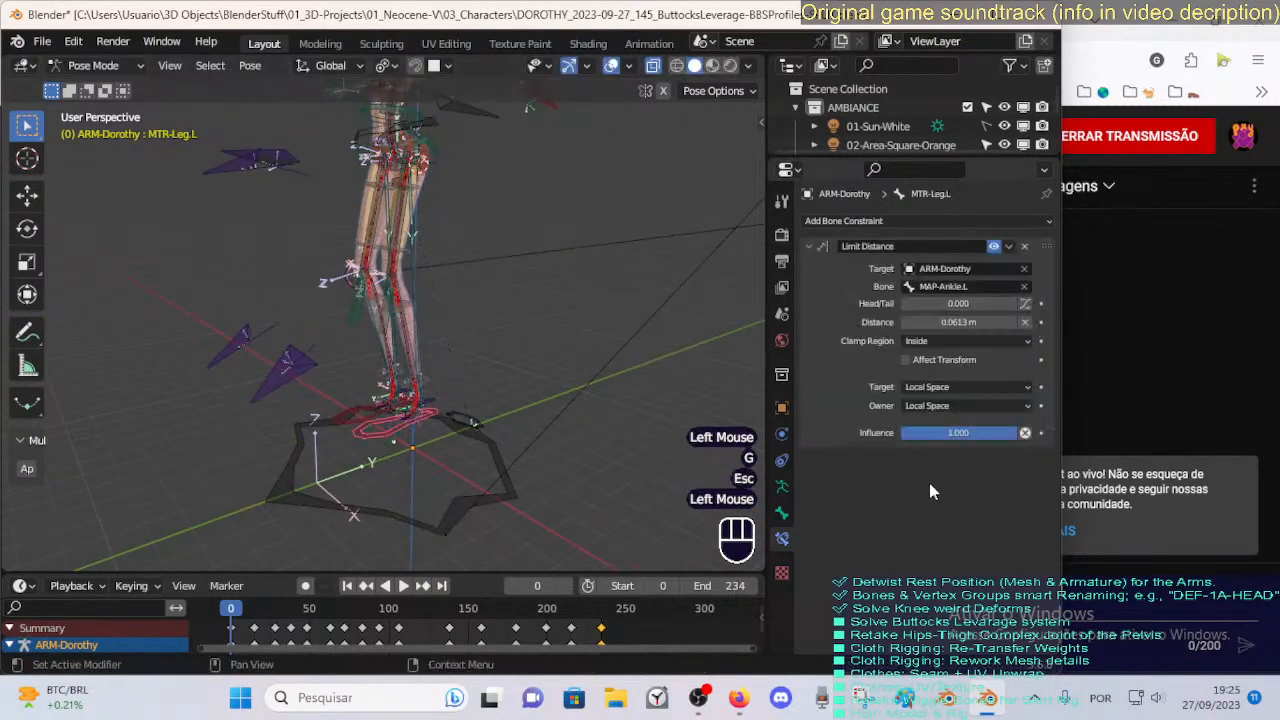
# Set the Target space of MTR-Leg.L's Limit Distance constraint to World Space and test it by moving MTR-Torso.
pyautogui.click(936, 389)
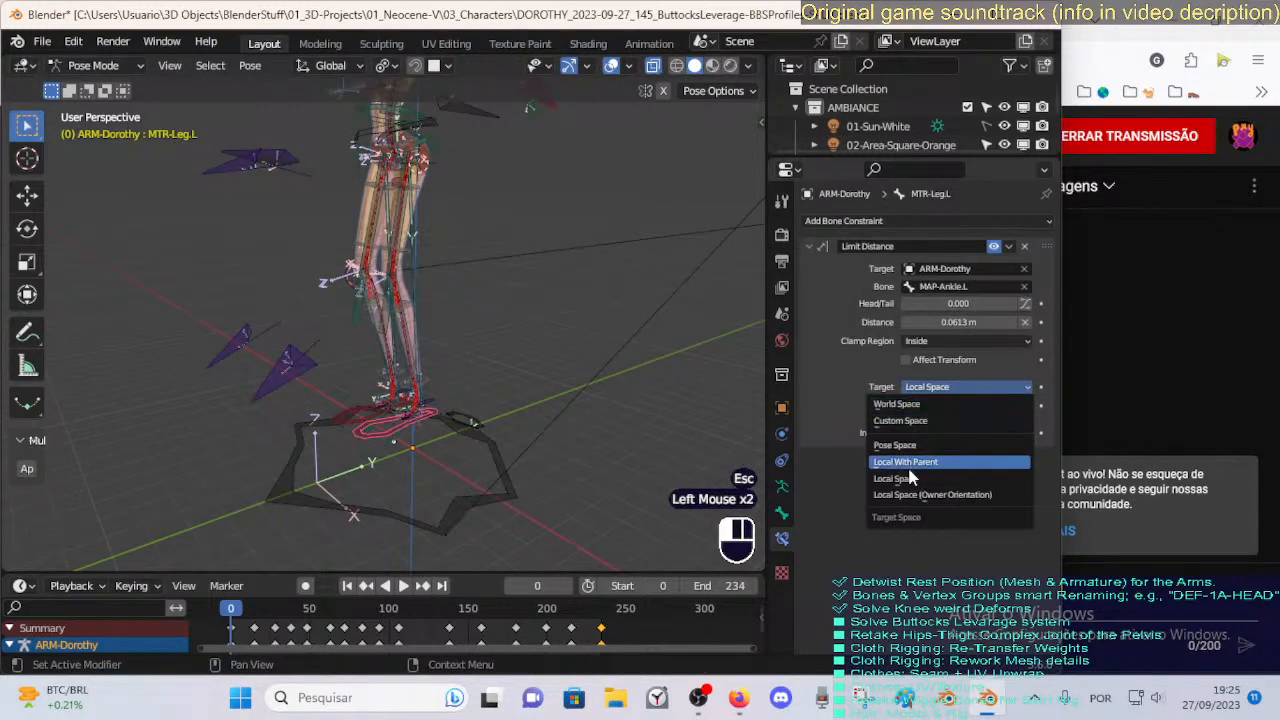
pyautogui.click(914, 404)
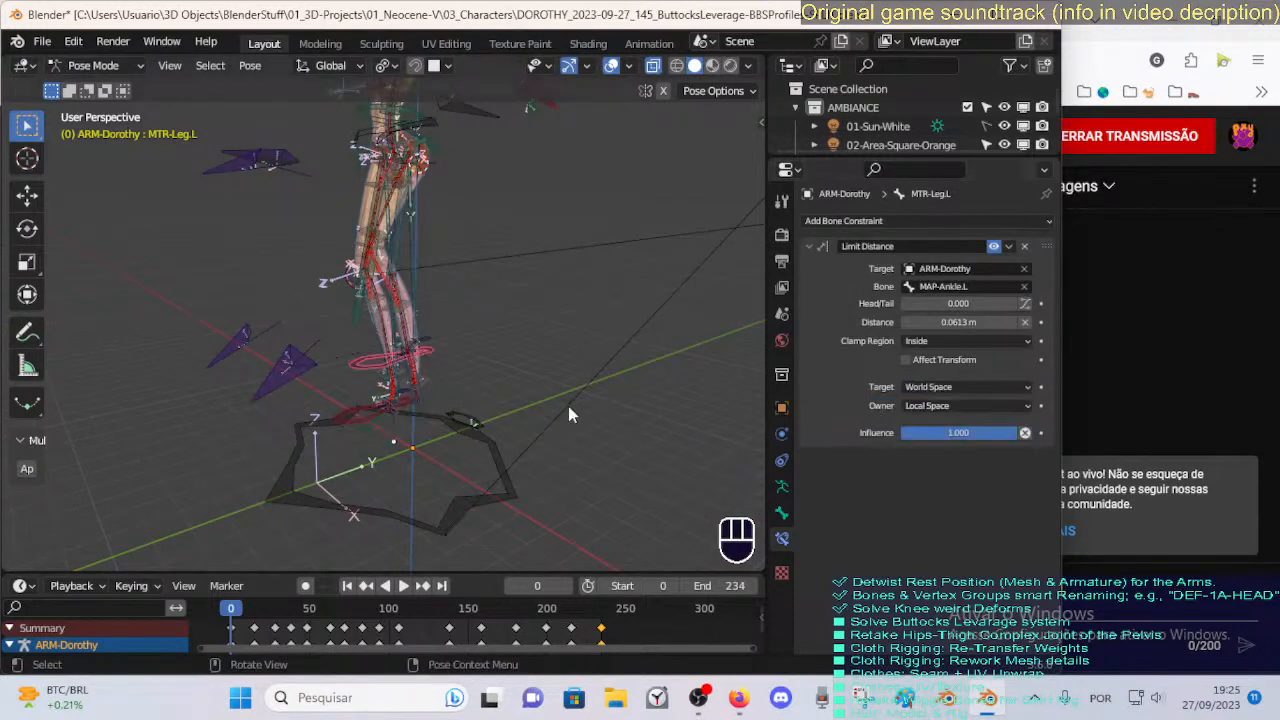
pyautogui.click(425, 134)
pyautogui.press('g')
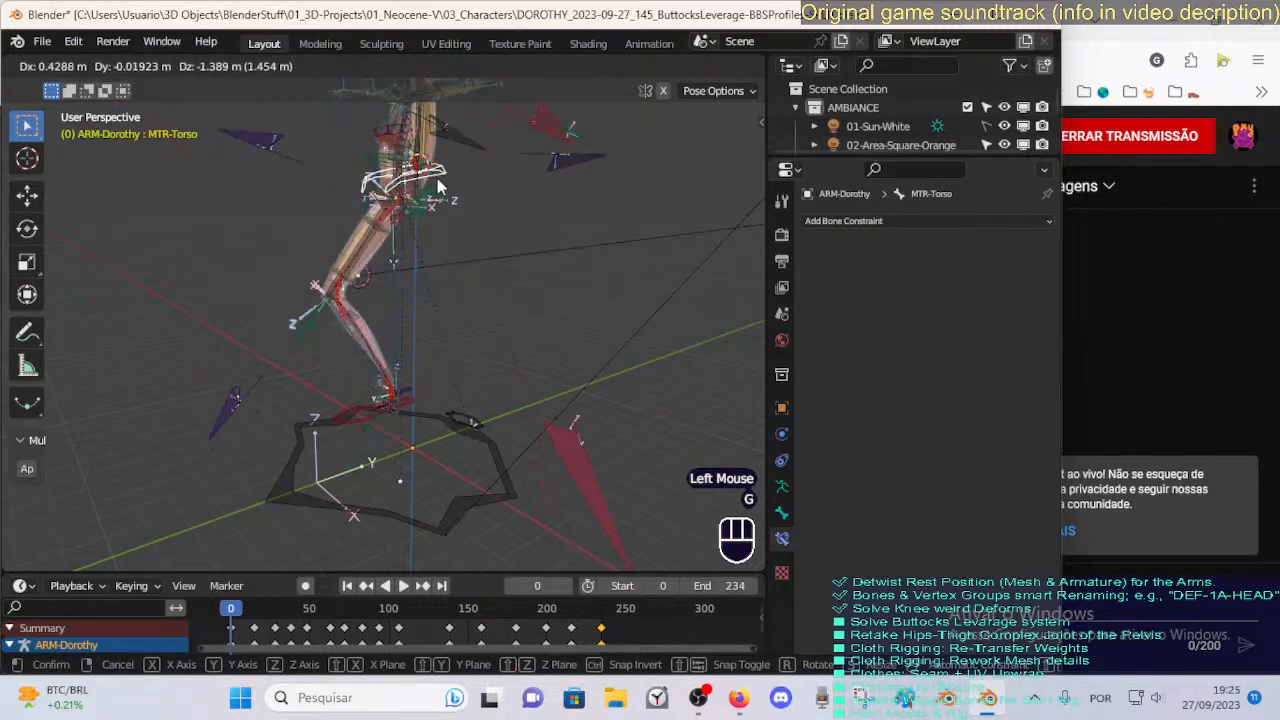
pyautogui.click(436, 200)
# Reset the pose of all bones and reselect MTR-Leg.L.
pyautogui.press('a')
pyautogui.hotkey('alt', 'q')
pyautogui.hotkey('alt', 'q')
pyautogui.scroll(-2, 440, 250)
pyautogui.press('Tab')
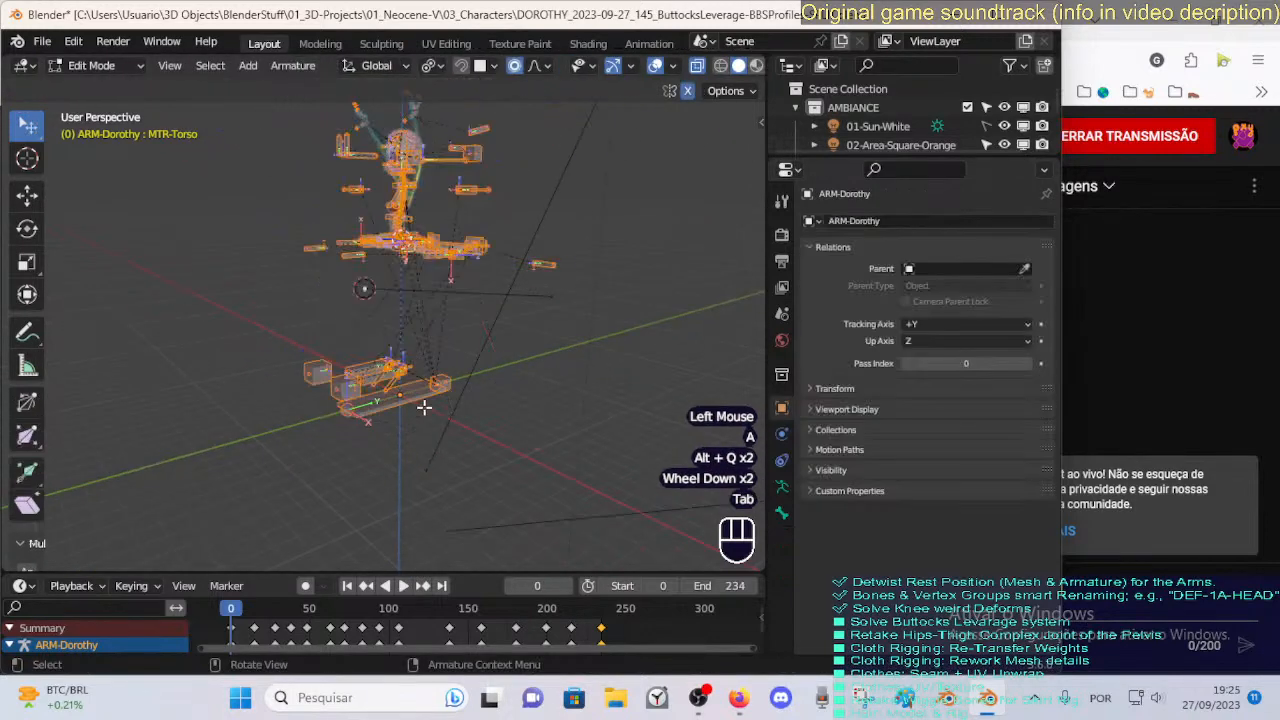
pyautogui.scroll(2, 413, 408)
pyautogui.hotkey('alt', 'a')
pyautogui.click(388, 408)
pyautogui.press('Tab')
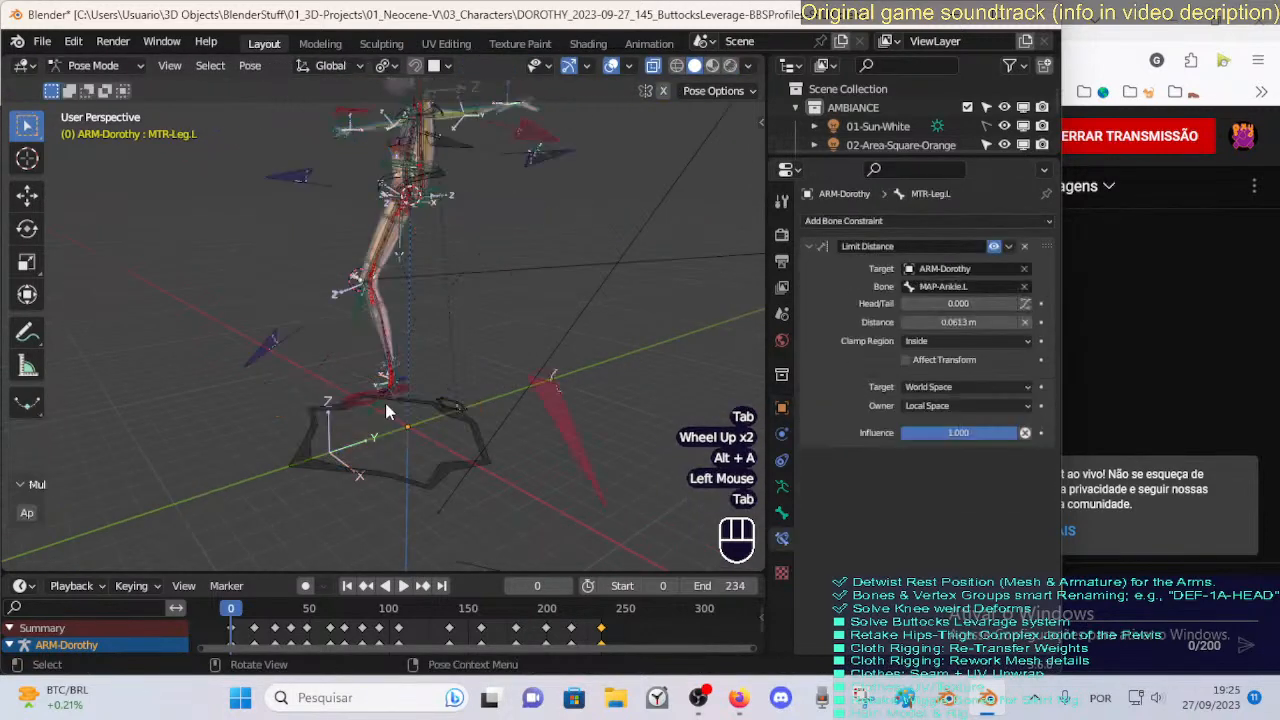
# Set the Owner space of MTR-Leg.L's Limit Distance constraint to World Space and repeatedly reset the pose of all bones.
pyautogui.click(928, 405)
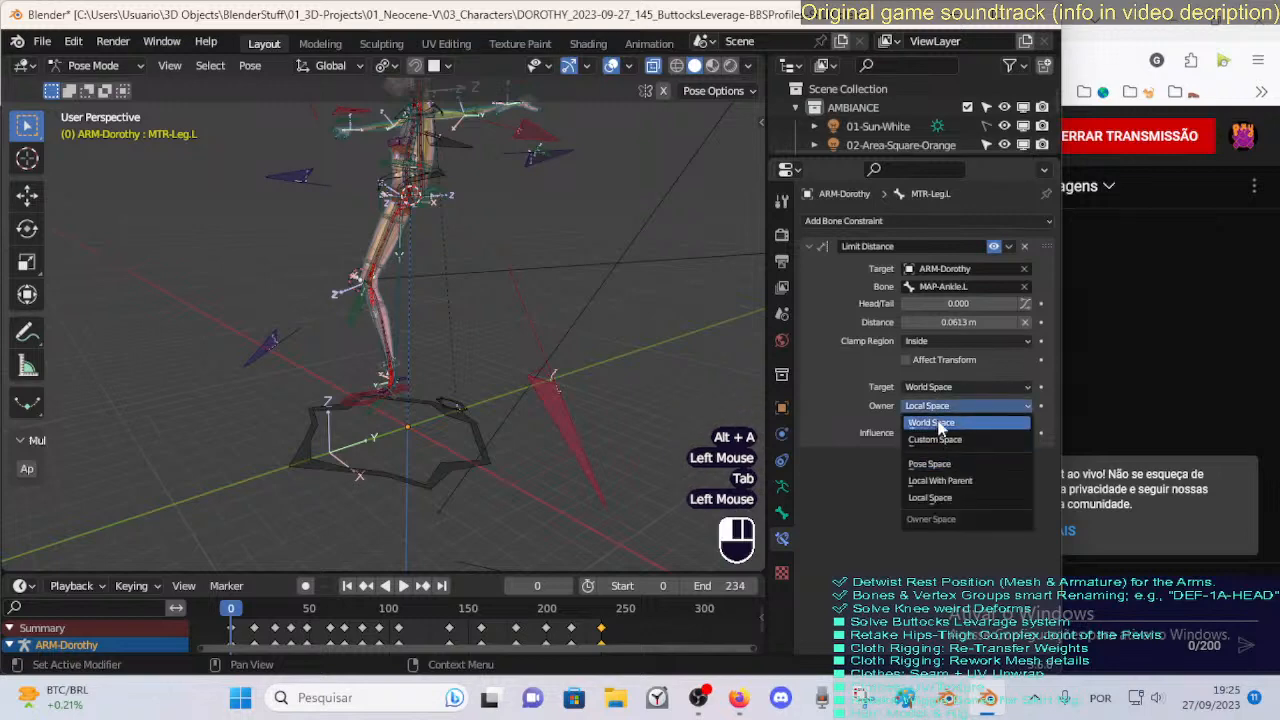
pyautogui.click(935, 423)
pyautogui.hotkey('alt', 'q')
pyautogui.scroll(-2, 462, 277)
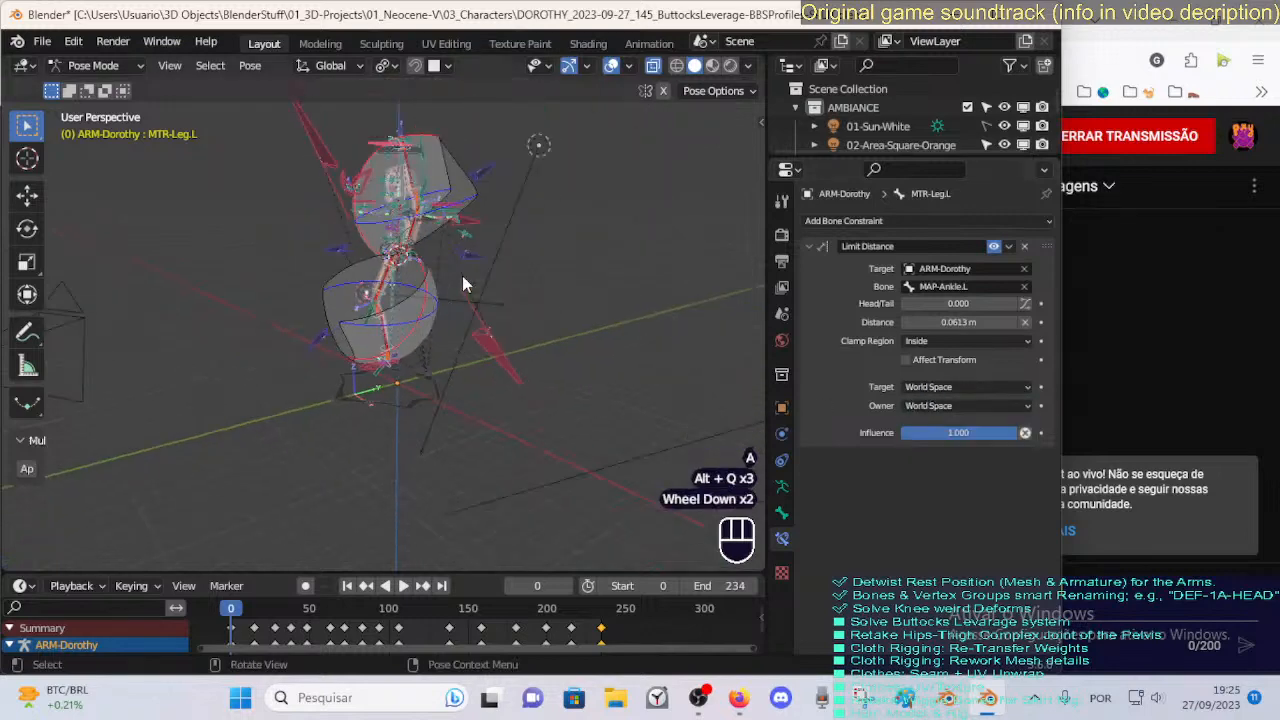
pyautogui.hotkey('alt', 'q')
pyautogui.hotkey('alt', 'q')
pyautogui.hotkey('alt', 'q')
pyautogui.hotkey('alt', 'q')
pyautogui.hotkey('alt', 'q')
pyautogui.hotkey('alt', 'q')
pyautogui.hotkey('alt', 'q')
pyautogui.hotkey('alt', 'q')
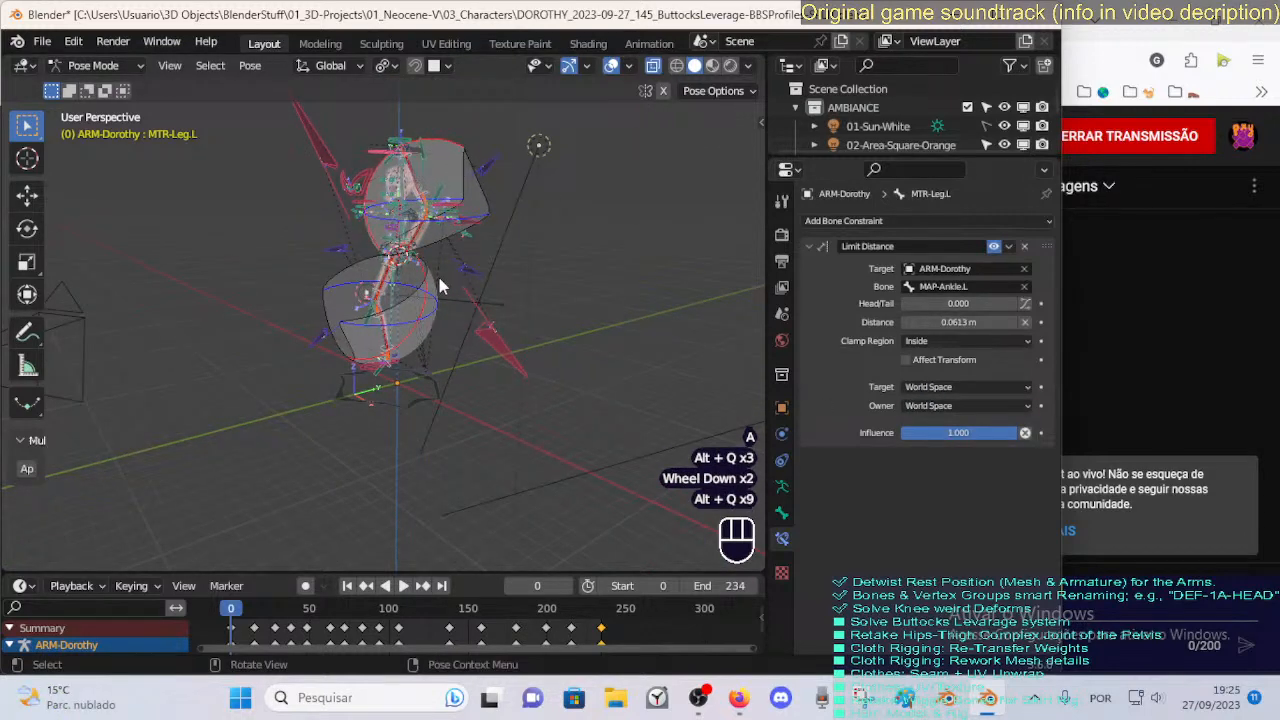
pyautogui.hotkey('alt', 'q')
pyautogui.press('a')
pyautogui.hotkey('alt', 'q')
pyautogui.scroll(1, 474, 247)
pyautogui.moveTo(474, 247); pyautogui.dragTo(430, 279, button='middle')
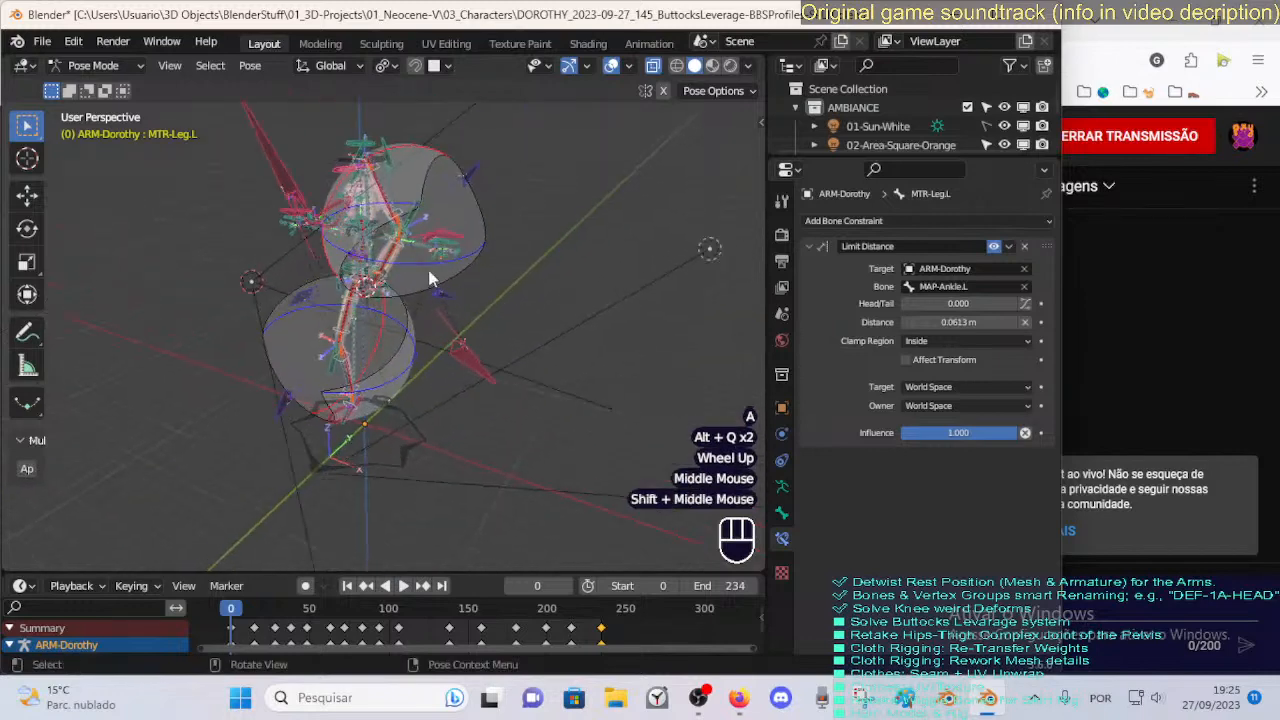
# Try moving CTL-Spine-BBH.001 and MTR-Leg.L with both constraint spaces set to World Space.
pyautogui.click(338, 279)
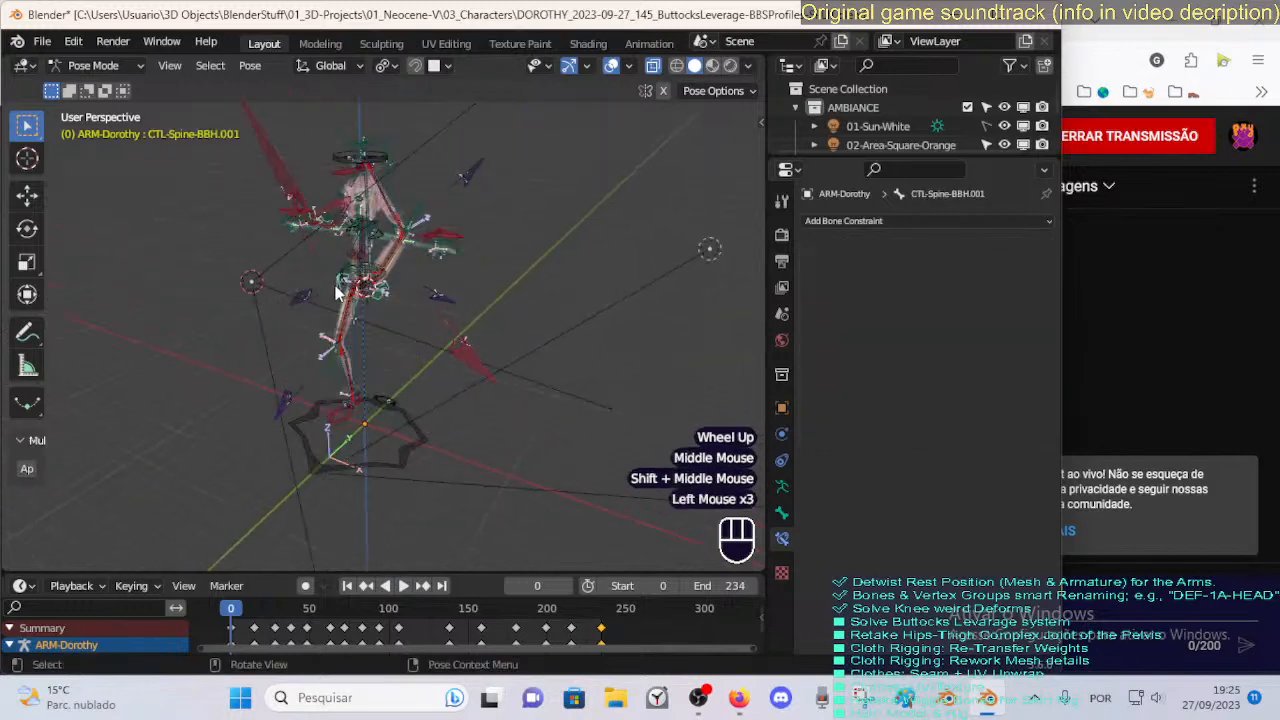
pyautogui.press('g')
pyautogui.press('Escape')
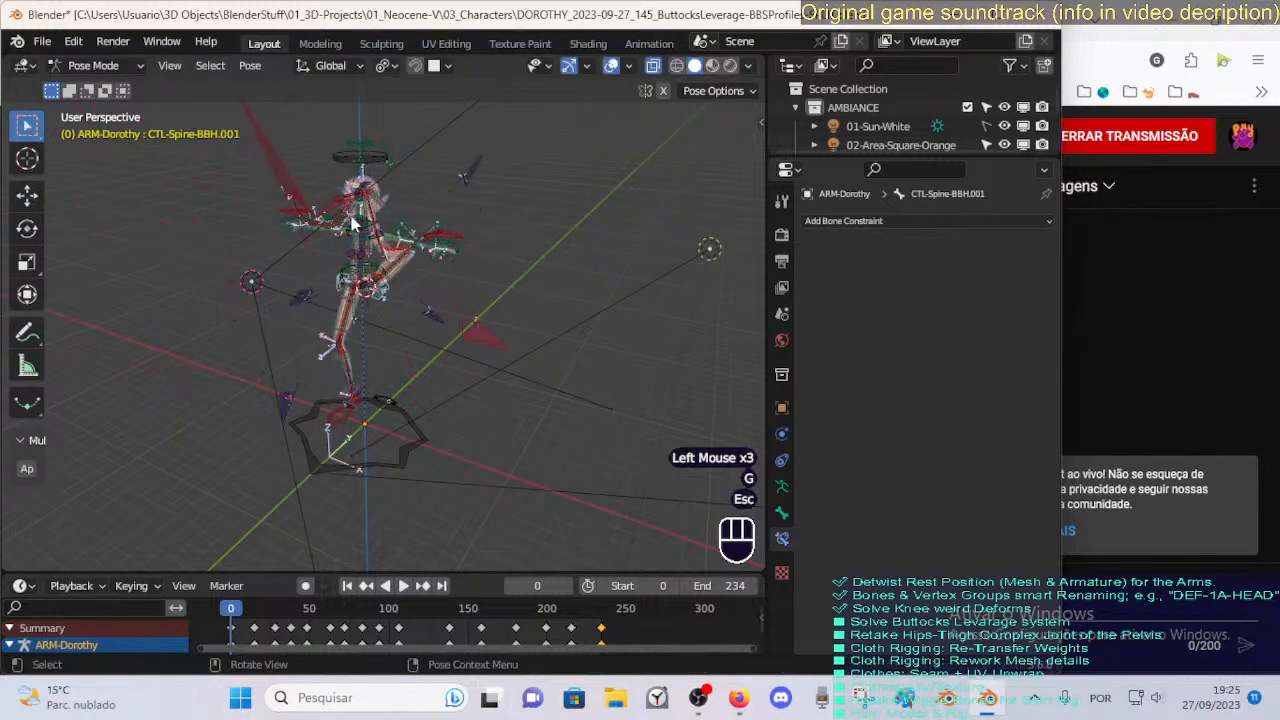
pyautogui.click(340, 207)
pyautogui.press('g')
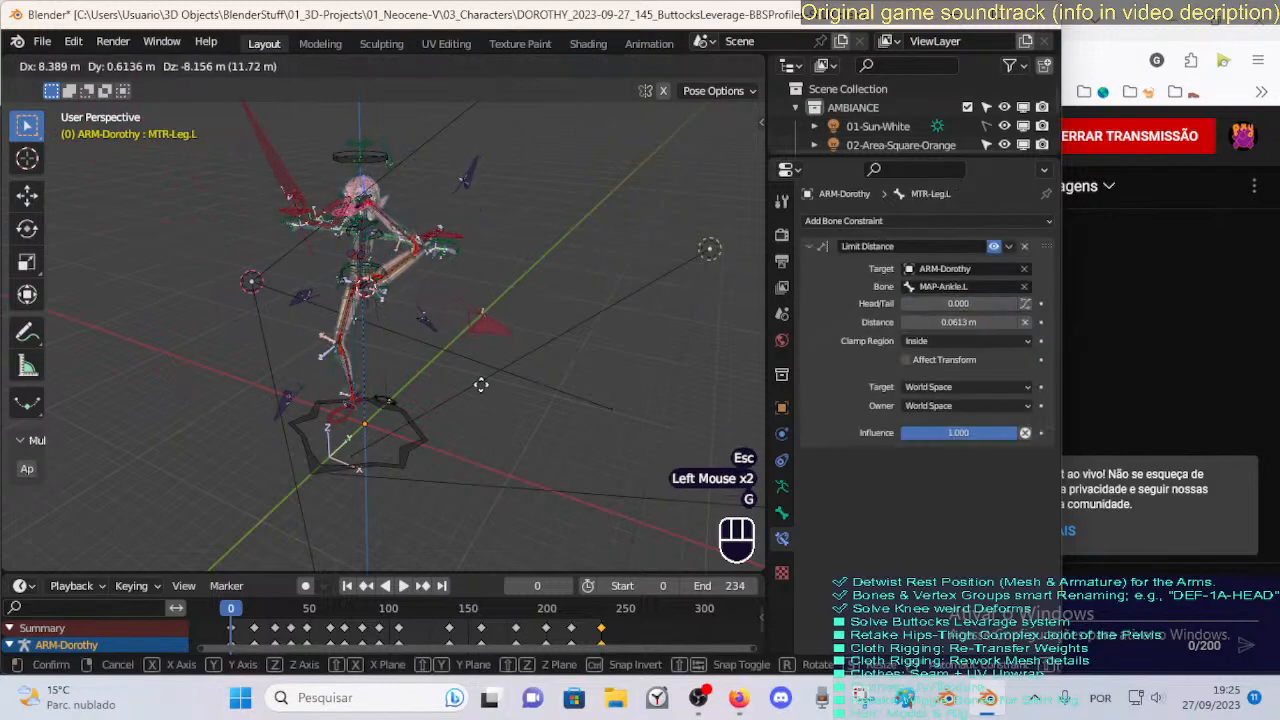
pyautogui.click(481, 385)
# Disable MTR-Leg.L's Limit Distance constraint and reset the pose of all bones.
pyautogui.press('a')
pyautogui.hotkey('alt', 'q')
pyautogui.hotkey('alt', 'q')
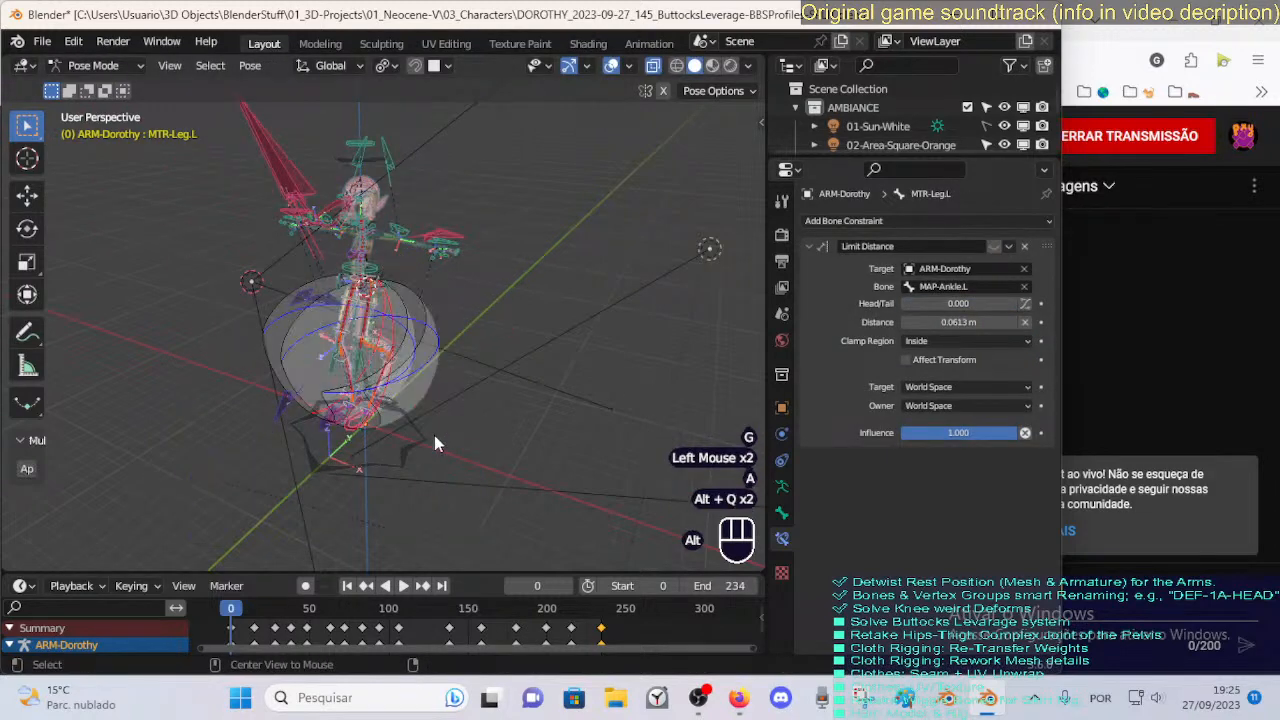
pyautogui.hotkey('alt', 'q')
pyautogui.moveTo(434, 436); pyautogui.dragTo(397, 417, button='middle')
pyautogui.scroll(3, 360, 409)
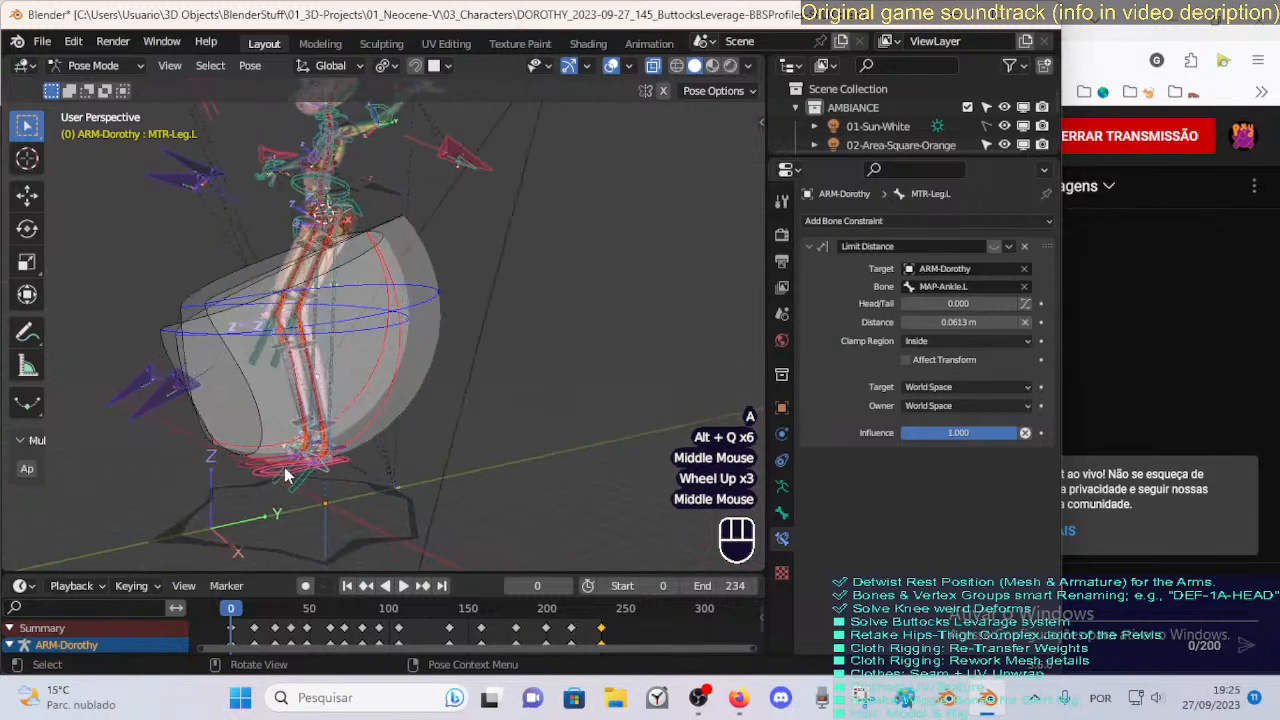
# Try moving MTR-Leg.L without its constraint, cancel and reset the pose, and re-enable the Limit Distance constraint.
pyautogui.click(271, 474)
pyautogui.press('g')
pyautogui.press('Escape')
pyautogui.press('a')
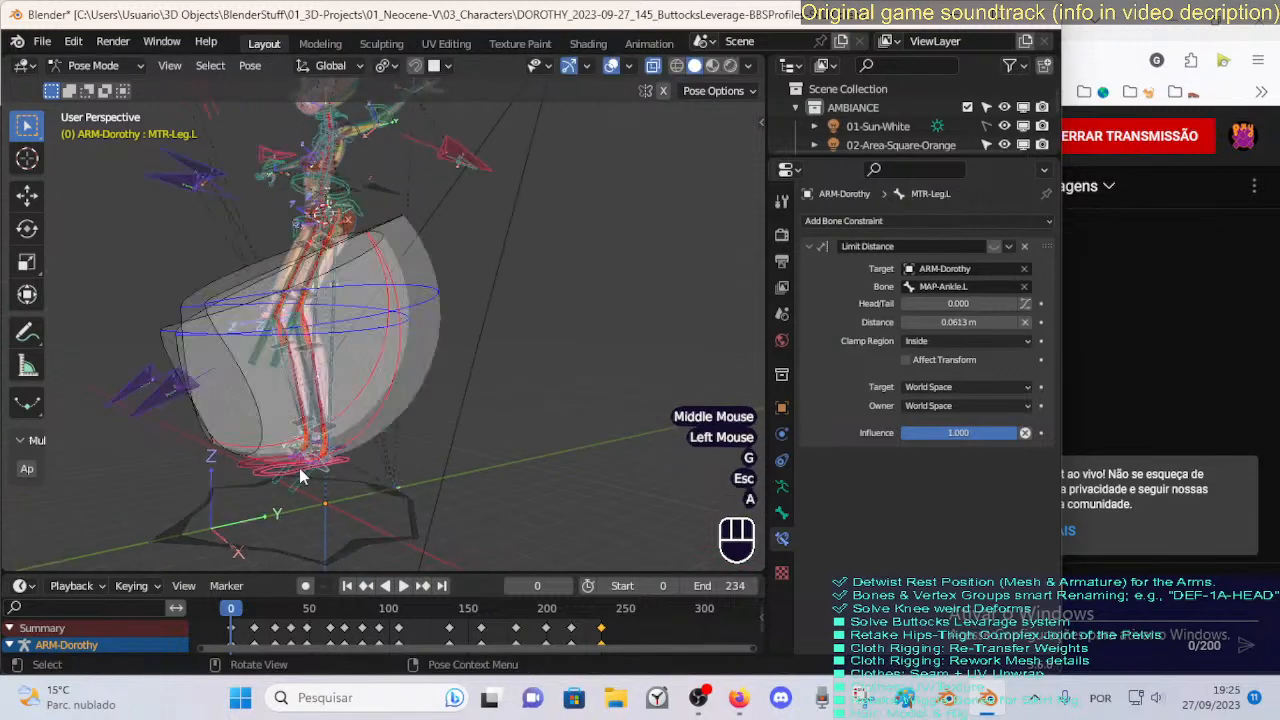
pyautogui.hotkey('alt', 'q')
pyautogui.click(270, 481)
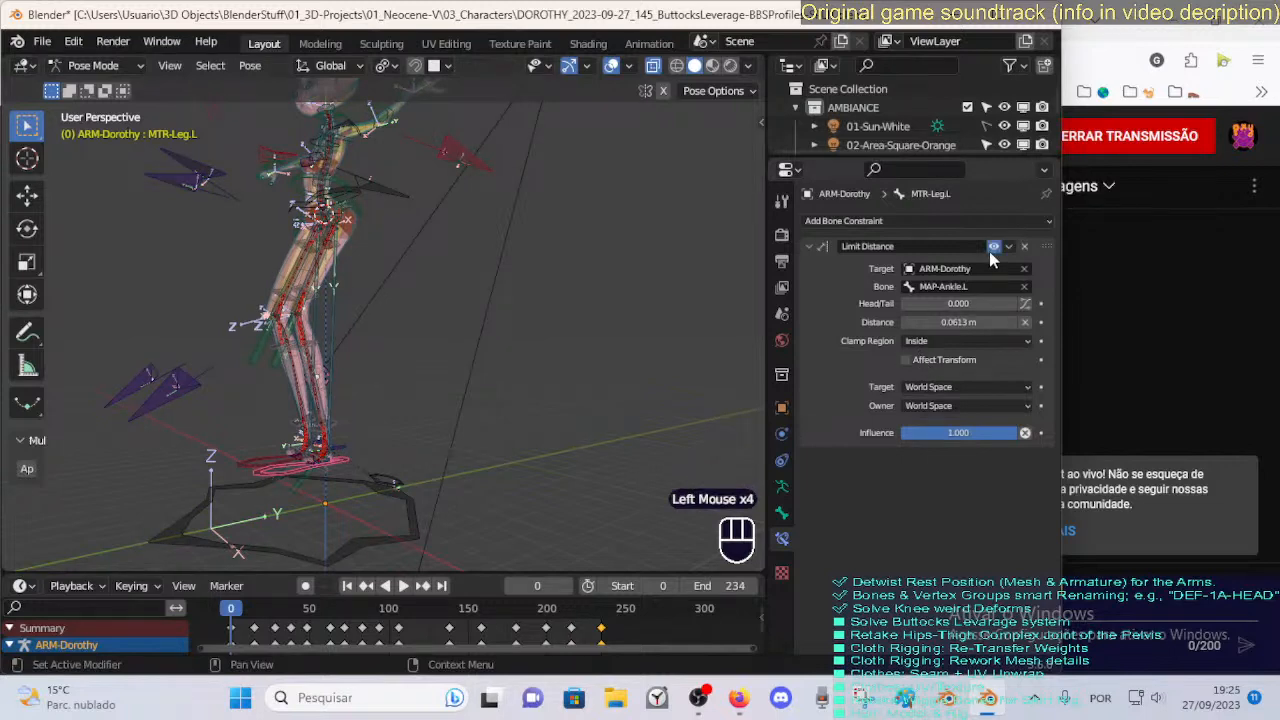
pyautogui.moveTo(287, 346); pyautogui.dragTo(335, 446, button='middle')
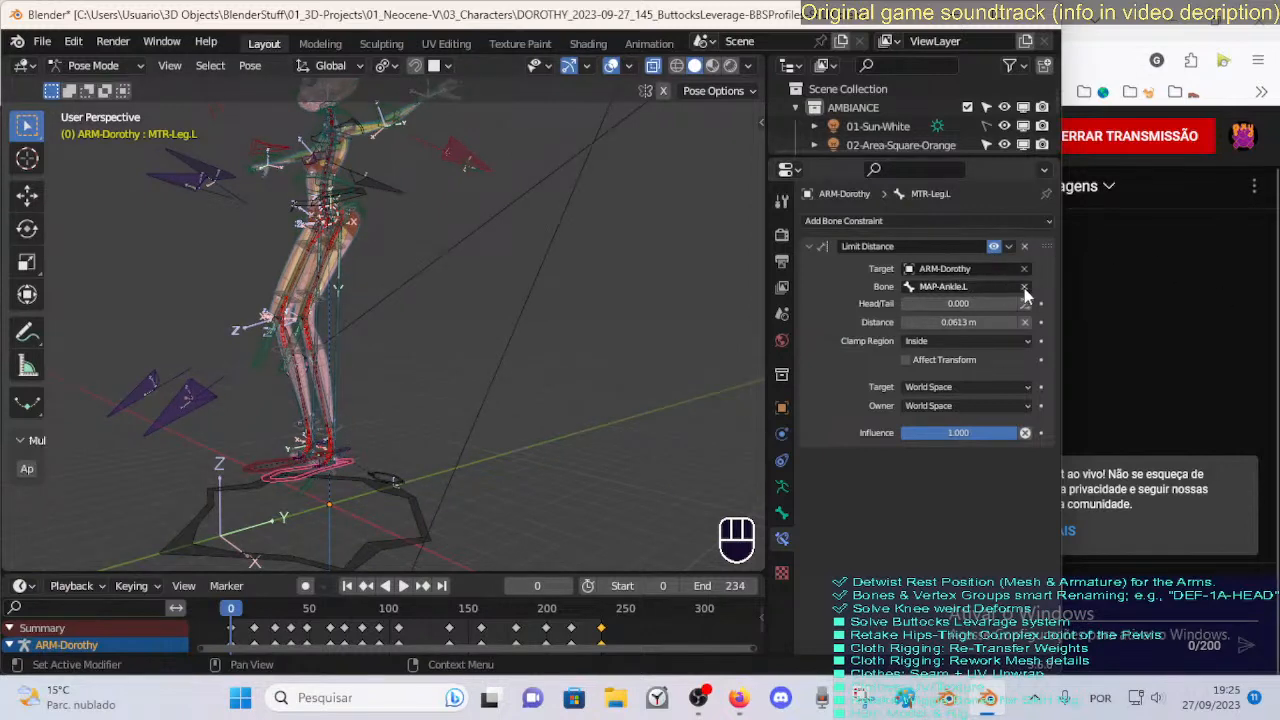
# Copy the bone name CTL-Spine-BBH.001 and paste it as the target bone of MTR-Leg.L's Limit Distance constraint.
pyautogui.moveTo(380, 200); pyautogui.dragTo(380, 220, button='middle')
pyautogui.click(380, 214)
pyautogui.press('F2')
pyautogui.hotkey('ctrl', 'c')
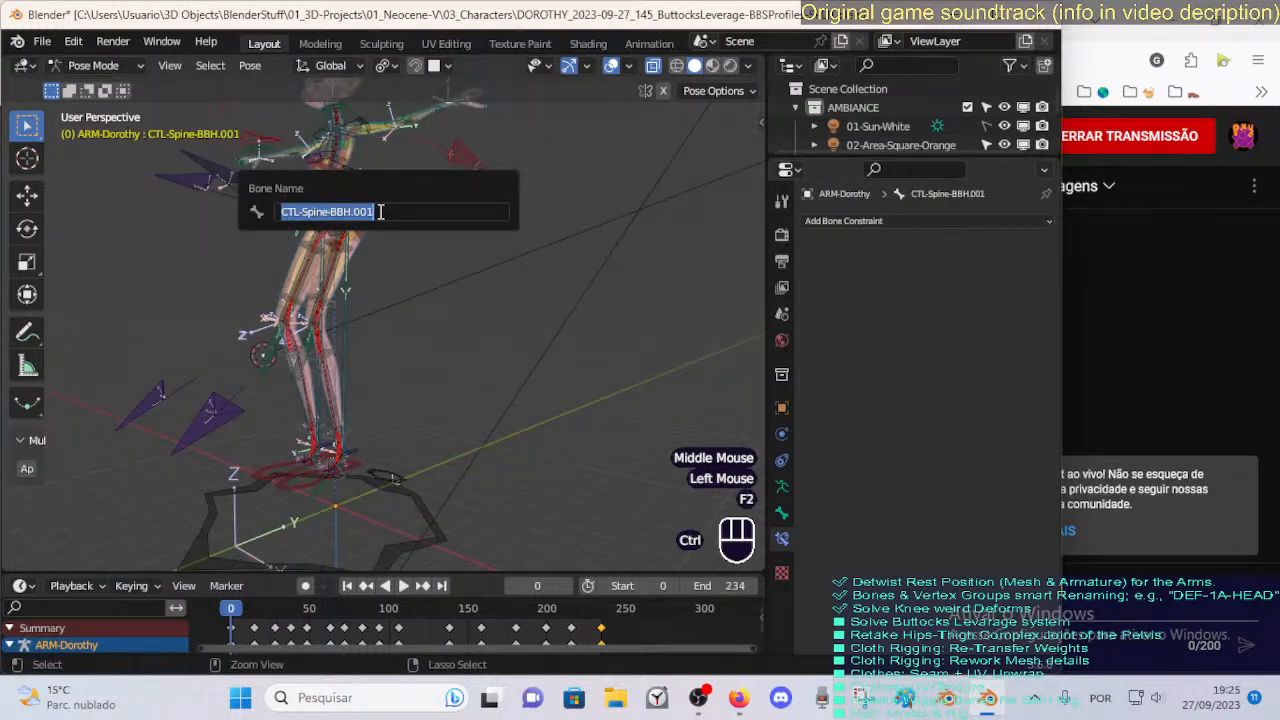
pyautogui.click(293, 498)
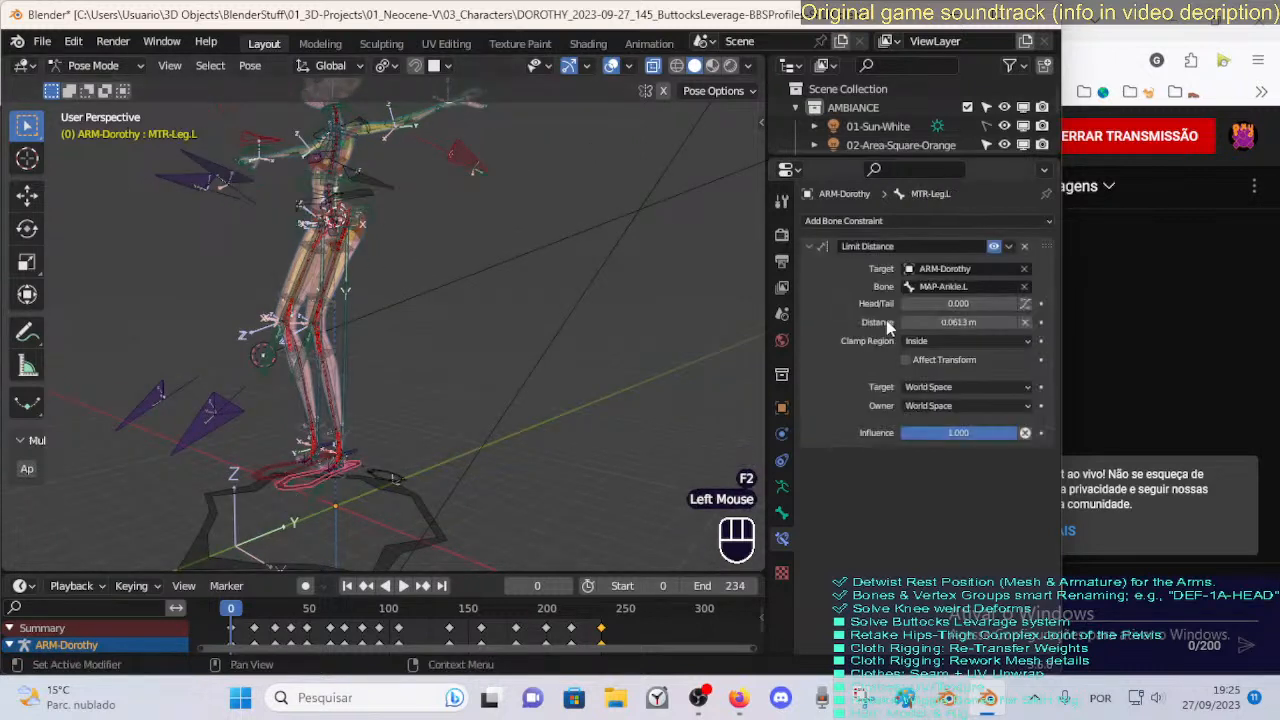
pyautogui.hotkey('ctrl', 'v')
# Reset the pose of all bones and recalculate the Distance of MTR-Leg.L's Limit Distance constraint.
pyautogui.press('a')
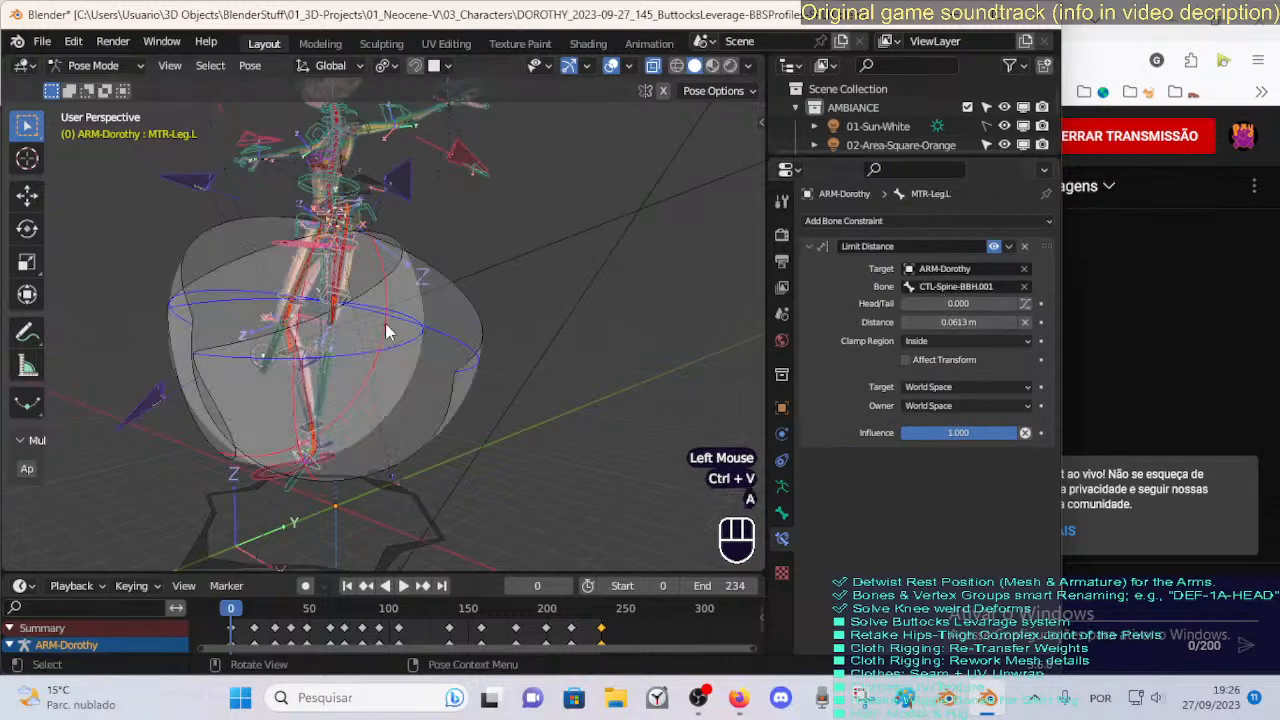
pyautogui.press('BackSpace')
pyautogui.press('BackSpace')
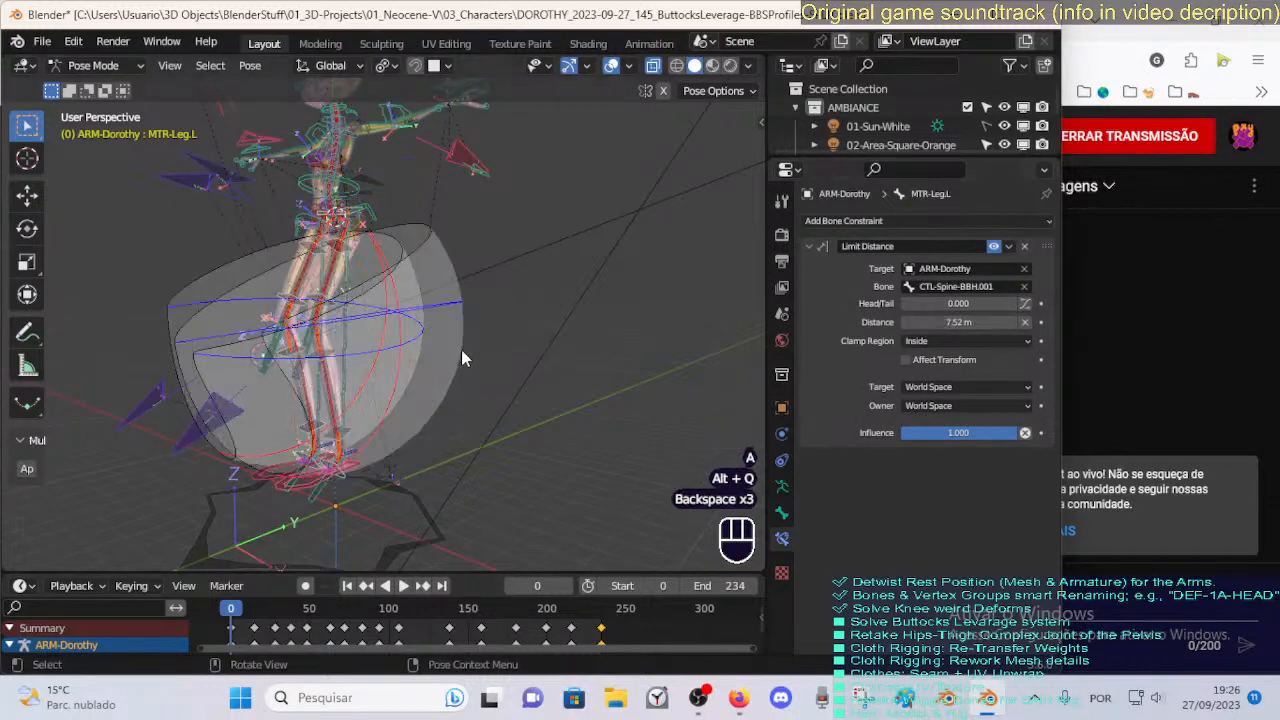
pyautogui.press('Escape')
pyautogui.hotkey('alt', 'a')
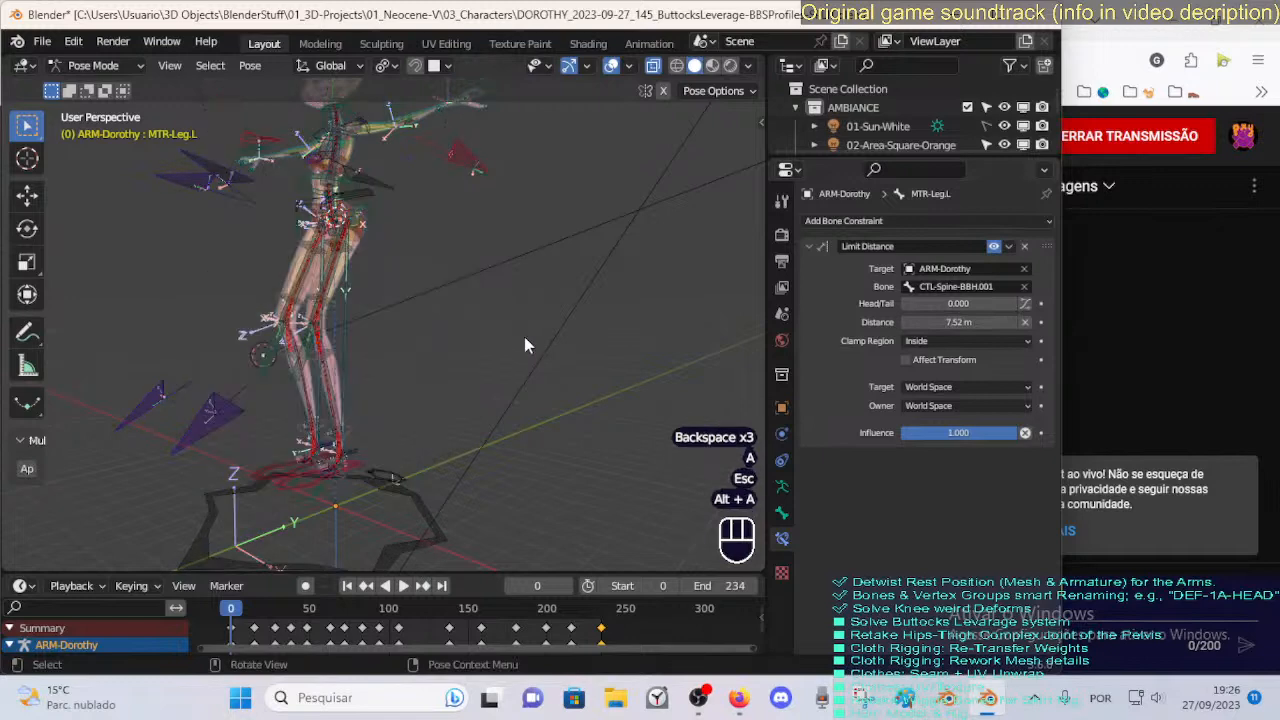
# Test the new constraint target by moving MTR-Torso up and down.
pyautogui.click(364, 200)
pyautogui.press('g')
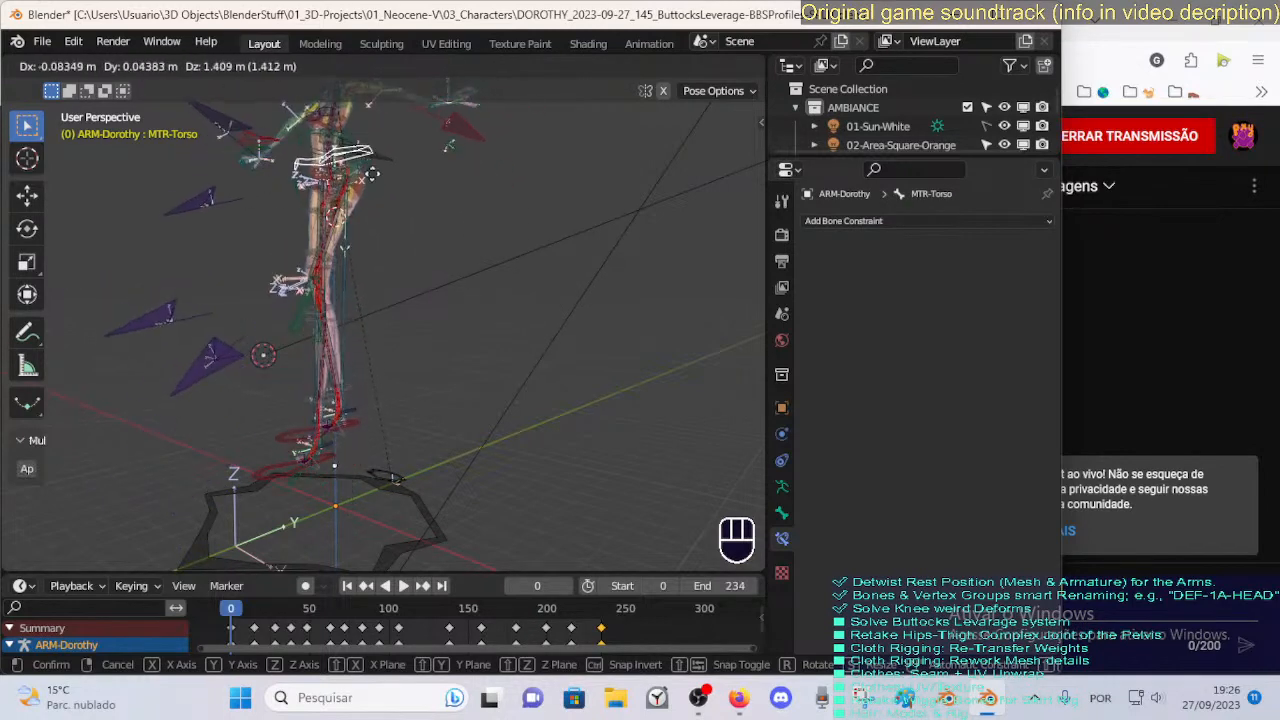
pyautogui.click(288, 388)
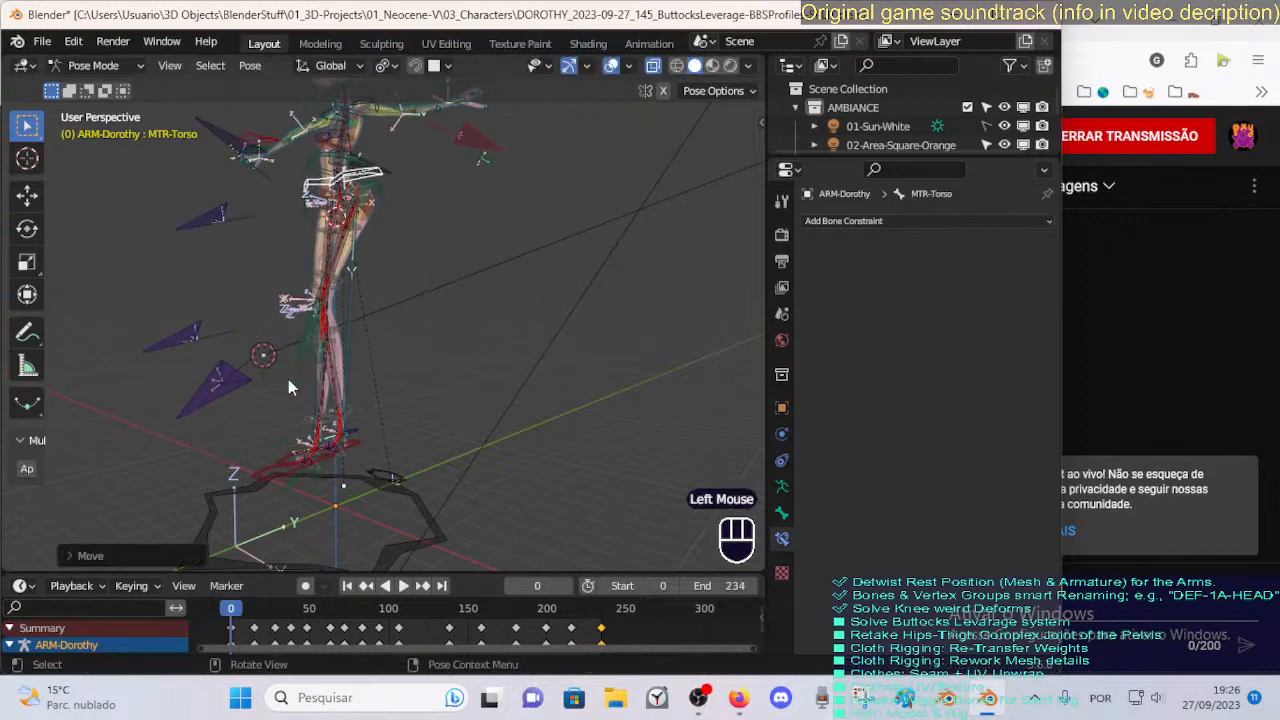
# Move MTR-Leg.L in several directions, checking the left leg's reach limit from different angles.
pyautogui.click(282, 455)
pyautogui.press('g')
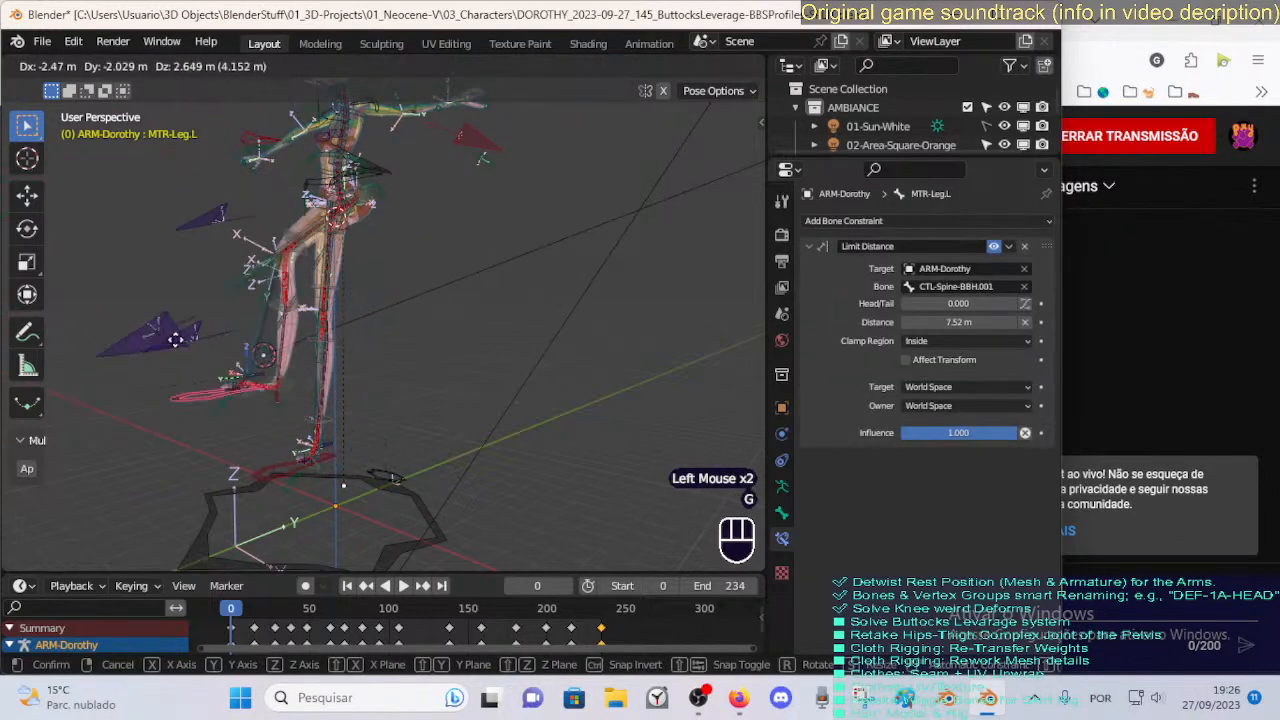
pyautogui.click(236, 426)
pyautogui.moveTo(262, 424); pyautogui.dragTo(197, 403, button='middle')
pyautogui.press('g')
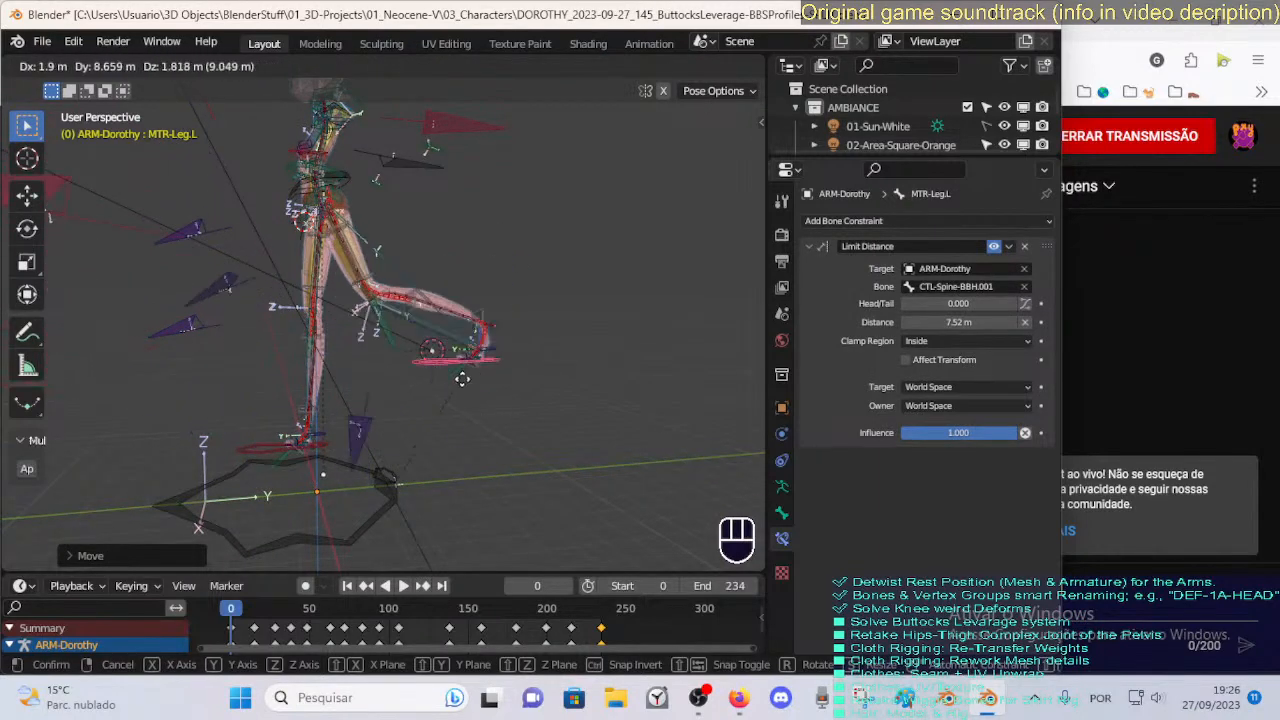
pyautogui.click(374, 389)
pyautogui.moveTo(374, 389); pyautogui.dragTo(431, 381, button='middle')
pyautogui.press('g')
pyautogui.click(497, 300)
pyautogui.moveTo(497, 300); pyautogui.dragTo(610, 370, button='middle')
pyautogui.press('g')
pyautogui.click(522, 414)
pyautogui.press('g')
pyautogui.click(477, 380)
pyautogui.moveTo(477, 380); pyautogui.dragTo(372, 452, button='middle')
pyautogui.press('g')
pyautogui.click(389, 443)
# Rotate MTR-Leg.L about the X axis and try moving CTL-Ankle.L.
pyautogui.press('r')
pyautogui.press('x')
pyautogui.click(366, 455)
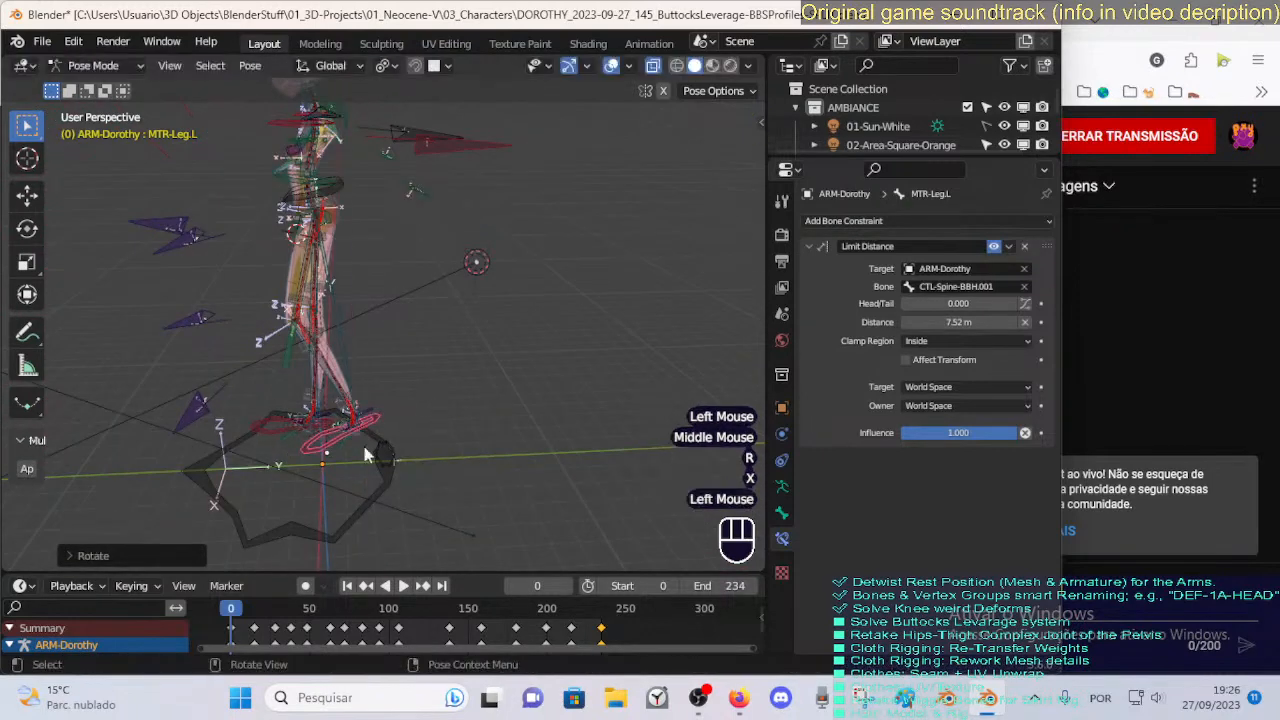
pyautogui.press('g')
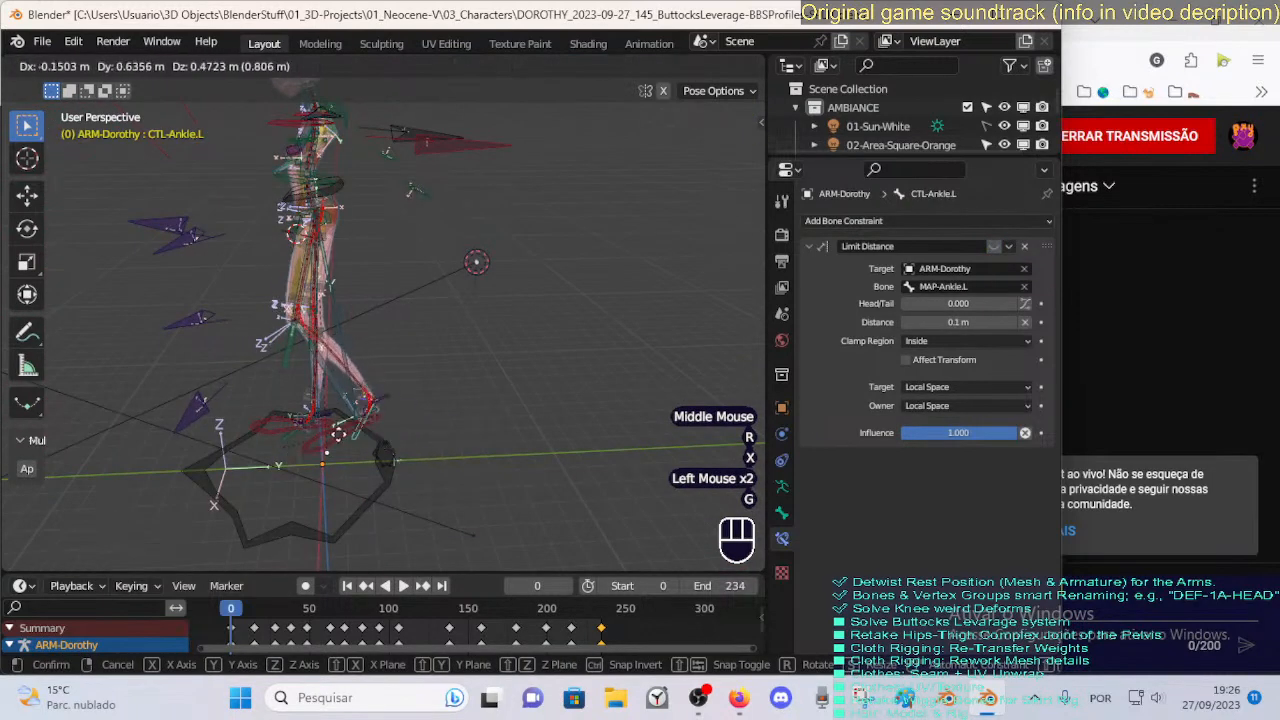
pyautogui.click(322, 458)
# Reset the pose of all bones and test moving MTR-Leg.L again from another angle.
pyautogui.press('a')
pyautogui.hotkey('alt', 'q')
pyautogui.hotkey('alt', 'q')
pyautogui.hotkey('alt', 'q')
pyautogui.click(320, 449)
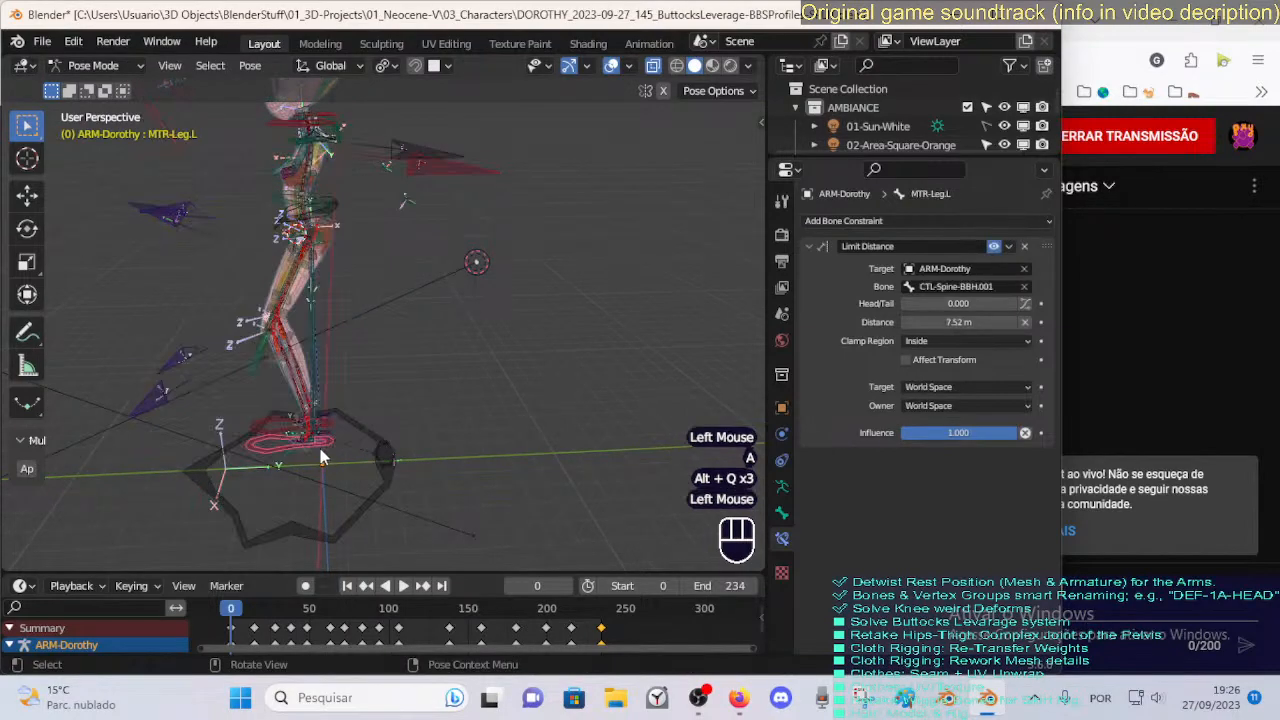
pyautogui.moveTo(320, 449); pyautogui.dragTo(495, 416, button='middle')
pyautogui.press('g')
pyautogui.click(446, 458)
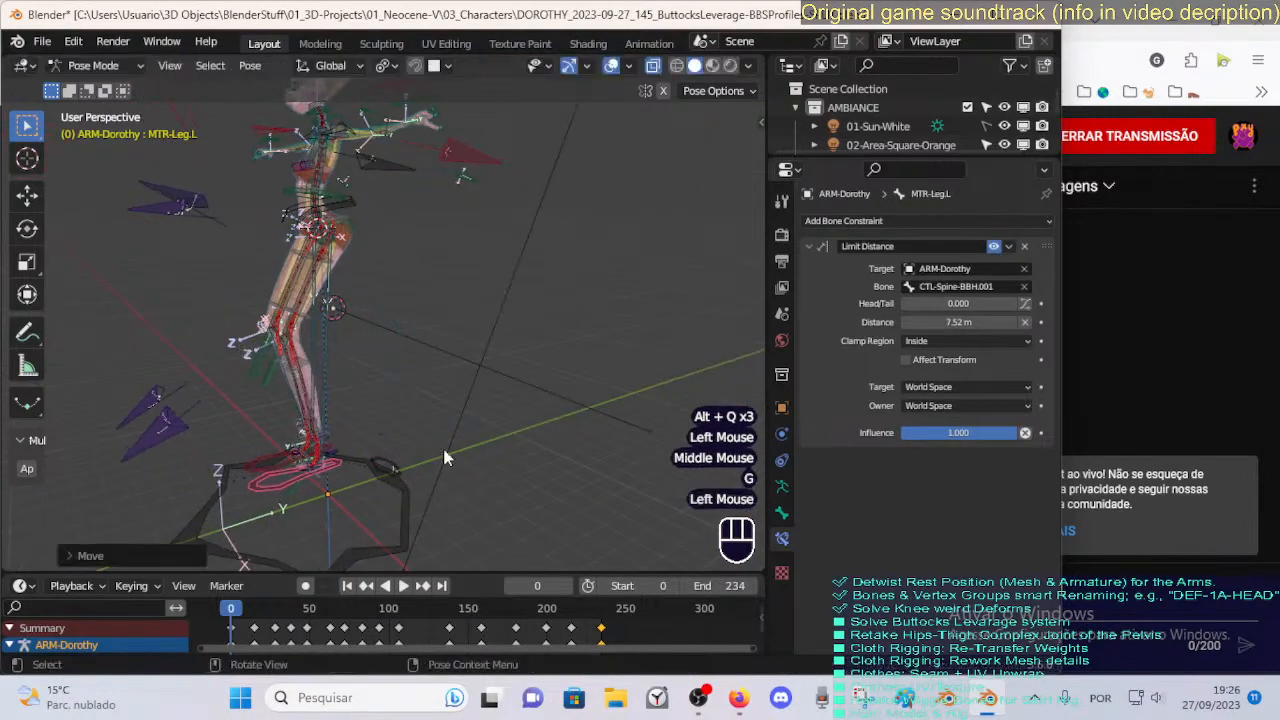
# Try lowering MTR-Torso, cancel the move and reset the pose of all bones.
pyautogui.click(358, 214)
pyautogui.press('g')
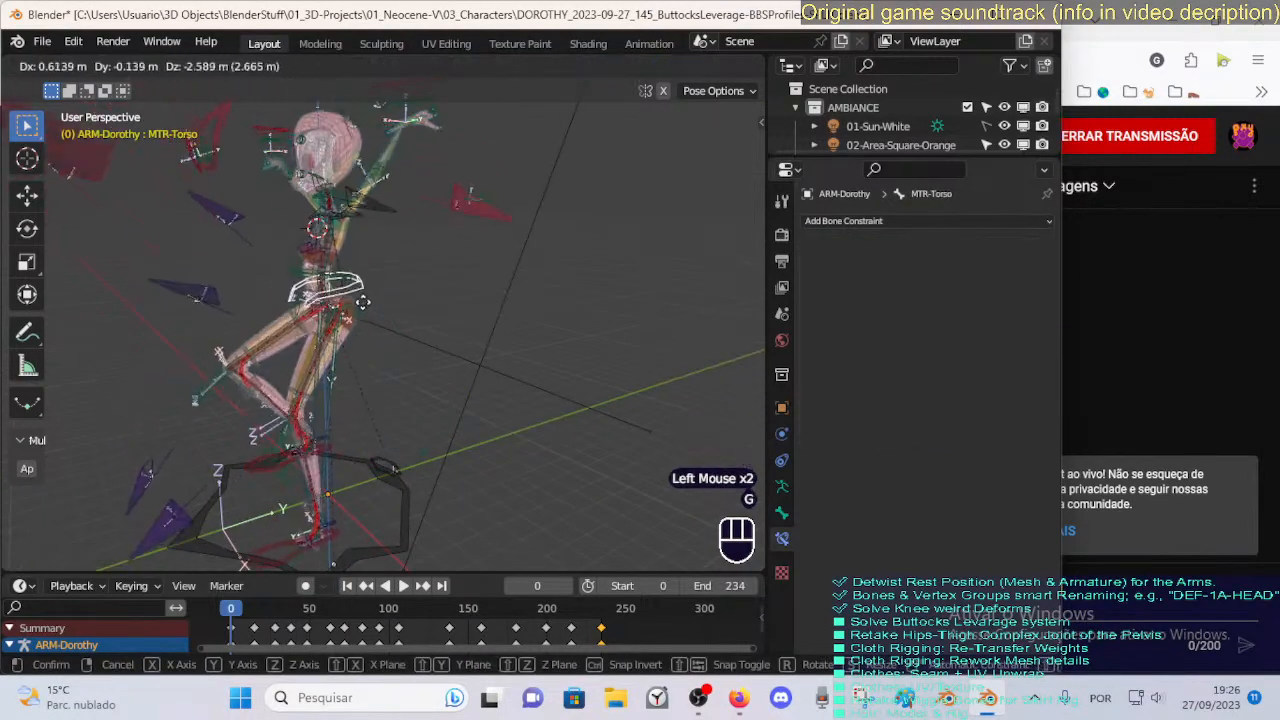
pyautogui.press('Escape')
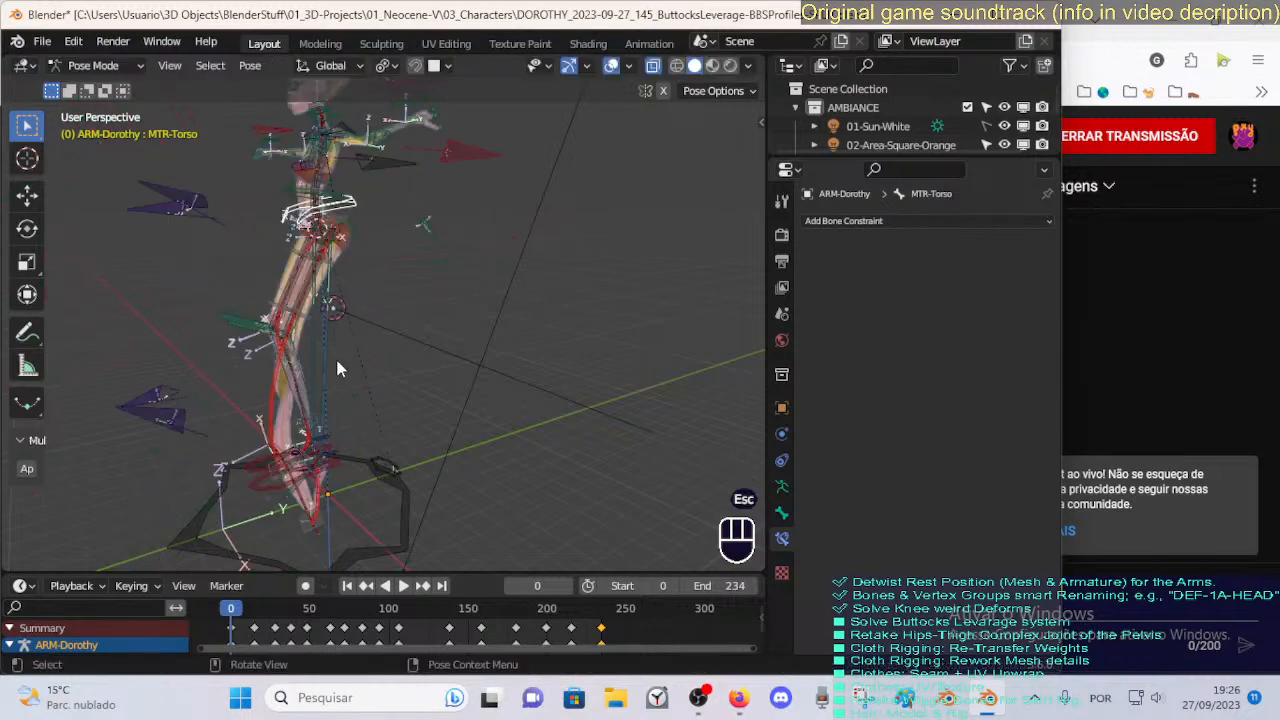
pyautogui.press('a')
pyautogui.hotkey('alt', 'q')
pyautogui.hotkey('alt', 'q')
# Reselect MTR-Torso and try lowering it into a crouch with the feet in view, cancelling the move.
pyautogui.doubleClick(358, 197)
pyautogui.keyDown('shift'); pyautogui.moveTo(358, 200); pyautogui.dragTo(386, 207, button='middle'); pyautogui.keyUp('shift')
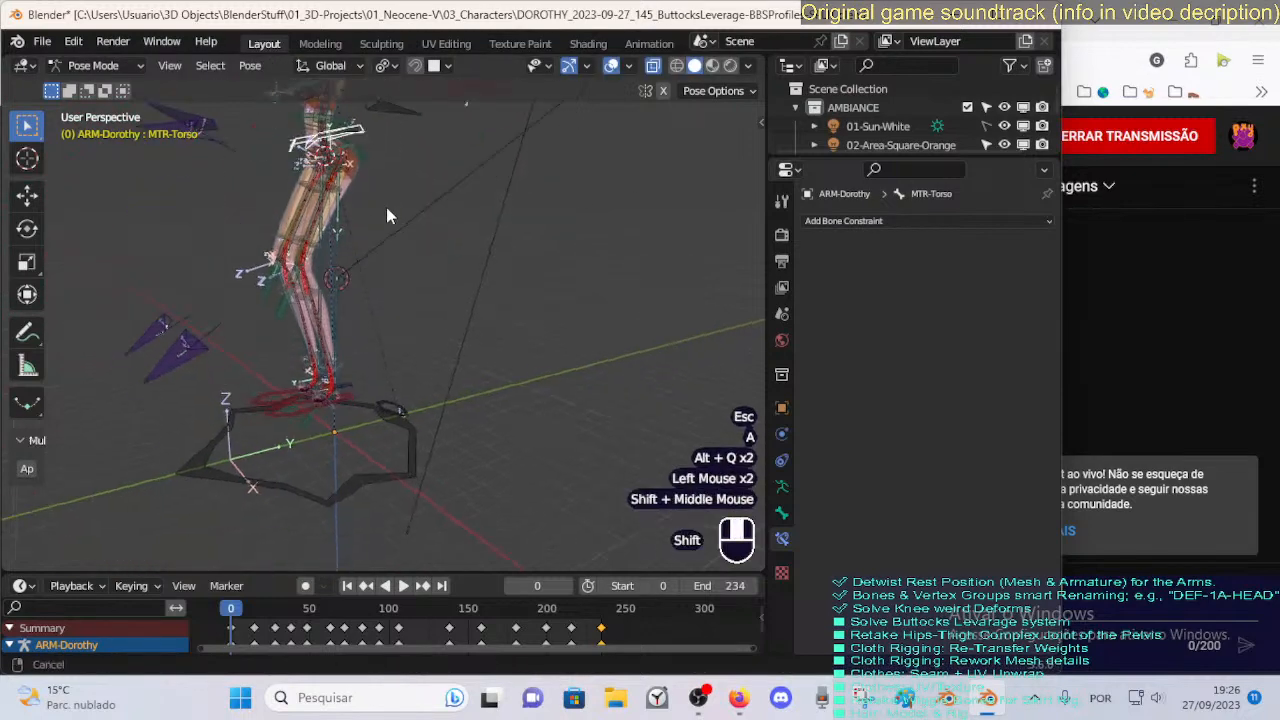
pyautogui.press('g')
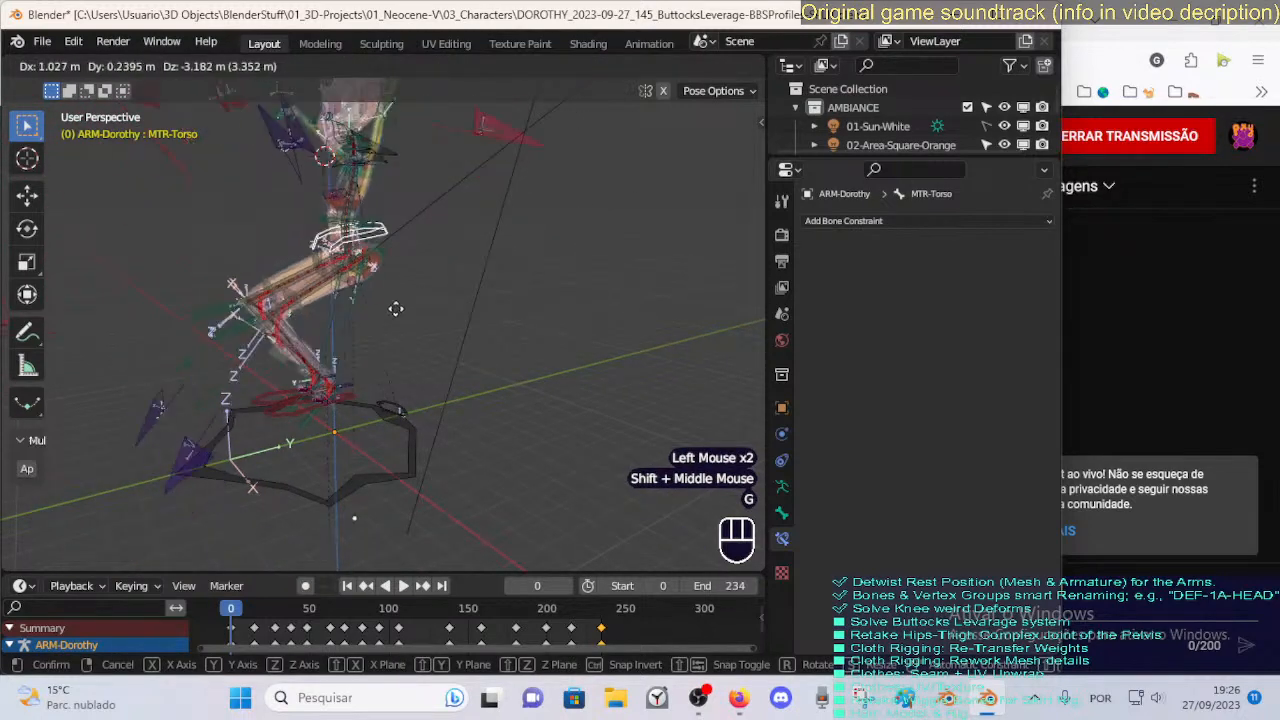
pyautogui.press('Escape')
# Try raising MTR-Torso well above the feet and lowering it again, viewing the rig from a side angle.
pyautogui.hotkey('alt', 'a')
pyautogui.moveTo(369, 310); pyautogui.dragTo(304, 200, button='middle')
pyautogui.press('g')
pyautogui.click(394, 238)
pyautogui.press('g')
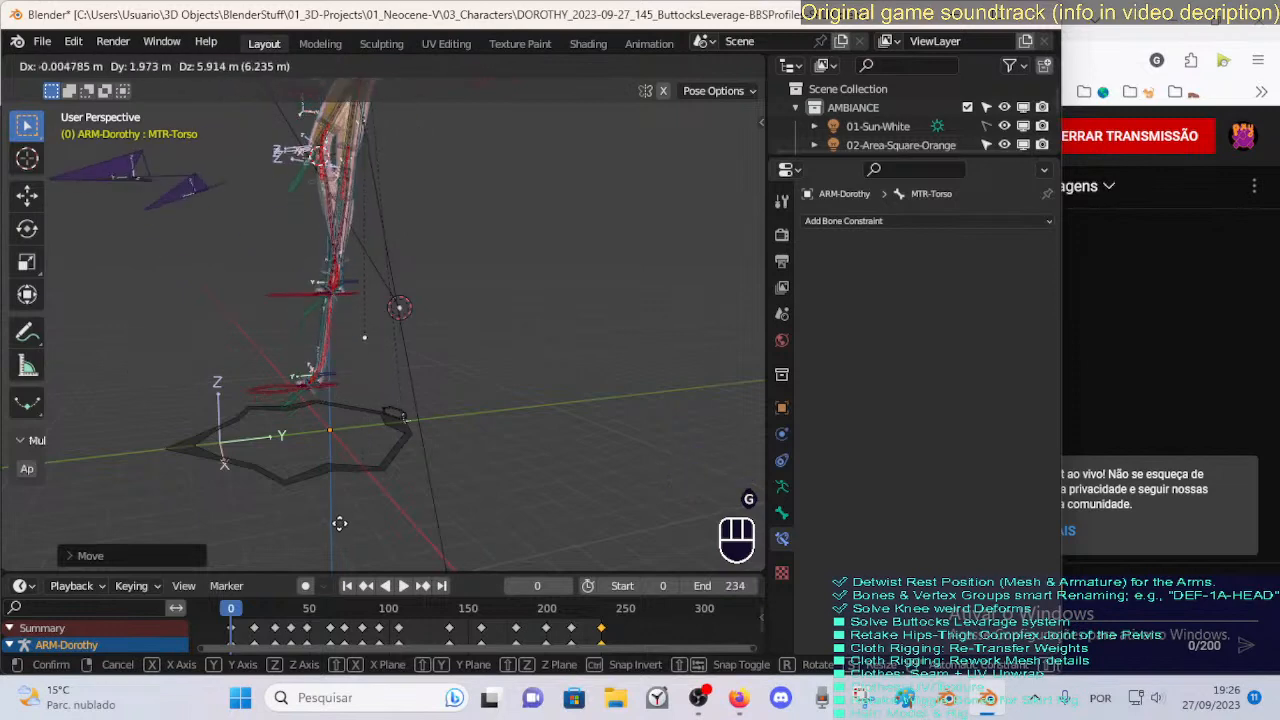
pyautogui.click(302, 163)
# Try moving MTR-Torso up to straighten the legs and down into a crouch, then reset the pose of all bones.
pyautogui.keyDown('shift'); pyautogui.moveTo(302, 163); pyautogui.dragTo(335, 185, button='middle'); pyautogui.keyUp('shift')
pyautogui.moveTo(335, 185); pyautogui.dragTo(371, 207, button='middle')
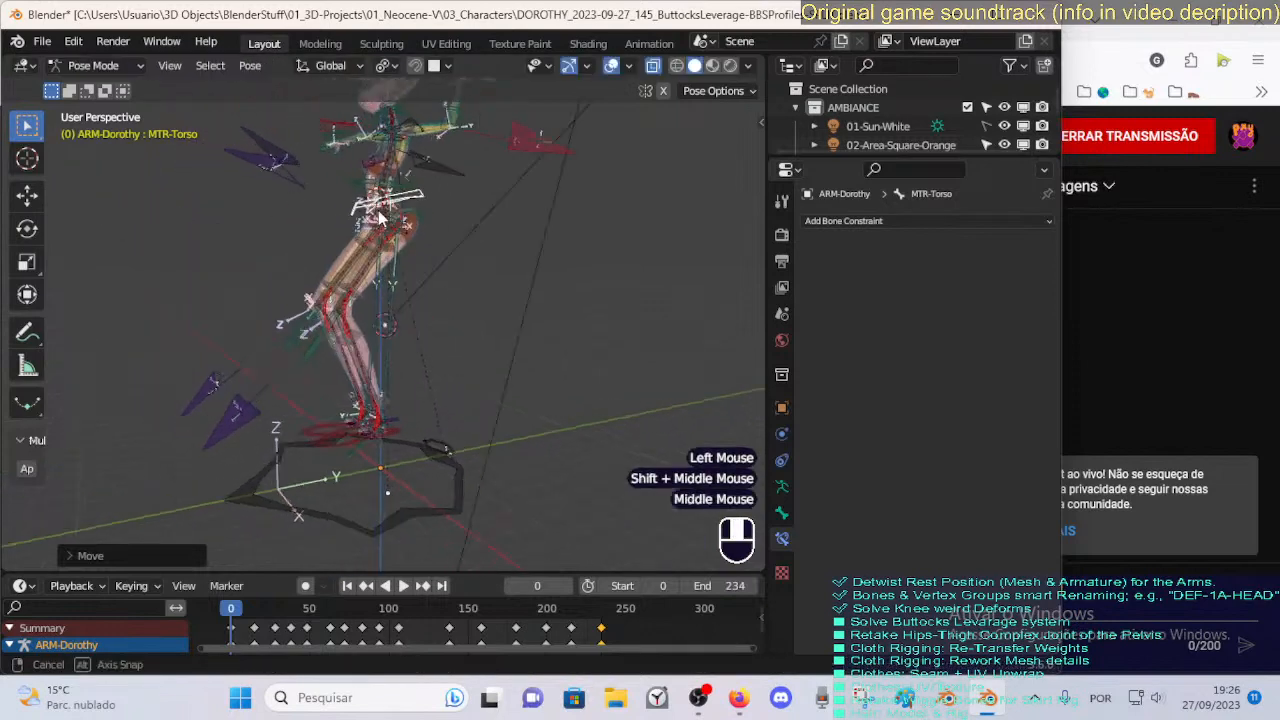
pyautogui.press('g')
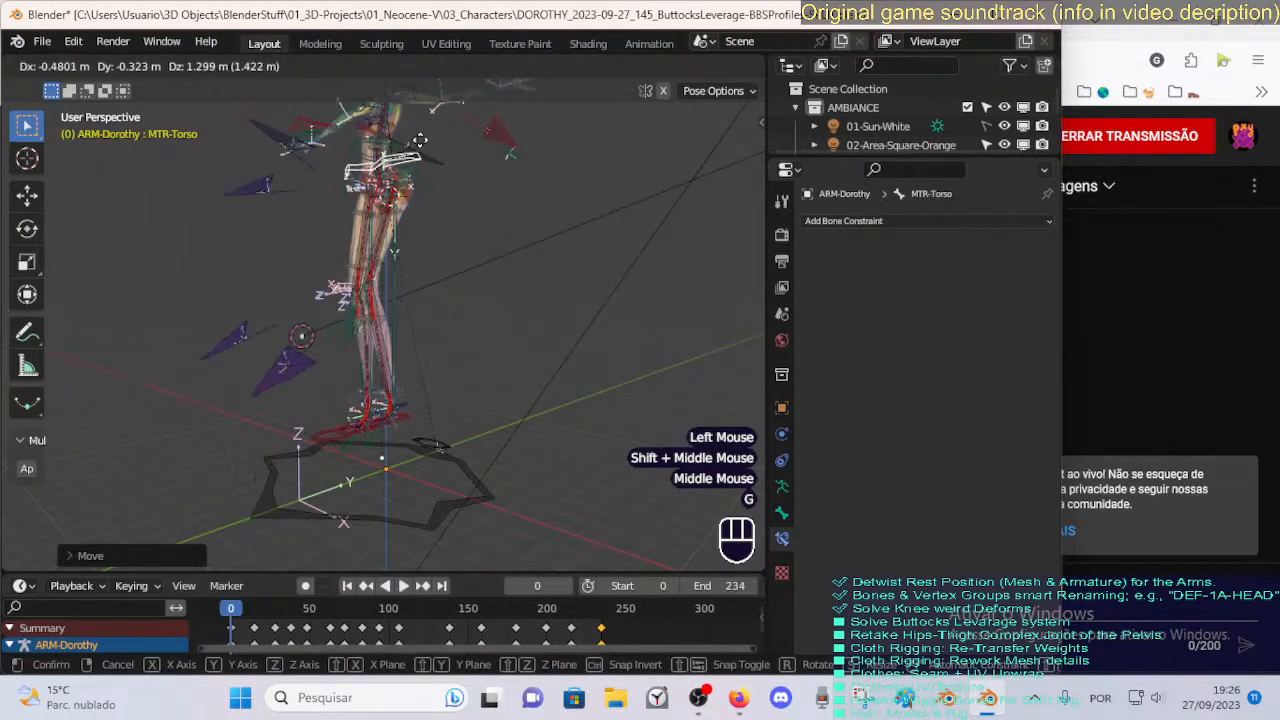
pyautogui.click(421, 200)
pyautogui.press('g')
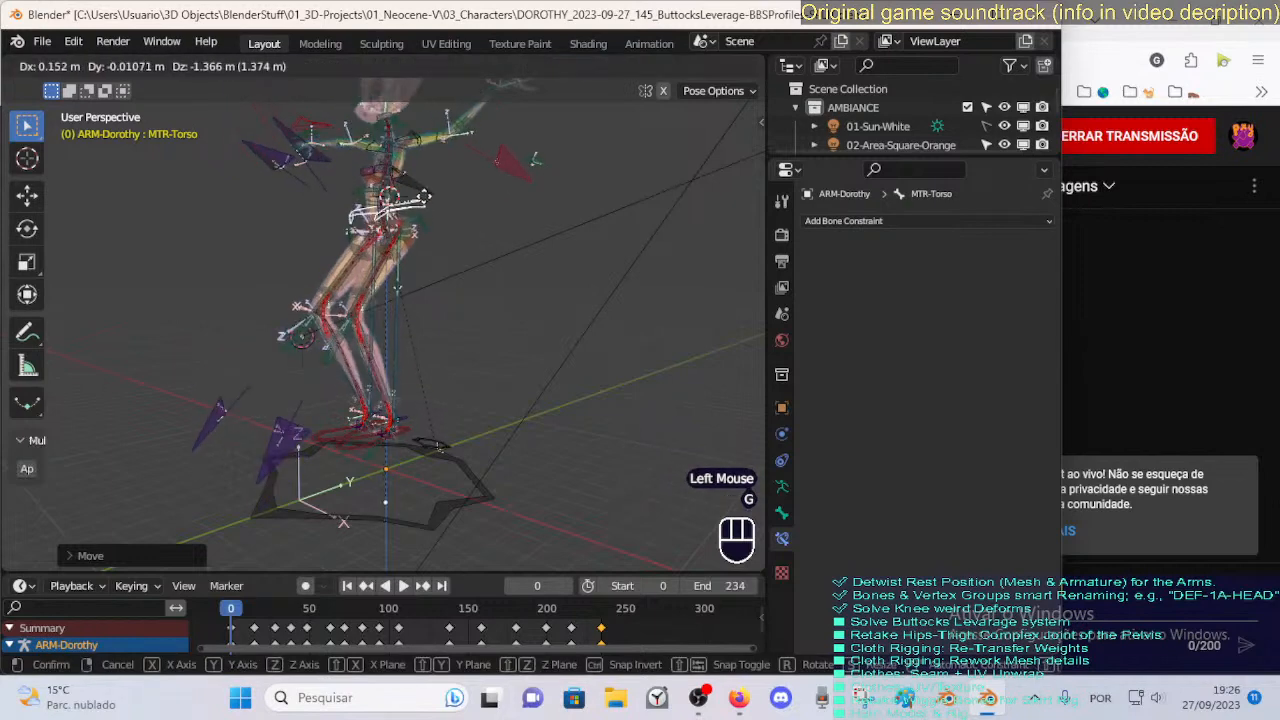
pyautogui.click(417, 197)
pyautogui.press('a')
pyautogui.hotkey('alt', 'q')
pyautogui.hotkey('alt', 'q')
pyautogui.hotkey('alt', 'q')
pyautogui.moveTo(453, 270); pyautogui.dragTo(370, 298, button='middle')
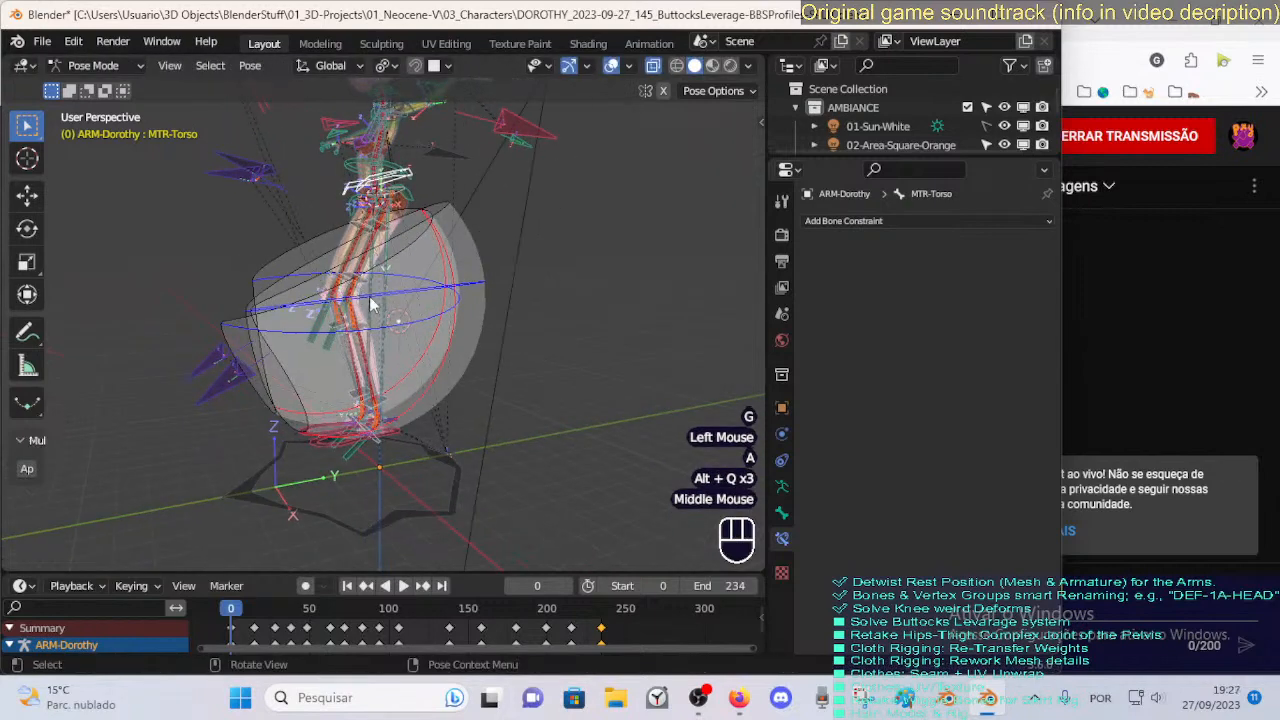
# Reselect MTR-Torso, try a crouch from two side angles, and reset the pose of all bones.
pyautogui.click(412, 180)
pyautogui.moveTo(419, 176); pyautogui.dragTo(438, 222, button='middle')
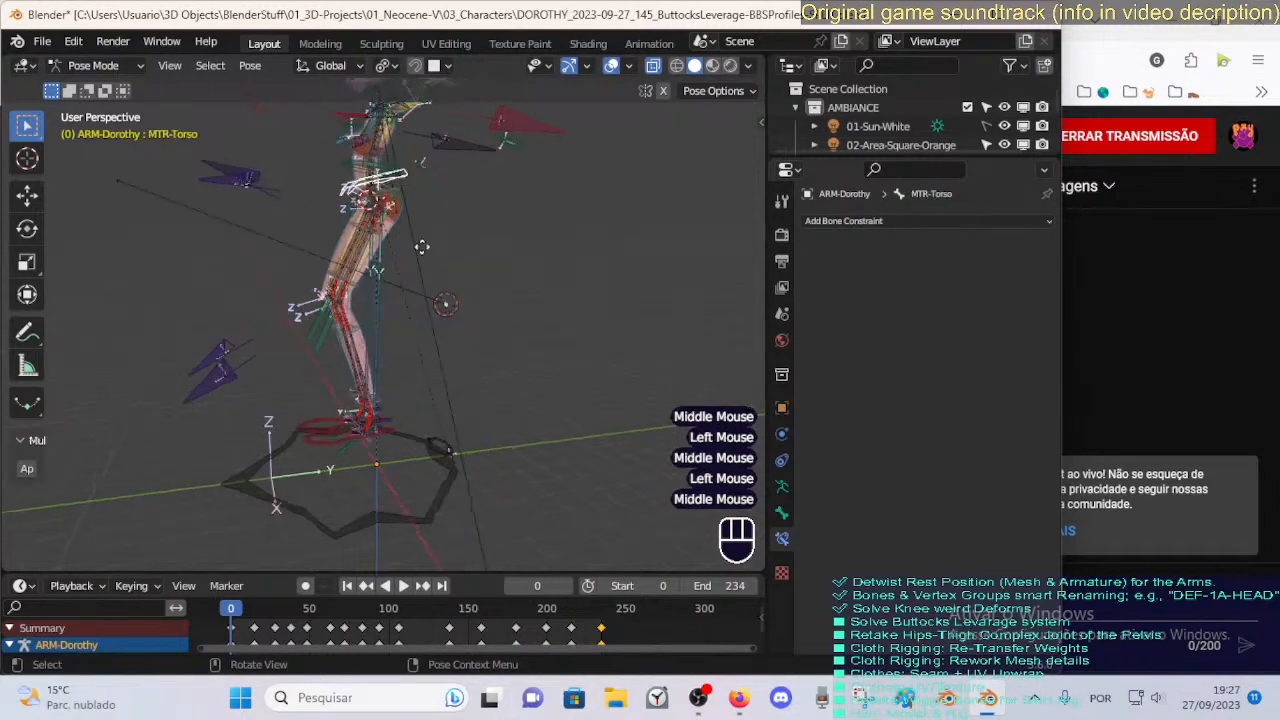
pyautogui.press('g')
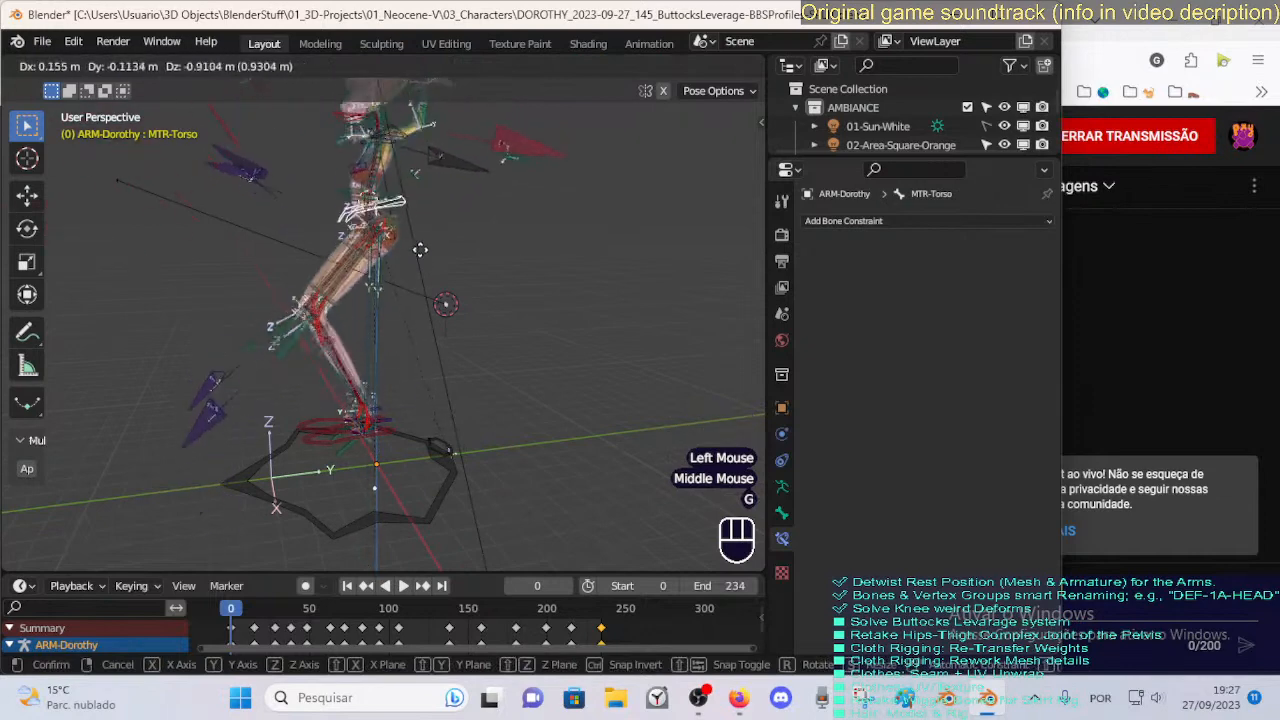
pyautogui.click(400, 308)
pyautogui.moveTo(400, 308); pyautogui.dragTo(380, 243, button='middle')
pyautogui.press('g')
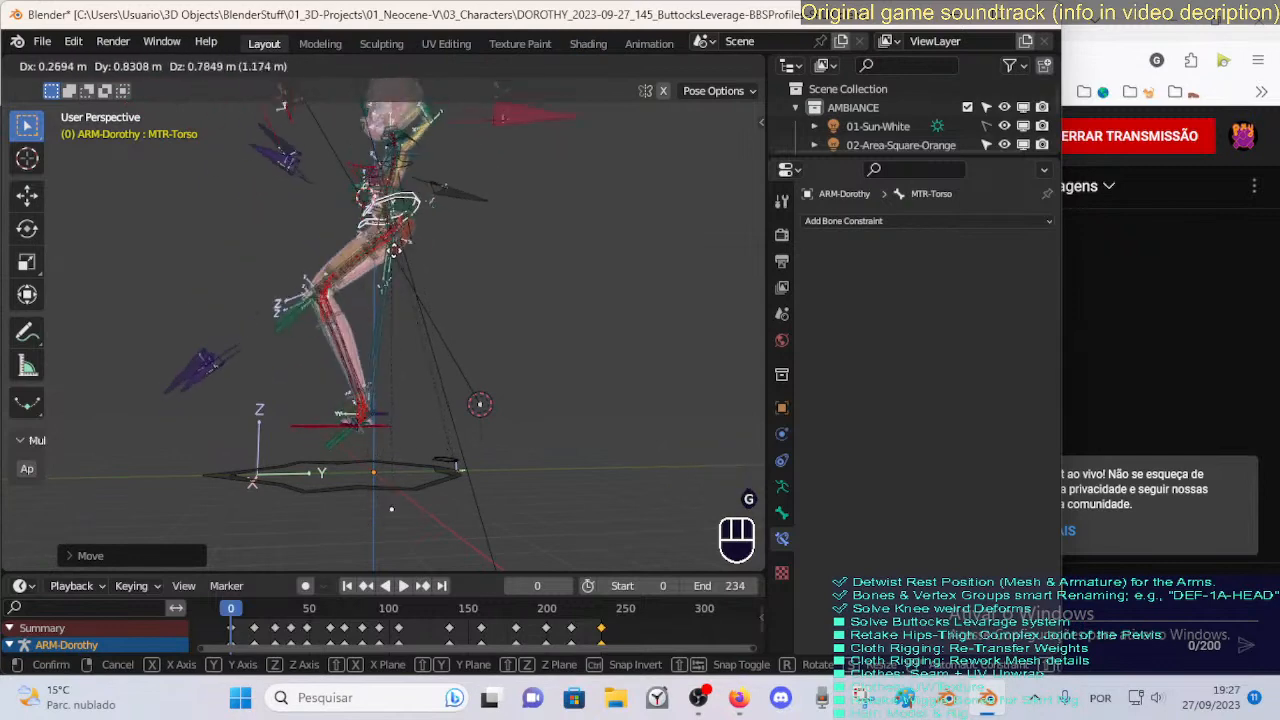
pyautogui.click(374, 269)
pyautogui.press('a')
pyautogui.hotkey('alt', 'q')
pyautogui.hotkey('alt', 'q')
pyautogui.moveTo(389, 309); pyautogui.dragTo(446, 352, button='middle')
# Copy the MTR-Torso bone name and set it as the target bone of MTR-Leg.L's Limit Distance constraint.
pyautogui.click(427, 174)
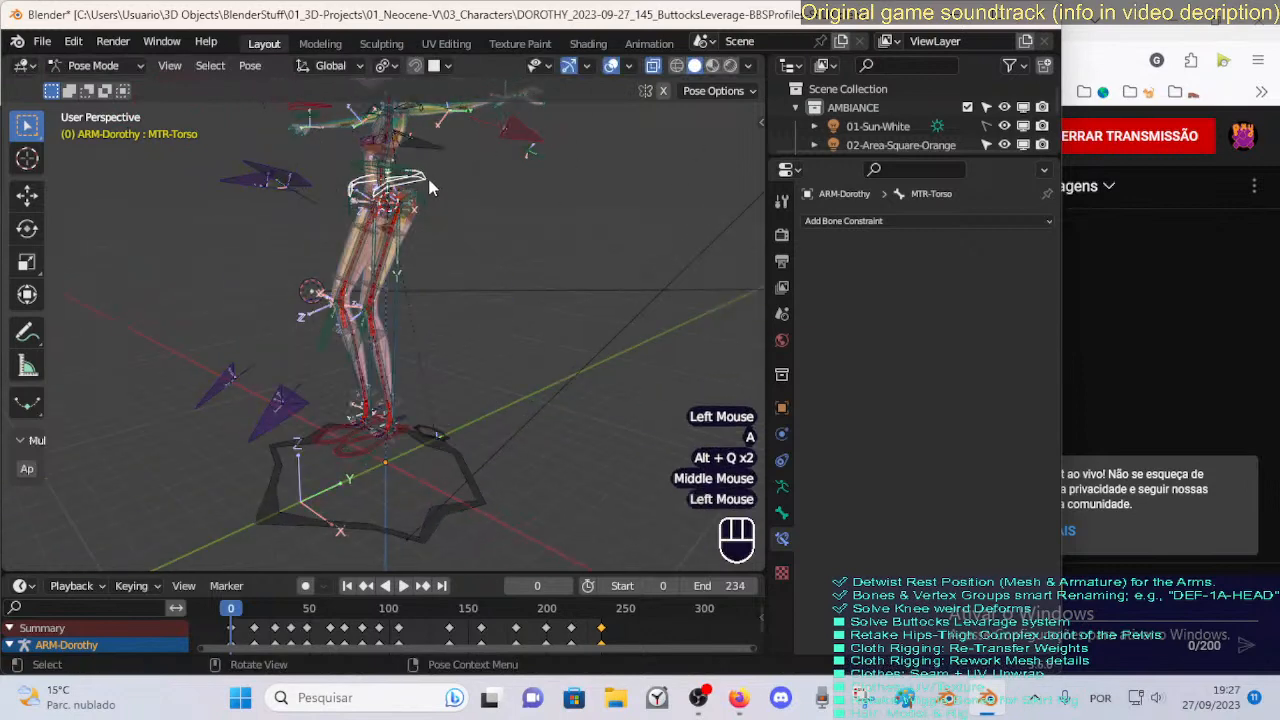
pyautogui.press('Tab')
pyautogui.press('Tab')
pyautogui.press('F2')
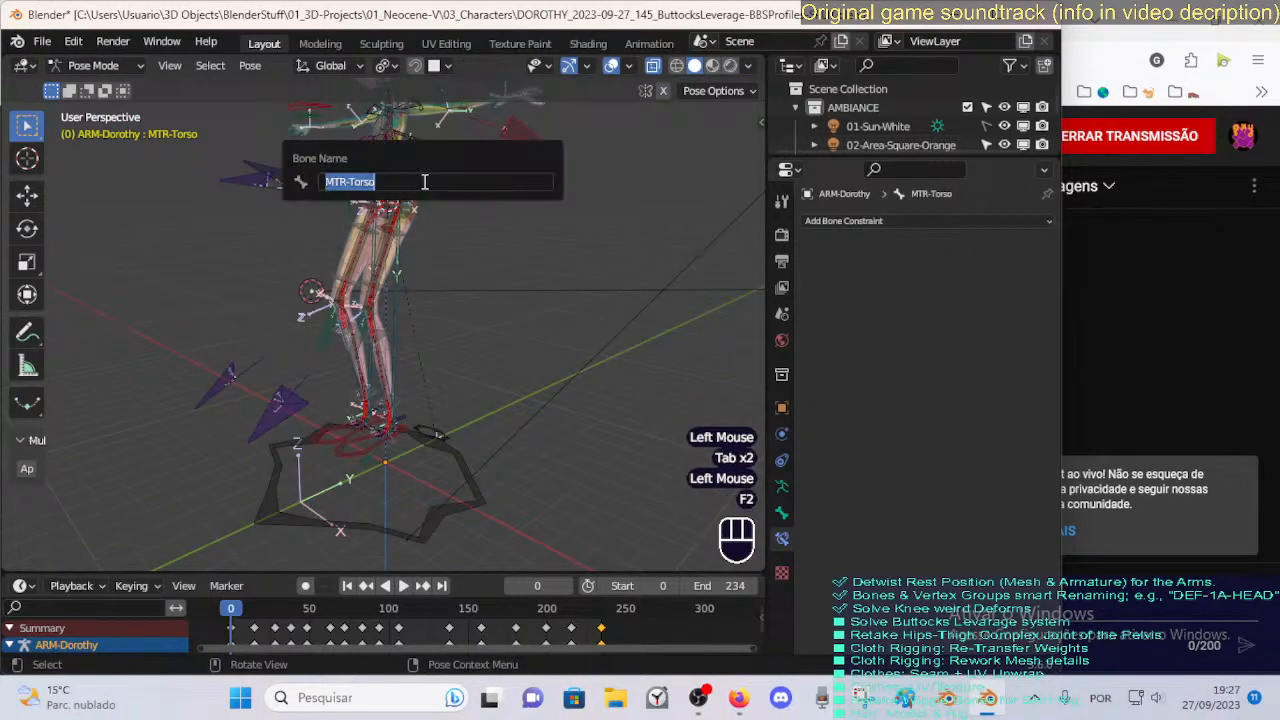
pyautogui.click(378, 455)
pyautogui.click(378, 455)
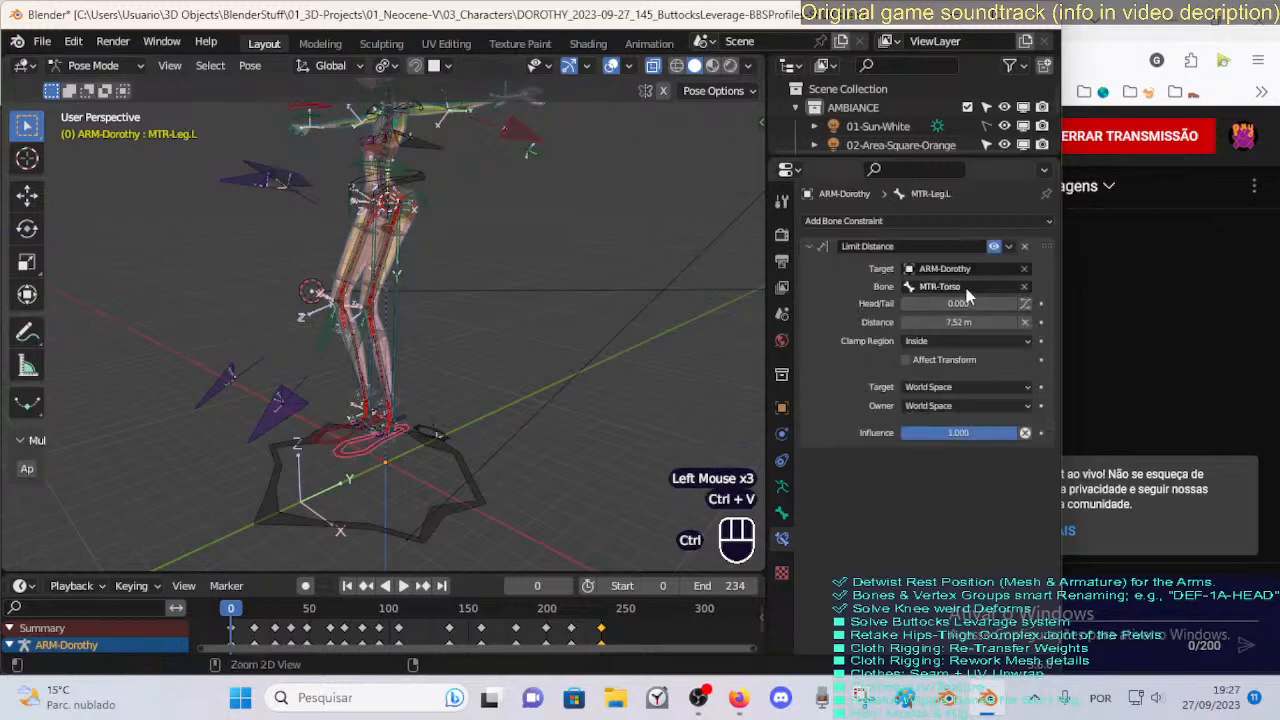
# Reset the pose of all bones and test moving MTR-Torso down and up with the new constraint target.
pyautogui.scroll(-1, 439, 311)
pyautogui.click(405, 230)
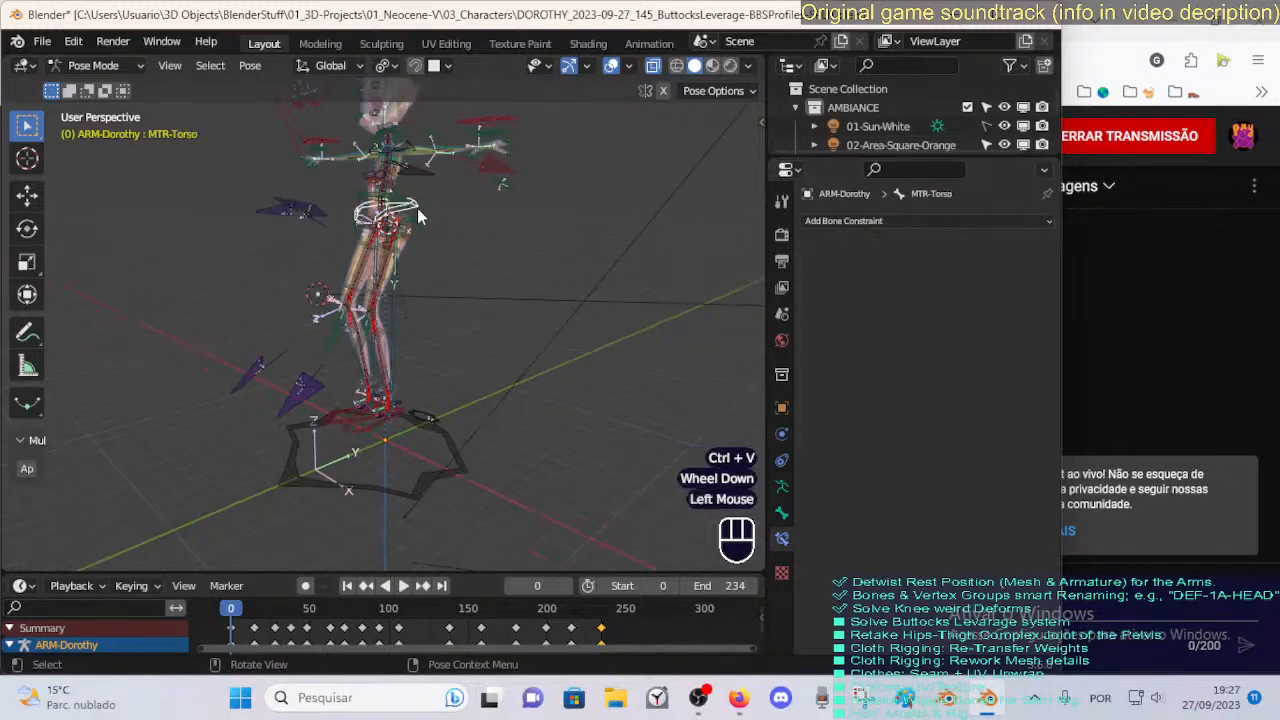
pyautogui.press('a')
pyautogui.hotkey('alt', 'q')
pyautogui.press('g')
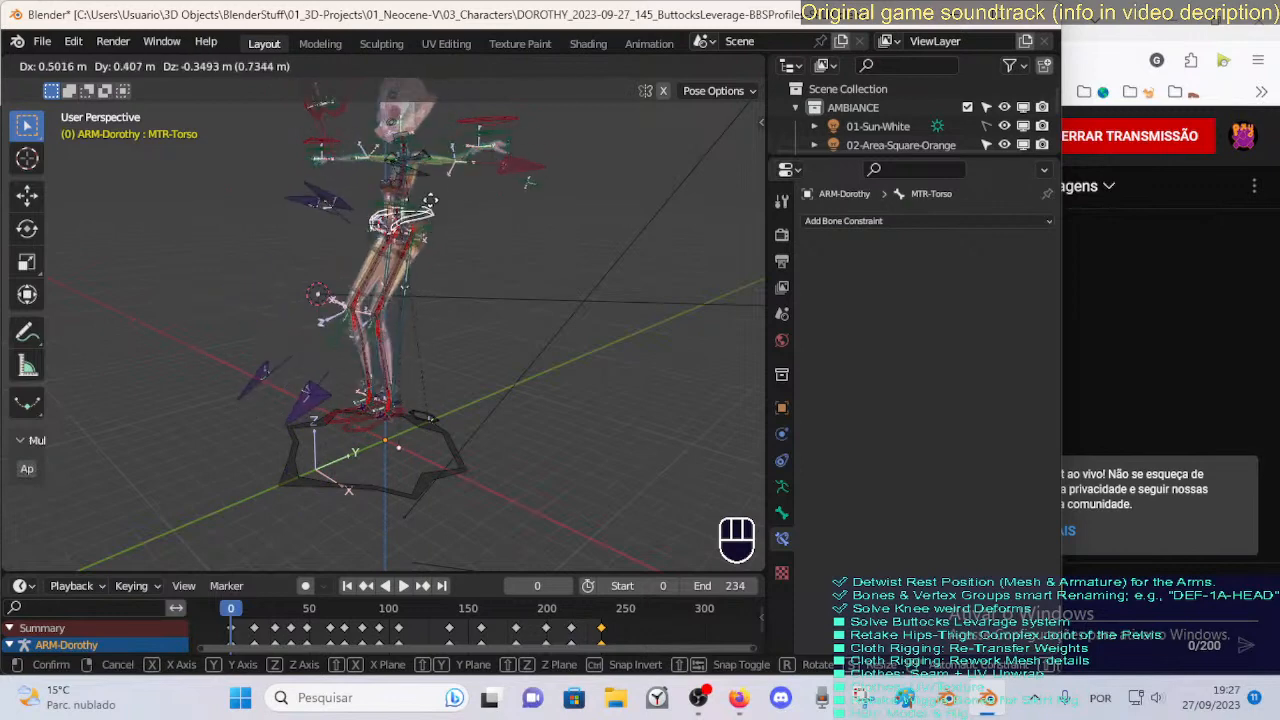
pyautogui.click(430, 188)
pyautogui.moveTo(430, 188); pyautogui.dragTo(352, 192, button='middle')
pyautogui.press('g')
pyautogui.click(372, 305)
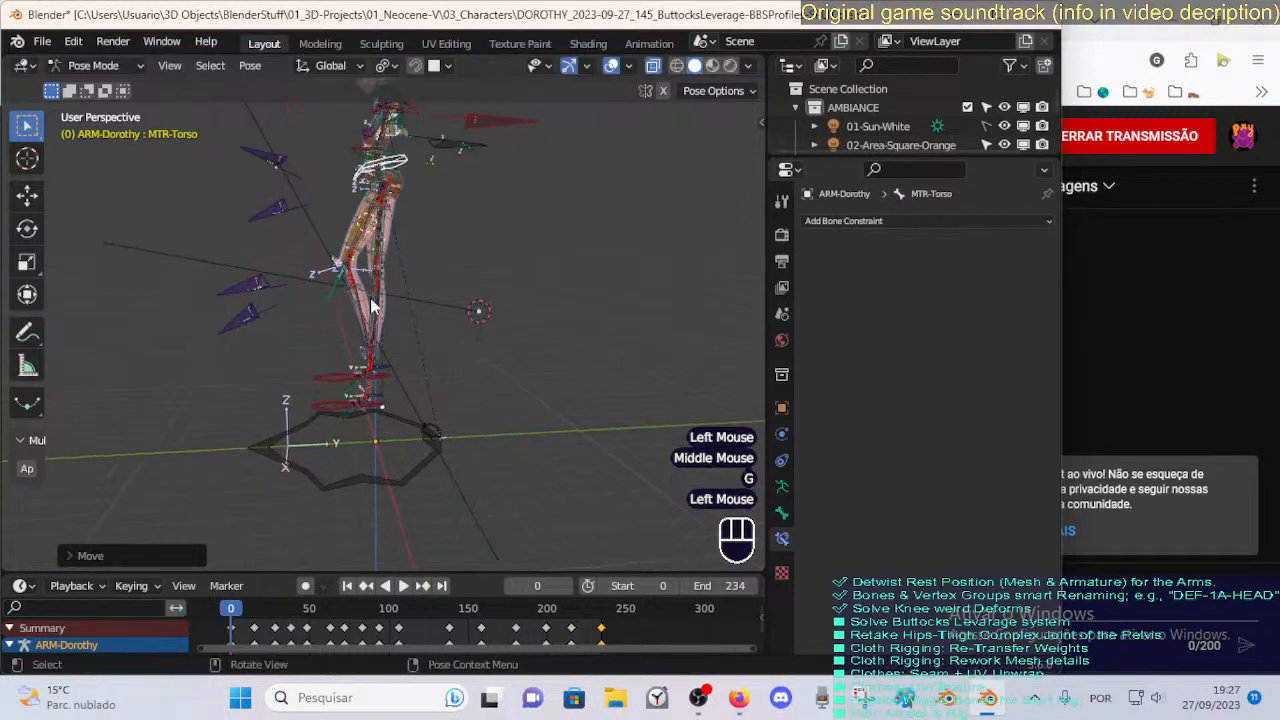
# Select MTR-Leg.L, swing it up behind the body and rotate it about the X axis.
pyautogui.click(324, 372)
pyautogui.press('g')
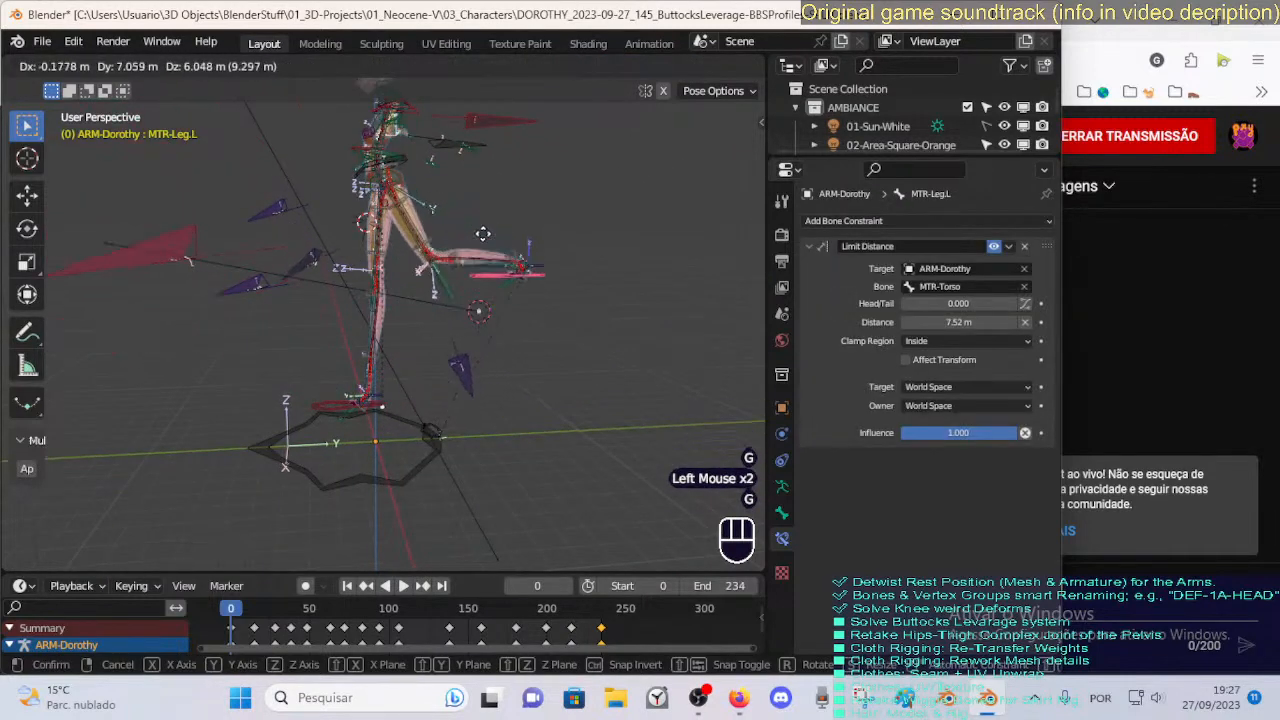
pyautogui.click(580, 330)
pyautogui.press('r')
pyautogui.press('x')
pyautogui.click(580, 284)
# Move MTR-Leg.L in front of the body and level the foot by rotating it about the X axis.
pyautogui.press('g')
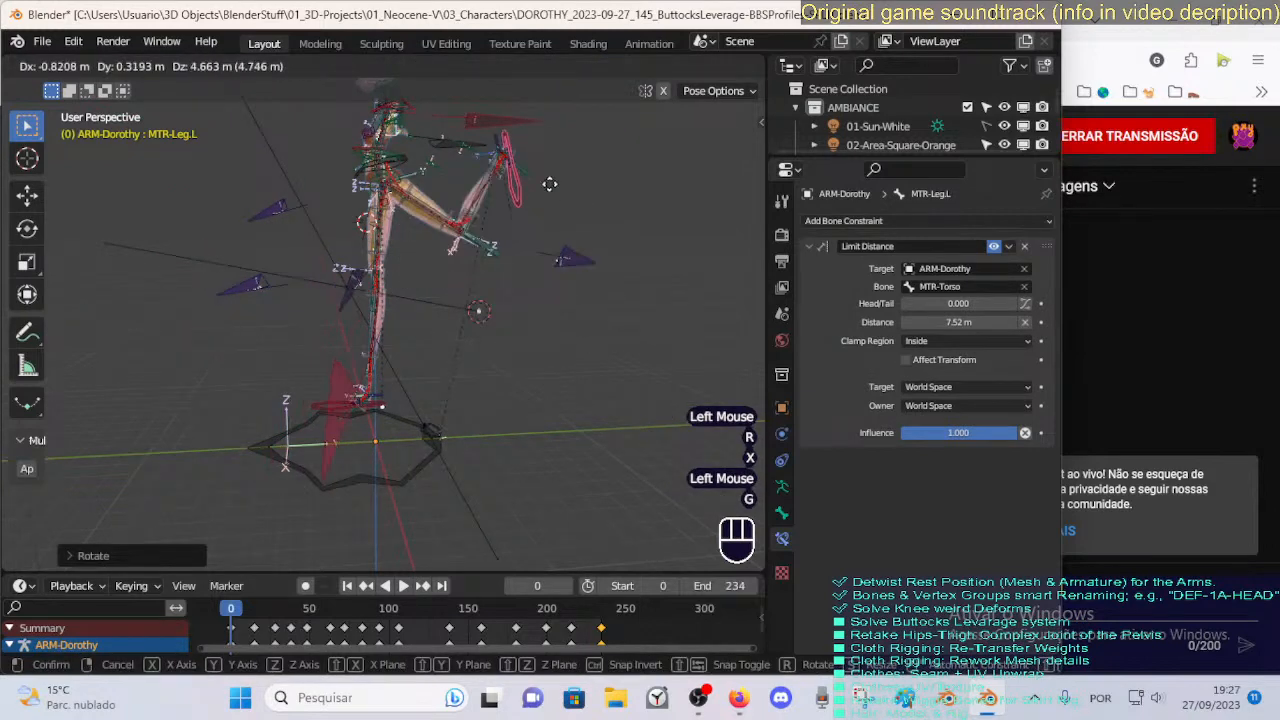
pyautogui.click(279, 453)
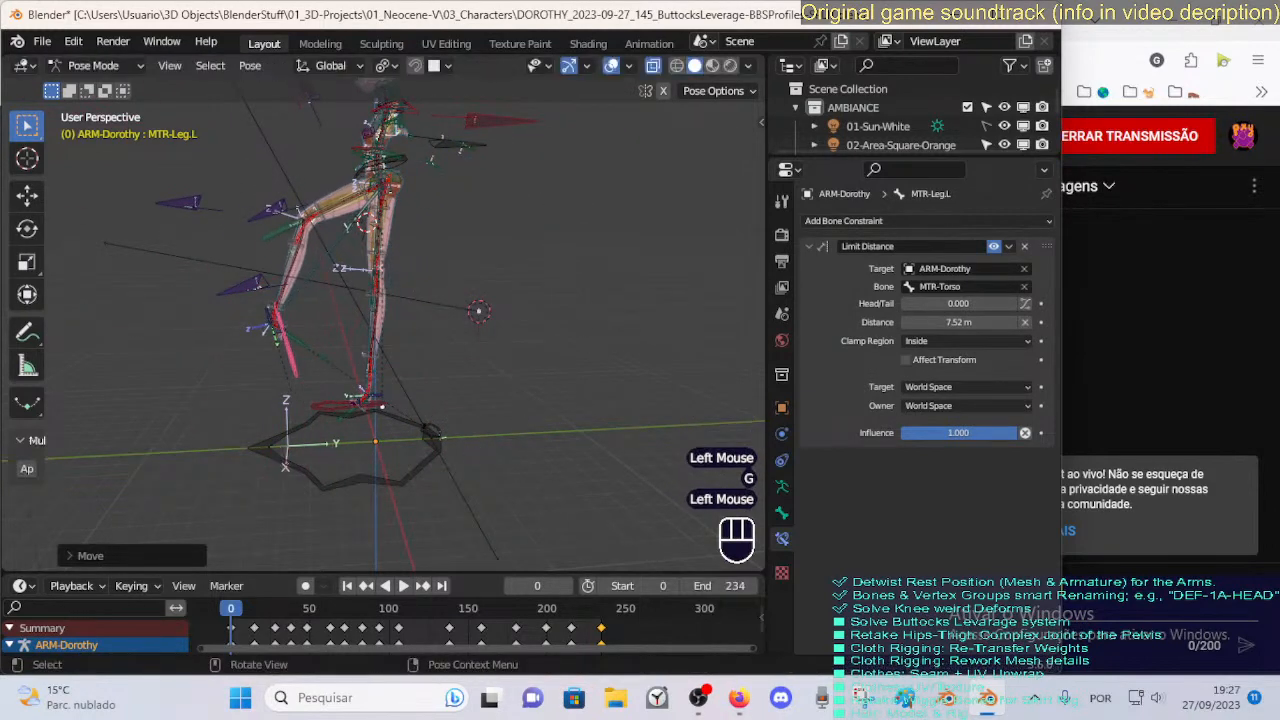
pyautogui.press('r')
pyautogui.press('x')
pyautogui.click(224, 432)
# Set MTR-Leg.L's Limit Distance to 8.32 m and test the leg behind the body and lifted towards the hip.
pyautogui.press('g')
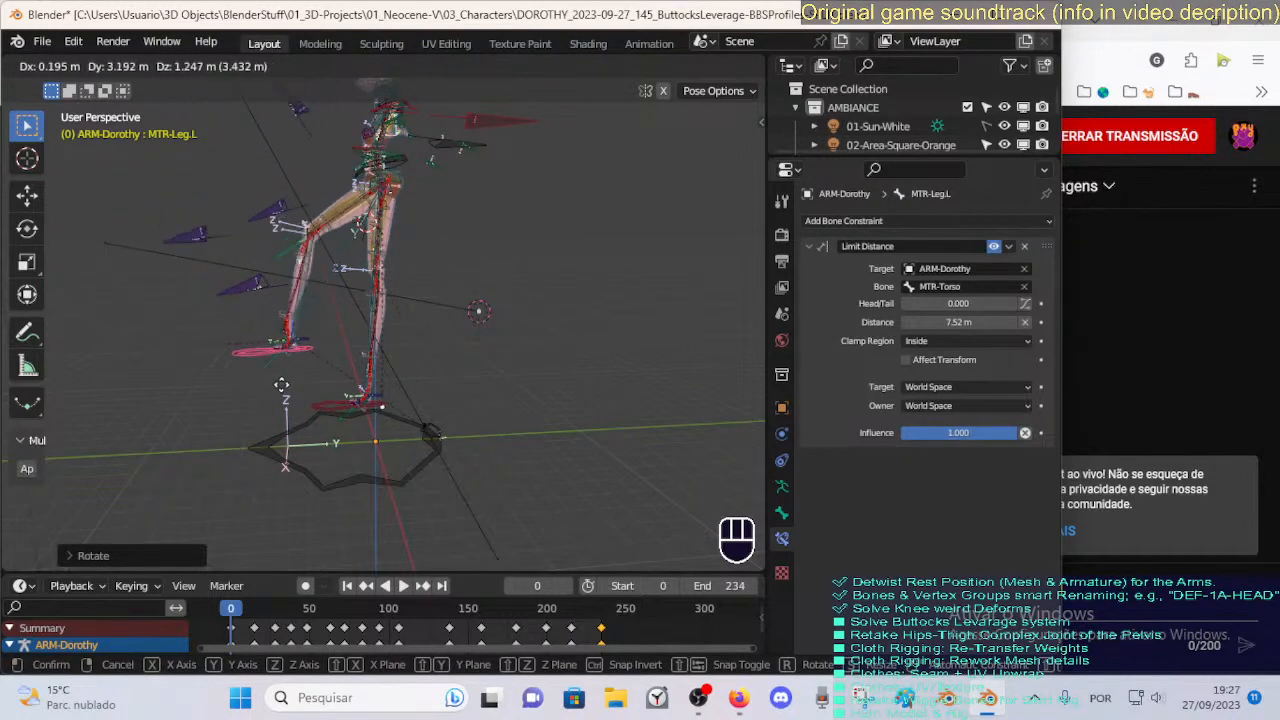
pyautogui.click(488, 388)
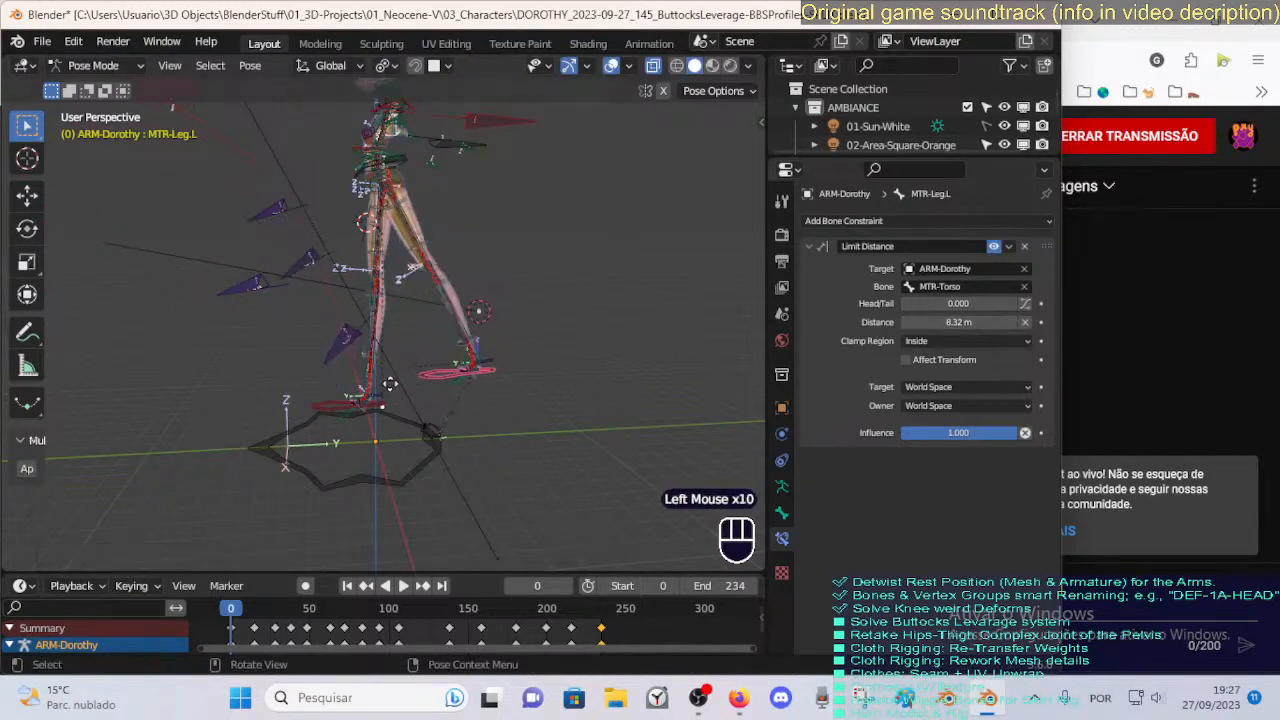
pyautogui.press('g')
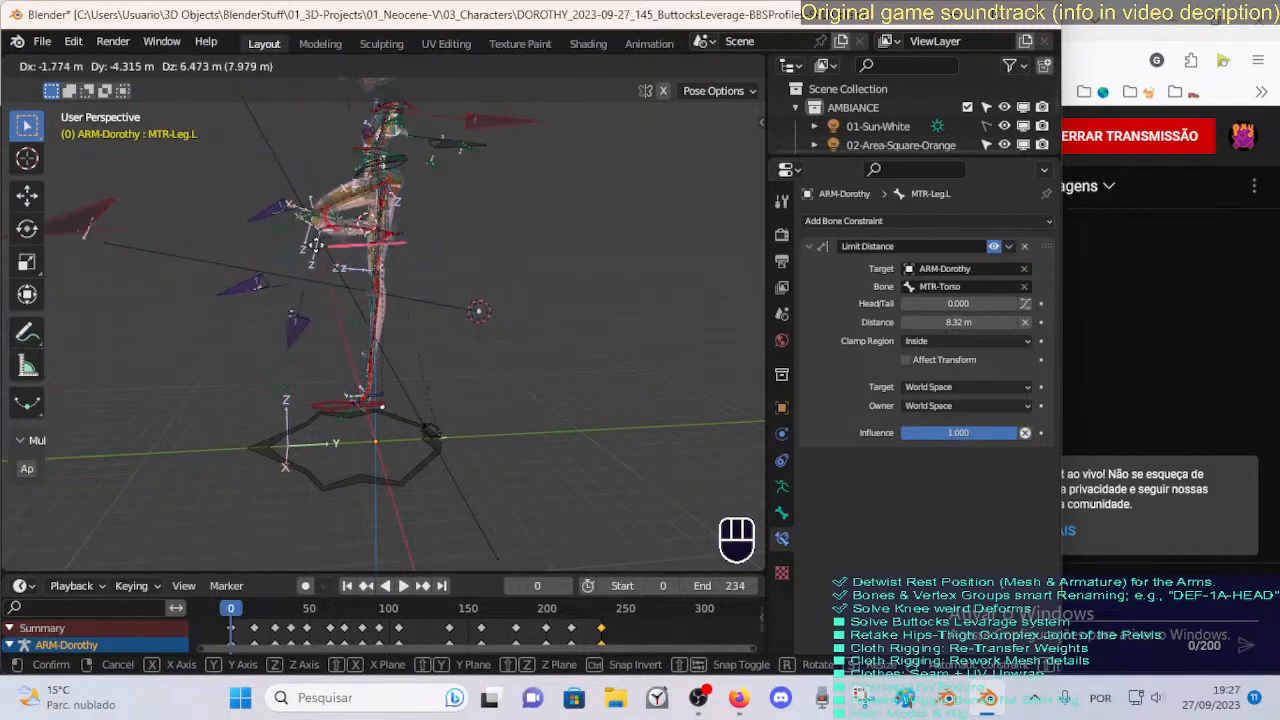
pyautogui.click(315, 243)
# Test MTR-Leg.L's reach by moving it in a front view and in a side view.
pyautogui.moveTo(315, 243); pyautogui.dragTo(494, 297, button='middle')
pyautogui.press('g')
pyautogui.click(407, 267)
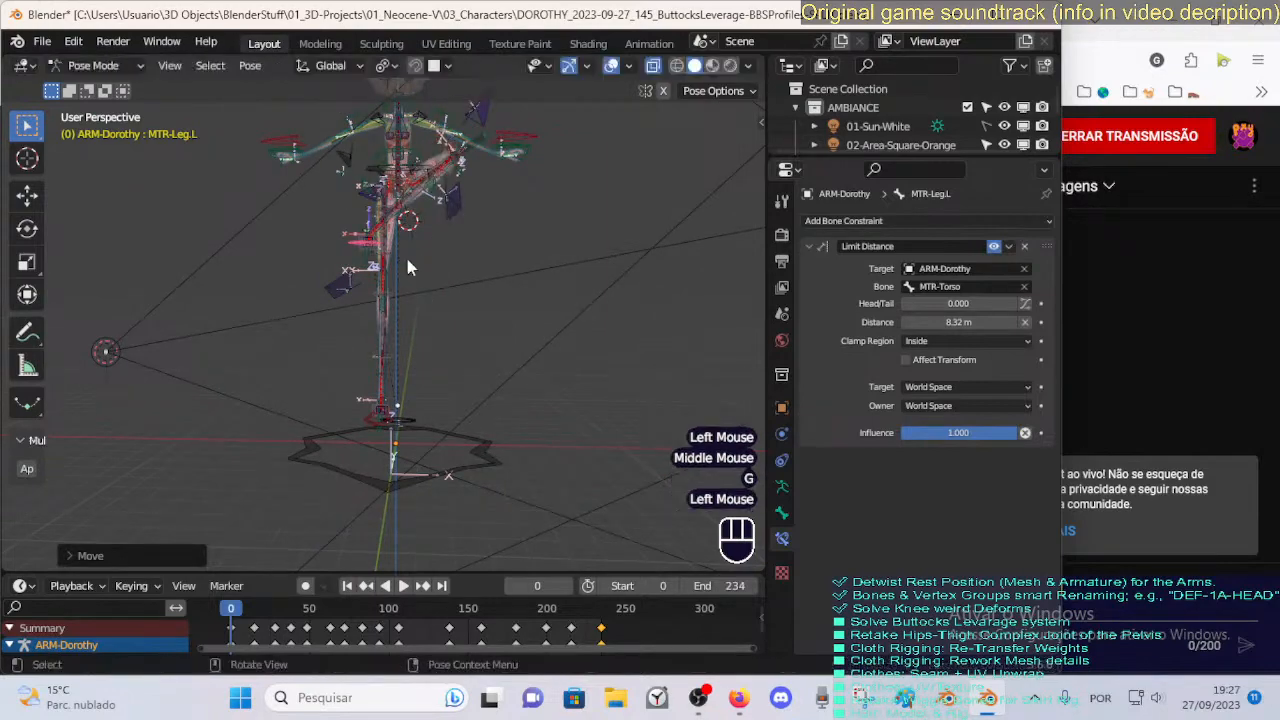
pyautogui.moveTo(407, 267); pyautogui.dragTo(85, 323, button='middle')
pyautogui.press('g')
pyautogui.click(179, 258)
# Test MTR-Leg.L's reach behind the body, near the ground and stretched out in front.
pyautogui.press('g')
pyautogui.click(457, 316)
pyautogui.press('g')
pyautogui.click(509, 337)
pyautogui.press('g')
pyautogui.click(489, 434)
pyautogui.press('g')
pyautogui.click(259, 290)
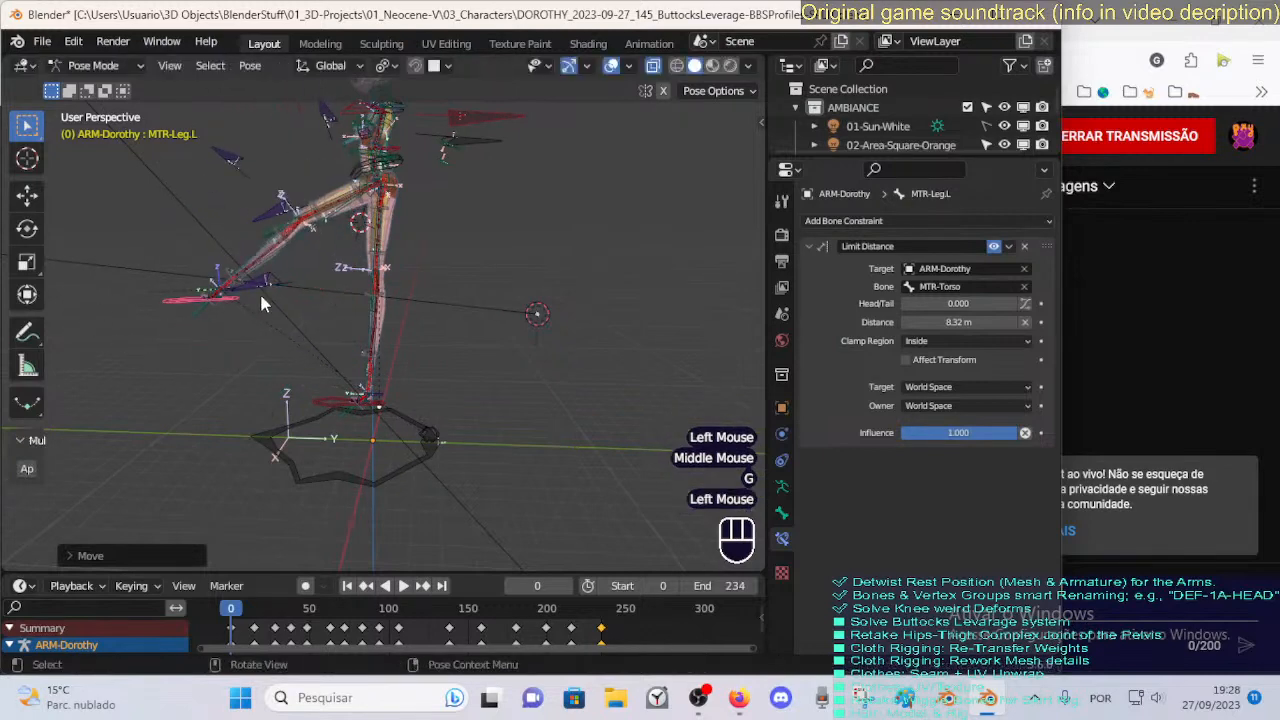
# Rotate the outstretched MTR-Leg.L about the X axis and set its Limit Distance to 8.62 m.
pyautogui.press('r')
pyautogui.press('x')
pyautogui.click(225, 321)
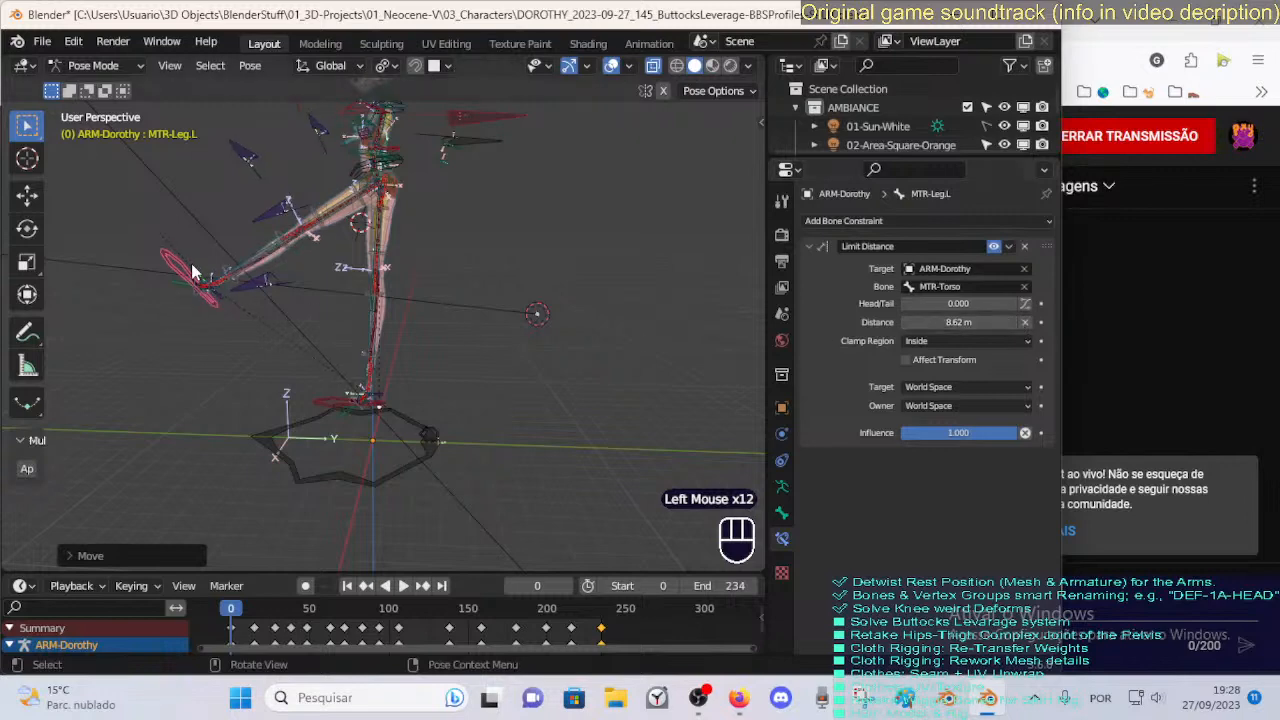
# Lift MTR-Leg.L high behind the body and rotate it about the X axis.
pyautogui.press('g')
pyautogui.click(531, 171)
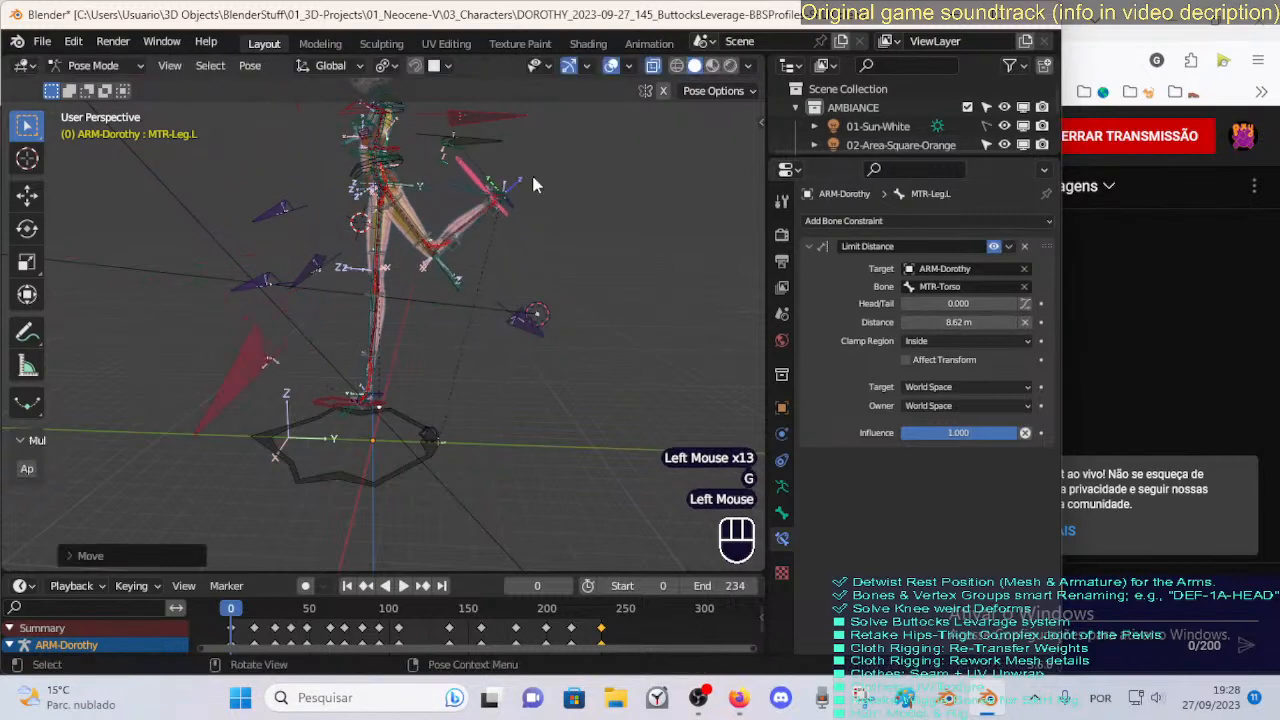
pyautogui.press('r')
pyautogui.press('x')
pyautogui.click(486, 98)
# Bring MTR-Leg.L forward with the knee bent and rotate the foot about the X axis.
pyautogui.moveTo(498, 222); pyautogui.dragTo(537, 259, button='middle')
pyautogui.press('g')
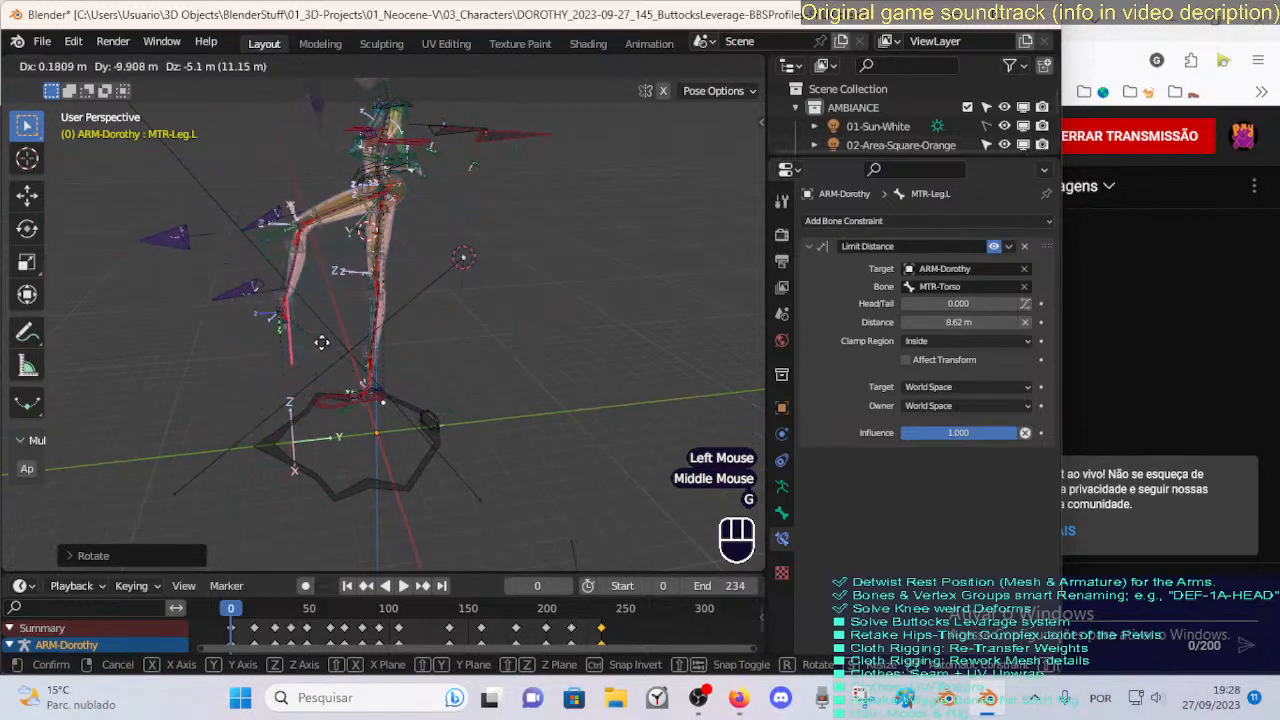
pyautogui.click(350, 321)
pyautogui.moveTo(353, 319); pyautogui.dragTo(298, 384, button='middle')
pyautogui.press('r')
pyautogui.press('x')
pyautogui.click(284, 394)
# Move MTR-Leg.L back towards the ground and reset the pose of all bones.
pyautogui.press('g')
pyautogui.click(330, 420)
pyautogui.press('a')
pyautogui.hotkey('alt', 'g')
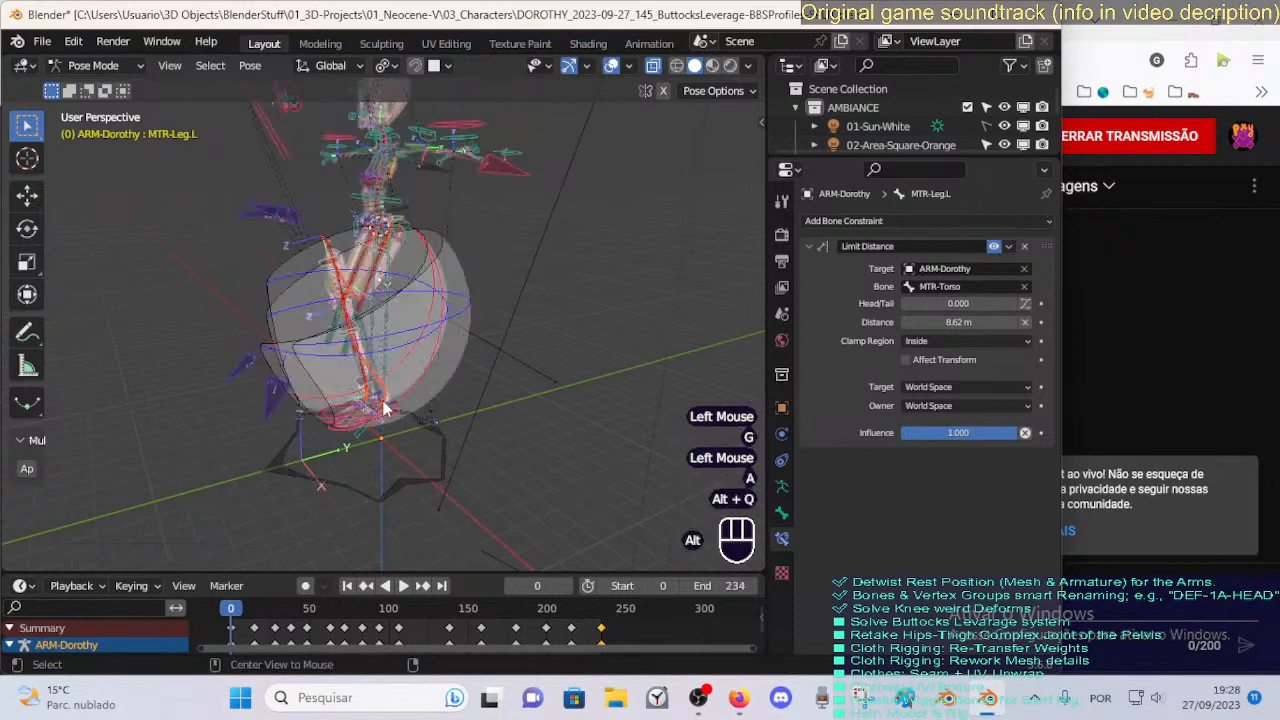
pyautogui.hotkey('alt', 'q')
pyautogui.hotkey('alt', 'q')
pyautogui.moveTo(383, 408); pyautogui.dragTo(422, 204, button='middle')
# Lower MTR-Torso into a crouch, check MTR-Leg.L's constraint, and raise MTR-Torso far above the feet.
pyautogui.click(419, 204)
pyautogui.press('g')
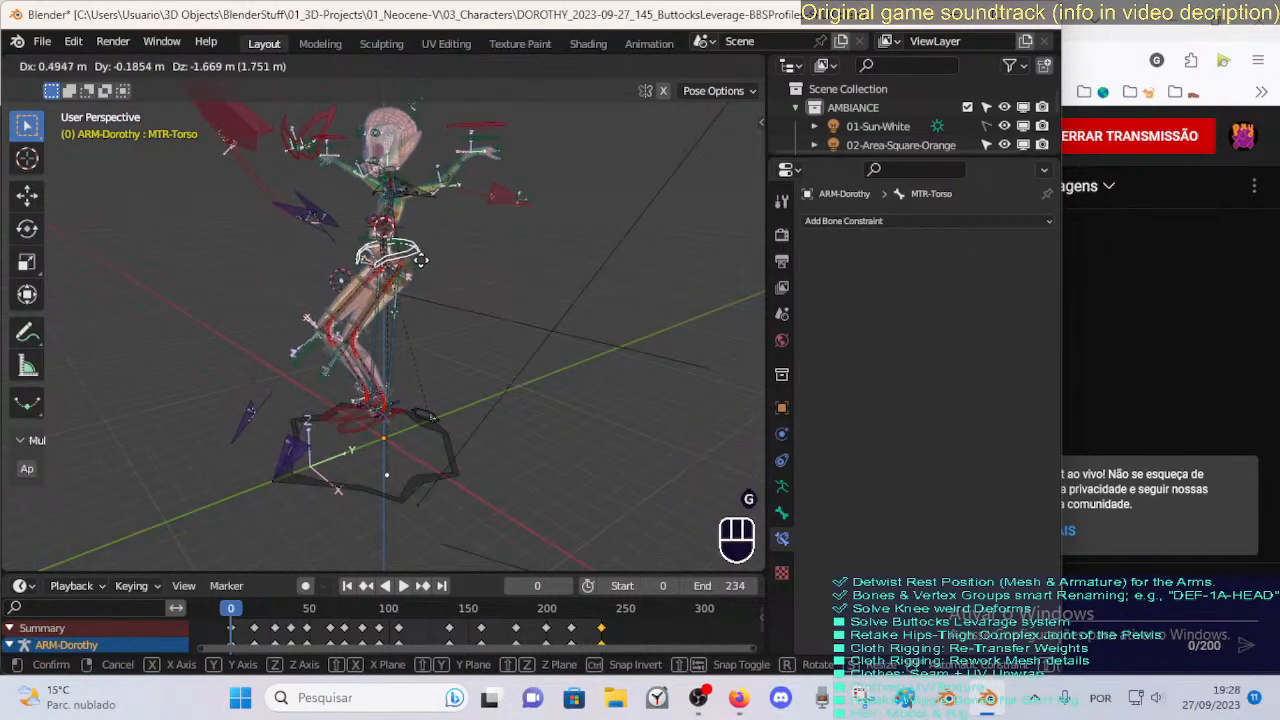
pyautogui.click(421, 260)
pyautogui.click(354, 430)
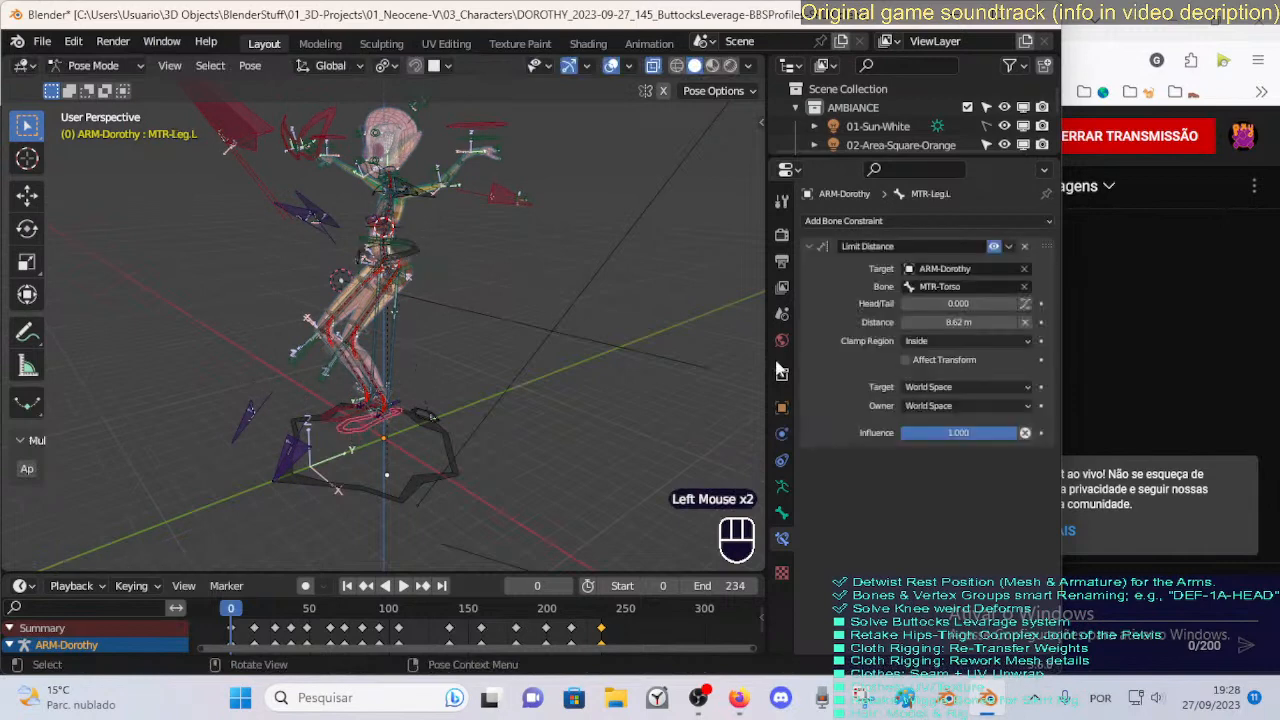
pyautogui.click(415, 263)
pyautogui.press('g')
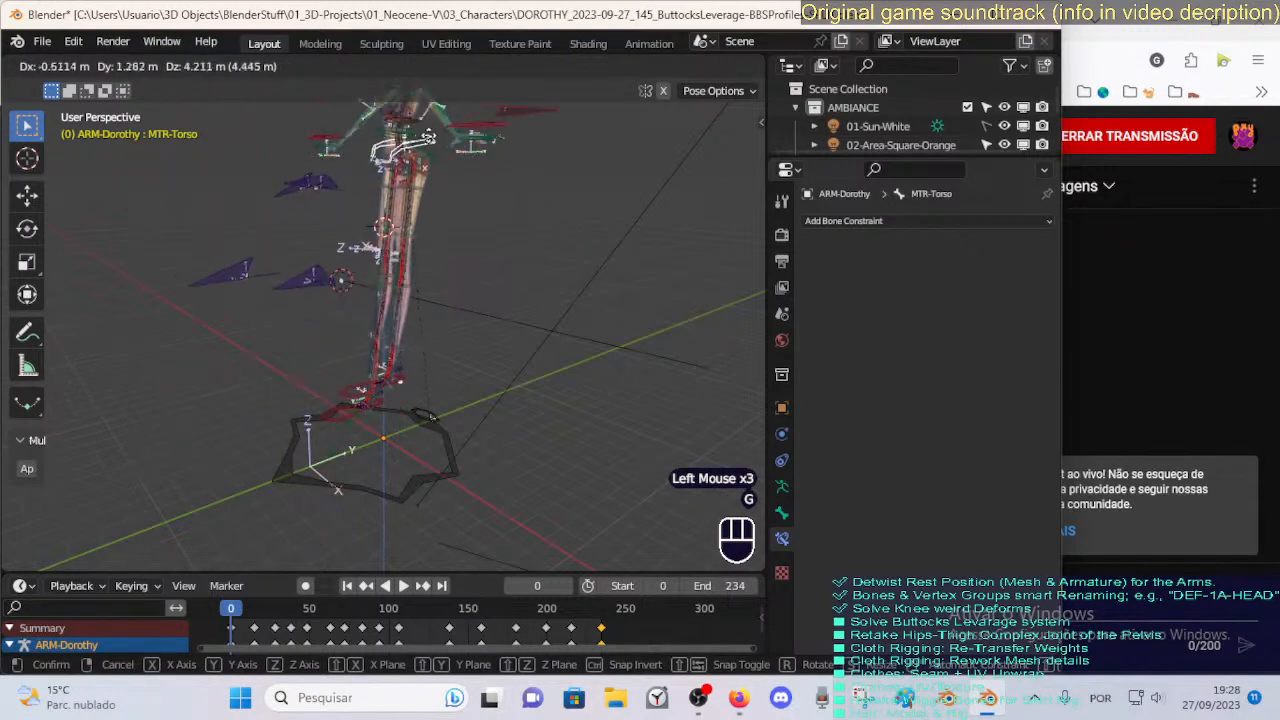
pyautogui.click(449, 362)
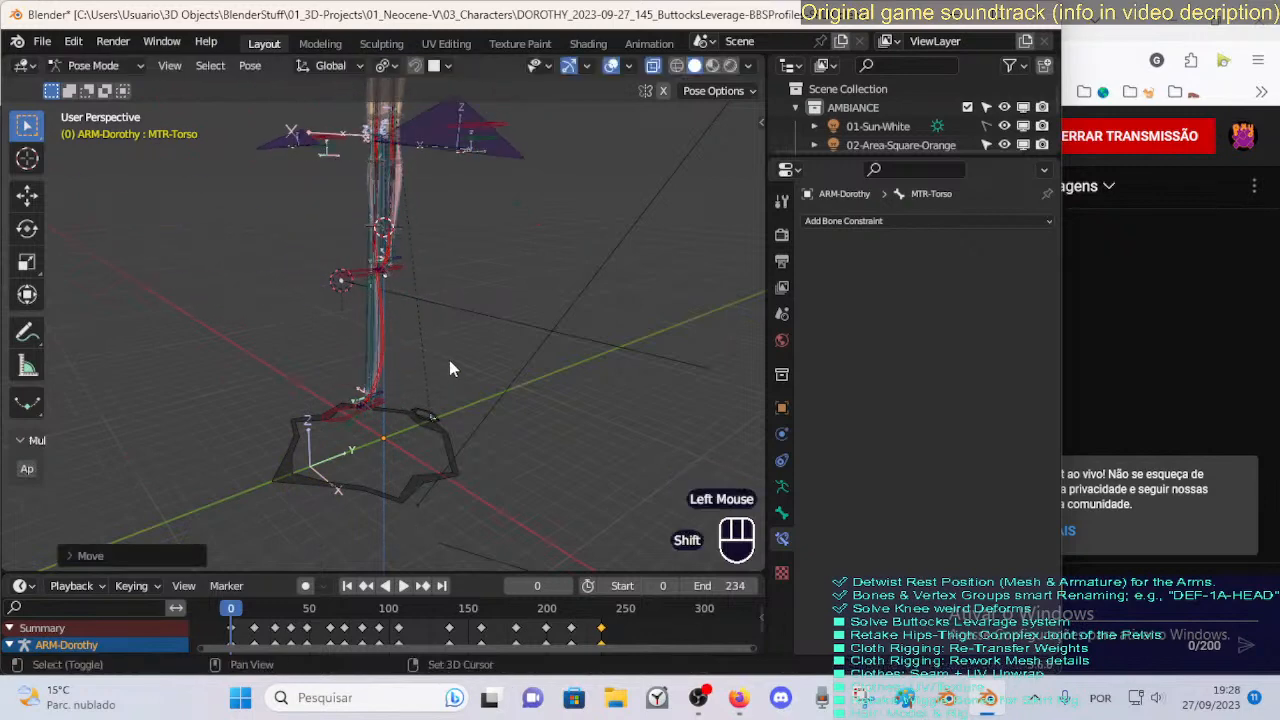
# Test moving MTR-Torso with the whole figure in view and with the legs in close-up.
pyautogui.scroll(-2, 457, 423)
pyautogui.keyDown('shift'); pyautogui.moveTo(449, 362); pyautogui.dragTo(411, 368, button='middle'); pyautogui.keyUp('shift')
pyautogui.press('g')
pyautogui.click(474, 337)
pyautogui.scroll(2, 474, 337)
pyautogui.scroll(2, 411, 368)
pyautogui.press('g')
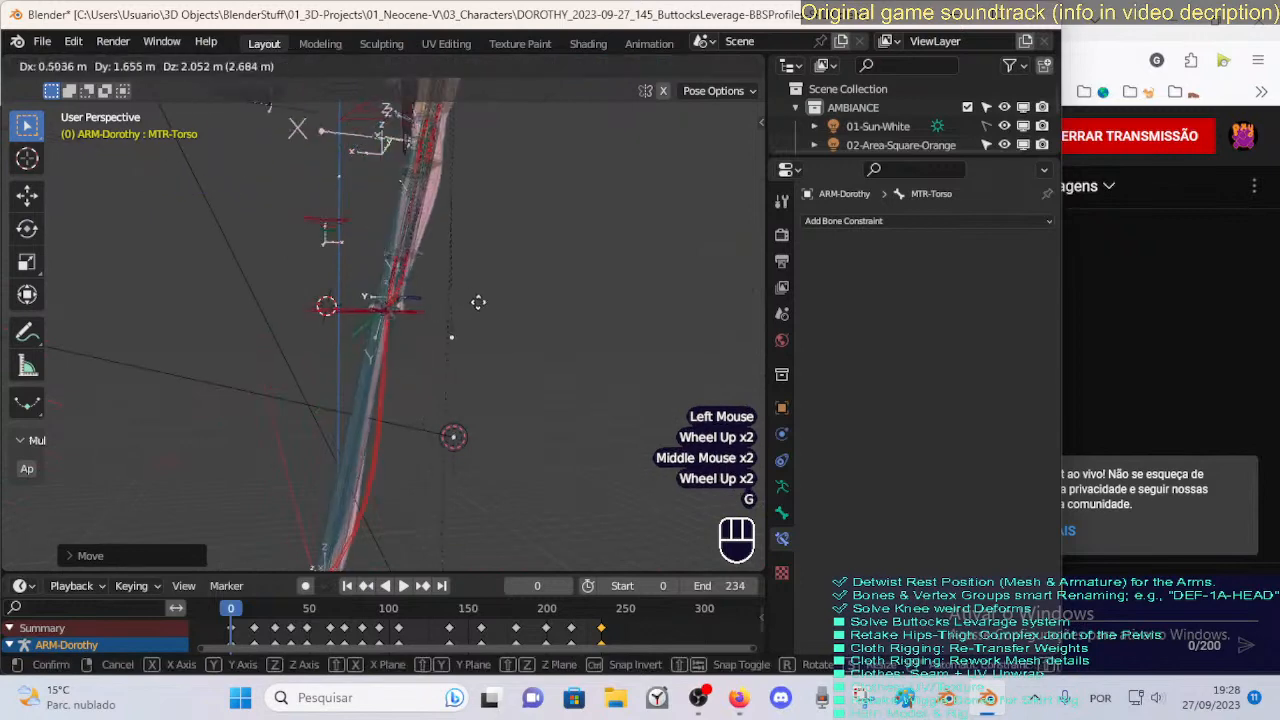
pyautogui.click(394, 351)
pyautogui.press('g')
pyautogui.click(350, 383)
# Reposition MTR-Torso vertically while examining the left shin and foot up close.
pyautogui.moveTo(350, 383); pyautogui.dragTo(424, 405, button='middle')
pyautogui.scroll(-2, 426, 377)
pyautogui.press('g')
pyautogui.click(433, 396)
pyautogui.scroll(2, 315, 396)
pyautogui.keyDown('shift'); pyautogui.scroll(1, 410, 330); pyautogui.keyUp('shift')
pyautogui.scroll(-1, 410, 330)
pyautogui.scroll(2, 507, 367)
pyautogui.scroll(1, 430, 392)
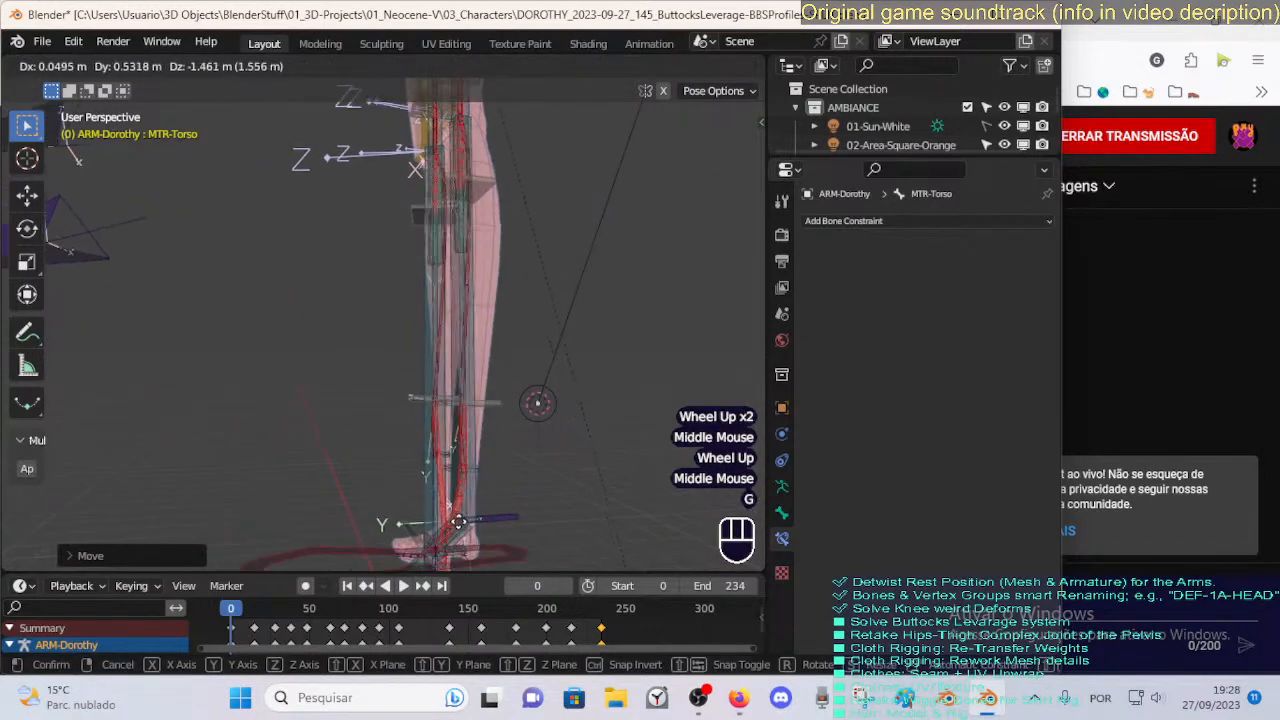
pyautogui.click(447, 445)
# Adjust MTR-Torso's height again with both feet and the ground in view.
pyautogui.scroll(-1, 443, 378)
pyautogui.keyDown('shift'); pyautogui.moveTo(443, 378); pyautogui.dragTo(453, 321, button='middle'); pyautogui.keyUp('shift')
pyautogui.press('g')
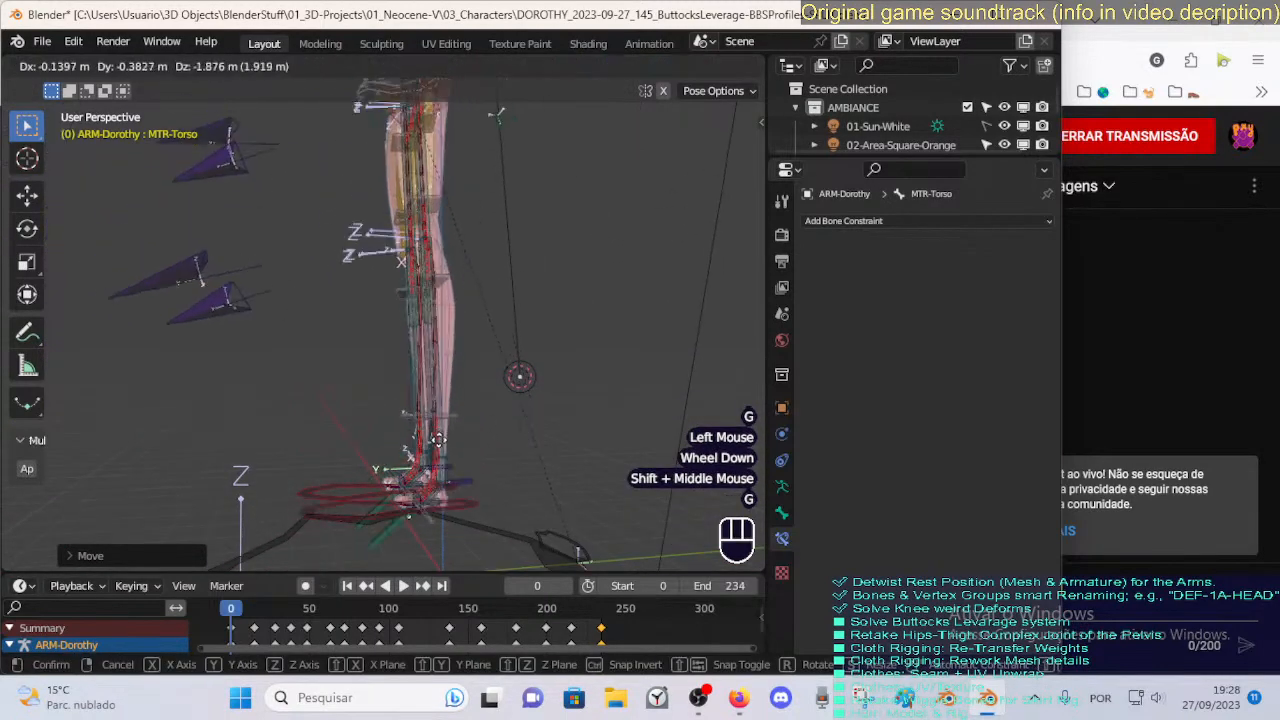
pyautogui.click(486, 350)
# Select MTR-Leg.L and test moving it vertically under the raised torso.
pyautogui.click(464, 414)
pyautogui.press('g')
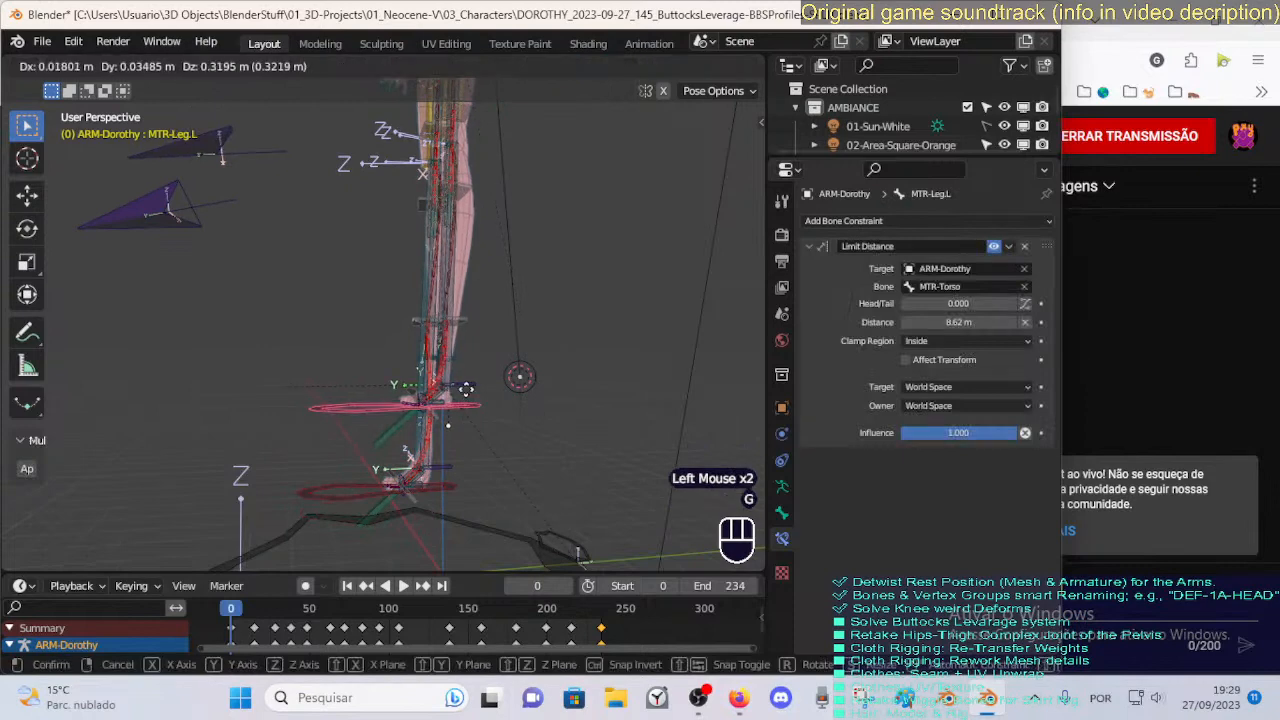
pyautogui.click(456, 461)
pyautogui.moveTo(456, 461); pyautogui.dragTo(519, 351, button='middle')
pyautogui.scroll(-2, 513, 330)
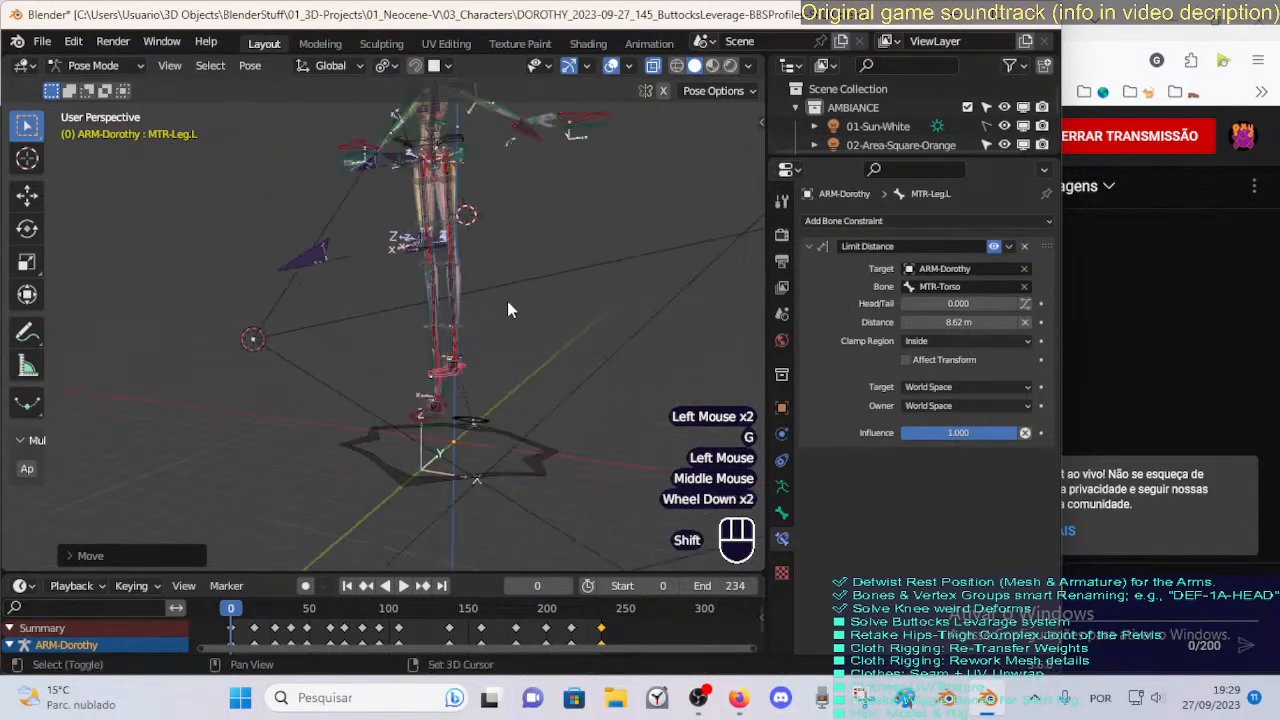
# Reset the pose of all ARM-Dorothy bones with the whole figure in view.
pyautogui.keyDown('shift'); pyautogui.moveTo(507, 301); pyautogui.dragTo(478, 365, button='middle'); pyautogui.keyUp('shift')
pyautogui.moveTo(478, 365); pyautogui.dragTo(476, 408, button='middle')
pyautogui.press('a')
pyautogui.hotkey('alt', 'q')
pyautogui.hotkey('alt', 'q')
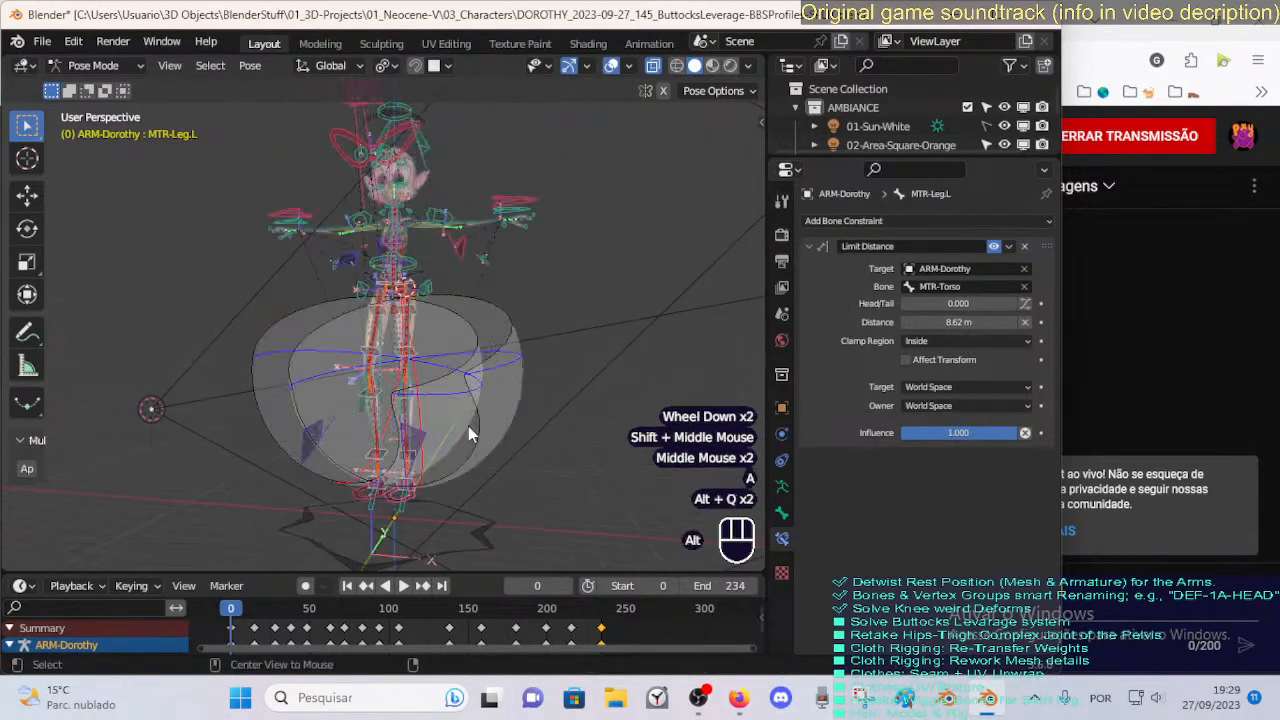
# Select CTL-Ankle.L at the left foot and delete its Limit Distance constraint.
pyautogui.click(384, 500)
pyautogui.click(385, 497)
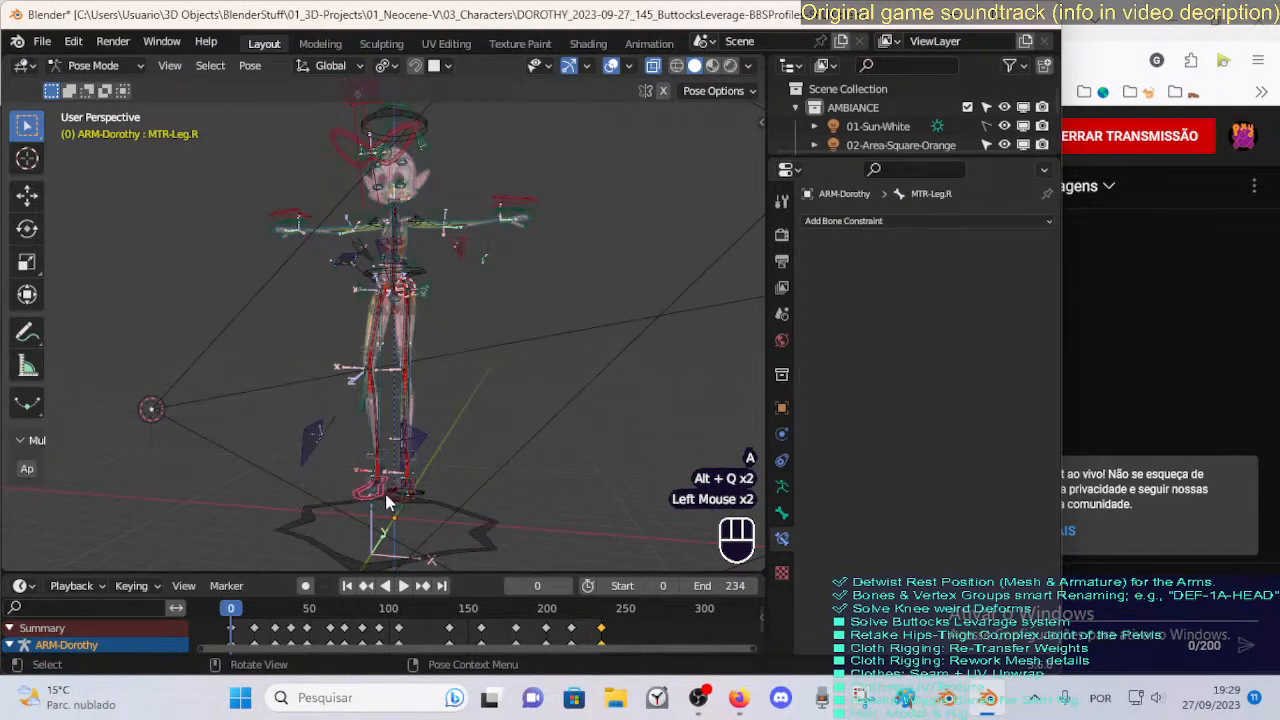
pyautogui.keyDown('shift'); pyautogui.click(392, 502); pyautogui.keyUp('shift')
pyautogui.moveTo(410, 500); pyautogui.dragTo(402, 261, button='middle')
pyautogui.click(400, 264)
pyautogui.click(360, 511)
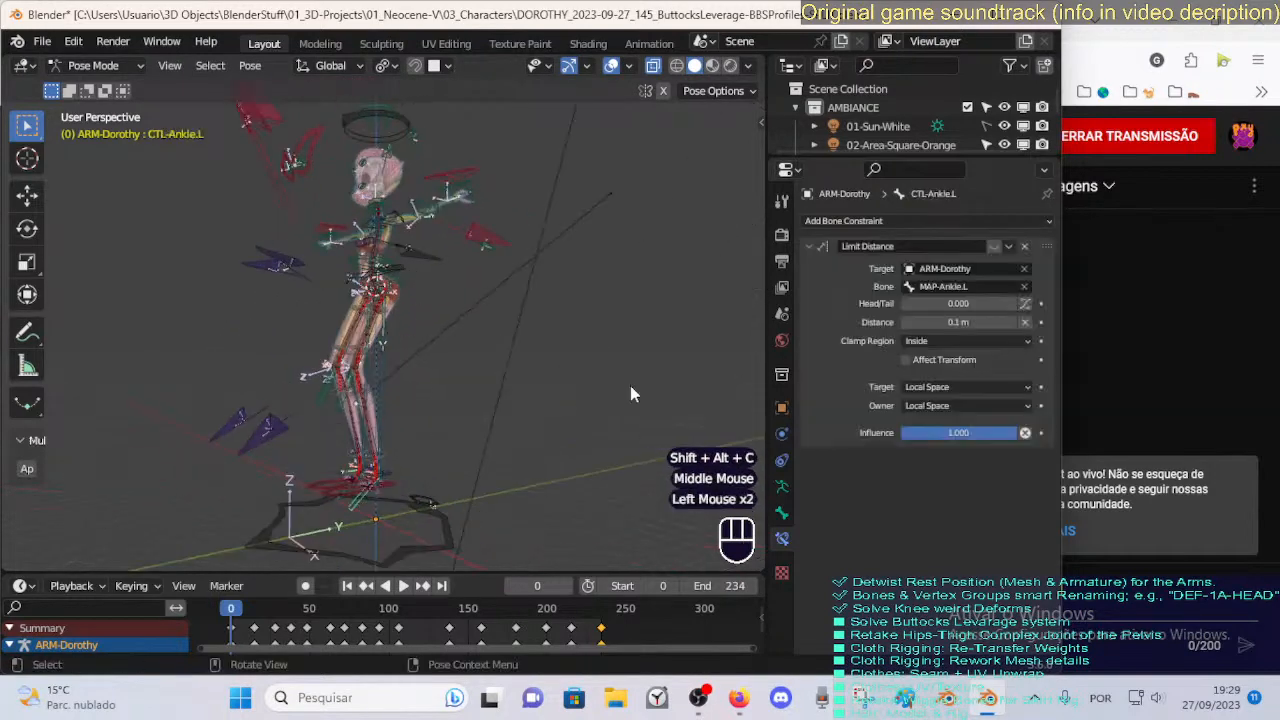
pyautogui.click(1026, 247)
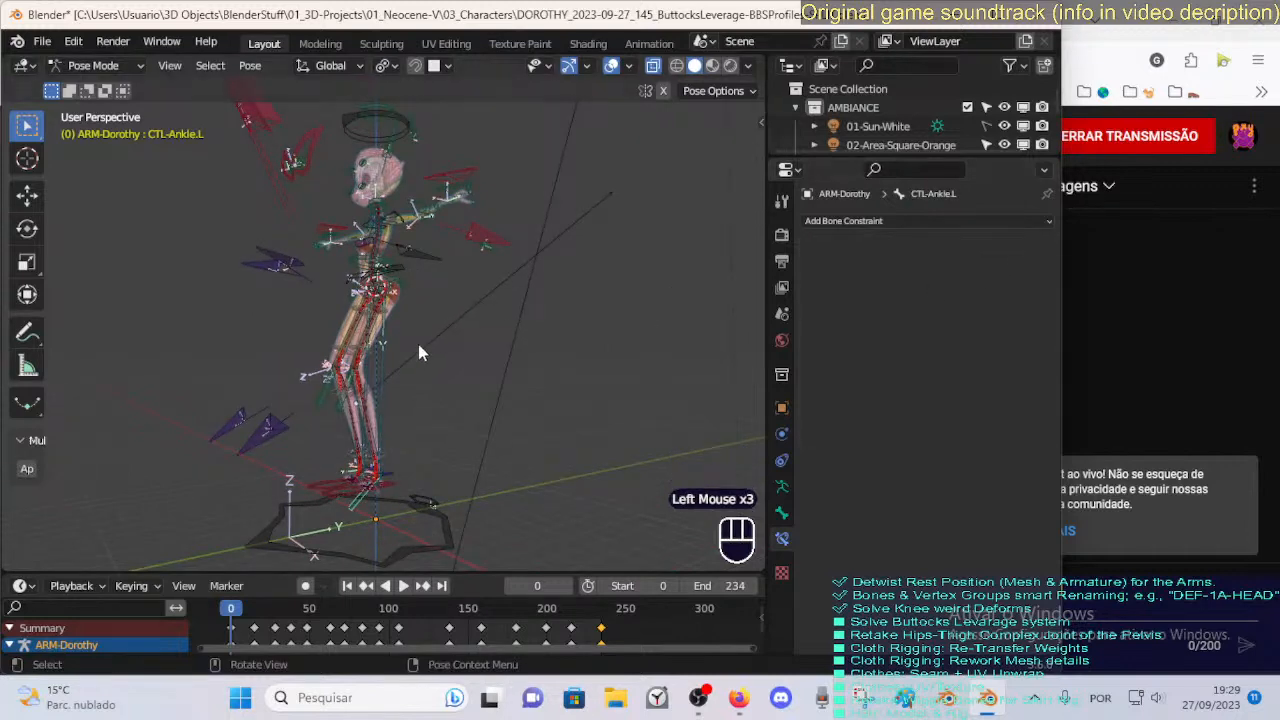
# Reset the pose, test lifting MTR-Leg.L behind the body, and rotate it about the X axis.
pyautogui.press('a')
pyautogui.hotkey('alt', 'q')
pyautogui.hotkey('alt', 'q')
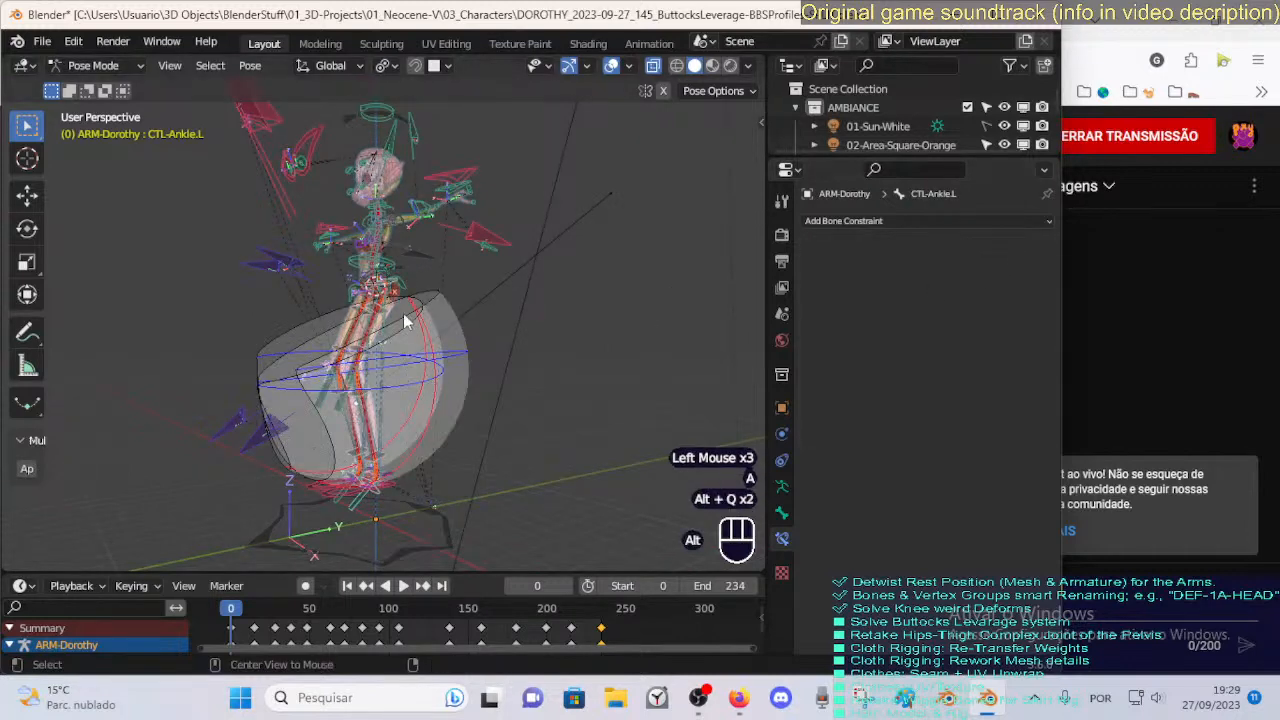
pyautogui.click(362, 524)
pyautogui.click(350, 489)
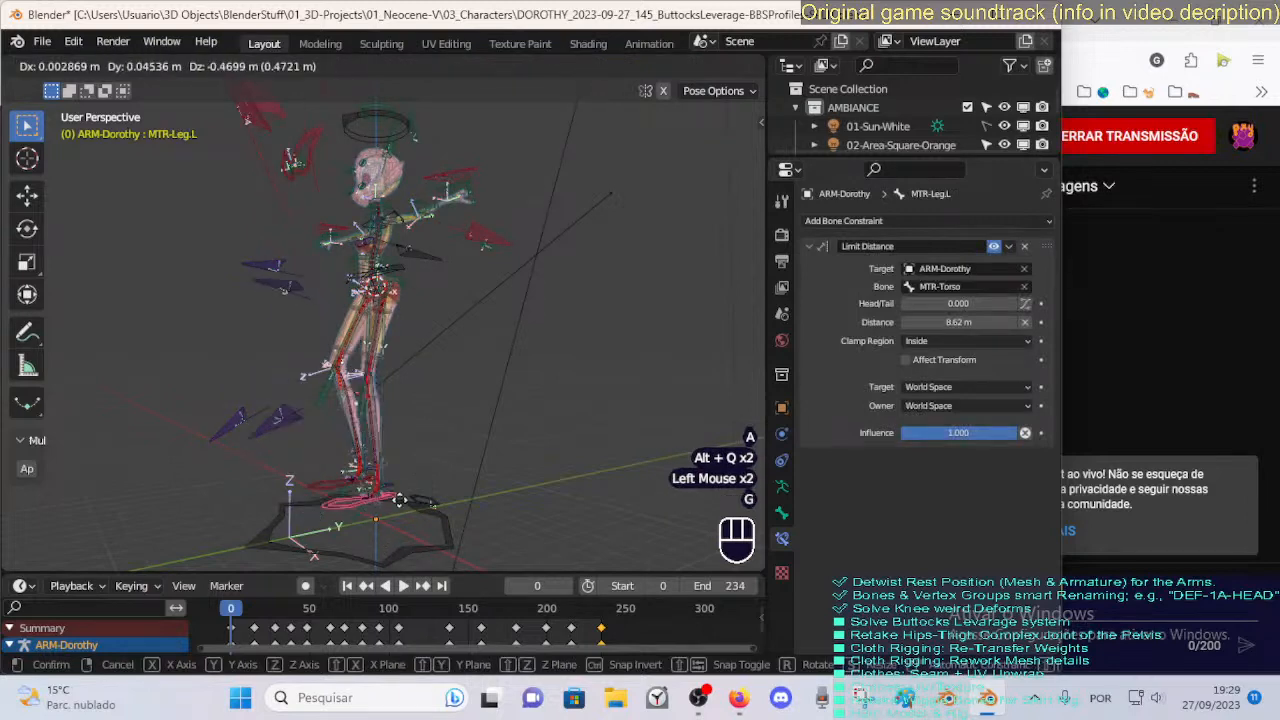
pyautogui.press('g')
pyautogui.click(460, 370)
pyautogui.press('r')
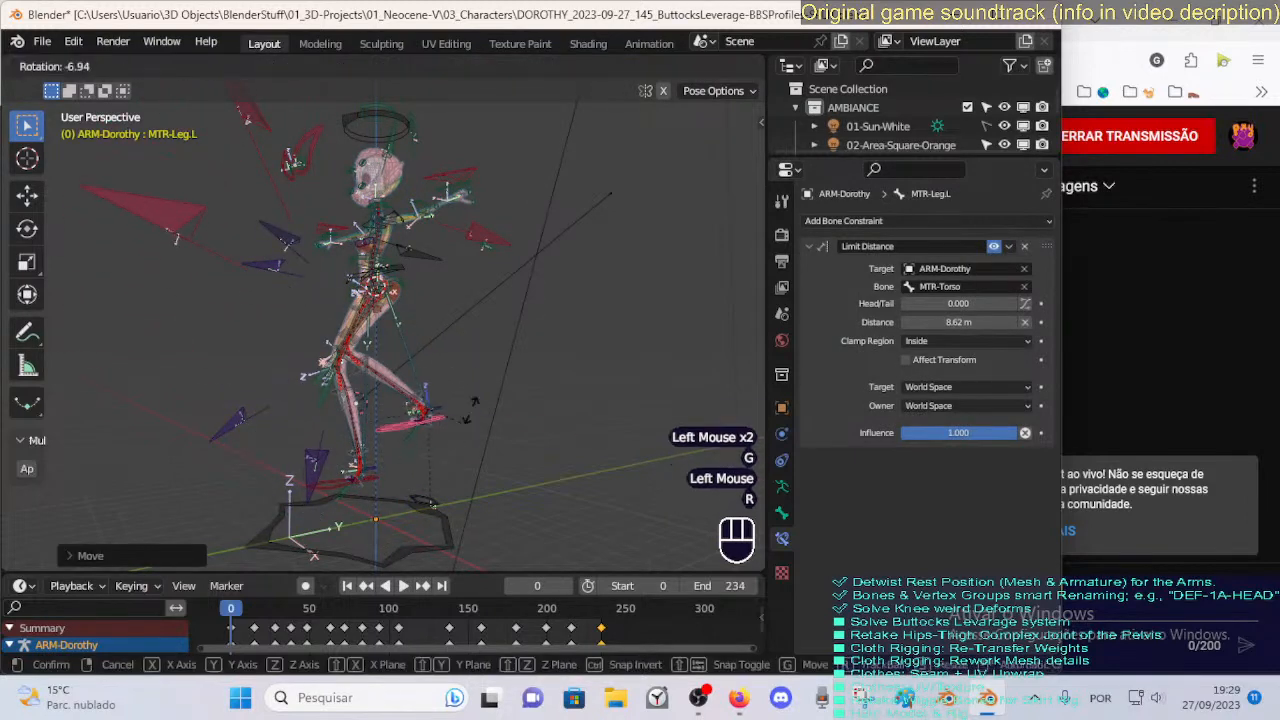
pyautogui.press('x')
pyautogui.click(490, 348)
# Test two more rear positions of MTR-Leg.L, rotating it about the X axis after each move.
pyautogui.press('g')
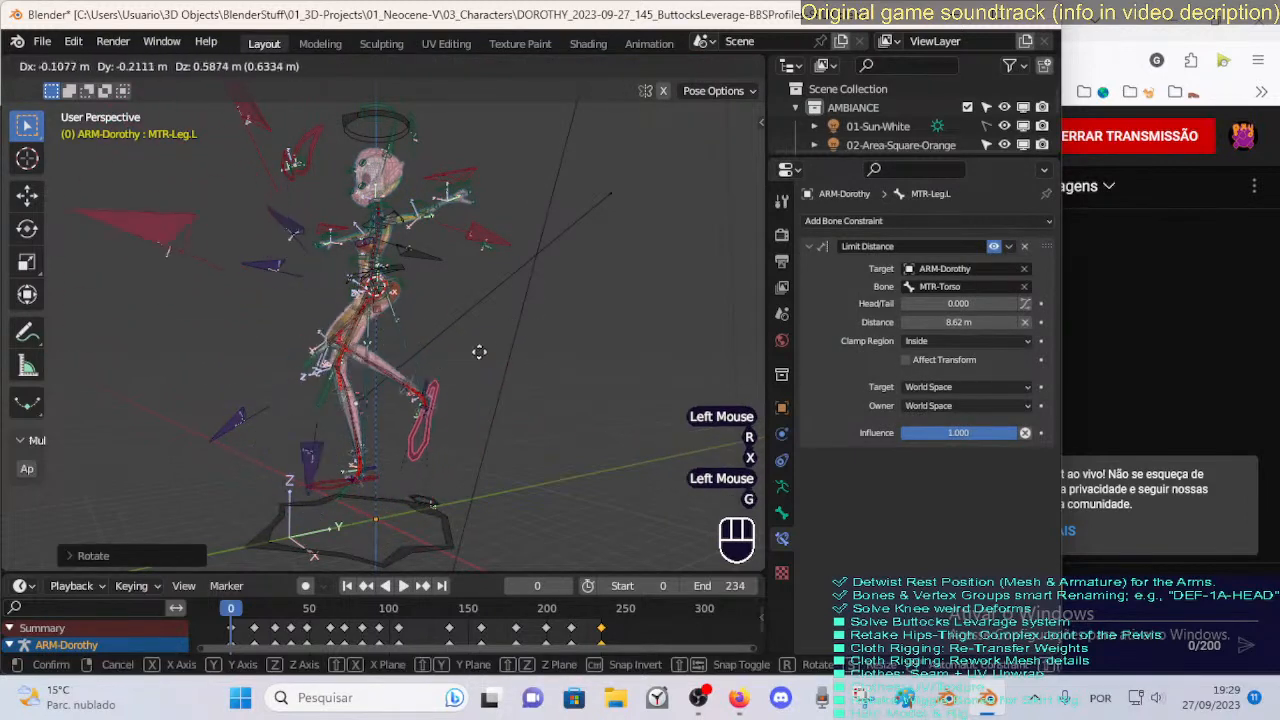
pyautogui.click(431, 415)
pyautogui.press('r')
pyautogui.press('x')
pyautogui.click(436, 440)
pyautogui.press('g')
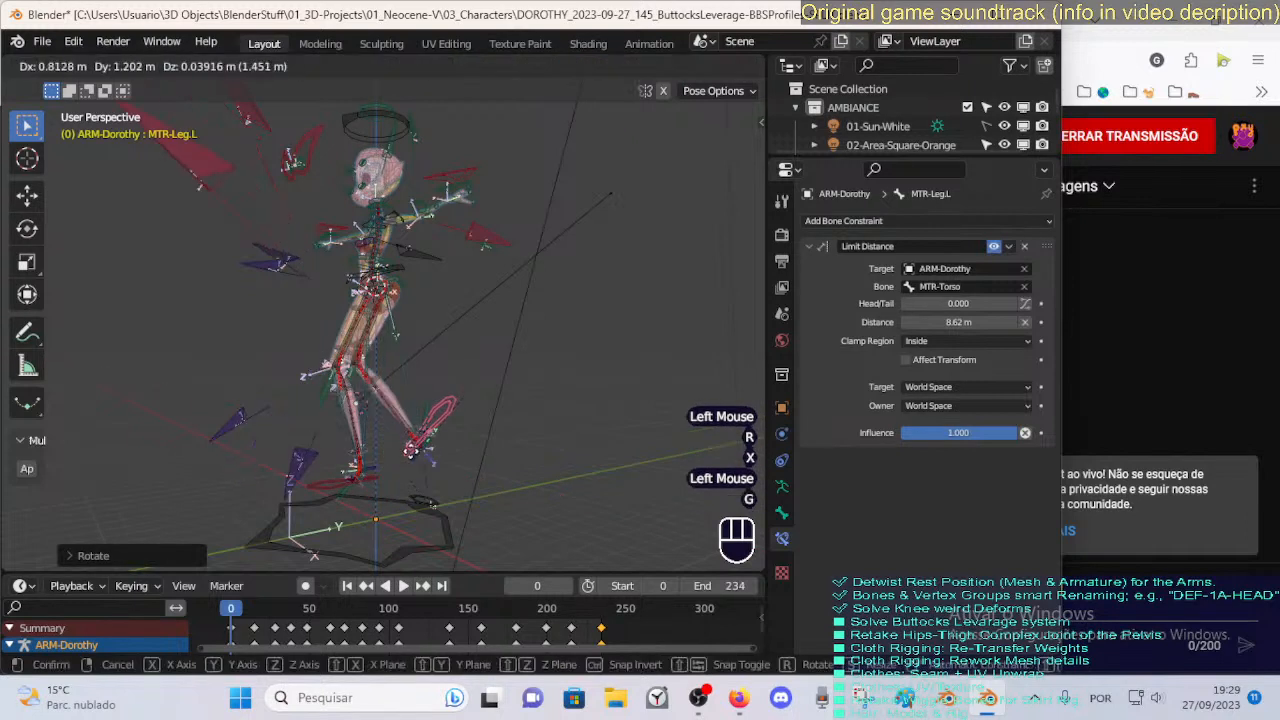
pyautogui.click(441, 470)
pyautogui.press('r')
pyautogui.press('x')
pyautogui.click(457, 420)
# Swing MTR-Leg.L out in front of the body and rotate it about the X axis.
pyautogui.press('g')
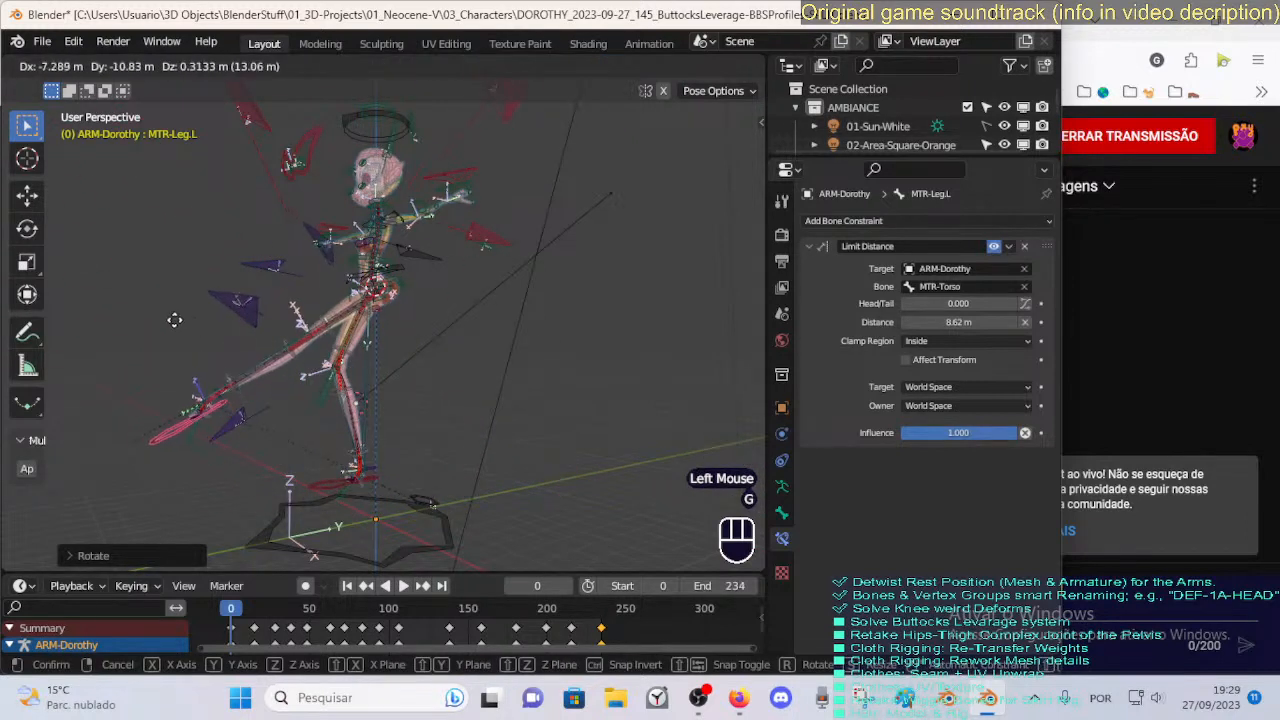
pyautogui.click(313, 348)
pyautogui.press('r')
pyautogui.press('x')
pyautogui.click(280, 418)
# Test swinging MTR-Leg.L sideways across and away from the body, viewed from the front.
pyautogui.moveTo(270, 414); pyautogui.dragTo(531, 380, button='middle')
pyautogui.press('g')
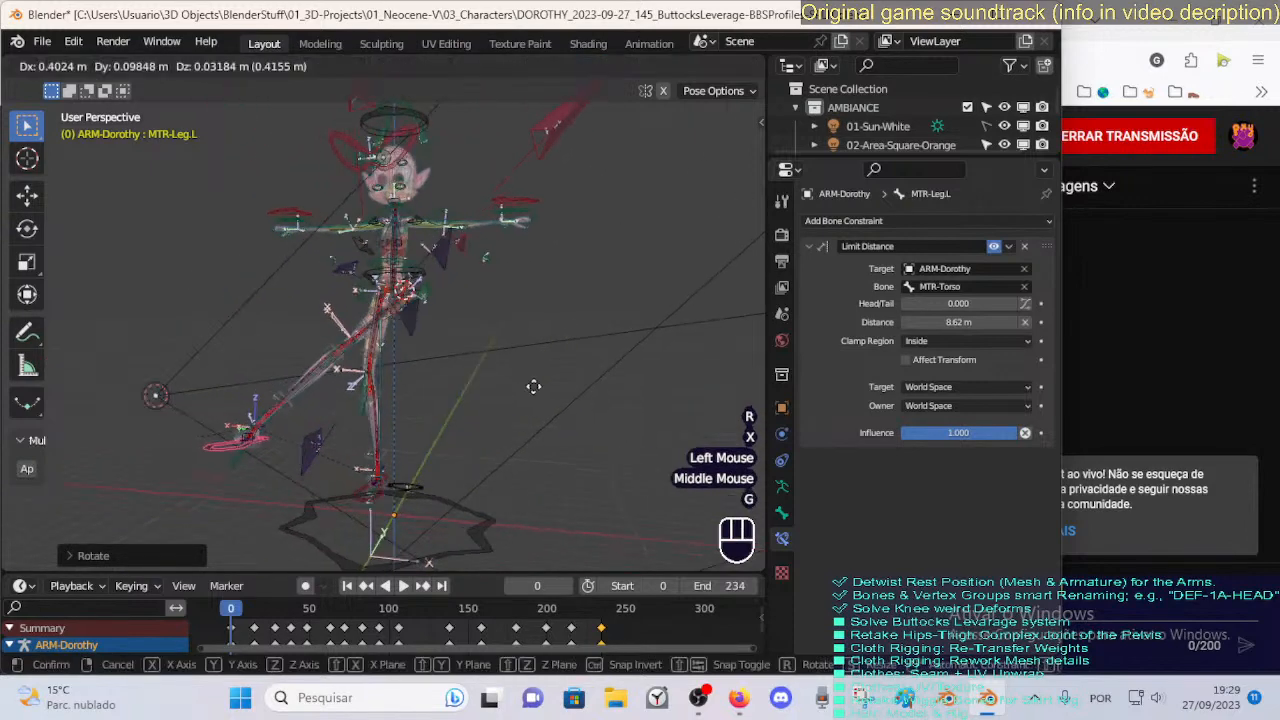
pyautogui.click(616, 333)
pyautogui.moveTo(616, 333); pyautogui.dragTo(517, 289, button='middle')
pyautogui.press('g')
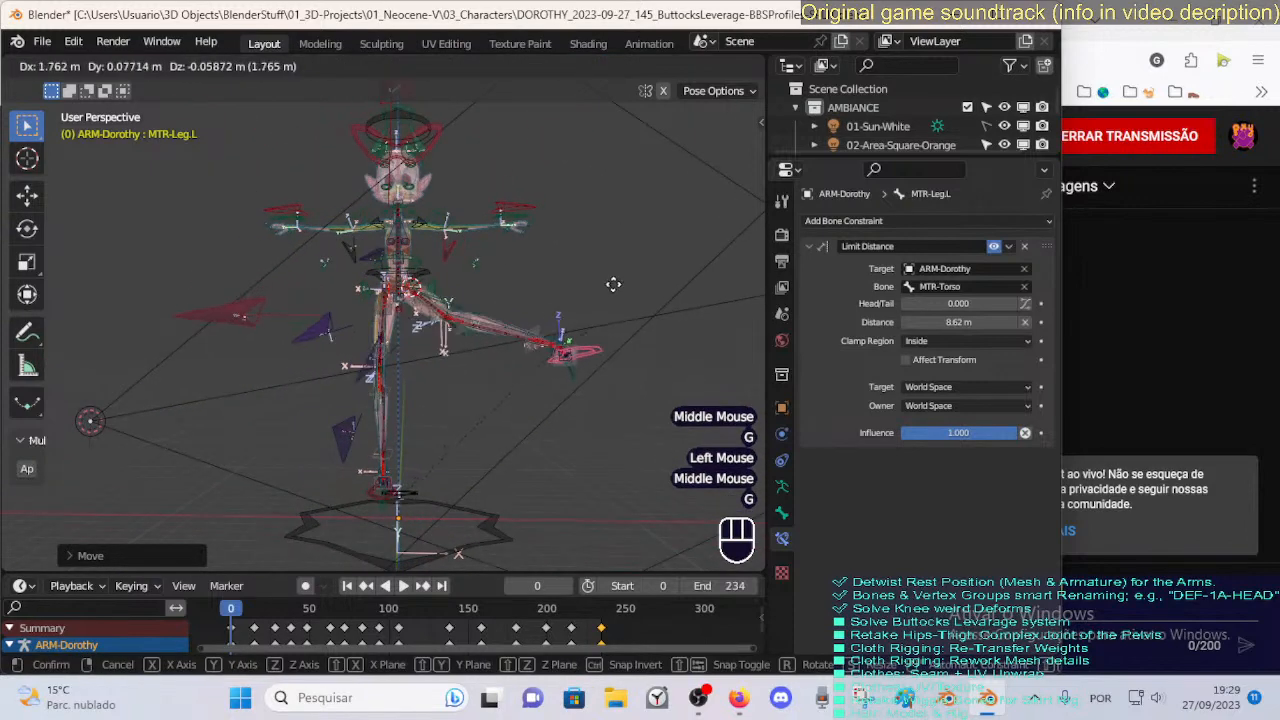
pyautogui.click(212, 316)
pyautogui.click(212, 316)
pyautogui.press('g')
pyautogui.click(580, 205)
# Test raising and lowering MTR-Leg.L while checking the leg's bend from other angles.
pyautogui.moveTo(580, 205); pyautogui.dragTo(359, 430, button='middle')
pyautogui.click(360, 430)
pyautogui.press('g')
pyautogui.click(436, 368)
pyautogui.moveTo(436, 368); pyautogui.dragTo(262, 357, button='middle')
pyautogui.press('g')
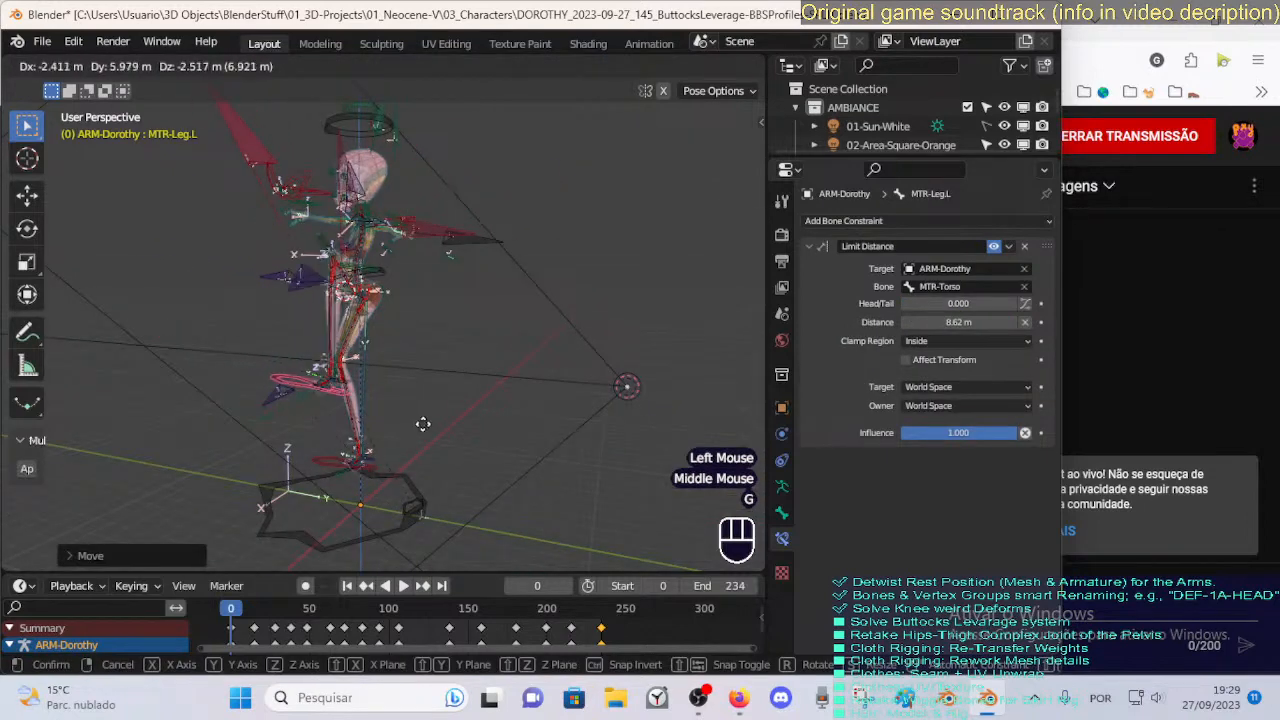
pyautogui.click(363, 463)
# Select every bone of the rig and clear the test pose.
pyautogui.moveTo(363, 457); pyautogui.dragTo(468, 411, button='middle')
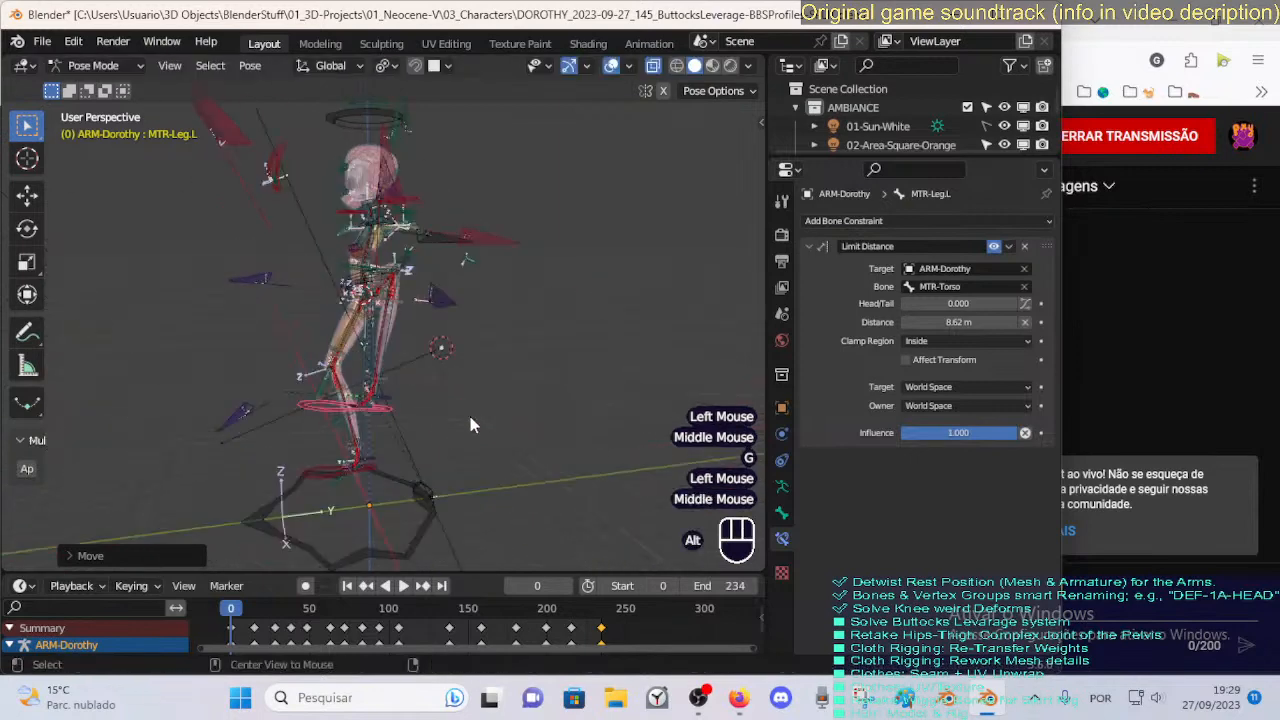
pyautogui.hotkey('alt', 'q')
pyautogui.hotkey('alt', 'q')
pyautogui.hotkey('alt', 'q')
pyautogui.moveTo(344, 441); pyautogui.dragTo(451, 431, button='middle')
pyautogui.hotkey('alt', 'q')
pyautogui.hotkey('alt', 'a')
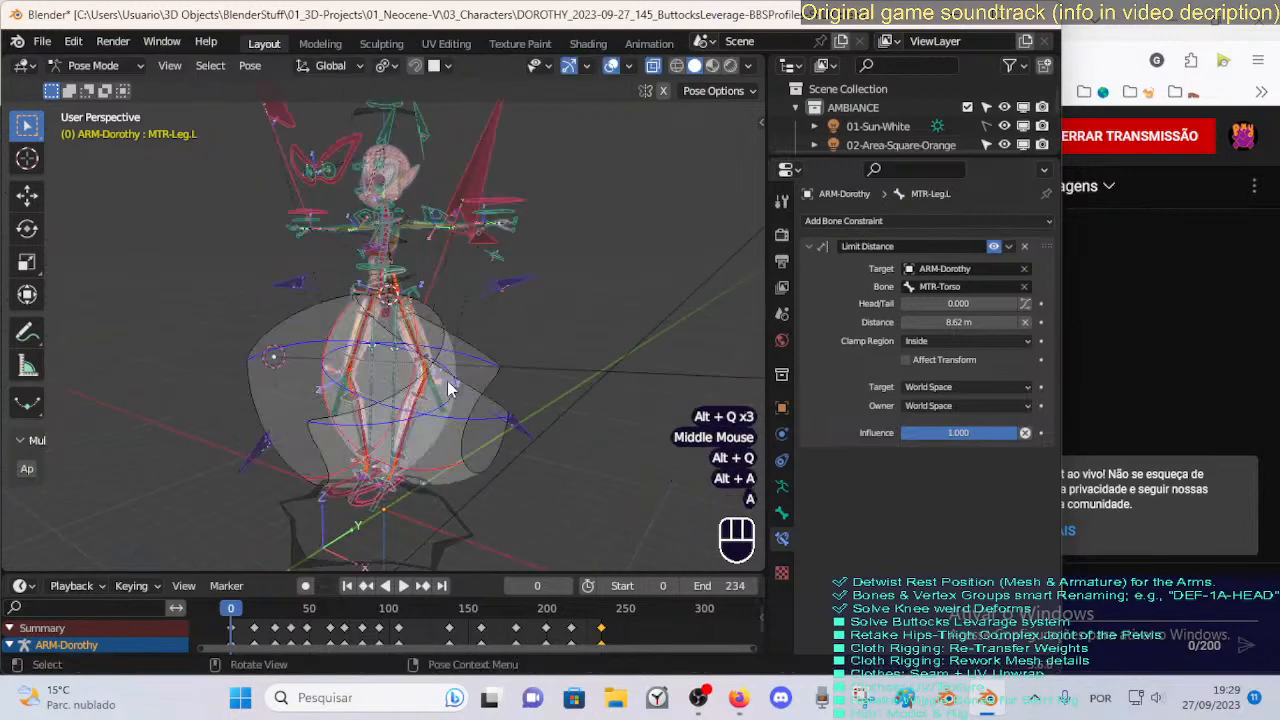
pyautogui.press('a')
pyautogui.hotkey('alt', 'q')
pyautogui.hotkey('alt', 'q')
# Test moving MTR-Leg.L down toward the ground from front and side angles.
pyautogui.click(360, 509)
pyautogui.press('g')
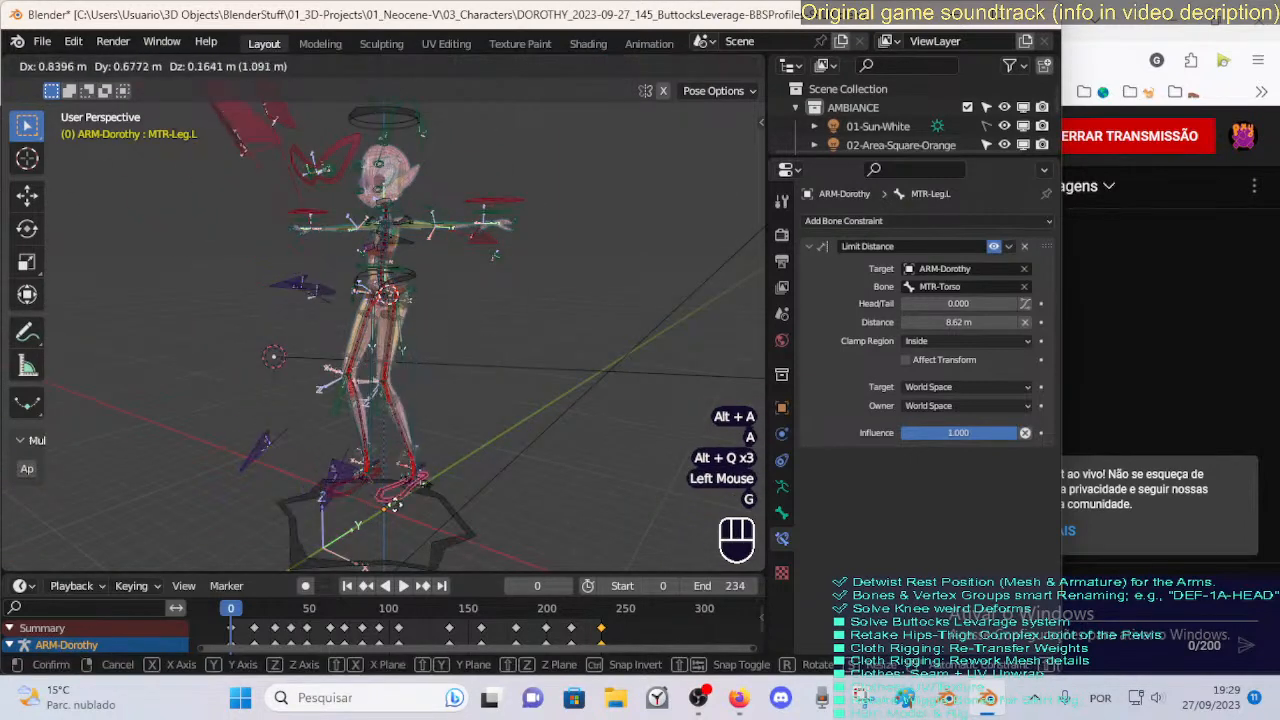
pyautogui.click(394, 497)
pyautogui.moveTo(418, 482); pyautogui.dragTo(329, 474, button='middle')
pyautogui.press('g')
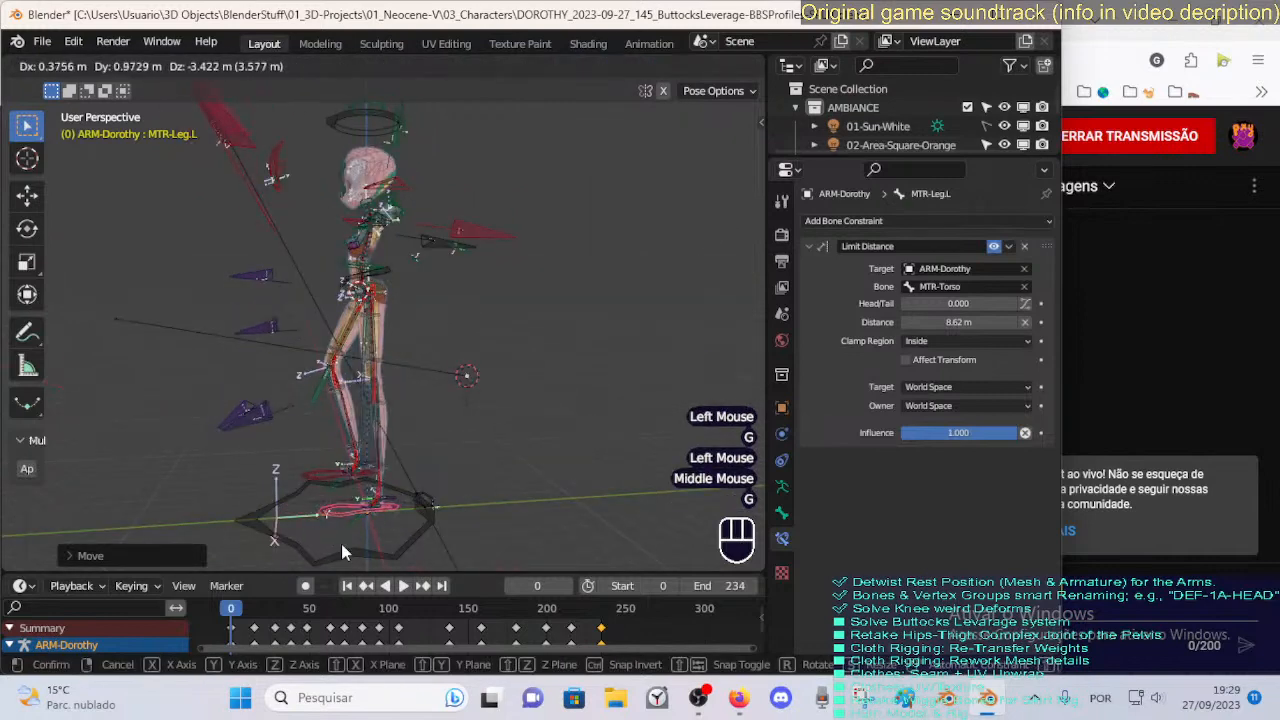
pyautogui.click(341, 543)
# Reposition MTR-Leg.L twice near the ground while examining both lower legs from the side.
pyautogui.moveTo(341, 543); pyautogui.dragTo(344, 480, button='middle')
pyautogui.scroll(2, 371, 468)
pyautogui.press('g')
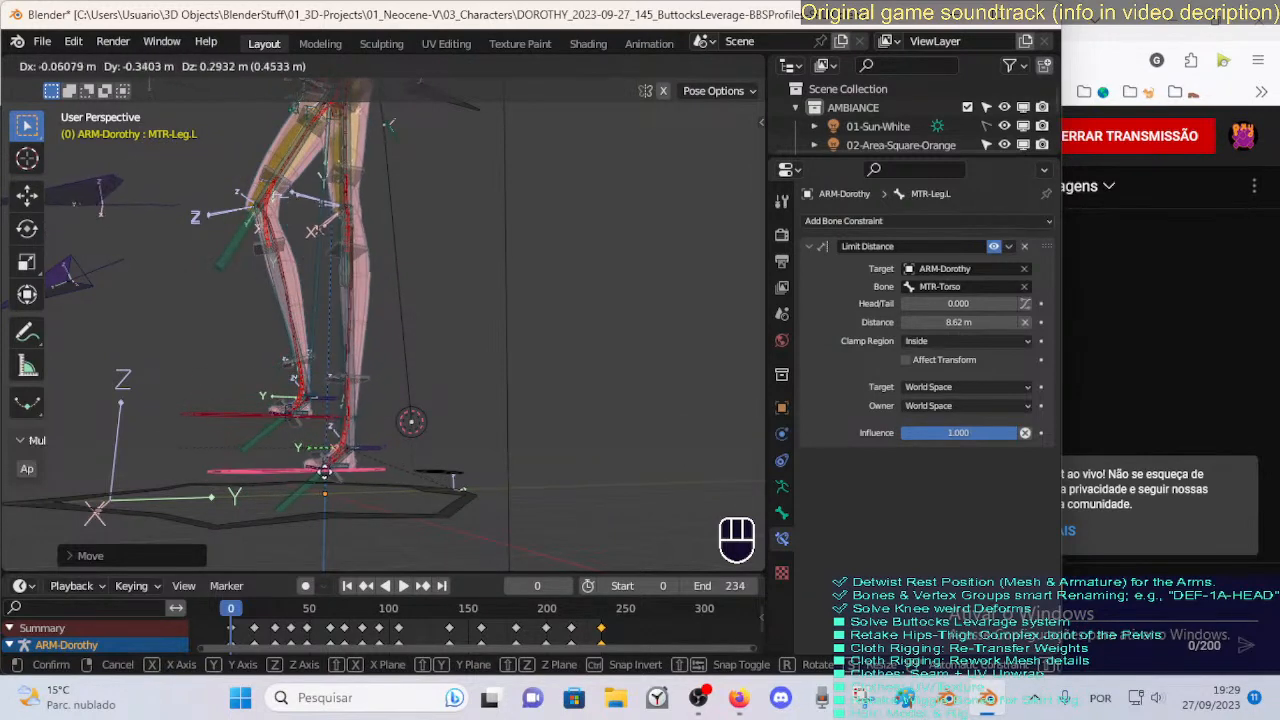
pyautogui.click(356, 205)
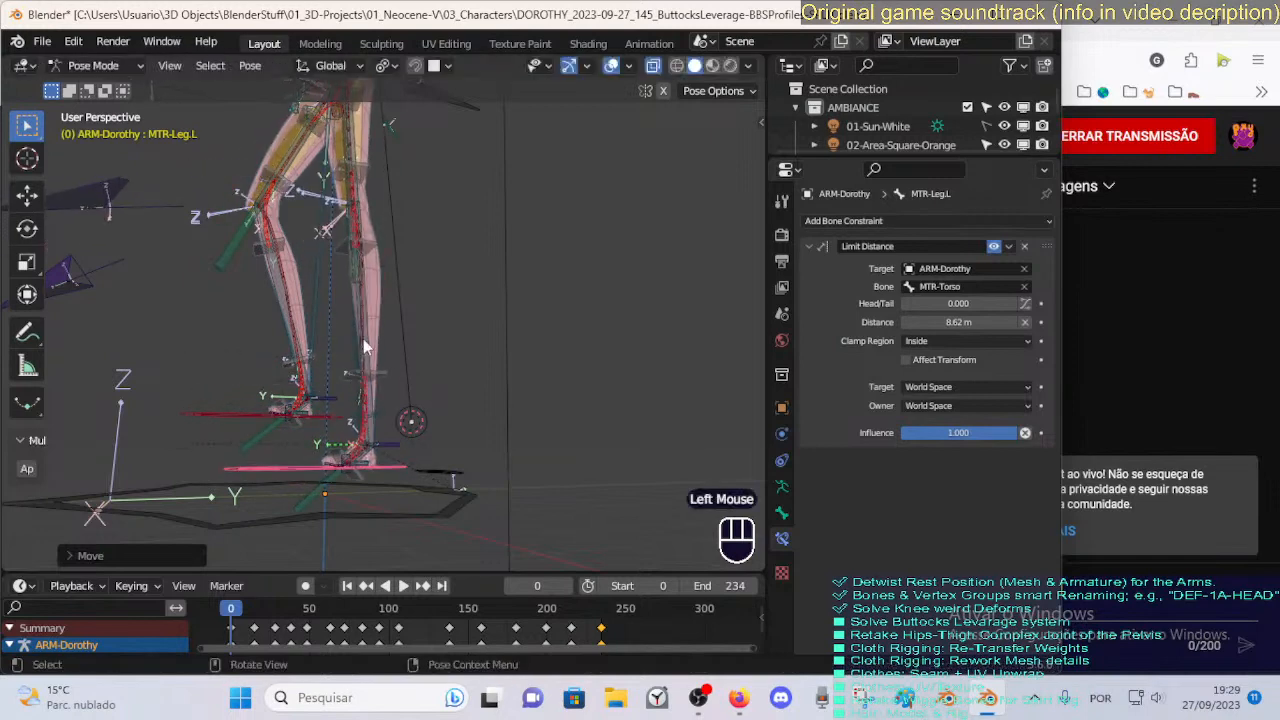
pyautogui.press('g')
pyautogui.click(368, 191)
pyautogui.scroll(-3, 368, 191)
pyautogui.moveTo(368, 191); pyautogui.dragTo(430, 270, button='middle')
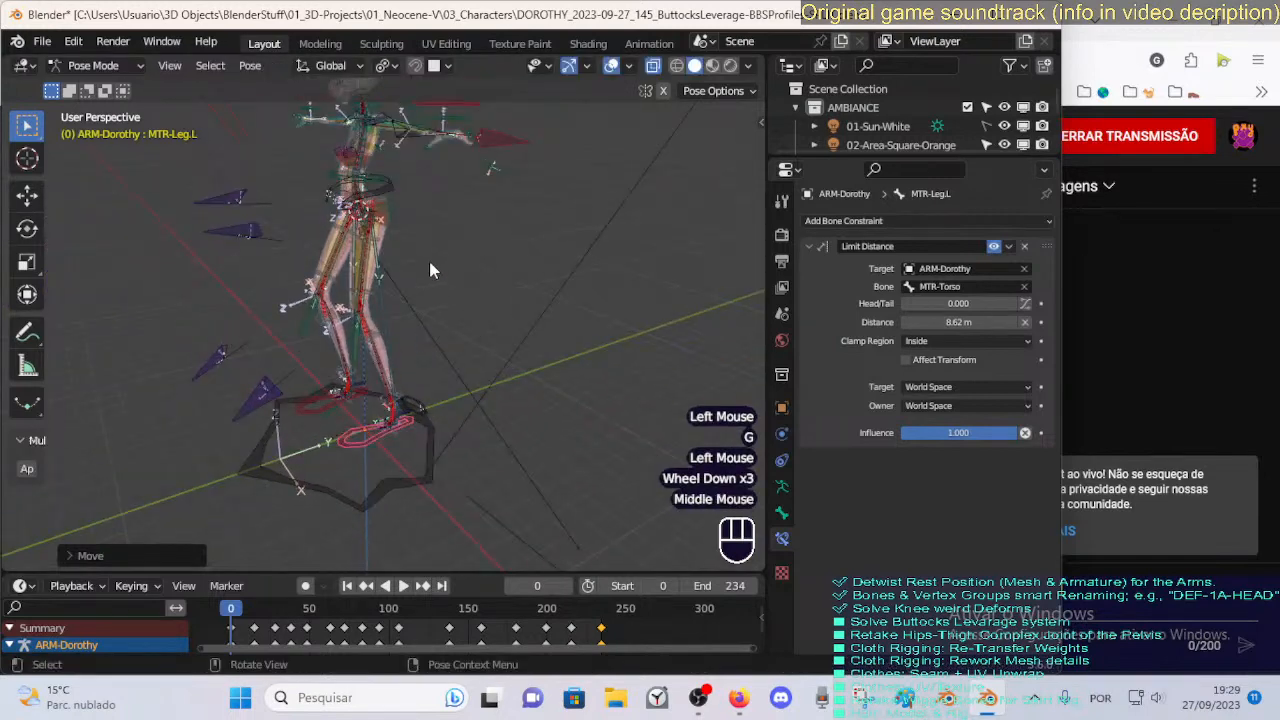
# Select MTR-Torso and test raising it above the planted feet.
pyautogui.click(392, 190)
pyautogui.press('g')
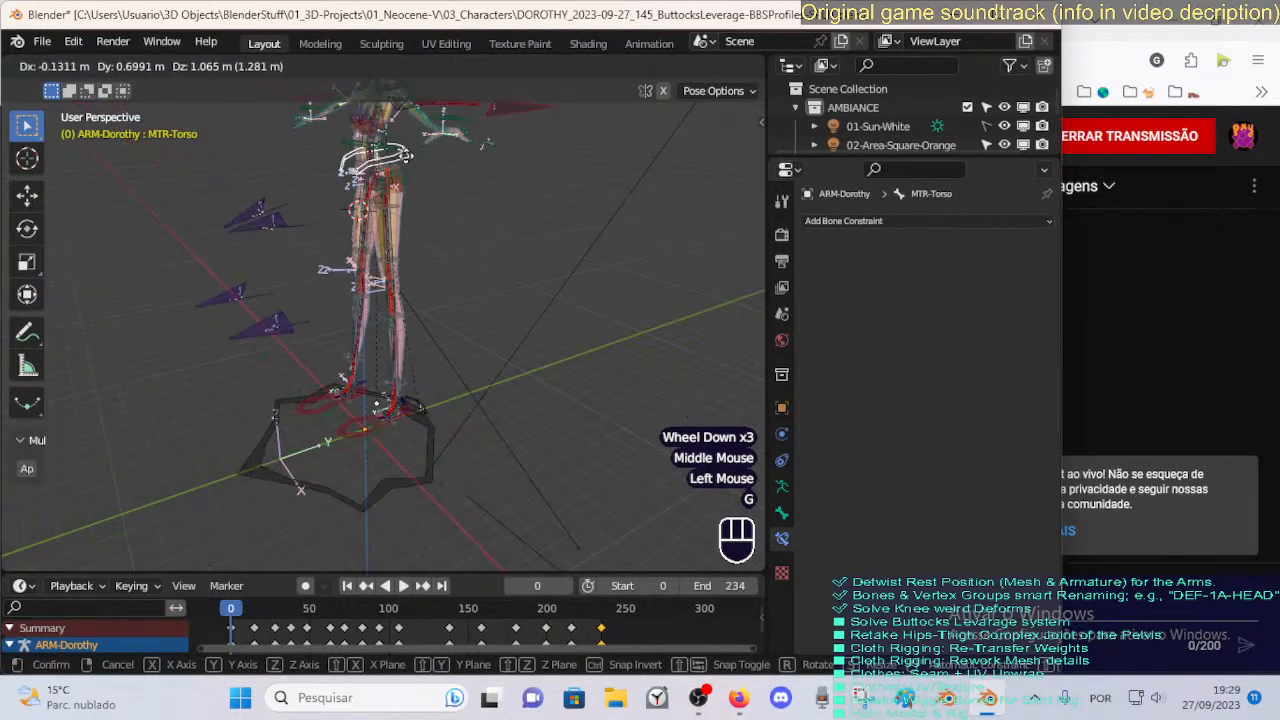
pyautogui.click(408, 147)
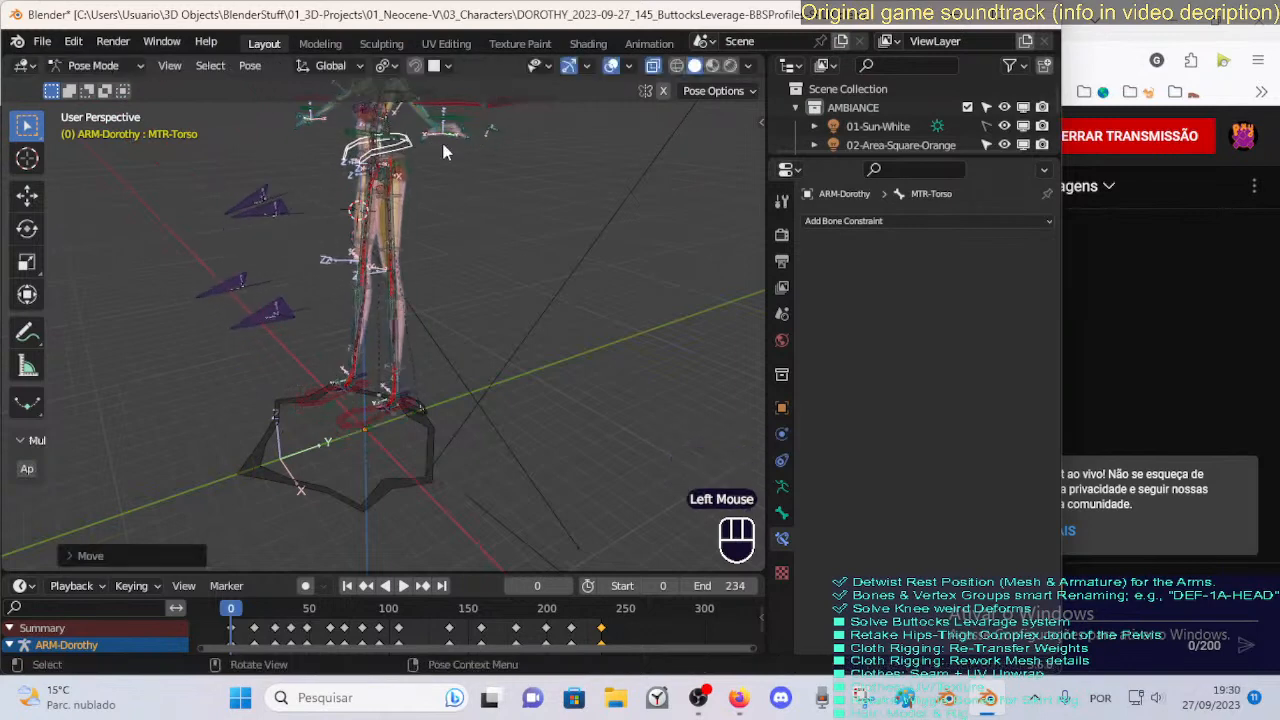
# Reset the pose of all bones, inspect the legs from the side, and save the file.
pyautogui.press('a')
pyautogui.hotkey('alt', 'q')
pyautogui.hotkey('alt', 'q')
pyautogui.hotkey('alt', 'q')
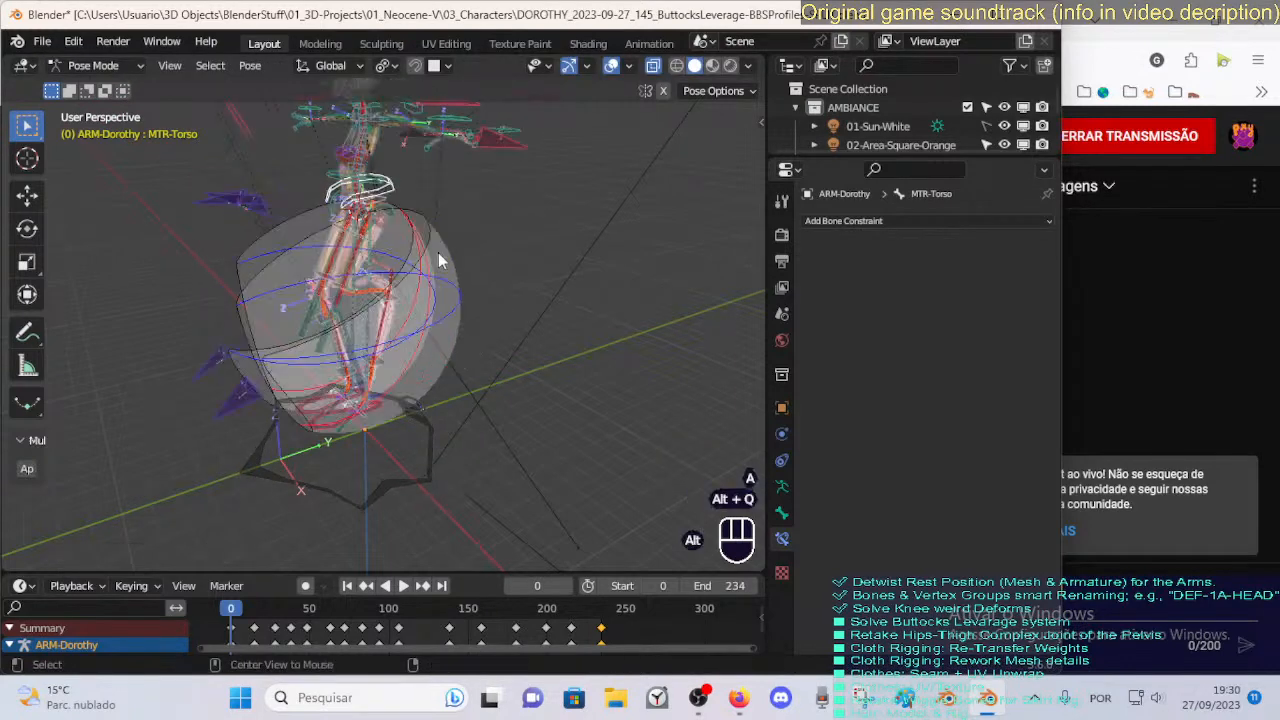
pyautogui.moveTo(434, 283); pyautogui.dragTo(400, 282, button='middle')
pyautogui.scroll(1, 475, 365)
pyautogui.moveTo(475, 365); pyautogui.dragTo(330, 358, button='middle')
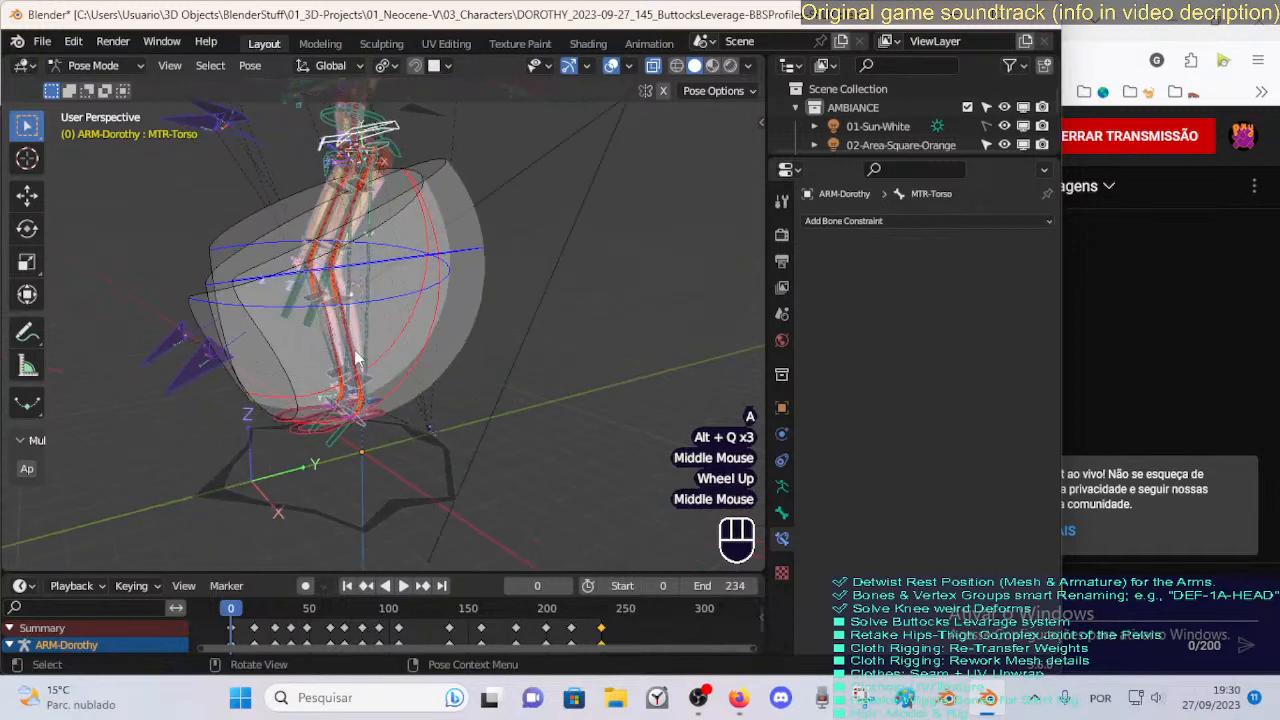
pyautogui.hotkey('ctrl', 's')
# Select MTR-Leg.L among the overlapping foot and root bones and save the file again.
pyautogui.scroll(-2, 393, 374)
pyautogui.click(334, 402)
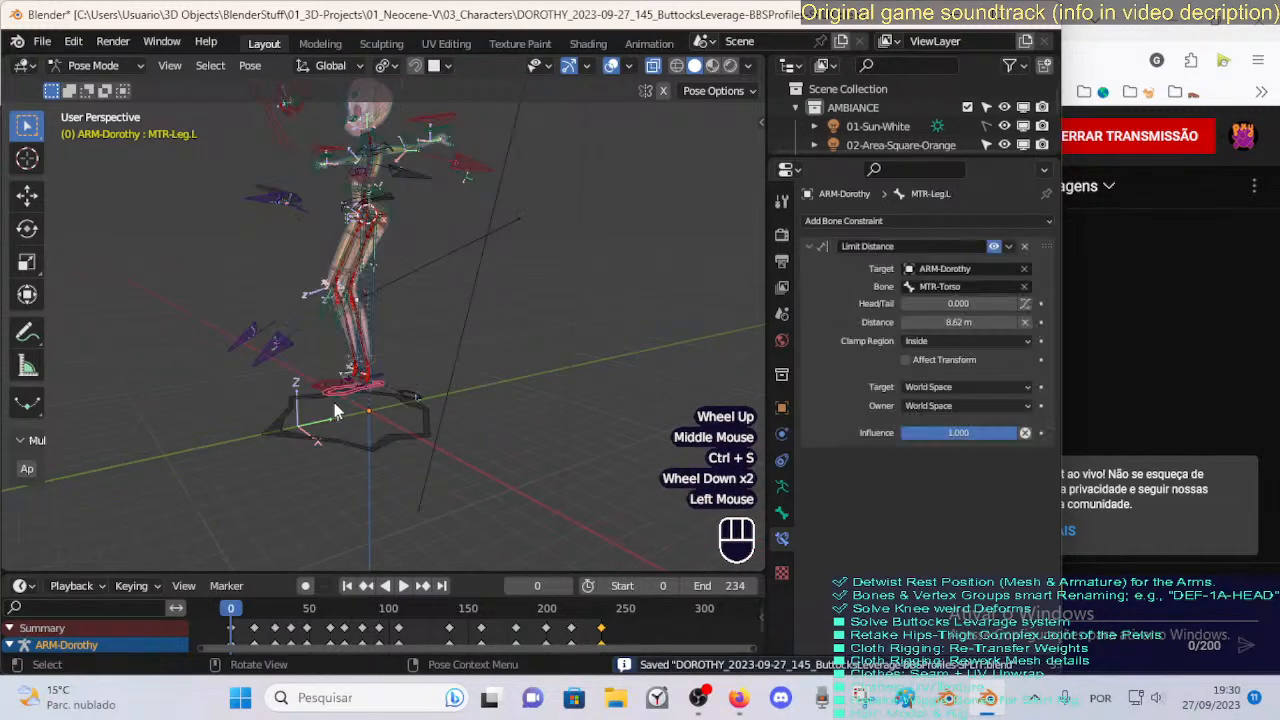
pyautogui.click(334, 402)
pyautogui.click(334, 402)
pyautogui.click(333, 399)
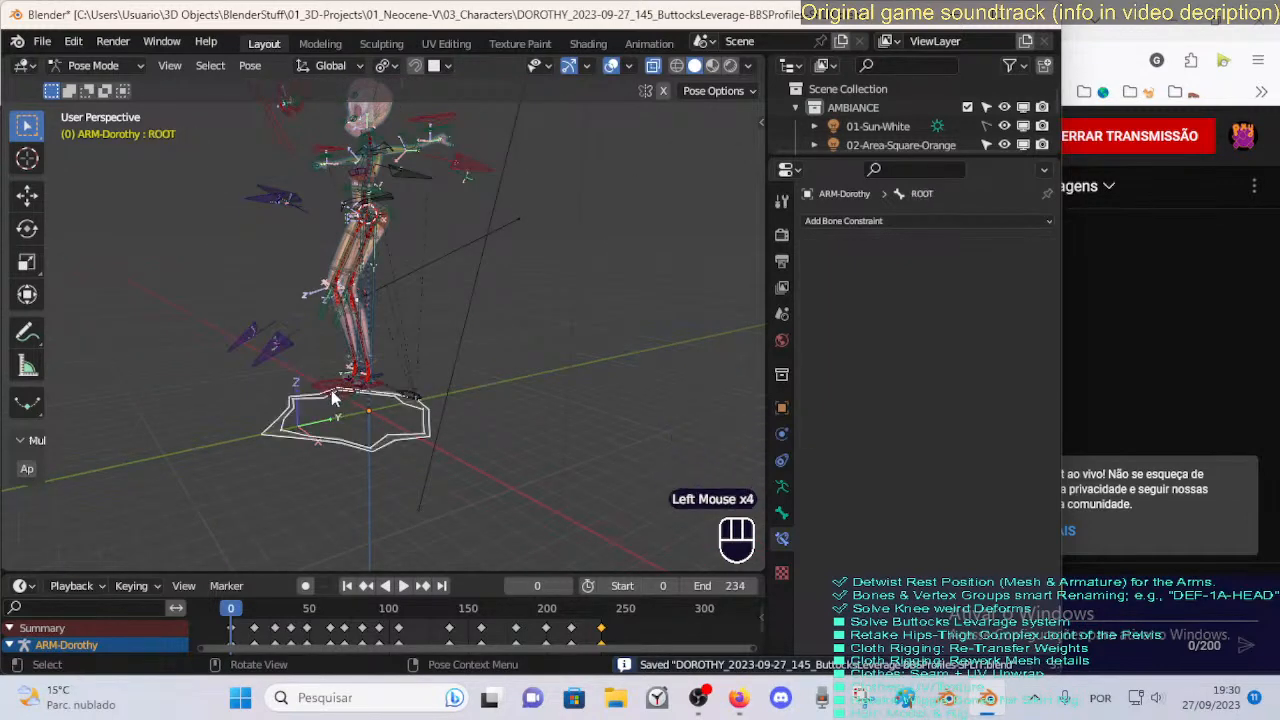
pyautogui.click(337, 403)
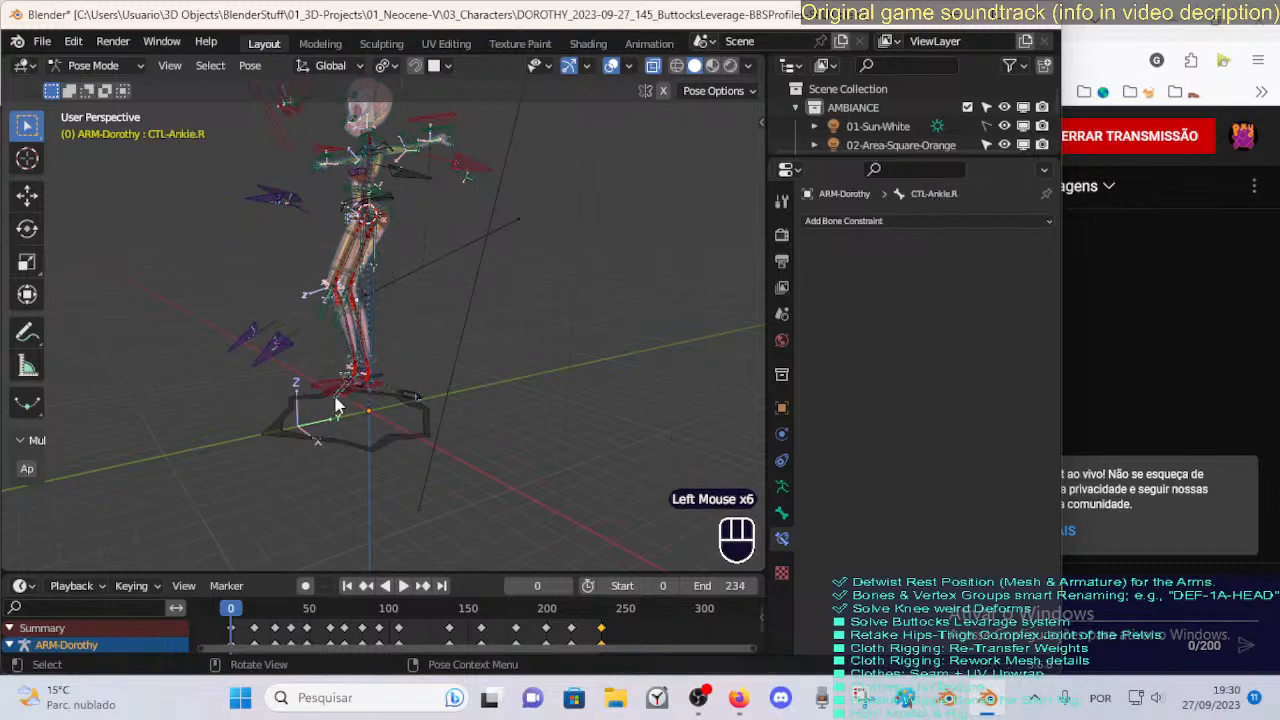
pyautogui.click(373, 398)
pyautogui.scroll(1, 375, 405)
pyautogui.keyDown('shift'); pyautogui.moveTo(375, 405); pyautogui.dragTo(460, 437, button='middle'); pyautogui.keyUp('shift')
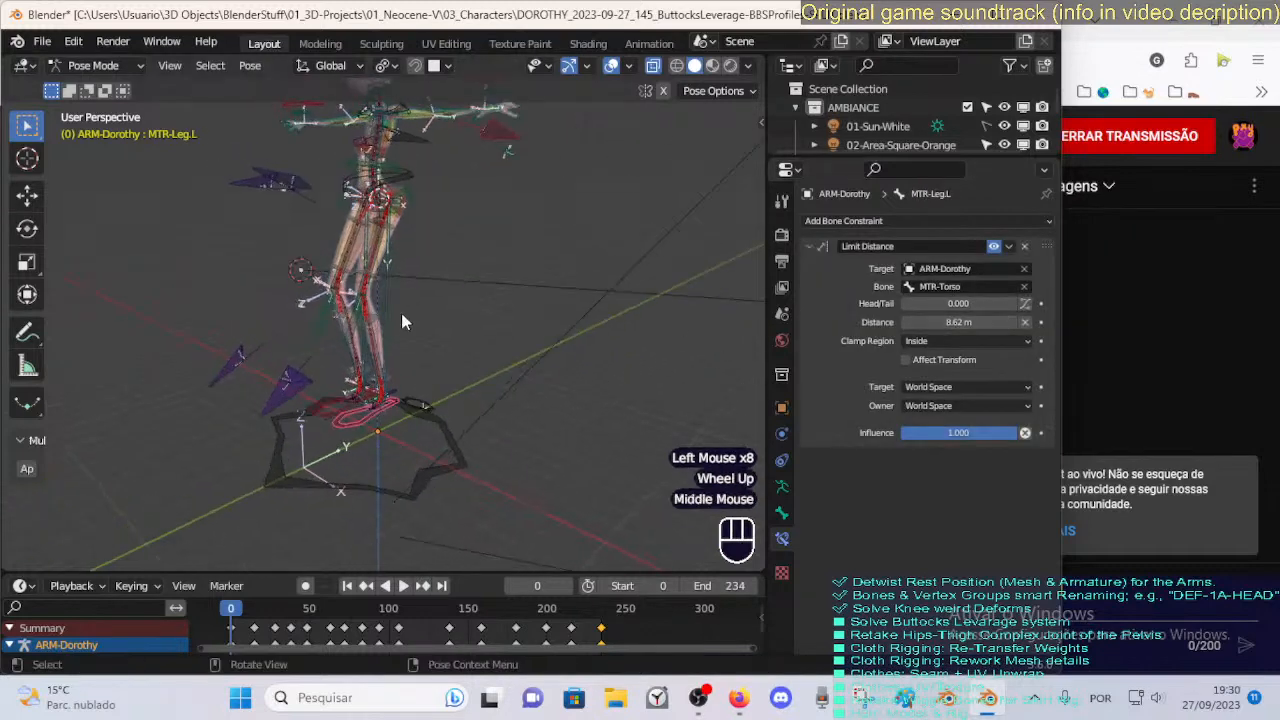
pyautogui.hotkey('ctrl', 's')
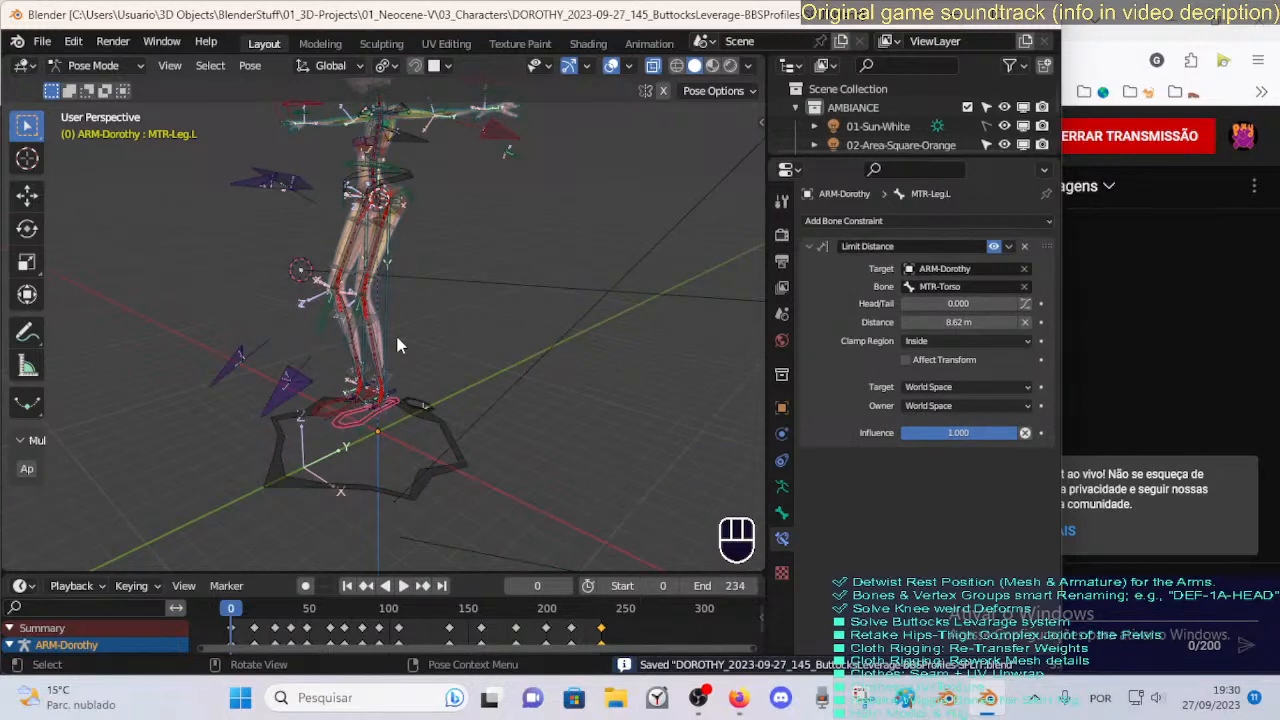
# Select MCH-Thigh.L, box-select the leg bones to inspect their rotation limits from the side, and clear the selection.
pyautogui.scroll(1, 395, 308)
pyautogui.moveTo(395, 308); pyautogui.dragTo(365, 258, button='middle')
pyautogui.click(475, 258)
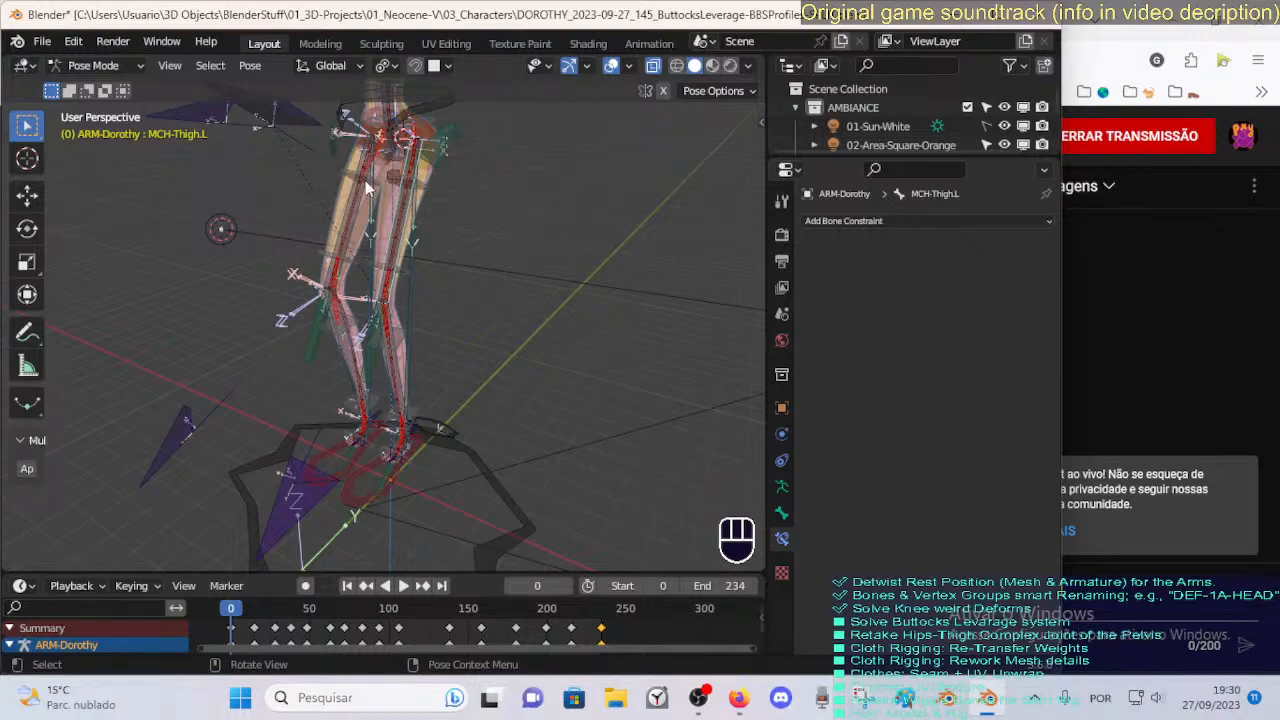
pyautogui.moveTo(515, 250); pyautogui.dragTo(420, 200, button='middle')
pyautogui.press('b')
pyautogui.moveTo(229, 179); pyautogui.dragTo(398, 374)
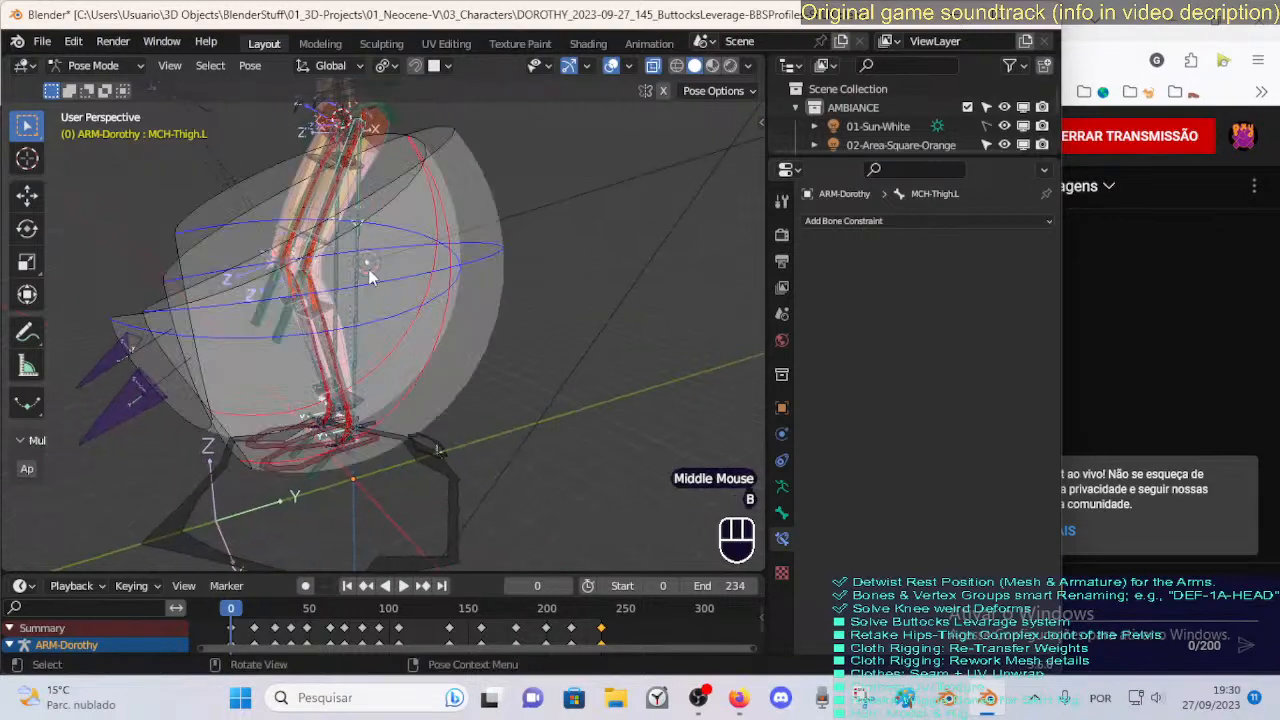
pyautogui.keyDown('shift'); pyautogui.moveTo(370, 278); pyautogui.dragTo(315, 245, button='middle'); pyautogui.keyUp('shift')
pyautogui.hotkey('alt', 'a')
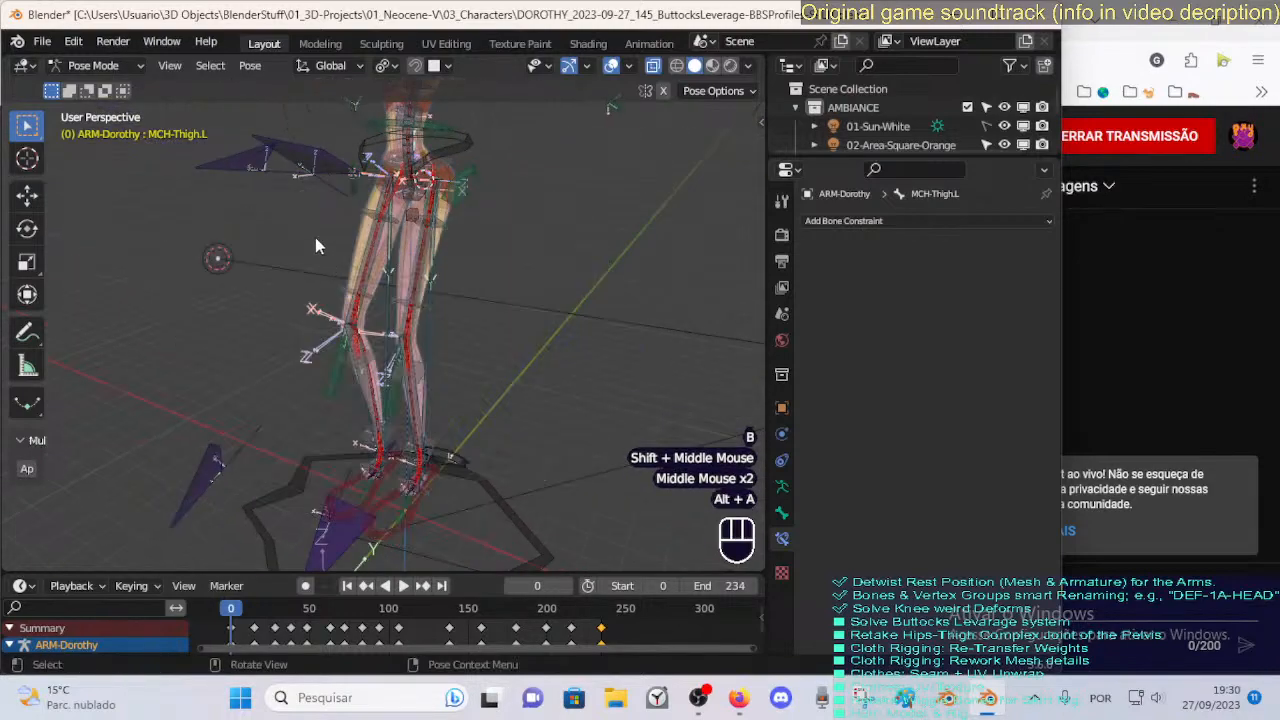
# Box-select the bones of both legs repeatedly to compare their rotation limits from an angled front view.
pyautogui.press('b')
pyautogui.moveTo(280, 145); pyautogui.dragTo(478, 401)
pyautogui.moveTo(478, 401); pyautogui.dragTo(290, 265, button='middle')
pyautogui.hotkey('alt', 'a')
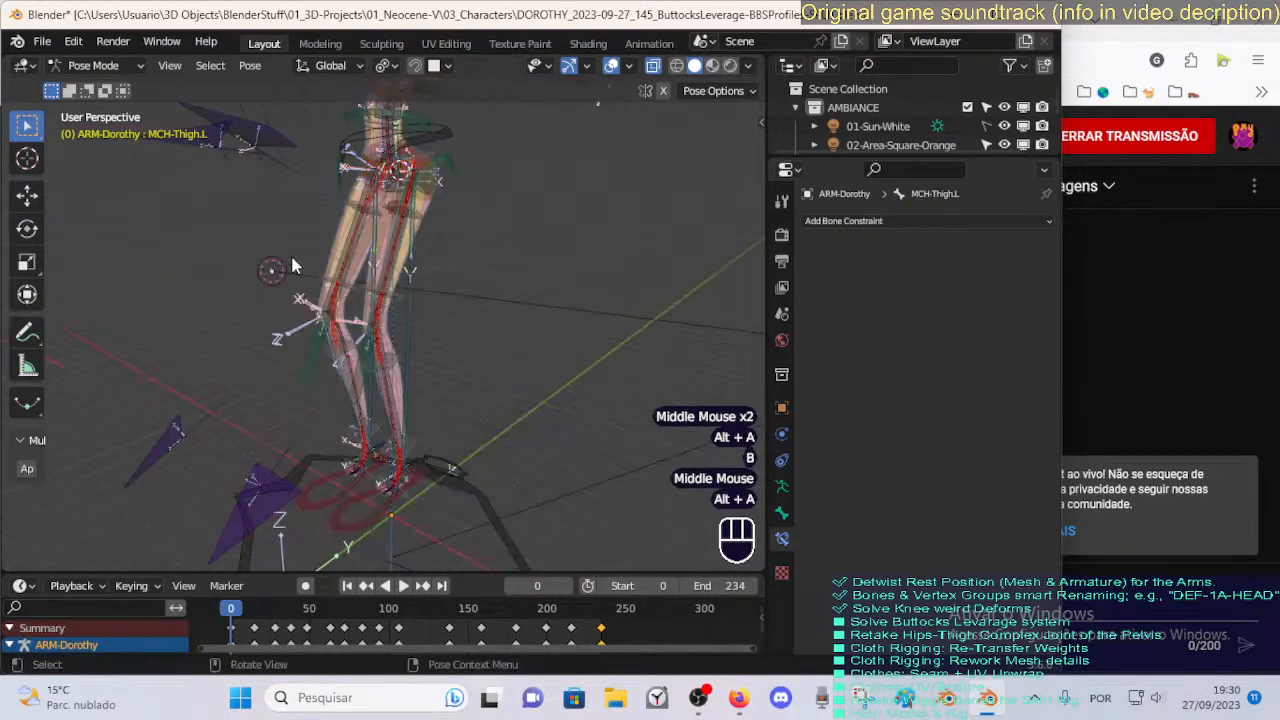
pyautogui.press('b')
pyautogui.moveTo(293, 265); pyautogui.dragTo(398, 372)
pyautogui.hotkey('alt', 'a')
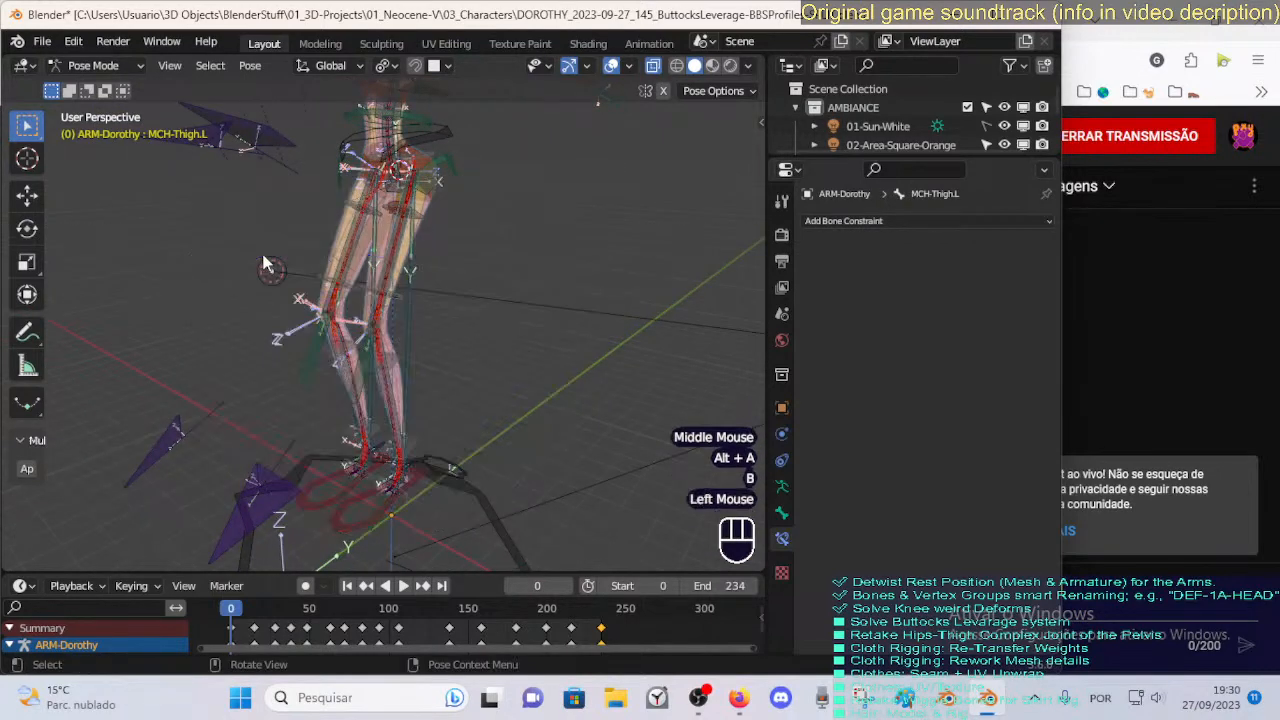
pyautogui.press('b')
pyautogui.moveTo(257, 233); pyautogui.dragTo(443, 418)
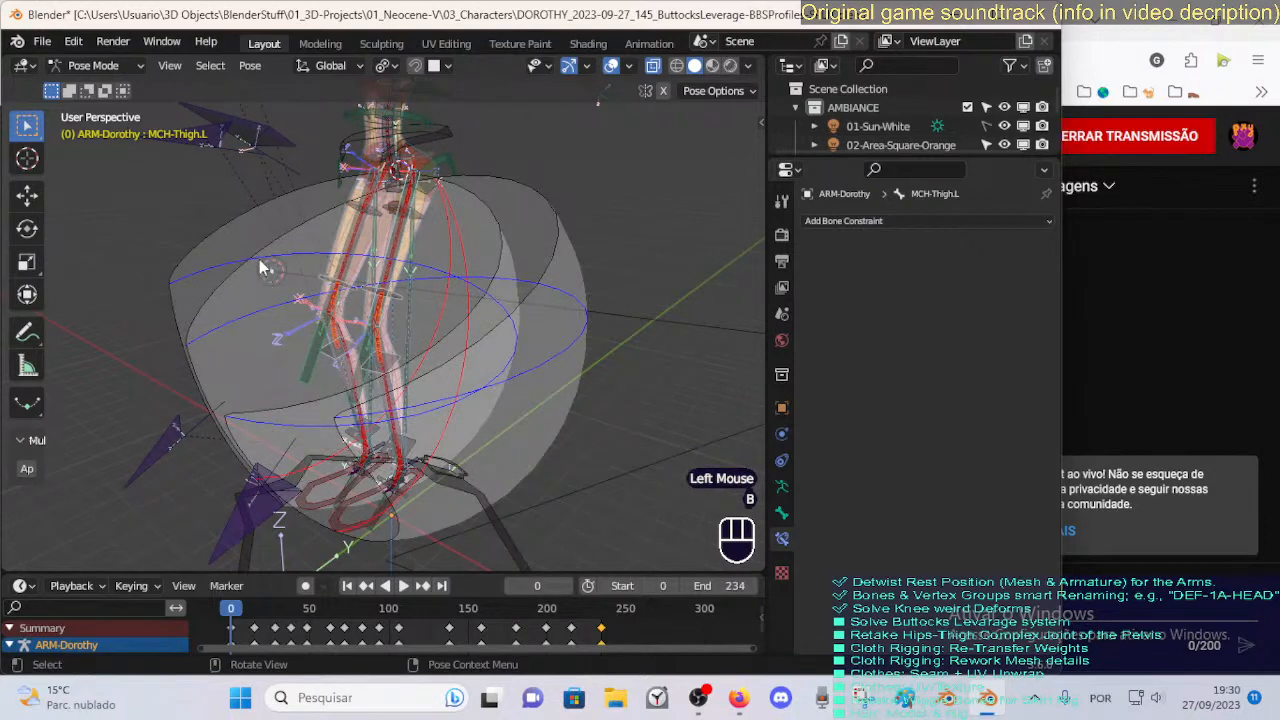
# Clear the selection and box-select the bones of both legs twice from an angled front view to examine their rotation limits.
pyautogui.hotkey('alt', 'a')
pyautogui.press('b')
pyautogui.moveTo(246, 236); pyautogui.dragTo(443, 522)
pyautogui.click(246, 268)
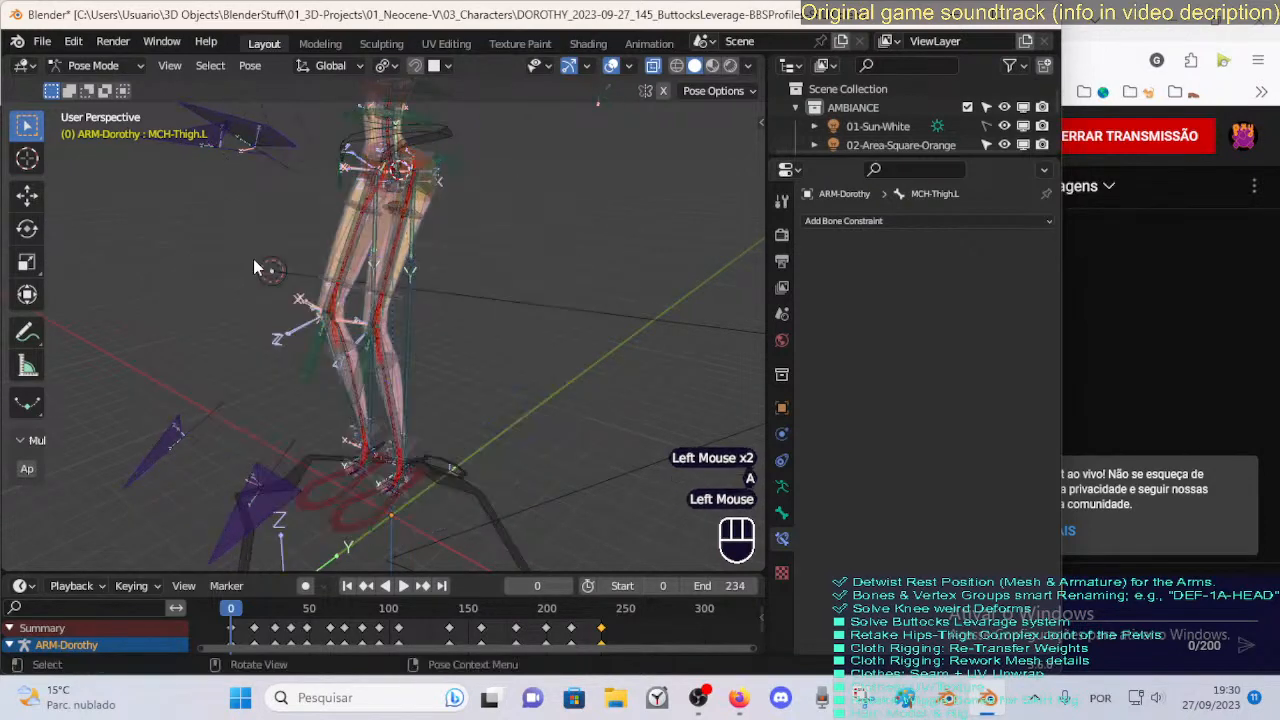
pyautogui.hotkey('alt', 'a')
pyautogui.press('b')
pyautogui.moveTo(247, 234); pyautogui.dragTo(438, 407)
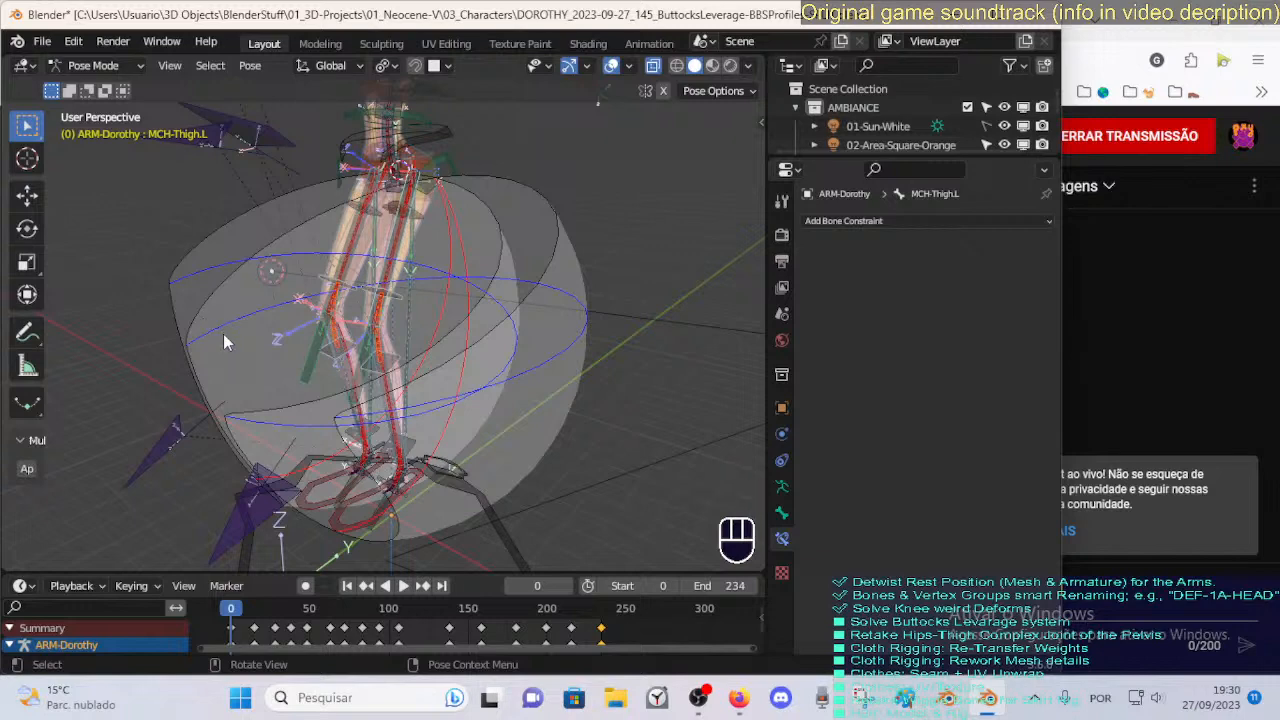
# Box-select the leg bones again while turning towards the side to examine how their rotation limits line up.
pyautogui.moveTo(236, 358); pyautogui.dragTo(287, 300, button='middle')
pyautogui.hotkey('alt', 'a')
pyautogui.press('b')
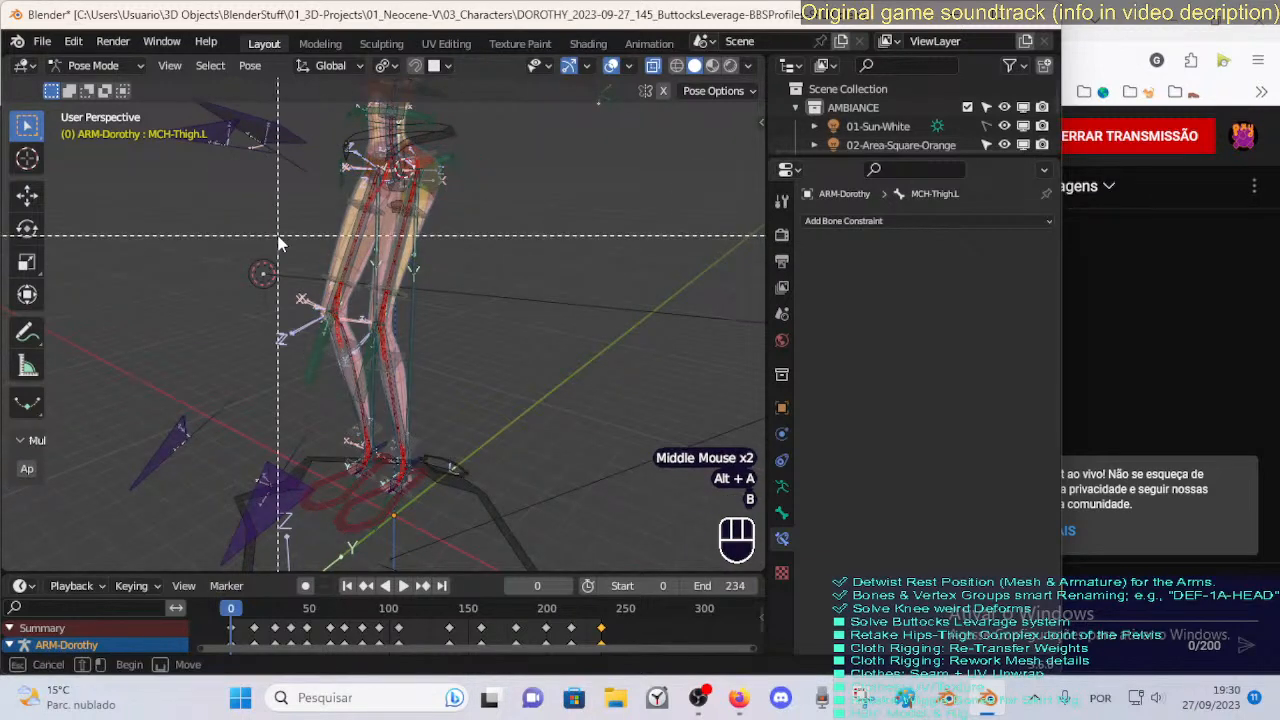
pyautogui.moveTo(277, 235); pyautogui.dragTo(462, 404)
pyautogui.moveTo(462, 404); pyautogui.dragTo(292, 344, button='middle')
pyautogui.hotkey('alt', 'a')
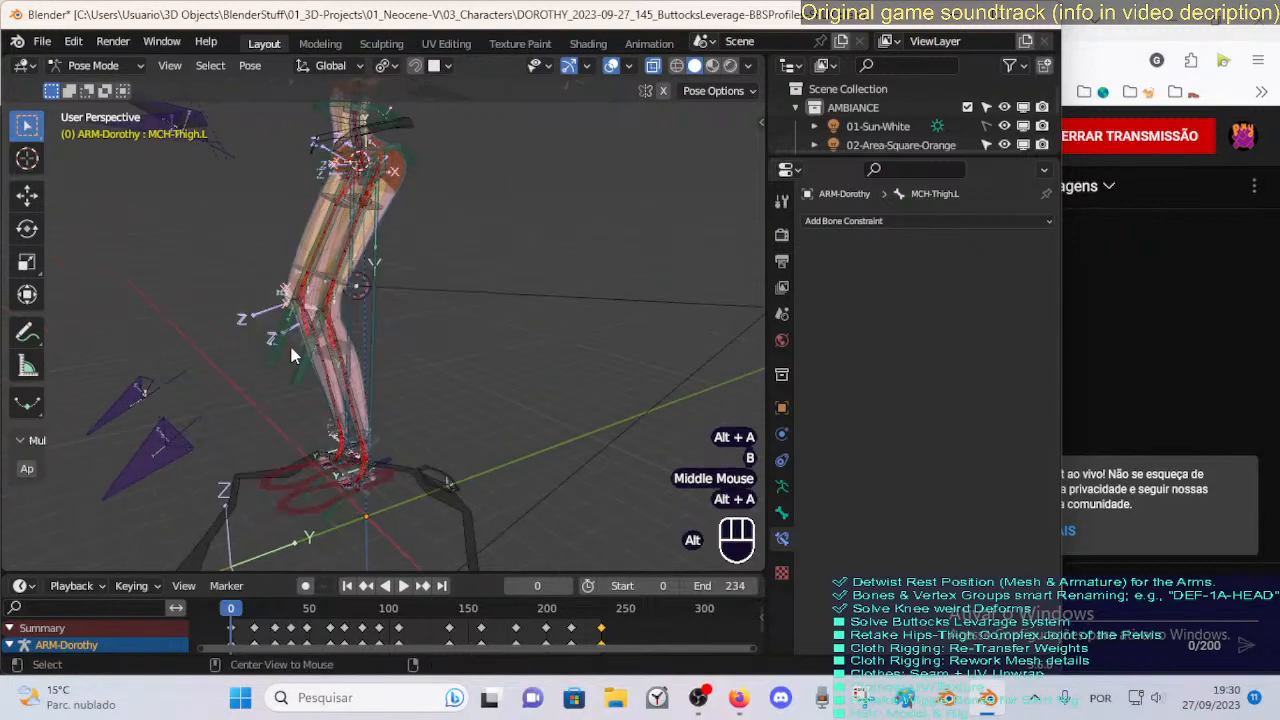
pyautogui.moveTo(231, 222); pyautogui.dragTo(370, 338)
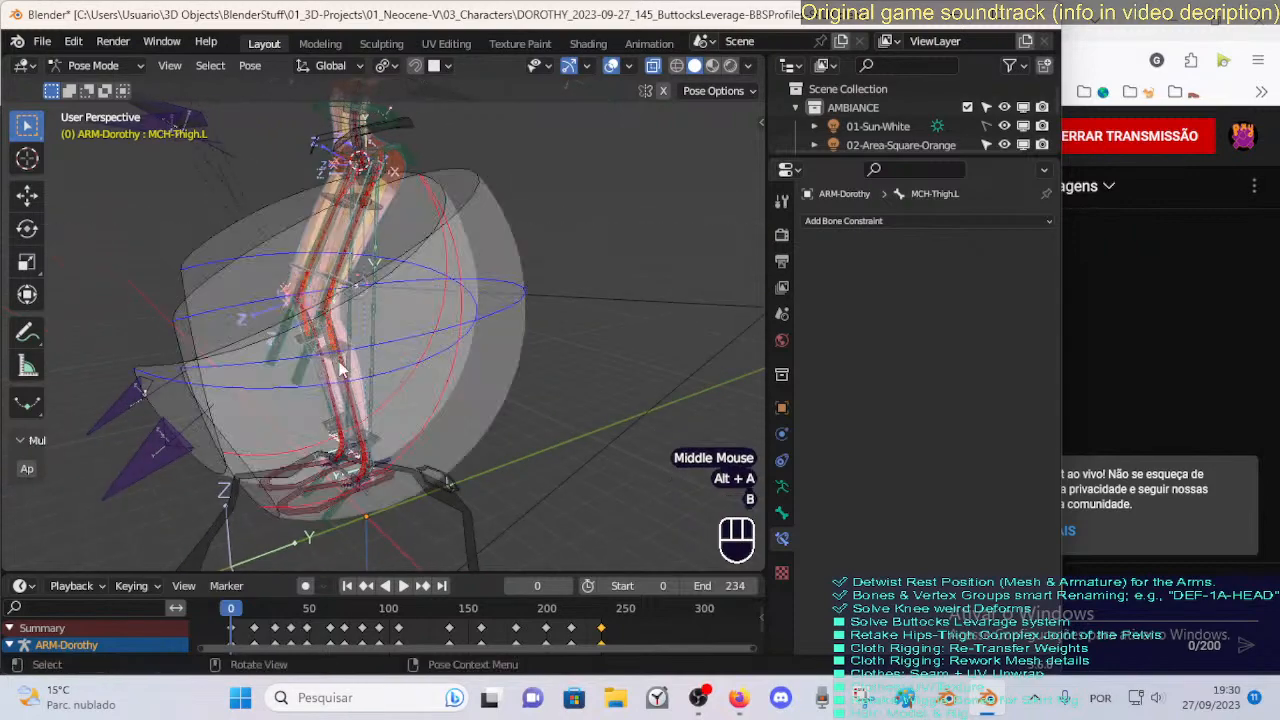
pyautogui.moveTo(370, 338); pyautogui.dragTo(293, 339, button='middle')
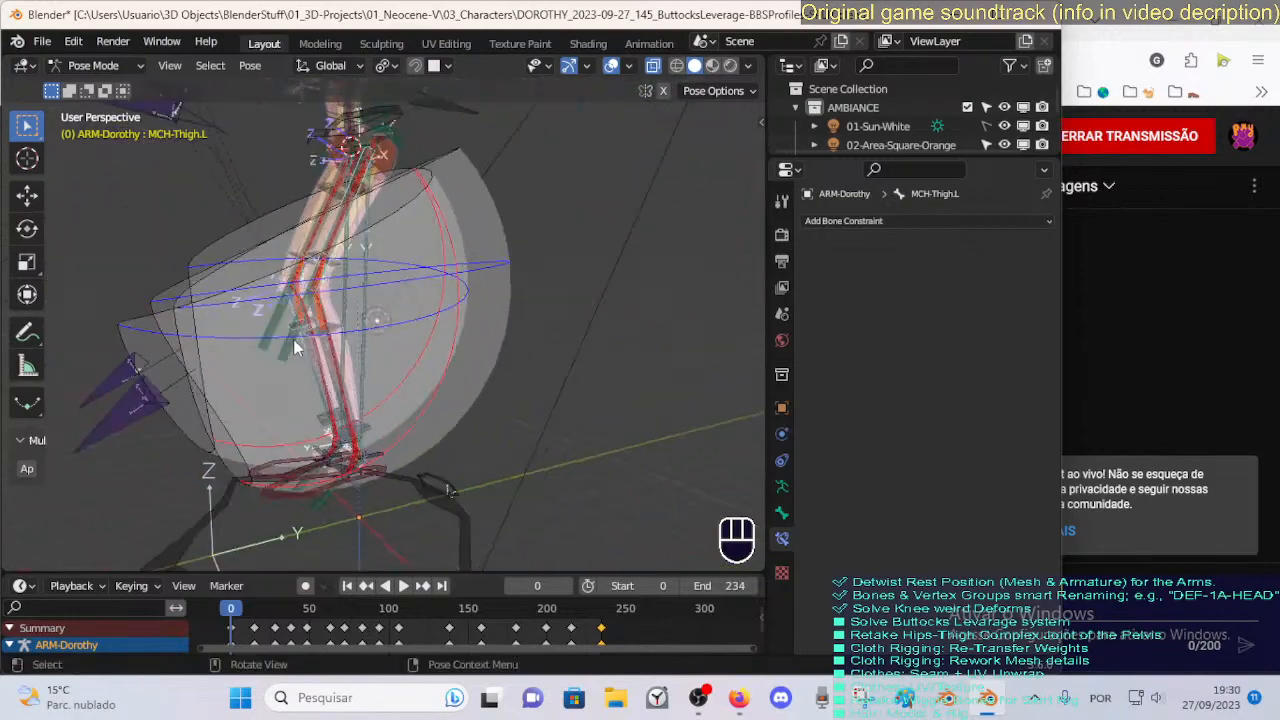
# Select MCH-Shin.L, DEF-5-LEG-1B-Thigh.L and DEF-5-LEG-1D-Shin.L one after another to examine their IK constraints.
pyautogui.scroll(2, 293, 339)
pyautogui.click(280, 281)
pyautogui.moveTo(280, 281); pyautogui.dragTo(330, 430, button='middle')
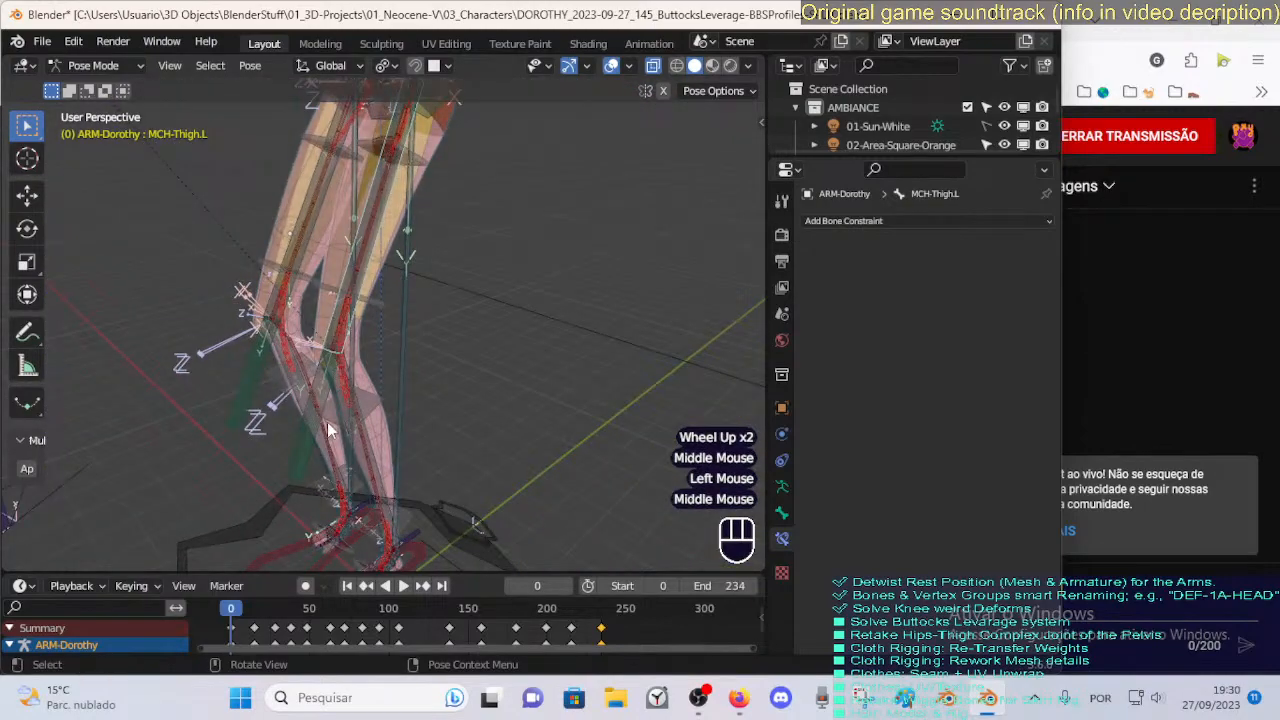
pyautogui.click(372, 455)
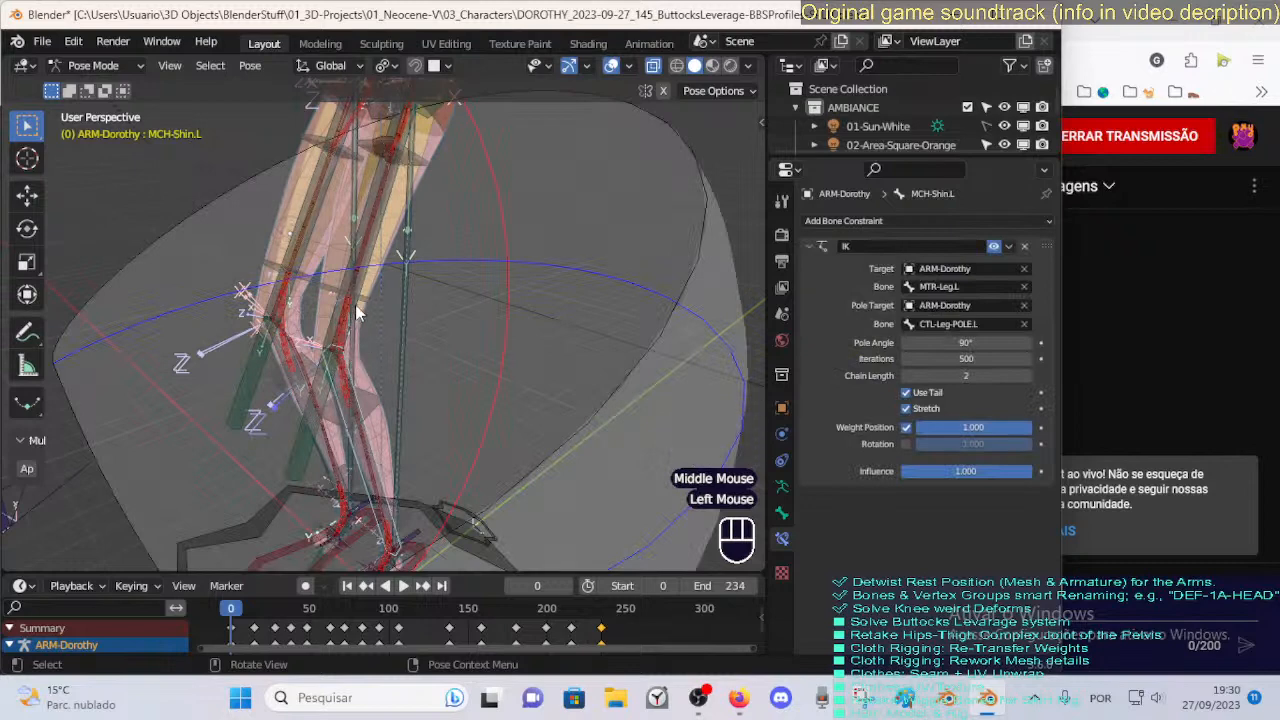
pyautogui.click(363, 268)
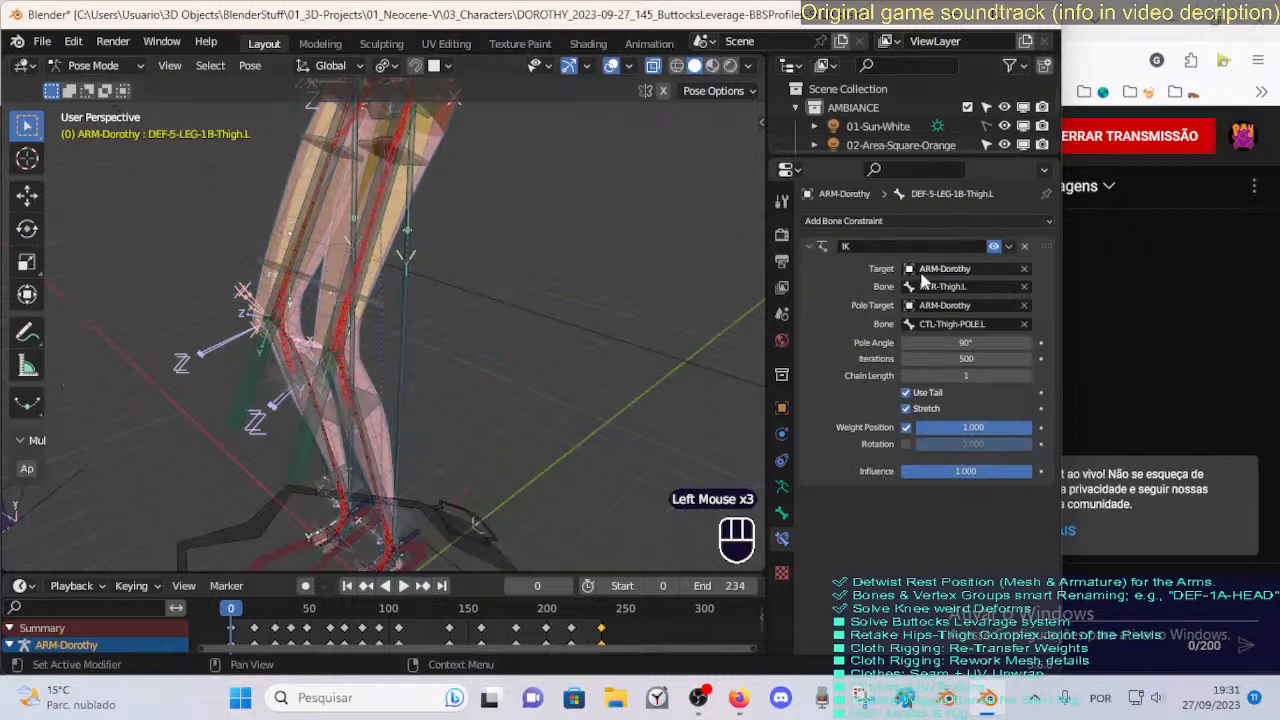
pyautogui.moveTo(382, 315); pyautogui.dragTo(331, 430, button='middle')
pyautogui.click(327, 430)
pyautogui.click(322, 428)
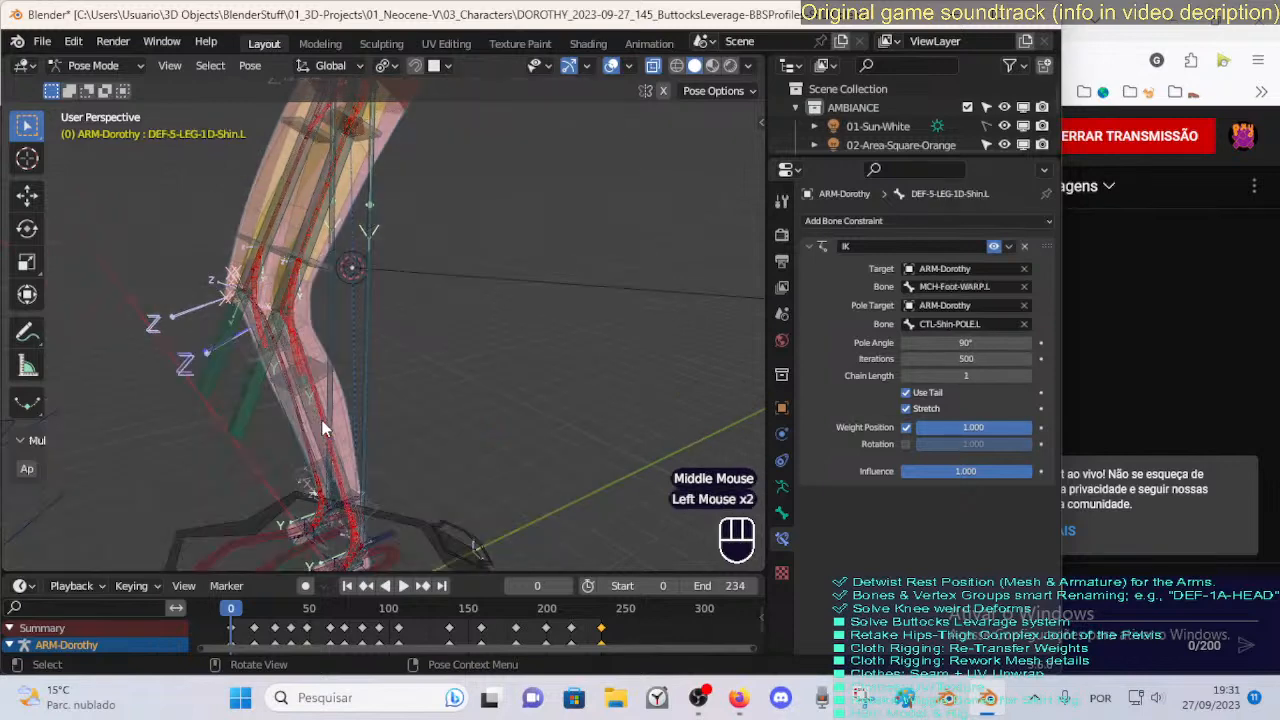
pyautogui.scroll(-2, 295, 357)
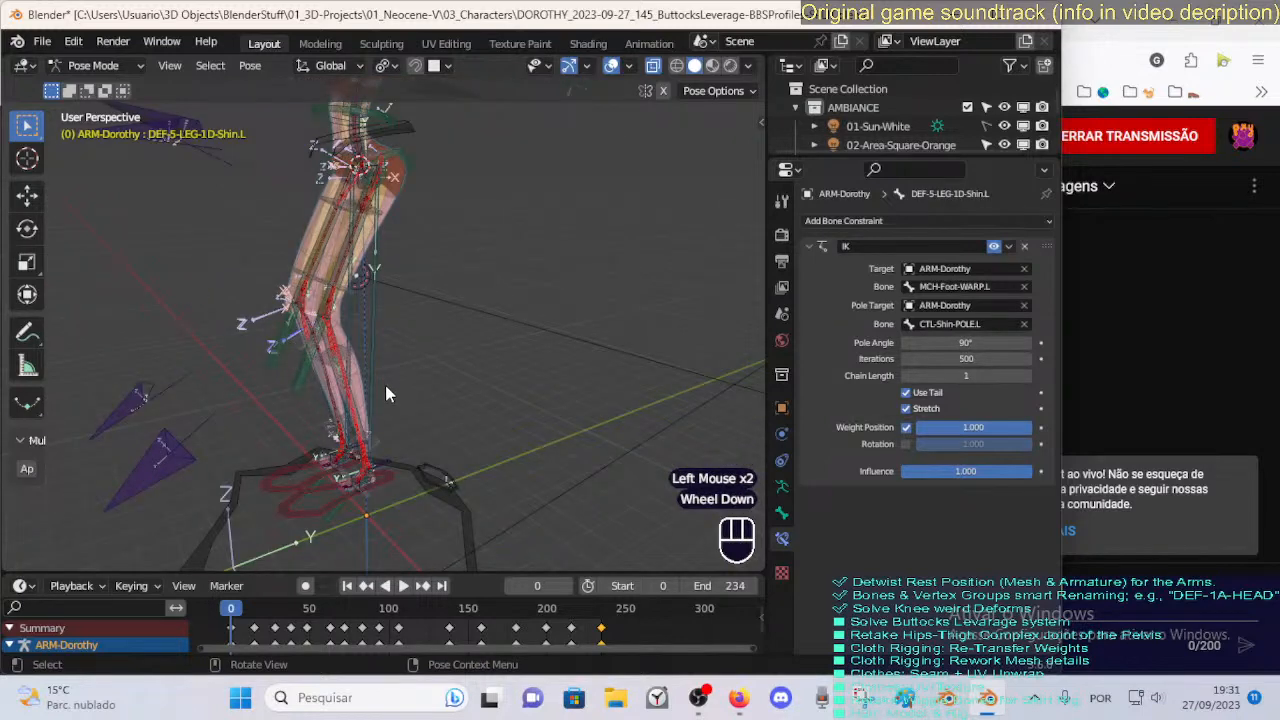
pyautogui.moveTo(369, 423); pyautogui.dragTo(329, 469, button='middle')
pyautogui.scroll(2, 327, 452)
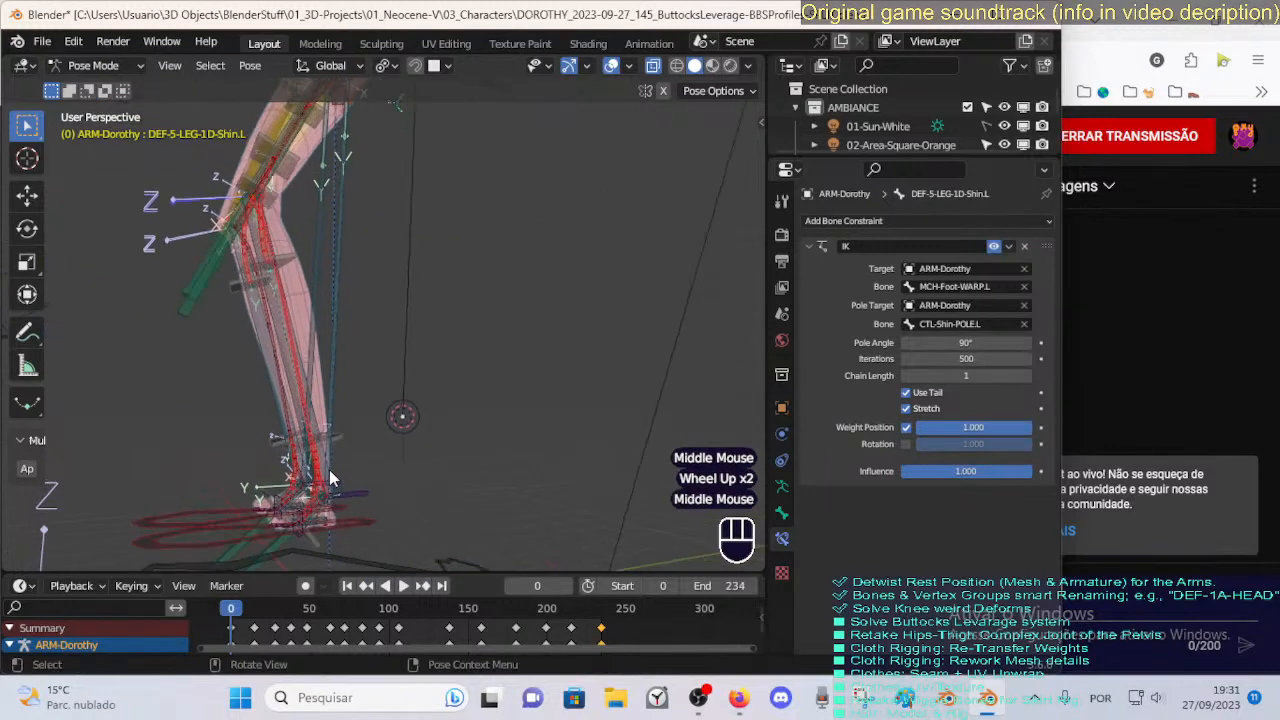
pyautogui.scroll(-2, 329, 469)
pyautogui.click(366, 437)
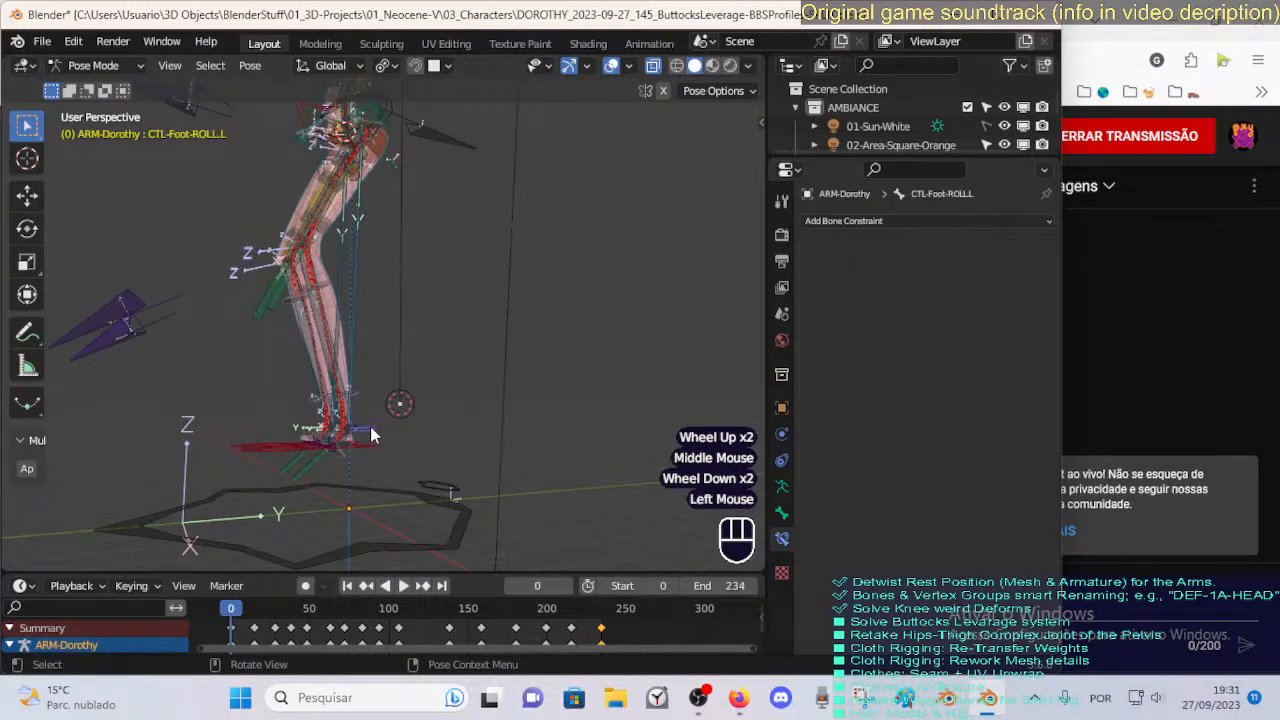
pyautogui.press('r')
pyautogui.press('x')
pyautogui.press('Escape')
pyautogui.click(360, 449)
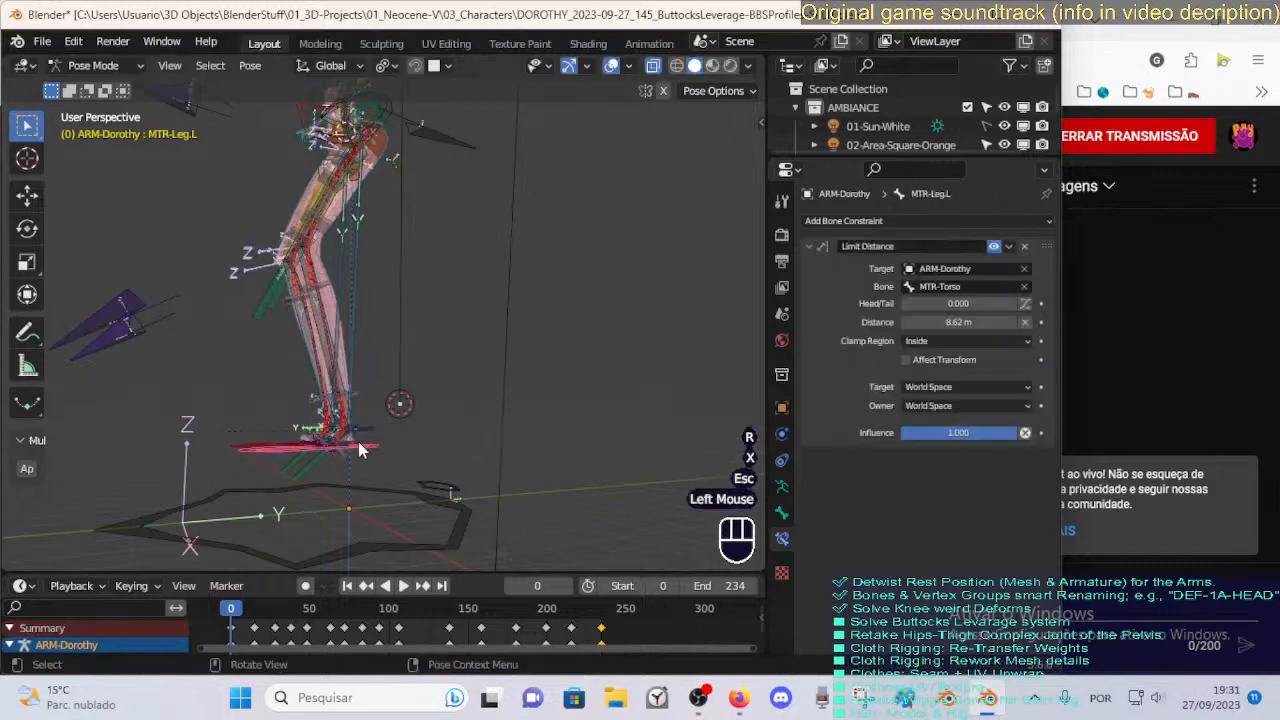
pyautogui.click(317, 468)
pyautogui.press('g')
pyautogui.press('Escape')
# Reset the pose of all bones, raise the left foot backwards, and rotate CTL-Foot-ROLL.L about the global X axis.
pyautogui.press('a')
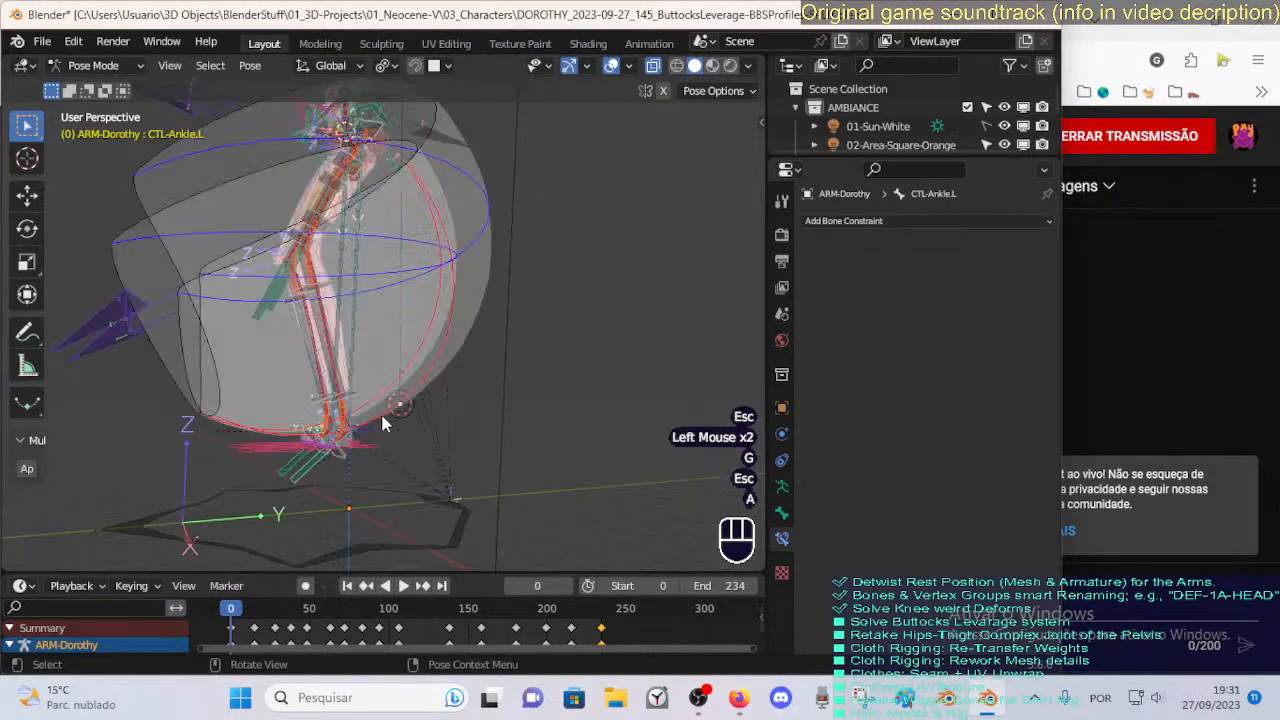
pyautogui.hotkey('alt', 'q')
pyautogui.keyDown('shift'); pyautogui.moveTo(383, 424); pyautogui.dragTo(346, 400, button='middle'); pyautogui.keyUp('shift')
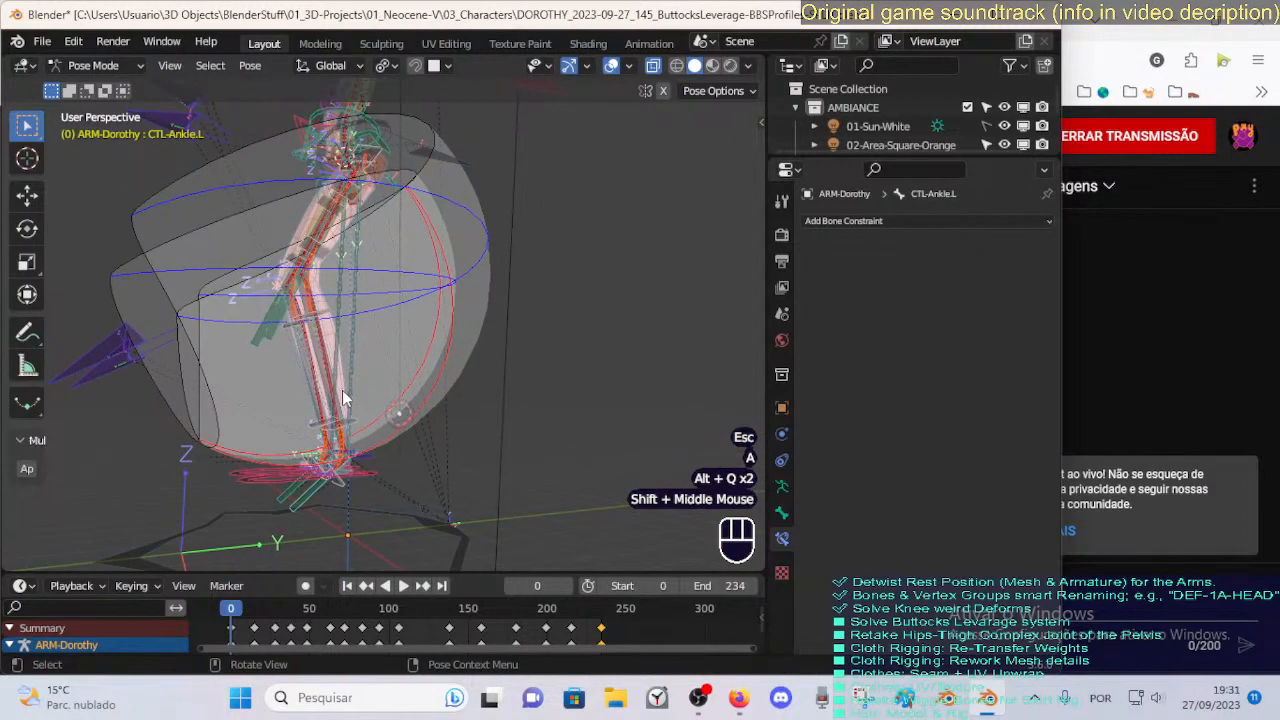
pyautogui.click(311, 498)
pyautogui.press('g')
pyautogui.click(443, 394)
pyautogui.click(443, 394)
pyautogui.press('r')
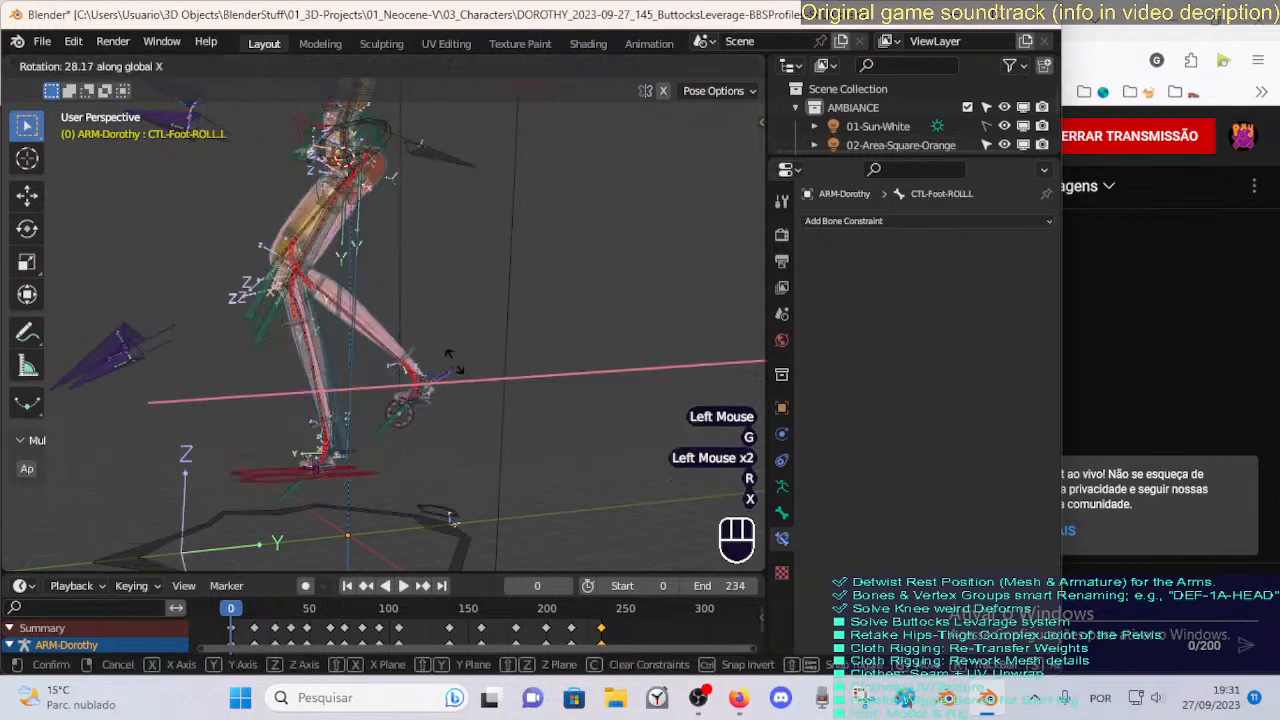
pyautogui.press('x')
pyautogui.click(449, 353)
# Reset the pose of all bones and examine the rotation limits of both legs from the front and the side.
pyautogui.press('a')
pyautogui.hotkey('alt', 'q')
pyautogui.hotkey('alt', 'q')
pyautogui.hotkey('alt', 'q')
pyautogui.moveTo(442, 352); pyautogui.dragTo(360, 400, button='middle')
pyautogui.hotkey('alt', 'q')
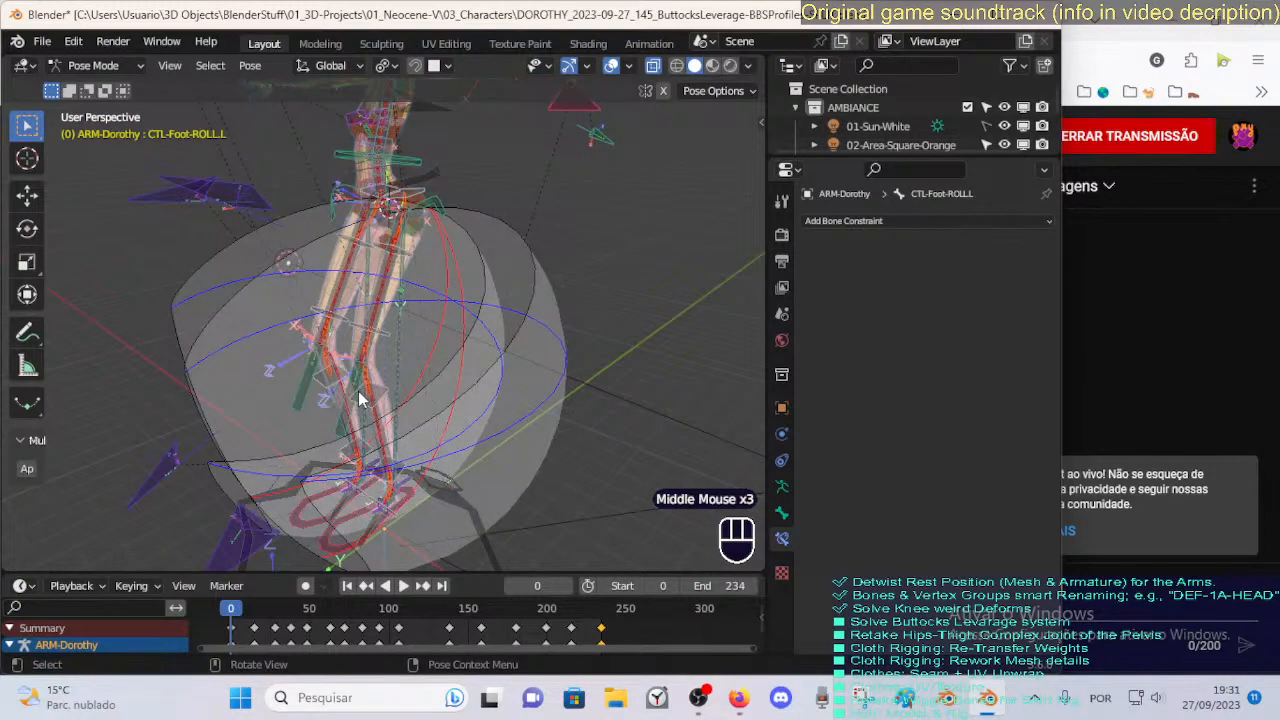
pyautogui.moveTo(360, 400); pyautogui.dragTo(418, 377, button='middle')
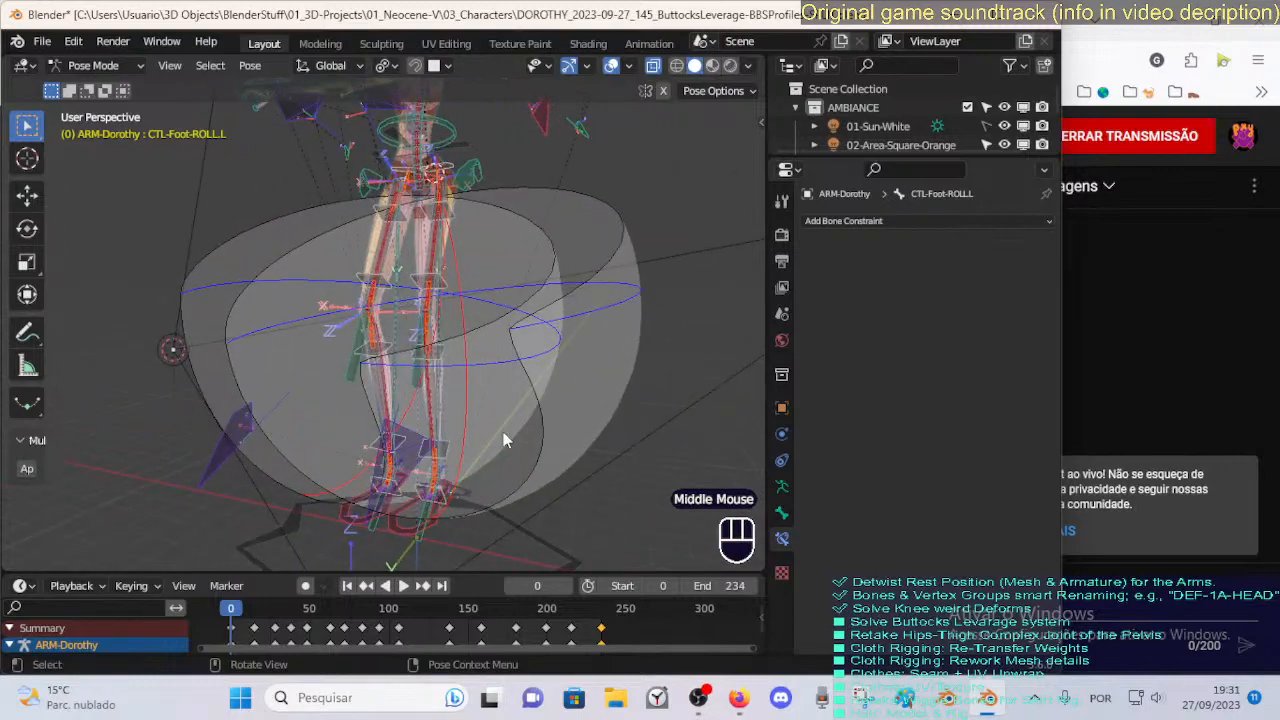
pyautogui.moveTo(563, 330); pyautogui.dragTo(567, 323, button='middle')
pyautogui.click(590, 256)
pyautogui.moveTo(617, 284); pyautogui.dragTo(240, 366)
pyautogui.moveTo(540, 364); pyautogui.dragTo(214, 259, button='middle')
pyautogui.click(413, 427)
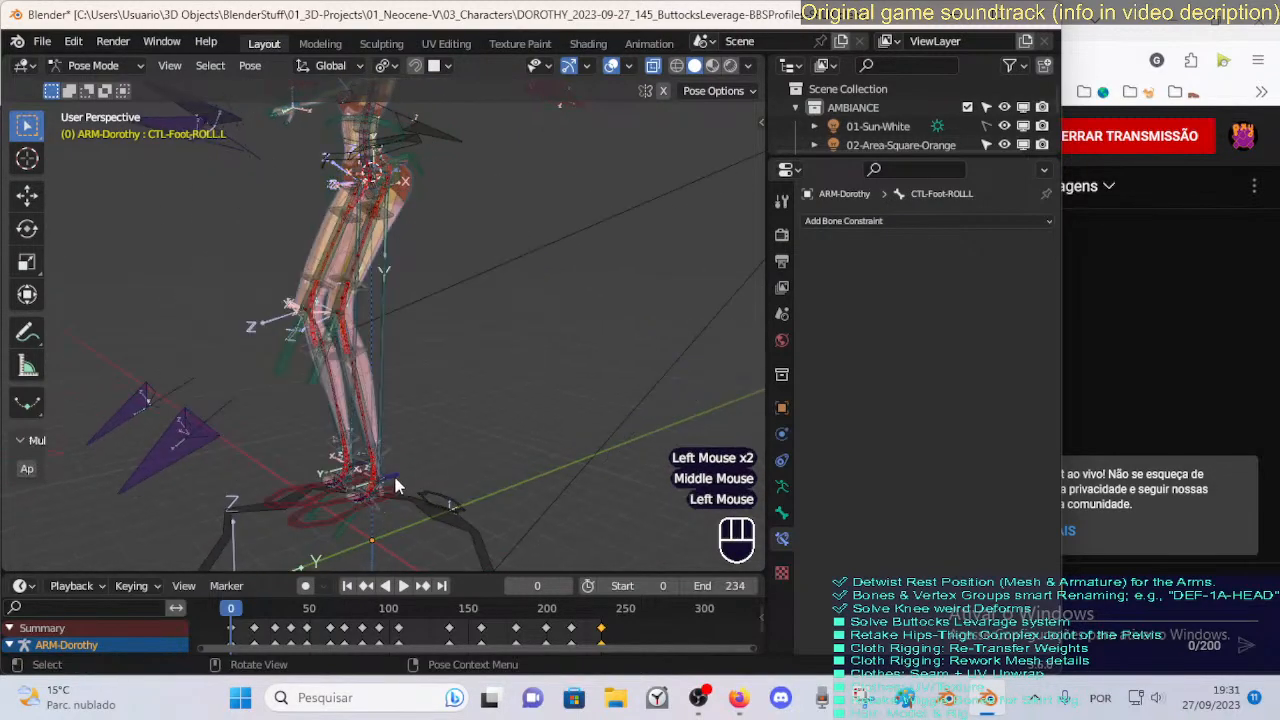
# Select MTR-Leg.L among the overlapping left foot bones and move it up and backwards to bend the left knee.
pyautogui.click(384, 502)
pyautogui.click(386, 502)
pyautogui.click(388, 502)
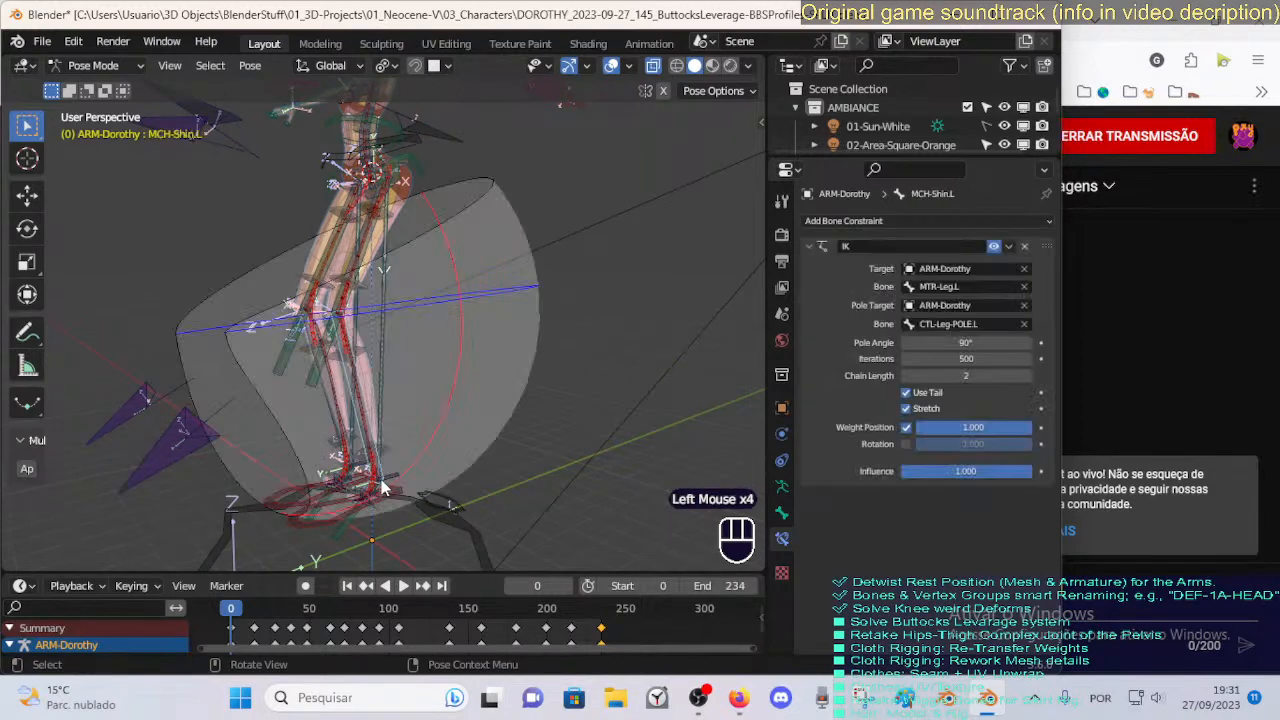
pyautogui.click(391, 502)
pyautogui.press('g')
pyautogui.click(454, 430)
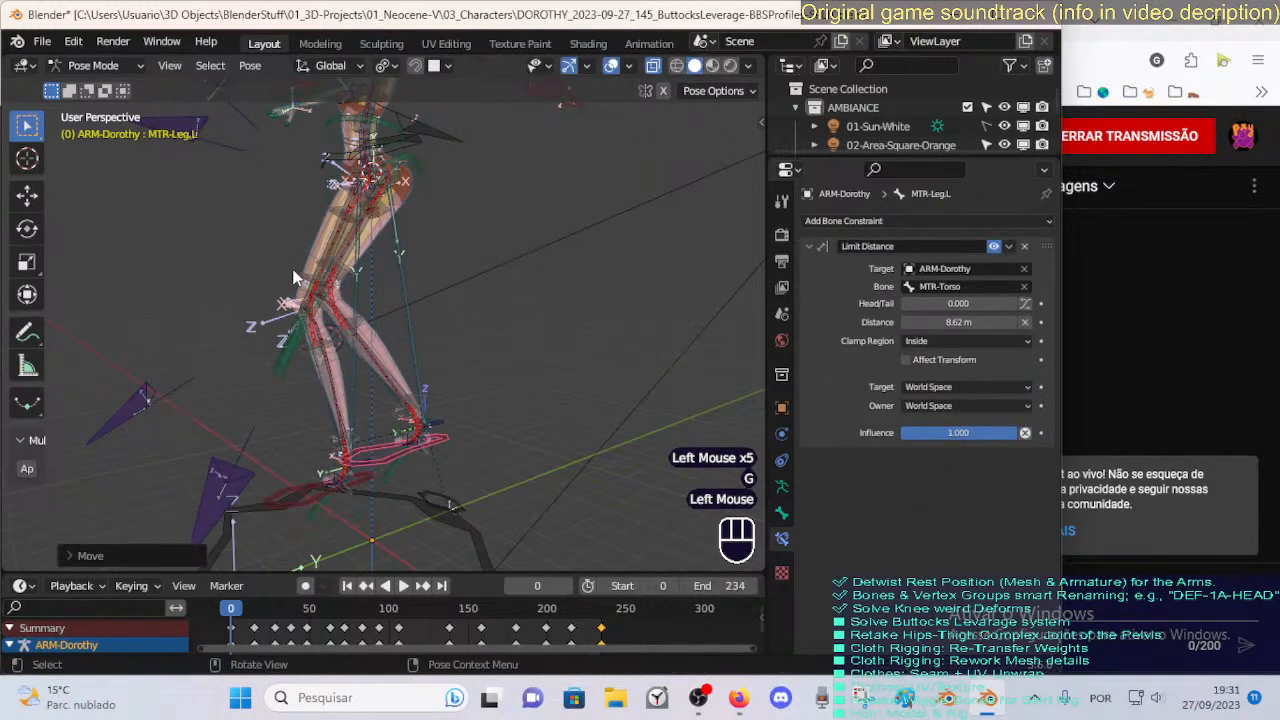
# Rotate the left foot's CTL-Foot-ROLL.L control about the X axis.
pyautogui.click(438, 422)
pyautogui.press('r')
pyautogui.press('x')
pyautogui.press('Escape')
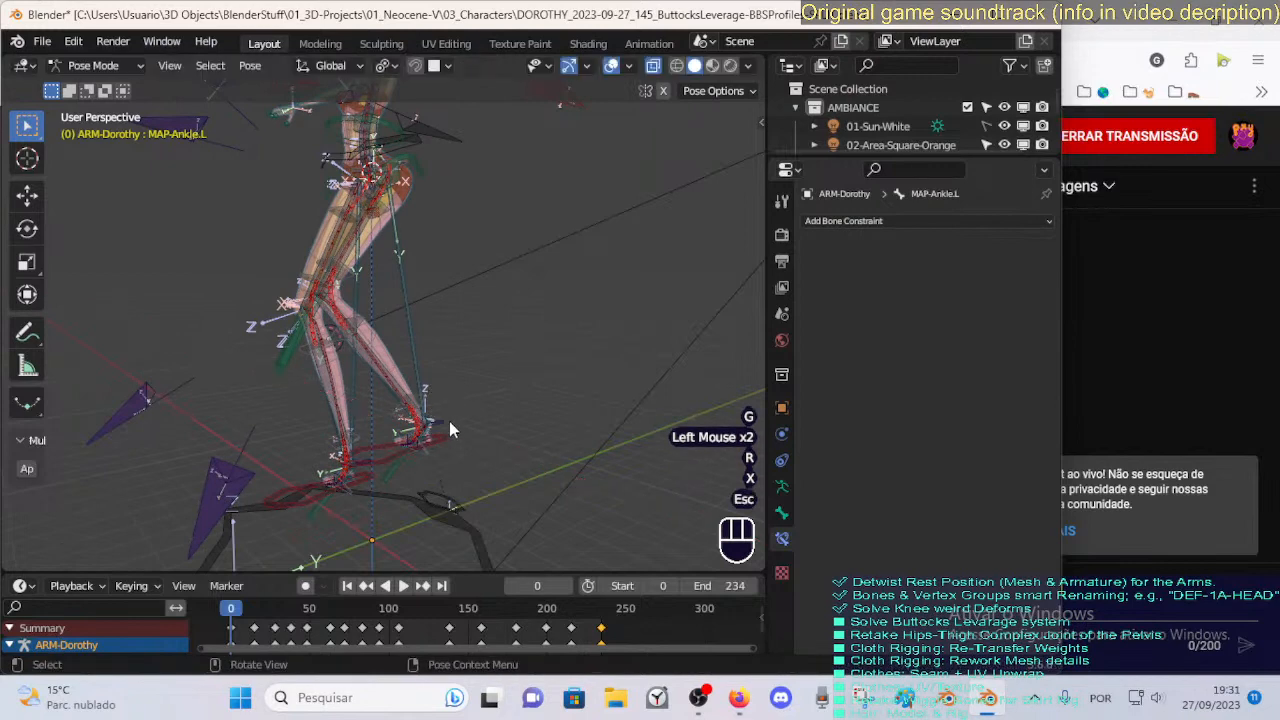
pyautogui.press('r')
pyautogui.press('x')
pyautogui.click(290, 240)
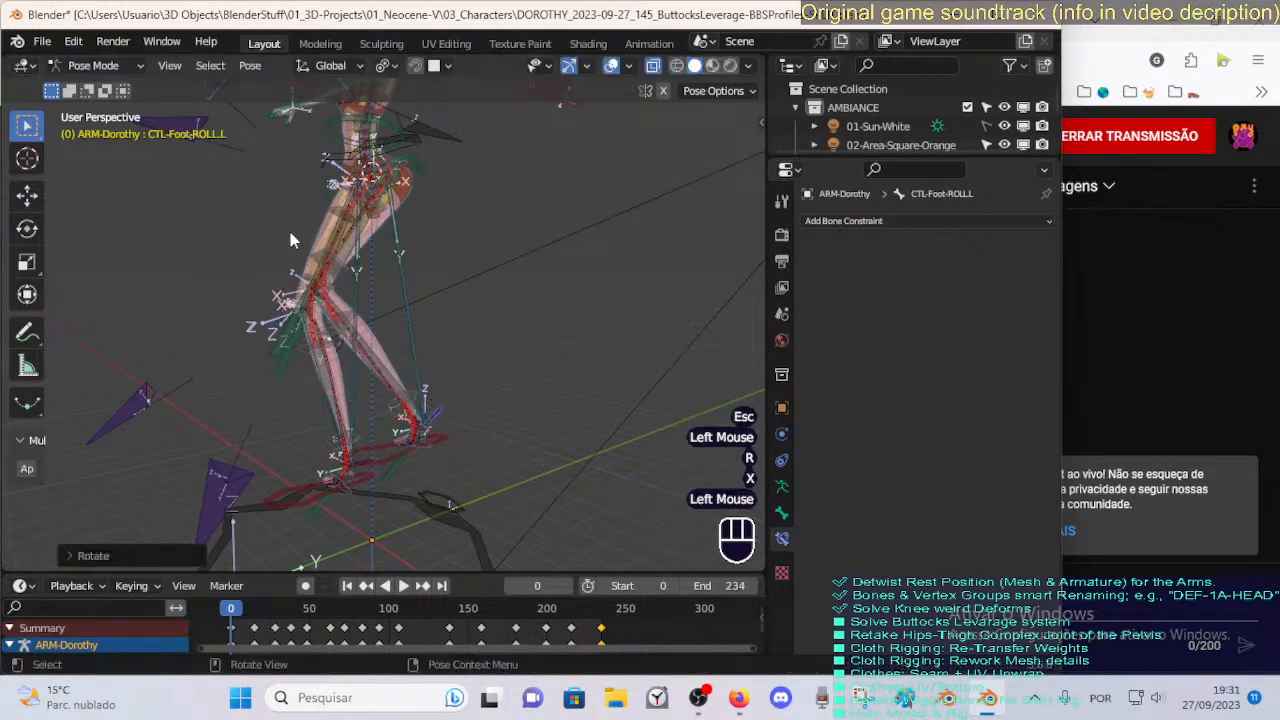
# Reset the pose of all bones and clear the selection.
pyautogui.press('a')
pyautogui.hotkey('alt', 'q')
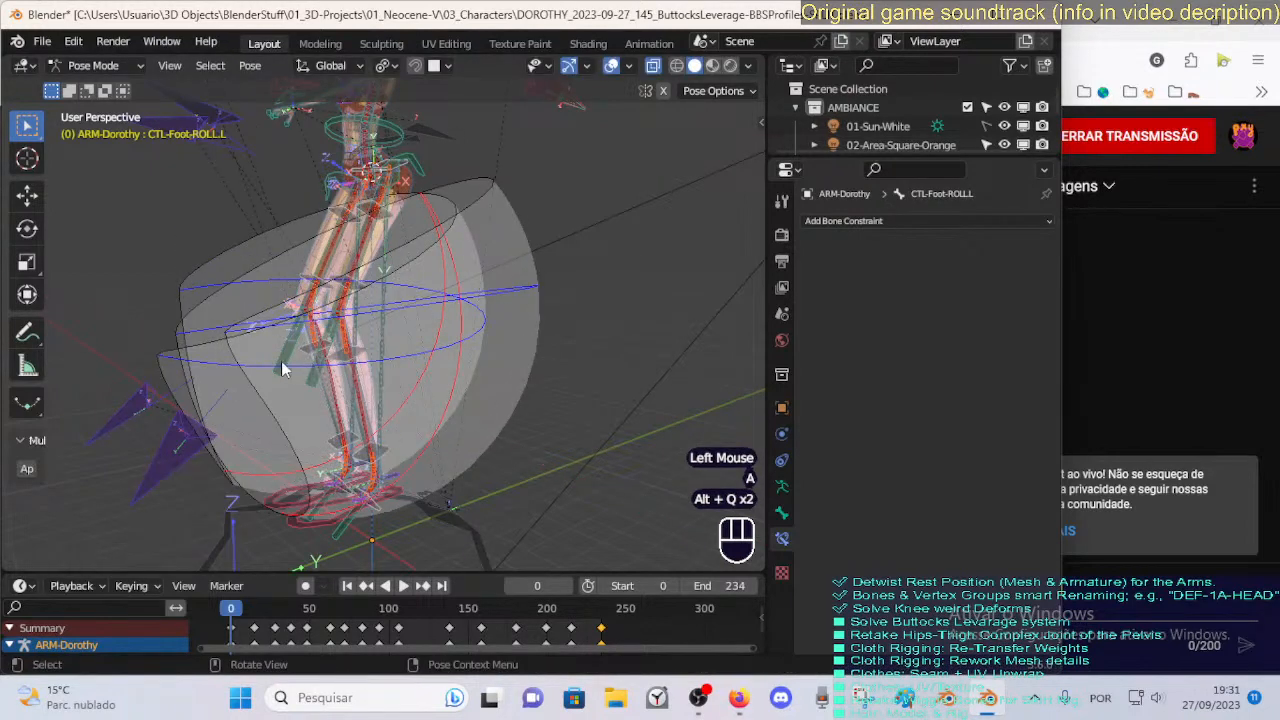
pyautogui.moveTo(283, 363); pyautogui.dragTo(340, 377, button='middle')
pyautogui.click(242, 249)
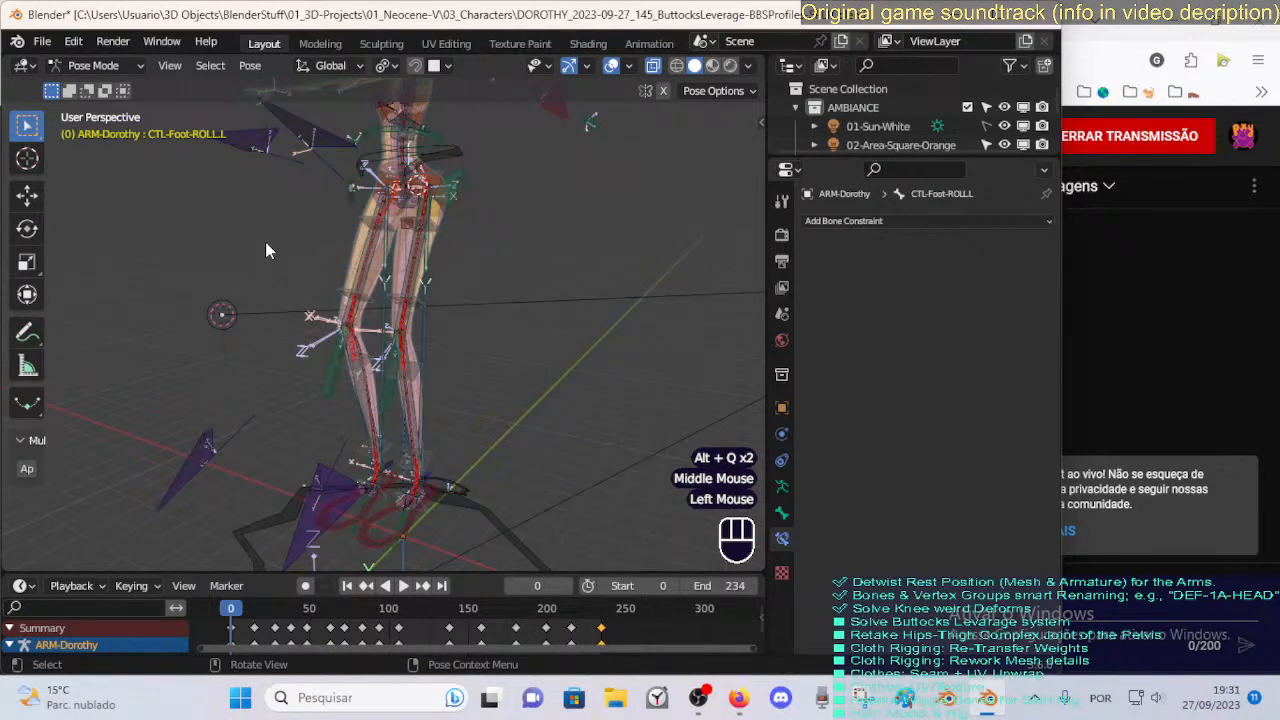
pyautogui.moveTo(304, 260); pyautogui.dragTo(219, 305, button='middle')
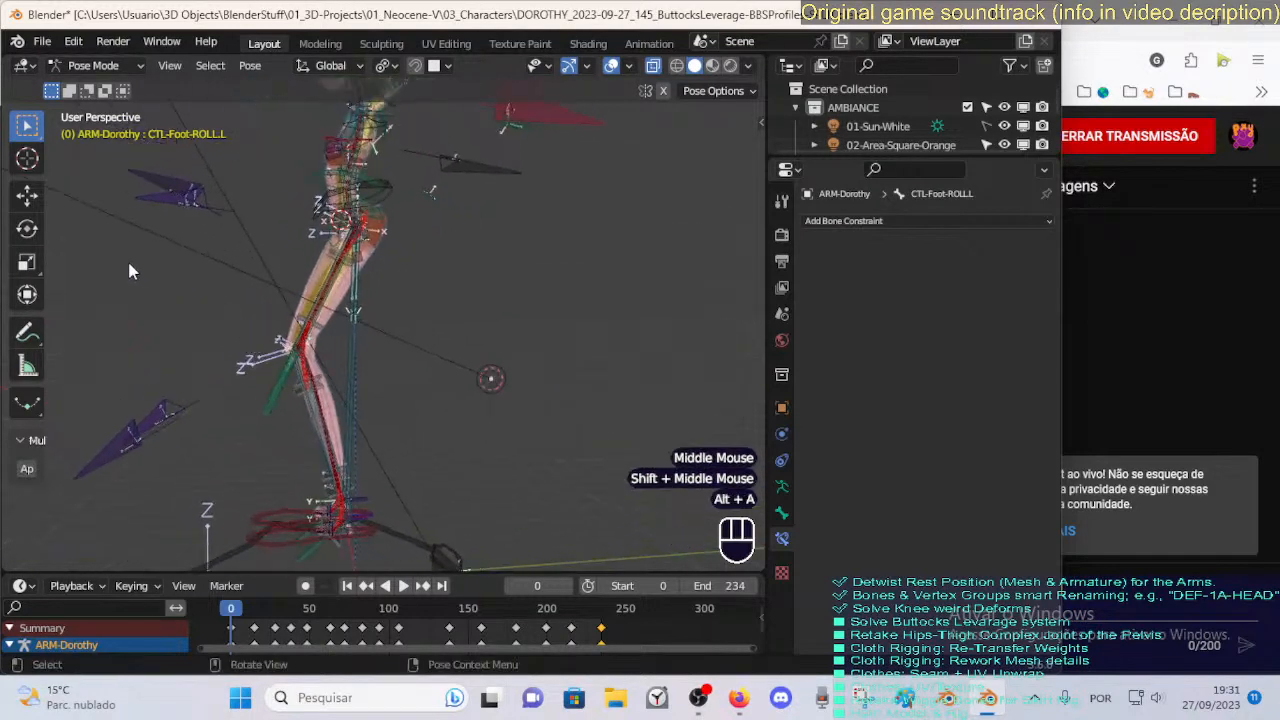
# Box-select the leg bones from the side to examine their rotation limits, clear the selection, and examine the hips and torso.
pyautogui.press('b')
pyautogui.moveTo(82, 258); pyautogui.dragTo(420, 472)
pyautogui.moveTo(420, 472); pyautogui.dragTo(381, 376, button='middle')
pyautogui.hotkey('alt', 'a')
pyautogui.moveTo(381, 376); pyautogui.dragTo(443, 389, button='middle')
pyautogui.scroll(3, 413, 369)
pyautogui.scroll(-3, 425, 378)
pyautogui.scroll(1, 337, 363)
pyautogui.scroll(1, 466, 380)
pyautogui.scroll(-3, 445, 397)
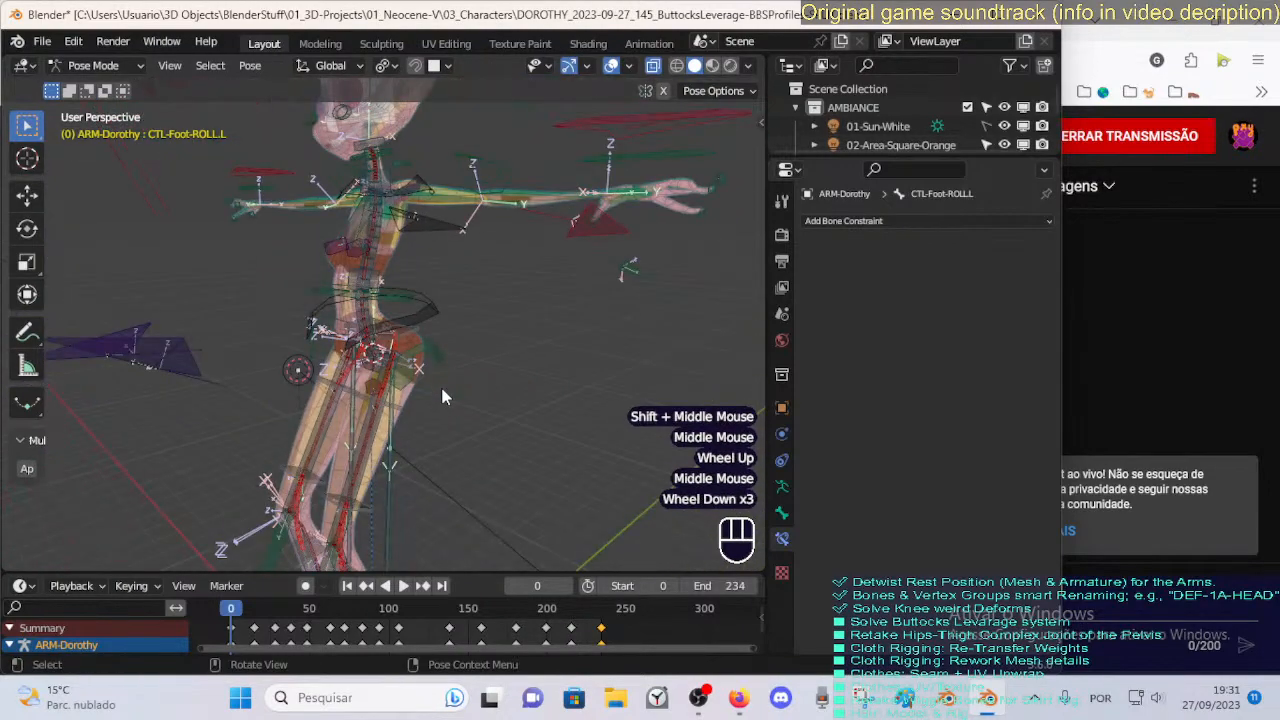
# Select the 00_Body mesh in Object Mode, return ARM-Dorothy to Pose Mode, and view the figure from the right.
pyautogui.hotkey('ctrl', 'Tab')
pyautogui.click(395, 380)
pyautogui.scroll(-1, 391, 382)
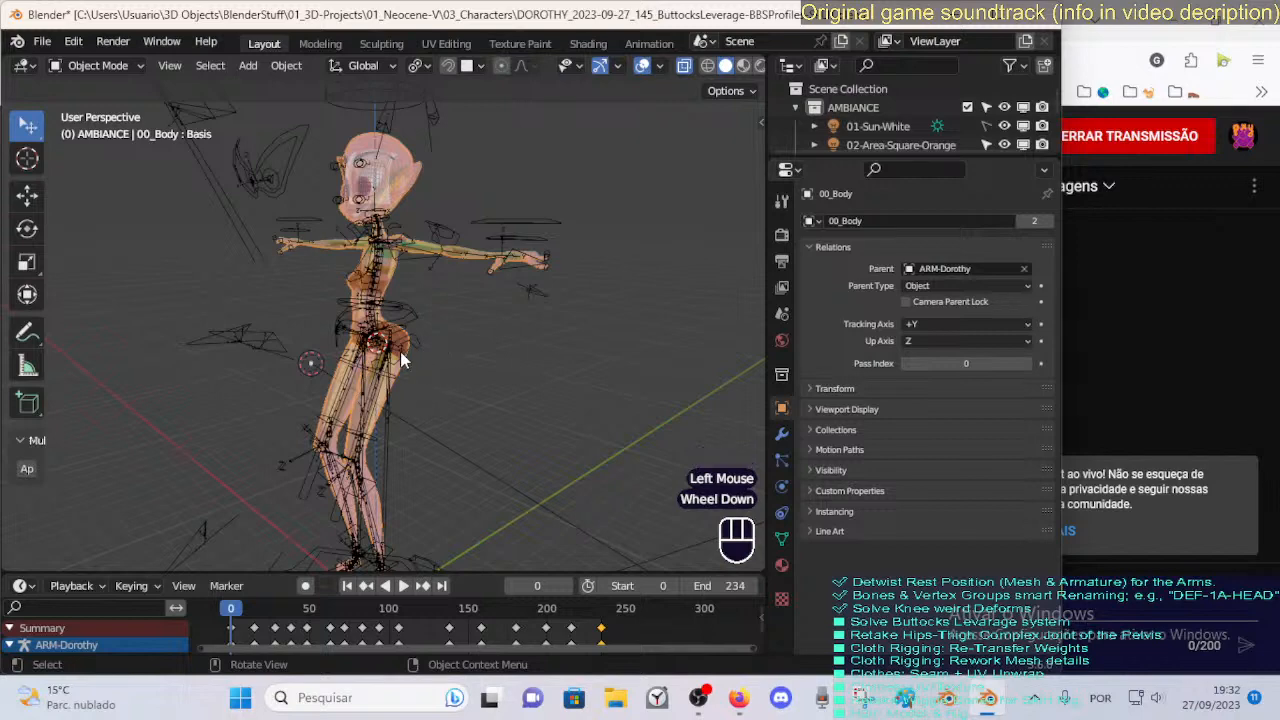
pyautogui.click(400, 360)
pyautogui.hotkey('ctrl', 'Tab')
pyautogui.moveTo(437, 398); pyautogui.dragTo(343, 374, button='middle')
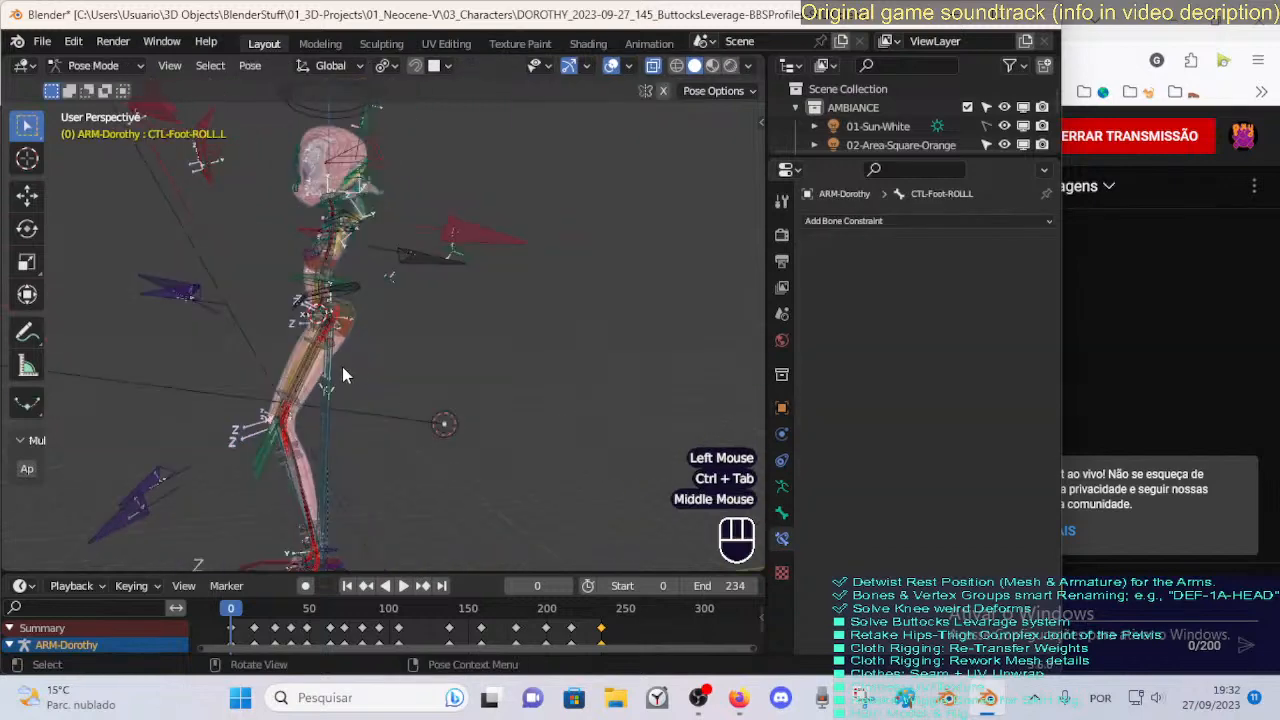
pyautogui.press('KP_3')
pyautogui.scroll(2, 342, 366)
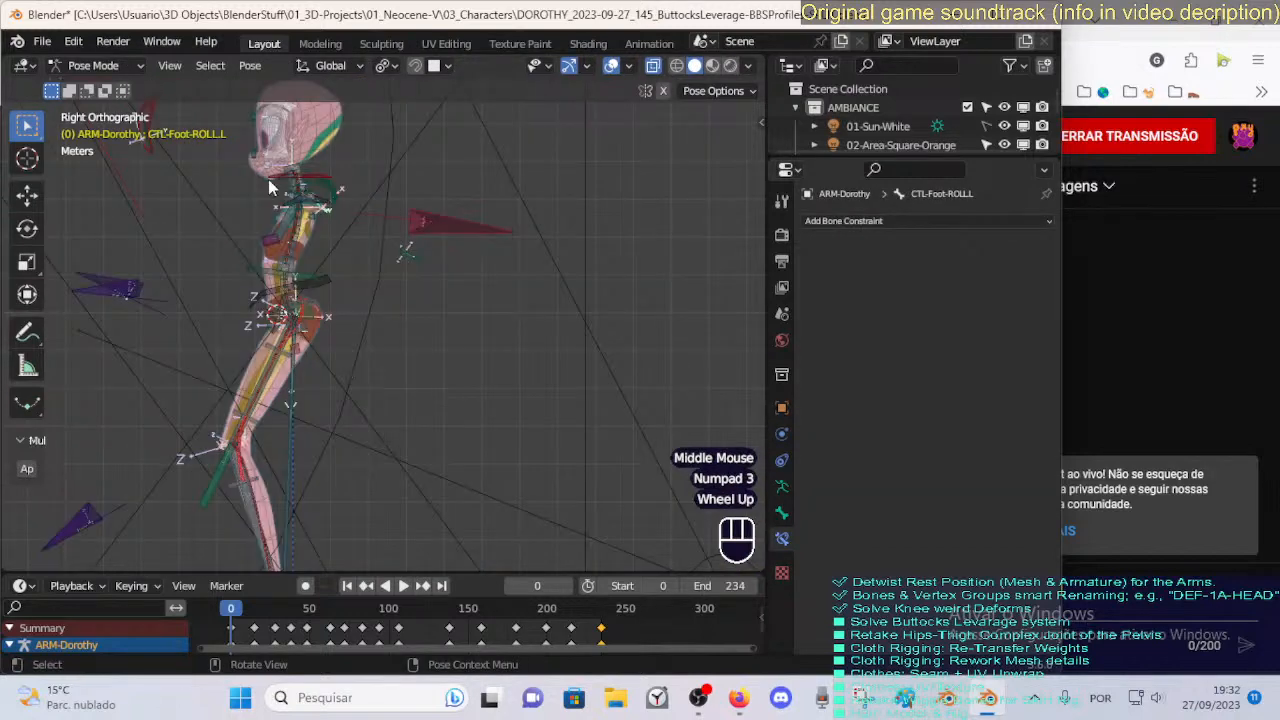
# Rename the existing backup to DOROTHY_2023-09-27_145_ButtocksLeverage-BBSProfiles-IKLegsTorsoJump-SPLIT-BK.blend in the save dialog and save the current file.
pyautogui.click(44, 42)
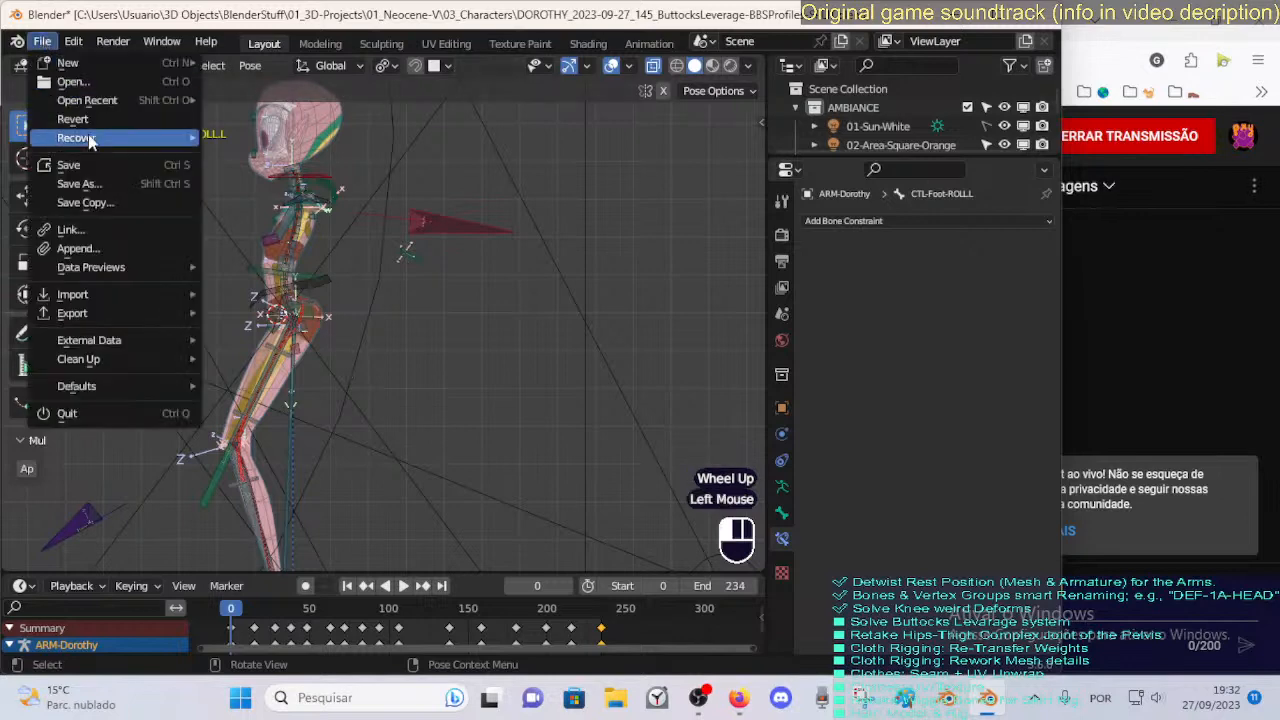
pyautogui.click(87, 184)
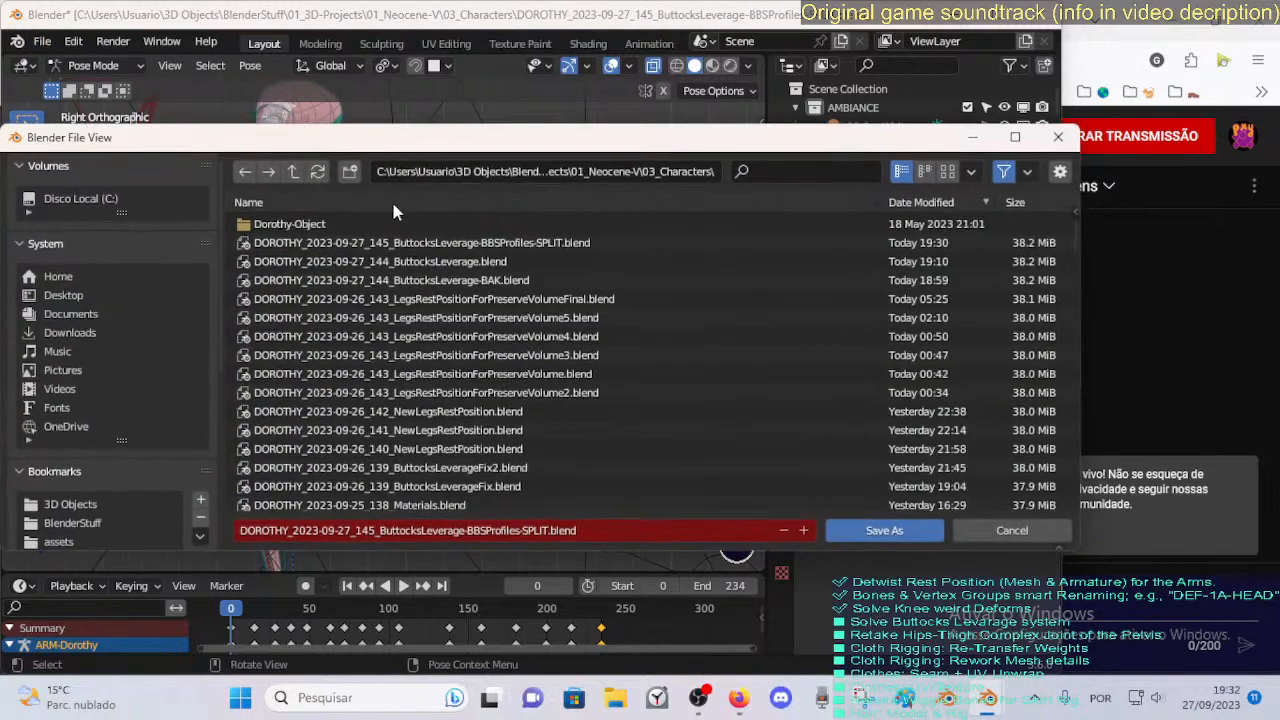
pyautogui.keyDown('ctrl'); pyautogui.click(565, 245); pyautogui.keyUp('ctrl')
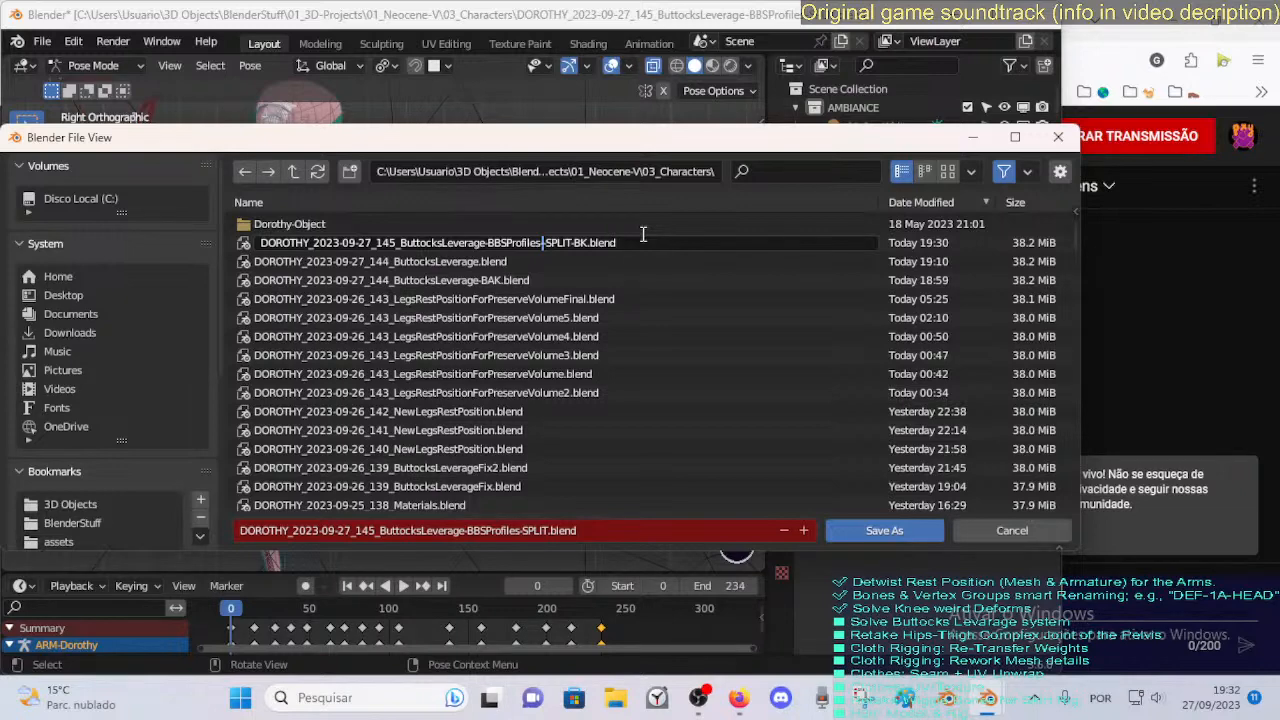
pyautogui.write('IKLegsTorsoJump-')
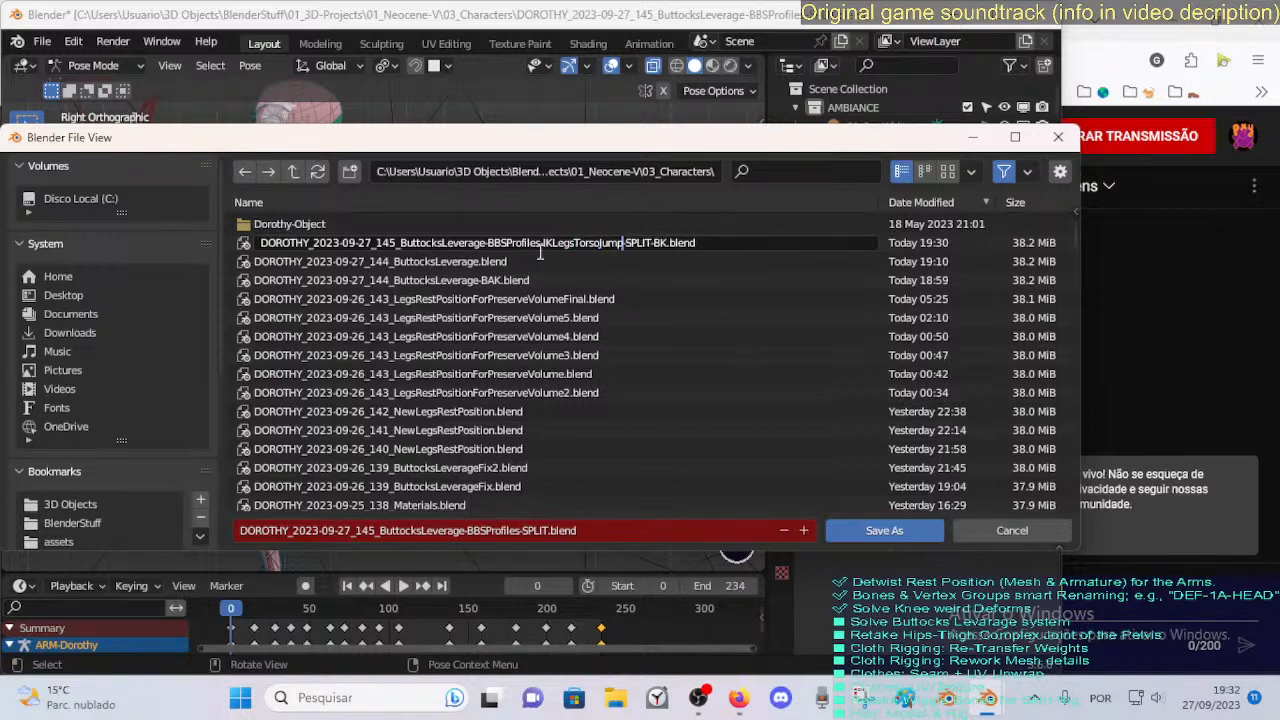
pyautogui.moveTo(542, 243); pyautogui.dragTo(622, 243)
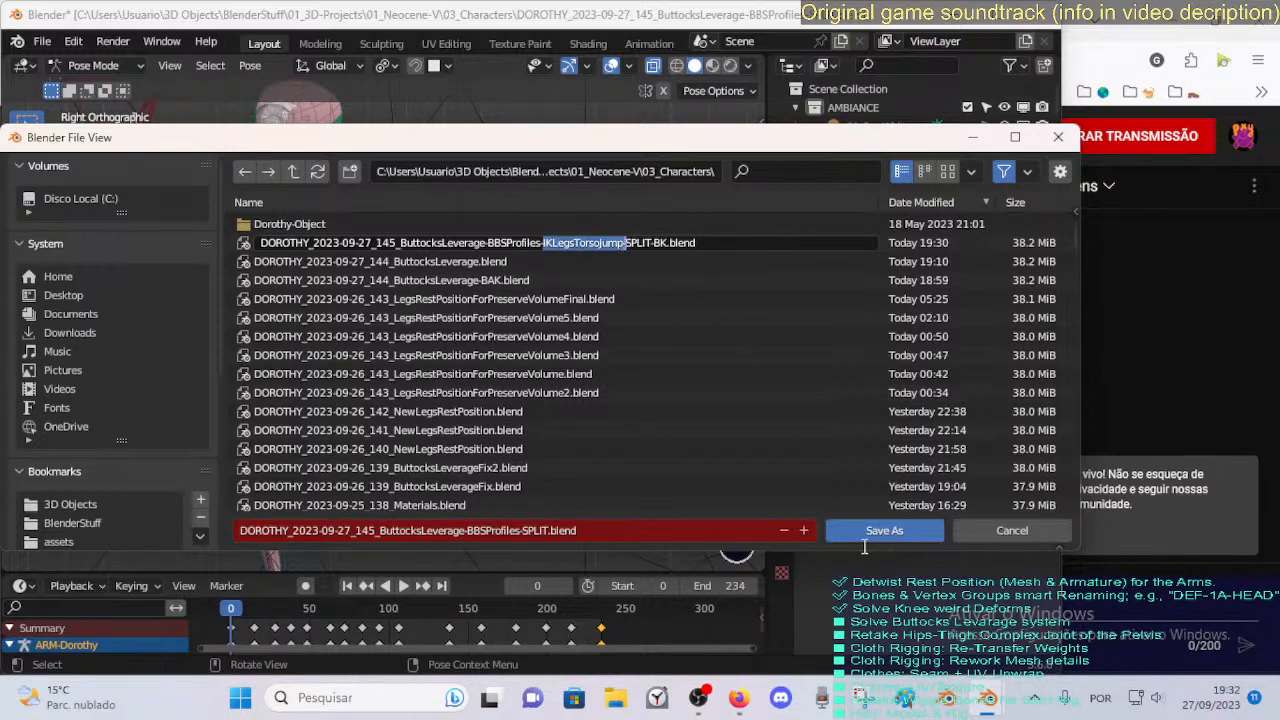
pyautogui.click(856, 539)
pyautogui.click(856, 539)
# Select the left leg's master bone MTR-Leg.L at the foot to display its Limit Distance constraint.
pyautogui.scroll(-1, 314, 284)
pyautogui.moveTo(205, 248); pyautogui.dragTo(400, 406, button='middle')
pyautogui.scroll(-1, 315, 276)
pyautogui.press('a')
pyautogui.hotkey('alt', 'q')
pyautogui.hotkey('alt', 'q')
pyautogui.scroll(2, 324, 314)
pyautogui.scroll(1, 348, 322)
pyautogui.keyDown('shift'); pyautogui.scroll(-1, 348, 322); pyautogui.keyUp('shift')
pyautogui.click(389, 428)
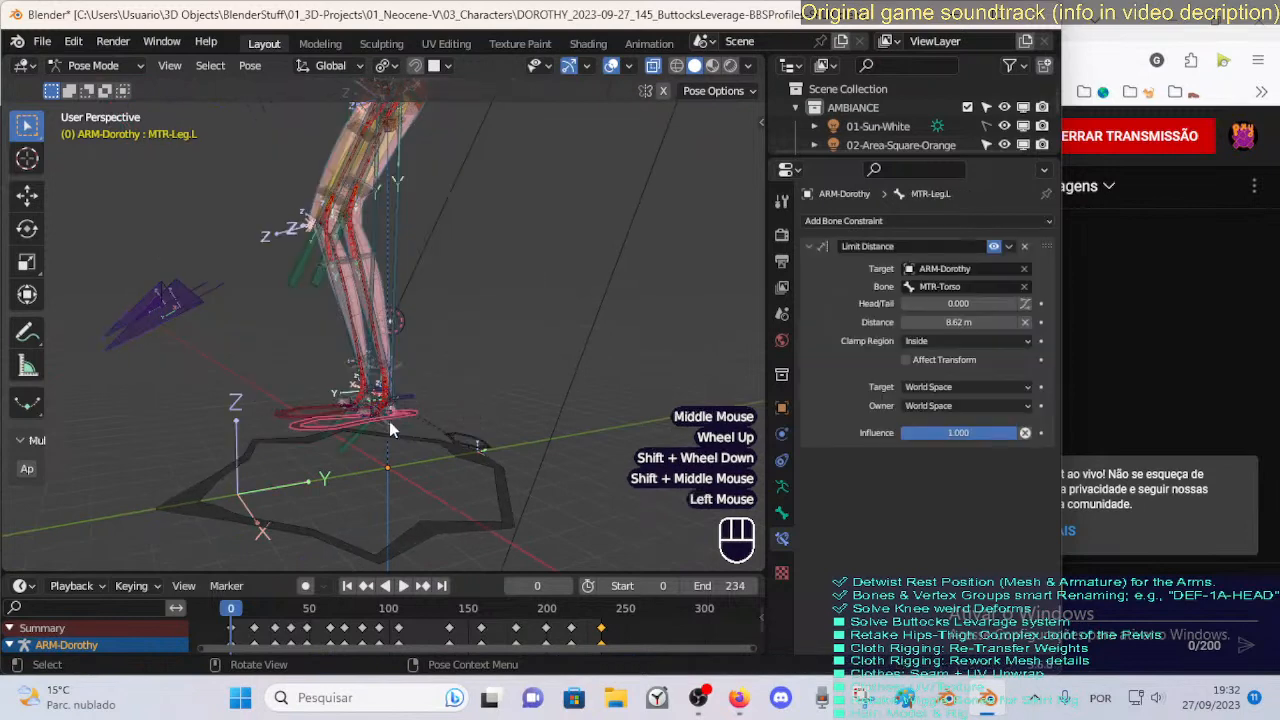
pyautogui.click(389, 428)
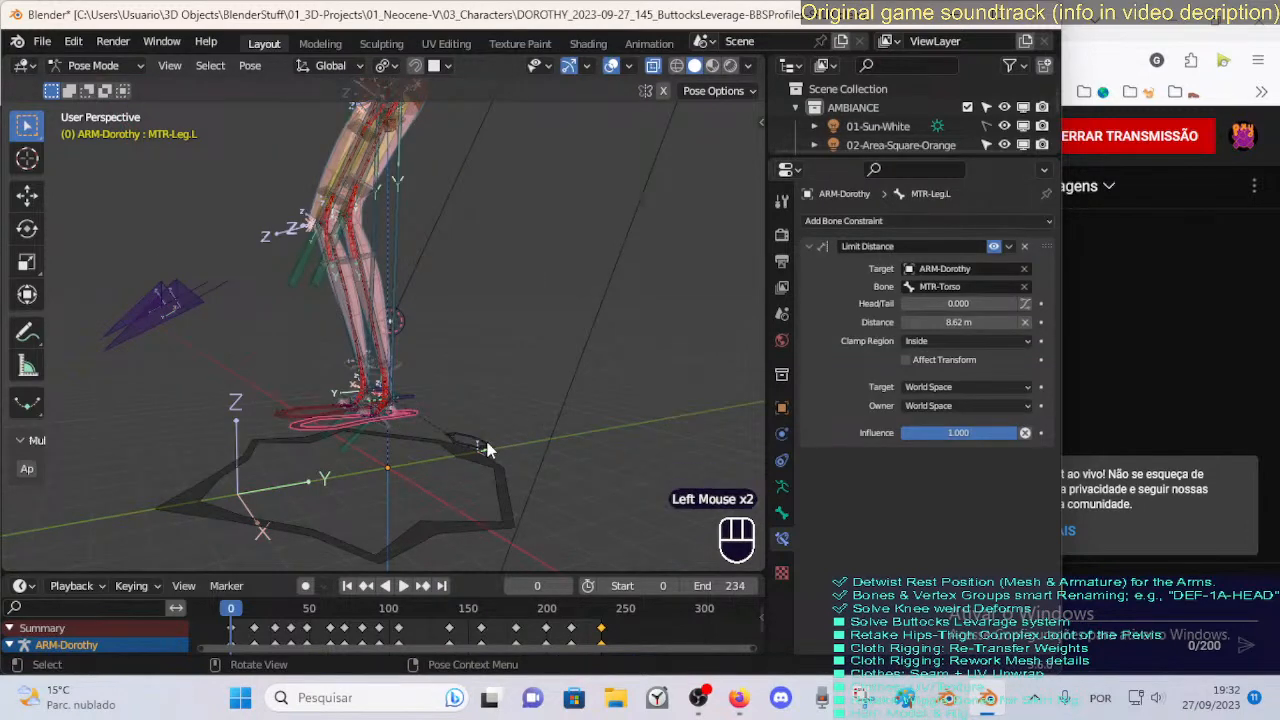
# Examine the legs, knees and hips from several angles against MTR-Leg.L's Limit Distance constraint to MTR-Torso.
pyautogui.scroll(1, 421, 405)
pyautogui.moveTo(421, 405); pyautogui.dragTo(446, 432, button='middle')
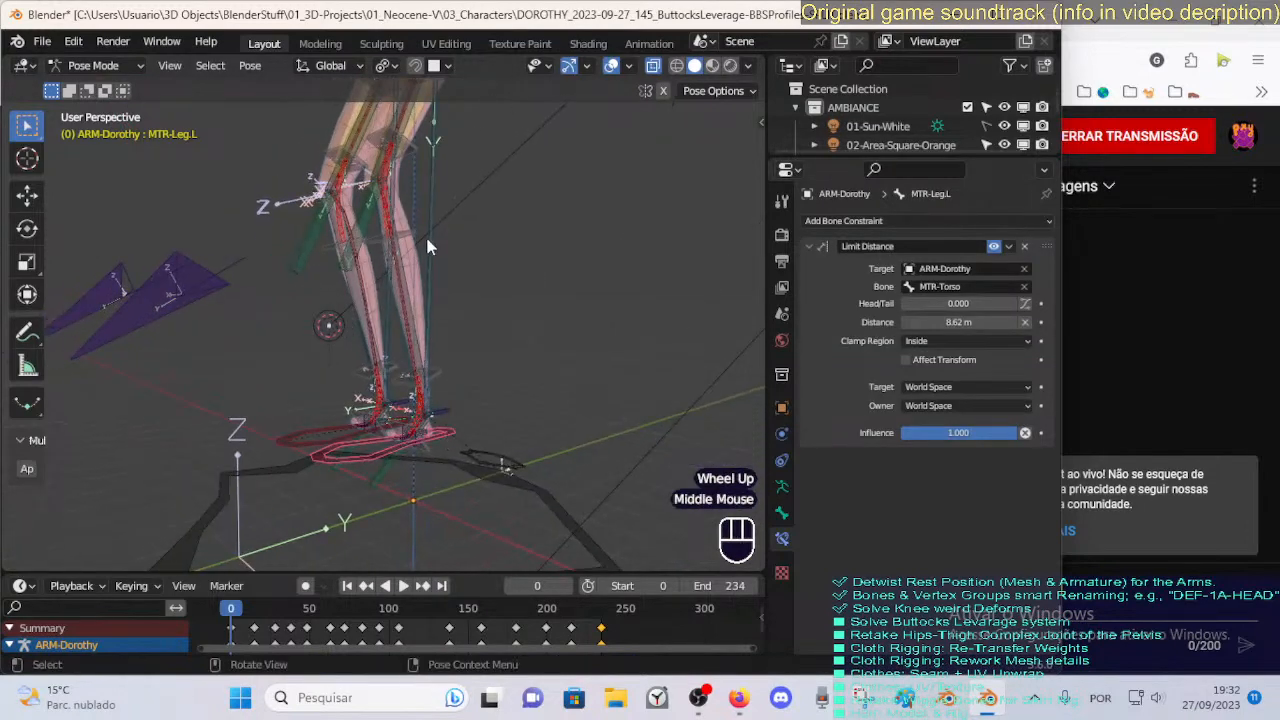
pyautogui.scroll(-1, 426, 246)
pyautogui.keyDown('shift'); pyautogui.moveTo(426, 246); pyautogui.dragTo(460, 362, button='middle'); pyautogui.keyUp('shift')
pyautogui.scroll(4, 399, 444)
pyautogui.scroll(-1, 416, 449)
pyautogui.scroll(-1, 405, 449)
pyautogui.scroll(-2, 341, 452)
pyautogui.scroll(2, 349, 406)
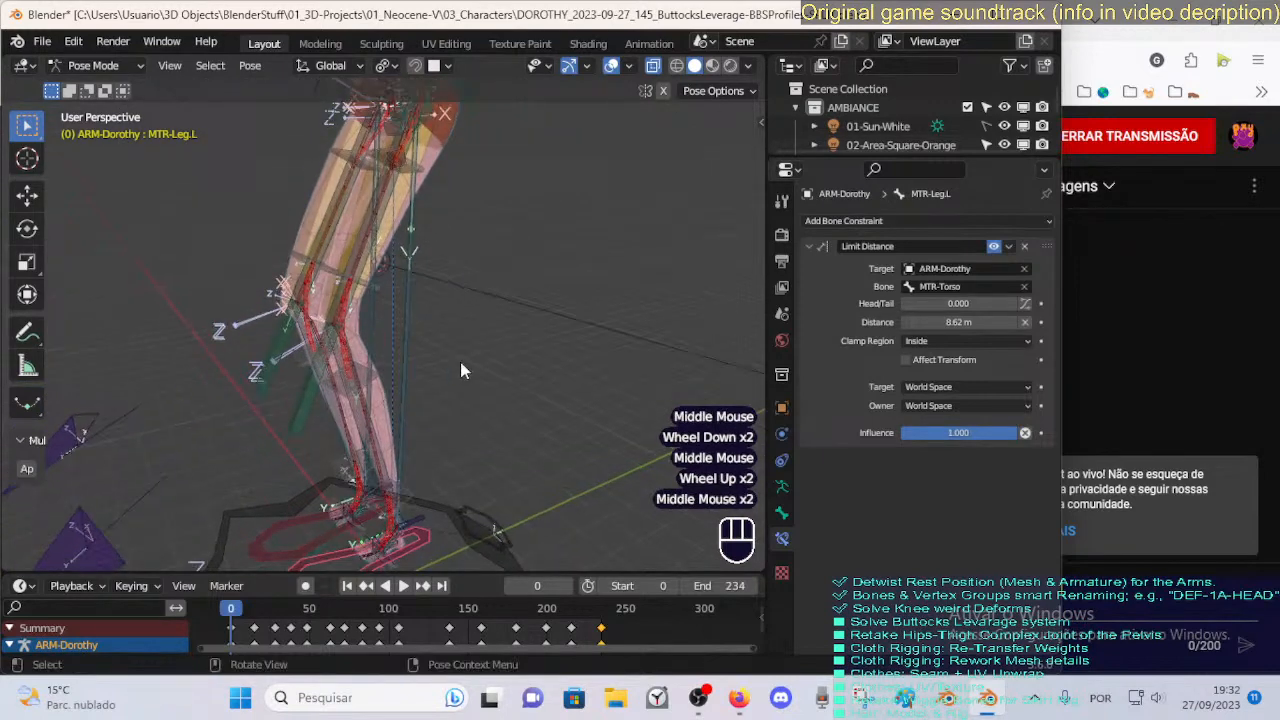
pyautogui.scroll(-2, 460, 362)
pyautogui.moveTo(478, 413); pyautogui.dragTo(467, 431, button='middle')
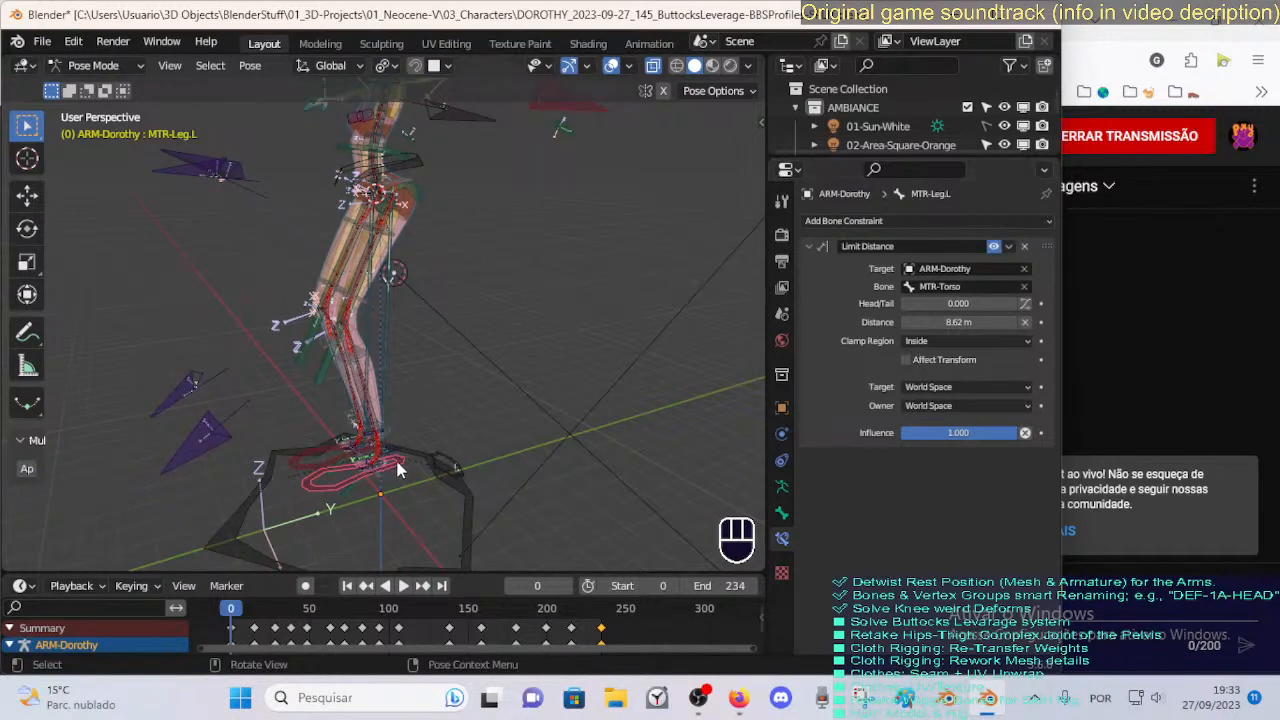
pyautogui.moveTo(390, 368); pyautogui.dragTo(483, 413, button='middle')
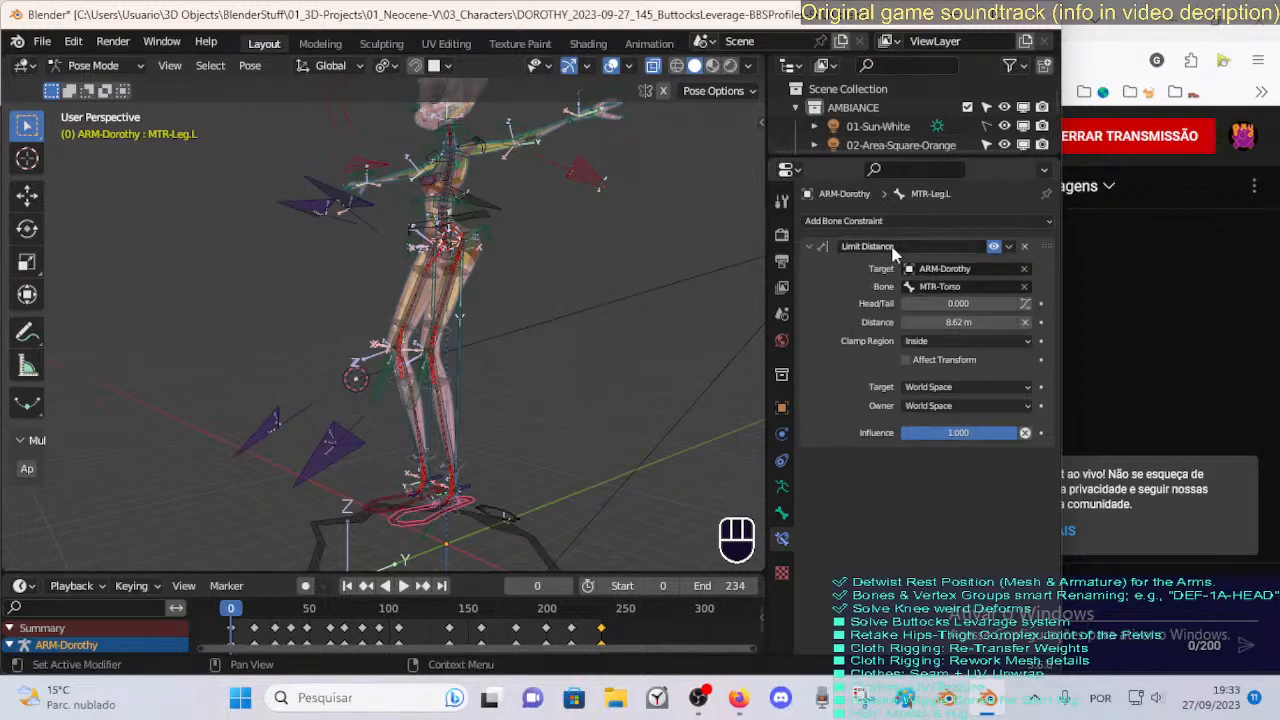
pyautogui.moveTo(552, 263); pyautogui.dragTo(450, 330, button='middle')
pyautogui.scroll(2, 443, 366)
pyautogui.scroll(1, 490, 330)
pyautogui.scroll(-1, 430, 350)
pyautogui.scroll(-2, 402, 399)
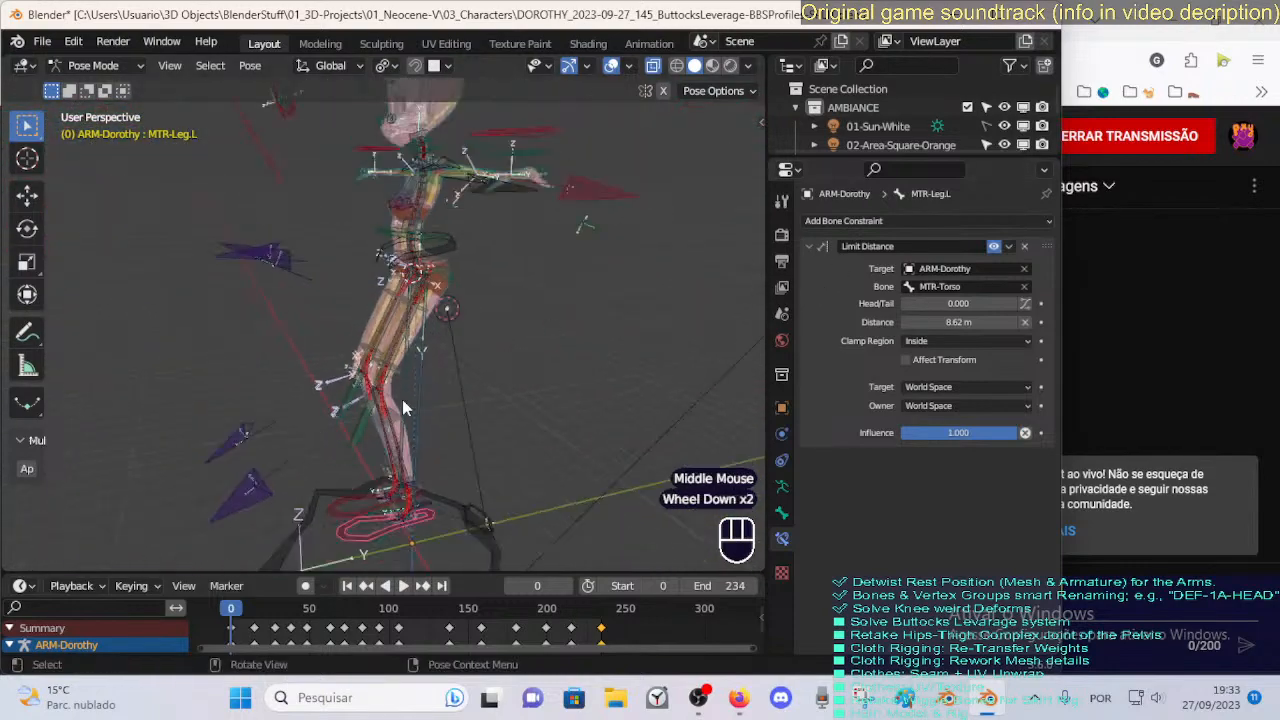
pyautogui.moveTo(402, 399); pyautogui.dragTo(631, 310, button='middle')
# Compare the bone constraints of MTR-Thigh.L, CTL-Foot-ROLL.L and MTR-Leg.L by selecting each of them in turn.
pyautogui.click(390, 412)
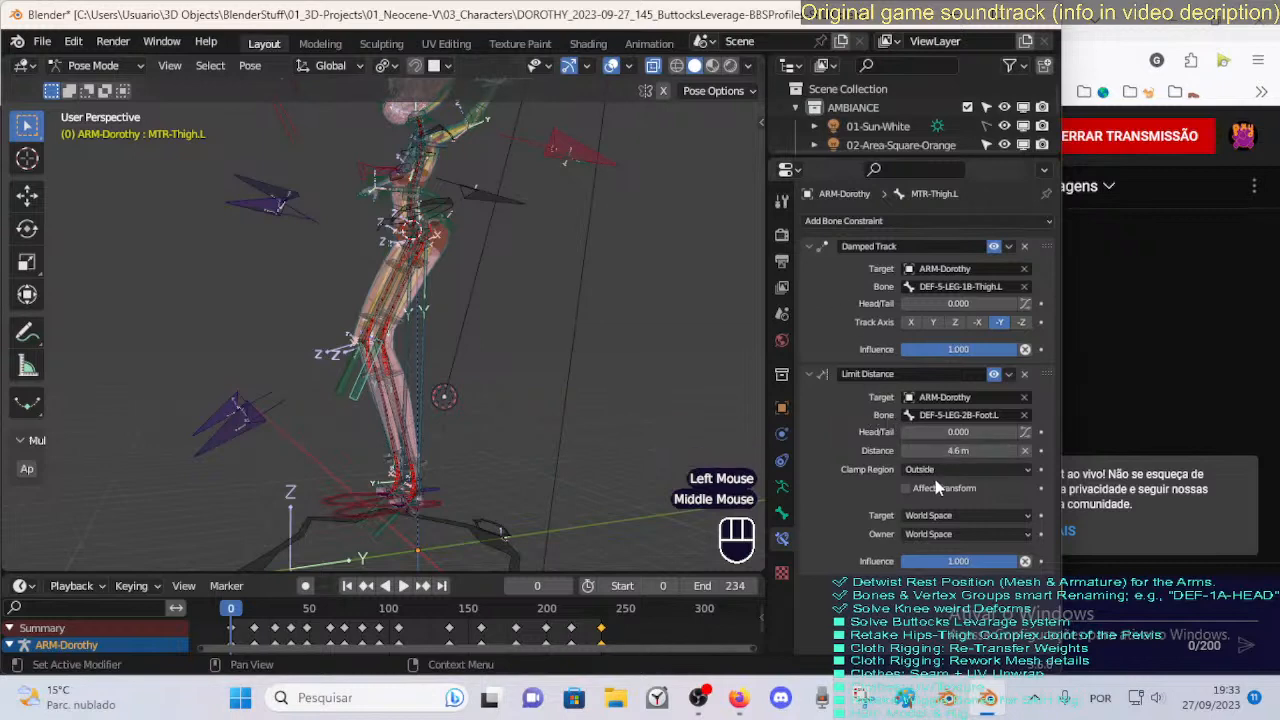
pyautogui.moveTo(325, 382); pyautogui.dragTo(362, 413, button='middle')
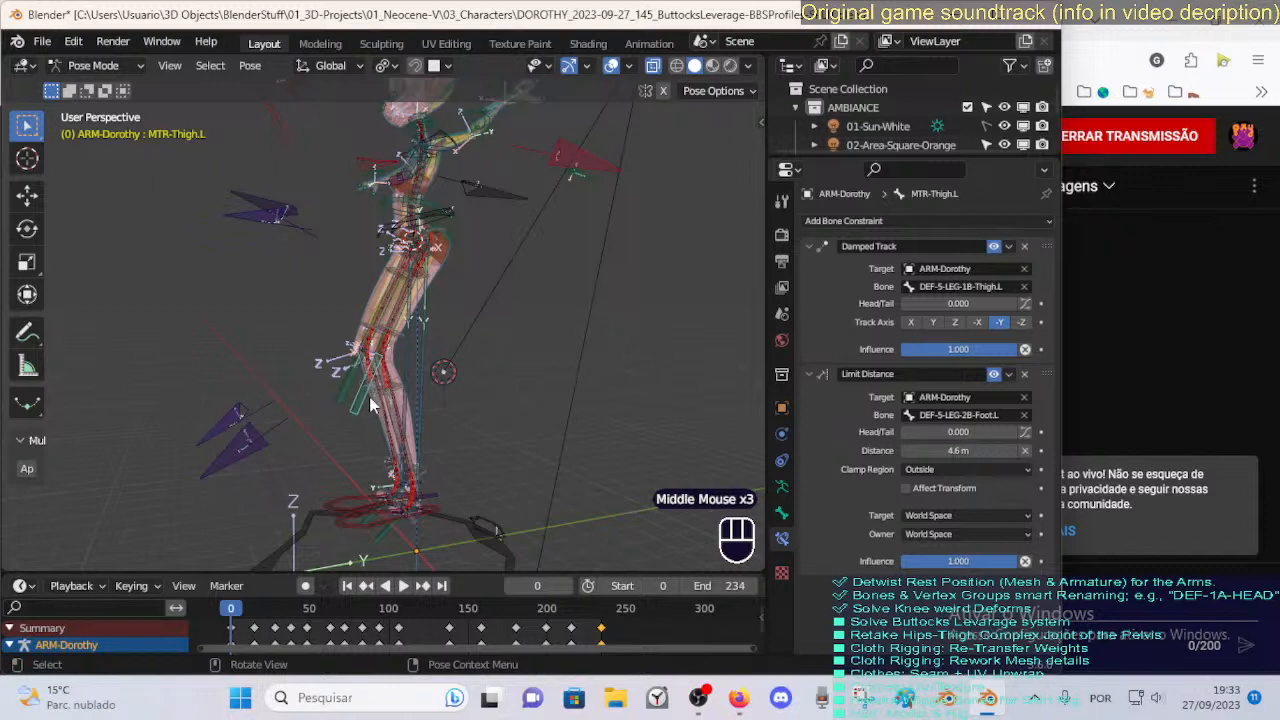
pyautogui.click(438, 499)
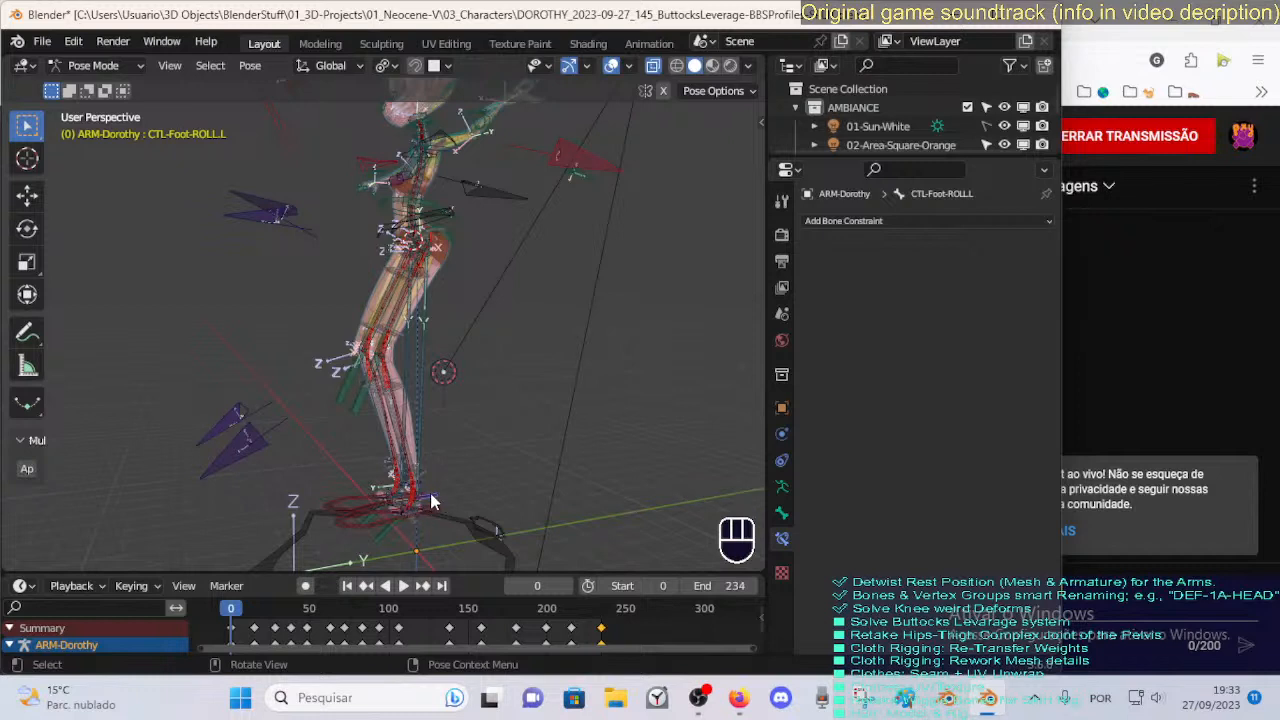
pyautogui.click(350, 388)
pyautogui.click(348, 404)
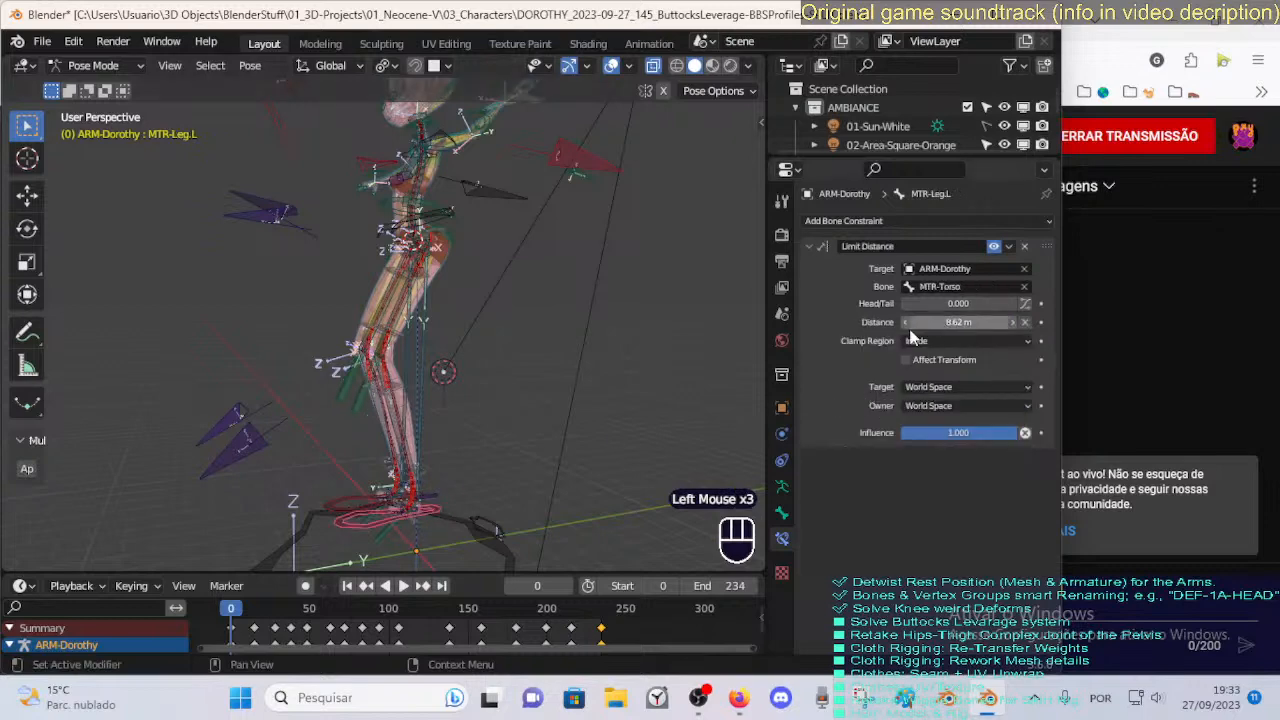
# Examine the hips, torso and thighs from the side and front with MTR-Leg.L selected.
pyautogui.scroll(1, 558, 334)
pyautogui.scroll(-1, 486, 285)
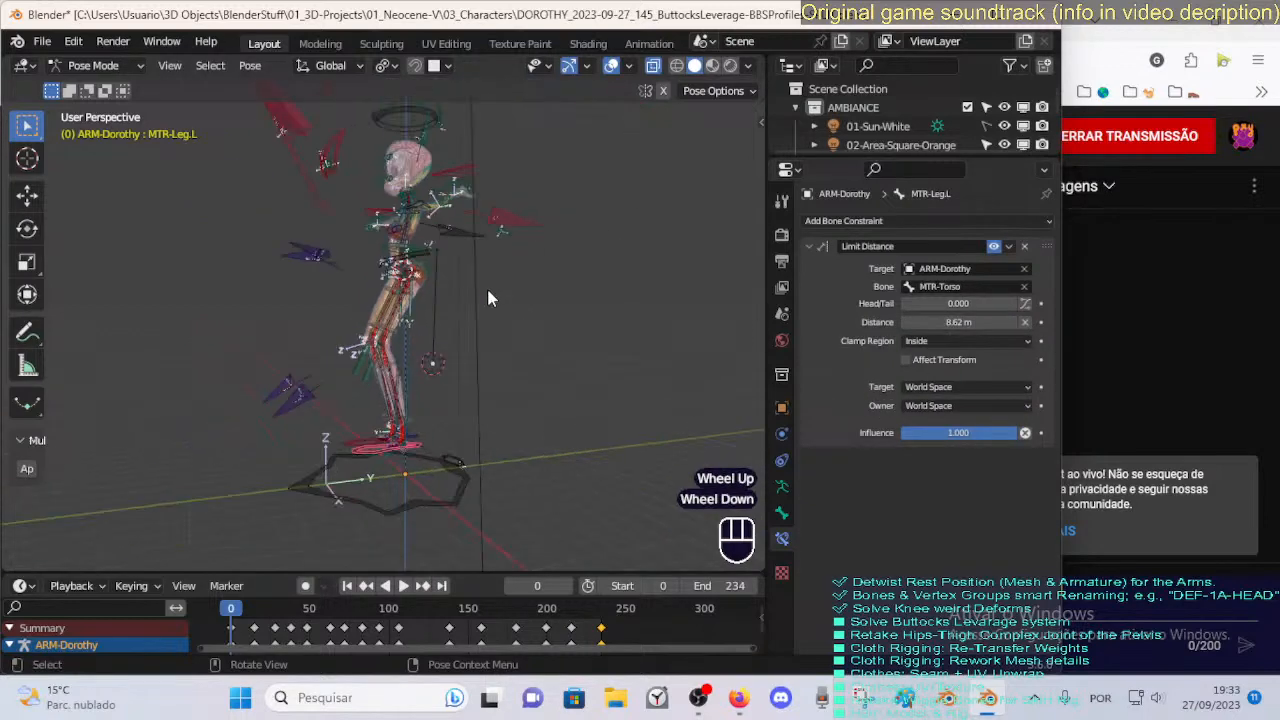
pyautogui.scroll(4, 470, 290)
pyautogui.moveTo(486, 285); pyautogui.dragTo(362, 348, button='middle')
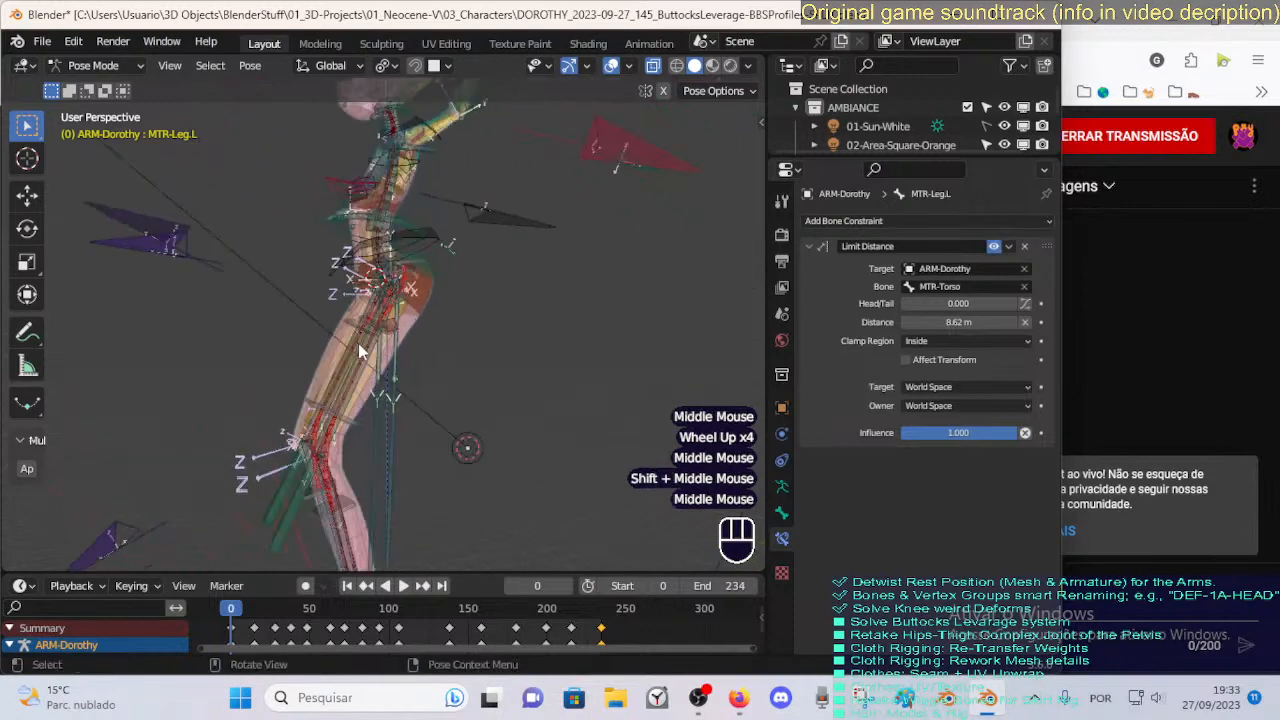
pyautogui.scroll(-1, 386, 478)
pyautogui.scroll(2, 440, 325)
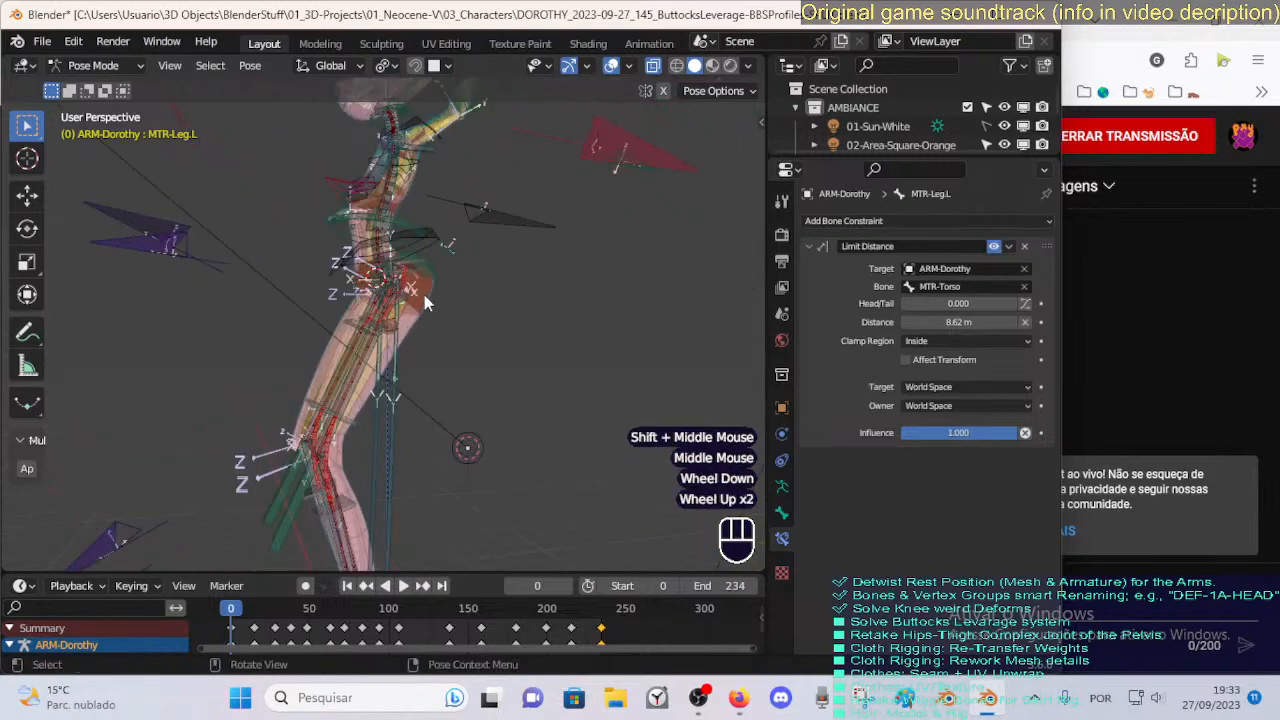
pyautogui.scroll(-2, 451, 302)
pyautogui.press('n')
pyautogui.press('n')
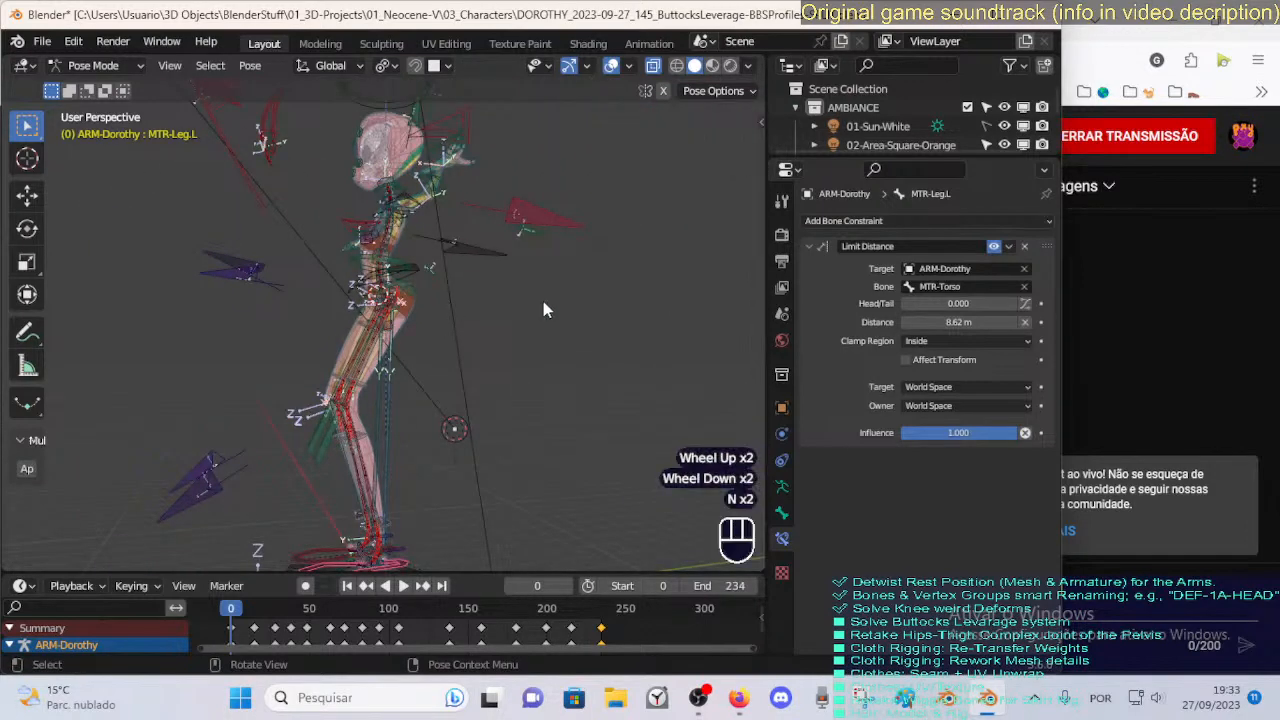
pyautogui.click(1166, 320)
pyautogui.click(988, 698)
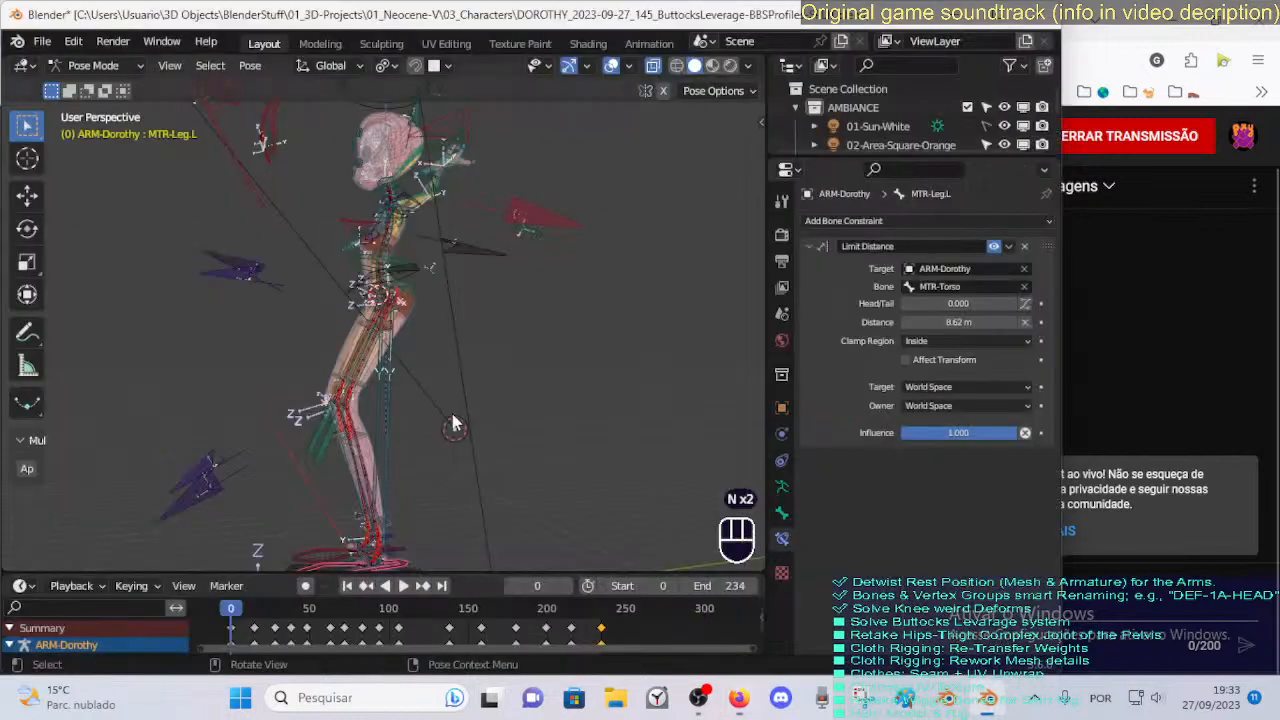
pyautogui.moveTo(453, 423)
pyautogui.mouseDown(button='middle')
pyautogui.moveTo(400, 428)
pyautogui.moveTo(499, 449)
pyautogui.moveTo(462, 420)
pyautogui.mouseUp(button='middle')
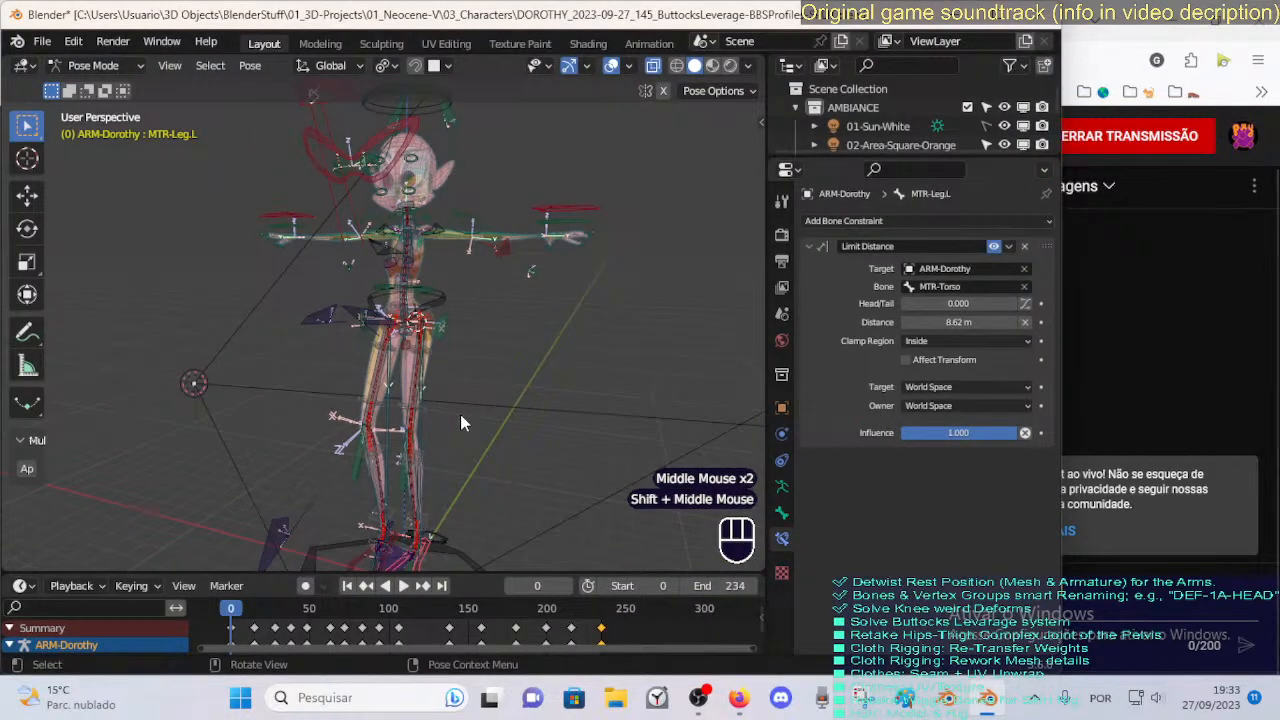
# Try selecting objects around the hips in Object Mode, reselect ARM-Dorothy, and return it to Pose Mode in the right view.
pyautogui.press('KP_1')
pyautogui.press('KP_3')
pyautogui.hotkey('ctrl', 'Tab')
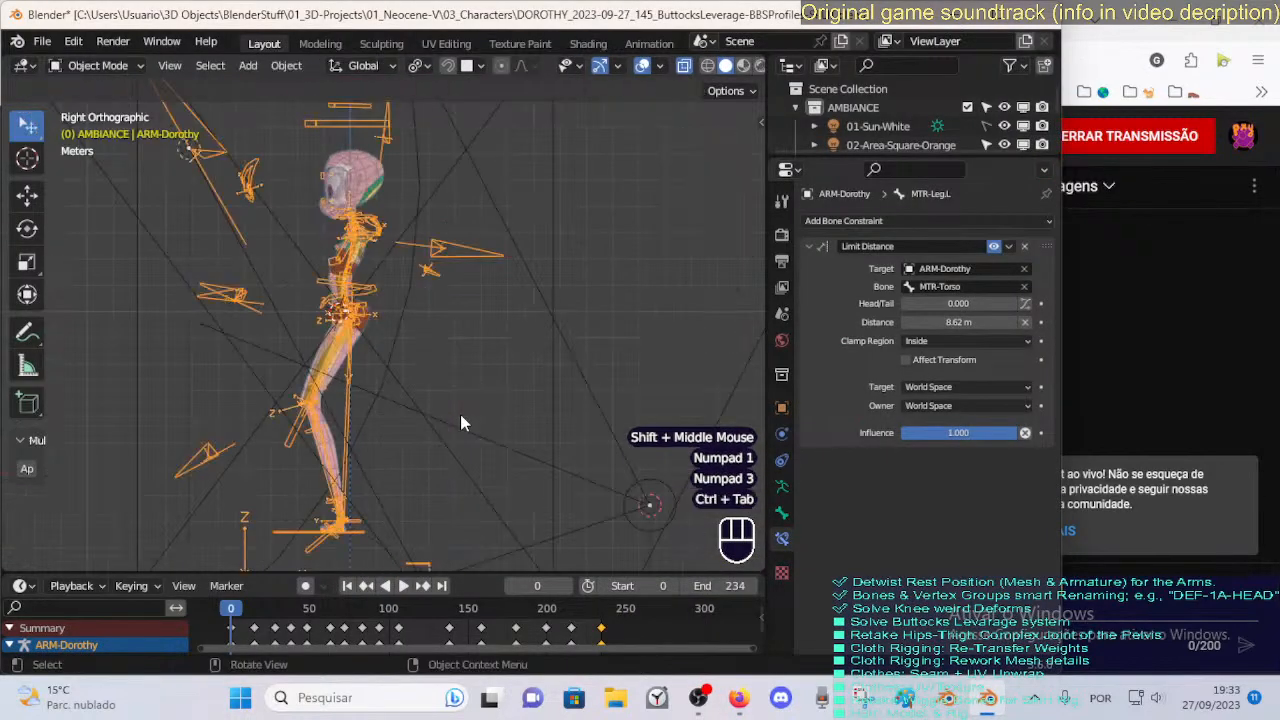
pyautogui.click(348, 322)
pyautogui.press('KP_1')
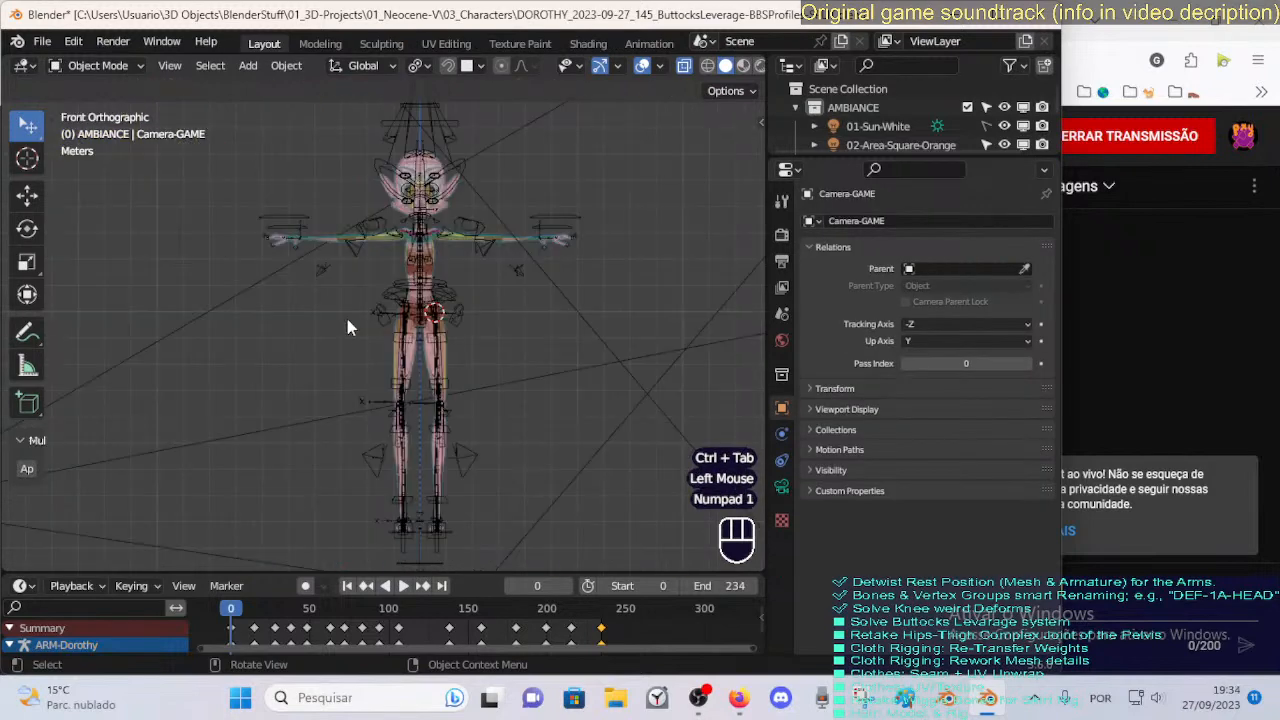
pyautogui.keyDown('shift'); pyautogui.moveTo(357, 320); pyautogui.dragTo(349, 330, button='middle'); pyautogui.keyUp('shift')
pyautogui.scroll(5, 345, 331)
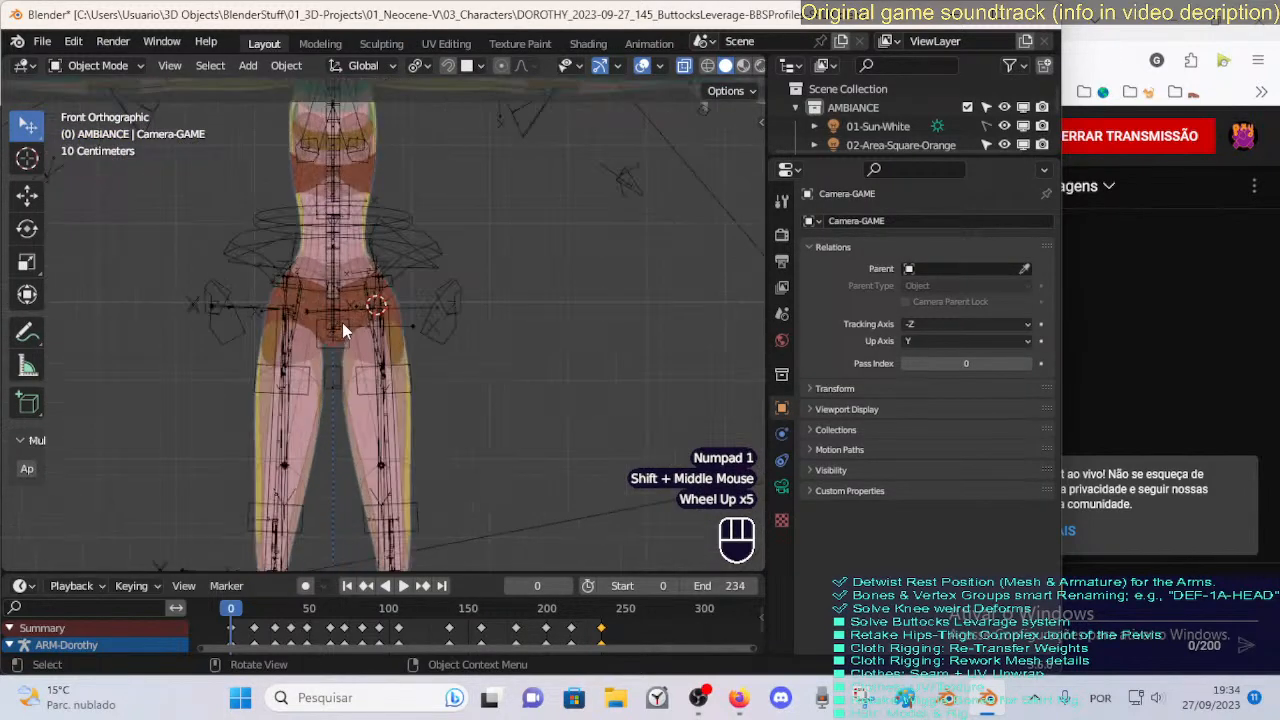
pyautogui.click(345, 331)
pyautogui.click(393, 265)
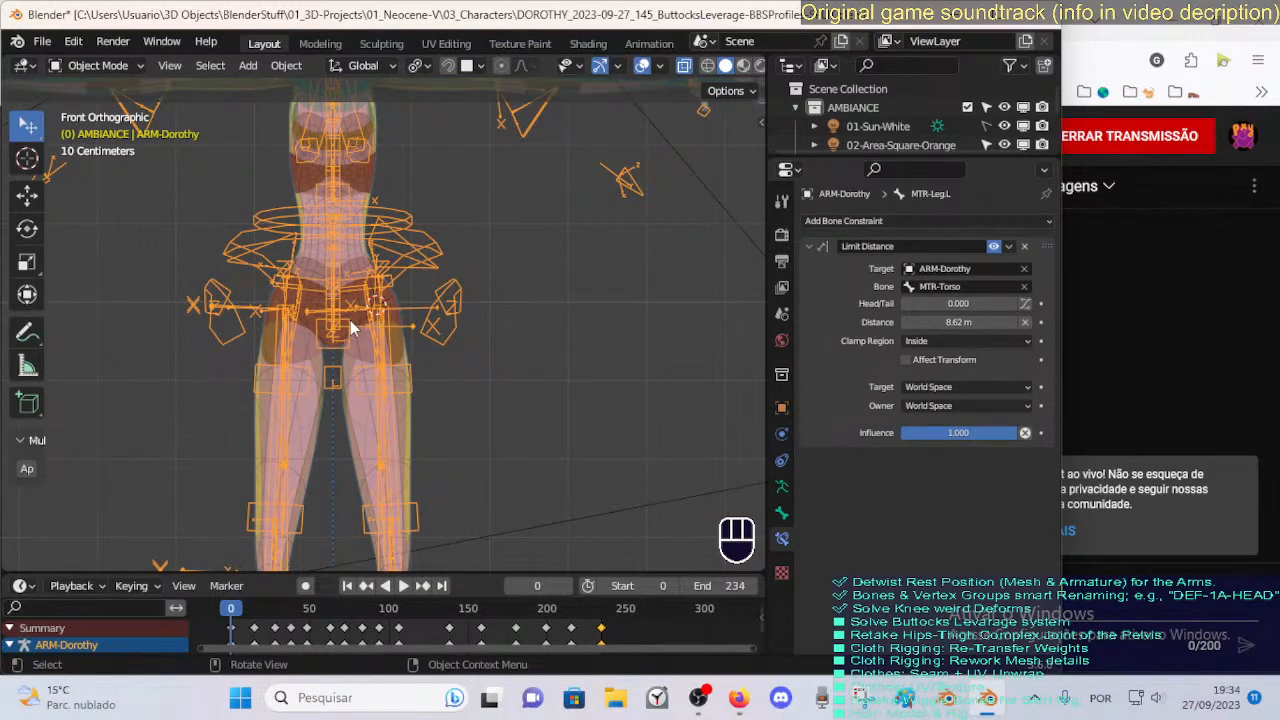
pyautogui.scroll(-1, 350, 332)
pyautogui.scroll(1, 365, 340)
pyautogui.hotkey('ctrl', 'Tab')
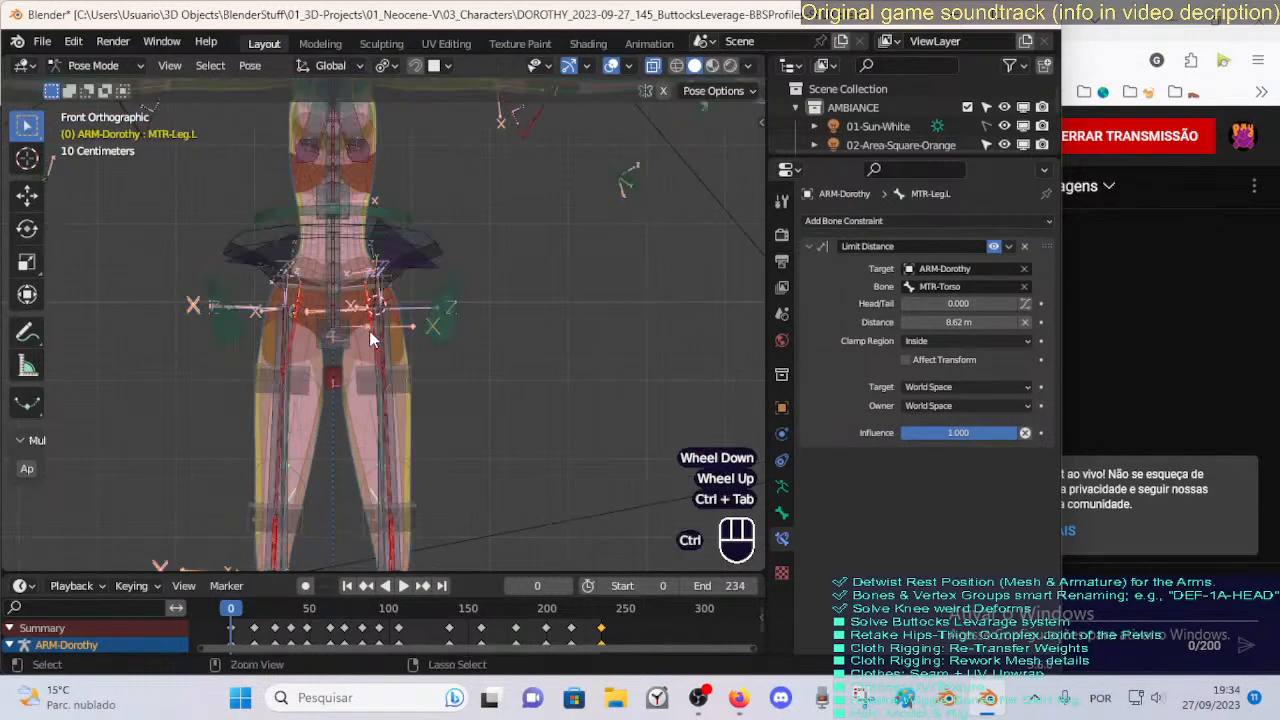
pyautogui.press('KP_6')
pyautogui.press('KP_3')
pyautogui.scroll(-2, 390, 341)
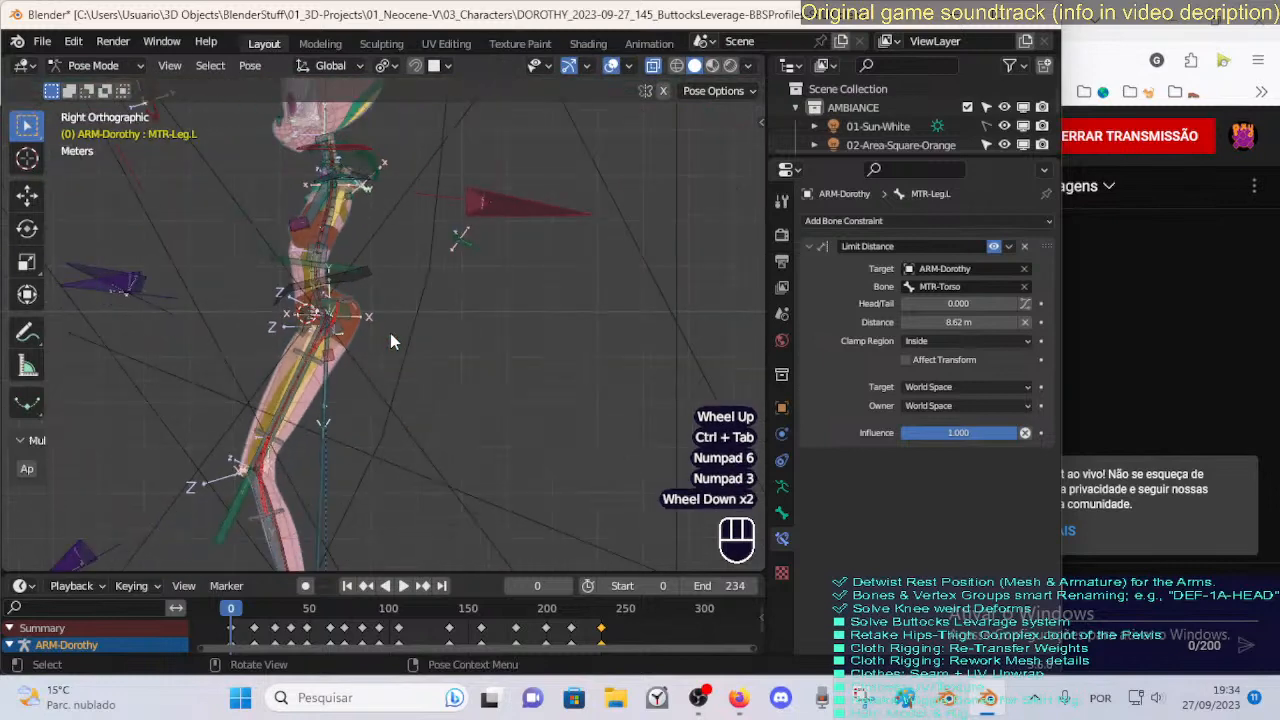
# Clear the bone selection, check the rig's layer management, and select the bones of the Buttocks selection set.
pyautogui.hotkey('alt', 'a')
pyautogui.press('n')
pyautogui.click(566, 148)
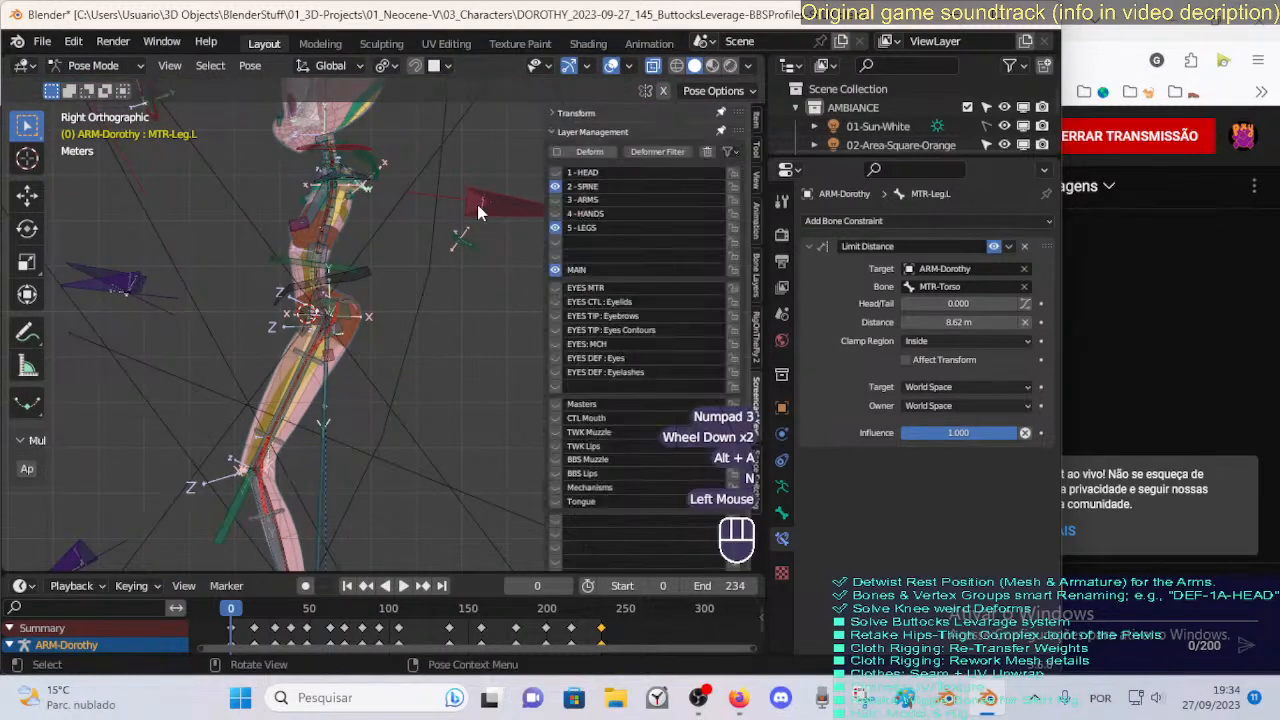
pyautogui.press('n')
pyautogui.click(782, 486)
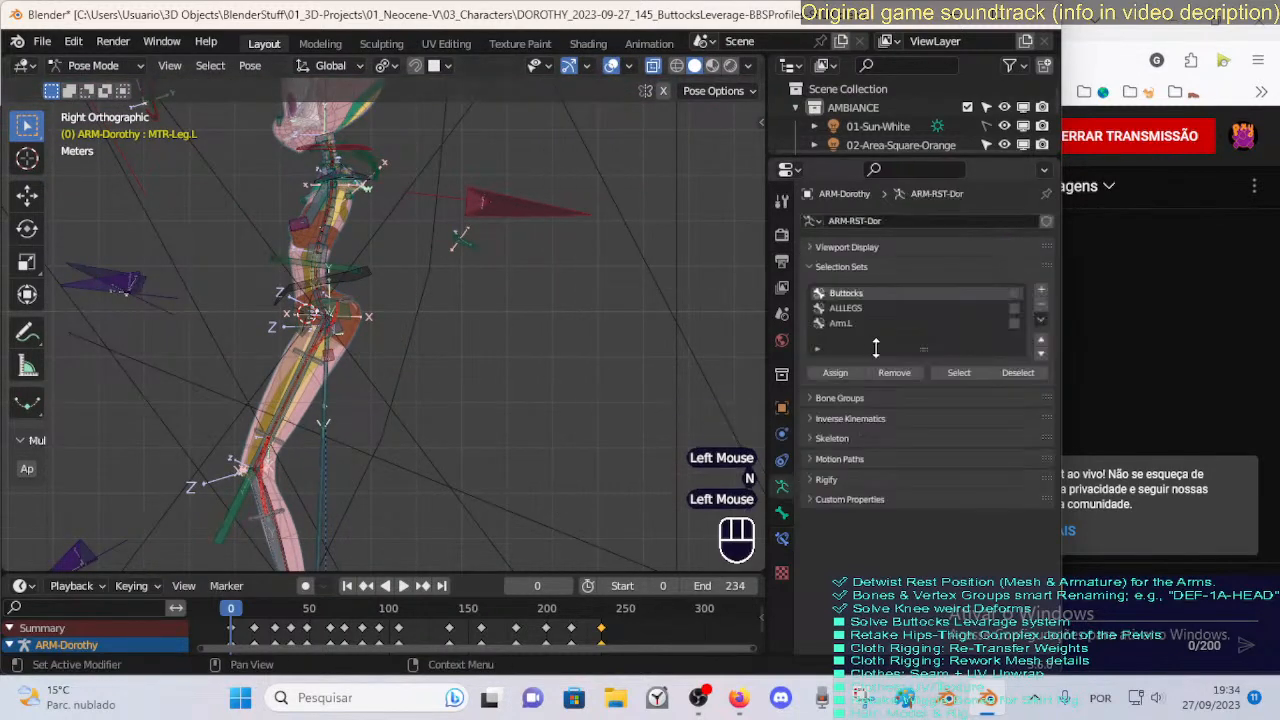
pyautogui.click(958, 373)
# Hide all bones outside the Buttocks set, examine the hips, and undo the hiding.
pyautogui.moveTo(512, 326); pyautogui.dragTo(407, 362, button='middle')
pyautogui.hotkey('shift', 'h')
pyautogui.scroll(2, 486, 350)
pyautogui.scroll(1, 334, 357)
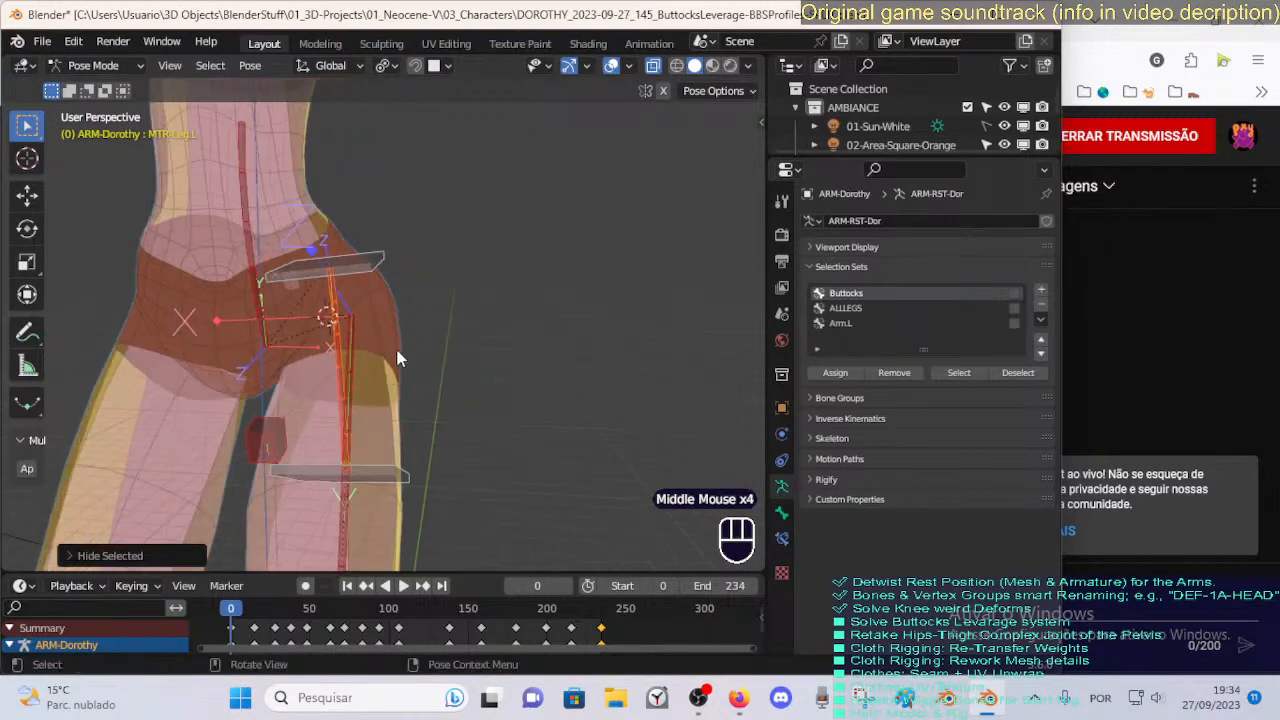
pyautogui.hotkey('ctrl', 'z')
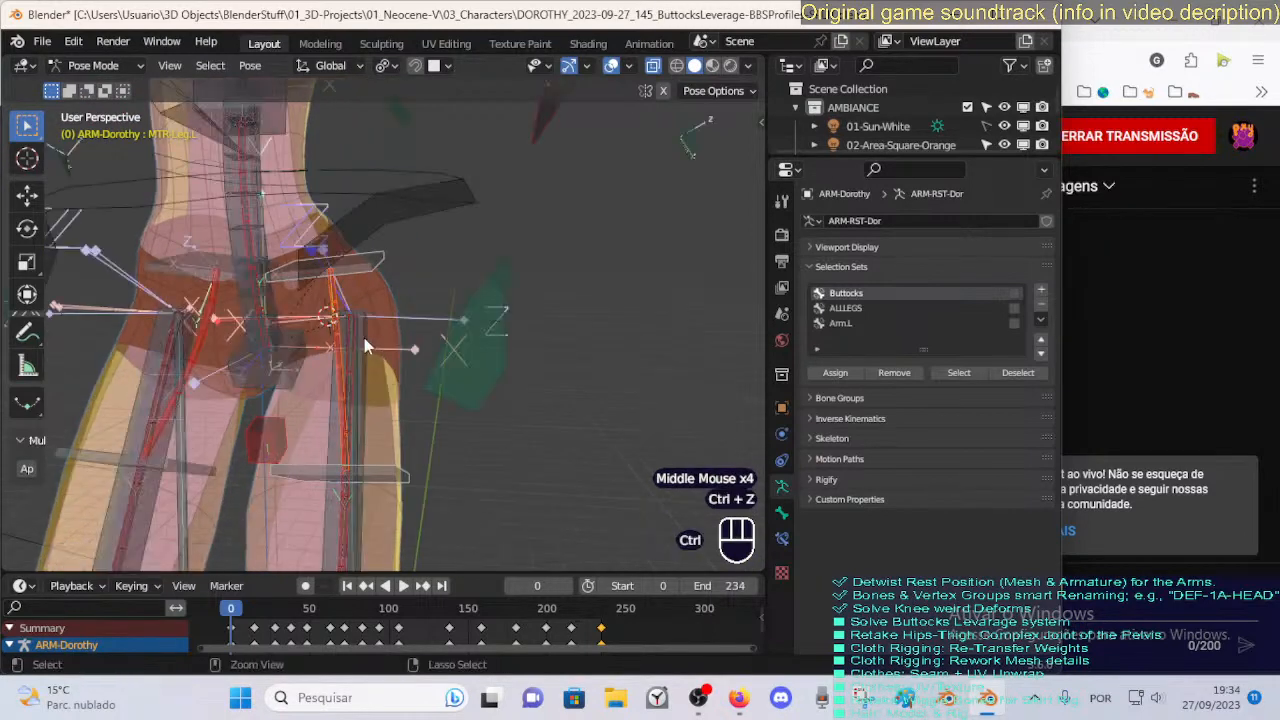
# Isolate the Buttocks set bones together with the CTL-Spine-BBH.001 control, and switch the armature to Edit Mode with that control selected.
pyautogui.keyDown('shift'); pyautogui.click(471, 326); pyautogui.keyUp('shift')
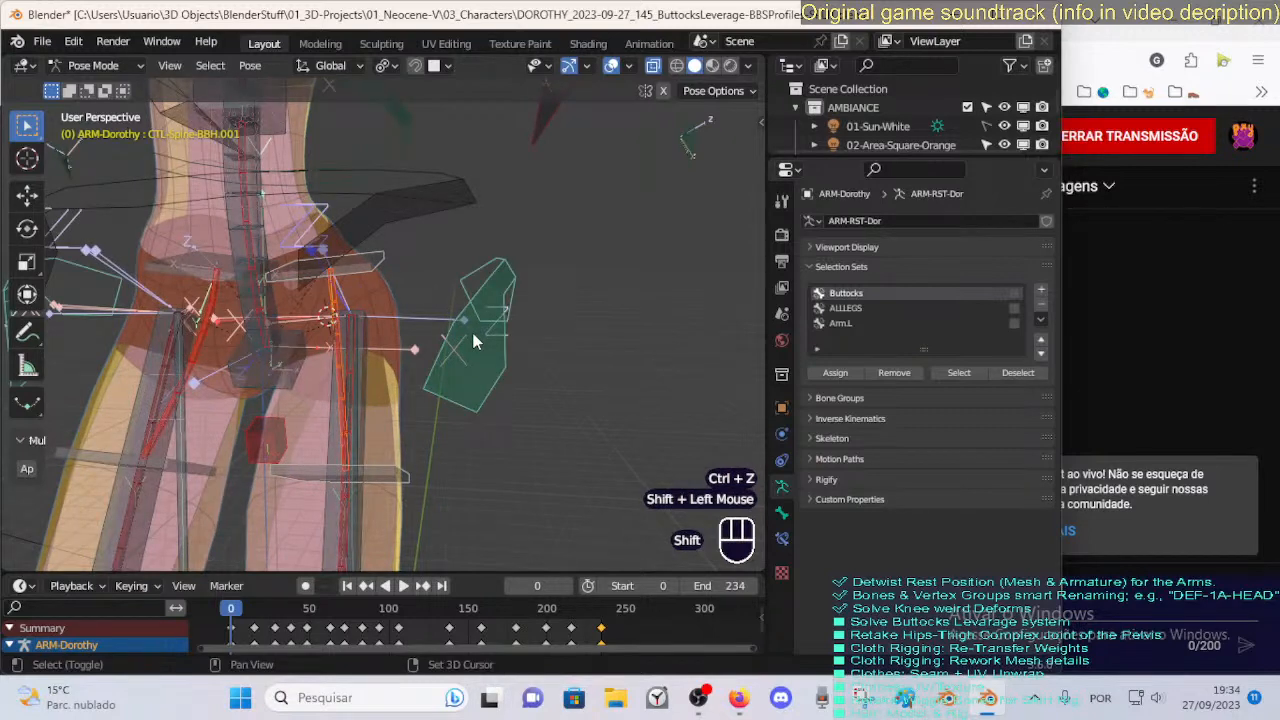
pyautogui.hotkey('shift', 'h')
pyautogui.click(461, 344)
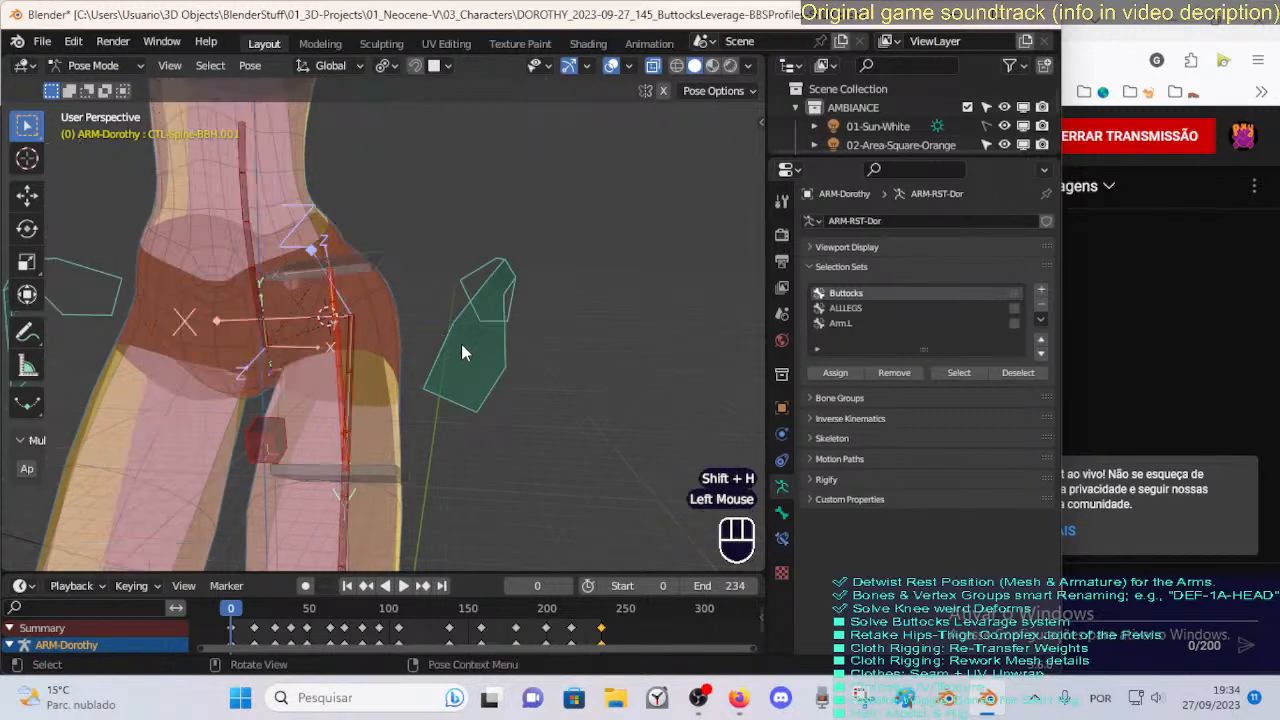
pyautogui.press('Tab')
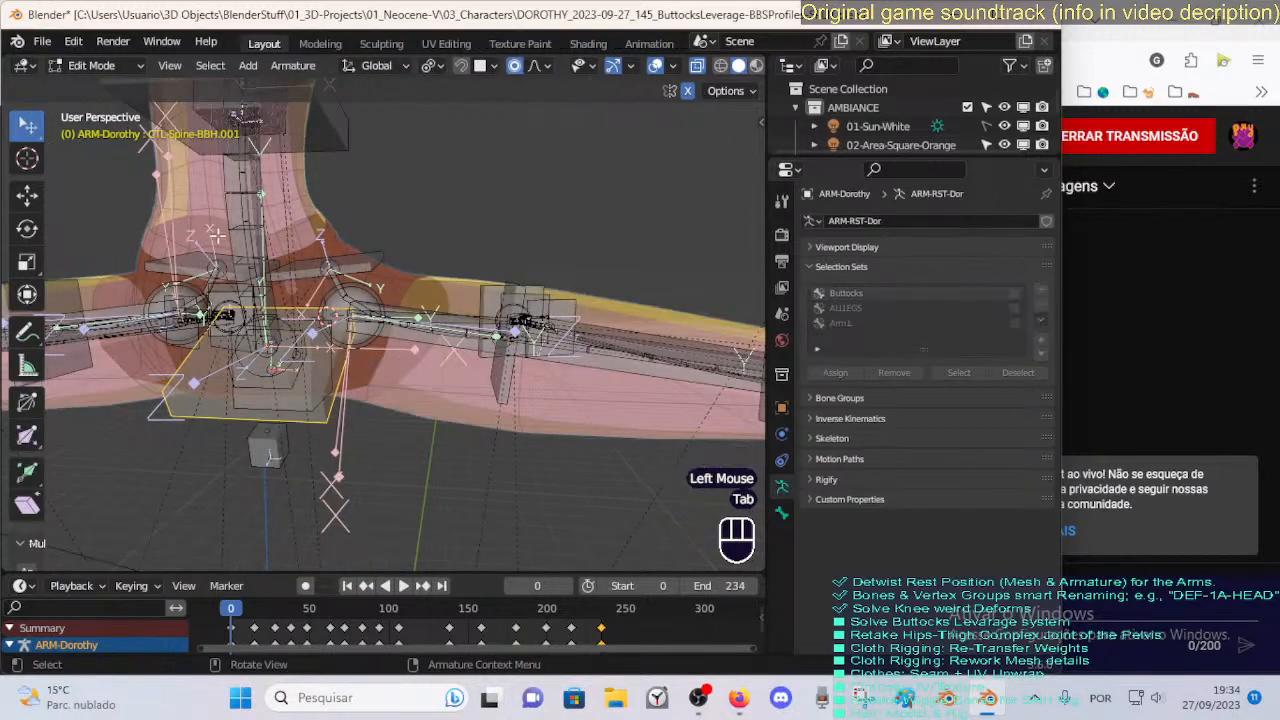
# Compare the isolated hip bones in Pose Mode and Edit Mode, and reveal all hidden bones in Pose Mode.
pyautogui.press('Tab')
pyautogui.scroll(-1, 477, 305)
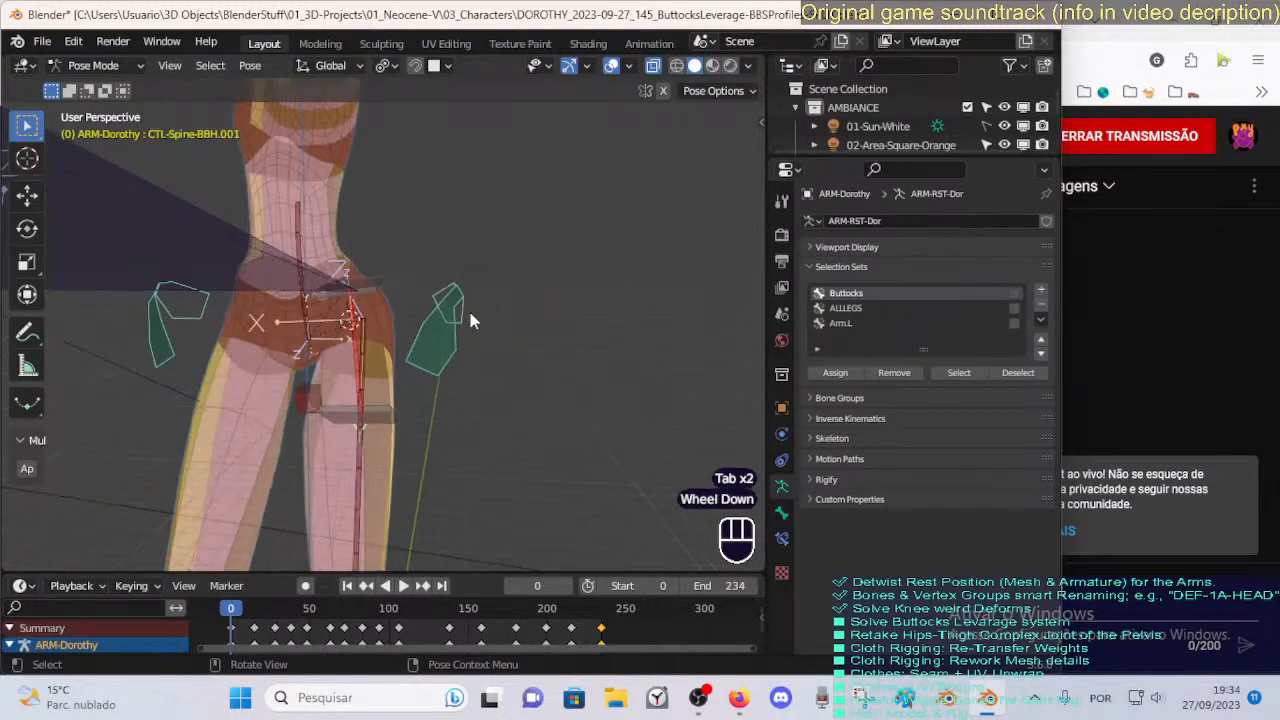
pyautogui.moveTo(468, 307); pyautogui.dragTo(425, 318, button='middle')
pyautogui.press('Tab')
pyautogui.press('Tab')
pyautogui.press('Tab')
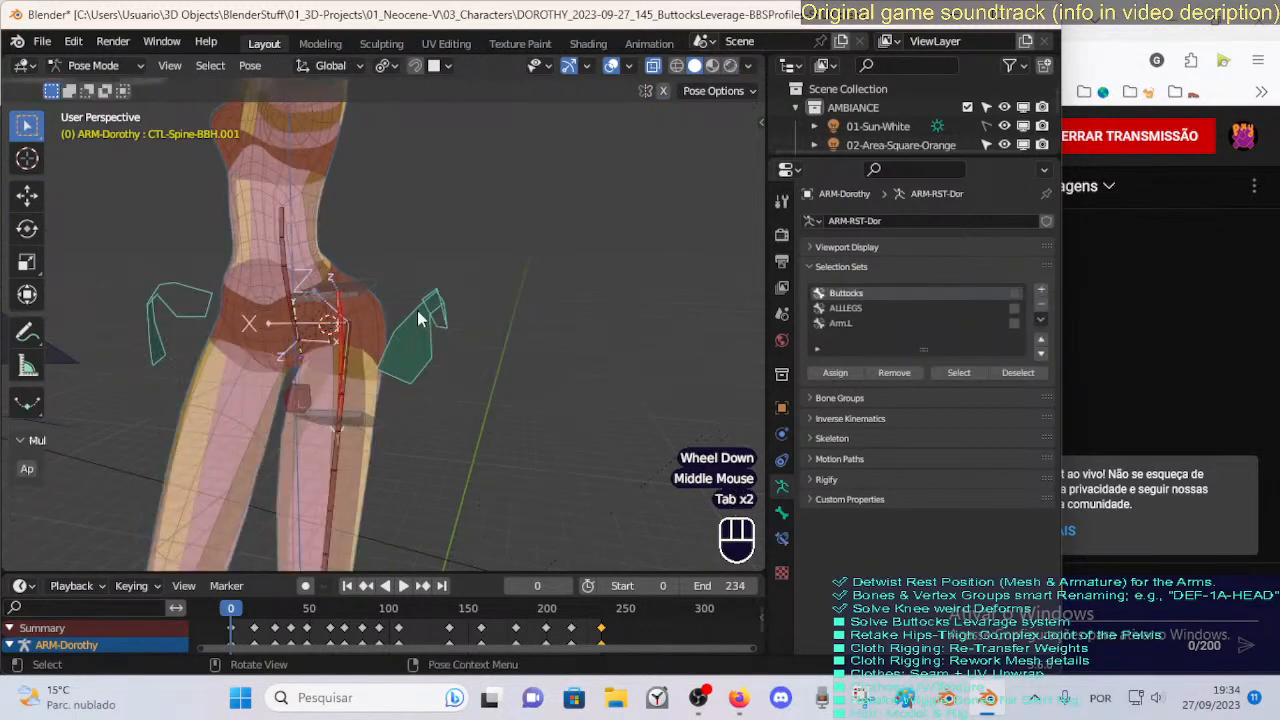
pyautogui.press('Tab')
pyautogui.hotkey('alt', 'h')
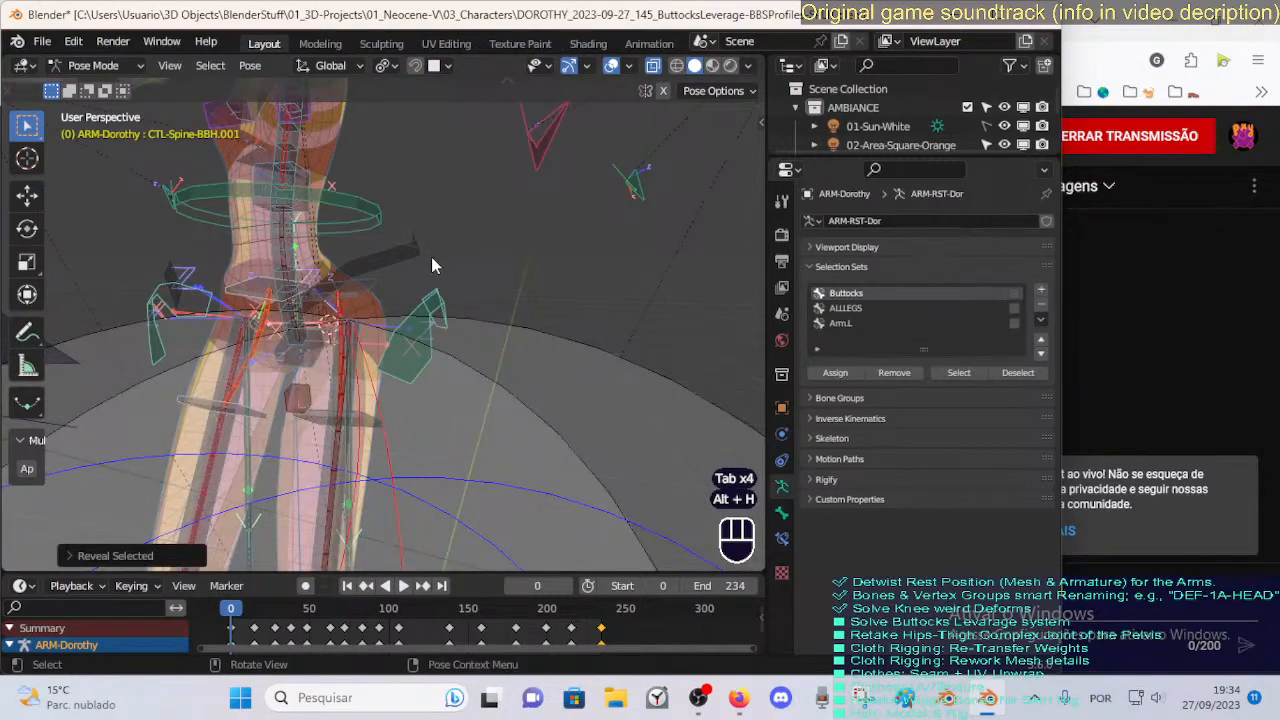
# Select the CTL-Spine-BBH.001 control and try moving it in Edit Mode, comparing its placement with Pose Mode.
pyautogui.hotkey('alt', 'a')
pyautogui.click(404, 248)
pyautogui.click(440, 316)
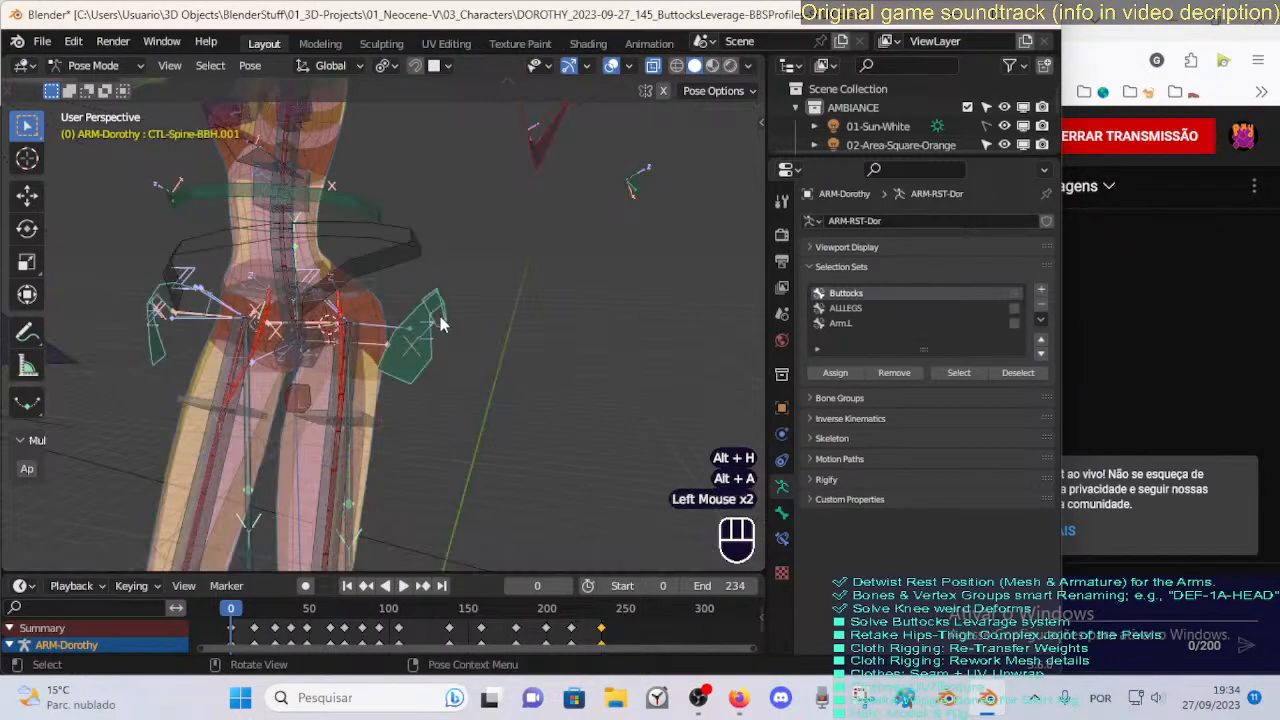
pyautogui.press('Tab')
pyautogui.scroll(2, 398, 326)
pyautogui.moveTo(398, 326); pyautogui.dragTo(360, 312, button='middle')
pyautogui.press('g')
pyautogui.rightClick(378, 393)
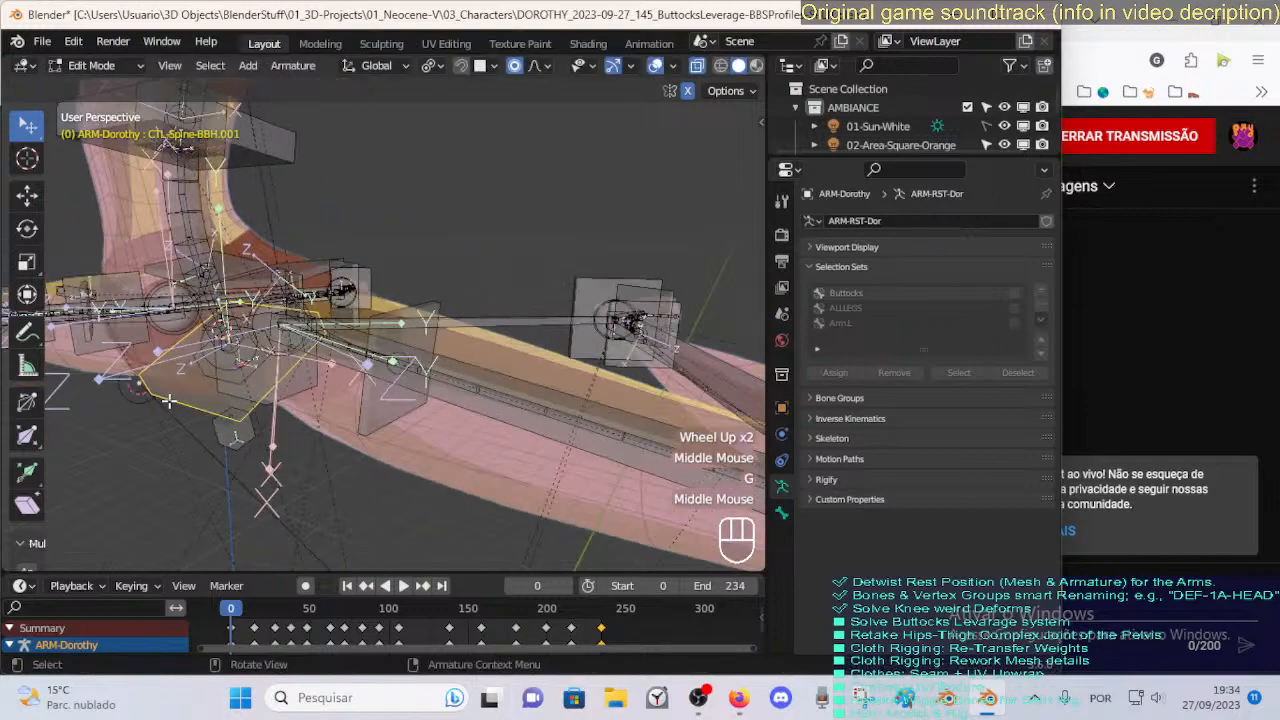
pyautogui.press('Tab')
pyautogui.click(358, 311)
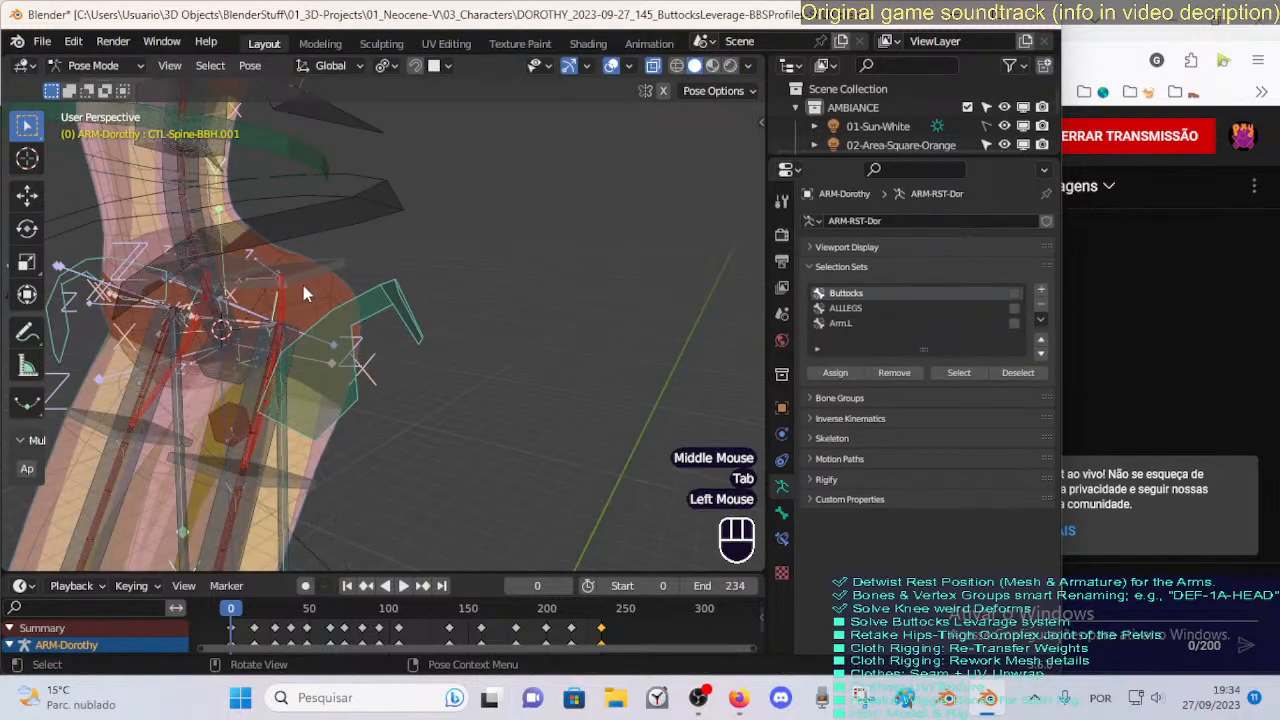
pyautogui.press('Tab')
pyautogui.press('g')
pyautogui.rightClick(216, 292)
# Enlarge the display size of the MTR-Torso bone to about 1.3 times in Edit Mode, and return to Pose Mode.
pyautogui.moveTo(216, 300); pyautogui.dragTo(266, 409, button='middle')
pyautogui.click(268, 416)
pyautogui.click(284, 408)
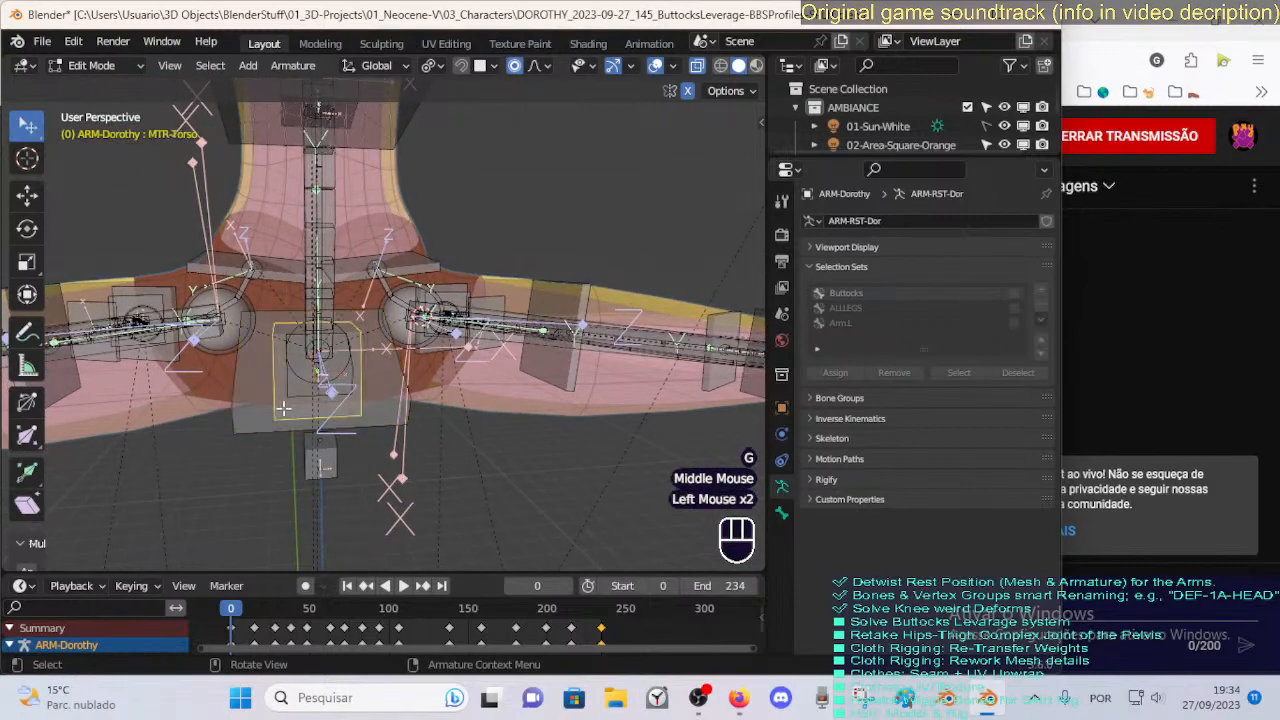
pyautogui.hotkey('ctrl', 'alt', 's')
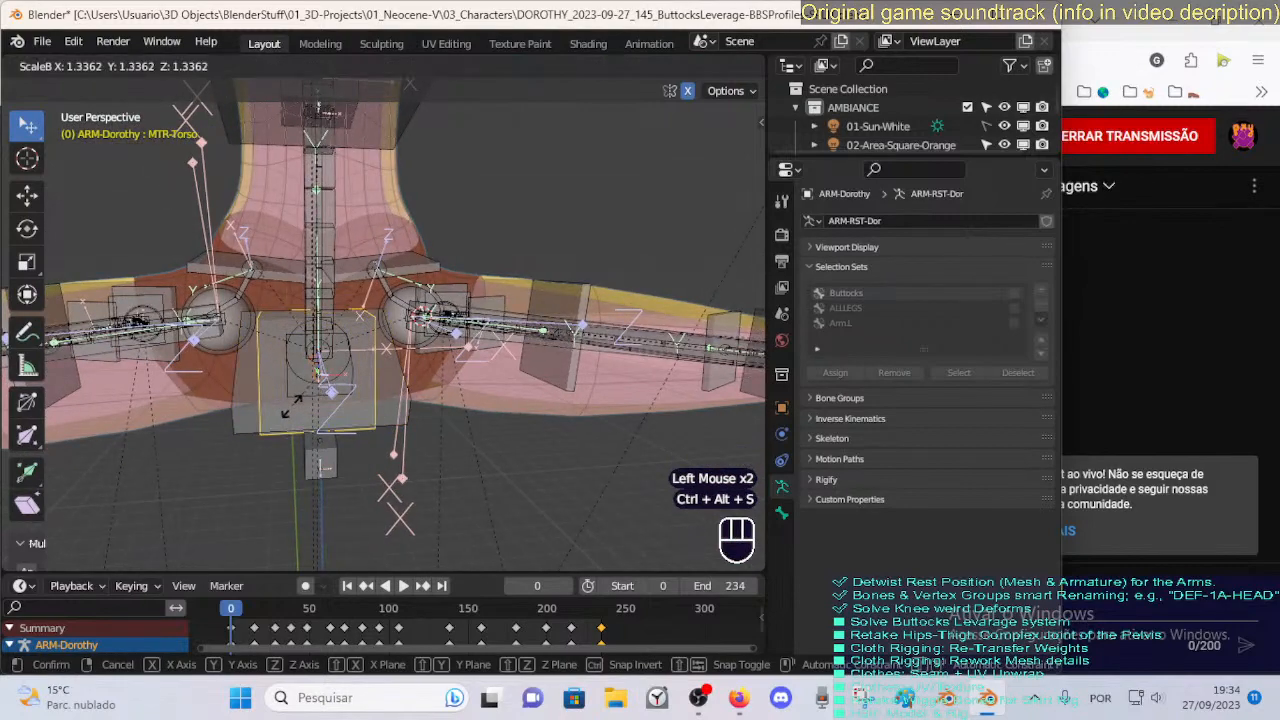
pyautogui.click(287, 410)
pyautogui.moveTo(287, 410); pyautogui.dragTo(405, 386, button='middle')
pyautogui.press('Tab')
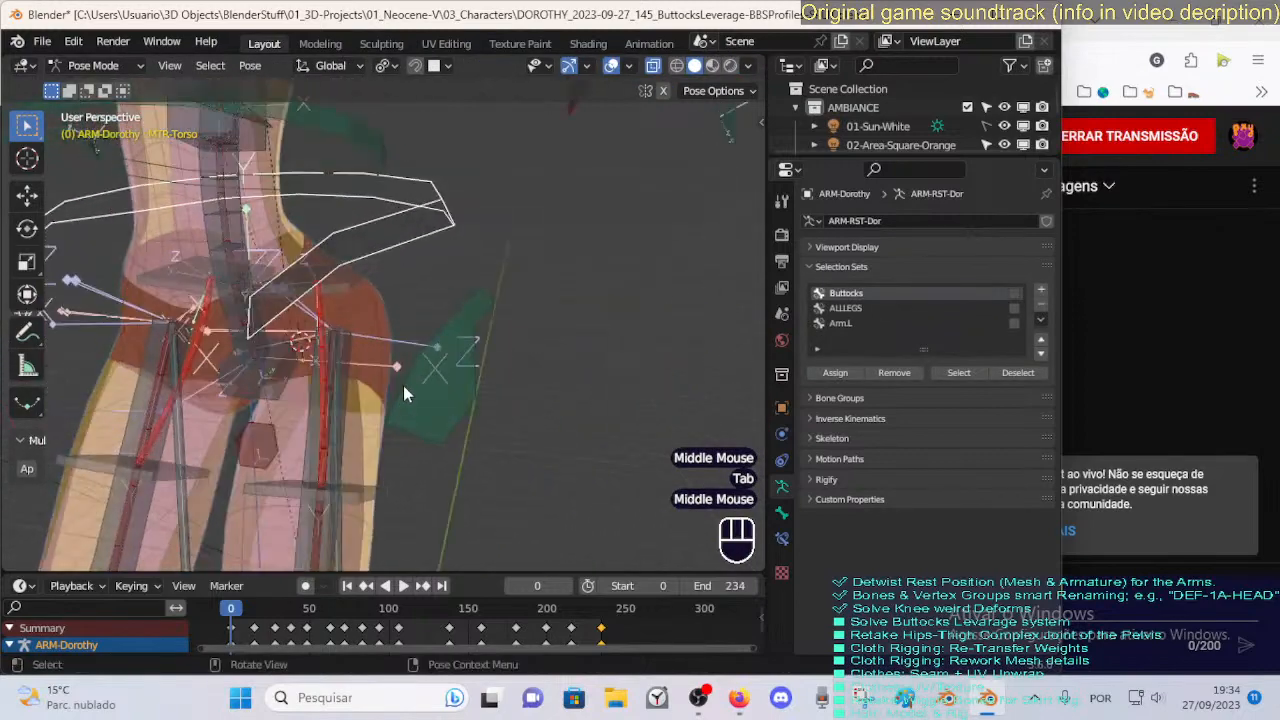
# Assign the CTL-Spine-BBH.001 control to the Buttocks selection set and select only that set's bones.
pyautogui.scroll(-2, 400, 385)
pyautogui.click(435, 312)
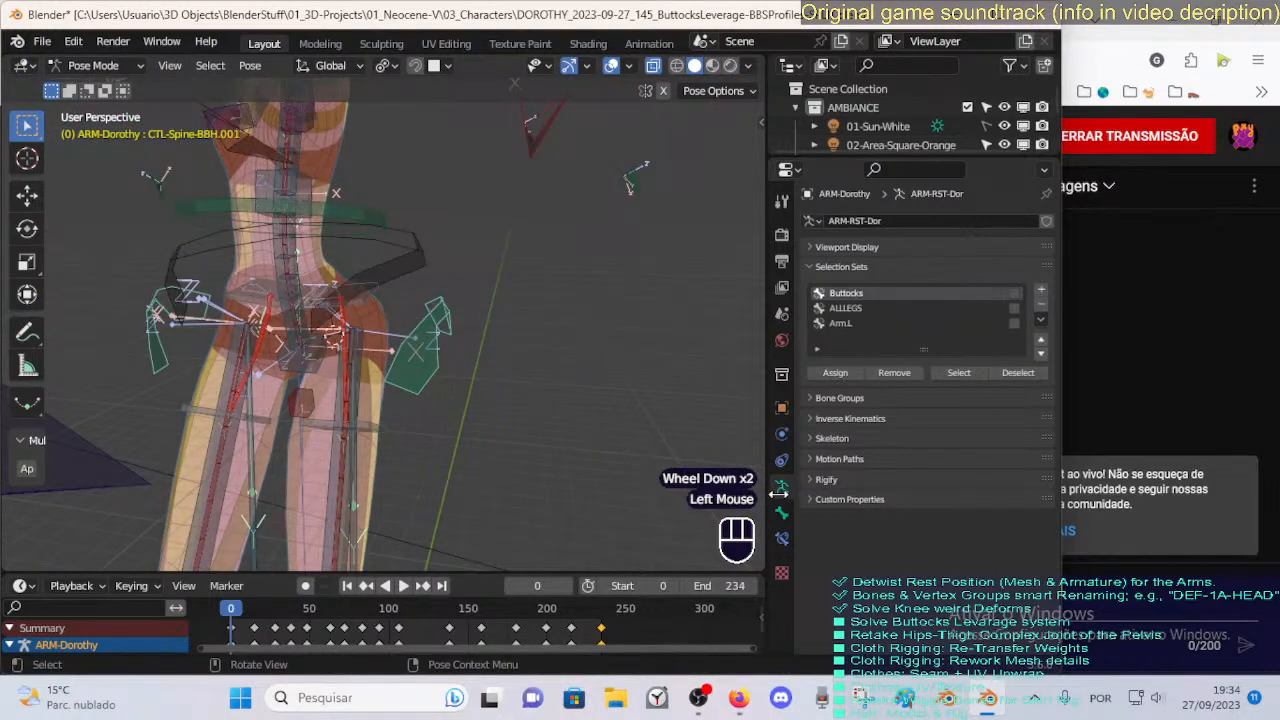
pyautogui.click(852, 372)
pyautogui.hotkey('alt', 'a')
pyautogui.click(958, 374)
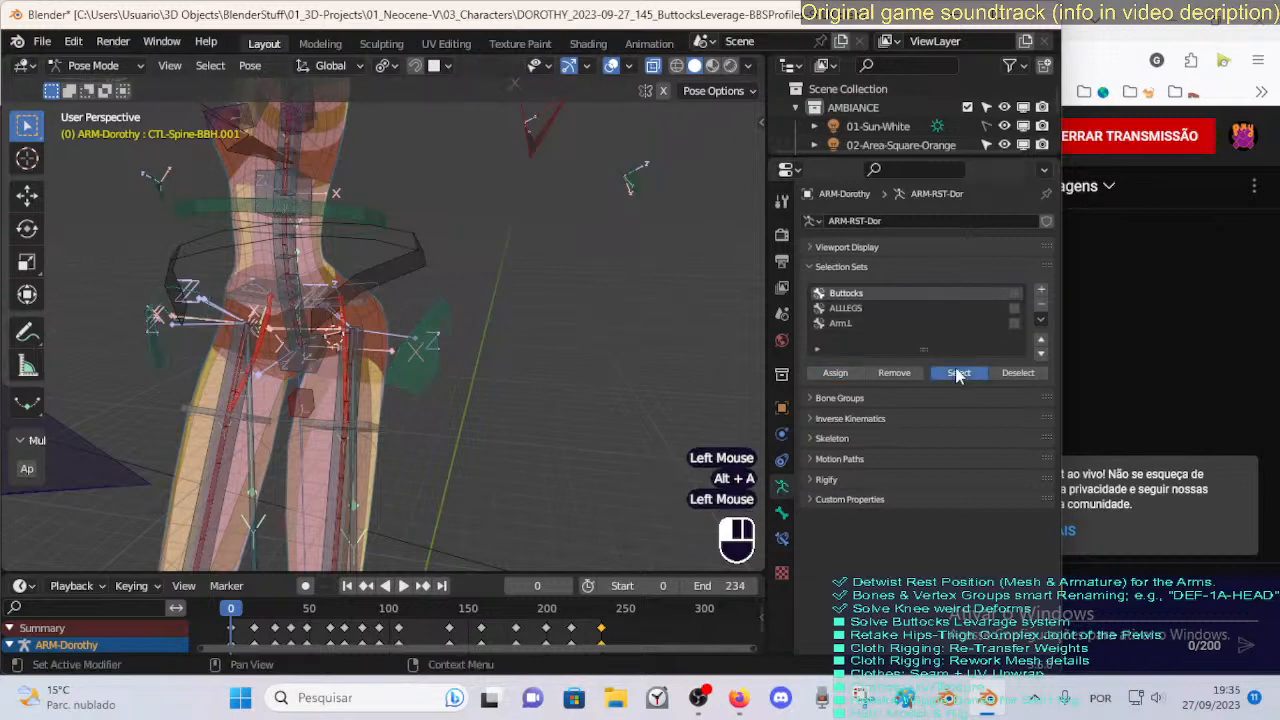
# Hide all bones outside the Buttocks set and save the file.
pyautogui.scroll(-2, 447, 380)
pyautogui.hotkey('shift', 'h')
pyautogui.scroll(1, 446, 380)
pyautogui.moveTo(446, 380); pyautogui.dragTo(303, 400, button='middle')
pyautogui.scroll(1, 293, 370)
pyautogui.hotkey('ctrl', 's')
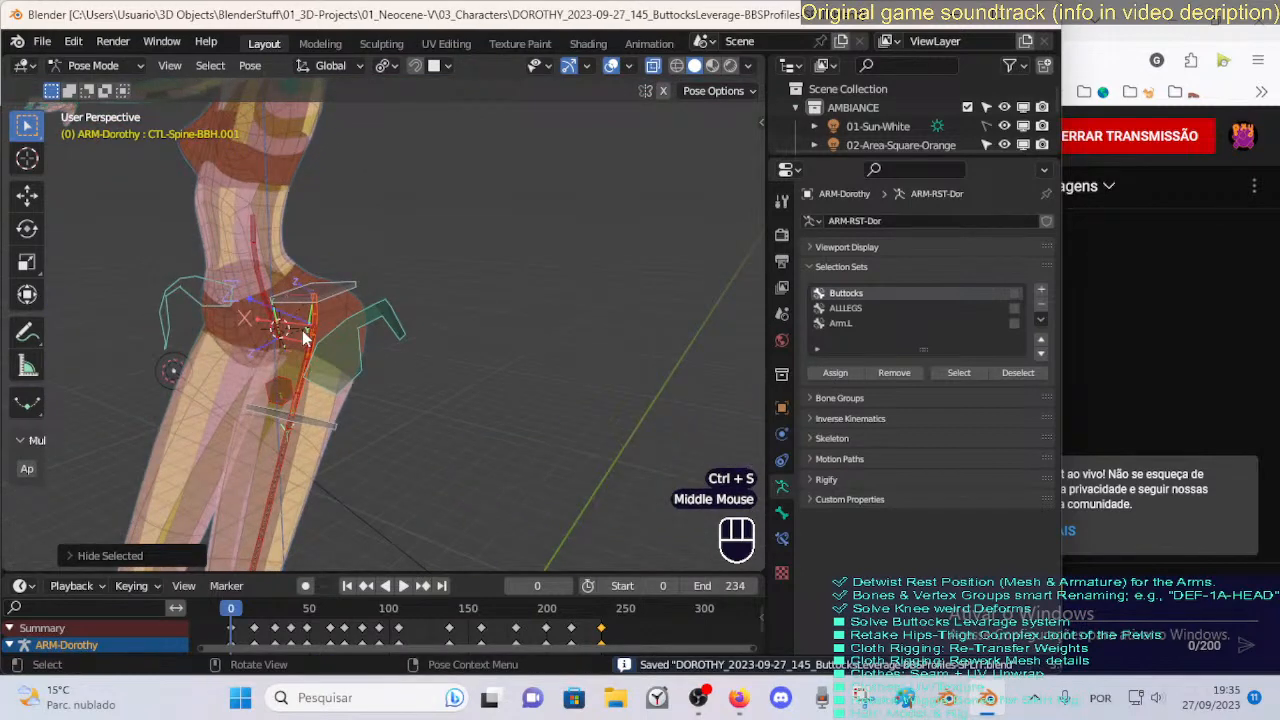
# Turn off X-ray for the armature in Pose Mode and Edit Mode, checking the right and front views.
pyautogui.press('KP_3')
pyautogui.hotkey('alt', 'z')
pyautogui.press('Tab')
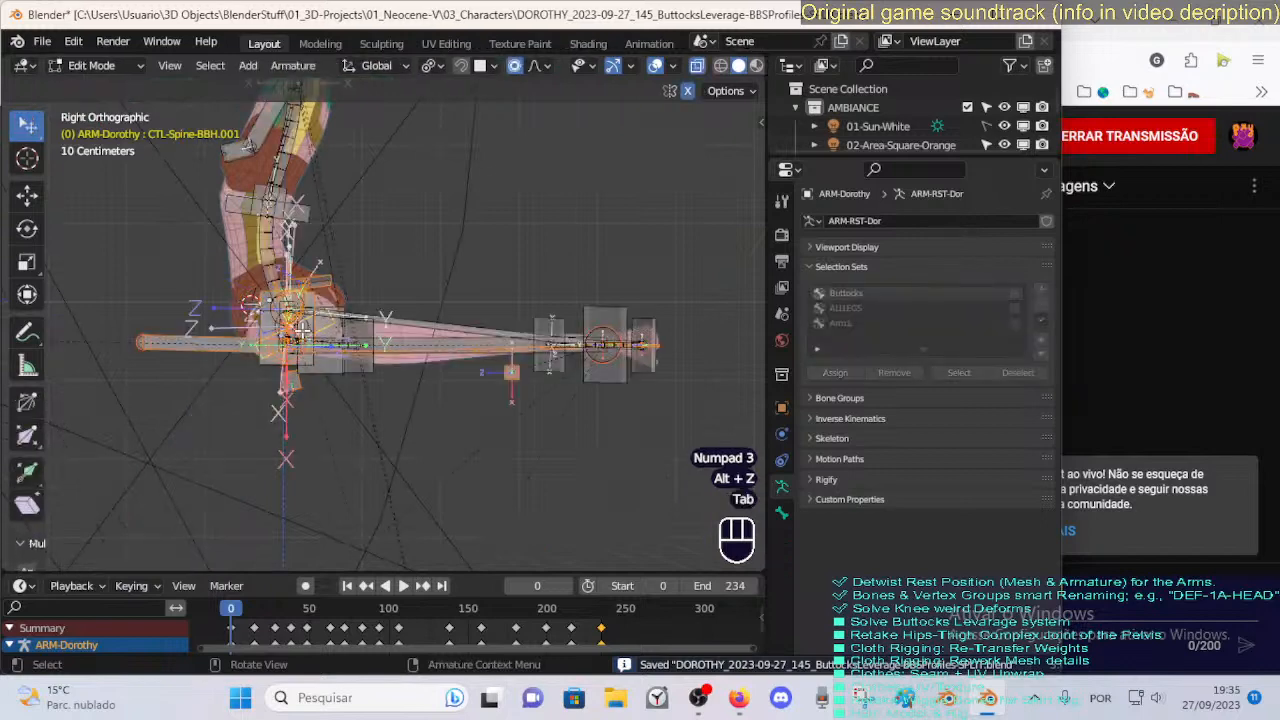
pyautogui.hotkey('alt', 'z')
pyautogui.press('KP_1')
pyautogui.press('Tab')
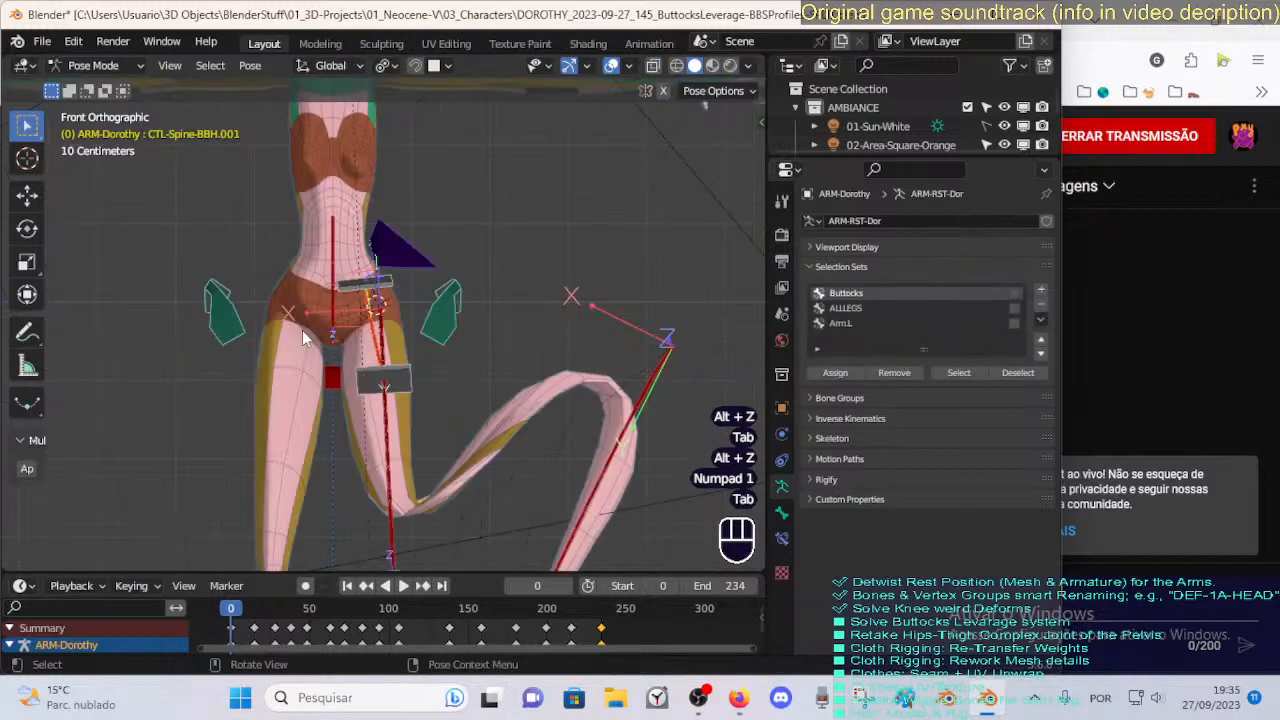
# Hide the unselected bones in Edit Mode as well, and return to Pose Mode in the right view around the hips.
pyautogui.hotkey('shift', 'h')
pyautogui.scroll(-2, 347, 318)
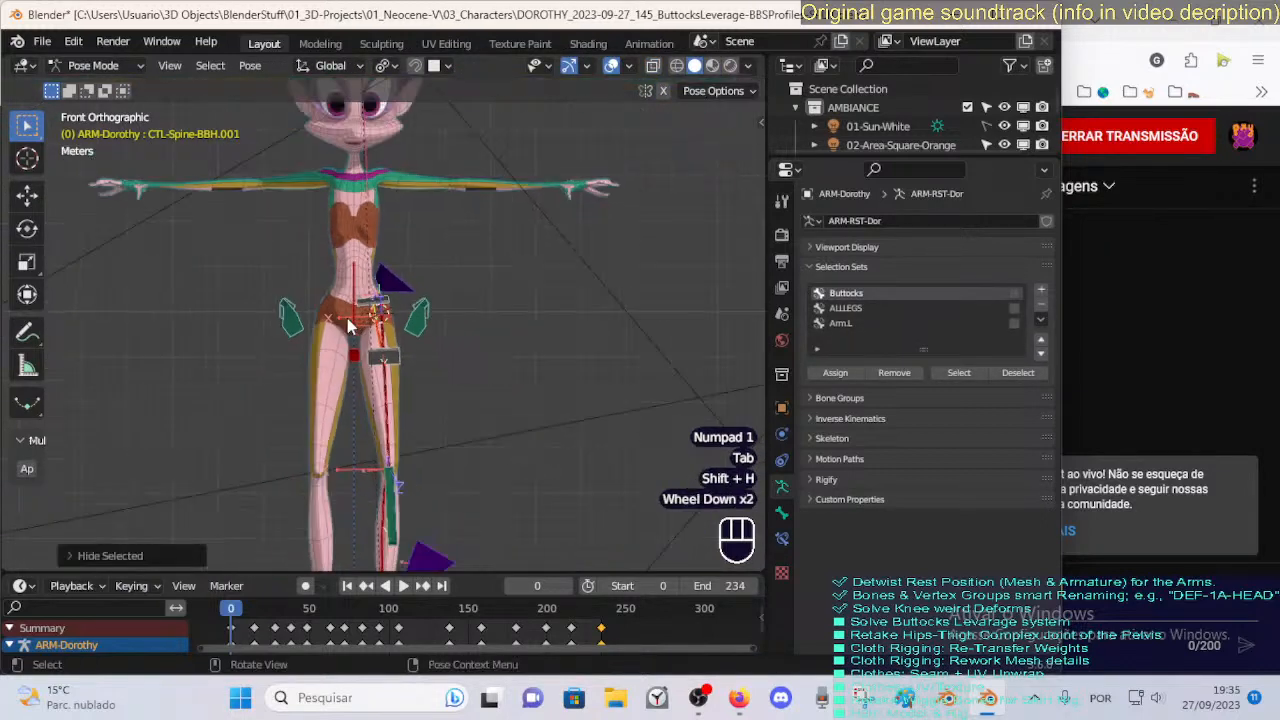
pyautogui.press('Tab')
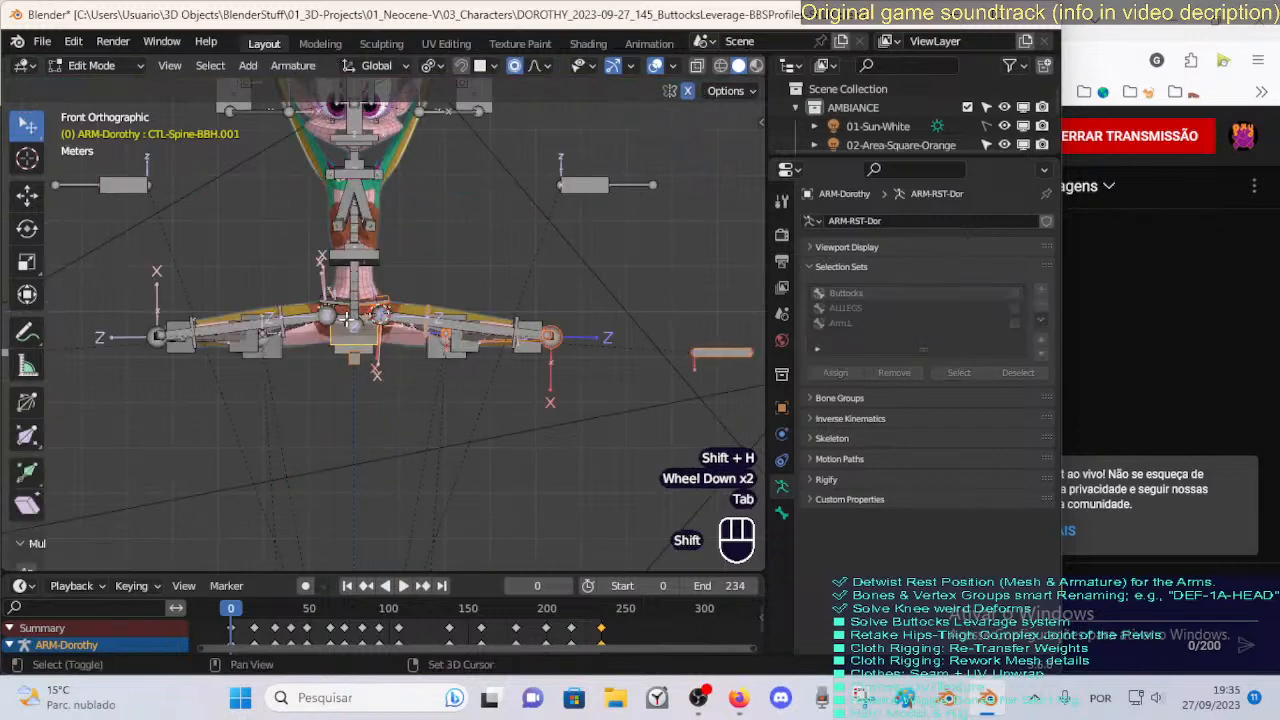
pyautogui.hotkey('shift', 'h')
pyautogui.press('Tab')
pyautogui.press('KP_3')
pyautogui.scroll(3, 346, 319)
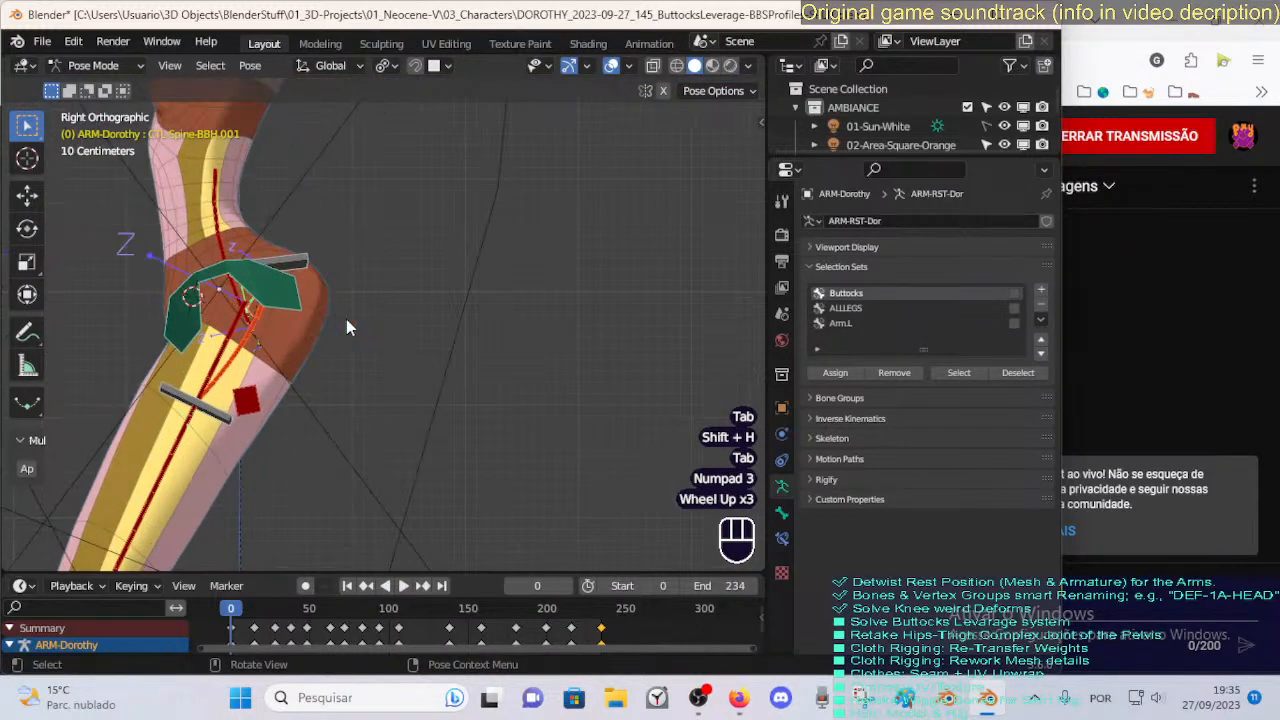
# Switch the armature to Edit Mode and select CTL-Hips-BBHEnd.L, the bendy bone beside it, and CTL-Hips-BBHStart.L.
pyautogui.hotkey('ctrl', 'Tab')
pyautogui.keyDown('shift'); pyautogui.moveTo(346, 319); pyautogui.dragTo(395, 380, button='middle'); pyautogui.keyUp('shift')
pyautogui.click(300, 341)
pyautogui.click(395, 383)
pyautogui.scroll(2, 395, 383)
pyautogui.press('Tab')
pyautogui.scroll(-3, 460, 400)
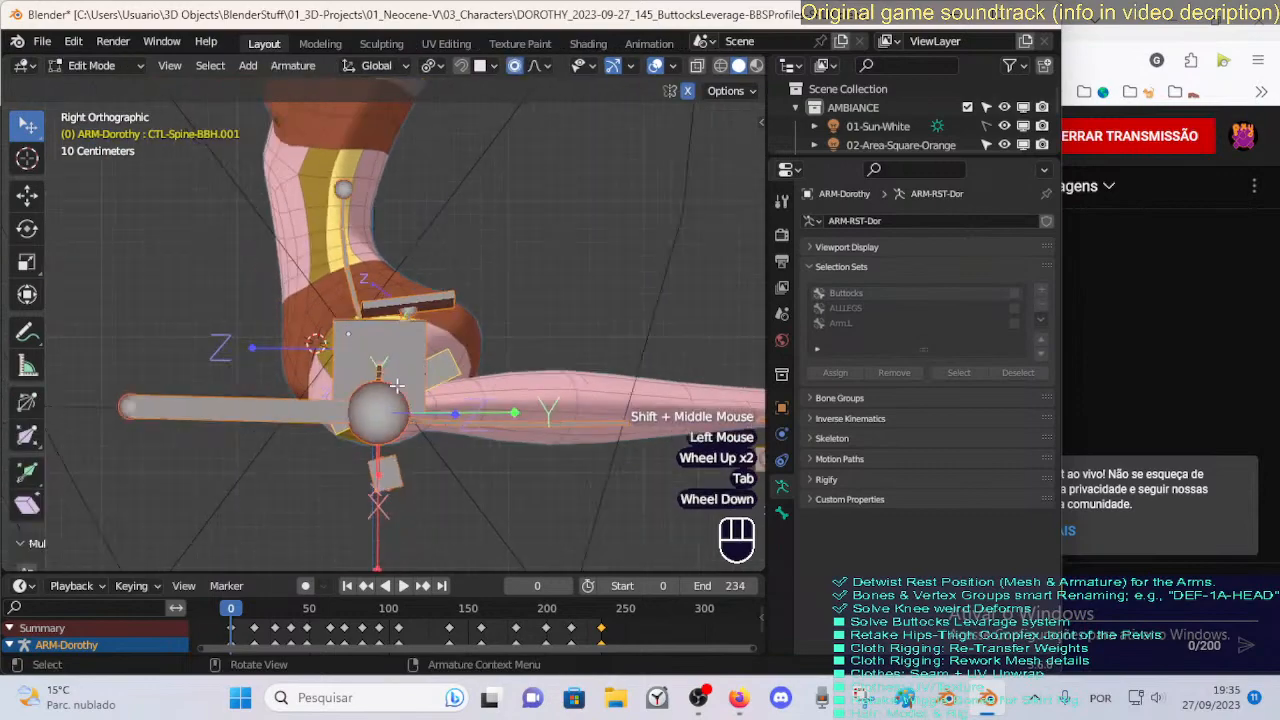
pyautogui.moveTo(470, 400); pyautogui.dragTo(453, 361, button='middle')
pyautogui.scroll(3, 511, 425)
pyautogui.click(503, 375)
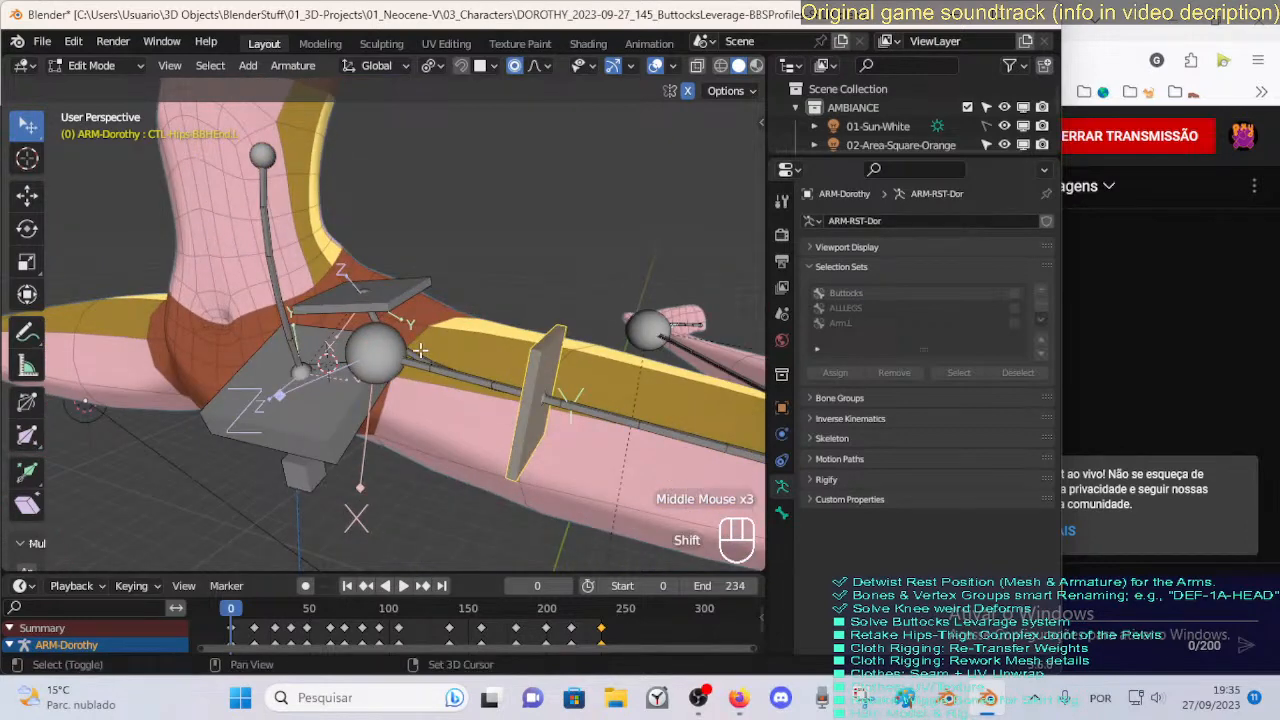
pyautogui.keyDown('shift'); pyautogui.click(432, 350); pyautogui.keyUp('shift')
pyautogui.keyDown('shift'); pyautogui.click(405, 325); pyautogui.keyUp('shift')
# Compare the placement of the left hip leverage bones between Object Mode and Edit Mode from several angles.
pyautogui.press('Tab')
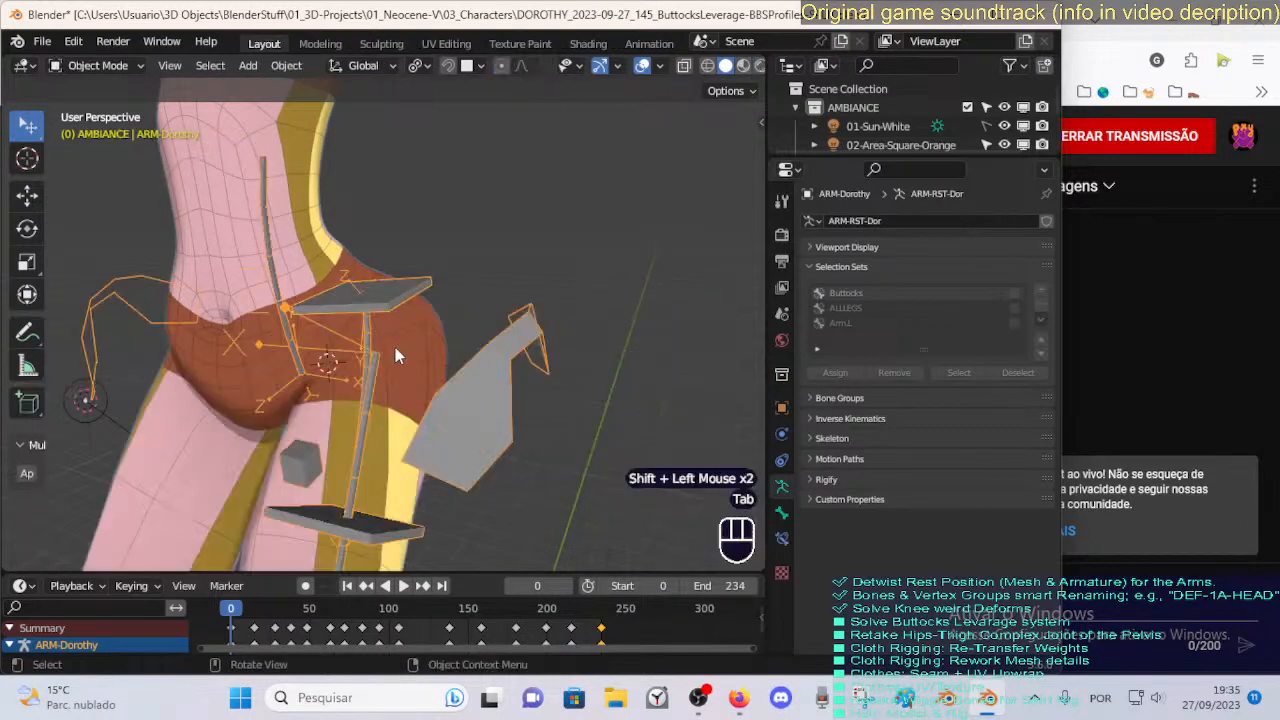
pyautogui.moveTo(383, 368); pyautogui.dragTo(425, 347, button='middle')
pyautogui.scroll(-2, 422, 346)
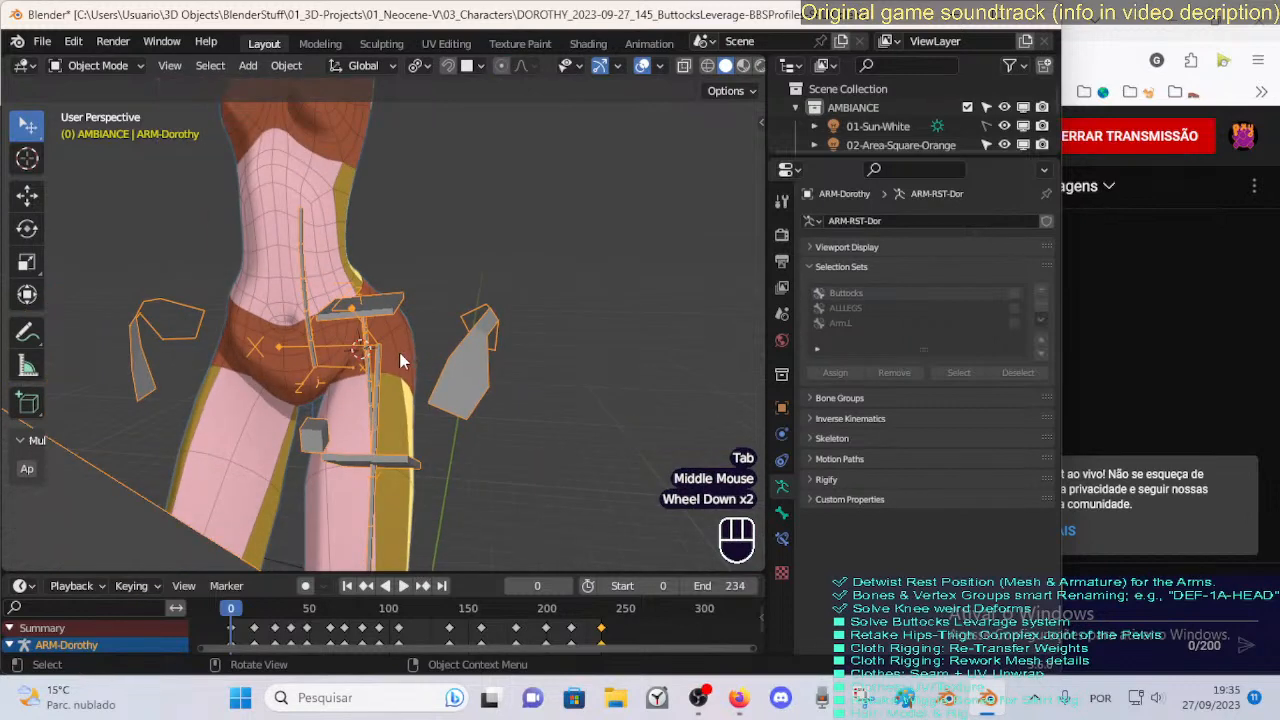
pyautogui.press('Tab')
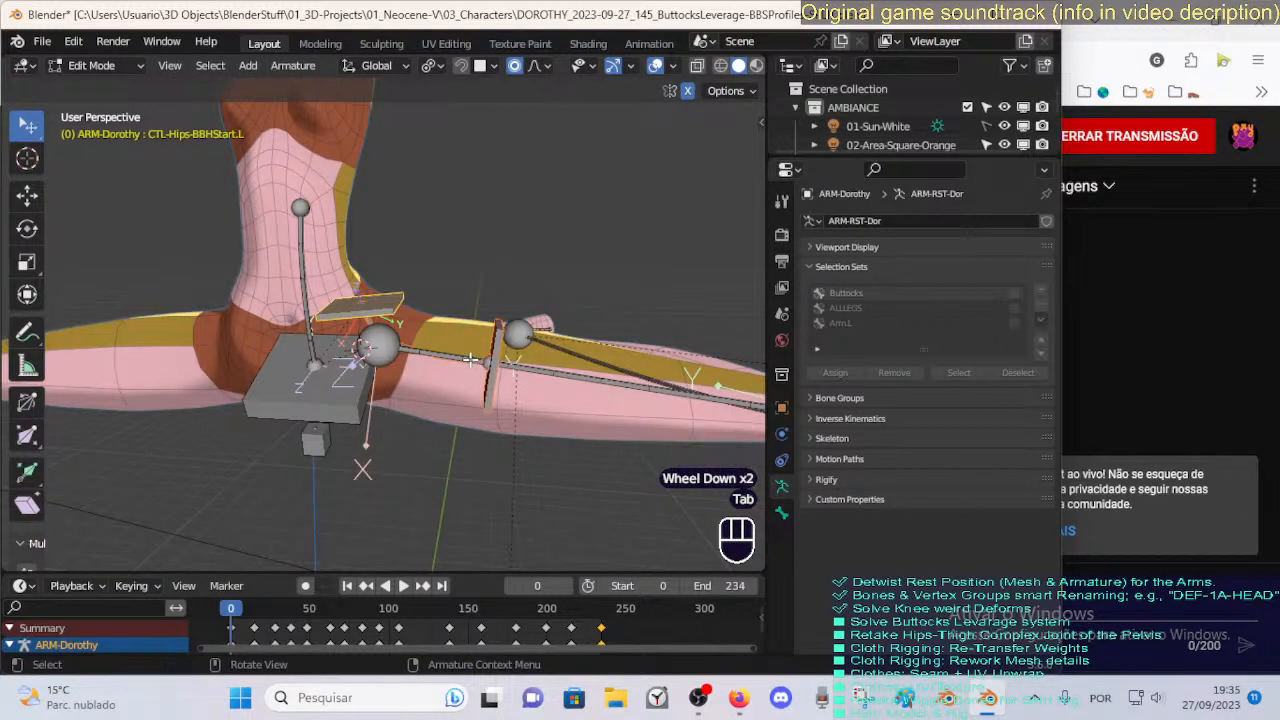
pyautogui.moveTo(427, 340); pyautogui.dragTo(210, 314, button='middle')
pyautogui.moveTo(368, 316)
pyautogui.mouseDown(button='middle')
pyautogui.moveTo(290, 322)
pyautogui.moveTo(380, 322)
pyautogui.mouseUp(button='middle')
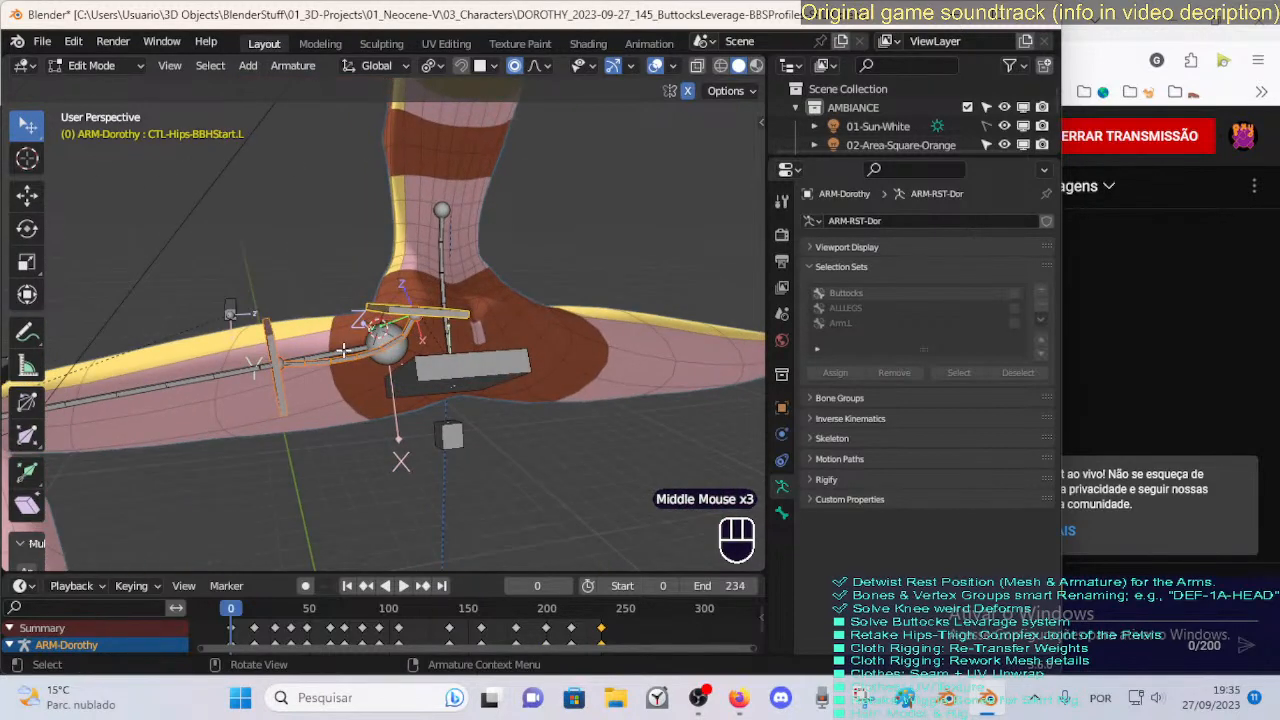
pyautogui.hotkey('ctrl', 'Tab')
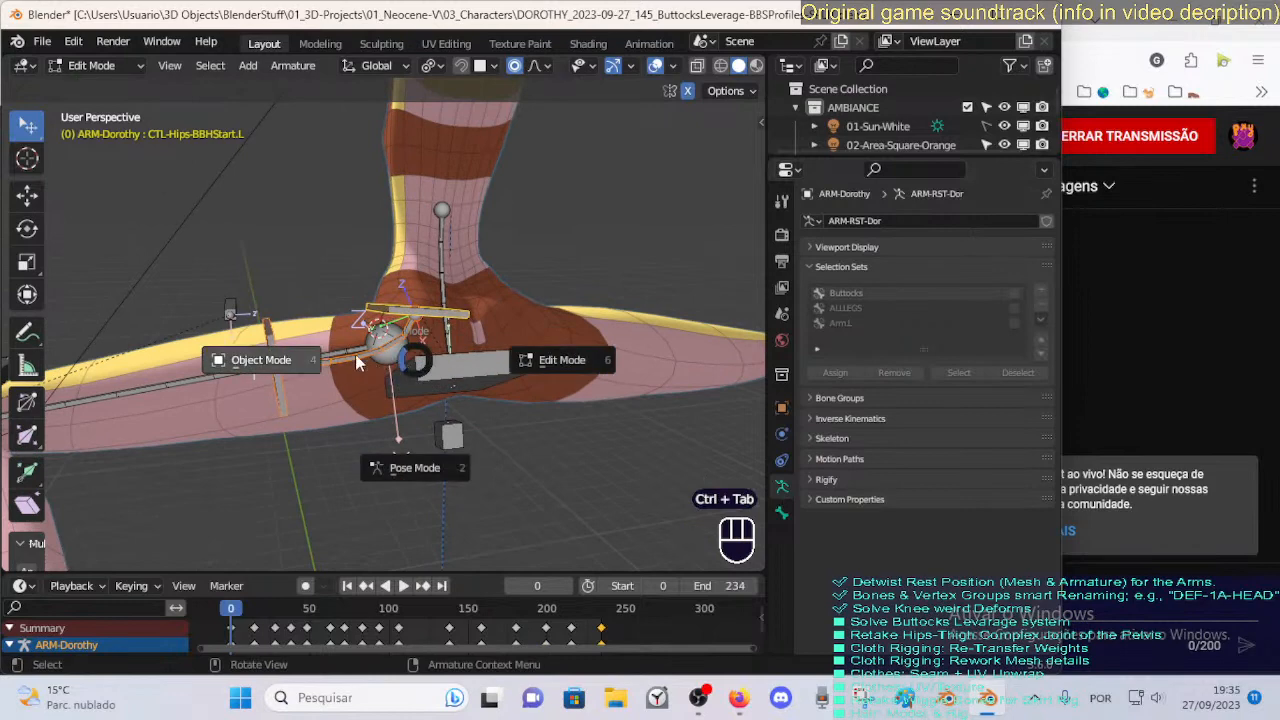
pyautogui.hotkey('ctrl', 'Tab')
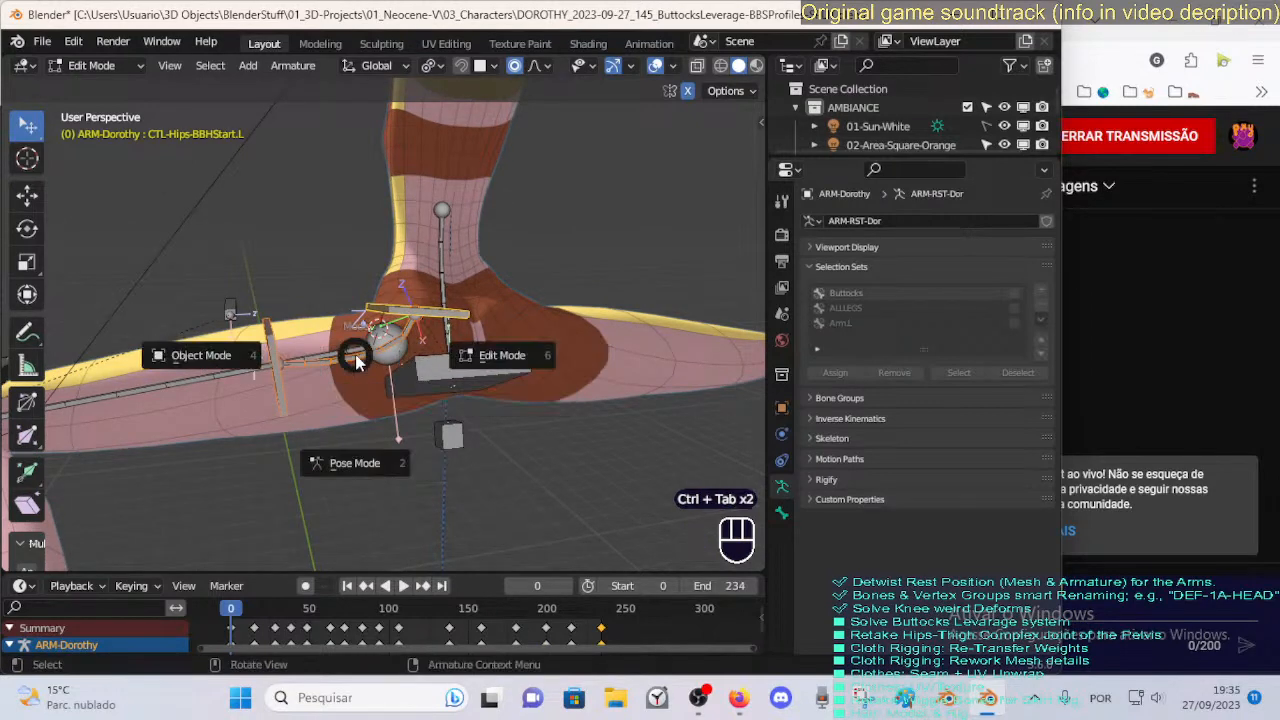
pyautogui.click(372, 366)
pyautogui.moveTo(375, 368); pyautogui.dragTo(420, 370, button='middle')
pyautogui.click(415, 338)
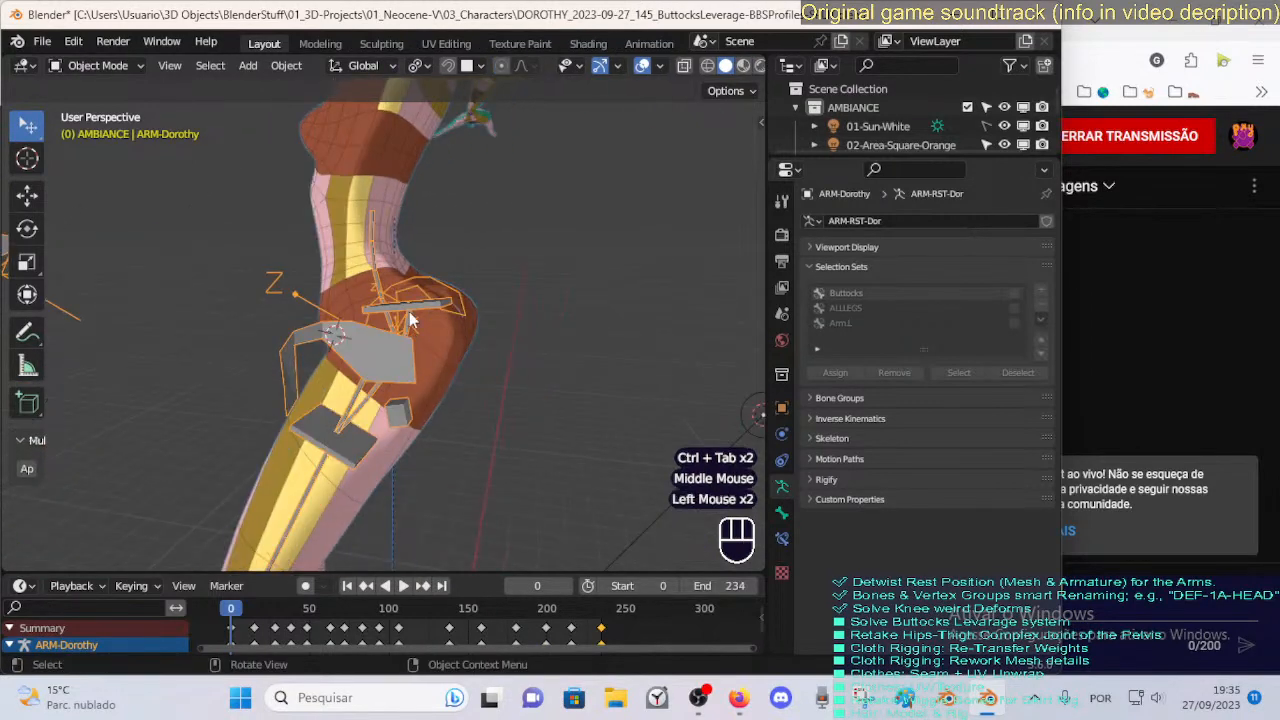
pyautogui.press('Tab')
# Select the left hip leverage bones with CTL-Hips-BBHStart.L and CTL-Hips-BBHEnd.L, and align them to DEF-5-LEG-1B-Thigh.L.
pyautogui.moveTo(410, 320); pyautogui.dragTo(443, 330, button='middle')
pyautogui.click(411, 293)
pyautogui.keyDown('shift'); pyautogui.click(398, 324); pyautogui.keyUp('shift')
pyautogui.keyDown('shift'); pyautogui.click(445, 345); pyautogui.keyUp('shift')
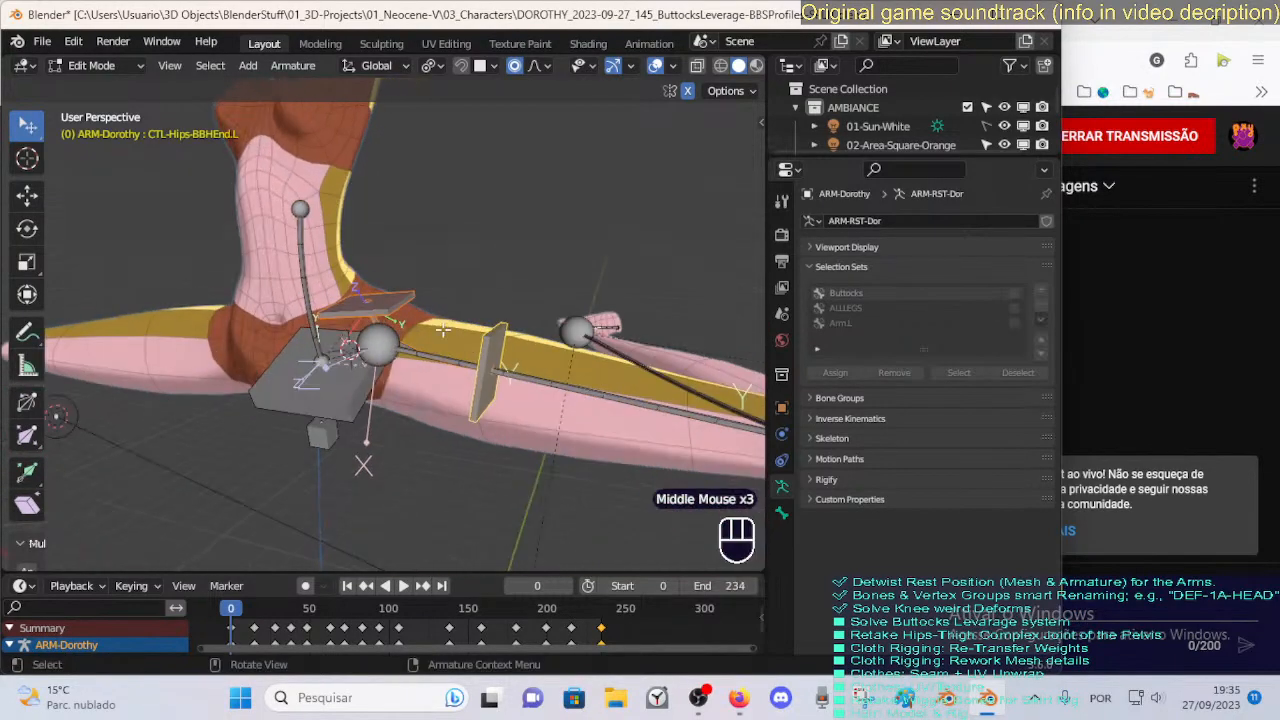
pyautogui.keyDown('shift'); pyautogui.click(483, 365); pyautogui.keyUp('shift')
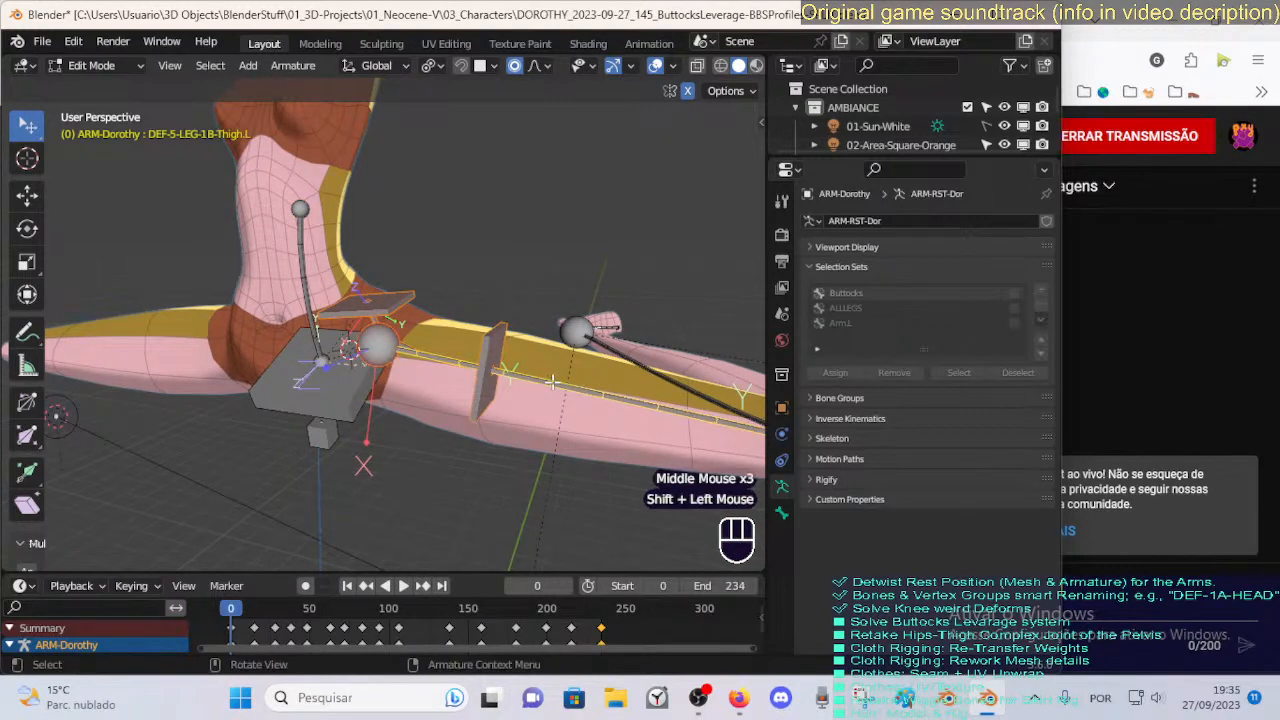
pyautogui.hotkey('ctrl', 'alt', 'a')
pyautogui.hotkey('ctrl', 'z')
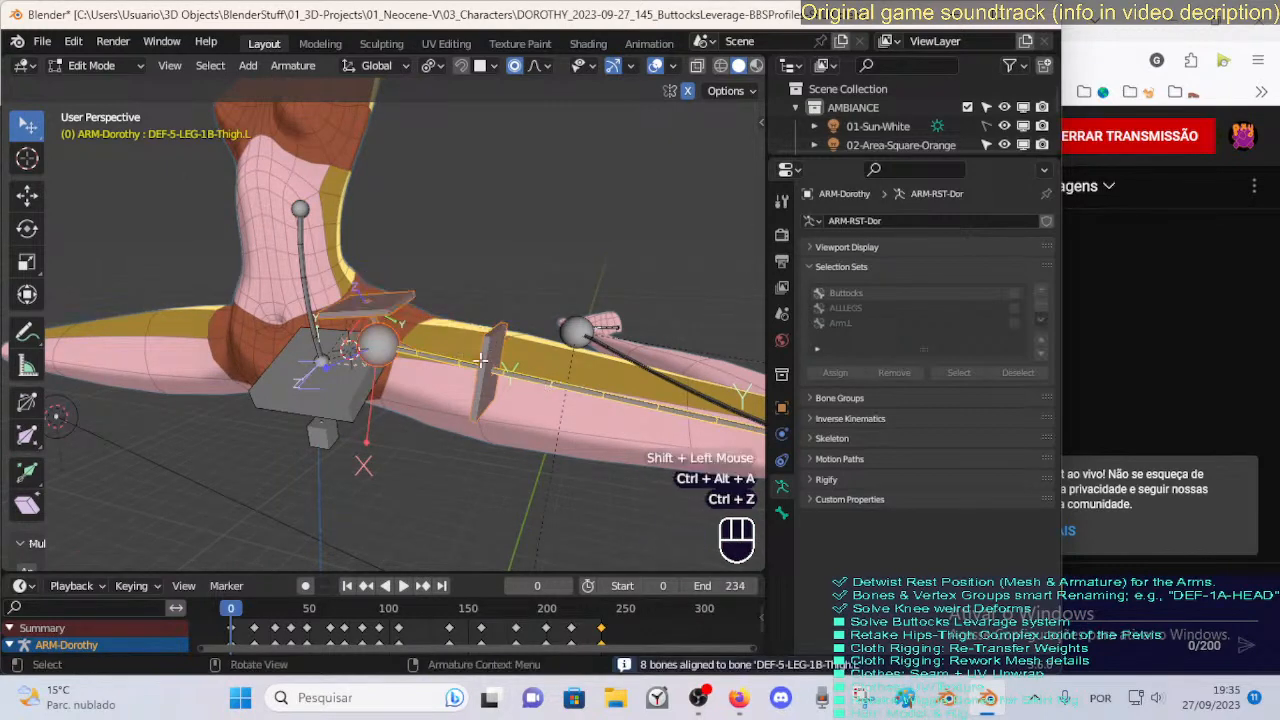
pyautogui.hotkey('shift', 'alt', 'a')
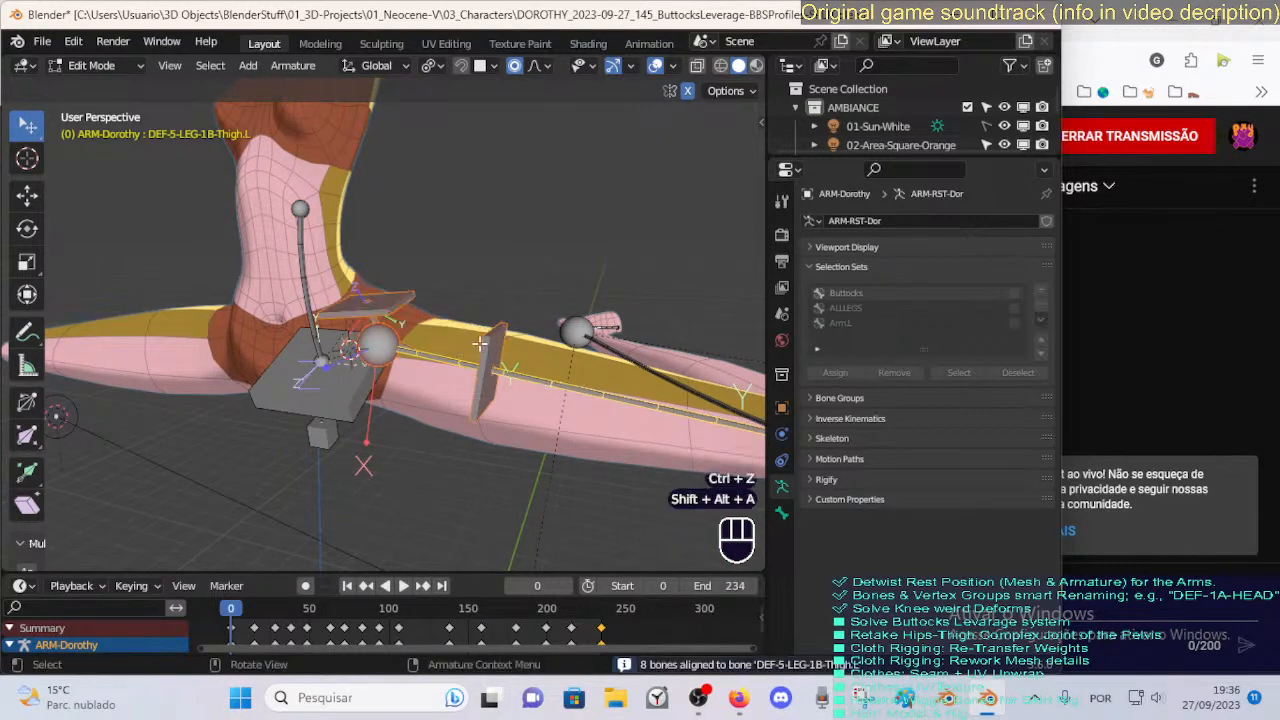
pyautogui.hotkey('ctrl', 'alt', 'a')
# Move the CTL-Hips-BBHEnd.L bone up and outward from the left thigh.
pyautogui.click(478, 338)
pyautogui.press('g')
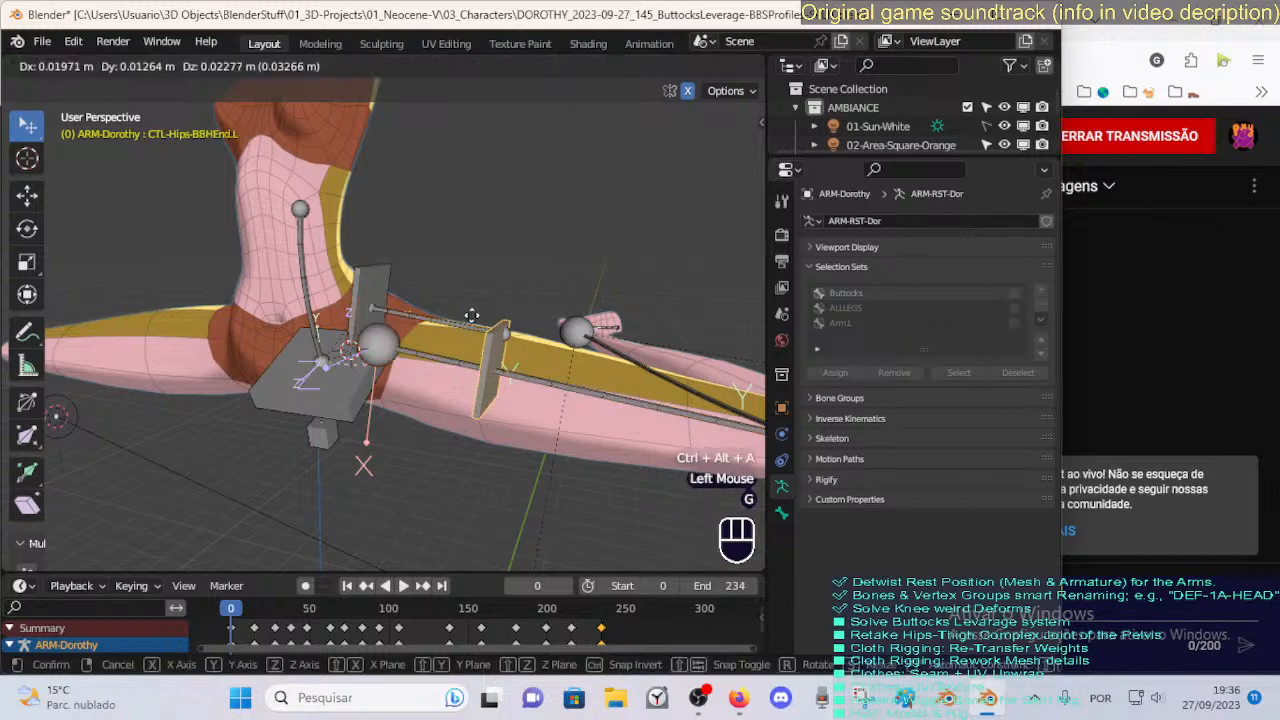
pyautogui.click(508, 277)
# Make CTL-Hips-BBHStart.L active among the selected left hip leverage bones and change the transform pivot point for rotating them together.
pyautogui.keyDown('shift'); pyautogui.click(458, 262); pyautogui.keyUp('shift')
pyautogui.keyDown('shift'); pyautogui.click(458, 262); pyautogui.keyUp('shift')
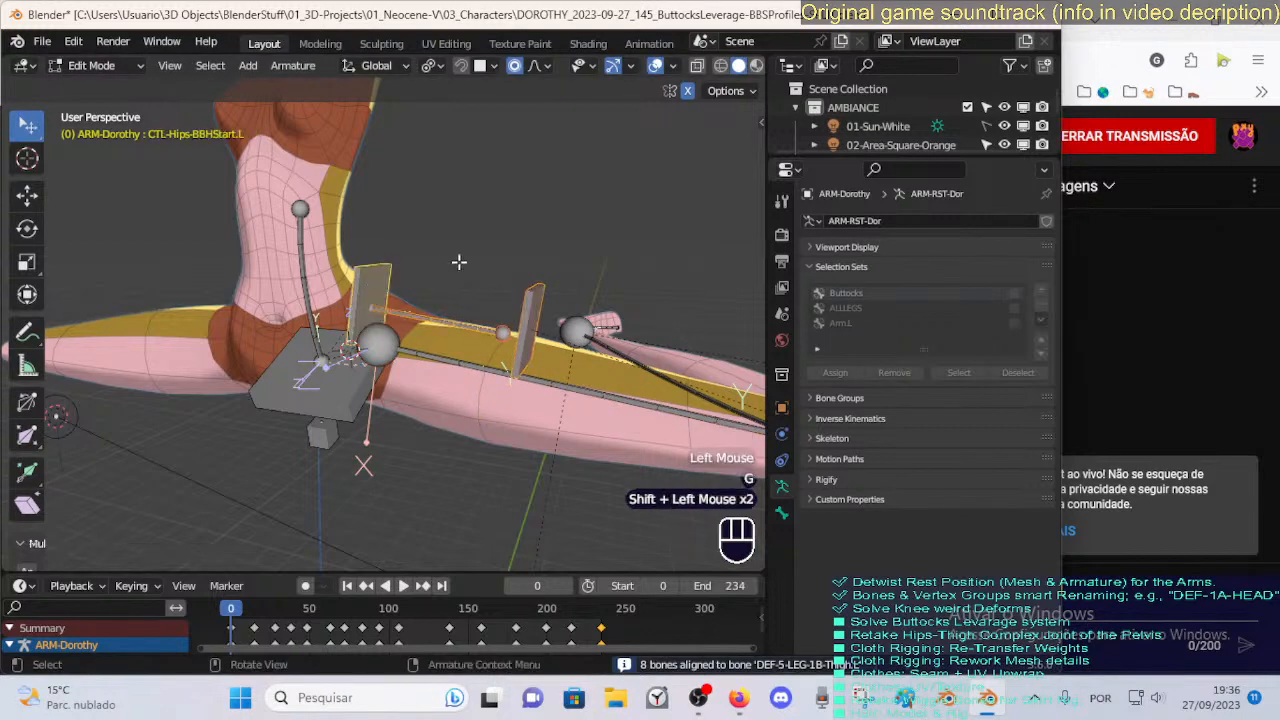
pyautogui.click(430, 65)
pyautogui.click(460, 166)
pyautogui.press('r')
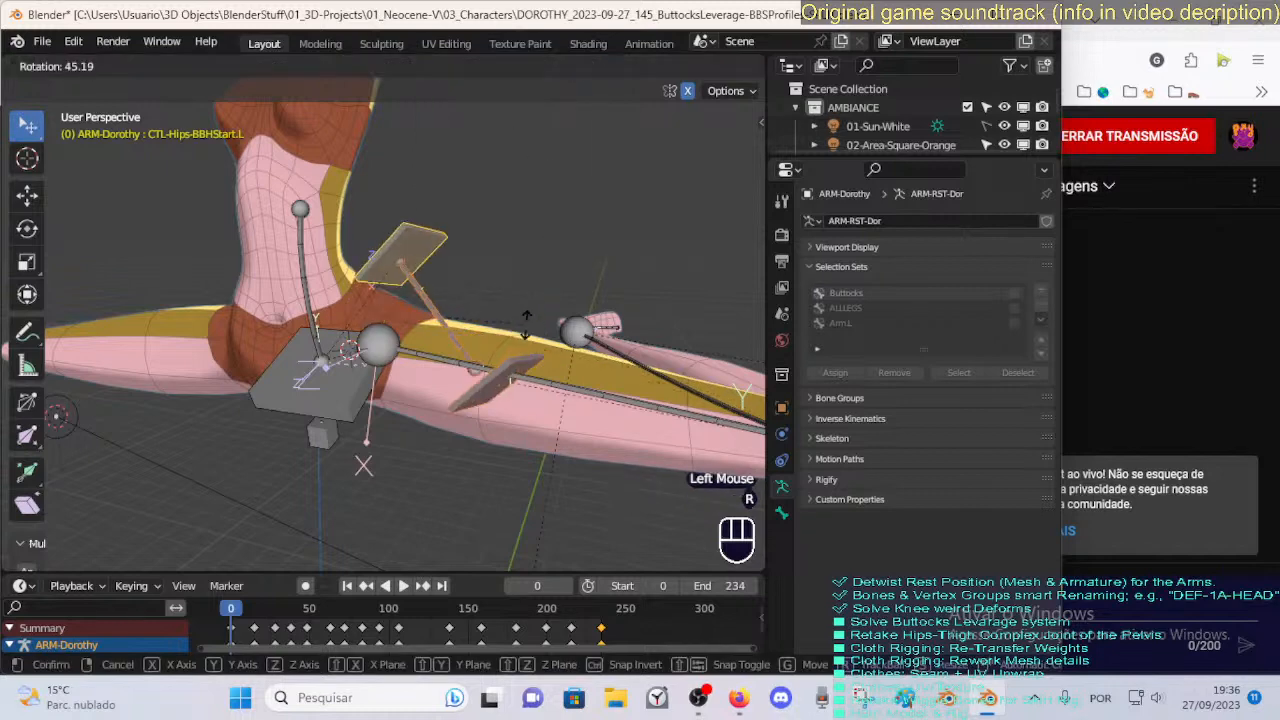
pyautogui.rightClick(460, 352)
pyautogui.moveTo(508, 172); pyautogui.dragTo(532, 174, button='middle')
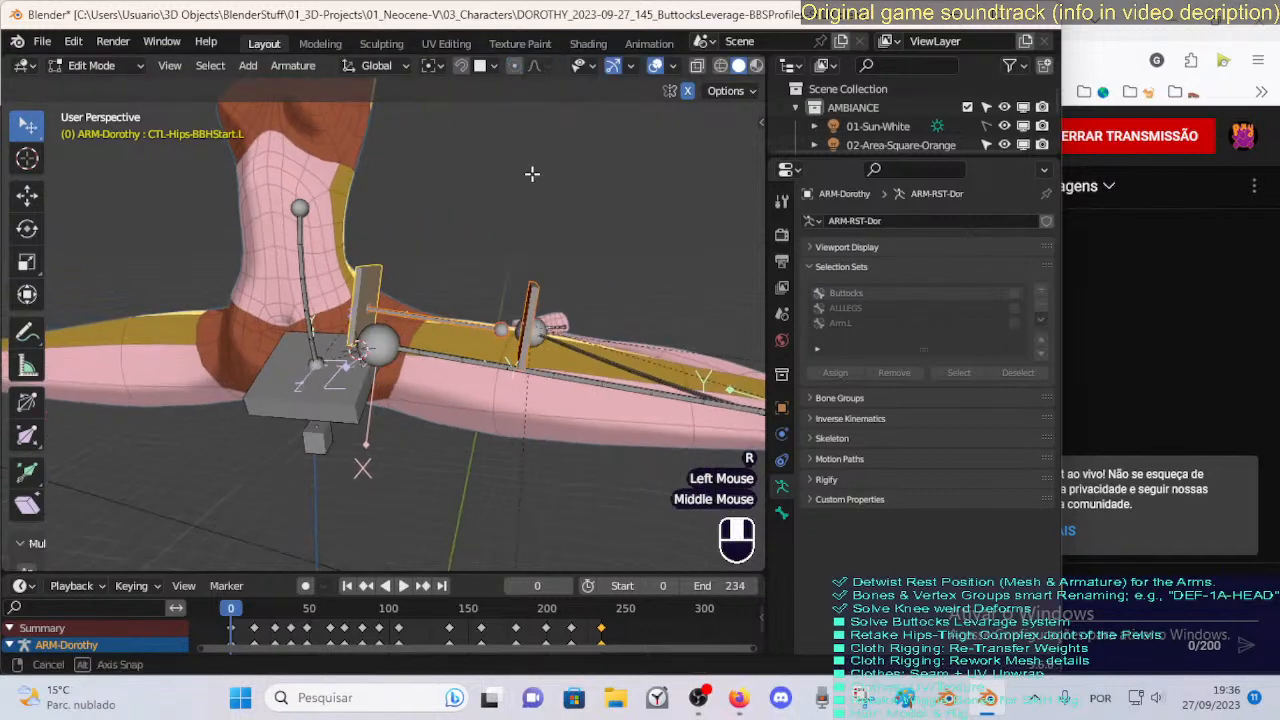
# Rotate the selected left hip leverage bones to an upright position with free rotation, and turn on X-ray display.
pyautogui.press('r')
pyautogui.press('x')
pyautogui.press('r')
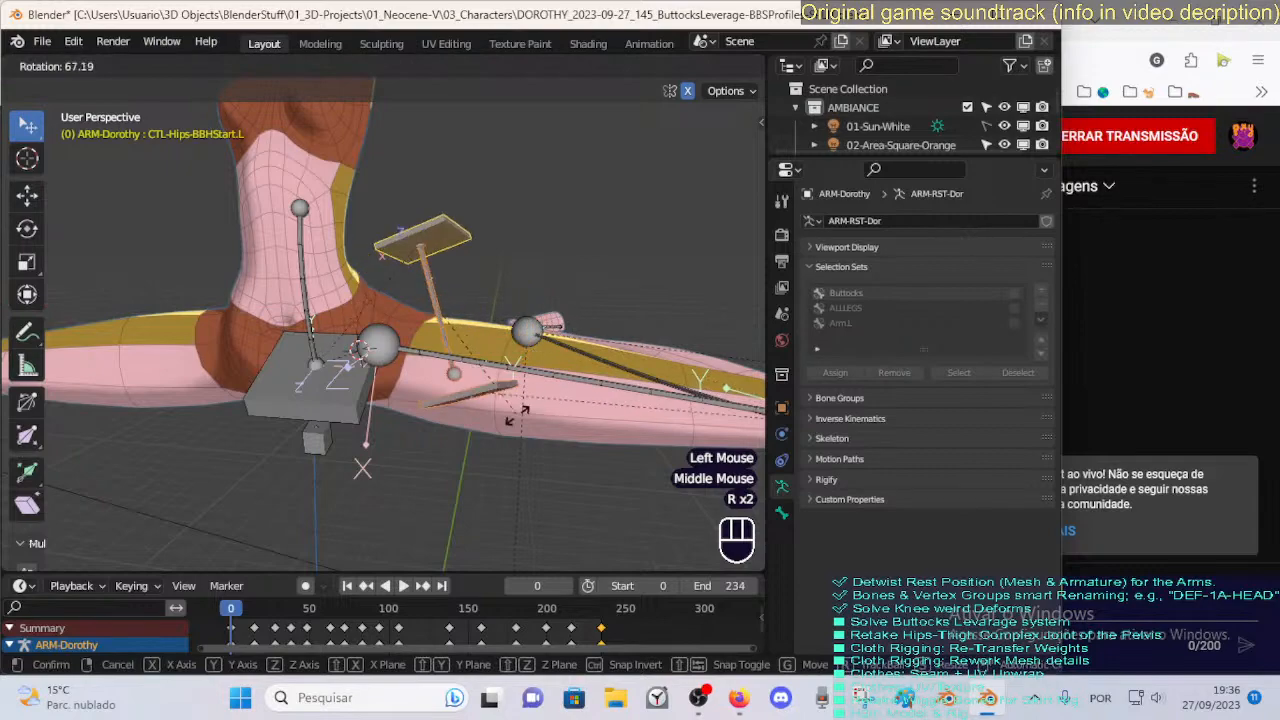
pyautogui.click(495, 421)
pyautogui.moveTo(508, 283); pyautogui.dragTo(281, 319, button='middle')
pyautogui.hotkey('alt', 'z')
pyautogui.press('r')
pyautogui.click(526, 220)
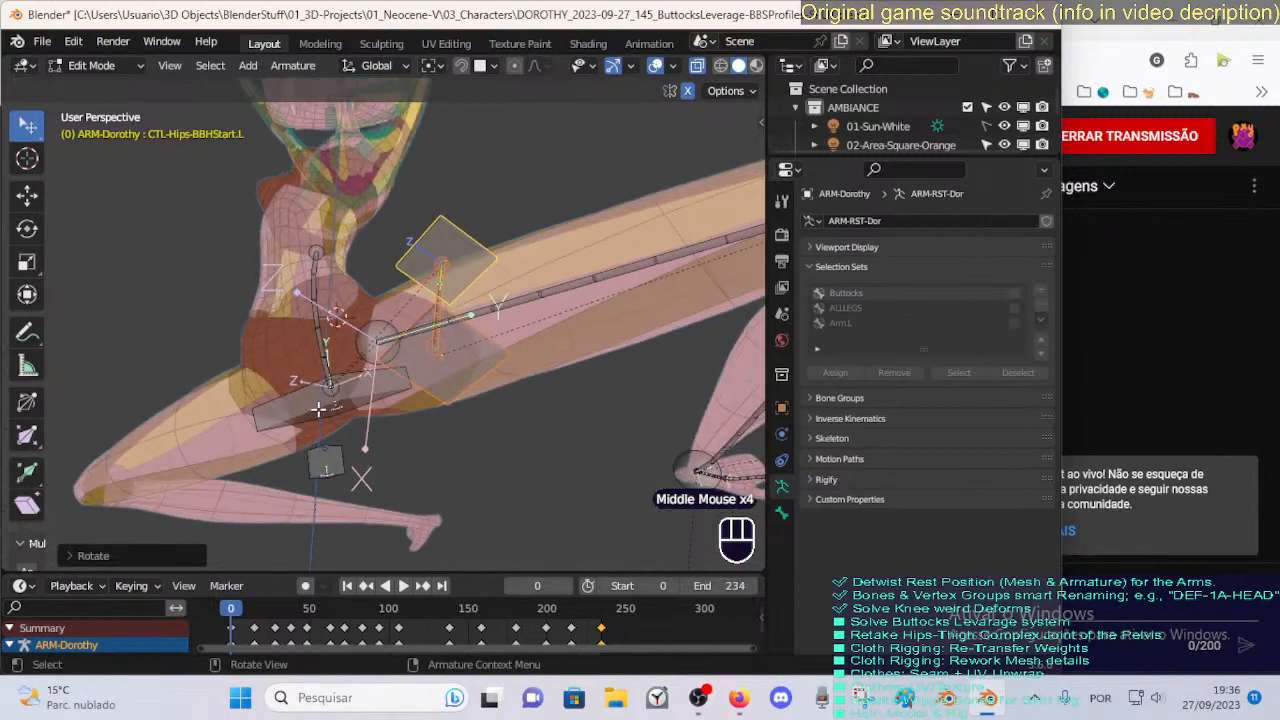
# Move the selected left hip leverage bones down and across to the front of the pelvis.
pyautogui.moveTo(318, 408); pyautogui.dragTo(420, 284, button='middle')
pyautogui.press('g')
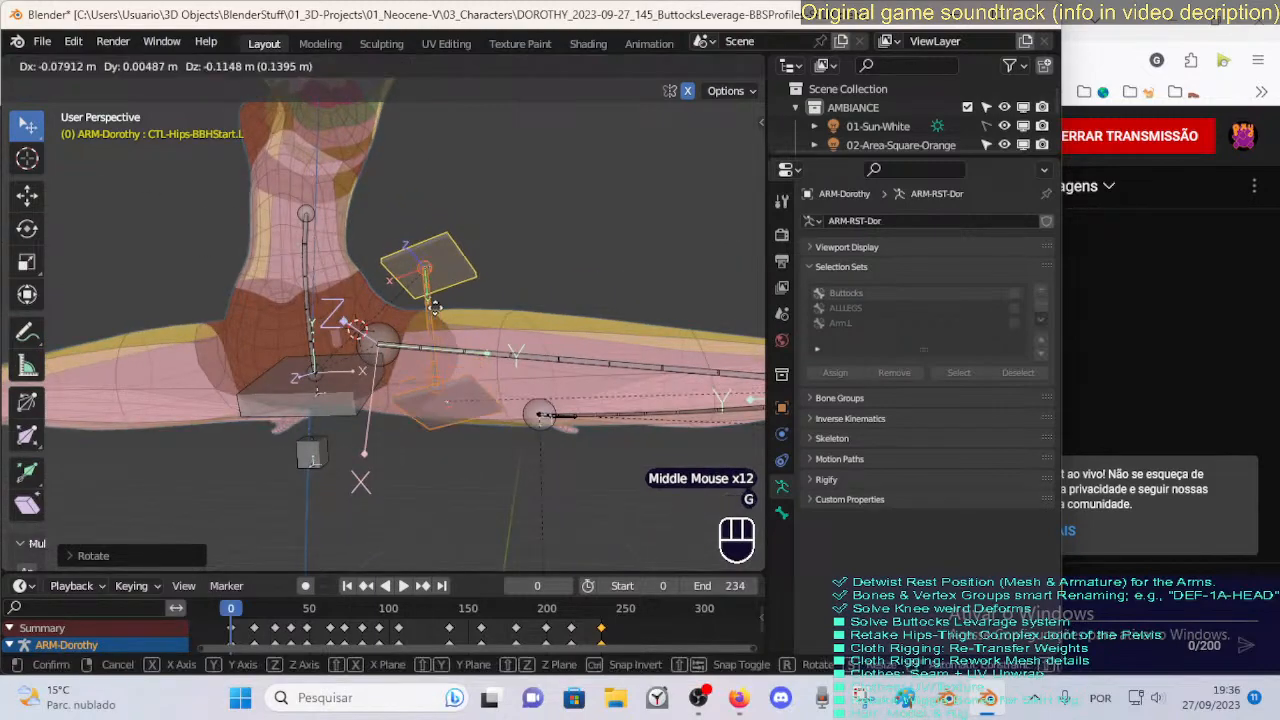
pyautogui.click(400, 375)
pyautogui.moveTo(400, 375); pyautogui.dragTo(325, 335, button='middle')
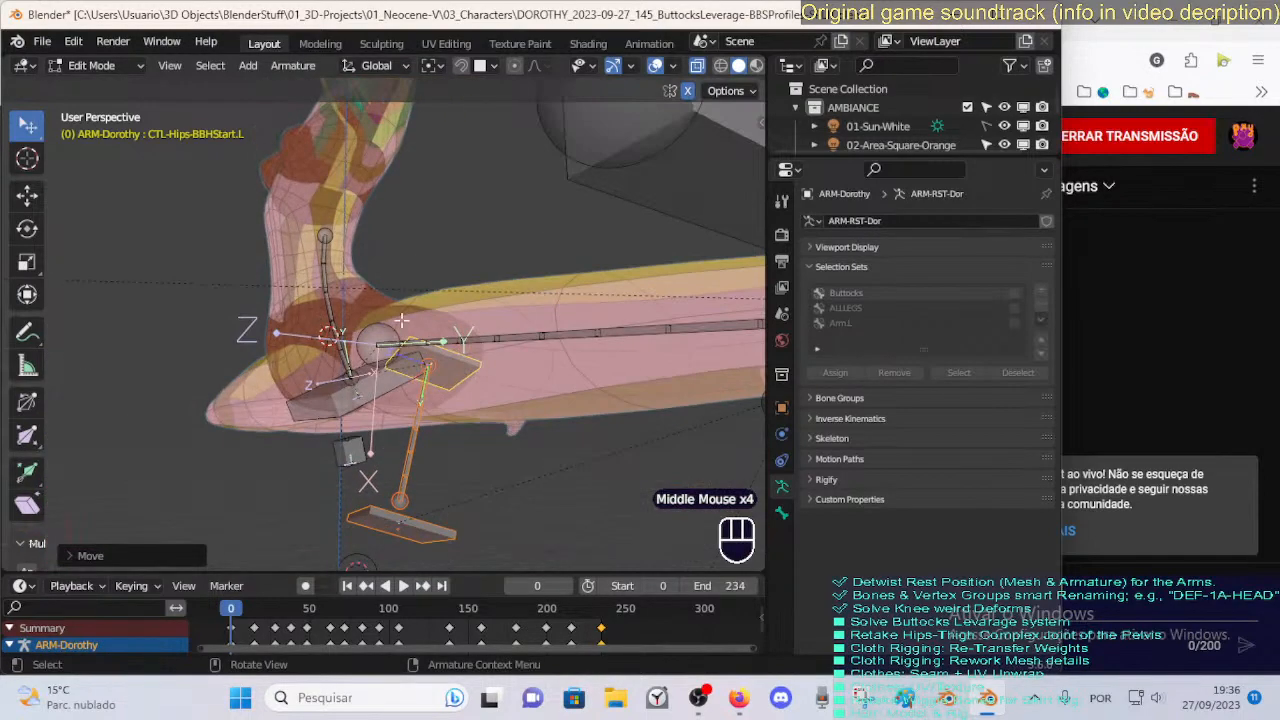
pyautogui.moveTo(401, 320); pyautogui.dragTo(291, 318, button='middle')
pyautogui.press('g')
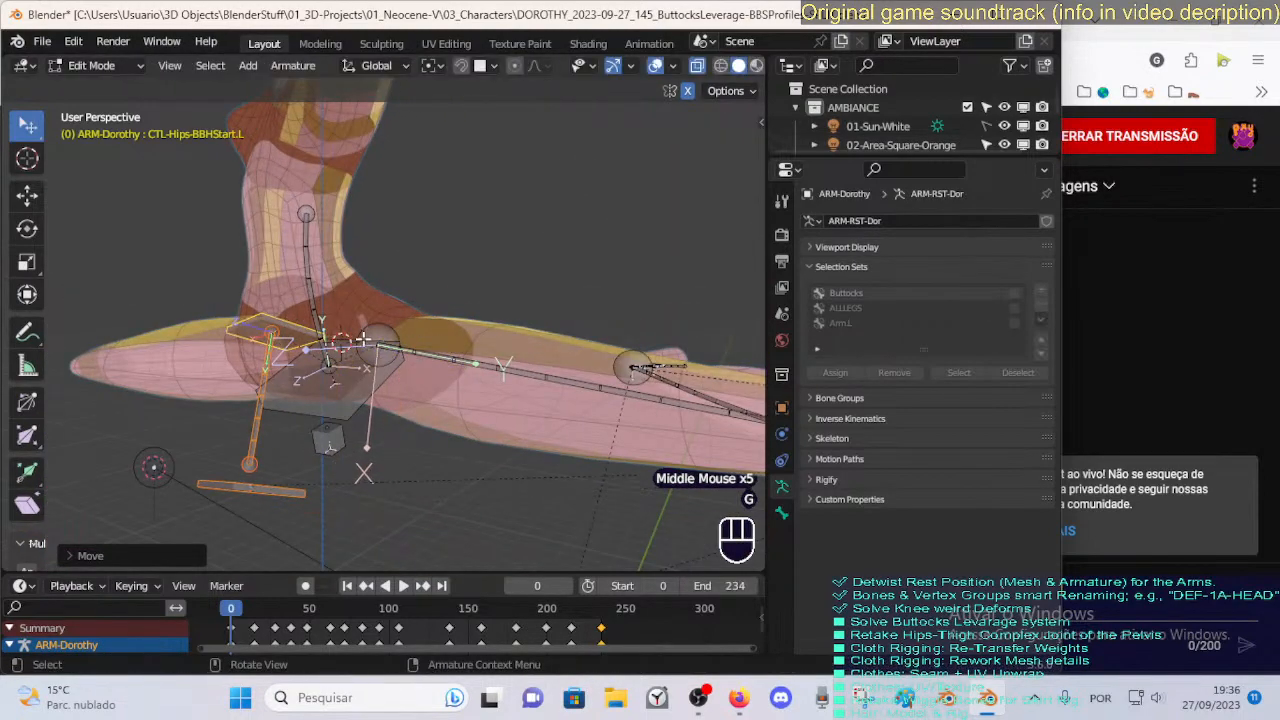
# Recalculate the roll of the left hip leverage bones to the Global -Y Axis.
pyautogui.press('KP_5')
pyautogui.press('KP_3')
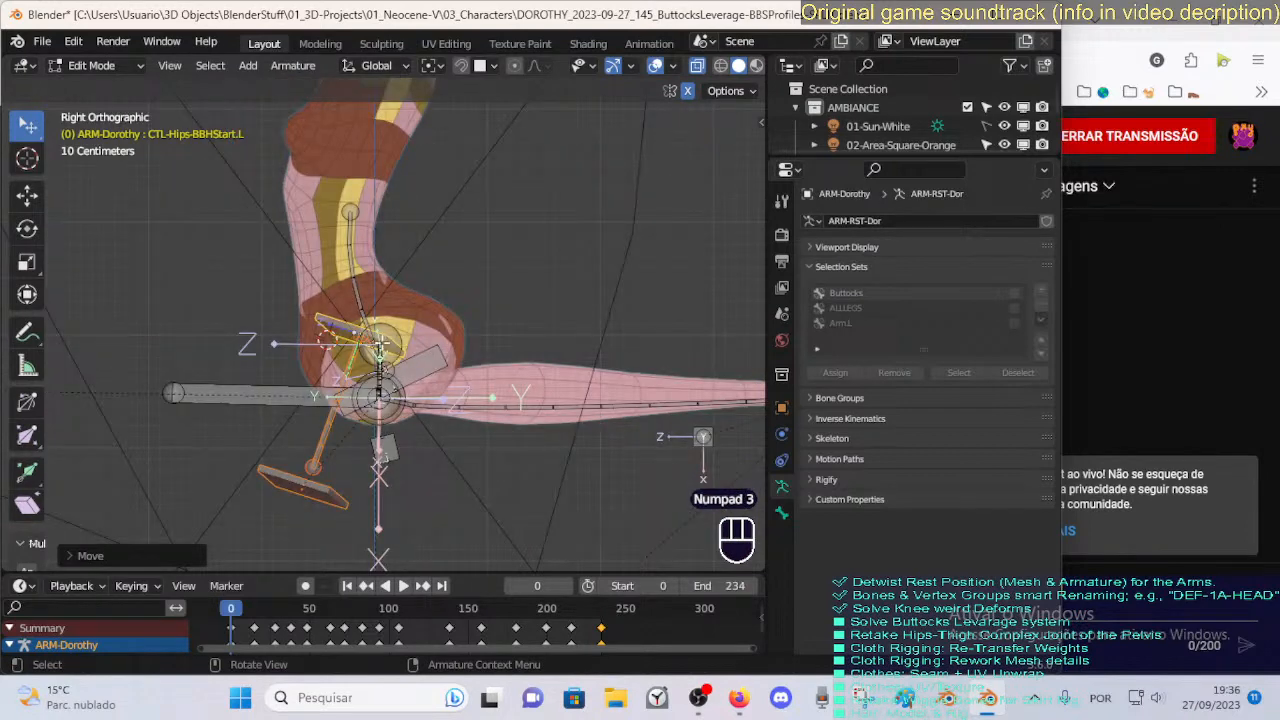
pyautogui.press('shift')
pyautogui.hotkey('shift', 'n')
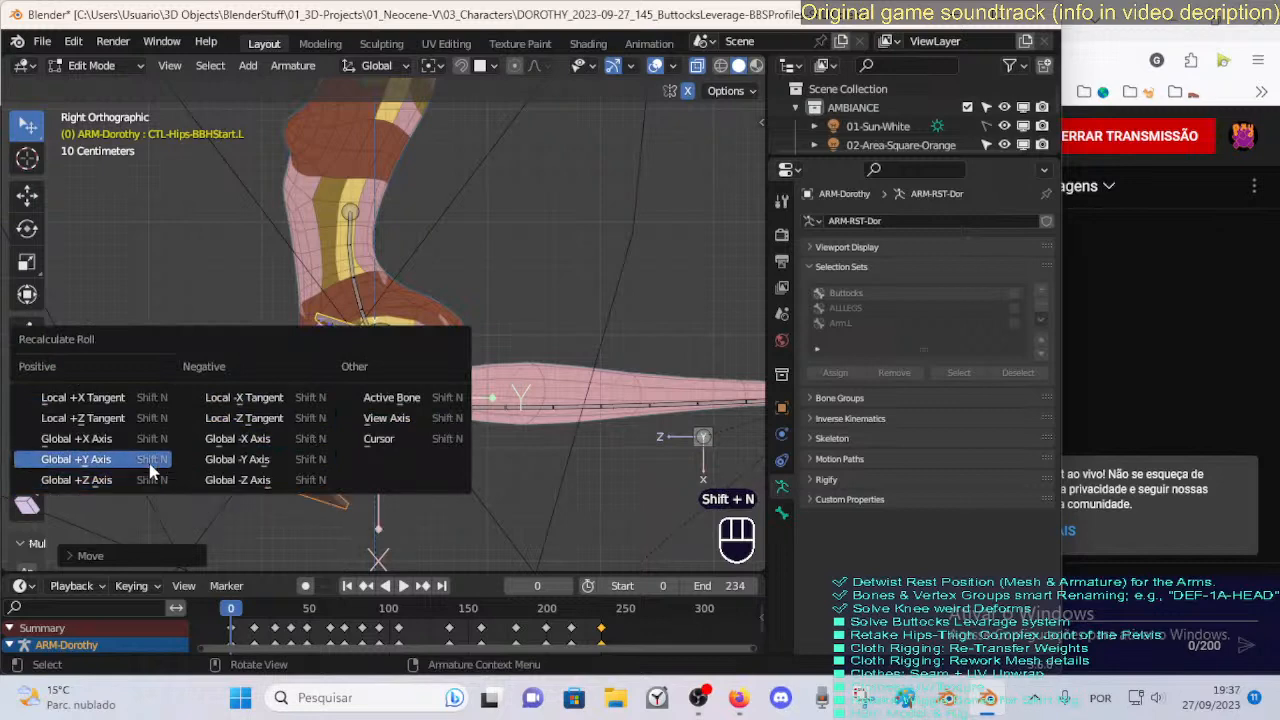
pyautogui.click(222, 459)
# Deselect all bones and move CTL-Hips-BBHStart.L up above the upper end of the hip bendy bone.
pyautogui.moveTo(250, 408); pyautogui.dragTo(344, 384, button='middle')
pyautogui.press('KP_1')
pyautogui.press('a')
pyautogui.press('a')
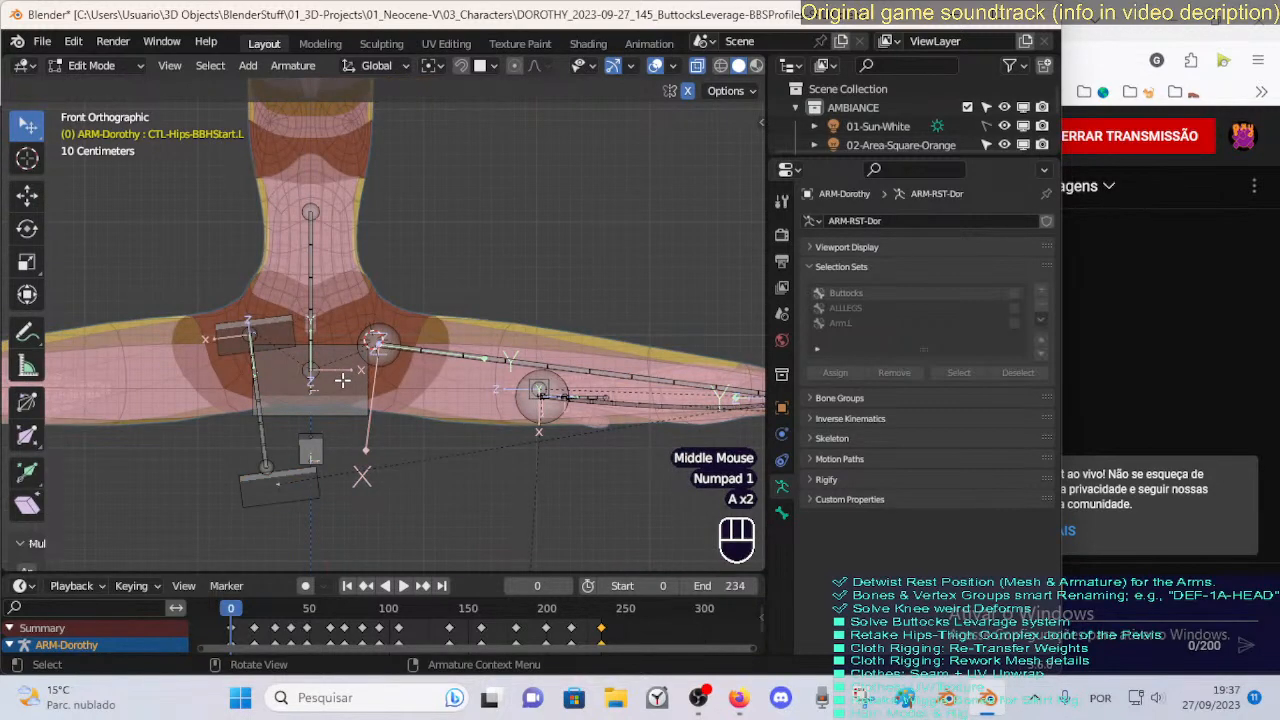
pyautogui.hotkey('alt', 'a')
pyautogui.click(254, 323)
pyautogui.click(254, 323)
pyautogui.press('g')
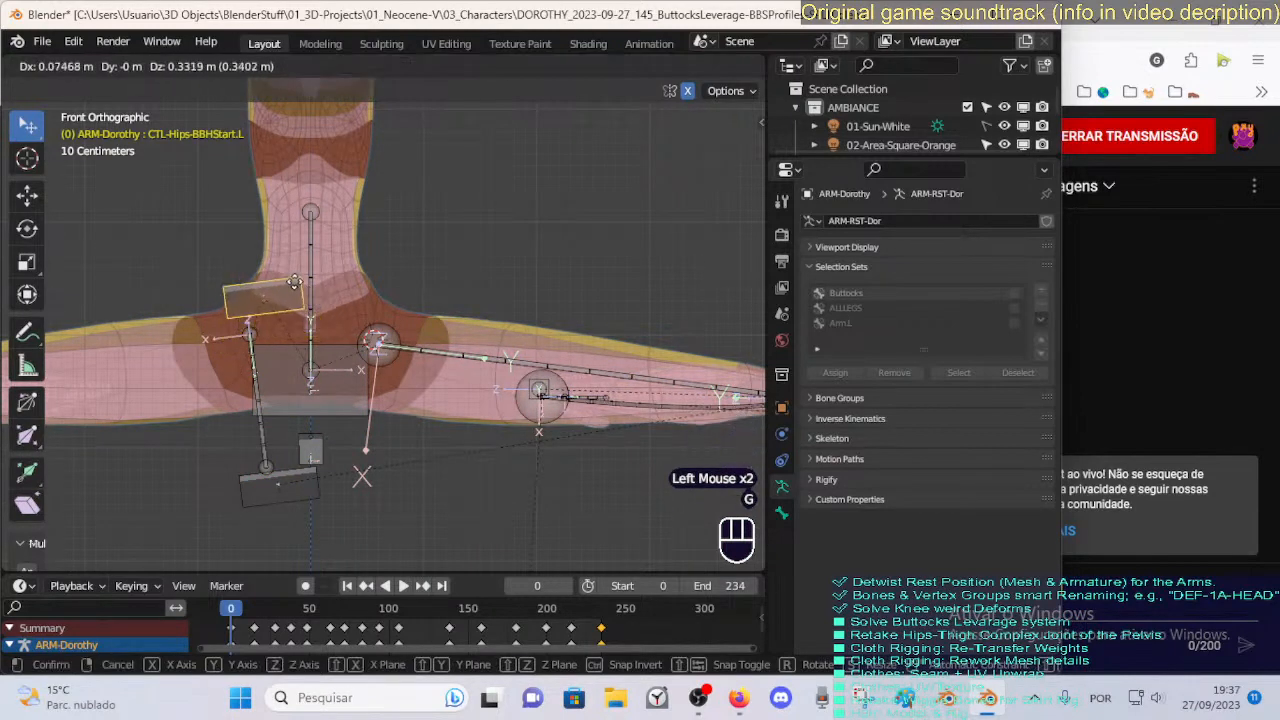
pyautogui.click(283, 282)
# Snap the 3D cursor to the upper end of DEF-2-TORSO-1-Spine-BB.001, and snap CTL-Hips-BBHStart.L to the cursor.
pyautogui.moveTo(336, 314)
pyautogui.mouseDown(button='middle')
pyautogui.moveTo(171, 320)
pyautogui.moveTo(329, 304)
pyautogui.mouseUp(button='middle')
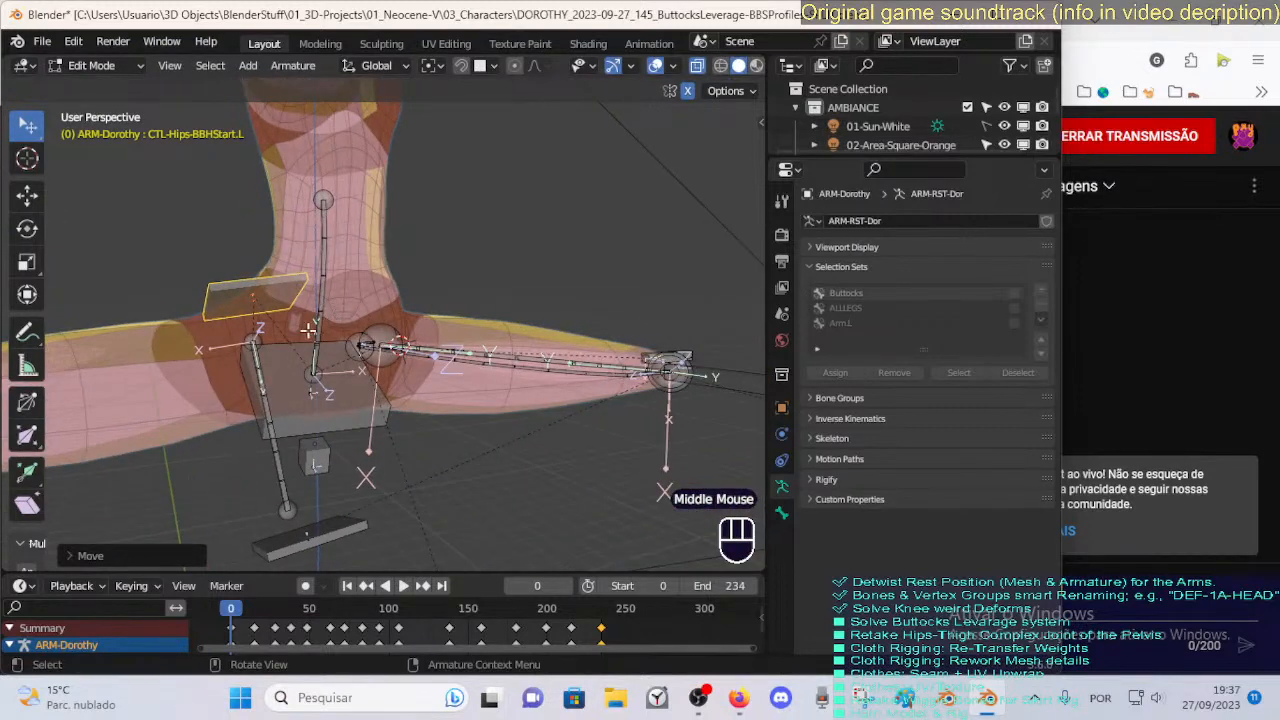
pyautogui.keyDown('shift'); pyautogui.click(337, 516); pyautogui.keyUp('shift')
pyautogui.keyDown('shift'); pyautogui.click(337, 516); pyautogui.keyUp('shift')
pyautogui.moveTo(356, 471); pyautogui.dragTo(300, 394, button='middle')
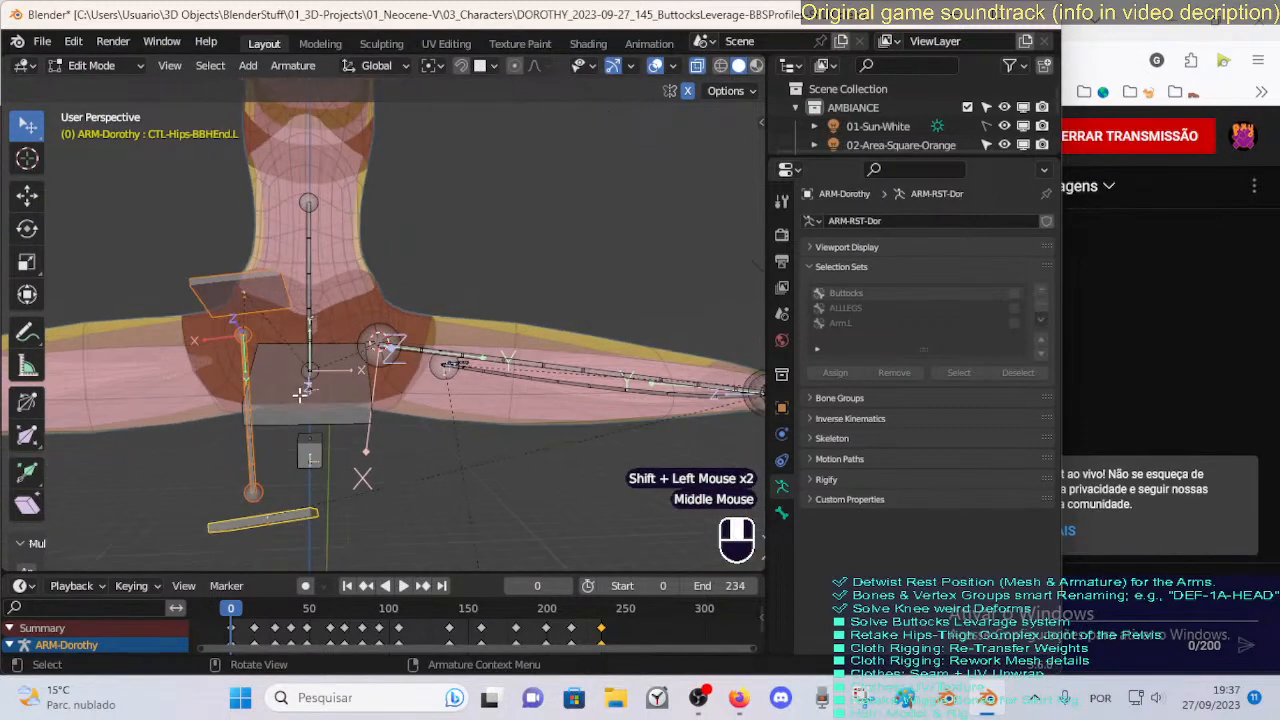
pyautogui.click(277, 297)
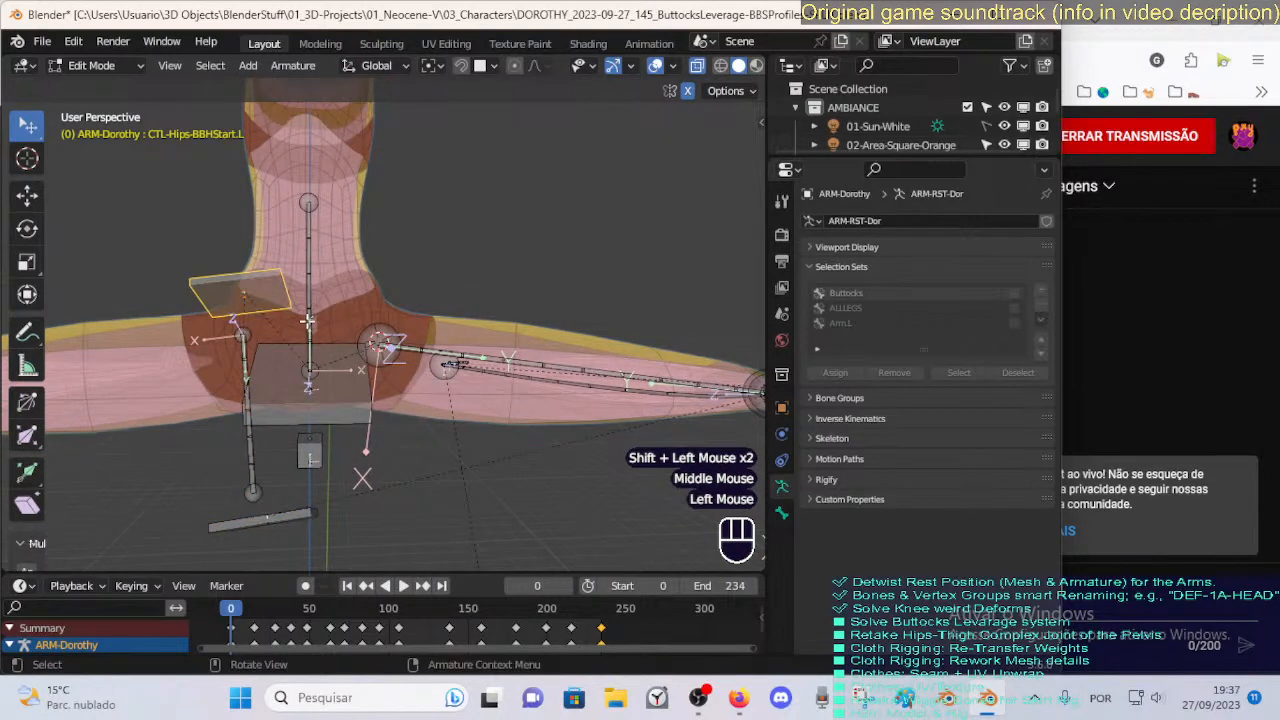
pyautogui.click(310, 192)
pyautogui.hotkey('shift', 's')
pyautogui.click(309, 277)
pyautogui.press('KP_1')
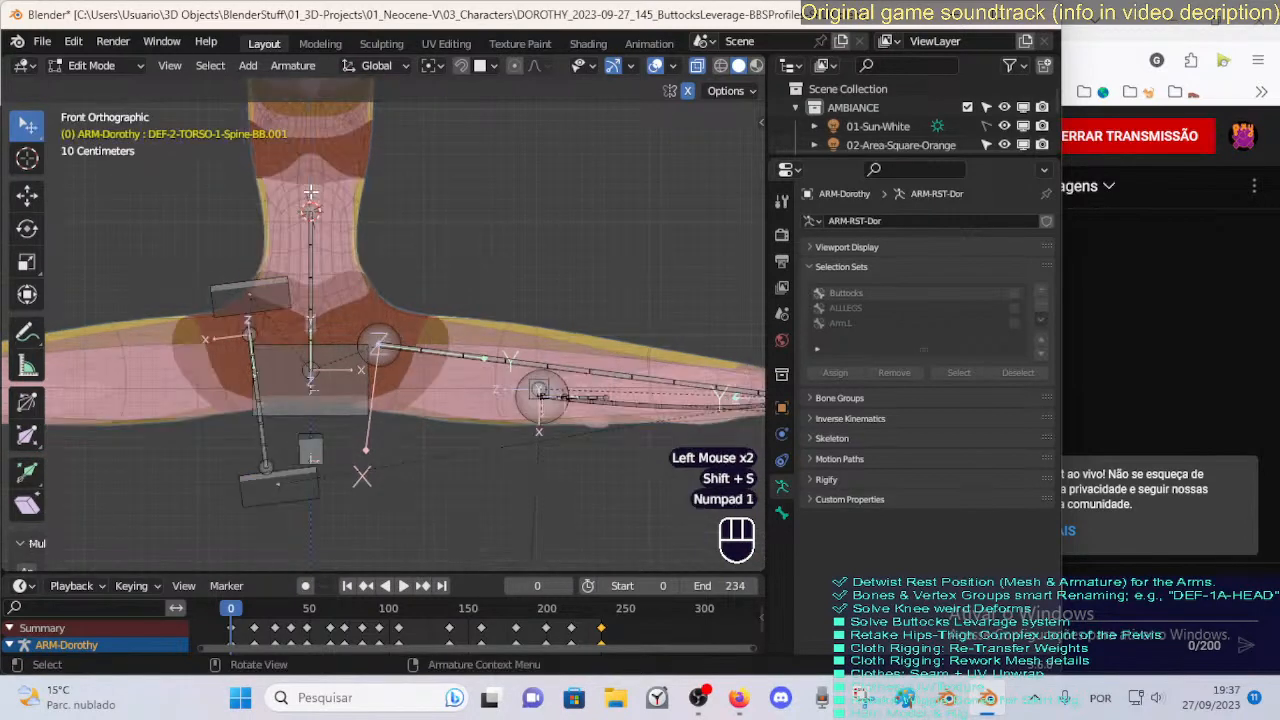
pyautogui.click(271, 283)
pyautogui.hotkey('shift', 's')
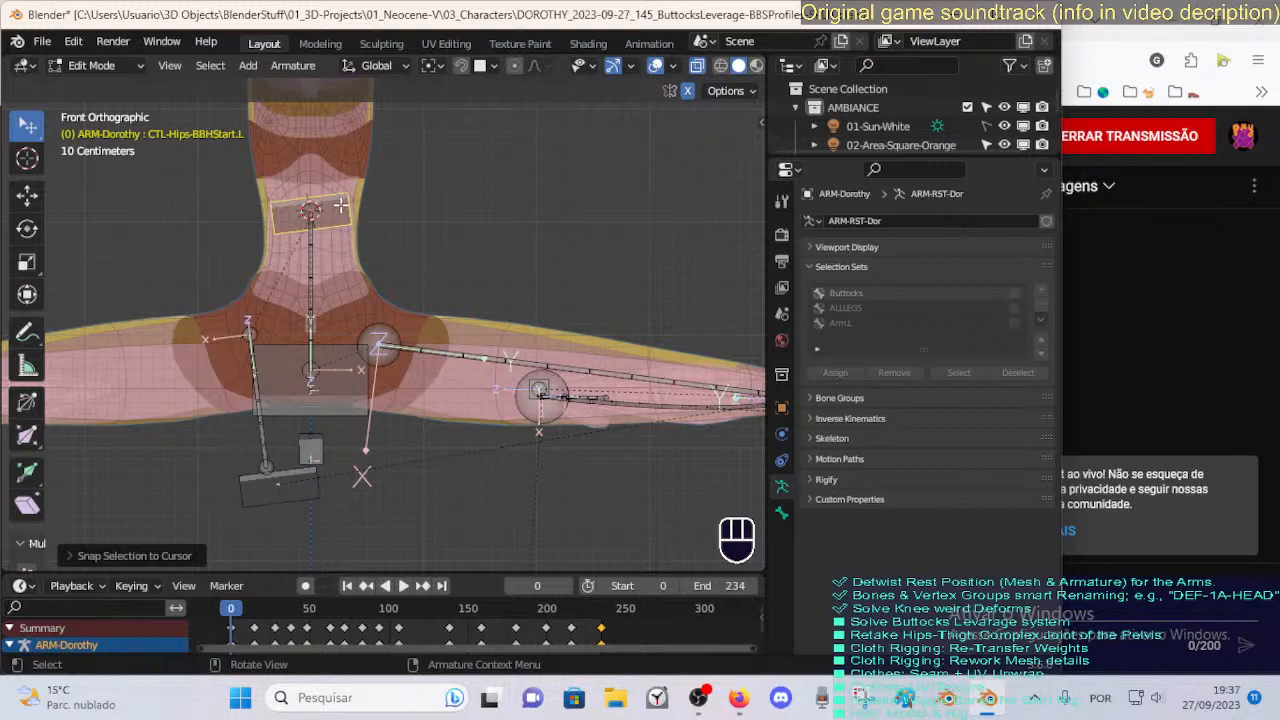
# Add a helper bone at the 3D cursor and switch its direction.
pyautogui.hotkey('shift', 'a')
pyautogui.click(322, 128)
pyautogui.hotkey('alt', 'f')
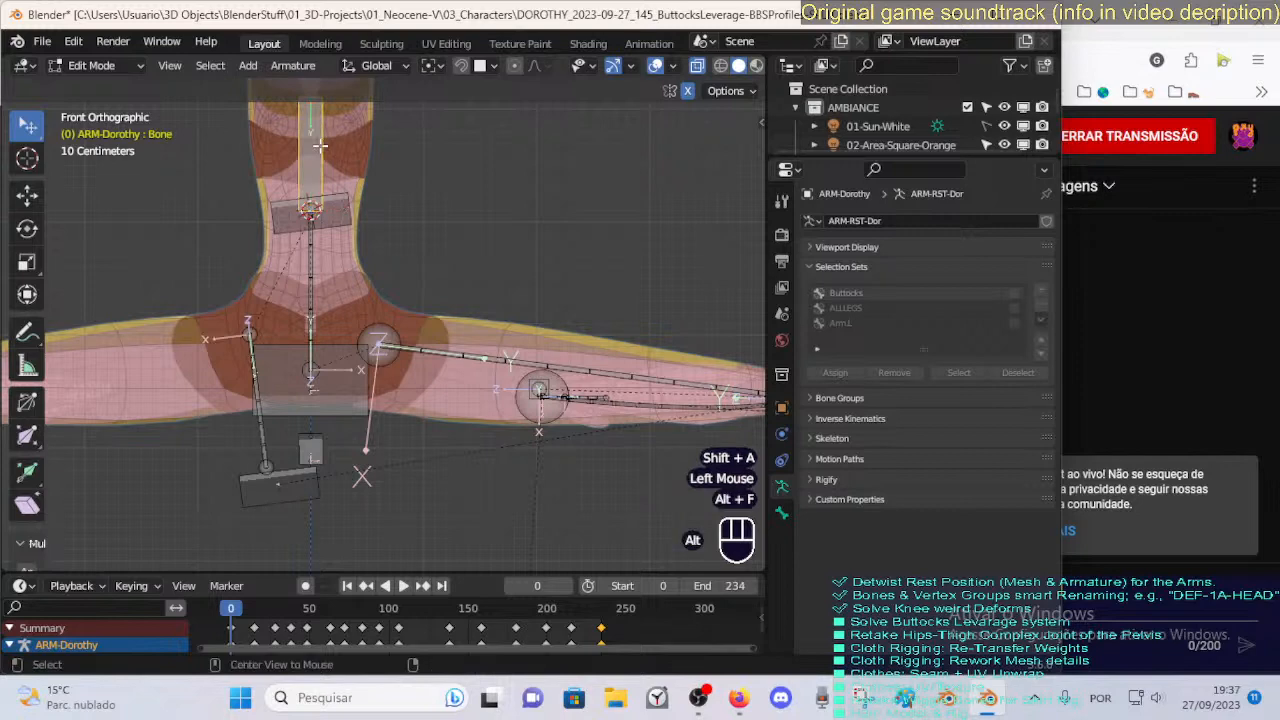
# Align CTL-Hips-BBHStart.L to the helper bone and delete the helper bone.
pyautogui.click(329, 208)
pyautogui.keyDown('shift'); pyautogui.click(326, 168); pyautogui.keyUp('shift')
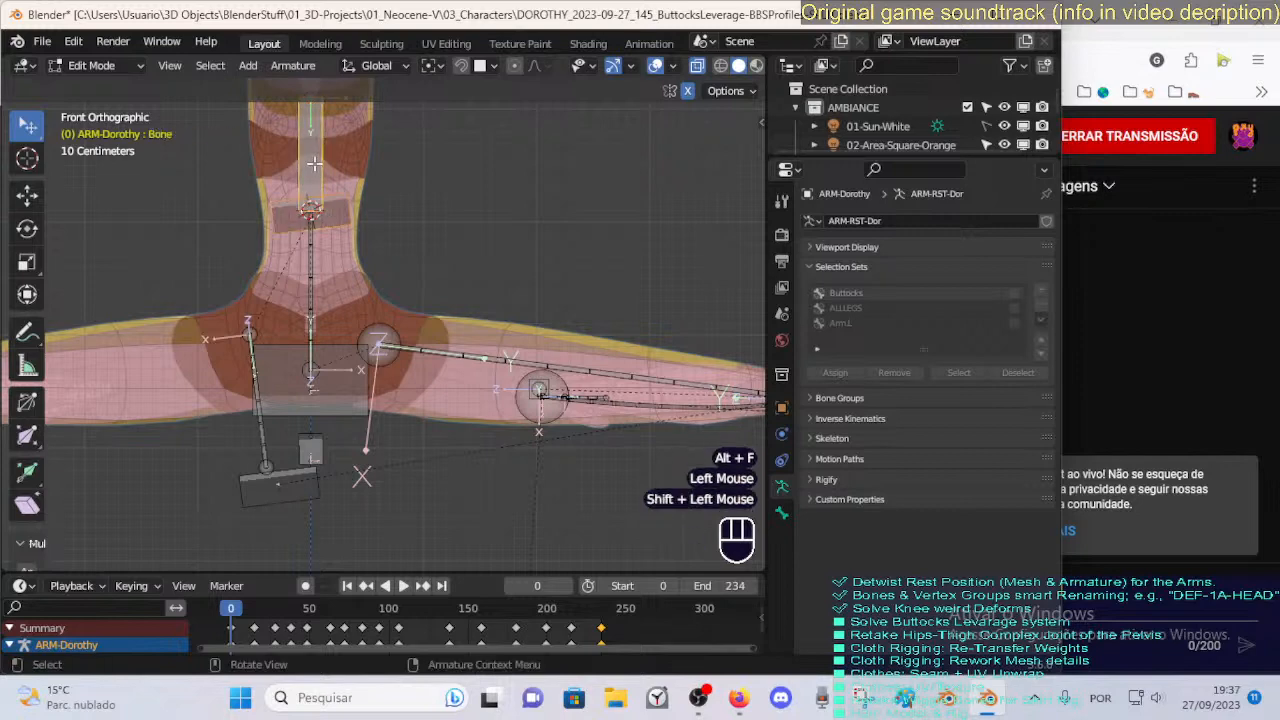
pyautogui.hotkey('ctrl', 'alt', 'a')
pyautogui.click(318, 169)
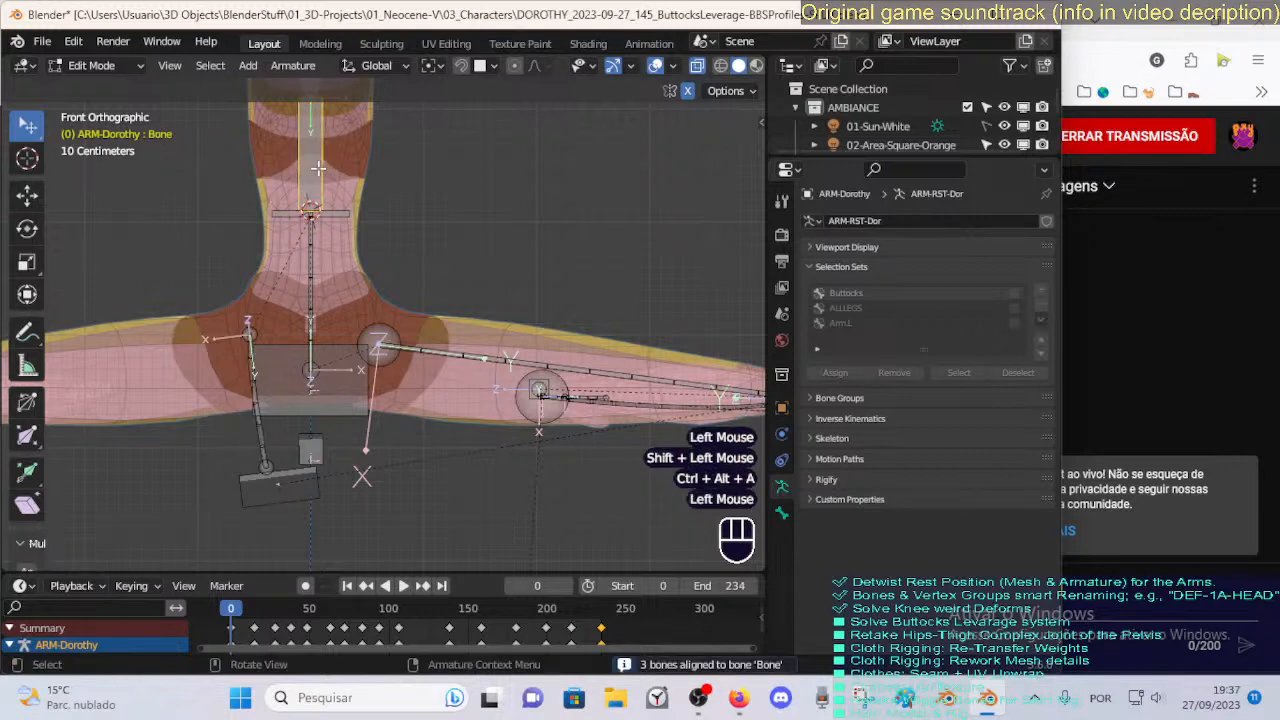
pyautogui.press('x')
pyautogui.click(320, 170)
# Set the transform orientation to Normal and move CTL-Hips-BBHStart.L down along its Y axis to the pelvis.
pyautogui.click(335, 211)
pyautogui.press('g')
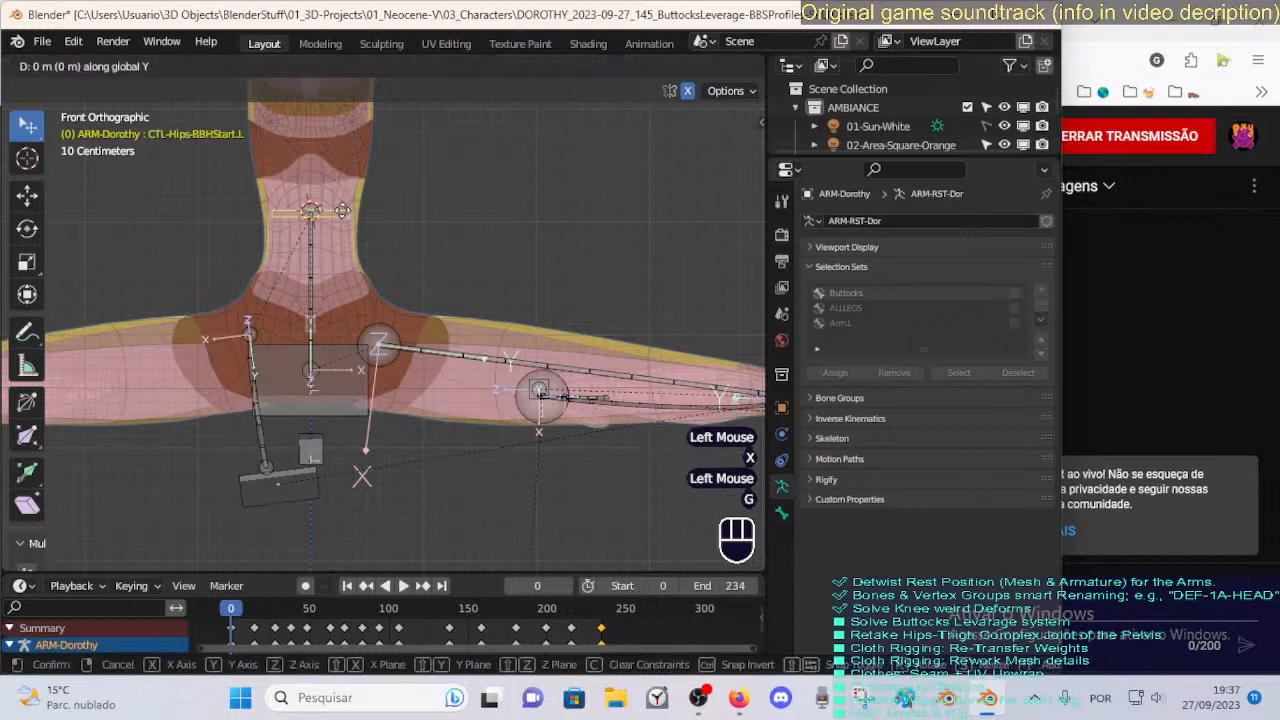
pyautogui.click(342, 212)
pyautogui.click(356, 64)
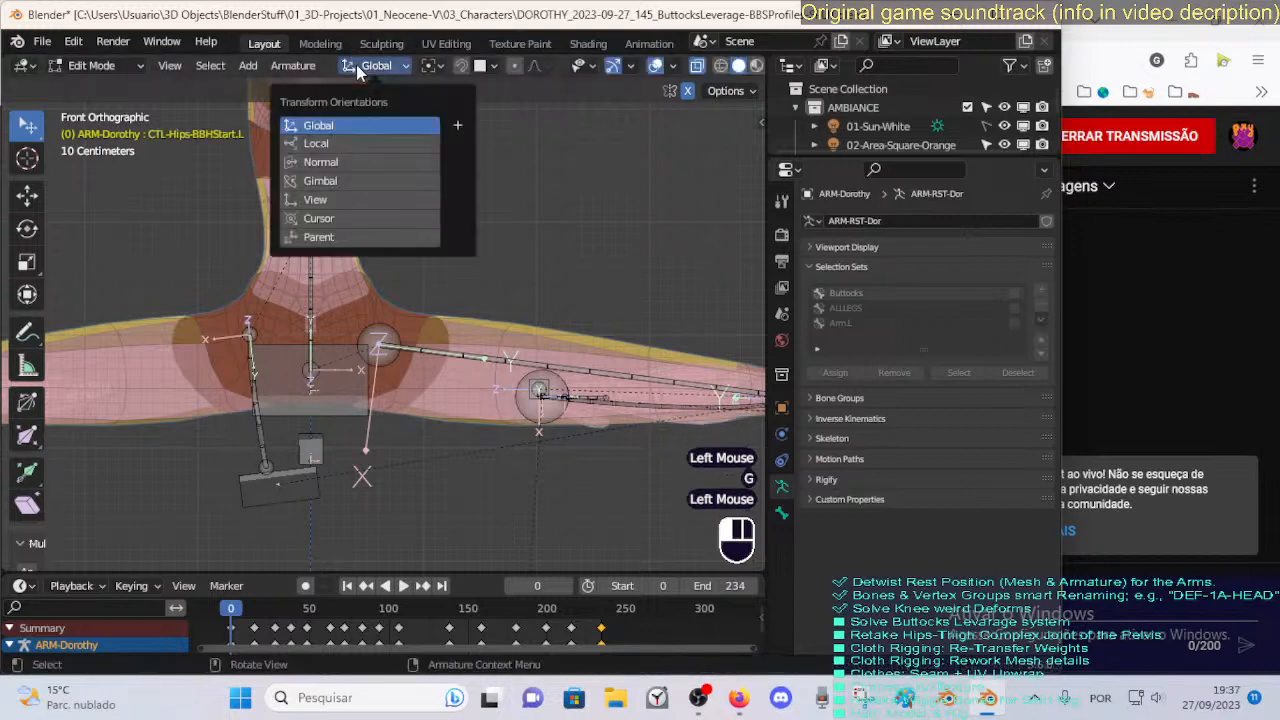
pyautogui.click(347, 161)
pyautogui.press('g')
pyautogui.press('y')
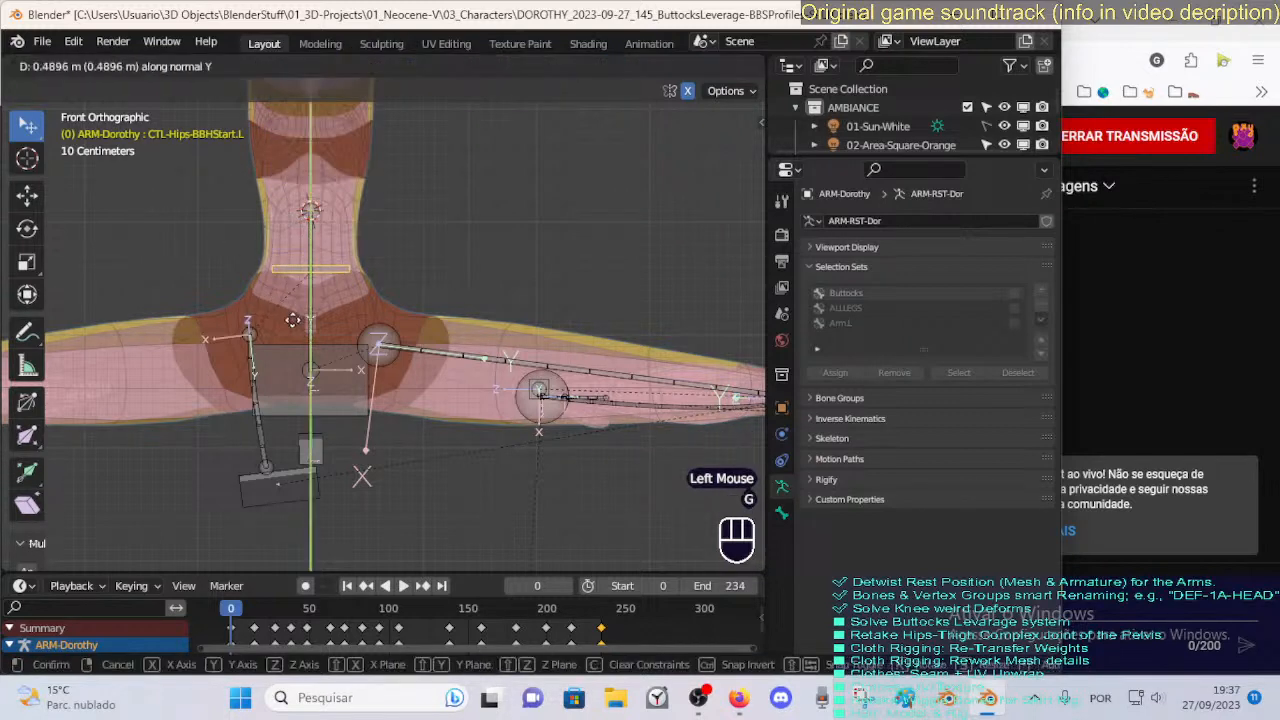
pyautogui.click(280, 398)
# Align the hip bendy bone DEF-5-LEG-1A-Hips-BB.L to CTL-Hips-BBHStart.L.
pyautogui.click(247, 395)
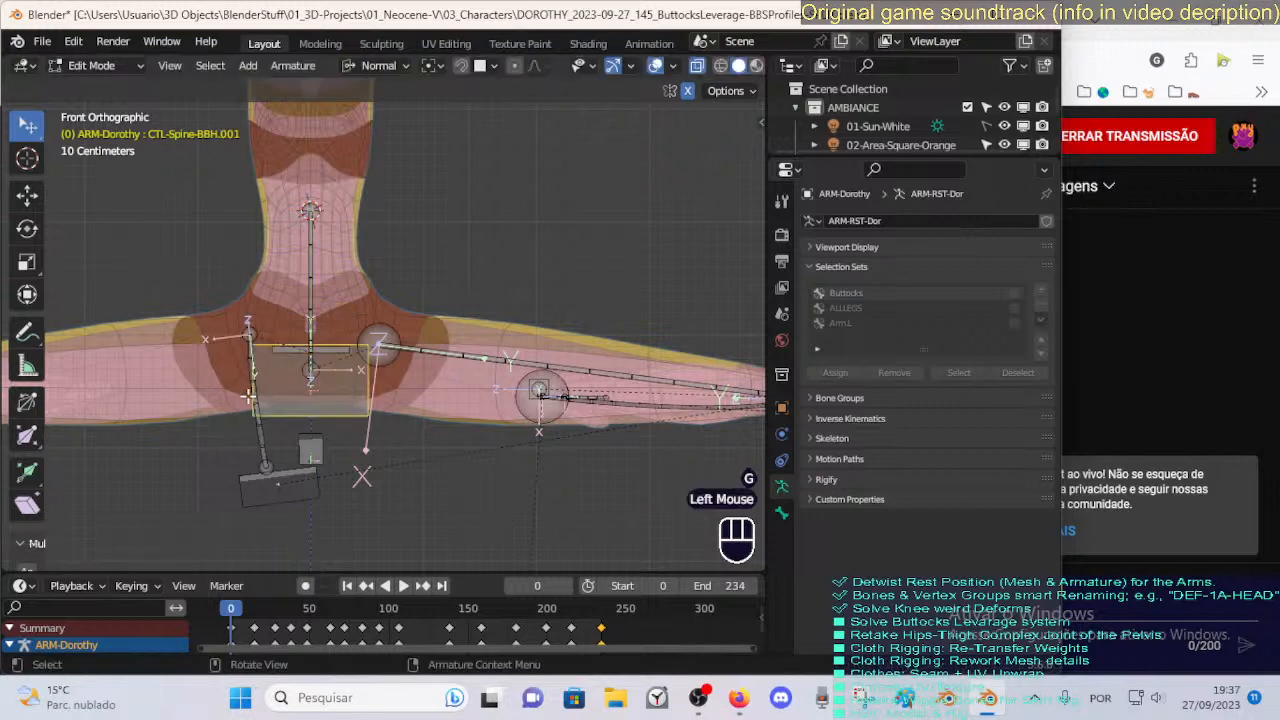
pyautogui.click(256, 437)
pyautogui.keyDown('shift'); pyautogui.click(318, 348); pyautogui.keyUp('shift')
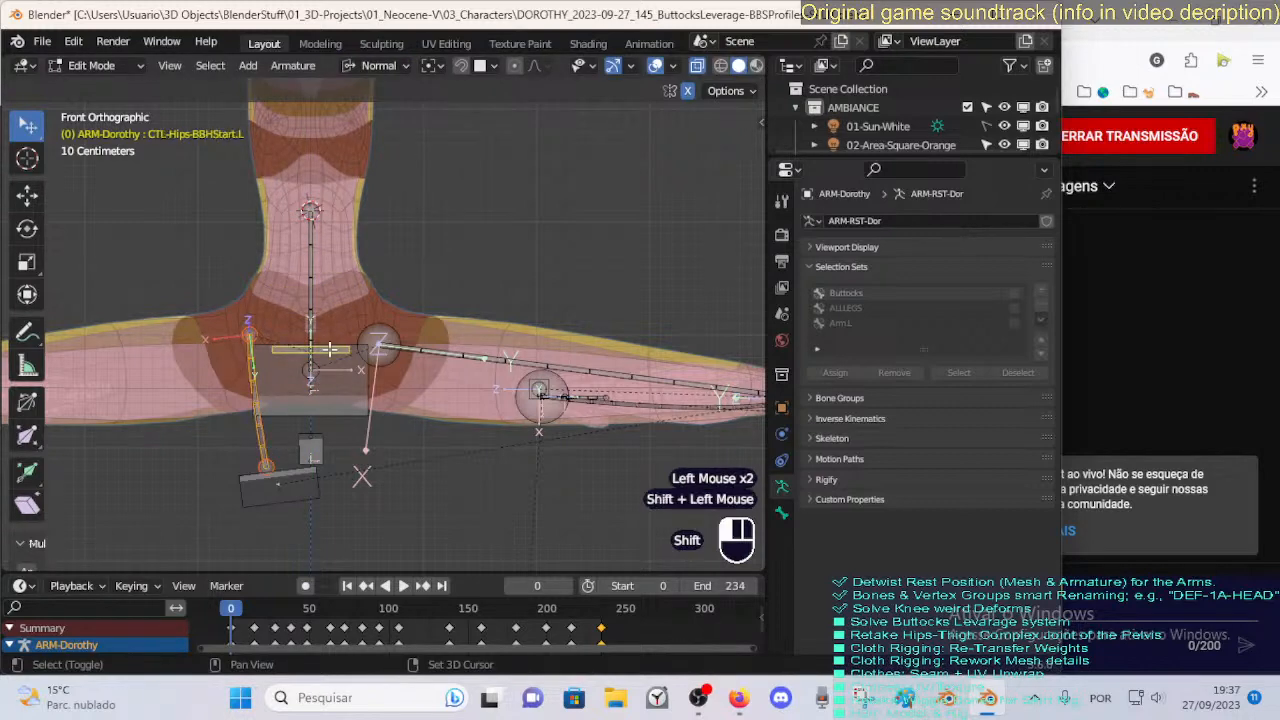
pyautogui.hotkey('ctrl', 'alt', 'a')
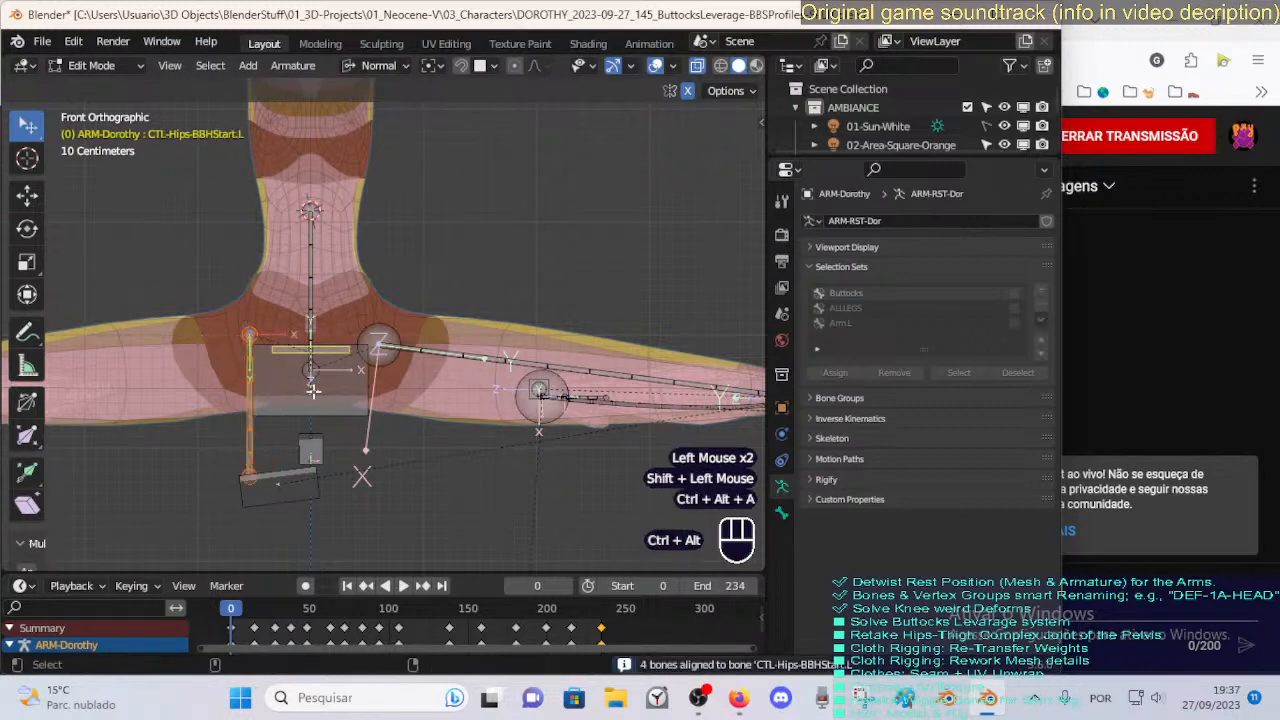
# Align CTL-Hips-BBHEnd.L to the bendy bone DEF-5-LEG-1A-Hips-BB.L.
pyautogui.click(300, 489)
pyautogui.keyDown('shift'); pyautogui.click(251, 420); pyautogui.keyUp('shift')
pyautogui.keyDown('shift'); pyautogui.click(248, 438); pyautogui.keyUp('shift')
pyautogui.keyDown('shift'); pyautogui.click(279, 402); pyautogui.keyUp('shift')
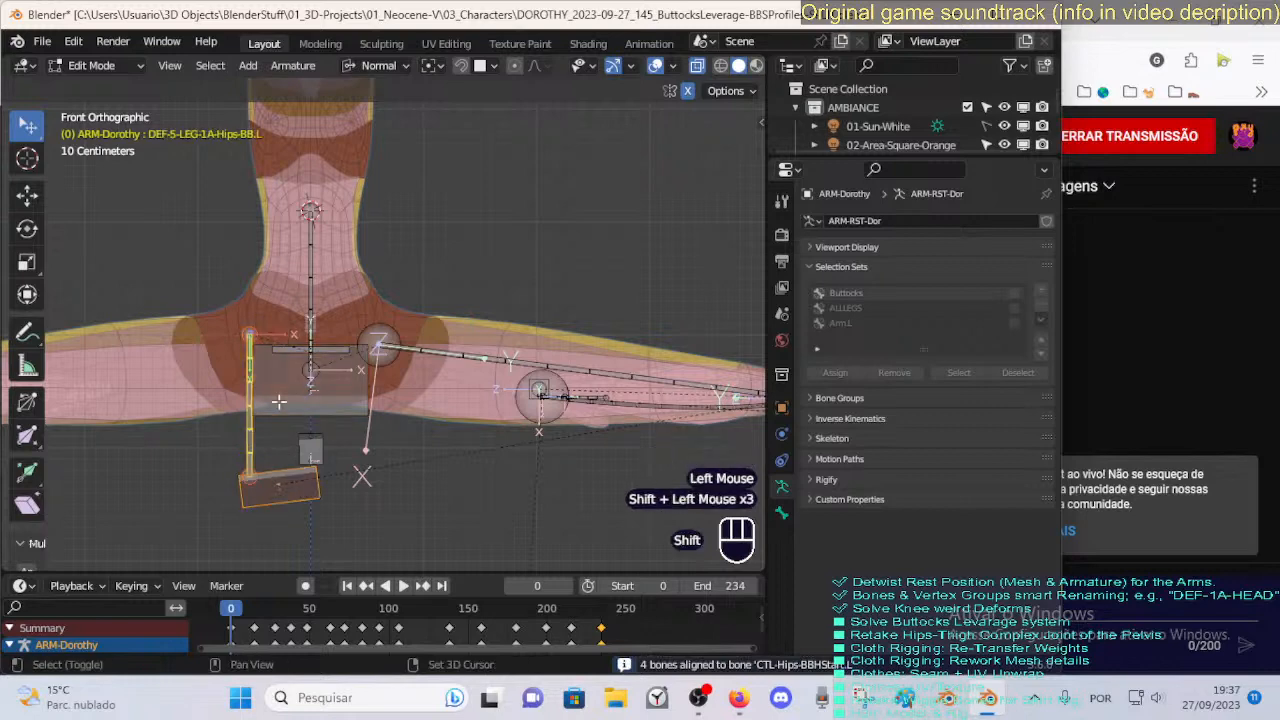
pyautogui.hotkey('ctrl', 'alt', 'a')
# Change the snapping target and try to snap the upper end of DEF-5-LEG-1A-Hips-BB.L to CTL-Hips-BBHStart.L.
pyautogui.click(263, 370)
pyautogui.press('g')
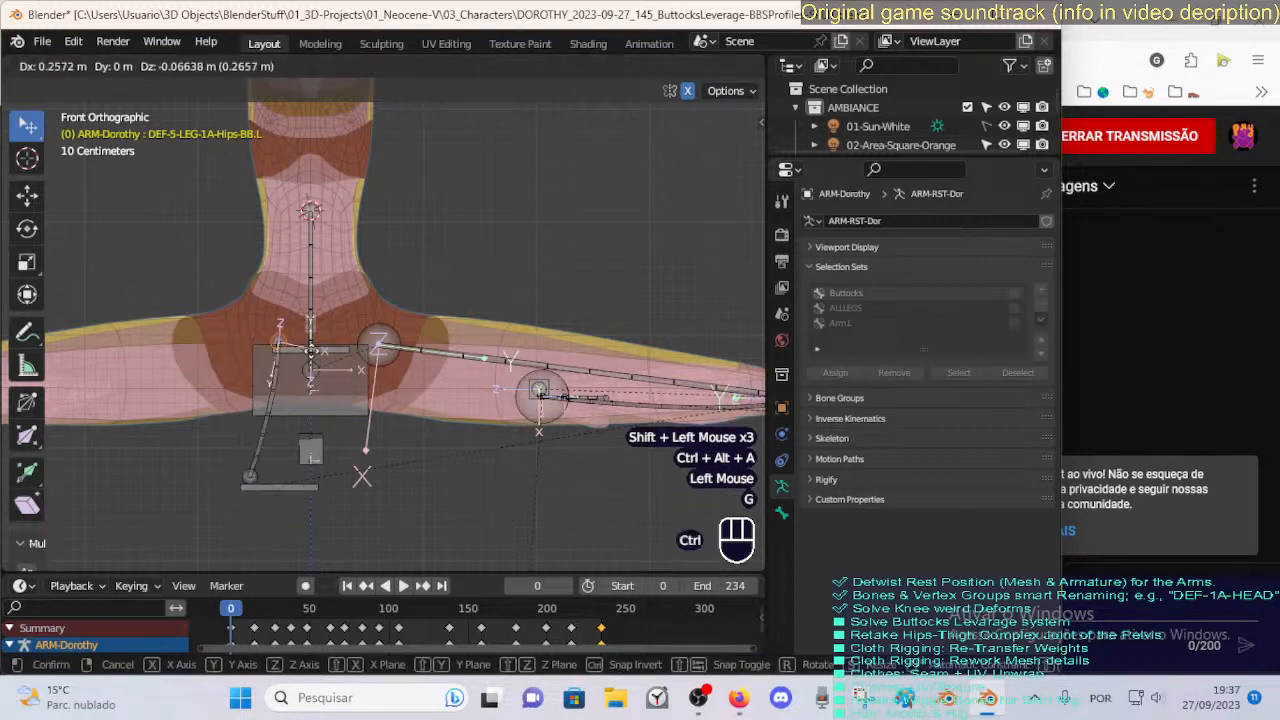
pyautogui.rightClick(346, 374)
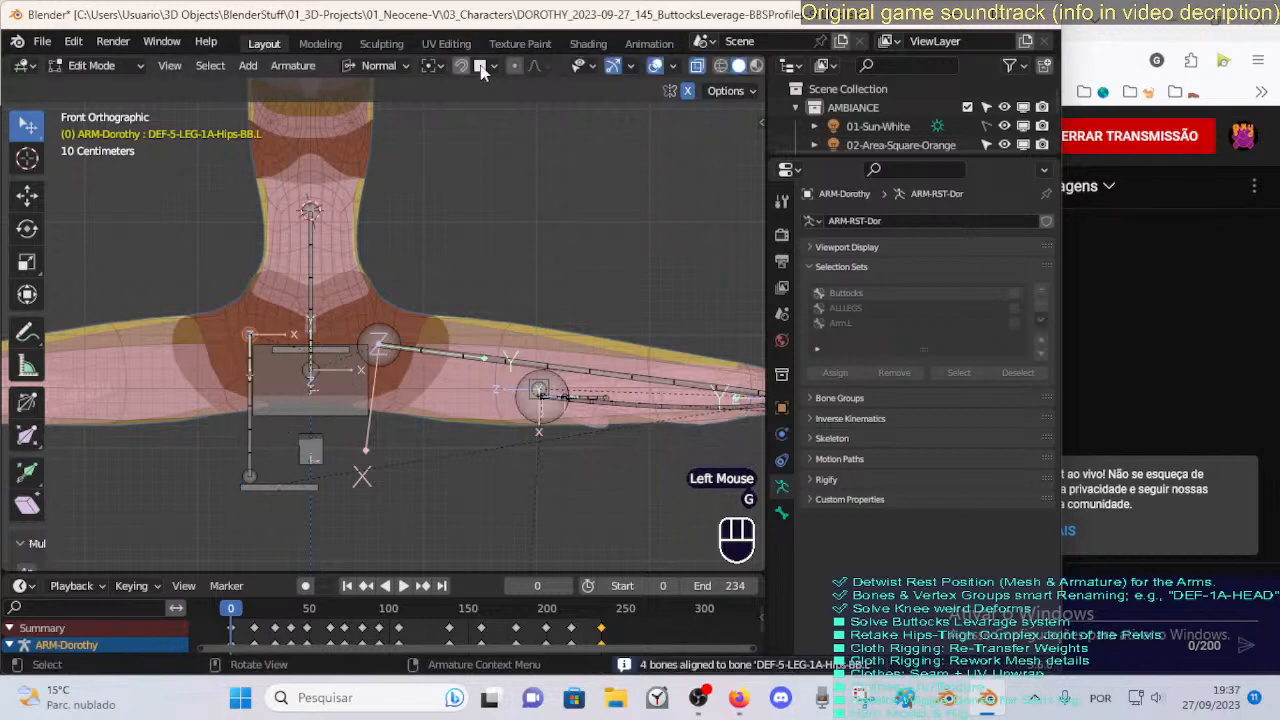
pyautogui.click(481, 66)
pyautogui.click(468, 140)
pyautogui.press('g')
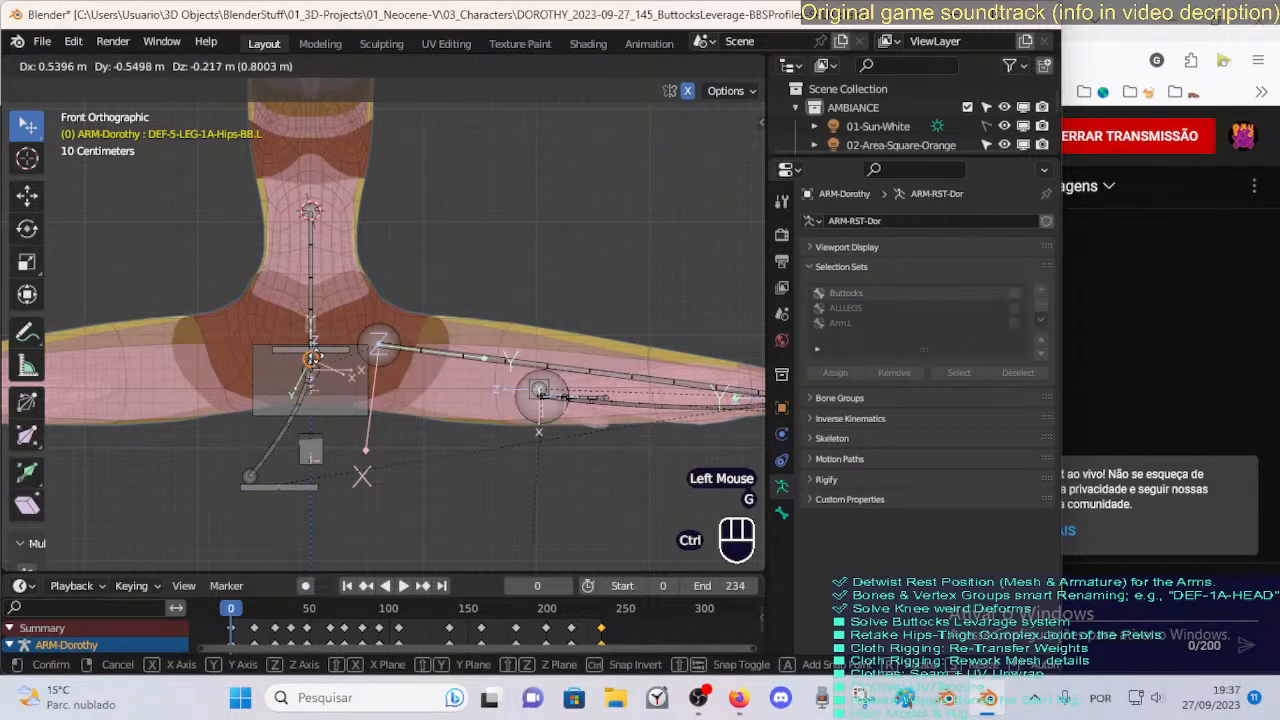
pyautogui.rightClick(315, 352)
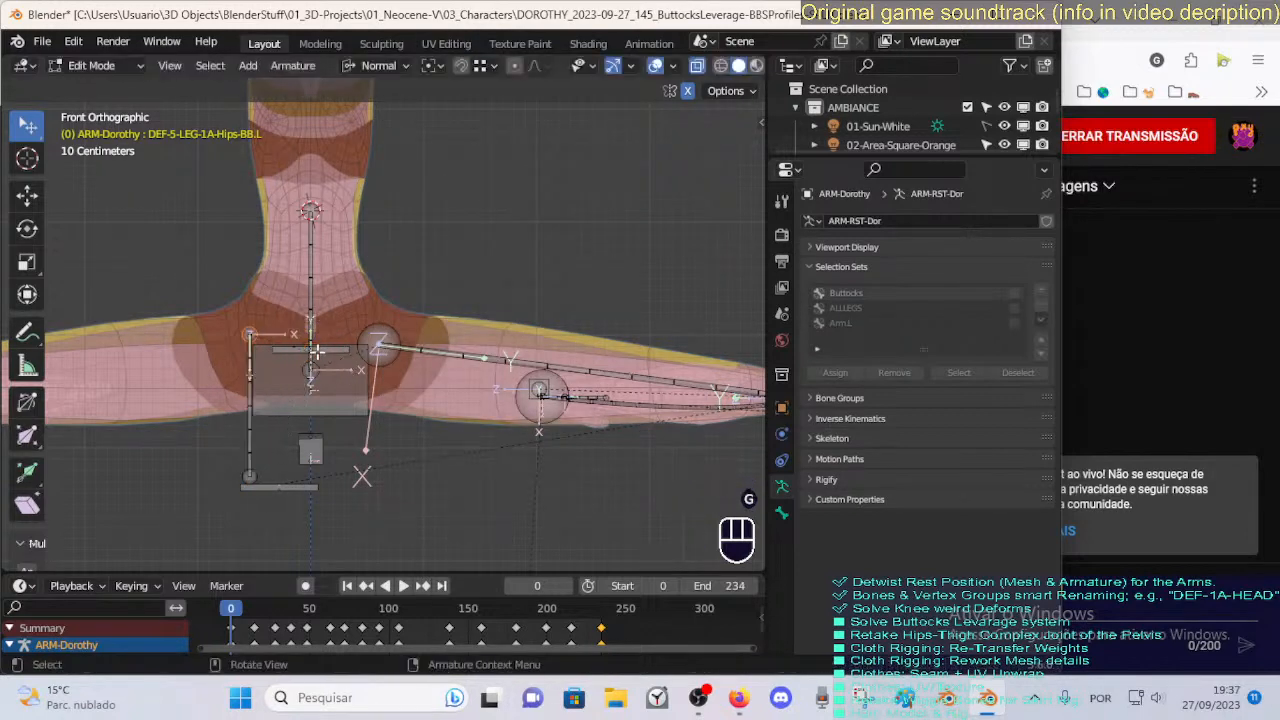
# Move CTL-Hips-BBHStart.L up along its normal Y axis, above the pelvis block.
pyautogui.click(315, 352)
pyautogui.press('g')
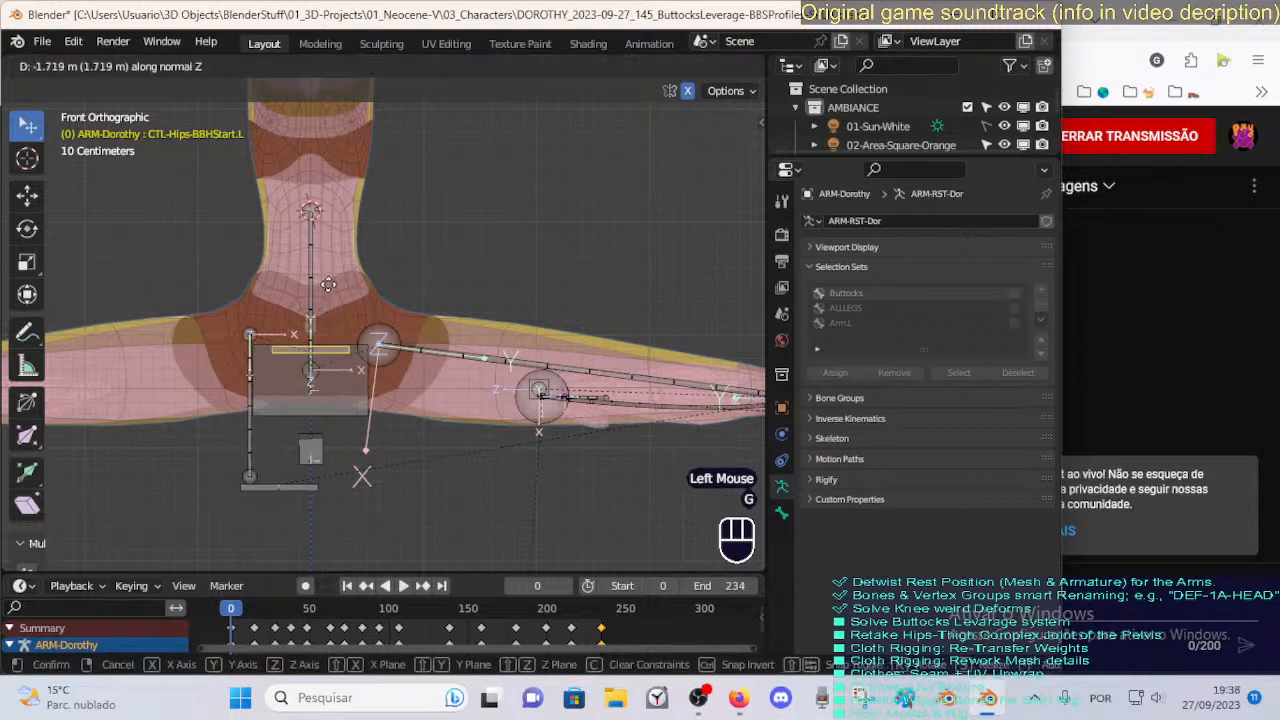
pyautogui.rightClick(326, 340)
pyautogui.press('g')
pyautogui.press('y')
pyautogui.click(306, 351)
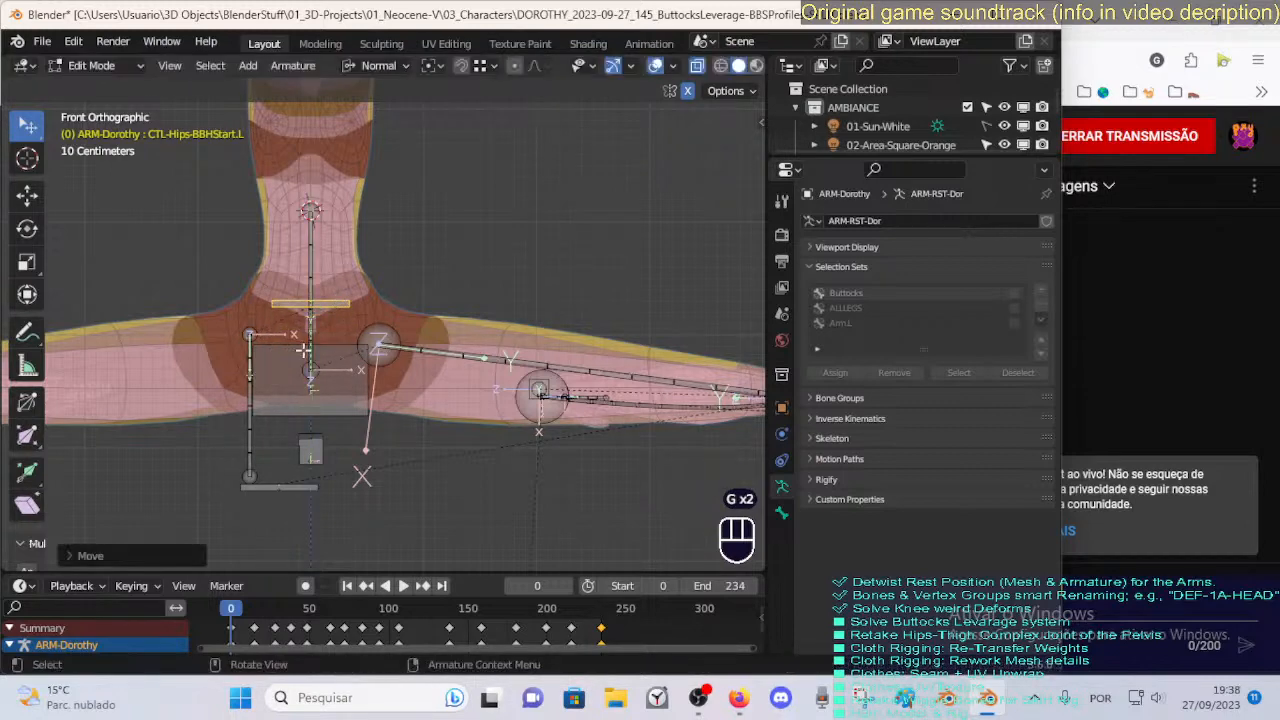
# Change the snapping target and snap the upper end of DEF-5-LEG-1A-Hips-BB.L onto CTL-Hips-BBHStart.L.
pyautogui.click(250, 329)
pyautogui.press('g')
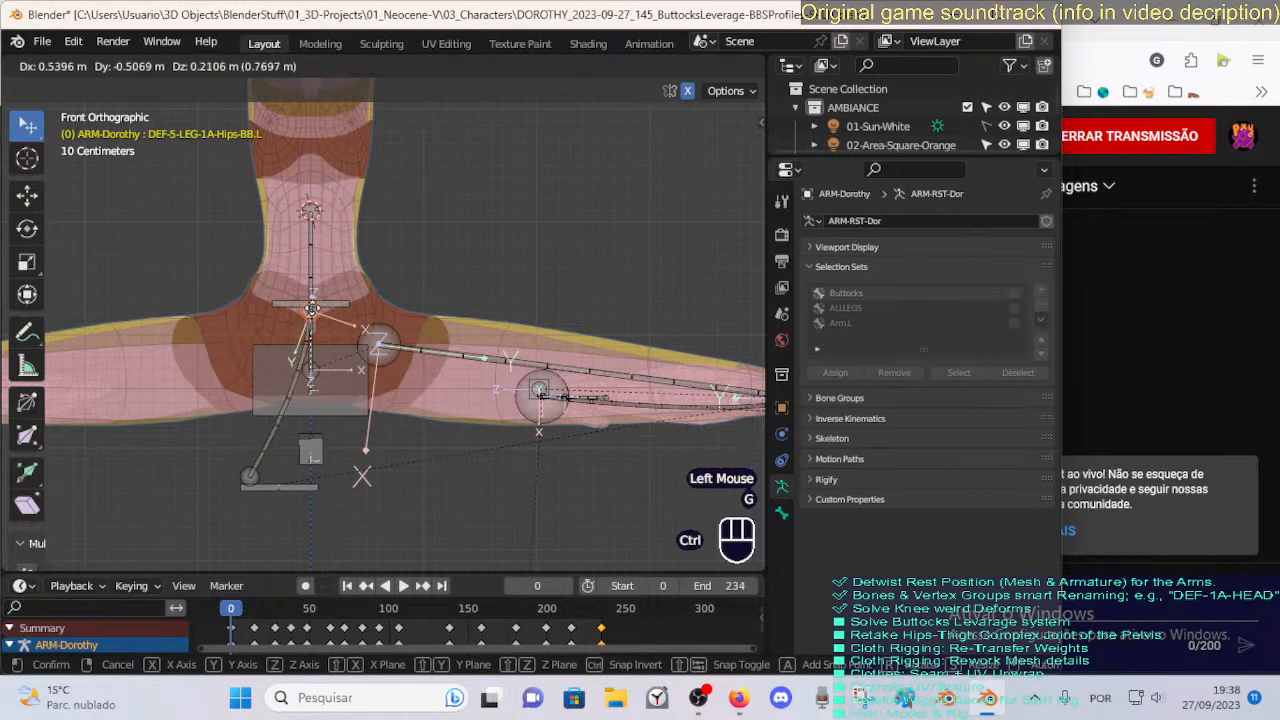
pyautogui.rightClick(316, 328)
pyautogui.click(492, 66)
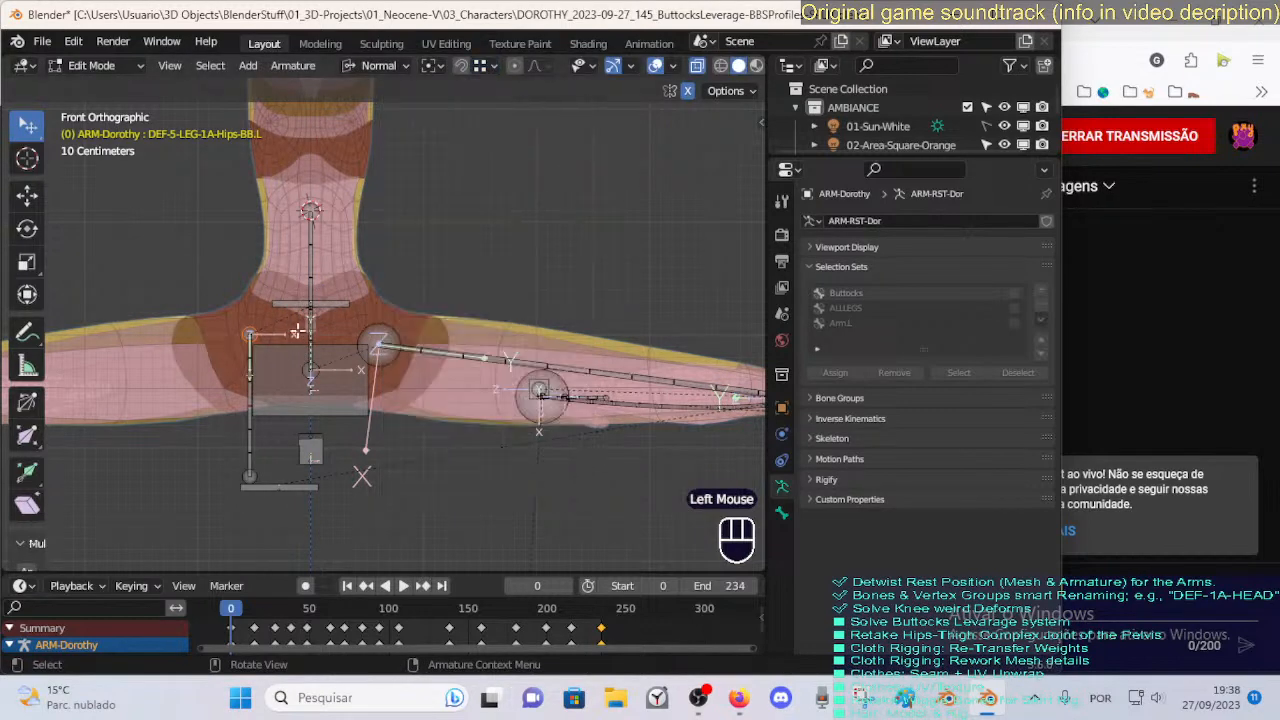
pyautogui.press('g')
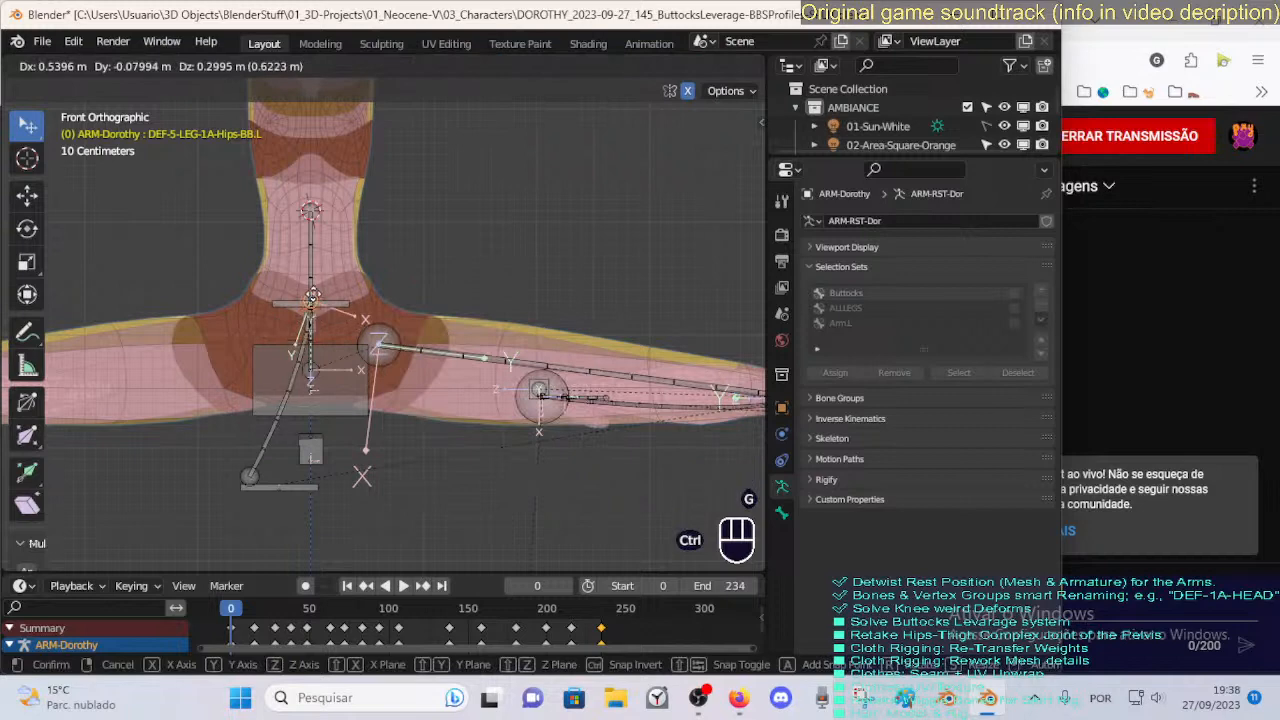
pyautogui.click(256, 401)
# With the 3D Cursor as pivot, scale CTL-Hips-BBHEnd.L to 0 along normal X to centre it under the pelvis.
pyautogui.click(251, 471)
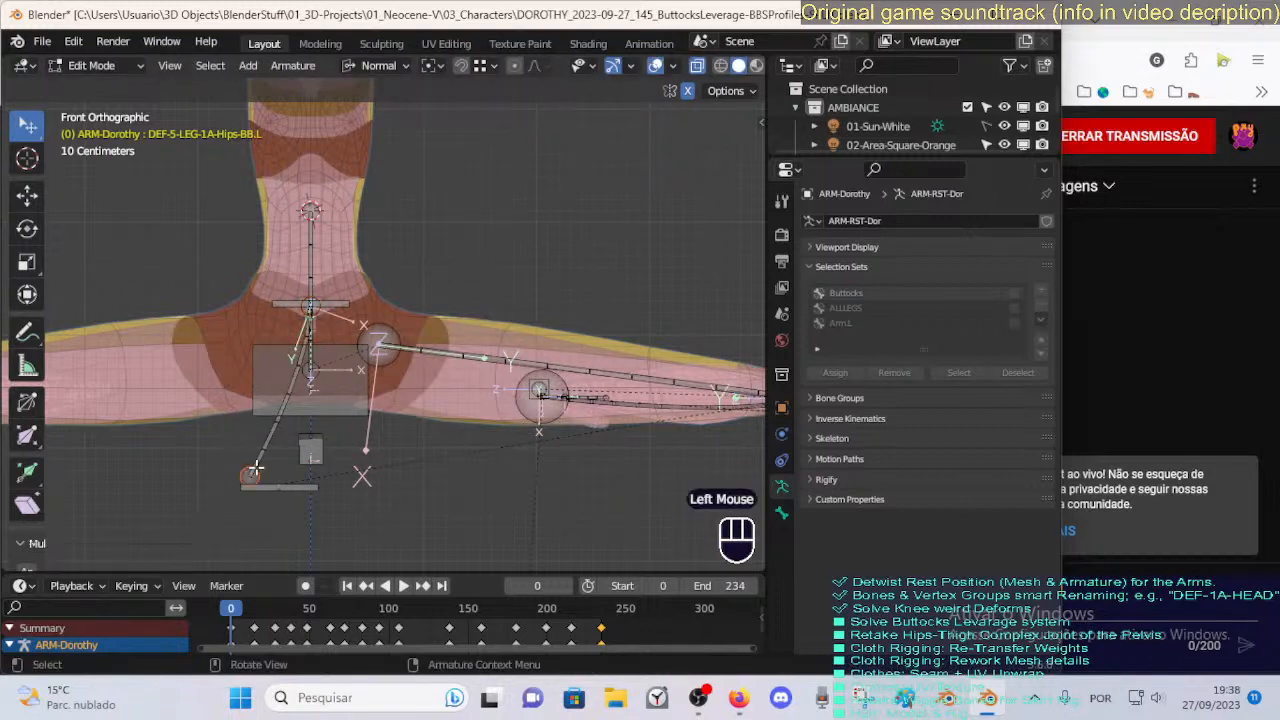
pyautogui.click(296, 487)
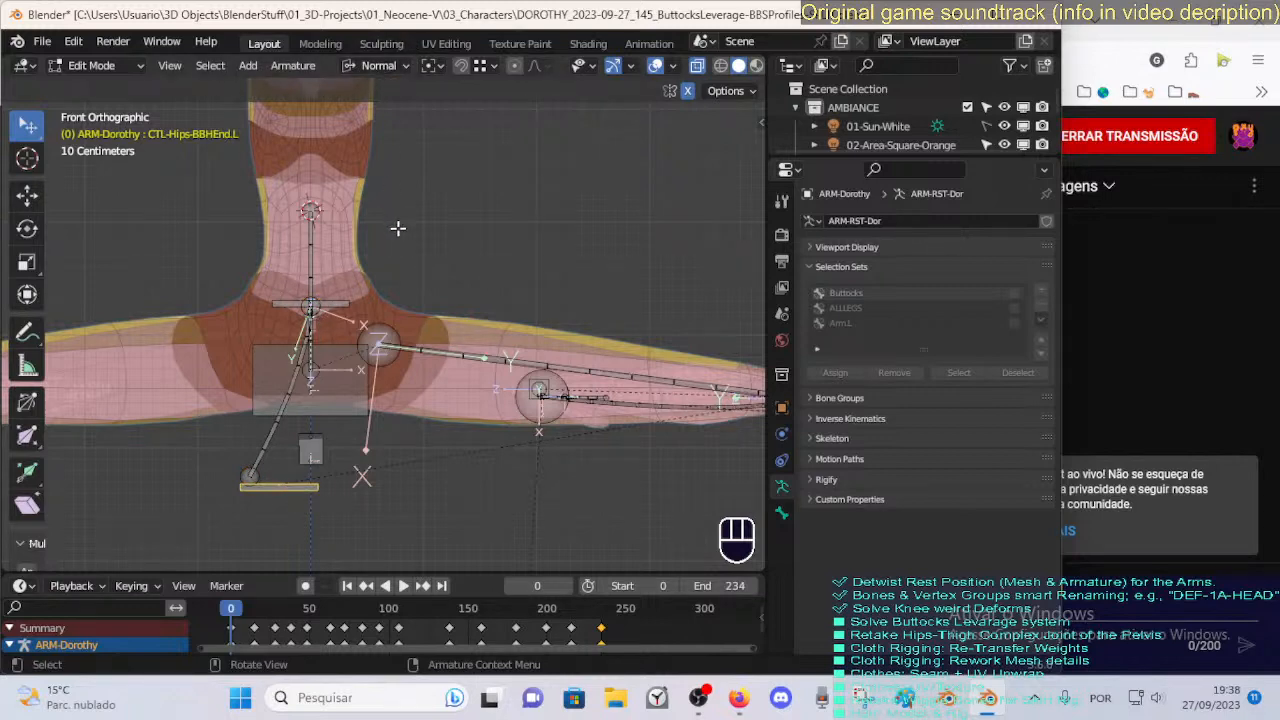
pyautogui.press('.')
pyautogui.press('6')
pyautogui.click(282, 487)
pyautogui.click(290, 486)
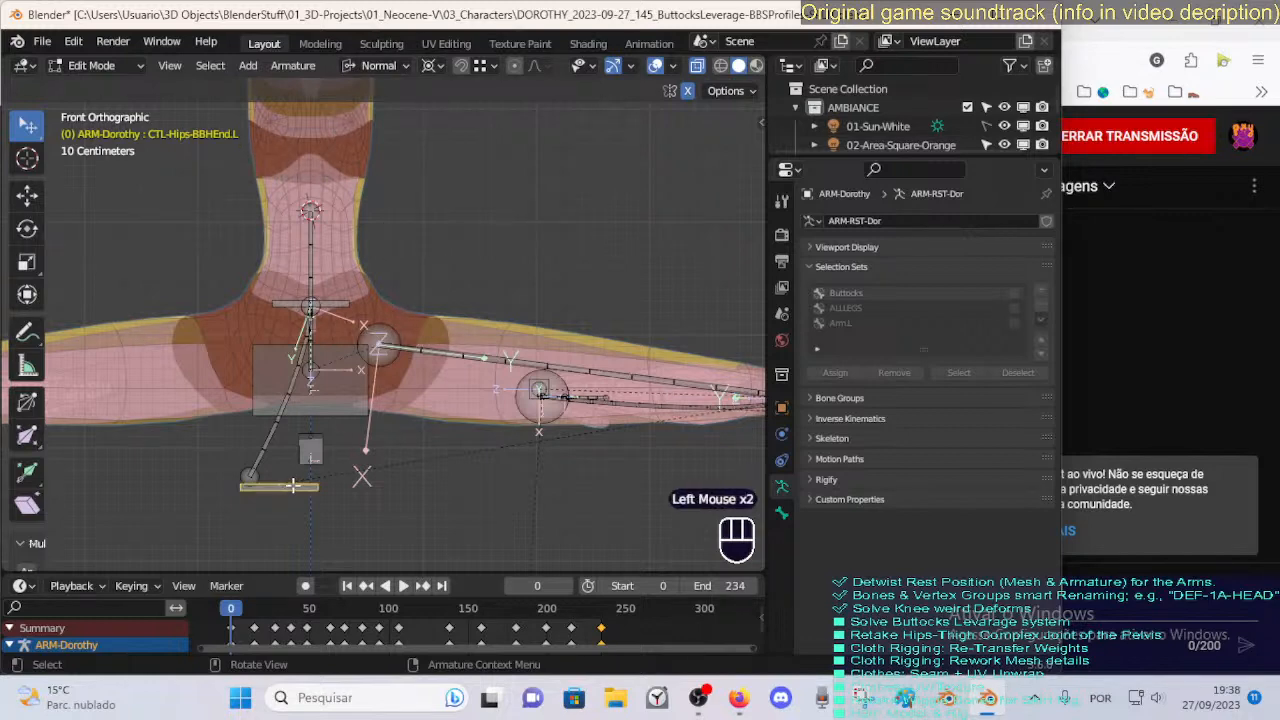
pyautogui.press('g')
pyautogui.press('x')
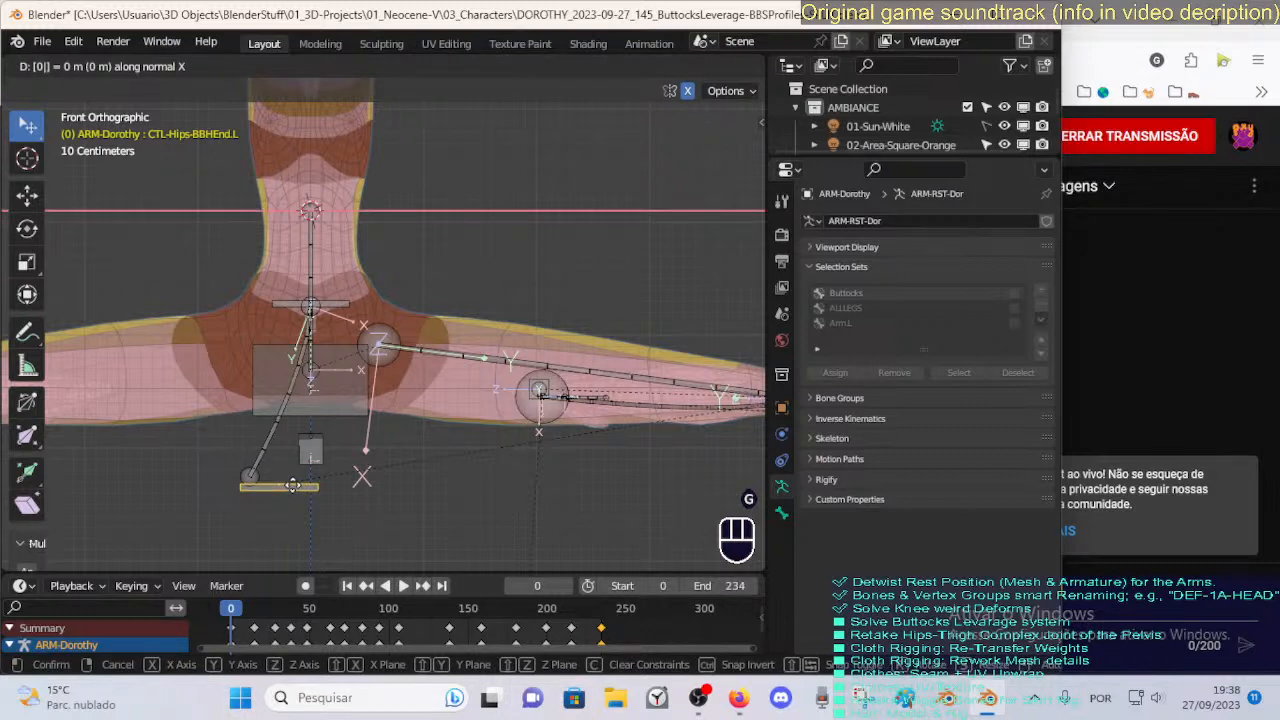
pyautogui.press('s')
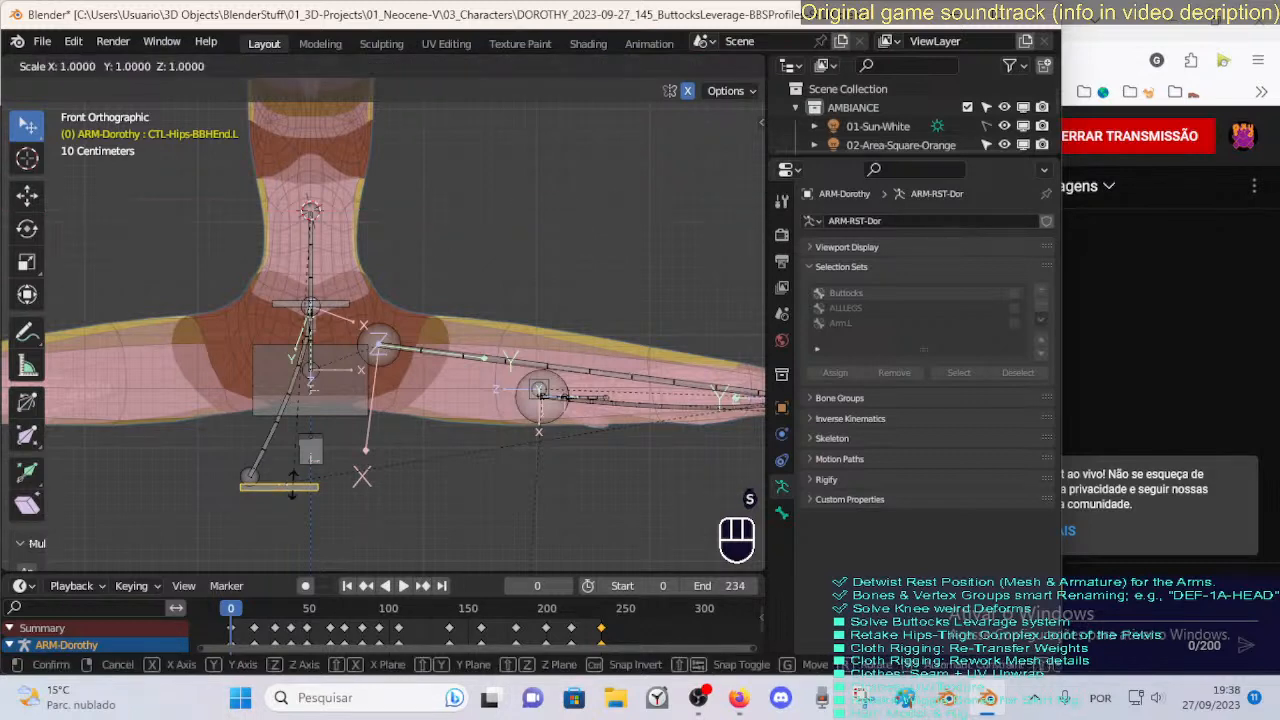
pyautogui.press('x')
pyautogui.press('0')
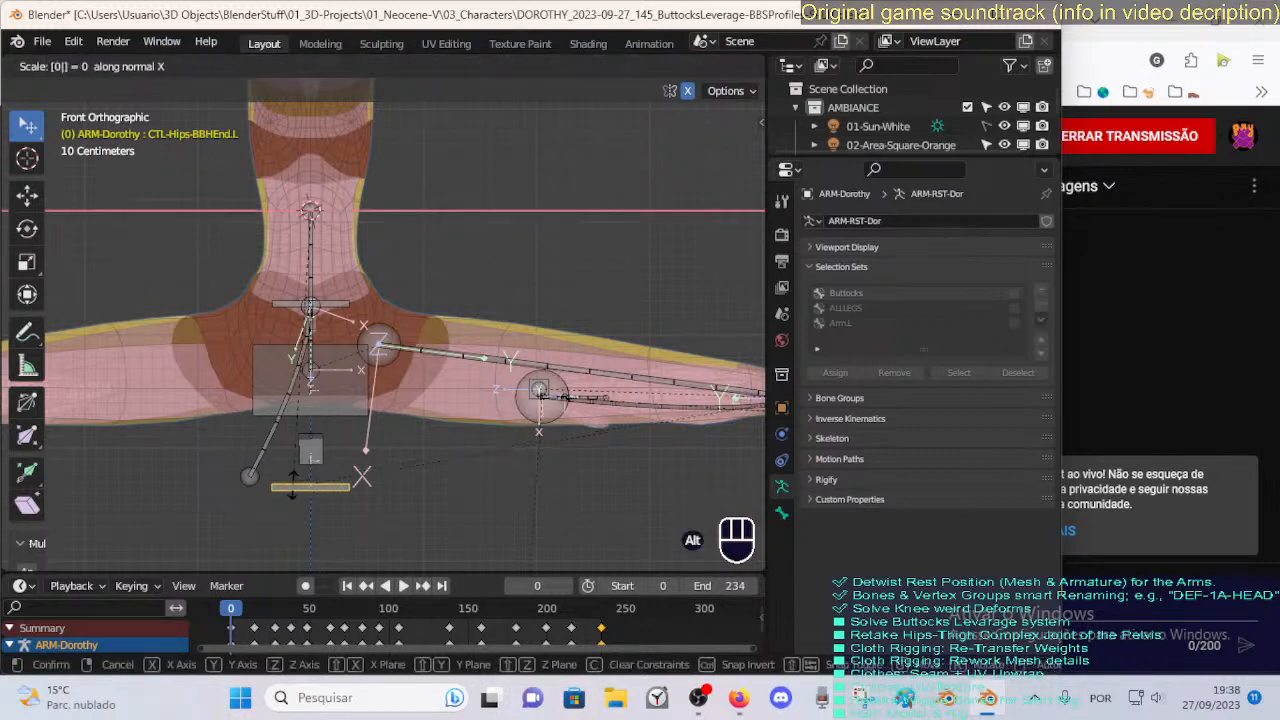
pyautogui.click(350, 477)
# Align DEF-5-LEG-1A-Hips-BB.L and CTL-Hips-BBHEnd.L to CTL-Hips-BBHStart.L so all three follow the body's vertical centre line.
pyautogui.keyDown('shift'); pyautogui.click(250, 475); pyautogui.keyUp('shift')
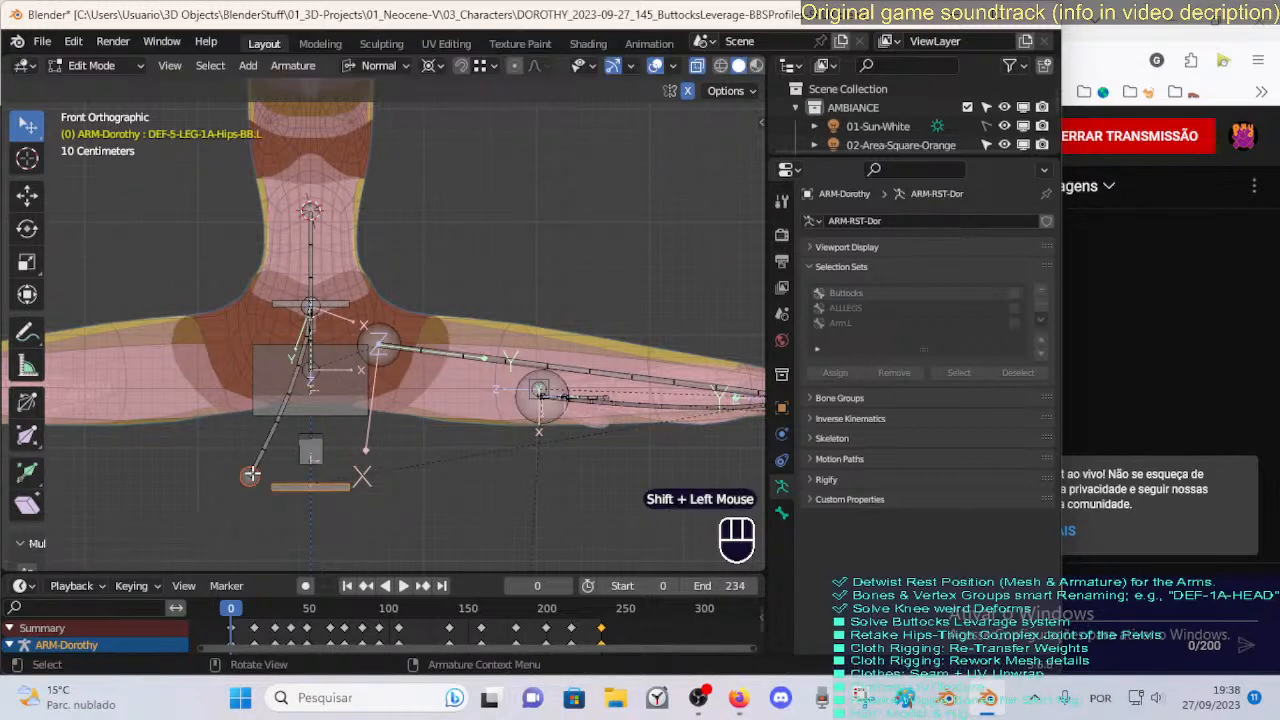
pyautogui.keyDown('shift'); pyautogui.click(279, 455); pyautogui.keyUp('shift')
pyautogui.hotkey('ctrl', 'alt', 'a')
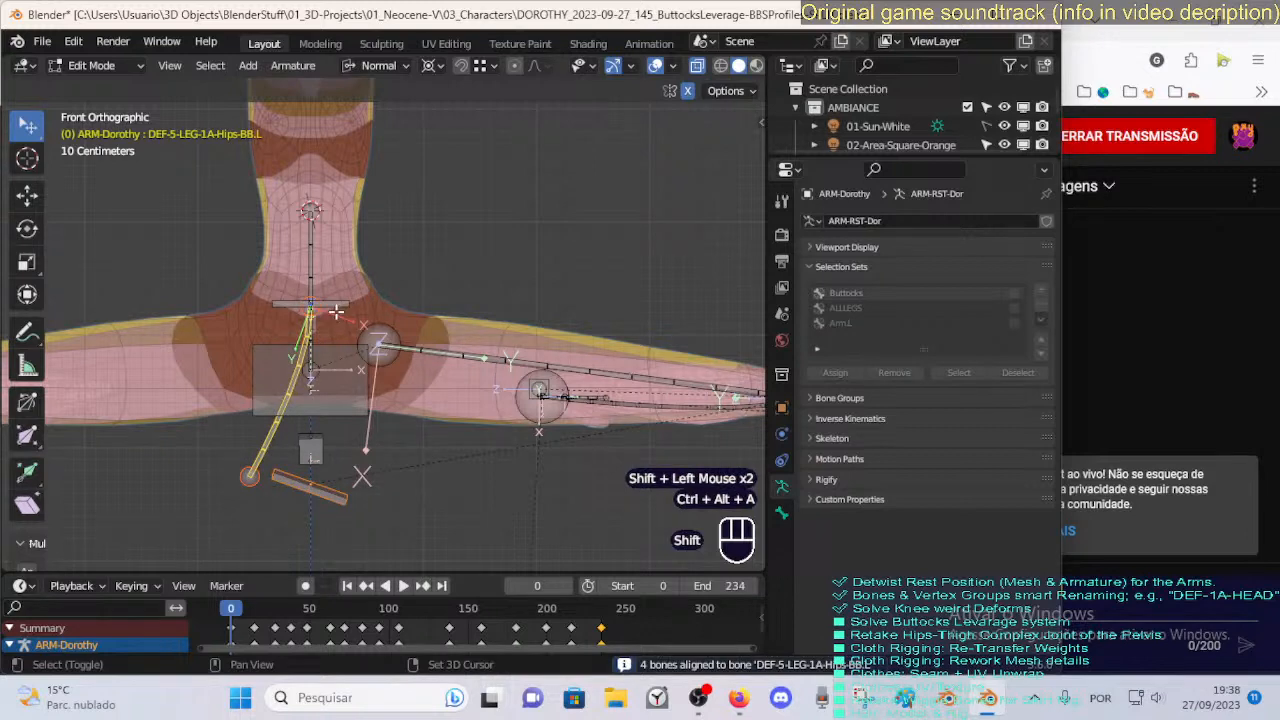
pyautogui.keyDown('shift'); pyautogui.click(318, 368); pyautogui.keyUp('shift')
pyautogui.hotkey('ctrl', 'alt', 'a')
pyautogui.click(330, 490)
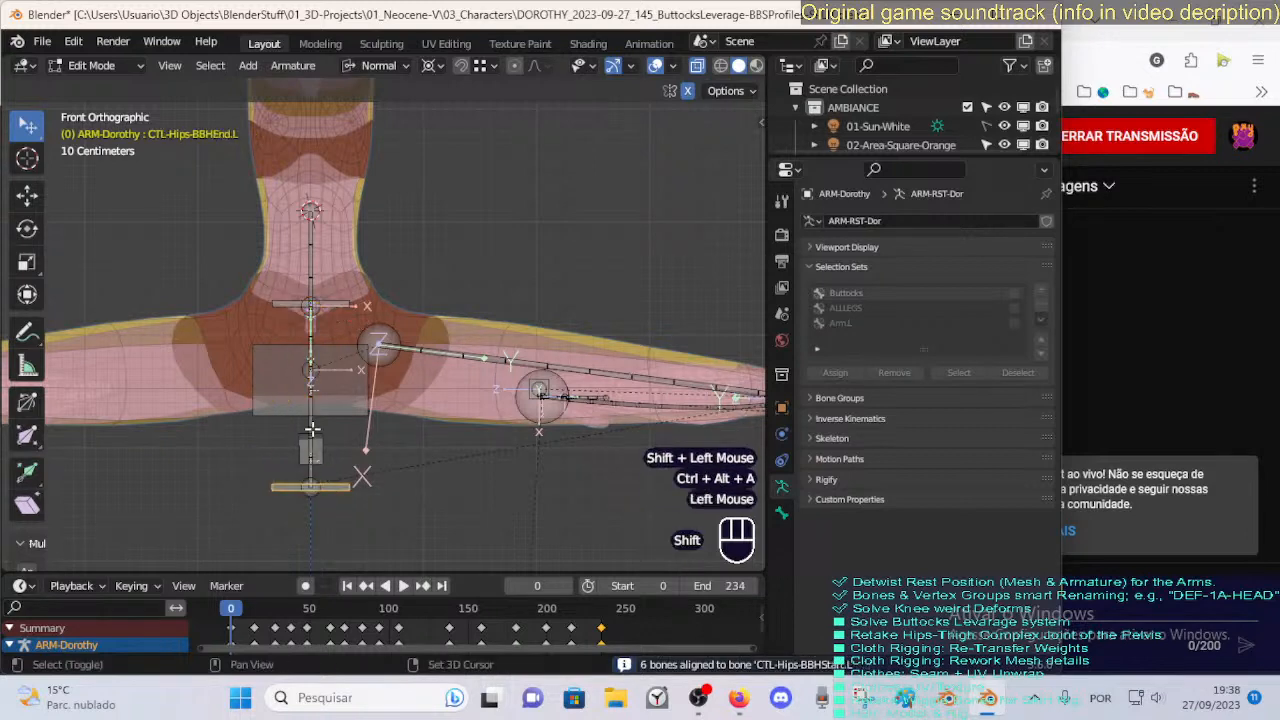
pyautogui.keyDown('shift'); pyautogui.click(316, 449); pyautogui.keyUp('shift')
pyautogui.hotkey('ctrl', 'alt', 'a')
# Move CTL-Hips-BBHEnd.L down along its normal Y axis and snap the lower end of DEF-5-LEG-1A-Hips-BB.L onto it.
pyautogui.click(330, 484)
pyautogui.press('g')
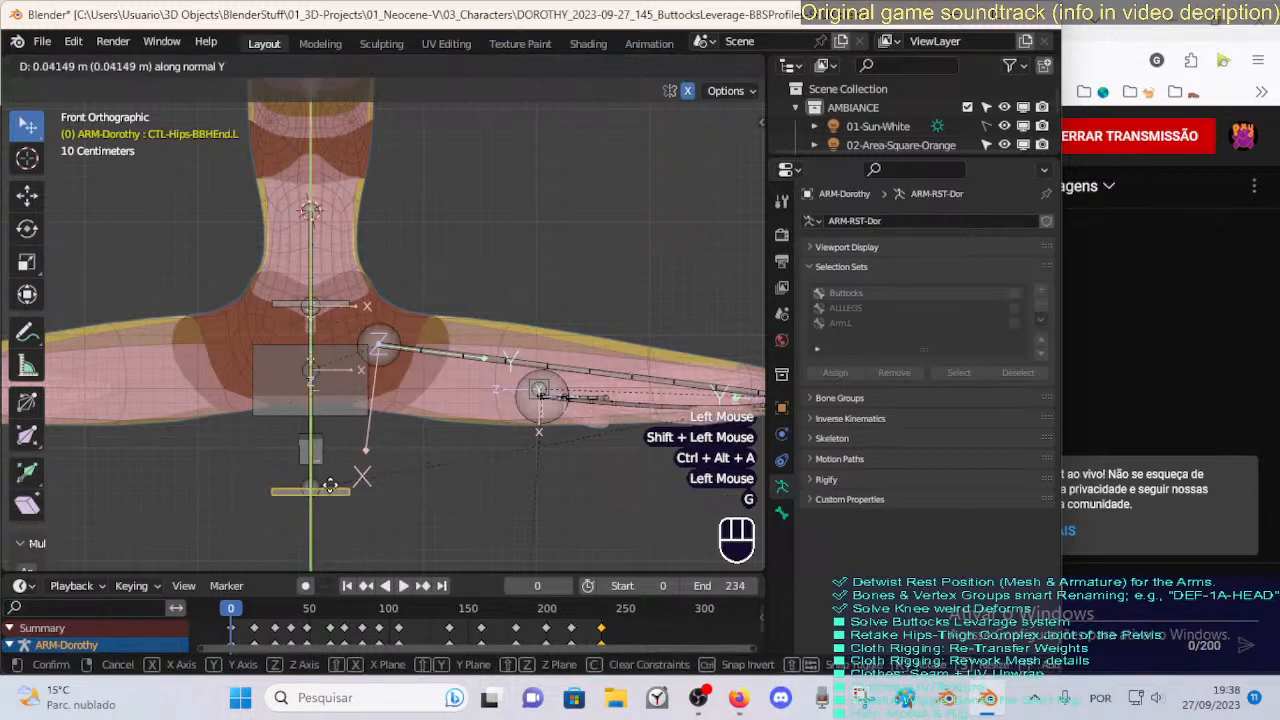
pyautogui.click(325, 498)
pyautogui.click(318, 487)
pyautogui.press('g')
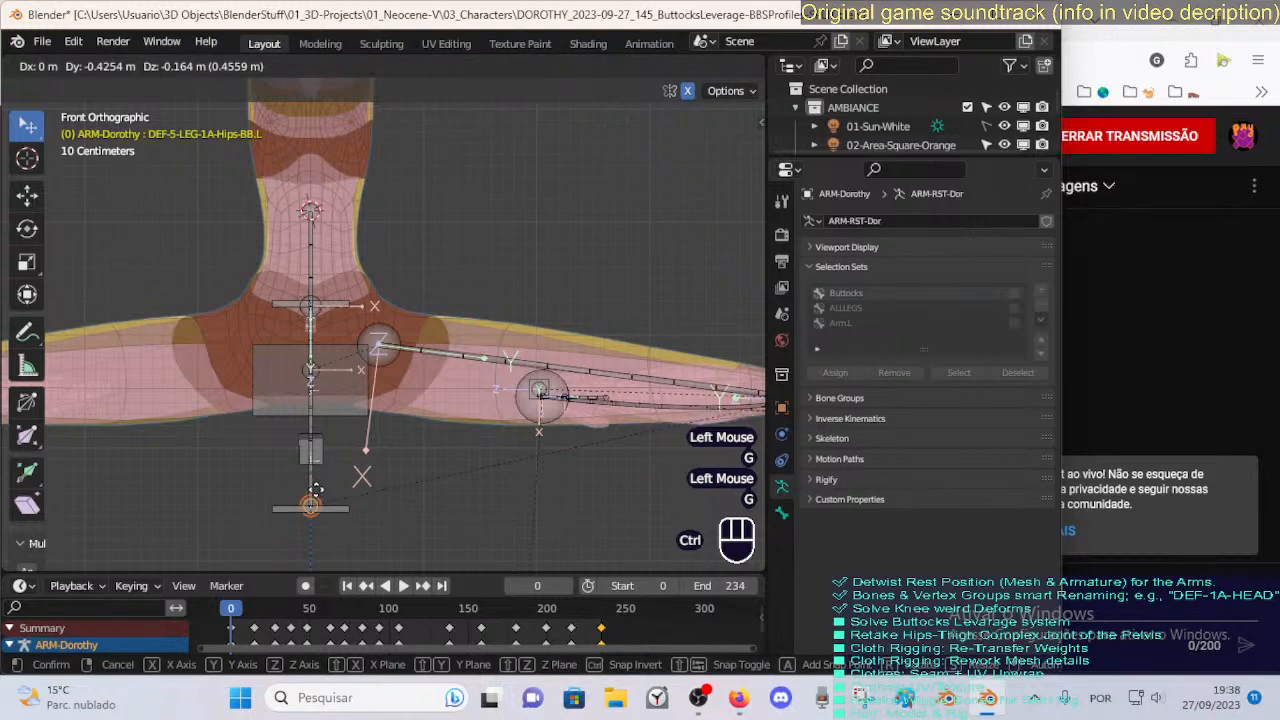
pyautogui.click(316, 485)
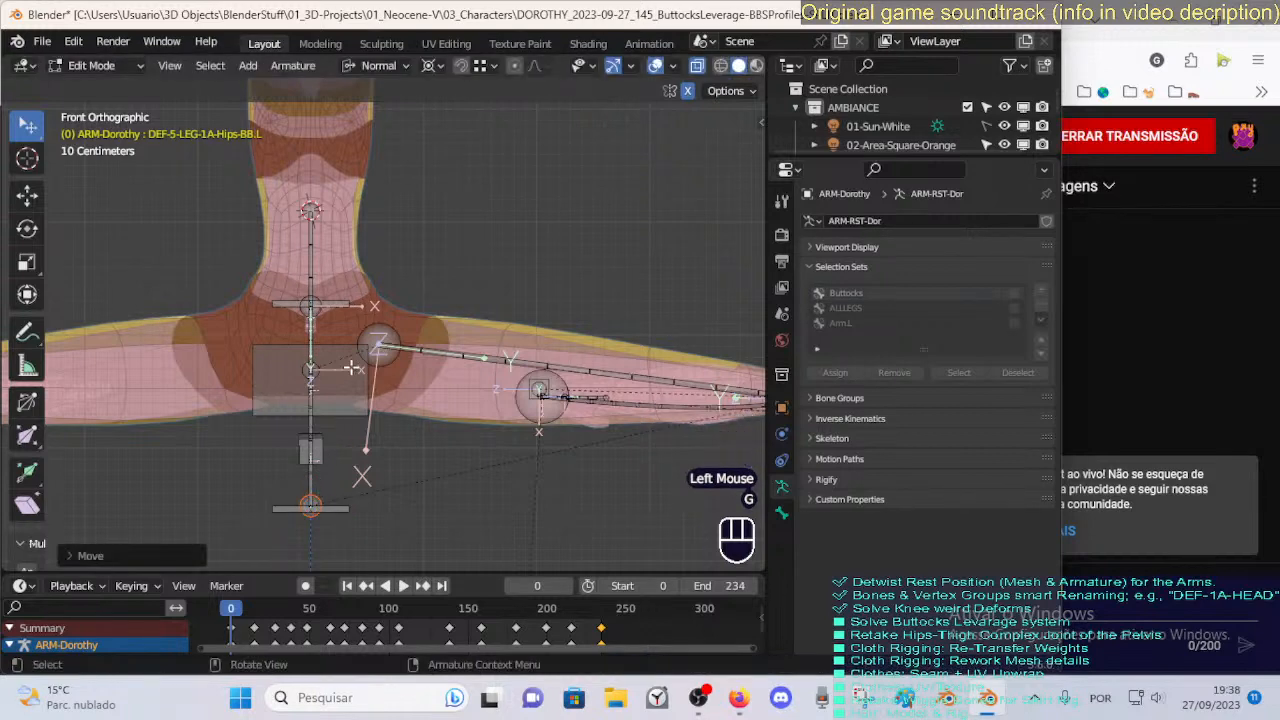
# In the right side view, move CTL-Hips-BBHStart.L with the bendy bone's upper end about 0.56 m to the front of the pelvis.
pyautogui.press('KP_3')
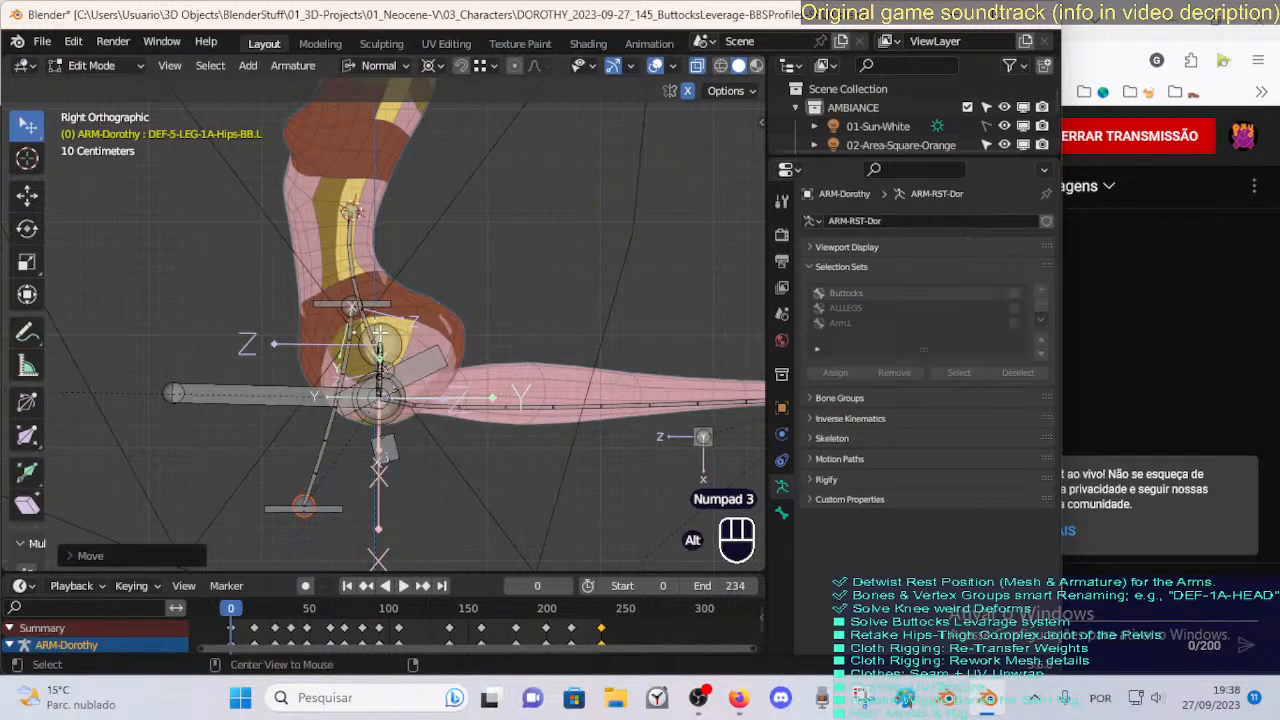
pyautogui.hotkey('alt', 'a')
pyautogui.press('c')
pyautogui.rightClick(340, 302)
pyautogui.press('g')
pyautogui.press('g')
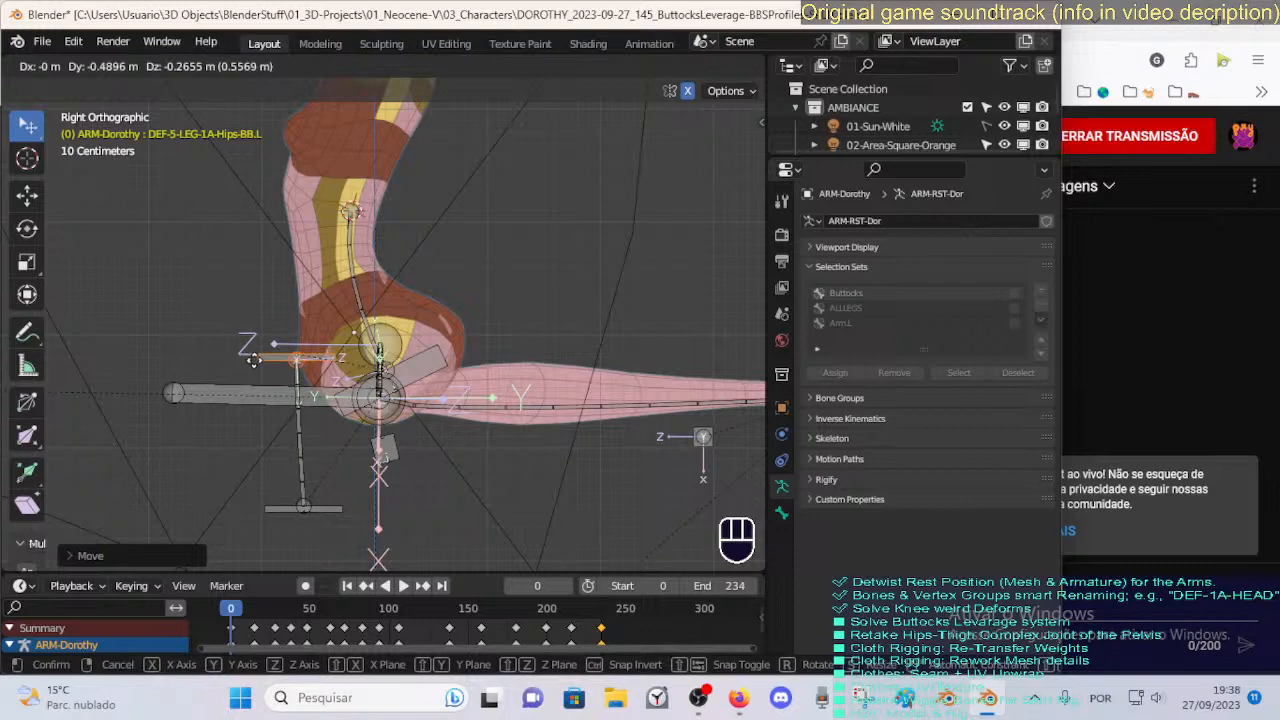
pyautogui.click(255, 361)
# Rotate CTL-Hips-BBHEnd.L and the bendy bone's lower end forward around the 3D cursor.
pyautogui.hotkey('alt', 'a')
pyautogui.press('c')
pyautogui.click(302, 510)
pyautogui.rightClick(302, 511)
pyautogui.press('r')
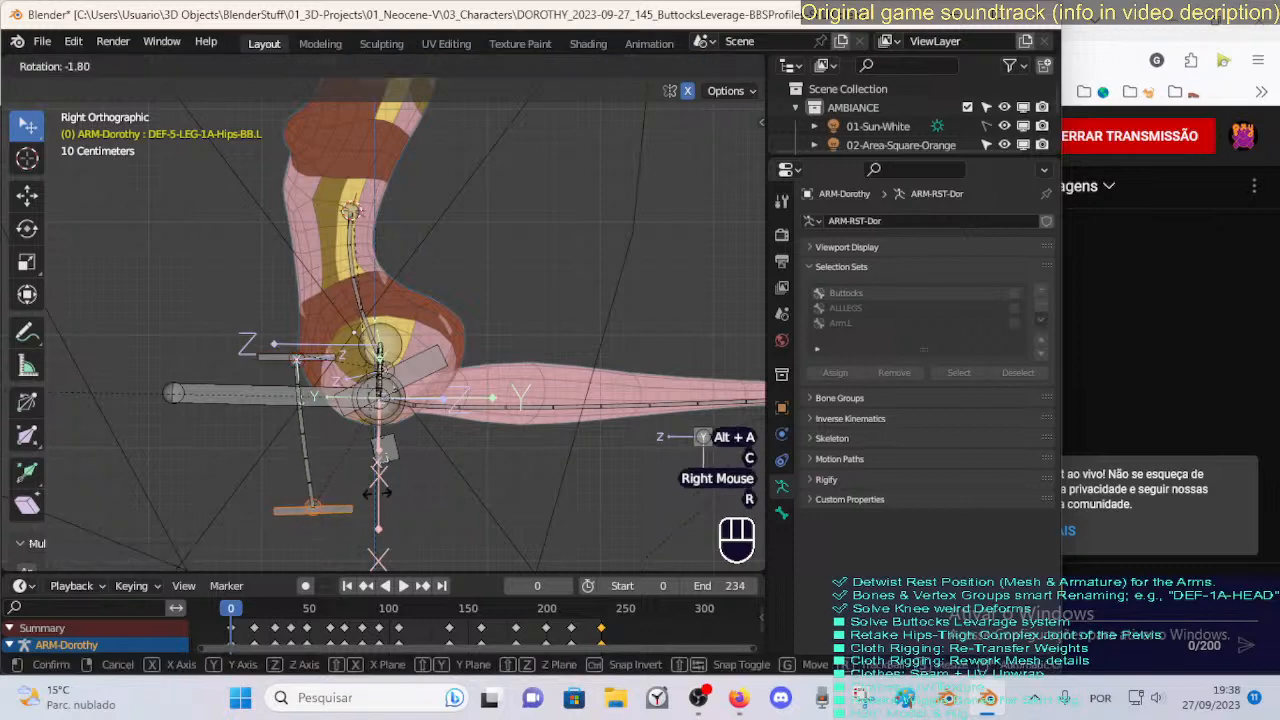
pyautogui.click(358, 203)
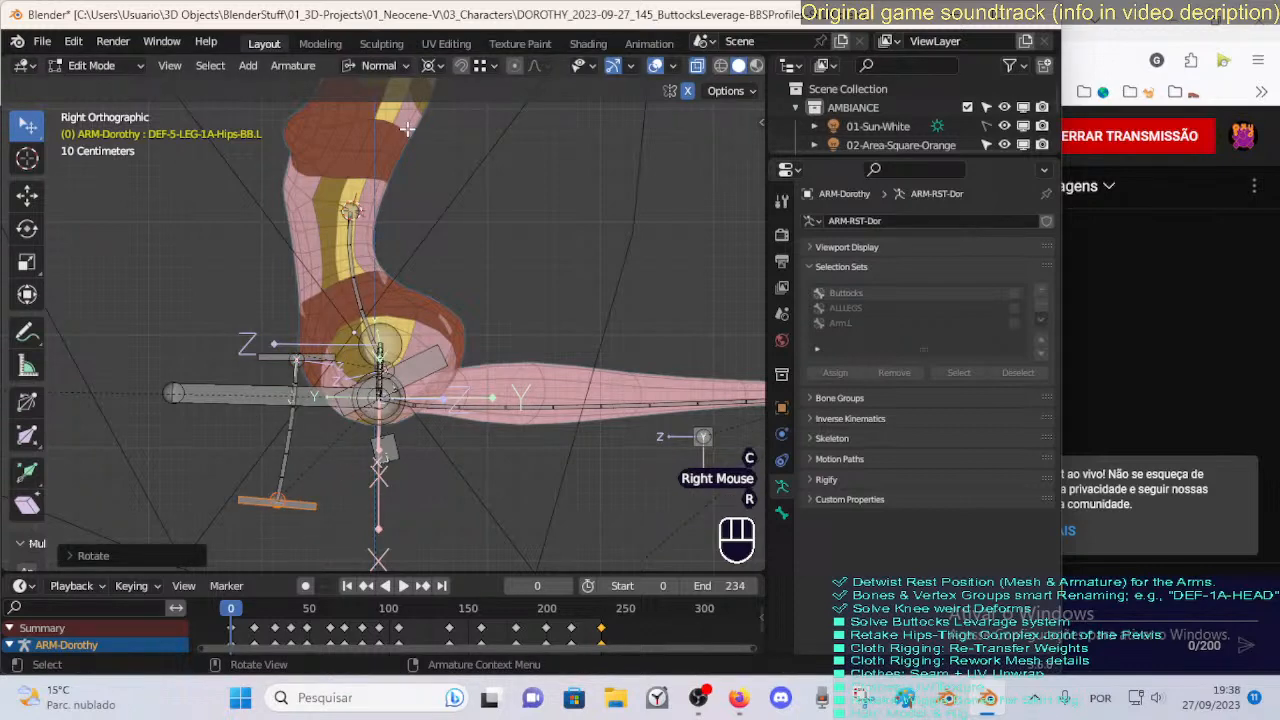
# Try rotating the lower end with Individual Origins as pivot, and set the transform pivot point to Median Point.
pyautogui.press('.')
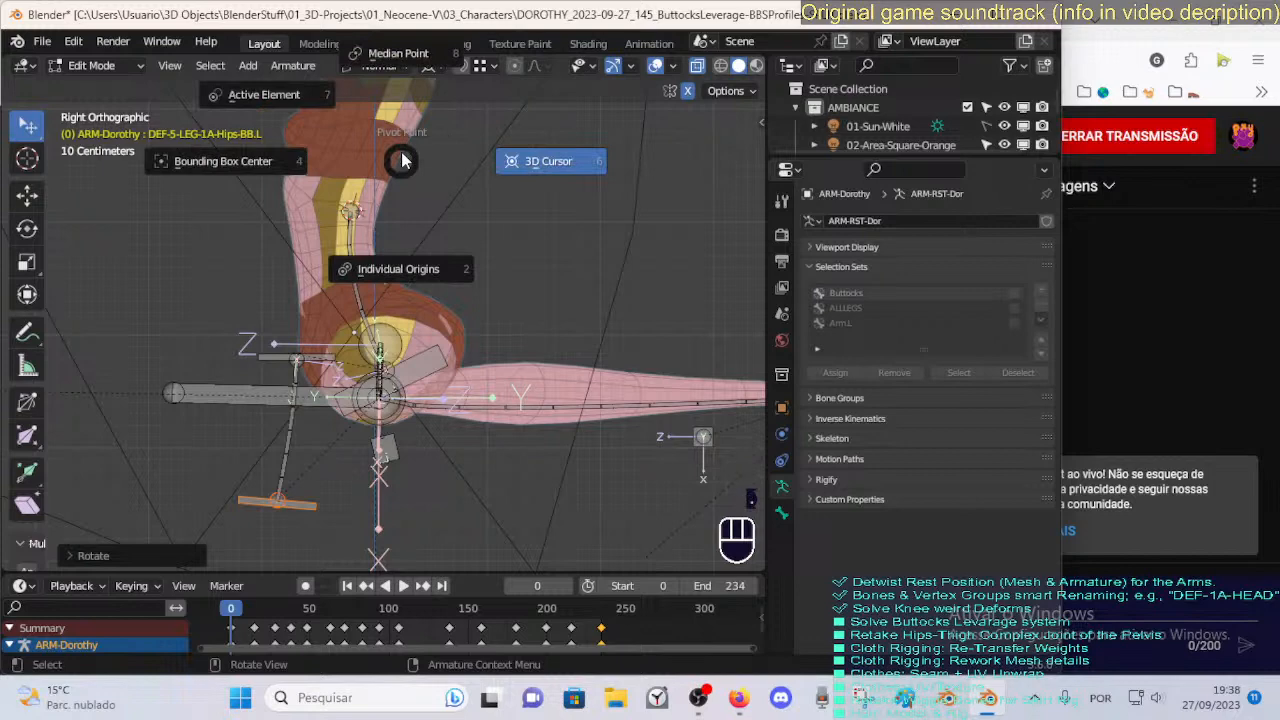
pyautogui.click(401, 160)
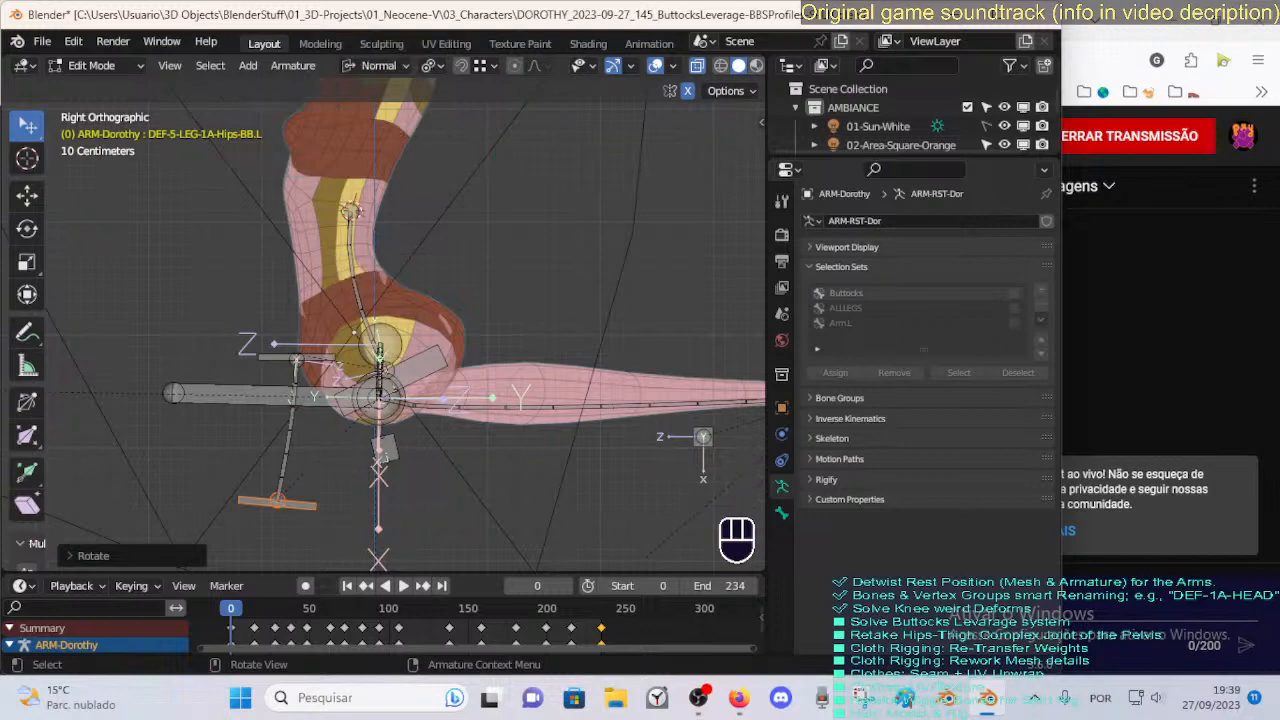
pyautogui.press('r')
pyautogui.rightClick(370, 287)
pyautogui.click(430, 66)
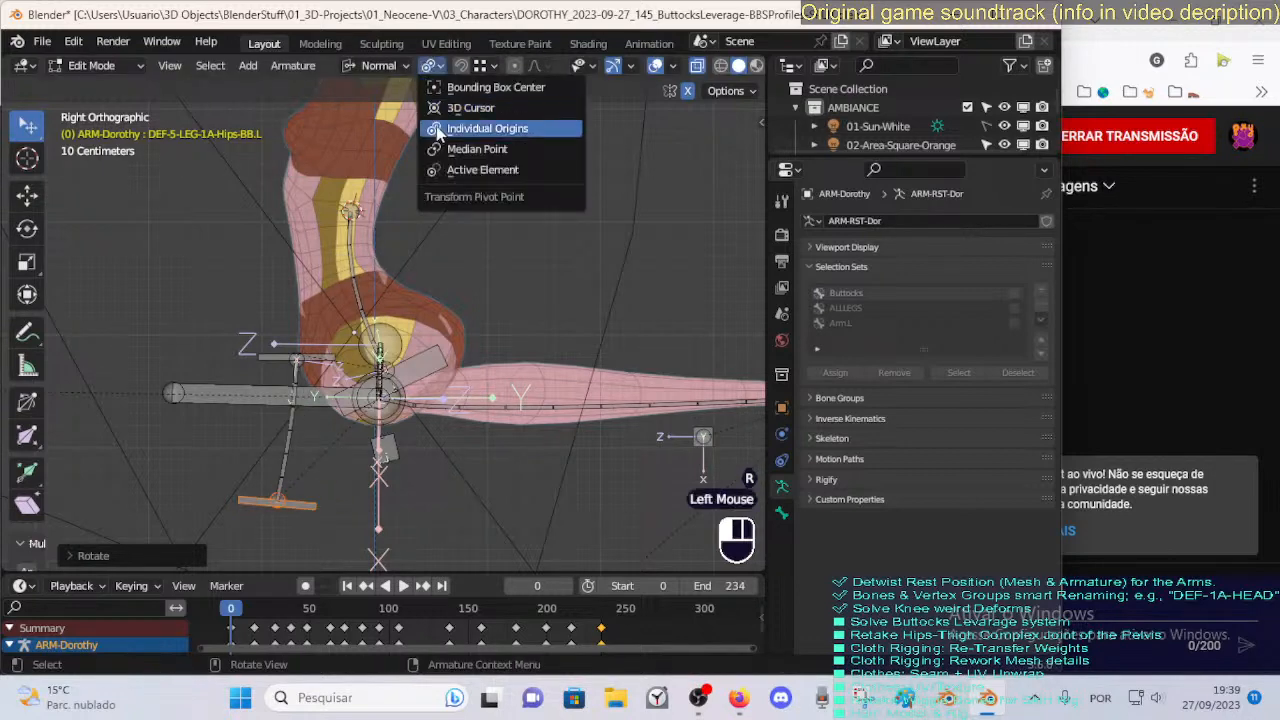
pyautogui.click(445, 149)
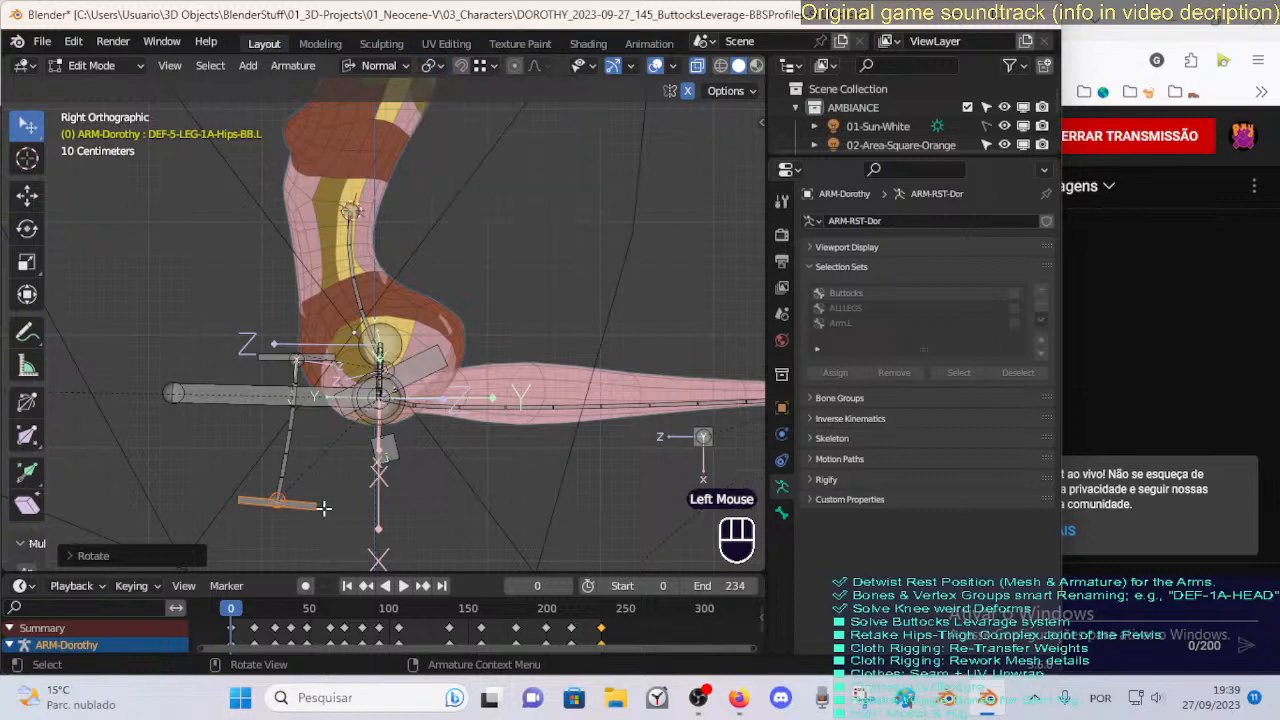
# Rotate and move CTL-Hips-BBHEnd.L with the bendy bone's lower end beneath the buttocks, standing the control upright.
pyautogui.press('r')
pyautogui.press('g')
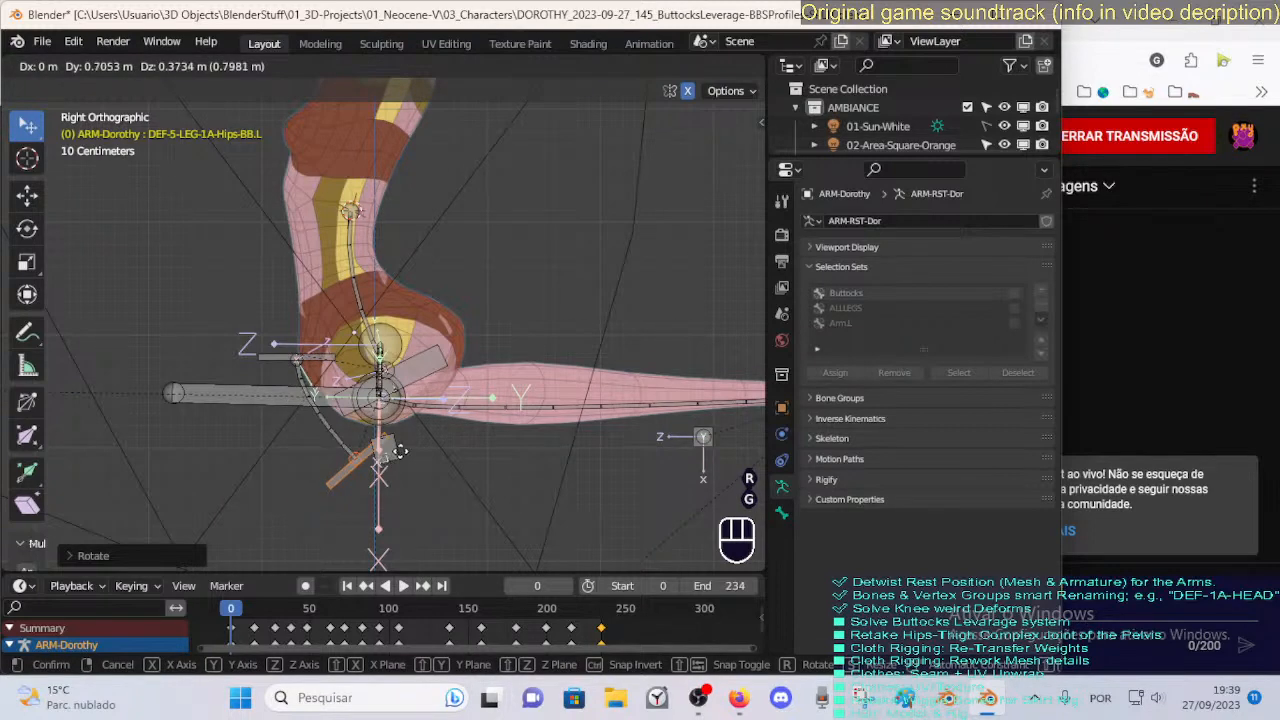
pyautogui.click(444, 442)
pyautogui.press('r')
pyautogui.click(431, 429)
pyautogui.press('g')
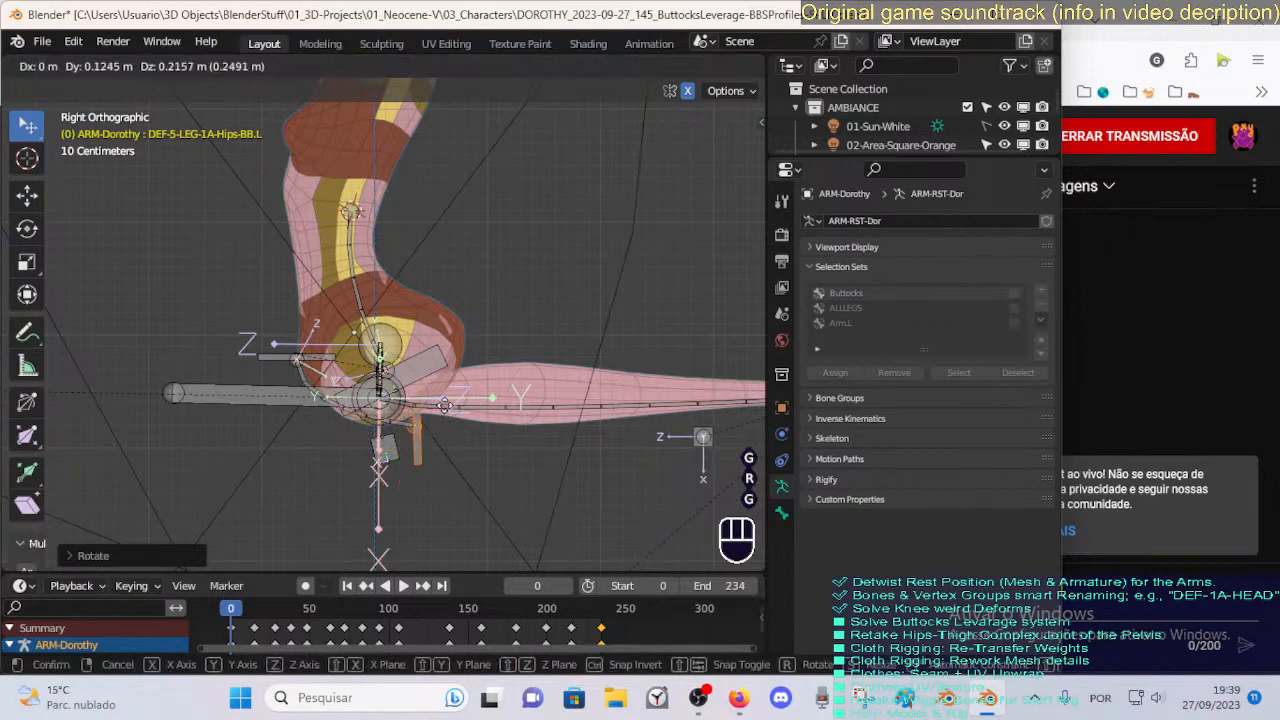
pyautogui.click(440, 410)
pyautogui.click(300, 378)
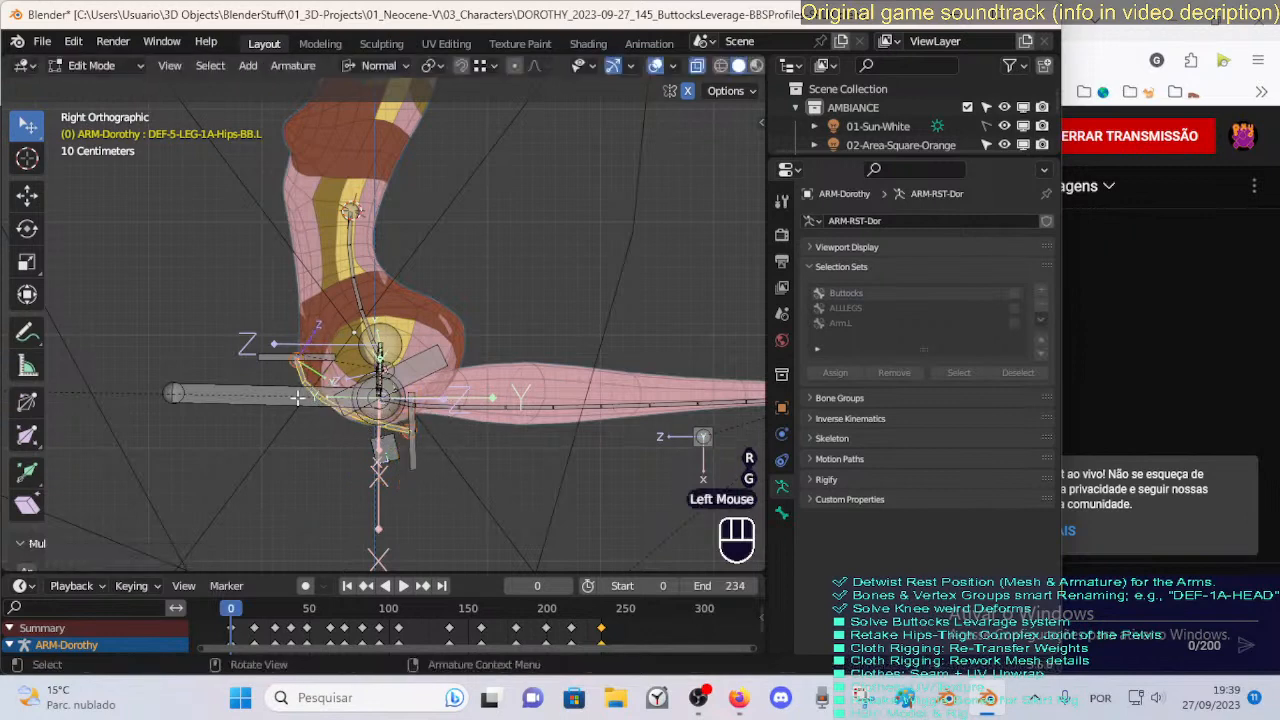
pyautogui.press('g')
pyautogui.click(419, 449)
pyautogui.click(425, 450)
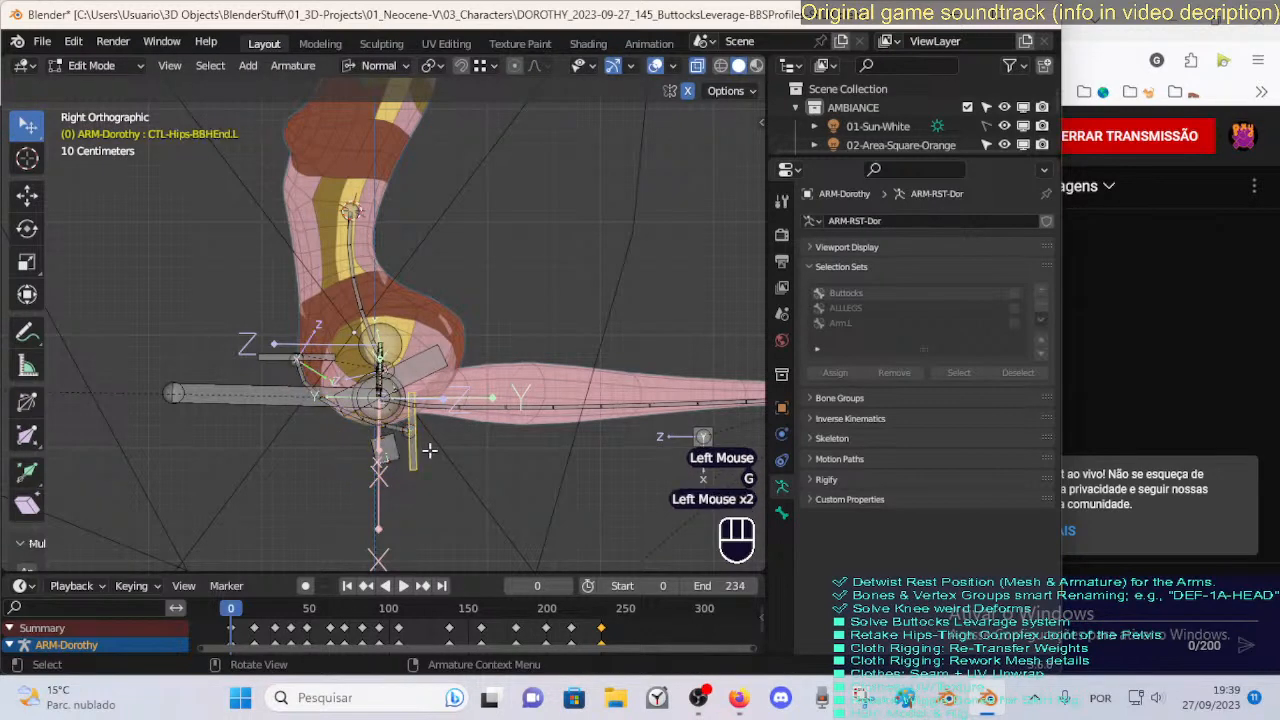
pyautogui.press('r')
pyautogui.rightClick(423, 455)
pyautogui.press('r')
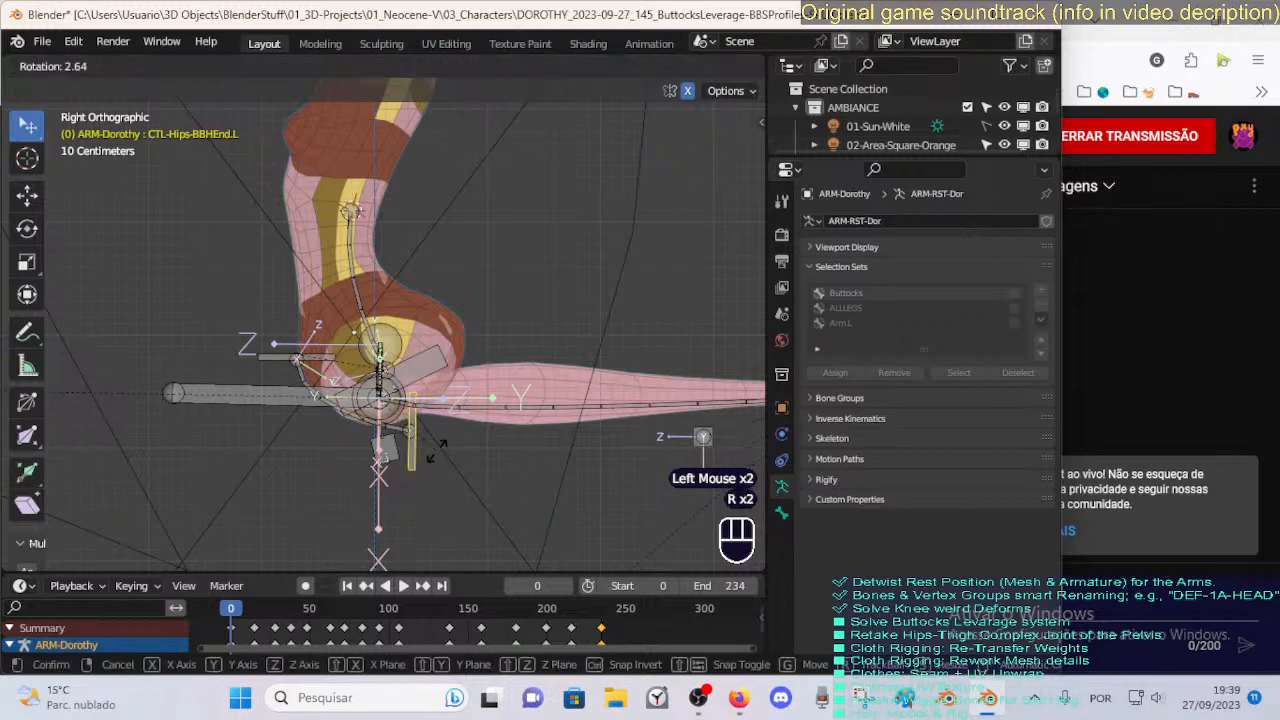
pyautogui.rightClick(425, 450)
pyautogui.click(427, 450)
# Reset the Ease Out of DEF-5-LEG-1A-Hips-BB.L to 1.000 in its Bendy Bones settings.
pyautogui.click(395, 429)
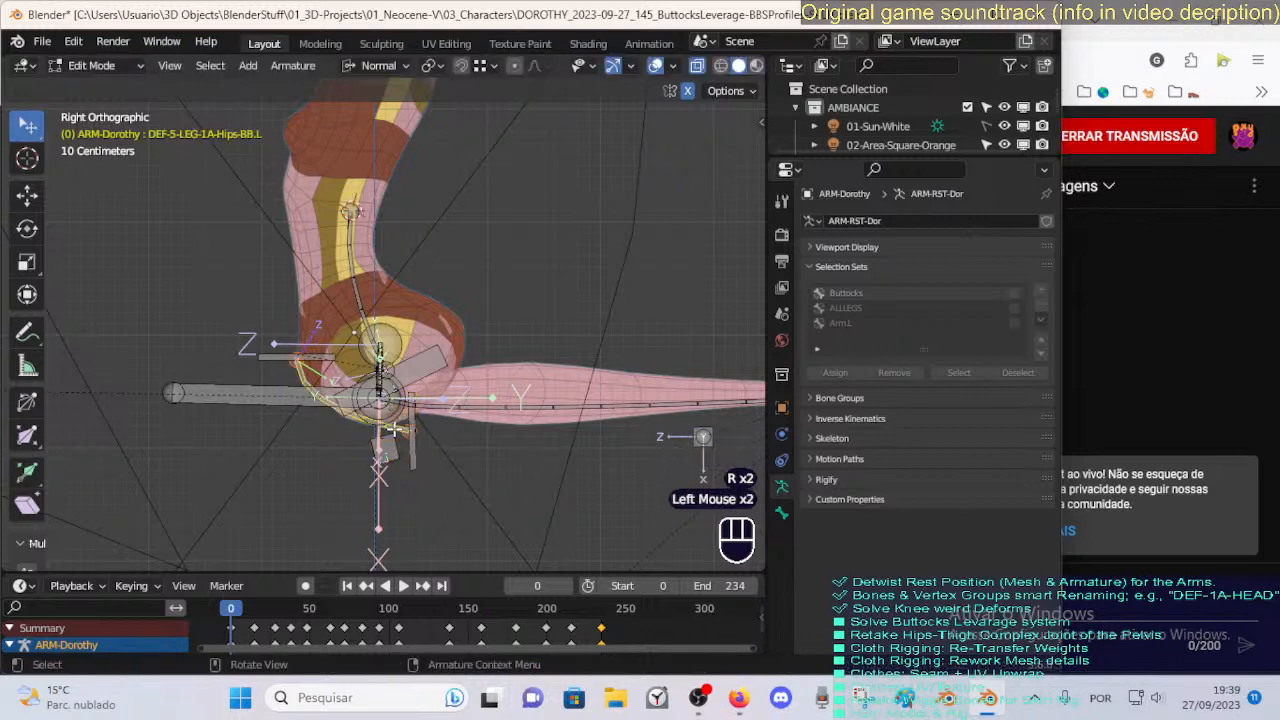
pyautogui.click(782, 513)
pyautogui.click(830, 266)
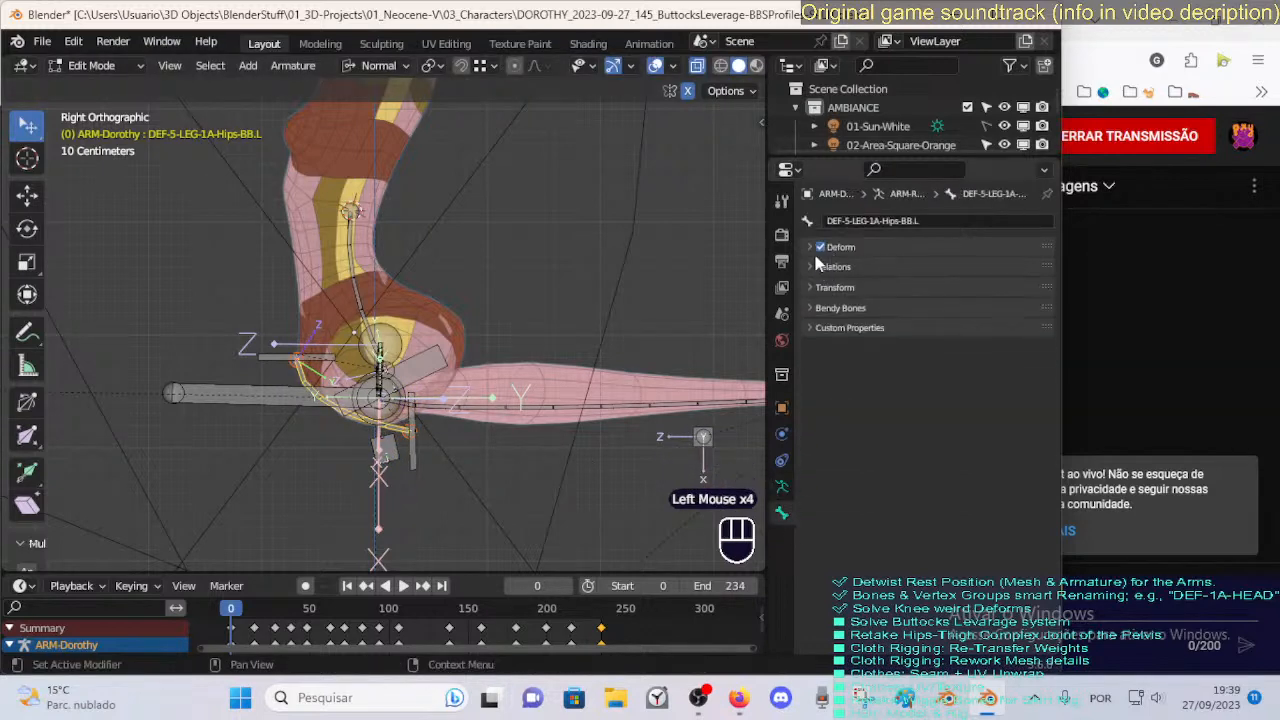
pyautogui.click(808, 268)
pyautogui.click(809, 268)
pyautogui.click(809, 308)
pyautogui.scroll(-2, 851, 357)
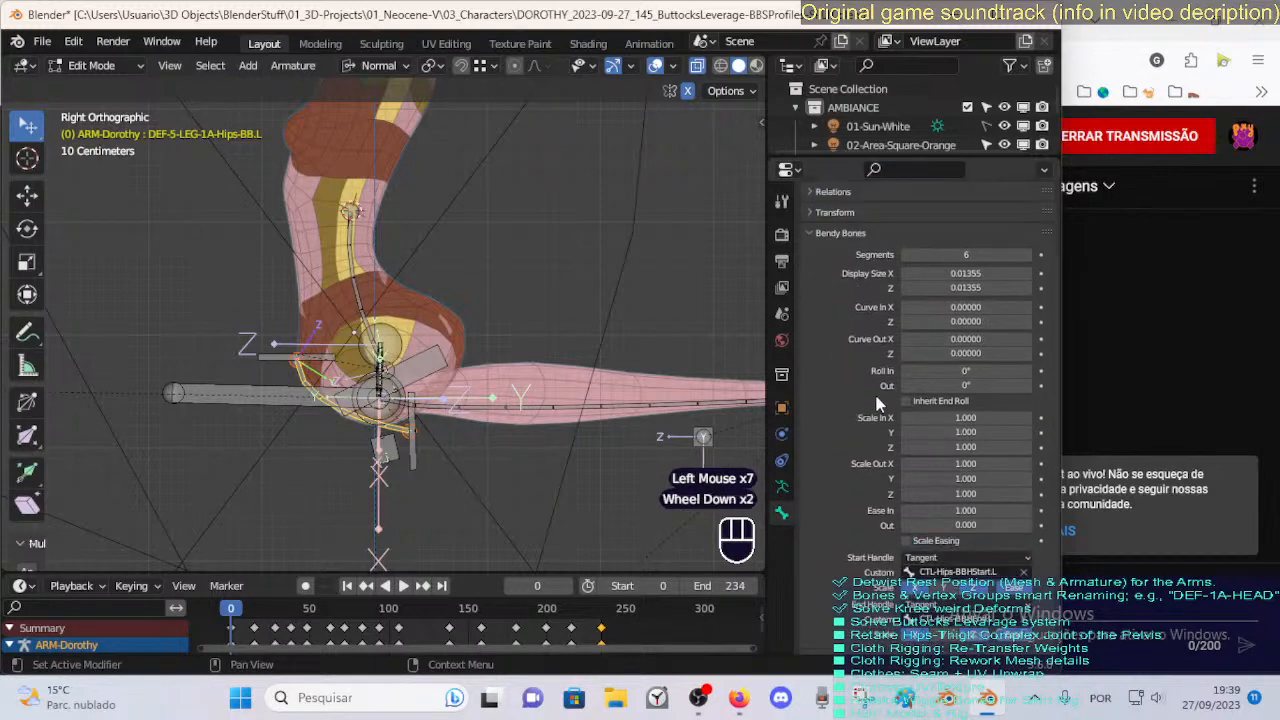
pyautogui.press('BackSpace')
pyautogui.press('BackSpace')
pyautogui.press('BackSpace')
pyautogui.press('BackSpace')
pyautogui.press('BackSpace')
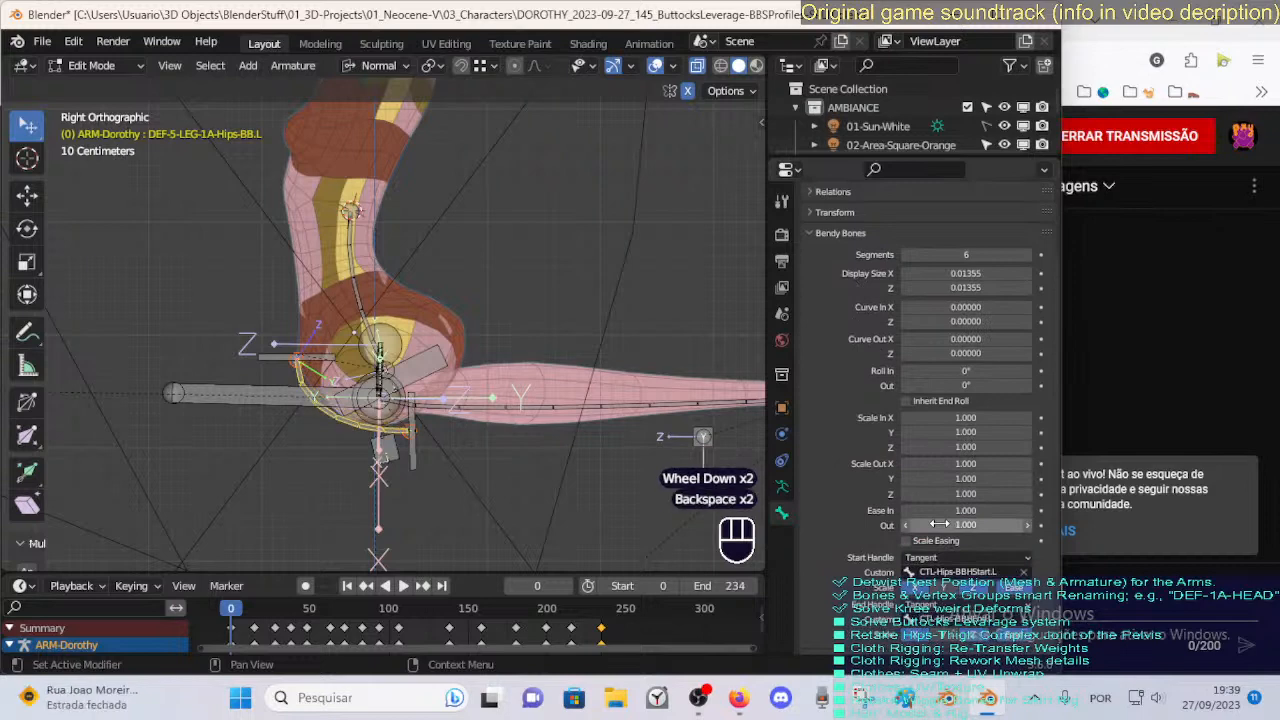
pyautogui.scroll(-2, 944, 520)
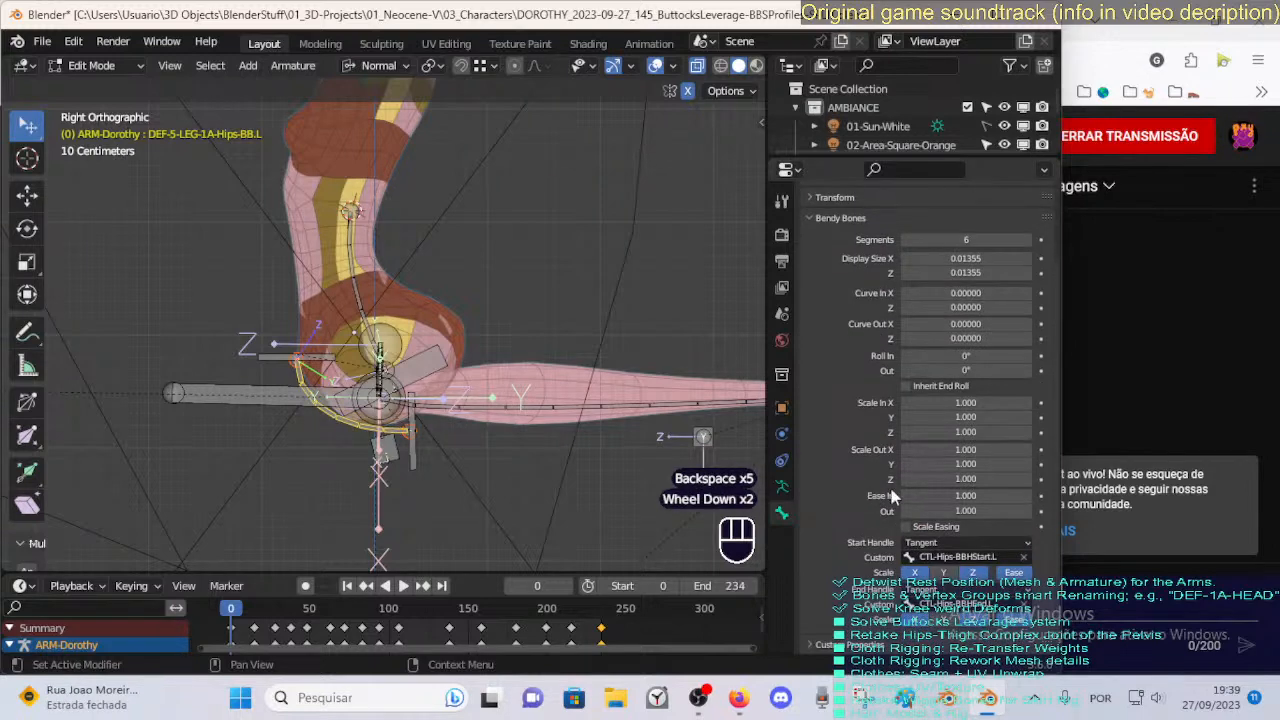
pyautogui.press('BackSpace')
pyautogui.press('BackSpace')
pyautogui.press('BackSpace')
pyautogui.press('BackSpace')
pyautogui.press('BackSpace')
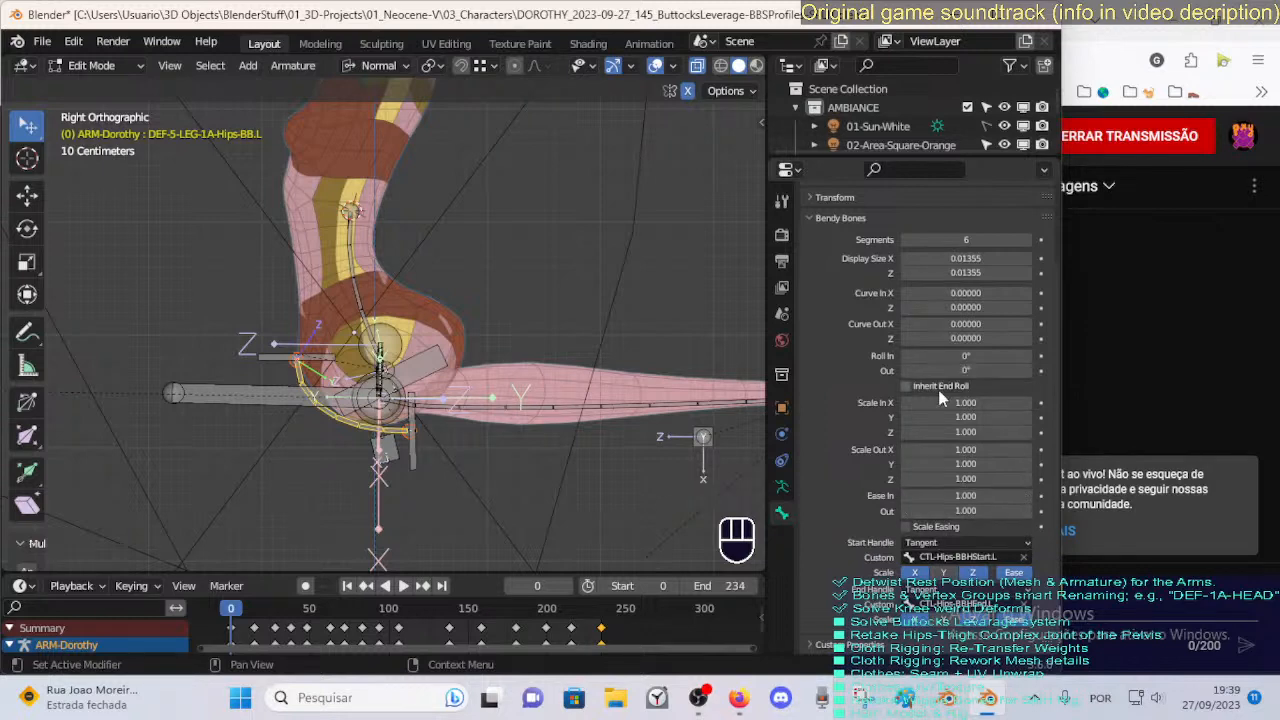
pyautogui.scroll(1, 891, 291)
pyautogui.scroll(-1, 945, 511)
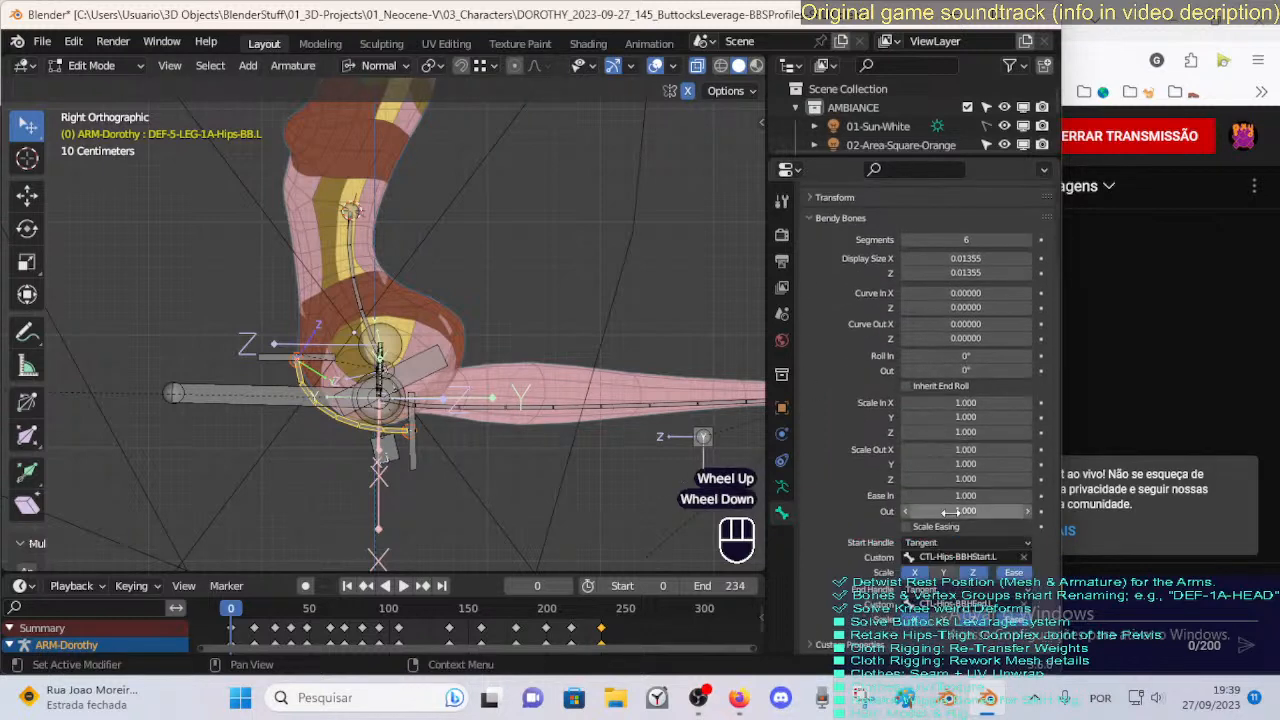
# Rename the CTL-Hips-BBHStart.L bone behind the hips to CTL-Hips-BBHStart.
pyautogui.scroll(-1, 945, 511)
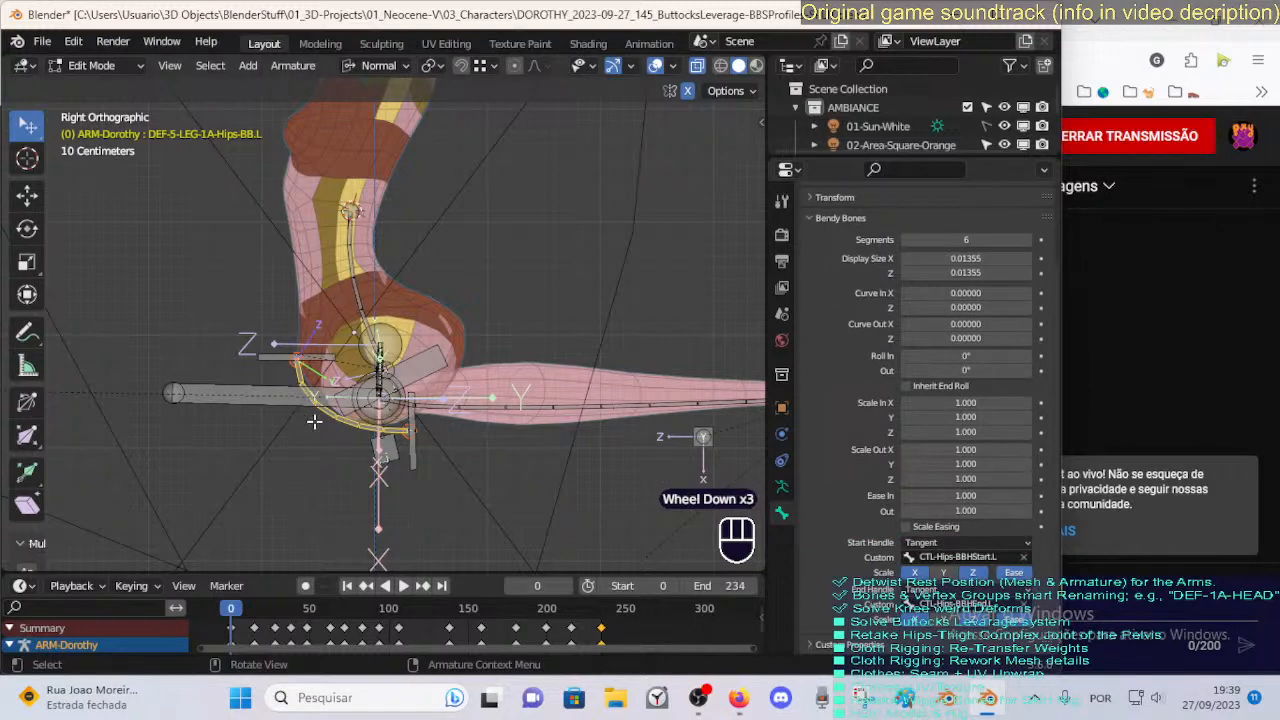
pyautogui.click(278, 372)
pyautogui.click(279, 357)
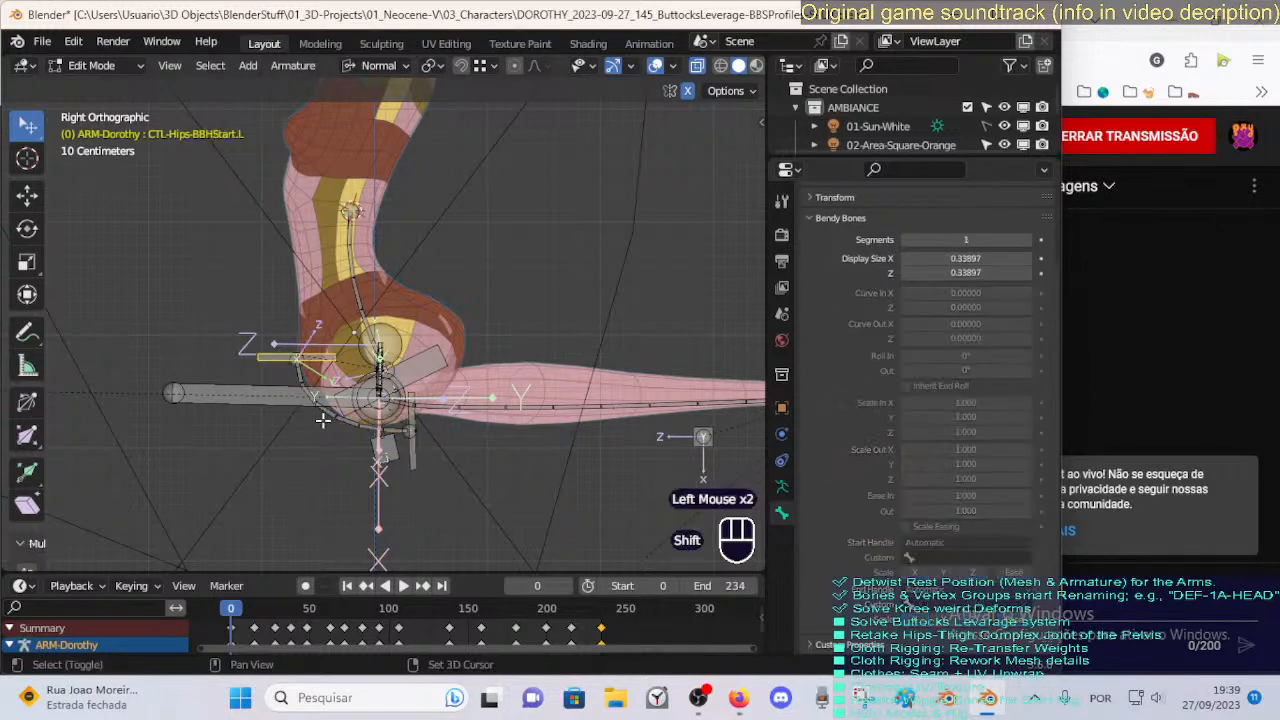
pyautogui.keyDown('shift'); pyautogui.click(427, 451); pyautogui.keyUp('shift')
pyautogui.keyDown('shift'); pyautogui.click(424, 455); pyautogui.keyUp('shift')
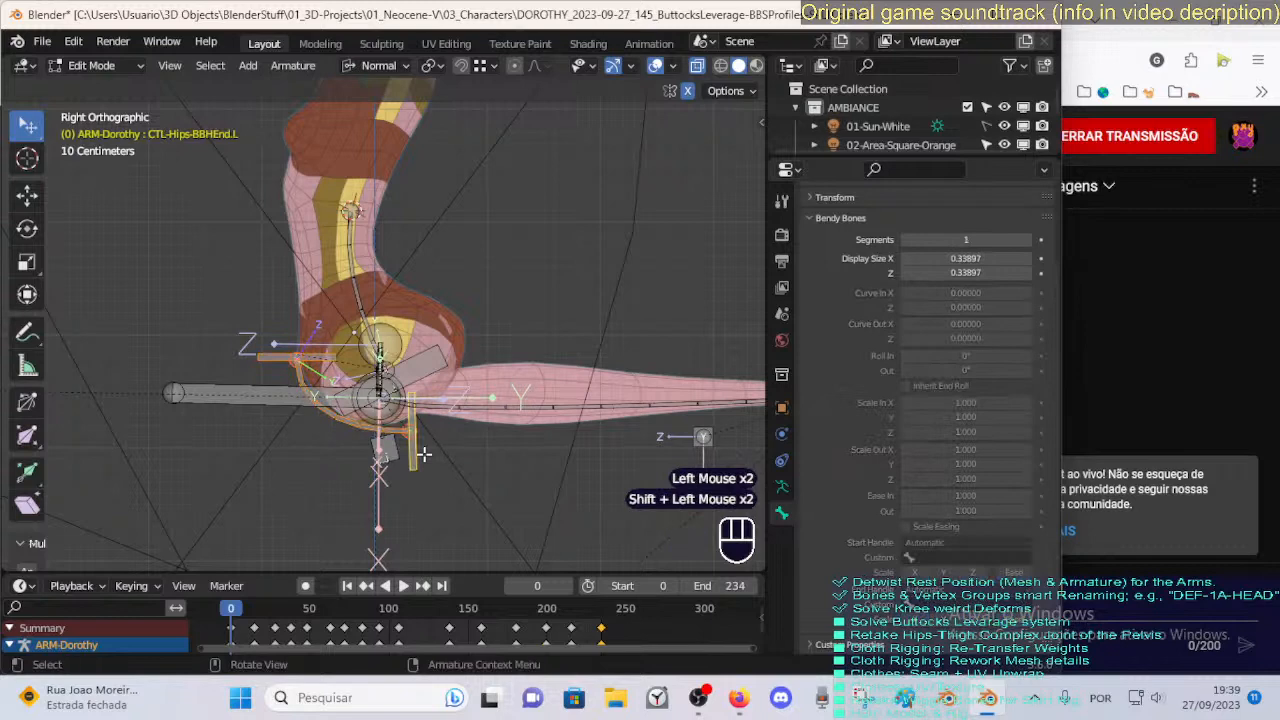
pyautogui.click(300, 352)
pyautogui.click(282, 356)
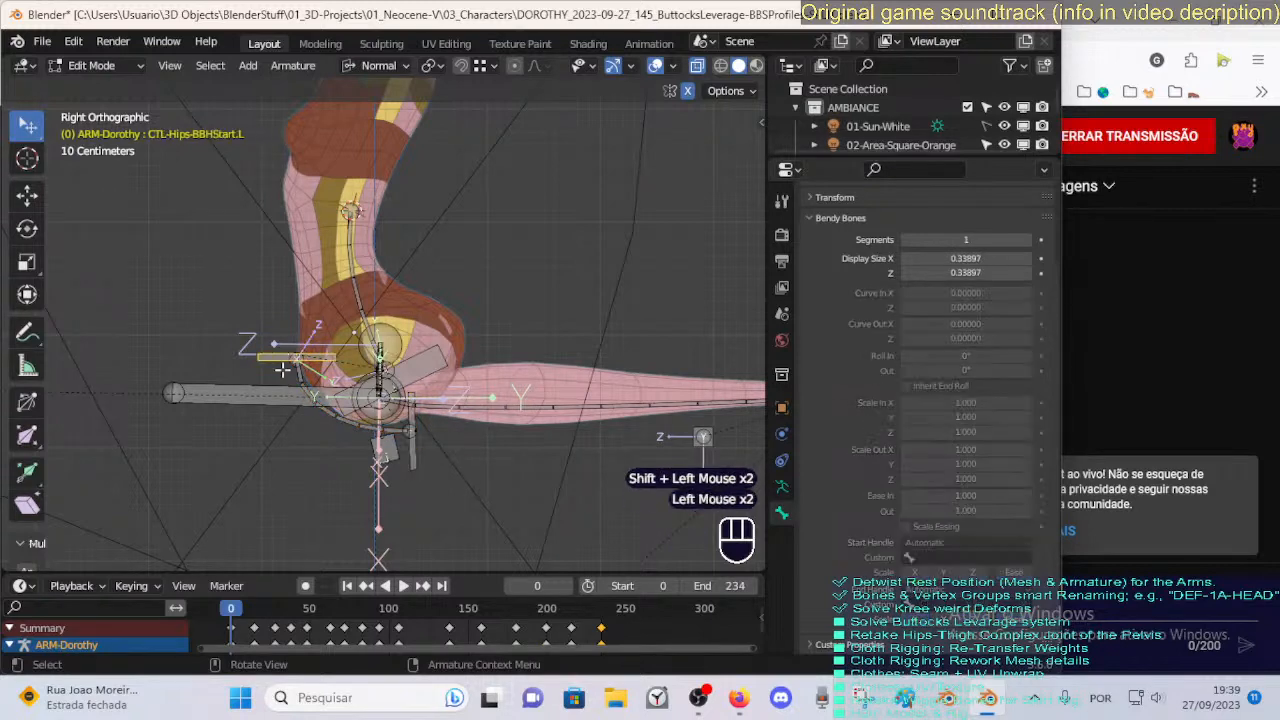
pyautogui.press('F2')
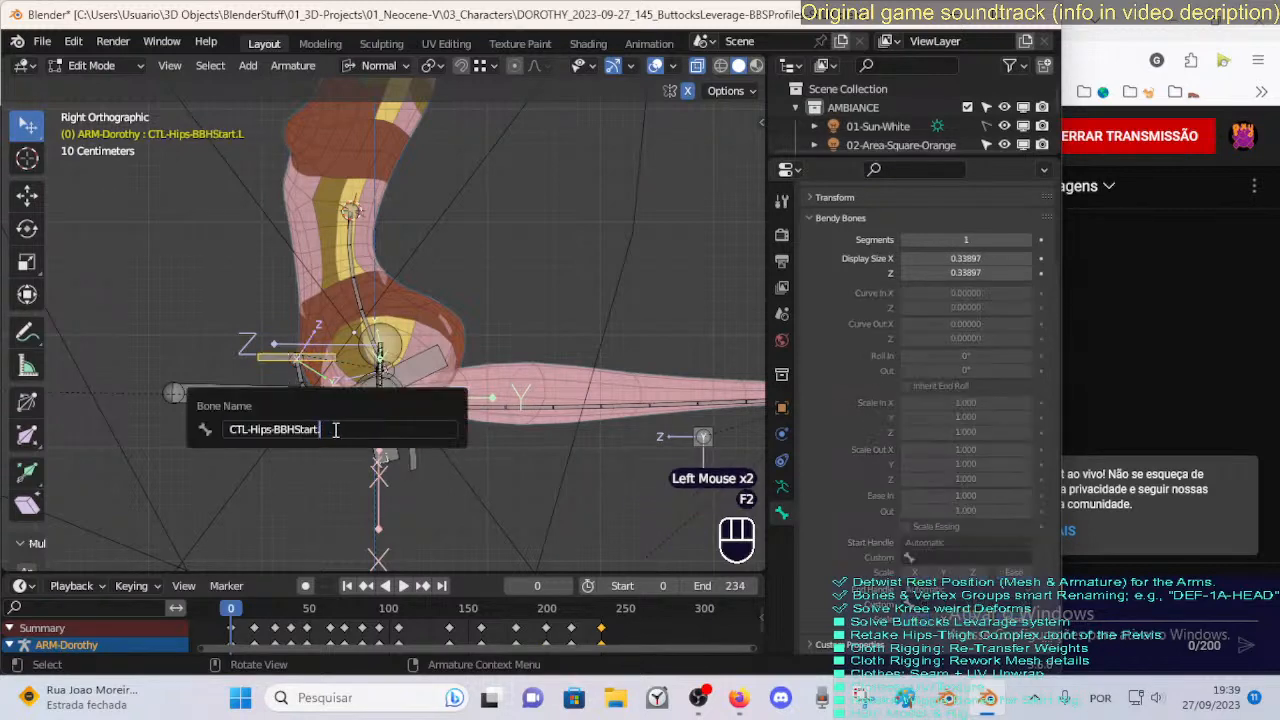
pyautogui.press('BackSpace')
pyautogui.click(334, 427)
pyautogui.press('F2')
# Rename the curved DEF-5-LEG-1A-Hips-BB.L bendy bone to DEF-5-LEG-1A-Hips-BB.
pyautogui.click(320, 421)
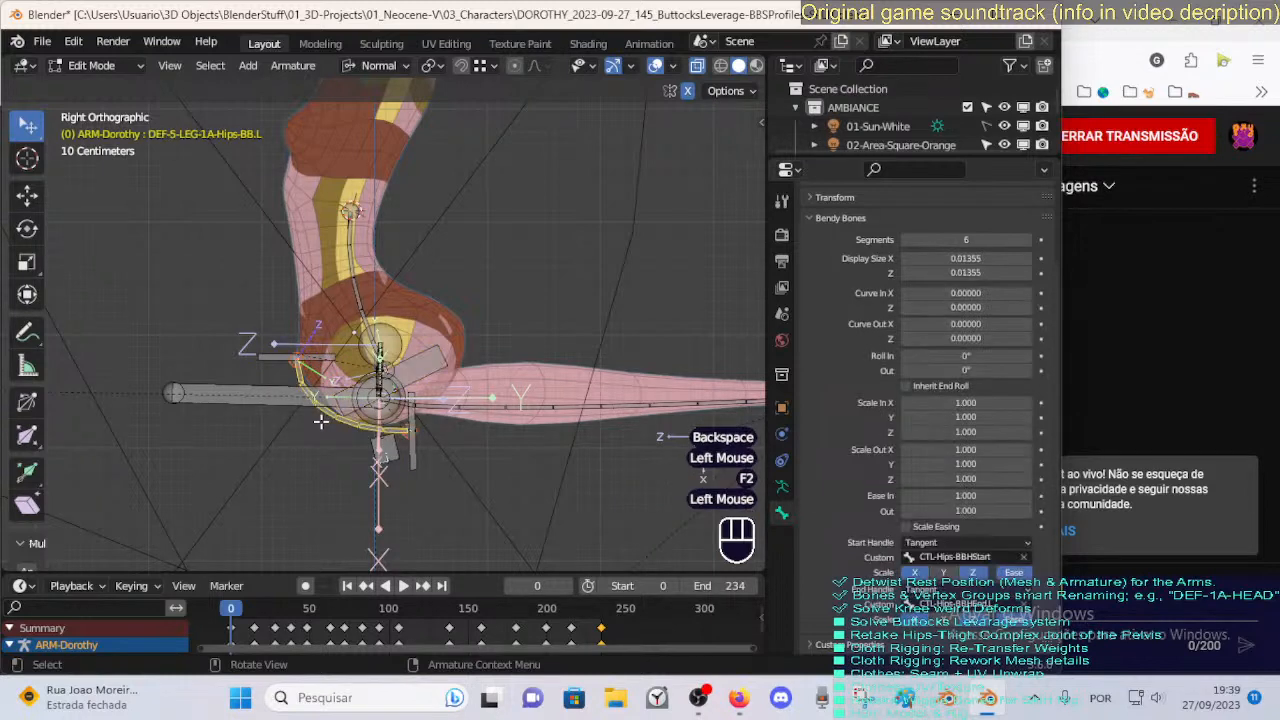
pyautogui.press('F2')
pyautogui.press('BackSpace')
pyautogui.press('BackSpace')
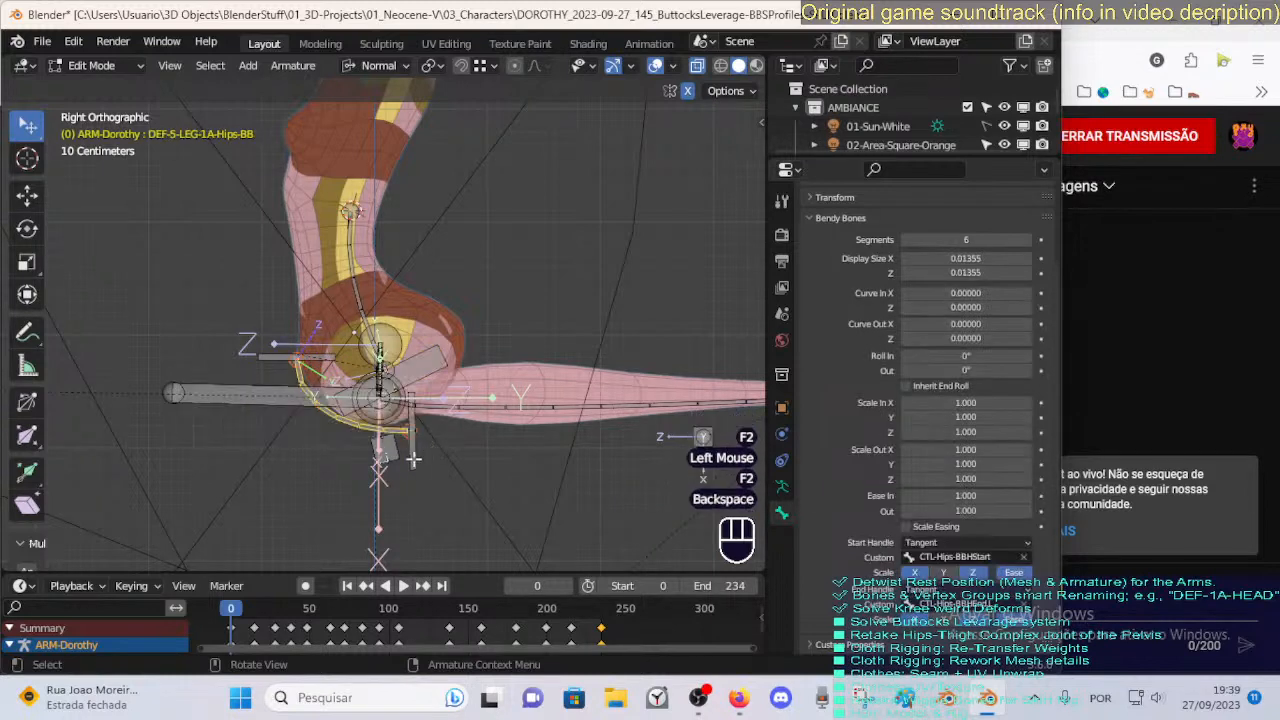
# Rename the CTL-Hips-BBHEnd.L bone below the hips to CTL-Hips-BBHEnd.
pyautogui.click(413, 459)
pyautogui.press('F2')
pyautogui.press('BackSpace')
pyautogui.press('BackSpace')
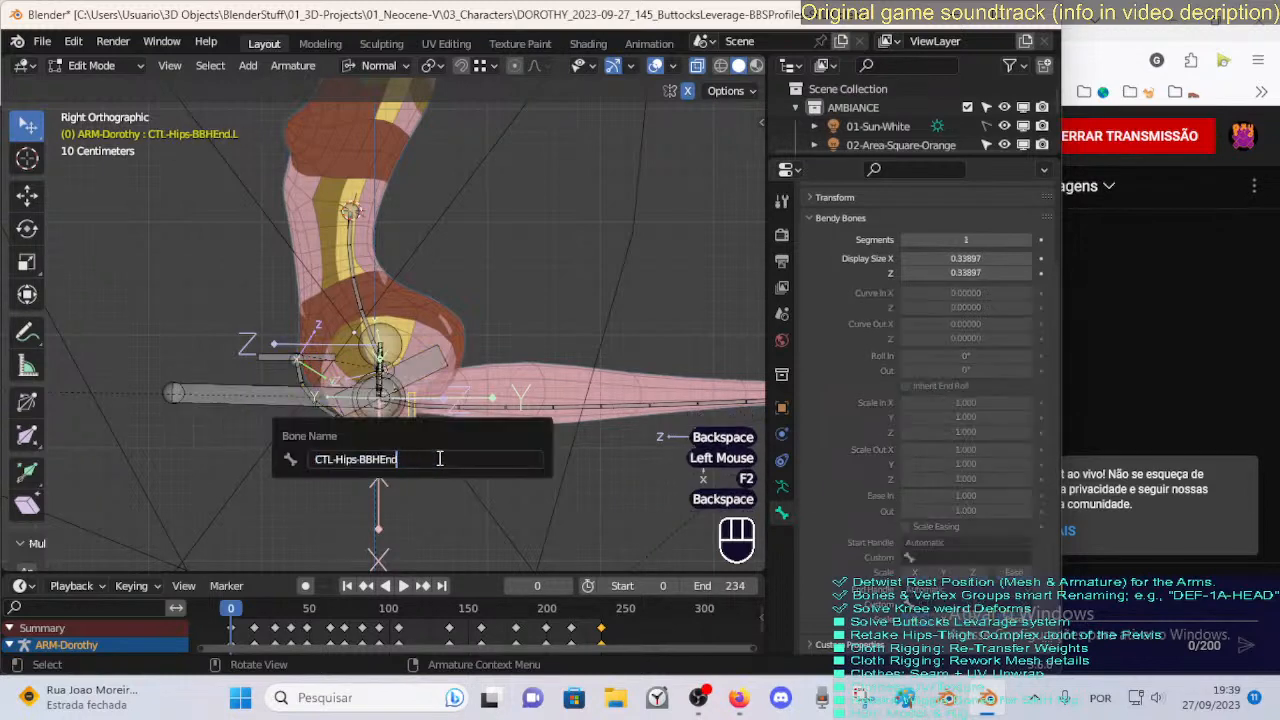
pyautogui.press('Return')
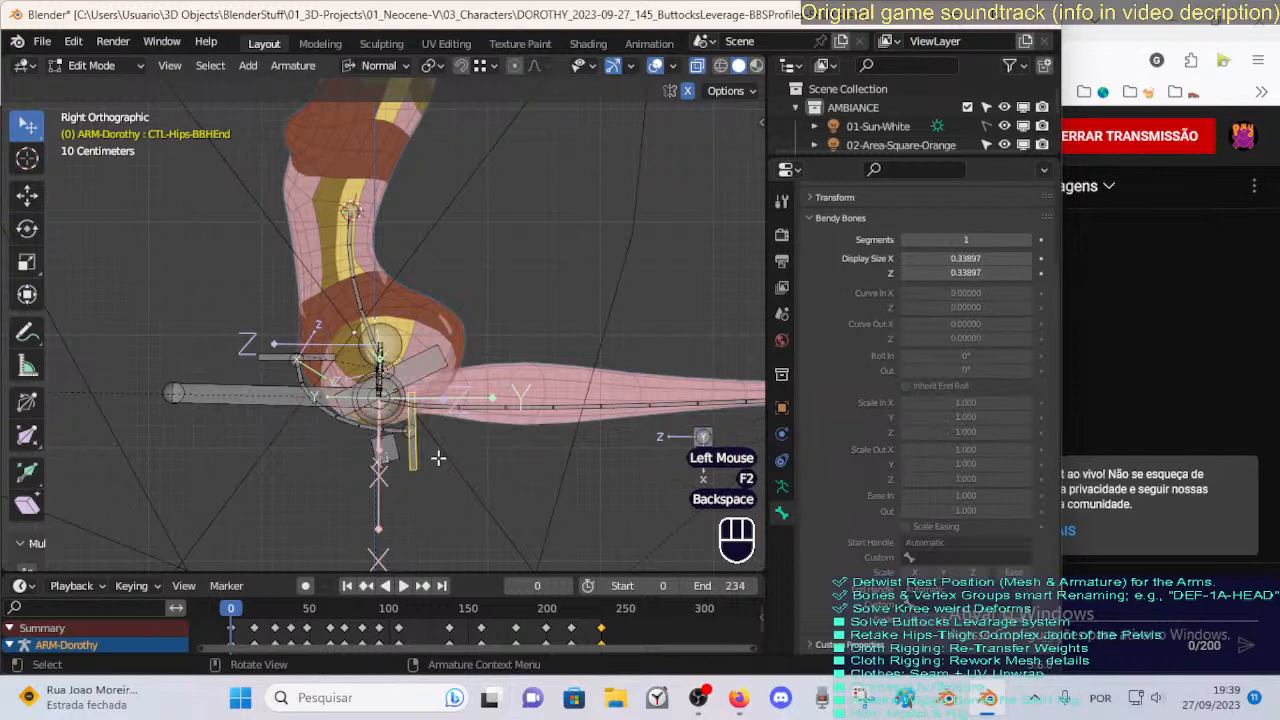
# Reveal the hidden bones of the ARM-Dorothy armature in Edit Mode and clear the selection.
pyautogui.click(348, 432)
pyautogui.hotkey('ctrl', 'Tab')
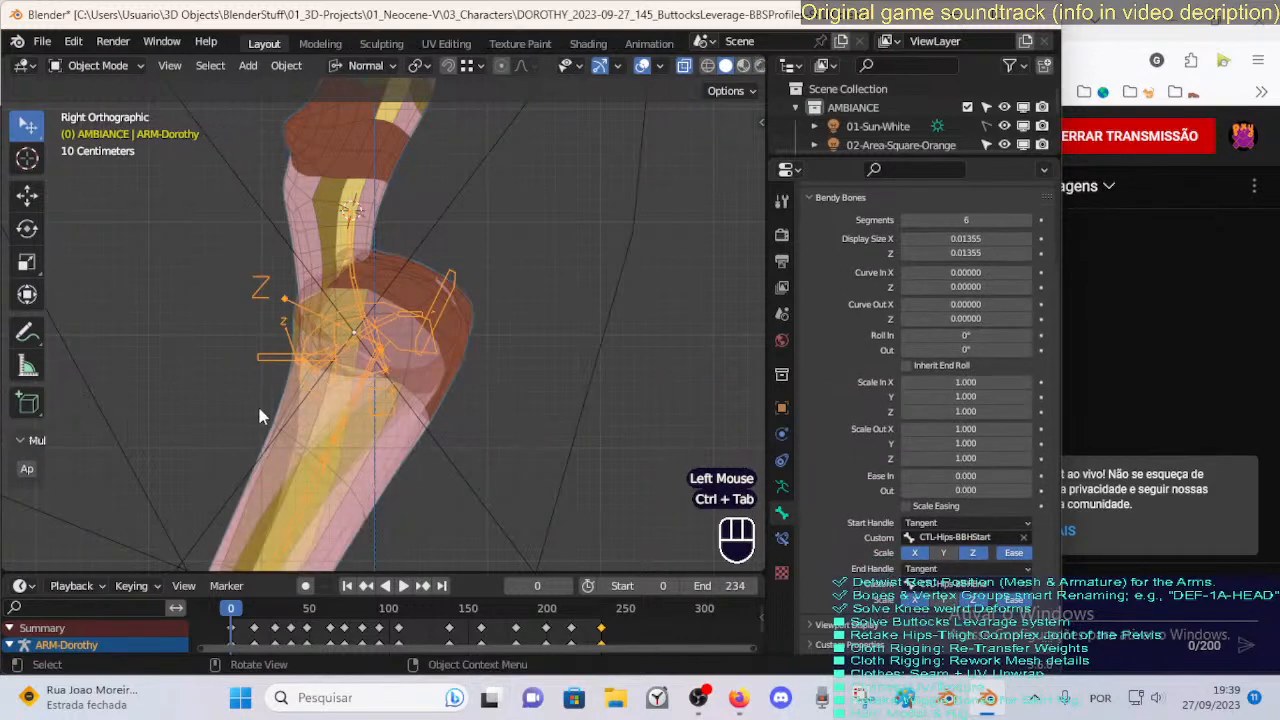
pyautogui.moveTo(259, 416); pyautogui.dragTo(220, 400, button='middle')
pyautogui.click(300, 358)
pyautogui.click(332, 409)
pyautogui.press('Tab')
pyautogui.scroll(-1, 336, 411)
pyautogui.hotkey('alt', 'h')
pyautogui.hotkey('alt', 'a')
pyautogui.scroll(1, 220, 400)
pyautogui.moveTo(220, 400); pyautogui.dragTo(266, 387, button='middle')
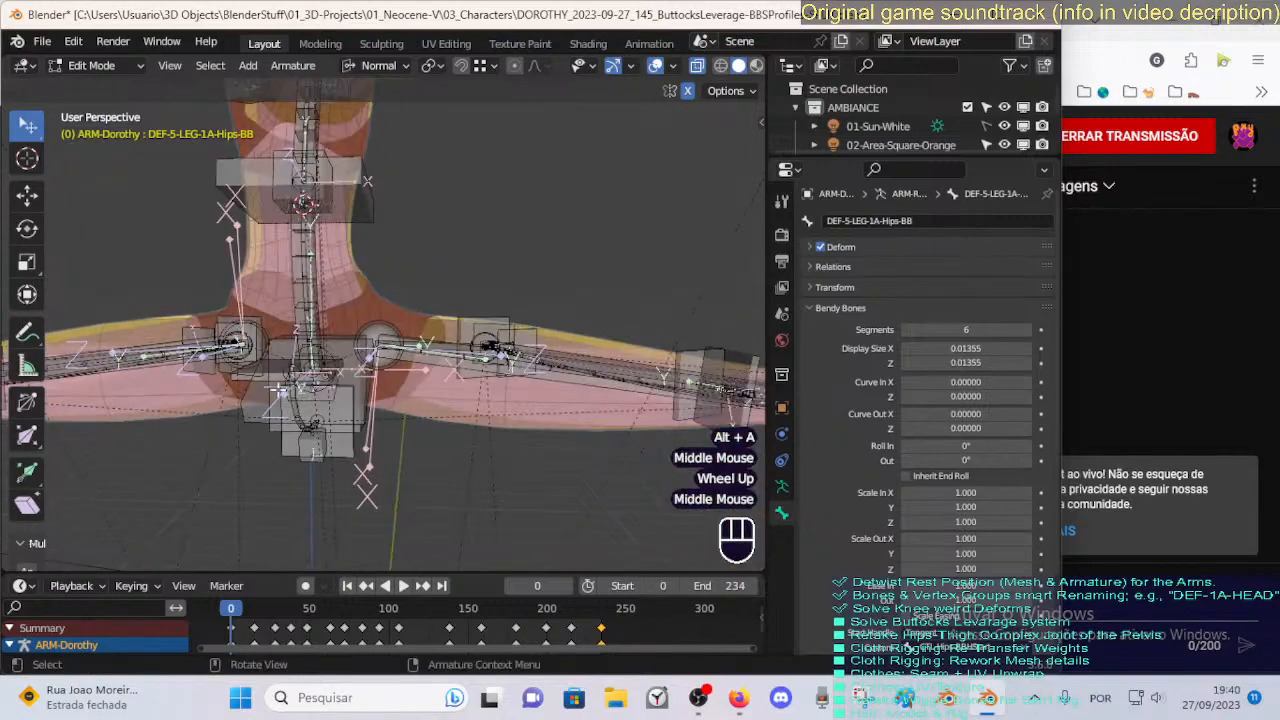
pyautogui.keyDown('alt'); pyautogui.click(265, 385); pyautogui.keyUp('alt')
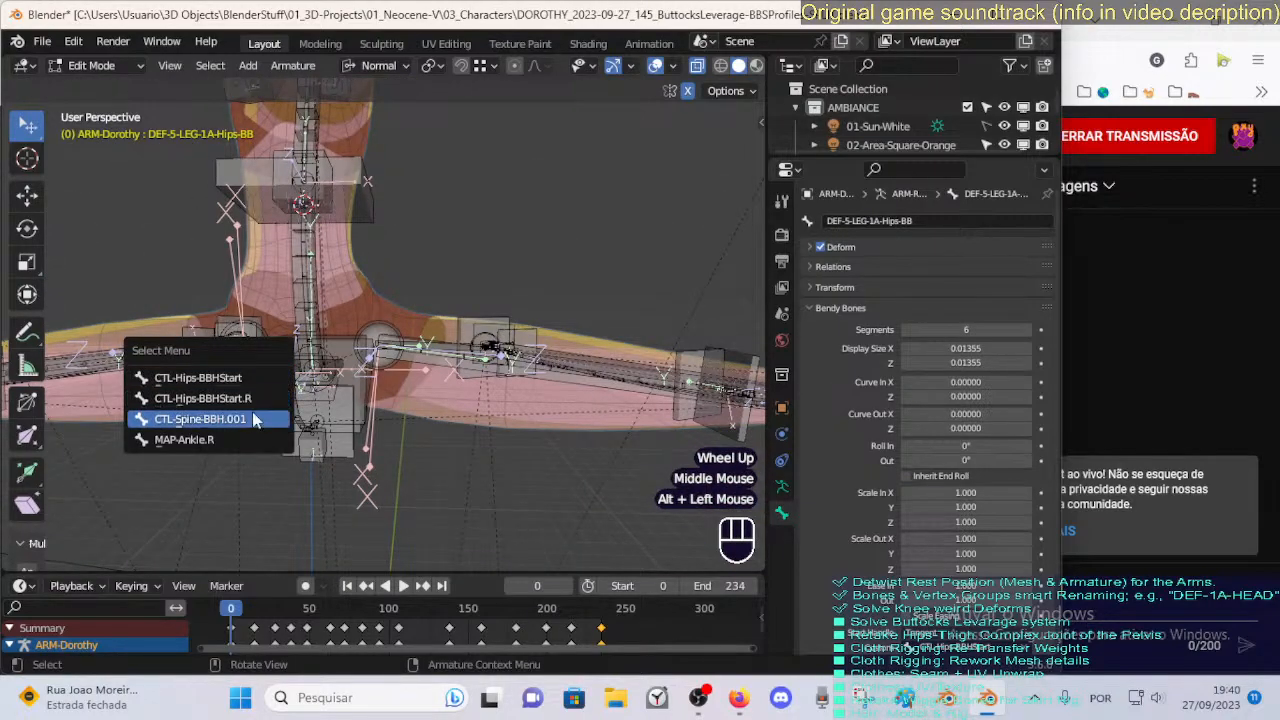
pyautogui.click(254, 421)
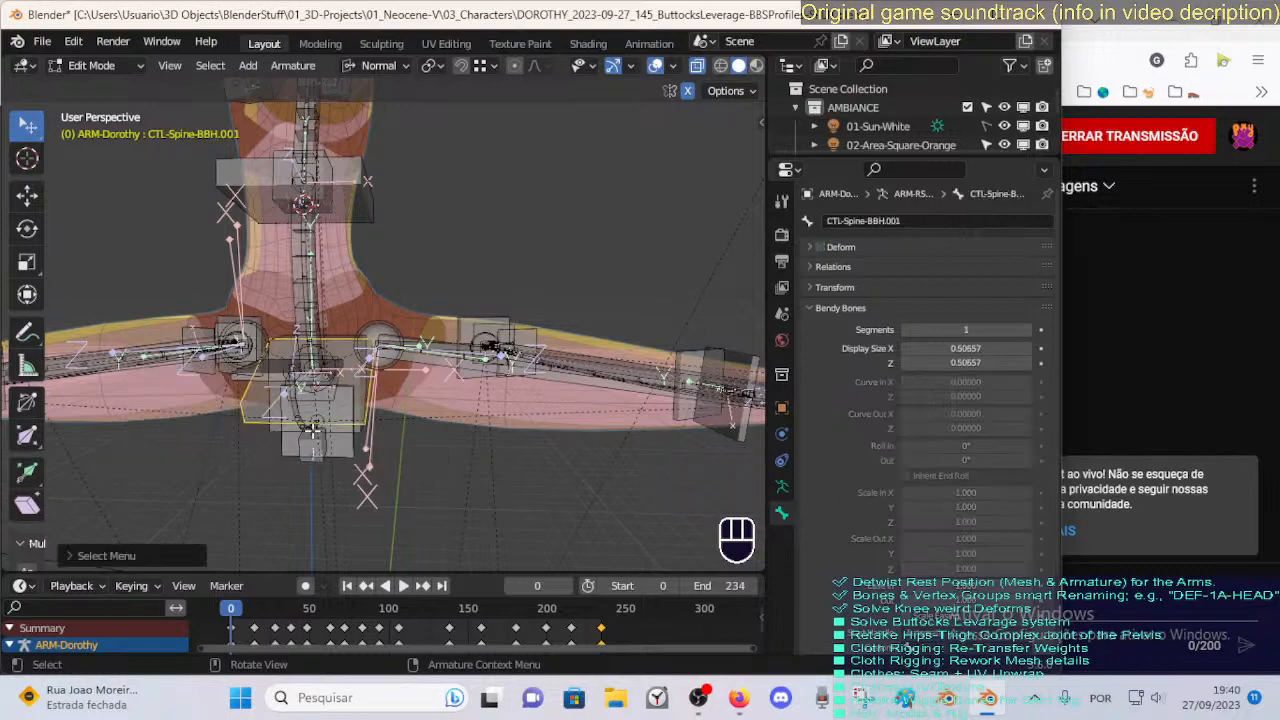
pyautogui.press('g')
pyautogui.rightClick(150, 469)
pyautogui.moveTo(304, 412); pyautogui.dragTo(247, 383, button='middle')
pyautogui.hotkey('alt', 'a')
# Delete the CTL-Hips-BBHStart.R bone from the armature.
pyautogui.keyDown('alt'); pyautogui.click(247, 383); pyautogui.keyUp('alt')
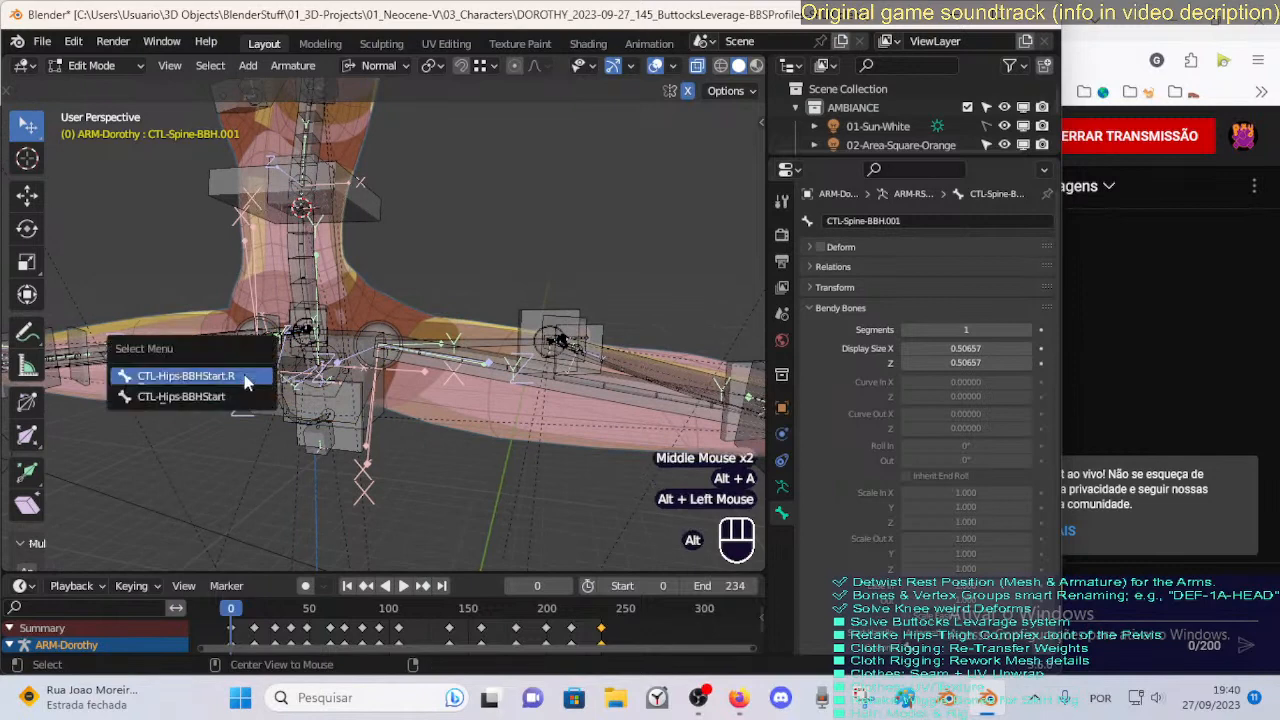
pyautogui.click(186, 376)
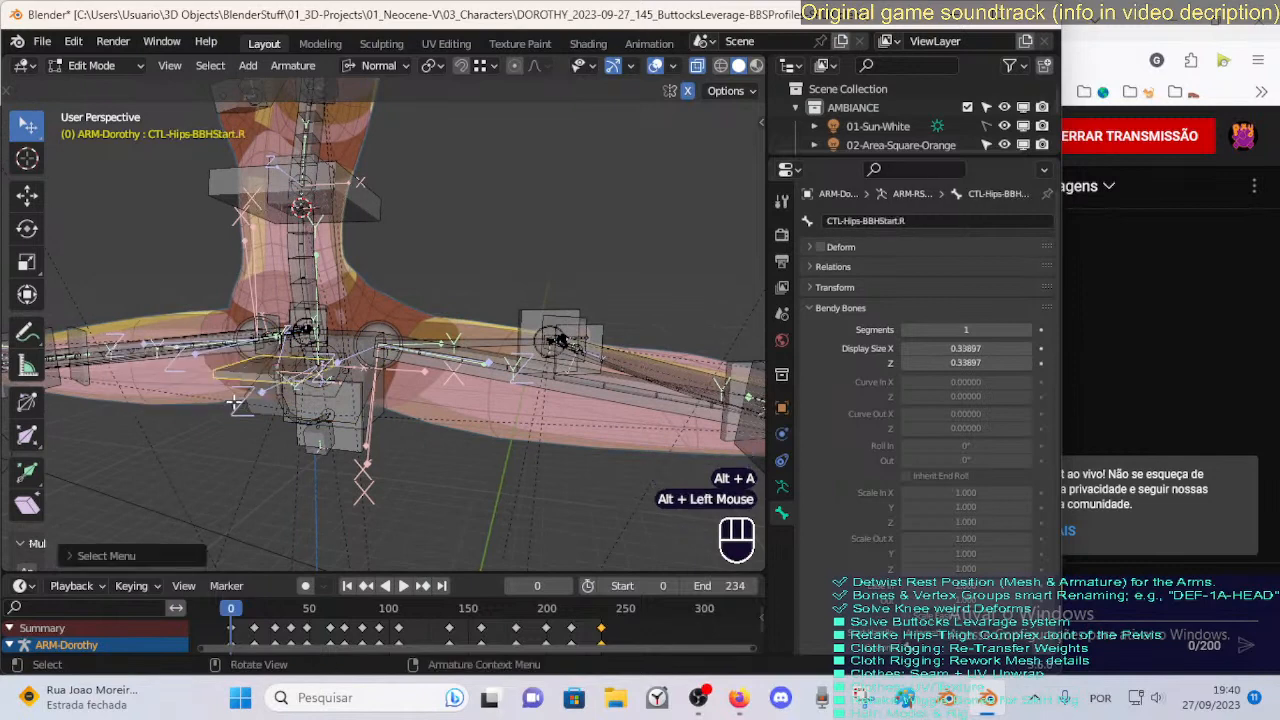
pyautogui.press('x')
pyautogui.click(234, 402)
# Delete the DEF-5-LEG-1A-Hips-BB.R bendy bone from the armature.
pyautogui.keyDown('alt'); pyautogui.click(289, 410); pyautogui.keyUp('alt')
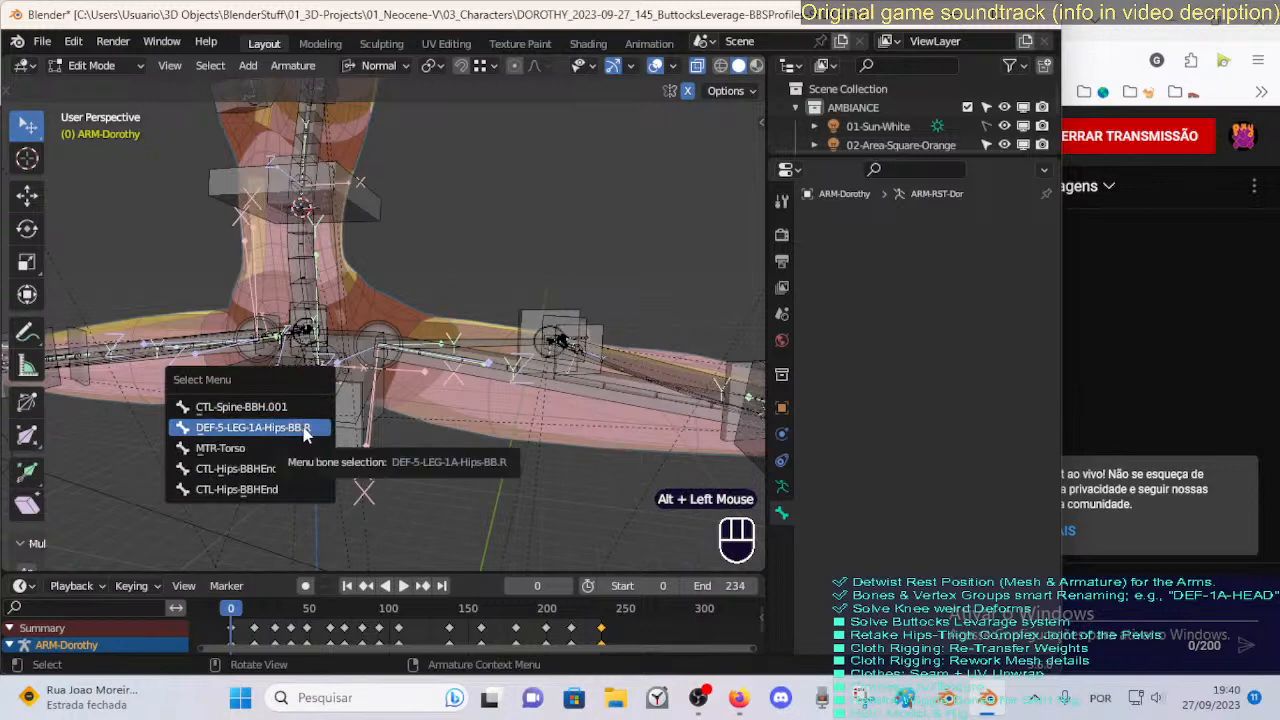
pyautogui.click(306, 429)
pyautogui.moveTo(312, 443); pyautogui.dragTo(266, 434, button='middle')
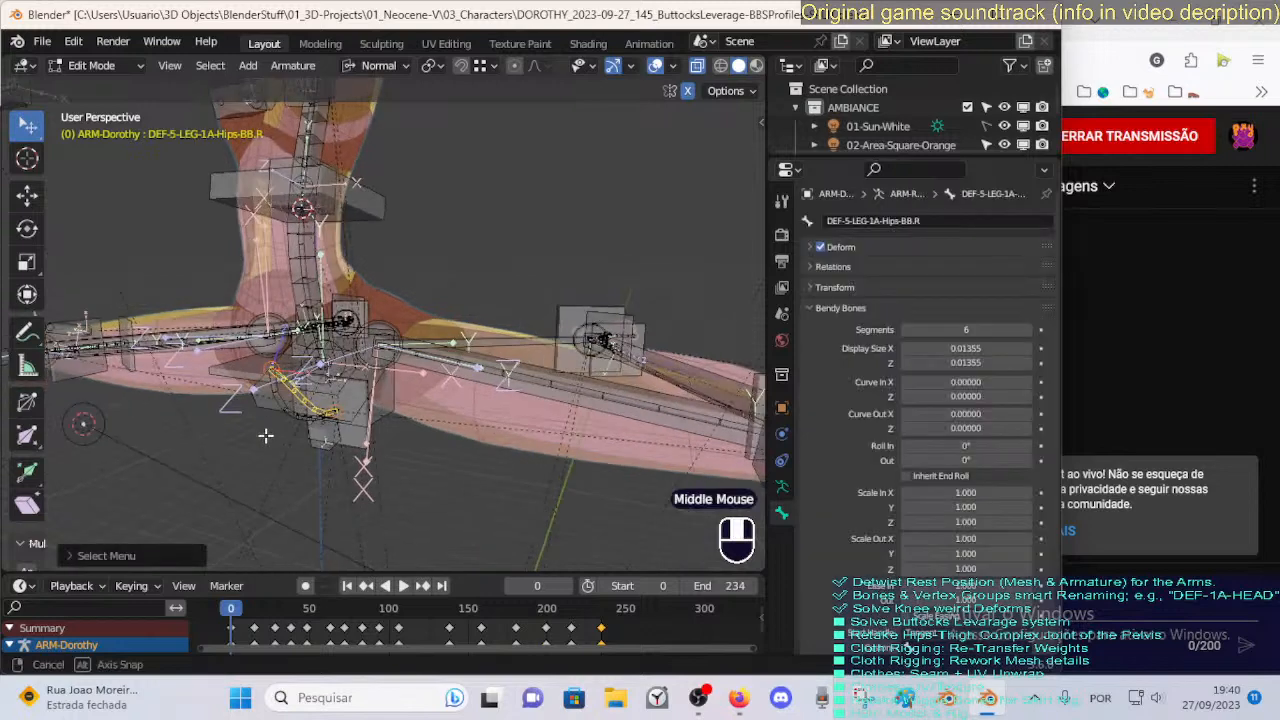
pyautogui.press('x')
pyautogui.click(266, 440)
# Delete the CTL-Hips-BBHEnd.R bone from the armature.
pyautogui.keyDown('alt'); pyautogui.click(353, 424); pyautogui.keyUp('alt')
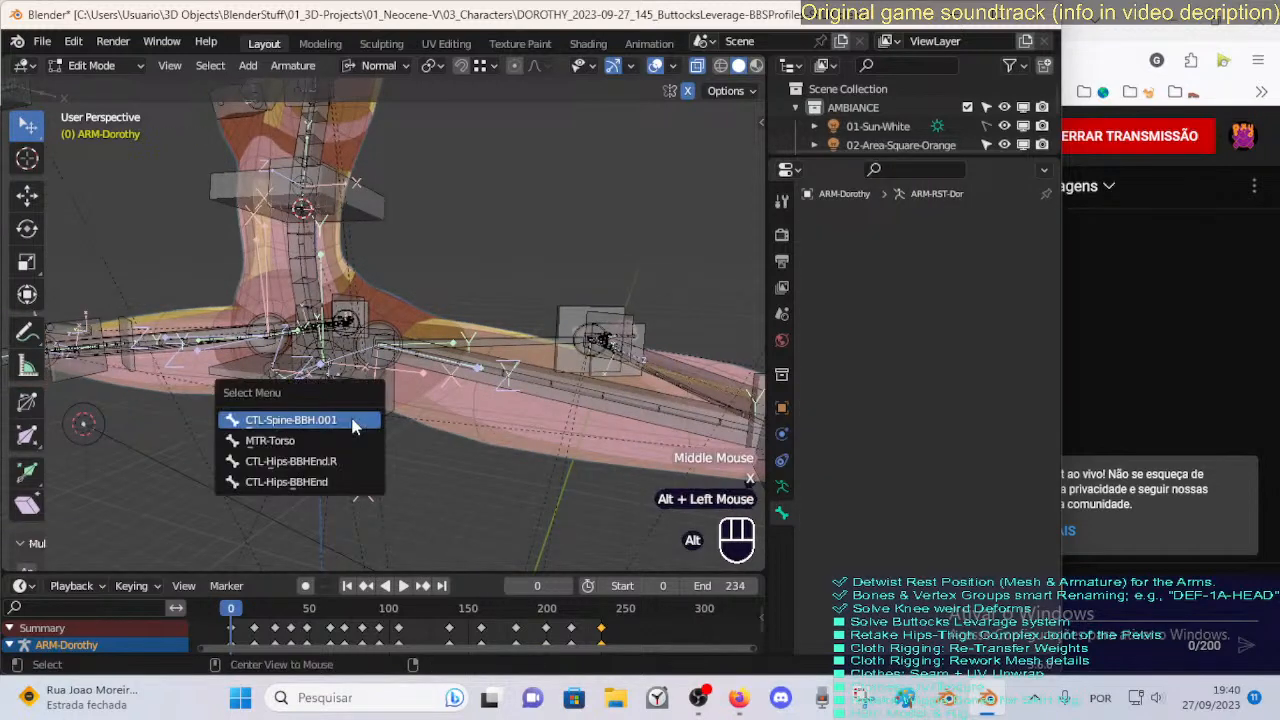
pyautogui.click(300, 420)
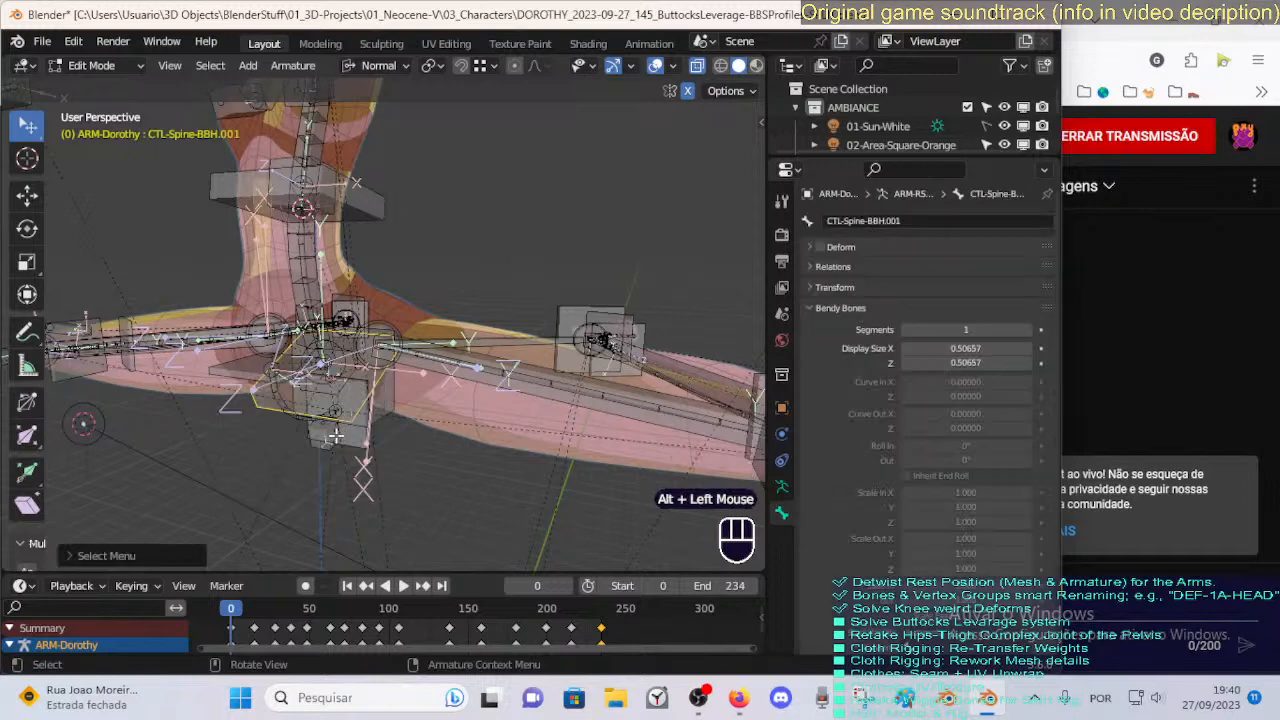
pyautogui.hotkey('alt', 'a')
pyautogui.click(355, 437)
pyautogui.keyDown('alt'); pyautogui.click(355, 437); pyautogui.keyUp('alt')
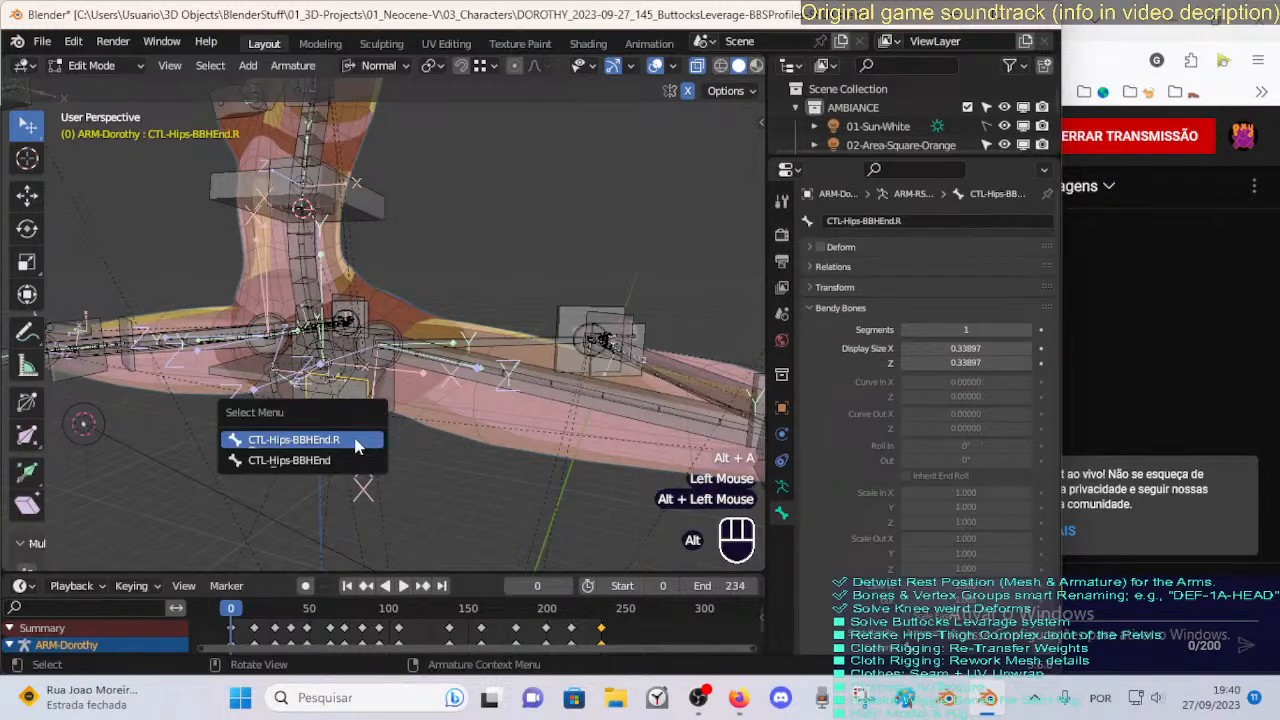
pyautogui.click(355, 442)
pyautogui.keyDown('alt'); pyautogui.click(355, 452); pyautogui.keyUp('alt')
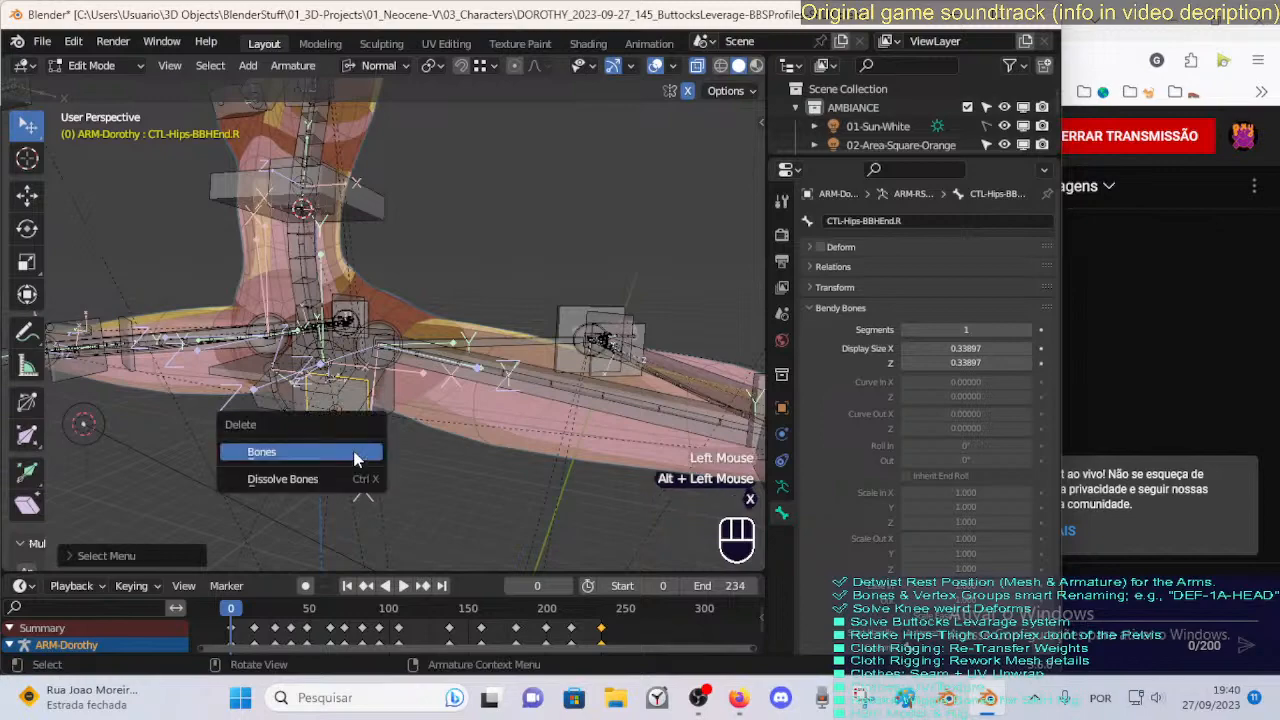
pyautogui.click(354, 452)
# Leave Edit Mode and put the ARM-Dorothy armature into Pose Mode.
pyautogui.press('Tab')
pyautogui.moveTo(327, 425); pyautogui.dragTo(287, 346, button='middle')
pyautogui.press('Tab')
pyautogui.press('Tab')
pyautogui.click(289, 345)
pyautogui.click(289, 340)
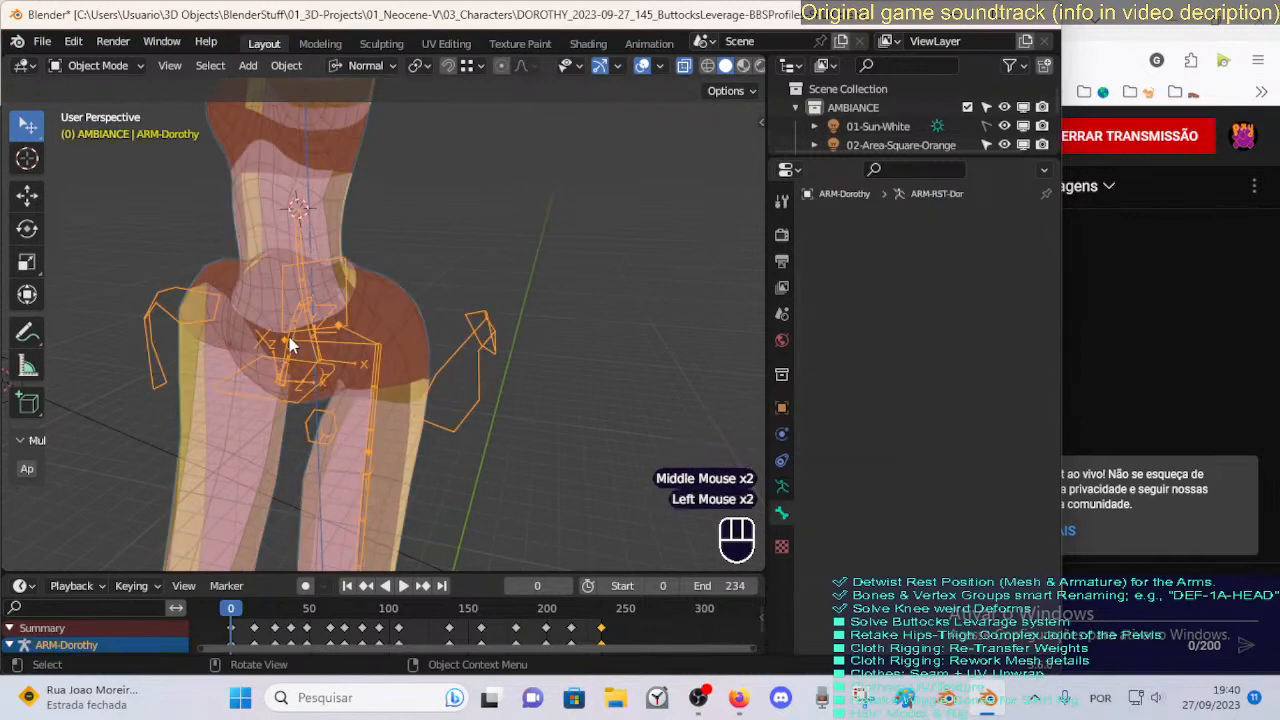
pyautogui.hotkey('ctrl', 'Tab')
# Check the hip control bones' constraints and reset the Stretch To original length on DEF-5-LEG-1A-Hips-BB.
pyautogui.click(291, 348)
pyautogui.click(311, 385)
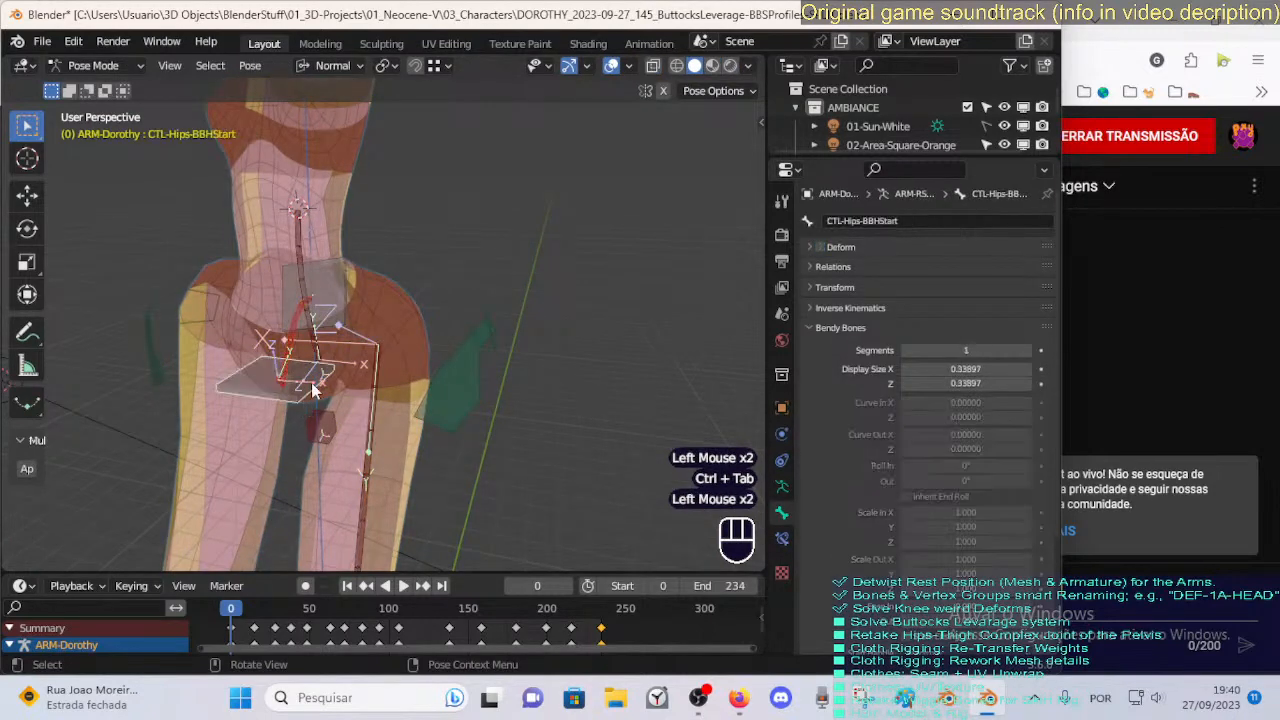
pyautogui.click(348, 292)
pyautogui.click(785, 535)
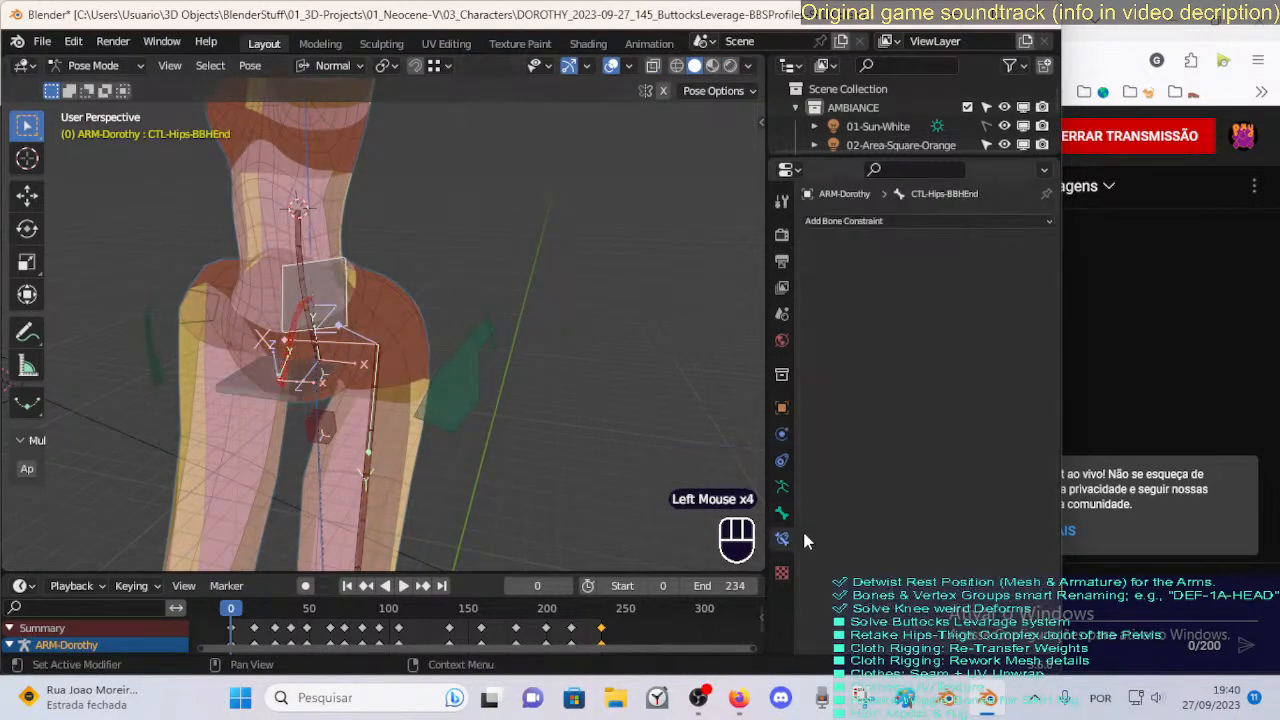
pyautogui.click(229, 402)
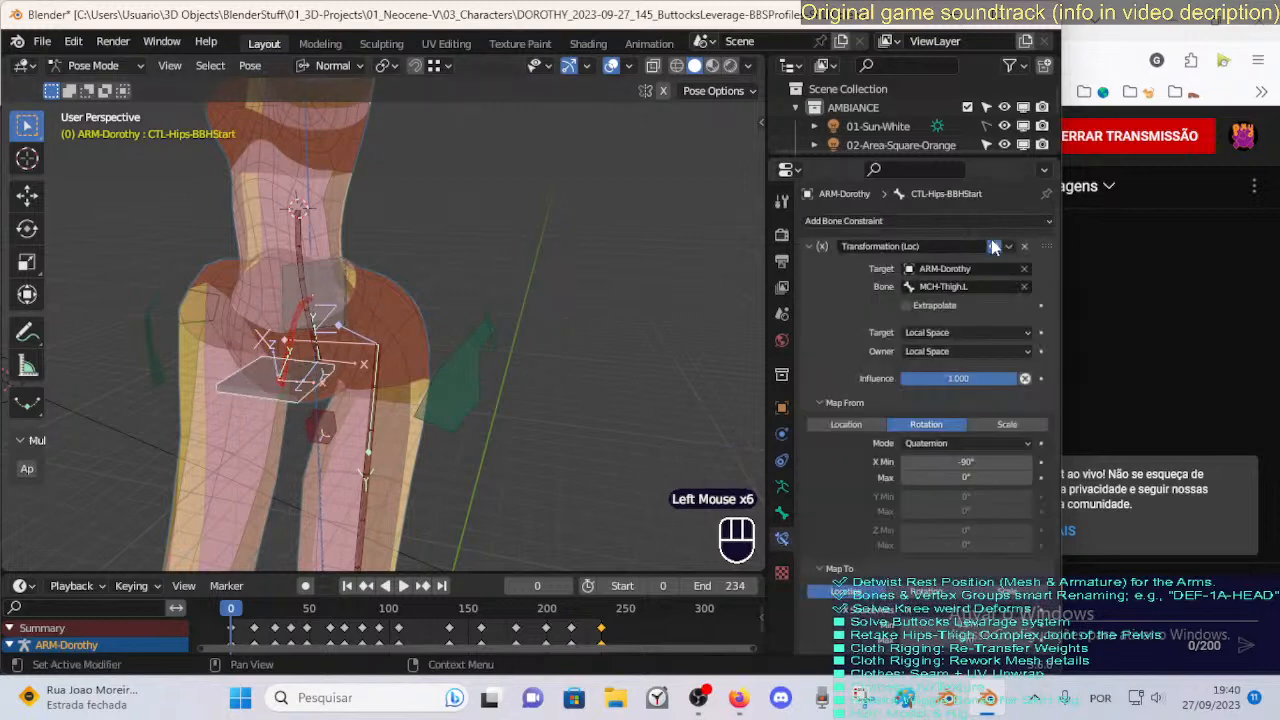
pyautogui.click(286, 333)
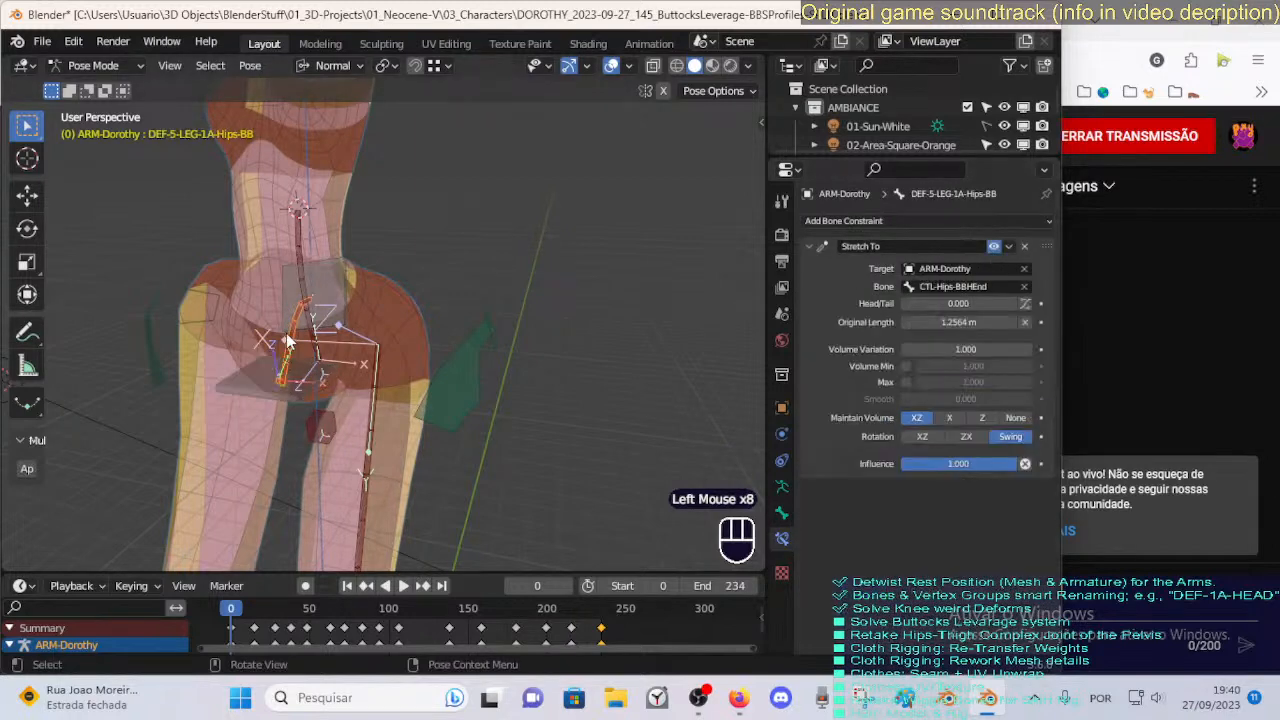
pyautogui.press('BackSpace')
pyautogui.press('BackSpace')
pyautogui.press('BackSpace')
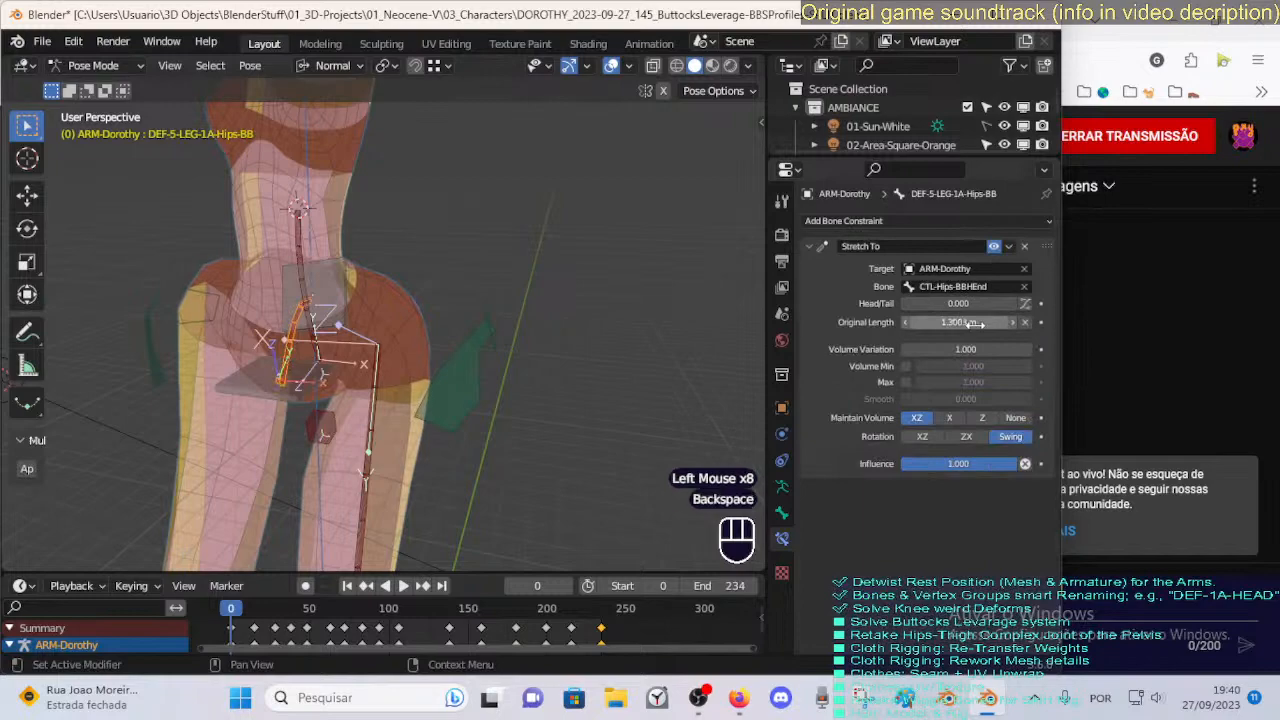
# Select all visible bones of the armature in Pose Mode.
pyautogui.moveTo(390, 345); pyautogui.dragTo(462, 423, button='middle')
pyautogui.press('KP_1')
pyautogui.press('Tab')
pyautogui.press('Tab')
pyautogui.scroll(-2, 358, 408)
pyautogui.scroll(-2, 358, 408)
pyautogui.press('a')
pyautogui.scroll(4, 450, 423)
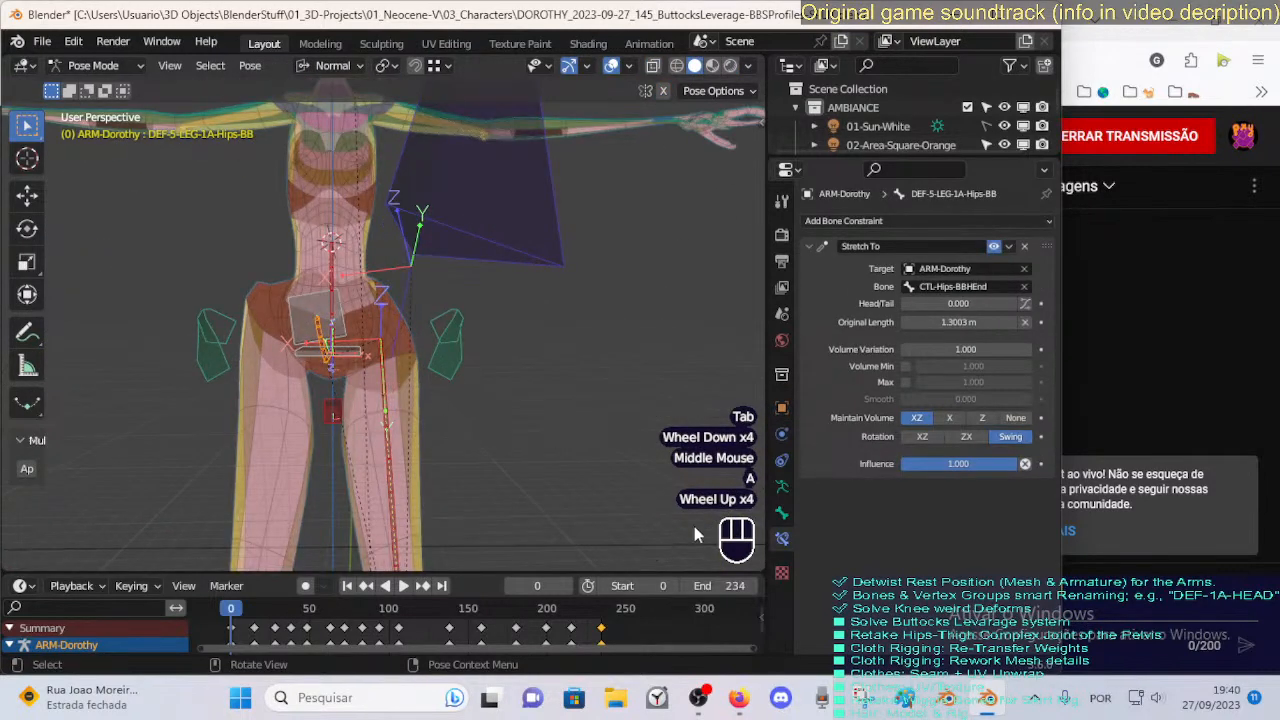
# Select the armature together with the 00_Body mesh and put the body into Weight Paint mode.
pyautogui.hotkey('ctrl', 'Tab')
pyautogui.click(325, 350)
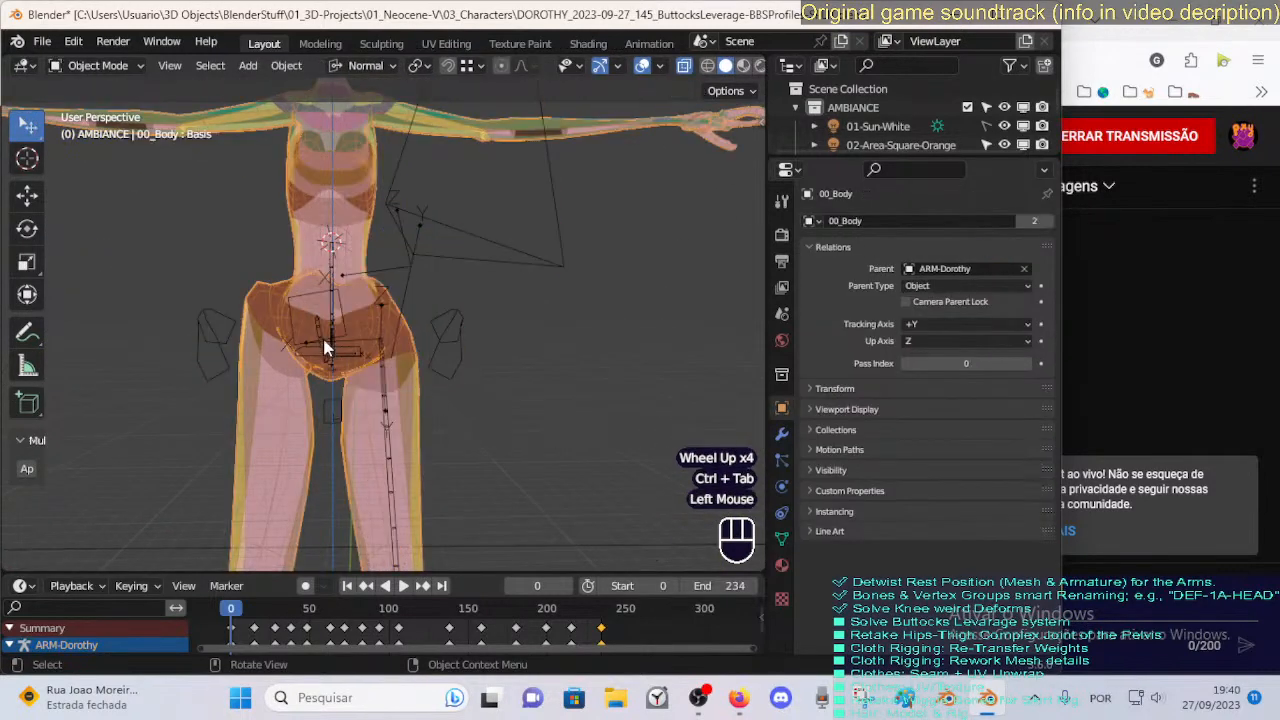
pyautogui.click(325, 348)
pyautogui.keyDown('shift'); pyautogui.click(293, 390); pyautogui.keyUp('shift')
pyautogui.hotkey('ctrl', 'Tab')
pyautogui.press('7')
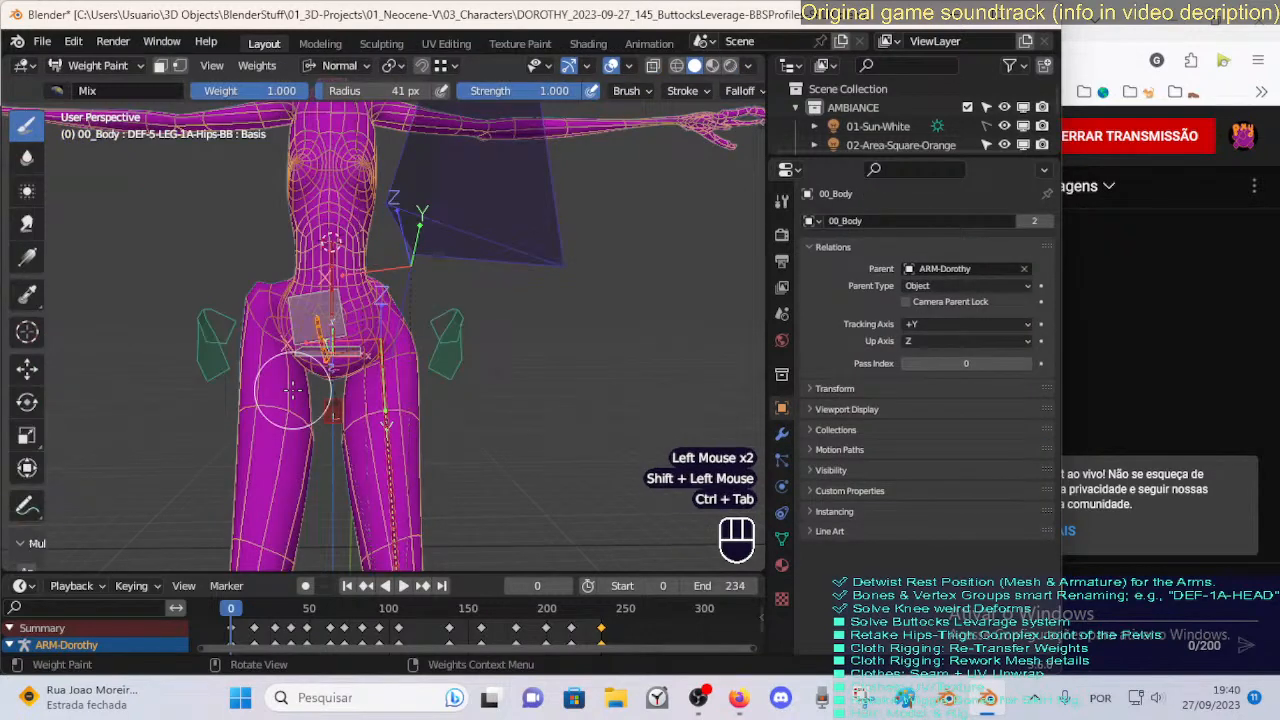
# Inspect the hip weights and show the DEF-4-HANDS-2B-Thumb.R.003 entry in the body's vertex groups.
pyautogui.scroll(2, 292, 380)
pyautogui.keyDown('ctrl'); pyautogui.click(295, 352); pyautogui.keyUp('ctrl')
pyautogui.keyDown('ctrl'); pyautogui.click(293, 348); pyautogui.keyUp('ctrl')
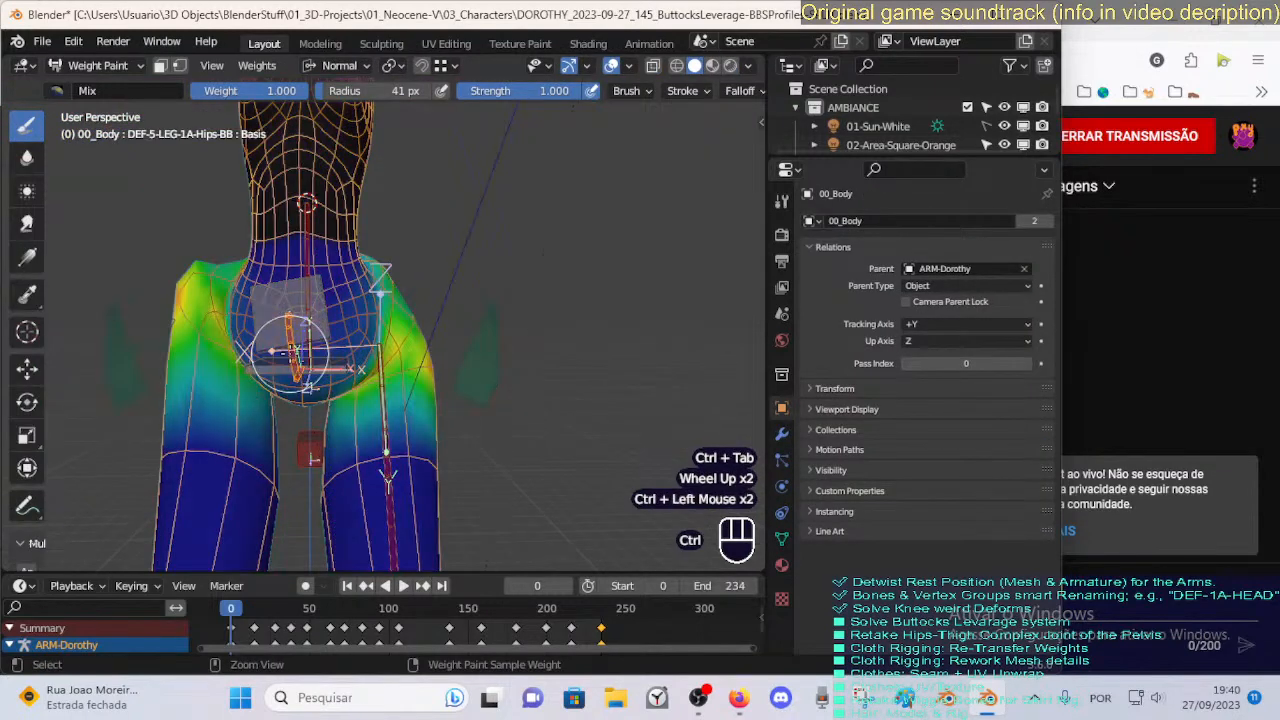
pyautogui.click(782, 540)
pyautogui.click(888, 393)
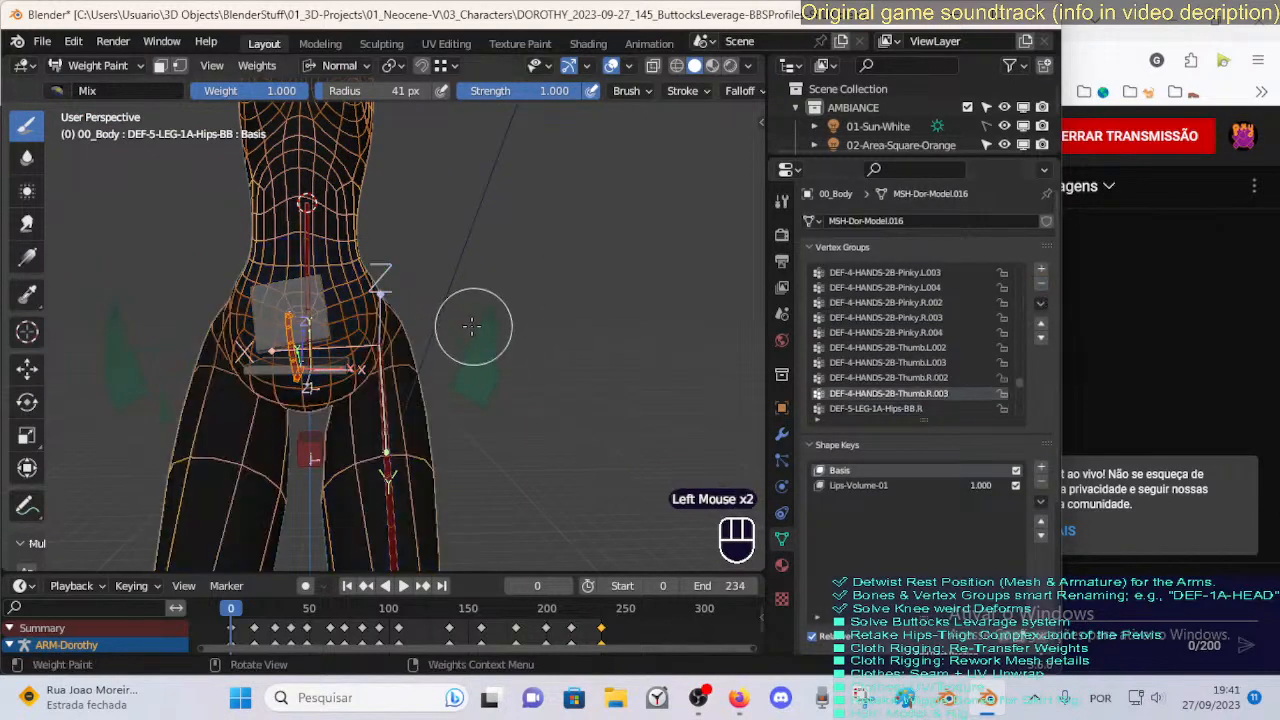
# Leave Weight Paint mode and open the ARM-Dorothy armature in Edit Mode from the front view.
pyautogui.moveTo(474, 326); pyautogui.dragTo(395, 360, button='middle')
pyautogui.hotkey('ctrl', 'Tab')
pyautogui.moveTo(313, 390); pyautogui.dragTo(345, 306, button='middle')
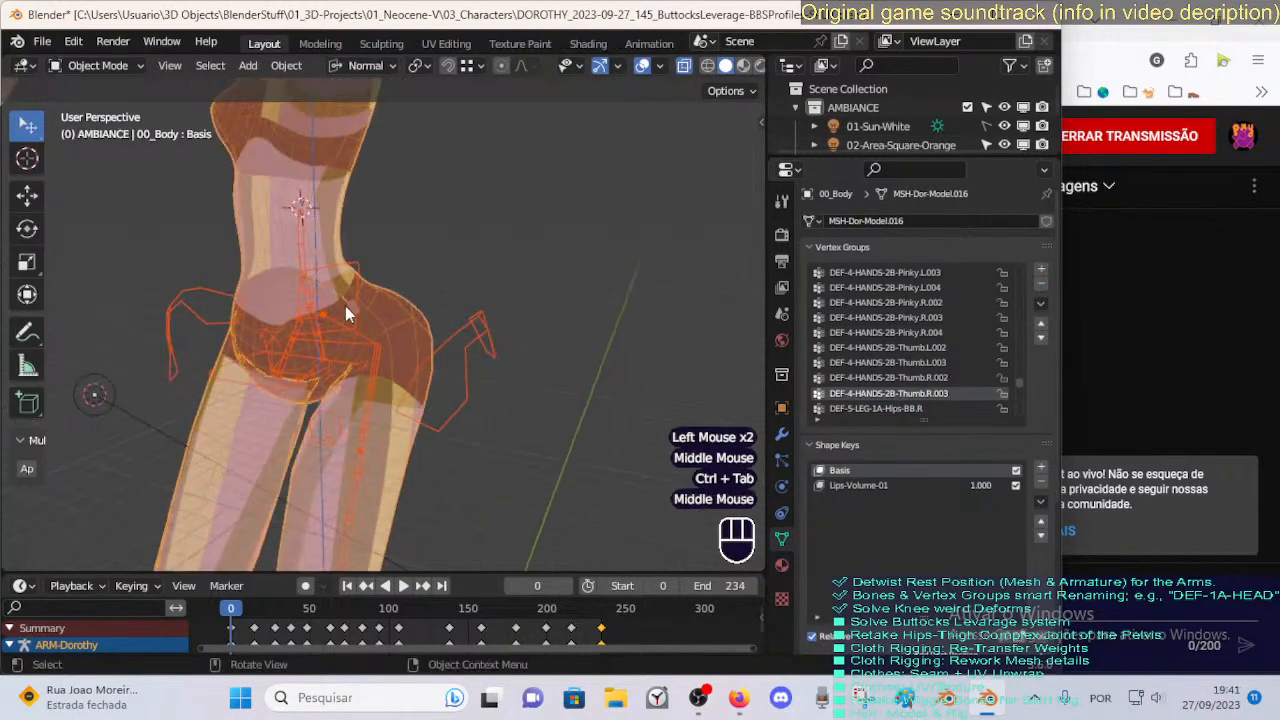
pyautogui.click(348, 296)
pyautogui.press('KP_1')
pyautogui.press('Tab')
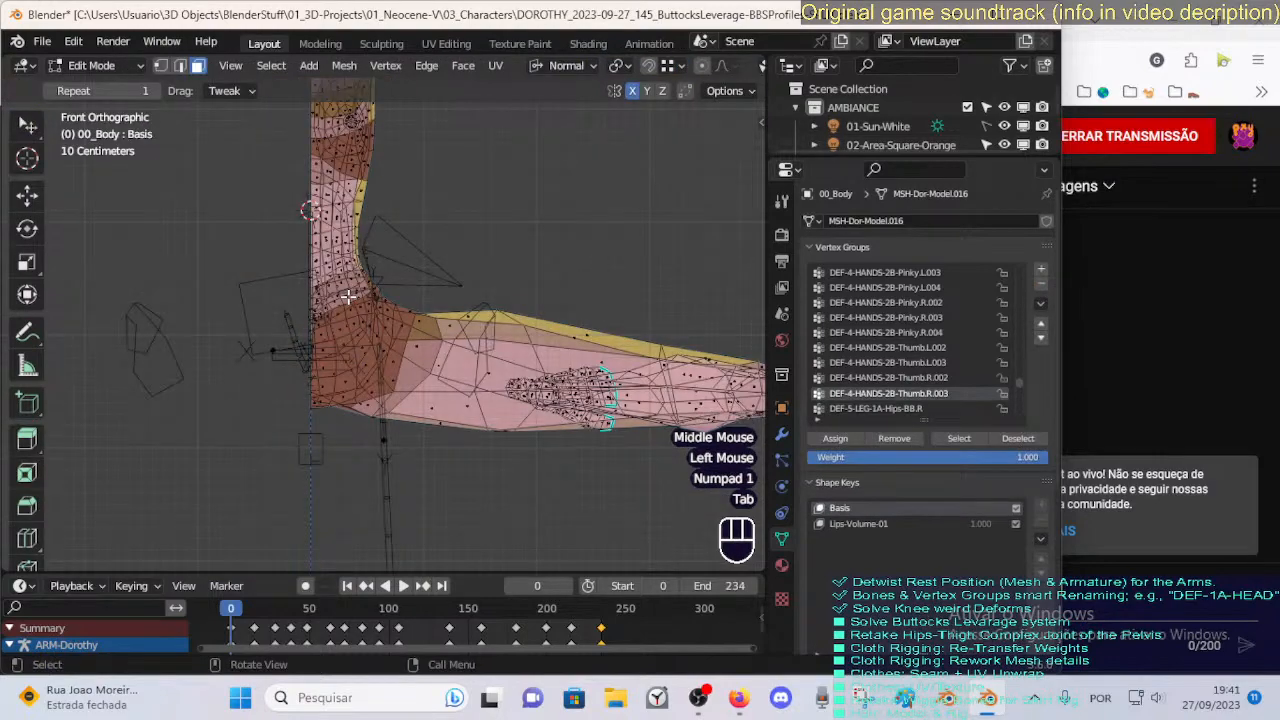
pyautogui.press('Tab')
pyautogui.click(242, 288)
pyautogui.click(242, 288)
pyautogui.press('Tab')
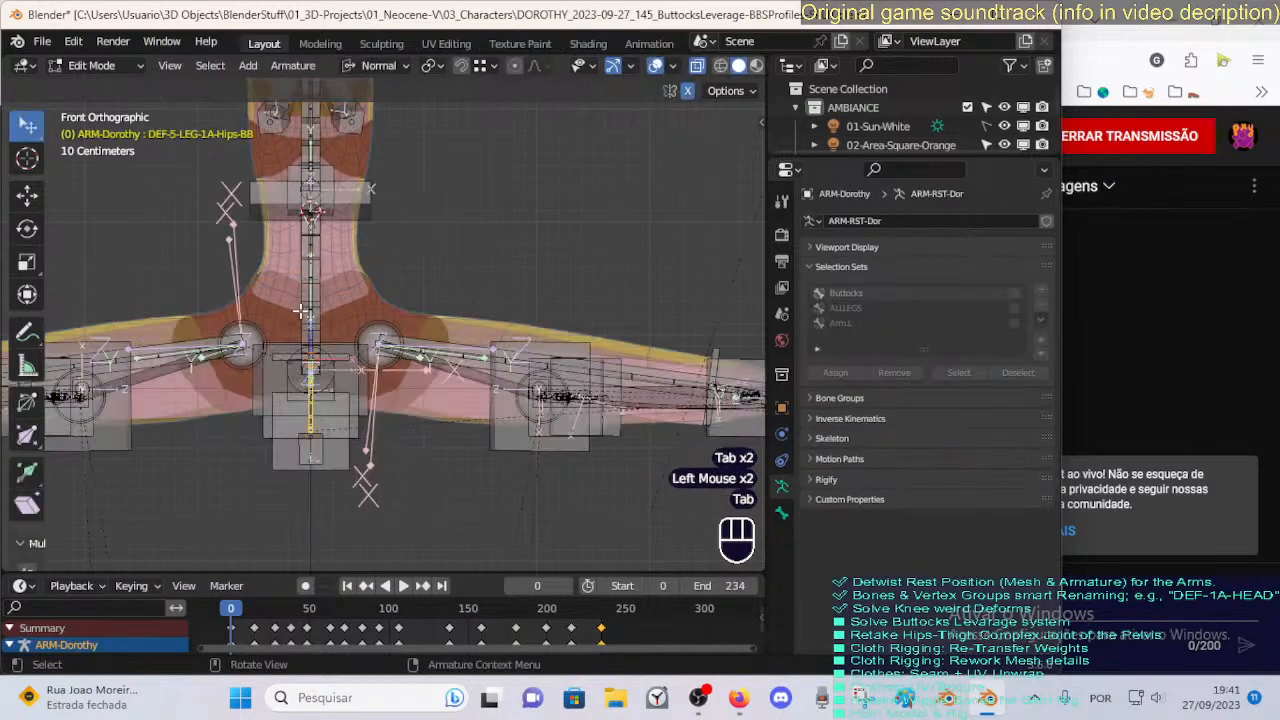
# Deselect all bones and trial-move CTL-Spine-BBH.001 in the front view to check what follows it.
pyautogui.scroll(1, 300, 310)
pyautogui.press('KP_3')
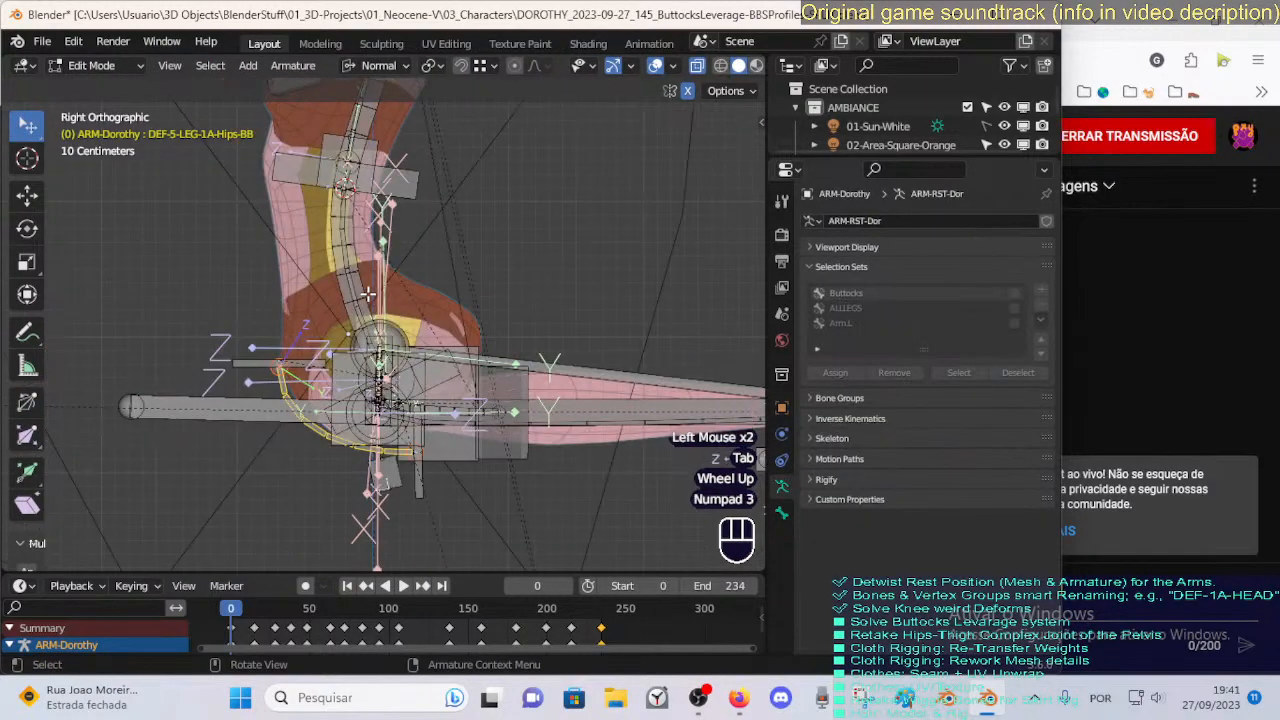
pyautogui.hotkey('alt', 'a')
pyautogui.press('KP_1')
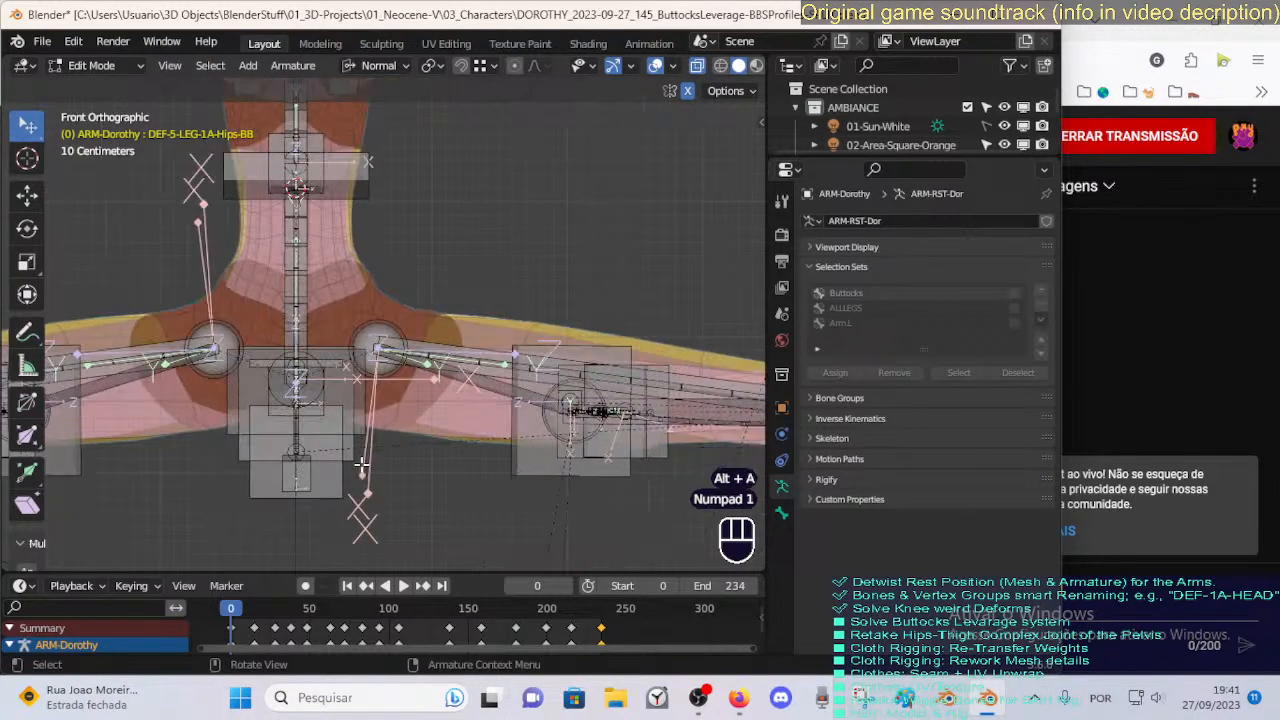
pyautogui.hotkey('alt', 'a')
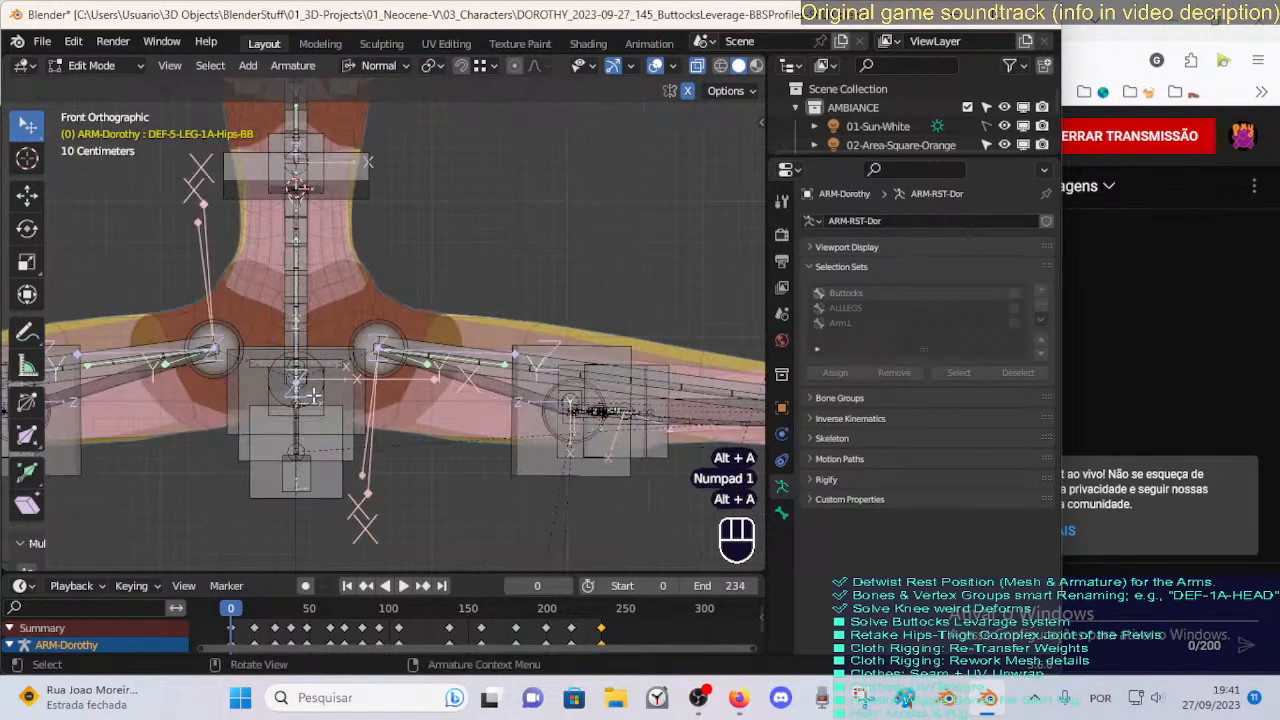
pyautogui.press('Tab')
pyautogui.press('Tab')
pyautogui.click(349, 407)
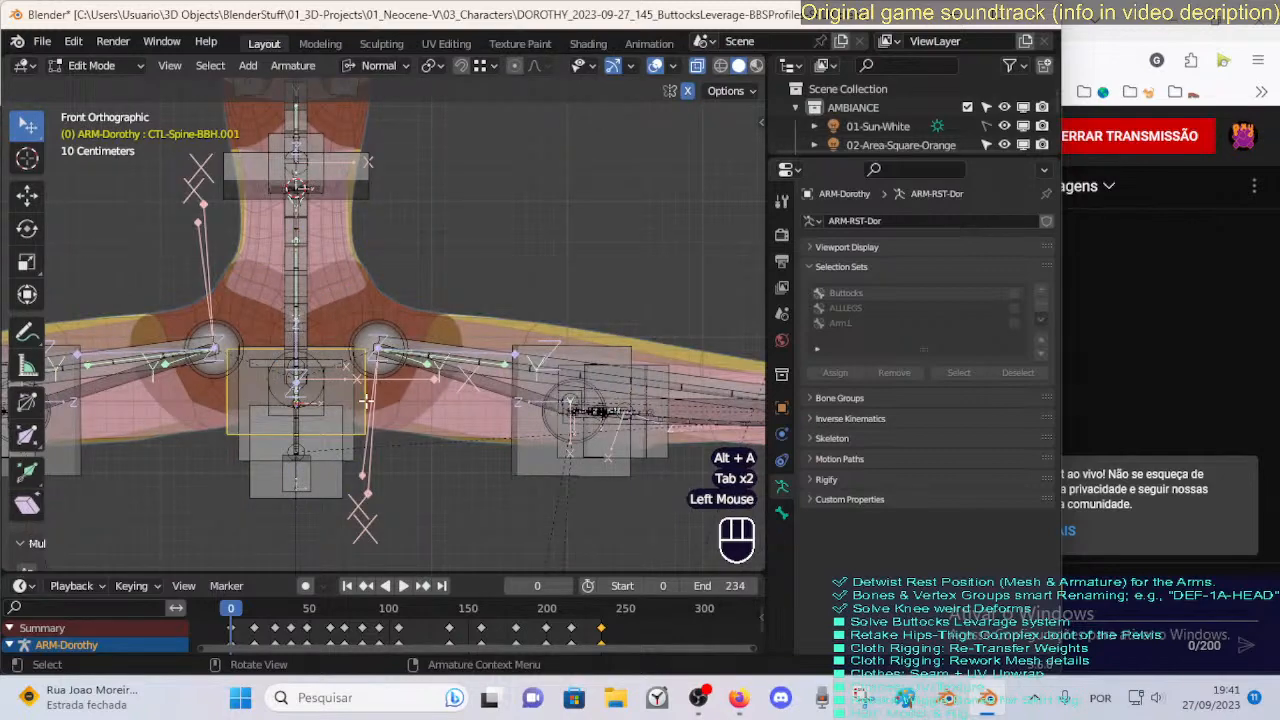
pyautogui.press('Tab')
pyautogui.press('Tab')
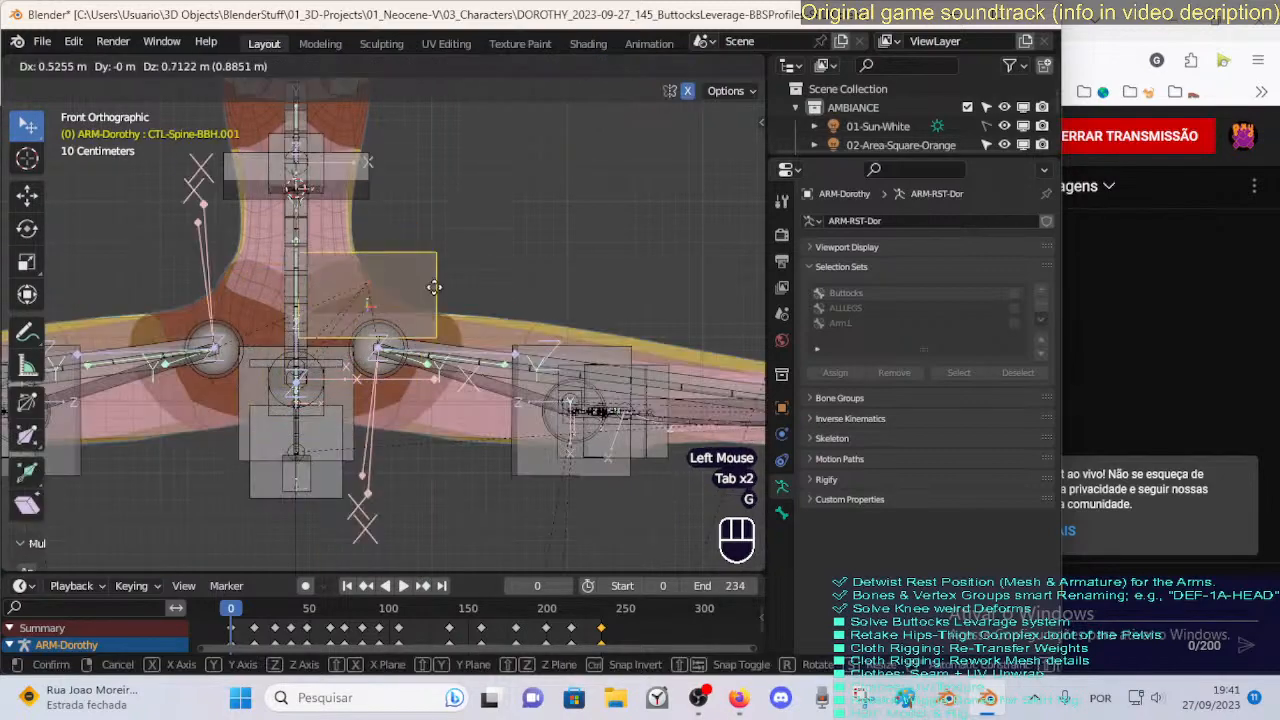
pyautogui.press('g')
pyautogui.moveTo(330, 390); pyautogui.dragTo(329, 486, button='middle')
# Trial-move CTL-Hips-BBHStart and CTL-Hips-BBHEnd together to check how the hip handles behave, restoring their positions.
pyautogui.click(205, 378)
pyautogui.keyDown('shift'); pyautogui.click(385, 490); pyautogui.keyUp('shift')
pyautogui.press('g')
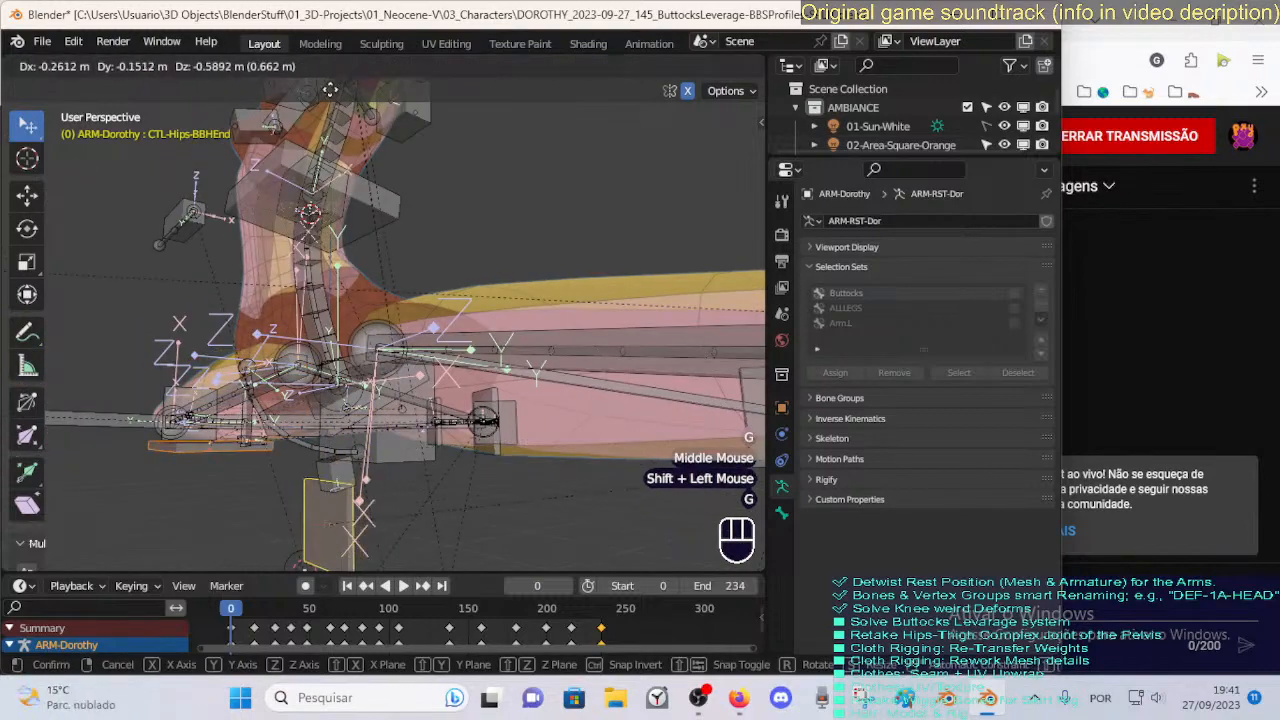
pyautogui.rightClick(359, 564)
pyautogui.moveTo(359, 564); pyautogui.dragTo(306, 397, button='middle')
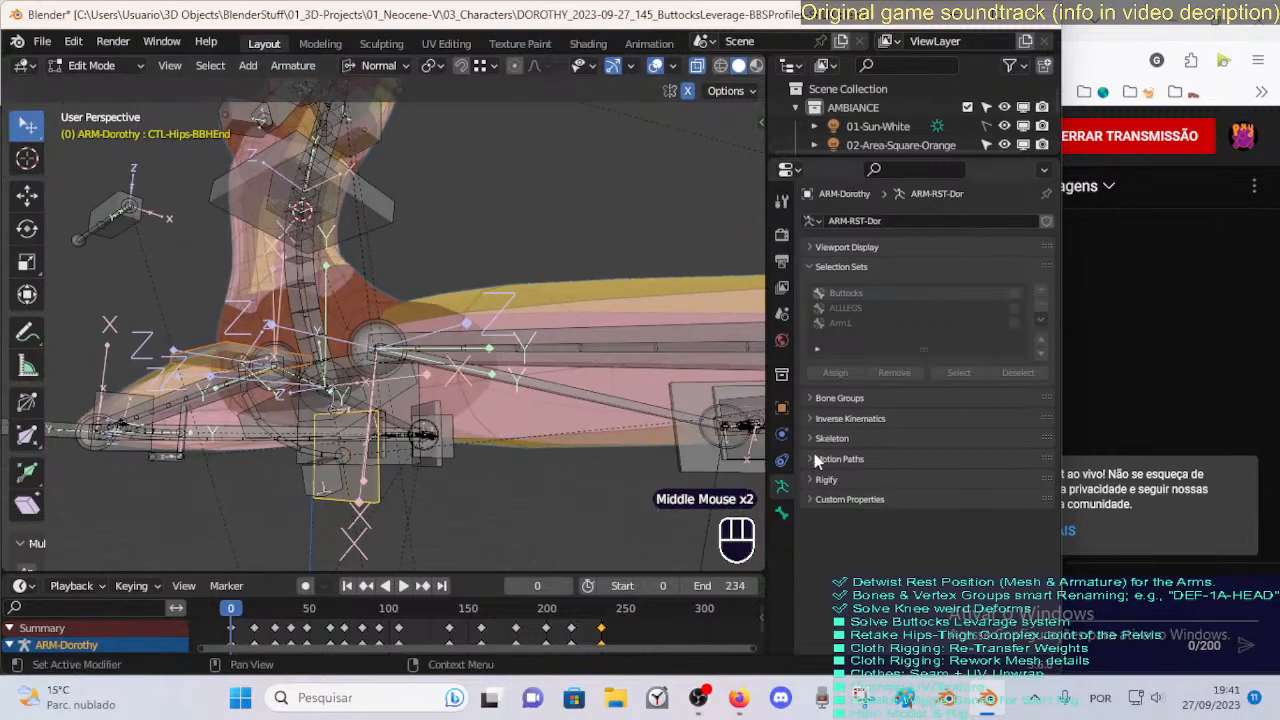
# Show the relations of CTL-Hips-BBHEnd and give it the same parent as CTL-Hips-BBHStart, CTL-Spine-BBH.001.
pyautogui.click(781, 514)
pyautogui.click(814, 264)
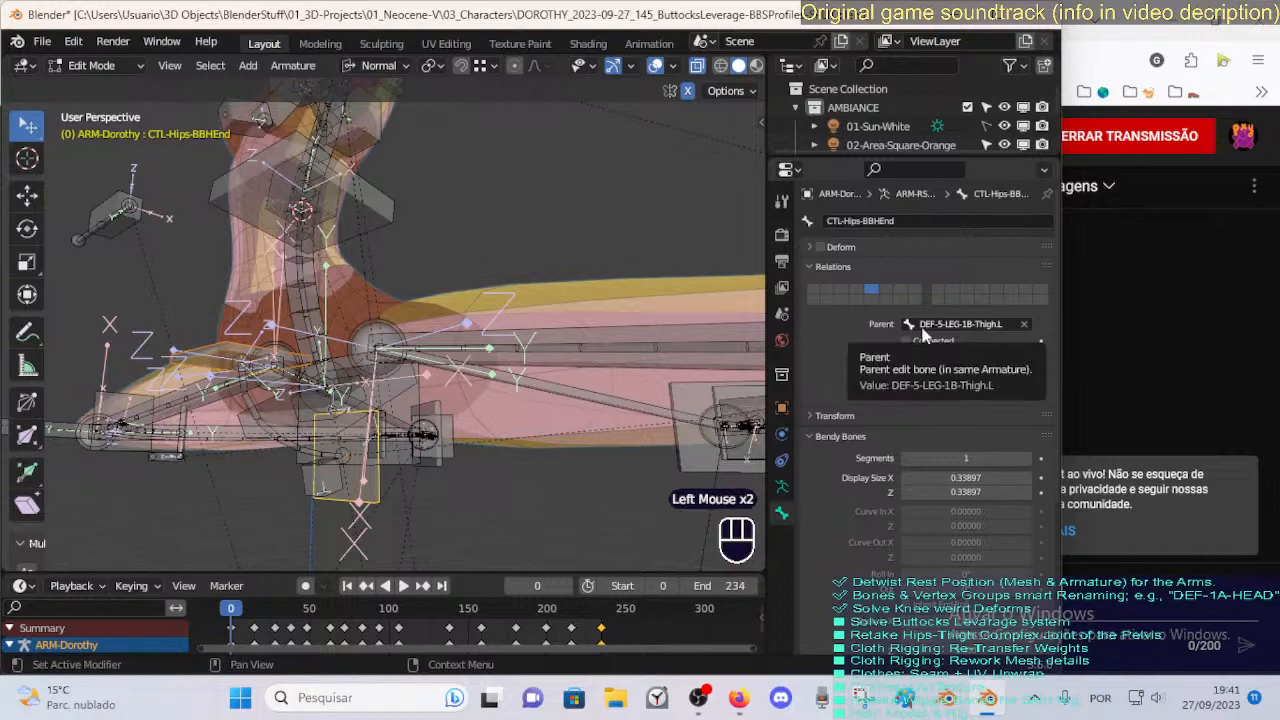
pyautogui.moveTo(274, 424); pyautogui.dragTo(208, 378, button='middle')
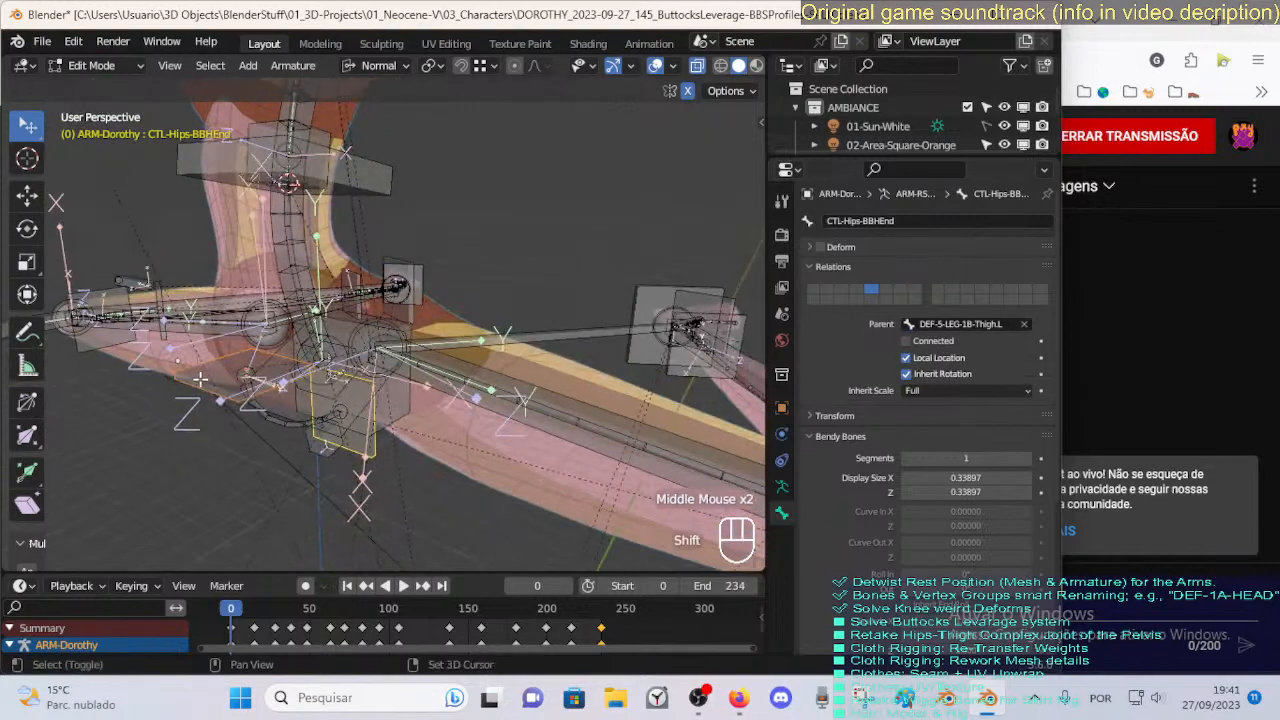
pyautogui.keyDown('shift'); pyautogui.click(216, 372); pyautogui.keyUp('shift')
pyautogui.keyDown('shift'); pyautogui.click(200, 367); pyautogui.keyUp('shift')
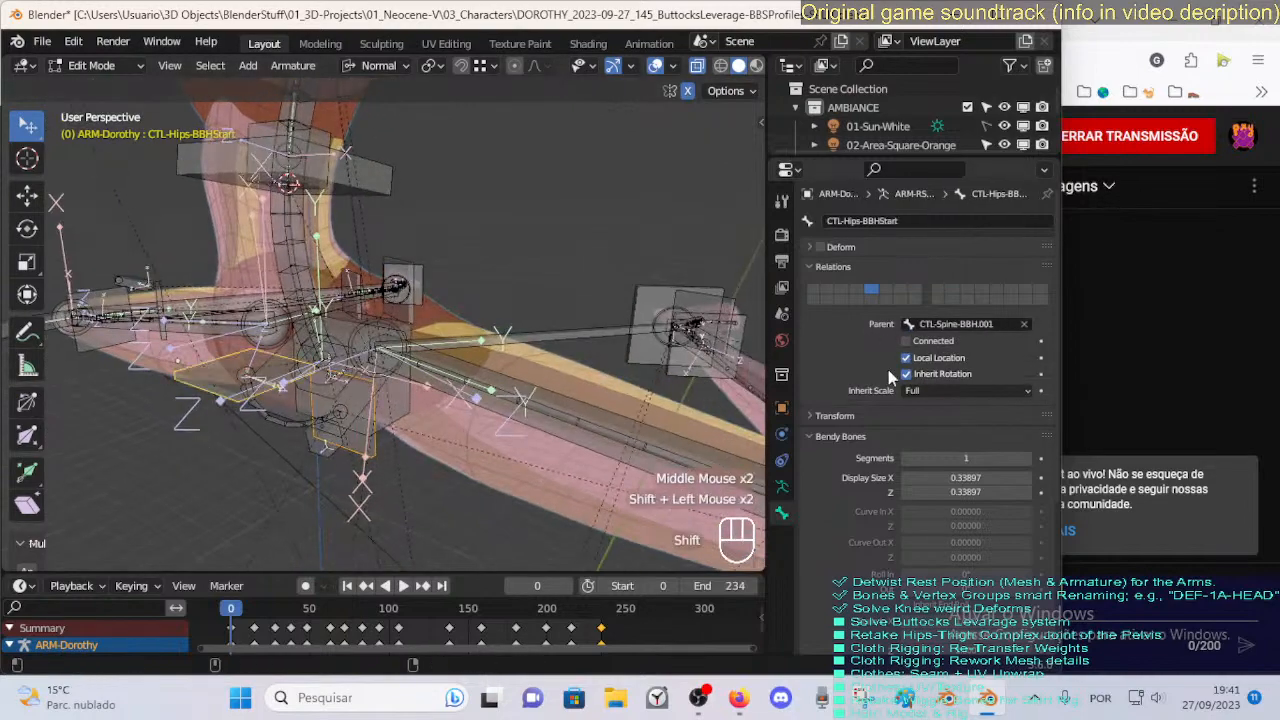
pyautogui.hotkey('ctrl', 'c')
pyautogui.keyDown('alt'); pyautogui.click(946, 325); pyautogui.keyUp('alt')
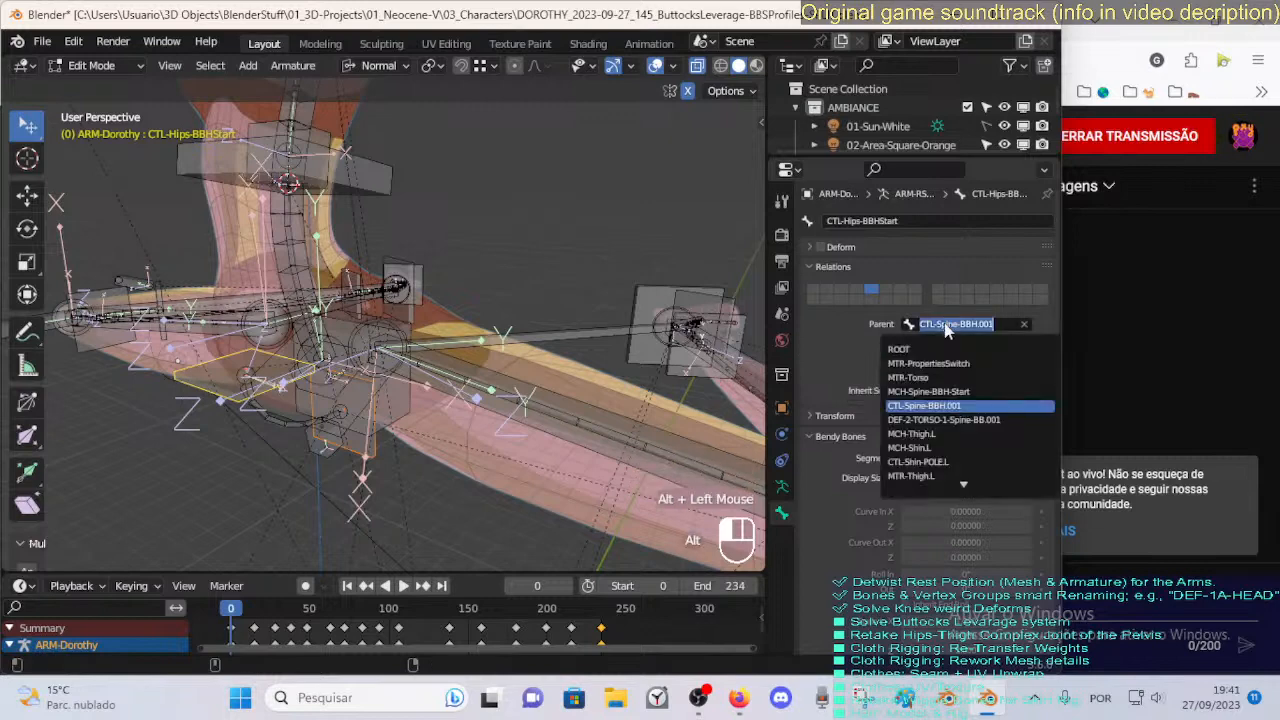
pyautogui.press('Return')
pyautogui.moveTo(409, 486); pyautogui.dragTo(376, 454, button='middle')
pyautogui.click(379, 487)
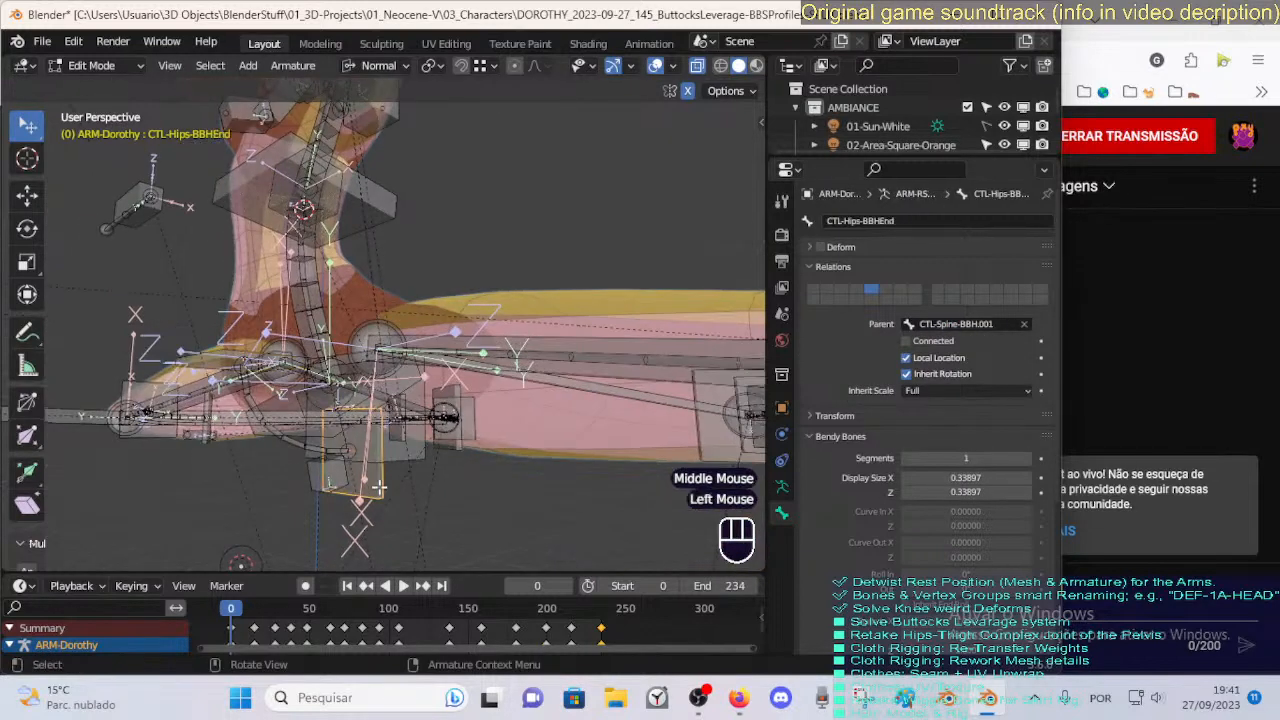
# Trial-move the reparented CTL-Hips-BBHEnd and a neighbouring hip bone to test the parenting, cancelling each move.
pyautogui.press('g')
pyautogui.rightClick(323, 549)
pyautogui.moveTo(323, 549); pyautogui.dragTo(254, 418, button='middle')
pyautogui.click(286, 441)
pyautogui.press('g')
pyautogui.rightClick(314, 514)
# In the right side view, lower CTL-Hips-BBHStart to the front of the pelvis and rotate it diagonally.
pyautogui.click(228, 366)
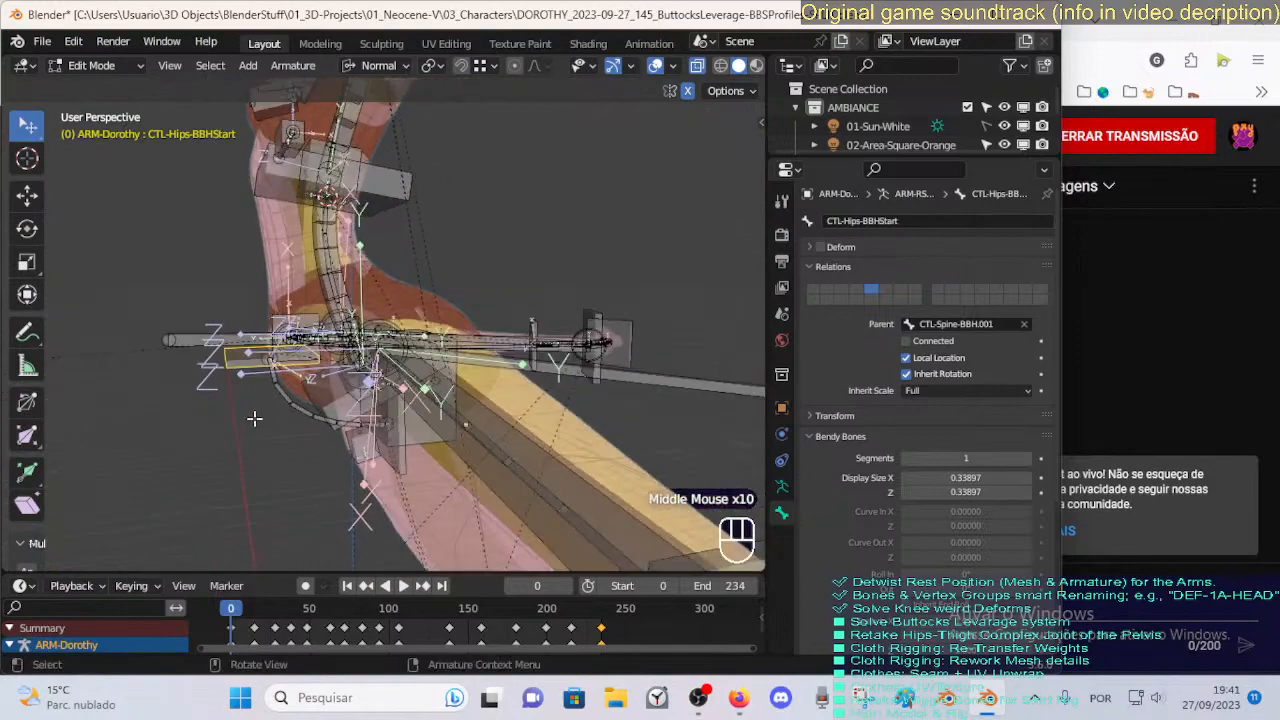
pyautogui.hotkey('alt', 'a')
pyautogui.press('c')
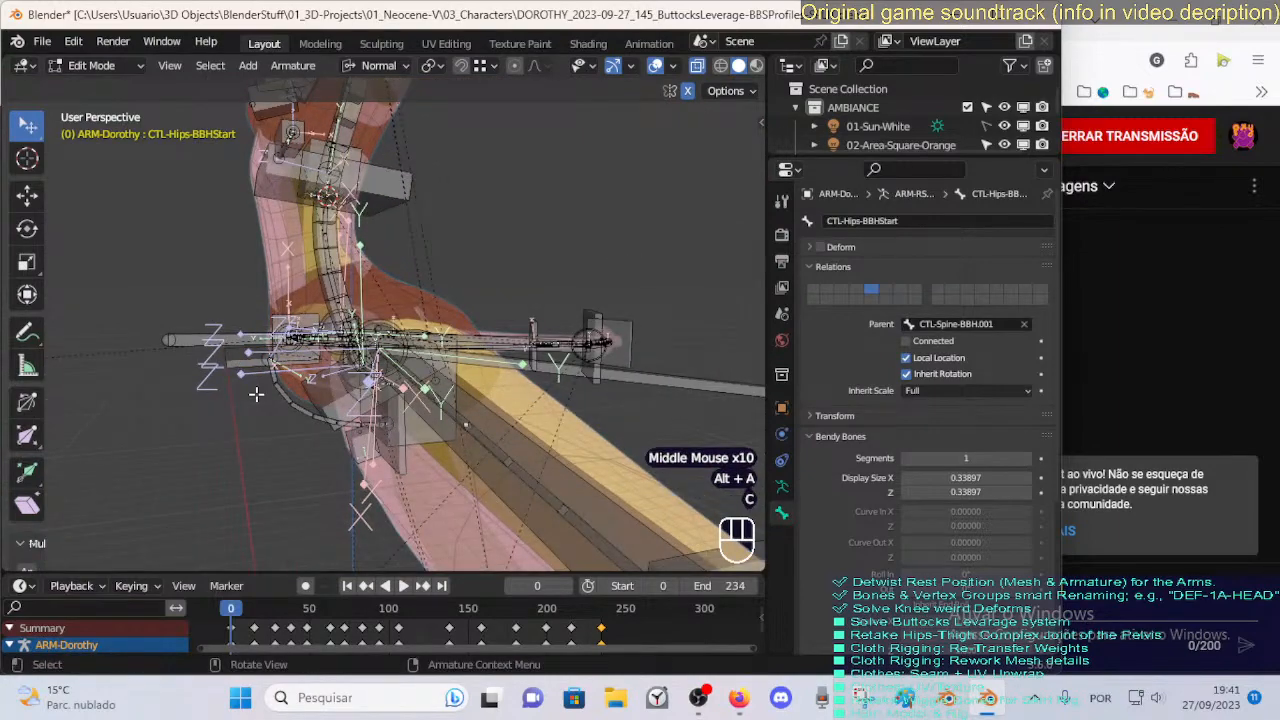
pyautogui.press('KP_3')
pyautogui.click(256, 394)
pyautogui.rightClick(256, 394)
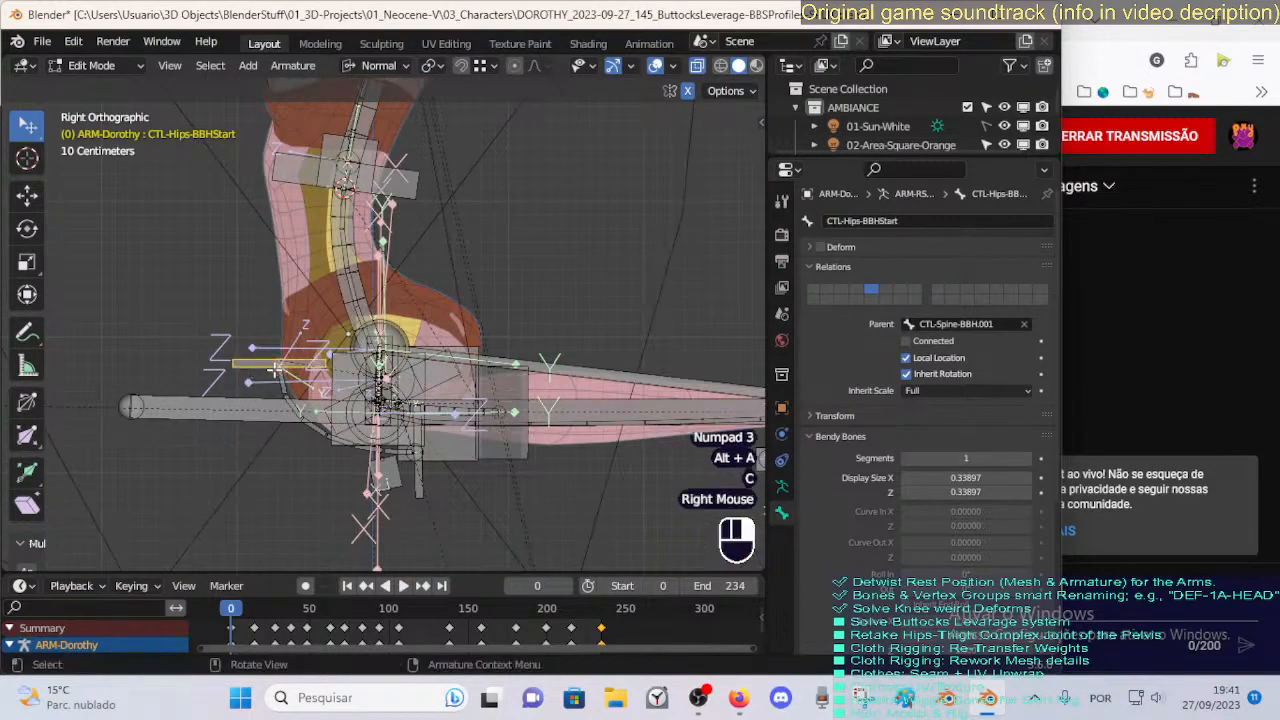
pyautogui.press('g')
pyautogui.click(290, 405)
pyautogui.press('r')
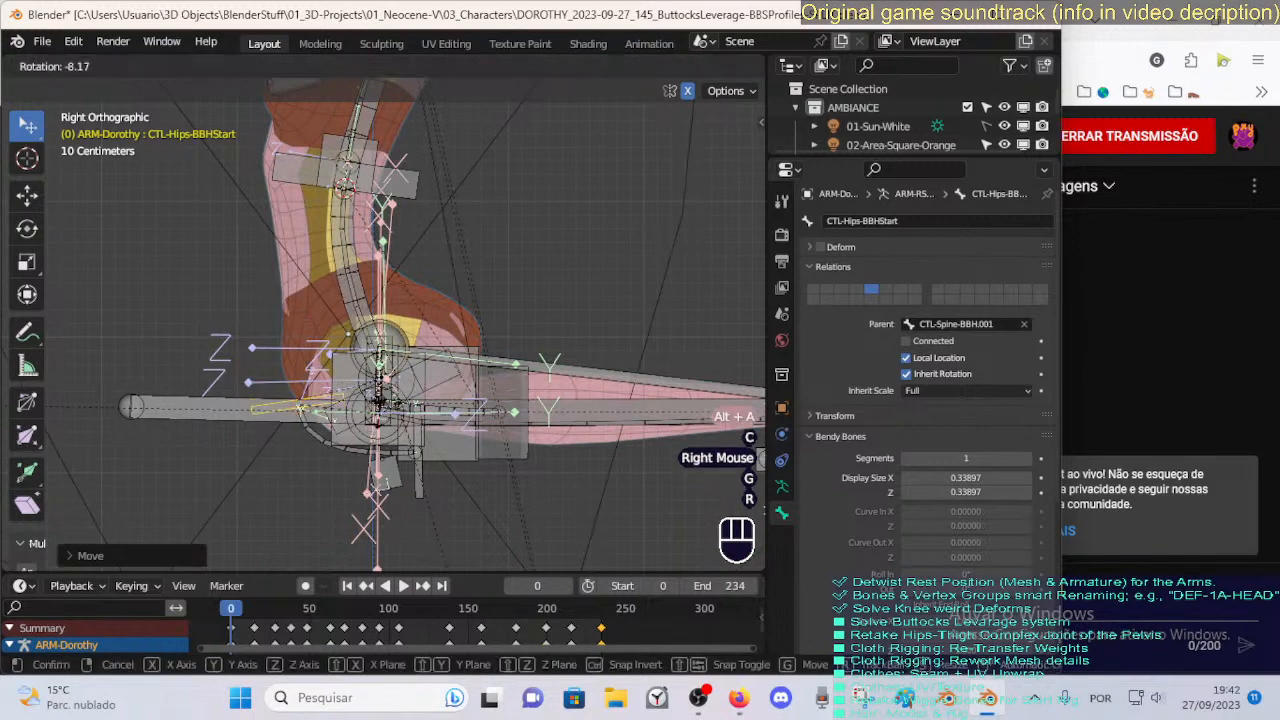
pyautogui.click(418, 452)
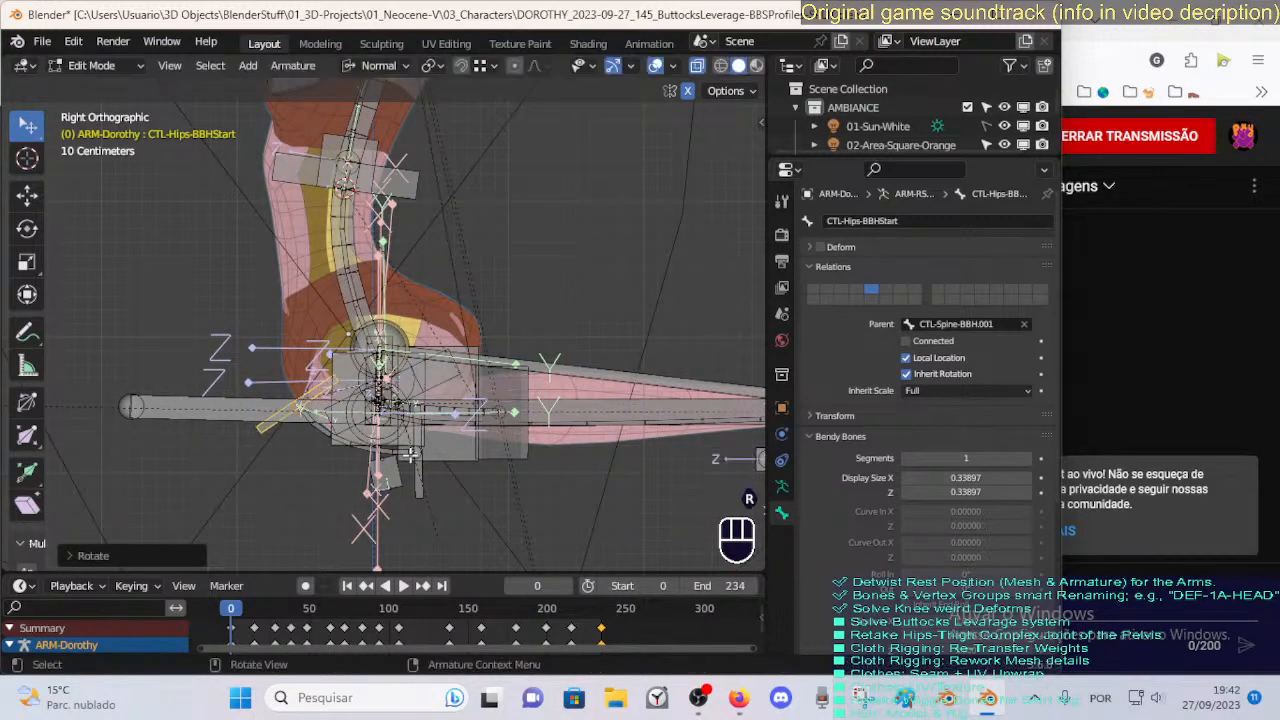
# Select only CTL-Hips-BBHEnd under the pelvis and move it backwards toward the buttocks.
pyautogui.hotkey('alt', 'a')
pyautogui.press('c')
pyautogui.rightClick(431, 464)
pyautogui.press('a')
pyautogui.hotkey('alt', 'a')
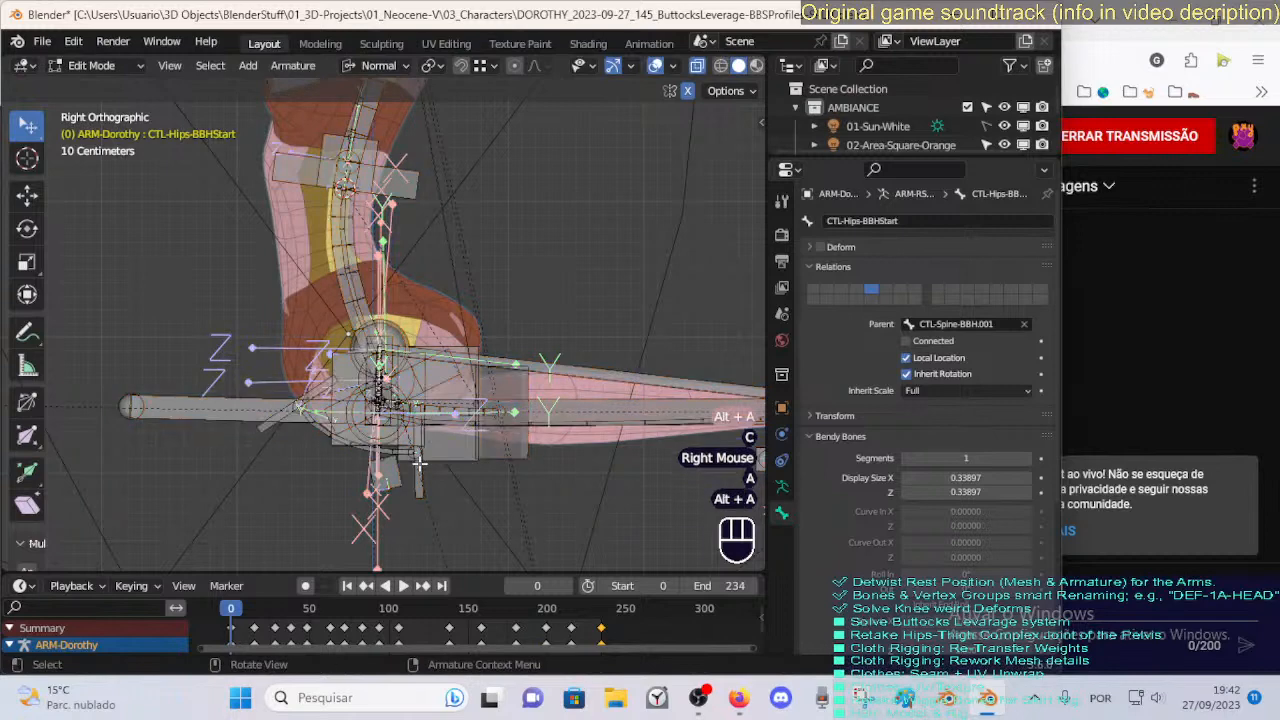
pyautogui.press('c')
pyautogui.rightClick(420, 462)
pyautogui.press('g')
pyautogui.click(500, 451)
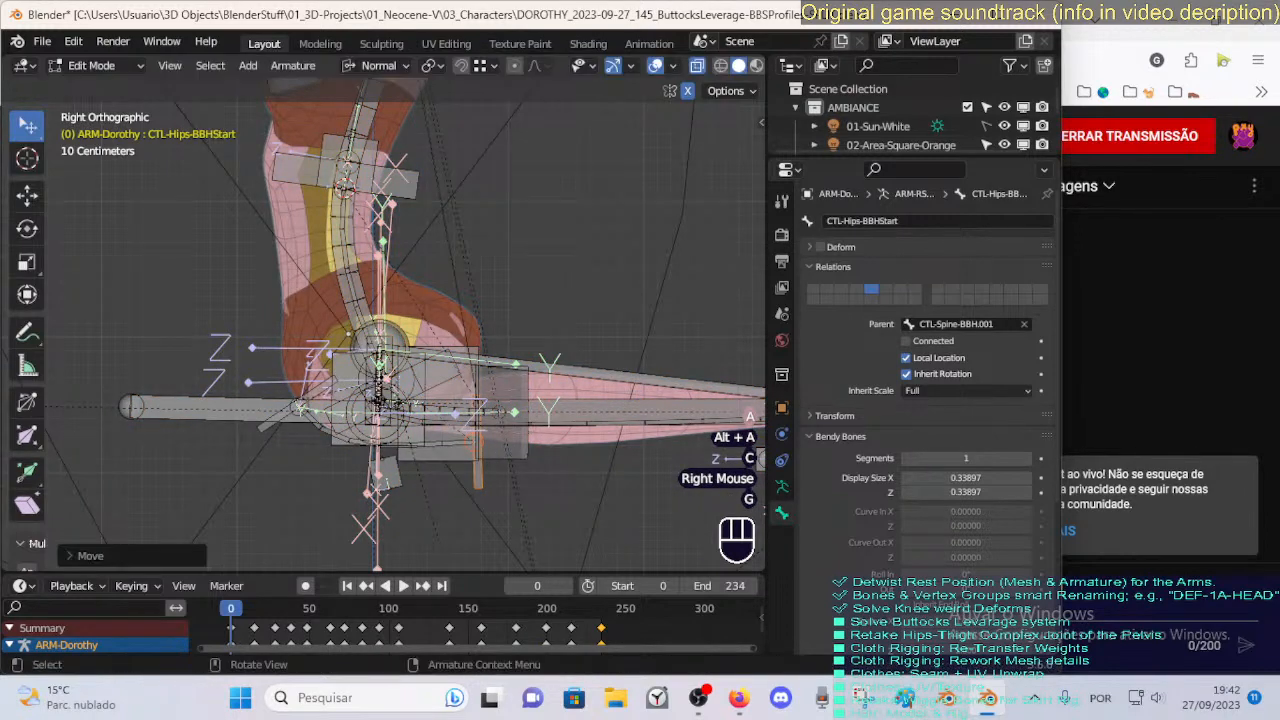
# Set the transform orientation to Global and rotate CTL-Hips-BBHEnd slightly in the side view.
pyautogui.press('r')
pyautogui.rightClick(513, 442)
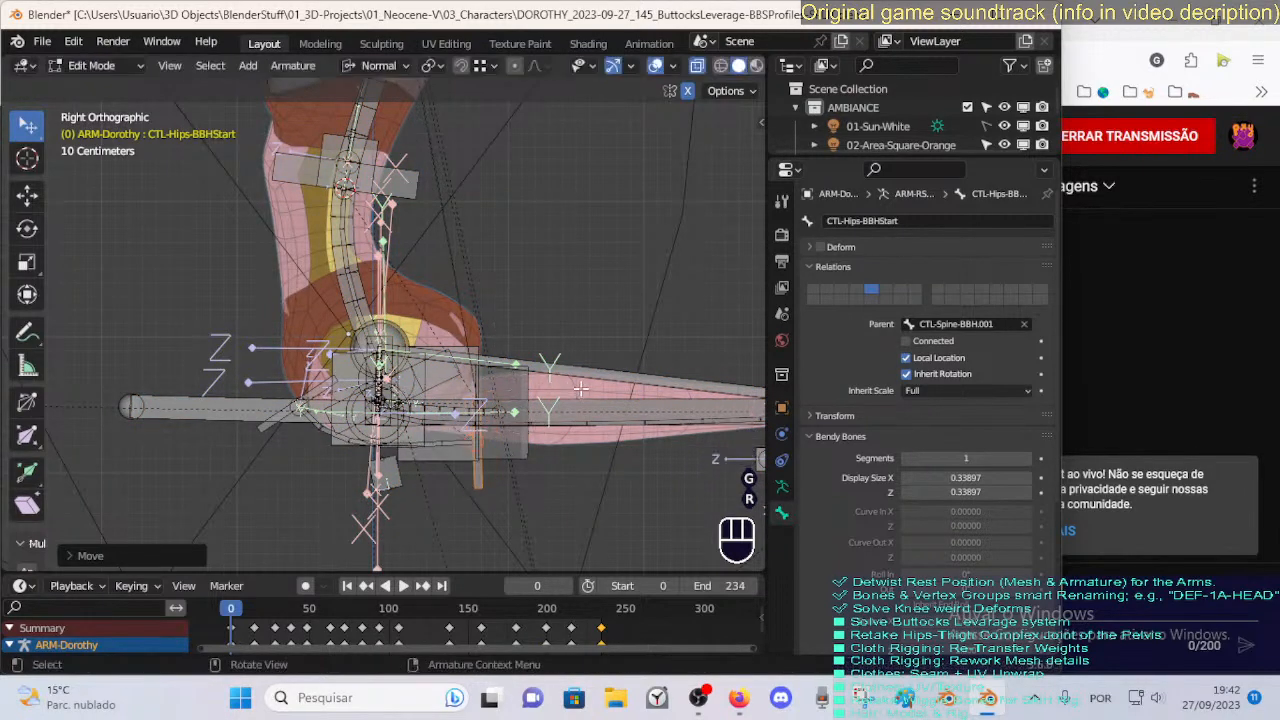
pyautogui.press('r')
pyautogui.rightClick(493, 197)
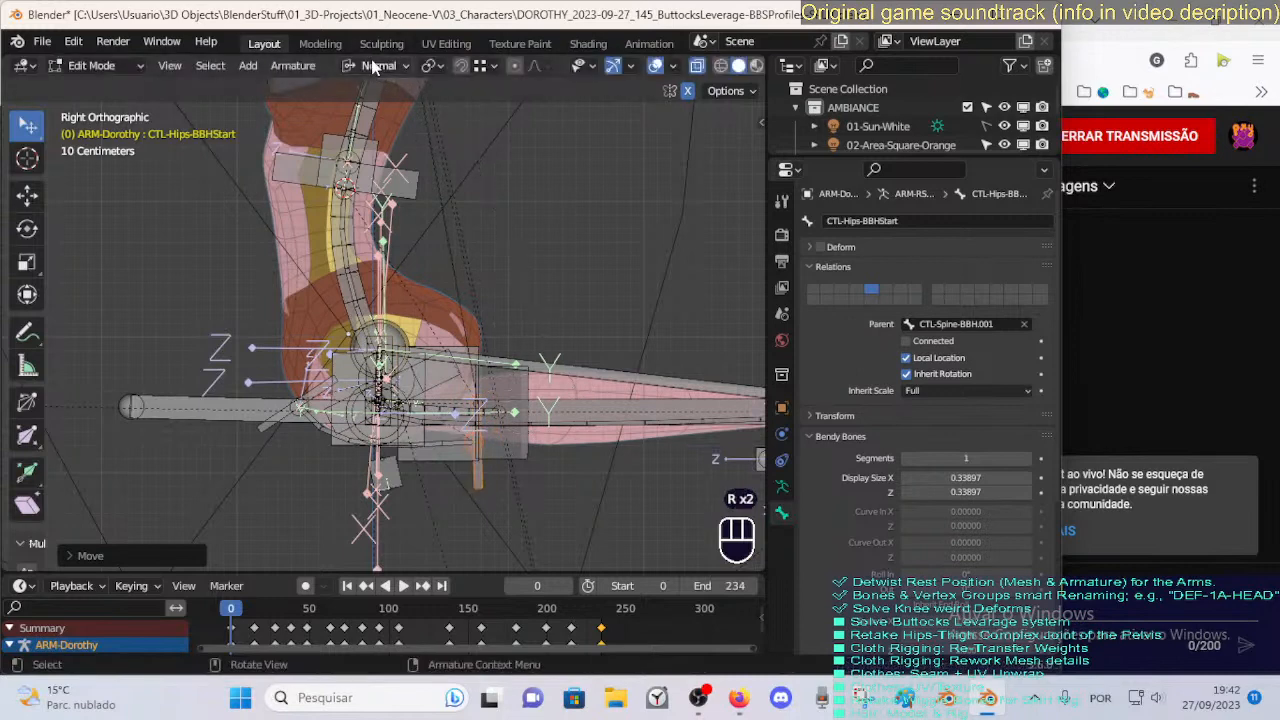
pyautogui.click(372, 66)
pyautogui.click(346, 126)
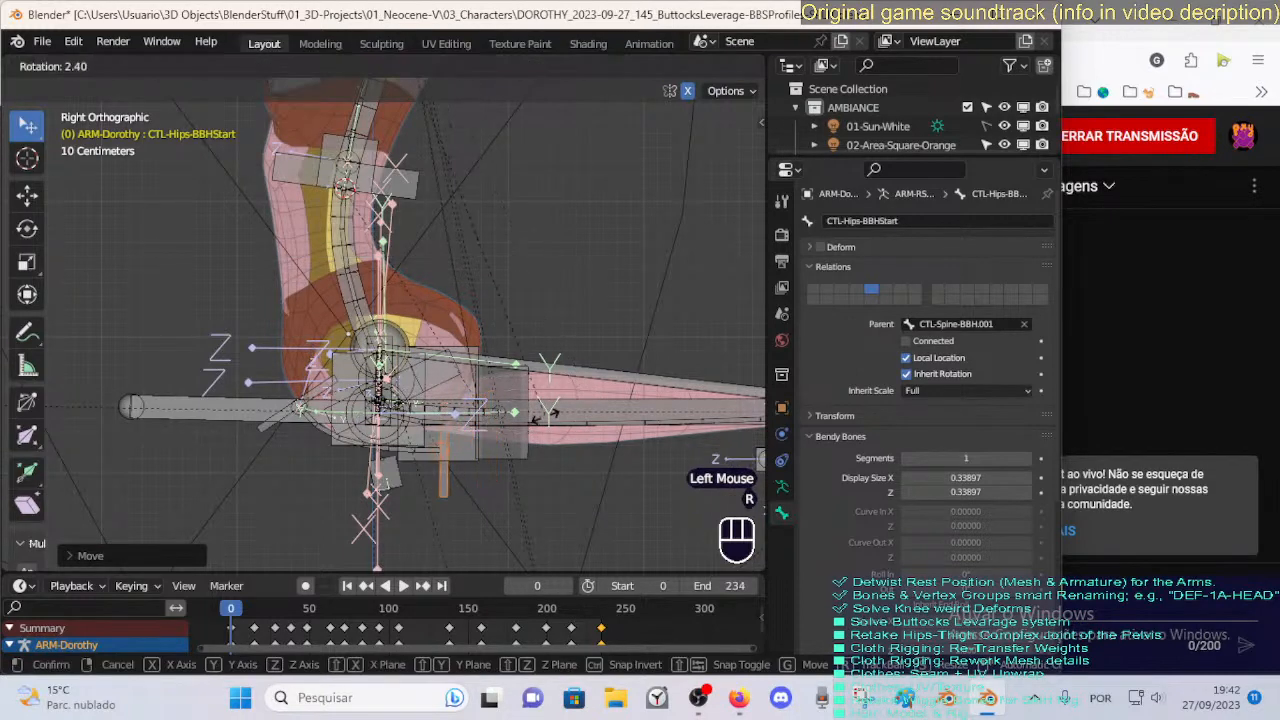
pyautogui.click(560, 435)
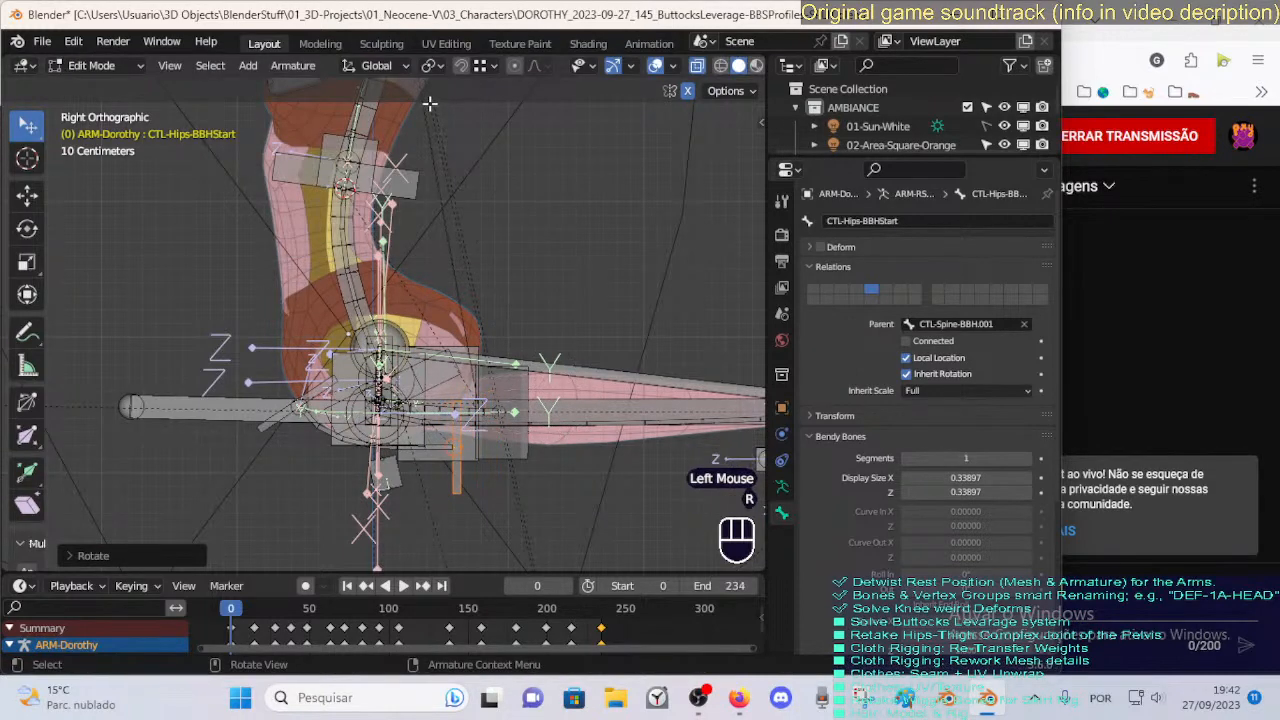
# Reselect CTL-Hips-BBHEnd and rotate it to a diagonal pointing down and backwards.
pyautogui.hotkey('alt', 'a')
pyautogui.click(460, 458)
pyautogui.click(470, 474)
pyautogui.click(470, 474)
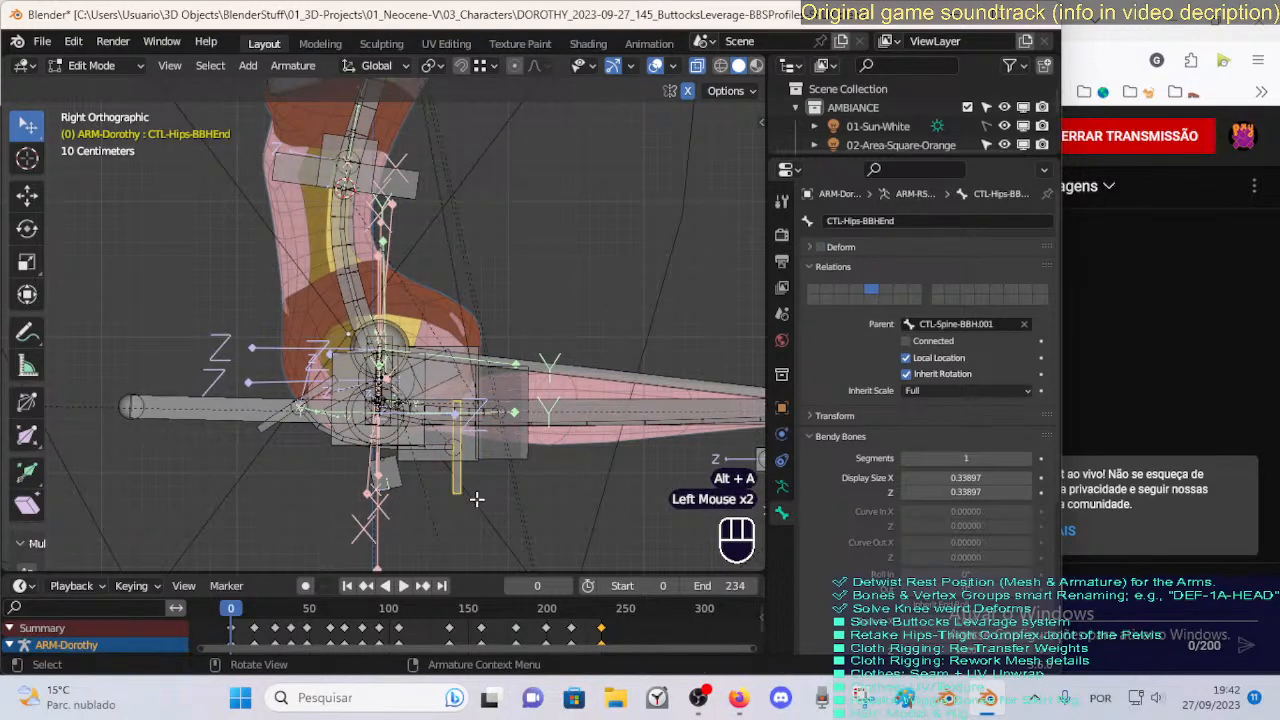
pyautogui.press('r')
pyautogui.press('c')
pyautogui.rightClick(462, 455)
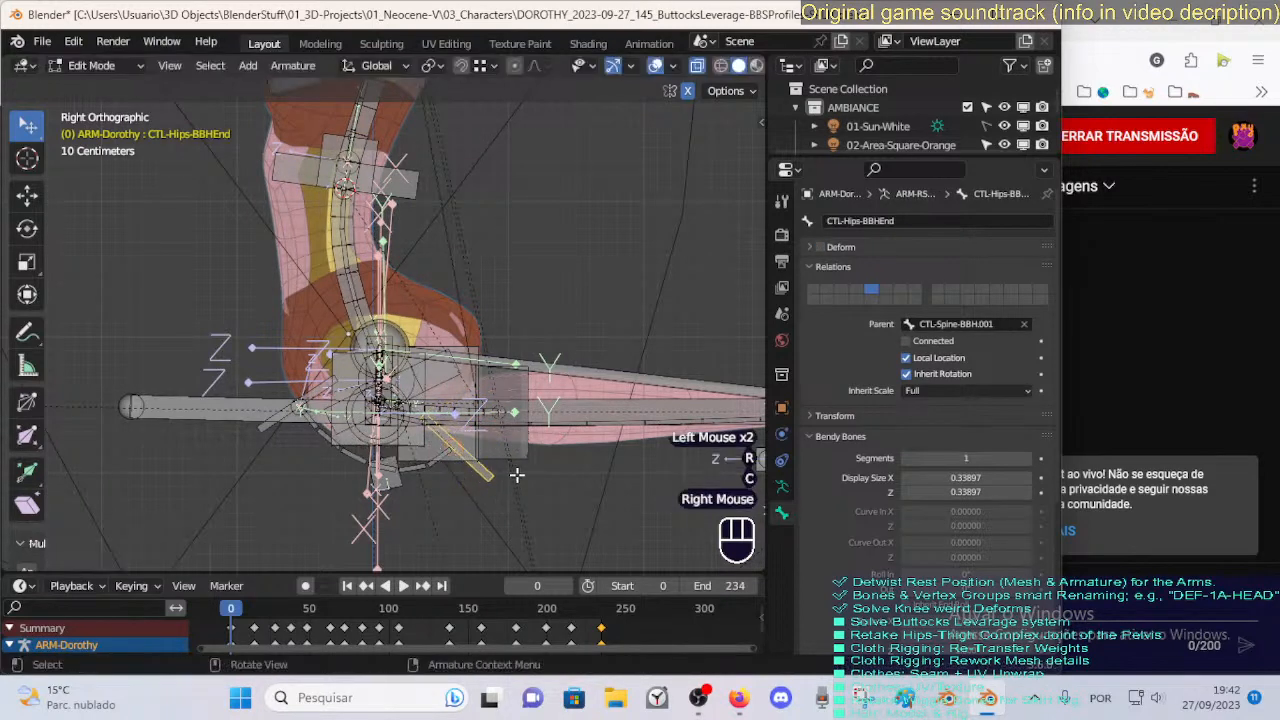
# Raise CTL-Hips-BBHEnd behind the pelvis and rotate it until it is nearly flat.
pyautogui.press('r')
pyautogui.press('g')
pyautogui.press('r')
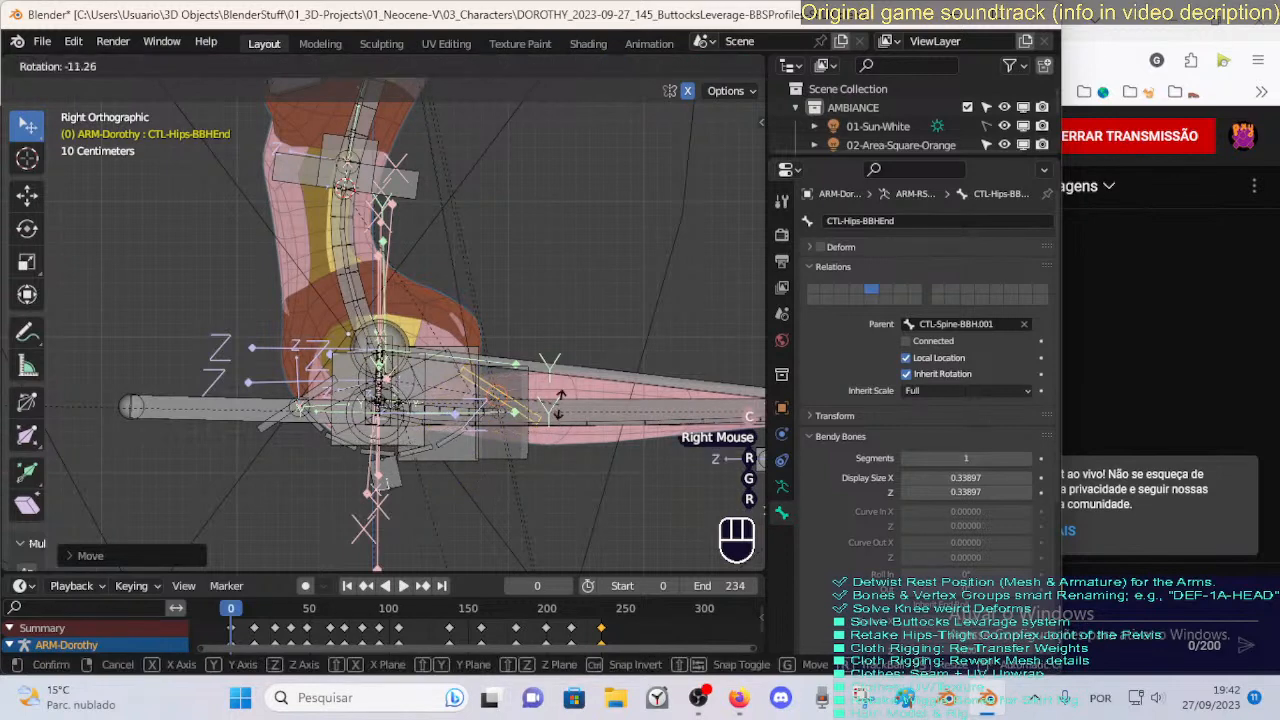
pyautogui.press('g')
pyautogui.press('r')
pyautogui.click(549, 368)
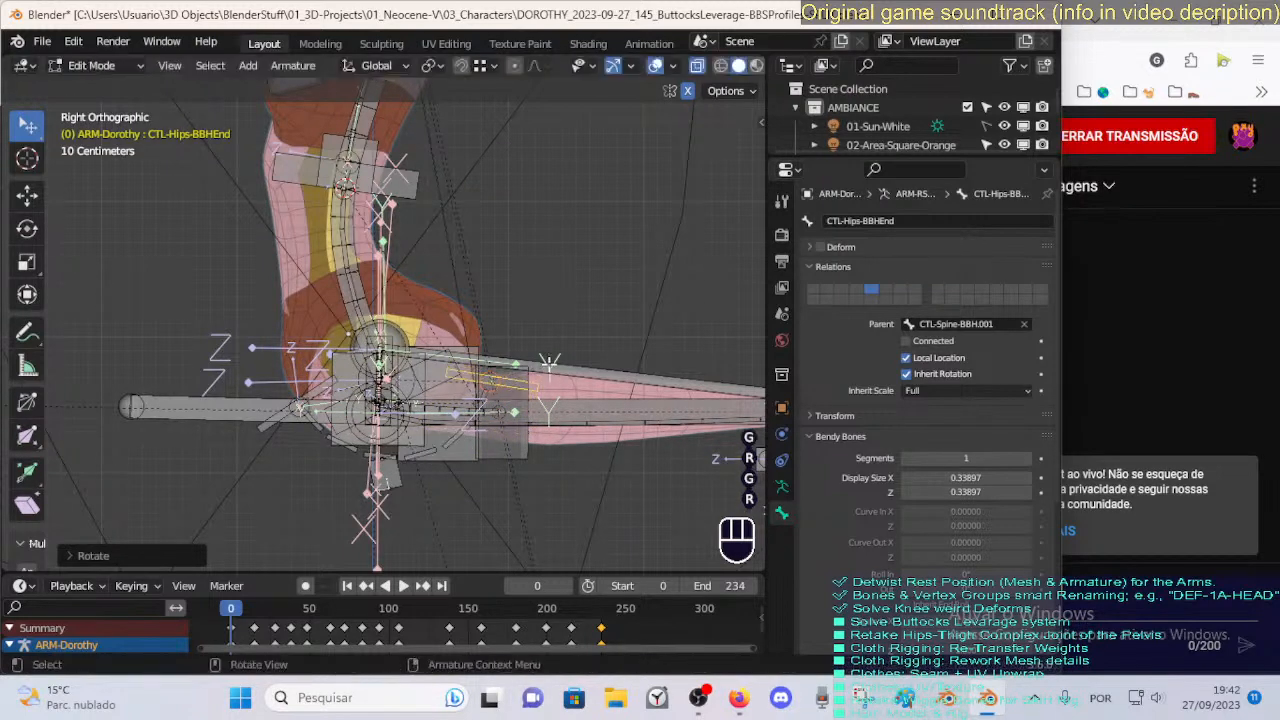
# Raise CTL-Hips-BBHEnd further to the base of the buttocks and rotate it to lie horizontally.
pyautogui.press('g')
pyautogui.click(547, 353)
pyautogui.press('r')
pyautogui.click(533, 345)
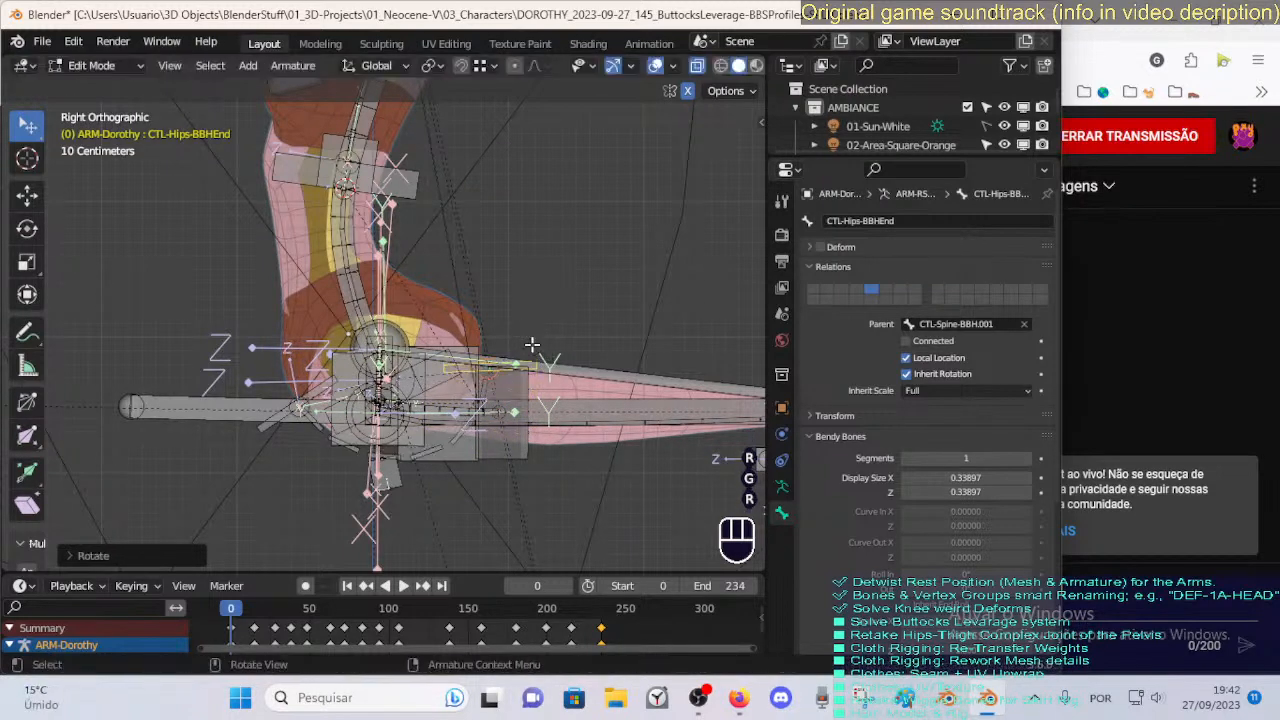
pyautogui.press('g')
pyautogui.click(532, 327)
pyautogui.press('r')
pyautogui.click(535, 330)
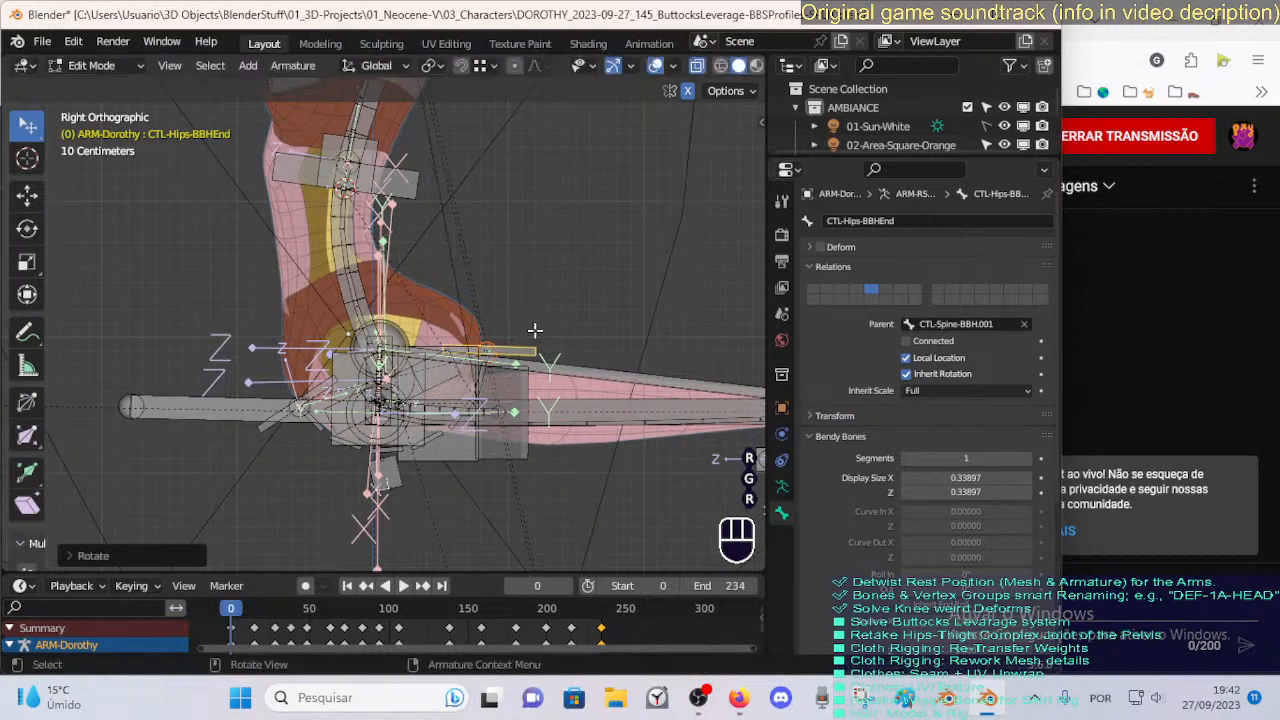
# Select CTL-Hips-BBHStart at the front of the pelvis, nudge its position and rotate it to a steeper diagonal.
pyautogui.hotkey('alt', 'a')
pyautogui.press('c')
pyautogui.rightClick(290, 393)
pyautogui.hotkey('alt', 'a')
pyautogui.click(301, 395)
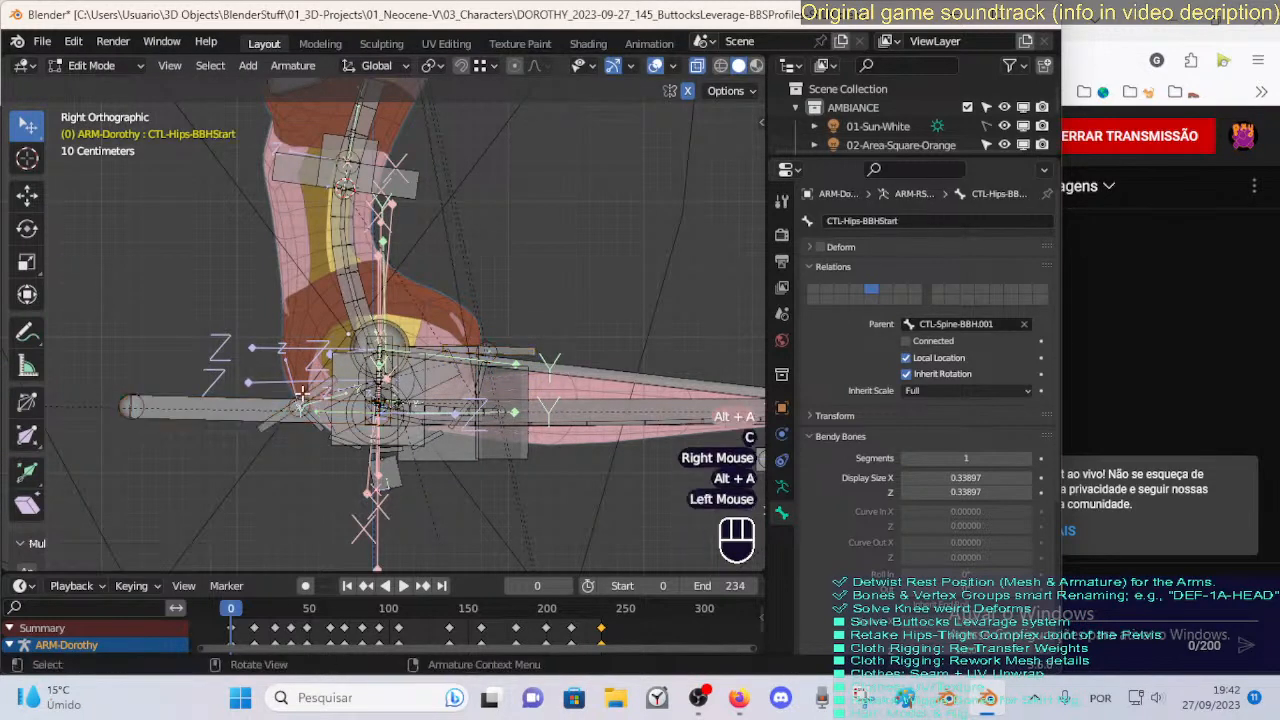
pyautogui.click(301, 395)
pyautogui.keyDown('shift'); pyautogui.click(299, 390); pyautogui.keyUp('shift')
pyautogui.press('g')
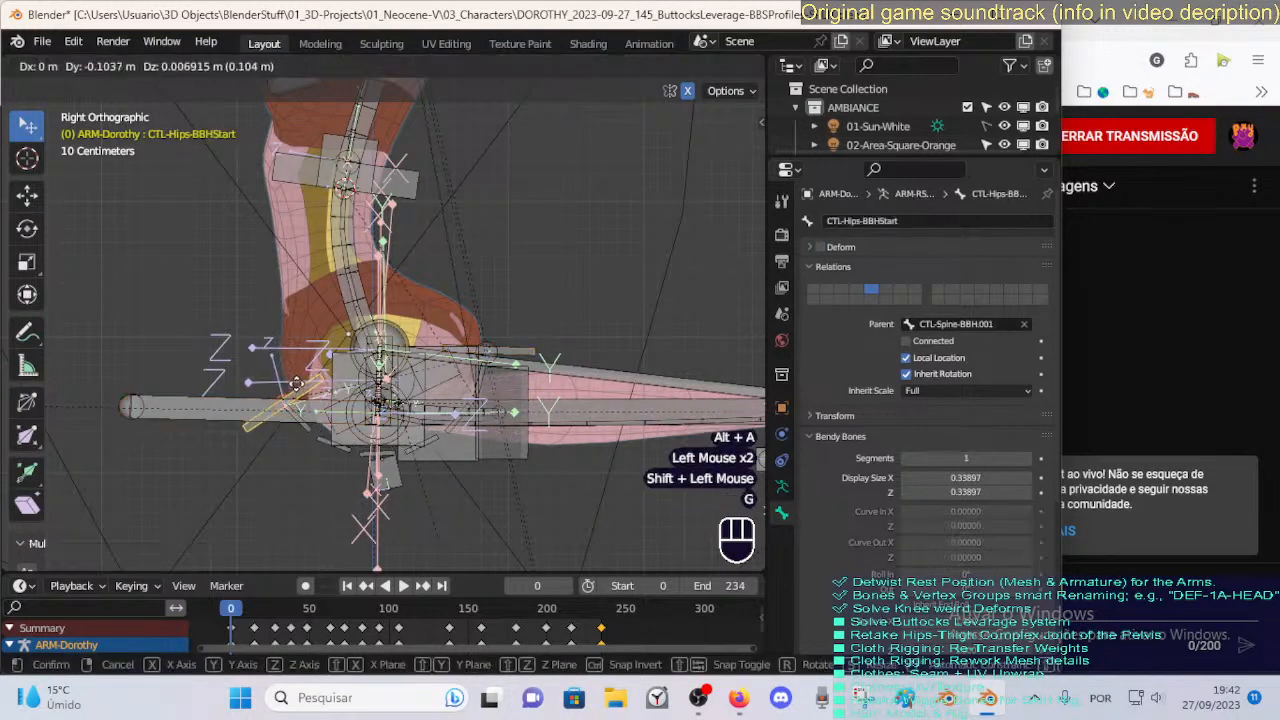
pyautogui.press('r')
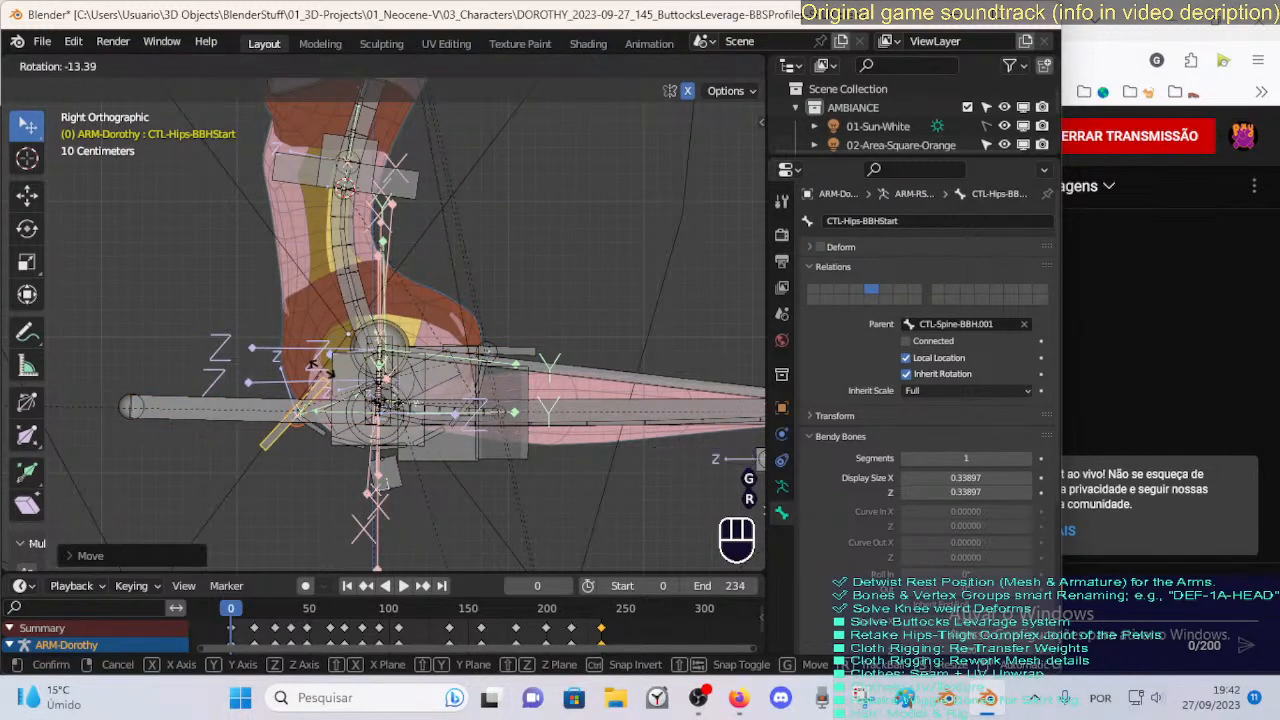
pyautogui.click(321, 368)
# Select CTL-Hips-BBHEnd behind the pelvis, rotate it to a diagonal pointing down and backwards, and adjust its height.
pyautogui.hotkey('alt', 'a')
pyautogui.press('c')
pyautogui.click(494, 337)
pyautogui.rightClick(496, 336)
pyautogui.press('g')
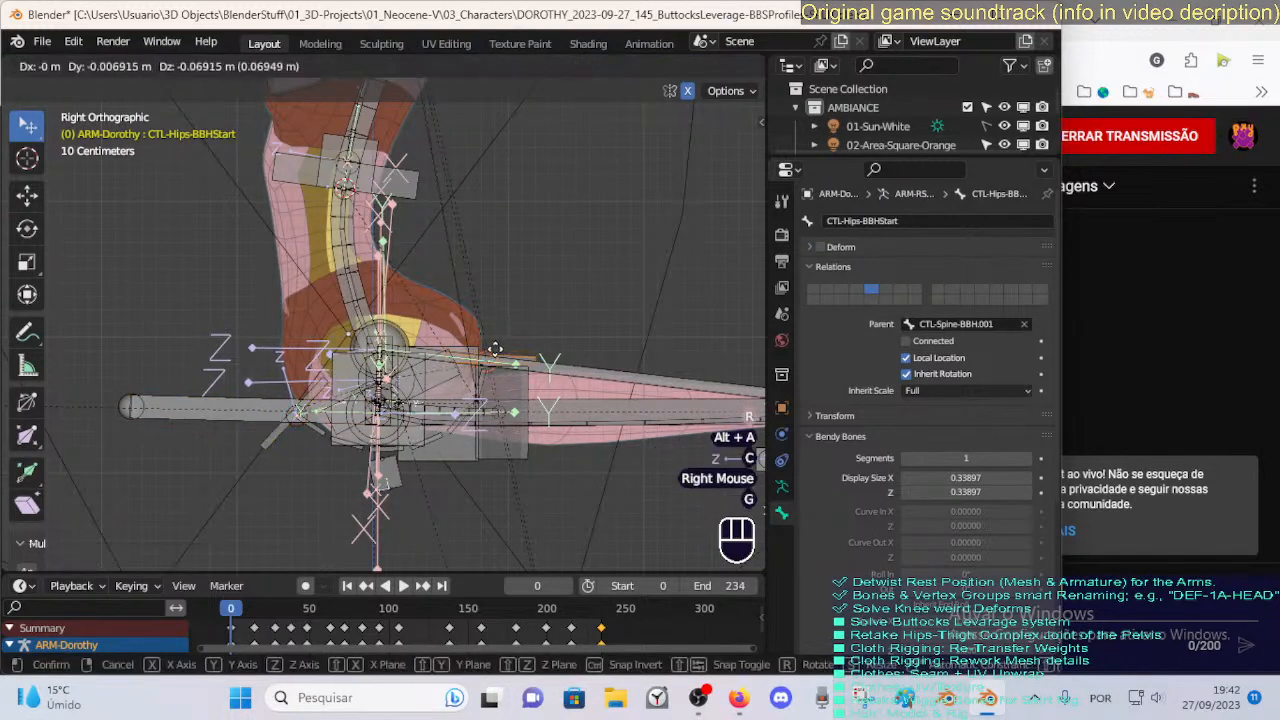
pyautogui.press('r')
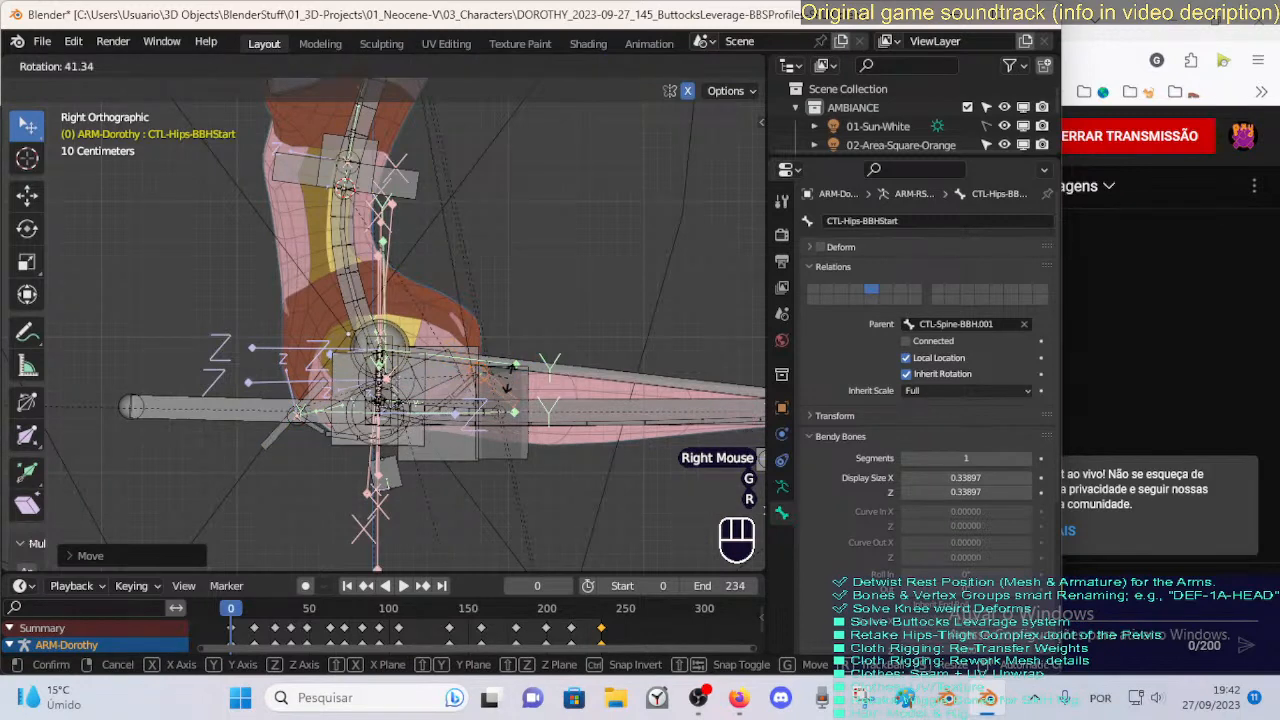
pyautogui.click(508, 389)
pyautogui.press('g')
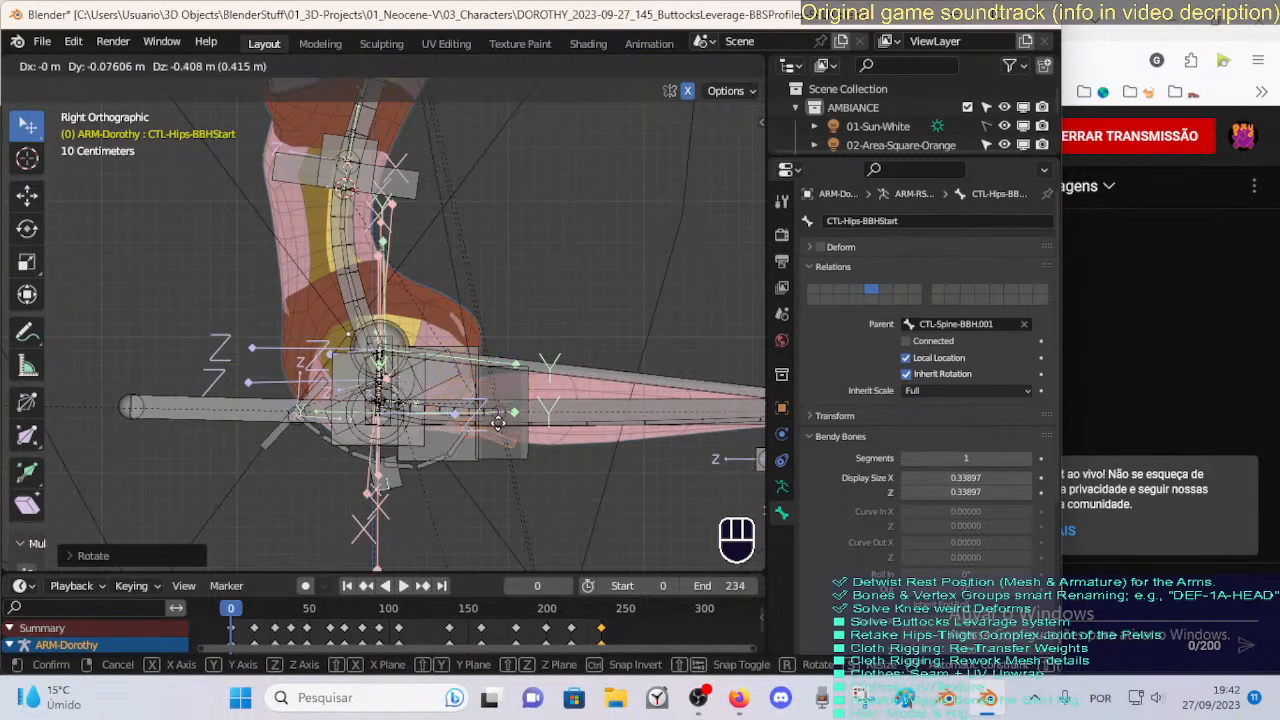
pyautogui.click(514, 375)
pyautogui.hotkey('alt', 'a')
pyautogui.press('c')
pyautogui.click(294, 410)
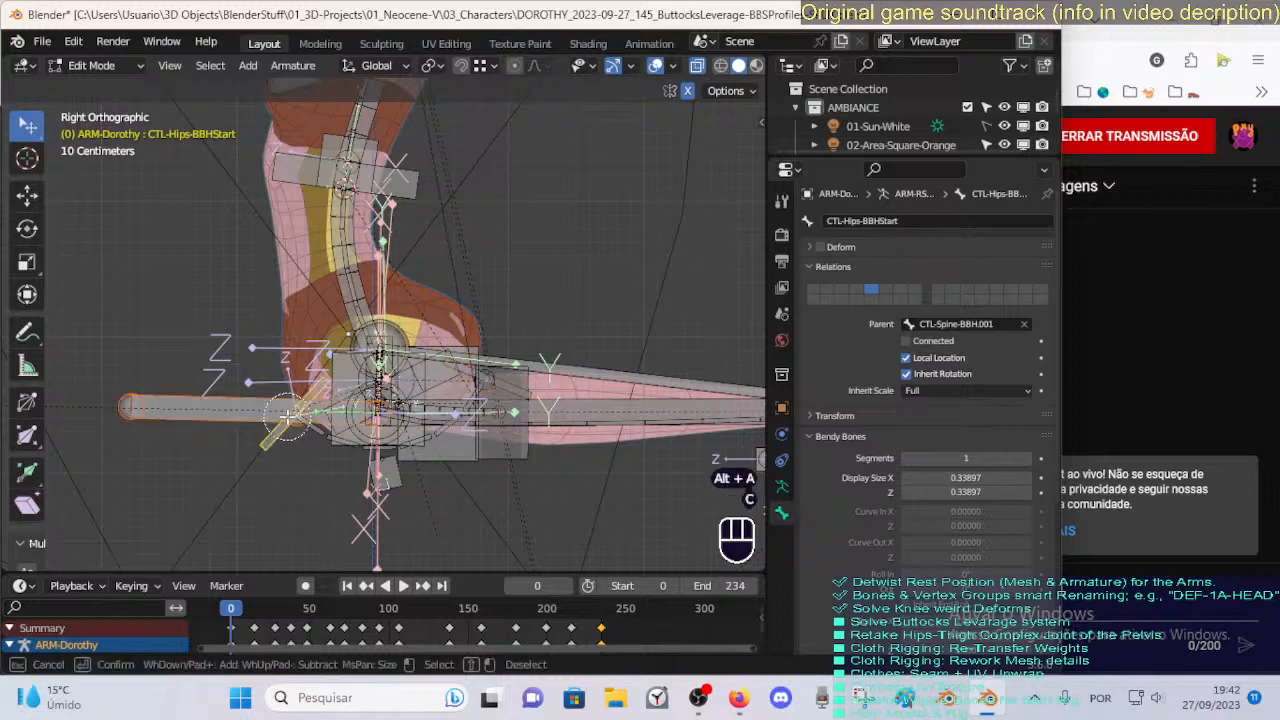
pyautogui.rightClick(294, 410)
pyautogui.keyDown('shift'); pyautogui.click(294, 412); pyautogui.keyUp('shift')
pyautogui.press('r')
pyautogui.click(291, 425)
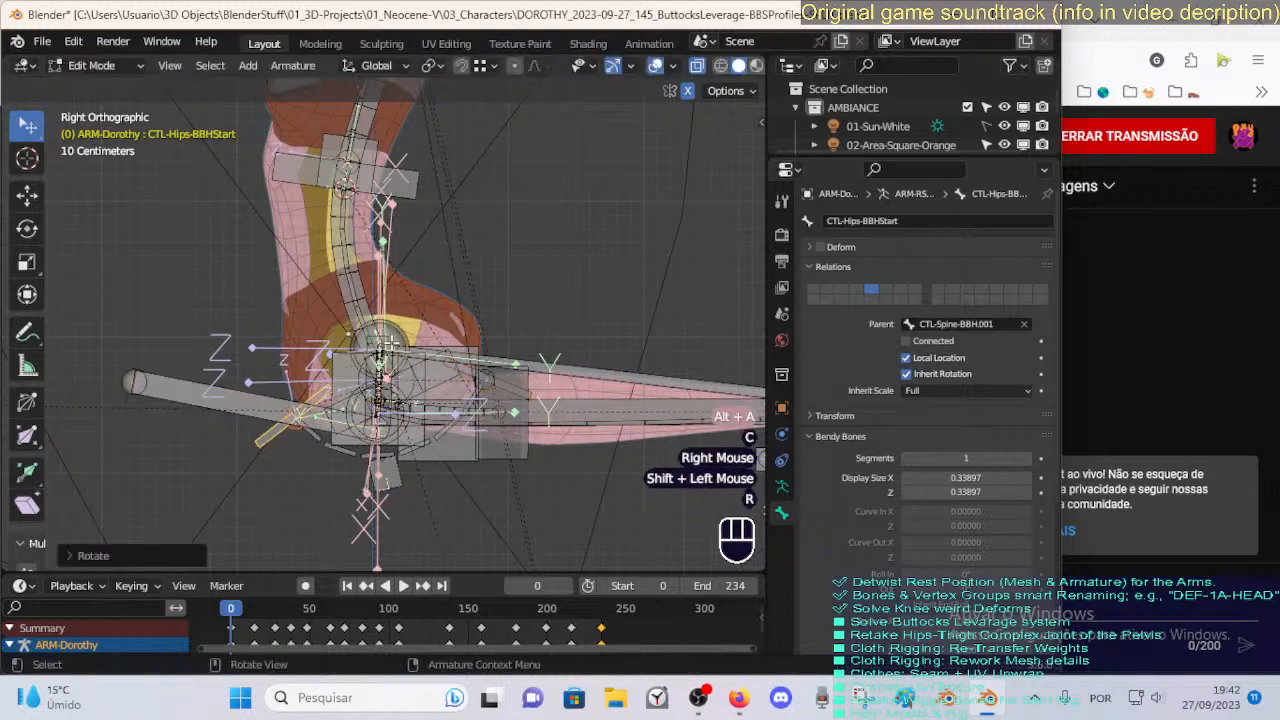
pyautogui.press('g')
pyautogui.click(314, 392)
pyautogui.hotkey('ctrl', 'z')
pyautogui.hotkey('ctrl', 'z')
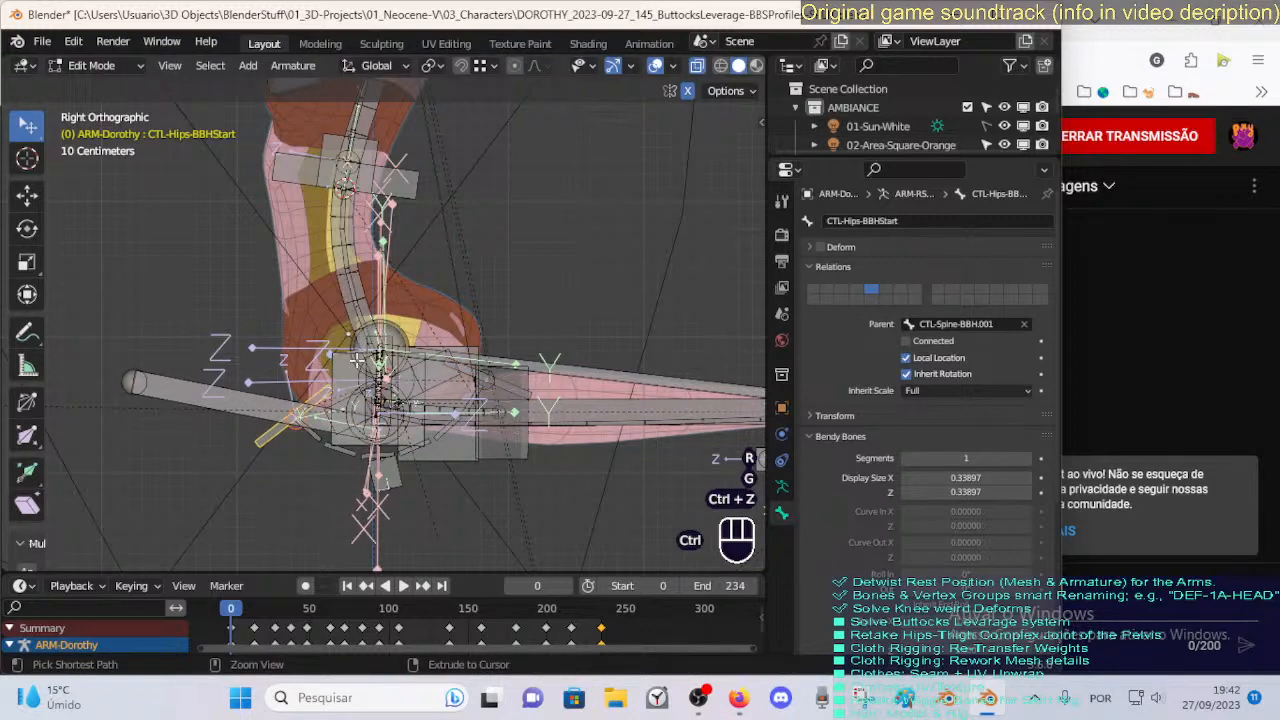
pyautogui.hotkey('ctrl', 'z')
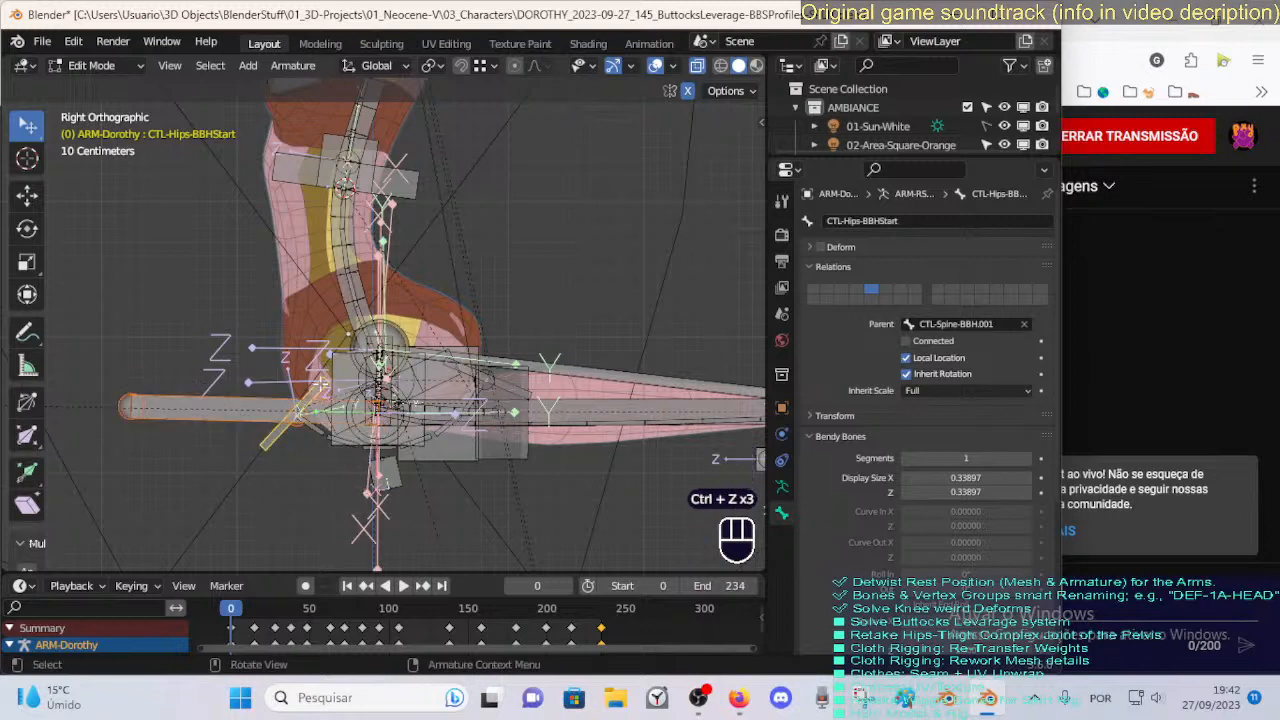
# Select CTL-Hips-BBHStart with the start of DEF-5-LEG-1A-Hips-BB, shift it at the pelvis front and rotate it to nearly flat.
pyautogui.click(300, 414)
pyautogui.keyDown('shift'); pyautogui.click(290, 425); pyautogui.keyUp('shift')
pyautogui.press('g')
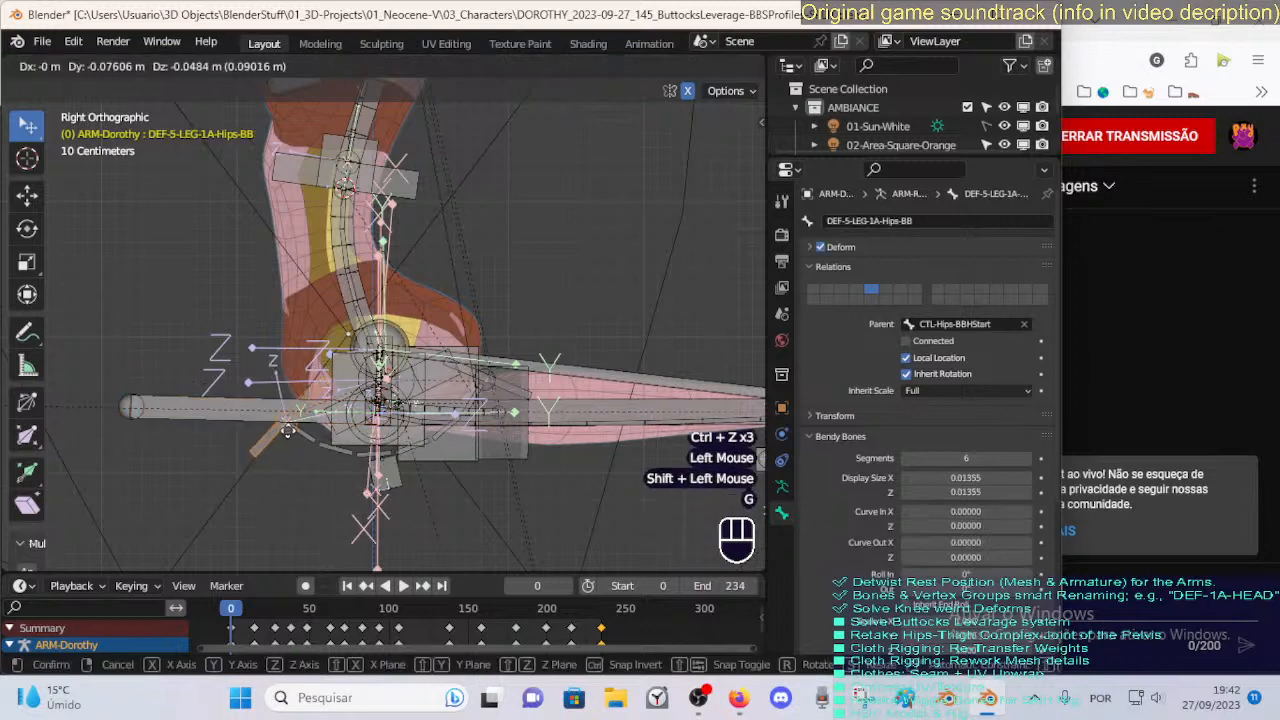
pyautogui.click(281, 405)
pyautogui.press('r')
pyautogui.click(332, 358)
# Fine-tune the position and rotation of CTL-Hips-BBHStart at the front of the pelvis, leaving a slight tilt.
pyautogui.press('g')
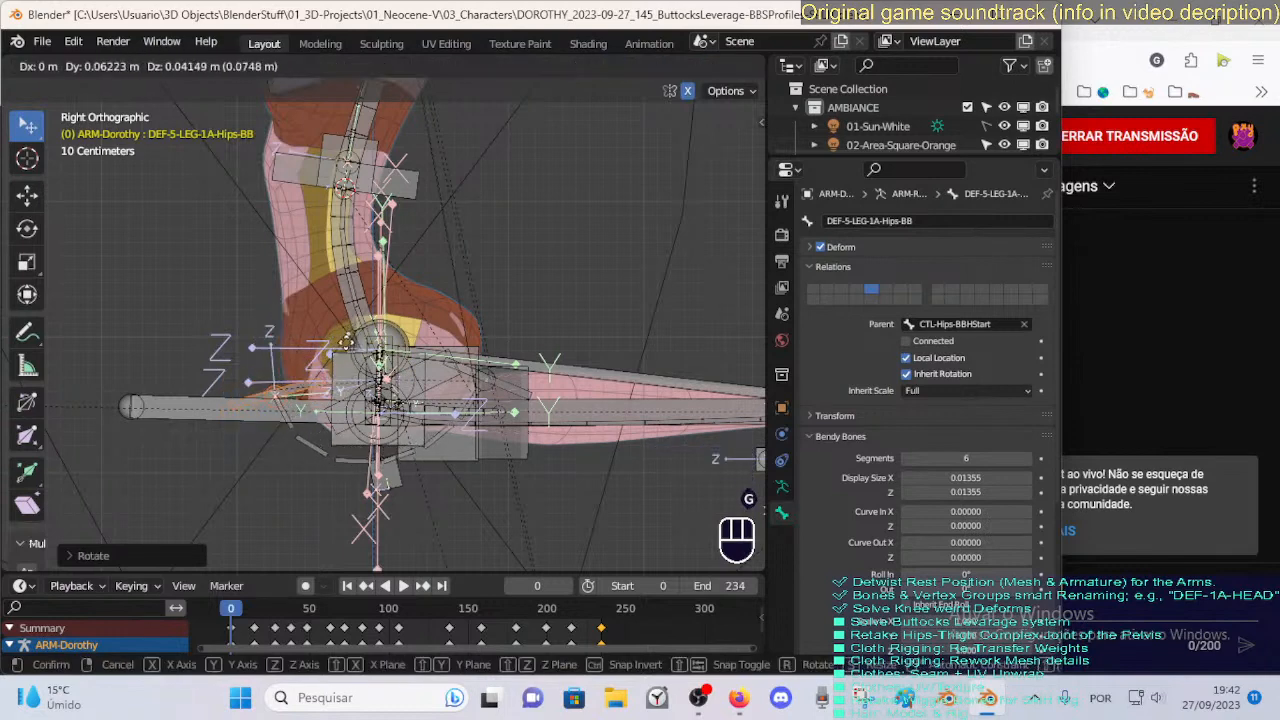
pyautogui.press('r')
pyautogui.press('g')
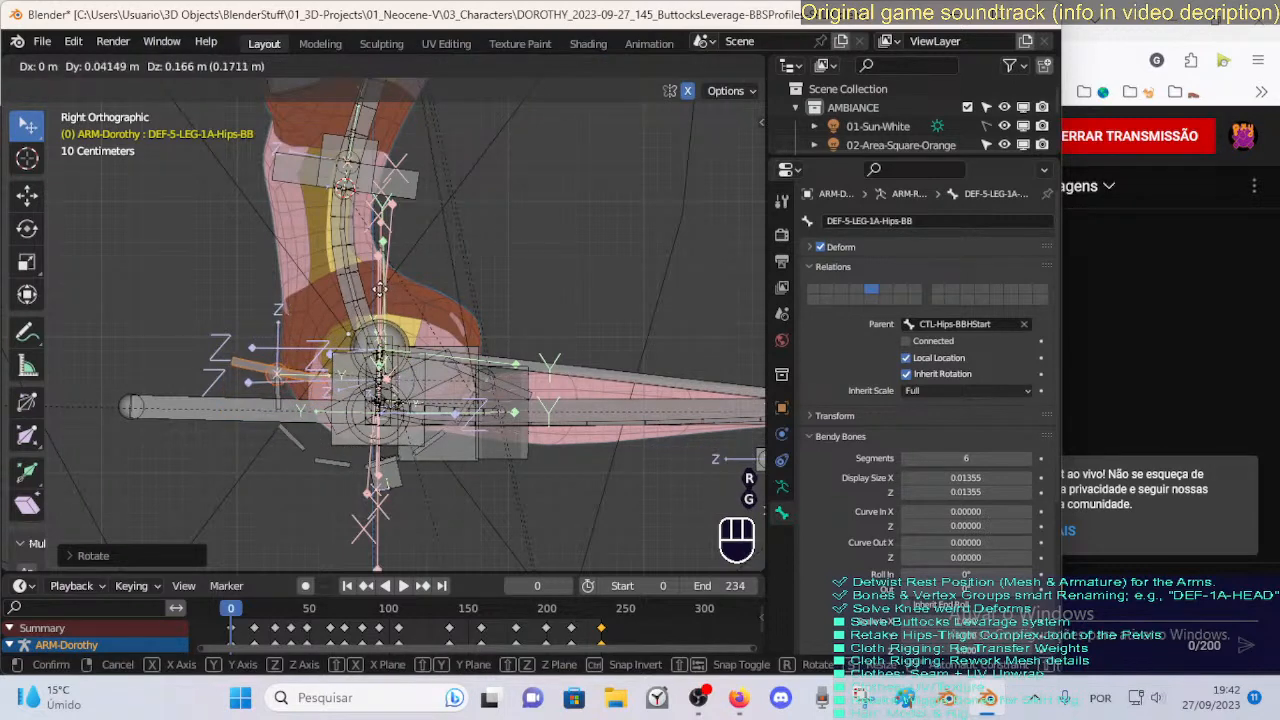
pyautogui.click(380, 290)
pyautogui.press('r')
pyautogui.click(362, 291)
pyautogui.press('g')
pyautogui.click(341, 293)
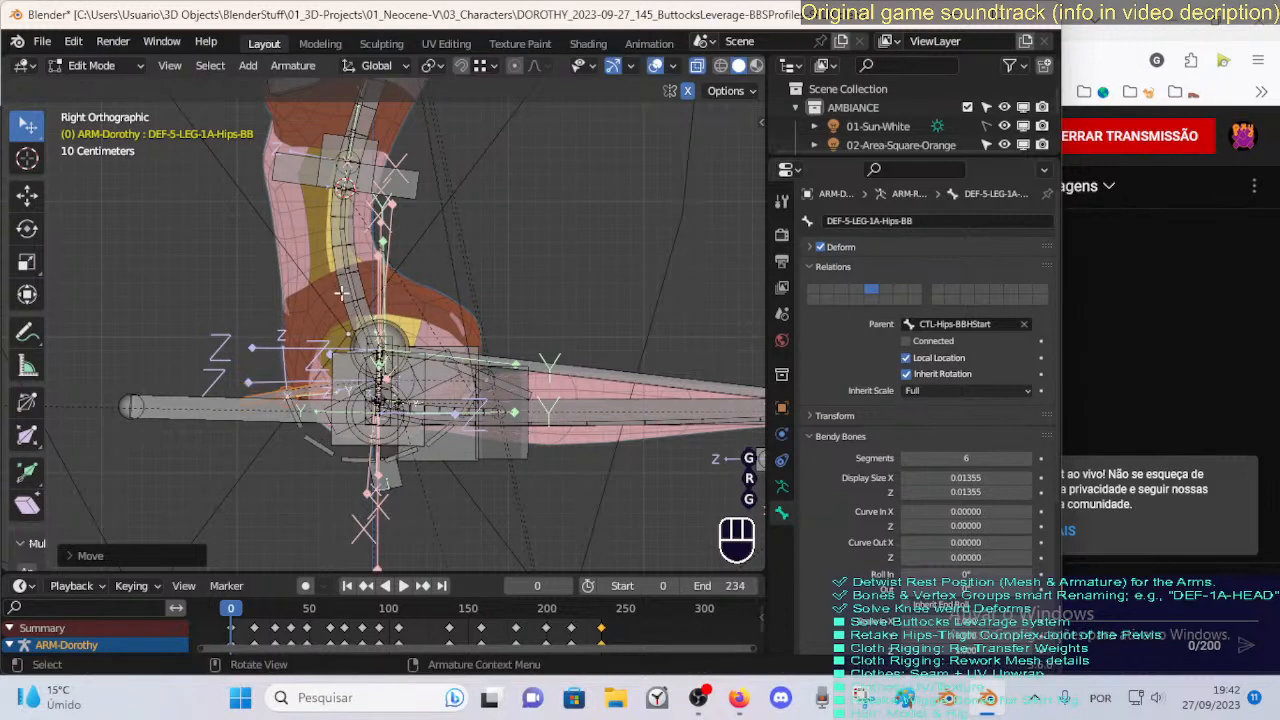
# Select CTL-Hips-BBHEnd together with the end of DEF-5-LEG-1A-Hips-BB and return to the right orthographic view.
pyautogui.hotkey('alt', 'a')
pyautogui.press('c')
pyautogui.rightClick(484, 371)
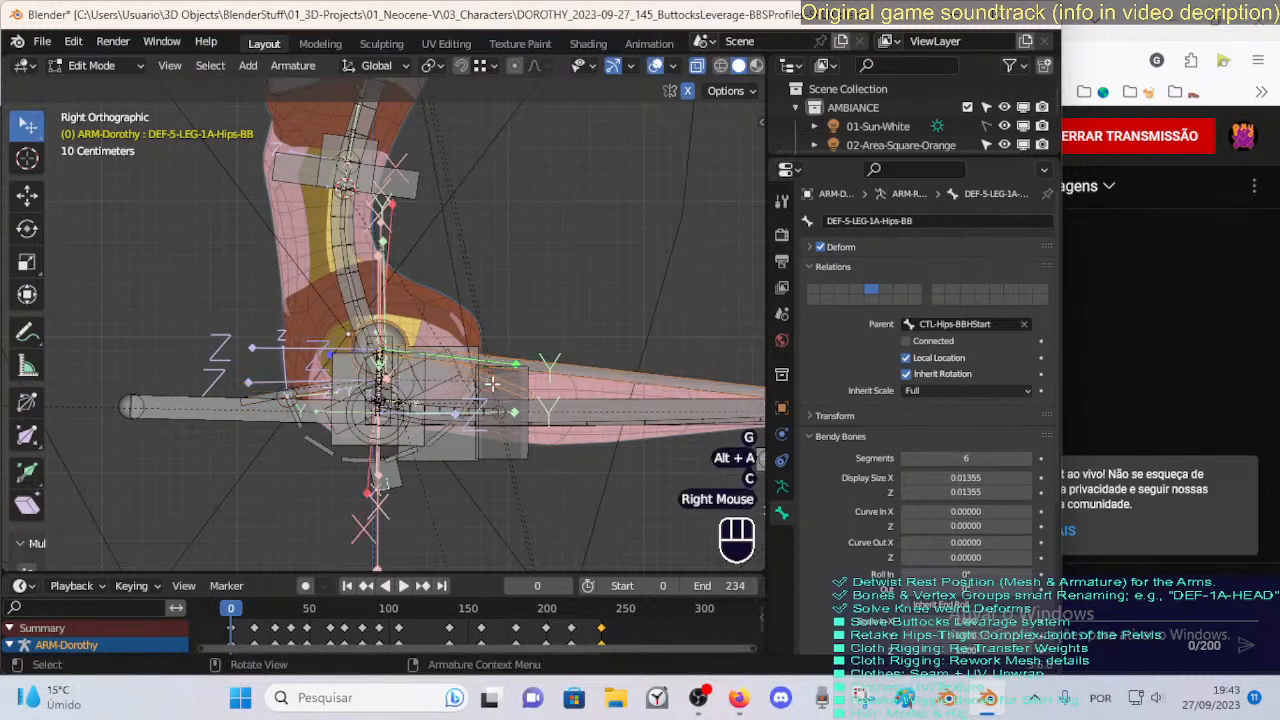
pyautogui.hotkey('alt', 'a')
pyautogui.hotkey('alt', 'a')
pyautogui.click(488, 372)
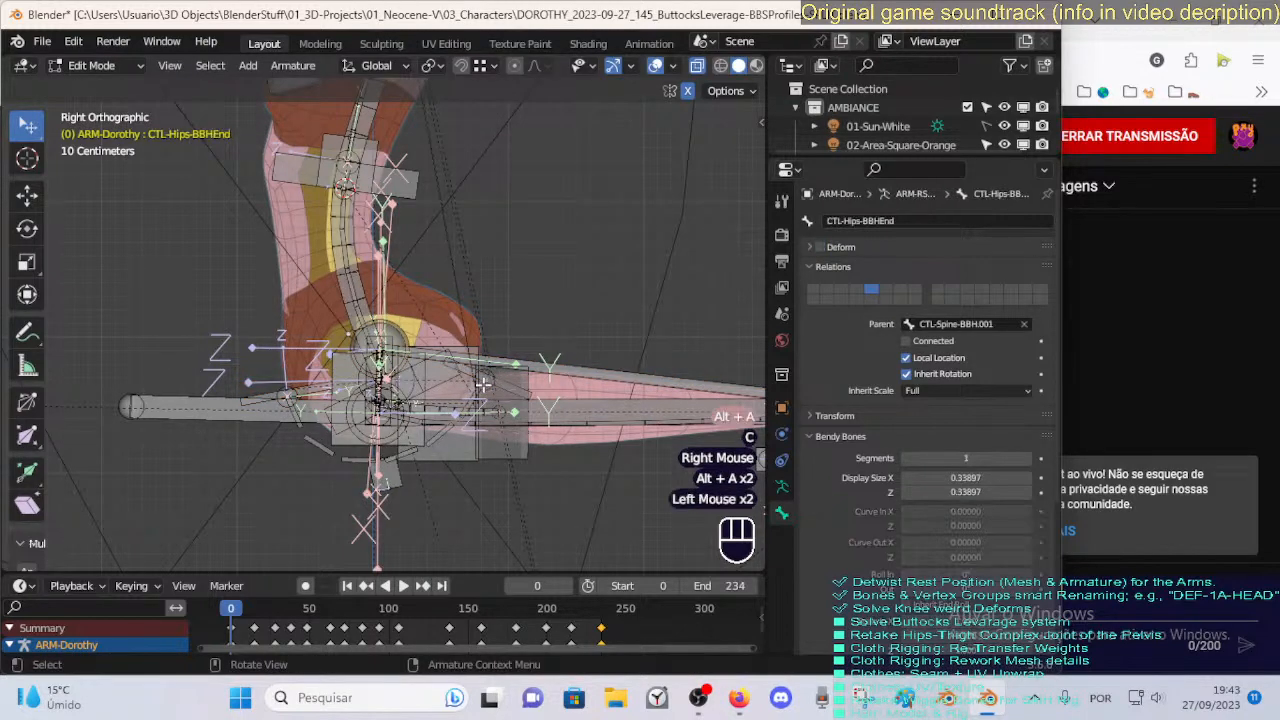
pyautogui.moveTo(483, 384); pyautogui.dragTo(472, 345, button='middle')
pyautogui.scroll(-1, 472, 343)
pyautogui.click(473, 342)
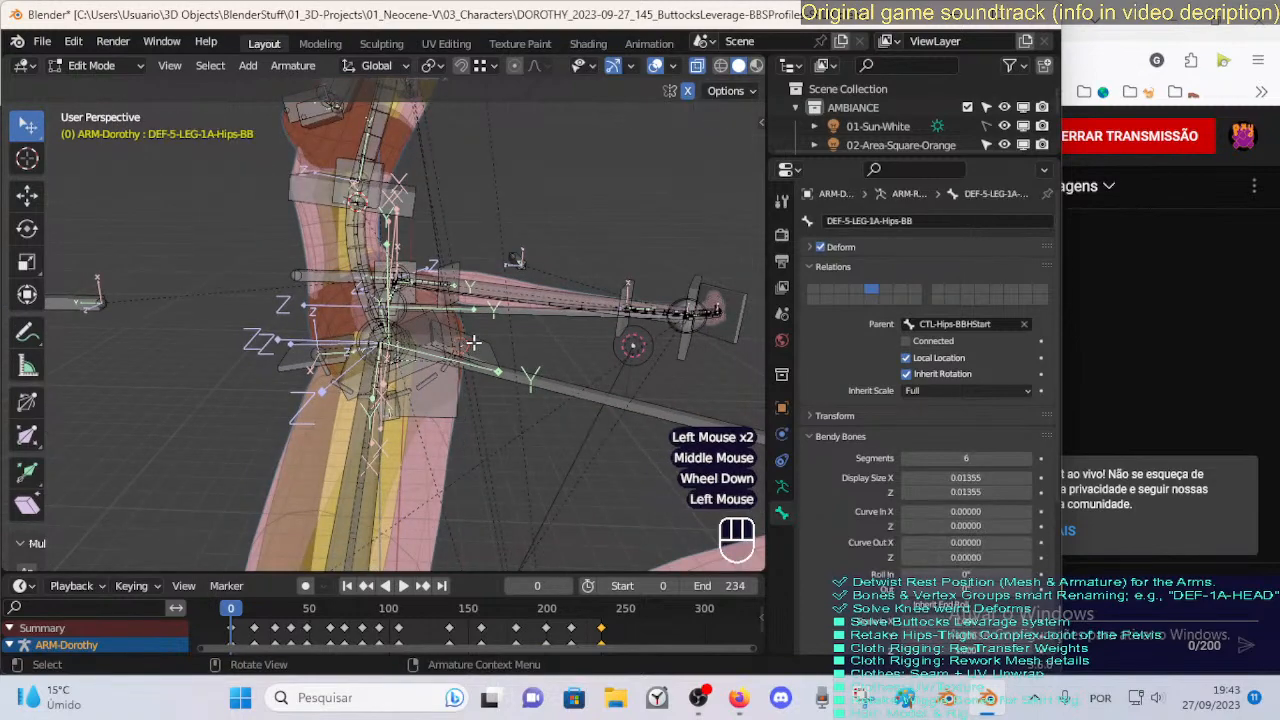
pyautogui.keyDown('shift'); pyautogui.click(479, 343); pyautogui.keyUp('shift')
pyautogui.press('KP_3')
# Raise CTL-Hips-BBHEnd to the base of the buttocks and rotate it to a slight upward tilt towards the back.
pyautogui.press('g')
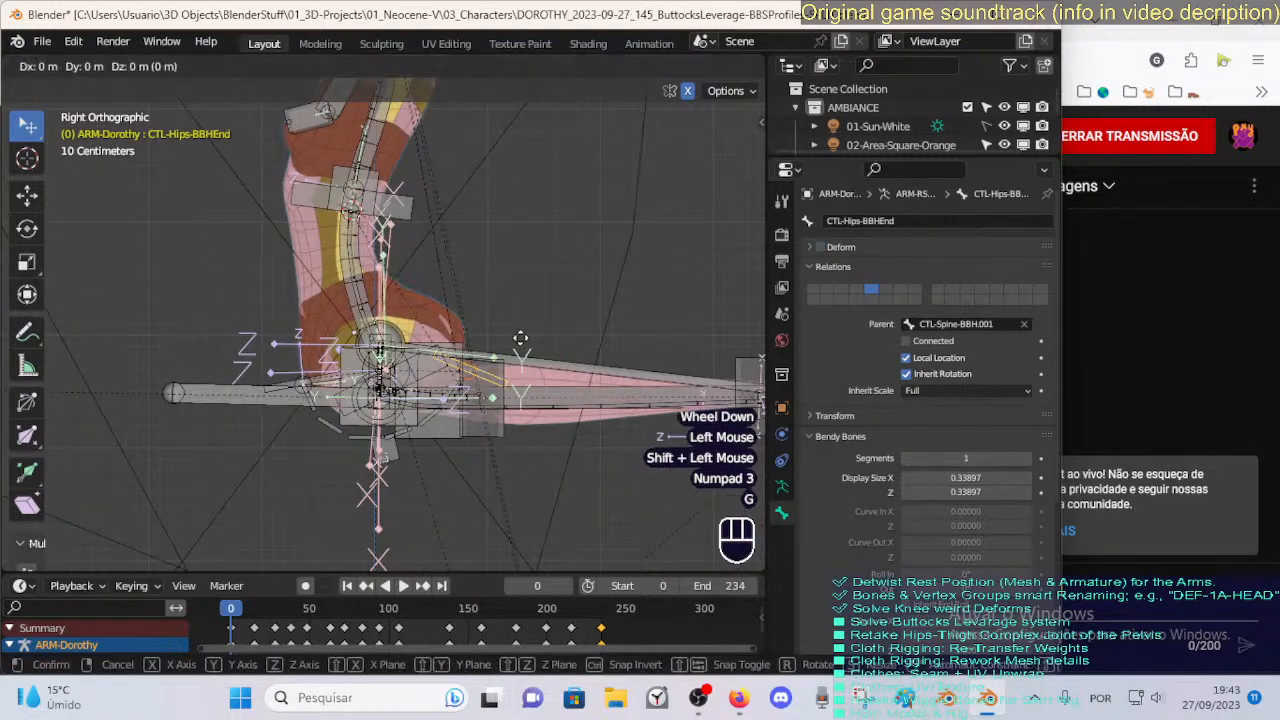
pyautogui.press('r')
pyautogui.press('g')
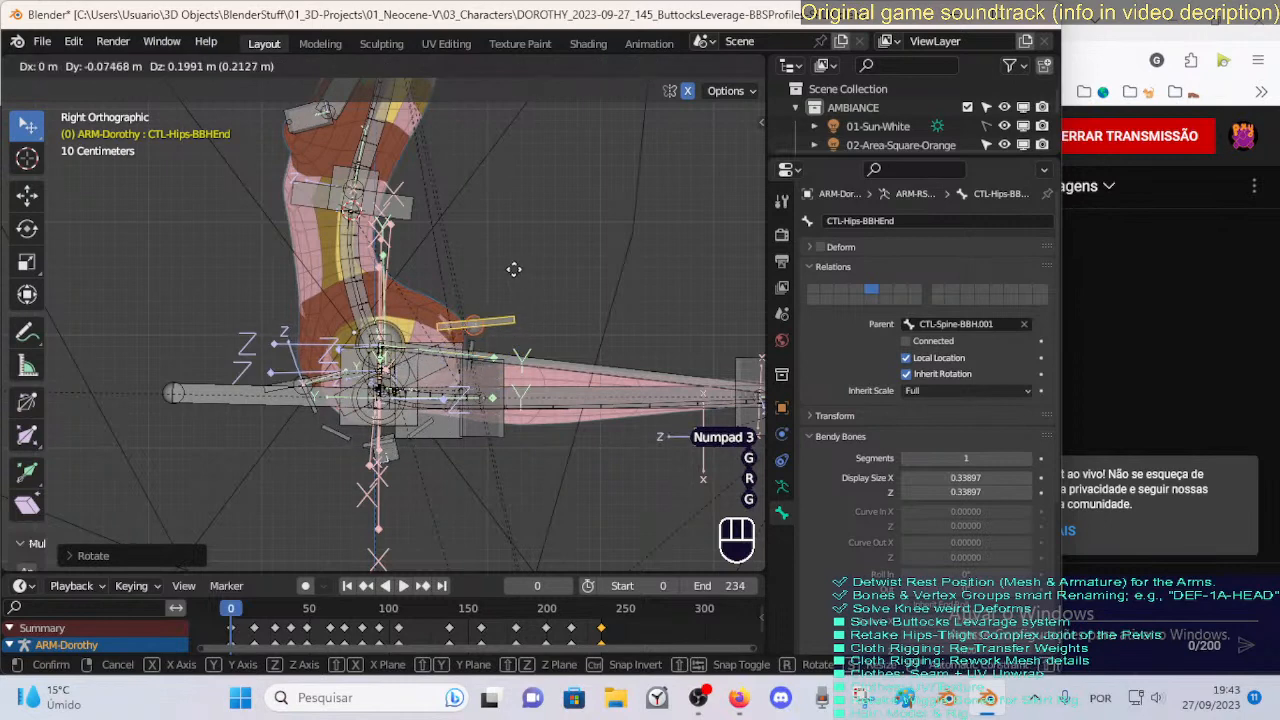
pyautogui.press('r')
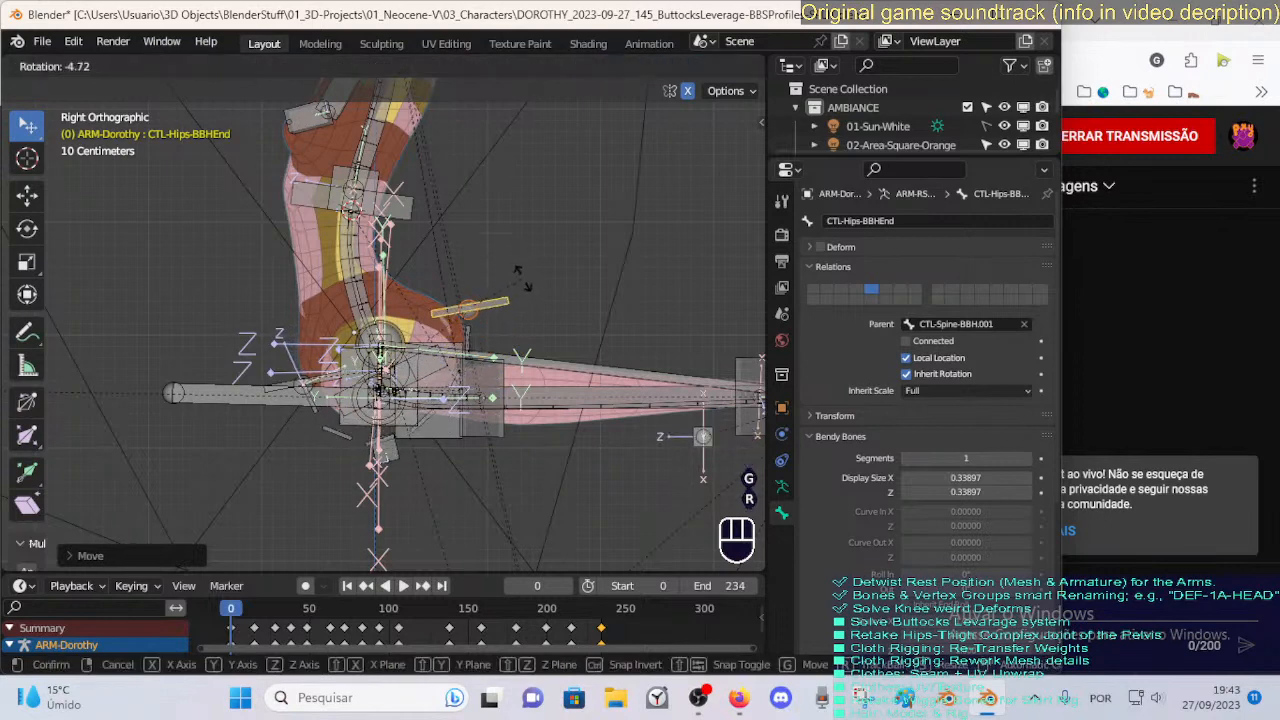
pyautogui.press('g')
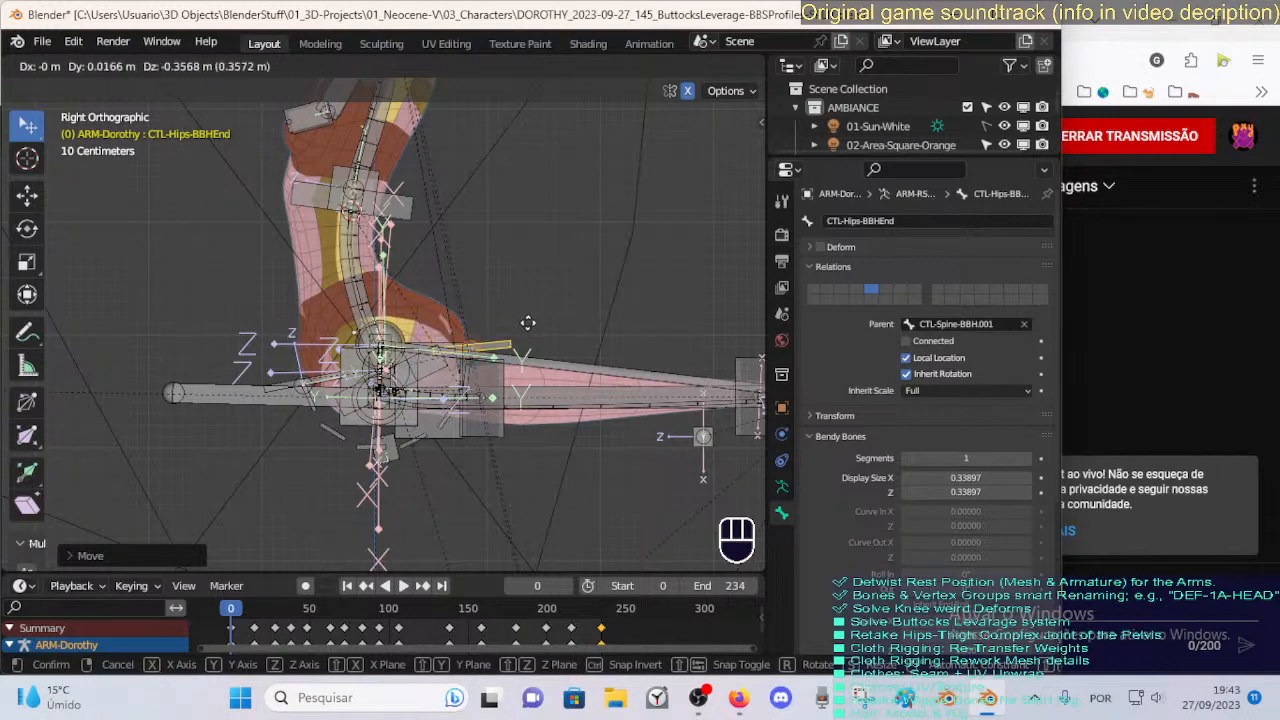
pyautogui.click(530, 313)
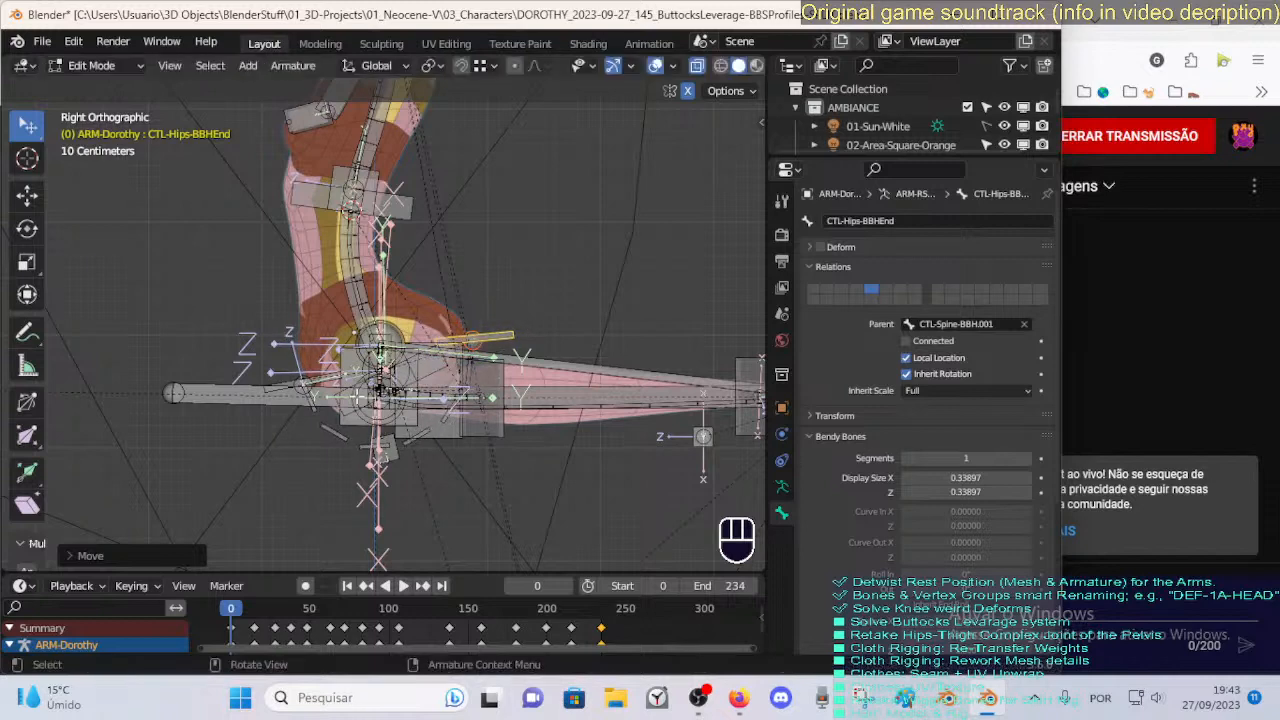
# Set the bendy-bone segments of DEF-5-LEG-1A-Hips-BB to 12.
pyautogui.click(416, 436)
pyautogui.press('a')
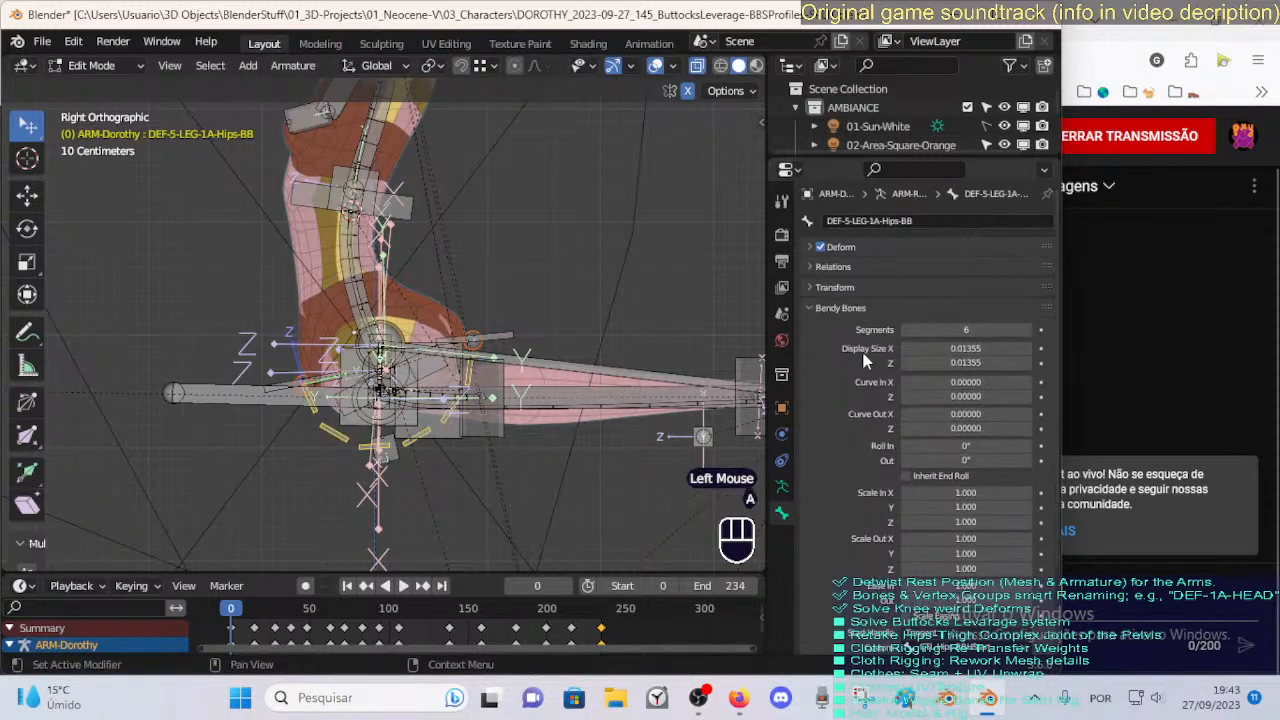
pyautogui.click(1027, 331)
pyautogui.click(1027, 331)
pyautogui.click(1027, 331)
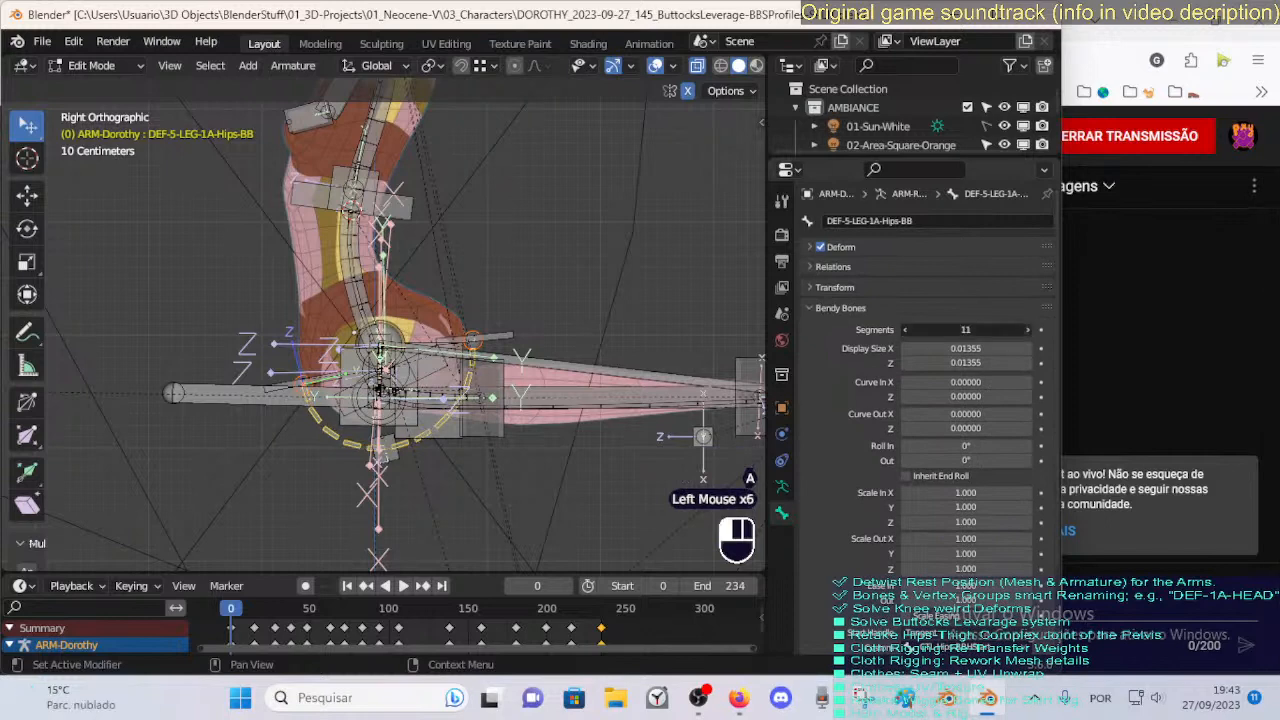
pyautogui.click(1027, 331)
pyautogui.click(1027, 331)
pyautogui.click(1027, 331)
pyautogui.click(1027, 331)
pyautogui.click(1027, 331)
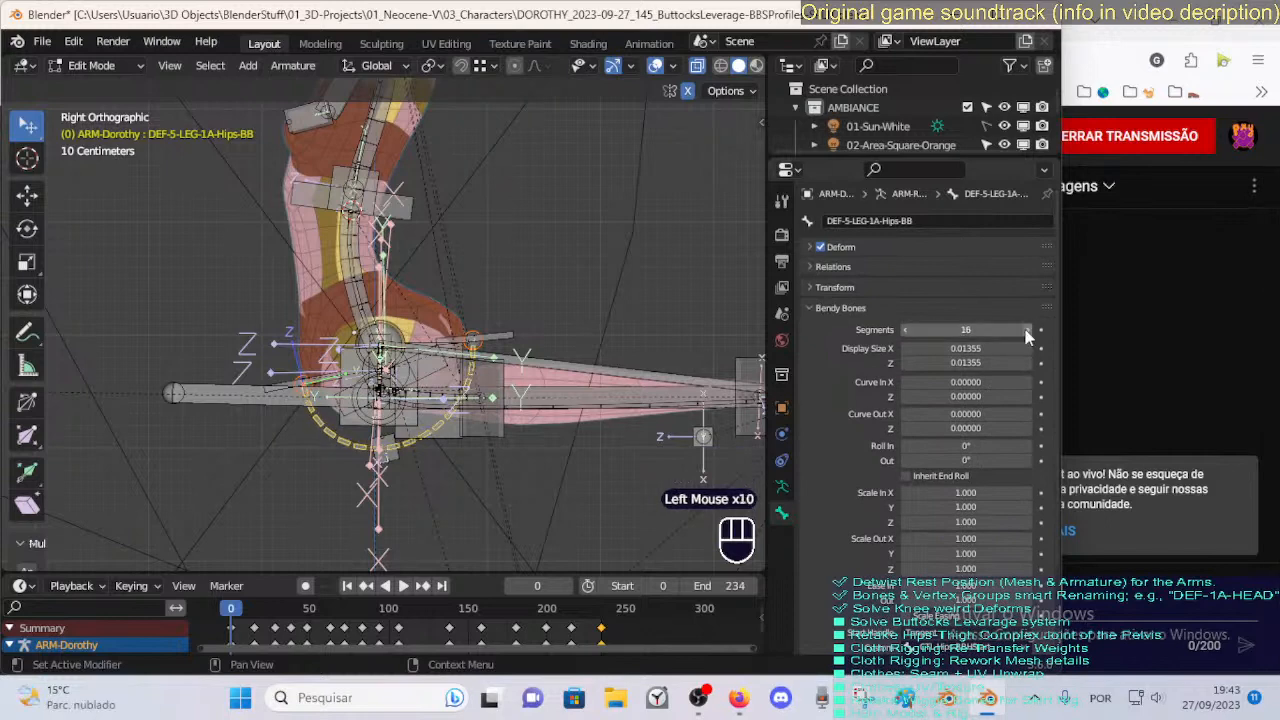
pyautogui.click(905, 331)
pyautogui.click(904, 331)
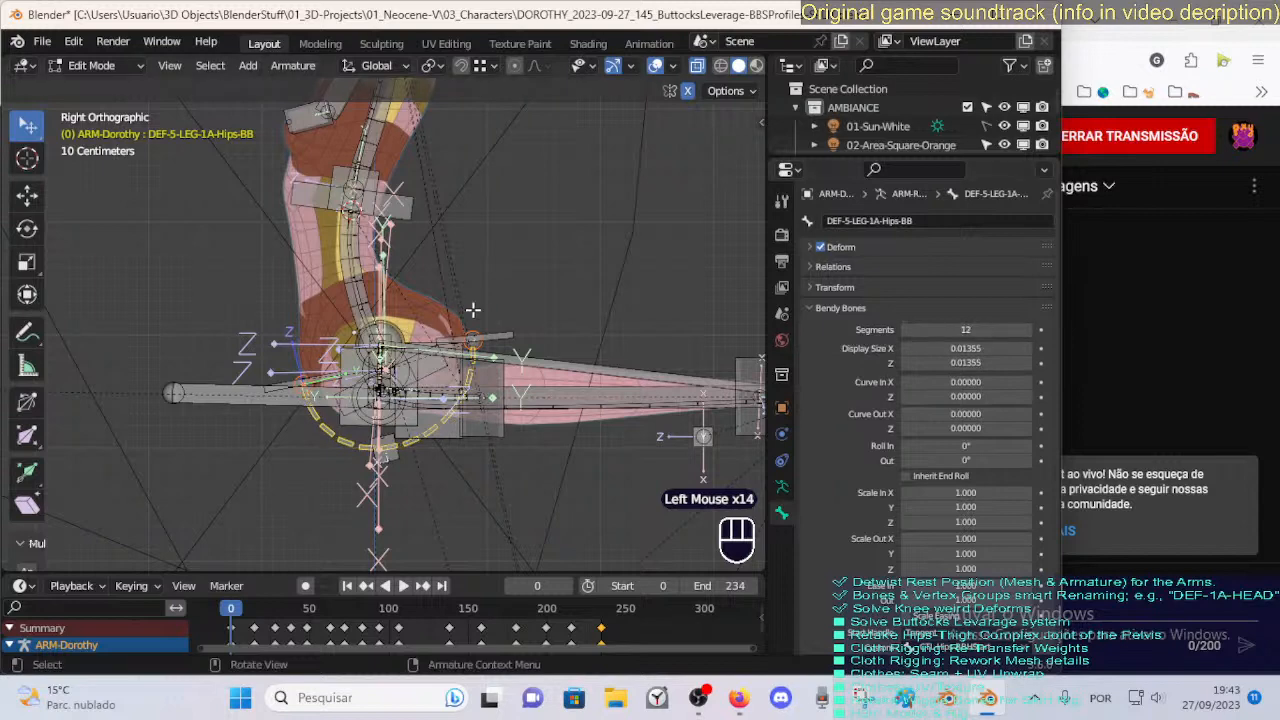
# Reselect CTL-Hips-BBHEnd, rotate it to nearly horizontal and lower it slightly at the base of the buttocks.
pyautogui.click(503, 333)
pyautogui.hotkey('alt', 'a')
pyautogui.press('c')
pyautogui.rightClick(474, 326)
pyautogui.press('r')
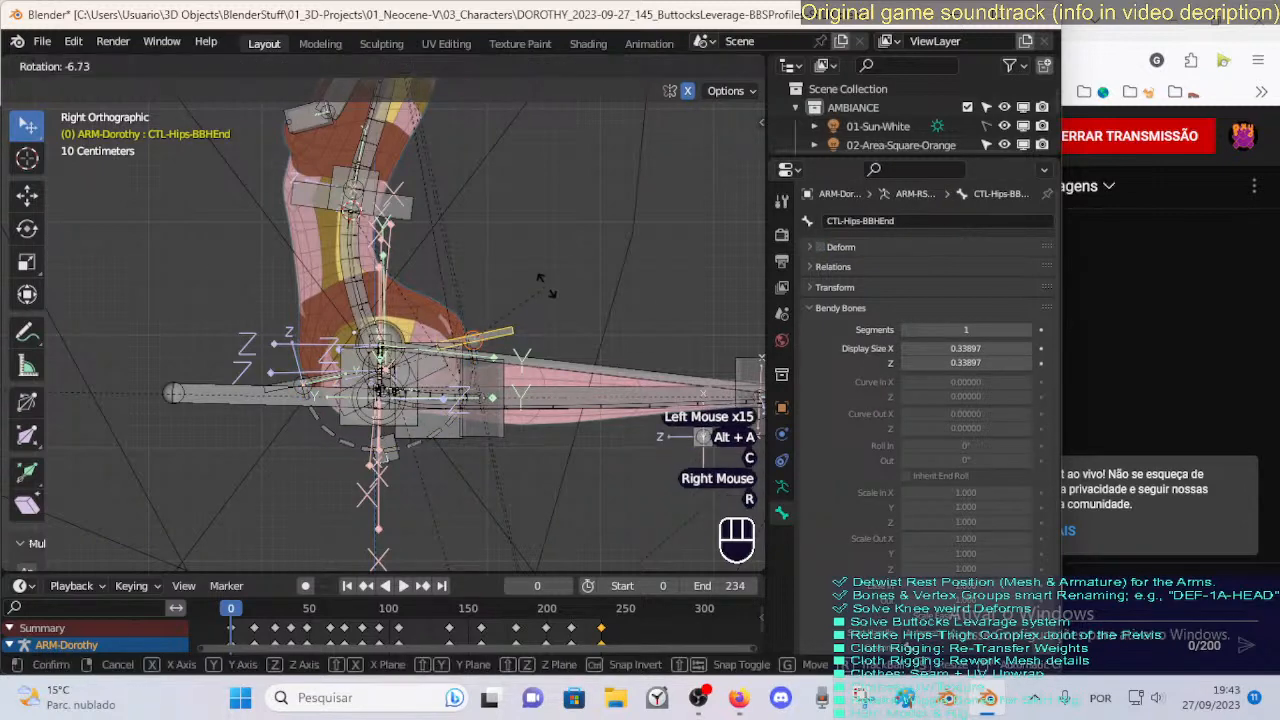
pyautogui.click(545, 292)
pyautogui.press('g')
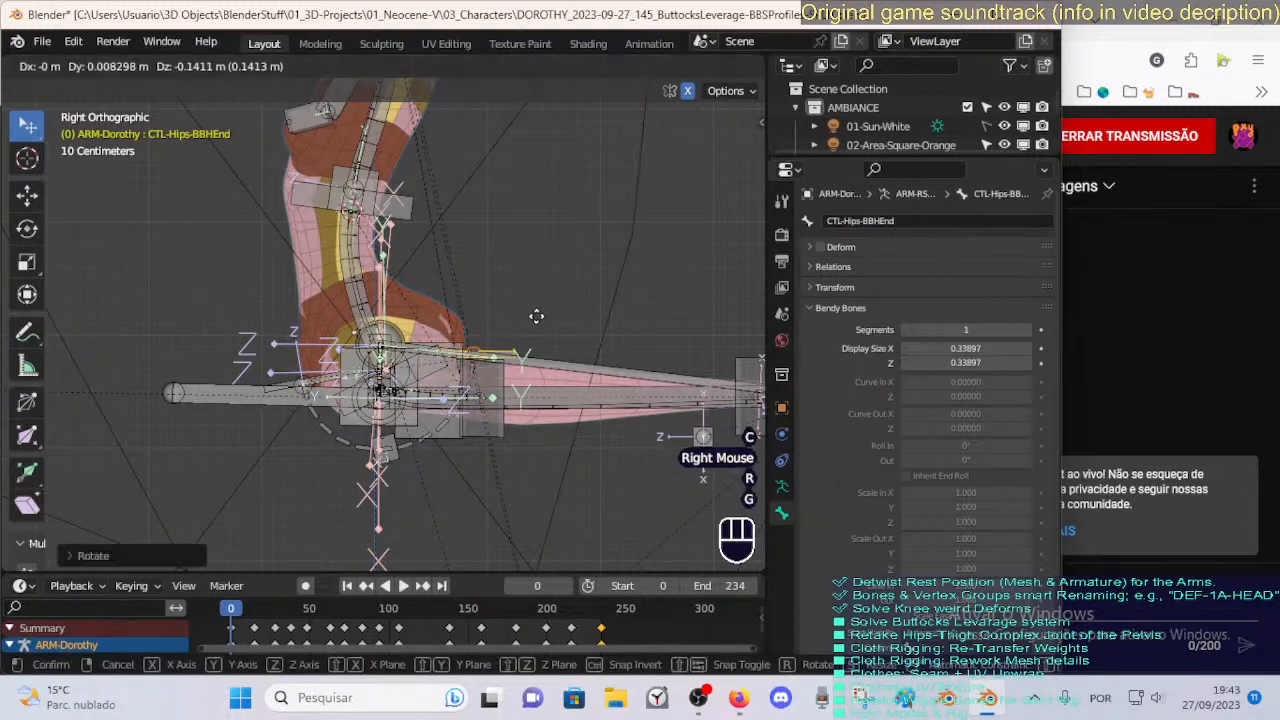
pyautogui.click(534, 319)
pyautogui.press('g')
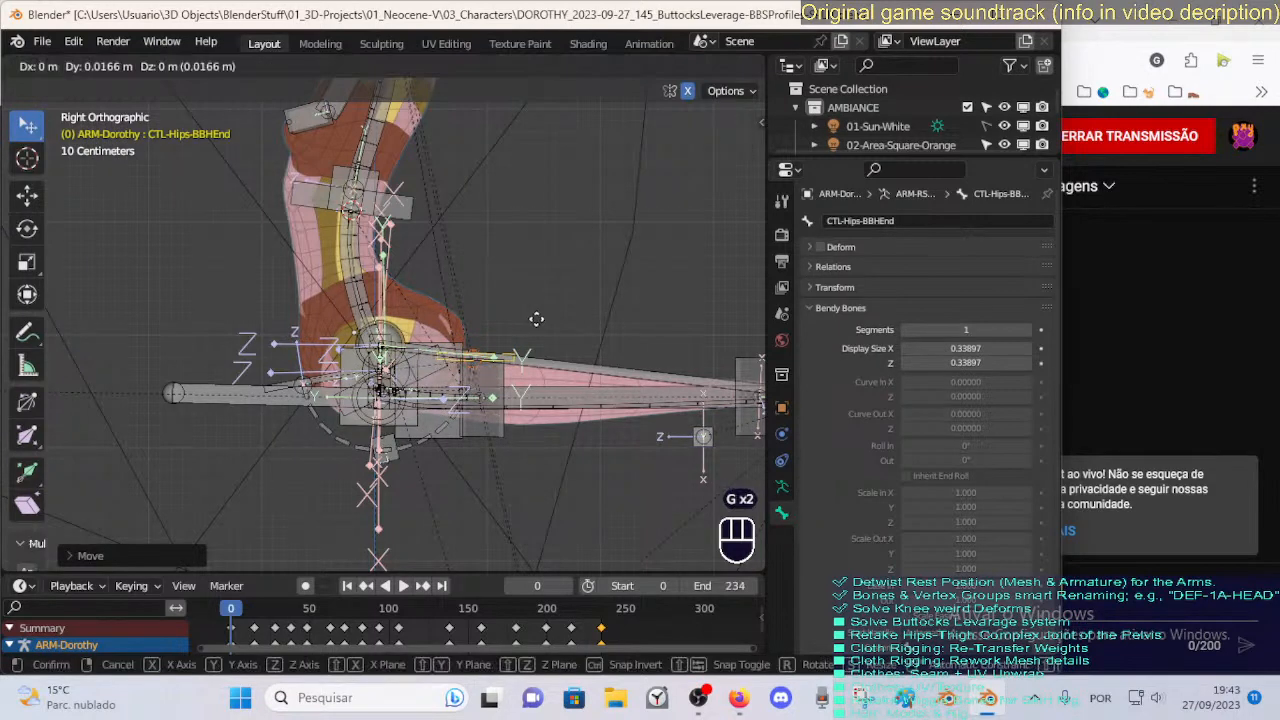
pyautogui.click(536, 315)
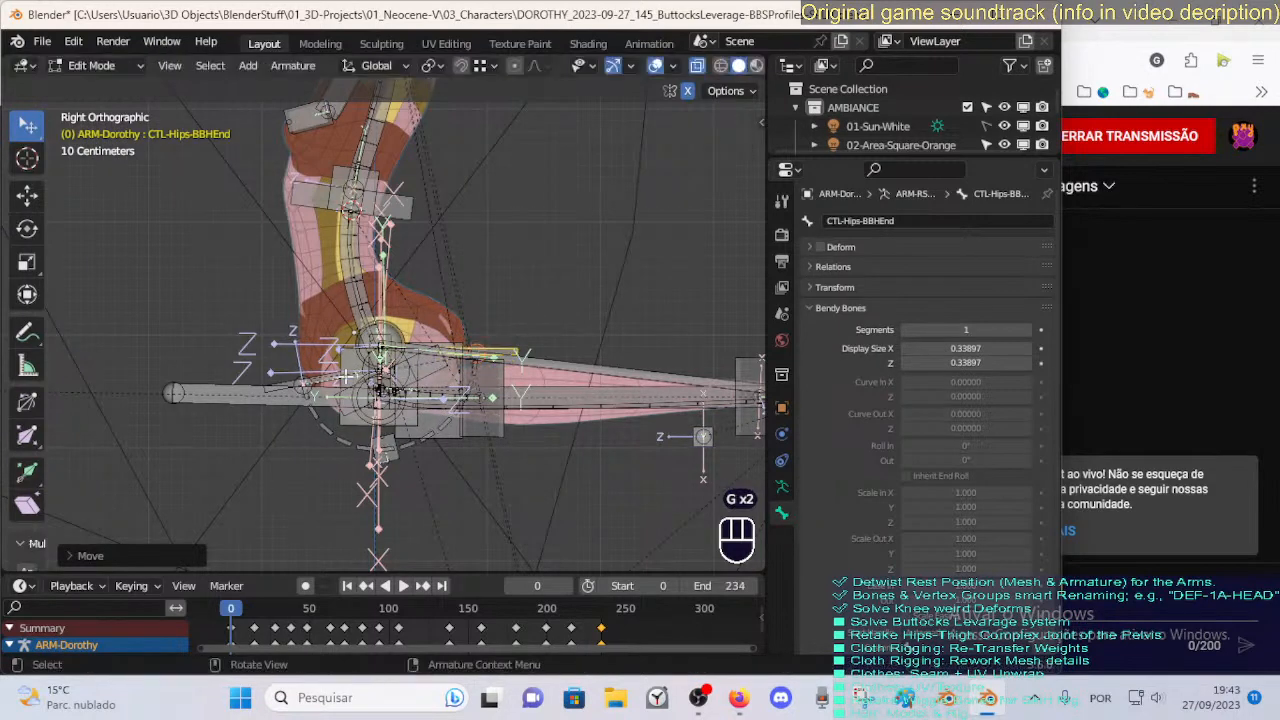
# Select CTL-Hips-BBHStart with the start of DEF-5-LEG-1A-Hips-BB and raise it slightly at the front of the pelvis.
pyautogui.hotkey('alt', 'a')
pyautogui.press('c')
pyautogui.click(309, 374)
pyautogui.rightClick(306, 374)
pyautogui.hotkey('alt', 'a')
pyautogui.click(305, 375)
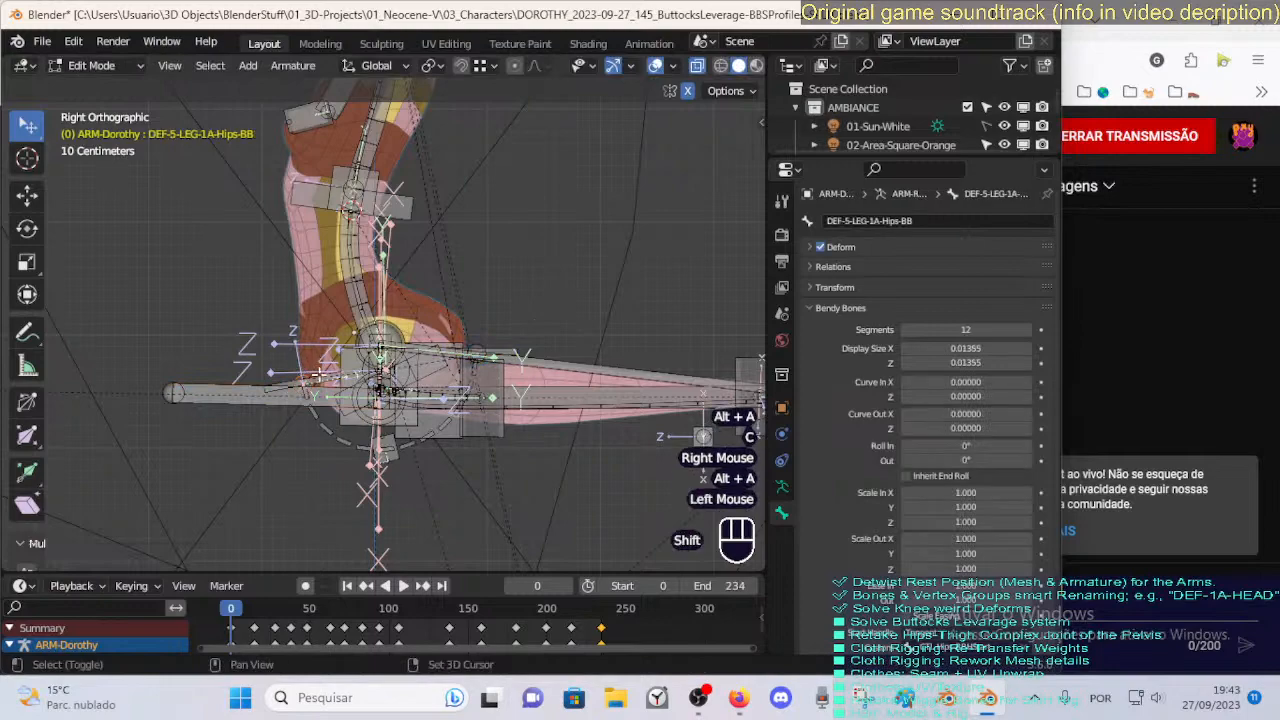
pyautogui.keyDown('shift'); pyautogui.click(305, 375); pyautogui.keyUp('shift')
pyautogui.press('g')
pyautogui.click(314, 366)
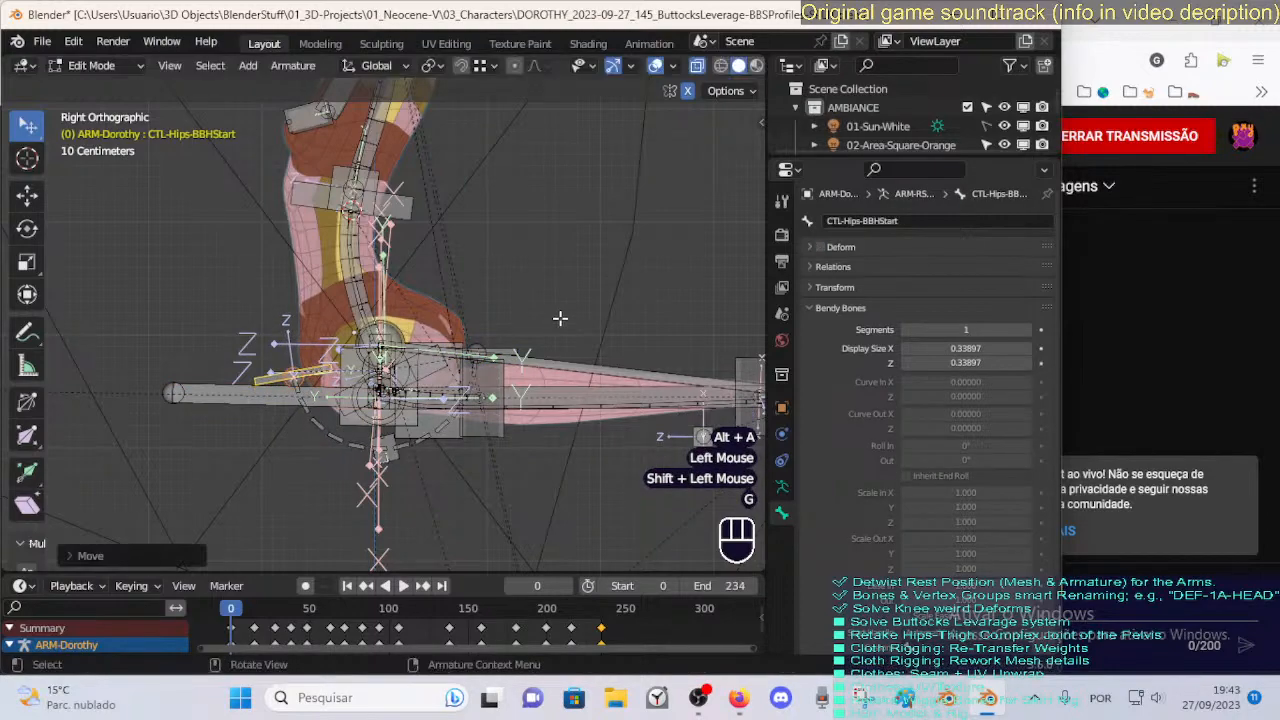
# Examine the hip control bones, bendy bone and thigh joints around the pelvis from several angles.
pyautogui.moveTo(560, 318); pyautogui.dragTo(341, 425, button='middle')
pyautogui.scroll(-1, 300, 197)
pyautogui.scroll(1, 410, 328)
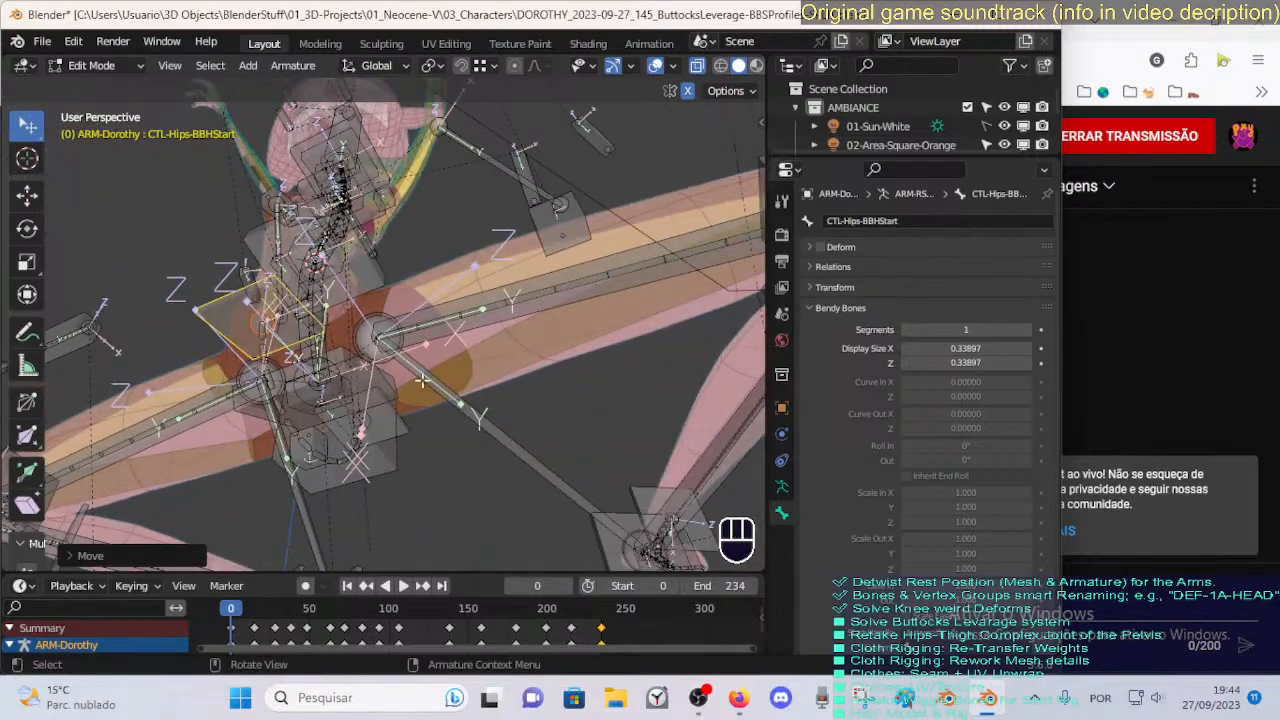
pyautogui.moveTo(422, 381); pyautogui.dragTo(236, 416, button='middle')
pyautogui.moveTo(318, 392); pyautogui.dragTo(391, 398, button='middle')
pyautogui.moveTo(376, 301)
pyautogui.mouseDown(button='middle')
pyautogui.moveTo(398, 364)
pyautogui.moveTo(369, 297)
pyautogui.mouseUp(button='middle')
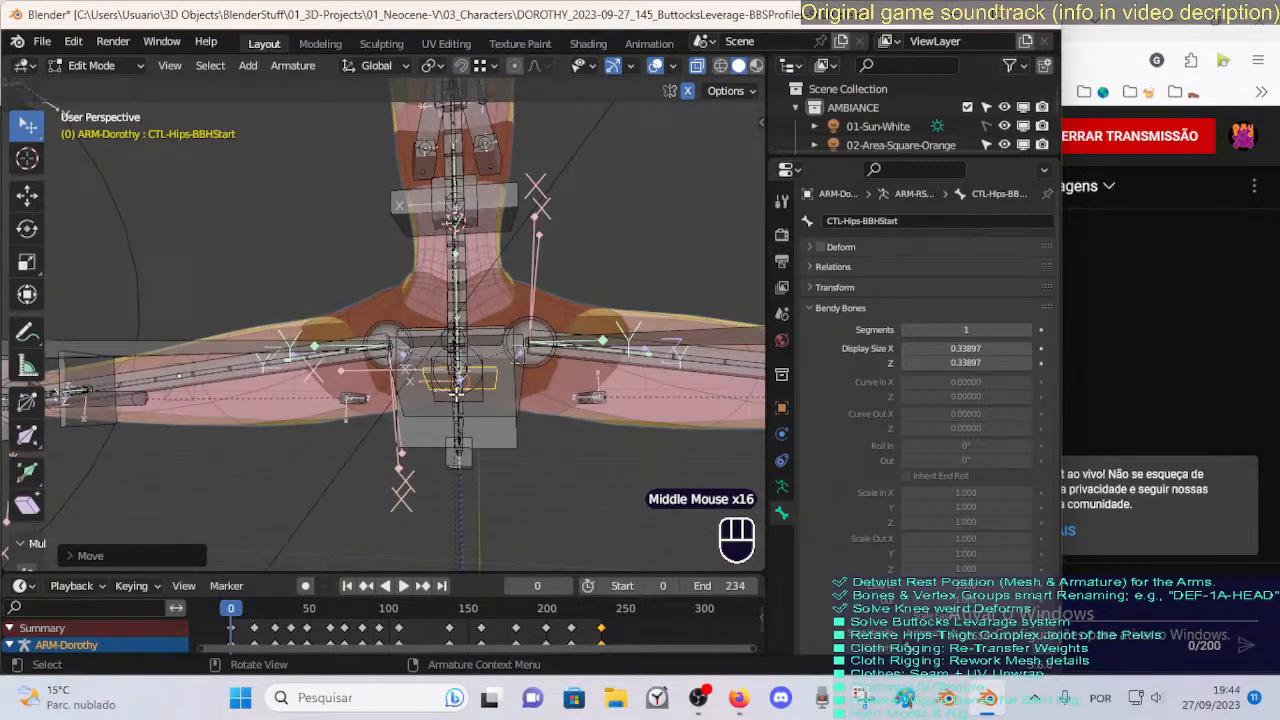
pyautogui.moveTo(333, 346); pyautogui.dragTo(436, 284, button='middle')
pyautogui.moveTo(370, 350); pyautogui.dragTo(327, 364, button='middle')
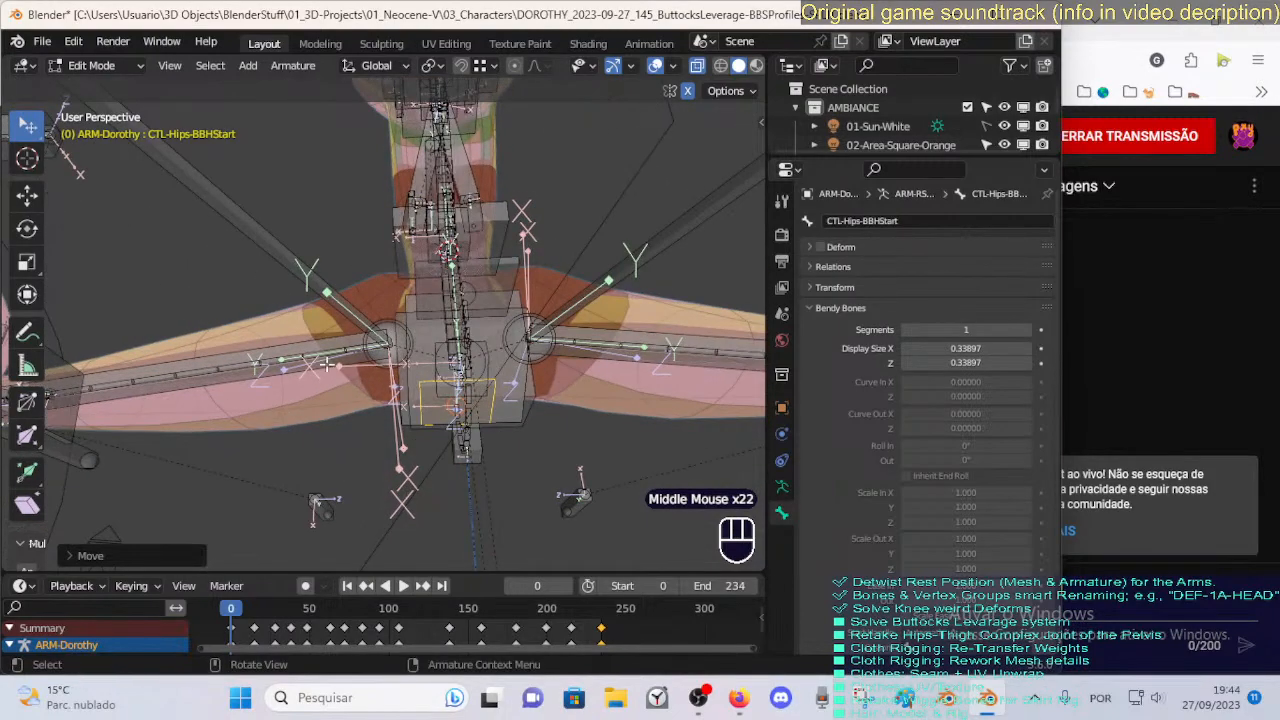
pyautogui.moveTo(345, 279)
pyautogui.mouseDown(button='middle')
pyautogui.moveTo(400, 381)
pyautogui.moveTo(366, 340)
pyautogui.moveTo(354, 265)
pyautogui.mouseUp(button='middle')
pyautogui.moveTo(389, 364); pyautogui.dragTo(376, 394, button='middle')
pyautogui.moveTo(385, 327); pyautogui.dragTo(388, 372, button='middle')
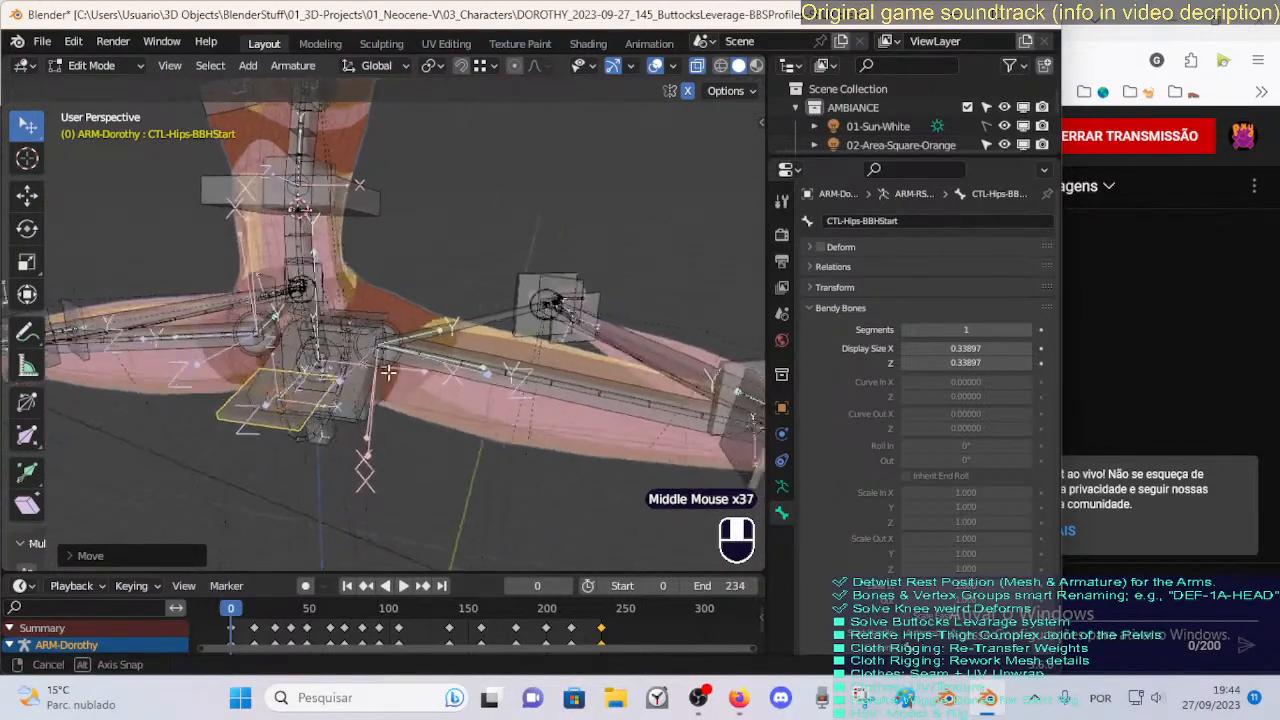
pyautogui.moveTo(443, 340); pyautogui.dragTo(348, 418, button='middle')
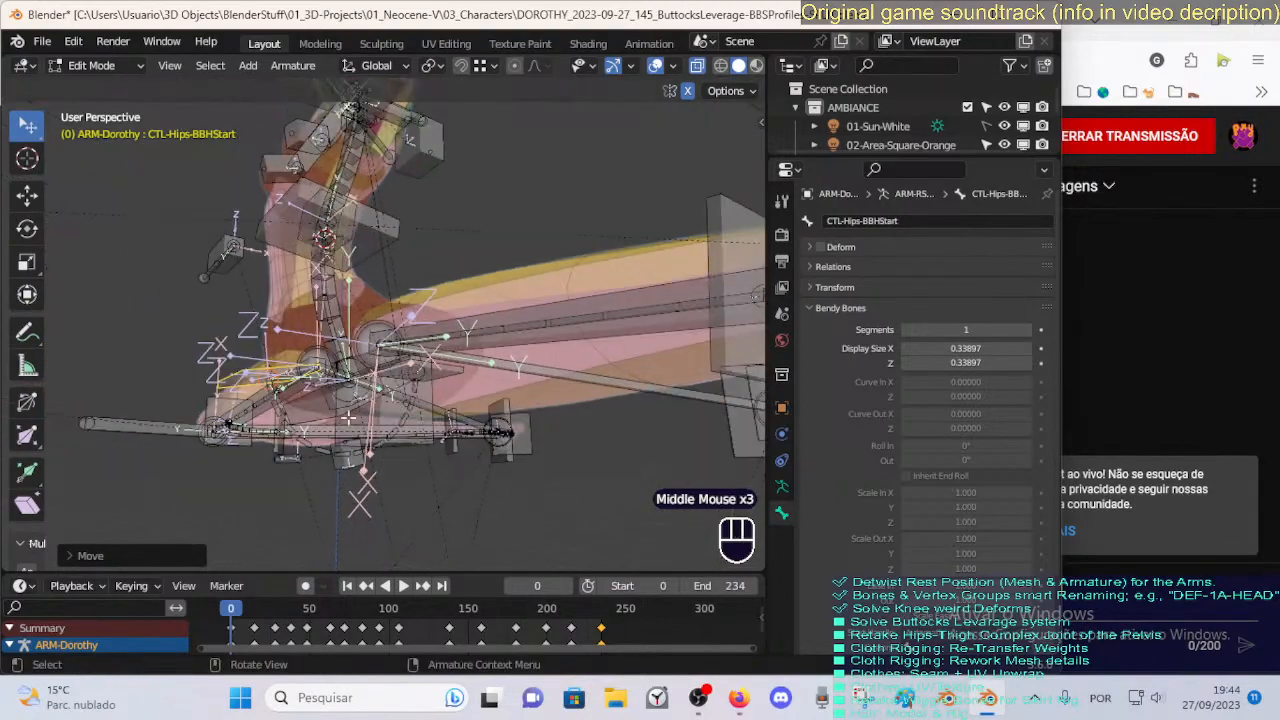
# Duplicate CTL-Hips-BBHStart, CTL-Hips-BBHEnd and their bendy bone, placing the copies sideways on the character's left hip.
pyautogui.moveTo(423, 431); pyautogui.dragTo(392, 422, button='middle')
pyautogui.moveTo(291, 448); pyautogui.dragTo(357, 397, button='middle')
pyautogui.keyDown('shift'); pyautogui.click(276, 430); pyautogui.keyUp('shift')
pyautogui.keyDown('shift'); pyautogui.click(485, 320); pyautogui.keyUp('shift')
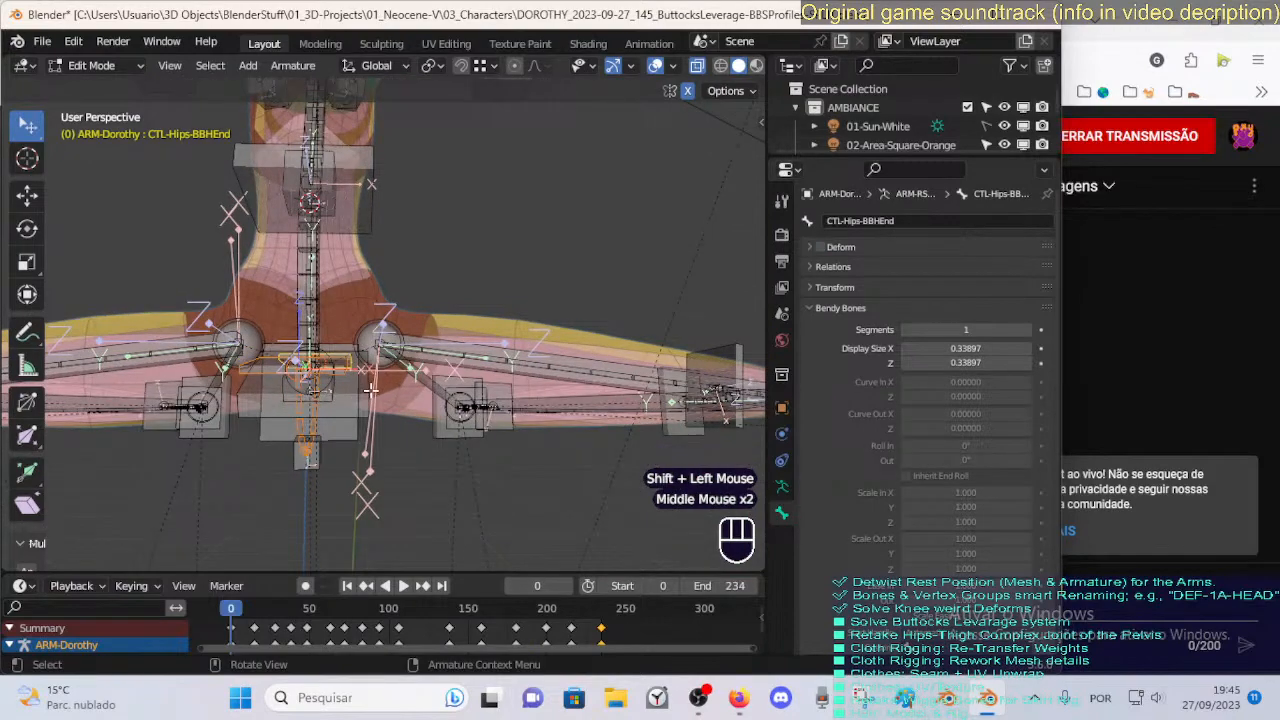
pyautogui.hotkey('shift', 'd')
pyautogui.click(466, 408)
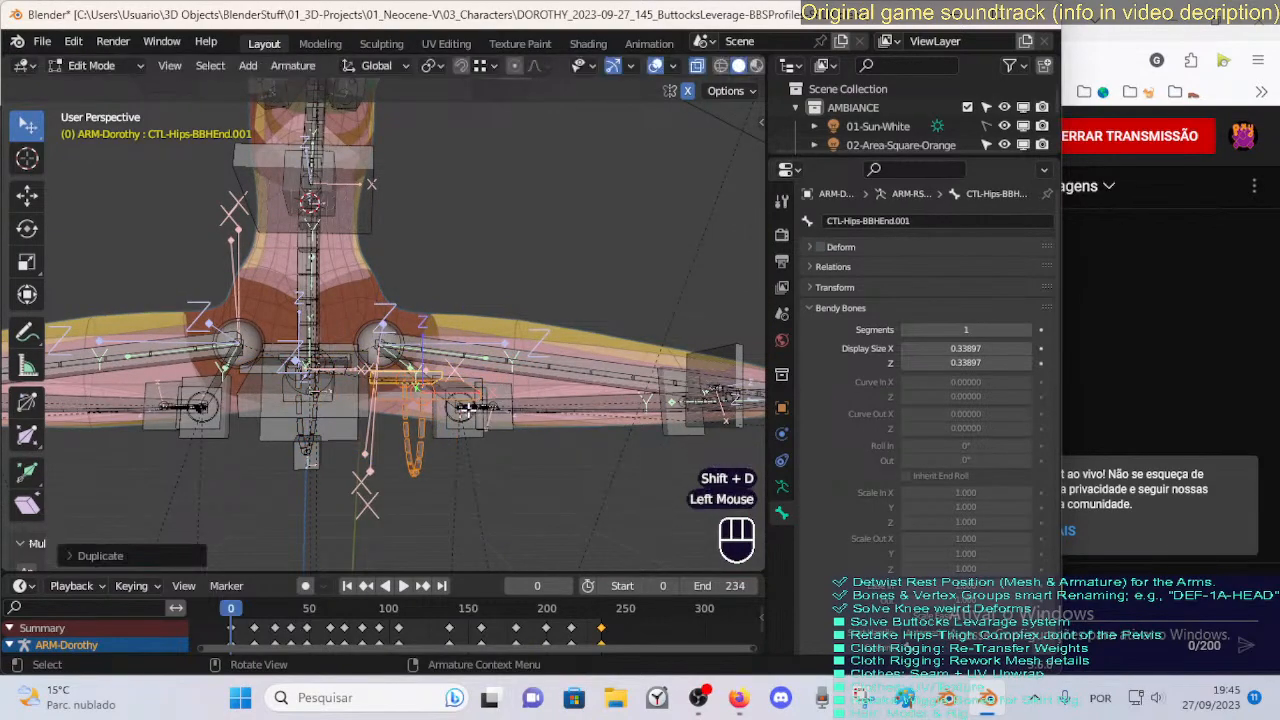
# Batch rename the three duplicated hip bones by adding the suffix .L to their bone names.
pyautogui.moveTo(466, 408); pyautogui.dragTo(396, 434, button='middle')
pyautogui.click(420, 422)
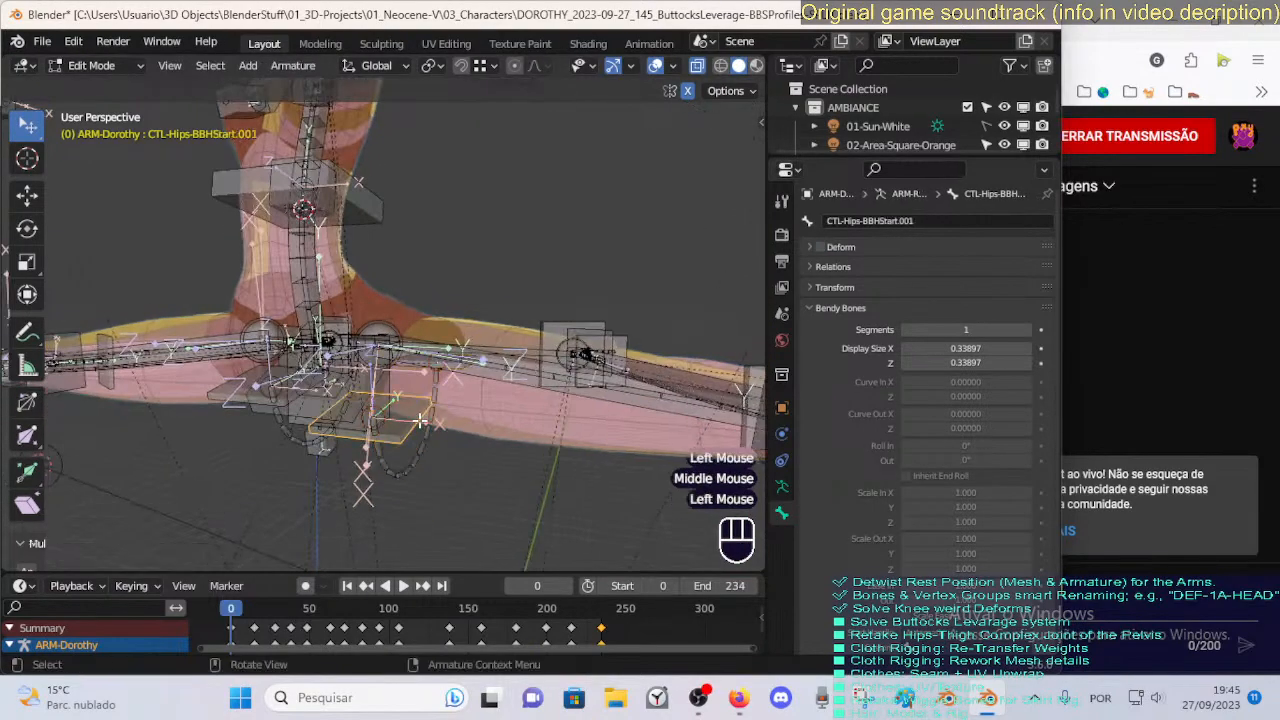
pyautogui.keyDown('shift'); pyautogui.click(435, 421); pyautogui.keyUp('shift')
pyautogui.keyDown('shift'); pyautogui.click(410, 371); pyautogui.keyUp('shift')
pyautogui.click(410, 371)
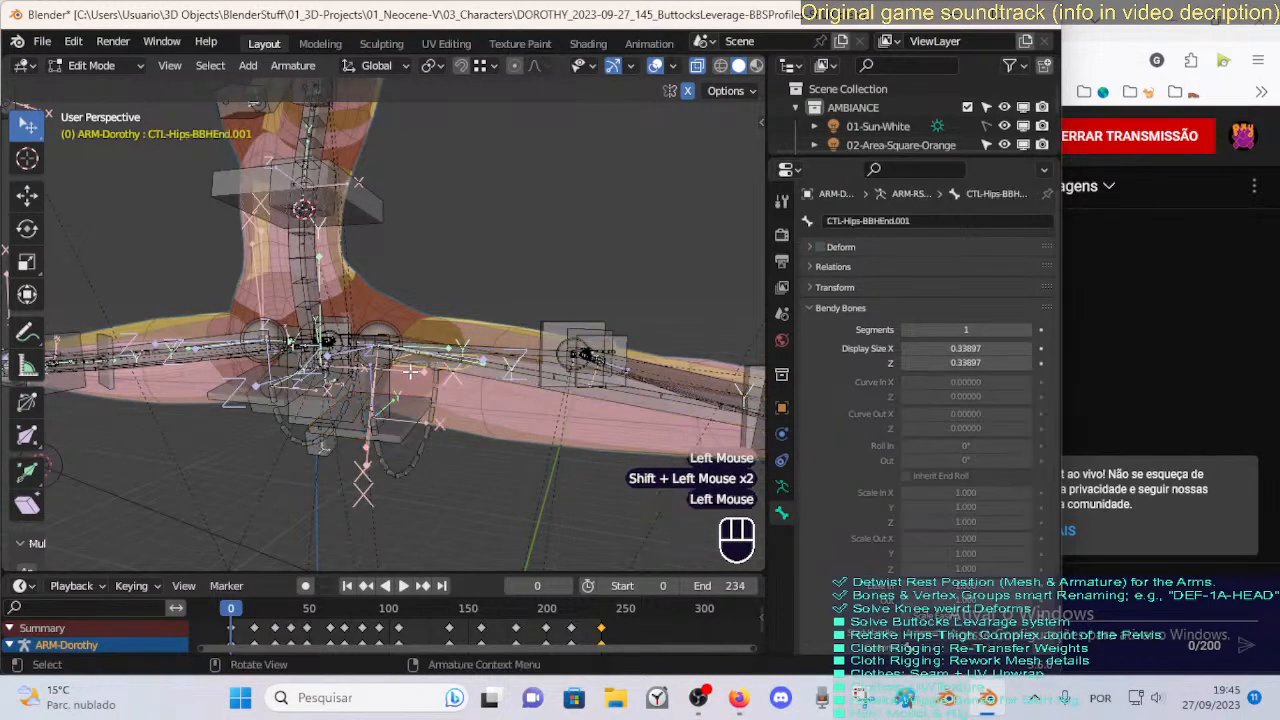
pyautogui.keyDown('shift'); pyautogui.click(426, 408); pyautogui.keyUp('shift')
pyautogui.keyDown('shift'); pyautogui.click(426, 408); pyautogui.keyUp('shift')
pyautogui.hotkey('ctrl', 'F2')
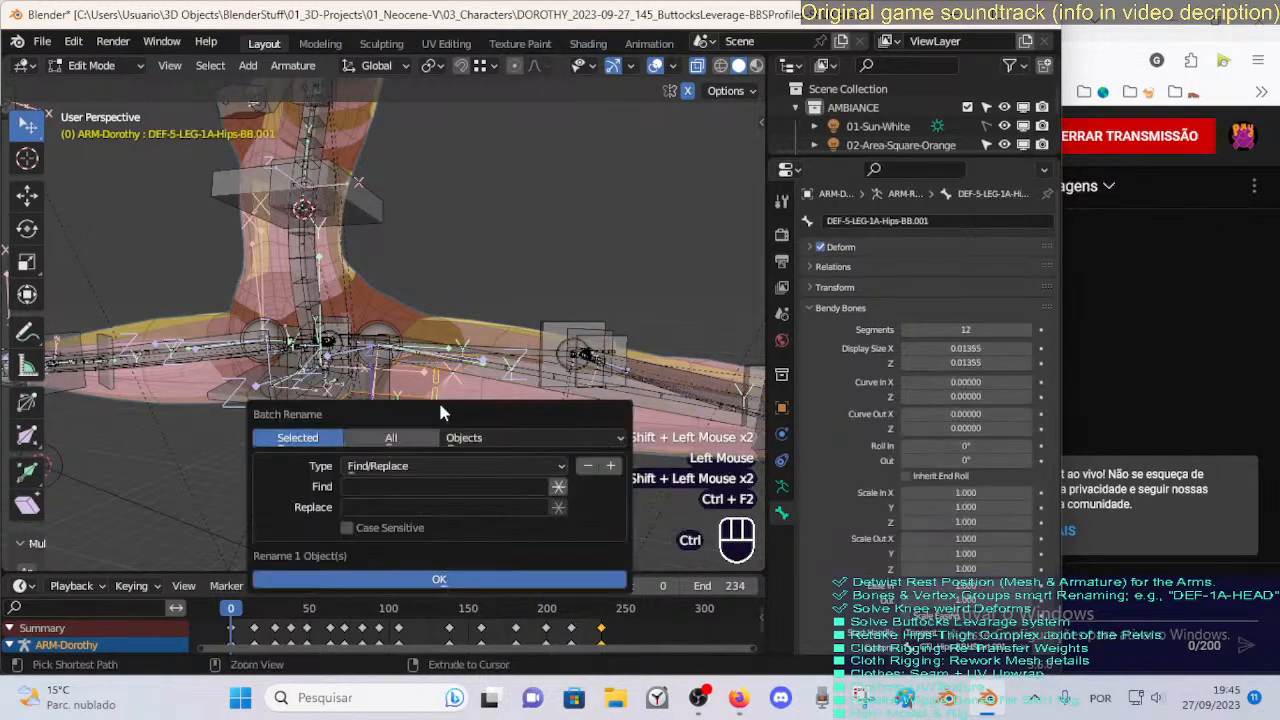
pyautogui.click(362, 472)
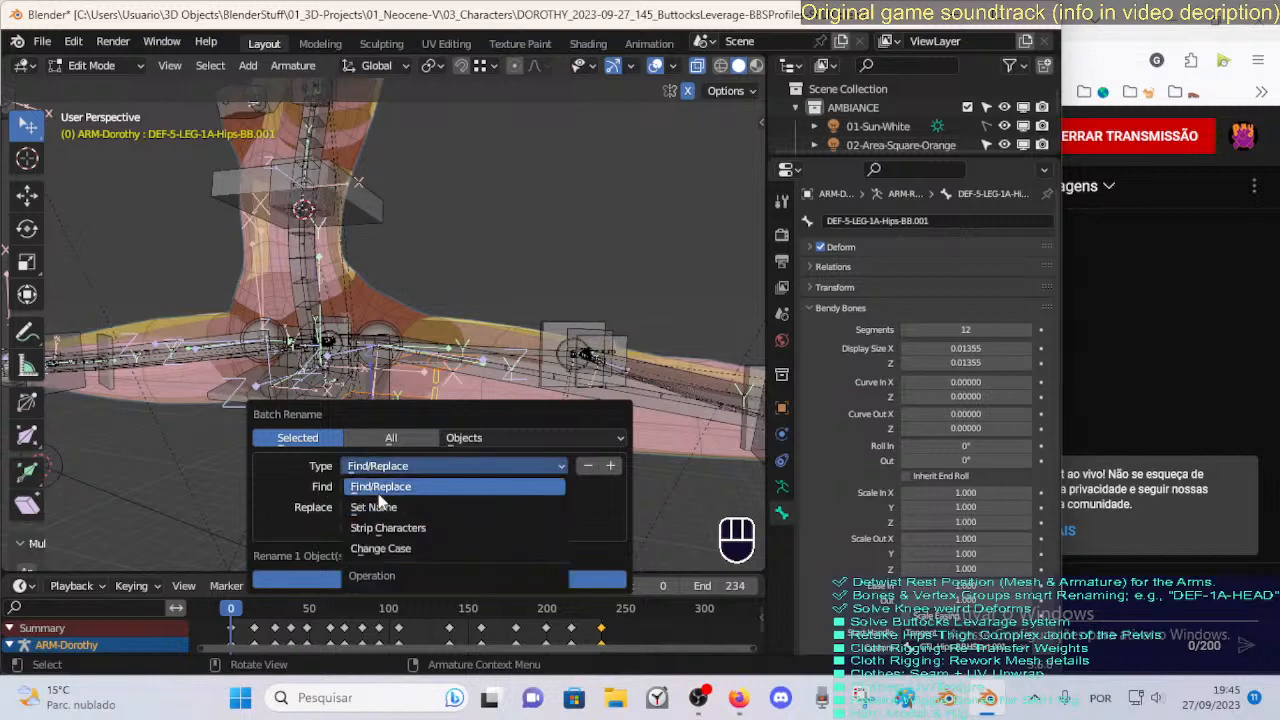
pyautogui.click(380, 508)
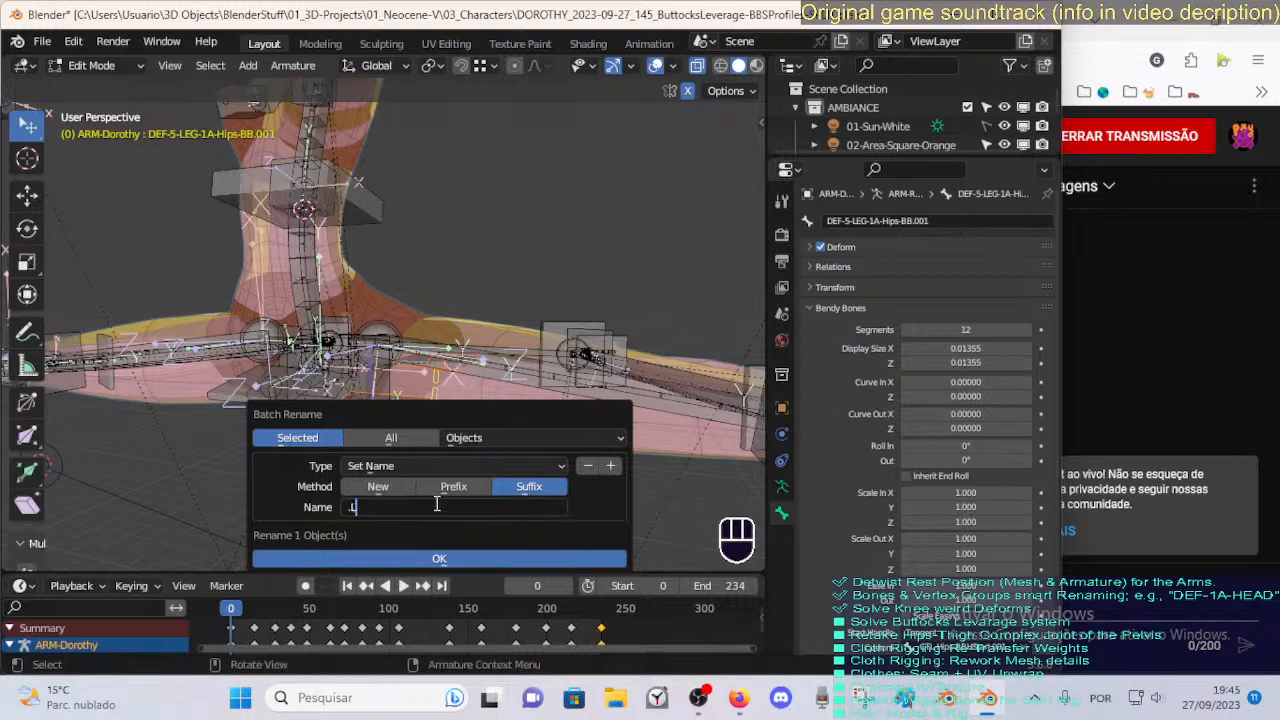
pyautogui.click(477, 440)
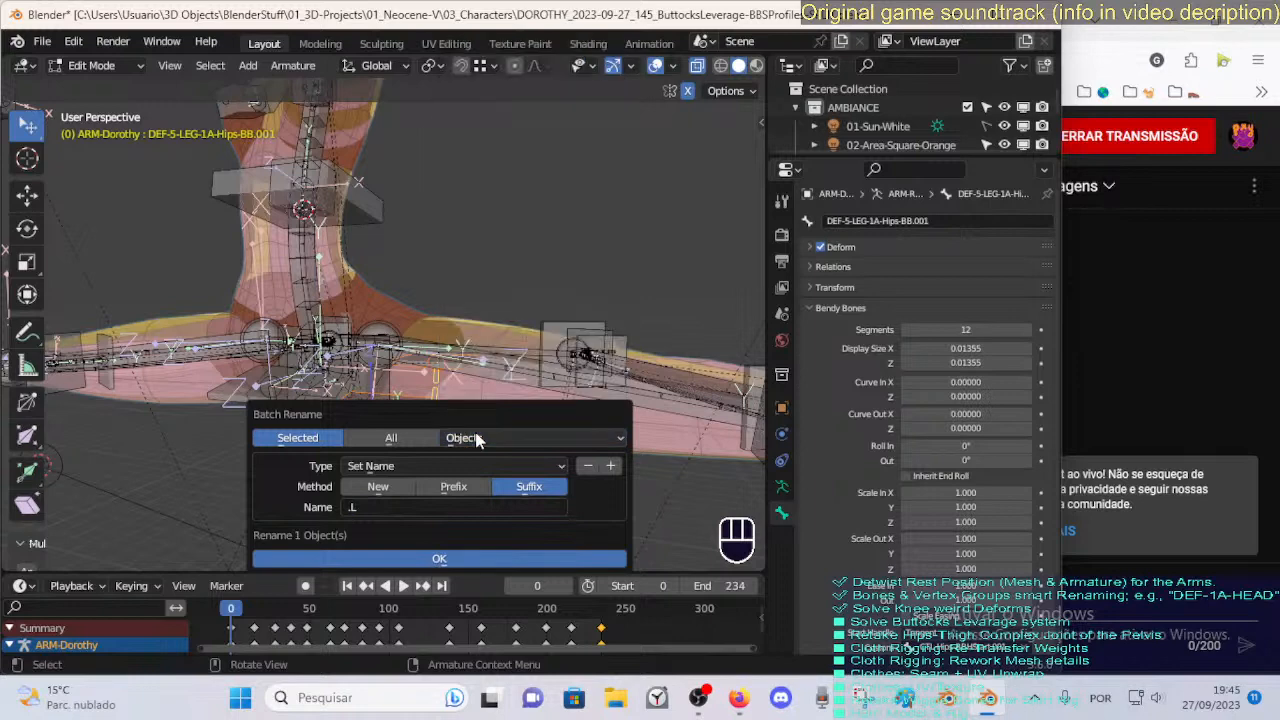
pyautogui.click(477, 440)
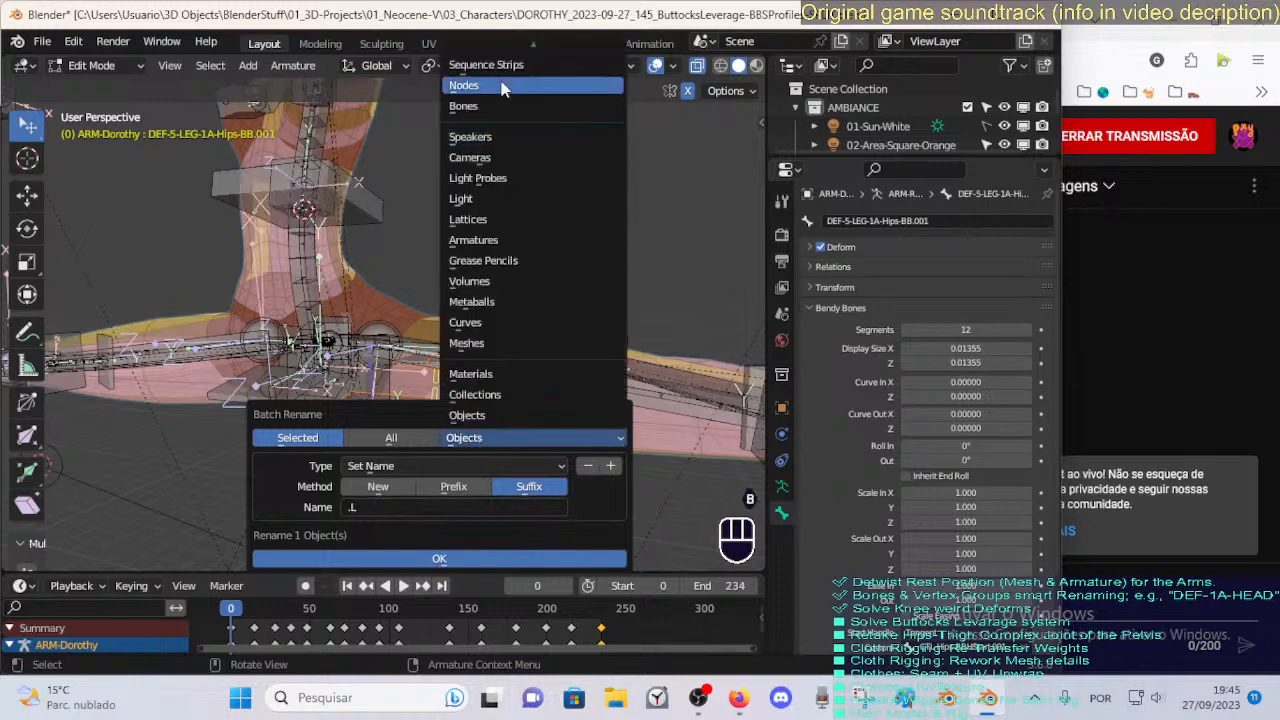
pyautogui.click(498, 110)
pyautogui.click(385, 558)
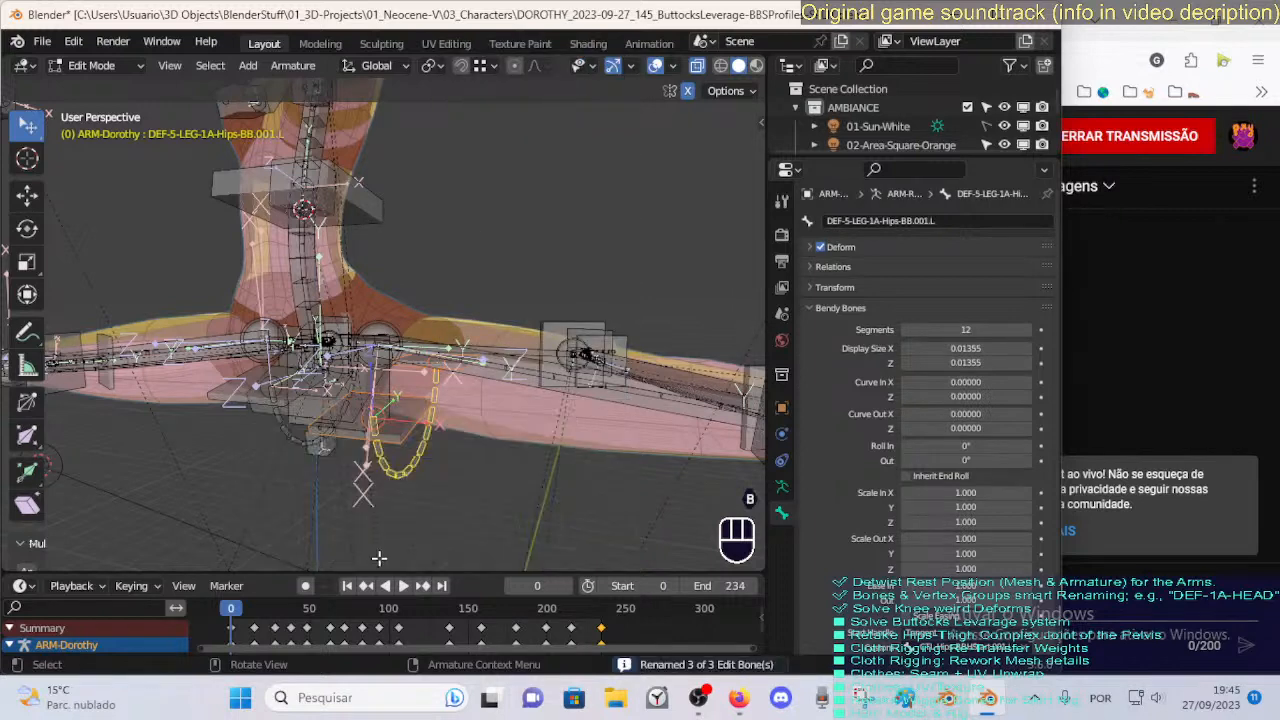
# Symmetrize the .L hip control bones and bendy bone onto the opposite side of the pelvis.
pyautogui.moveTo(380, 558); pyautogui.dragTo(326, 452, button='middle')
pyautogui.click(389, 435)
pyautogui.click(412, 480)
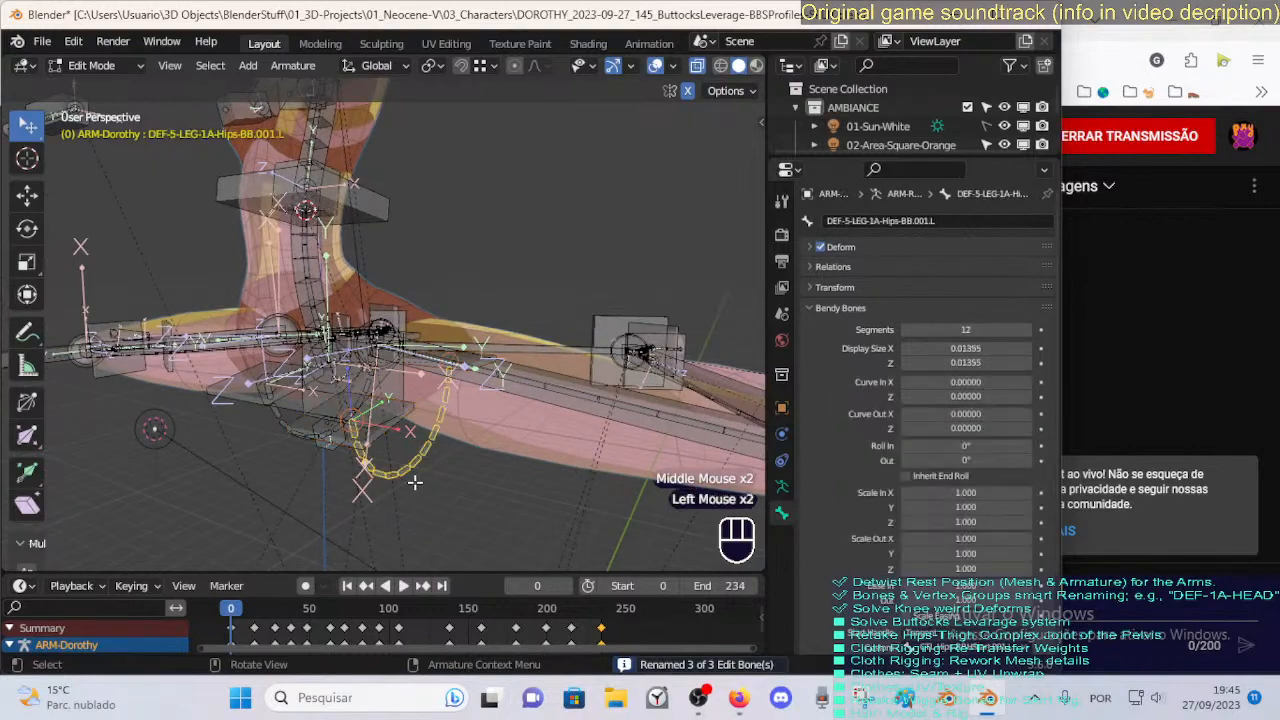
pyautogui.moveTo(412, 482); pyautogui.dragTo(447, 425, button='middle')
pyautogui.click(352, 437)
pyautogui.keyDown('shift'); pyautogui.click(368, 458); pyautogui.keyUp('shift')
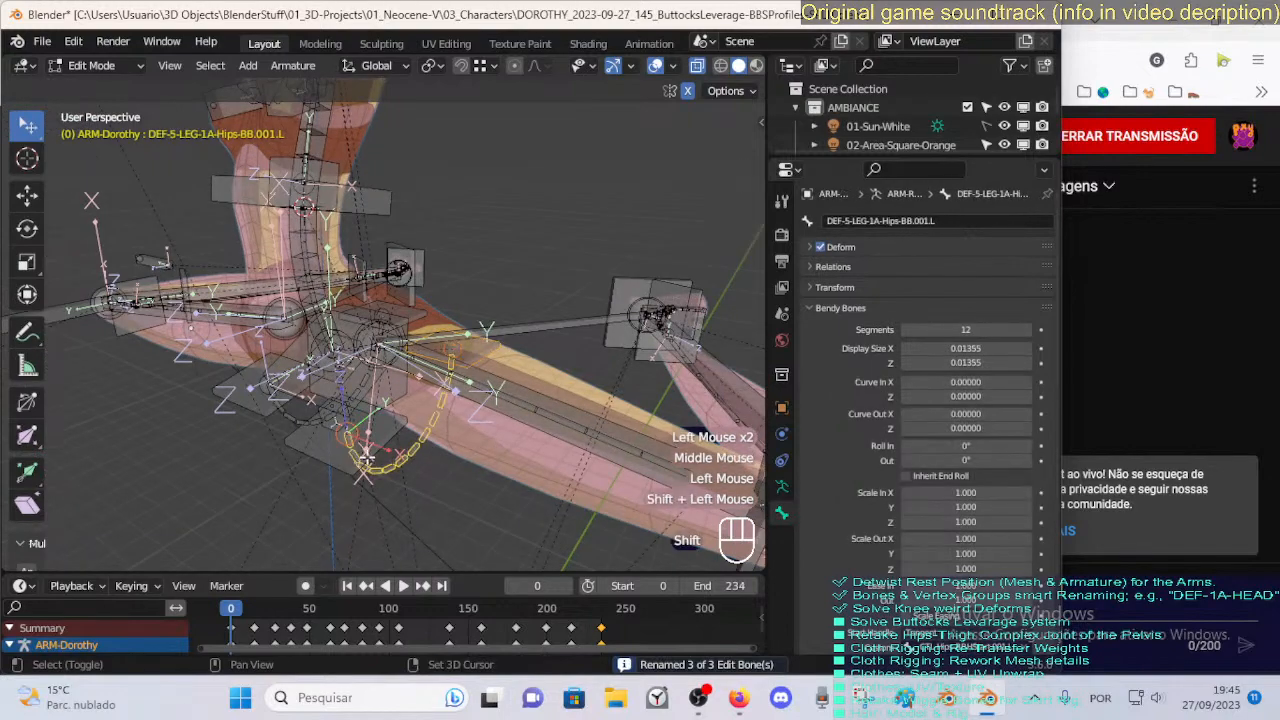
pyautogui.rightClick(334, 459)
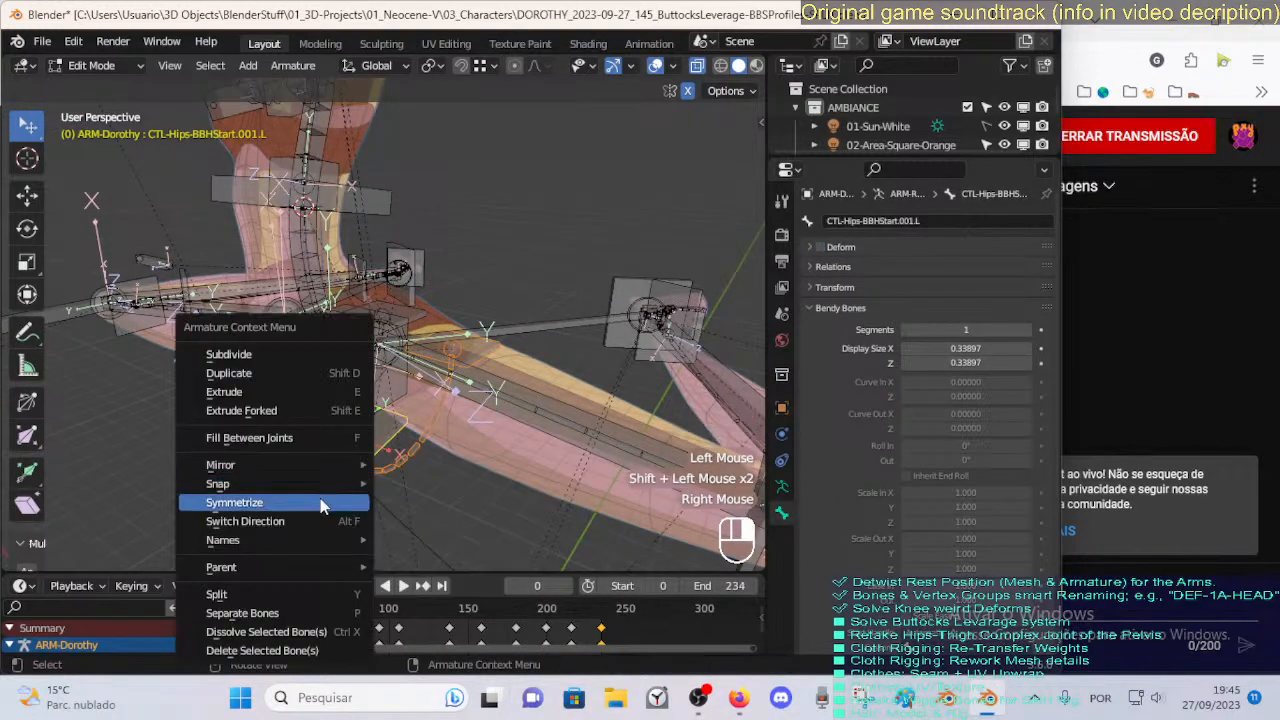
pyautogui.click(323, 500)
pyautogui.moveTo(300, 485); pyautogui.dragTo(368, 400, button='middle')
# Move the original central CTL-Hips-BBHStart, CTL-Hips-BBHEnd and their bendy bone to the first unnamed bone layer after Tongue.
pyautogui.click(270, 284)
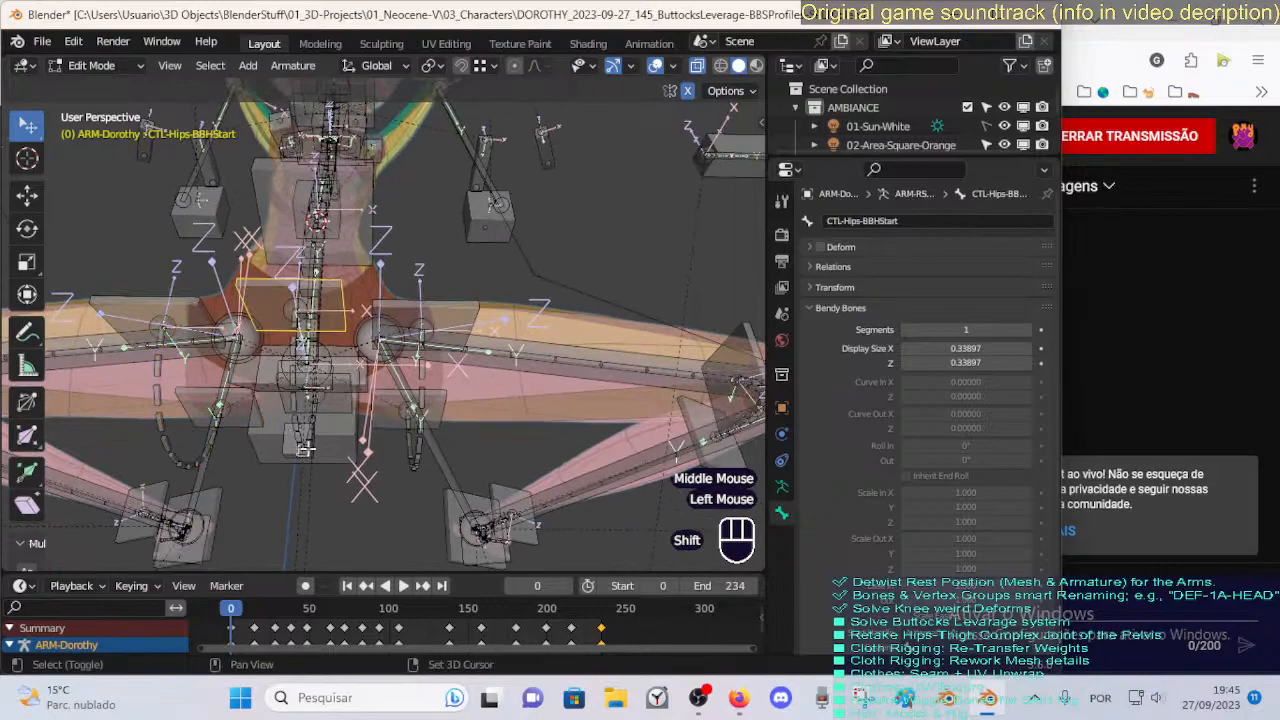
pyautogui.moveTo(300, 449); pyautogui.dragTo(382, 372, button='middle')
pyautogui.keyDown('shift'); pyautogui.click(329, 437); pyautogui.keyUp('shift')
pyautogui.keyDown('shift'); pyautogui.click(372, 280); pyautogui.keyUp('shift')
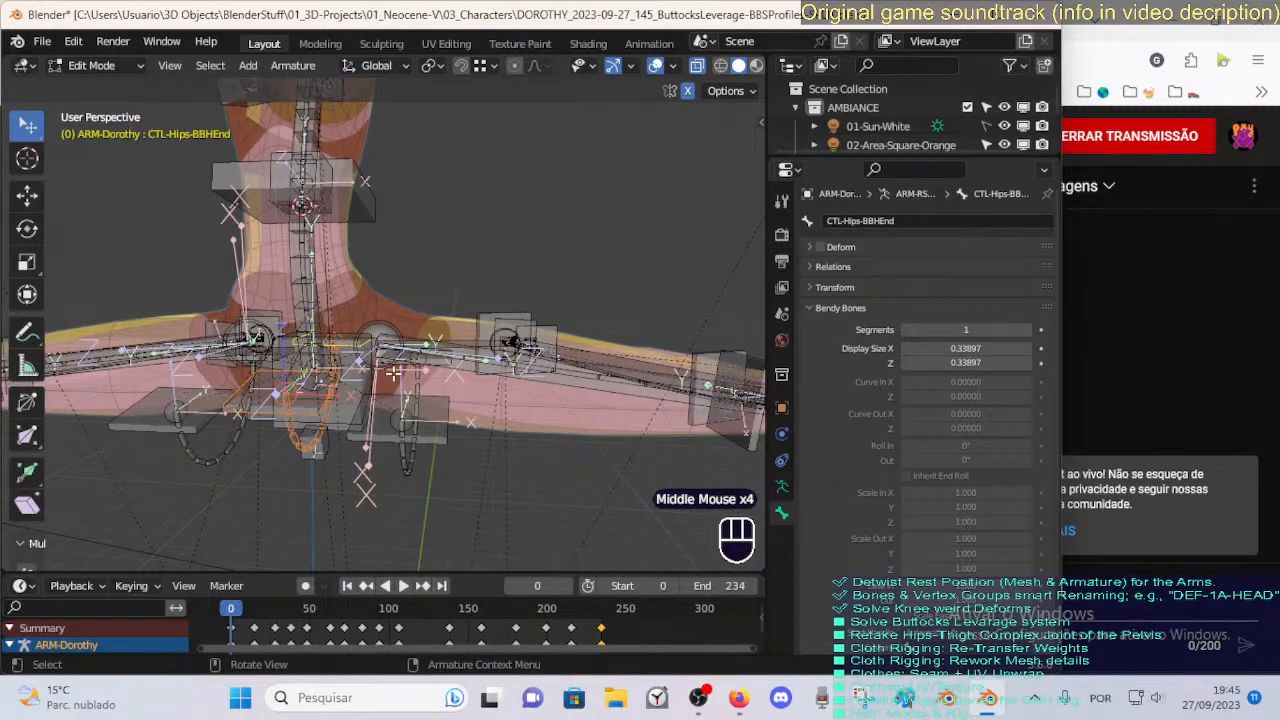
pyautogui.press('n')
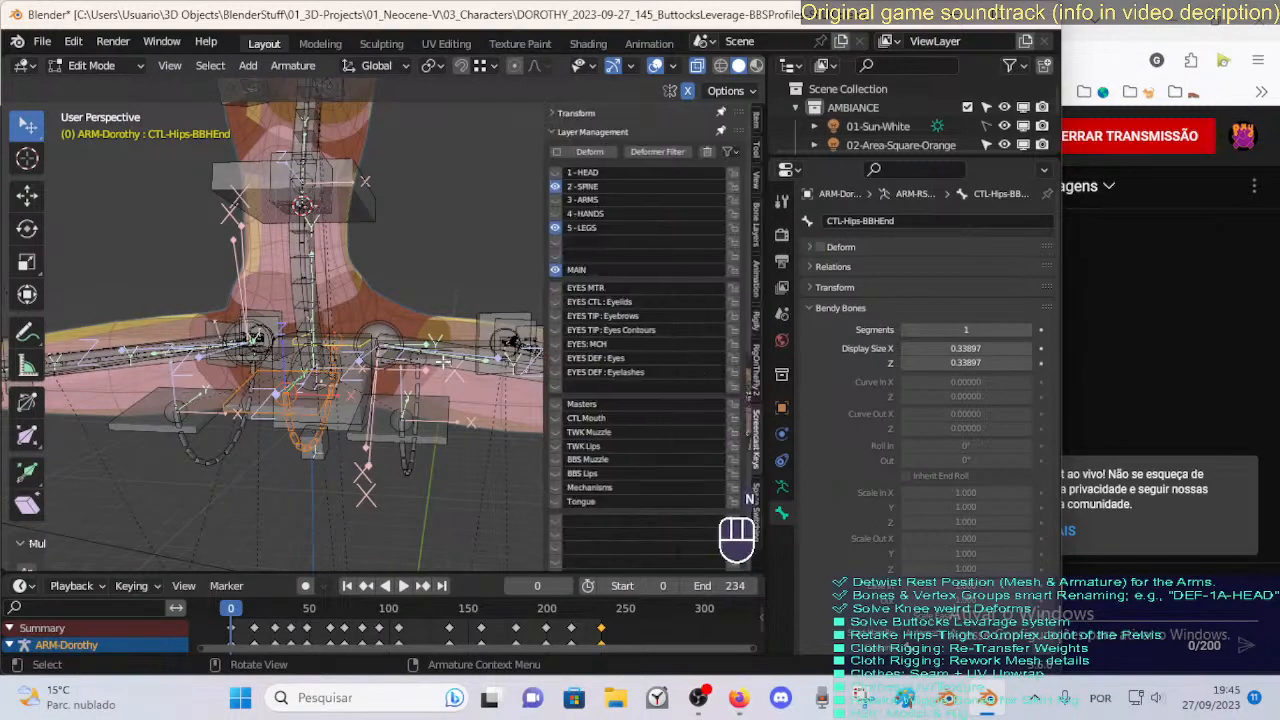
pyautogui.scroll(-4, 563, 418)
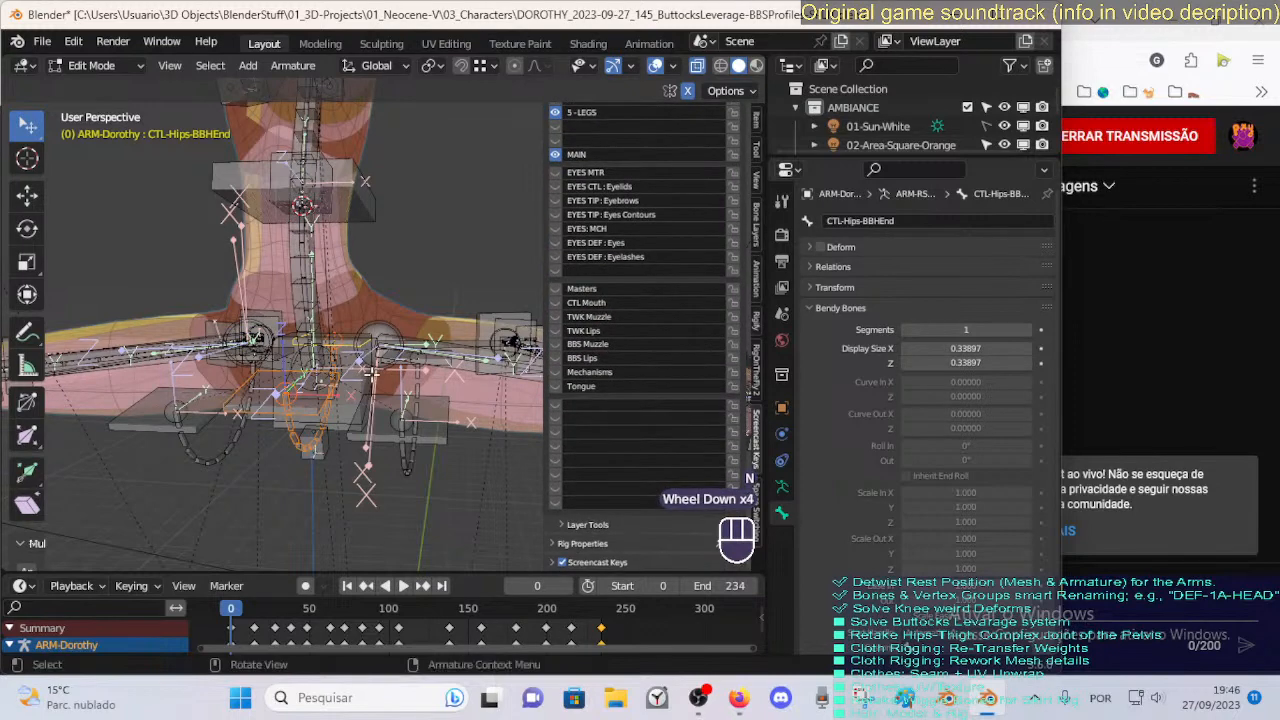
pyautogui.press('m')
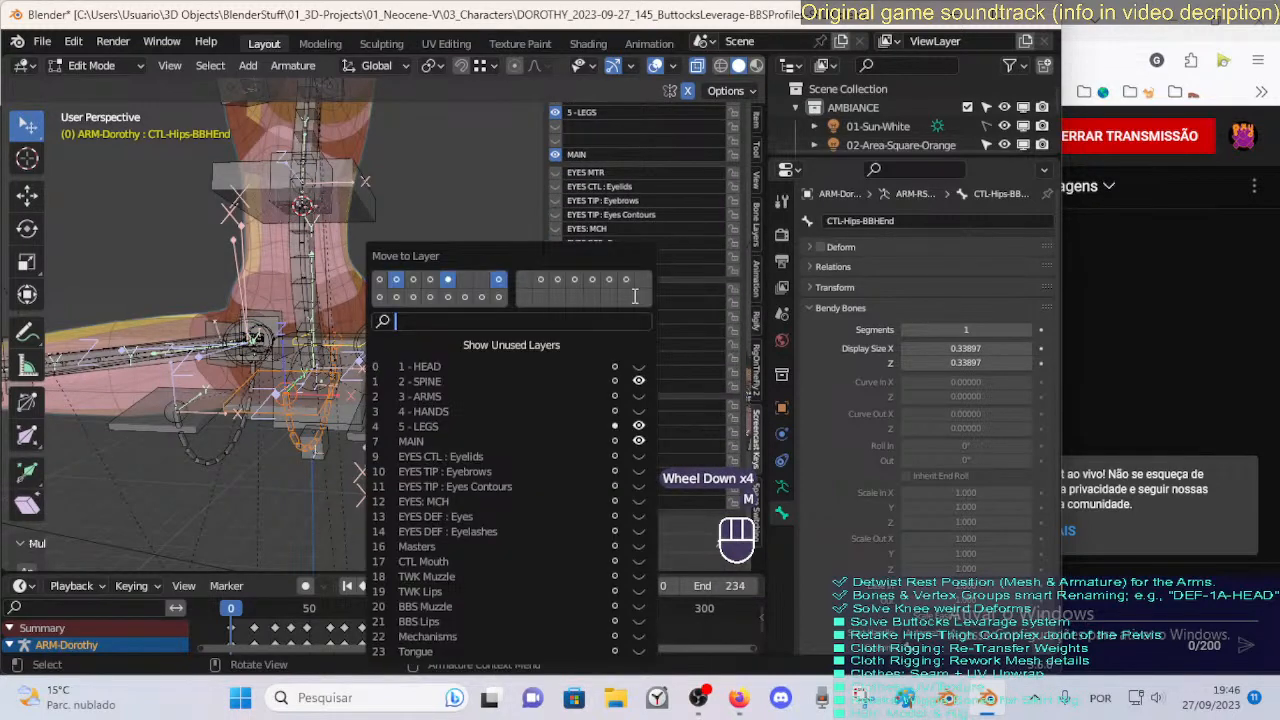
pyautogui.click(522, 299)
pyautogui.click(522, 299)
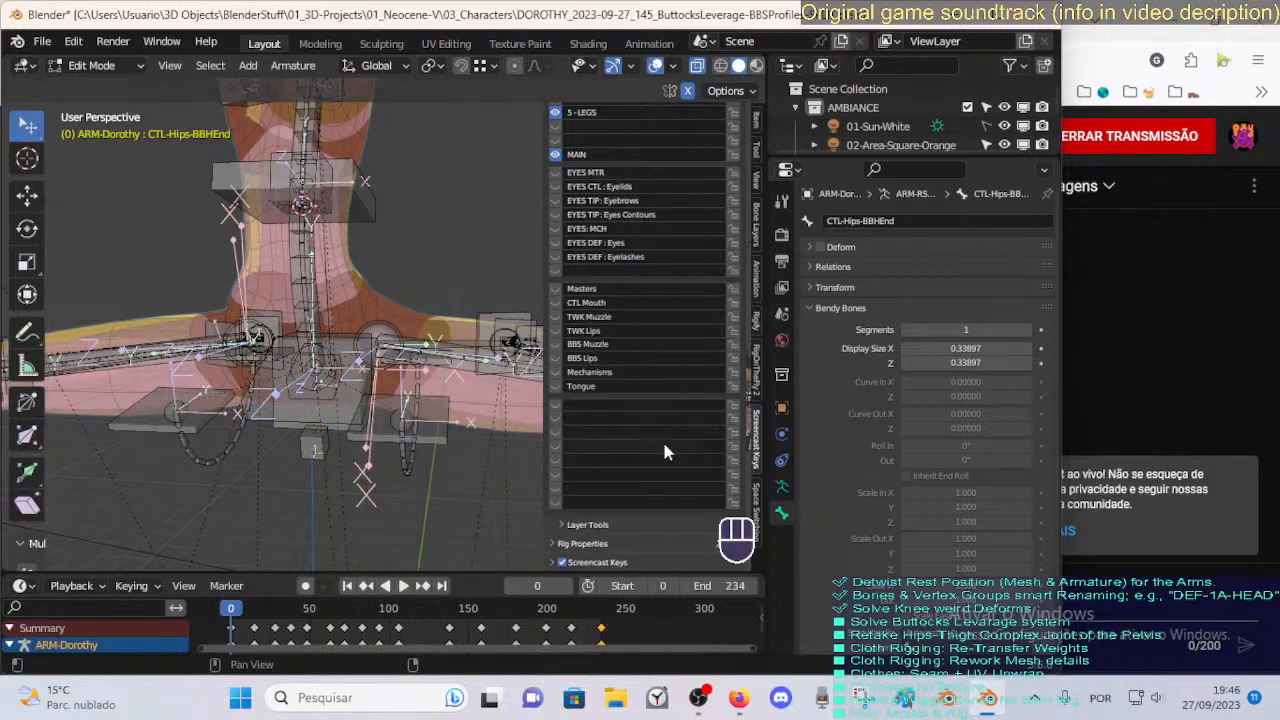
# Name the new bone layer DEV and hide it from the viewport.
pyautogui.doubleClick(600, 404)
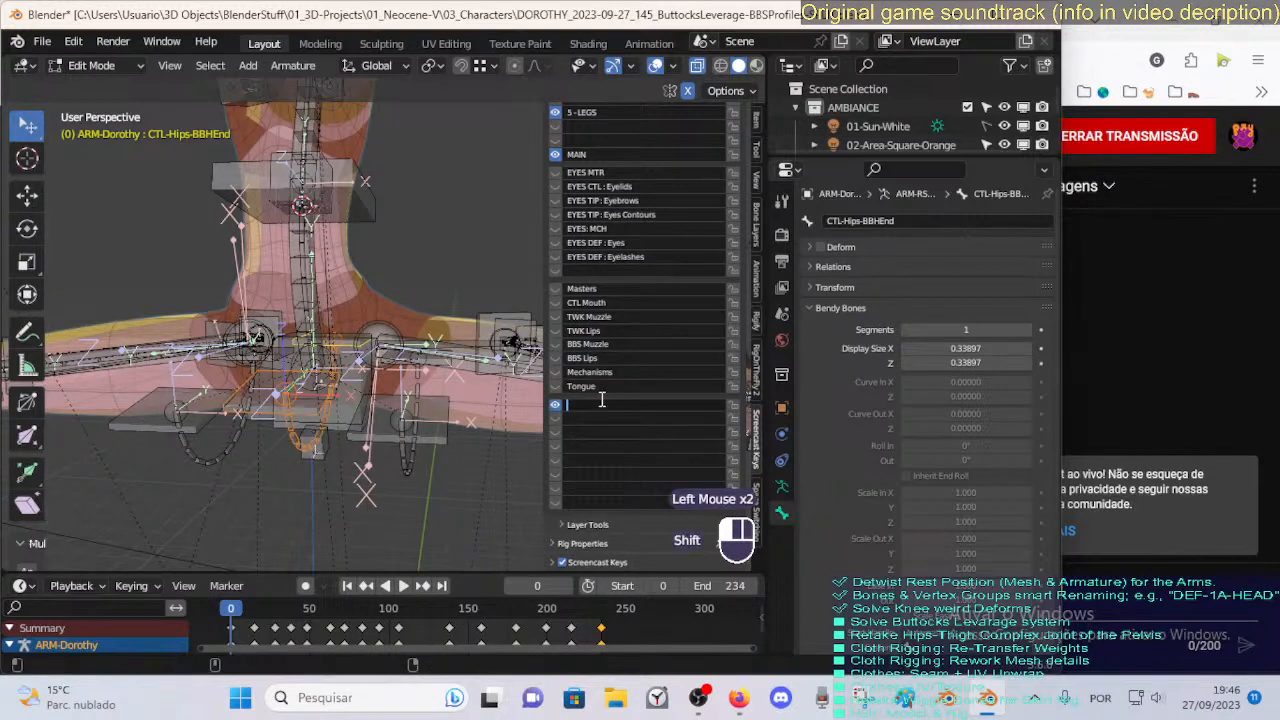
pyautogui.write('DEV')
pyautogui.press('Return')
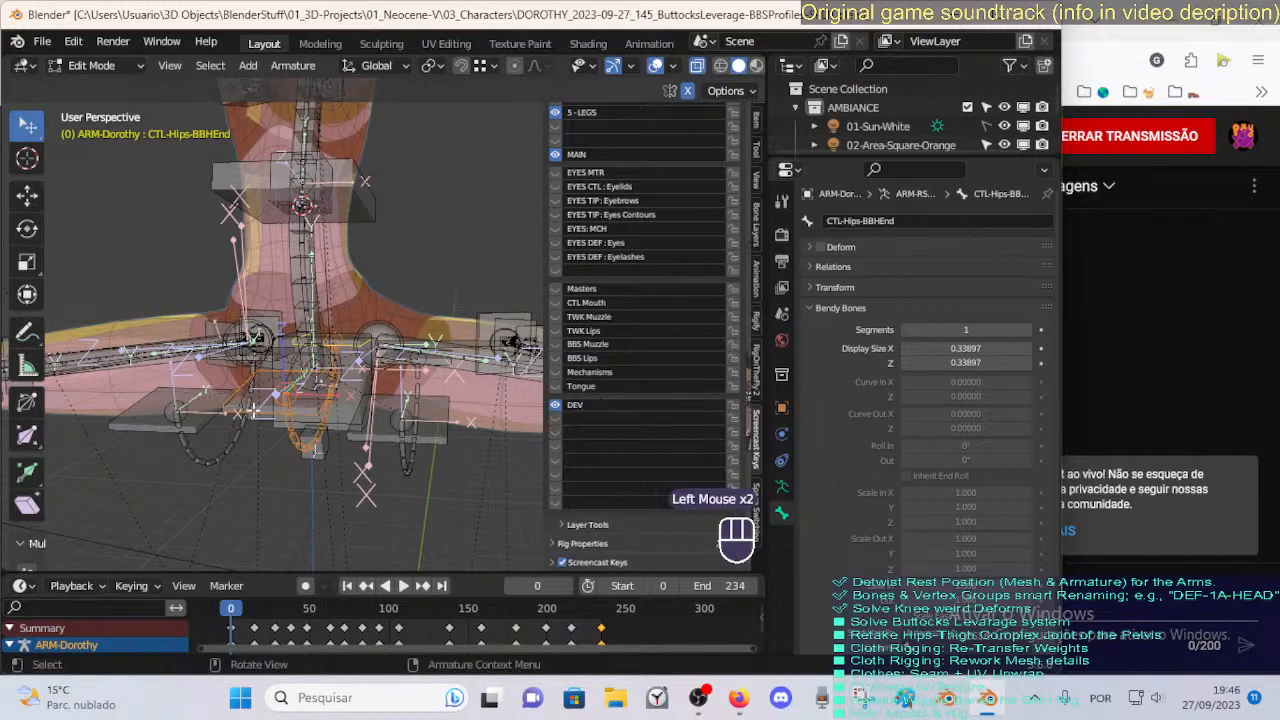
pyautogui.moveTo(330, 400); pyautogui.dragTo(253, 410, button='middle')
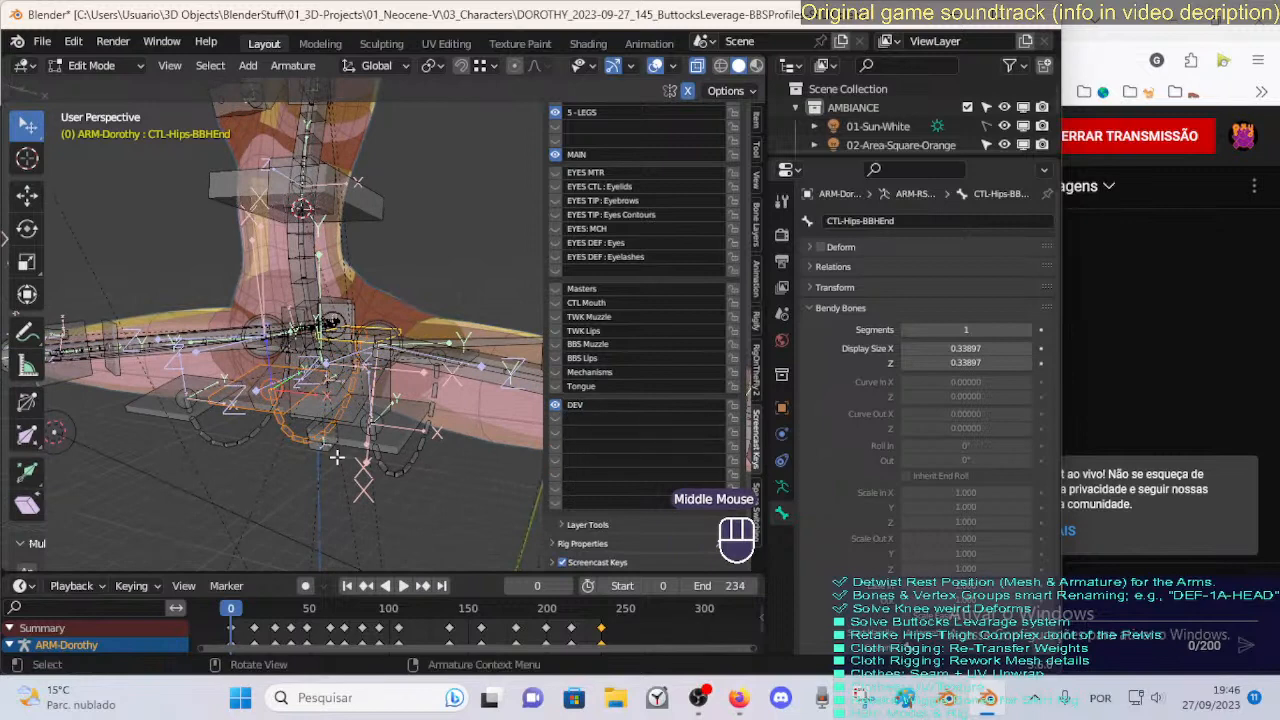
pyautogui.hotkey('alt', 'a')
pyautogui.click(557, 406)
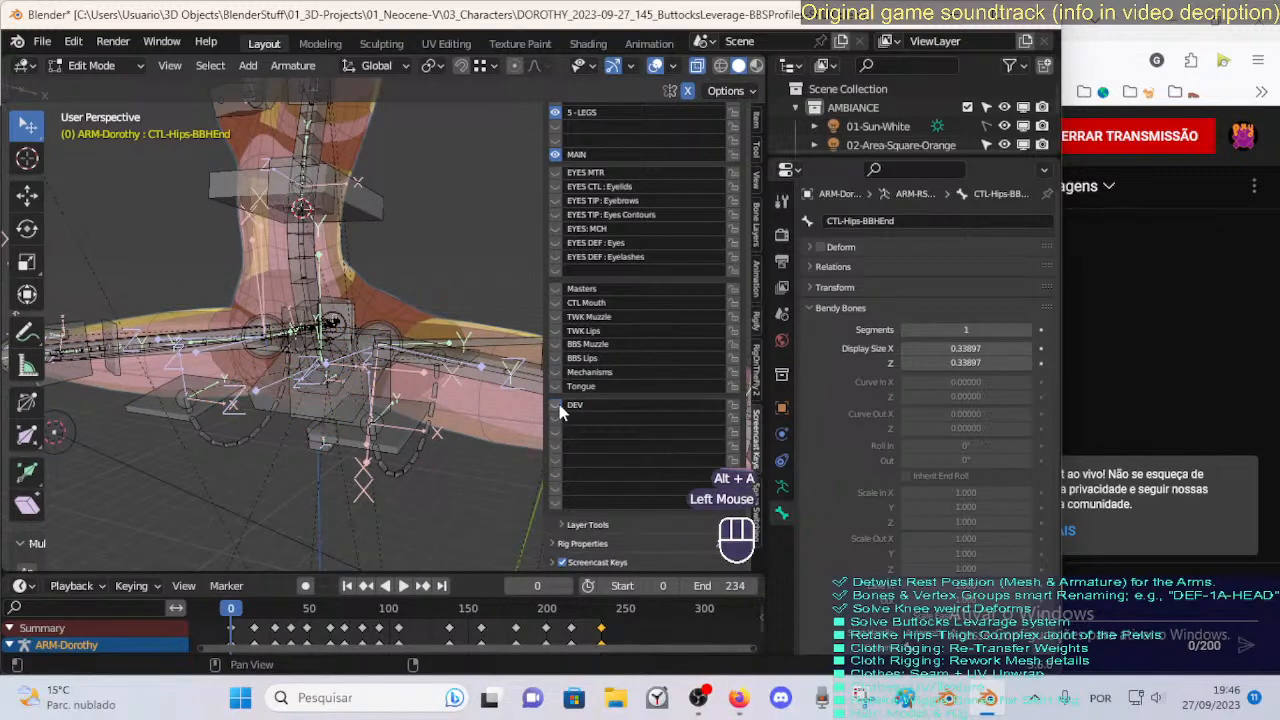
pyautogui.click(560, 410)
pyautogui.click(560, 410)
# Check the mirrored hip bones around the pelvis and save the file.
pyautogui.moveTo(560, 410); pyautogui.dragTo(388, 270, button='middle')
pyautogui.click(428, 422)
pyautogui.moveTo(402, 335); pyautogui.dragTo(409, 296, button='middle')
pyautogui.moveTo(352, 407); pyautogui.dragTo(423, 434, button='middle')
pyautogui.hotkey('ctrl', 's')
pyautogui.press('n')
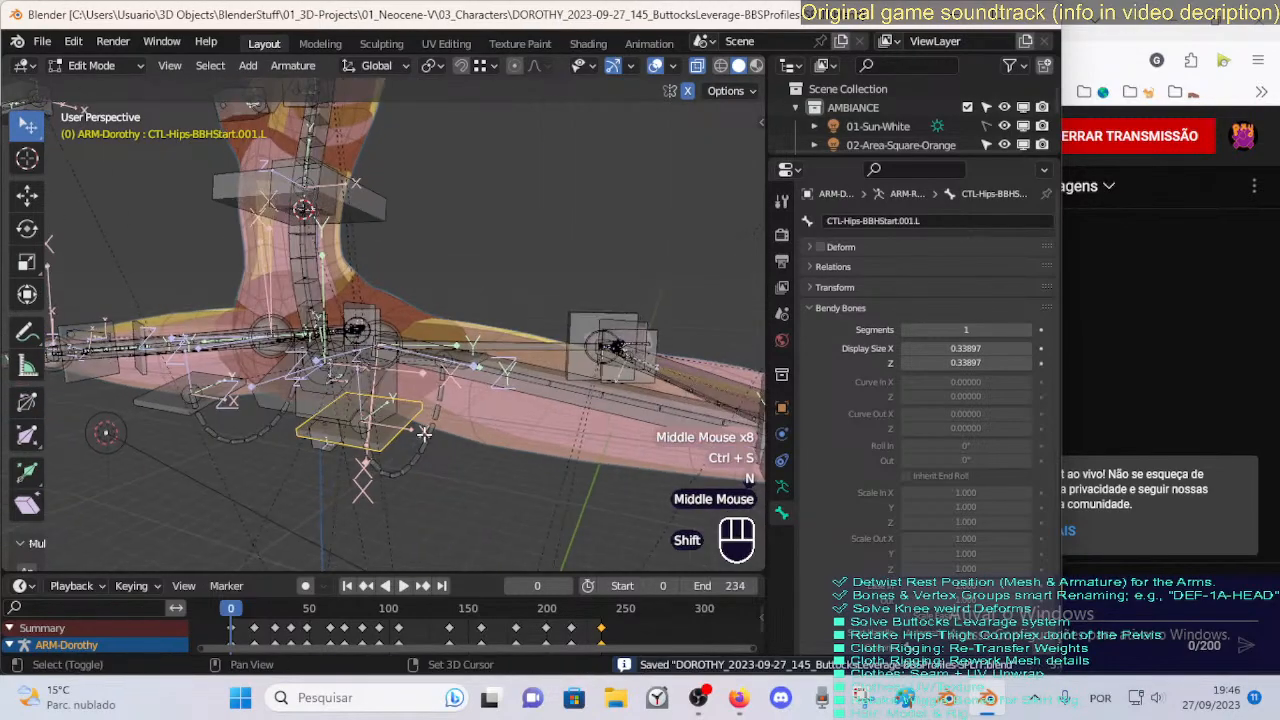
# Isolate the left hip control bones with their bendy bone and turn off X-ray display.
pyautogui.keyDown('shift'); pyautogui.click(423, 434); pyautogui.keyUp('shift')
pyautogui.moveTo(500, 350); pyautogui.dragTo(453, 385, button='middle')
pyautogui.keyDown('shift'); pyautogui.click(465, 358); pyautogui.keyUp('shift')
pyautogui.moveTo(350, 465); pyautogui.dragTo(338, 419, button='middle')
pyautogui.hotkey('shift', 'h')
pyautogui.click(365, 448)
pyautogui.hotkey('alt', 'z')
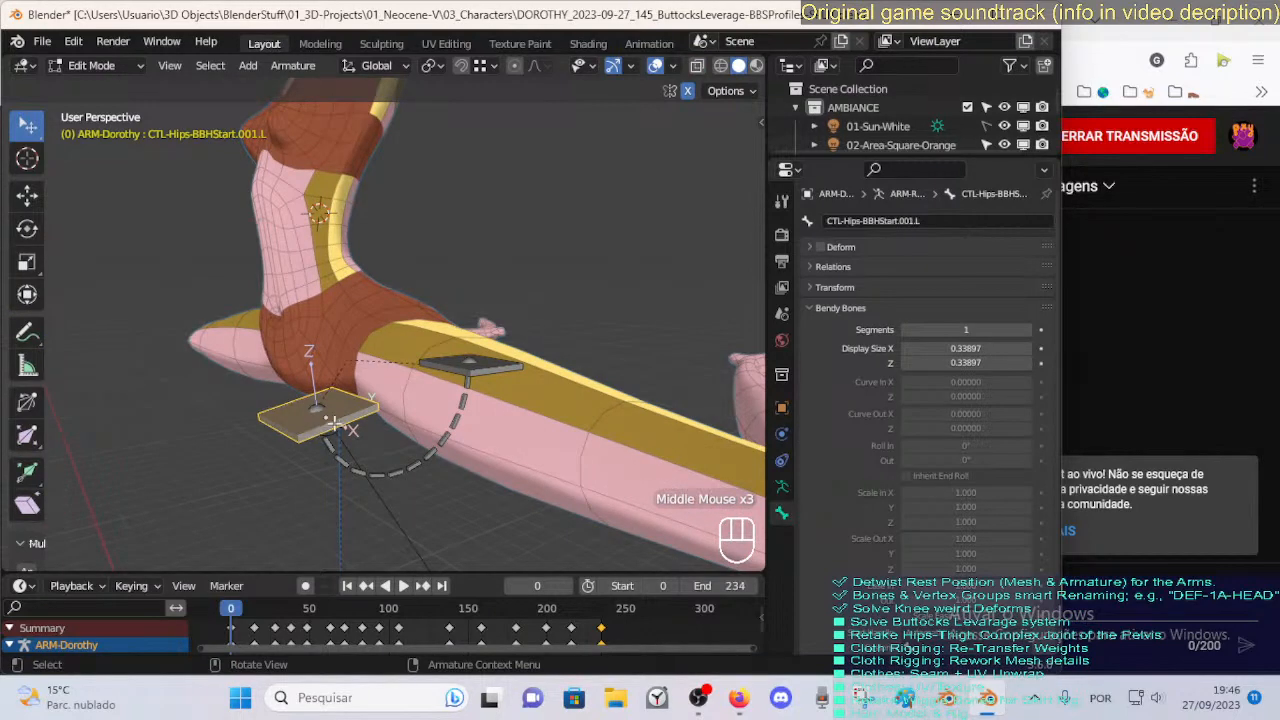
pyautogui.keyDown('shift'); pyautogui.click(475, 378); pyautogui.keyUp('shift')
pyautogui.keyDown('shift'); pyautogui.click(463, 388); pyautogui.keyUp('shift')
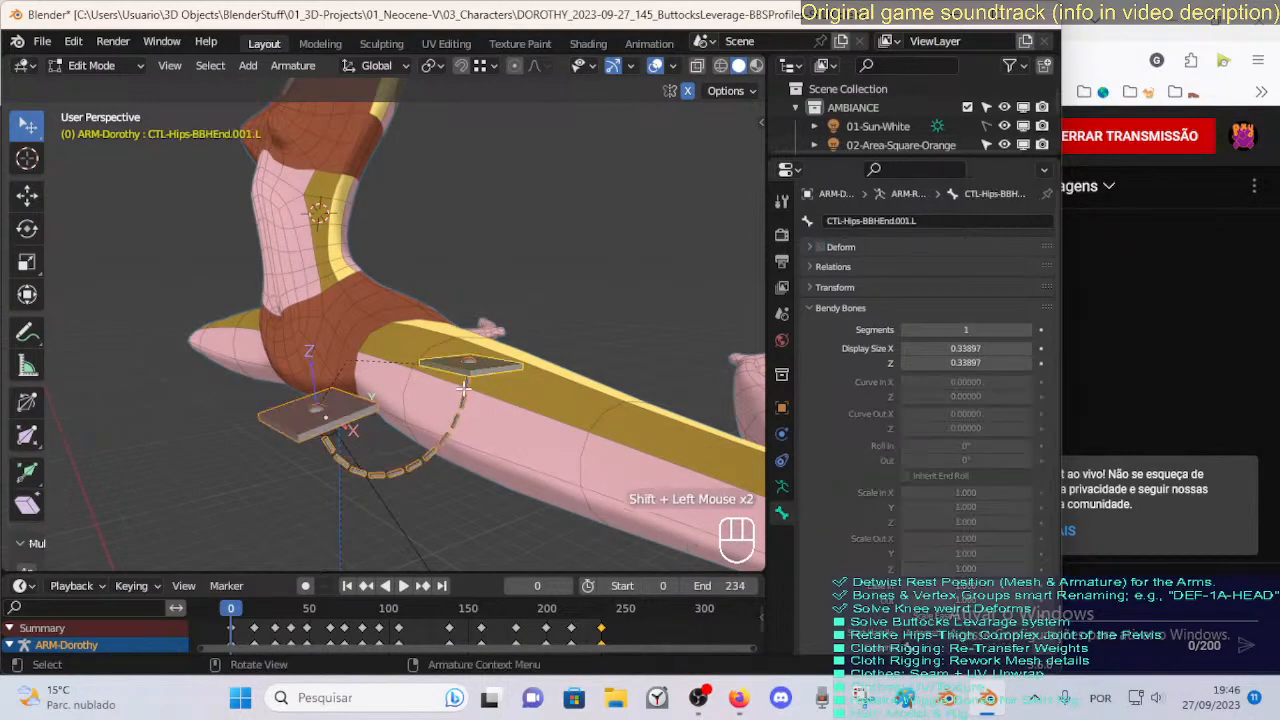
pyautogui.moveTo(344, 428); pyautogui.dragTo(381, 420, button='middle')
pyautogui.hotkey('ctrl', 'F2')
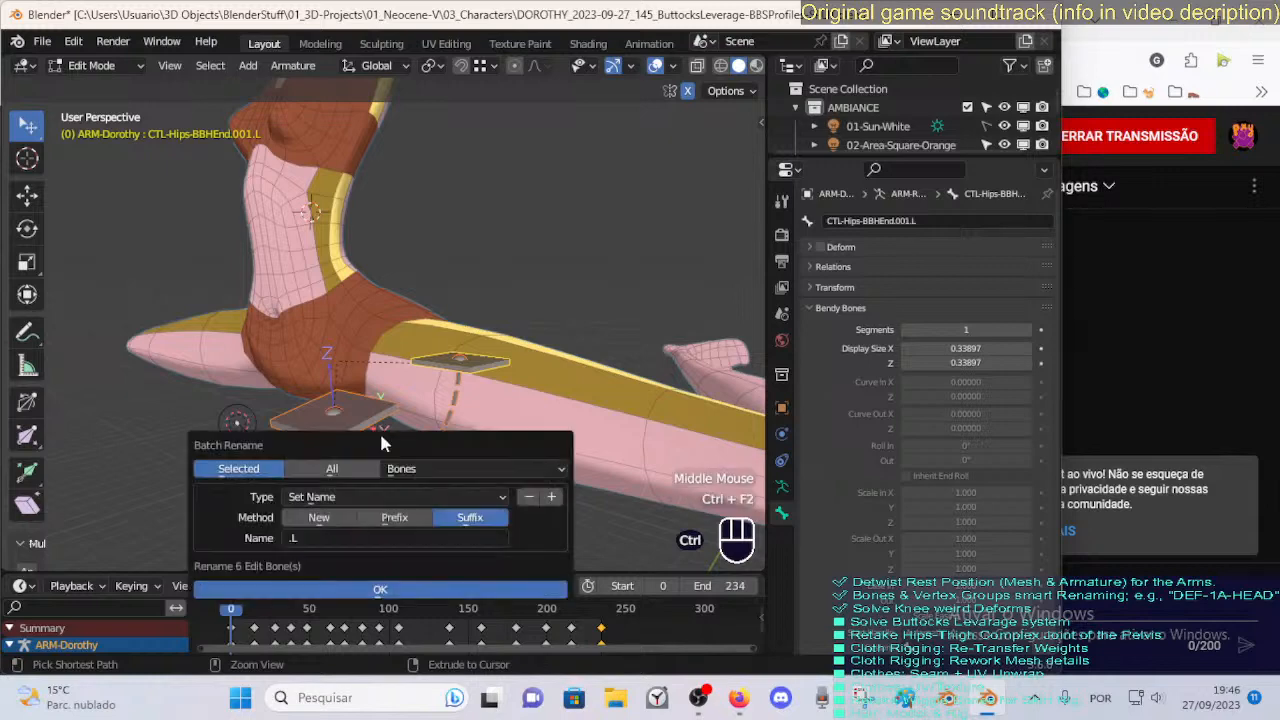
pyautogui.click(318, 497)
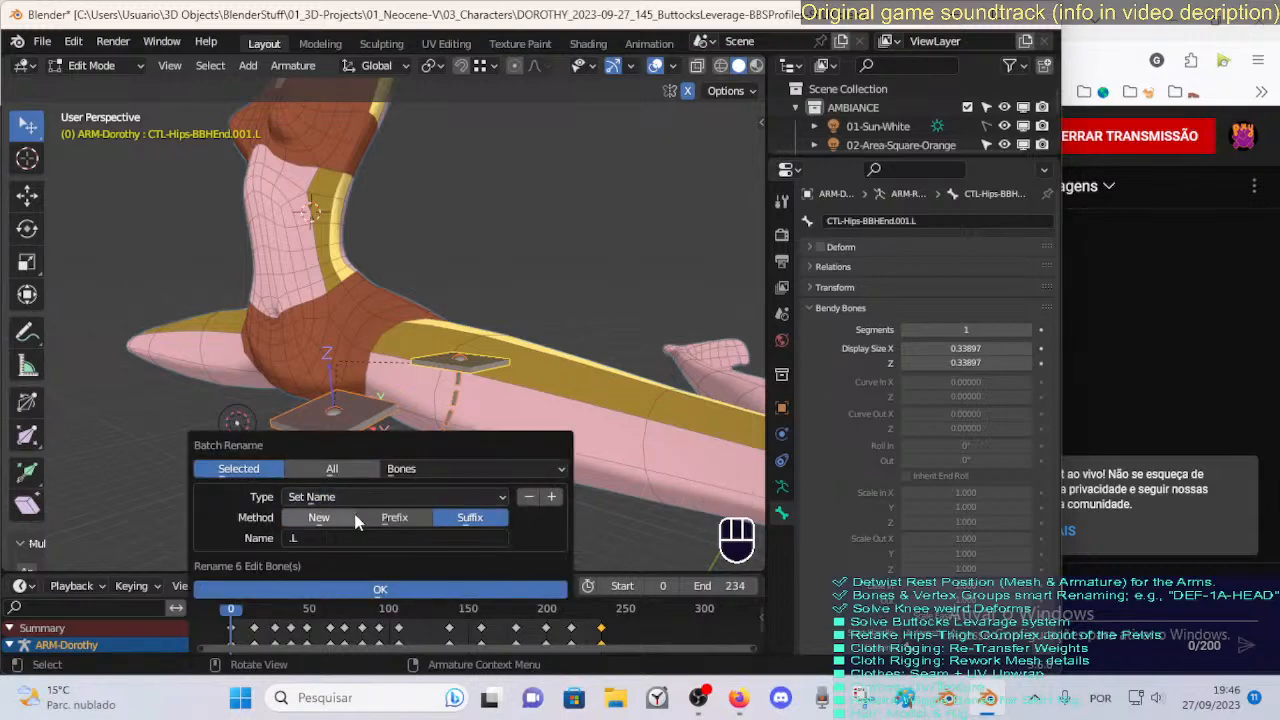
pyautogui.click(338, 520)
pyautogui.click(362, 496)
pyautogui.click(286, 498)
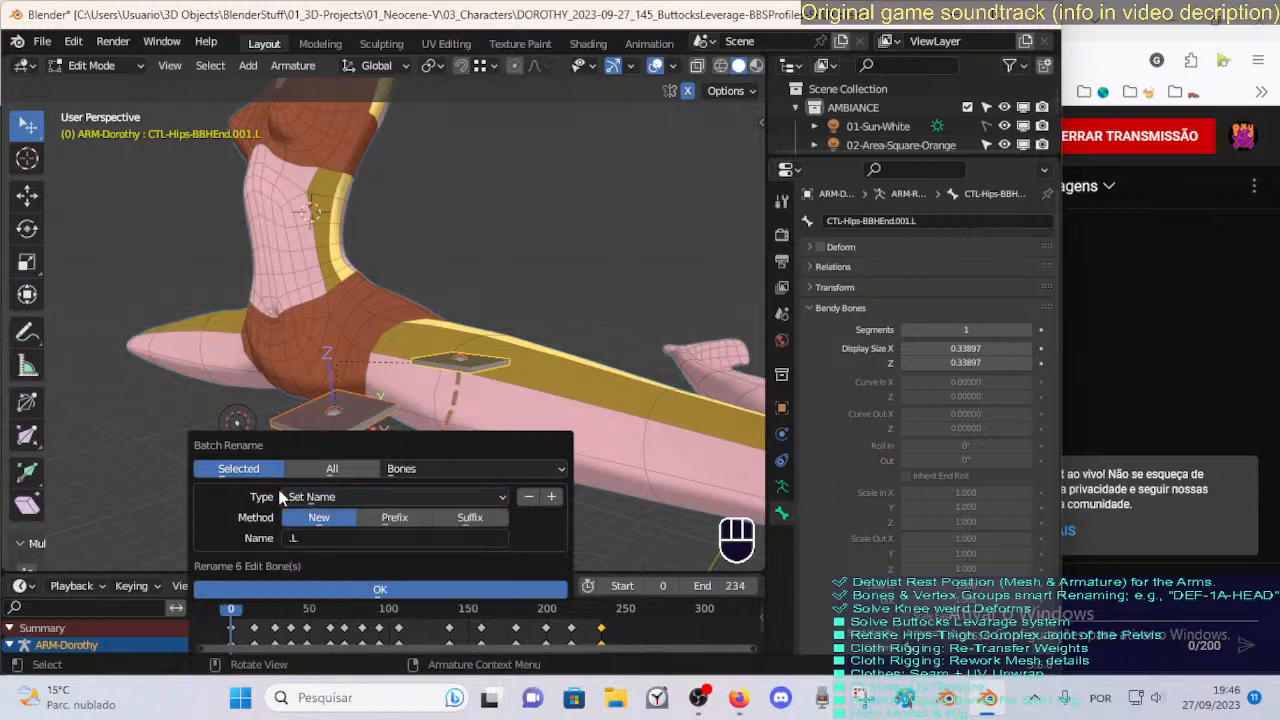
pyautogui.click(300, 498)
pyautogui.click(408, 496)
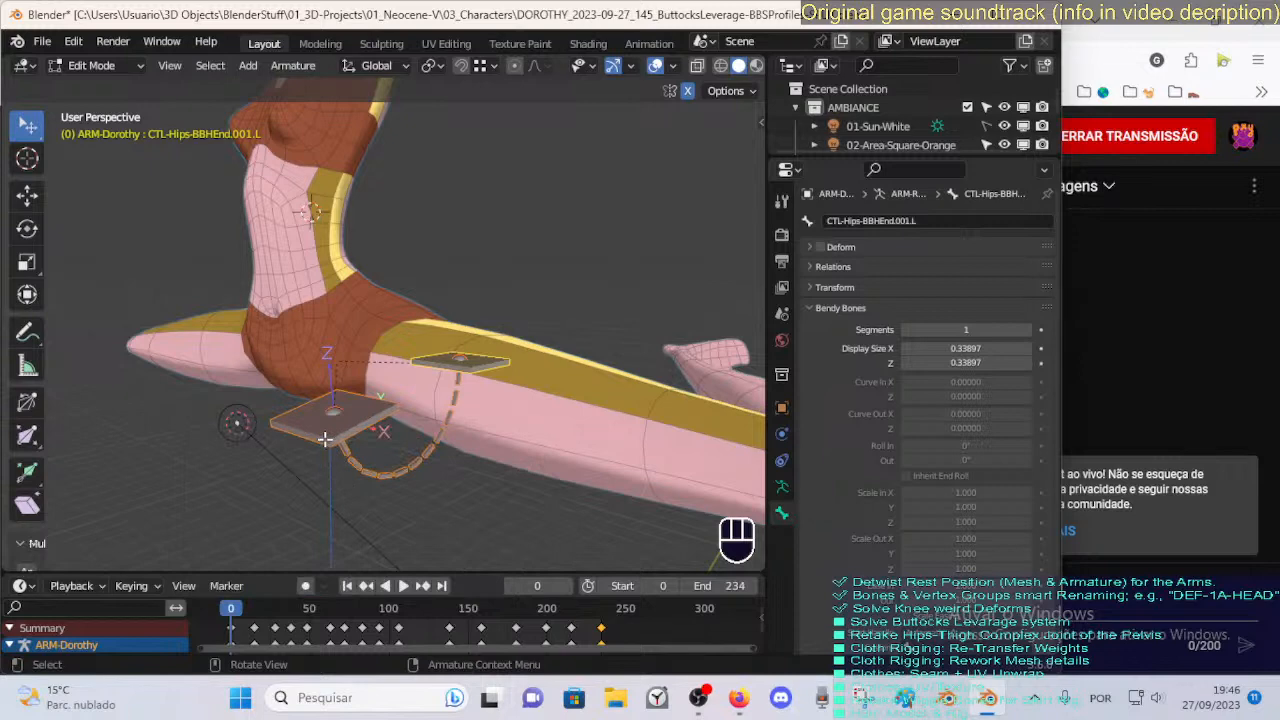
pyautogui.press('ctrl')
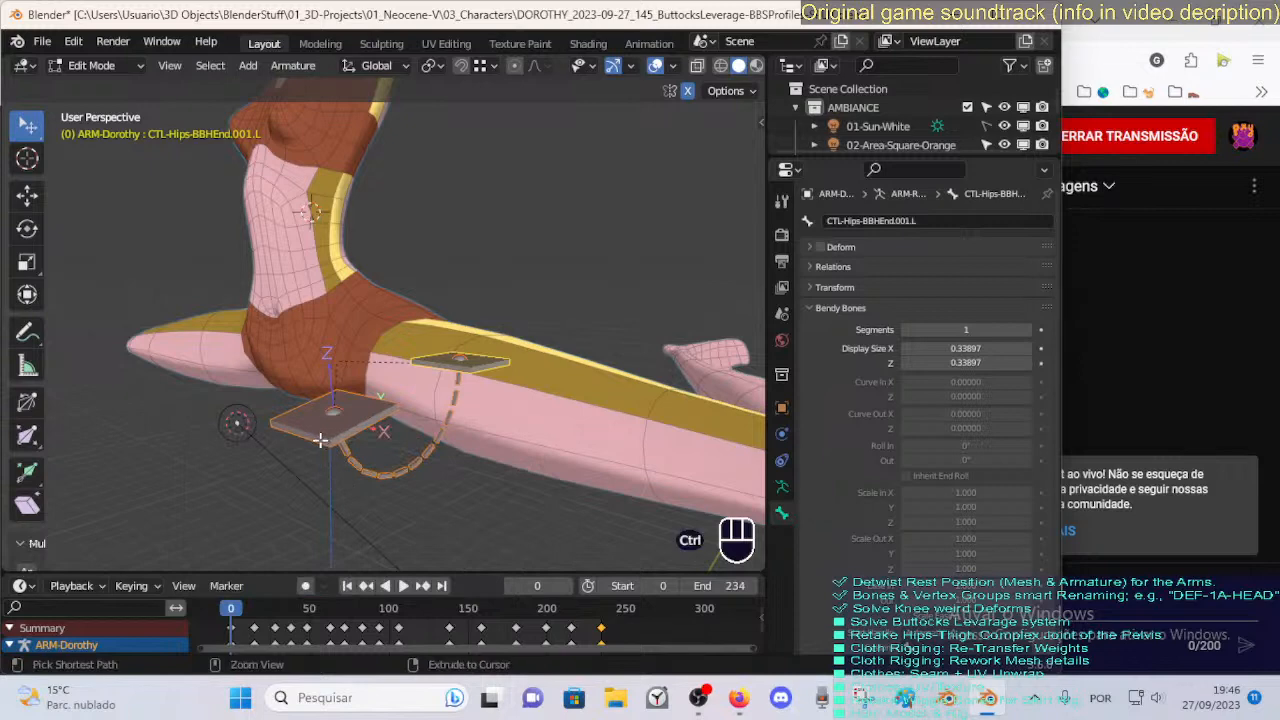
pyautogui.hotkey('ctrl', 'F2')
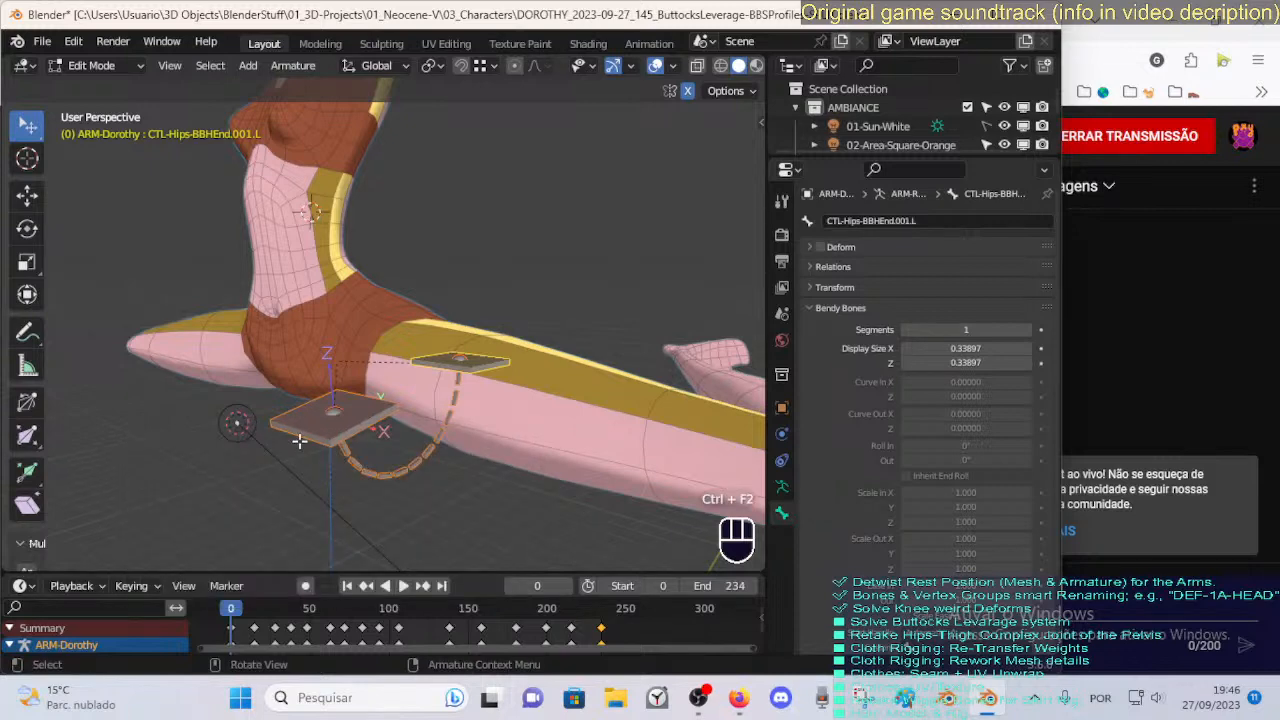
# Reveal all hidden bones and isolate the left and right hip control bones with their bendy bones in Pose Mode.
pyautogui.hotkey('alt', 'h')
pyautogui.moveTo(260, 434); pyautogui.dragTo(227, 437, button='middle')
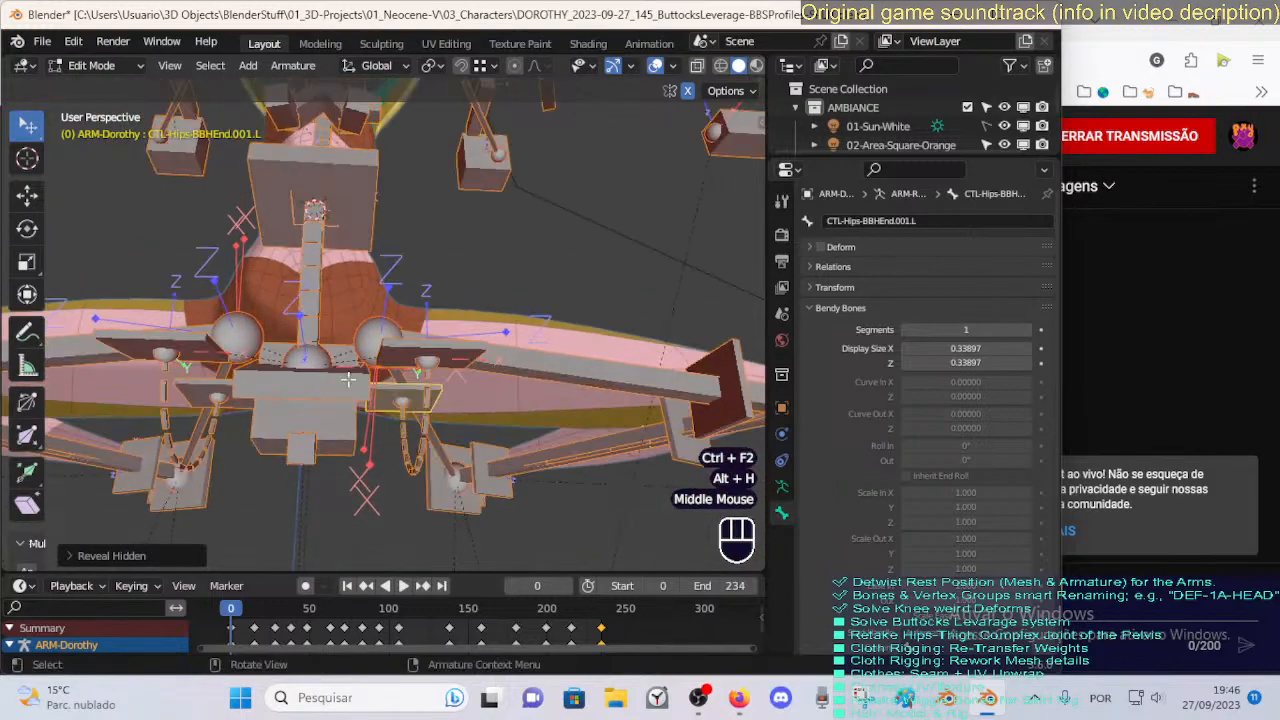
pyautogui.click(191, 389)
pyautogui.keyDown('shift'); pyautogui.click(168, 400); pyautogui.keyUp('shift')
pyautogui.keyDown('shift'); pyautogui.click(150, 348); pyautogui.keyUp('shift')
pyautogui.moveTo(460, 431); pyautogui.dragTo(402, 393, button='middle')
pyautogui.keyDown('shift'); pyautogui.click(424, 345); pyautogui.keyUp('shift')
pyautogui.keyDown('shift'); pyautogui.click(448, 395); pyautogui.keyUp('shift')
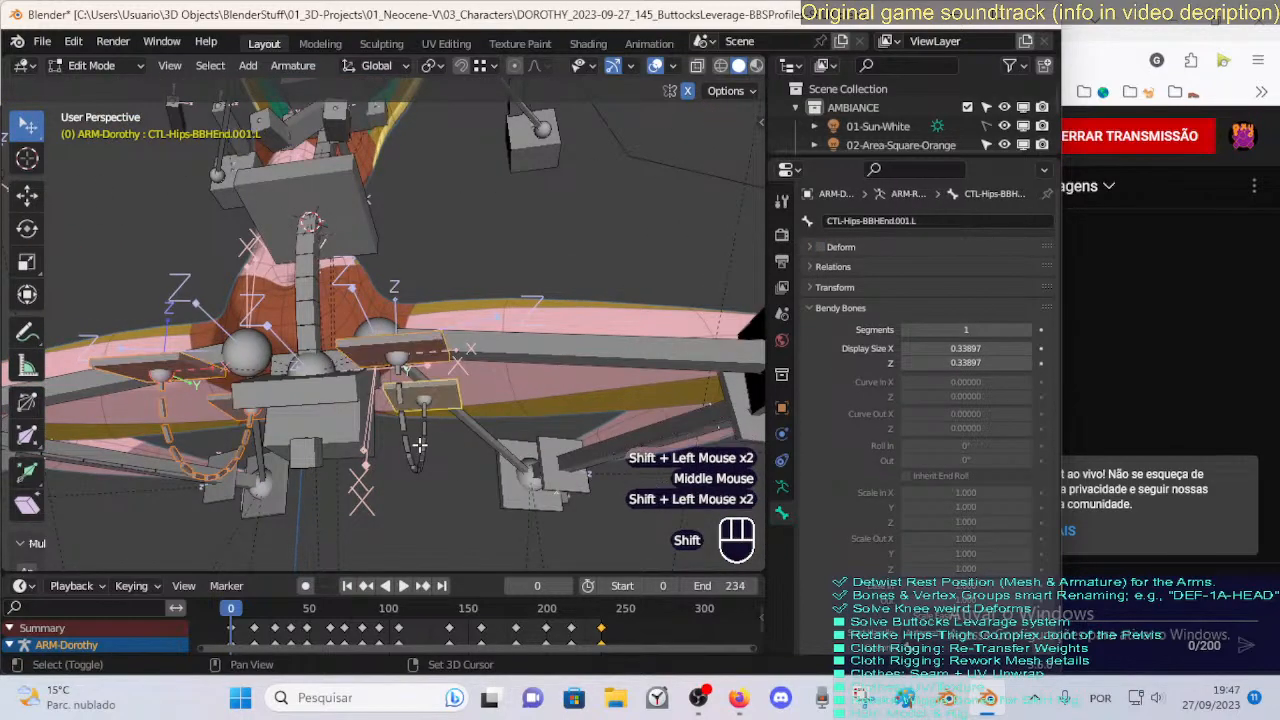
pyautogui.keyDown('shift'); pyautogui.click(420, 445); pyautogui.keyUp('shift')
pyautogui.moveTo(420, 445)
pyautogui.mouseDown(button='middle')
pyautogui.moveTo(451, 436)
pyautogui.moveTo(432, 458)
pyautogui.mouseUp(button='middle')
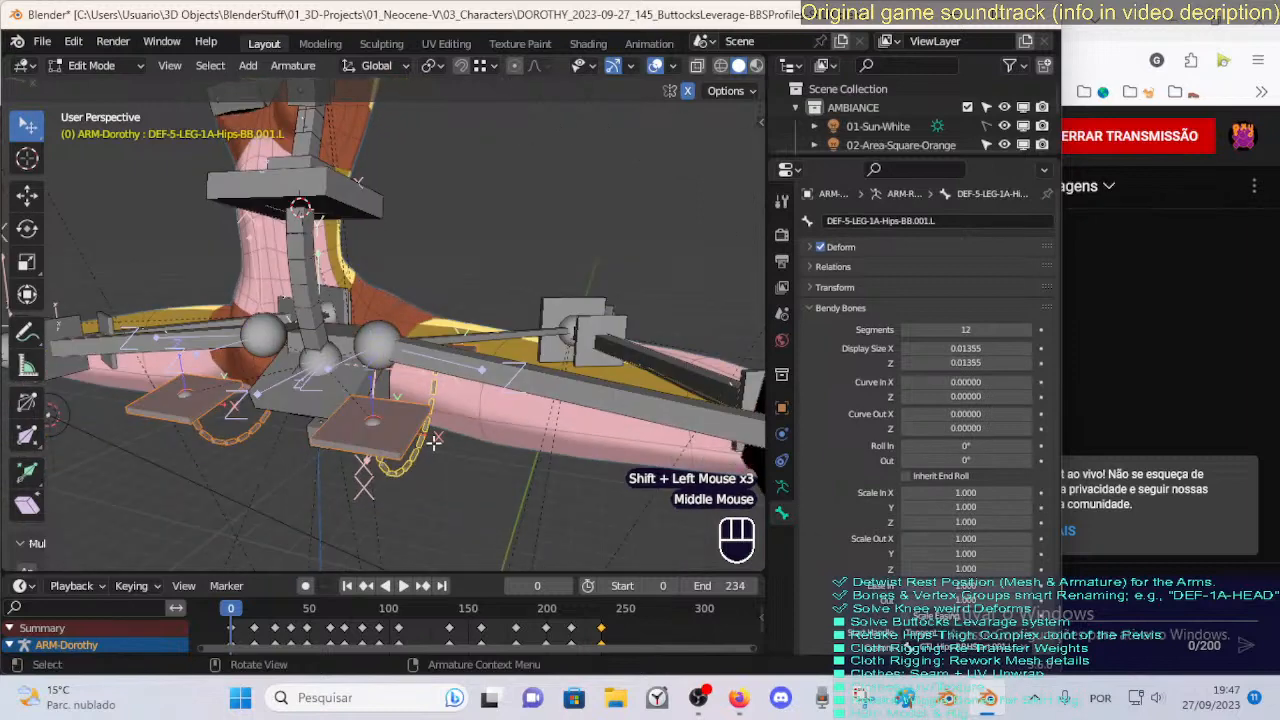
pyautogui.hotkey('ctrl', 'Tab')
pyautogui.scroll(-2, 400, 448)
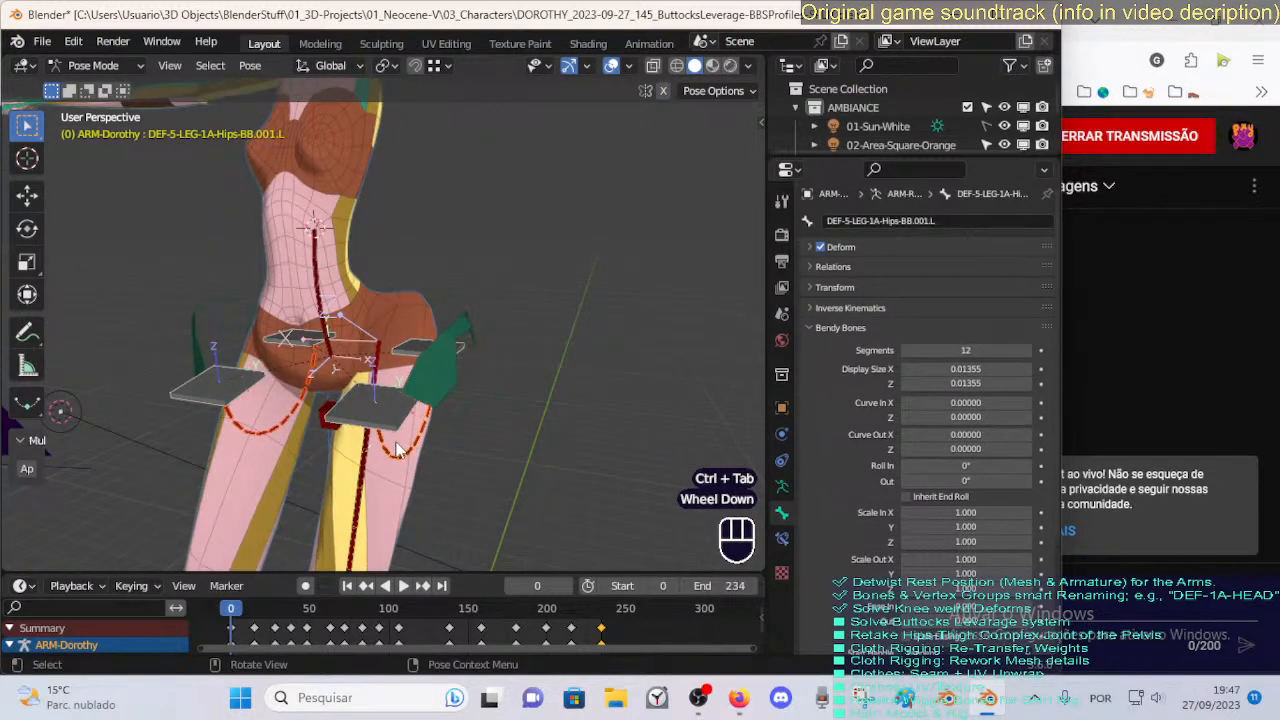
pyautogui.scroll(2, 398, 448)
pyautogui.hotkey('shift', 'h')
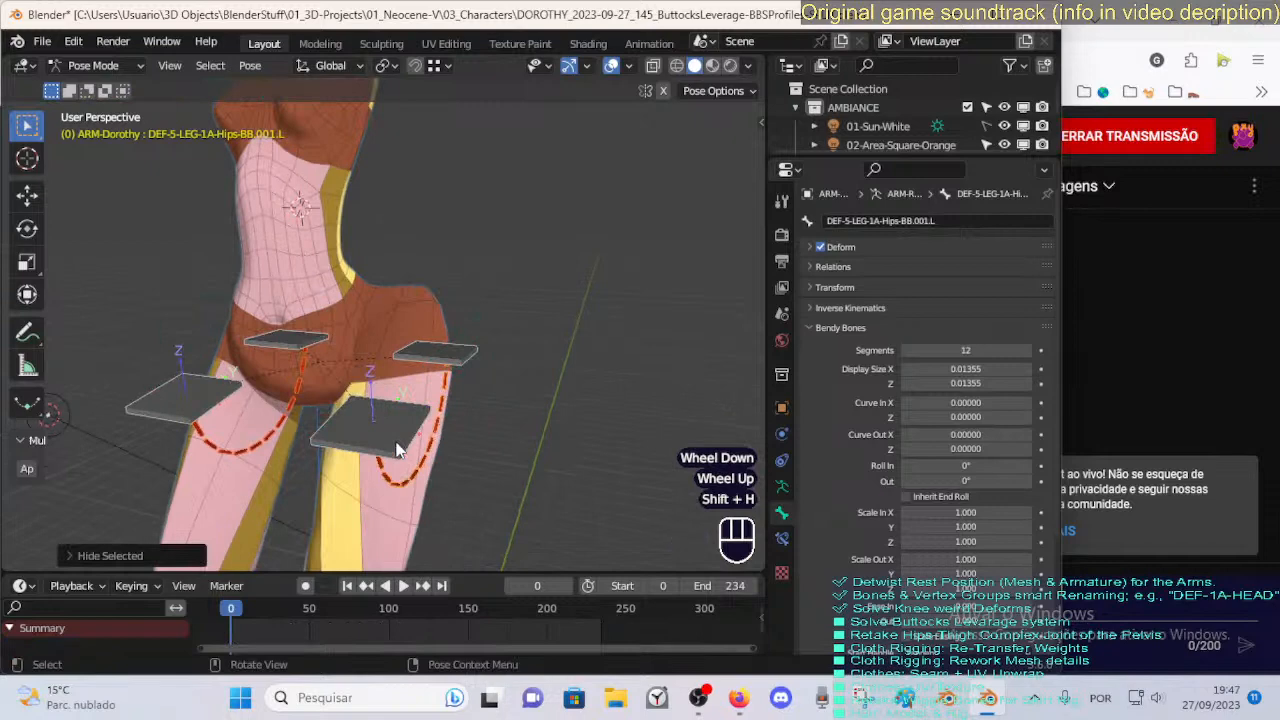
pyautogui.moveTo(396, 448); pyautogui.dragTo(415, 450, button='middle')
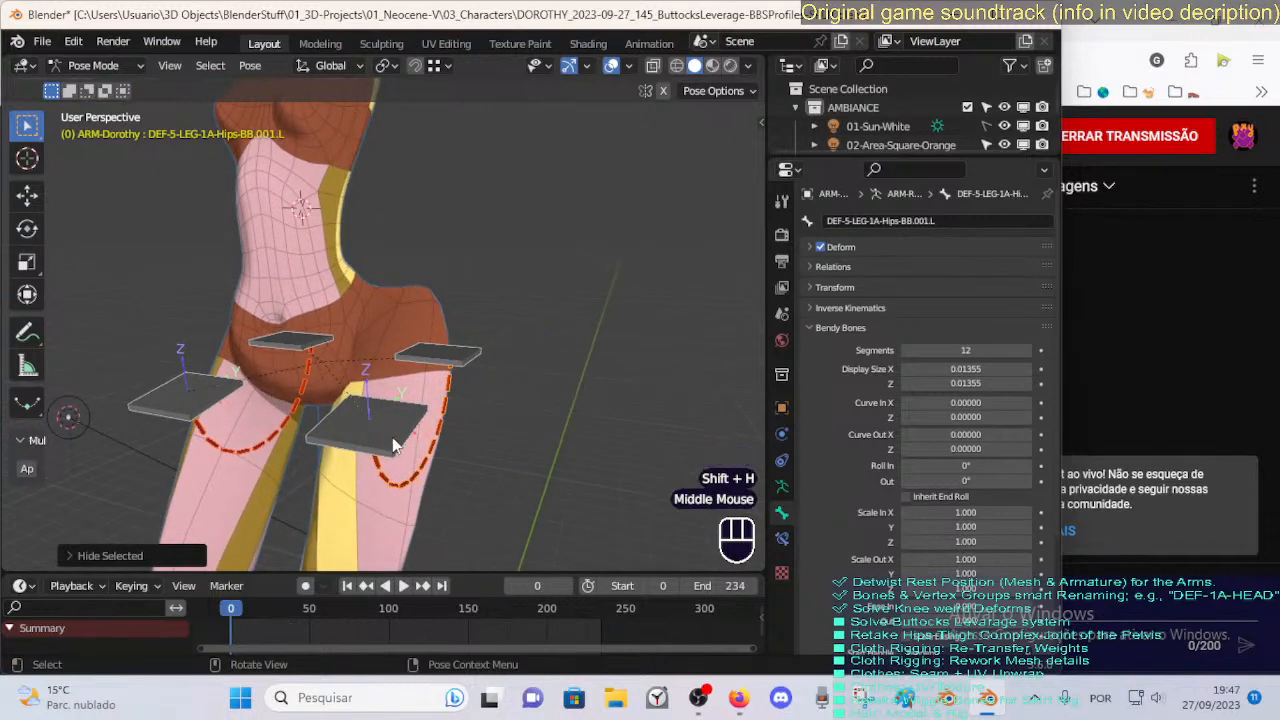
# Assign the six isolated hip bones to the Buttocks selection set.
pyautogui.click(782, 487)
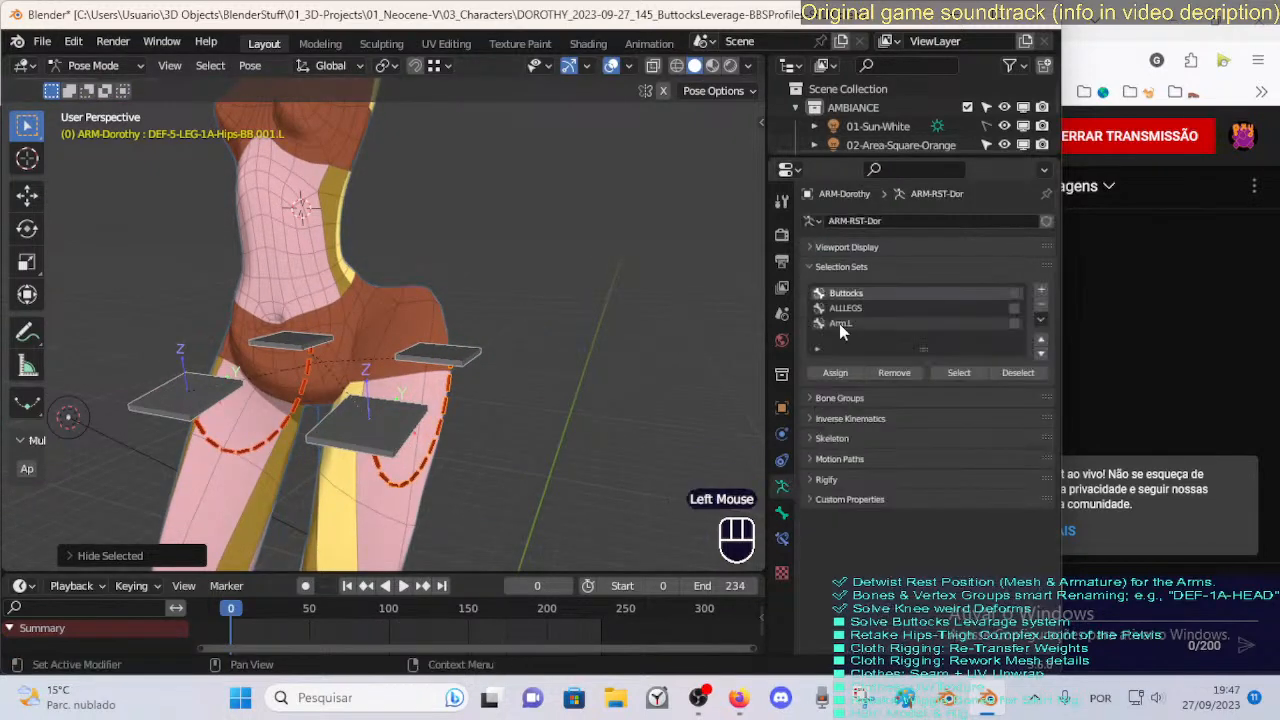
pyautogui.click(841, 374)
pyautogui.moveTo(448, 372); pyautogui.dragTo(433, 395, button='middle')
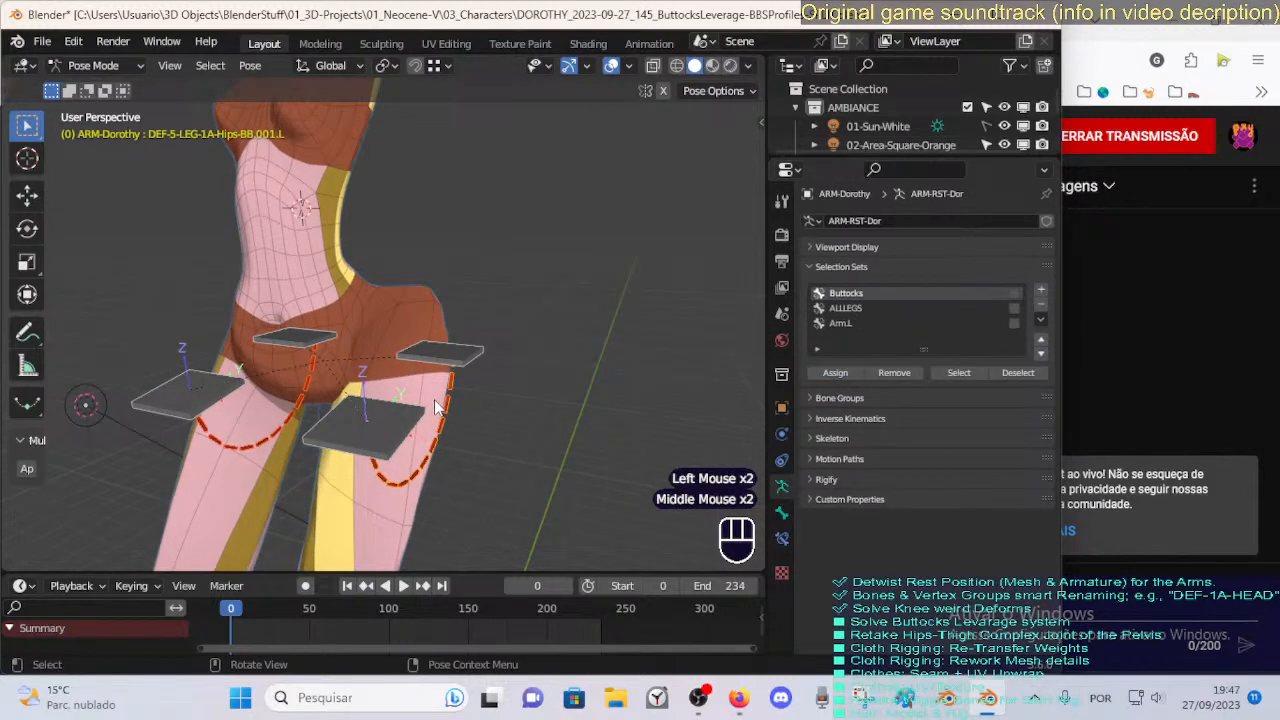
# Batch rename the six selected bones, finding Hips and replacing it with Pelvis.
pyautogui.hotkey('ctrl', 'F2')
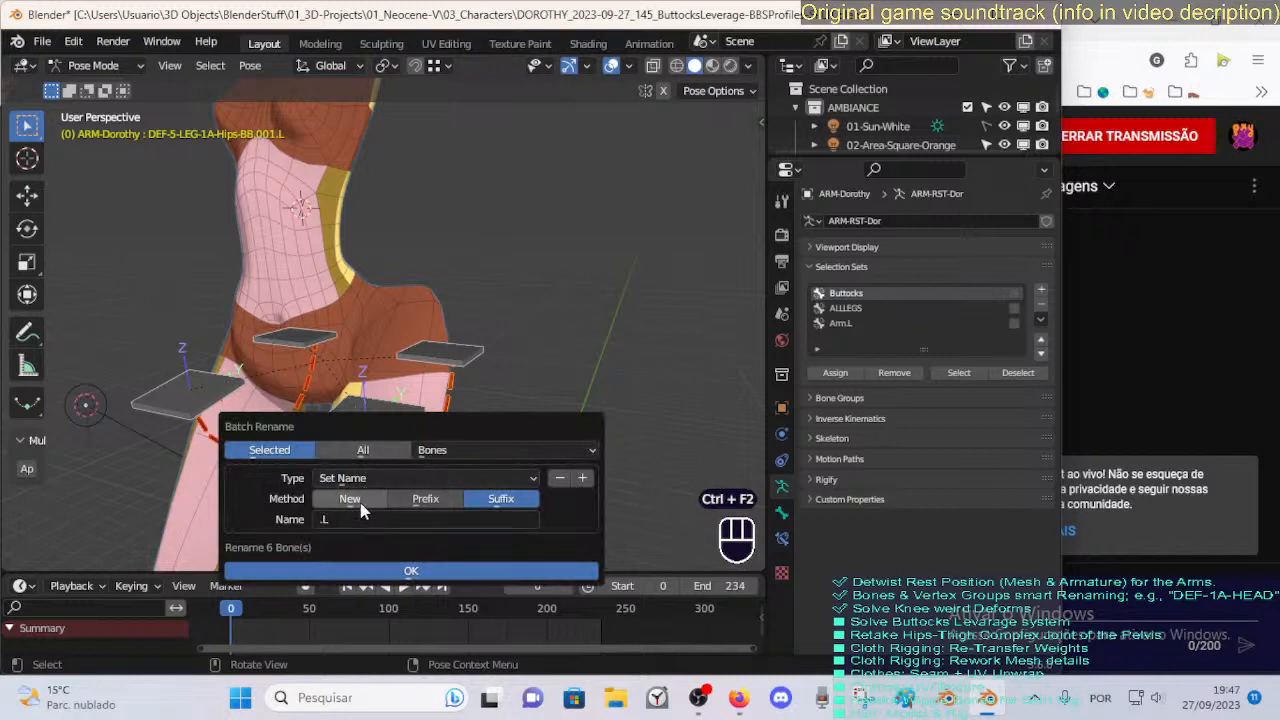
pyautogui.click(376, 480)
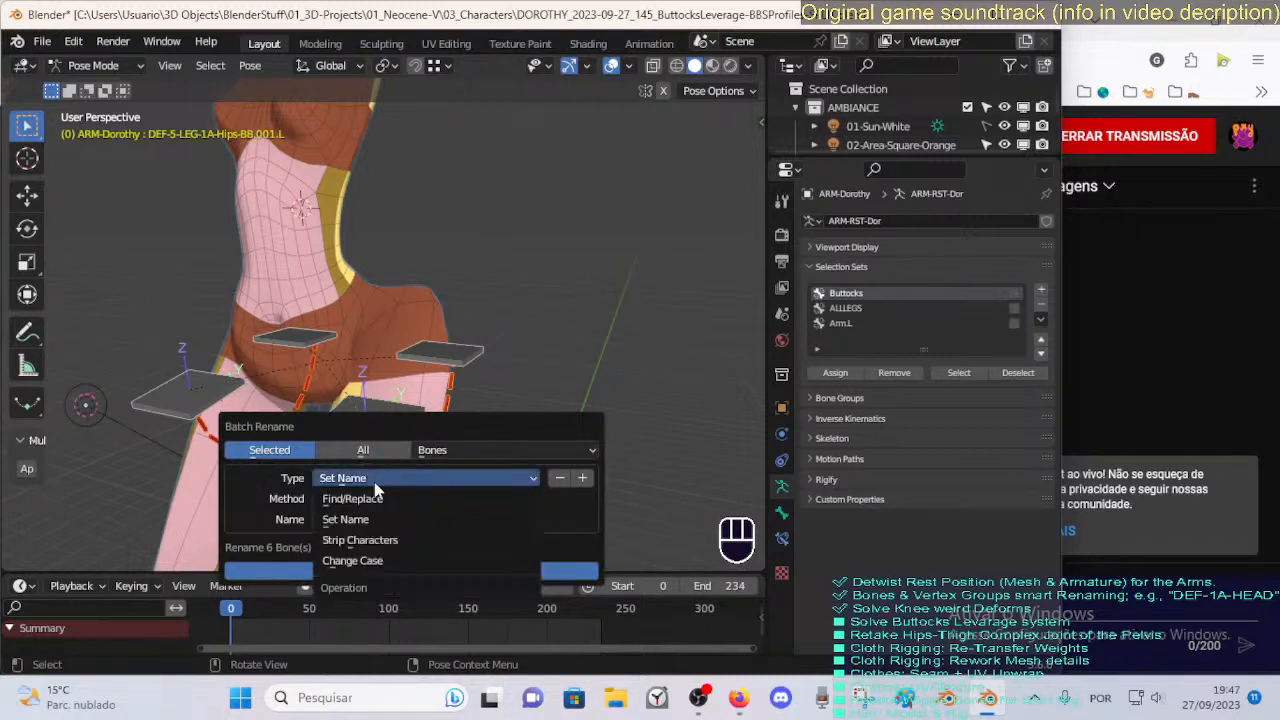
pyautogui.click(374, 493)
pyautogui.click(392, 500)
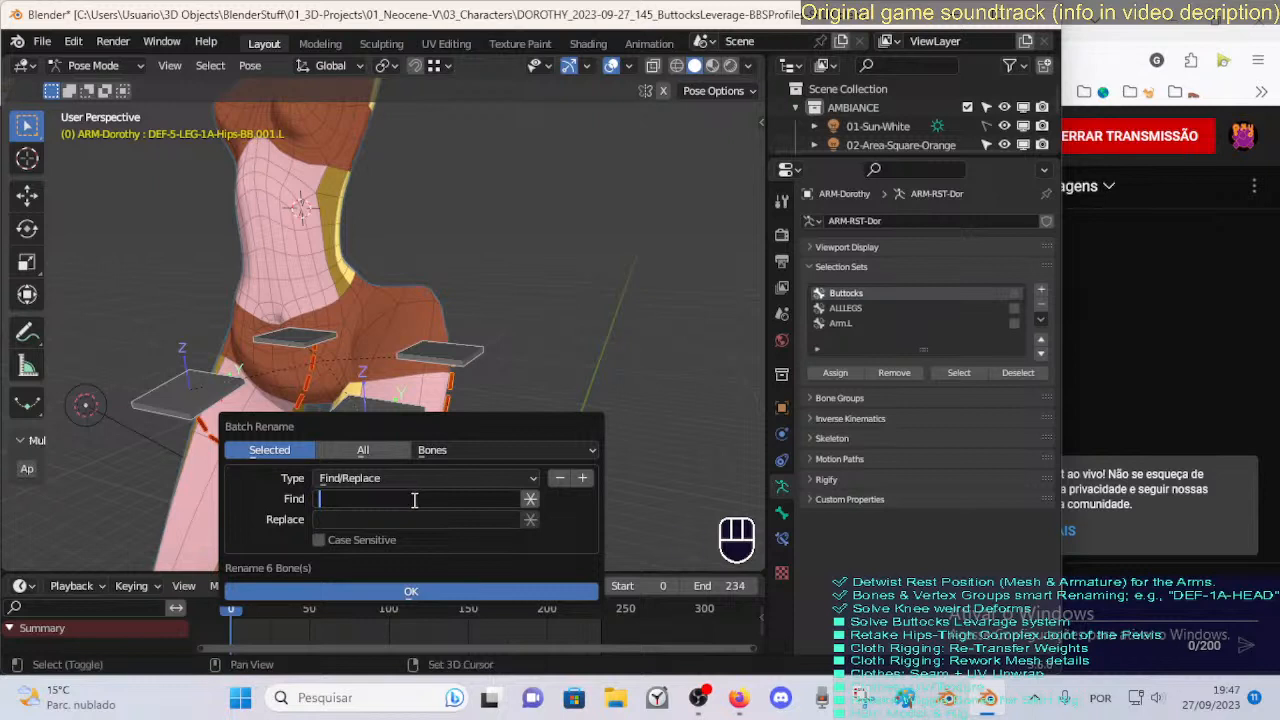
pyautogui.write('Hi')
pyautogui.write('Pelvis')
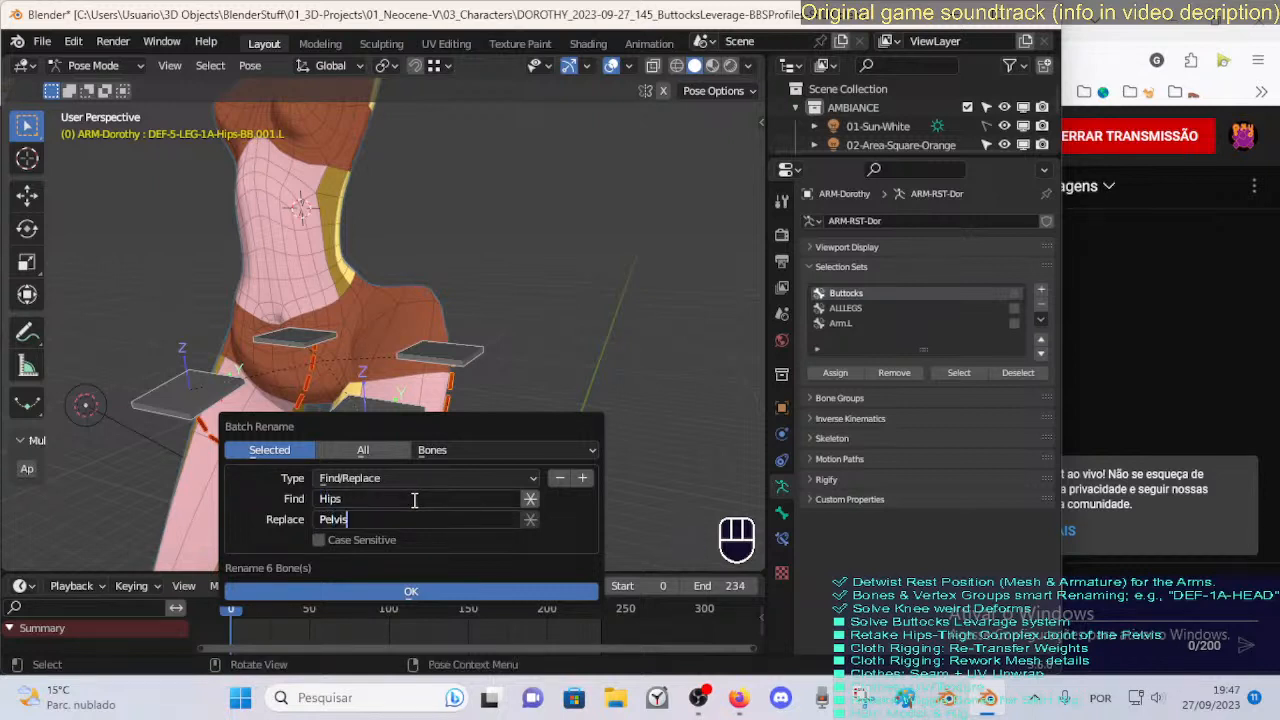
pyautogui.click(382, 593)
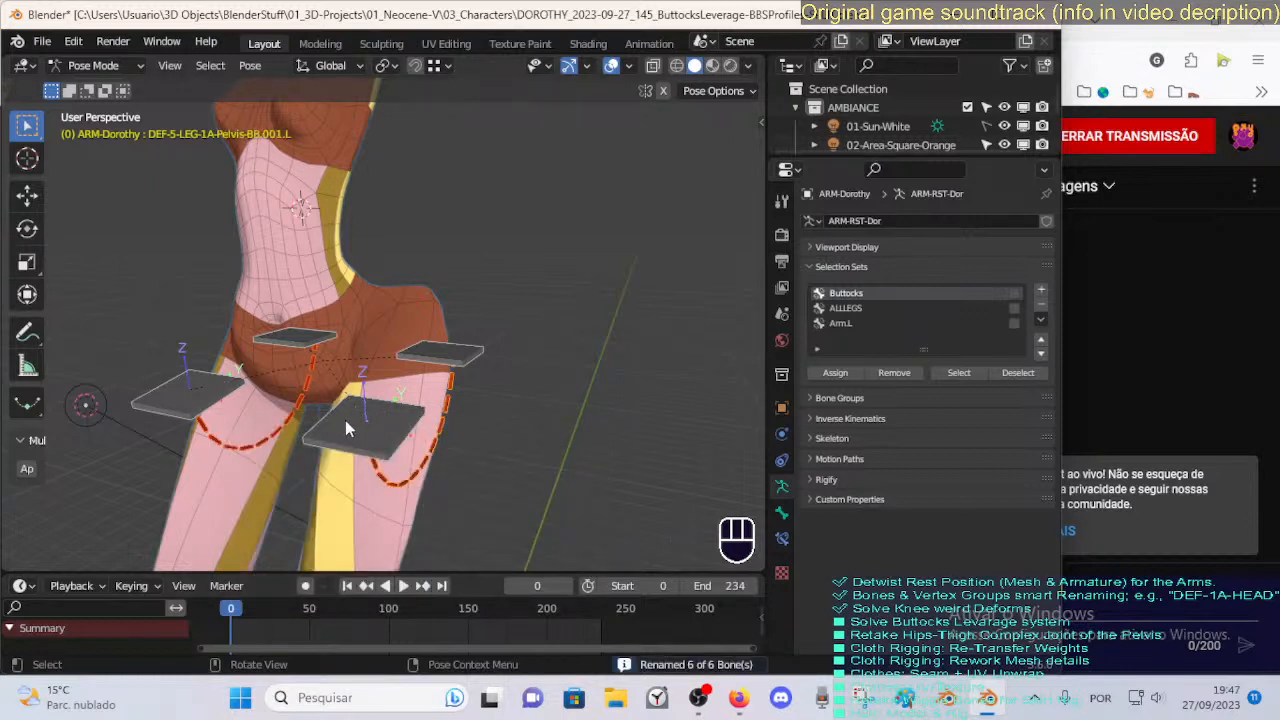
# Check the new names of the left pelvis start control, end control and bendy bone one by one.
pyautogui.click(365, 470)
pyautogui.click(400, 493)
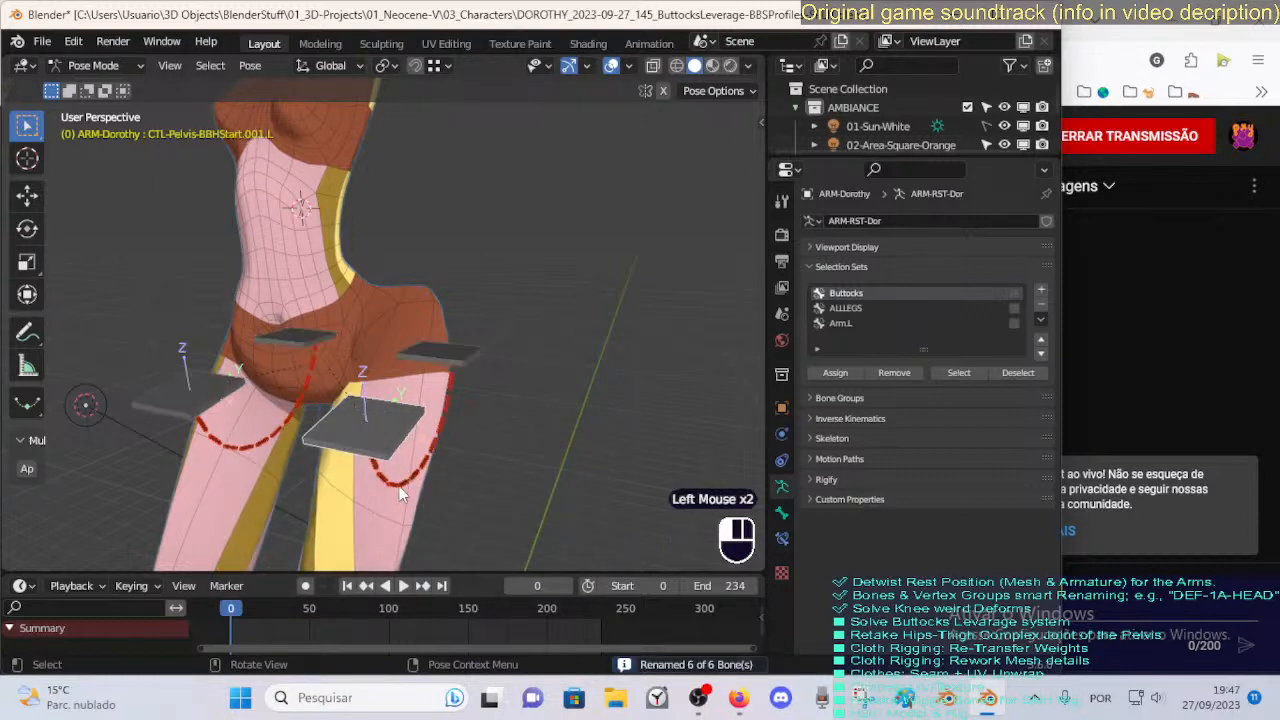
pyautogui.click(444, 376)
pyautogui.click(438, 426)
pyautogui.click(366, 429)
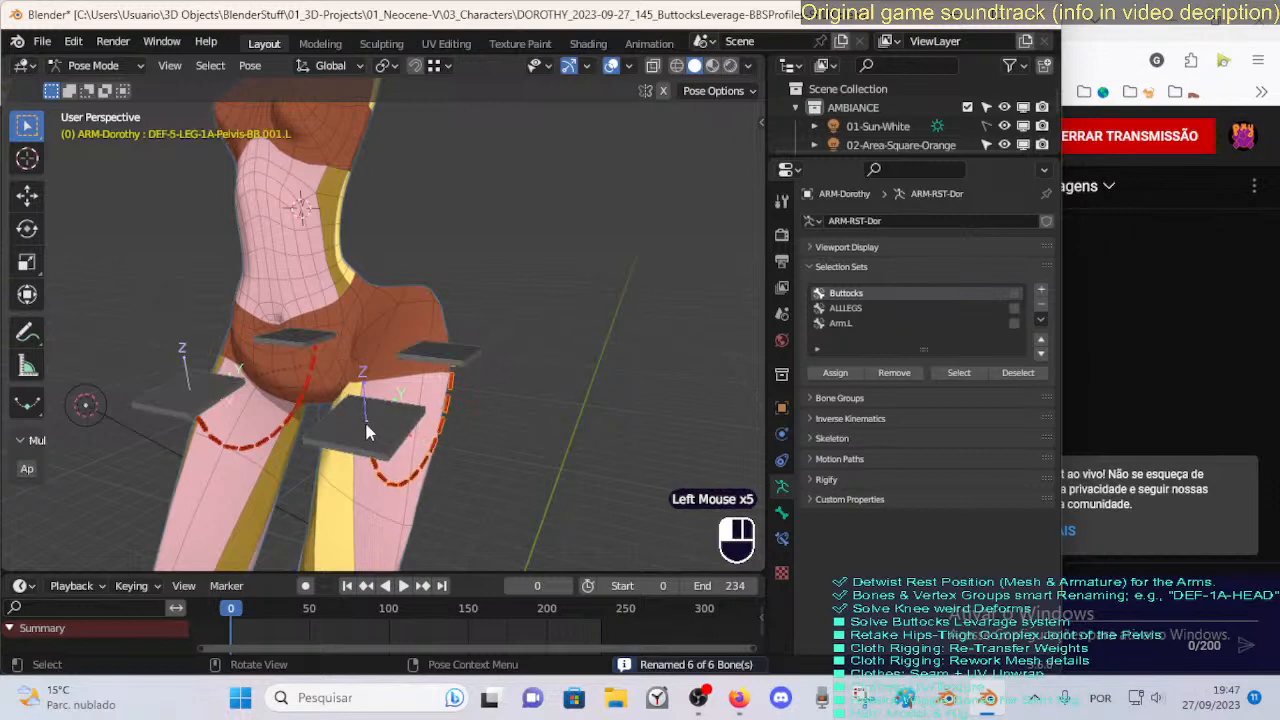
pyautogui.click(440, 390)
pyautogui.click(424, 362)
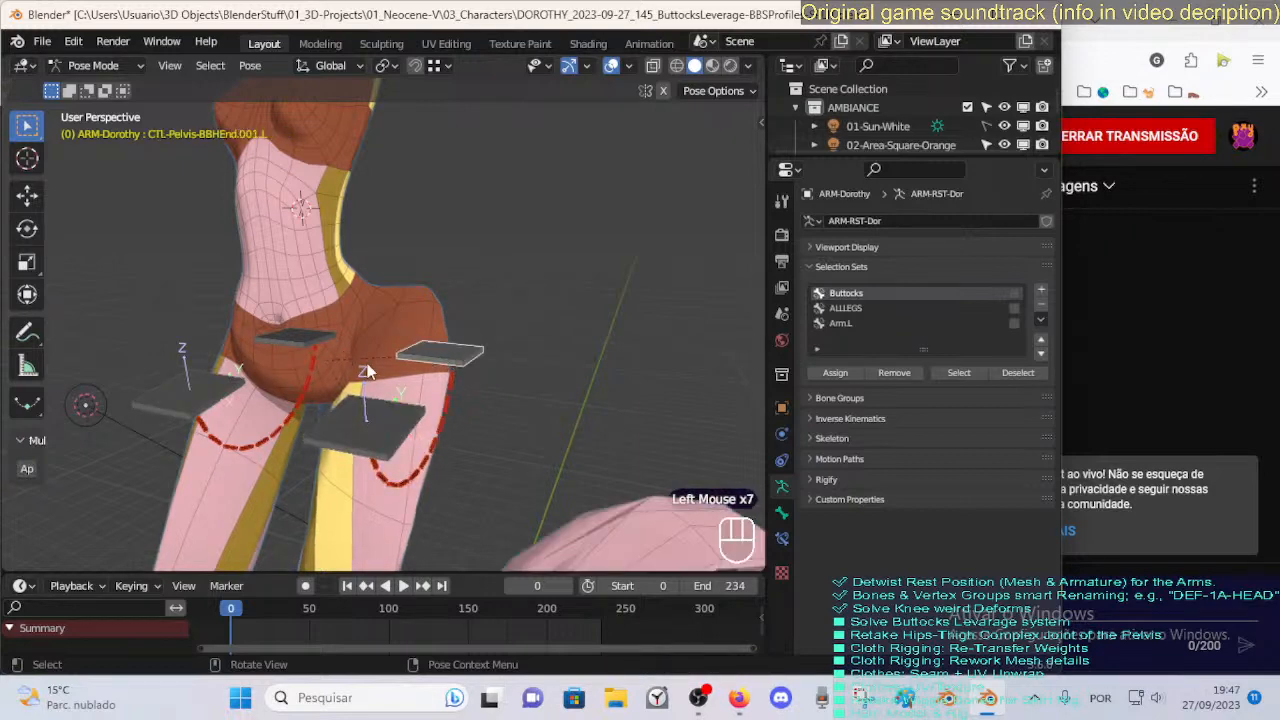
pyautogui.click(383, 427)
pyautogui.click(392, 493)
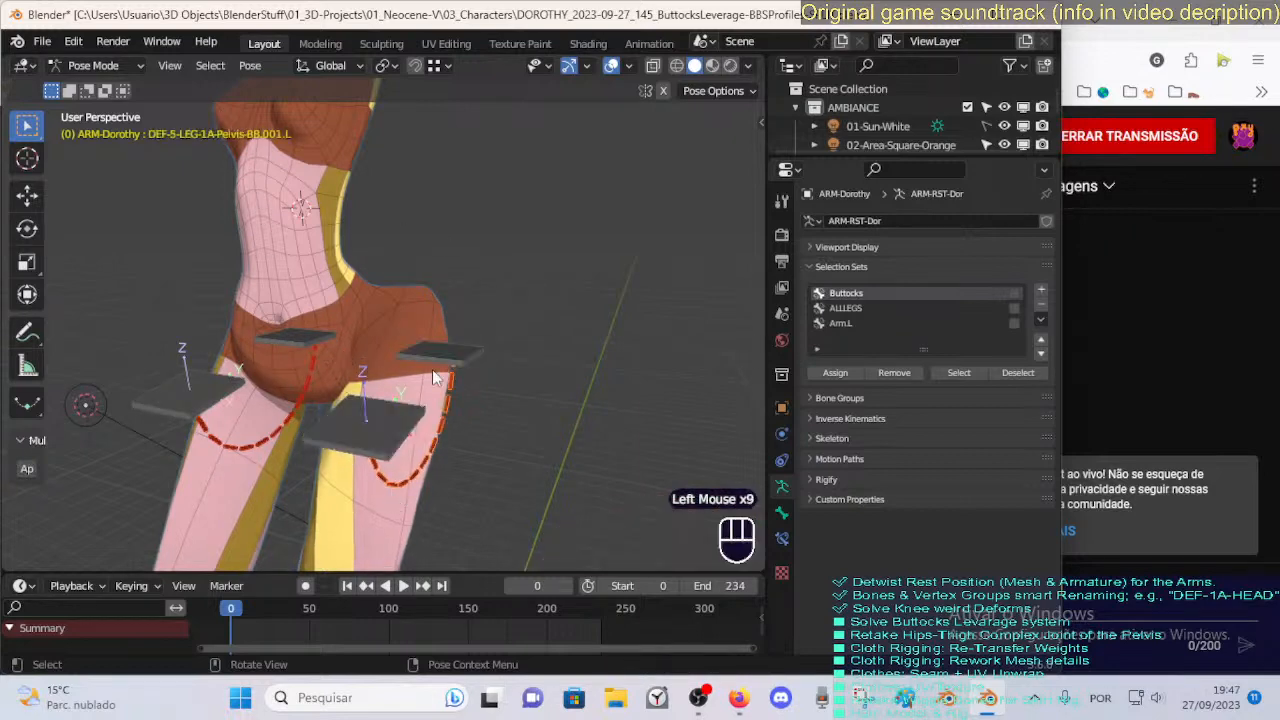
pyautogui.click(420, 358)
pyautogui.click(402, 416)
pyautogui.moveTo(432, 415); pyautogui.dragTo(394, 431, button='middle')
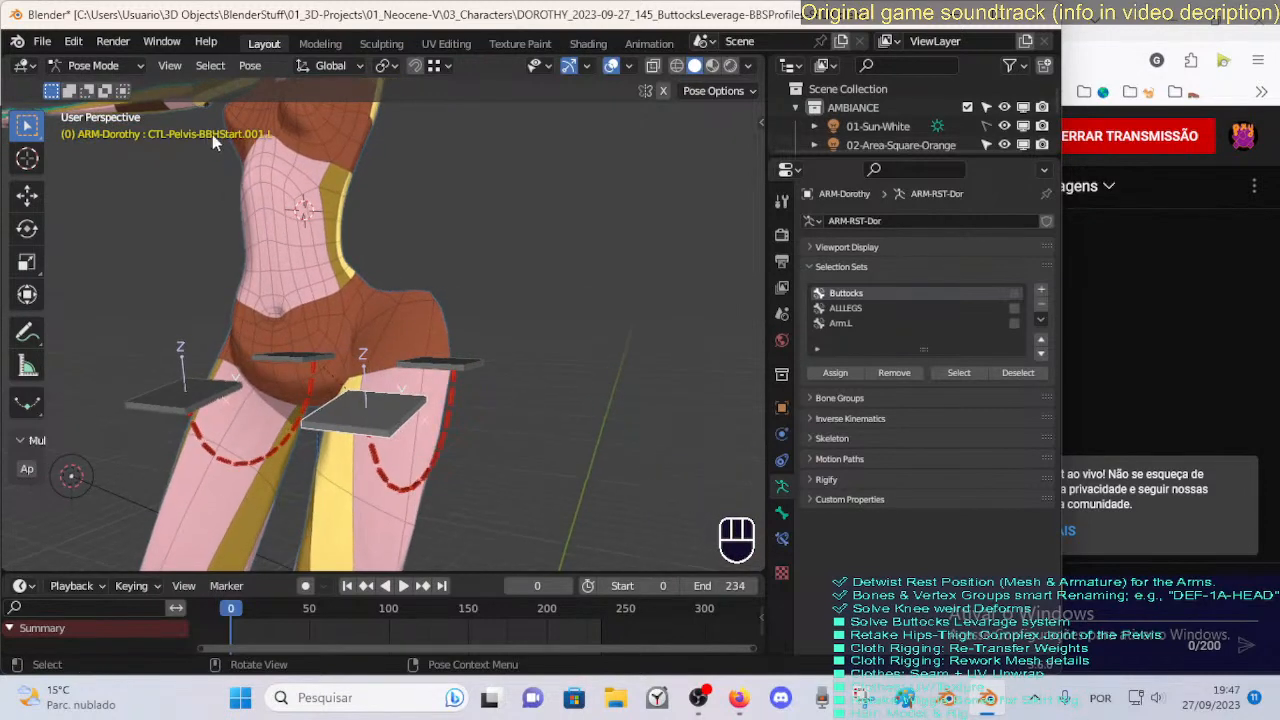
pyautogui.click(383, 497)
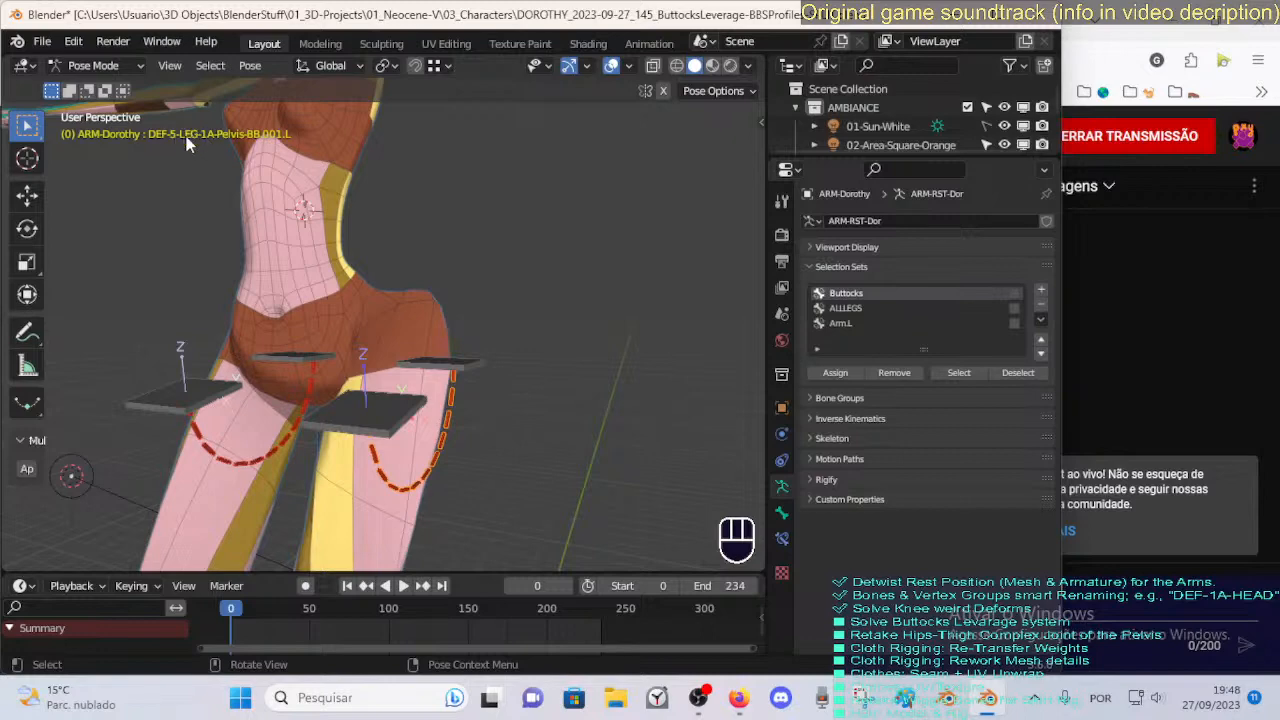
pyautogui.moveTo(571, 293); pyautogui.dragTo(477, 360, button='middle')
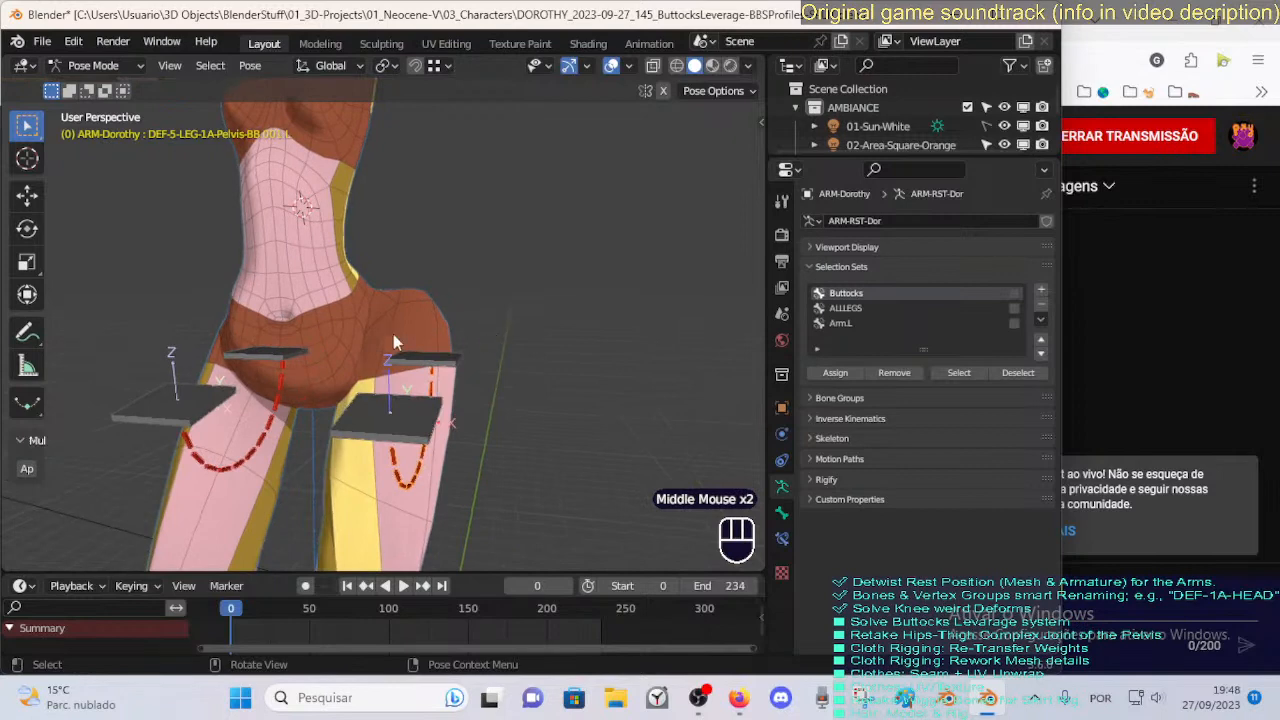
pyautogui.moveTo(393, 334); pyautogui.dragTo(178, 141, button='middle')
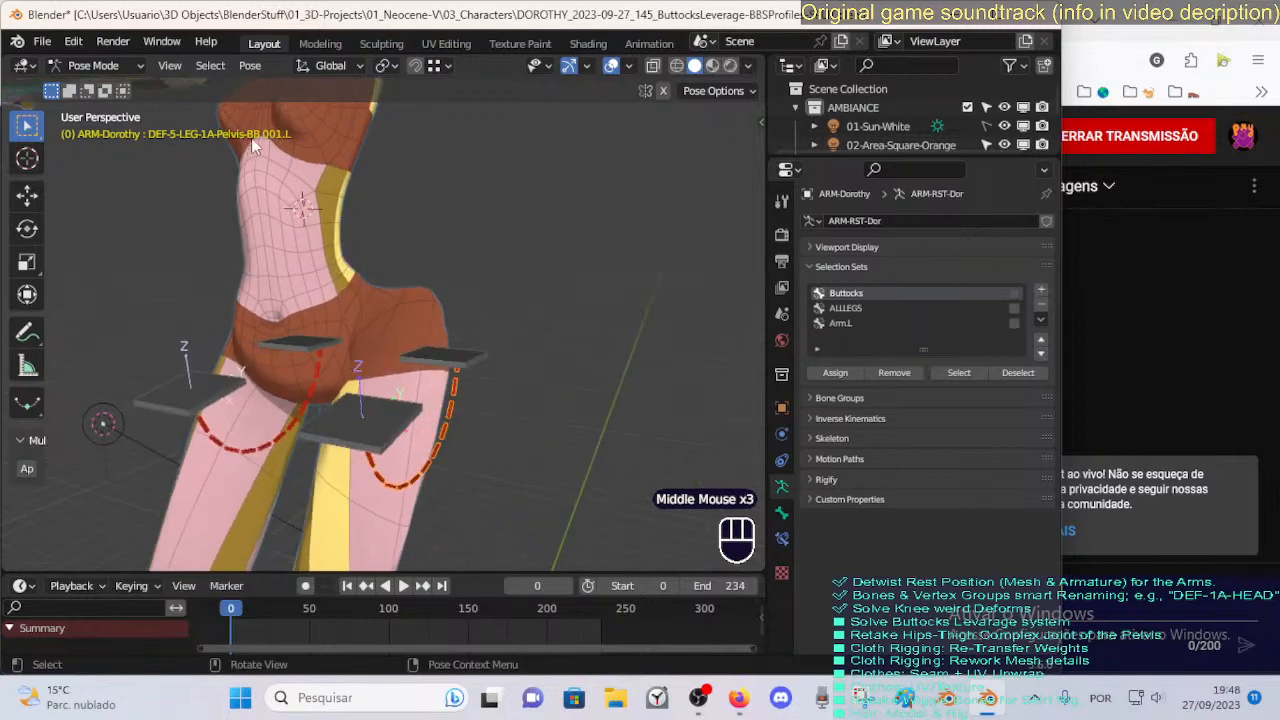
pyautogui.moveTo(229, 157); pyautogui.dragTo(337, 308, button='middle')
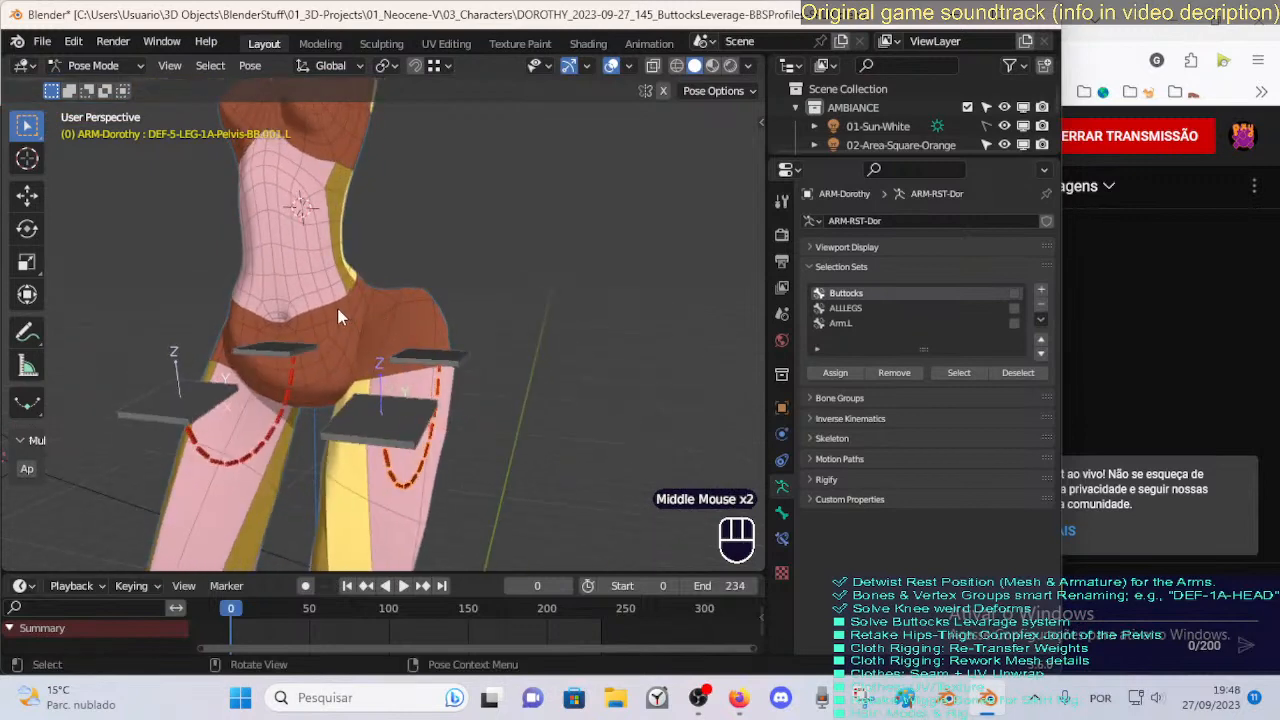
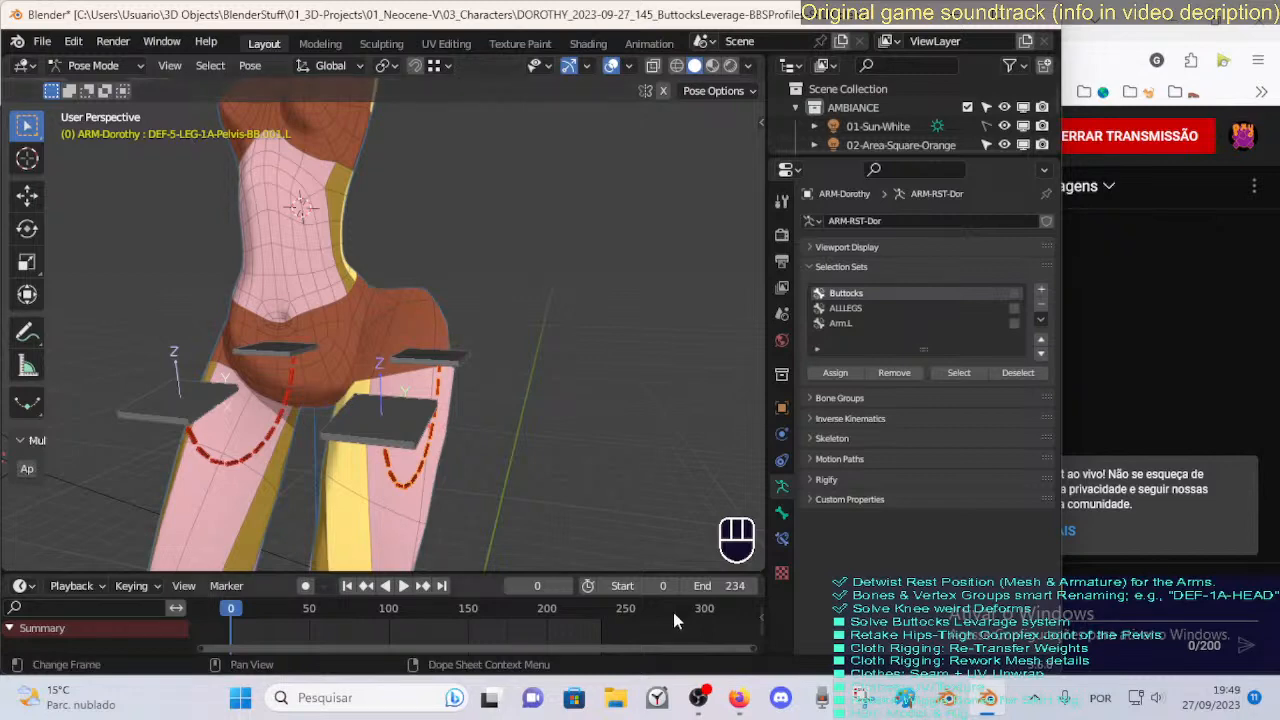
# Switch to Firefox and search the web in a new tab for translate:h´fen.
pyautogui.click(738, 699)
pyautogui.click(271, 21)
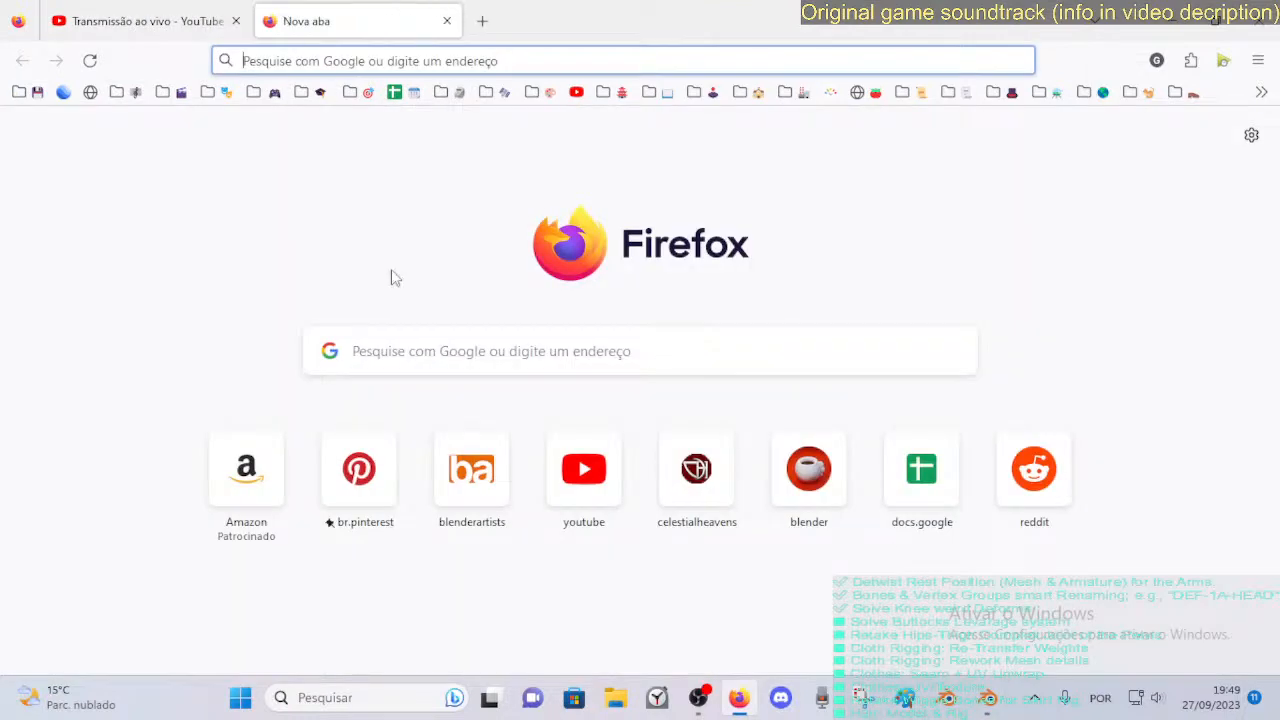
pyautogui.click(475, 336)
pyautogui.write('translate:hif')
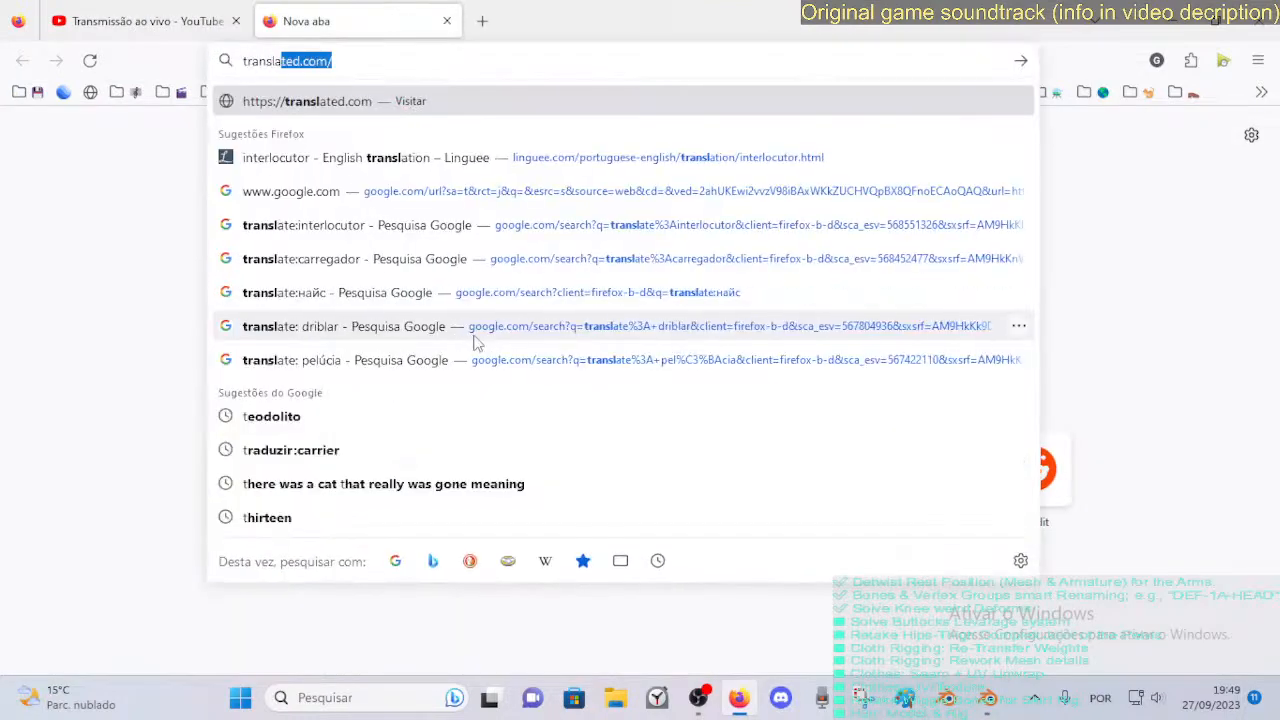
pyautogui.write('en')
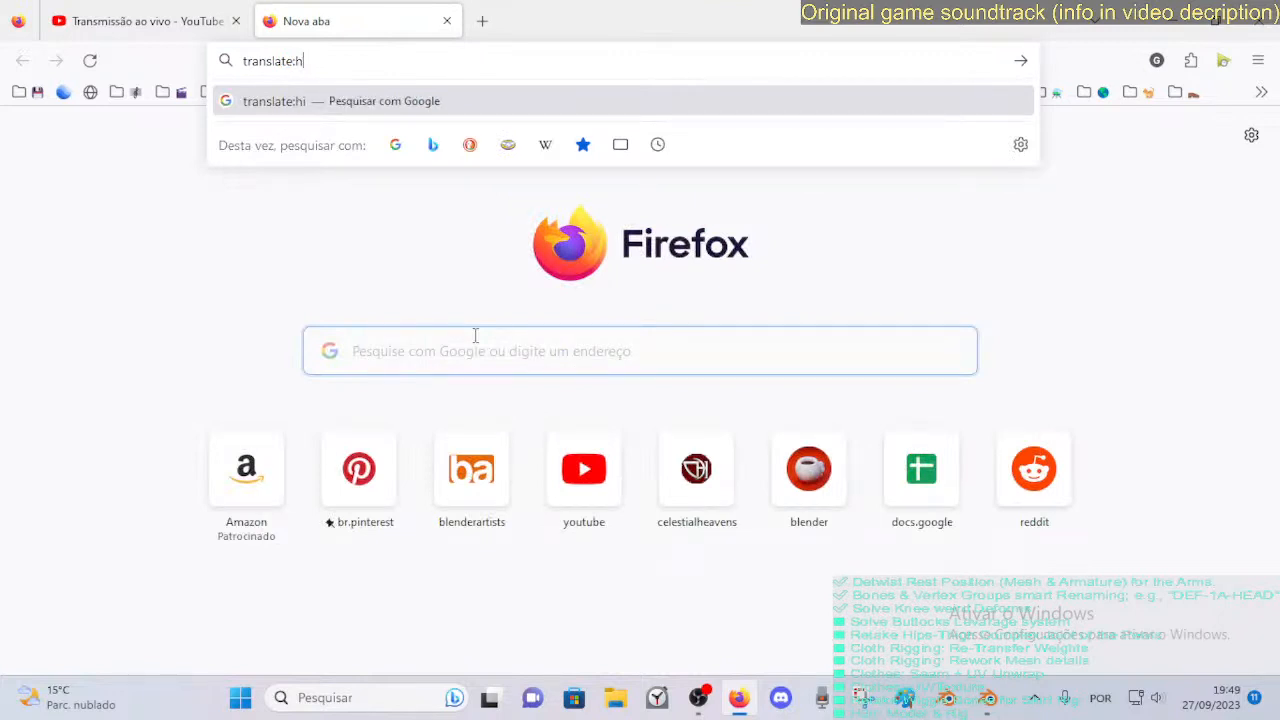
pyautogui.write('´fen')
pyautogui.press('Return')
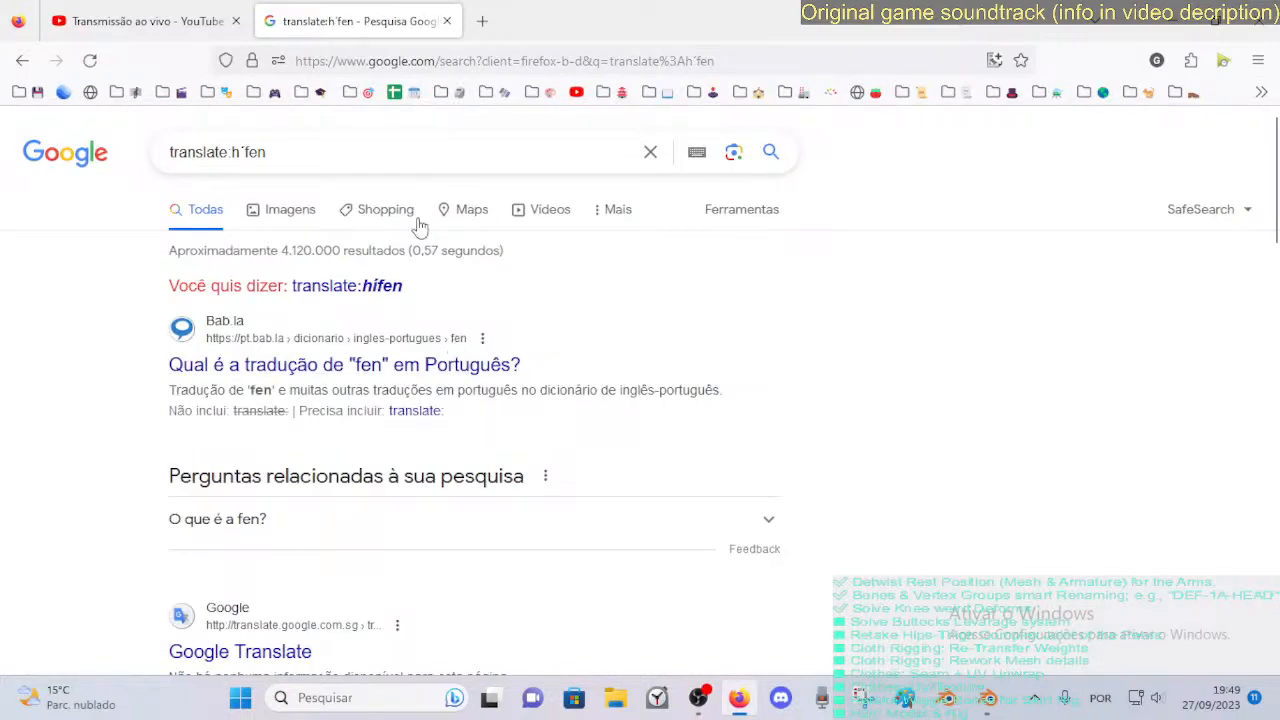
# Correct the search to translate:hífen, look over the translation results and close the tab.
pyautogui.click(237, 152)
pyautogui.press('Delete')
pyautogui.write('í')
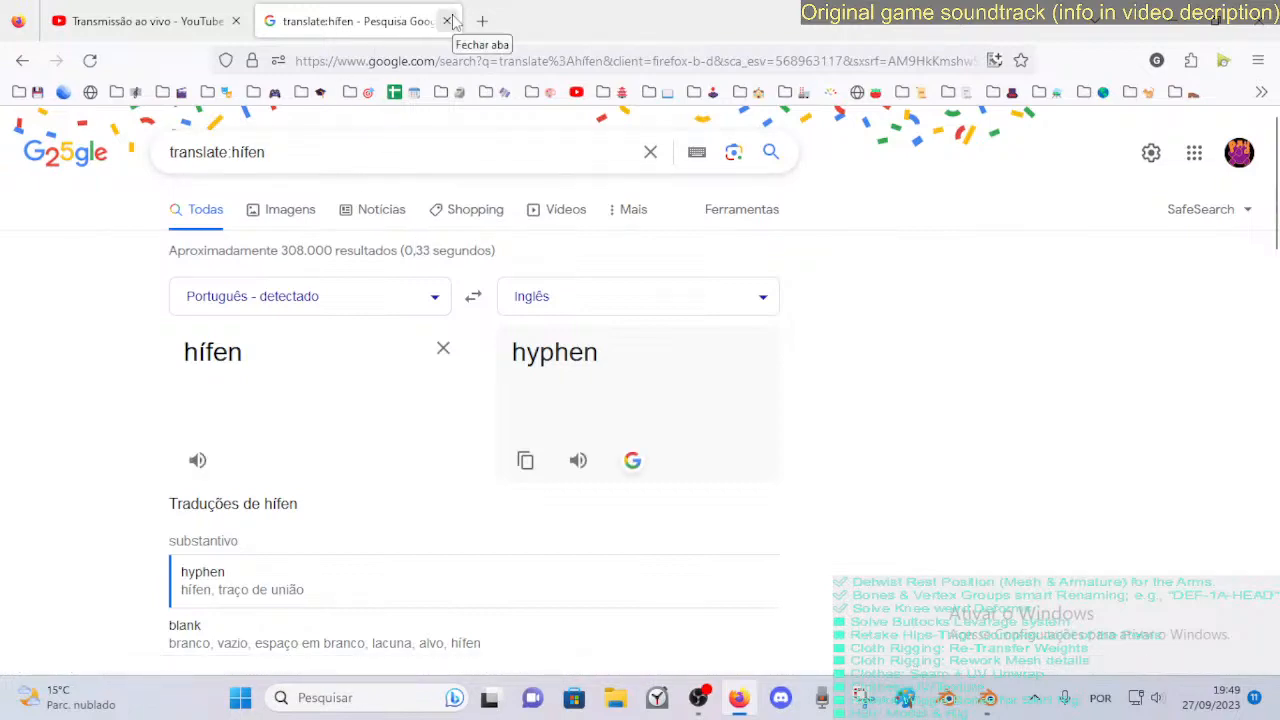
pyautogui.scroll(-3, 383, 417)
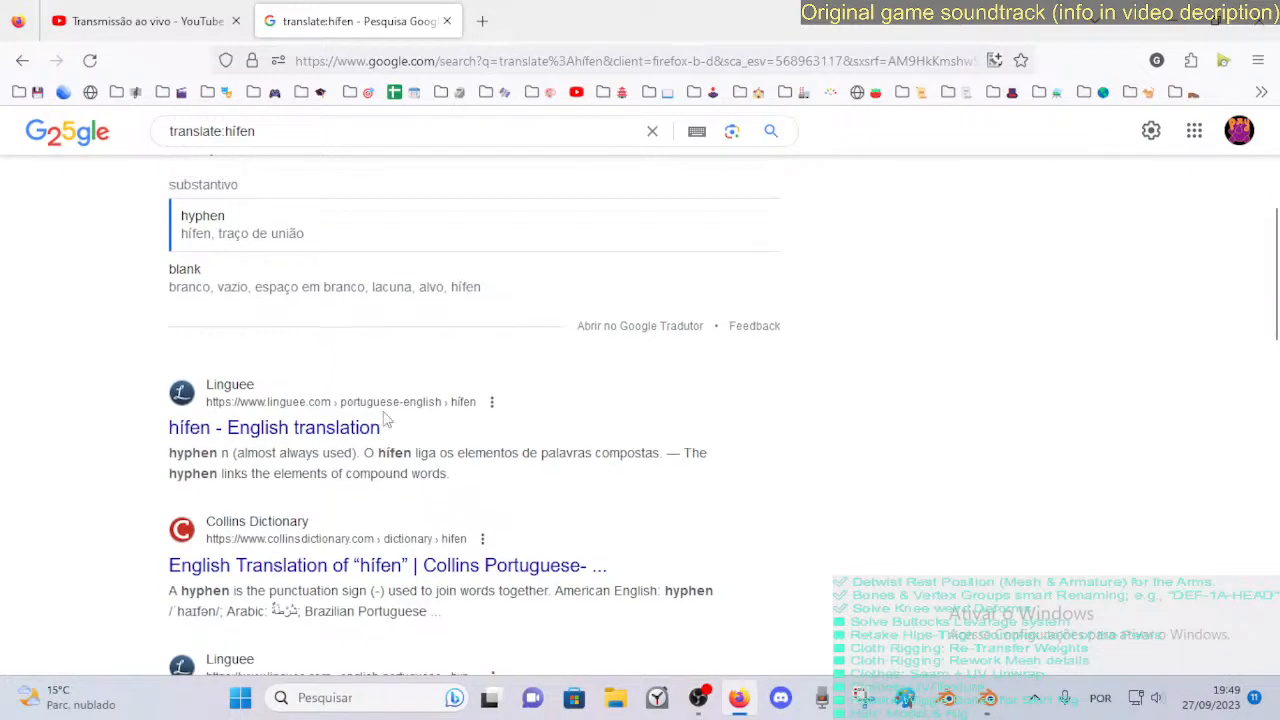
pyautogui.scroll(4, 383, 363)
pyautogui.click(447, 21)
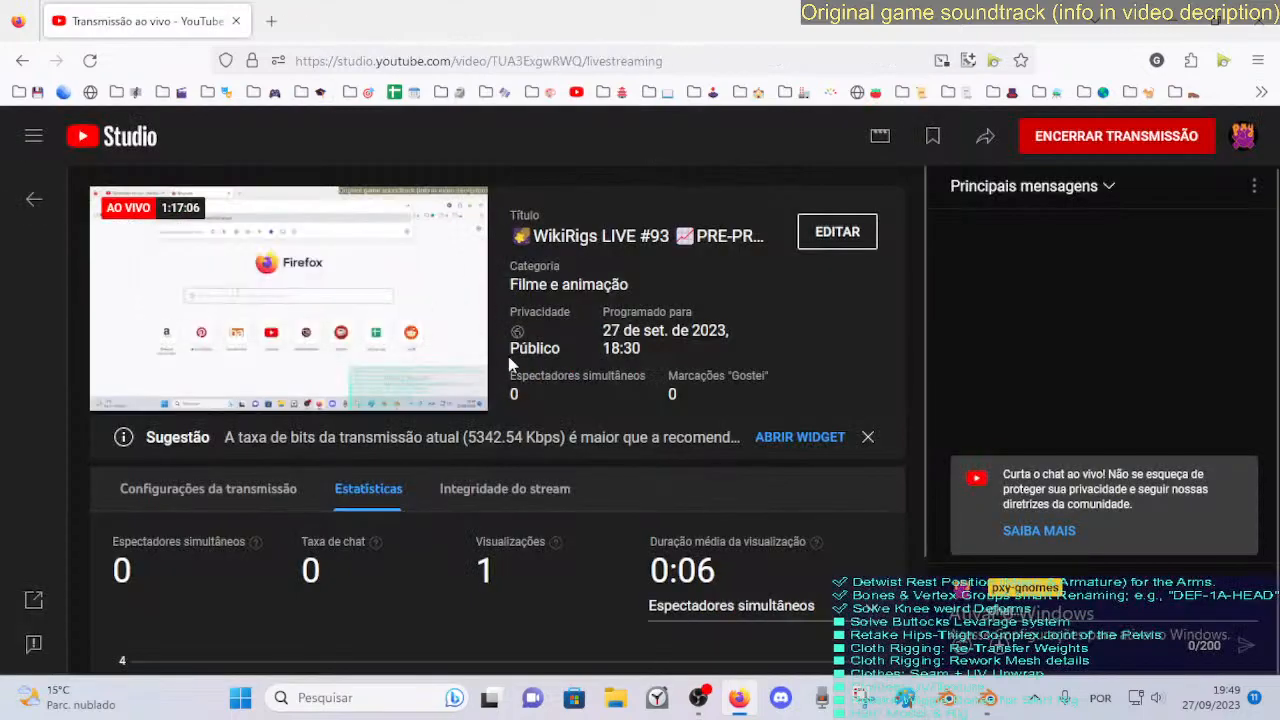
# Start the 50-minute SPRINT timer in the Clock app and return to Blender.
pyautogui.click(995, 701)
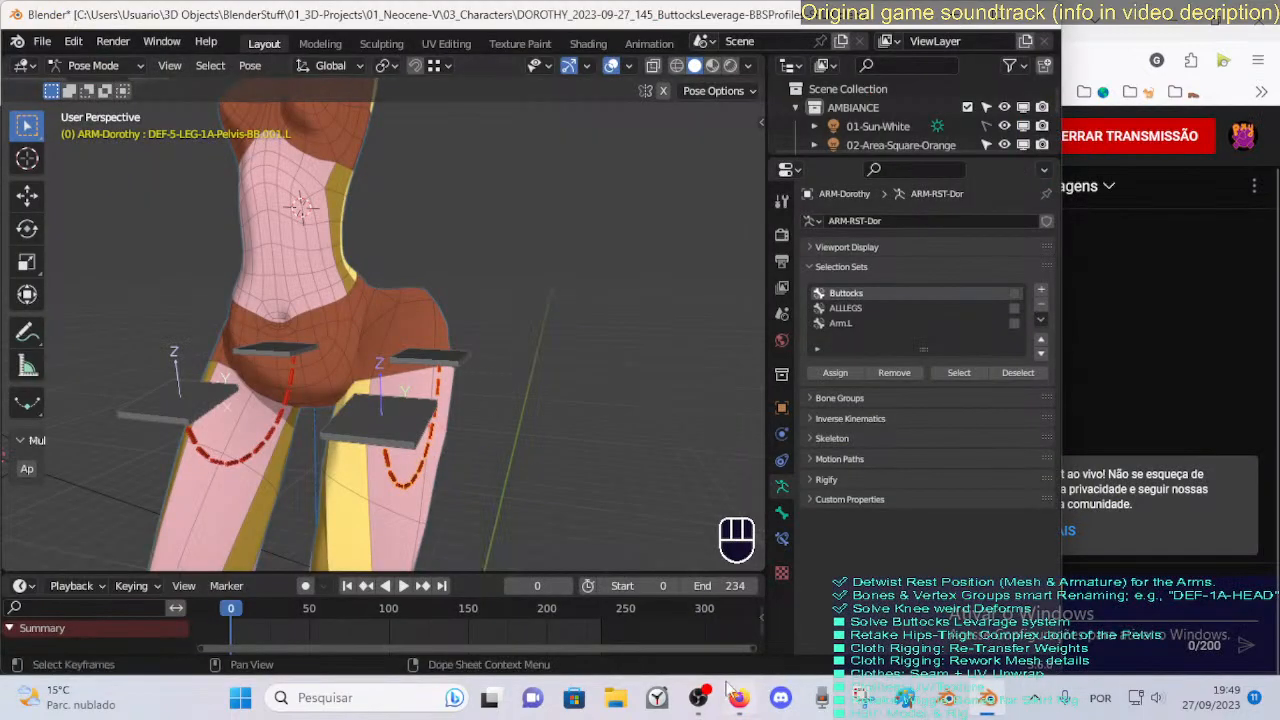
pyautogui.click(657, 698)
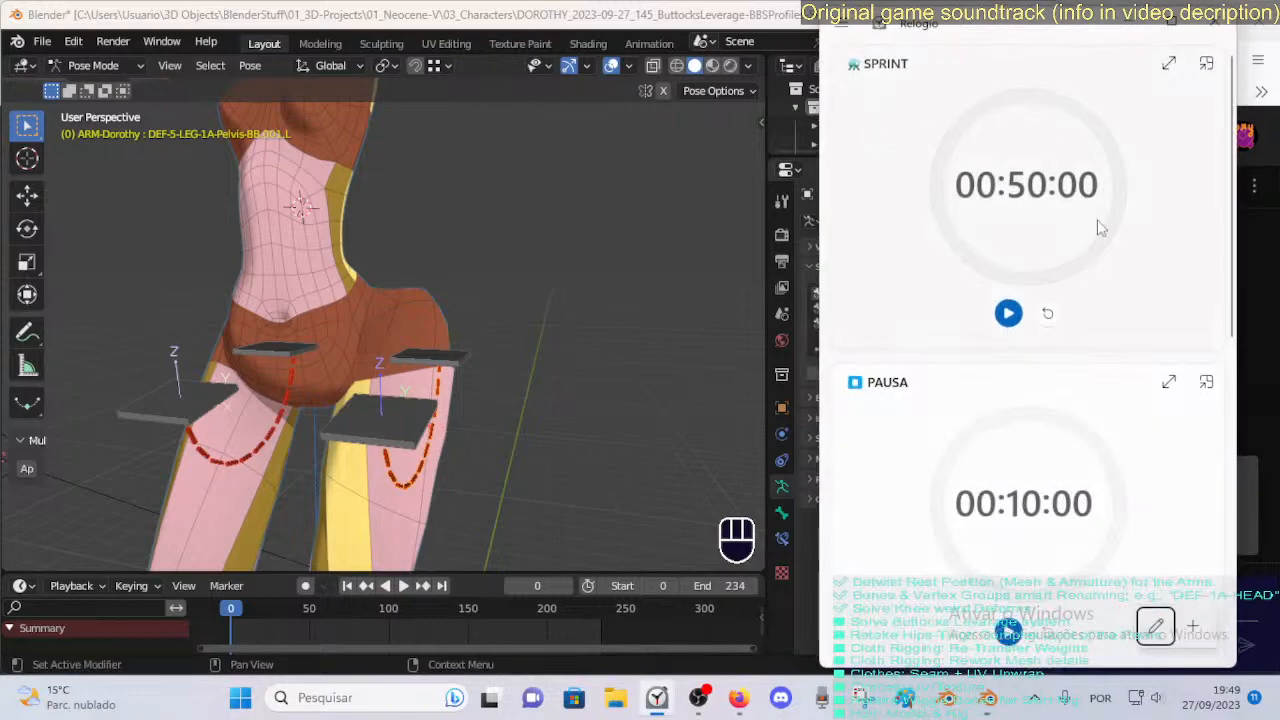
pyautogui.click(1008, 314)
pyautogui.click(331, 383)
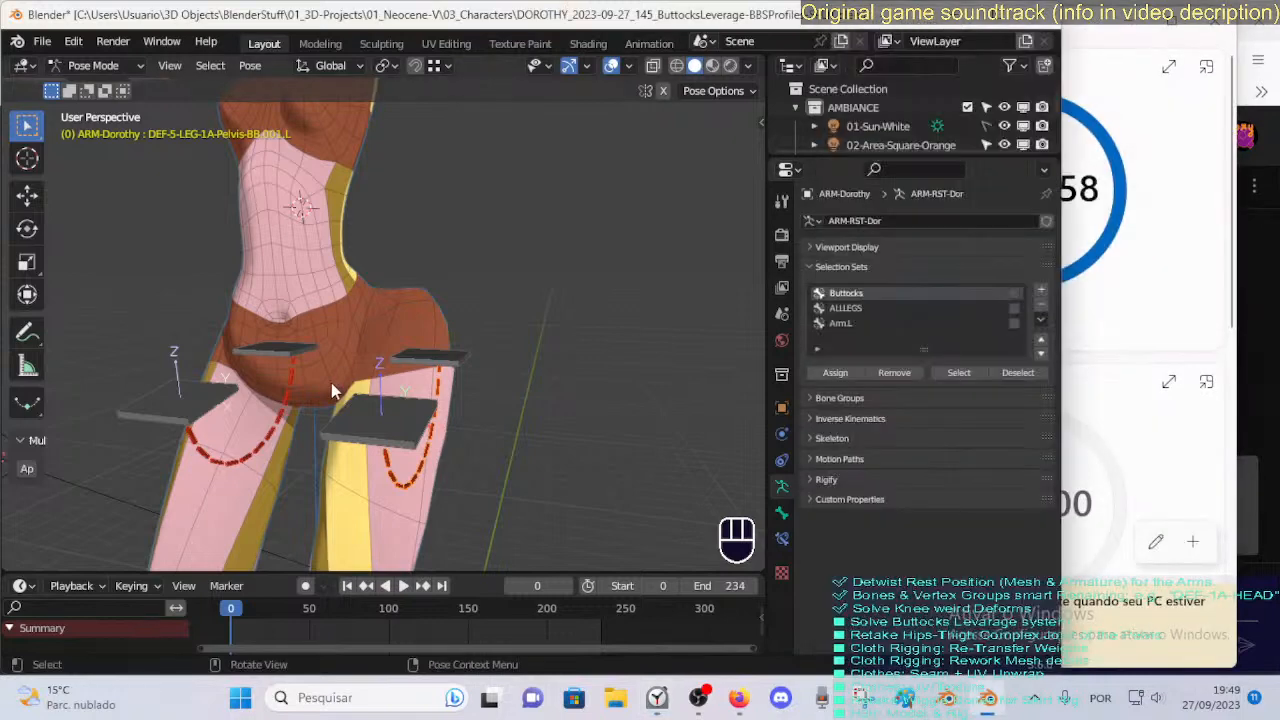
# In Edit Mode, isolate the left pelvis start control, end control and bendy bone by hiding all other bones.
pyautogui.scroll(-1, 321, 370)
pyautogui.scroll(1, 321, 372)
pyautogui.moveTo(321, 372); pyautogui.dragTo(370, 340, button='middle')
pyautogui.press('Tab')
pyautogui.moveTo(439, 409); pyautogui.dragTo(428, 408, button='middle')
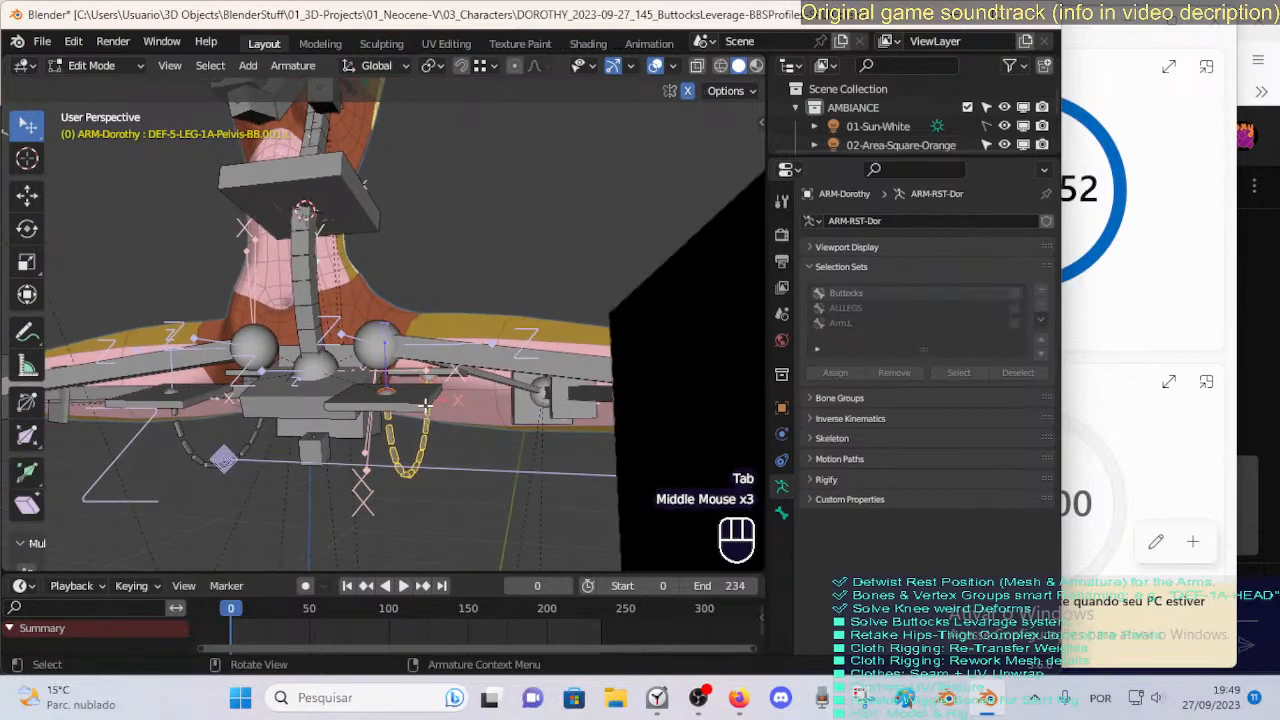
pyautogui.click(428, 406)
pyautogui.keyDown('shift'); pyautogui.click(454, 379); pyautogui.keyUp('shift')
pyautogui.keyDown('shift'); pyautogui.click(437, 446); pyautogui.keyUp('shift')
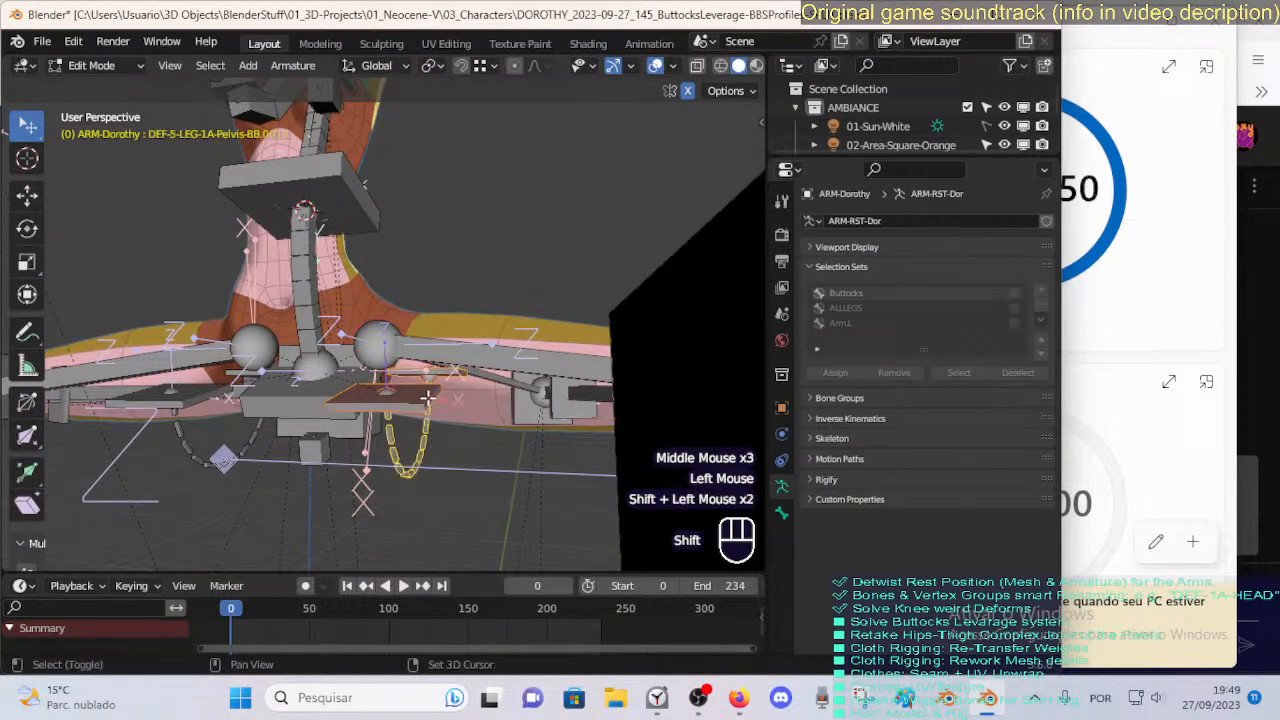
pyautogui.hotkey('shift', 'h')
# Inspect the isolated left pelvis controls and bendy bone from several sides in Pose Mode and Edit Mode.
pyautogui.press('Tab')
pyautogui.moveTo(427, 398); pyautogui.dragTo(393, 420, button='middle')
pyautogui.click(393, 420)
pyautogui.click(456, 368)
pyautogui.moveTo(456, 368); pyautogui.dragTo(377, 264, button='middle')
pyautogui.press('Tab')
pyautogui.moveTo(406, 384); pyautogui.dragTo(408, 326, button='middle')
pyautogui.click(327, 392)
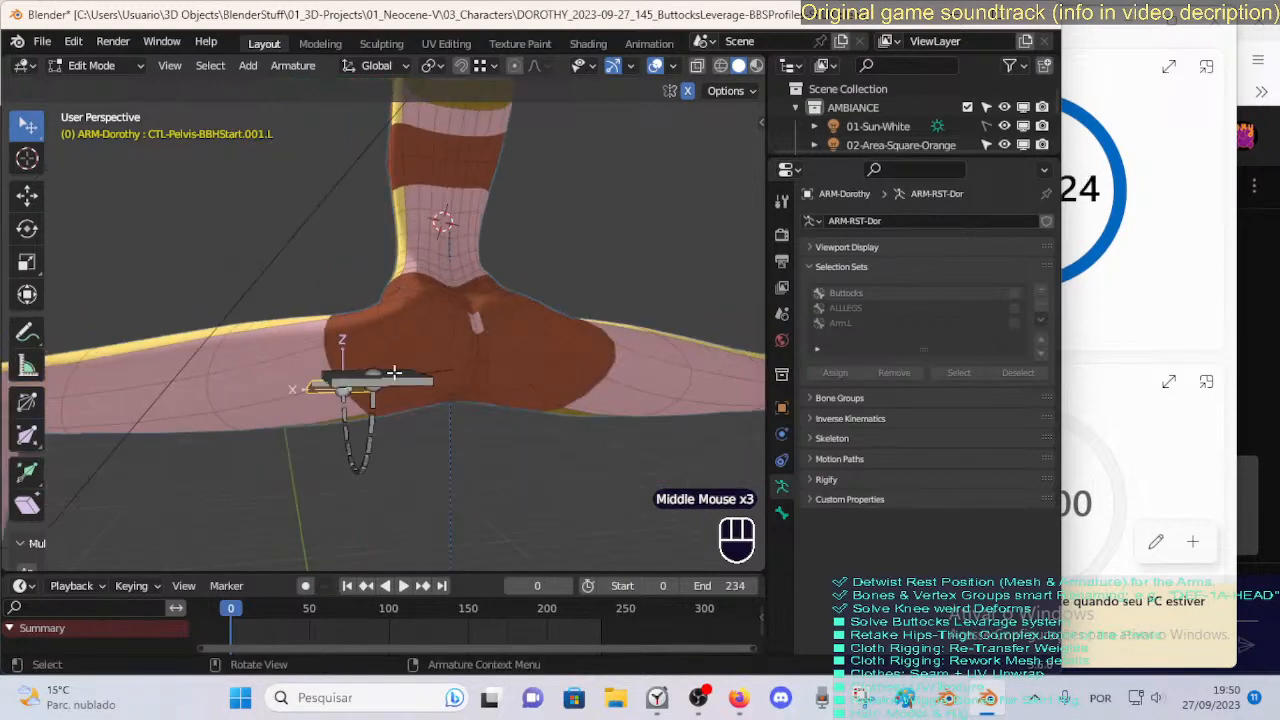
pyautogui.moveTo(395, 372); pyautogui.dragTo(387, 322, button='middle')
pyautogui.scroll(1, 346, 326)
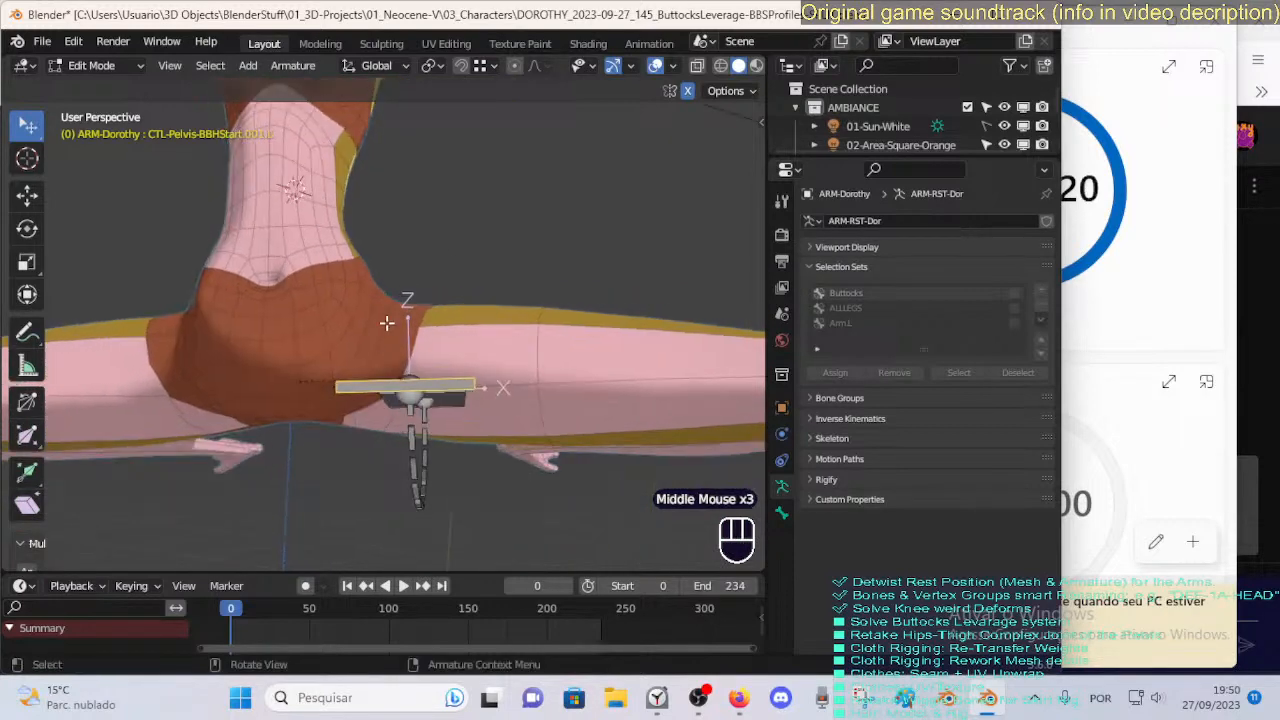
pyautogui.click(385, 385)
pyautogui.moveTo(385, 385); pyautogui.dragTo(343, 421, button='middle')
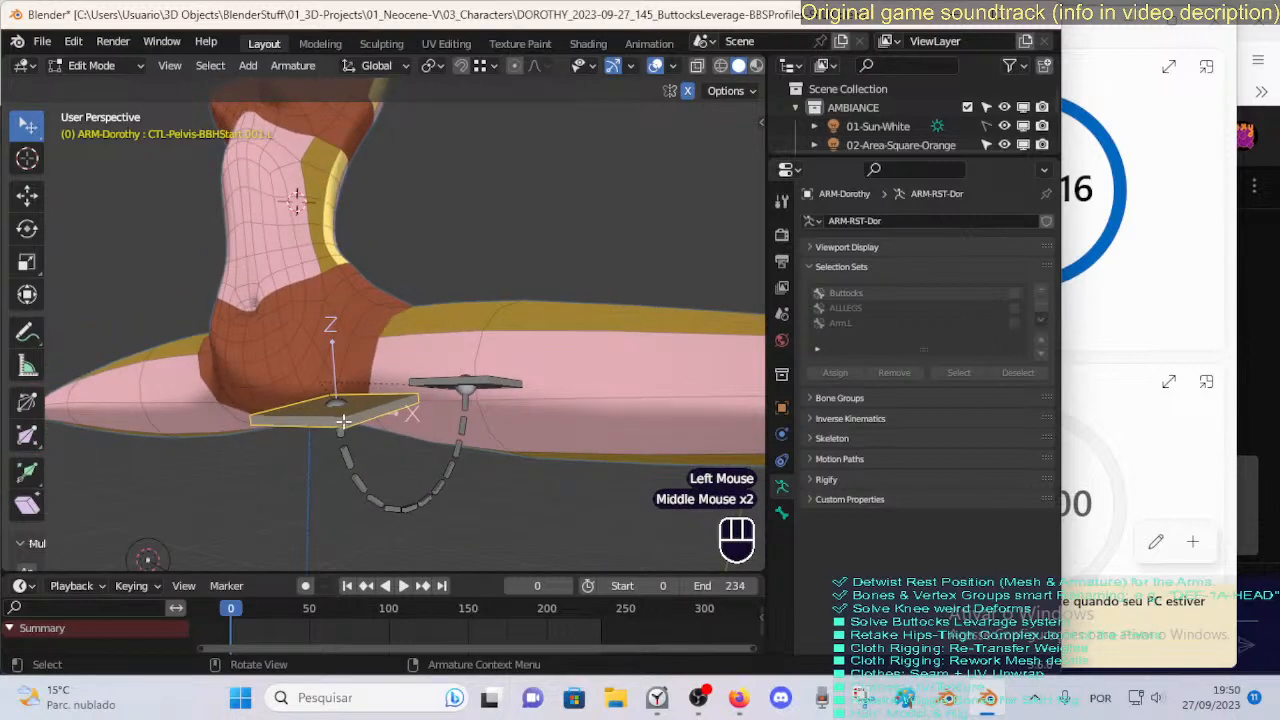
pyautogui.click(503, 381)
pyautogui.moveTo(506, 388); pyautogui.dragTo(470, 414, button='middle')
# Duplicate the left pelvis bendy bone together with its end control and place the copies above the originals.
pyautogui.click(470, 414)
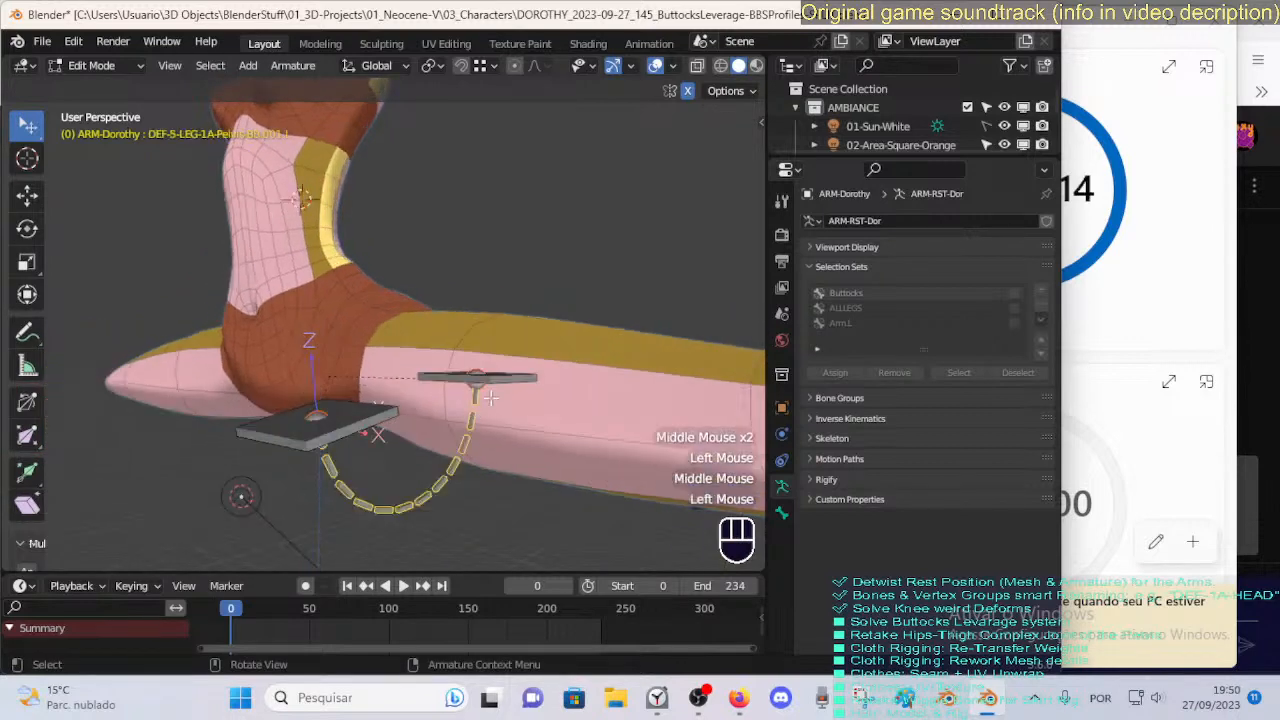
pyautogui.keyDown('shift'); pyautogui.click(480, 391); pyautogui.keyUp('shift')
pyautogui.hotkey('shift', 'd')
pyautogui.click(484, 276)
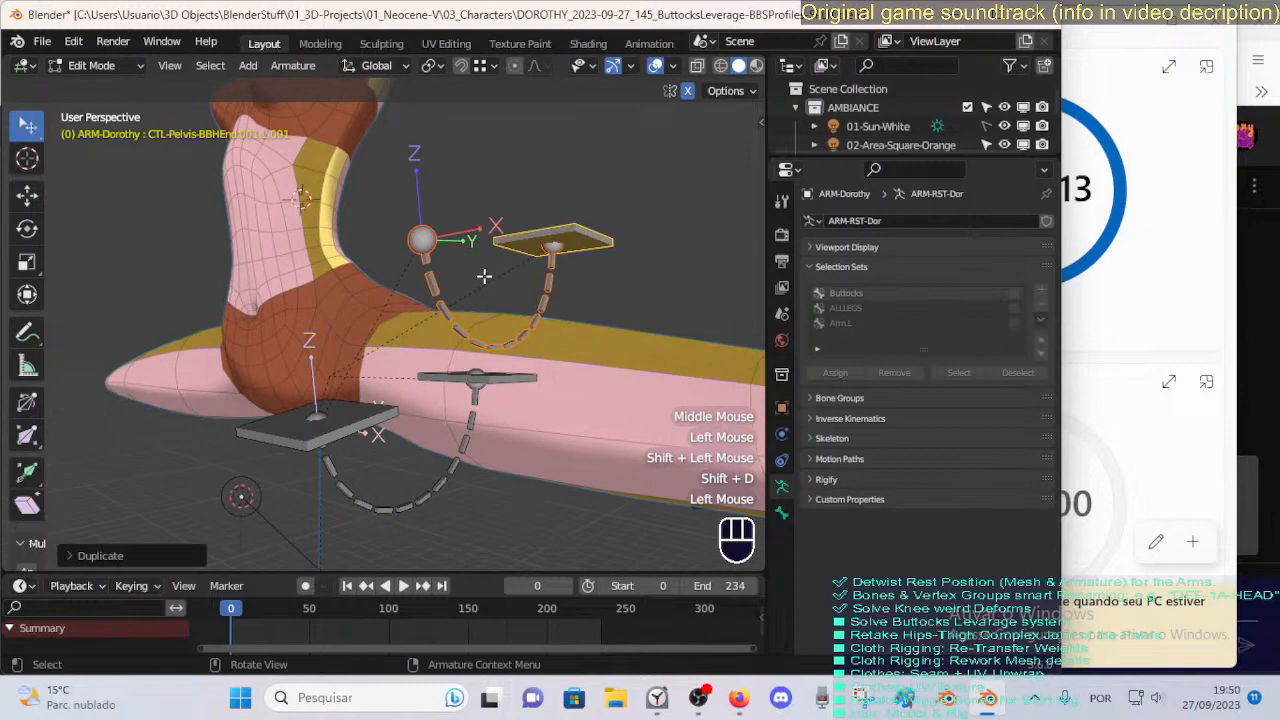
# Move the start joint of the duplicated bendy bone onto the original left pelvis end control.
pyautogui.click(418, 255)
pyautogui.press('g')
pyautogui.keyDown('ctrl'); pyautogui.click(476, 380); pyautogui.keyUp('ctrl')
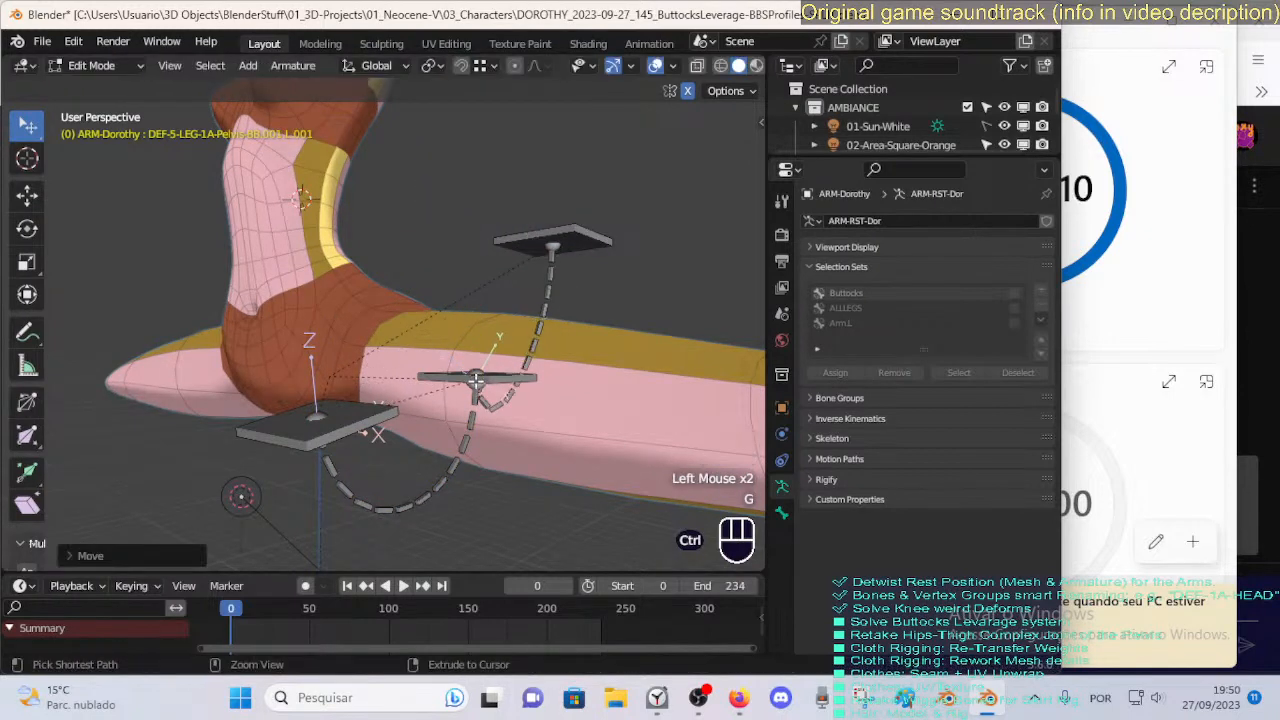
pyautogui.press('g')
pyautogui.keyDown('ctrl'); pyautogui.click(478, 372); pyautogui.keyUp('ctrl')
# Move the duplicated end control and the attached bendy bone tip to straight above the original end control.
pyautogui.click(551, 240)
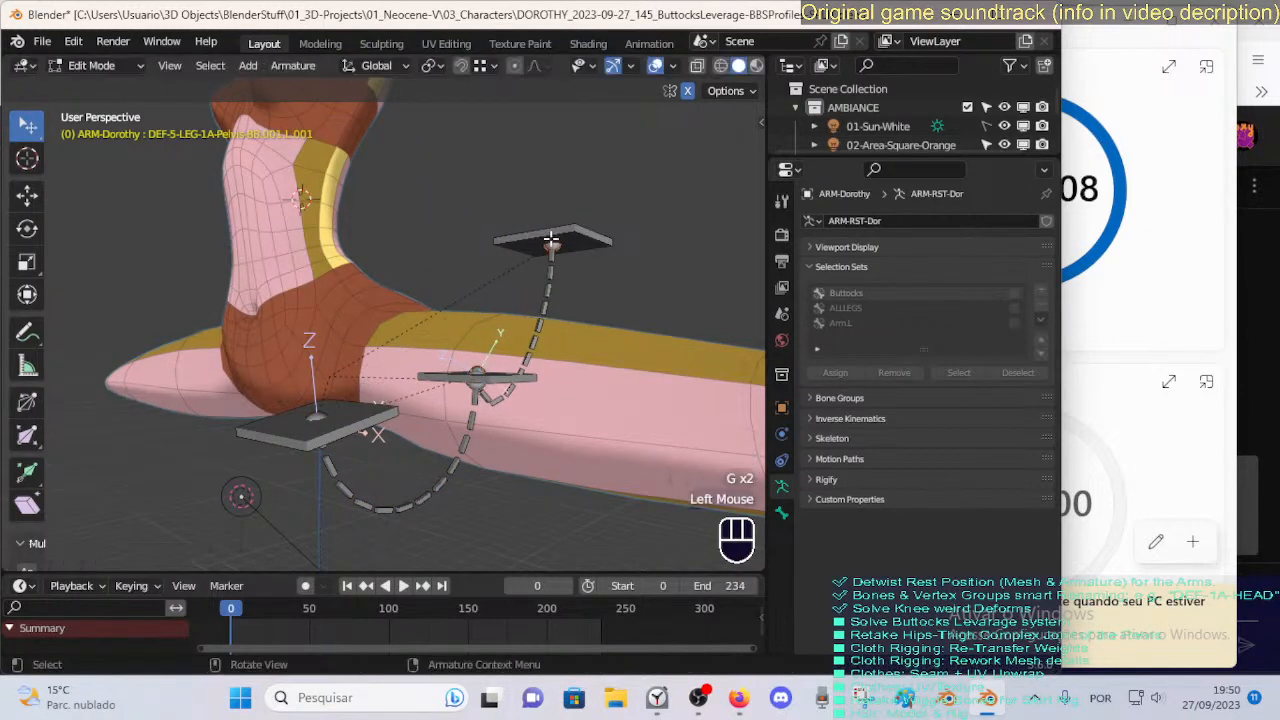
pyautogui.press('c')
pyautogui.click(551, 240)
pyautogui.rightClick(551, 240)
pyautogui.press('g')
pyautogui.click(465, 195)
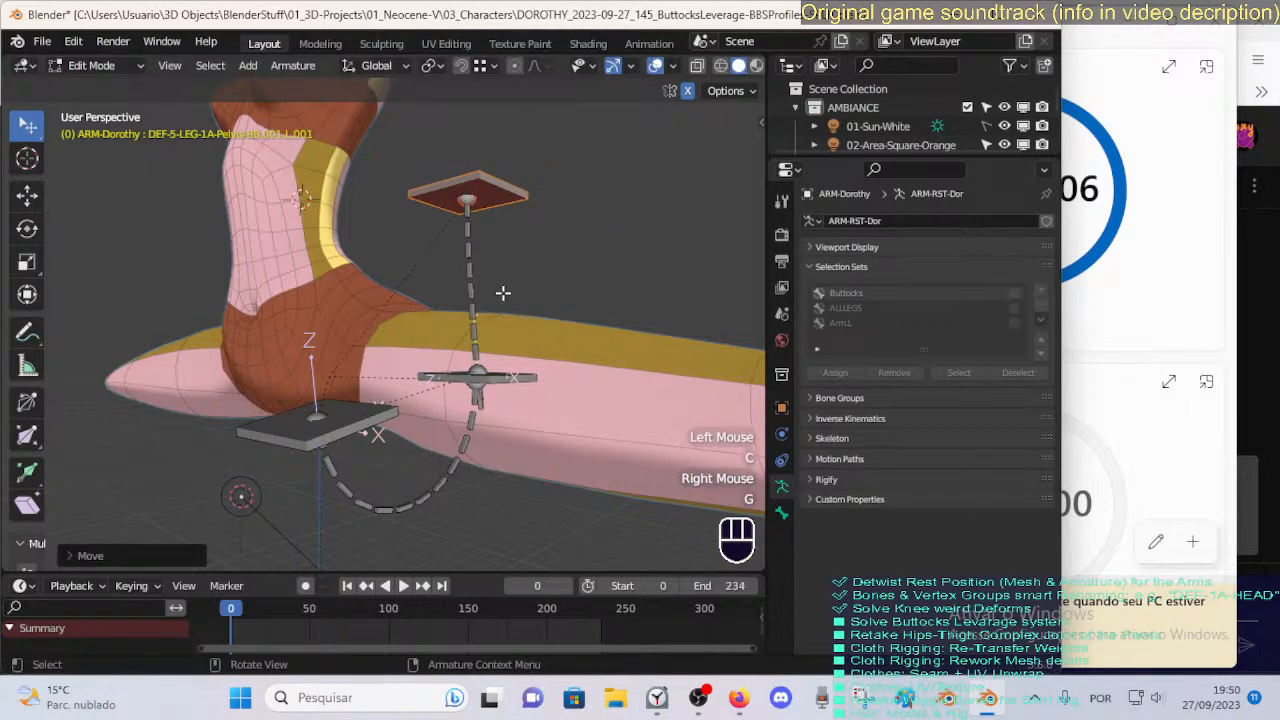
# Set the duplicated bendy bone's custom start handle to the original end control, CTL-Pelvis-BBHEnd.001.L.
pyautogui.moveTo(502, 292); pyautogui.dragTo(500, 314, button='middle')
pyautogui.click(545, 384)
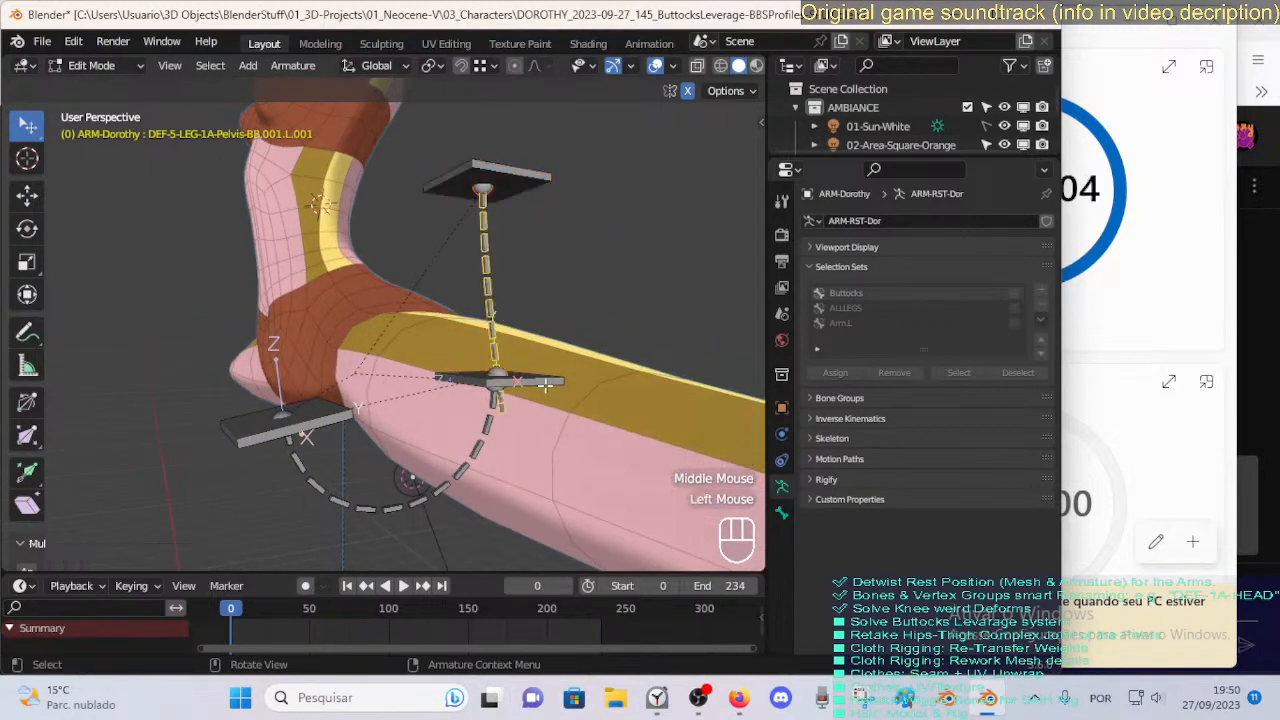
pyautogui.click(782, 513)
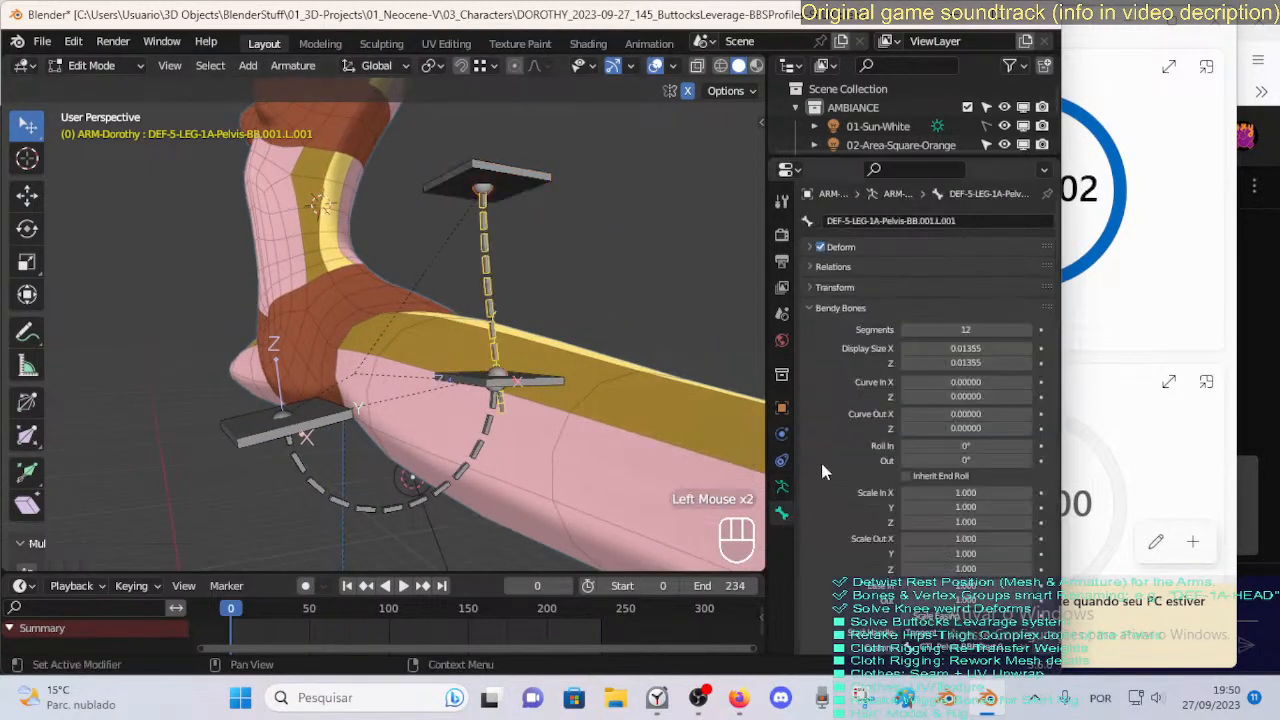
pyautogui.click(820, 277)
pyautogui.click(820, 270)
pyautogui.scroll(-2, 908, 484)
pyautogui.scroll(2, 905, 450)
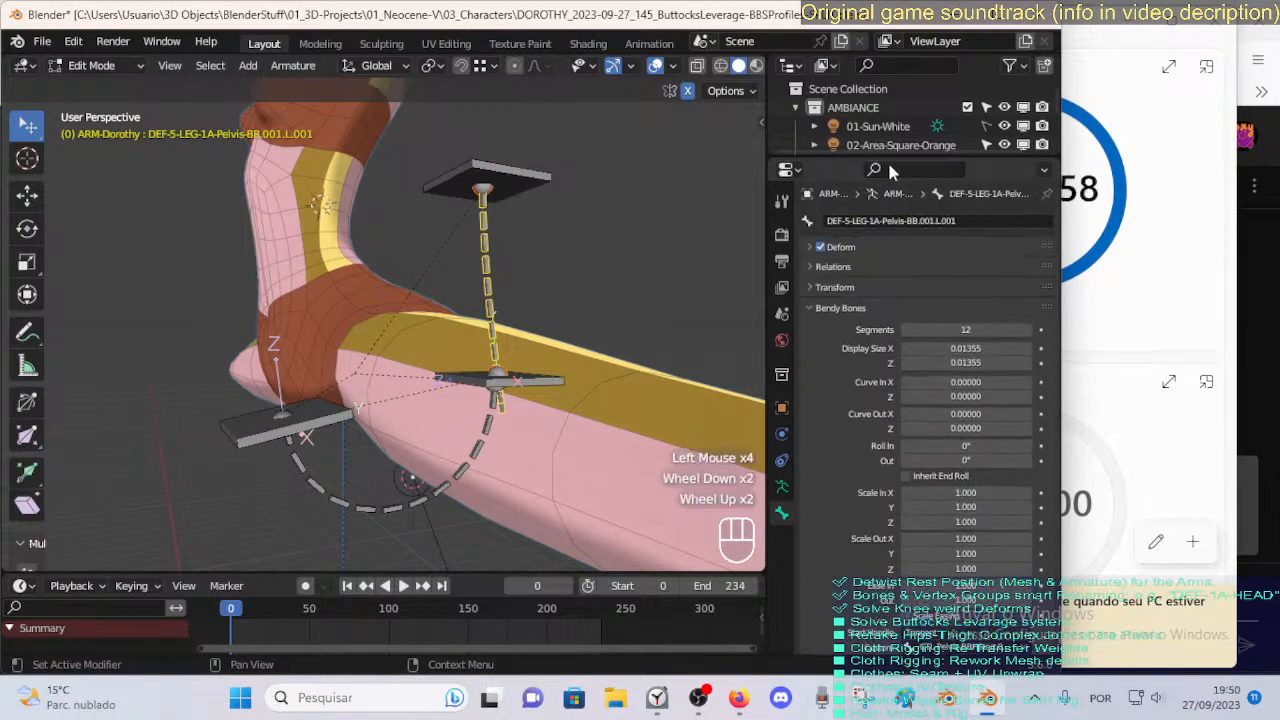
pyautogui.moveTo(889, 160); pyautogui.dragTo(889, 137)
pyautogui.scroll(-3, 905, 420)
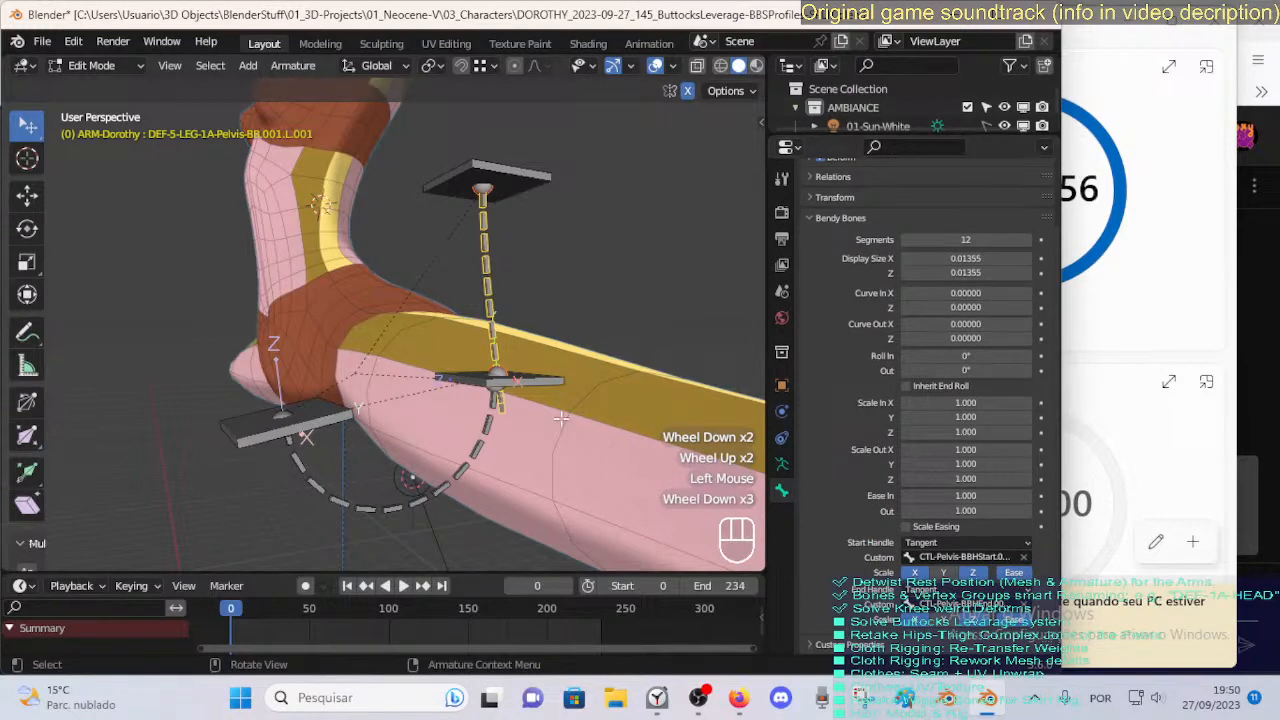
pyautogui.click(543, 374)
pyautogui.press('F2')
pyautogui.hotkey('ctrl', 'c')
pyautogui.click(494, 310)
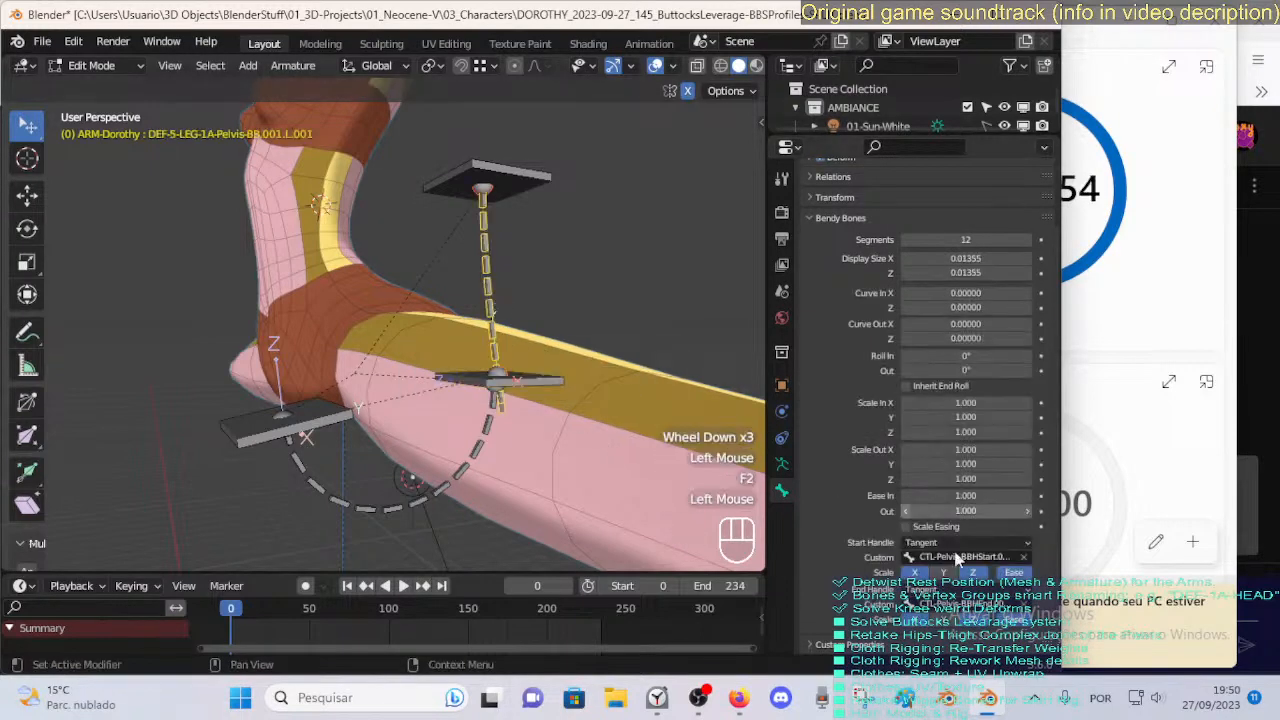
pyautogui.hotkey('ctrl', 'v')
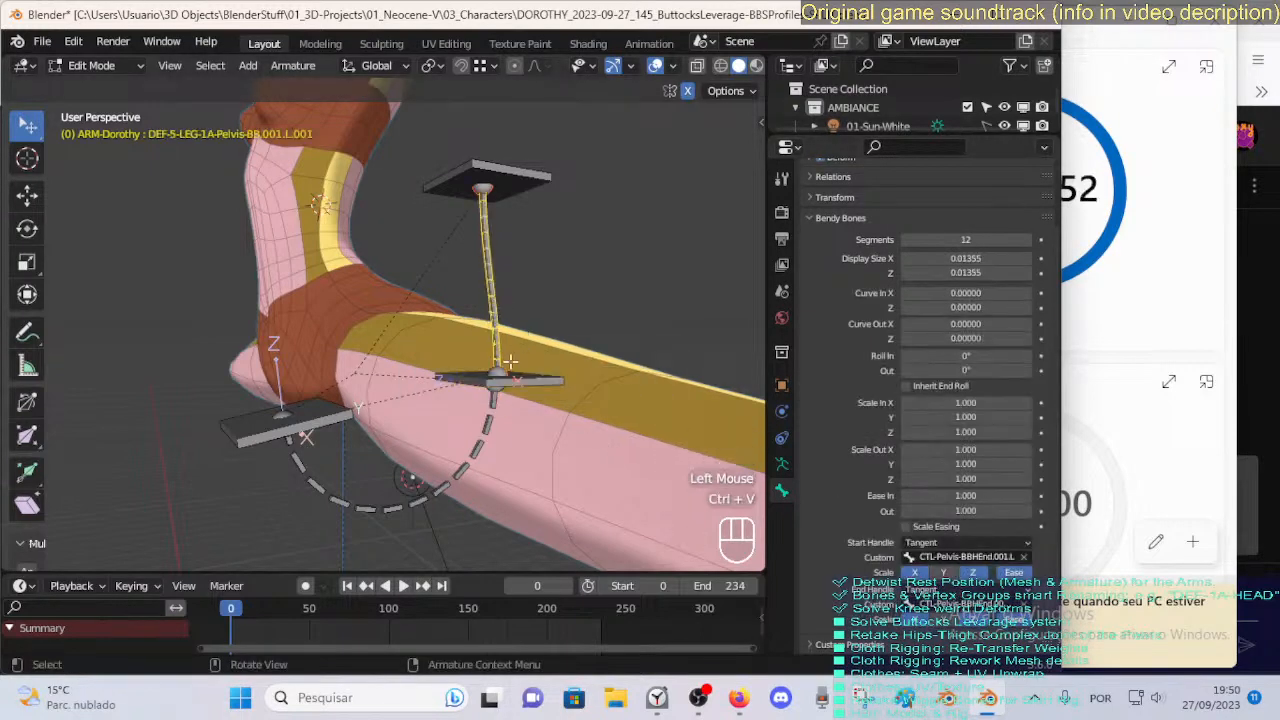
# Set the segments of both the lower and the upper left pelvis bendy bones to 6.
pyautogui.click(485, 450)
pyautogui.keyDown('shift'); pyautogui.click(505, 306); pyautogui.keyUp('shift')
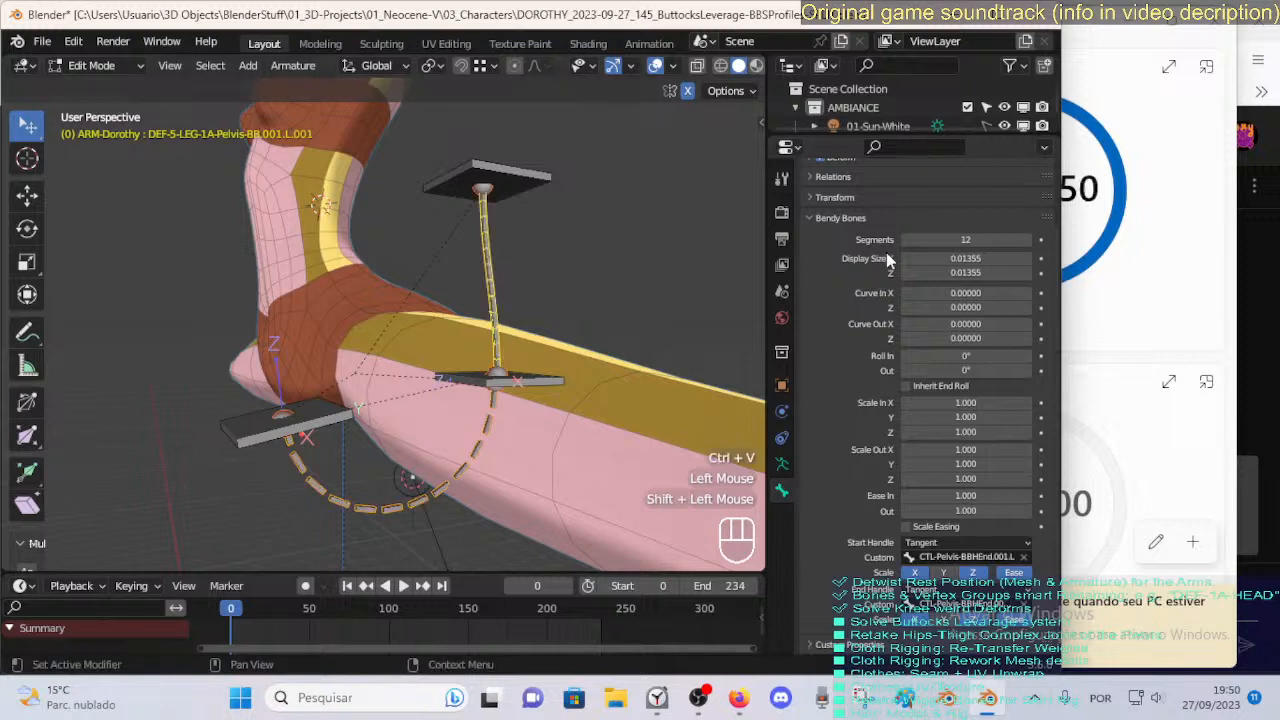
pyautogui.keyDown('alt'); pyautogui.click(930, 240); pyautogui.keyUp('alt')
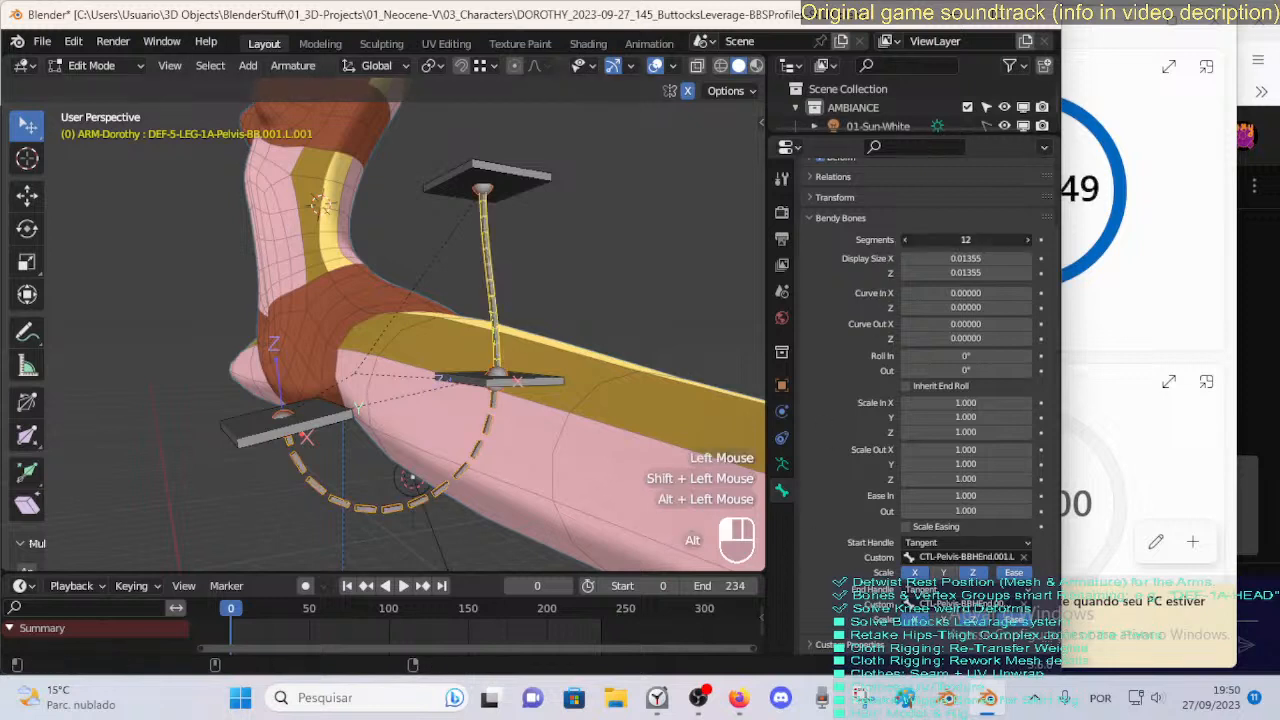
pyautogui.write('8')
pyautogui.press('Return')
pyautogui.click(960, 239)
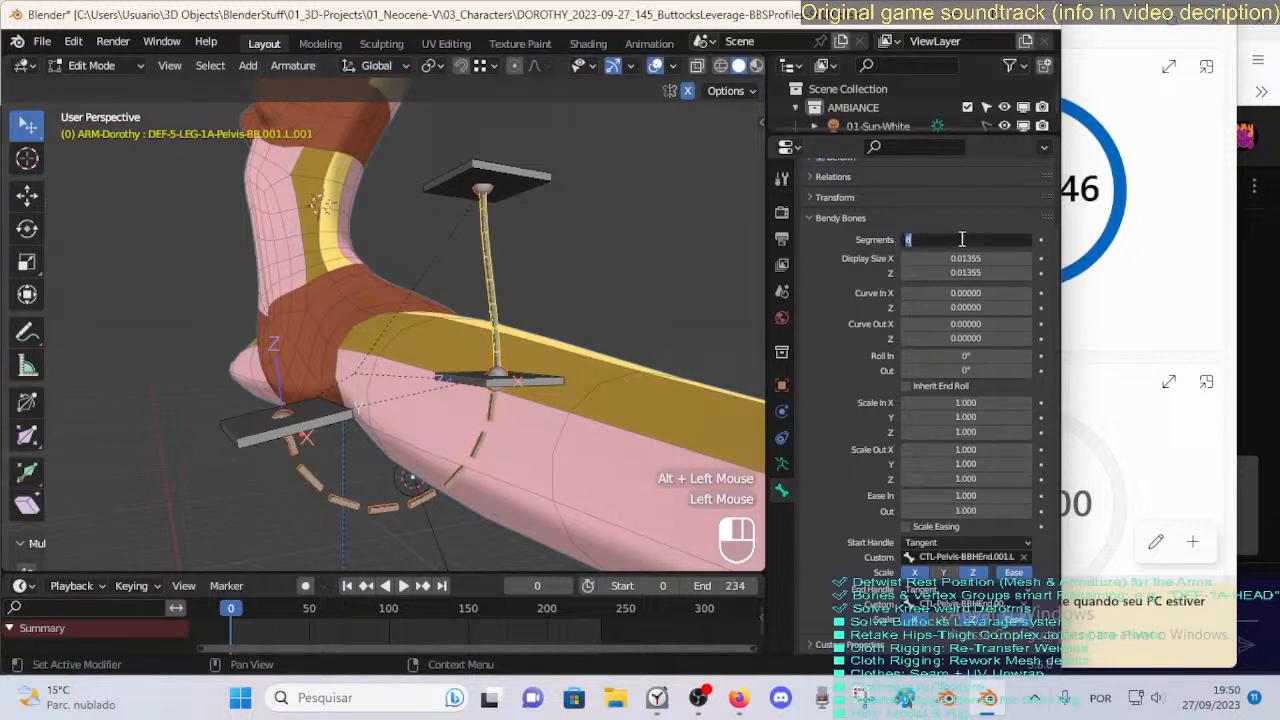
pyautogui.write('6')
pyautogui.press('Return')
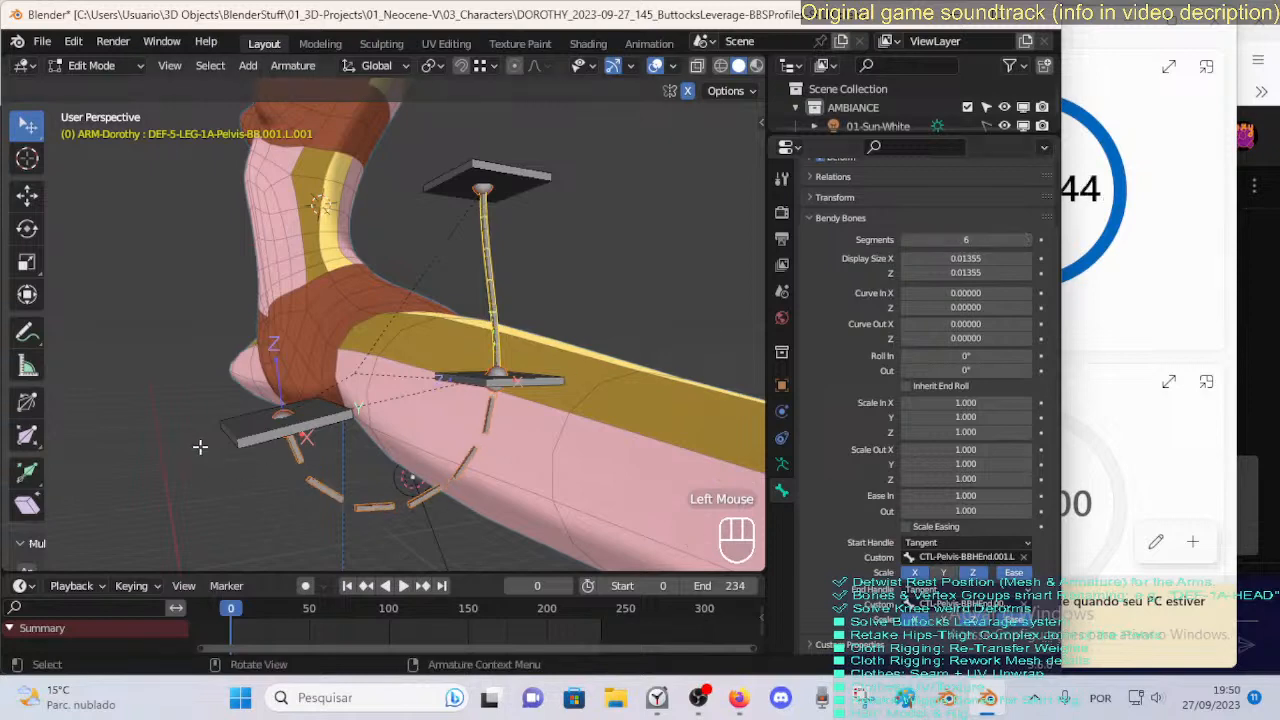
# Raise the left pelvis start control and its bendy bone joint about 0.5 m to the front of the hip.
pyautogui.hotkey('alt', 'a')
pyautogui.hotkey('alt', 'a')
pyautogui.press('c')
pyautogui.rightClick(517, 383)
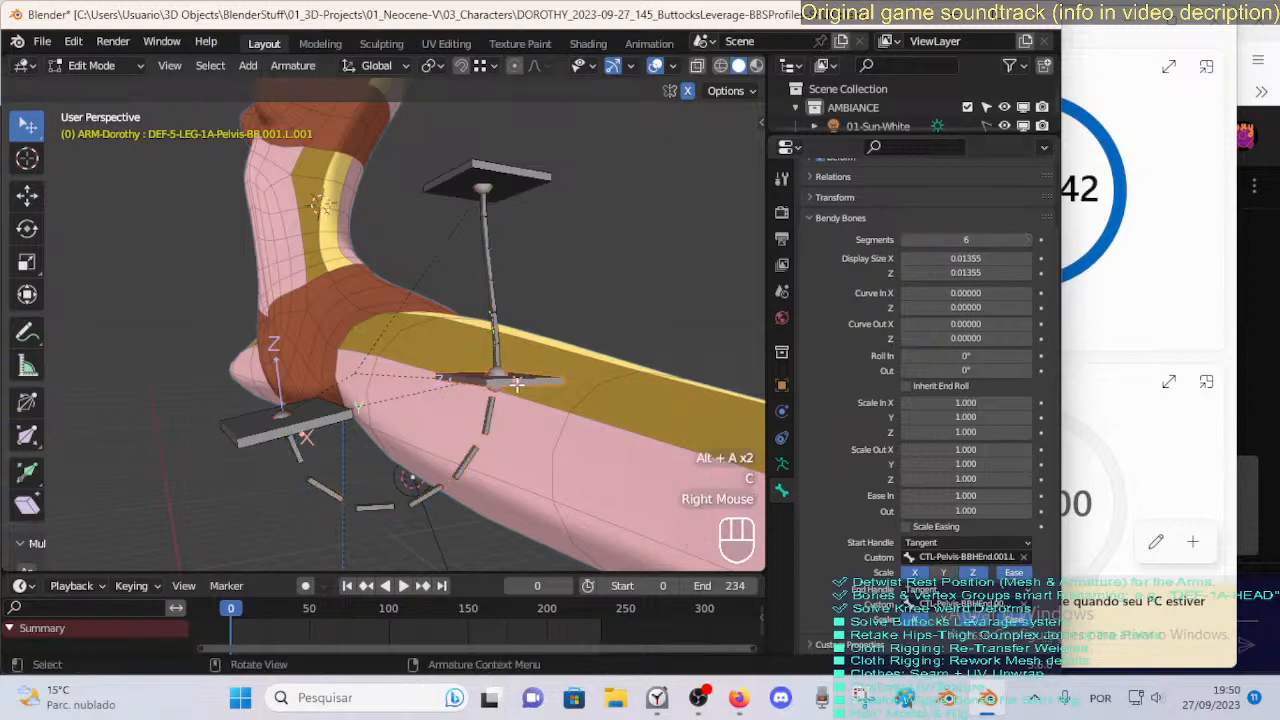
pyautogui.rightClick(352, 433)
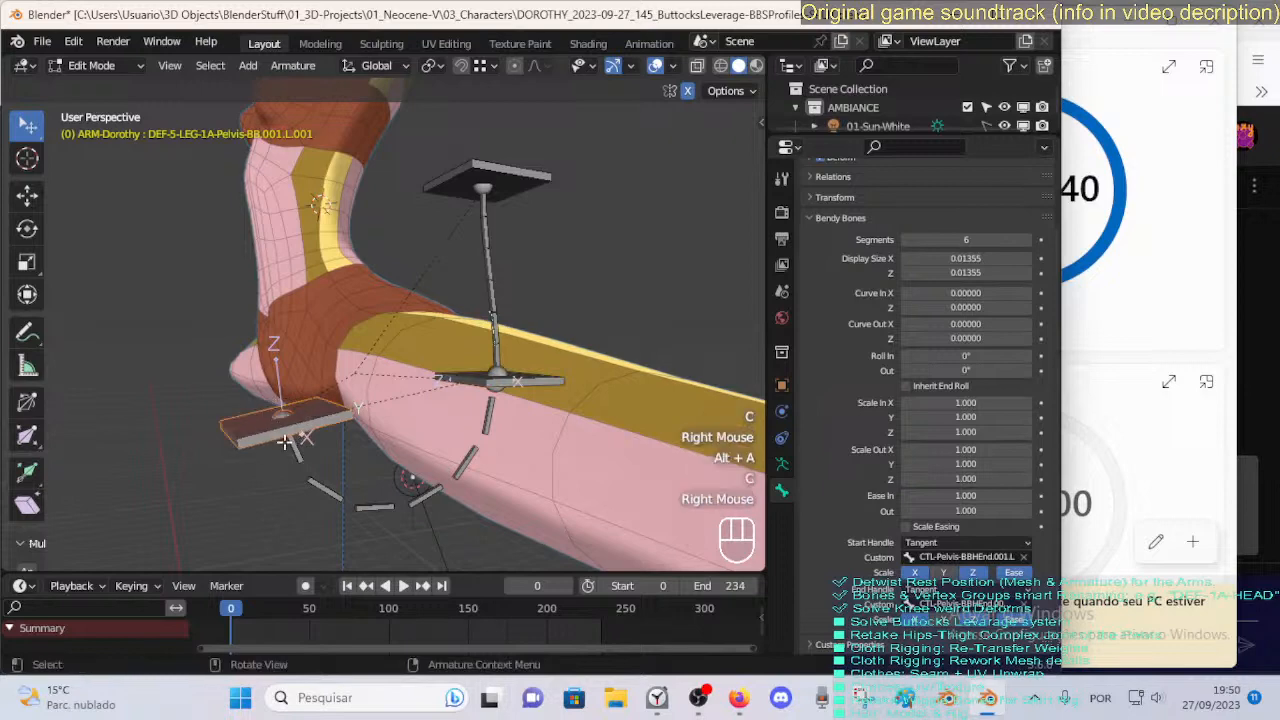
pyautogui.moveTo(352, 433); pyautogui.dragTo(432, 443, button='middle')
pyautogui.moveTo(432, 443); pyautogui.dragTo(346, 428, button='middle')
pyautogui.press('g')
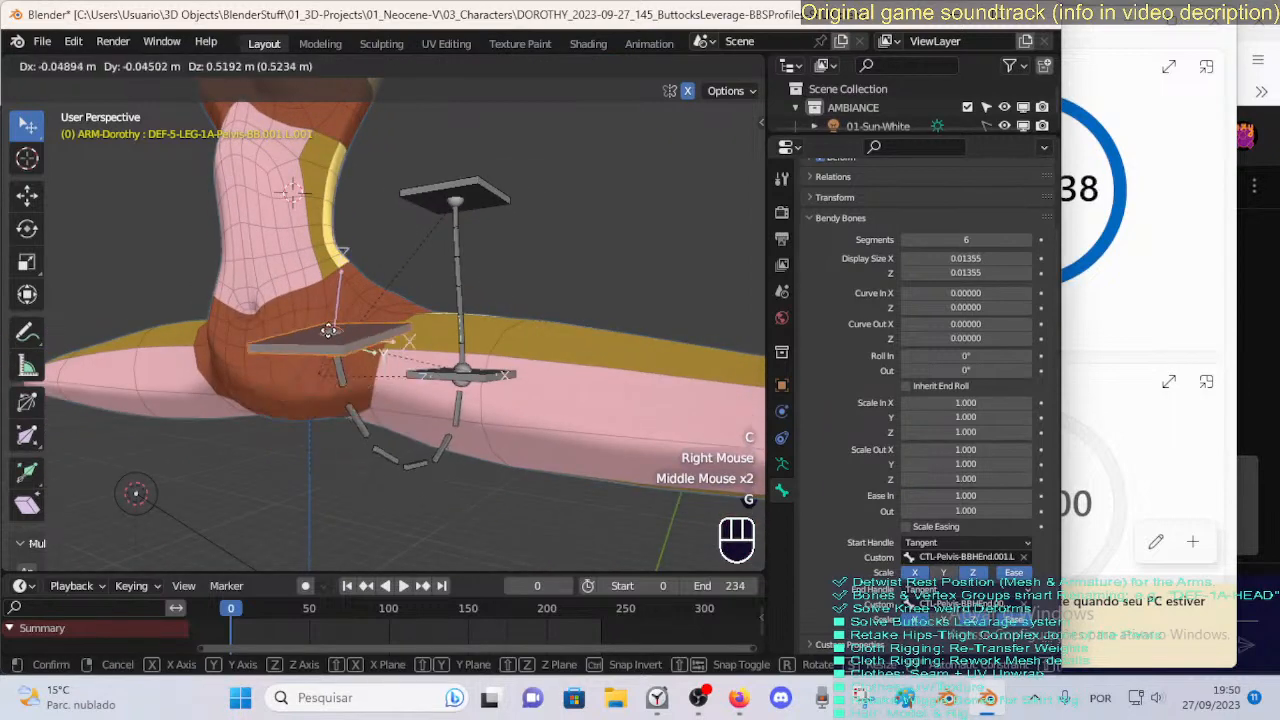
pyautogui.click(322, 330)
# Tilt the left pelvis start control to follow the hip and shift it slightly with its bendy bone joint.
pyautogui.moveTo(322, 330)
pyautogui.mouseDown(button='middle')
pyautogui.moveTo(334, 328)
pyautogui.moveTo(312, 328)
pyautogui.mouseUp(button='middle')
pyautogui.press('r')
pyautogui.click(350, 371)
pyautogui.moveTo(350, 371); pyautogui.dragTo(318, 357, button='middle')
pyautogui.press('g')
pyautogui.click(386, 357)
# Move the middle pelvis control and the joined ends of both bendy bones down below the hip.
pyautogui.hotkey('alt', 'a')
pyautogui.press('c')
pyautogui.click(471, 382)
pyautogui.rightClick(471, 382)
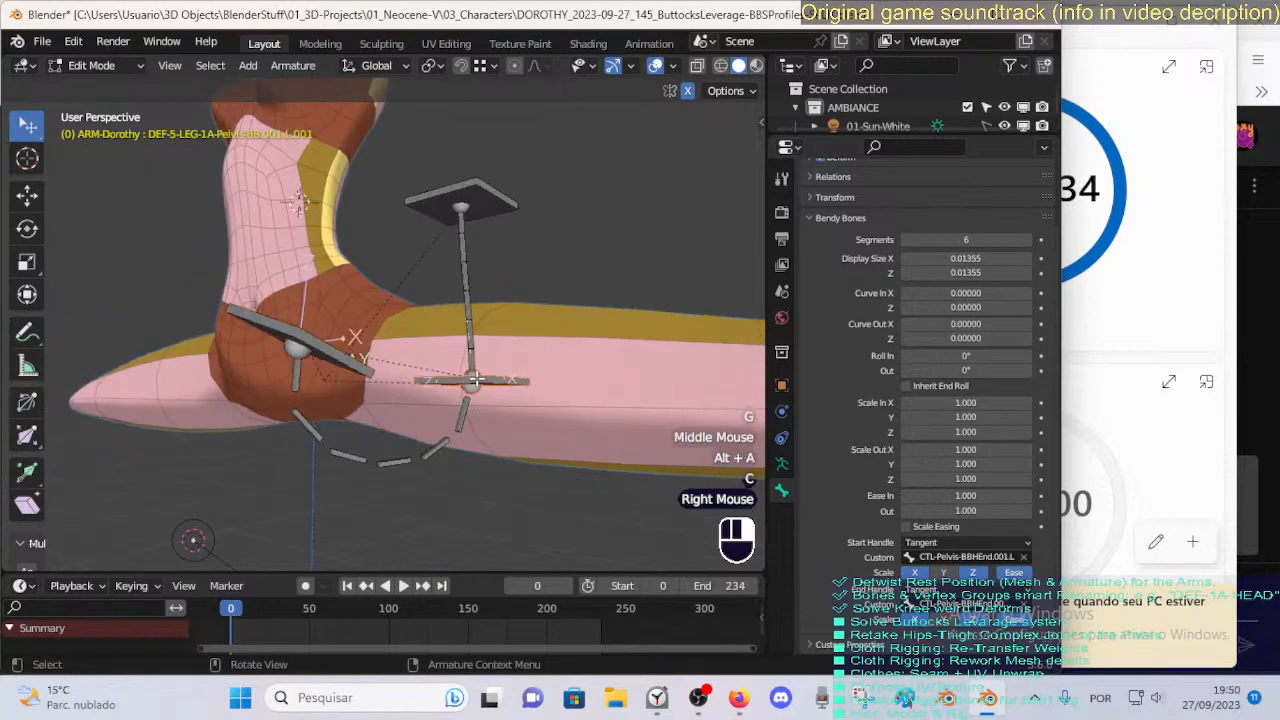
pyautogui.press('g')
pyautogui.click(405, 449)
# Rotate the middle pelvis control to stand upright and reposition it beneath the hip using X-ray display.
pyautogui.moveTo(405, 449); pyautogui.dragTo(420, 445, button='middle')
pyautogui.press('r')
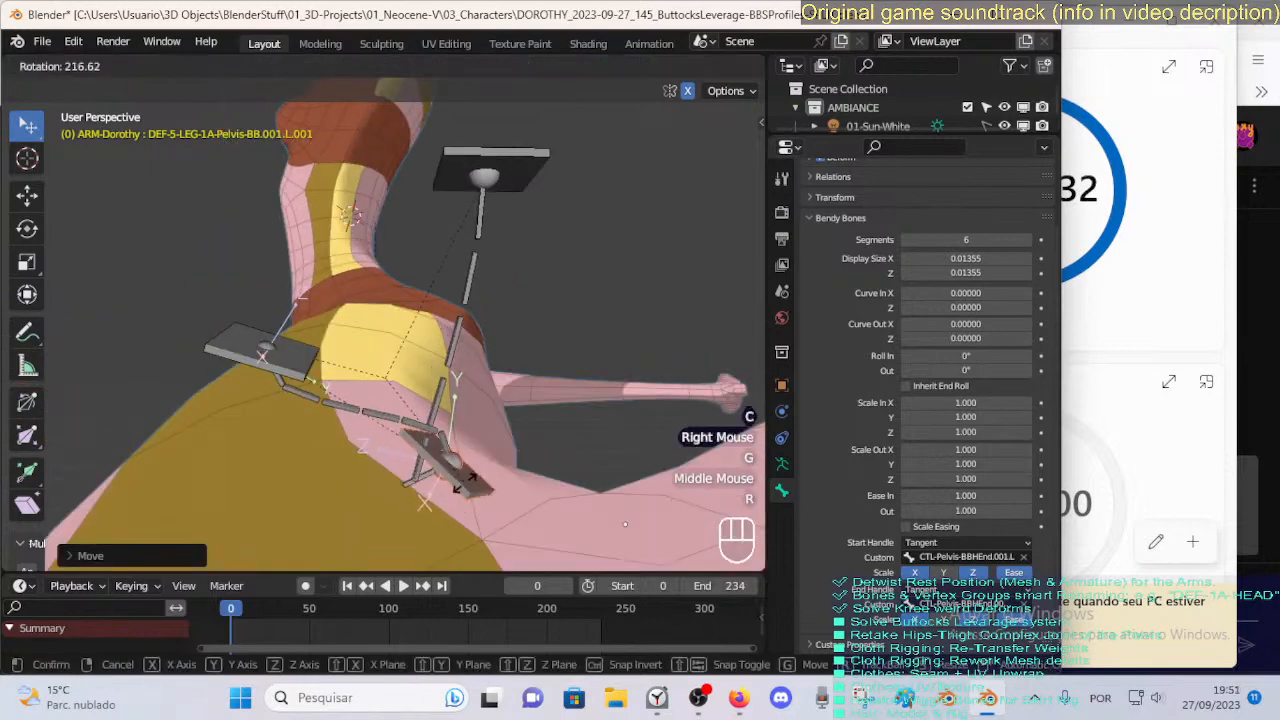
pyautogui.click(452, 455)
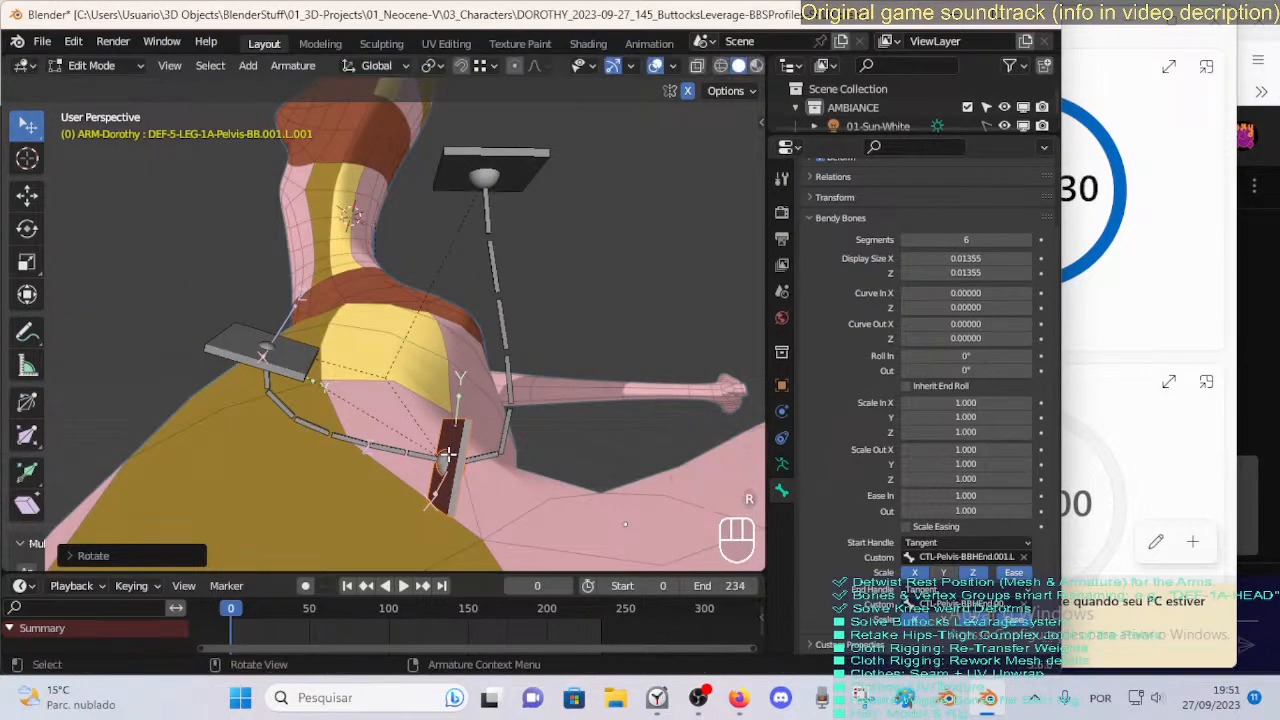
pyautogui.hotkey('alt', 'z')
pyautogui.press('g')
pyautogui.click(394, 444)
pyautogui.moveTo(343, 451)
pyautogui.mouseDown(button='middle')
pyautogui.moveTo(497, 457)
pyautogui.moveTo(465, 365)
pyautogui.moveTo(363, 371)
pyautogui.mouseUp(button='middle')
# Select only the left pelvis start control, set snapping to Face Project and move the control over the hip.
pyautogui.hotkey('alt', 'a')
pyautogui.press('c')
pyautogui.rightClick(429, 341)
pyautogui.middleClick(449, 348)
pyautogui.click(449, 350)
pyautogui.hotkey('alt', 'z')
pyautogui.moveTo(412, 132); pyautogui.dragTo(581, 114, button='middle')
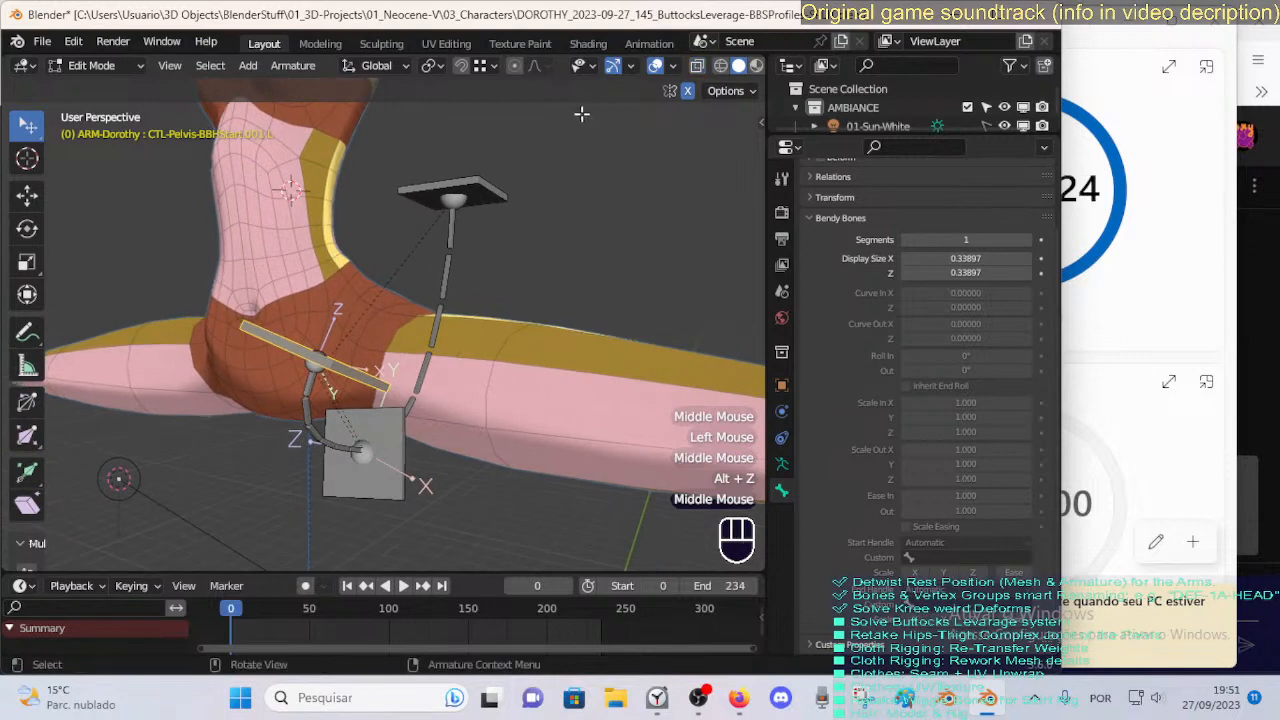
pyautogui.click(471, 66)
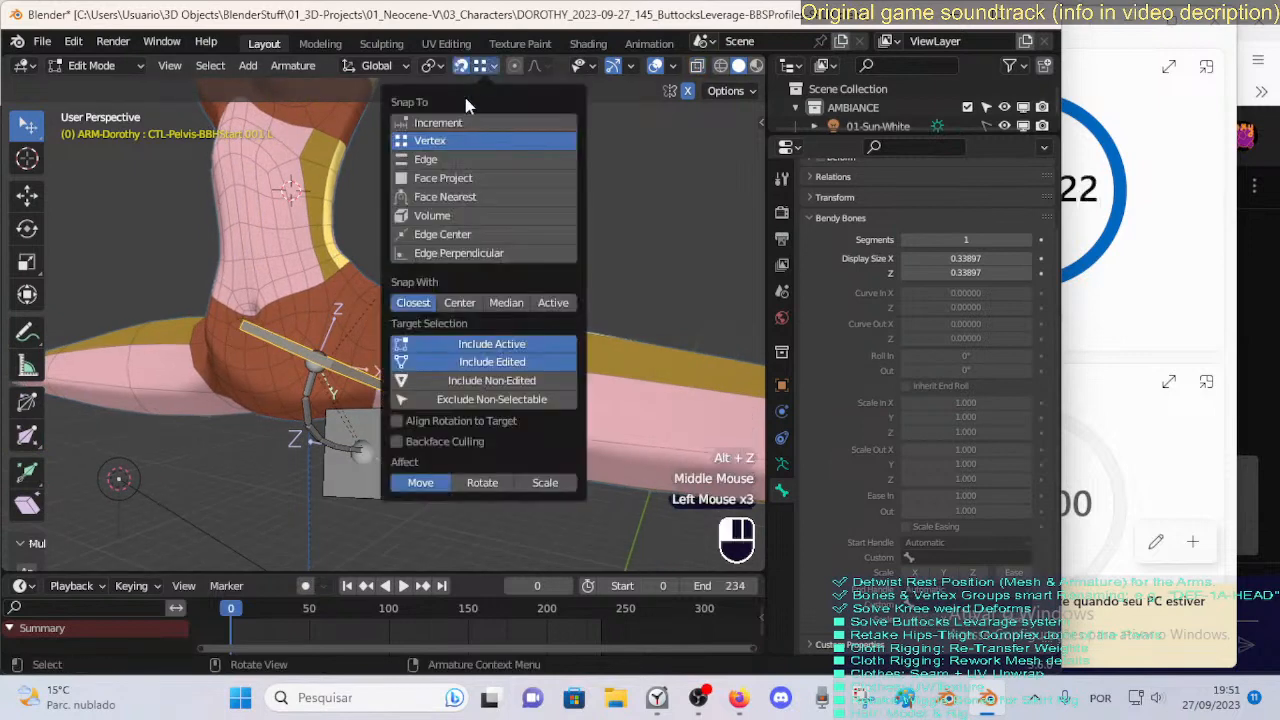
pyautogui.click(442, 178)
pyautogui.moveTo(360, 330); pyautogui.dragTo(380, 348, button='middle')
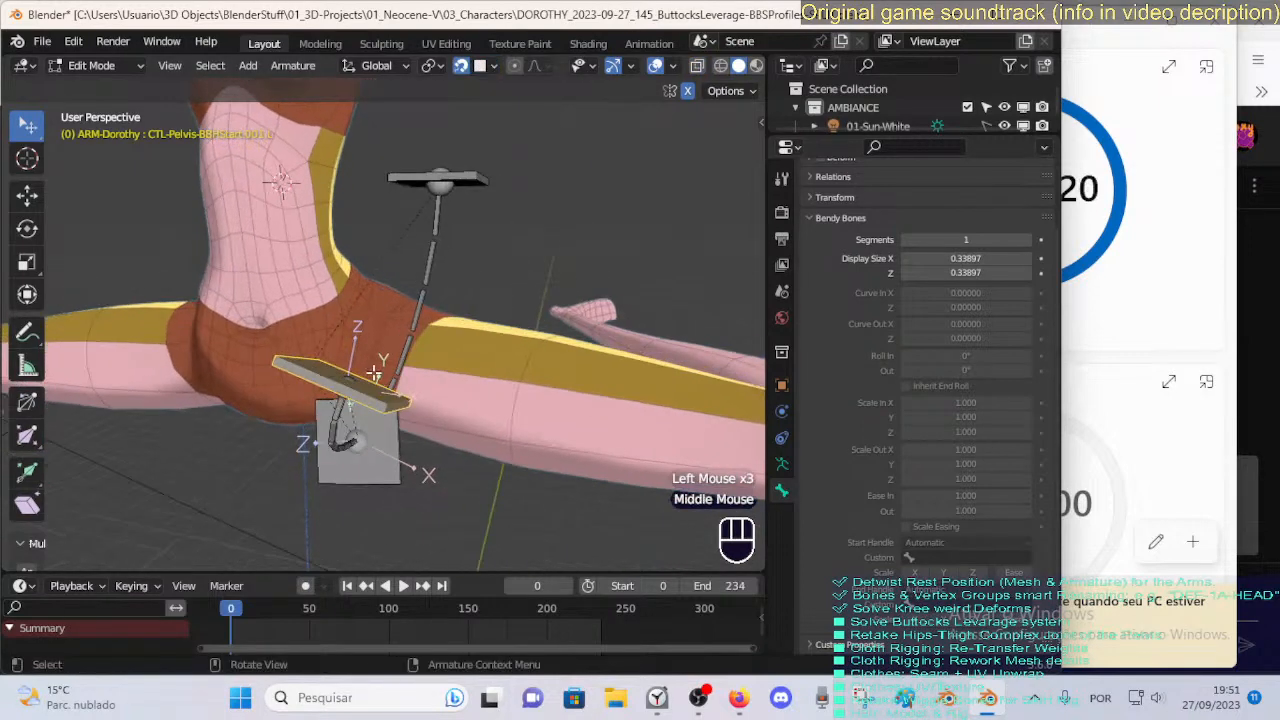
pyautogui.press('g')
pyautogui.click(380, 348)
# Include non-edited objects as snap targets and move the start control onto the body surface at the hip.
pyautogui.click(471, 66)
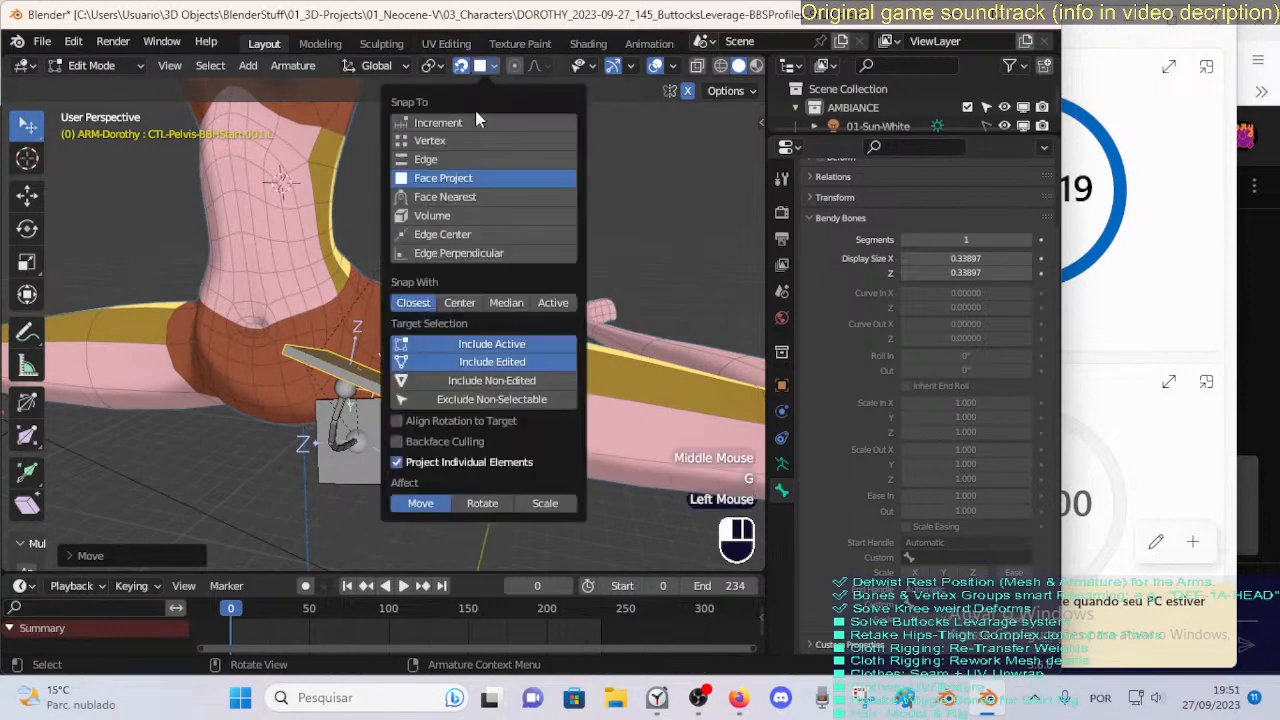
pyautogui.click(462, 381)
pyautogui.moveTo(275, 318); pyautogui.dragTo(214, 317, button='middle')
pyautogui.press('g')
pyautogui.click(371, 321)
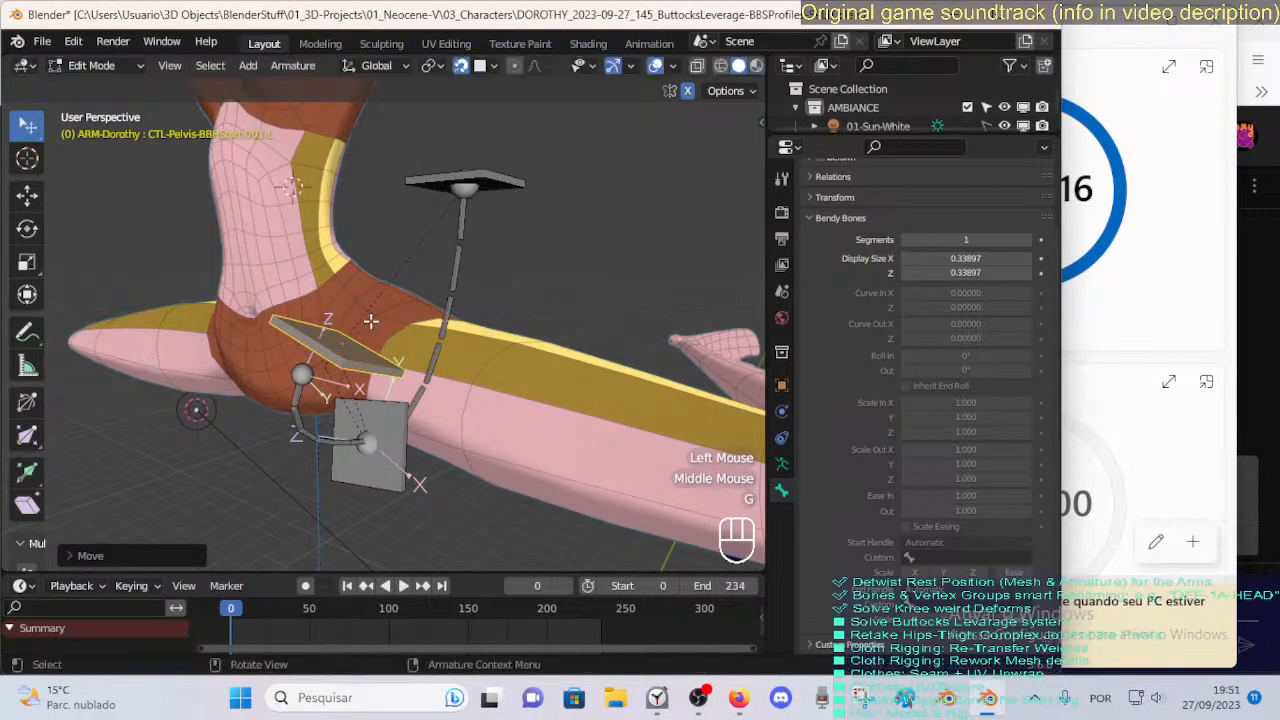
pyautogui.moveTo(360, 347)
pyautogui.mouseDown(button='middle')
pyautogui.moveTo(386, 334)
pyautogui.moveTo(338, 368)
pyautogui.moveTo(375, 345)
pyautogui.moveTo(263, 351)
pyautogui.moveTo(292, 346)
pyautogui.moveTo(255, 379)
pyautogui.moveTo(446, 330)
pyautogui.moveTo(350, 366)
pyautogui.moveTo(477, 304)
pyautogui.moveTo(367, 337)
pyautogui.mouseUp(button='middle')
pyautogui.press('g')
pyautogui.click(370, 332)
# Refine the start control's placement on the front of the hip with and without X-ray display.
pyautogui.scroll(2, 355, 350)
pyautogui.hotkey('alt', 'z')
pyautogui.press('g')
pyautogui.click(397, 339)
pyautogui.hotkey('alt', 'z')
pyautogui.press('g')
pyautogui.click(291, 326)
# Clear the bone roll of the left pelvis start control and slightly enlarge it in X-ray display.
pyautogui.hotkey('alt', 'r')
pyautogui.hotkey('alt', 'z')
pyautogui.scroll(2, 477, 304)
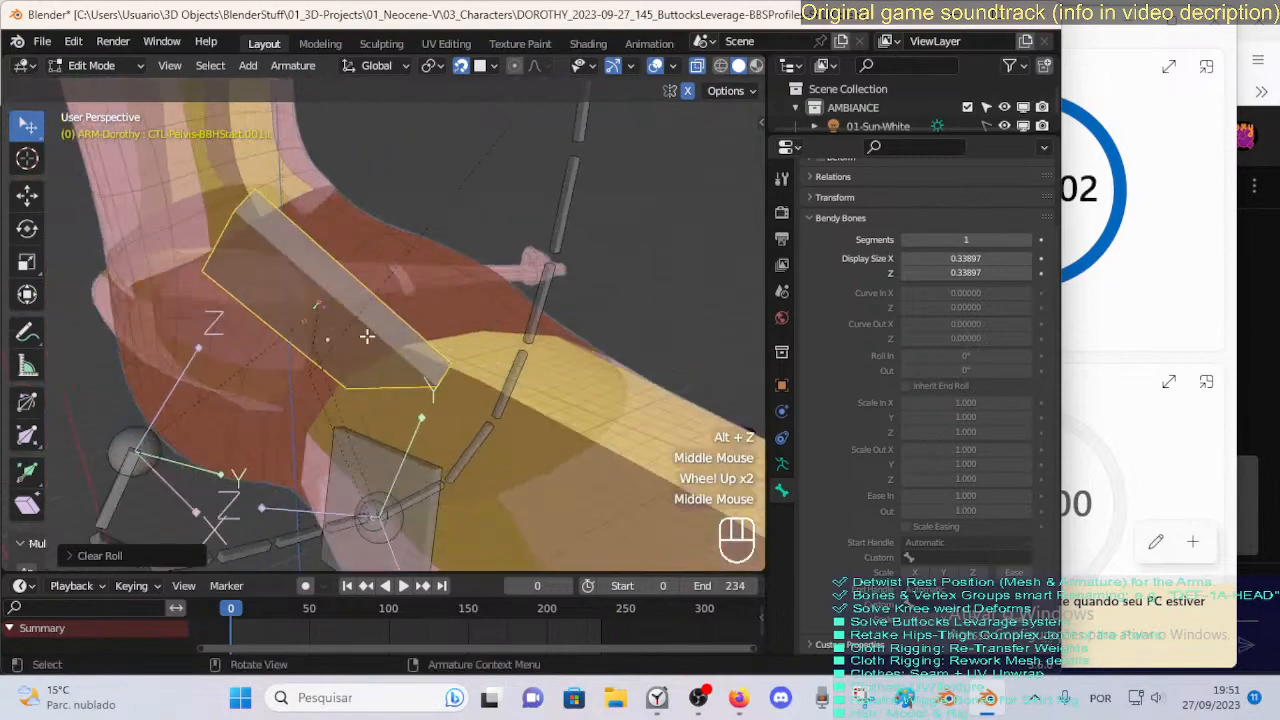
pyautogui.press('s')
pyautogui.click(300, 386)
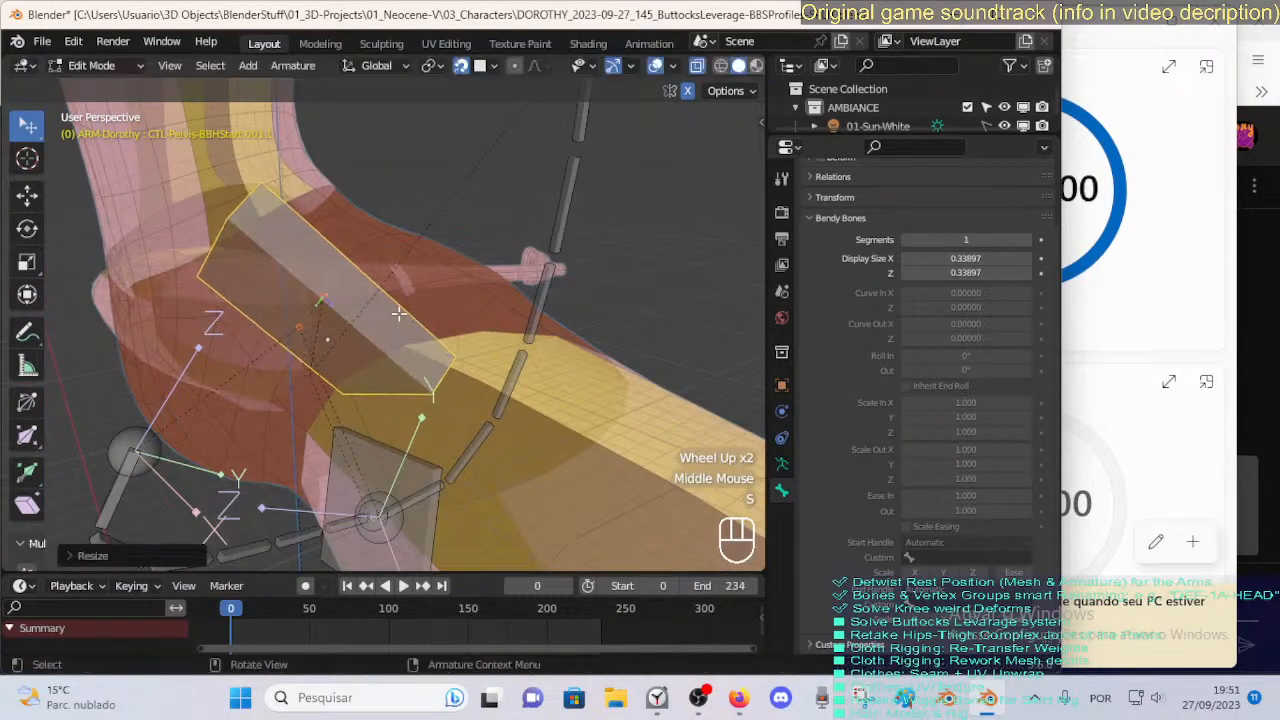
pyautogui.moveTo(300, 386); pyautogui.dragTo(354, 317, button='middle')
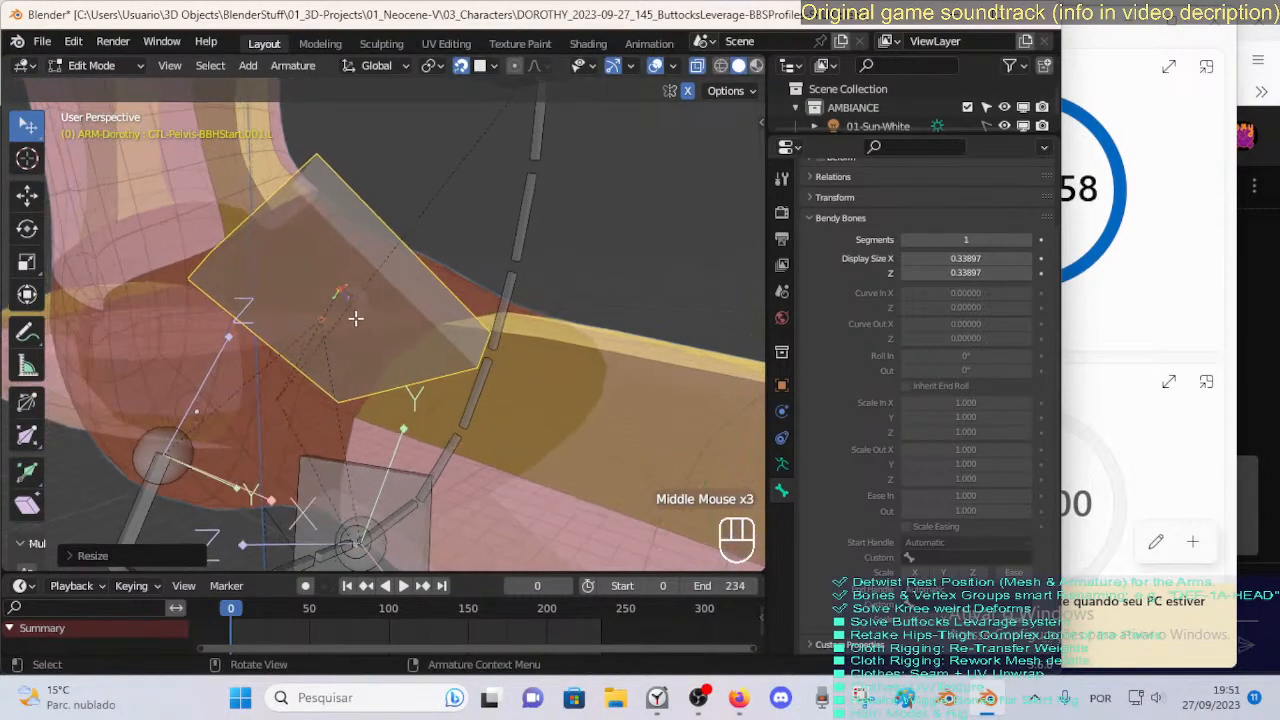
# Show the bone transform values and scale the left pelvis start control to a length of about 0.093 m.
pyautogui.press('n')
pyautogui.scroll(3, 576, 140)
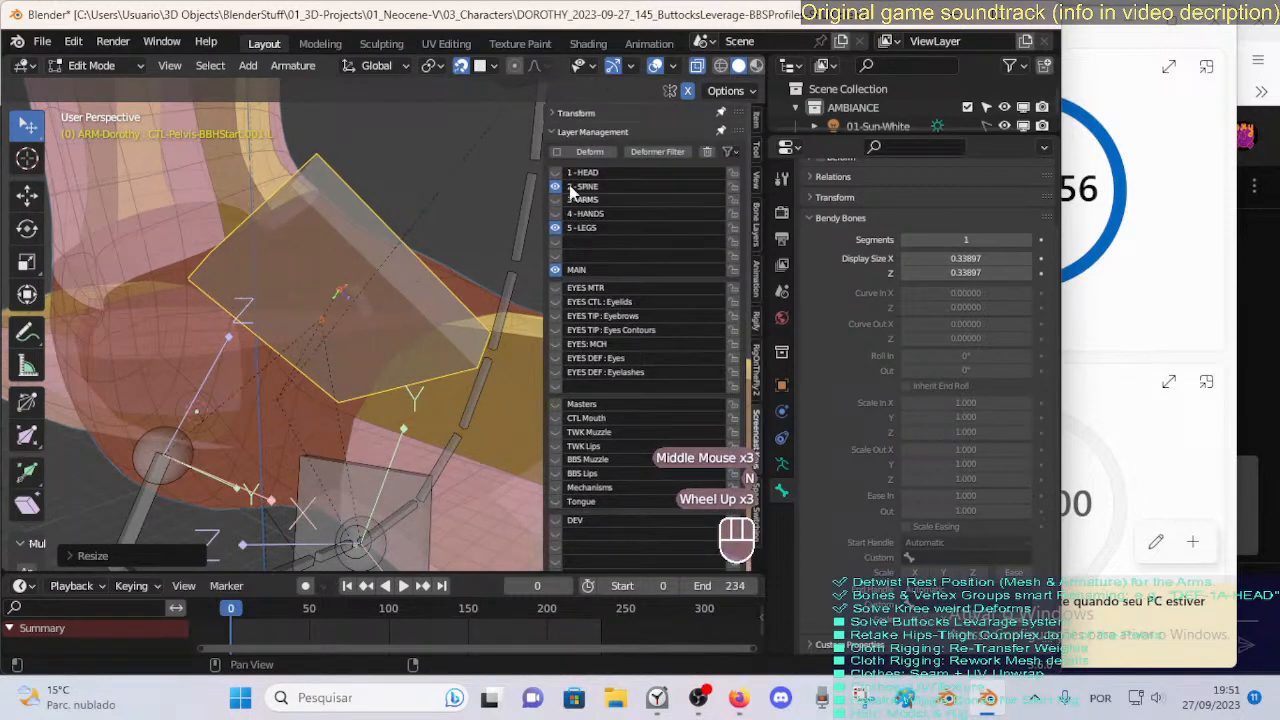
pyautogui.click(560, 113)
pyautogui.moveTo(350, 300); pyautogui.dragTo(380, 305, button='middle')
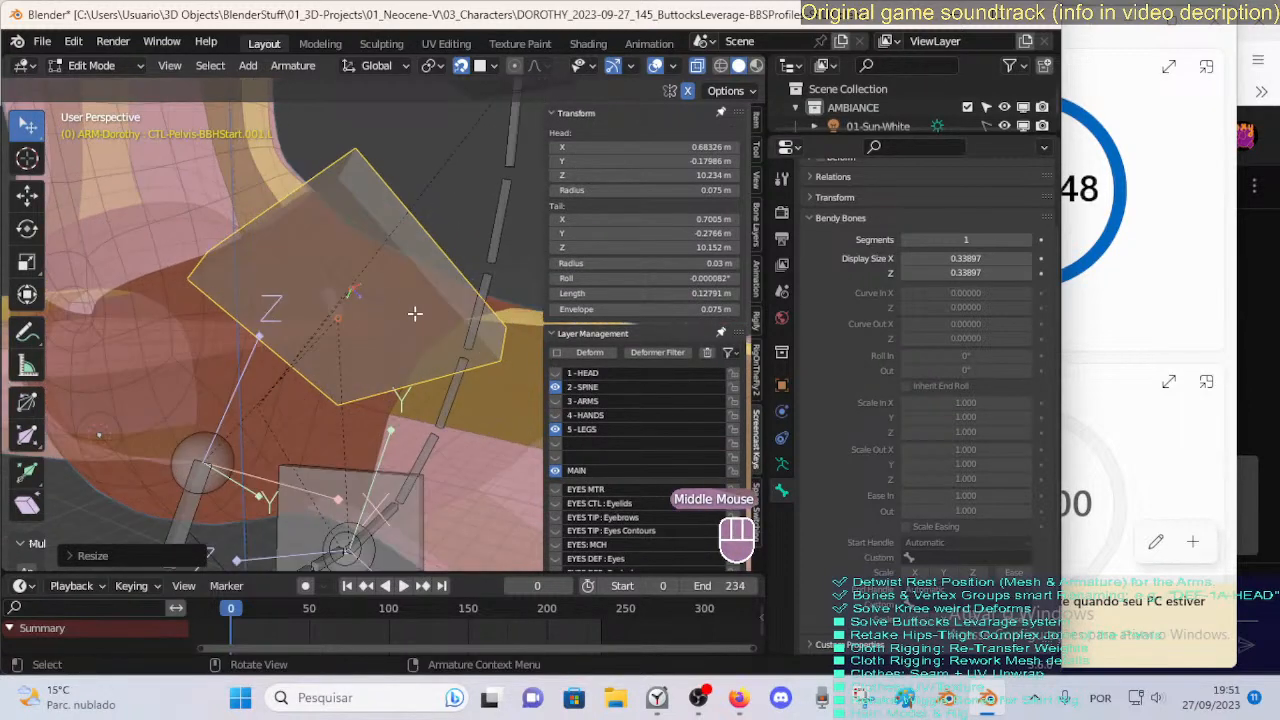
pyautogui.press('s')
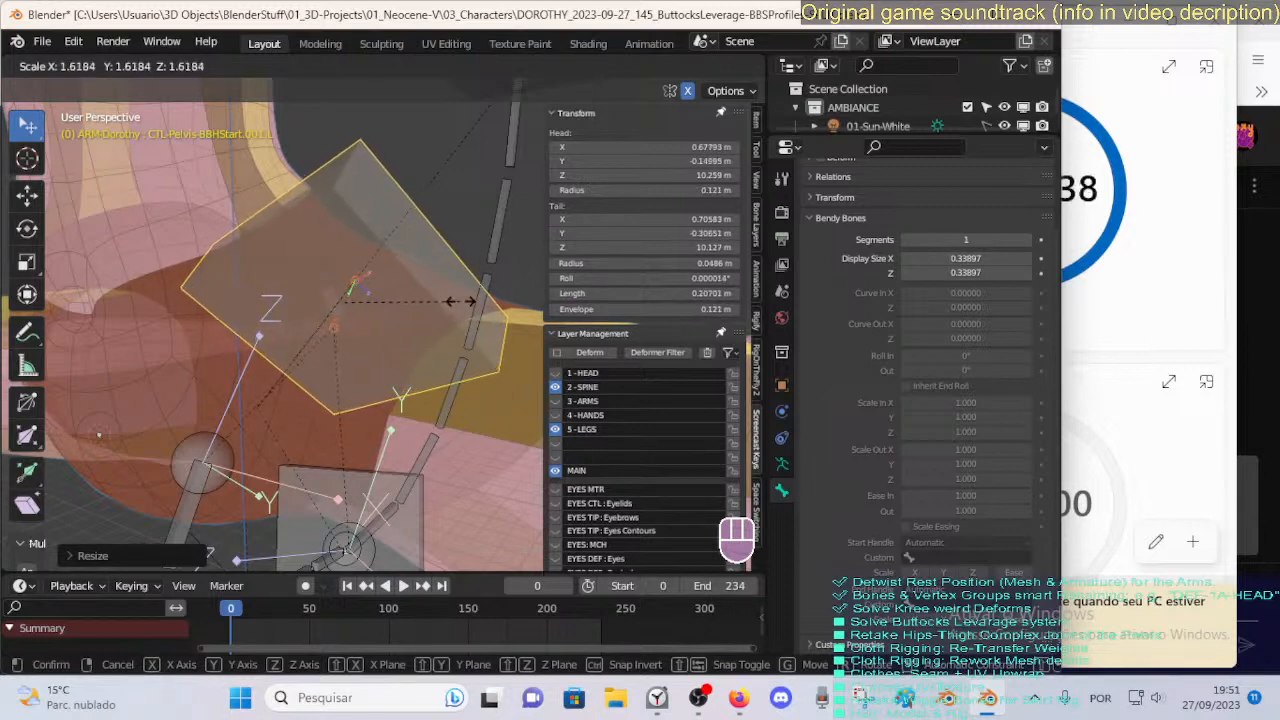
pyautogui.click(455, 303)
pyautogui.moveTo(457, 300); pyautogui.dragTo(425, 303, button='middle')
pyautogui.press('s')
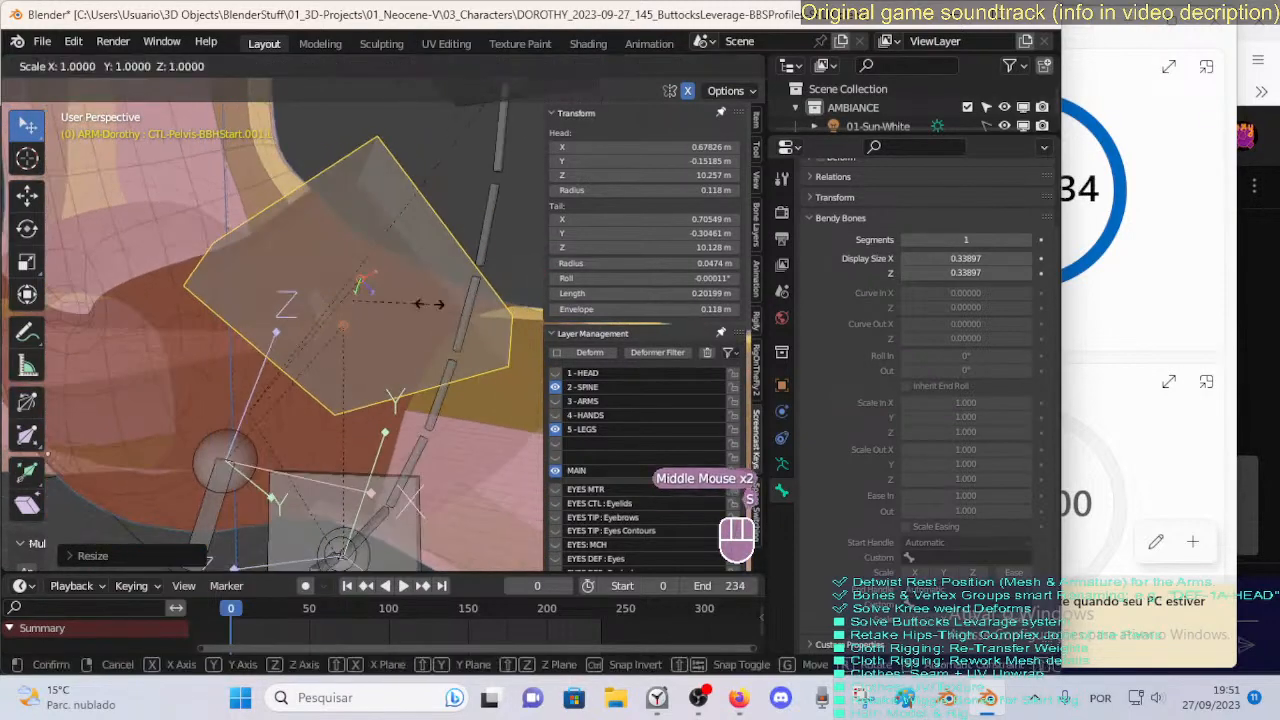
pyautogui.click(390, 314)
pyautogui.middleClick(392, 314)
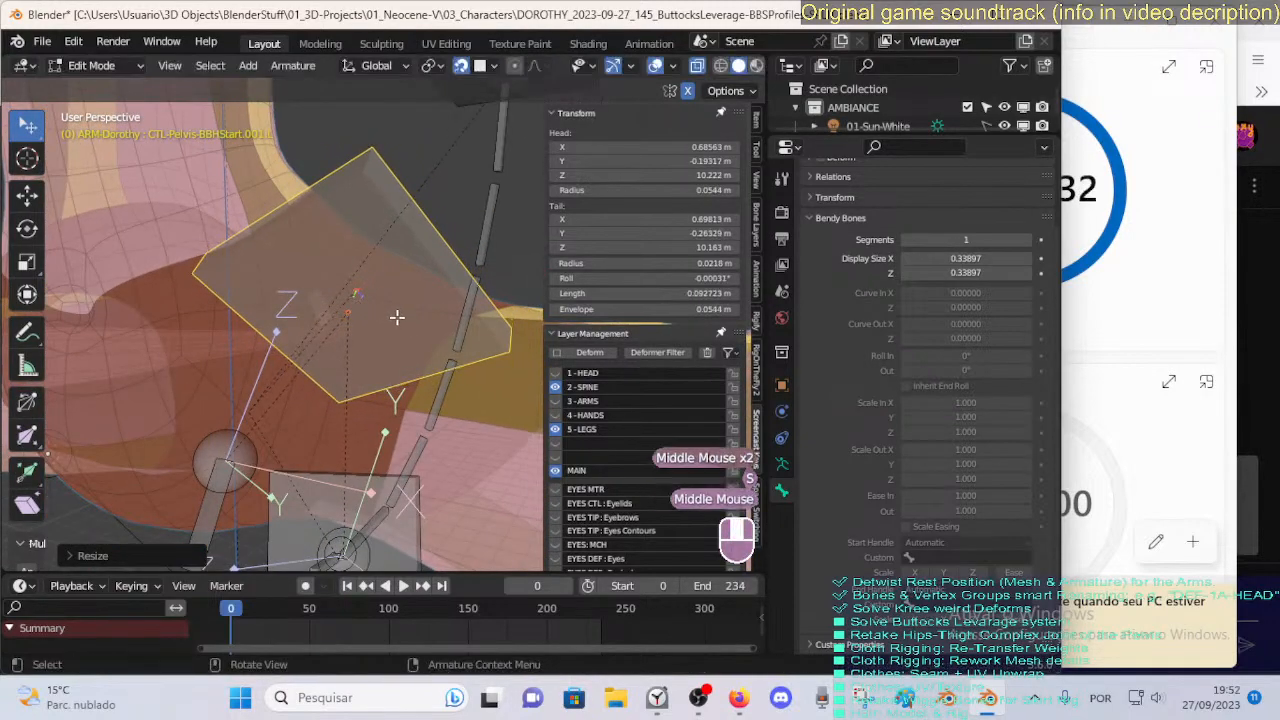
# Shrink the start control's B-bone display size to about 0.14 on X and Z.
pyautogui.hotkey('ctrl', 'alt', 's')
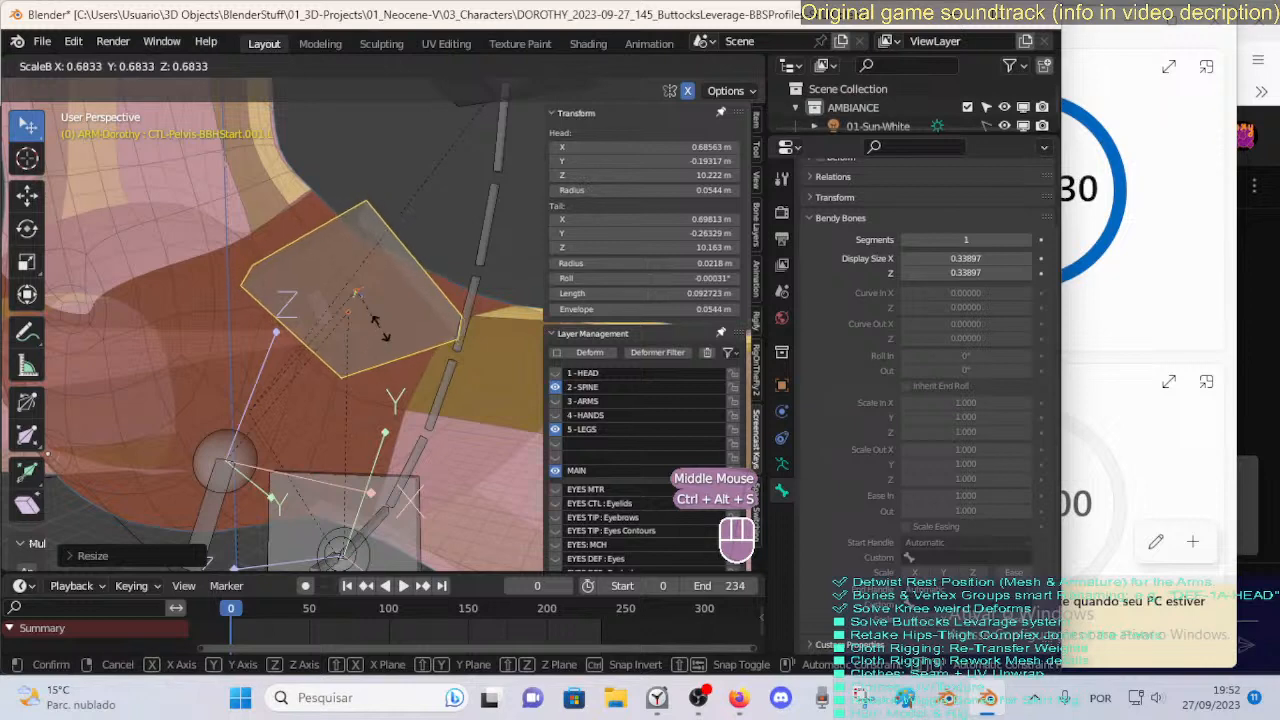
pyautogui.click(371, 309)
pyautogui.scroll(2, 391, 314)
pyautogui.moveTo(391, 314)
pyautogui.mouseDown(button='middle')
pyautogui.moveTo(369, 323)
pyautogui.moveTo(391, 319)
pyautogui.mouseUp(button='middle')
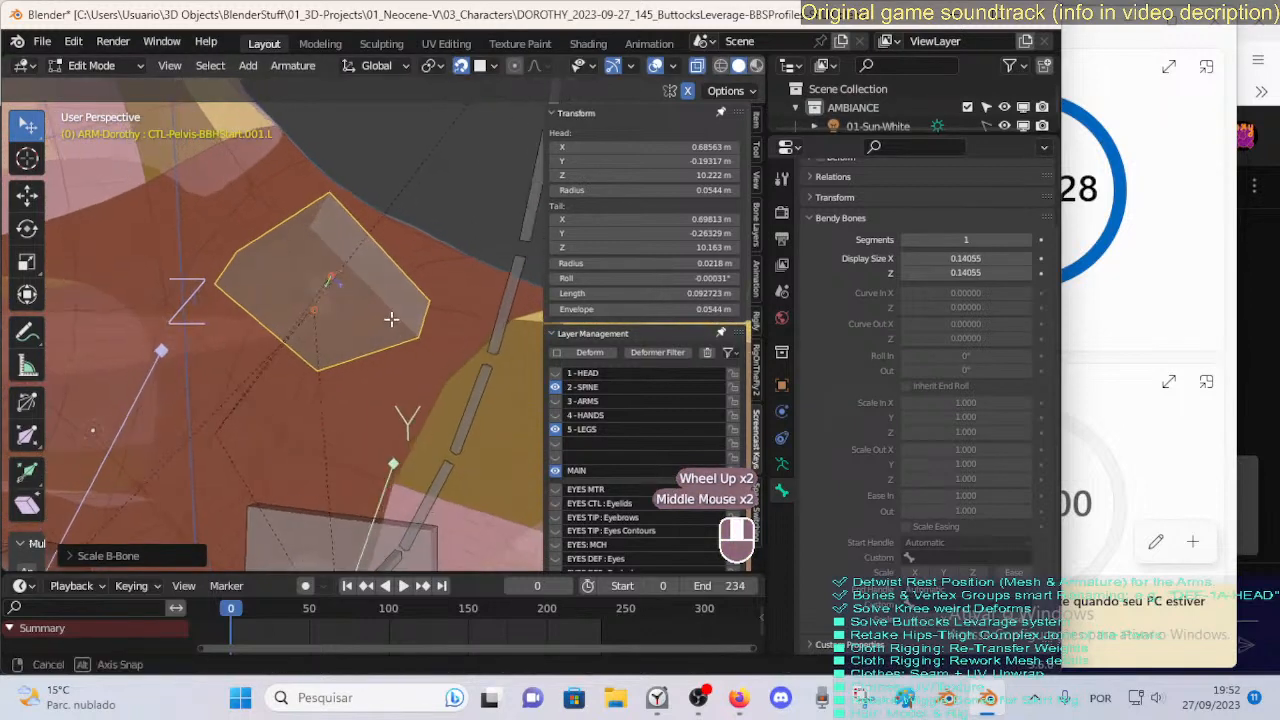
pyautogui.scroll(-1, 394, 317)
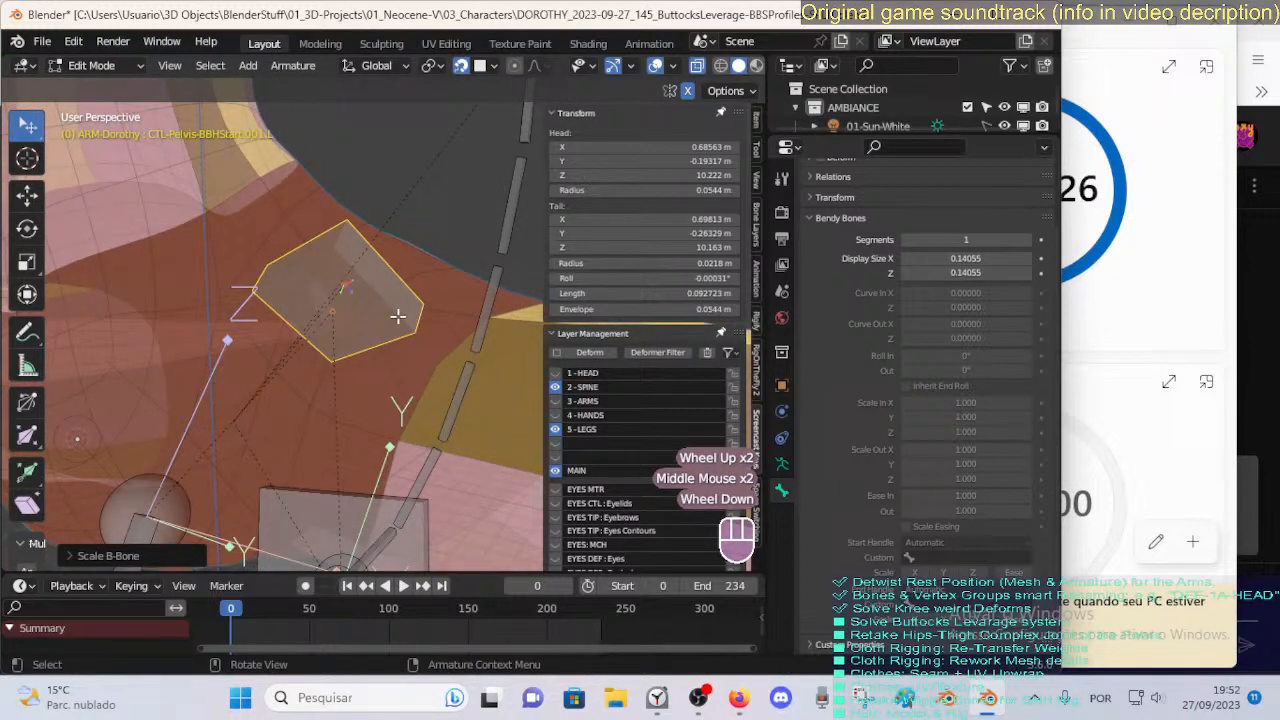
pyautogui.moveTo(396, 316)
pyautogui.mouseDown(button='middle')
pyautogui.moveTo(285, 378)
pyautogui.moveTo(409, 321)
pyautogui.mouseUp(button='middle')
# Set the start control's length to 0.1 m and enlarge its B-bone display size to about 0.18.
pyautogui.press('s')
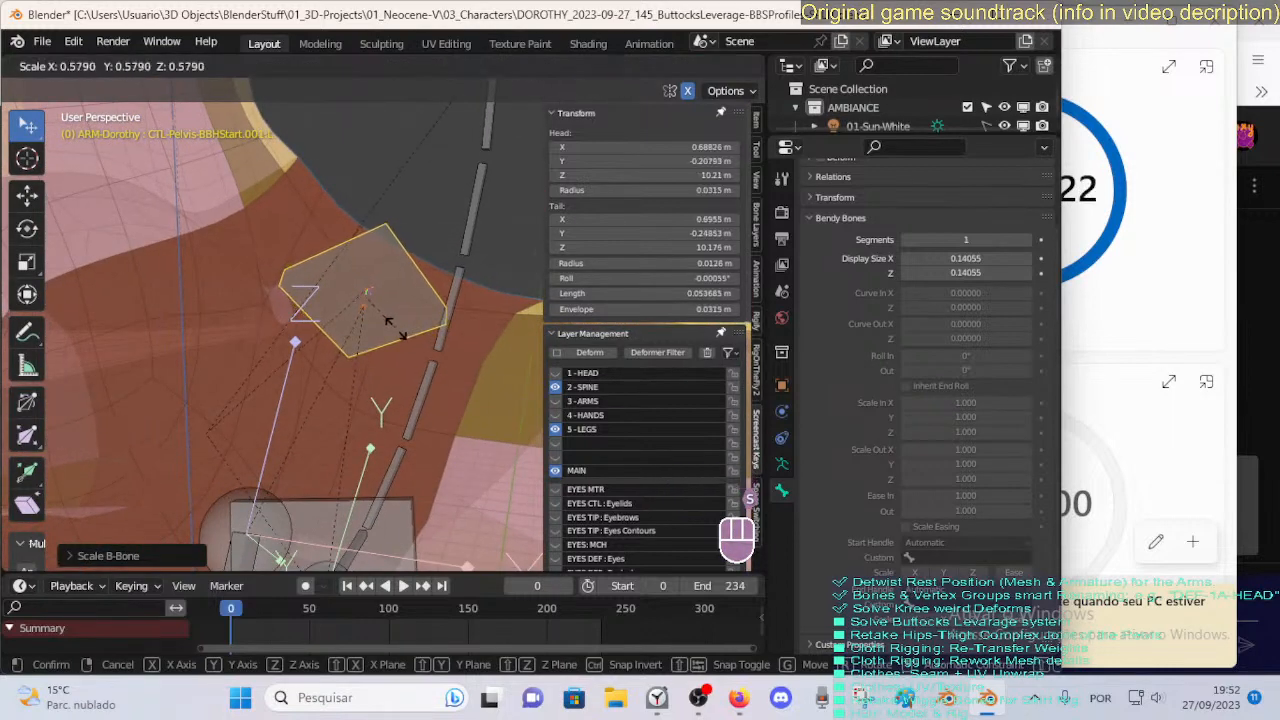
pyautogui.click(390, 331)
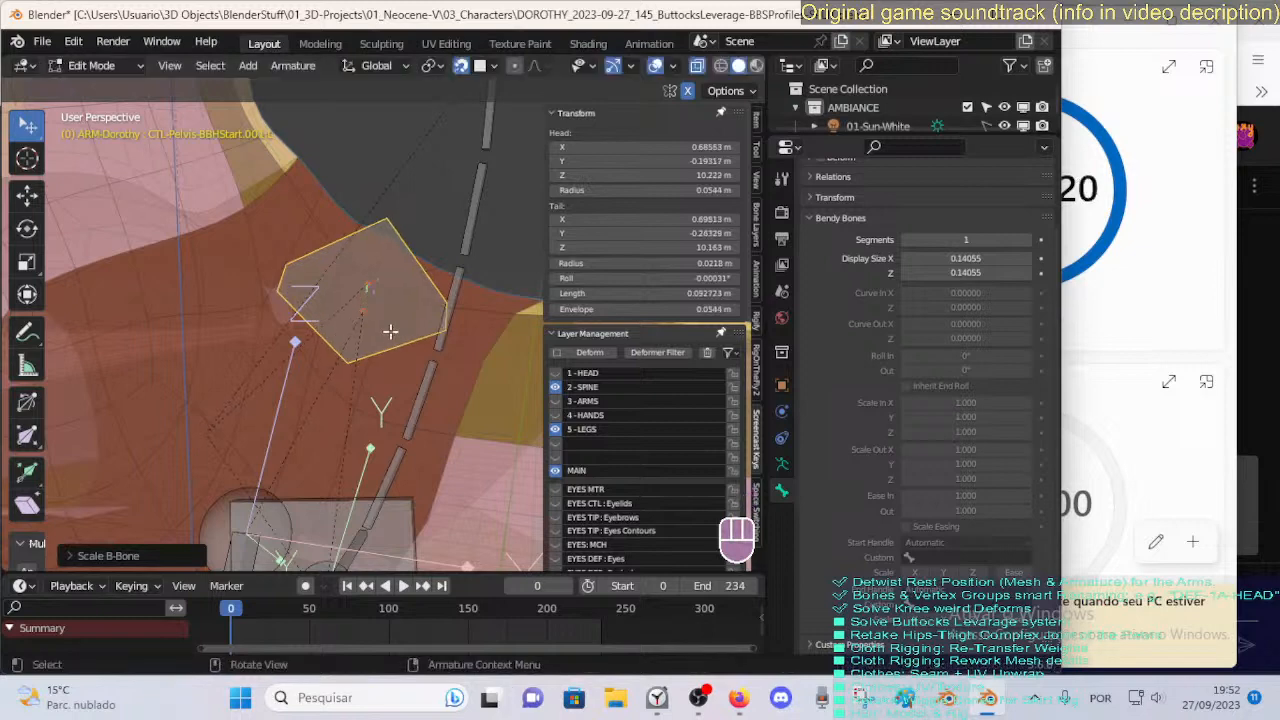
pyautogui.click(672, 293)
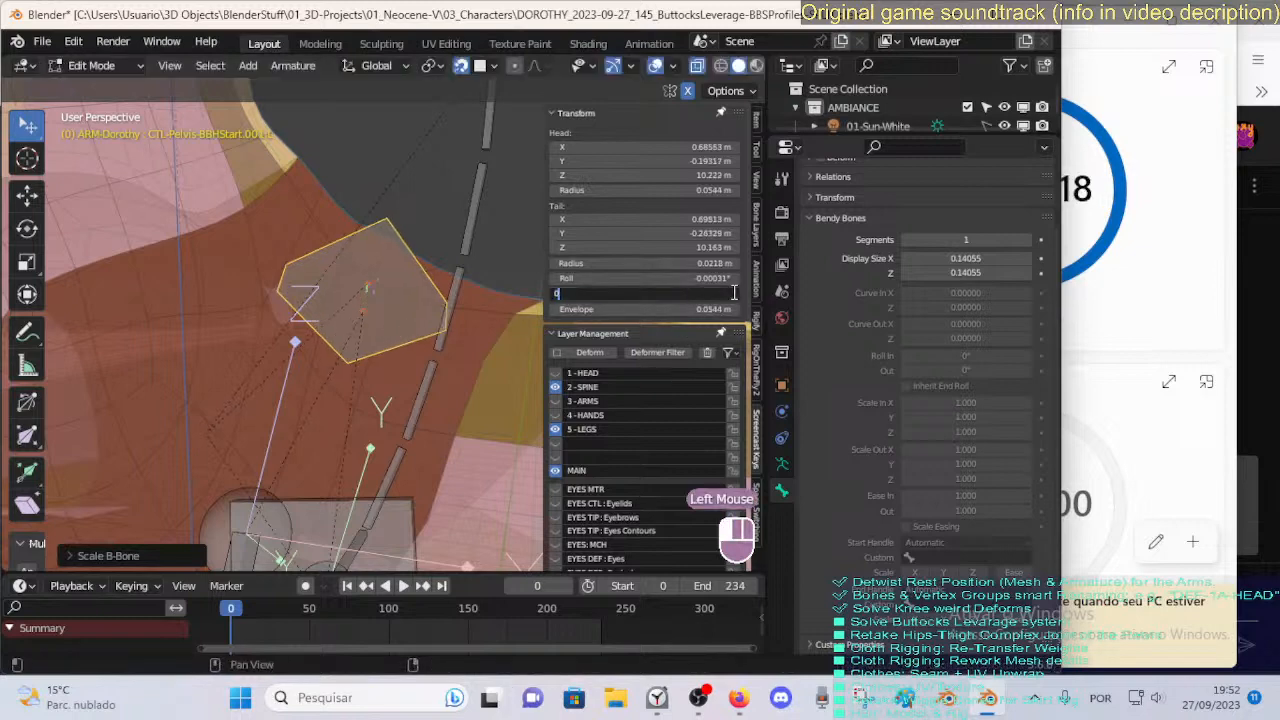
pyautogui.moveTo(460, 306)
pyautogui.mouseDown(button='middle')
pyautogui.moveTo(400, 297)
pyautogui.moveTo(414, 291)
pyautogui.moveTo(374, 306)
pyautogui.moveTo(460, 285)
pyautogui.mouseUp(button='middle')
pyautogui.hotkey('ctrl', 'alt', 's')
pyautogui.click(429, 286)
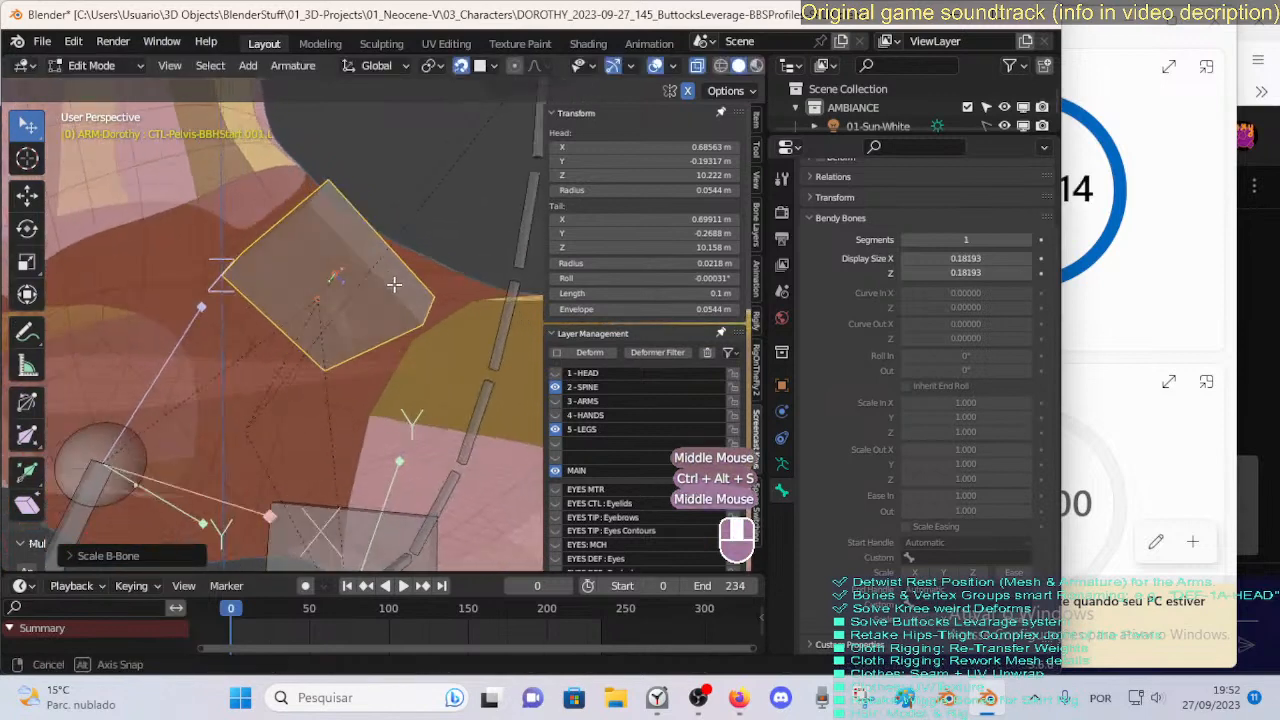
# Clear the start control's roll and set it to about -24°.
pyautogui.press('r')
pyautogui.hotkey('ctrl', 'r')
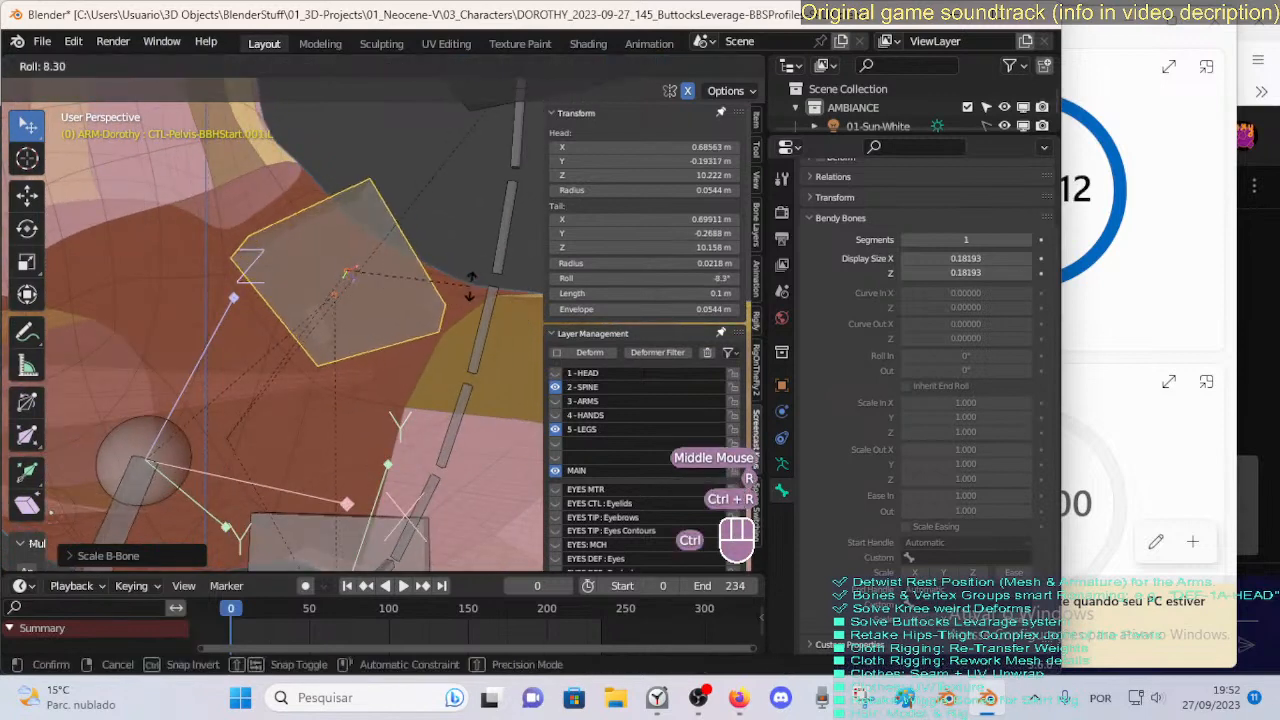
pyautogui.hotkey('alt', 'r')
pyautogui.hotkey('ctrl', 'r')
pyautogui.click(457, 328)
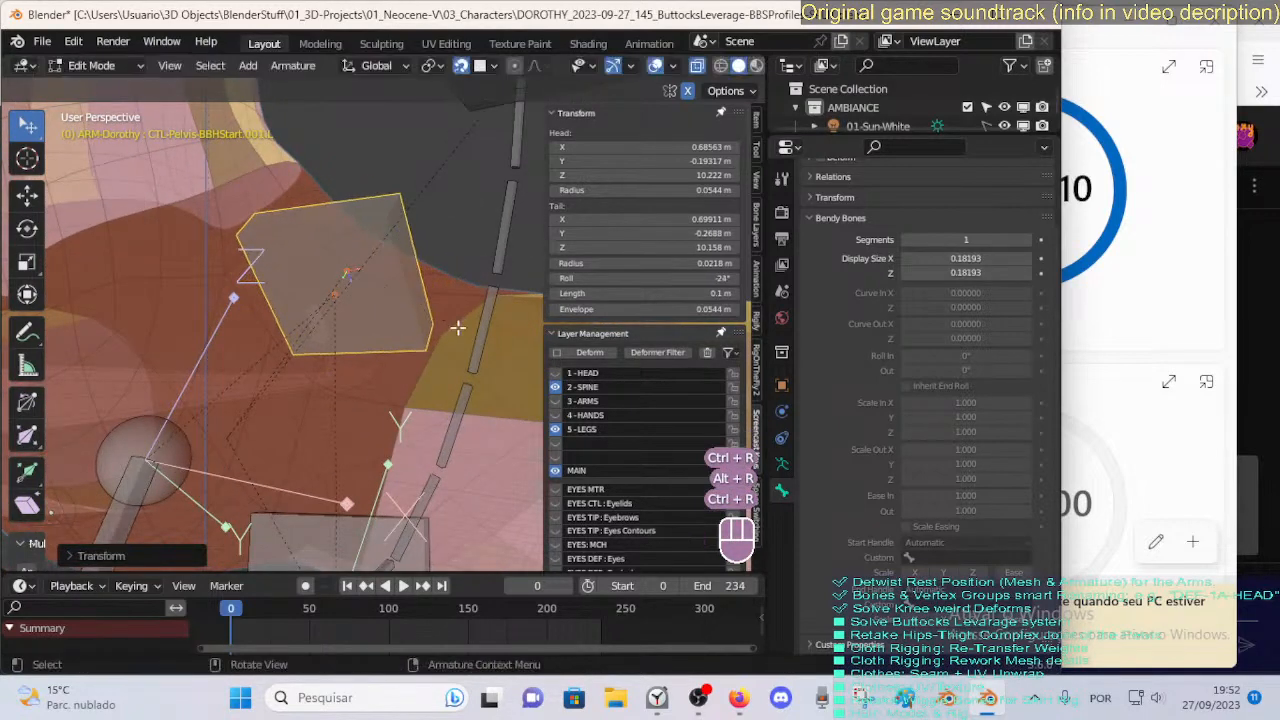
# Move the start control farther inward and up on the front of the hip and turn its roll to about -57°.
pyautogui.press('g')
pyautogui.click(322, 308)
pyautogui.moveTo(325, 305)
pyautogui.mouseDown(button='middle')
pyautogui.moveTo(374, 289)
pyautogui.moveTo(374, 306)
pyautogui.moveTo(327, 296)
pyautogui.moveTo(345, 300)
pyautogui.moveTo(300, 330)
pyautogui.moveTo(350, 285)
pyautogui.moveTo(280, 277)
pyautogui.moveTo(371, 271)
pyautogui.moveTo(400, 320)
pyautogui.moveTo(371, 303)
pyautogui.moveTo(392, 305)
pyautogui.moveTo(311, 309)
pyautogui.mouseUp(button='middle')
pyautogui.press('g')
pyautogui.click(355, 281)
pyautogui.press('g')
pyautogui.click(288, 276)
pyautogui.scroll(-2, 281, 291)
pyautogui.press('g')
pyautogui.press('r')
pyautogui.press('g')
pyautogui.click(408, 310)
pyautogui.moveTo(262, 355); pyautogui.dragTo(234, 374, button='middle')
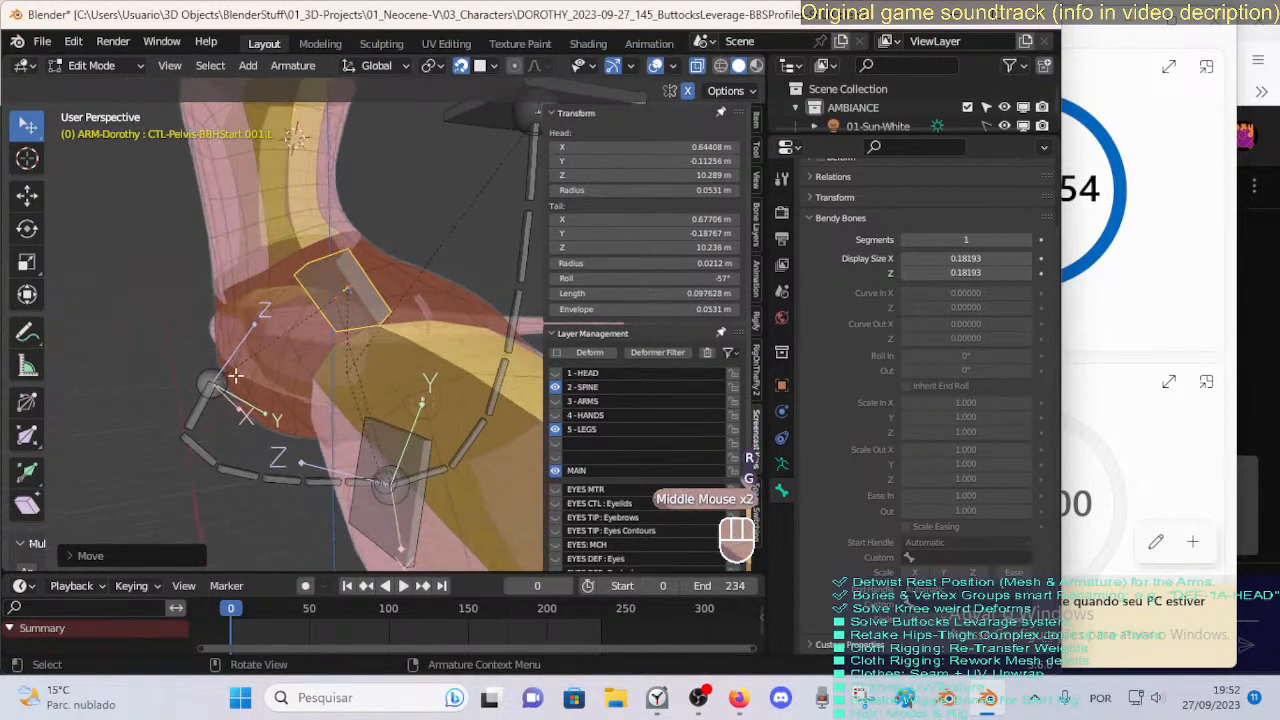
pyautogui.click(235, 380)
pyautogui.press('g')
pyautogui.rightClick(344, 302)
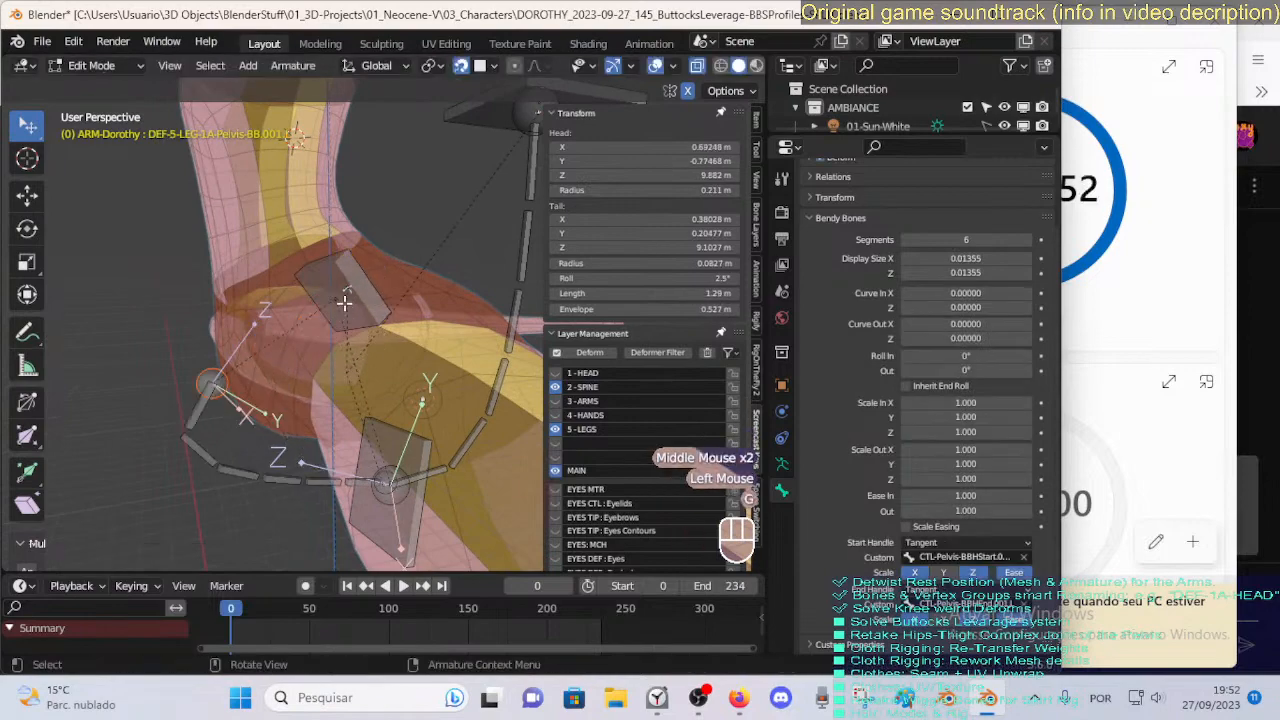
# Pull the joint ends of the two left pelvis bendy bones away from the end control below the buttock.
pyautogui.moveTo(344, 302); pyautogui.dragTo(380, 340, button='middle')
pyautogui.moveTo(382, 350); pyautogui.dragTo(420, 380, button='middle')
pyautogui.click(332, 474)
pyautogui.moveTo(332, 474); pyautogui.dragTo(357, 480, button='middle')
pyautogui.press('g')
pyautogui.click(333, 439)
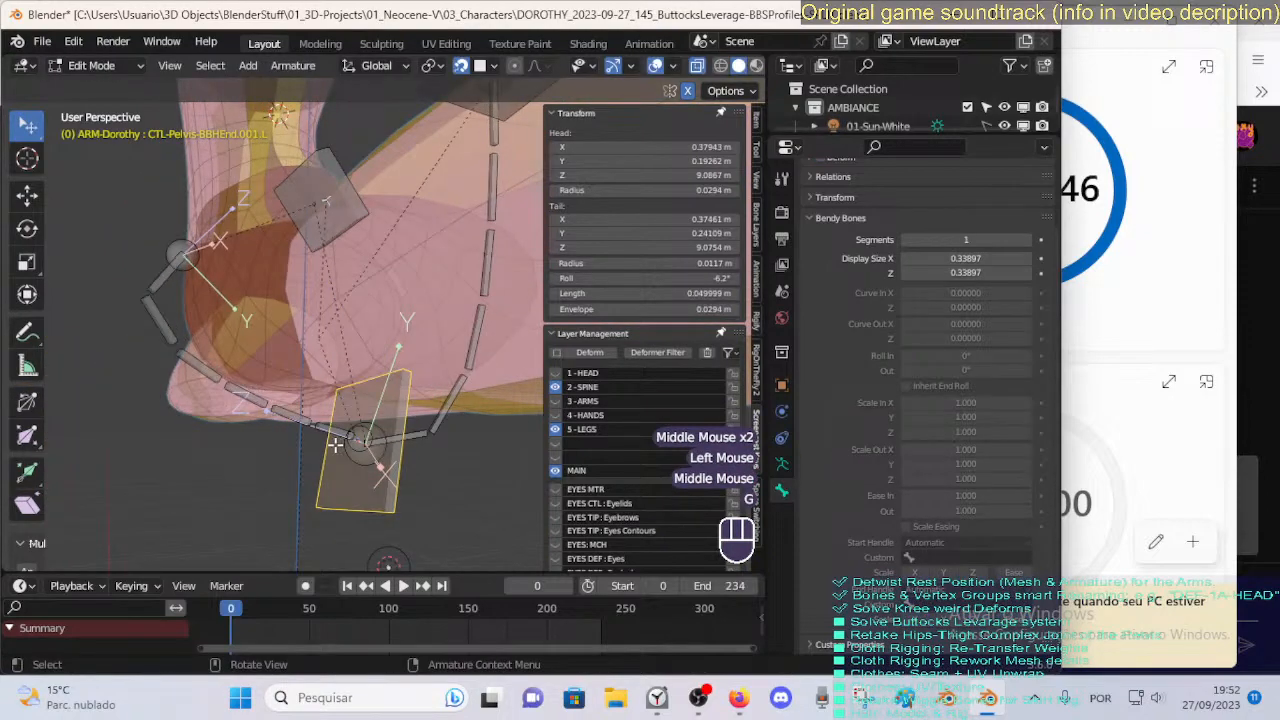
pyautogui.click(346, 444)
pyautogui.press('g')
pyautogui.click(385, 452)
pyautogui.click(385, 452)
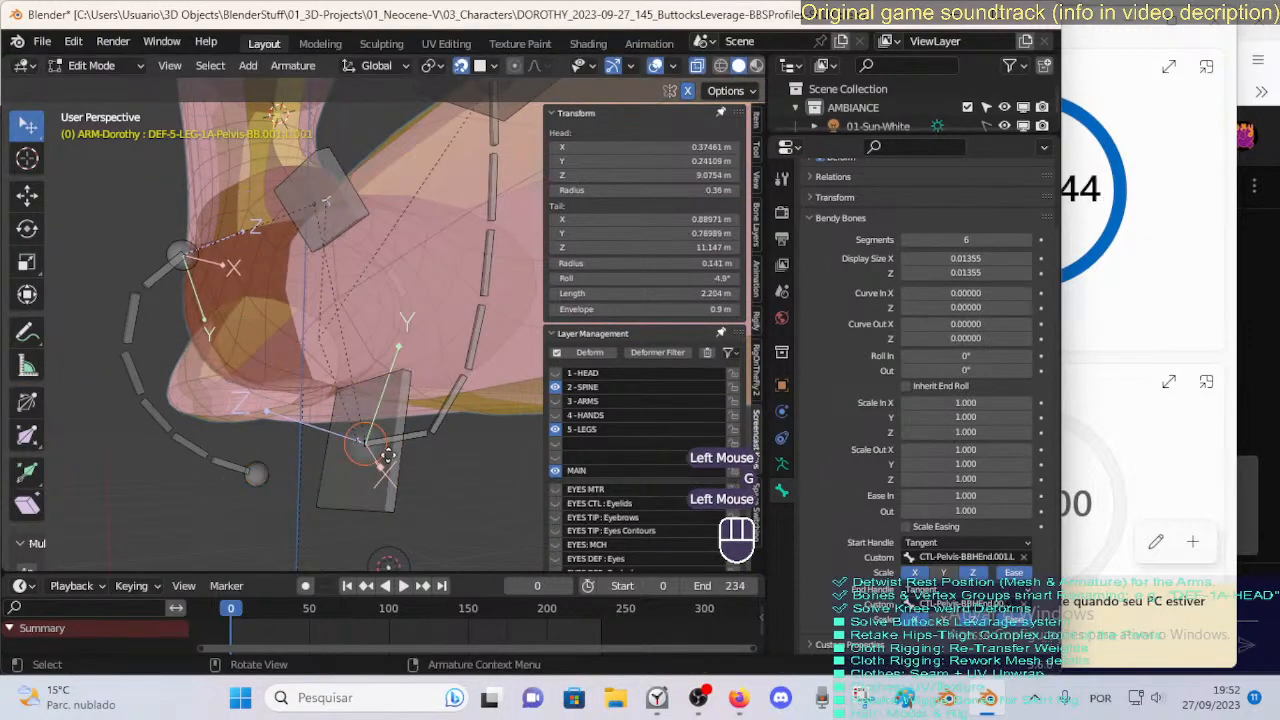
pyautogui.press('g')
pyautogui.click(470, 508)
# Move the left pelvis end control up to the underside of the hip, with its head at about Z 9.40 m.
pyautogui.click(375, 471)
pyautogui.press('g')
pyautogui.click(340, 429)
pyautogui.moveTo(340, 429); pyautogui.dragTo(300, 403, button='middle')
pyautogui.press('g')
pyautogui.rightClick(391, 430)
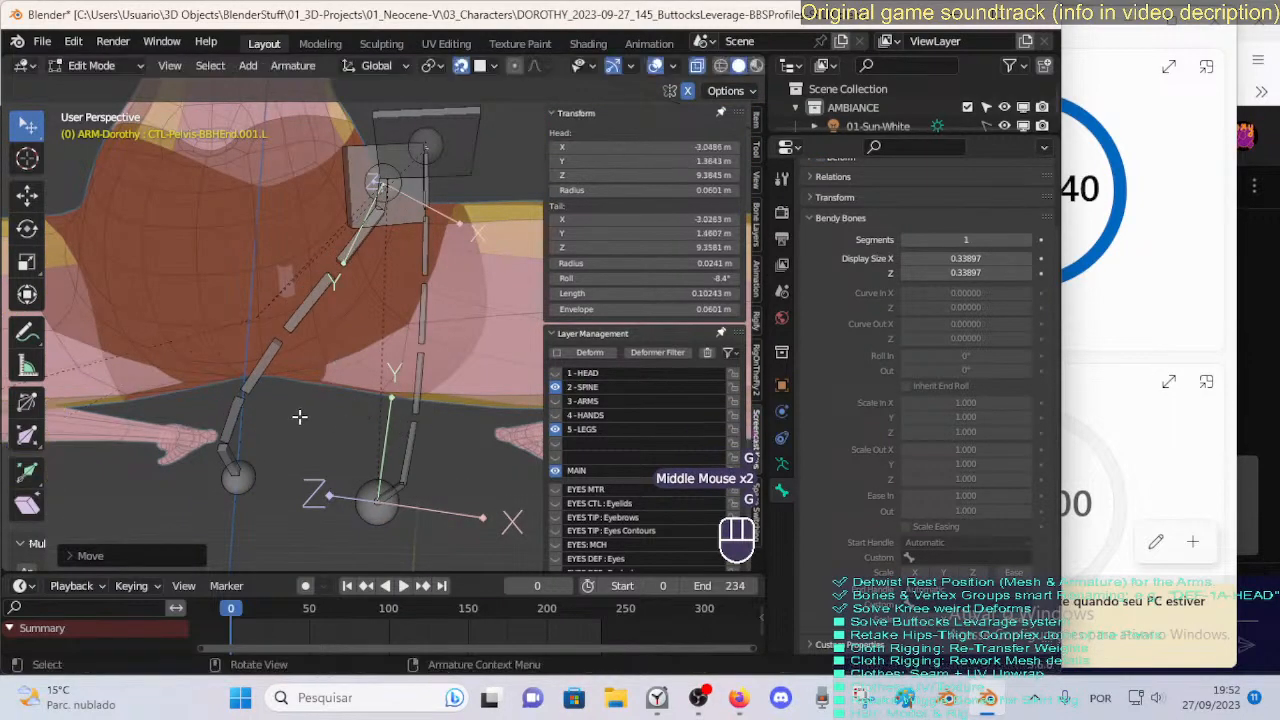
pyautogui.scroll(-2, 300, 417)
pyautogui.press('g')
pyautogui.click(464, 372)
pyautogui.moveTo(464, 372); pyautogui.dragTo(340, 233, button='middle')
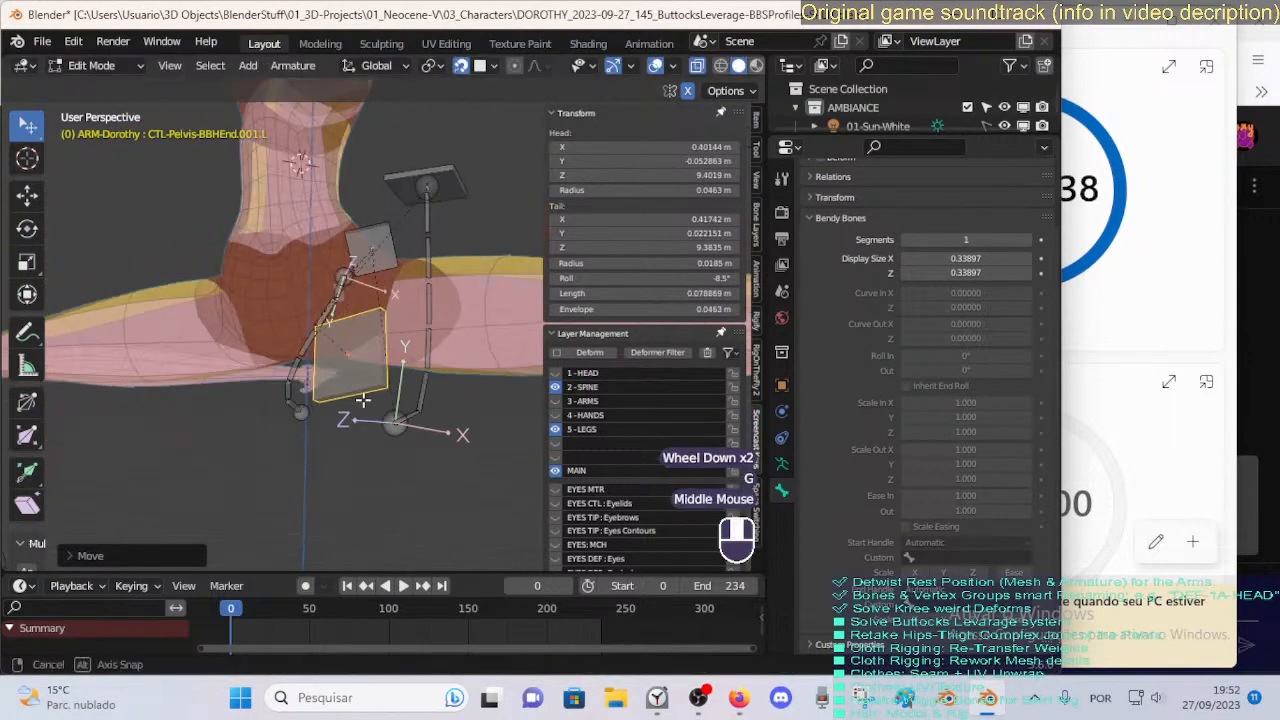
# Select the left pelvis start control and set its length to 0.1 m.
pyautogui.scroll(1, 340, 233)
pyautogui.click(340, 233)
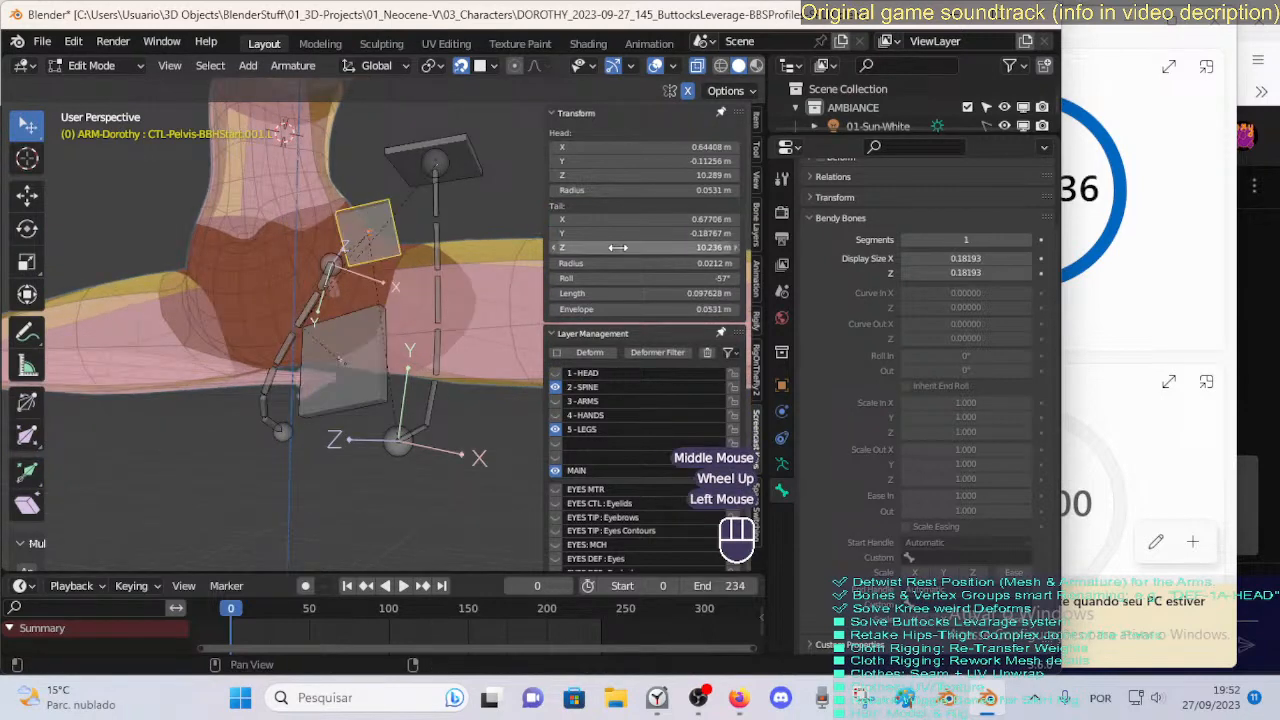
pyautogui.doubleClick(671, 295)
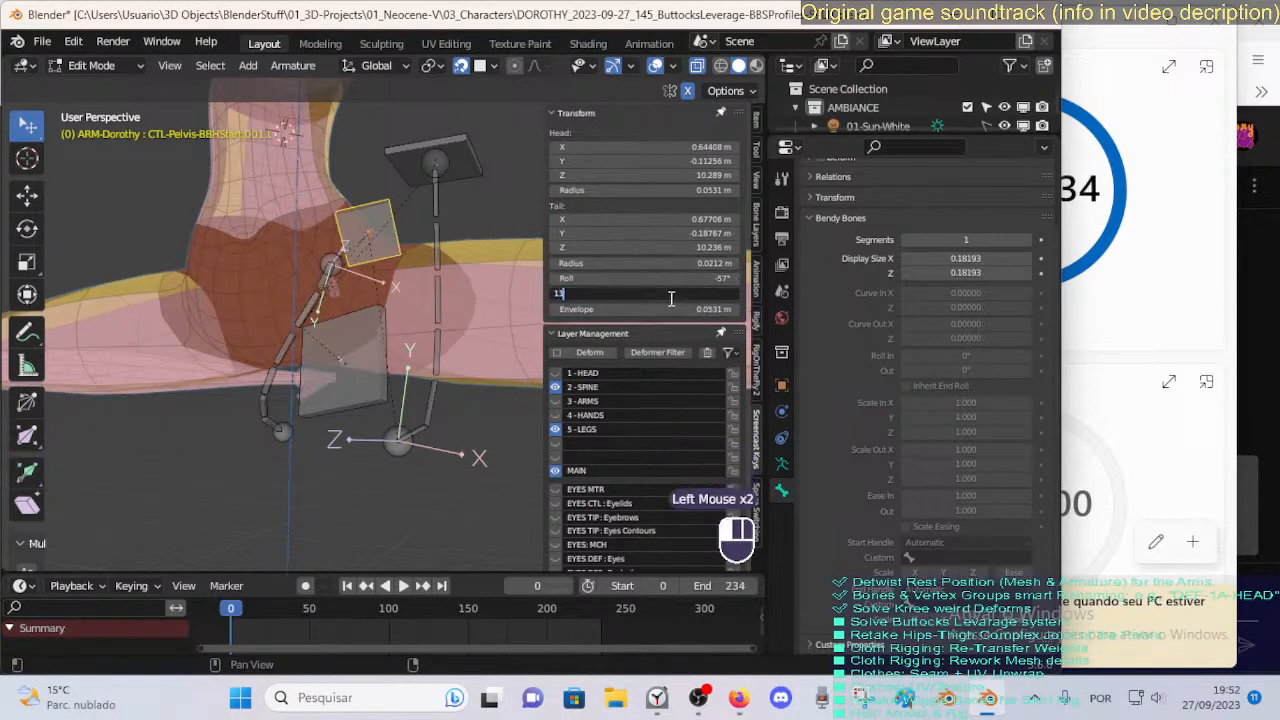
pyautogui.write('0.1')
pyautogui.press('Return')
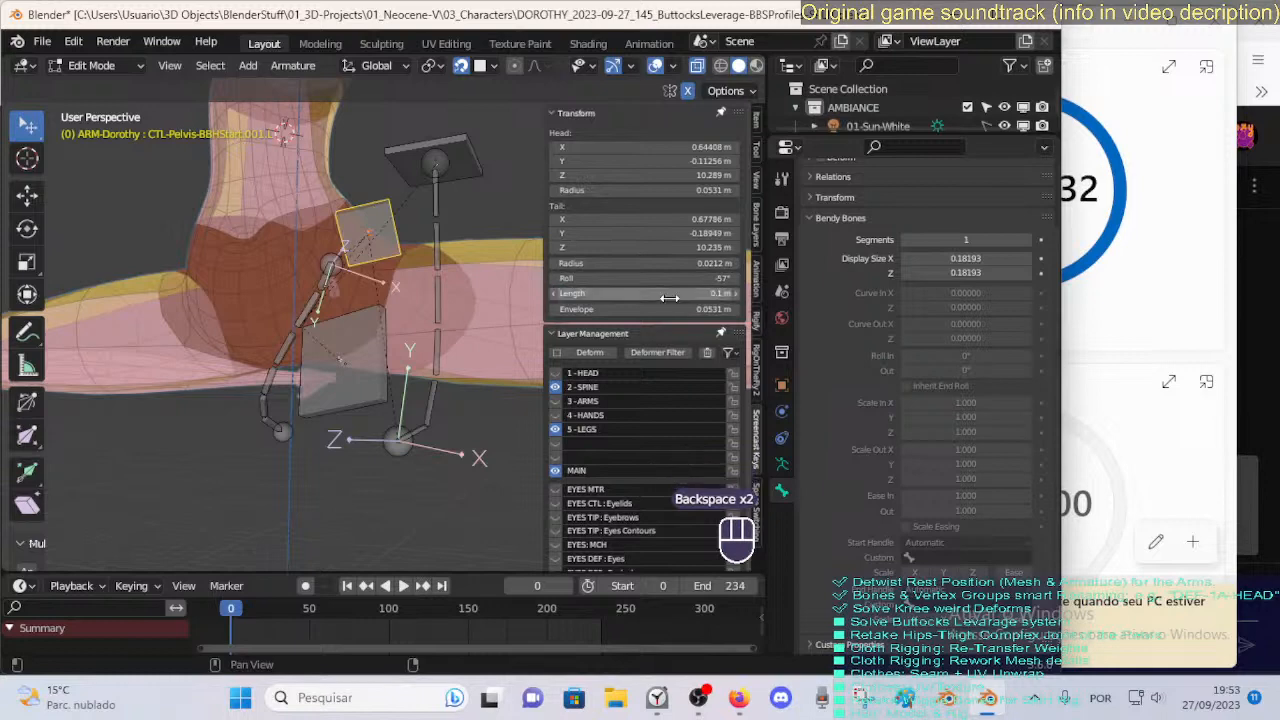
pyautogui.click(400, 211)
pyautogui.click(407, 218)
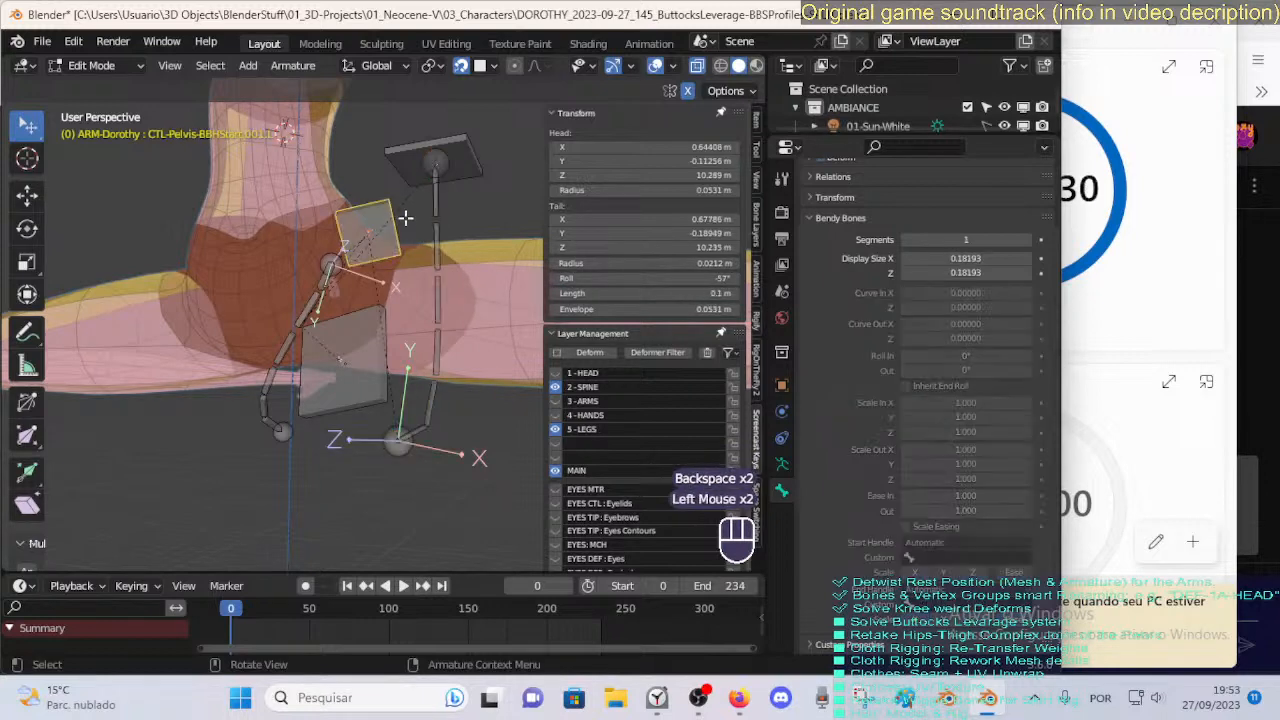
pyautogui.press('r')
pyautogui.click(405, 245)
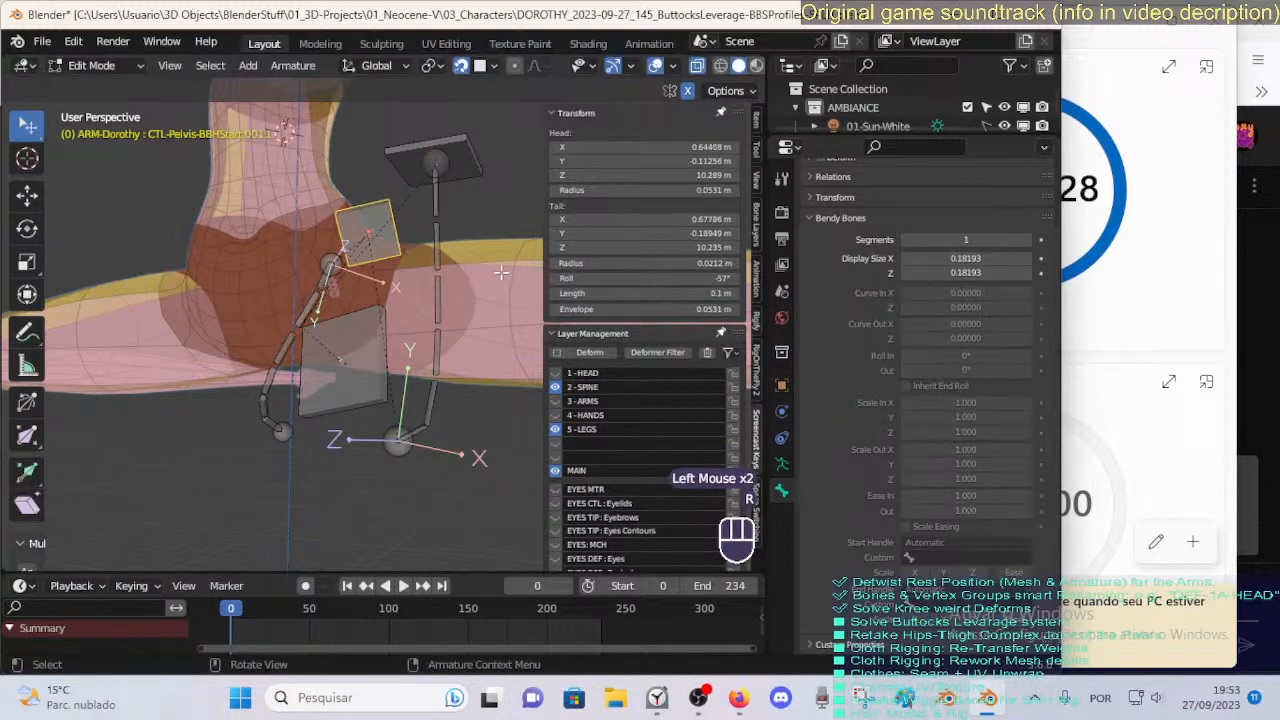
# Copy the start control's 0.1 m length to the lower end control and the upper end control.
pyautogui.hotkey('ctrl', 'c')
pyautogui.click(339, 356)
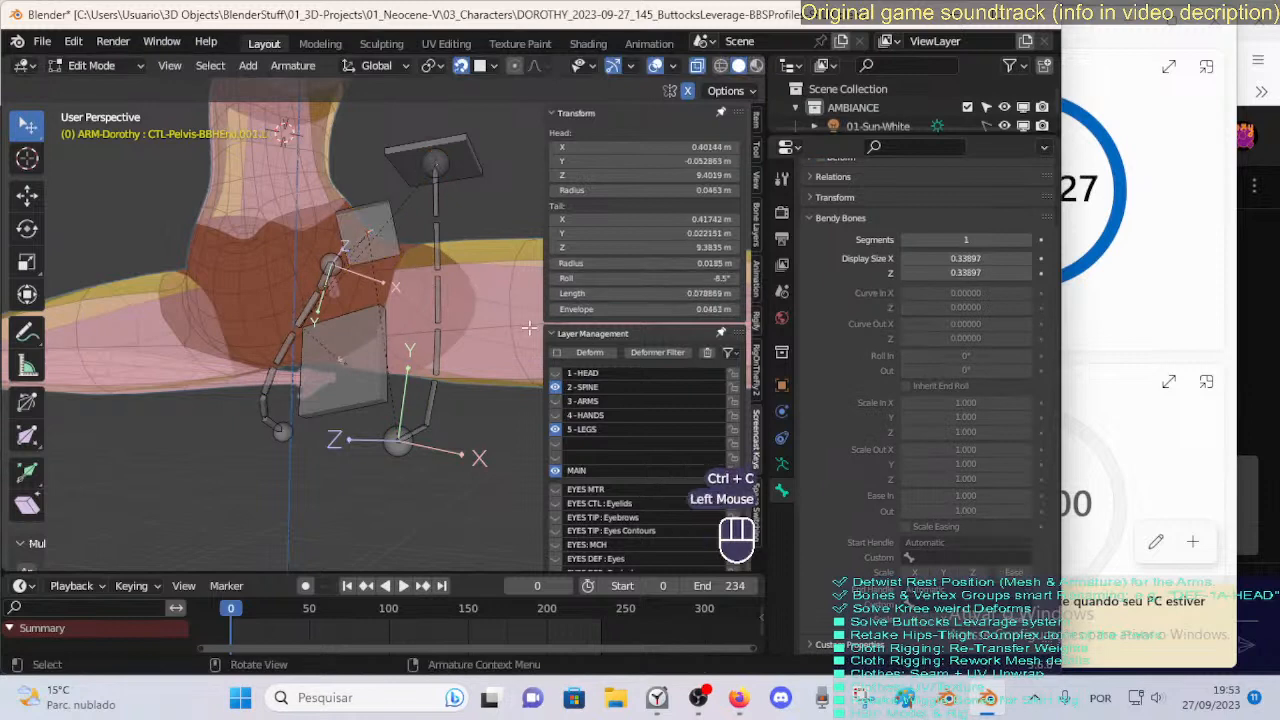
pyautogui.click(366, 336)
pyautogui.hotkey('ctrl', 'v')
pyautogui.click(441, 140)
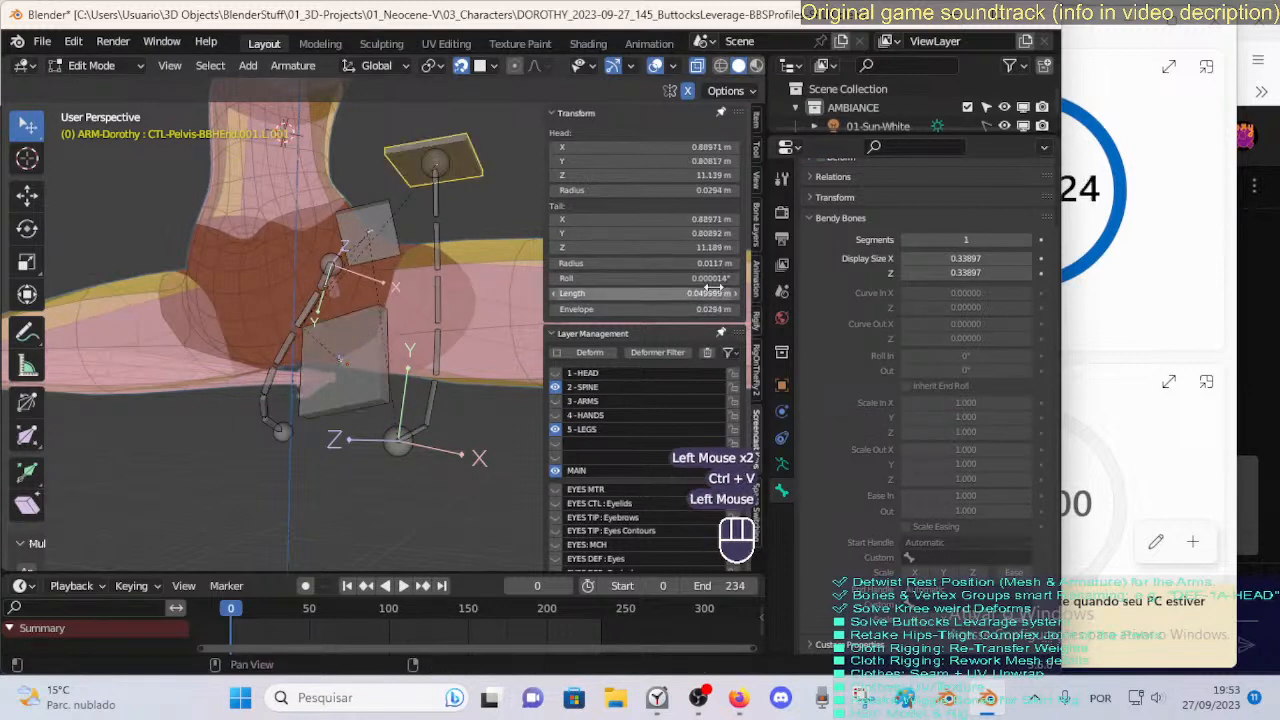
pyautogui.hotkey('ctrl', 'v')
# Try to apply the upper end control's 0.33897 B-bone display size on X and Z to all three pelvis controls.
pyautogui.click(378, 218)
pyautogui.scroll(1, 420, 280)
pyautogui.moveTo(420, 280); pyautogui.dragTo(390, 240, button='middle')
pyautogui.click(335, 365)
pyautogui.keyDown('shift'); pyautogui.click(401, 216); pyautogui.keyUp('shift')
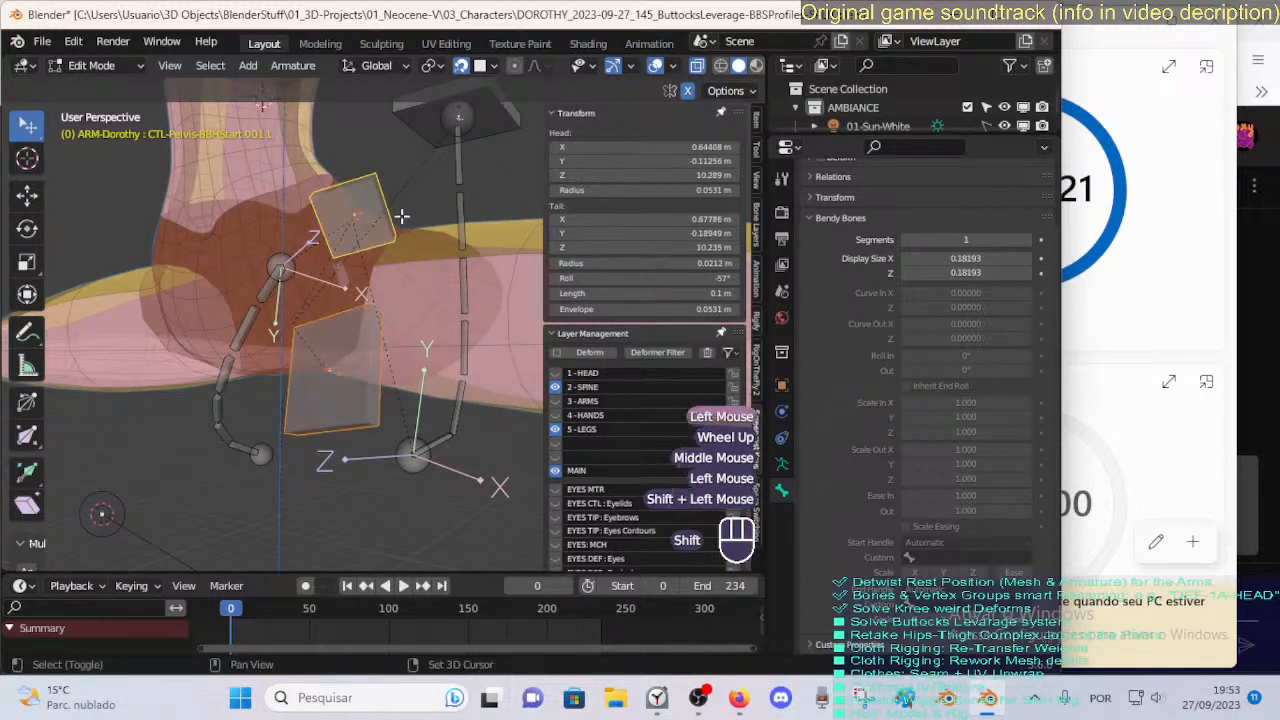
pyautogui.keyDown('shift'); pyautogui.click(501, 115); pyautogui.keyUp('shift')
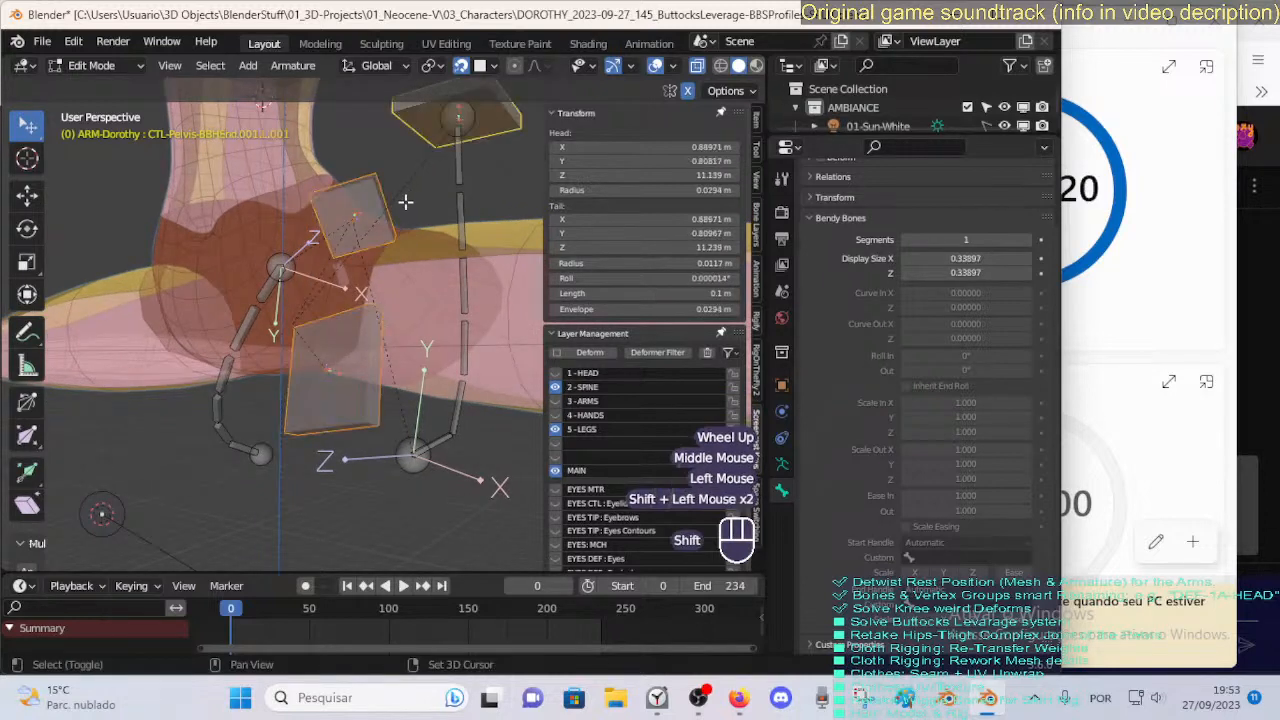
pyautogui.keyDown('alt'); pyautogui.click(977, 259); pyautogui.keyUp('alt')
pyautogui.hotkey('alt', 'Return')
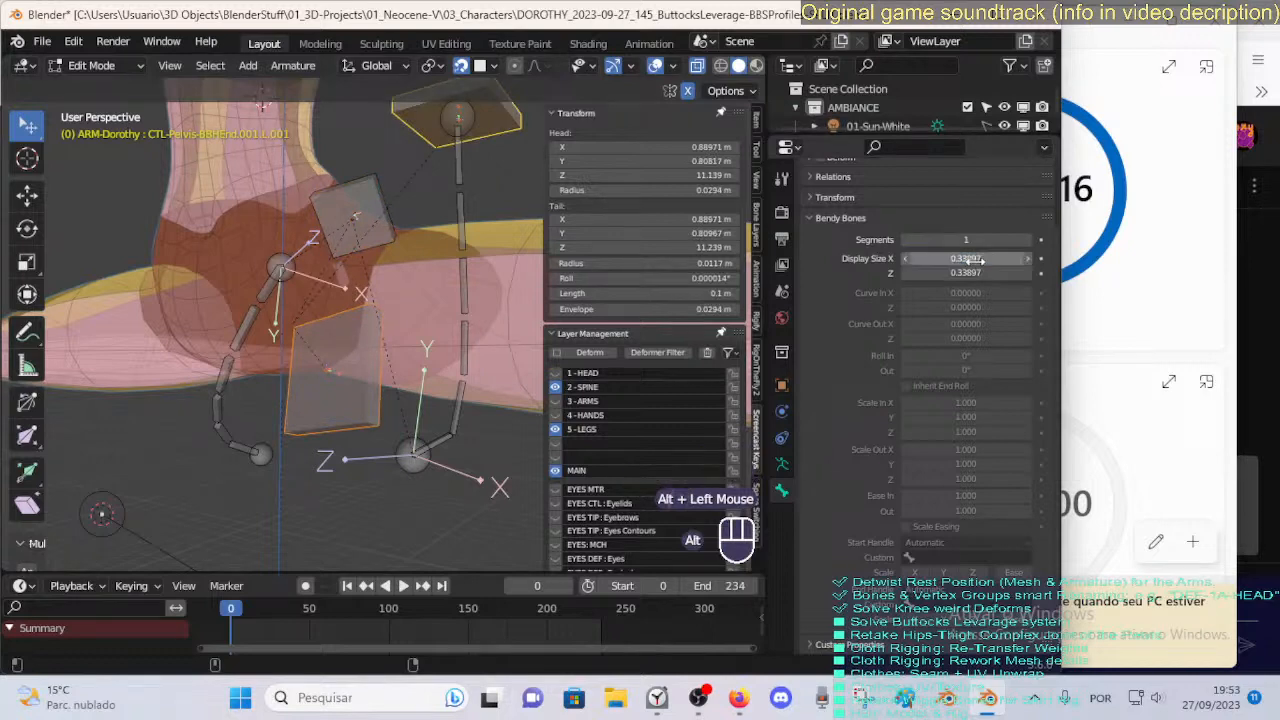
pyautogui.keyDown('alt'); pyautogui.click(961, 274); pyautogui.keyUp('alt')
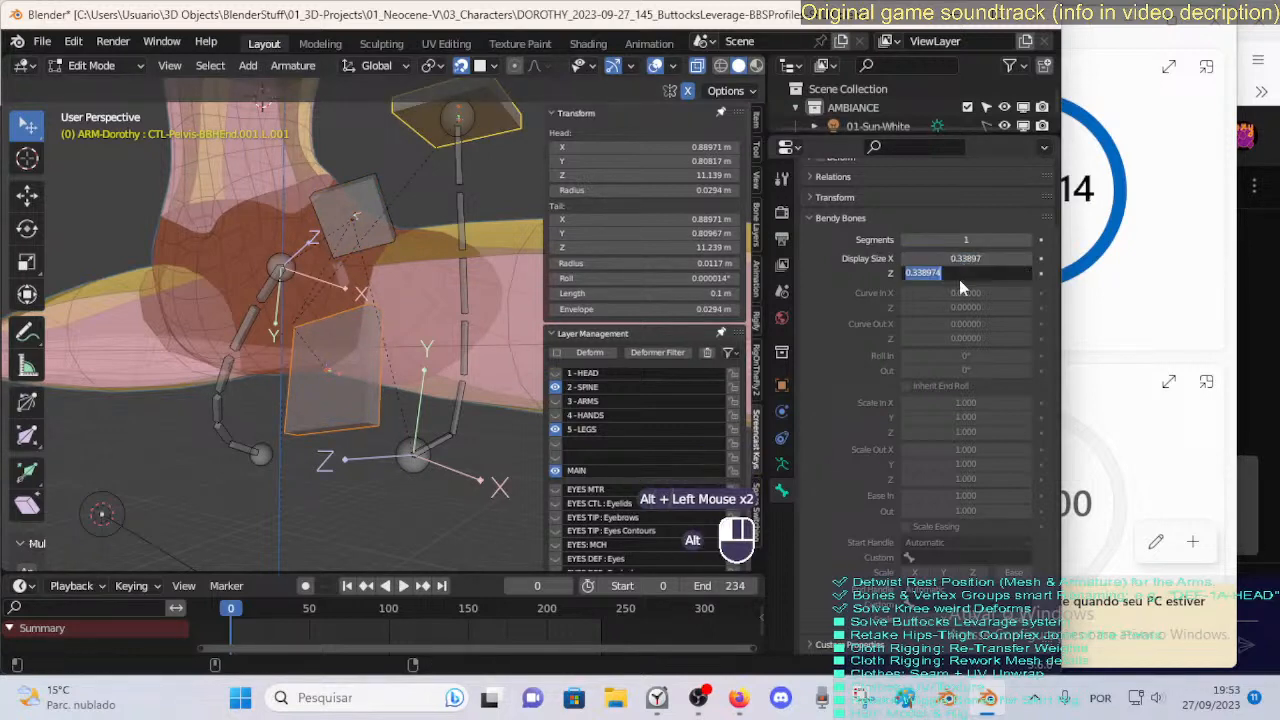
pyautogui.hotkey('alt', 'a')
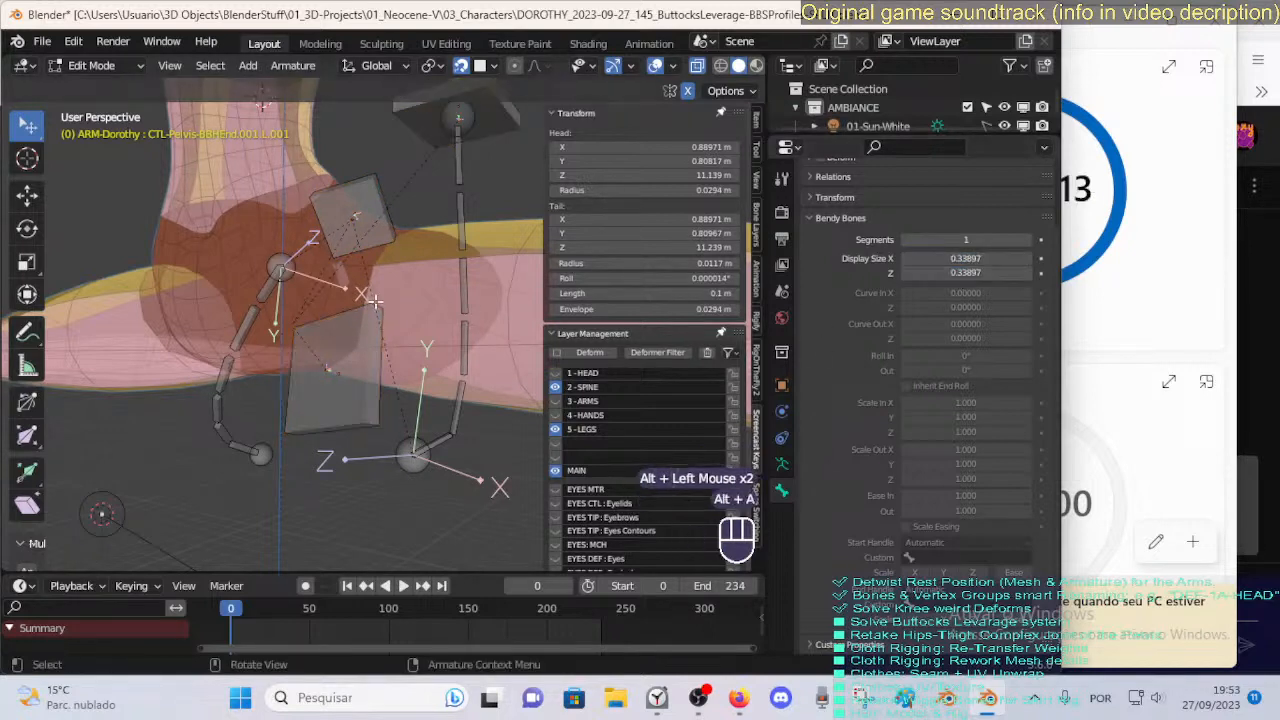
# Try to carry the 0.33897 B-bone display size X over to the three left pelvis controls.
pyautogui.click(418, 154)
pyautogui.click(420, 138)
pyautogui.keyDown('shift'); pyautogui.click(370, 227); pyautogui.keyUp('shift')
pyautogui.keyDown('shift'); pyautogui.click(355, 326); pyautogui.keyUp('shift')
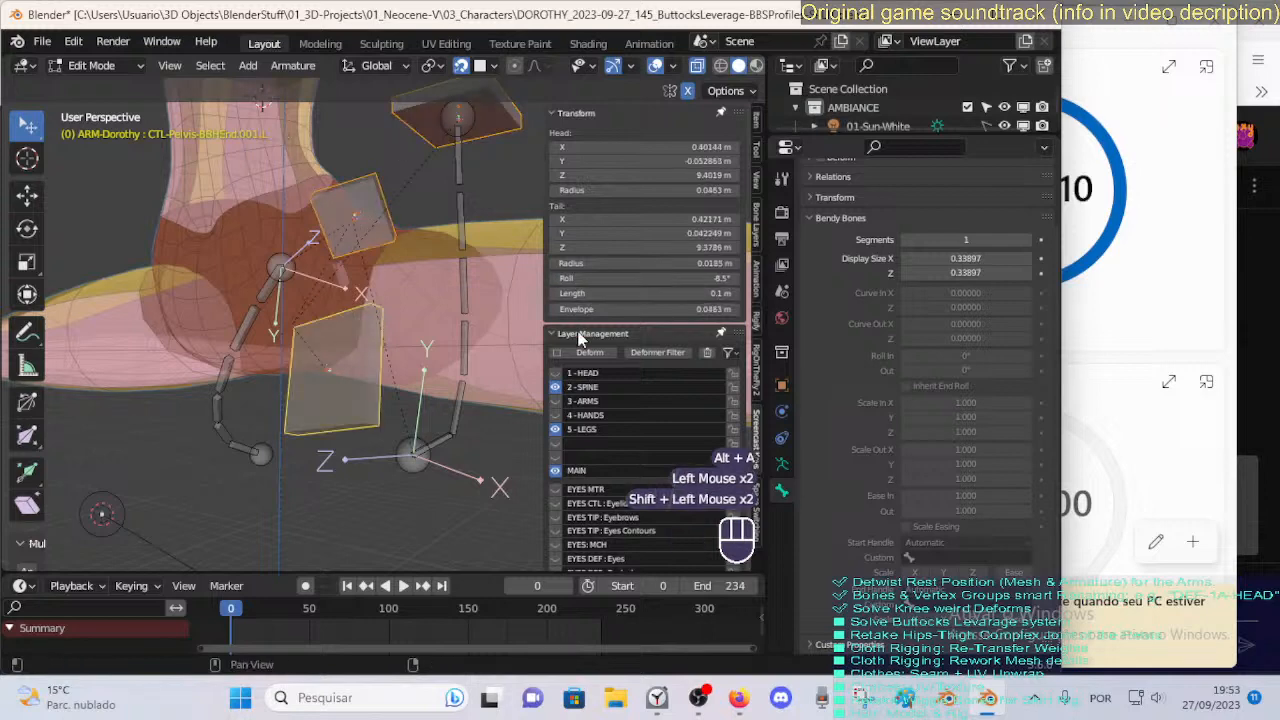
pyautogui.keyDown('alt'); pyautogui.click(934, 259); pyautogui.keyUp('alt')
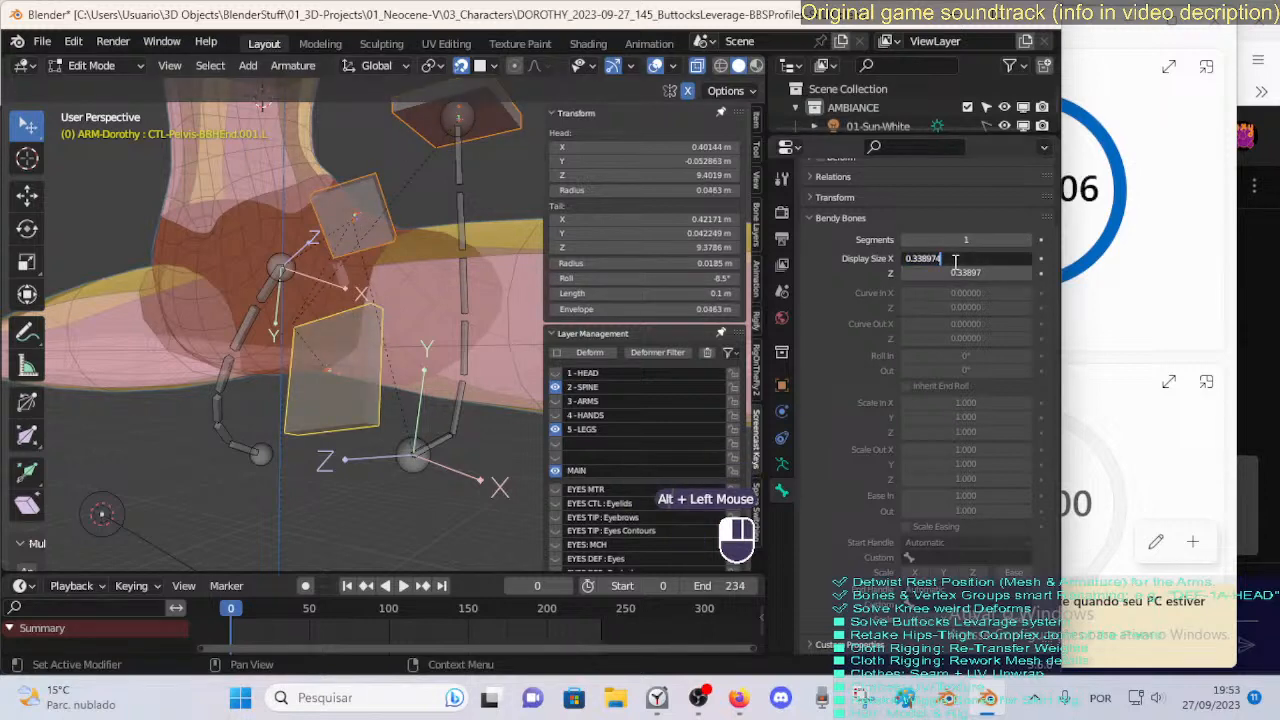
pyautogui.hotkey('alt', 'Return')
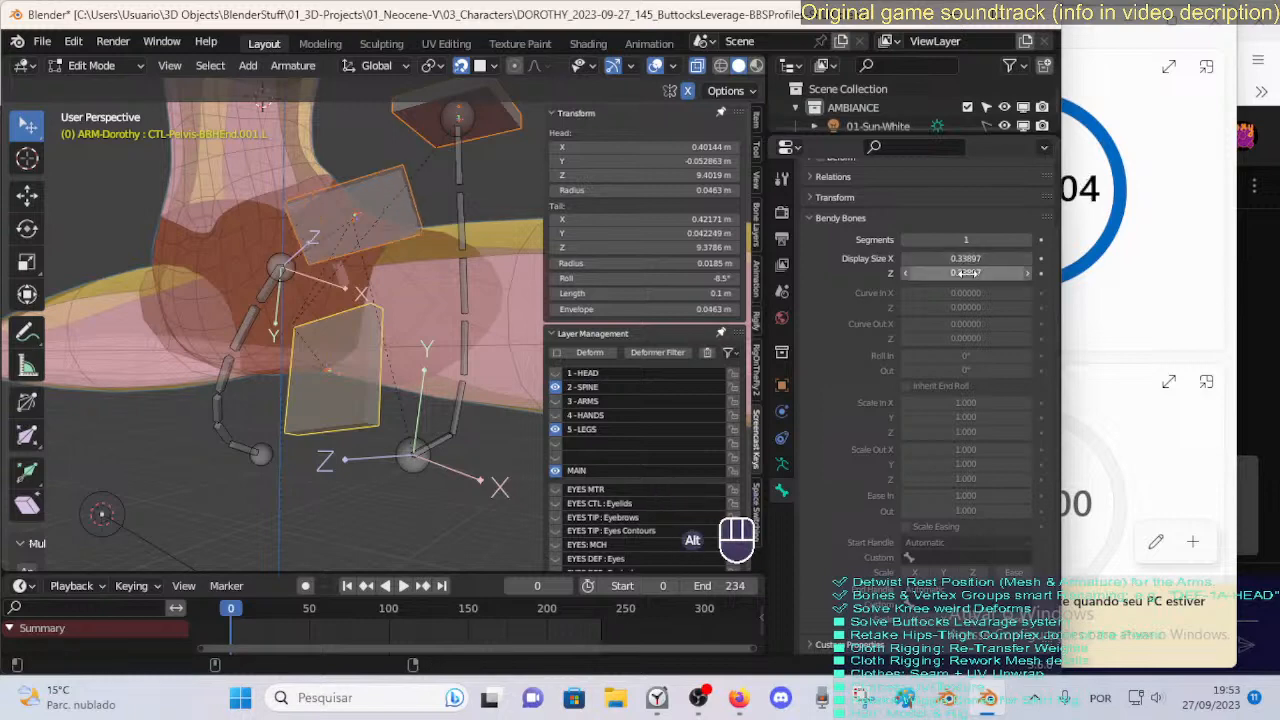
# Set the B-bone display size of all three left pelvis controls to 0.2 on X and Z, and save the file.
pyautogui.keyDown('shift'); pyautogui.click(420, 203); pyautogui.keyUp('shift')
pyautogui.keyDown('shift'); pyautogui.click(410, 206); pyautogui.keyUp('shift')
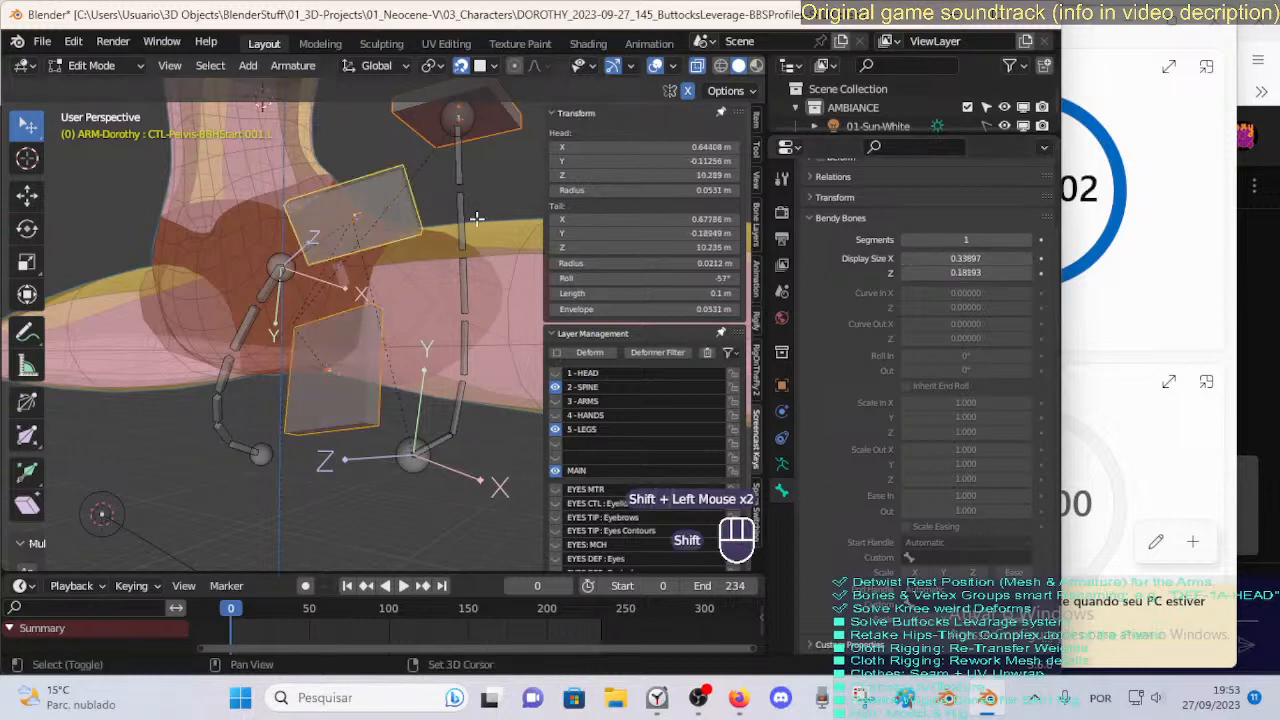
pyautogui.keyDown('alt'); pyautogui.click(966, 259); pyautogui.keyUp('alt')
pyautogui.write('0')
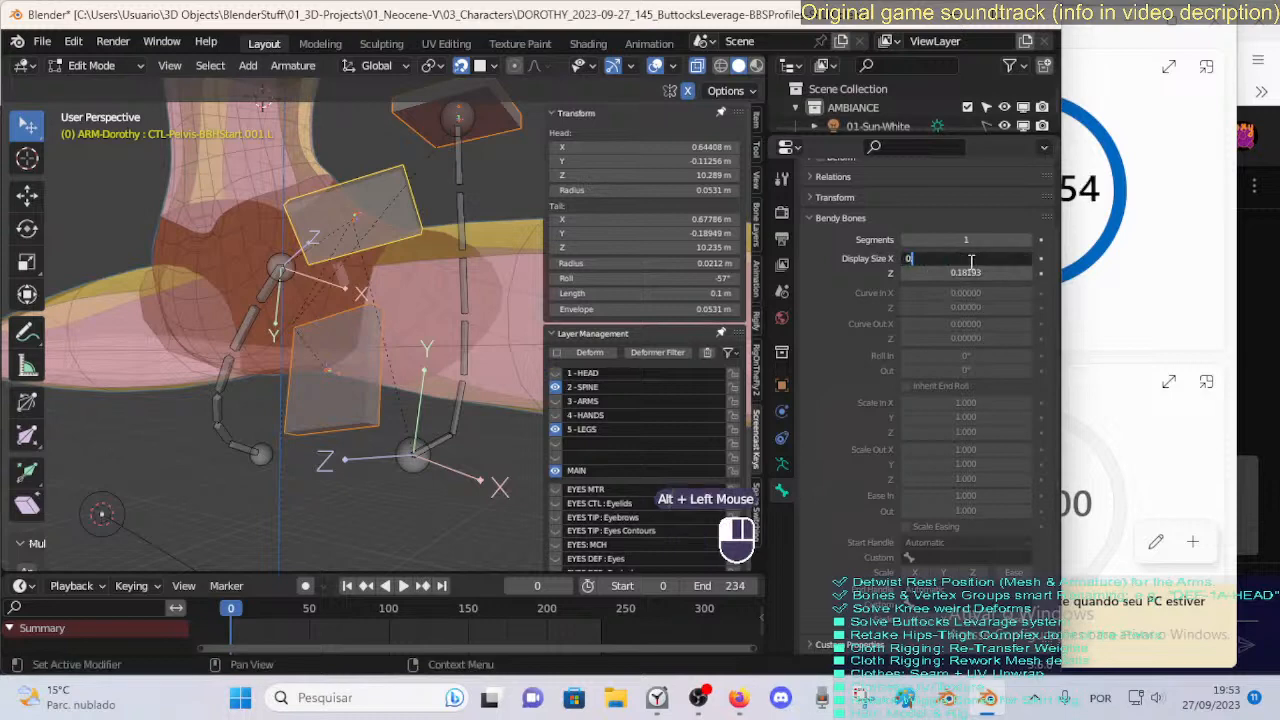
pyautogui.write('.2')
pyautogui.hotkey('alt', 'Return')
pyautogui.keyDown('alt'); pyautogui.click(968, 272); pyautogui.keyUp('alt')
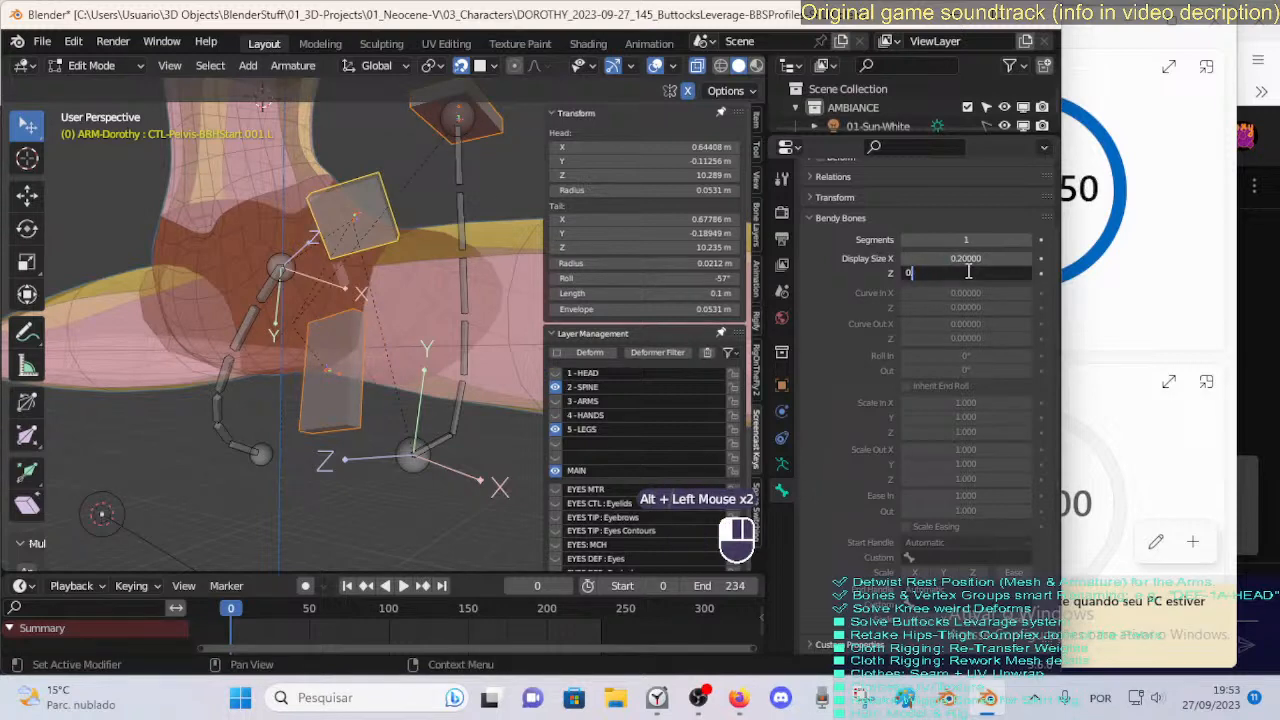
pyautogui.write('0.2')
pyautogui.hotkey('alt', 'Return')
pyautogui.moveTo(508, 293); pyautogui.dragTo(425, 252, button='middle')
pyautogui.scroll(-2, 371, 343)
pyautogui.scroll(3, 425, 245)
pyautogui.hotkey('ctrl', 's')
# Move and rotate the left pelvis start control so its head sits at about X 0.72, Y -0.28, Z 10.14 m.
pyautogui.click(400, 228)
pyautogui.press('g')
pyautogui.click(426, 271)
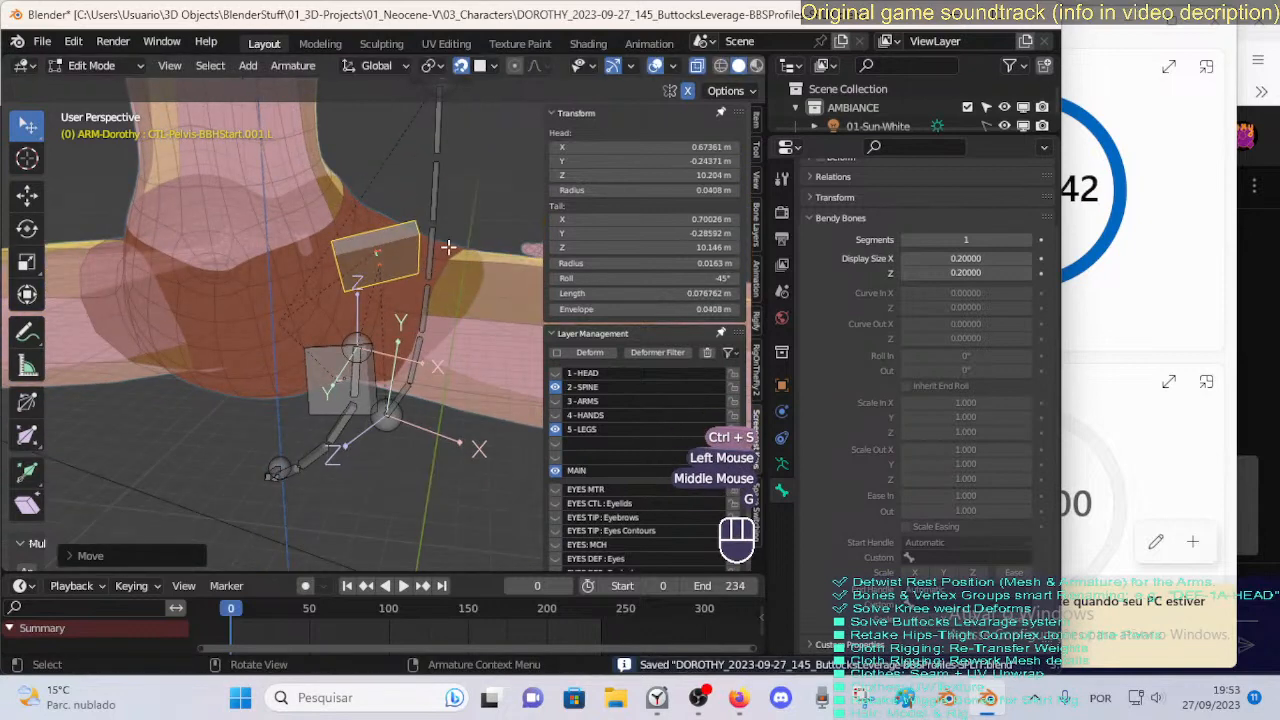
pyautogui.press('r')
pyautogui.click(420, 283)
pyautogui.moveTo(420, 283); pyautogui.dragTo(374, 240, button='middle')
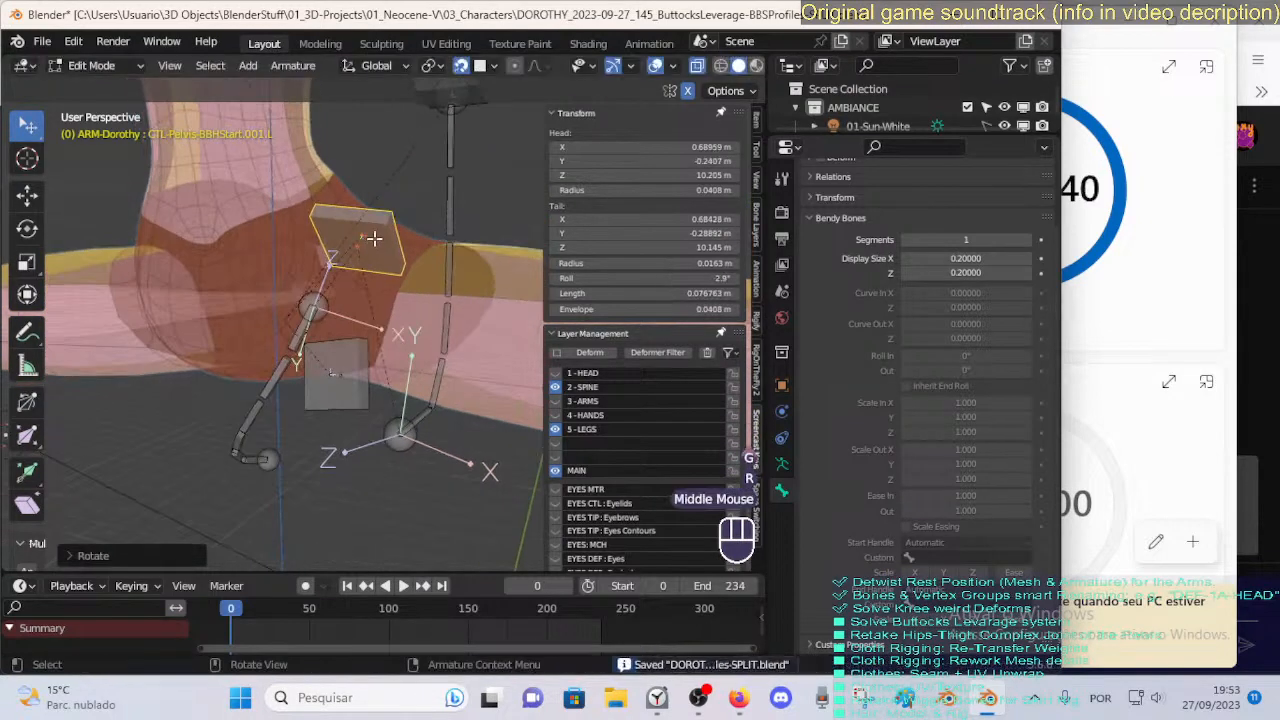
pyautogui.click(367, 240)
pyautogui.press('g')
pyautogui.click(379, 251)
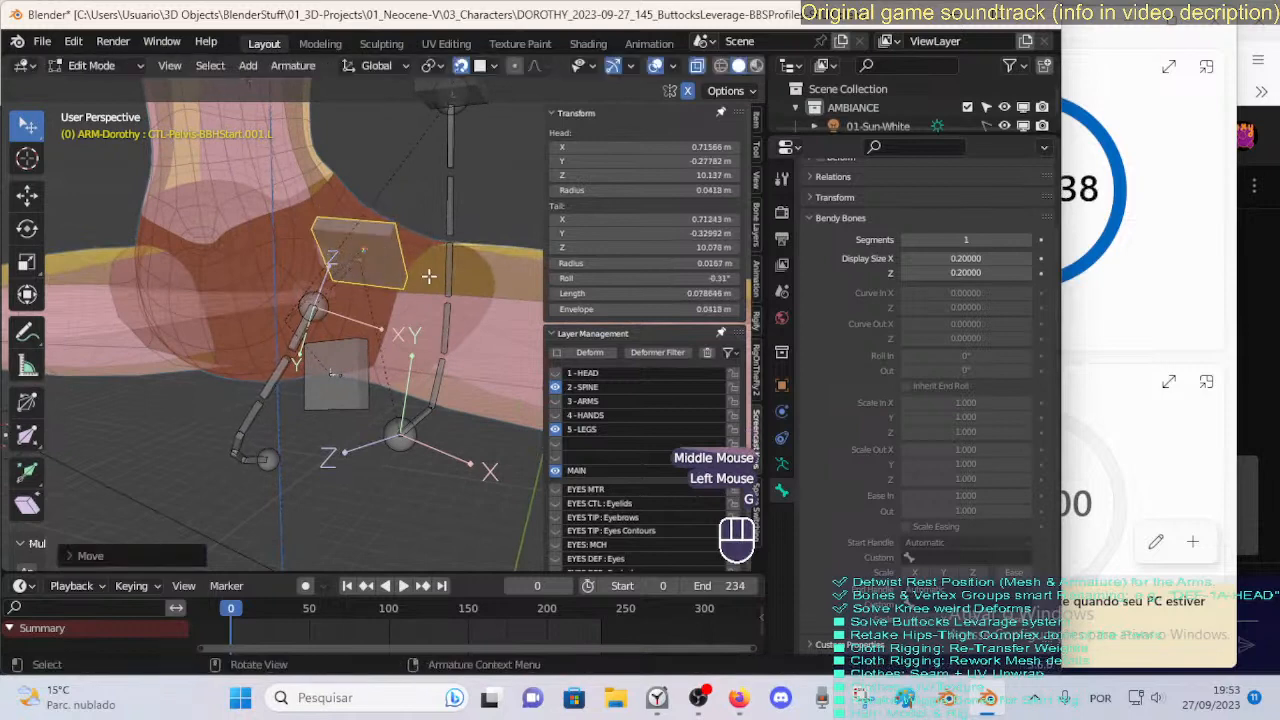
# Enter a length of 0.1 m for the start control and reposition it with its head at about X 0.72, Y -0.06, Z 10.27 m.
pyautogui.click(666, 294)
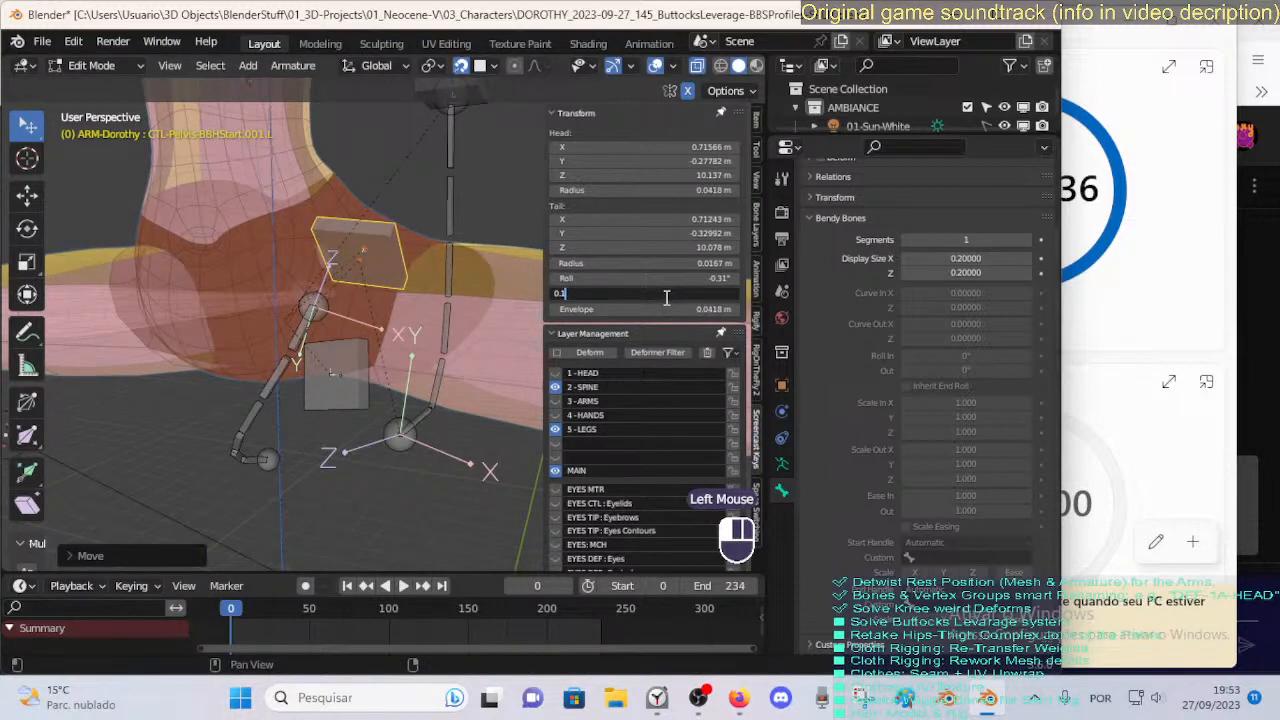
pyautogui.moveTo(451, 288); pyautogui.dragTo(372, 296, button='middle')
pyautogui.press('g')
pyautogui.click(369, 240)
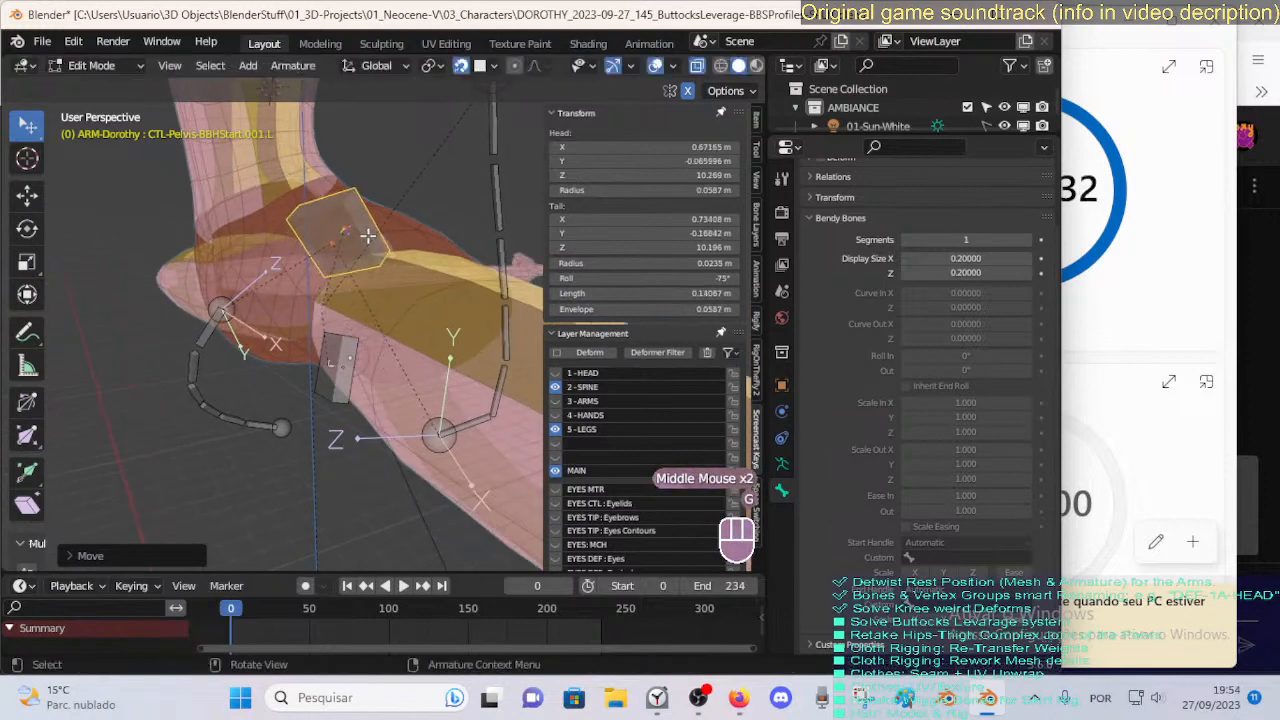
pyautogui.moveTo(369, 240); pyautogui.dragTo(462, 233, button='middle')
pyautogui.press('r')
pyautogui.click(431, 246)
# Clear the start control's roll and turn it to a roll of about 194°.
pyautogui.hotkey('ctrl', 'r')
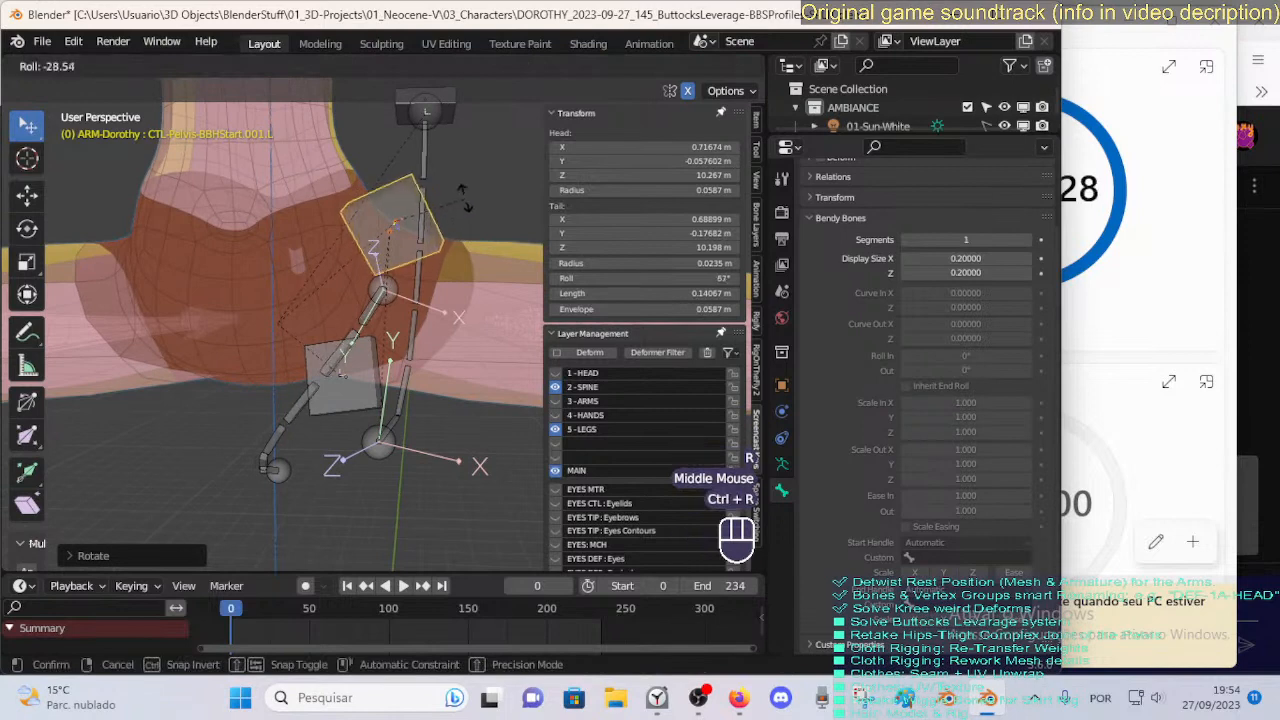
pyautogui.click(375, 145)
pyautogui.hotkey('alt', 'r')
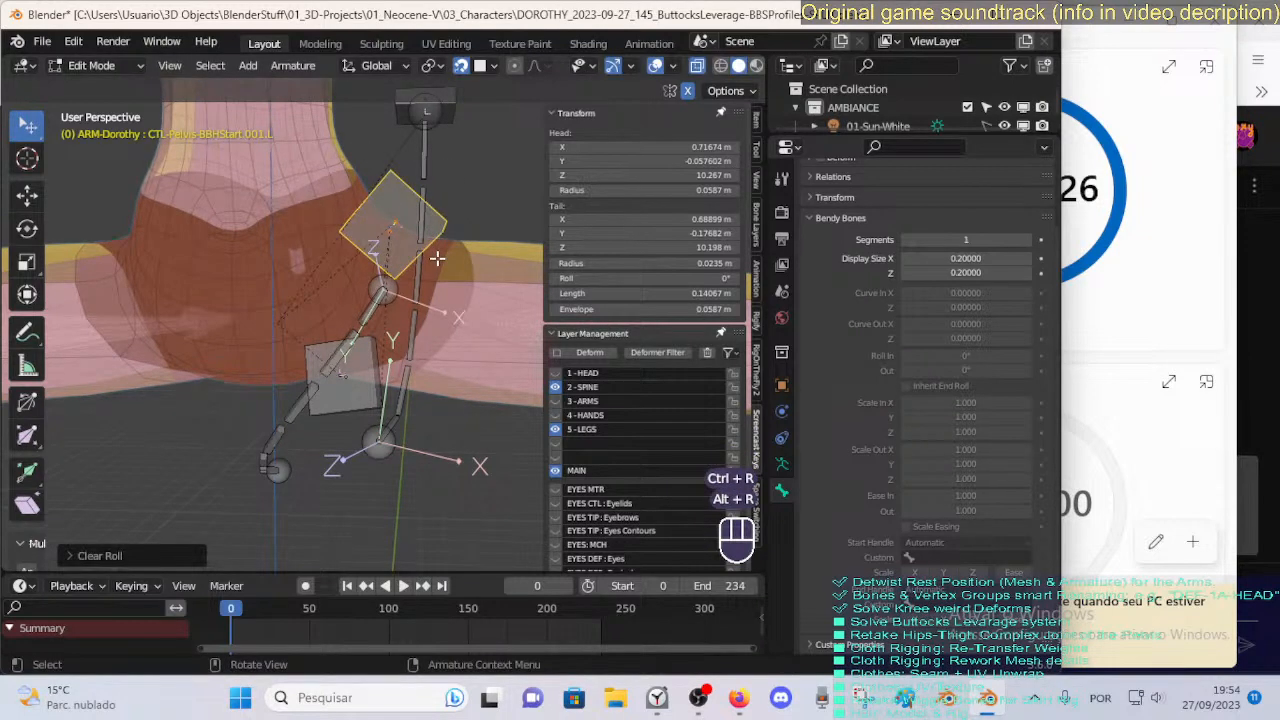
pyautogui.hotkey('ctrl', 'r')
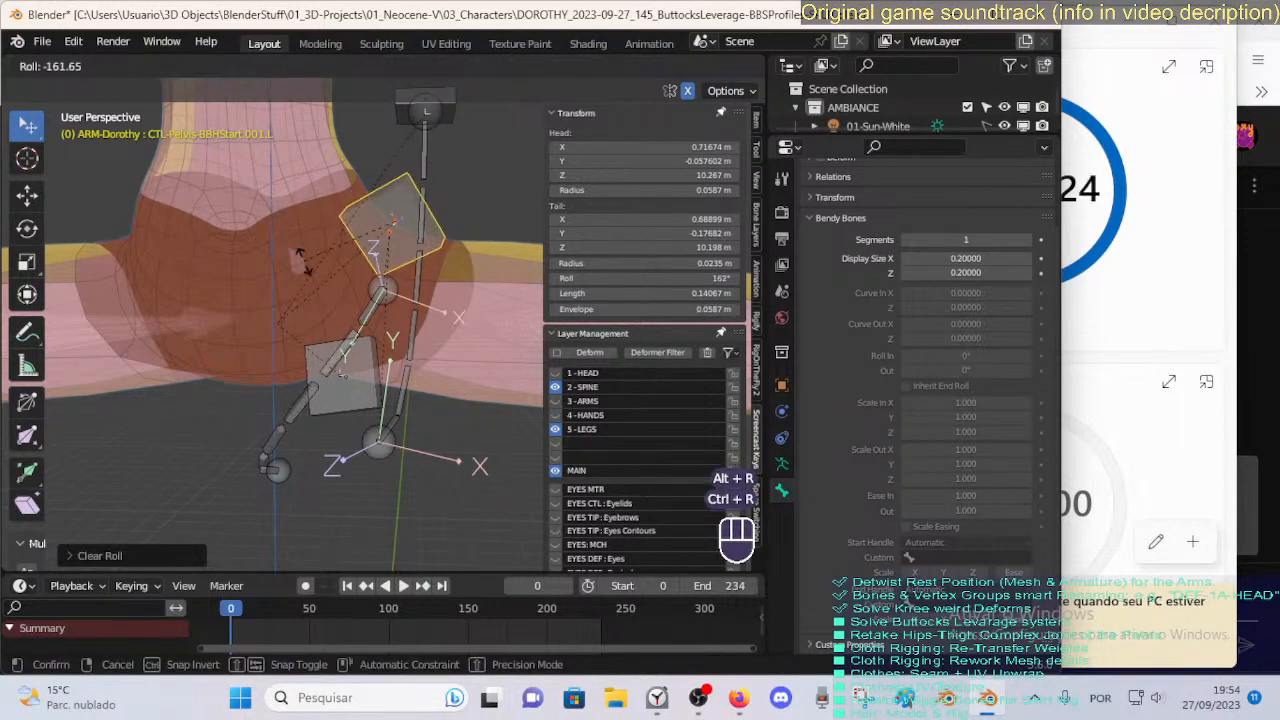
pyautogui.click(345, 285)
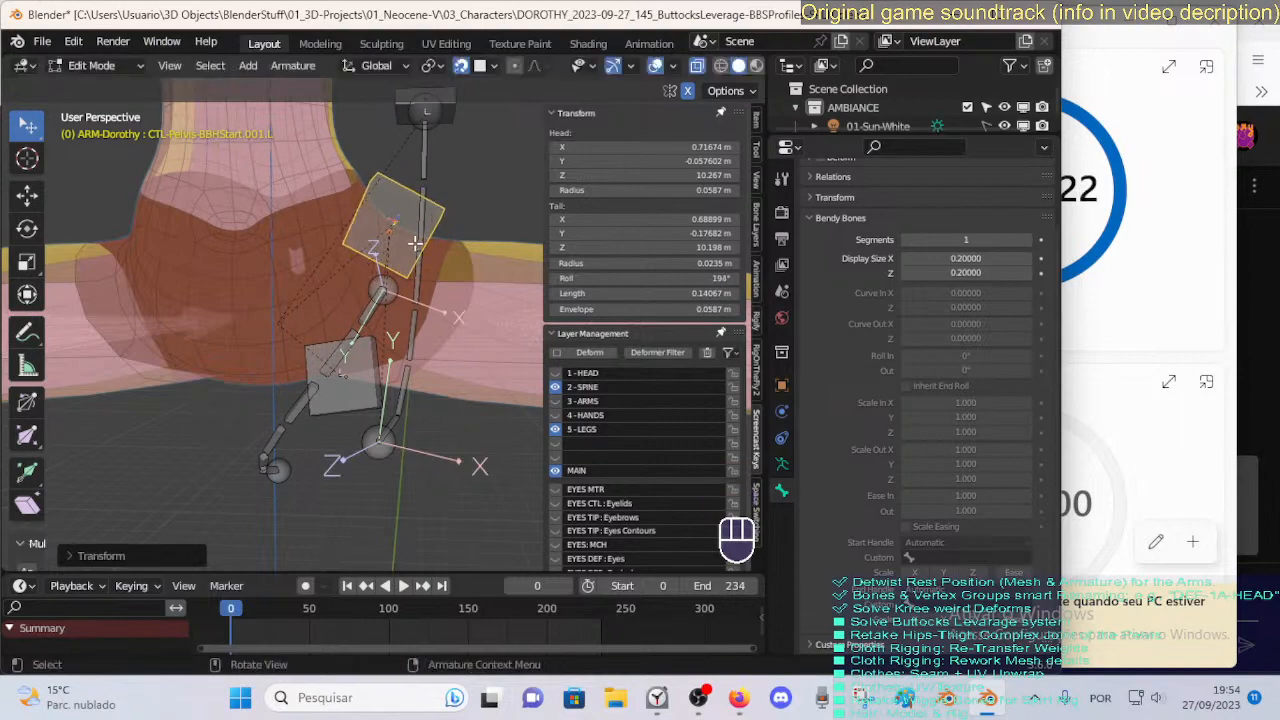
pyautogui.moveTo(350, 275); pyautogui.dragTo(327, 301, button='middle')
pyautogui.moveTo(382, 268); pyautogui.dragTo(359, 208, button='middle')
pyautogui.scroll(-1, 383, 257)
pyautogui.scroll(-2, 345, 295)
pyautogui.scroll(3, 293, 360)
pyautogui.scroll(2, 300, 335)
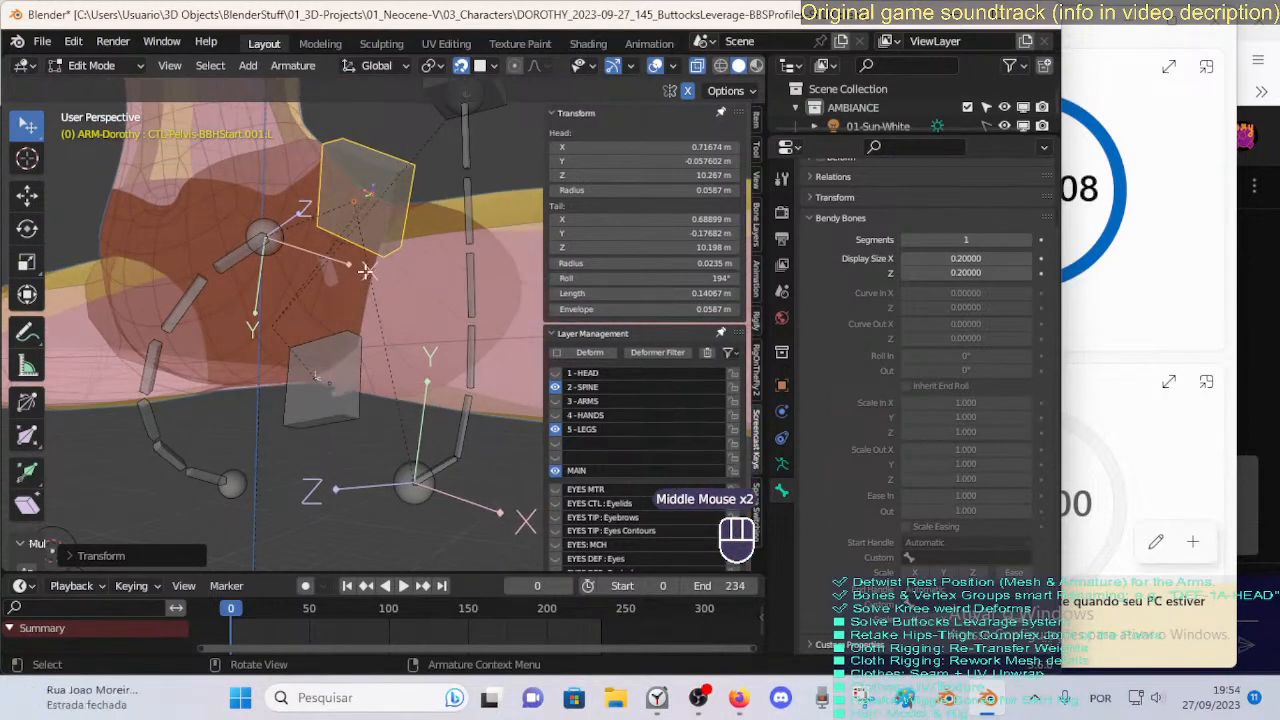
# Snap the head of the second left pelvis bendy bone to the start control's tail using the 3D cursor.
pyautogui.click(350, 214)
pyautogui.hotkey('shift', 's')
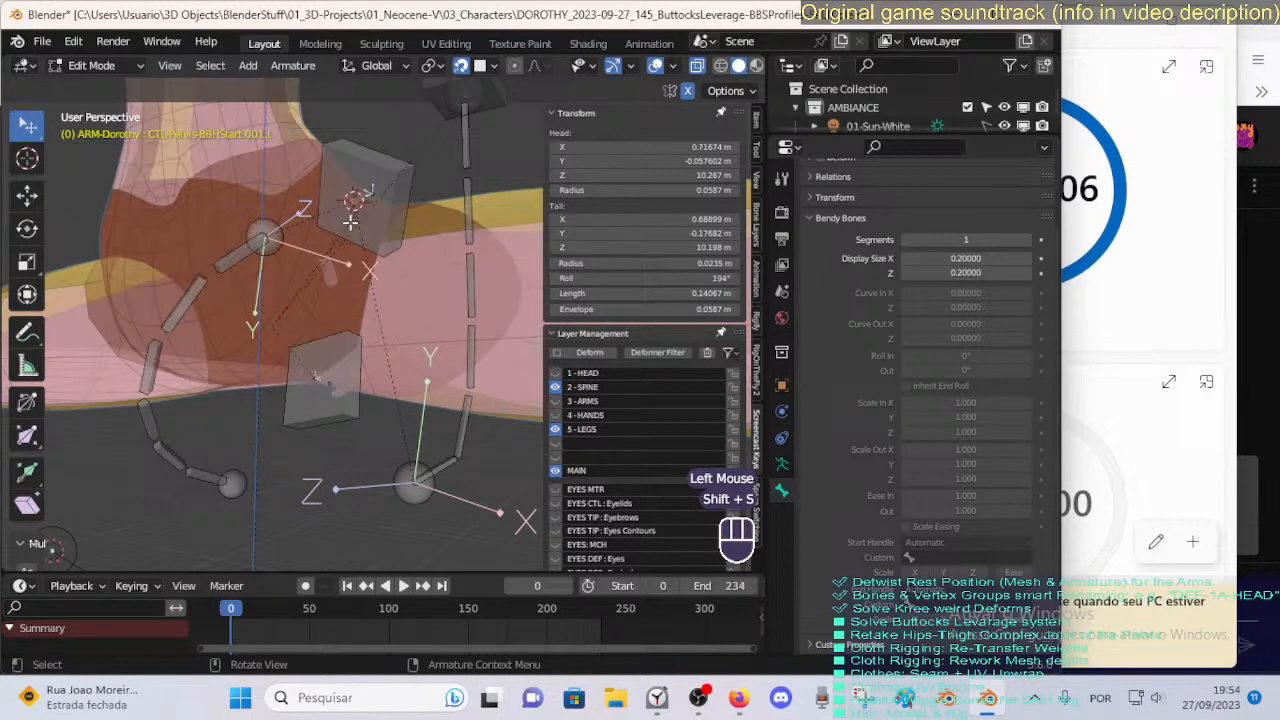
pyautogui.click(262, 237)
pyautogui.hotkey('shift', 's')
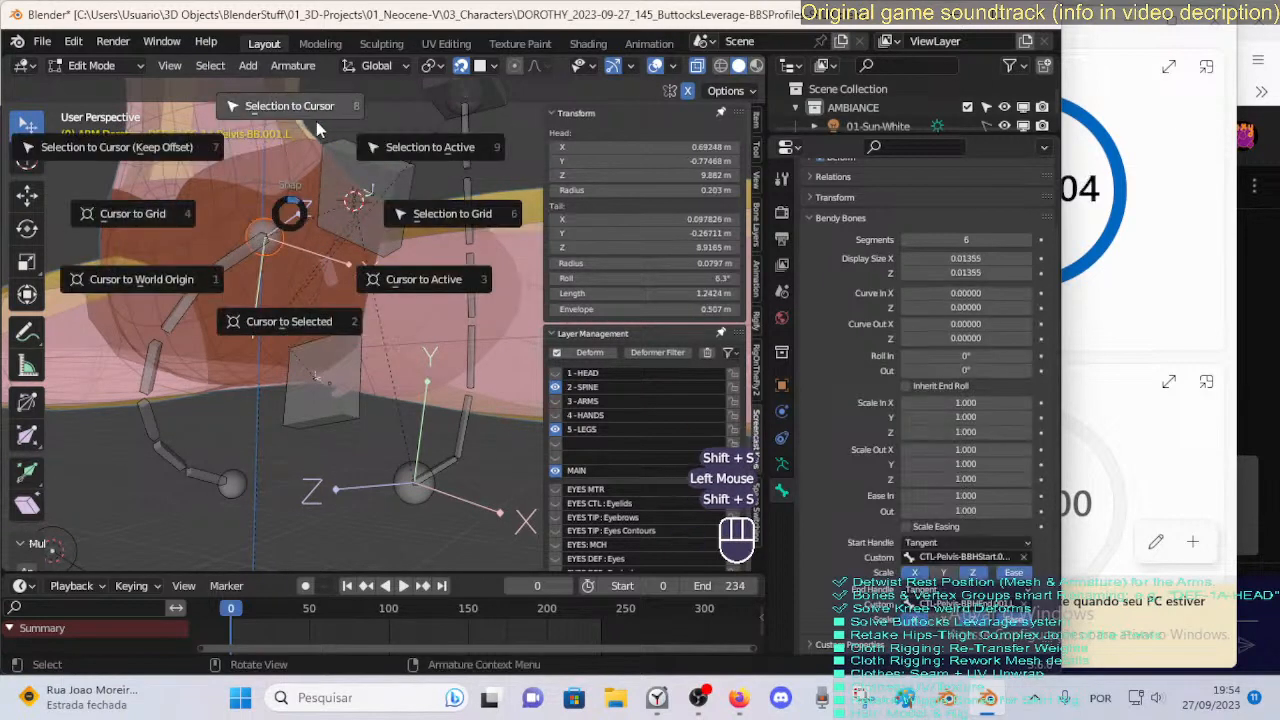
pyautogui.click(316, 128)
pyautogui.moveTo(297, 178); pyautogui.dragTo(304, 306, button='middle')
# Align the second left pelvis bendy bone to the orientation of the start control.
pyautogui.click(334, 211)
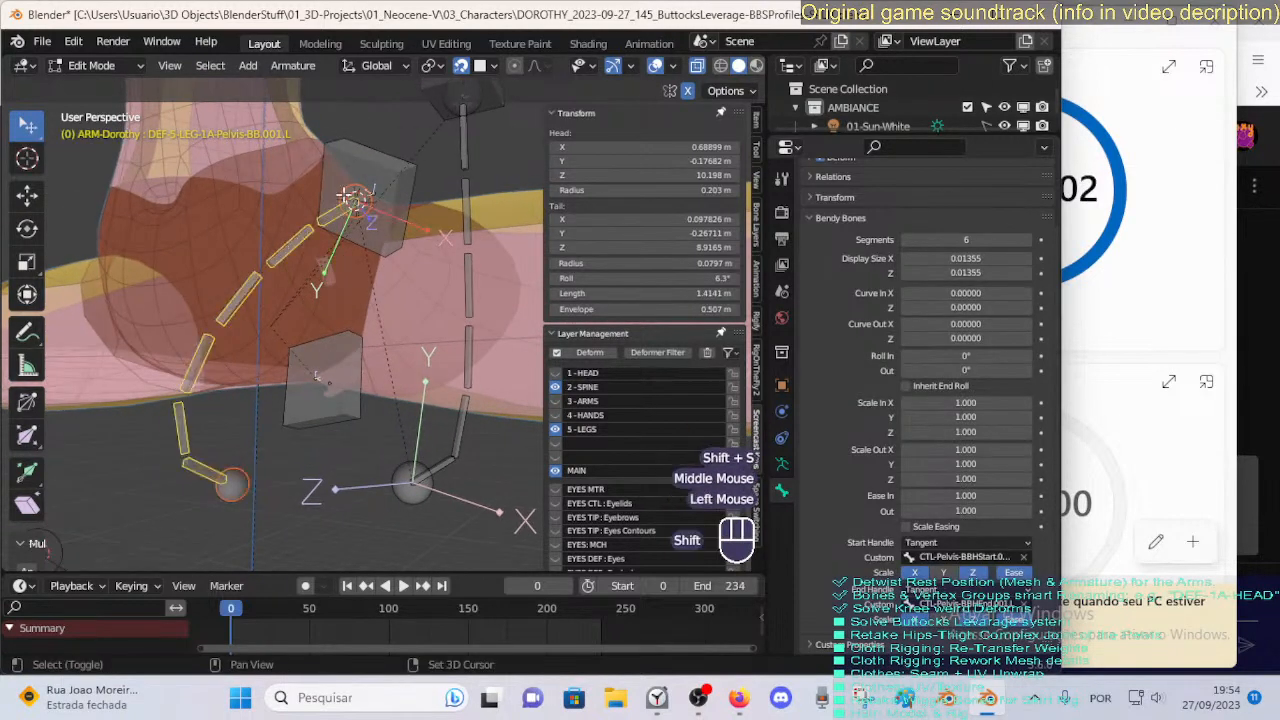
pyautogui.keyDown('shift'); pyautogui.click(345, 195); pyautogui.keyUp('shift')
pyautogui.hotkey('ctrl', 'alt', 'a')
pyautogui.scroll(-3, 264, 282)
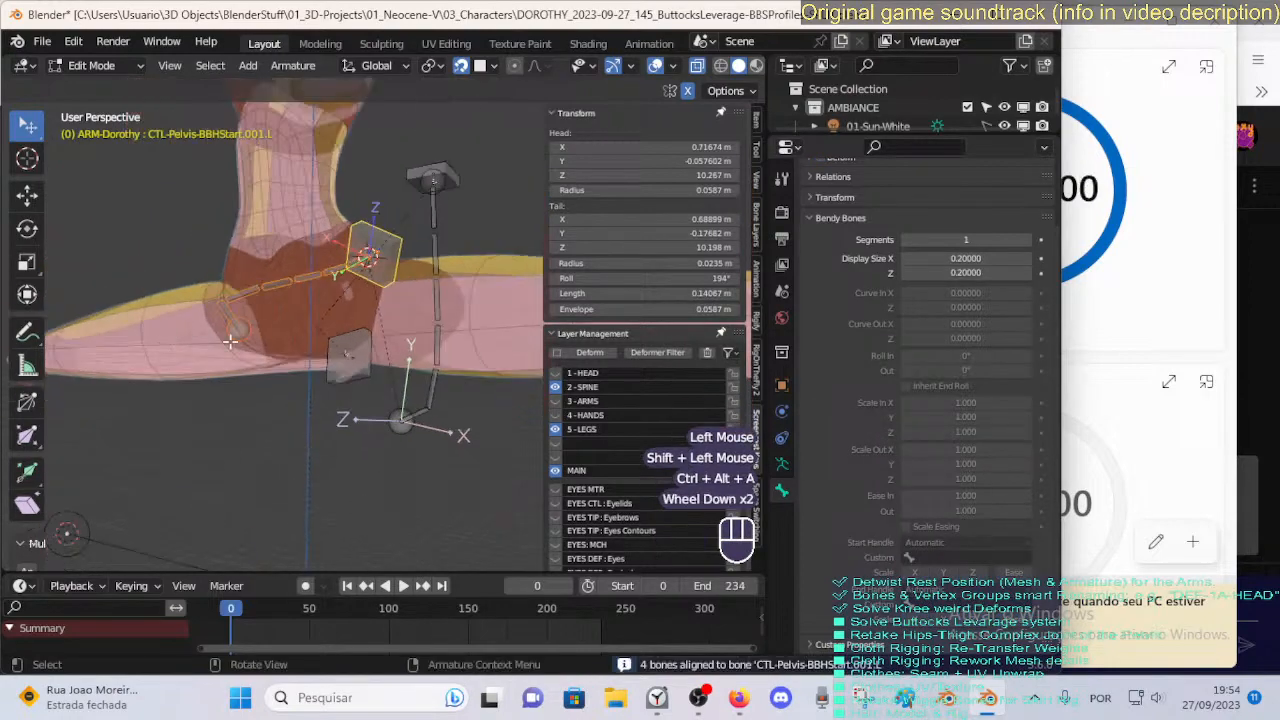
pyautogui.click(306, 326)
pyautogui.scroll(3, 332, 360)
pyautogui.scroll(1, 332, 360)
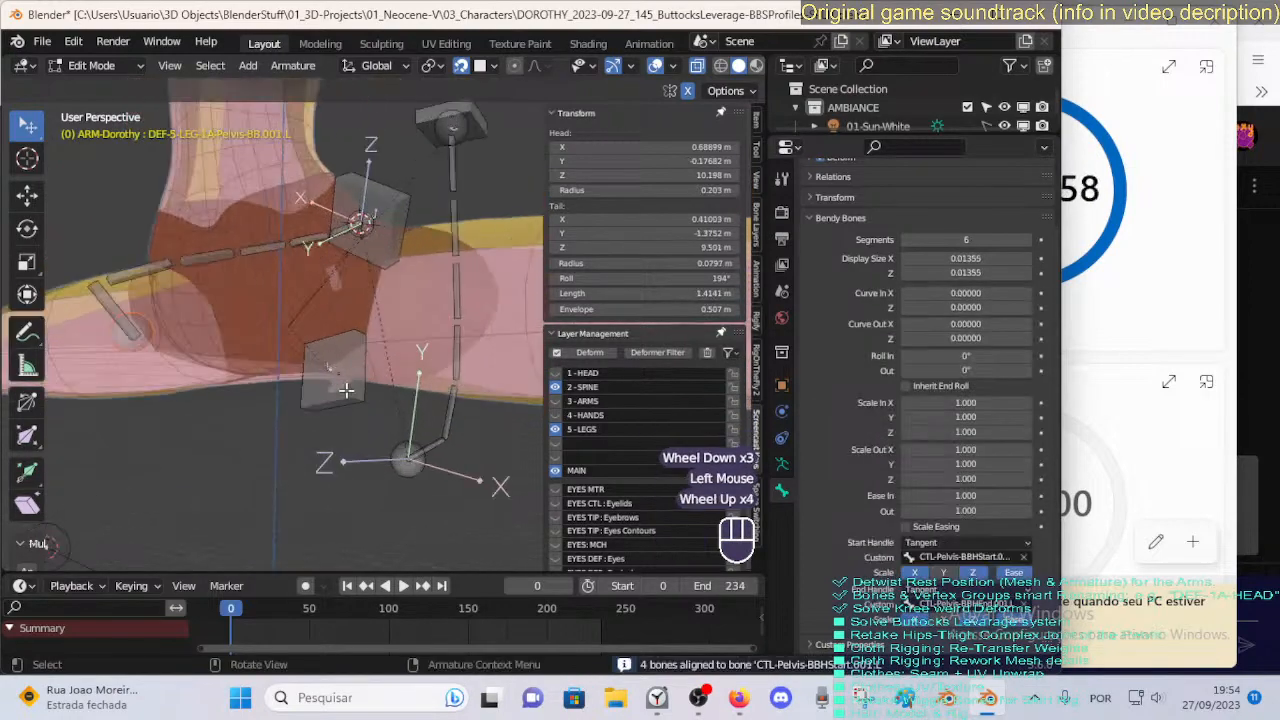
# Rotate the lower end control under the hip, clear its roll, and turn it to a roll of about 193°.
pyautogui.click(332, 360)
pyautogui.scroll(2, 380, 345)
pyautogui.moveTo(332, 360); pyautogui.dragTo(412, 338, button='middle')
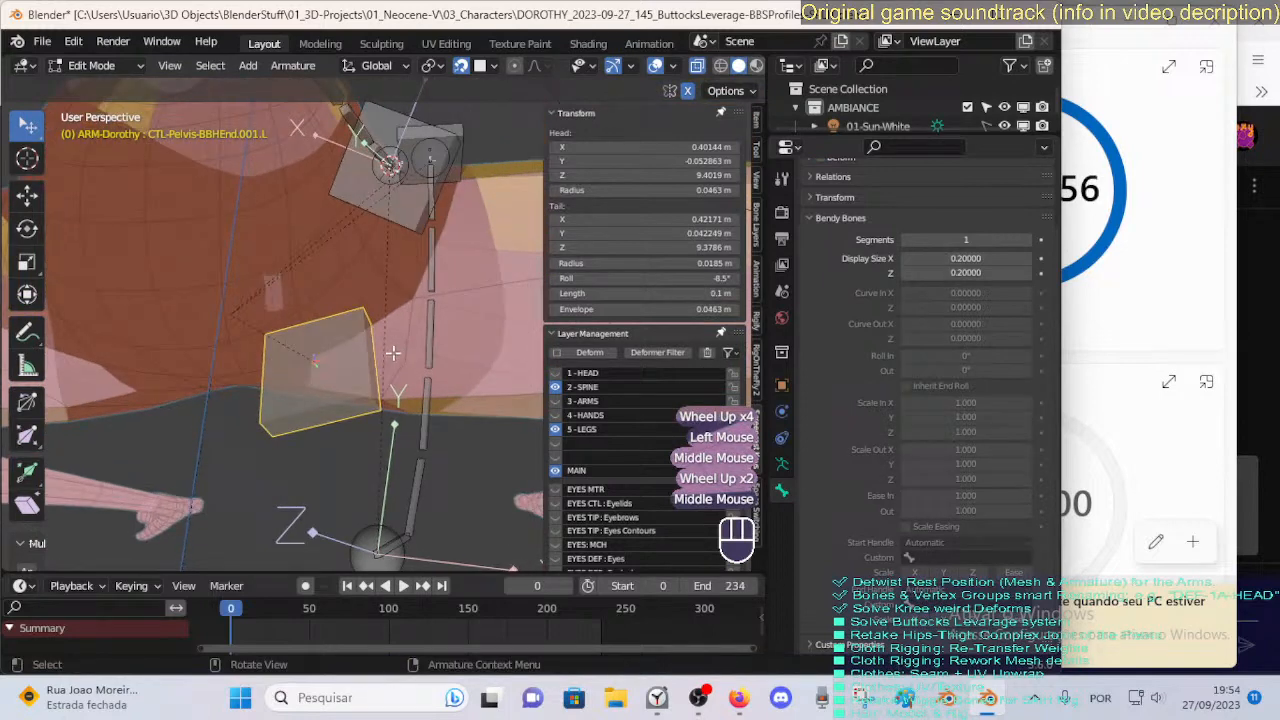
pyautogui.press('r')
pyautogui.click(352, 413)
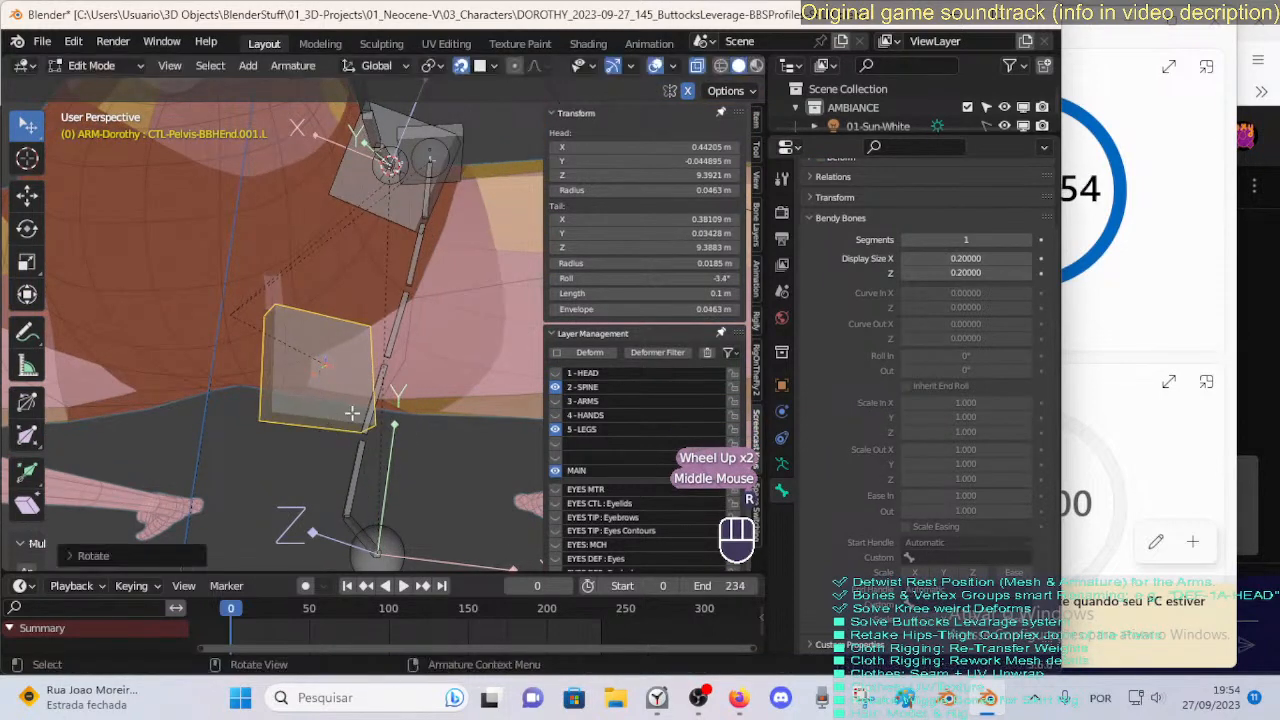
pyautogui.hotkey('alt', 'r')
pyautogui.hotkey('ctrl', 'r')
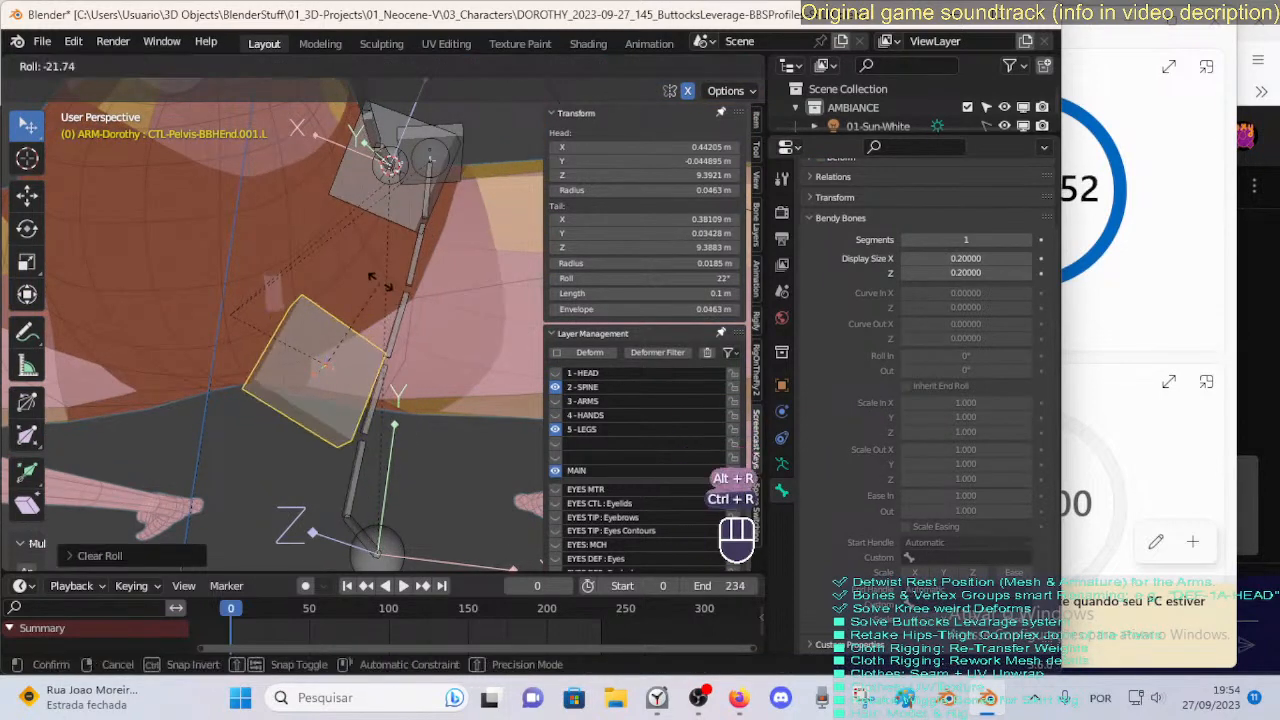
pyautogui.click(266, 421)
pyautogui.moveTo(464, 332); pyautogui.dragTo(367, 287, button='middle')
pyautogui.moveTo(316, 355); pyautogui.dragTo(414, 377, button='middle')
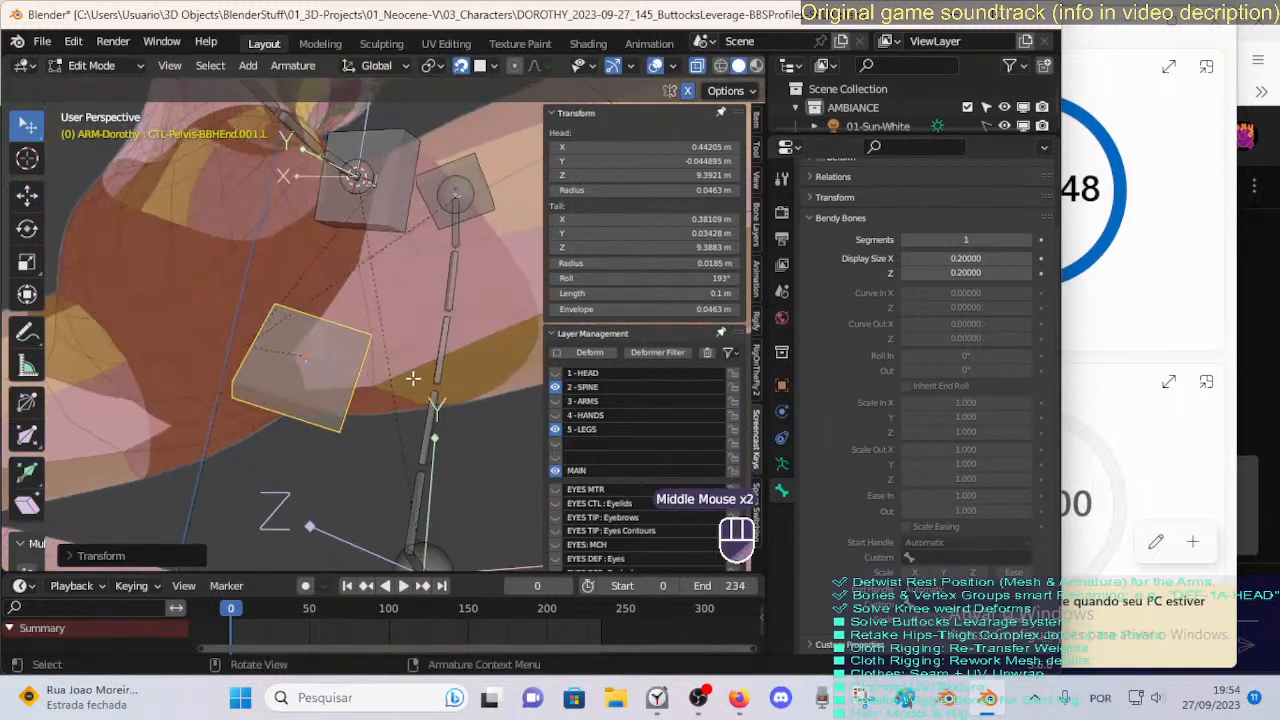
# Move the lower end control to a head position of about X 0.48, Y 0.26, Z 9.35 m and clear its roll.
pyautogui.hotkey('ctrl', 'r')
pyautogui.click(380, 379)
pyautogui.press('g')
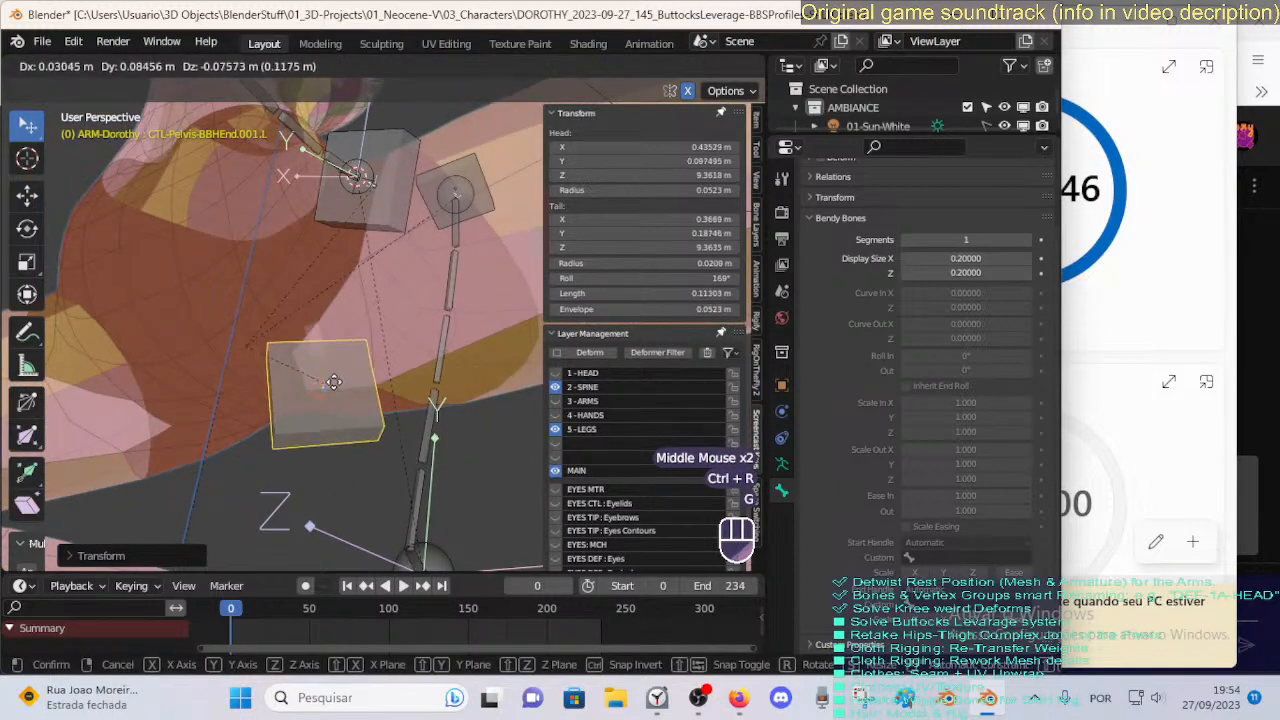
pyautogui.click(360, 377)
pyautogui.moveTo(360, 377); pyautogui.dragTo(434, 430, button='middle')
pyautogui.hotkey('alt', 'r')
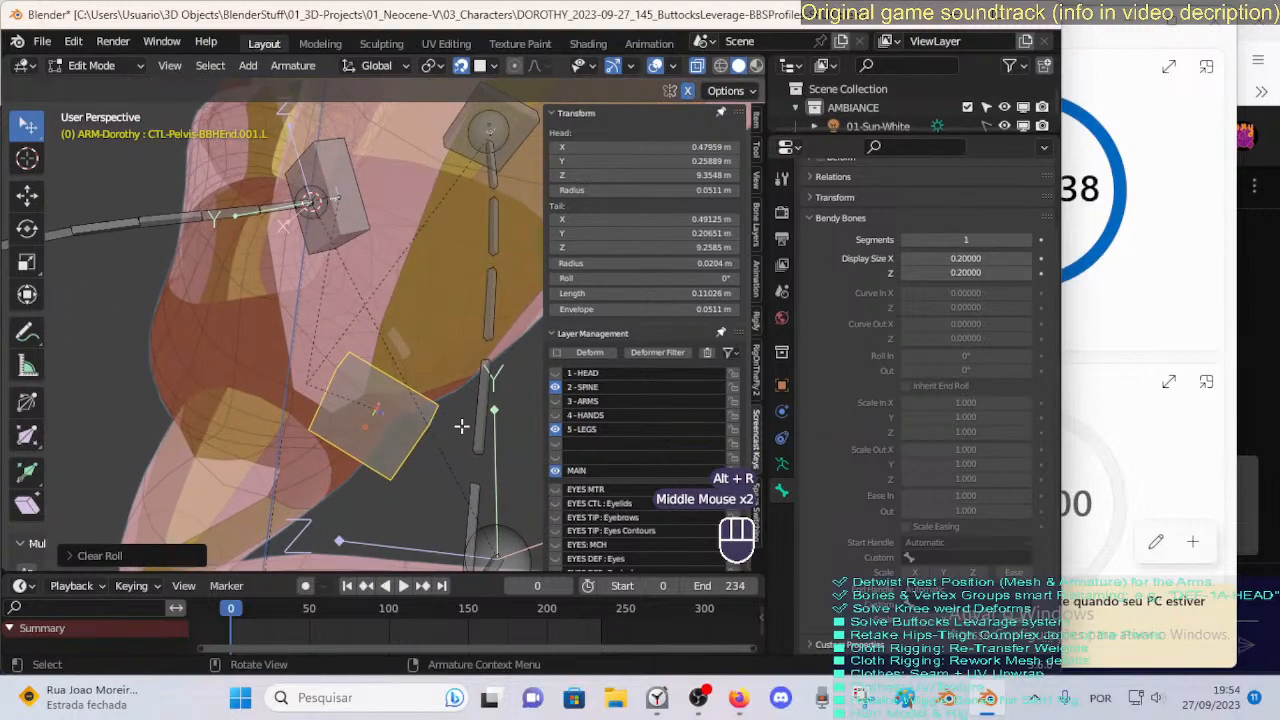
# Rotate the lower end control and move its head to about X -0.12, Y 0.09, Z 9.39 m.
pyautogui.press('r')
pyautogui.click(371, 480)
pyautogui.moveTo(371, 480); pyautogui.dragTo(399, 402, button='middle')
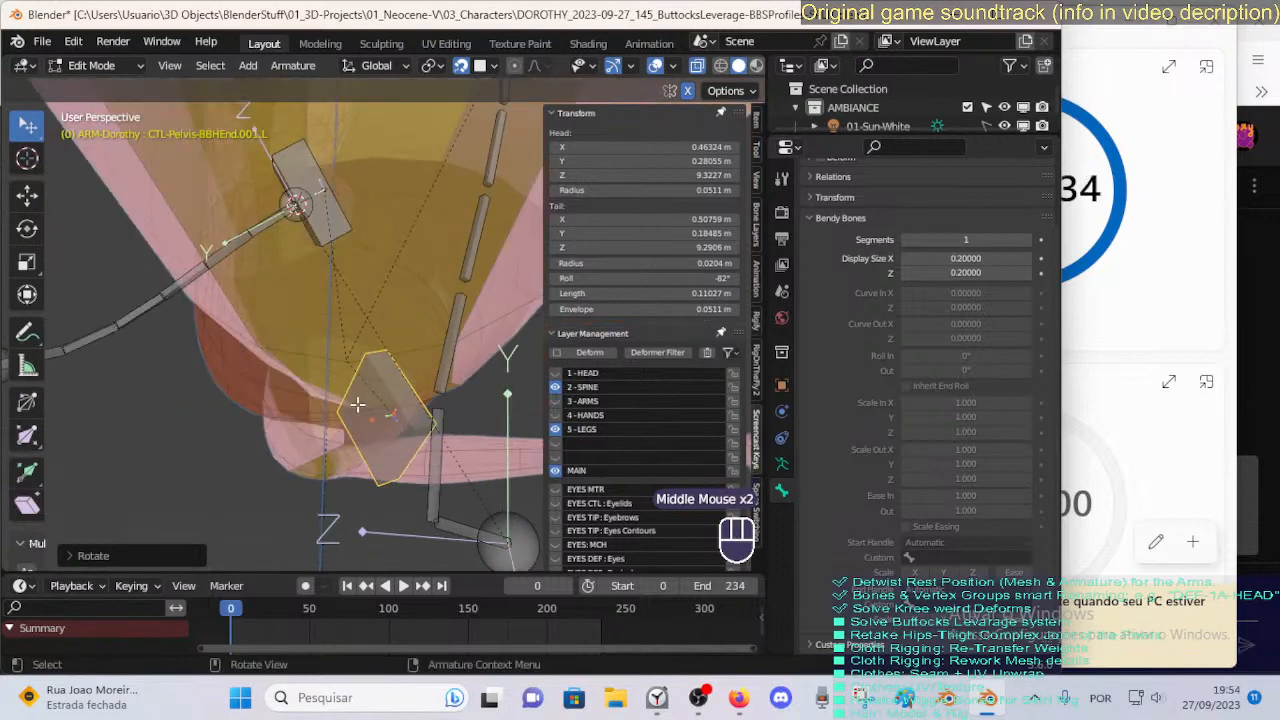
pyautogui.hotkey('alt', 'r')
pyautogui.press('g')
pyautogui.click(349, 441)
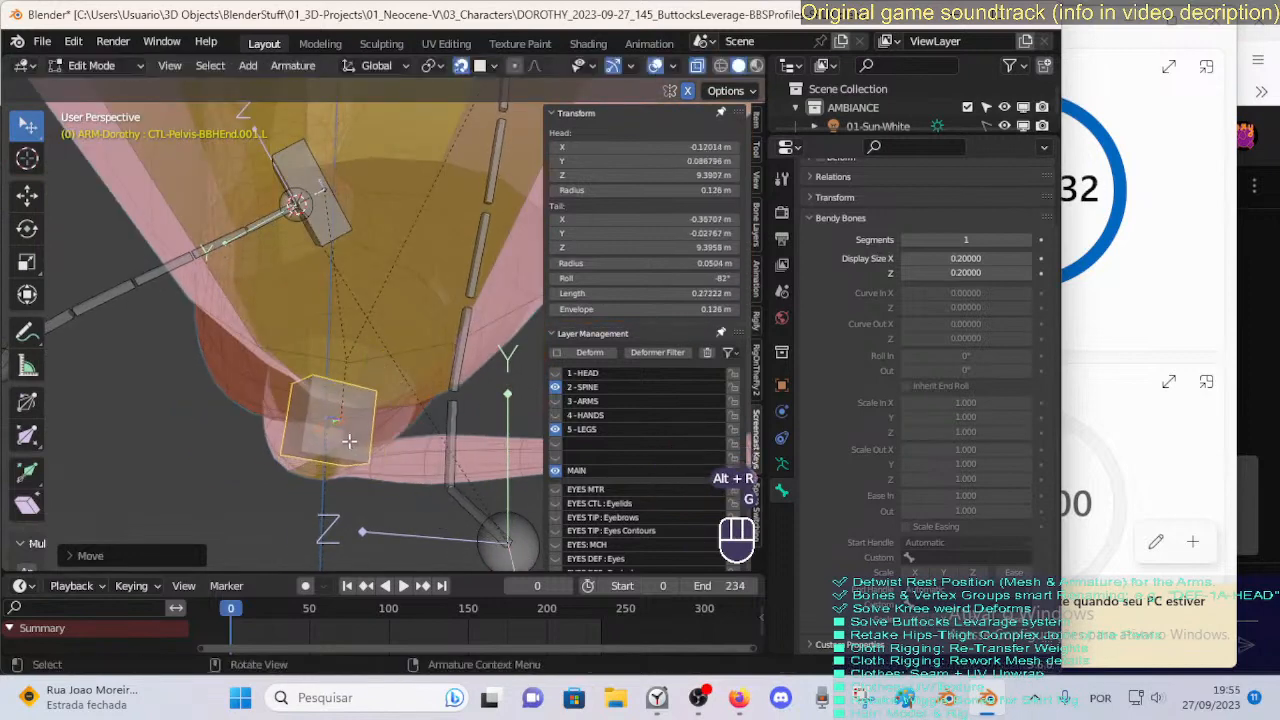
# Rotate the lower end control about global Z and move its head to about X 0.10, Y 0.11, Z 9.33 m.
pyautogui.moveTo(349, 441); pyautogui.dragTo(454, 424, button='middle')
pyautogui.press('r')
pyautogui.press('z')
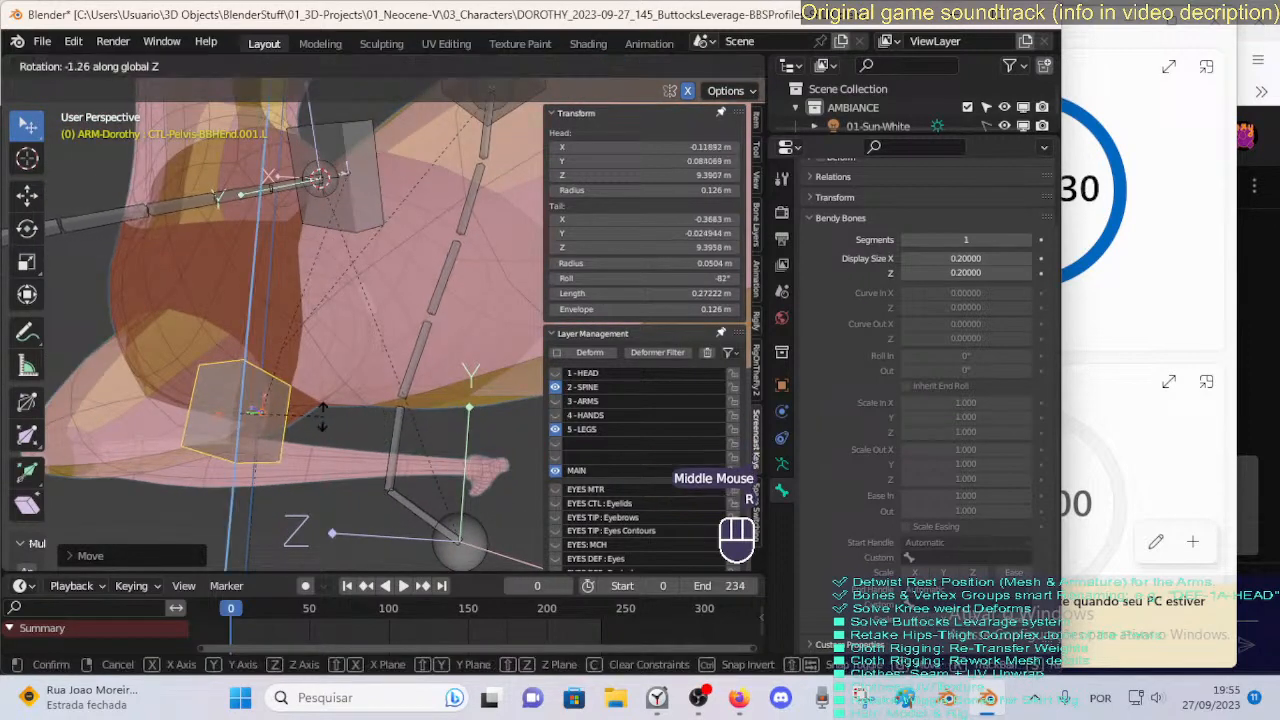
pyautogui.click(231, 423)
pyautogui.moveTo(389, 463); pyautogui.dragTo(214, 417, button='middle')
pyautogui.press('g')
pyautogui.click(334, 432)
pyautogui.moveTo(334, 432); pyautogui.dragTo(268, 436, button='middle')
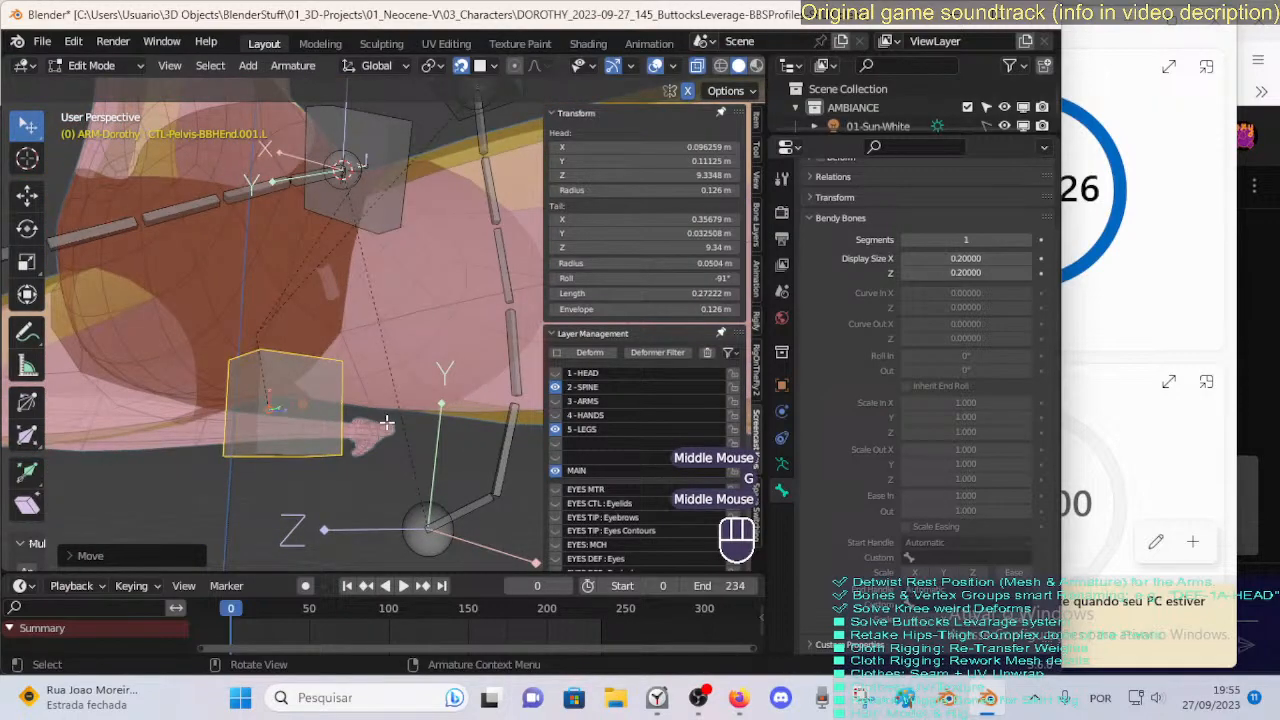
# Rotate the lower end control about global Z and with trackball rotation, placing its head at about X -0.09, Y -0.03, Z 9.43 m.
pyautogui.moveTo(387, 423); pyautogui.dragTo(329, 423, button='middle')
pyautogui.press('r')
pyautogui.press('z')
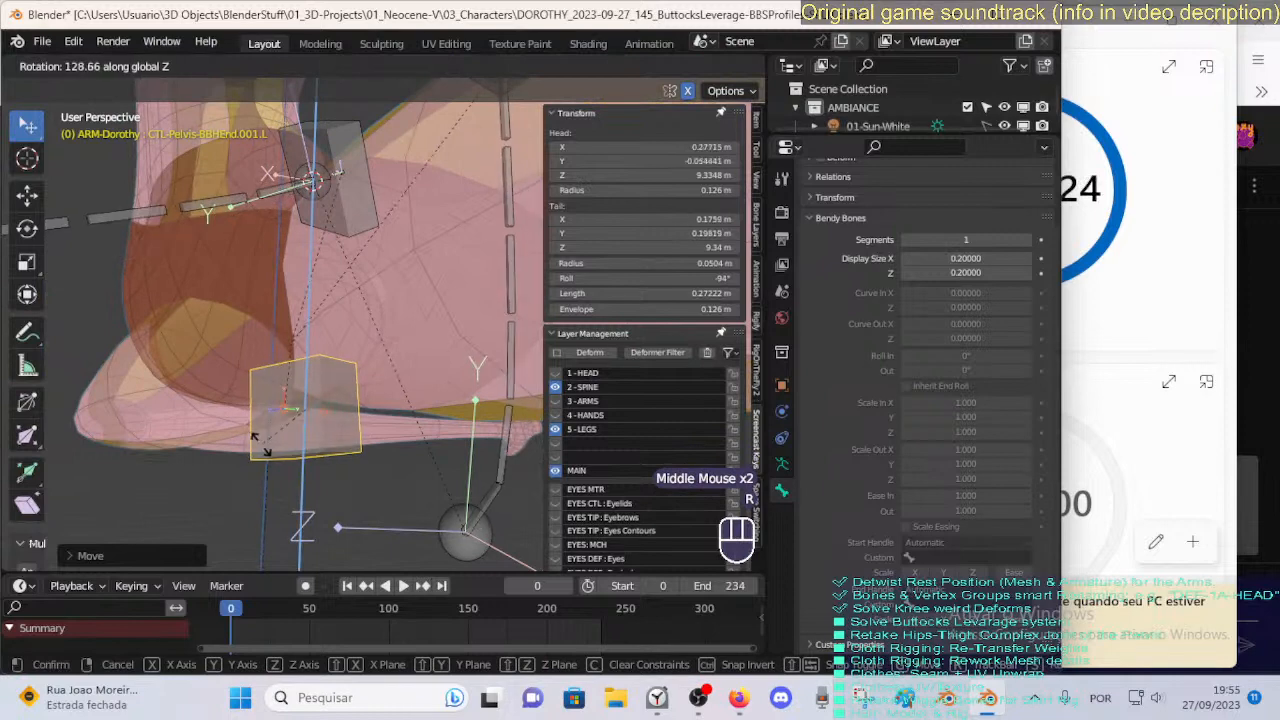
pyautogui.click(260, 444)
pyautogui.moveTo(260, 444); pyautogui.dragTo(335, 345, button='middle')
pyautogui.press('g')
pyautogui.click(336, 404)
pyautogui.press('r')
pyautogui.press('r')
pyautogui.click(296, 441)
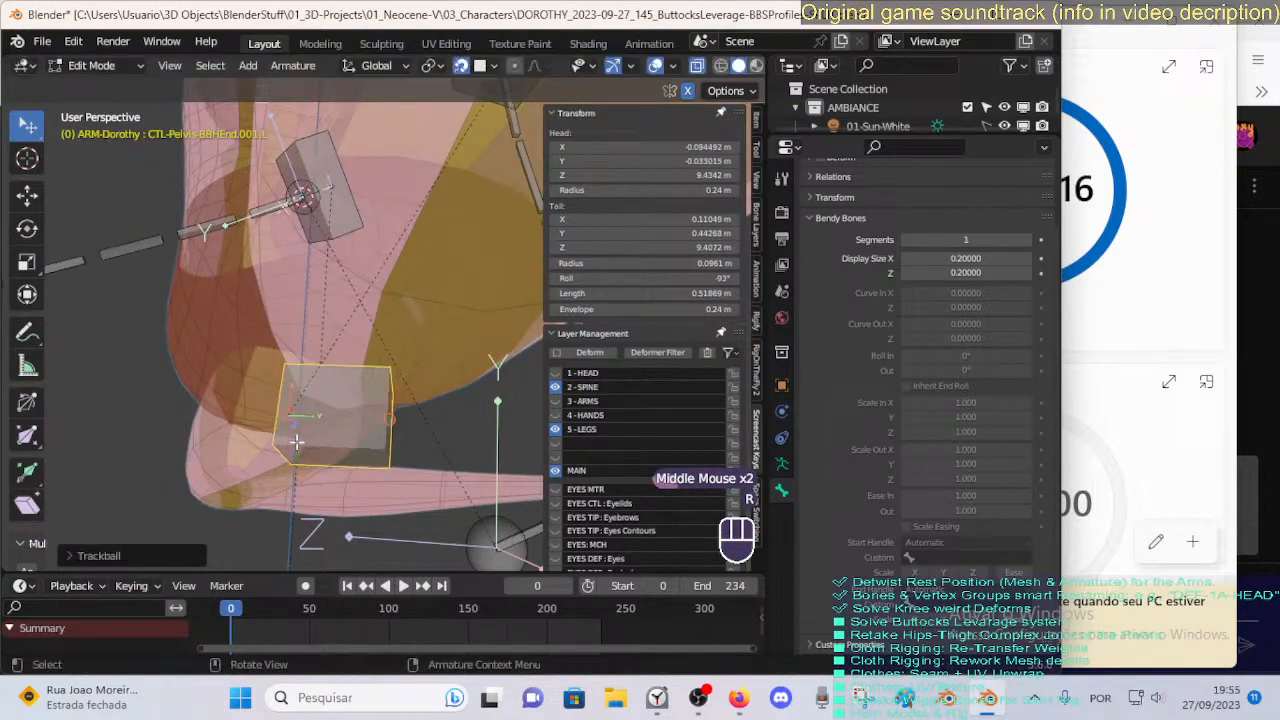
# Move the lower end control's tail below its head, to about X -0.25, Y 0.04, Z 8.96 m.
pyautogui.click(399, 414)
pyautogui.press('g')
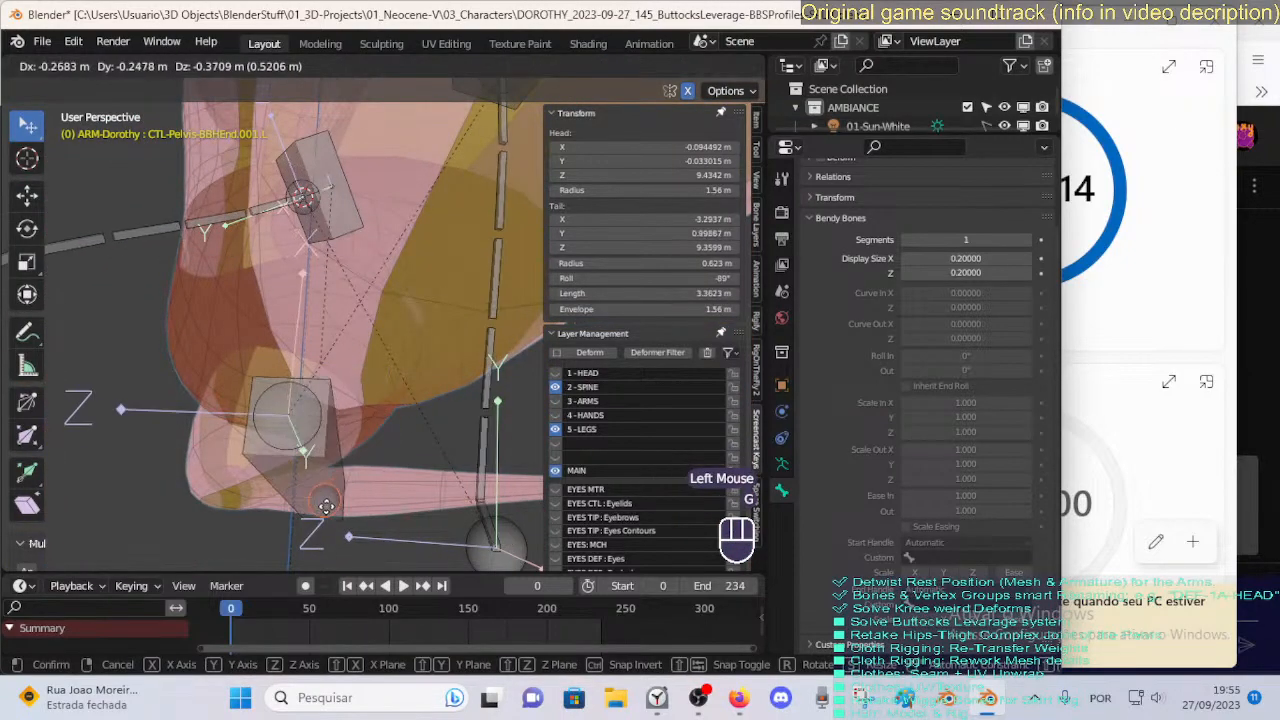
pyautogui.click(293, 522)
pyautogui.moveTo(293, 522); pyautogui.dragTo(330, 430, button='middle')
pyautogui.scroll(-1, 397, 457)
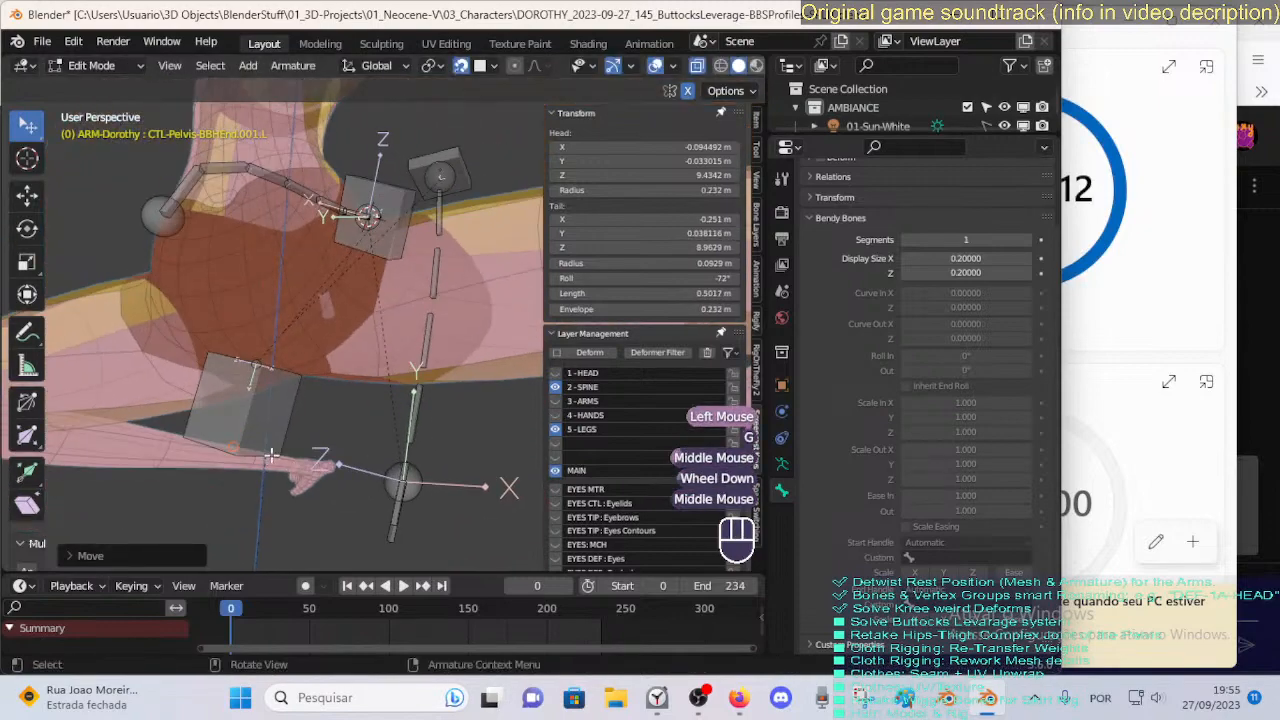
# Move the whole lower end control so its head sits at about X 0.41, Y 0.08, Z 9.37 m, and clear its roll.
pyautogui.click(300, 400)
pyautogui.press('g')
pyautogui.click(355, 402)
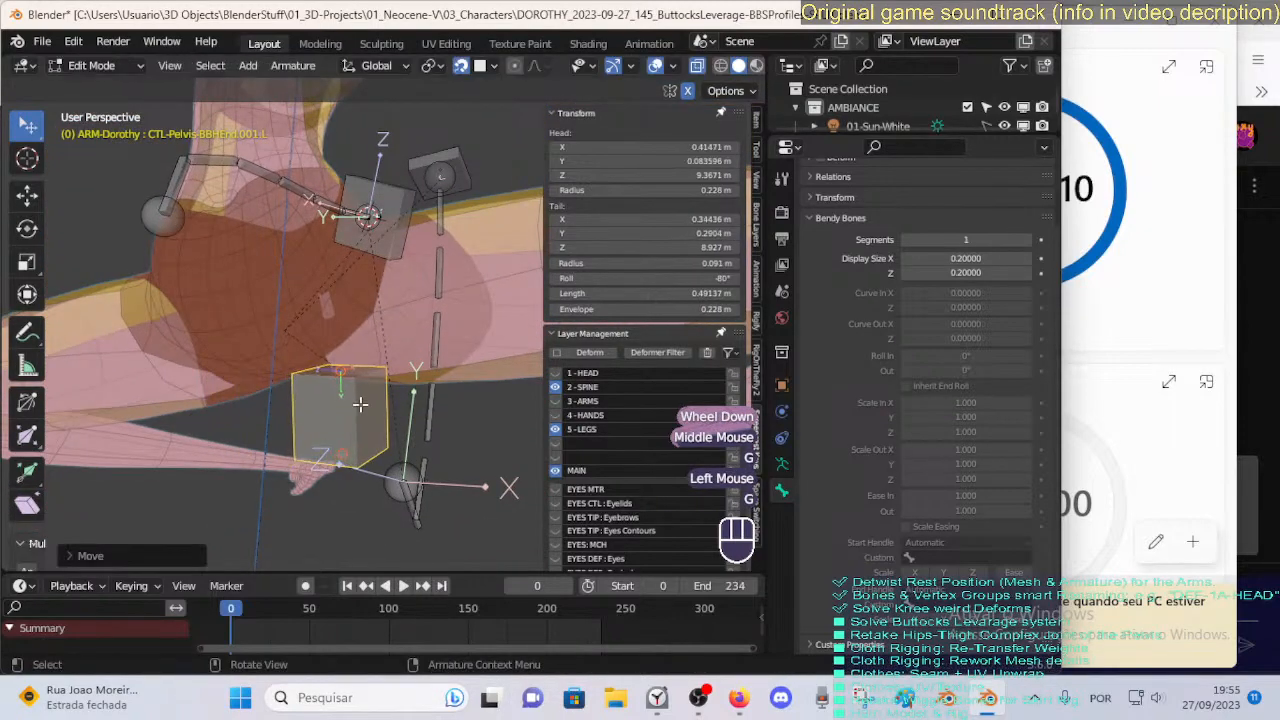
pyautogui.hotkey('alt', 'r')
pyautogui.moveTo(358, 402); pyautogui.dragTo(398, 455, button='middle')
pyautogui.scroll(1, 364, 414)
pyautogui.click(368, 419)
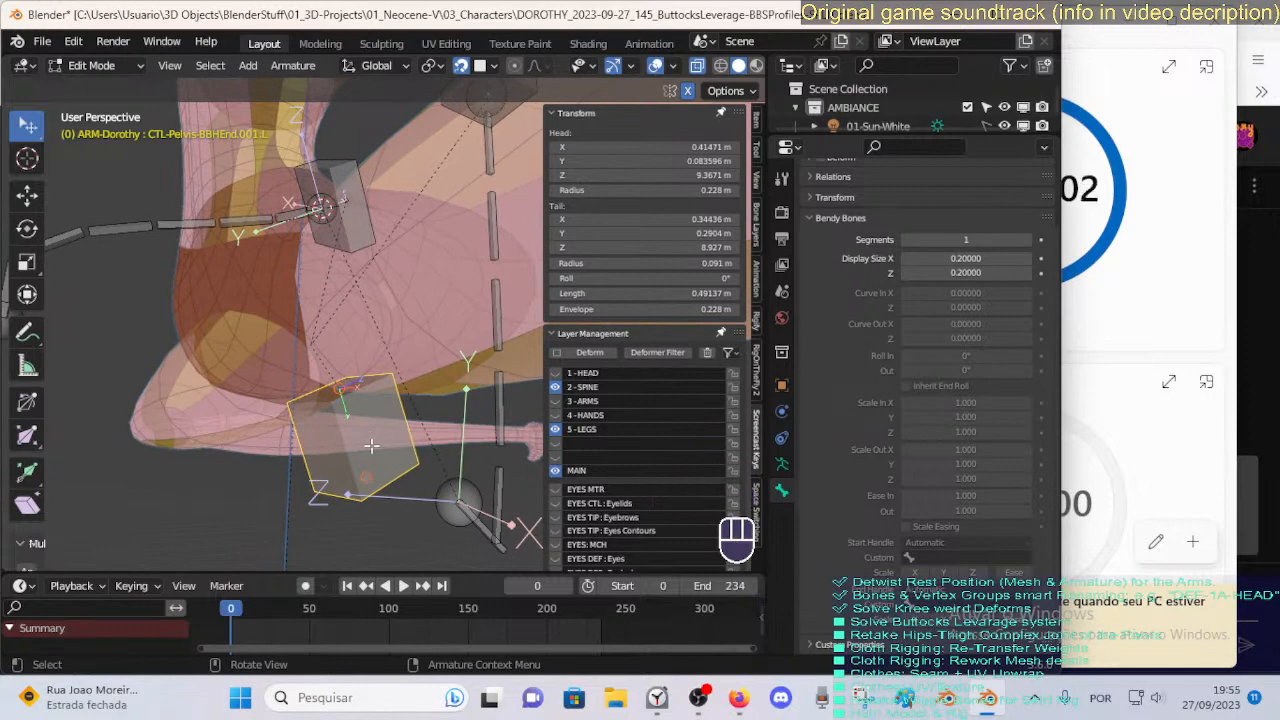
pyautogui.moveTo(371, 445); pyautogui.dragTo(420, 480, button='middle')
# Move only the lower end control's tail to about X 0.63, Y 0.67, Z 9.38 m.
pyautogui.hotkey('alt', 'a')
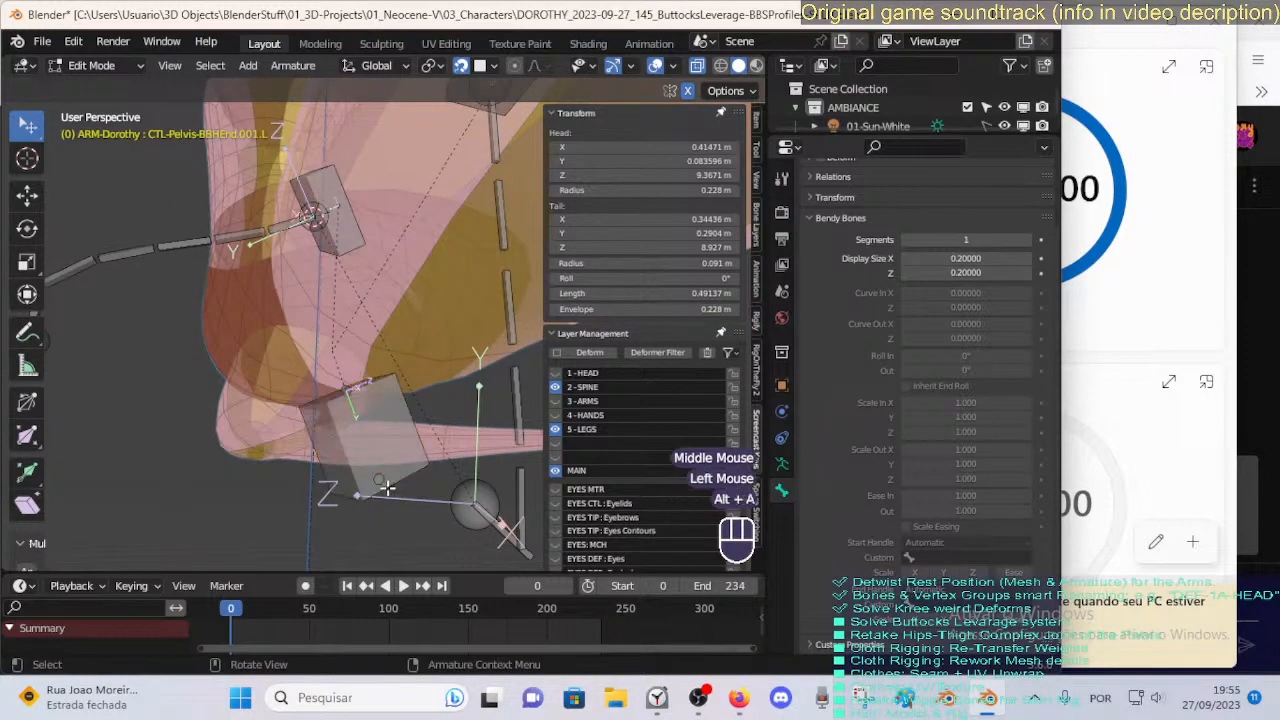
pyautogui.press('c')
pyautogui.rightClick(386, 483)
pyautogui.press('g')
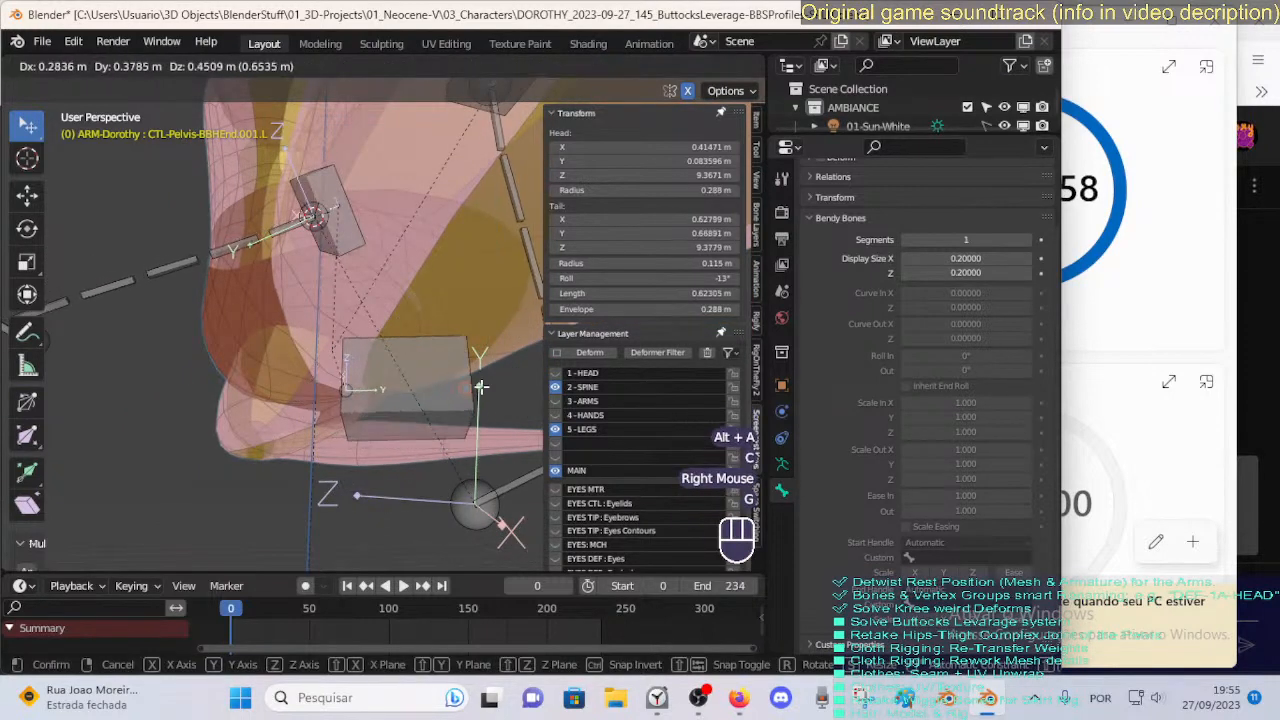
pyautogui.click(474, 400)
# Clear the lower end control's roll and roll the bone to about 195°.
pyautogui.moveTo(474, 400); pyautogui.dragTo(385, 404, button='middle')
pyautogui.click(372, 398)
pyautogui.hotkey('alt', 'r')
pyautogui.hotkey('ctrl', 'r')
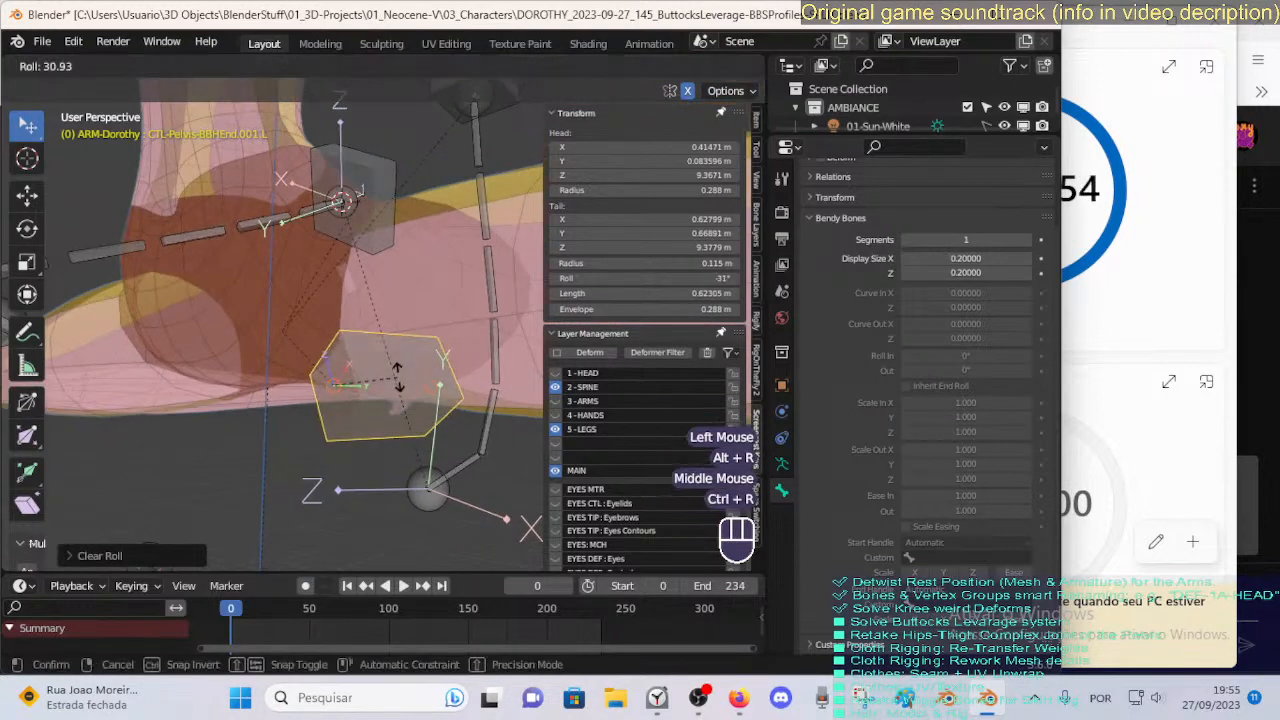
pyautogui.click(180, 483)
pyautogui.moveTo(180, 483); pyautogui.dragTo(378, 243, button='middle')
pyautogui.hotkey('ctrl', 'r')
pyautogui.click(485, 388)
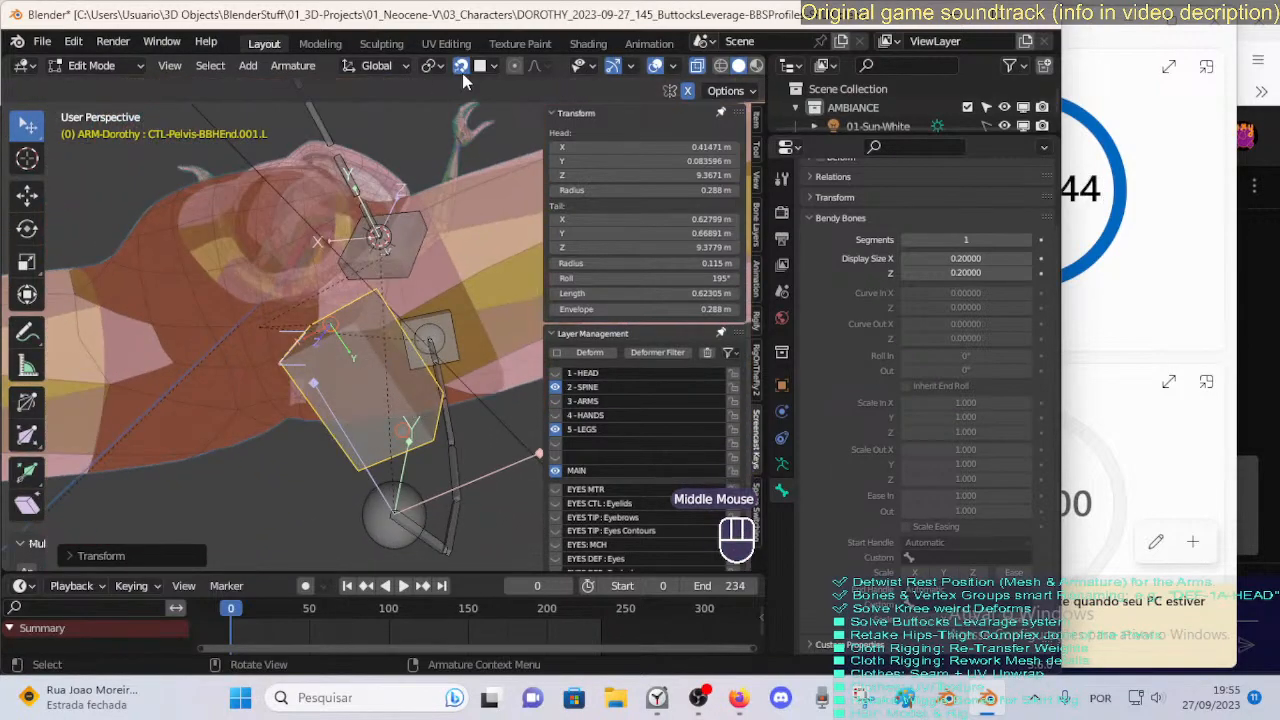
# Turn off snapping and move the lower end control's tail to about X 0.37, Y 0.44, Z 9.42 m.
pyautogui.click(403, 437)
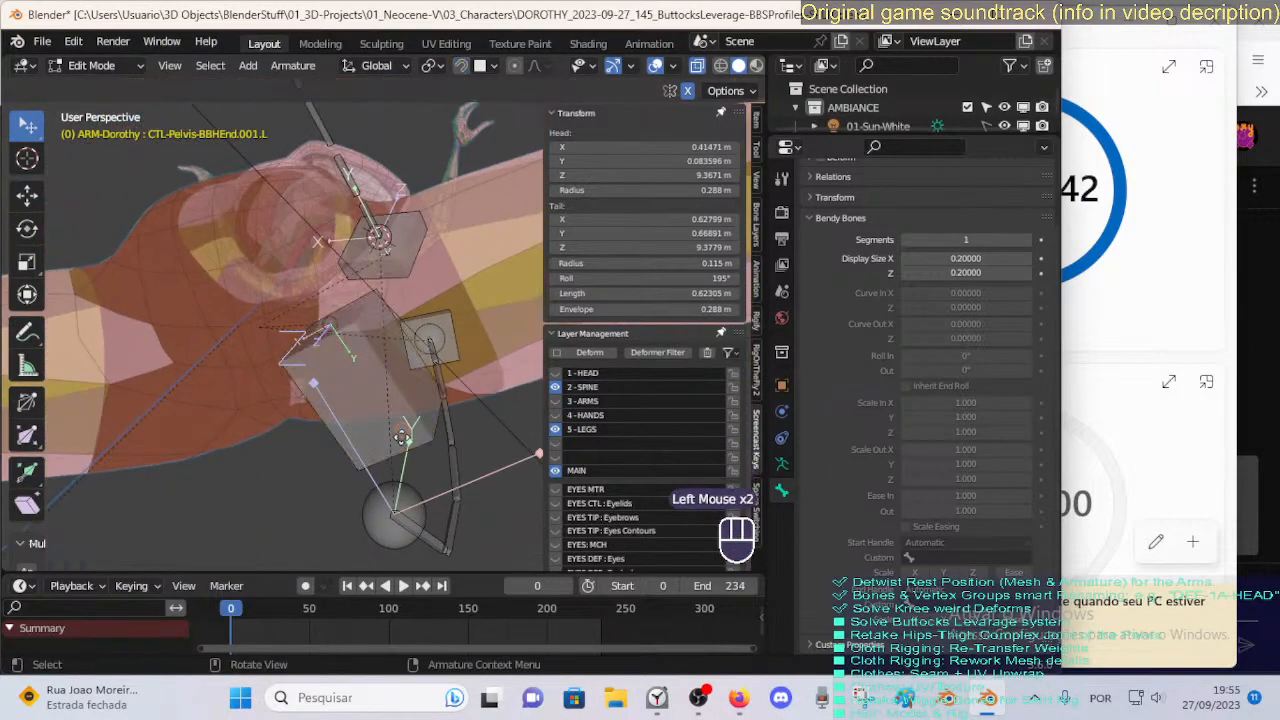
pyautogui.press('g')
pyautogui.click(340, 400)
pyautogui.moveTo(357, 371); pyautogui.dragTo(523, 420, button='middle')
pyautogui.click(354, 397)
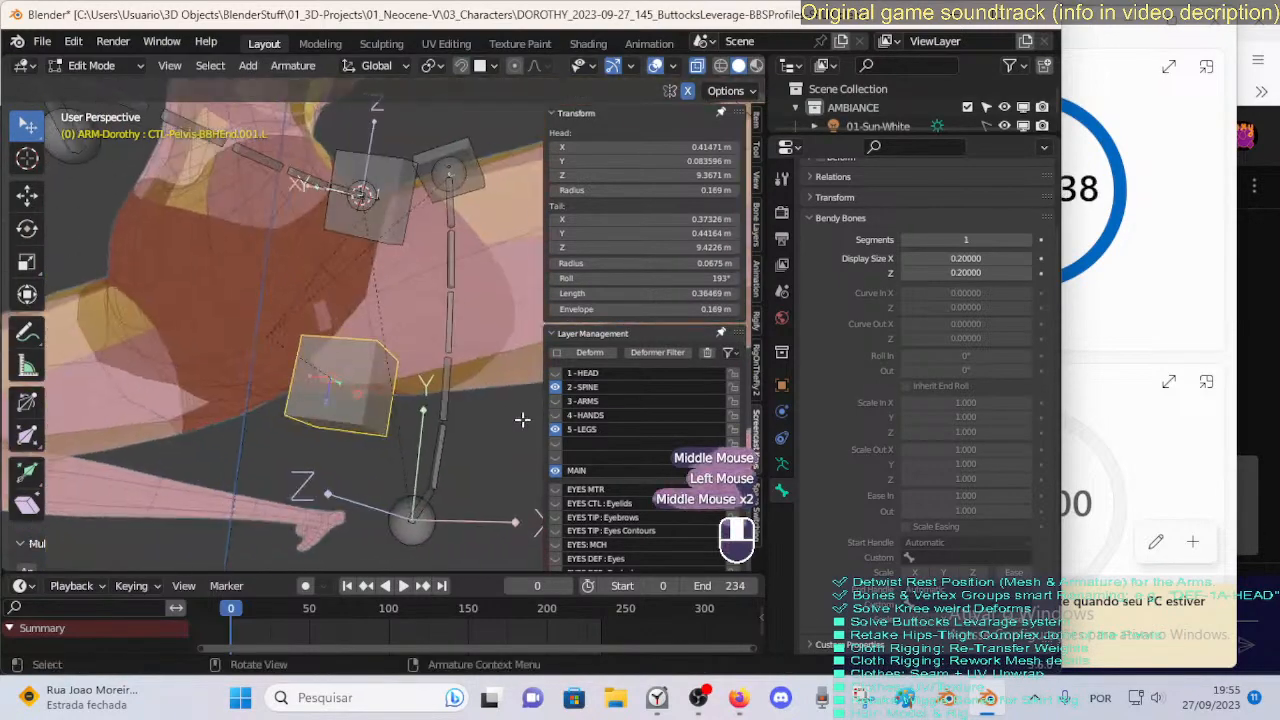
pyautogui.moveTo(302, 354); pyautogui.dragTo(343, 371, button='middle')
pyautogui.moveTo(404, 230); pyautogui.dragTo(312, 257, button='middle')
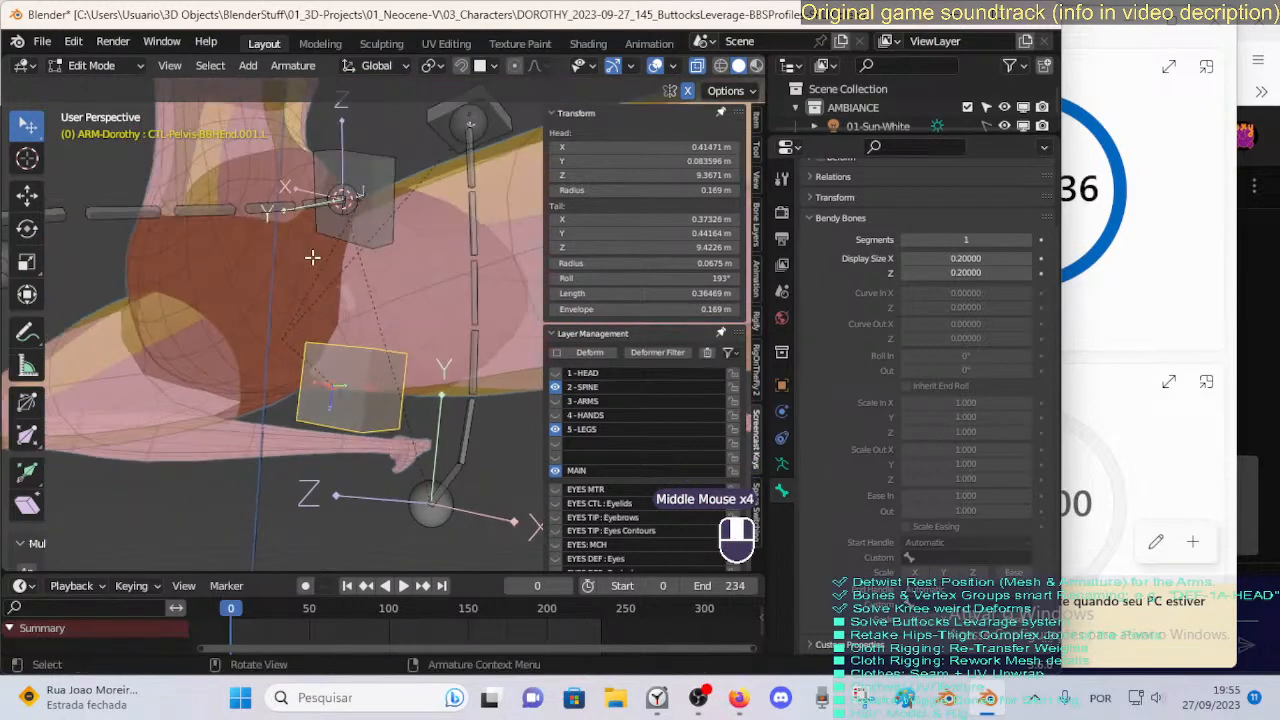
# Set the bone length of both the upper start control and the lower end control to 0.1 m.
pyautogui.click(361, 228)
pyautogui.click(358, 372)
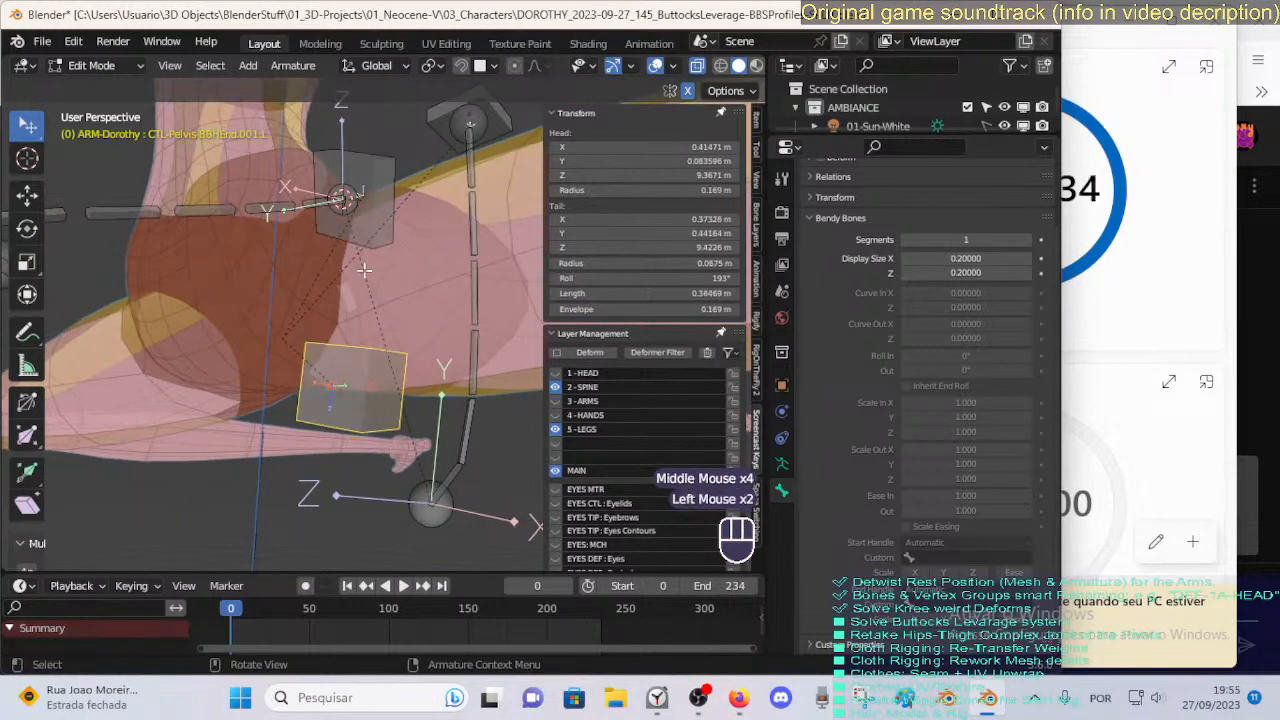
pyautogui.click(372, 232)
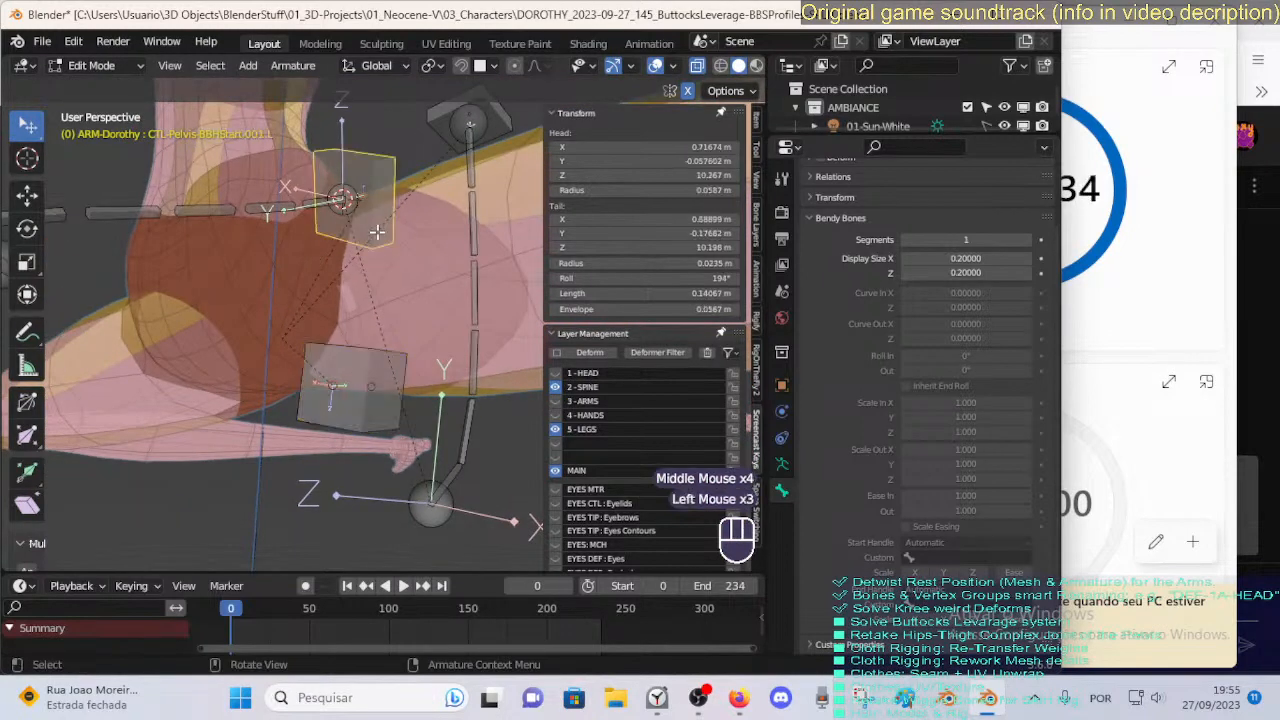
pyautogui.click(634, 293)
pyautogui.write('0')
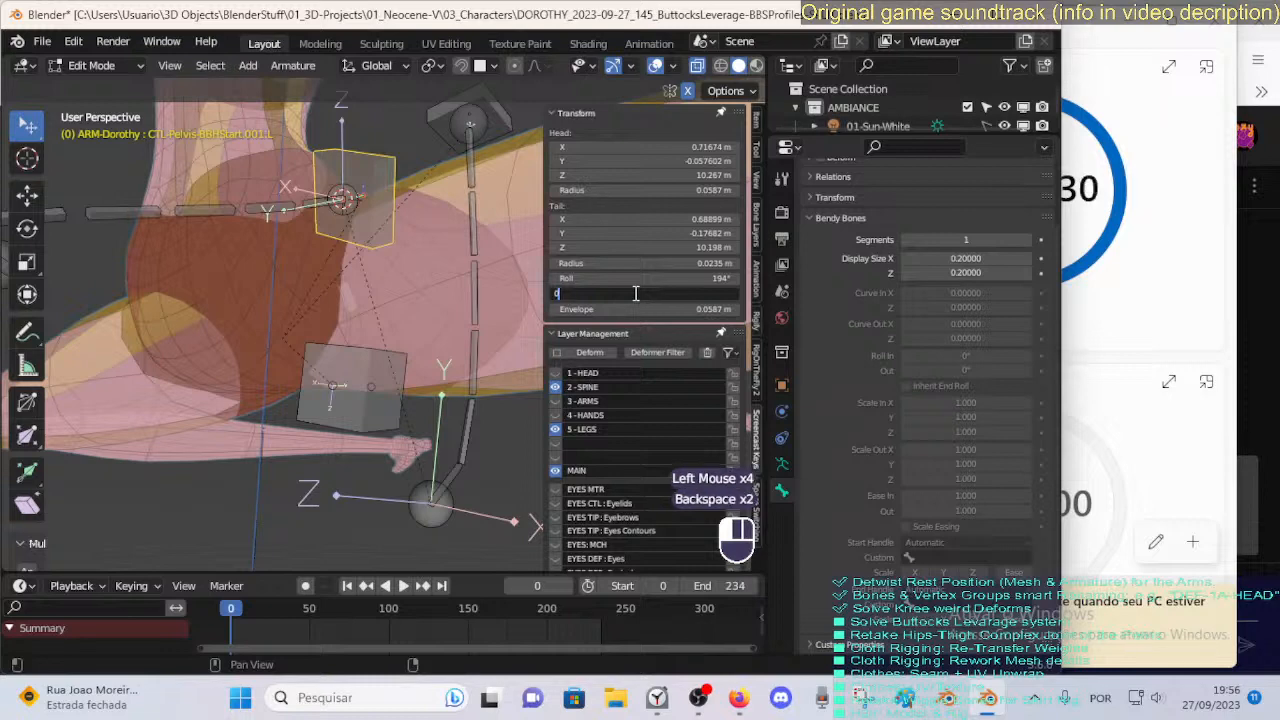
pyautogui.write('.1')
pyautogui.press('Return')
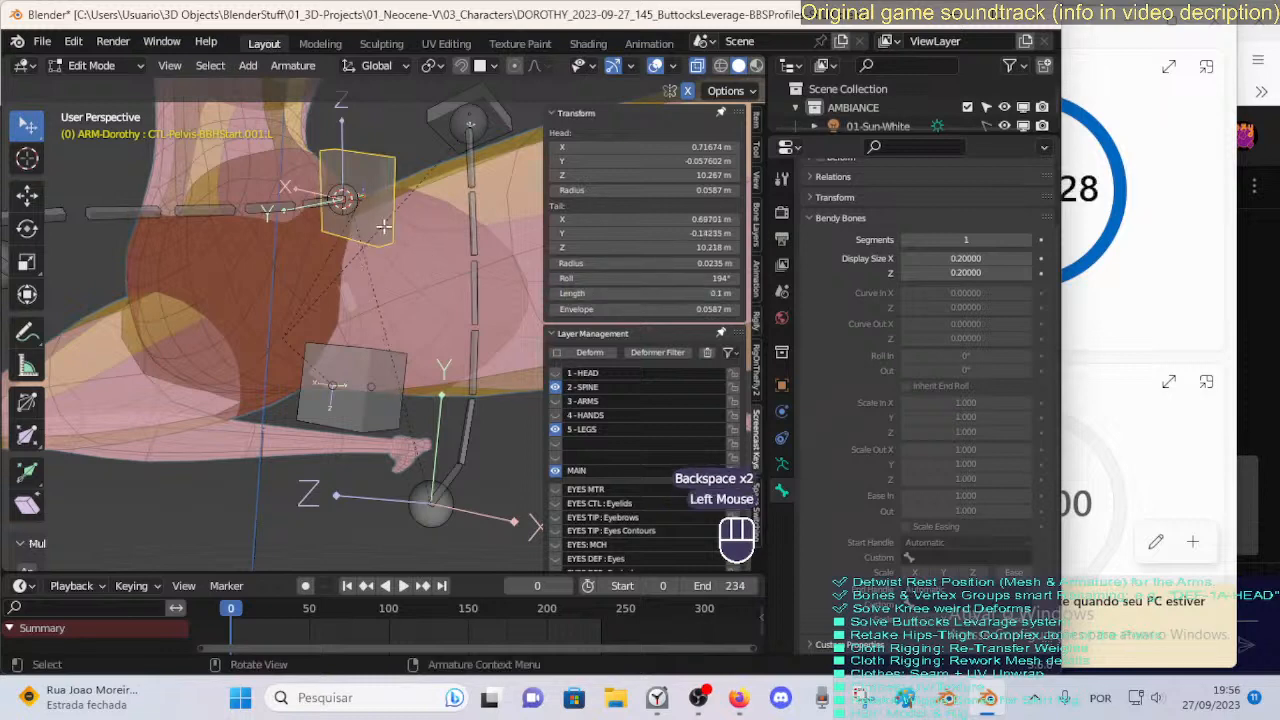
pyautogui.click(380, 374)
pyautogui.click(699, 293)
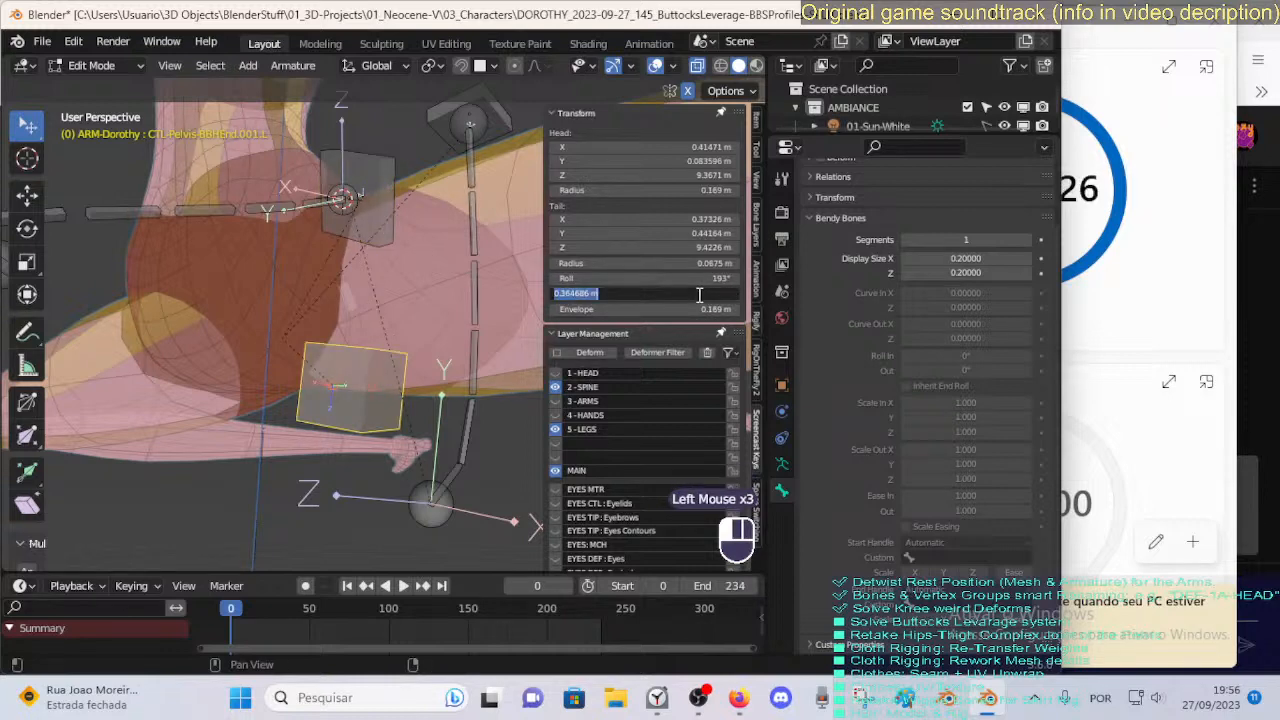
pyautogui.write('0.1')
pyautogui.press('Return')
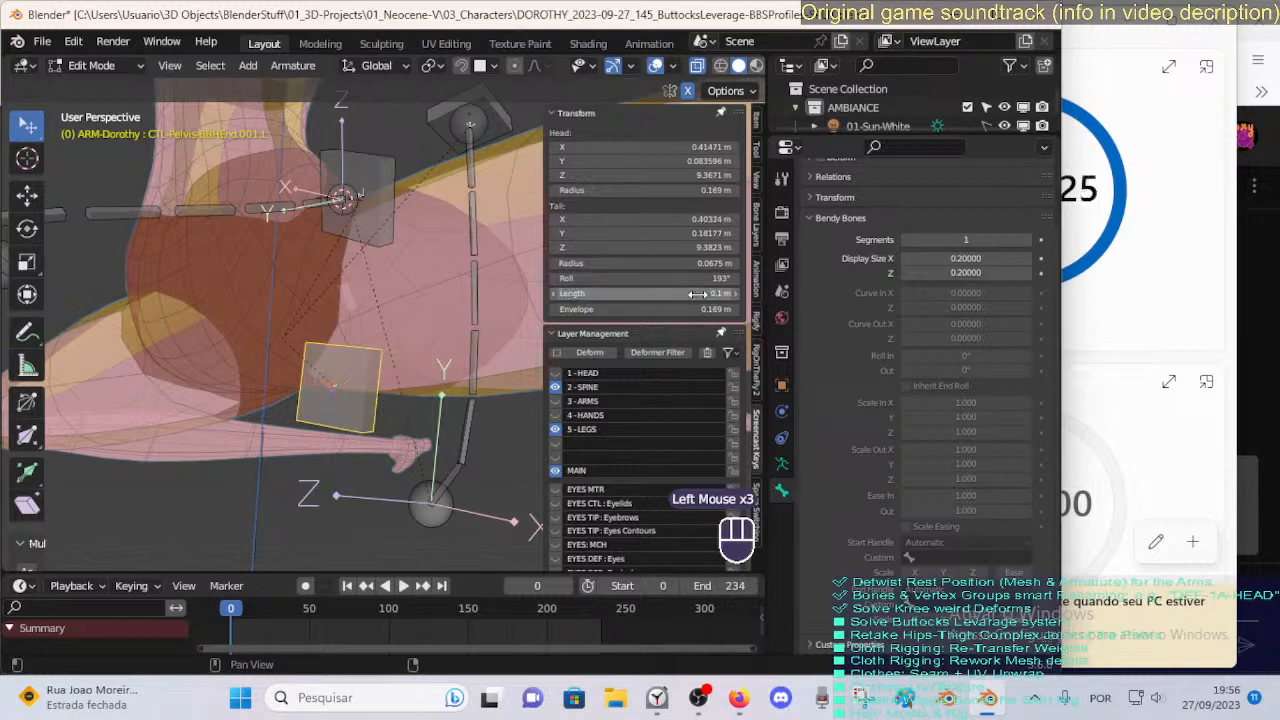
pyautogui.click(366, 364)
pyautogui.press('g')
pyautogui.rightClick(390, 378)
pyautogui.click(386, 222)
pyautogui.press('g')
pyautogui.rightClick(390, 262)
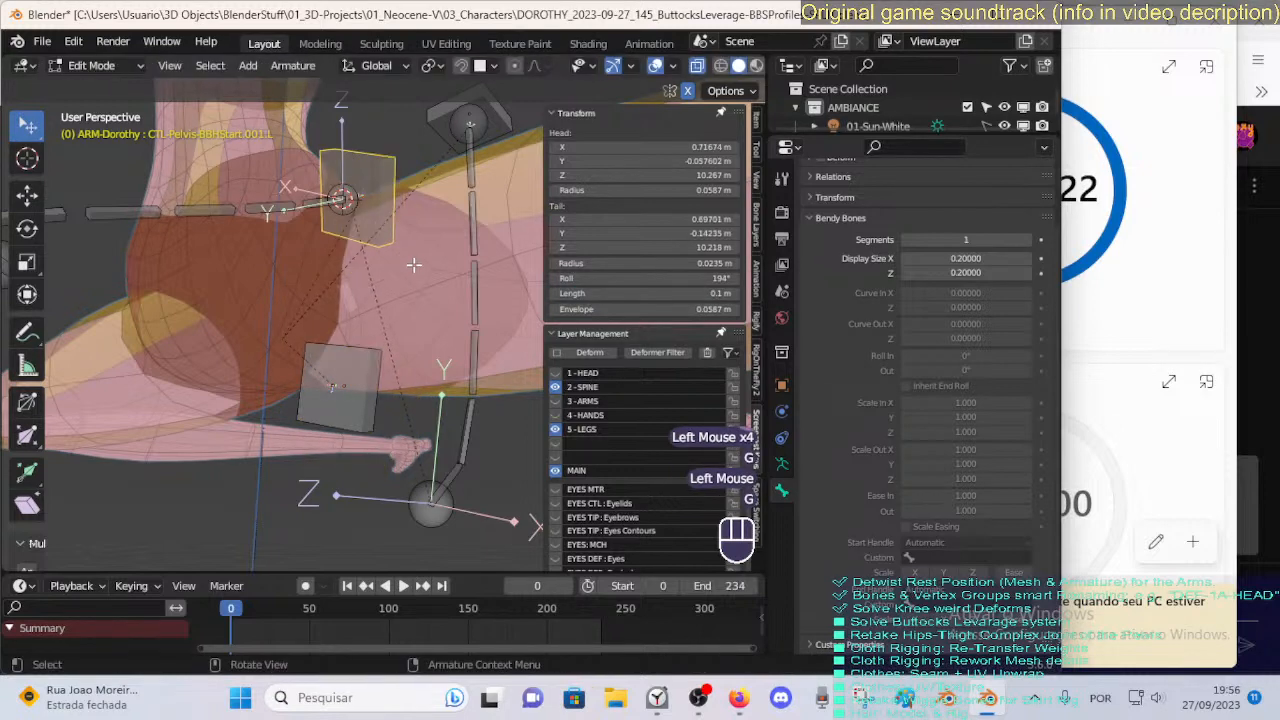
pyautogui.scroll(-1, 413, 273)
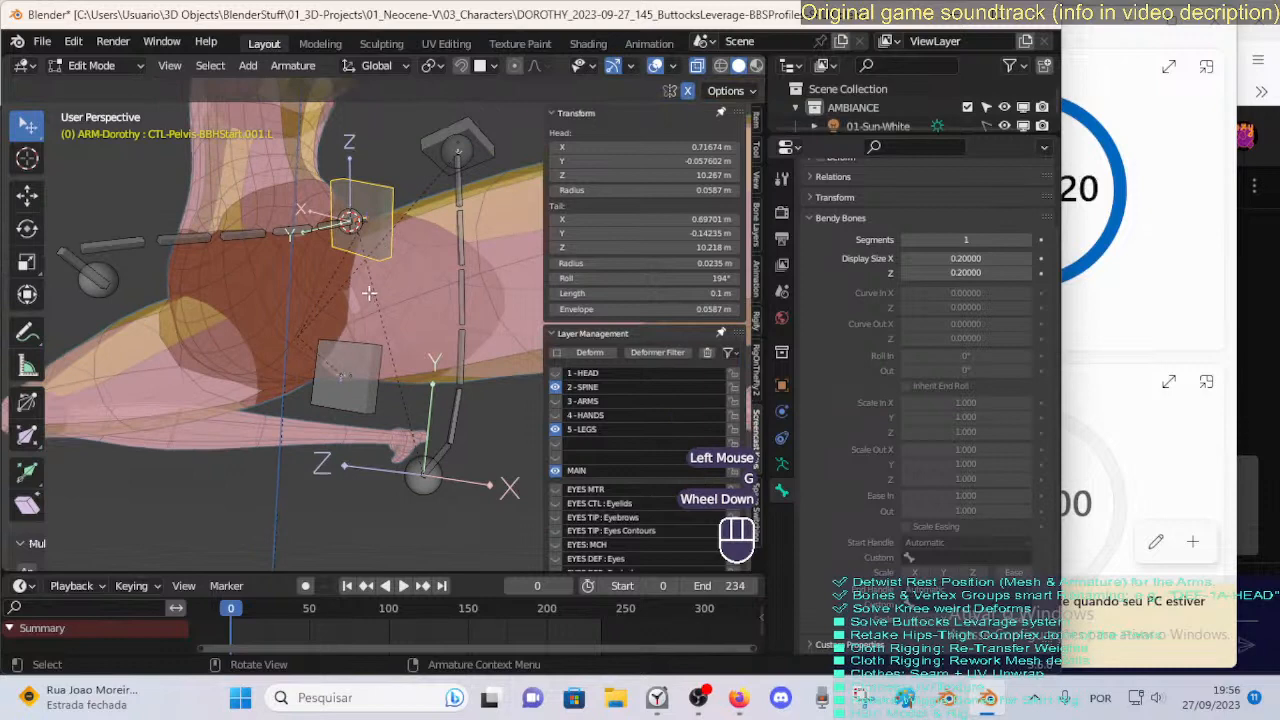
pyautogui.moveTo(369, 293); pyautogui.dragTo(299, 302, button='middle')
pyautogui.scroll(-1, 330, 302)
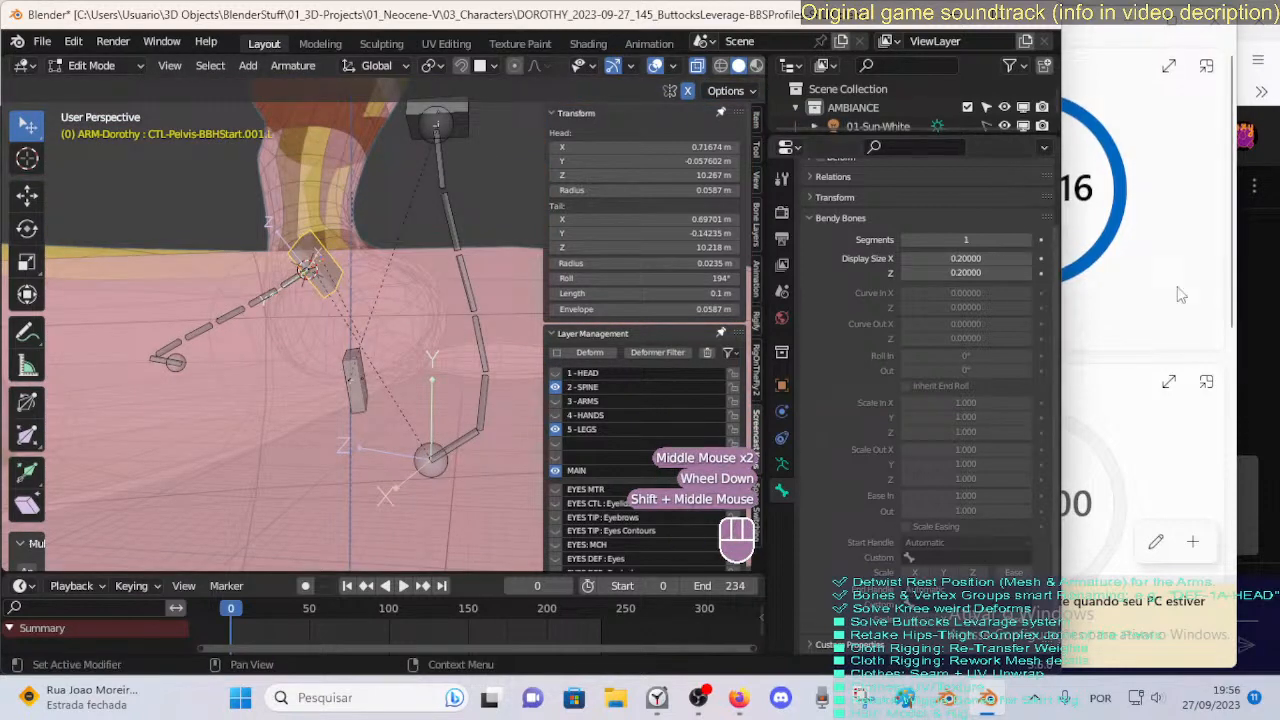
# Switch to Firefox and open the To-Do-Lists spreadsheet in a new tab.
pyautogui.click(1084, 5)
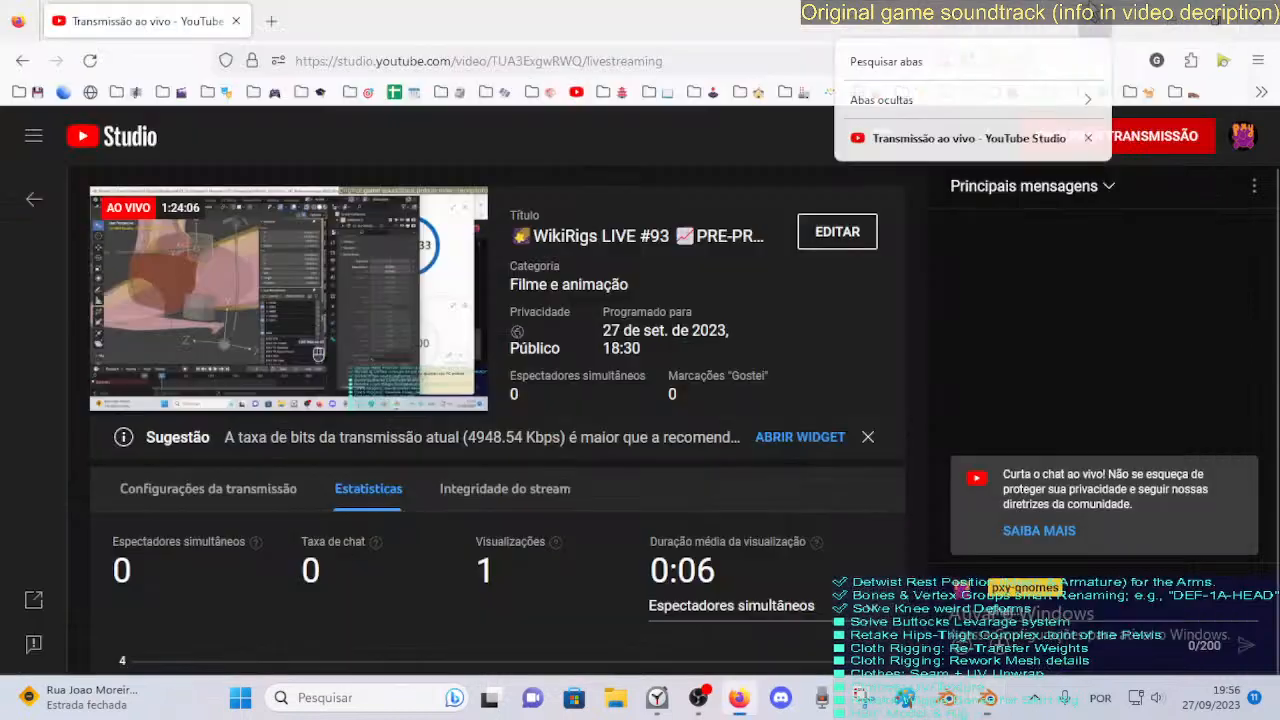
pyautogui.click(712, 8)
pyautogui.click(271, 20)
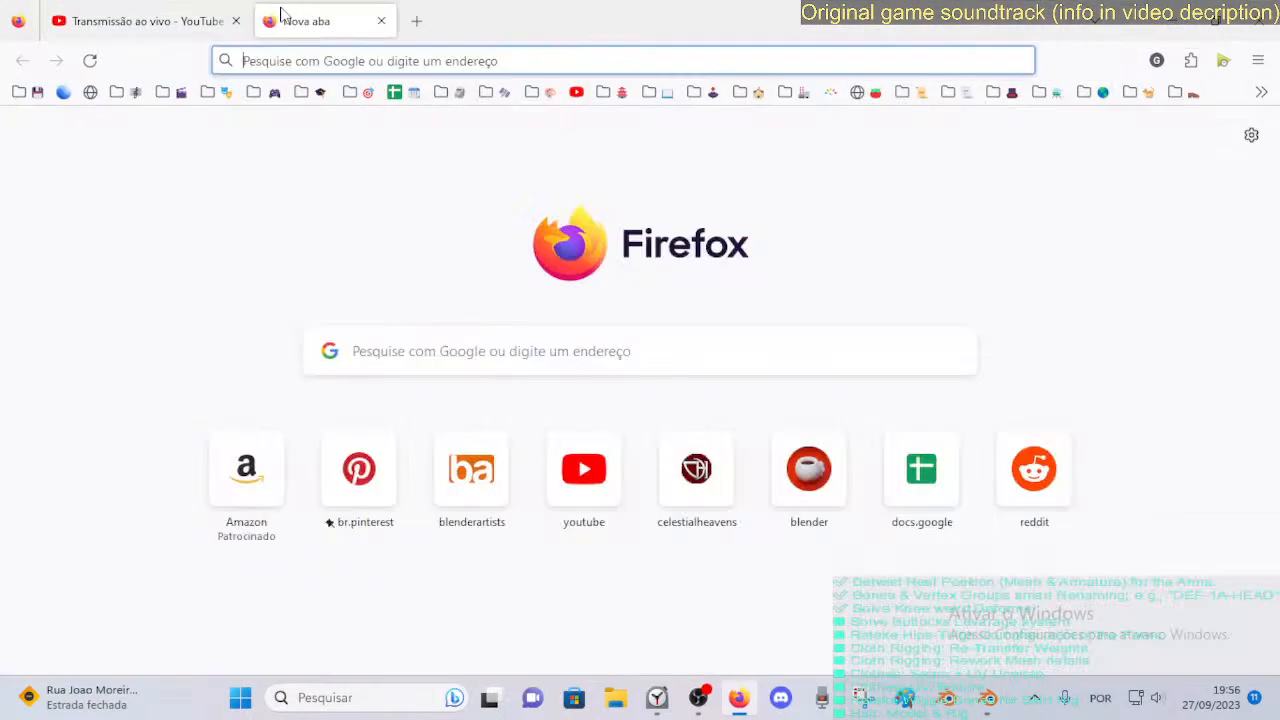
pyautogui.click(437, 116)
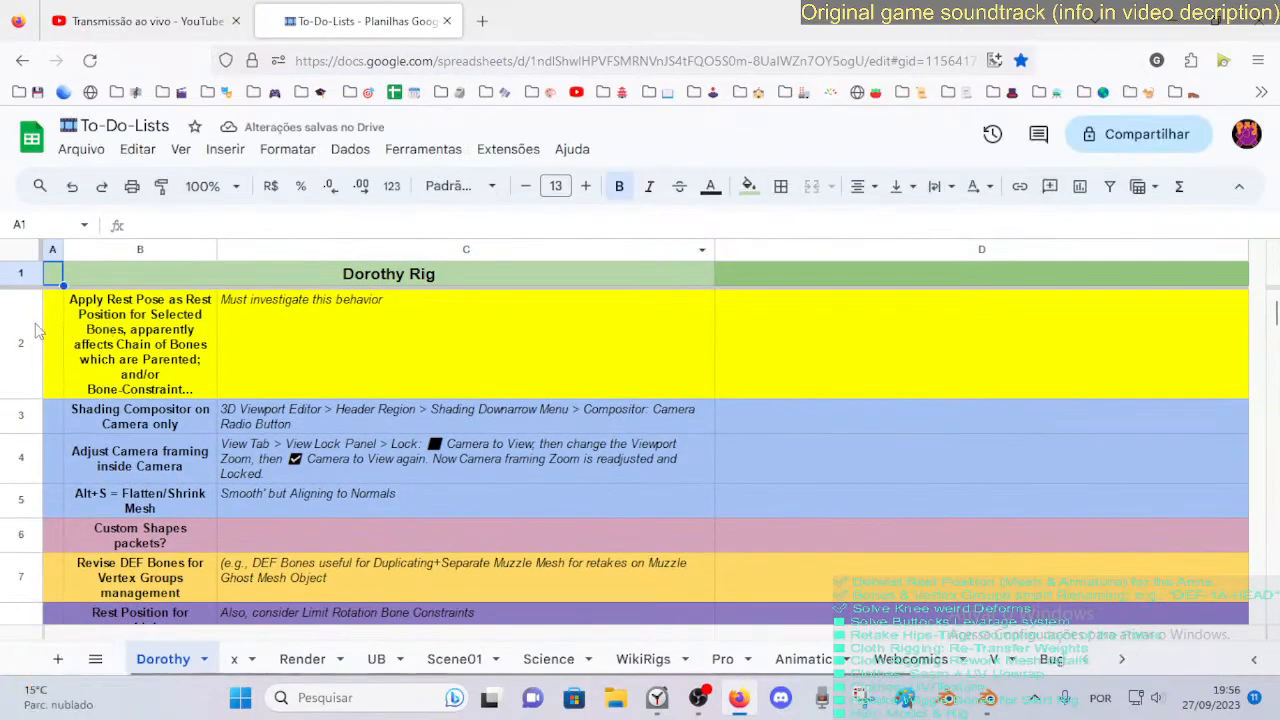
# Insert a row below the Dorothy Rig heading and enter "Snap Bone to Face destroys the Bone Length" in cell B2.
pyautogui.rightClick(22, 343)
pyautogui.click(125, 334)
pyautogui.click(128, 305)
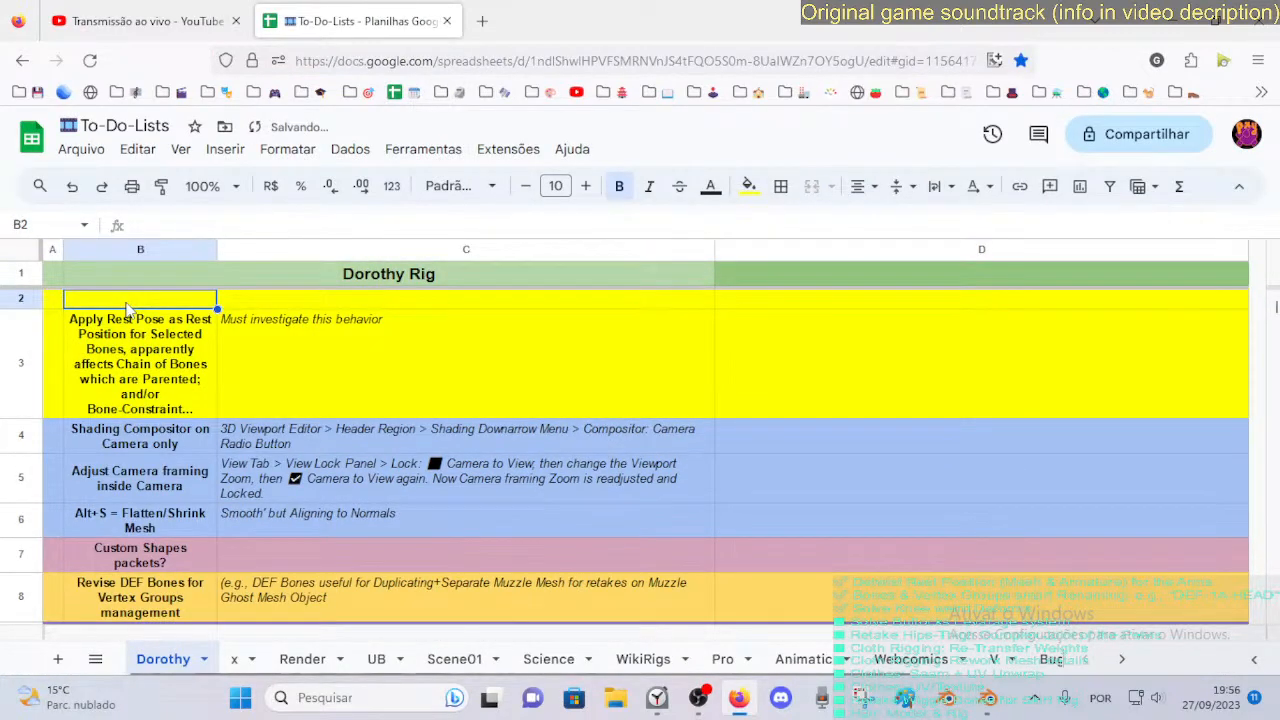
pyautogui.write('Snap Bone to Face destroys the Bone Length')
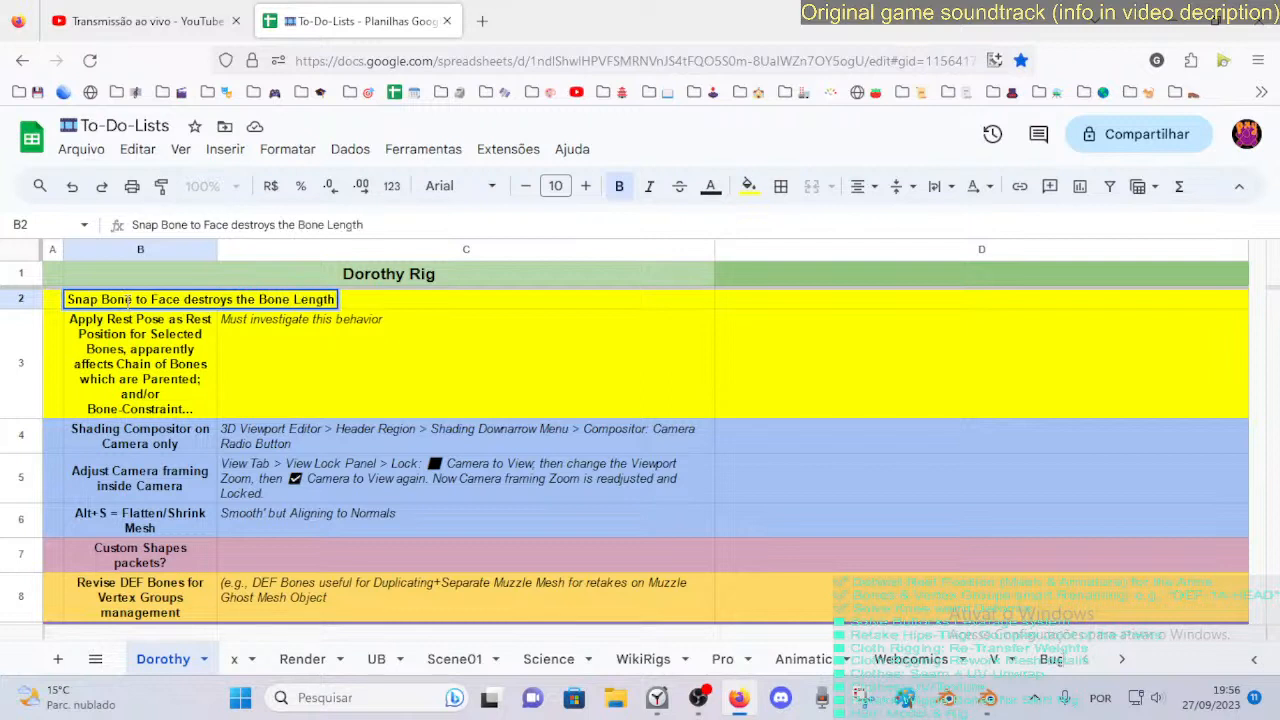
pyautogui.press('Return')
# Enter "Bug?" in cell C2, then close the spreadsheet tab and return to Blender.
pyautogui.press('Up')
pyautogui.press('Right')
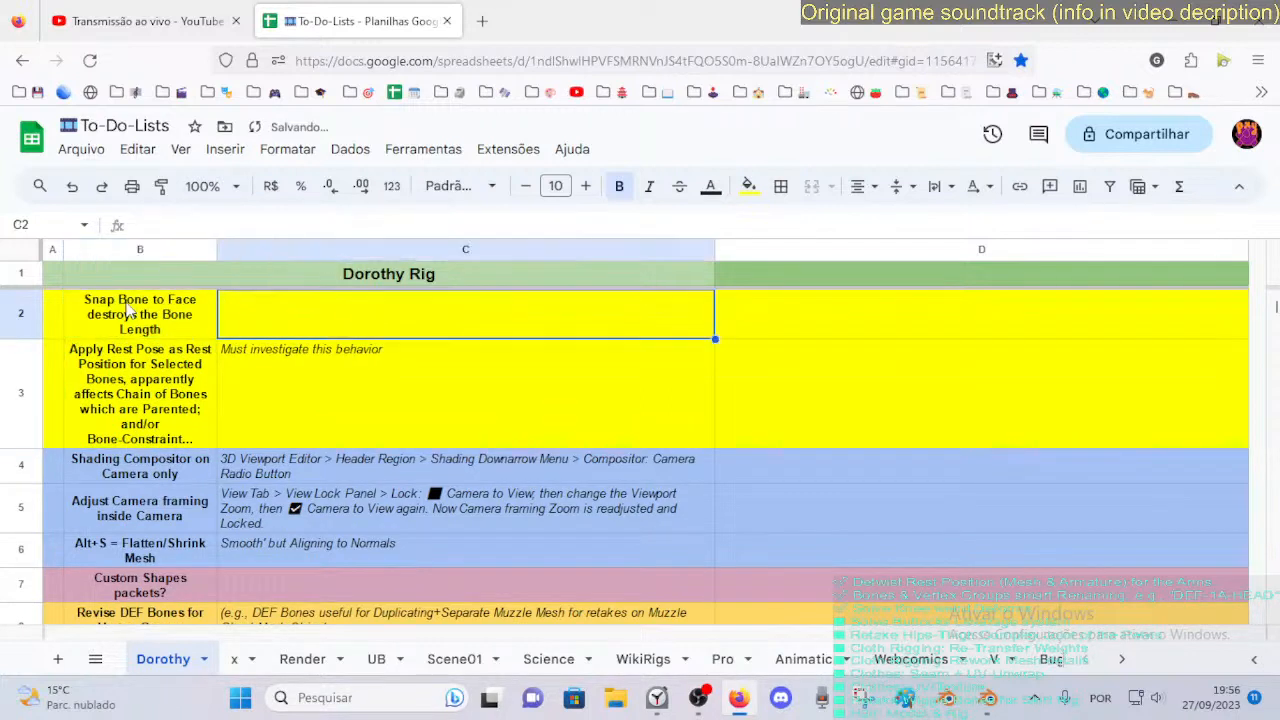
pyautogui.write('Bug?')
pyautogui.press('Return')
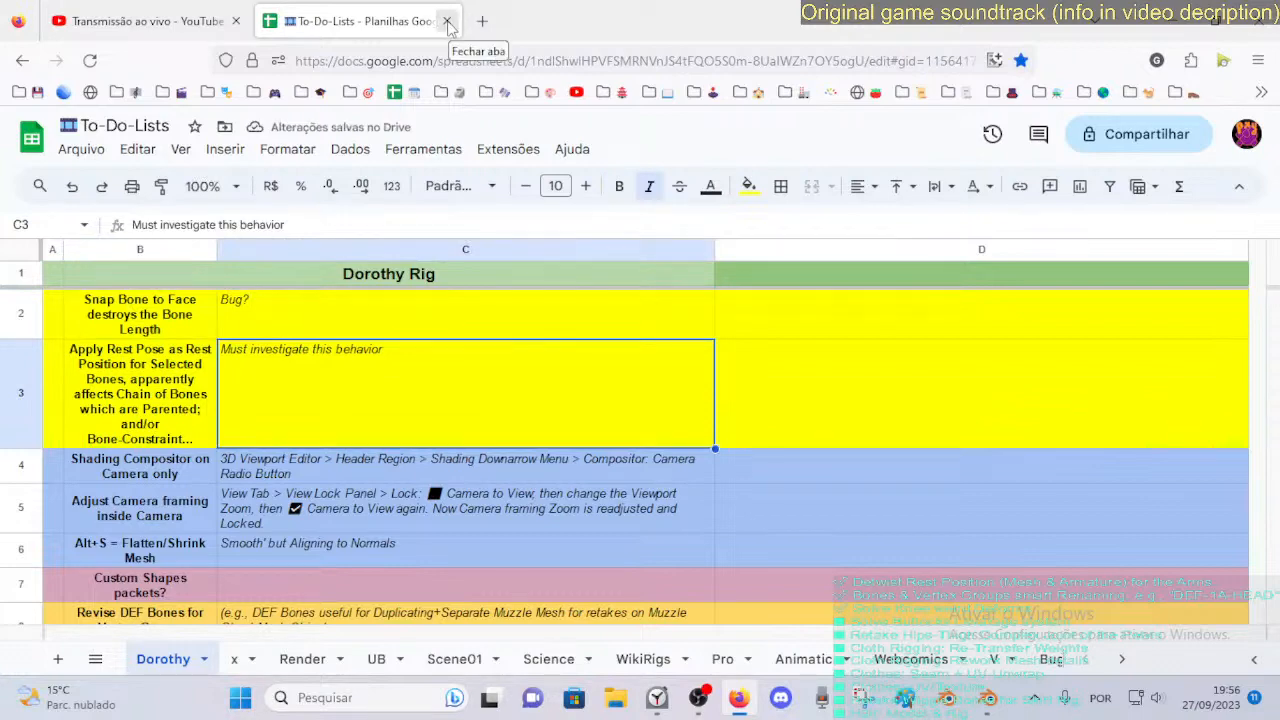
pyautogui.click(447, 21)
pyautogui.click(988, 700)
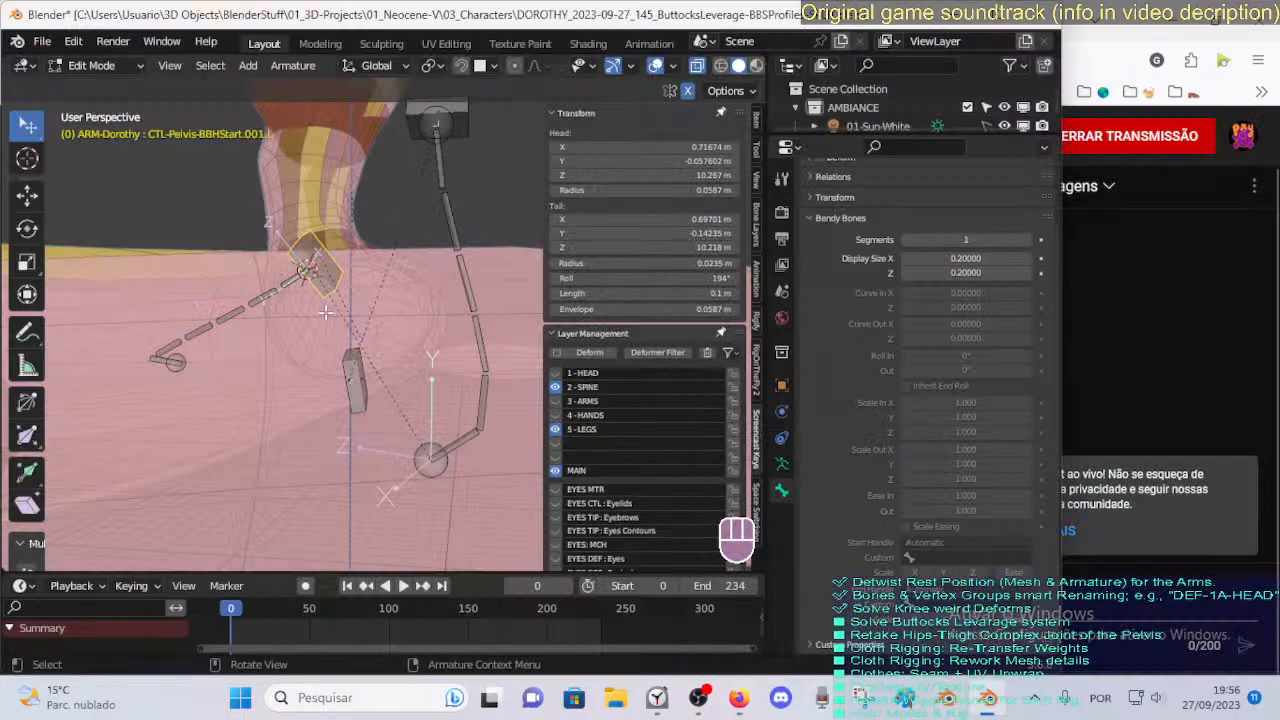
# Move the tail of the first pelvis bendy bone to about X 0.60, Y -1.22, Z 9.19 m.
pyautogui.moveTo(325, 313); pyautogui.dragTo(365, 389, button='middle')
pyautogui.click(197, 320)
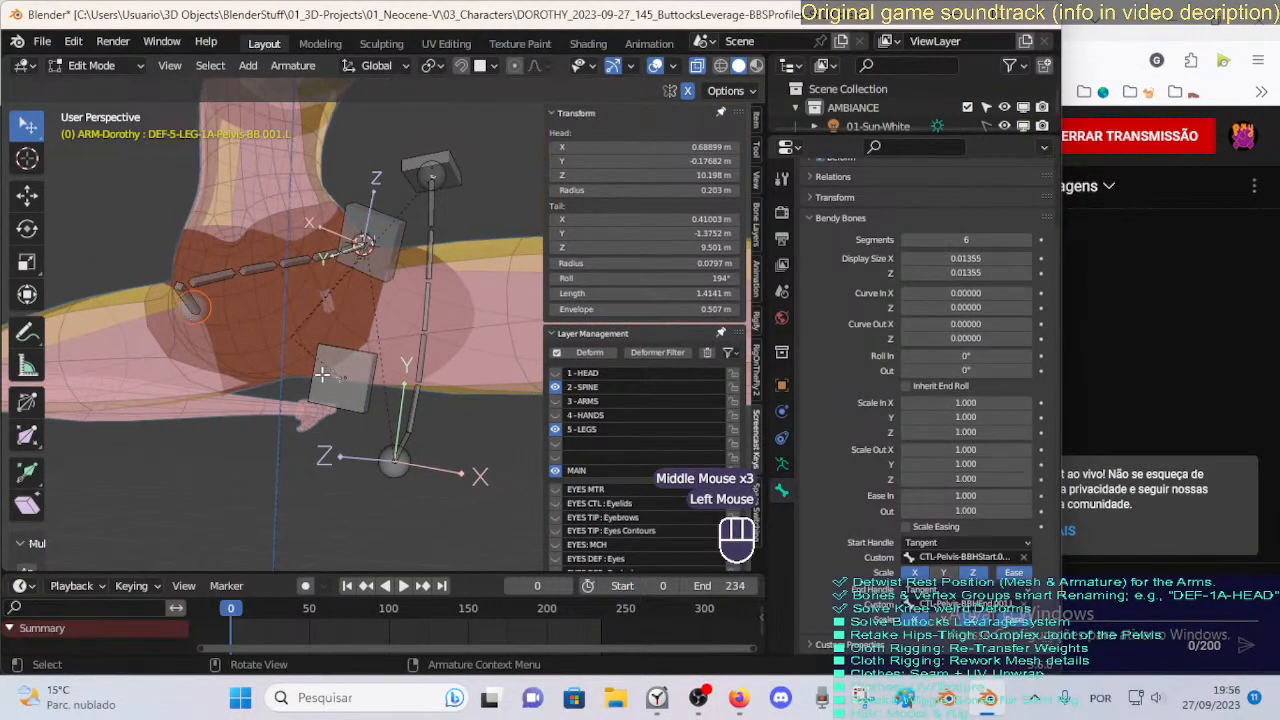
pyautogui.press('g')
pyautogui.click(417, 451)
pyautogui.moveTo(404, 422); pyautogui.dragTo(274, 417, button='middle')
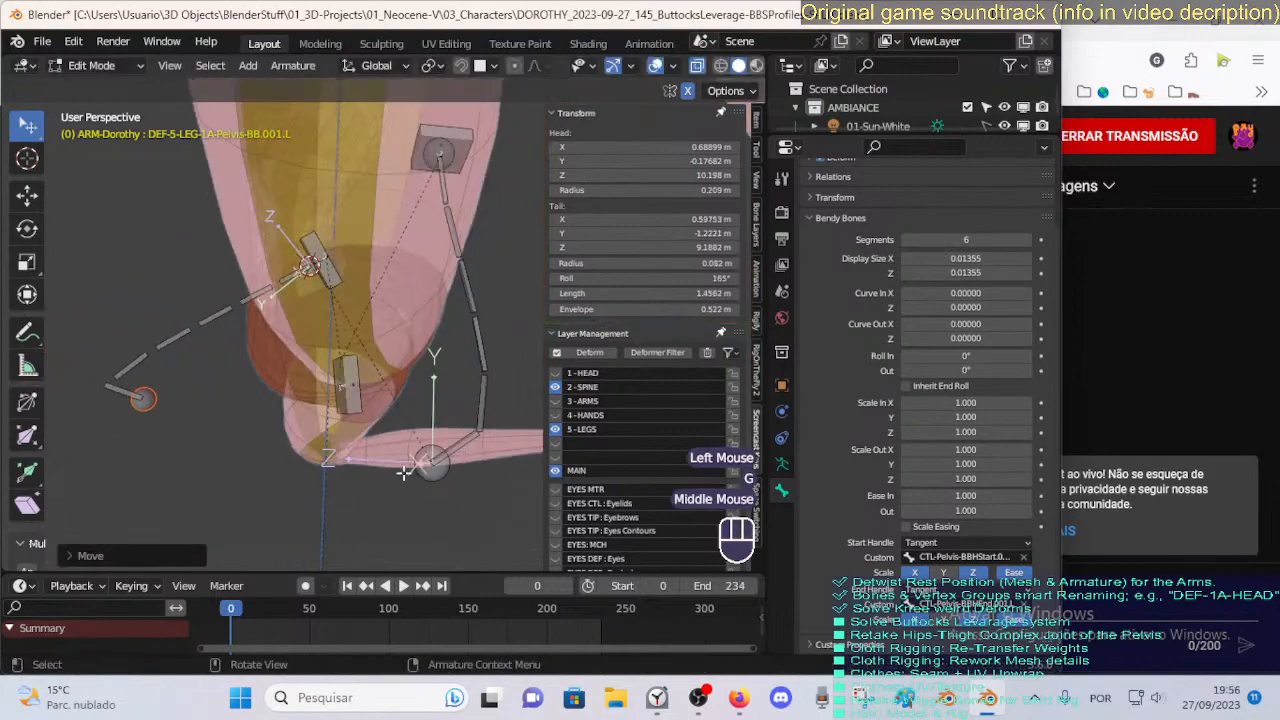
# Delete the box control at the tail end of the second pelvis bendy bone.
pyautogui.click(427, 463)
pyautogui.moveTo(392, 413); pyautogui.dragTo(290, 420, button='middle')
pyautogui.moveTo(400, 360); pyautogui.dragTo(400, 286, button='middle')
pyautogui.doubleClick(411, 203)
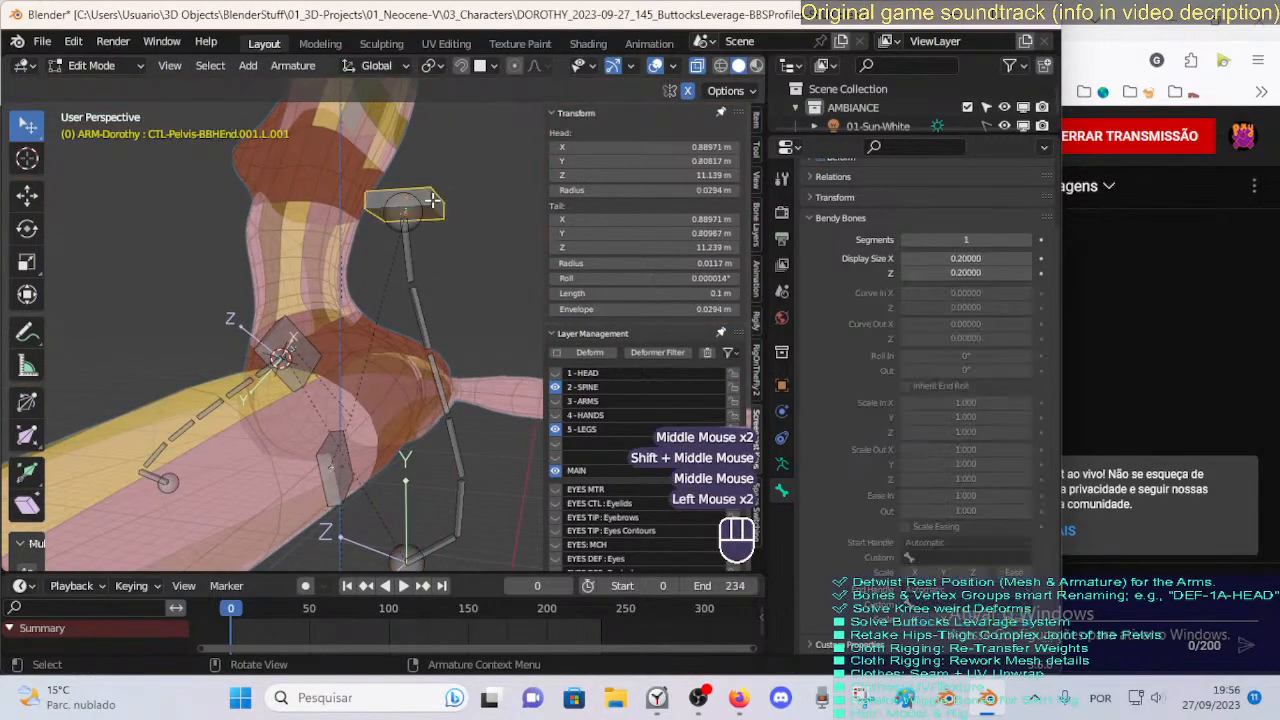
pyautogui.press('x')
pyautogui.click(434, 203)
pyautogui.moveTo(420, 206); pyautogui.dragTo(328, 333, button='middle')
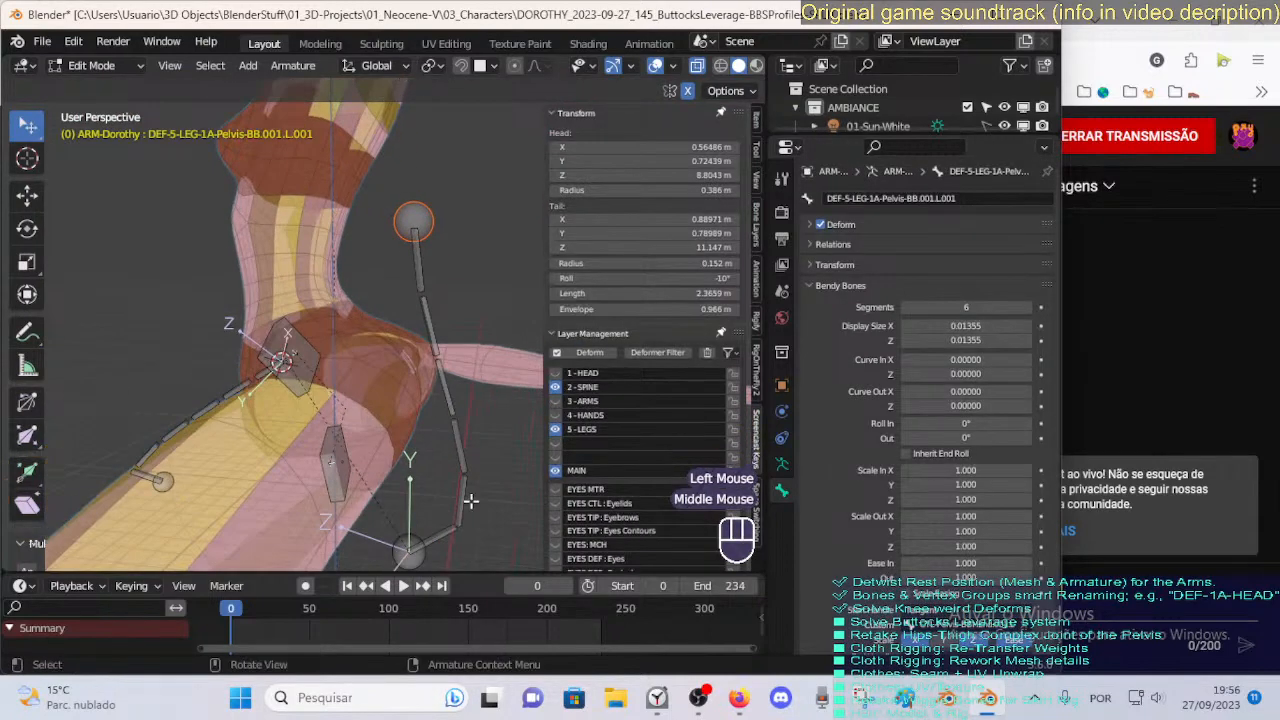
# Align the second pelvis bendy bone to the lower end control.
pyautogui.moveTo(390, 527); pyautogui.dragTo(330, 340, button='middle')
pyautogui.keyDown('shift'); pyautogui.moveTo(420, 480); pyautogui.dragTo(392, 420, button='middle'); pyautogui.keyUp('shift')
pyautogui.click(427, 500)
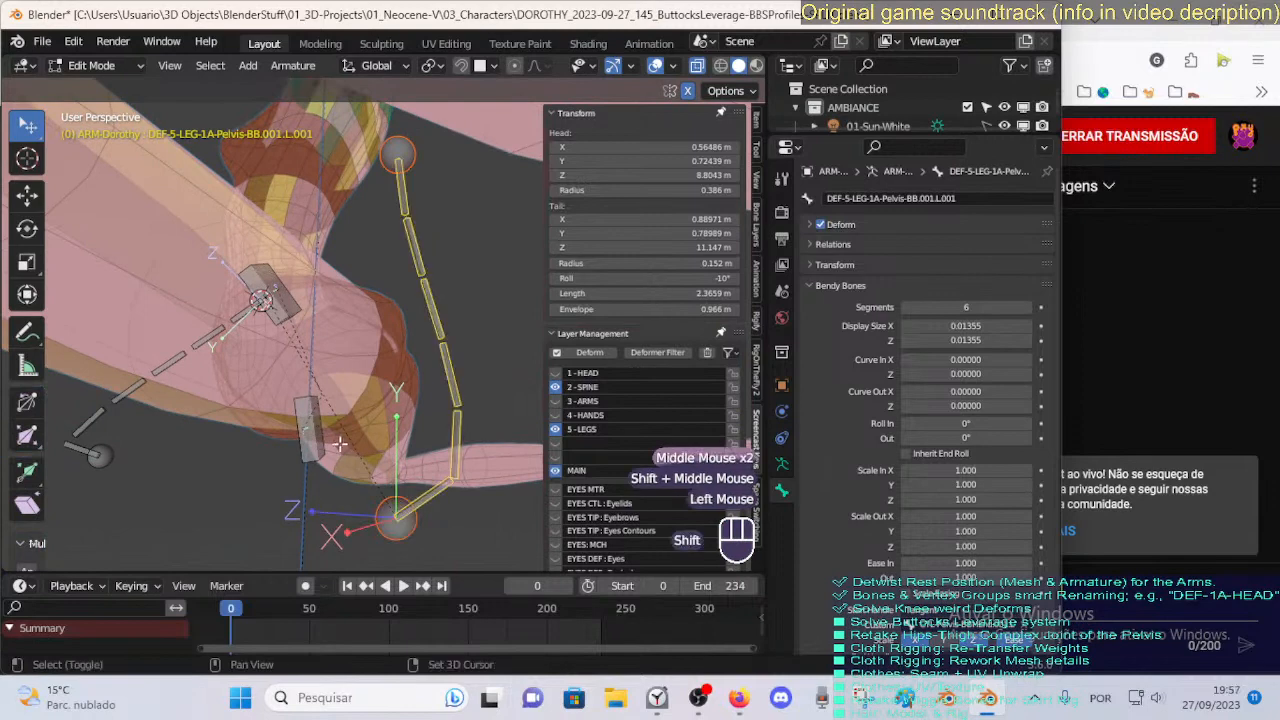
pyautogui.keyDown('shift'); pyautogui.click(325, 448); pyautogui.keyUp('shift')
pyautogui.hotkey('ctrl', 'alt', 'a')
pyautogui.keyDown('shift'); pyautogui.moveTo(392, 497); pyautogui.dragTo(364, 386, button='middle'); pyautogui.keyUp('shift')
pyautogui.scroll(-1, 380, 450)
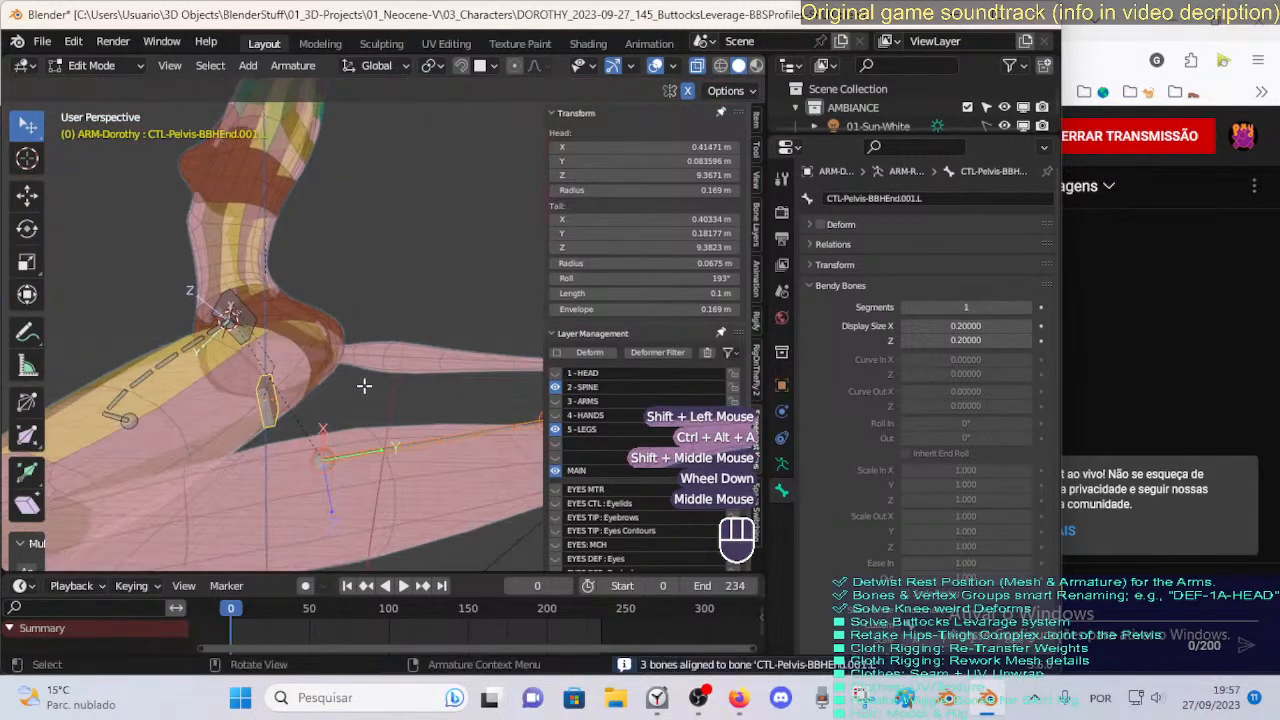
# Turn on snapping and set its target to vertices for repositioning the second pelvis bendy bone.
pyautogui.click(429, 65)
pyautogui.click(459, 67)
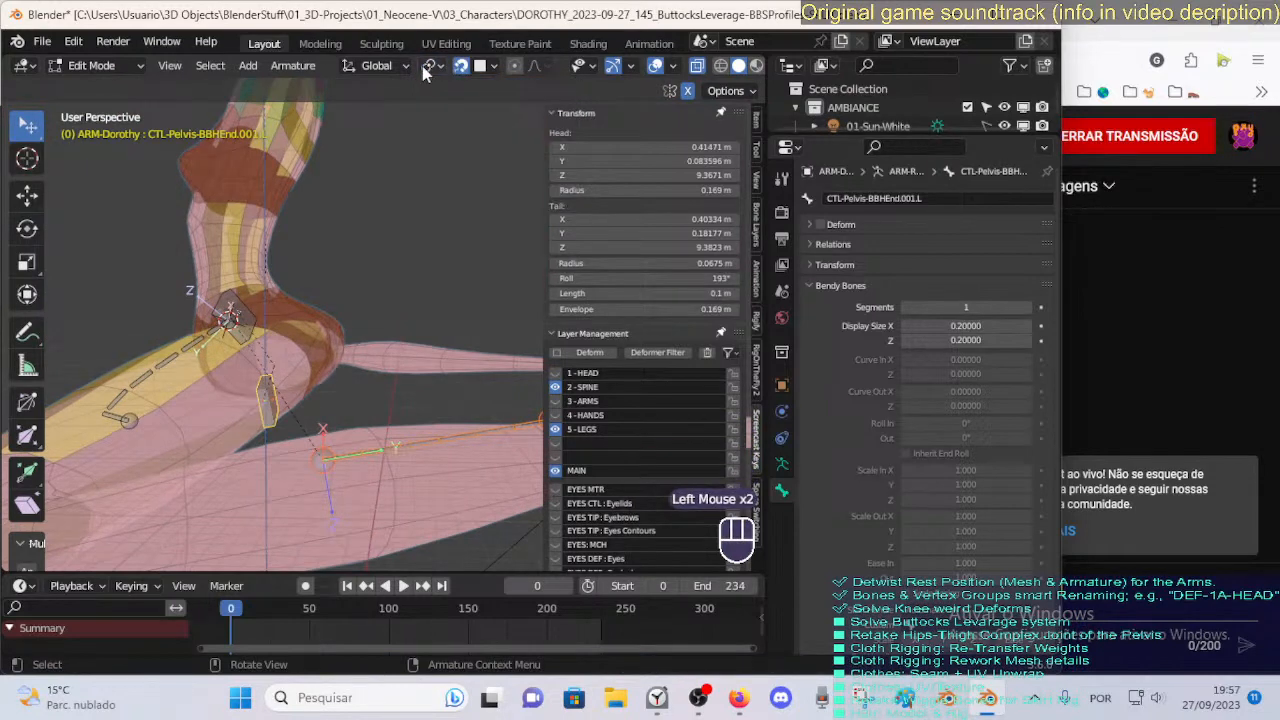
pyautogui.moveTo(300, 260); pyautogui.dragTo(273, 389, button='middle')
pyautogui.click(318, 456)
pyautogui.moveTo(318, 456); pyautogui.dragTo(266, 420, button='middle')
pyautogui.scroll(1, 266, 420)
pyautogui.press('g')
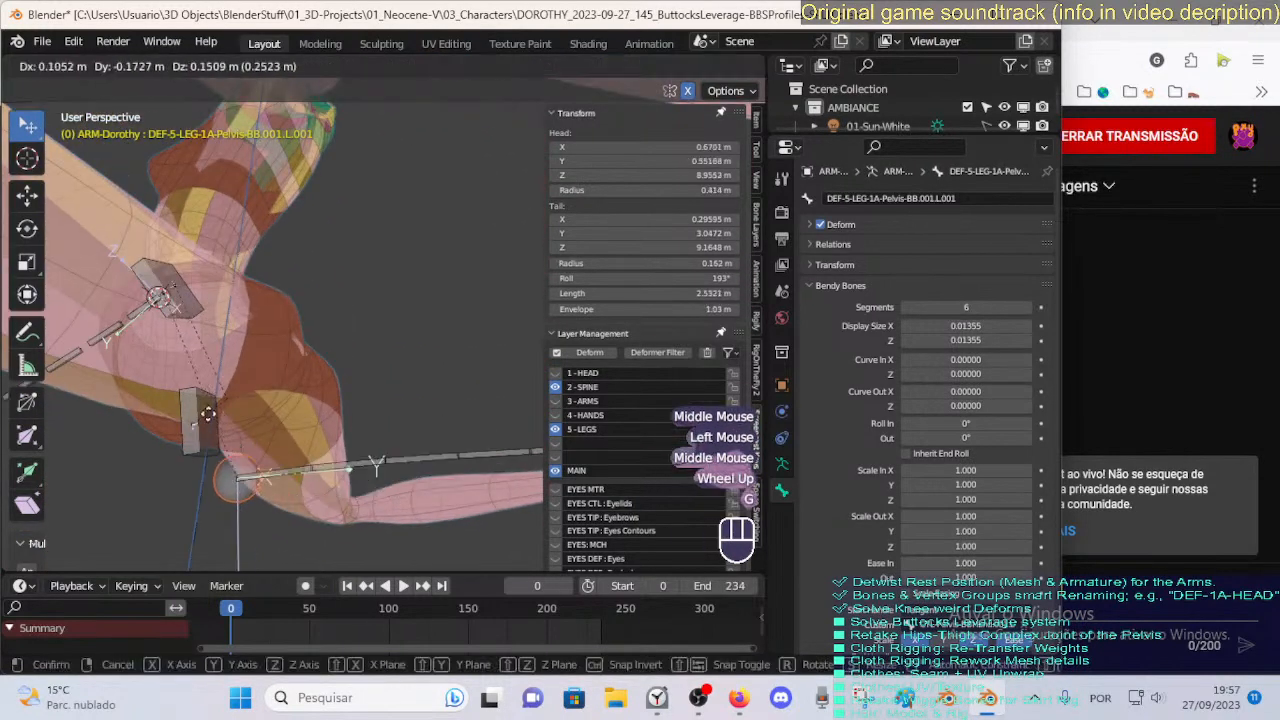
pyautogui.rightClick(207, 408)
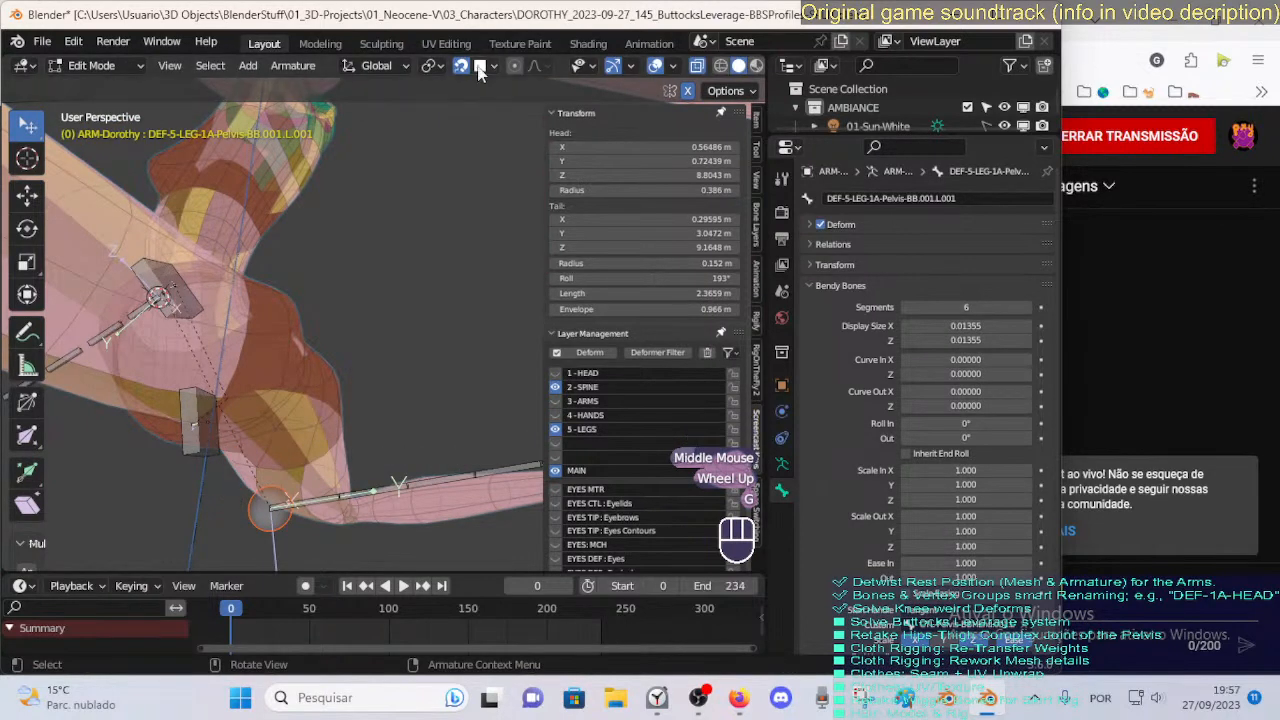
pyautogui.click(479, 72)
pyautogui.click(455, 126)
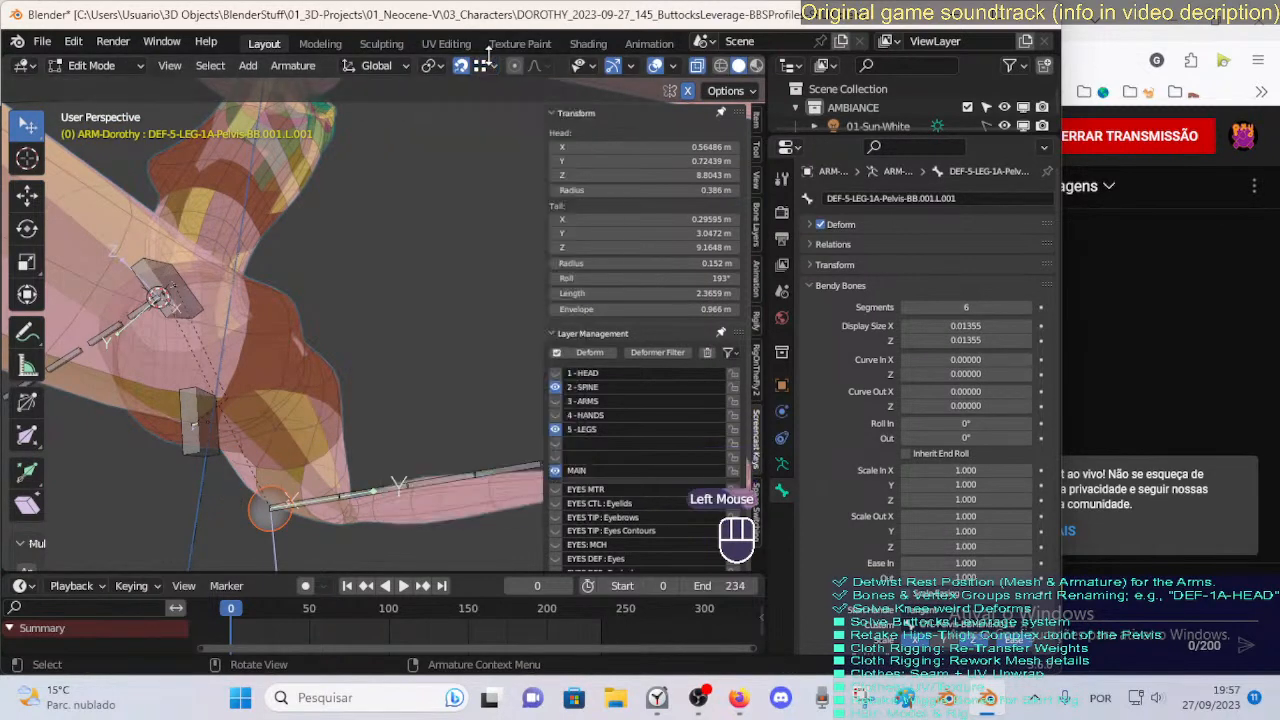
pyautogui.click(487, 70)
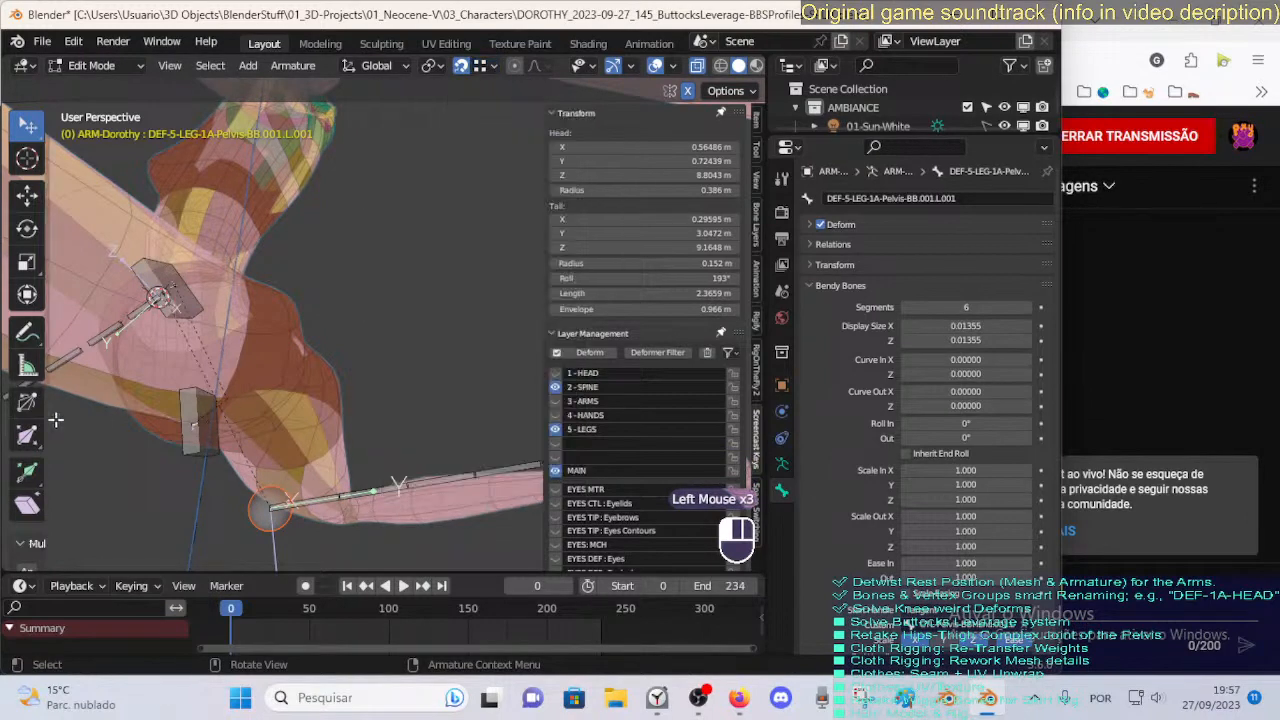
# Snap the head of the second pelvis bendy bone to the lower end control at about X 0.40, Y 0.18, Z 9.38 m.
pyautogui.press('g')
pyautogui.rightClick(201, 426)
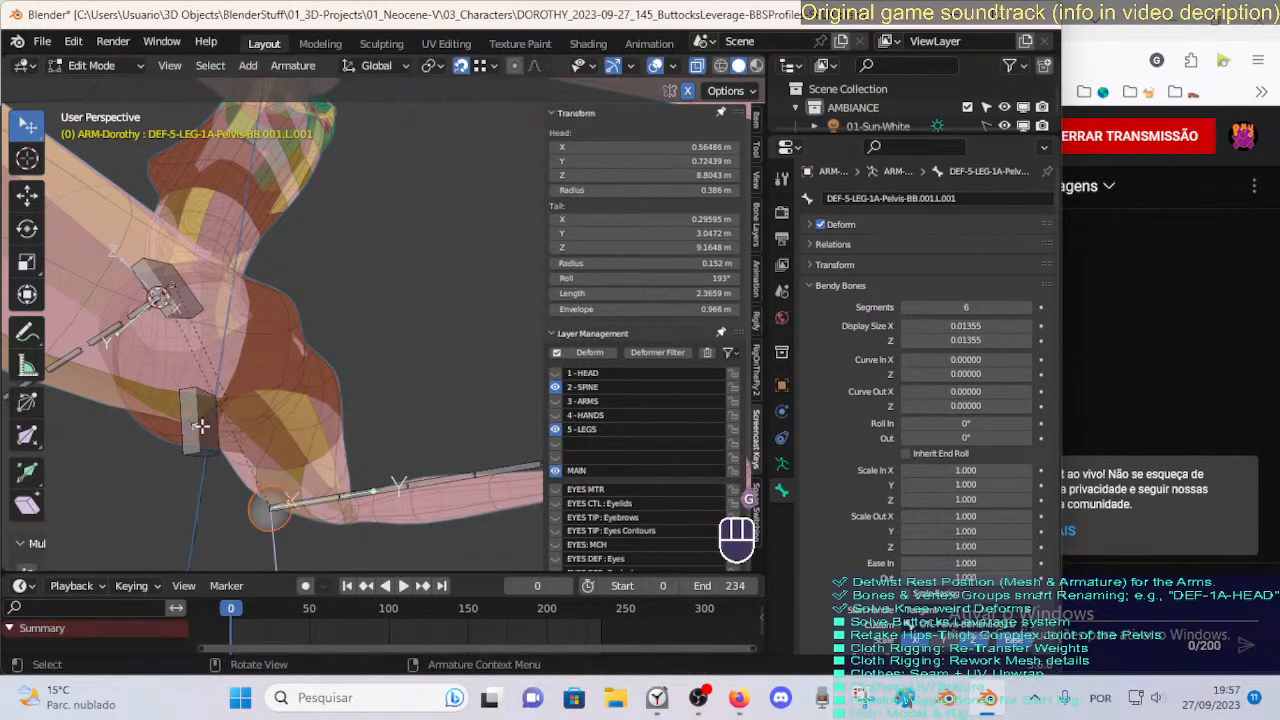
pyautogui.keyDown('shift'); pyautogui.moveTo(221, 477); pyautogui.dragTo(241, 464, button='middle'); pyautogui.keyUp('shift')
pyautogui.press('g')
pyautogui.click(224, 398)
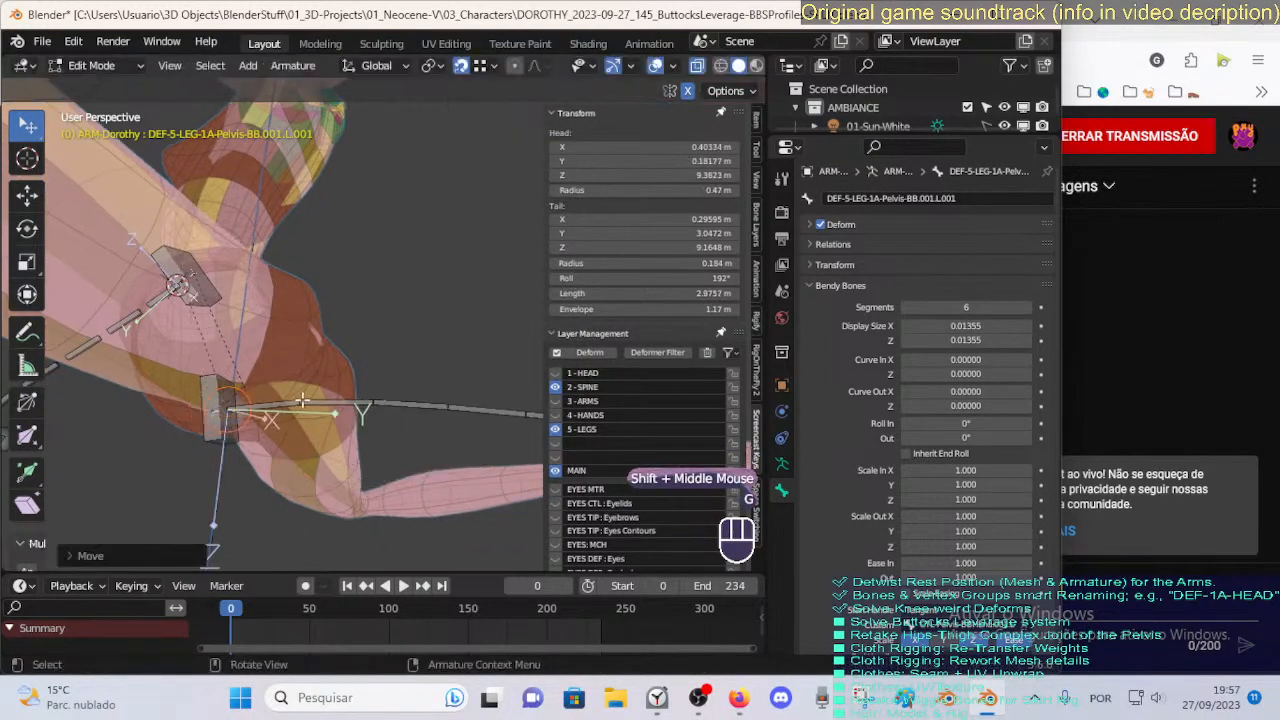
# Snap the tail of the second pelvis bendy bone to the upper start control at about X 0.72, Y -0.06, Z 10.27 m.
pyautogui.keyDown('shift'); pyautogui.moveTo(381, 402); pyautogui.dragTo(276, 388, button='middle'); pyautogui.keyUp('shift')
pyautogui.scroll(-1, 276, 388)
pyautogui.scroll(-1, 276, 388)
pyautogui.click(523, 391)
pyautogui.press('g')
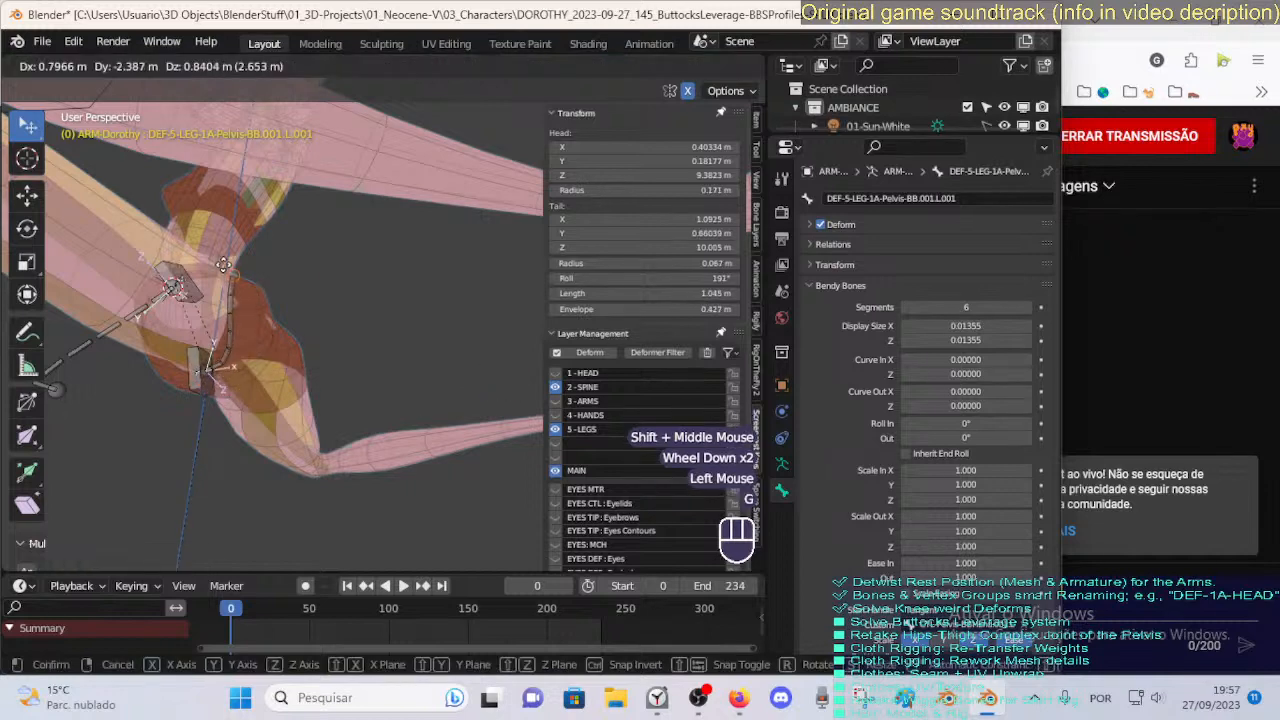
pyautogui.click(186, 280)
# Assign CTL-Pelvis-BBHStart.001.L as the custom end handle of the second pelvis bendy bone by copying the upper control's name.
pyautogui.moveTo(186, 280); pyautogui.dragTo(222, 325, button='middle')
pyautogui.scroll(1, 236, 340)
pyautogui.keyDown('shift'); pyautogui.moveTo(222, 325); pyautogui.dragTo(230, 357, button='middle'); pyautogui.keyUp('shift')
pyautogui.click(214, 300)
pyautogui.press('F2')
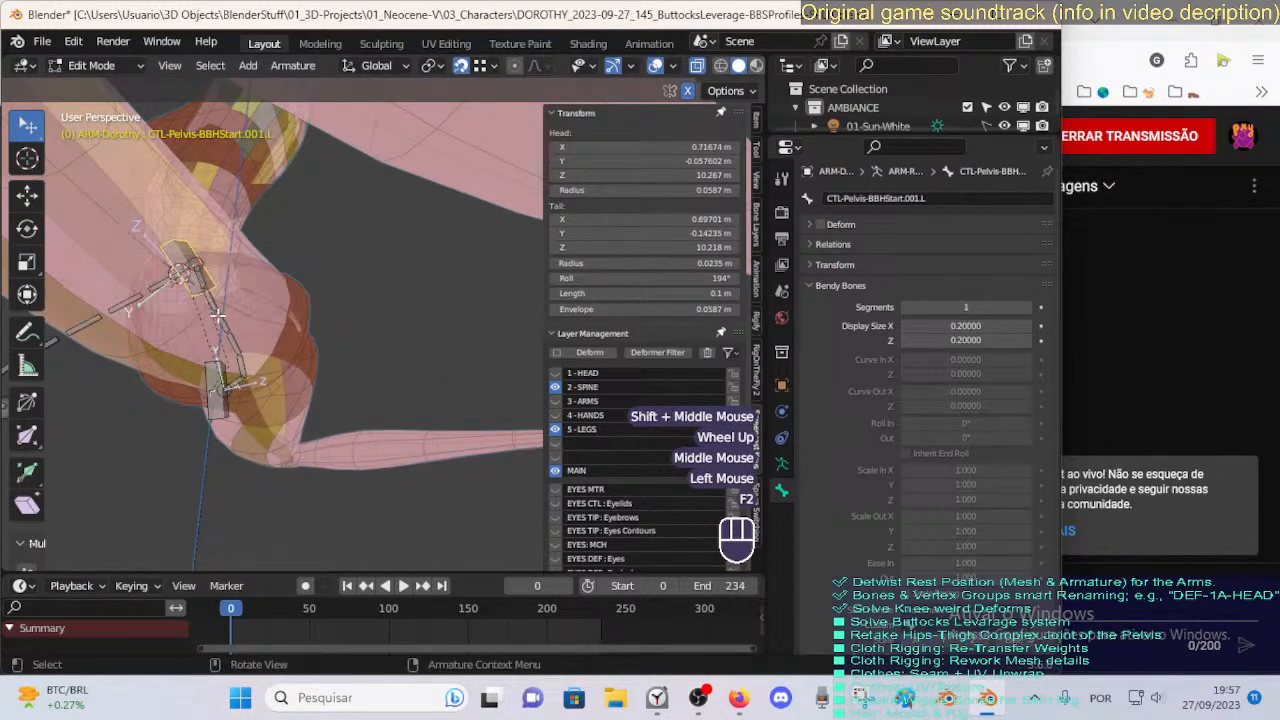
pyautogui.click(811, 400)
pyautogui.scroll(-2, 985, 600)
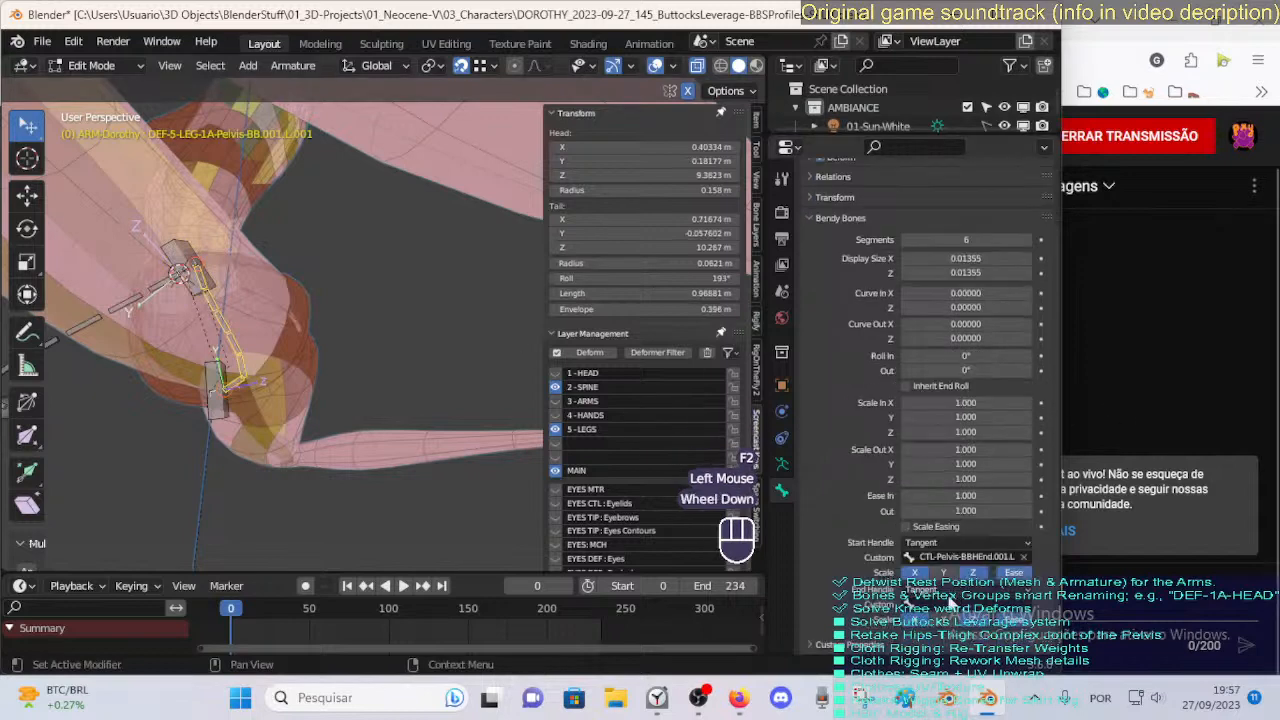
pyautogui.hotkey('ctrl', 'v')
pyautogui.moveTo(312, 255); pyautogui.dragTo(320, 290, button='middle')
pyautogui.moveTo(320, 290); pyautogui.dragTo(334, 299, button='middle')
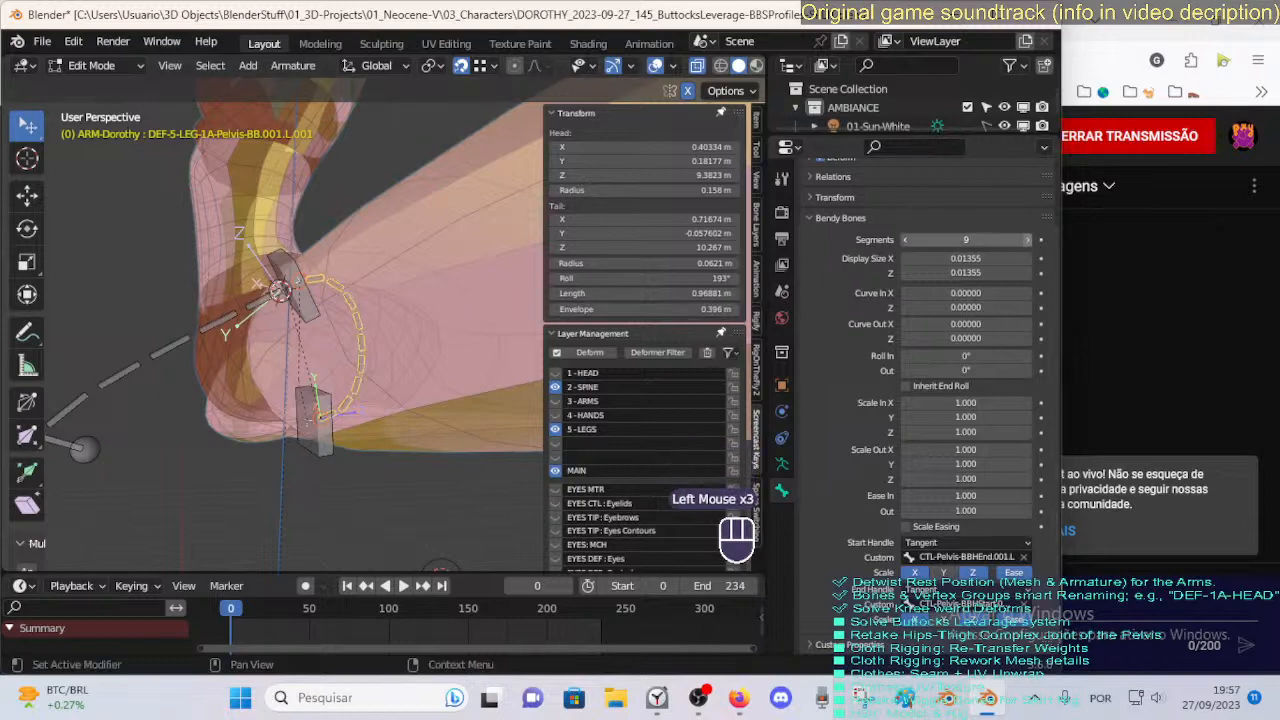
# Set both left pelvis bendy bones to 10 segments.
pyautogui.click(1026, 240)
pyautogui.click(1026, 240)
pyautogui.click(1026, 240)
pyautogui.click(906, 240)
pyautogui.click(906, 240)
pyautogui.click(188, 333)
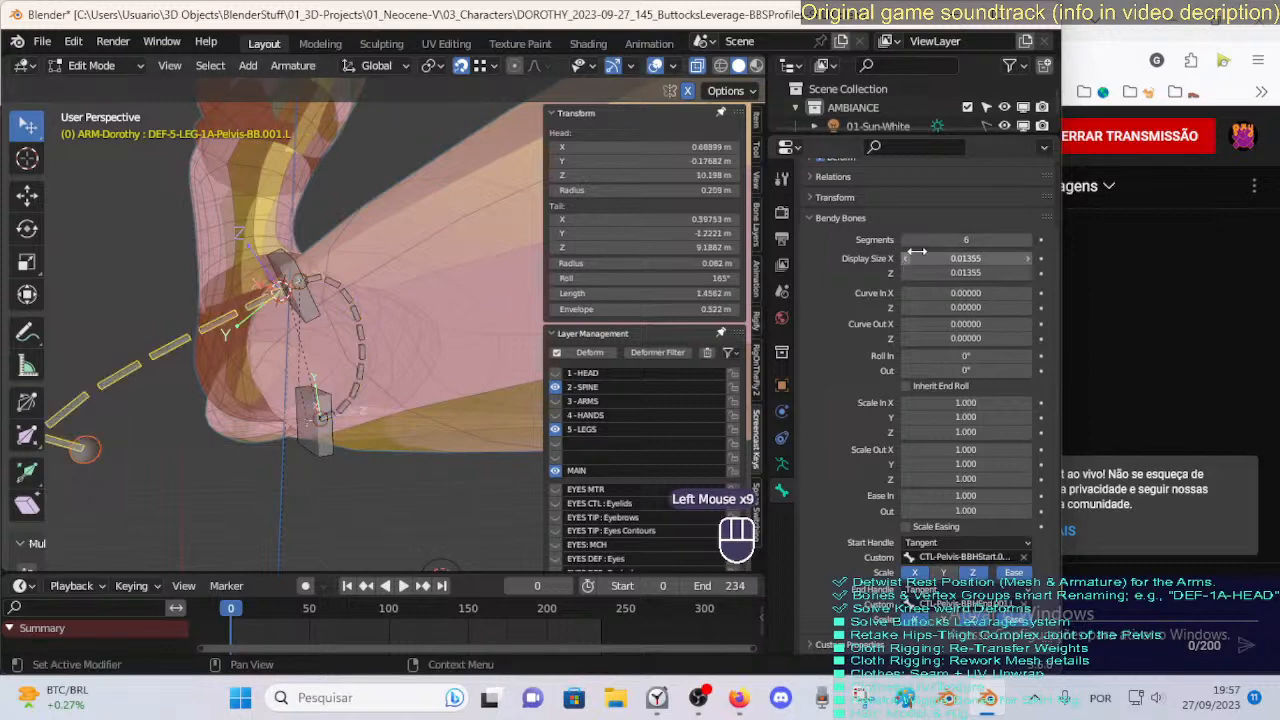
pyautogui.click(940, 239)
pyautogui.write('10')
pyautogui.press('Return')
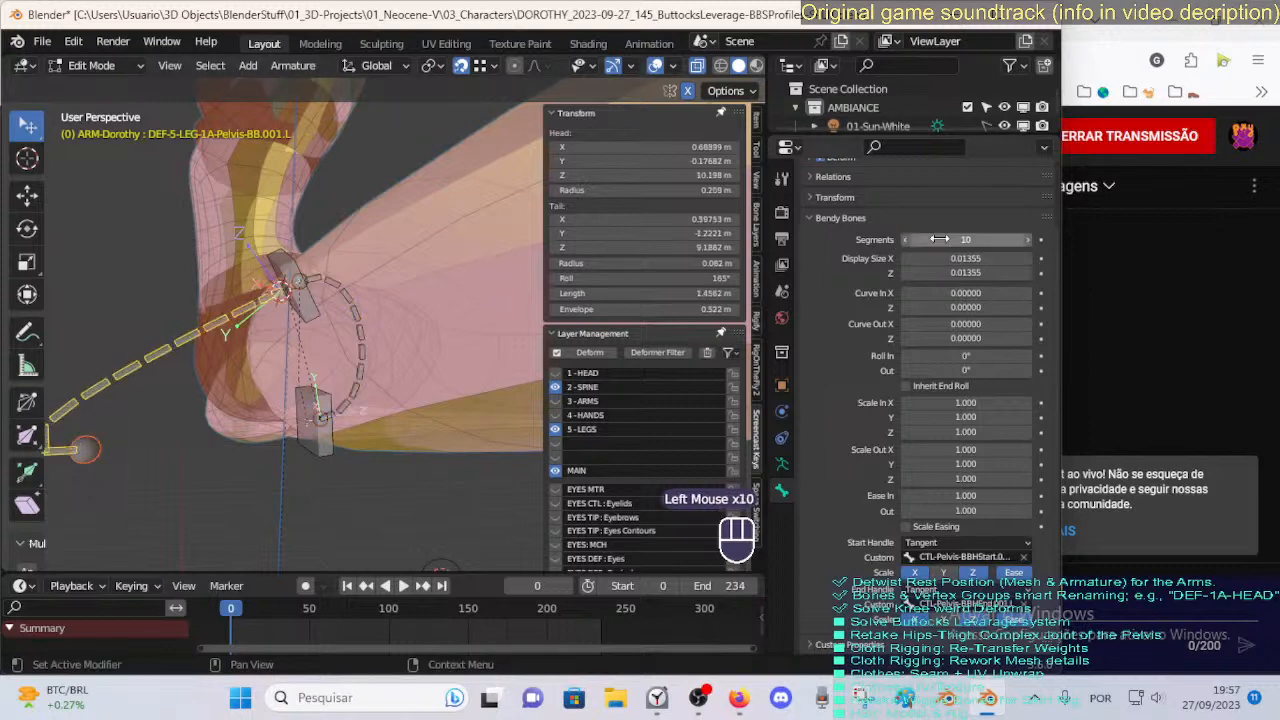
# Scale down the B-Bone display size of both pelvis bendy bones to about 0.0063.
pyautogui.click(355, 305)
pyautogui.click(220, 324)
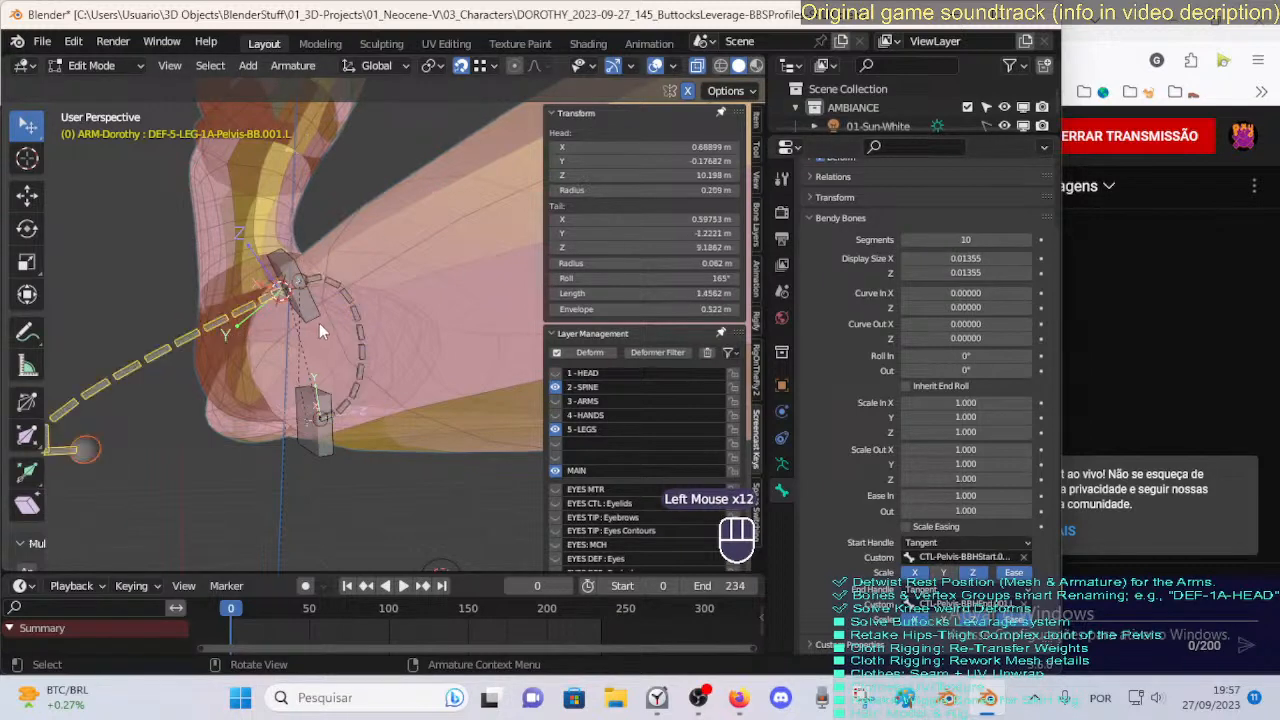
pyautogui.keyDown('shift'); pyautogui.click(348, 309); pyautogui.keyUp('shift')
pyautogui.hotkey('ctrl', 'alt', 's')
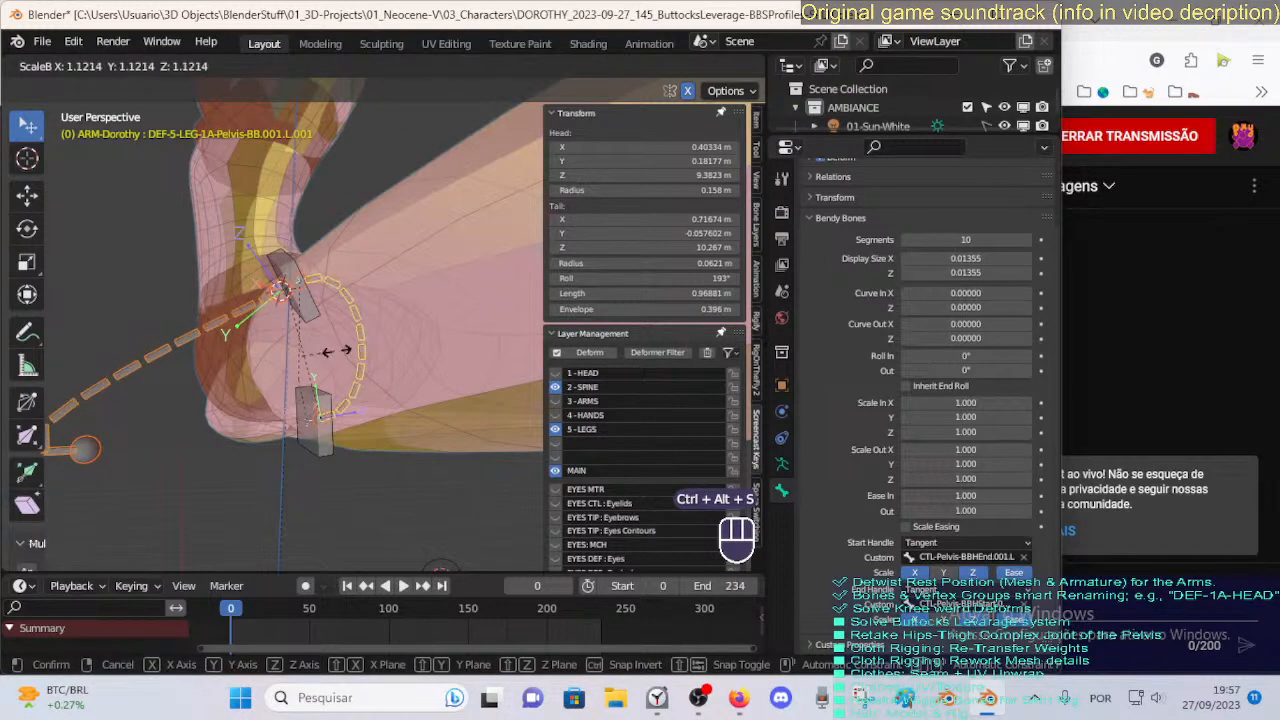
pyautogui.click(307, 343)
pyautogui.keyDown('shift'); pyautogui.moveTo(307, 343); pyautogui.dragTo(314, 353, button='middle'); pyautogui.keyUp('shift')
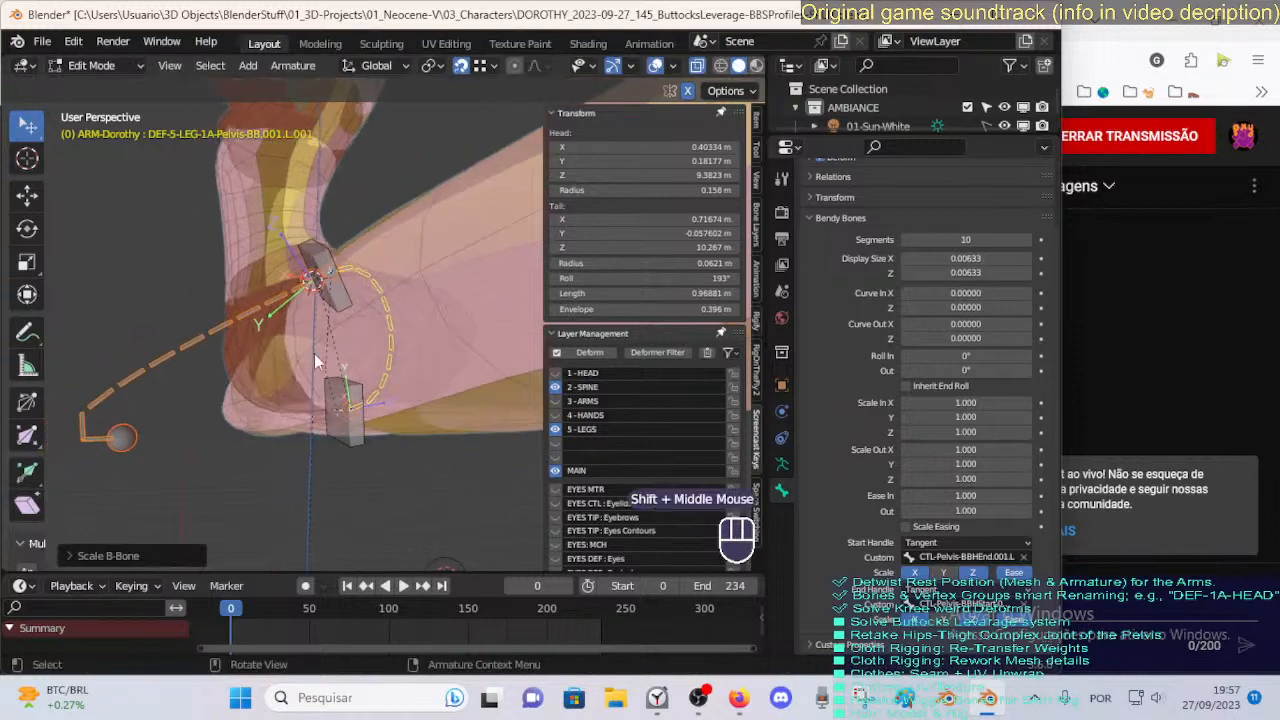
# Snap the tail of the first pelvis bendy bone to the lower end control at about X 0.40, Y 0.18, Z 9.38 m.
pyautogui.click(108, 440)
pyautogui.press('g')
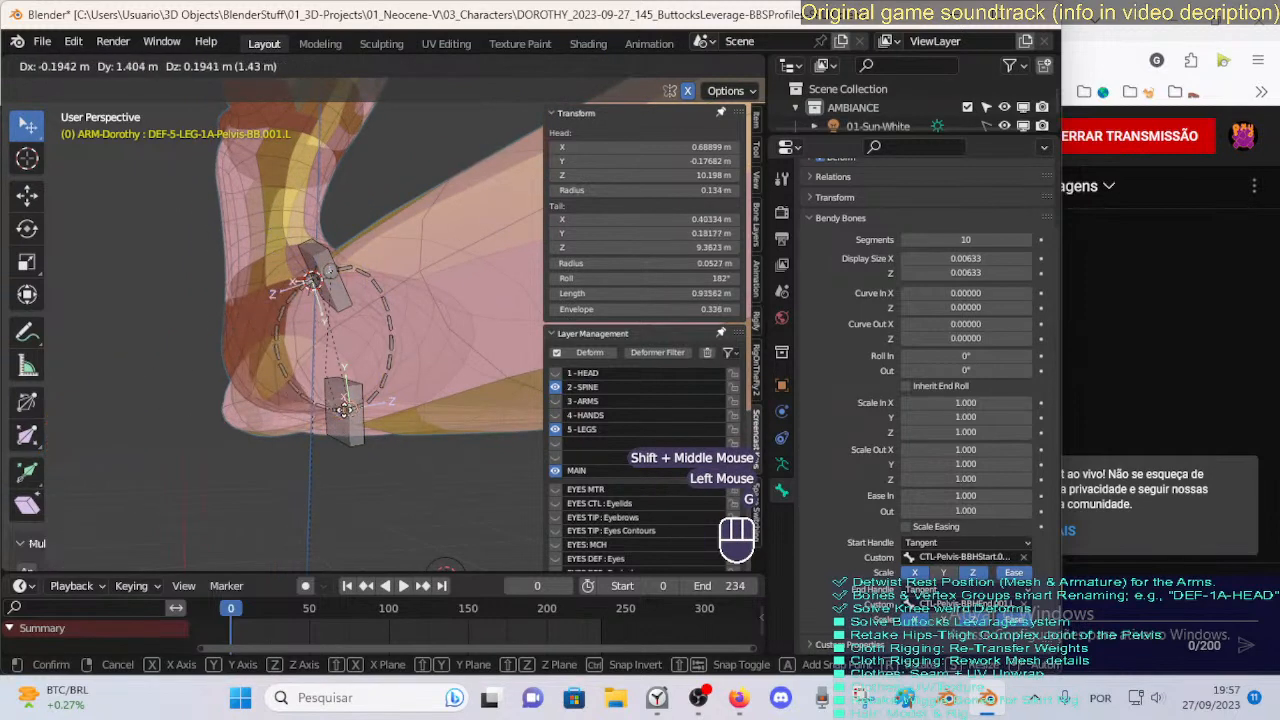
pyautogui.click(343, 410)
pyautogui.moveTo(340, 412); pyautogui.dragTo(338, 310, button='middle')
# Turn off snapping and raise the upper start control with the adjoining bendy-bone ends, placing the second bone's tail at about X 0.73, Y -0.09, Z 10.43 m.
pyautogui.click(340, 302)
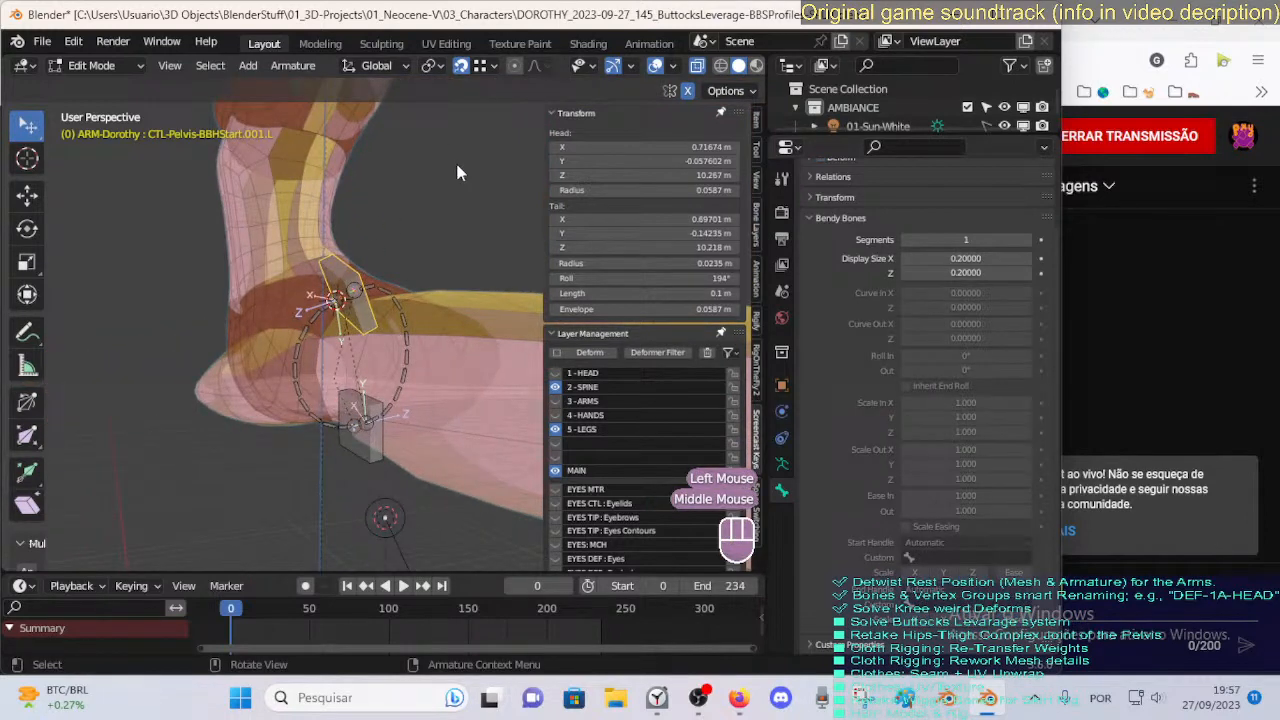
pyautogui.moveTo(457, 173); pyautogui.dragTo(325, 302, button='middle')
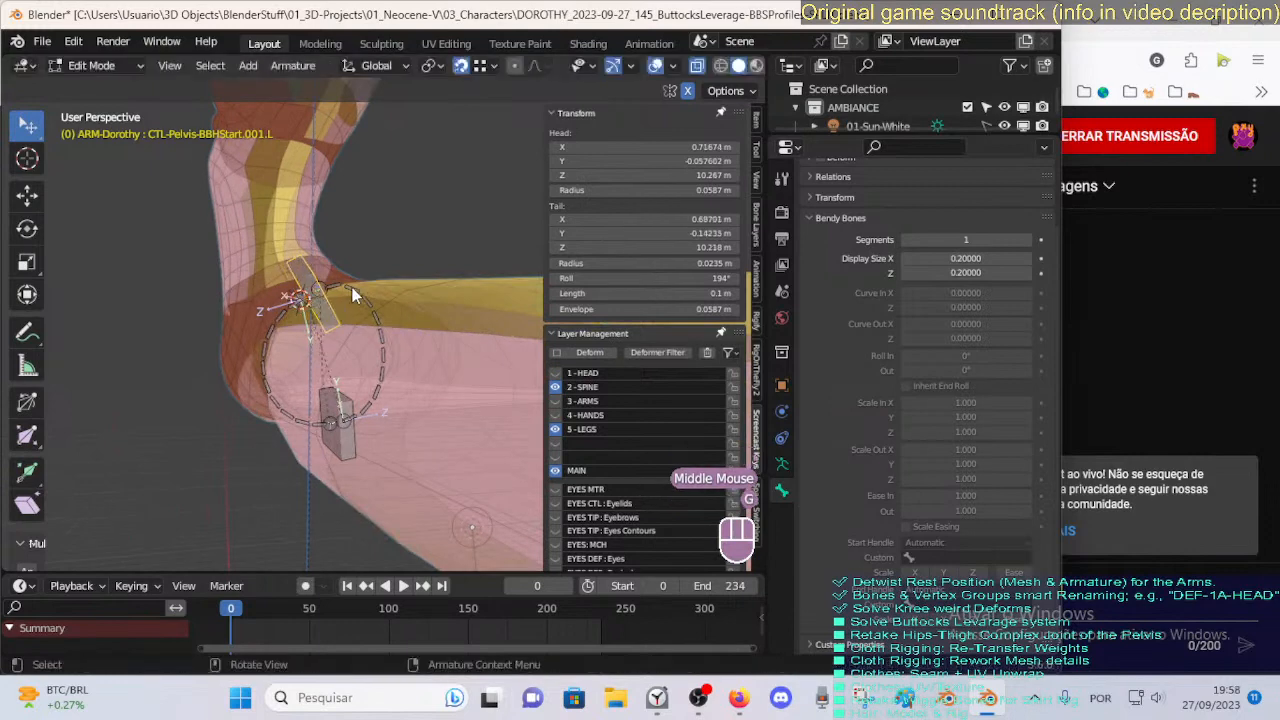
pyautogui.click(463, 68)
pyautogui.moveTo(314, 316); pyautogui.dragTo(302, 306)
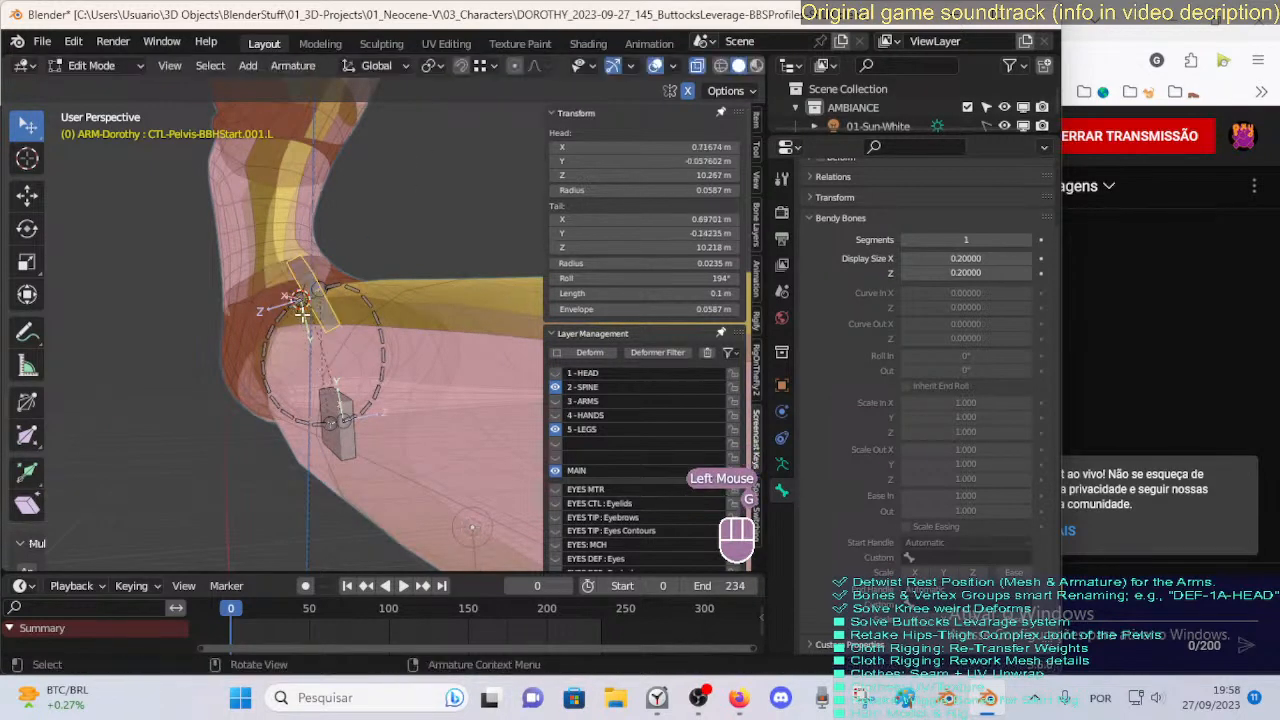
pyautogui.hotkey('alt', 'a')
pyautogui.press('c')
pyautogui.rightClick(302, 306)
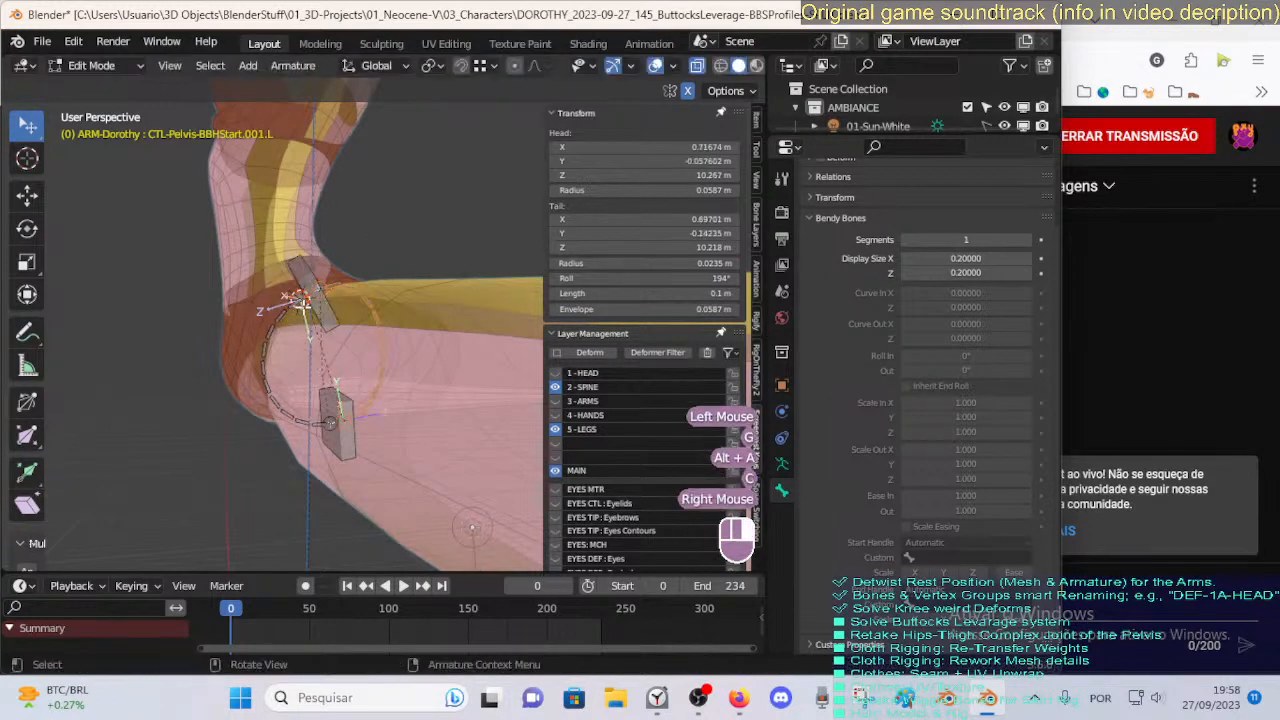
pyautogui.click(303, 302)
pyautogui.keyDown('shift'); pyautogui.click(302, 304); pyautogui.keyUp('shift')
pyautogui.keyDown('shift'); pyautogui.click(302, 304); pyautogui.keyUp('shift')
pyautogui.press('g')
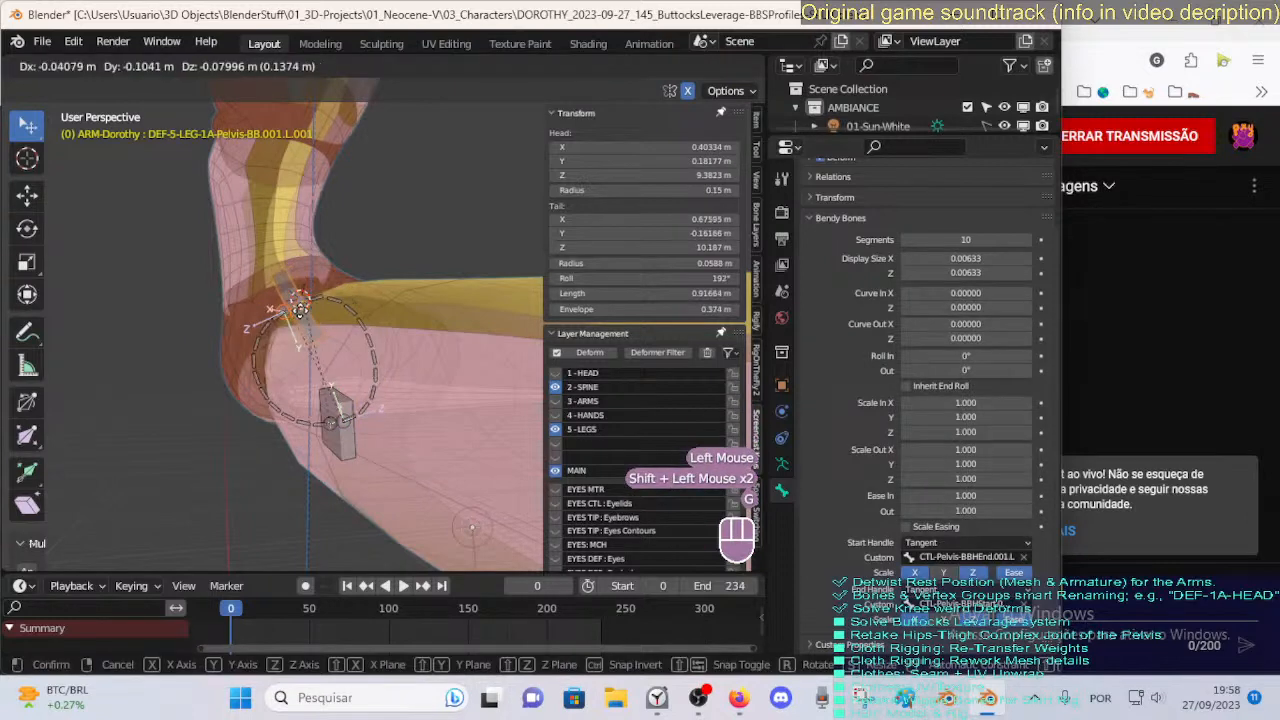
pyautogui.press('r')
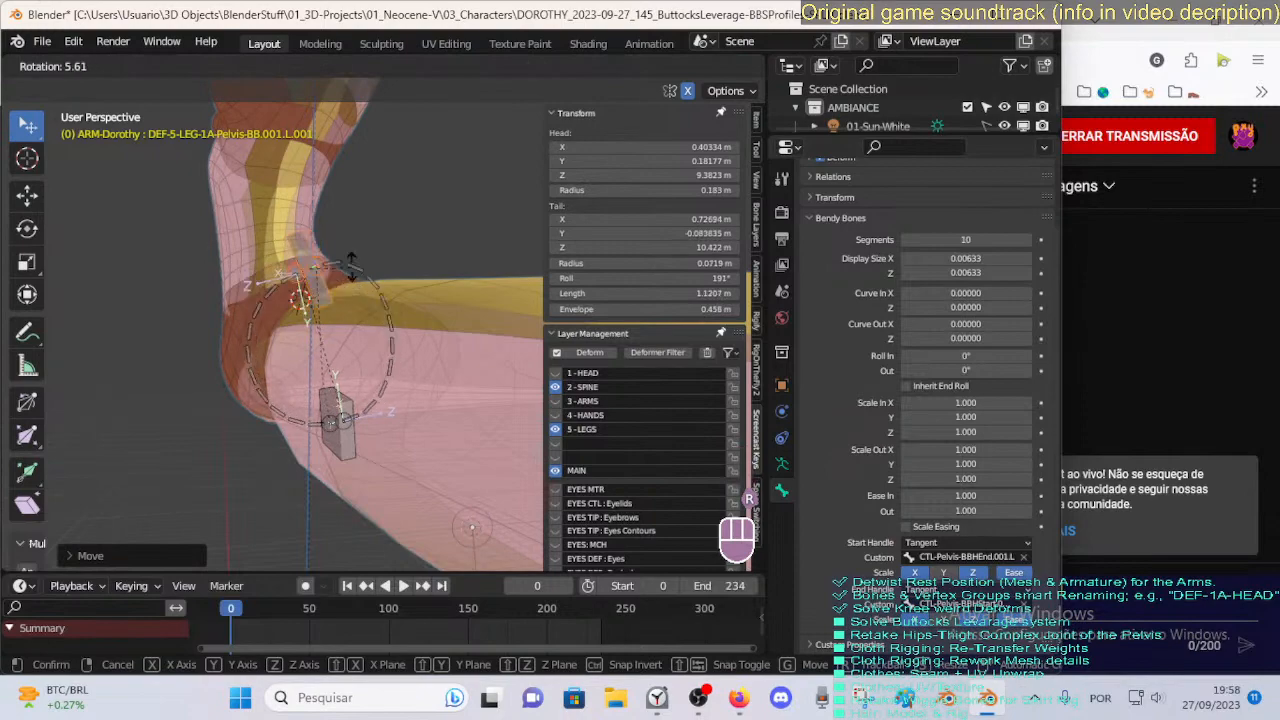
pyautogui.rightClick(351, 291)
# Rotate the lower end control slightly to line it up with the hip's bendy-bone circle.
pyautogui.moveTo(351, 291); pyautogui.dragTo(355, 445, button='middle')
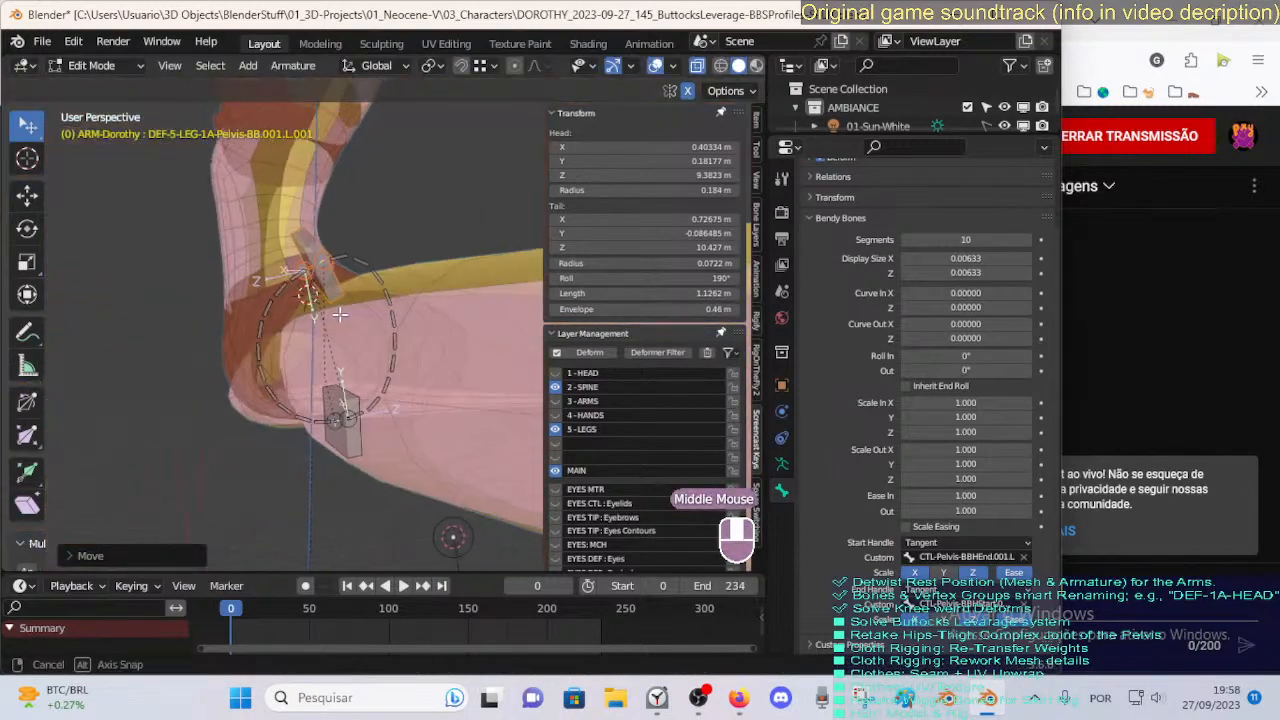
pyautogui.click(352, 442)
pyautogui.press('r')
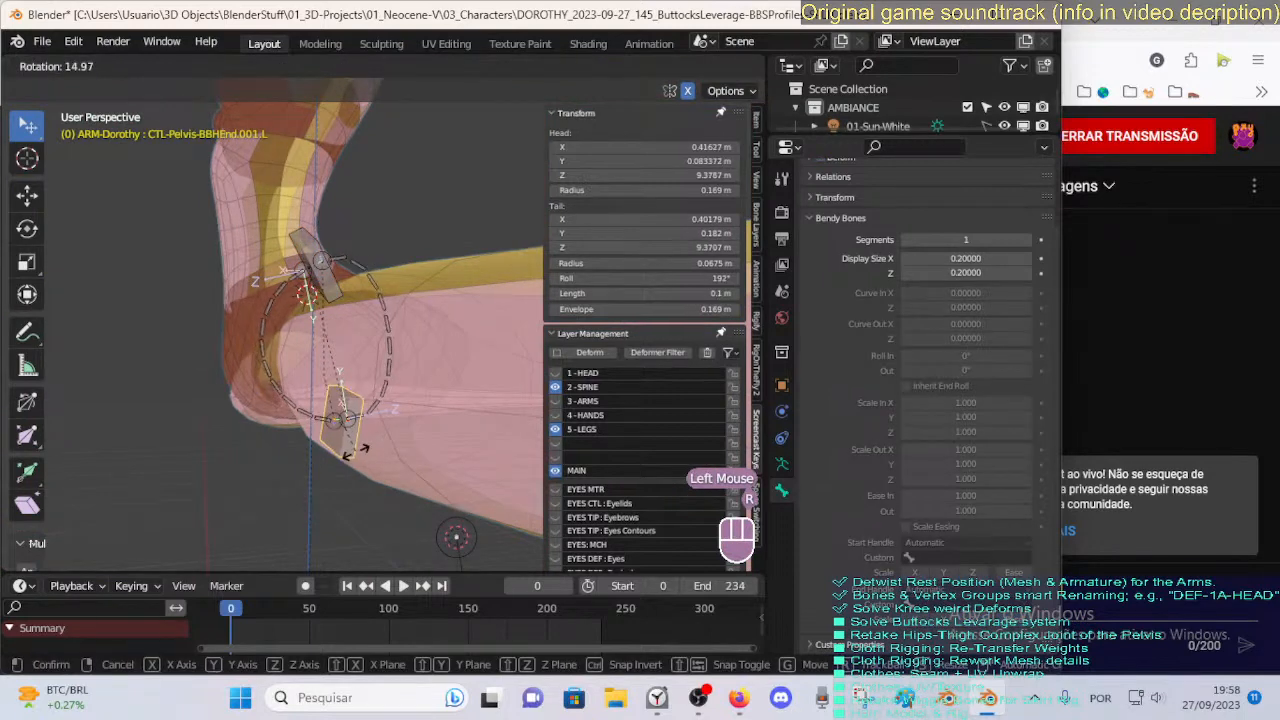
pyautogui.click(370, 436)
pyautogui.moveTo(368, 437); pyautogui.dragTo(330, 428, button='middle')
pyautogui.press('r')
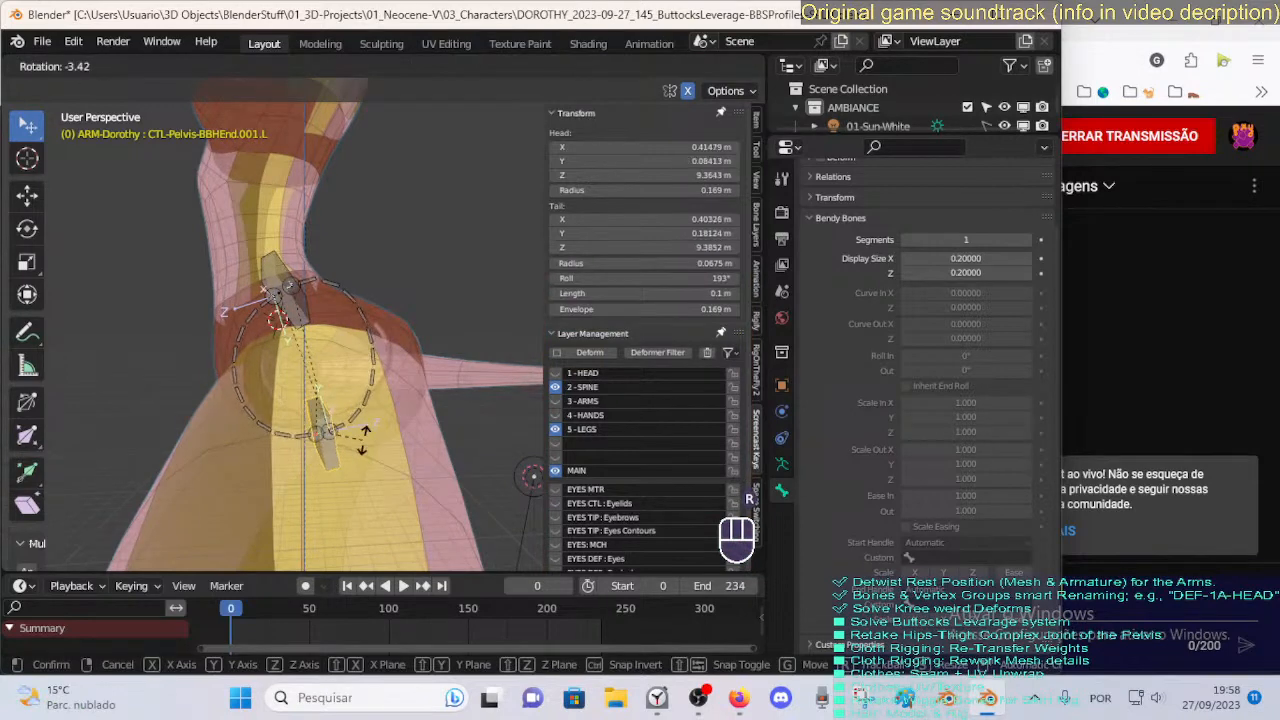
pyautogui.click(385, 425)
pyautogui.press('s')
pyautogui.rightClick(399, 428)
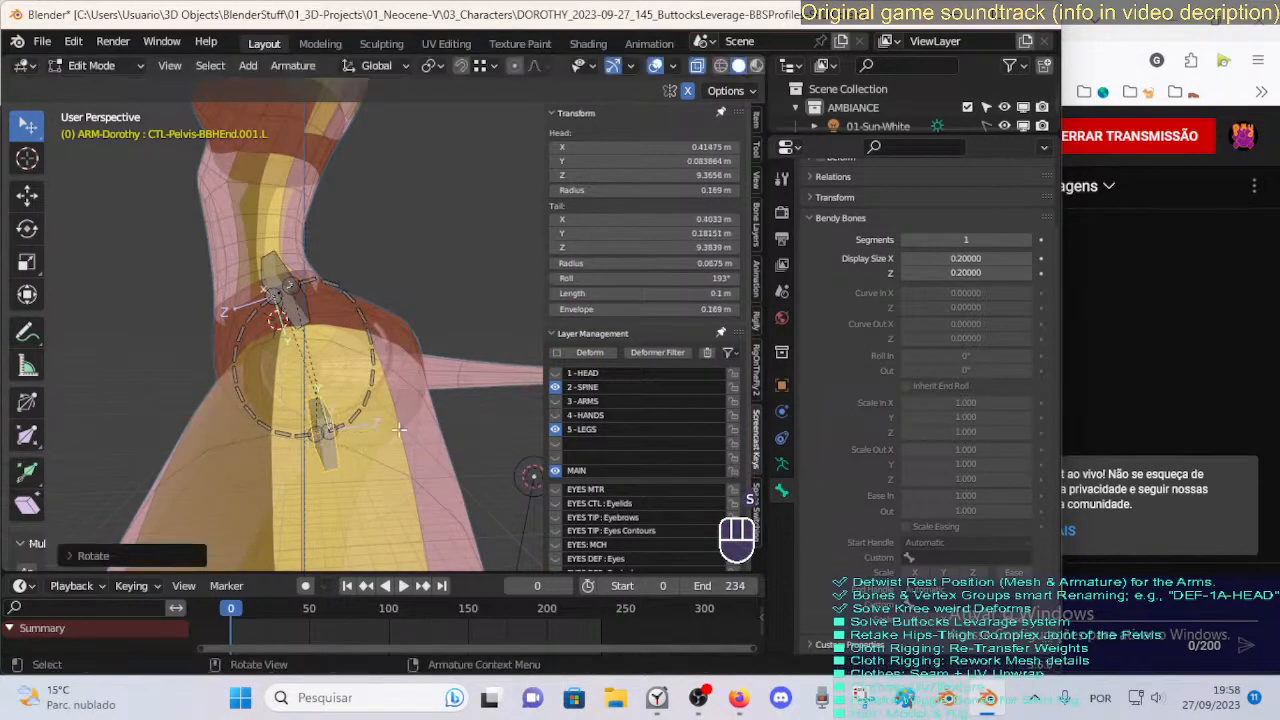
# Test the hip curves in Pose Mode by scaling the lower end control and the upper start control.
pyautogui.press('Tab')
pyautogui.click(334, 434)
pyautogui.press('s')
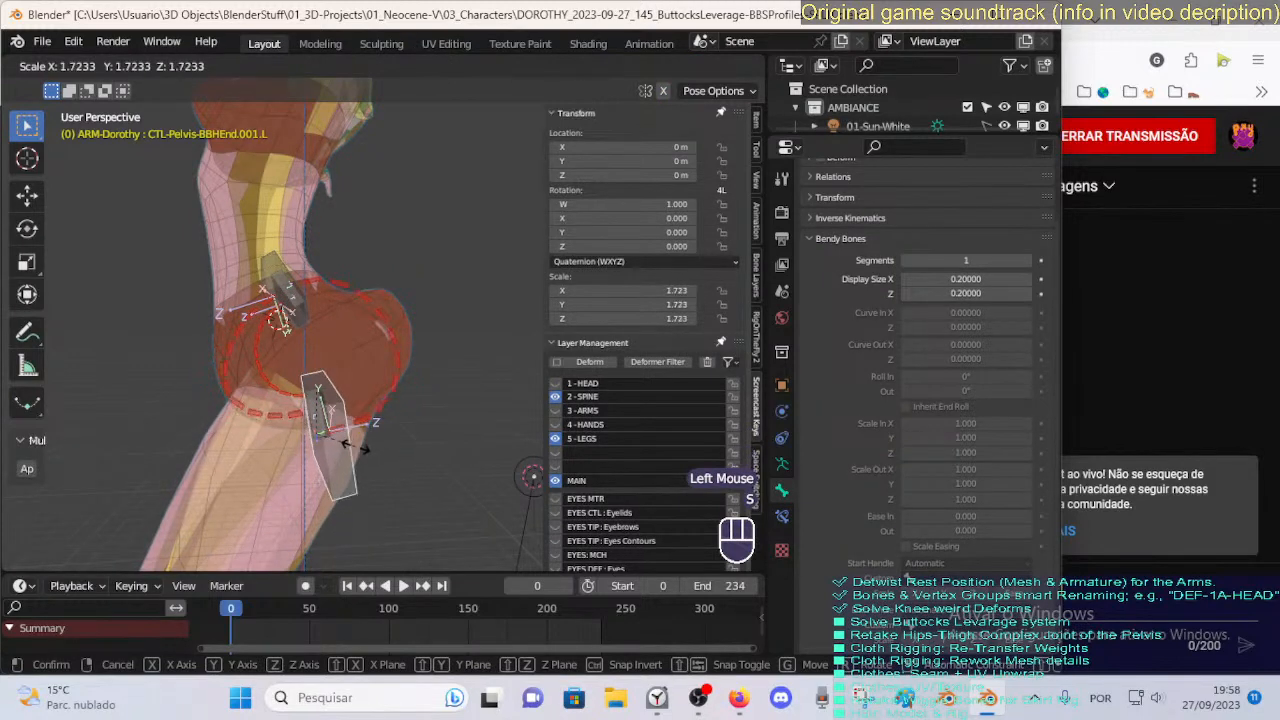
pyautogui.press('Escape')
pyautogui.click(292, 318)
pyautogui.press('s')
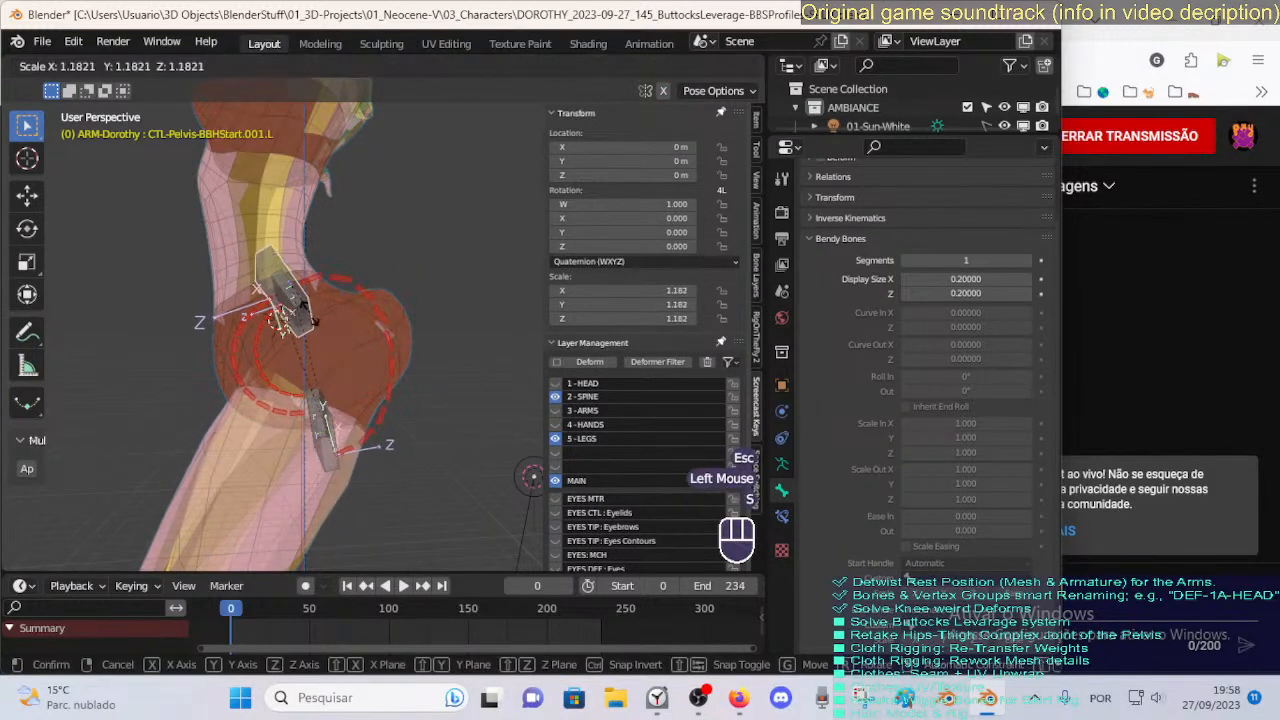
pyautogui.press('Escape')
# Compare the handle settings of the left pelvis bendy bones in Pose Mode and return to Edit Mode.
pyautogui.moveTo(220, 364); pyautogui.dragTo(297, 364, button='middle')
pyautogui.click(317, 369)
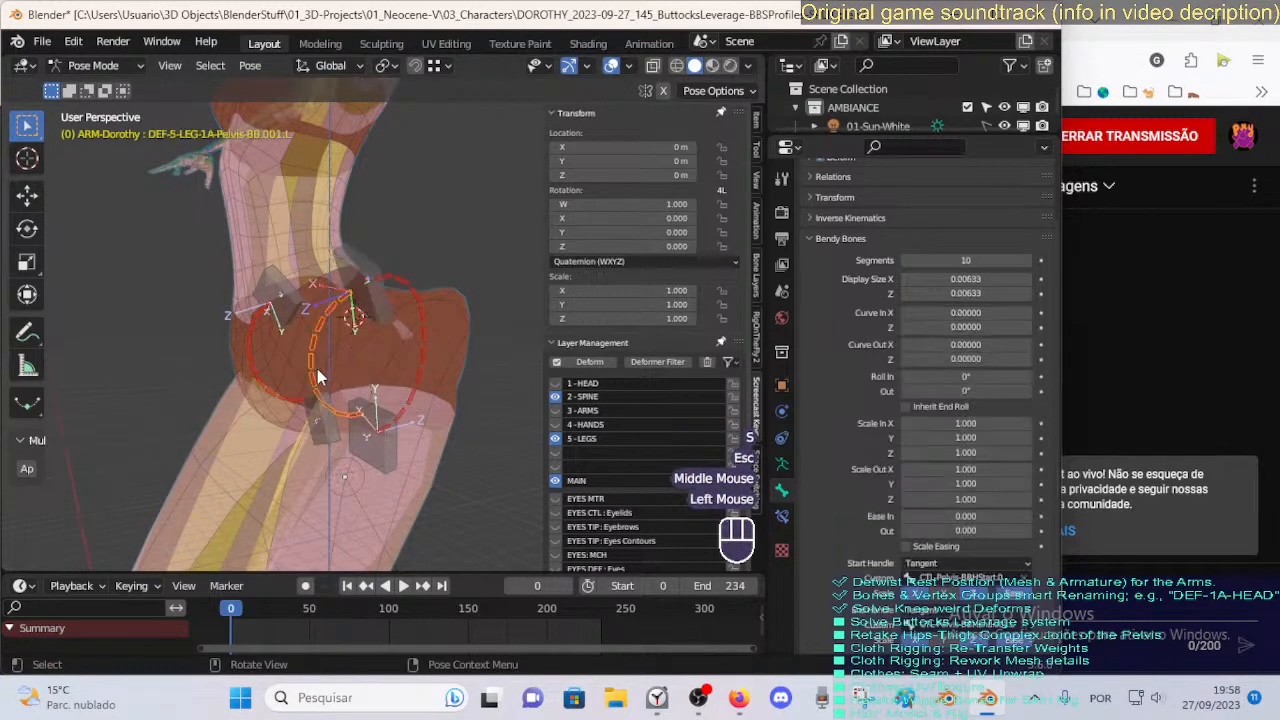
pyautogui.click(385, 371)
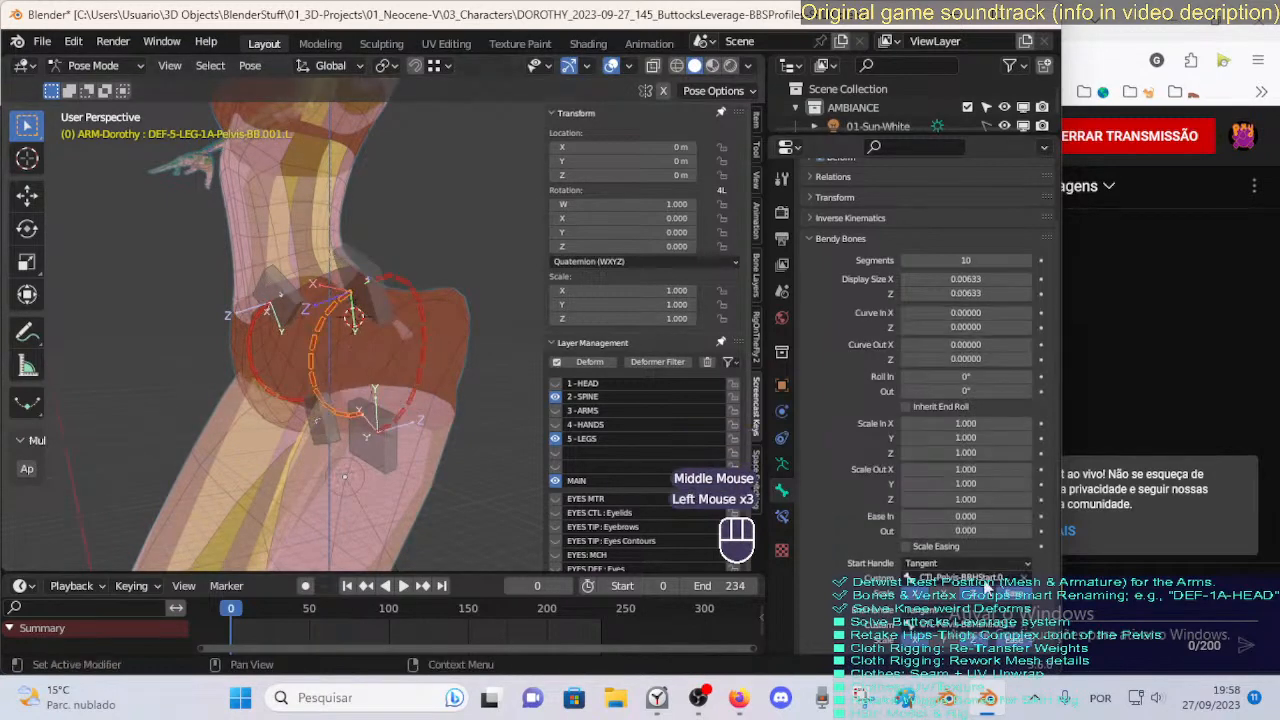
pyautogui.moveTo(287, 378); pyautogui.dragTo(326, 403, button='middle')
pyautogui.press('Tab')
# Snap the head of the second pelvis bendy bone onto the rotated lower end control's tail at about X 0.40, Y 0.18, Z 9.38 m.
pyautogui.click(418, 332)
pyautogui.click(278, 294)
pyautogui.scroll(2, 284, 330)
pyautogui.moveTo(286, 337); pyautogui.dragTo(256, 321, button='middle')
pyautogui.click(292, 496)
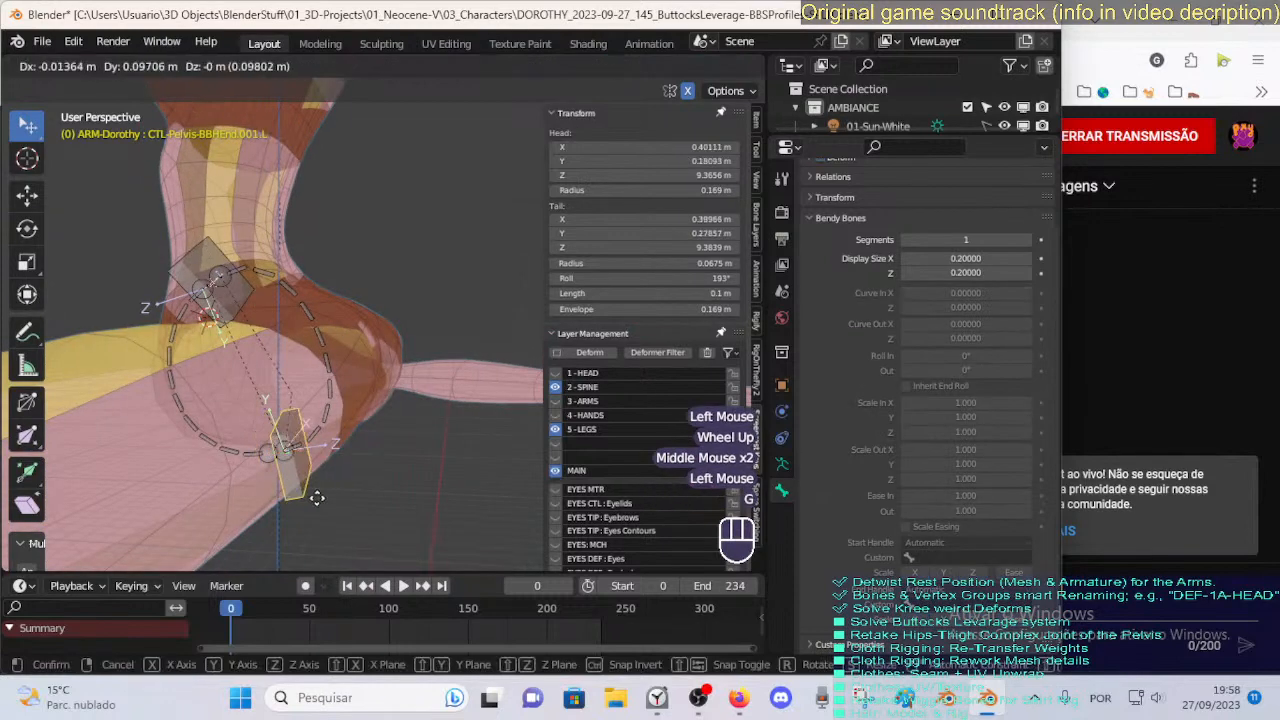
pyautogui.click(295, 452)
pyautogui.press('g')
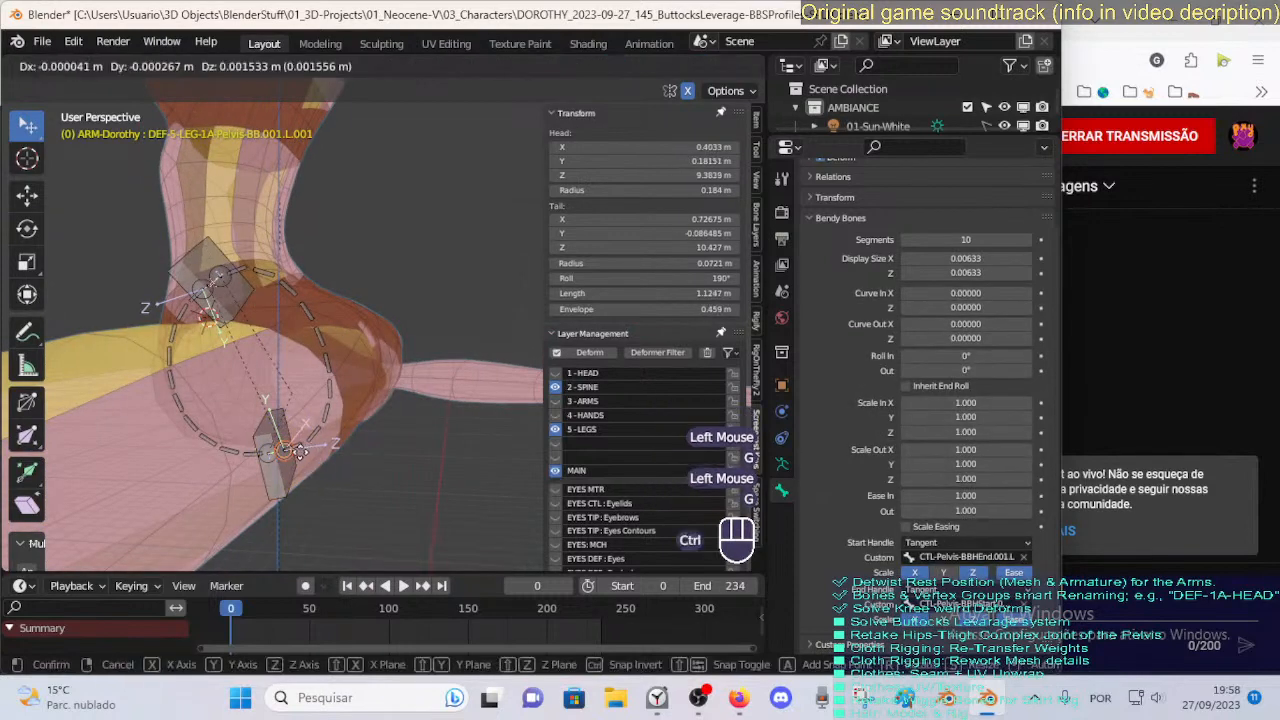
pyautogui.keyDown('ctrl'); pyautogui.click(299, 452); pyautogui.keyUp('ctrl')
# Fine-tune the tilt of the lower end control and select the second pelvis bendy bone.
pyautogui.press('r')
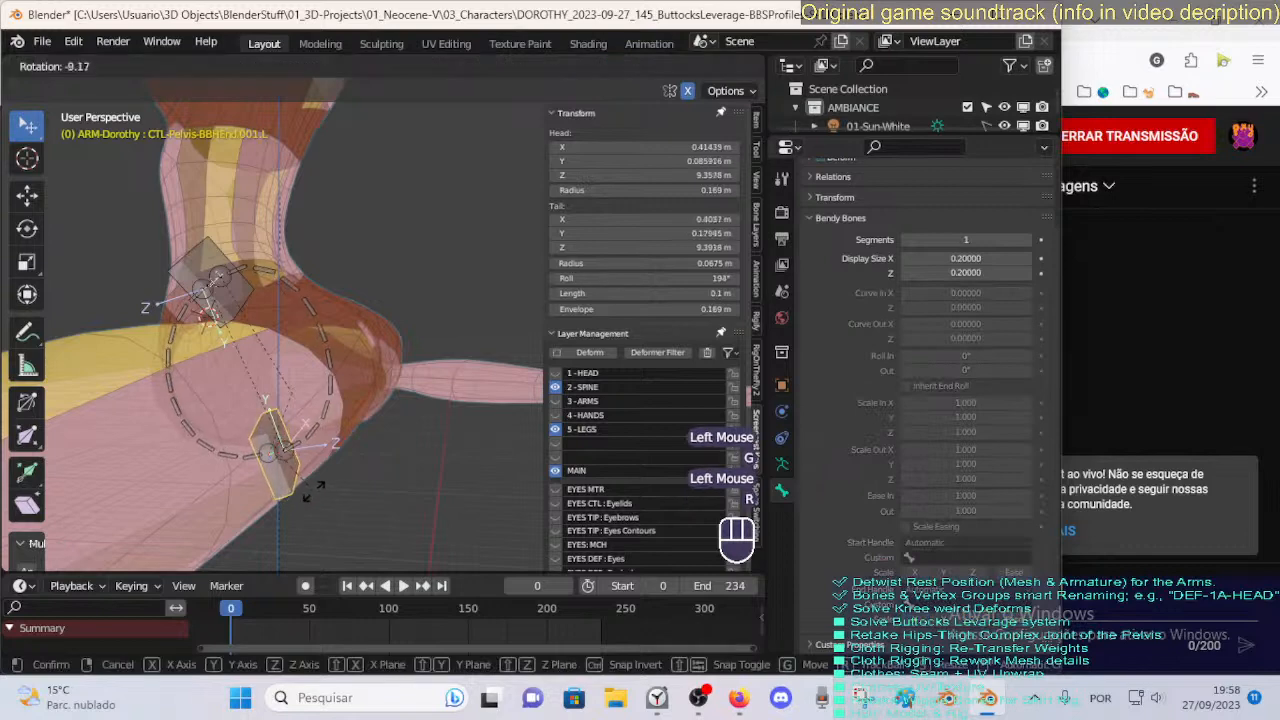
pyautogui.click(306, 489)
pyautogui.click(316, 418)
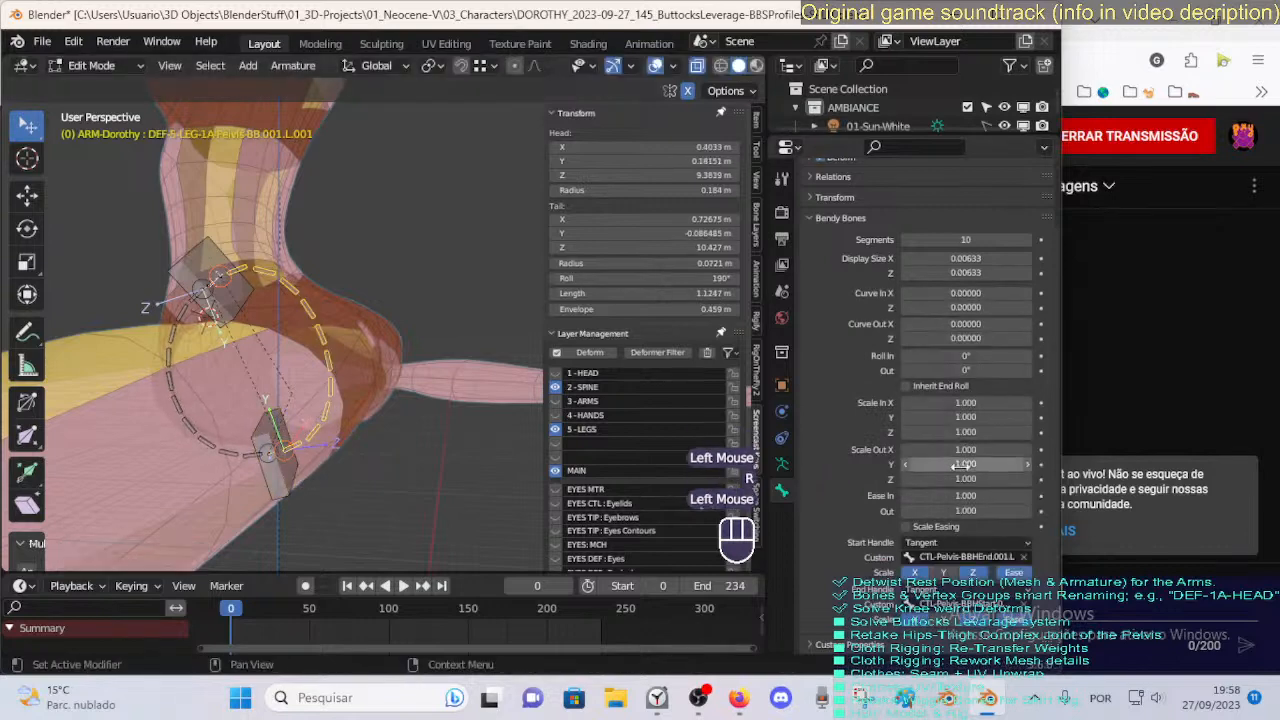
# Set the second pelvis bendy bone's Ease In to 1.5 and Ease Out to 0.5.
pyautogui.moveTo(965, 495); pyautogui.dragTo(975, 495)
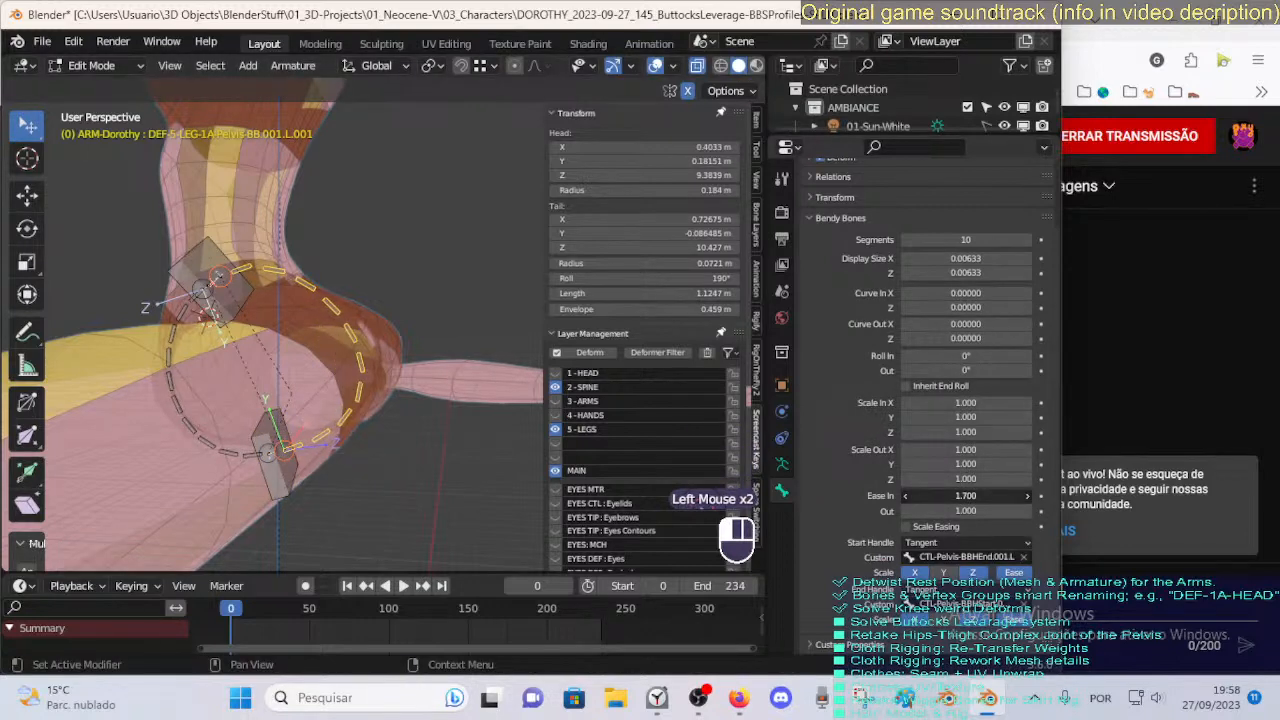
pyautogui.moveTo(398, 352)
pyautogui.mouseDown(button='middle')
pyautogui.moveTo(200, 383)
pyautogui.moveTo(374, 361)
pyautogui.moveTo(392, 335)
pyautogui.moveTo(400, 352)
pyautogui.mouseUp(button='middle')
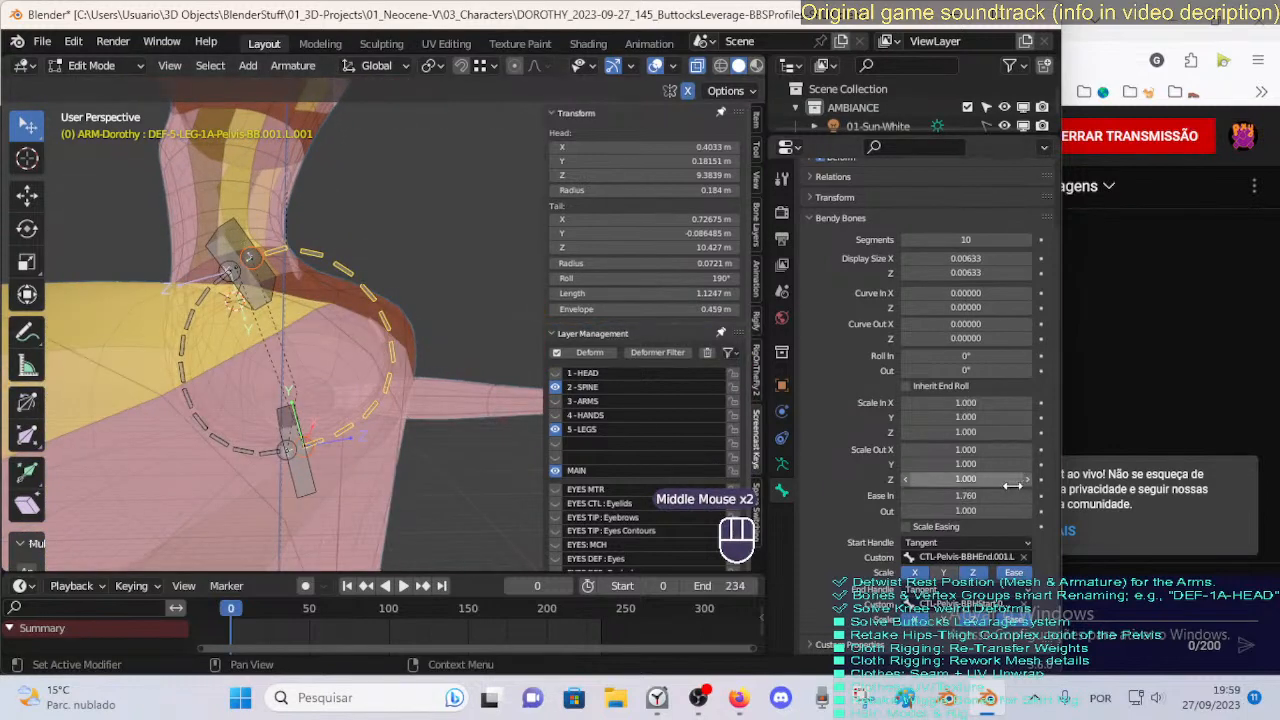
pyautogui.moveTo(985, 495)
pyautogui.mouseDown()
pyautogui.moveTo(970, 495)
pyautogui.moveTo(978, 511)
pyautogui.mouseUp()
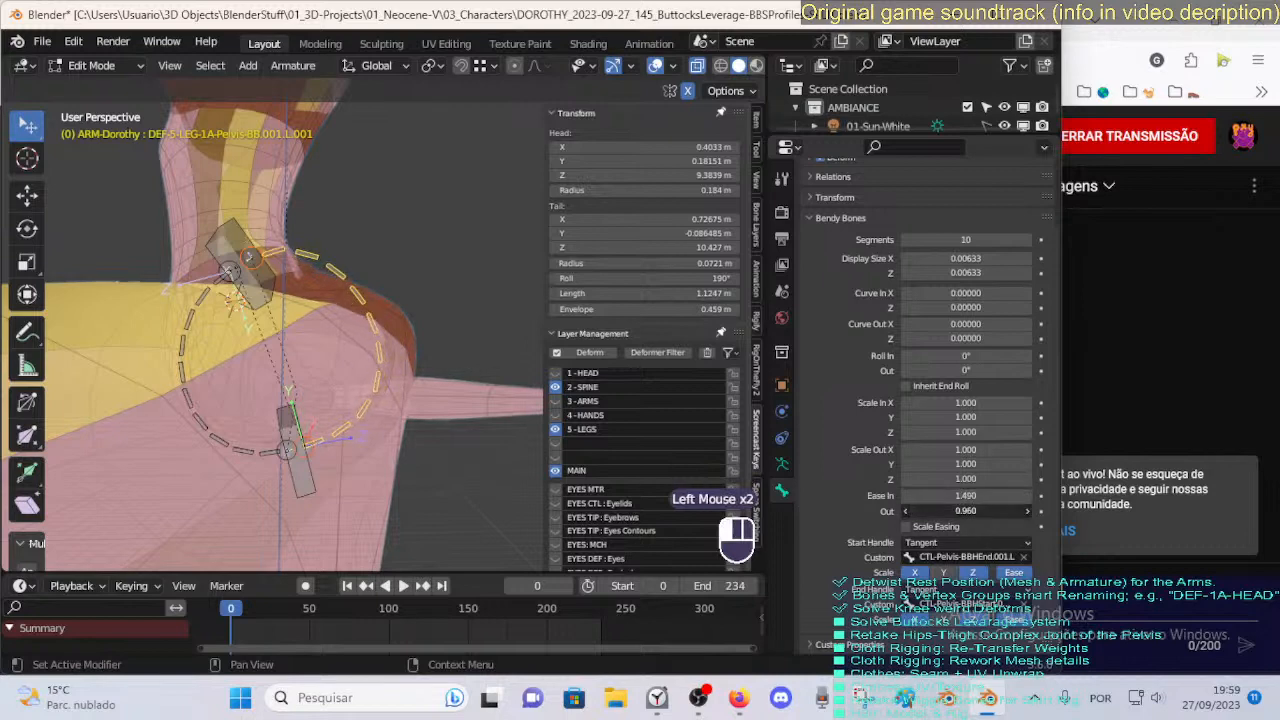
pyautogui.click(986, 496)
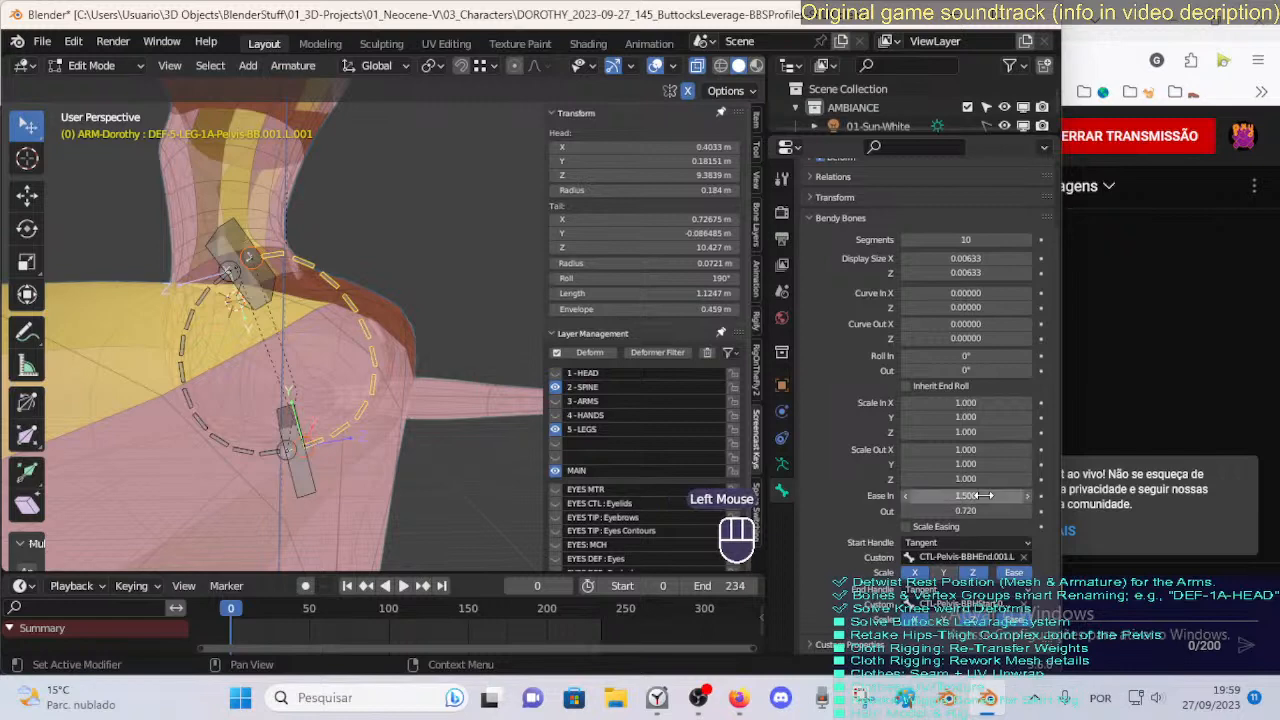
pyautogui.doubleClick(980, 509)
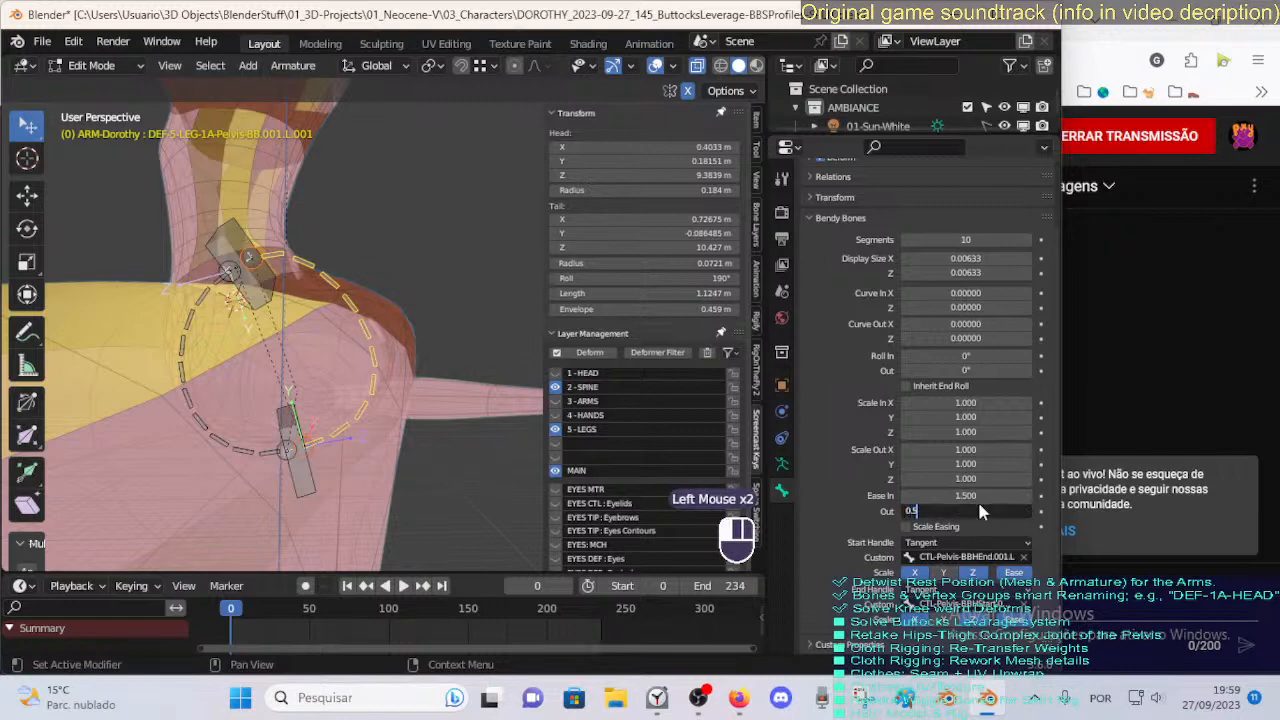
# Raise the second pelvis bendy bone's Ease Out to 0.7 to round its curve.
pyautogui.moveTo(500, 414); pyautogui.dragTo(390, 410, button='middle')
pyautogui.scroll(2, 366, 403)
pyautogui.keyDown('shift'); pyautogui.moveTo(390, 410); pyautogui.dragTo(390, 440, button='middle'); pyautogui.keyUp('shift')
pyautogui.scroll(2, 358, 447)
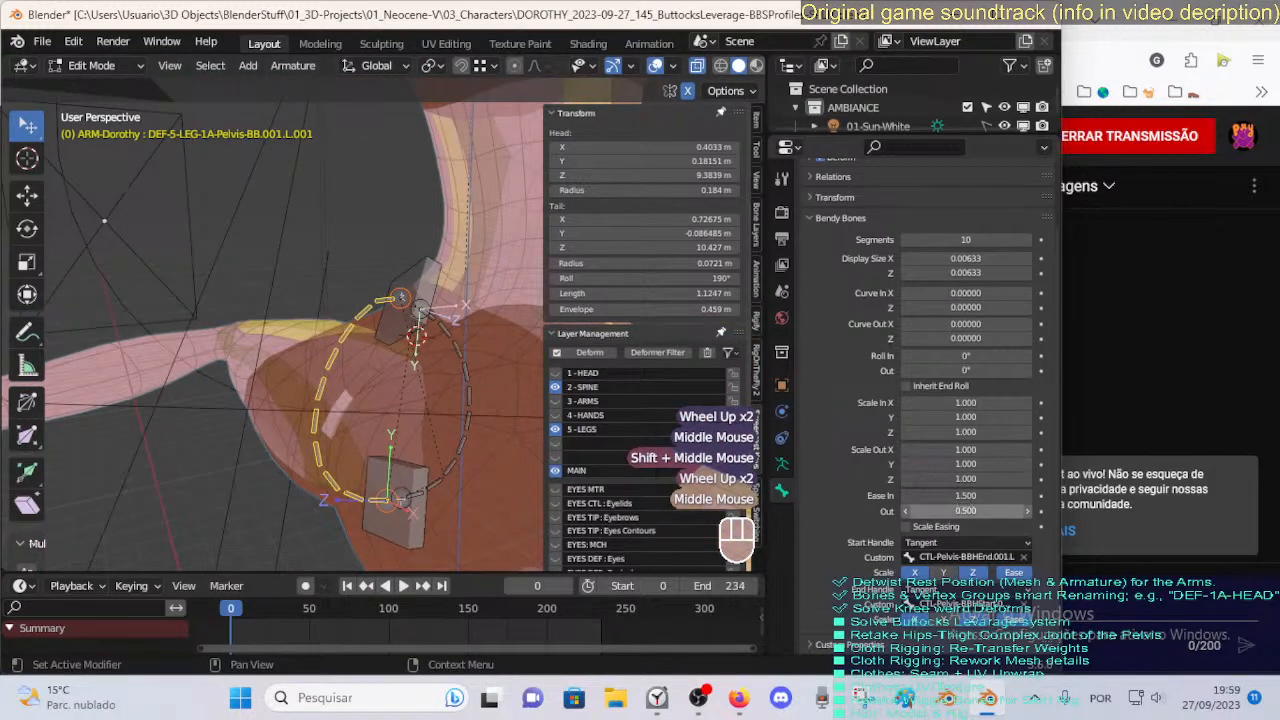
pyautogui.moveTo(955, 511); pyautogui.dragTo(978, 511)
pyautogui.click(958, 510)
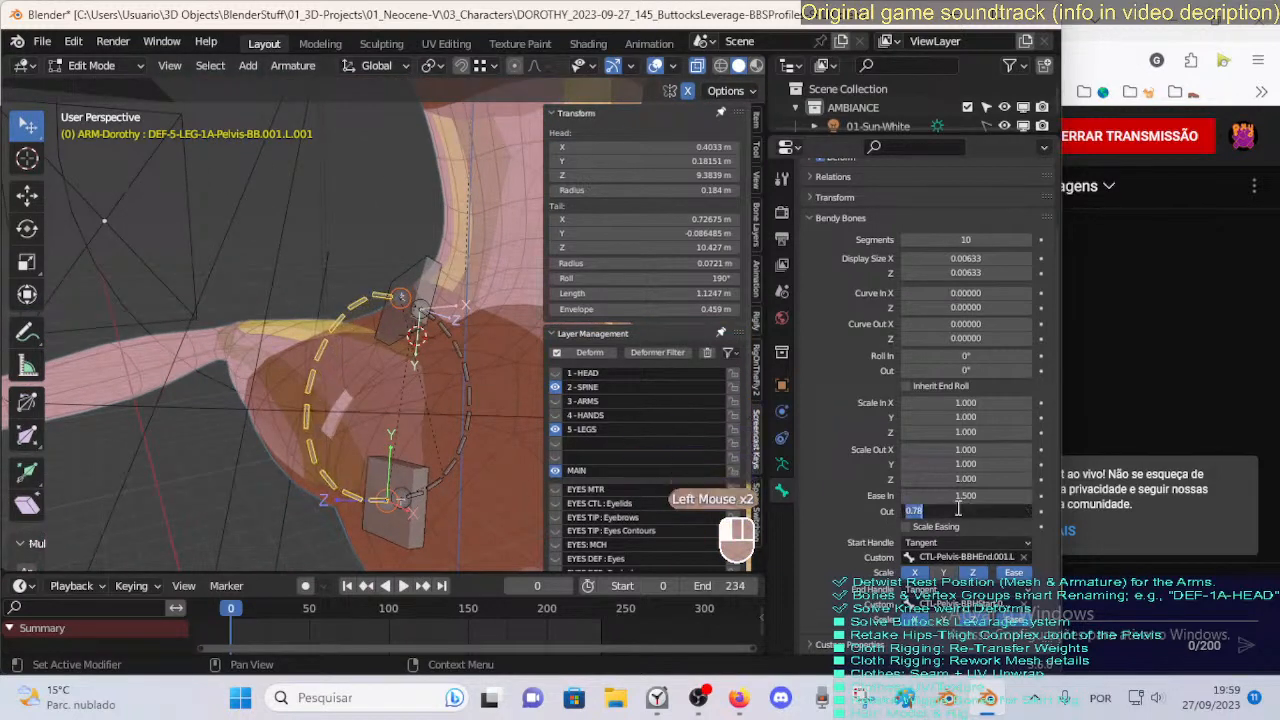
pyautogui.write('0.7')
pyautogui.press('Return')
# Rotate the lower end control slightly to even out the hip circle.
pyautogui.moveTo(400, 480); pyautogui.dragTo(281, 332, button='middle')
pyautogui.click(446, 518)
pyautogui.press('r')
pyautogui.click(452, 490)
# Set both left pelvis bendy bones to 12 segments.
pyautogui.scroll(-2, 480, 366)
pyautogui.scroll(-2, 254, 337)
pyautogui.scroll(1, 254, 337)
pyautogui.click(374, 316)
pyautogui.keyDown('shift'); pyautogui.click(288, 318); pyautogui.keyUp('shift')
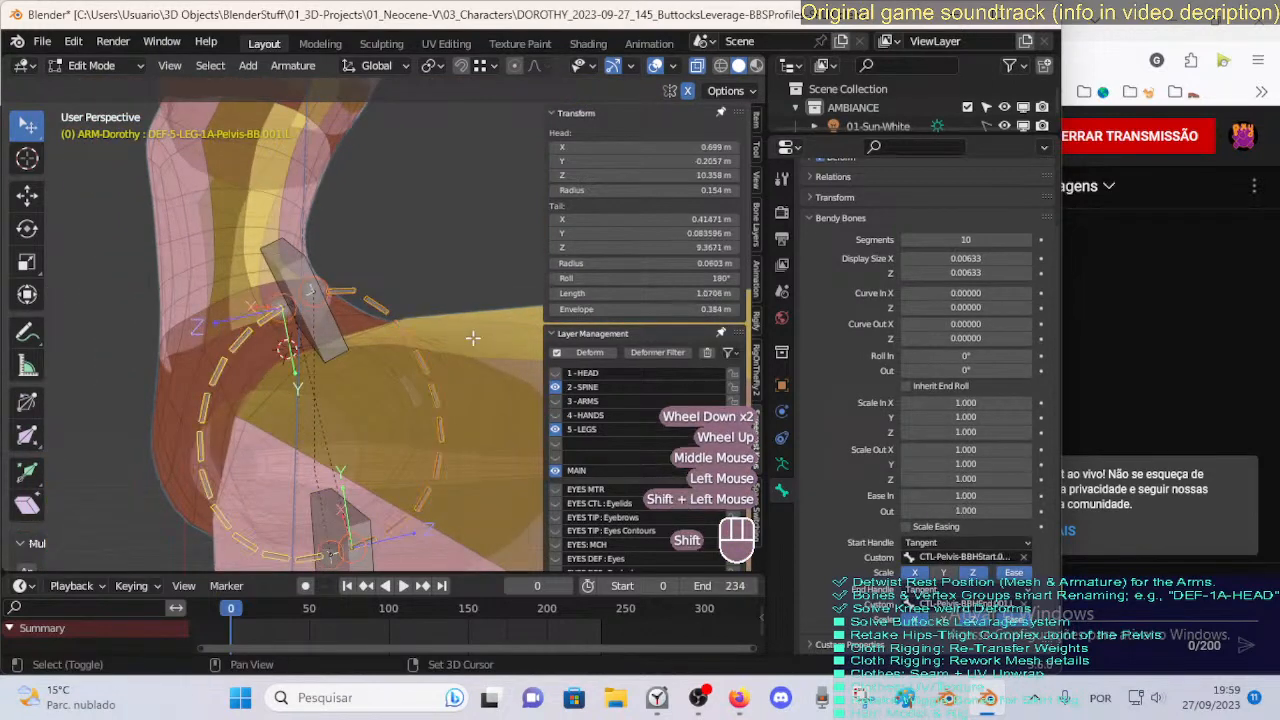
pyautogui.keyDown('alt'); pyautogui.click(1027, 240); pyautogui.keyUp('alt')
pyautogui.keyDown('alt'); pyautogui.click(1027, 240); pyautogui.keyUp('alt')
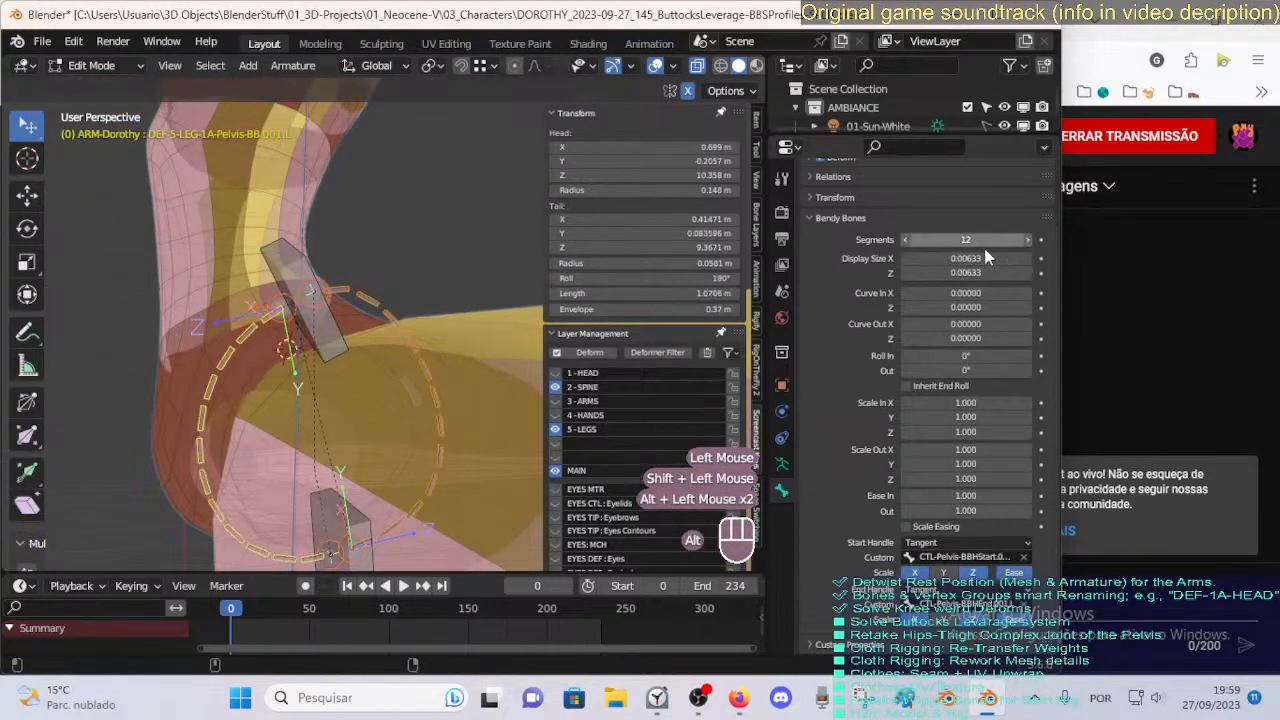
# Fine-tune the tilt of the upper start control to align the hip curves.
pyautogui.scroll(-2, 331, 331)
pyautogui.keyDown('shift'); pyautogui.moveTo(331, 331); pyautogui.dragTo(396, 306, button='middle'); pyautogui.keyUp('shift')
pyautogui.moveTo(396, 306)
pyautogui.mouseDown(button='middle')
pyautogui.moveTo(400, 294)
pyautogui.moveTo(383, 300)
pyautogui.mouseUp(button='middle')
pyautogui.click(400, 297)
pyautogui.scroll(1, 398, 300)
pyautogui.click(408, 265)
pyautogui.click(343, 372)
pyautogui.moveTo(343, 372); pyautogui.dragTo(516, 290, button='middle')
pyautogui.click(474, 302)
pyautogui.press('r')
pyautogui.click(514, 280)
# Rotate the lower end control to refine the lower junction of the hip circle.
pyautogui.click(440, 372)
pyautogui.moveTo(440, 372); pyautogui.dragTo(240, 308, button='middle')
pyautogui.click(300, 448)
pyautogui.press('r')
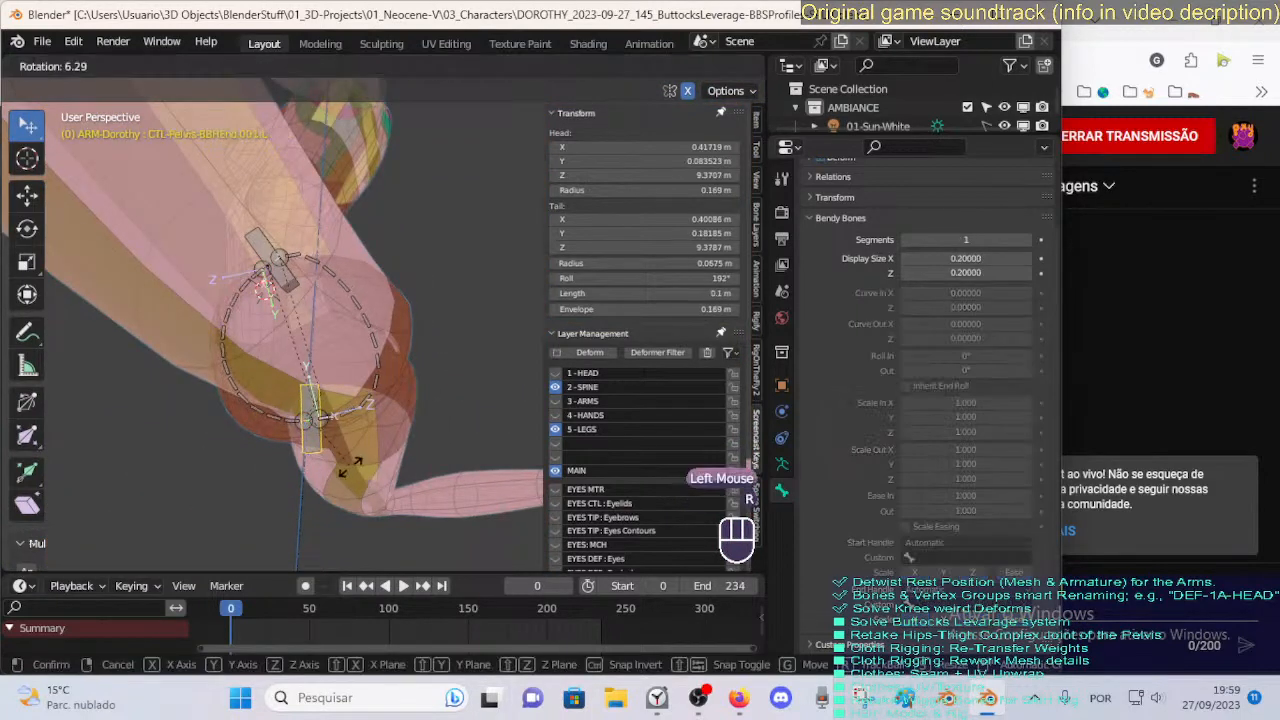
pyautogui.click(352, 465)
pyautogui.middleClick(376, 366)
# Increase the second pelvis bendy bone's Ease In to 1.6.
pyautogui.click(376, 366)
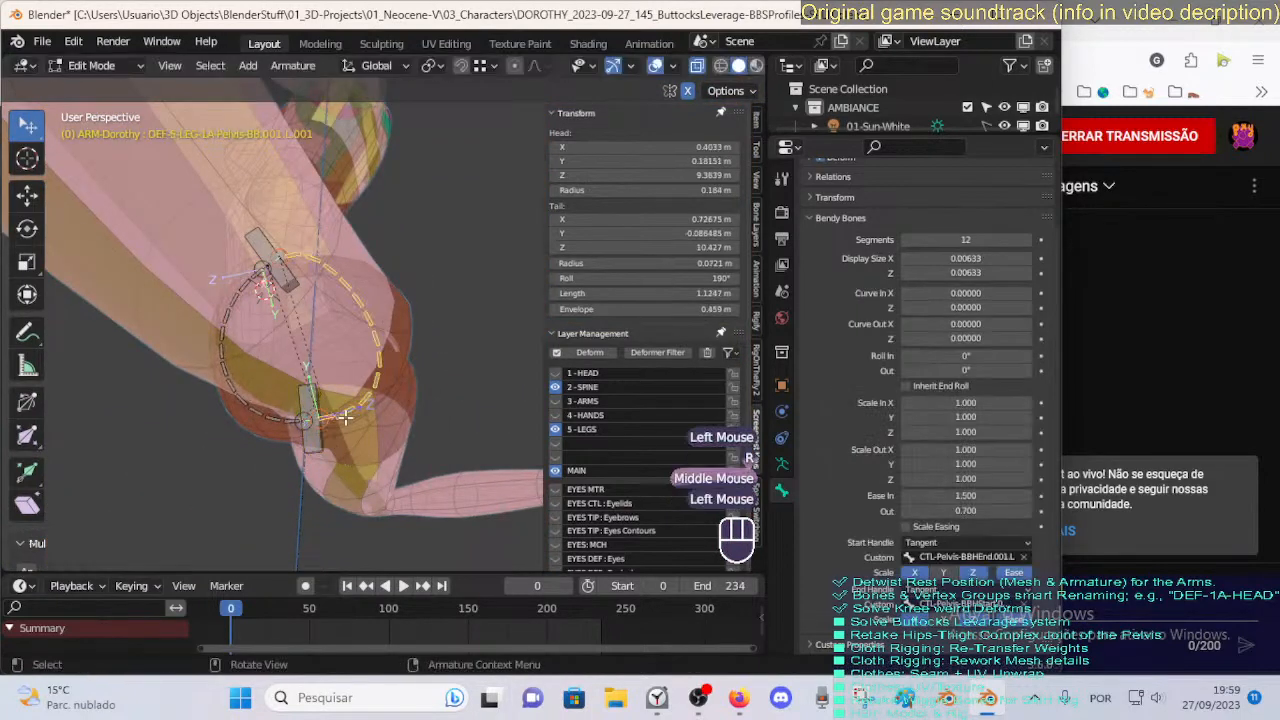
pyautogui.click(1029, 498)
pyautogui.click(1029, 498)
pyautogui.click(1029, 498)
pyautogui.click(1029, 498)
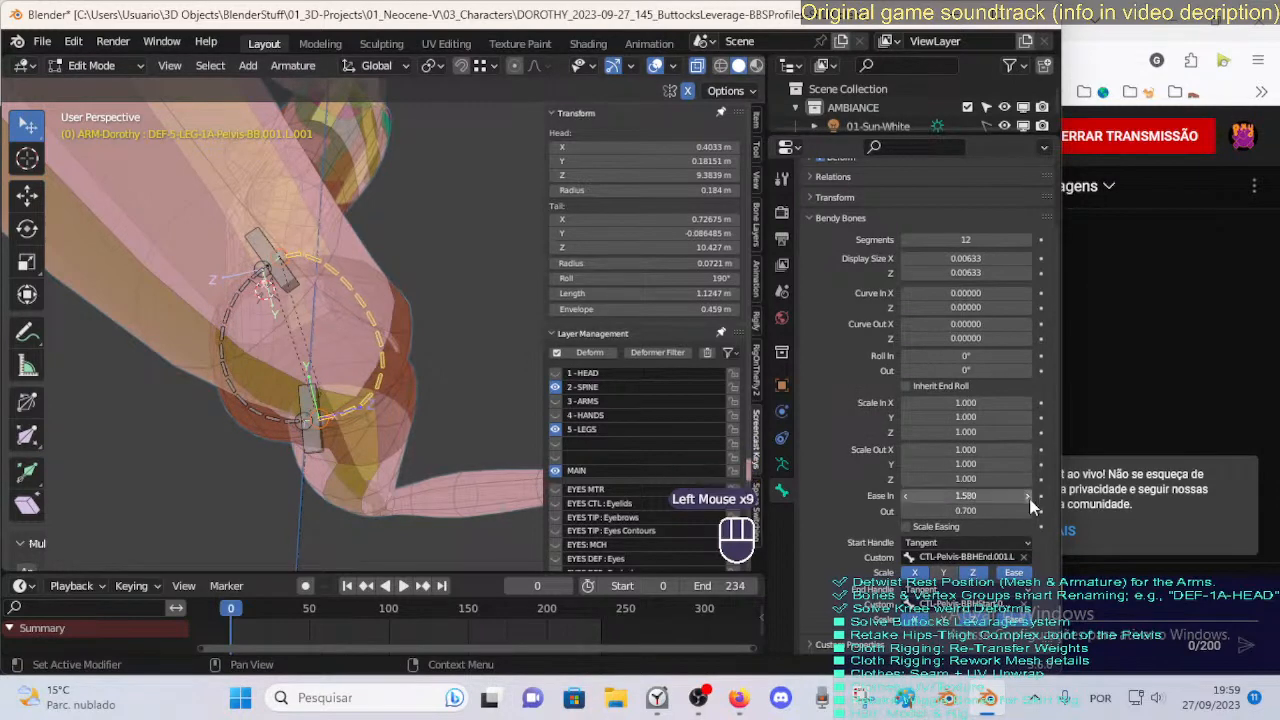
pyautogui.click(1029, 498)
pyautogui.click(1029, 498)
# Readjust the lower end control's tilt to suit the widened second curve.
pyautogui.click(322, 440)
pyautogui.press('r')
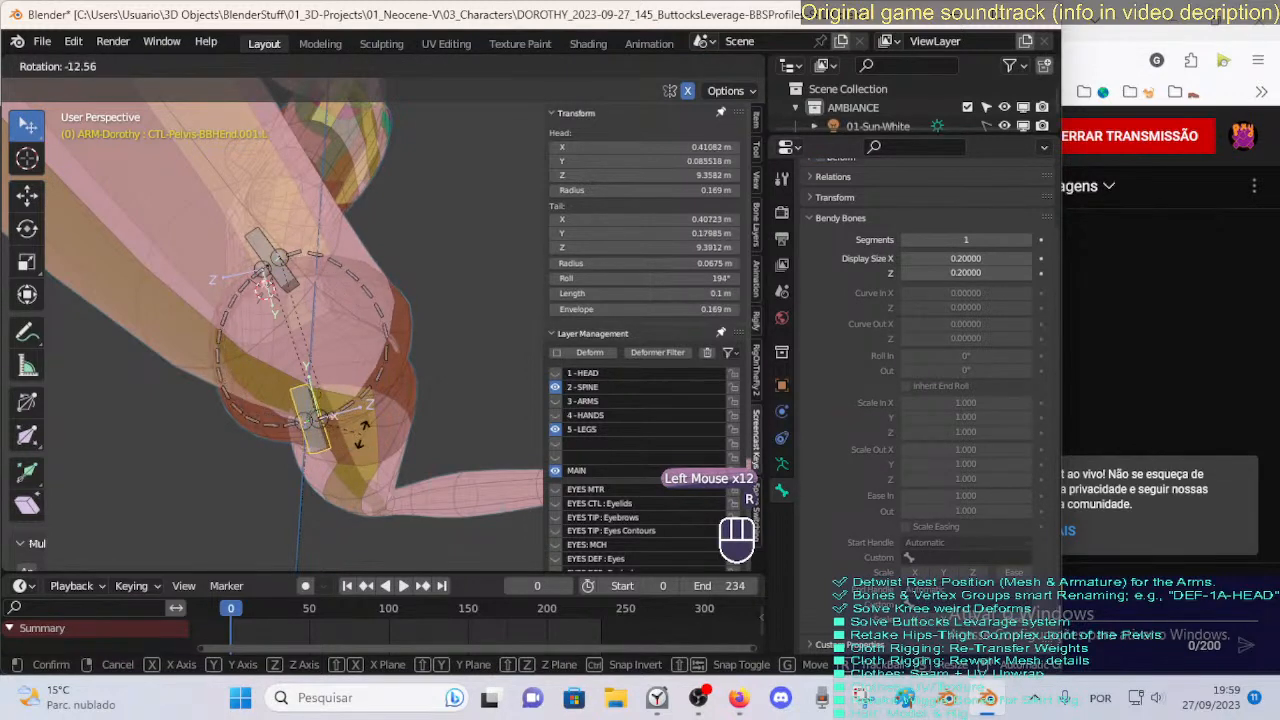
pyautogui.click(362, 435)
# Rotate the upper start control to smooth the upper junction of the two pelvis bendy bones.
pyautogui.click(283, 264)
pyautogui.moveTo(285, 268); pyautogui.dragTo(342, 350, button='middle')
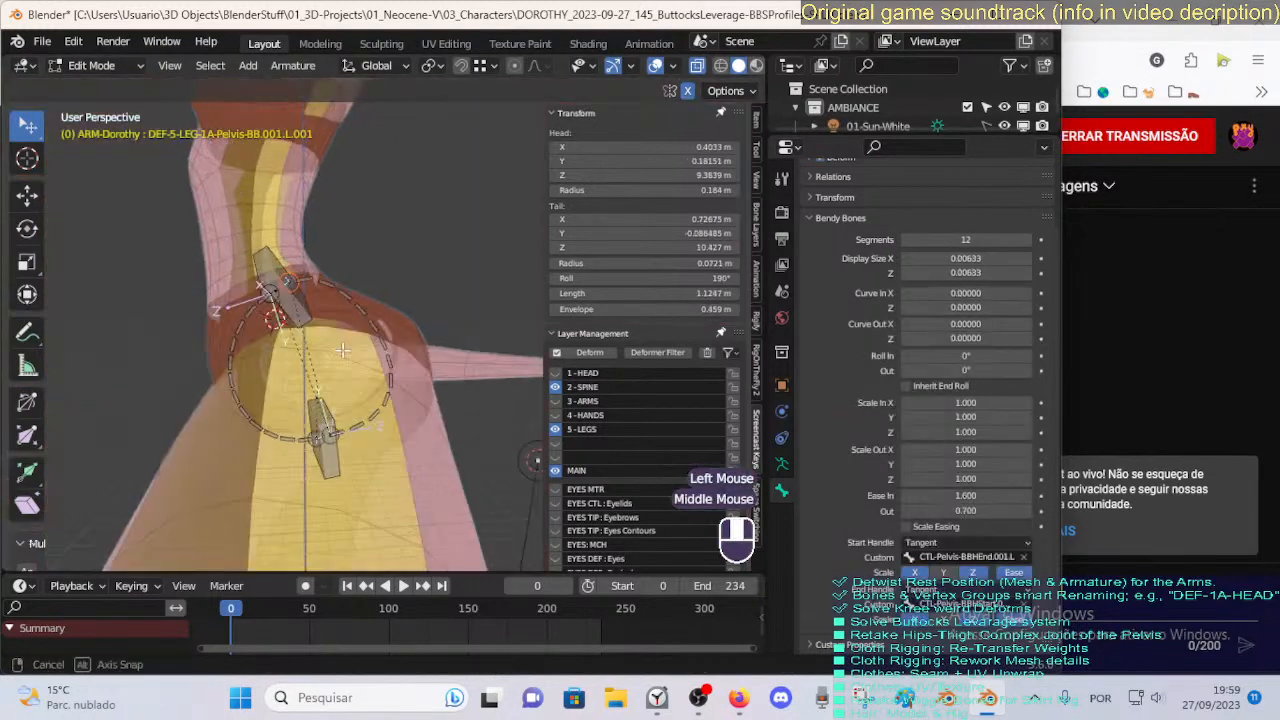
pyautogui.click(285, 281)
pyautogui.moveTo(290, 295); pyautogui.dragTo(350, 312, button='middle')
pyautogui.press('r')
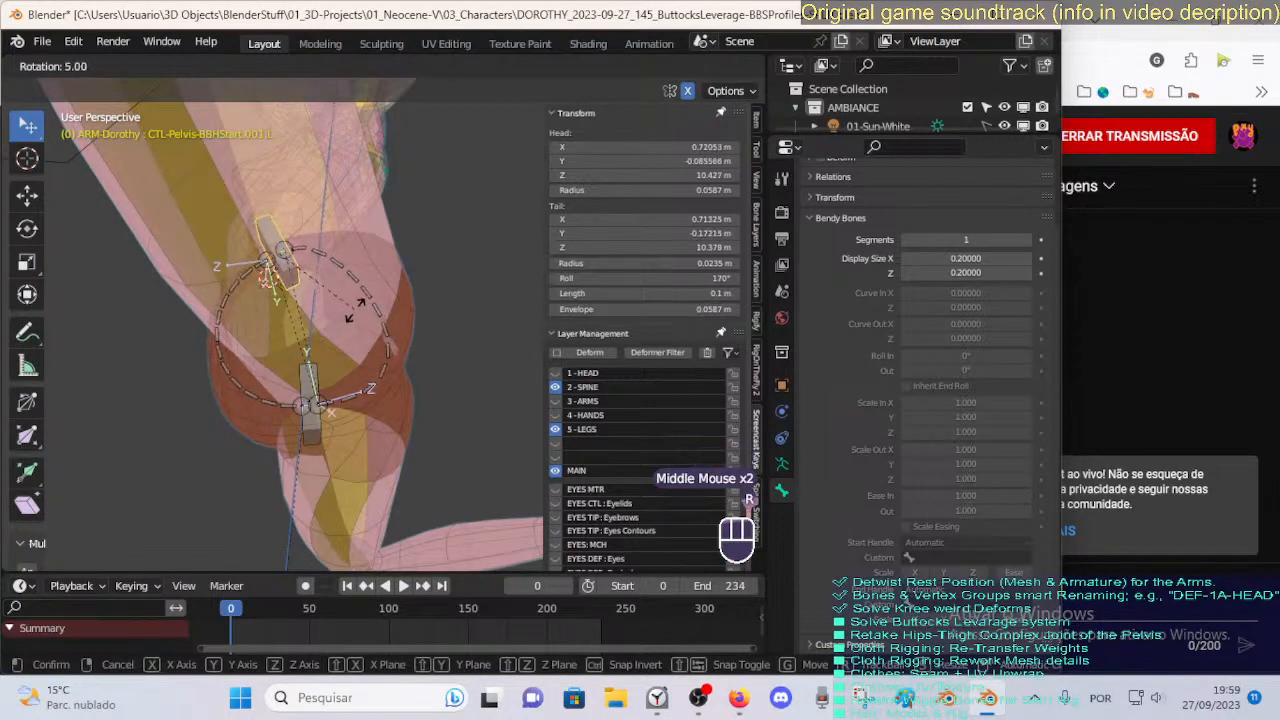
pyautogui.click(355, 305)
# Place the first pelvis bendy bone's head on the upper start control's tail at about X 0.72, Y -0.17, Z 10.38 m.
pyautogui.moveTo(355, 305); pyautogui.dragTo(249, 347, button='middle')
pyautogui.click(372, 354)
pyautogui.scroll(2, 372, 356)
pyautogui.press('g')
pyautogui.click(372, 412)
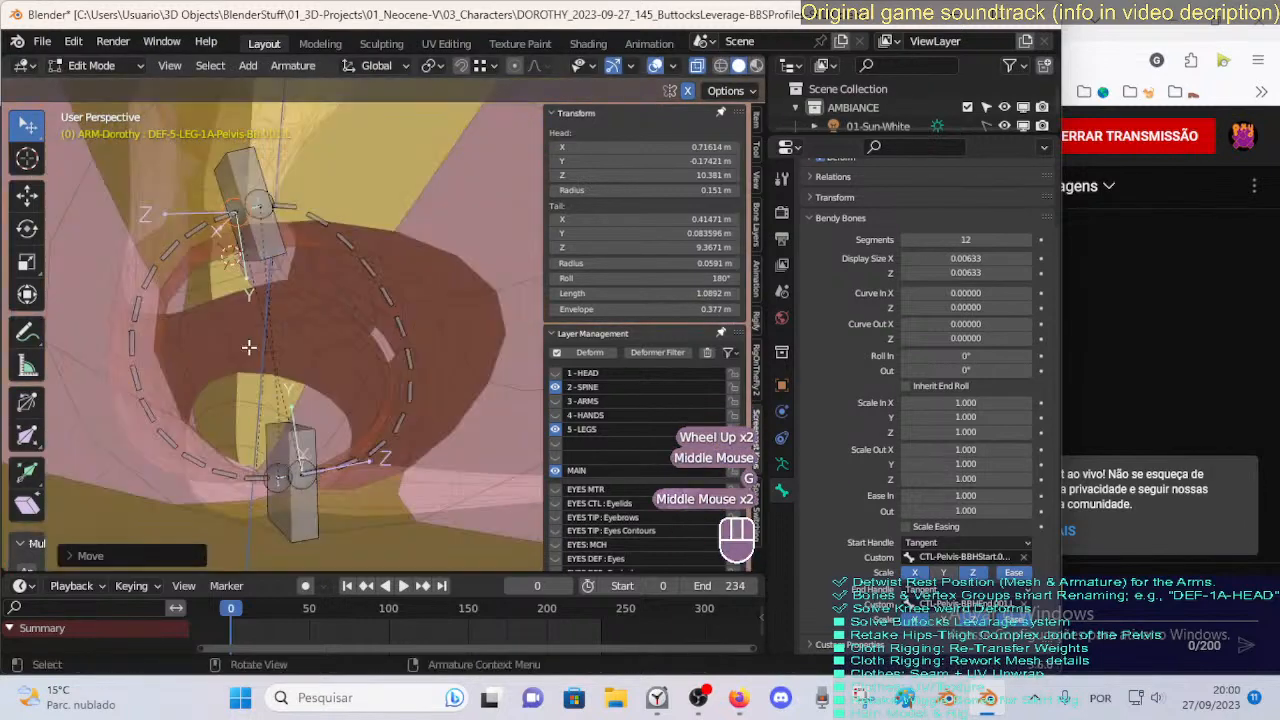
# Rotate the lower end control so its tail sits at about X 0.40, Y 0.18, Z 9.38 m.
pyautogui.click(296, 468)
pyautogui.press('r')
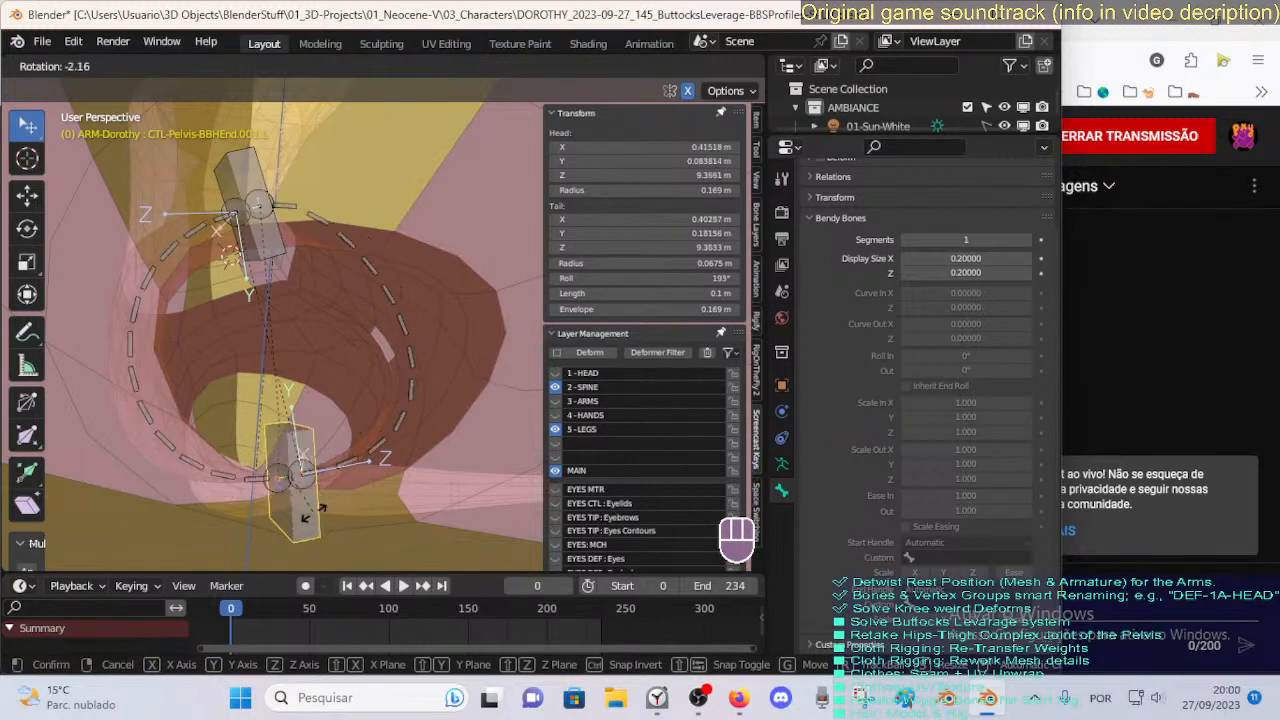
pyautogui.click(300, 517)
pyautogui.scroll(-3, 300, 517)
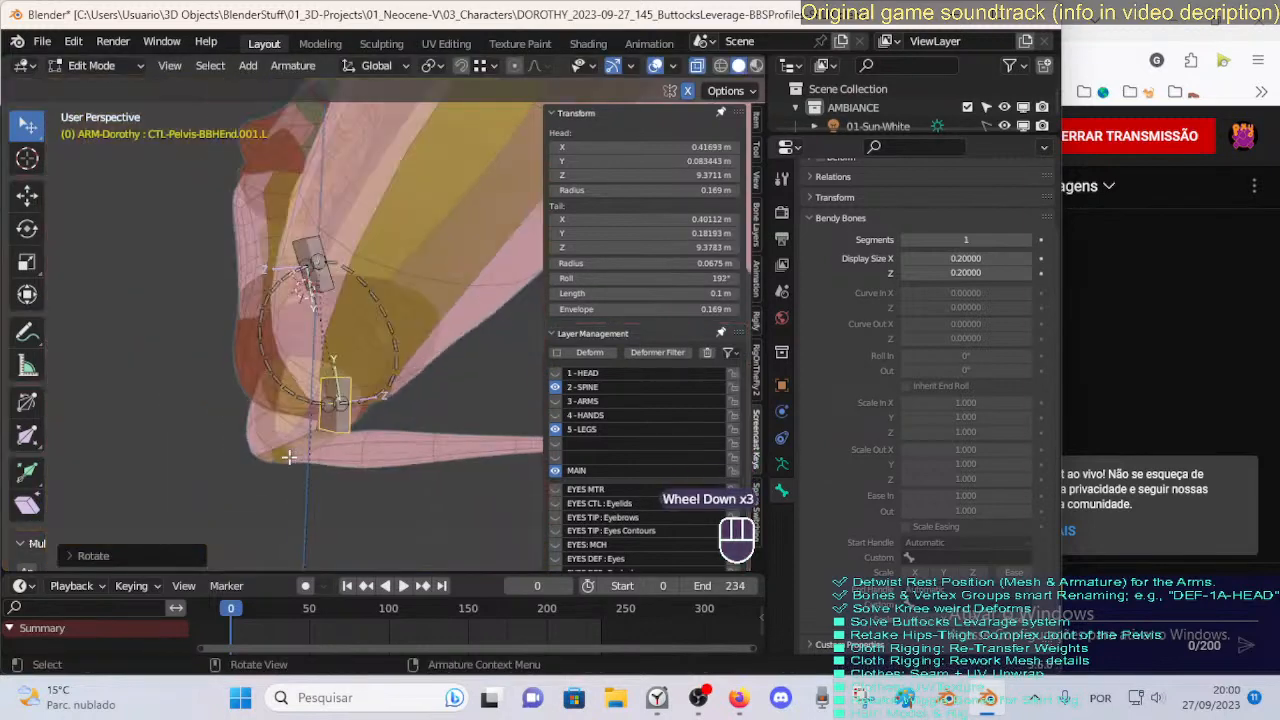
# Examine the hip circle and the upper start control's alignment from several angles.
pyautogui.moveTo(300, 517); pyautogui.dragTo(353, 372, button='middle')
pyautogui.scroll(1, 257, 349)
pyautogui.scroll(1, 200, 370)
pyautogui.scroll(-2, 322, 375)
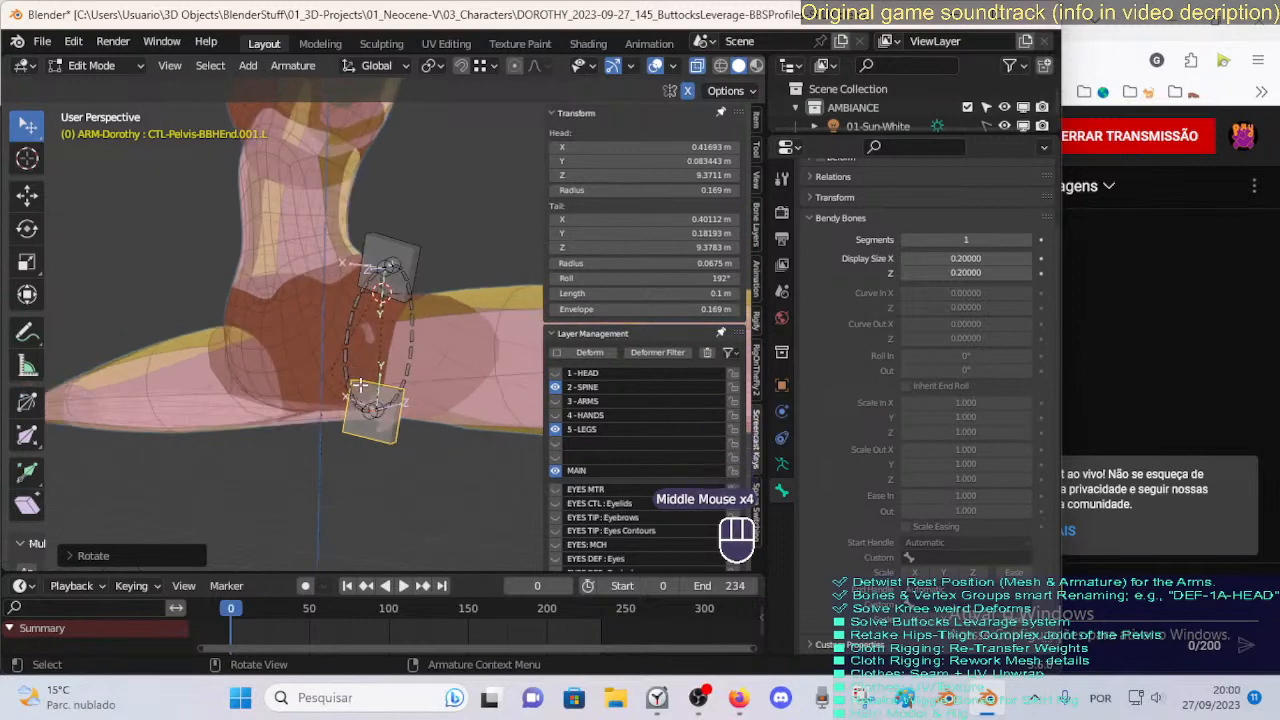
pyautogui.scroll(-2, 390, 357)
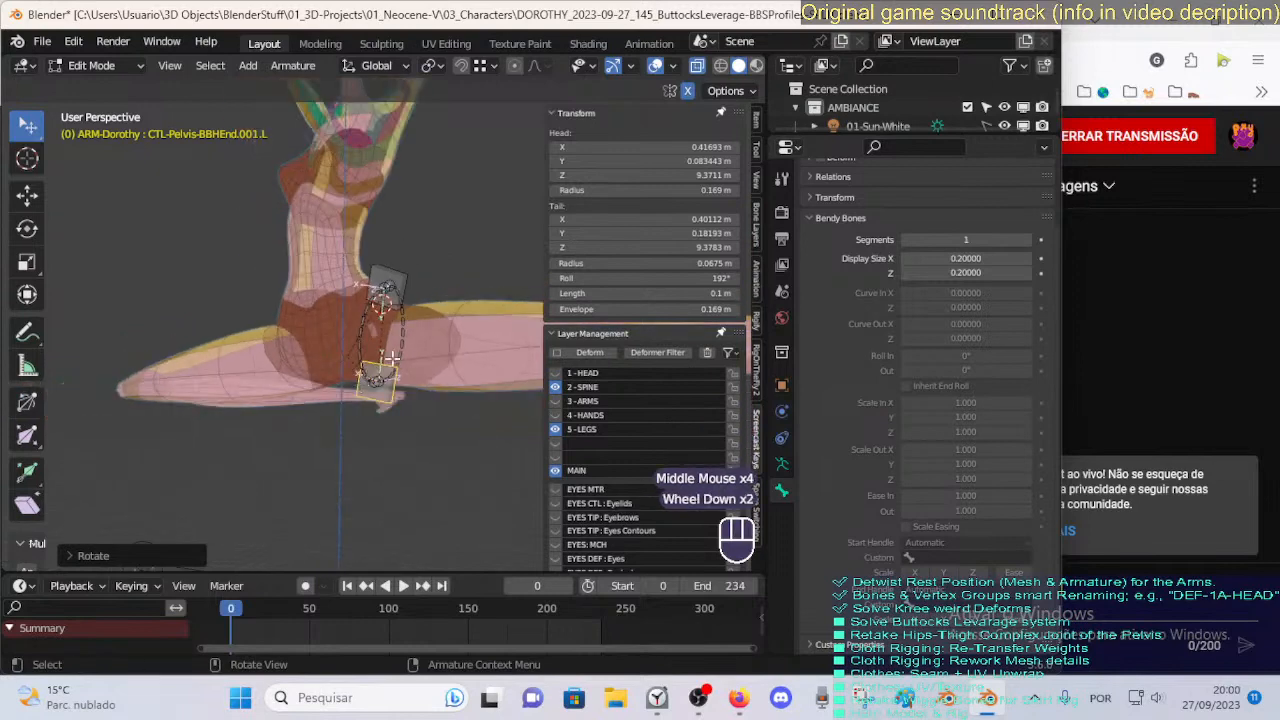
pyautogui.scroll(2, 340, 380)
pyautogui.moveTo(356, 360); pyautogui.dragTo(388, 368, button='middle')
pyautogui.scroll(-2, 375, 364)
pyautogui.moveTo(388, 368); pyautogui.dragTo(293, 368, button='middle')
pyautogui.scroll(1, 296, 384)
pyautogui.click(233, 252)
pyautogui.moveTo(283, 237); pyautogui.dragTo(276, 262, button='middle')
pyautogui.scroll(1, 197, 280)
pyautogui.keyDown('shift'); pyautogui.scroll(1, 276, 262); pyautogui.keyUp('shift')
pyautogui.moveTo(276, 262); pyautogui.dragTo(395, 300, button='middle')
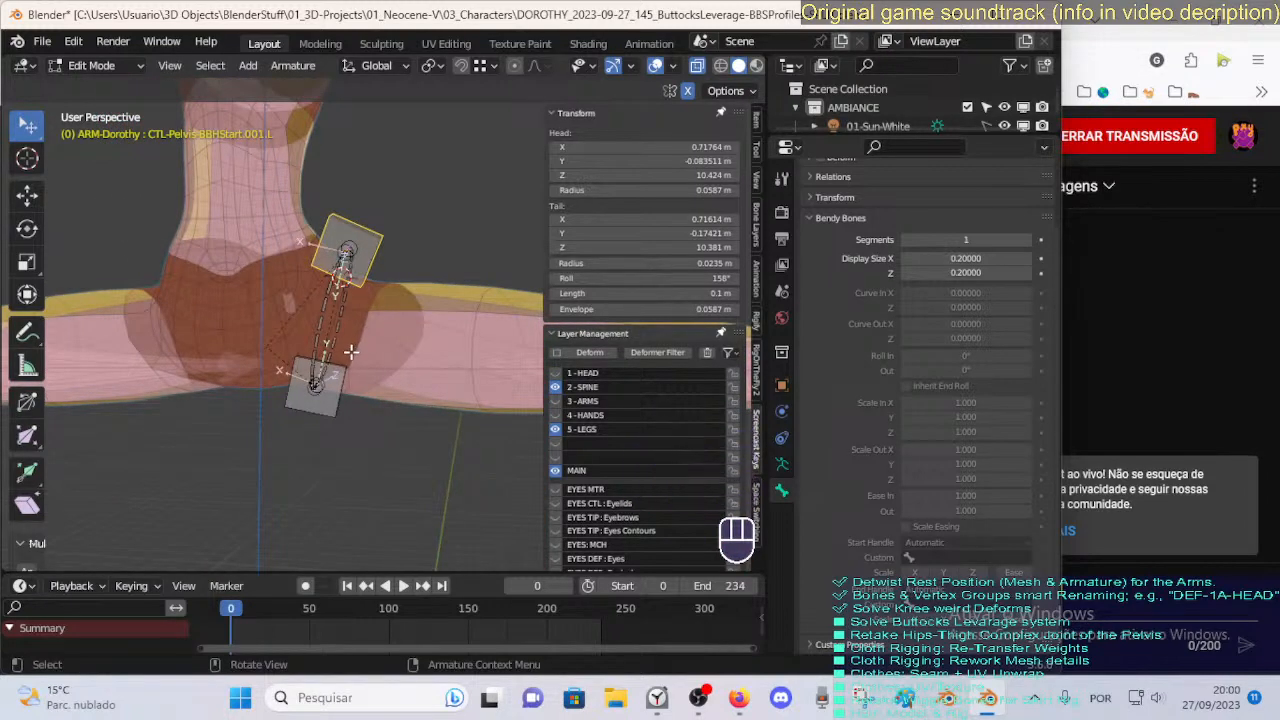
# Save the Blender file.
pyautogui.moveTo(352, 349); pyautogui.dragTo(296, 386, button='middle')
pyautogui.hotkey('ctrl', 's')
pyautogui.scroll(2, 300, 378)
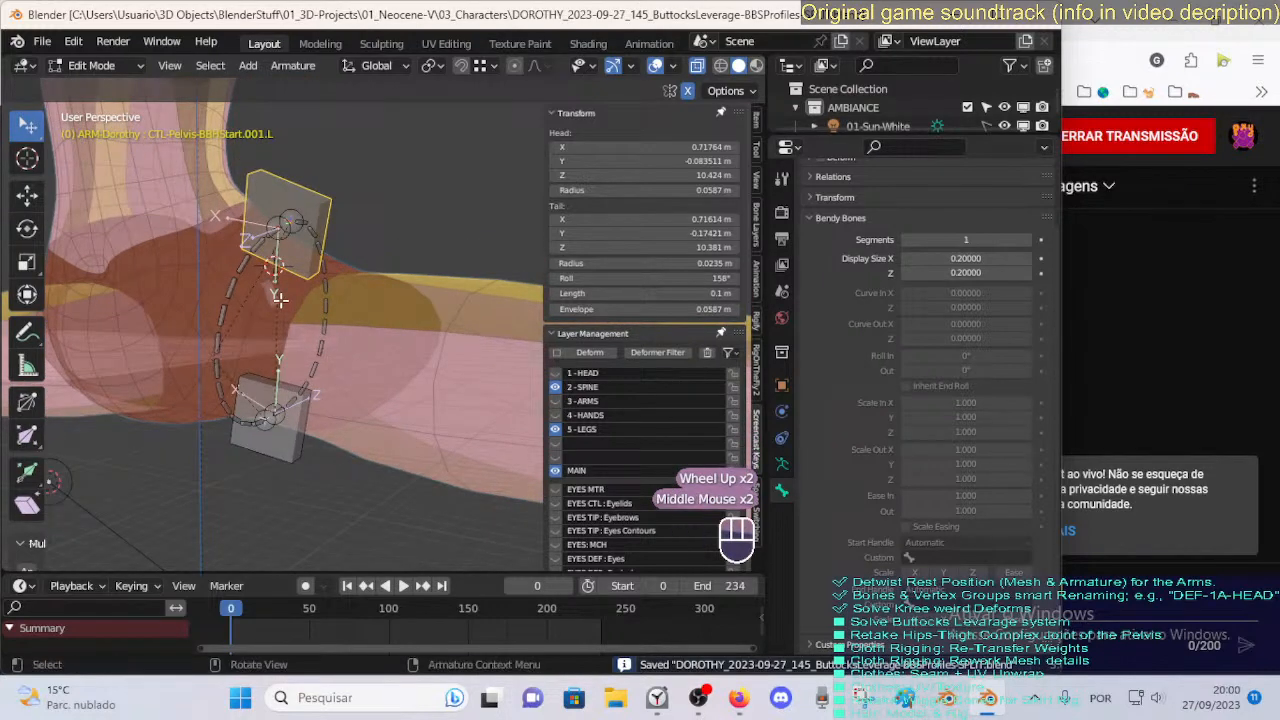
pyautogui.press('g')
pyautogui.rightClick(325, 269)
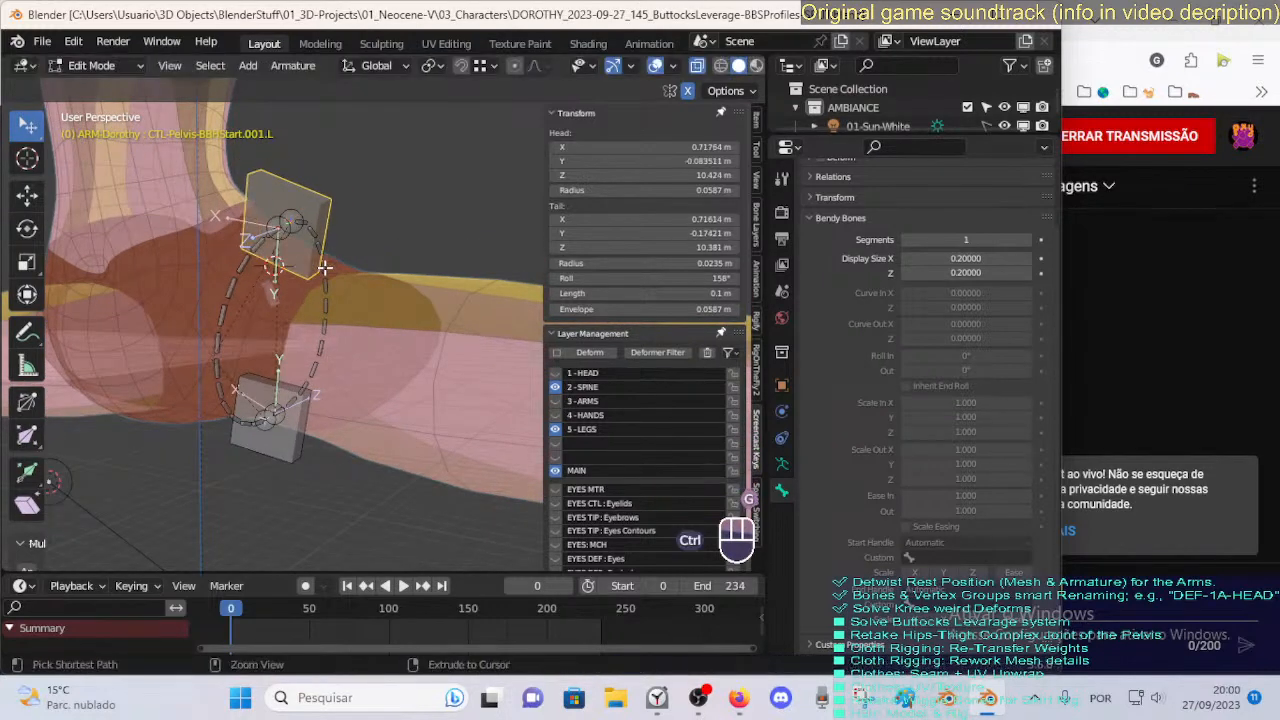
# Switch to Pose Mode and reset the Stretch To original length of the first left pelvis bendy bone.
pyautogui.hotkey('ctrl', 'Tab')
pyautogui.click(323, 373)
pyautogui.moveTo(323, 373); pyautogui.dragTo(220, 299, button='middle')
pyautogui.click(238, 302)
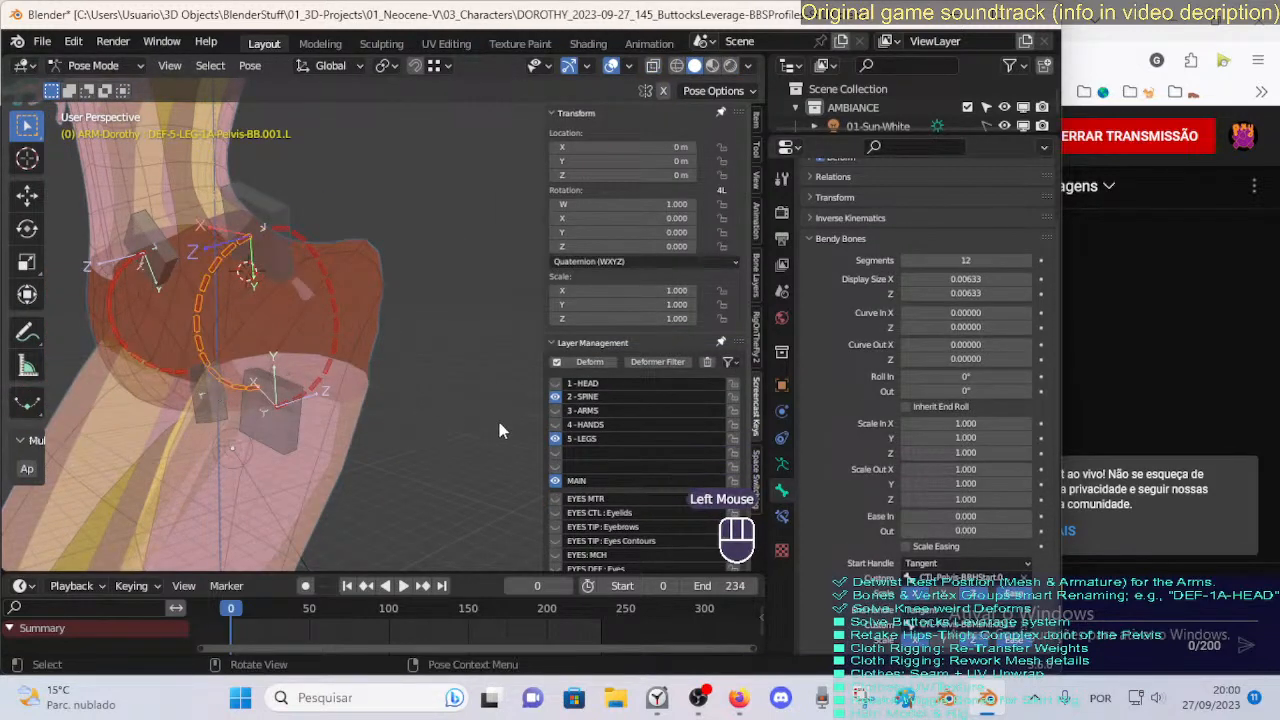
pyautogui.click(781, 518)
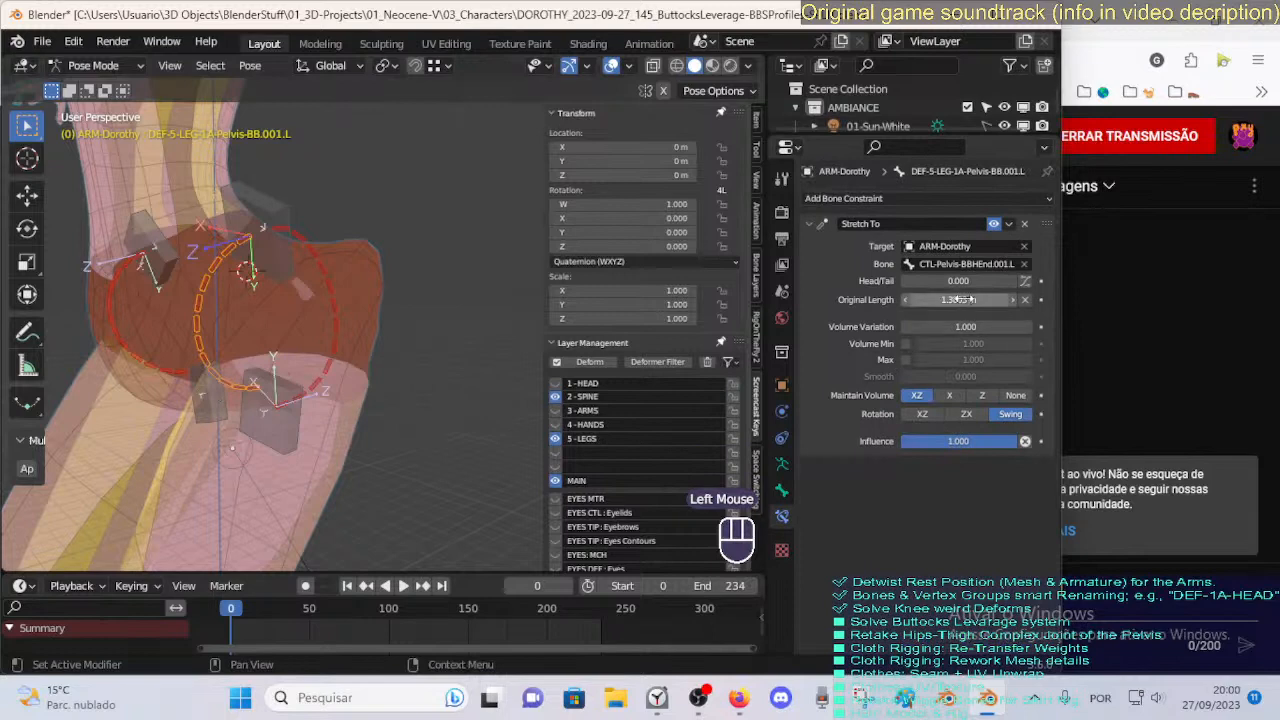
pyautogui.press('BackSpace')
pyautogui.press('BackSpace')
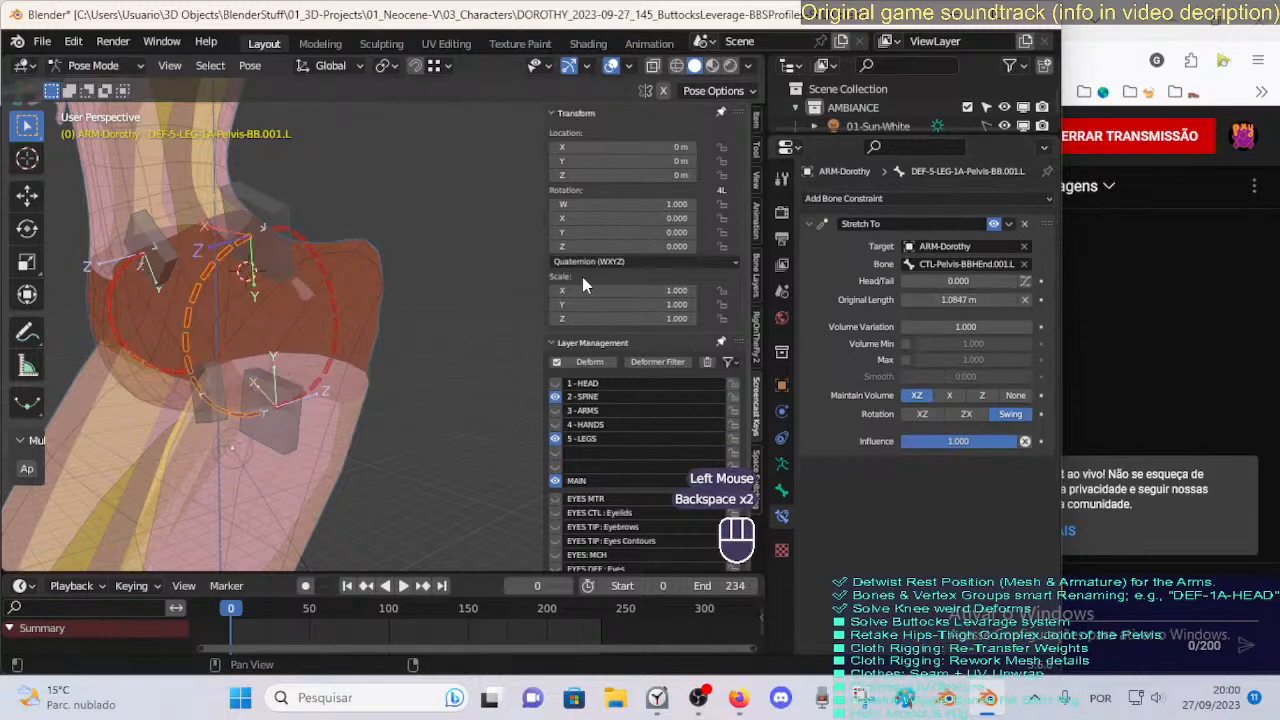
pyautogui.click(307, 421)
pyautogui.press('F2')
pyautogui.click(328, 292)
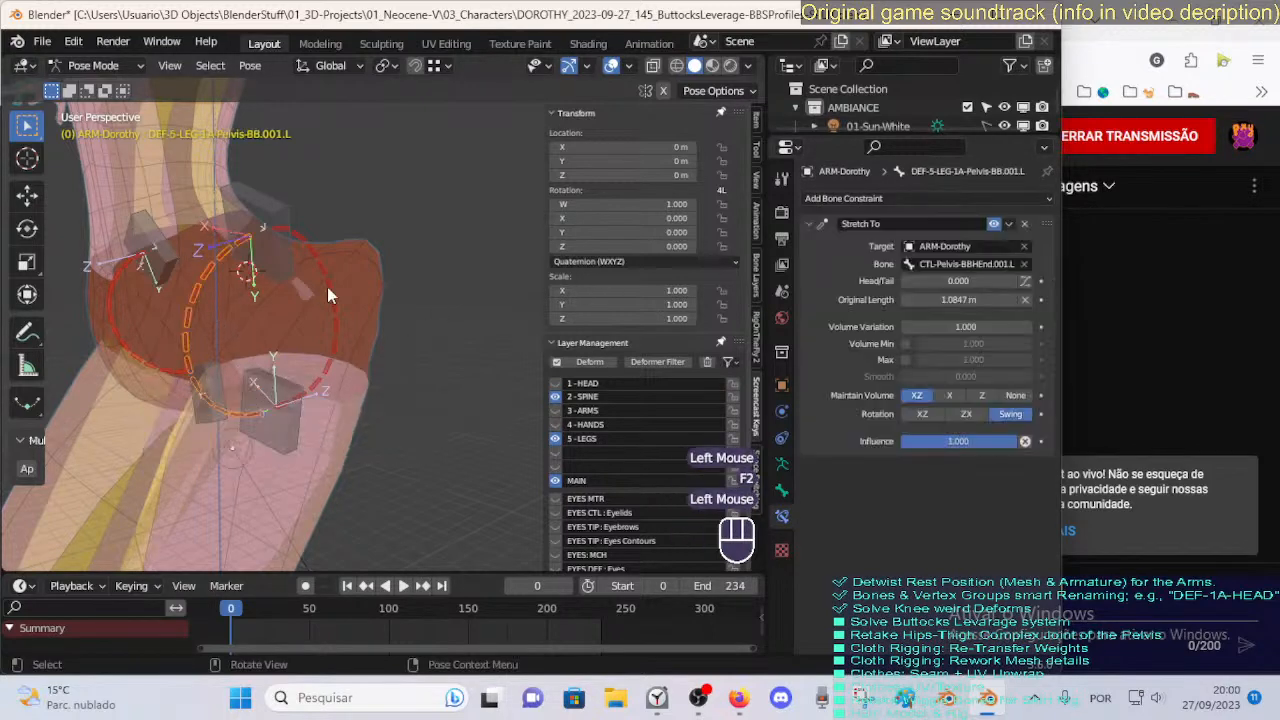
pyautogui.hotkey('ctrl', 'v')
pyautogui.click(334, 310)
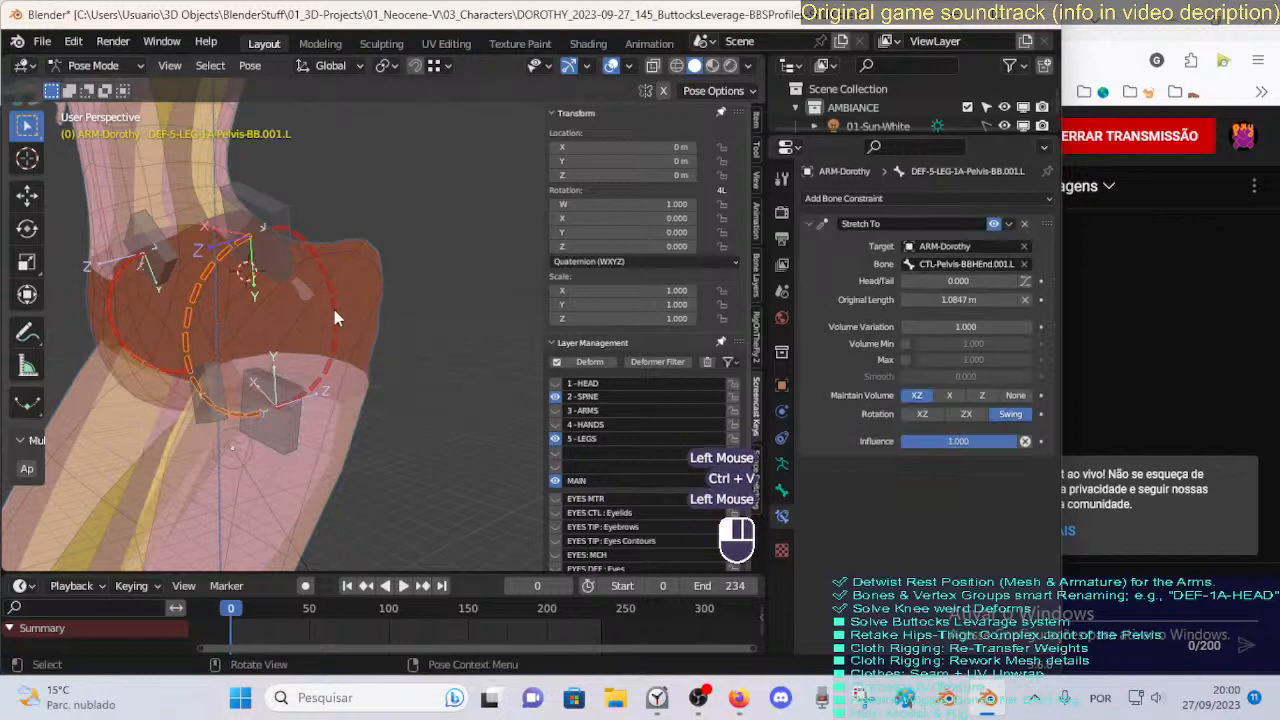
# Copy the upper start control's name into the second pelvis bendy bone's Stretch To target and reset its original length.
pyautogui.click(268, 200)
pyautogui.press('F2')
pyautogui.hotkey('ctrl', 'c')
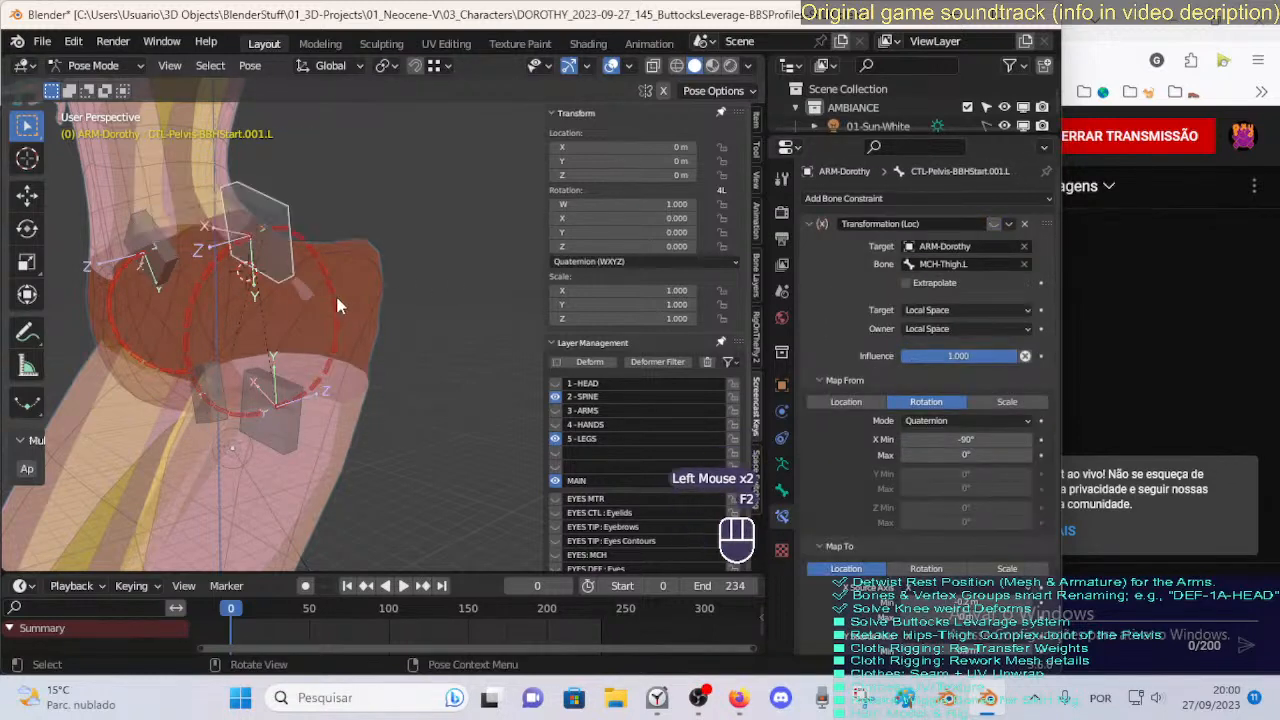
pyautogui.click(335, 292)
pyautogui.hotkey('ctrl', 'v')
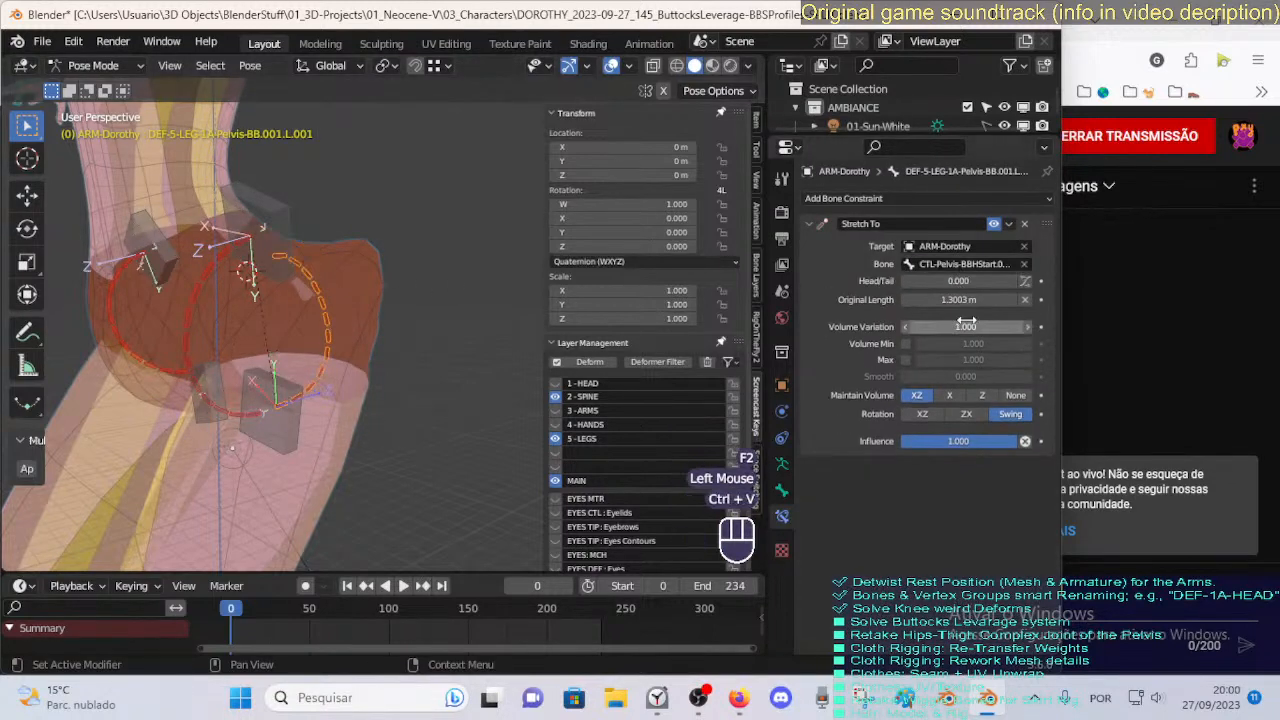
pyautogui.press('BackSpace')
pyautogui.press('BackSpace')
pyautogui.press('BackSpace')
# Select the first left pelvis bendy bone and return to Edit Mode.
pyautogui.click(192, 401)
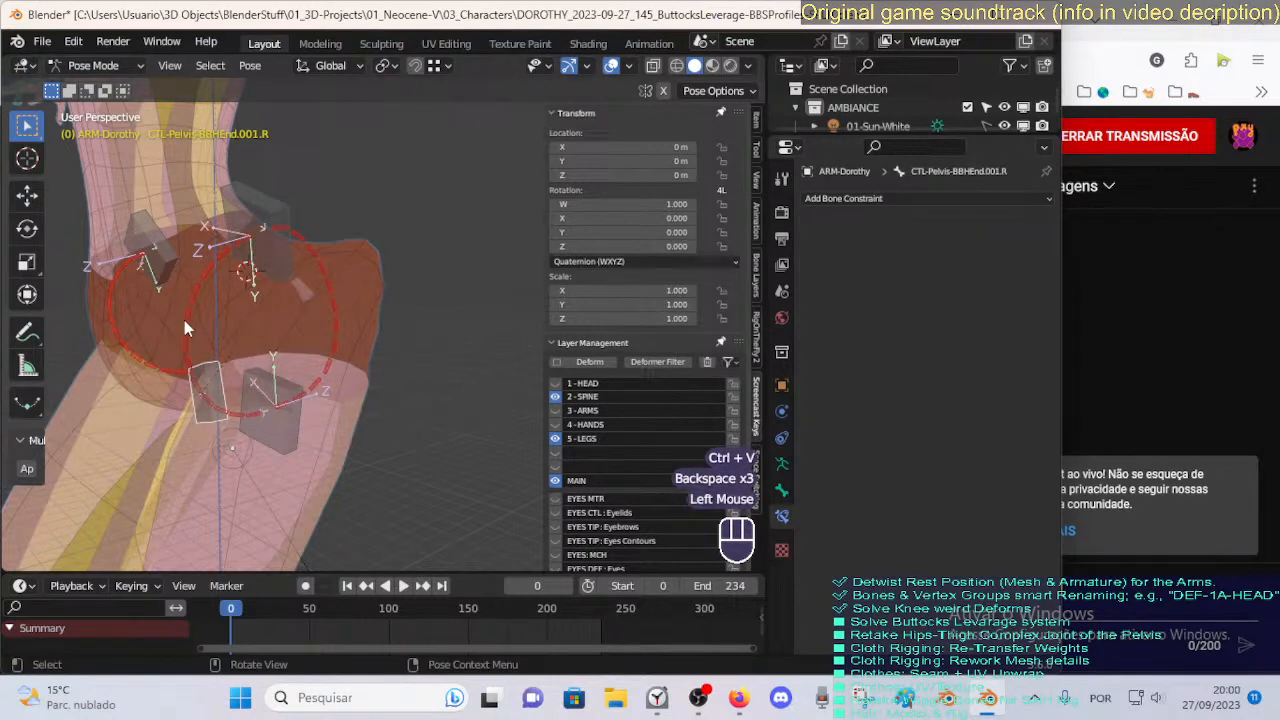
pyautogui.click(184, 318)
pyautogui.moveTo(230, 340); pyautogui.dragTo(284, 371, button='middle')
pyautogui.scroll(-3, 189, 347)
pyautogui.press('Tab')
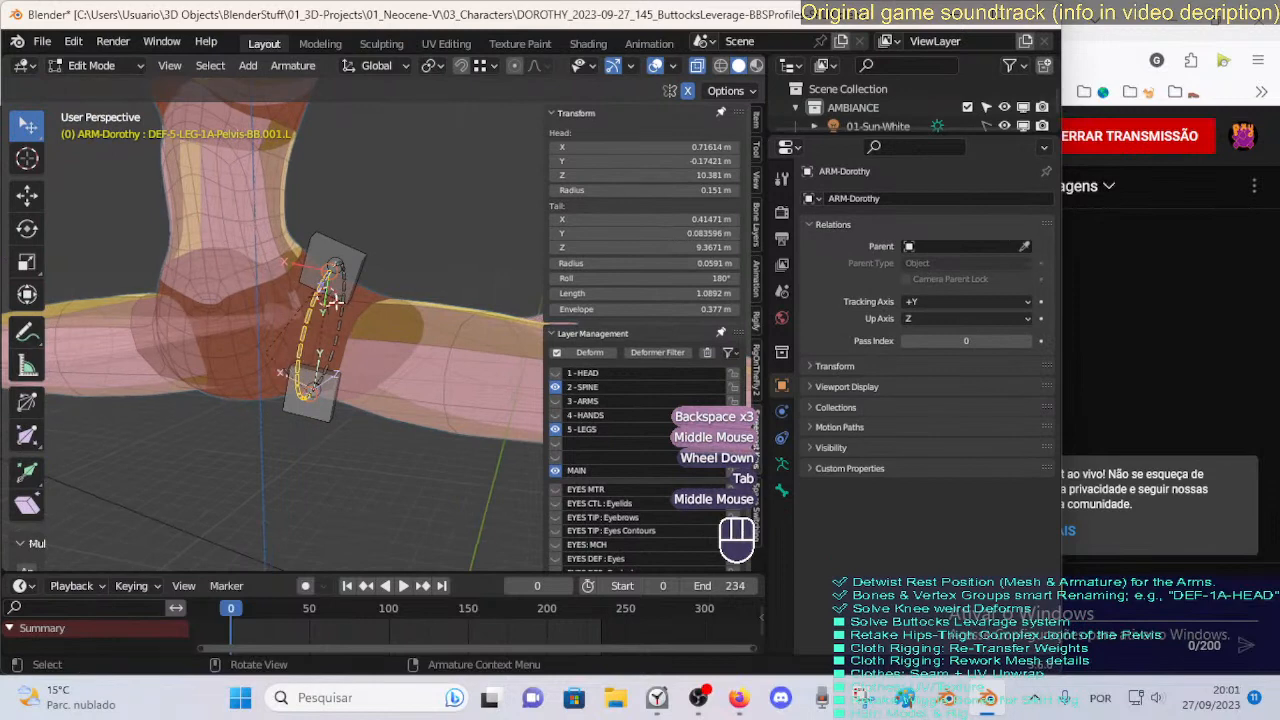
# Check how the left pelvis bendy bones are linked to the hip controls by trial-moving them.
pyautogui.press('c')
pyautogui.rightClick(315, 413)
pyautogui.moveTo(315, 413); pyautogui.dragTo(258, 330, button='middle')
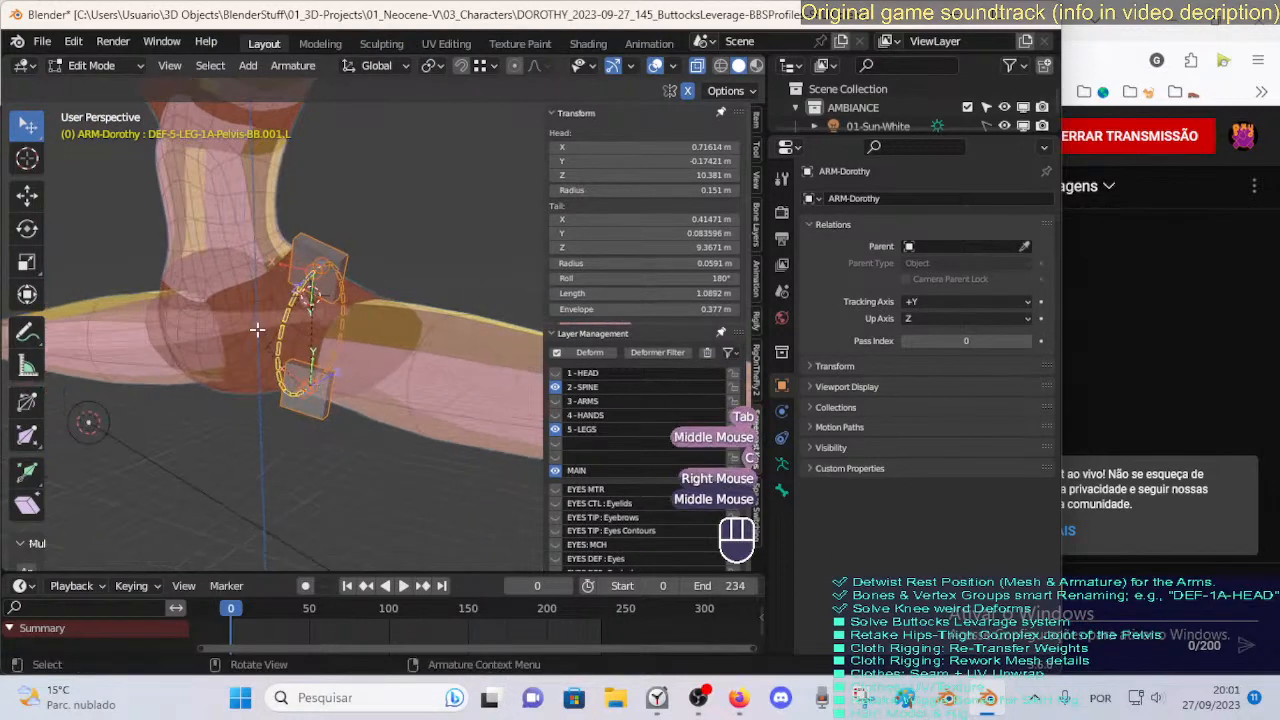
pyautogui.click(277, 332)
pyautogui.press('g')
pyautogui.click(207, 362)
pyautogui.press('g')
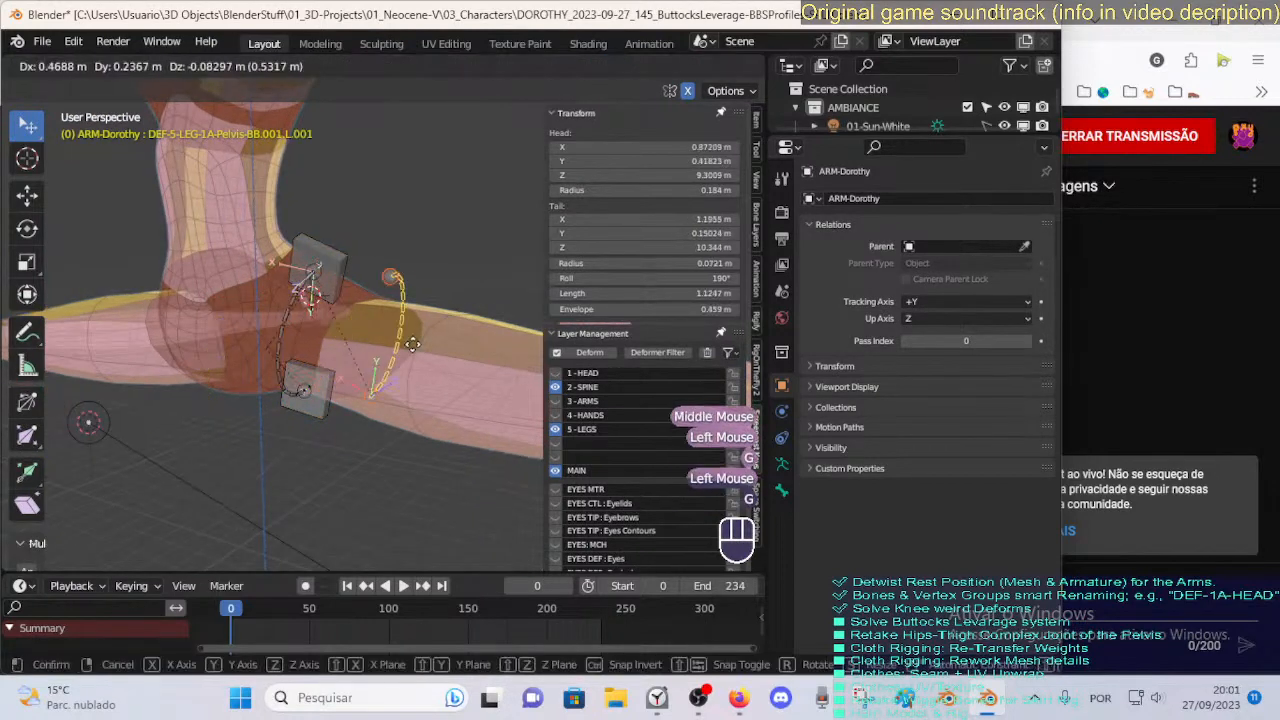
pyautogui.click(376, 342)
pyautogui.press('g')
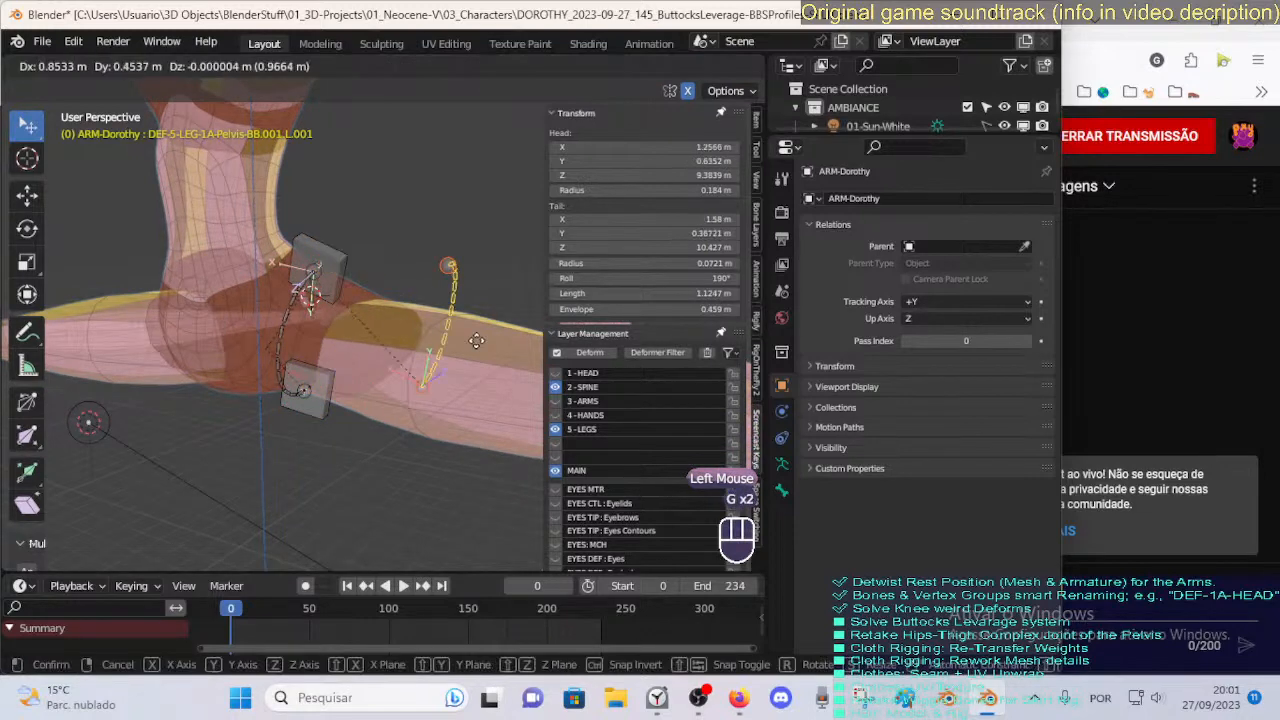
pyautogui.rightClick(474, 341)
# Parent the second pelvis bendy bone to the lower end control with Keep Offset, and select the first pelvis bendy bone.
pyautogui.keyDown('shift'); pyautogui.click(317, 416); pyautogui.keyUp('shift')
pyautogui.hotkey('ctrl', 'p')
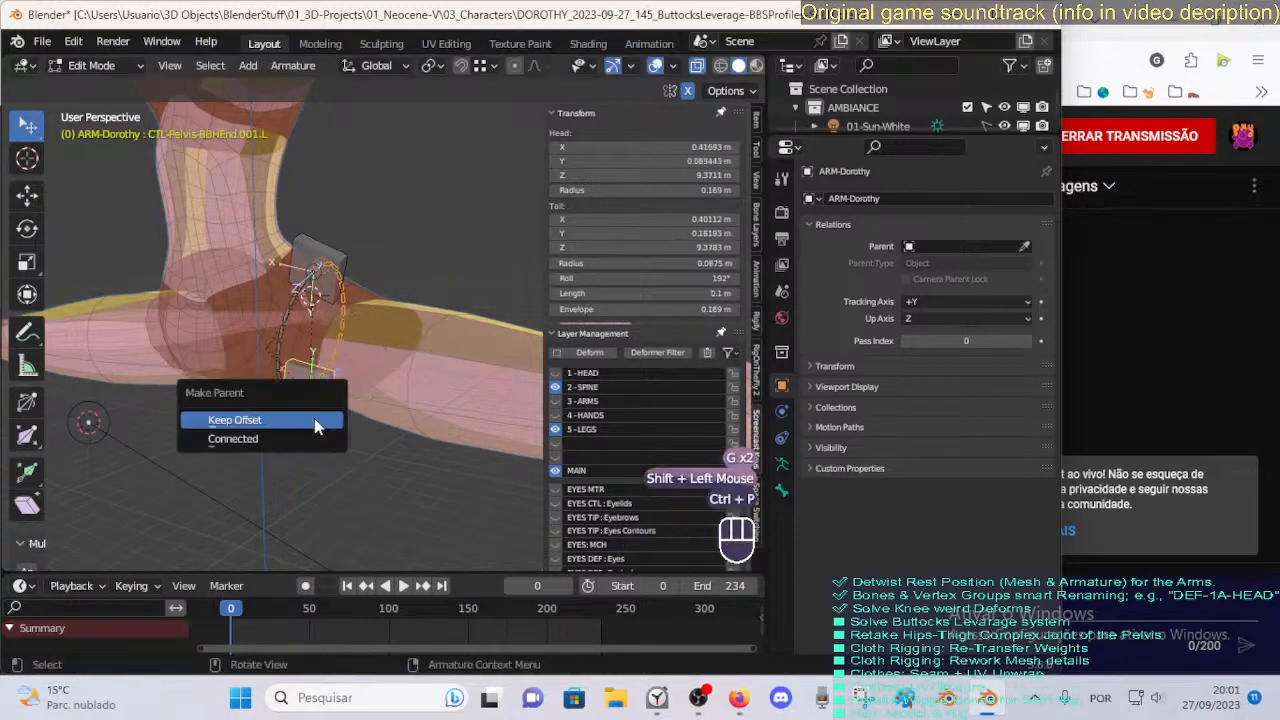
pyautogui.click(313, 418)
pyautogui.moveTo(313, 418); pyautogui.dragTo(260, 420, button='middle')
pyautogui.scroll(2, 278, 321)
pyautogui.click(245, 296)
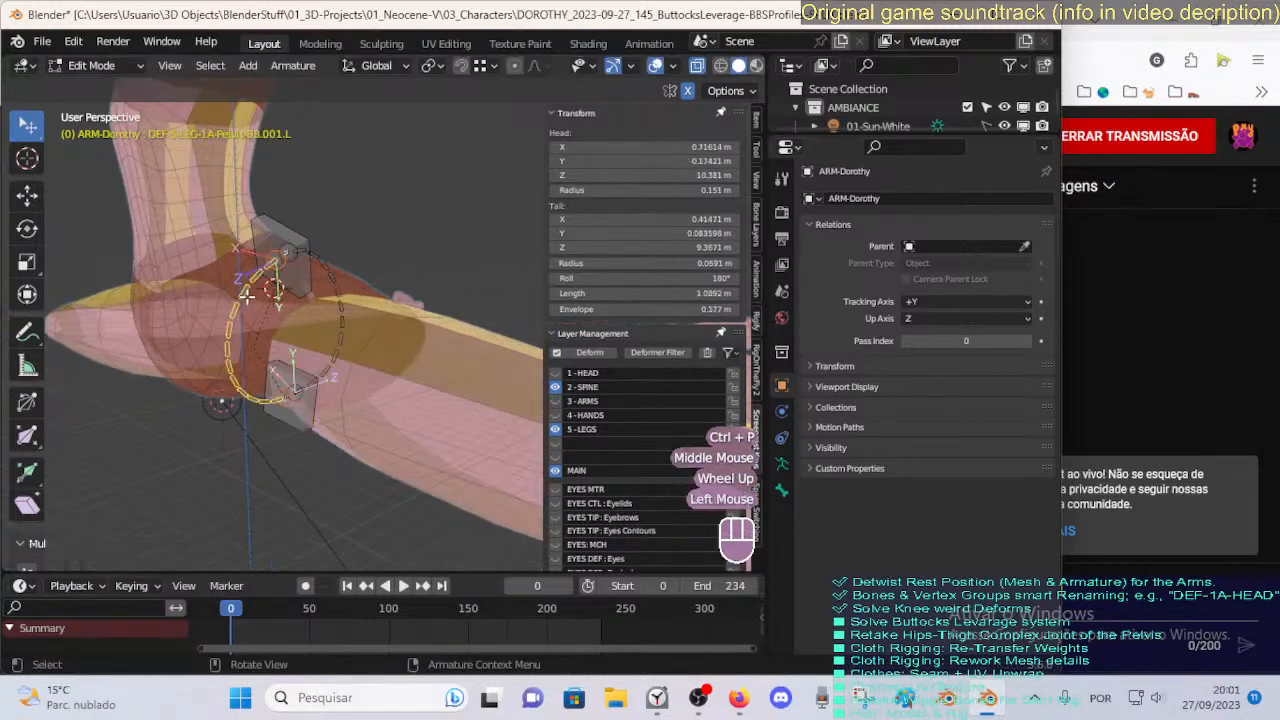
# Align the bendy bone DEF-5-LEG-1A-Pelvis-BB.001.L to CTL-Pelvis-BBHStart.001.L, with its tail snapped to the head of CTL-Pelvis-BBHEnd.001.L.
pyautogui.keyDown('shift'); pyautogui.click(281, 262); pyautogui.keyUp('shift')
pyautogui.hotkey('ctrl', 'alt', 'a')
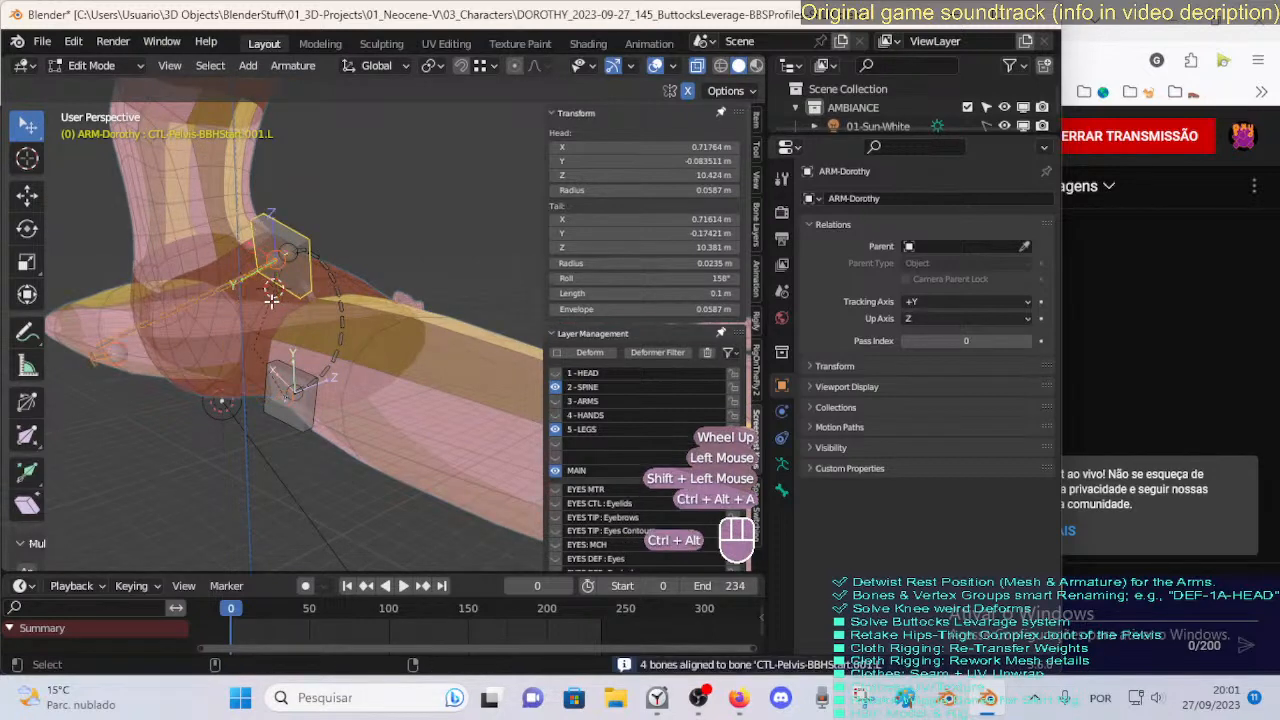
pyautogui.click(121, 362)
pyautogui.press('g')
pyautogui.press('ctrl')
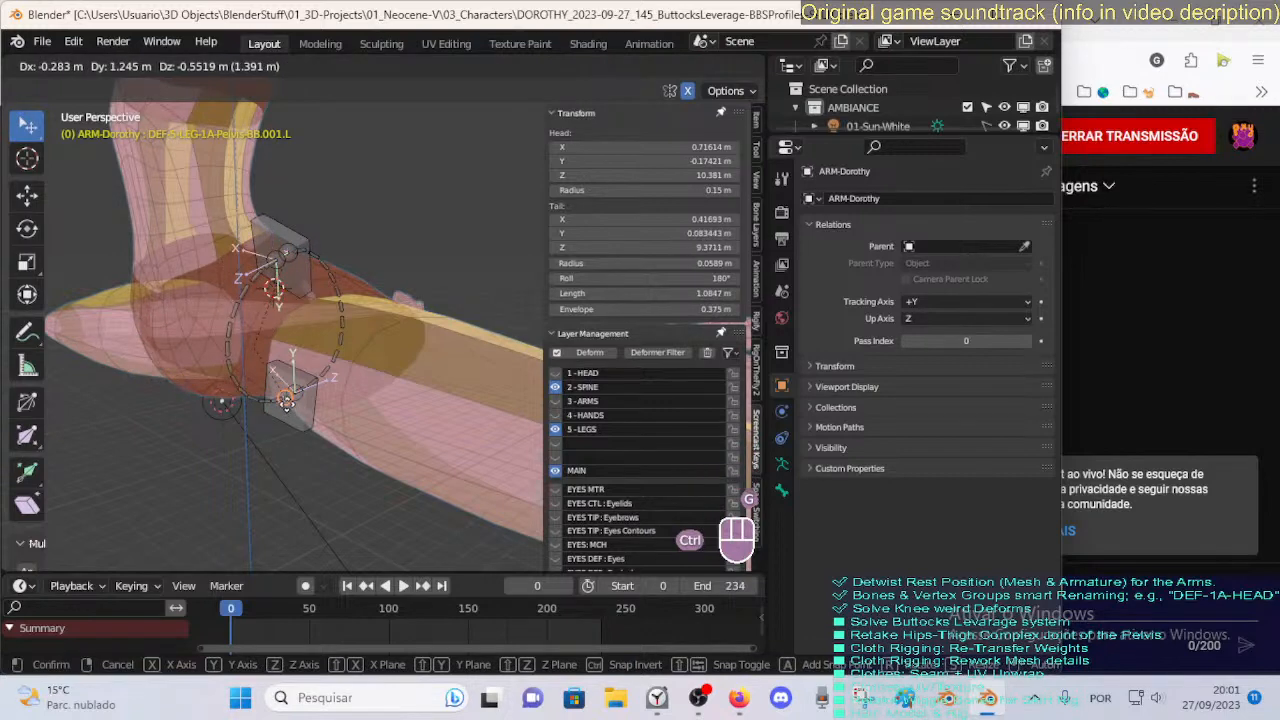
pyautogui.click(295, 395)
# Align the second bendy bone, DEF-5-LEG-1A-Pelvis-BB.001.L.001, to CTL-Pelvis-BBHEnd.001.L, with its tail snapped to the head of CTL-Pelvis-BBHStart.001.L.
pyautogui.click(300, 392)
pyautogui.keyDown('shift'); pyautogui.click(372, 360); pyautogui.keyUp('shift')
pyautogui.hotkey('ctrl', 'alt', 'a')
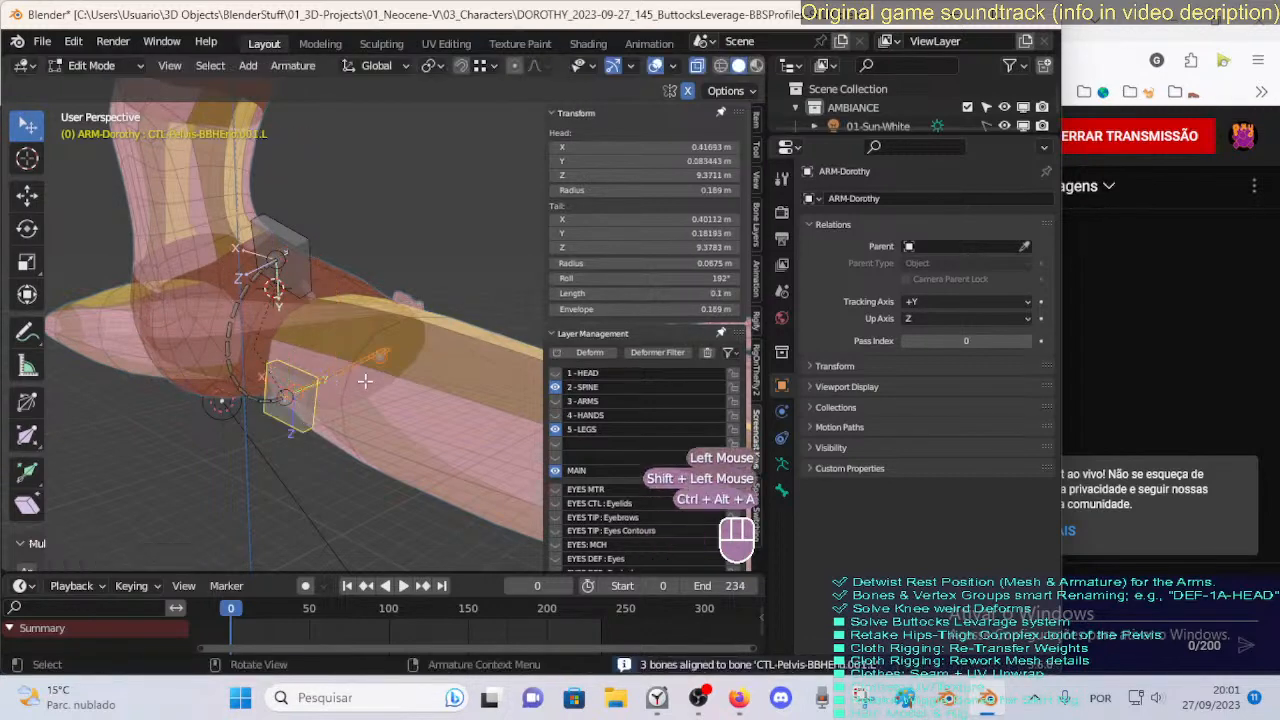
pyautogui.click(386, 361)
pyautogui.press('g')
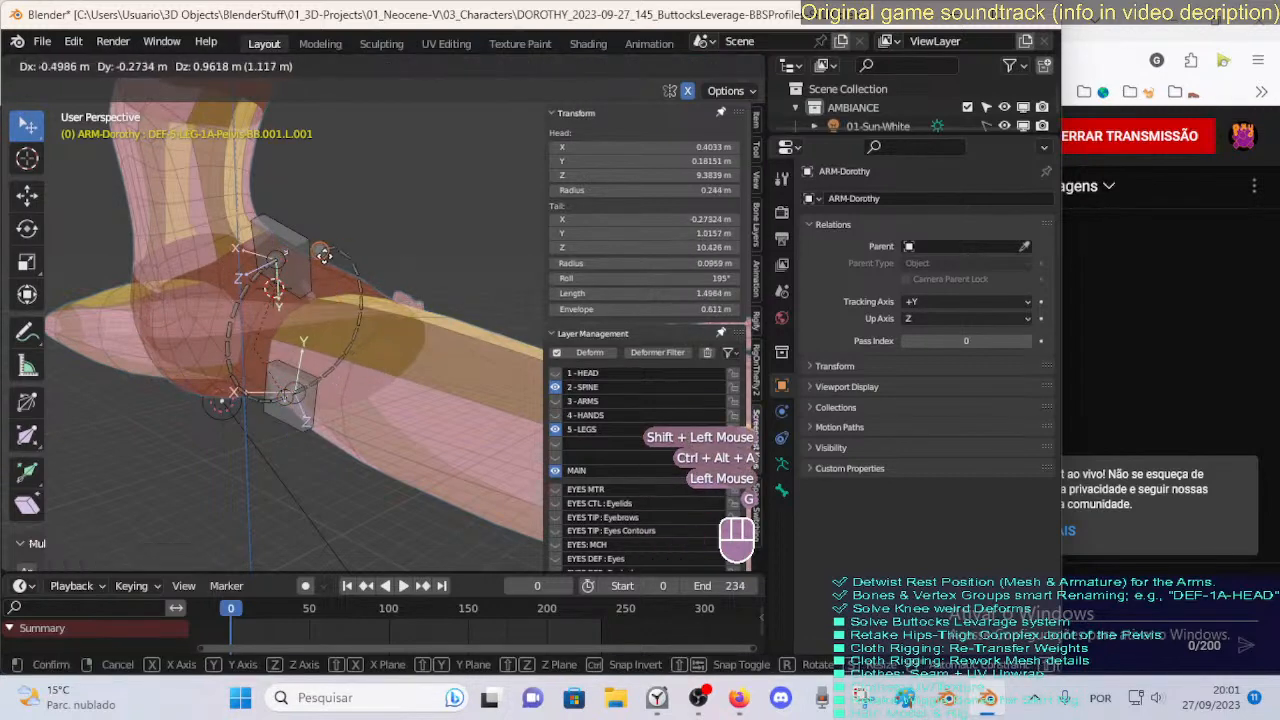
pyautogui.rightClick(287, 258)
pyautogui.moveTo(300, 285); pyautogui.dragTo(233, 306, button='middle')
pyautogui.press('g')
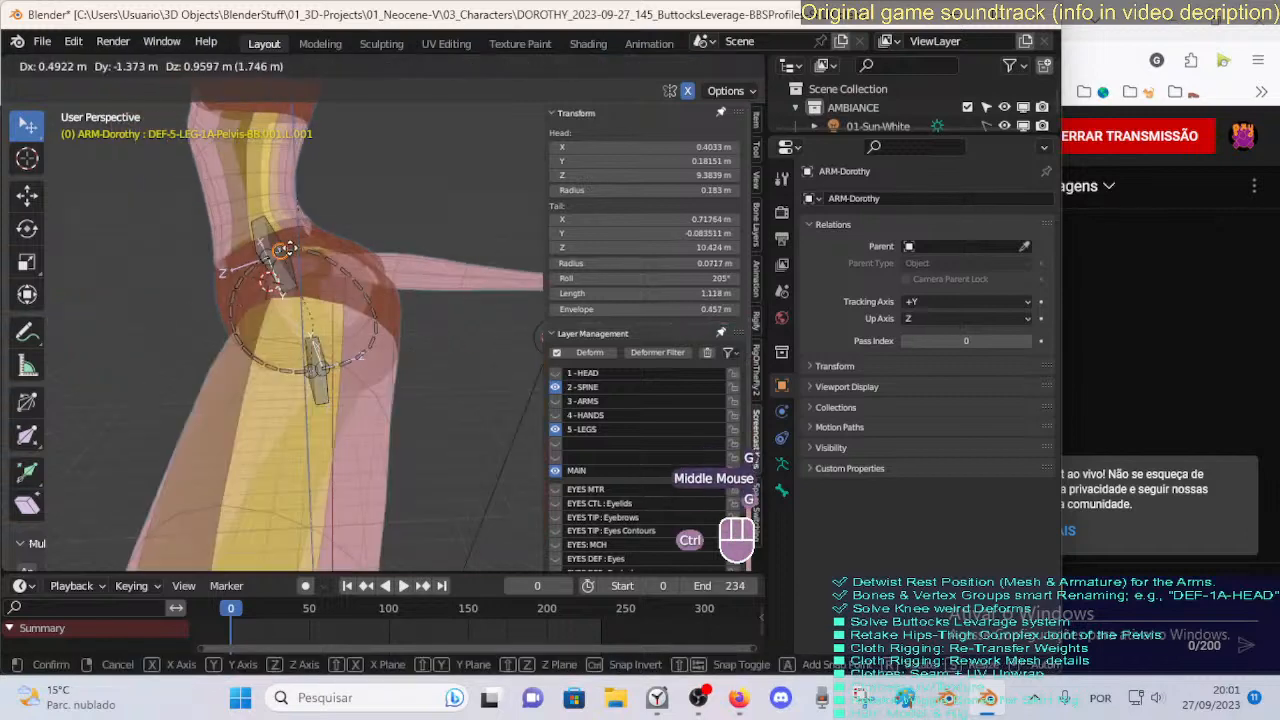
pyautogui.keyDown('ctrl'); pyautogui.click(283, 251); pyautogui.keyUp('ctrl')
# Snap the second bendy bone's start joint onto the lower left pelvis control, CTL-Pelvis-BBHEnd.001.L.
pyautogui.moveTo(283, 253); pyautogui.dragTo(318, 368, button='middle')
pyautogui.click(316, 421)
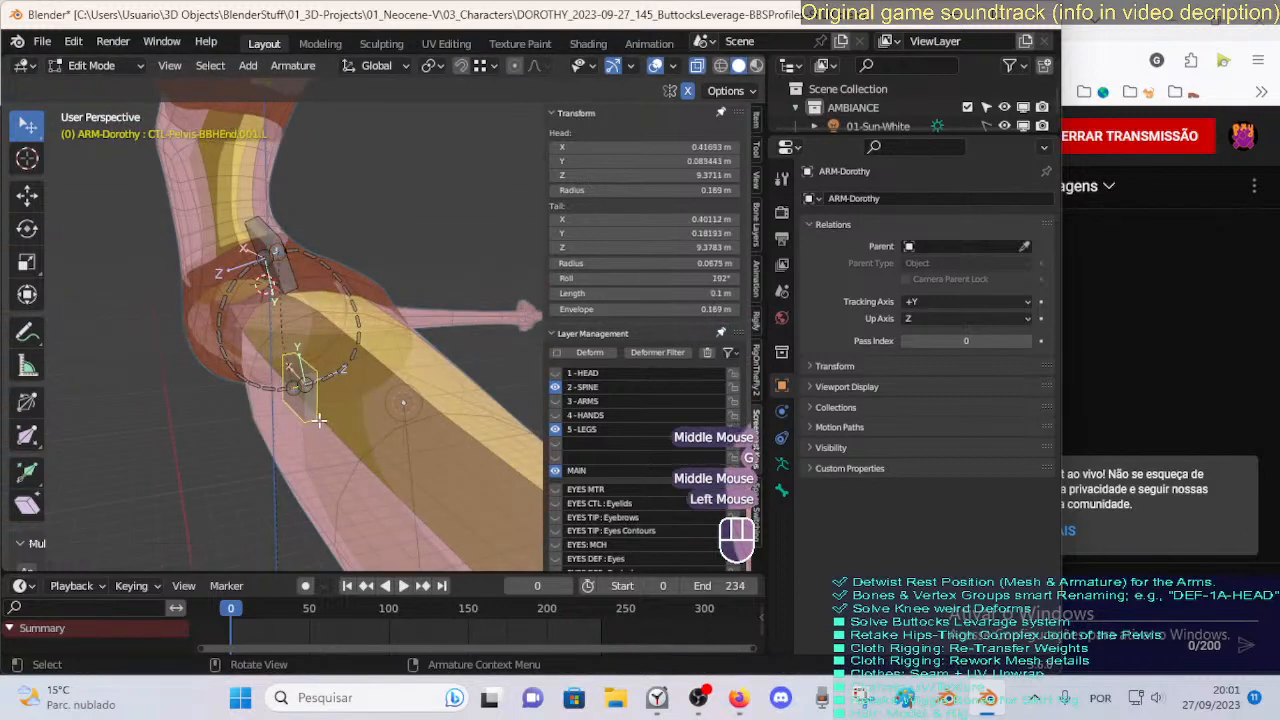
pyautogui.scroll(1, 257, 448)
pyautogui.moveTo(316, 421); pyautogui.dragTo(374, 360, button='middle')
pyautogui.scroll(2, 257, 448)
pyautogui.click(294, 422)
pyautogui.press('g')
pyautogui.keyDown('ctrl'); pyautogui.click(290, 418); pyautogui.keyUp('ctrl')
# Reset the Stretch To constraint's original length on both left pelvis bendy bones in Pose Mode.
pyautogui.scroll(-1, 240, 421)
pyautogui.press('Tab')
pyautogui.click(313, 303)
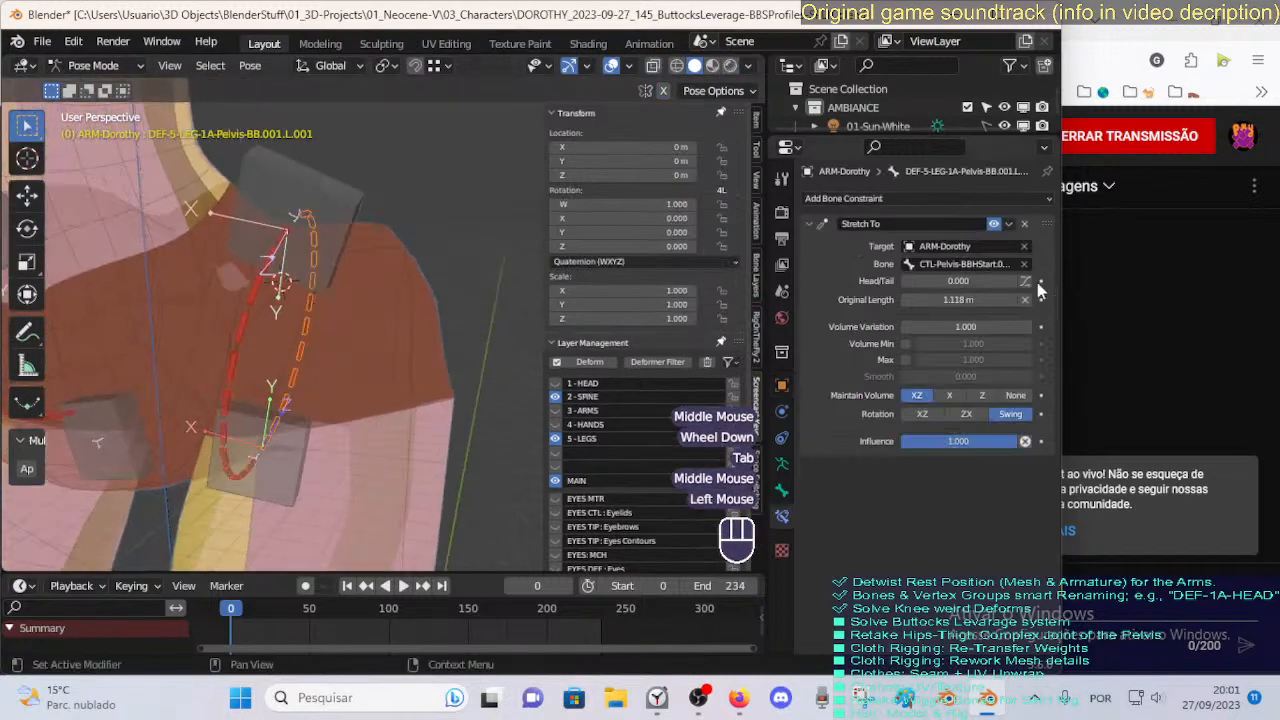
pyautogui.press('BackSpace')
pyautogui.click(244, 342)
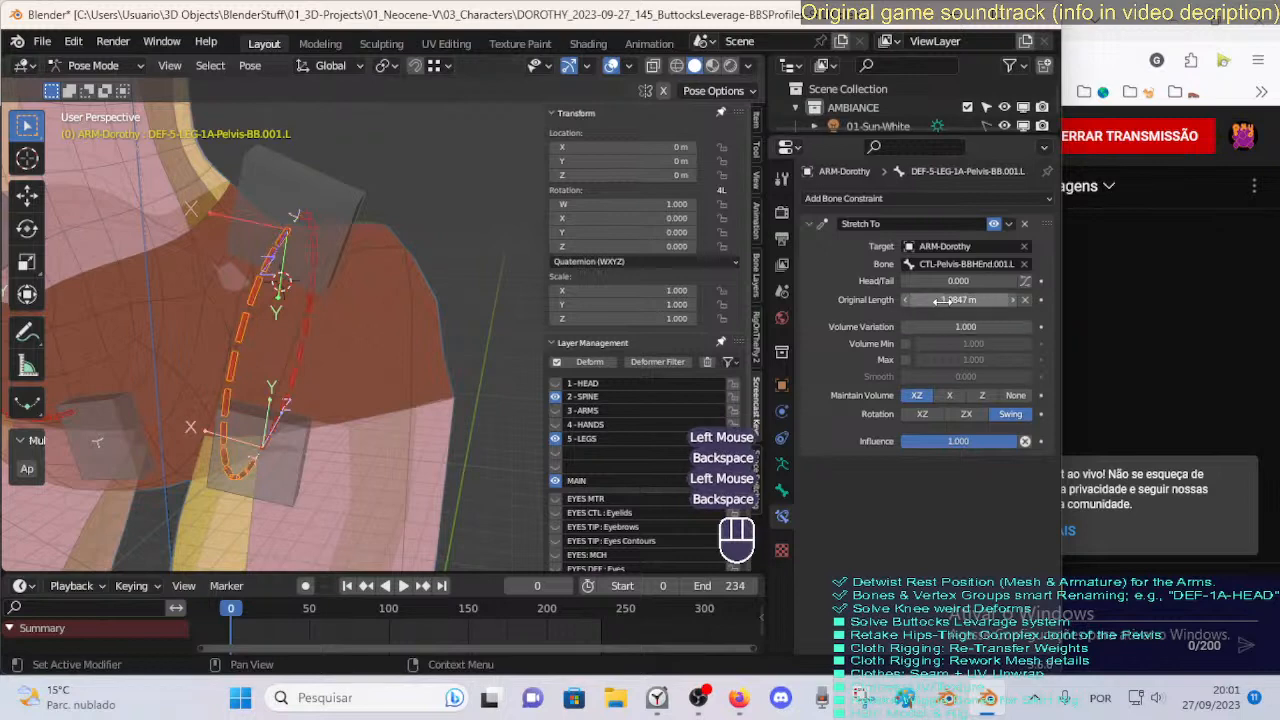
pyautogui.press('BackSpace')
# Symmetrize the left pelvis bendy bones and their control bones to the other side in Edit Mode, and save the file.
pyautogui.scroll(-1, 285, 320)
pyautogui.press('Tab')
pyautogui.press('b')
pyautogui.moveTo(376, 197); pyautogui.dragTo(271, 449)
pyautogui.rightClick(306, 446)
pyautogui.click(306, 446)
pyautogui.press('Tab')
pyautogui.scroll(-2, 372, 344)
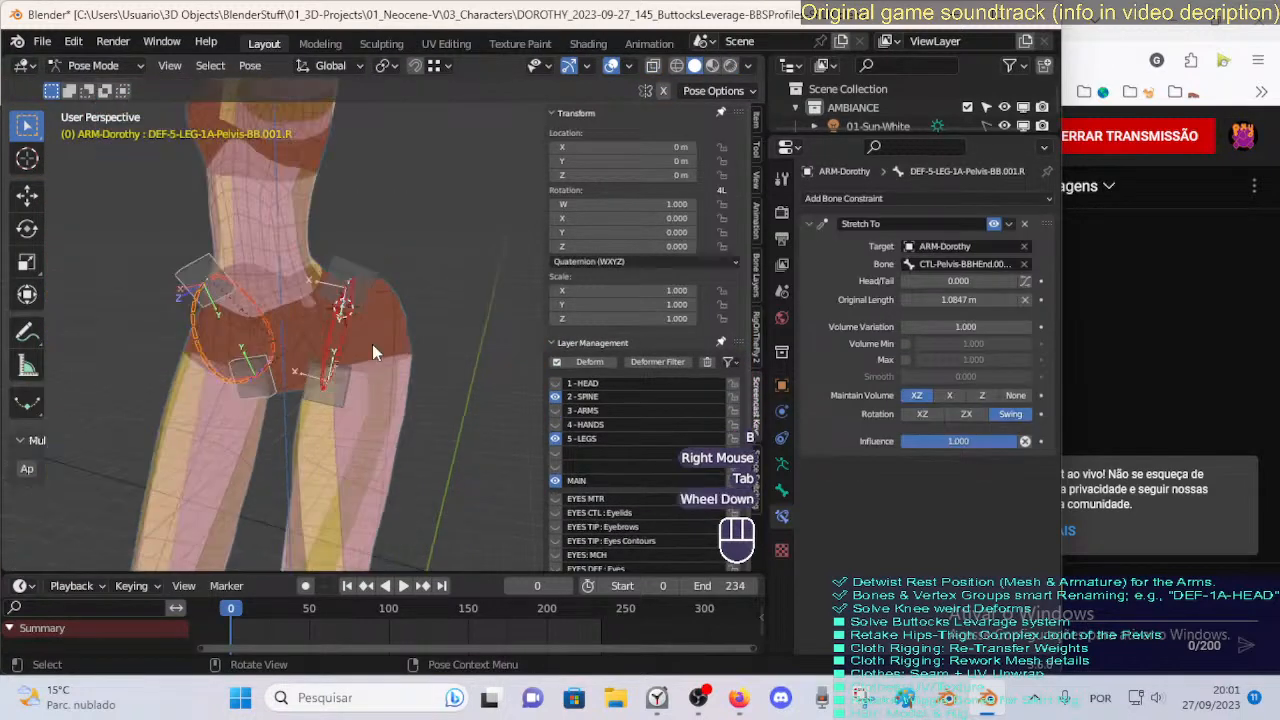
pyautogui.moveTo(372, 344); pyautogui.dragTo(343, 366, button='middle')
pyautogui.scroll(3, 305, 353)
pyautogui.hotkey('ctrl', 's')
# Open the 00_Body mesh in Edit Mode and show its vertex groups.
pyautogui.hotkey('ctrl', 'Tab')
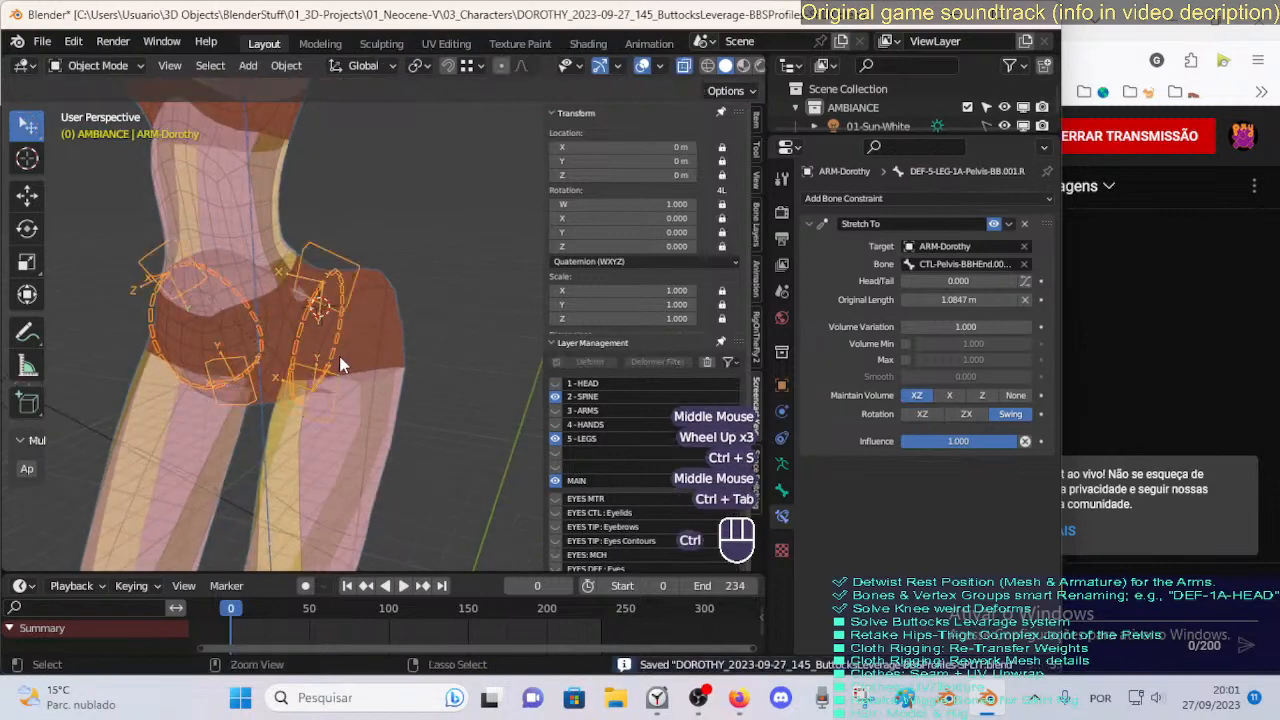
pyautogui.click(332, 350)
pyautogui.press('Tab')
pyautogui.scroll(-1, 373, 366)
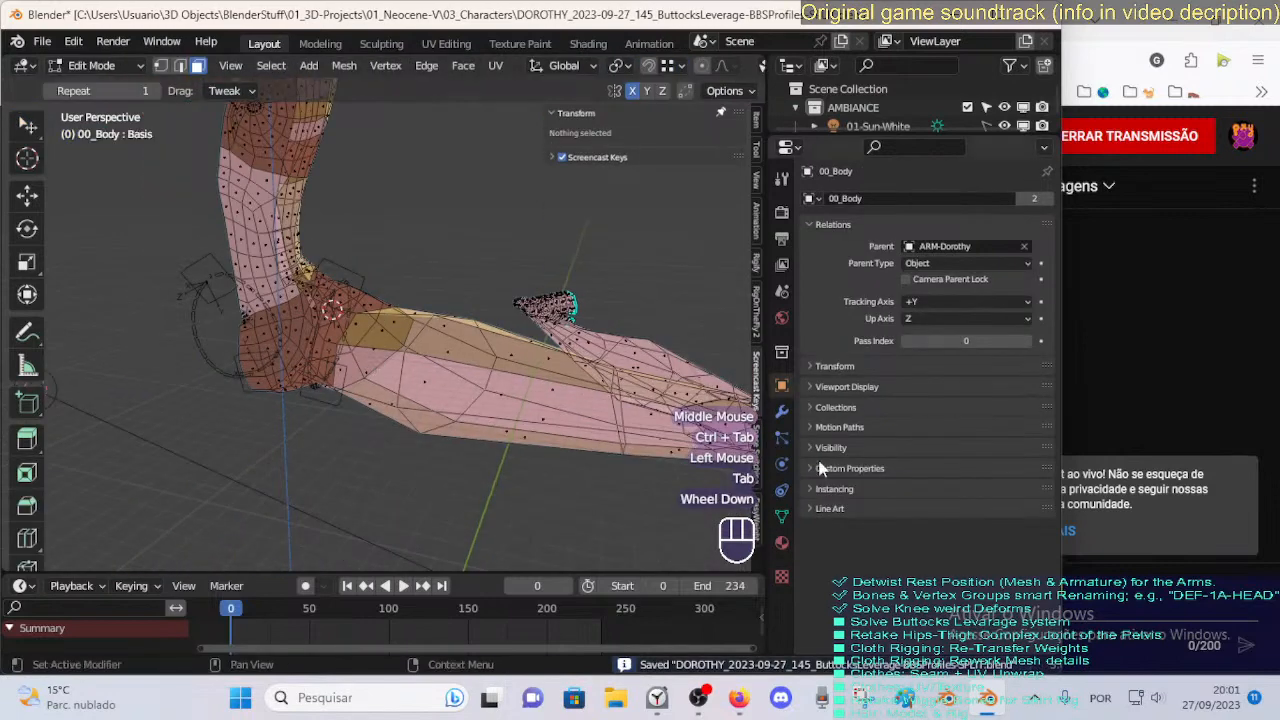
pyautogui.click(782, 516)
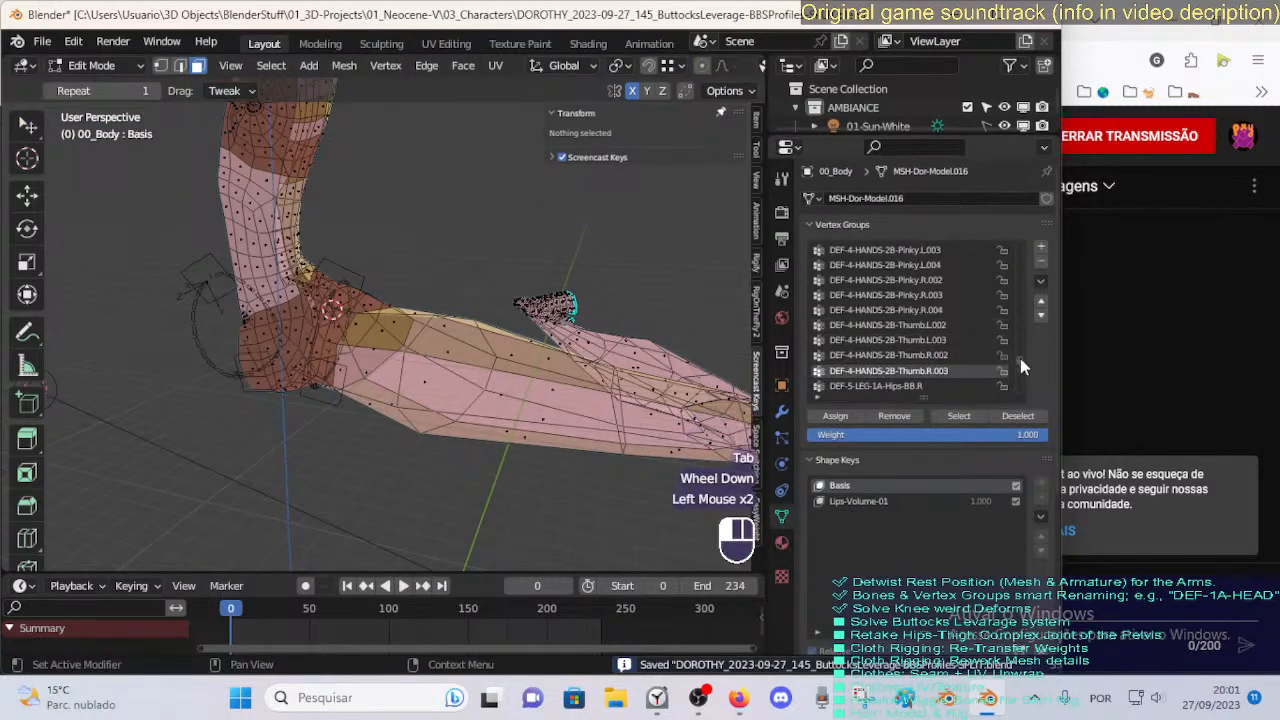
# Find the vertex group !HIDE-2-TORSO-Pelvis in an enlarged group list and select its faces.
pyautogui.moveTo(1020, 362); pyautogui.dragTo(1035, 213)
pyautogui.click(808, 472)
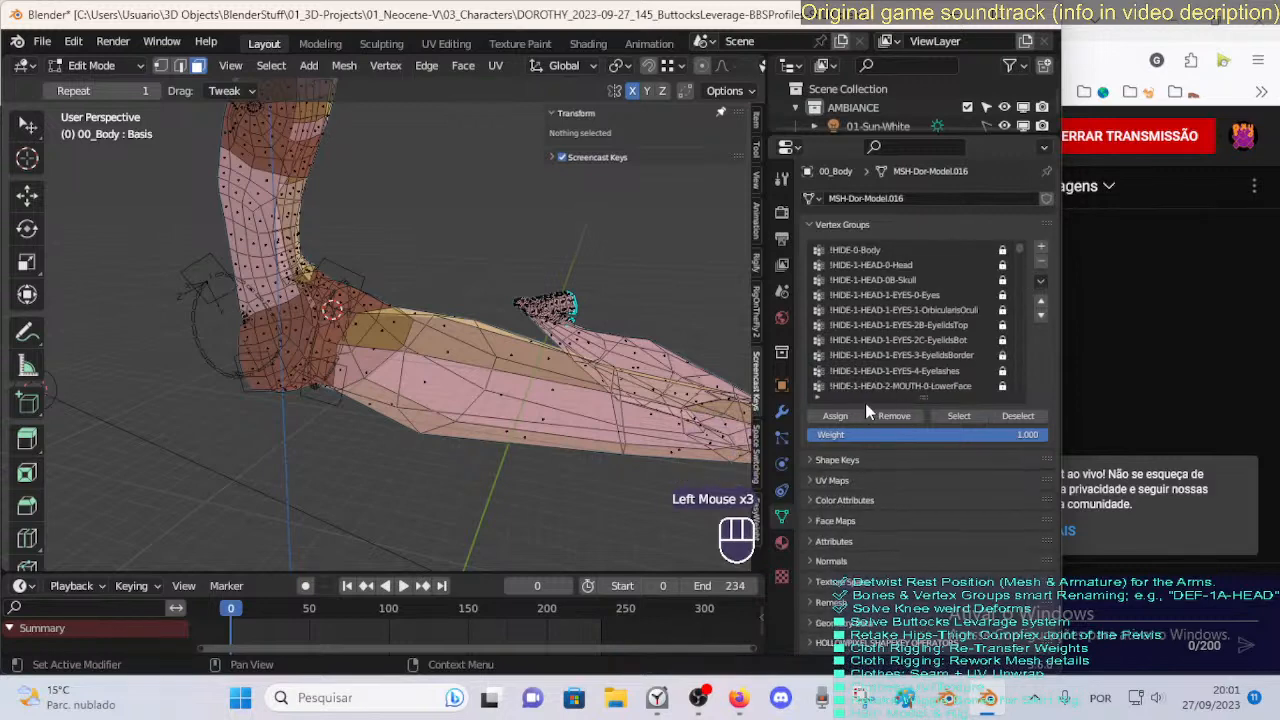
pyautogui.moveTo(917, 397); pyautogui.dragTo(917, 442)
pyautogui.scroll(1, 953, 362)
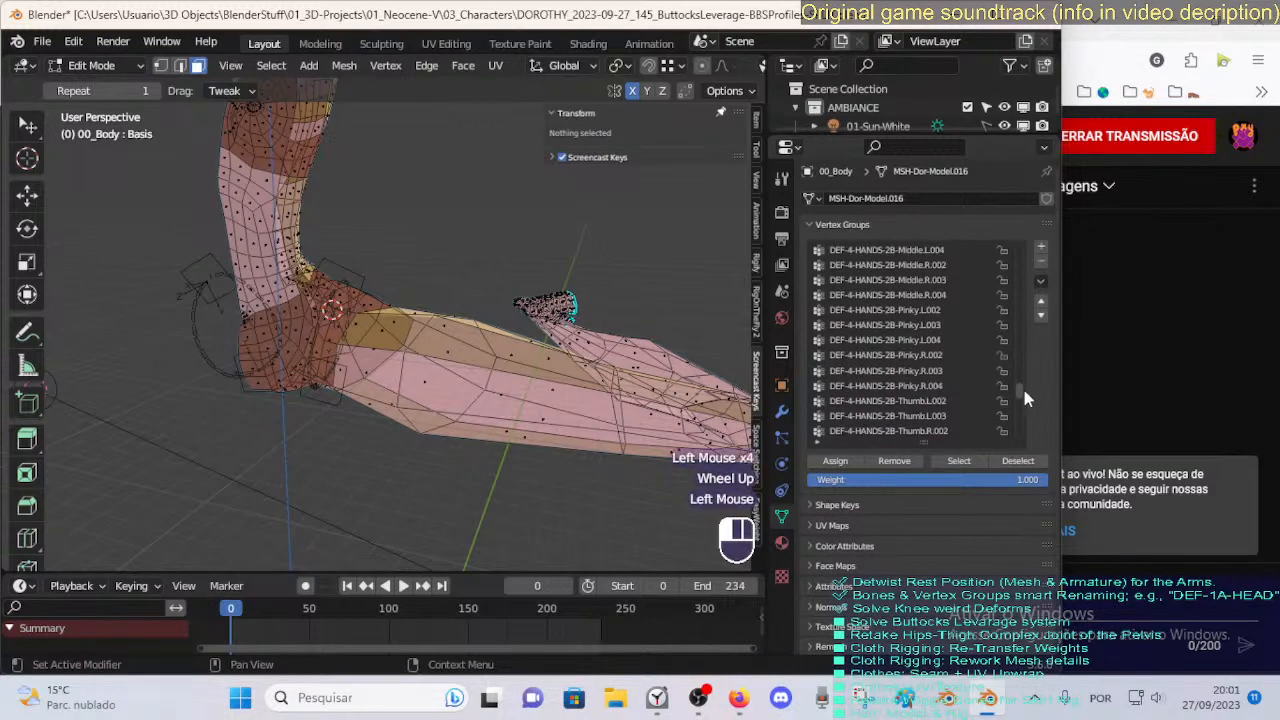
pyautogui.moveTo(1024, 390); pyautogui.dragTo(1022, 240)
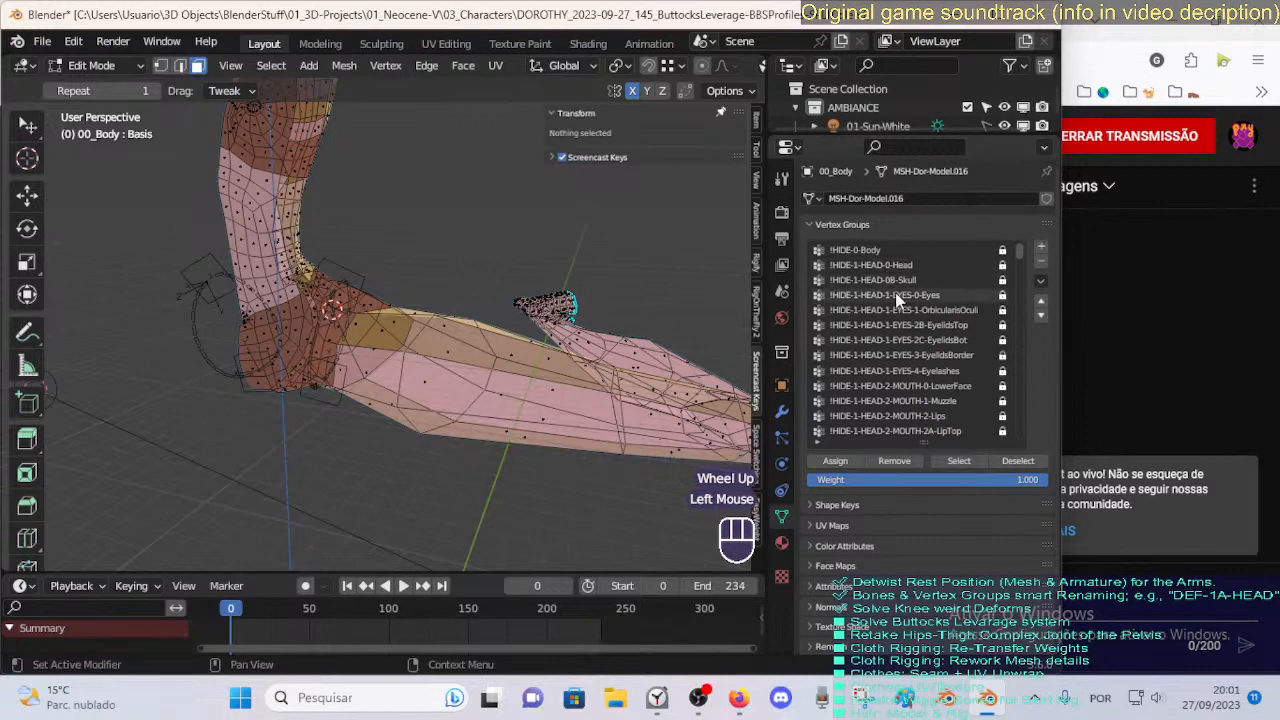
pyautogui.scroll(-4, 905, 320)
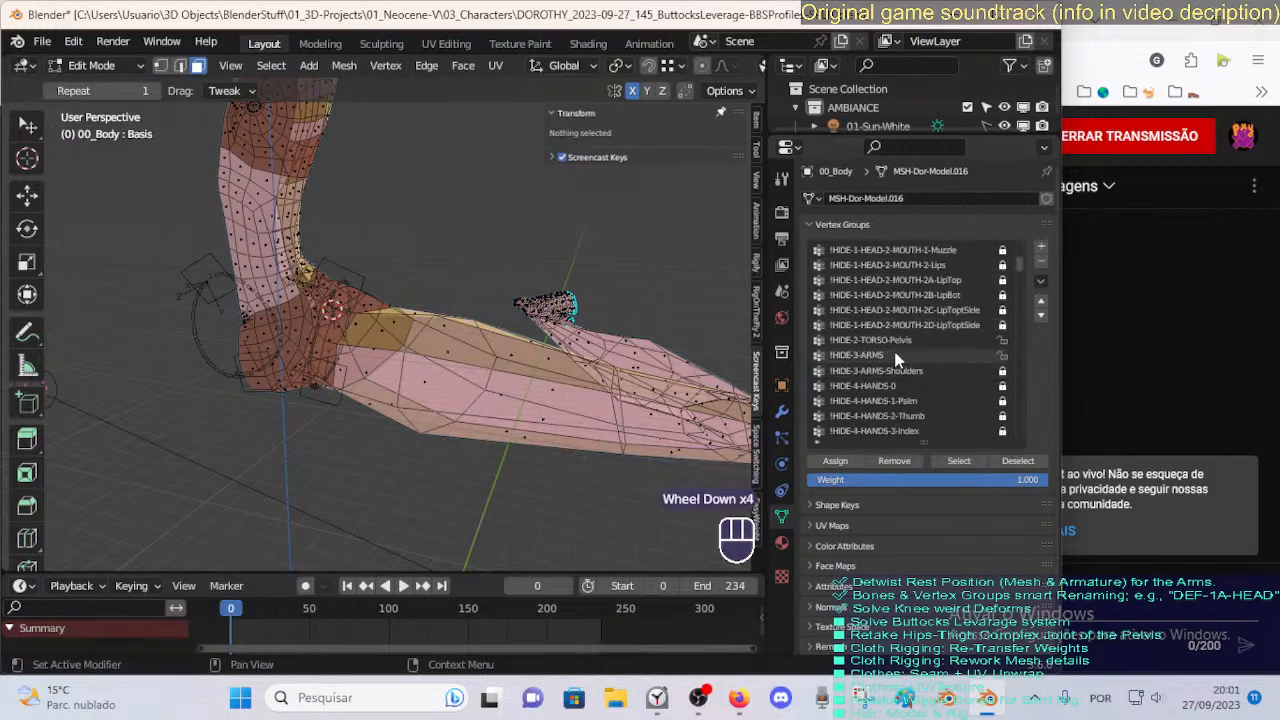
pyautogui.click(890, 341)
pyautogui.click(956, 463)
pyautogui.moveTo(430, 400); pyautogui.dragTo(366, 376, button='middle')
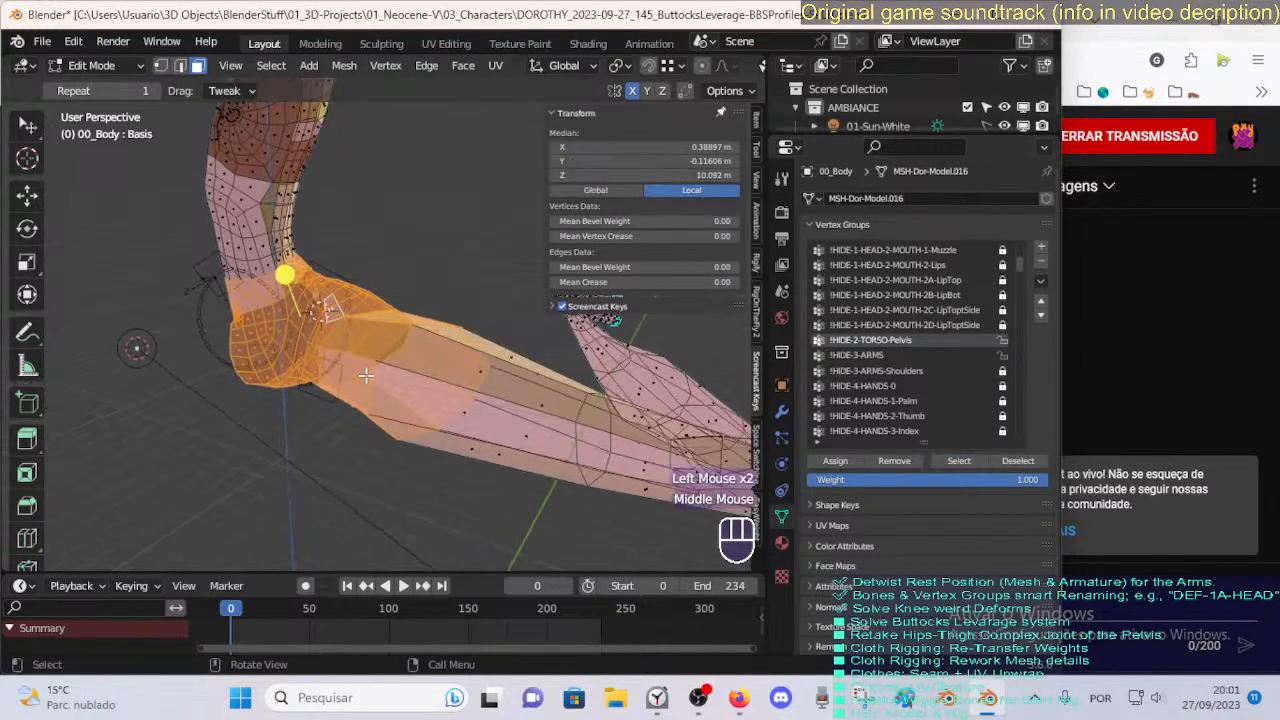
# Select the armature together with the 00_Body mesh in Object Mode and enter Weight Paint mode.
pyautogui.hotkey('ctrl', 'Tab')
pyautogui.click(262, 372)
pyautogui.click(310, 340)
pyautogui.keyDown('shift'); pyautogui.click(362, 356); pyautogui.keyUp('shift')
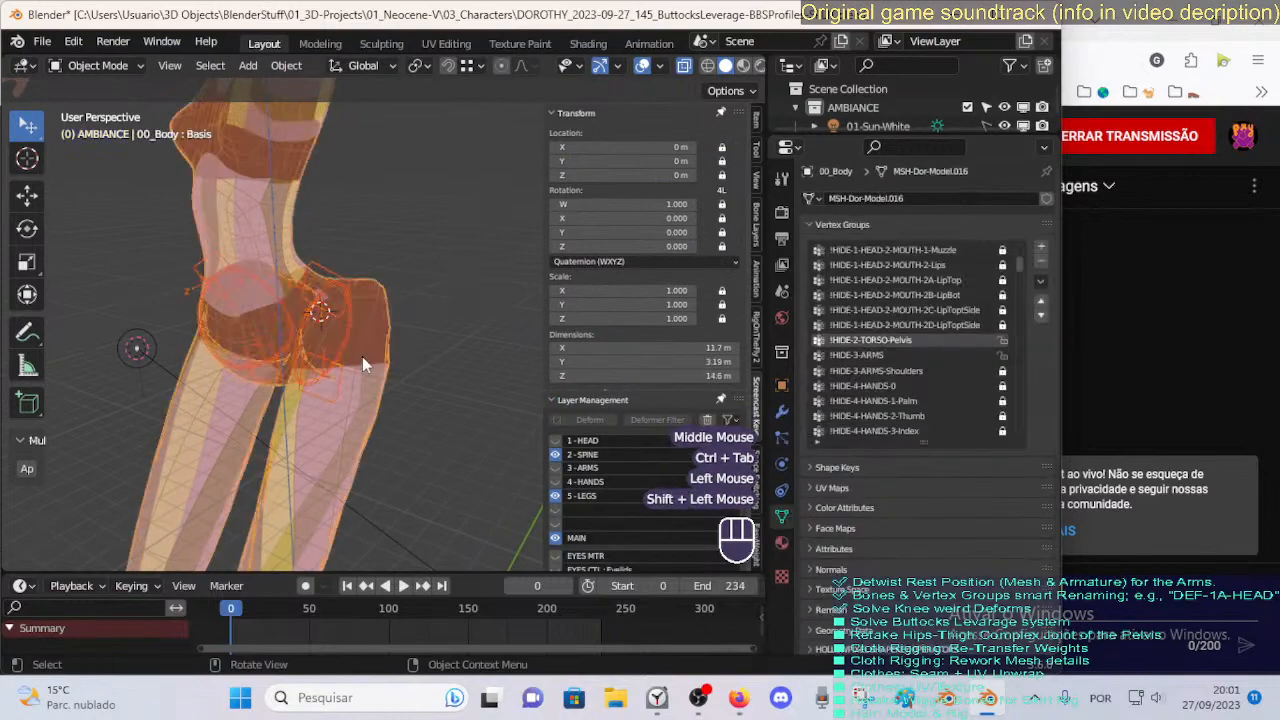
pyautogui.hotkey('ctrl', 'Tab')
pyautogui.scroll(2, 355, 385)
pyautogui.keyDown('shift'); pyautogui.moveTo(355, 385); pyautogui.dragTo(345, 370, button='middle'); pyautogui.keyUp('shift')
pyautogui.moveTo(345, 370); pyautogui.dragTo(364, 388, button='middle')
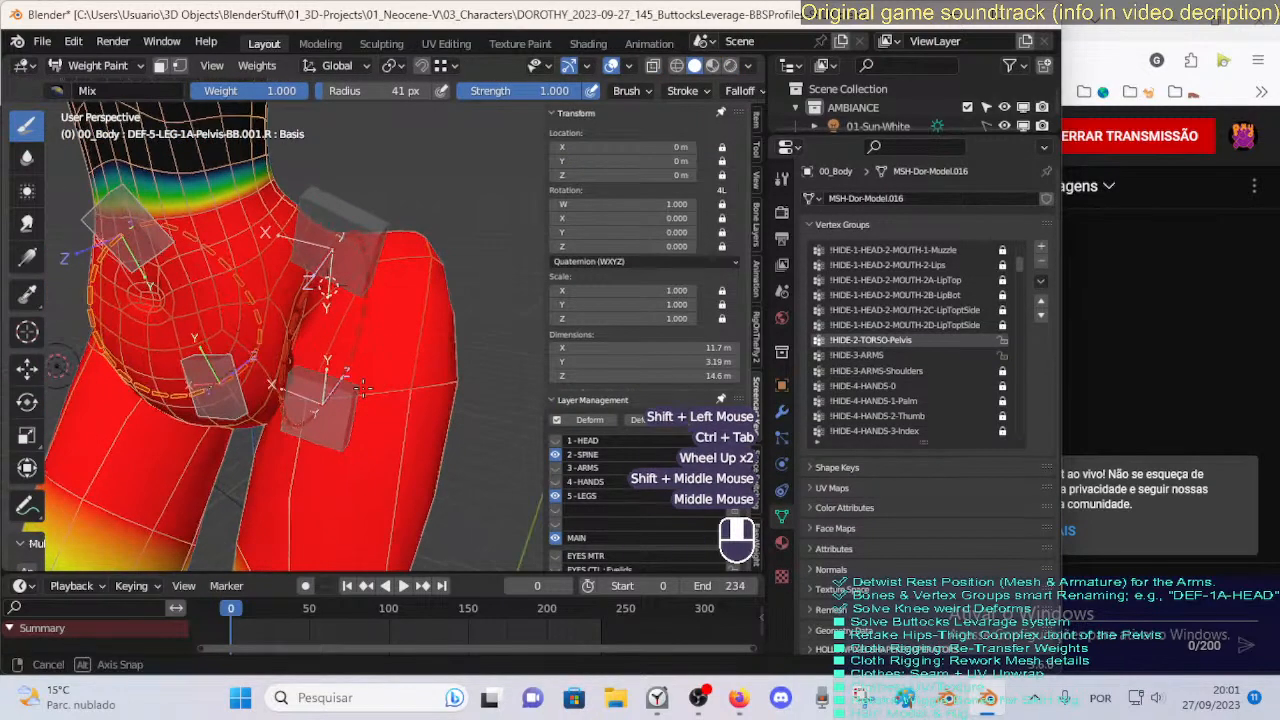
# Make DEF-5-LEG-1A-Pelvis-BB.001.L the bone to paint and limit painting to the selected pelvis faces with the face mask.
pyautogui.keyDown('ctrl'); pyautogui.click(303, 316); pyautogui.keyUp('ctrl')
pyautogui.moveTo(302, 340)
pyautogui.mouseDown(button='middle')
pyautogui.moveTo(301, 373)
pyautogui.moveTo(333, 351)
pyautogui.mouseUp(button='middle')
pyautogui.press('o')
pyautogui.scroll(-2, 336, 360)
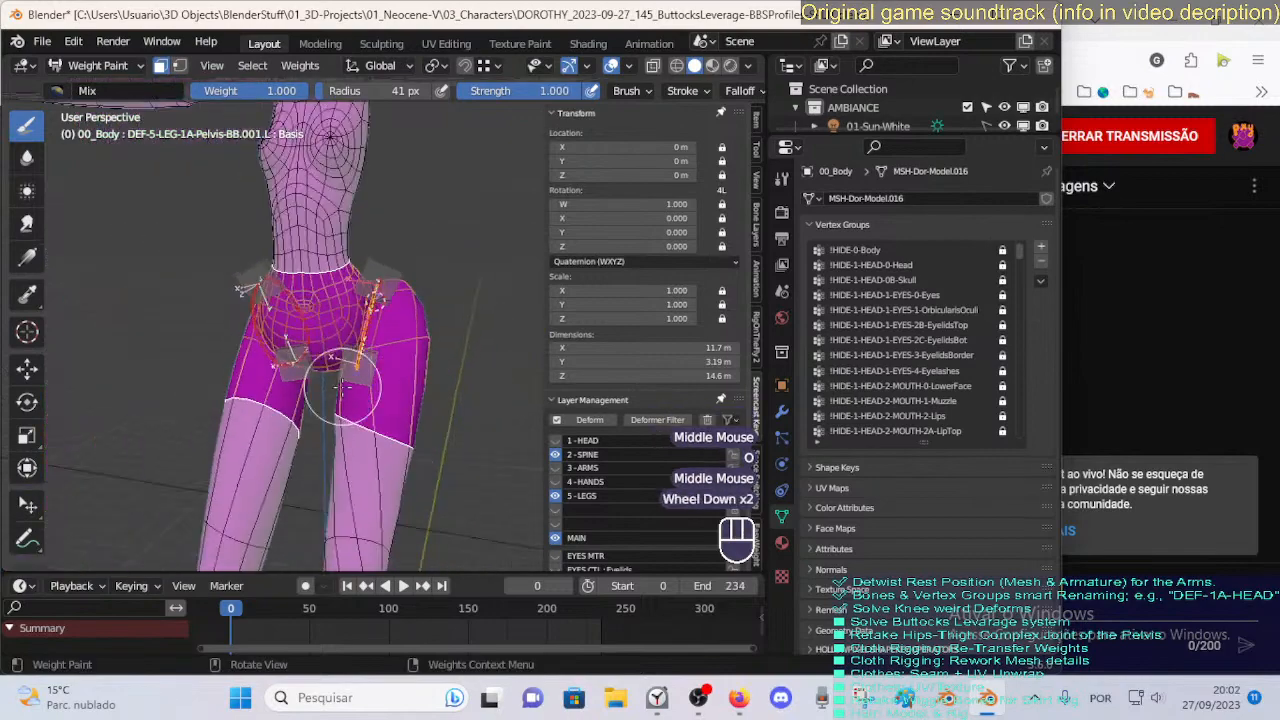
pyautogui.scroll(2, 342, 395)
pyautogui.moveTo(343, 400); pyautogui.dragTo(387, 385, button='middle')
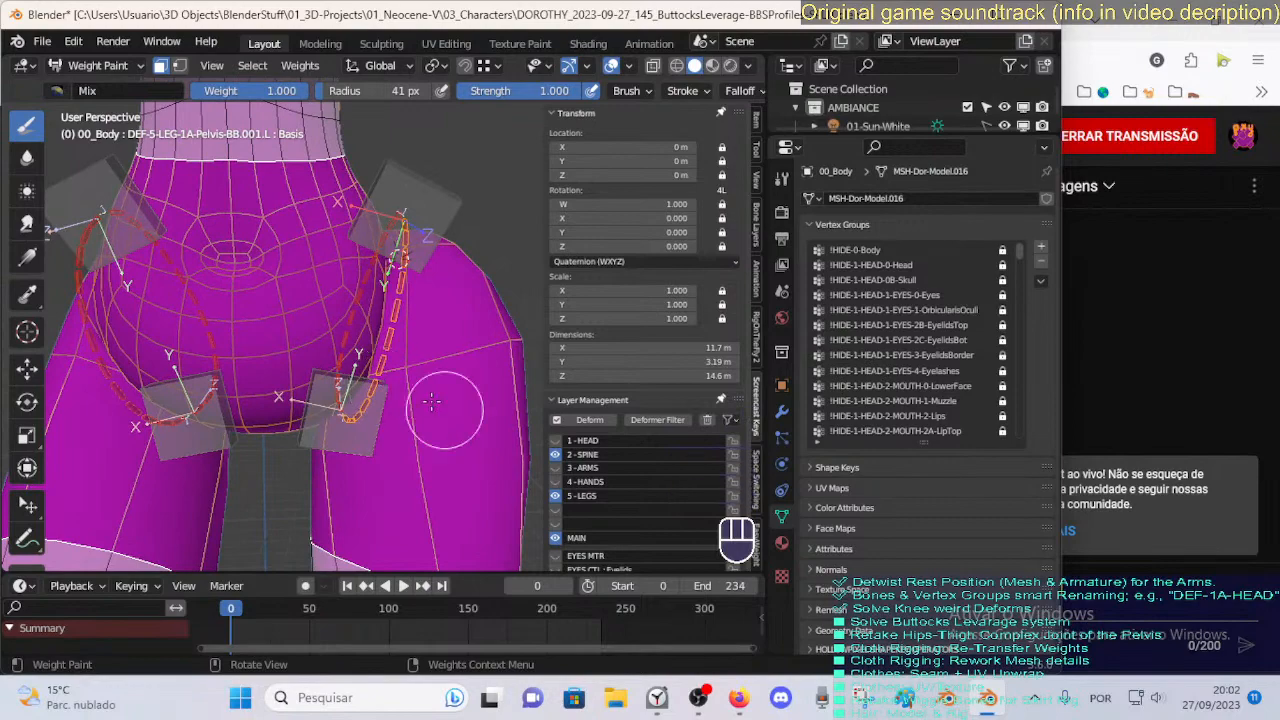
# Paint weights for DEF-5-LEG-1A-Pelvis-BB.001.L over the left hip and buttock using a 61 px brush at weight 1.000.
pyautogui.hotkey('ctrl', 'f')
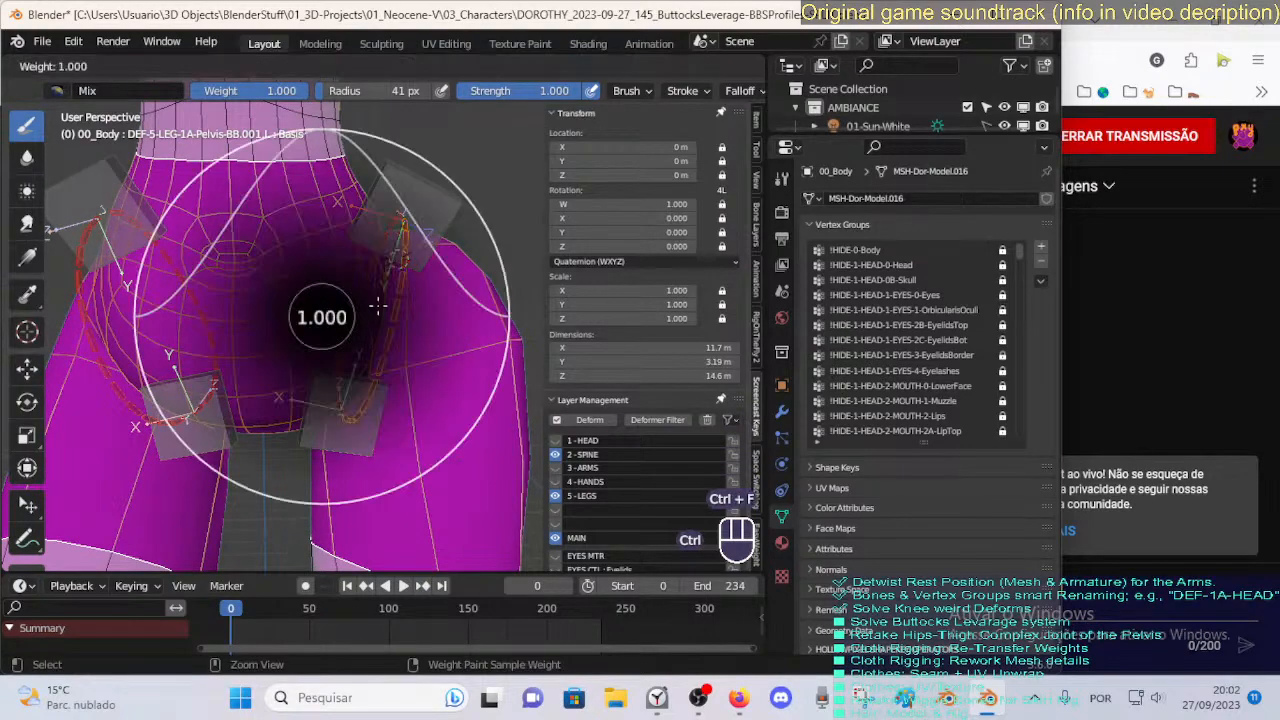
pyautogui.moveTo(349, 314)
pyautogui.mouseDown(button='middle')
pyautogui.moveTo(302, 326)
pyautogui.moveTo(325, 305)
pyautogui.mouseUp(button='middle')
pyautogui.press('f')
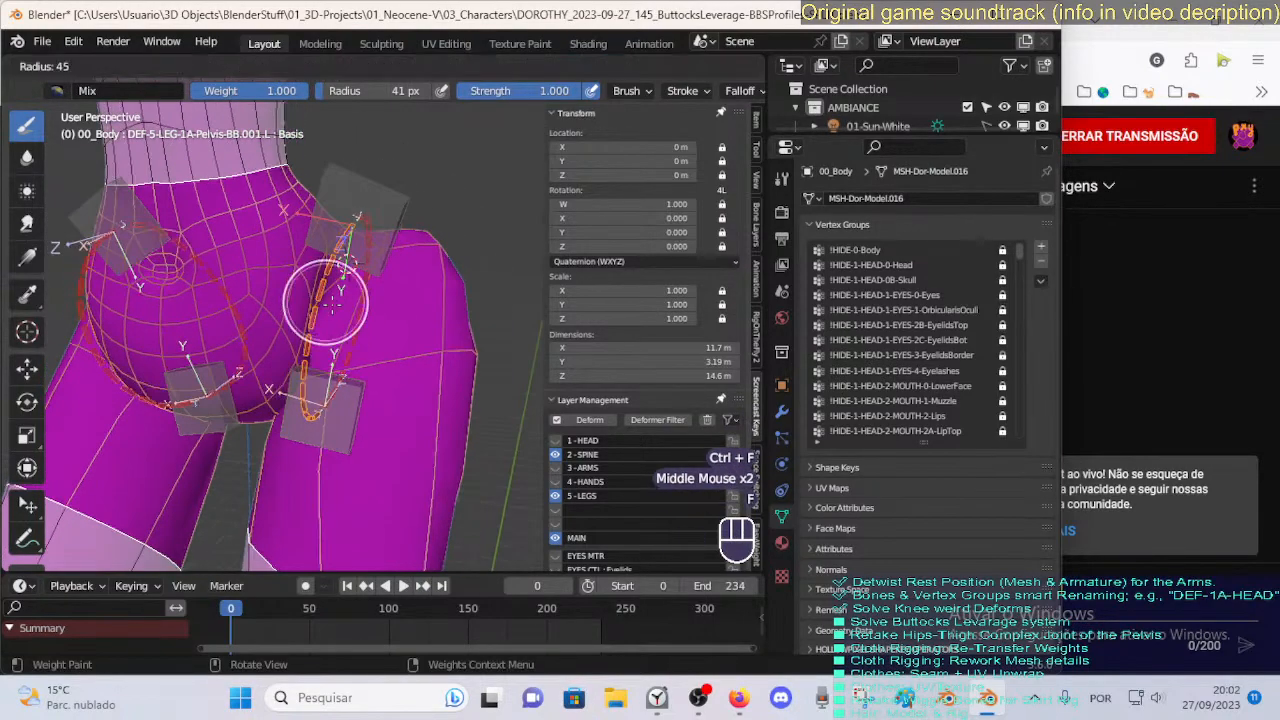
pyautogui.click(386, 305)
pyautogui.moveTo(338, 300)
pyautogui.mouseDown()
pyautogui.moveTo(308, 287)
pyautogui.moveTo(301, 334)
pyautogui.mouseUp()
pyautogui.moveTo(300, 335); pyautogui.dragTo(308, 333, button='middle')
pyautogui.click(305, 333)
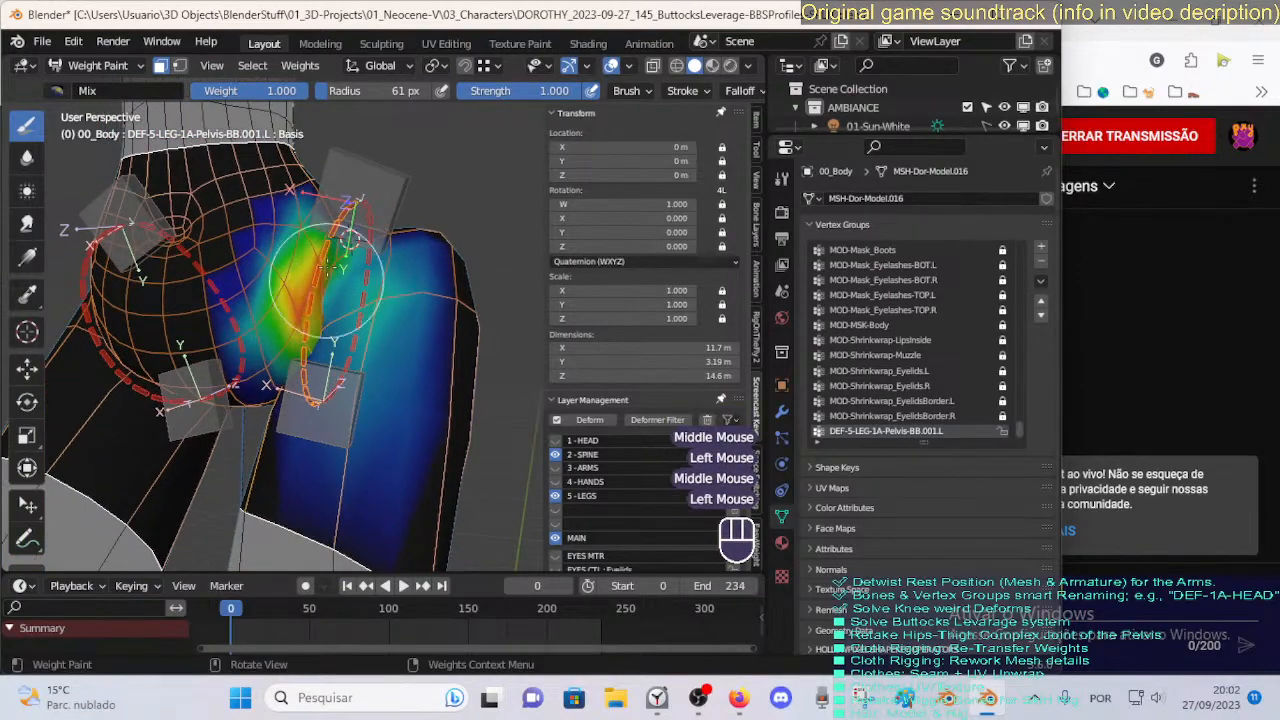
pyautogui.moveTo(330, 230); pyautogui.dragTo(289, 322, button='middle')
pyautogui.moveTo(289, 320); pyautogui.dragTo(271, 319)
pyautogui.click(299, 277)
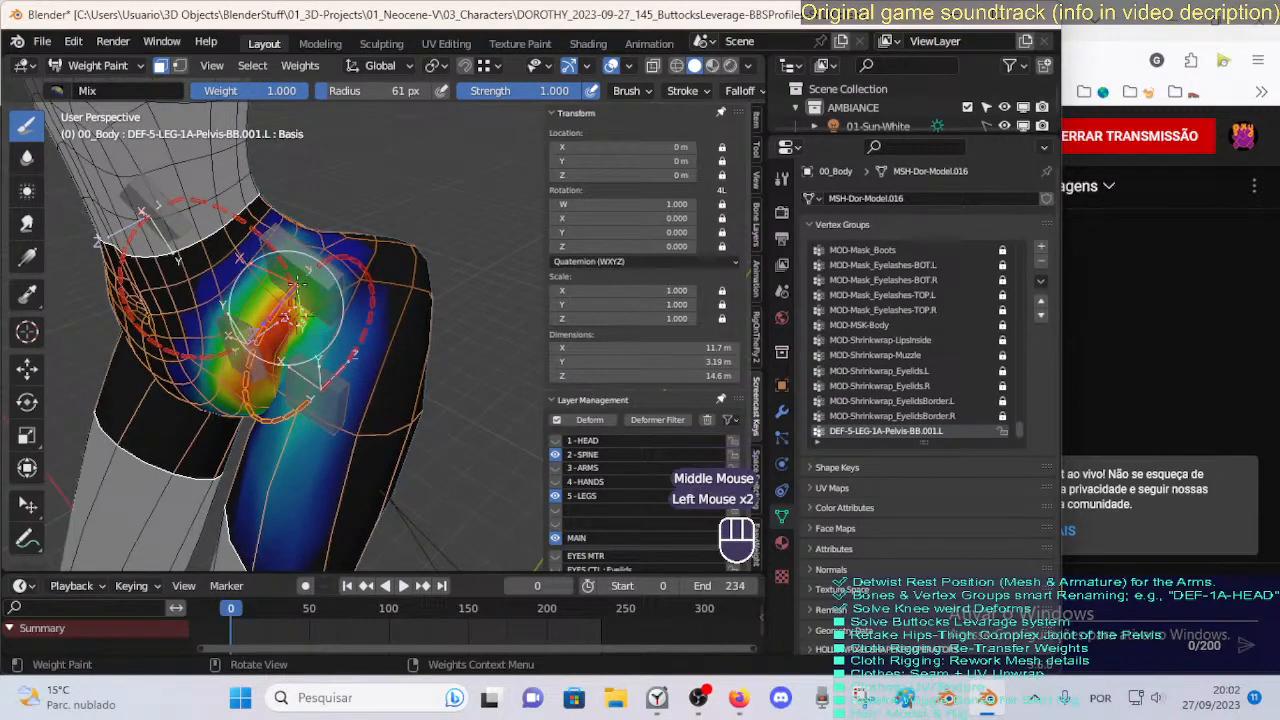
pyautogui.click(308, 300)
# Turn off the face mask and return the body mesh to Object Mode.
pyautogui.moveTo(284, 325)
pyautogui.mouseDown(button='middle')
pyautogui.moveTo(317, 292)
pyautogui.moveTo(335, 450)
pyautogui.mouseUp(button='middle')
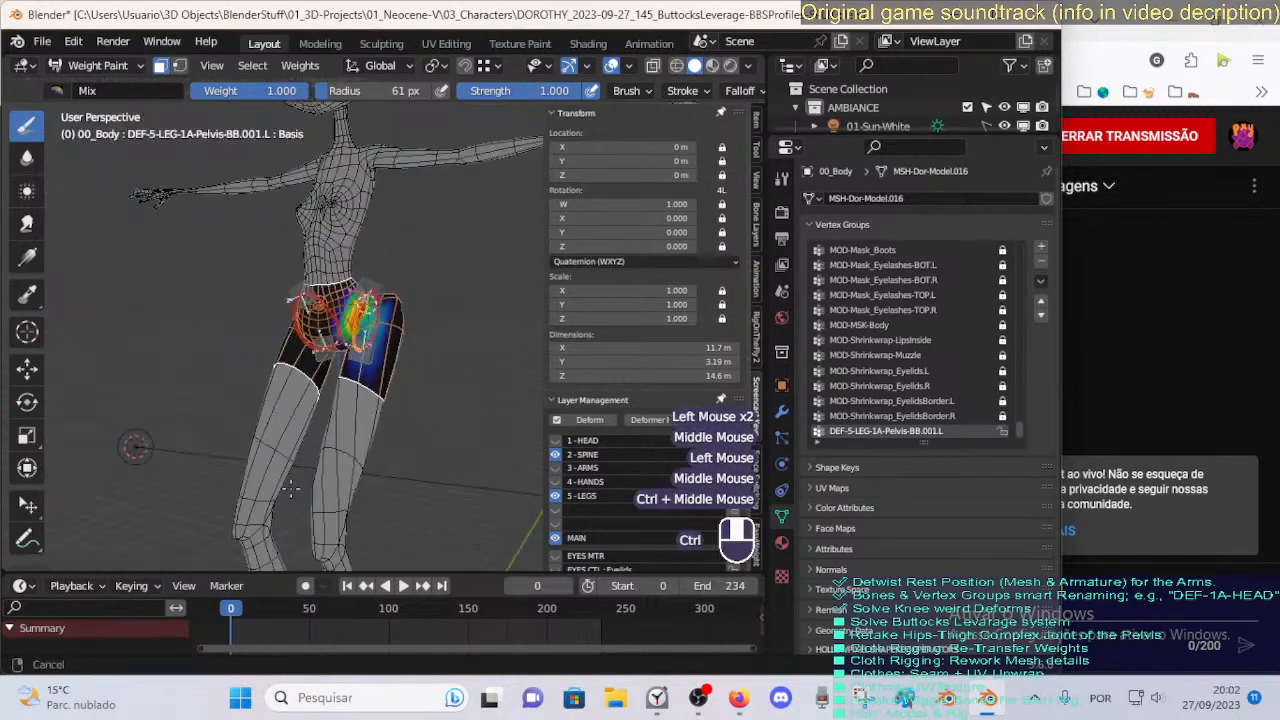
pyautogui.moveTo(325, 290)
pyautogui.keyDown('ctrl'); pyautogui.mouseDown(button='middle')
pyautogui.moveTo(318, 398)
pyautogui.moveTo(353, 376)
pyautogui.mouseUp(button='middle'); pyautogui.keyUp('ctrl')
pyautogui.press('o')
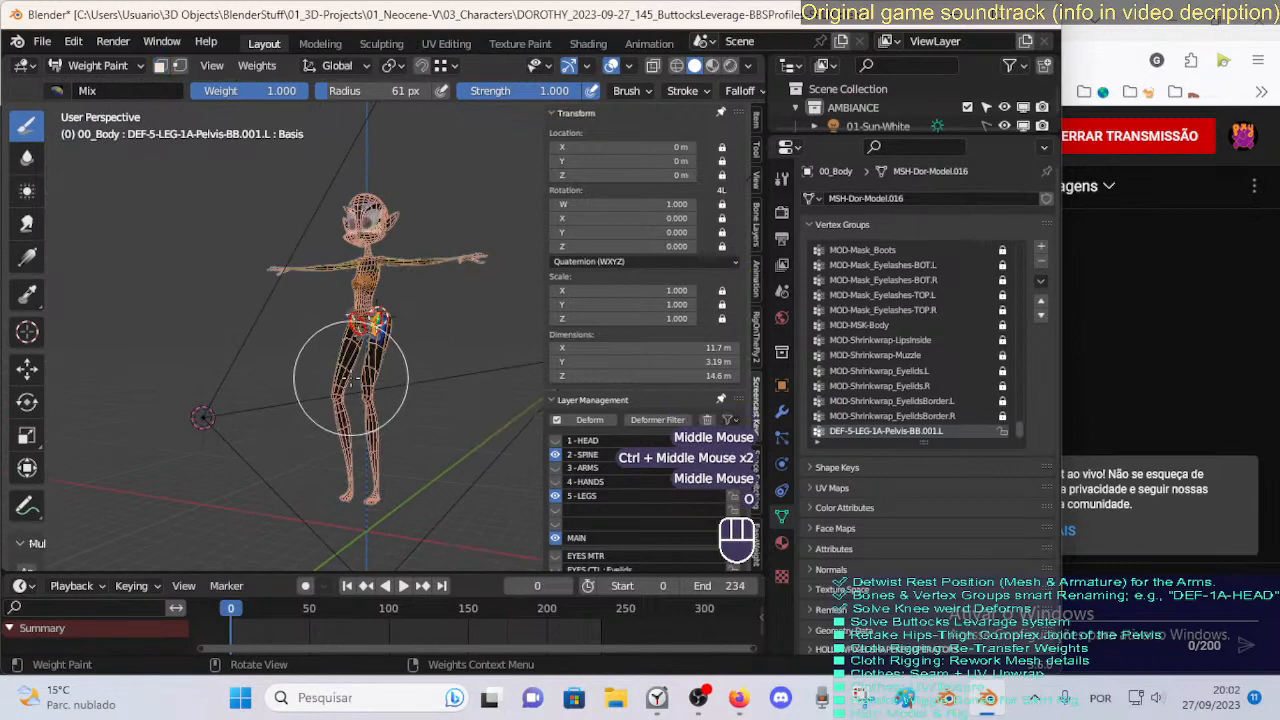
pyautogui.hotkey('alt', 'h')
pyautogui.hotkey('ctrl', 'Tab')
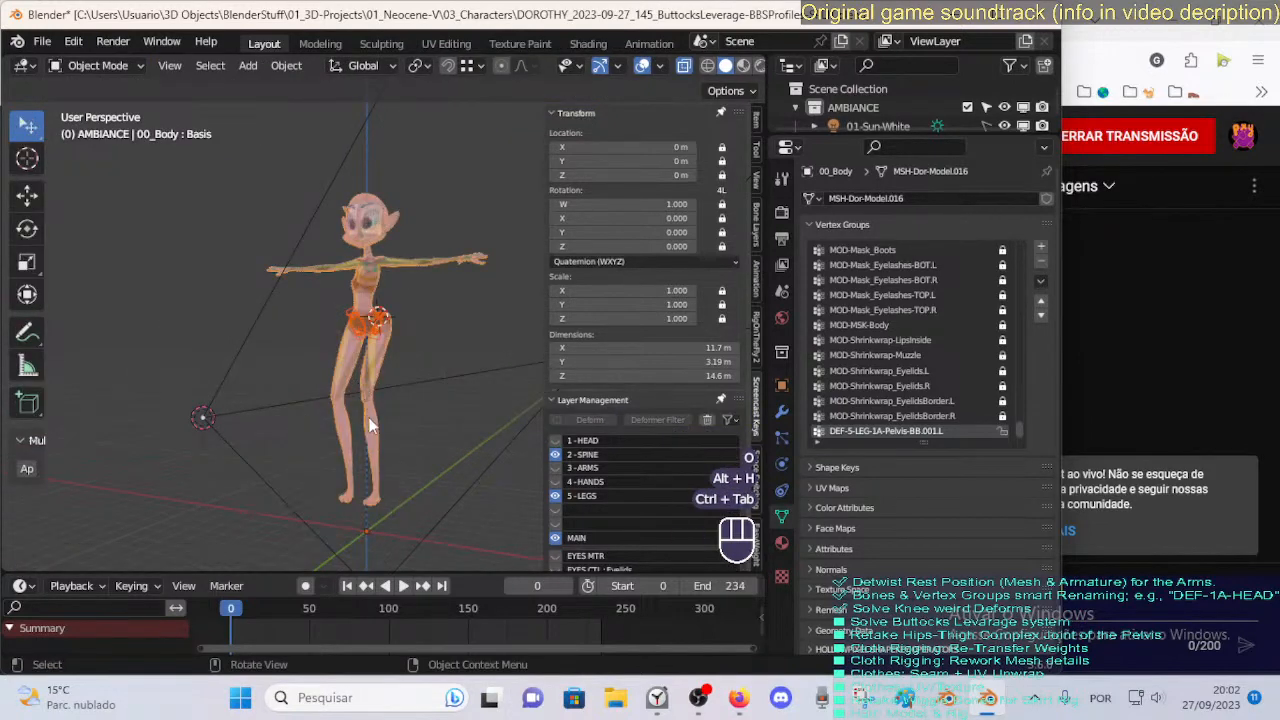
# Unhide all bones of the armature ARM-Dorothy in Pose Mode and clear their locations.
pyautogui.click(376, 333)
pyautogui.hotkey('ctrl', 'Tab')
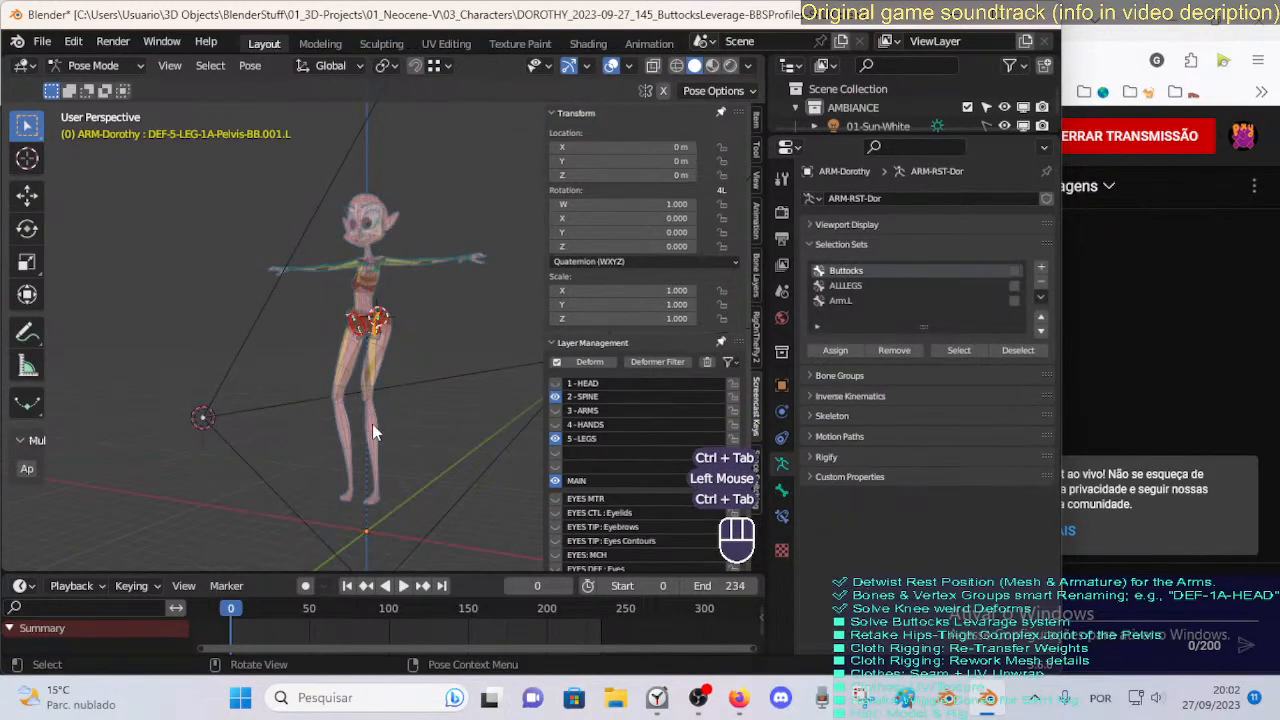
pyautogui.hotkey('alt', 'h')
pyautogui.hotkey('alt', 'g')
# Move the left foot control MTR-Leg.L to about X -8.78, Y -3.75, Z 5.22 m to raise the left leg.
pyautogui.click(382, 503)
pyautogui.click(382, 503)
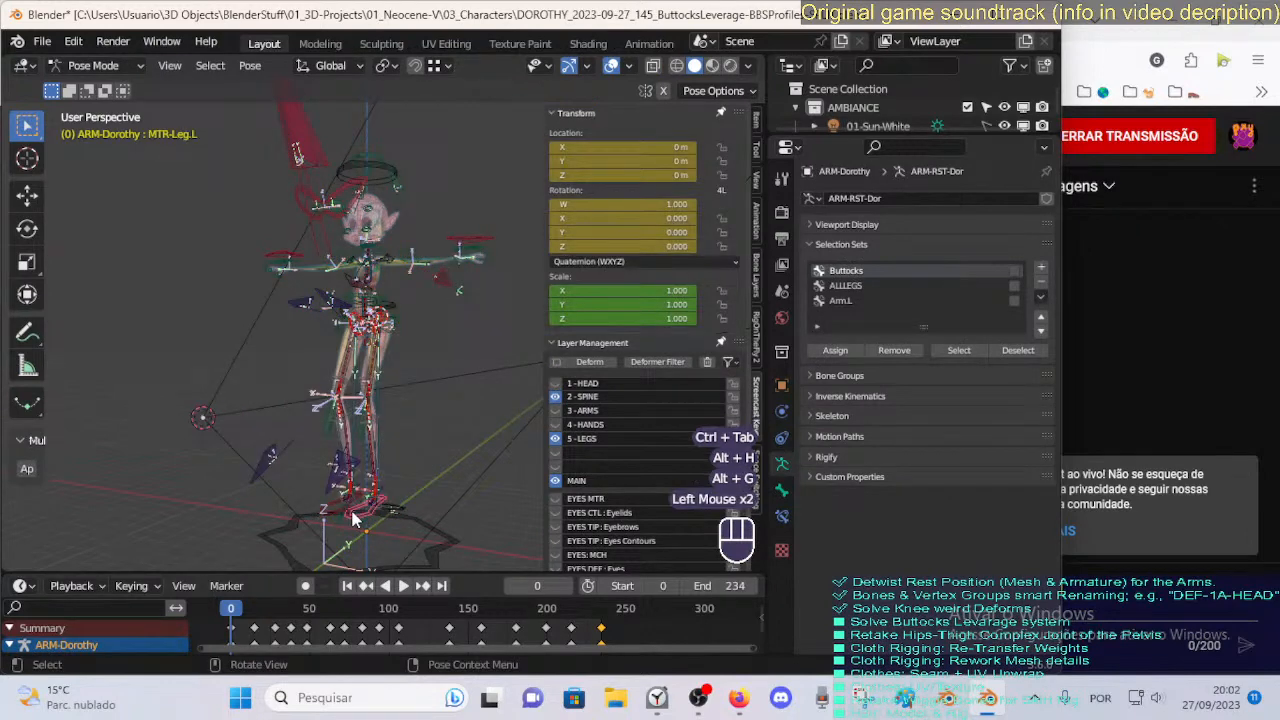
pyautogui.press('g')
pyautogui.press('Escape')
pyautogui.click(388, 488)
pyautogui.press('g')
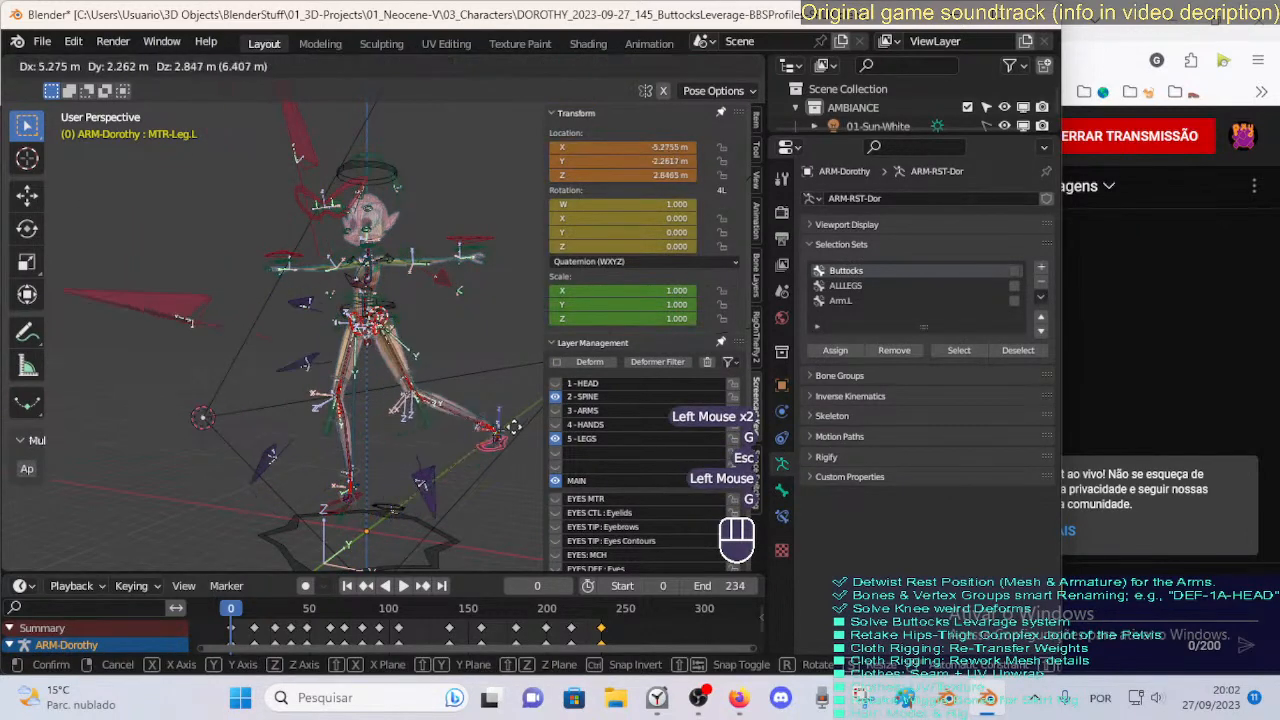
pyautogui.click(493, 430)
pyautogui.keyDown('shift'); pyautogui.moveTo(493, 430); pyautogui.dragTo(385, 430, button='middle'); pyautogui.keyUp('shift')
pyautogui.press('g')
pyautogui.click(462, 416)
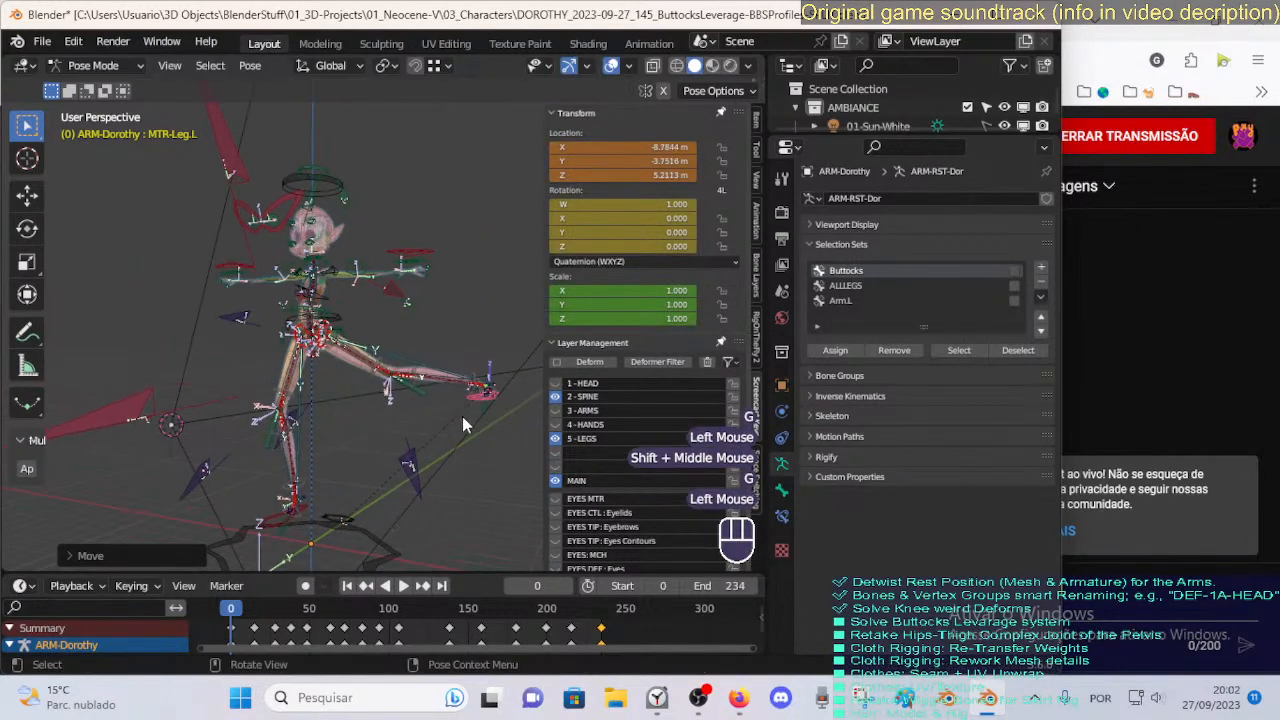
# Select the bones of the Buttocks selection set for a close look at the posed hip.
pyautogui.keyDown('ctrl'); pyautogui.moveTo(462, 416); pyautogui.dragTo(408, 407, button='middle'); pyautogui.keyUp('ctrl')
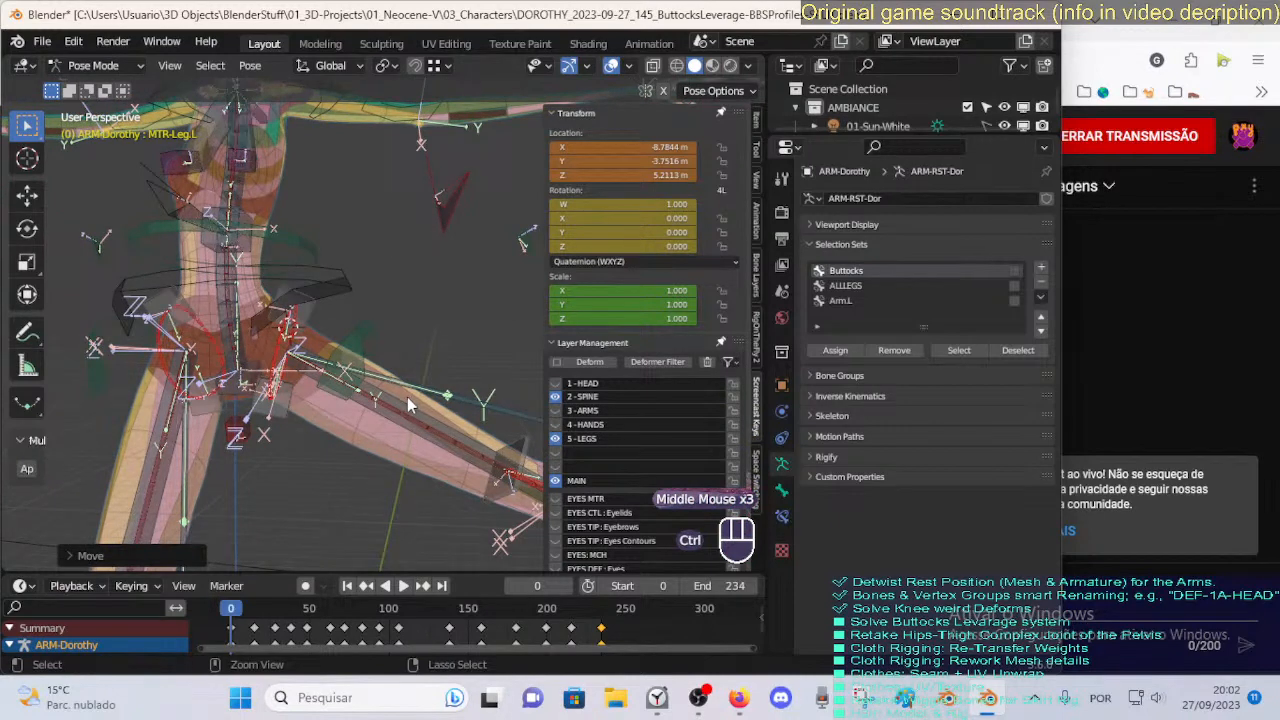
pyautogui.hotkey('ctrl', 'Tab')
pyautogui.hotkey('ctrl', 'Tab')
pyautogui.scroll(-1, 673, 375)
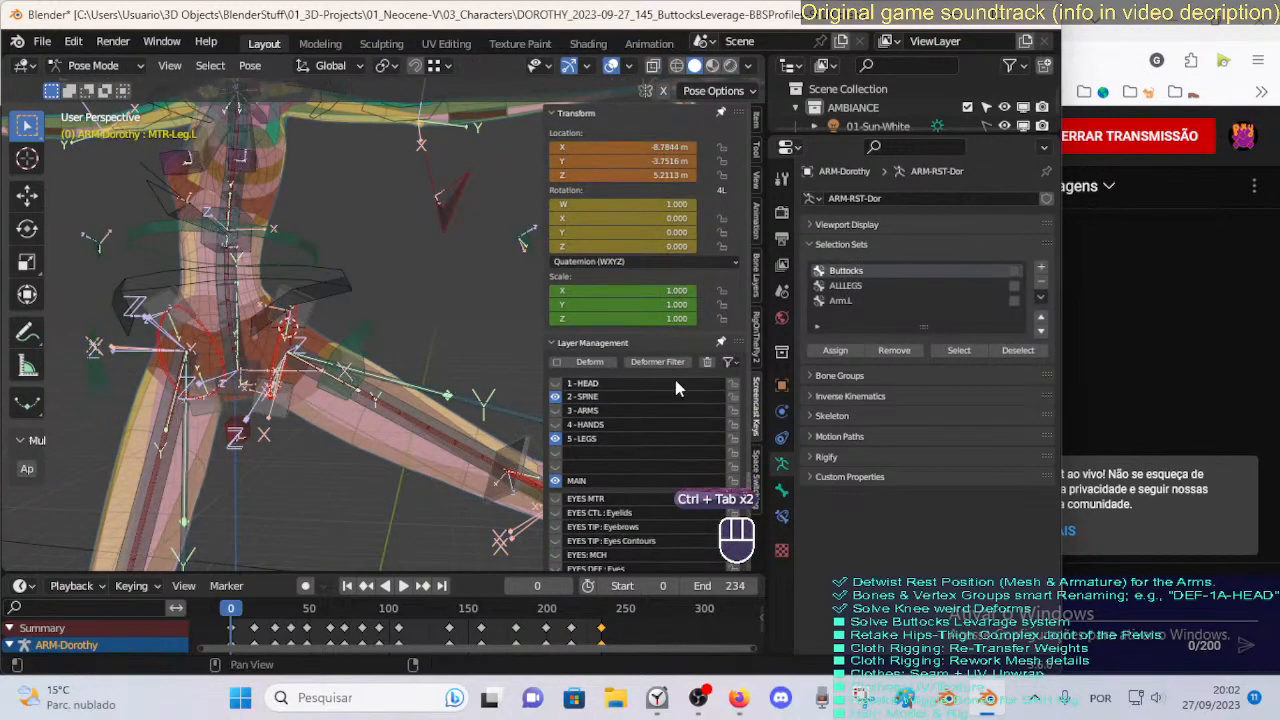
pyautogui.click(945, 352)
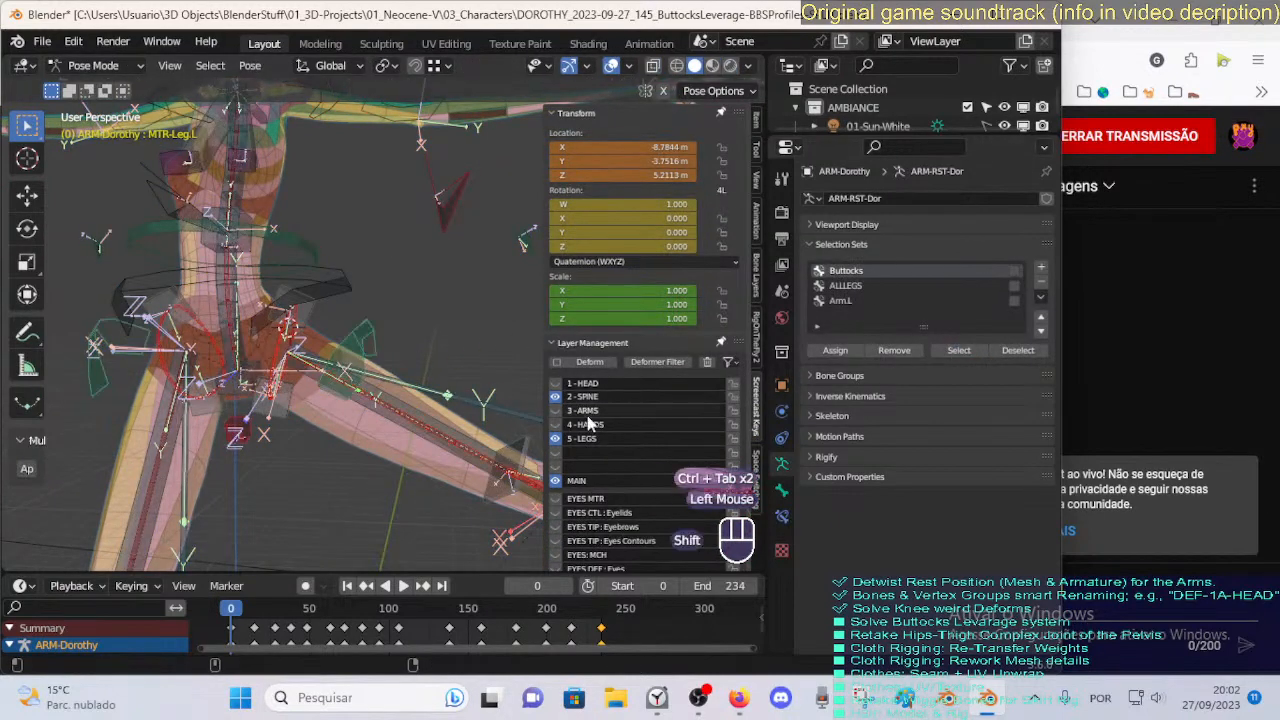
# Try to isolate the bones of the Buttocks selection set by hiding all other bones.
pyautogui.hotkey('shift', 'h')
pyautogui.hotkey('ctrl', 'z')
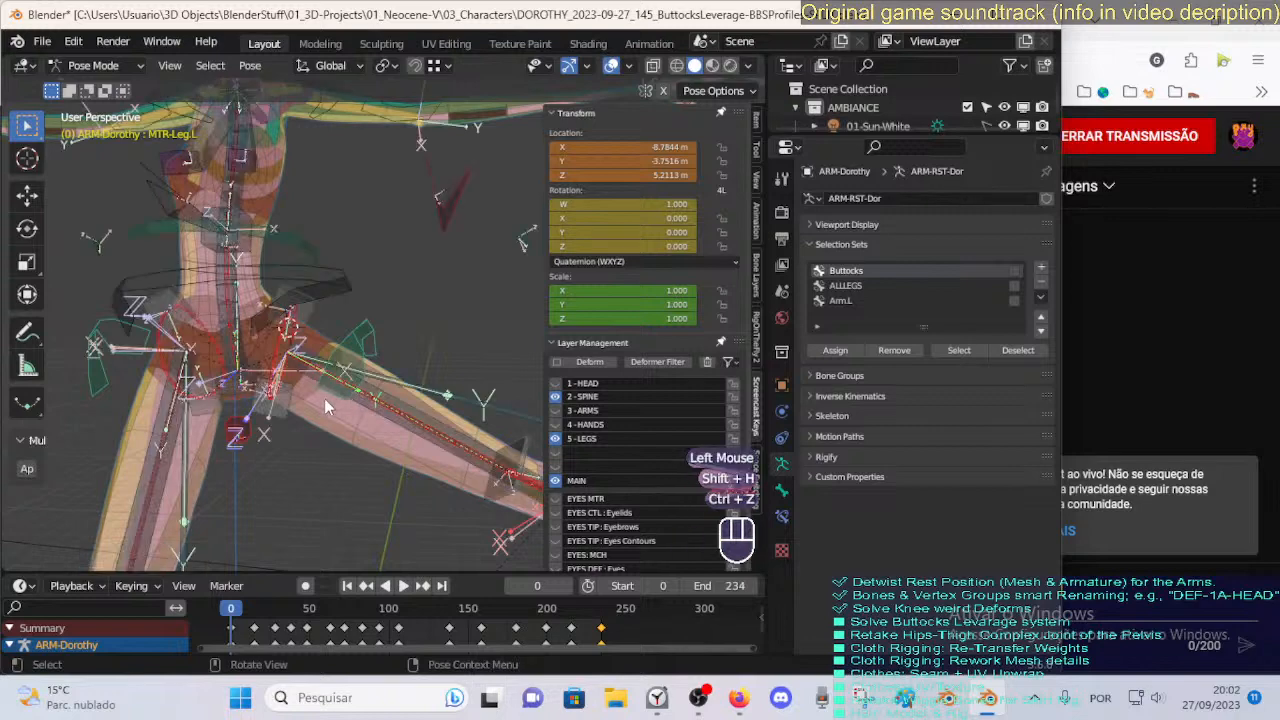
pyautogui.keyDown('shift'); pyautogui.moveTo(326, 402); pyautogui.dragTo(403, 420, button='middle'); pyautogui.keyUp('shift')
pyautogui.click(910, 345)
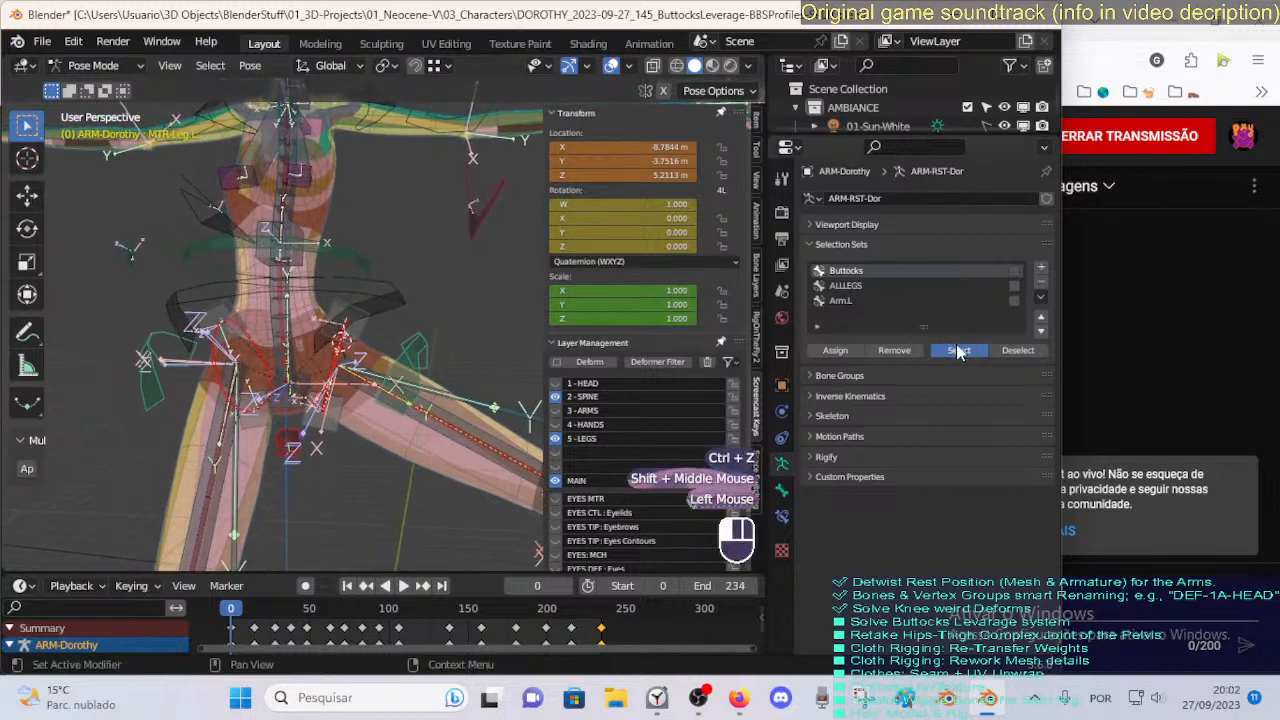
pyautogui.hotkey('shift', 'h')
pyautogui.hotkey('ctrl', 'z')
# Select the pelvis bendy bones and their control bones on both hips and assign them to the Buttocks selection set.
pyautogui.click(338, 412)
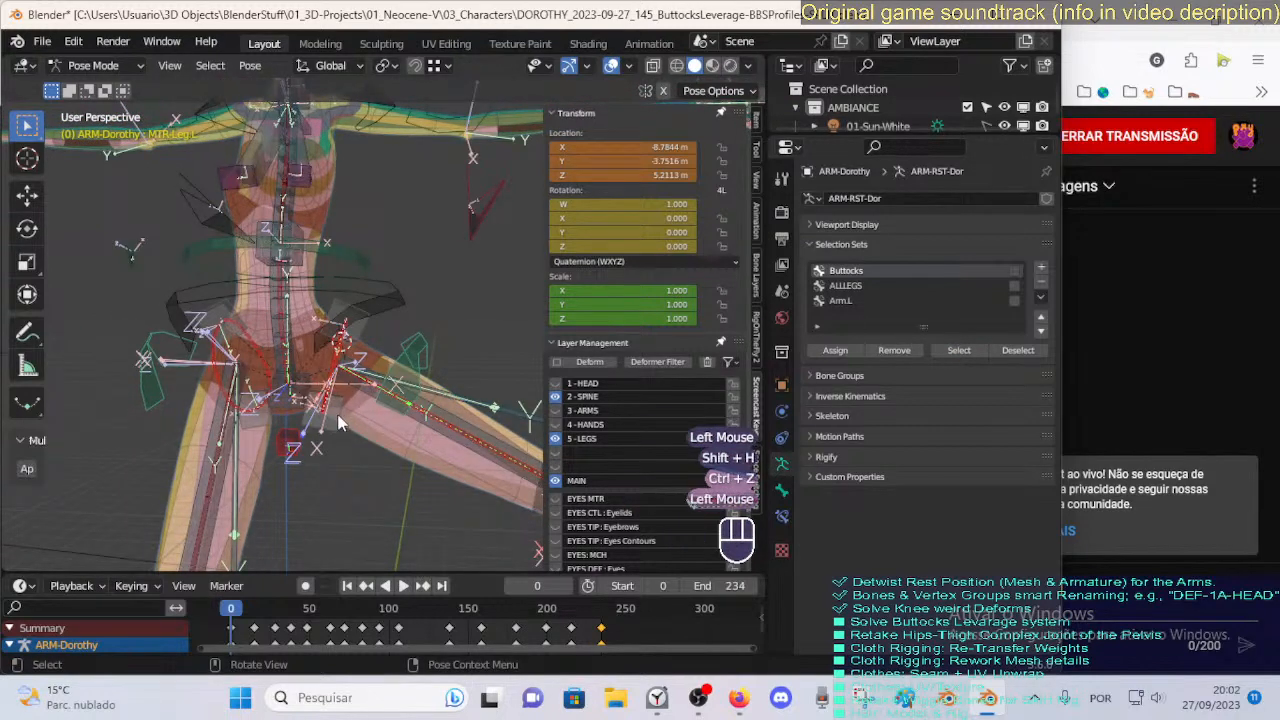
pyautogui.keyDown('shift'); pyautogui.click(331, 373); pyautogui.keyUp('shift')
pyautogui.keyDown('shift'); pyautogui.click(347, 335); pyautogui.keyUp('shift')
pyautogui.keyDown('shift'); pyautogui.moveTo(255, 400); pyautogui.dragTo(262, 396, button='middle'); pyautogui.keyUp('shift')
pyautogui.moveTo(262, 396); pyautogui.dragTo(290, 365, button='middle')
pyautogui.keyDown('shift'); pyautogui.click(328, 337); pyautogui.keyUp('shift')
pyautogui.keyDown('shift'); pyautogui.click(291, 350); pyautogui.keyUp('shift')
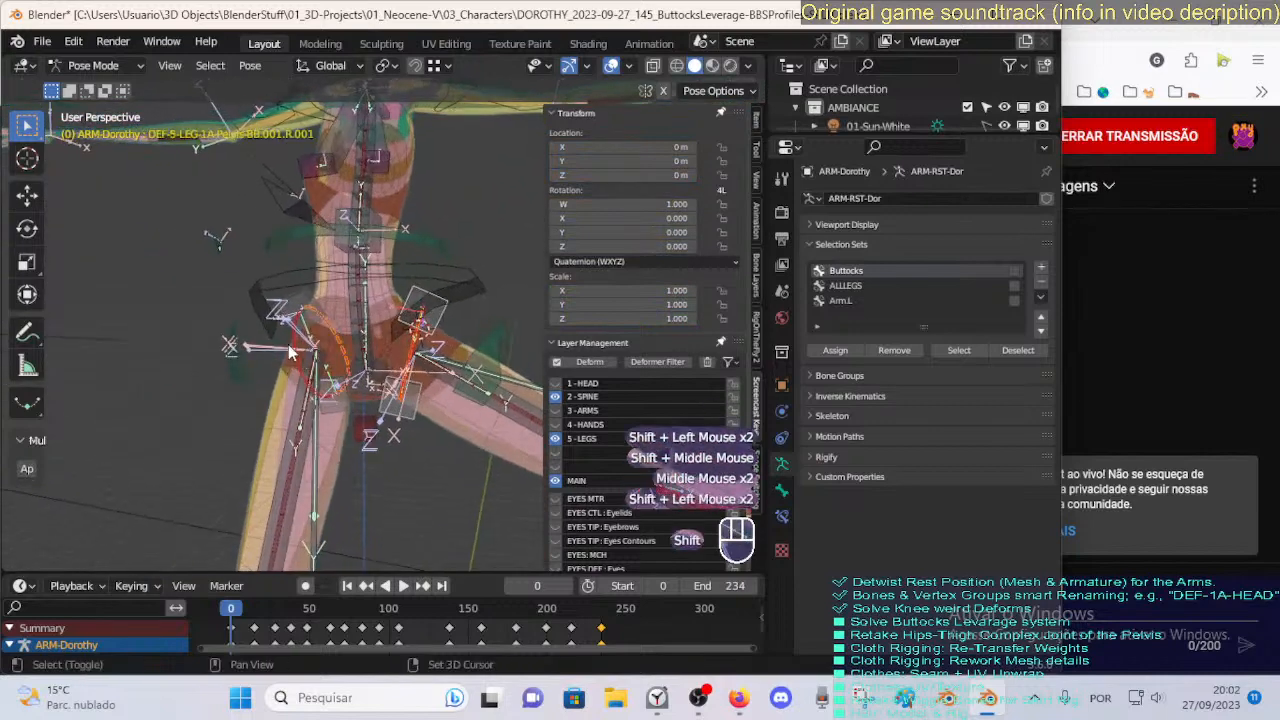
pyautogui.keyDown('shift'); pyautogui.click(306, 306); pyautogui.keyUp('shift')
pyautogui.click(838, 350)
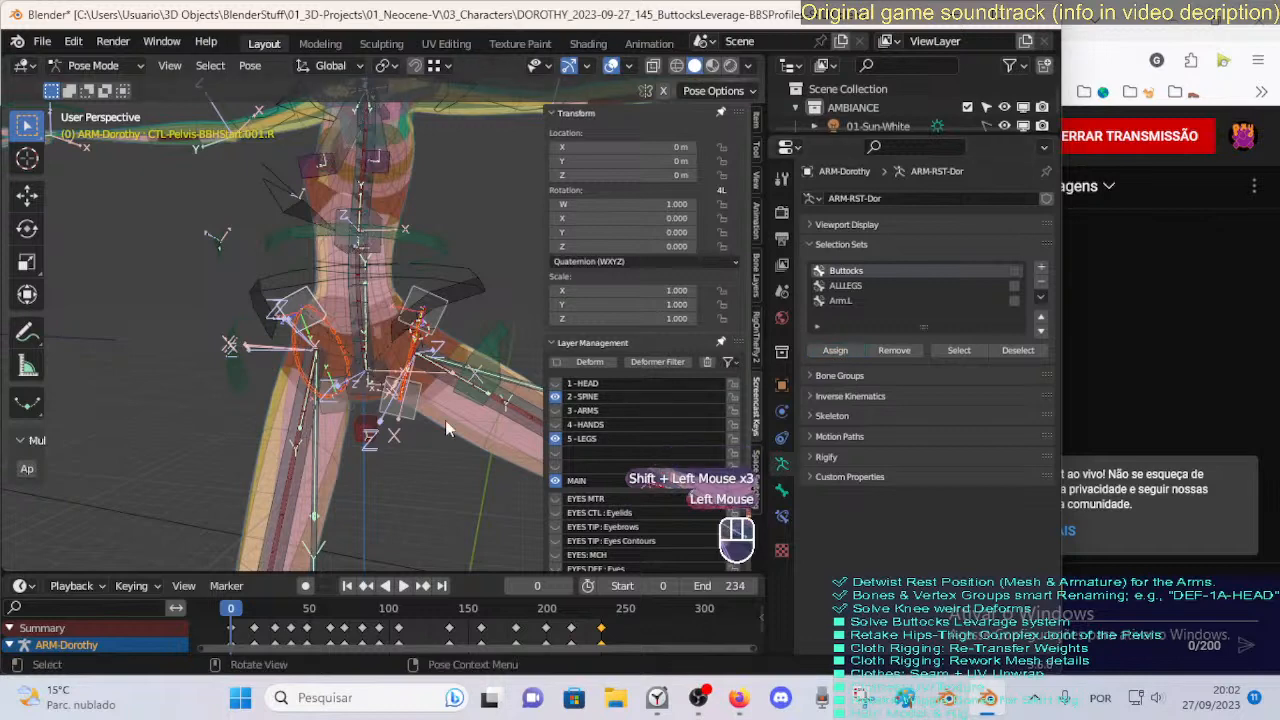
# Isolate the bones of the Buttocks selection set in the viewport and save the file.
pyautogui.hotkey('alt', 'a')
pyautogui.click(959, 350)
pyautogui.hotkey('shift', 'h')
pyautogui.moveTo(448, 401); pyautogui.dragTo(408, 382, button='middle')
pyautogui.hotkey('alt', 'a')
pyautogui.hotkey('ctrl', 's')
# Try to isolate only the left pelvis bendy bone with its start and end controls.
pyautogui.click(388, 400)
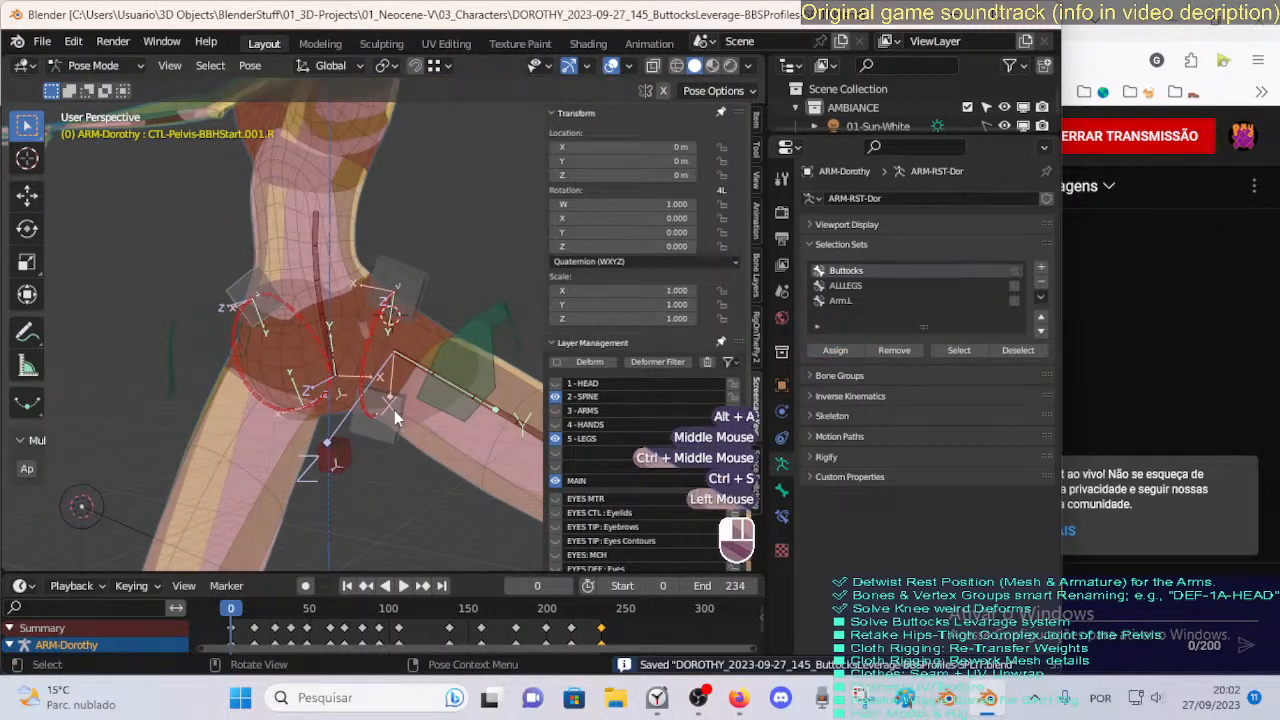
pyautogui.keyDown('shift'); pyautogui.click(378, 362); pyautogui.keyUp('shift')
pyautogui.keyDown('shift'); pyautogui.click(400, 305); pyautogui.keyUp('shift')
pyautogui.hotkey('shift', 'h')
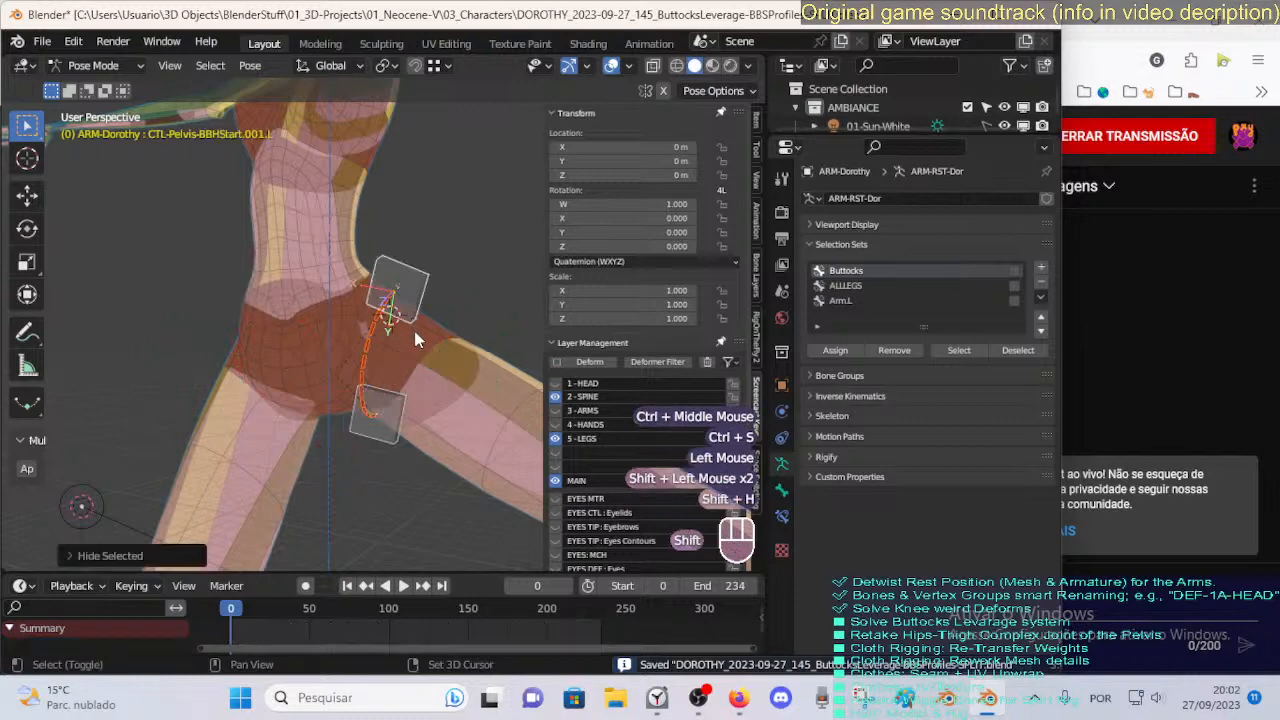
pyautogui.moveTo(418, 338); pyautogui.dragTo(316, 413, button='middle')
pyautogui.hotkey('ctrl', 's')
pyautogui.hotkey('ctrl', 'z')
pyautogui.hotkey('ctrl', 'z')
# Unhide all bones, select the Buttocks set plus the extra left bendy bone DEF-5-LEG-1A-Pelvis-BB.001.L.001, and assign them to the set.
pyautogui.hotkey('alt', 'h')
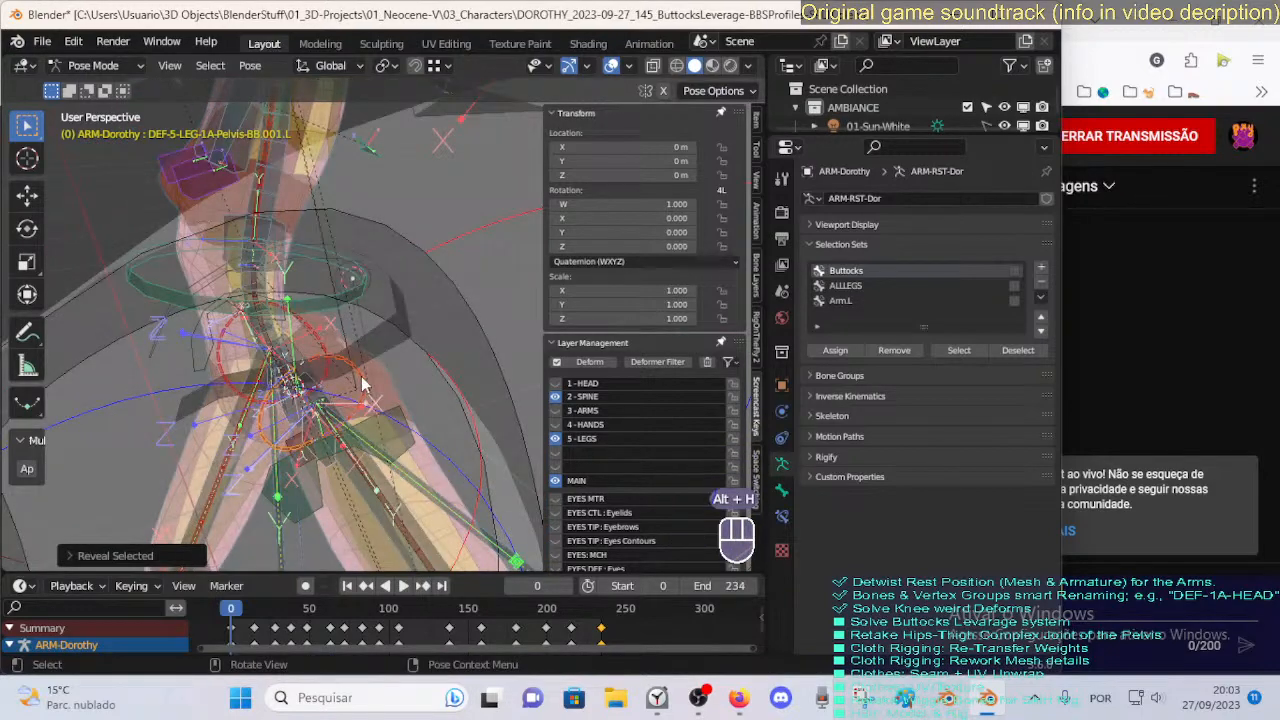
pyautogui.hotkey('alt', 'a')
pyautogui.click(267, 455)
pyautogui.moveTo(267, 455); pyautogui.dragTo(418, 376, button='middle')
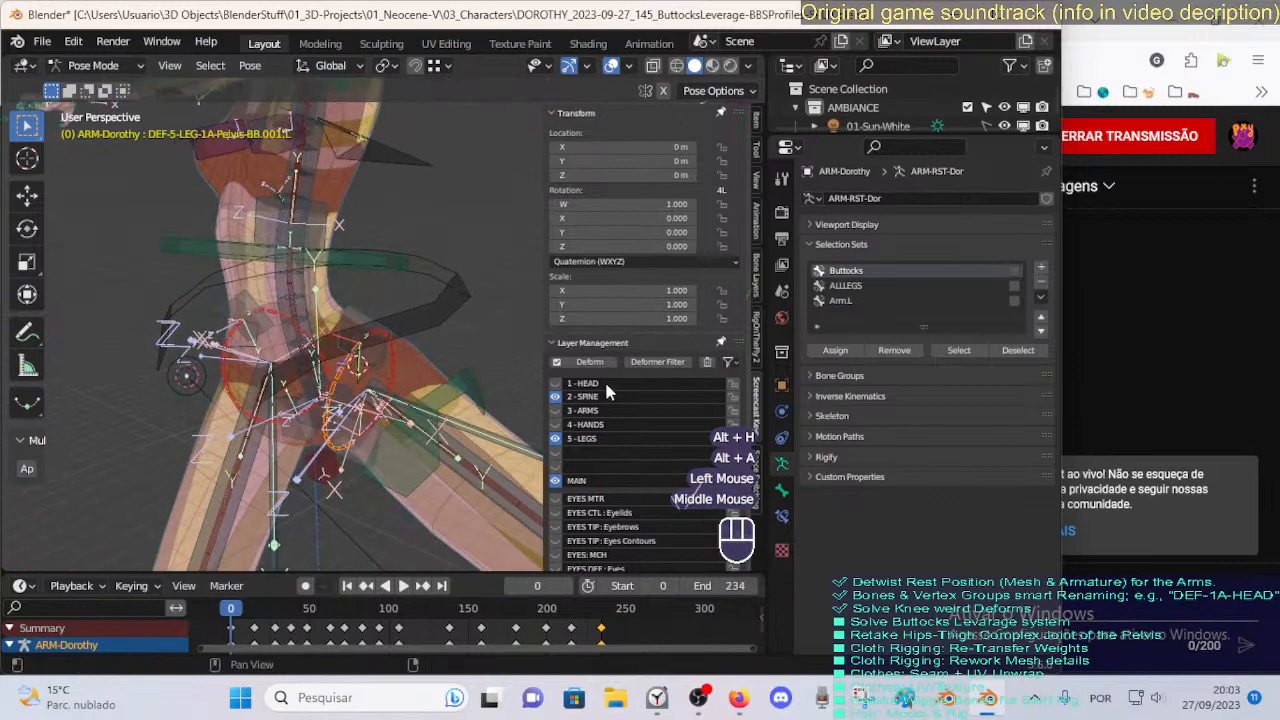
pyautogui.hotkey('alt', 'a')
pyautogui.click(957, 351)
pyautogui.keyDown('shift'); pyautogui.click(450, 370); pyautogui.keyUp('shift')
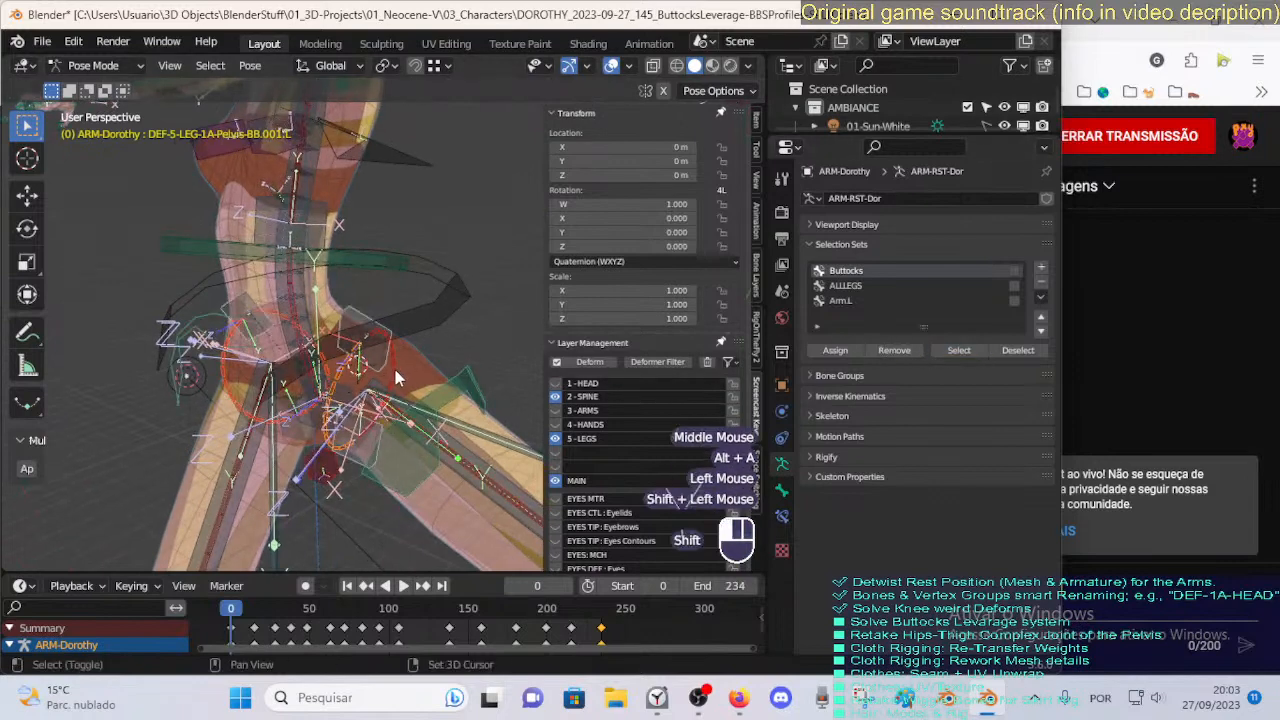
pyautogui.moveTo(450, 370); pyautogui.dragTo(284, 393, button='middle')
pyautogui.click(835, 350)
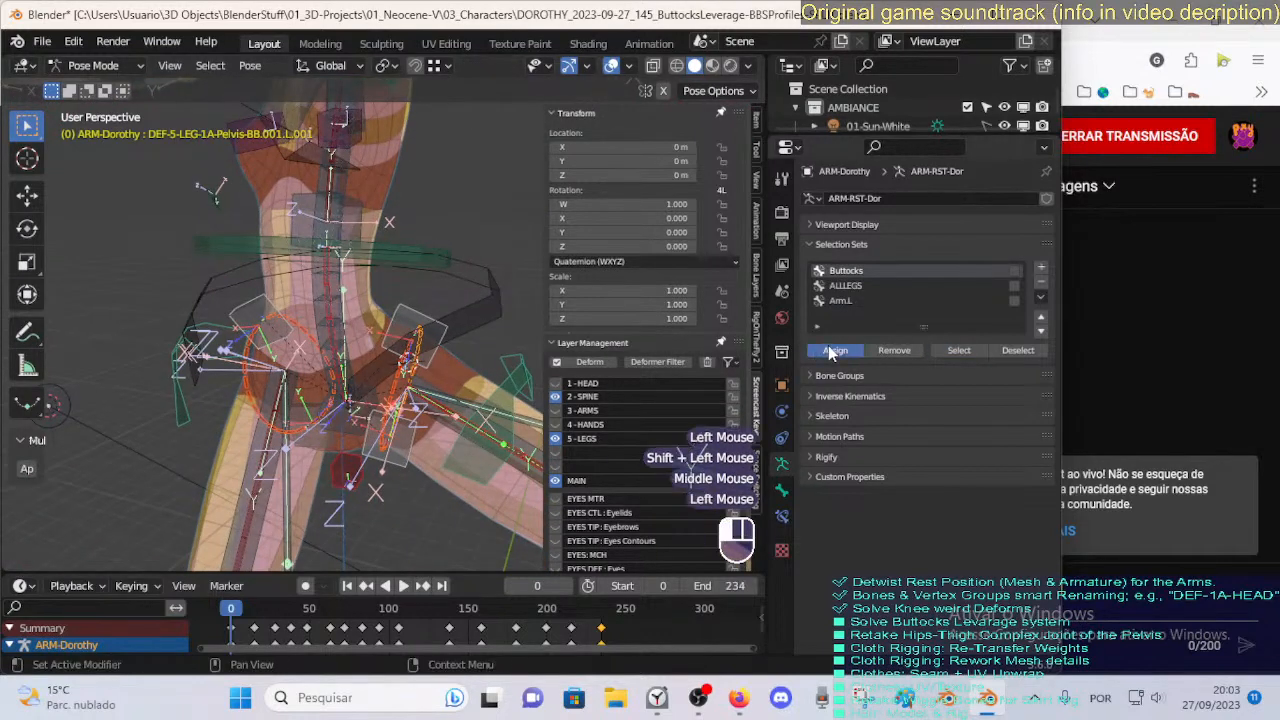
pyautogui.hotkey('alt', 'a')
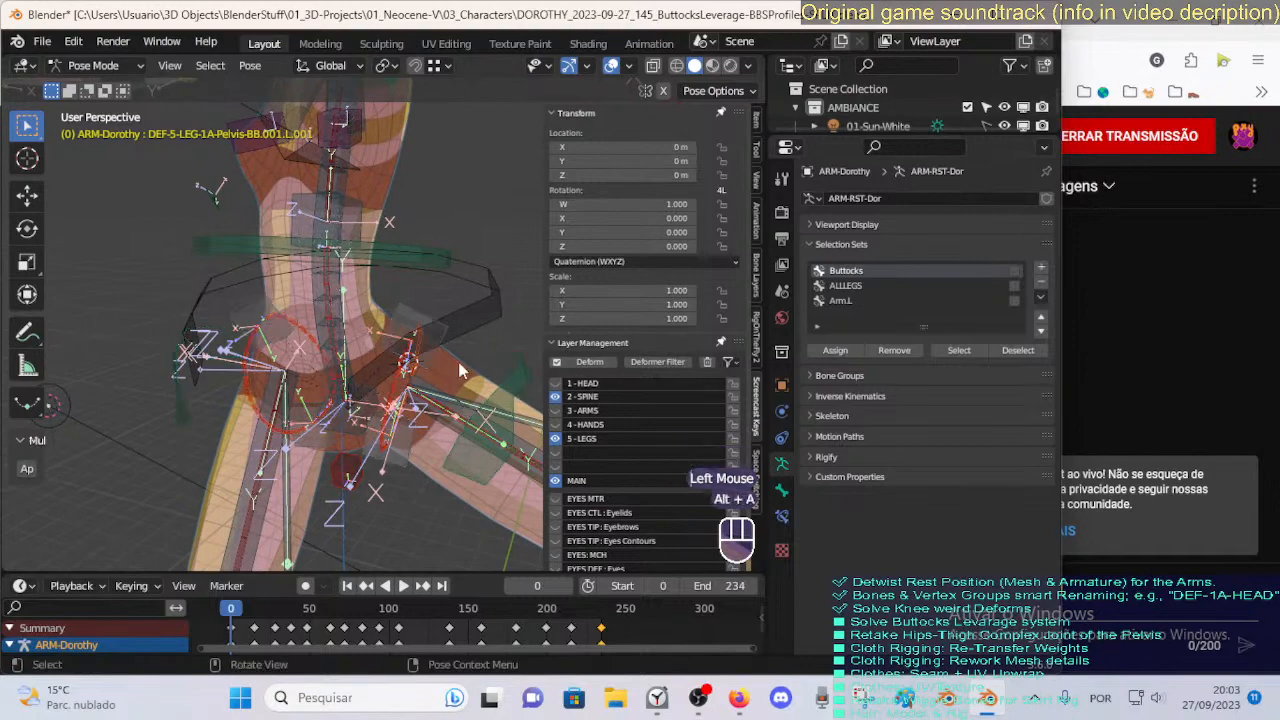
# Isolate the left and right pelvis bendy bones with their start and end controls, hiding all other bones, and save the file.
pyautogui.click(458, 372)
pyautogui.moveTo(458, 372); pyautogui.dragTo(365, 408, button='middle')
pyautogui.click(384, 378)
pyautogui.keyDown('shift'); pyautogui.click(383, 378); pyautogui.keyUp('shift')
pyautogui.keyDown('shift'); pyautogui.click(383, 378); pyautogui.keyUp('shift')
pyautogui.keyDown('shift'); pyautogui.click(366, 404); pyautogui.keyUp('shift')
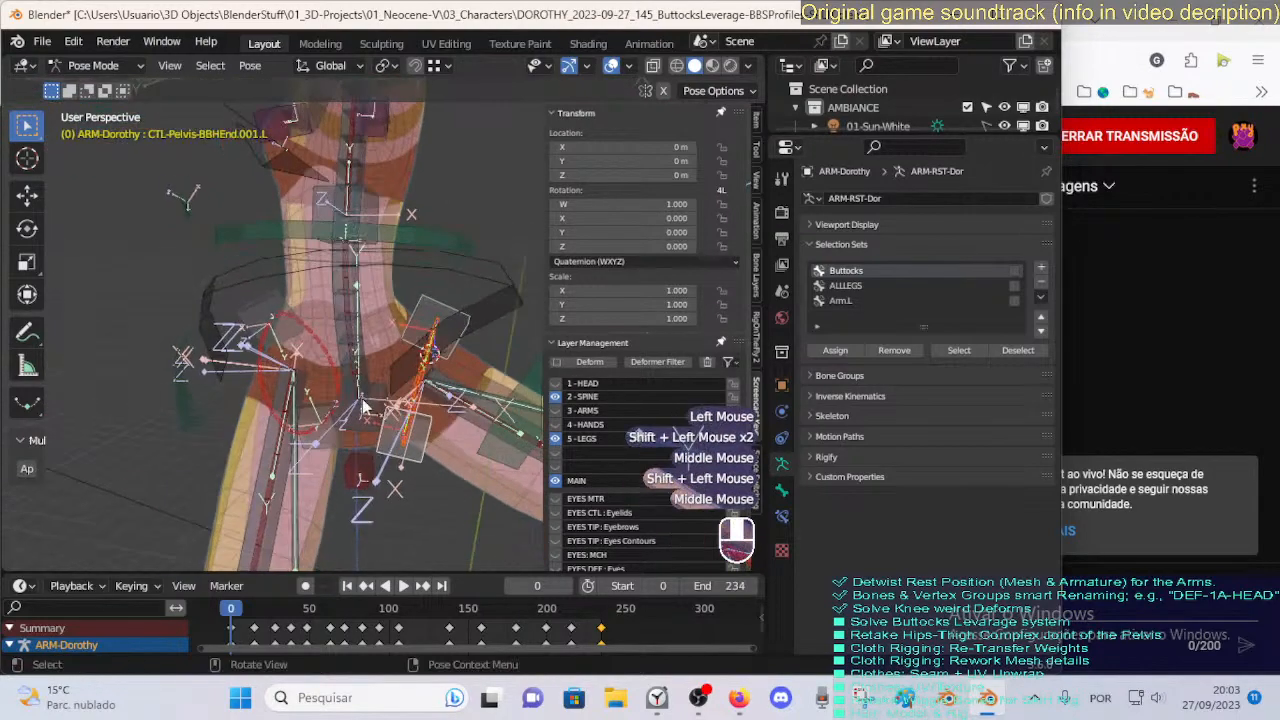
pyautogui.keyDown('shift'); pyautogui.click(305, 338); pyautogui.keyUp('shift')
pyautogui.keyDown('shift'); pyautogui.click(306, 340); pyautogui.keyUp('shift')
pyautogui.keyDown('shift'); pyautogui.click(318, 436); pyautogui.keyUp('shift')
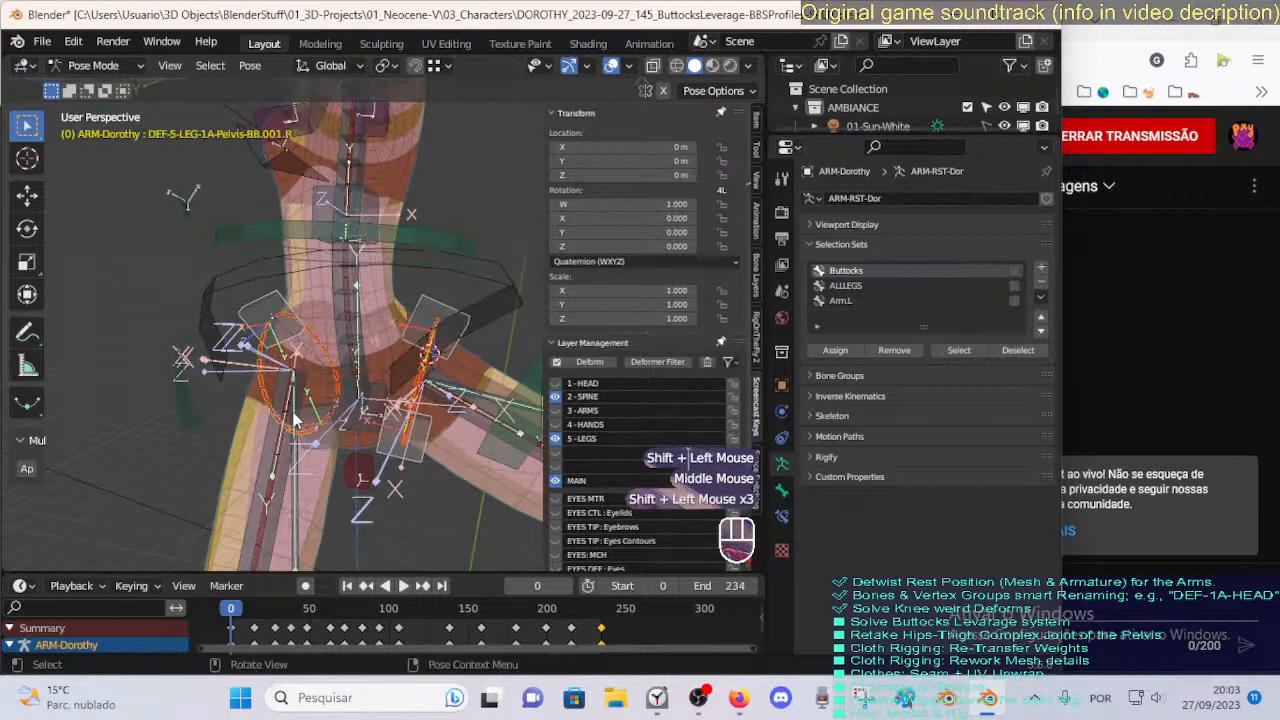
pyautogui.keyDown('shift'); pyautogui.click(321, 446); pyautogui.keyUp('shift')
pyautogui.hotkey('shift', 'h')
pyautogui.keyDown('shift'); pyautogui.moveTo(321, 444); pyautogui.dragTo(328, 425, button='middle'); pyautogui.keyUp('shift')
pyautogui.moveTo(328, 425); pyautogui.dragTo(342, 401, button='middle')
pyautogui.hotkey('ctrl', 's')
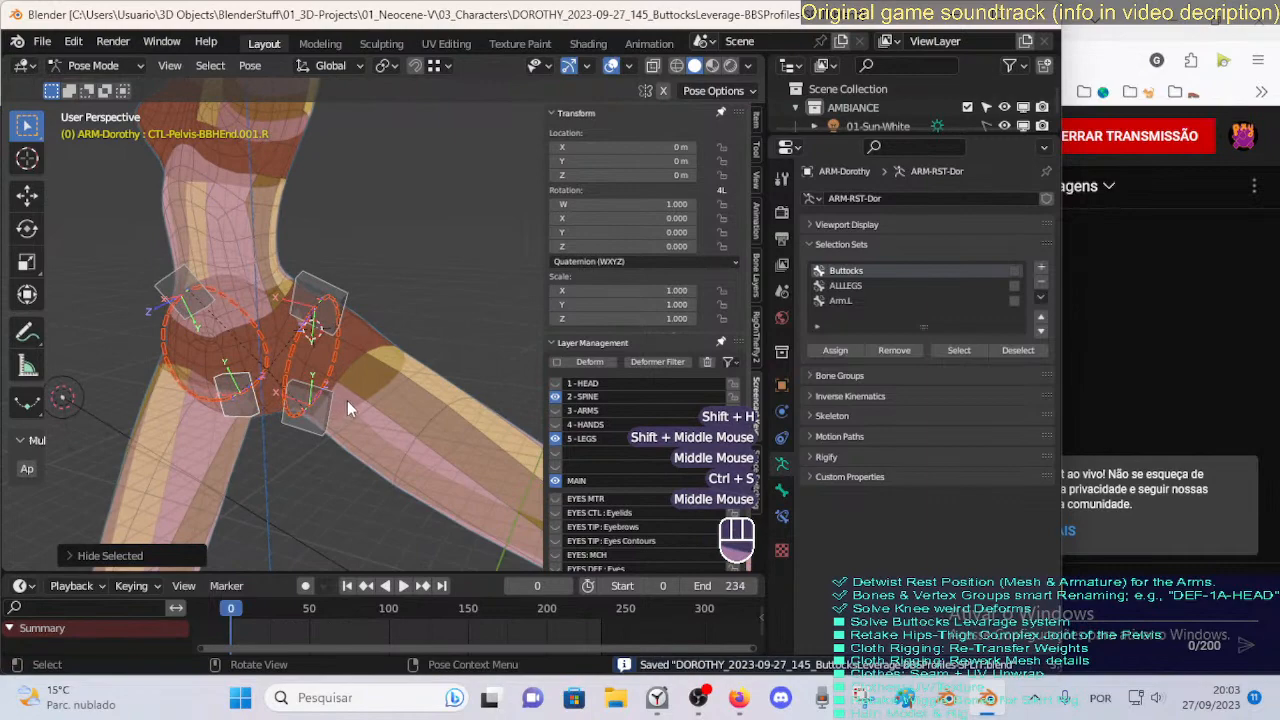
# Leave Pose Mode, select the armature together with the 00_Body mesh, and enter Weight Paint mode on the body.
pyautogui.hotkey('ctrl', 'Tab')
pyautogui.click(345, 394)
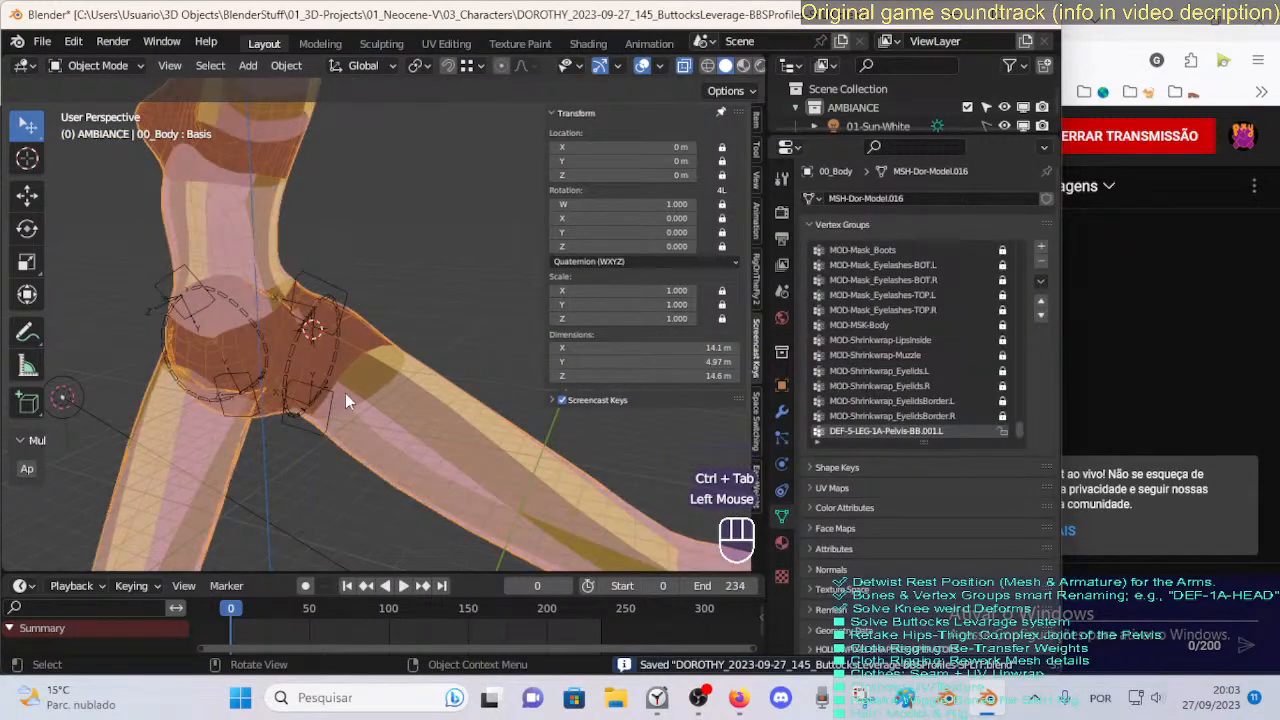
pyautogui.click(340, 396)
pyautogui.keyDown('shift'); pyautogui.click(383, 382); pyautogui.keyUp('shift')
pyautogui.hotkey('ctrl', 'Tab')
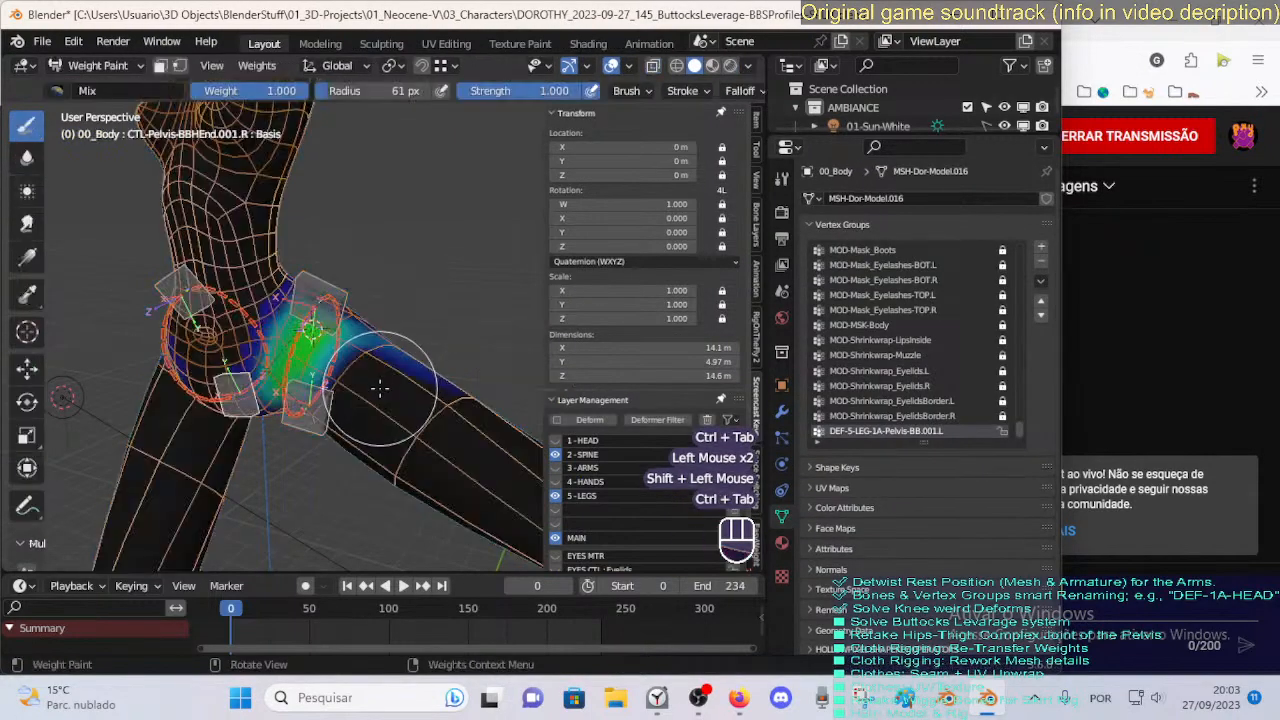
pyautogui.moveTo(383, 395); pyautogui.dragTo(380, 400, button='middle')
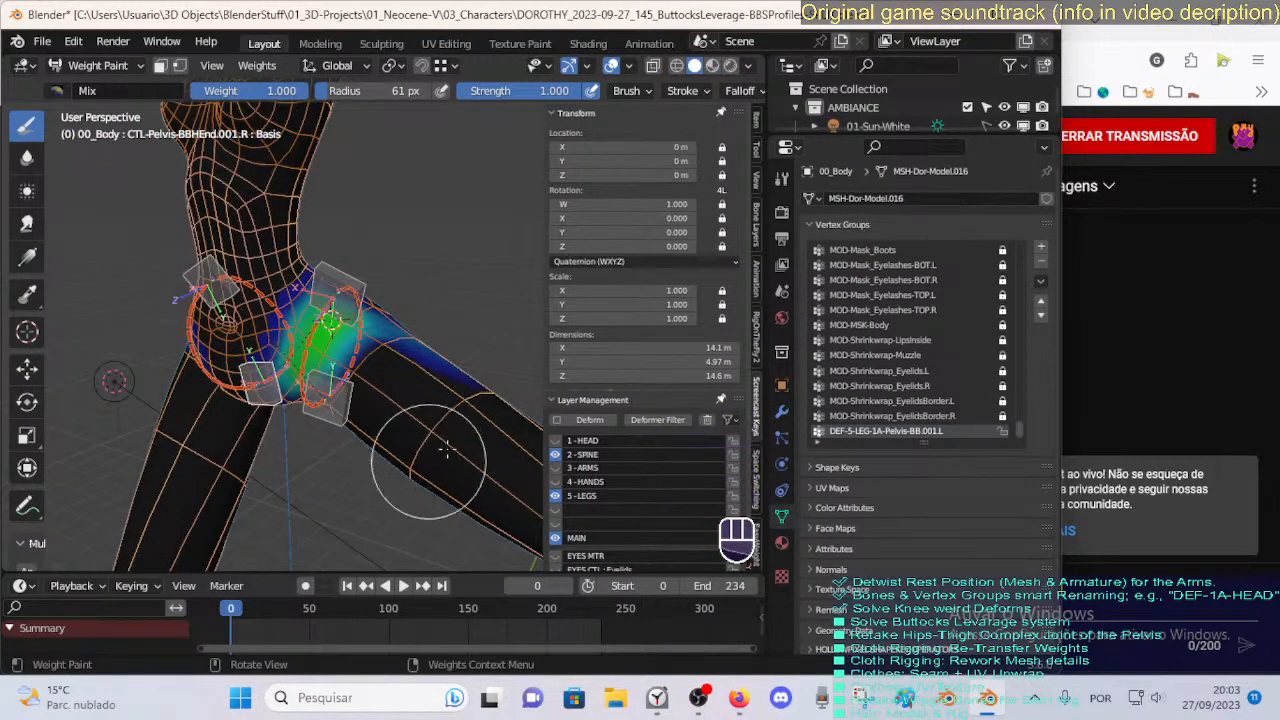
# Examine the DEF-5-LEG-1A-Pelvis-BB.001.L weights around the pelvis and between the legs, with the face mask on and off.
pyautogui.moveTo(449, 457); pyautogui.dragTo(440, 450, button='middle')
pyautogui.moveTo(440, 450)
pyautogui.keyDown('ctrl'); pyautogui.mouseDown(button='middle')
pyautogui.moveTo(376, 394)
pyautogui.moveTo(288, 355)
pyautogui.moveTo(340, 295)
pyautogui.moveTo(378, 283)
pyautogui.mouseUp(button='middle'); pyautogui.keyUp('ctrl')
pyautogui.click(330, 330)
pyautogui.click(335, 298)
pyautogui.click(328, 300)
pyautogui.click(320, 300)
pyautogui.click(392, 322)
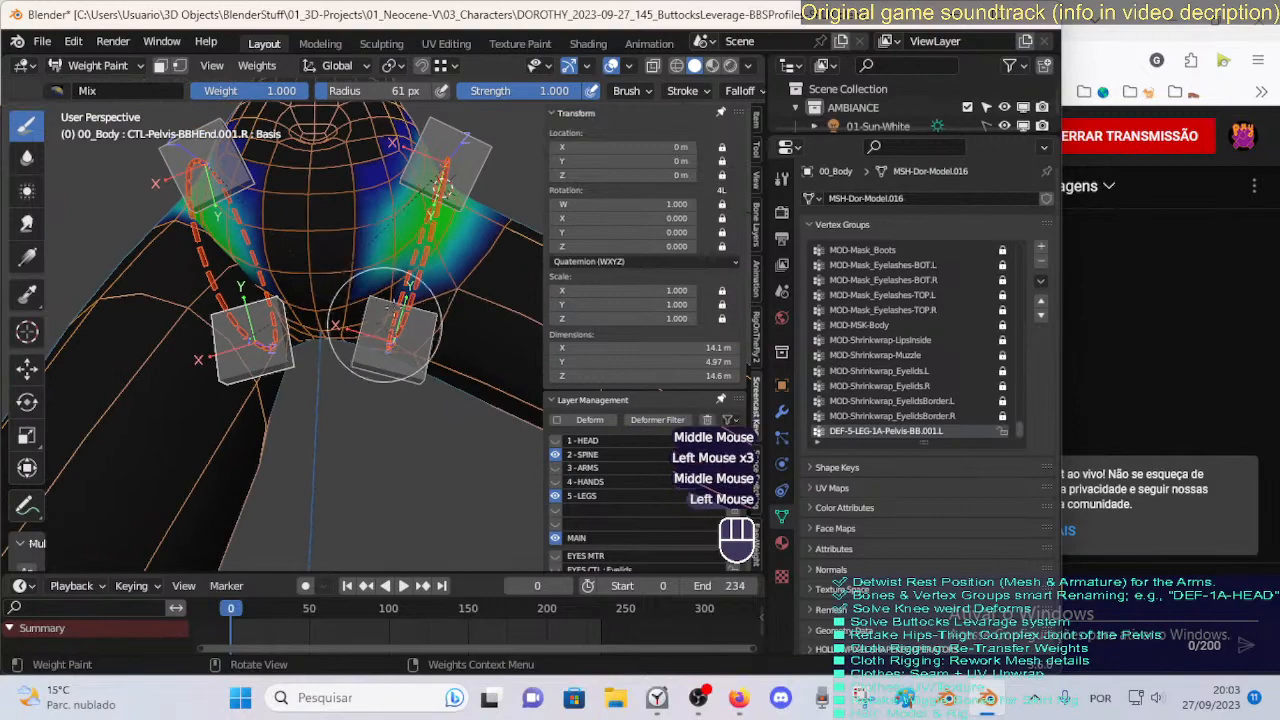
pyautogui.press('o')
pyautogui.press('o')
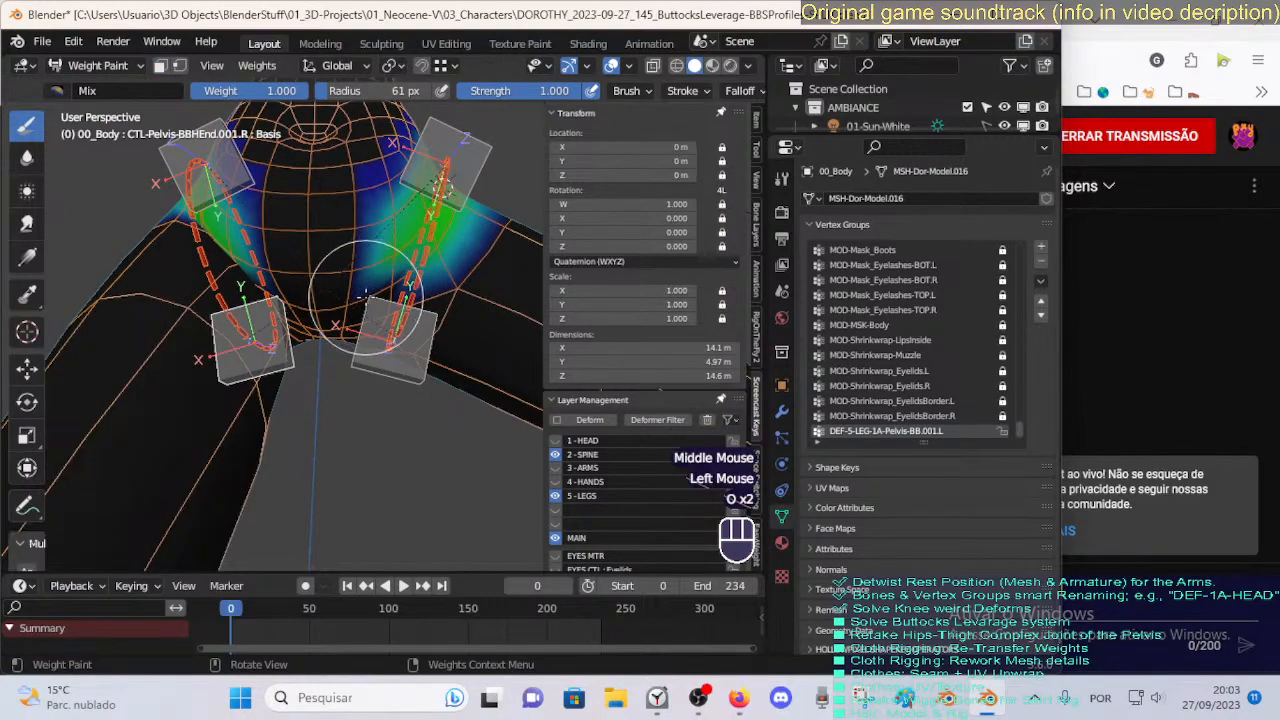
pyautogui.press('p')
pyautogui.press('o')
pyautogui.moveTo(366, 290); pyautogui.dragTo(350, 330, button='middle')
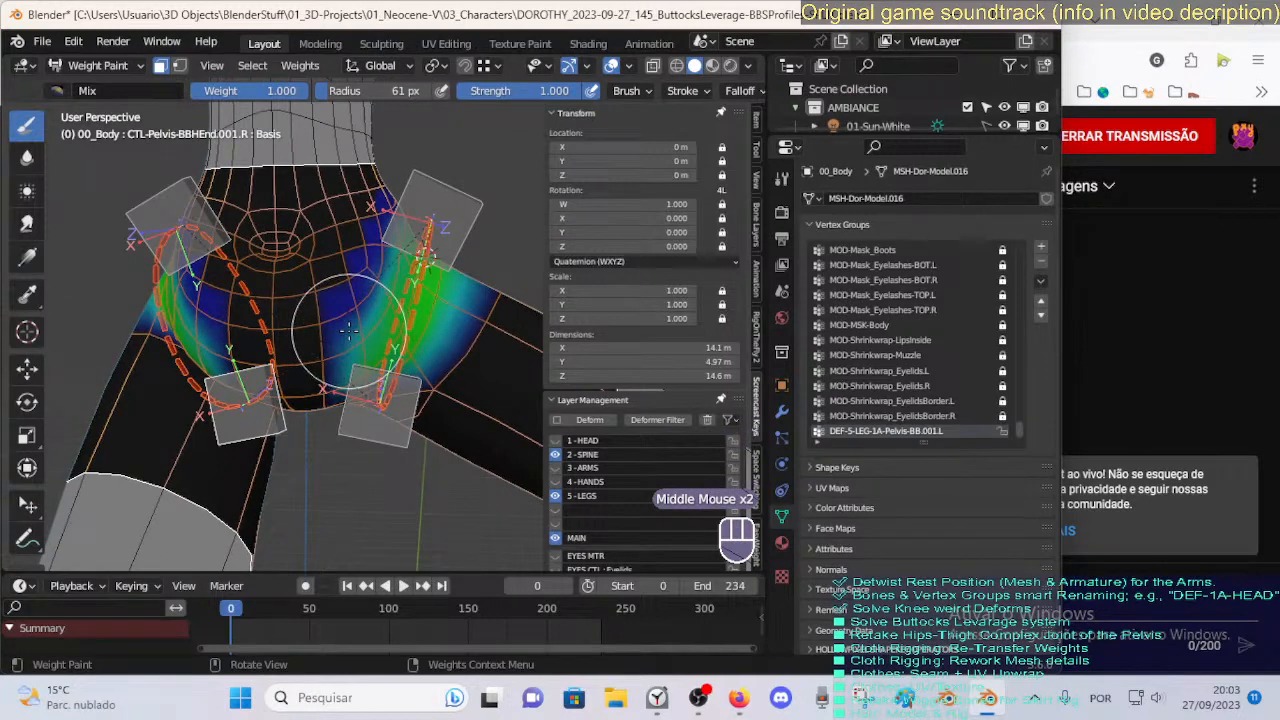
pyautogui.press('p')
pyautogui.press('p')
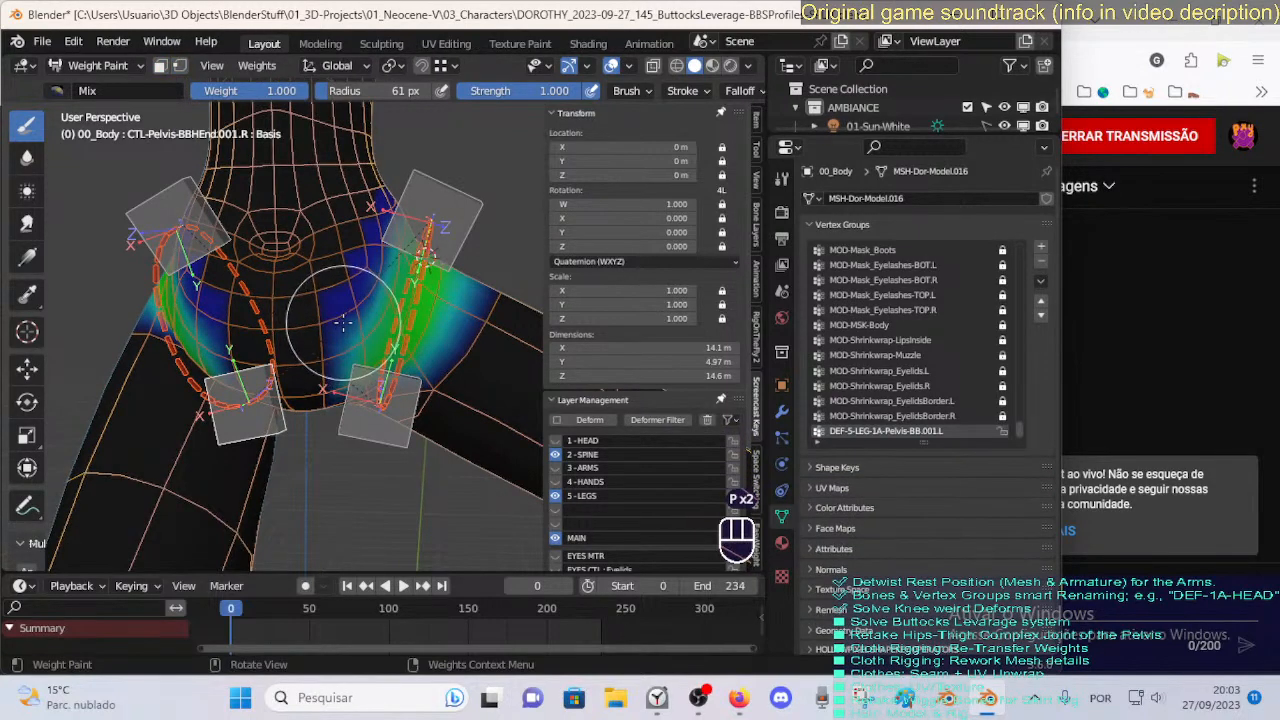
# Return the 00_Body mesh from Weight Paint to Object Mode.
pyautogui.hotkey('ctrl', 'Tab')
pyautogui.click(355, 308)
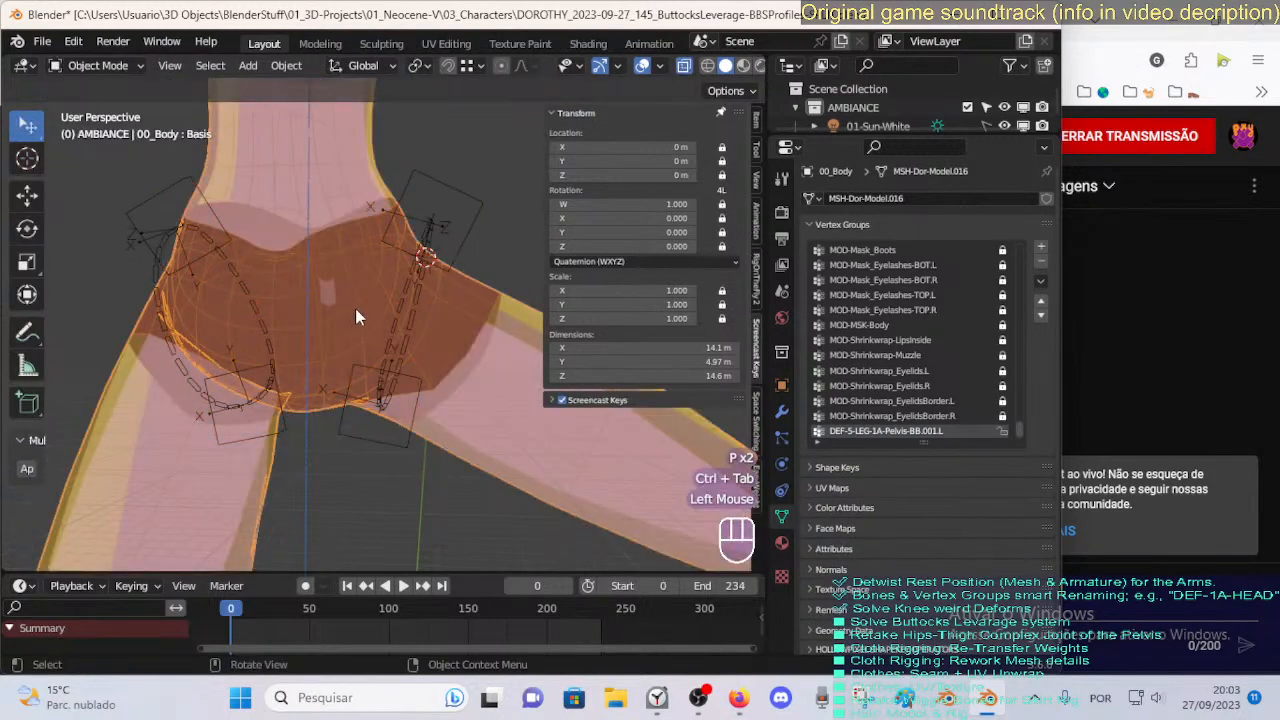
pyautogui.click(415, 315)
pyautogui.click(435, 343)
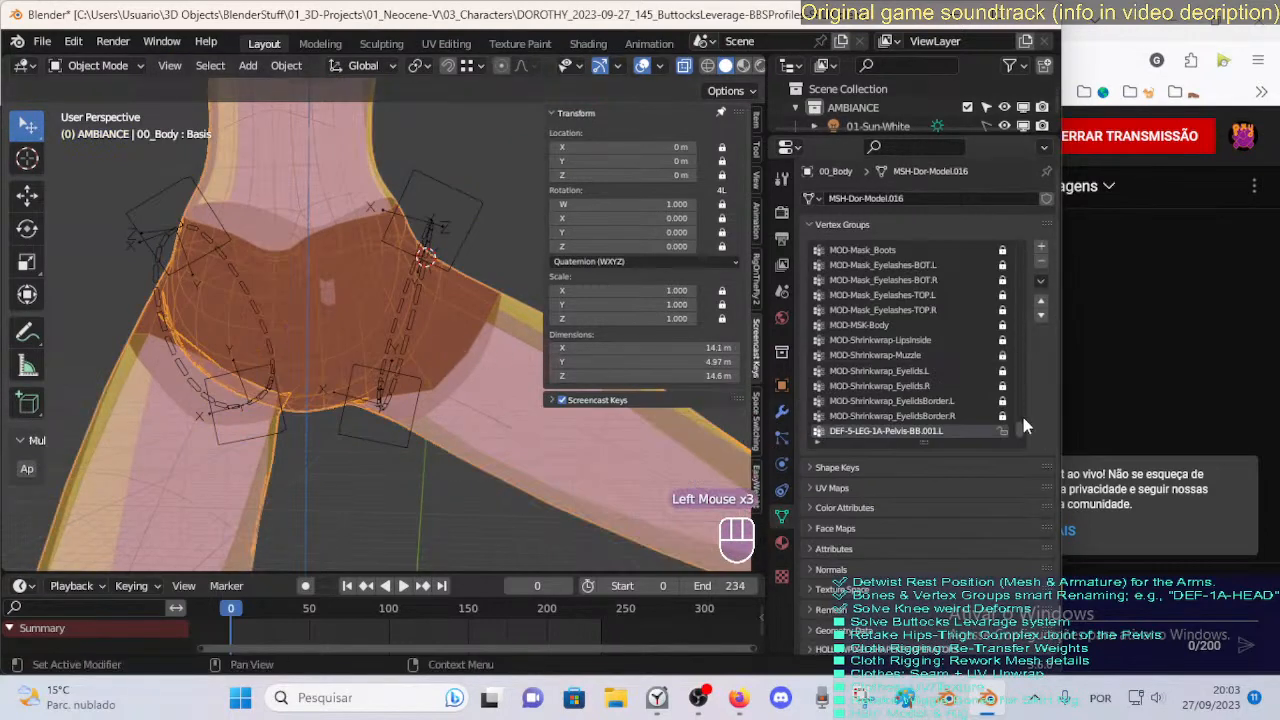
# Add a body vertex group named !HIDE-2-TORSO-PelvisNoMiddle, reusing the copied name of the group !HIDE-2-TORSO-Pelvis.
pyautogui.moveTo(1023, 417); pyautogui.dragTo(1027, 266)
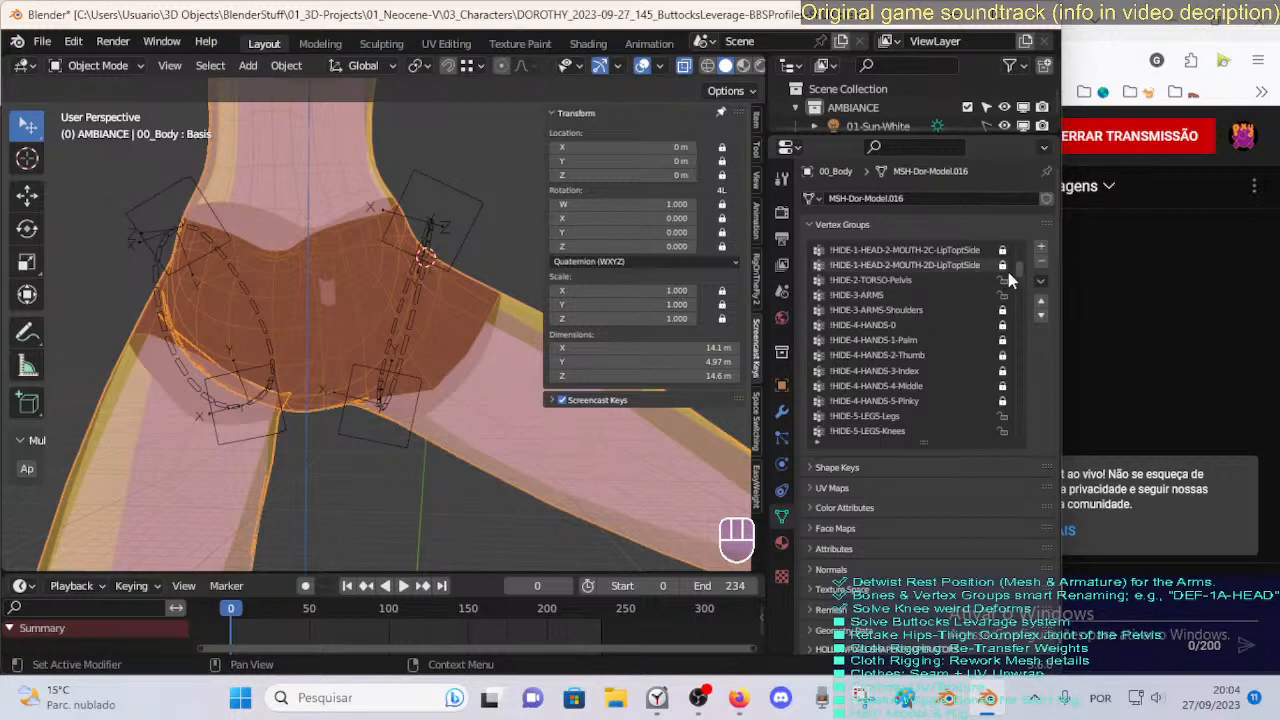
pyautogui.moveTo(1020, 270); pyautogui.dragTo(1022, 264)
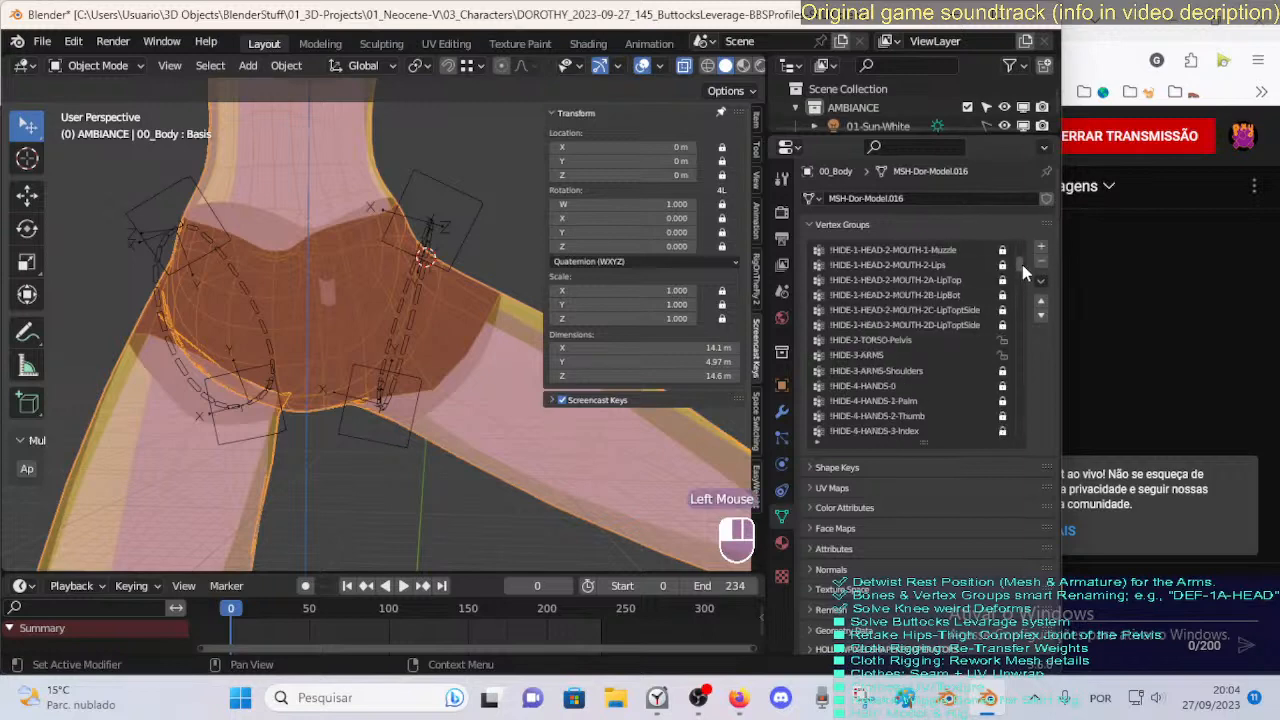
pyautogui.click(926, 326)
pyautogui.click(897, 340)
pyautogui.hotkey('ctrl', 'c')
pyautogui.press('Escape')
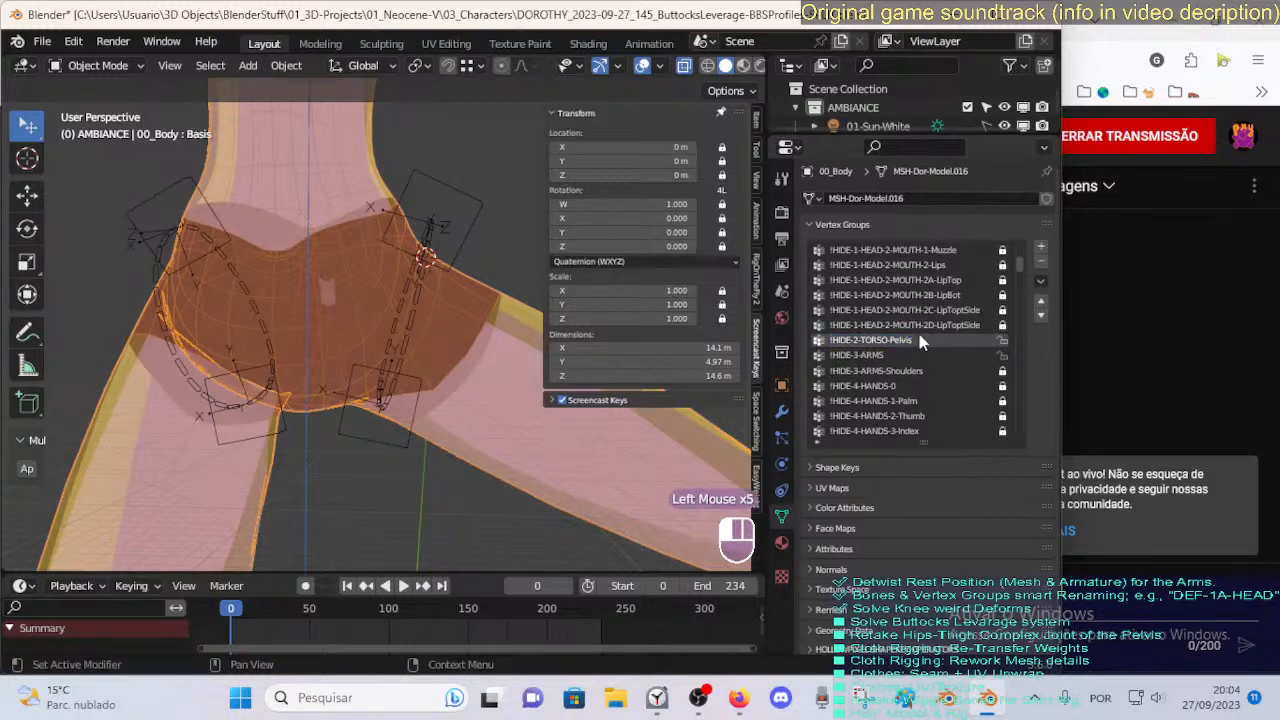
pyautogui.click(1041, 248)
pyautogui.doubleClick(852, 430)
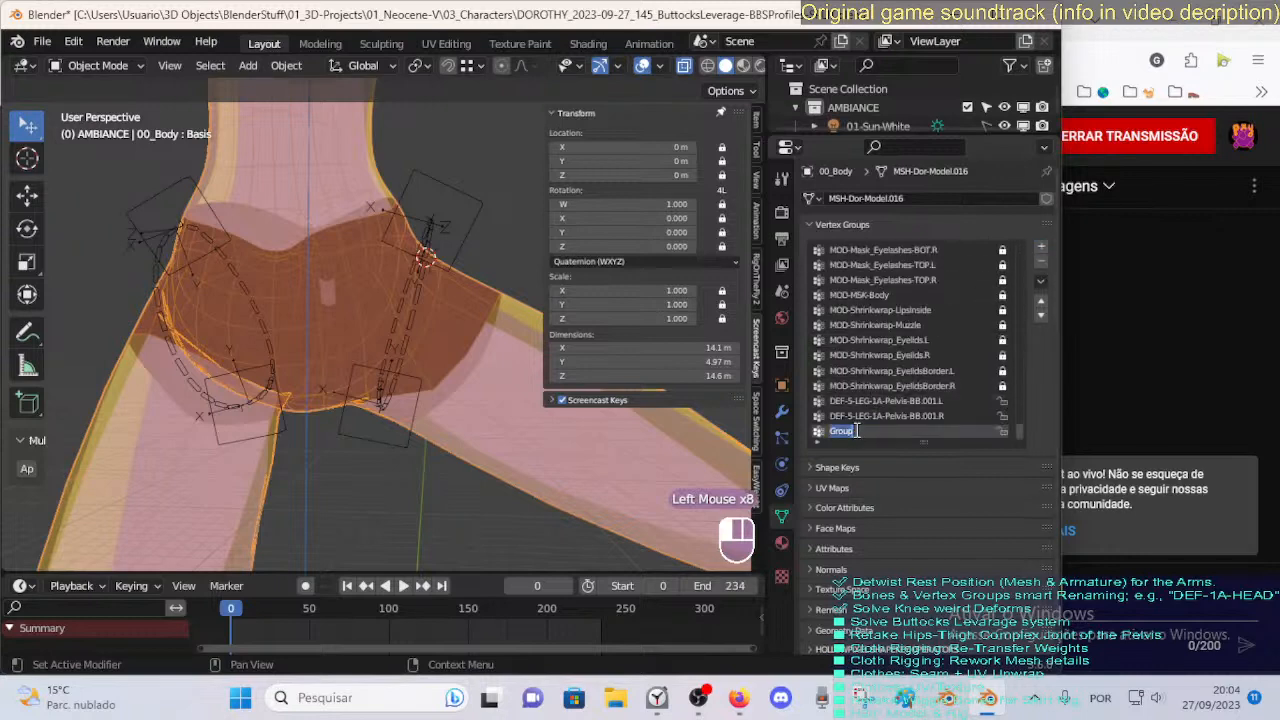
pyautogui.hotkey('ctrl', 'v')
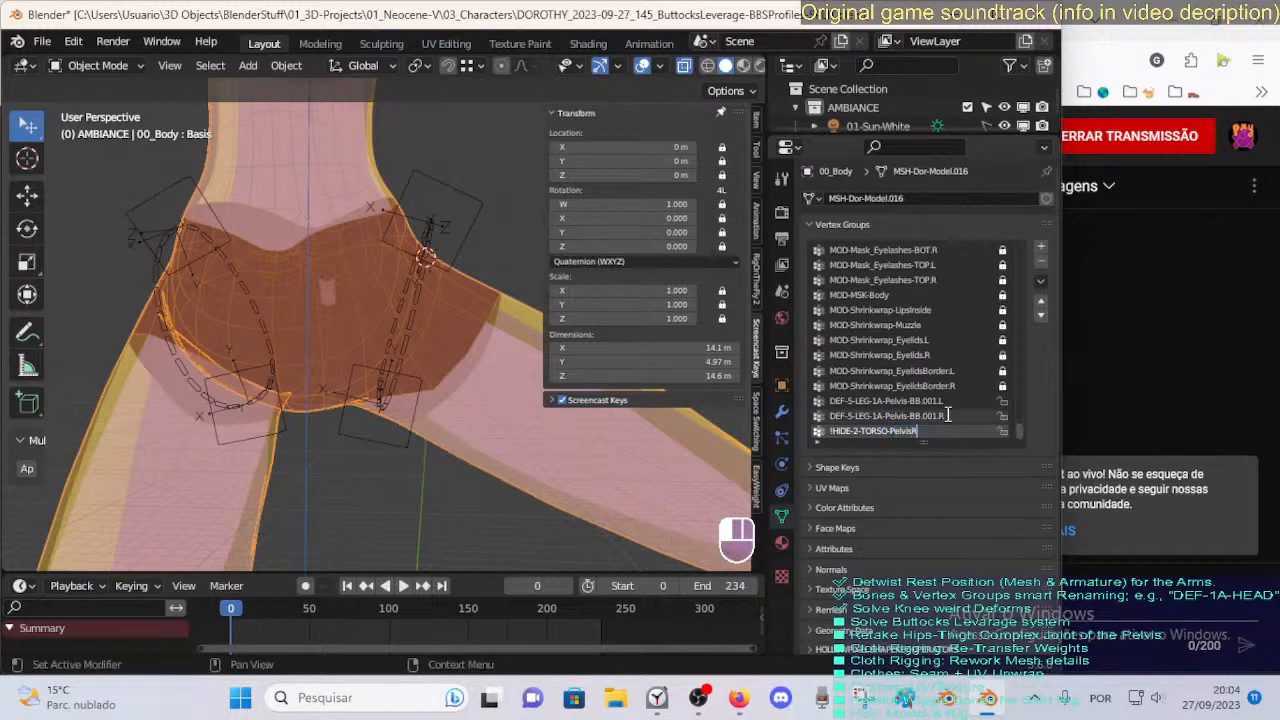
pyautogui.hotkey('shift', 'BackSpace')
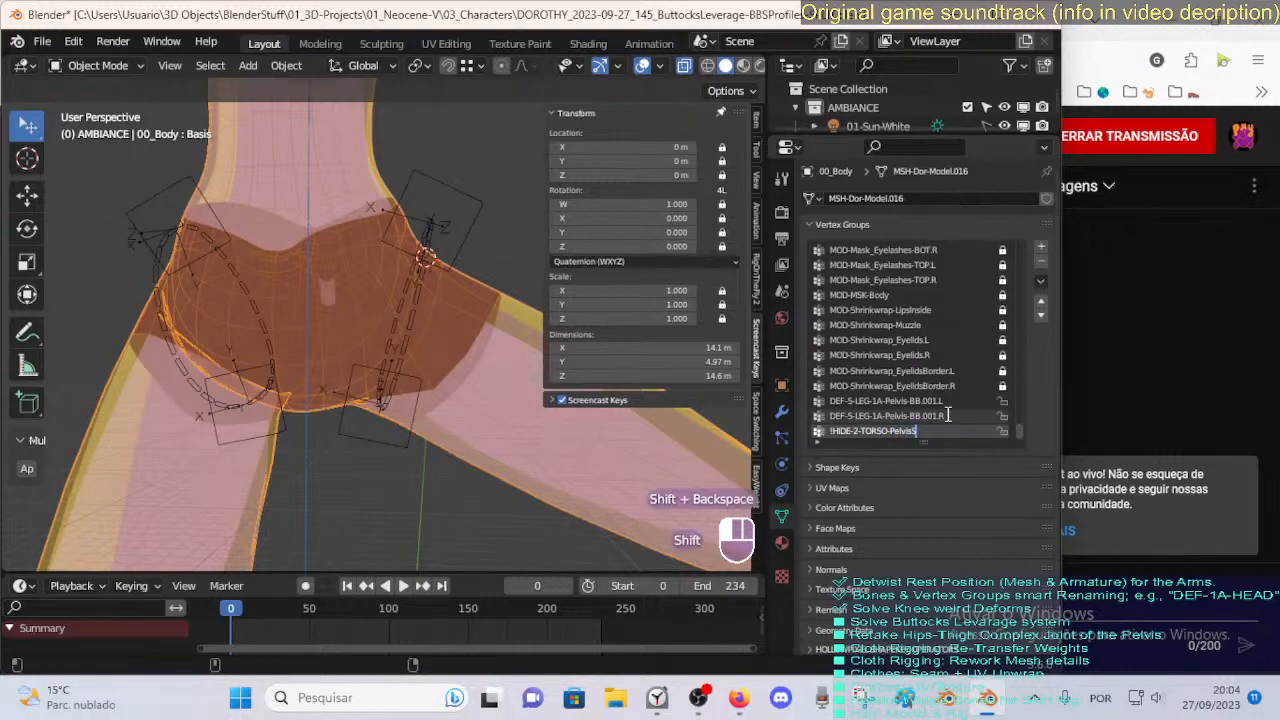
pyautogui.press('BackSpace')
pyautogui.press('BackSpace')
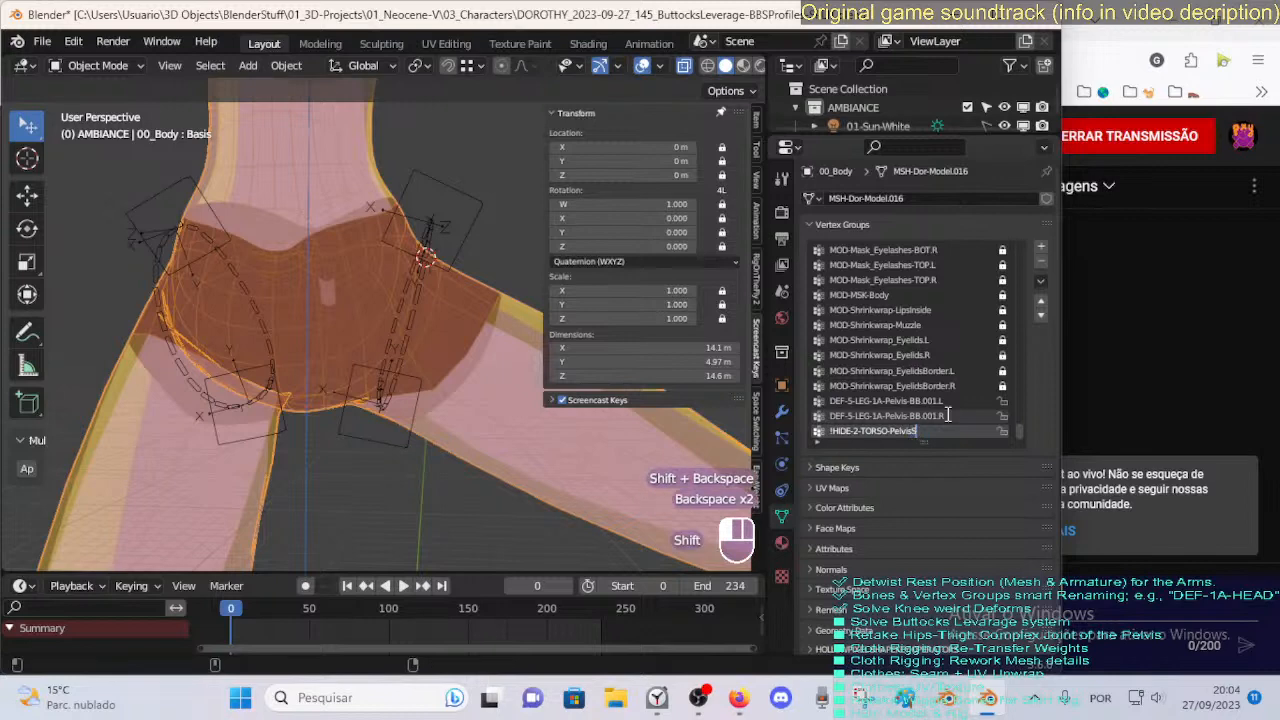
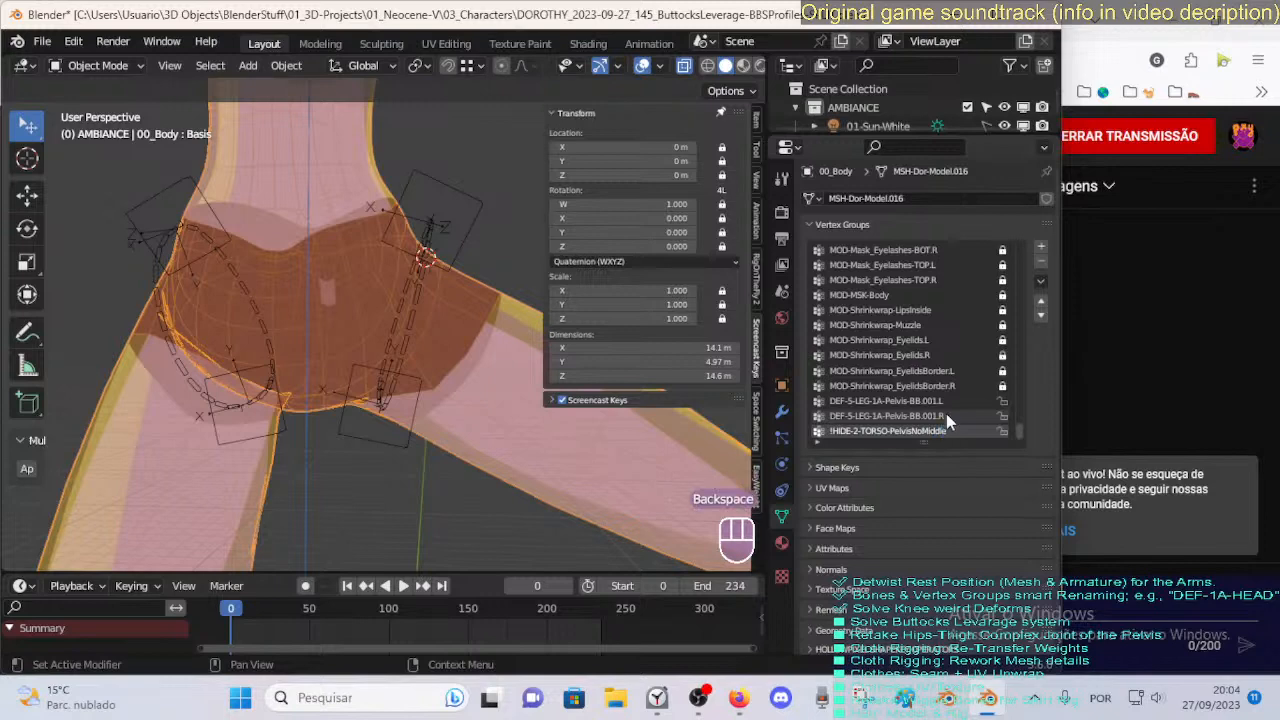
# Deselect the pelvis's centre edge loop in Edit Mode and assign the remaining vertices to !HIDE-2-TORSO-PelvisNoMiddle with weight 1.000.
pyautogui.press('Tab')
pyautogui.moveTo(517, 431); pyautogui.dragTo(475, 451, button='middle')
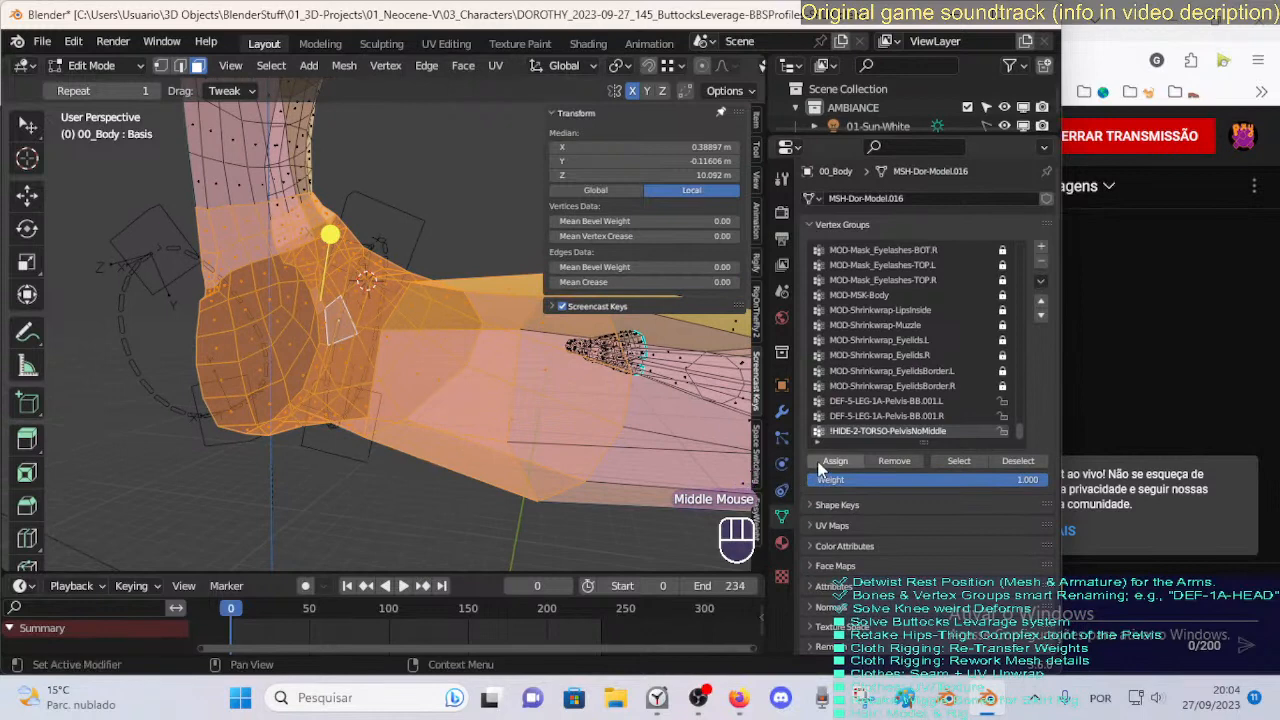
pyautogui.press('1')
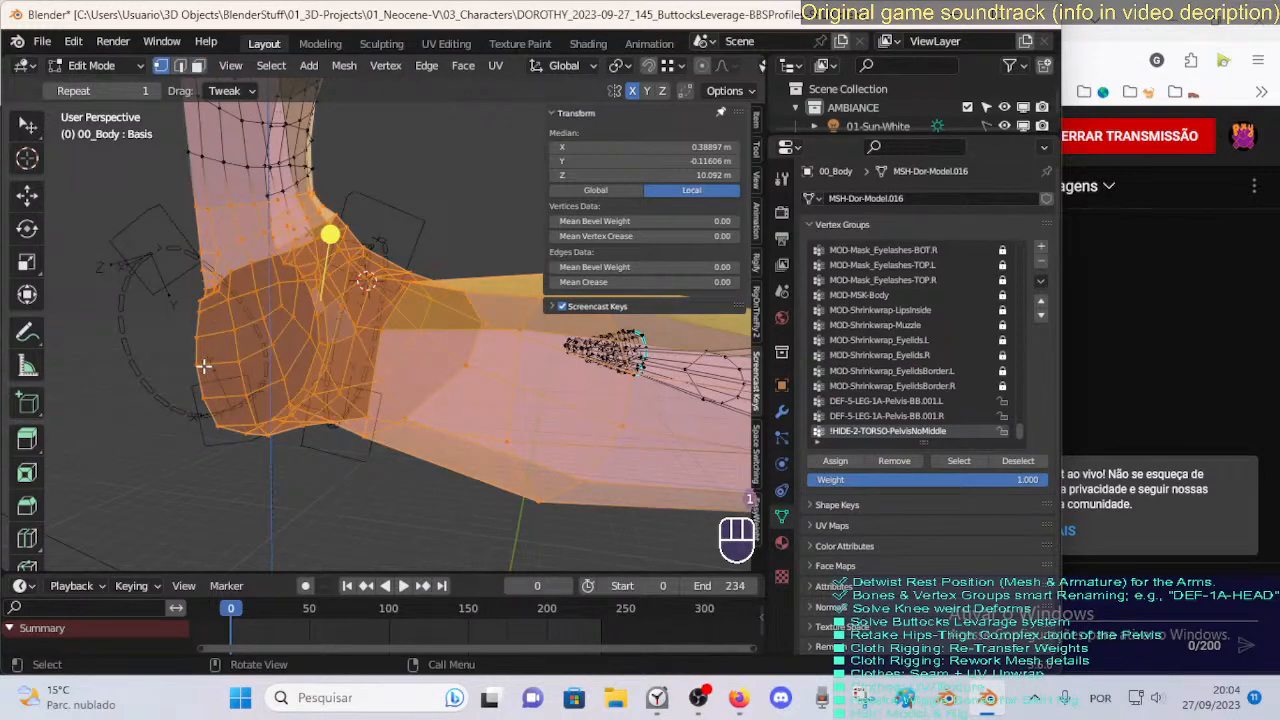
pyautogui.keyDown('alt'); pyautogui.keyDown('shift'); pyautogui.click(192, 360); pyautogui.keyUp('shift'); pyautogui.keyUp('alt')
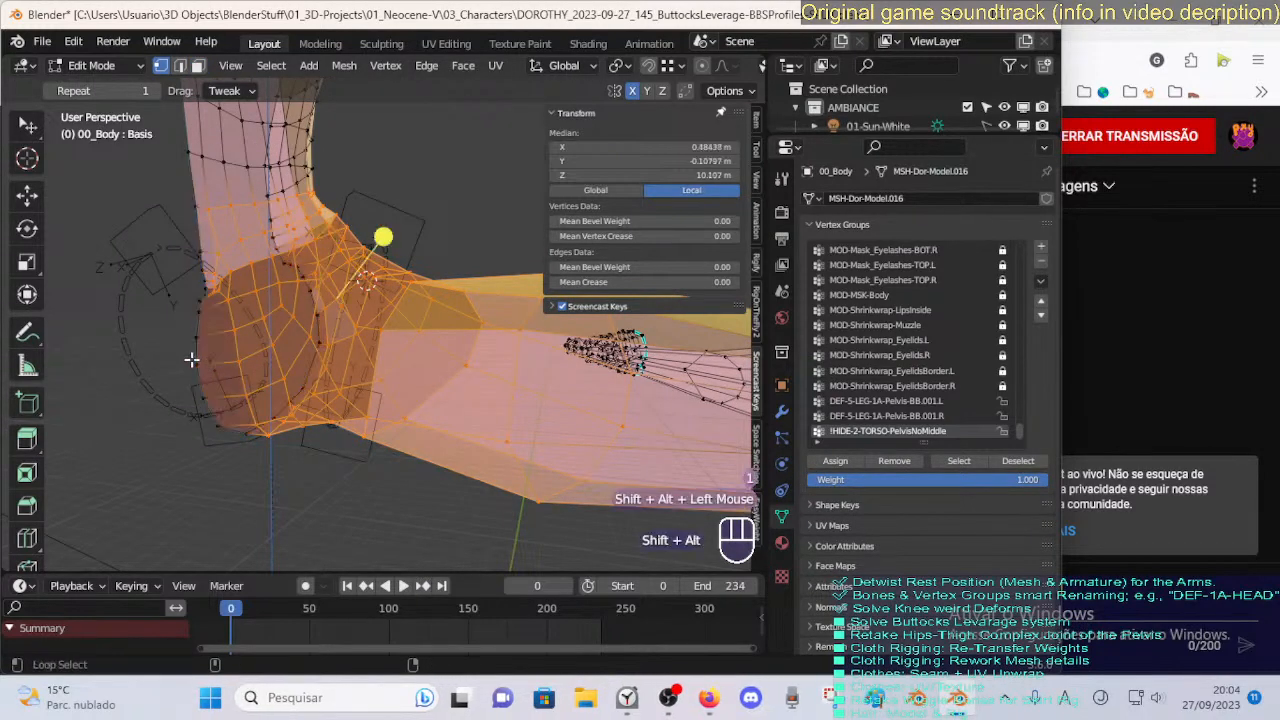
pyautogui.click(836, 461)
pyautogui.click(836, 461)
pyautogui.click(836, 461)
# Return to Object Mode, lock the !HIDE-2-TORSO-PelvisNoMiddle group, and sort the vertex groups by name.
pyautogui.moveTo(470, 440); pyautogui.dragTo(653, 361, button='middle')
pyautogui.hotkey('ctrl', 'Tab')
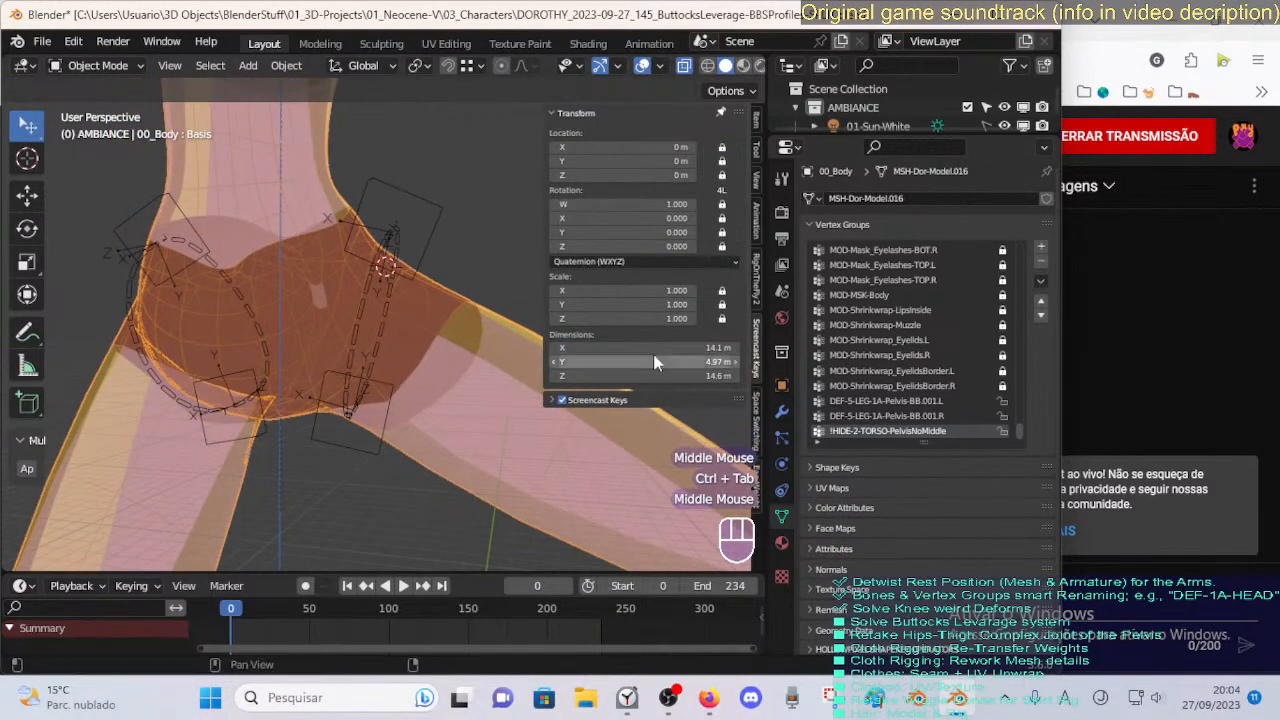
pyautogui.click(1003, 431)
pyautogui.click(1040, 281)
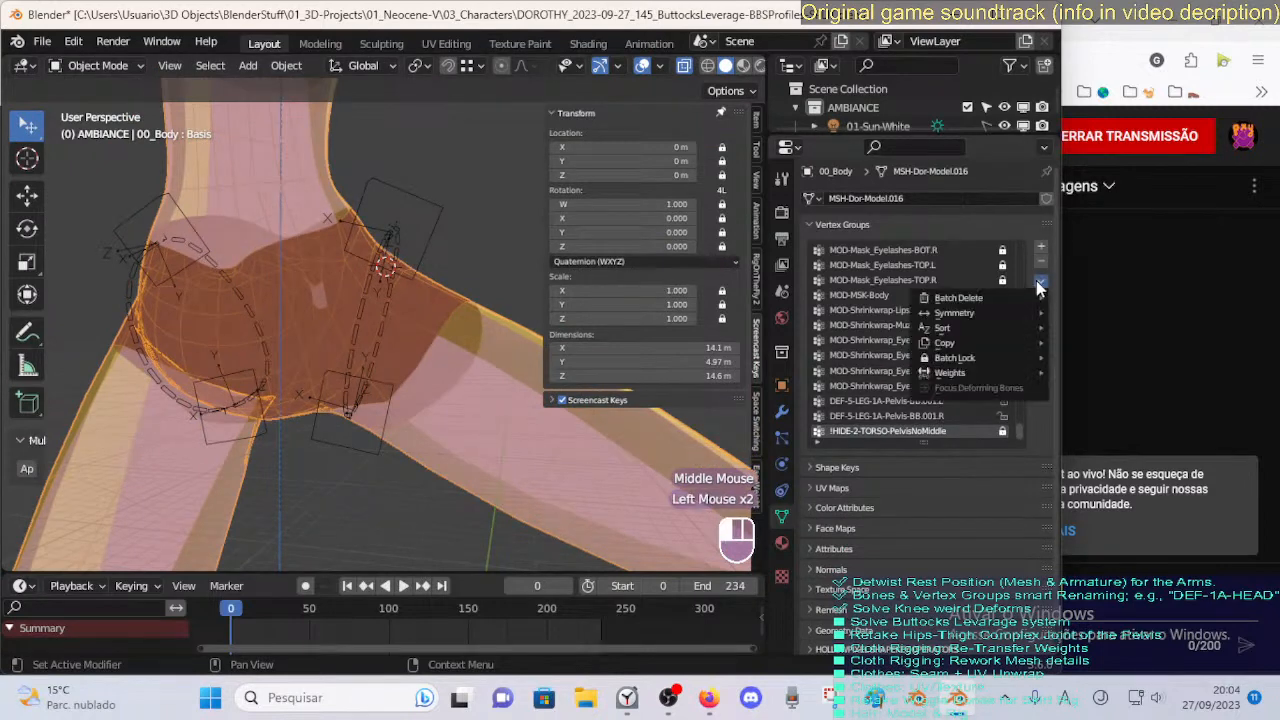
pyautogui.moveTo(945, 330)
pyautogui.click(810, 330)
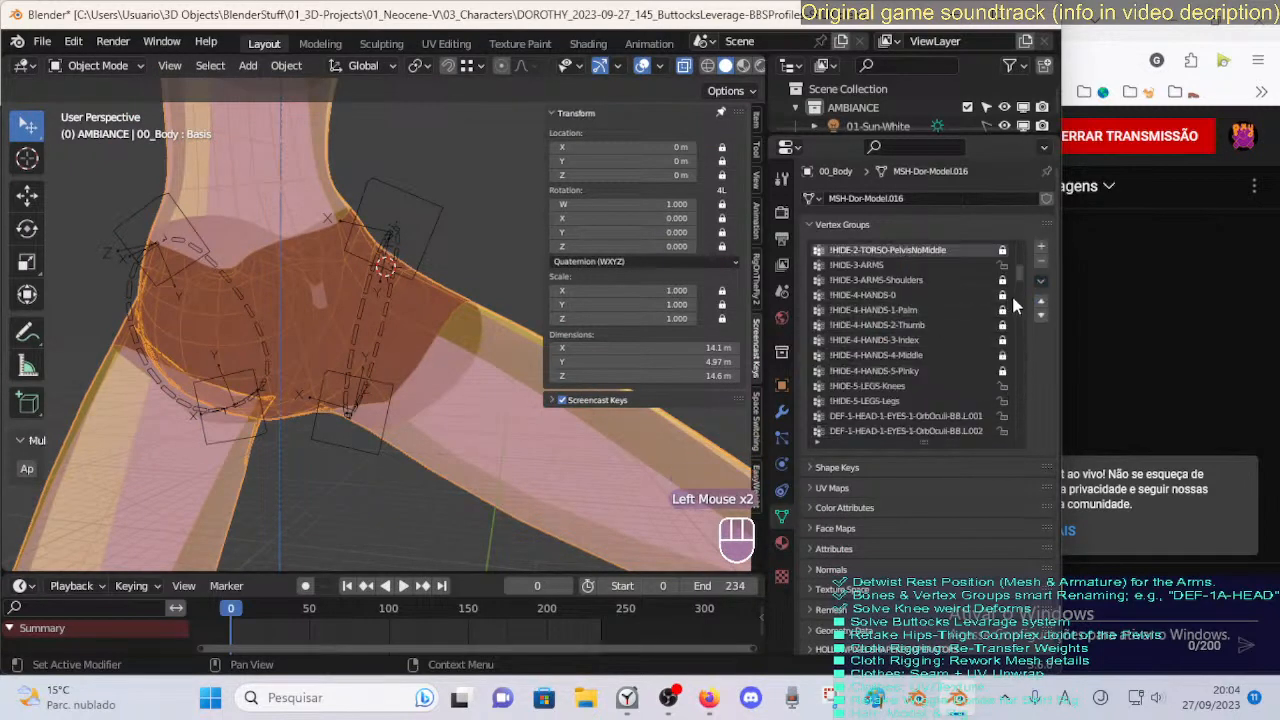
# Enter Weight Paint on the body with the armature selected and check the face mask built from the new pelvis group.
pyautogui.click(362, 315)
pyautogui.keyDown('shift'); pyautogui.click(419, 338); pyautogui.keyUp('shift')
pyautogui.hotkey('ctrl', 'Tab')
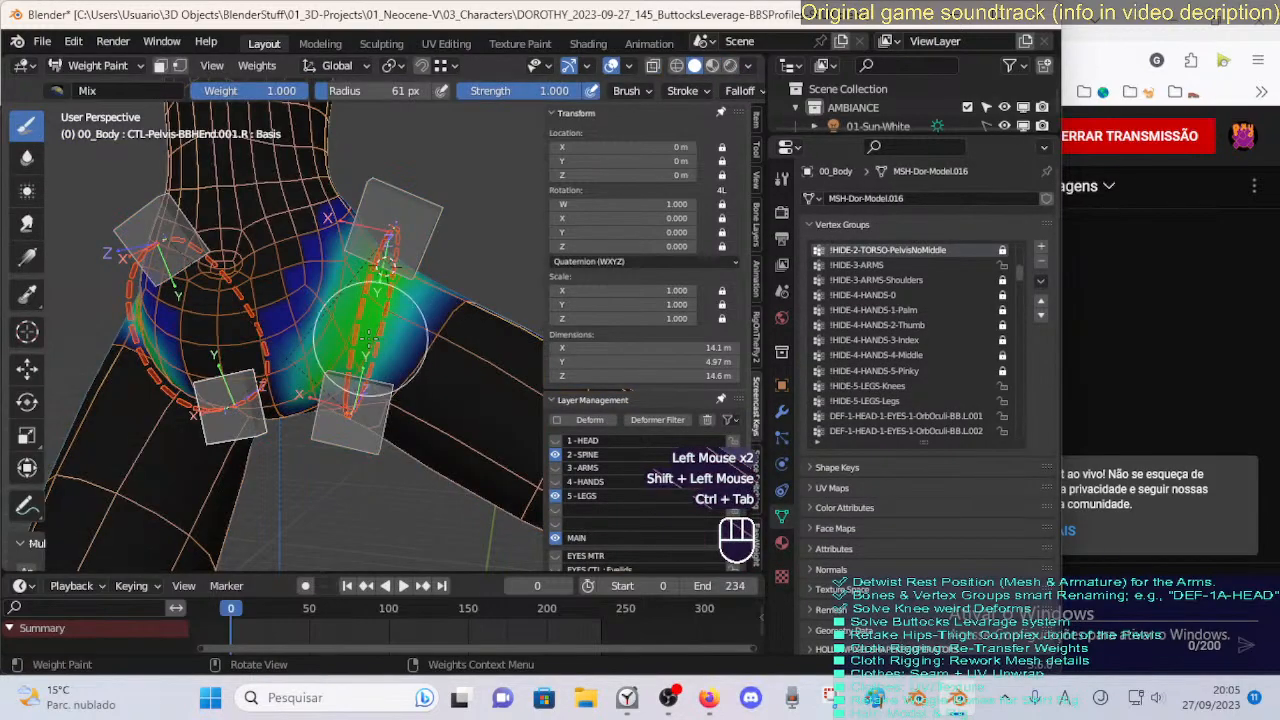
pyautogui.press('o')
pyautogui.press('o')
pyautogui.press('o')
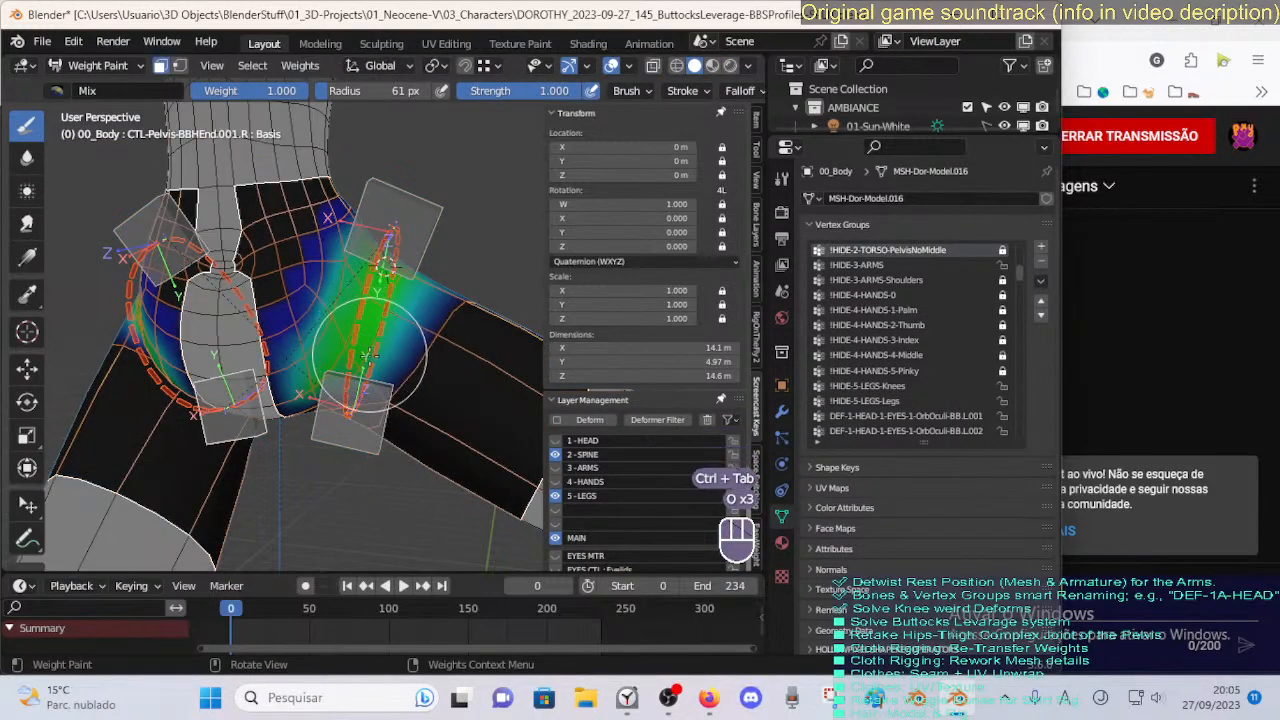
pyautogui.moveTo(368, 355); pyautogui.dragTo(378, 372, button='middle')
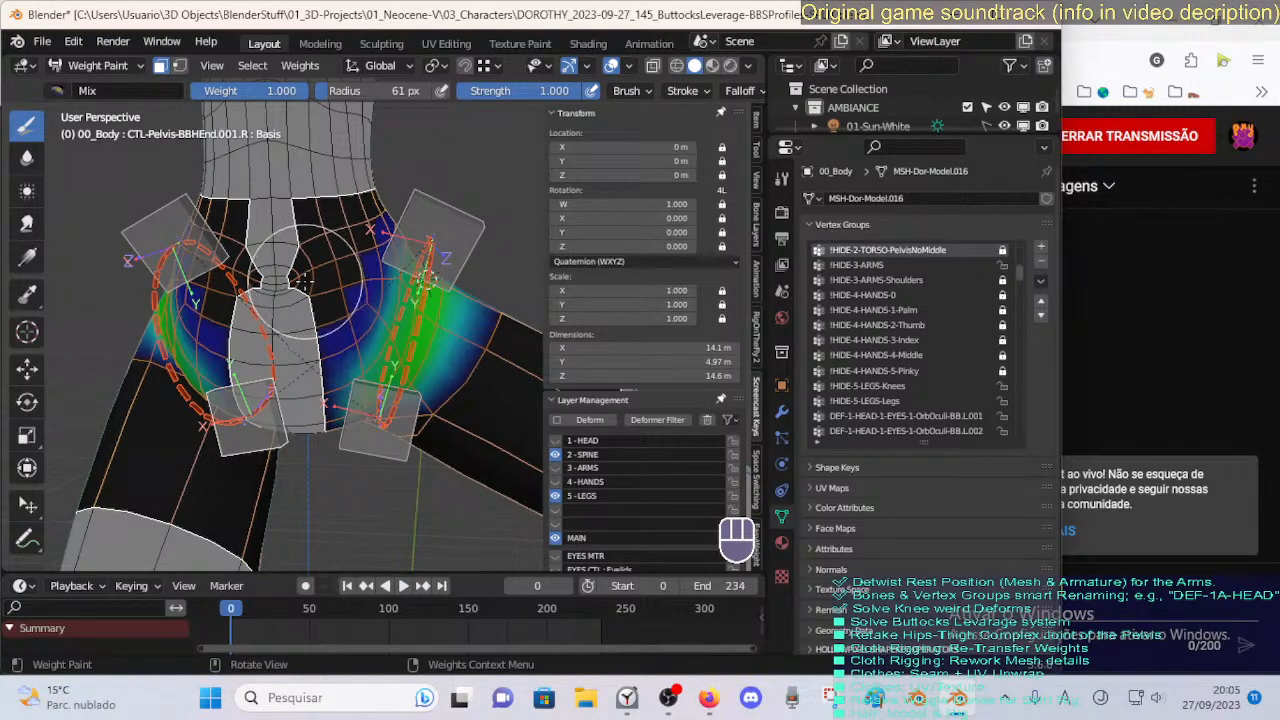
# Leave Weight Paint and open the 00_Body mesh in Edit Mode.
pyautogui.hotkey('ctrl', 'Tab')
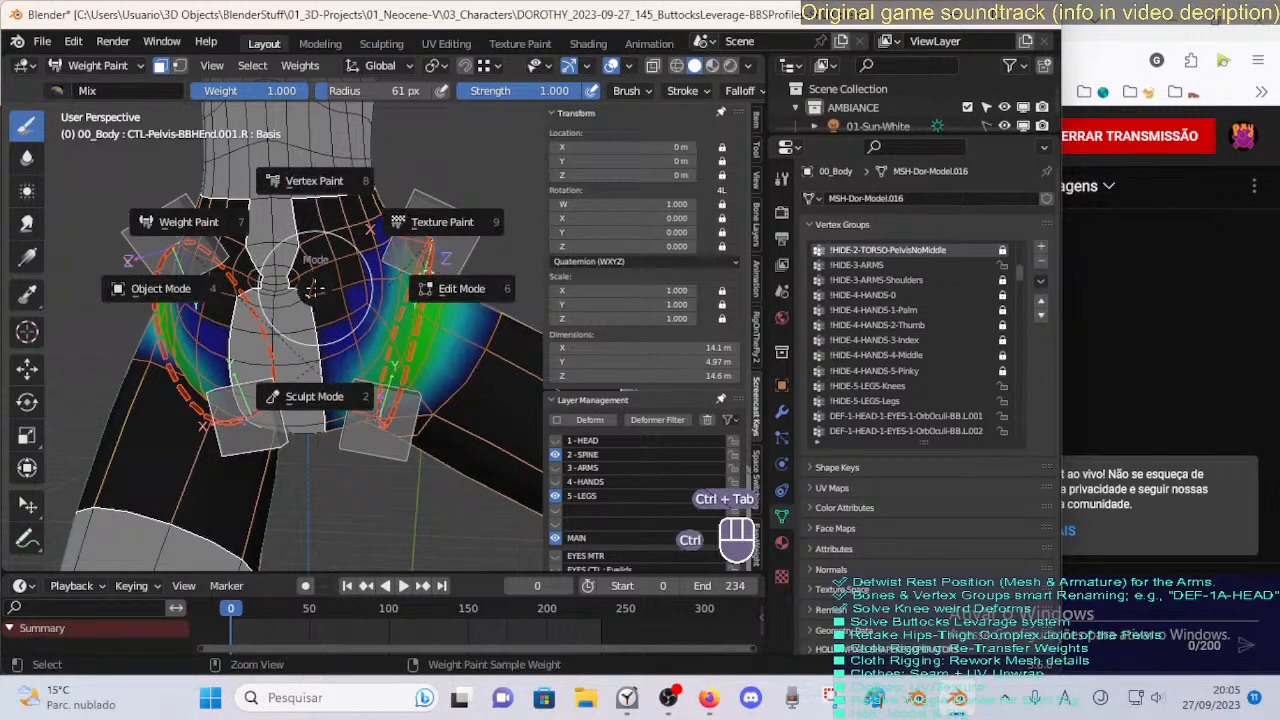
pyautogui.click(306, 288)
pyautogui.press('Tab')
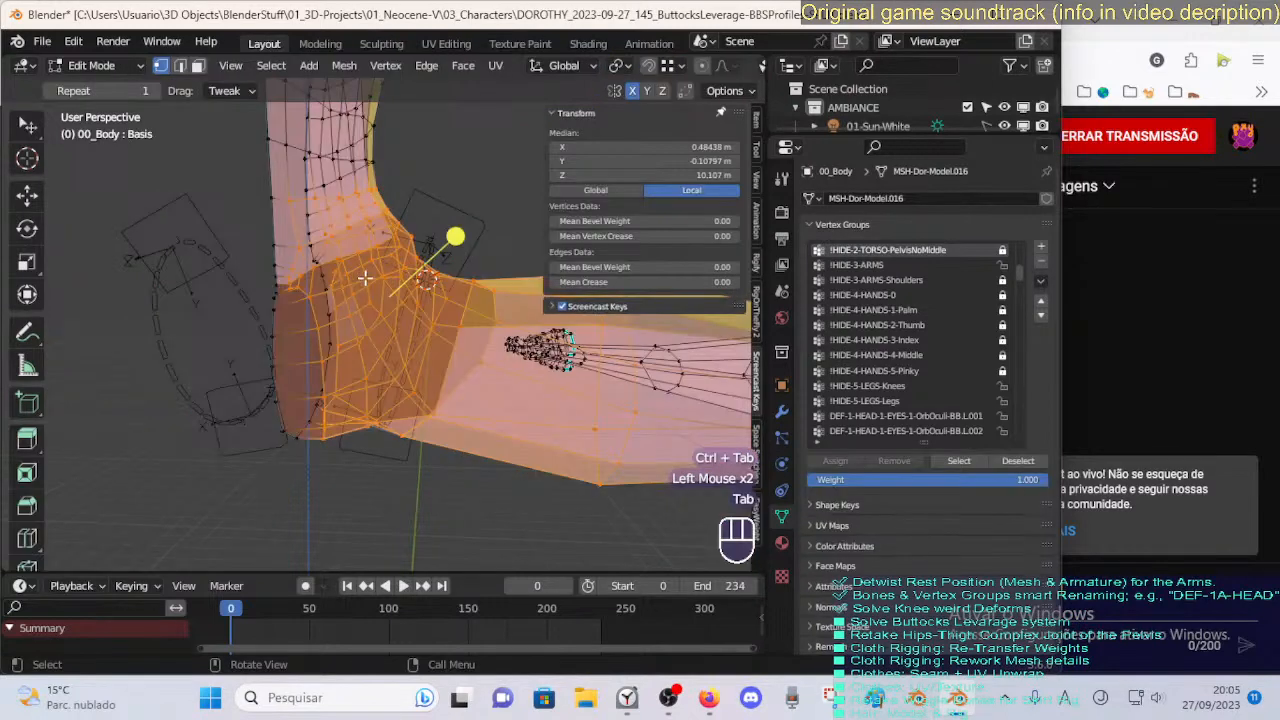
pyautogui.press('c')
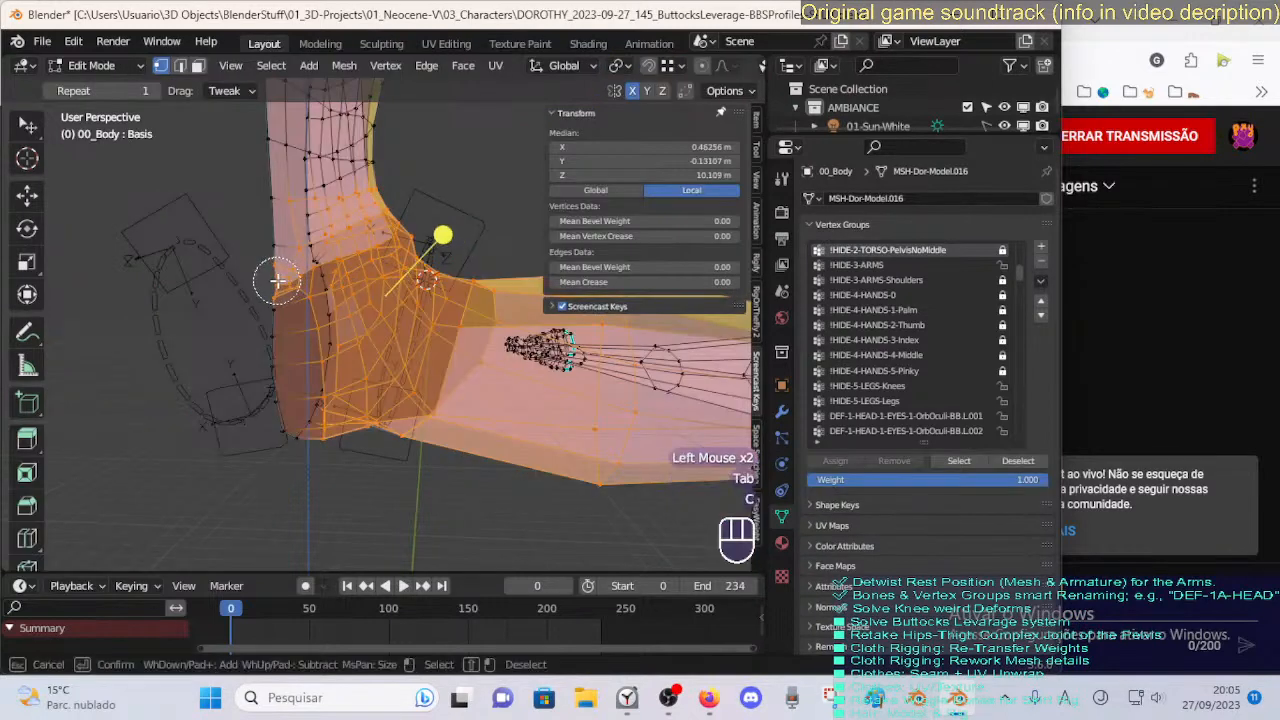
pyautogui.keyDown('shift'); pyautogui.moveTo(278, 282); pyautogui.dragTo(291, 338); pyautogui.keyUp('shift')
pyautogui.rightClick(291, 340)
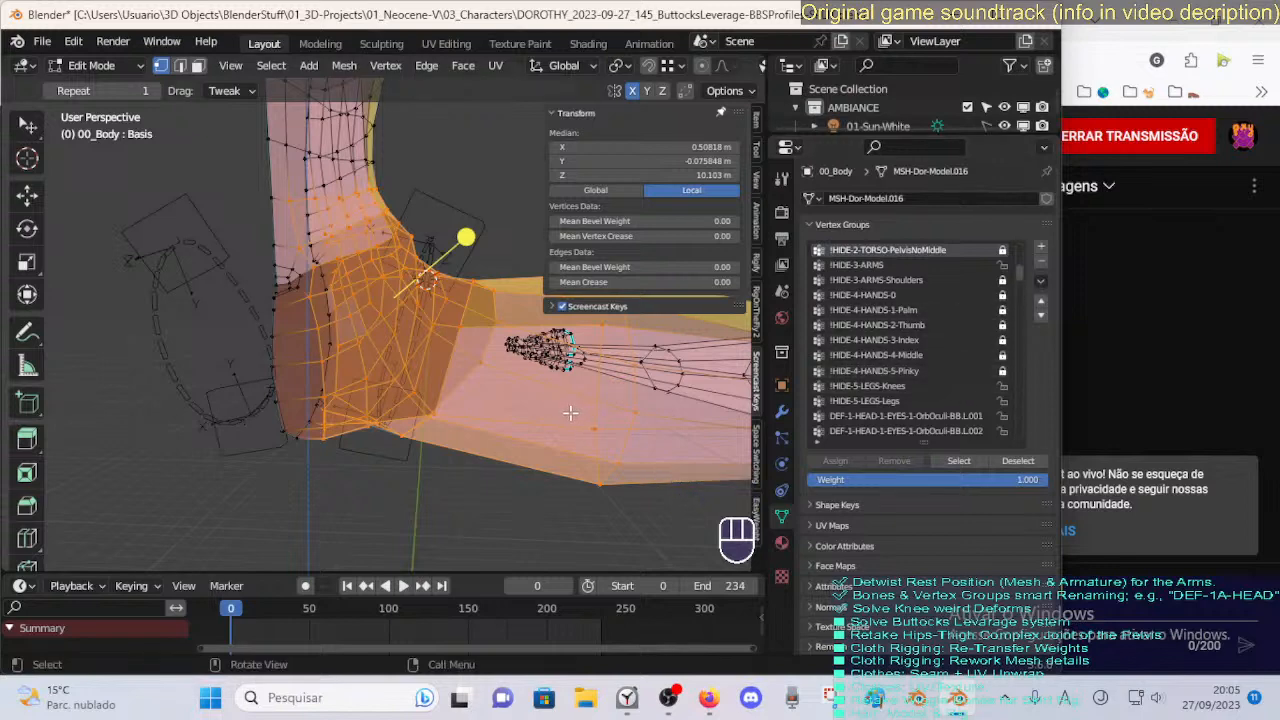
pyautogui.press('c')
pyautogui.moveTo(271, 277); pyautogui.dragTo(278, 287)
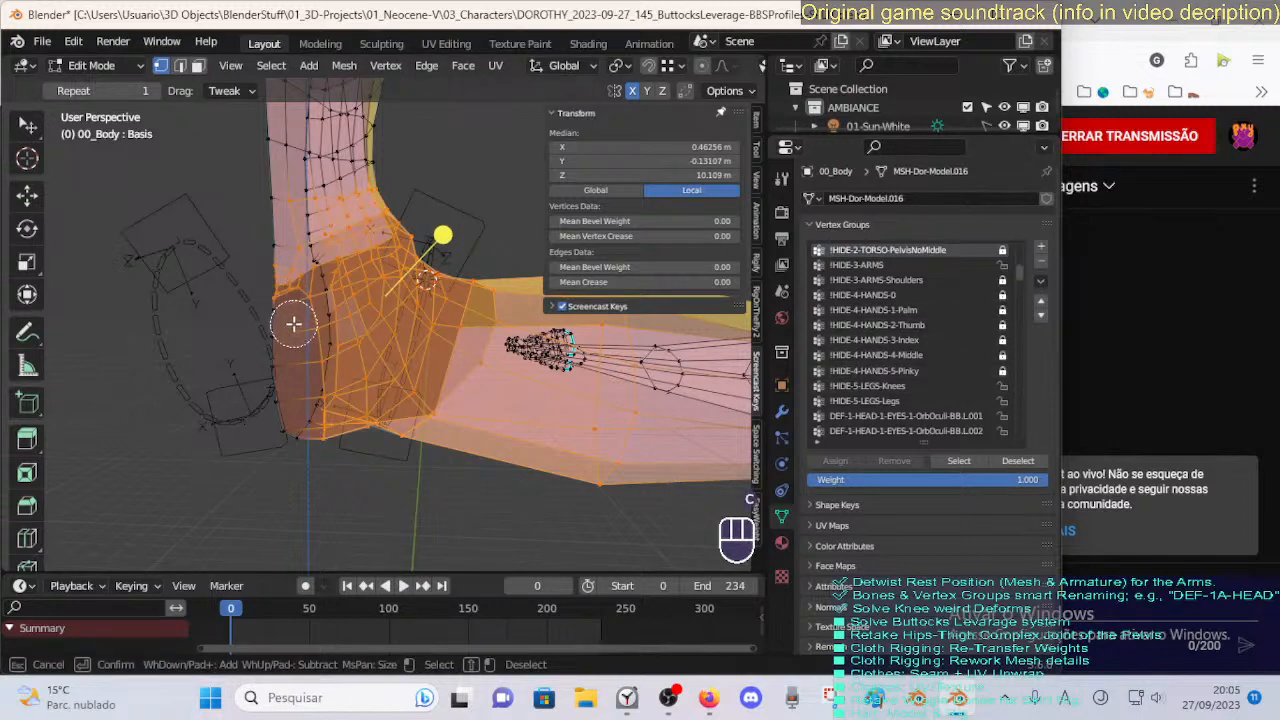
pyautogui.rightClick(293, 324)
# Remove the front-centre vertices at the top of the pelvis from !HIDE-2-TORSO-PelvisNoMiddle, unlocking the group for the edit and relocking it.
pyautogui.hotkey('alt', 'a')
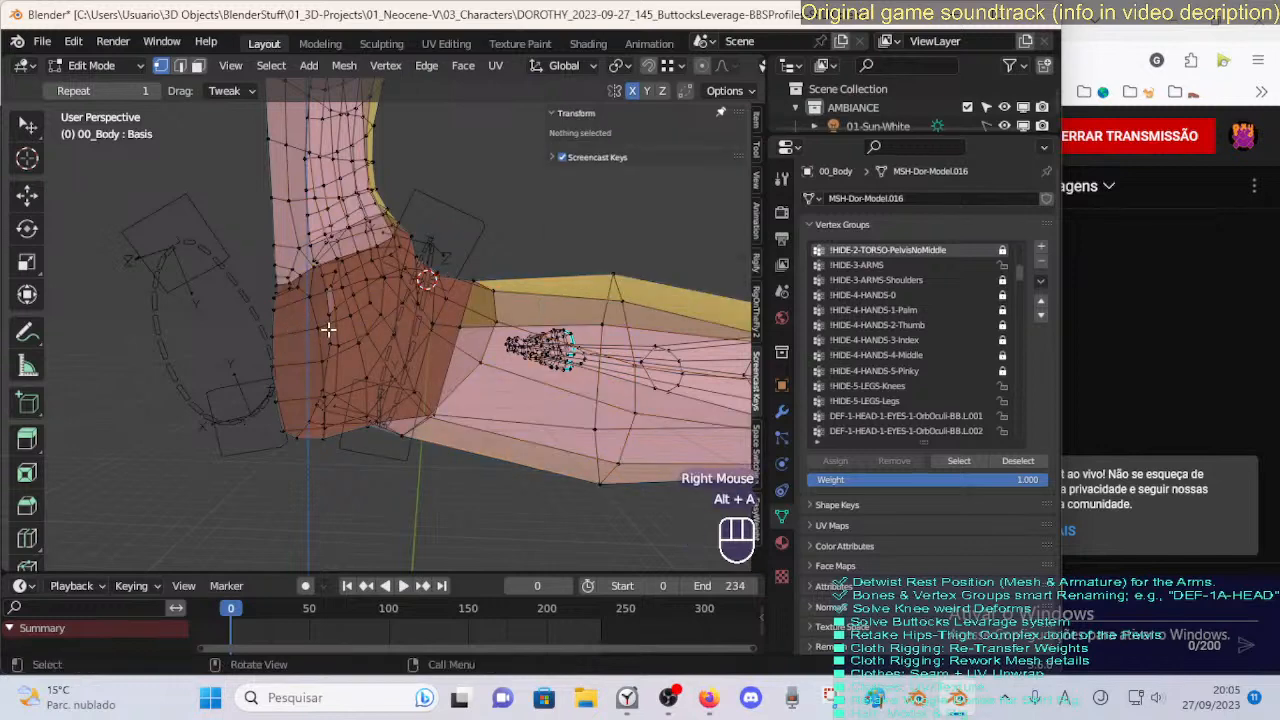
pyautogui.press('c')
pyautogui.click(282, 296)
pyautogui.rightClick(297, 323)
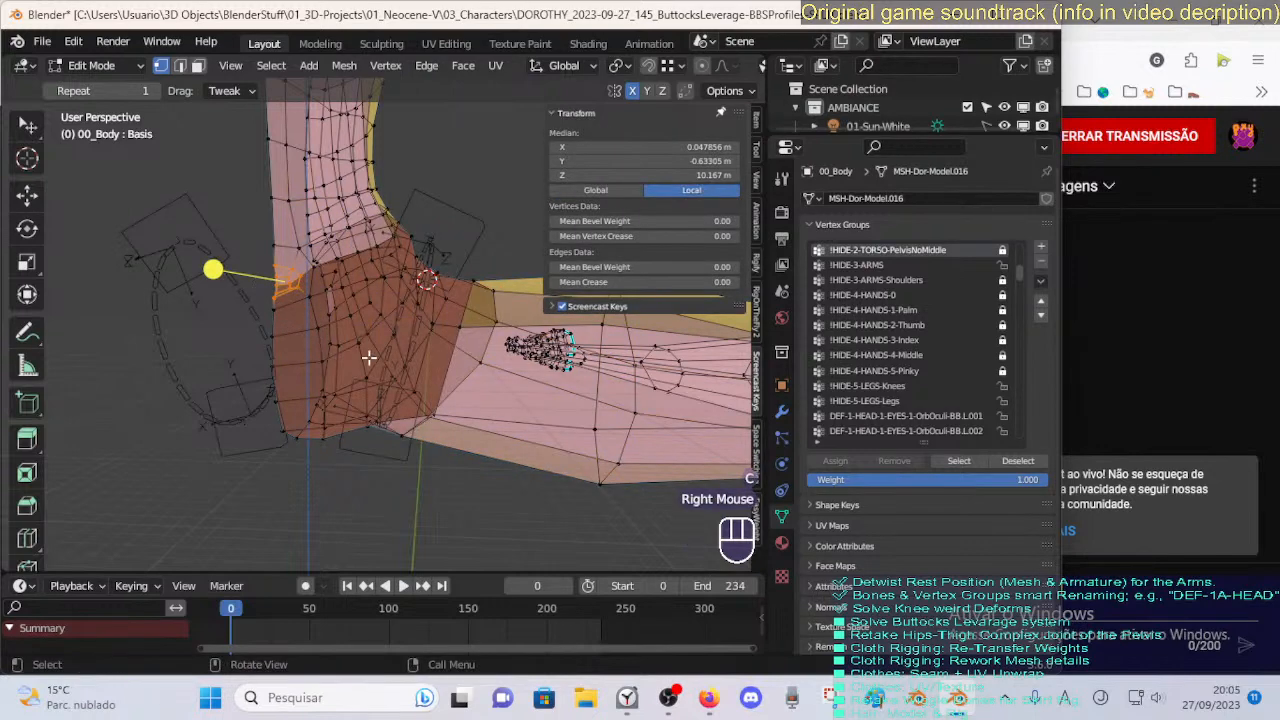
pyautogui.click(1003, 251)
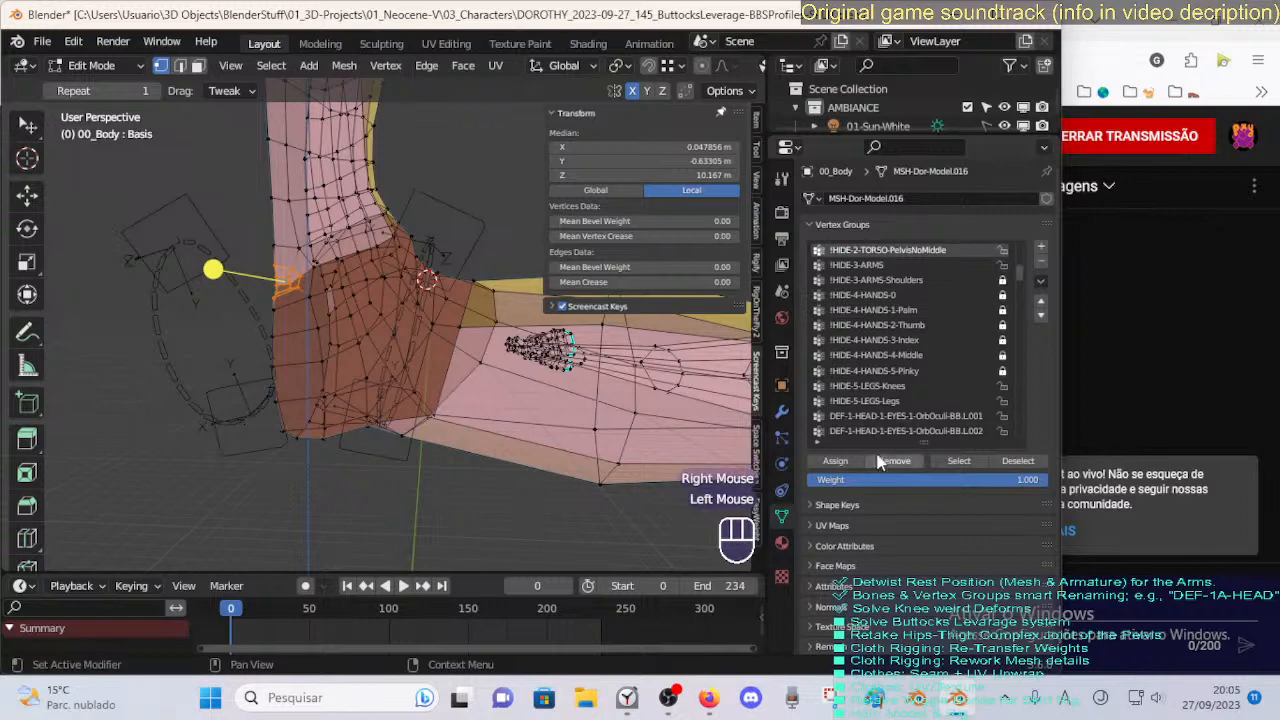
pyautogui.click(882, 460)
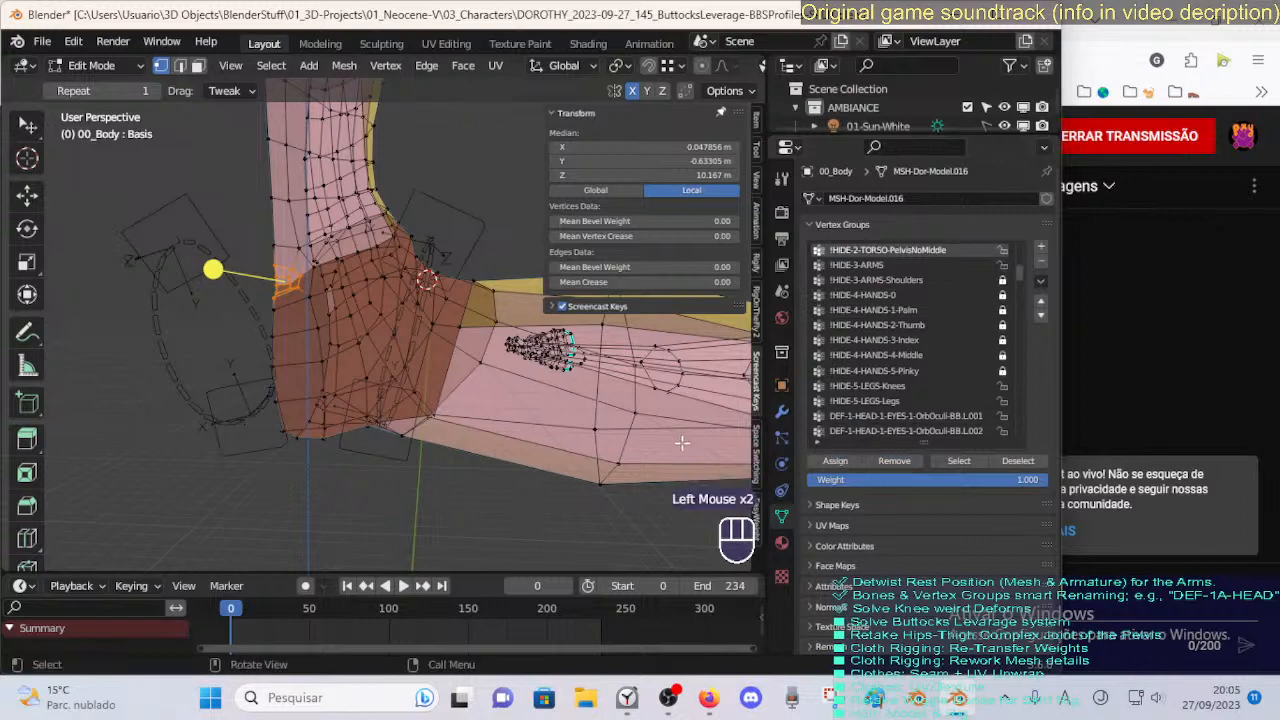
pyautogui.hotkey('alt', 'a')
pyautogui.click(958, 461)
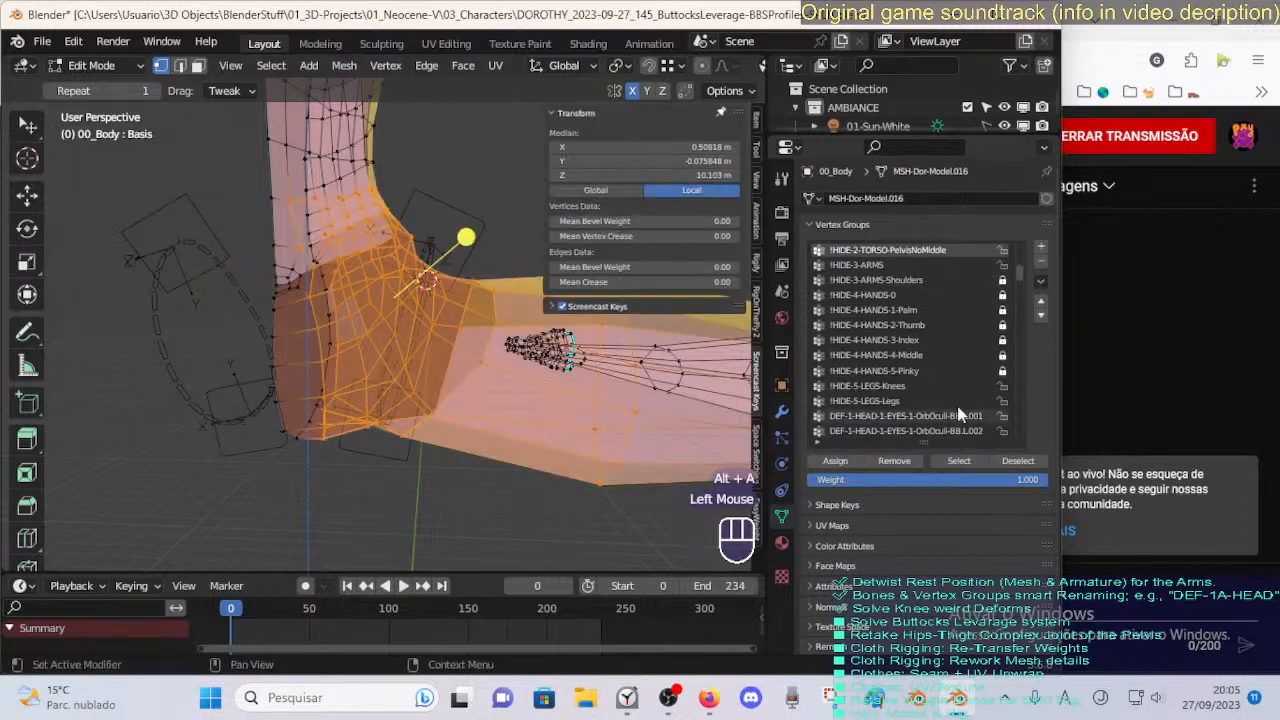
pyautogui.click(1003, 255)
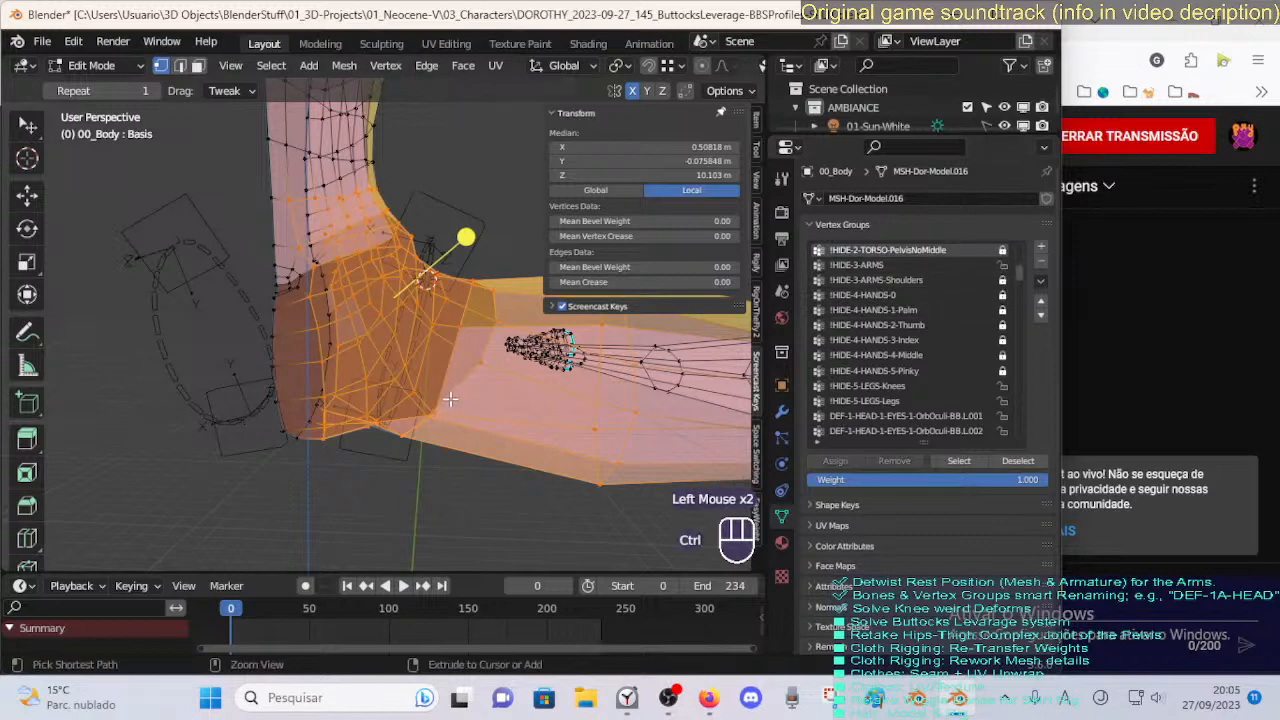
# Save the file and re-enter Weight Paint mode on the 00_Body mesh with the armature selected.
pyautogui.moveTo(450, 399); pyautogui.dragTo(447, 370, button='middle')
pyautogui.hotkey('ctrl', 's')
pyautogui.hotkey('ctrl', 'Tab')
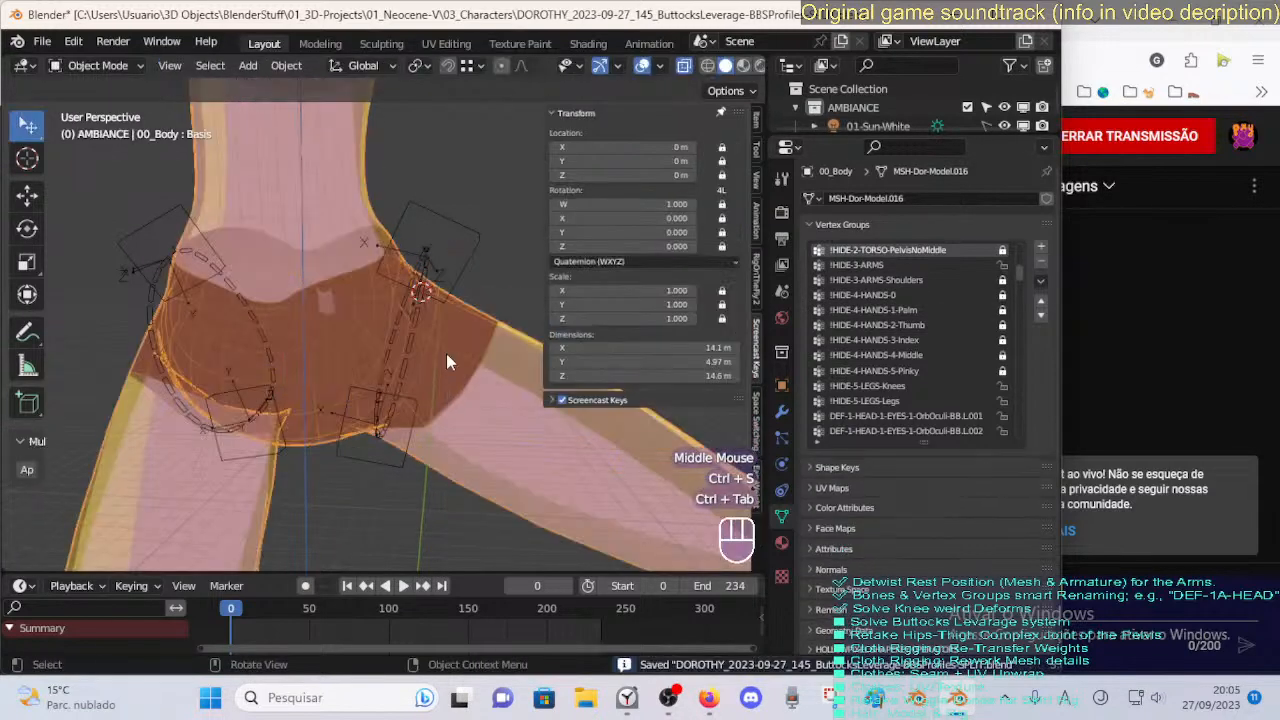
pyautogui.click(401, 323)
pyautogui.keyDown('shift'); pyautogui.click(464, 349); pyautogui.keyUp('shift')
pyautogui.hotkey('ctrl', 'Tab')
pyautogui.click(343, 283)
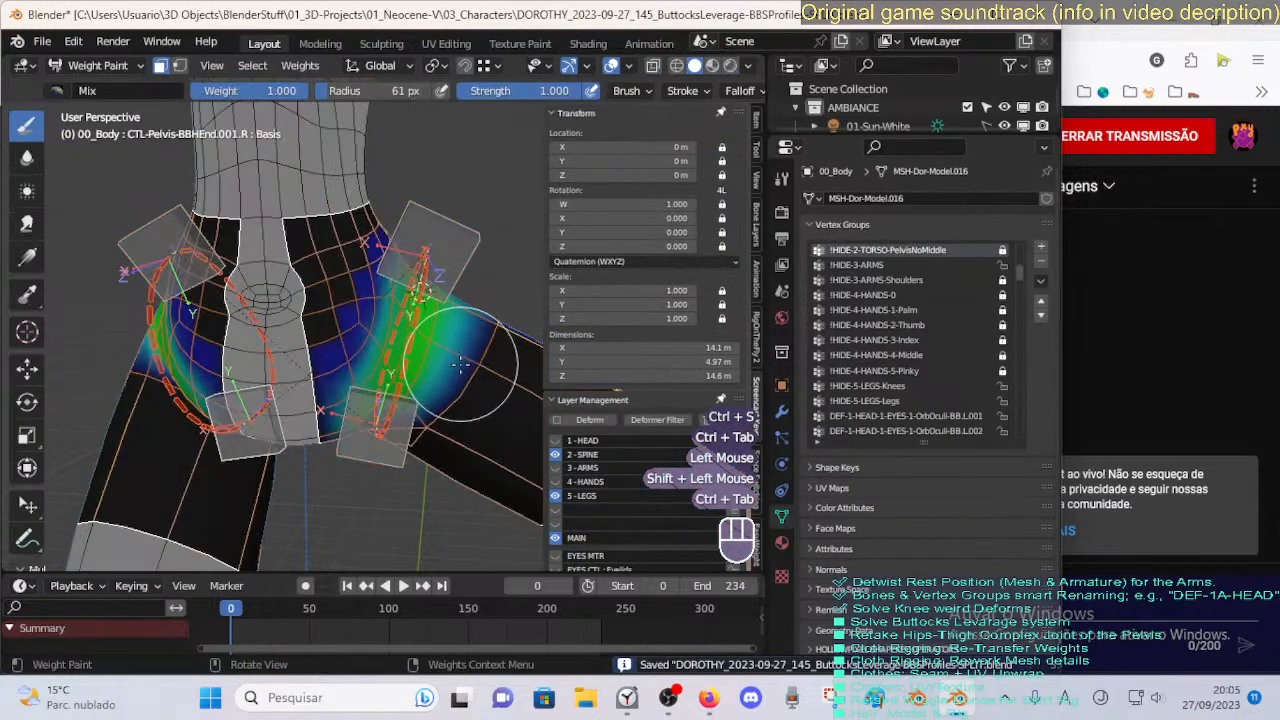
pyautogui.moveTo(460, 364); pyautogui.dragTo(443, 367, button='middle')
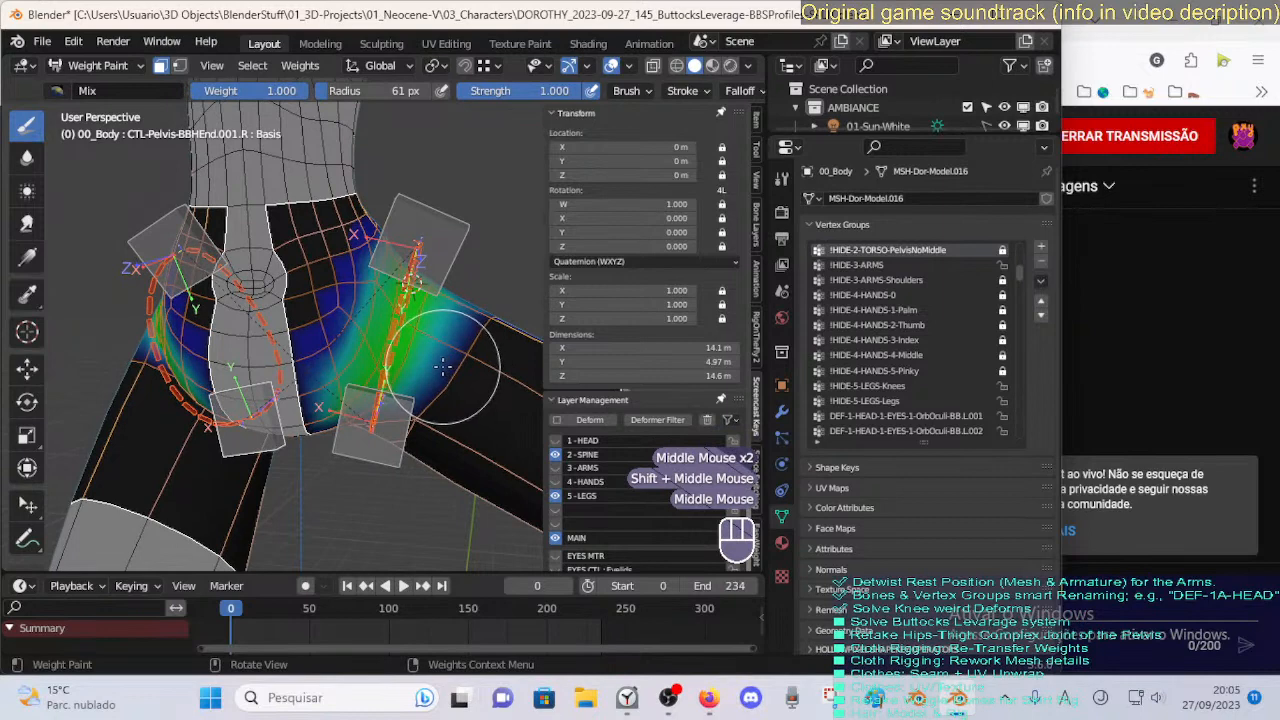
# Switch to the Blur brush and set its radius to 63 px.
pyautogui.doubleClick(22, 168)
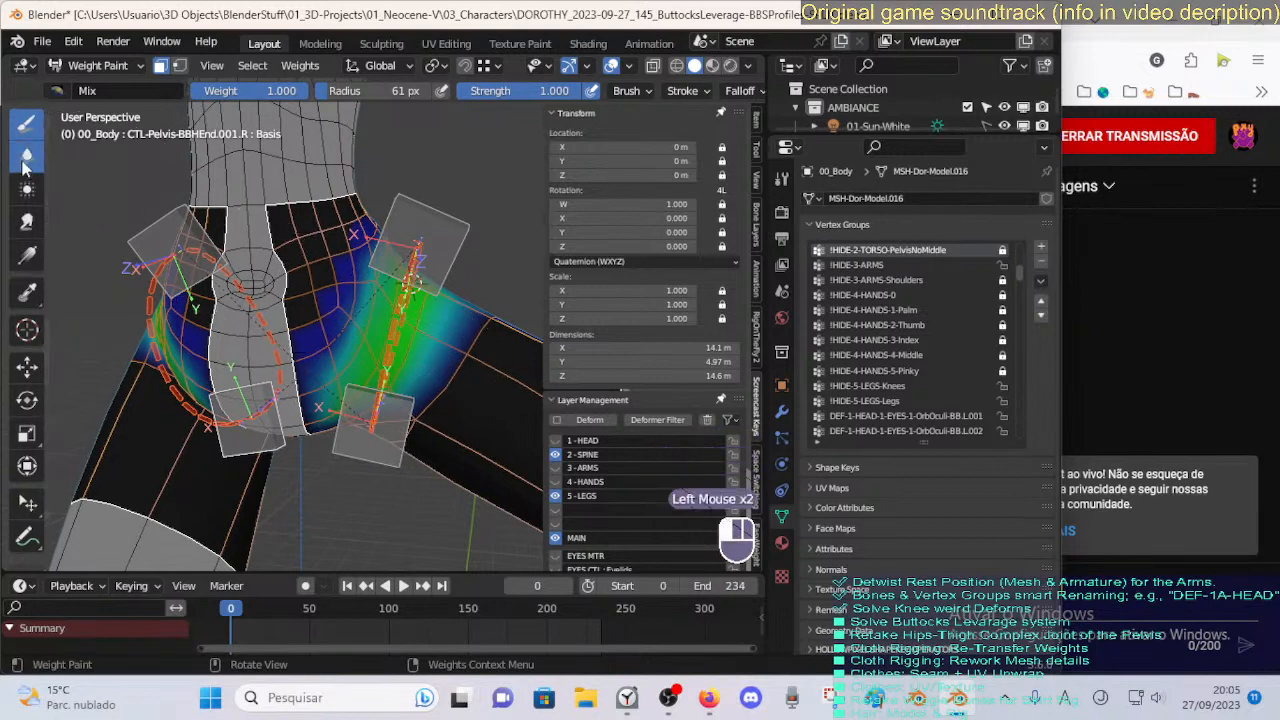
pyautogui.click(290, 380)
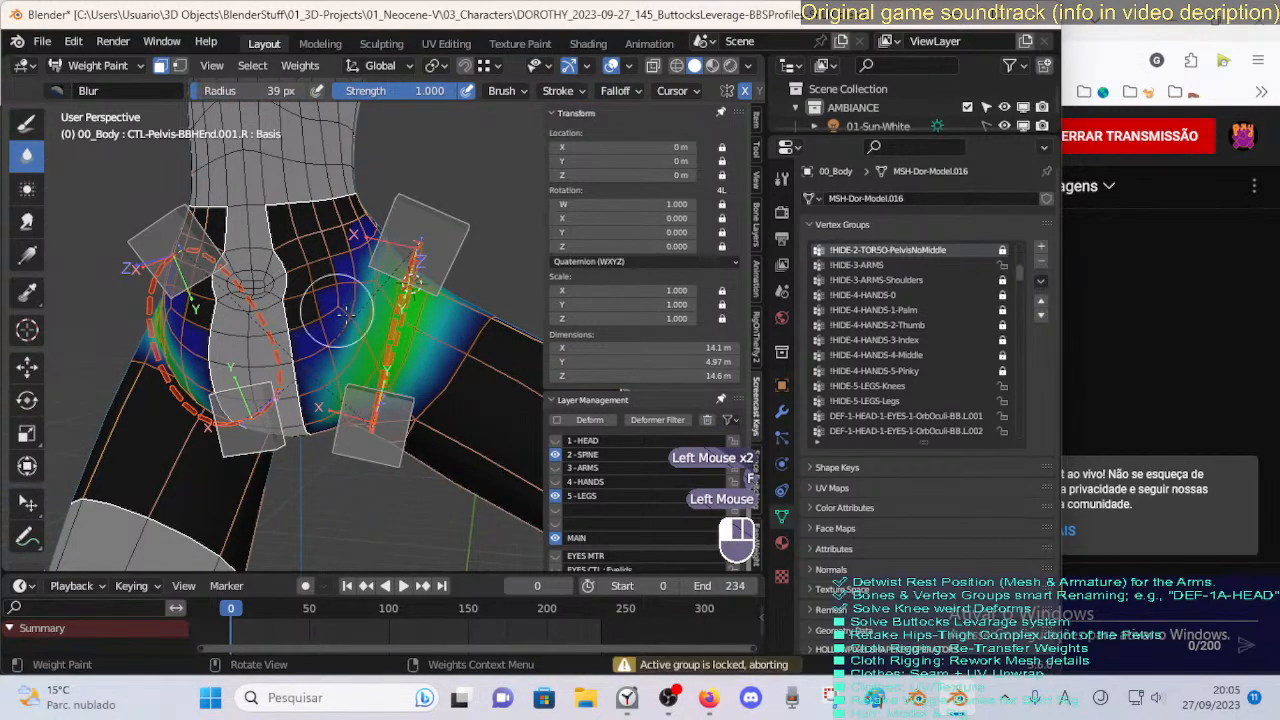
pyautogui.moveTo(346, 314); pyautogui.dragTo(327, 334, button='middle')
pyautogui.press('f')
pyautogui.click(355, 331)
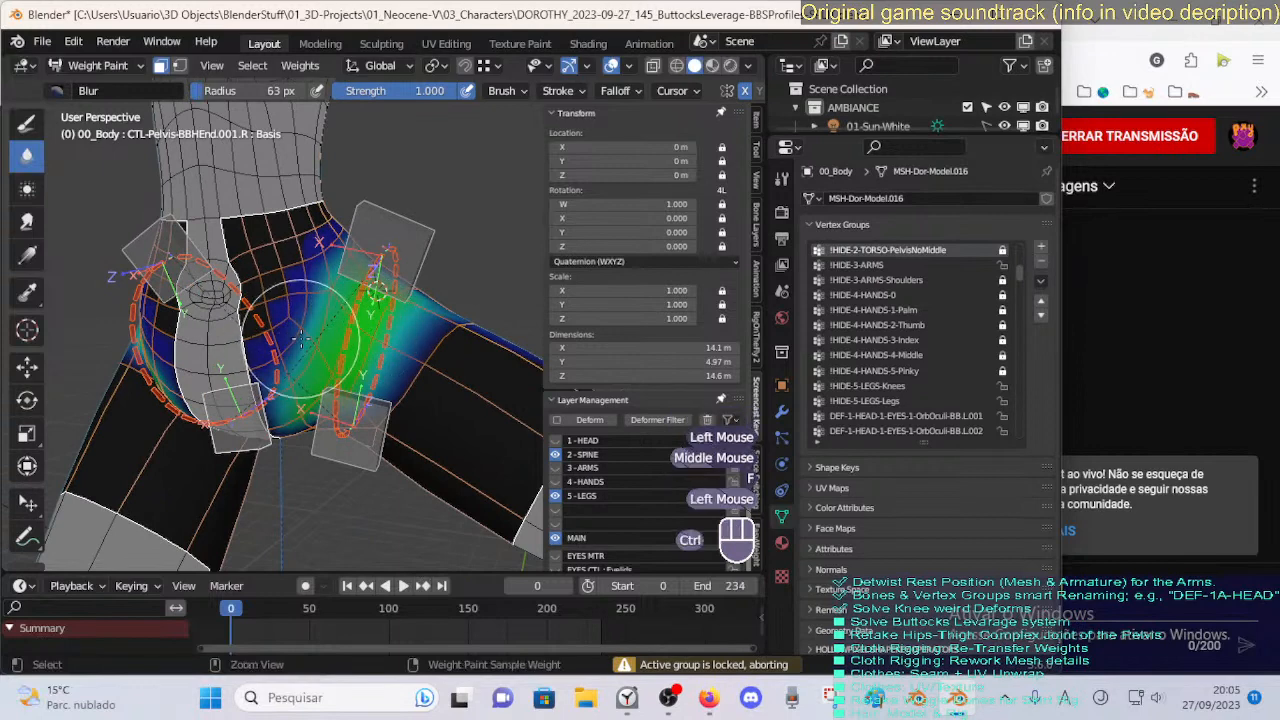
pyautogui.hotkey('ctrl', 'f')
pyautogui.click(300, 340)
pyautogui.moveTo(300, 340); pyautogui.dragTo(325, 330, button='middle')
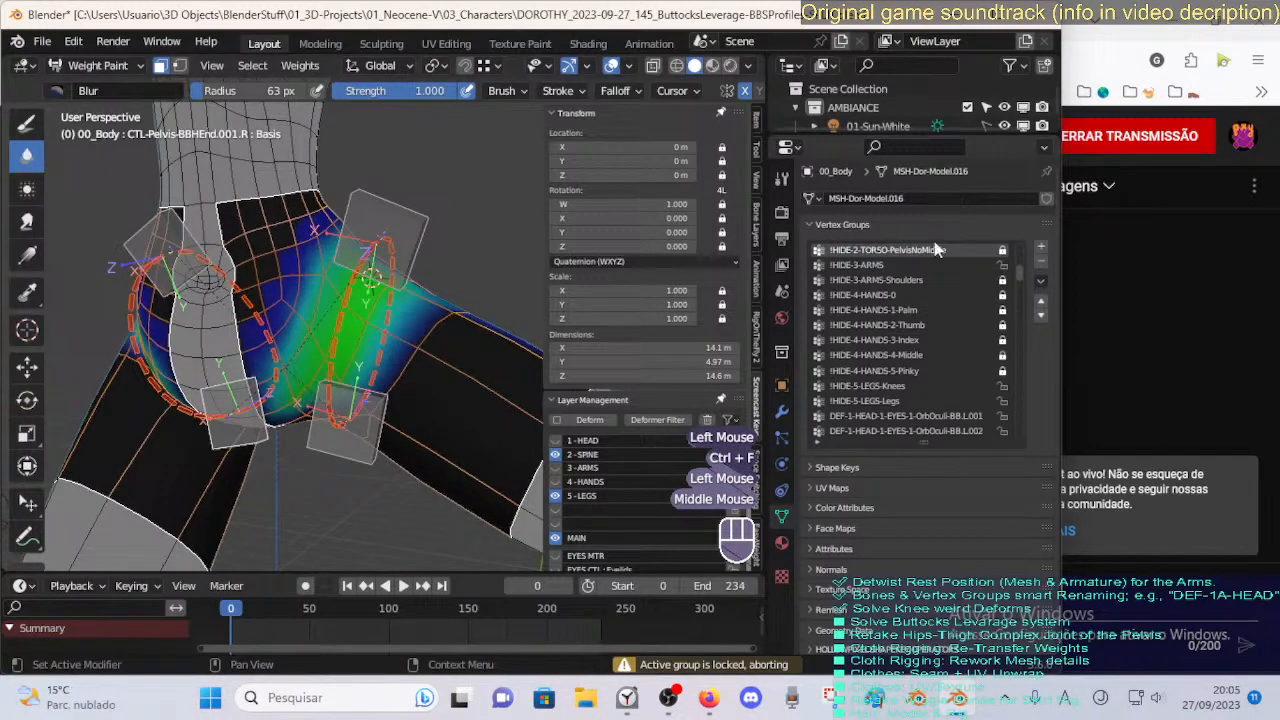
# Pick the DEF-5-LEG-1A-Pelvis-BB.001.L bone, mask to the pelvis without its middle, and blur its weights over the front hip and inner thigh.
pyautogui.keyDown('ctrl'); pyautogui.click(335, 342); pyautogui.keyUp('ctrl')
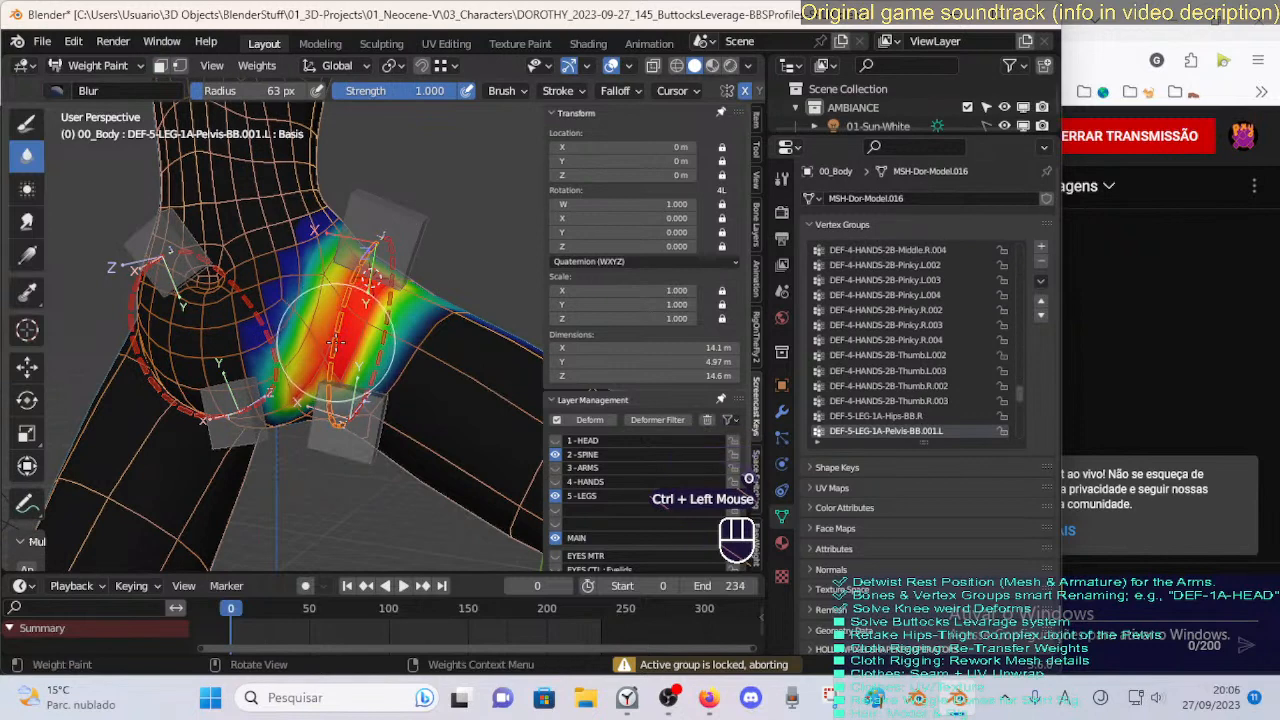
pyautogui.press('m')
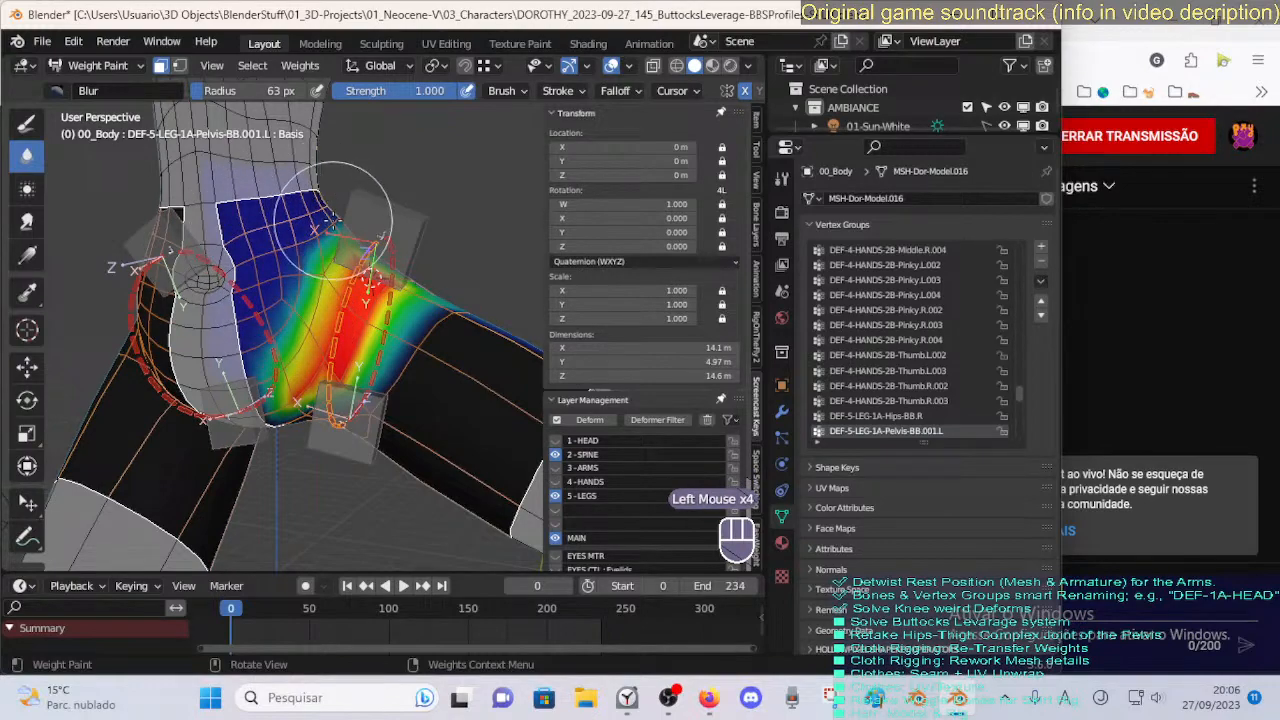
pyautogui.moveTo(333, 218); pyautogui.dragTo(308, 314, button='middle')
pyautogui.click(300, 338)
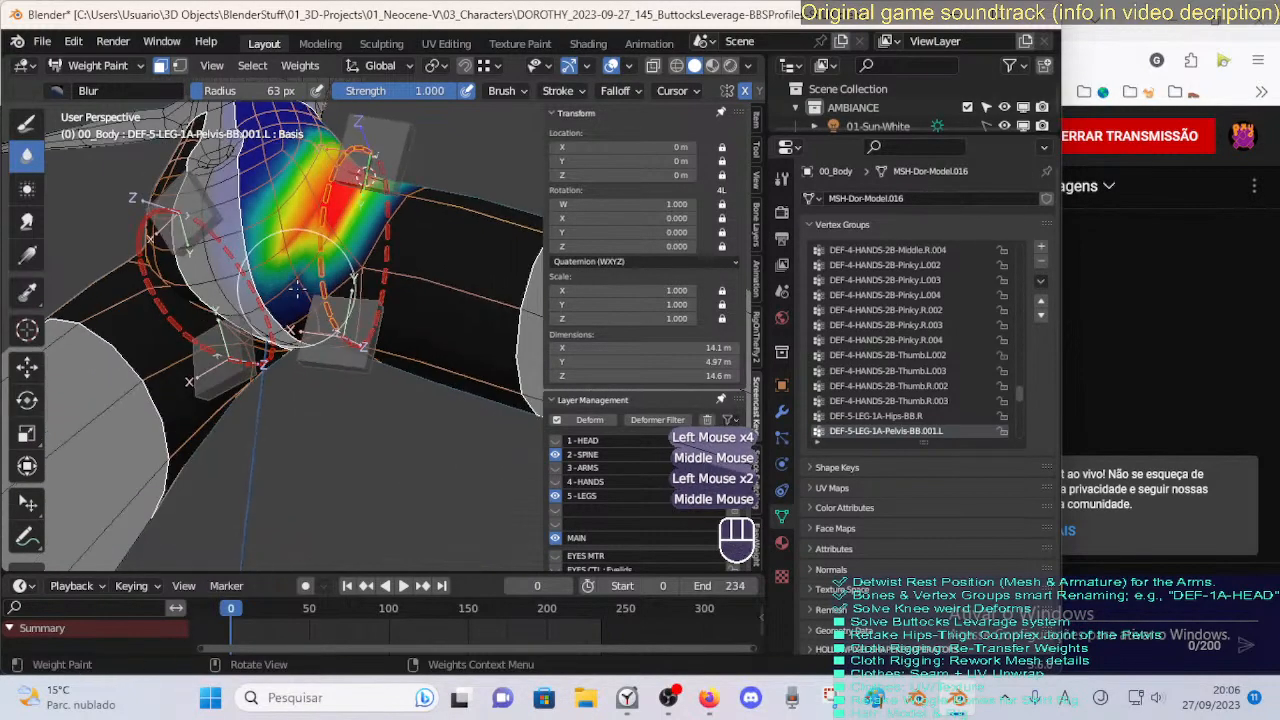
pyautogui.click(308, 314)
pyautogui.moveTo(355, 267)
pyautogui.mouseDown()
pyautogui.moveTo(386, 262)
pyautogui.moveTo(503, 320)
pyautogui.mouseUp()
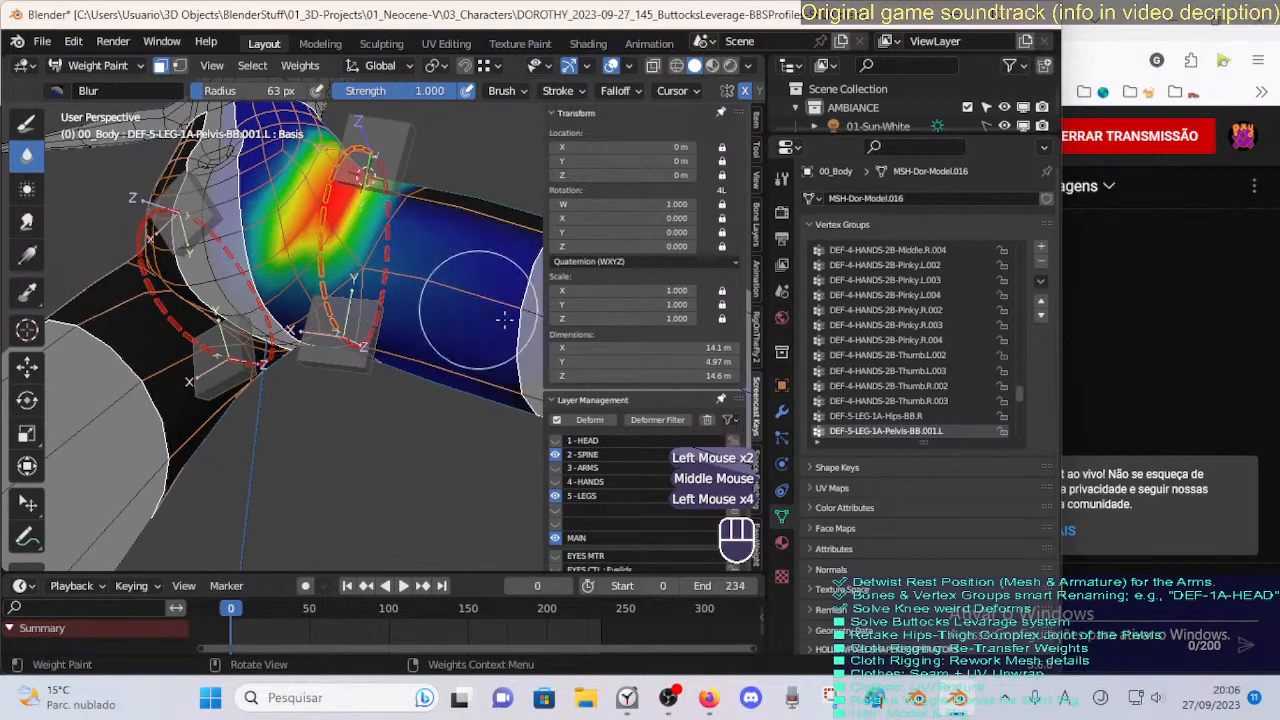
# Blur the DEF-5-LEG-1A-Pelvis-BB.001.L weights around the outer side and back of the left thigh.
pyautogui.moveTo(472, 280); pyautogui.dragTo(405, 340, button='middle')
pyautogui.click(427, 365)
pyautogui.moveTo(457, 457); pyautogui.dragTo(232, 448, button='middle')
pyautogui.click(423, 434)
pyautogui.keyDown('shift'); pyautogui.moveTo(232, 448); pyautogui.dragTo(262, 466, button='middle'); pyautogui.keyUp('shift')
pyautogui.moveTo(262, 466); pyautogui.dragTo(290, 490)
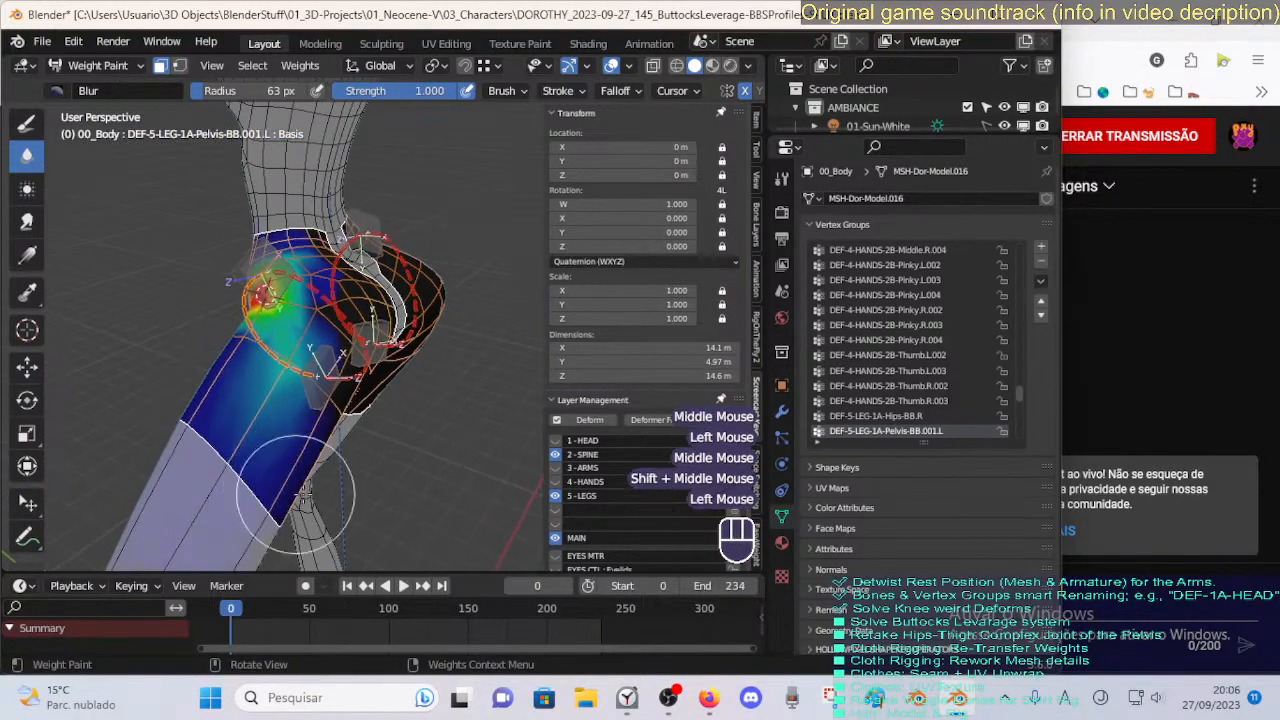
pyautogui.moveTo(290, 490); pyautogui.dragTo(197, 395, button='middle')
pyautogui.moveTo(197, 395); pyautogui.dragTo(243, 457)
pyautogui.moveTo(359, 400); pyautogui.dragTo(277, 457, button='middle')
pyautogui.moveTo(277, 457); pyautogui.dragTo(350, 508)
pyautogui.moveTo(350, 508); pyautogui.dragTo(326, 405)
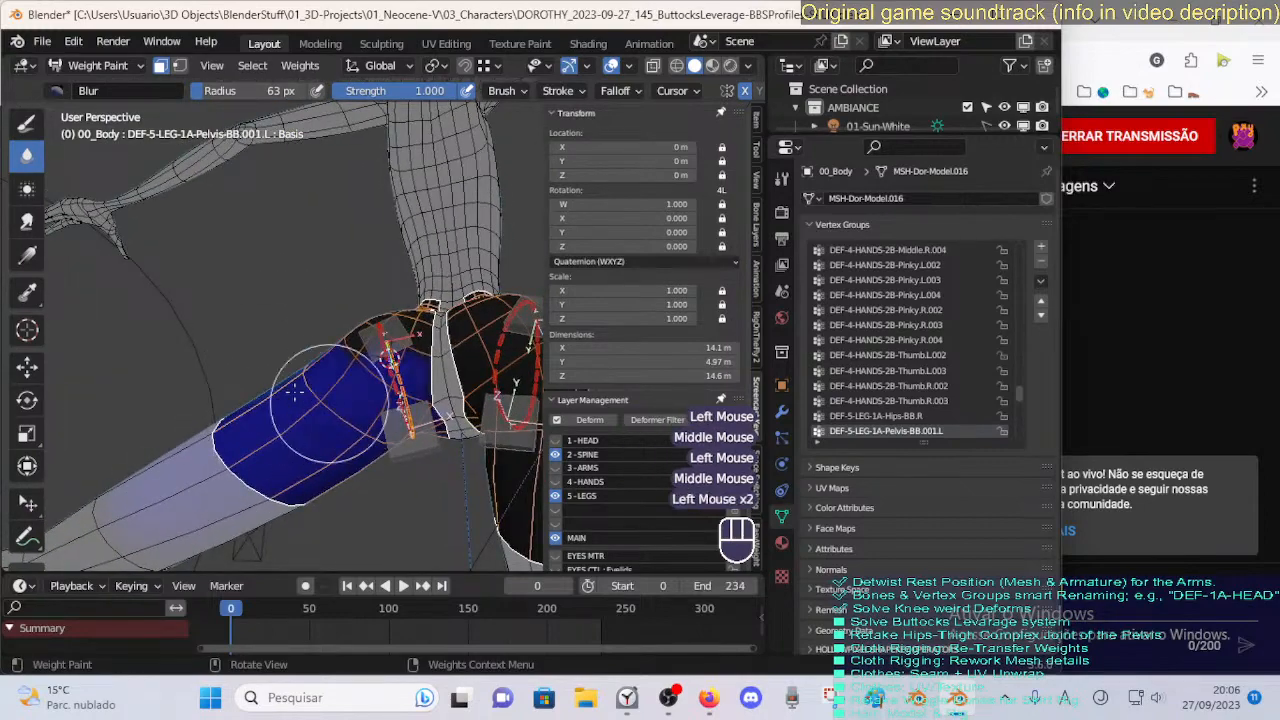
# Blur the DEF-5-LEG-1A-Pelvis-BB.001.L weights across the left buttock and upper thigh, finishing at the front of the hip.
pyautogui.moveTo(326, 405); pyautogui.dragTo(393, 464, button='middle')
pyautogui.moveTo(393, 464); pyautogui.dragTo(360, 368)
pyautogui.moveTo(417, 368); pyautogui.dragTo(385, 405, button='middle')
pyautogui.moveTo(385, 385); pyautogui.dragTo(390, 310)
pyautogui.moveTo(436, 222)
pyautogui.mouseDown()
pyautogui.moveTo(422, 255)
pyautogui.moveTo(410, 225)
pyautogui.mouseUp()
pyautogui.moveTo(410, 225)
pyautogui.mouseDown()
pyautogui.moveTo(413, 336)
pyautogui.moveTo(439, 345)
pyautogui.mouseUp()
pyautogui.moveTo(439, 345); pyautogui.dragTo(428, 400, button='middle')
pyautogui.moveTo(428, 400); pyautogui.dragTo(437, 457)
pyautogui.moveTo(437, 457); pyautogui.dragTo(421, 425, button='middle')
pyautogui.moveTo(421, 425); pyautogui.dragTo(460, 489)
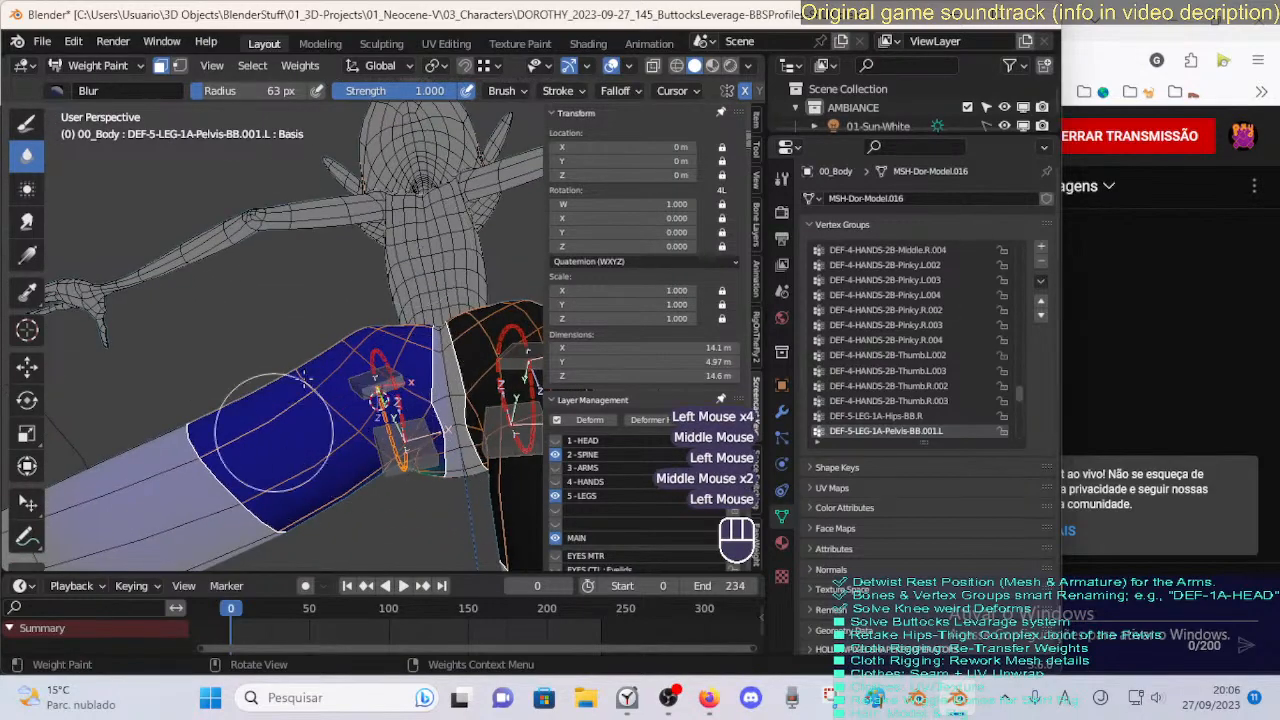
pyautogui.moveTo(305, 378); pyautogui.dragTo(425, 340, button='middle')
pyautogui.click(341, 427)
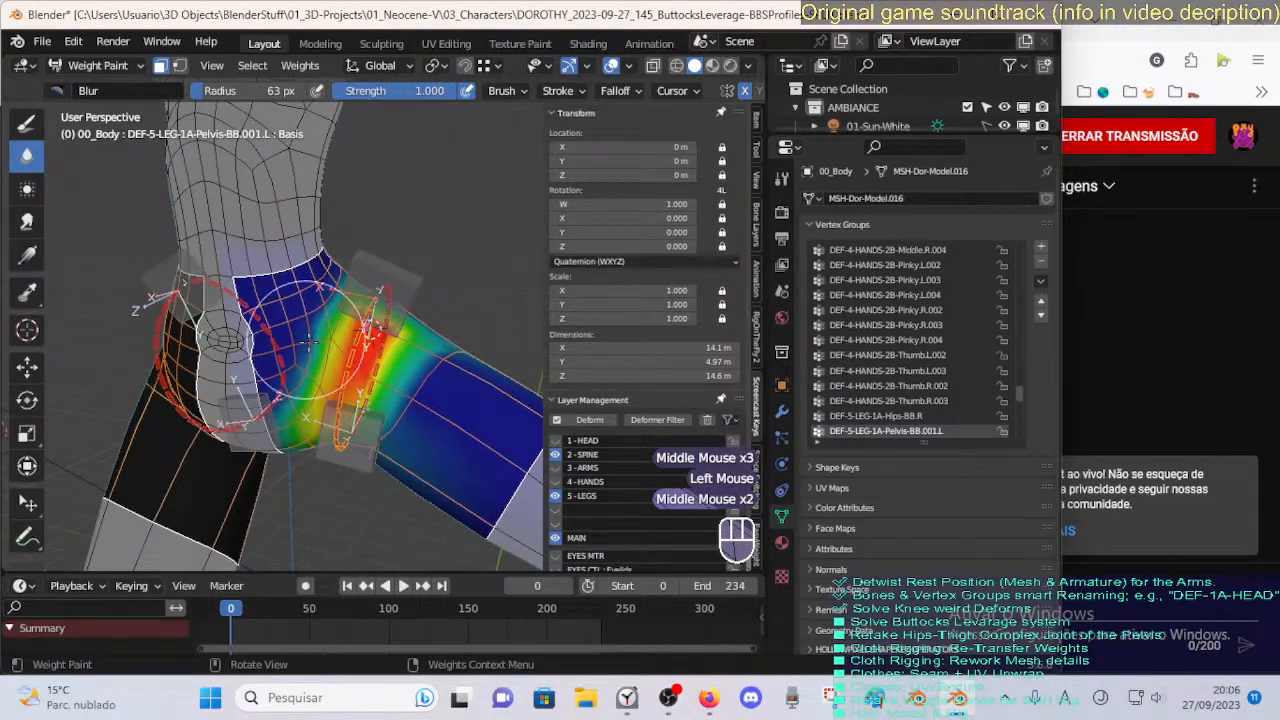
# Save the file and set the Blur brush radius to 58 px.
pyautogui.moveTo(310, 343); pyautogui.dragTo(295, 365, button='middle')
pyautogui.hotkey('ctrl', 's')
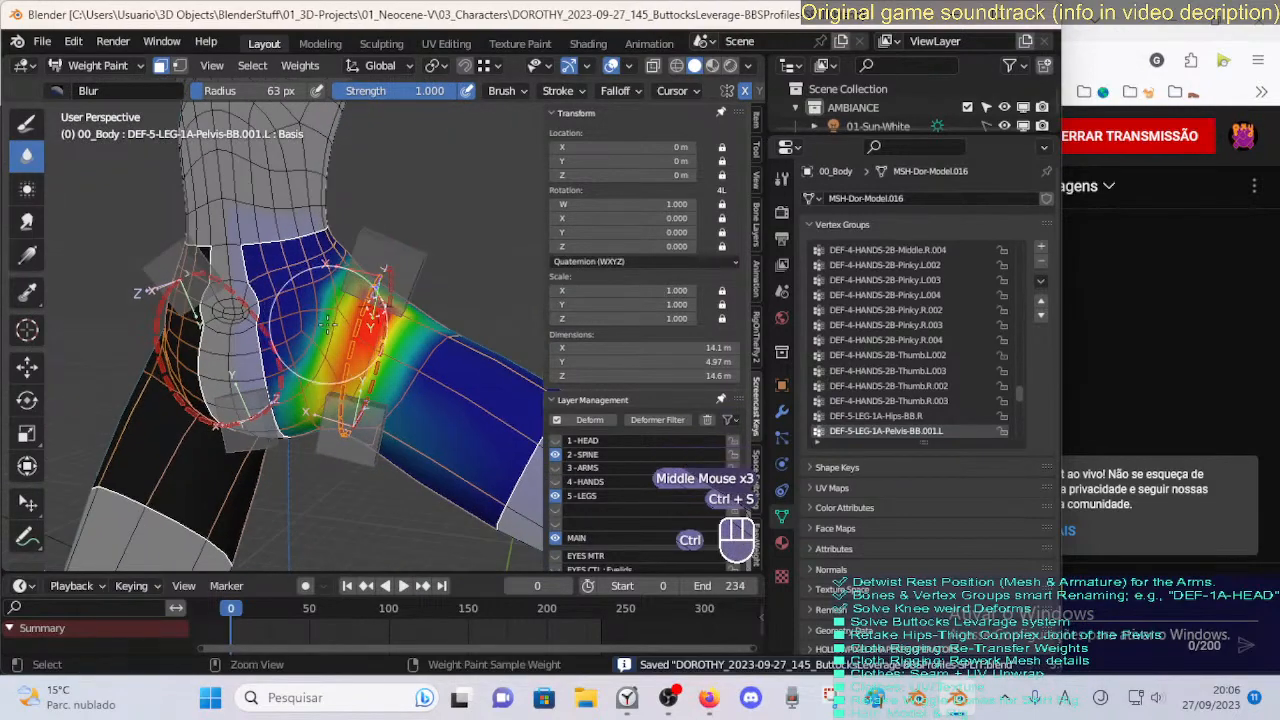
pyautogui.click(40, 235)
pyautogui.press('f')
pyautogui.click(298, 372)
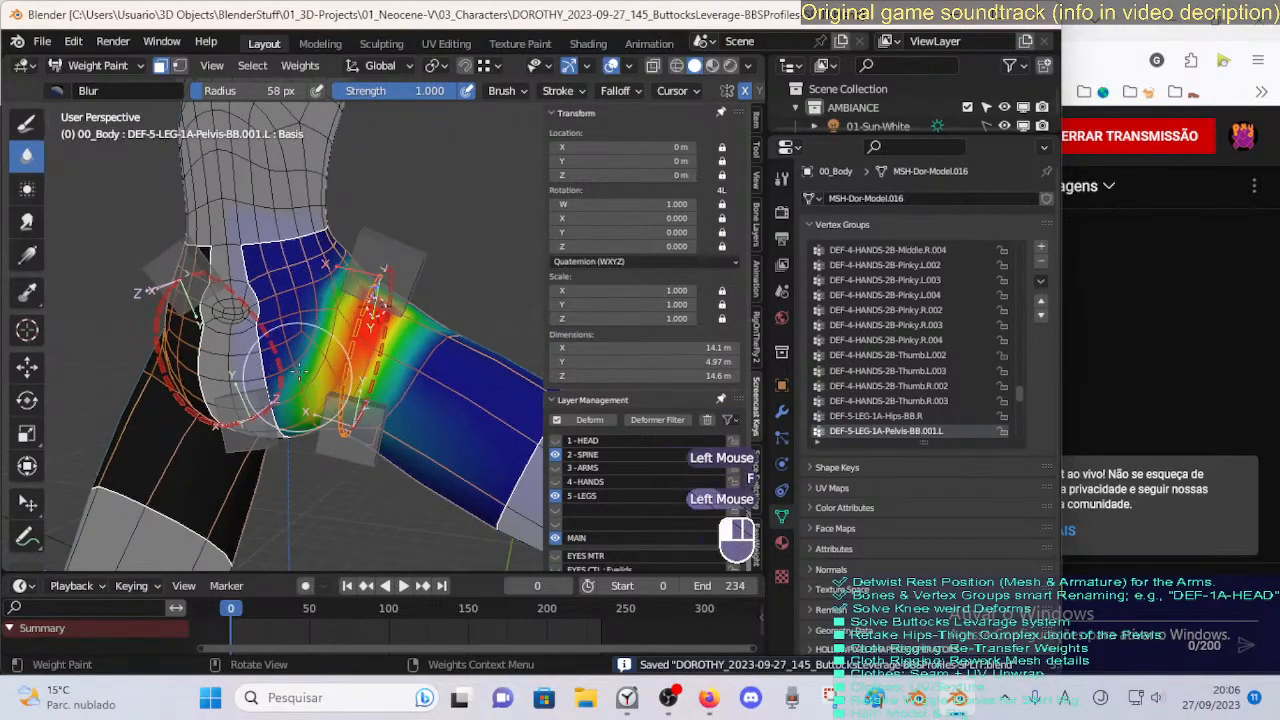
# Blur the DEF-5-LEG-1A-Pelvis-BB.001.L weights over the front of the left hip, the upper thigh and the underside of the groin.
pyautogui.moveTo(298, 372)
pyautogui.mouseDown()
pyautogui.moveTo(310, 318)
pyautogui.moveTo(340, 292)
pyautogui.mouseUp()
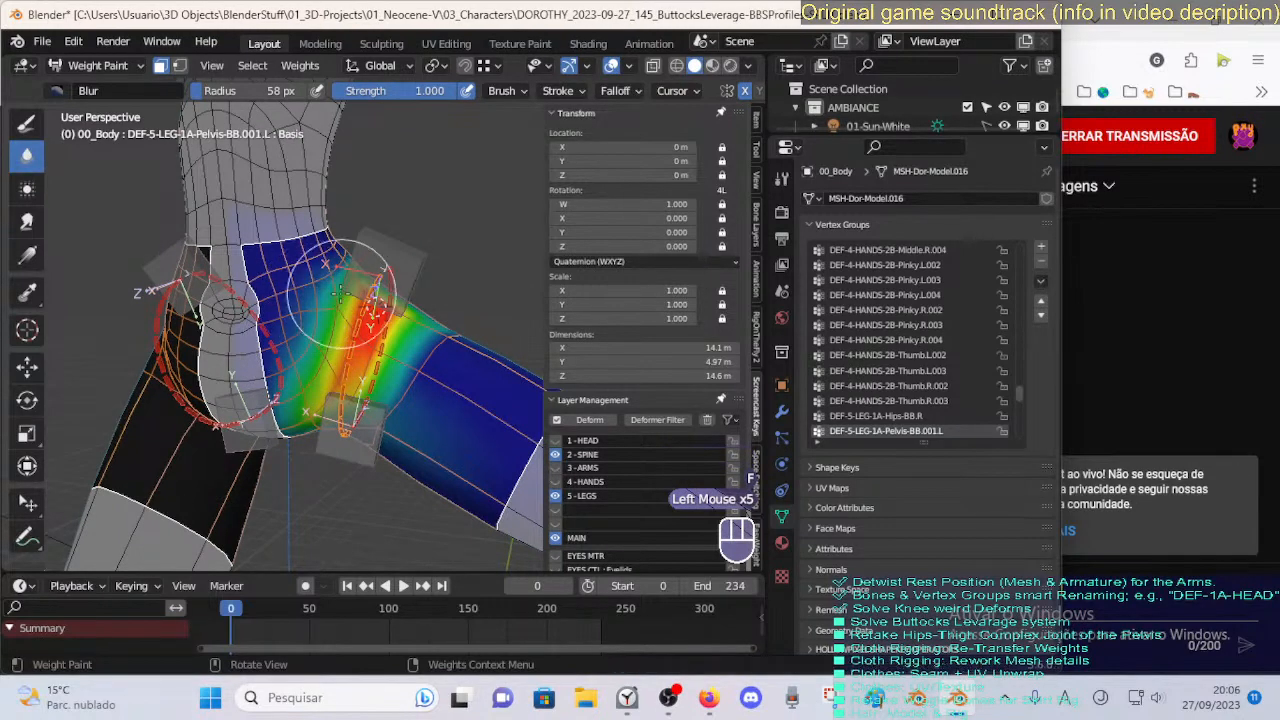
pyautogui.moveTo(375, 397); pyautogui.dragTo(391, 421)
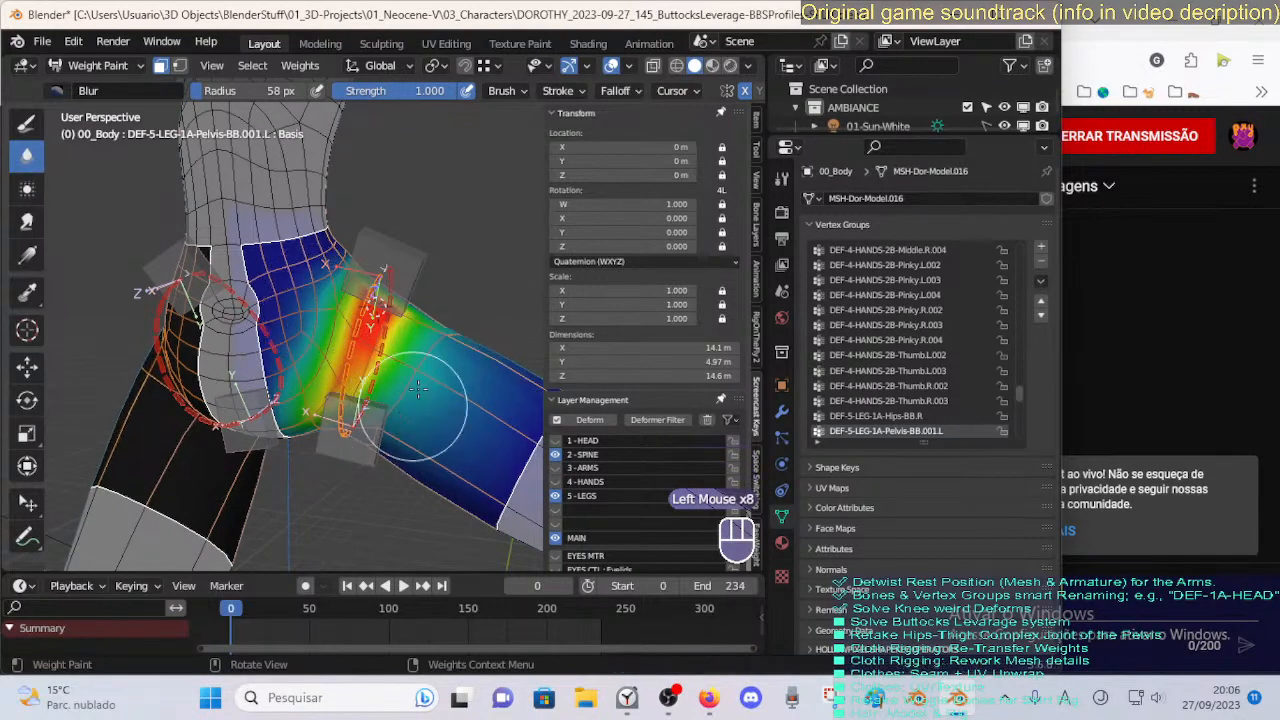
pyautogui.moveTo(463, 331); pyautogui.dragTo(356, 397, button='middle')
pyautogui.click(356, 397)
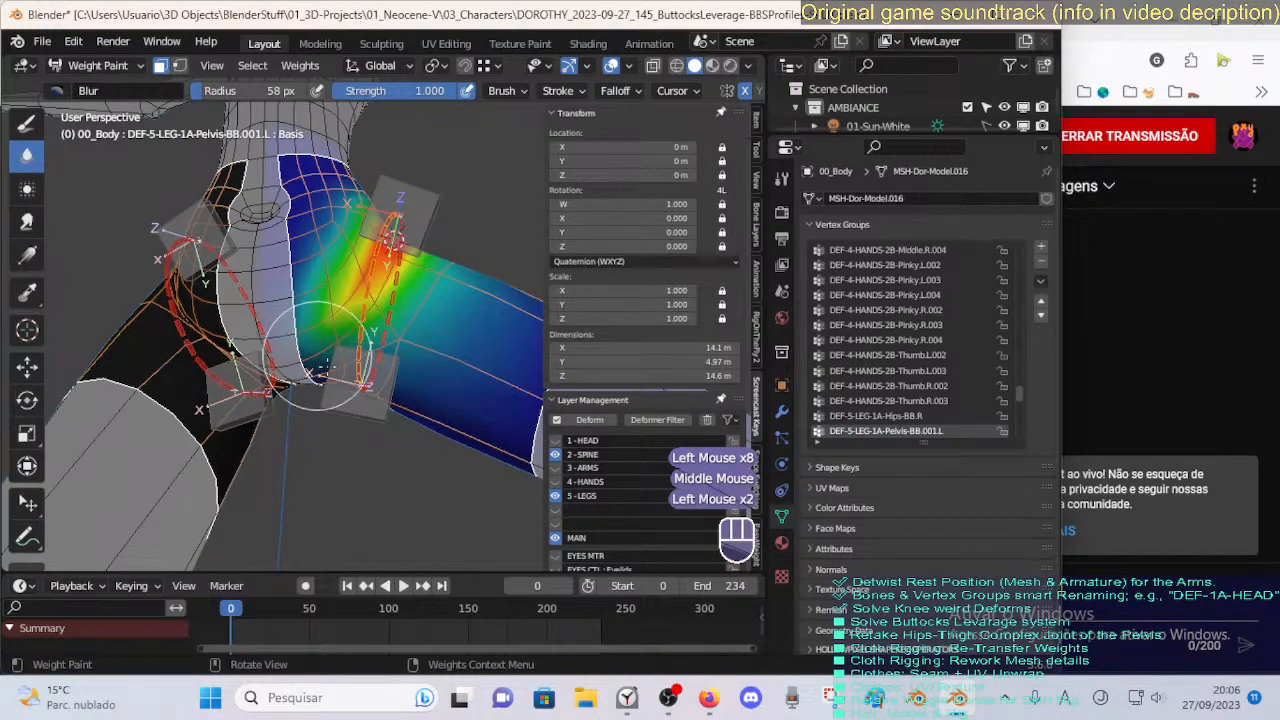
pyautogui.moveTo(338, 347); pyautogui.dragTo(396, 349, button='middle')
pyautogui.click(396, 349)
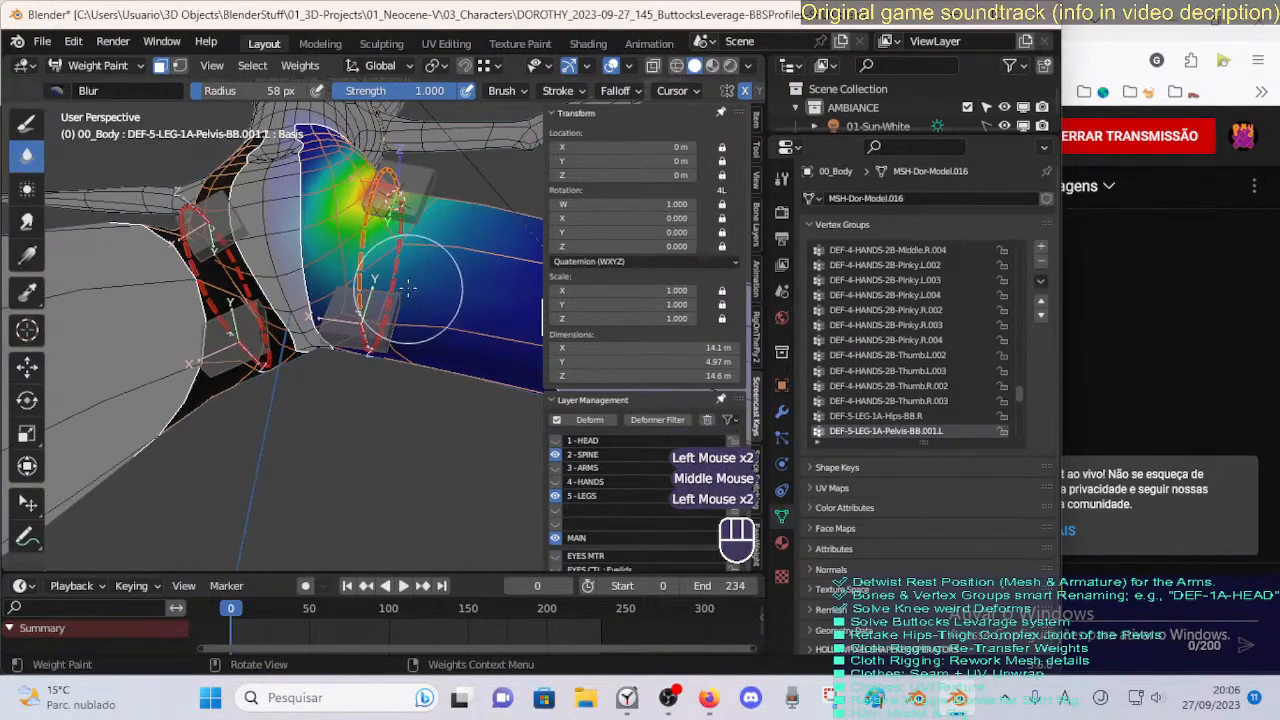
# Switch to the Draw brush at weight 1.000 and paint DEF-5-LEG-1A-Pelvis-BB.001.L influence onto the inner left thigh.
pyautogui.moveTo(408, 288)
pyautogui.mouseDown(button='middle')
pyautogui.moveTo(366, 302)
pyautogui.moveTo(370, 280)
pyautogui.moveTo(356, 276)
pyautogui.mouseUp(button='middle')
pyautogui.click(26, 124)
pyautogui.hotkey('ctrl', 'f')
pyautogui.click(370, 280)
pyautogui.click(370, 280)
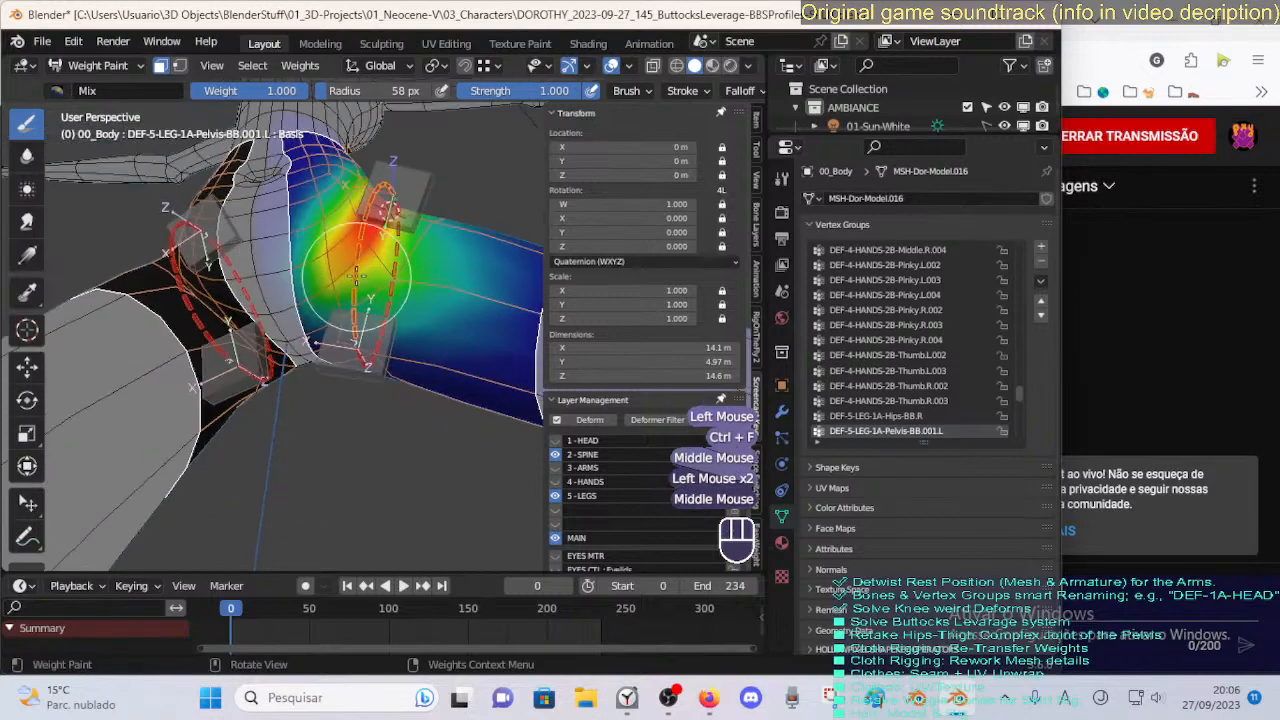
pyautogui.moveTo(356, 276); pyautogui.dragTo(354, 322)
# Extend the full-weight painting down the inner thigh and along the bendy bone toward the front of the hip.
pyautogui.moveTo(354, 296); pyautogui.dragTo(357, 270, button='middle')
pyautogui.moveTo(357, 270); pyautogui.dragTo(380, 328)
pyautogui.moveTo(378, 288)
pyautogui.mouseDown(button='middle')
pyautogui.moveTo(400, 278)
pyautogui.moveTo(290, 325)
pyautogui.moveTo(362, 350)
pyautogui.mouseUp(button='middle')
pyautogui.click(414, 271)
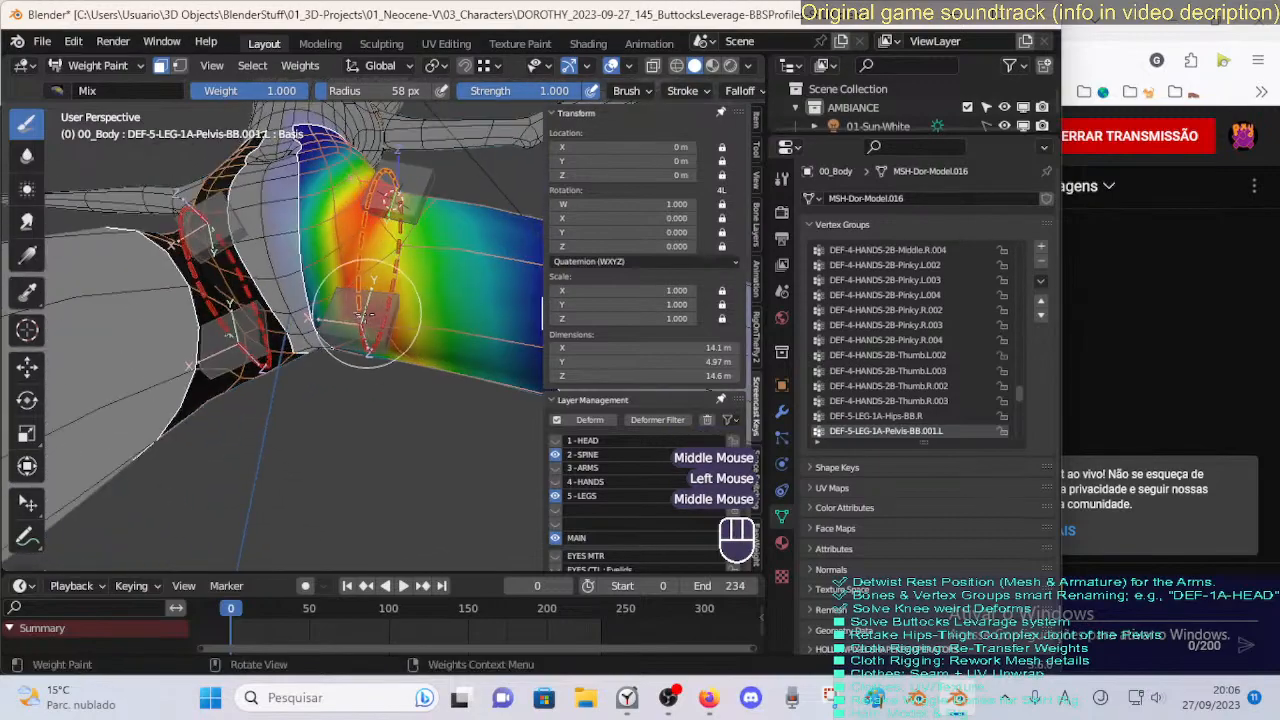
pyautogui.moveTo(362, 350); pyautogui.dragTo(378, 342)
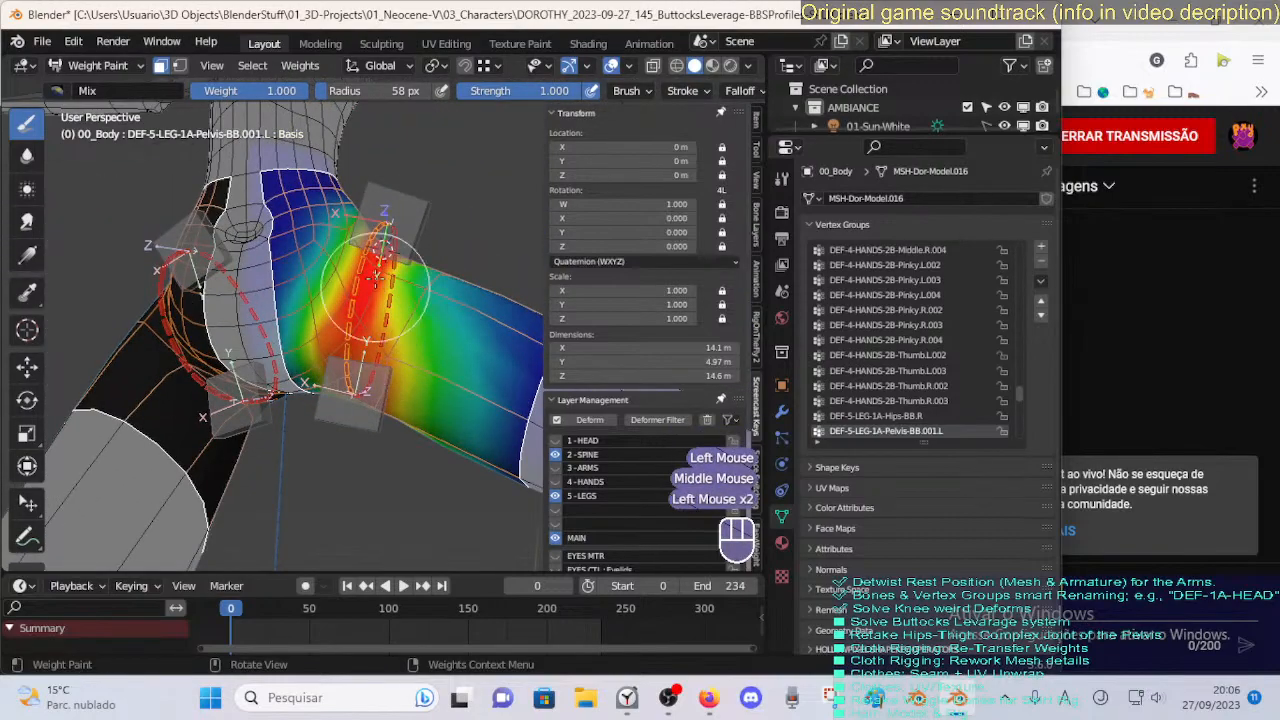
pyautogui.moveTo(376, 280); pyautogui.dragTo(352, 342, button='middle')
pyautogui.click(354, 345)
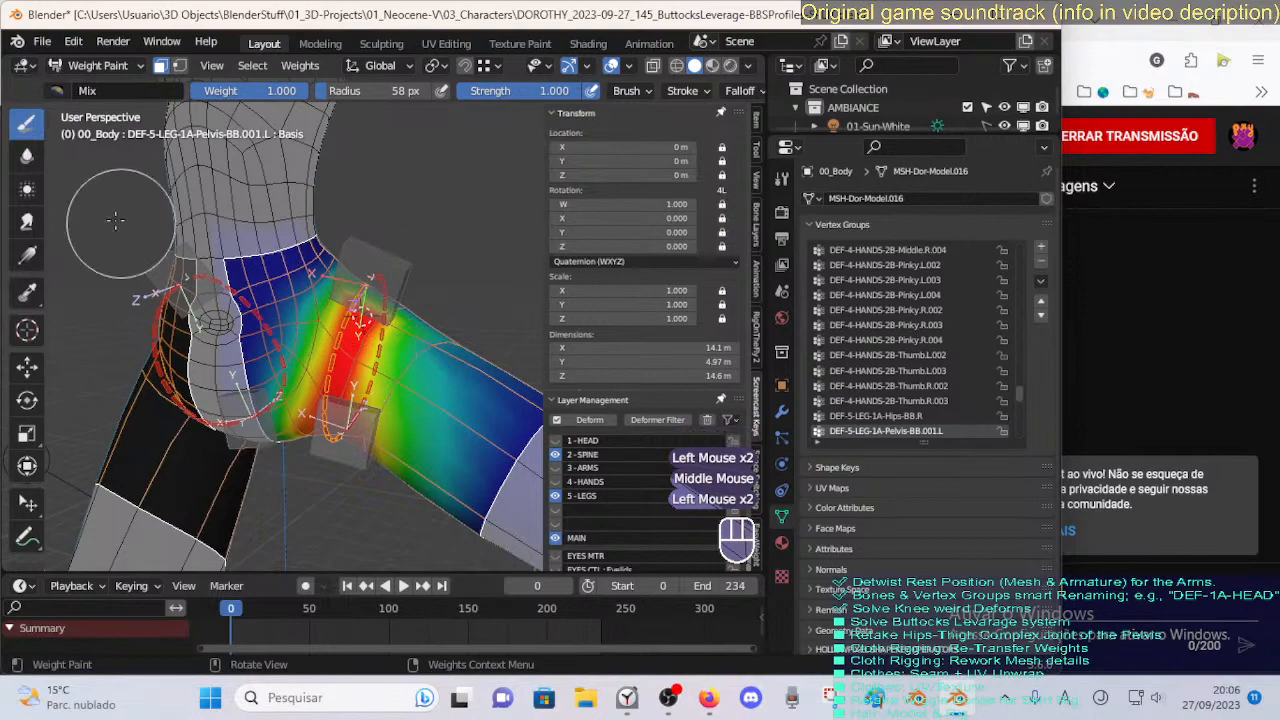
# Switch back to the Blur brush and soften the newly painted weights across the front and outer side of the upper thigh.
pyautogui.click(27, 155)
pyautogui.moveTo(365, 352); pyautogui.dragTo(425, 347)
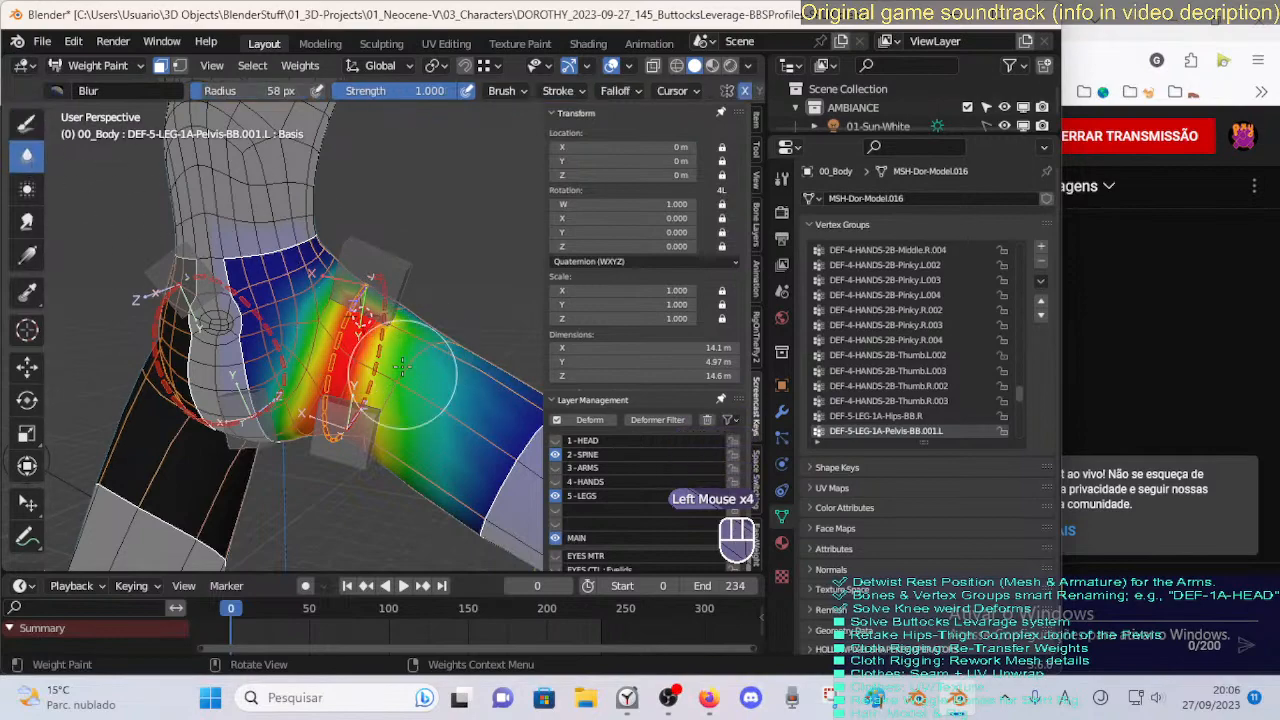
pyautogui.moveTo(405, 345); pyautogui.dragTo(372, 392, button='middle')
pyautogui.click(372, 392)
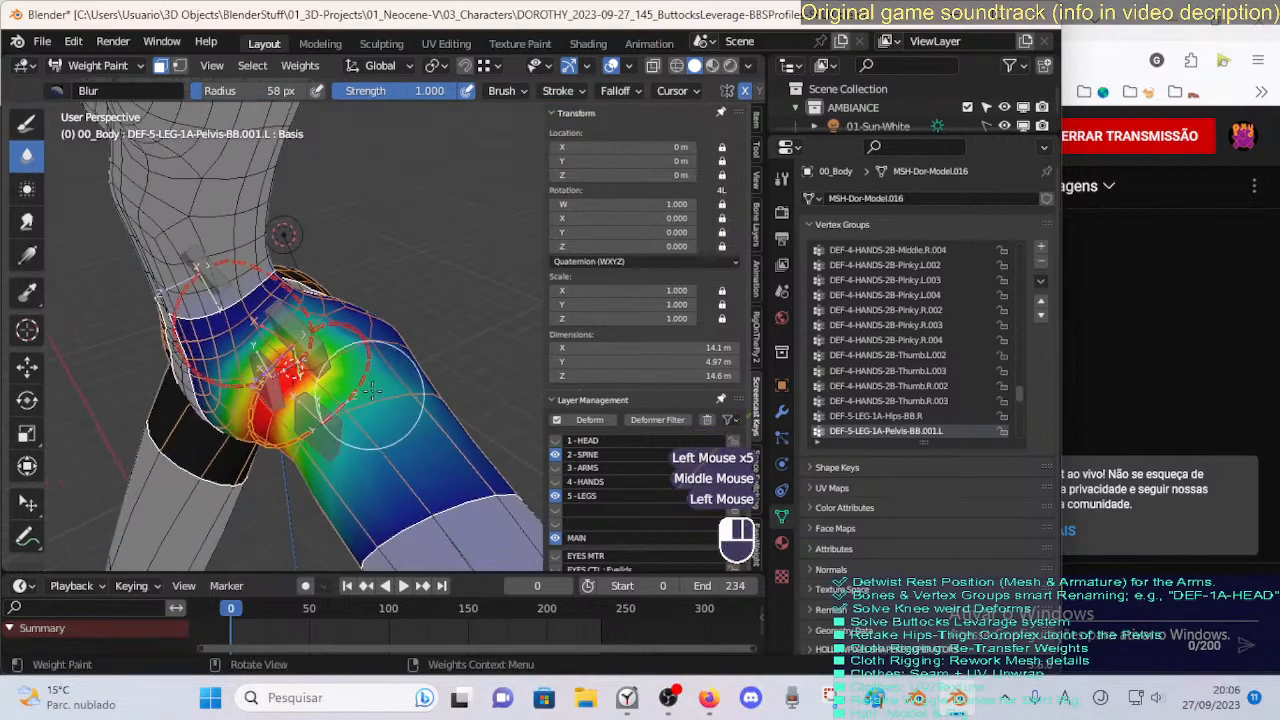
# Set the Blur brush radius to 33 px and blur the weights between the inner thigh and the groin-side mask edge.
pyautogui.press('f')
pyautogui.click(338, 326)
pyautogui.moveTo(385, 380); pyautogui.dragTo(340, 334, button='middle')
pyautogui.click(340, 334)
pyautogui.moveTo(291, 376)
pyautogui.mouseDown(button='middle')
pyautogui.moveTo(291, 298)
pyautogui.moveTo(273, 280)
pyautogui.mouseUp(button='middle')
pyautogui.click(295, 330)
pyautogui.click(295, 330)
pyautogui.click(285, 292)
pyautogui.click(285, 292)
pyautogui.click(270, 283)
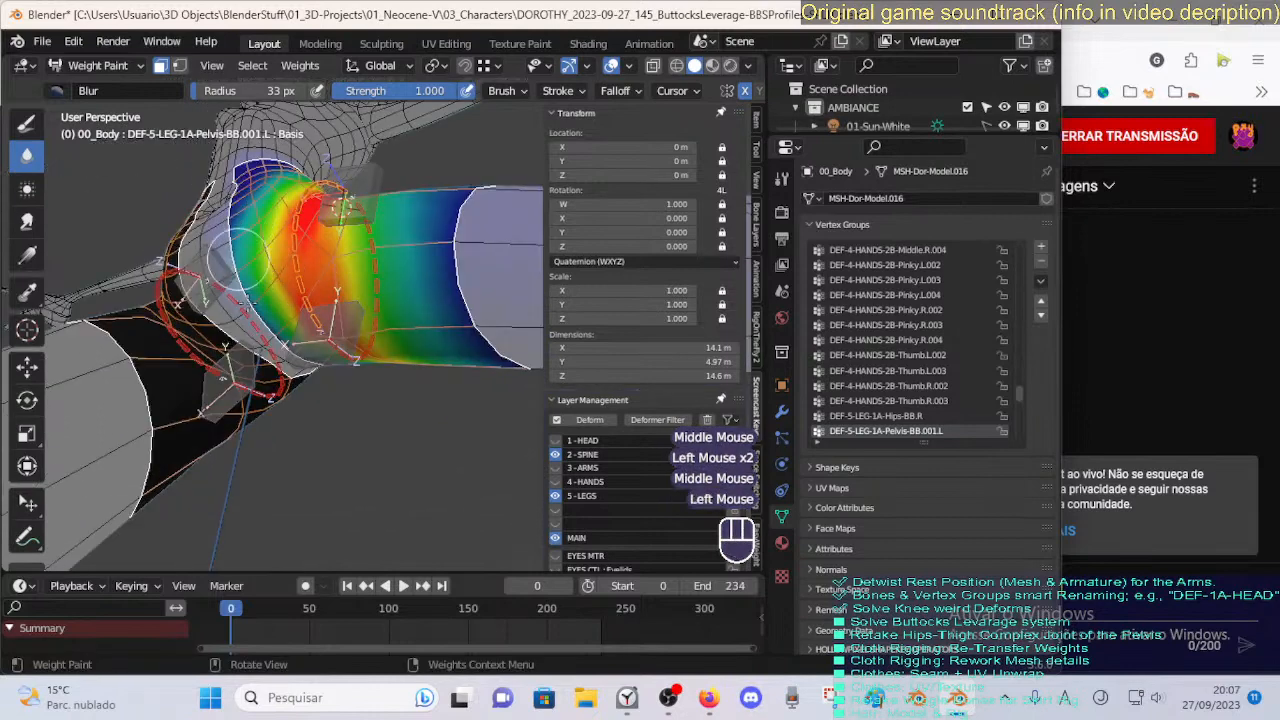
pyautogui.click(258, 295)
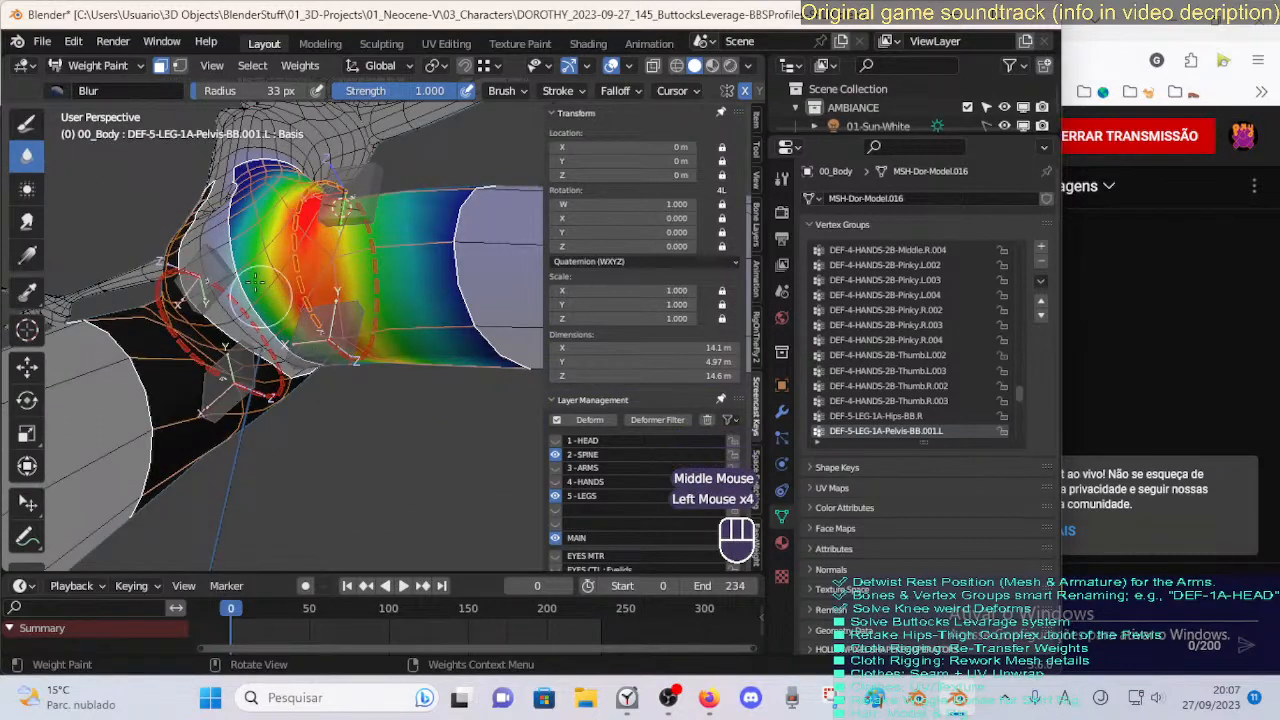
# Set the Blur brush radius to 47 px and continue blurring the weights along the groin crease.
pyautogui.press('f')
pyautogui.click(262, 318)
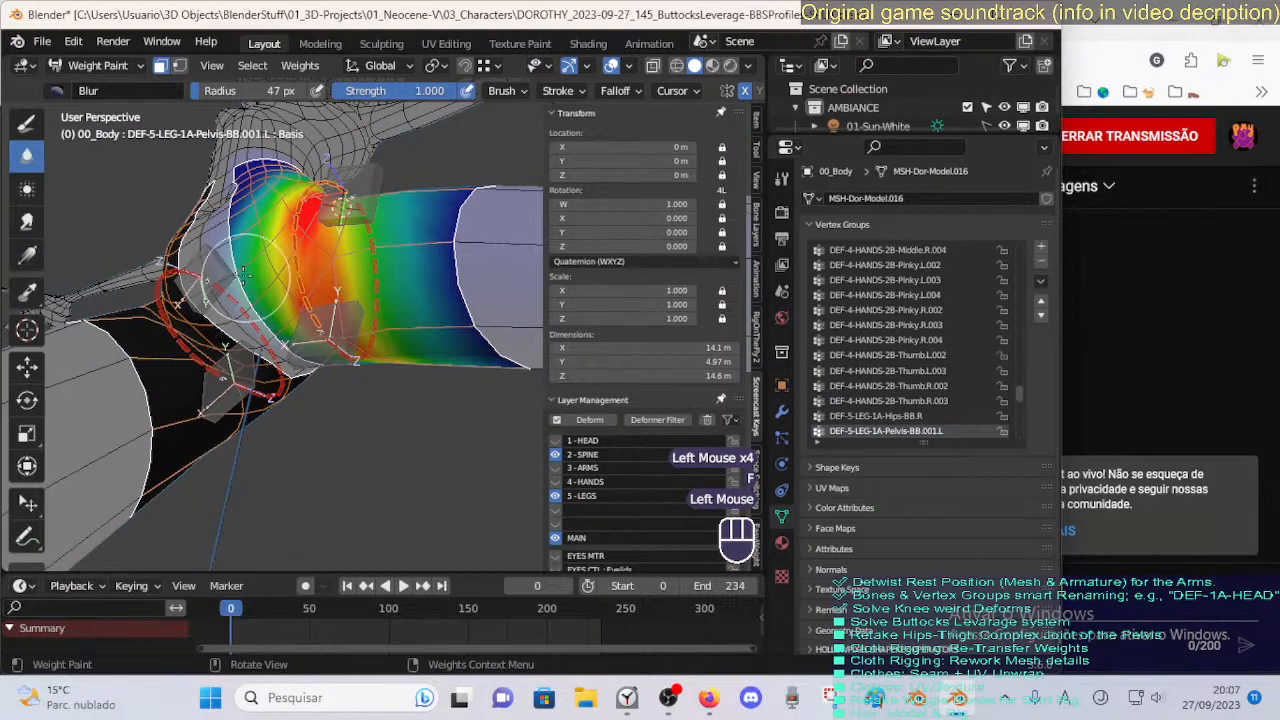
pyautogui.moveTo(290, 333)
pyautogui.mouseDown(button='middle')
pyautogui.moveTo(256, 276)
pyautogui.moveTo(306, 369)
pyautogui.mouseUp(button='middle')
pyautogui.click(253, 270)
# Turn off the face selection mask, examine the bone's weights across the whole pelvis, and turn the mask back on.
pyautogui.press('o')
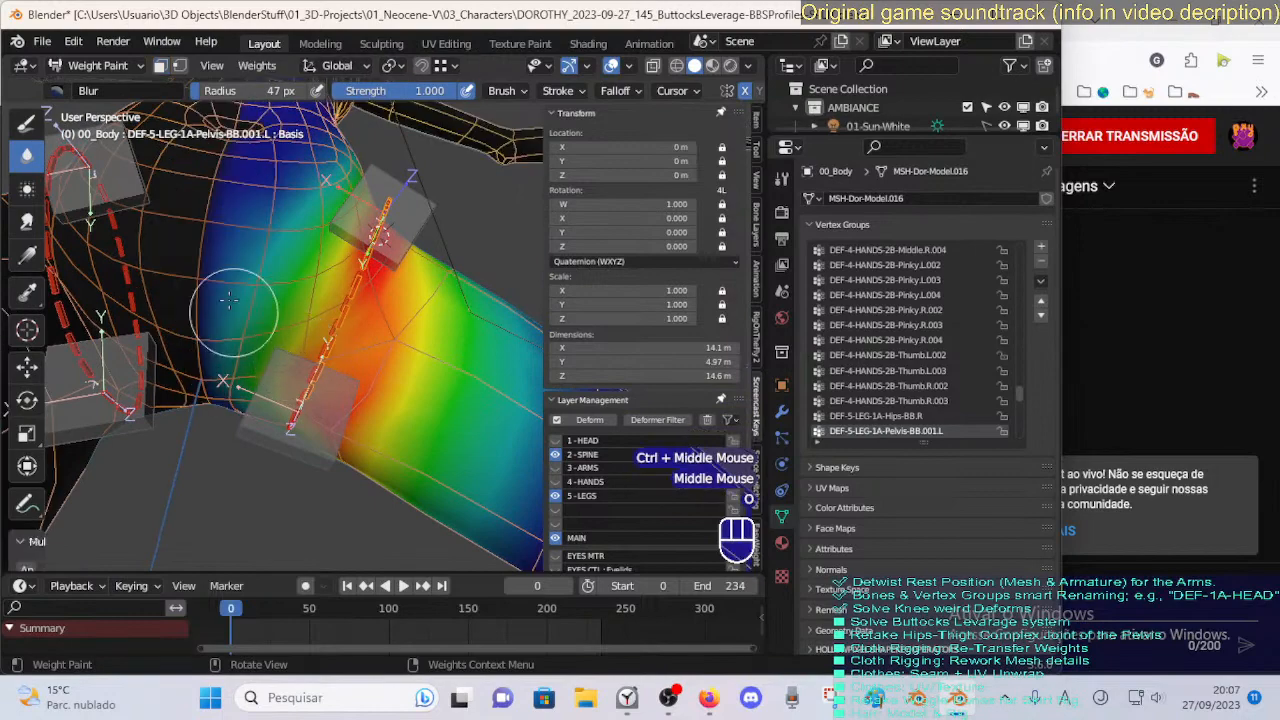
pyautogui.moveTo(218, 339); pyautogui.dragTo(237, 432, button='middle')
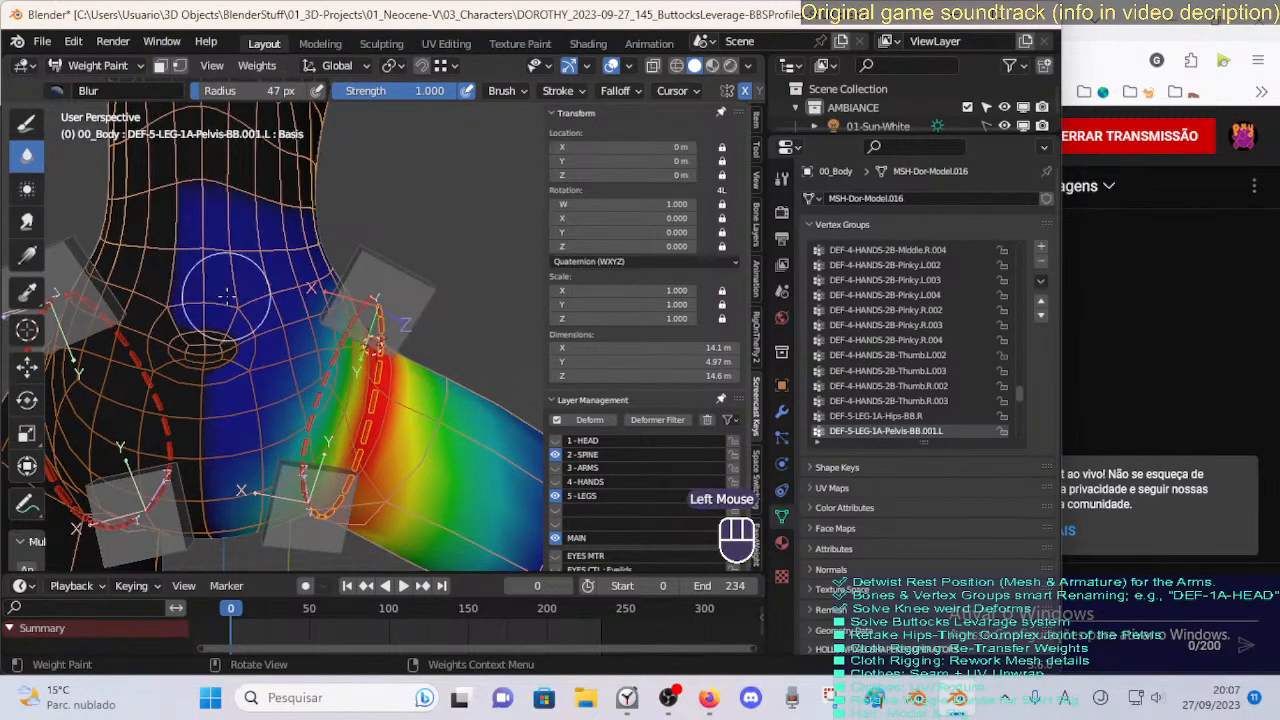
pyautogui.moveTo(231, 303)
pyautogui.mouseDown(button='middle')
pyautogui.moveTo(249, 337)
pyautogui.moveTo(232, 310)
pyautogui.mouseUp(button='middle')
pyautogui.press('o')
# Blur the masked weights from the front of the pelvis down to the underside of the inner left thigh.
pyautogui.moveTo(232, 310); pyautogui.dragTo(229, 322)
pyautogui.moveTo(229, 322); pyautogui.dragTo(243, 290, button='middle')
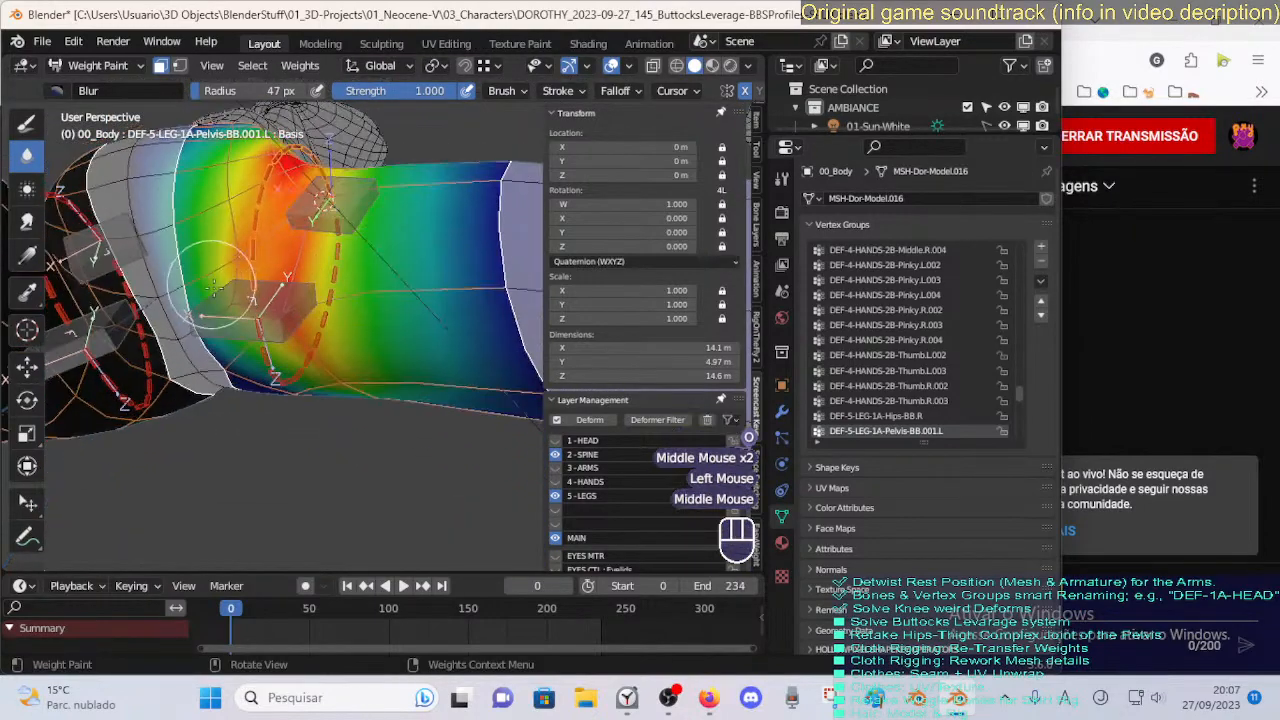
pyautogui.moveTo(243, 290); pyautogui.dragTo(250, 354)
pyautogui.moveTo(250, 354); pyautogui.dragTo(243, 303, button='middle')
# Set the Blur brush radius to 99 px and broadly blur the weights over the groin, inner thigh and front of the hip.
pyautogui.press('f')
pyautogui.click(237, 380)
pyautogui.moveTo(237, 380); pyautogui.dragTo(240, 290, button='middle')
pyautogui.moveTo(240, 290); pyautogui.dragTo(231, 311)
pyautogui.moveTo(244, 313)
pyautogui.mouseDown(button='middle')
pyautogui.moveTo(317, 388)
pyautogui.moveTo(297, 398)
pyautogui.moveTo(282, 369)
pyautogui.moveTo(318, 390)
pyautogui.moveTo(390, 282)
pyautogui.moveTo(378, 226)
pyautogui.moveTo(383, 383)
pyautogui.moveTo(323, 362)
pyautogui.moveTo(246, 420)
pyautogui.mouseUp(button='middle')
pyautogui.click(297, 398)
pyautogui.click(282, 369)
pyautogui.click(318, 390)
pyautogui.click(382, 250)
pyautogui.click(378, 226)
pyautogui.click(380, 355)
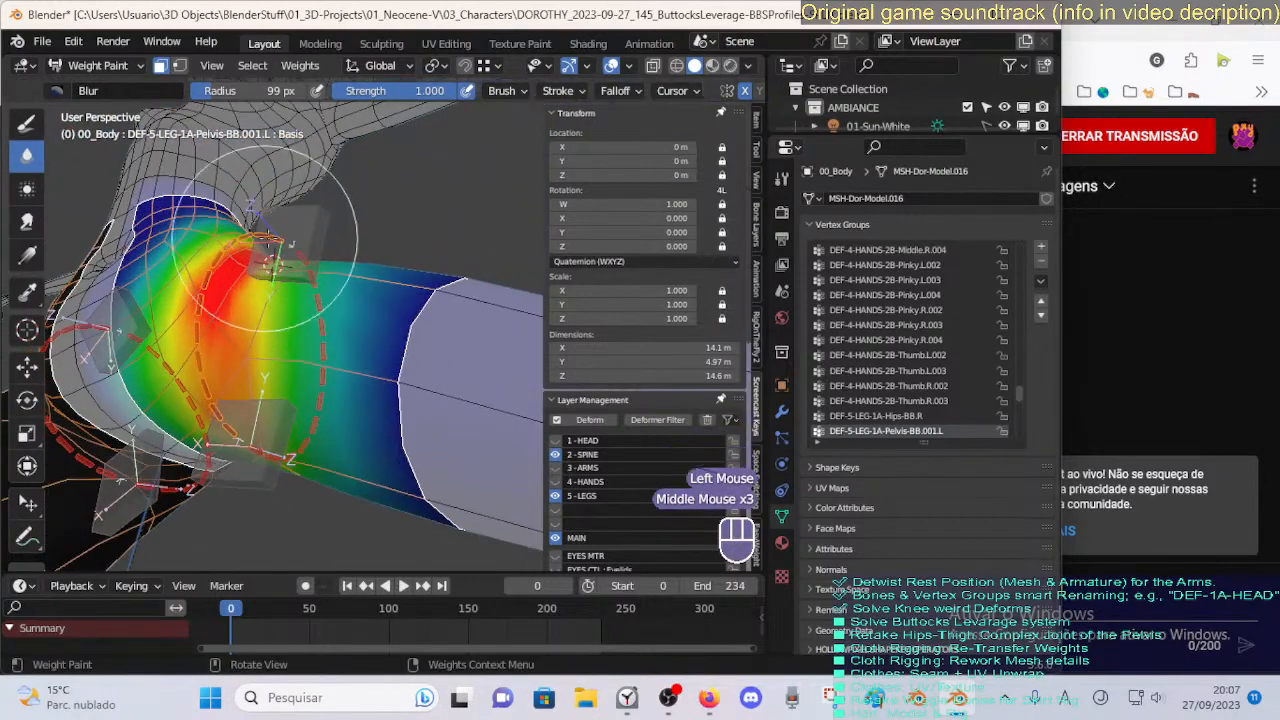
pyautogui.moveTo(268, 258); pyautogui.dragTo(211, 378)
# Set the Blur brush radius to 50 px and blur the weights between the hip crease and the middle mask edge.
pyautogui.moveTo(208, 320); pyautogui.dragTo(285, 440, button='middle')
pyautogui.press('f')
pyautogui.click(238, 423)
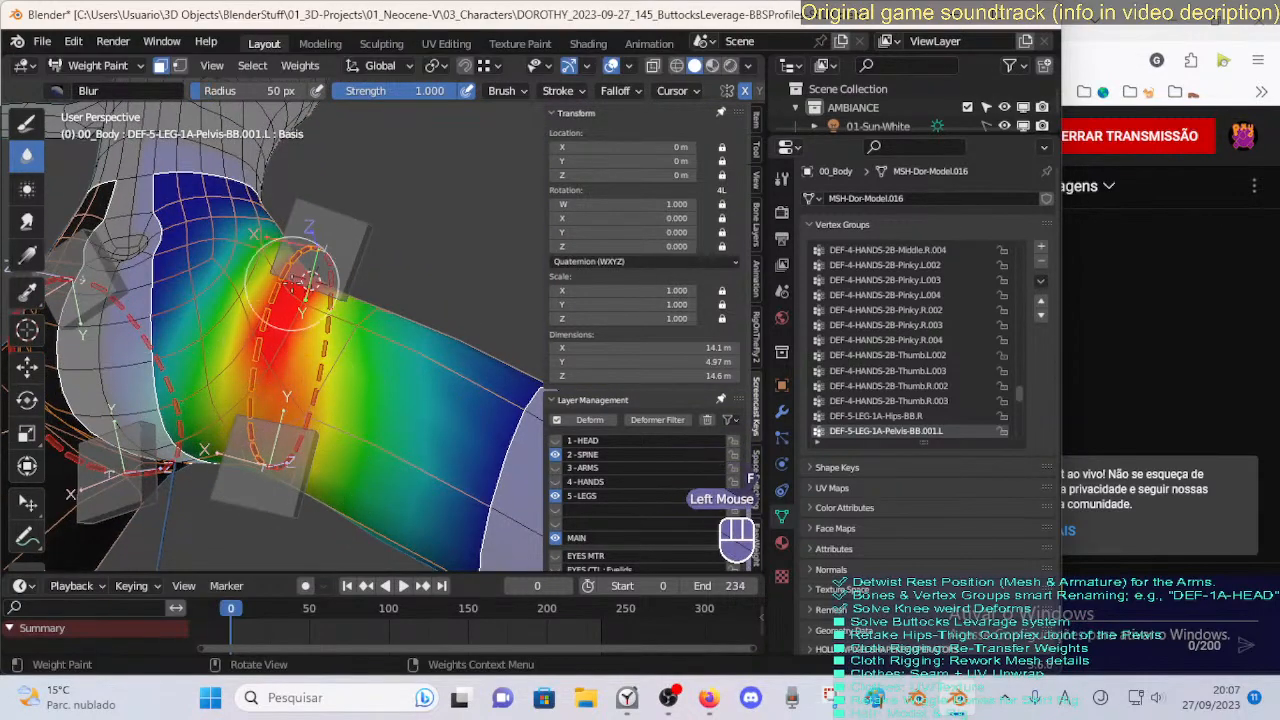
pyautogui.moveTo(290, 385)
pyautogui.mouseDown(button='middle')
pyautogui.moveTo(276, 400)
pyautogui.moveTo(286, 416)
pyautogui.moveTo(296, 405)
pyautogui.mouseUp(button='middle')
pyautogui.keyDown('shift'); pyautogui.moveTo(296, 405); pyautogui.dragTo(265, 370, button='middle'); pyautogui.keyUp('shift')
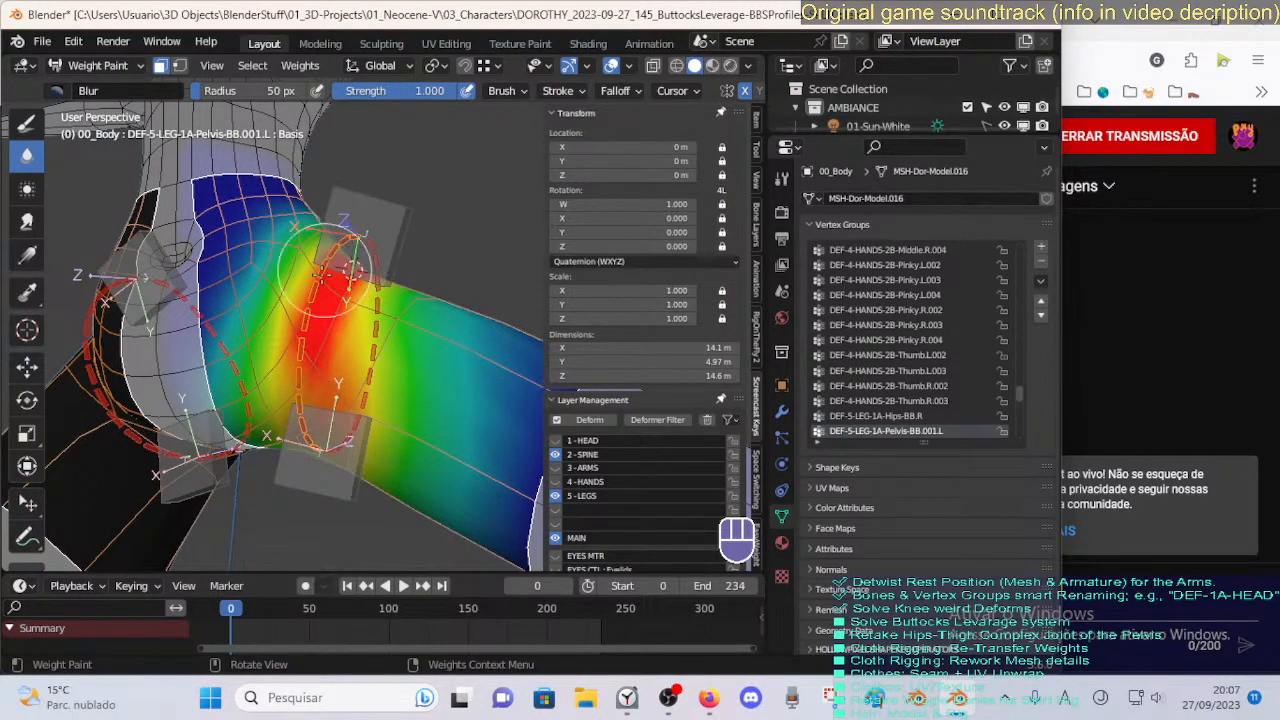
pyautogui.moveTo(350, 268); pyautogui.dragTo(236, 294, button='middle')
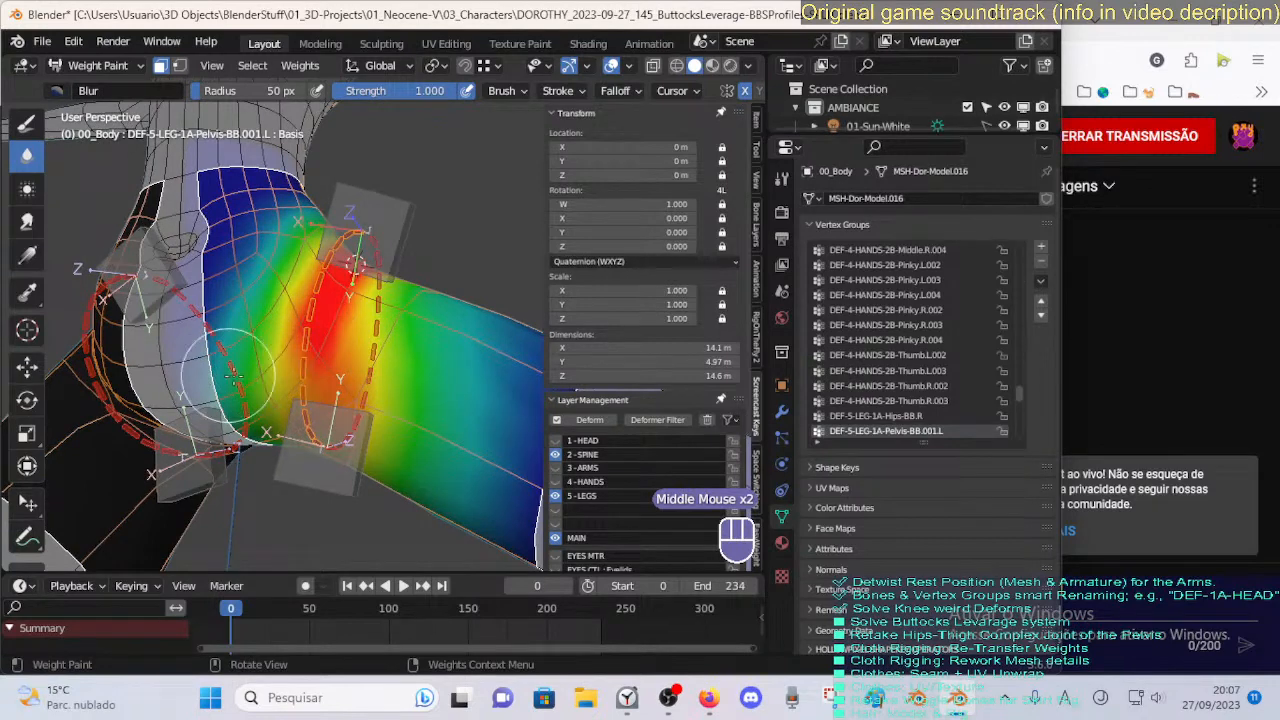
pyautogui.moveTo(232, 375); pyautogui.dragTo(242, 390, button='middle')
pyautogui.moveTo(235, 338); pyautogui.dragTo(240, 329)
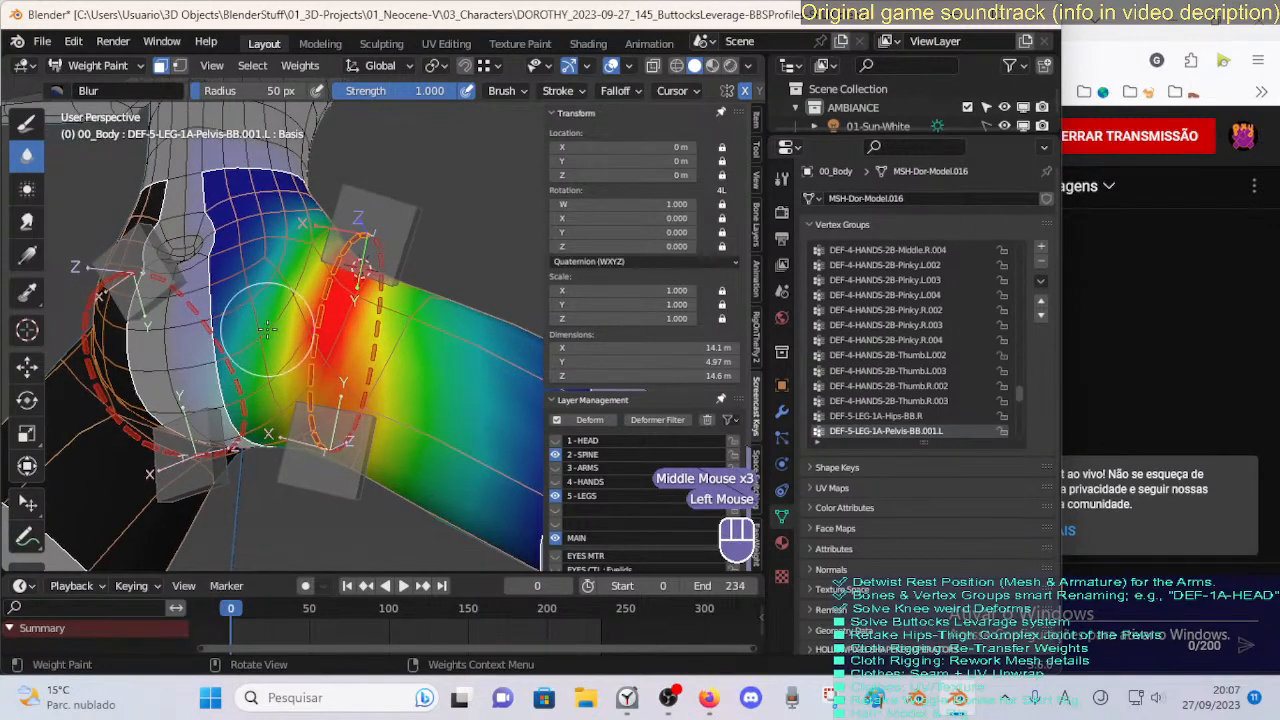
# Reduce the Blur brush radius to 44 px and refine the weight falloff at the front of the left hip.
pyautogui.moveTo(255, 420); pyautogui.dragTo(185, 335, button='middle')
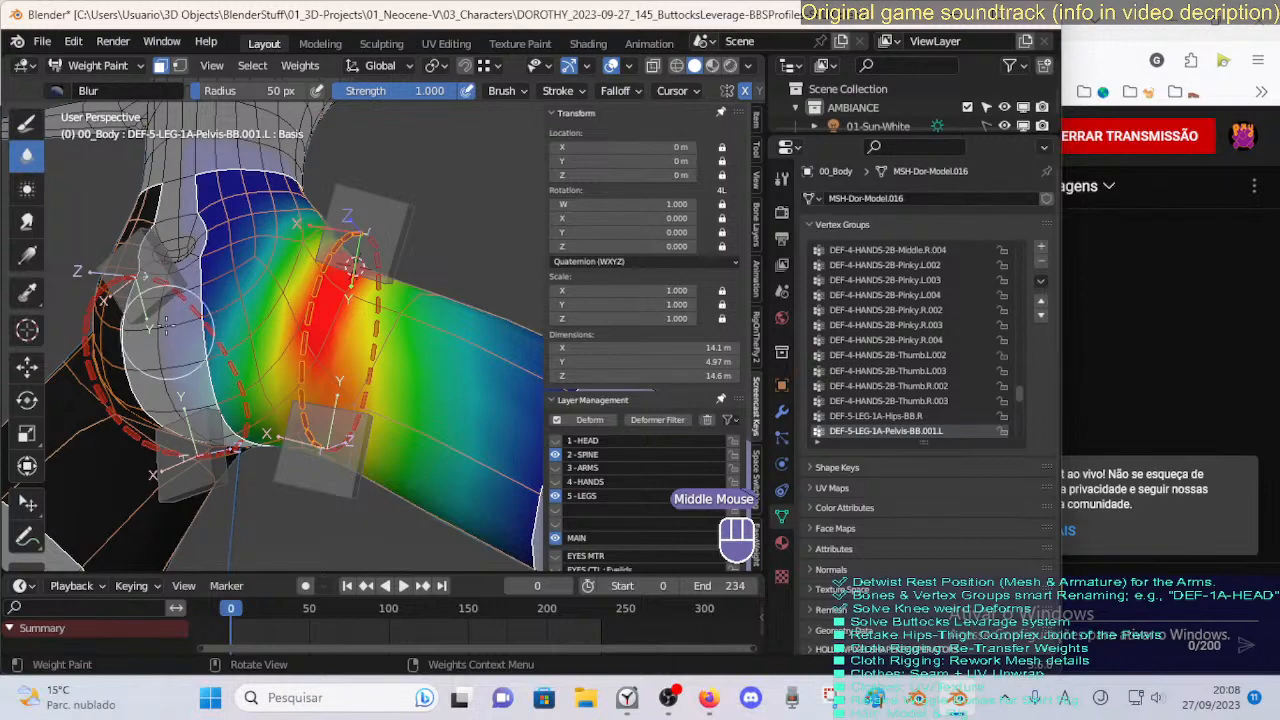
pyautogui.moveTo(302, 376); pyautogui.dragTo(387, 293, button='middle')
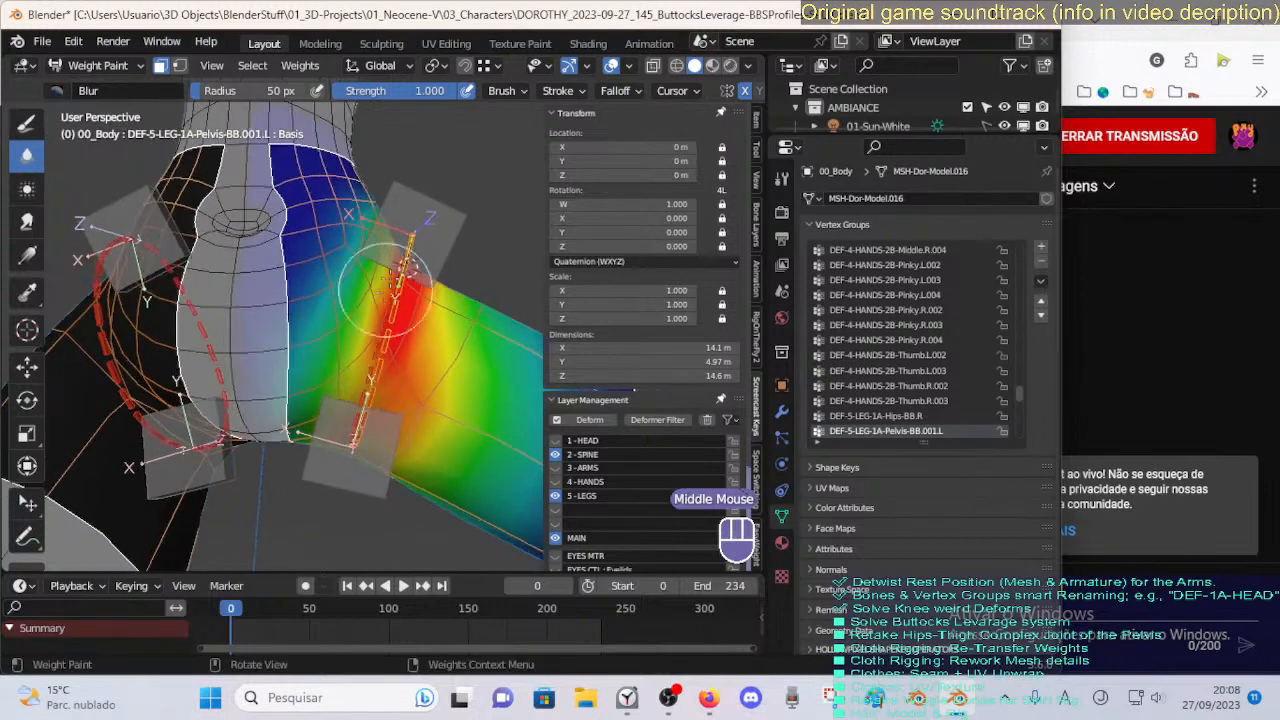
pyautogui.moveTo(368, 380); pyautogui.dragTo(371, 310, button='middle')
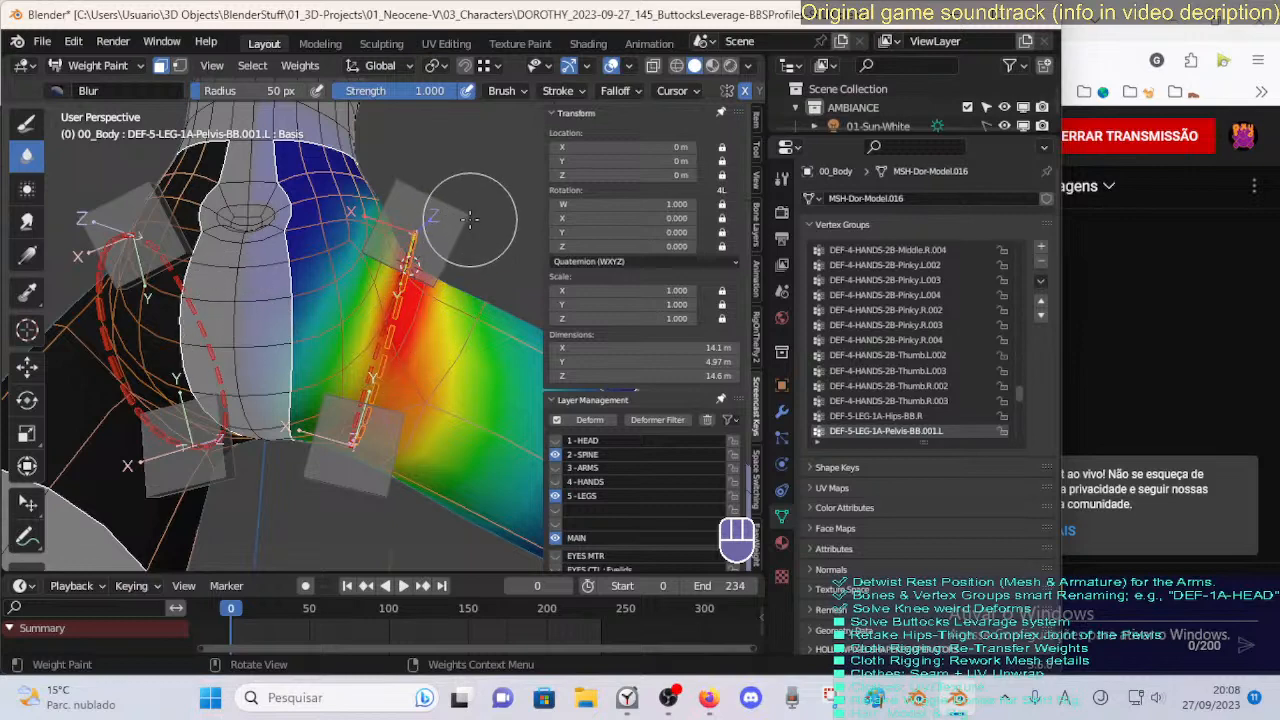
pyautogui.moveTo(393, 261); pyautogui.dragTo(395, 280, button='middle')
pyautogui.press('f')
pyautogui.press('f')
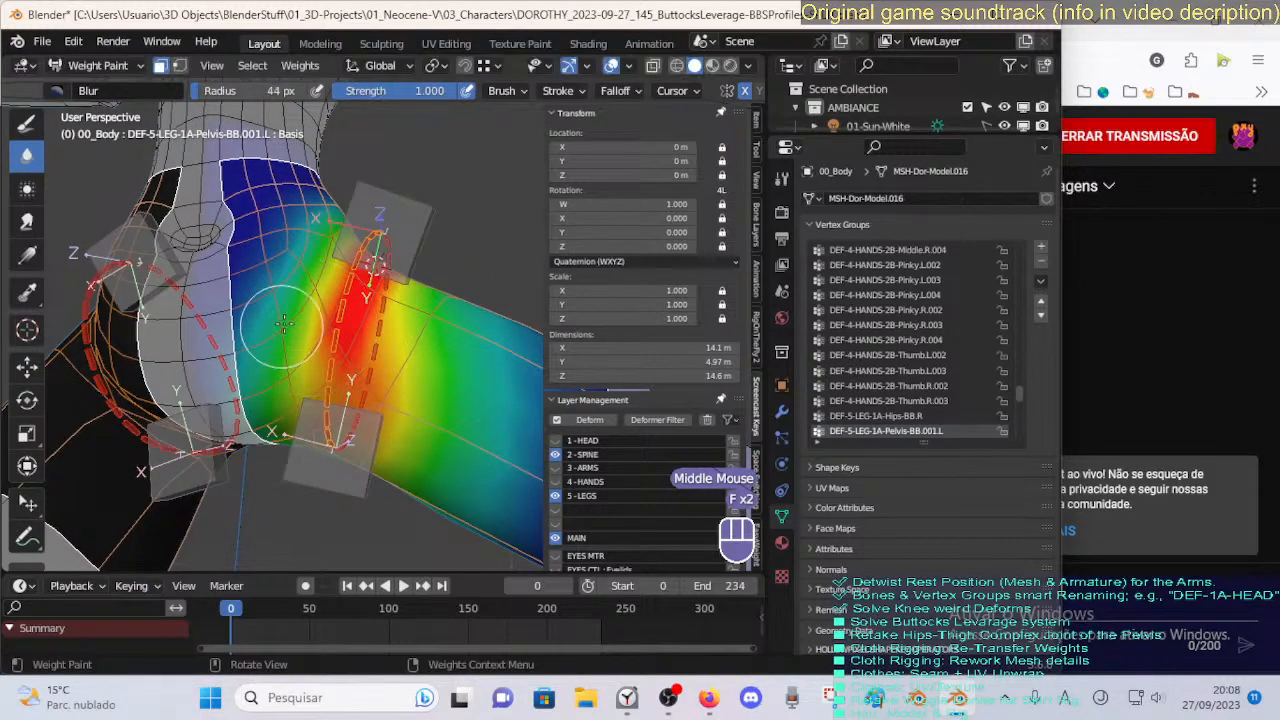
pyautogui.click(316, 299)
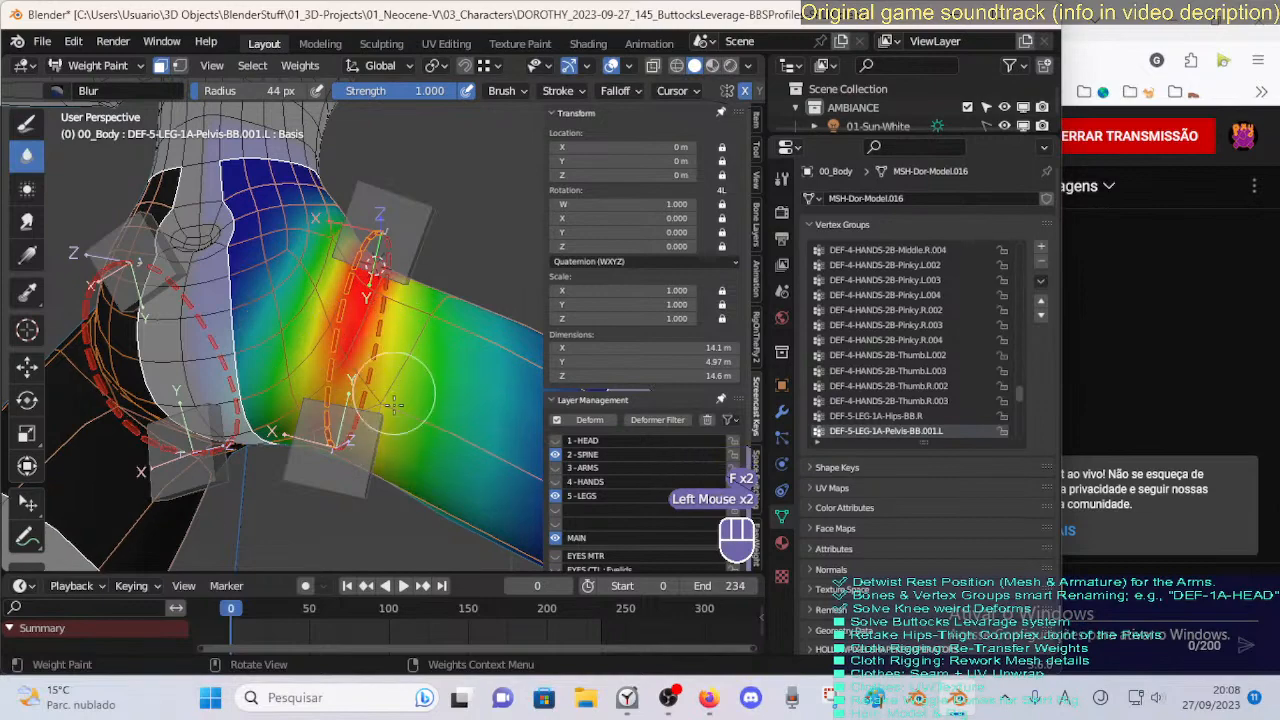
# Set the Blur brush radius to 51 px and blur the weights over the front and outer side of the left thigh.
pyautogui.moveTo(395, 372)
pyautogui.mouseDown(button='middle')
pyautogui.moveTo(381, 359)
pyautogui.moveTo(381, 375)
pyautogui.mouseUp(button='middle')
pyautogui.press('f')
pyautogui.click(386, 362)
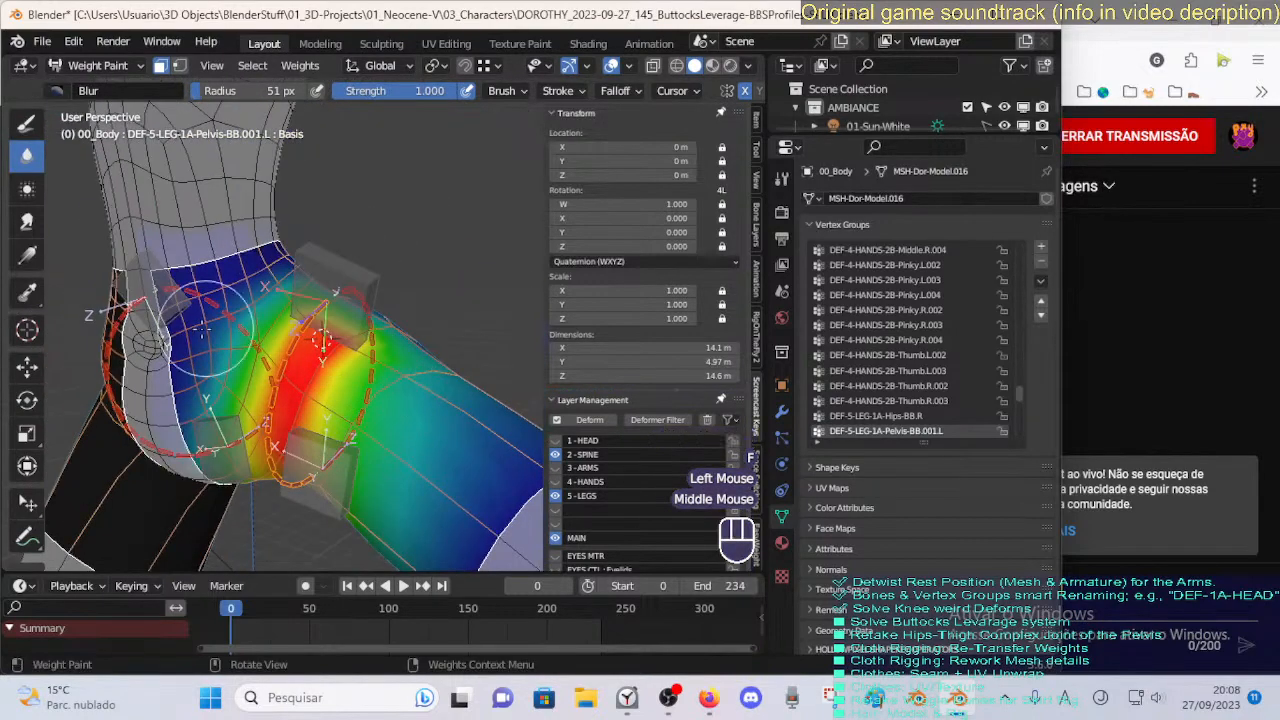
pyautogui.moveTo(358, 365); pyautogui.dragTo(398, 380)
pyautogui.moveTo(394, 401); pyautogui.dragTo(309, 429, button='middle')
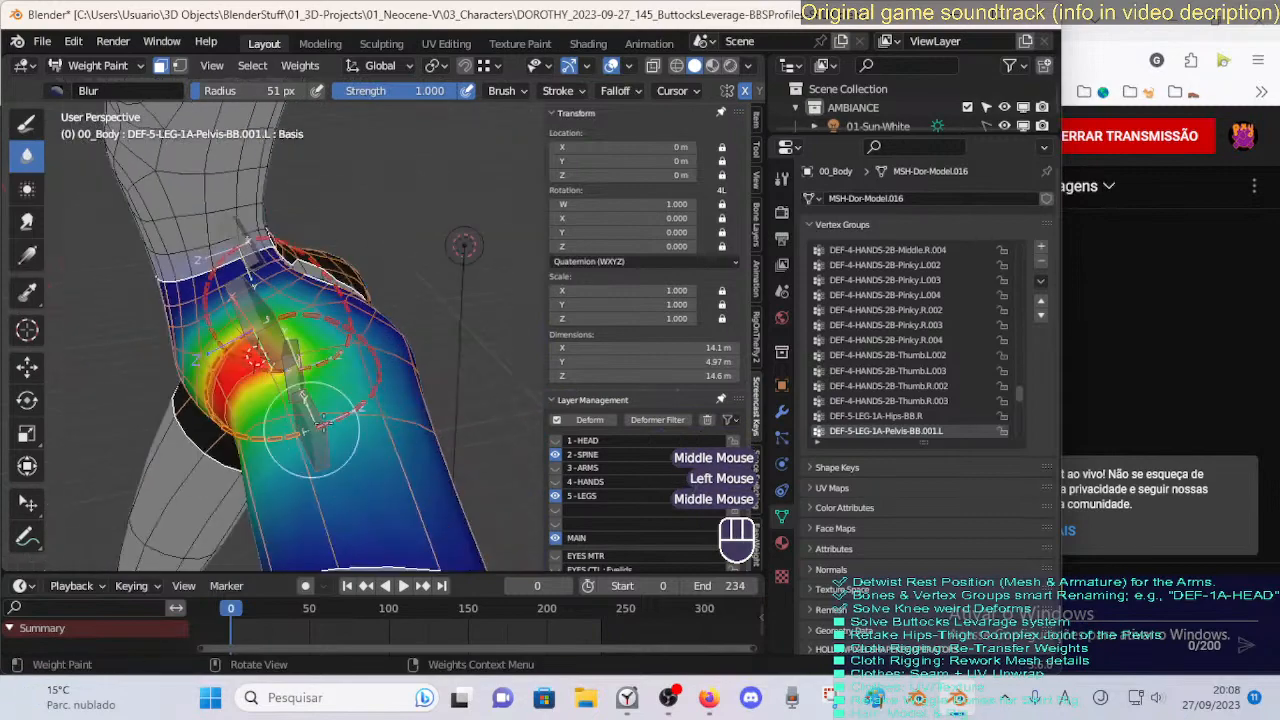
pyautogui.moveTo(322, 365); pyautogui.dragTo(337, 341)
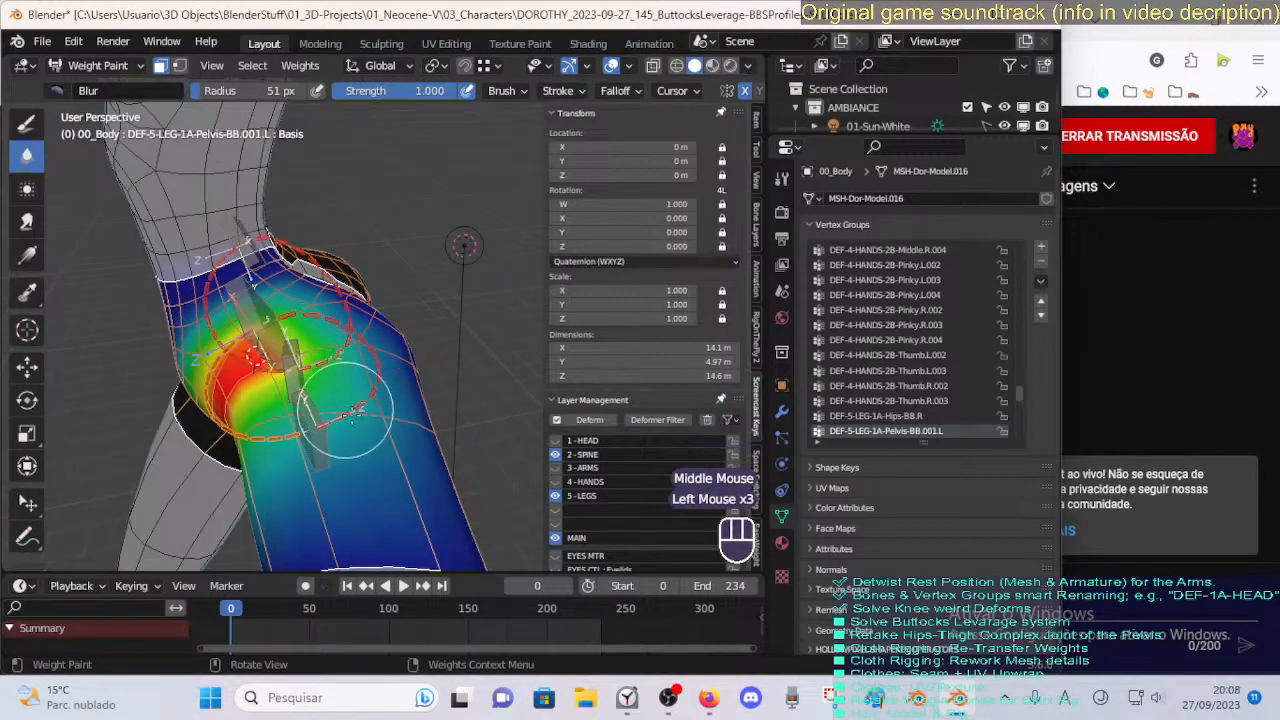
# Set the Blur brush radius to 42 px and blur the weights over the top of the left hip near the waist.
pyautogui.moveTo(345, 410); pyautogui.dragTo(310, 383, button='middle')
pyautogui.press('f')
pyautogui.click(312, 385)
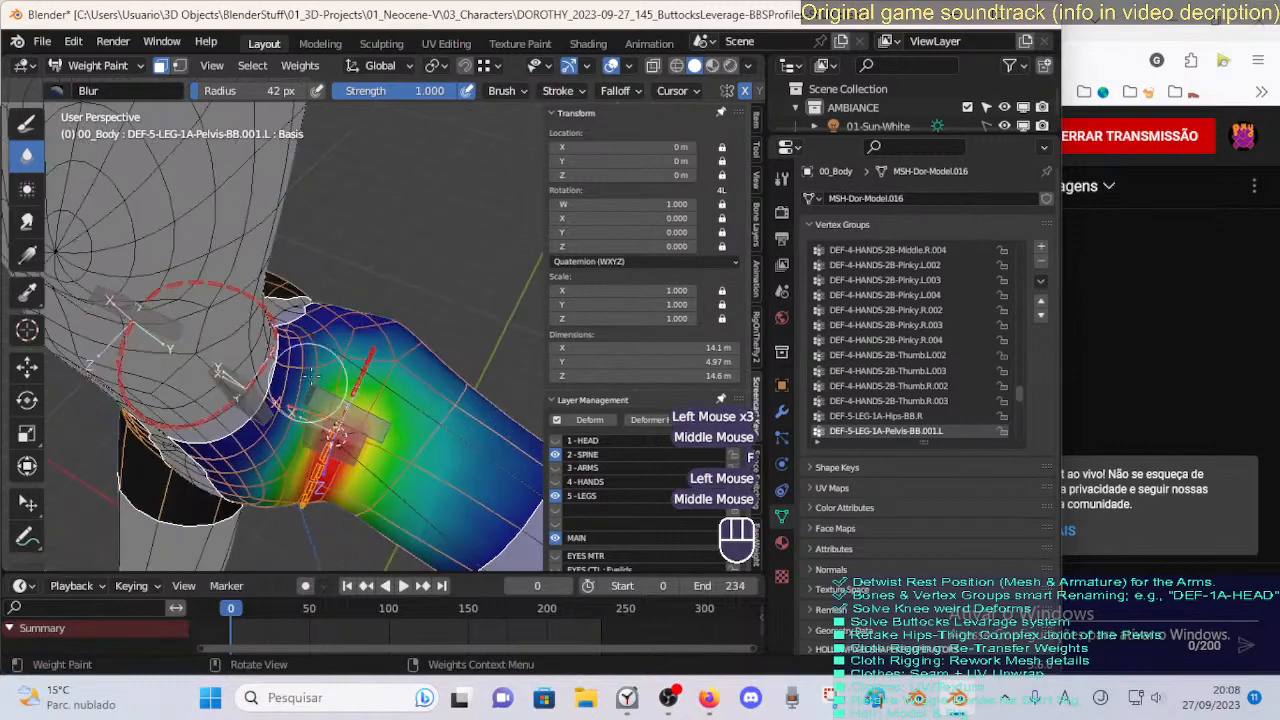
pyautogui.moveTo(311, 376); pyautogui.dragTo(305, 398)
pyautogui.moveTo(305, 398); pyautogui.dragTo(318, 350, button='middle')
pyautogui.moveTo(318, 360); pyautogui.dragTo(297, 398)
# Blur the DEF-5-LEG-1A-Pelvis-BB.001.L weights from the hip crease down through the groin to the inner thigh.
pyautogui.moveTo(297, 398); pyautogui.dragTo(312, 303, button='middle')
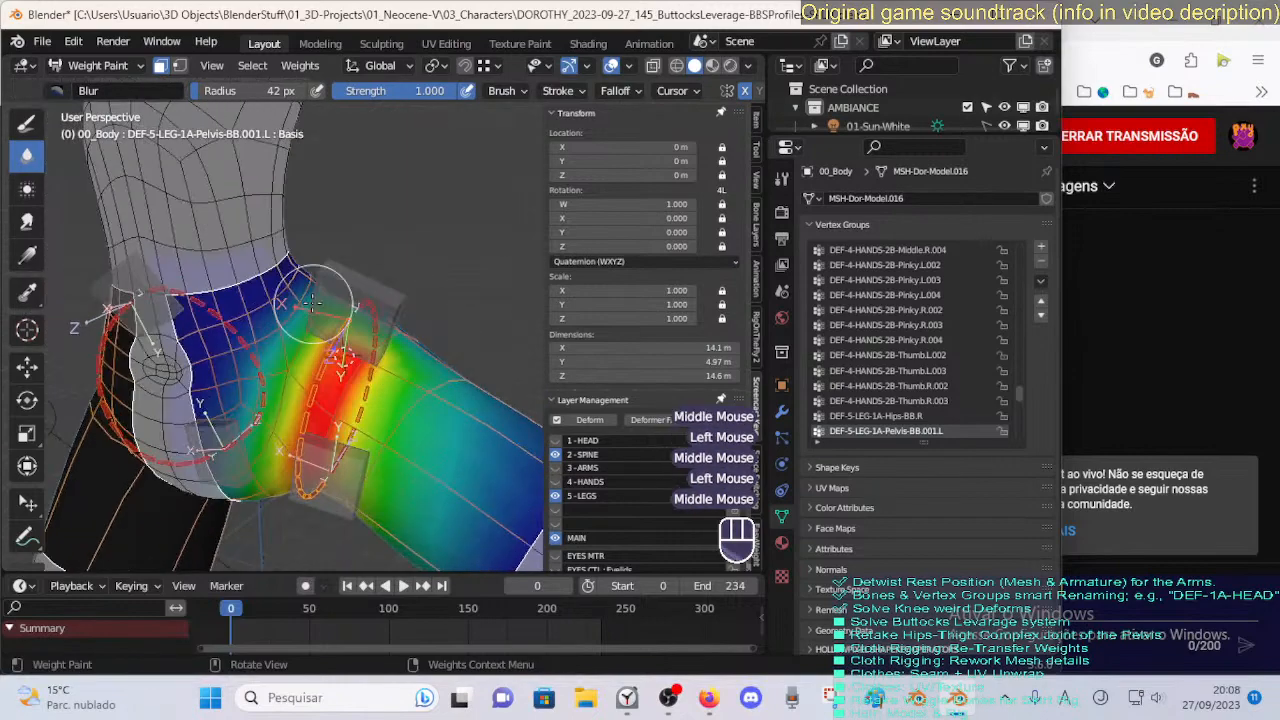
pyautogui.moveTo(312, 303); pyautogui.dragTo(285, 395)
pyautogui.moveTo(285, 395); pyautogui.dragTo(305, 305, button='middle')
pyautogui.moveTo(305, 305); pyautogui.dragTo(286, 323)
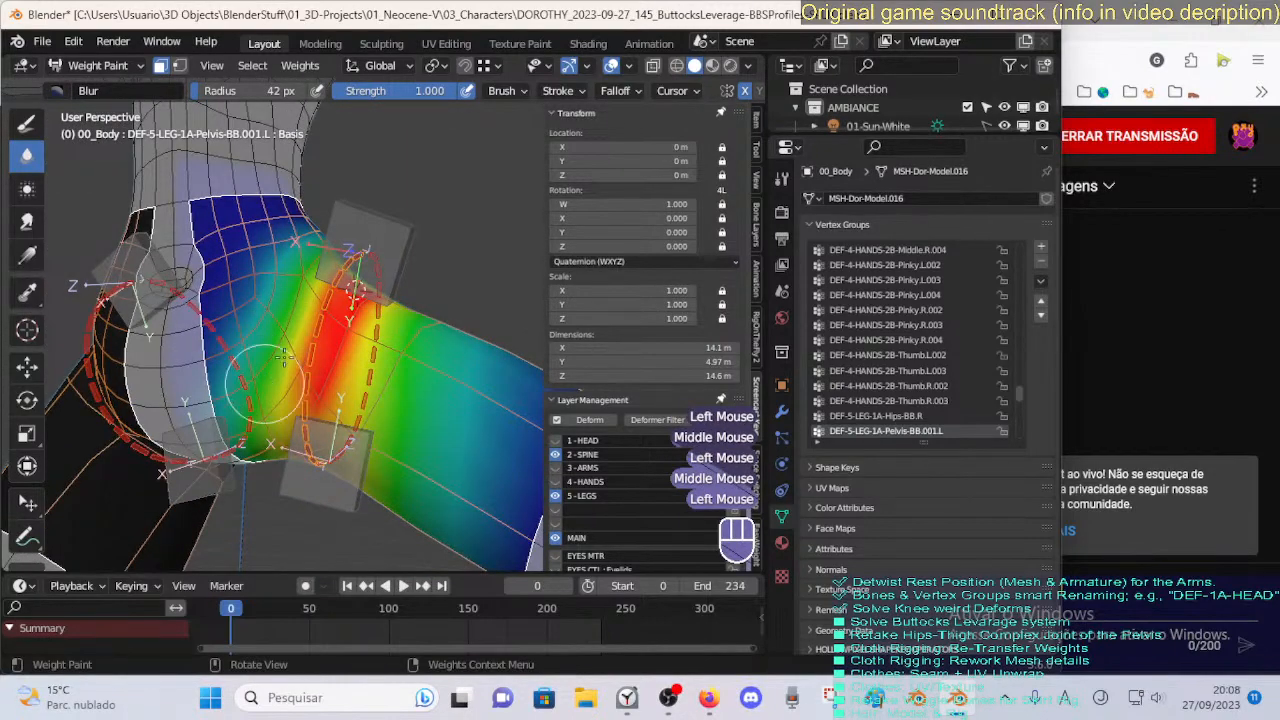
pyautogui.moveTo(284, 357); pyautogui.dragTo(304, 294, button='middle')
pyautogui.moveTo(304, 294); pyautogui.dragTo(288, 380)
pyautogui.moveTo(282, 362); pyautogui.dragTo(300, 305, button='middle')
pyautogui.moveTo(300, 305)
pyautogui.mouseDown()
pyautogui.moveTo(277, 382)
pyautogui.moveTo(318, 375)
pyautogui.mouseUp()
pyautogui.moveTo(340, 382); pyautogui.dragTo(300, 240, button='middle')
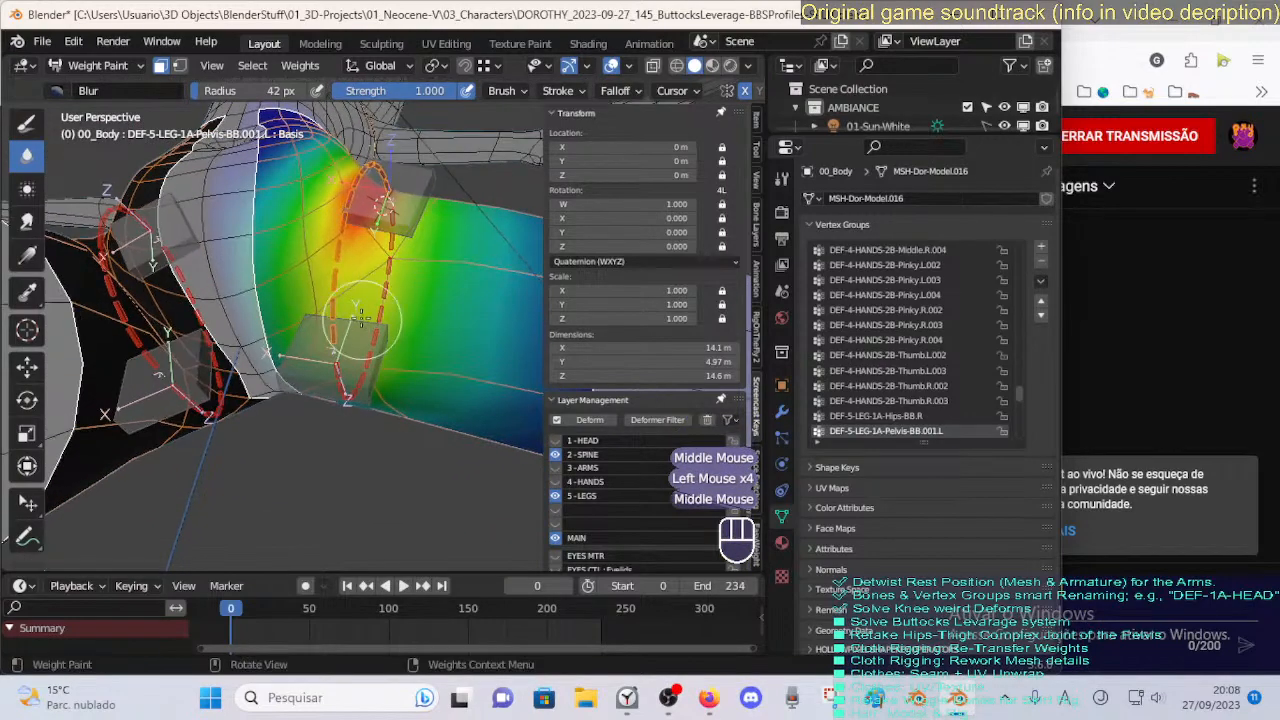
# Paint DEF-5-LEG-1A-Pelvis-BB.001.L along the front crease of the left hip with the Mix brush at weight 1.000.
pyautogui.click(27, 122)
pyautogui.hotkey('ctrl', 'f')
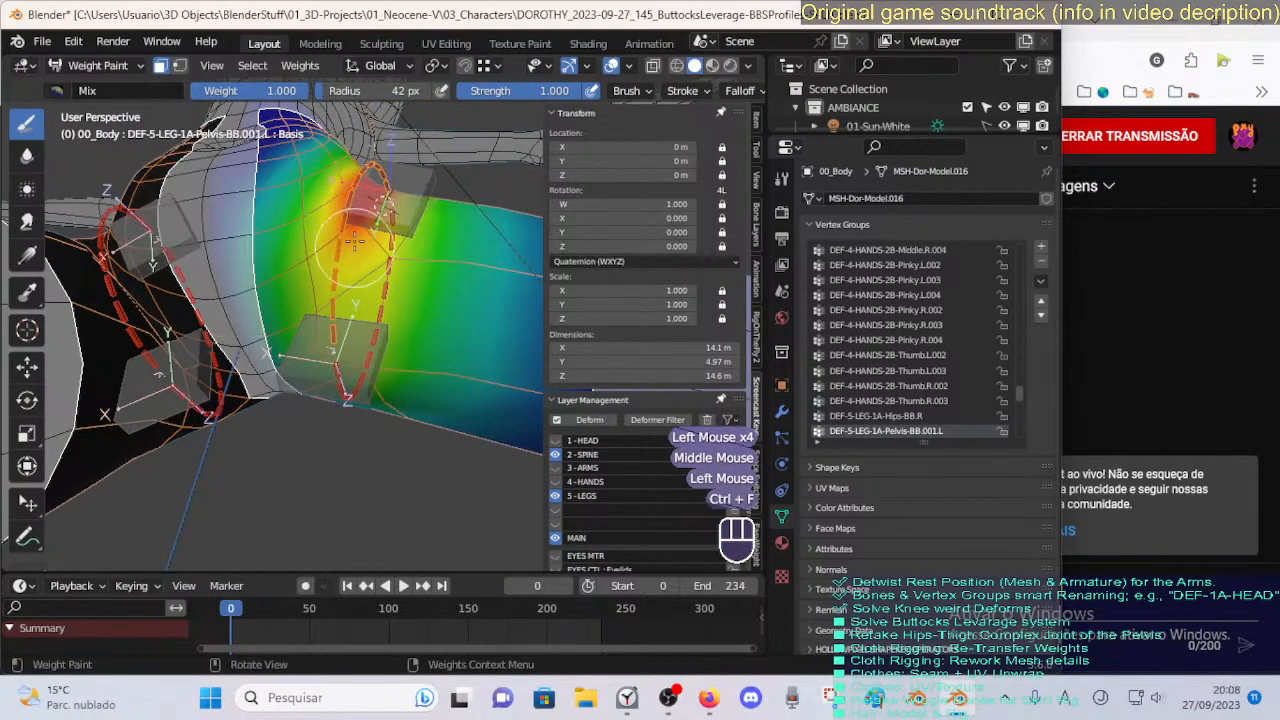
pyautogui.moveTo(354, 241); pyautogui.dragTo(350, 276)
pyautogui.moveTo(356, 226); pyautogui.dragTo(342, 271)
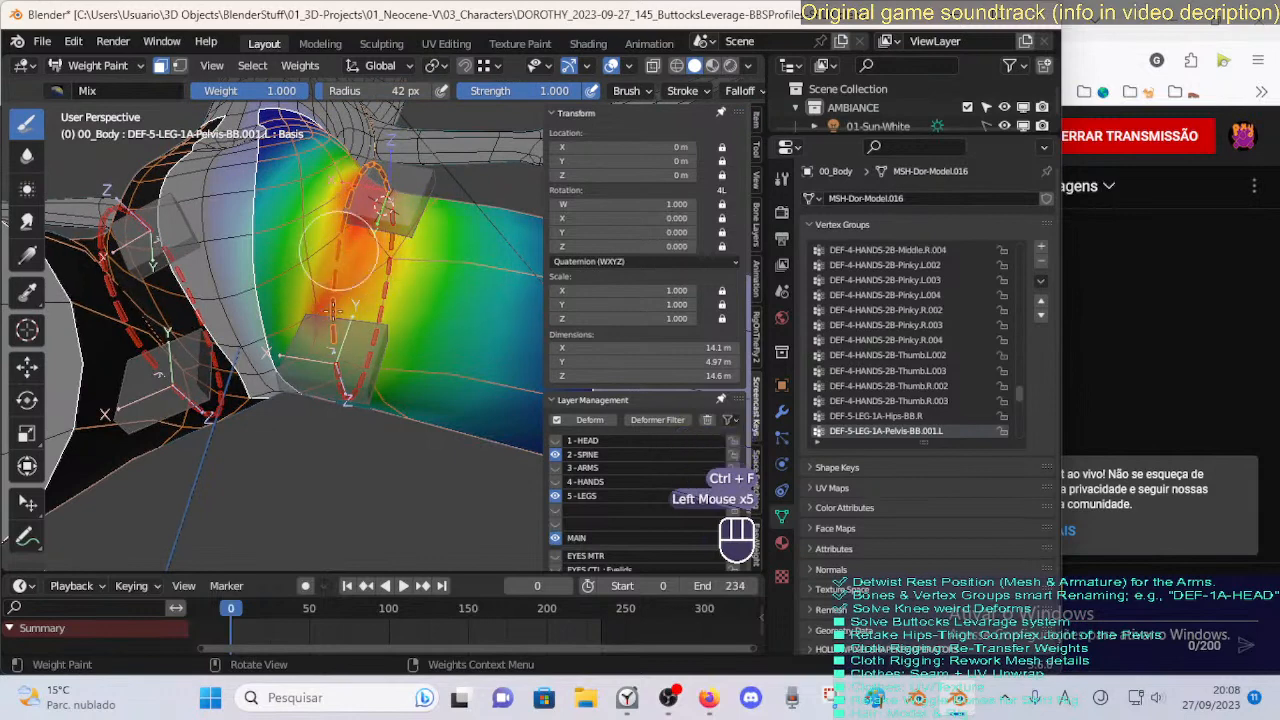
pyautogui.moveTo(323, 302); pyautogui.dragTo(320, 262, button='middle')
pyautogui.click(320, 262)
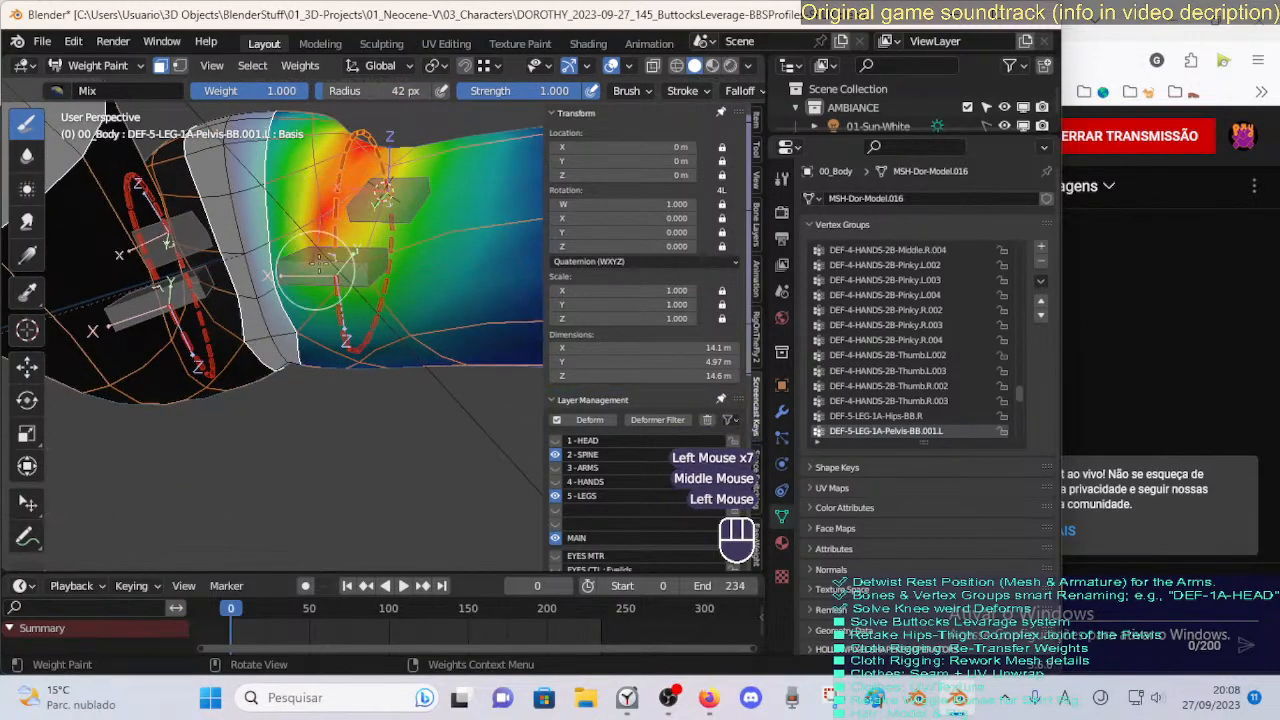
pyautogui.moveTo(324, 236); pyautogui.dragTo(342, 254)
pyautogui.moveTo(342, 254); pyautogui.dragTo(360, 272)
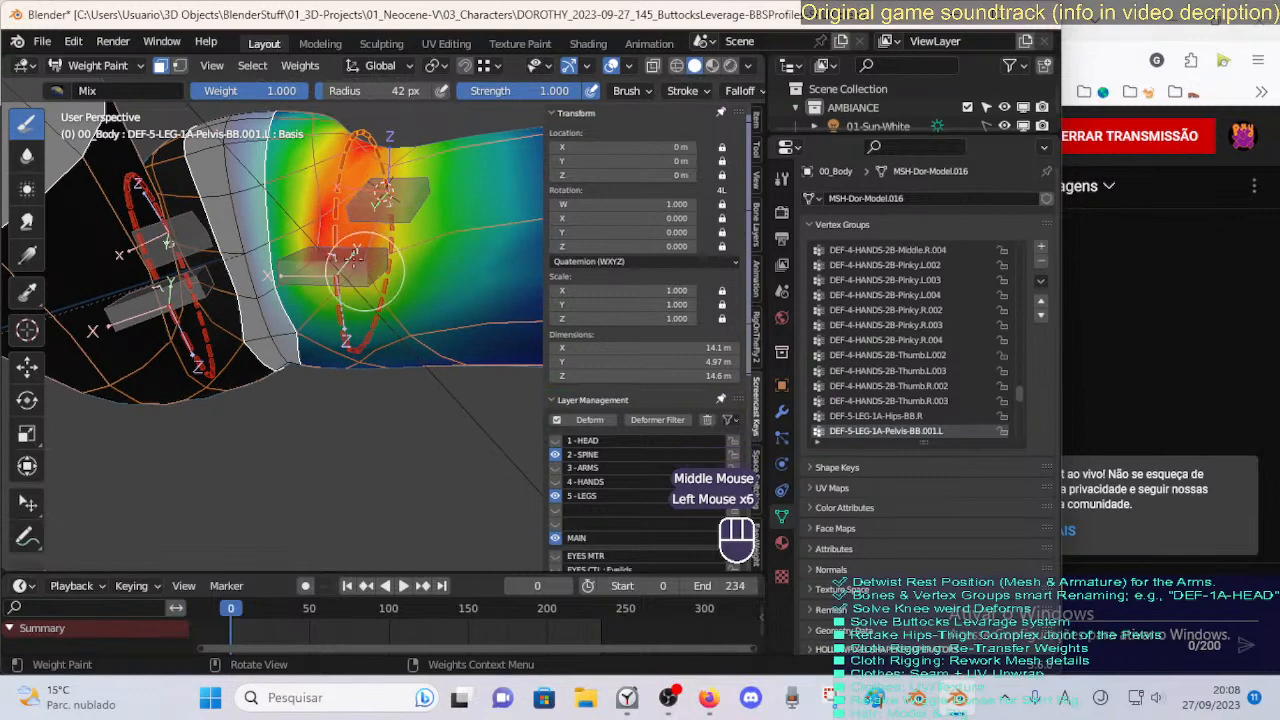
# Extend the full-weight painting down over the lower front and underside of the left upper thigh.
pyautogui.moveTo(380, 241); pyautogui.dragTo(368, 258, button='middle')
pyautogui.moveTo(368, 258); pyautogui.dragTo(349, 286, button='middle')
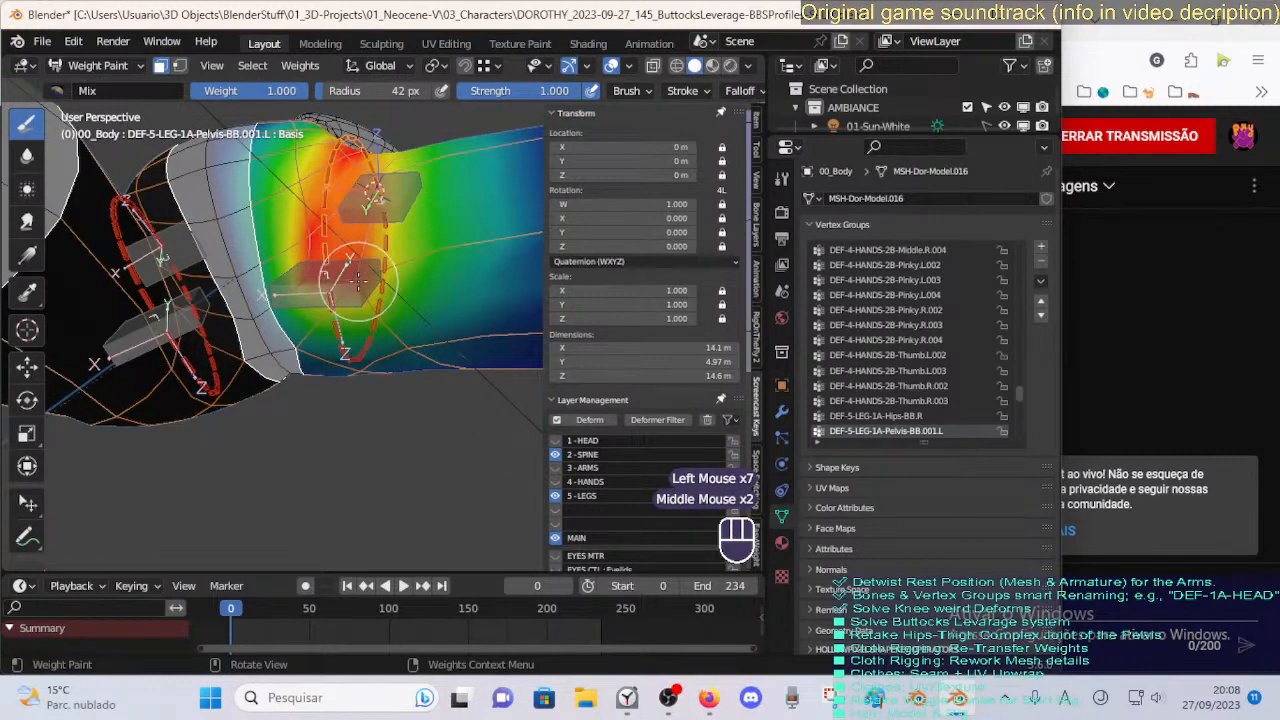
pyautogui.click(365, 305)
pyautogui.click(378, 323)
pyautogui.click(400, 345)
pyautogui.click(396, 341)
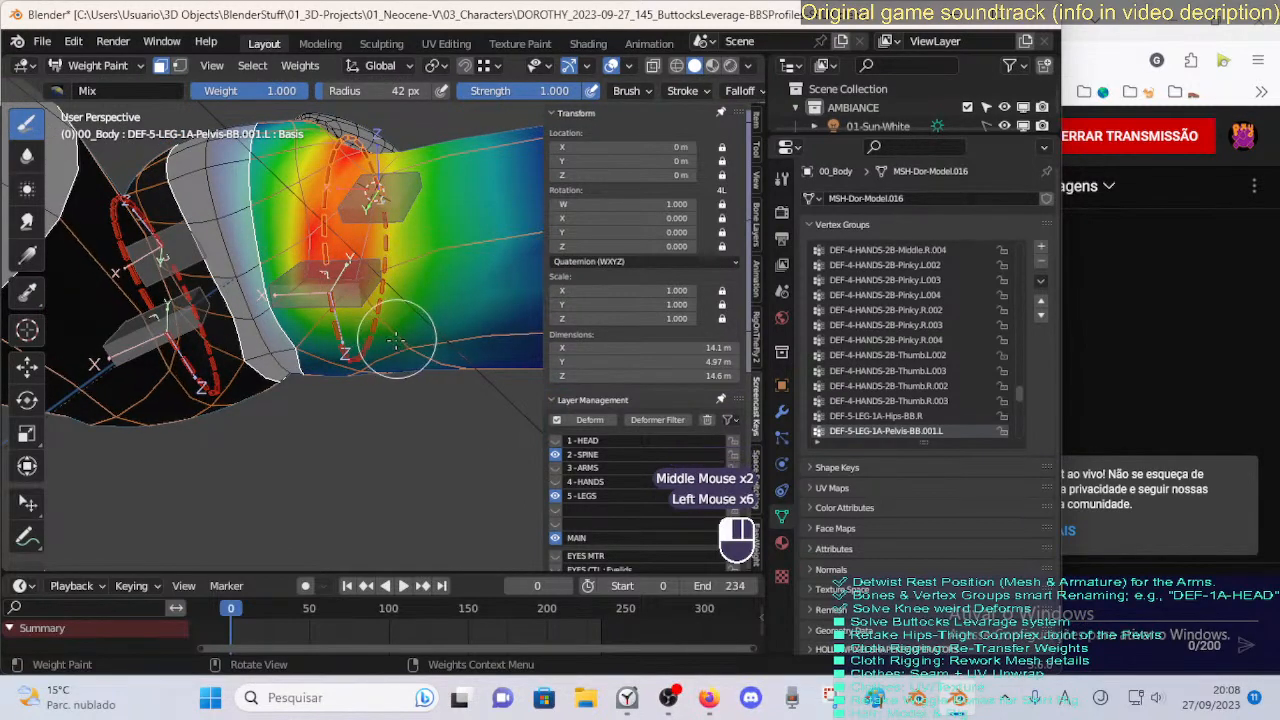
pyautogui.click(321, 350)
pyautogui.click(346, 361)
pyautogui.click(358, 365)
pyautogui.moveTo(360, 365); pyautogui.dragTo(366, 319, button='middle')
pyautogui.click(366, 319)
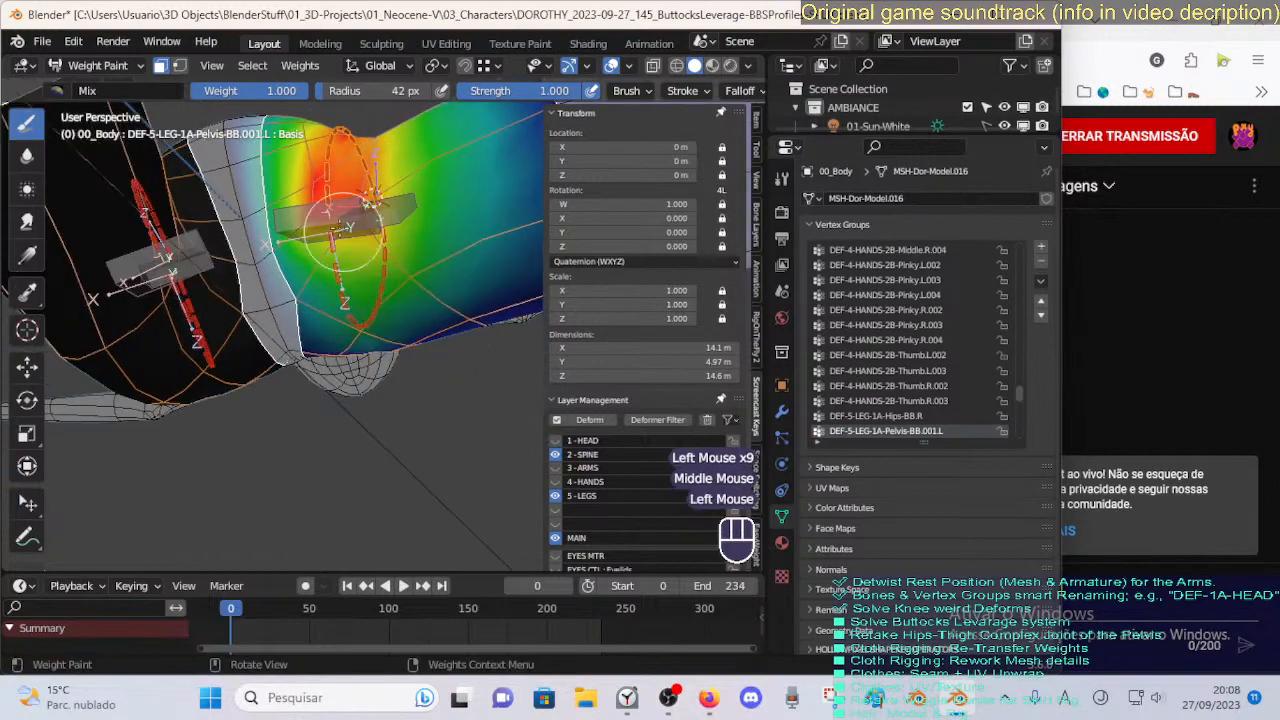
# Blur the painted weights on the inner thigh and along the pelvis side of the hip crease at a 42 px radius.
pyautogui.click(27, 155)
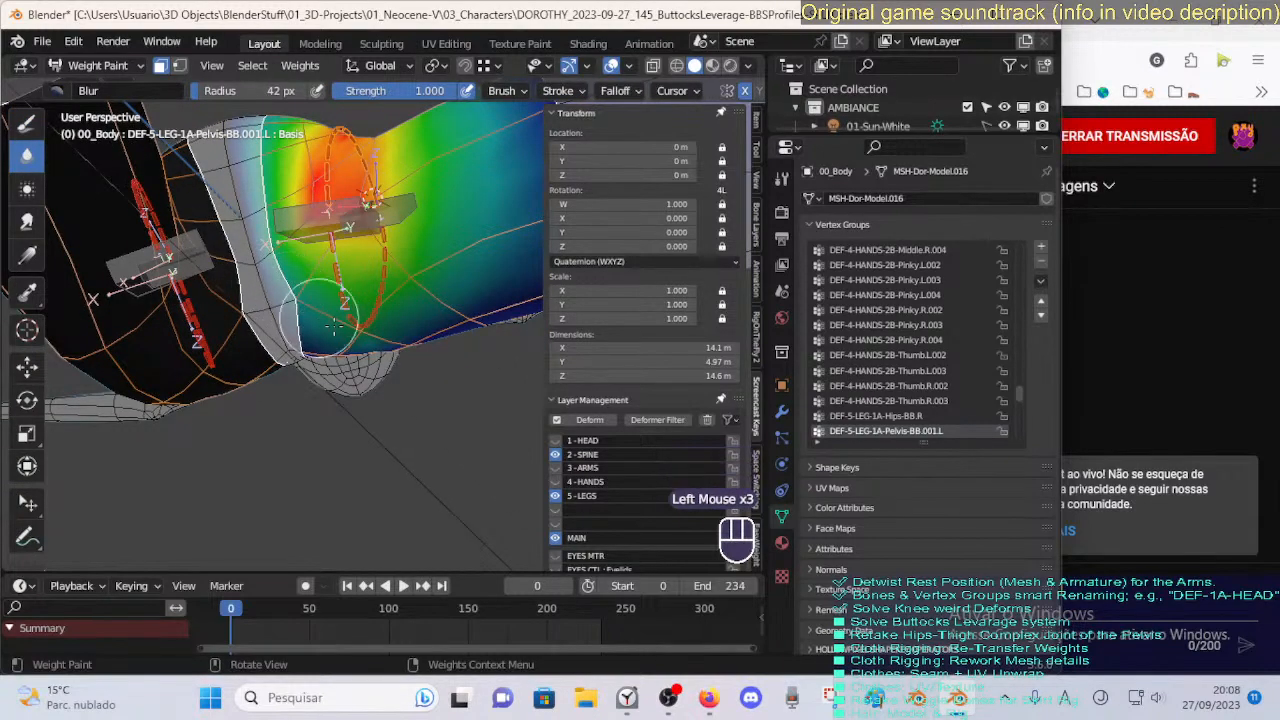
pyautogui.moveTo(419, 240); pyautogui.dragTo(386, 280)
pyautogui.moveTo(390, 278); pyautogui.dragTo(290, 375, button='middle')
pyautogui.moveTo(266, 376); pyautogui.dragTo(263, 348)
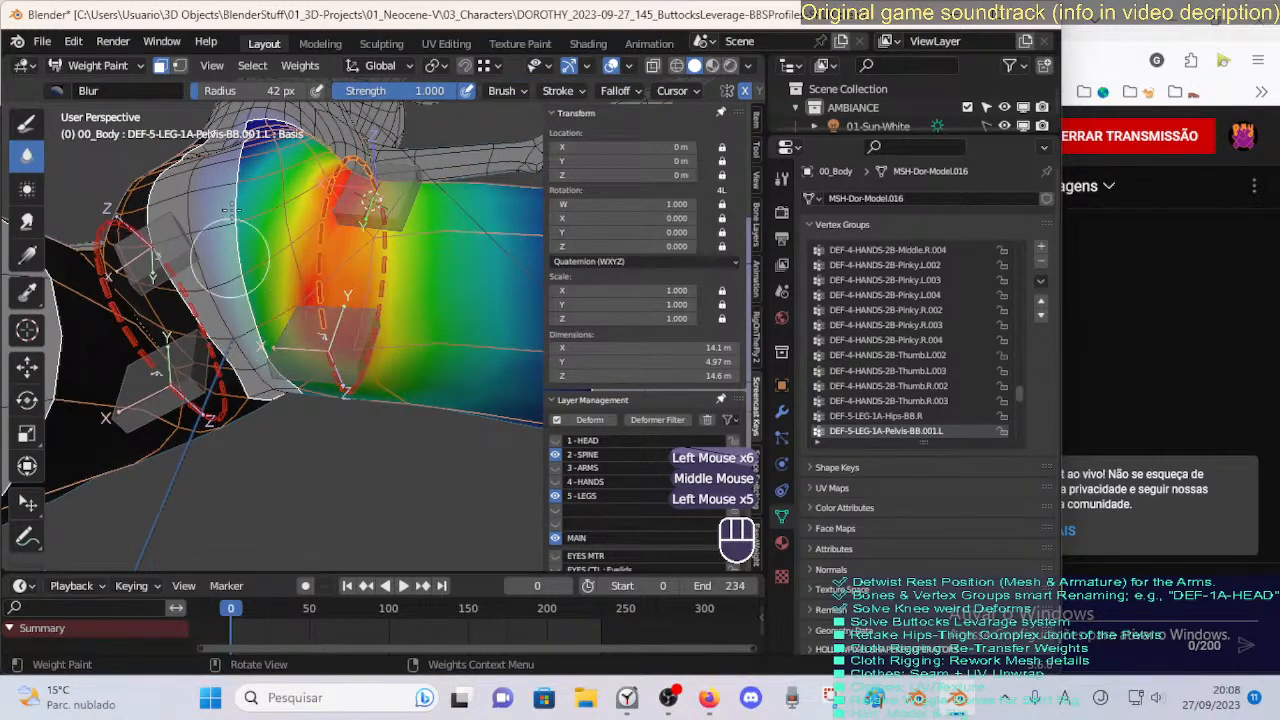
pyautogui.moveTo(230, 255); pyautogui.dragTo(255, 200)
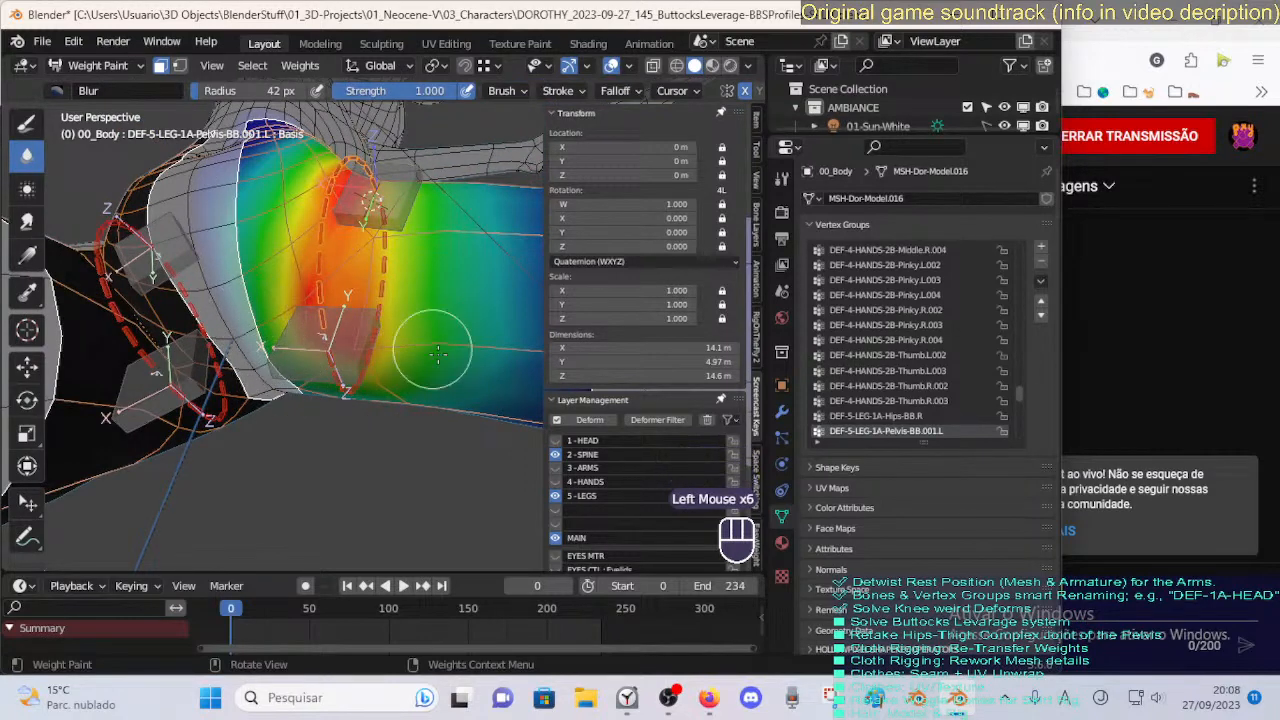
pyautogui.click(385, 350)
# Make DEF-5-LEG-1A-Pelvis-BB.001.L.001 the active bone, turning the face selection mask off for the pick and back on.
pyautogui.moveTo(386, 352)
pyautogui.mouseDown(button='middle')
pyautogui.moveTo(400, 385)
pyautogui.moveTo(410, 380)
pyautogui.moveTo(390, 330)
pyautogui.moveTo(340, 296)
pyautogui.moveTo(314, 334)
pyautogui.moveTo(453, 330)
pyautogui.moveTo(242, 262)
pyautogui.mouseUp(button='middle')
pyautogui.click(410, 372)
pyautogui.press('o')
pyautogui.keyDown('ctrl'); pyautogui.click(368, 318); pyautogui.keyUp('ctrl')
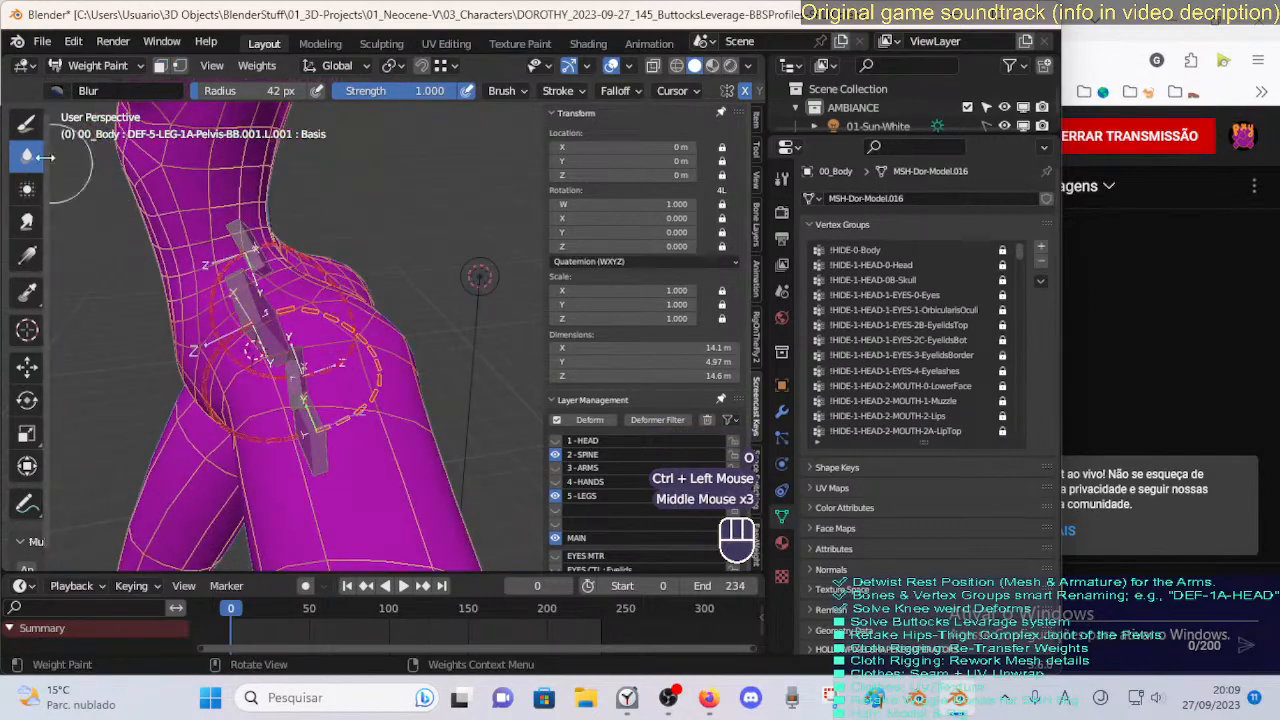
pyautogui.press('o')
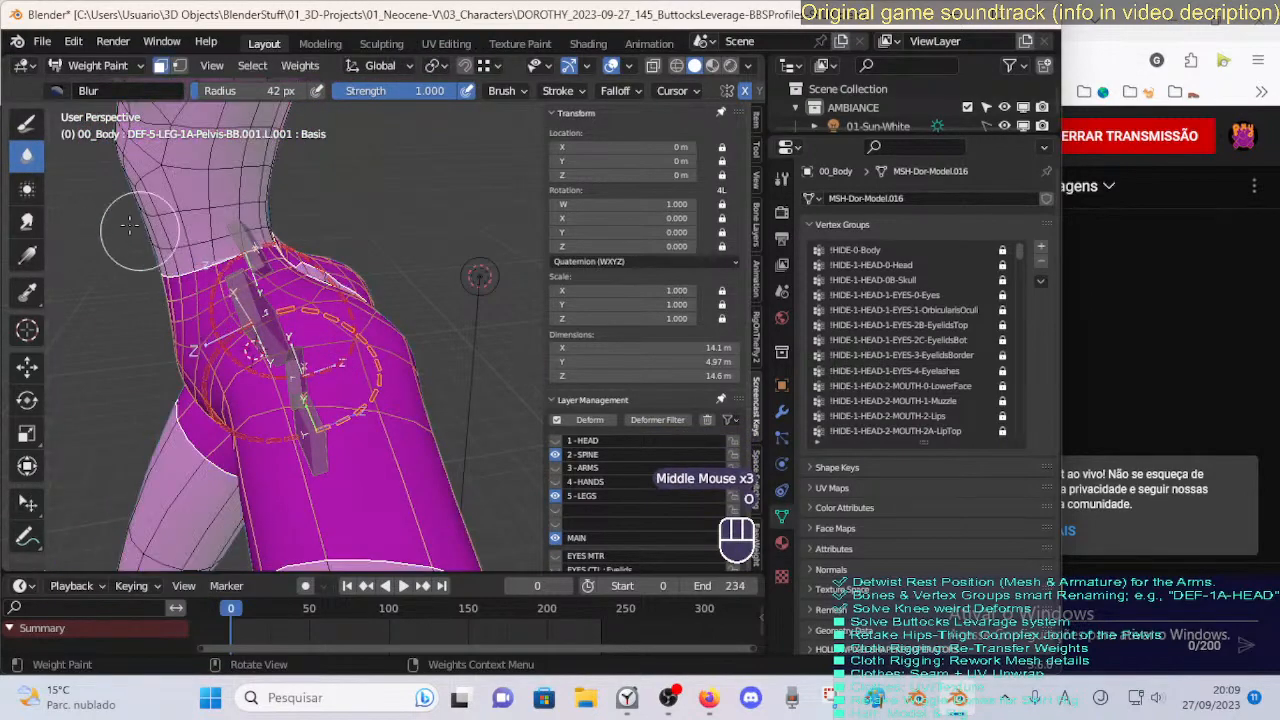
# Paint DEF-5-LEG-1A-Pelvis-BB.001.L.001 across the outer side of the left hip with the Mix brush at weight 1.000.
pyautogui.click(27, 122)
pyautogui.moveTo(300, 300)
pyautogui.mouseDown(button='middle')
pyautogui.moveTo(365, 240)
pyautogui.moveTo(260, 290)
pyautogui.mouseUp(button='middle')
pyautogui.hotkey('ctrl', 'f')
pyautogui.moveTo(260, 290)
pyautogui.keyDown('shift'); pyautogui.mouseDown(button='middle')
pyautogui.moveTo(275, 315)
pyautogui.moveTo(272, 378)
pyautogui.mouseUp(button='middle'); pyautogui.keyUp('shift')
pyautogui.click(271, 331)
pyautogui.click(312, 313)
pyautogui.click(272, 378)
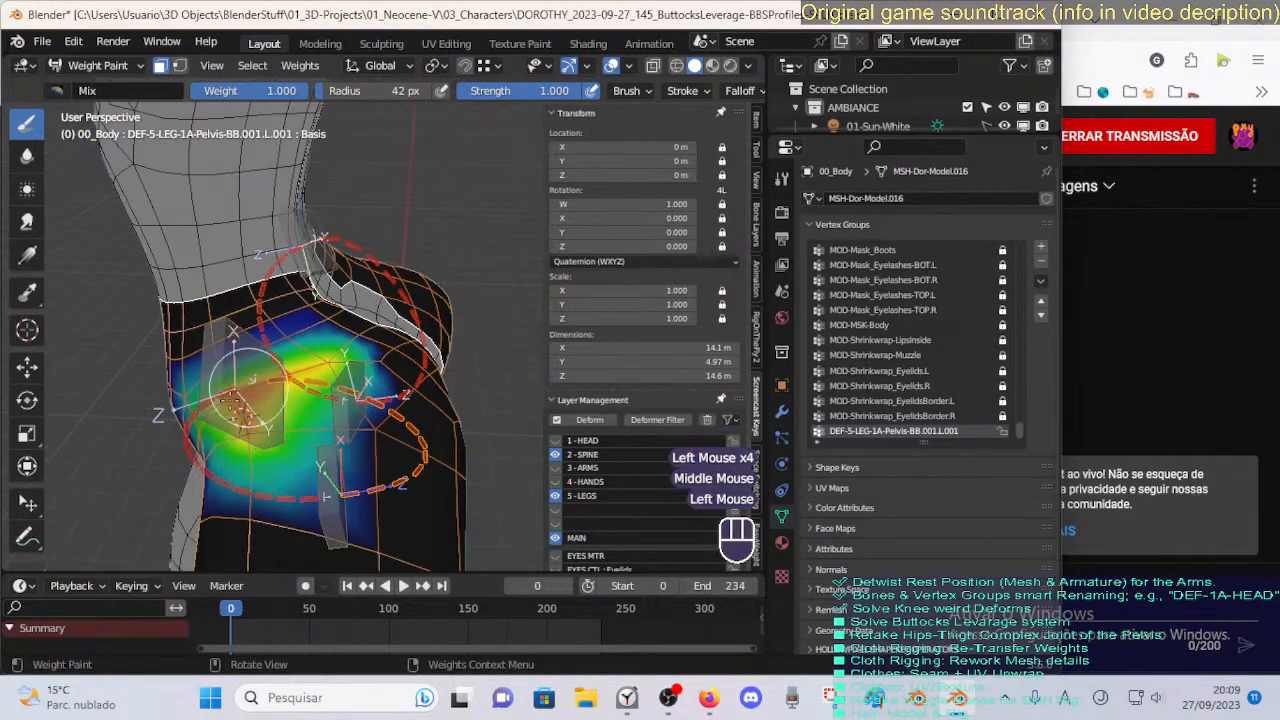
pyautogui.click(367, 365)
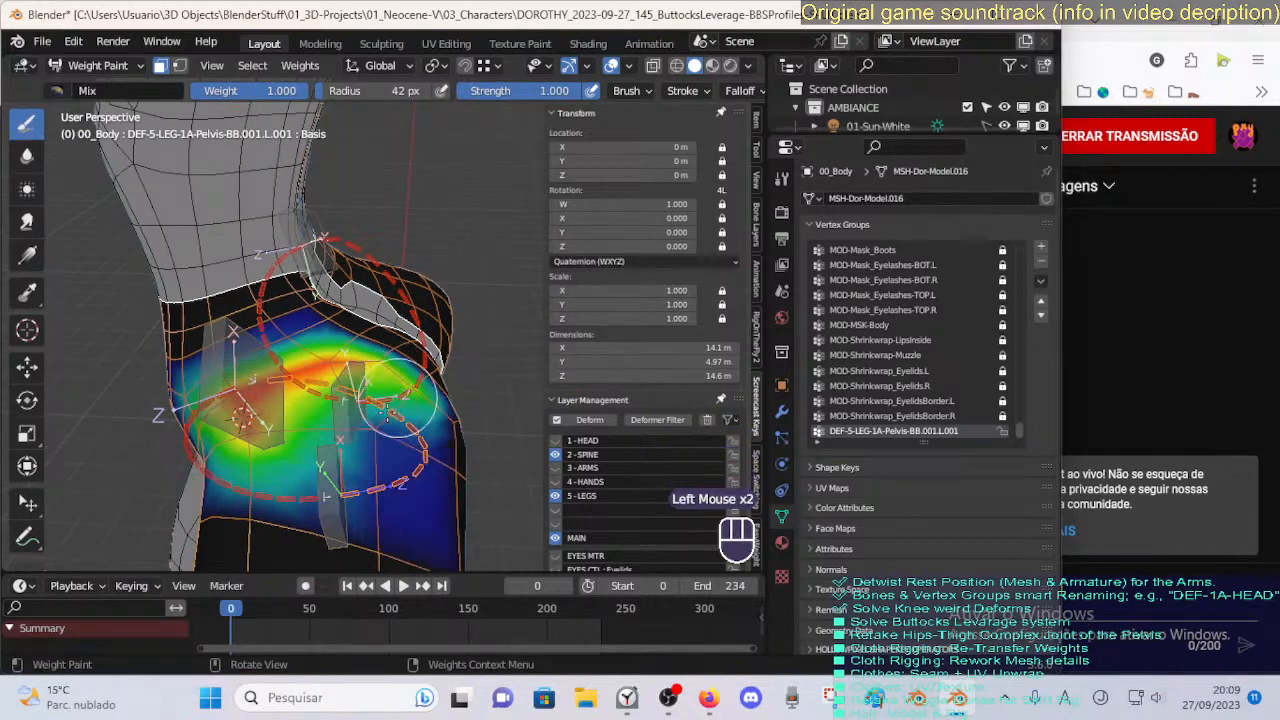
# Paint weight 1.000 over the back of the left hip and the outer part of the left buttock.
pyautogui.moveTo(400, 510); pyautogui.dragTo(283, 320, button='middle')
pyautogui.click(318, 385)
pyautogui.click(283, 320)
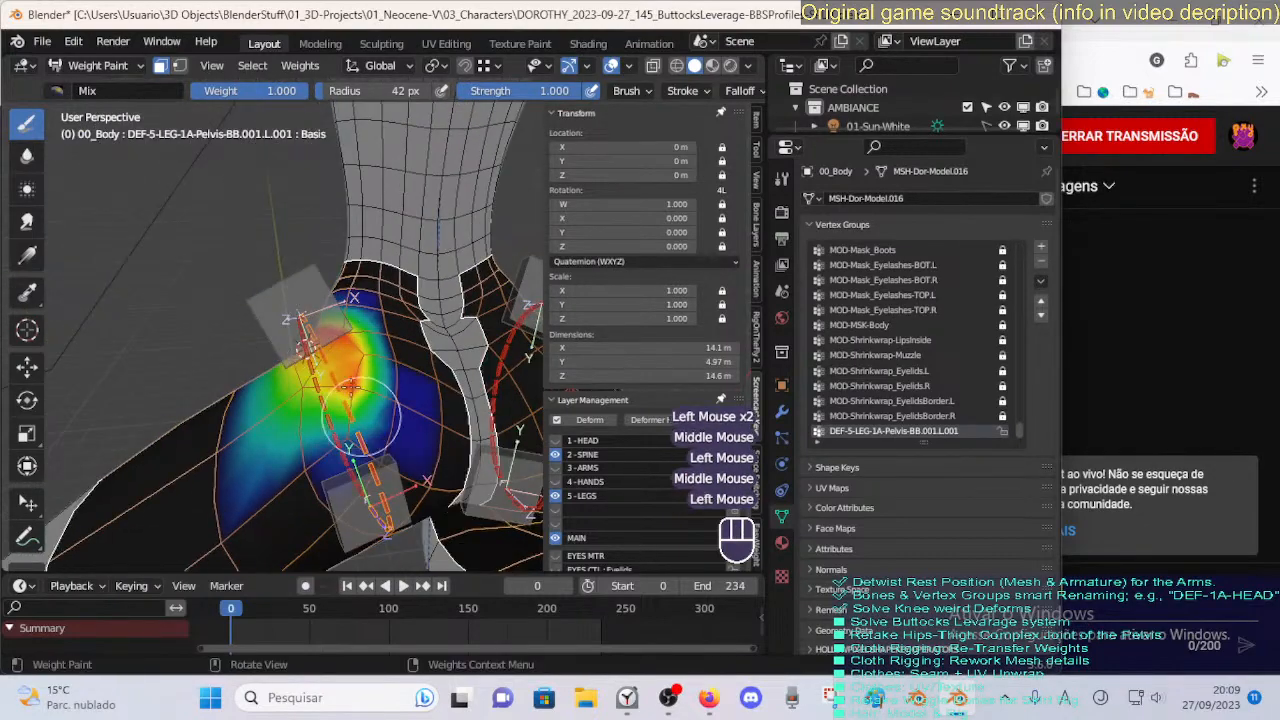
pyautogui.click(276, 490)
pyautogui.click(275, 506)
pyautogui.moveTo(275, 506); pyautogui.dragTo(295, 300, button='middle')
pyautogui.click(350, 482)
pyautogui.click(305, 437)
pyautogui.click(308, 446)
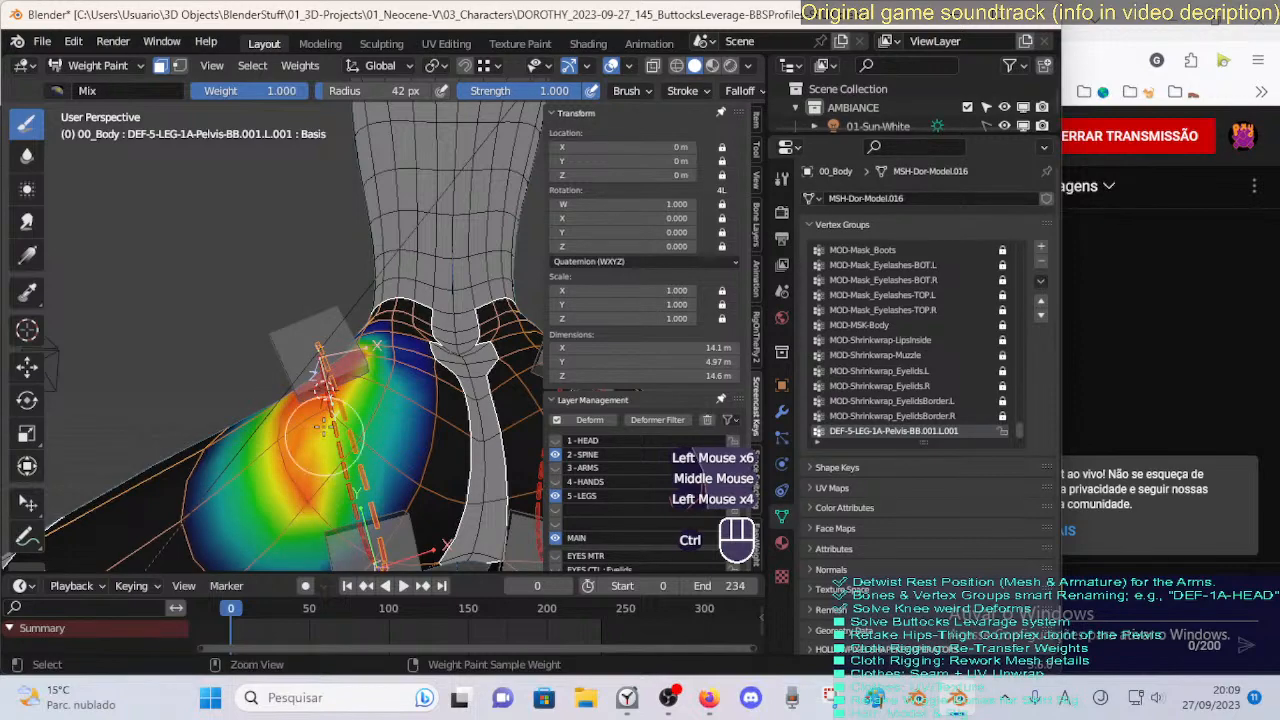
# Build up the full weight at the center of the left buttock.
pyautogui.keyDown('ctrl'); pyautogui.moveTo(310, 446); pyautogui.dragTo(318, 500, button='middle'); pyautogui.keyUp('ctrl')
pyautogui.moveTo(318, 500); pyautogui.dragTo(349, 437, button='middle')
pyautogui.click(349, 437)
pyautogui.moveTo(350, 383); pyautogui.dragTo(343, 380, button='middle')
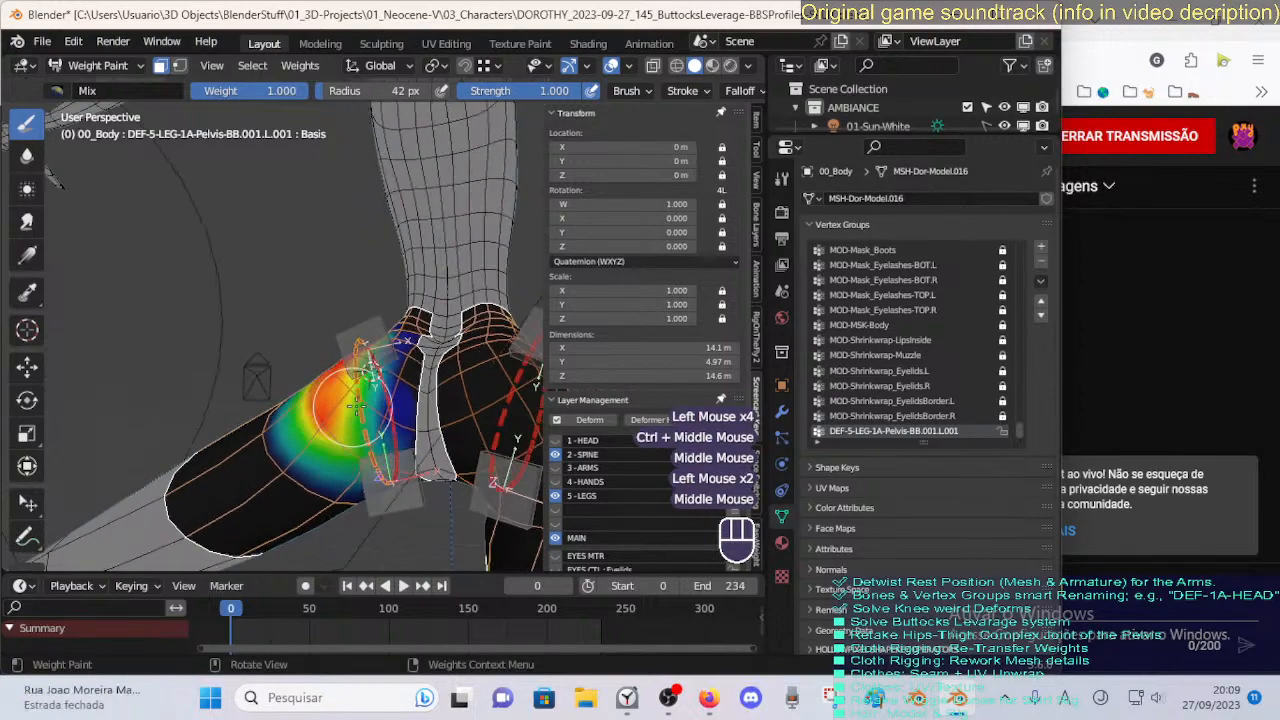
pyautogui.click(340, 374)
# Extend the painting from the left buttock toward its inner edge and down the back of the thigh.
pyautogui.moveTo(375, 457)
pyautogui.mouseDown(button='middle')
pyautogui.moveTo(366, 286)
pyautogui.moveTo(378, 440)
pyautogui.moveTo(368, 376)
pyautogui.mouseUp(button='middle')
pyautogui.click(371, 453)
pyautogui.click(368, 456)
pyautogui.click(365, 365)
pyautogui.click(375, 374)
pyautogui.click(375, 375)
pyautogui.click(366, 286)
pyautogui.click(380, 447)
pyautogui.click(372, 390)
pyautogui.click(368, 376)
pyautogui.click(372, 390)
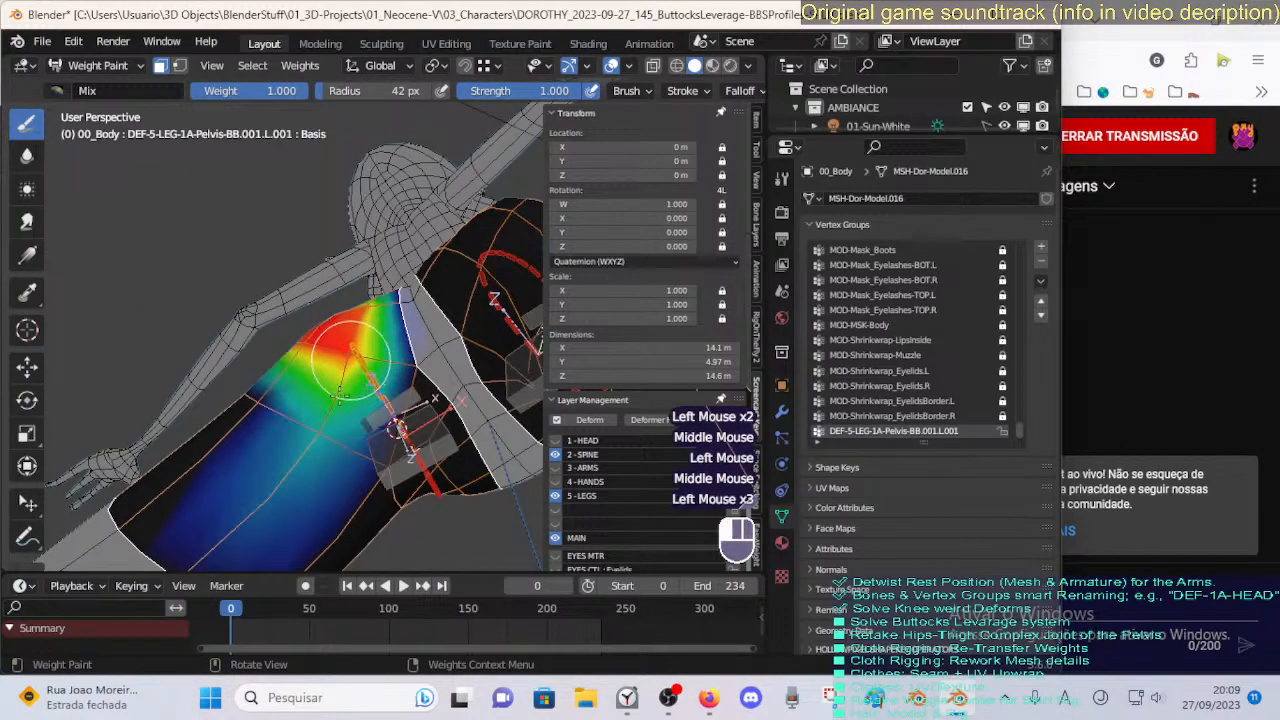
# Paint the underside of the left buttock around the lower bendy-bone handle.
pyautogui.click(378, 408)
pyautogui.click(379, 411)
pyautogui.click(375, 421)
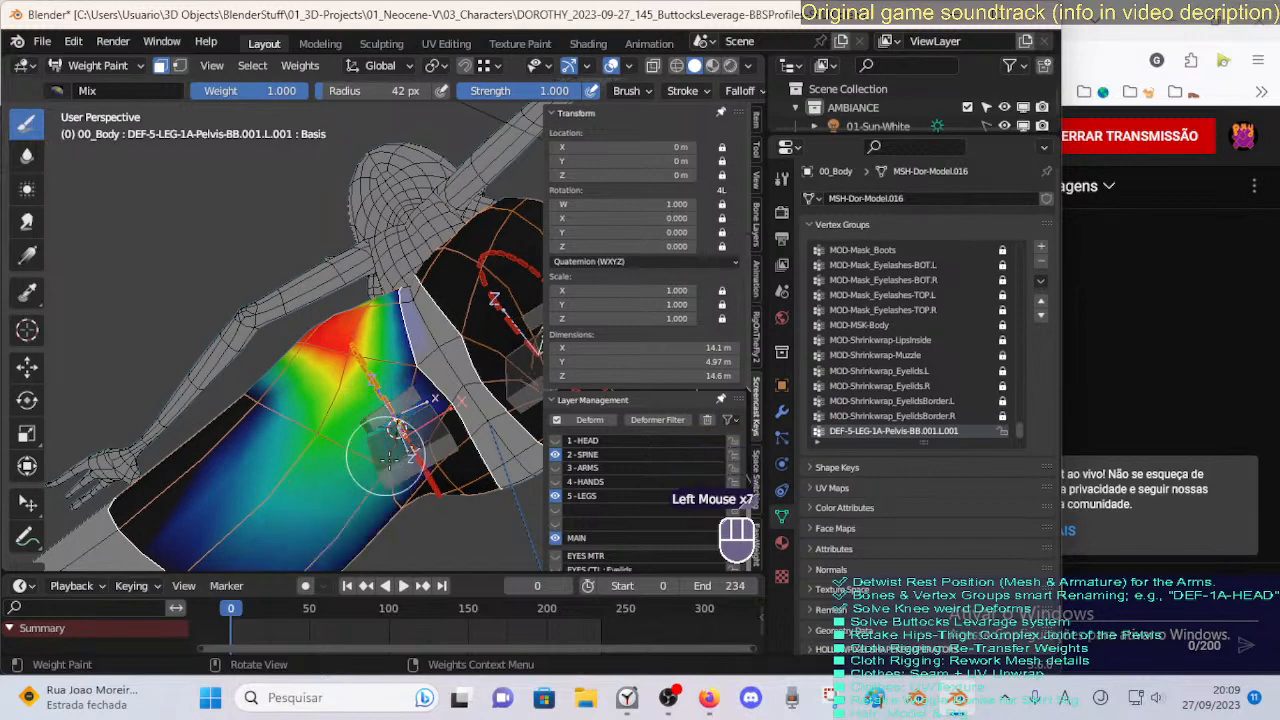
pyautogui.click(375, 422)
pyautogui.click(376, 424)
pyautogui.moveTo(376, 424)
pyautogui.mouseDown(button='middle')
pyautogui.moveTo(382, 440)
pyautogui.moveTo(390, 395)
pyautogui.mouseUp(button='middle')
pyautogui.click(382, 440)
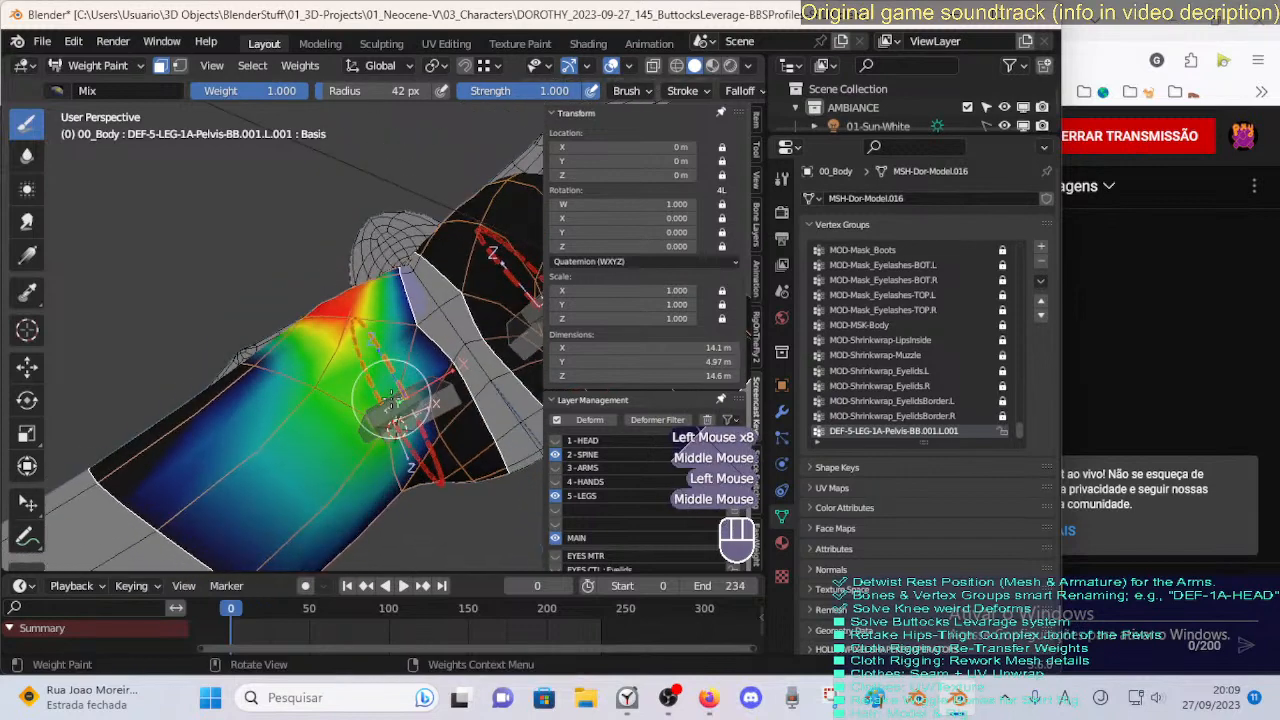
pyautogui.click(392, 392)
pyautogui.click(394, 410)
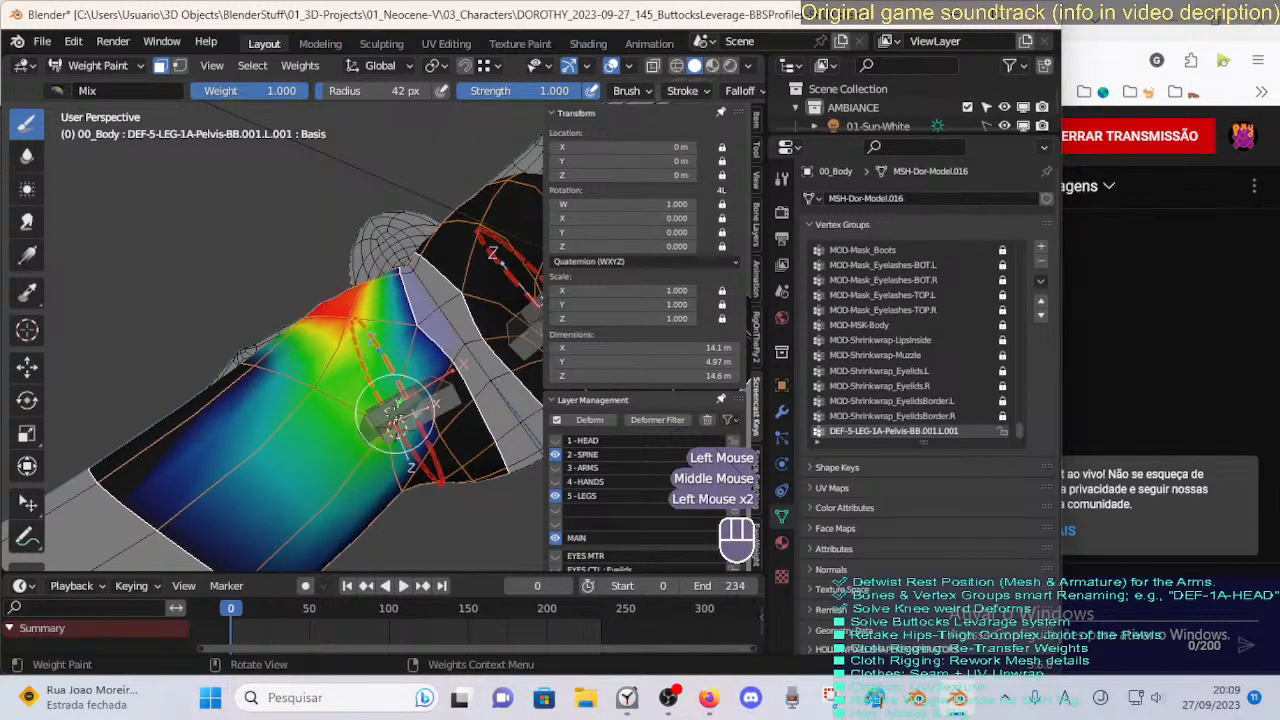
# Strengthen the weights from the buttock's inner edge down to the underside of the thigh with repeated dabs at weight 1.000.
pyautogui.moveTo(397, 425)
pyautogui.mouseDown(button='middle')
pyautogui.moveTo(430, 345)
pyautogui.moveTo(402, 420)
pyautogui.moveTo(392, 410)
pyautogui.mouseUp(button='middle')
pyautogui.click(430, 345)
pyautogui.click(430, 345)
pyautogui.click(432, 365)
pyautogui.click(439, 374)
pyautogui.click(407, 377)
pyautogui.click(392, 410)
pyautogui.click(392, 410)
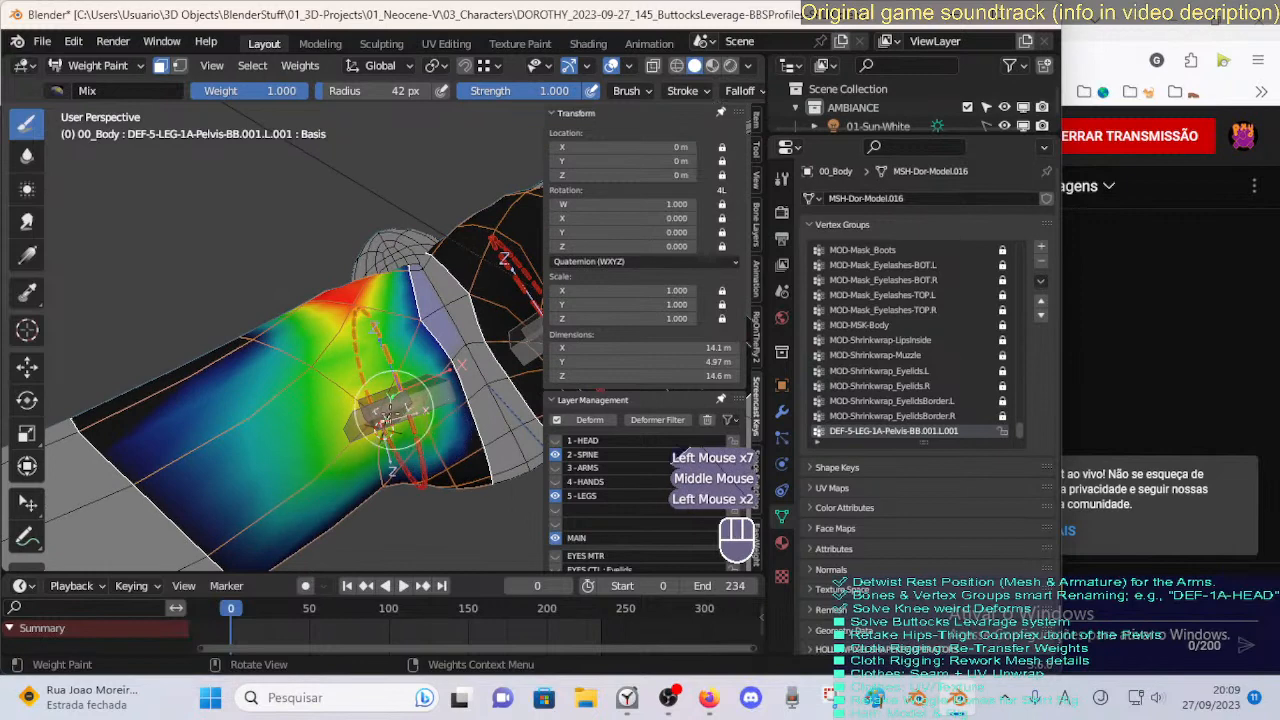
pyautogui.click(375, 411)
pyautogui.click(378, 409)
pyautogui.click(383, 407)
pyautogui.click(388, 406)
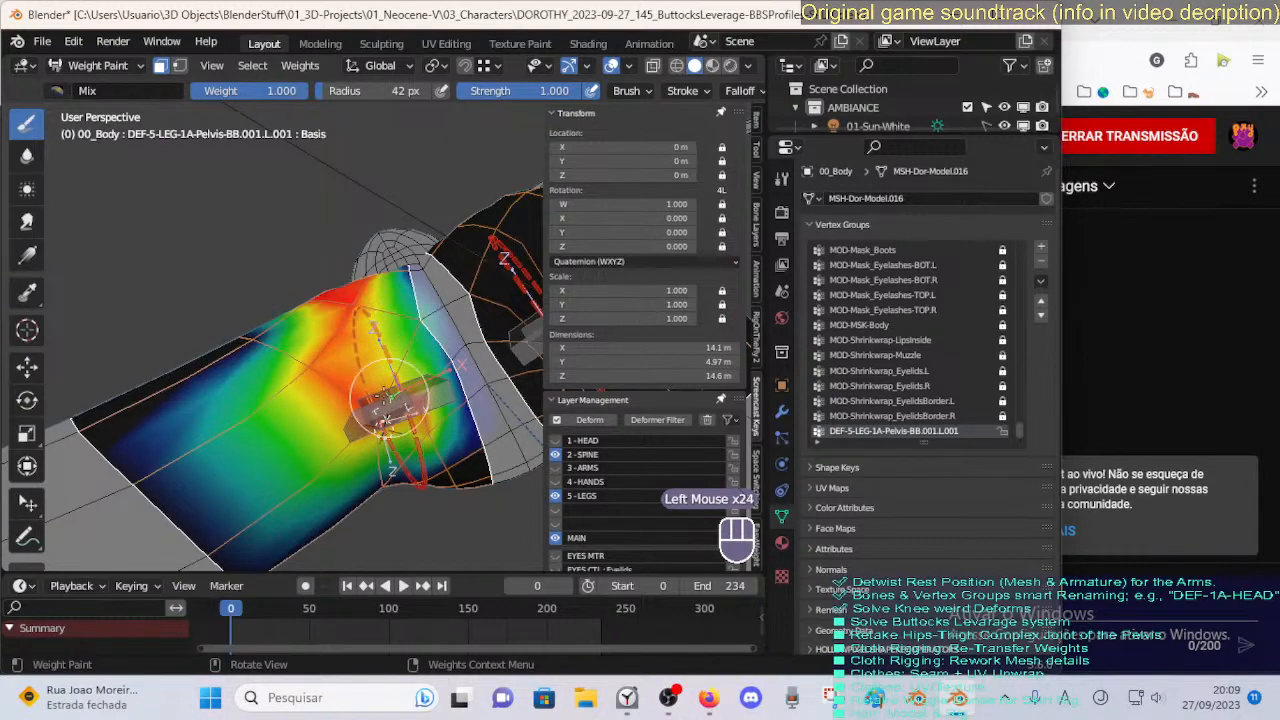
# Fill in the remaining weak area of the lower left buttock beside the middle mask strip.
pyautogui.moveTo(388, 340); pyautogui.dragTo(402, 418, button='middle')
pyautogui.click(405, 425)
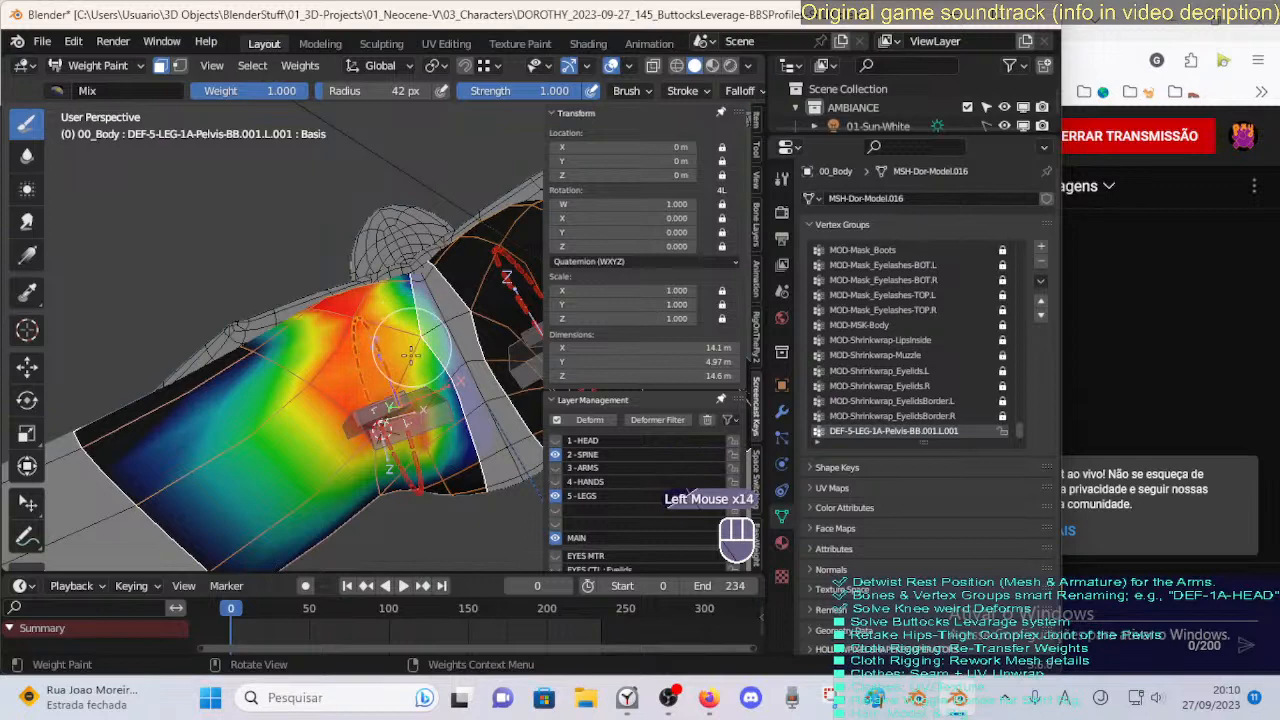
pyautogui.moveTo(432, 395); pyautogui.dragTo(440, 432, button='middle')
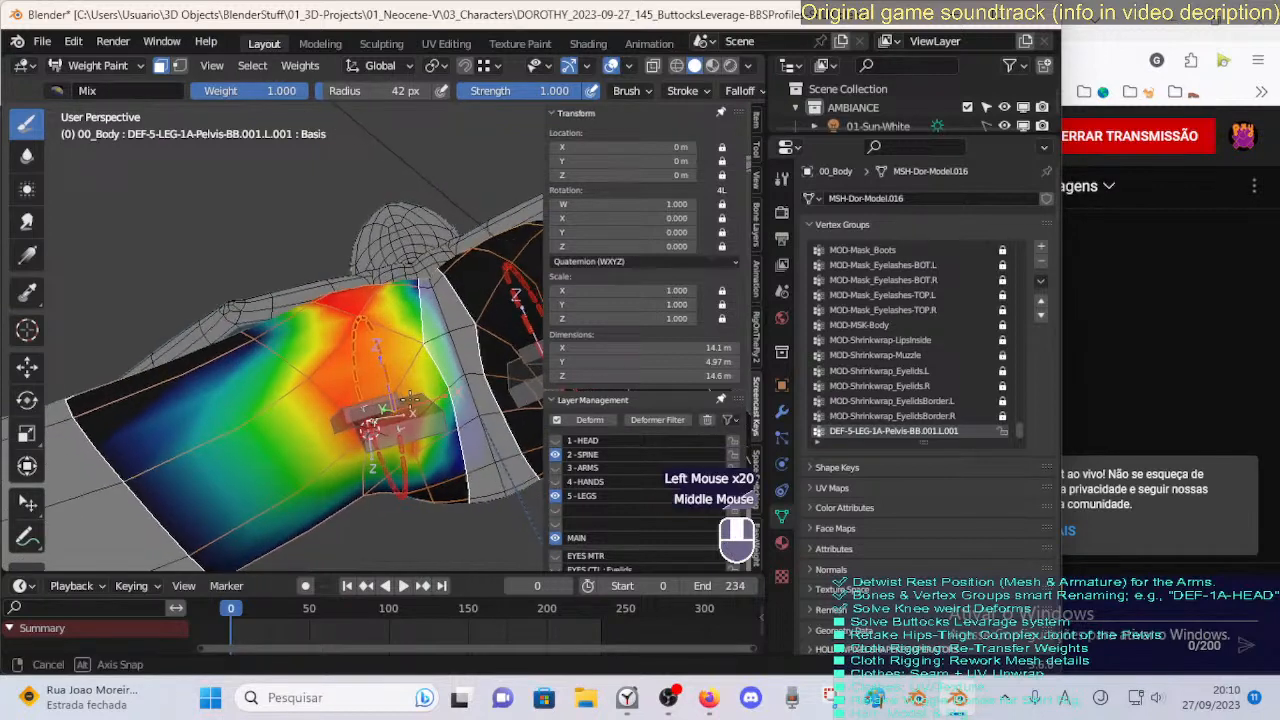
pyautogui.doubleClick(440, 432)
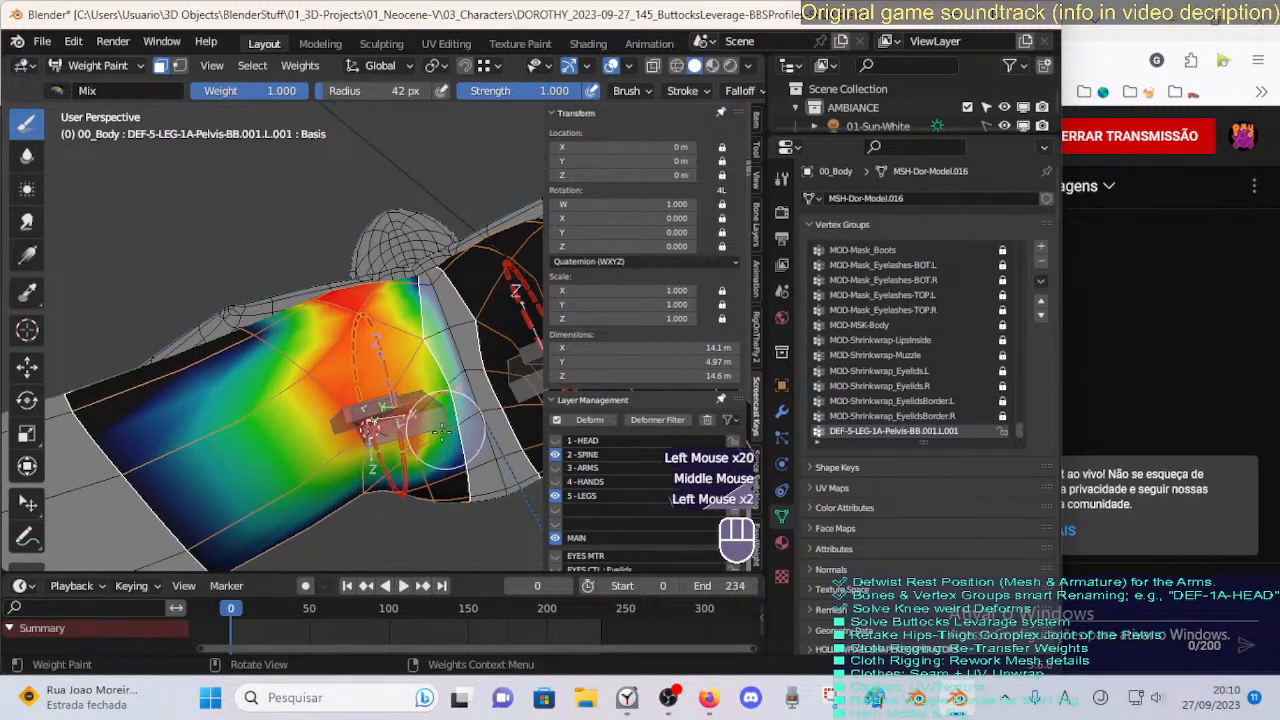
# Set the Blur brush radius to 57 px and soften the weights over the back and outer side of the left thigh.
pyautogui.click(27, 155)
pyautogui.moveTo(268, 365); pyautogui.dragTo(248, 328)
pyautogui.moveTo(248, 328); pyautogui.dragTo(290, 462, button='middle')
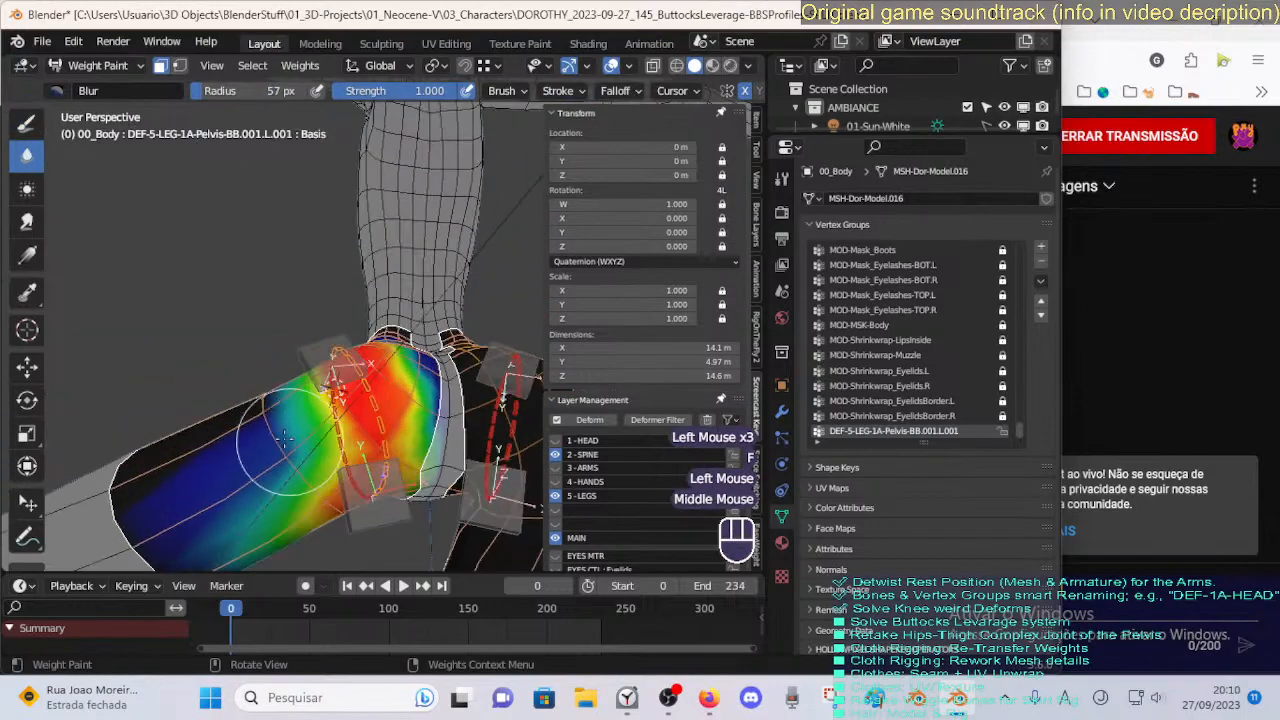
pyautogui.moveTo(290, 462); pyautogui.dragTo(286, 470)
pyautogui.moveTo(286, 470); pyautogui.dragTo(290, 440, button='middle')
pyautogui.moveTo(290, 440); pyautogui.dragTo(285, 422)
pyautogui.moveTo(285, 422); pyautogui.dragTo(298, 428, button='middle')
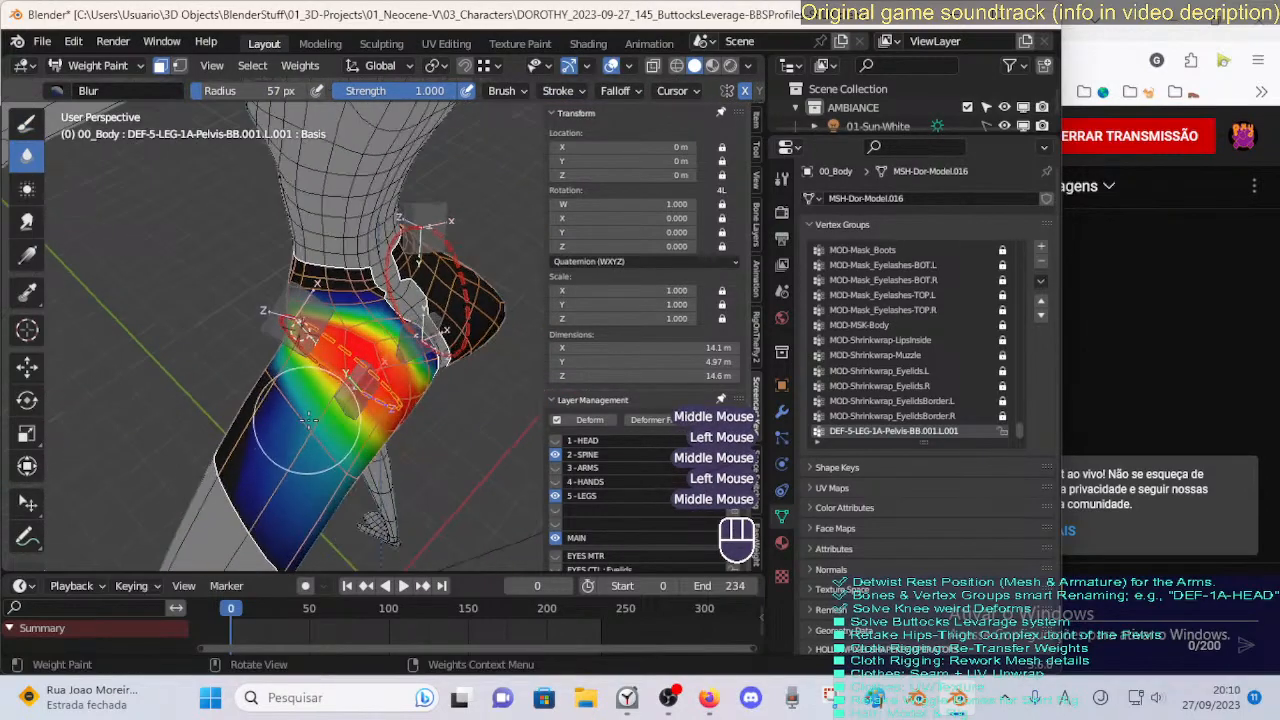
pyautogui.moveTo(298, 428); pyautogui.dragTo(281, 376)
pyautogui.moveTo(281, 376)
pyautogui.mouseDown(button='middle')
pyautogui.moveTo(415, 344)
pyautogui.moveTo(408, 400)
pyautogui.mouseUp(button='middle')
pyautogui.moveTo(408, 400); pyautogui.dragTo(482, 502)
# Try to blur the front of the left thigh with a 104 px brush radius, and undo the stroke.
pyautogui.moveTo(482, 502)
pyautogui.keyDown('shift'); pyautogui.mouseDown(button='middle')
pyautogui.moveTo(424, 414)
pyautogui.moveTo(446, 350)
pyautogui.mouseUp(button='middle'); pyautogui.keyUp('shift')
pyautogui.press('f')
pyautogui.click(490, 428)
pyautogui.moveTo(446, 350); pyautogui.dragTo(458, 383)
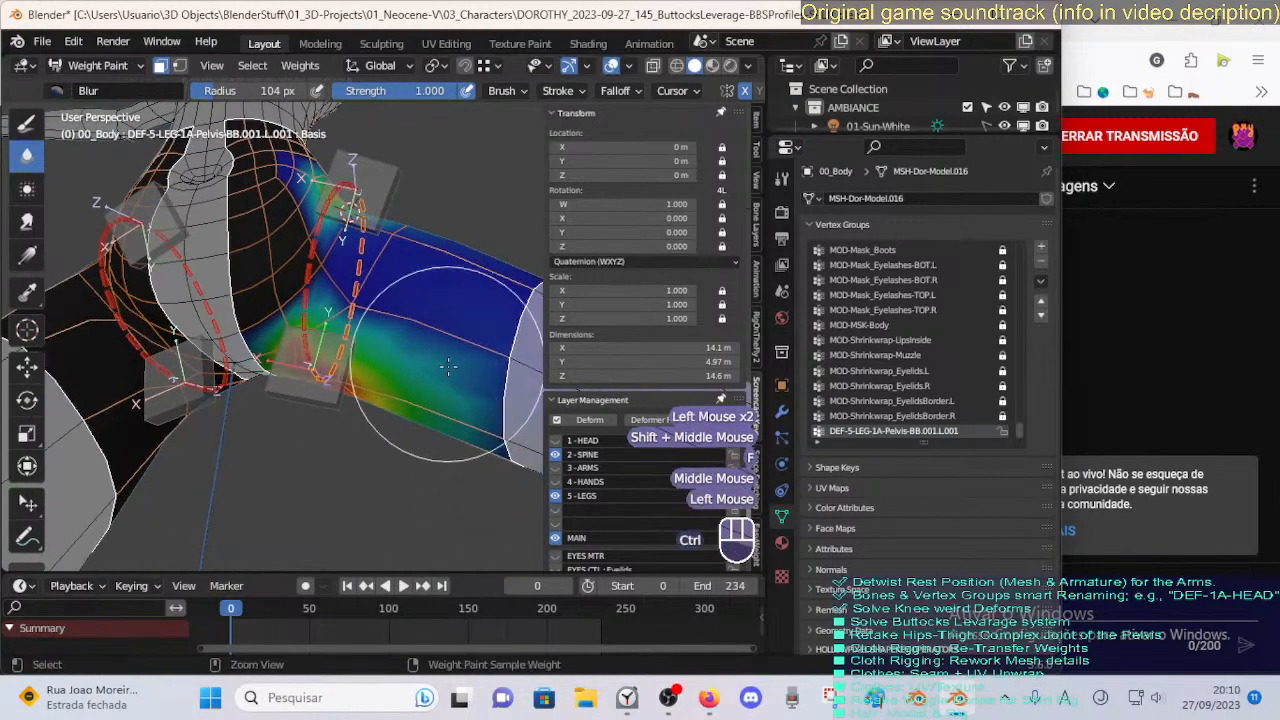
pyautogui.hotkey('ctrl', 'z')
# Set the Blur brush radius to 70 px and blur the weights along the front of the left thigh to the mask edge.
pyautogui.press('f')
pyautogui.click(430, 320)
pyautogui.moveTo(430, 320)
pyautogui.mouseDown()
pyautogui.moveTo(364, 296)
pyautogui.moveTo(492, 405)
pyautogui.mouseUp()
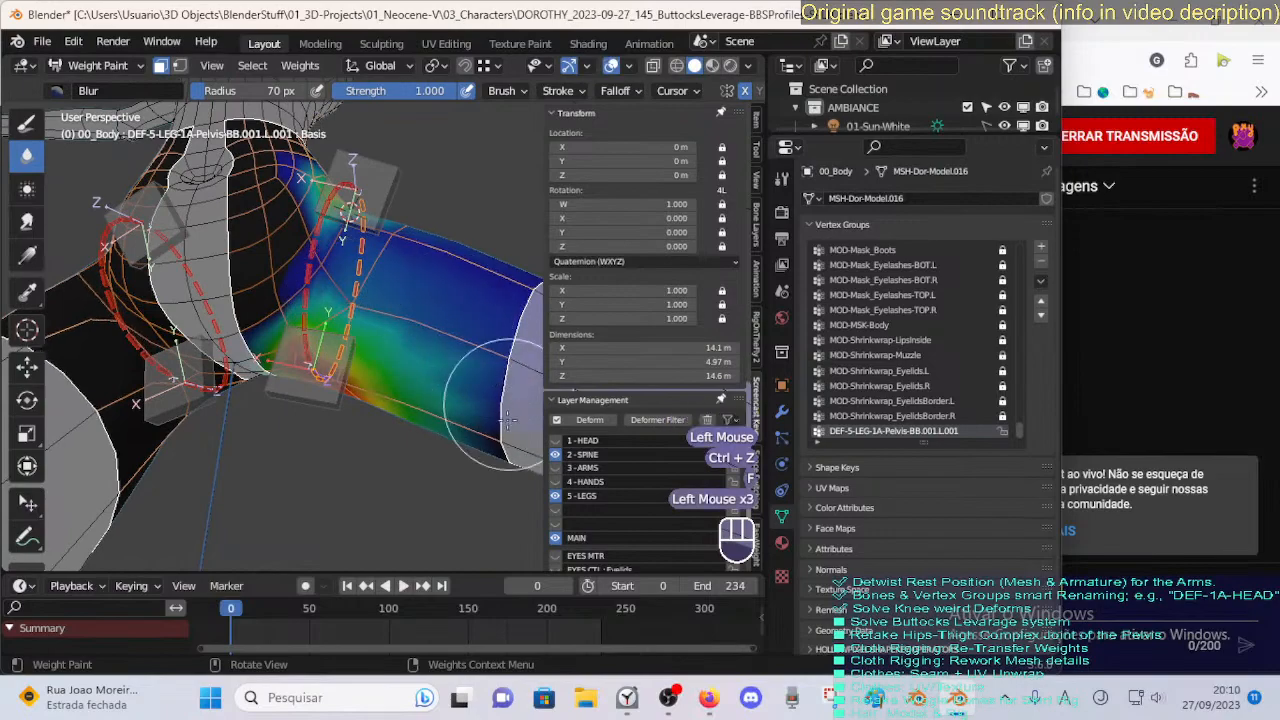
pyautogui.moveTo(492, 405); pyautogui.dragTo(480, 288, button='middle')
pyautogui.moveTo(478, 240); pyautogui.dragTo(494, 307)
# Blur the weights at the lower thigh border and up the side of the left thigh.
pyautogui.moveTo(494, 307)
pyautogui.mouseDown(button='middle')
pyautogui.moveTo(270, 311)
pyautogui.moveTo(226, 425)
pyautogui.mouseUp(button='middle')
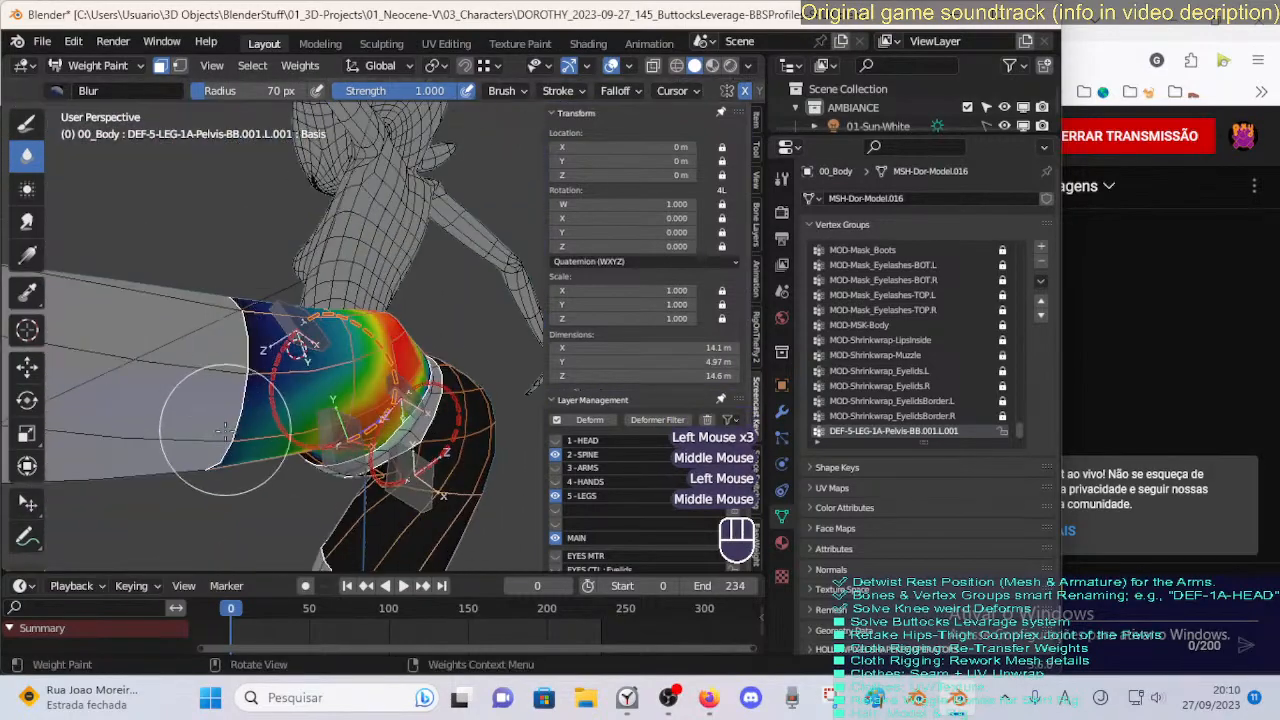
pyautogui.moveTo(226, 425); pyautogui.dragTo(290, 350)
pyautogui.moveTo(290, 350); pyautogui.dragTo(271, 462, button='middle')
pyautogui.moveTo(271, 462); pyautogui.dragTo(310, 390)
# Reduce the Blur brush radius to 44 px, then 43 px, and blur the weights from the left hip up to the waist.
pyautogui.moveTo(310, 390)
pyautogui.mouseDown(button='middle')
pyautogui.moveTo(347, 503)
pyautogui.moveTo(100, 210)
pyautogui.moveTo(200, 214)
pyautogui.moveTo(128, 214)
pyautogui.moveTo(320, 385)
pyautogui.mouseUp(button='middle')
pyautogui.press('f')
pyautogui.click(320, 384)
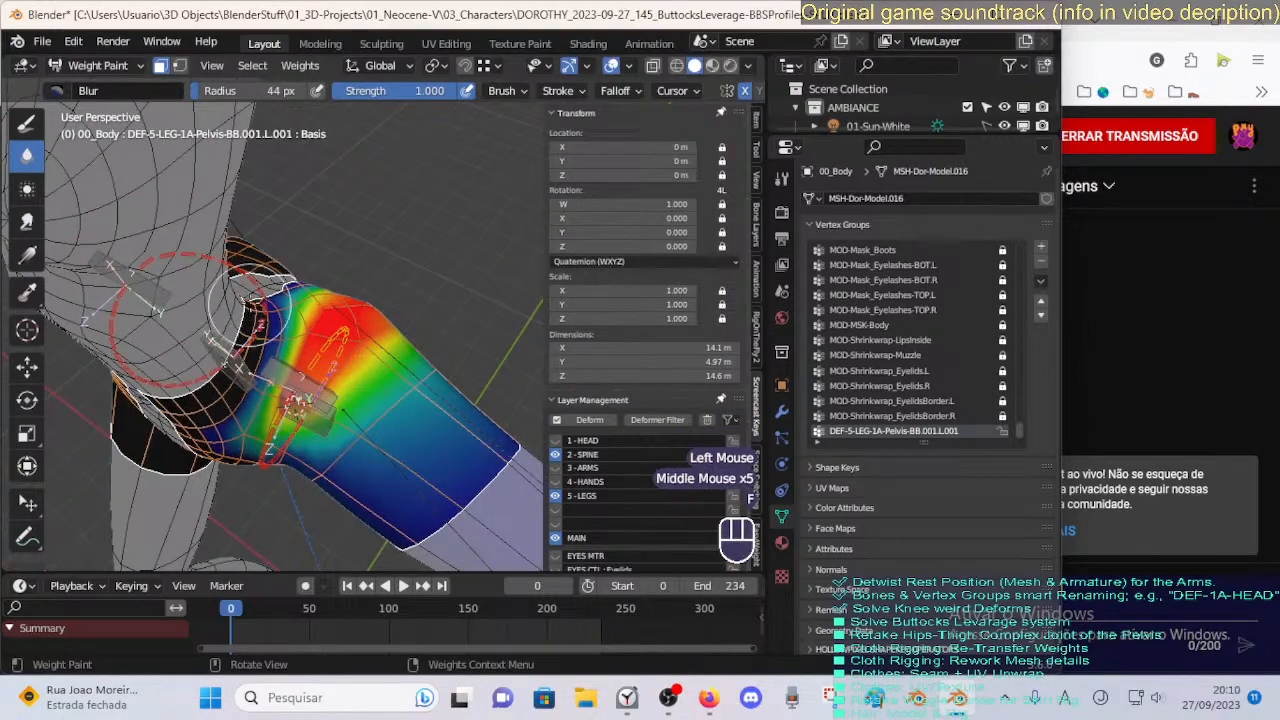
pyautogui.moveTo(303, 400); pyautogui.dragTo(300, 394)
pyautogui.moveTo(300, 394); pyautogui.dragTo(250, 322, button='middle')
pyautogui.press('f')
pyautogui.click(270, 252)
pyautogui.moveTo(258, 245); pyautogui.dragTo(255, 232)
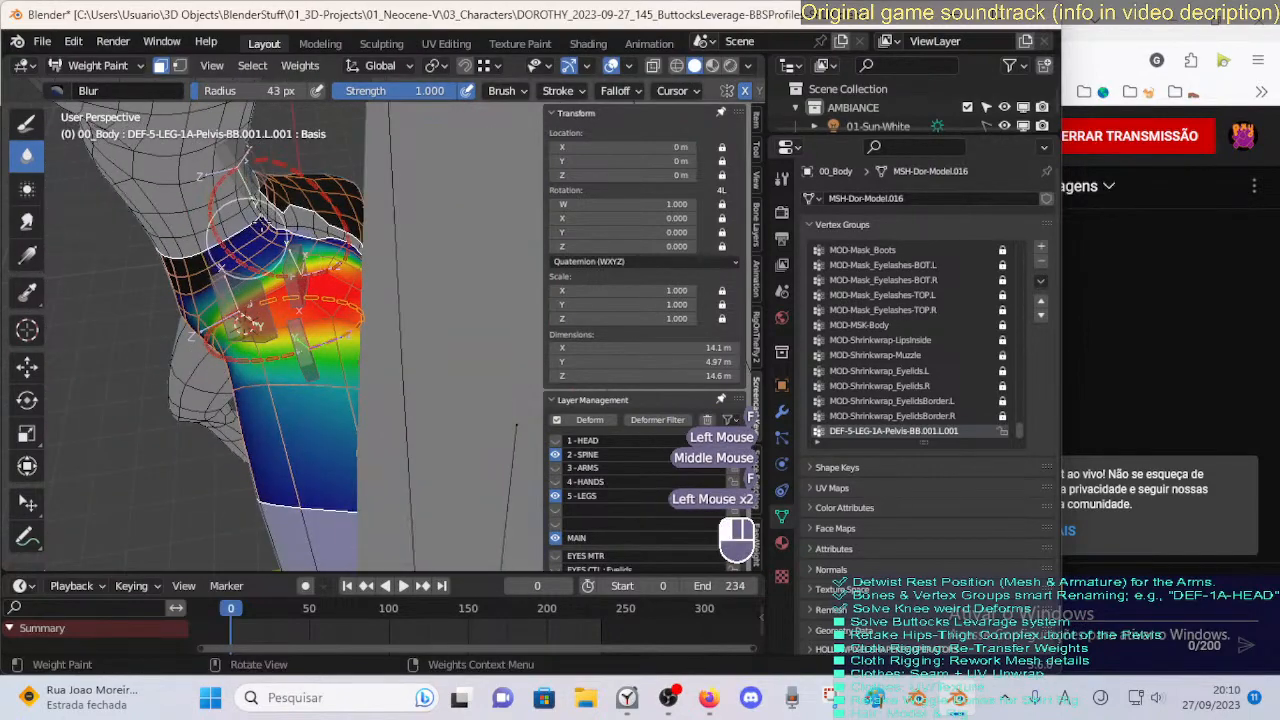
# Blur the weights over the front of the pelvis between the waist and the left hip crease.
pyautogui.moveTo(258, 210); pyautogui.dragTo(245, 298, button='middle')
pyautogui.click(245, 298)
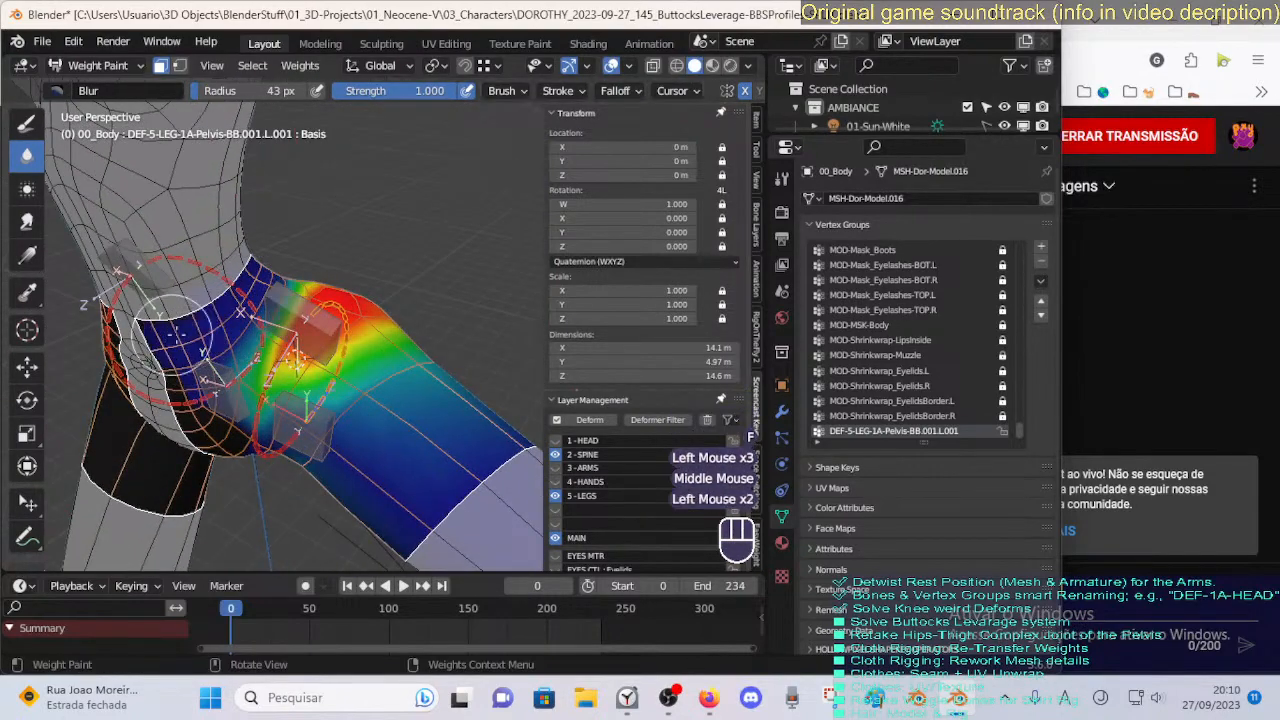
pyautogui.press('f')
pyautogui.moveTo(203, 342); pyautogui.dragTo(192, 298, button='middle')
pyautogui.click(191, 335)
pyautogui.moveTo(192, 298); pyautogui.dragTo(199, 339)
# Set the Blur brush radius to 49 px and blur the weights around the hip crease and front of the left upper thigh.
pyautogui.moveTo(199, 339)
pyautogui.mouseDown(button='middle')
pyautogui.moveTo(250, 288)
pyautogui.moveTo(256, 348)
pyautogui.moveTo(312, 292)
pyautogui.moveTo(322, 279)
pyautogui.moveTo(285, 299)
pyautogui.moveTo(295, 233)
pyautogui.mouseUp(button='middle')
pyautogui.press('f')
pyautogui.click(218, 287)
pyautogui.click(284, 300)
pyautogui.click(295, 233)
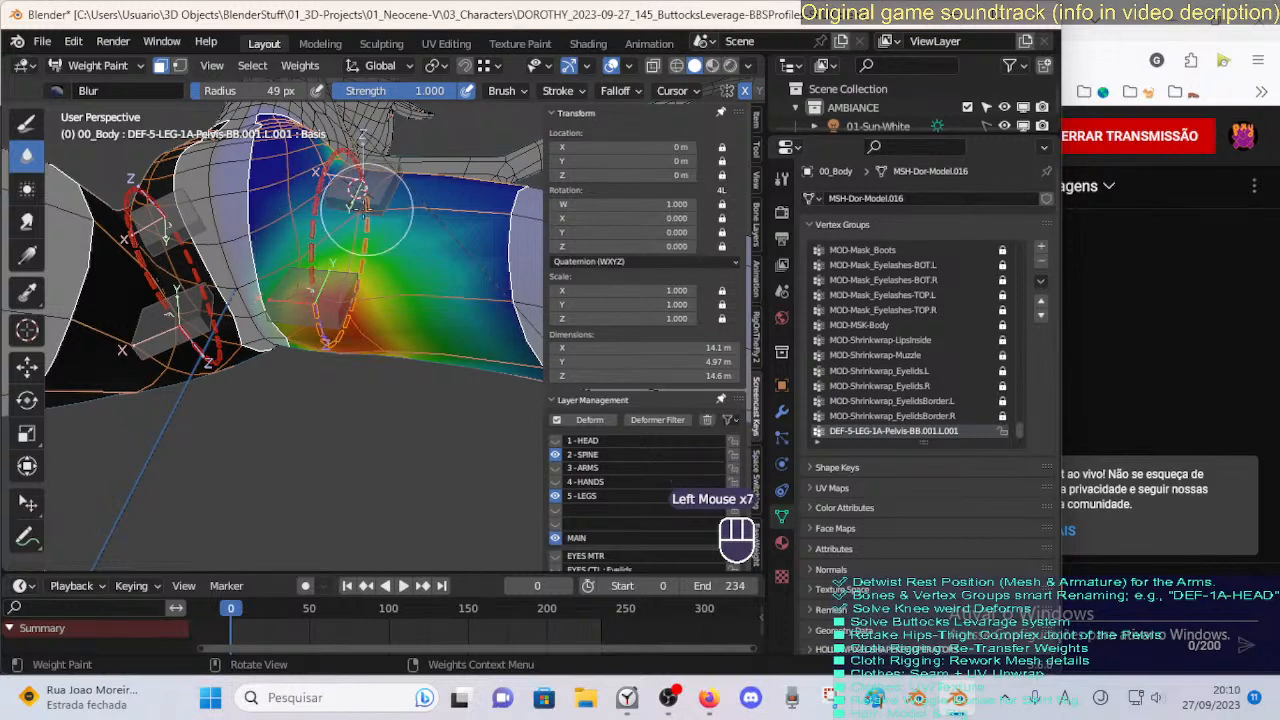
# Blur the DEF-5-LEG-1A-Pelvis-BB.001.L.001 weights across the front of the left hip and upper thigh.
pyautogui.moveTo(368, 268); pyautogui.dragTo(318, 270, button='middle')
pyautogui.click(352, 242)
pyautogui.click(258, 220)
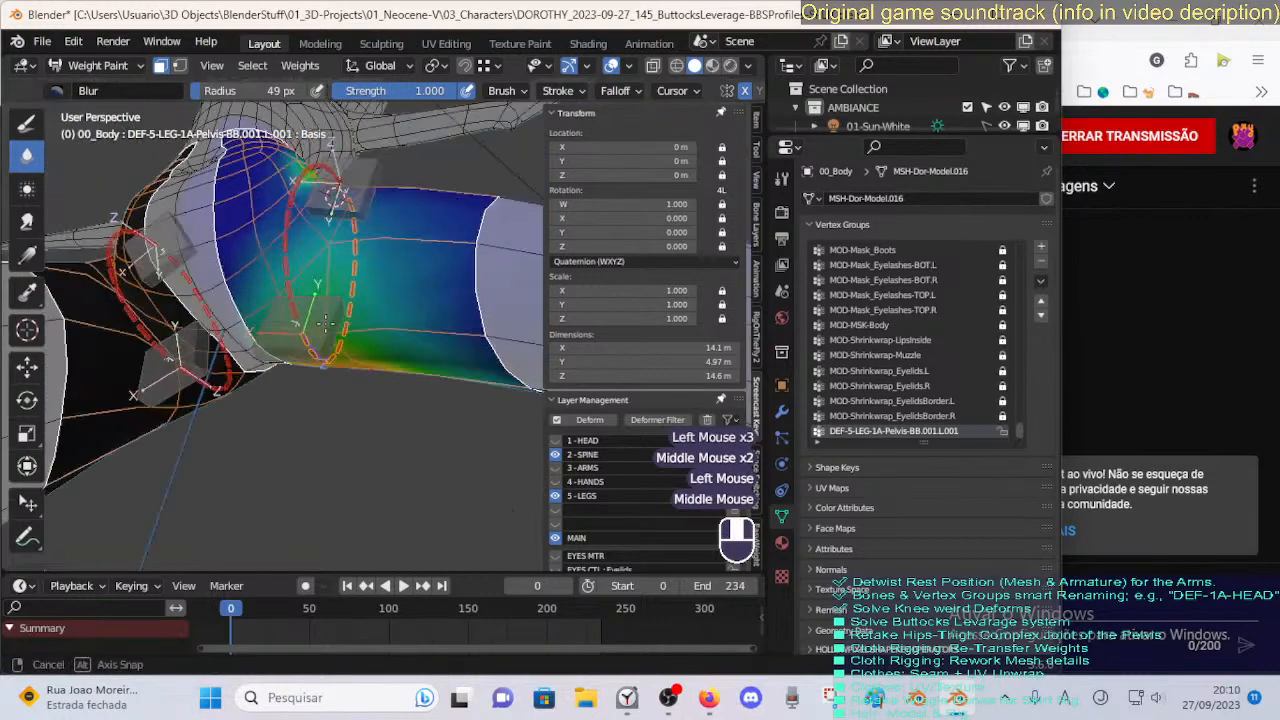
pyautogui.click(322, 278)
# Set the Blur brush radius to 75 px and blur the weights from the hip crease along the left thigh.
pyautogui.press('f')
pyautogui.click(277, 297)
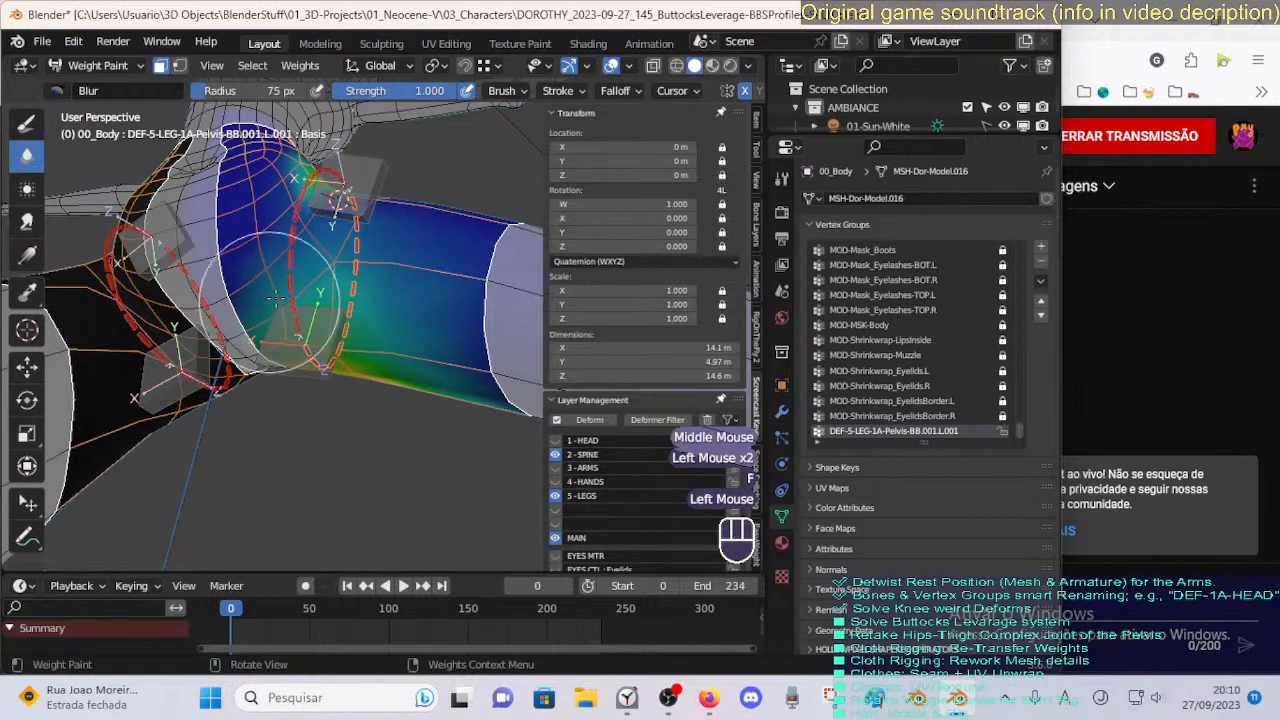
pyautogui.moveTo(318, 292); pyautogui.dragTo(360, 230, button='middle')
pyautogui.click(362, 227)
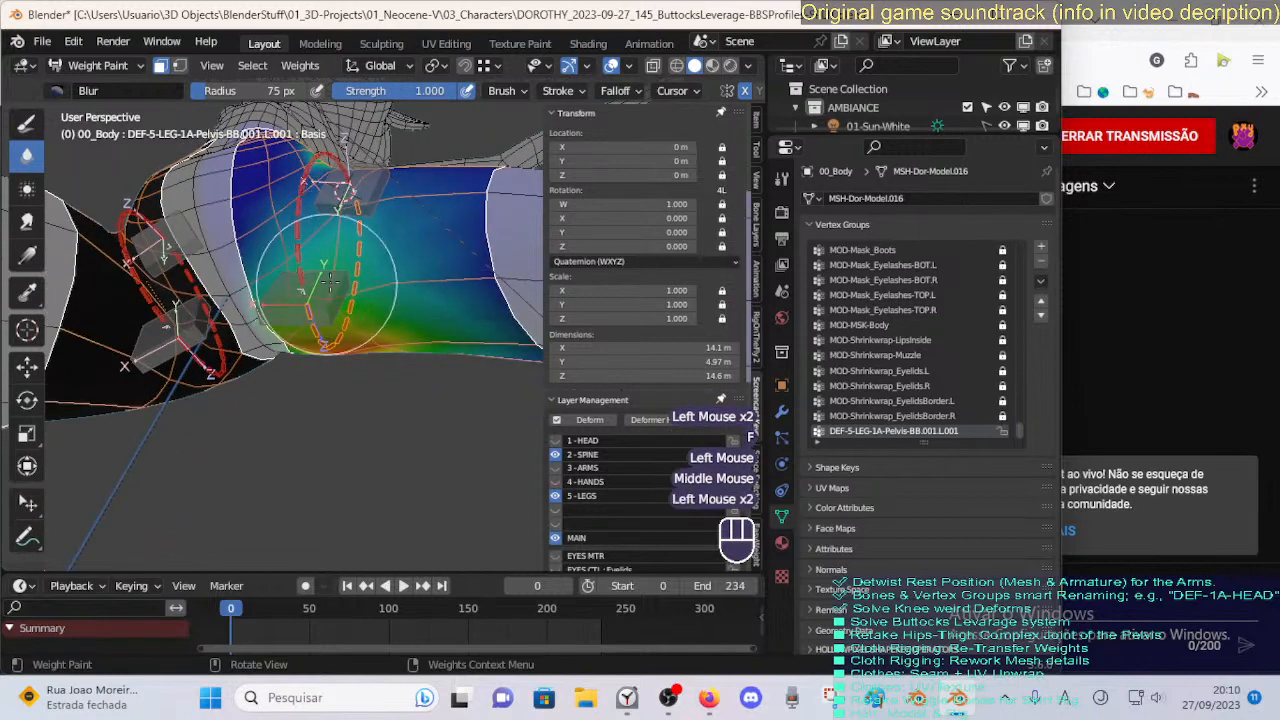
pyautogui.moveTo(282, 297); pyautogui.dragTo(450, 220, button='middle')
pyautogui.click(453, 218)
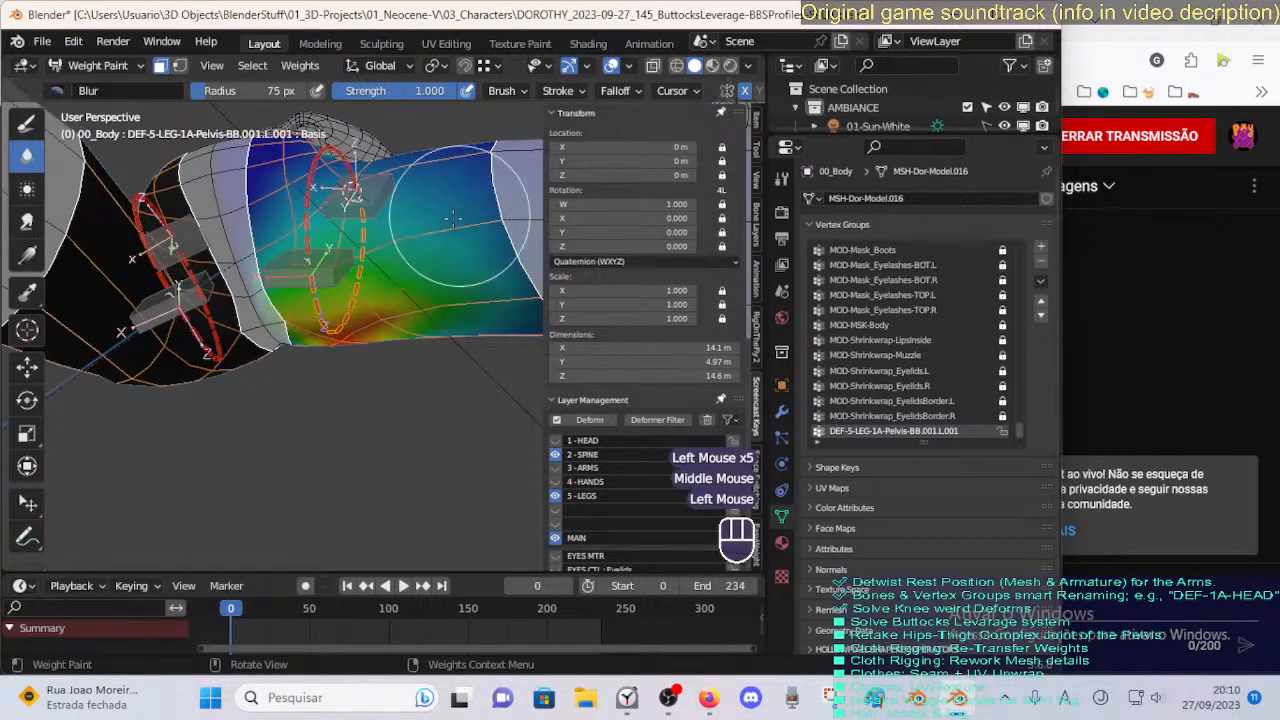
pyautogui.moveTo(474, 280); pyautogui.dragTo(425, 308)
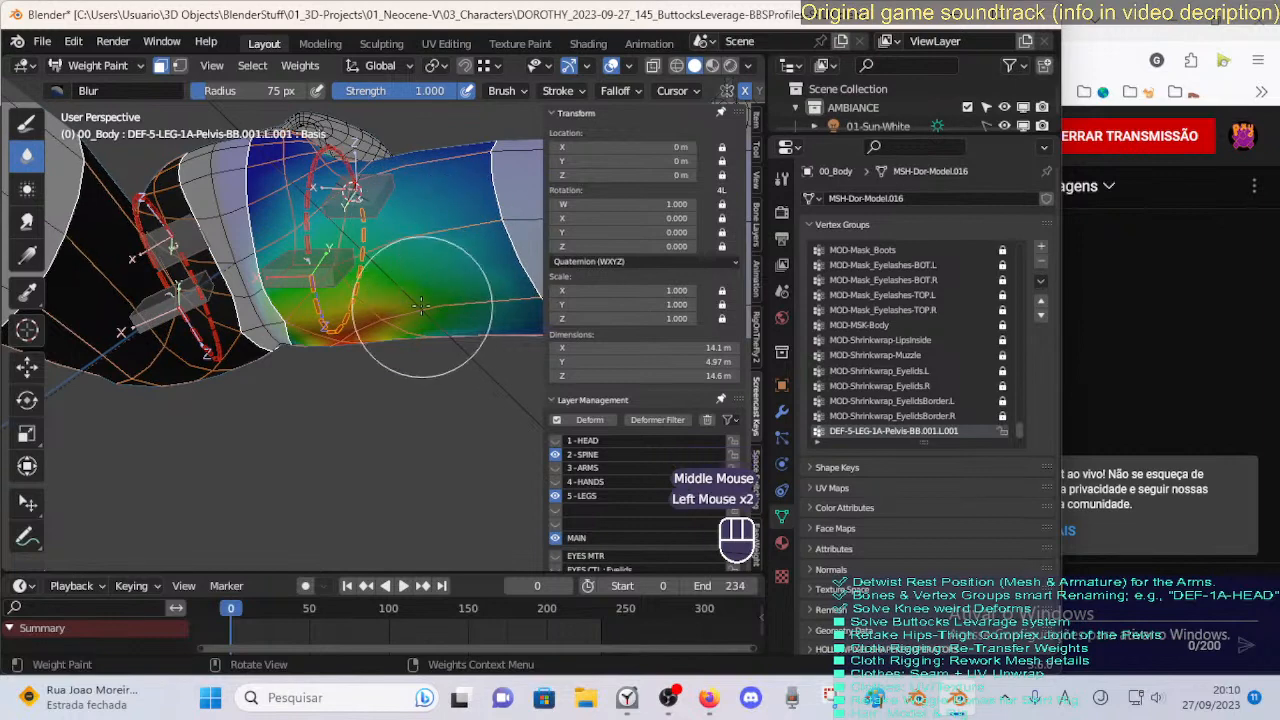
# Set the Blur brush radius to 45 px and blur the weights on the underside of the left upper thigh.
pyautogui.press('f')
pyautogui.click(434, 298)
pyautogui.moveTo(428, 294); pyautogui.dragTo(337, 234, button='middle')
pyautogui.moveTo(337, 234); pyautogui.dragTo(288, 287)
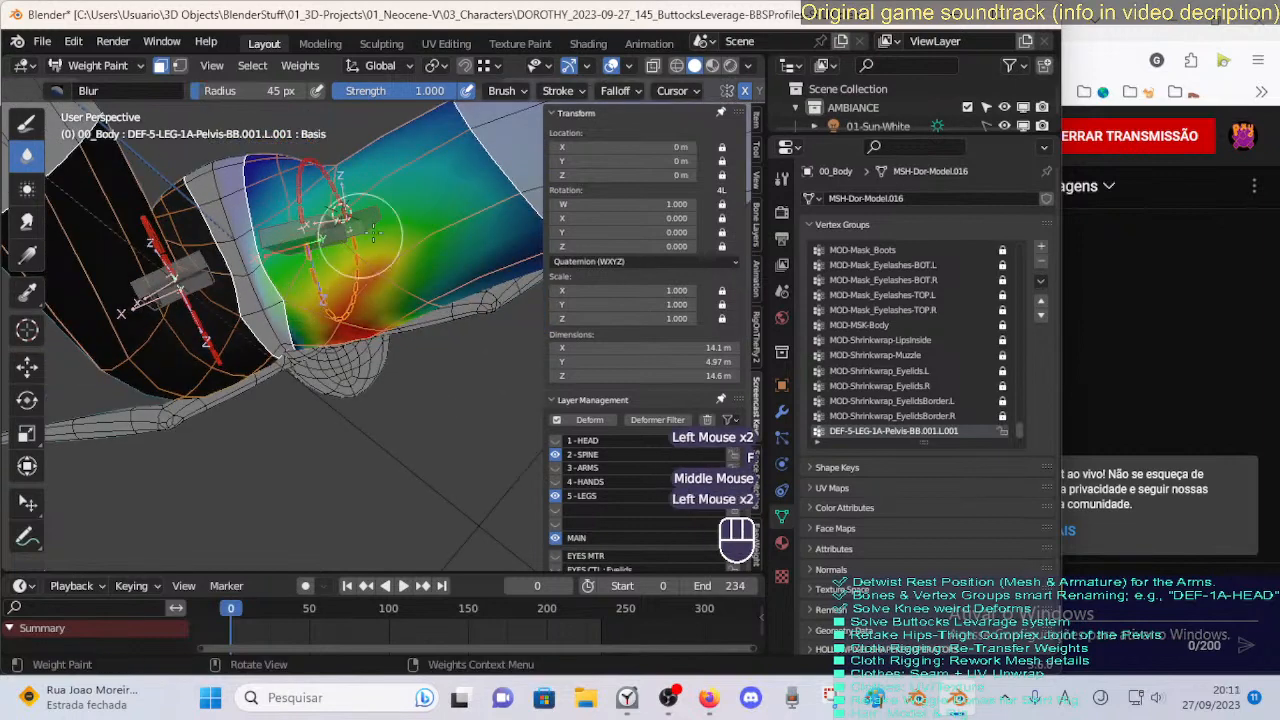
pyautogui.moveTo(387, 260); pyautogui.dragTo(322, 280, button='middle')
pyautogui.moveTo(322, 280); pyautogui.dragTo(314, 289)
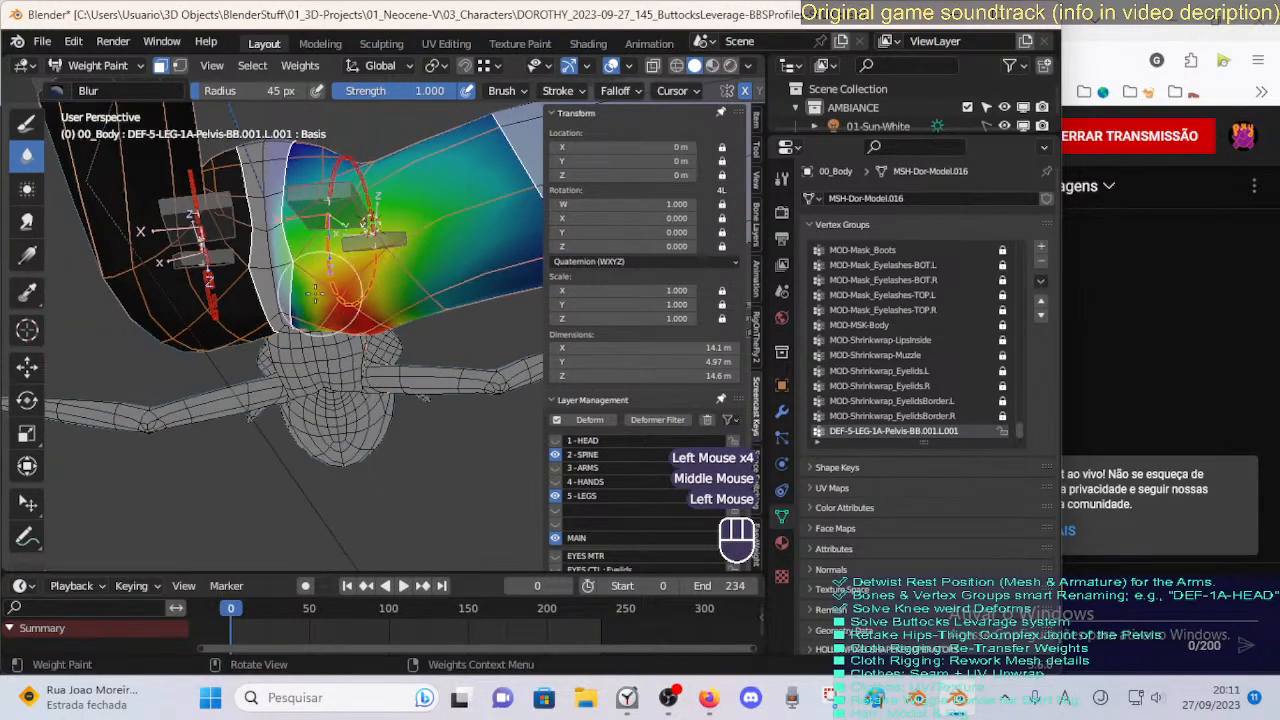
# Blur the weights along the left buttock's inner border beside the masked-out middle strip.
pyautogui.moveTo(318, 294); pyautogui.dragTo(354, 290, button='middle')
pyautogui.moveTo(354, 290); pyautogui.dragTo(360, 300)
pyautogui.moveTo(360, 300); pyautogui.dragTo(332, 305, button='middle')
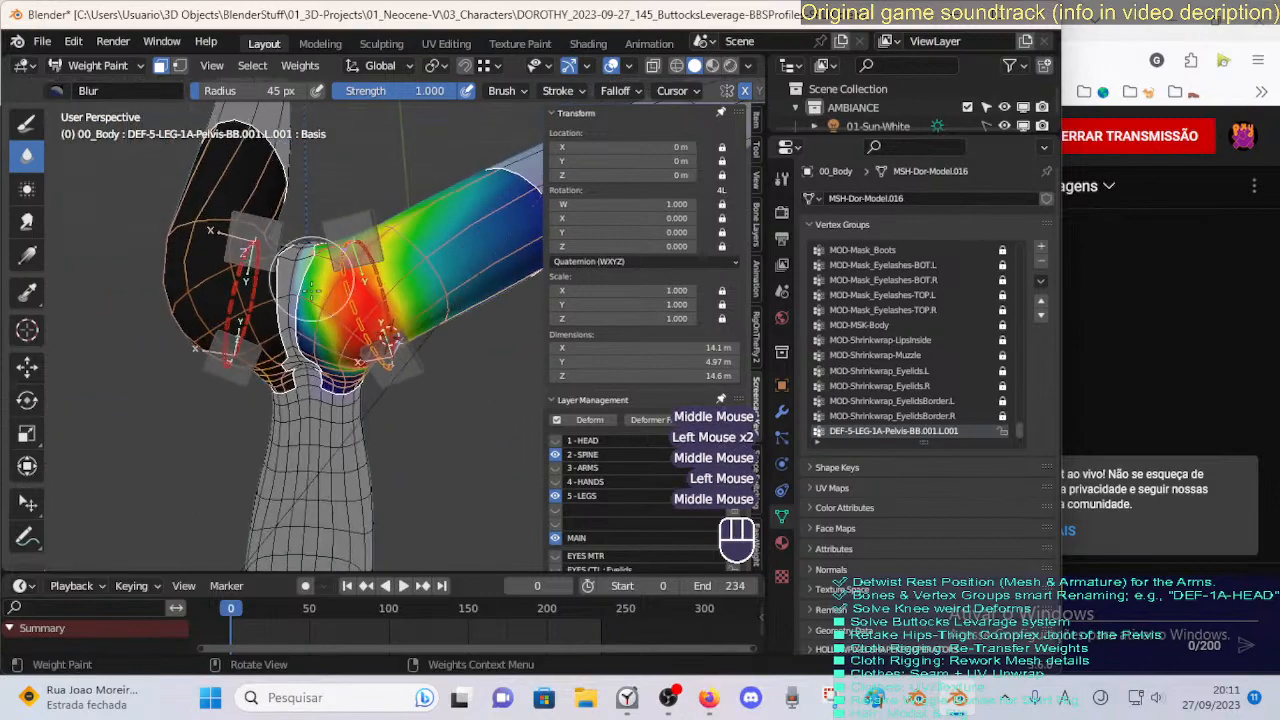
pyautogui.moveTo(332, 305); pyautogui.dragTo(306, 325)
pyautogui.moveTo(306, 325); pyautogui.dragTo(316, 222, button='middle')
pyautogui.moveTo(298, 372); pyautogui.dragTo(308, 381)
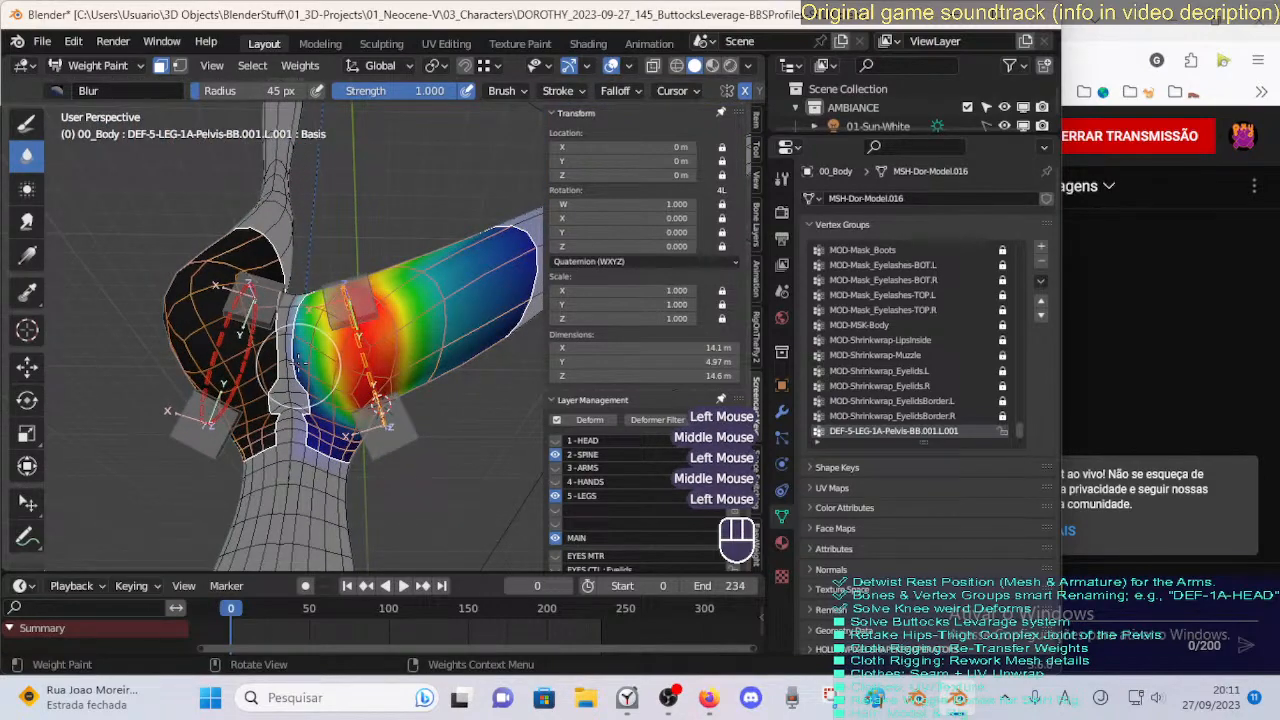
pyautogui.press('i')
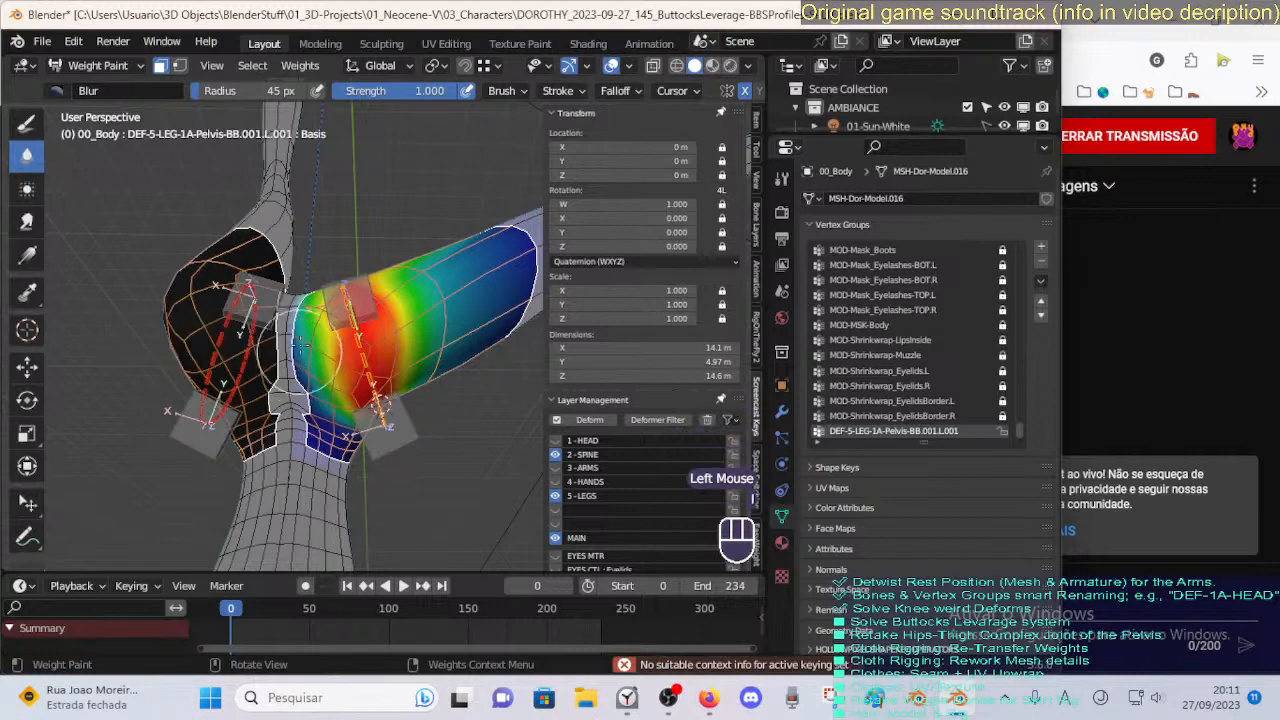
pyautogui.hotkey('ctrl', 'i')
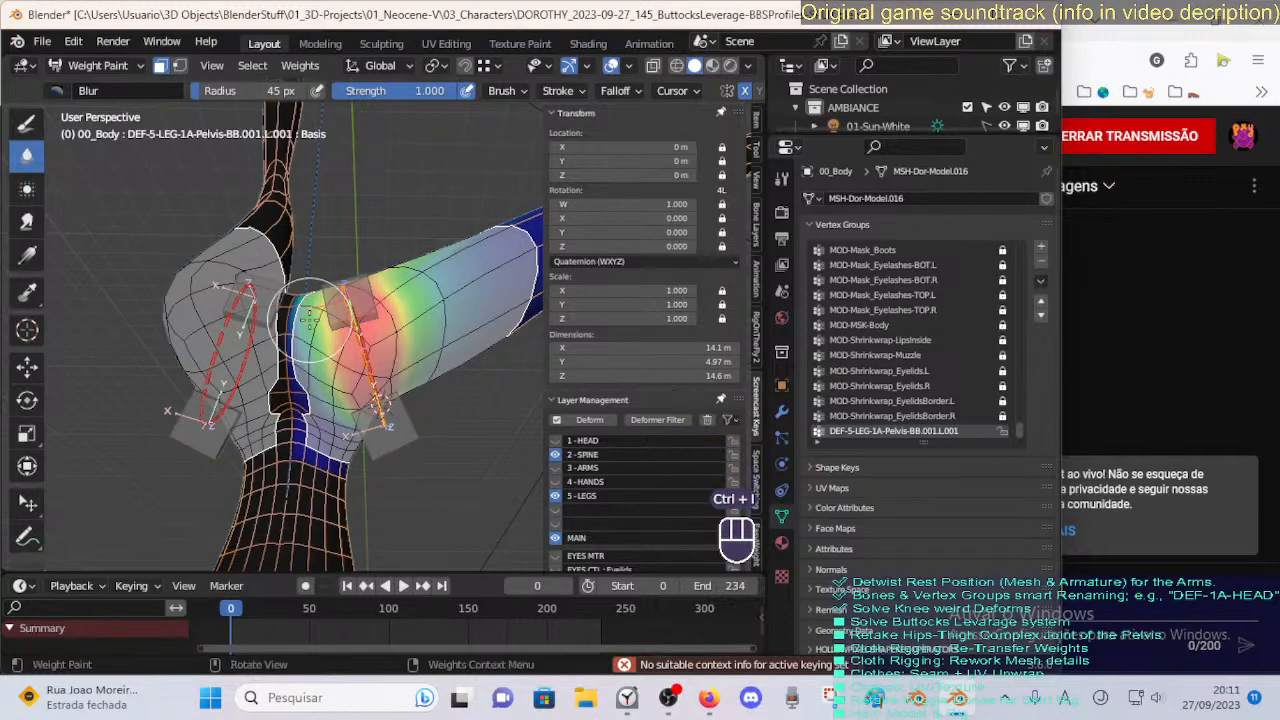
pyautogui.hotkey('ctrl', 'i')
# Blur the weights over the inner half of the left buttock, softening the gradient toward the middle strip.
pyautogui.click(315, 364)
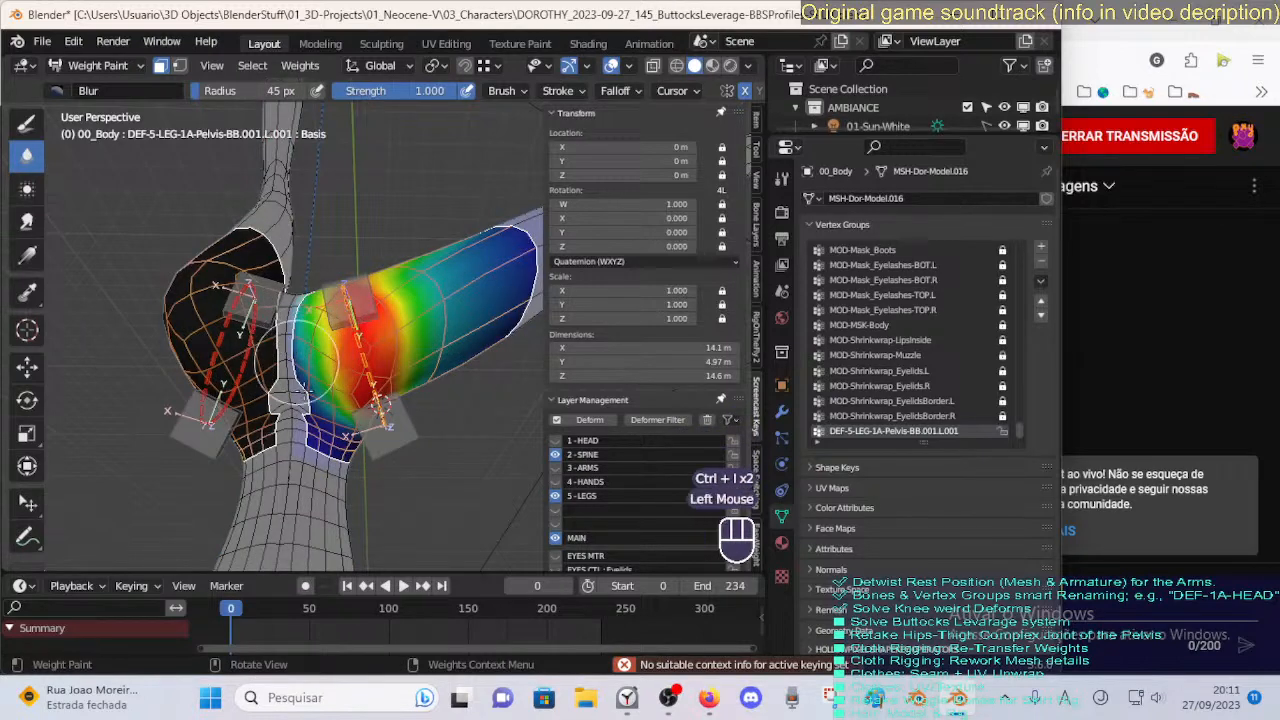
pyautogui.moveTo(315, 364)
pyautogui.mouseDown(button='middle')
pyautogui.moveTo(333, 380)
pyautogui.moveTo(325, 300)
pyautogui.mouseUp(button='middle')
pyautogui.click(327, 384)
pyautogui.click(329, 386)
pyautogui.click(335, 345)
pyautogui.click(335, 345)
pyautogui.click(330, 320)
pyautogui.click(330, 320)
pyautogui.click(327, 300)
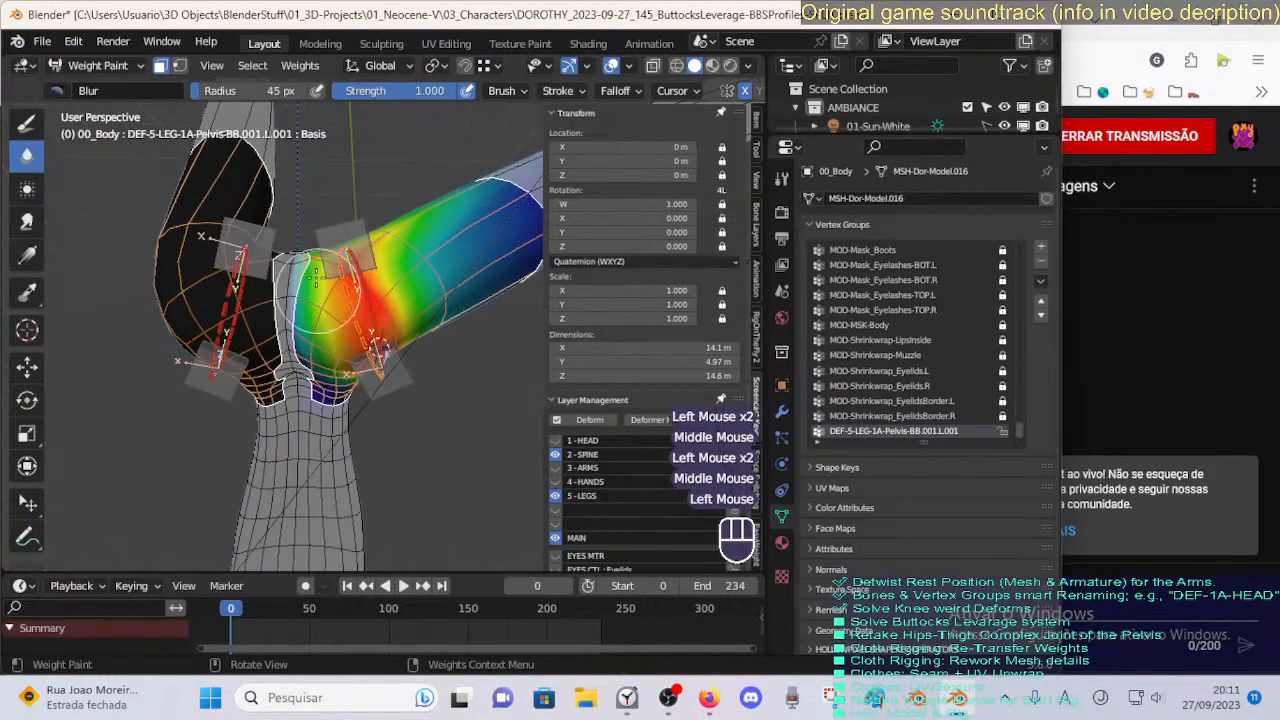
# Blur the weights from the left buttock out across the back and side of the thigh.
pyautogui.click(385, 245)
pyautogui.click(423, 260)
pyautogui.click(420, 258)
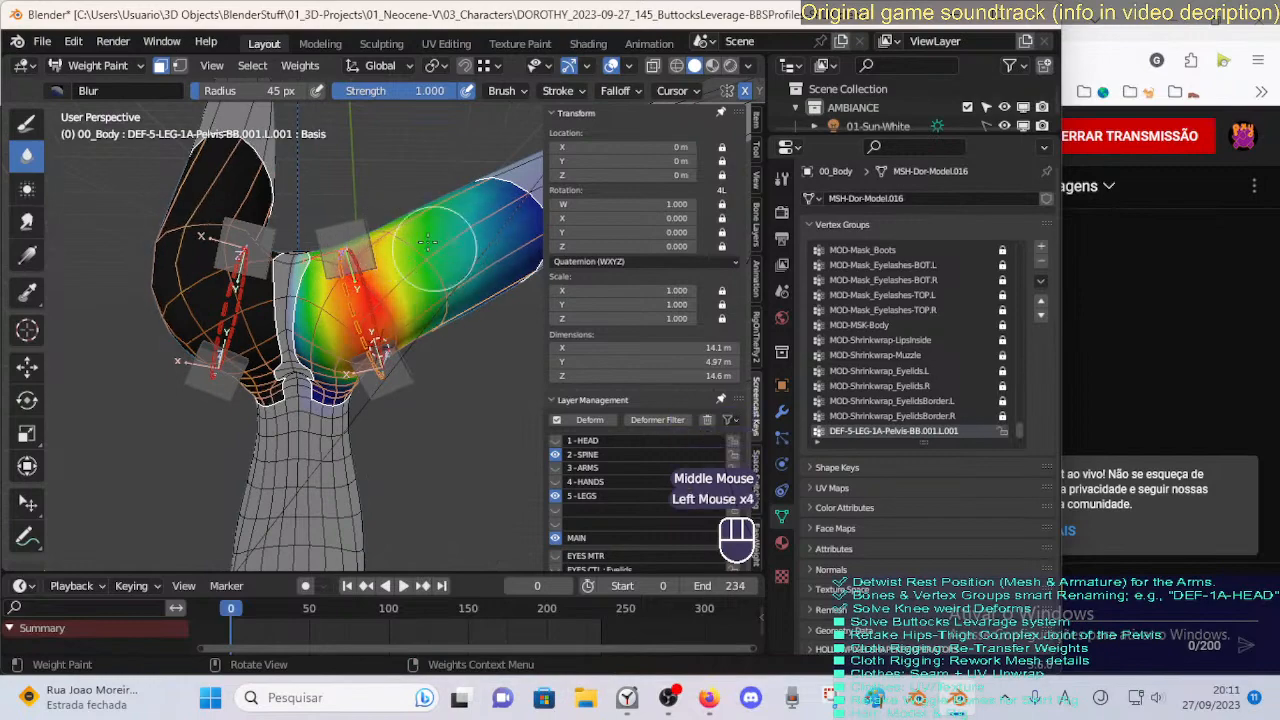
pyautogui.click(405, 252)
pyautogui.moveTo(405, 252); pyautogui.dragTo(385, 300, button='middle')
pyautogui.moveTo(385, 300)
pyautogui.mouseDown(button='middle')
pyautogui.moveTo(370, 330)
pyautogui.moveTo(344, 277)
pyautogui.moveTo(396, 390)
pyautogui.moveTo(354, 428)
pyautogui.moveTo(326, 371)
pyautogui.moveTo(336, 351)
pyautogui.moveTo(330, 360)
pyautogui.moveTo(367, 381)
pyautogui.moveTo(268, 356)
pyautogui.moveTo(260, 367)
pyautogui.moveTo(256, 313)
pyautogui.mouseUp(button='middle')
pyautogui.click(365, 320)
pyautogui.click(396, 390)
pyautogui.click(340, 408)
pyautogui.click(337, 400)
# Set the Blur brush radius to 60 px and blur the weights around the outer buttock and hip.
pyautogui.press('f')
pyautogui.click(345, 365)
pyautogui.click(289, 371)
pyautogui.click(260, 367)
pyautogui.click(256, 313)
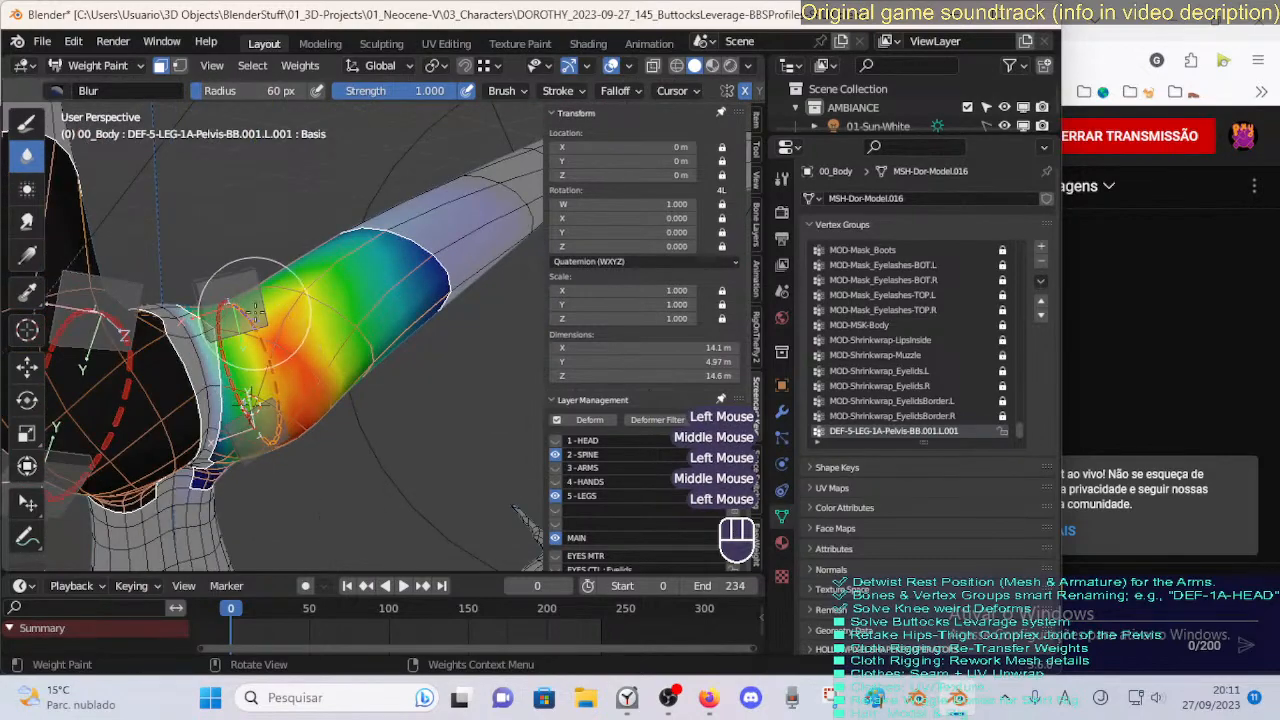
# Set the Blur brush radius to 51 px and blur the weights over the outer side of the left hip.
pyautogui.moveTo(343, 275); pyautogui.dragTo(355, 350, button='middle')
pyautogui.moveTo(355, 350)
pyautogui.mouseDown(button='middle')
pyautogui.moveTo(374, 314)
pyautogui.moveTo(377, 438)
pyautogui.moveTo(284, 336)
pyautogui.moveTo(243, 352)
pyautogui.mouseUp(button='middle')
pyautogui.press('f')
pyautogui.click(275, 336)
pyautogui.click(226, 336)
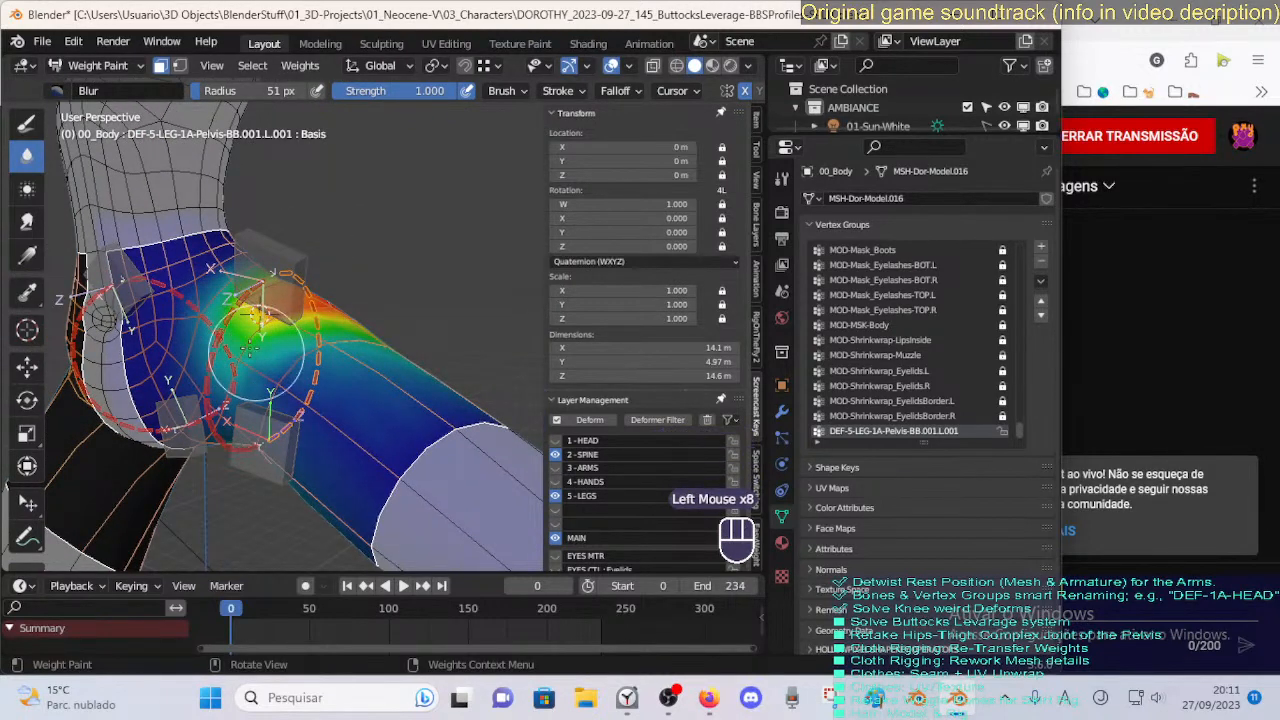
pyautogui.click(278, 358)
# Blur the weights across the back of the left thigh just below the buttock.
pyautogui.moveTo(278, 358)
pyautogui.mouseDown(button='middle')
pyautogui.moveTo(309, 326)
pyautogui.moveTo(237, 352)
pyautogui.moveTo(318, 348)
pyautogui.moveTo(338, 296)
pyautogui.moveTo(300, 318)
pyautogui.moveTo(357, 308)
pyautogui.moveTo(317, 366)
pyautogui.moveTo(271, 311)
pyautogui.mouseUp(button='middle')
pyautogui.click(240, 350)
pyautogui.click(318, 348)
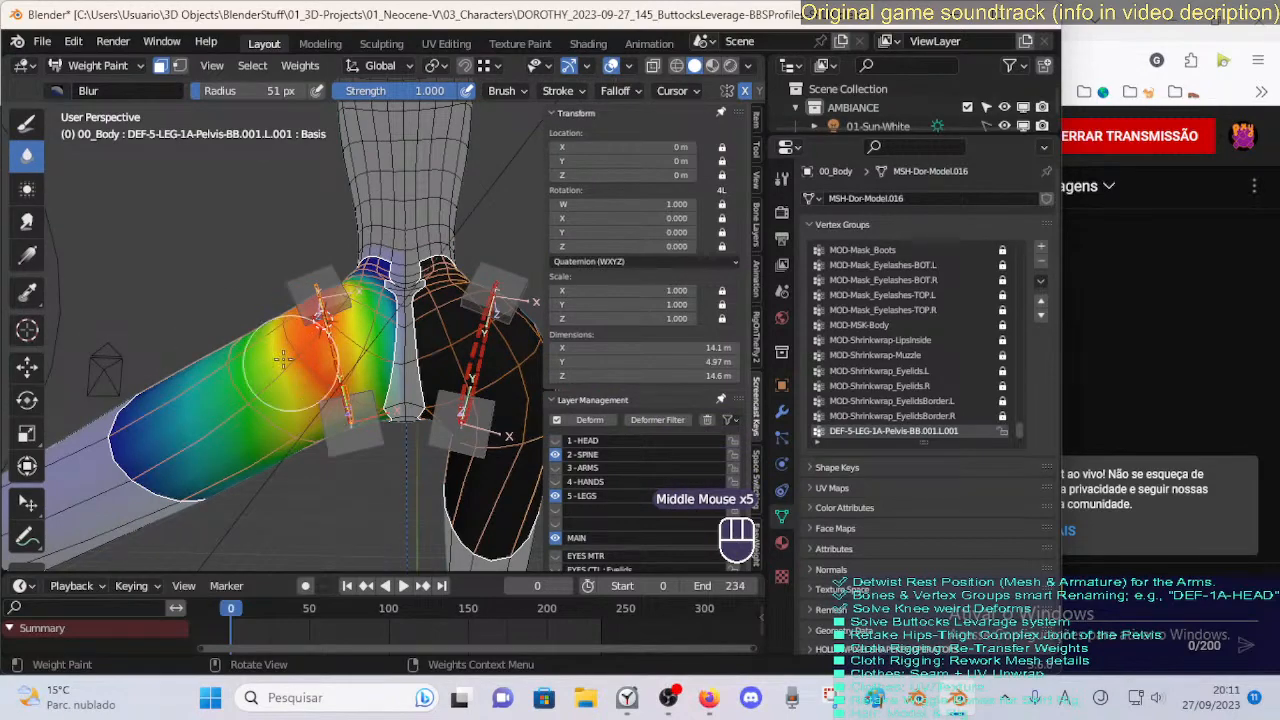
pyautogui.click(232, 379)
pyautogui.moveTo(232, 379); pyautogui.dragTo(286, 286, button='middle')
pyautogui.click(277, 428)
pyautogui.moveTo(277, 428); pyautogui.dragTo(327, 313, button='middle')
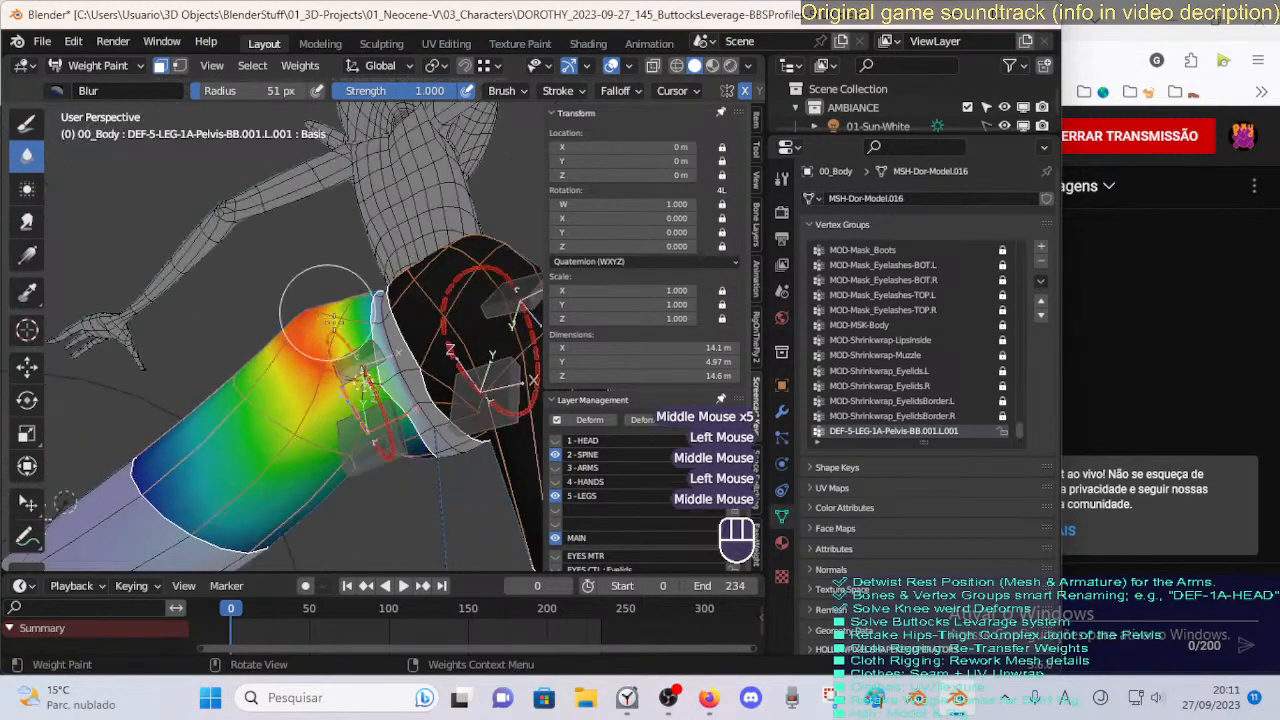
# Blur the remaining weight transitions on the inner side of the left upper thigh.
pyautogui.click(330, 410)
pyautogui.moveTo(350, 406)
pyautogui.mouseDown(button='middle')
pyautogui.moveTo(385, 398)
pyautogui.moveTo(356, 398)
pyautogui.moveTo(385, 370)
pyautogui.mouseUp(button='middle')
pyautogui.click(410, 408)
pyautogui.click(417, 403)
pyautogui.moveTo(385, 370); pyautogui.dragTo(353, 330, button='middle')
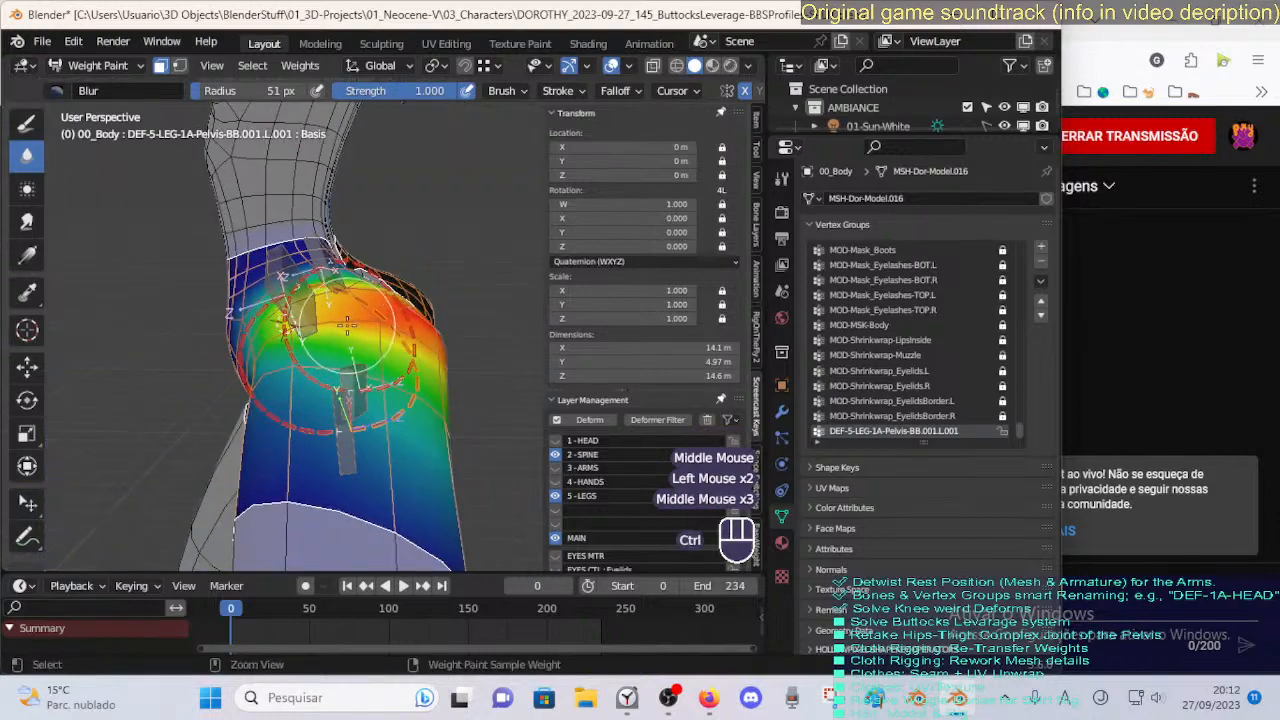
# Save the file and turn off the face selection mask on the body mesh.
pyautogui.hotkey('ctrl', 's')
pyautogui.keyDown('ctrl'); pyautogui.click(340, 289); pyautogui.keyUp('ctrl')
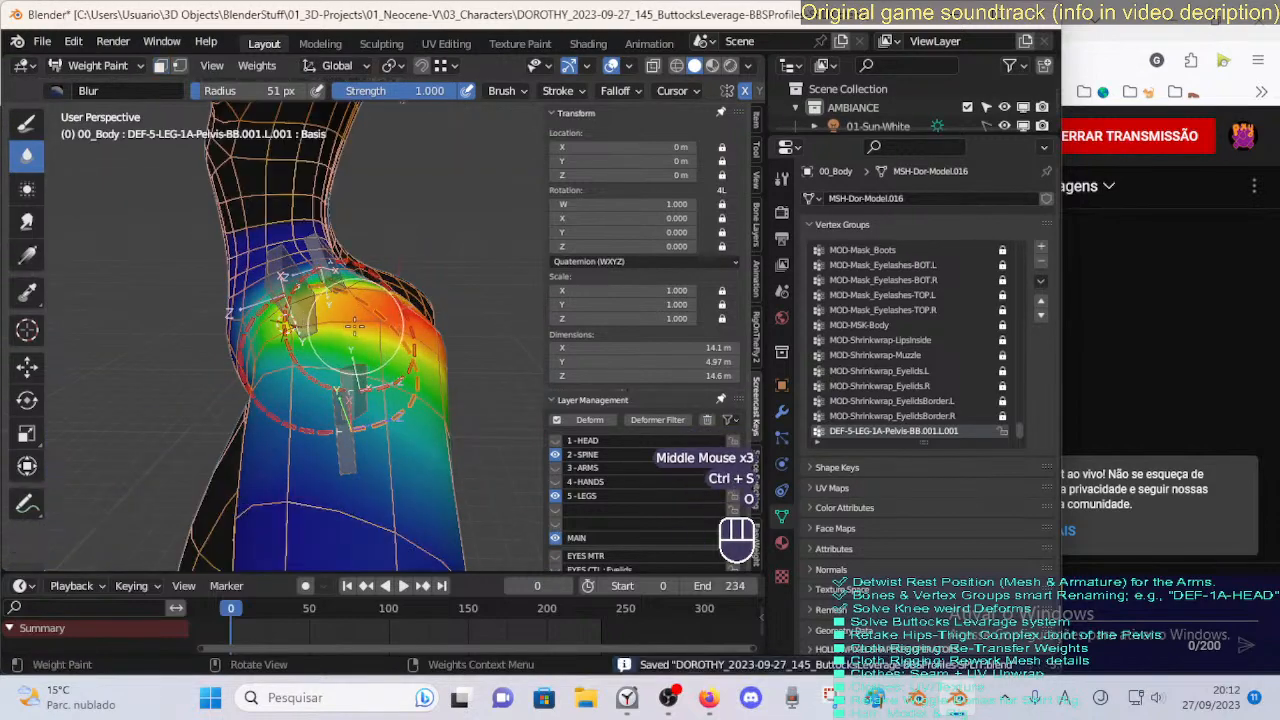
pyautogui.keyDown('ctrl'); pyautogui.click(336, 267); pyautogui.keyUp('ctrl')
# Select the right-side DEF-5-LEG-1A-Pelvis-BB.001.R.001 bone to show its vertex group.
pyautogui.moveTo(336, 267); pyautogui.dragTo(267, 354, button='middle')
pyautogui.keyDown('ctrl'); pyautogui.click(314, 295); pyautogui.keyUp('ctrl')
pyautogui.keyDown('ctrl'); pyautogui.click(270, 352); pyautogui.keyUp('ctrl')
pyautogui.keyDown('ctrl'); pyautogui.click(300, 342); pyautogui.keyUp('ctrl')
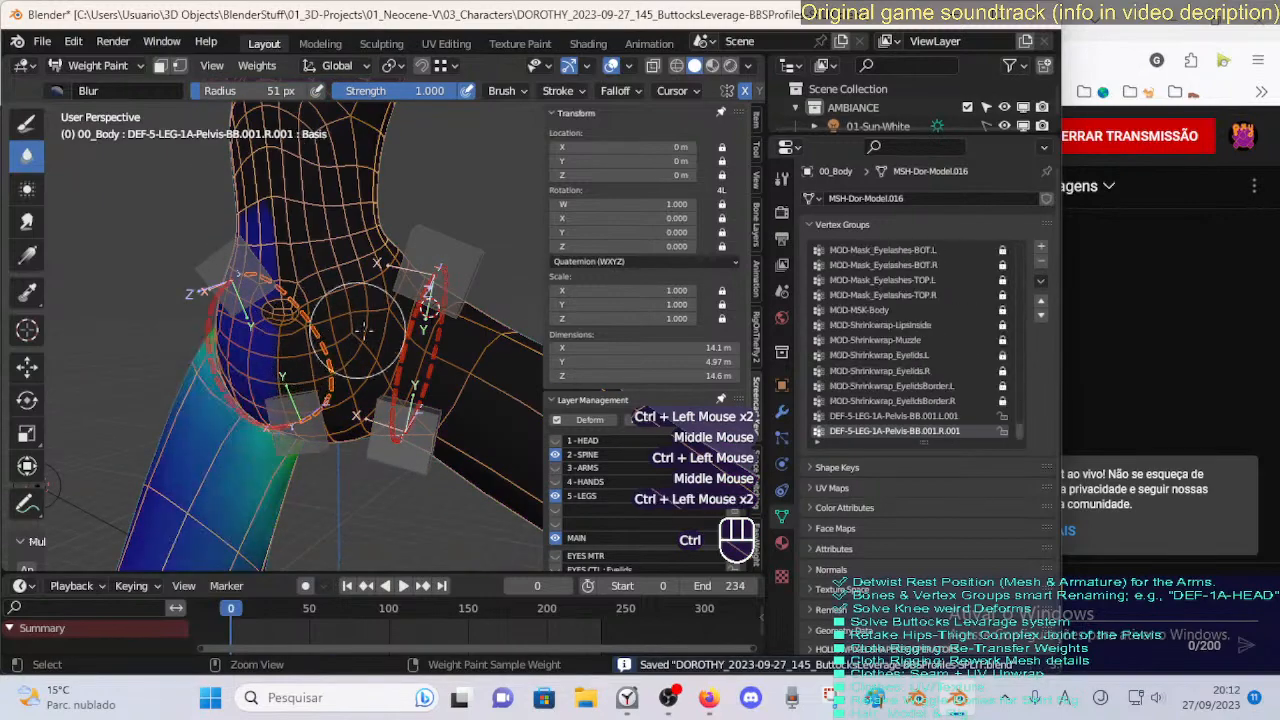
pyautogui.keyDown('ctrl'); pyautogui.click(330, 333); pyautogui.keyUp('ctrl')
pyautogui.moveTo(338, 328); pyautogui.dragTo(392, 437, button='middle')
pyautogui.keyDown('ctrl'); pyautogui.click(388, 430); pyautogui.keyUp('ctrl')
pyautogui.moveTo(413, 438); pyautogui.dragTo(306, 450, button='middle')
pyautogui.press('g')
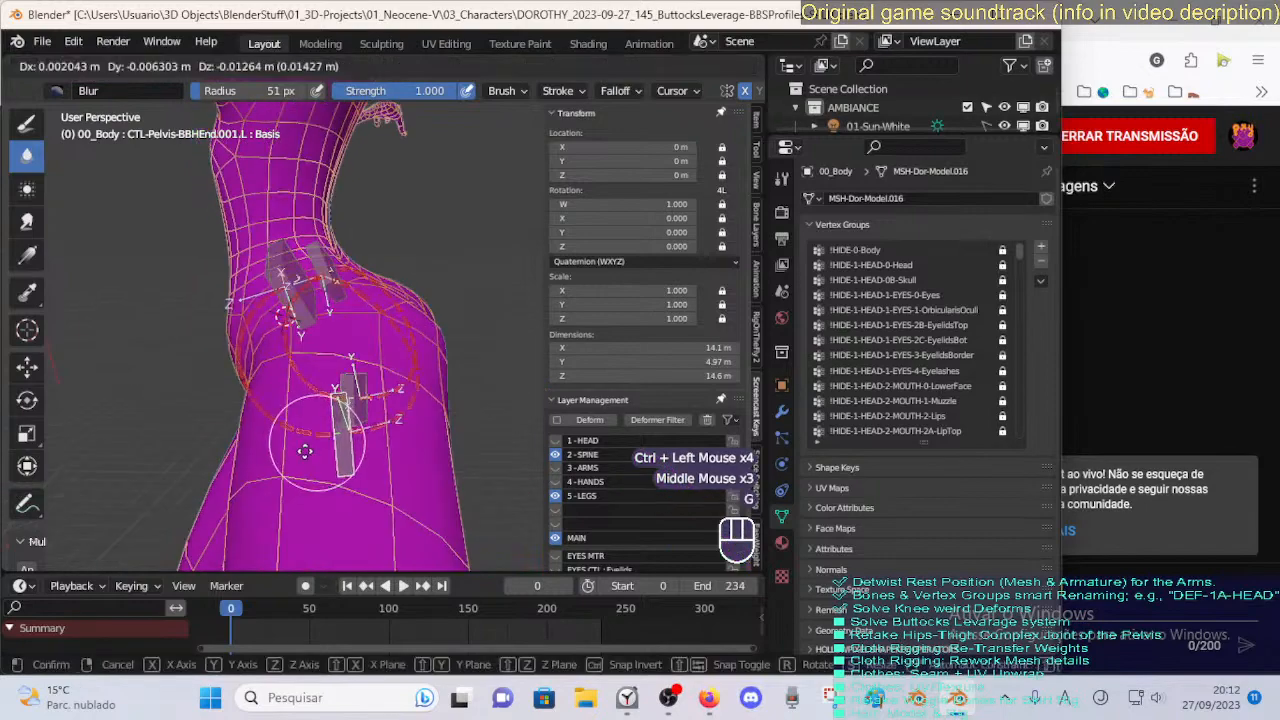
pyautogui.press('Escape')
# Move and rotate the CTL-Pelvis-BBHStart.001.L control at the top of the left hip to test the deformation.
pyautogui.moveTo(340, 335); pyautogui.dragTo(337, 322, button='middle')
pyautogui.press('g')
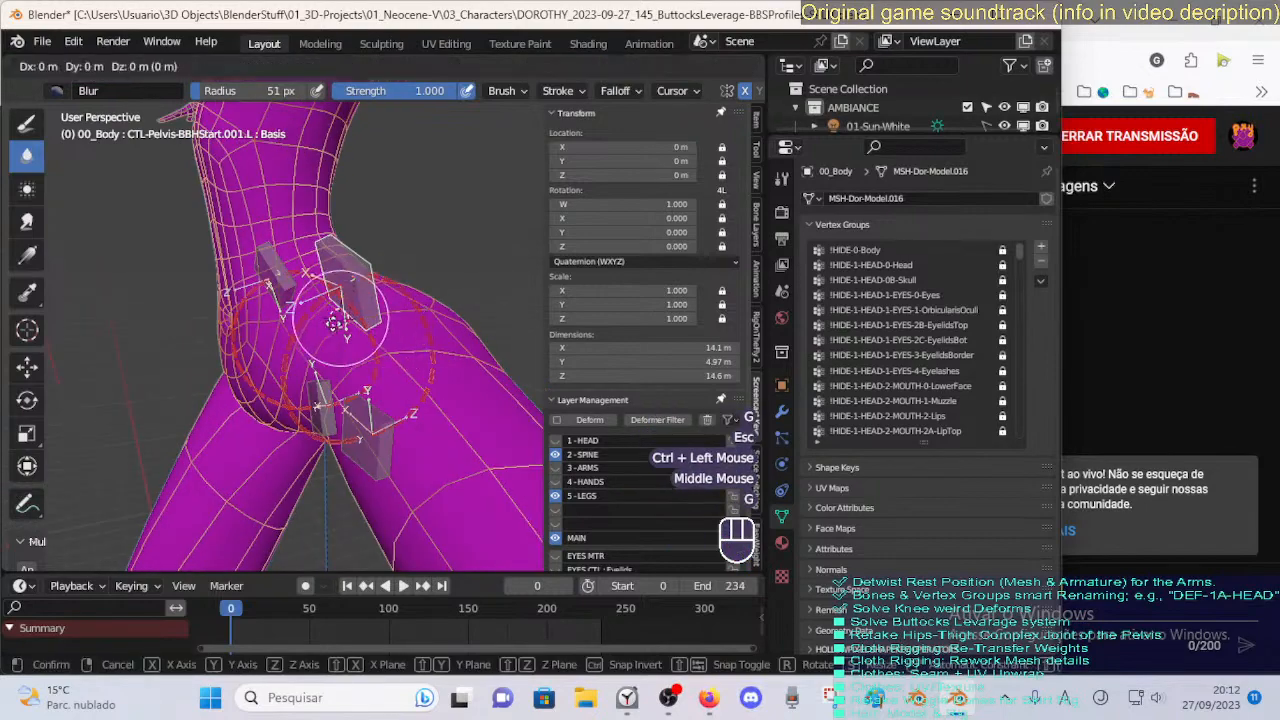
pyautogui.click(393, 290)
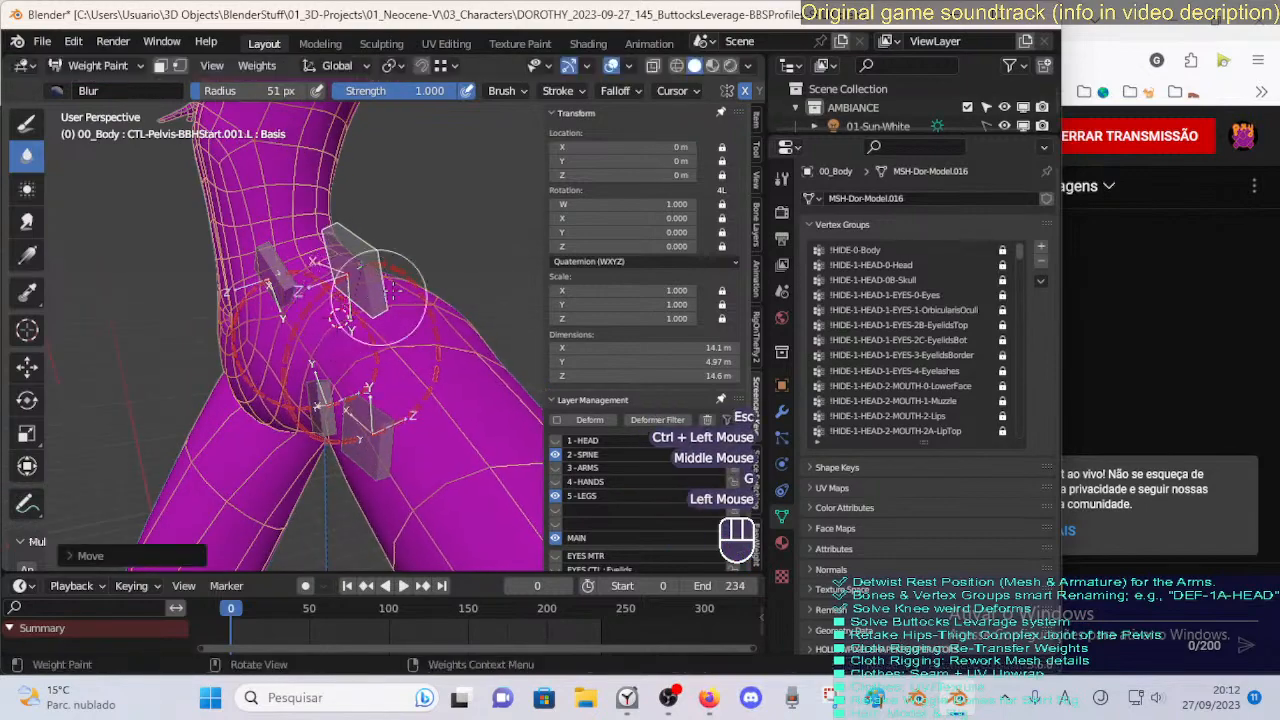
pyautogui.click(425, 323)
pyautogui.moveTo(425, 323); pyautogui.dragTo(443, 420, button='middle')
pyautogui.press('g')
pyautogui.click(393, 460)
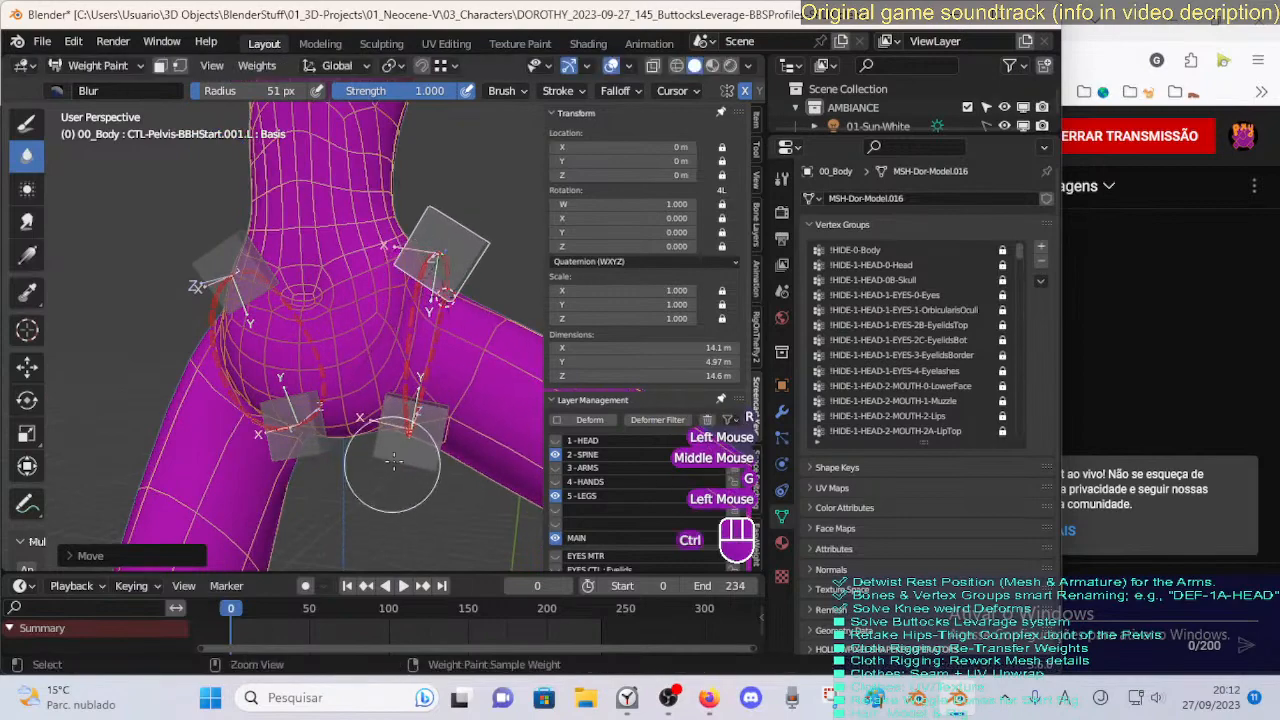
# Move the CTL-Pelvis-BBHEnd.001.L control below the left hip to test the lower buttock's deformation.
pyautogui.keyDown('ctrl'); pyautogui.click(393, 461); pyautogui.keyUp('ctrl')
pyautogui.moveTo(393, 461); pyautogui.dragTo(336, 464, button='middle')
pyautogui.press('g')
pyautogui.click(290, 524)
pyautogui.moveTo(290, 524); pyautogui.dragTo(463, 448, button='middle')
pyautogui.press('g')
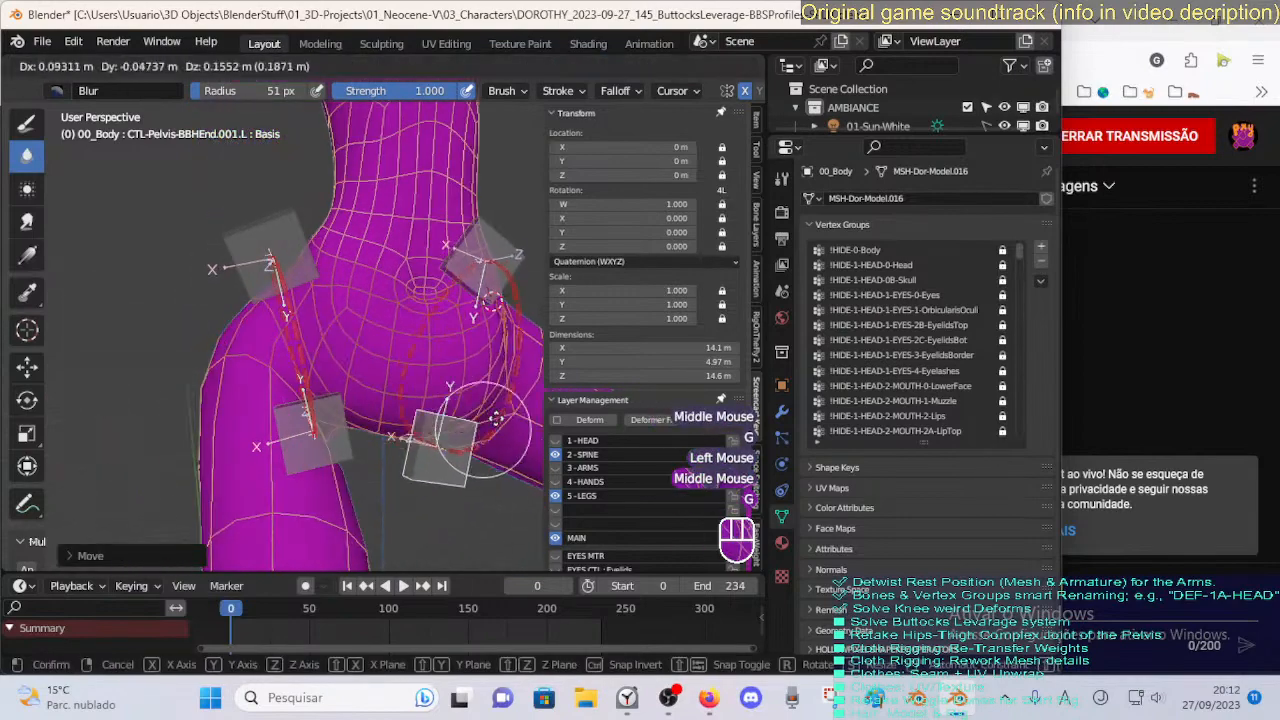
pyautogui.click(436, 416)
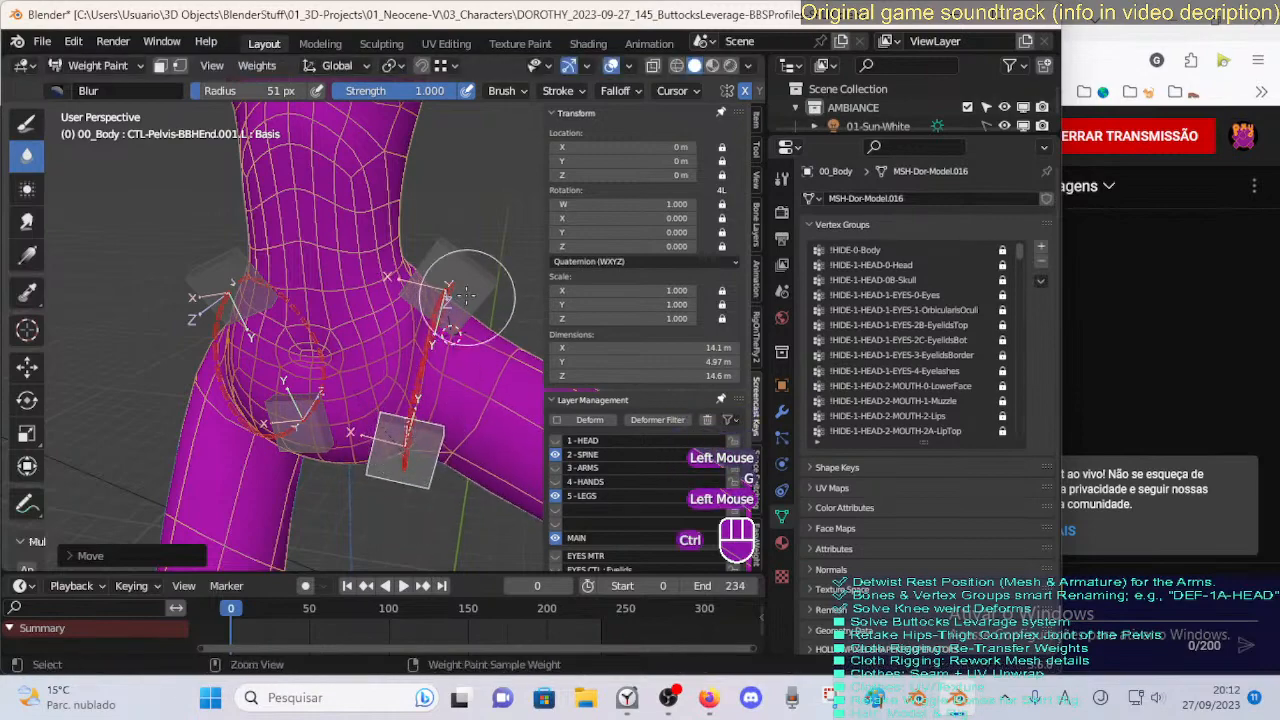
# Move the CTL-Pelvis-BBHStart.001.L control up and outward from the left hip.
pyautogui.keyDown('ctrl'); pyautogui.click(466, 294); pyautogui.keyUp('ctrl')
pyautogui.moveTo(466, 294); pyautogui.dragTo(429, 286, button='middle')
pyautogui.press('g')
pyautogui.click(480, 243)
pyautogui.moveTo(480, 243)
pyautogui.mouseDown(button='middle')
pyautogui.moveTo(318, 272)
pyautogui.moveTo(350, 296)
pyautogui.mouseUp(button='middle')
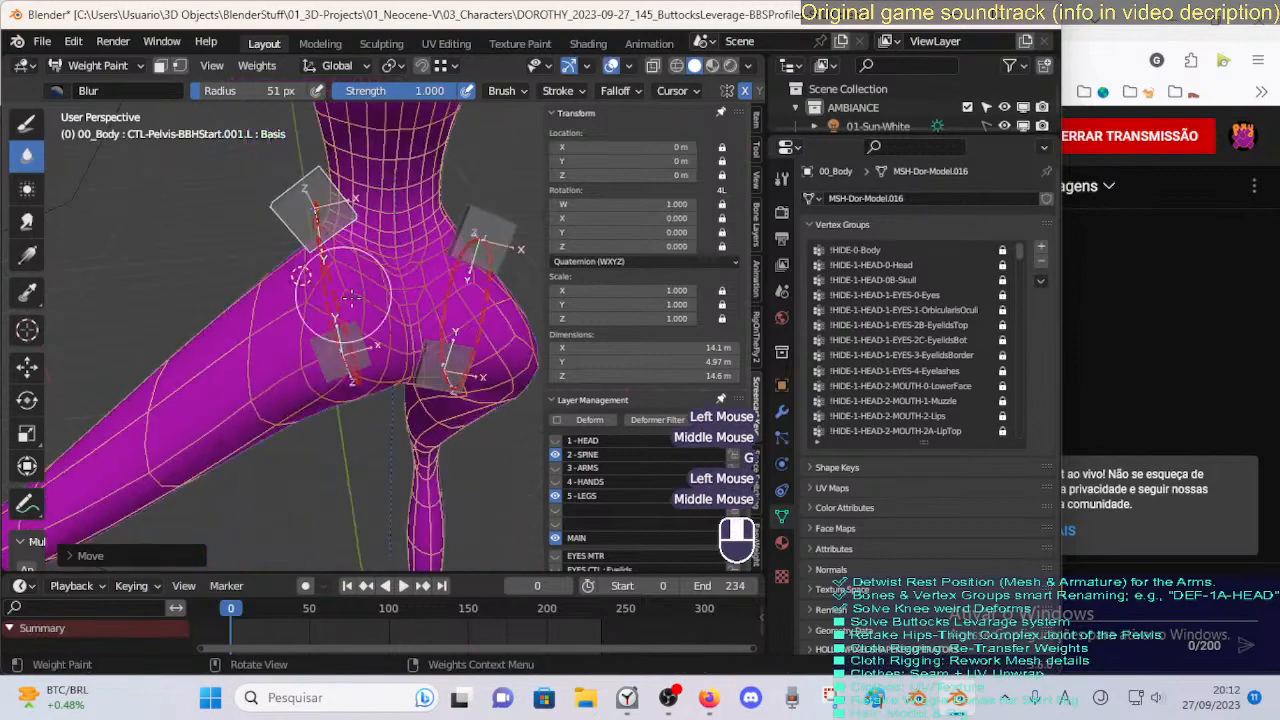
# Reposition the CTL-Pelvis-BBHEnd.001.L control beneath the left buttock.
pyautogui.keyDown('ctrl'); pyautogui.click(328, 373); pyautogui.keyUp('ctrl')
pyautogui.moveTo(328, 373); pyautogui.dragTo(414, 457, button='middle')
pyautogui.press('g')
pyautogui.click(480, 349)
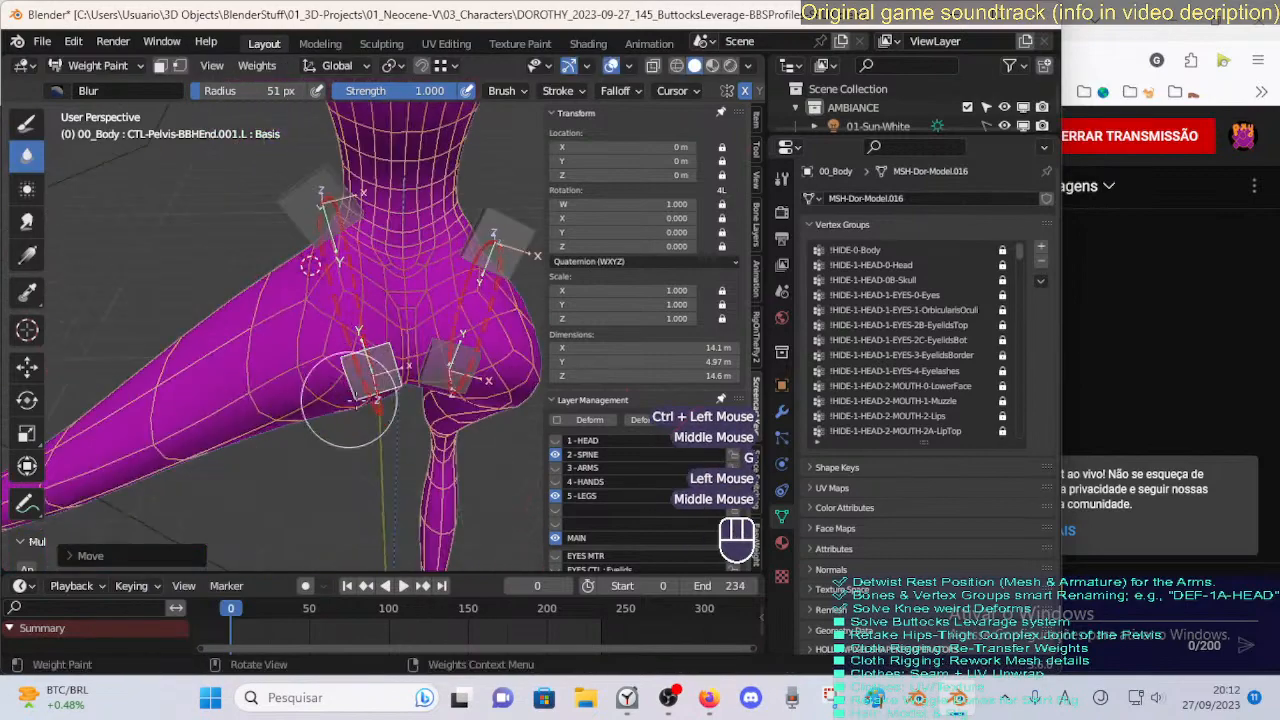
# Rotate and move the CTL-Pelvis-BBHStart.001.L control near the waist.
pyautogui.press('g')
pyautogui.moveTo(368, 398); pyautogui.dragTo(482, 290, button='middle')
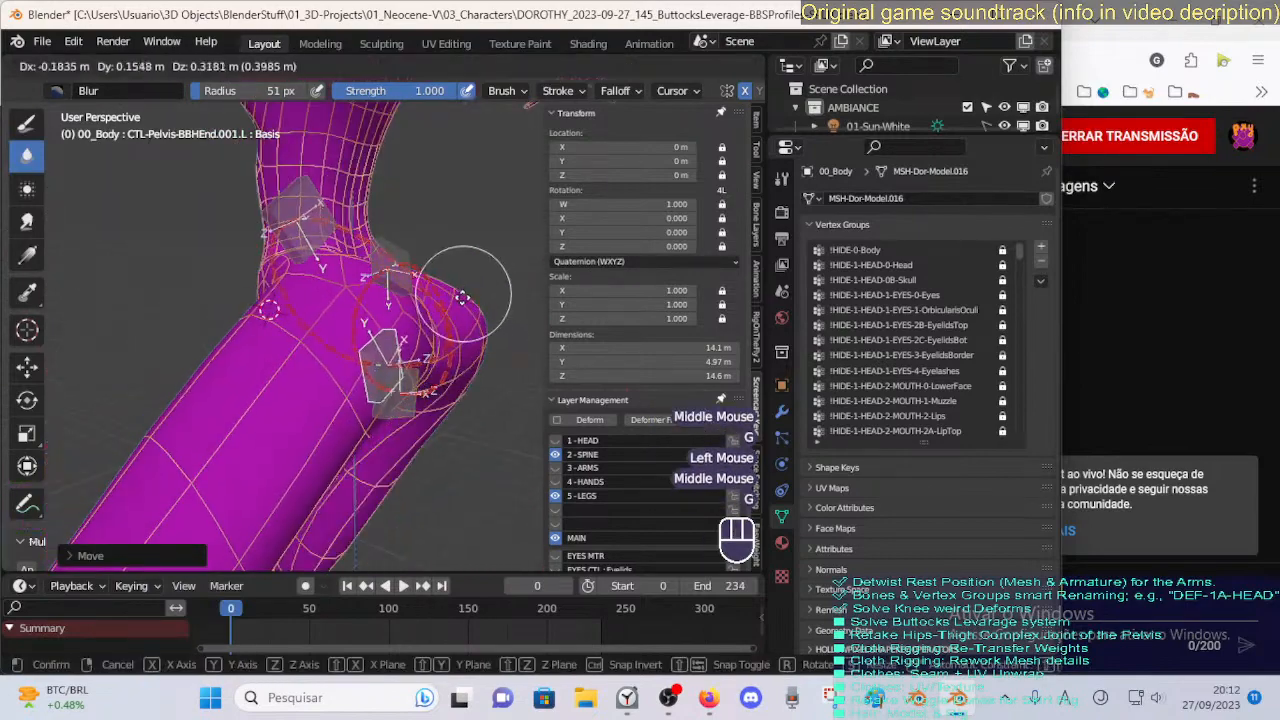
pyautogui.press('Escape')
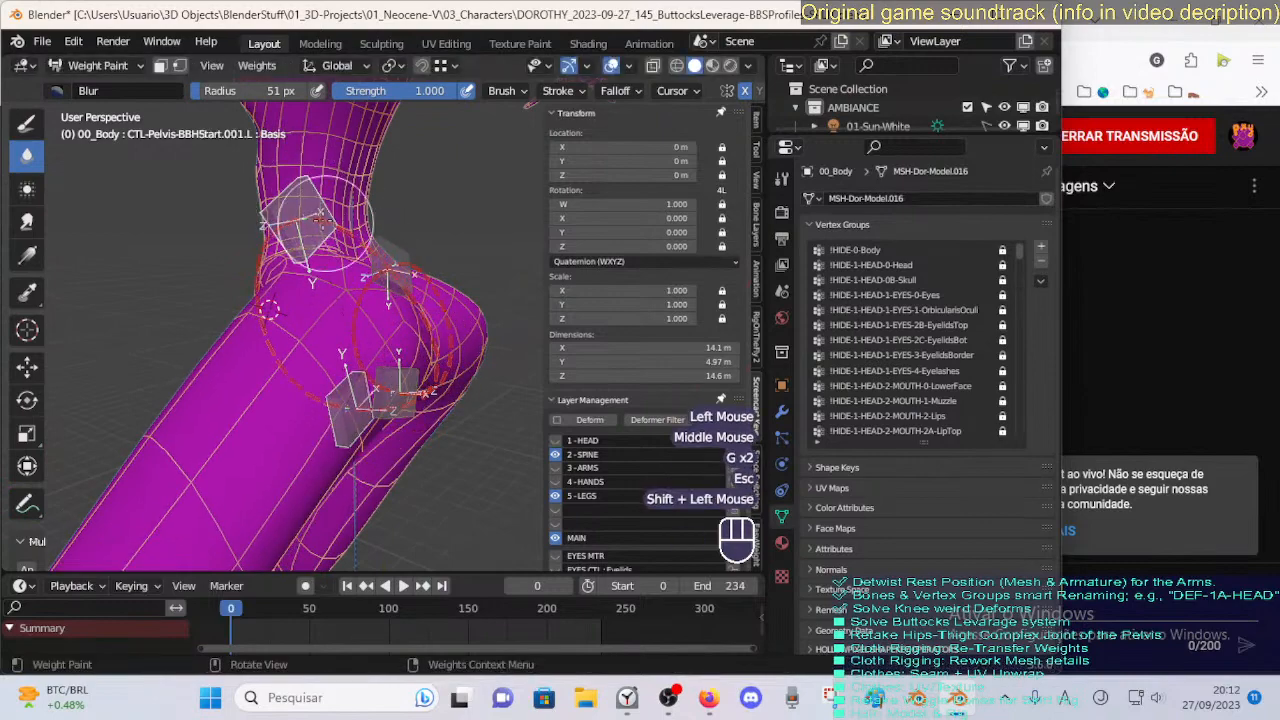
pyautogui.press('g')
pyautogui.click(403, 245)
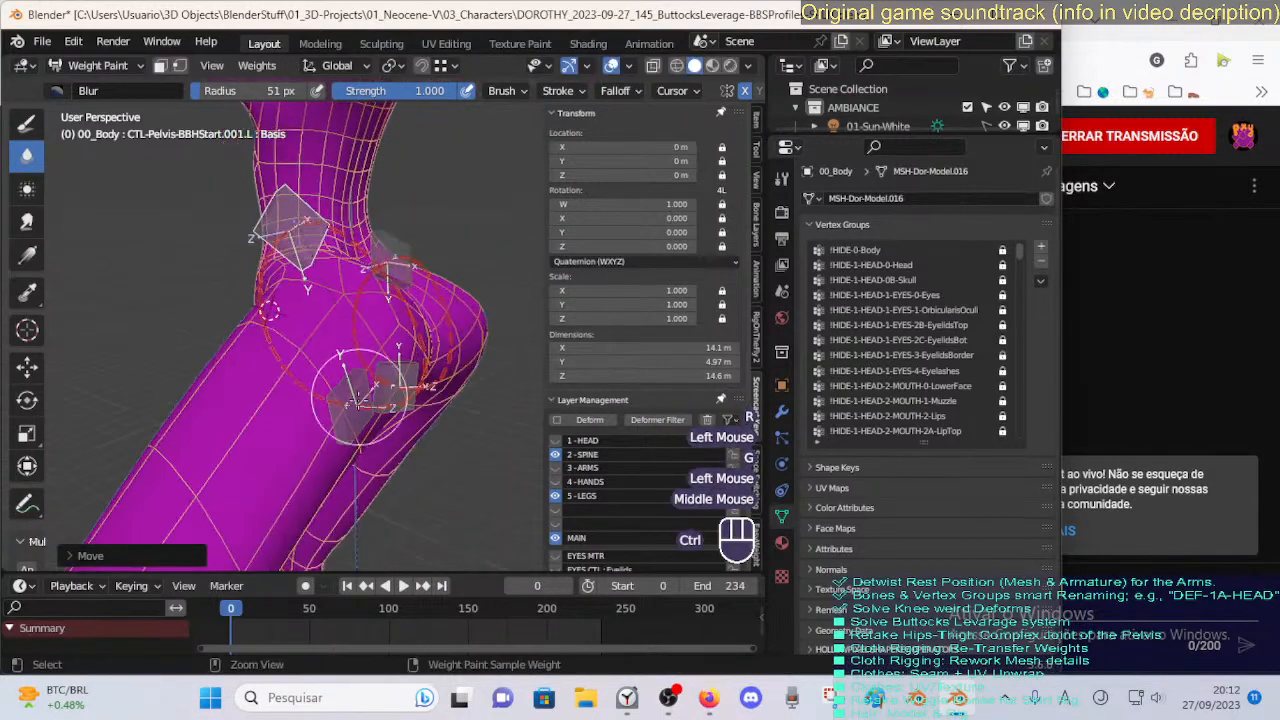
# Move and rotate the CTL-Pelvis-BBHEnd.001.L control, and rotate the CTL-Pelvis-BBHStart.001.L control.
pyautogui.moveTo(470, 380); pyautogui.dragTo(519, 372, button='middle')
pyautogui.press('g')
pyautogui.click(505, 367)
pyautogui.press('r')
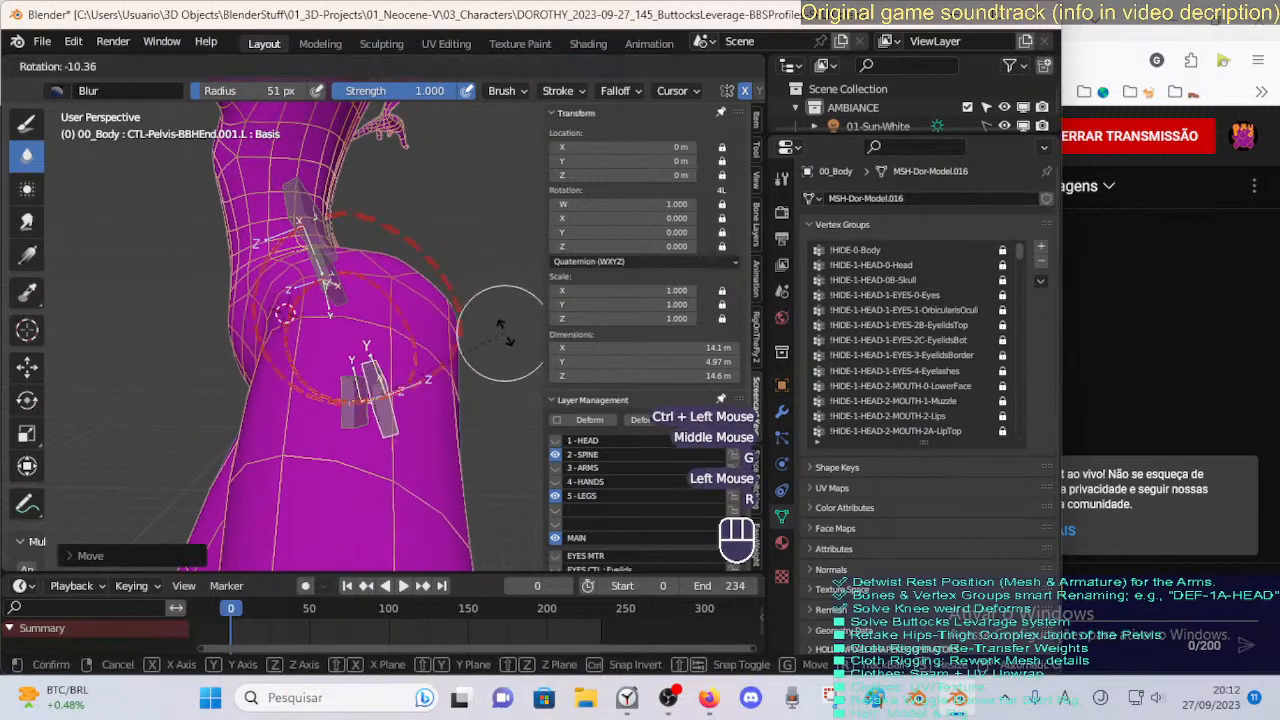
pyautogui.click(465, 307)
pyautogui.press('g')
pyautogui.click(467, 360)
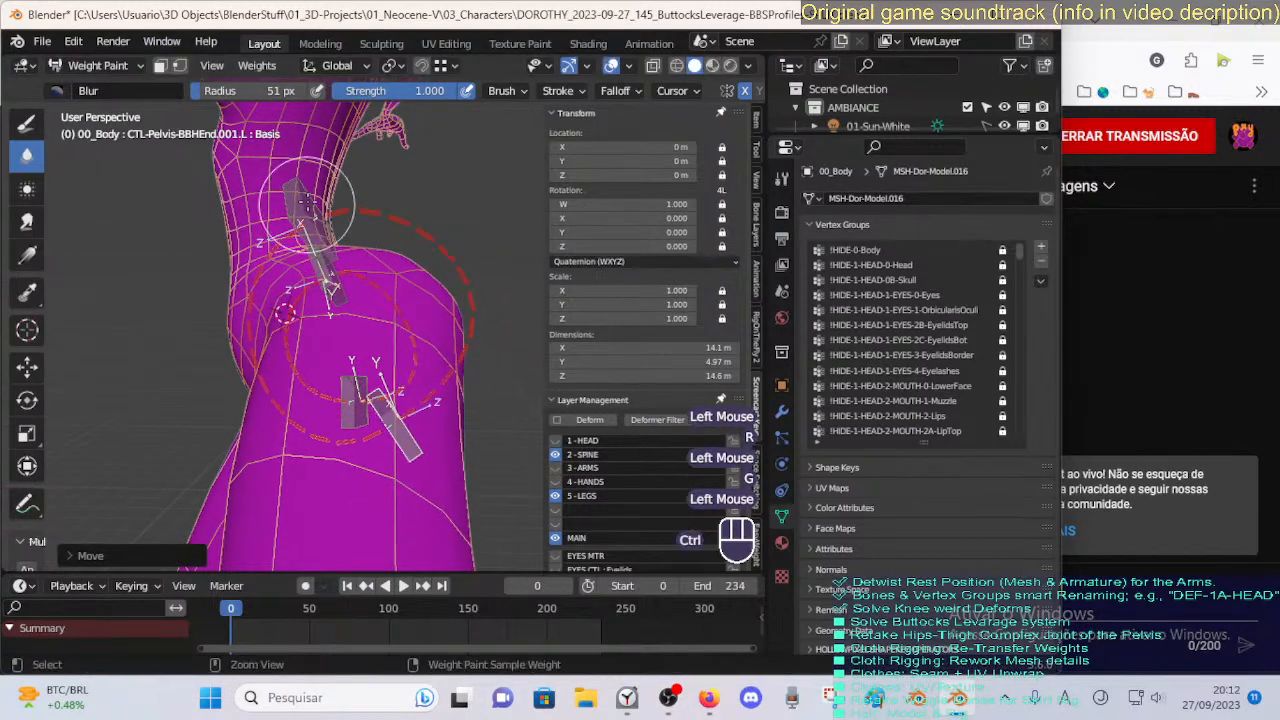
pyautogui.click(430, 226)
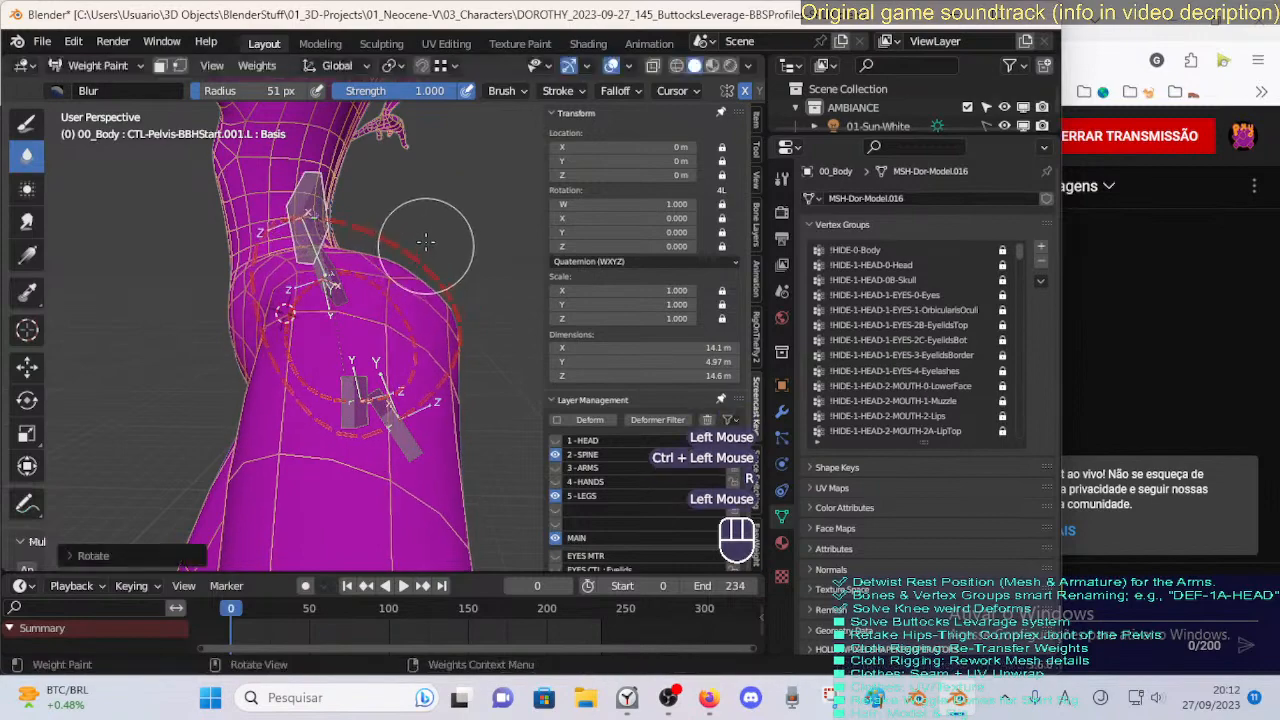
# Move the CTL-Pelvis-BBHStart.001.L control around the left hip and rotate it about the Z axis.
pyautogui.press('g')
pyautogui.click(423, 234)
pyautogui.moveTo(423, 234); pyautogui.dragTo(357, 275, button='middle')
pyautogui.press('g')
pyautogui.click(358, 278)
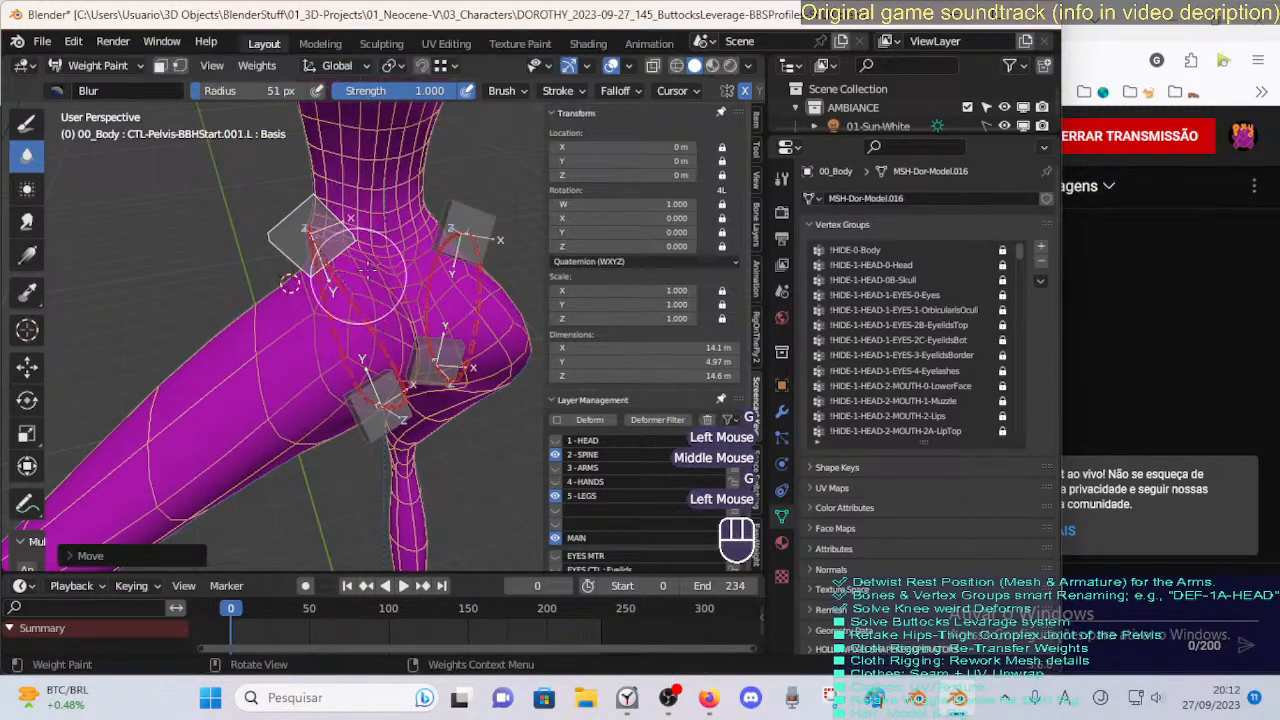
pyautogui.press('r')
pyautogui.press('z')
pyautogui.click(390, 177)
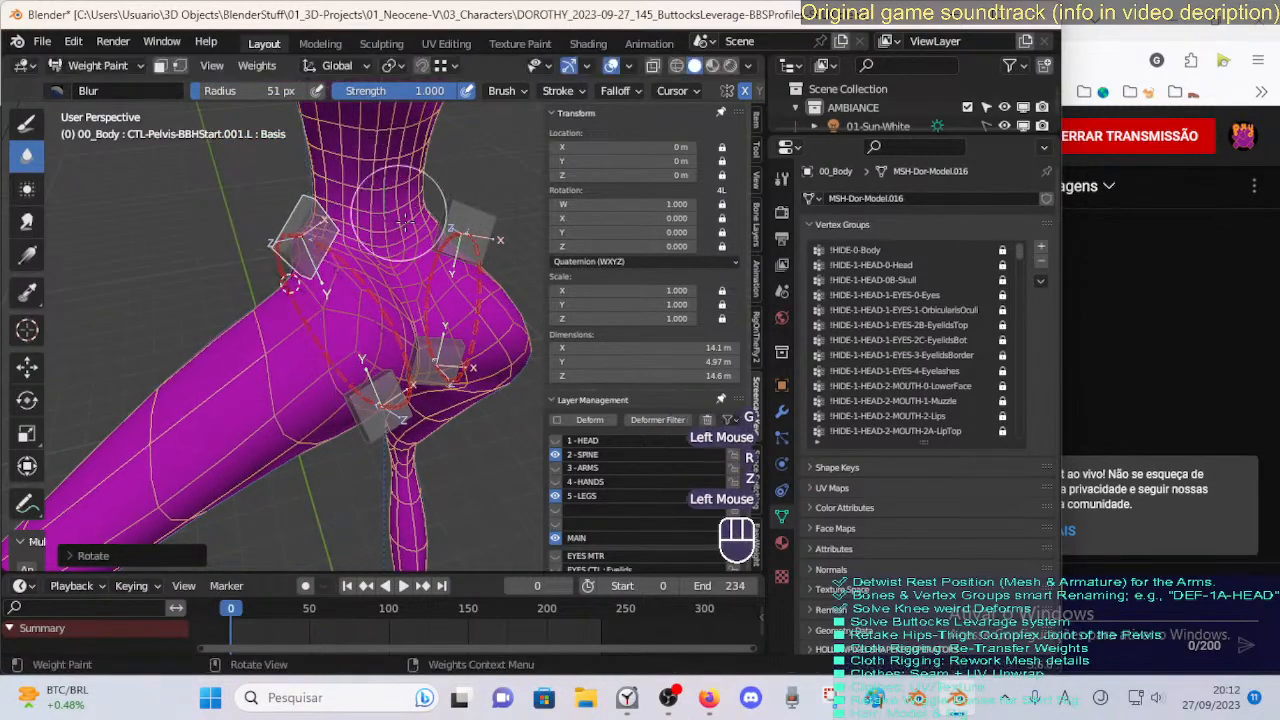
pyautogui.moveTo(390, 177)
pyautogui.mouseDown(button='middle')
pyautogui.moveTo(374, 243)
pyautogui.moveTo(505, 240)
pyautogui.moveTo(385, 262)
pyautogui.moveTo(375, 312)
pyautogui.moveTo(398, 390)
pyautogui.moveTo(440, 380)
pyautogui.moveTo(500, 330)
pyautogui.moveTo(340, 410)
pyautogui.moveTo(320, 395)
pyautogui.mouseUp(button='middle')
pyautogui.press('g')
pyautogui.click(425, 232)
# Rotate and move the CTL-Pelvis-BBHEnd.001.L control beneath the left buttock.
pyautogui.keyDown('ctrl'); pyautogui.click(400, 423); pyautogui.keyUp('ctrl')
pyautogui.press('r')
pyautogui.click(479, 330)
pyautogui.press('g')
pyautogui.click(303, 412)
pyautogui.scroll(-1, 303, 412)
pyautogui.press('n')
pyautogui.keyDown('shift'); pyautogui.moveTo(320, 395); pyautogui.dragTo(334, 378, button='middle'); pyautogui.keyUp('shift')
pyautogui.scroll(-2, 334, 378)
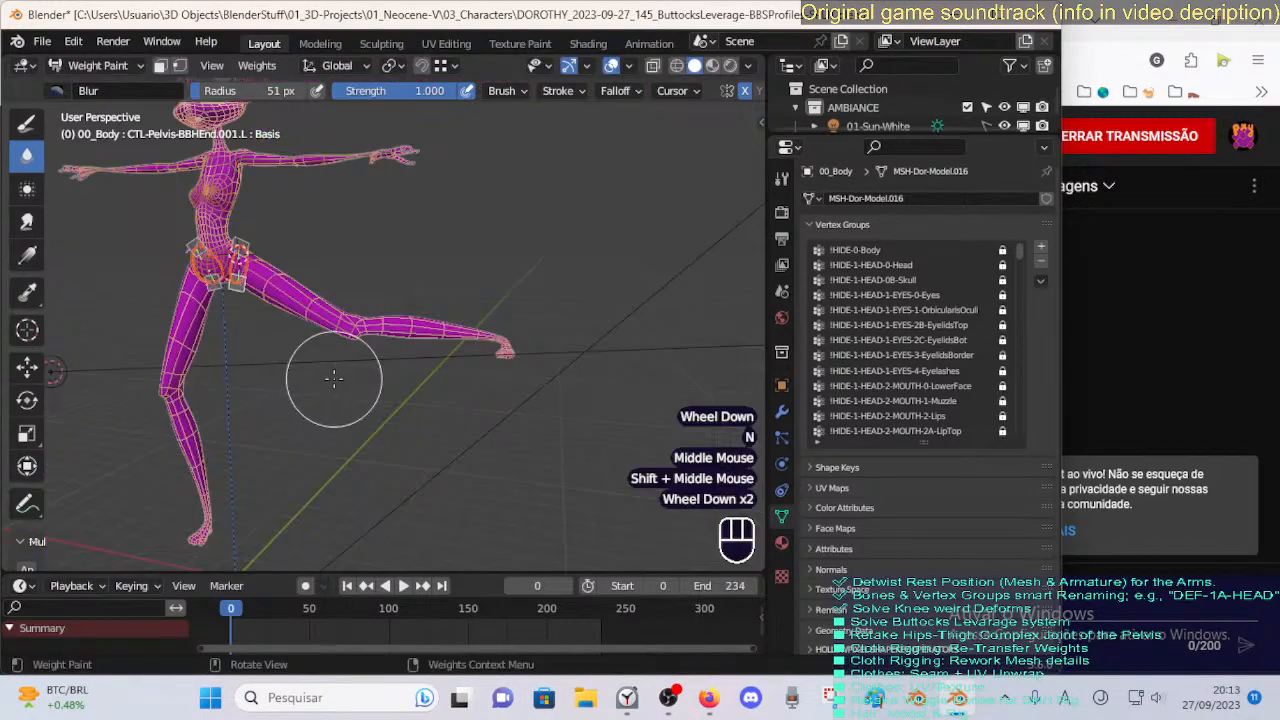
# Leave Weight Paint, put ARM-Dorothy in Pose Mode, and reveal all of its hidden bones.
pyautogui.hotkey('ctrl', 'Tab')
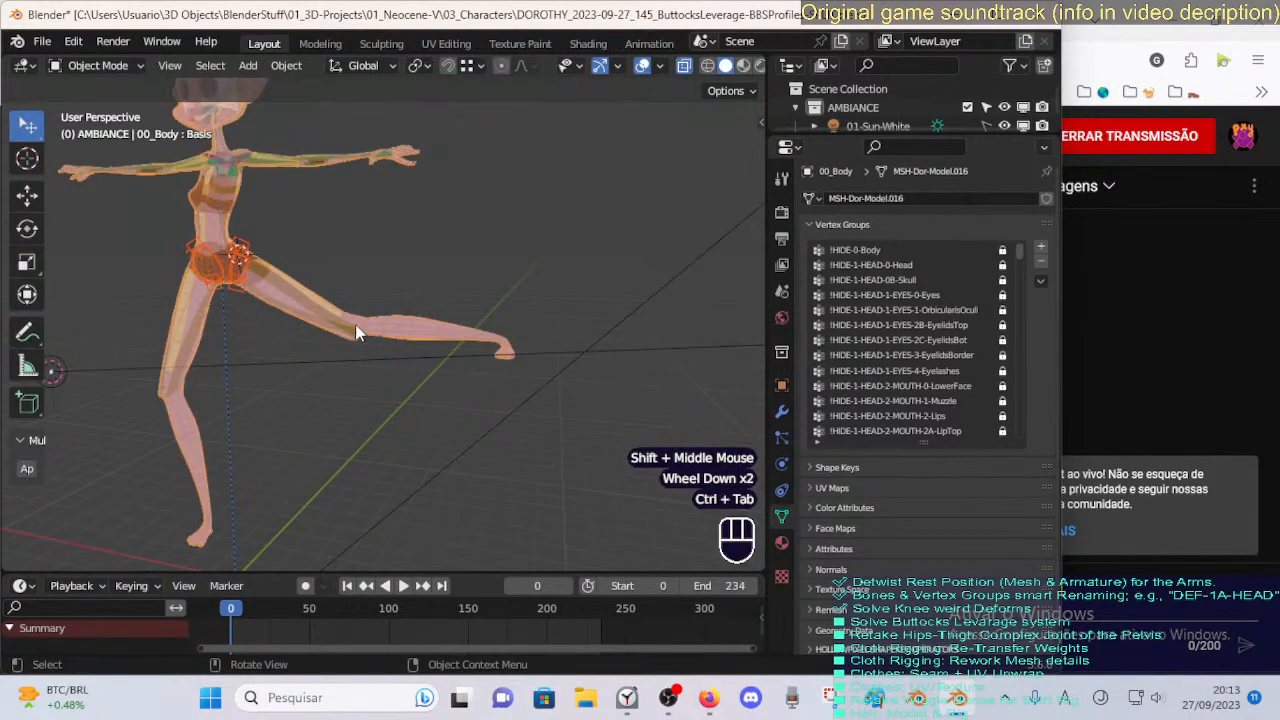
pyautogui.click(241, 256)
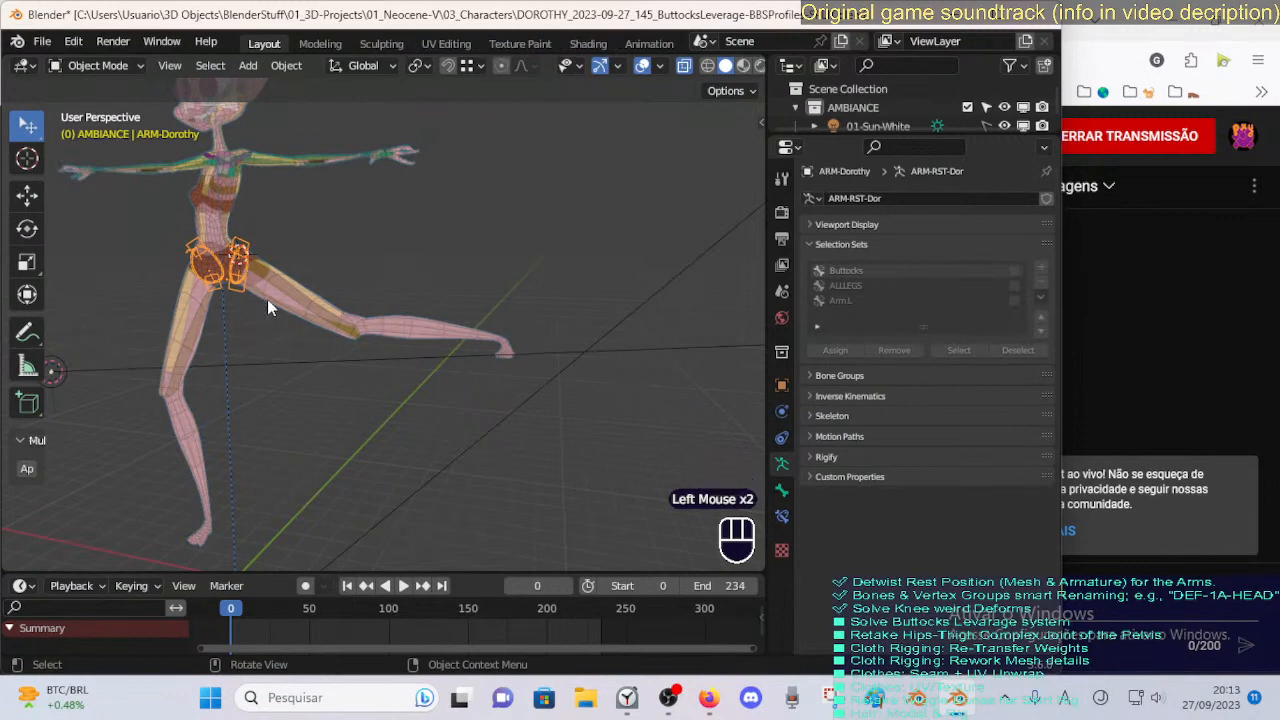
pyautogui.hotkey('ctrl', 'Tab')
pyautogui.hotkey('alt', 'h')
pyautogui.hotkey('alt', 'h')
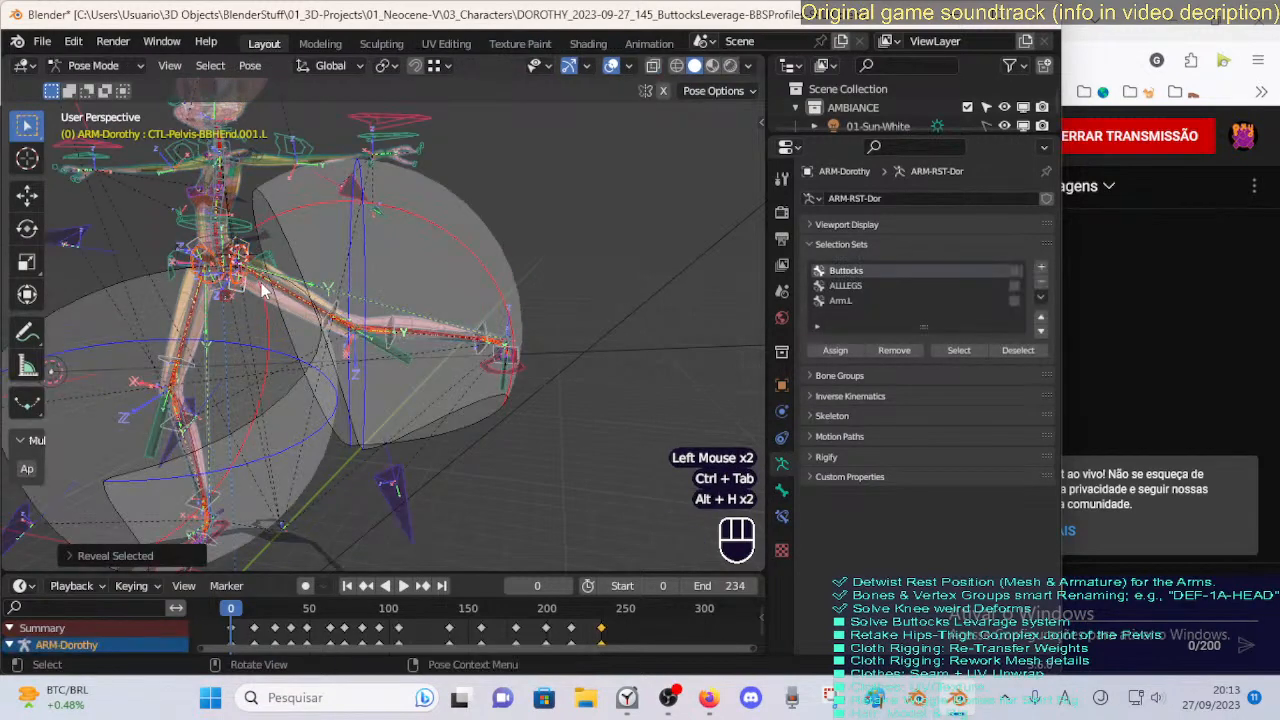
# Clear the pose transforms of the revealed bones and hide the unselected ones.
pyautogui.hotkey('alt', 'q')
pyautogui.hotkey('alt', 'q')
pyautogui.moveTo(263, 290); pyautogui.dragTo(545, 342, button='middle')
pyautogui.hotkey('alt', 'a')
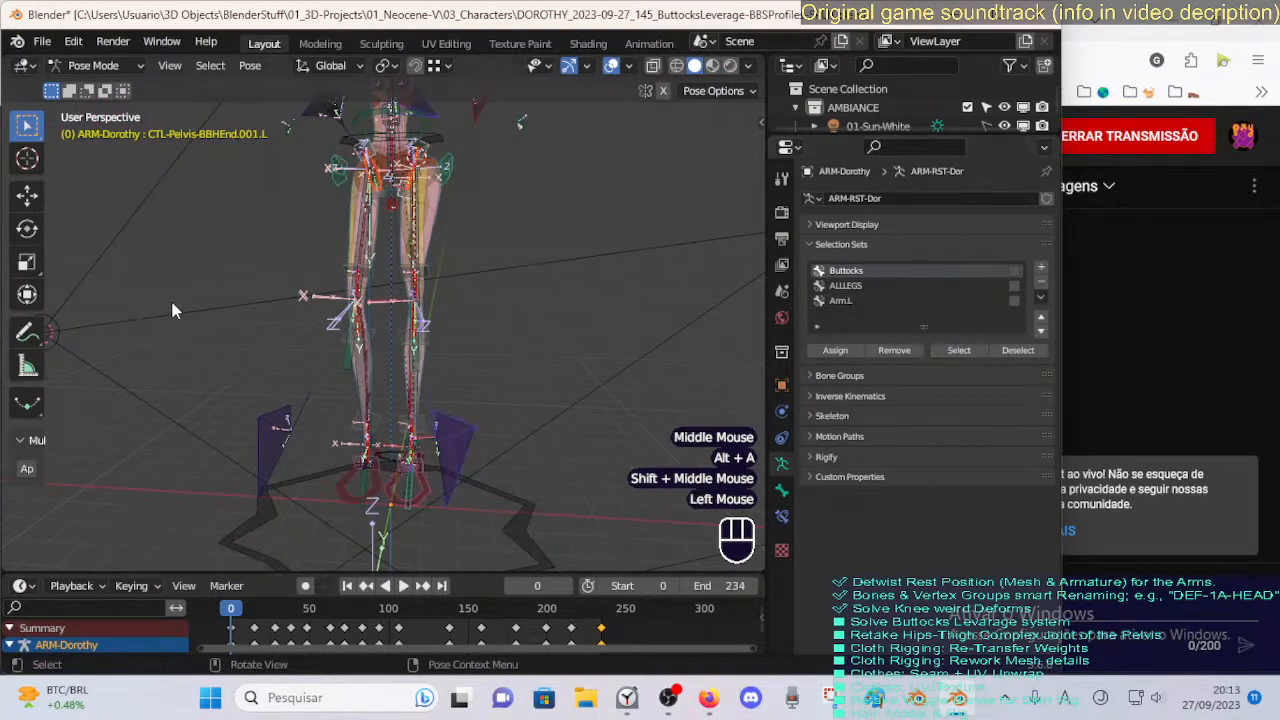
pyautogui.hotkey('shift', 'h')
# Move the MTR-Leg.L control to swing the left leg, and turn on X-ray display.
pyautogui.moveTo(385, 286); pyautogui.dragTo(318, 391, button='middle')
pyautogui.scroll(2, 278, 465)
pyautogui.click(268, 463)
pyautogui.press('g')
pyautogui.click(310, 400)
pyautogui.press('Tab')
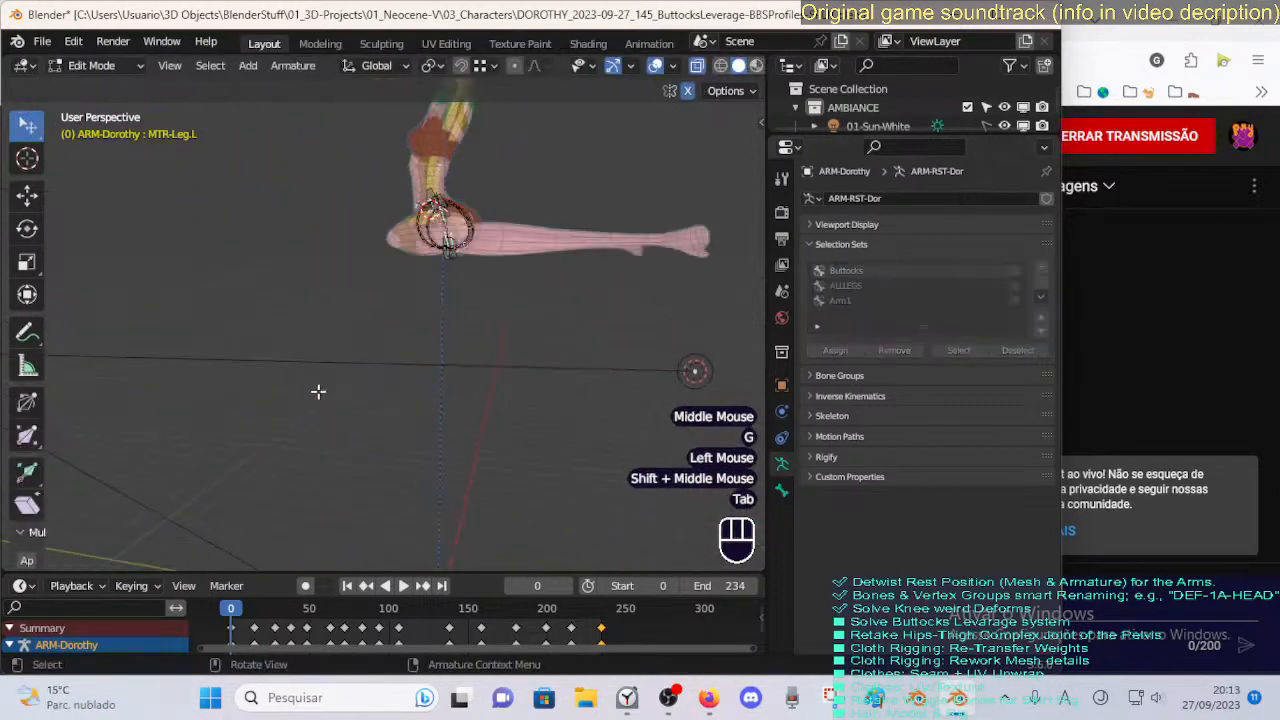
pyautogui.press('Tab')
pyautogui.hotkey('alt', 'z')
pyautogui.scroll(-3, 373, 413)
pyautogui.press('Tab')
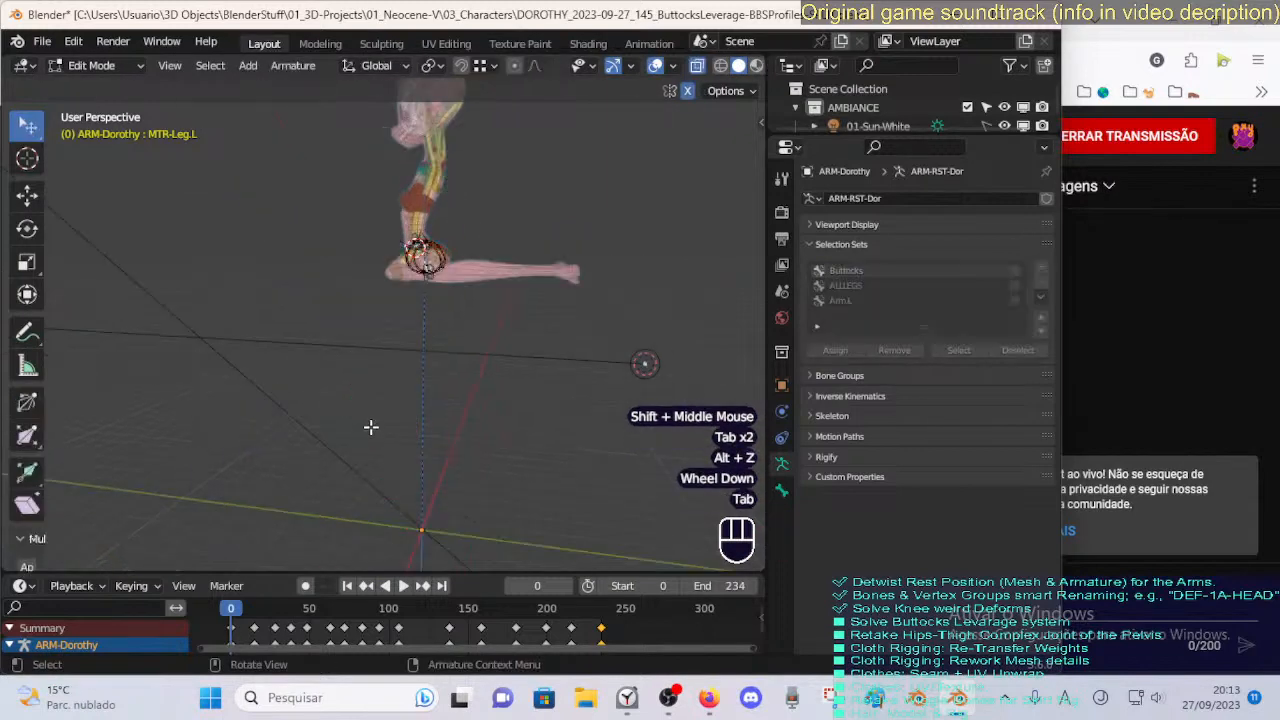
pyautogui.press('Tab')
# Move the MTR-Leg.L control to lift the left leg forward and rotate it about the X axis.
pyautogui.moveTo(370, 437); pyautogui.dragTo(357, 505, button='middle')
pyautogui.press('g')
pyautogui.click(370, 430)
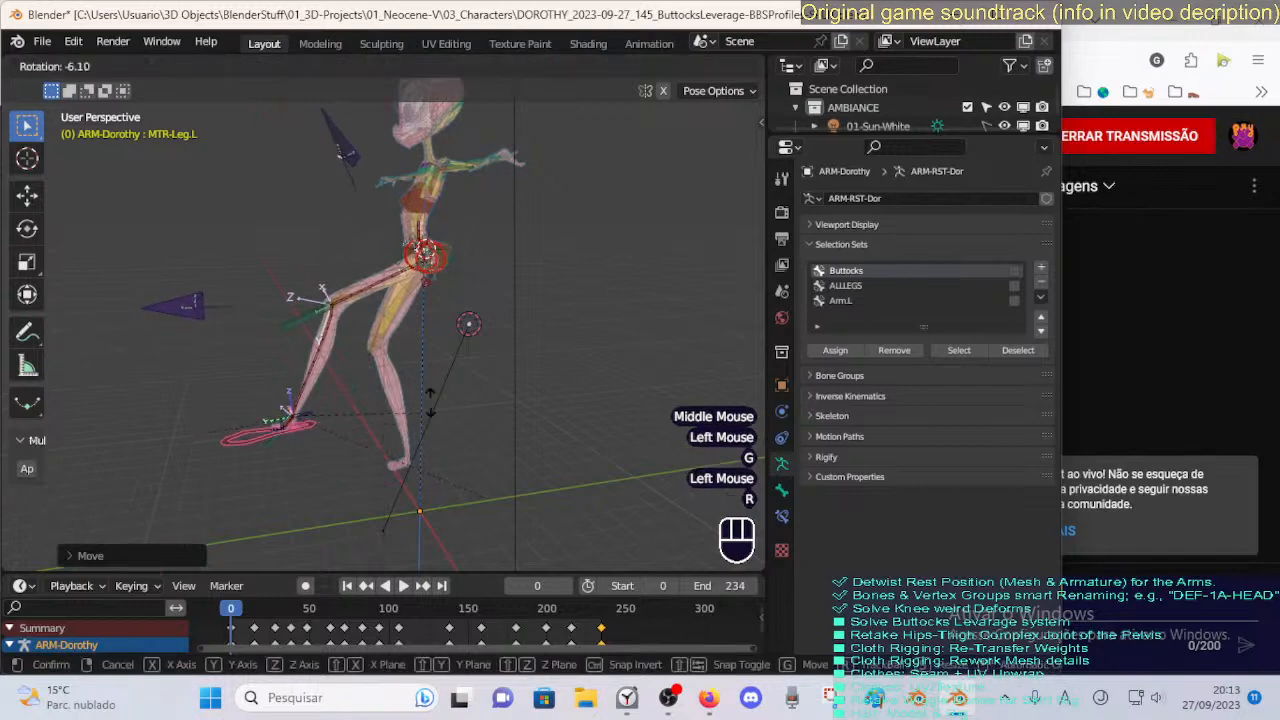
pyautogui.press('r')
pyautogui.press('x')
pyautogui.click(323, 380)
# Move the MTR-Leg.L control through several positions to test how the left leg and hip bend.
pyautogui.moveTo(323, 380); pyautogui.dragTo(490, 422, button='middle')
pyautogui.press('g')
pyautogui.click(465, 335)
pyautogui.moveTo(465, 335); pyautogui.dragTo(202, 337, button='middle')
pyautogui.press('g')
pyautogui.click(304, 358)
pyautogui.scroll(-2, 434, 409)
pyautogui.moveTo(304, 358); pyautogui.dragTo(409, 397, button='middle')
pyautogui.press('g')
pyautogui.click(389, 416)
# Reveal all hidden bones, select every bone, and clear their pose transforms.
pyautogui.hotkey('alt', 'q')
pyautogui.hotkey('alt', 'q')
pyautogui.hotkey('alt', 'q')
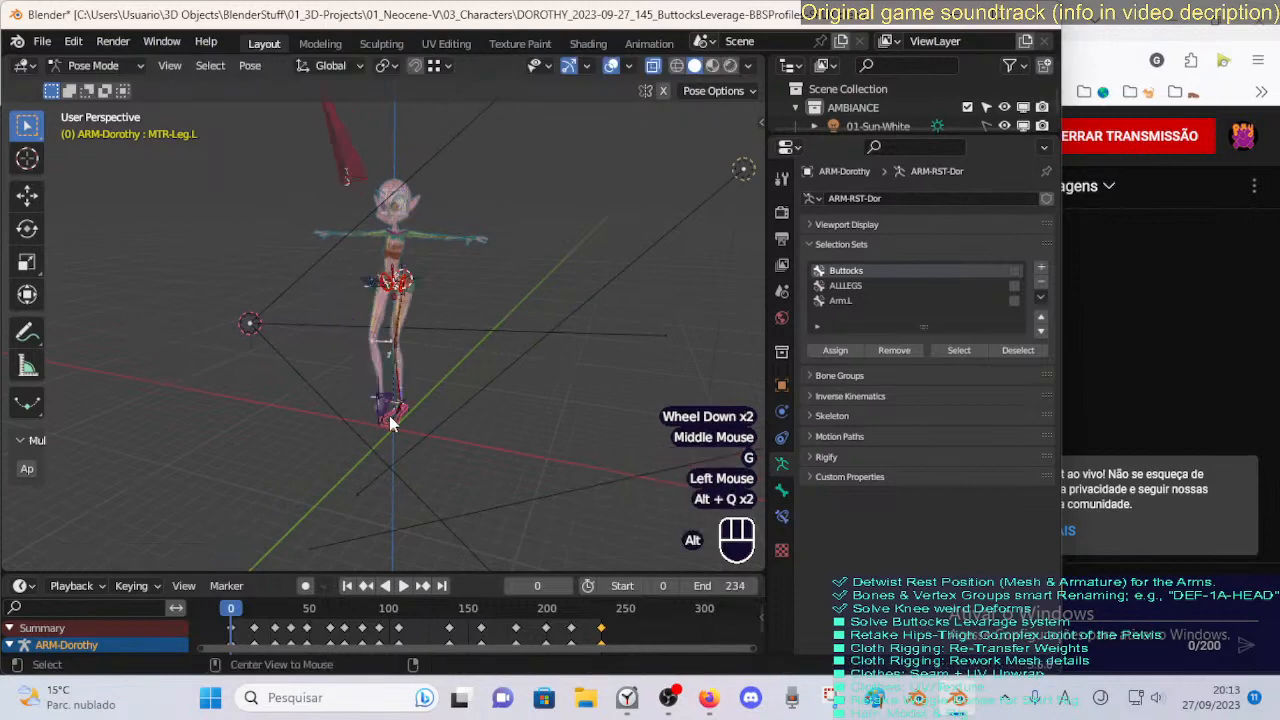
pyautogui.hotkey('alt', 'h')
pyautogui.press('a')
pyautogui.press('a')
pyautogui.press('a')
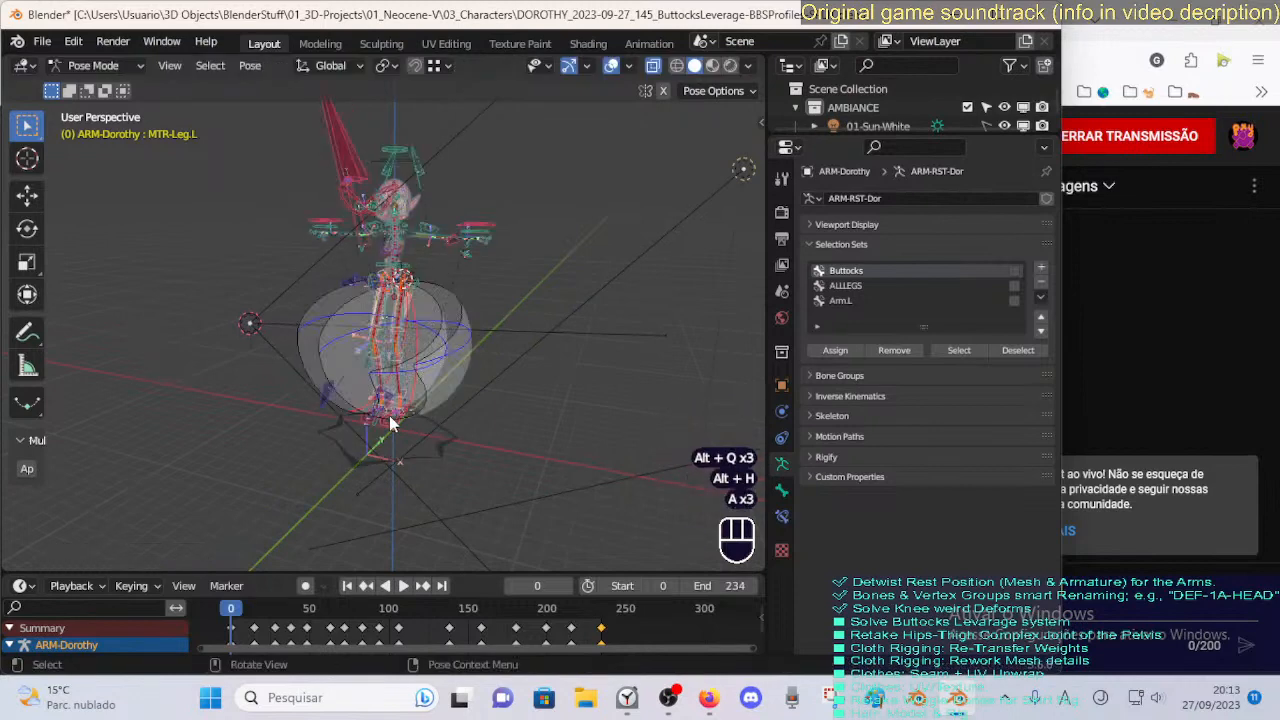
pyautogui.hotkey('alt', 'q')
pyautogui.press('n')
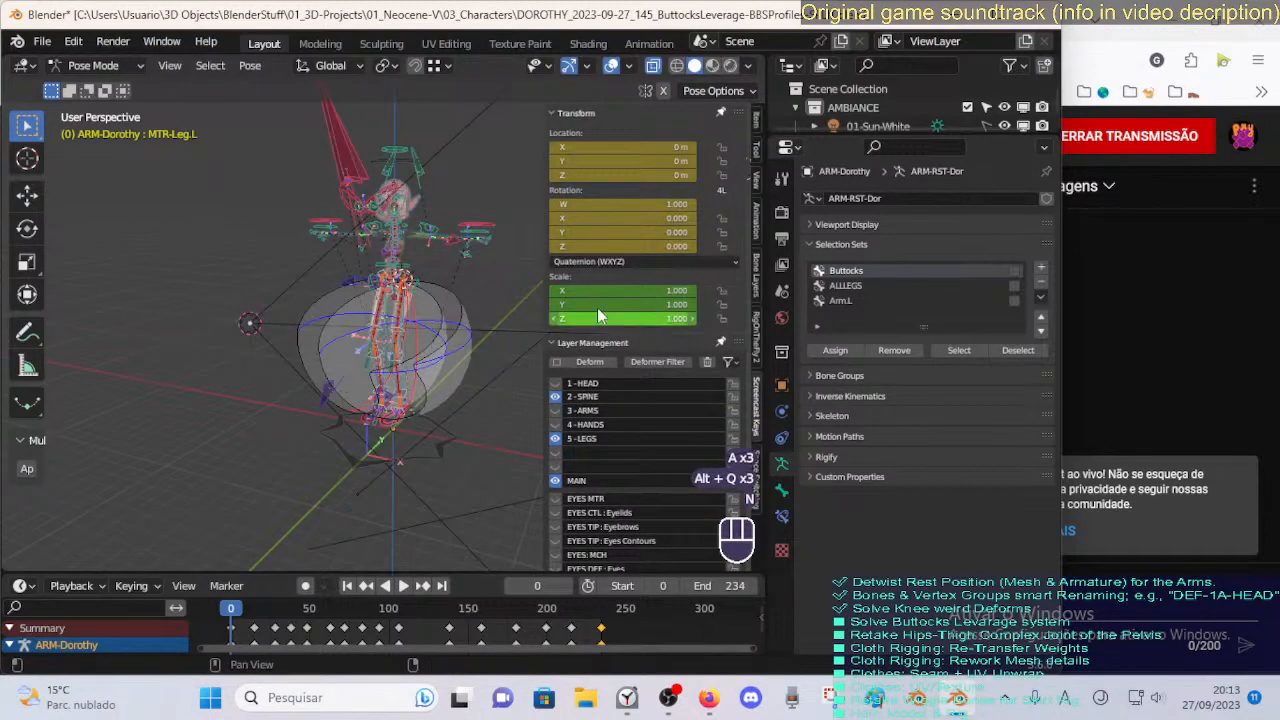
# Play back the existing animation and delete all of ARM-Dorothy's keyframes.
pyautogui.moveTo(223, 613)
pyautogui.mouseDown()
pyautogui.moveTo(298, 608)
pyautogui.moveTo(203, 598)
pyautogui.mouseUp()
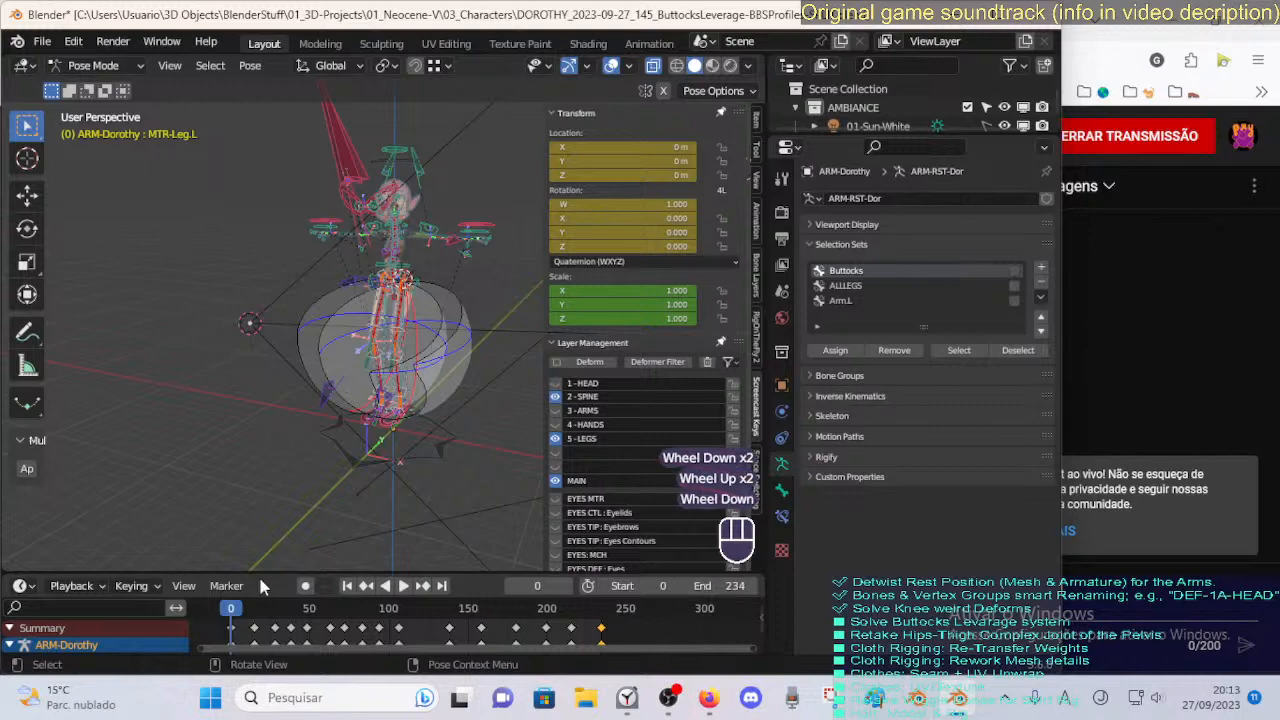
pyautogui.click(401, 585)
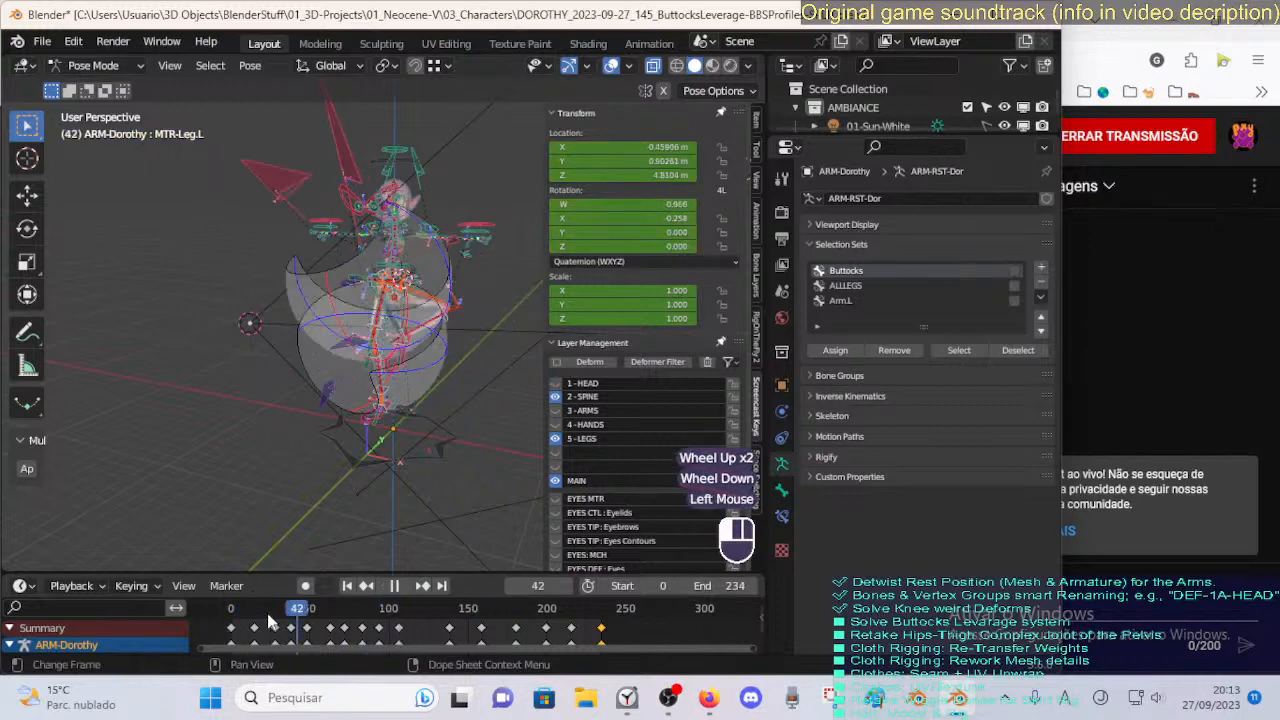
pyautogui.press('x')
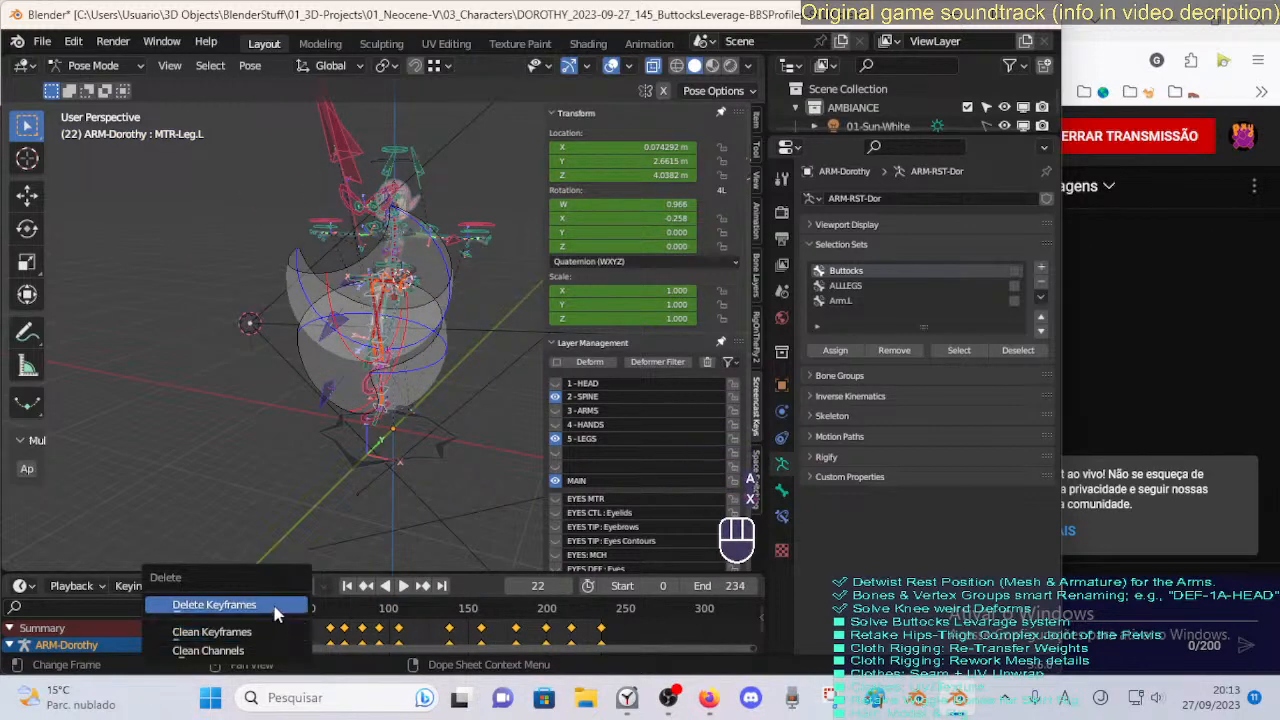
pyautogui.click(276, 614)
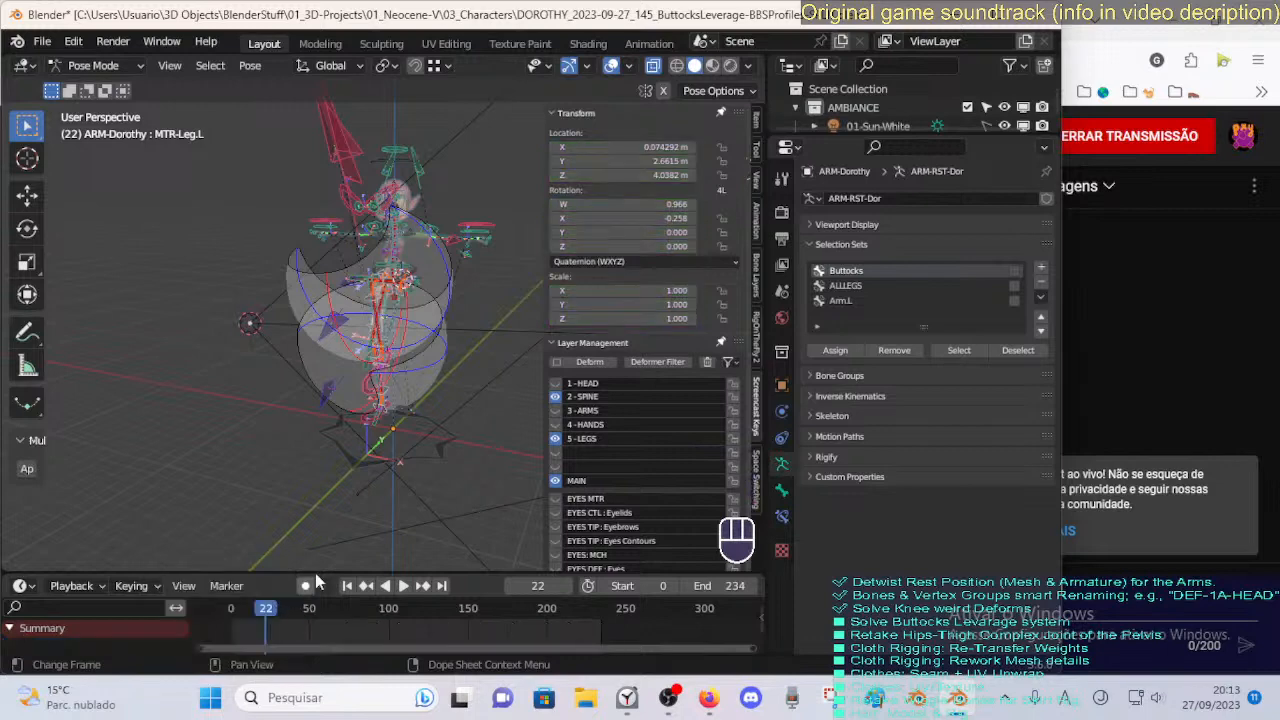
# Clear the transforms of all bones at frame 22 to restore the rest pose.
pyautogui.hotkey('alt', 'q')
pyautogui.hotkey('alt', 'q')
pyautogui.hotkey('alt', 'q')
pyautogui.moveTo(479, 449); pyautogui.dragTo(375, 483, button='middle')
pyautogui.scroll(2, 365, 430)
# Move the MTR-Leg.L control to lift the left foot slightly off the ground.
pyautogui.hotkey('alt', 'a')
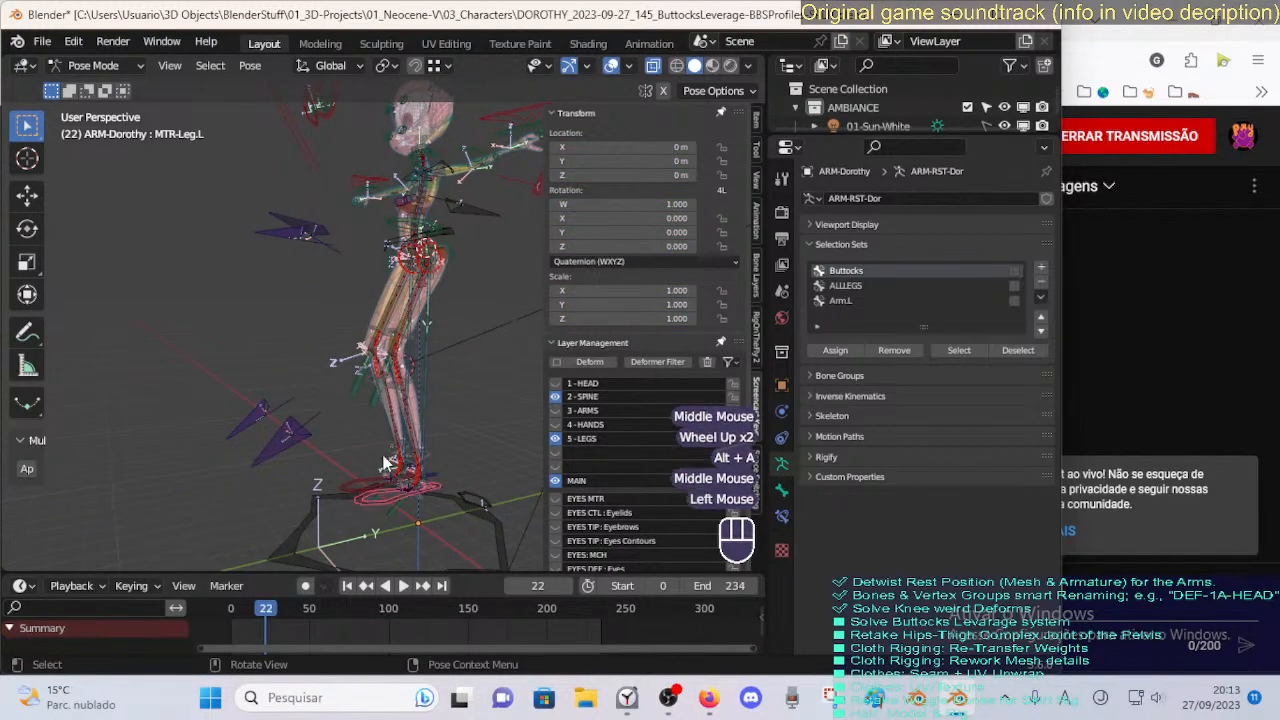
pyautogui.press('g')
pyautogui.click(316, 425)
pyautogui.moveTo(316, 425)
pyautogui.mouseDown(button='middle')
pyautogui.moveTo(397, 423)
pyautogui.moveTo(316, 443)
pyautogui.mouseUp(button='middle')
pyautogui.press('g')
pyautogui.click(395, 456)
# Select the bones of the Buttocks selection set and hide the unselected bones.
pyautogui.hotkey('alt', 'a')
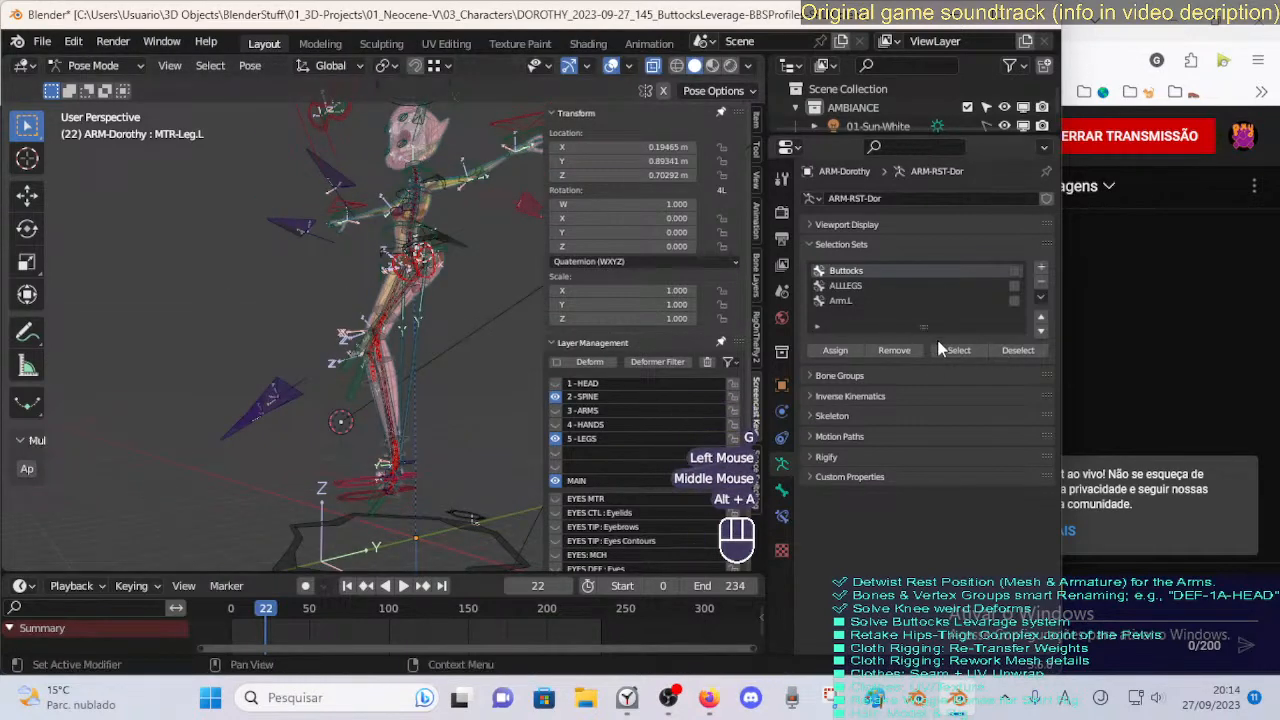
pyautogui.click(945, 350)
pyautogui.hotkey('shift', 'h')
pyautogui.moveTo(388, 370); pyautogui.dragTo(420, 400, button='middle')
pyautogui.scroll(2, 435, 367)
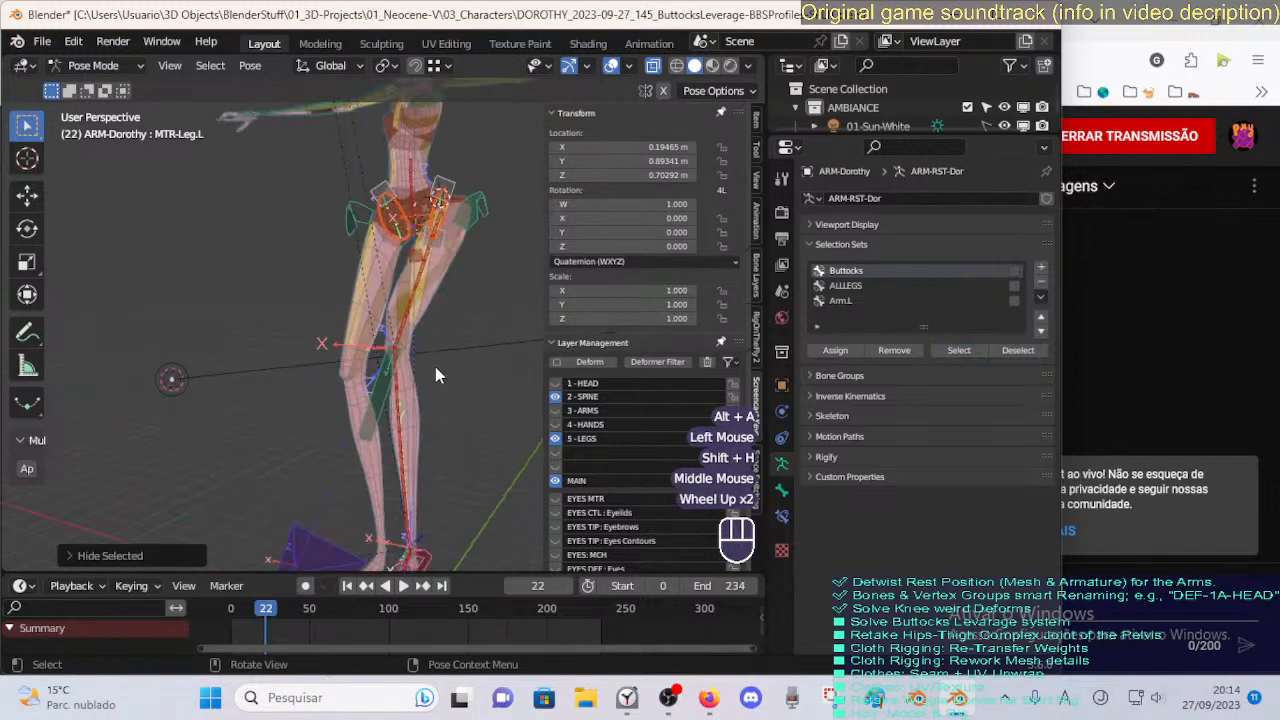
pyautogui.scroll(-1, 383, 397)
# Clear the bone selection and turn off X-ray display in Pose Mode.
pyautogui.hotkey('alt', 'a')
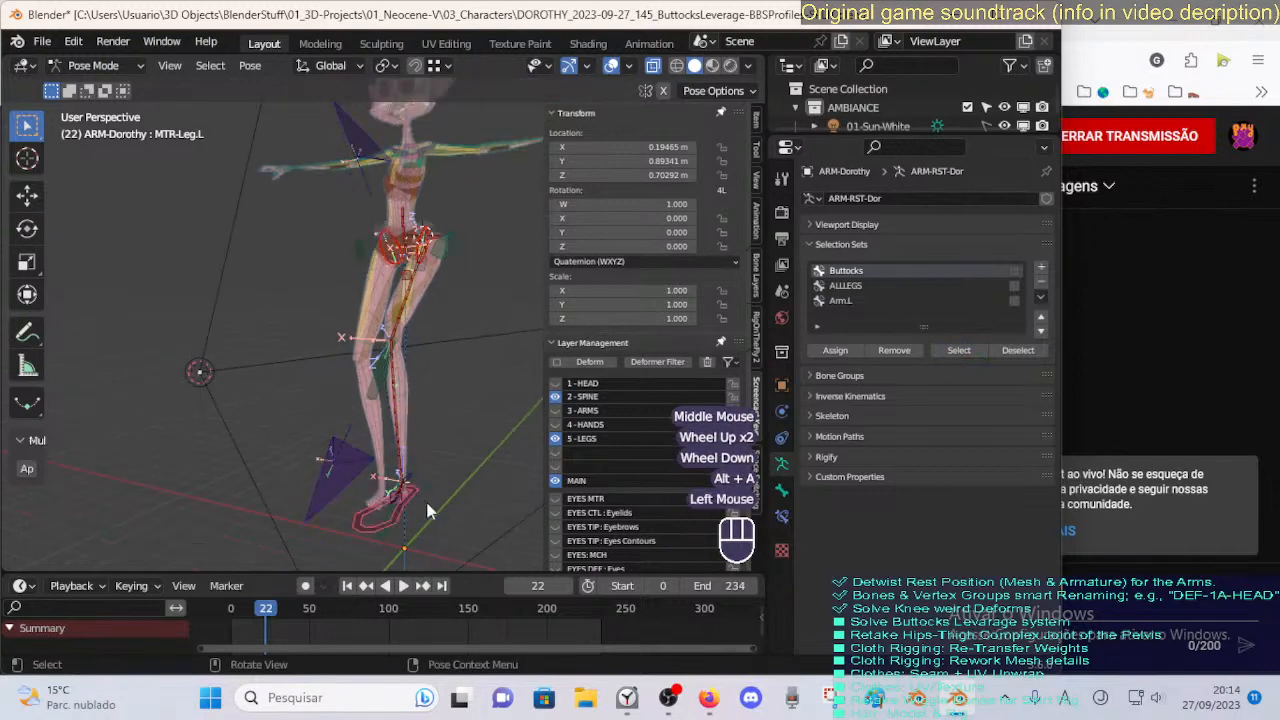
pyautogui.moveTo(427, 504); pyautogui.dragTo(365, 481, button='middle')
pyautogui.hotkey('alt', 'z')
pyautogui.press('Tab')
pyautogui.hotkey('alt', 'z')
pyautogui.scroll(-2, 374, 420)
pyautogui.press('Tab')
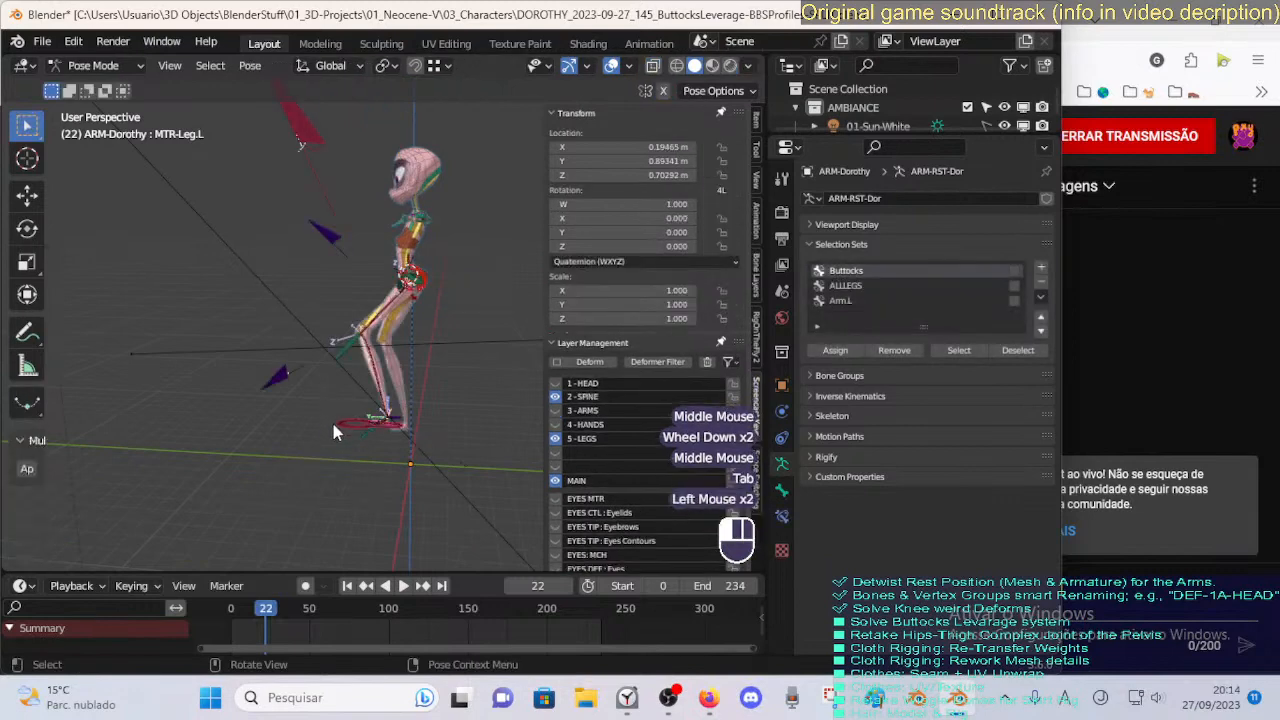
# Move the MTR-Leg.L control to raise the left knee and swing the leg forward.
pyautogui.press('g')
pyautogui.click(267, 315)
pyautogui.moveTo(267, 315); pyautogui.dragTo(408, 357, button='middle')
pyautogui.press('g')
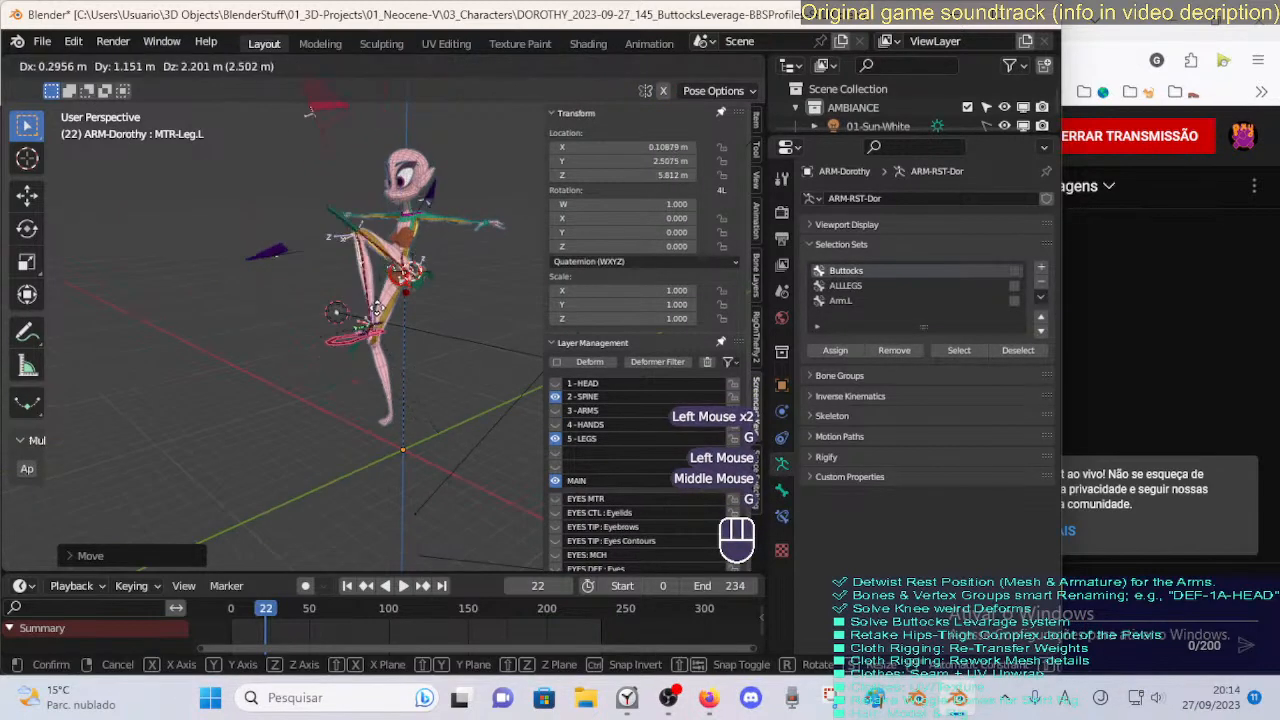
pyautogui.click(360, 406)
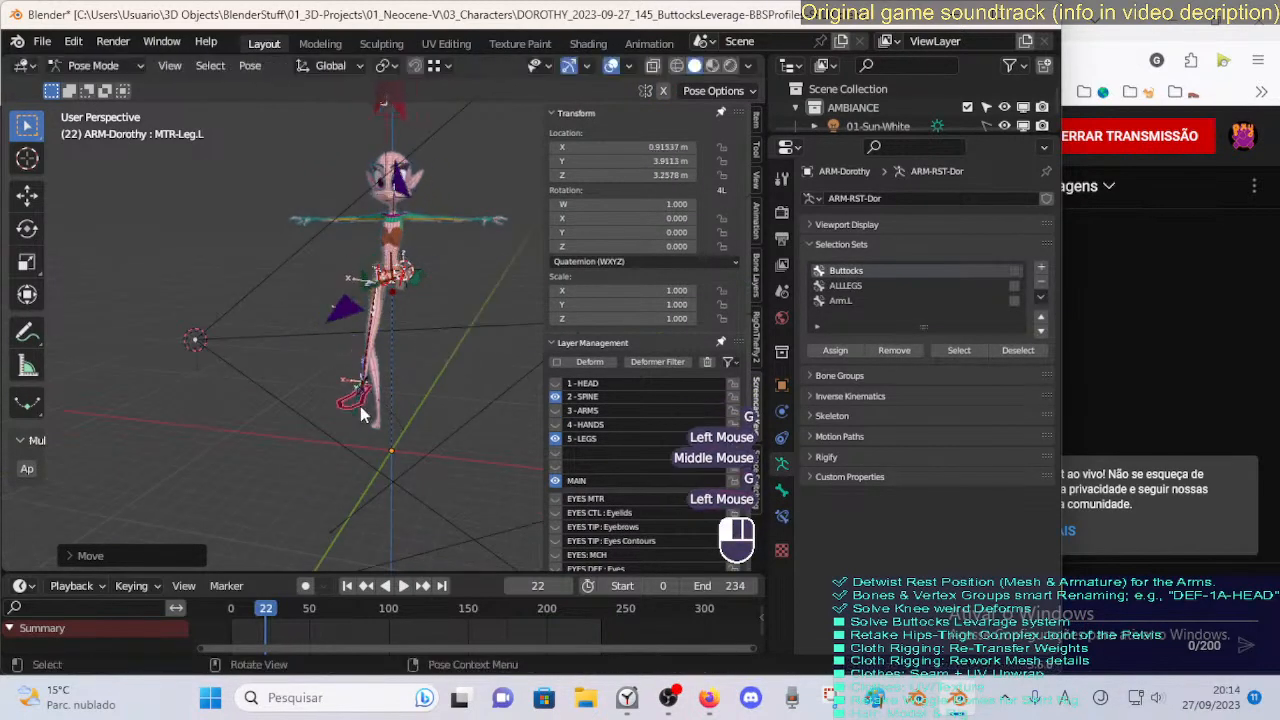
# Reposition the MTR-Leg.L control at several heights to test the hip bend with the knee raised.
pyautogui.moveTo(360, 406); pyautogui.dragTo(473, 372, button='middle')
pyautogui.press('g')
pyautogui.click(310, 362)
pyautogui.press('g')
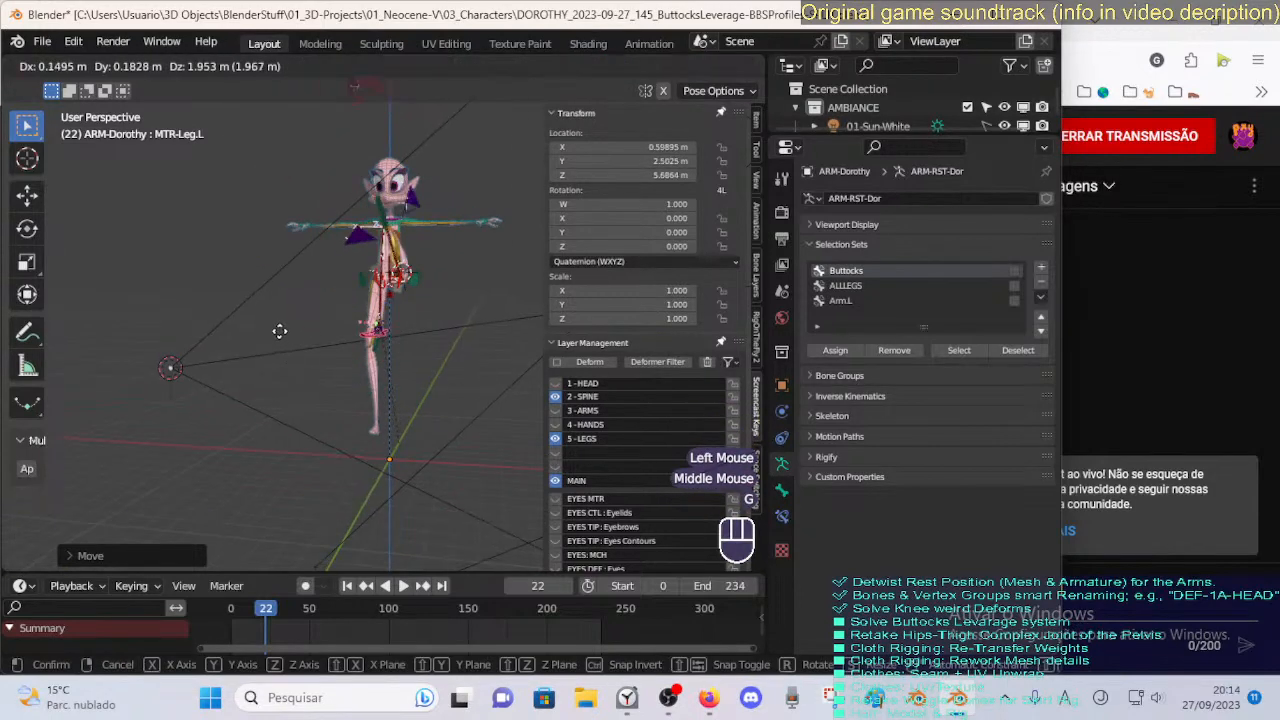
pyautogui.click(266, 368)
pyautogui.press('g')
pyautogui.click(410, 337)
# Move the MTR-Leg.L control close up until the left thigh is nearly horizontal in front of the pelvis.
pyautogui.moveTo(410, 337); pyautogui.dragTo(303, 353, button='middle')
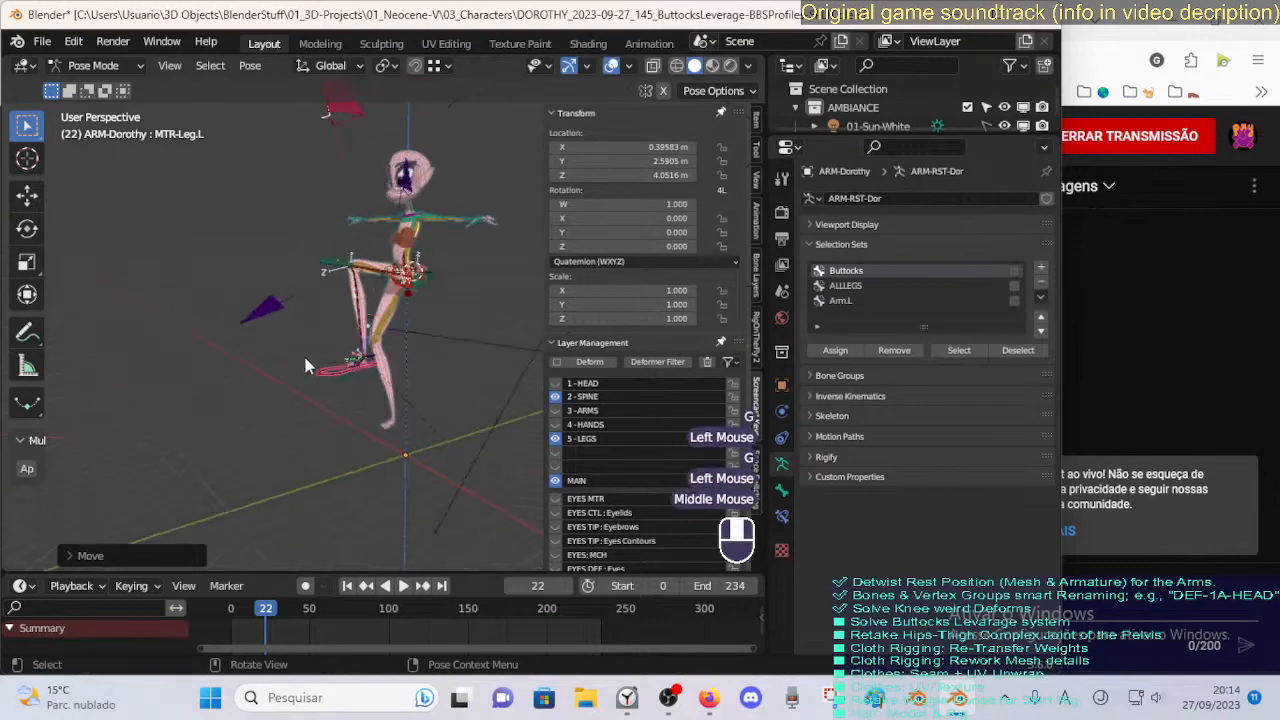
pyautogui.scroll(2, 388, 314)
pyautogui.keyDown('shift'); pyautogui.moveTo(388, 314); pyautogui.dragTo(334, 450, button='middle'); pyautogui.keyUp('shift')
pyautogui.moveTo(334, 450); pyautogui.dragTo(405, 378, button='middle')
pyautogui.scroll(2, 271, 429)
pyautogui.moveTo(405, 378); pyautogui.dragTo(240, 385, button='middle')
pyautogui.press('g')
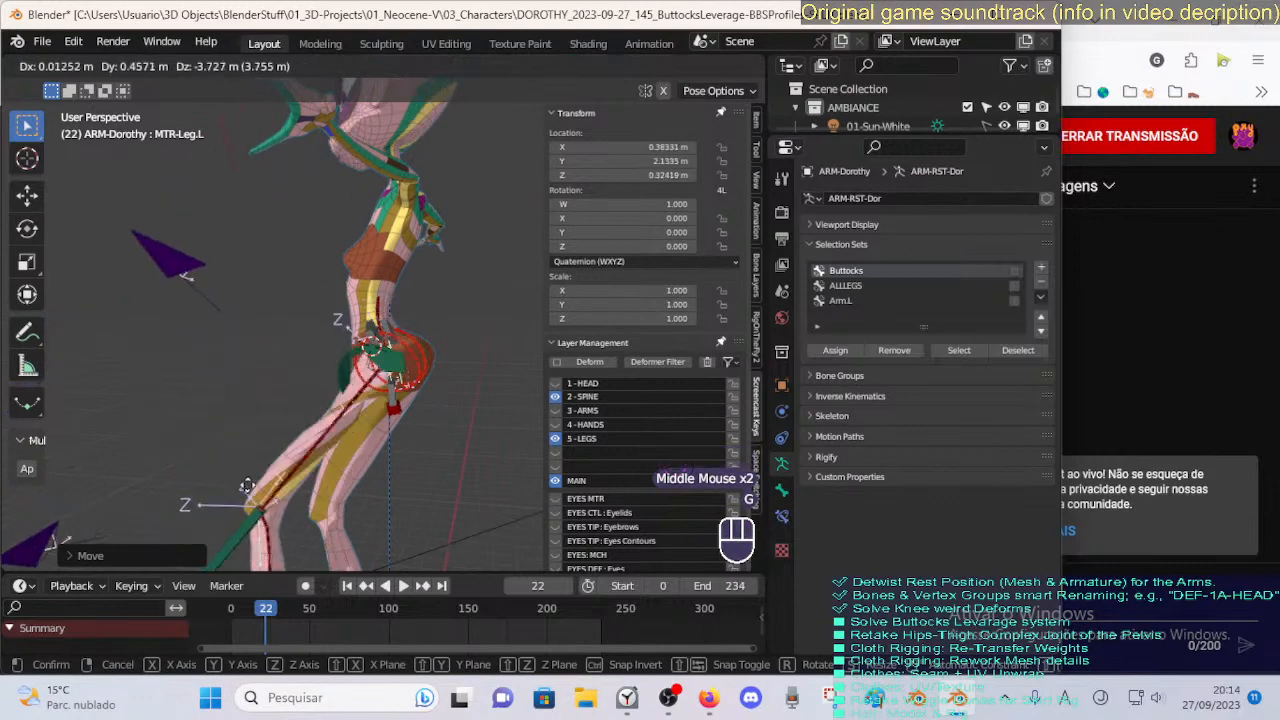
pyautogui.click(208, 367)
pyautogui.moveTo(210, 367); pyautogui.dragTo(316, 356, button='middle')
pyautogui.press('g')
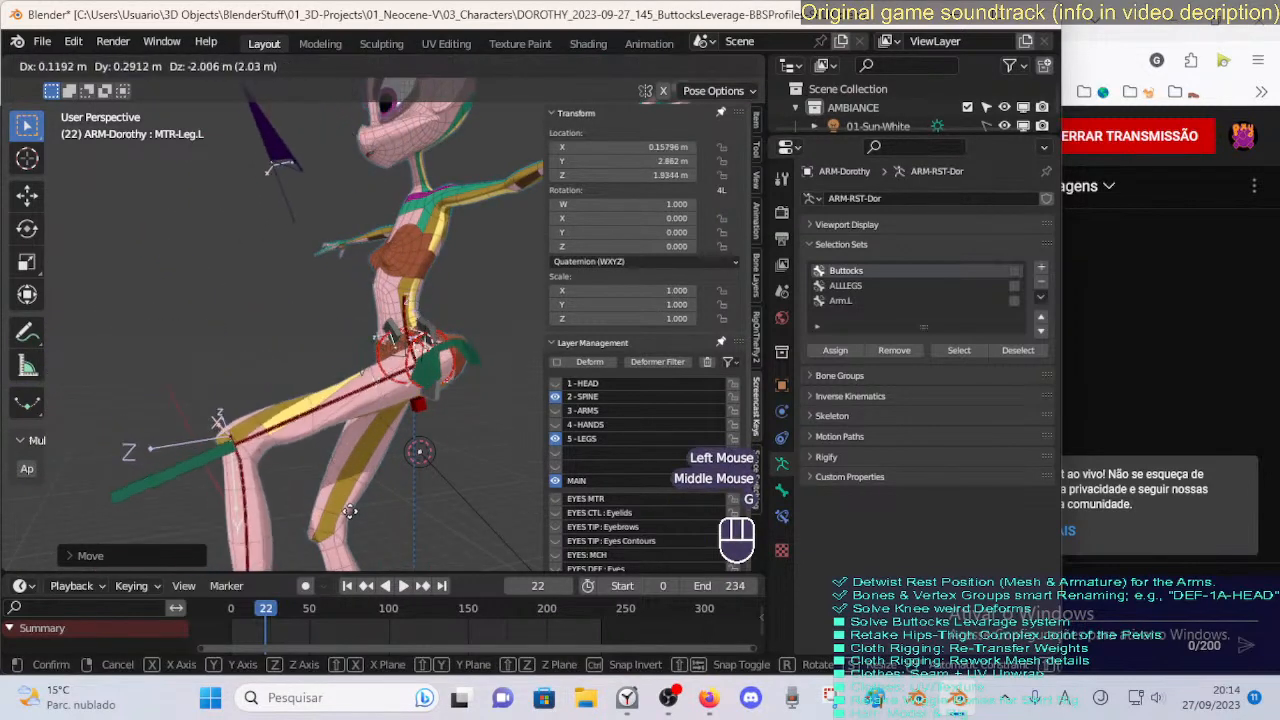
pyautogui.click(420, 528)
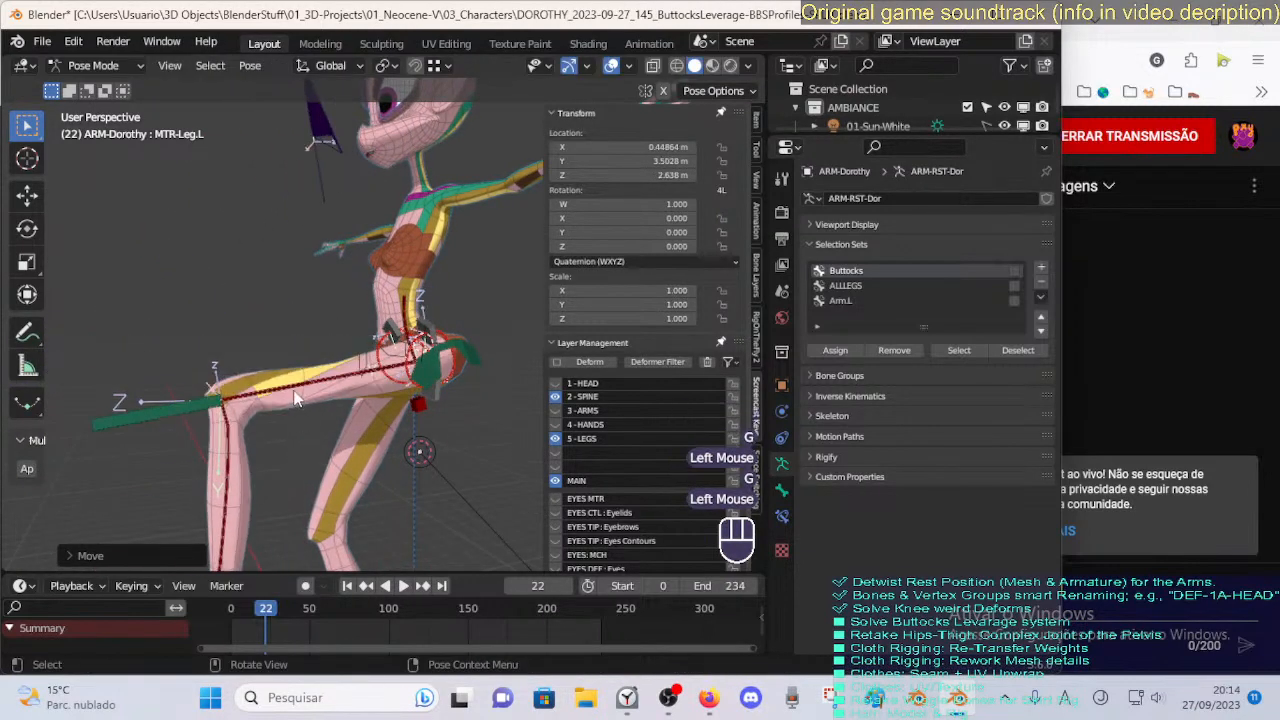
# Switch ARM-Dorothy to Object Mode and try to select the body mesh at the left thigh.
pyautogui.moveTo(420, 528); pyautogui.dragTo(305, 393, button='middle')
pyautogui.hotkey('ctrl', 'Tab')
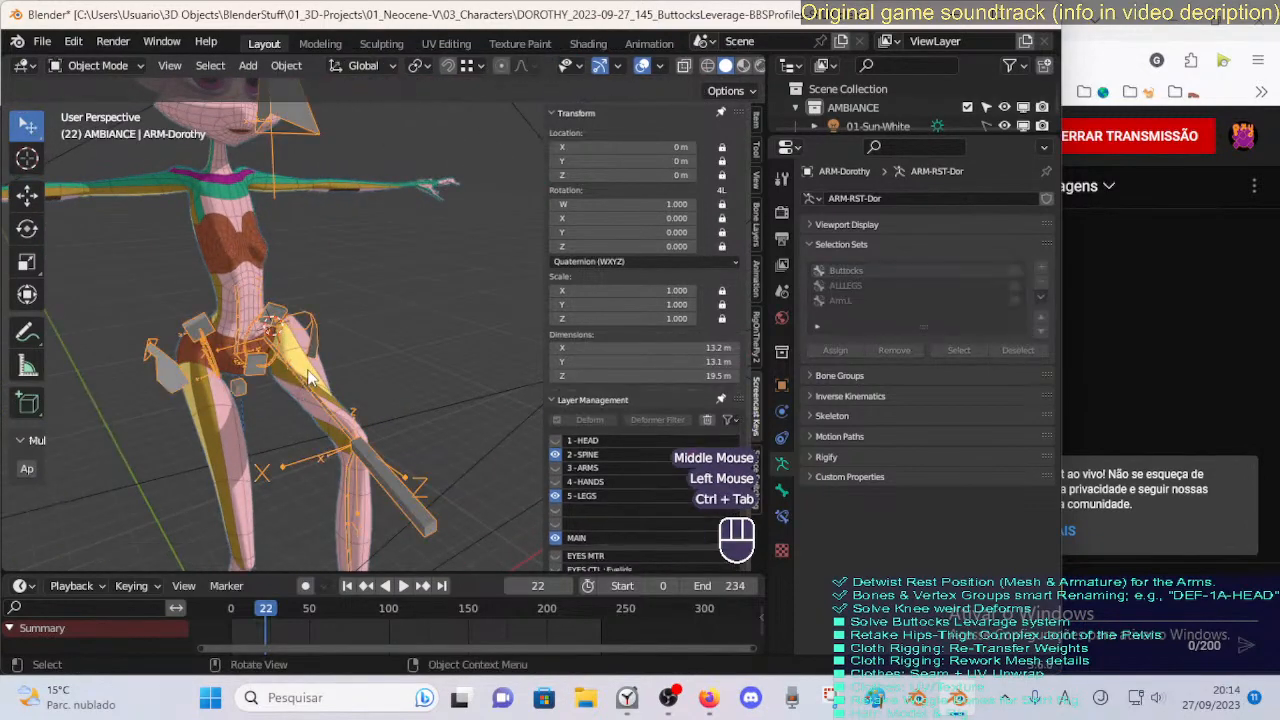
pyautogui.click(301, 379)
pyautogui.click(301, 378)
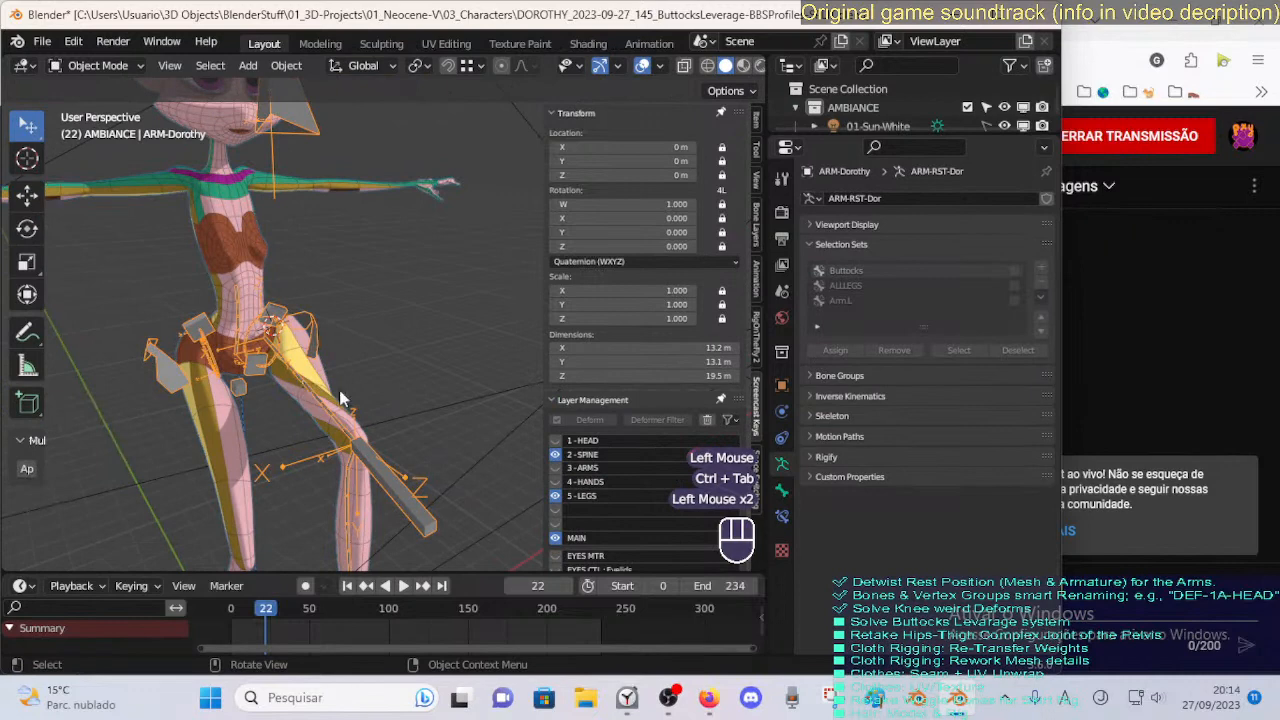
# Reveal the armature's hidden bones in Edit Mode and return to Object Mode.
pyautogui.press('Tab')
pyautogui.moveTo(320, 392)
pyautogui.mouseDown(button='middle')
pyautogui.moveTo(330, 400)
pyautogui.moveTo(319, 395)
pyautogui.mouseUp(button='middle')
pyautogui.press('Tab')
pyautogui.scroll(3, 319, 395)
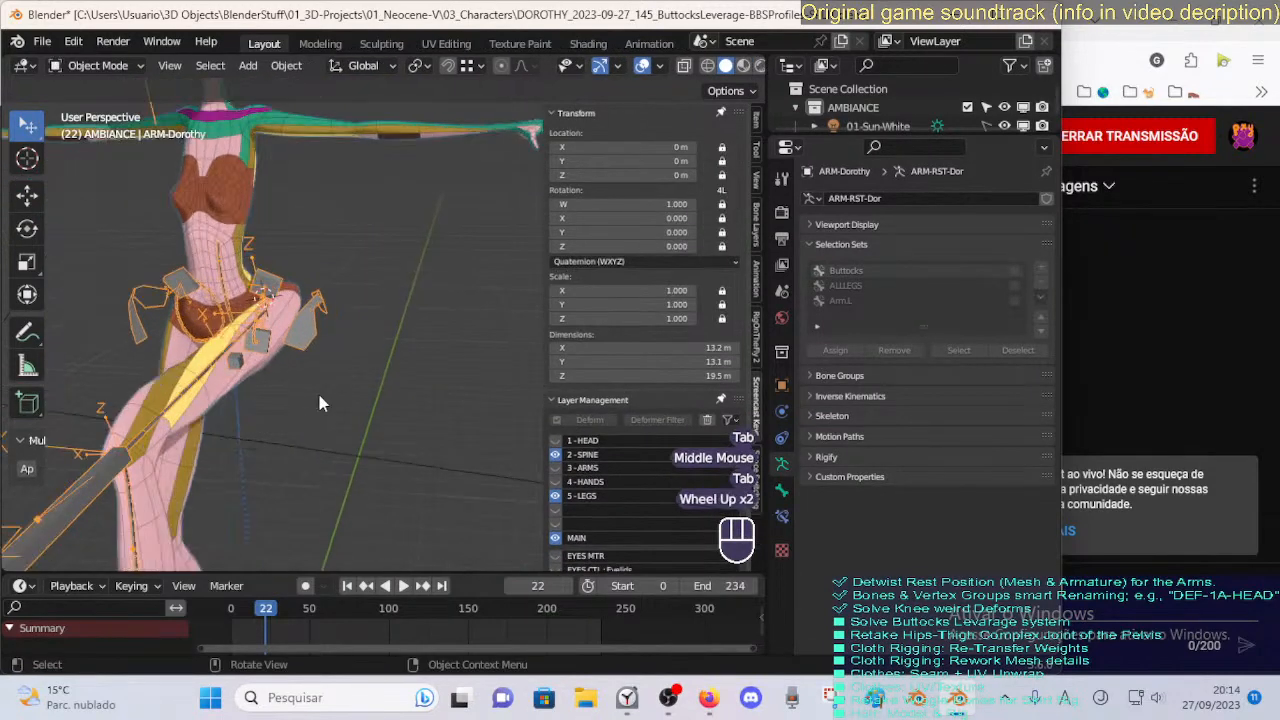
pyautogui.press('Tab')
pyautogui.hotkey('alt', 'h')
pyautogui.press('Tab')
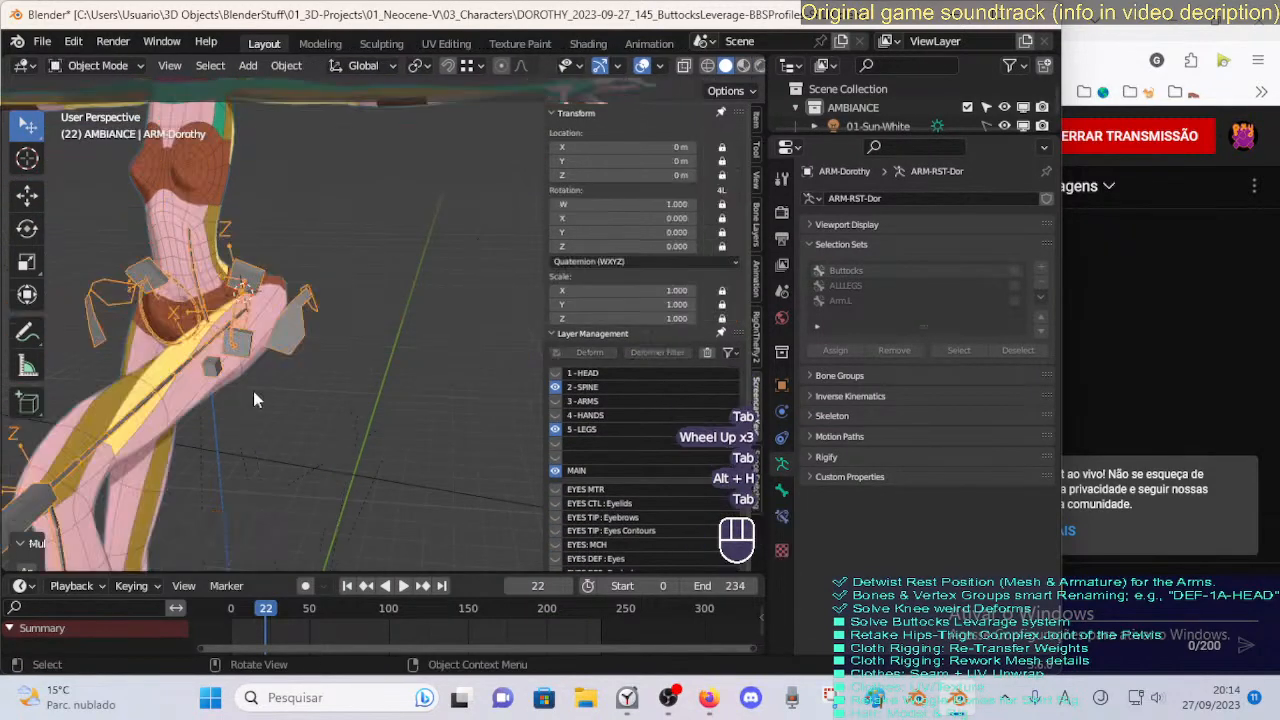
# Select ARM-Dorothy with the 00_Body mesh, enter Weight Paint mode and show the weights of DEF-5-LEG-1B-Thigh.L.
pyautogui.hotkey('alt', 'a')
pyautogui.click(257, 354)
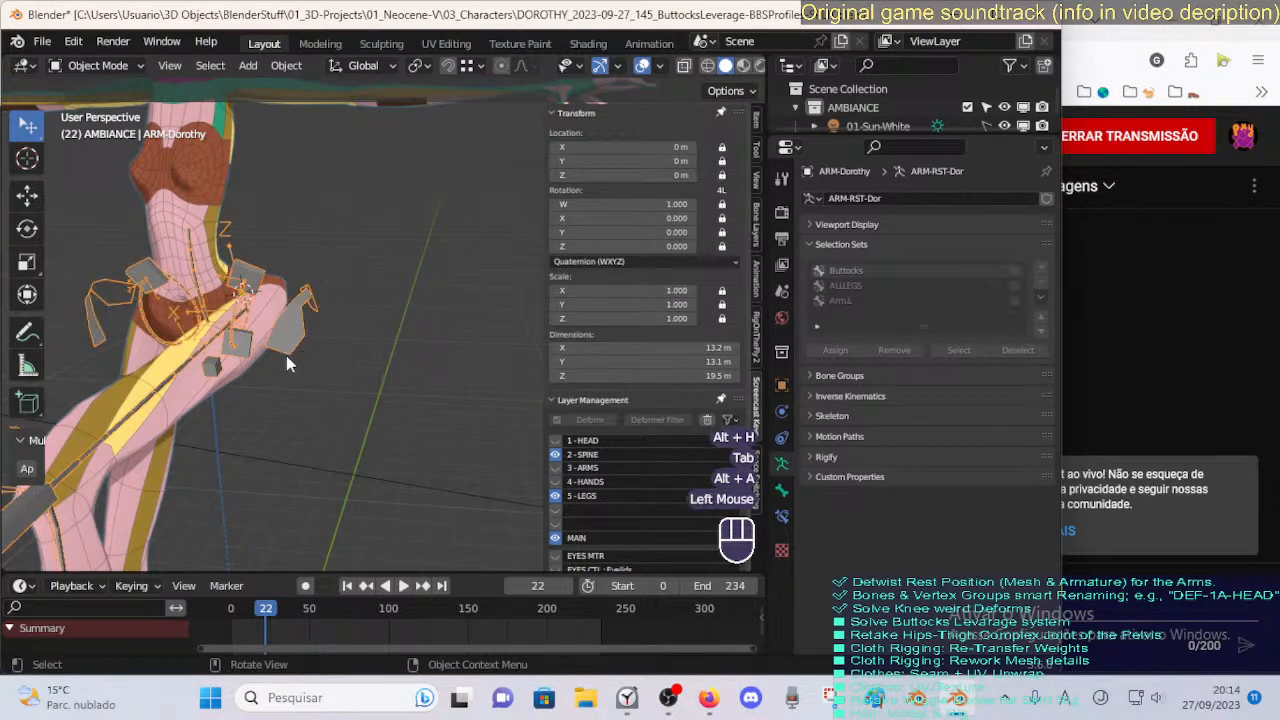
pyautogui.moveTo(286, 362); pyautogui.dragTo(350, 367, button='middle')
pyautogui.scroll(-2, 350, 367)
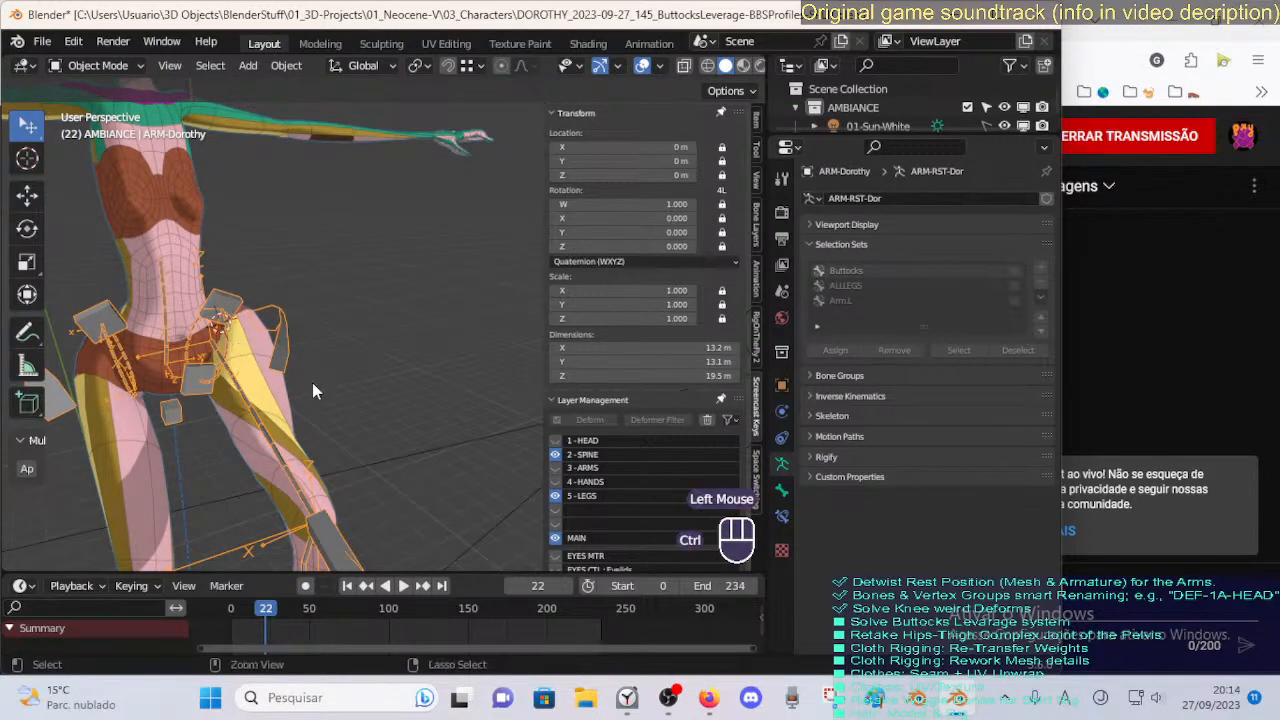
pyautogui.hotkey('ctrl', 'Tab')
pyautogui.hotkey('ctrl', 'Tab')
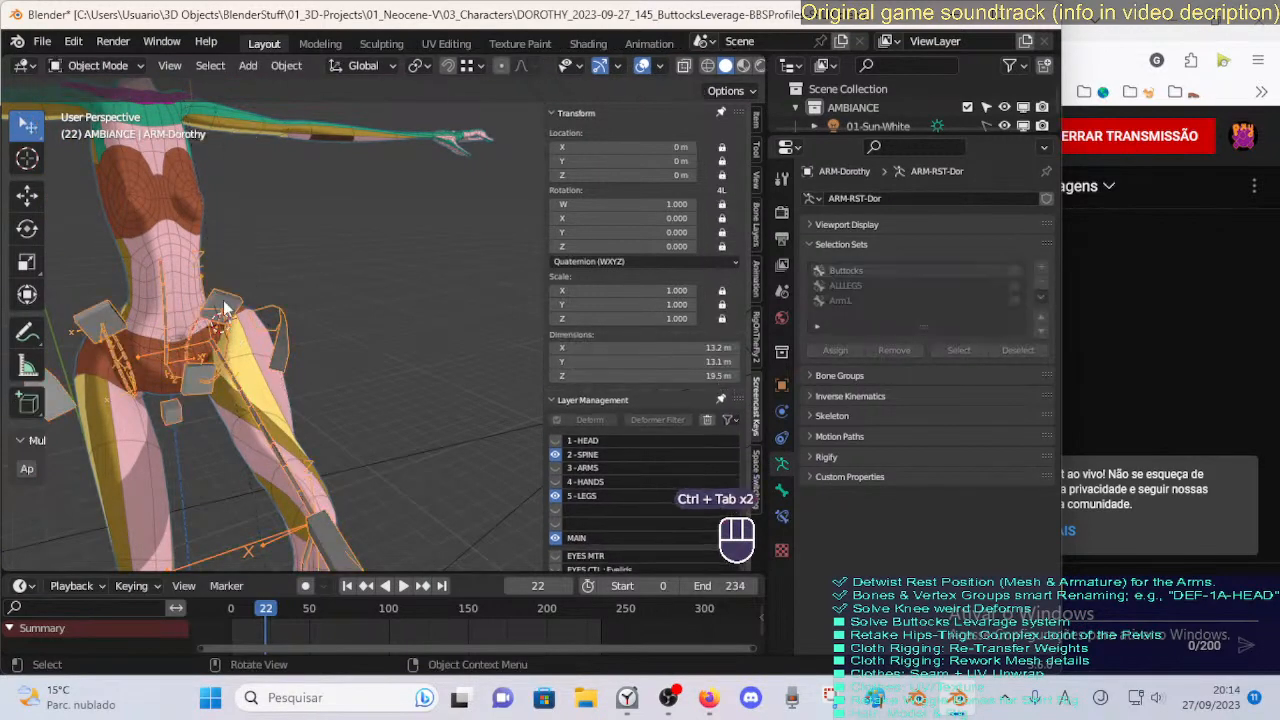
pyautogui.keyDown('shift'); pyautogui.click(274, 391); pyautogui.keyUp('shift')
pyautogui.hotkey('ctrl', 'Tab')
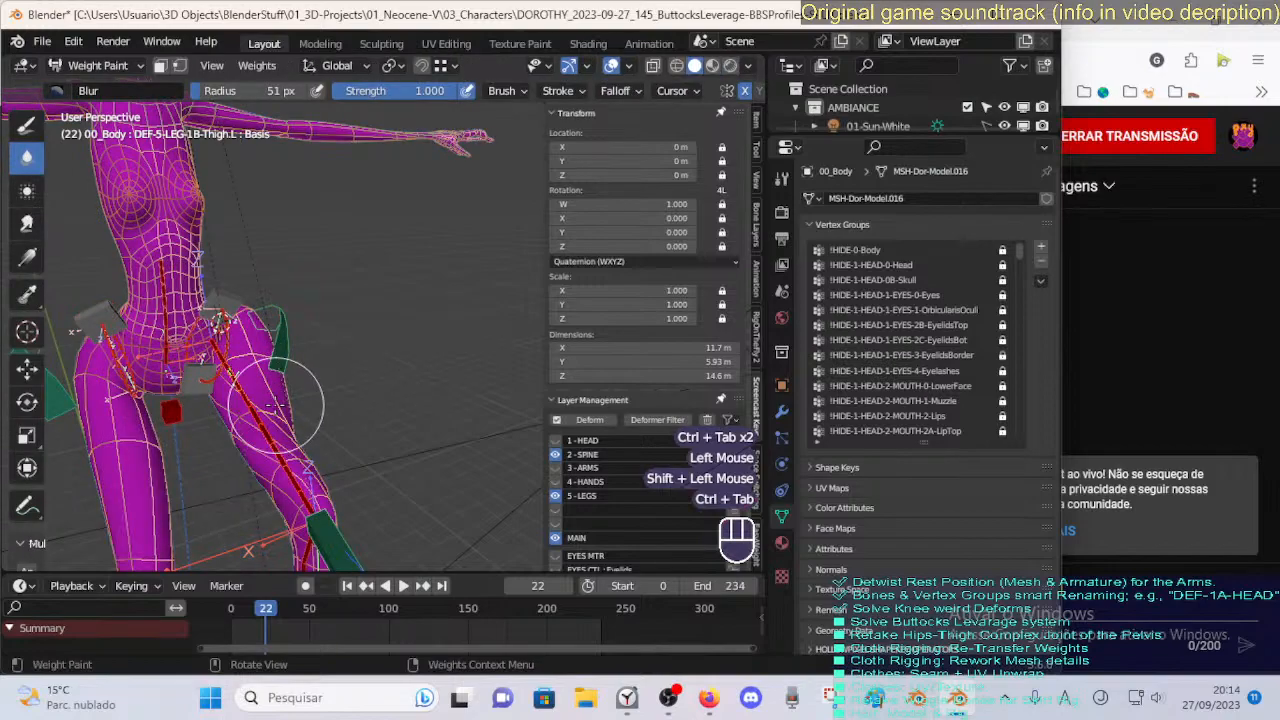
pyautogui.keyDown('ctrl'); pyautogui.click(274, 408); pyautogui.keyUp('ctrl')
# Examine the DEF-5-LEG-1B-Thigh.L weights on the bent left leg and hip from the front, side and back.
pyautogui.moveTo(274, 408); pyautogui.dragTo(343, 406, button='middle')
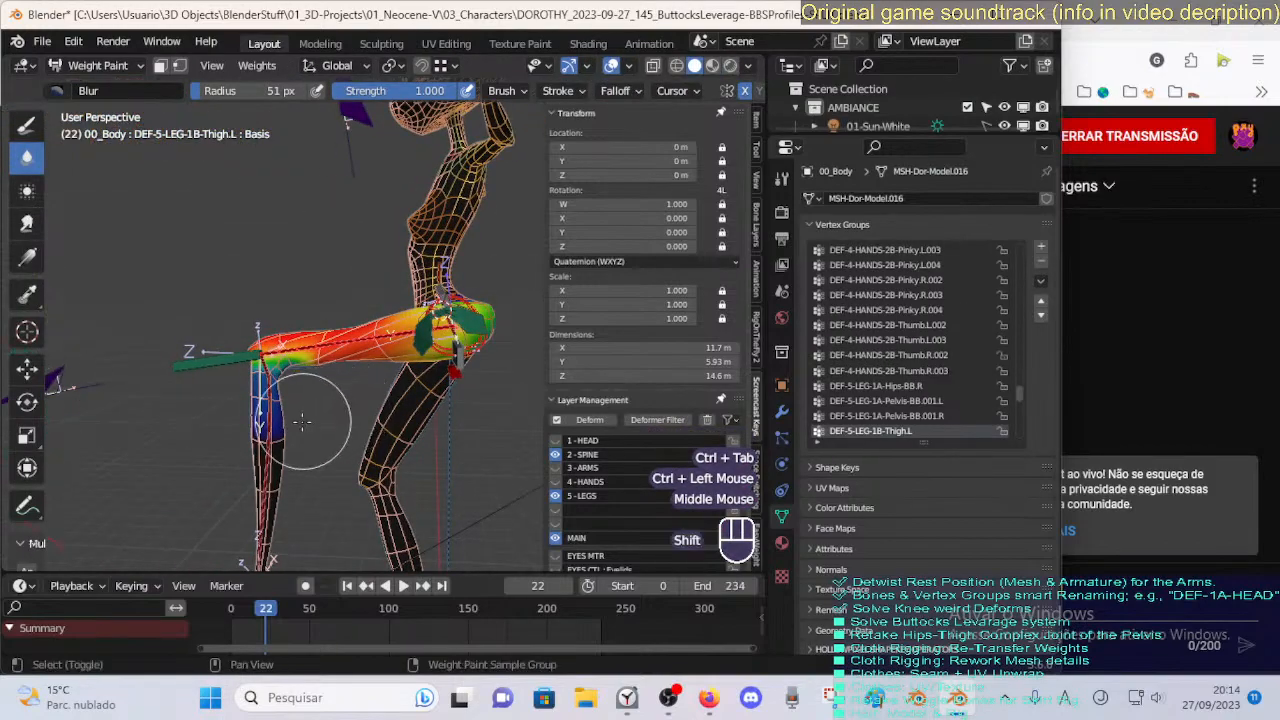
pyautogui.keyDown('shift'); pyautogui.moveTo(420, 418); pyautogui.dragTo(440, 360, button='middle'); pyautogui.keyUp('shift')
pyautogui.keyDown('shift'); pyautogui.moveTo(440, 360); pyautogui.dragTo(364, 326, button='middle'); pyautogui.keyUp('shift')
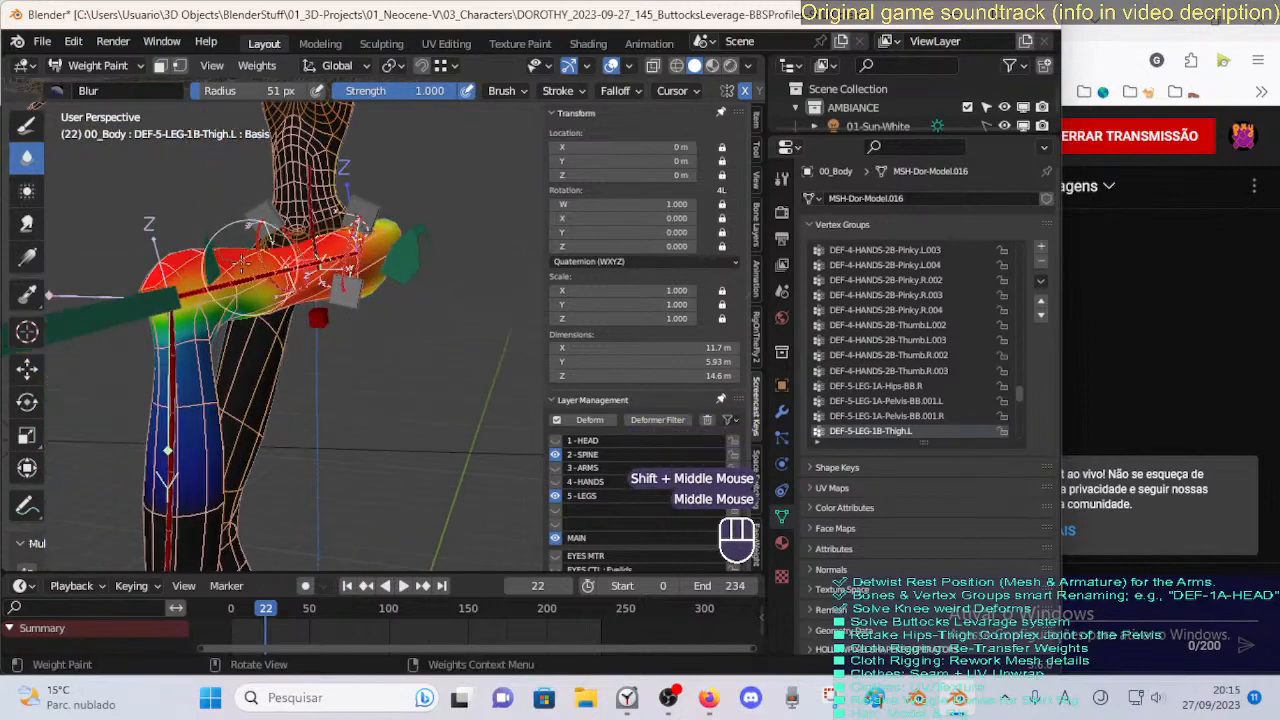
pyautogui.moveTo(248, 262); pyautogui.dragTo(419, 374, button='middle')
pyautogui.scroll(-1, 380, 360)
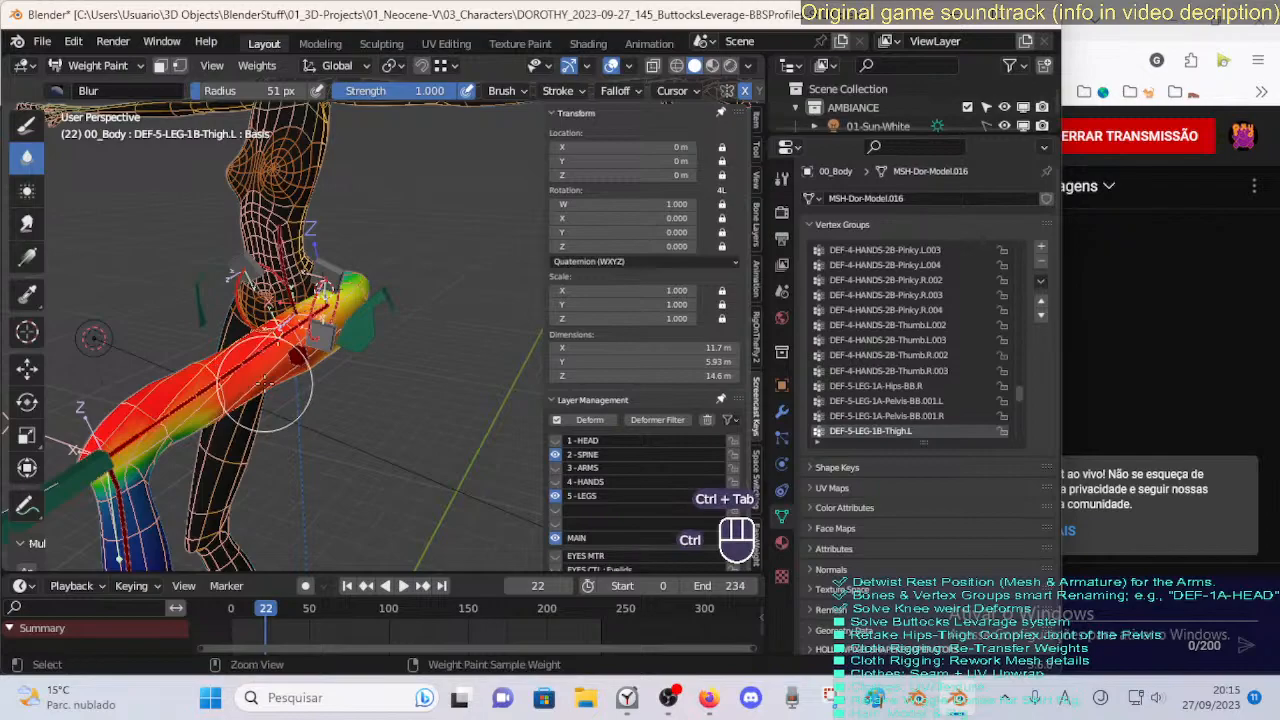
pyautogui.moveTo(265, 383); pyautogui.dragTo(285, 400, button='middle')
pyautogui.scroll(-1, 312, 405)
pyautogui.scroll(1, 312, 405)
pyautogui.moveTo(285, 400); pyautogui.dragTo(170, 430, button='middle')
pyautogui.scroll(-2, 275, 449)
pyautogui.scroll(1, 275, 449)
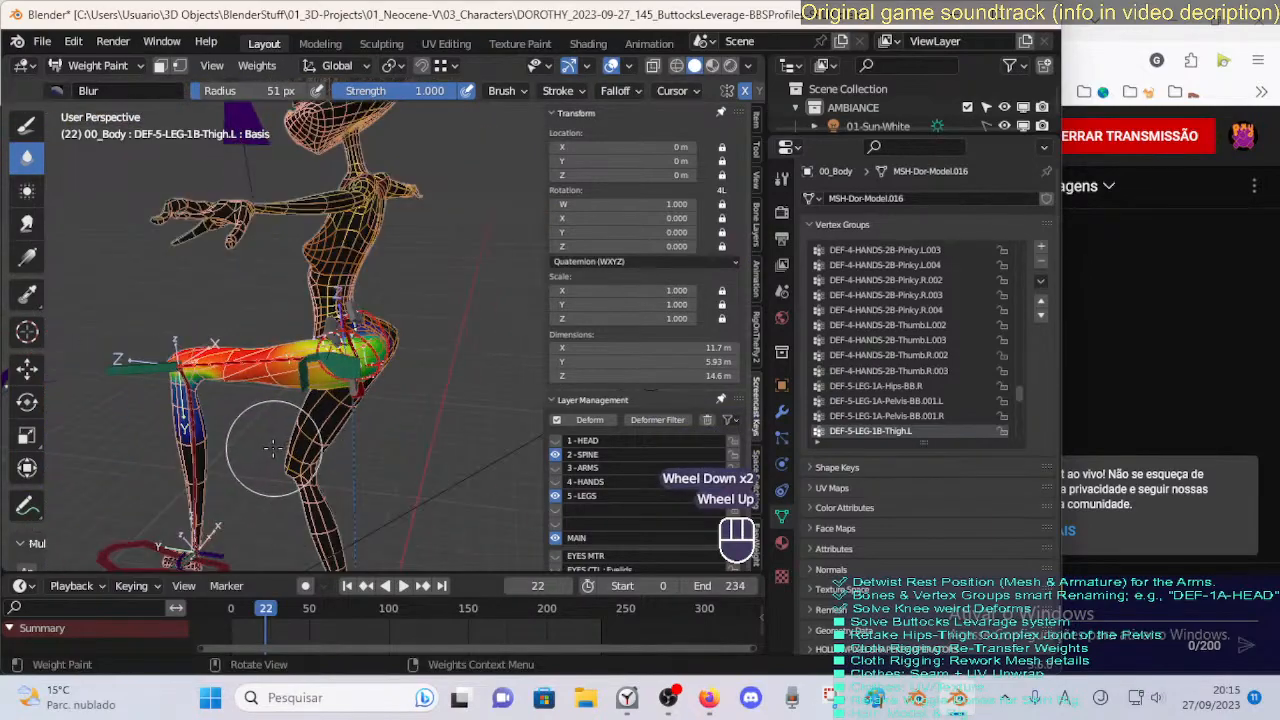
pyautogui.scroll(-1, 272, 448)
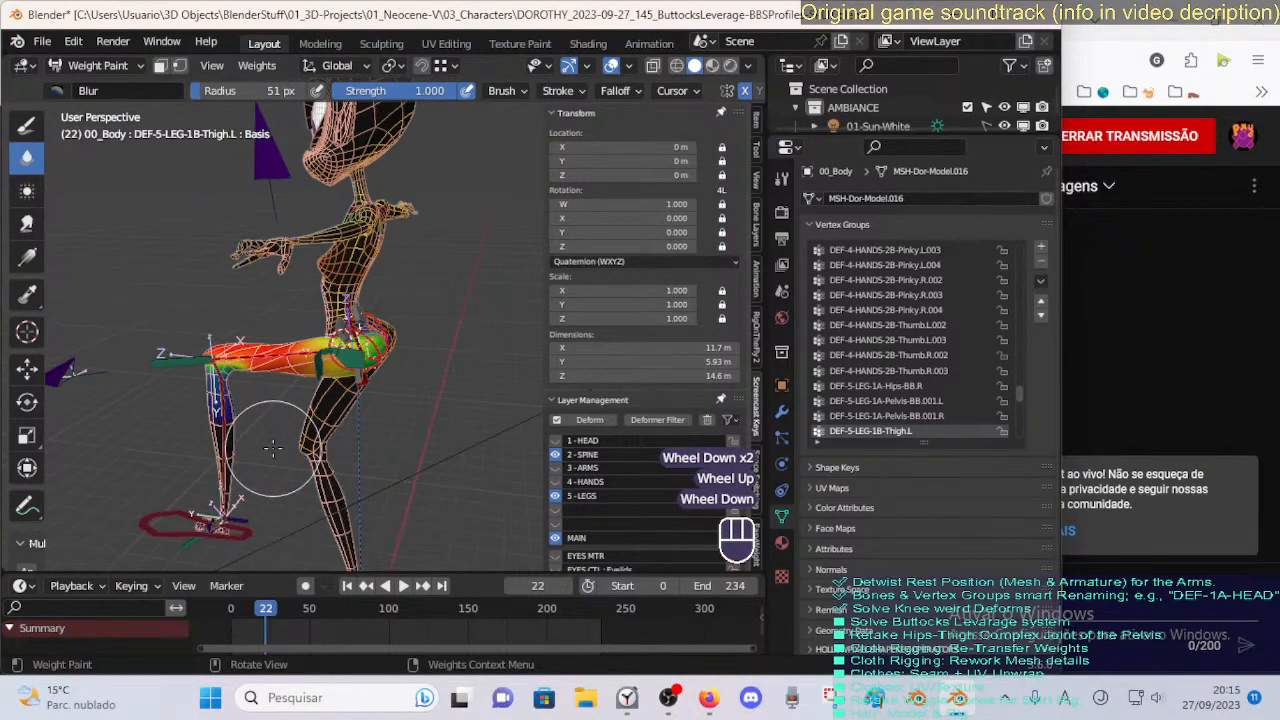
# Raise the MTR-Leg.L control, rotate it about the X axis and move it again to test the bent leg.
pyautogui.keyDown('ctrl'); pyautogui.click(137, 528); pyautogui.keyUp('ctrl')
pyautogui.press('g')
pyautogui.click(140, 450)
pyautogui.press('r')
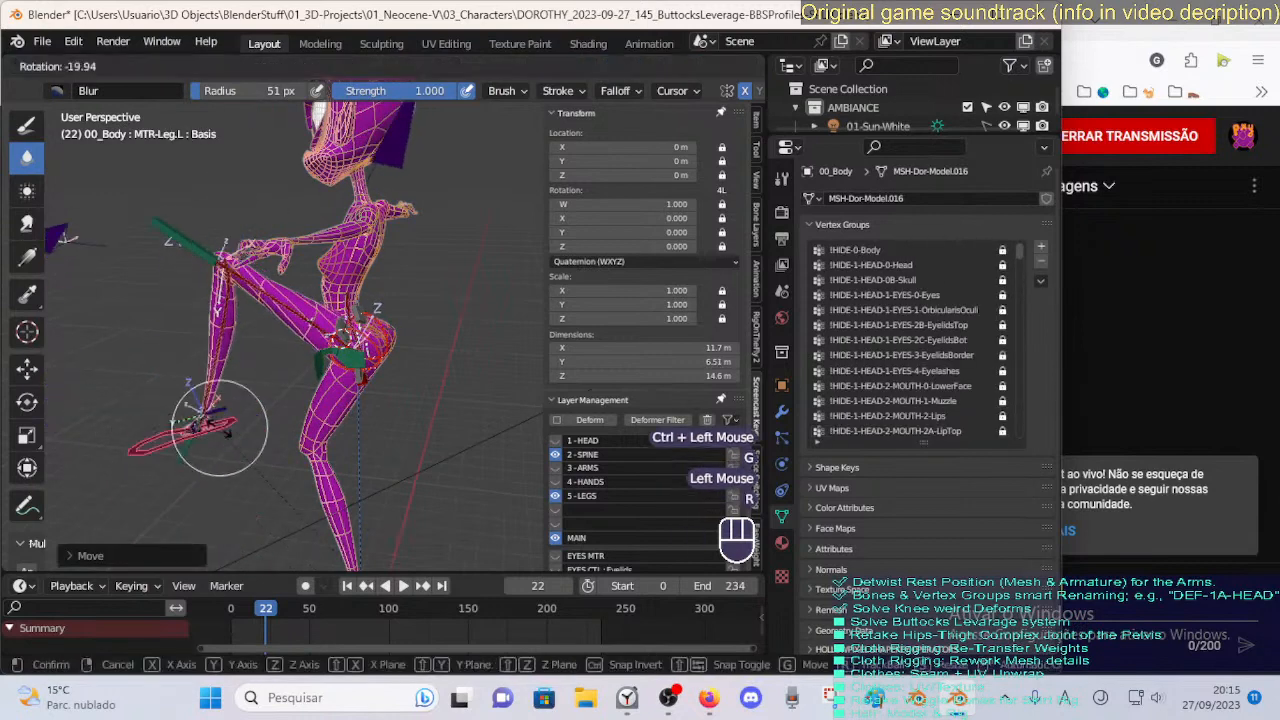
pyautogui.press('x')
pyautogui.click(186, 523)
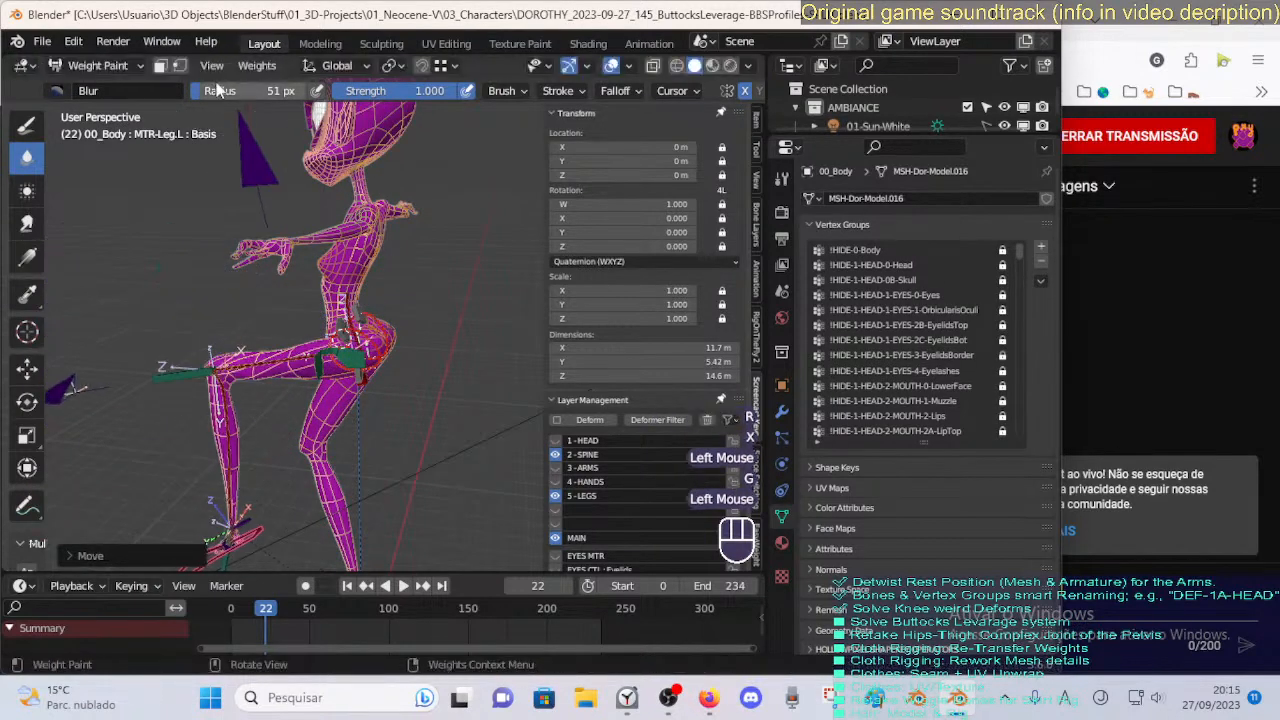
# Move the MTR-Leg.L control through further leg positions and check the hip deformation from behind and in front.
pyautogui.keyDown('shift'); pyautogui.moveTo(357, 460); pyautogui.dragTo(340, 330, button='middle'); pyautogui.keyUp('shift')
pyautogui.moveTo(340, 330); pyautogui.dragTo(270, 308, button='middle')
pyautogui.press('g')
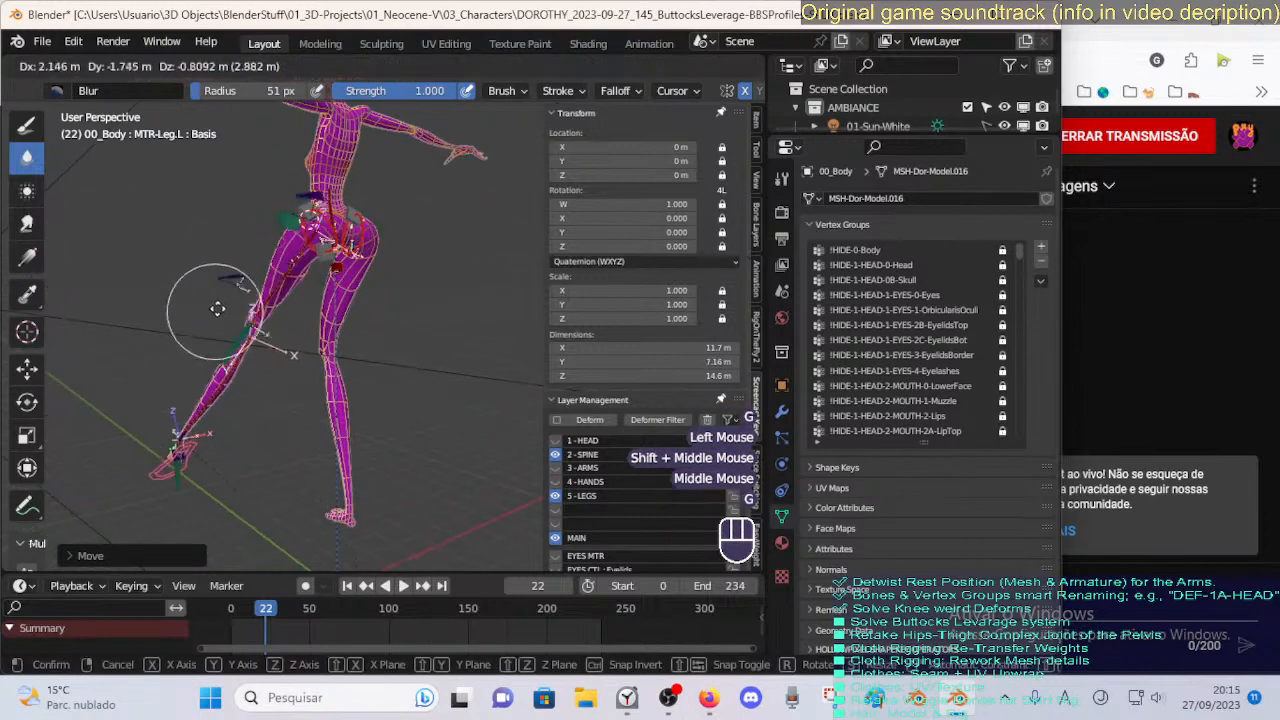
pyautogui.click(264, 240)
pyautogui.press('g')
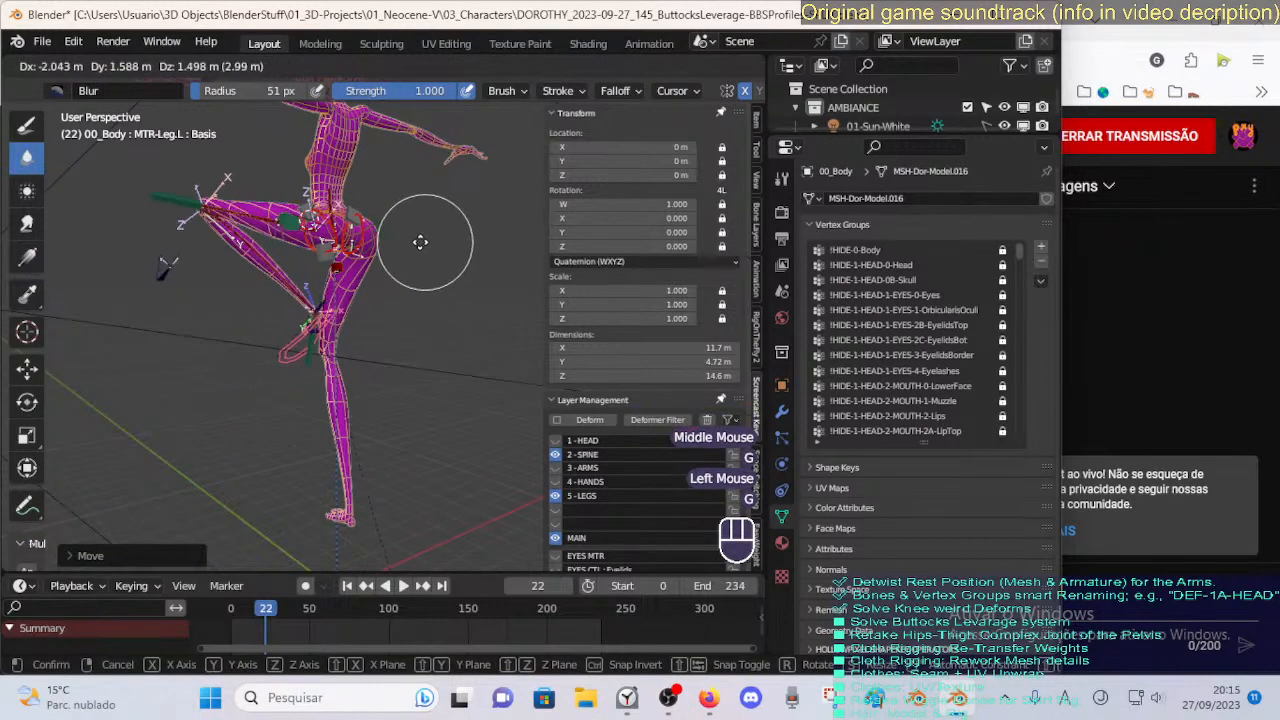
pyautogui.click(363, 332)
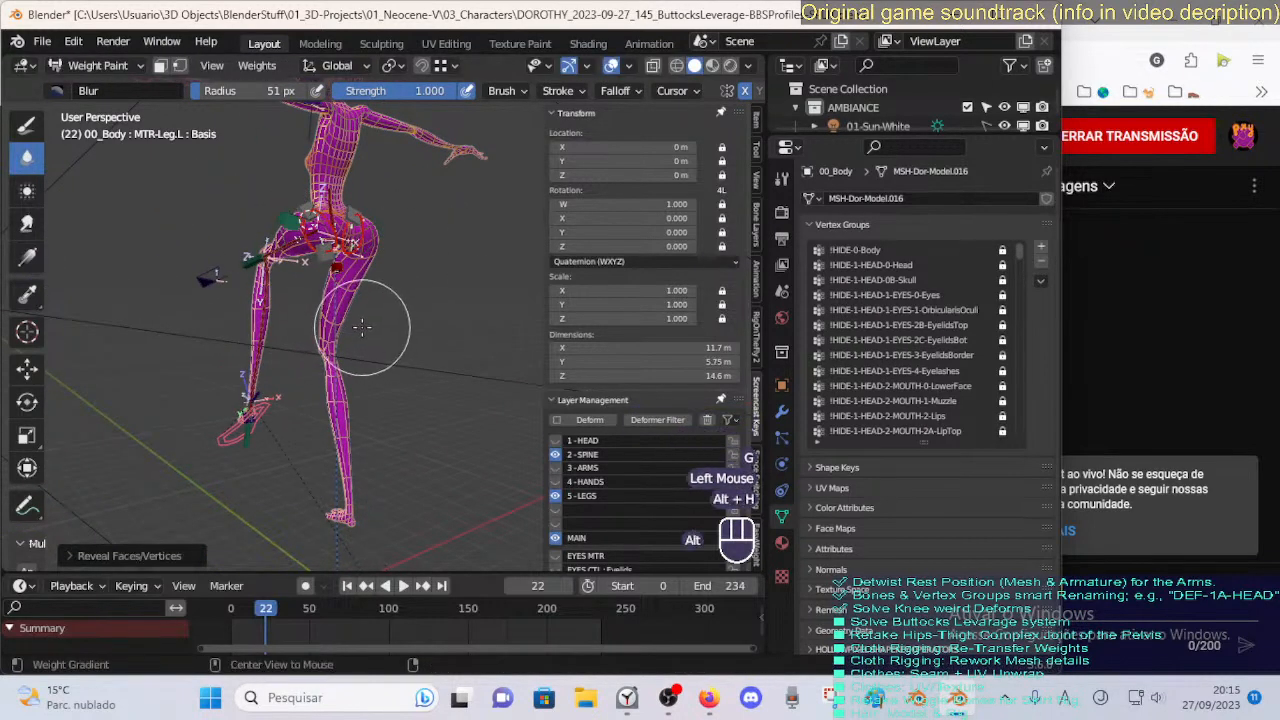
pyautogui.moveTo(310, 357)
pyautogui.mouseDown(button='middle')
pyautogui.moveTo(389, 375)
pyautogui.moveTo(275, 354)
pyautogui.moveTo(350, 389)
pyautogui.moveTo(378, 366)
pyautogui.moveTo(449, 355)
pyautogui.mouseUp(button='middle')
pyautogui.scroll(2, 382, 366)
pyautogui.scroll(-2, 433, 342)
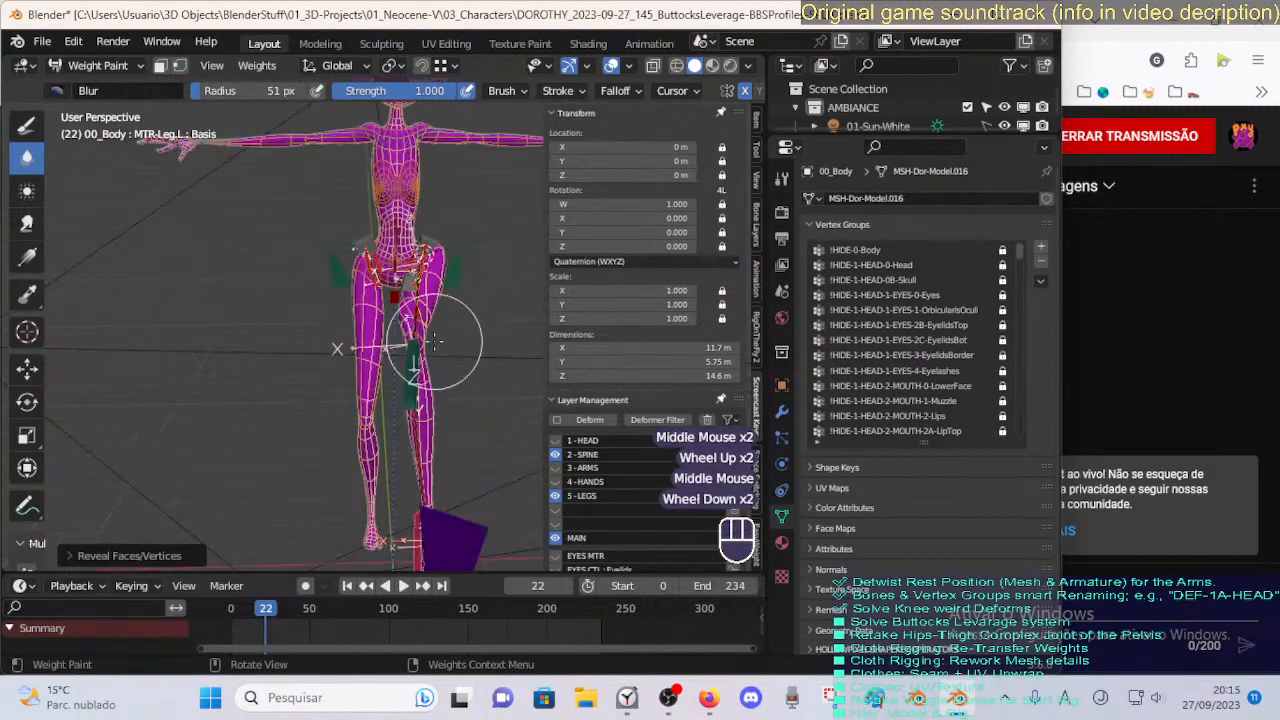
# Switch from weight painting the body to Pose Mode on ARM-Dorothy and reset the transforms of all bones.
pyautogui.hotkey('ctrl', 'Tab')
pyautogui.click(418, 455)
pyautogui.moveTo(418, 455)
pyautogui.keyDown('shift'); pyautogui.mouseDown(button='middle')
pyautogui.moveTo(333, 381)
pyautogui.moveTo(296, 470)
pyautogui.mouseUp(button='middle'); pyautogui.keyUp('shift')
pyautogui.hotkey('ctrl', 'Tab')
pyautogui.press('a')
pyautogui.hotkey('alt', 'q')
pyautogui.hotkey('alt', 'q')
pyautogui.hotkey('alt', 'q')
pyautogui.hotkey('alt', 'q')
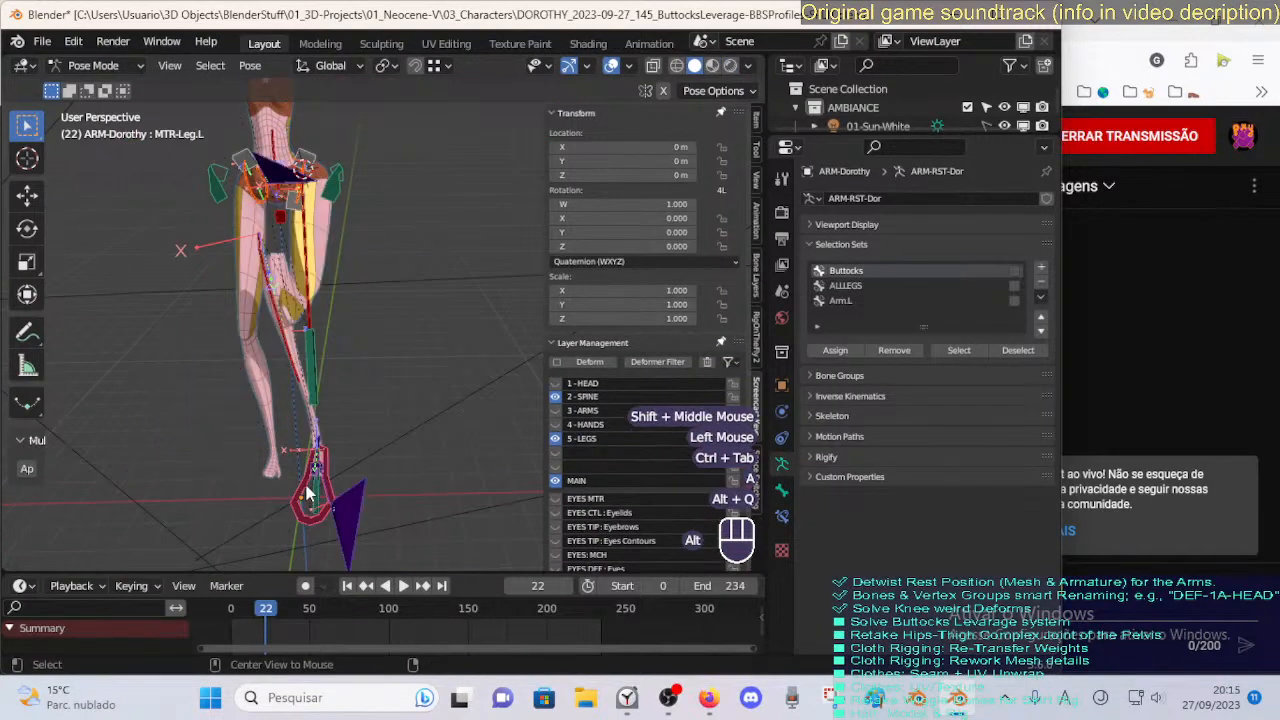
# Test-move the MTR-Leg.L control, inspect its Limit Distance constraint and reset the pose.
pyautogui.moveTo(320, 296); pyautogui.dragTo(342, 395, button='middle')
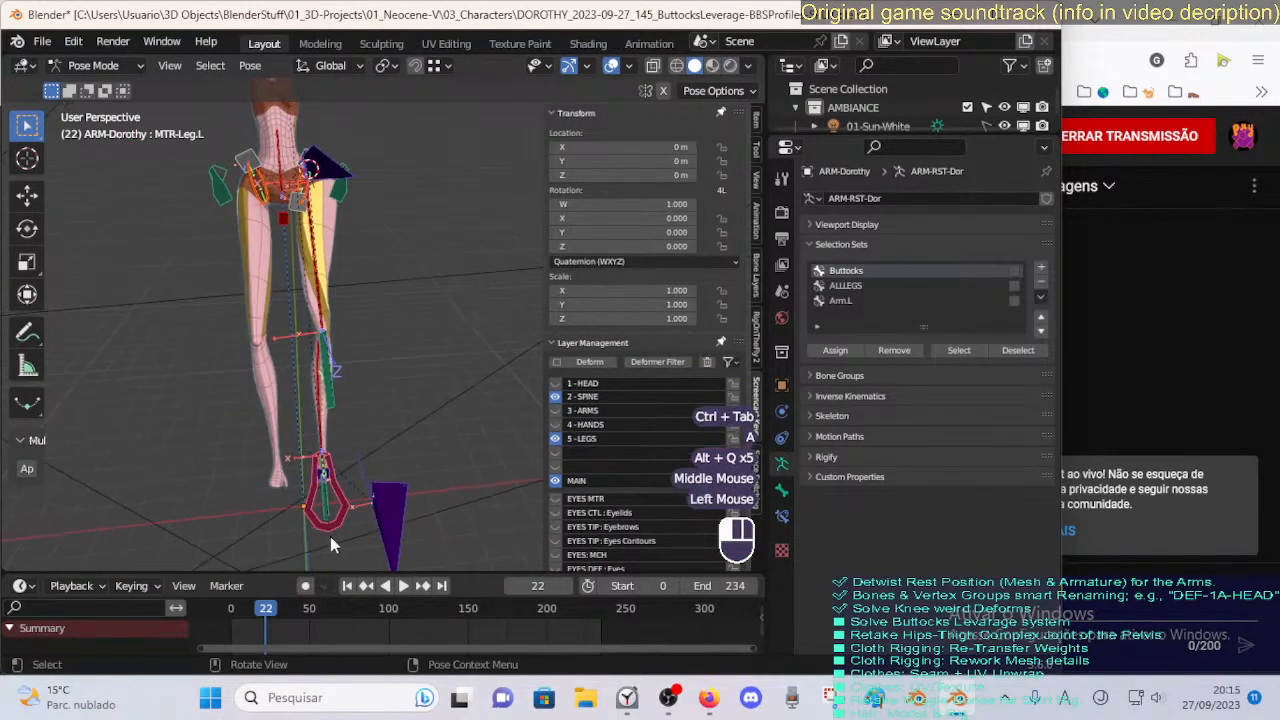
pyautogui.press('g')
pyautogui.click(340, 484)
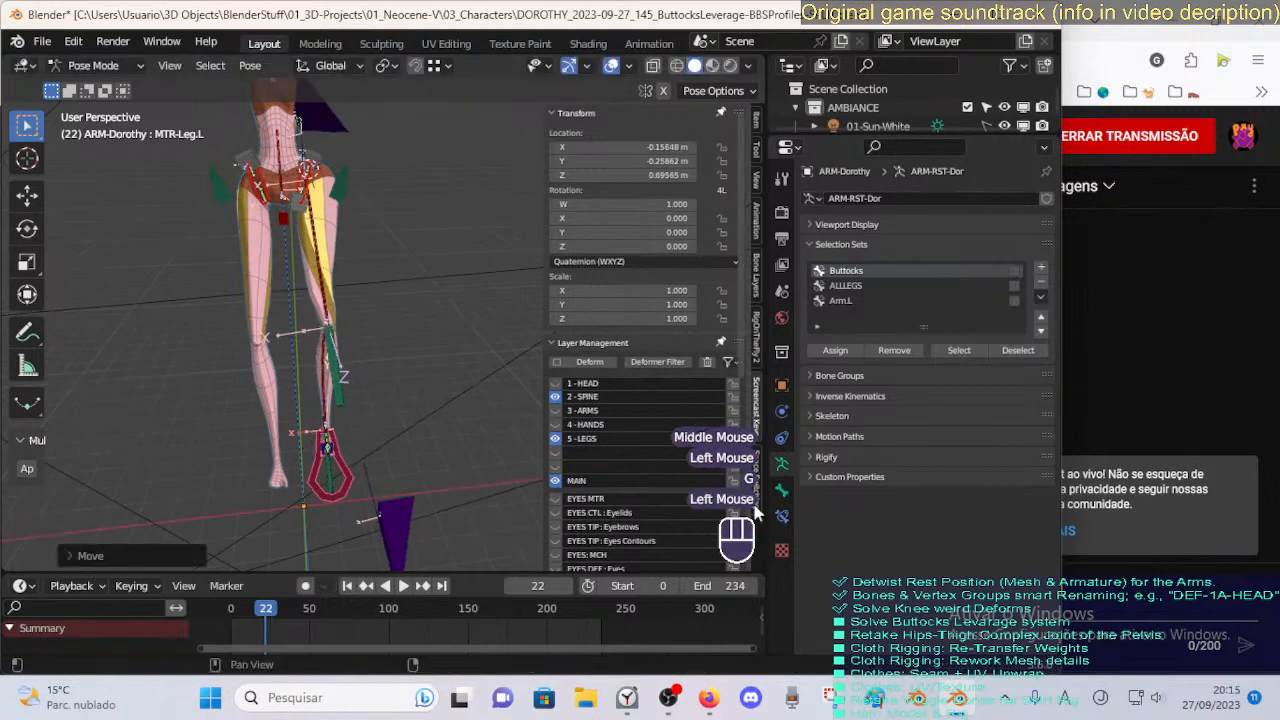
pyautogui.click(782, 516)
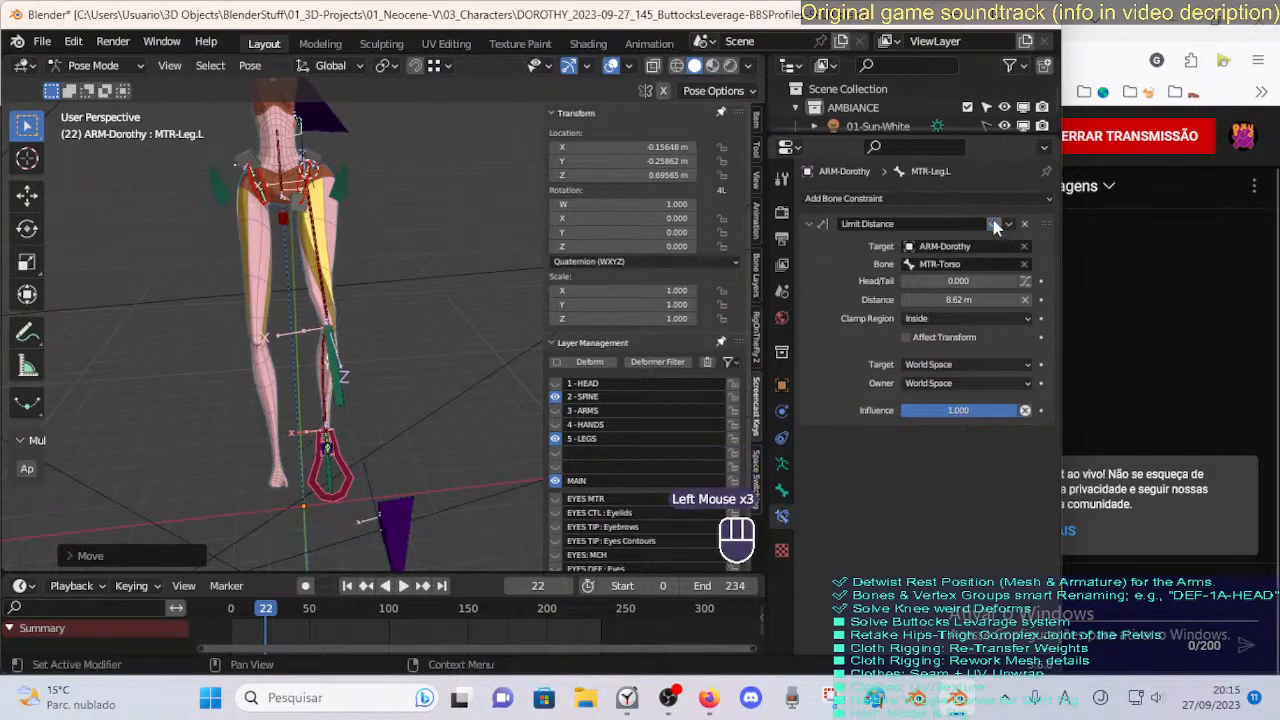
pyautogui.hotkey('alt', 'g')
pyautogui.hotkey('alt', 'g')
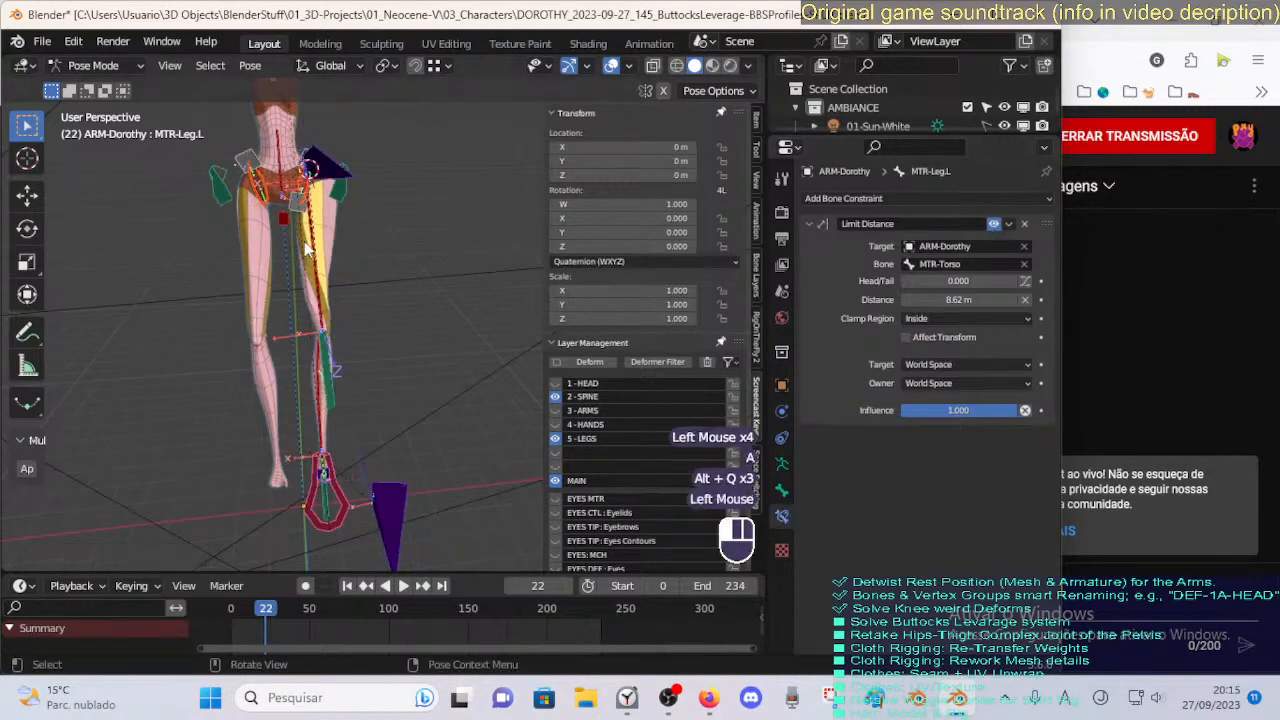
# Reveal the hidden pose bones and select MCH-Thigh.L in the left thigh.
pyautogui.keyDown('shift'); pyautogui.moveTo(305, 250); pyautogui.dragTo(318, 322, button='middle'); pyautogui.keyUp('shift')
pyautogui.click(320, 325)
pyautogui.hotkey('alt', 'h')
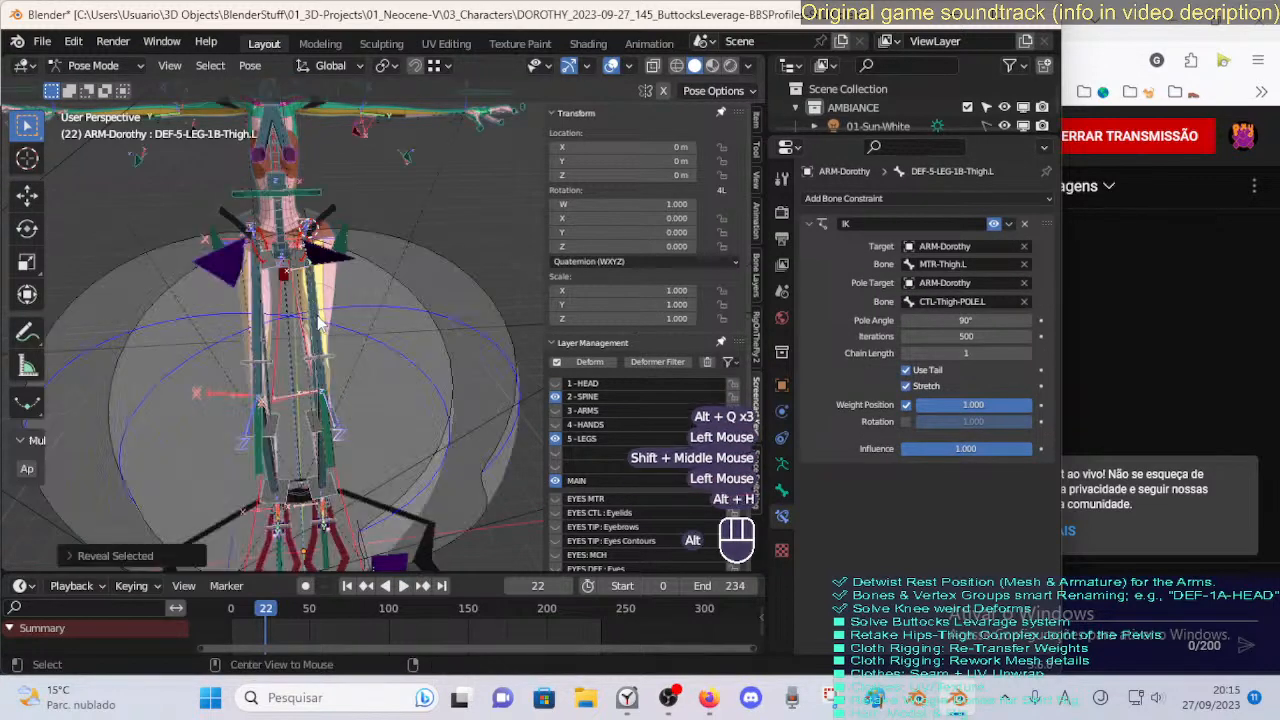
pyautogui.scroll(2, 300, 340)
pyautogui.hotkey('alt', 'a')
pyautogui.click(290, 370)
pyautogui.keyDown('shift'); pyautogui.moveTo(291, 369); pyautogui.dragTo(310, 430, button='middle'); pyautogui.keyUp('shift')
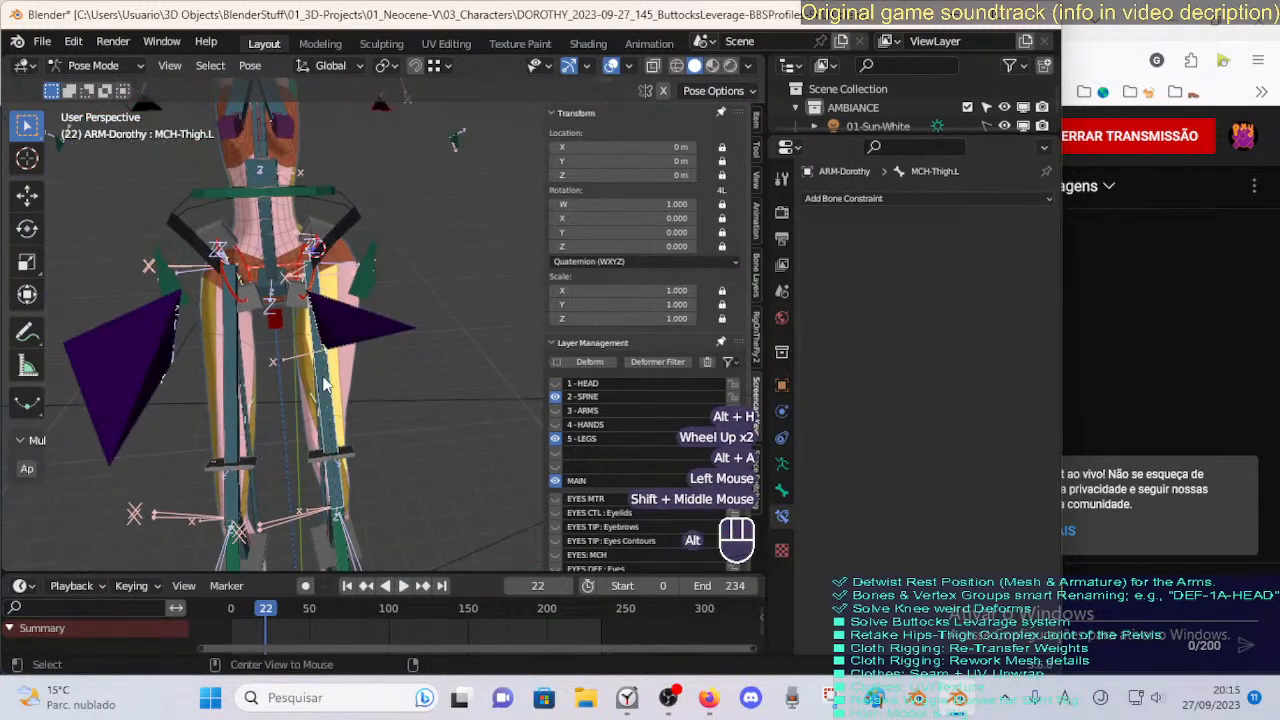
# Switch ARM-Dorothy to Edit Mode with X-ray on, close in on the left hip joint.
pyautogui.hotkey('alt', 'z')
pyautogui.scroll(1, 323, 376)
pyautogui.press('Tab')
pyautogui.hotkey('alt', 'z')
pyautogui.hotkey('alt', 'z')
pyautogui.moveTo(399, 296); pyautogui.dragTo(364, 327, button='middle')
pyautogui.scroll(2, 349, 366)
pyautogui.hotkey('alt', 'z')
# Identify the overlapping left hip bones with cancelled test moves of MCH-Thigh.L, DEF-5-LEG-1B-Thigh.L and MCH-Knee-POLE.L.
pyautogui.click(396, 260)
pyautogui.moveTo(396, 260); pyautogui.dragTo(325, 307, button='middle')
pyautogui.press('g')
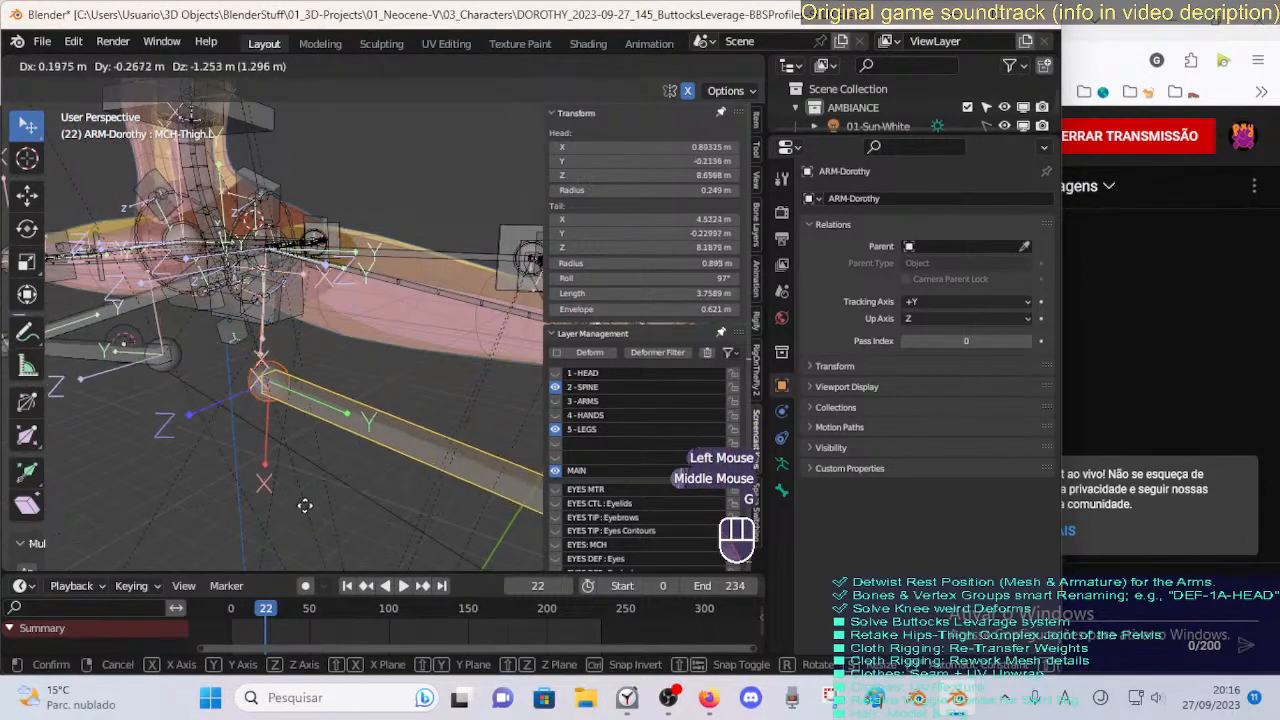
pyautogui.rightClick(338, 478)
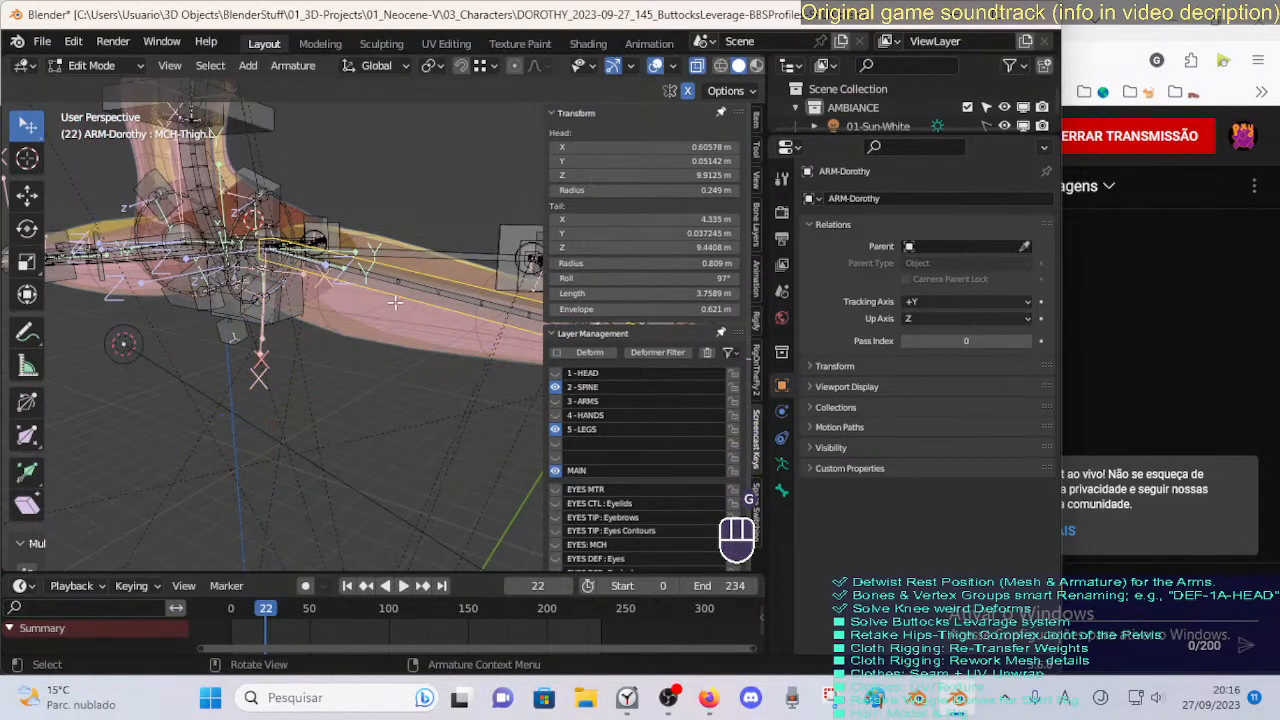
pyautogui.click(413, 273)
pyautogui.press('g')
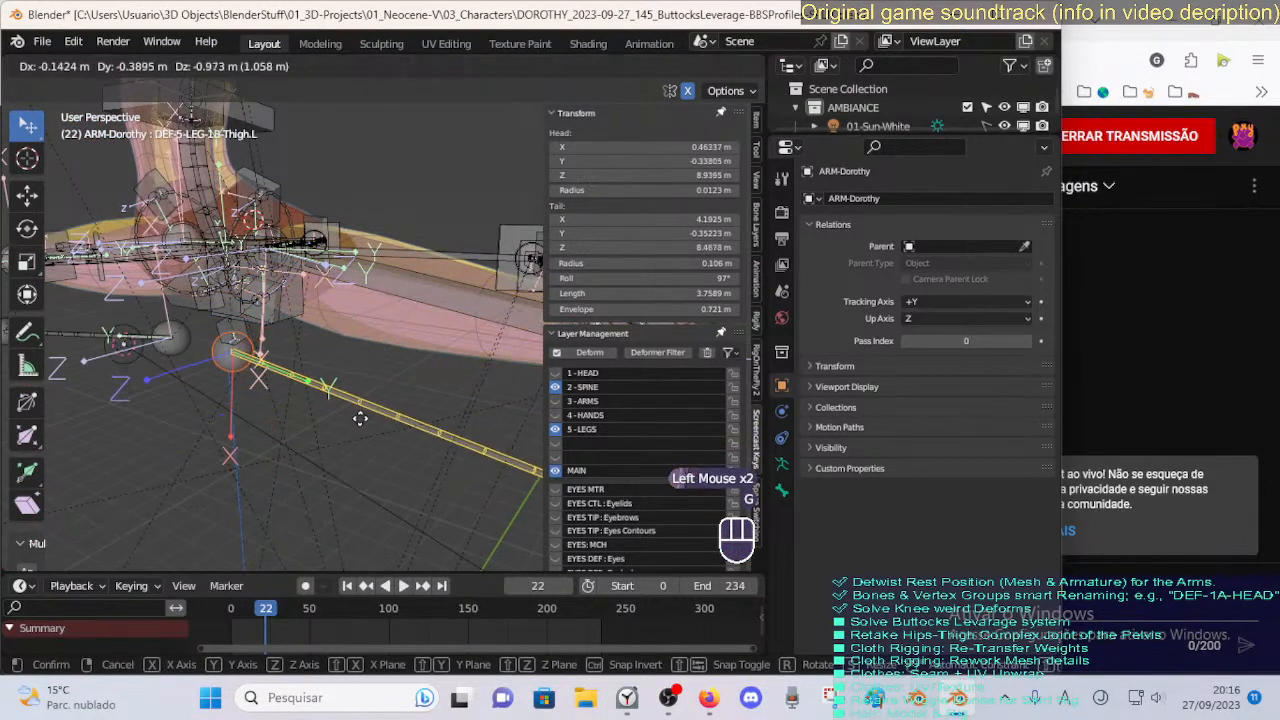
pyautogui.moveTo(365, 410); pyautogui.dragTo(342, 338, button='middle')
pyautogui.scroll(2, 386, 374)
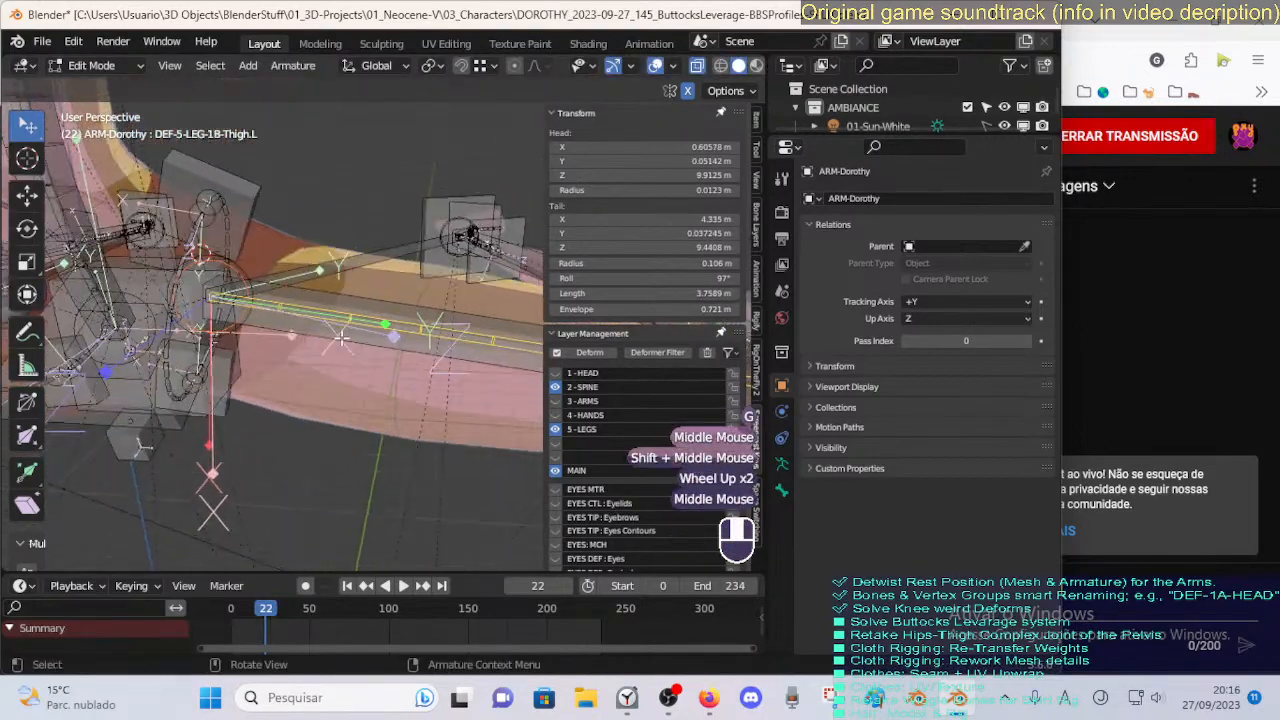
pyautogui.click(313, 264)
pyautogui.press('g')
pyautogui.rightClick(351, 283)
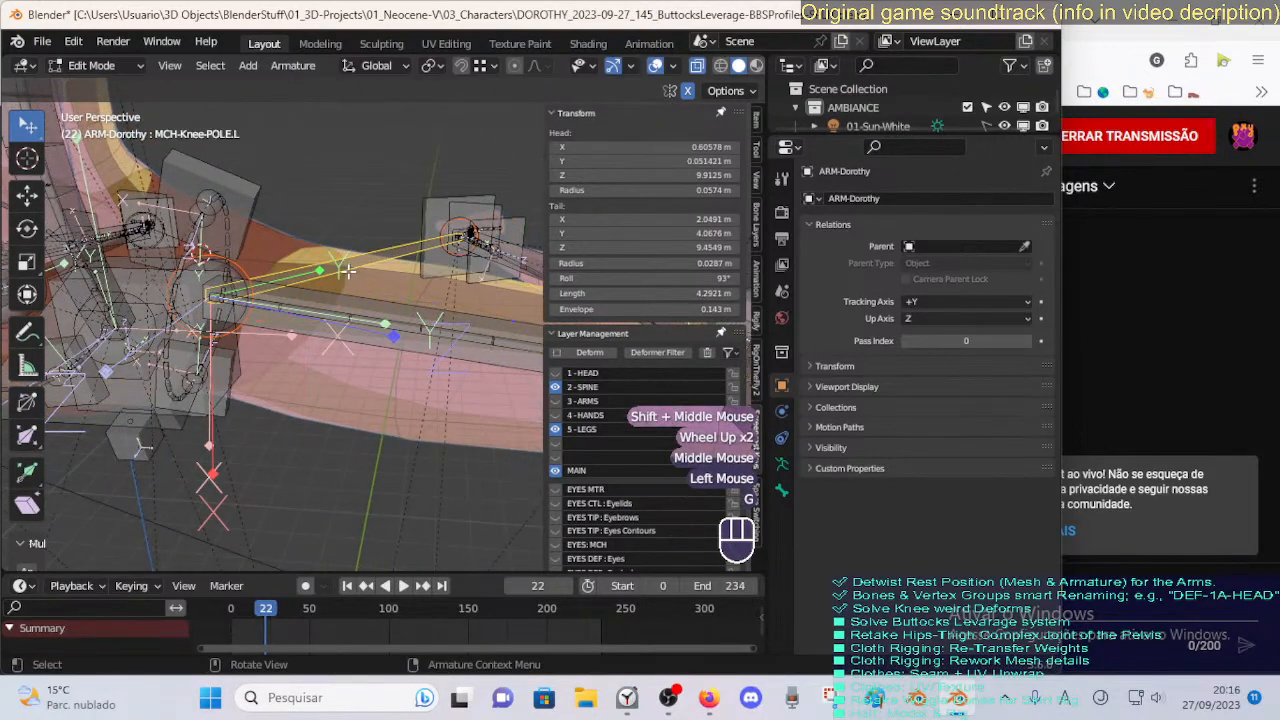
# Select MCH-Knee-POLE.L with MCH-Thigh.L as the active bone and recalculate their bone roll.
pyautogui.scroll(-1, 351, 283)
pyautogui.keyDown('shift'); pyautogui.click(410, 352); pyautogui.keyUp('shift')
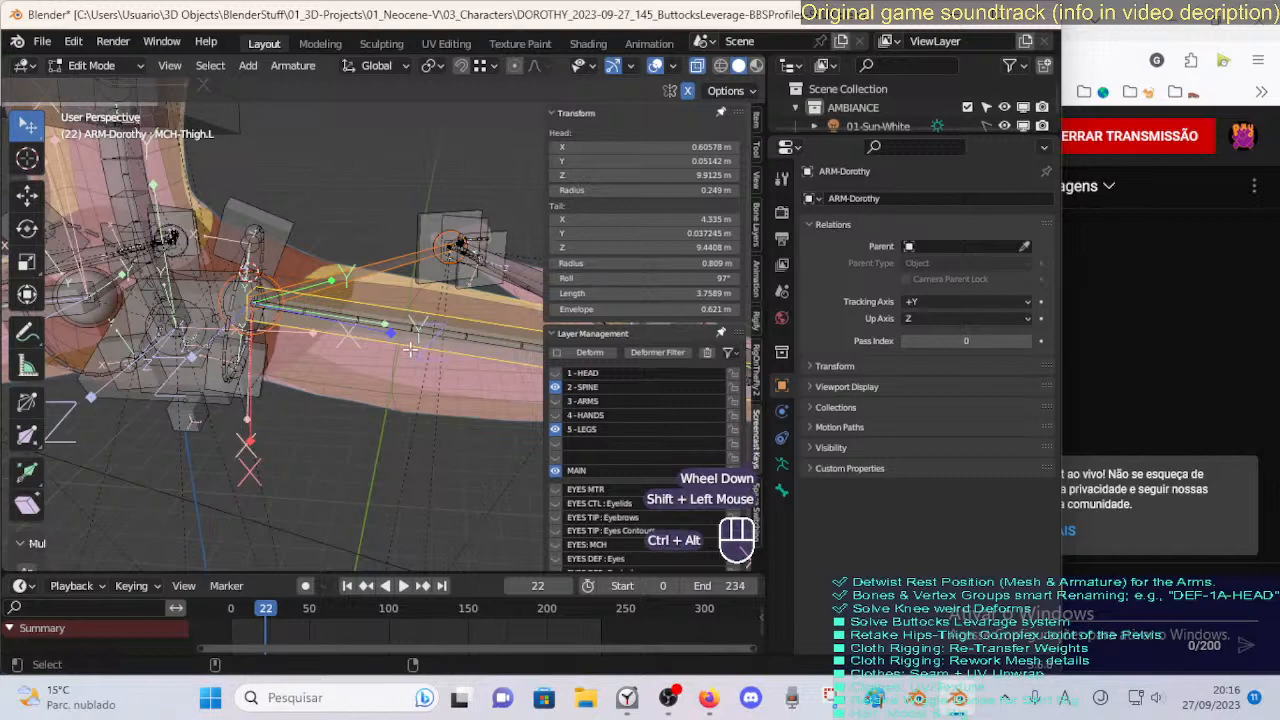
pyautogui.click(366, 270)
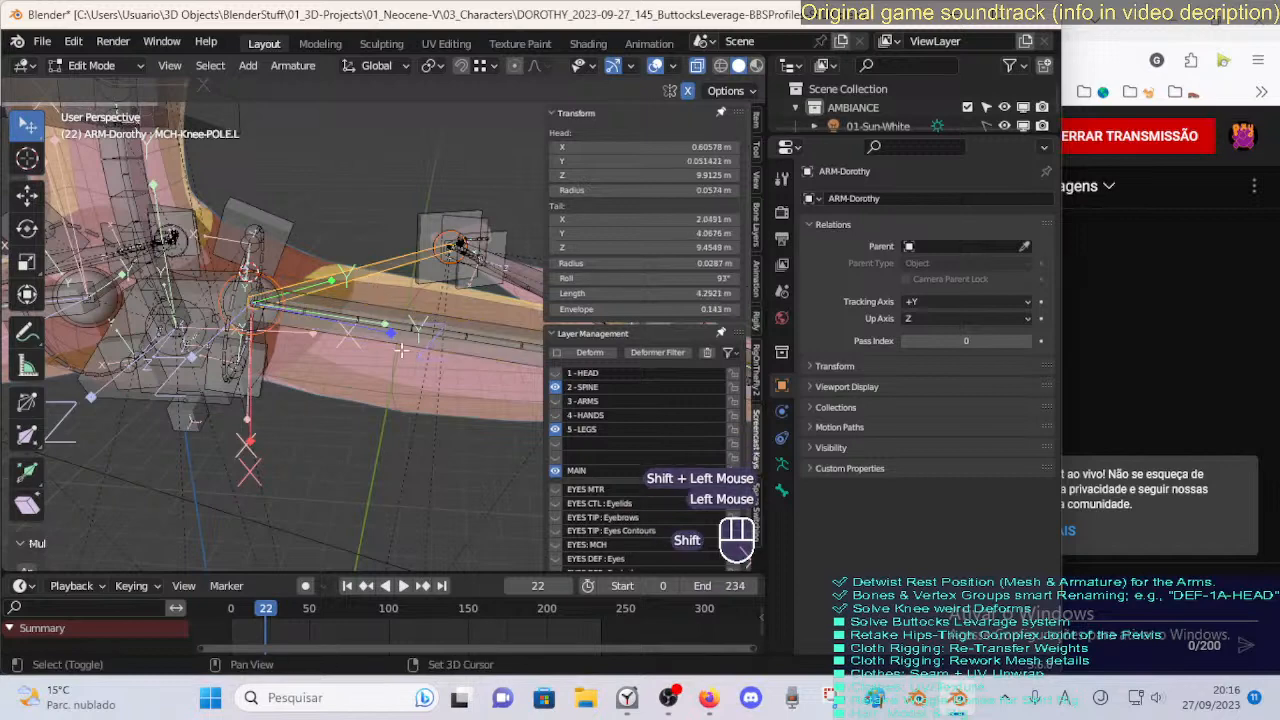
pyautogui.keyDown('shift'); pyautogui.click(400, 340); pyautogui.keyUp('shift')
pyautogui.hotkey('shift', 'n')
pyautogui.click(485, 290)
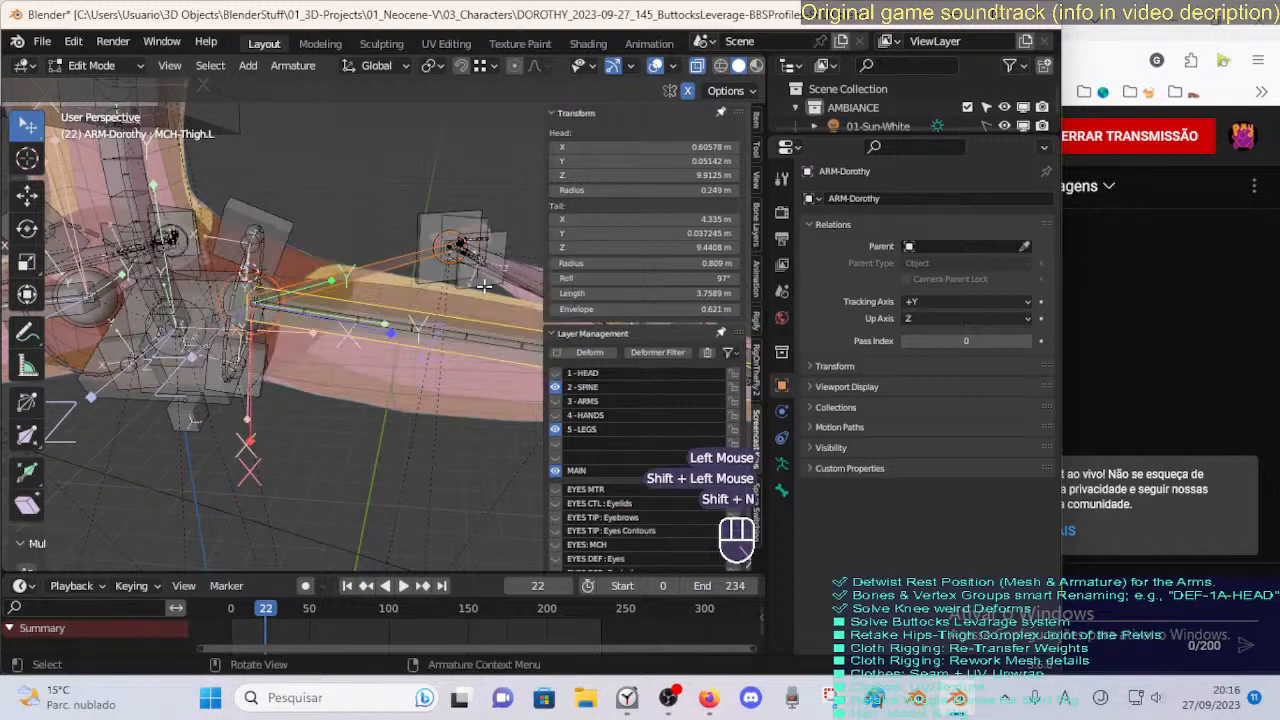
pyautogui.moveTo(375, 276)
pyautogui.keyDown('shift'); pyautogui.mouseDown(button='middle')
pyautogui.moveTo(337, 360)
pyautogui.moveTo(412, 335)
pyautogui.moveTo(325, 303)
pyautogui.moveTo(352, 277)
pyautogui.mouseUp(button='middle'); pyautogui.keyUp('shift')
pyautogui.hotkey('shift', 'n')
pyautogui.click(516, 266)
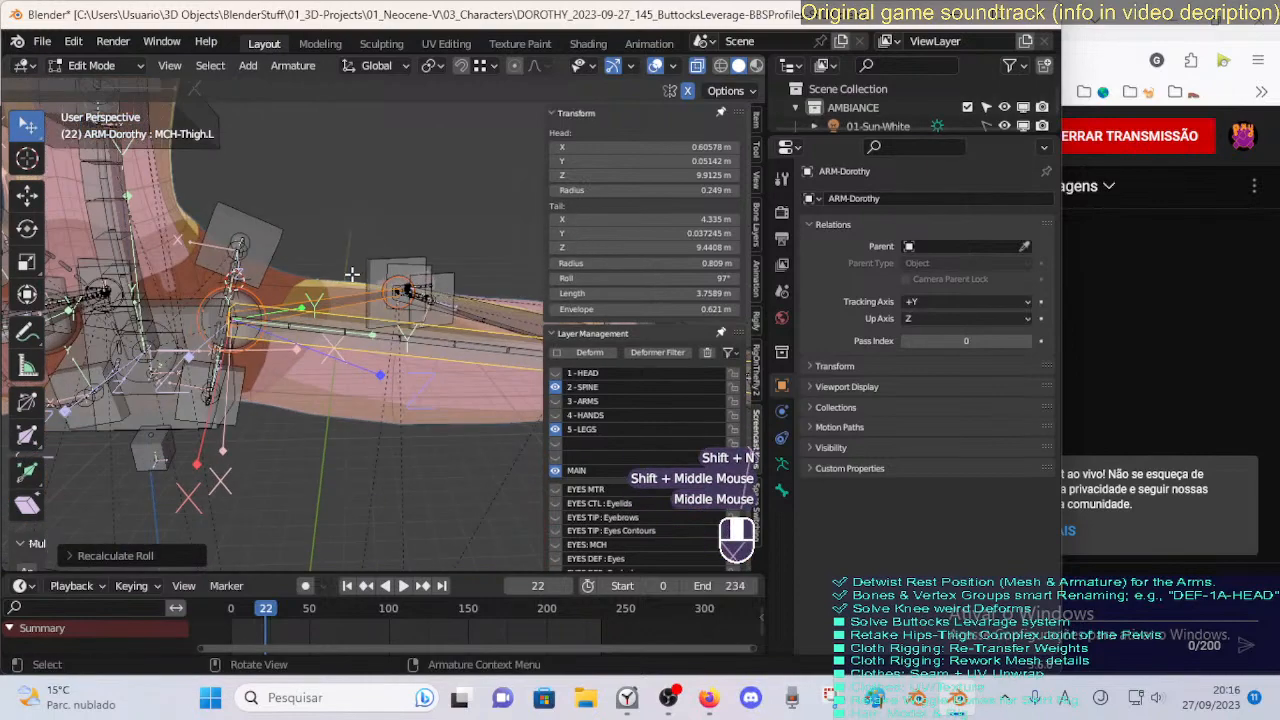
# Return ARM-Dorothy to Pose Mode with all bones deselected and X-ray off.
pyautogui.scroll(-1, 352, 300)
pyautogui.press('Tab')
pyautogui.scroll(-1, 365, 337)
pyautogui.middleClick(365, 337)
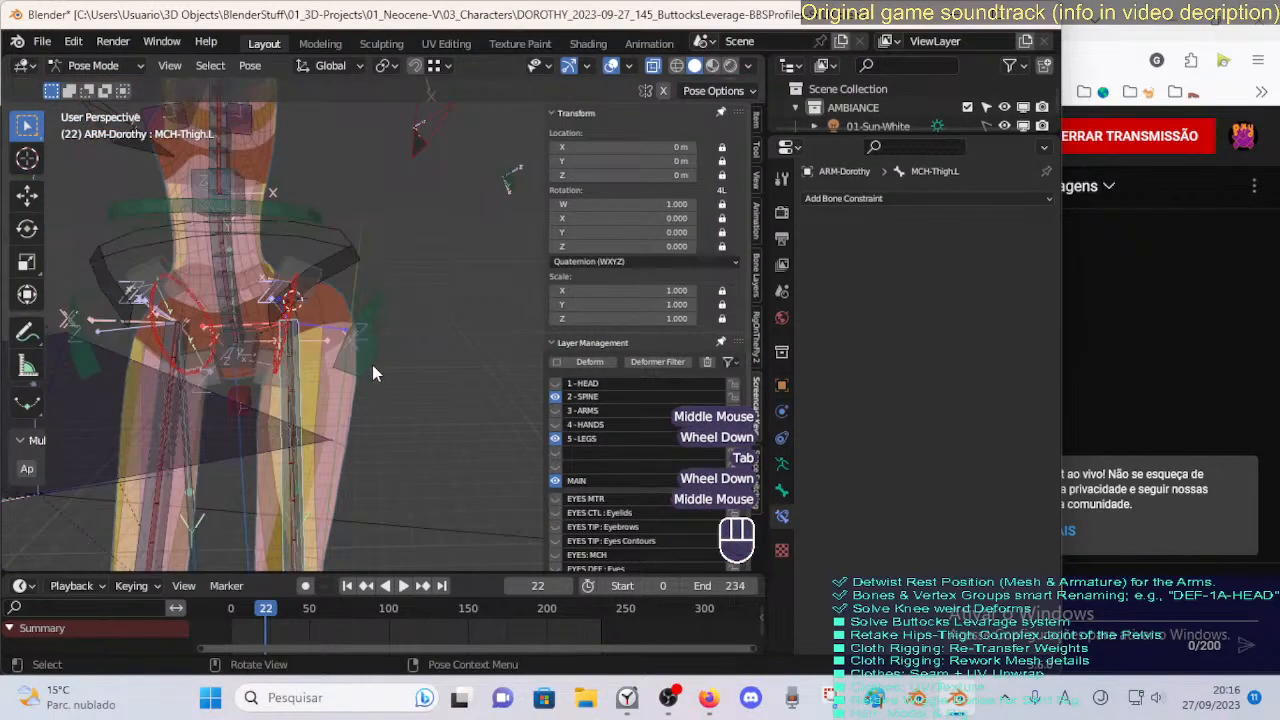
pyautogui.moveTo(372, 374); pyautogui.dragTo(322, 405, button='middle')
pyautogui.scroll(-1, 253, 377)
pyautogui.hotkey('alt', 'a')
pyautogui.hotkey('alt', 'z')
pyautogui.press('Tab')
pyautogui.hotkey('alt', 'z')
pyautogui.press('Tab')
pyautogui.scroll(-1, 361, 401)
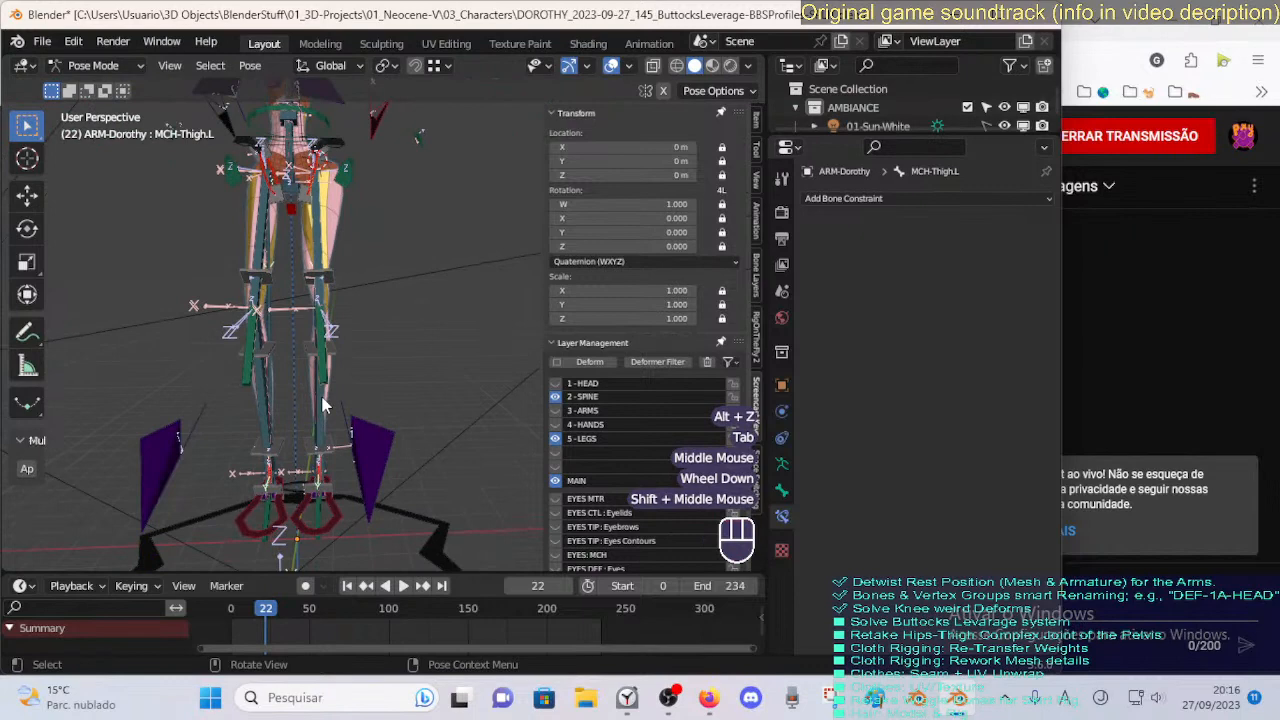
# Move the MTR-Leg.L control upward and outward to test the left leg bend.
pyautogui.click(320, 541)
pyautogui.press('g')
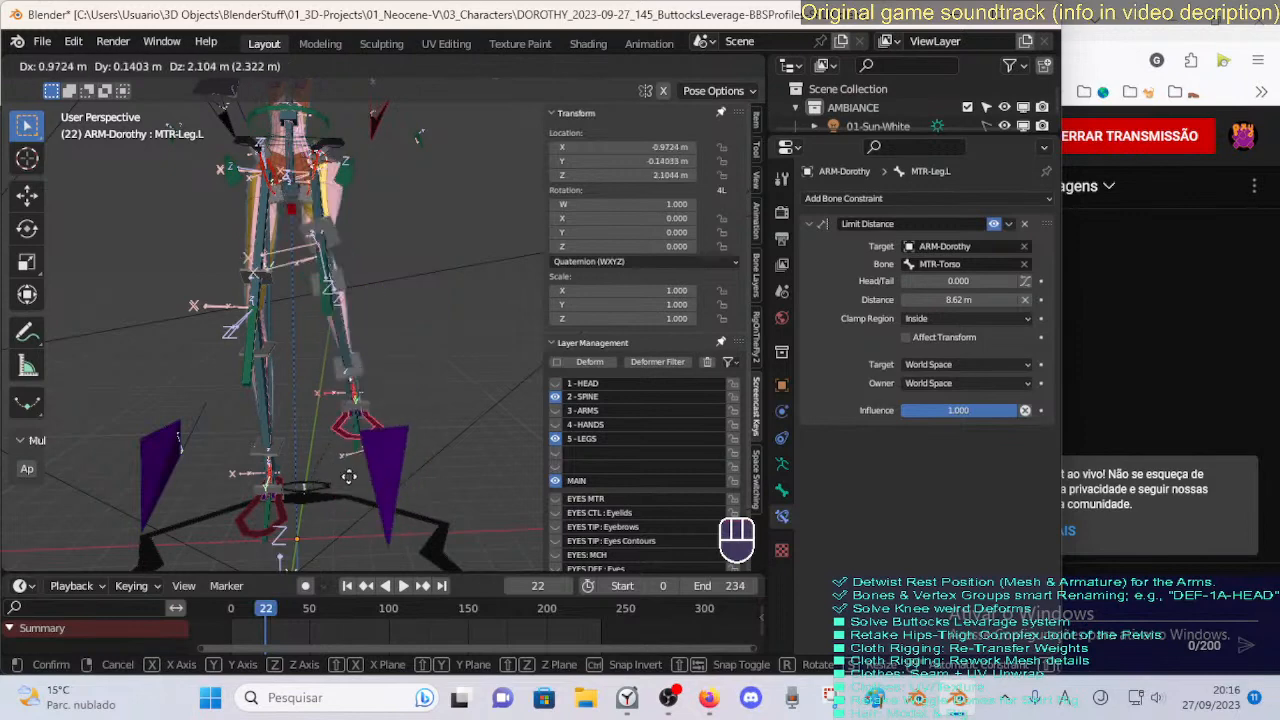
pyautogui.click(348, 399)
pyautogui.moveTo(348, 399); pyautogui.dragTo(328, 318, button='middle')
# In Edit Mode, identify the overlapping left thigh bones with cancelled test moves of MCH-Thigh.L and DEF-5-LEG-1B-Thigh.L.
pyautogui.click(328, 318)
pyautogui.scroll(2, 328, 318)
pyautogui.press('Tab')
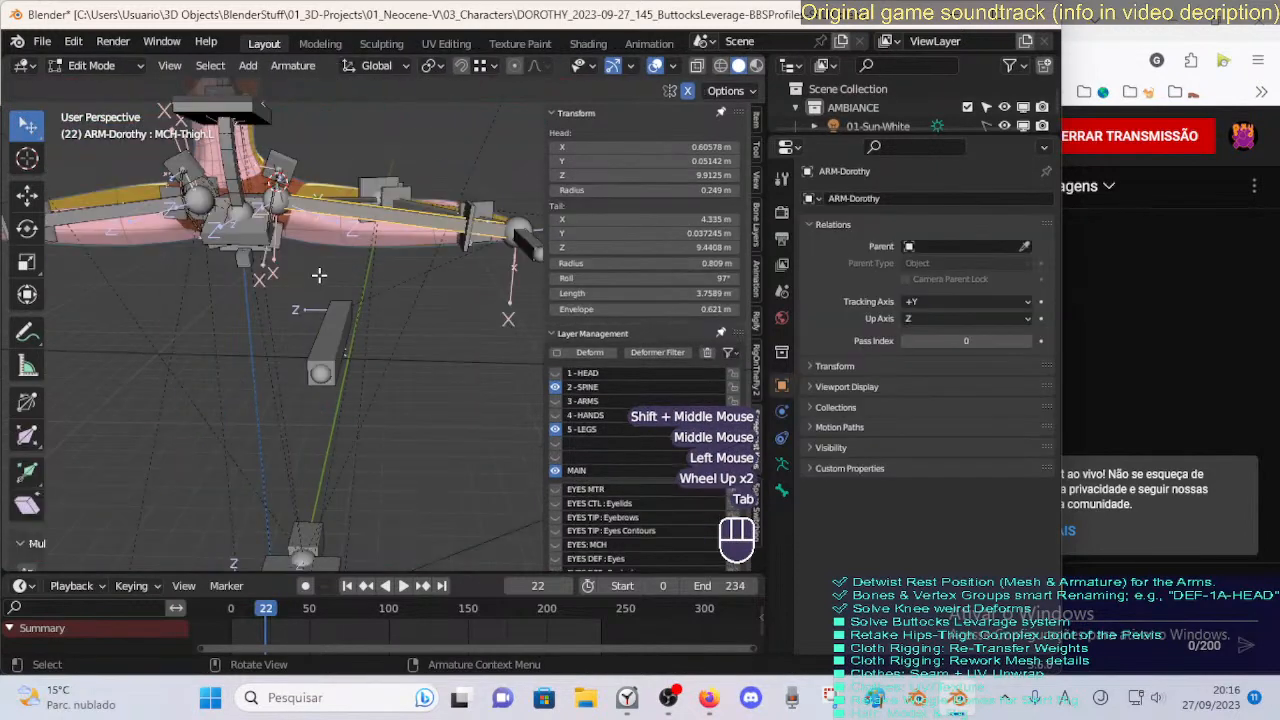
pyautogui.keyDown('shift'); pyautogui.moveTo(319, 274); pyautogui.dragTo(371, 409, button='middle'); pyautogui.keyUp('shift')
pyautogui.scroll(2, 337, 331)
pyautogui.press('g')
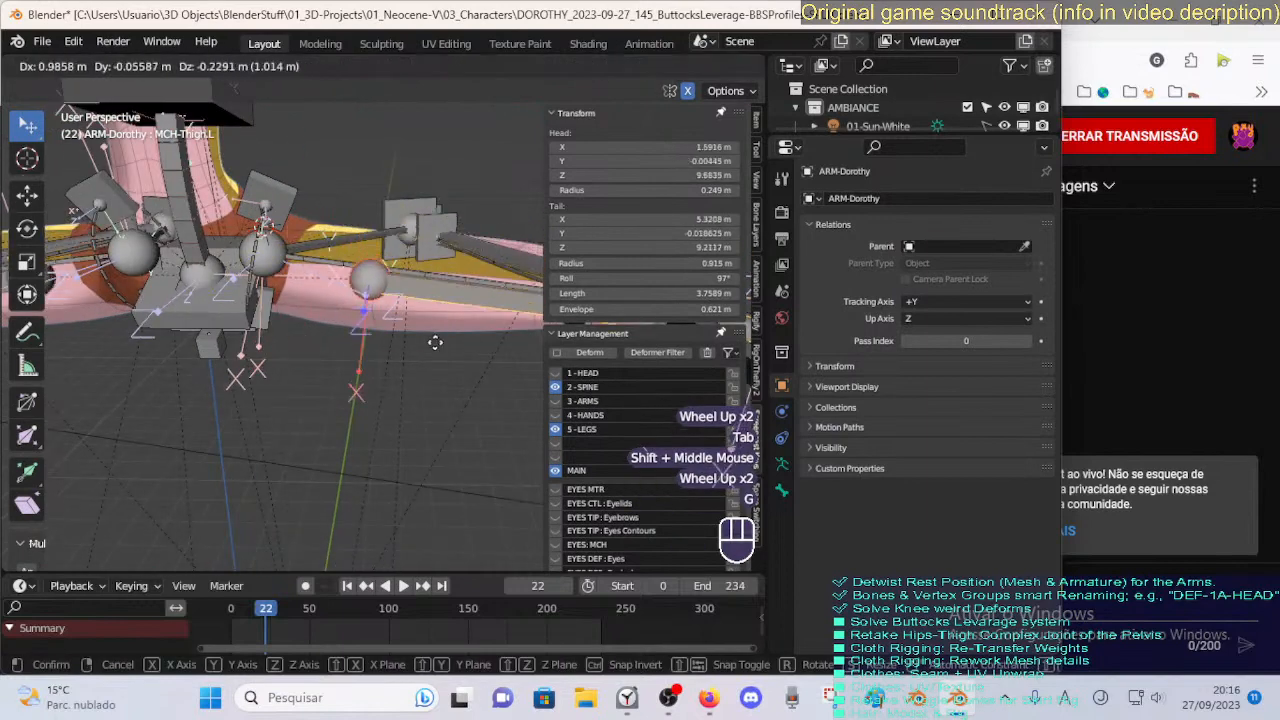
pyautogui.click(398, 283)
pyautogui.hotkey('alt', 'z')
pyautogui.click(389, 271)
pyautogui.press('g')
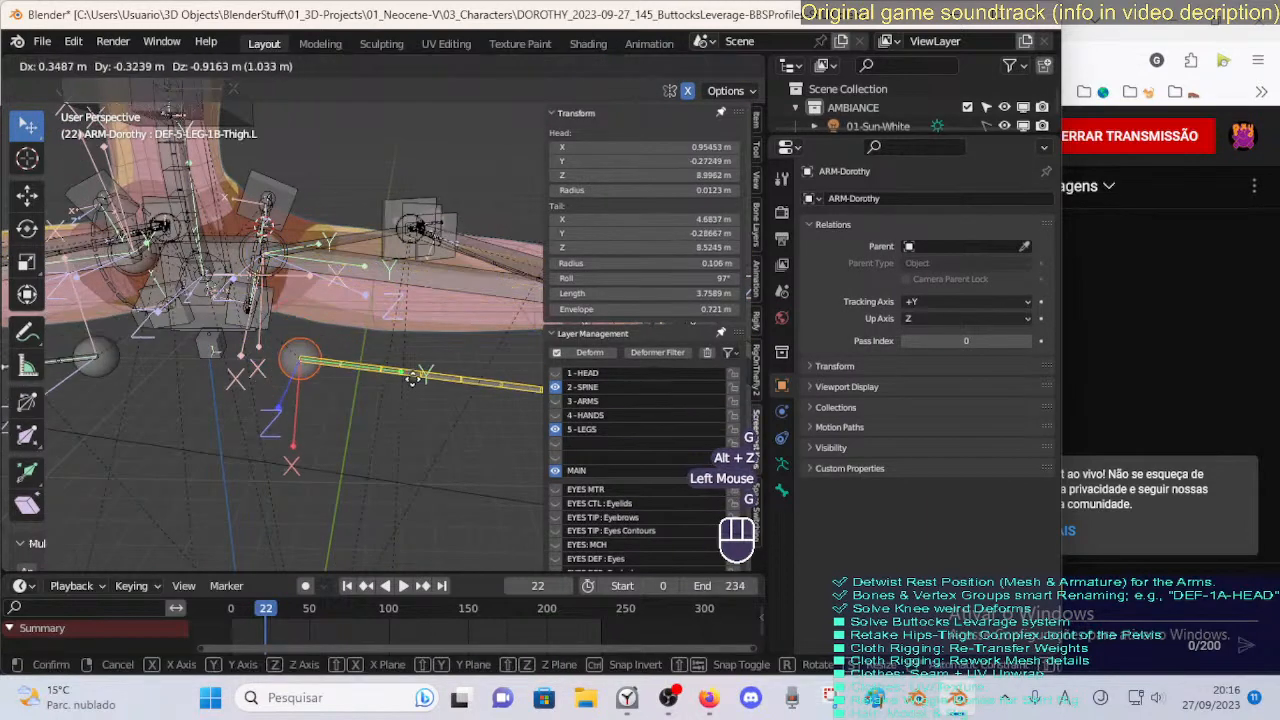
pyautogui.click(386, 271)
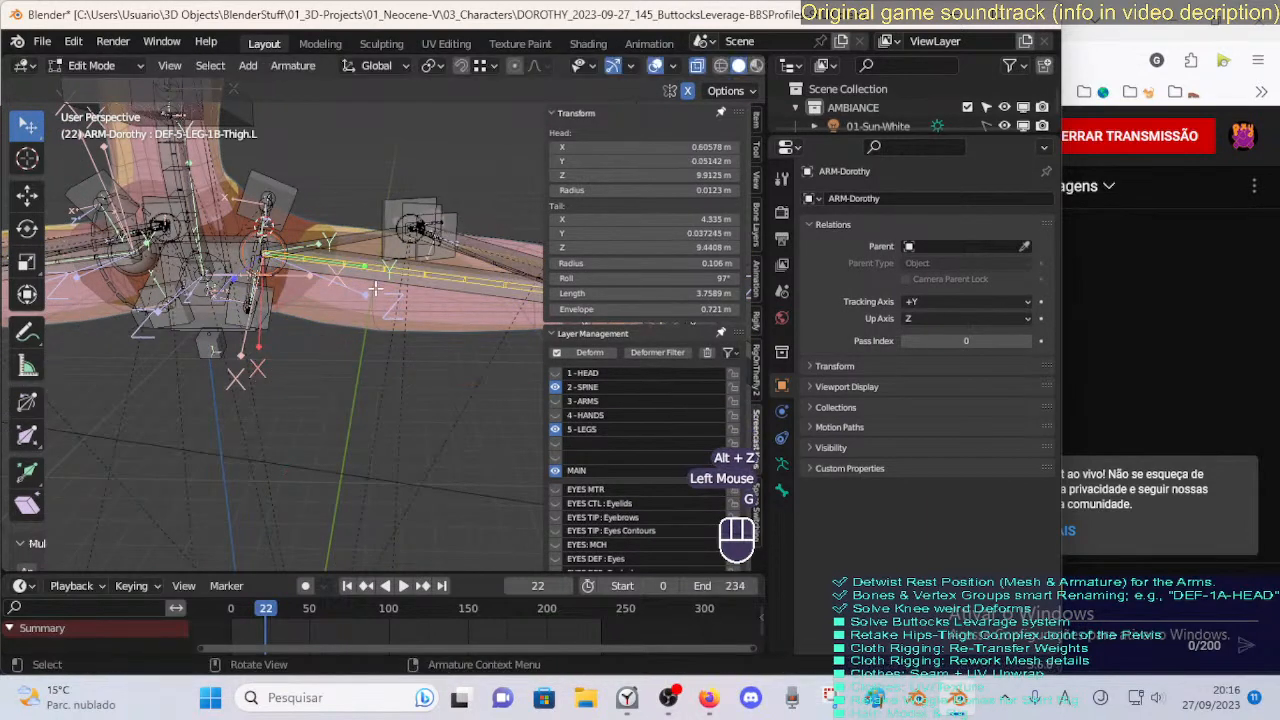
# Show the bone properties with their Relations settings expanded and check the overlapping left thigh bones there.
pyautogui.click(781, 491)
pyautogui.keyDown('shift'); pyautogui.moveTo(440, 300); pyautogui.dragTo(381, 337, button='middle'); pyautogui.keyUp('shift')
pyautogui.click(826, 245)
pyautogui.click(455, 274)
pyautogui.click(455, 275)
pyautogui.click(455, 275)
# Align the box-shaped control bone at the knee end of the left thigh to MCH-Thigh.L.
pyautogui.click(368, 292)
pyautogui.moveTo(368, 292); pyautogui.dragTo(325, 355, button='middle')
pyautogui.click(353, 365)
pyautogui.keyDown('shift'); pyautogui.click(323, 350); pyautogui.keyUp('shift')
pyautogui.hotkey('ctrl', 'alt', 'a')
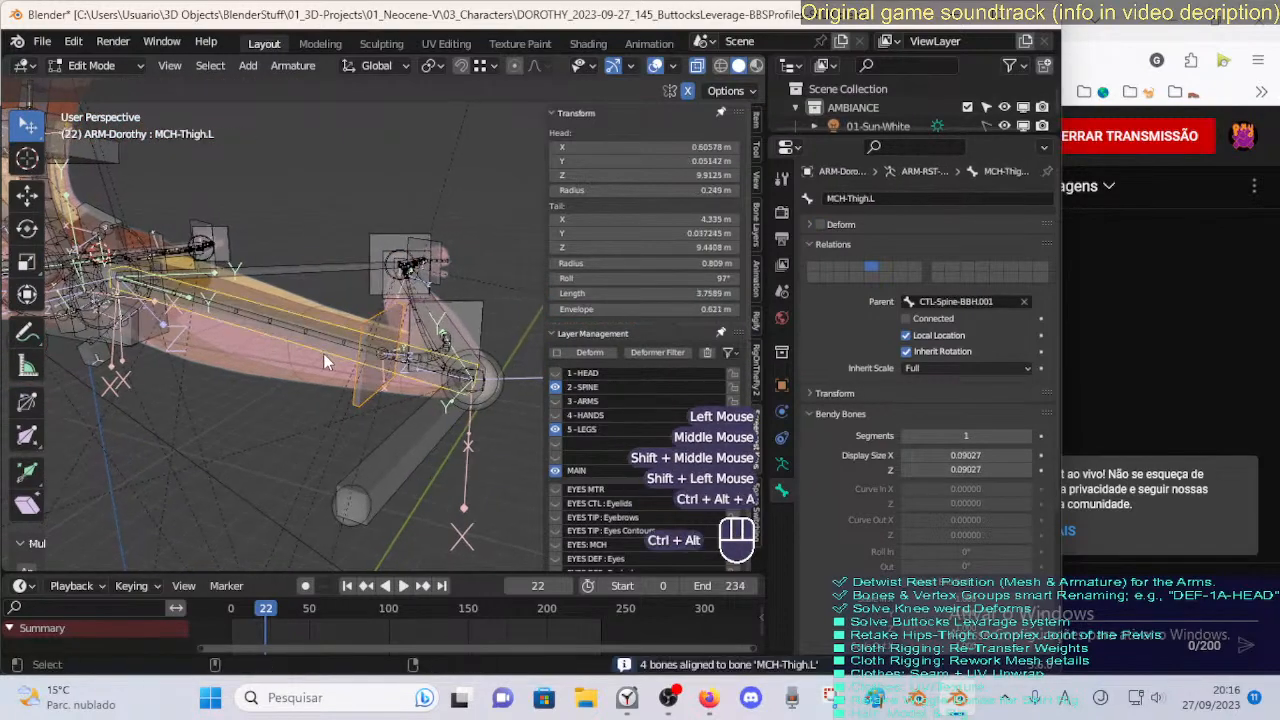
# Cycle through the overlapping bones at the left knee, including DEF-5-LEG-1C-Knee-BB.L and MCH-Thigh.L, to examine their orientation and parents.
pyautogui.click(403, 362)
pyautogui.click(403, 362)
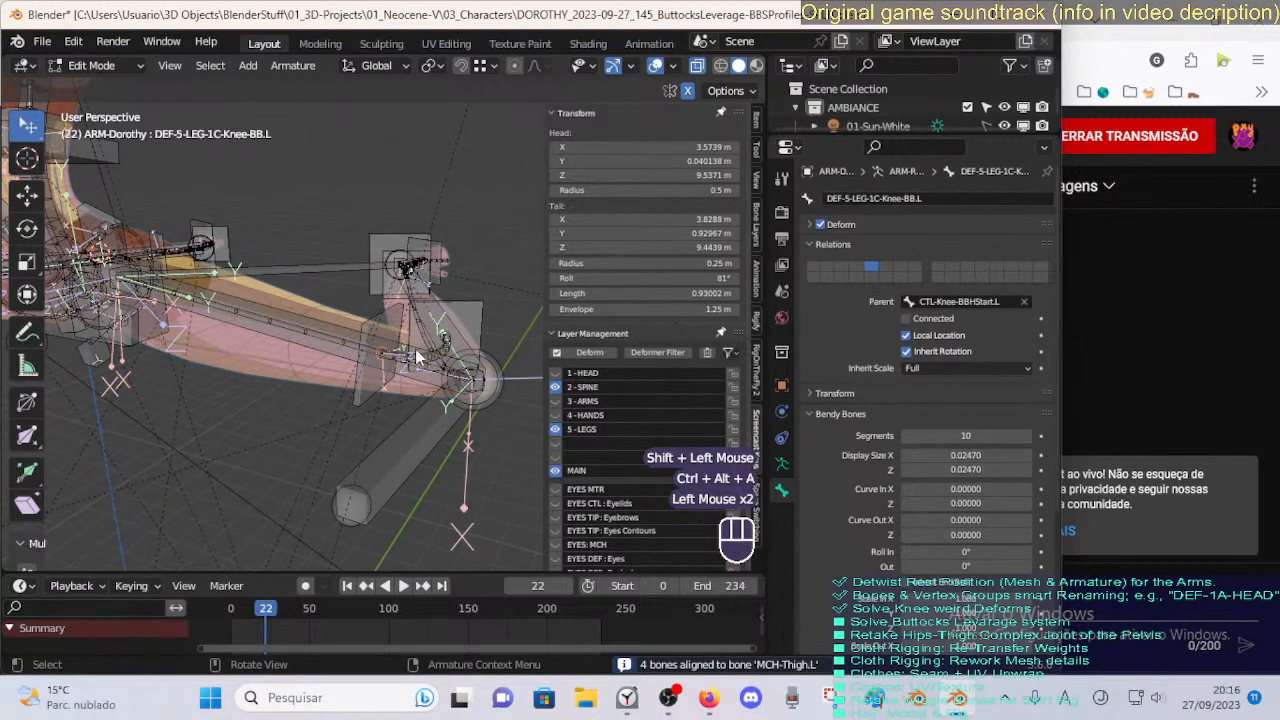
pyautogui.moveTo(403, 362); pyautogui.dragTo(339, 411, button='middle')
pyautogui.click(328, 412)
pyautogui.click(328, 412)
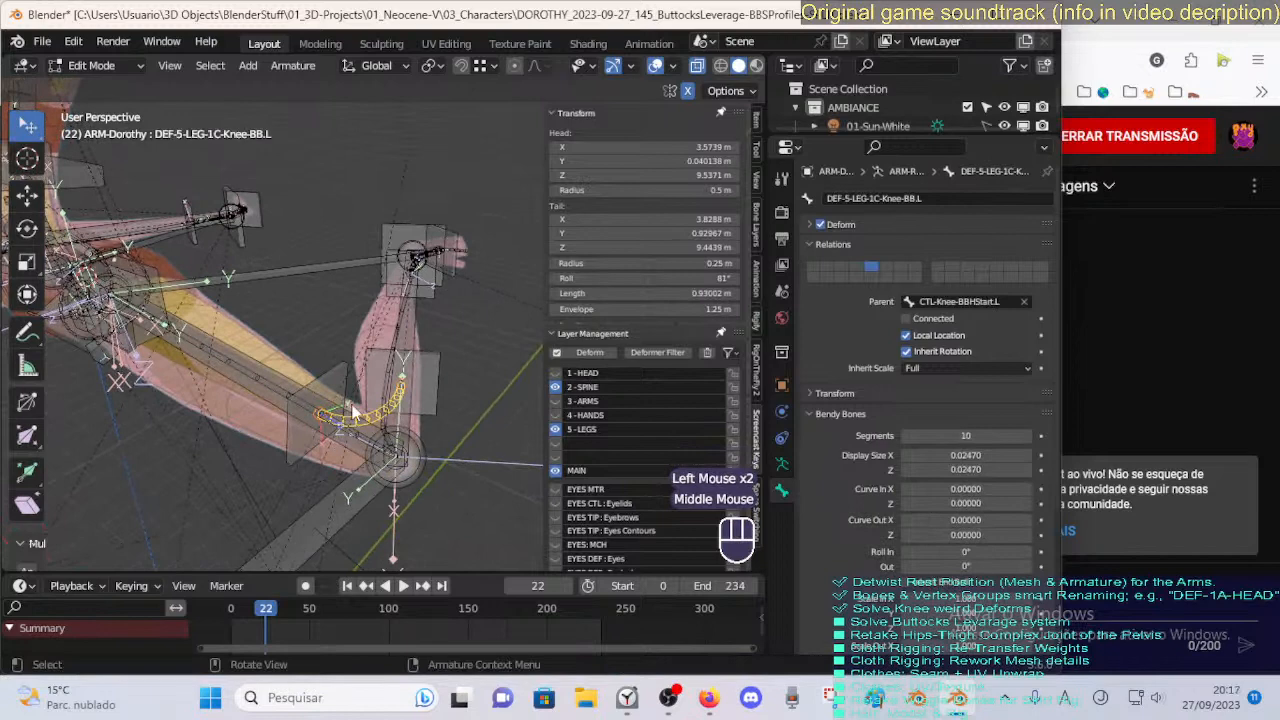
pyautogui.click(318, 418)
pyautogui.click(318, 418)
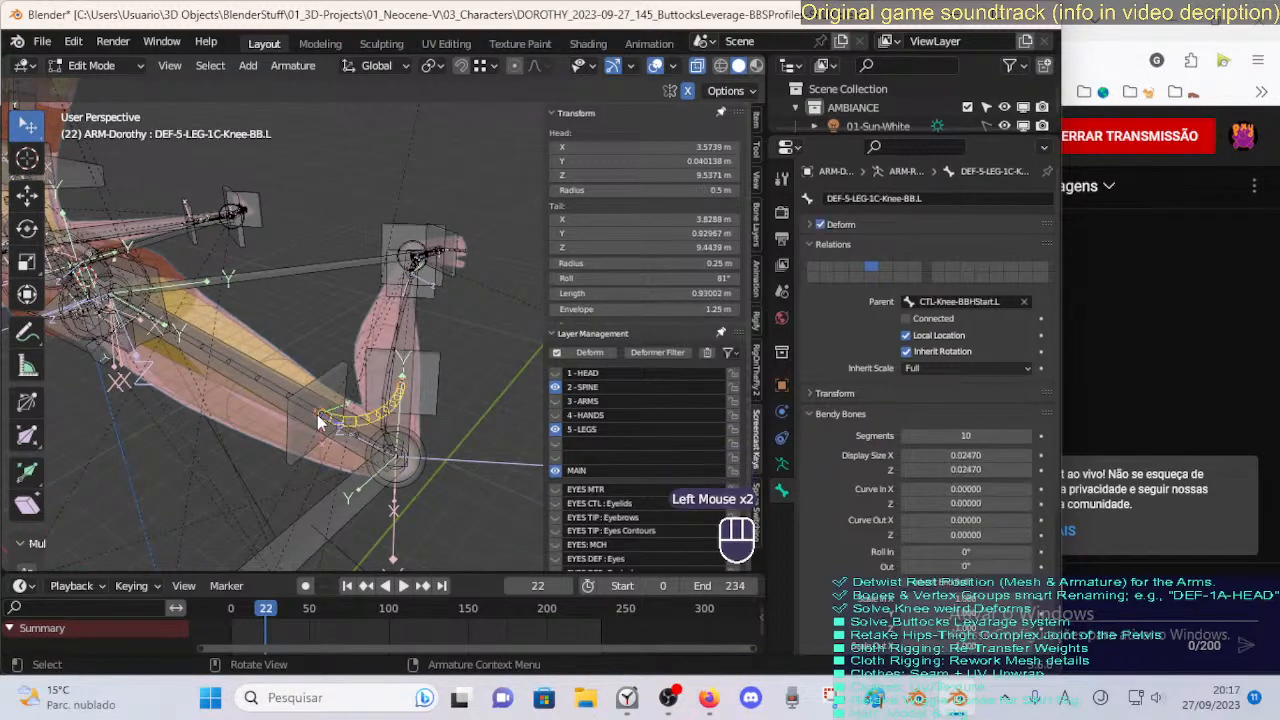
pyautogui.click(318, 418)
pyautogui.click(318, 418)
pyautogui.click(318, 418)
pyautogui.click(317, 414)
pyautogui.click(317, 414)
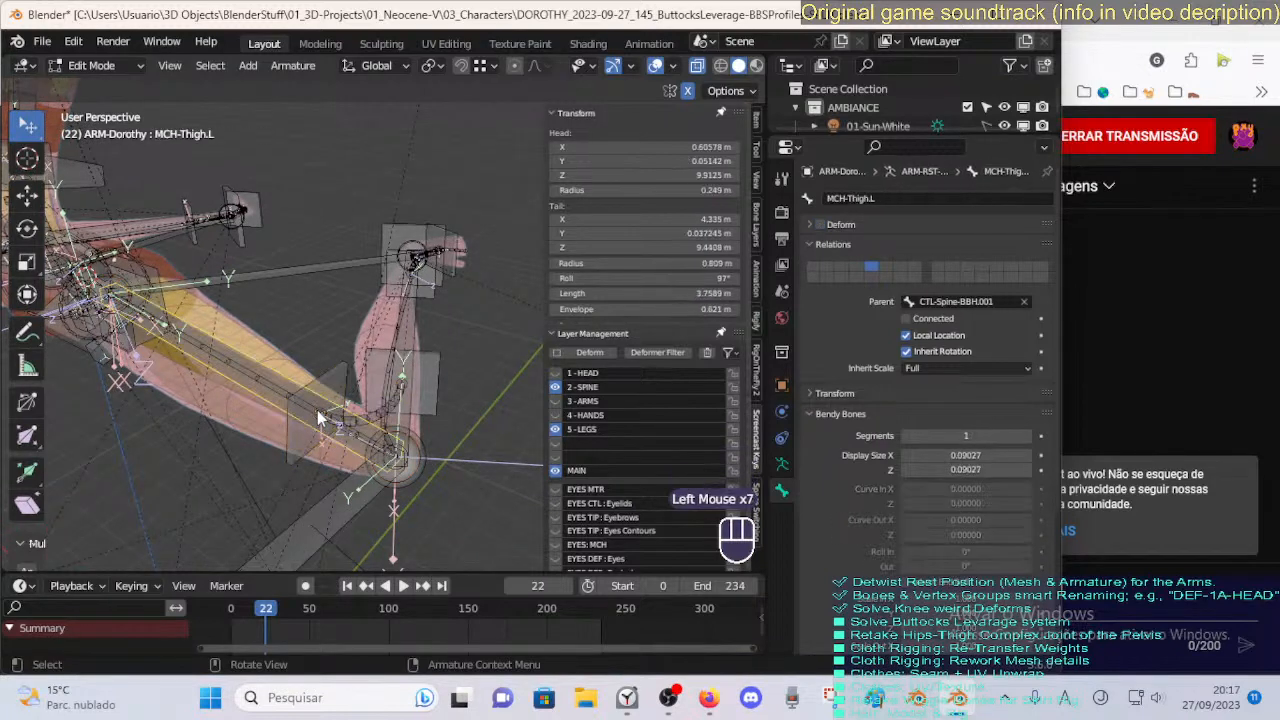
pyautogui.click(317, 414)
pyautogui.click(317, 414)
pyautogui.click(318, 418)
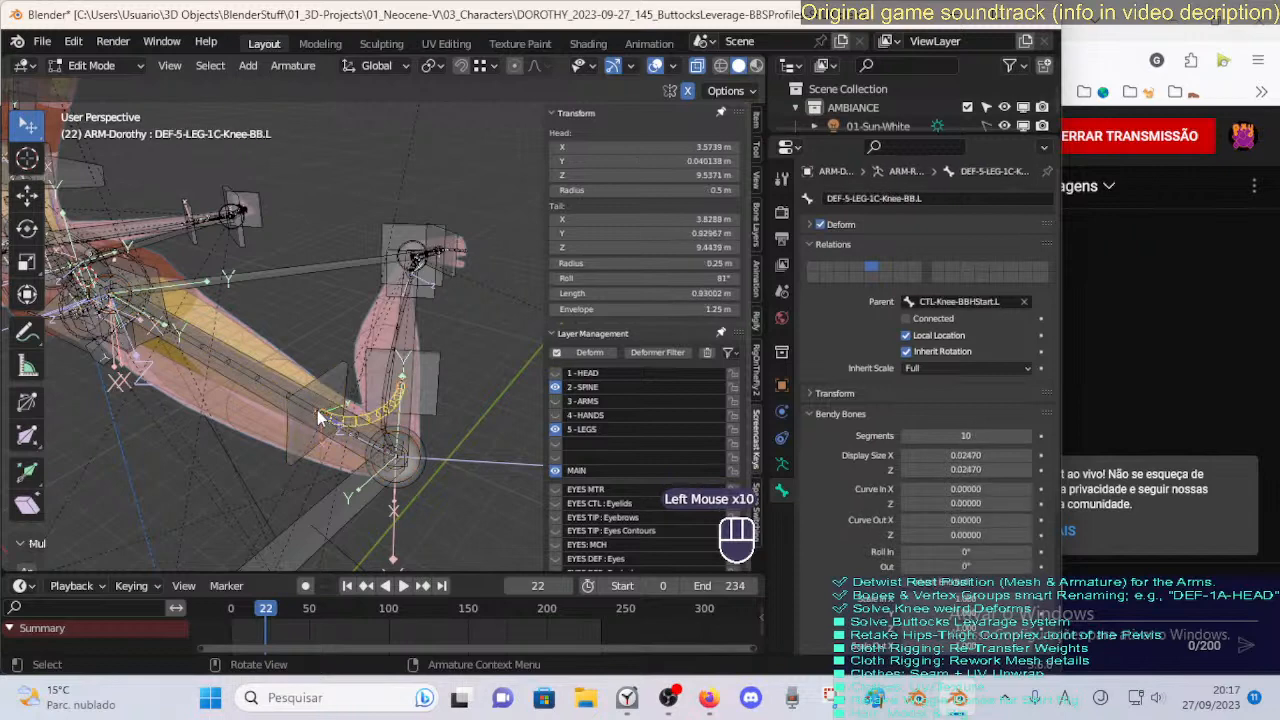
pyautogui.click(318, 418)
pyautogui.click(318, 418)
pyautogui.click(318, 418)
pyautogui.click(318, 418)
pyautogui.click(318, 418)
pyautogui.moveTo(318, 418); pyautogui.dragTo(333, 390, button='middle')
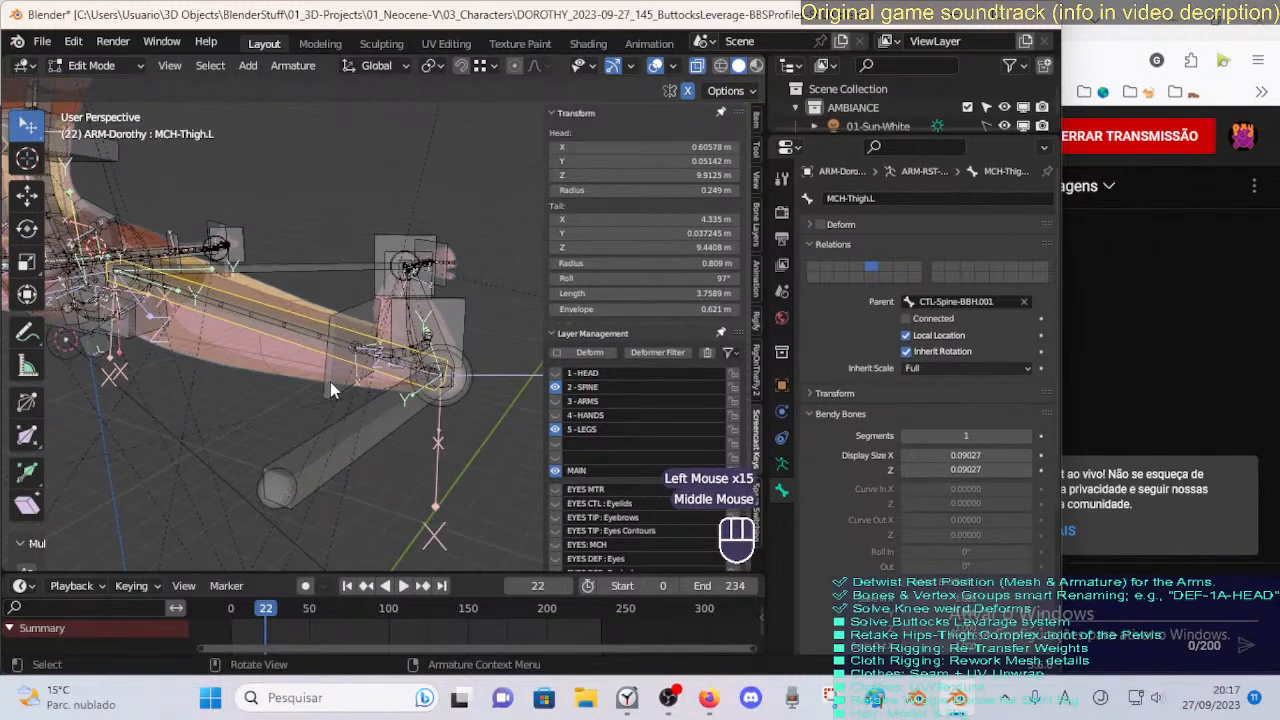
# Hide MCH-Thigh.L and the bone overlapping it along the left thigh to isolate the knee bones.
pyautogui.scroll(1, 335, 385)
pyautogui.hotkey('alt', 'a')
pyautogui.press('c')
pyautogui.rightClick(340, 365)
pyautogui.moveTo(365, 345); pyautogui.dragTo(180, 328, button='middle')
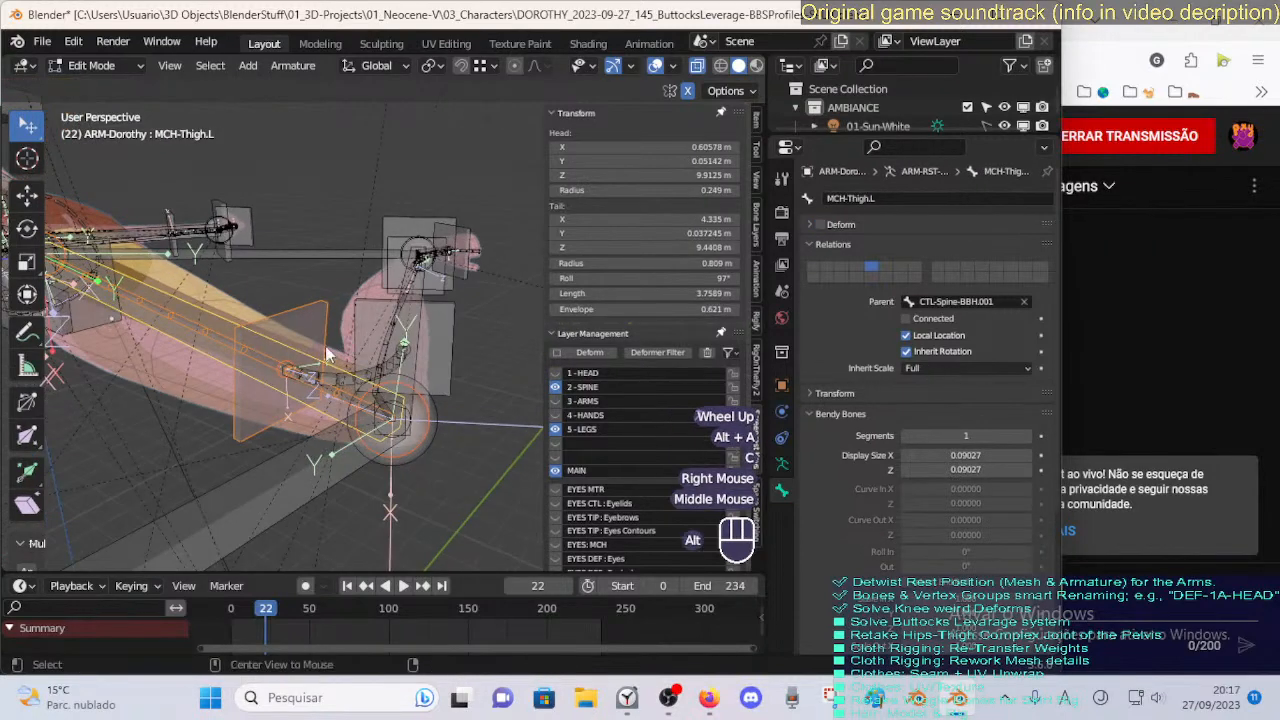
pyautogui.hotkey('alt', 'a')
pyautogui.click(180, 328)
pyautogui.press('h')
pyautogui.click(190, 329)
pyautogui.press('h')
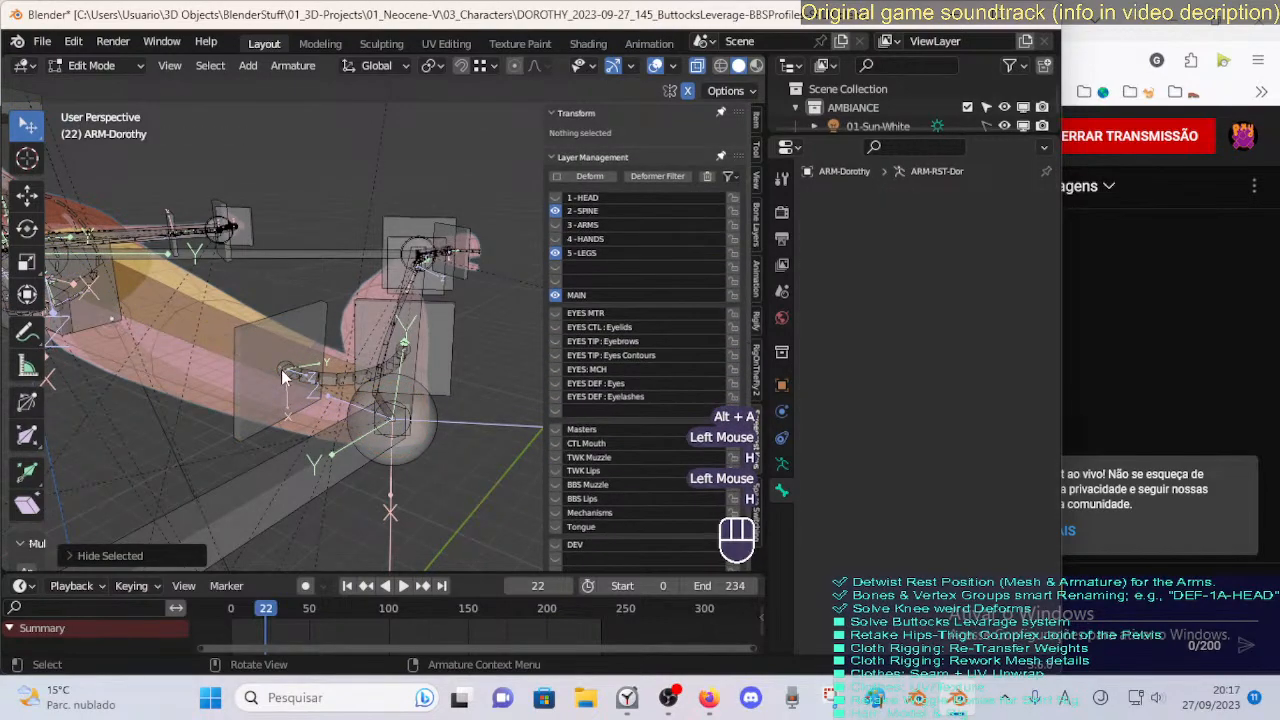
# Examine DEF-5-LEG-1C-Knee-BB.L and its start handle at the left knee with a cancelled test move.
pyautogui.click(285, 374)
pyautogui.press('g')
pyautogui.moveTo(287, 383); pyautogui.dragTo(406, 321, button='middle')
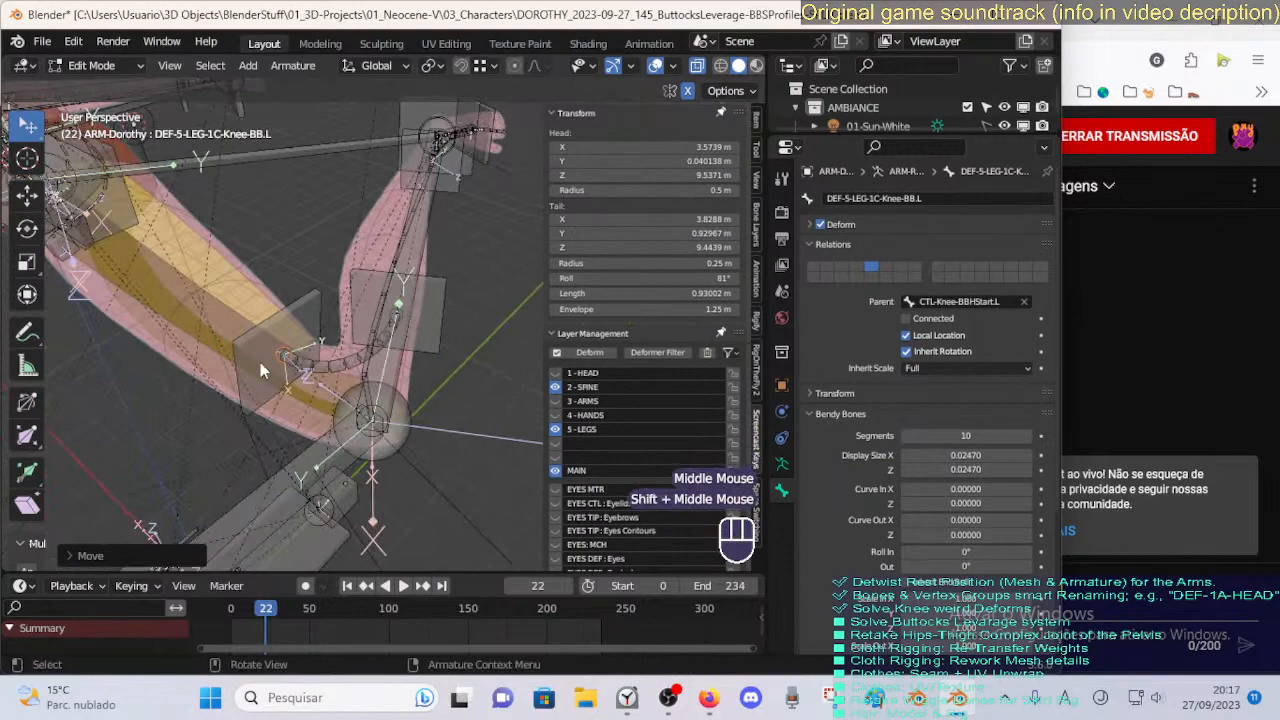
pyautogui.click(260, 362)
pyautogui.moveTo(260, 362); pyautogui.dragTo(346, 329, button='middle')
pyautogui.scroll(2, 249, 340)
# Hide MCH-Shin.L and the bone overlapping it below the left knee.
pyautogui.click(480, 287)
pyautogui.scroll(-1, 443, 303)
pyautogui.click(390, 349)
pyautogui.scroll(1, 417, 362)
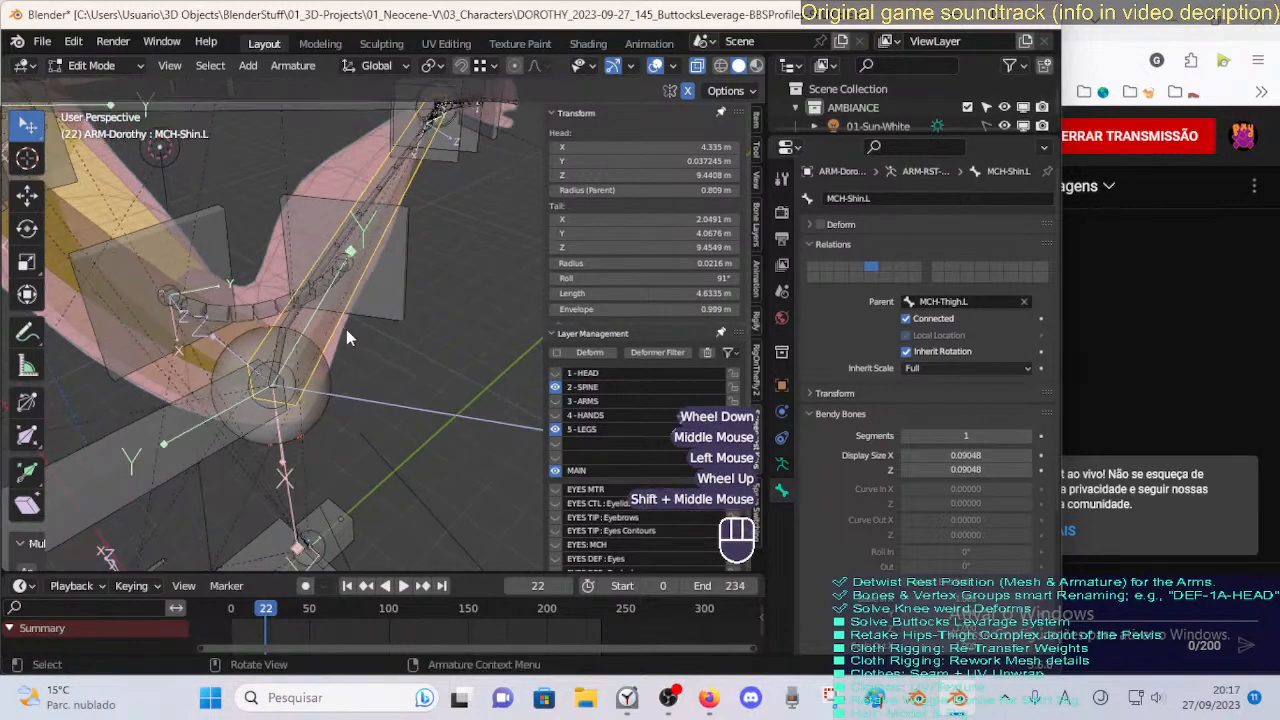
pyautogui.press('h')
pyautogui.click(300, 330)
pyautogui.click(298, 328)
pyautogui.press('h')
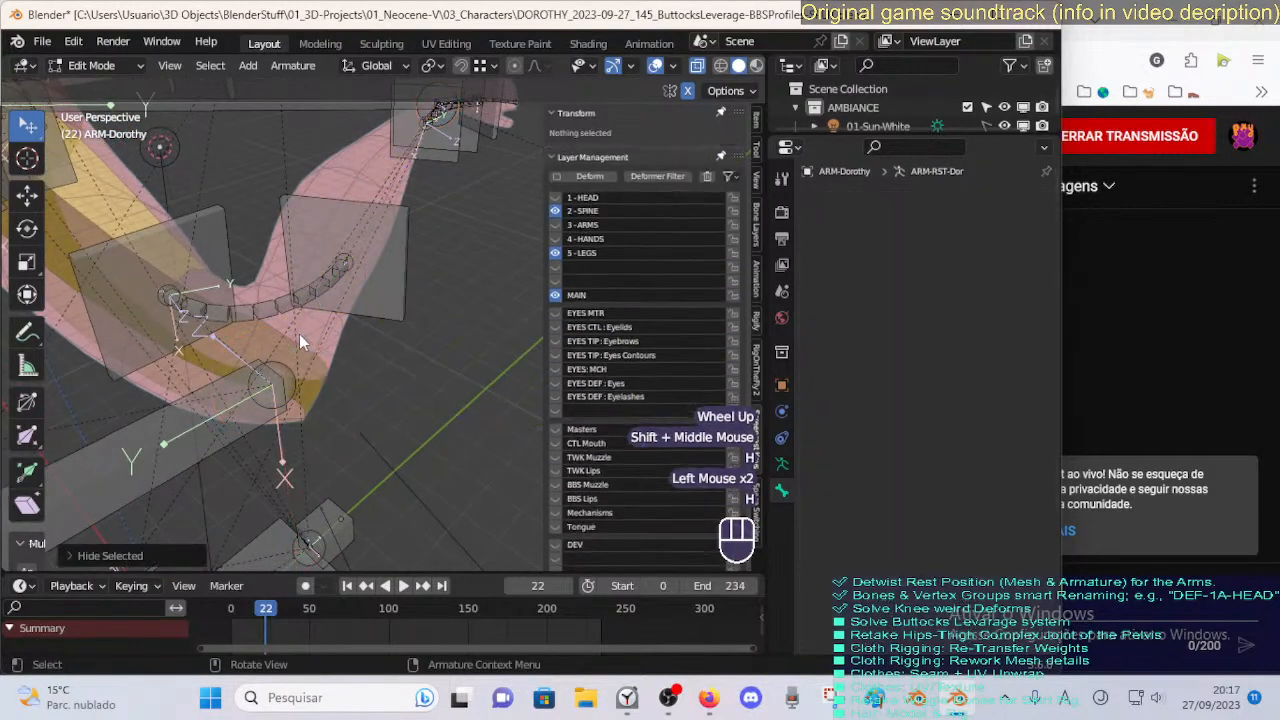
# Unhide all bones, select MTR-Thigh.L alone and switch the armature to Pose Mode.
pyautogui.scroll(-2, 305, 350)
pyautogui.click(294, 384)
pyautogui.moveTo(294, 384); pyautogui.dragTo(390, 394, button='middle')
pyautogui.scroll(-2, 391, 386)
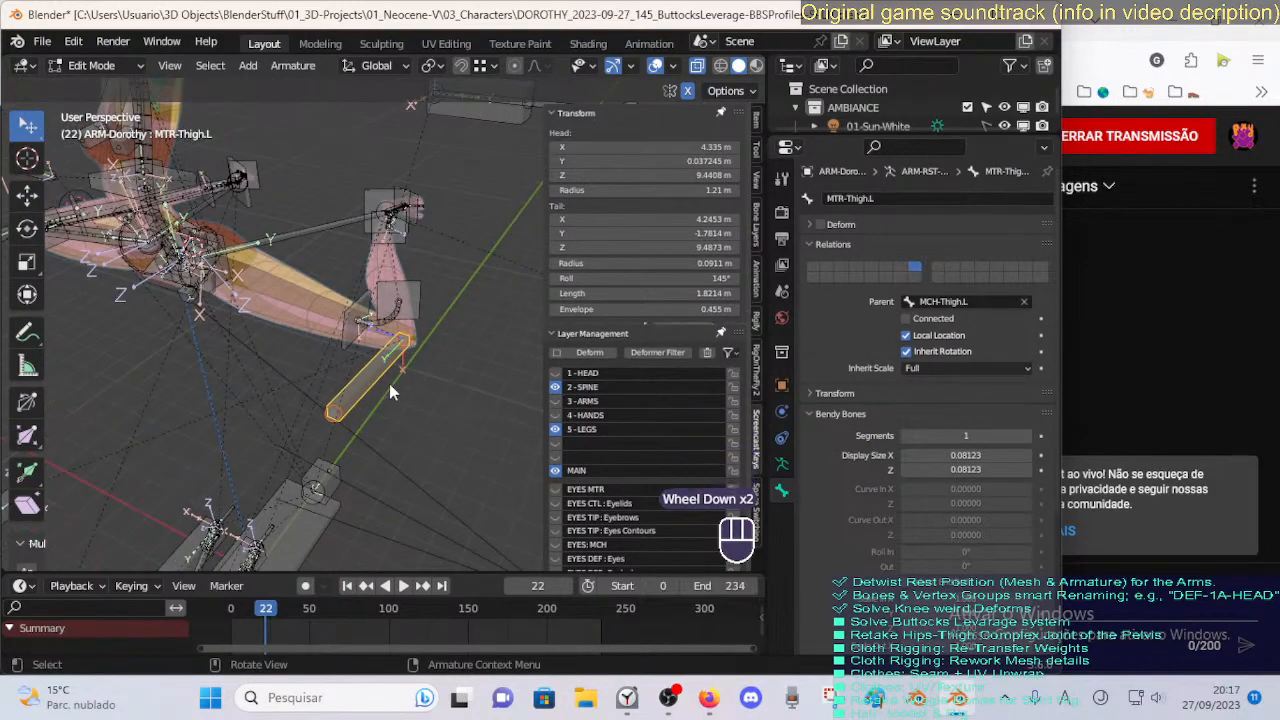
pyautogui.scroll(-2, 387, 380)
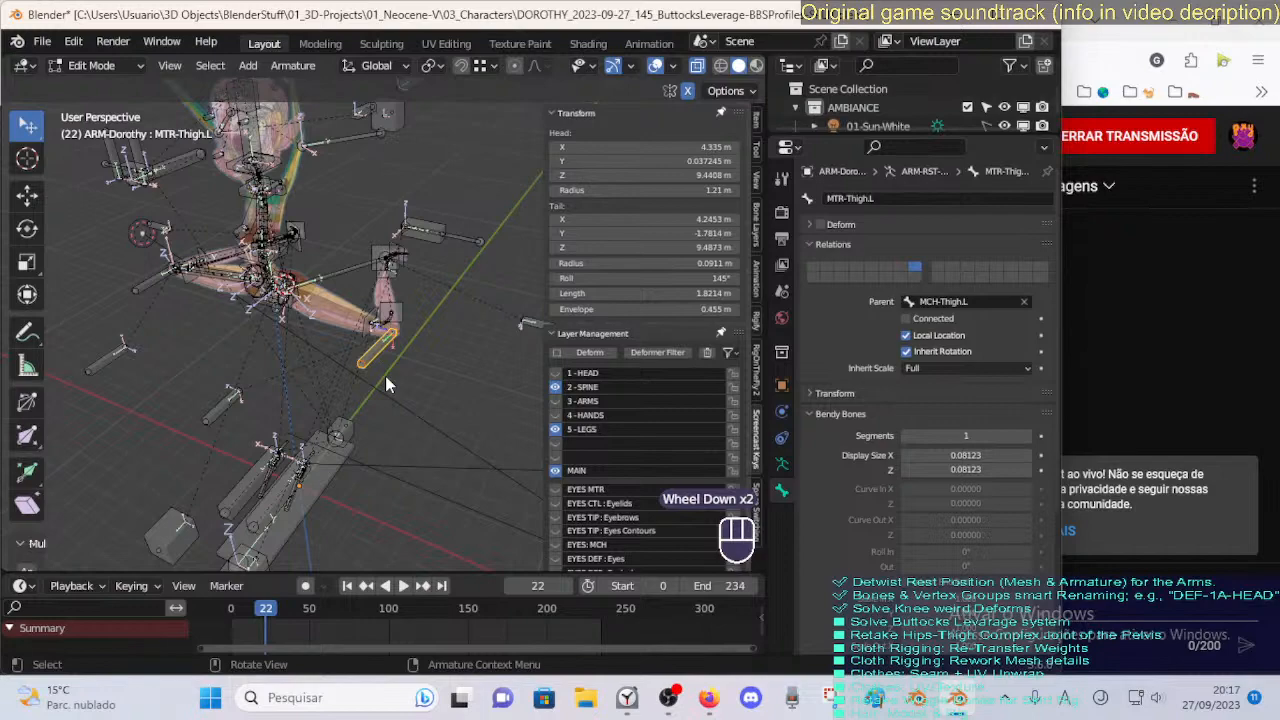
pyautogui.hotkey('alt', 'h')
pyautogui.click(372, 362)
pyautogui.press('Tab')
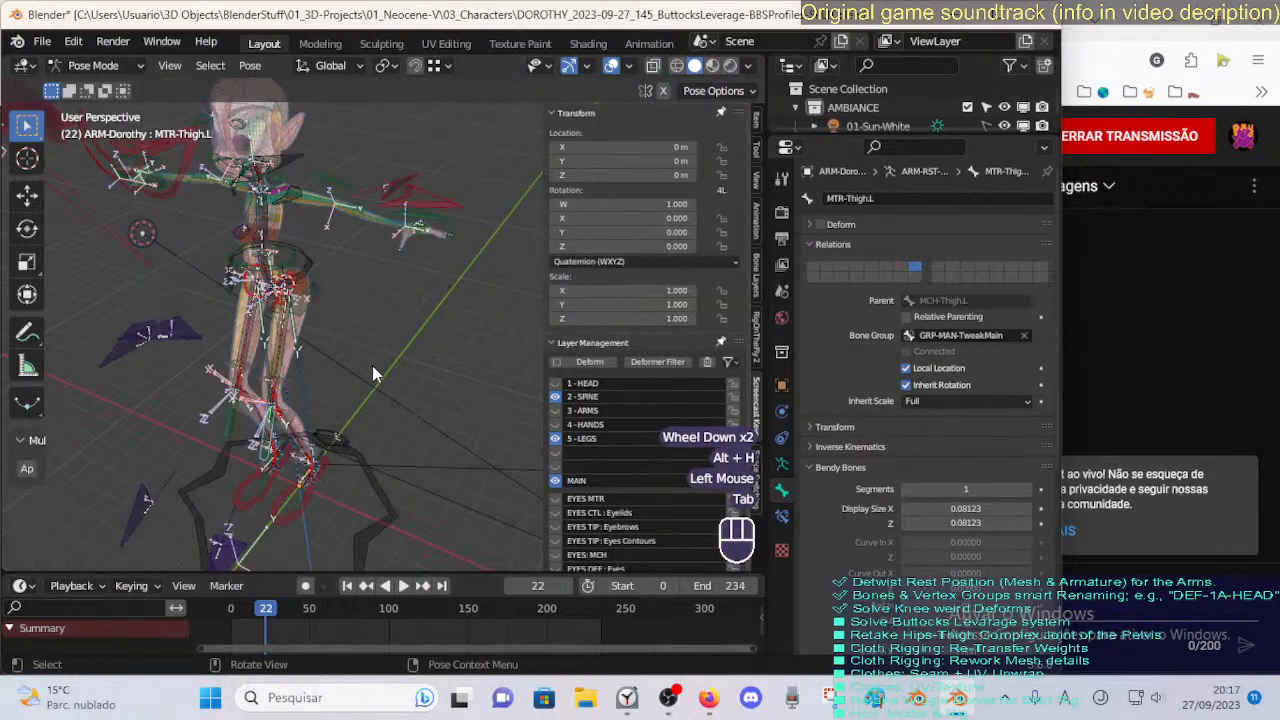
# Compare the left leg in Edit and Pose Mode, testing MTR-Thigh.L with a cancelled rotation.
pyautogui.scroll(1, 372, 365)
pyautogui.press('Tab')
pyautogui.moveTo(372, 365); pyautogui.dragTo(423, 301, button='middle')
pyautogui.scroll(-1, 332, 349)
pyautogui.scroll(1, 405, 311)
pyautogui.moveTo(423, 301); pyautogui.dragTo(357, 374, button='middle')
pyautogui.middleClick(389, 357)
pyautogui.press('Tab')
pyautogui.press('r')
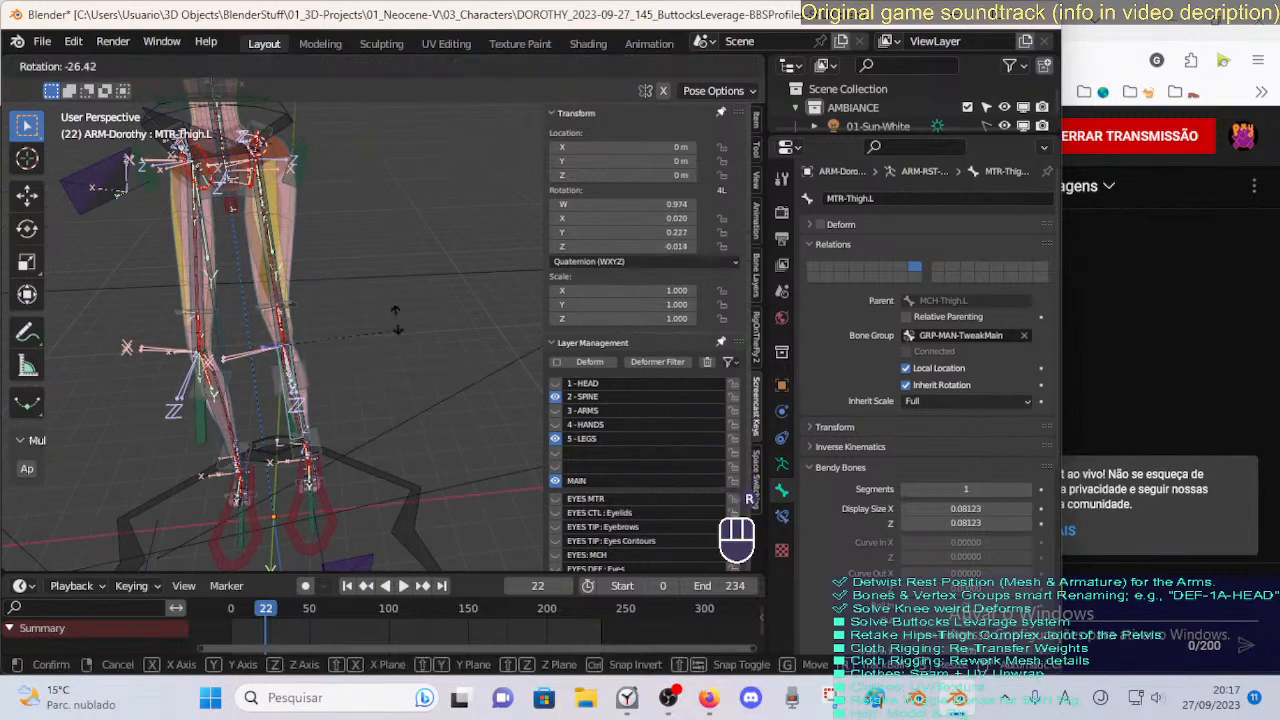
pyautogui.press('Escape')
# In Edit Mode, align MTR-Thigh.L and CTL-Thigh-POLE.L to MTR-Leg.R as the active bone.
pyautogui.moveTo(393, 317); pyautogui.dragTo(286, 346, button='middle')
pyautogui.press('Tab')
pyautogui.moveTo(137, 323); pyautogui.dragTo(270, 360, button='middle')
pyautogui.scroll(-1, 240, 343)
pyautogui.moveTo(270, 360); pyautogui.dragTo(324, 342, button='middle')
pyautogui.keyDown('shift'); pyautogui.click(237, 378); pyautogui.keyUp('shift')
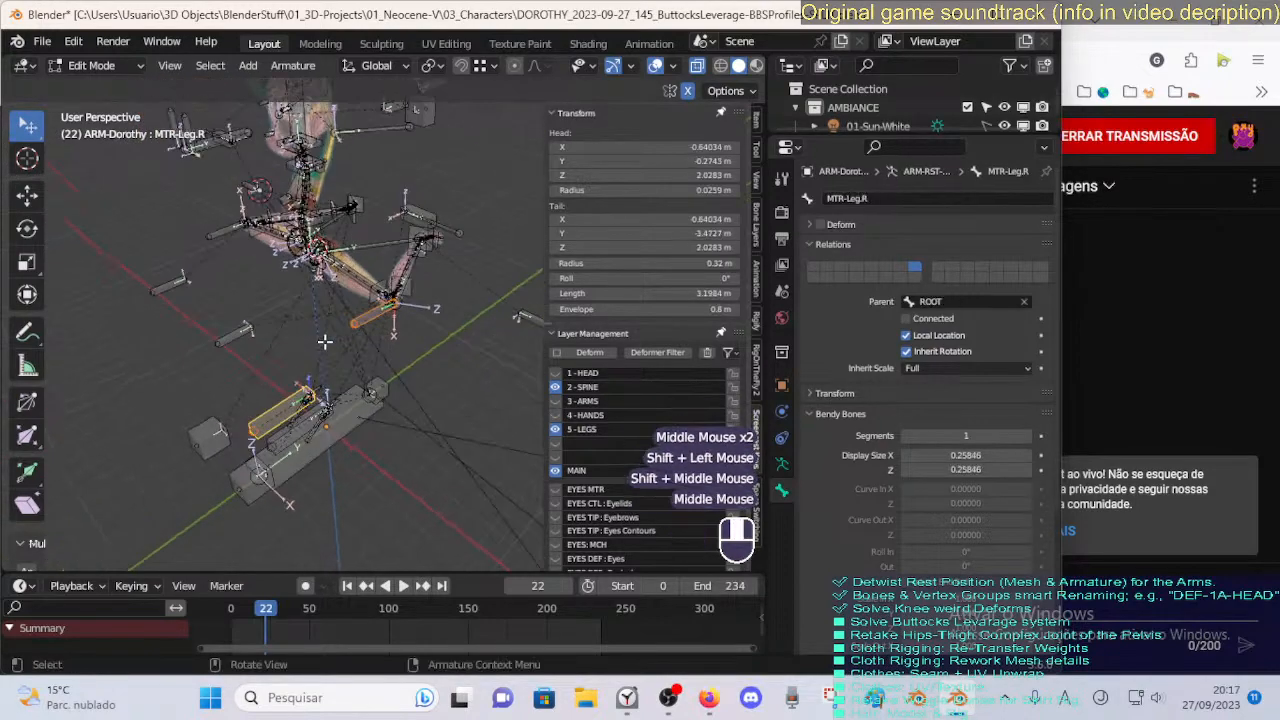
pyautogui.keyDown('shift'); pyautogui.click(236, 333); pyautogui.keyUp('shift')
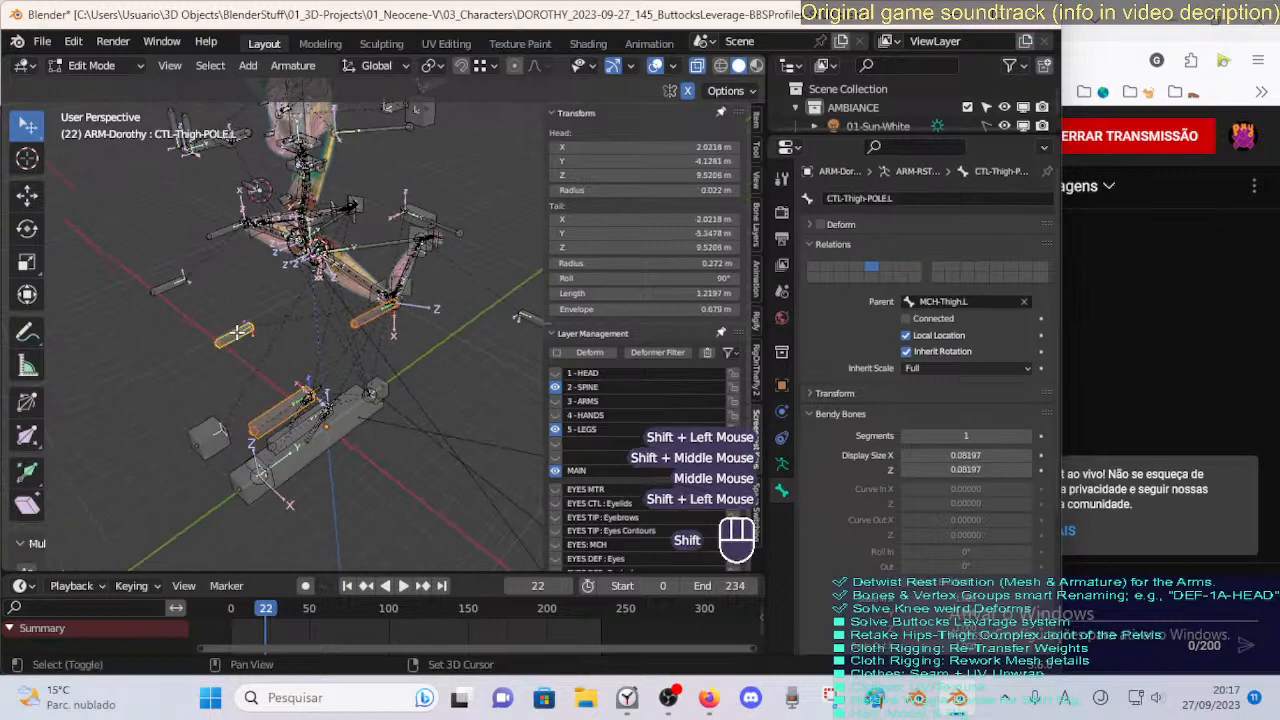
pyautogui.keyDown('shift'); pyautogui.click(279, 407); pyautogui.keyUp('shift')
pyautogui.hotkey('ctrl', 'alt', 'a')
# Align CTL-Shin-POLE.L to CTL-Thigh-POLE.L as the active bone.
pyautogui.scroll(-1, 440, 340)
pyautogui.keyDown('shift'); pyautogui.moveTo(455, 328); pyautogui.dragTo(457, 355, button='middle'); pyautogui.keyUp('shift')
pyautogui.click(481, 341)
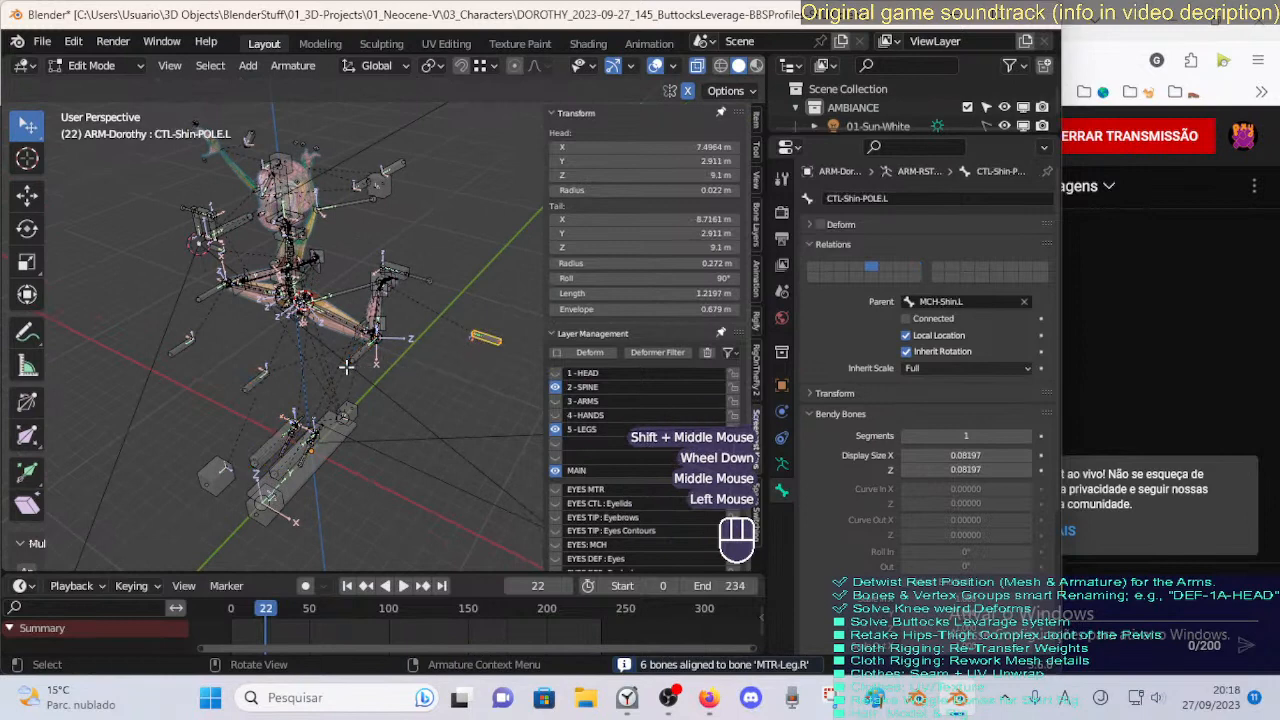
pyautogui.keyDown('shift'); pyautogui.click(258, 378); pyautogui.keyUp('shift')
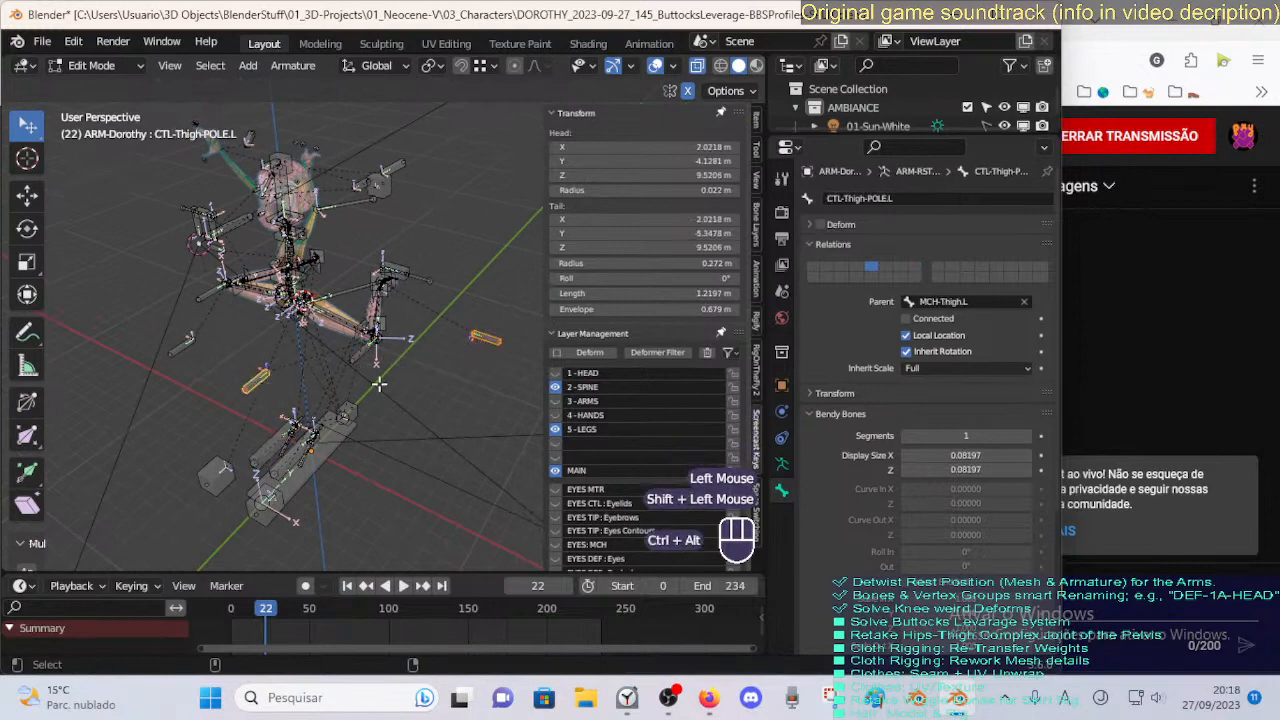
pyautogui.hotkey('ctrl', 'alt', 'a')
# Align CTL-Leg-POLE.L to CTL-Thigh-POLE.L, keeping only these two bones selected.
pyautogui.moveTo(287, 481); pyautogui.dragTo(294, 430, button='middle')
pyautogui.click(272, 486)
pyautogui.moveTo(272, 486); pyautogui.dragTo(279, 489, button='middle')
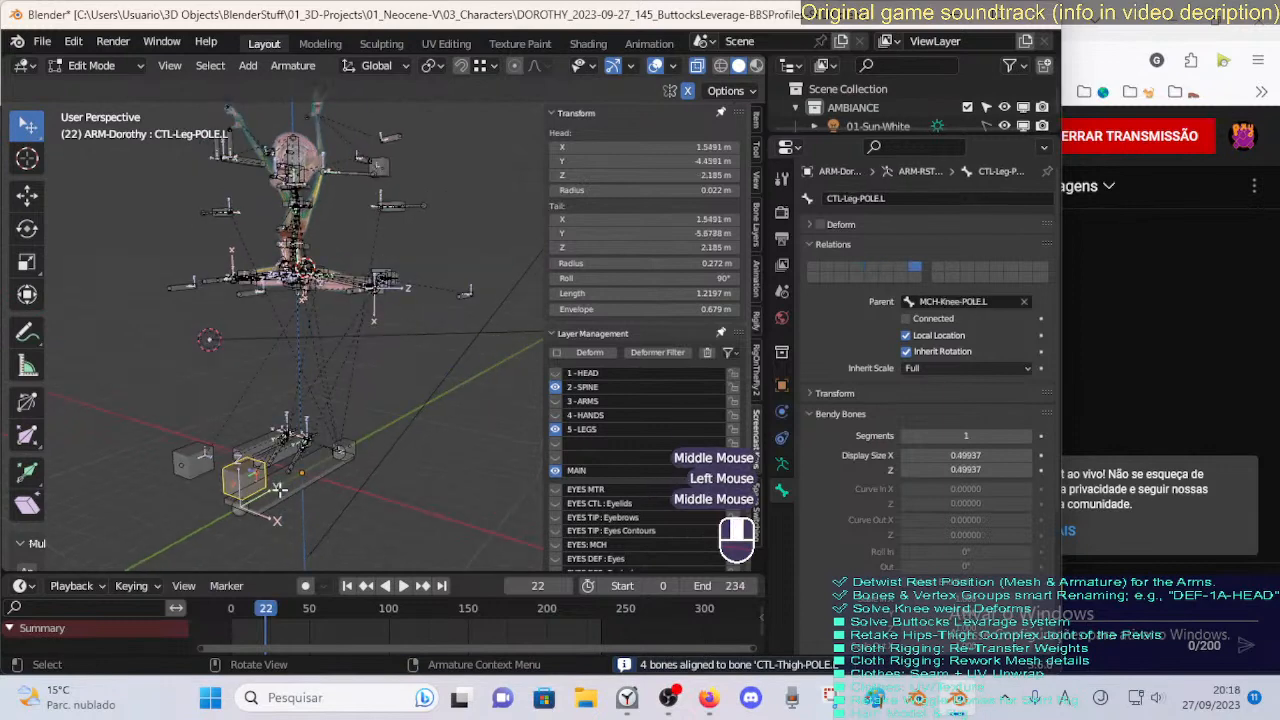
pyautogui.keyDown('shift'); pyautogui.click(195, 464); pyautogui.keyUp('shift')
pyautogui.moveTo(195, 464); pyautogui.dragTo(263, 365, button='middle')
pyautogui.keyDown('shift'); pyautogui.click(249, 343); pyautogui.keyUp('shift')
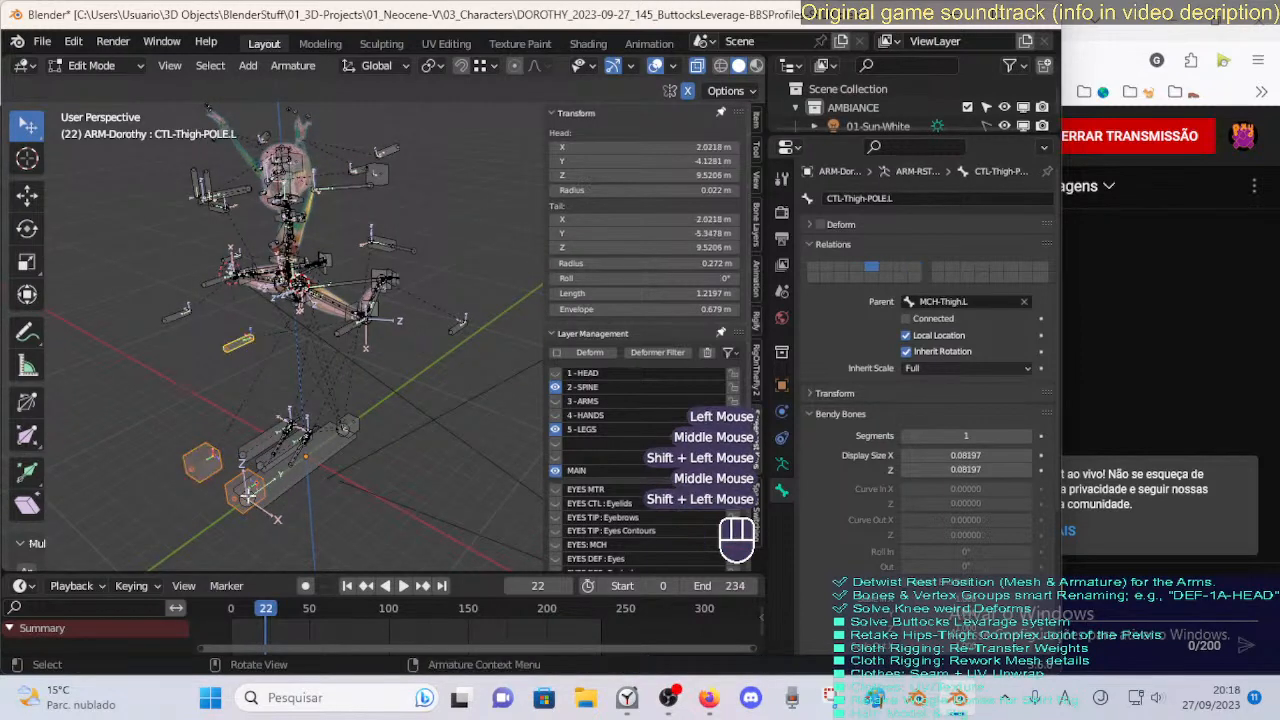
pyautogui.click(247, 494)
pyautogui.click(233, 485)
pyautogui.keyDown('shift'); pyautogui.click(239, 345); pyautogui.keyUp('shift')
pyautogui.hotkey('ctrl', 'alt', 'a')
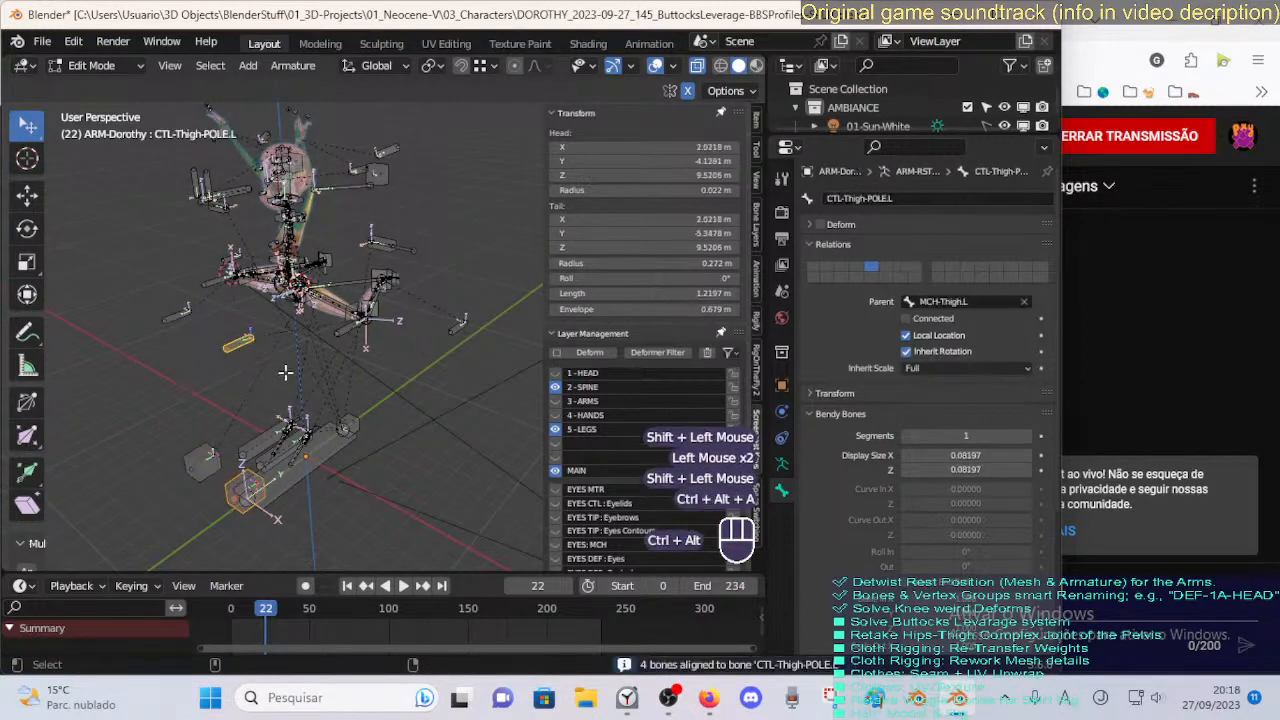
# Return ARM-Dorothy to Pose Mode with X-ray off and view the legs' bones.
pyautogui.moveTo(239, 345); pyautogui.dragTo(356, 402, button='middle')
pyautogui.press('Tab')
pyautogui.scroll(1, 358, 346)
pyautogui.scroll(3, 374, 371)
pyautogui.scroll(-1, 413, 412)
pyautogui.scroll(1, 413, 412)
pyautogui.press('Tab')
pyautogui.hotkey('alt', 'z')
pyautogui.press('Tab')
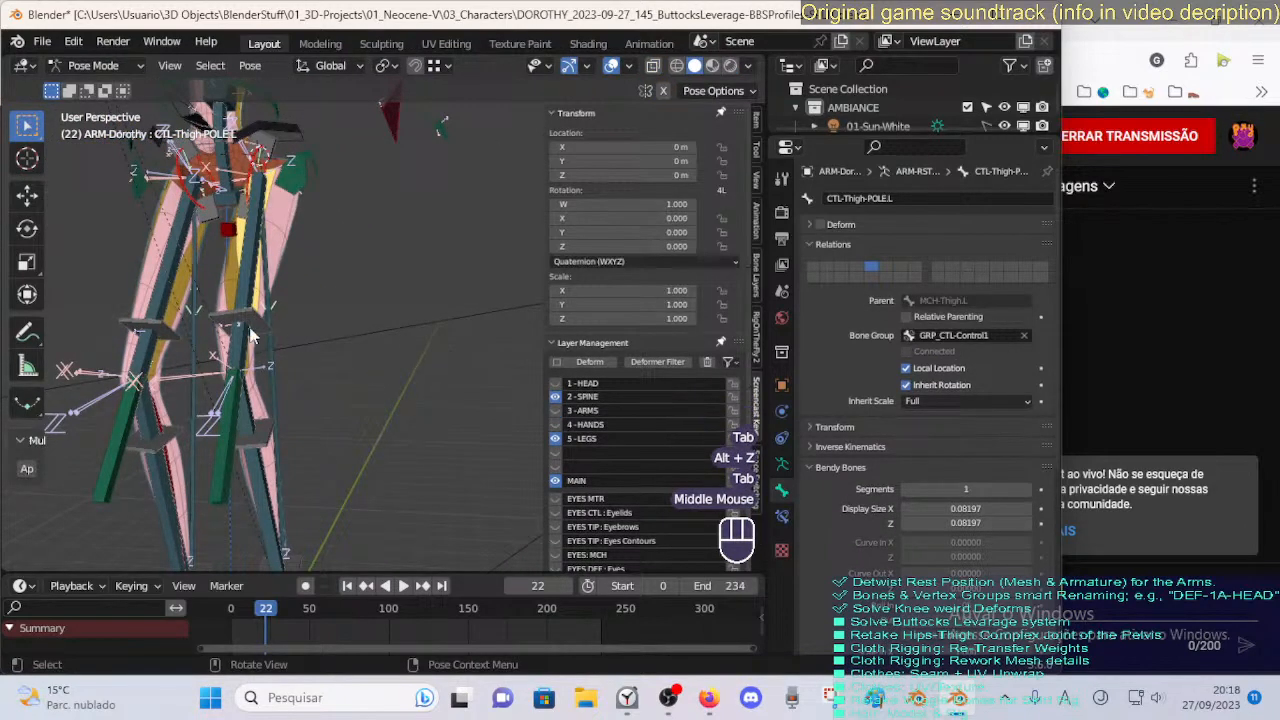
pyautogui.click(247, 334)
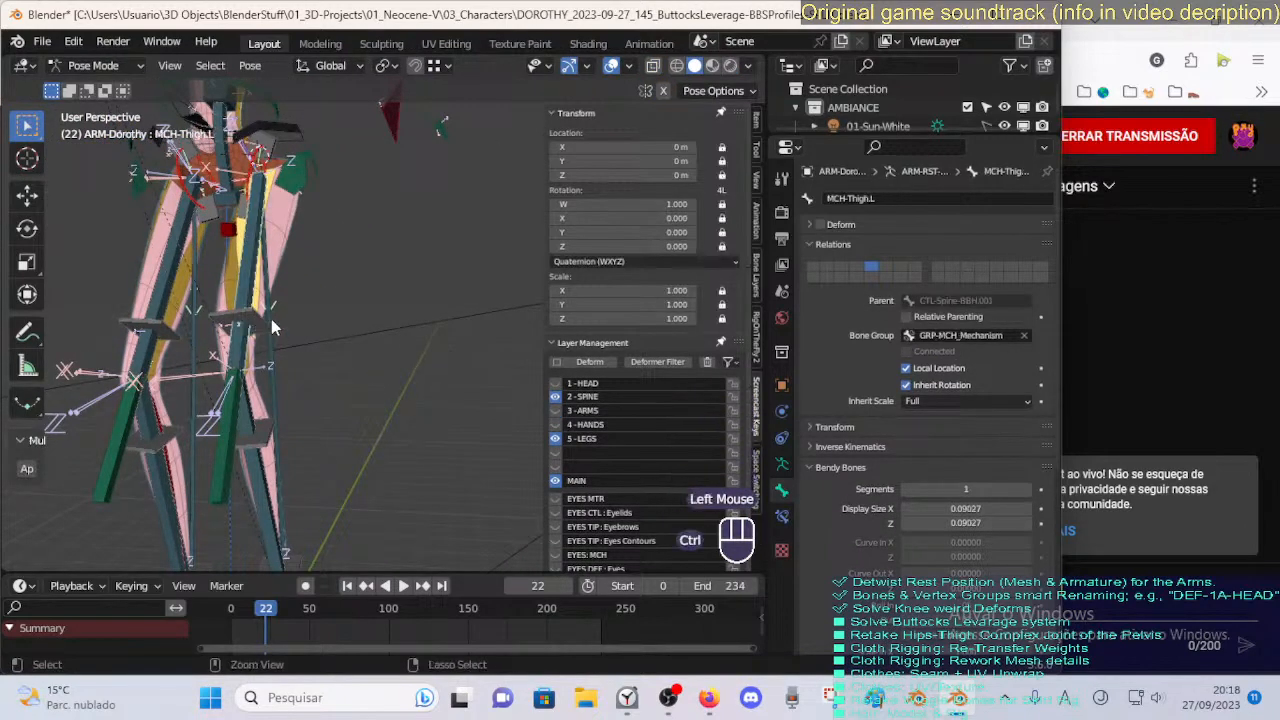
pyautogui.hotkey('ctrl', 'Tab')
pyautogui.click(262, 320)
pyautogui.press('h')
pyautogui.moveTo(302, 335)
pyautogui.mouseDown(button='middle')
pyautogui.moveTo(350, 366)
pyautogui.moveTo(361, 353)
pyautogui.moveTo(348, 354)
pyautogui.moveTo(340, 320)
pyautogui.moveTo(281, 321)
pyautogui.mouseUp(button='middle')
pyautogui.hotkey('ctrl', 'z')
pyautogui.hotkey('ctrl', 'Tab')
pyautogui.press('Tab')
pyautogui.press('Tab')
pyautogui.scroll(-3, 295, 330)
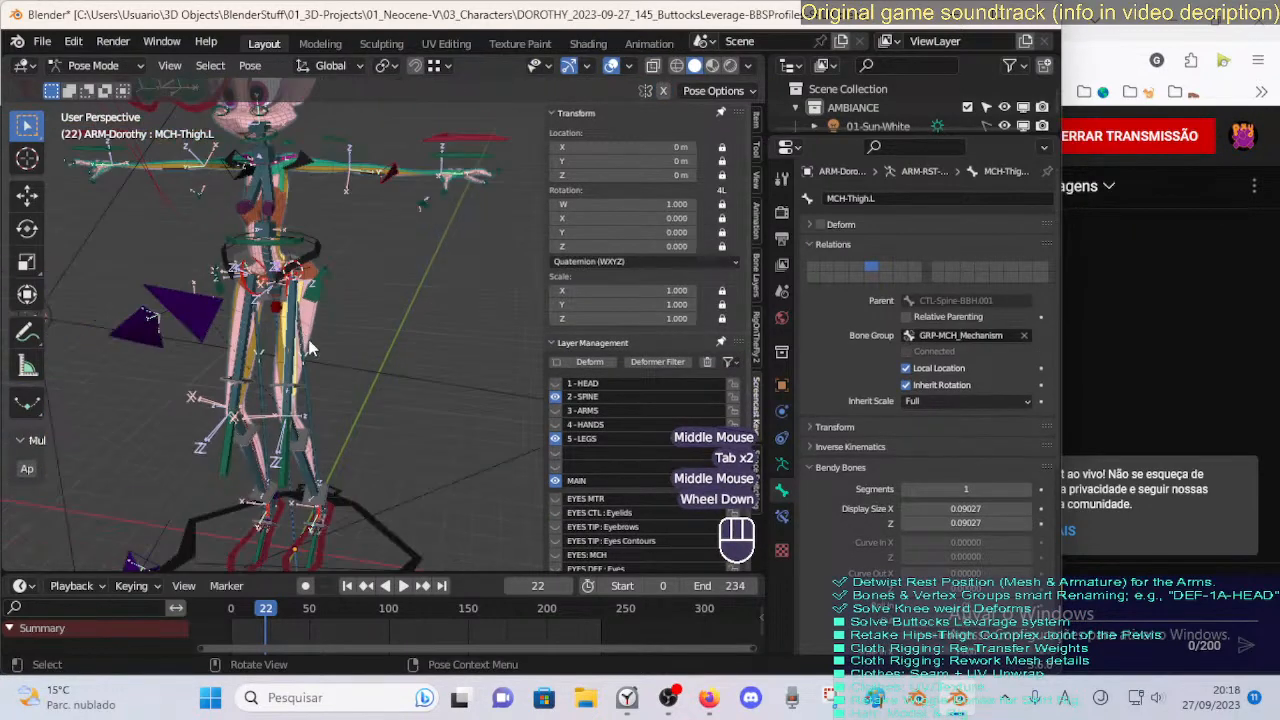
# Hide the 5 - LEGS and MAIN bone layers, leaving only 2 - SPINE shown.
pyautogui.click(556, 397)
pyautogui.click(556, 481)
pyautogui.click(556, 440)
pyautogui.click(557, 431)
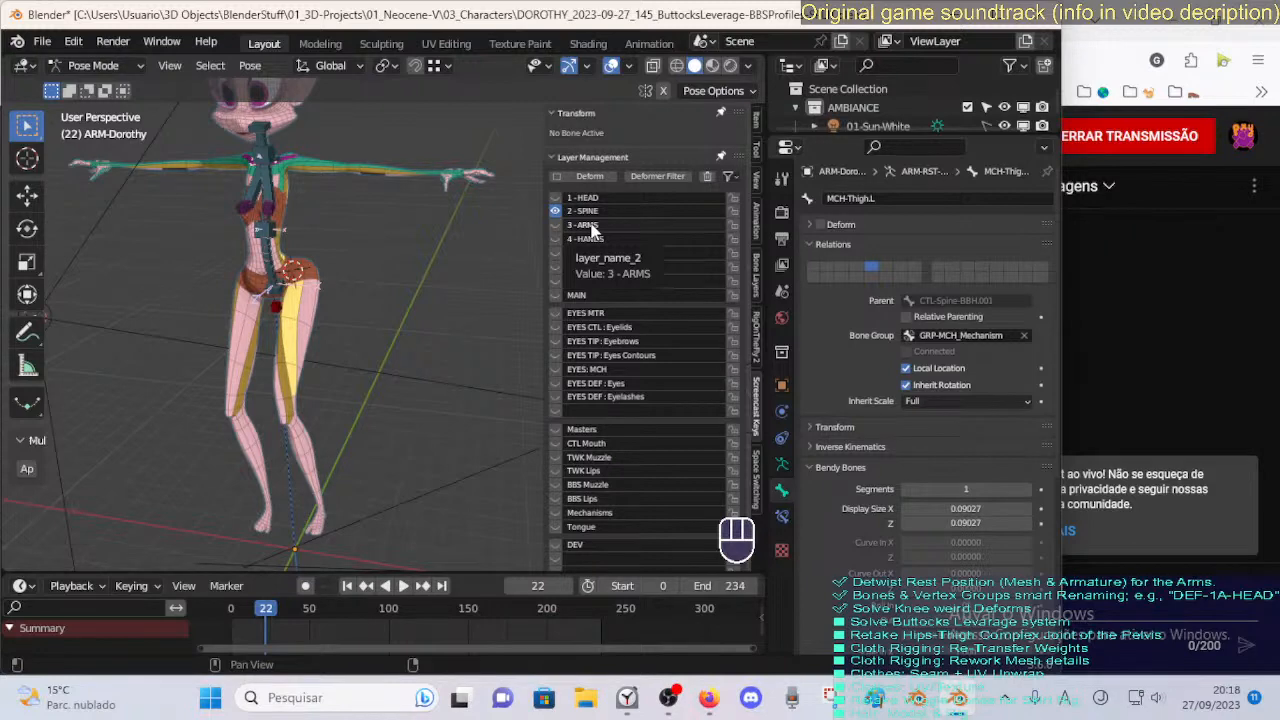
# Examine the spine and pelvis bones around the hips in both Edit Mode and Pose Mode.
pyautogui.scroll(1, 340, 240)
pyautogui.moveTo(378, 208); pyautogui.dragTo(572, 203, button='middle')
pyautogui.scroll(1, 290, 268)
pyautogui.scroll(1, 290, 268)
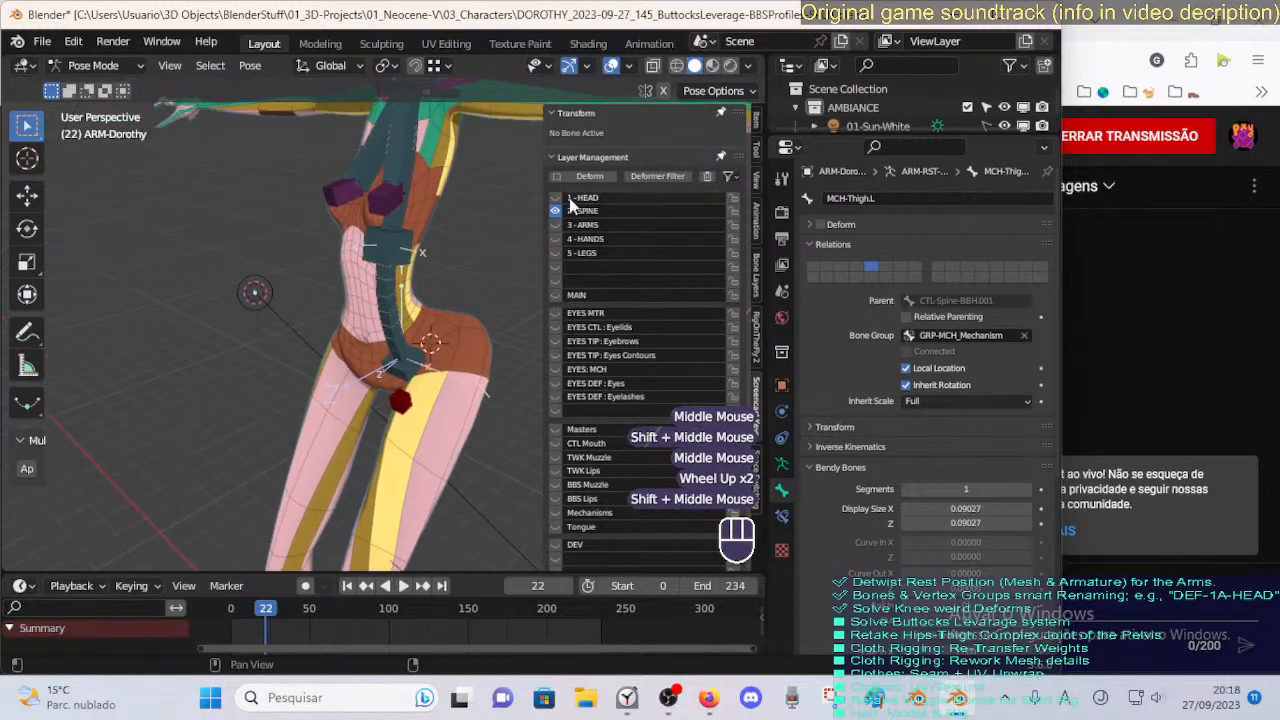
pyautogui.keyDown('shift'); pyautogui.moveTo(427, 258); pyautogui.dragTo(444, 299, button='middle'); pyautogui.keyUp('shift')
pyautogui.click(556, 199)
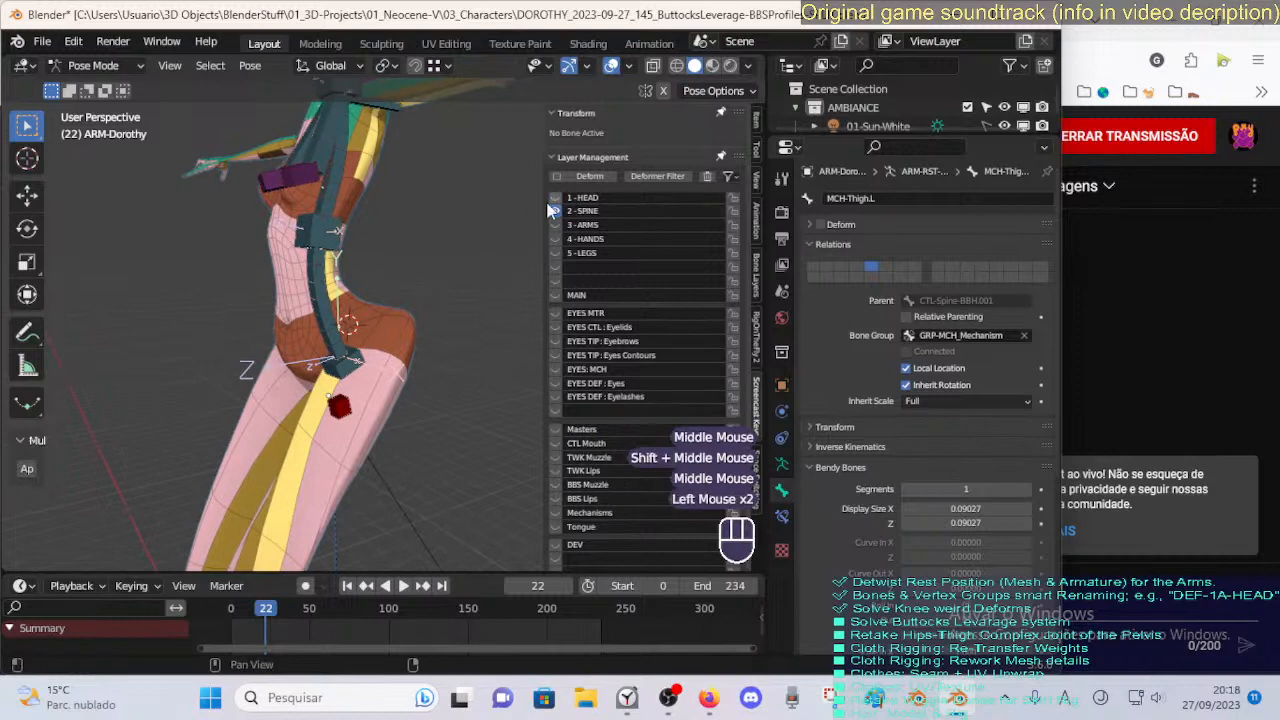
pyautogui.press('Tab')
pyautogui.moveTo(420, 316); pyautogui.dragTo(422, 335, button='middle')
pyautogui.hotkey('ctrl', 'Tab')
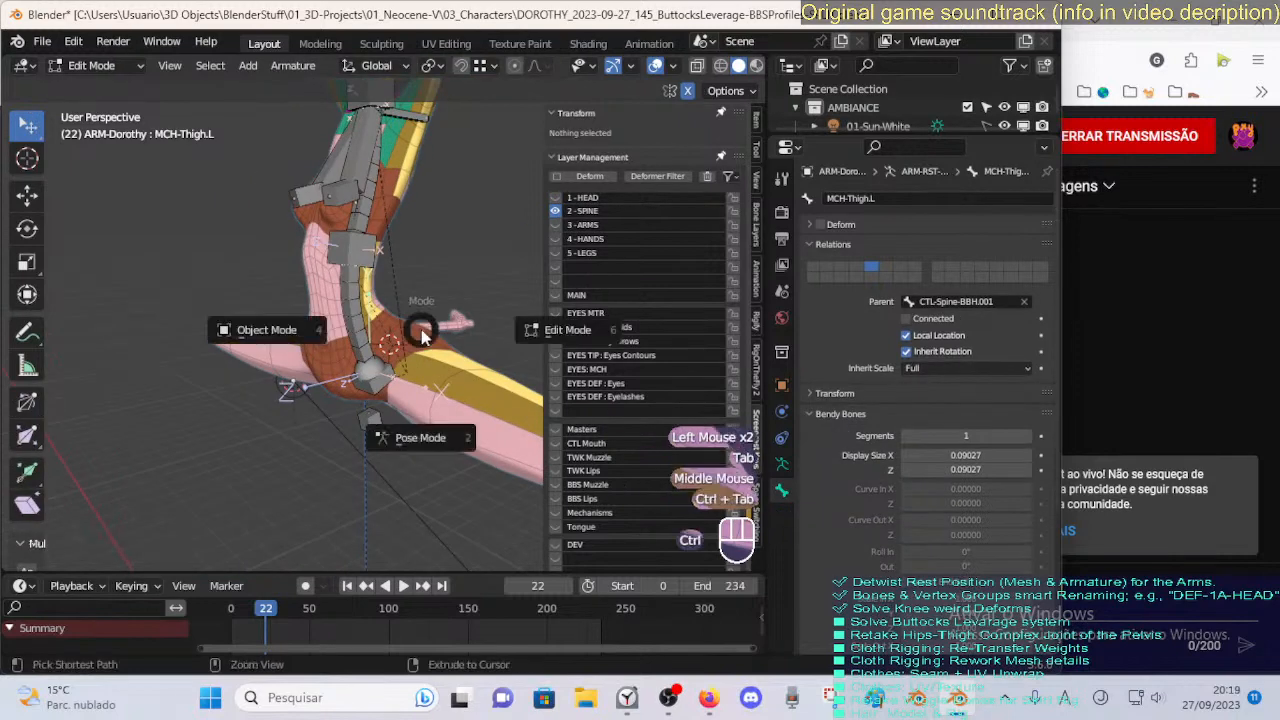
pyautogui.press('2')
pyautogui.hotkey('alt', 'z')
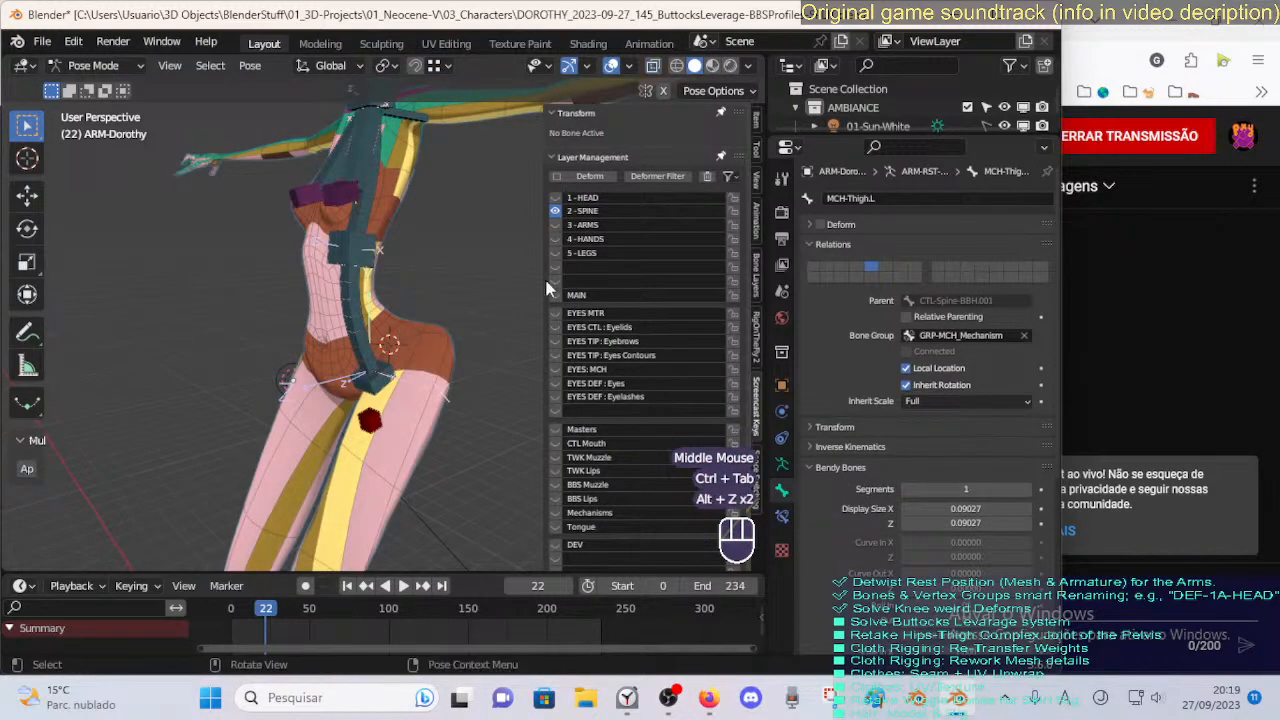
# Preview the 3 - ARMS and 1 - HEAD bone layers together with the spine on the whole upper body.
pyautogui.click(556, 225)
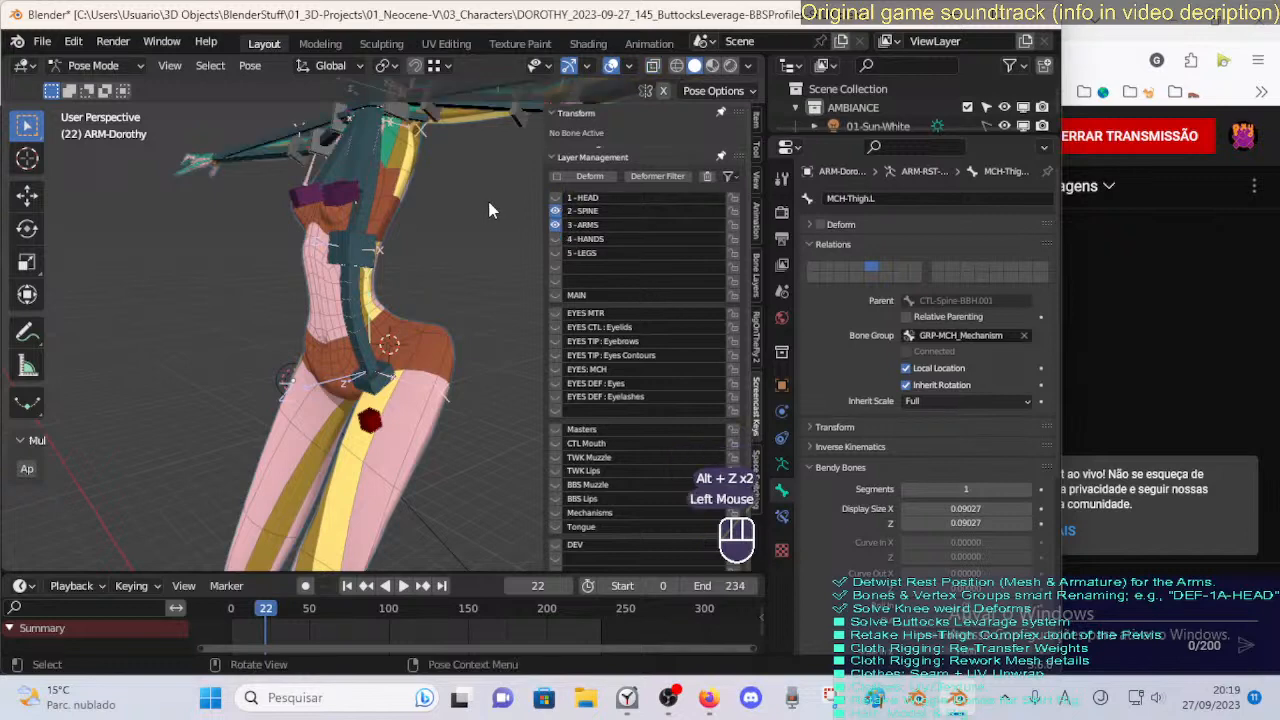
pyautogui.scroll(1, 484, 205)
pyautogui.scroll(-2, 462, 213)
pyautogui.moveTo(462, 213); pyautogui.dragTo(430, 300, button='middle')
pyautogui.click(556, 198)
pyautogui.click(556, 197)
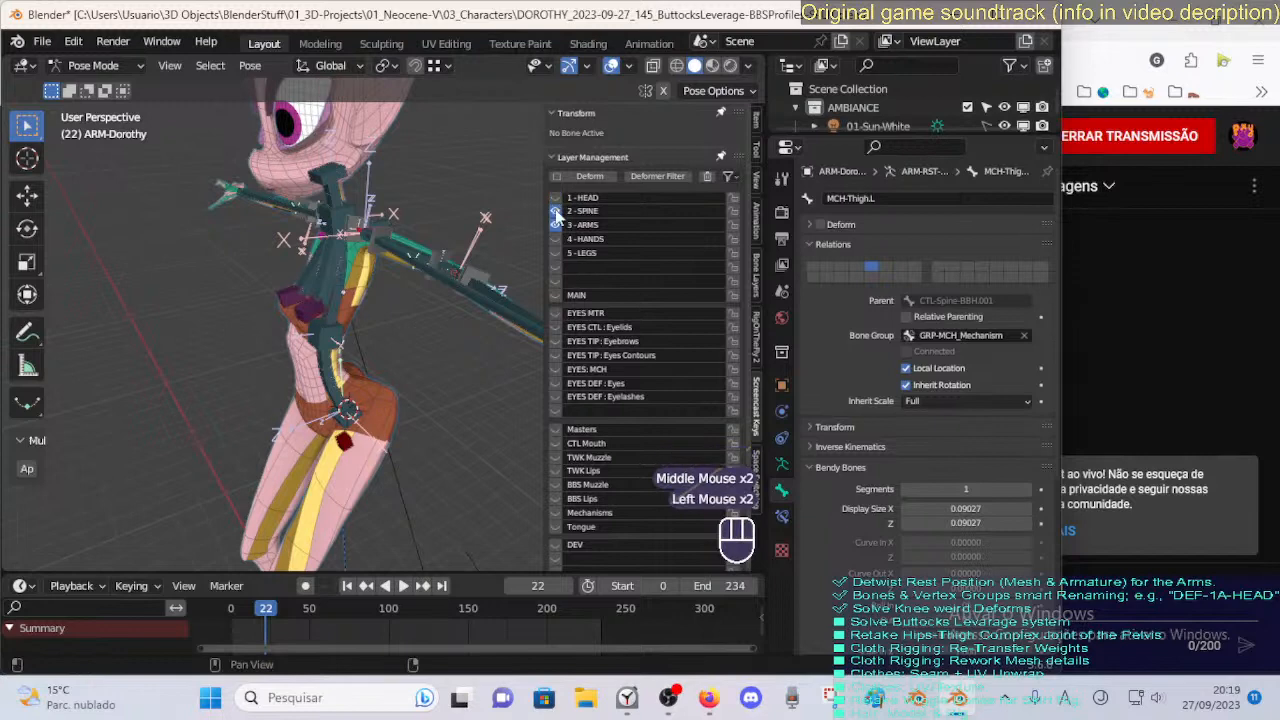
# Hide the spine, arms and hands bone layers and leave only 5 - LEGS shown.
pyautogui.click(556, 211)
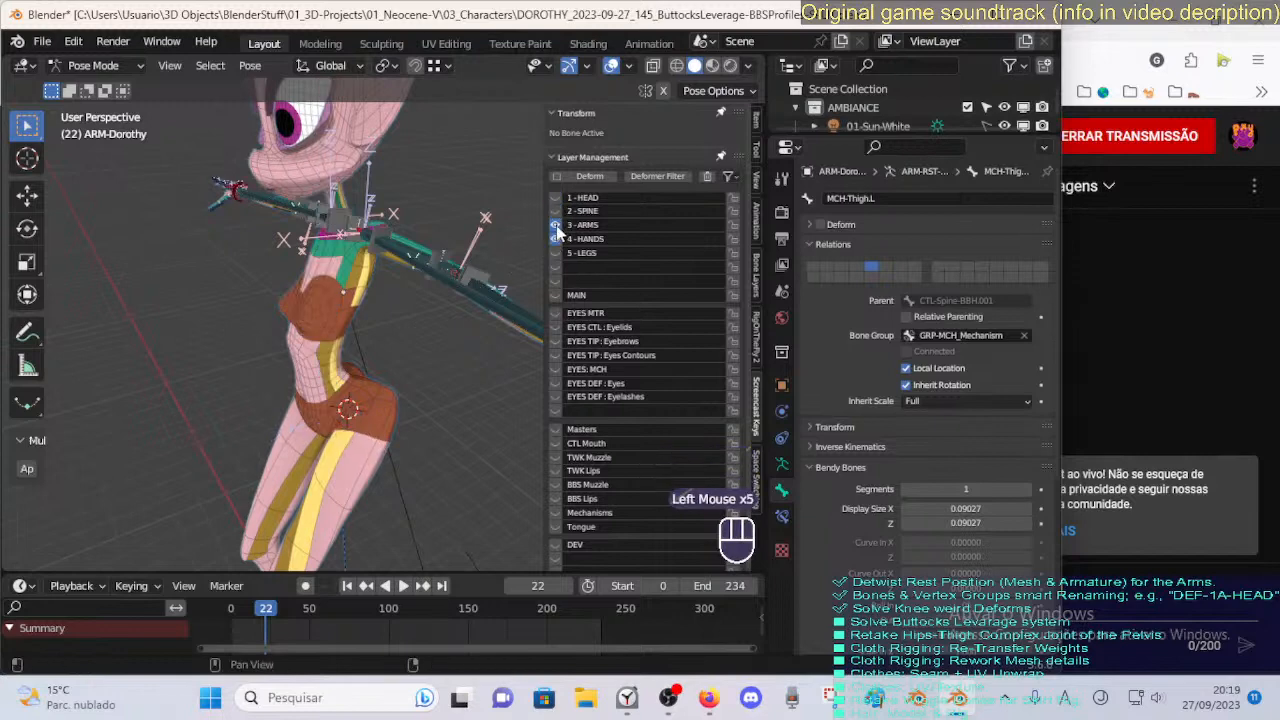
pyautogui.click(556, 225)
pyautogui.click(556, 253)
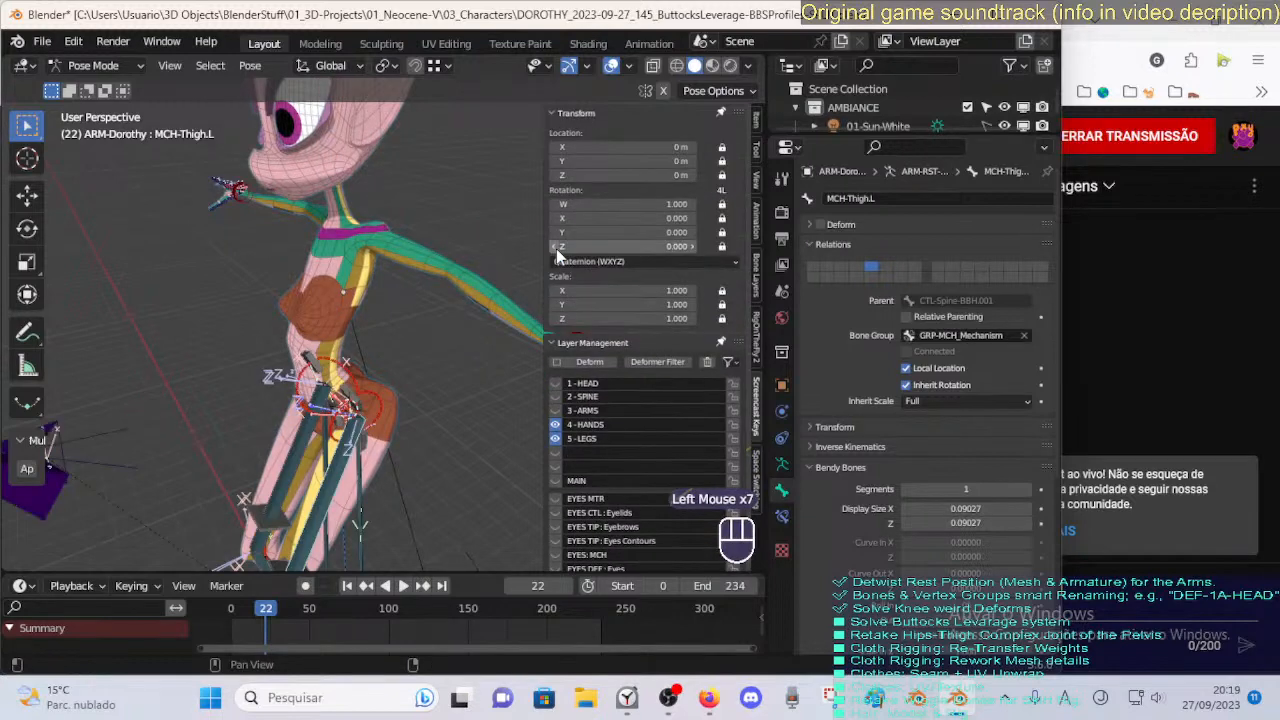
pyautogui.scroll(-2, 577, 438)
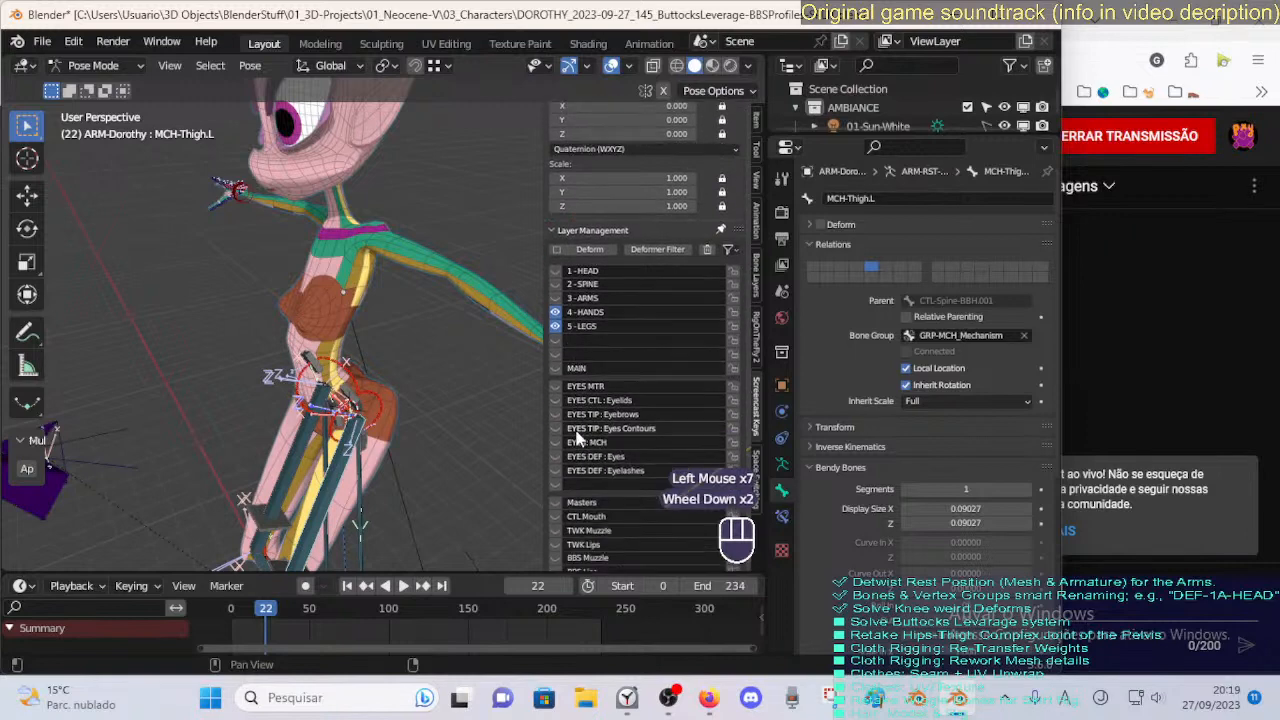
pyautogui.click(555, 312)
pyautogui.click(556, 326)
pyautogui.moveTo(430, 460); pyautogui.dragTo(378, 333, button='middle')
pyautogui.hotkey('ctrl', 'Tab')
pyautogui.press('4')
pyautogui.hotkey('ctrl', 'z')
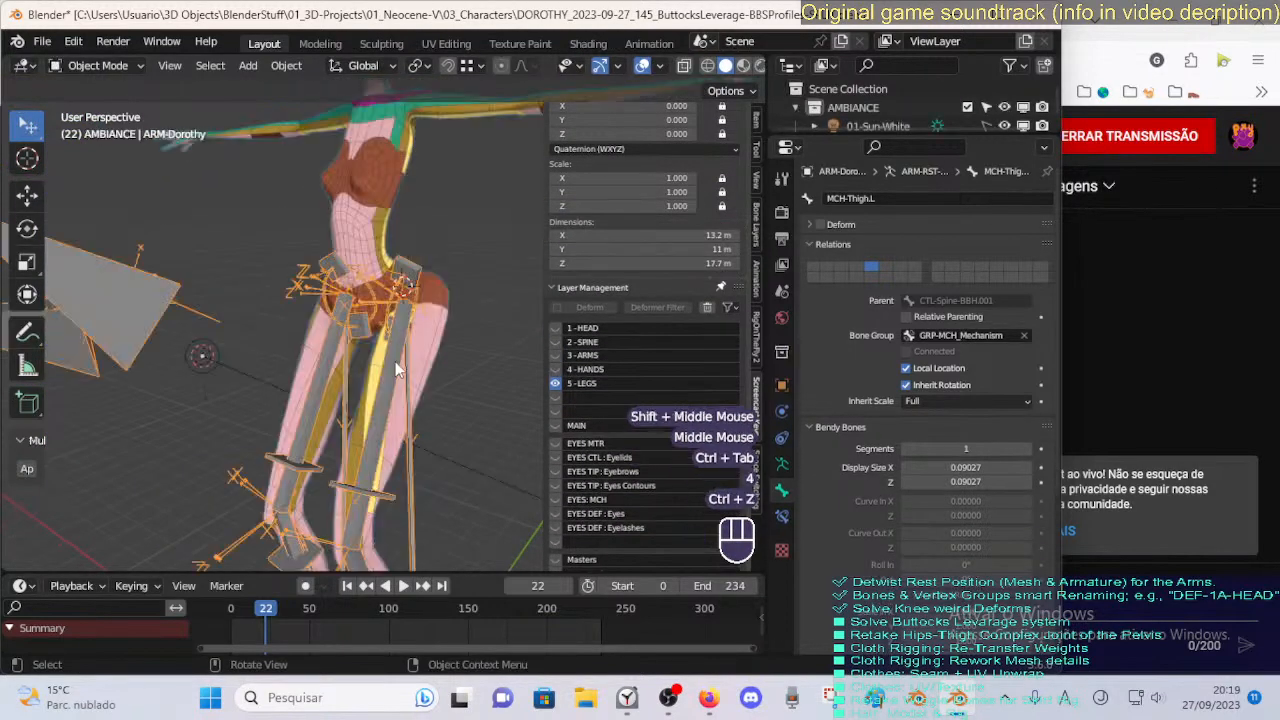
pyautogui.click(401, 332)
pyautogui.hotkey('ctrl', 'Tab')
pyautogui.scroll(1, 401, 332)
pyautogui.moveTo(401, 332); pyautogui.dragTo(363, 348, button='middle')
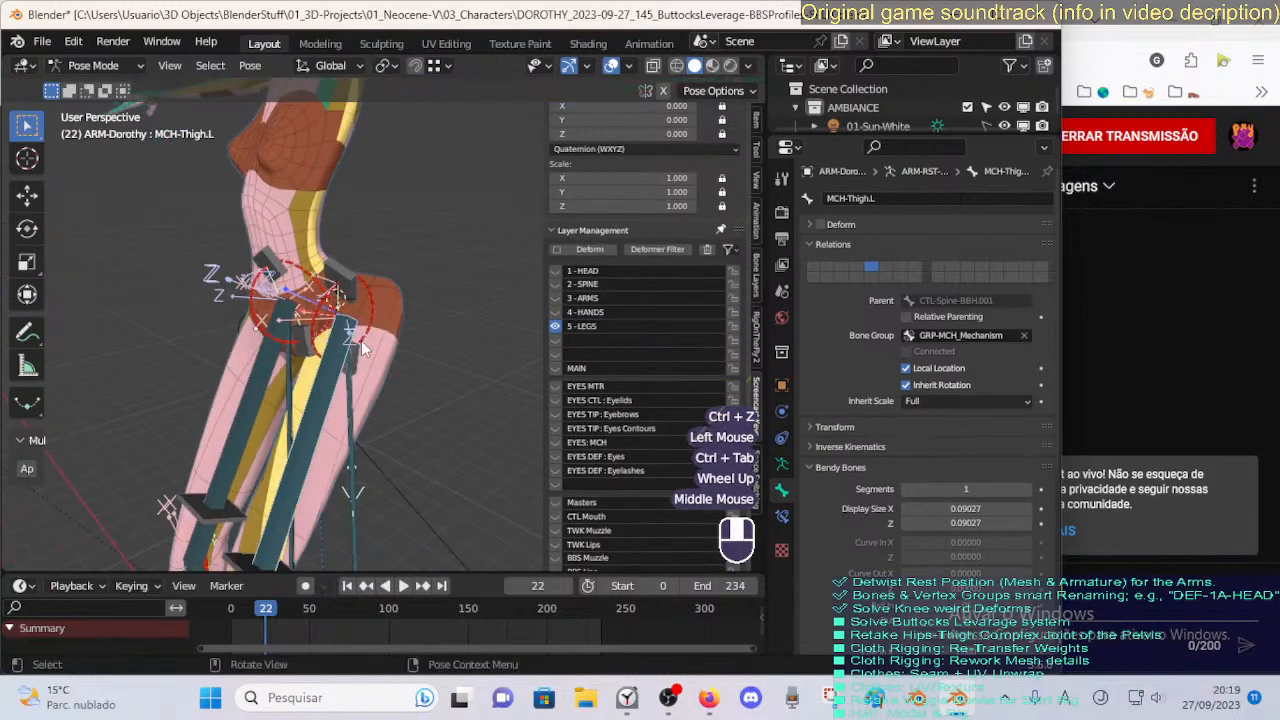
# Check what the EYES, hands, arms and spine bone layers contain while 5 - LEGS stays shown.
pyautogui.click(554, 388)
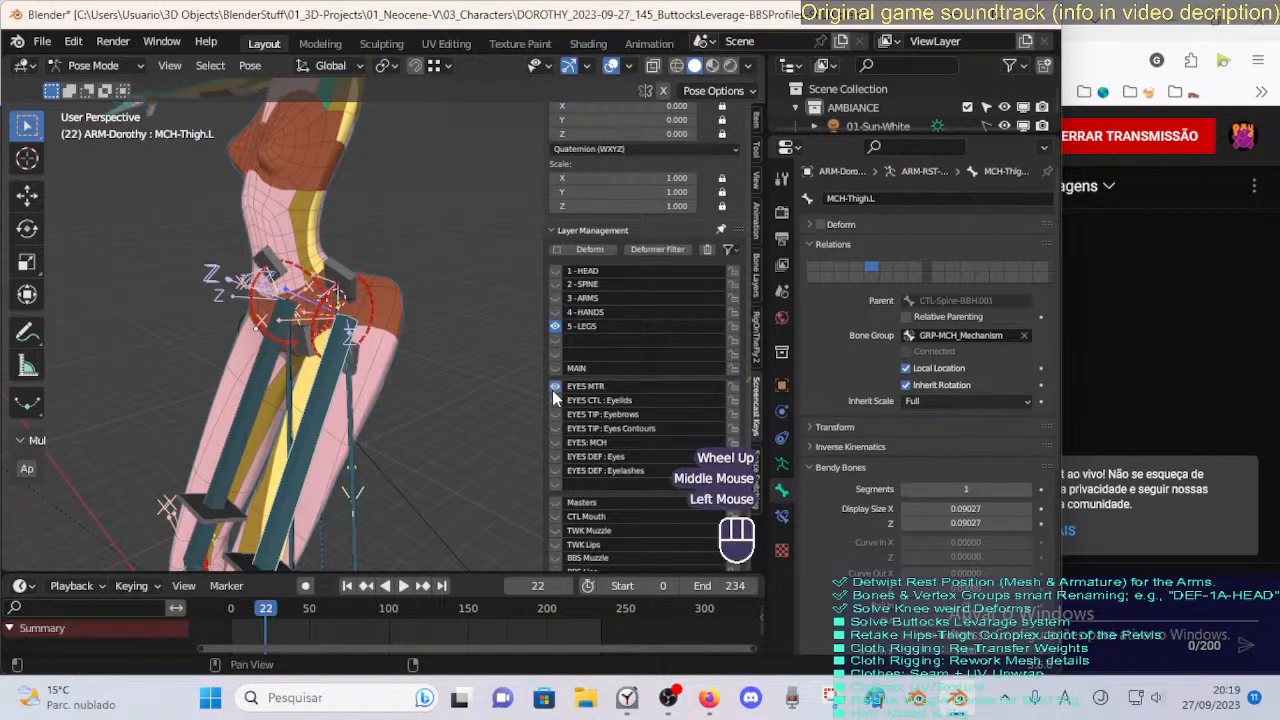
pyautogui.click(554, 390)
pyautogui.doubleClick(555, 406)
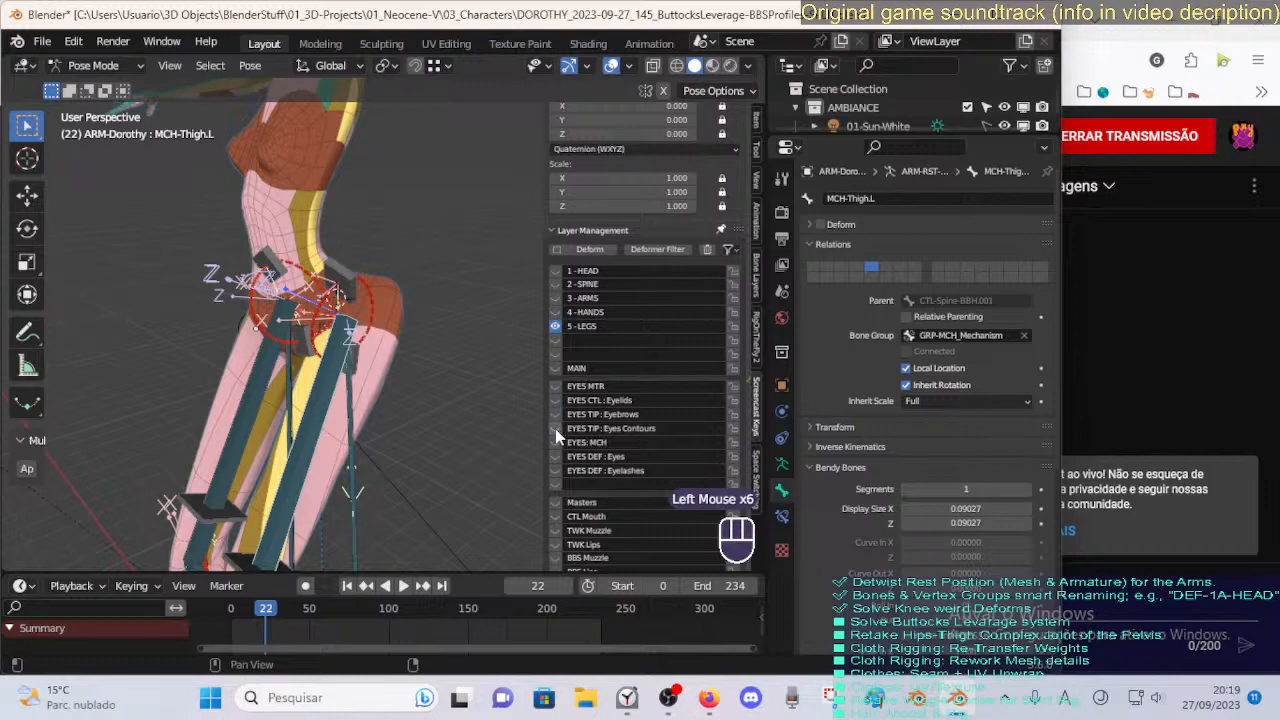
pyautogui.click(555, 312)
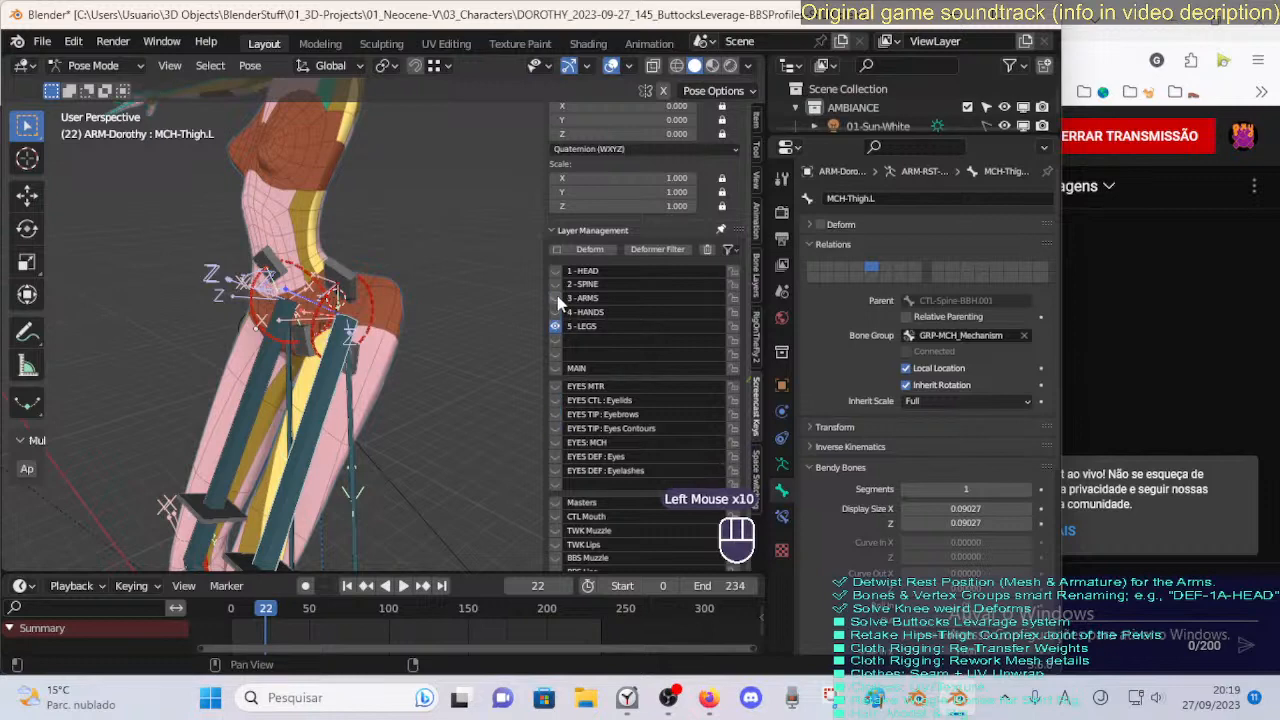
pyautogui.click(555, 298)
pyautogui.click(555, 298)
pyautogui.click(555, 284)
pyautogui.click(556, 284)
pyautogui.moveTo(343, 288); pyautogui.dragTo(258, 301, button='middle')
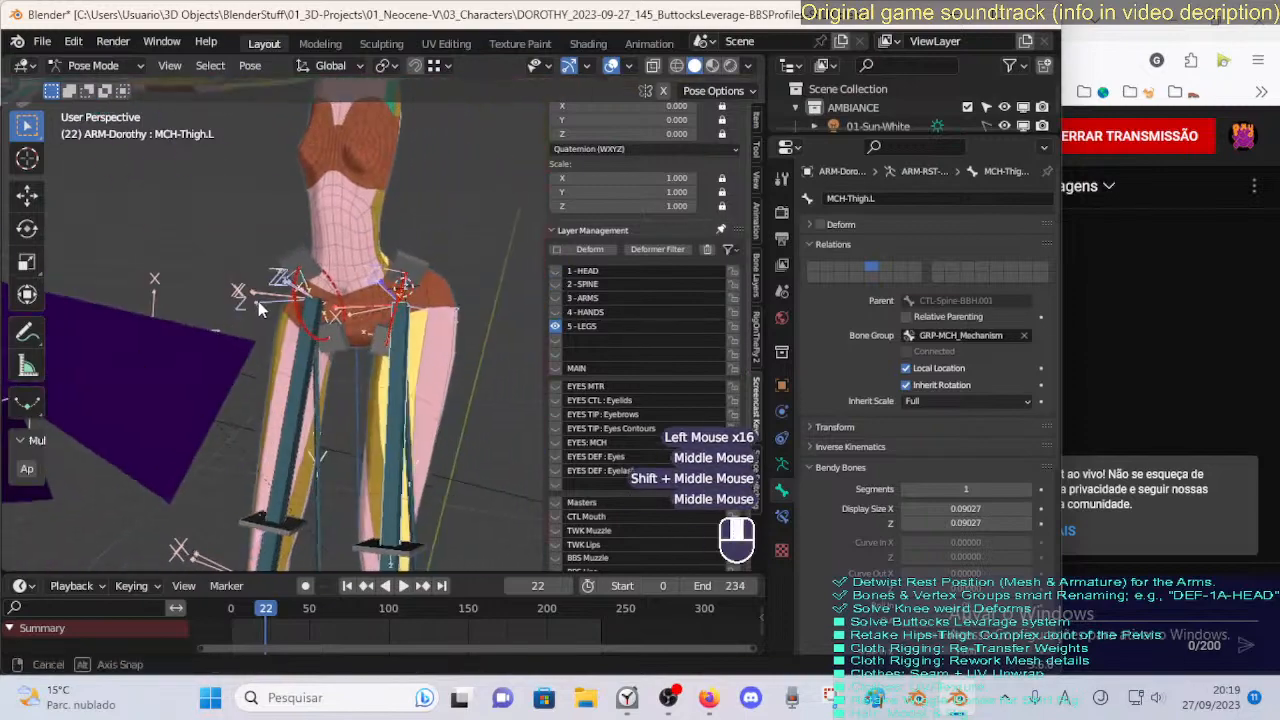
pyautogui.scroll(-1, 400, 355)
pyautogui.moveTo(400, 355); pyautogui.dragTo(500, 370, button='middle')
# Switch ARM-Dorothy to Object Mode and show the 2 - SPINE bone layer instead of 5 - LEGS.
pyautogui.hotkey('ctrl', 'Tab')
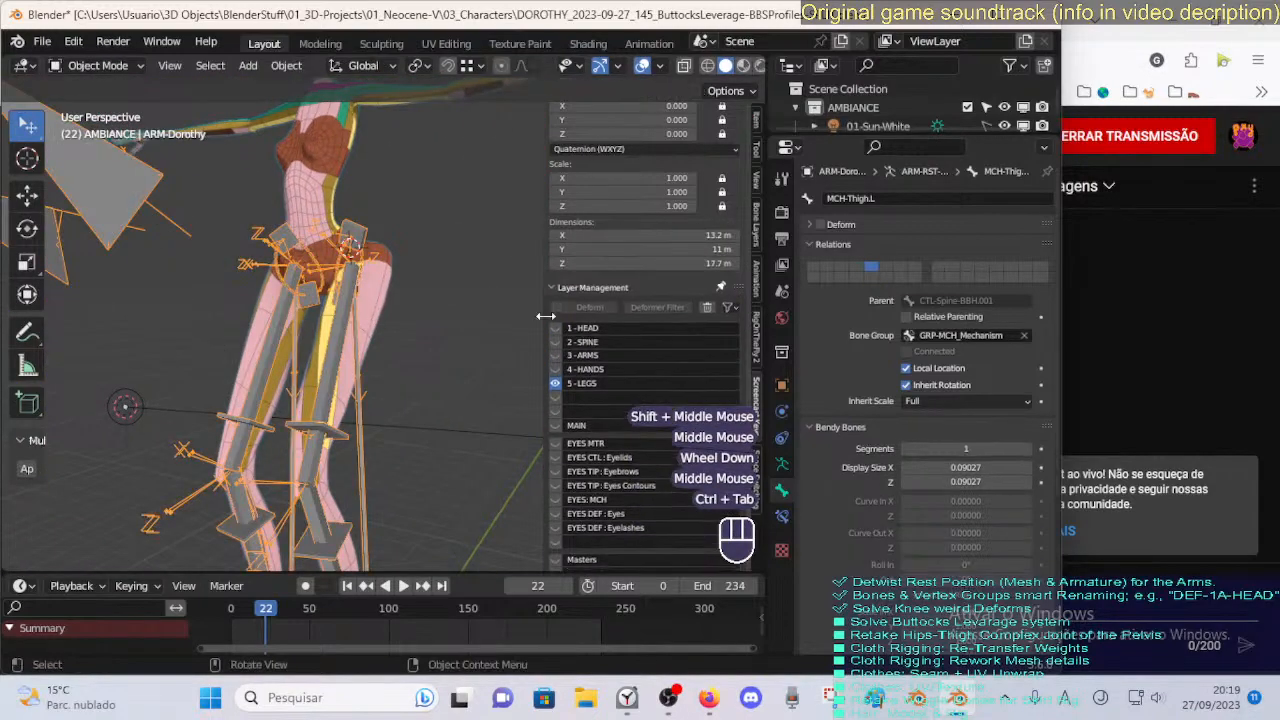
pyautogui.click(558, 385)
pyautogui.click(556, 384)
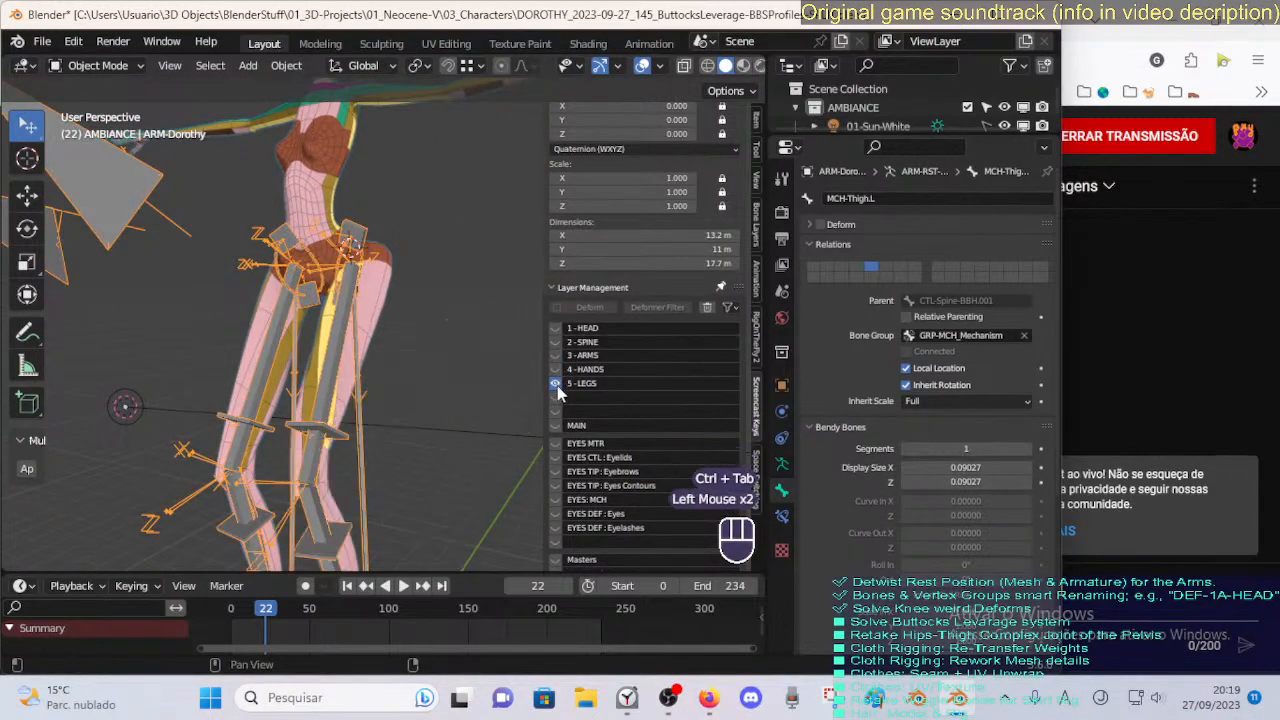
pyautogui.click(556, 342)
pyautogui.click(556, 384)
pyautogui.click(313, 254)
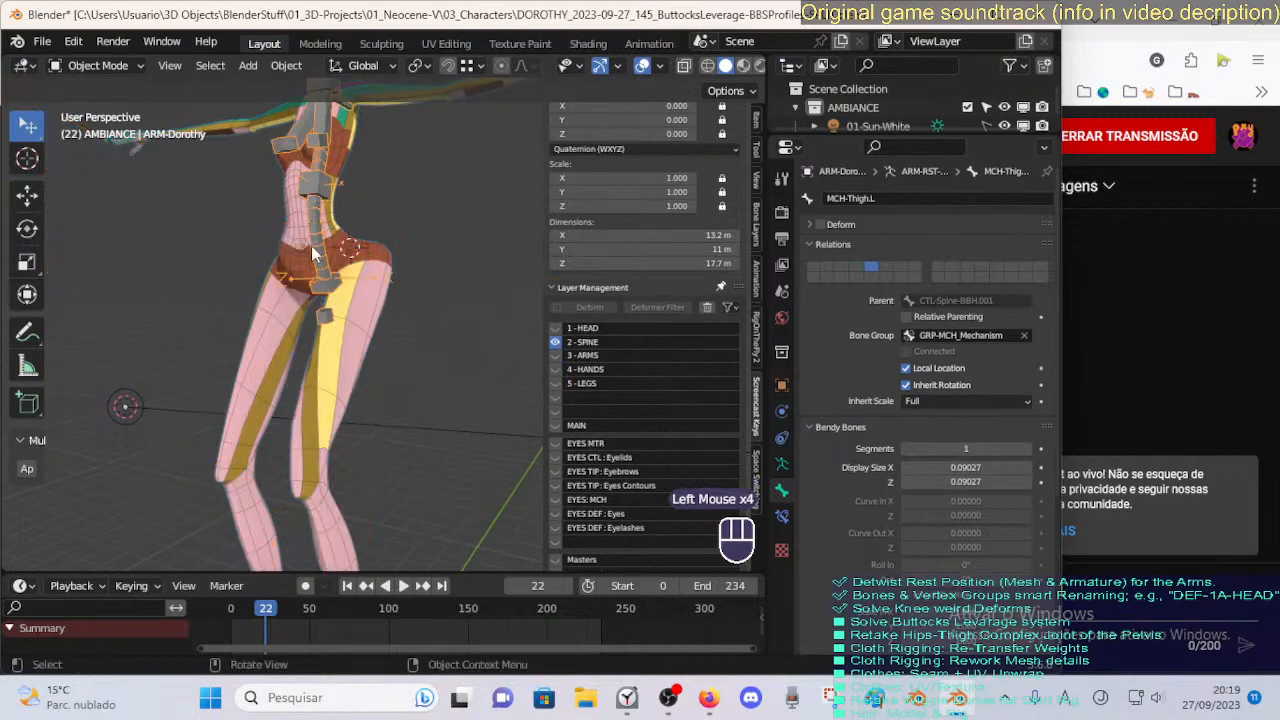
# Return ARM-Dorothy to Pose Mode and reveal any hidden bones around the spine and pelvis.
pyautogui.hotkey('ctrl', 'Tab')
pyautogui.scroll(1, 312, 247)
pyautogui.moveTo(312, 250); pyautogui.dragTo(363, 297, button='middle')
pyautogui.press('a')
pyautogui.scroll(1, 425, 290)
pyautogui.hotkey('alt', 'h')
pyautogui.hotkey('alt', 'h')
pyautogui.scroll(-1, 363, 297)
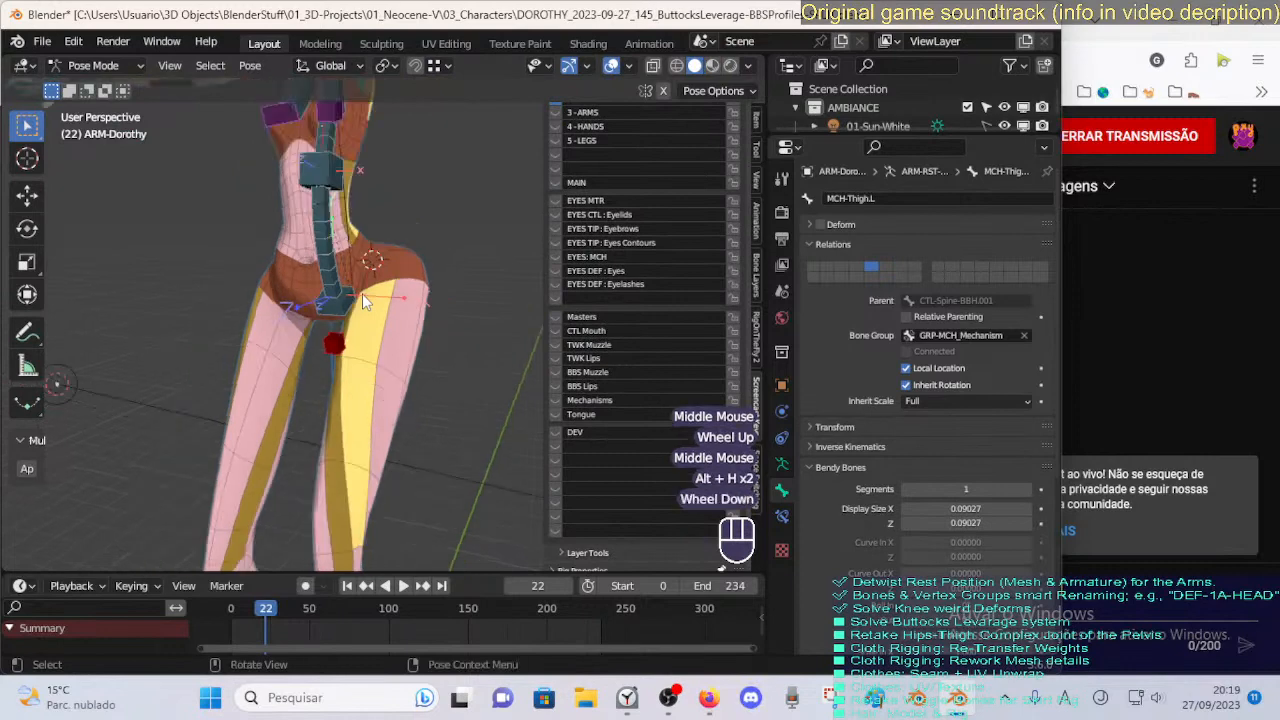
# Turn on X-ray and compare the spine and pelvis bones in Edit Mode and Pose Mode.
pyautogui.hotkey('alt', 'z')
pyautogui.press('Tab')
pyautogui.hotkey('alt', 'z')
pyautogui.press('Tab')
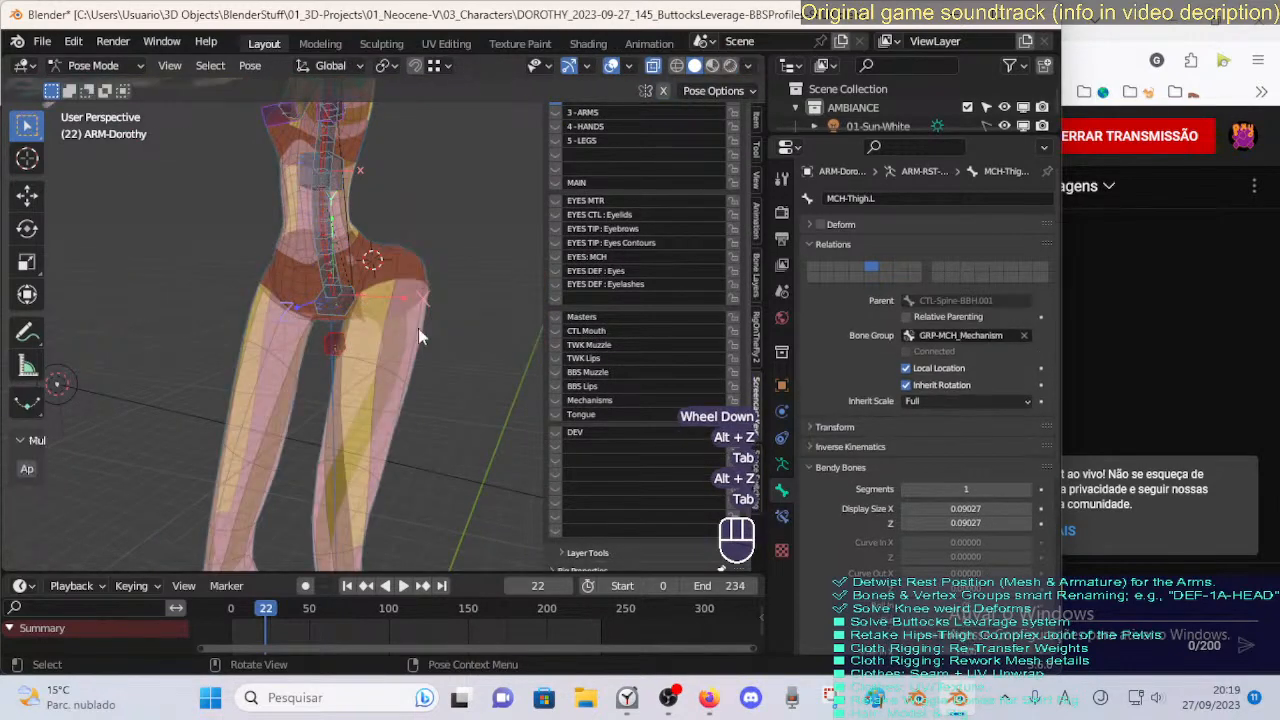
# Check the head, arms and hands bone layers, hide 2 - SPINE and show 5 - LEGS again.
pyautogui.scroll(2, 560, 215)
pyautogui.click(556, 173)
pyautogui.click(556, 173)
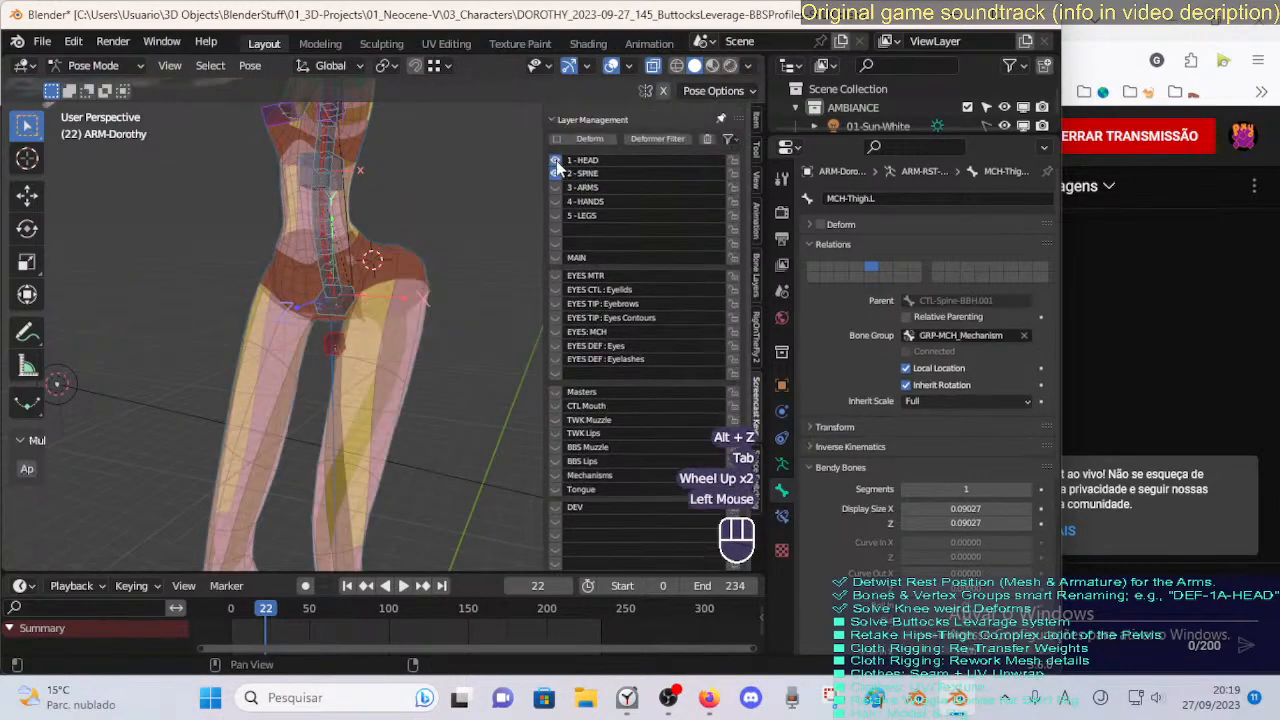
pyautogui.click(556, 175)
pyautogui.click(555, 189)
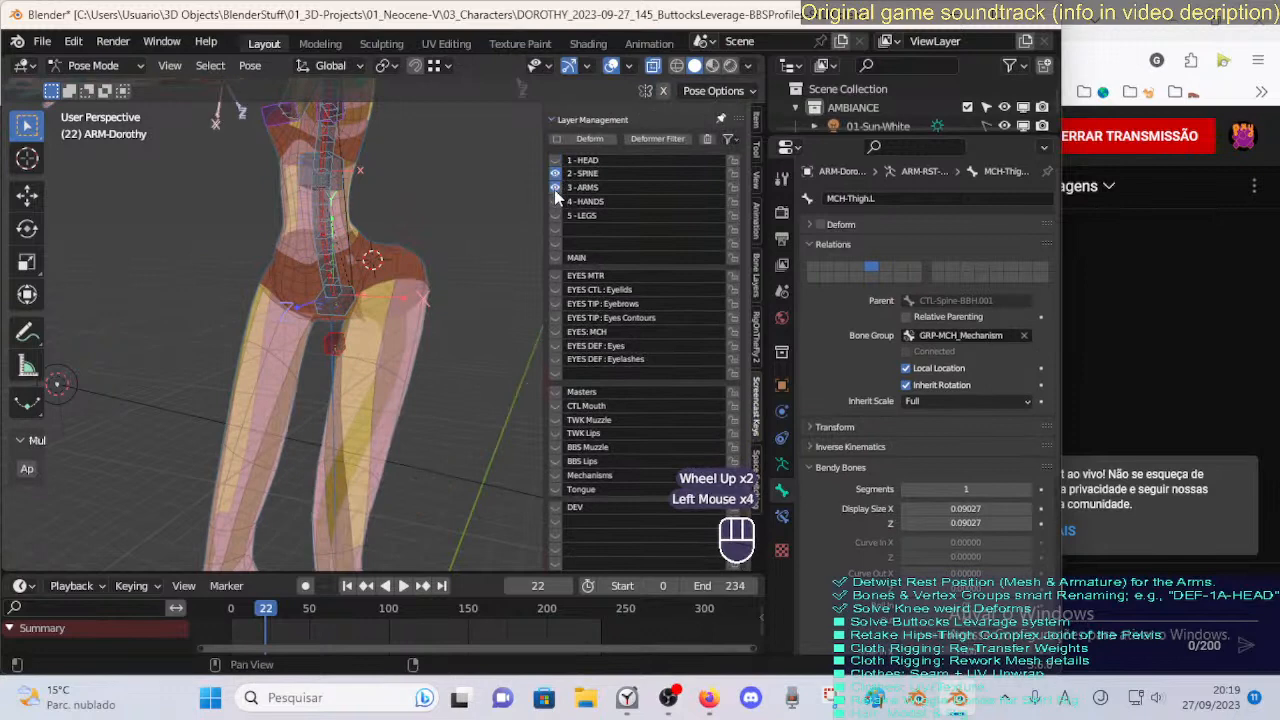
pyautogui.click(555, 189)
pyautogui.click(555, 174)
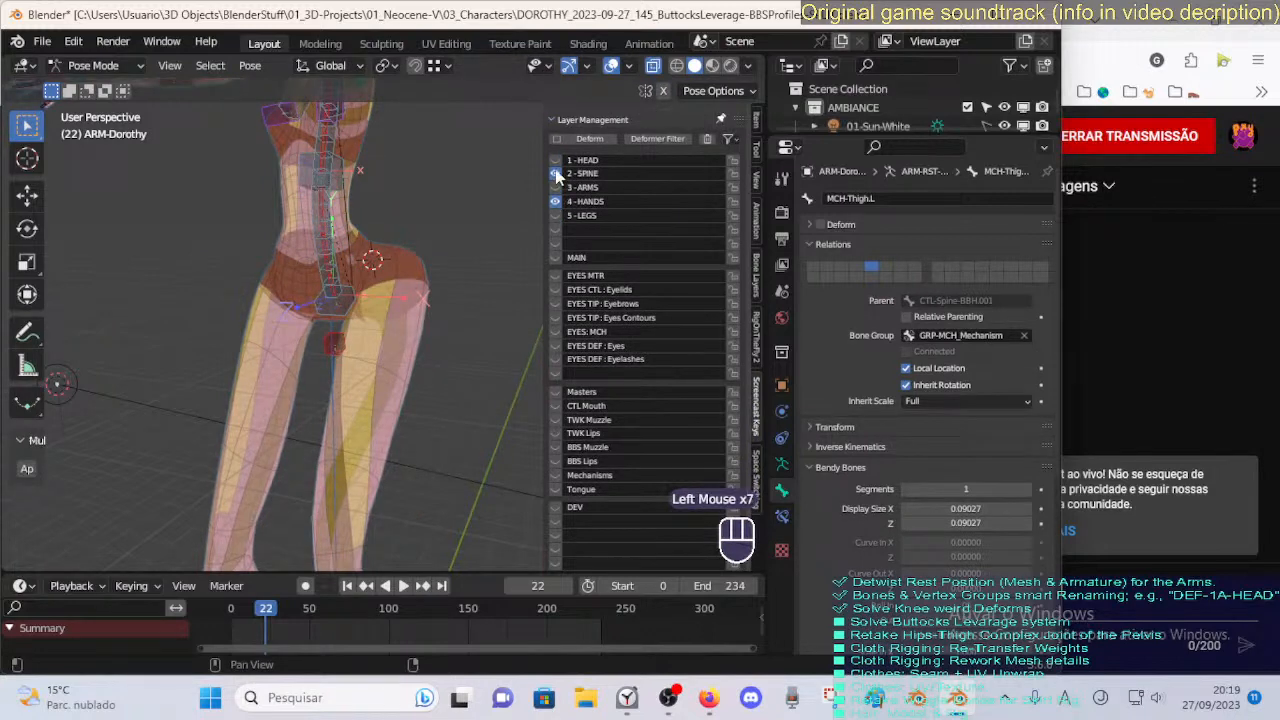
pyautogui.click(556, 175)
pyautogui.click(555, 215)
pyautogui.scroll(1, 556, 214)
pyautogui.scroll(1, 565, 200)
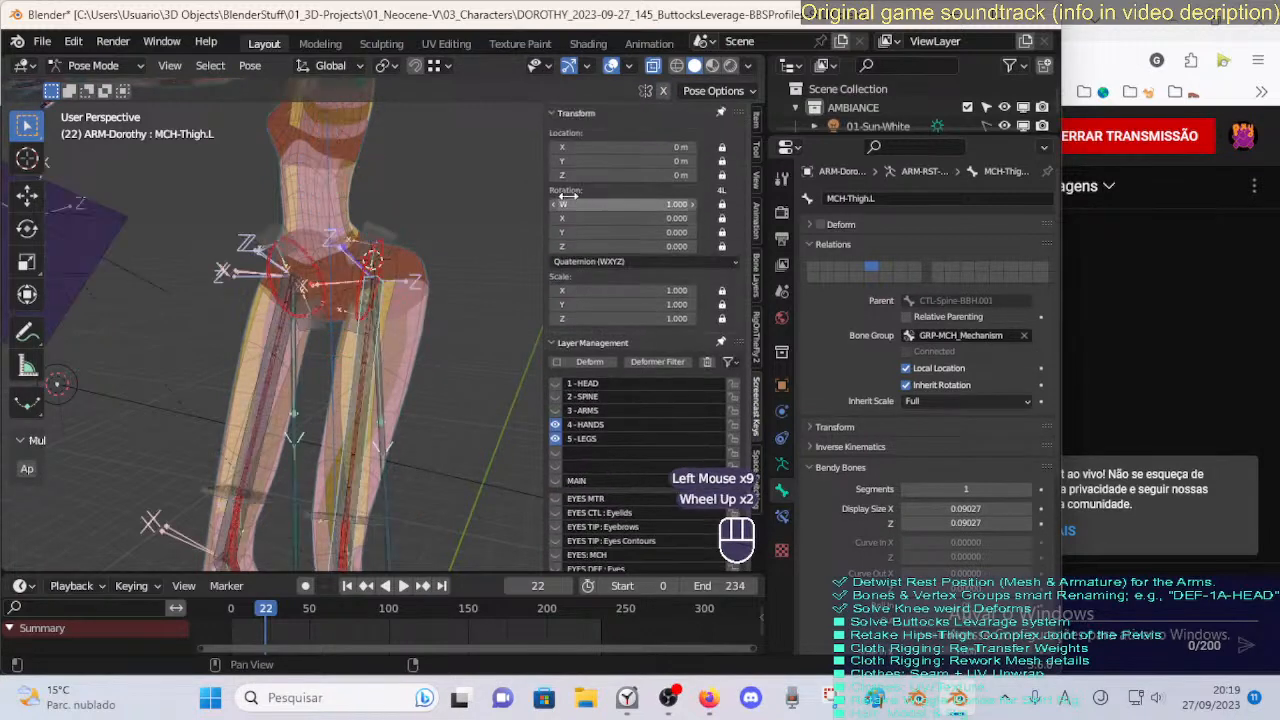
# Collapse the Transform section and show only the MAIN bone layer, hiding 4 - HANDS and 5 - LEGS.
pyautogui.click(558, 116)
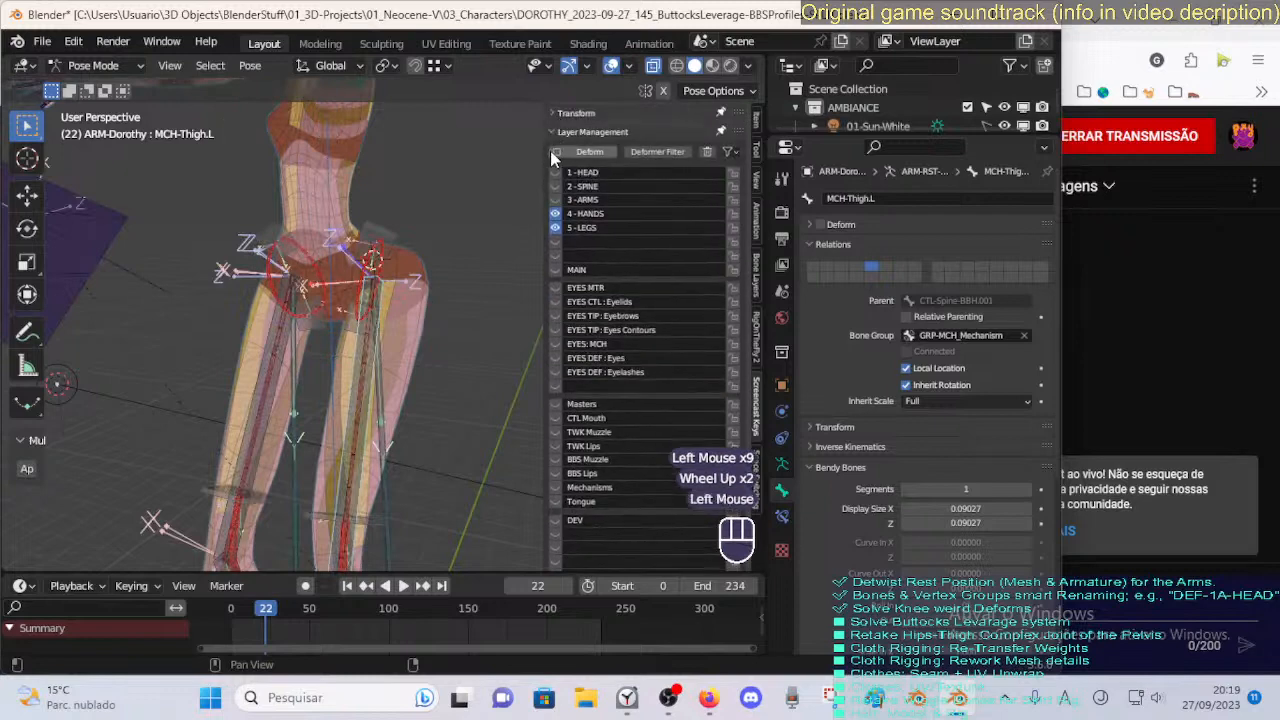
pyautogui.click(557, 217)
pyautogui.click(555, 228)
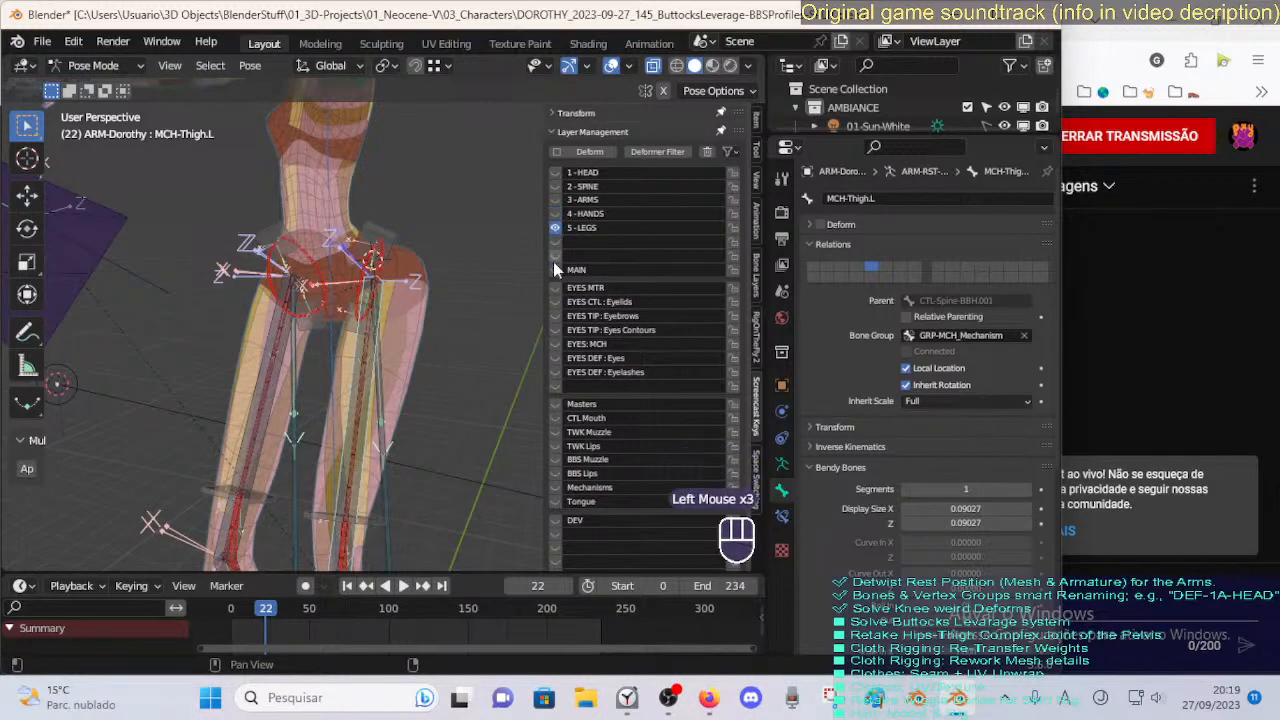
pyautogui.click(555, 269)
pyautogui.click(555, 228)
# Inspect MTR-Torso and CTL-Spine-BBH.001 in Edit Mode, test-moving CTL-Spine-BBH.001 without keeping the move, and return to Pose Mode.
pyautogui.click(385, 235)
pyautogui.press('Tab')
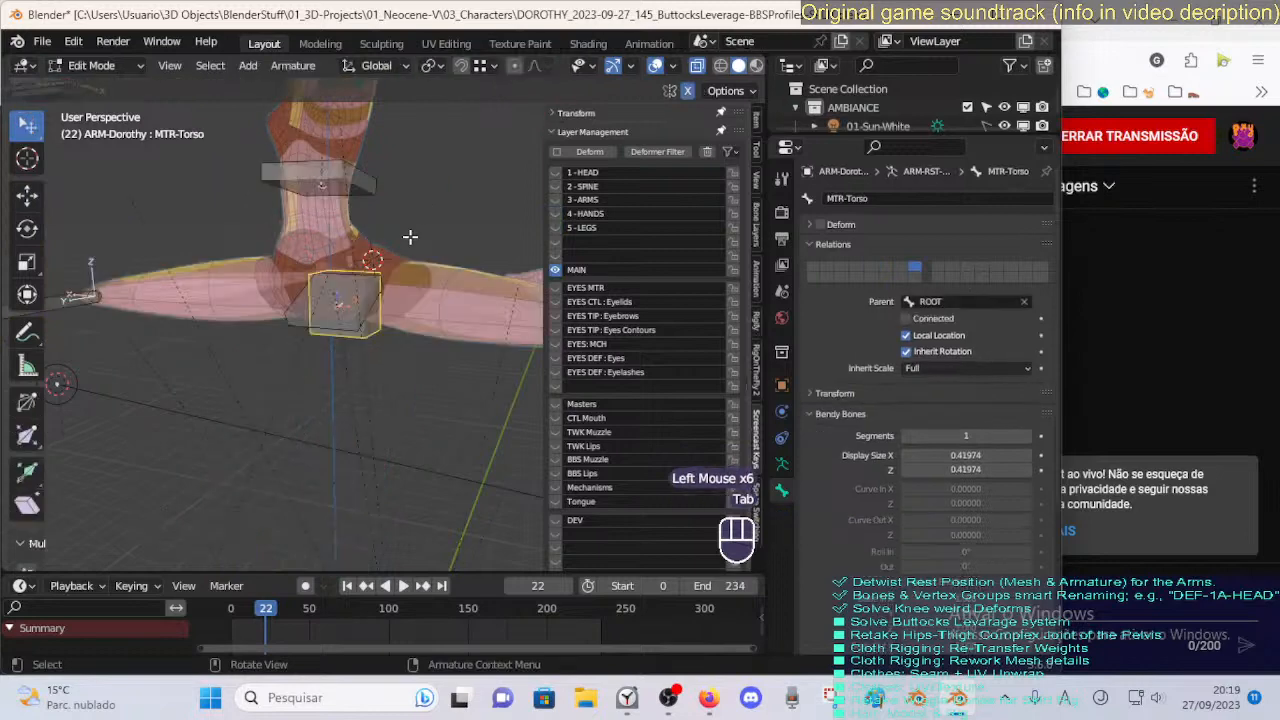
pyautogui.moveTo(429, 279)
pyautogui.mouseDown(button='middle')
pyautogui.moveTo(470, 290)
pyautogui.moveTo(429, 279)
pyautogui.mouseUp(button='middle')
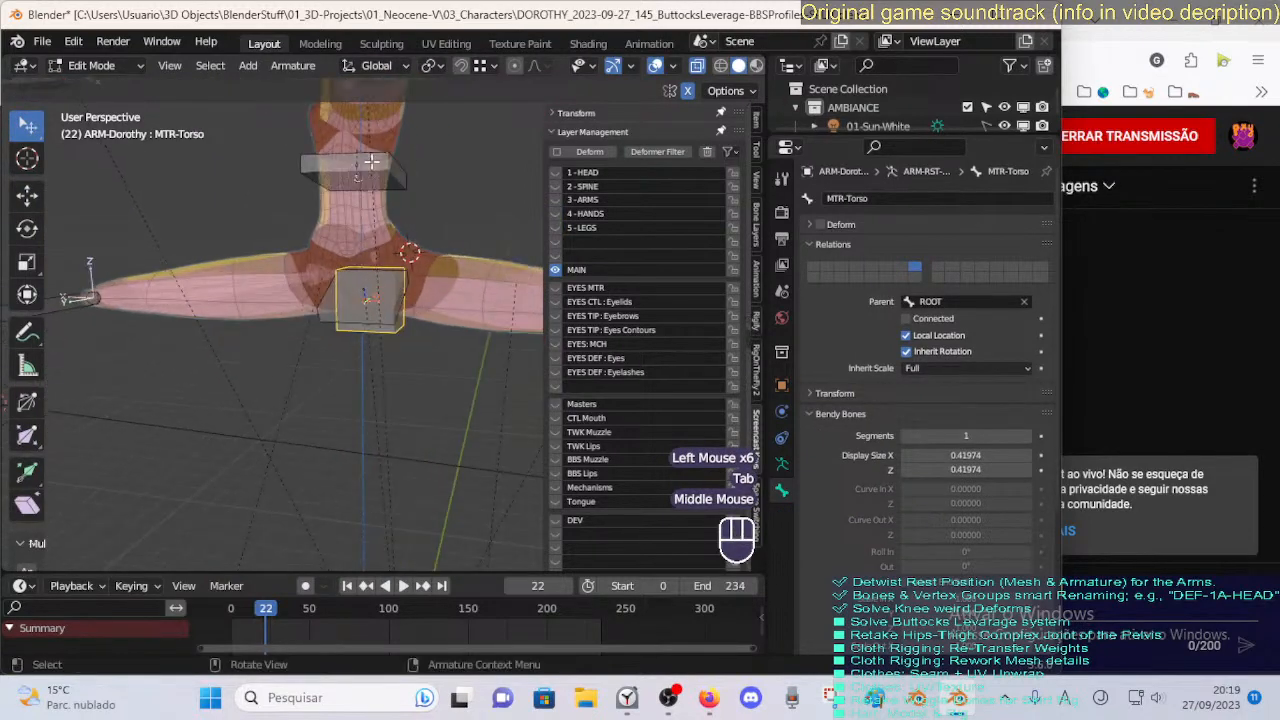
pyautogui.press('Tab')
pyautogui.click(462, 287)
pyautogui.press('Tab')
pyautogui.press('g')
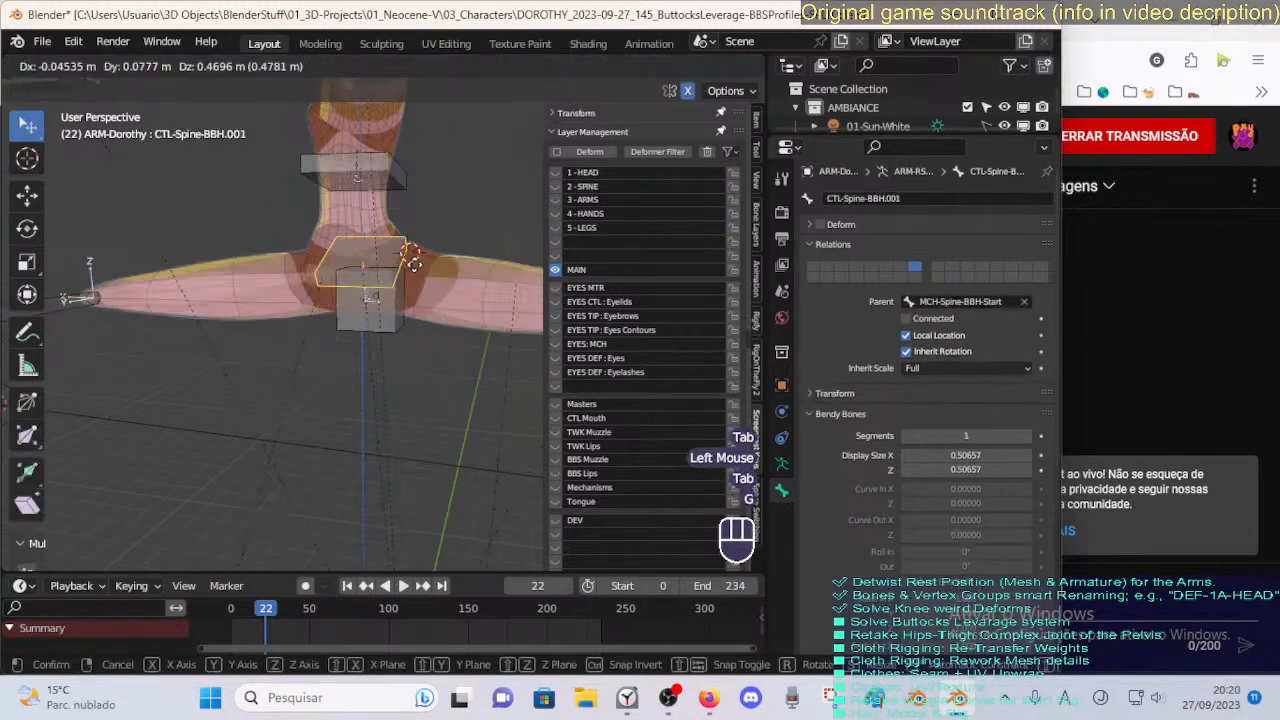
pyautogui.rightClick(374, 237)
pyautogui.press('Tab')
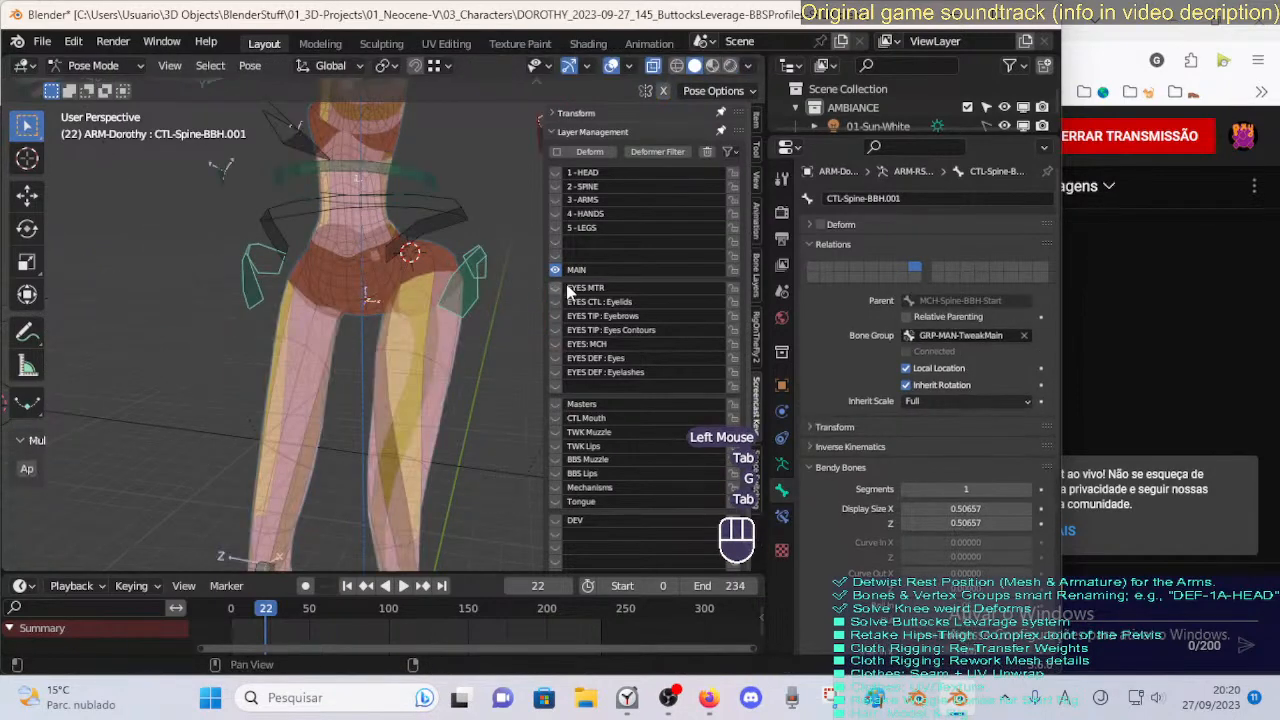
# Show the 5 - LEGS bone layer instead of MAIN and enter Edit Mode on the armature.
pyautogui.click(556, 228)
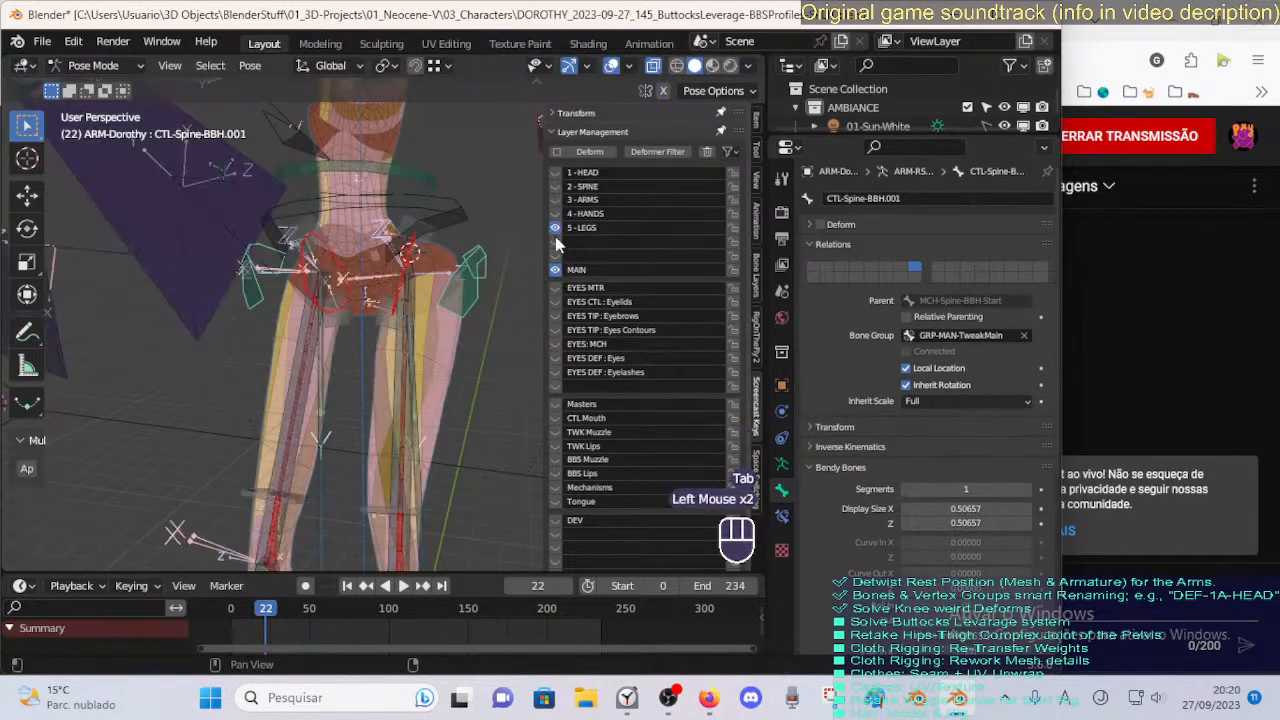
pyautogui.click(556, 271)
pyautogui.press('Tab')
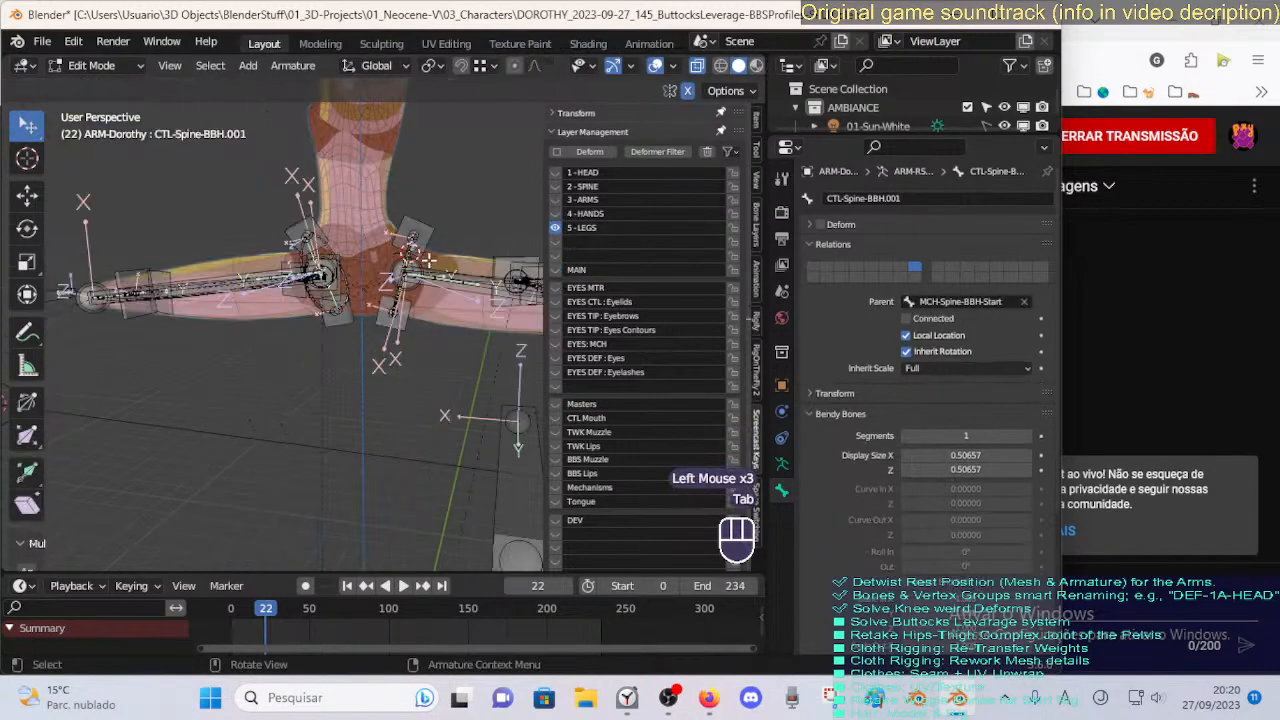
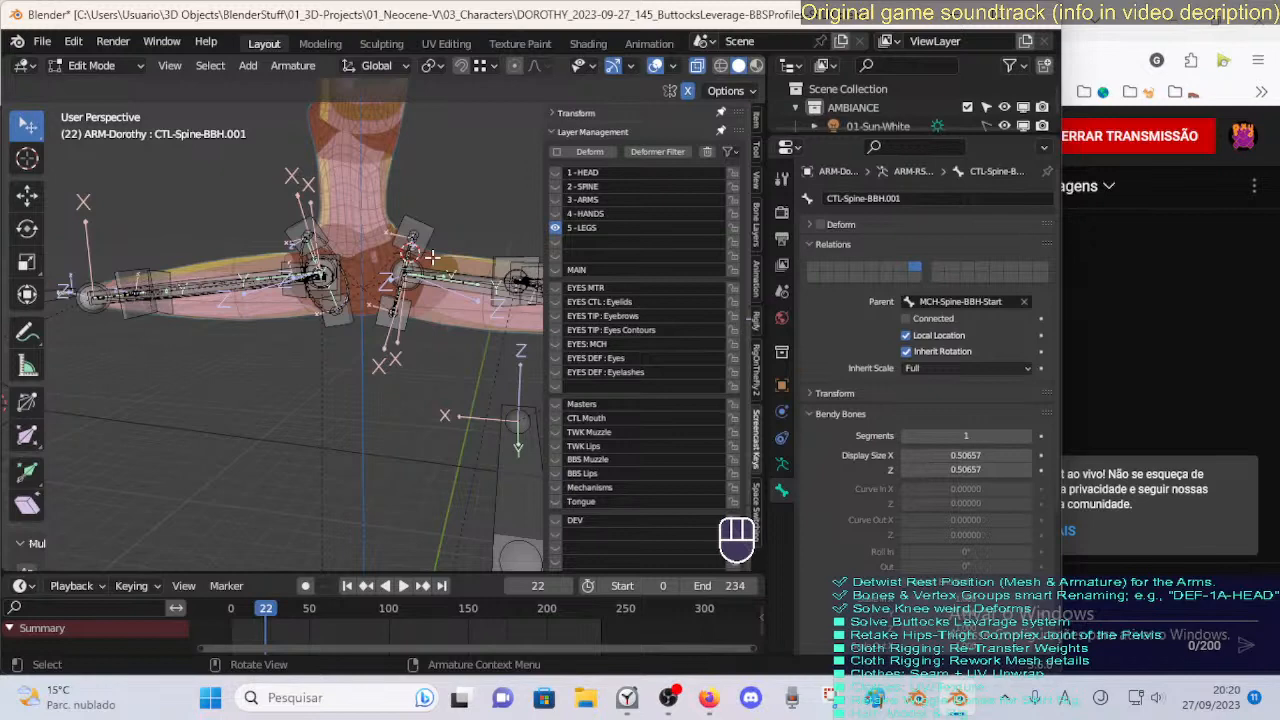
# Hide the sidebar and test-move CTL-Pelvis-BBHStart.001.L and the lower left pelvis control, cancelling each move.
pyautogui.moveTo(434, 317)
pyautogui.mouseDown(button='middle')
pyautogui.moveTo(372, 322)
pyautogui.moveTo(411, 304)
pyautogui.moveTo(448, 321)
pyautogui.moveTo(430, 300)
pyautogui.mouseUp(button='middle')
pyautogui.press('n')
pyautogui.scroll(2, 411, 304)
pyautogui.click(468, 245)
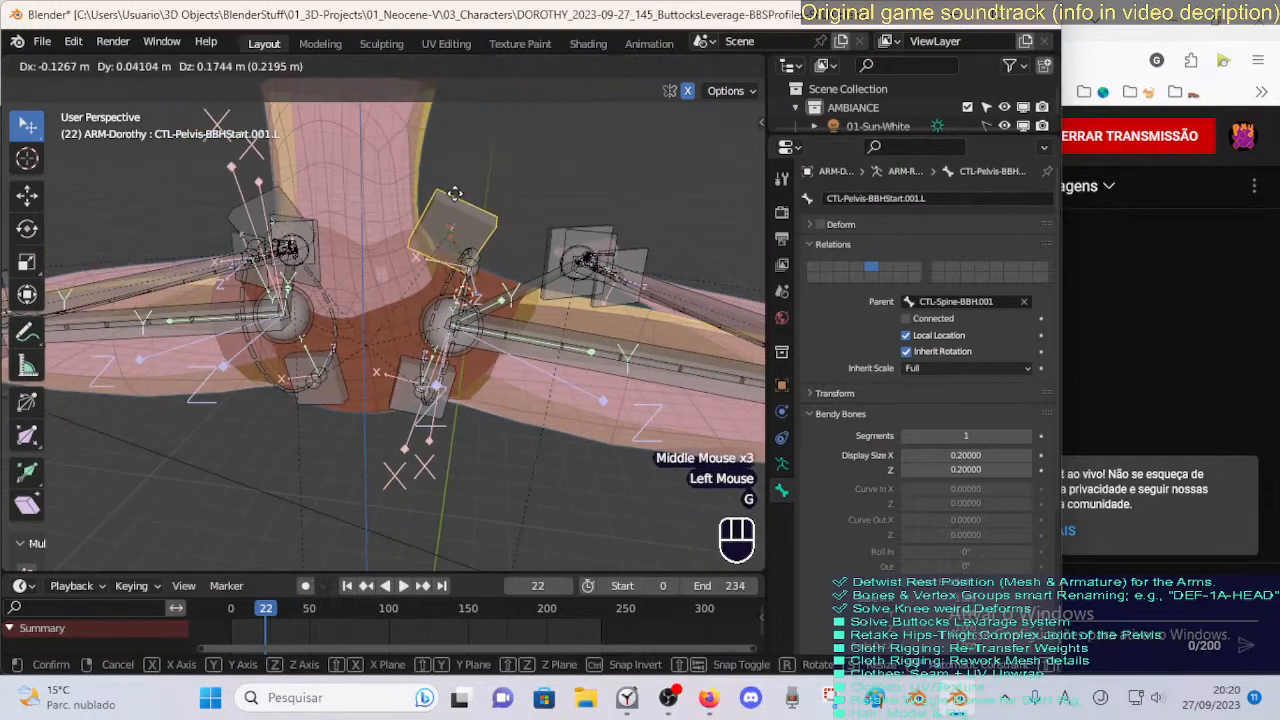
pyautogui.press('g')
pyautogui.moveTo(418, 210); pyautogui.dragTo(427, 213, button='middle')
pyautogui.press('g')
pyautogui.rightClick(413, 156)
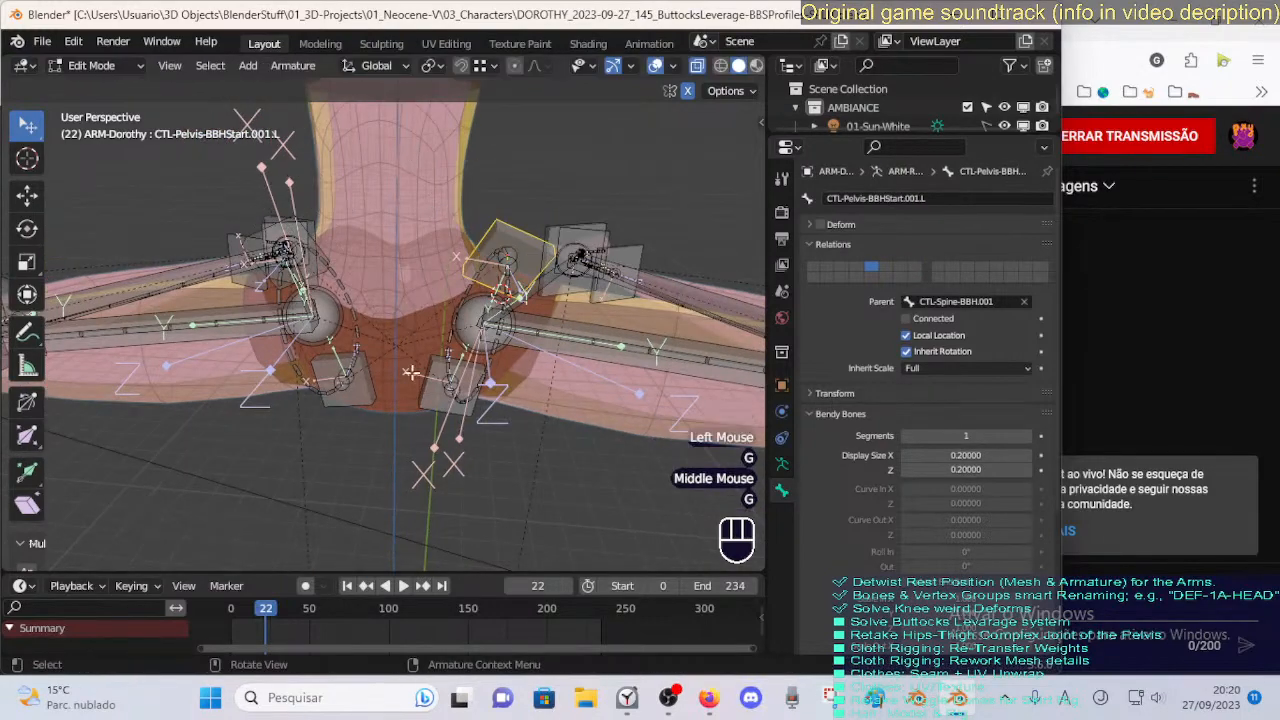
pyautogui.click(429, 408)
pyautogui.press('g')
pyautogui.rightClick(391, 491)
# Test-move the bendy bone DEF-5-LEG-1A-Pelvis-BB.001.L and its neighbouring pelvis bone from several angles, cancelling each move.
pyautogui.click(485, 385)
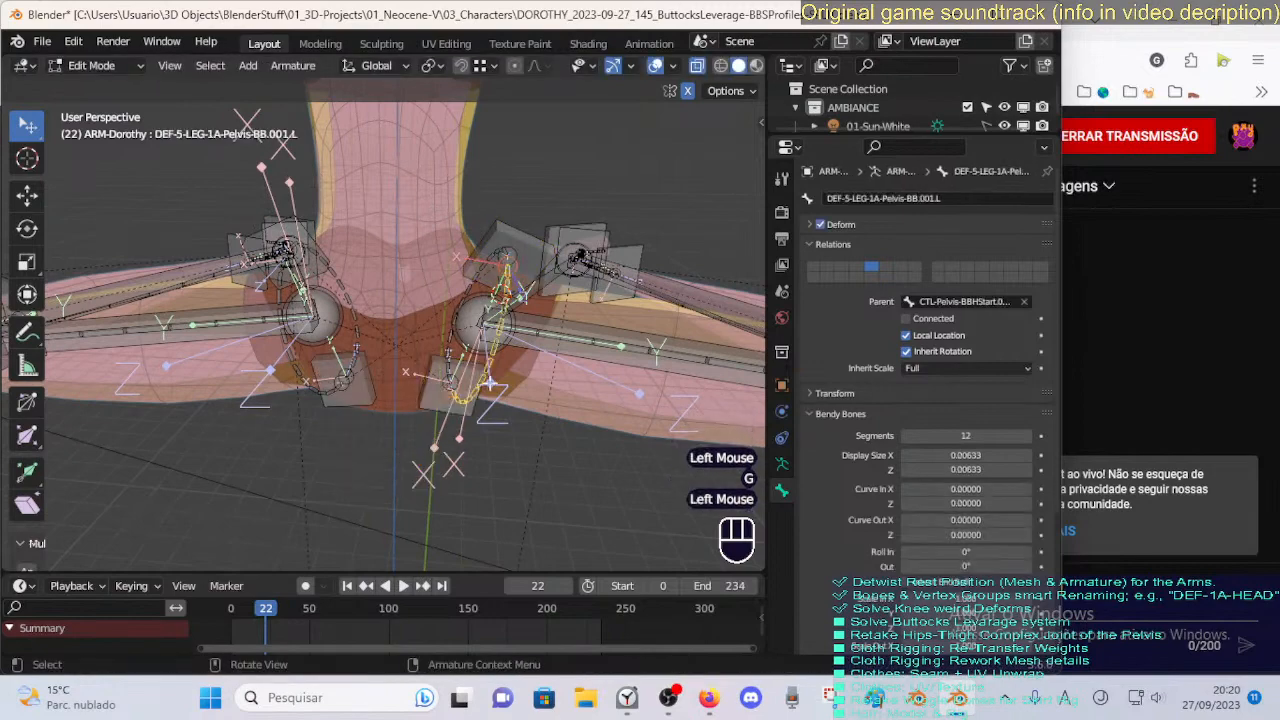
pyautogui.moveTo(488, 385); pyautogui.dragTo(500, 383, button='middle')
pyautogui.press('g')
pyautogui.rightClick(549, 466)
pyautogui.moveTo(549, 466); pyautogui.dragTo(374, 394, button='middle')
pyautogui.press('g')
pyautogui.rightClick(312, 387)
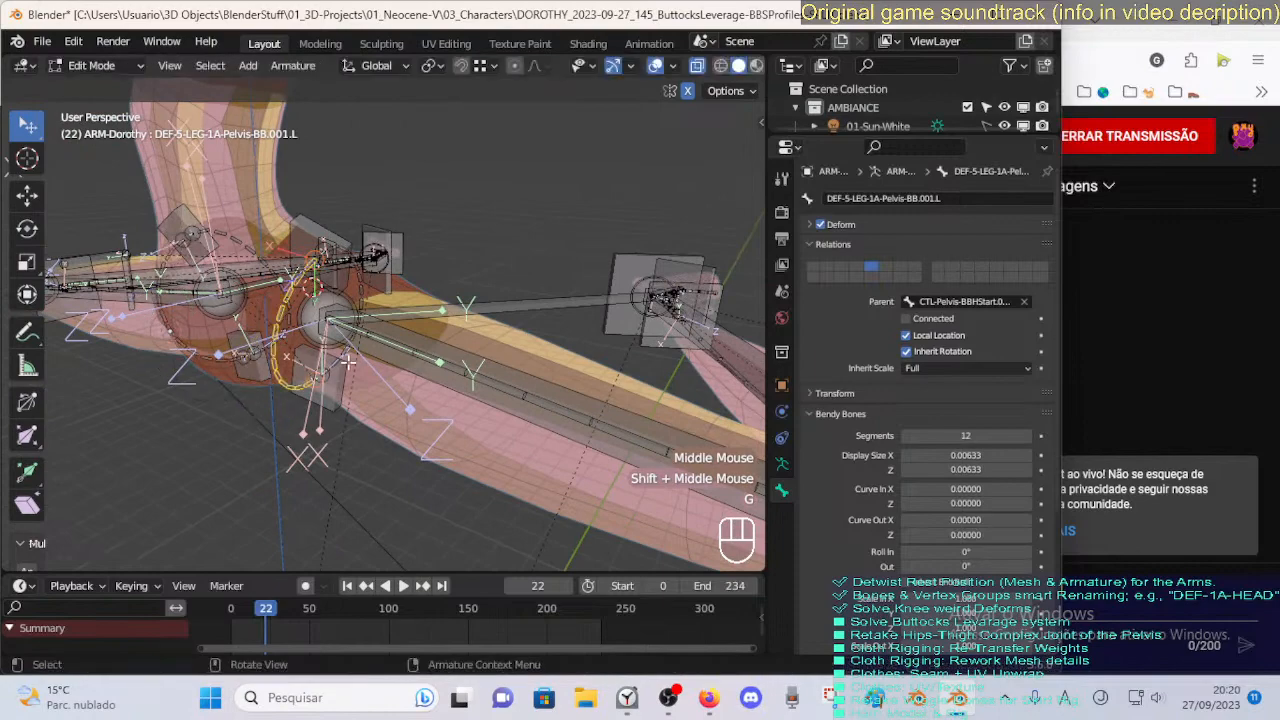
pyautogui.click(349, 354)
pyautogui.press('g')
pyautogui.rightClick(409, 405)
# Inspect the overlapping right pelvis bones DEF-5-LEG-1A-Pelvis-BB.001.R, DEF-5-LEG-1A-Pelvis-BB.001.R.001 and CTL-Pelvis-BBHEnd.001.R by selecting them in turn.
pyautogui.moveTo(320, 385); pyautogui.dragTo(420, 382, button='middle')
pyautogui.moveTo(355, 386); pyautogui.dragTo(384, 386, button='middle')
pyautogui.keyDown('alt'); pyautogui.click(352, 378); pyautogui.keyUp('alt')
pyautogui.keyDown('alt'); pyautogui.click(371, 374); pyautogui.keyUp('alt')
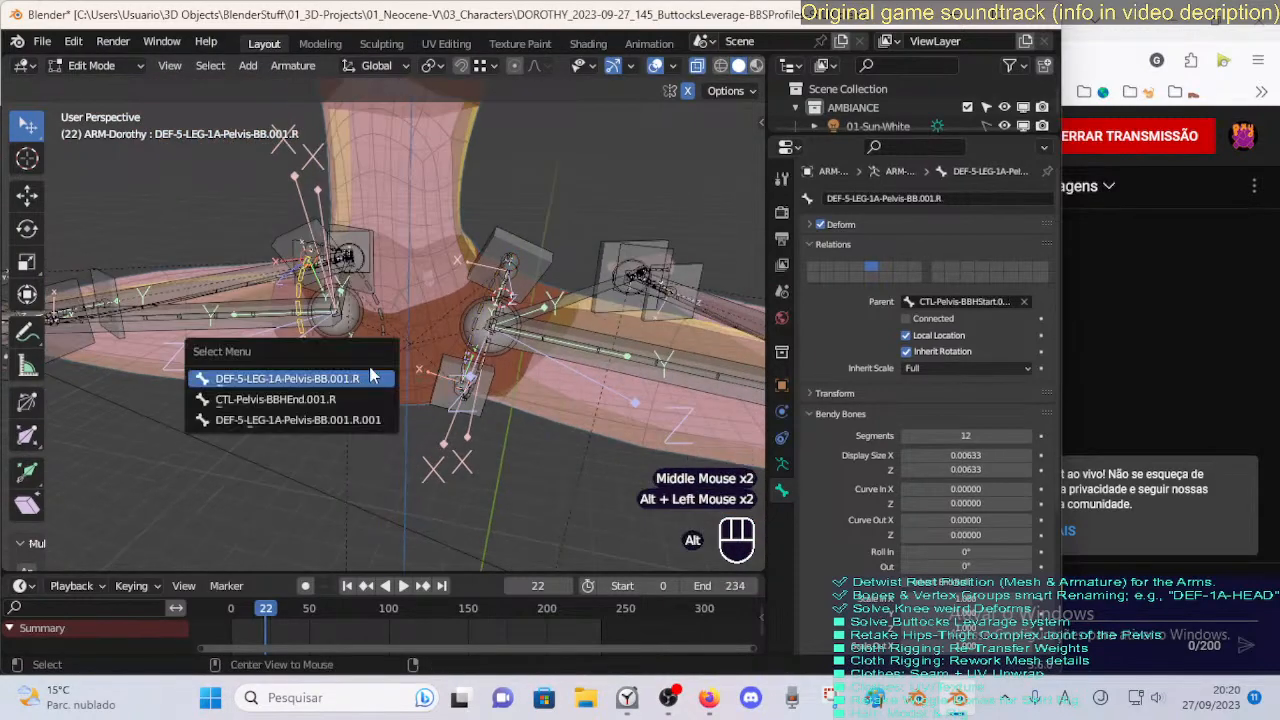
pyautogui.keyDown('alt'); pyautogui.click(386, 350); pyautogui.keyUp('alt')
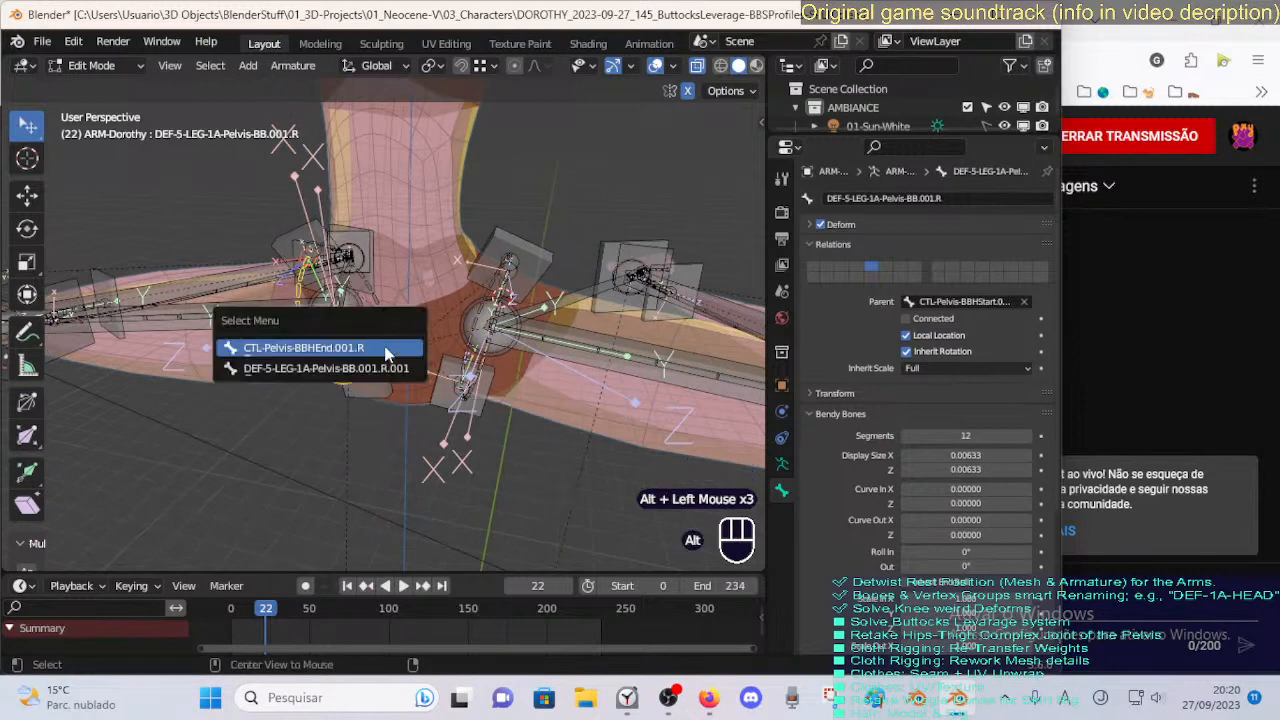
pyautogui.keyDown('alt'); pyautogui.click(384, 335); pyautogui.keyUp('alt')
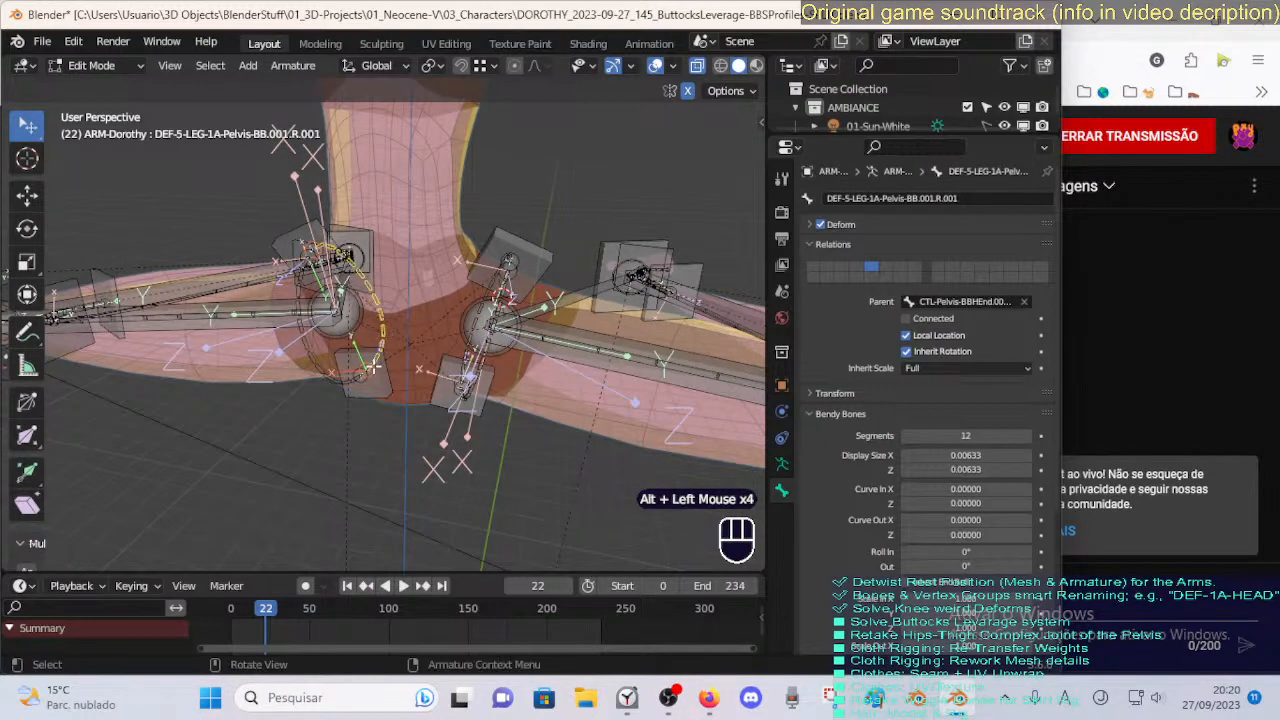
pyautogui.keyDown('alt'); pyautogui.click(371, 366); pyautogui.keyUp('alt')
pyautogui.keyDown('alt'); pyautogui.click(374, 386); pyautogui.keyUp('alt')
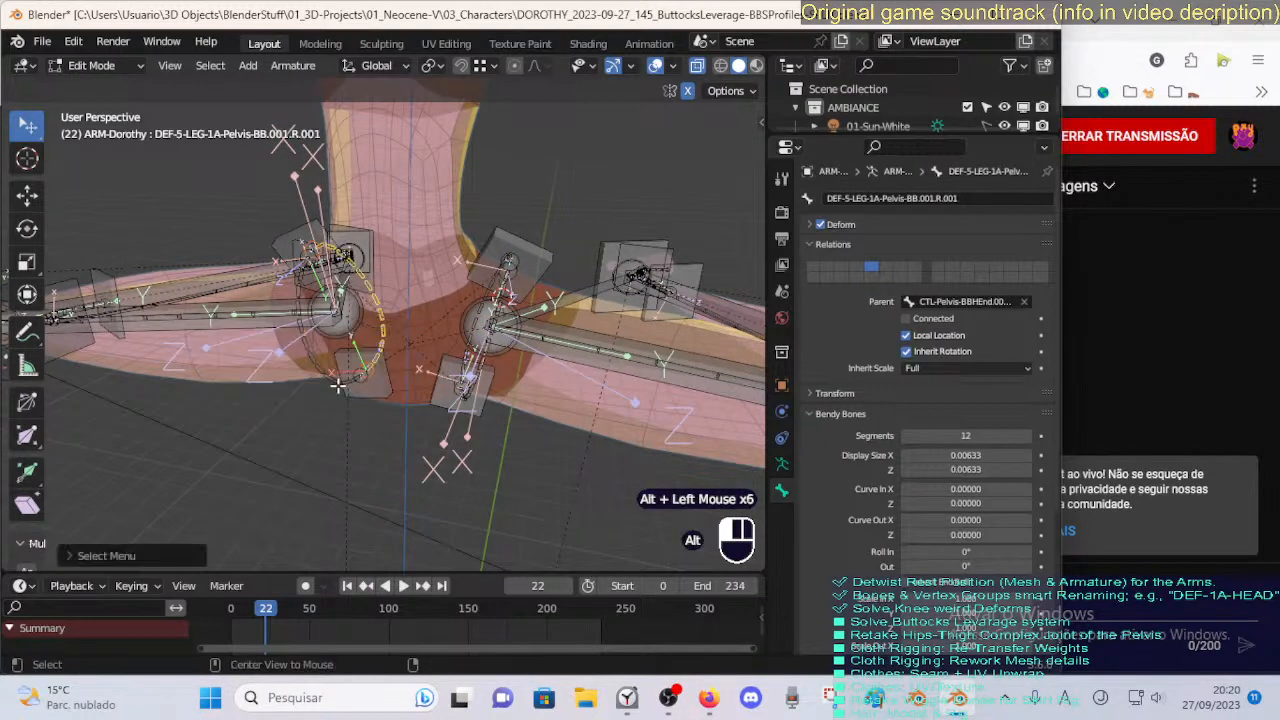
pyautogui.keyDown('alt'); pyautogui.click(340, 385); pyautogui.keyUp('alt')
pyautogui.keyDown('alt'); pyautogui.click(355, 403); pyautogui.keyUp('alt')
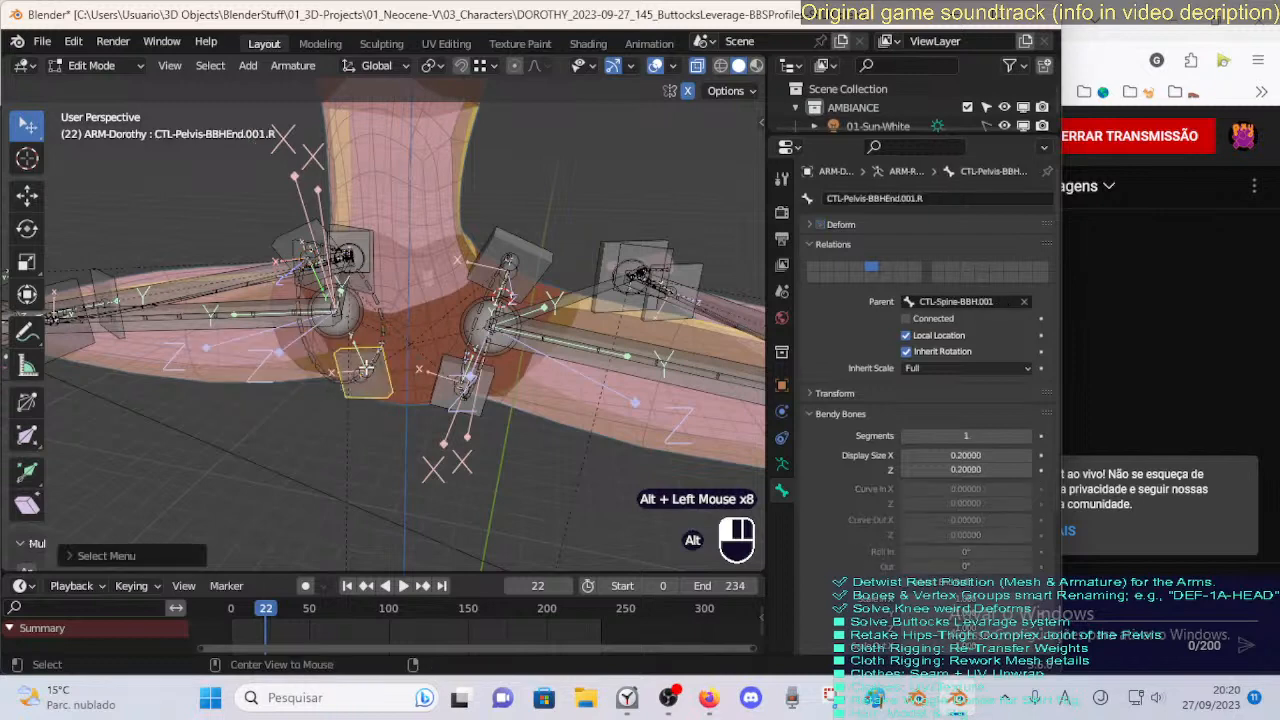
pyautogui.keyDown('alt'); pyautogui.click(365, 368); pyautogui.keyUp('alt')
pyautogui.click(358, 385)
# Examine the overlapping bones at the right hip joint, selecting DEF-5-LEG-1A-Pelvis-BB.001.R and DEF-5-LEG-1B-Thigh.R.
pyautogui.moveTo(344, 345); pyautogui.dragTo(374, 372, button='middle')
pyautogui.keyDown('alt'); pyautogui.click(356, 326); pyautogui.keyUp('alt')
pyautogui.click(350, 325)
pyautogui.keyDown('alt'); pyautogui.click(327, 352); pyautogui.keyUp('alt')
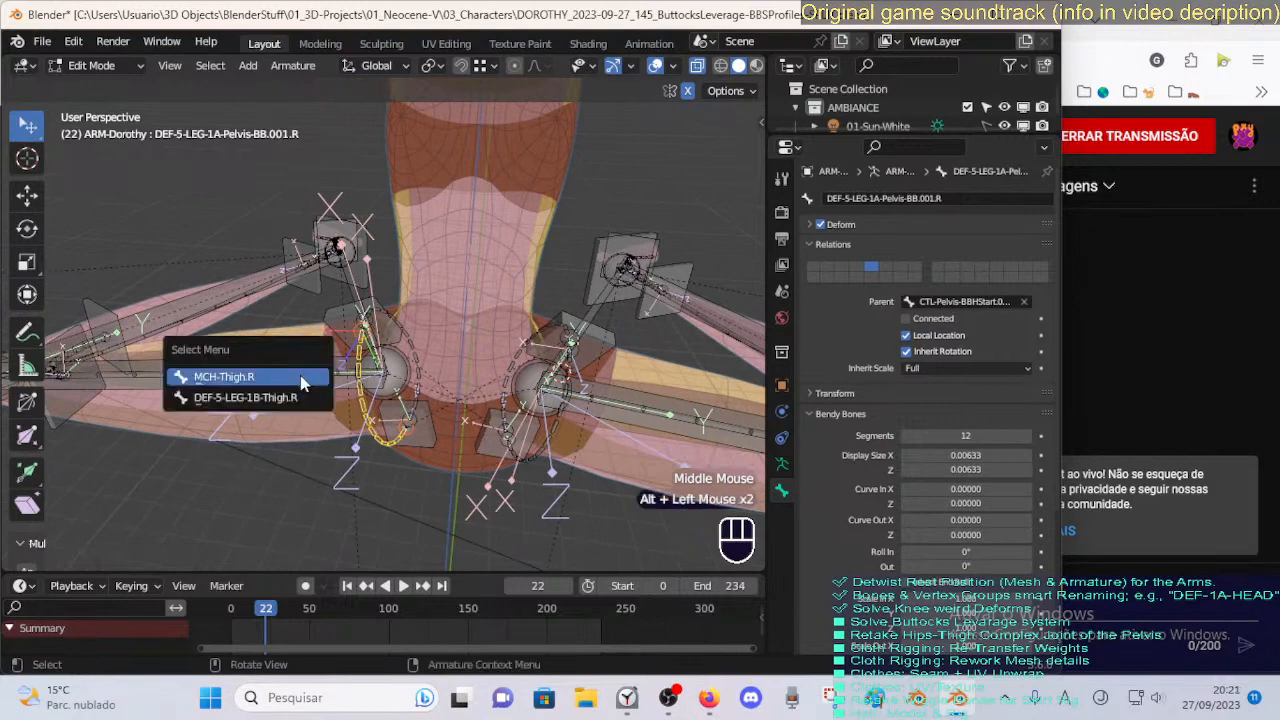
pyautogui.keyDown('alt'); pyautogui.click(390, 368); pyautogui.keyUp('alt')
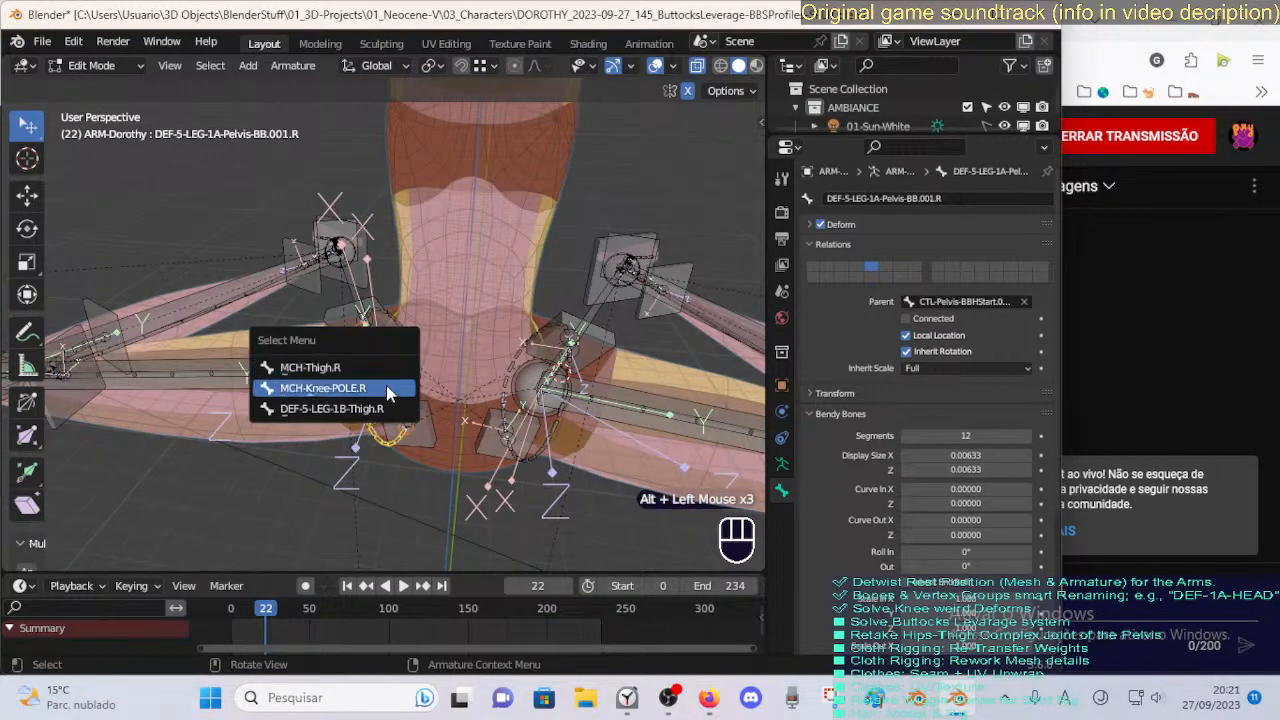
pyautogui.click(331, 408)
pyautogui.moveTo(331, 408); pyautogui.dragTo(343, 352, button='middle')
pyautogui.keyDown('alt'); pyautogui.click(343, 352); pyautogui.keyUp('alt')
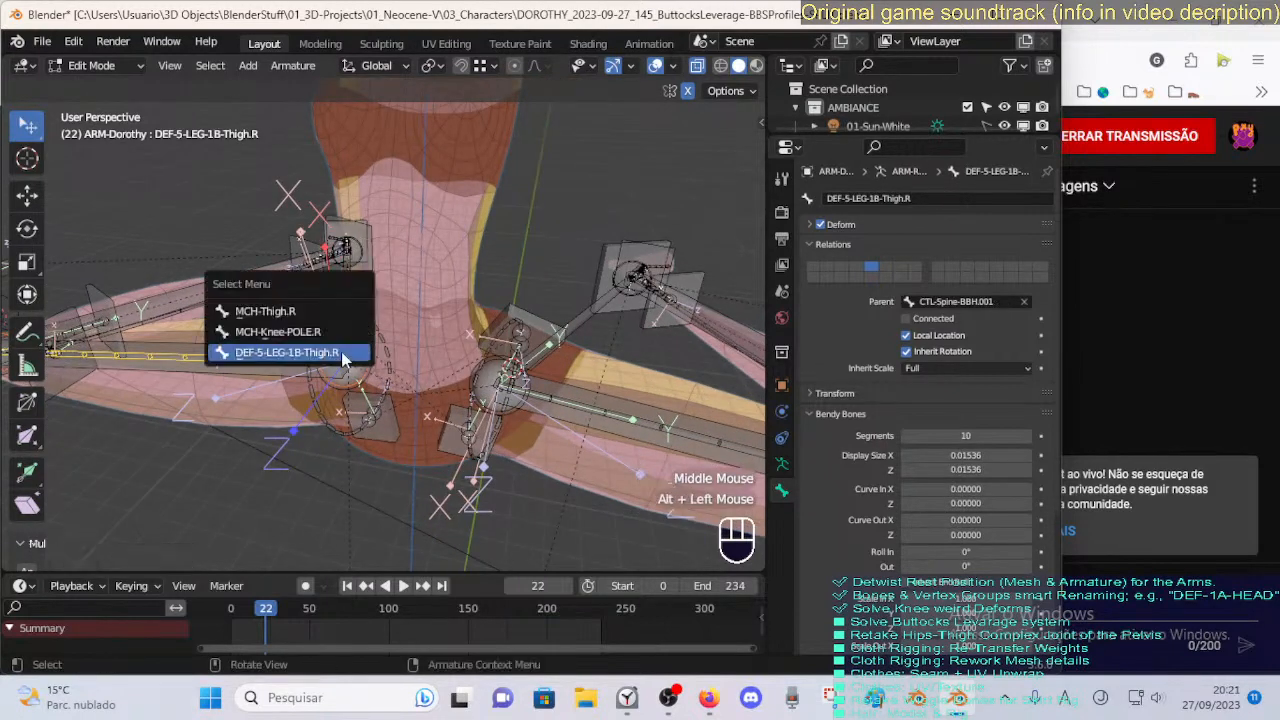
pyautogui.click(340, 356)
pyautogui.keyDown('alt'); pyautogui.click(240, 360); pyautogui.keyUp('alt')
pyautogui.click(240, 362)
pyautogui.moveTo(240, 362); pyautogui.dragTo(370, 332, button='middle')
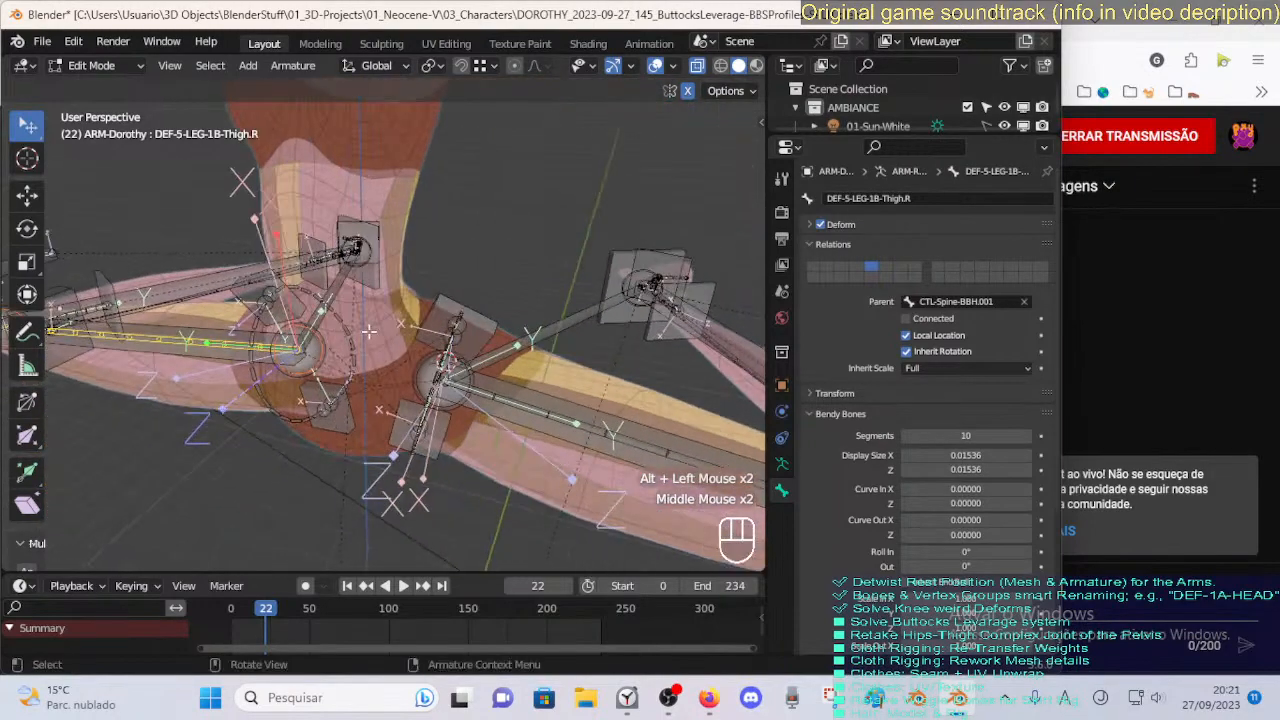
# Test-move MCH-Knee-POLE.L and MCH-Thigh.L without keeping the moves.
pyautogui.click(538, 341)
pyautogui.press('g')
pyautogui.rightClick(540, 345)
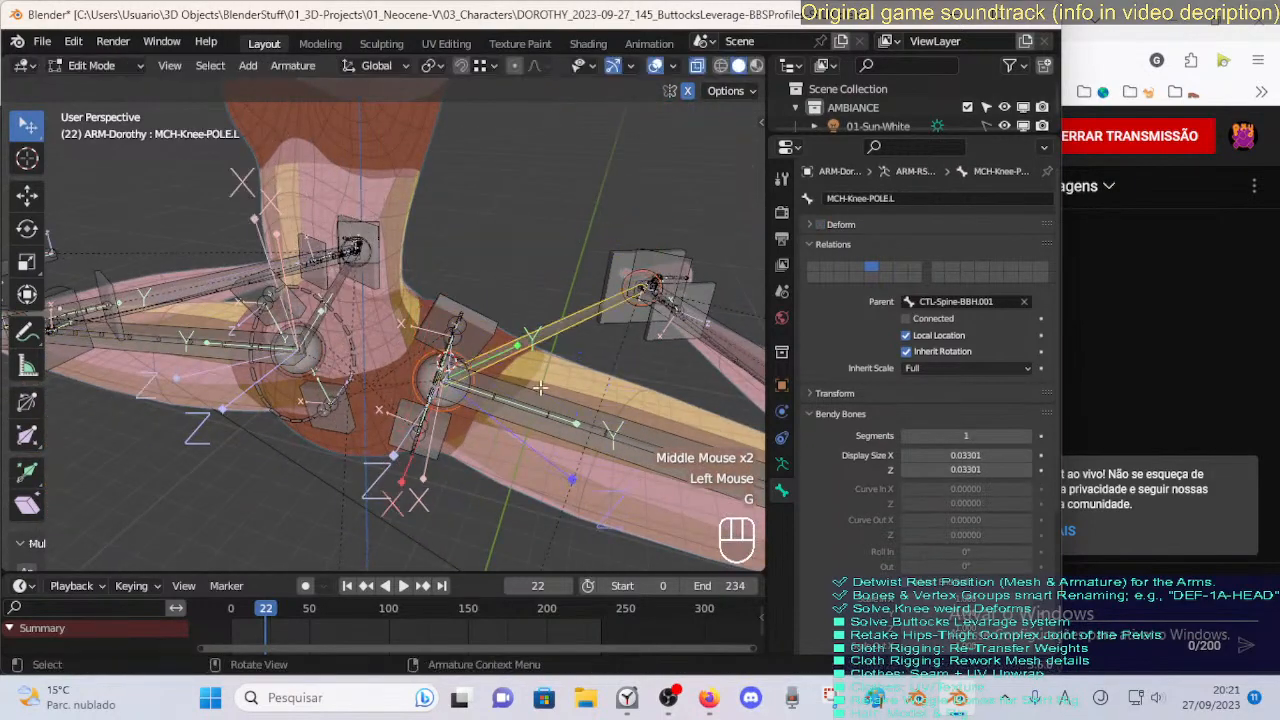
pyautogui.click(531, 411)
pyautogui.press('g')
pyautogui.click(516, 417)
pyautogui.click(516, 417)
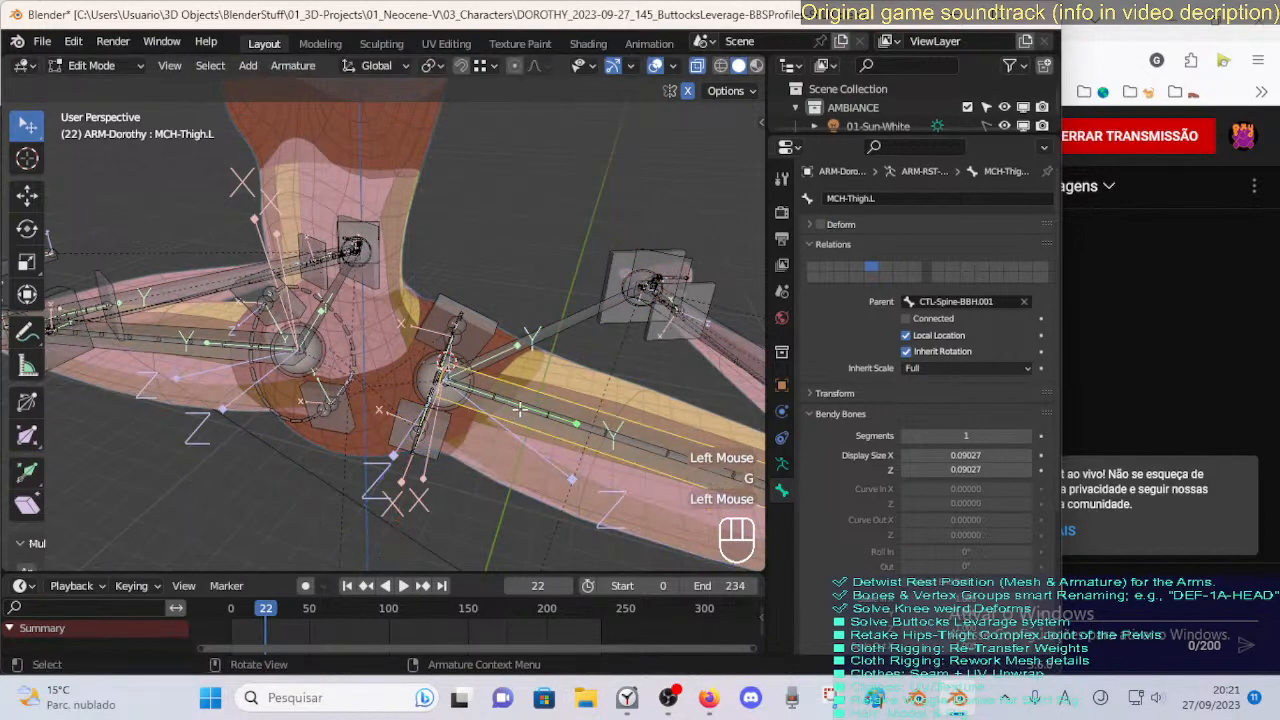
pyautogui.press('g')
pyautogui.moveTo(480, 400); pyautogui.dragTo(462, 349, button='middle')
# Select CTL-Pelvis-BBHEnd.001.L and reveal all hidden bones of the armature.
pyautogui.click(442, 278)
pyautogui.scroll(-1, 462, 349)
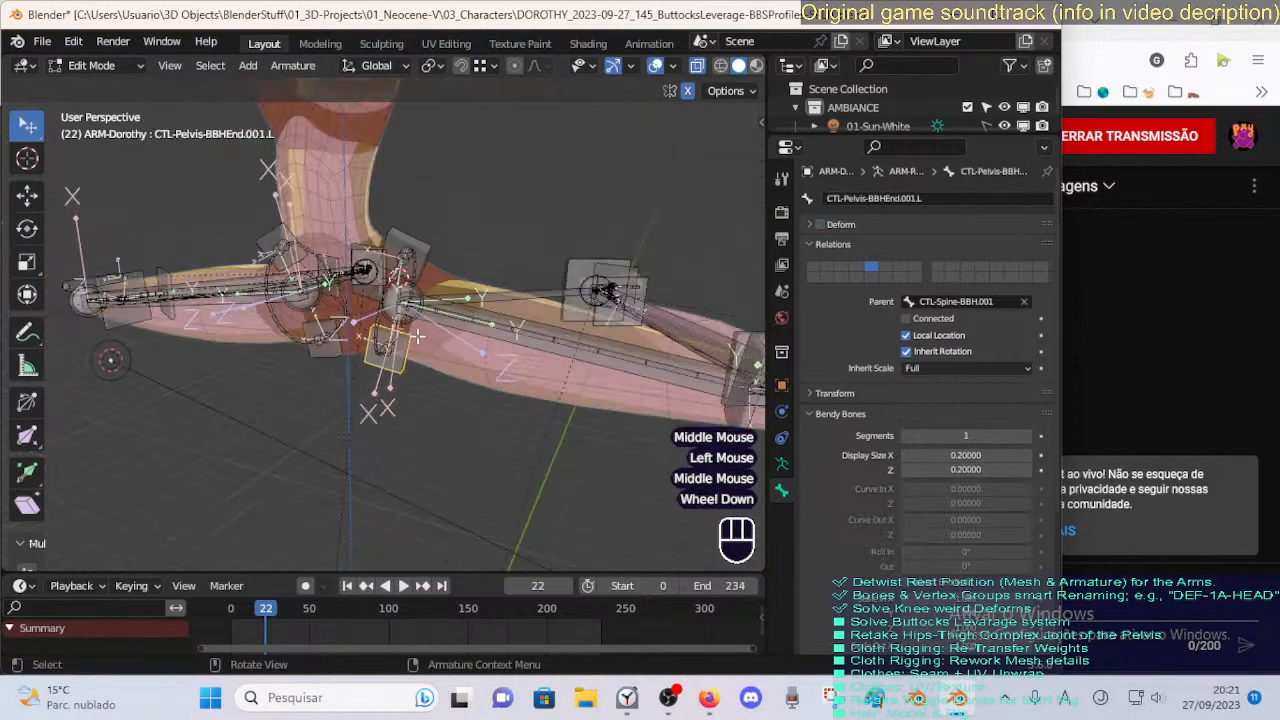
pyautogui.scroll(-2, 462, 349)
pyautogui.scroll(1, 464, 360)
pyautogui.hotkey('alt', 'h')
pyautogui.hotkey('alt', 'h')
pyautogui.hotkey('alt', 'h')
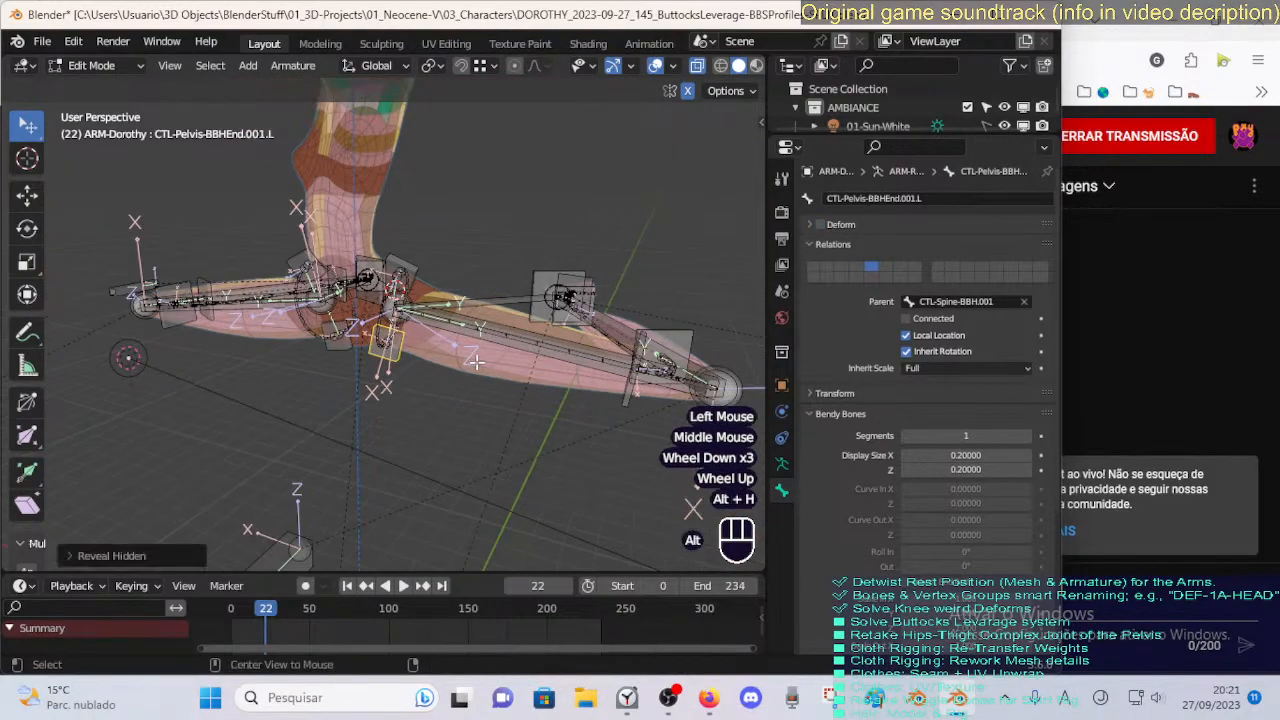
# Check which bones overlap at the left hip joint and around both lower pelvis end controls, keeping the current selection.
pyautogui.scroll(2, 452, 368)
pyautogui.keyDown('alt'); pyautogui.click(409, 312); pyautogui.keyUp('alt')
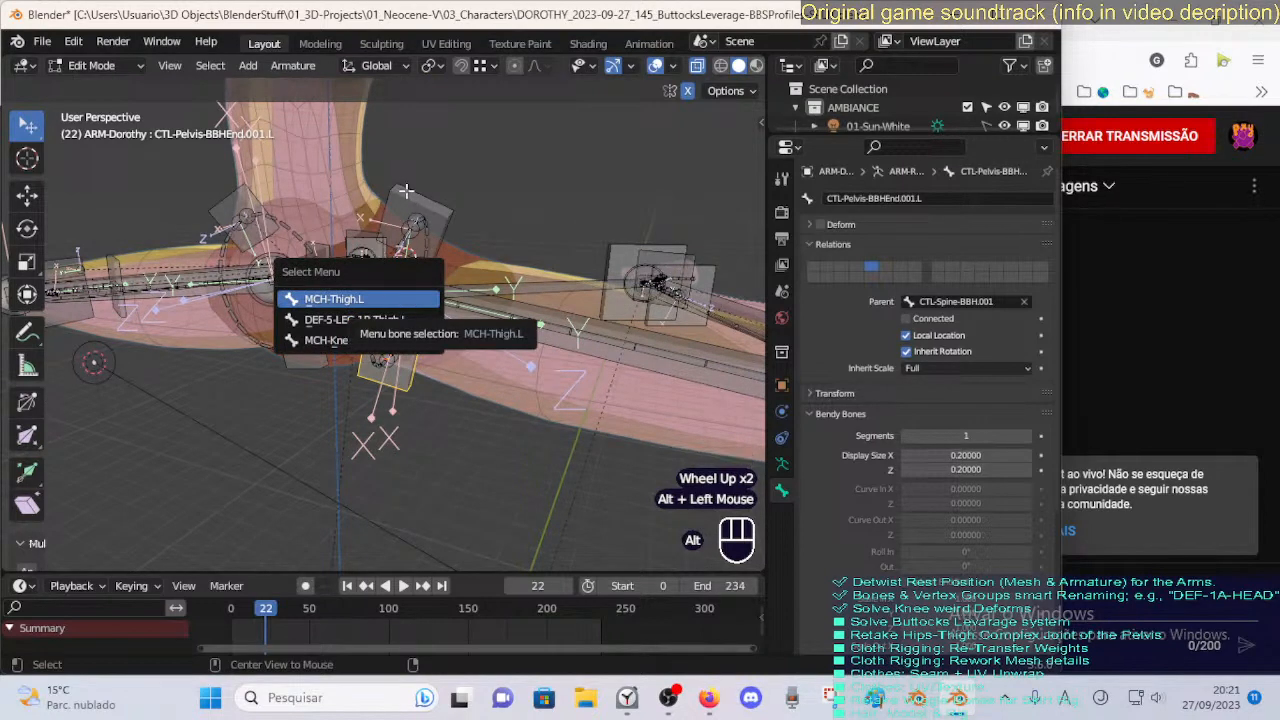
pyautogui.keyDown('alt'); pyautogui.click(343, 255); pyautogui.keyUp('alt')
pyautogui.moveTo(343, 255); pyautogui.dragTo(440, 404, button='middle')
pyautogui.keyDown('alt'); pyautogui.click(393, 371); pyautogui.keyUp('alt')
pyautogui.press('Escape')
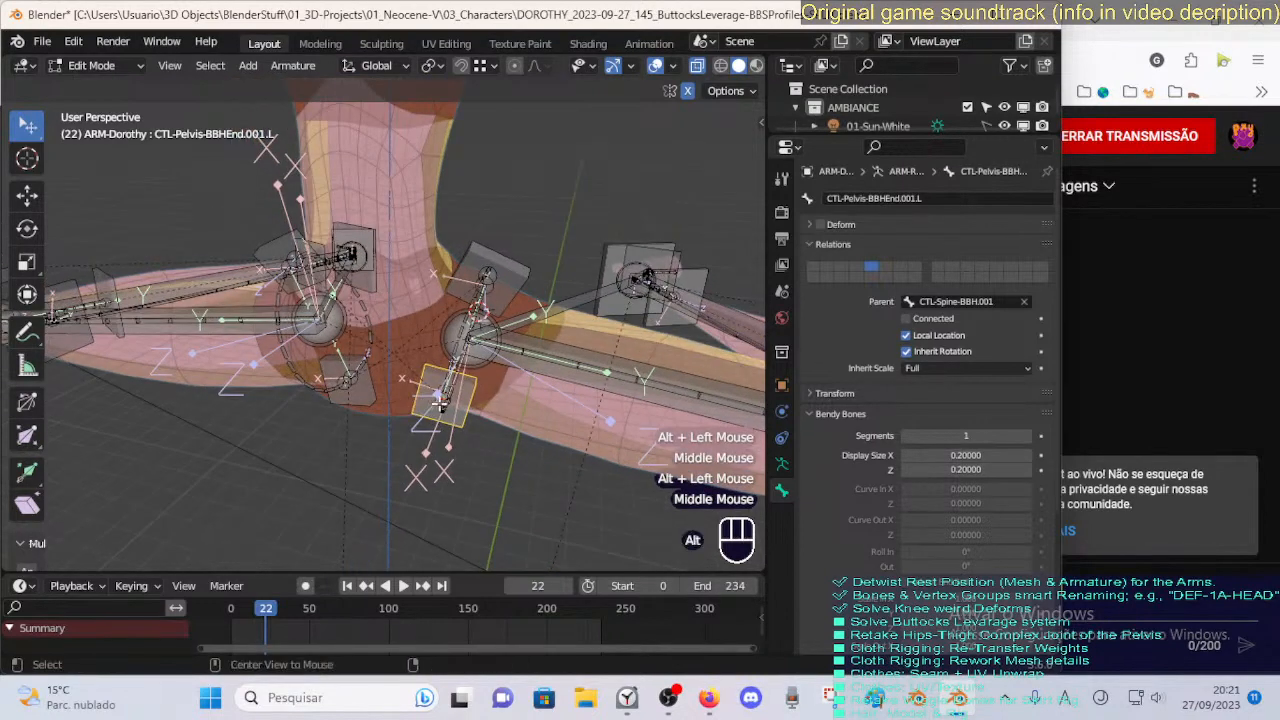
pyautogui.keyDown('alt'); pyautogui.click(440, 404); pyautogui.keyUp('alt')
pyautogui.keyDown('alt'); pyautogui.click(356, 389); pyautogui.keyUp('alt')
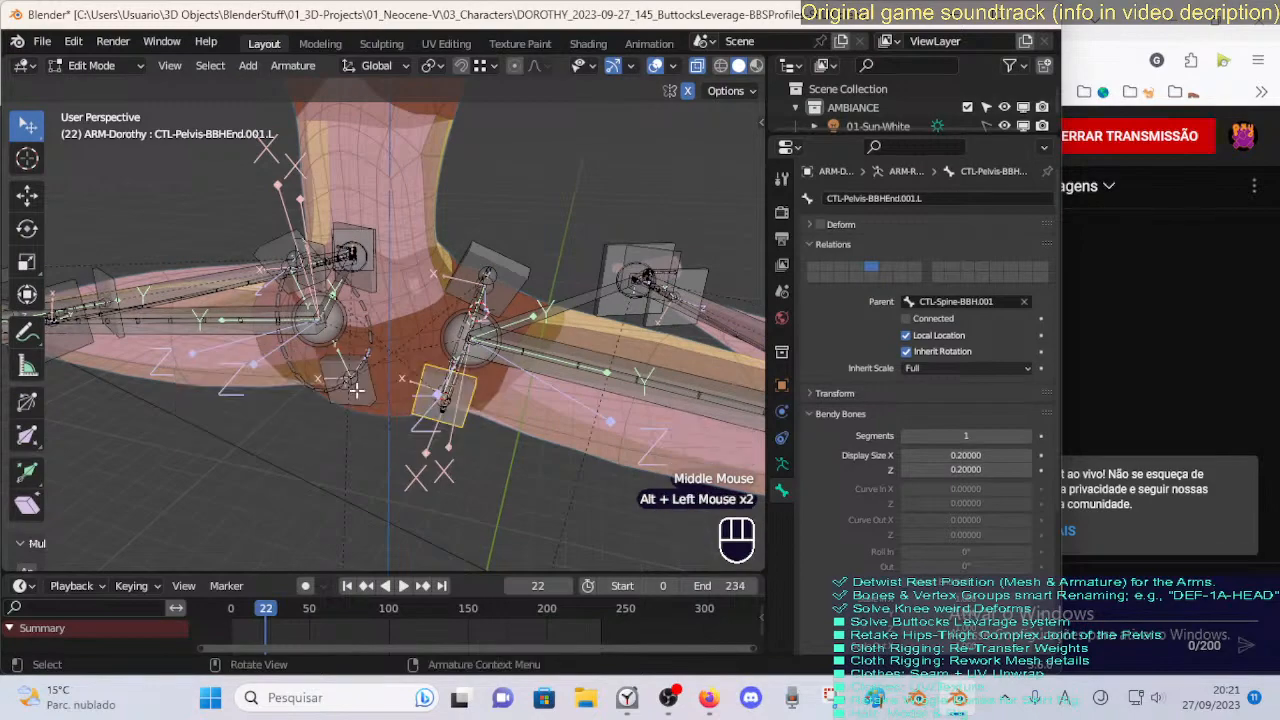
pyautogui.moveTo(356, 389); pyautogui.dragTo(509, 357, button='middle')
# Deselect all bones and leave Edit Mode, ending in Object Mode with the legs in view.
pyautogui.hotkey('alt', 'a')
pyautogui.scroll(-2, 365, 392)
pyautogui.hotkey('ctrl', 'Tab')
pyautogui.scroll(-2, 468, 354)
pyautogui.click(386, 313)
pyautogui.click(421, 315)
pyautogui.press('Tab')
pyautogui.press('Tab')
pyautogui.press('Tab')
pyautogui.press('Tab')
pyautogui.scroll(2, 516, 352)
pyautogui.click(514, 362)
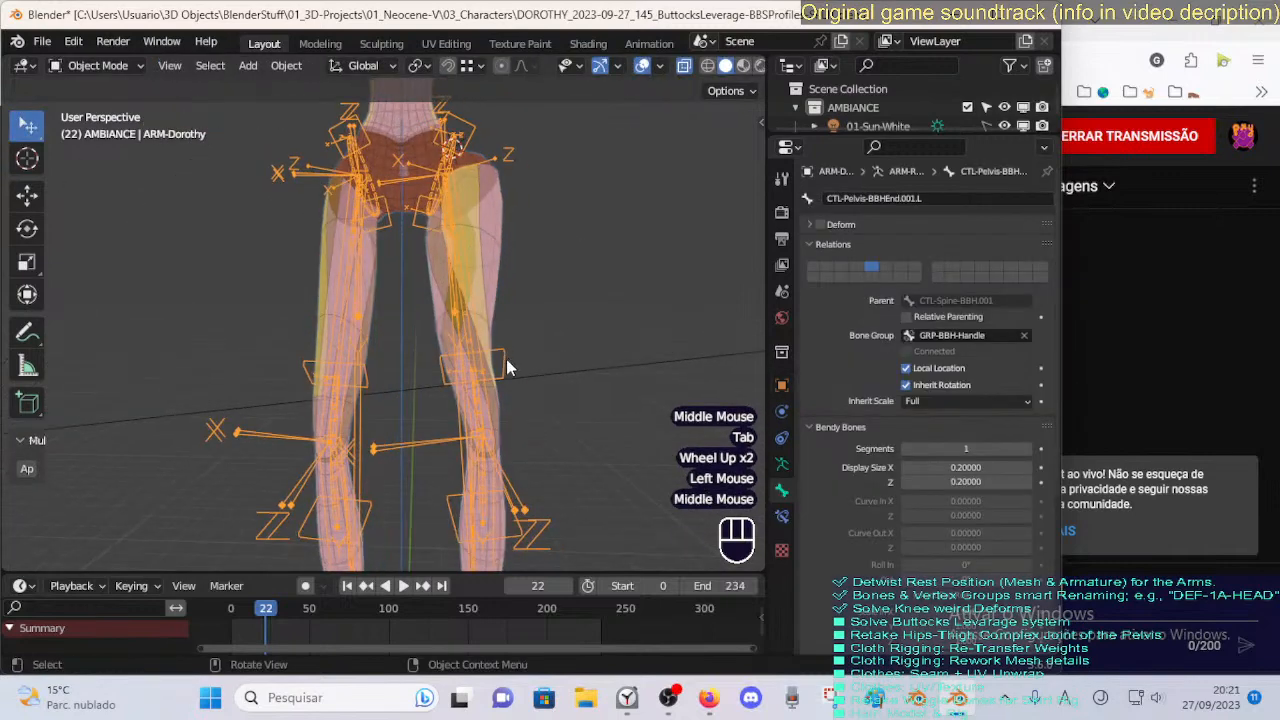
# Reselect ARM-Dorothy over the body mesh and return to Edit Mode at the pelvis.
pyautogui.moveTo(496, 313); pyautogui.dragTo(475, 342, button='middle')
pyautogui.click(407, 262)
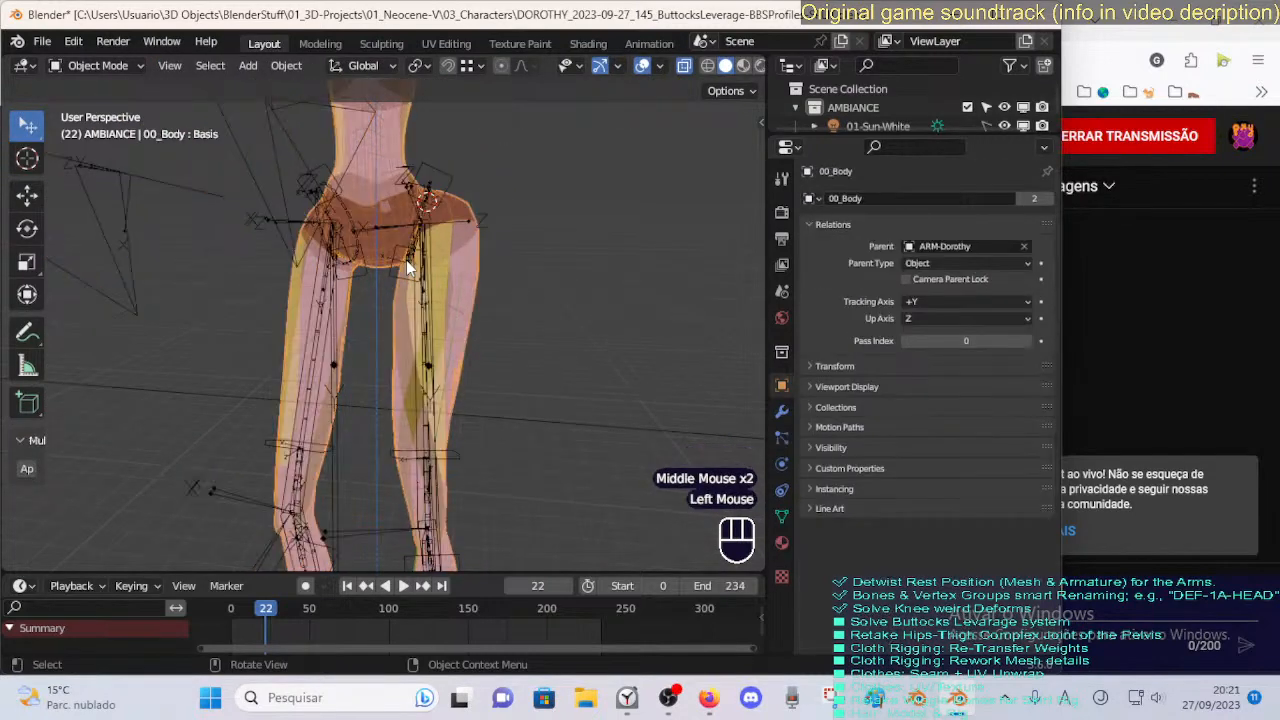
pyautogui.click(406, 262)
pyautogui.press('Tab')
pyautogui.moveTo(410, 300); pyautogui.dragTo(445, 300, button='middle')
pyautogui.scroll(2, 420, 359)
# Compare the left and right pelvis handle controls CTL-Pelvis-BBHStart.001 and CTL-Pelvis-BBHEnd.001 by selecting them alternately.
pyautogui.click(420, 359)
pyautogui.click(458, 243)
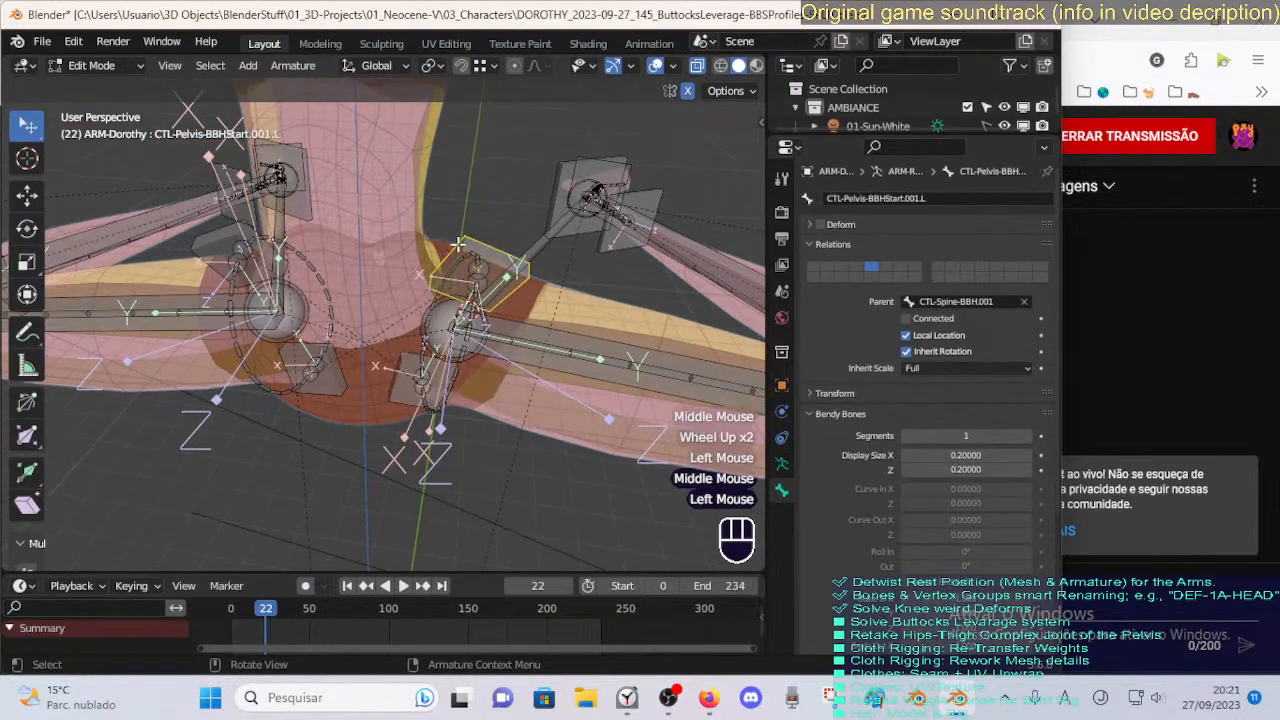
pyautogui.click(404, 375)
pyautogui.click(335, 398)
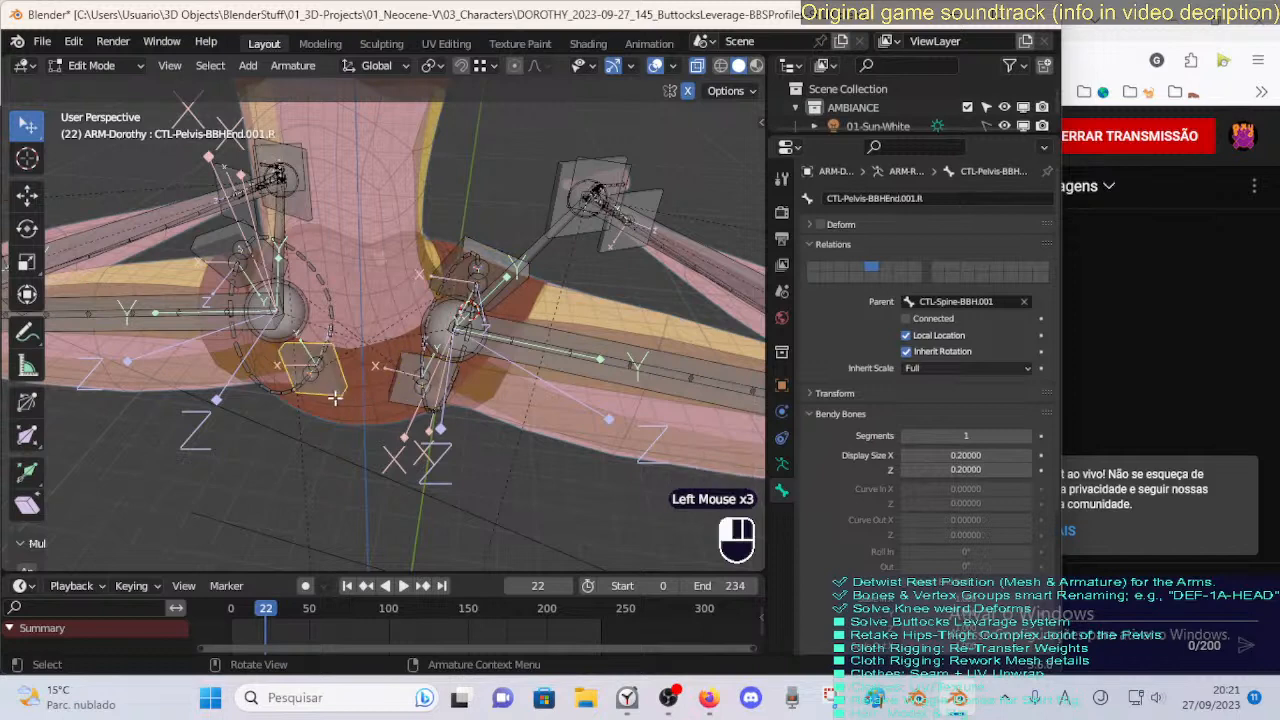
pyautogui.click(386, 396)
pyautogui.click(341, 385)
pyautogui.click(385, 385)
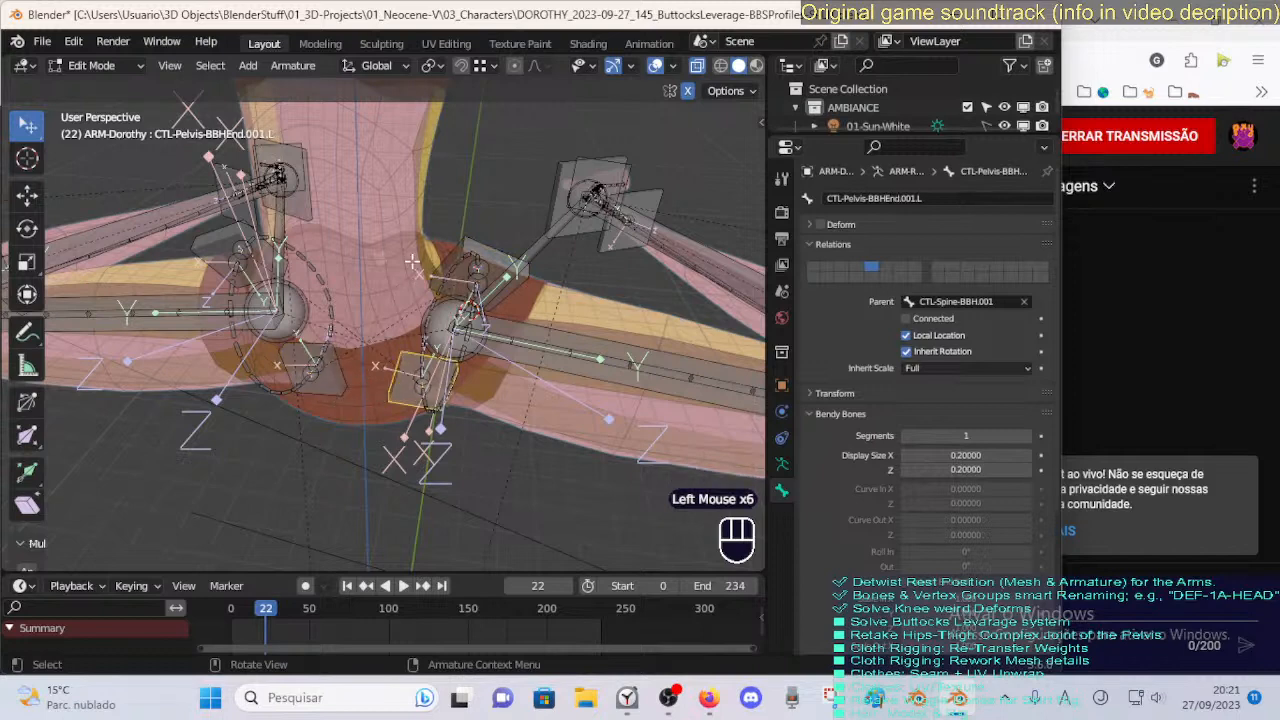
pyautogui.moveTo(412, 259); pyautogui.dragTo(471, 244, button='middle')
pyautogui.click(533, 228)
pyautogui.click(240, 250)
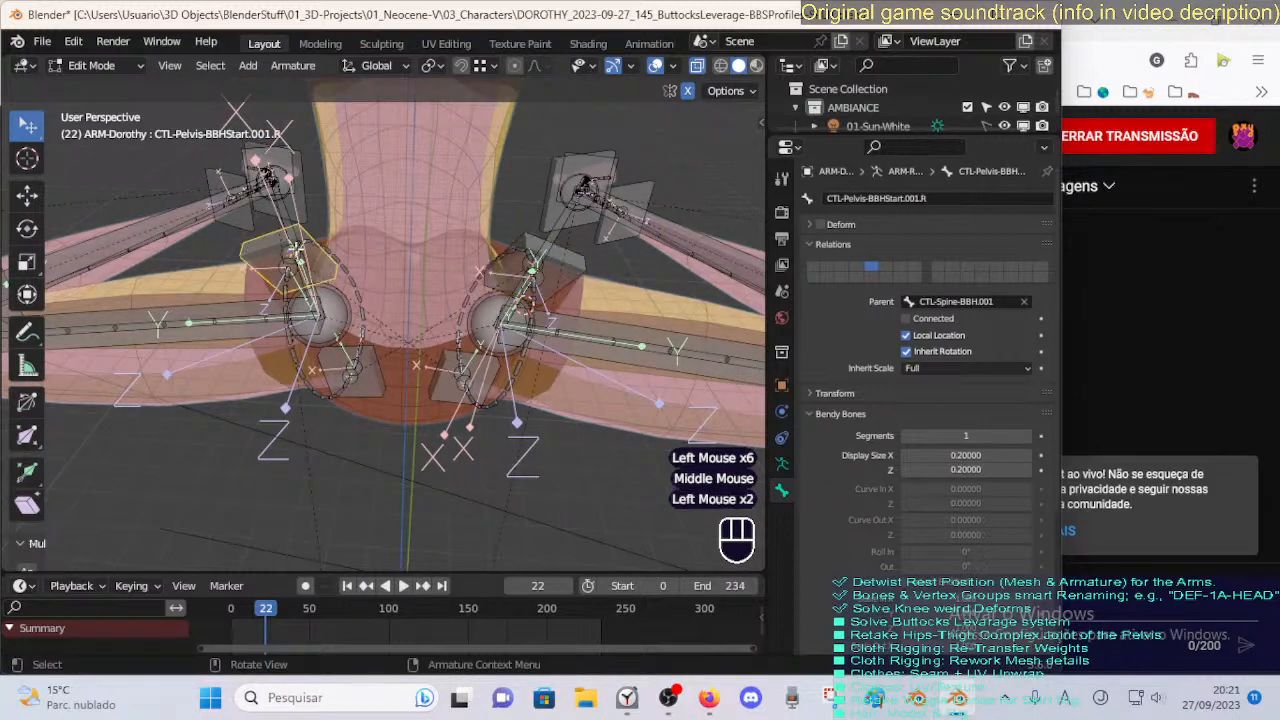
pyautogui.click(514, 240)
pyautogui.click(285, 256)
# Compare the left and right pelvis bendy bones DEF-5-LEG-1A-Pelvis-BB.001 and their second halves by selecting them alternately.
pyautogui.click(366, 273)
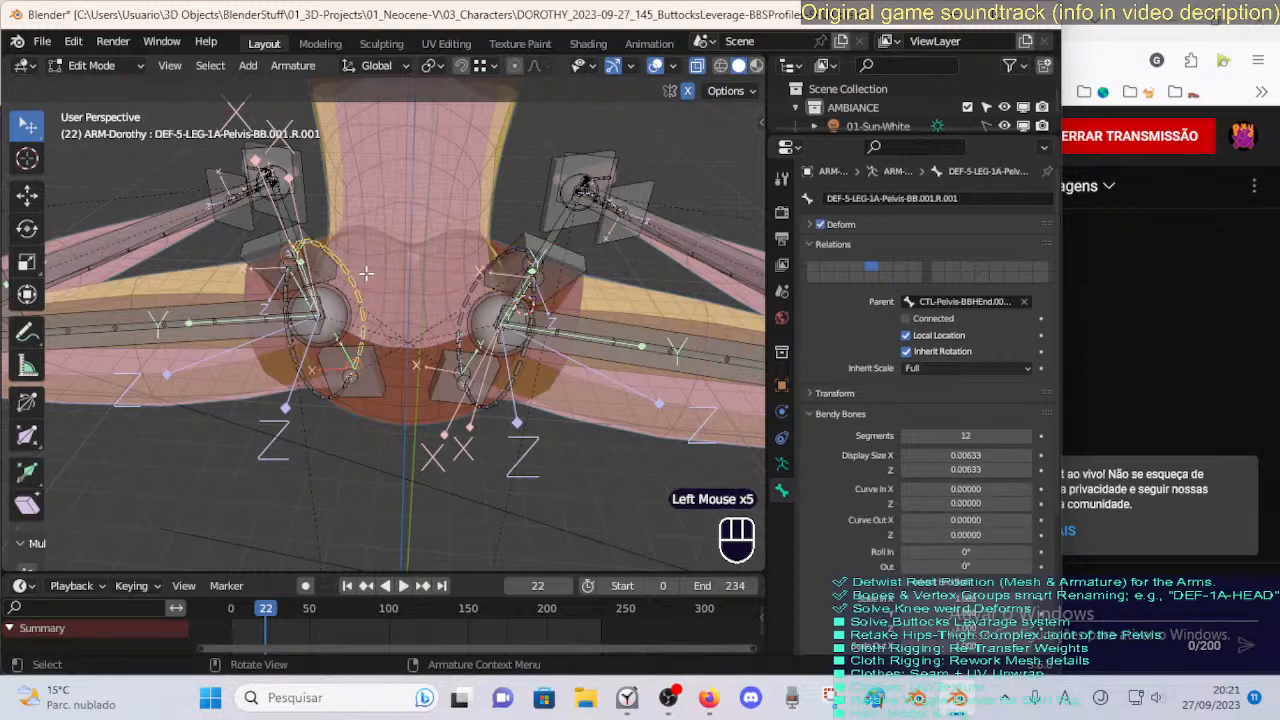
pyautogui.click(445, 300)
pyautogui.click(366, 292)
pyautogui.click(450, 304)
pyautogui.click(372, 304)
pyautogui.click(462, 304)
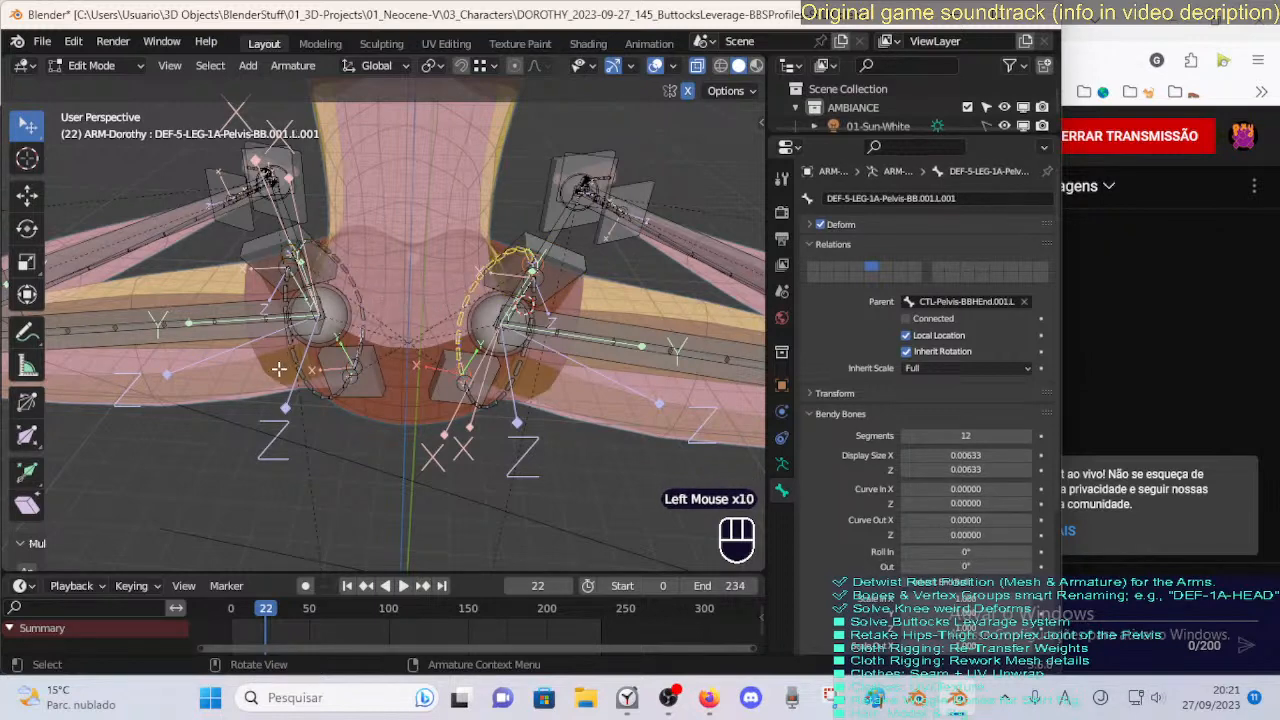
pyautogui.click(370, 296)
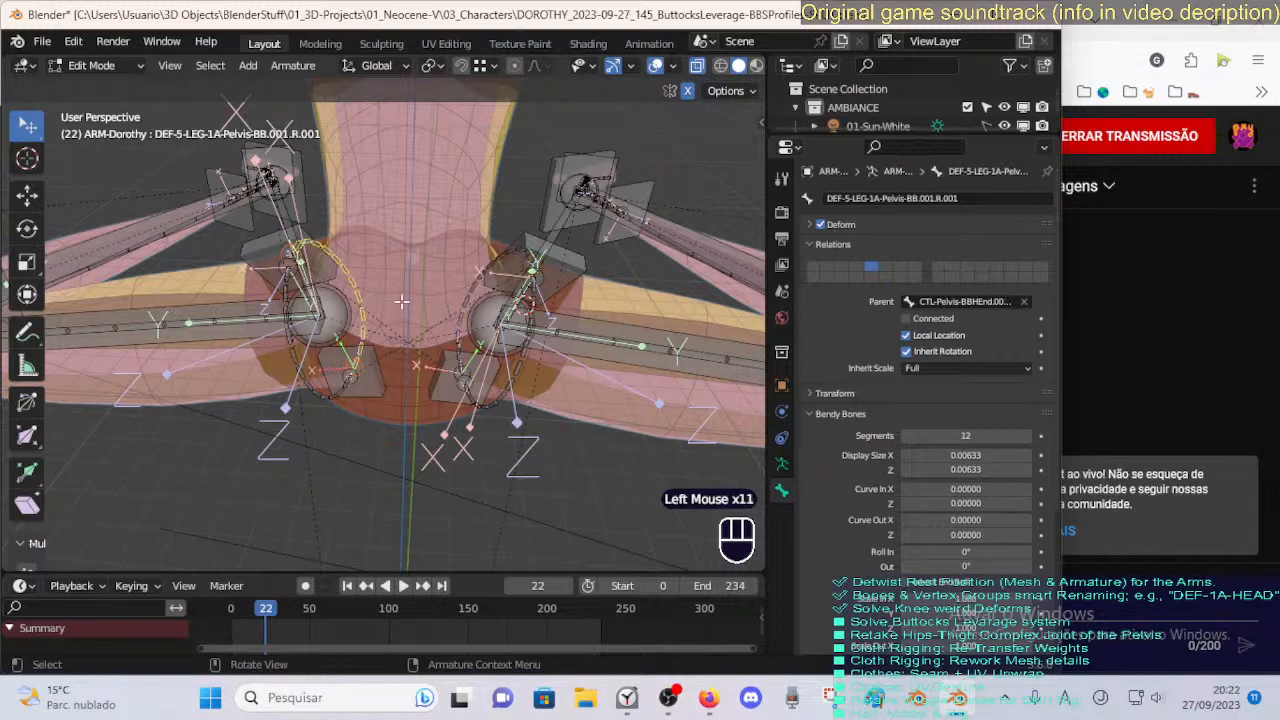
pyautogui.click(322, 393)
pyautogui.click(520, 373)
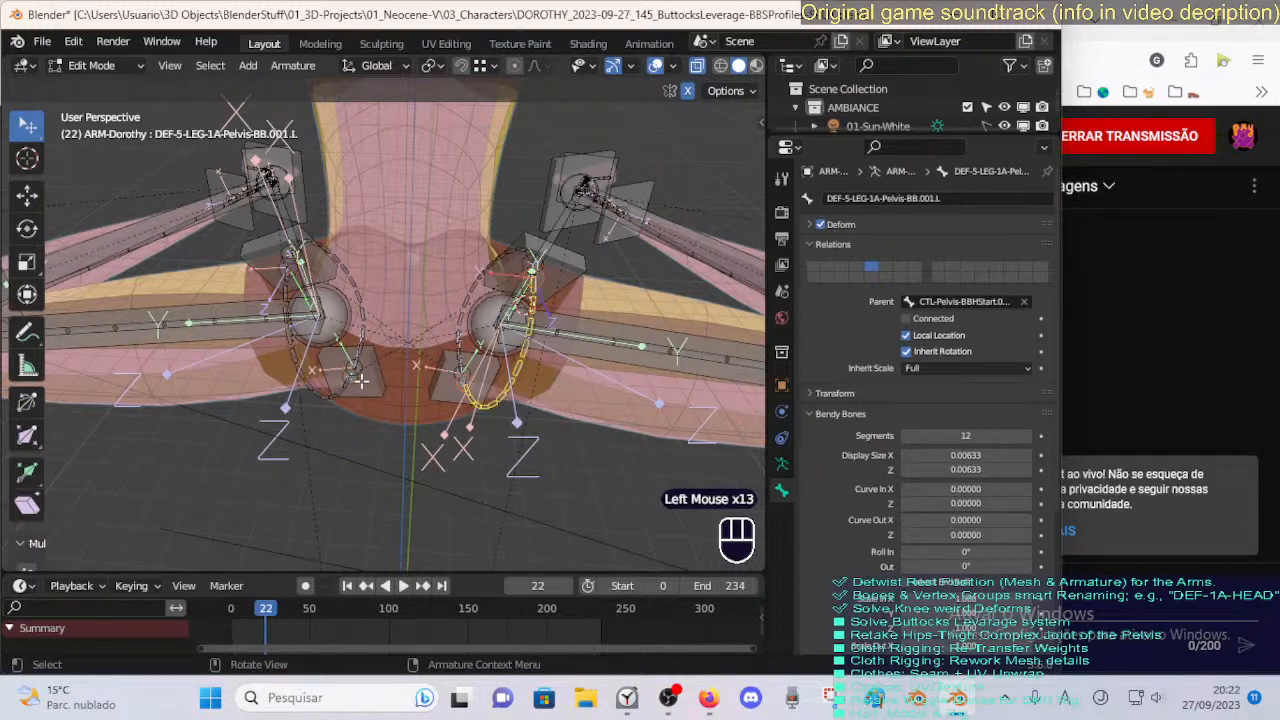
pyautogui.click(375, 385)
pyautogui.click(517, 382)
# Compare the left and right thigh bones, selecting MCH-Thigh.L, DEF-5-LEG-1B-Thigh.L and DEF-5-LEG-1B-Thigh.R.
pyautogui.click(548, 364)
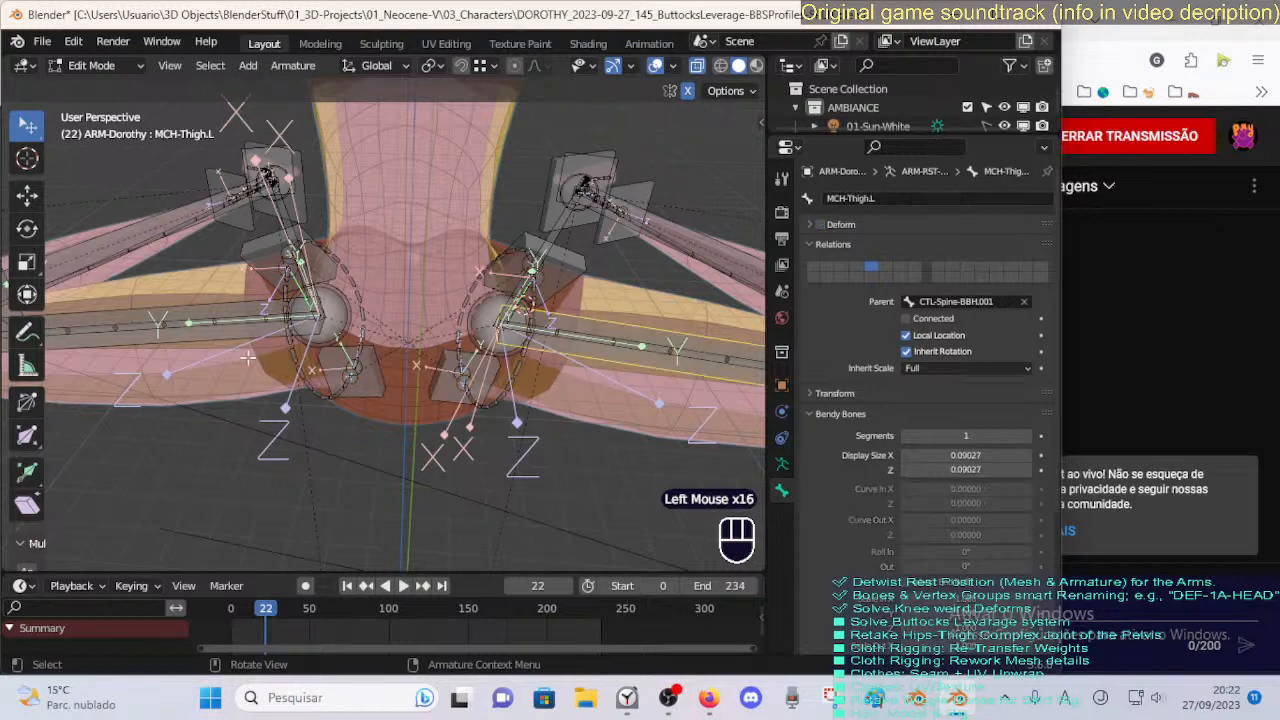
pyautogui.click(224, 343)
pyautogui.click(577, 331)
pyautogui.click(577, 331)
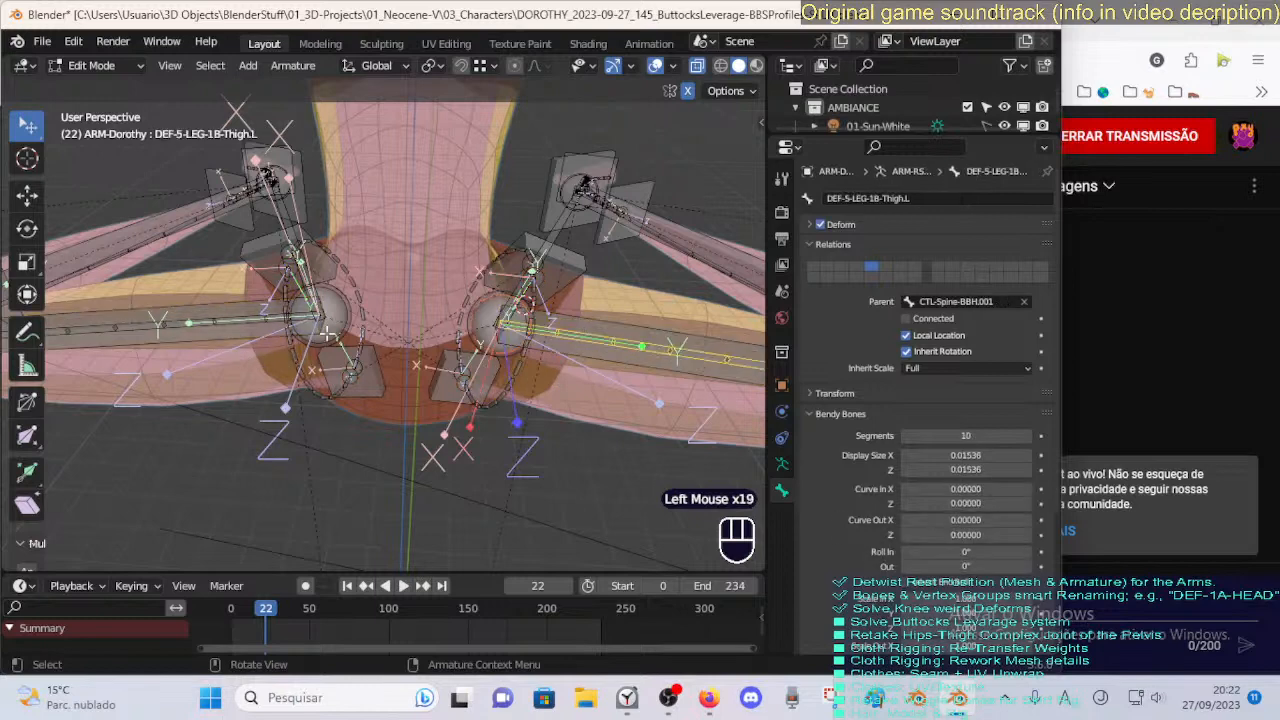
pyautogui.click(200, 323)
pyautogui.click(200, 323)
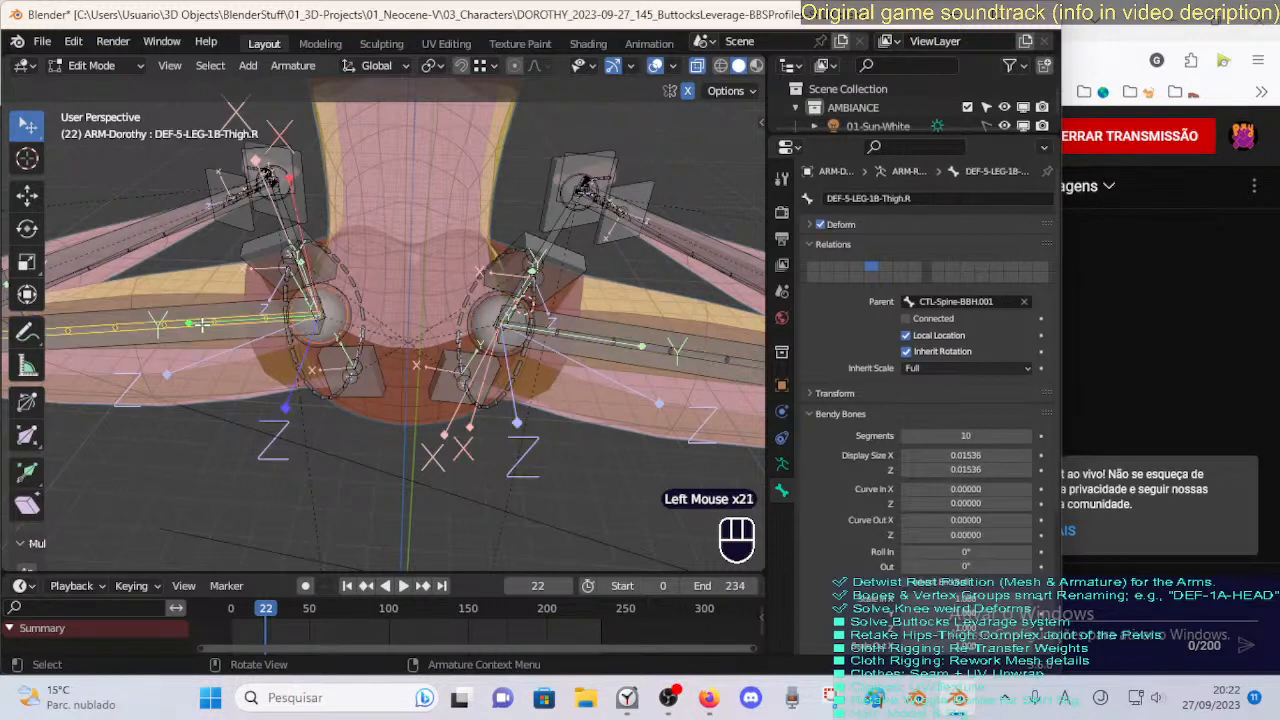
pyautogui.moveTo(270, 305); pyautogui.dragTo(282, 256, button='middle')
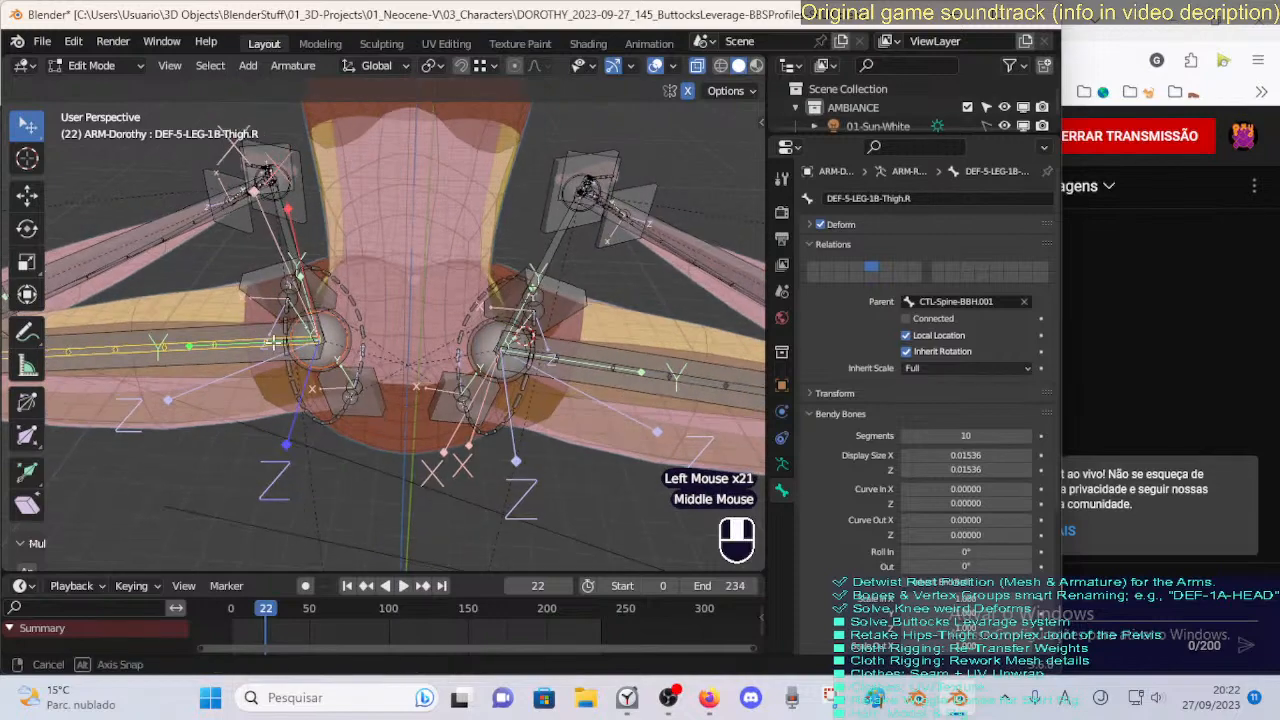
# Select the MCH-Knee-POLE.L bone of the armature in Edit Mode and save the file.
pyautogui.click(295, 226)
pyautogui.moveTo(524, 266); pyautogui.dragTo(485, 291, button='middle')
pyautogui.click(514, 273)
pyautogui.scroll(-2, 523, 277)
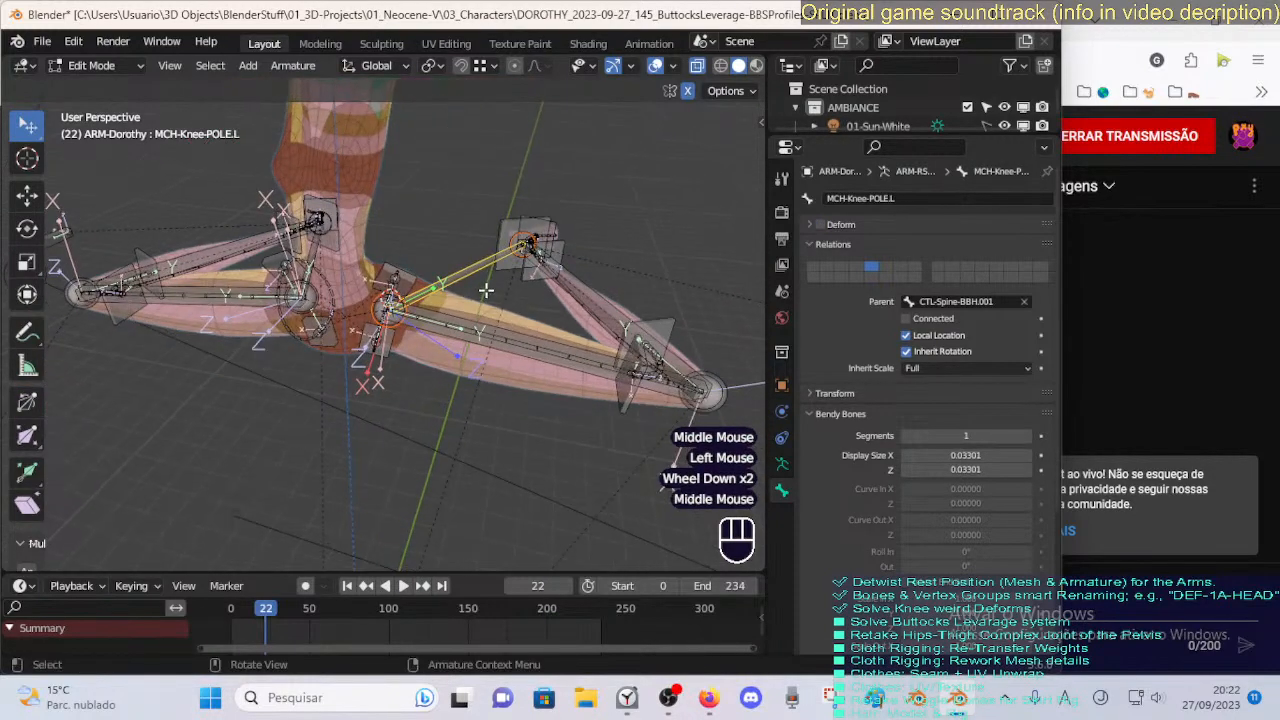
pyautogui.scroll(-1, 485, 291)
pyautogui.hotkey('ctrl', 's')
# Put the Dorothy armature into Pose Mode and turn off the X-ray display.
pyautogui.press('Tab')
pyautogui.scroll(-1, 441, 310)
pyautogui.scroll(-1, 441, 310)
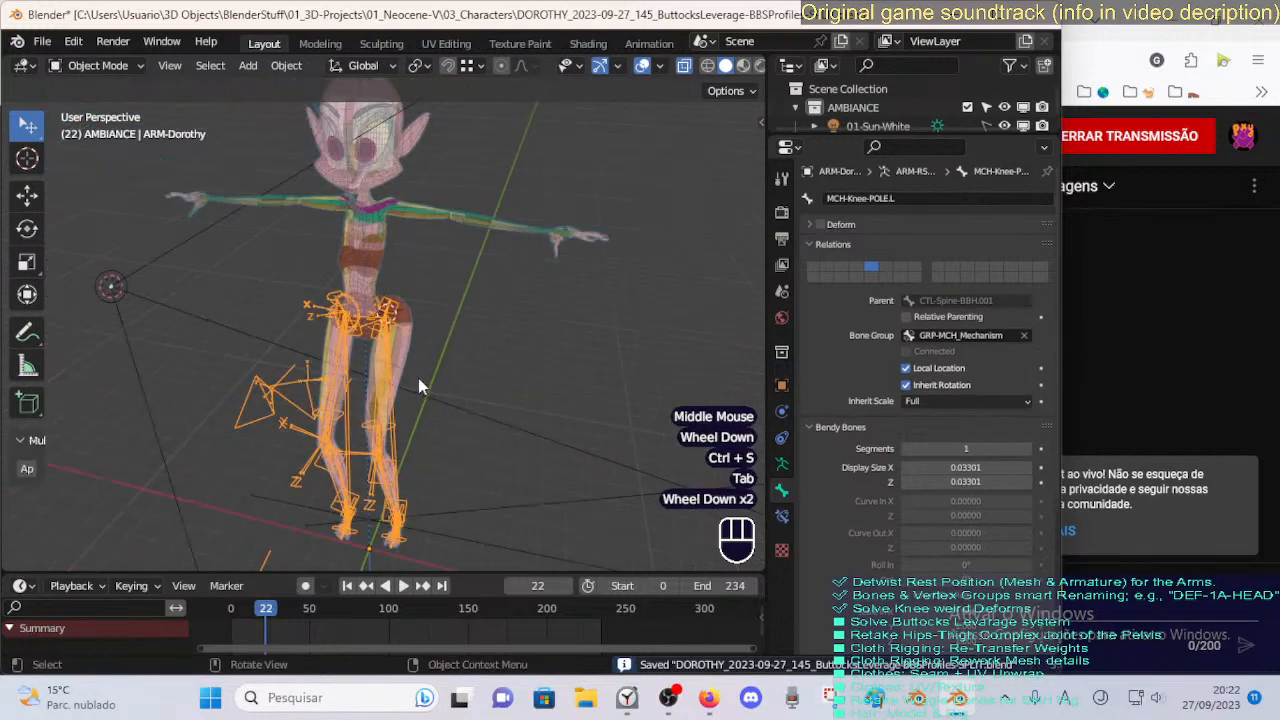
pyautogui.hotkey('ctrl', 'Tab')
pyautogui.hotkey('alt', 'z')
pyautogui.press('Tab')
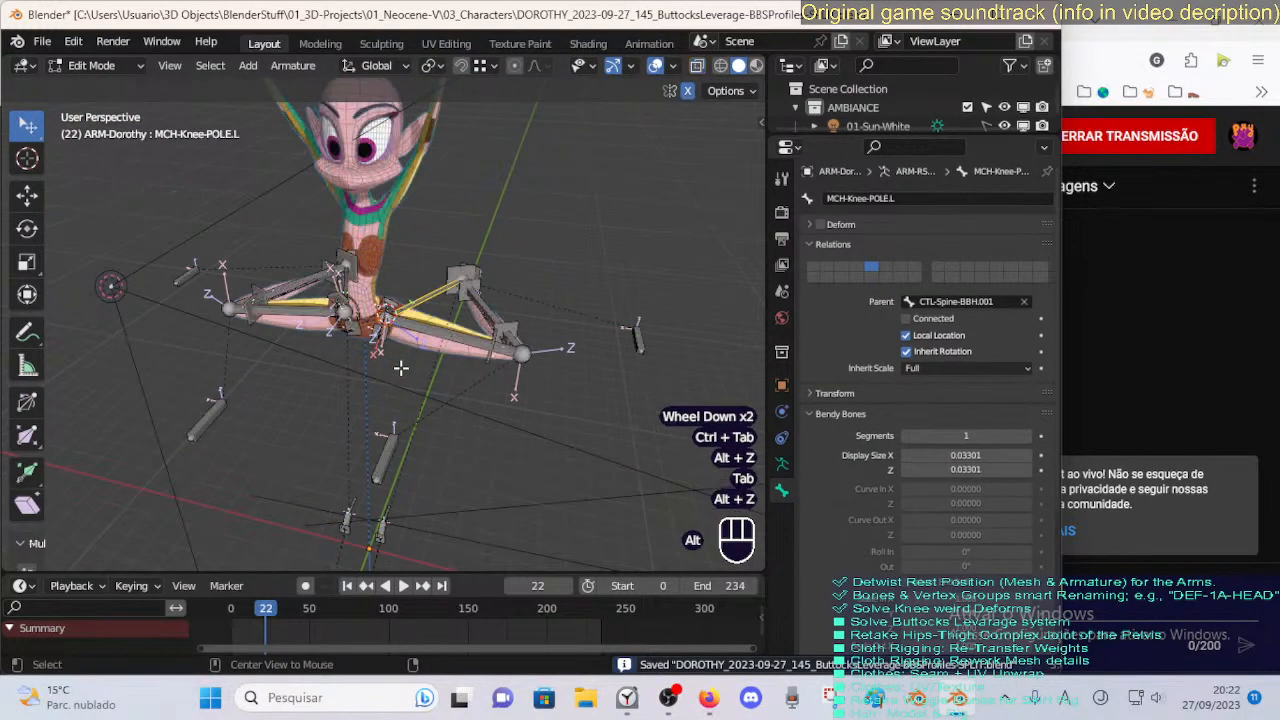
pyautogui.hotkey('alt', 'z')
pyautogui.press('Tab')
pyautogui.keyDown('shift'); pyautogui.moveTo(408, 415); pyautogui.dragTo(430, 333, button='middle'); pyautogui.keyUp('shift')
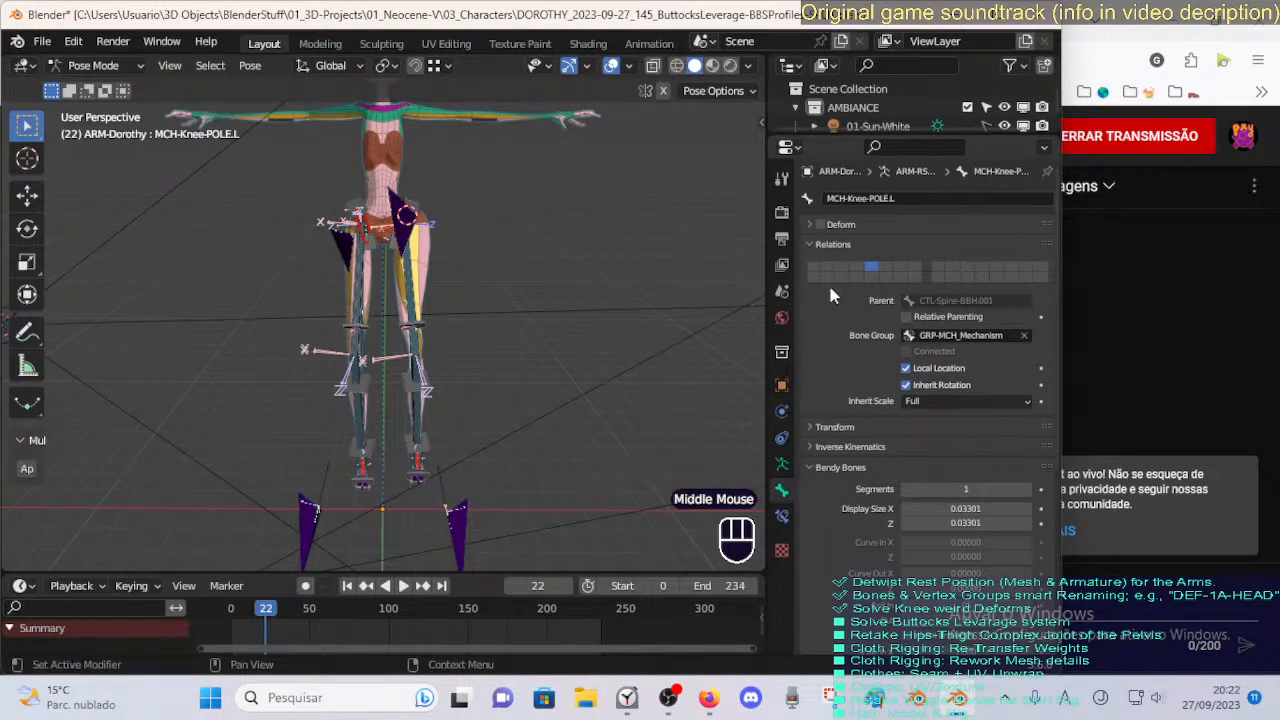
# Select the bones of the ALLLEGS selection set, hide all other bones, turn on X-ray and clear the selection.
pyautogui.click(783, 465)
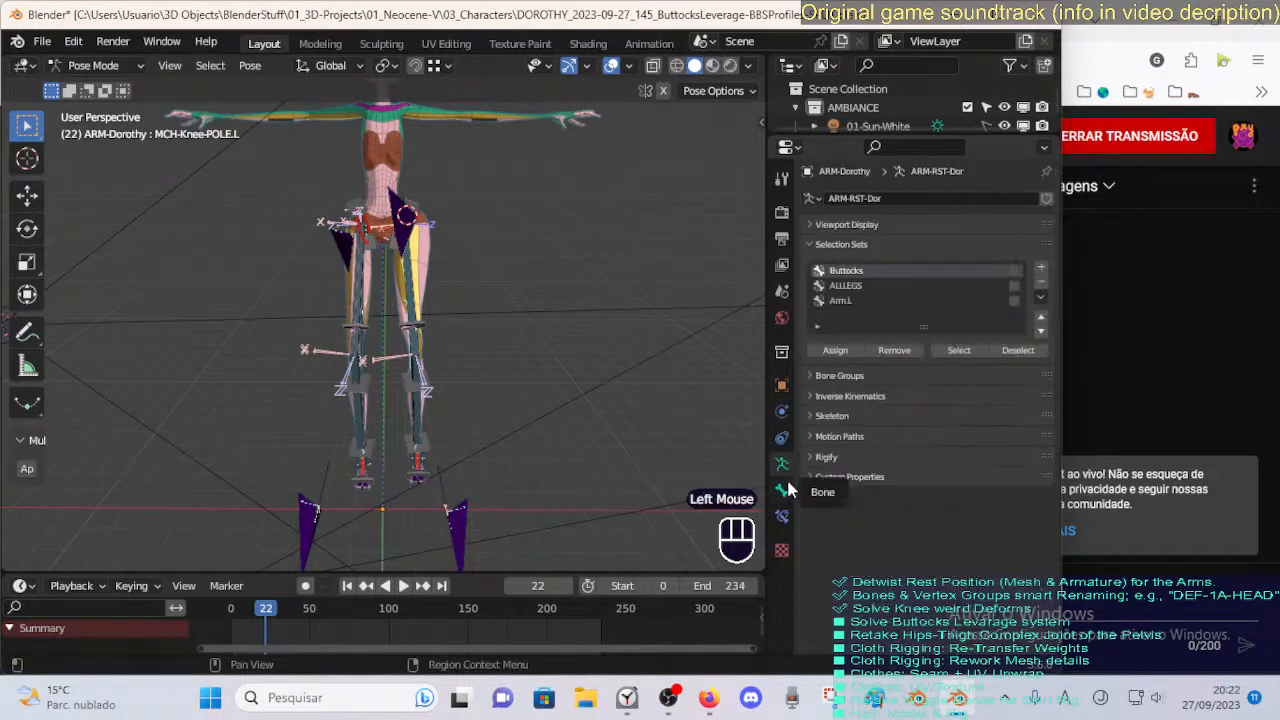
pyautogui.click(783, 490)
pyautogui.click(783, 465)
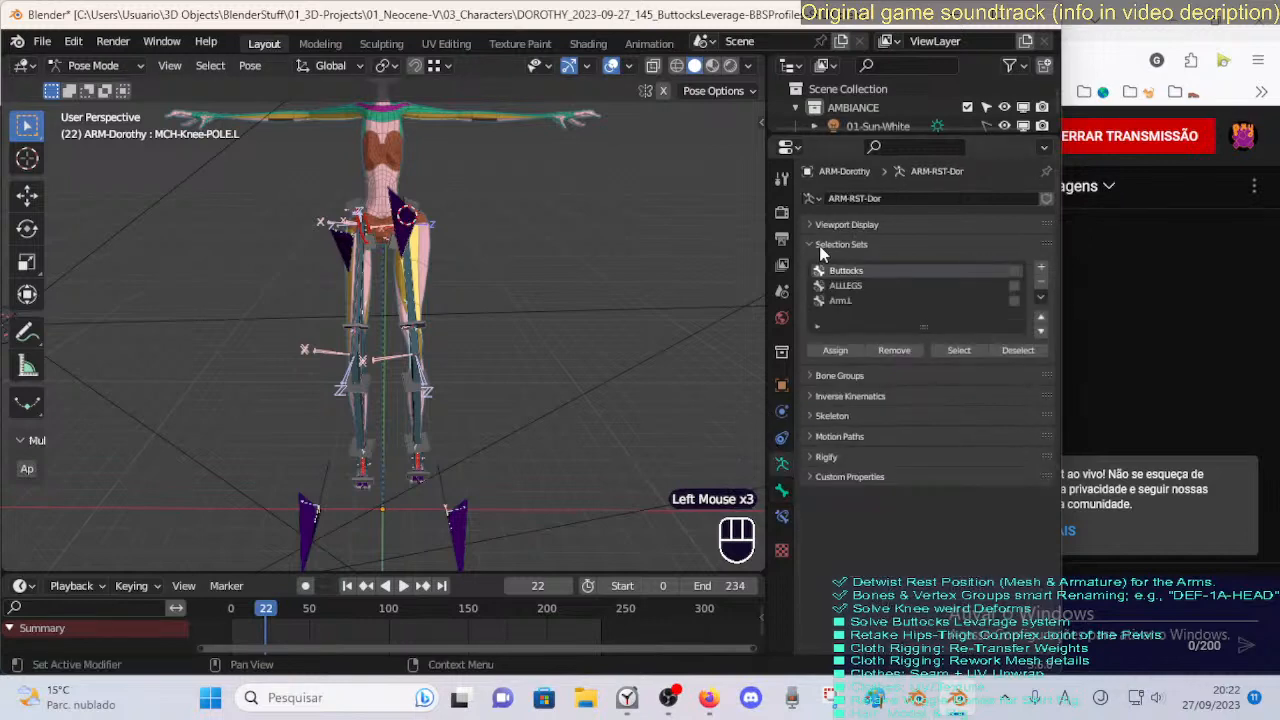
pyautogui.click(945, 350)
pyautogui.hotkey('alt', 'a')
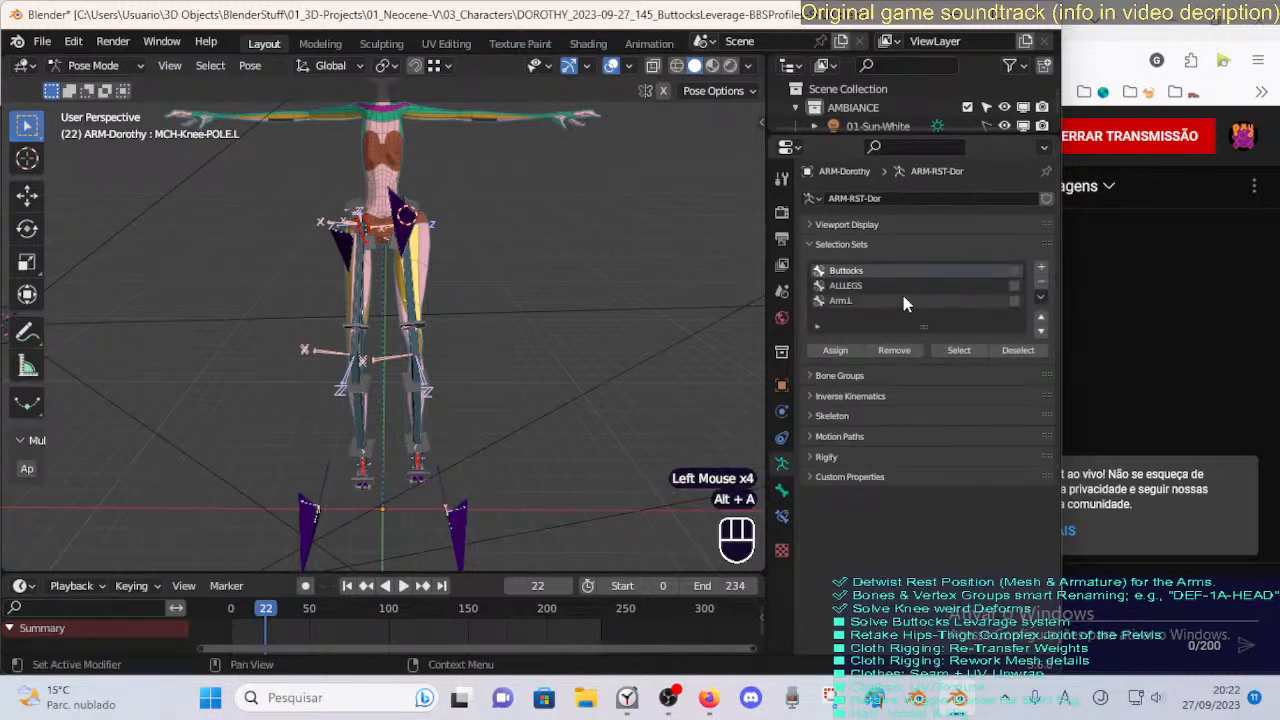
pyautogui.click(901, 287)
pyautogui.click(955, 350)
pyautogui.hotkey('shift', 'h')
pyautogui.moveTo(537, 289); pyautogui.dragTo(436, 288, button='middle')
pyautogui.hotkey('alt', 'z')
pyautogui.scroll(2, 420, 299)
pyautogui.hotkey('alt', 'a')
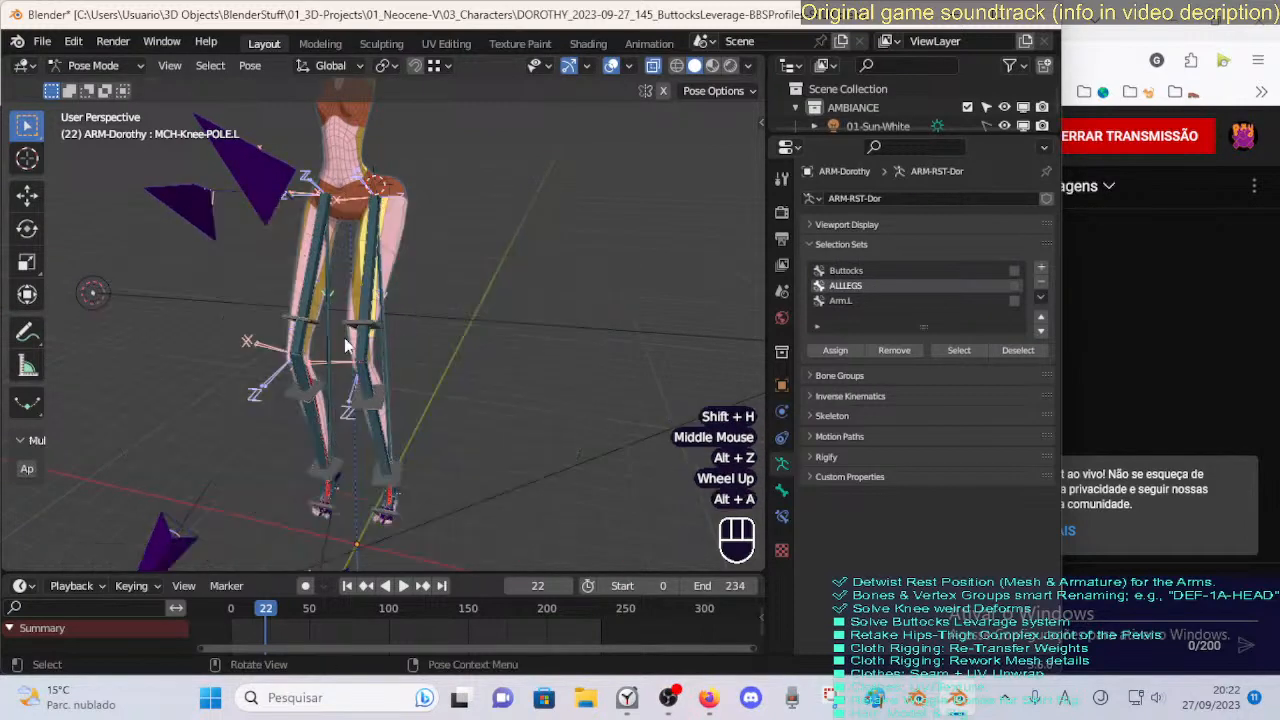
# Move the CTL-Thigh-POLE.L control around to test how the left thigh follows it.
pyautogui.click(376, 283)
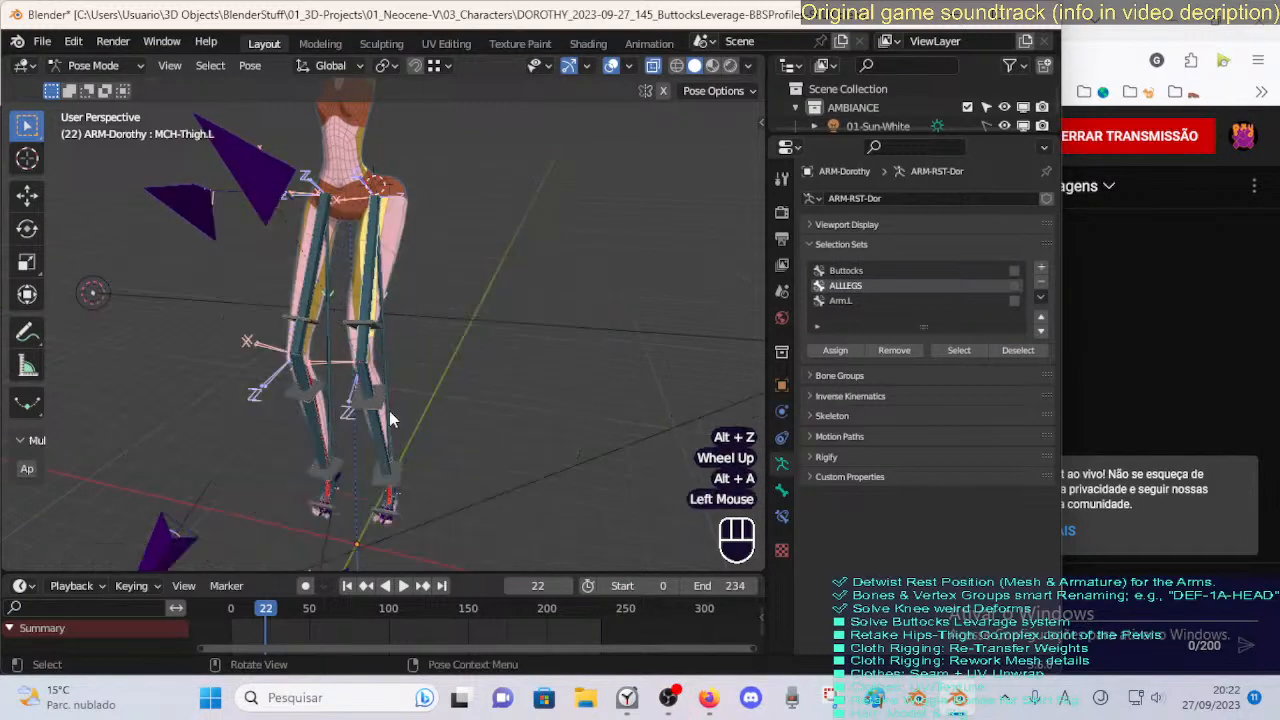
pyautogui.click(258, 187)
pyautogui.moveTo(303, 177); pyautogui.dragTo(334, 163, button='middle')
pyautogui.scroll(1, 334, 163)
pyautogui.press('g')
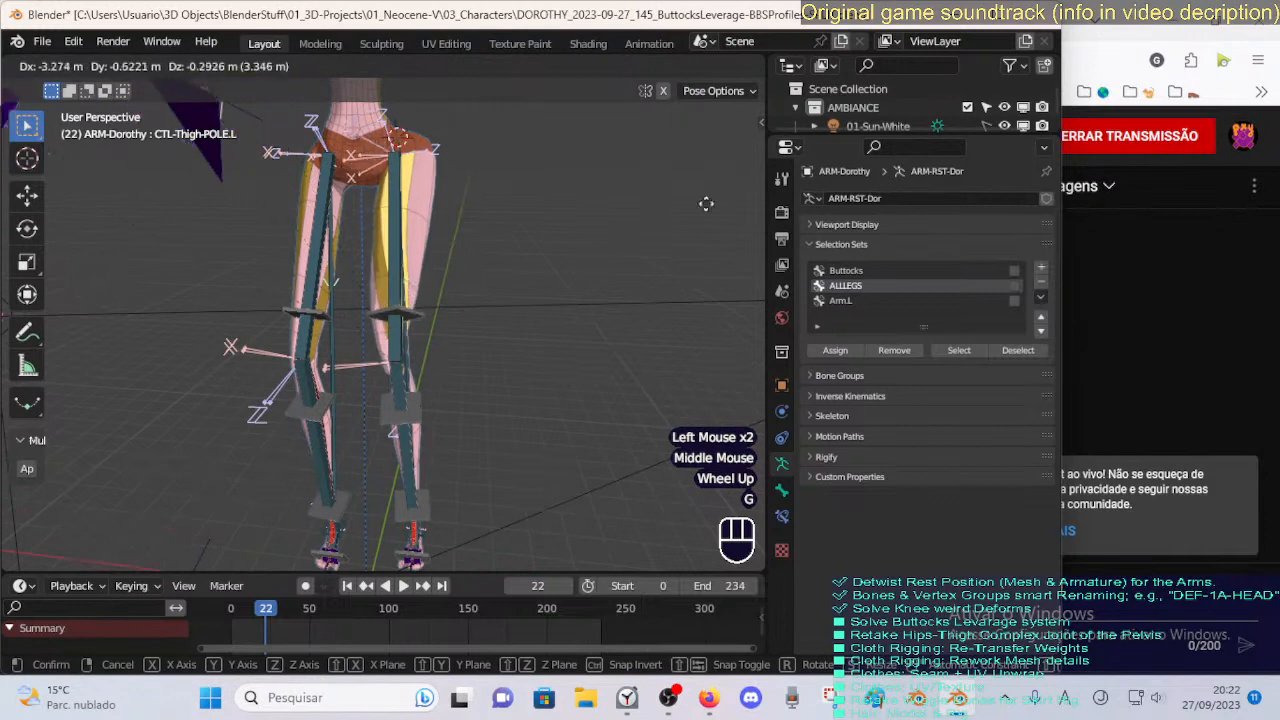
pyautogui.click(342, 207)
pyautogui.scroll(-2, 342, 207)
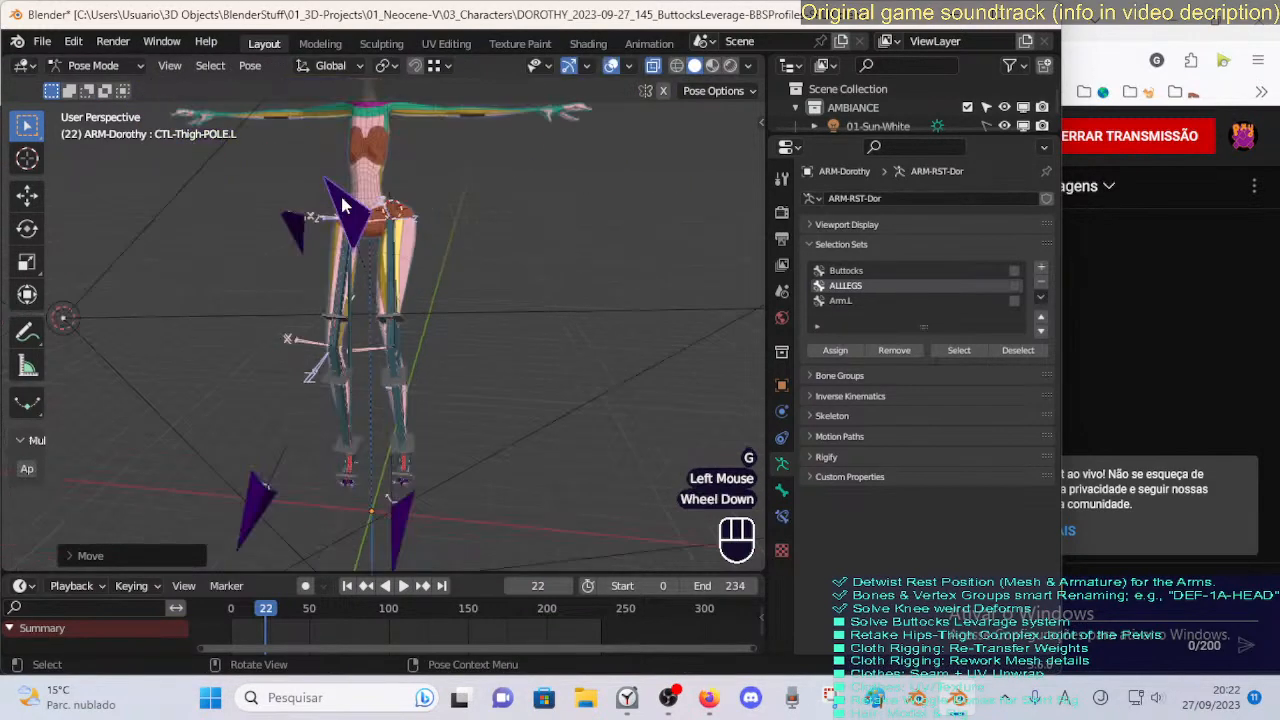
pyautogui.press('g')
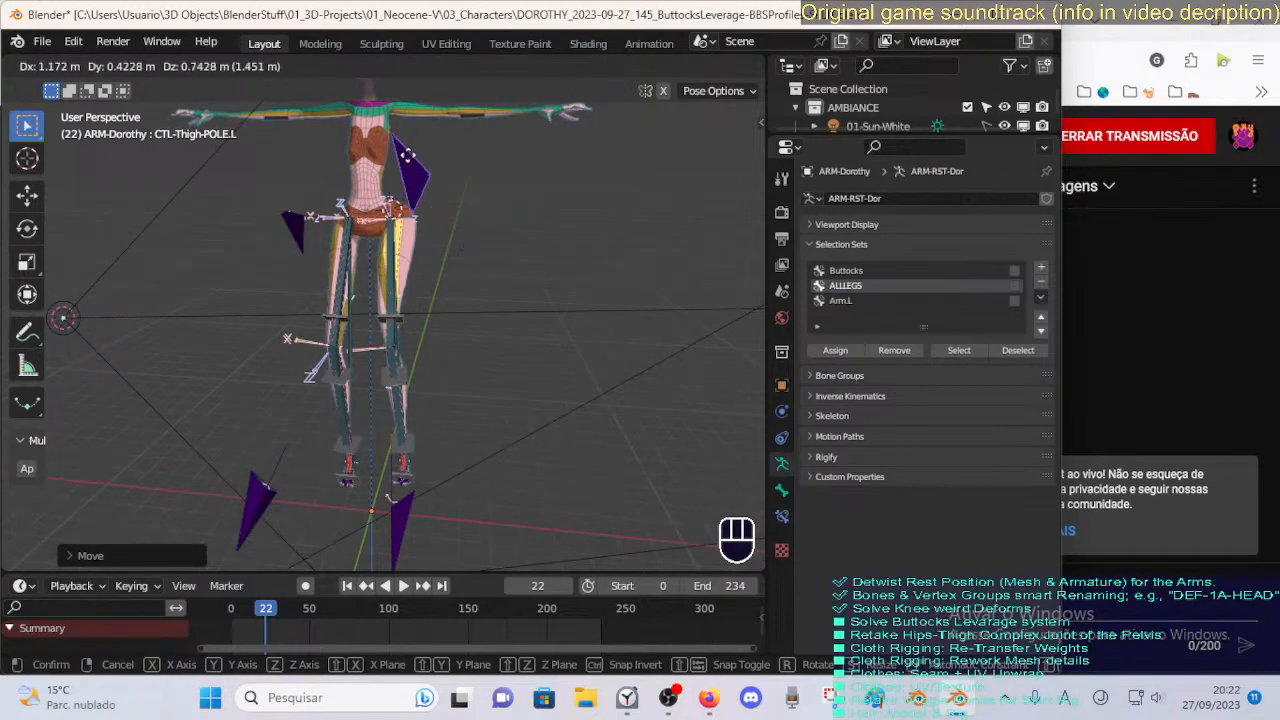
pyautogui.click(380, 145)
pyautogui.scroll(-2, 380, 145)
# Test the CTL-Shin-POLE.L control by moving it, and cancel the move.
pyautogui.click(388, 407)
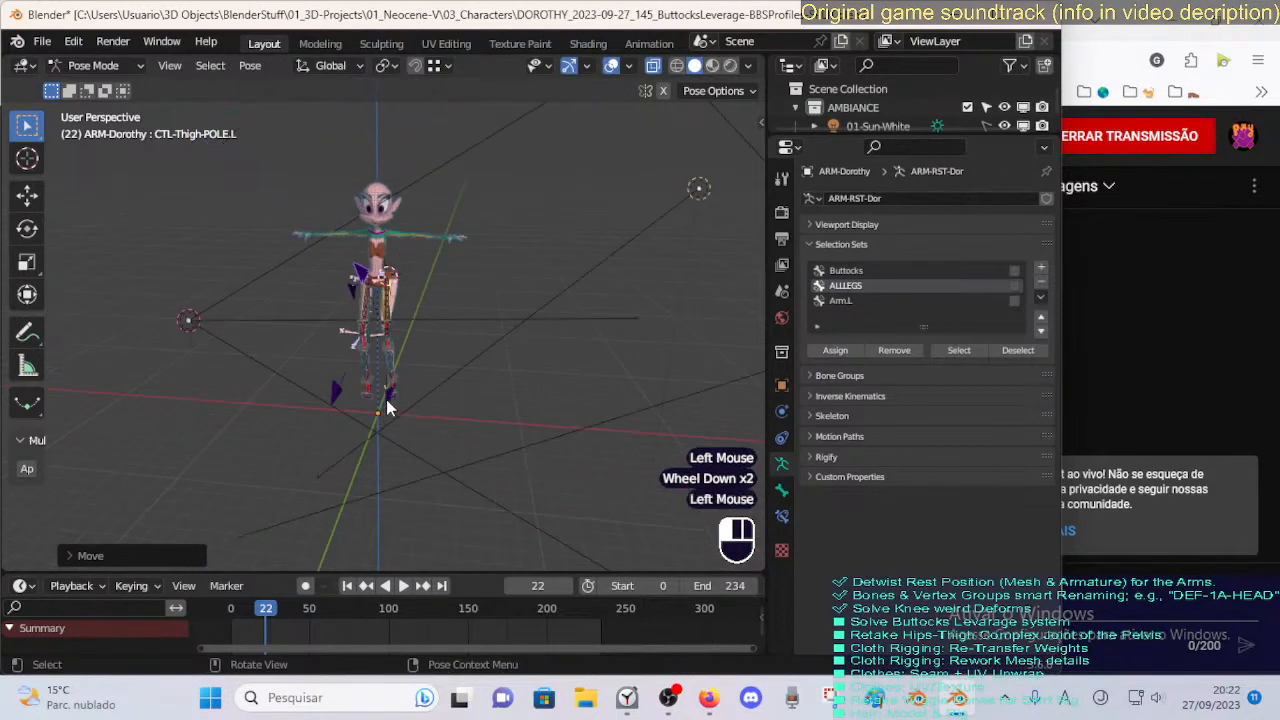
pyautogui.scroll(2, 388, 407)
pyautogui.press('g')
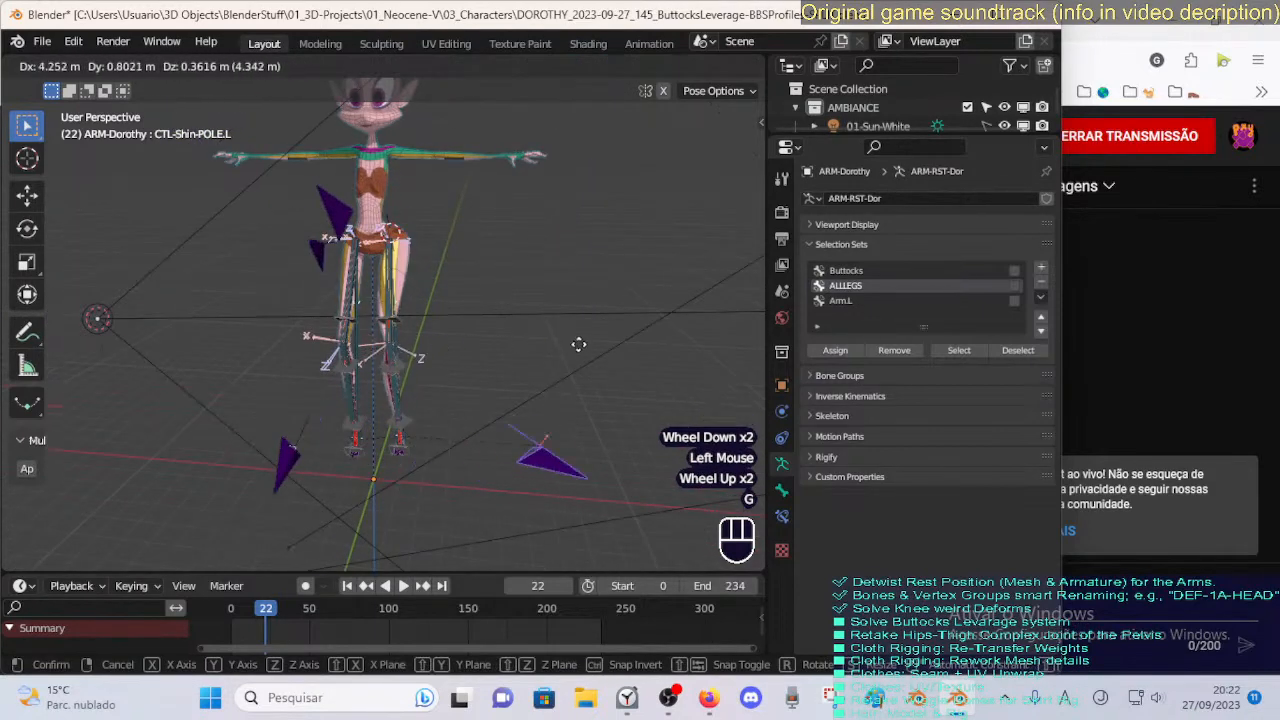
pyautogui.press('Escape')
pyautogui.scroll(-2, 437, 356)
pyautogui.scroll(3, 430, 330)
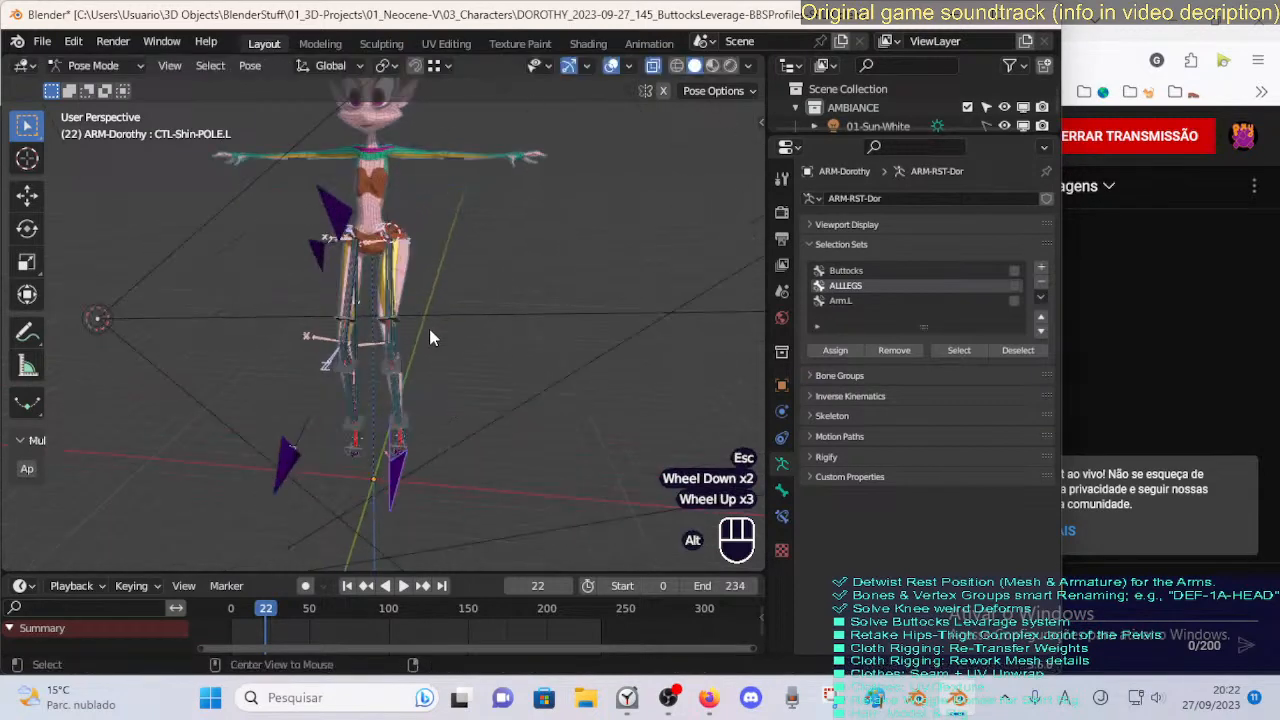
# Show the MAIN bone layer and reveal all hidden bones of the rig.
pyautogui.hotkey('alt', 'h')
pyautogui.scroll(-1, 430, 338)
pyautogui.scroll(2, 430, 338)
pyautogui.scroll(-1, 430, 338)
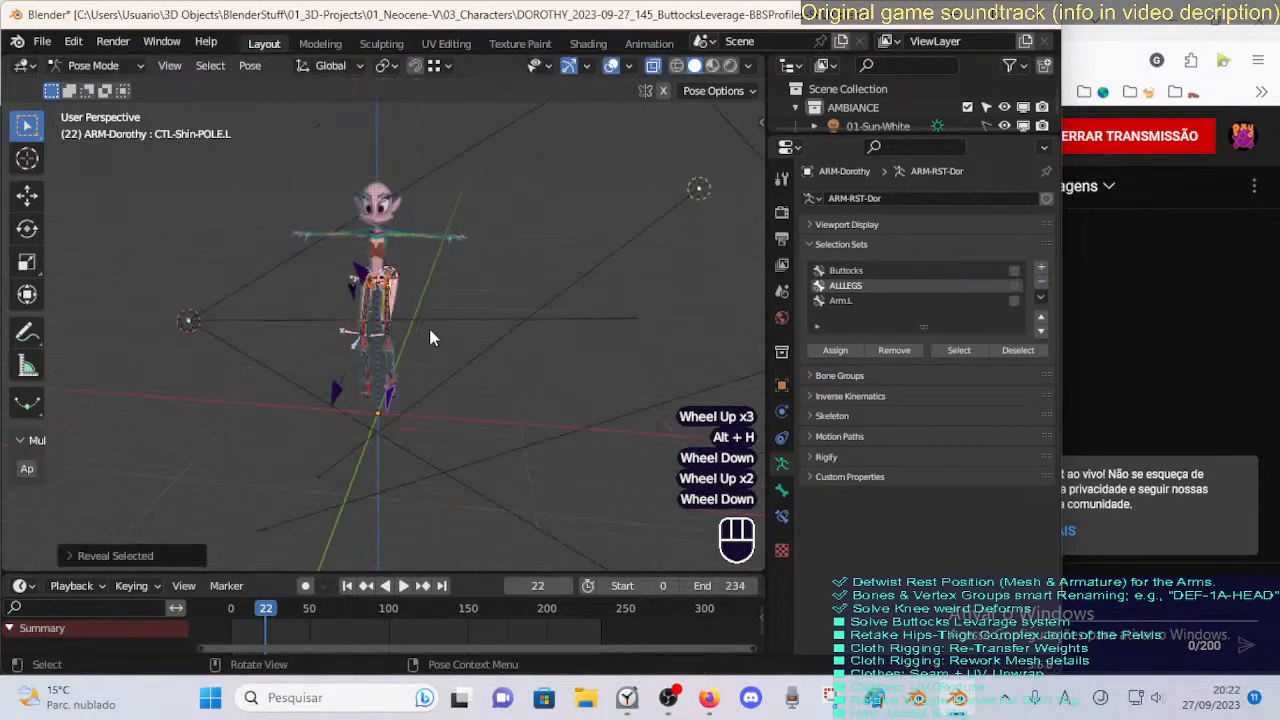
pyautogui.hotkey('alt', 'h')
pyautogui.hotkey('alt', 'h')
pyautogui.press('n')
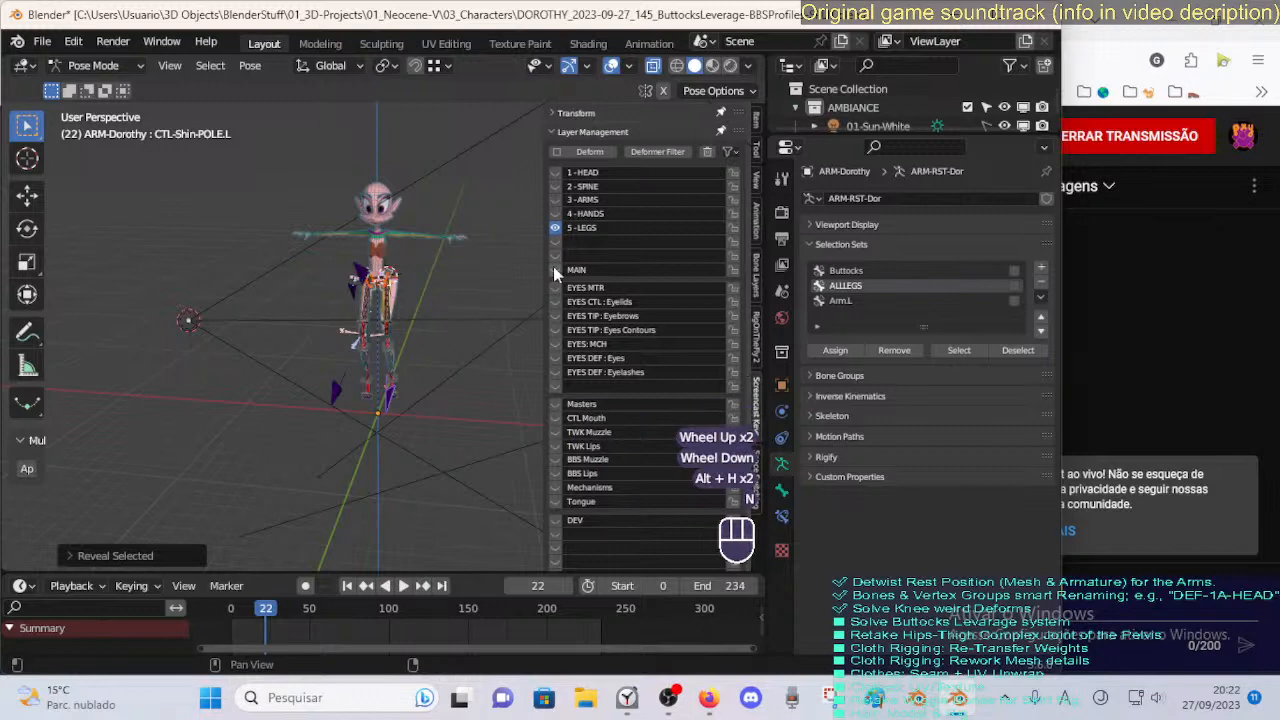
pyautogui.click(555, 269)
pyautogui.press('n')
pyautogui.scroll(2, 453, 284)
pyautogui.hotkey('alt', 'h')
pyautogui.hotkey('alt', 'h')
pyautogui.scroll(-2, 453, 284)
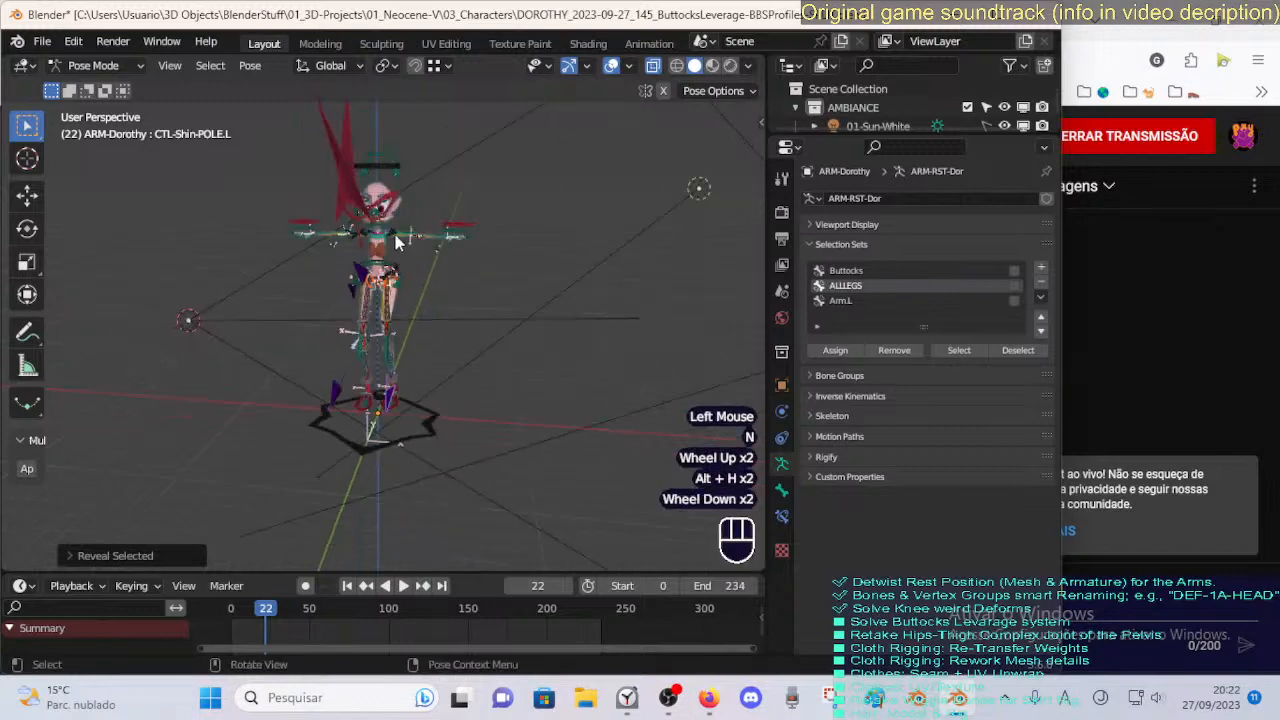
# Test the CTL-Leg-POLE.L control by moving it across the body, cancelling each move.
pyautogui.hotkey('alt', 'a')
pyautogui.click(350, 165)
pyautogui.press('g')
pyautogui.press('Escape')
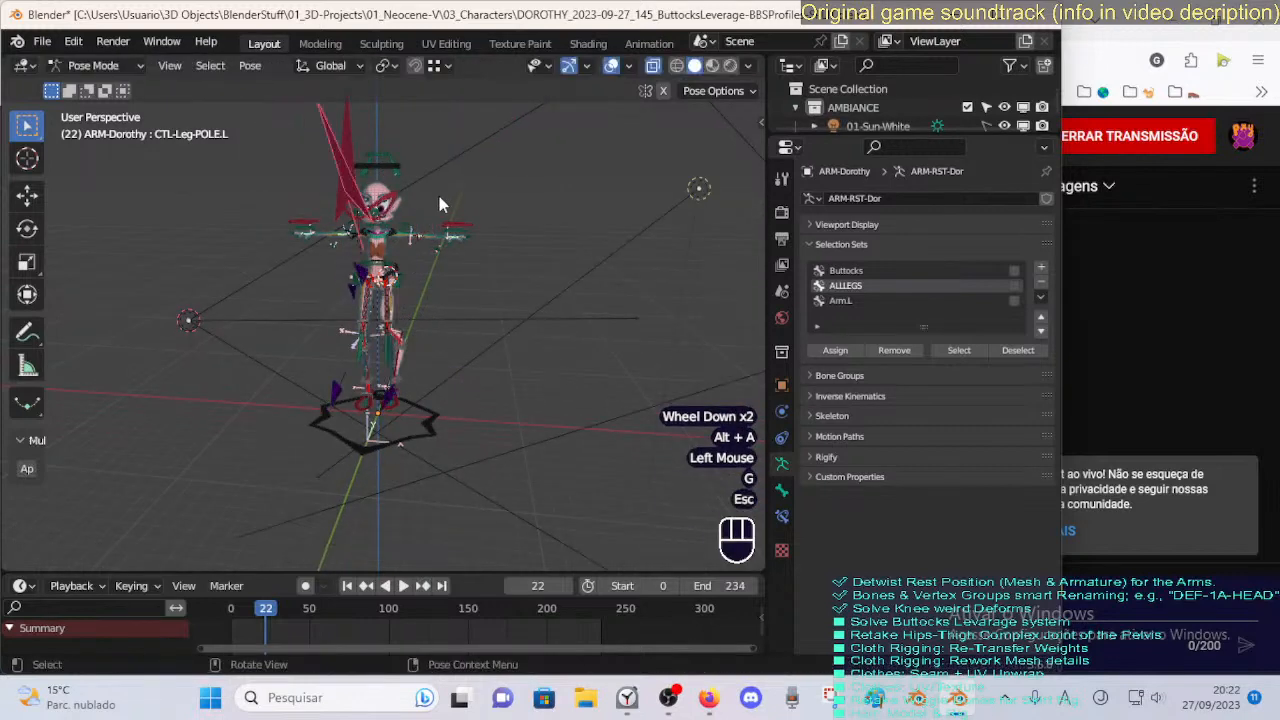
pyautogui.scroll(3, 431, 205)
pyautogui.press('g')
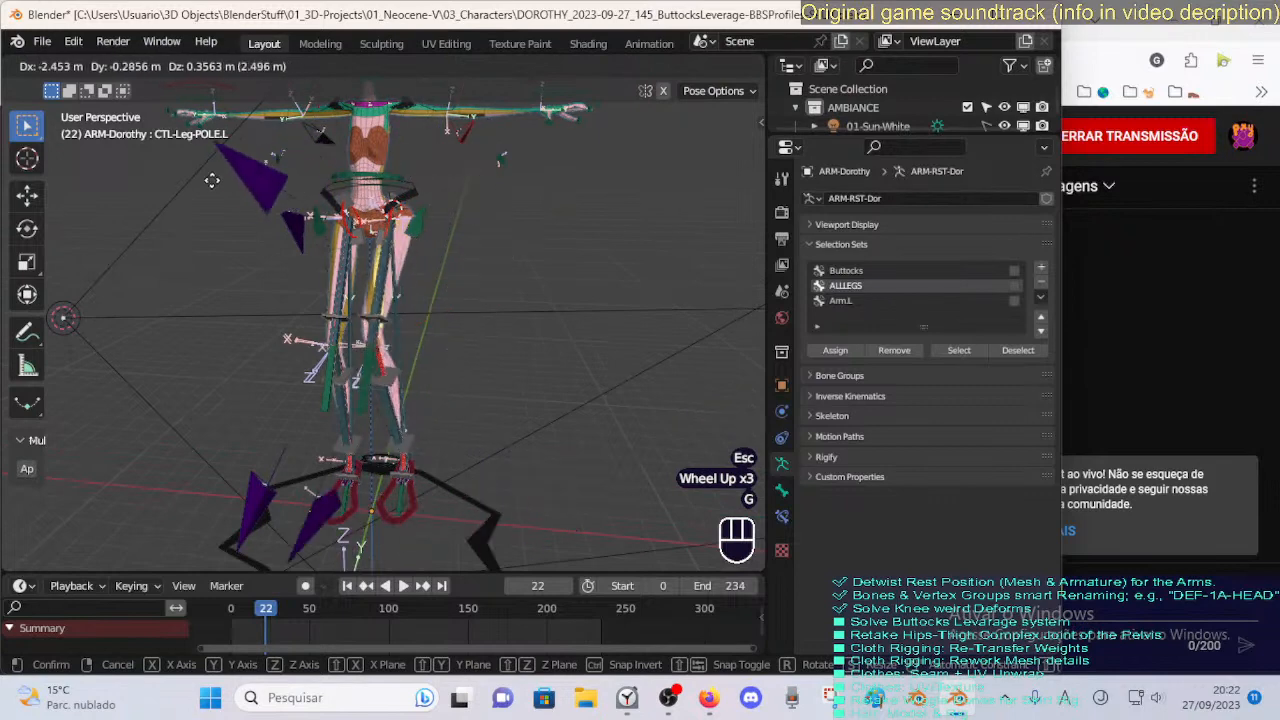
pyautogui.press('Escape')
pyautogui.scroll(-1, 496, 240)
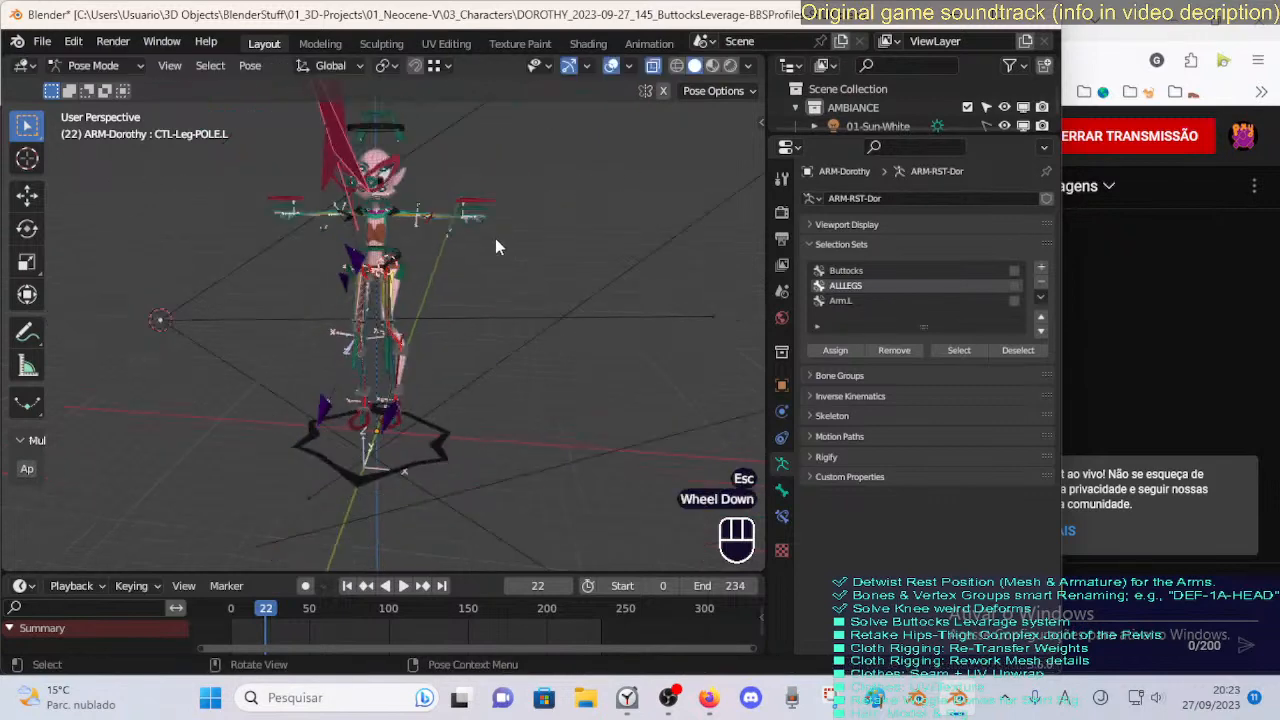
pyautogui.scroll(-1, 496, 240)
pyautogui.scroll(2, 373, 263)
# Compare the Damped Track constraints of CTL-Leg-POLE.L and CTL-Leg-POLE.R, switching the right one off and on again.
pyautogui.click(303, 134)
pyautogui.scroll(-1, 330, 138)
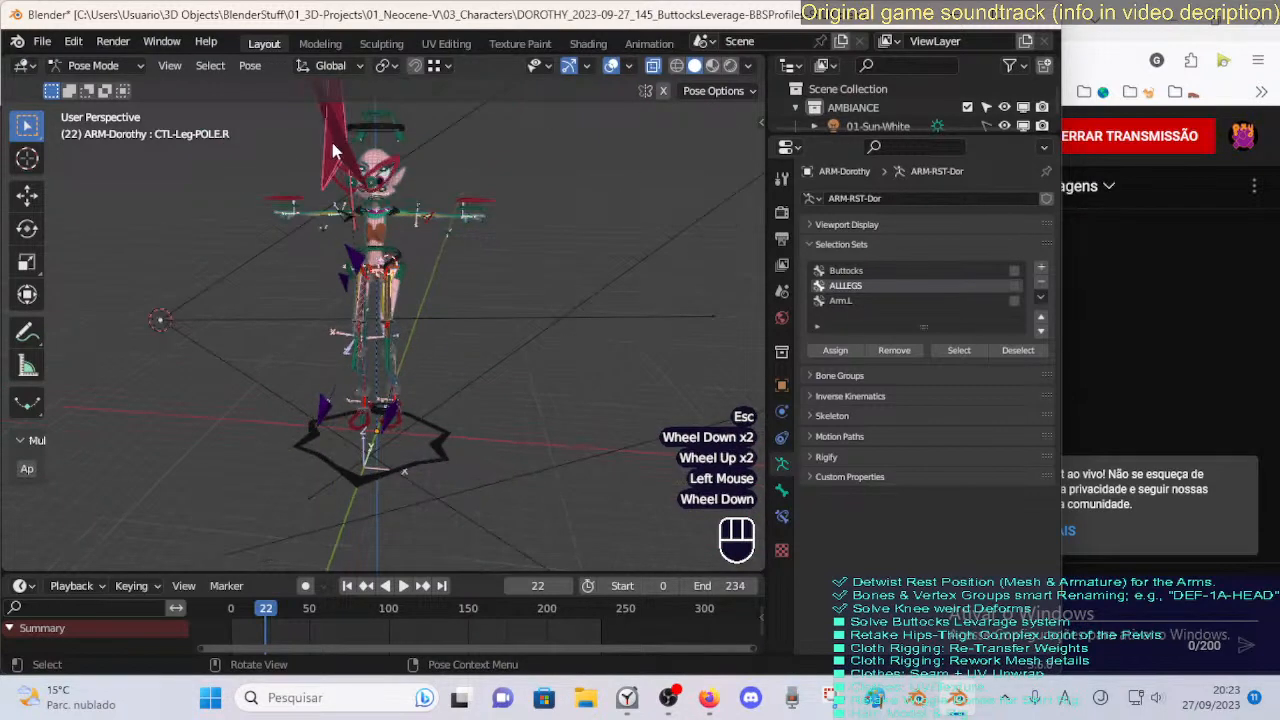
pyautogui.click(332, 142)
pyautogui.click(782, 516)
pyautogui.keyDown('shift'); pyautogui.moveTo(698, 384); pyautogui.dragTo(482, 325, button='middle'); pyautogui.keyUp('shift')
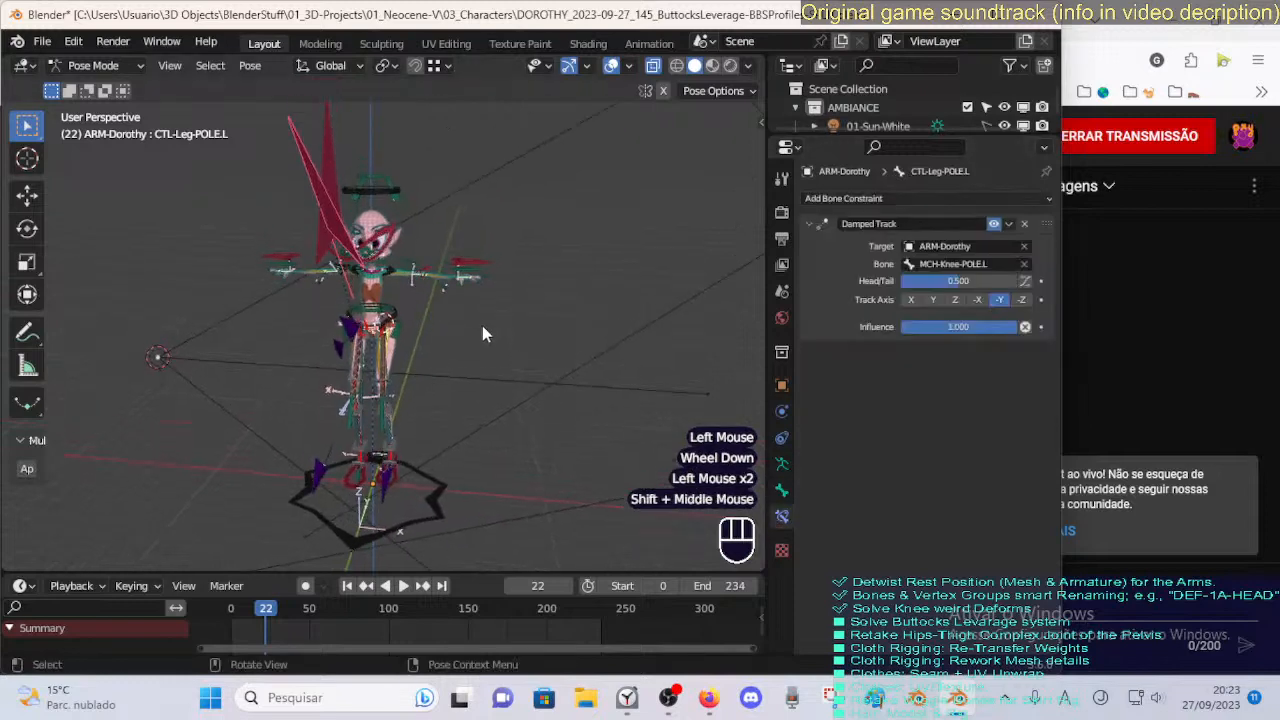
pyautogui.click(332, 230)
pyautogui.click(332, 238)
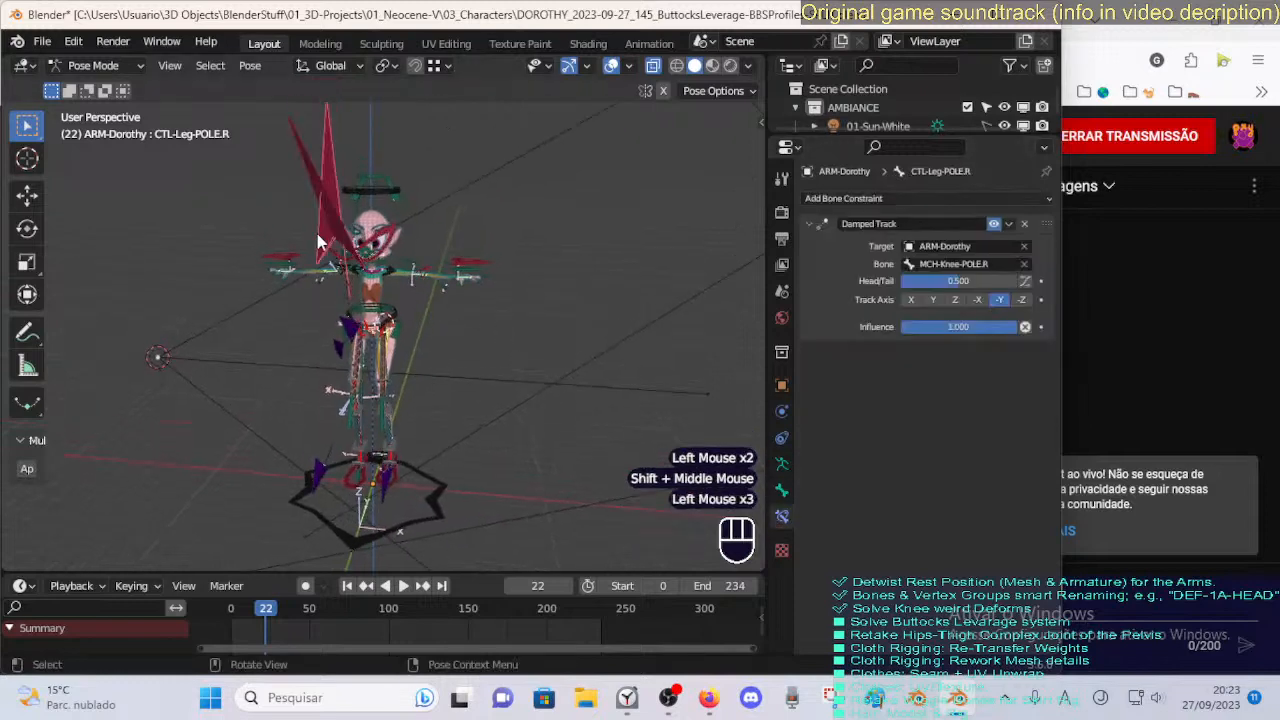
pyautogui.click(993, 224)
pyautogui.click(993, 224)
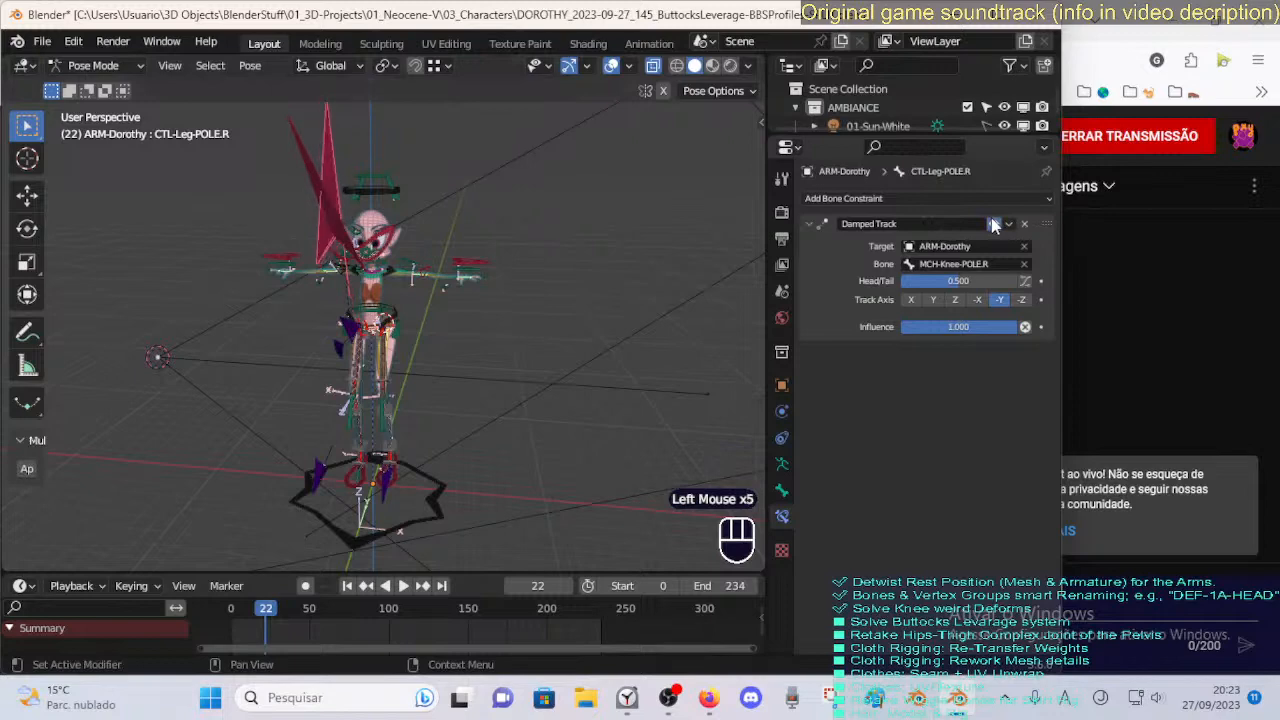
# Try moving the CTL-Leg-POLE.L control away from the right one, and cancel the move.
pyautogui.click(332, 200)
pyautogui.press('g')
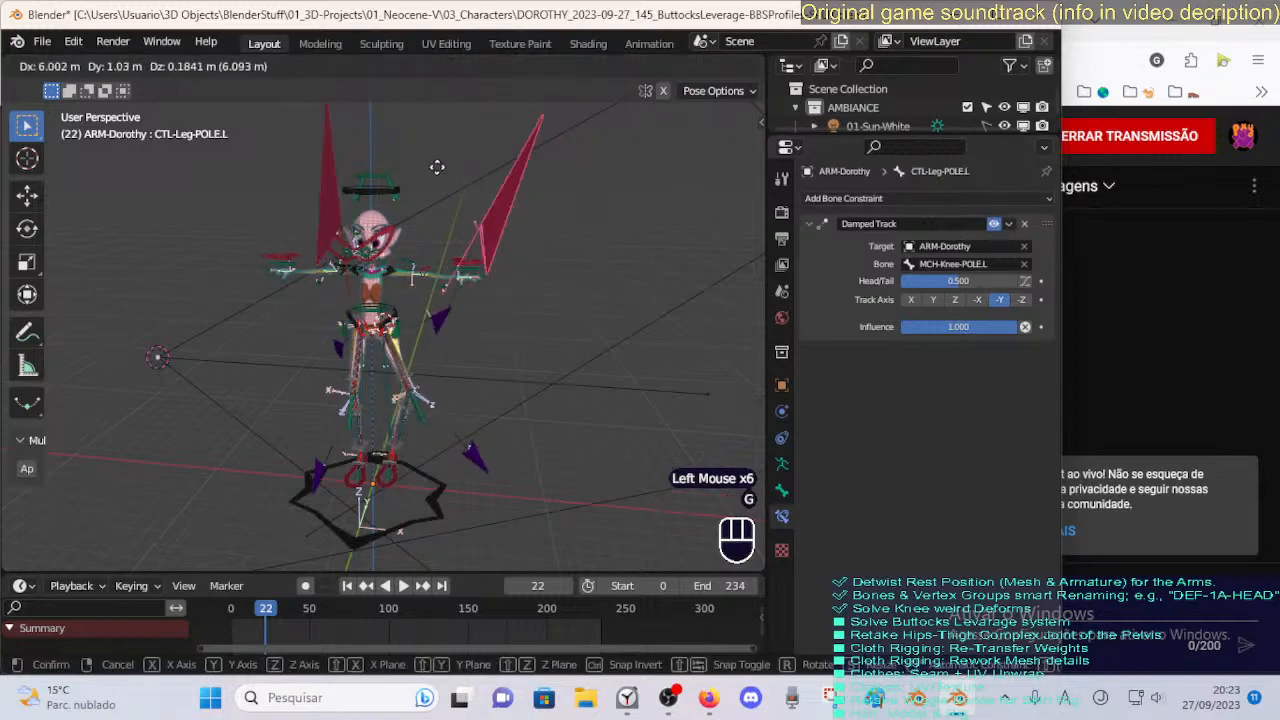
pyautogui.press('Escape')
# Select all bones of the rig and reset their pose transforms.
pyautogui.press('a')
pyautogui.hotkey('alt', 'q')
pyautogui.hotkey('alt', 'q')
pyautogui.scroll(1, 426, 205)
pyautogui.scroll(-2, 400, 195)
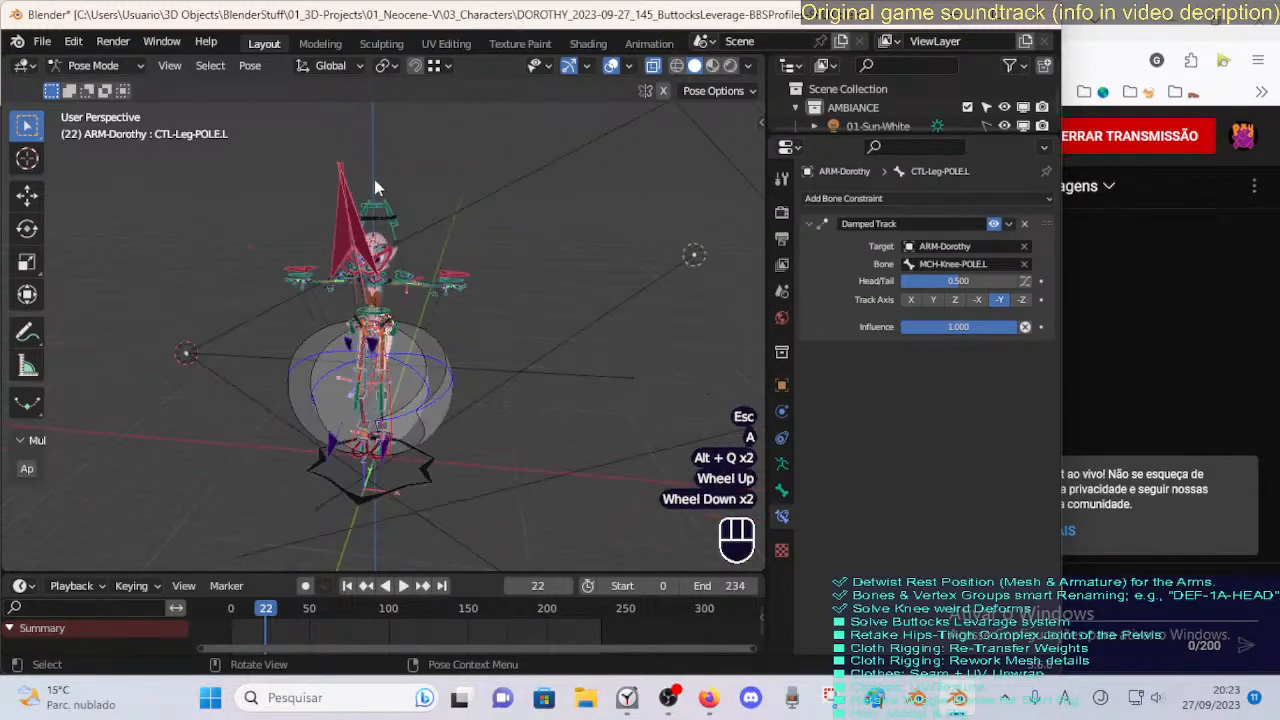
# Move the CTL-Leg-POLE.L control outward and back to check how the left leg and its other poles respond.
pyautogui.click(348, 226)
pyautogui.press('g')
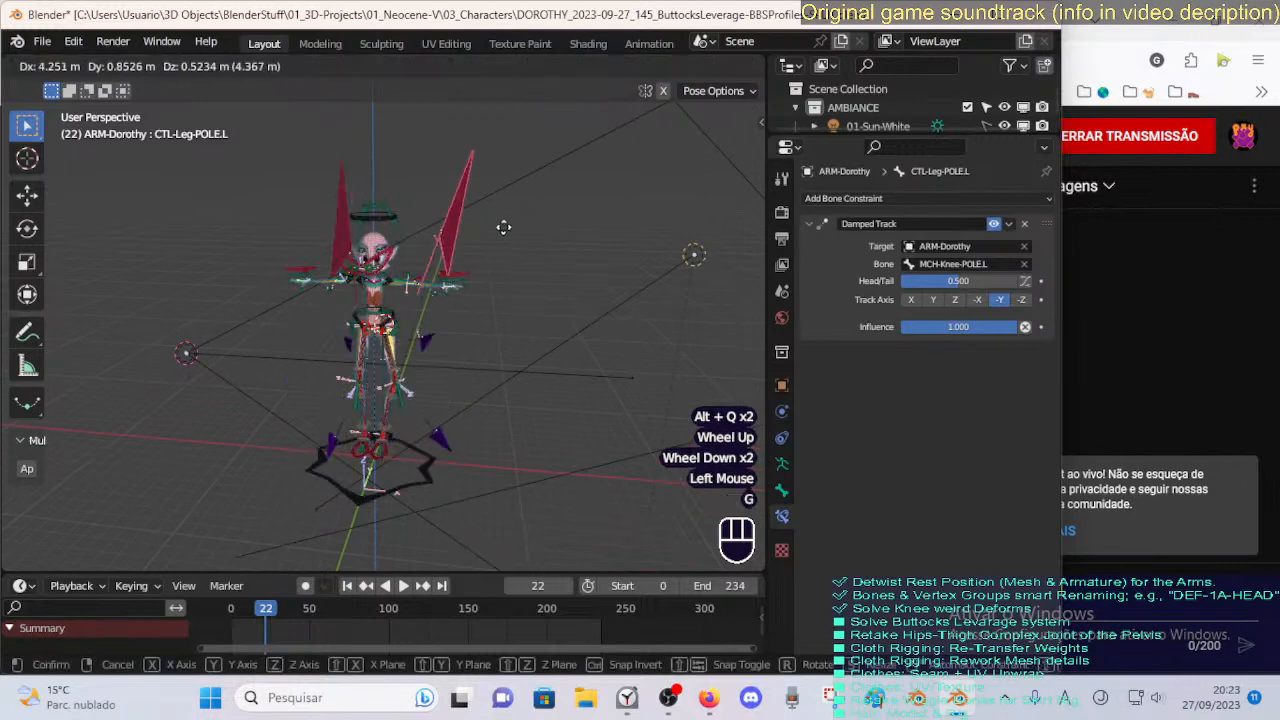
pyautogui.click(518, 236)
pyautogui.scroll(-1, 500, 218)
pyautogui.scroll(4, 500, 218)
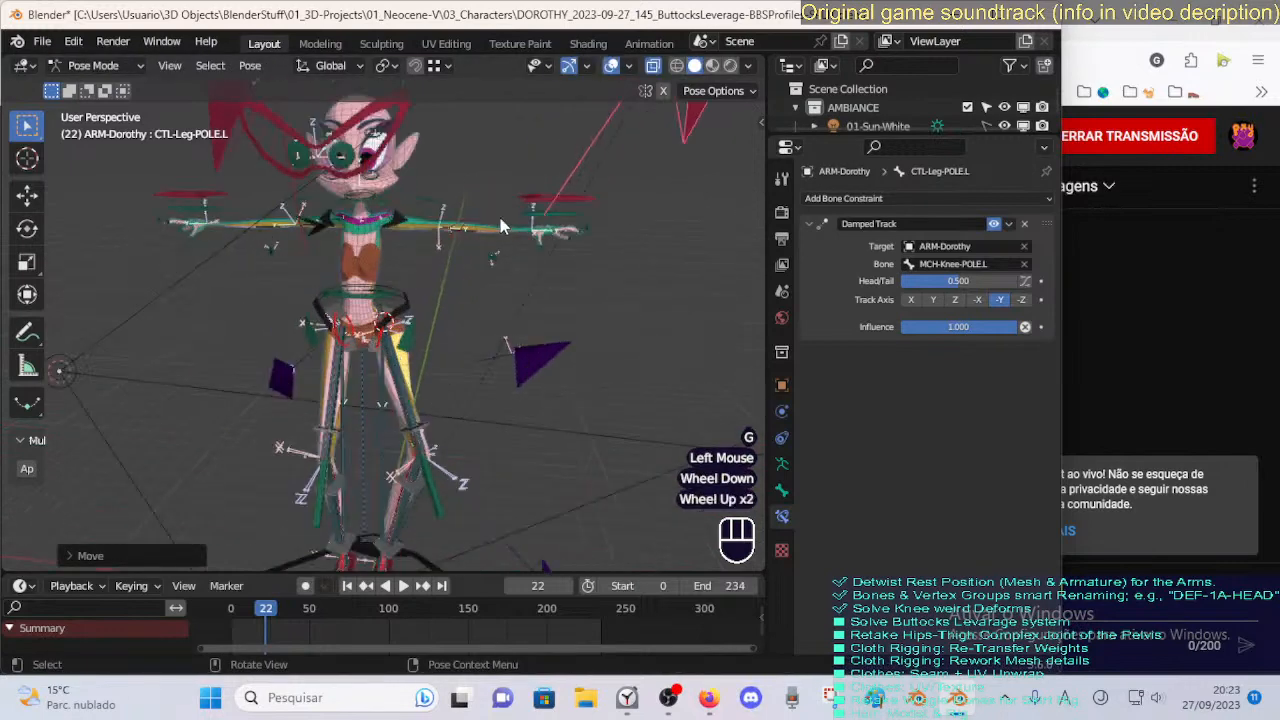
pyautogui.keyDown('shift'); pyautogui.moveTo(490, 246); pyautogui.dragTo(520, 240, button='middle'); pyautogui.keyUp('shift')
pyautogui.press('g')
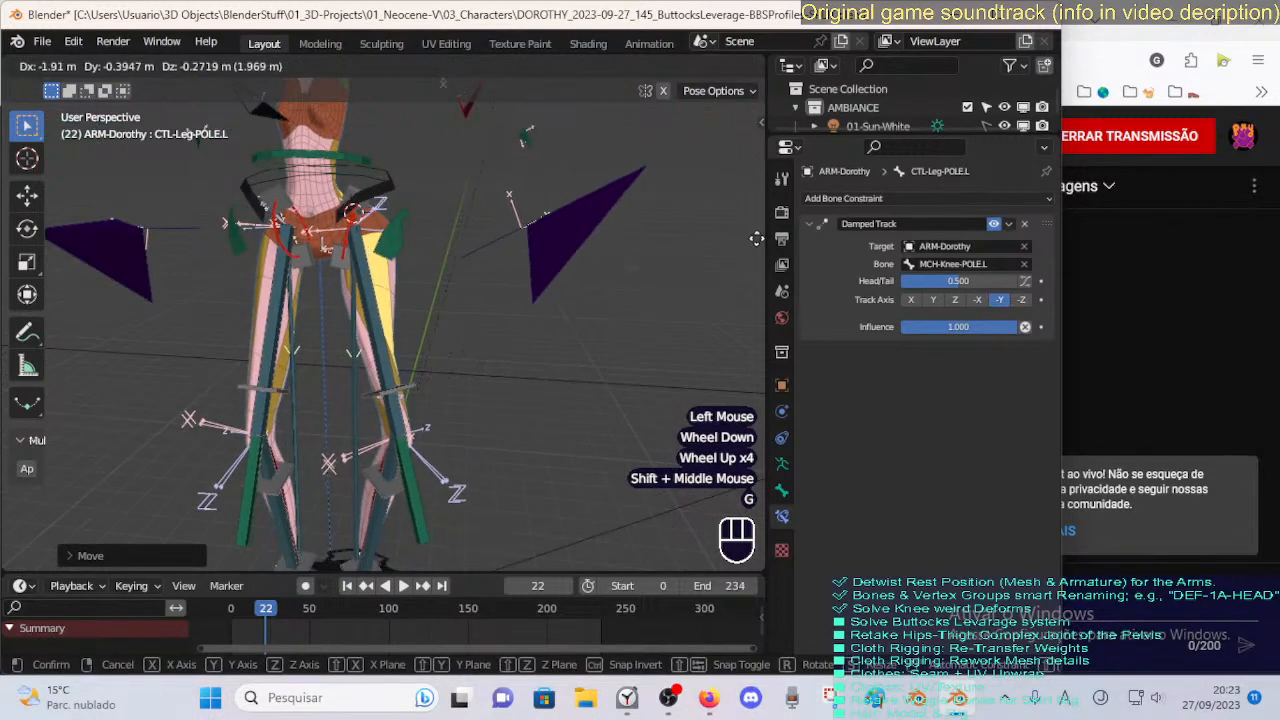
pyautogui.click(690, 238)
pyautogui.scroll(-4, 510, 225)
pyautogui.press('g')
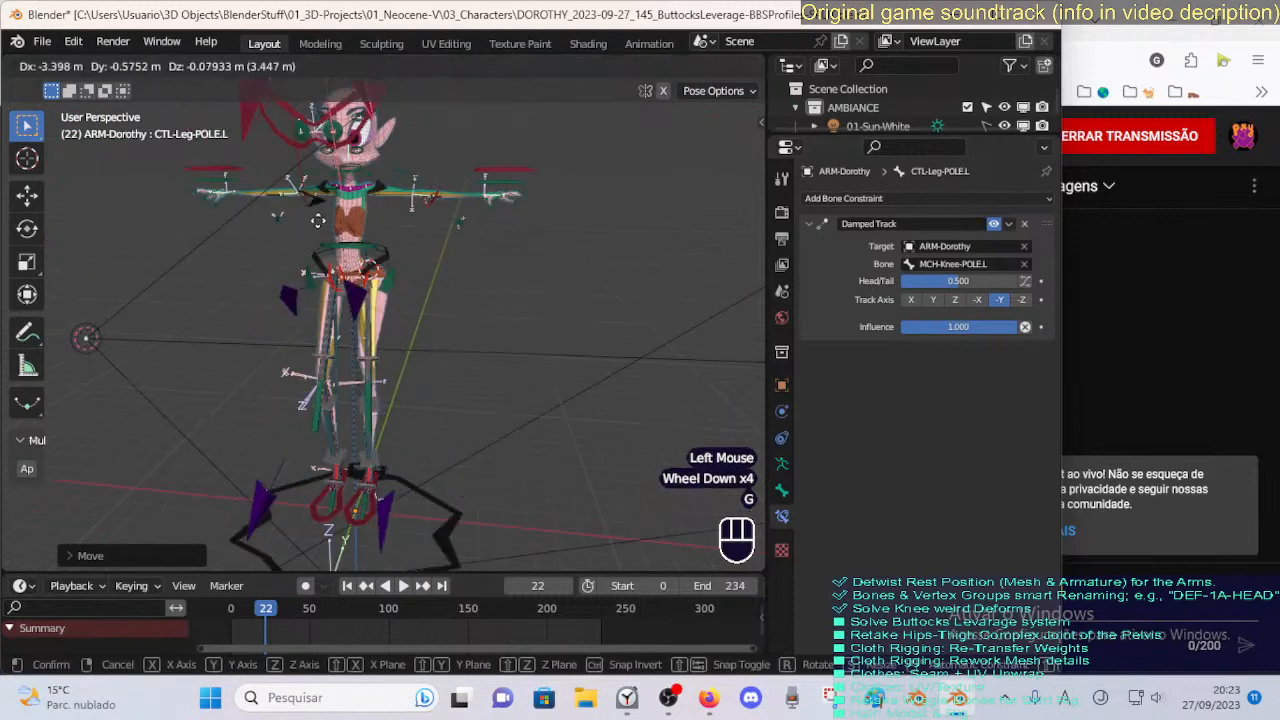
pyautogui.click(384, 217)
# Hide every bone except CTL-Leg-POLE.L and move that control again to watch the leg mesh.
pyautogui.hotkey('shift', 'h')
pyautogui.moveTo(384, 217); pyautogui.dragTo(385, 203, button='middle')
pyautogui.press('g')
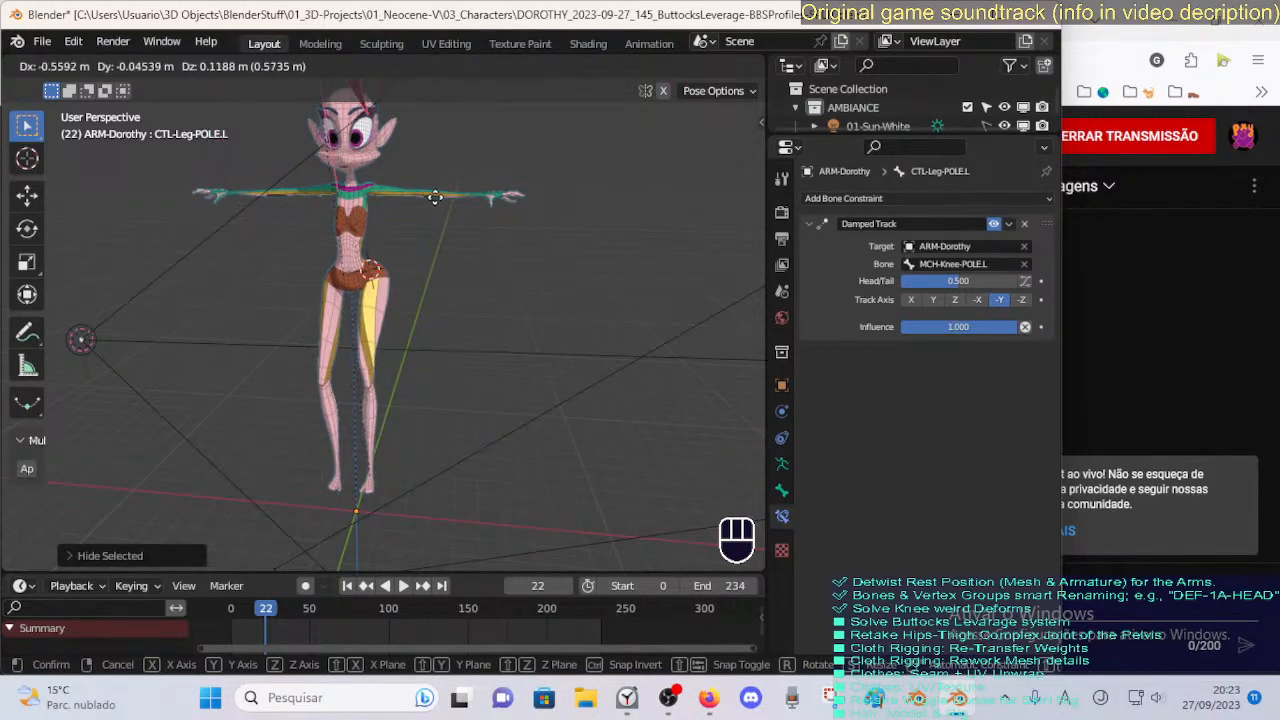
pyautogui.click(483, 197)
pyautogui.scroll(-2, 482, 200)
# Select all visible bones and reset their pose transforms again.
pyautogui.press('a')
pyautogui.hotkey('alt', 'q')
pyautogui.hotkey('alt', 'q')
# Compare the rig's rest position in Edit Mode with its pose in Pose Mode around the legs.
pyautogui.press('Tab')
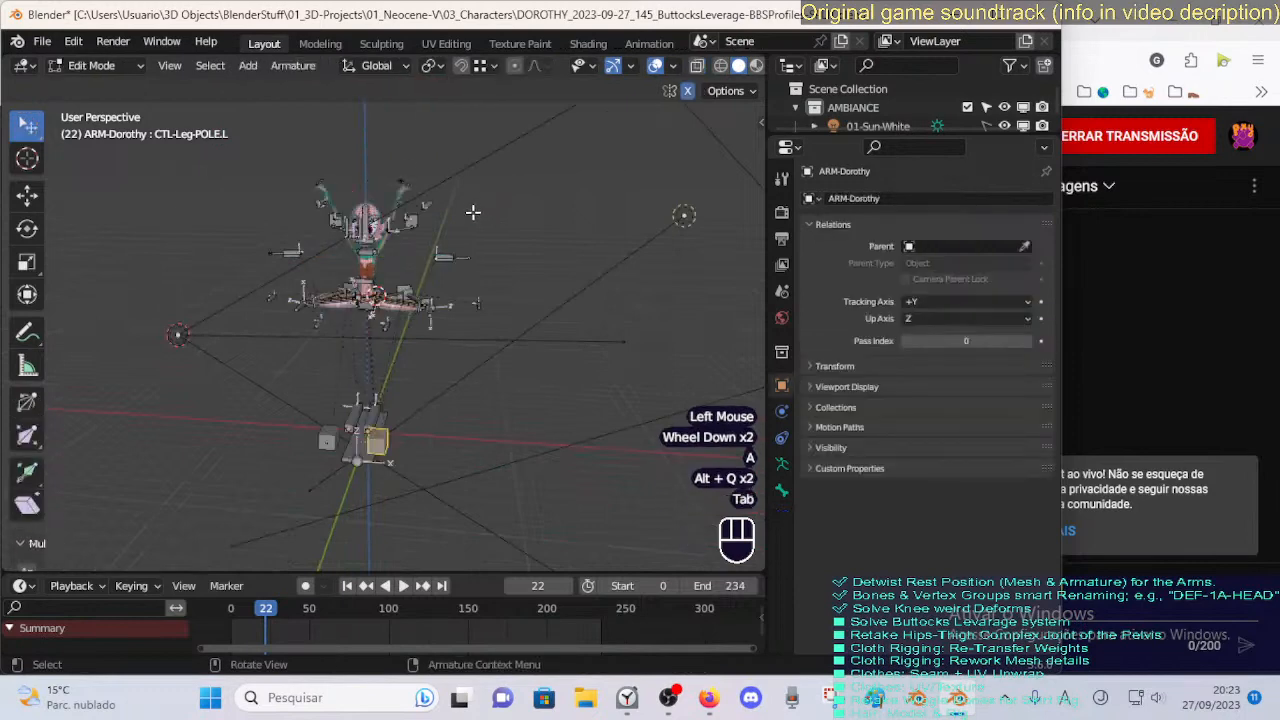
pyautogui.scroll(1, 471, 212)
pyautogui.moveTo(471, 212); pyautogui.dragTo(449, 341, button='middle')
pyautogui.scroll(1, 449, 341)
pyautogui.press('Tab')
pyautogui.press('Tab')
pyautogui.press('Tab')
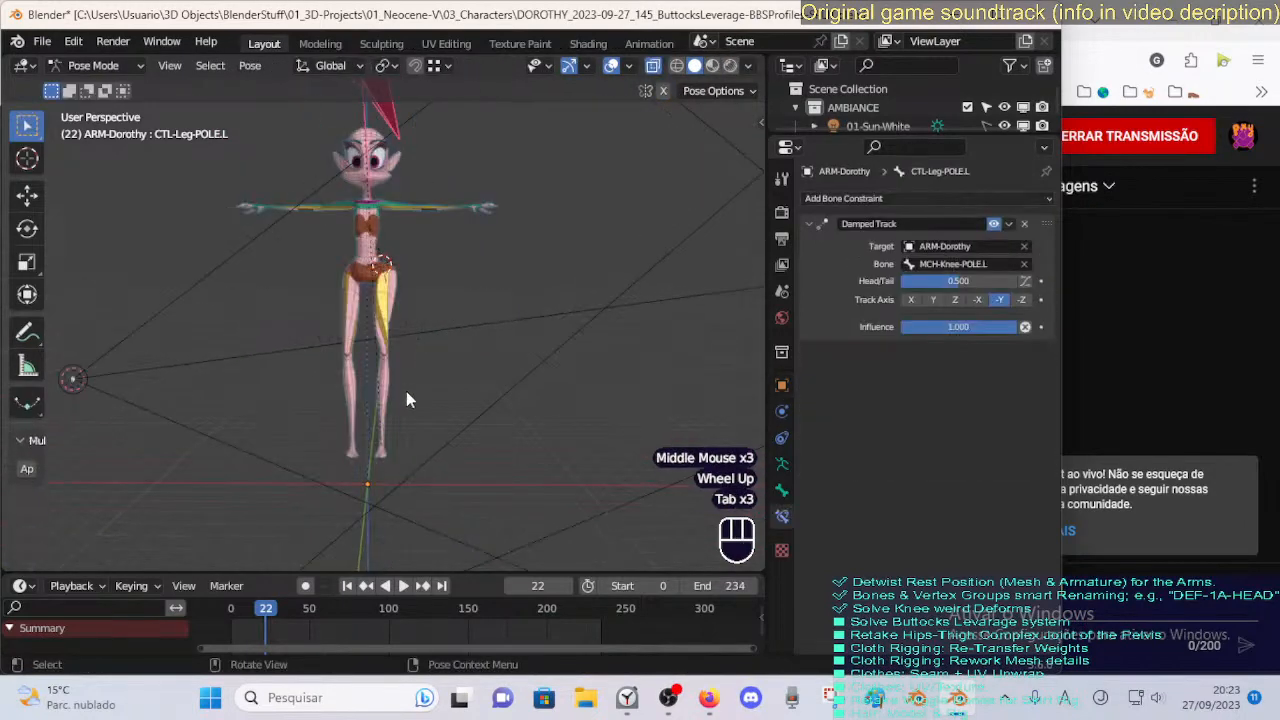
# Raise the rest position of CTL-Leg-POLE.L to about shin height with X mirroring and check the pose.
pyautogui.press('Tab')
pyautogui.click(410, 443)
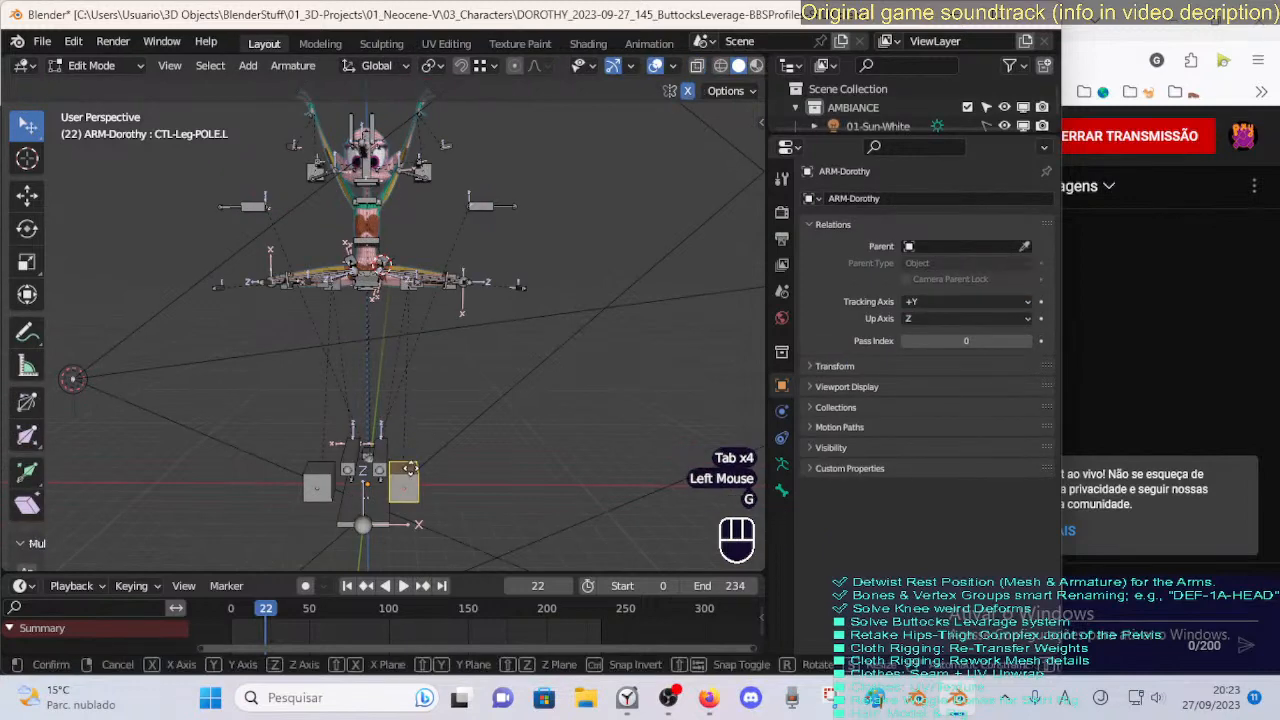
pyautogui.press('g')
pyautogui.press('Tab')
pyautogui.moveTo(416, 382); pyautogui.dragTo(425, 379, button='middle')
pyautogui.press('Tab')
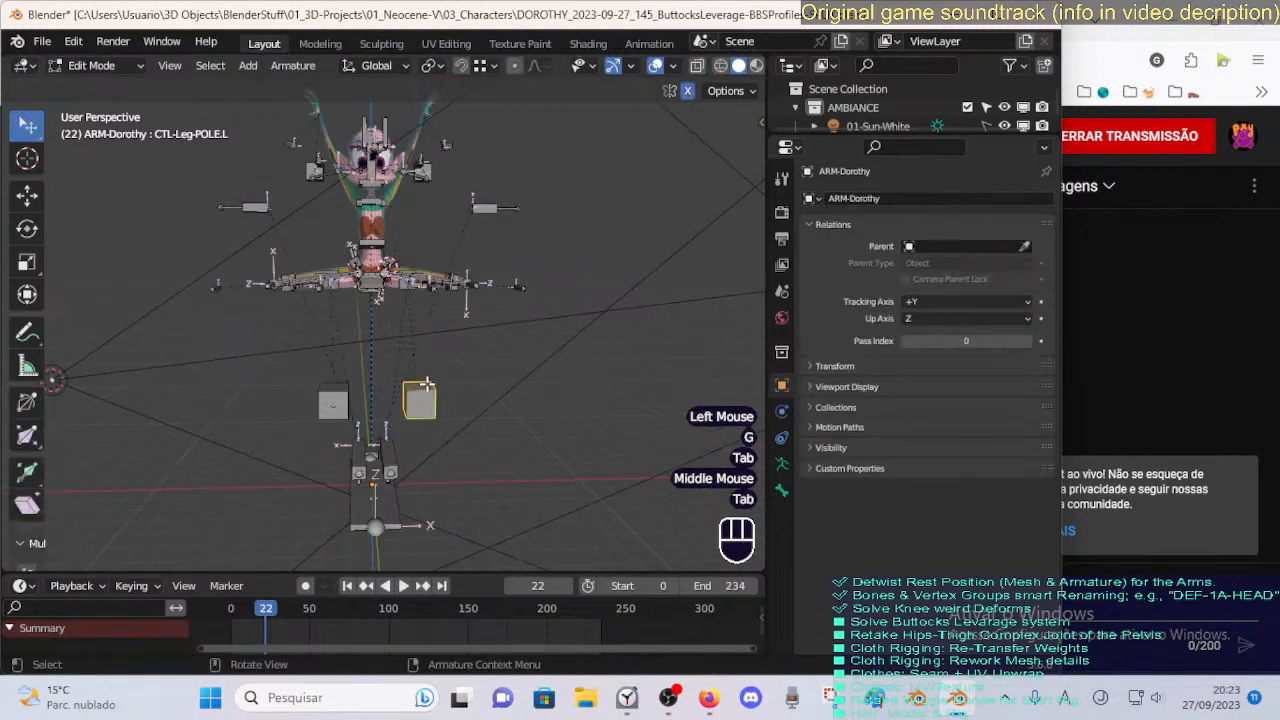
# Move the CTL-Leg-POLE.L rest bone far out to the side, raise it to about chest height, and check the leg pose.
pyautogui.press('g')
pyautogui.press('Tab')
pyautogui.press('Tab')
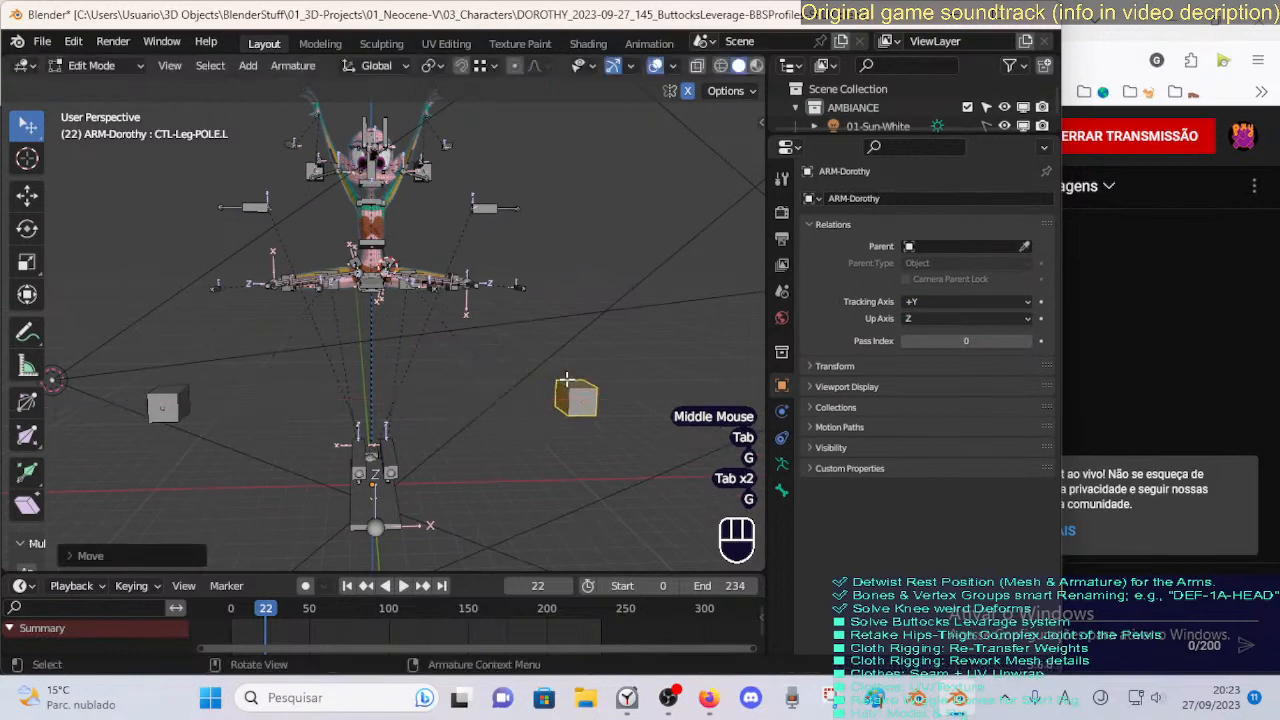
pyautogui.press('g')
pyautogui.press('Tab')
pyautogui.press('Tab')
pyautogui.press('g')
pyautogui.click(558, 262)
pyautogui.press('Tab')
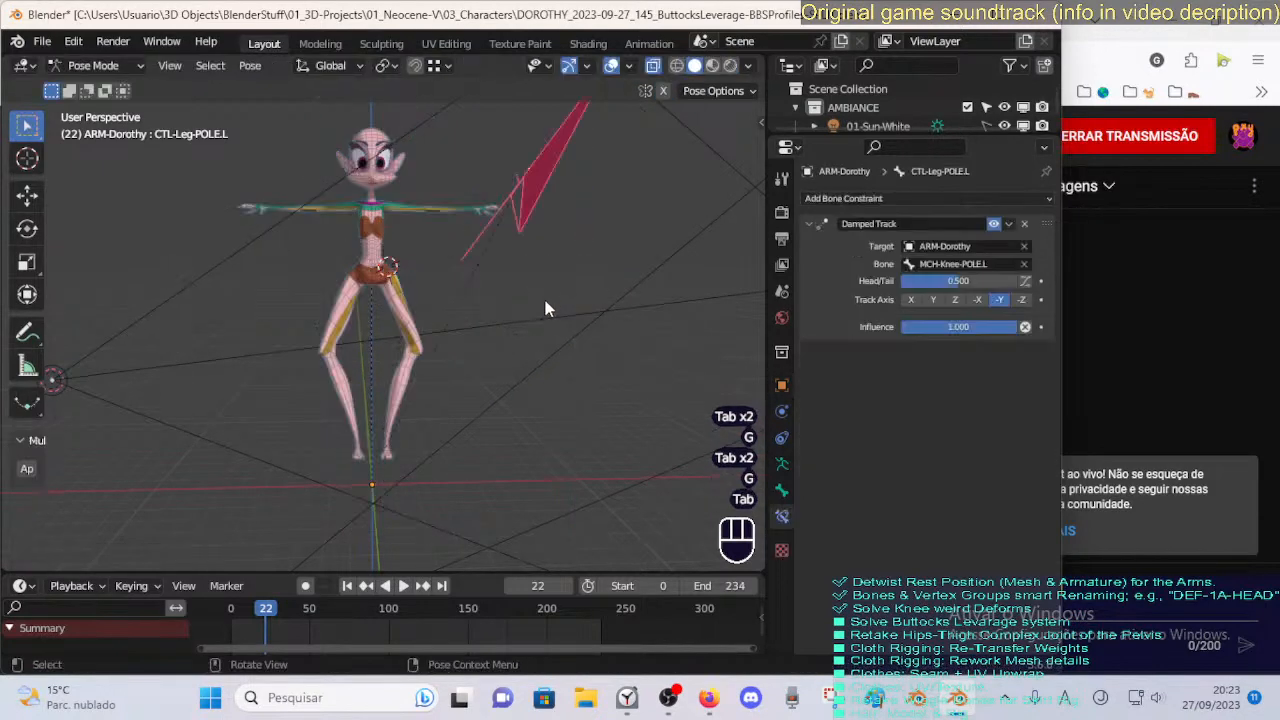
# Bring the CTL-Leg-POLE.L rest bone back toward the body, lower it to about hip height, and check the knees in Pose Mode.
pyautogui.press('Tab')
pyautogui.press('g')
pyautogui.click(510, 282)
pyautogui.press('Tab')
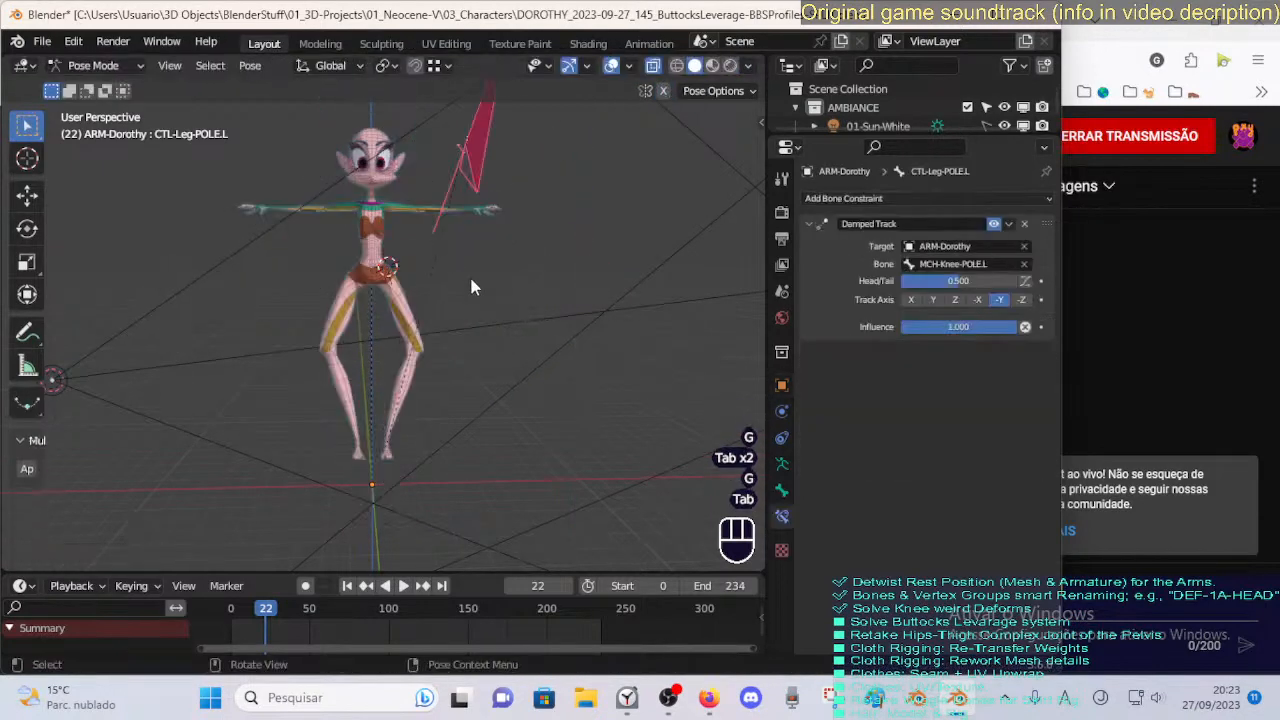
pyautogui.moveTo(471, 278); pyautogui.dragTo(421, 286, button='middle')
pyautogui.press('Tab')
pyautogui.press('g')
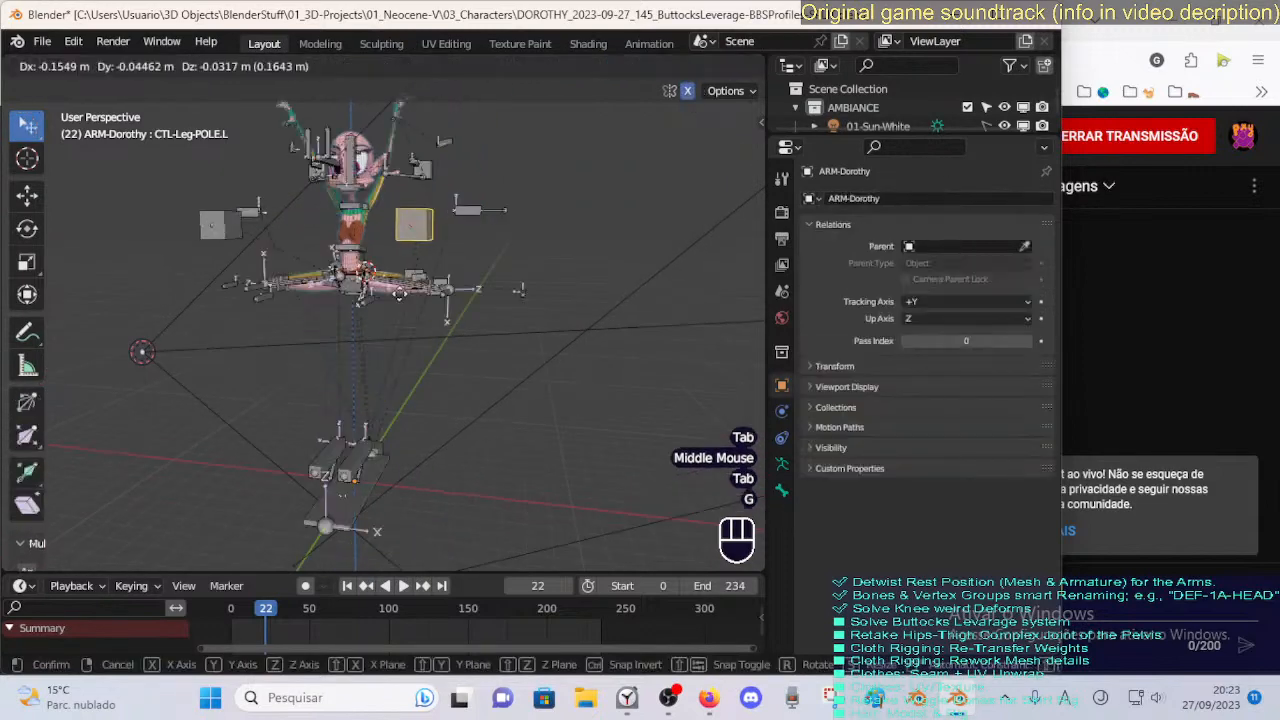
pyautogui.click(385, 388)
pyautogui.press('Tab')
pyautogui.moveTo(385, 388); pyautogui.dragTo(397, 404, button='middle')
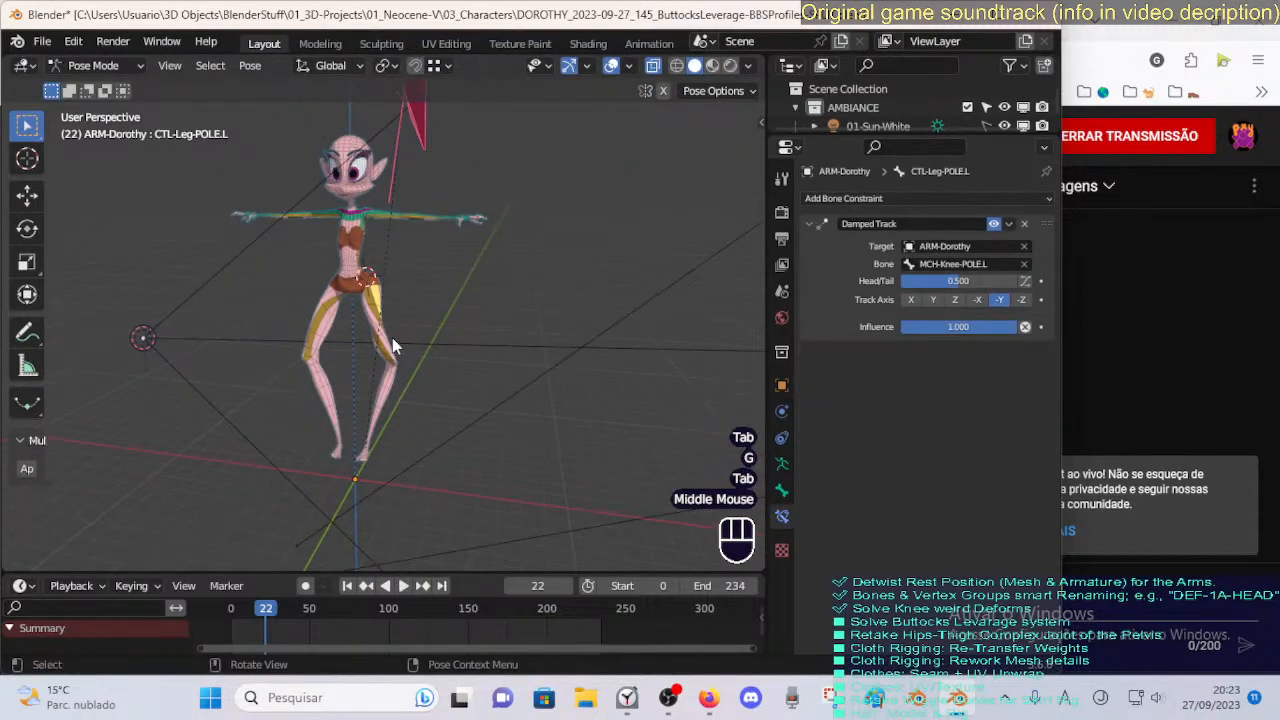
# Shift the CTL-Leg-POLE.L rest bone outward and down, then reposition it higher and farther inward while comparing the resulting leg poses.
pyautogui.press('Tab')
pyautogui.moveTo(392, 339); pyautogui.dragTo(400, 350, button='middle')
pyautogui.press('g')
pyautogui.click(457, 408)
pyautogui.press('Tab')
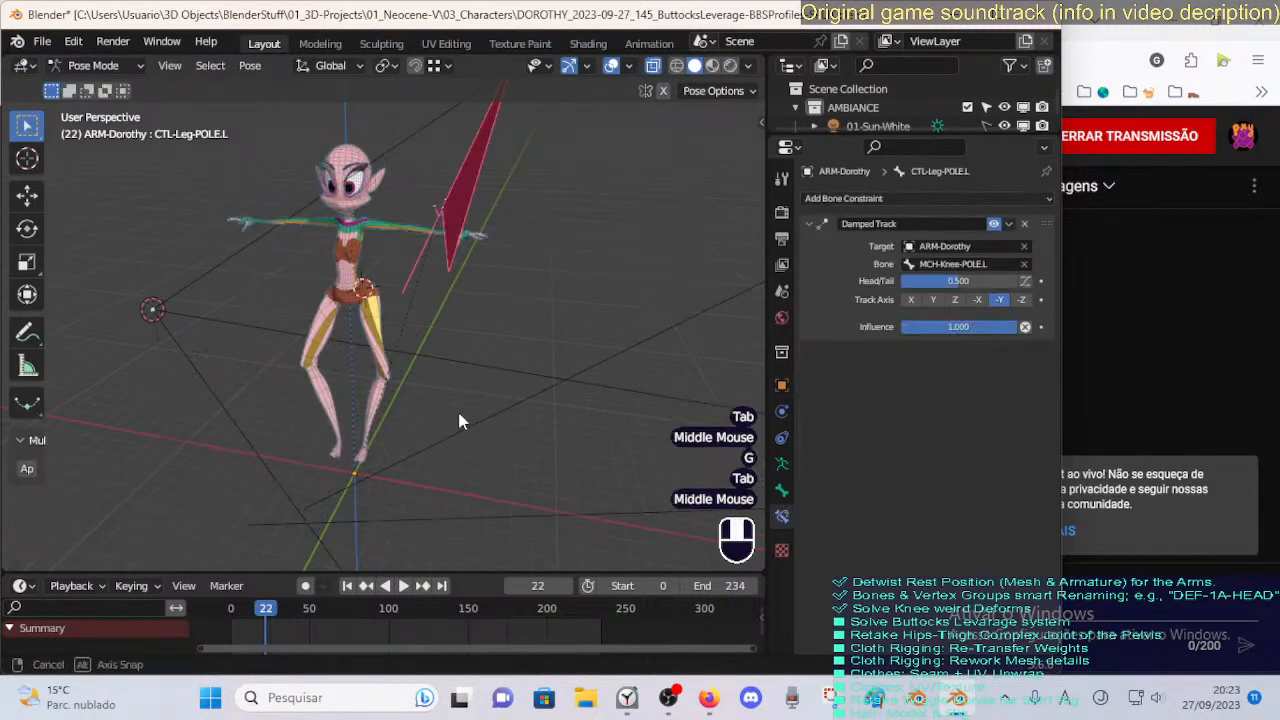
pyautogui.moveTo(457, 408); pyautogui.dragTo(510, 396, button='middle')
pyautogui.press('Tab')
pyautogui.press('g')
pyautogui.click(415, 288)
pyautogui.press('Tab')
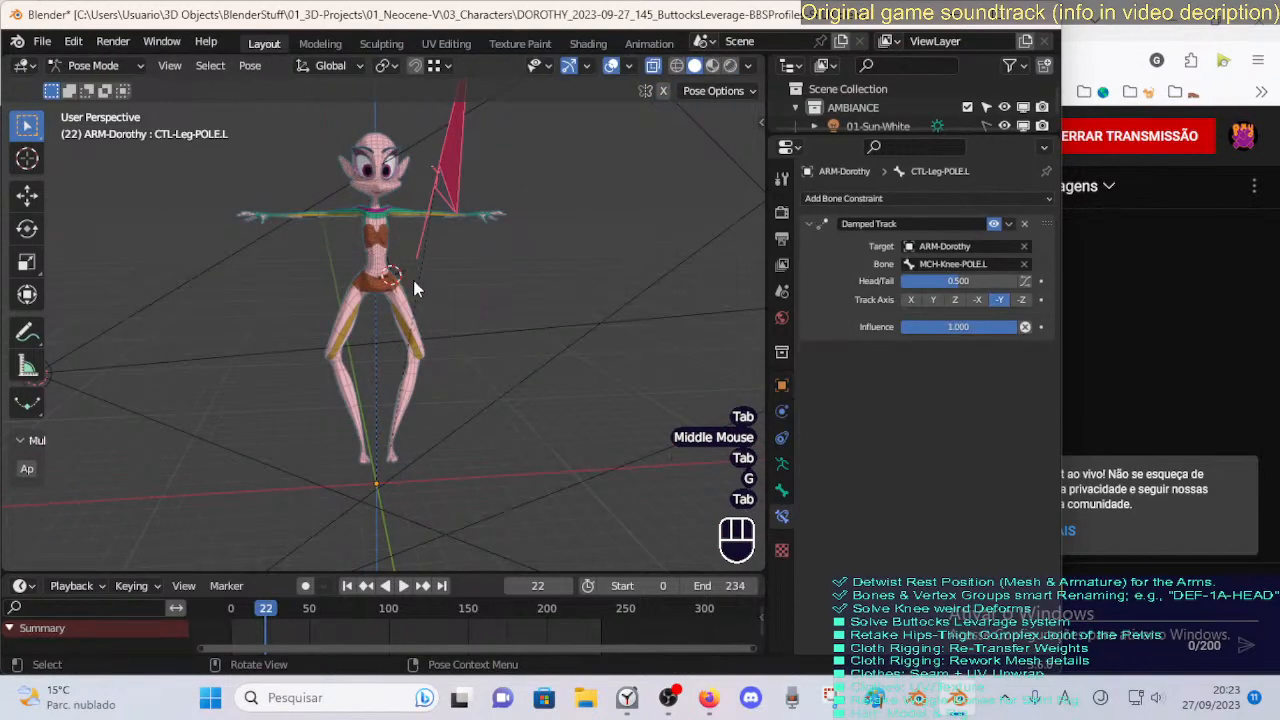
# Lower the CTL-Leg-POLE.L rest bone and fine-tune its position while checking the left thigh in Pose Mode.
pyautogui.press('Tab')
pyautogui.press('g')
pyautogui.click(414, 398)
pyautogui.press('Tab')
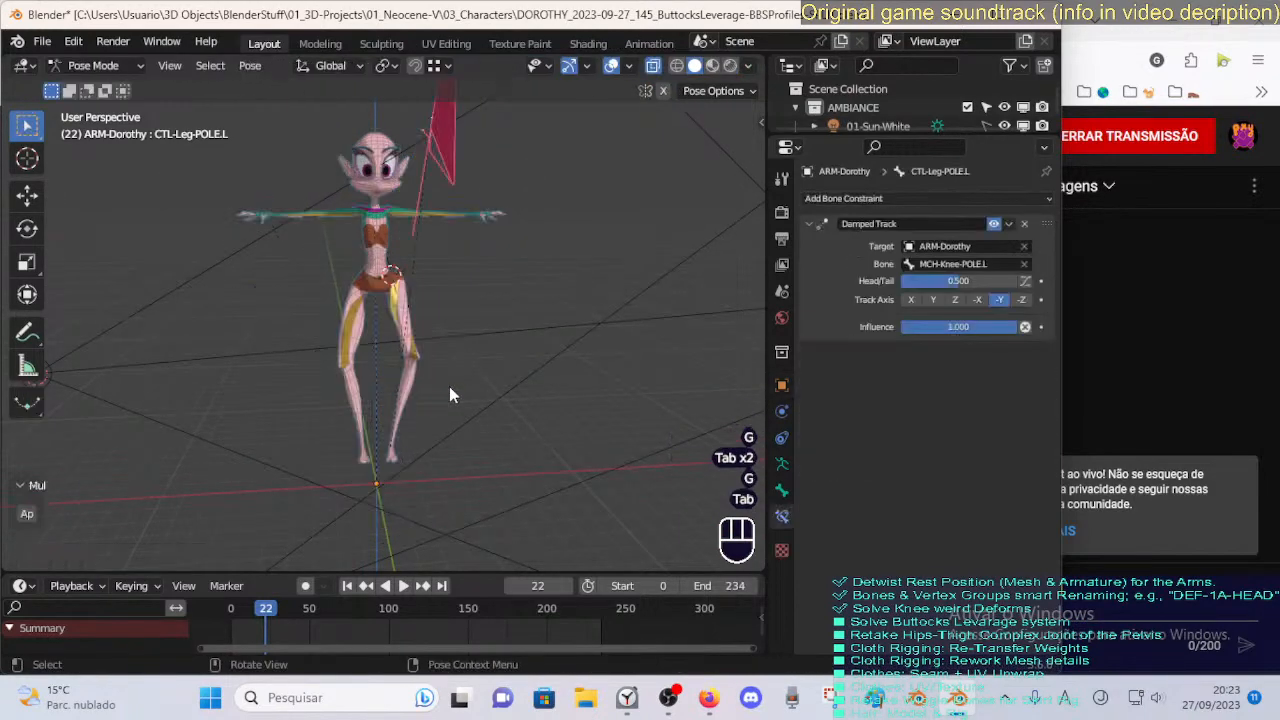
pyautogui.moveTo(449, 392); pyautogui.dragTo(423, 389, button='middle')
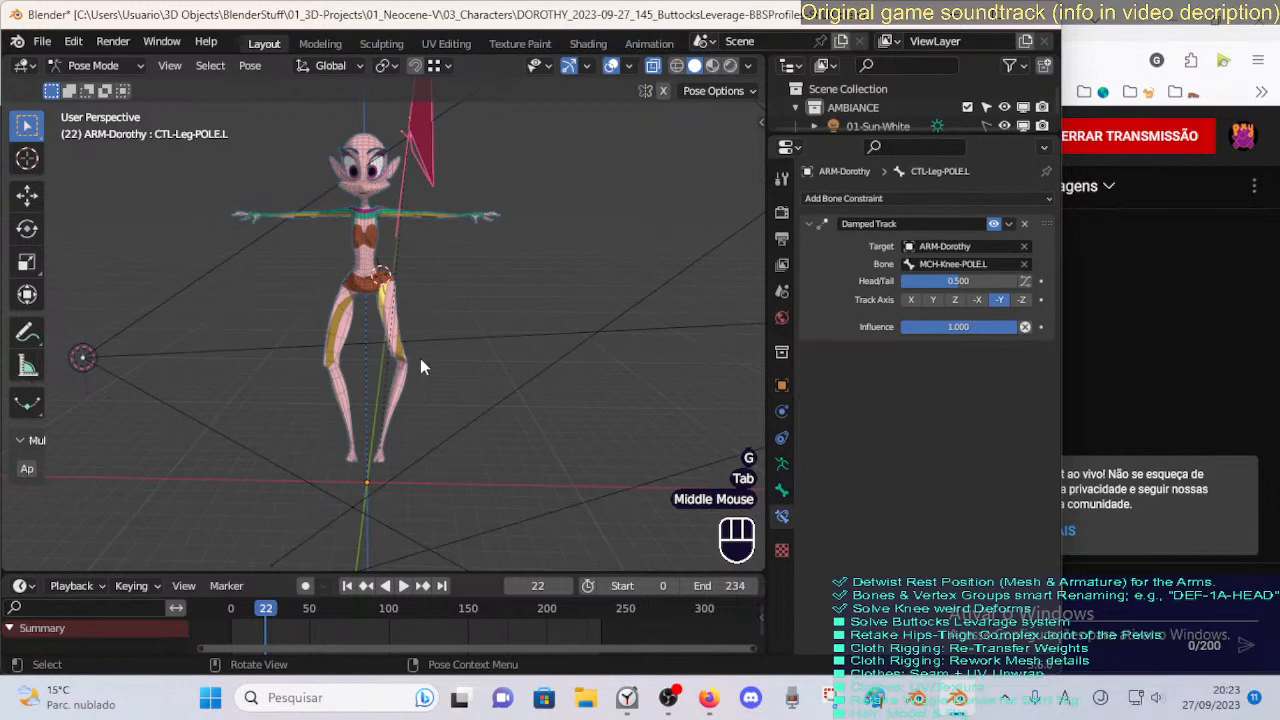
pyautogui.press('Tab')
pyautogui.press('g')
pyautogui.click(426, 385)
pyautogui.press('Tab')
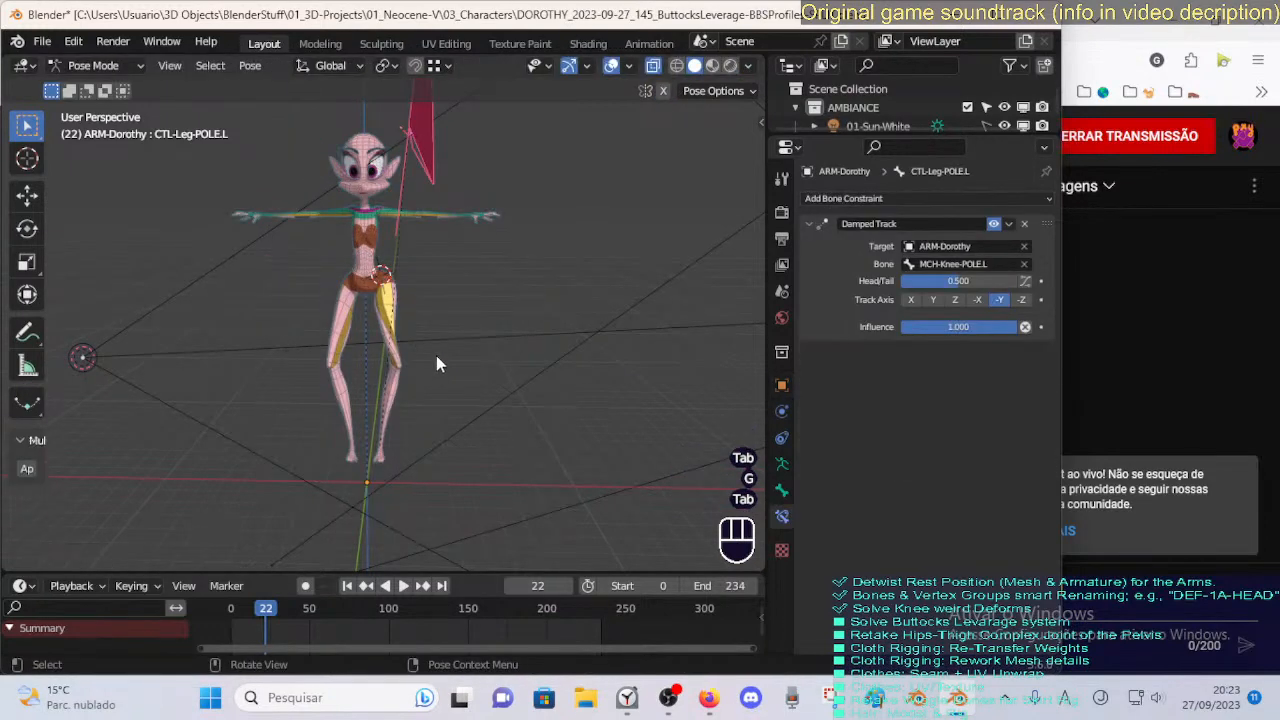
# Nudge the CTL-Leg-POLE.L rest bone slightly inward and examine the left leg's pose from another angle.
pyautogui.press('Tab')
pyautogui.press('Tab')
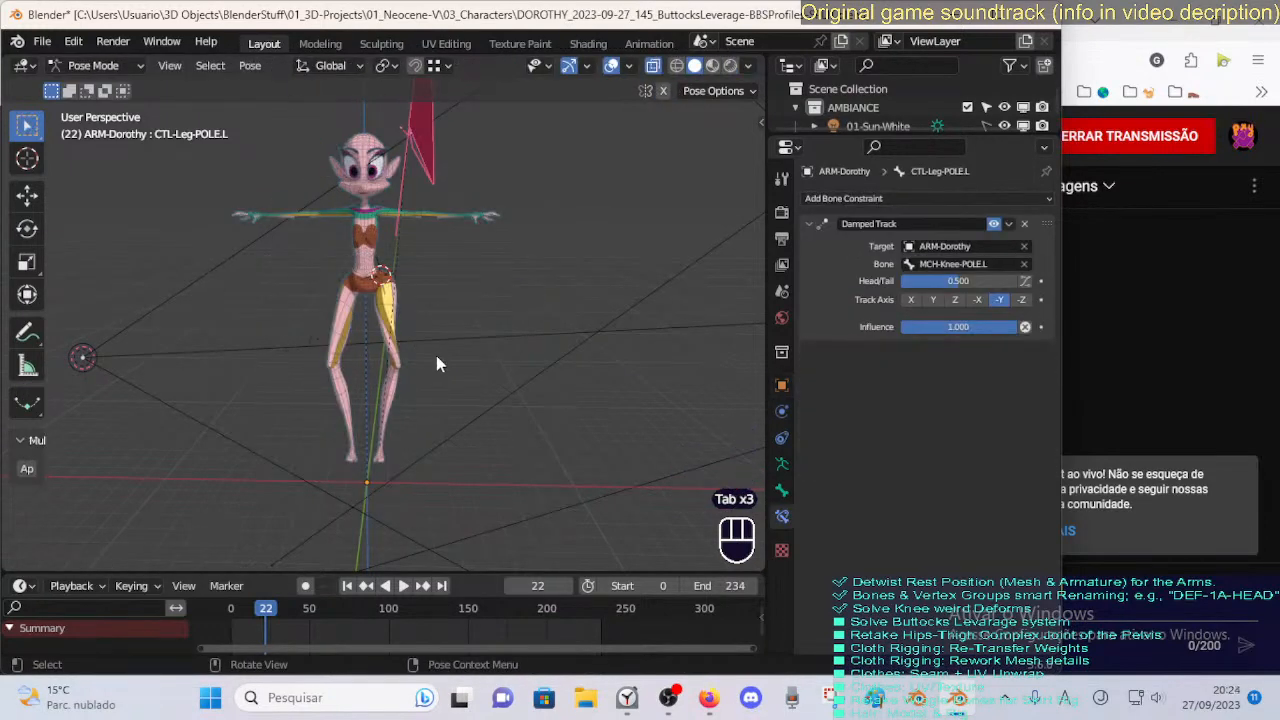
pyautogui.press('Tab')
pyautogui.press('g')
pyautogui.click(424, 366)
pyautogui.press('Tab')
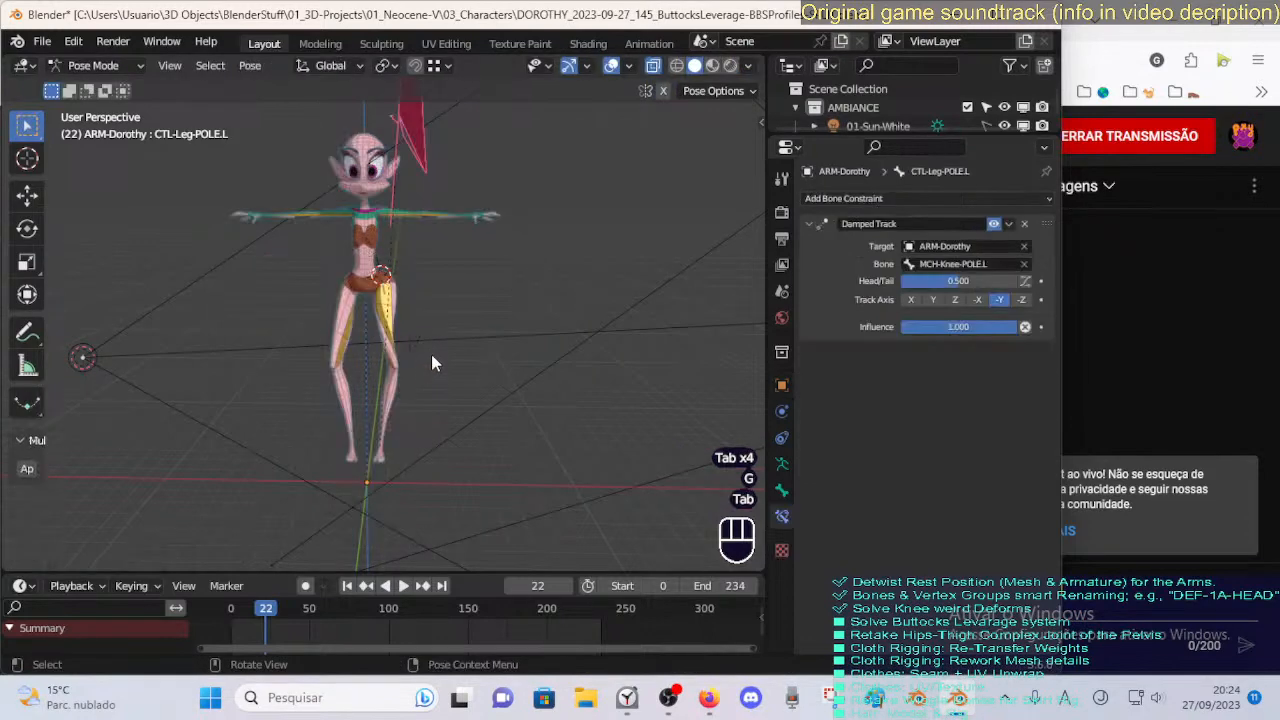
pyautogui.moveTo(431, 356); pyautogui.dragTo(391, 360, button='middle')
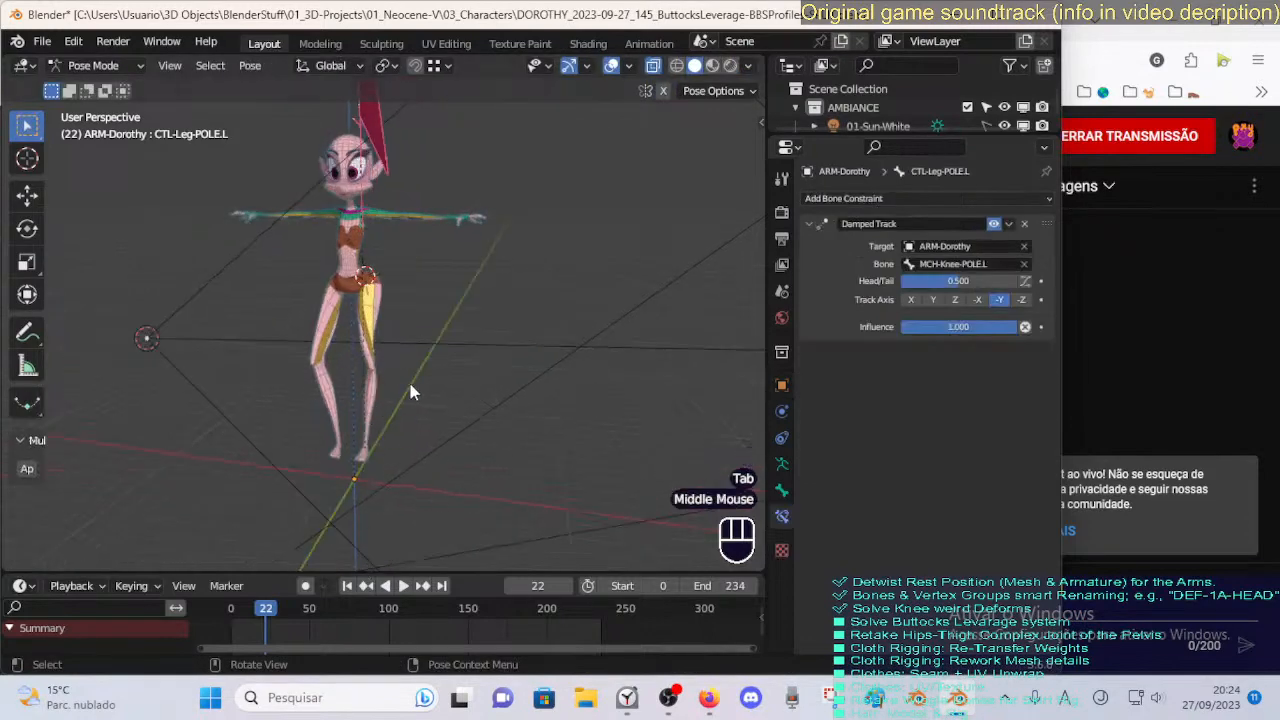
# Unhide all hidden bones of the rig in Pose Mode.
pyautogui.press('Tab')
pyautogui.hotkey('ctrl', 'Tab')
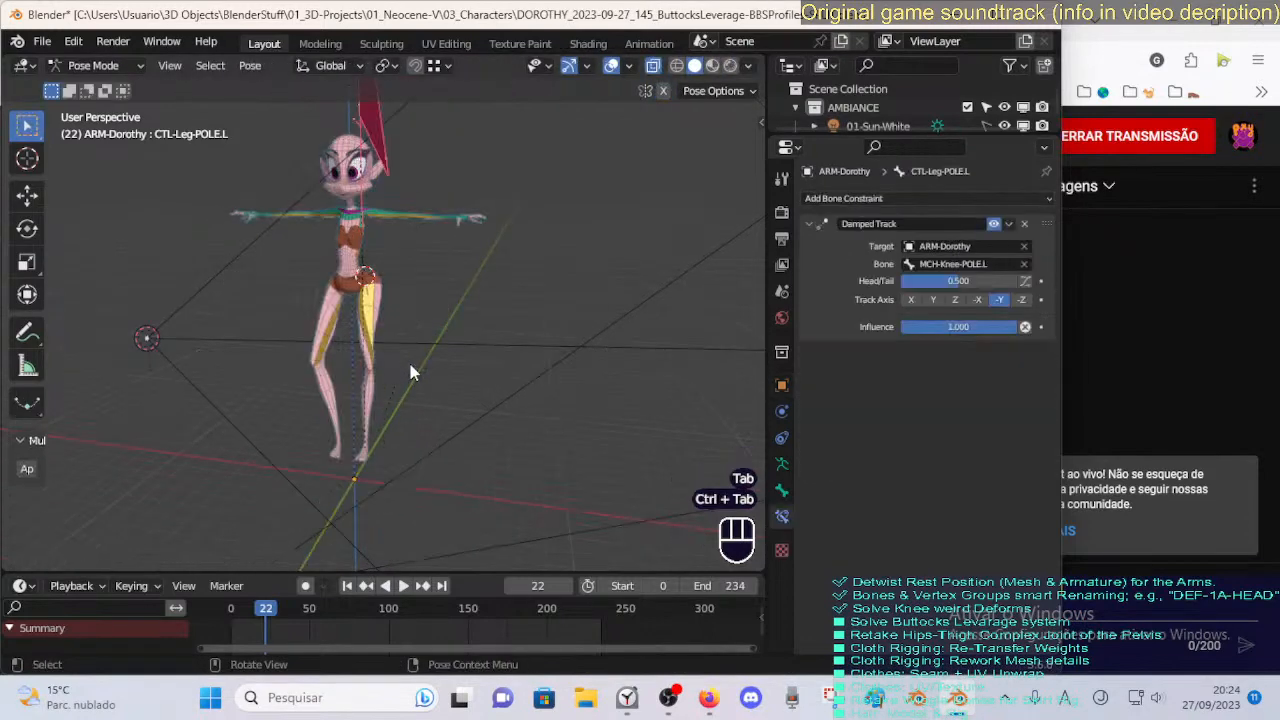
pyautogui.press('a')
pyautogui.hotkey('alt', 'h')
pyautogui.hotkey('alt', 'h')
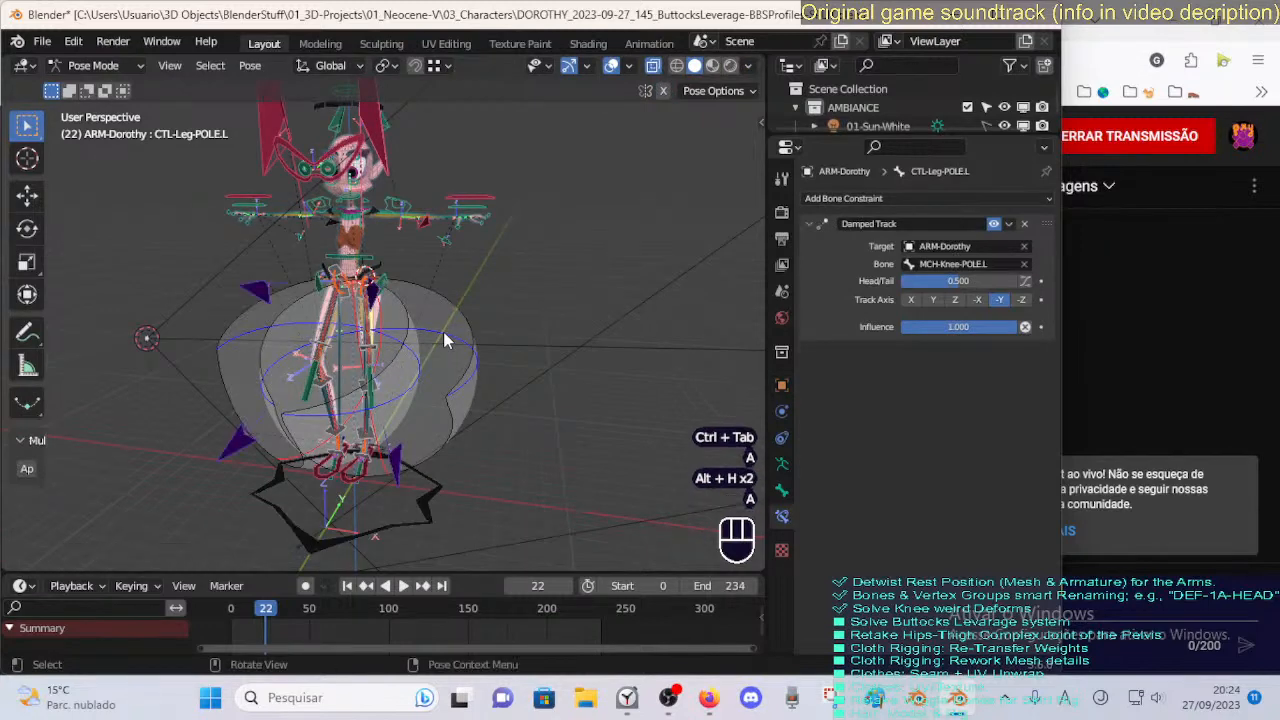
pyautogui.press('a')
pyautogui.press('a')
# Enlarge the timeline area and deselect all bones.
pyautogui.click(407, 568)
pyautogui.moveTo(407, 568); pyautogui.dragTo(407, 510)
pyautogui.press('a')
pyautogui.hotkey('alt', 'a')
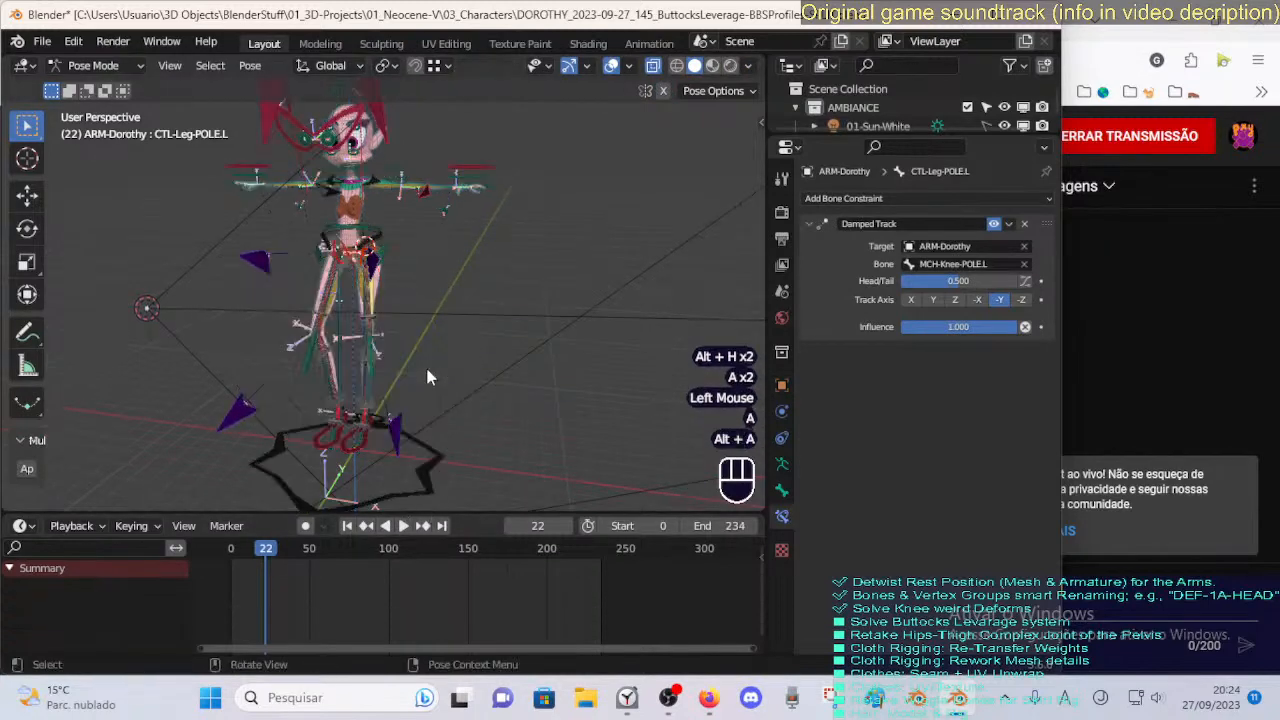
# Make additional bones of the rig visible, including the hand and finger bones.
pyautogui.press('n')
pyautogui.moveTo(557, 214); pyautogui.dragTo(556, 173)
pyautogui.press('n')
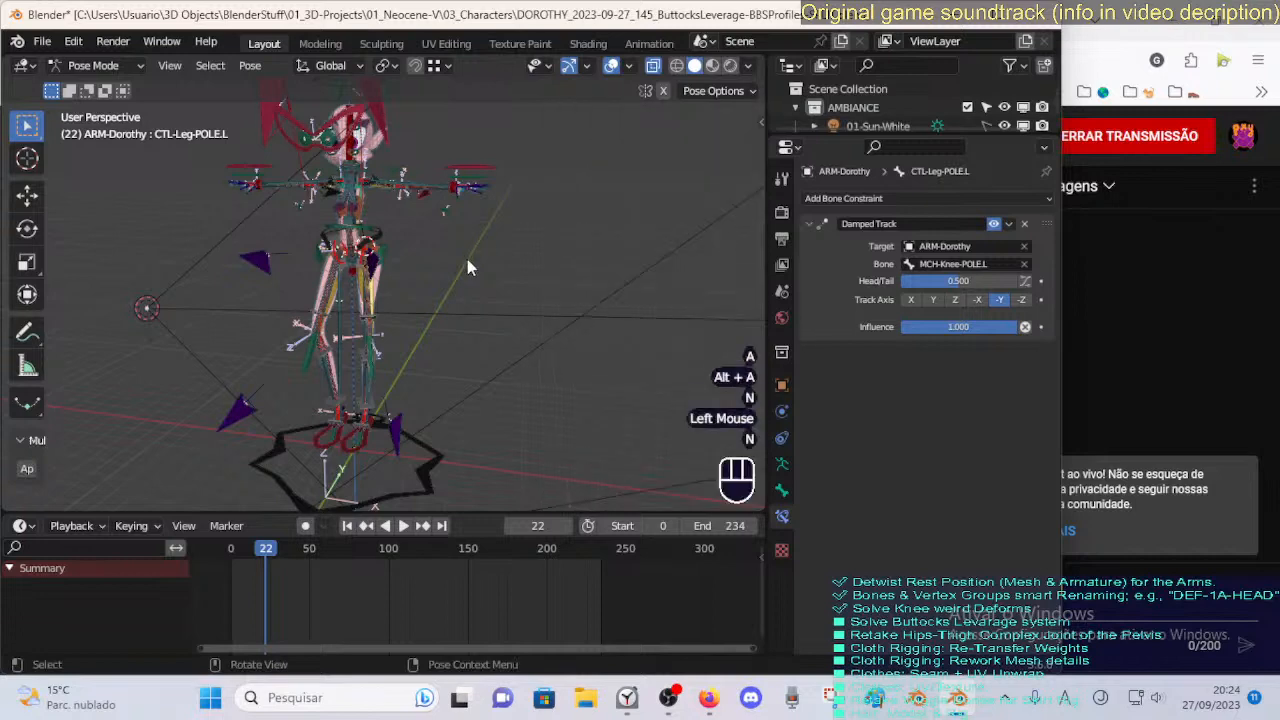
# Reveal hidden bones again, select all of them repeatedly to check the rig, and clear the selection.
pyautogui.press('a')
pyautogui.hotkey('alt', 'h')
pyautogui.hotkey('alt', 'h')
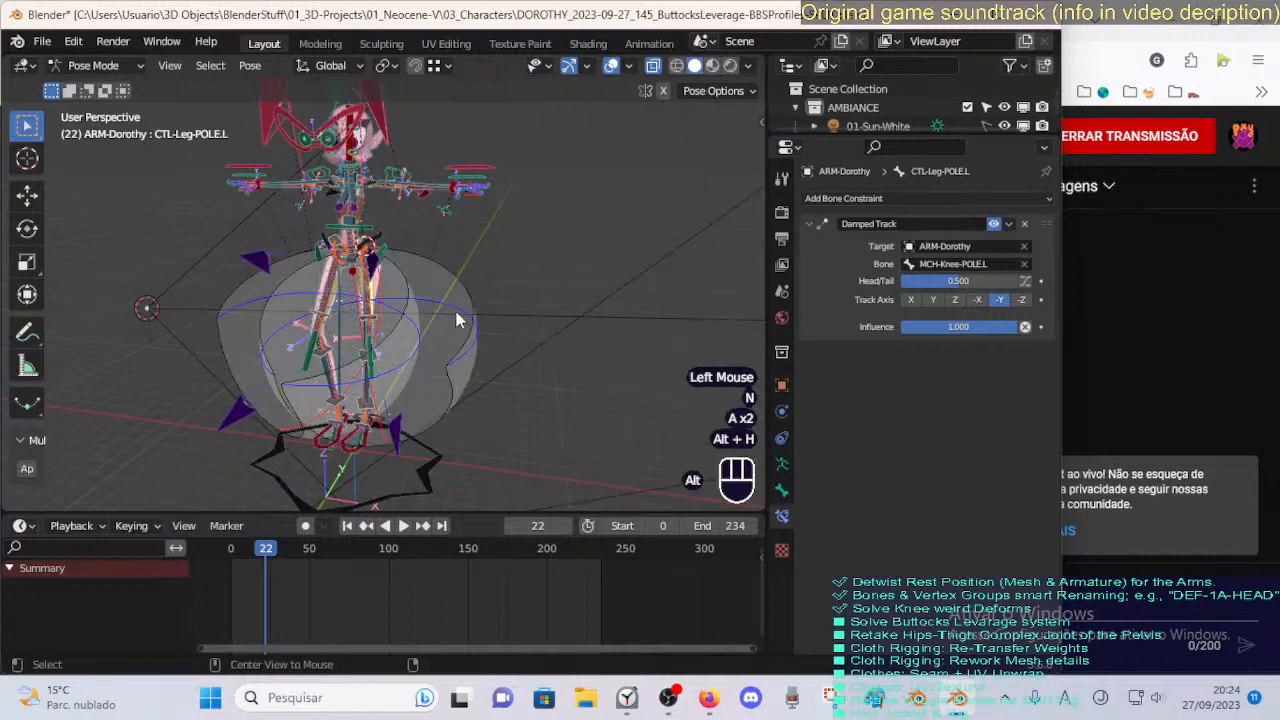
pyautogui.press('a')
pyautogui.hotkey('alt', 'a')
pyautogui.press('a')
pyautogui.press('a')
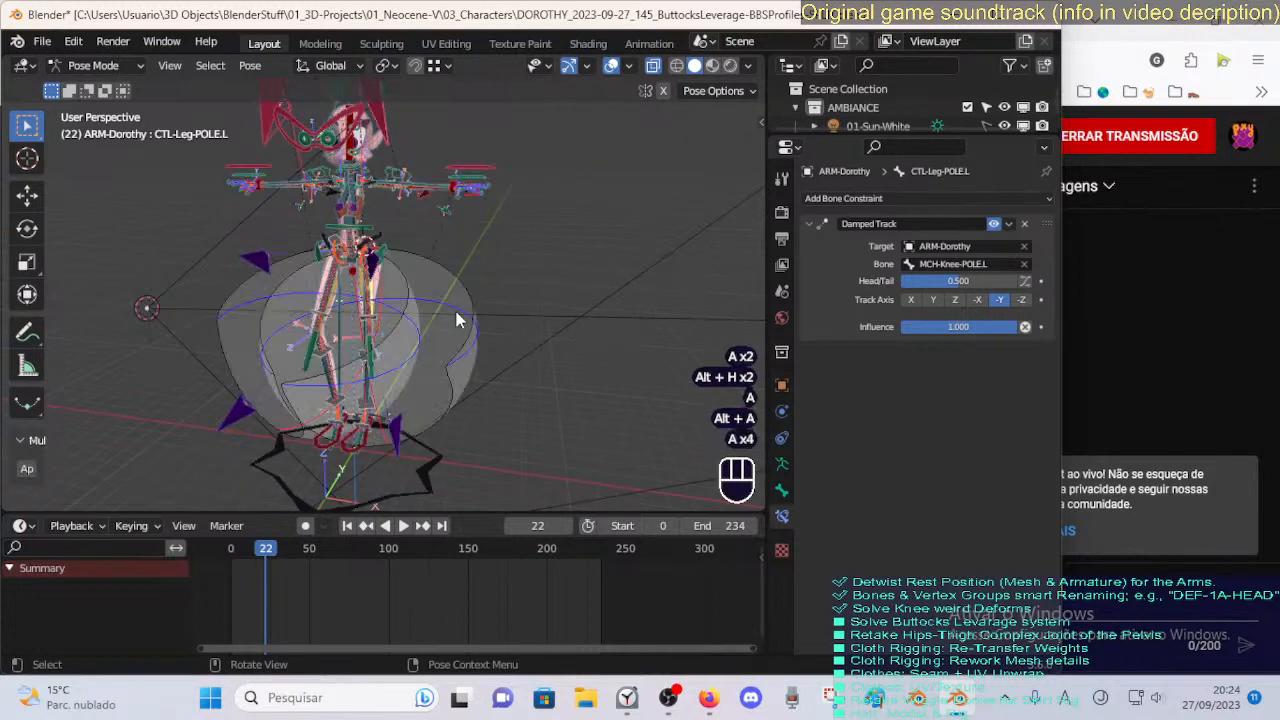
pyautogui.press('a')
pyautogui.press('a')
pyautogui.press('a')
pyautogui.press('a')
pyautogui.hotkey('alt', 'a')
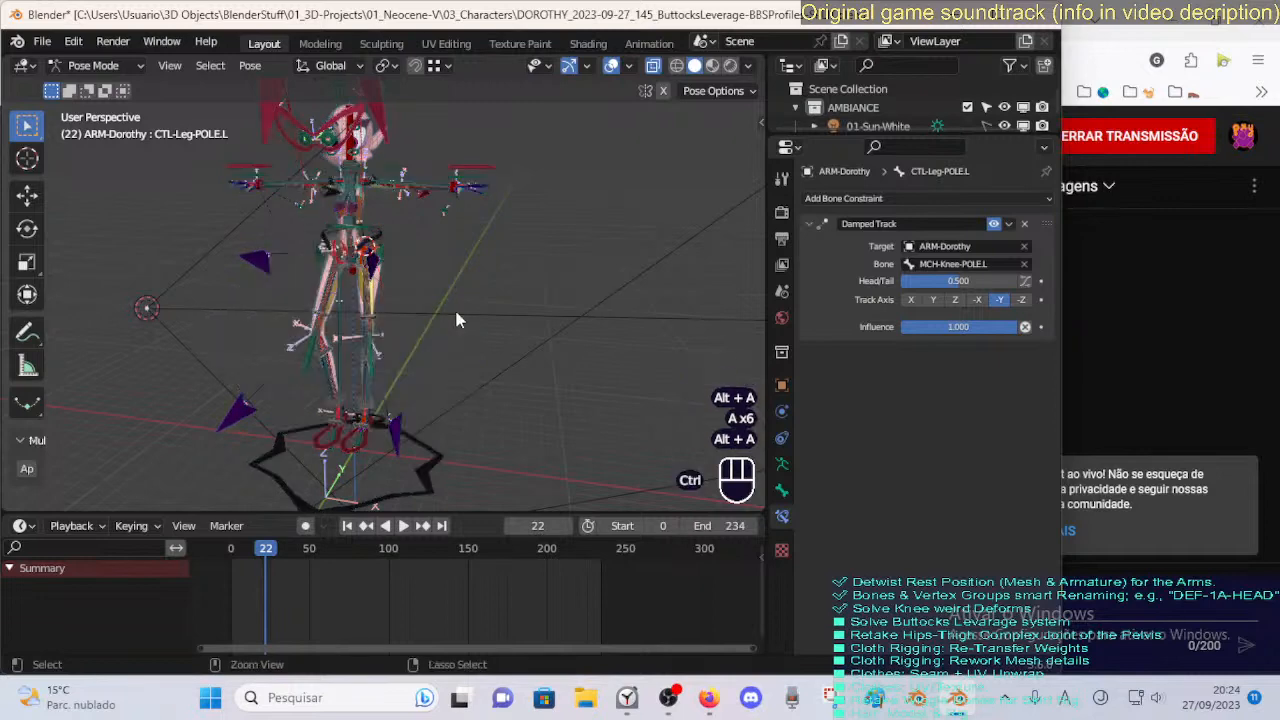
pyautogui.moveTo(457, 318); pyautogui.dragTo(466, 331, button='middle')
pyautogui.scroll(1, 466, 331)
pyautogui.hotkey('ctrl', 'Tab')
pyautogui.press('4')
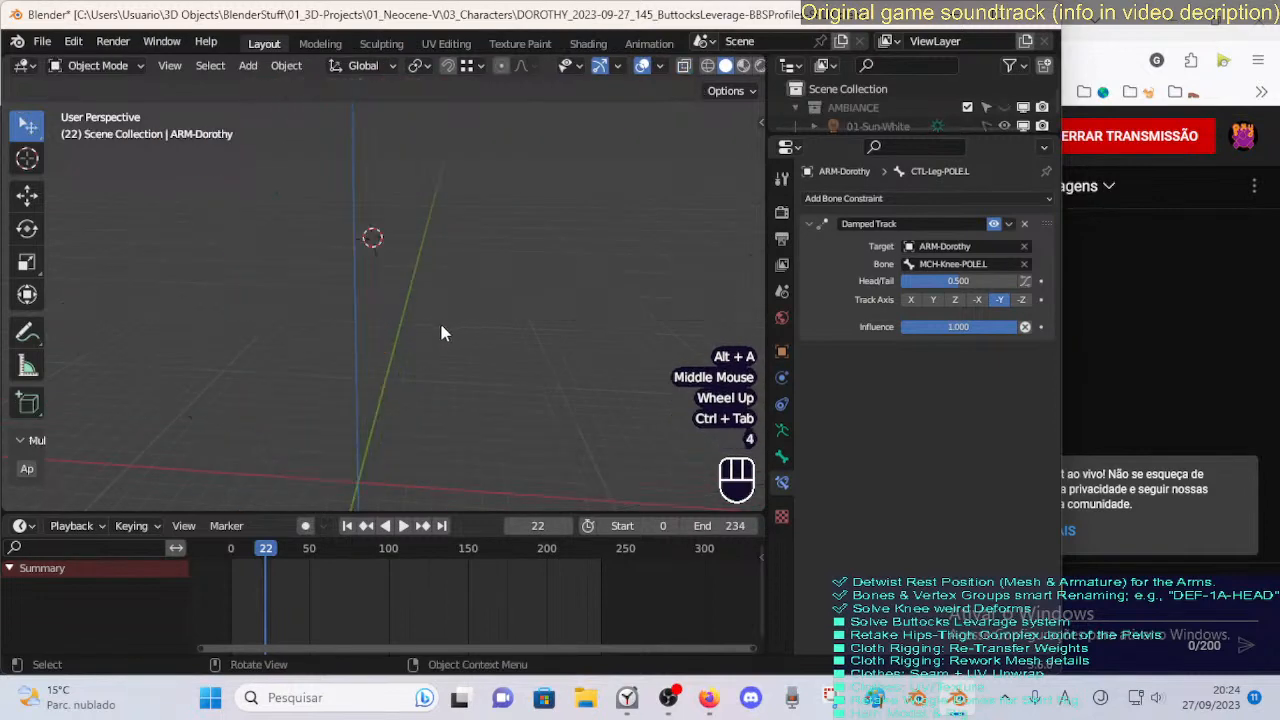
pyautogui.hotkey('alt', 'h')
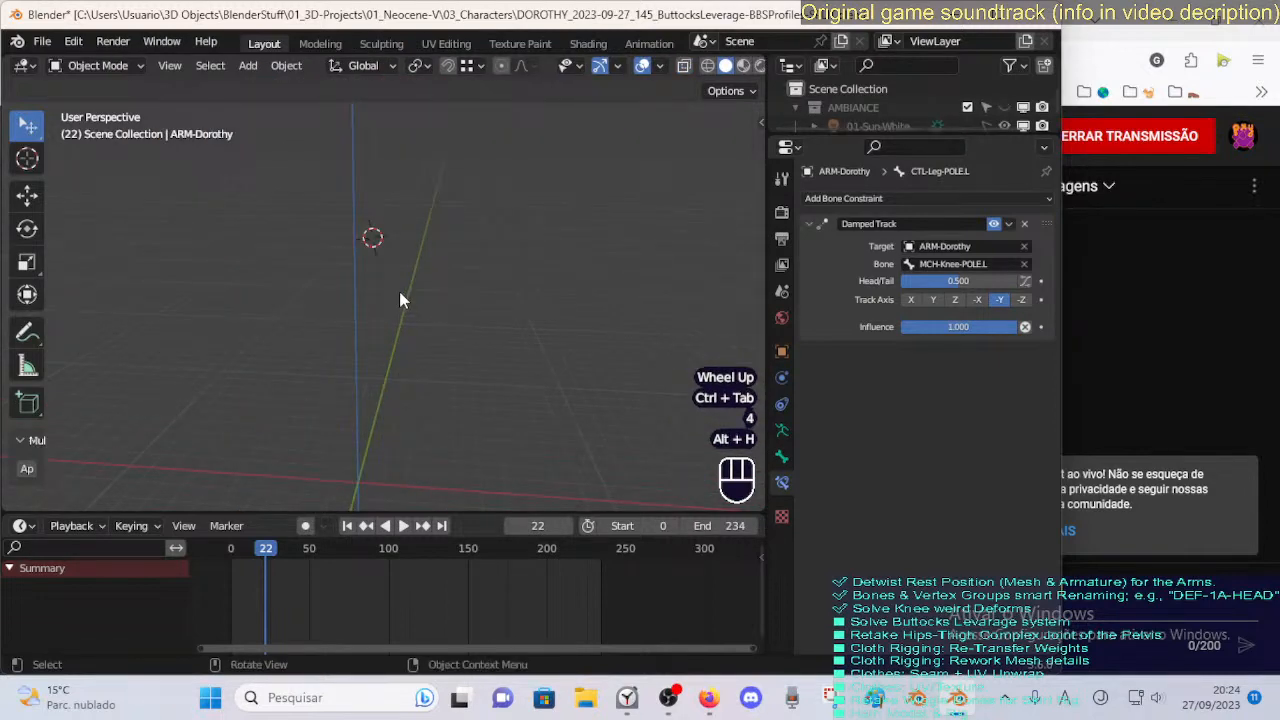
pyautogui.hotkey('ctrl', 'z')
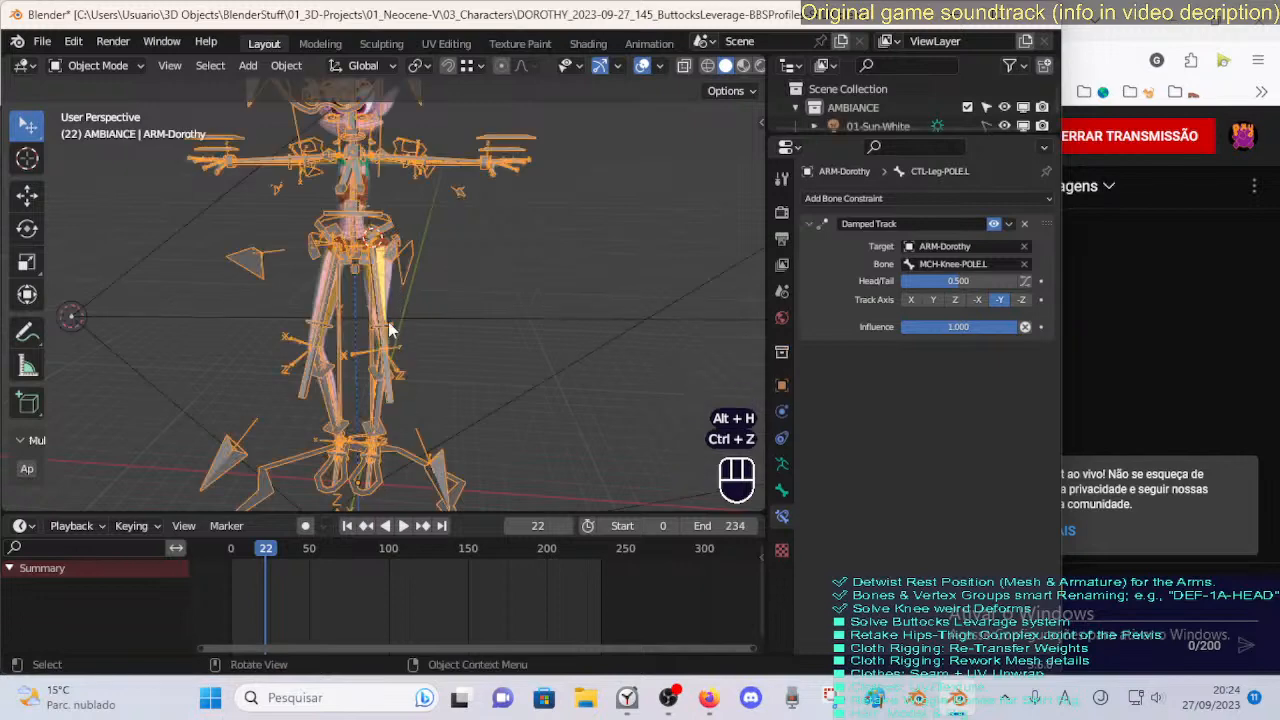
# Put the Dorothy armature back in Pose Mode, turn off X-ray and select the DEF-2-TORSO-3-Crotch bone.
pyautogui.click(388, 321)
pyautogui.hotkey('ctrl', 'Tab')
pyautogui.scroll(2, 390, 322)
pyautogui.keyDown('shift'); pyautogui.moveTo(395, 293); pyautogui.dragTo(418, 323, button='middle'); pyautogui.keyUp('shift')
pyautogui.hotkey('alt', 'z')
pyautogui.scroll(-1, 381, 319)
pyautogui.press('Tab')
pyautogui.hotkey('alt', 'z')
pyautogui.press('Tab')
pyautogui.scroll(1, 340, 341)
pyautogui.scroll(1, 345, 345)
pyautogui.click(310, 313)
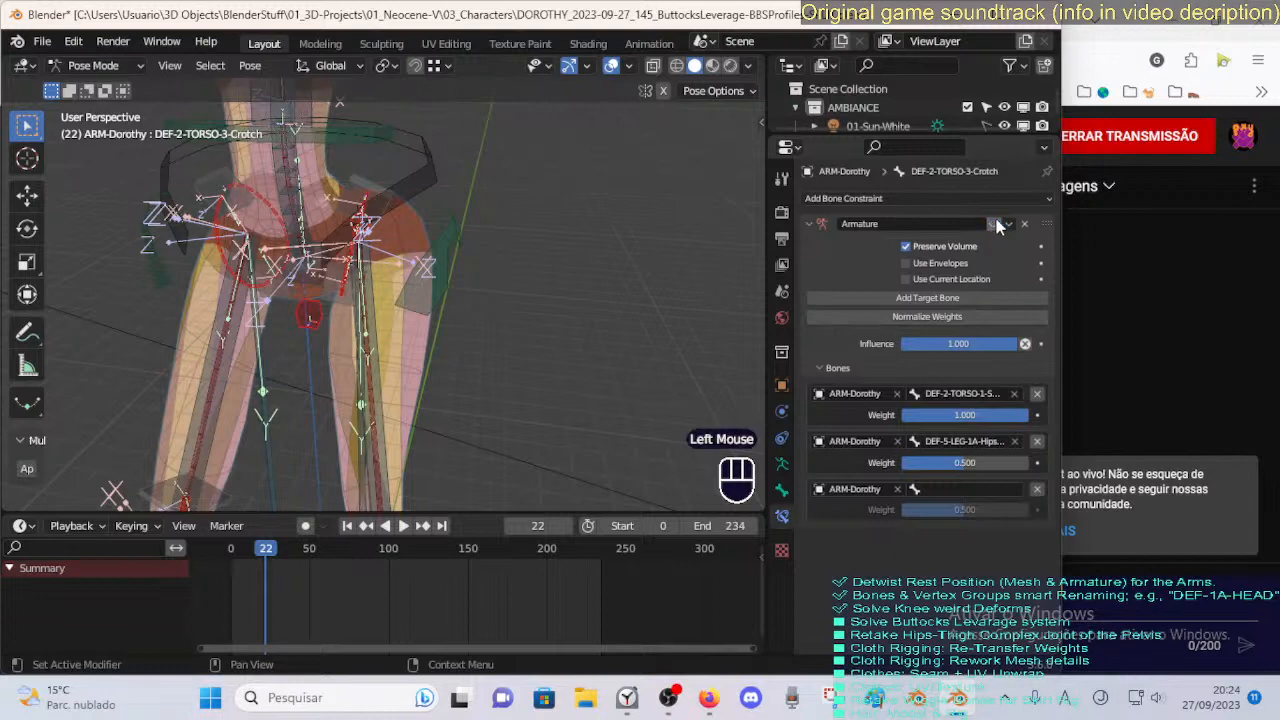
# Toggle the crotch bone's Armature constraint to compare its effect, leaving it disabled with Preserve Volume off.
pyautogui.scroll(-2, 978, 445)
pyautogui.scroll(-1, 511, 350)
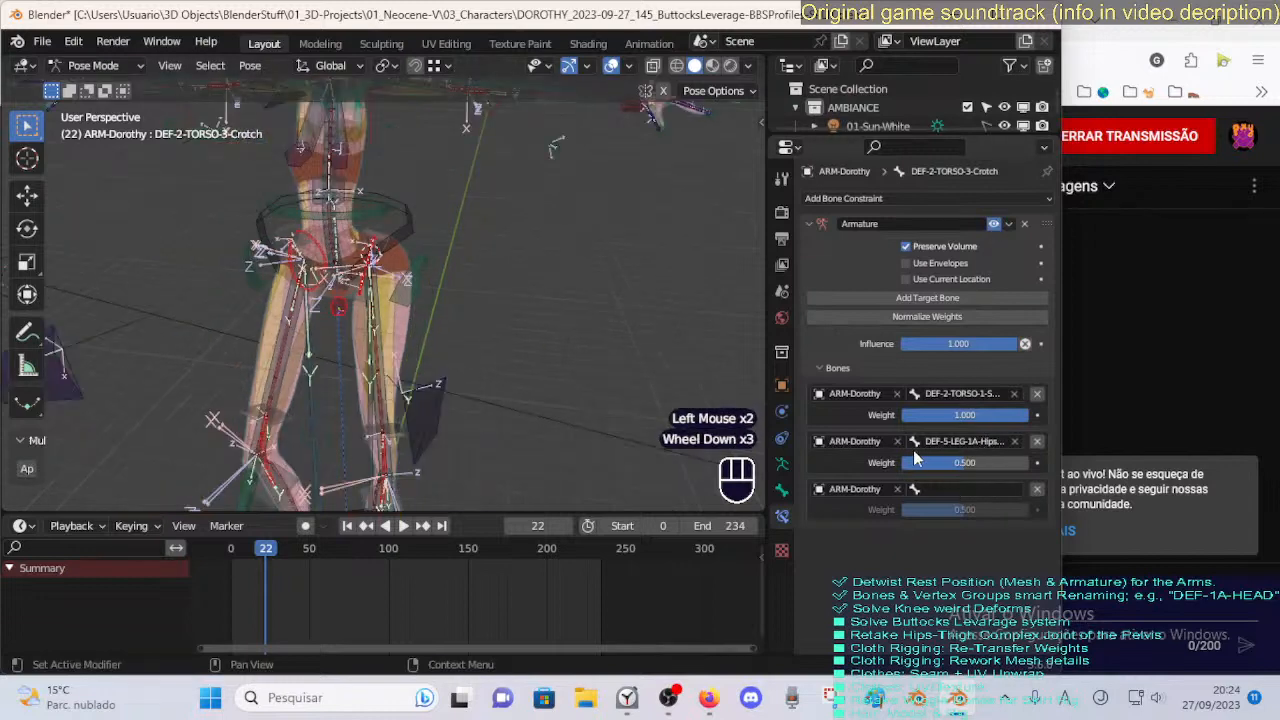
pyautogui.click(995, 226)
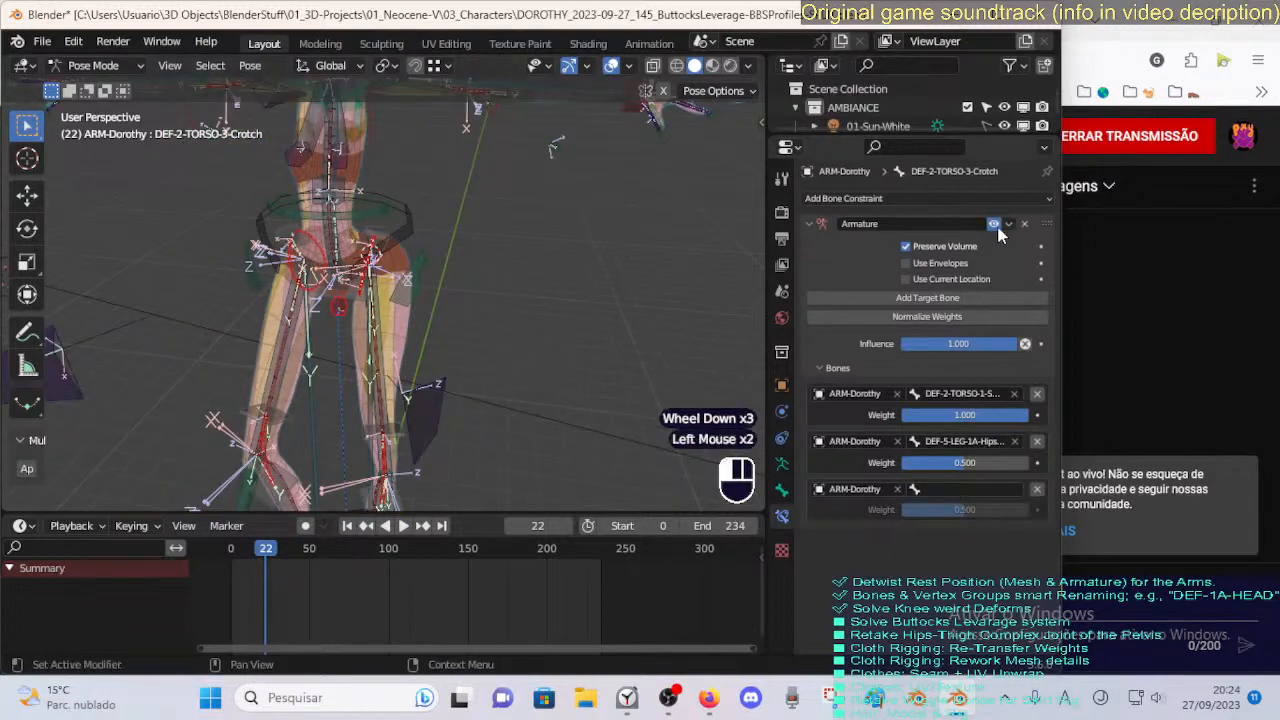
pyautogui.click(995, 226)
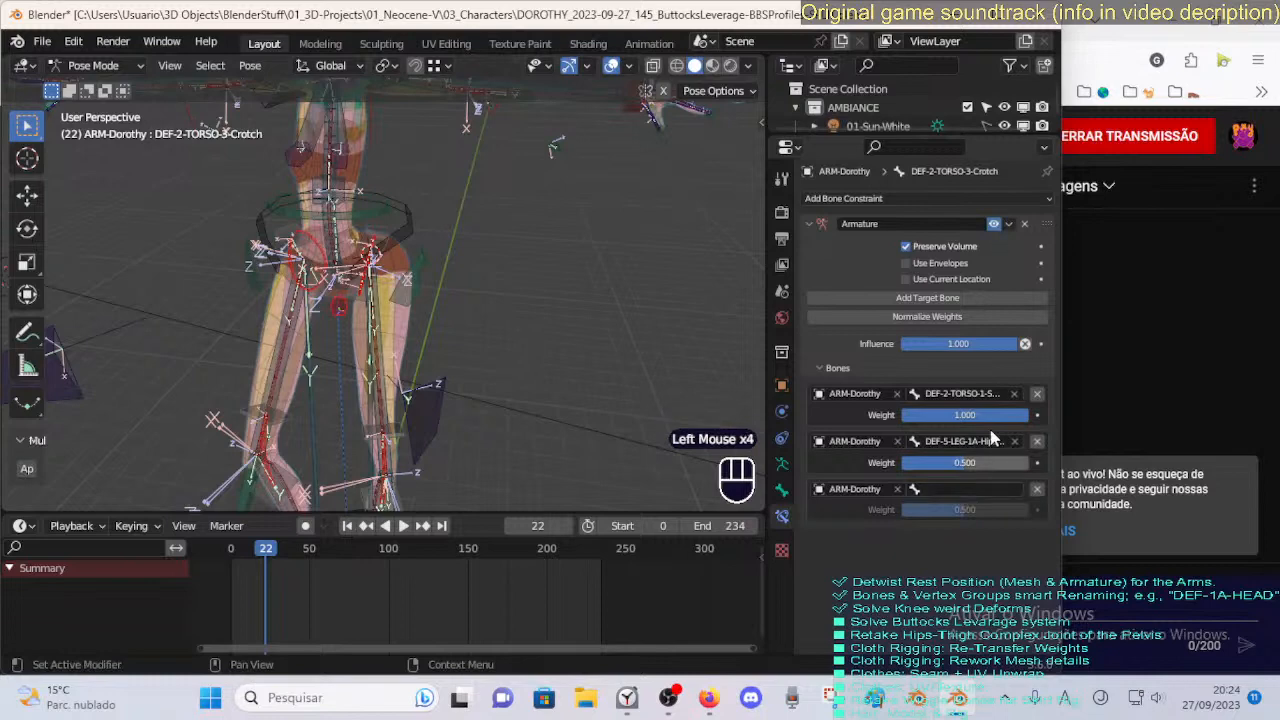
pyautogui.click(996, 225)
pyautogui.click(906, 246)
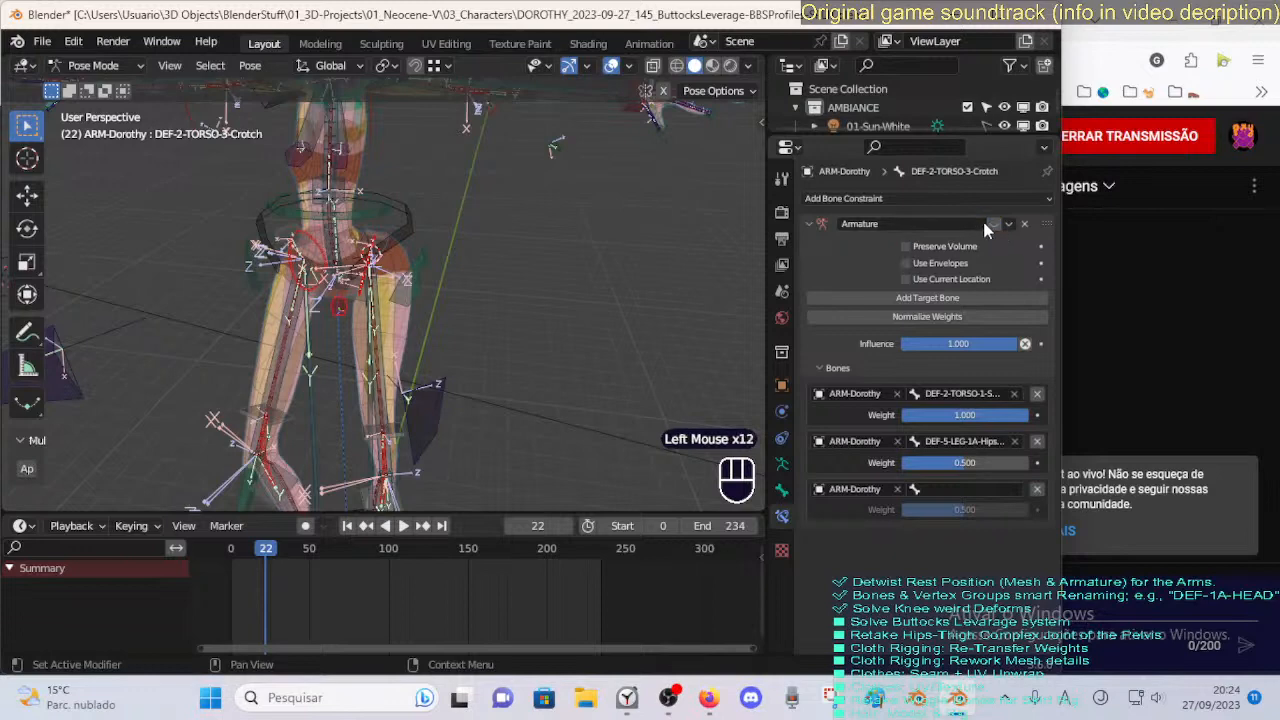
pyautogui.click(1023, 225)
pyautogui.hotkey('ctrl', 'z')
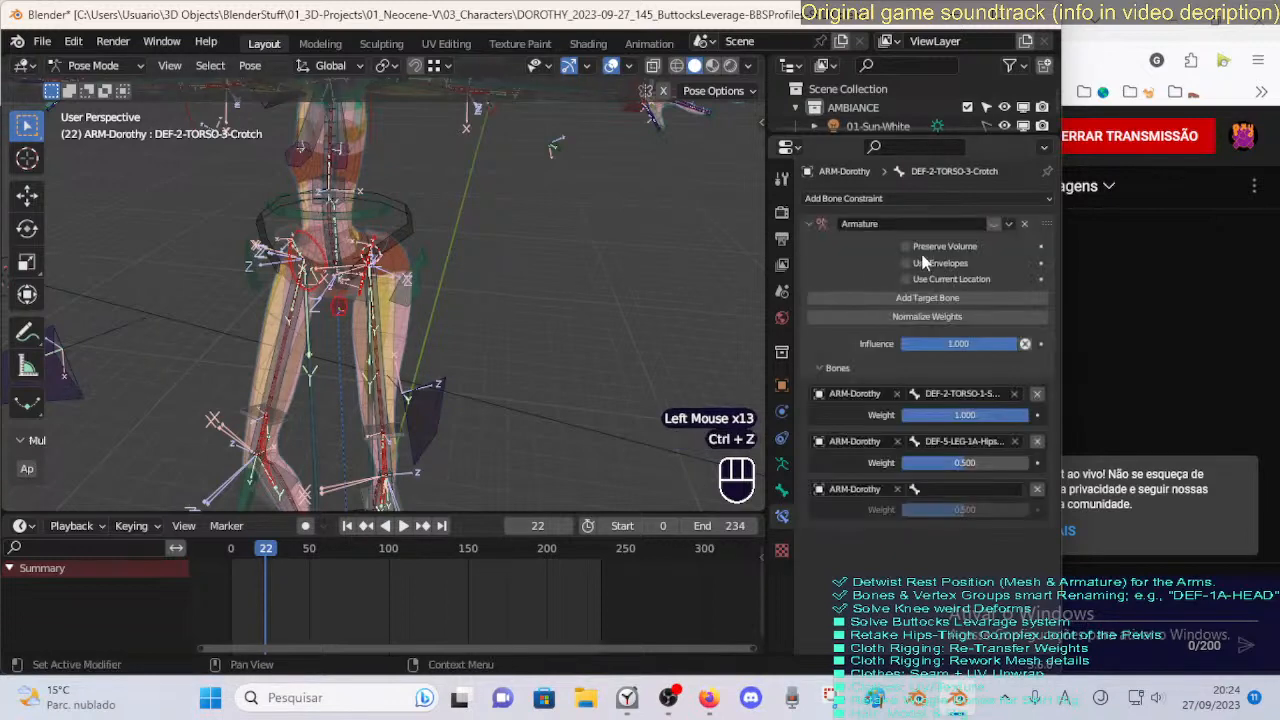
# Examine the pelvis area up close and reselect DEF-2-TORSO-3-Crotch to review its Armature constraint targets.
pyautogui.scroll(2, 749, 300)
pyautogui.moveTo(749, 300); pyautogui.dragTo(590, 285, button='middle')
pyautogui.scroll(1, 590, 285)
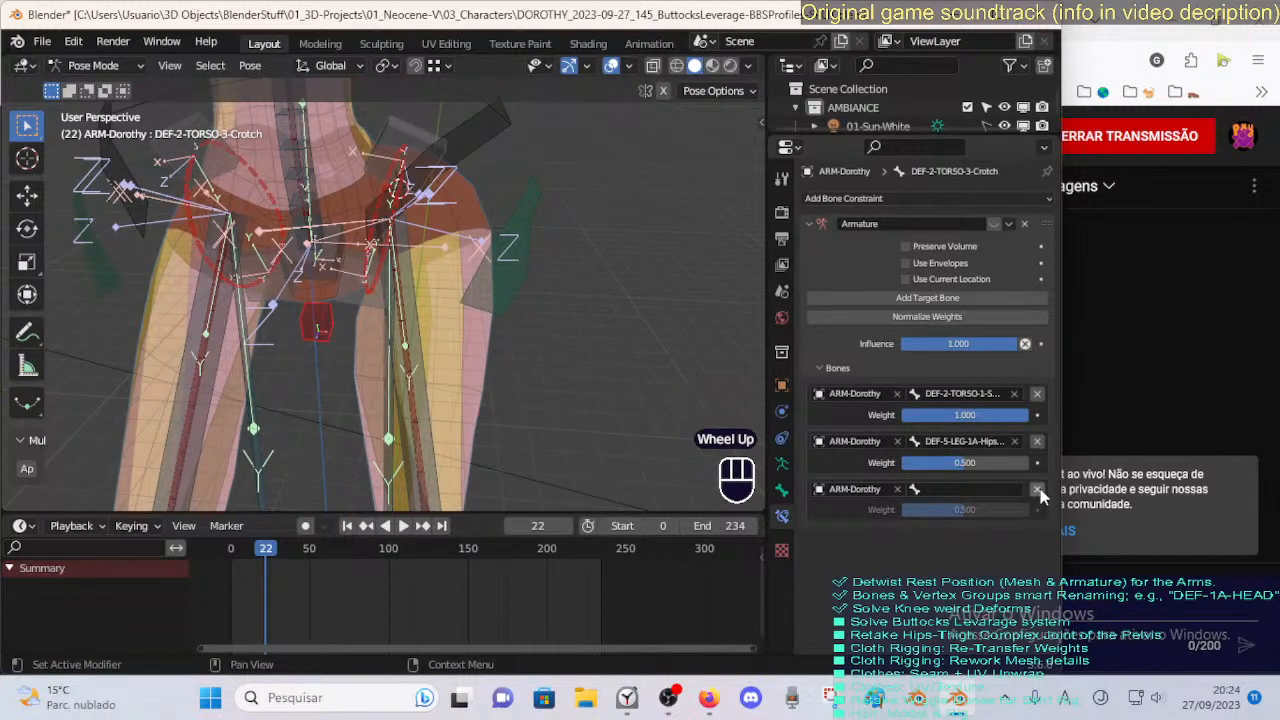
pyautogui.click(368, 305)
pyautogui.click(333, 314)
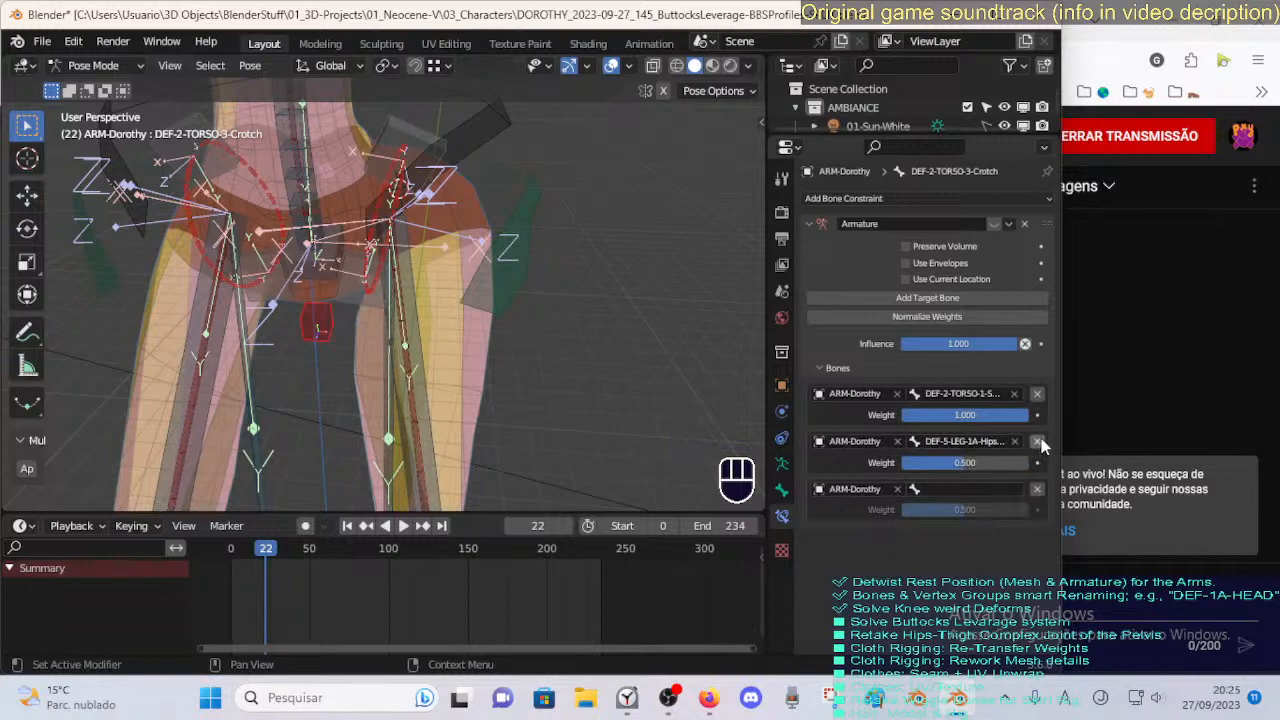
# Remove the DEF-5-LEG-1A-Hips target and the empty target from the crotch bone's Armature constraint, keeping only the torso target.
pyautogui.click(938, 442)
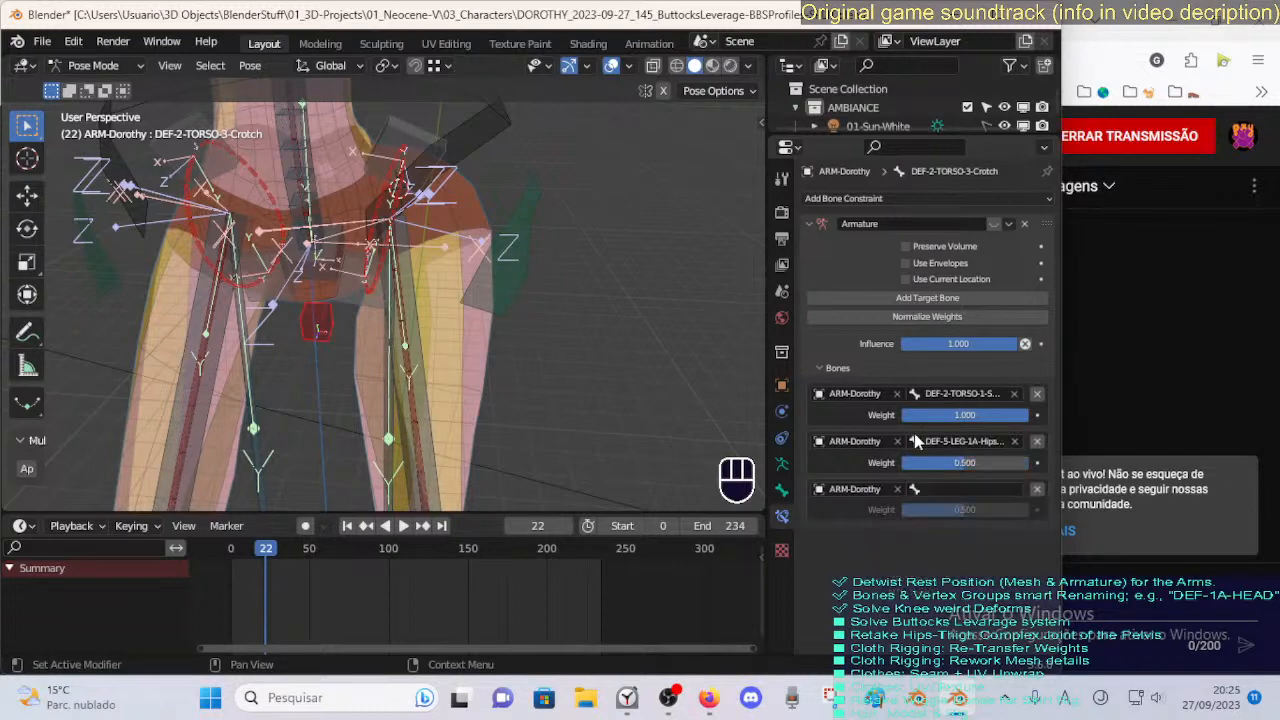
pyautogui.click(942, 445)
pyautogui.click(945, 440)
pyautogui.click(945, 440)
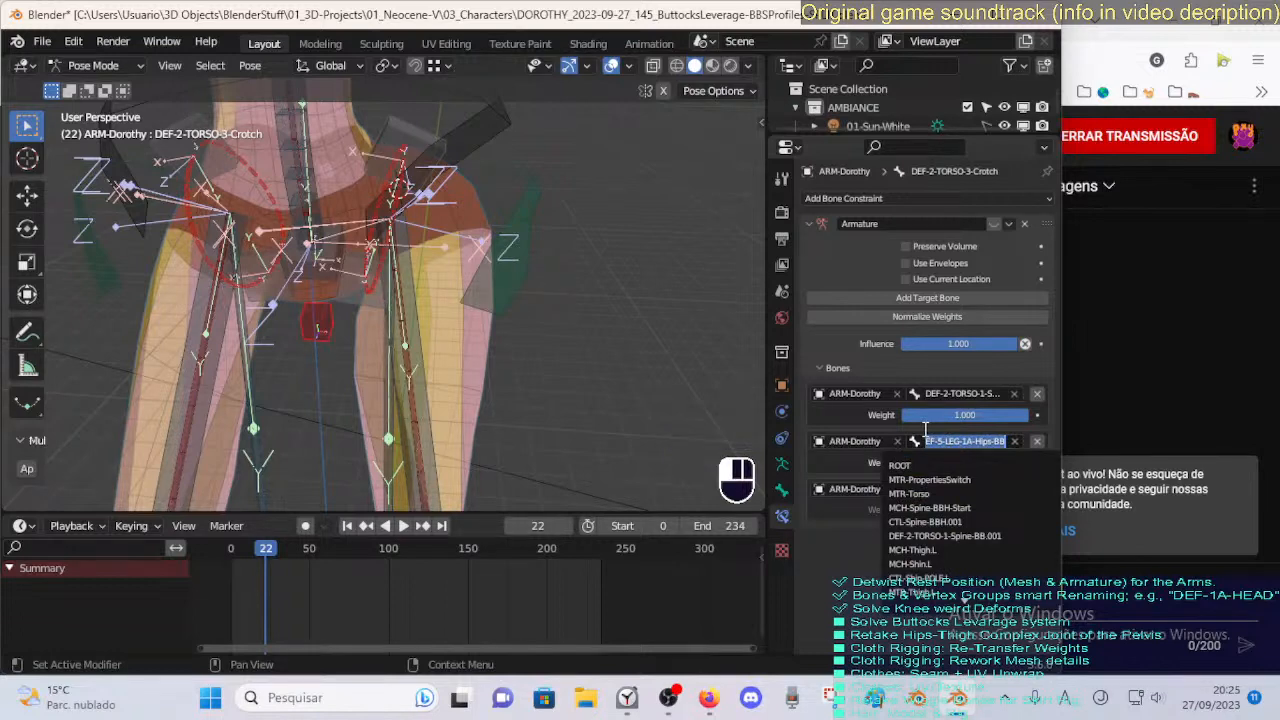
pyautogui.press('Return')
pyautogui.click(945, 441)
pyautogui.click(945, 441)
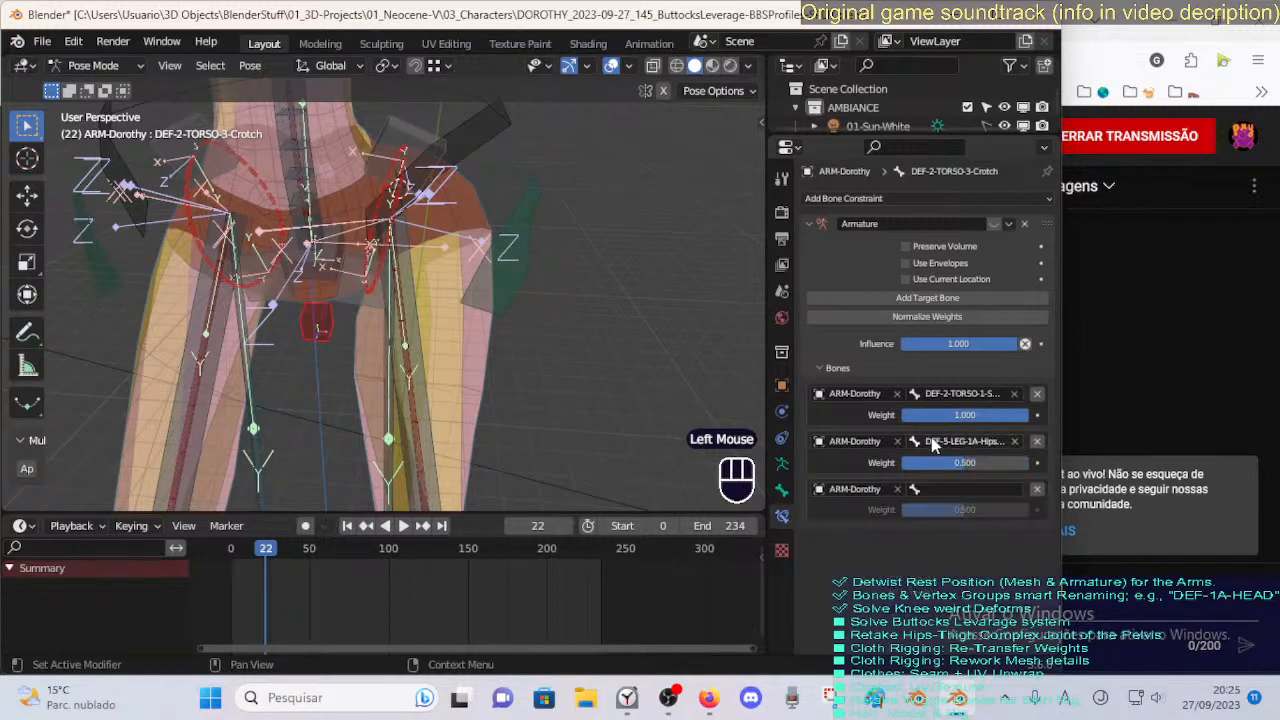
pyautogui.click(945, 441)
pyautogui.click(923, 428)
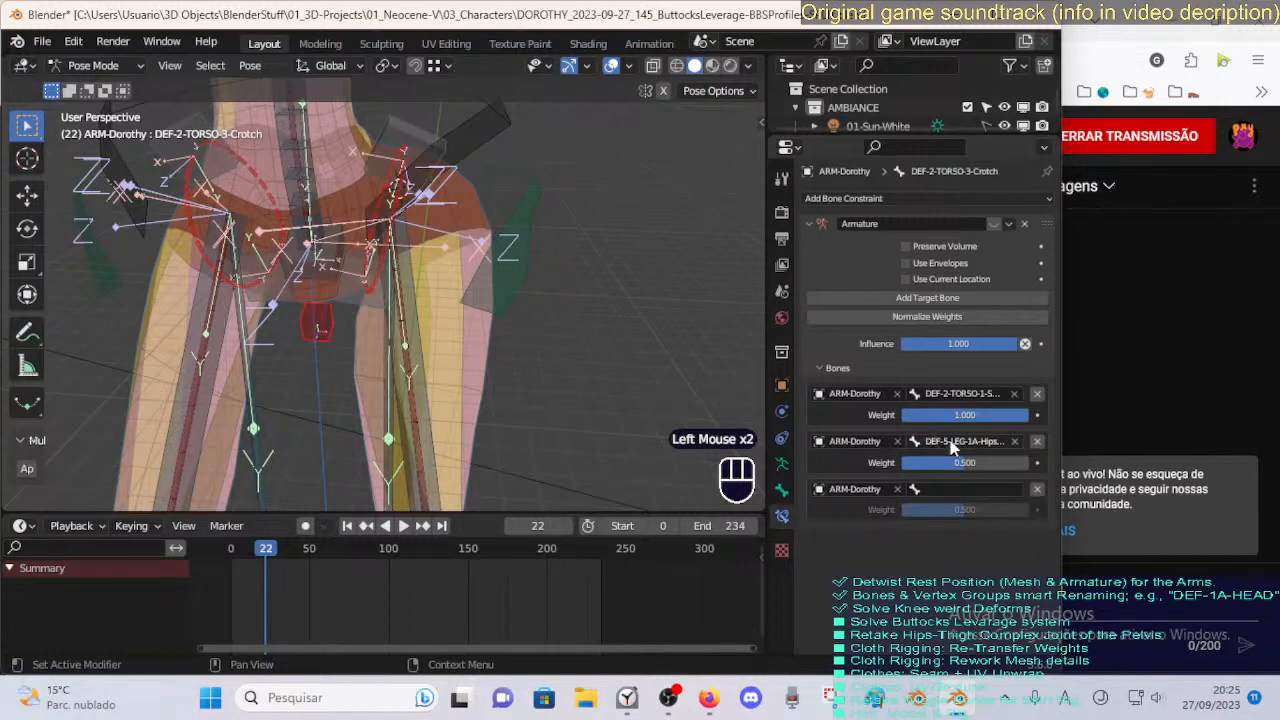
pyautogui.click(1037, 443)
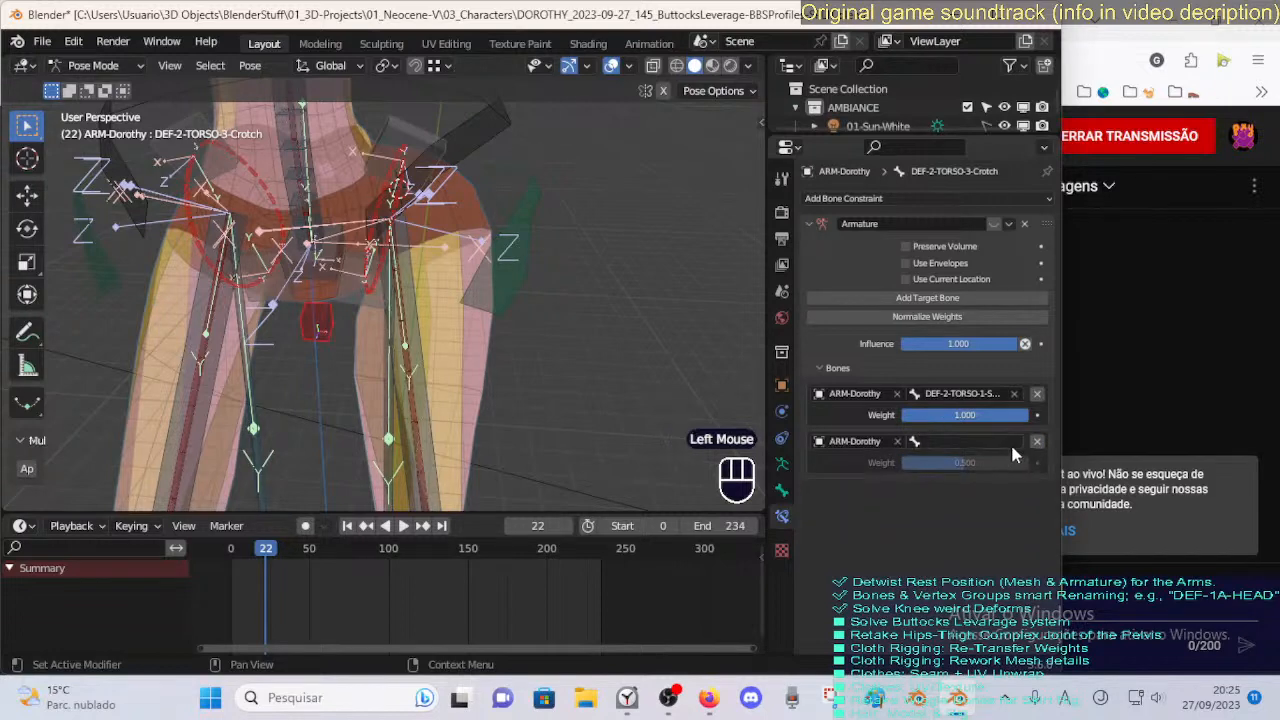
pyautogui.click(1037, 443)
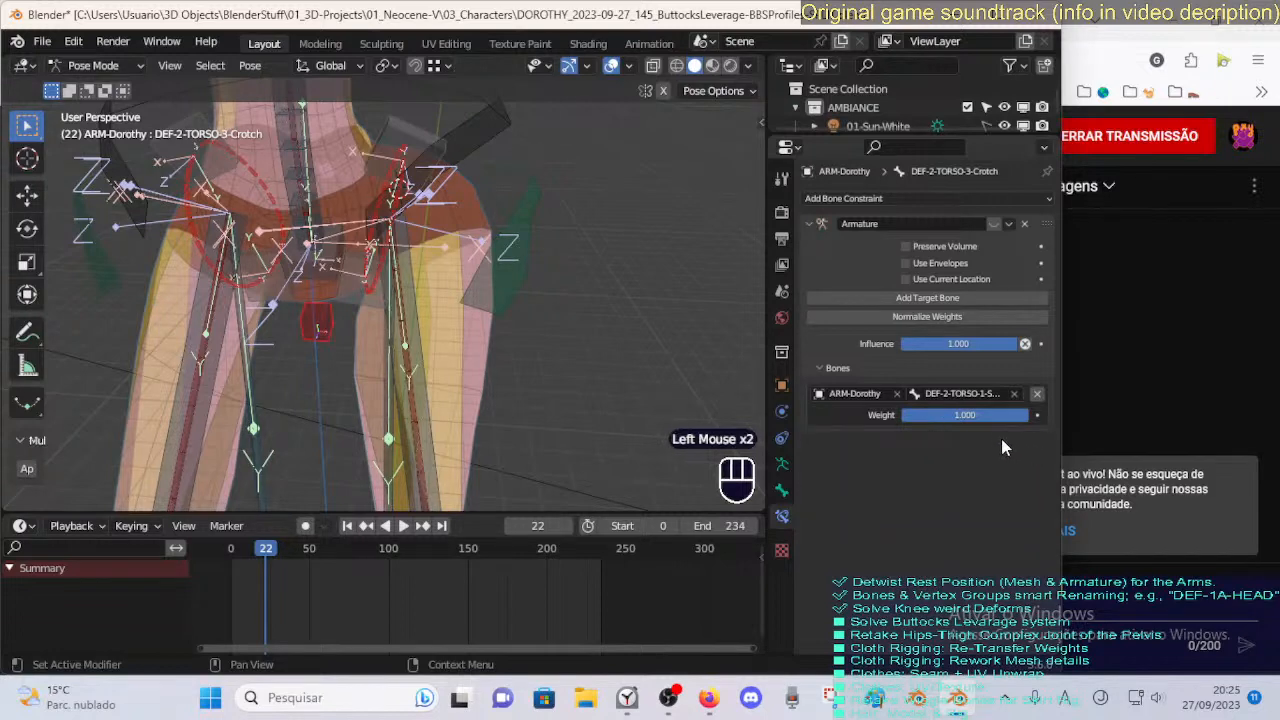
pyautogui.click(968, 398)
# Check the full name of the left pelvis bendy-bone end control, leave it unchanged, and reselect the crotch bone.
pyautogui.moveTo(432, 266); pyautogui.dragTo(403, 301, button='middle')
pyautogui.scroll(1, 442, 298)
pyautogui.scroll(-1, 447, 318)
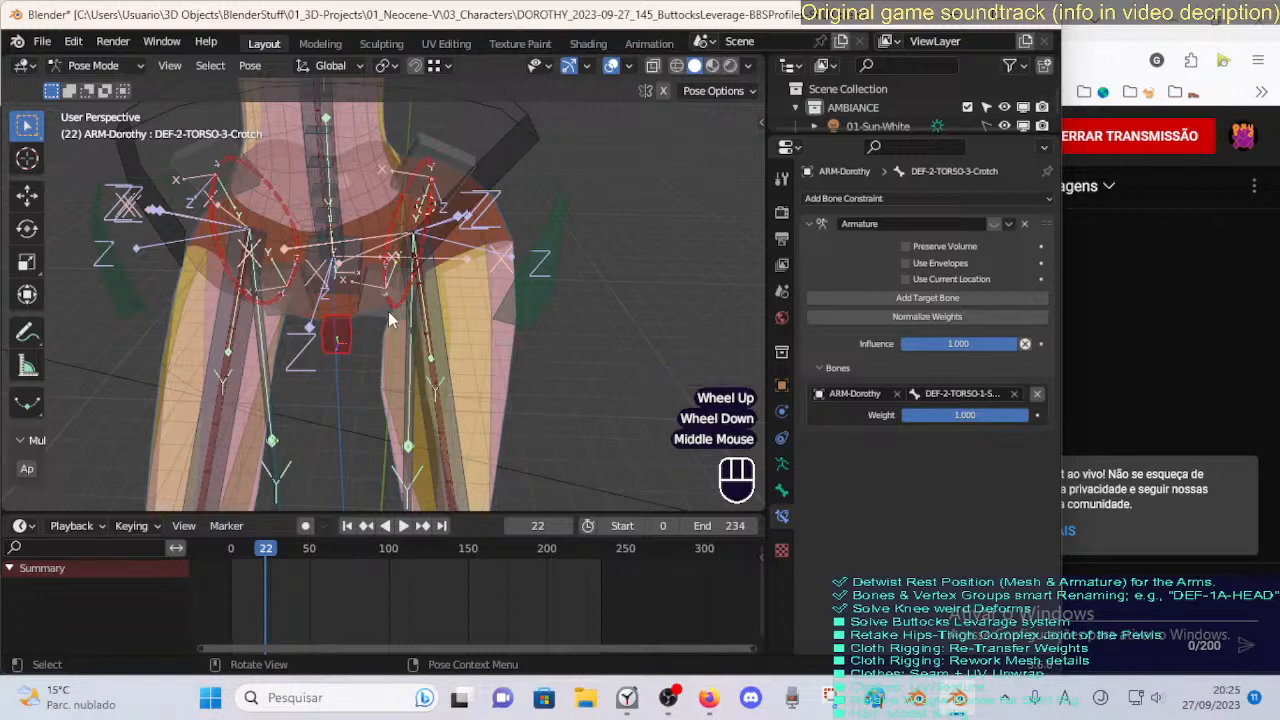
pyautogui.click(388, 318)
pyautogui.press('F2')
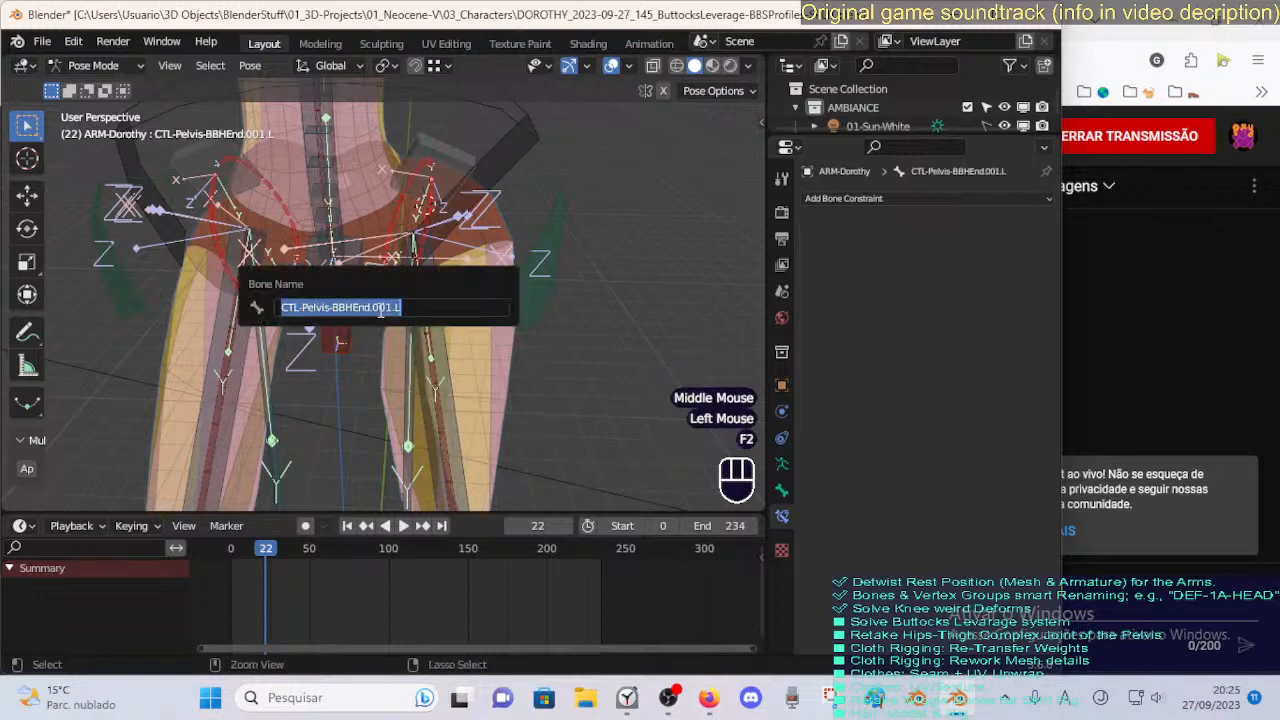
pyautogui.click(345, 336)
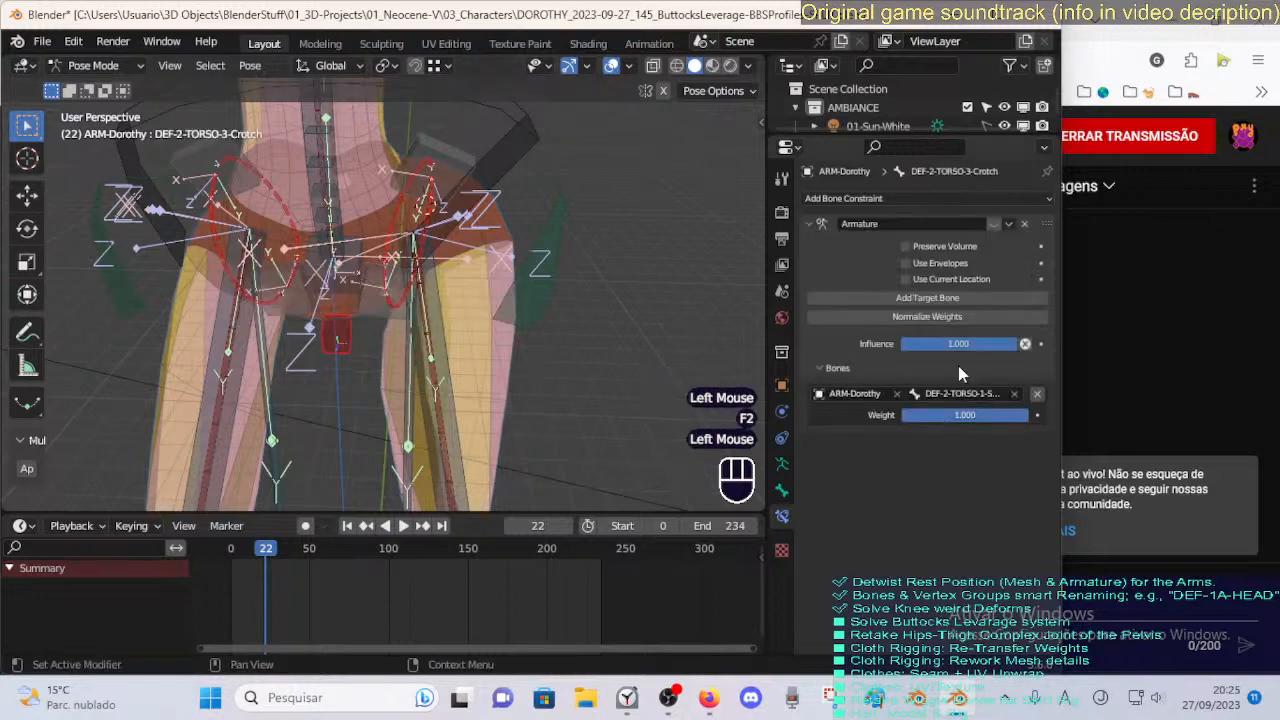
pyautogui.moveTo(458, 321); pyautogui.dragTo(417, 325, button='middle')
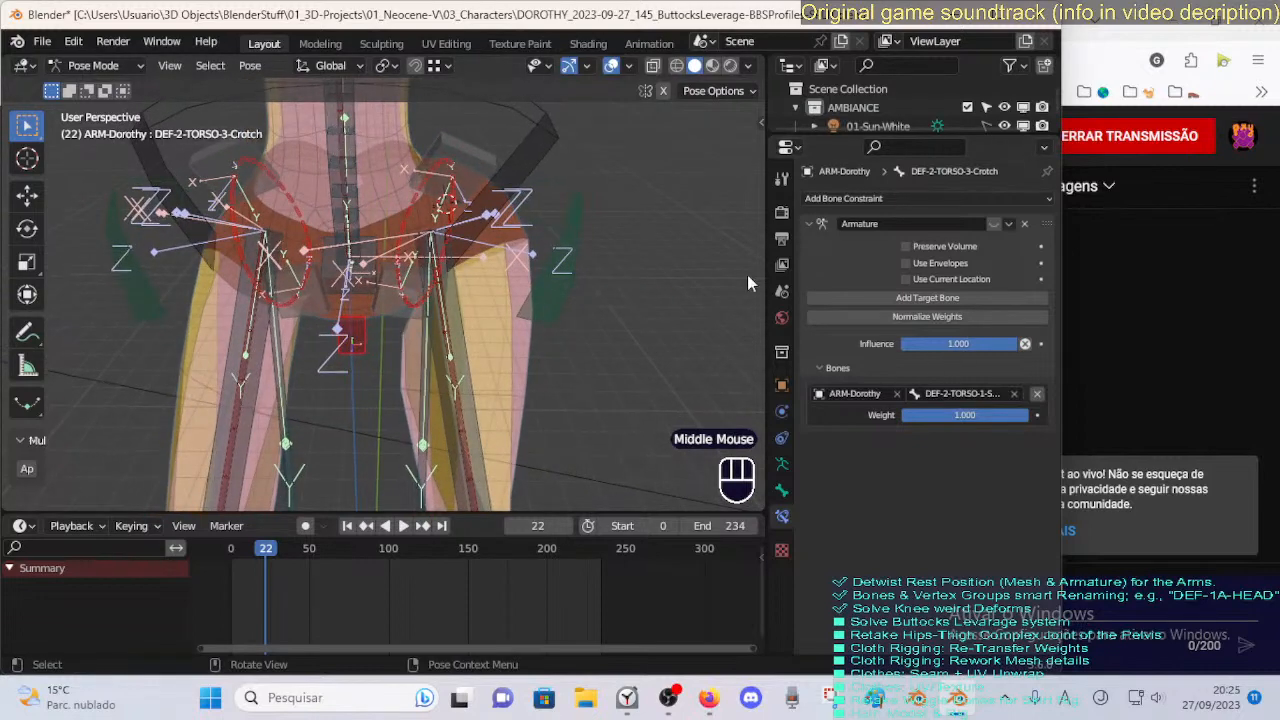
# Try moving the crotch bone up and down to test the pelvis deformation, cancelling both moves.
pyautogui.press('g')
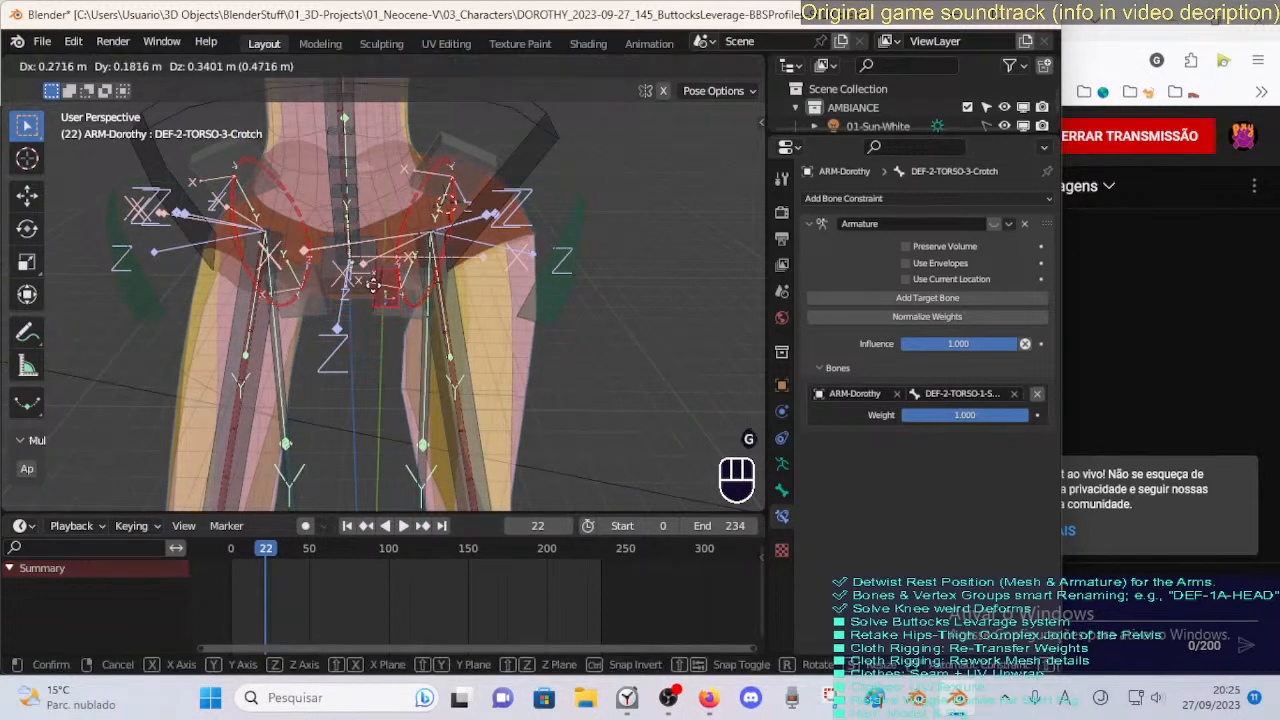
pyautogui.press('Escape')
pyautogui.press('g')
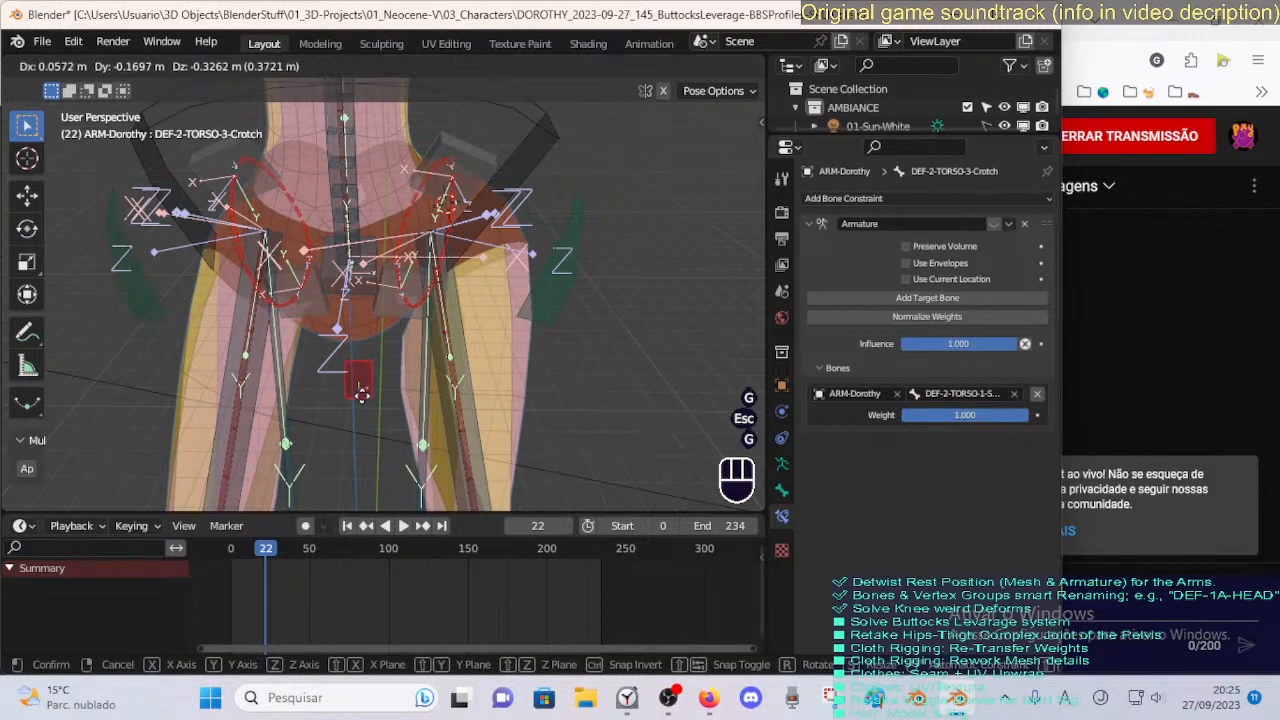
pyautogui.press('Escape')
pyautogui.moveTo(443, 285); pyautogui.dragTo(477, 280, button='middle')
pyautogui.scroll(-2, 487, 303)
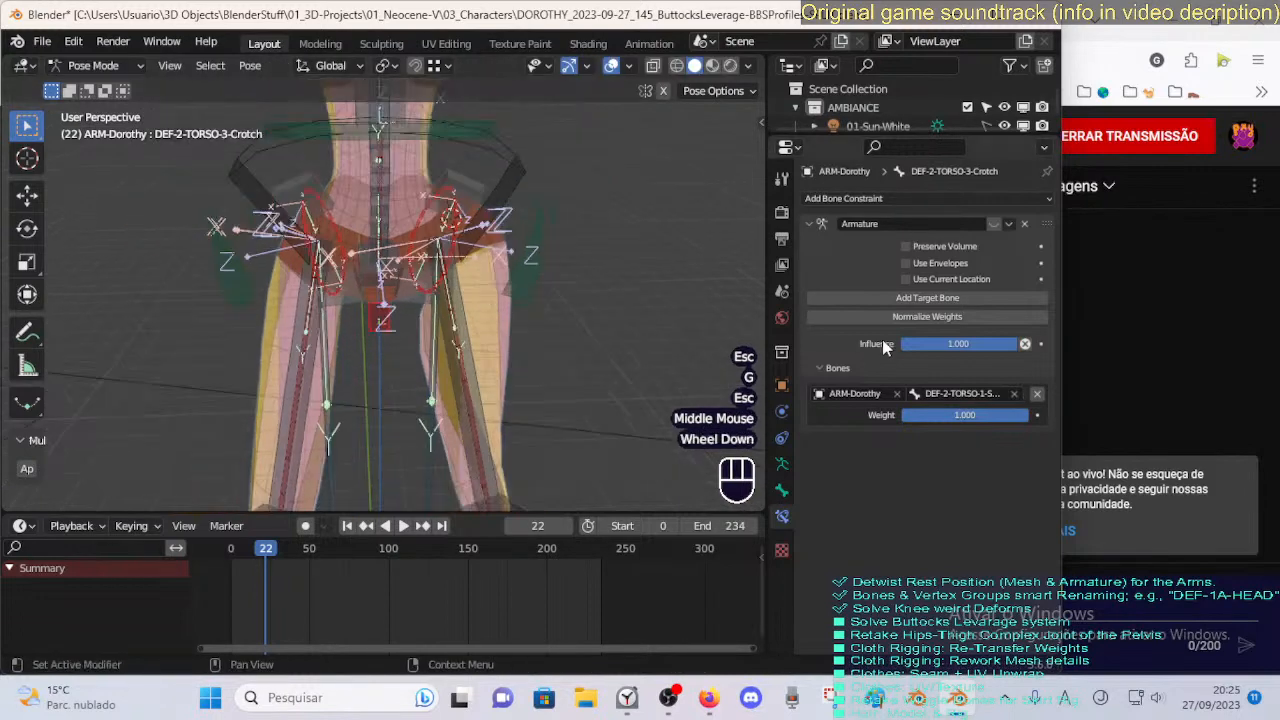
# Select DEF-5-LEG-1B-Thigh.L and try moving it outward to test the hip deformation, cancelling the move.
pyautogui.scroll(1, 432, 305)
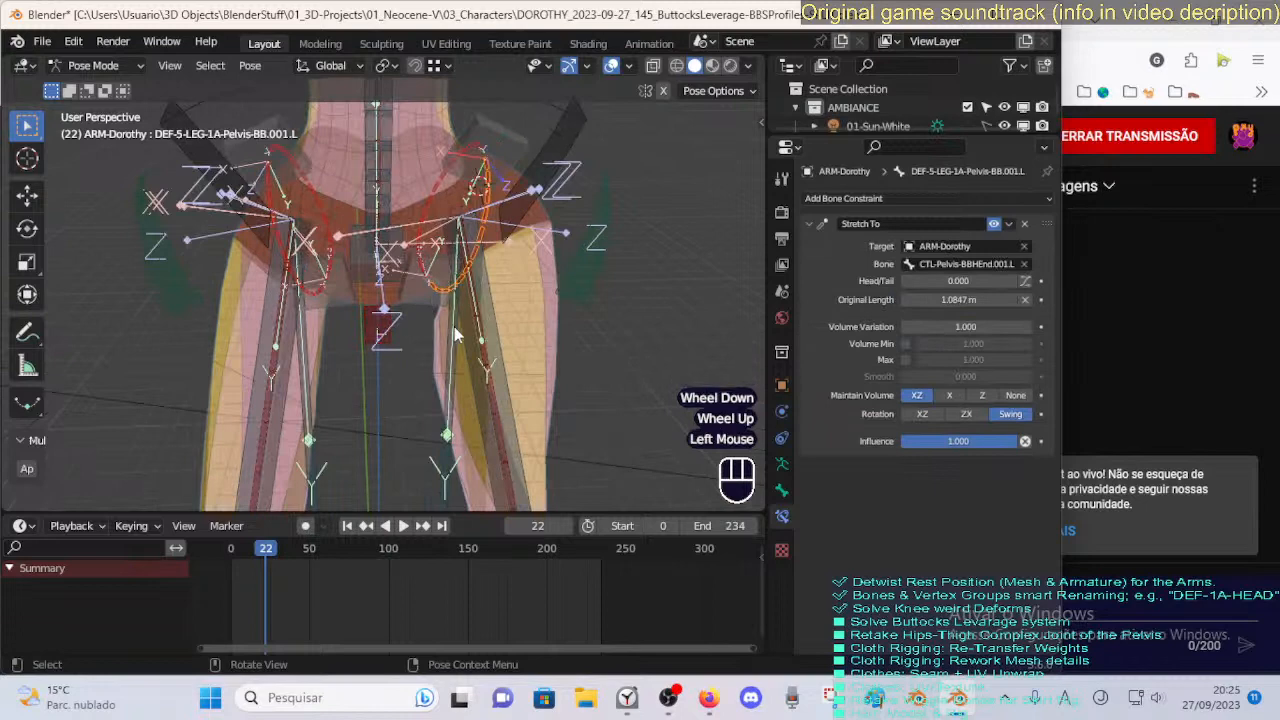
pyautogui.click(484, 276)
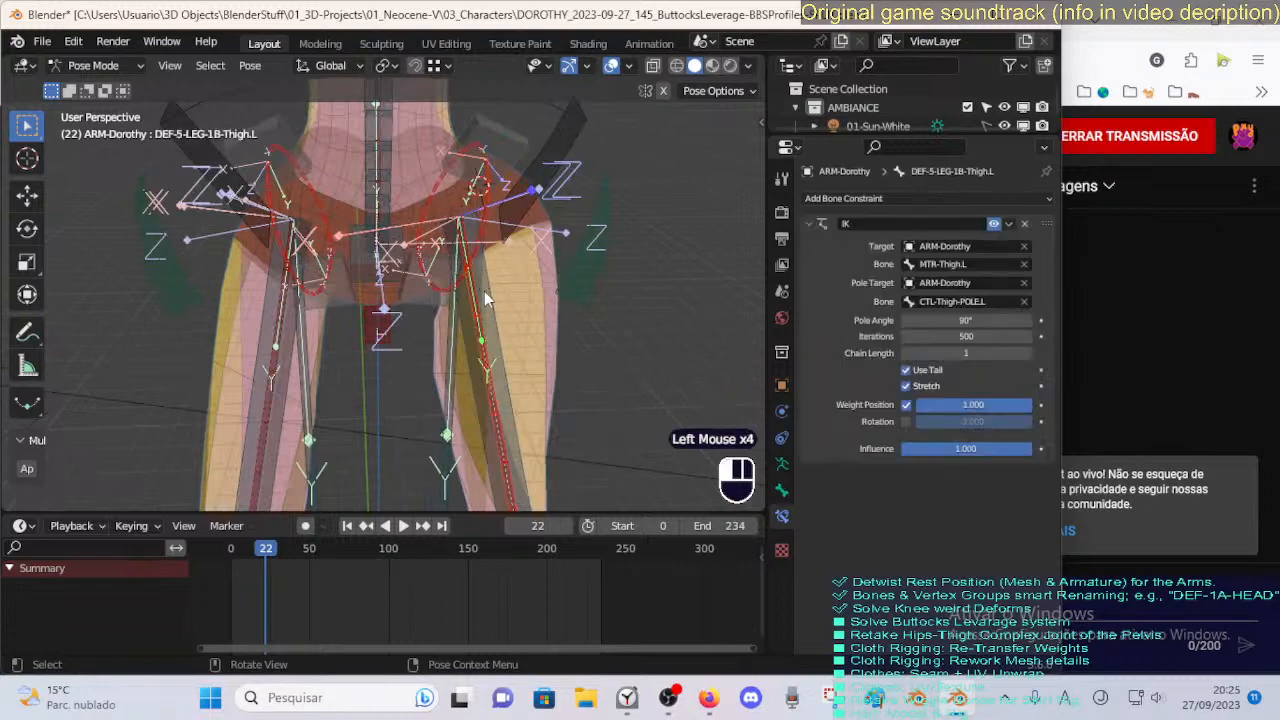
pyautogui.press('g')
pyautogui.press('Escape')
pyautogui.click(500, 298)
pyautogui.press('g')
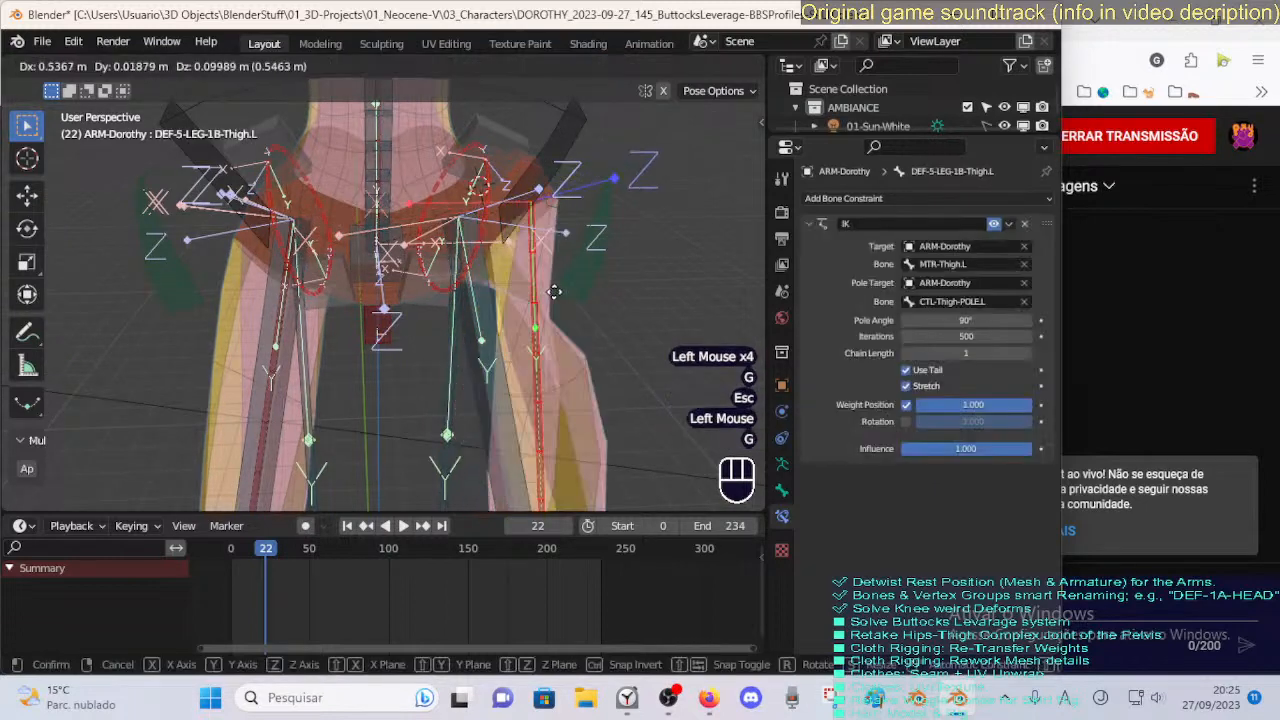
pyautogui.press('Escape')
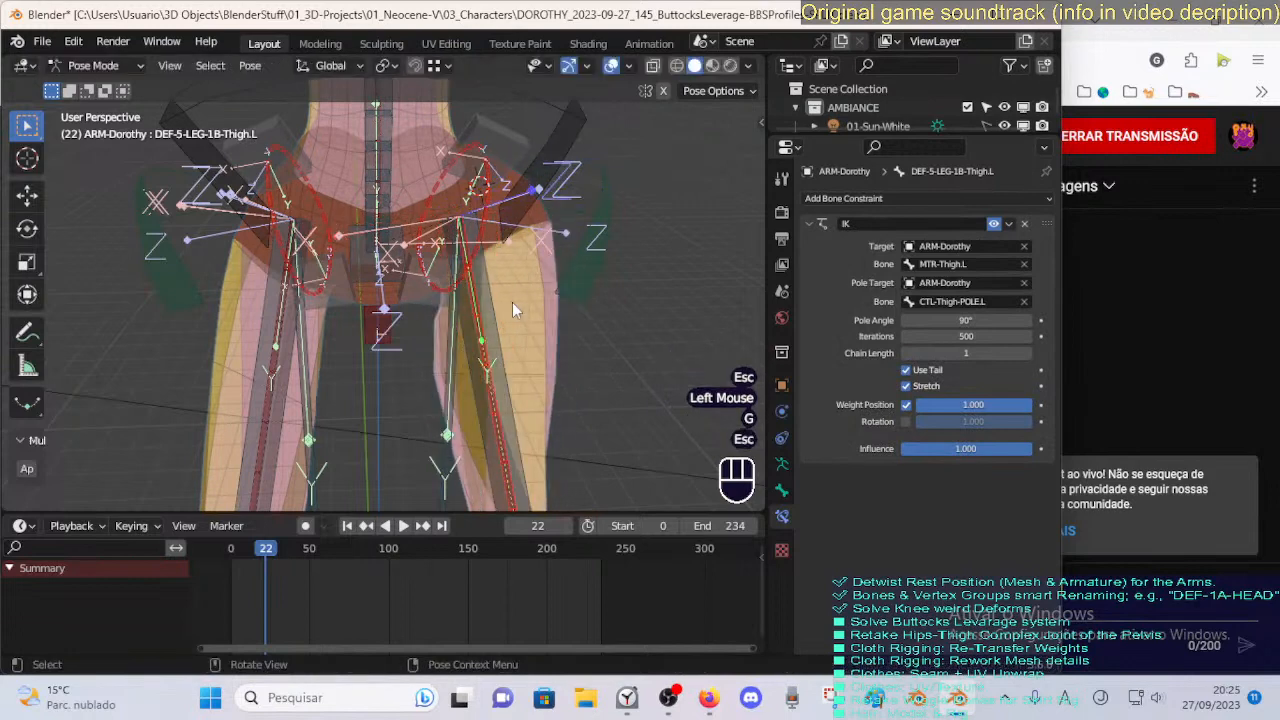
# Compare the IK constraint settings of the right and left DEF-5-LEG-1B-Thigh bones, checking the overlapping MCH-Thigh bones too.
pyautogui.scroll(-1, 512, 304)
pyautogui.scroll(1, 632, 343)
pyautogui.doubleClick(277, 358)
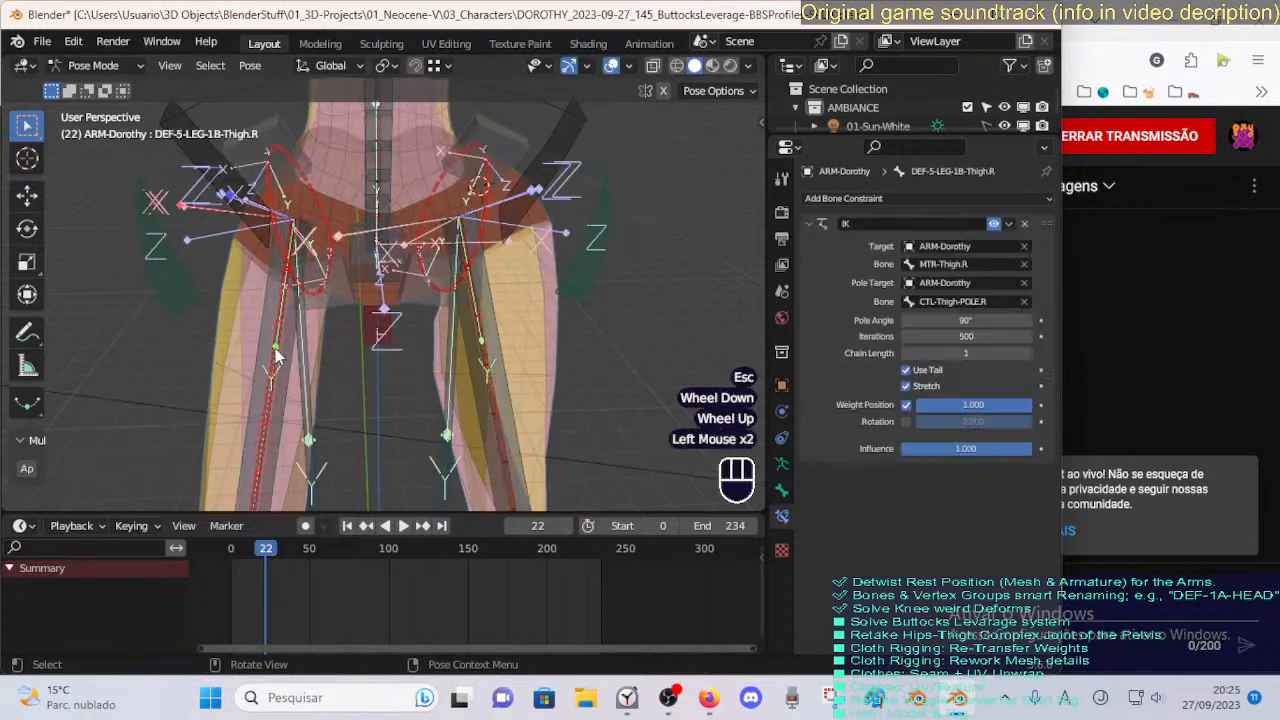
pyautogui.doubleClick(491, 346)
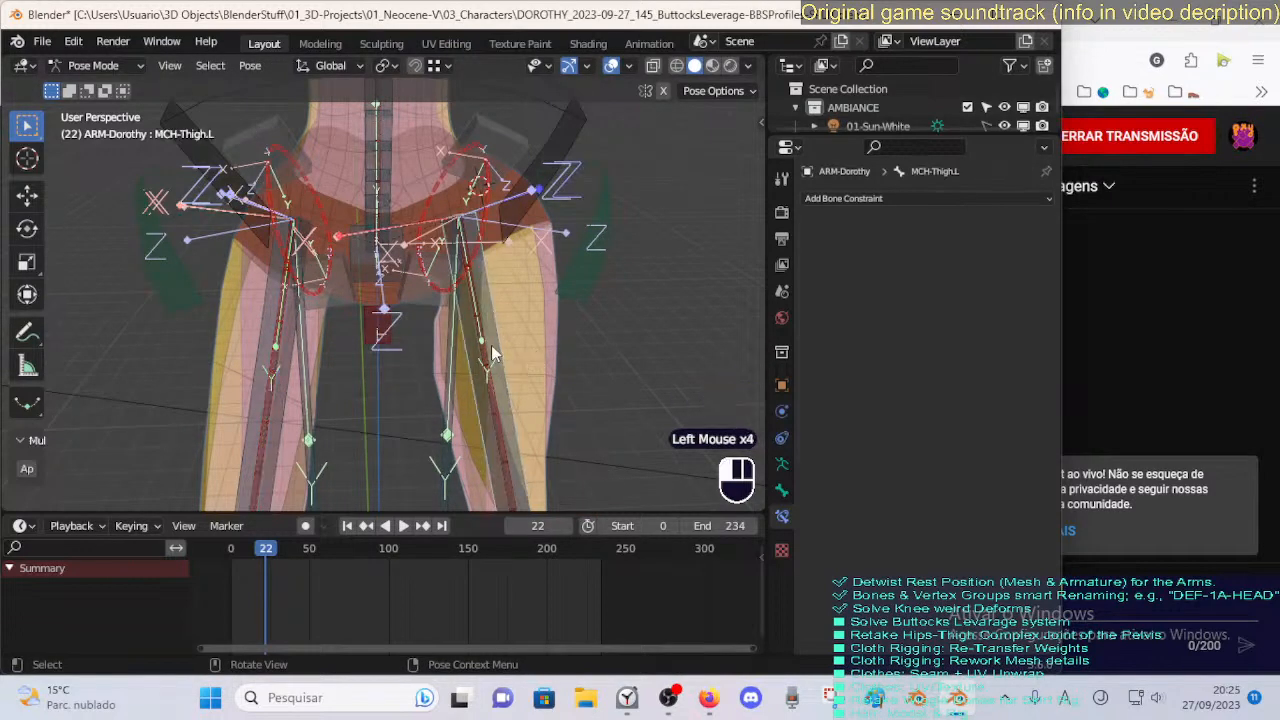
pyautogui.click(491, 345)
pyautogui.click(491, 345)
pyautogui.click(486, 346)
pyautogui.click(485, 348)
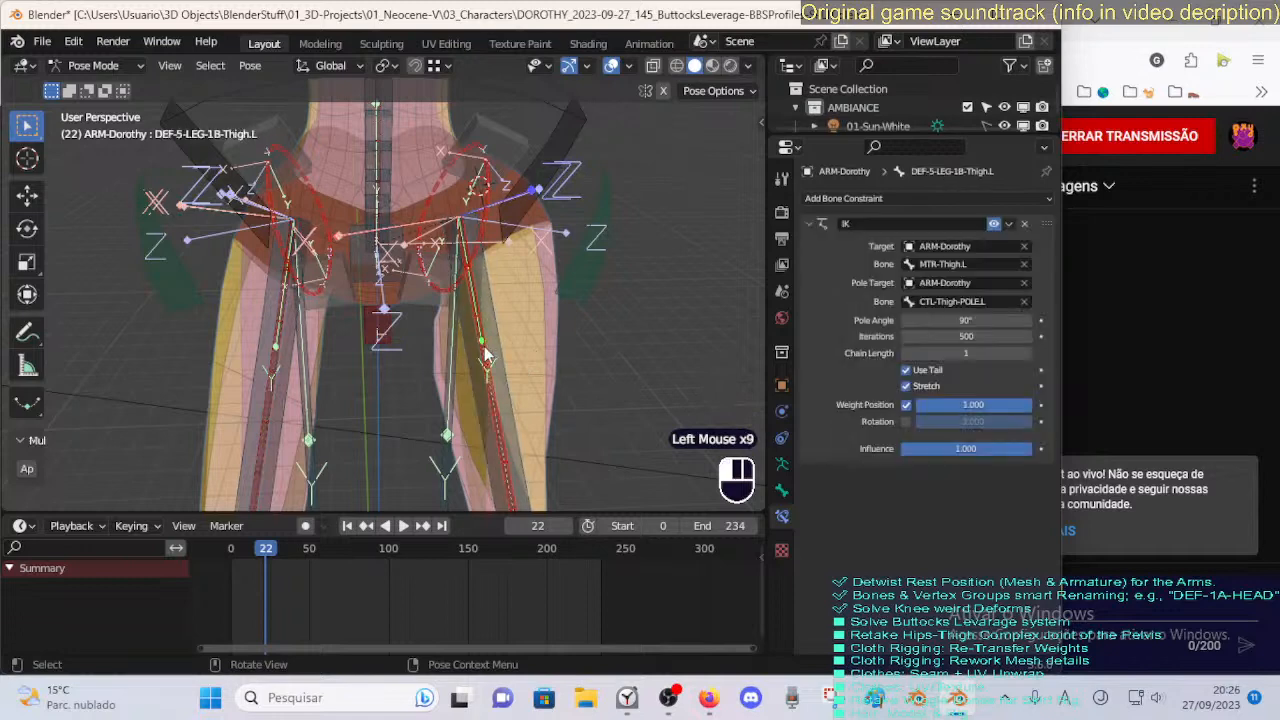
pyautogui.click(485, 348)
pyautogui.click(485, 348)
pyautogui.scroll(-2, 485, 348)
pyautogui.click(484, 346)
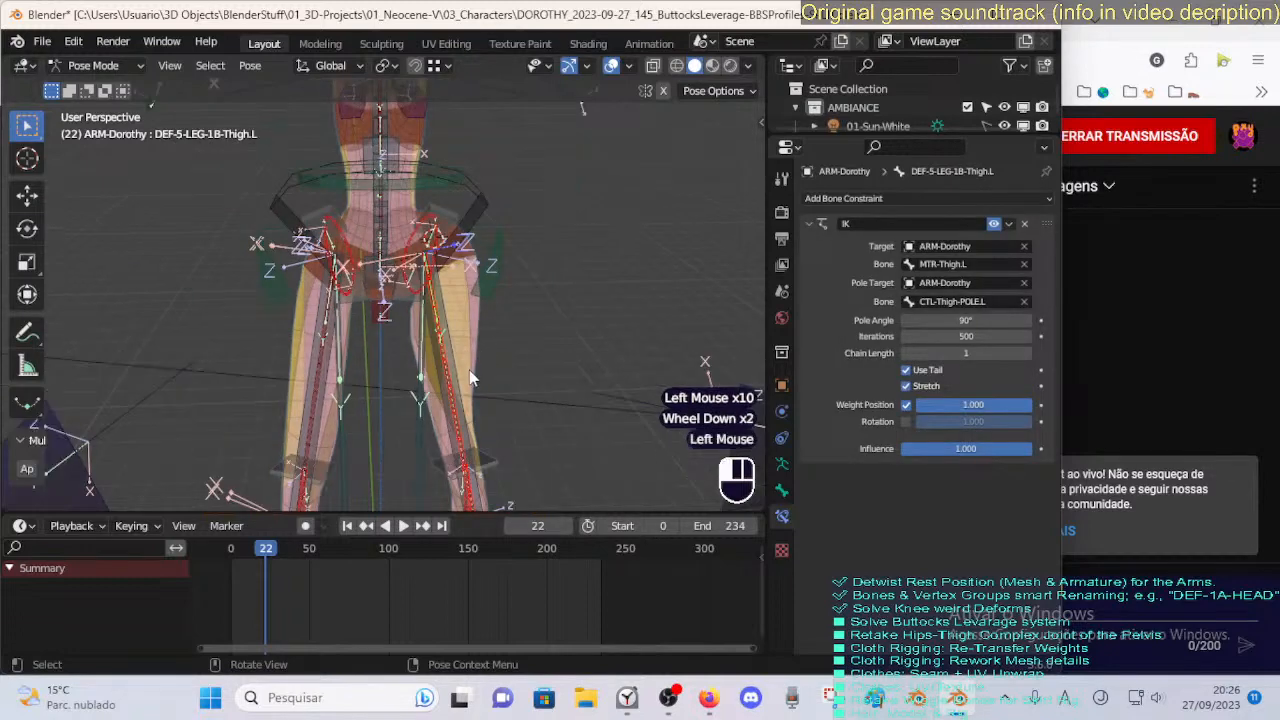
pyautogui.keyDown('shift'); pyautogui.moveTo(470, 364); pyautogui.dragTo(472, 280, button='middle'); pyautogui.keyUp('shift')
pyautogui.click(474, 350)
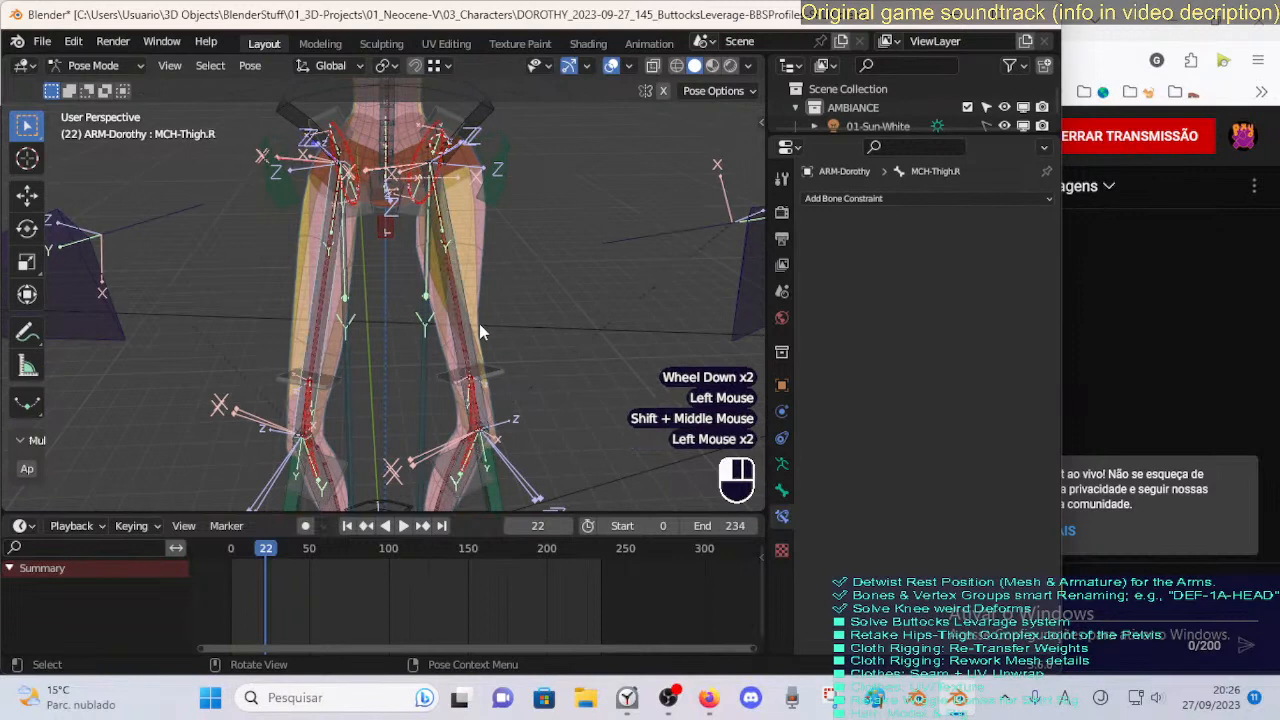
# Inspect the IK constraints of the MCH-Shin bones on both legs and of DEF-5-LEG-1D-Shin.L.
pyautogui.keyDown('shift'); pyautogui.moveTo(480, 325); pyautogui.dragTo(476, 152, button='middle'); pyautogui.keyUp('shift')
pyautogui.click(427, 364)
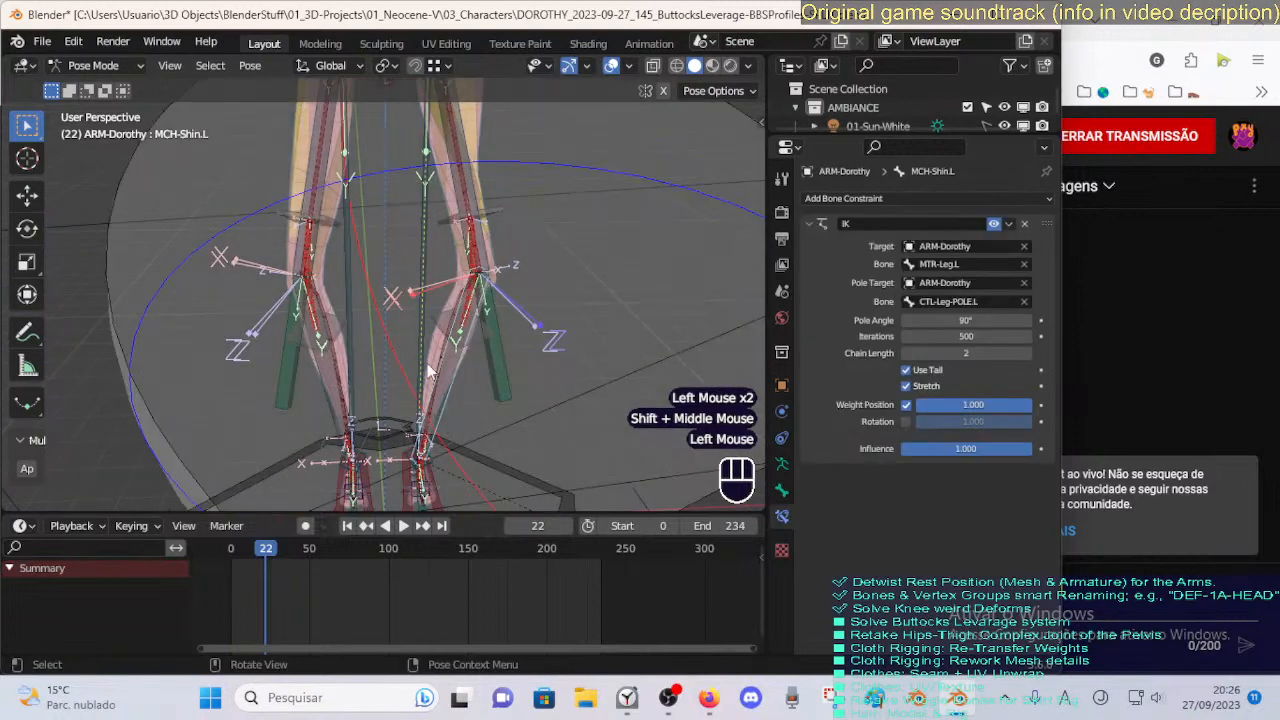
pyautogui.click(317, 366)
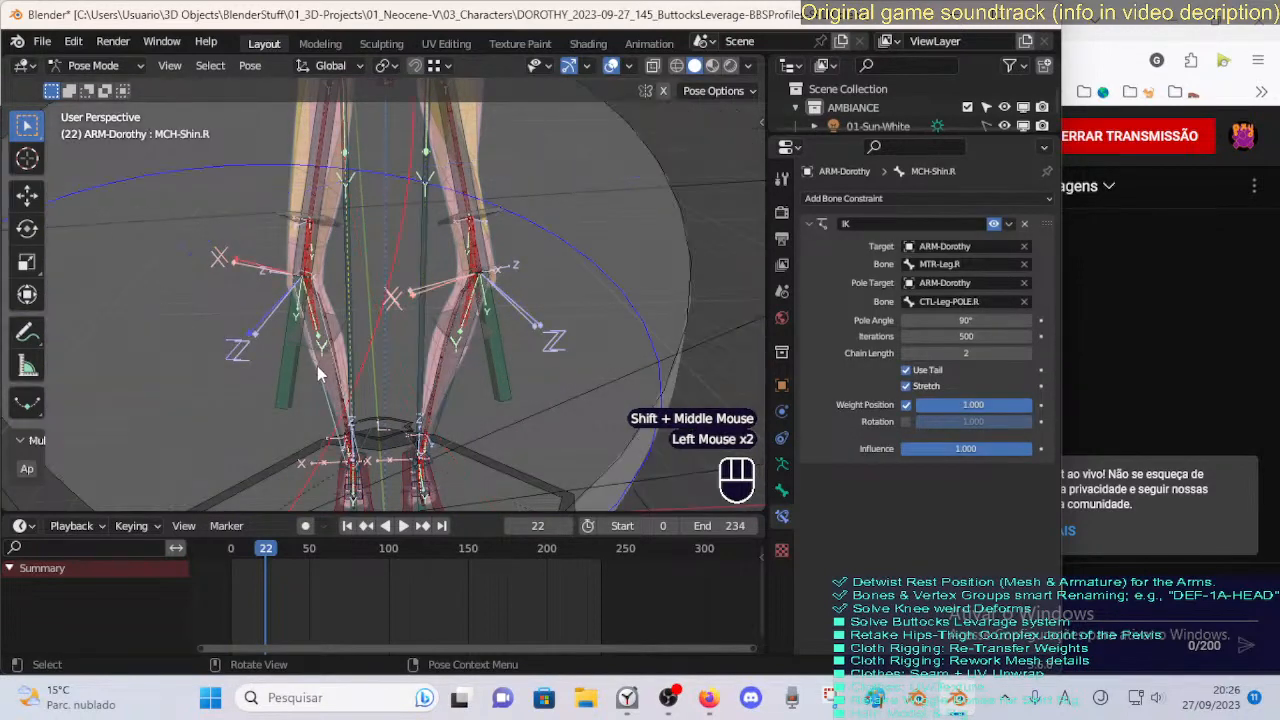
pyautogui.click(328, 369)
pyautogui.click(338, 372)
pyautogui.click(338, 372)
pyautogui.click(484, 358)
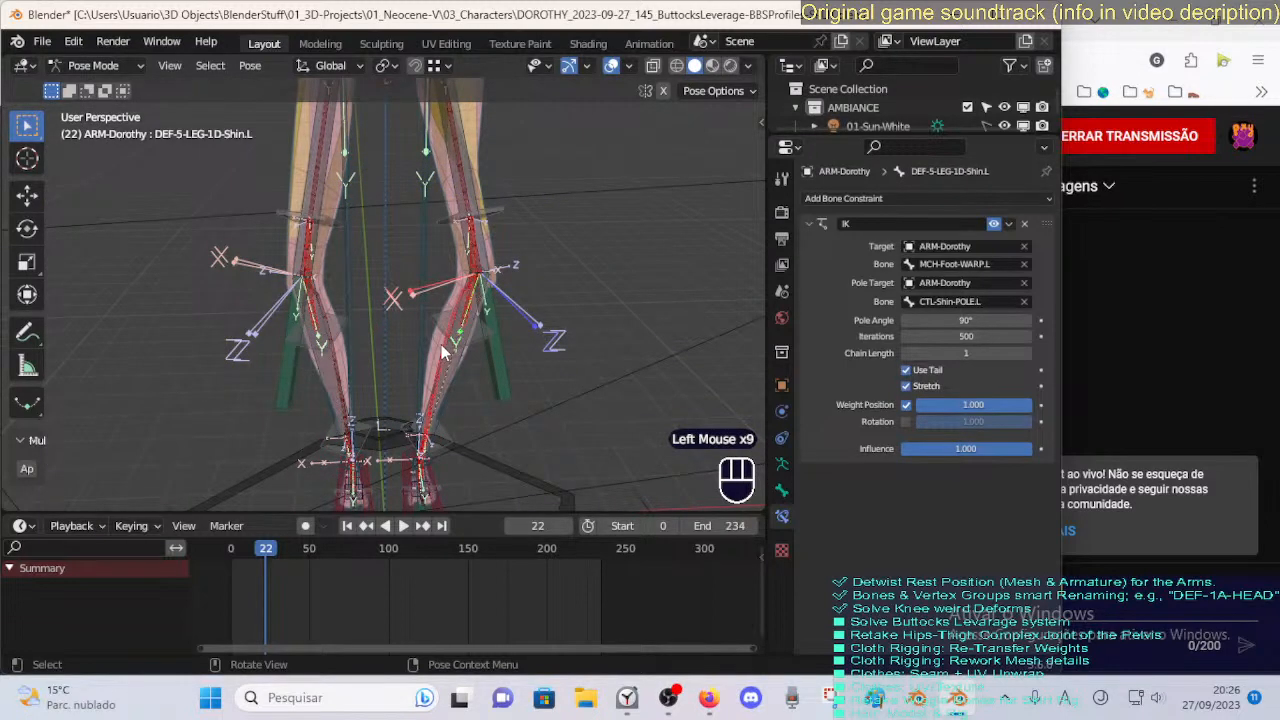
# Examine the feet from the side and select the MTR-Leg.L foot control to review its Limit Distance constraint.
pyautogui.keyDown('shift'); pyautogui.moveTo(444, 352); pyautogui.dragTo(379, 260, button='middle'); pyautogui.keyUp('shift')
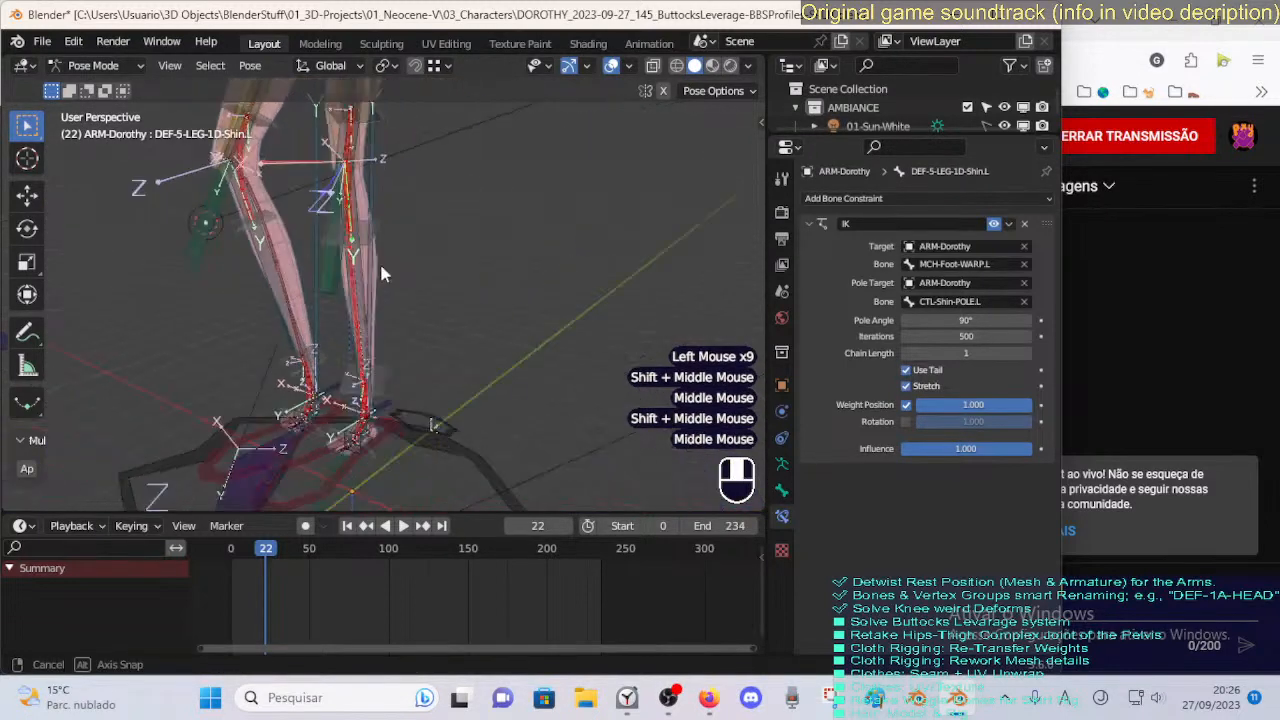
pyautogui.press('a')
pyautogui.hotkey('alt', 'q')
pyautogui.click(367, 438)
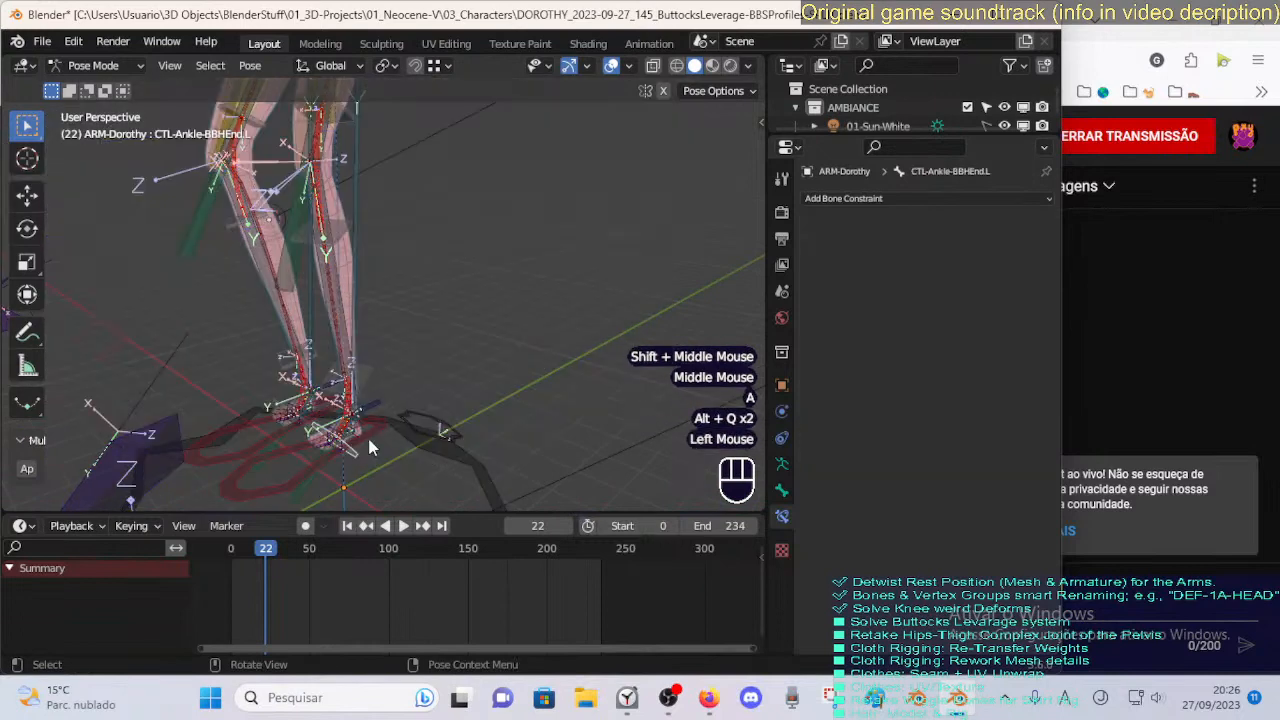
pyautogui.click(370, 433)
pyautogui.moveTo(401, 429); pyautogui.dragTo(547, 349, button='middle')
pyautogui.scroll(-2, 327, 408)
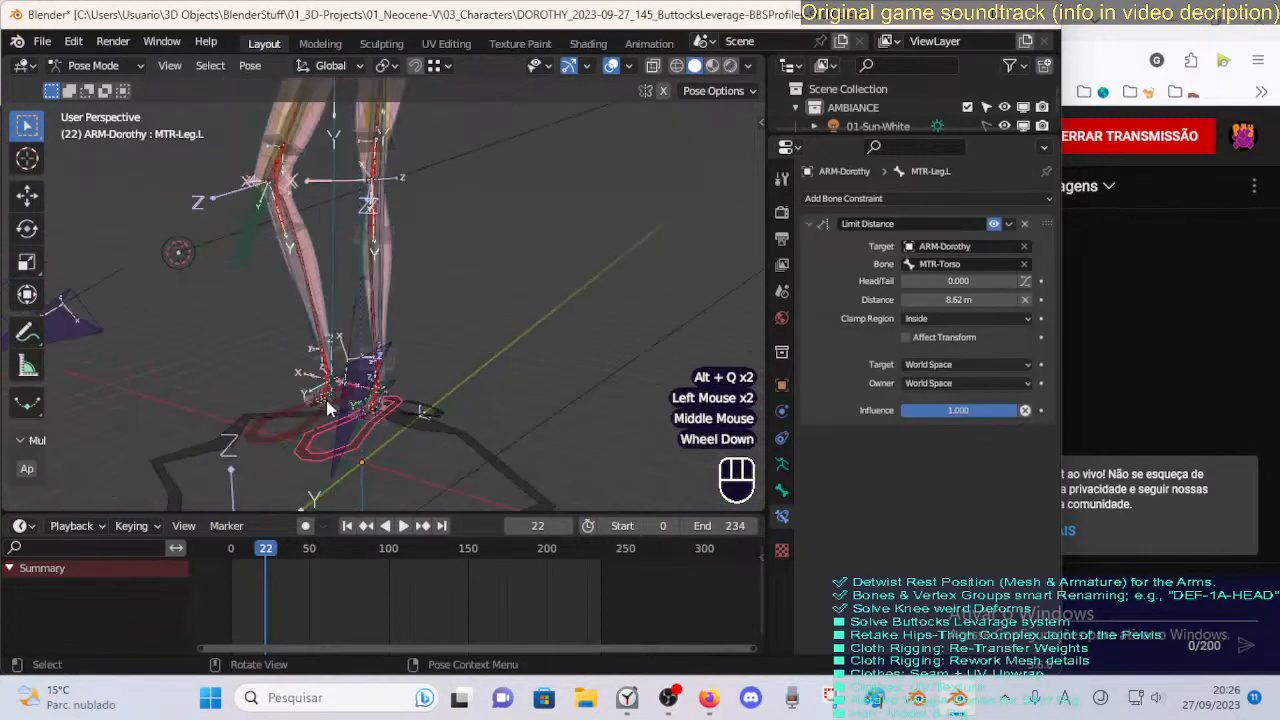
pyautogui.moveTo(337, 472); pyautogui.dragTo(420, 380, button='middle')
pyautogui.click(345, 416)
pyautogui.click(306, 418)
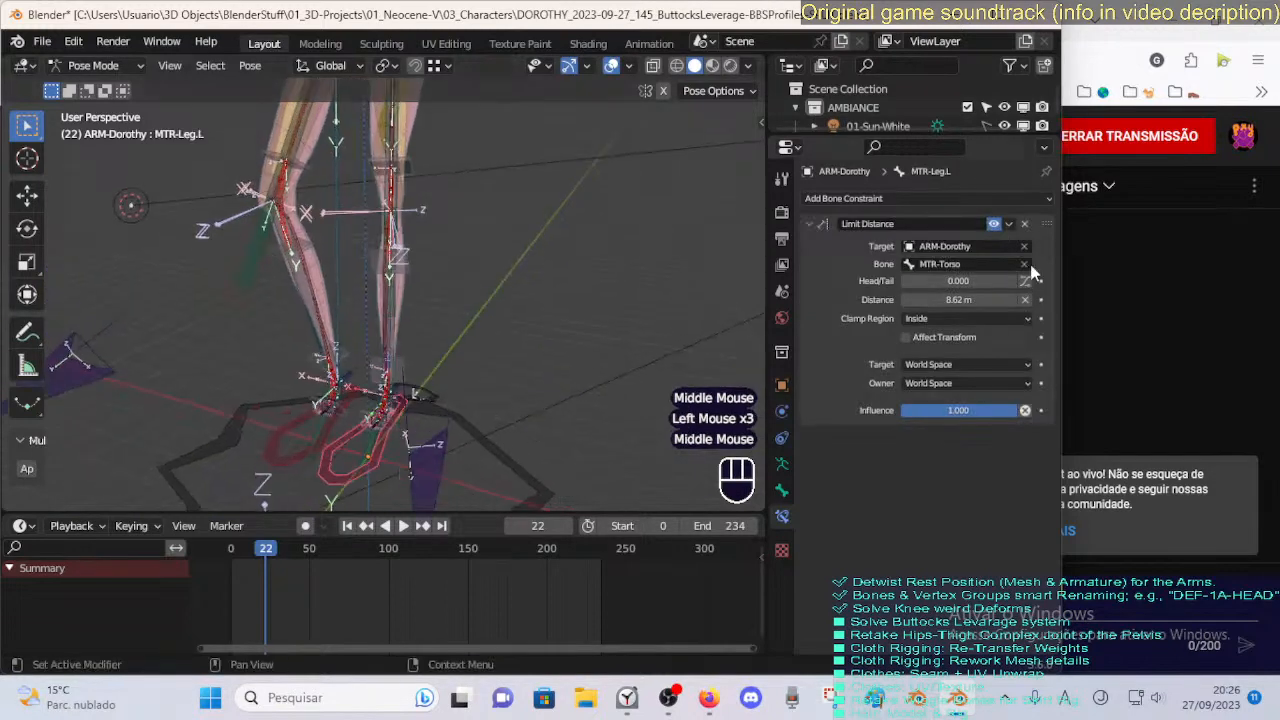
# Disable the Limit Distance constraint on the MTR-Leg.R foot control and try moving the control around the waist.
pyautogui.click(309, 458)
pyautogui.click(309, 458)
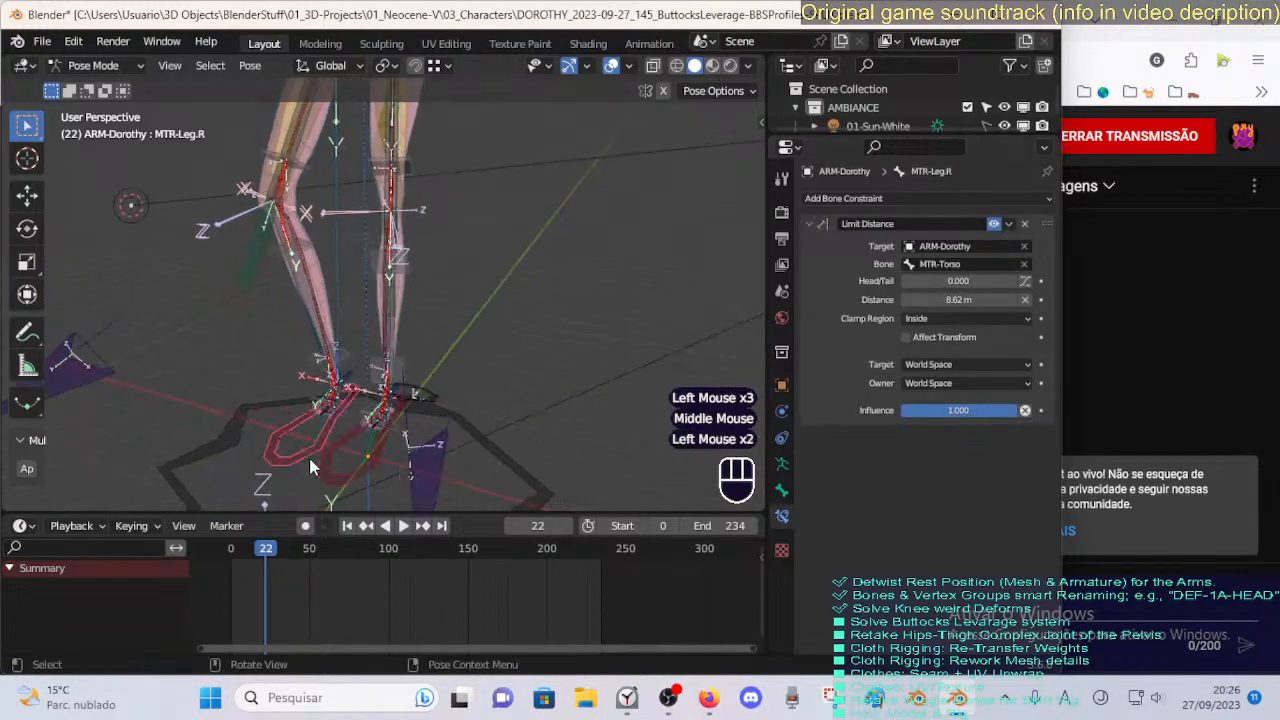
pyautogui.click(997, 230)
pyautogui.keyDown('shift'); pyautogui.scroll(-2, 425, 237); pyautogui.keyUp('shift')
pyautogui.keyDown('shift'); pyautogui.moveTo(425, 237); pyautogui.dragTo(476, 240, button='middle'); pyautogui.keyUp('shift')
pyautogui.scroll(-1, 476, 240)
pyautogui.click(440, 222)
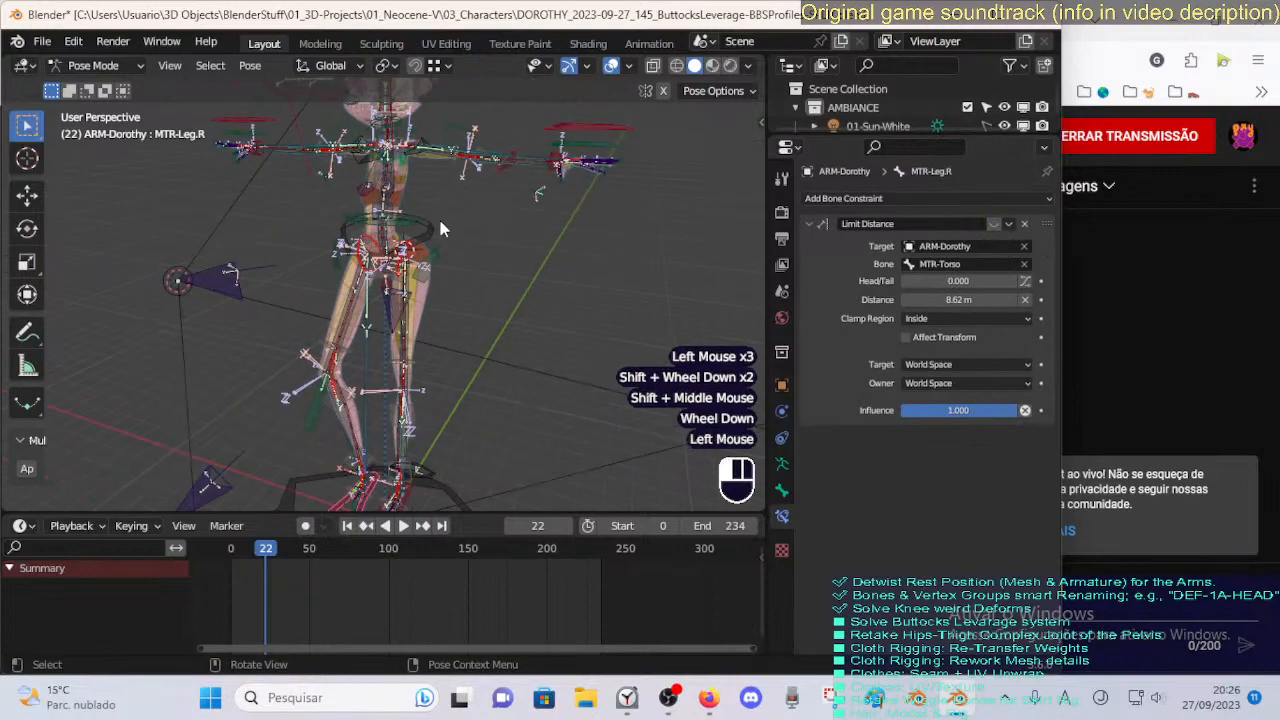
pyautogui.press('g')
pyautogui.click(426, 280)
# Recheck the left thigh bone's IK constraint and the Limit Distance constraint on the MTR-Leg.L foot control.
pyautogui.moveTo(426, 280)
pyautogui.mouseDown(button='middle')
pyautogui.moveTo(485, 335)
pyautogui.moveTo(466, 301)
pyautogui.moveTo(452, 330)
pyautogui.moveTo(514, 363)
pyautogui.moveTo(451, 331)
pyautogui.moveTo(437, 265)
pyautogui.moveTo(468, 364)
pyautogui.moveTo(408, 291)
pyautogui.mouseUp(button='middle')
pyautogui.scroll(2, 485, 343)
pyautogui.press('a')
pyautogui.hotkey('alt', 'q')
pyautogui.hotkey('alt', 'q')
pyautogui.click(430, 256)
pyautogui.click(430, 260)
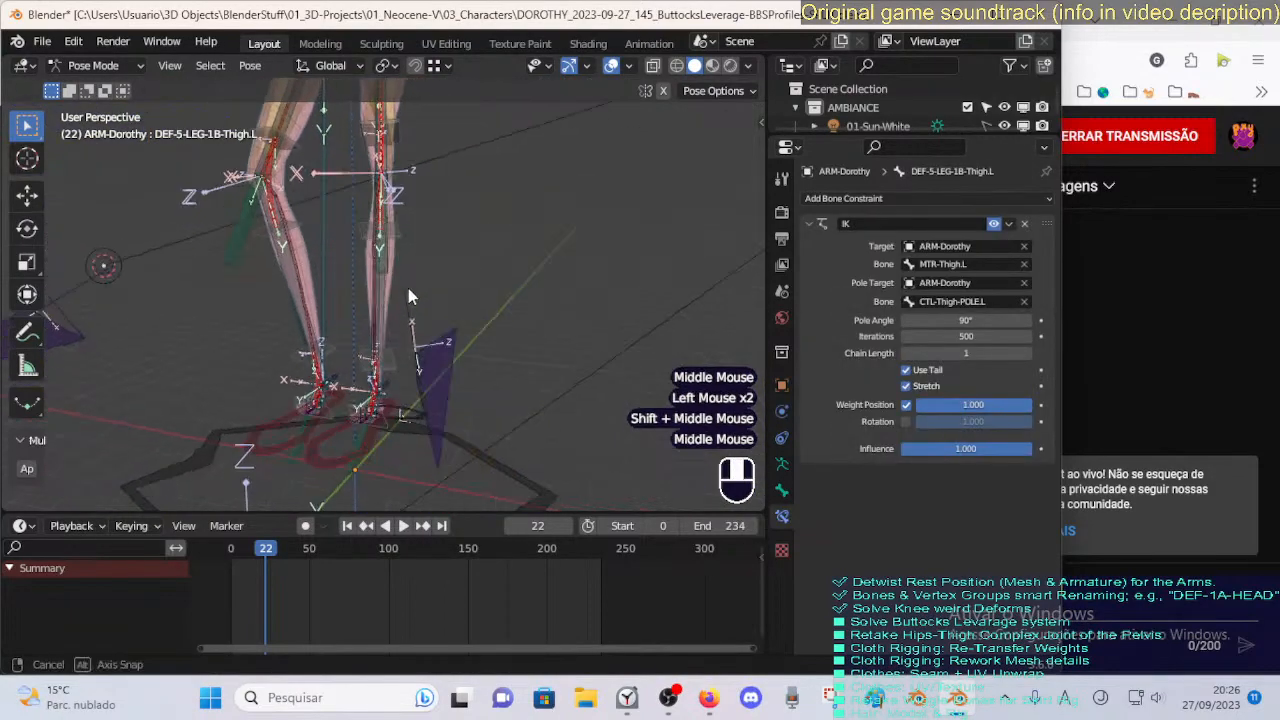
pyautogui.click(379, 446)
pyautogui.click(260, 380)
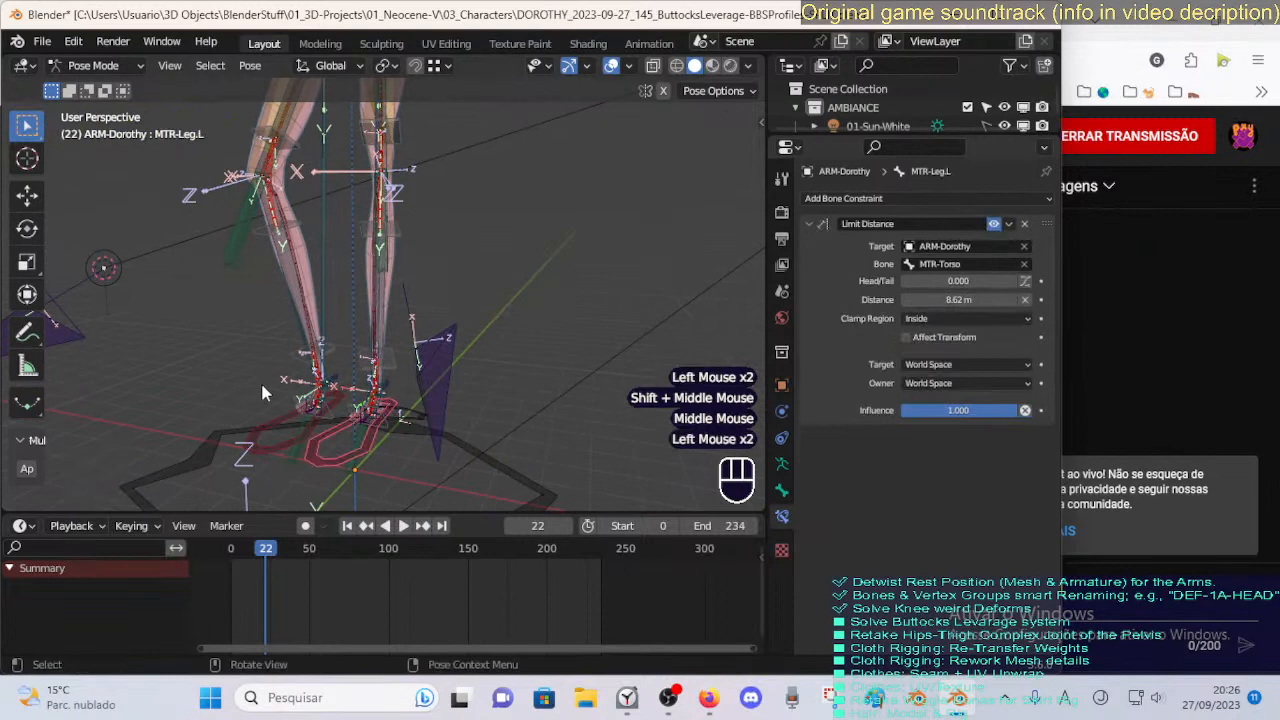
pyautogui.click(278, 455)
# Examine the left knee up close, selecting DEF-5-LEG-1B-Thigh.L and DEF-5-LEG-1C-Knee-BB.L to review their constraints.
pyautogui.keyDown('shift'); pyautogui.moveTo(330, 216); pyautogui.dragTo(330, 312, button='middle'); pyautogui.keyUp('shift')
pyautogui.scroll(2, 330, 344)
pyautogui.click(370, 250)
pyautogui.click(331, 272)
pyautogui.click(331, 272)
pyautogui.moveTo(330, 312); pyautogui.dragTo(315, 302, button='middle')
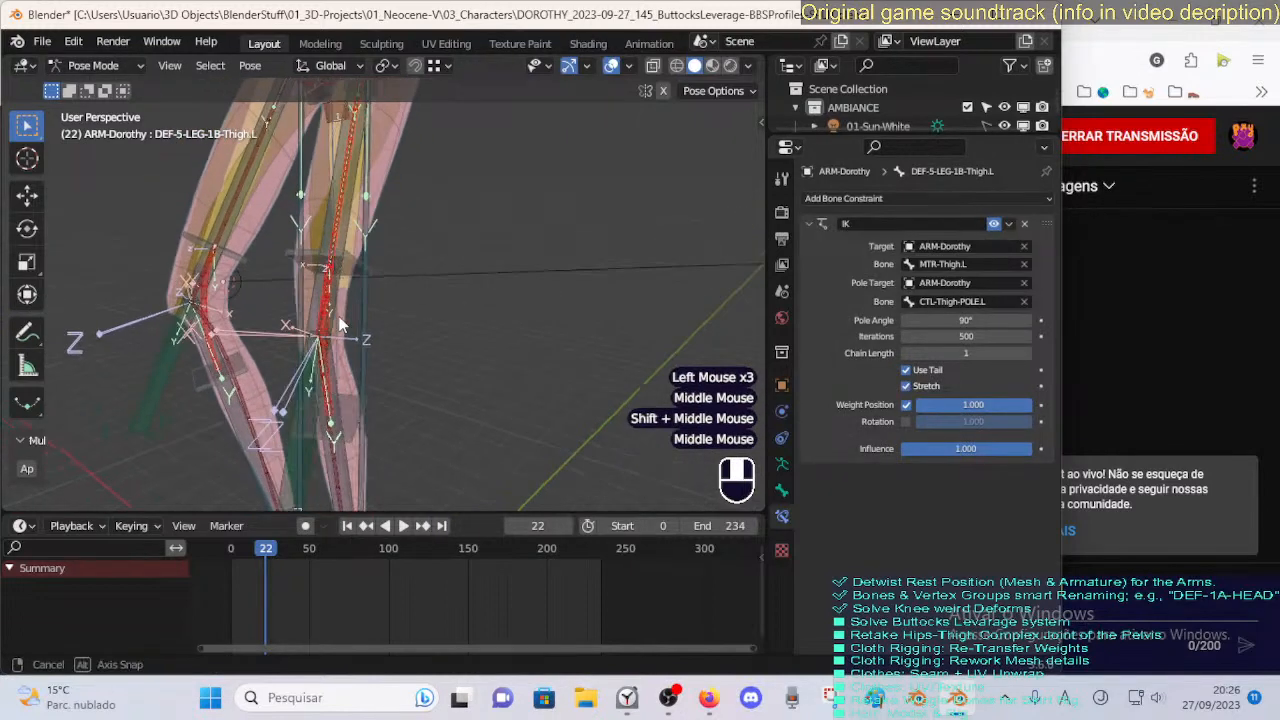
pyautogui.scroll(1, 310, 300)
pyautogui.click(305, 298)
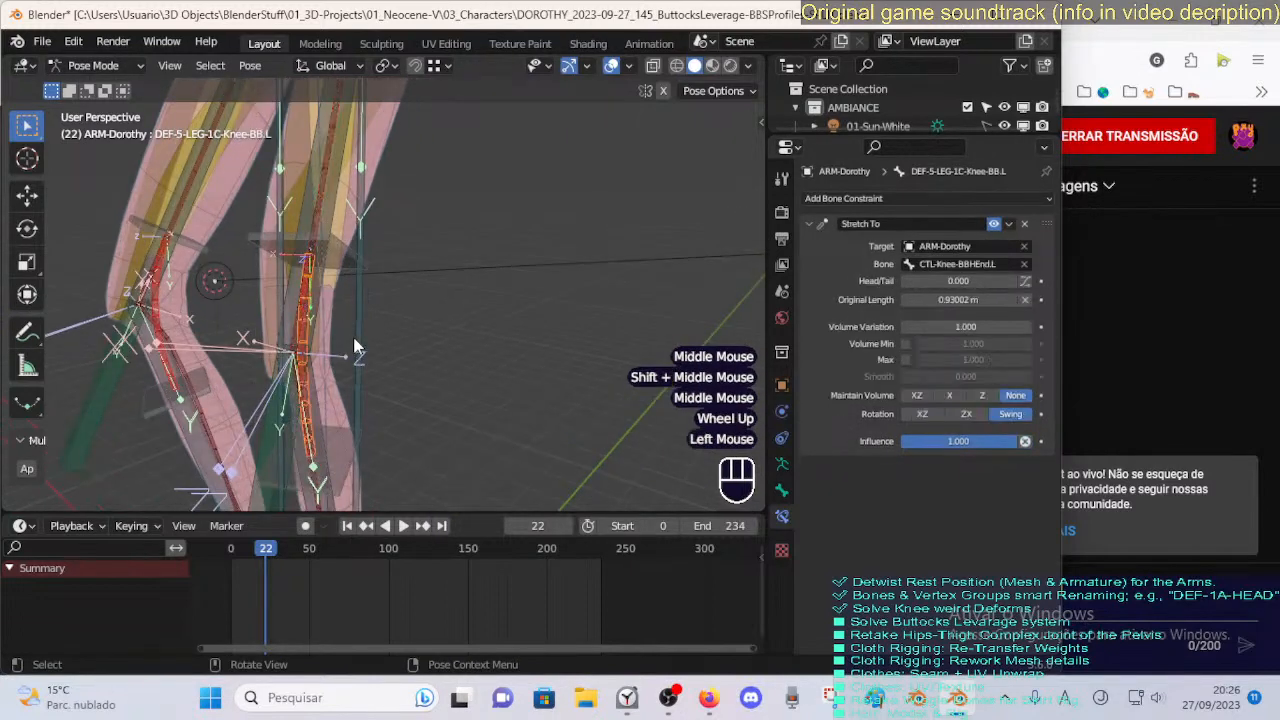
# Check the constraints of the left knee's bendy bone handles, CTL-Knee-BBHStart.L and CTL-Knee-BBHEnd.L.
pyautogui.click(354, 248)
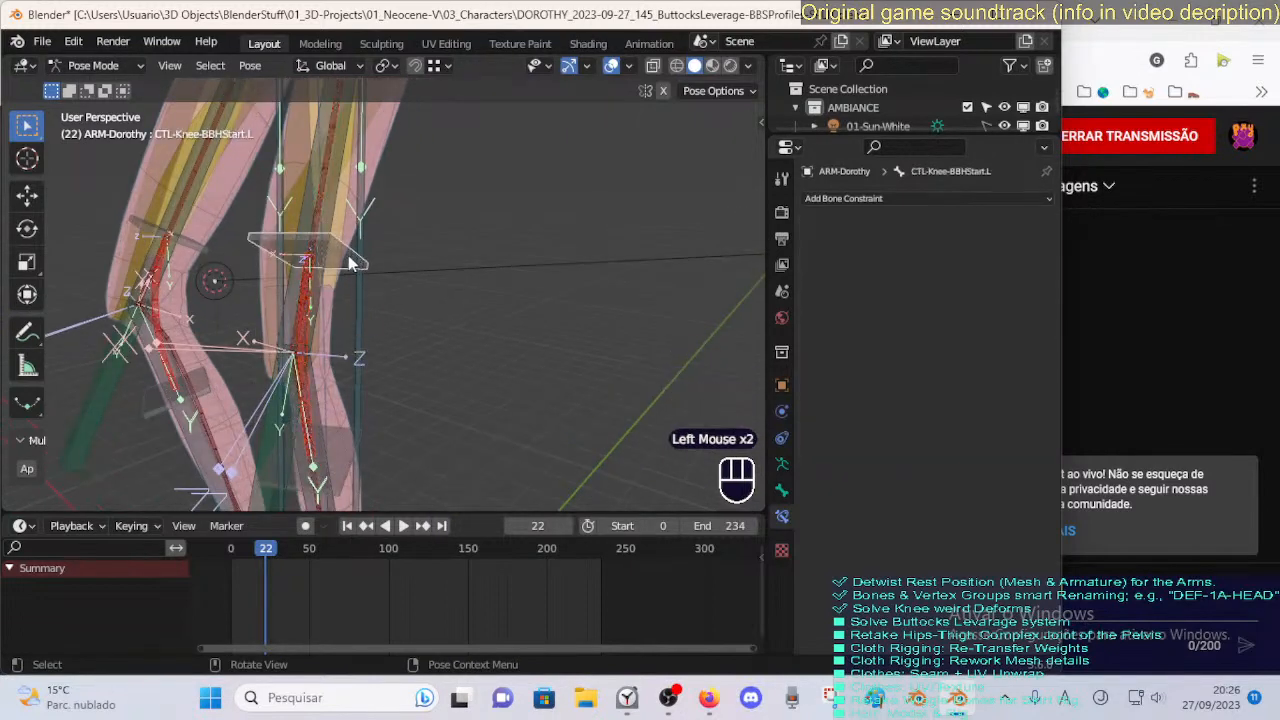
pyautogui.click(335, 450)
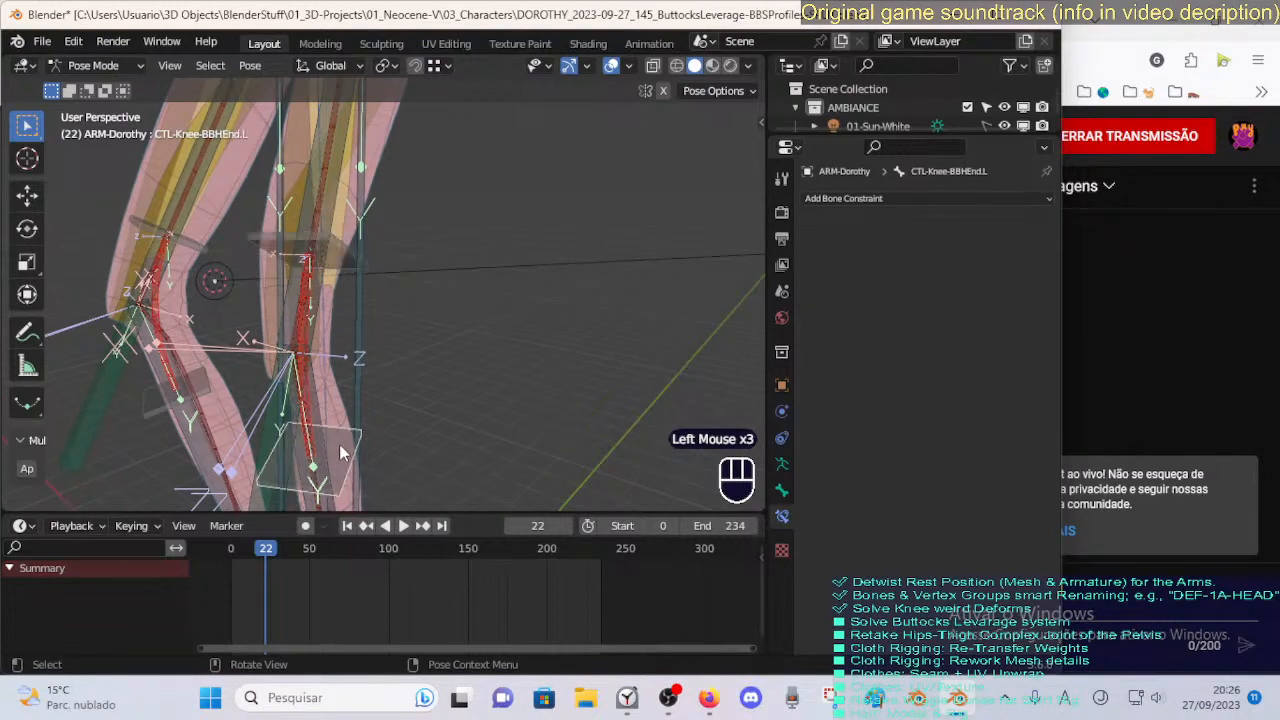
pyautogui.click(333, 268)
# Enter Edit Mode and trial-move the CTL-Knee-BBHStart.L handle away from the knee to examine its relationship line.
pyautogui.press('Tab')
pyautogui.scroll(-2, 416, 295)
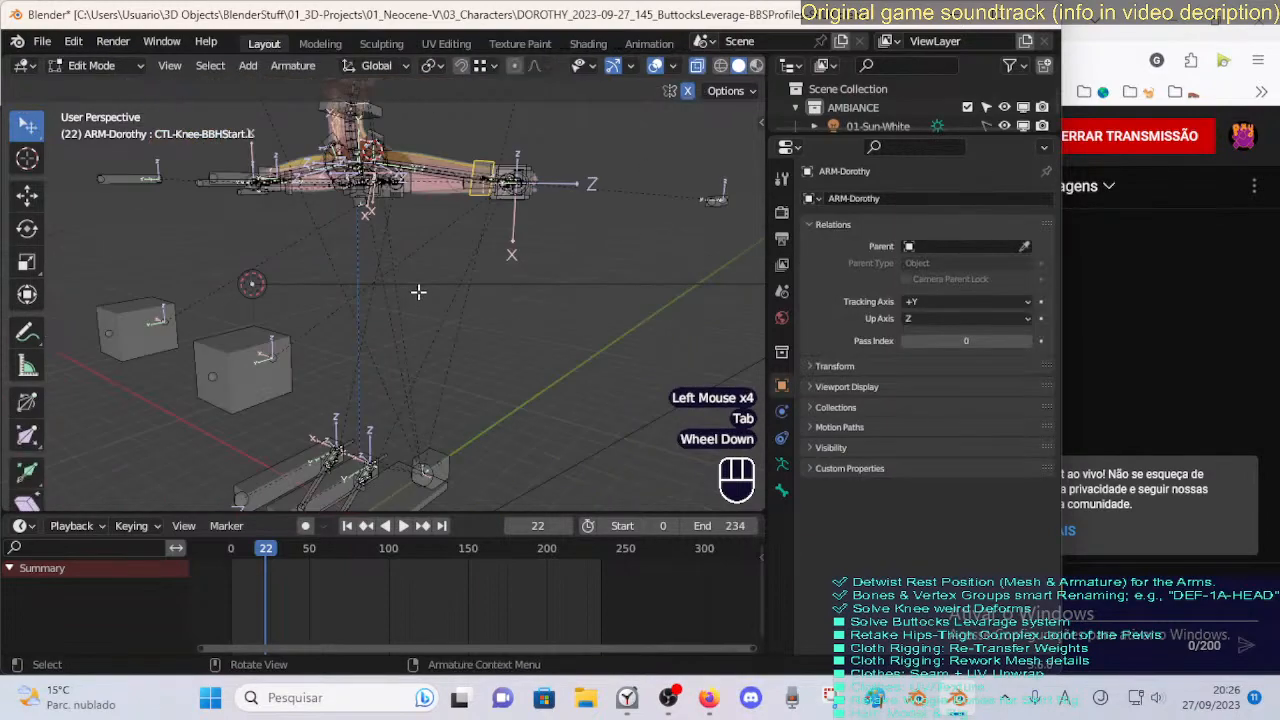
pyautogui.scroll(1, 446, 329)
pyautogui.keyDown('shift'); pyautogui.moveTo(417, 289); pyautogui.dragTo(420, 356, button='middle'); pyautogui.keyUp('shift')
pyautogui.scroll(2, 446, 323)
pyautogui.press('g')
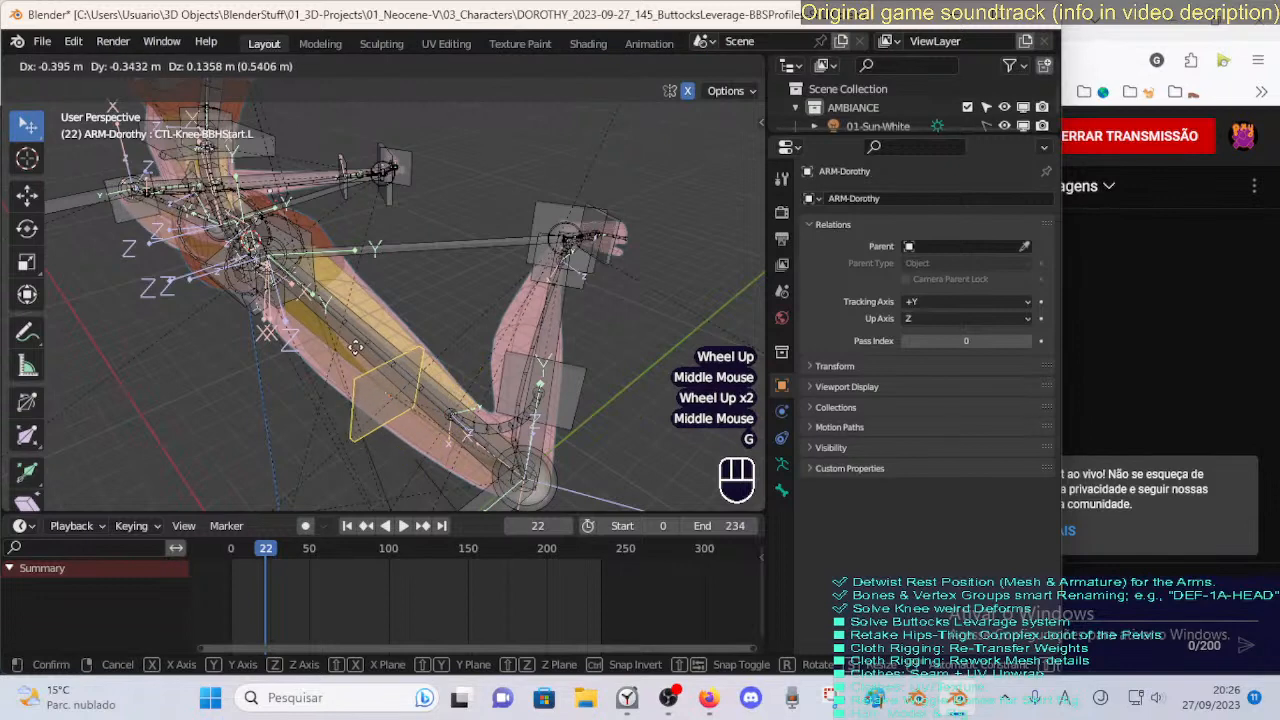
pyautogui.rightClick(356, 339)
pyautogui.press('g')
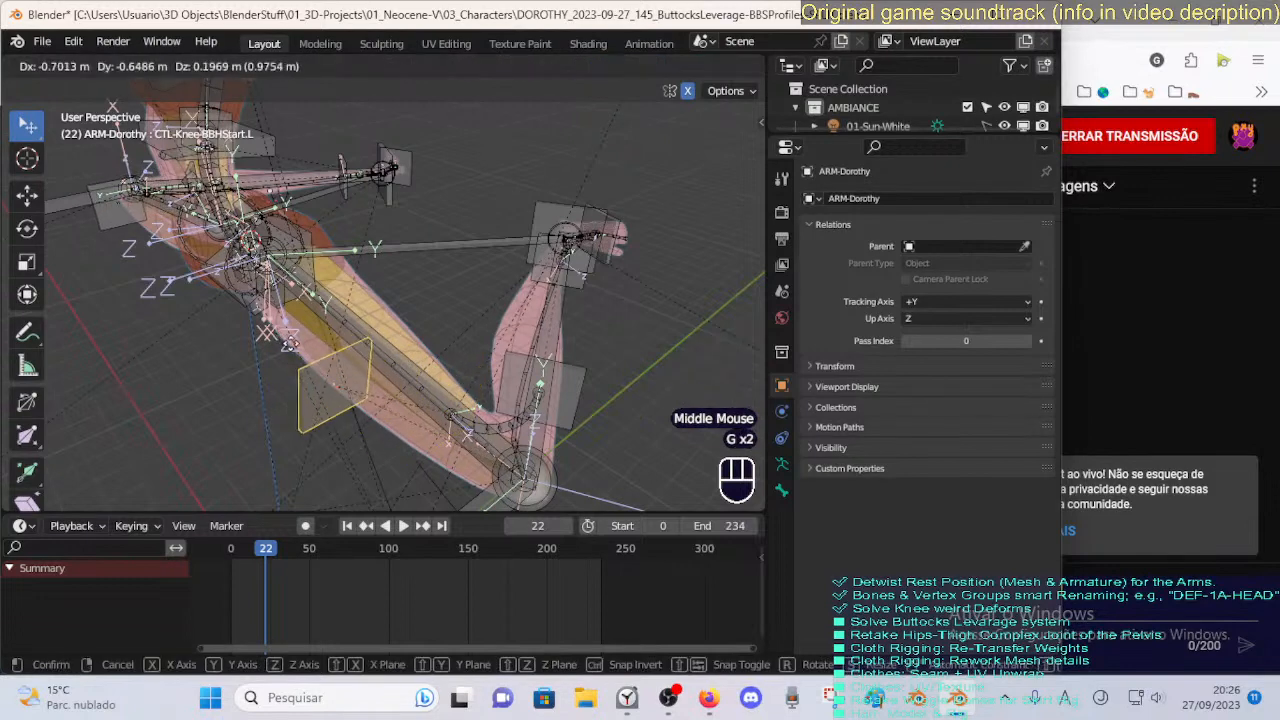
pyautogui.rightClick(282, 366)
pyautogui.moveTo(360, 384); pyautogui.dragTo(408, 370, button='middle')
pyautogui.press('g')
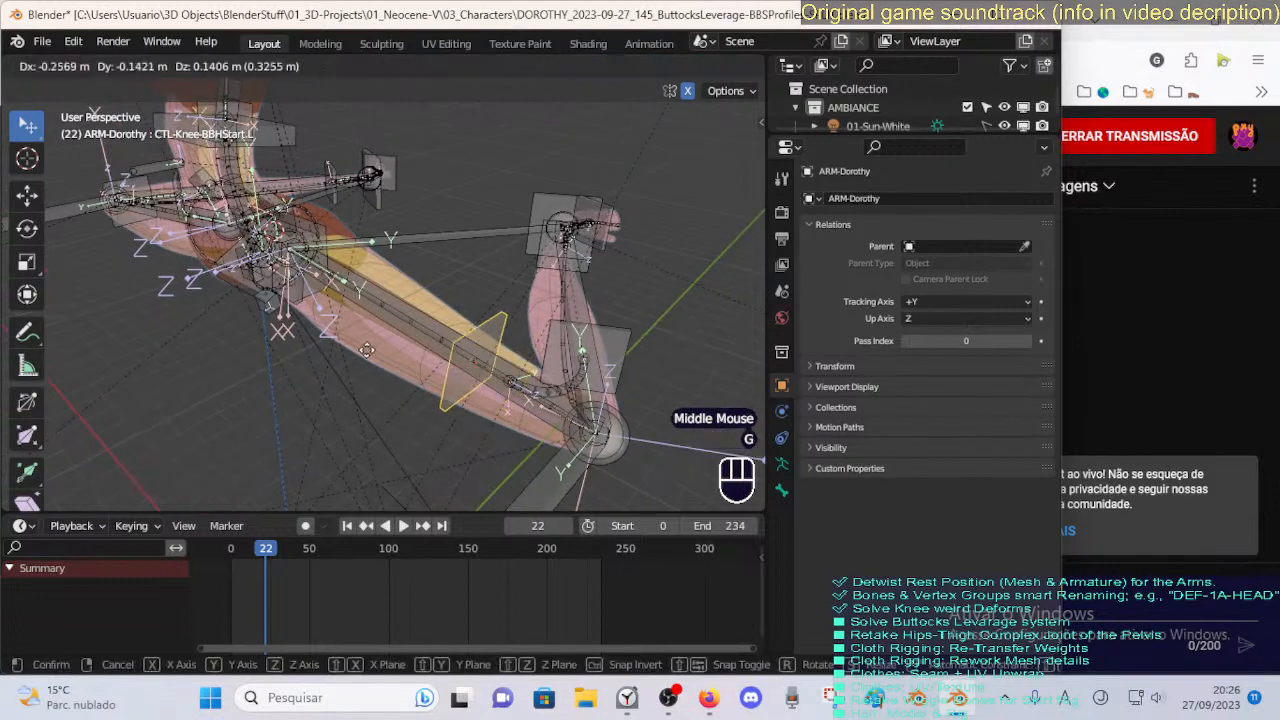
pyautogui.rightClick(333, 352)
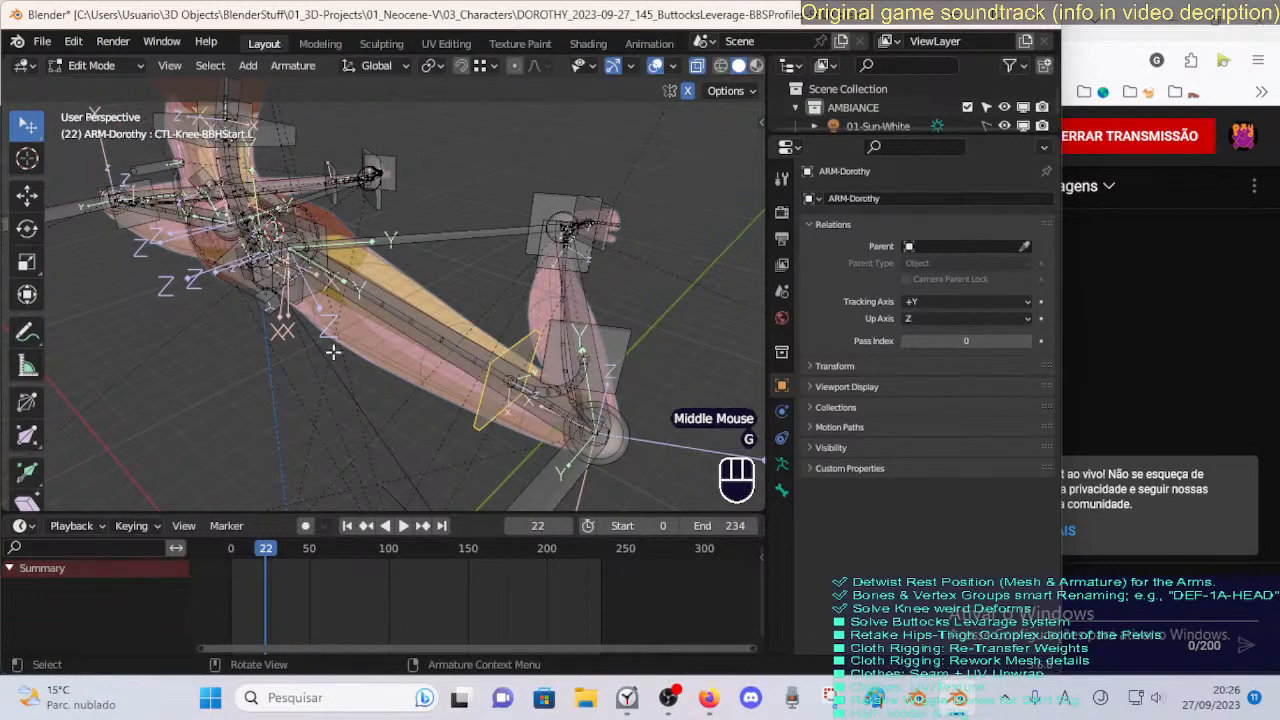
# Review the parent relations of CTL-Knee-BBHStart.L and CTL-Knee-BBHStart.R in their bone properties.
pyautogui.click(782, 491)
pyautogui.press('g')
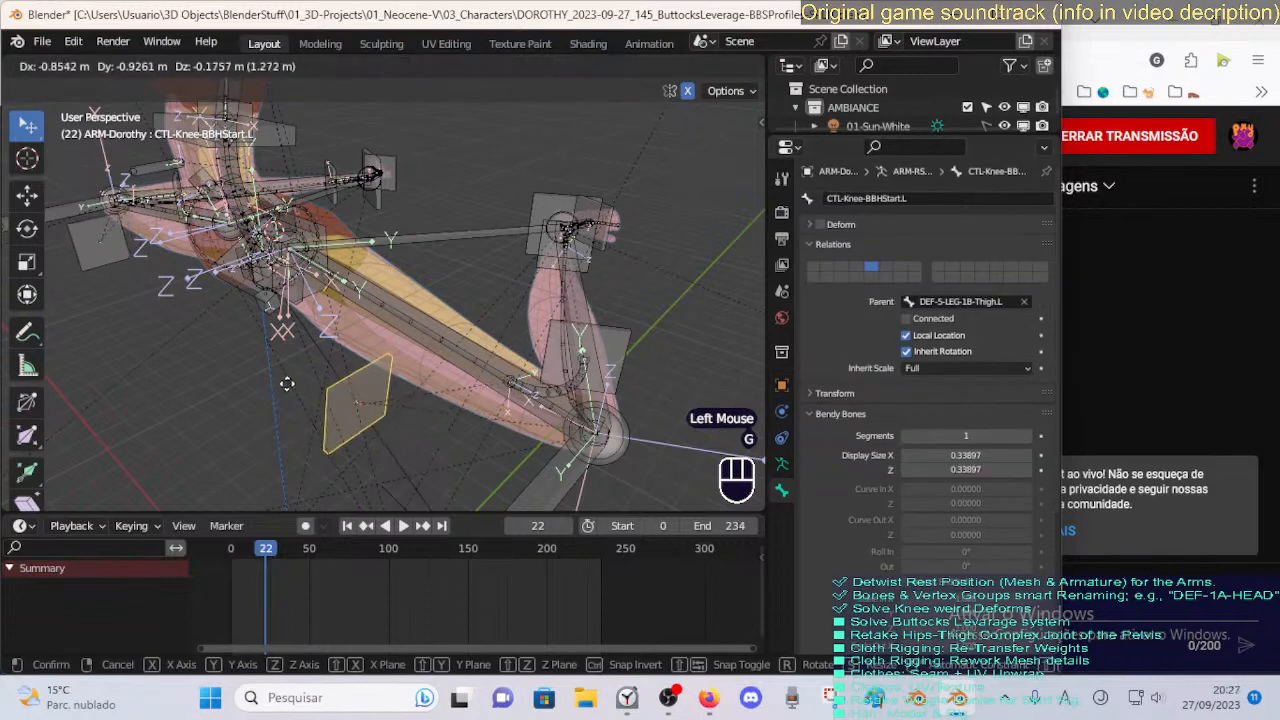
pyautogui.rightClick(287, 383)
pyautogui.click(134, 229)
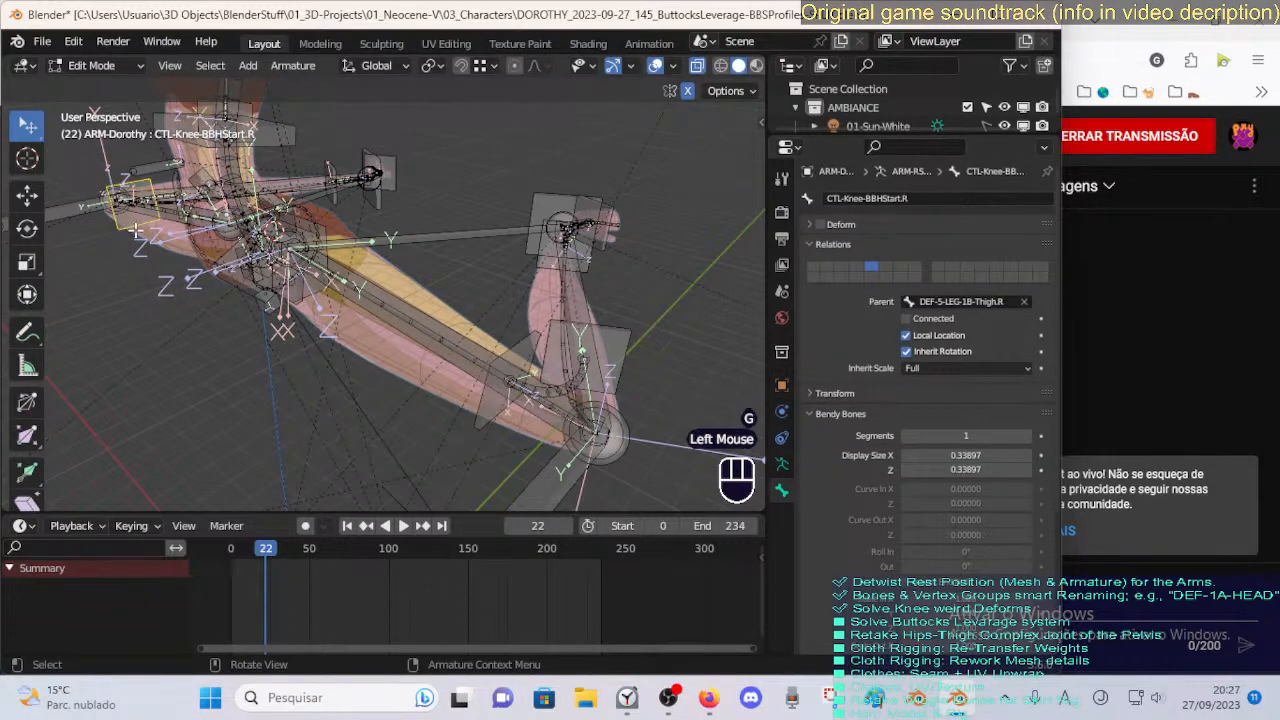
pyautogui.click(488, 429)
# Parent the pelvis handle CTL-Pelvis-BBHStart.001.L to the left thigh bone DEF-5-LEG-1B-Thigh.L.
pyautogui.moveTo(258, 302); pyautogui.dragTo(490, 200, button='middle')
pyautogui.scroll(1, 379, 338)
pyautogui.scroll(1, 379, 338)
pyautogui.click(455, 169)
pyautogui.press('g')
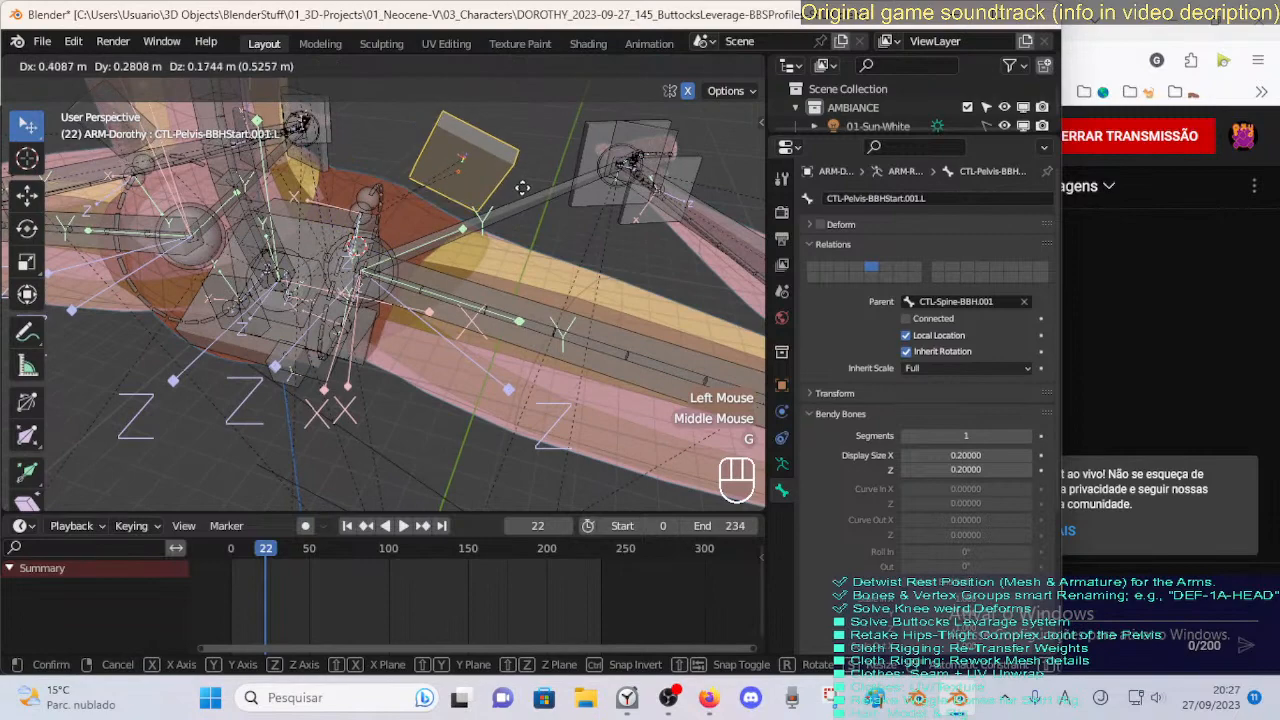
pyautogui.rightClick(522, 188)
pyautogui.moveTo(500, 290); pyautogui.dragTo(418, 284, button='middle')
pyautogui.scroll(-2, 475, 242)
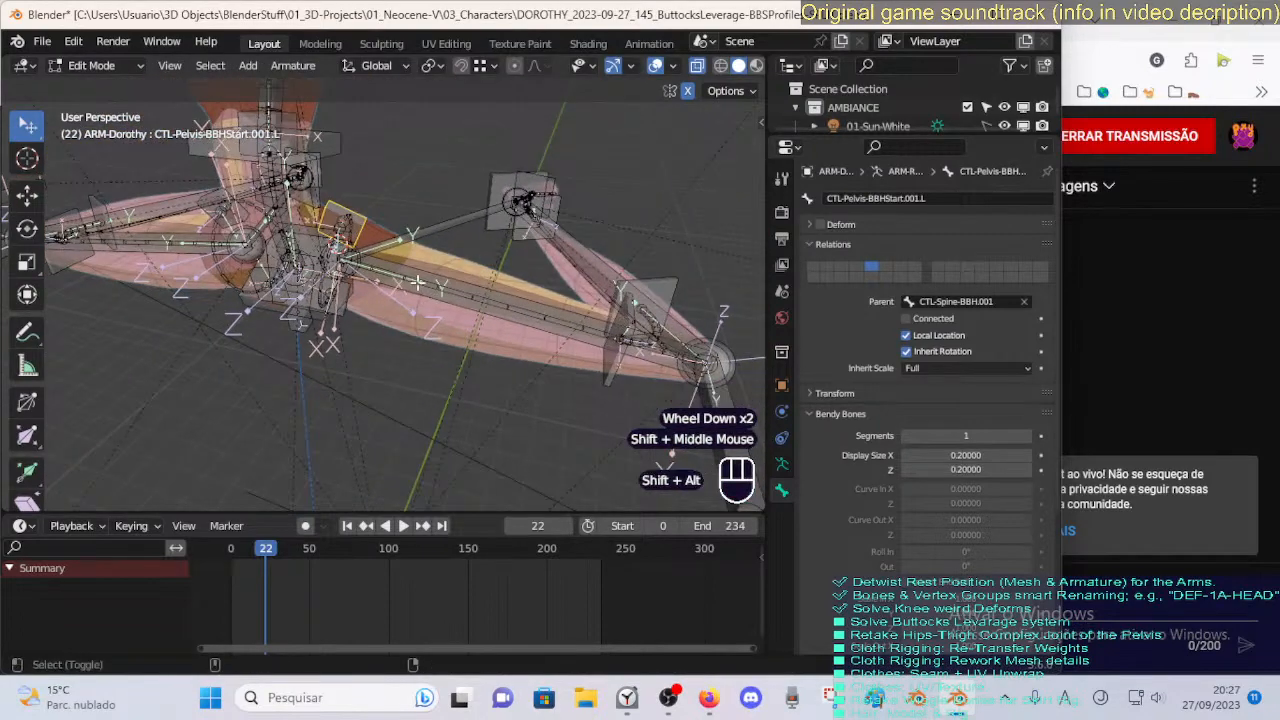
pyautogui.keyDown('alt'); pyautogui.keyDown('shift'); pyautogui.click(418, 284); pyautogui.keyUp('shift'); pyautogui.keyUp('alt')
pyautogui.click(394, 304)
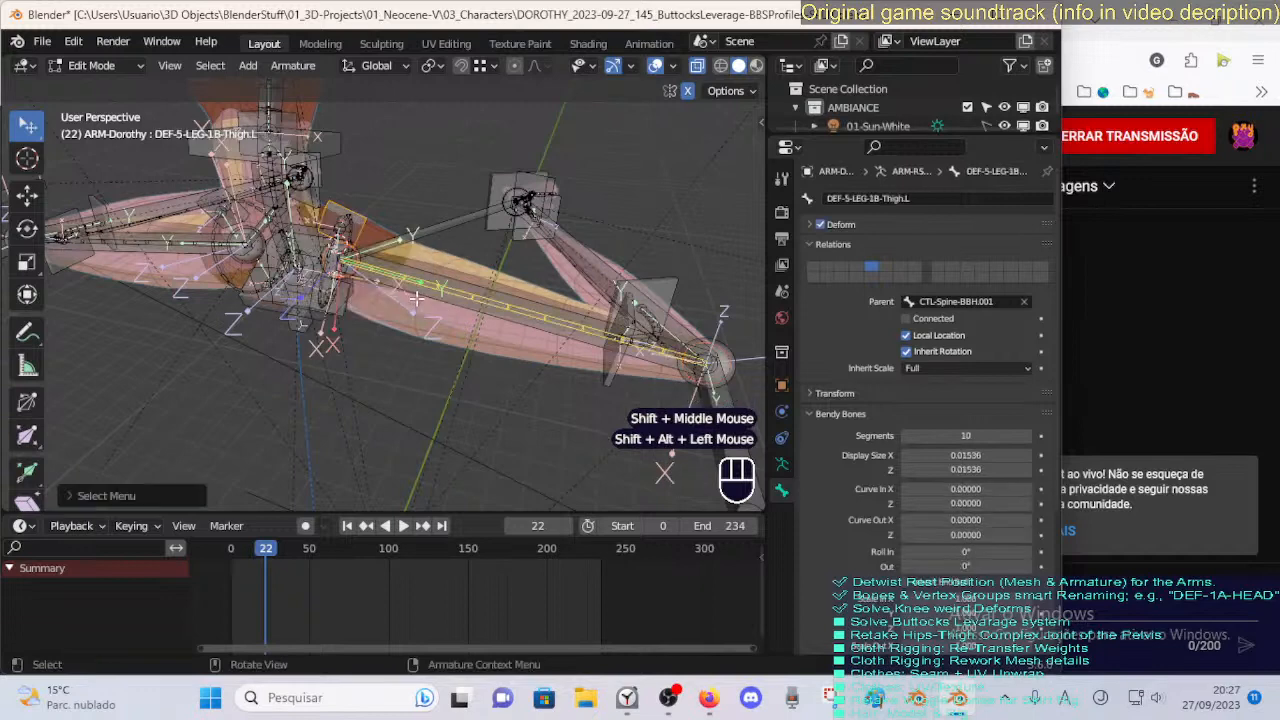
pyautogui.hotkey('ctrl', 'p')
pyautogui.click(477, 298)
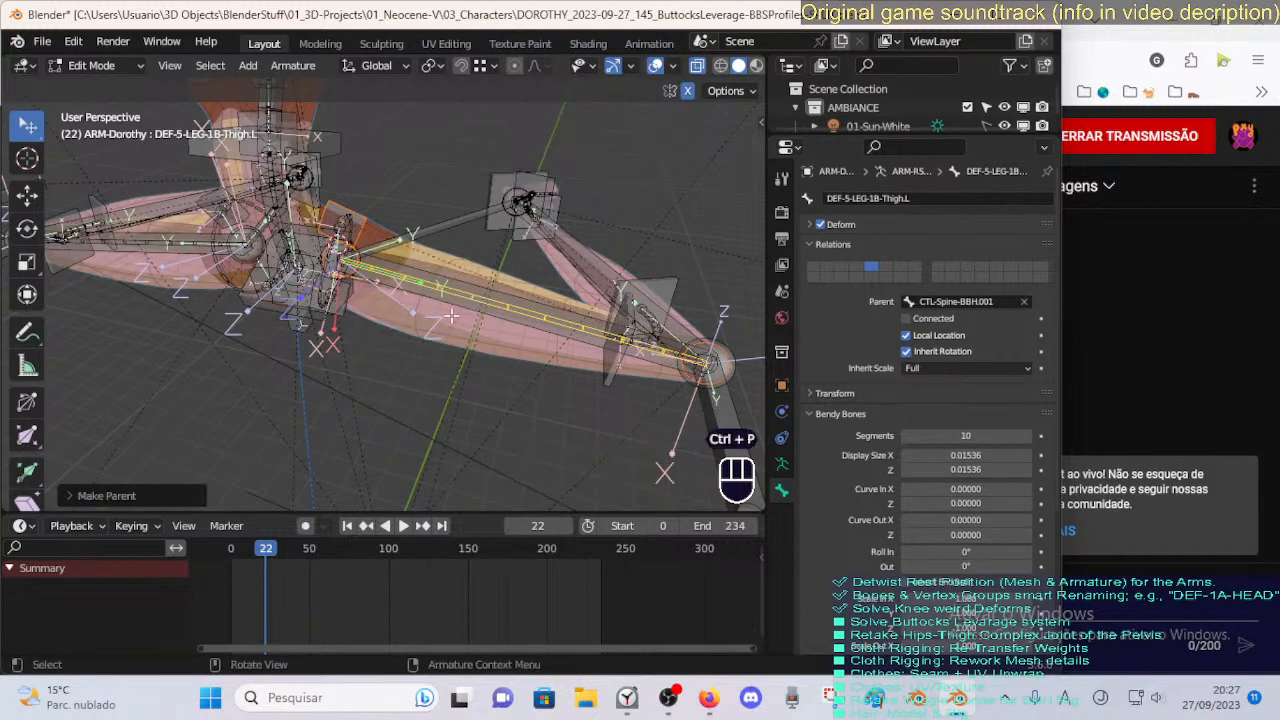
# Parent the pelvis handle CTL-Pelvis-BBHEnd.001.L to DEF-5-LEG-1B-Thigh.L with Keep Offset.
pyautogui.moveTo(452, 316); pyautogui.dragTo(414, 329, button='middle')
pyautogui.scroll(1, 401, 293)
pyautogui.click(335, 276)
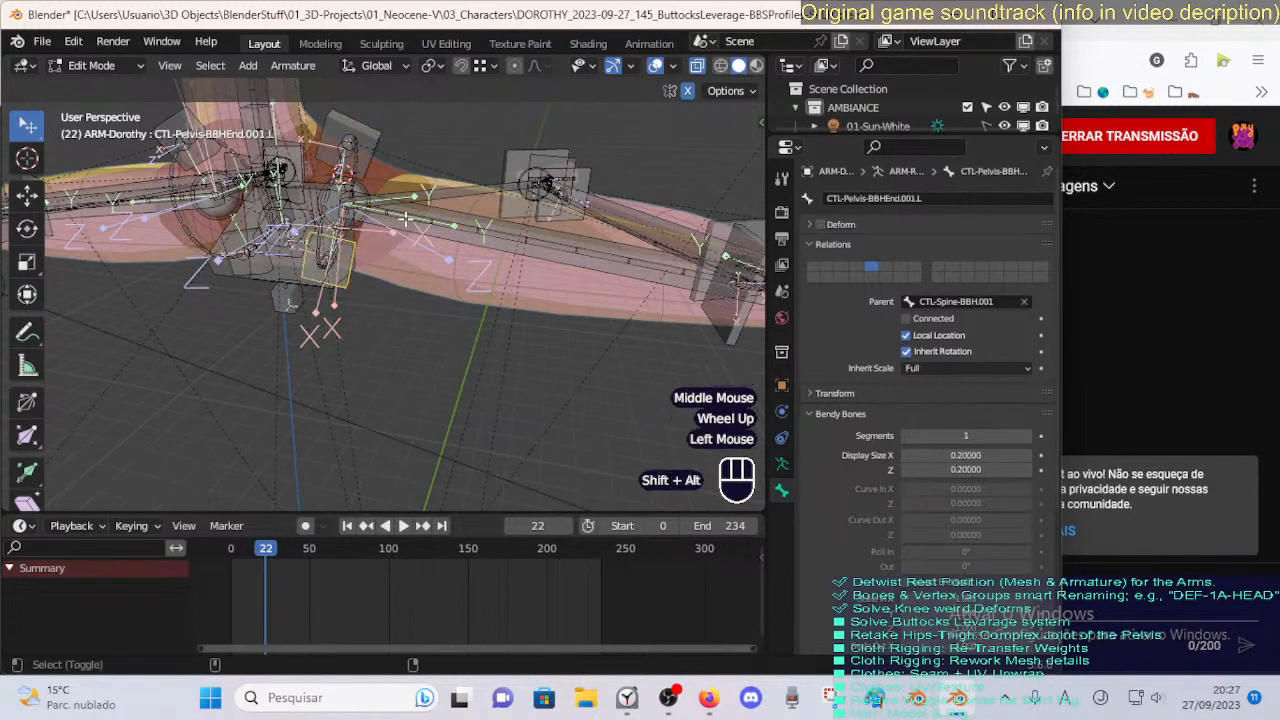
pyautogui.keyDown('alt'); pyautogui.keyDown('shift'); pyautogui.click(405, 218); pyautogui.keyUp('shift'); pyautogui.keyUp('alt')
pyautogui.keyDown('shift'); pyautogui.click(415, 218); pyautogui.keyUp('shift')
pyautogui.hotkey('ctrl', 'p')
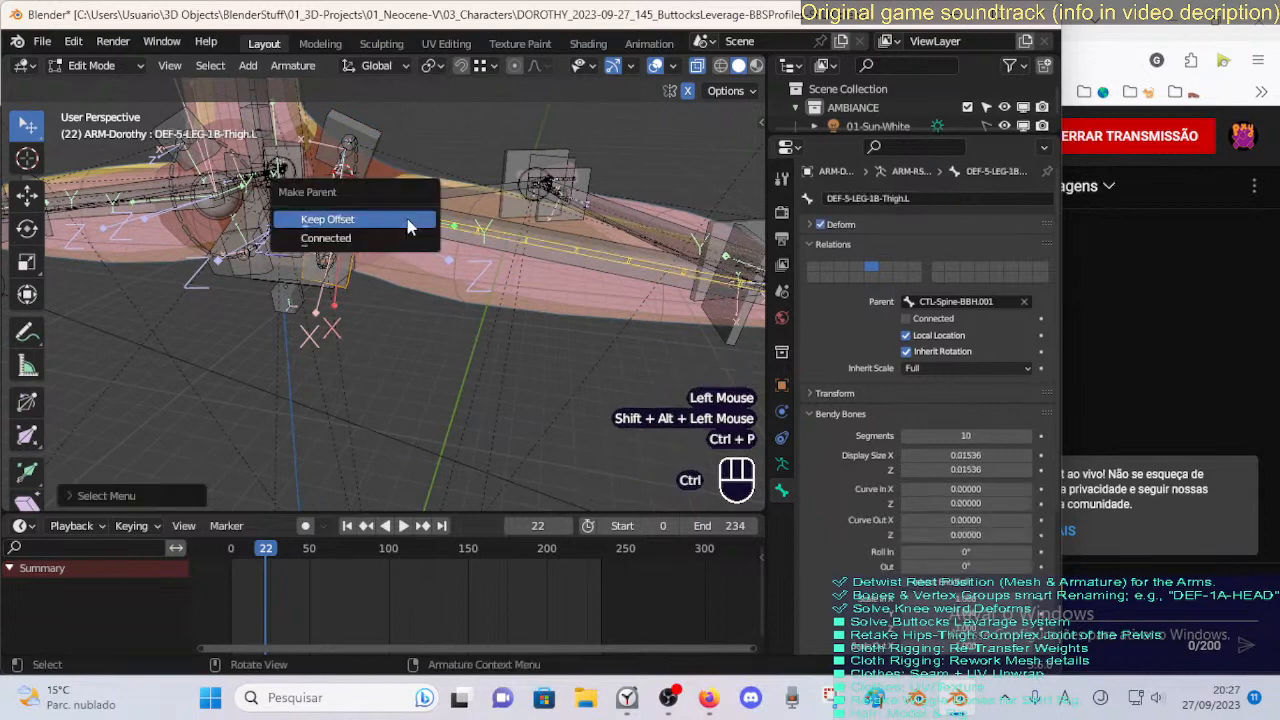
pyautogui.click(408, 219)
# Show the DEV bone layer and toggle the visibility of the MAIN layer.
pyautogui.scroll(-1, 400, 245)
pyautogui.moveTo(400, 245); pyautogui.dragTo(385, 277, button='middle')
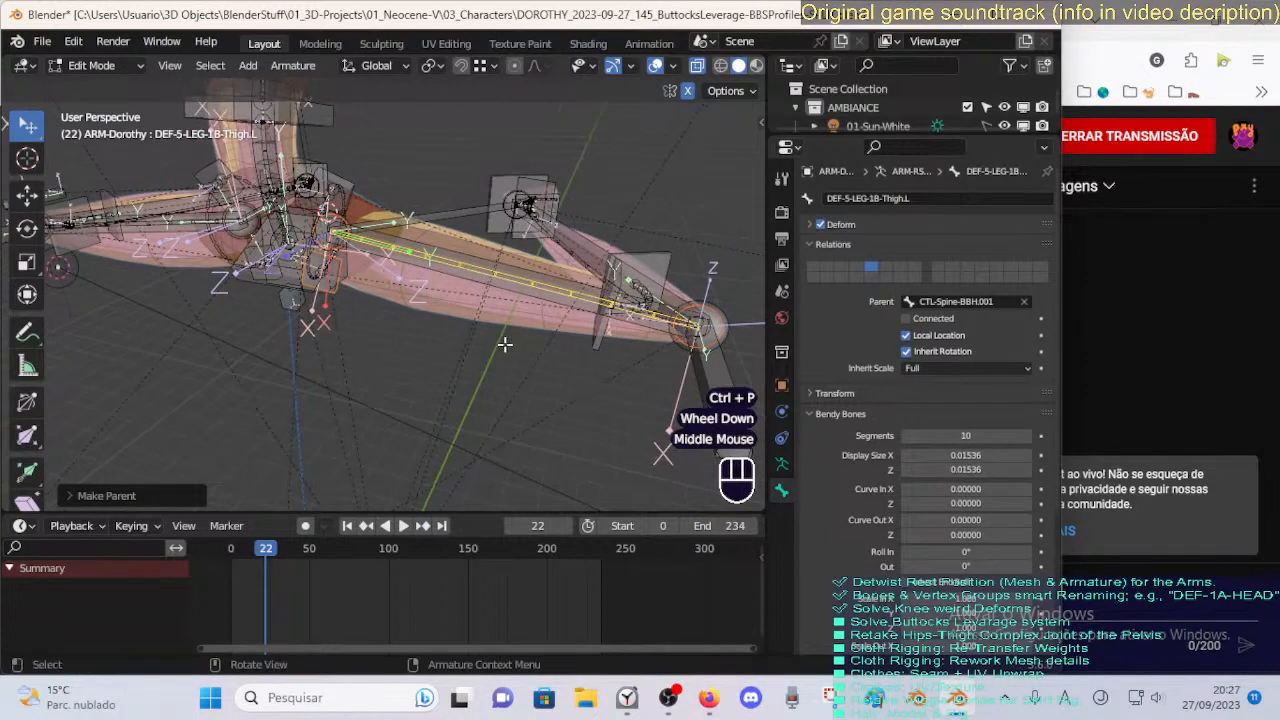
pyautogui.press('n')
pyautogui.scroll(-2, 598, 320)
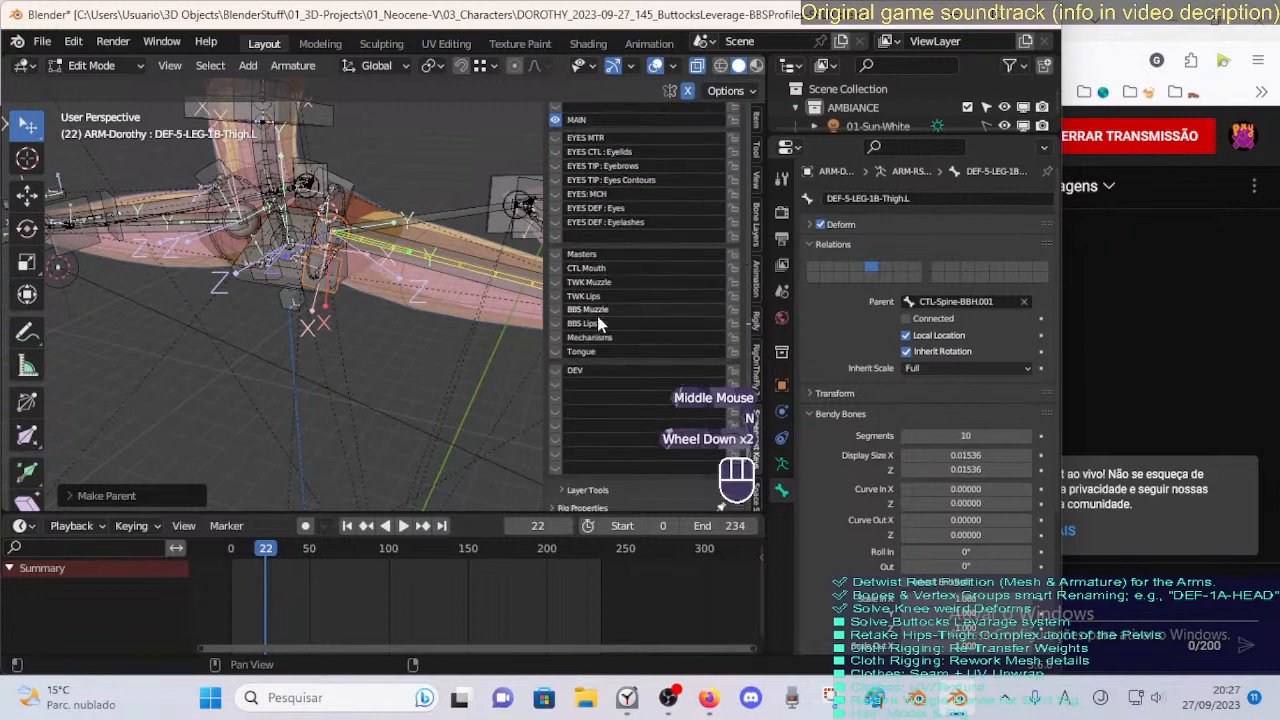
pyautogui.click(556, 372)
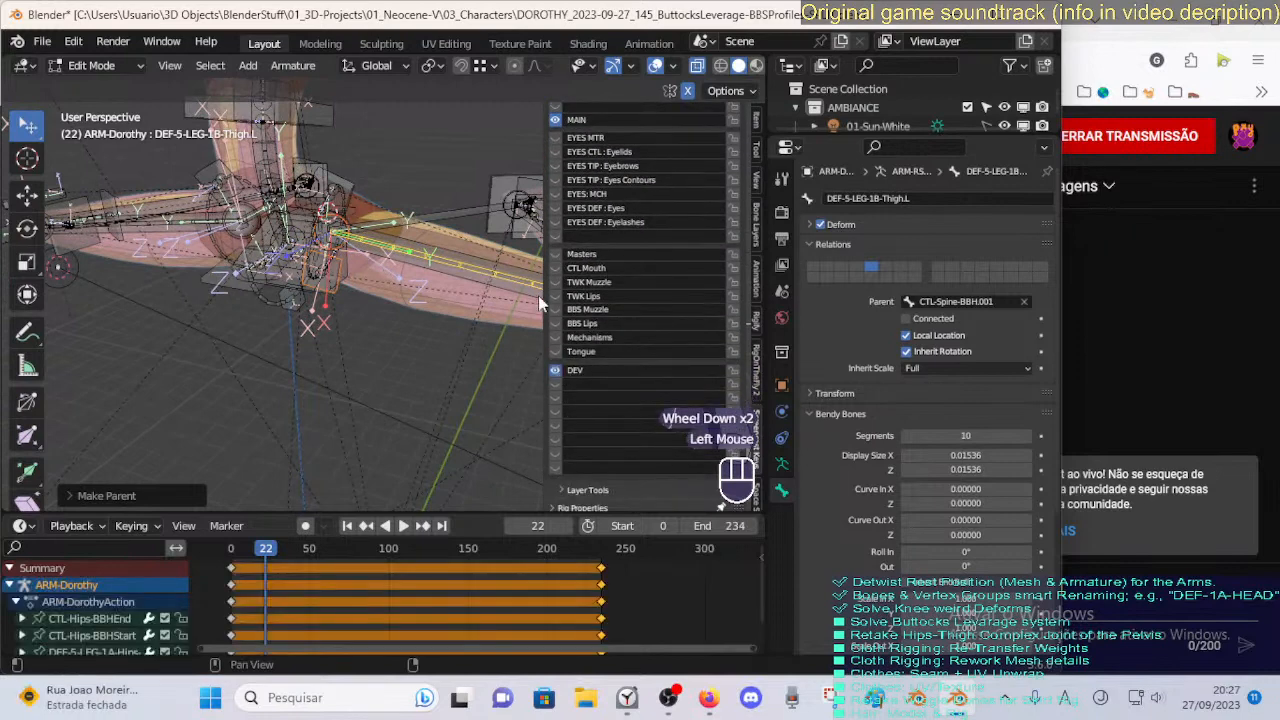
pyautogui.click(556, 120)
pyautogui.press('n')
# Select DEF-5-LEG-1A-Hips-BB with its hip handles and delete all their keyframes from ARM-DorothyAction.
pyautogui.click(260, 300)
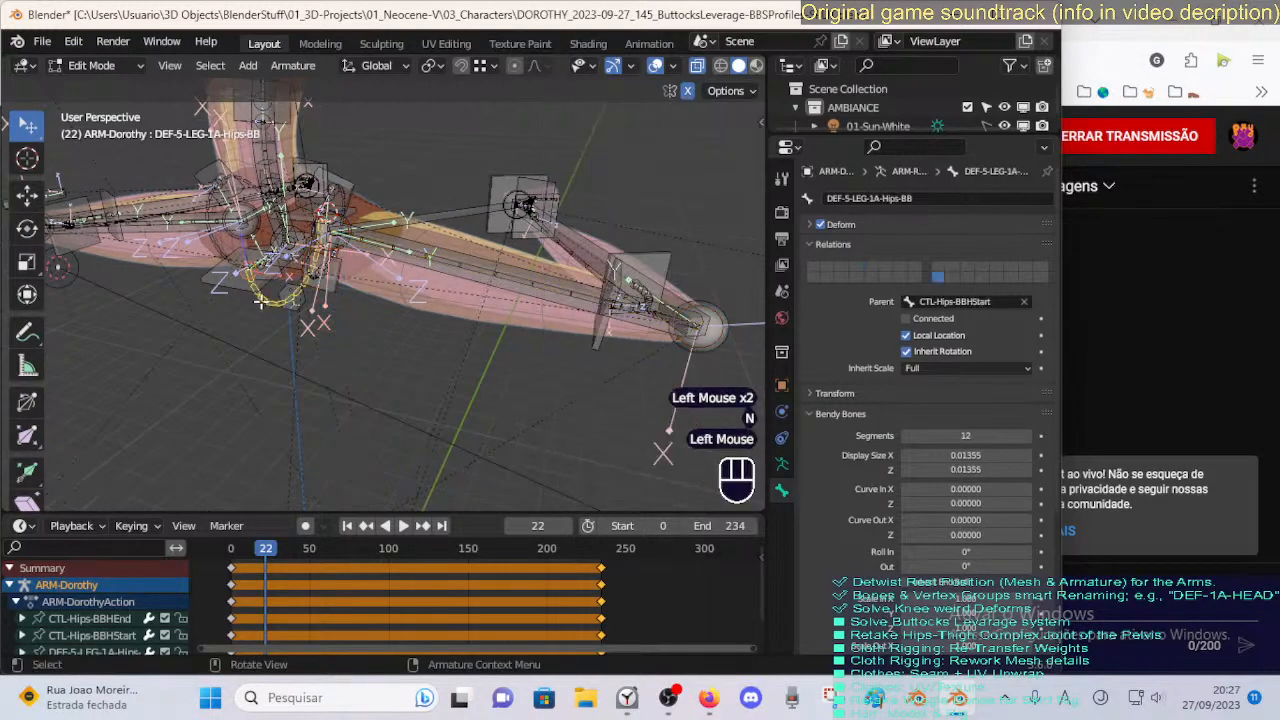
pyautogui.moveTo(343, 348); pyautogui.dragTo(140, 339, button='middle')
pyautogui.scroll(1, 337, 346)
pyautogui.click(157, 306)
pyautogui.keyDown('shift'); pyautogui.click(212, 318); pyautogui.keyUp('shift')
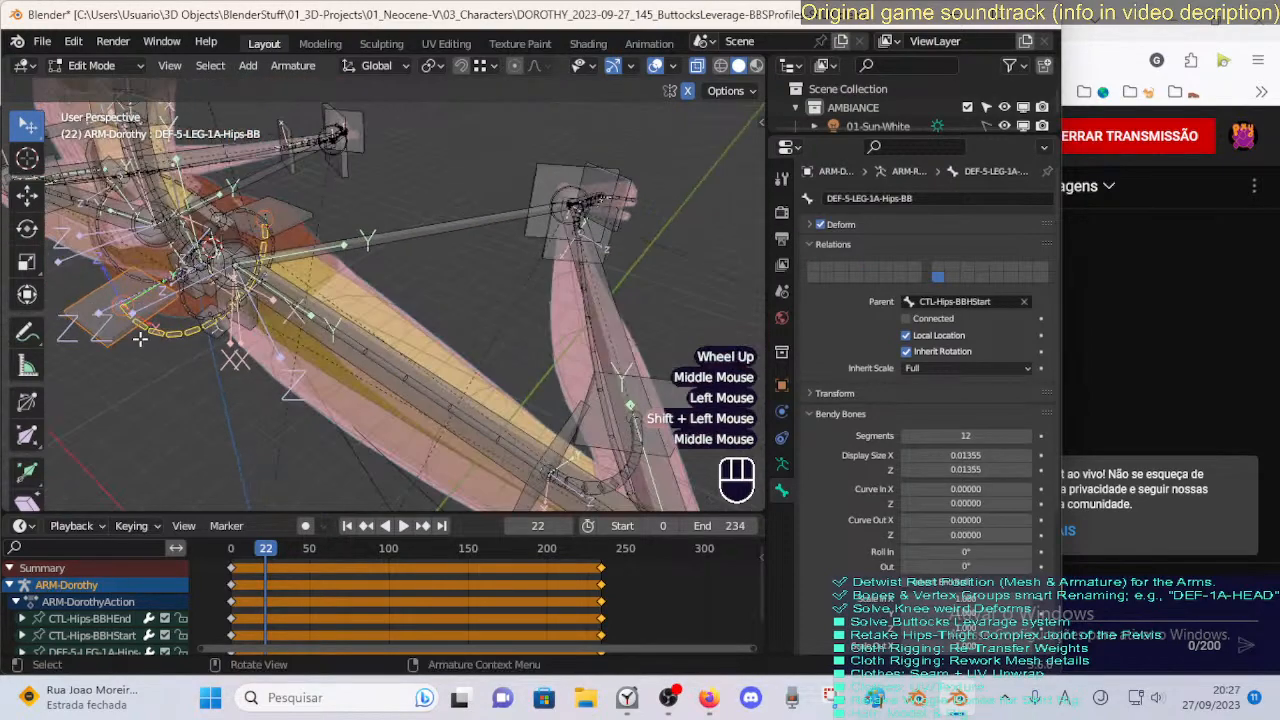
pyautogui.click(178, 338)
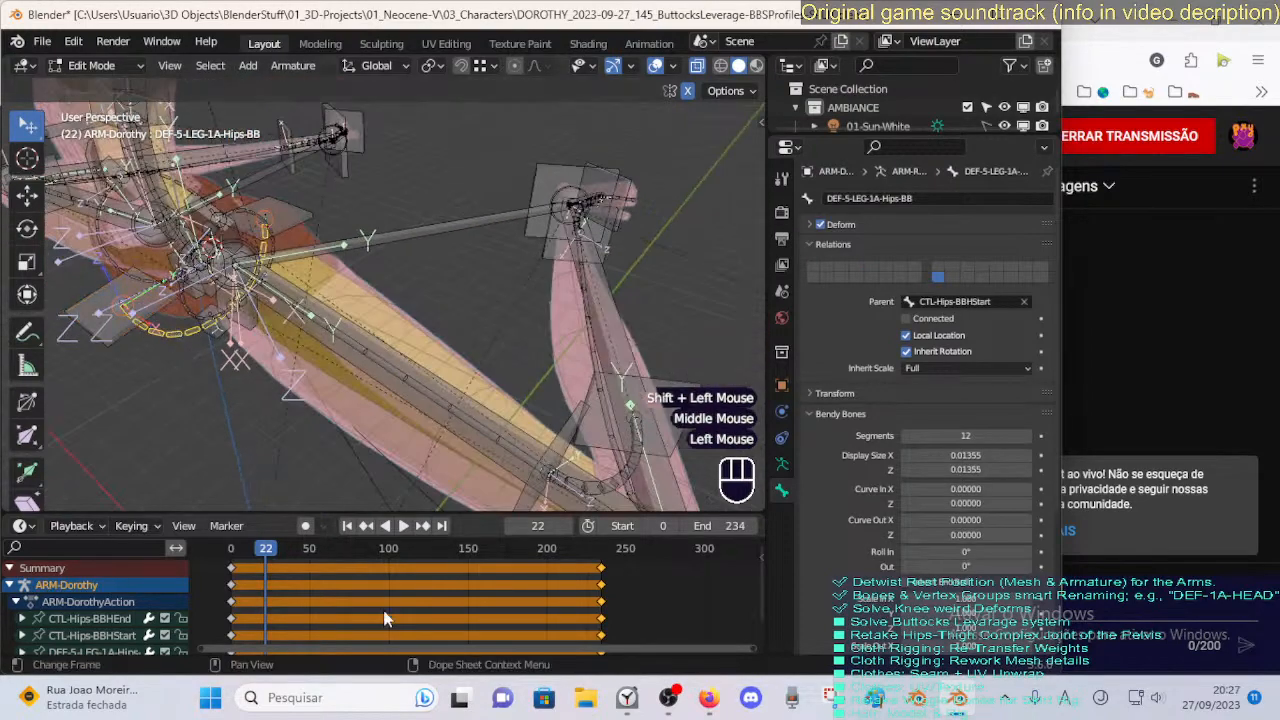
pyautogui.press('a')
pyautogui.press('x')
pyautogui.click(409, 589)
# Switch to Pose Mode and disable Deform on the curved DEF-5-LEG-1A-Hips-BB bone.
pyautogui.moveTo(252, 459); pyautogui.dragTo(290, 445, button='middle')
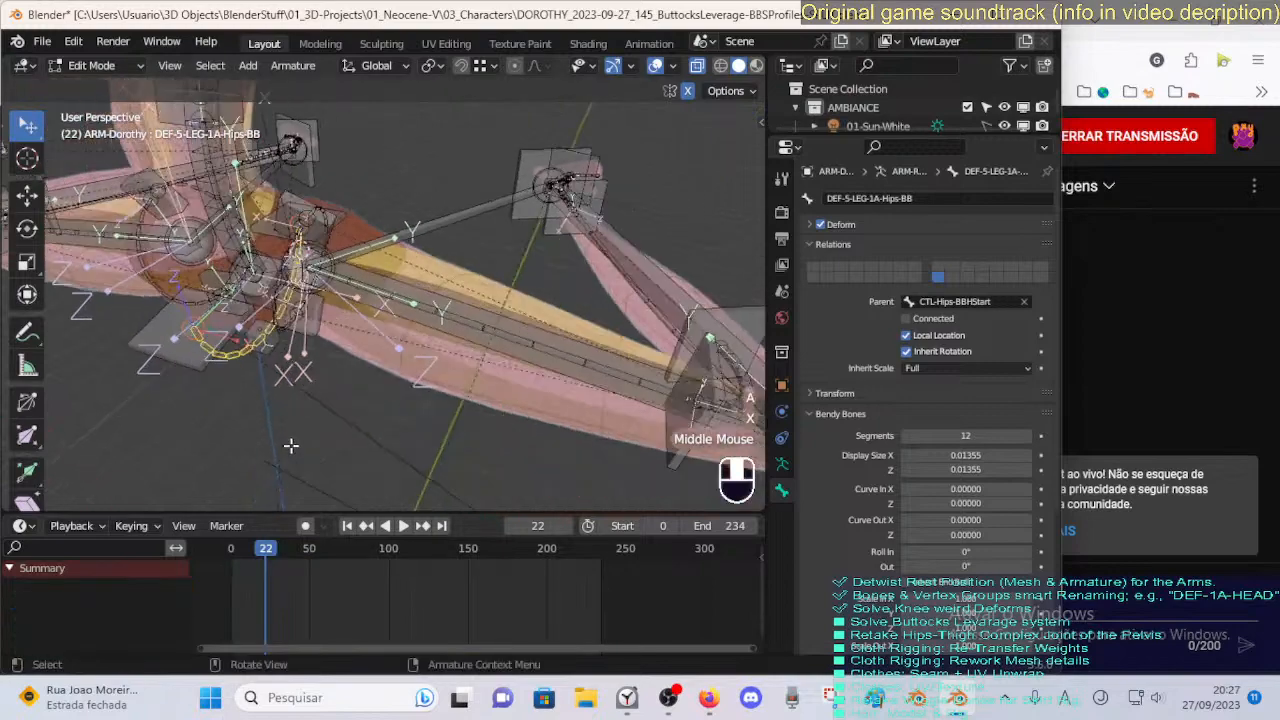
pyautogui.hotkey('ctrl', 'Tab')
pyautogui.scroll(-2, 261, 373)
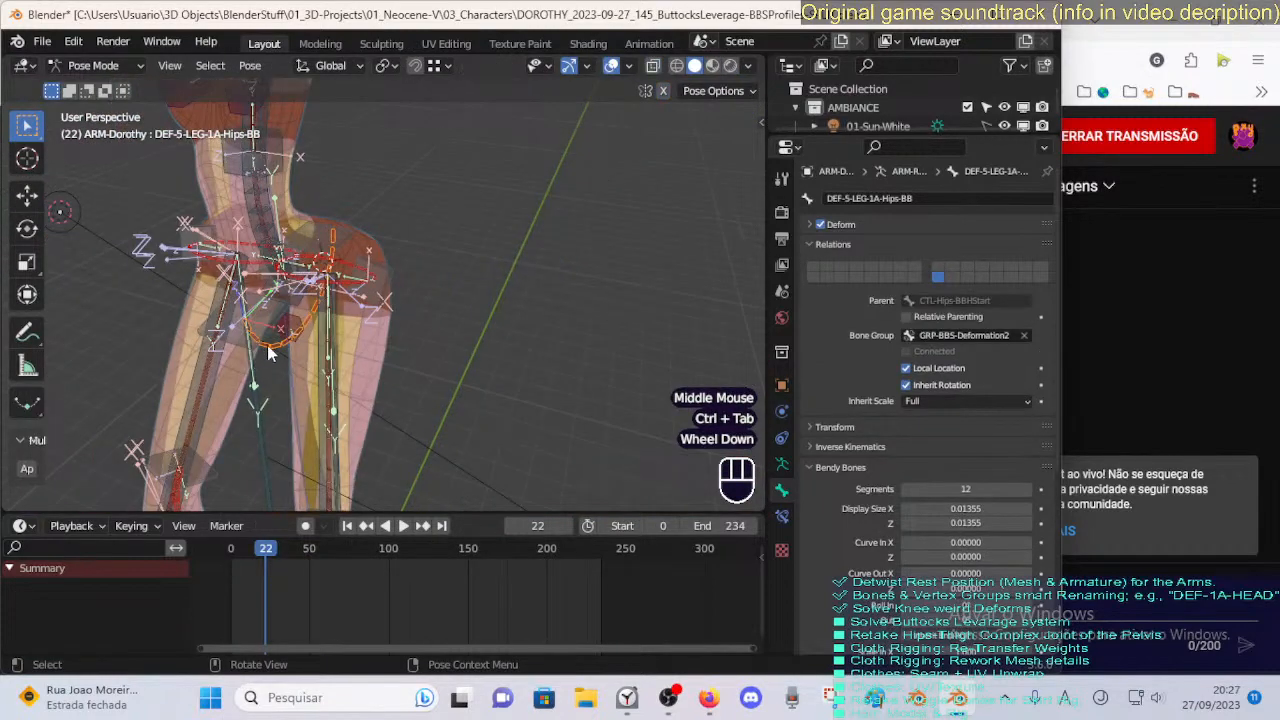
pyautogui.click(267, 345)
pyautogui.moveTo(268, 350); pyautogui.dragTo(288, 314, button='middle')
pyautogui.click(331, 361)
pyautogui.click(288, 316)
pyautogui.click(285, 331)
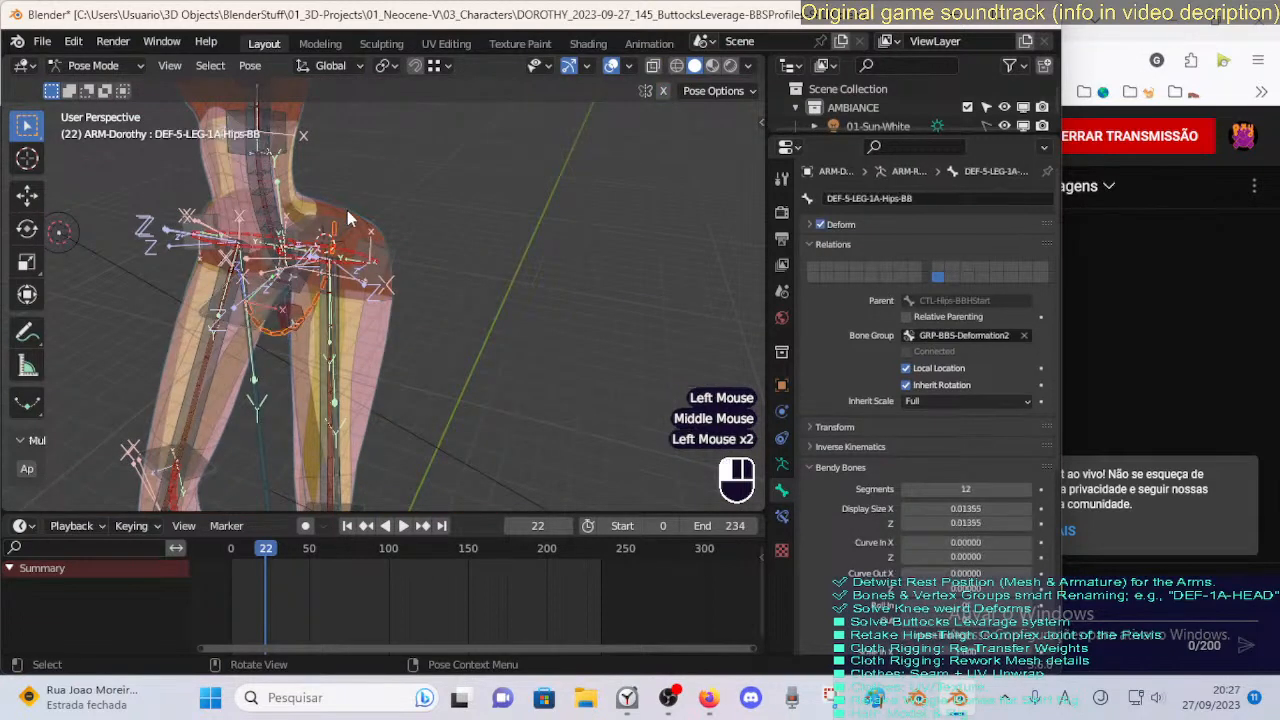
pyautogui.click(259, 353)
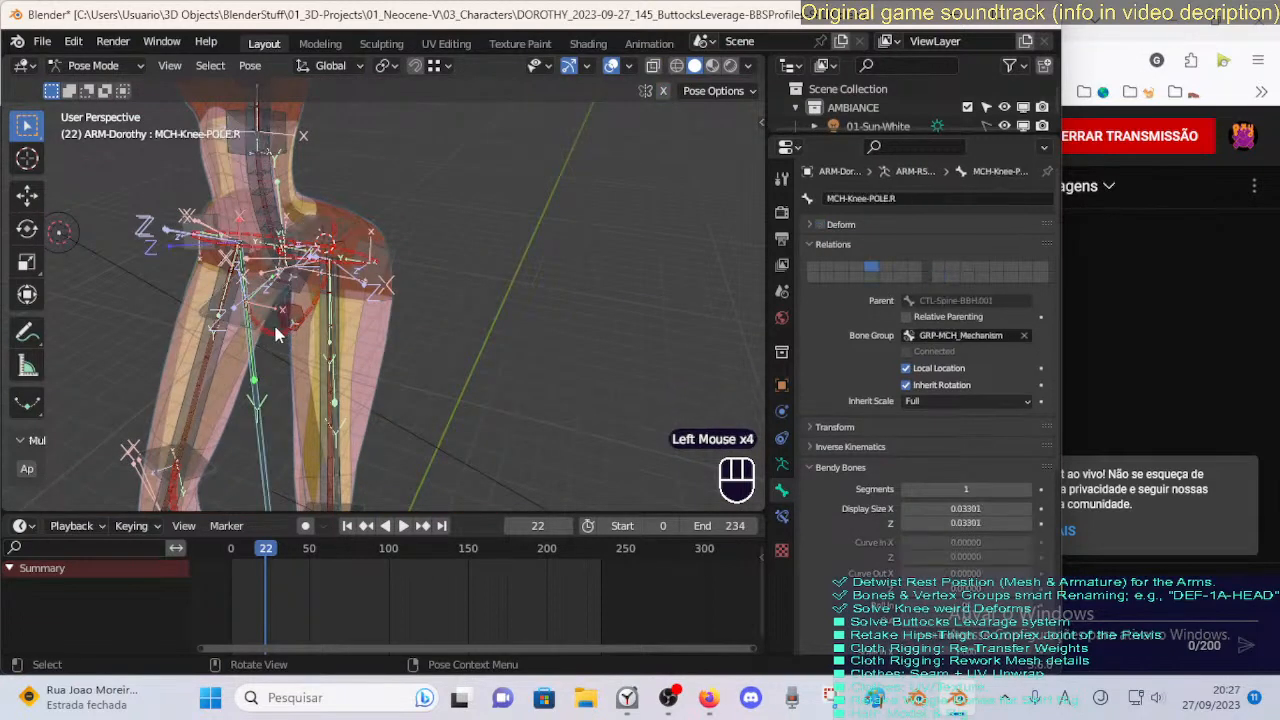
pyautogui.click(276, 333)
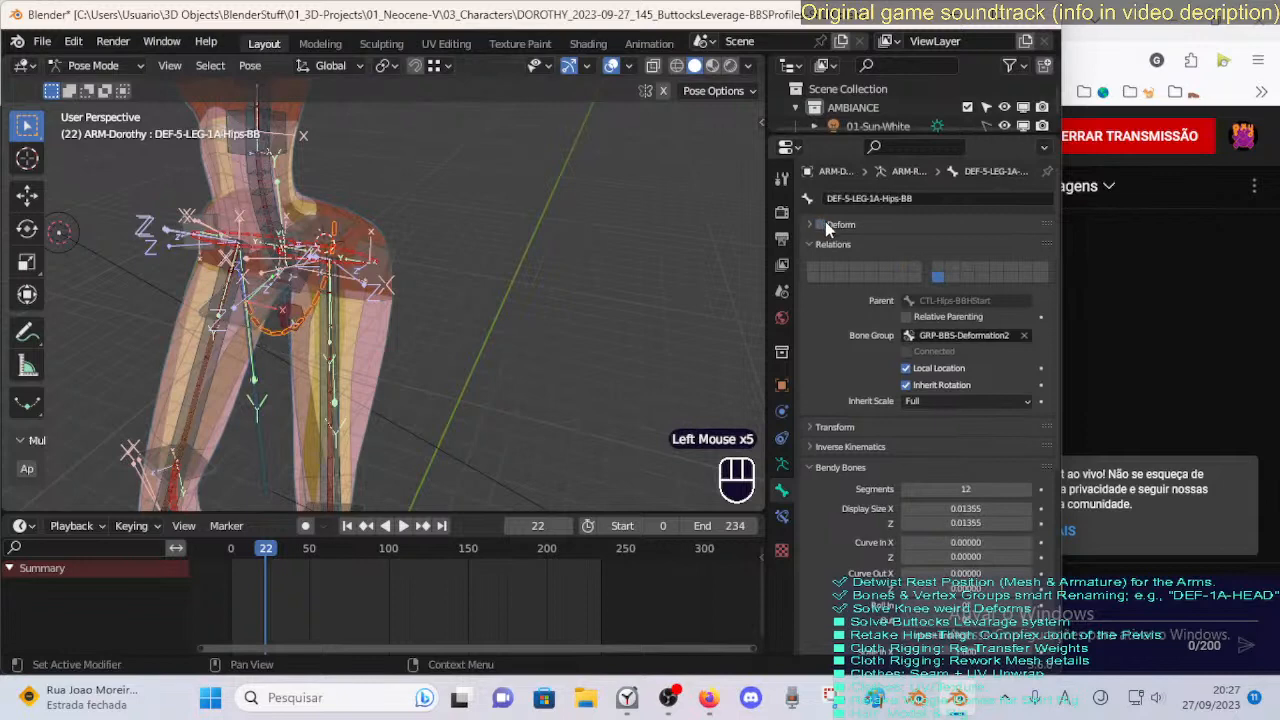
# Delete the curved DEF-5-LEG-1A-Hips-BB bone from the armature in Edit Mode and return to Pose Mode.
pyautogui.click(220, 316)
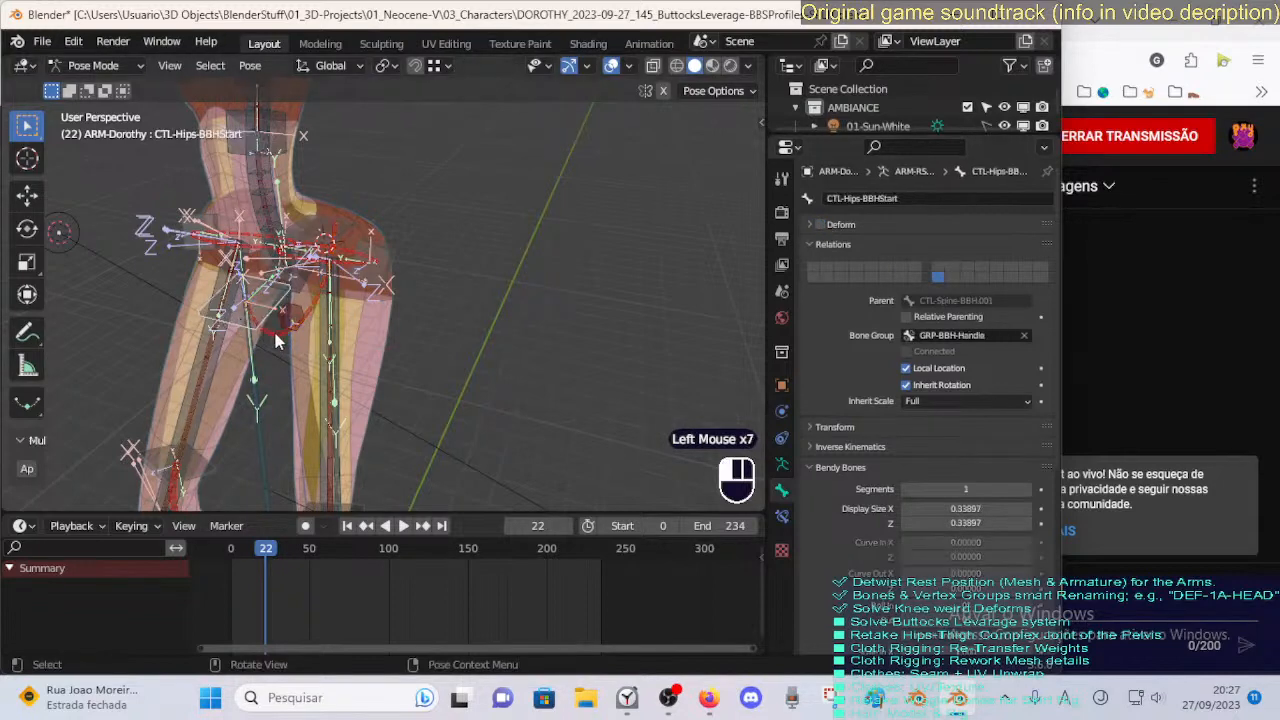
pyautogui.click(278, 340)
pyautogui.click(277, 343)
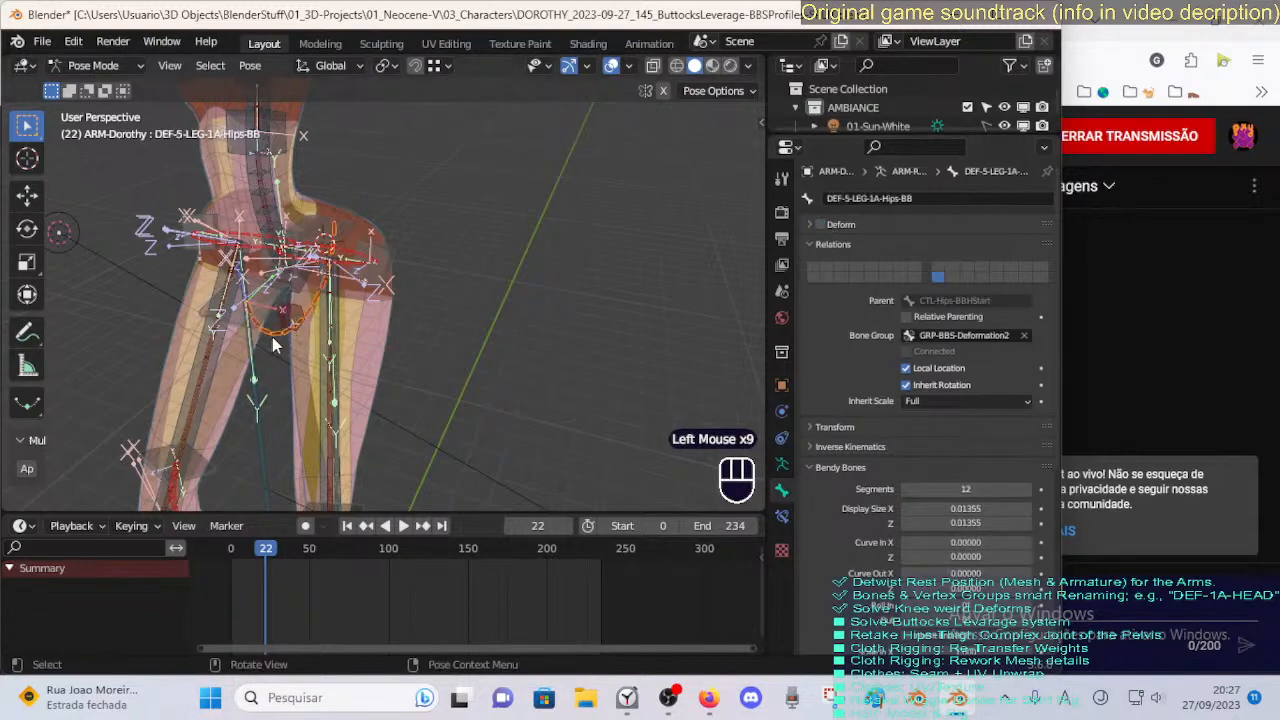
pyautogui.click(277, 330)
pyautogui.keyDown('shift'); pyautogui.click(331, 268); pyautogui.keyUp('shift')
pyautogui.keyDown('shift'); pyautogui.click(331, 268); pyautogui.keyUp('shift')
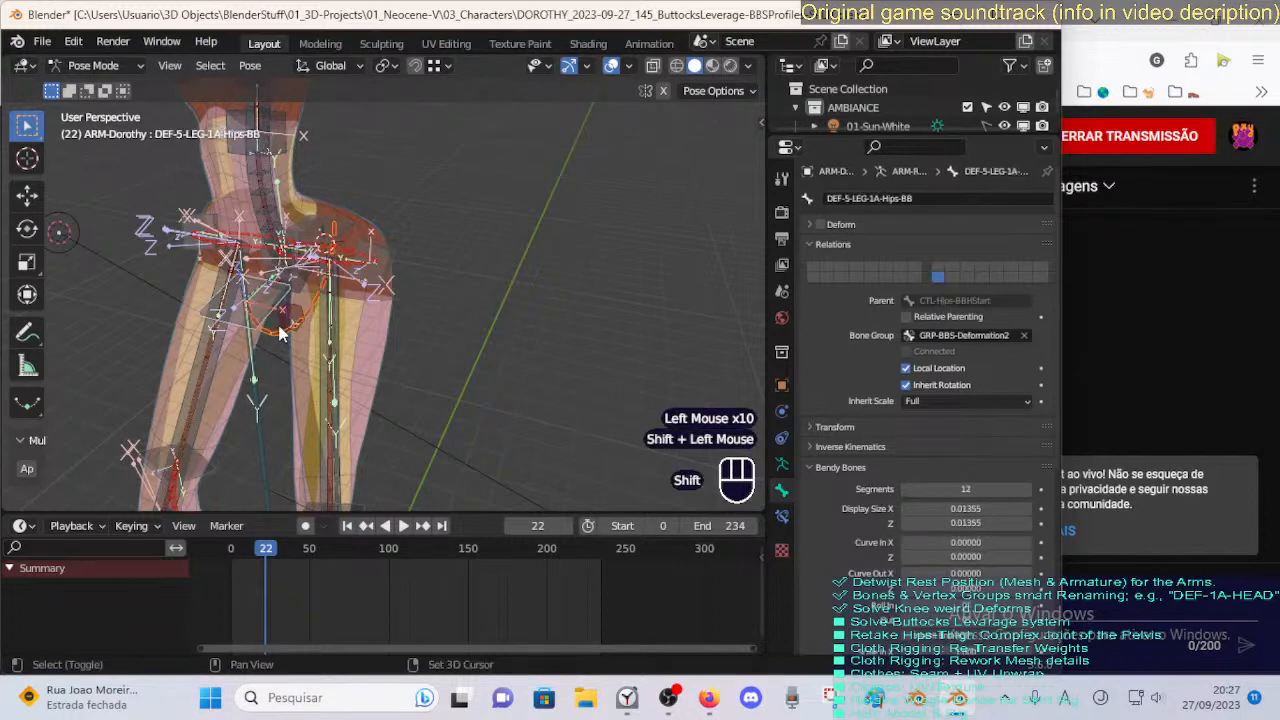
pyautogui.press('Tab')
pyautogui.moveTo(336, 284); pyautogui.dragTo(384, 310, button='middle')
pyautogui.press('x')
pyautogui.click(376, 297)
pyautogui.press('Tab')
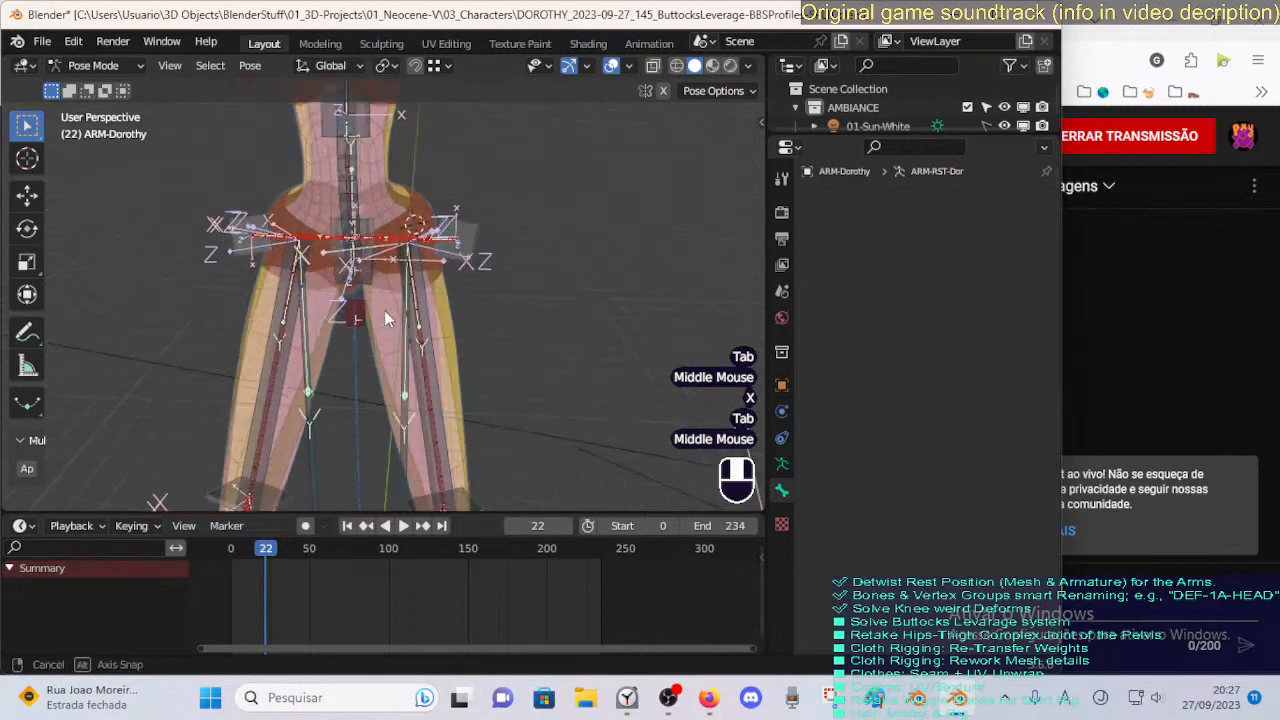
# Review the bone relations of MCH-Thigh.L, DEF-5-LEG-1B-Thigh.L and MCH-Knee-POLE.L in the left leg.
pyautogui.click(405, 312)
pyautogui.scroll(1, 424, 315)
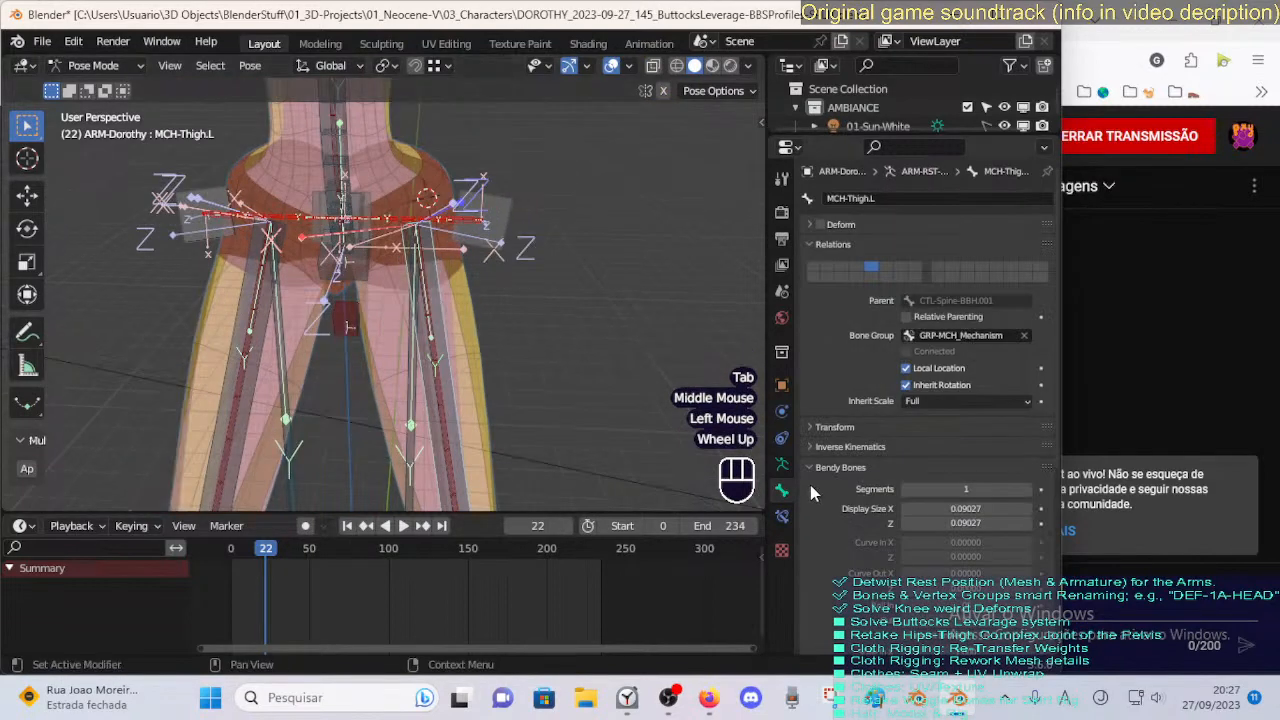
pyautogui.click(437, 331)
pyautogui.click(432, 329)
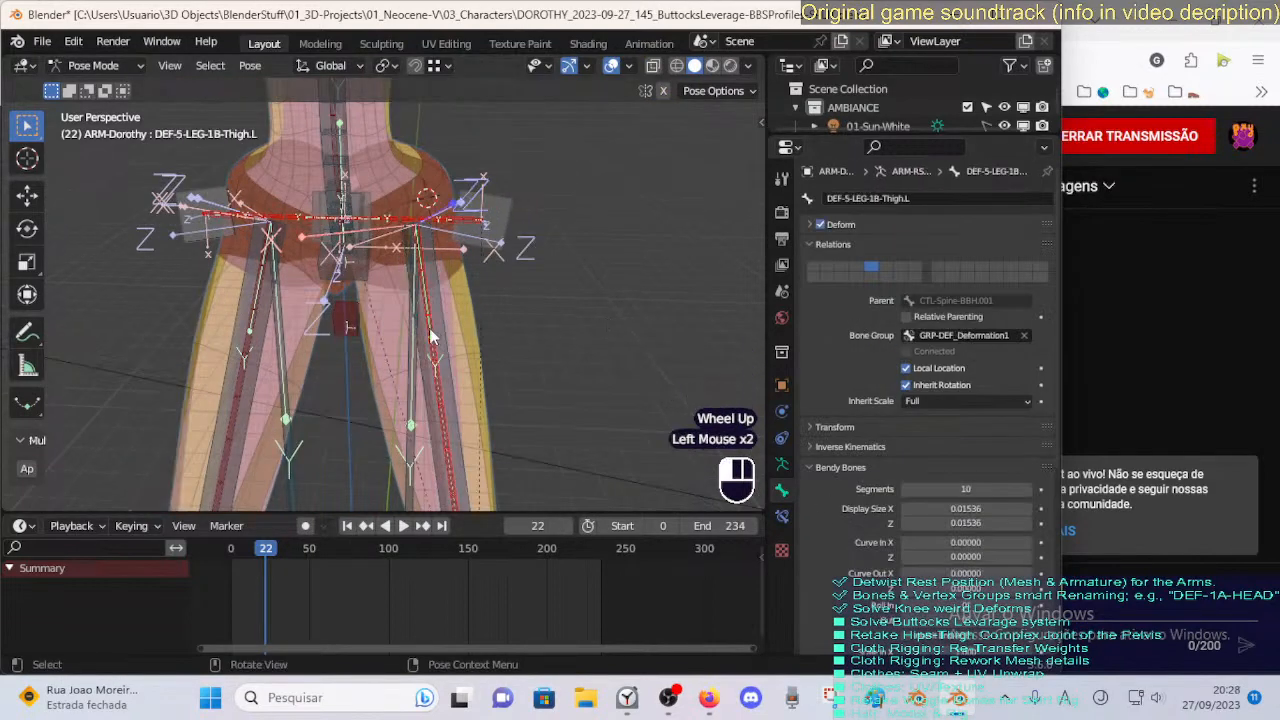
pyautogui.click(429, 328)
pyautogui.click(429, 328)
pyautogui.click(429, 330)
pyautogui.click(438, 340)
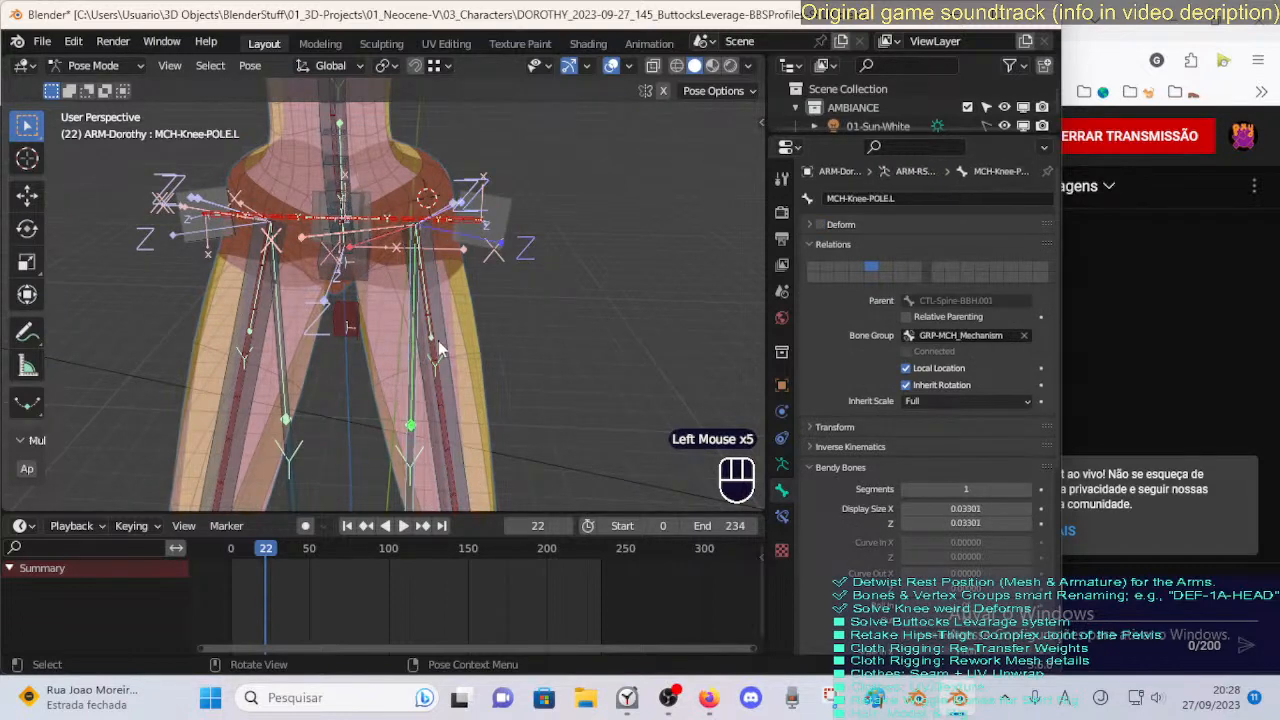
pyautogui.click(439, 340)
# Inspect the legs from the front and check the bone relations of CTL-Knee-BBHStart.L and DEF-2-TORSO-3-Crotch.
pyautogui.moveTo(439, 340); pyautogui.dragTo(416, 385, button='middle')
pyautogui.click(468, 248)
pyautogui.scroll(-2, 450, 290)
pyautogui.scroll(-1, 423, 381)
pyautogui.click(415, 392)
pyautogui.scroll(1, 415, 392)
pyautogui.moveTo(416, 385); pyautogui.dragTo(337, 193, button='middle')
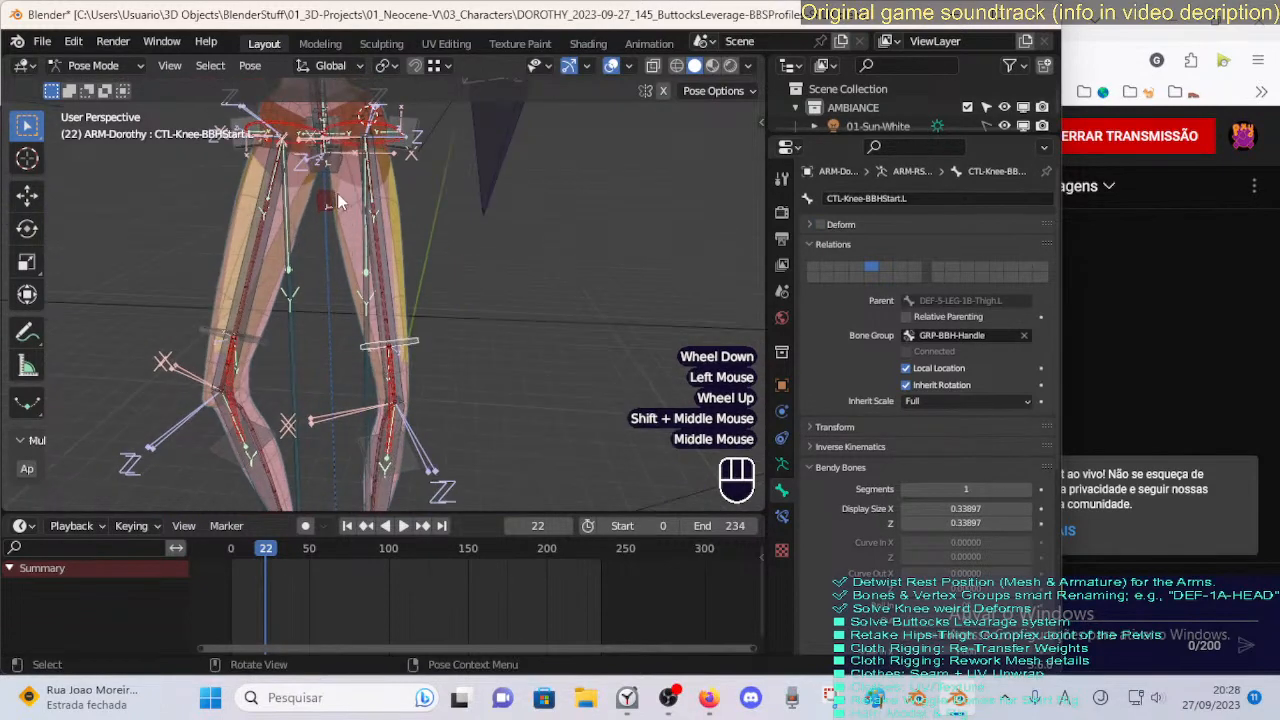
pyautogui.click(337, 194)
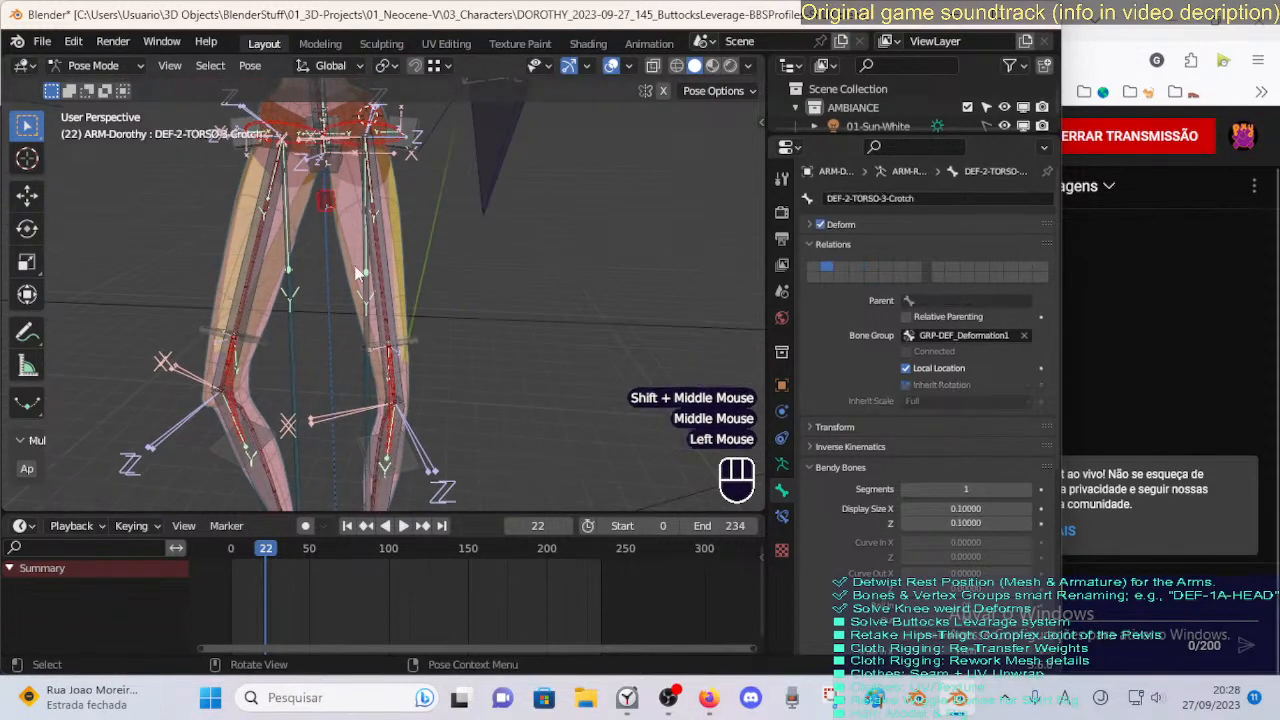
# Inspect the pelvis and leg bones from several angles and check the bone relations of MCH-Spine-BBH-Start.
pyautogui.scroll(2, 409, 433)
pyautogui.keyDown('shift'); pyautogui.moveTo(357, 273); pyautogui.dragTo(580, 383, button='middle'); pyautogui.keyUp('shift')
pyautogui.scroll(-1, 580, 383)
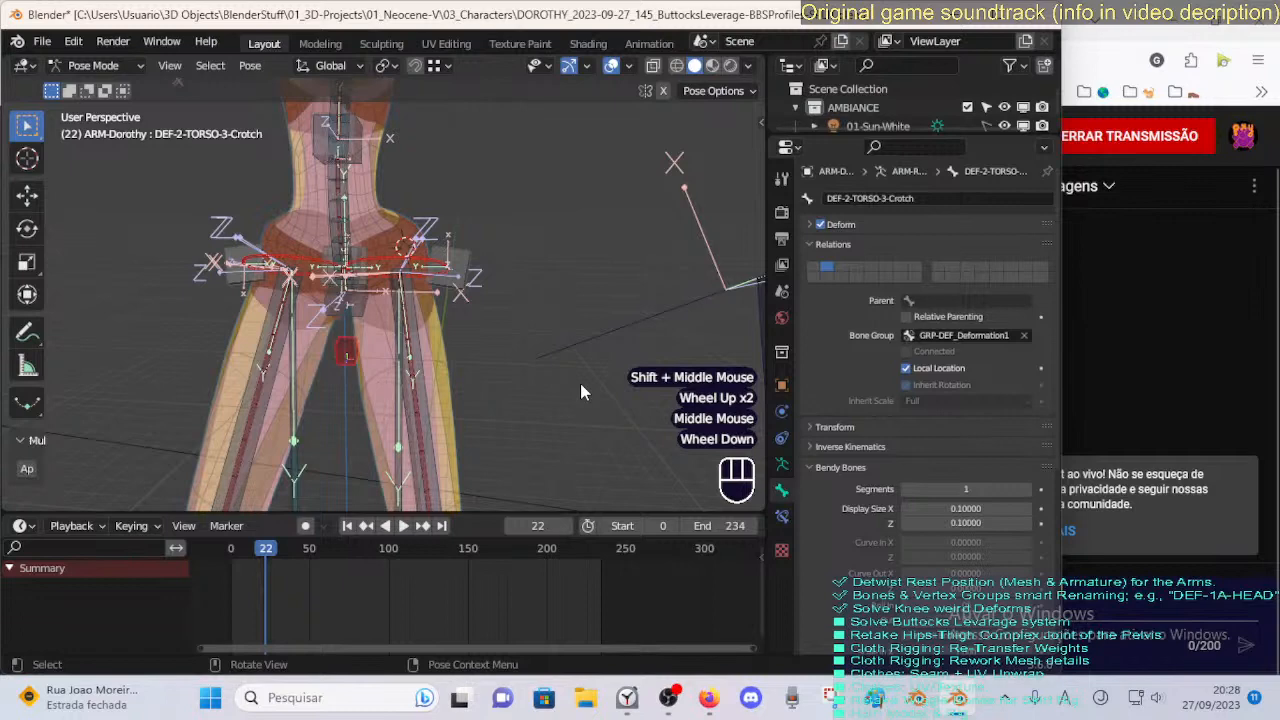
pyautogui.click(782, 516)
pyautogui.click(779, 497)
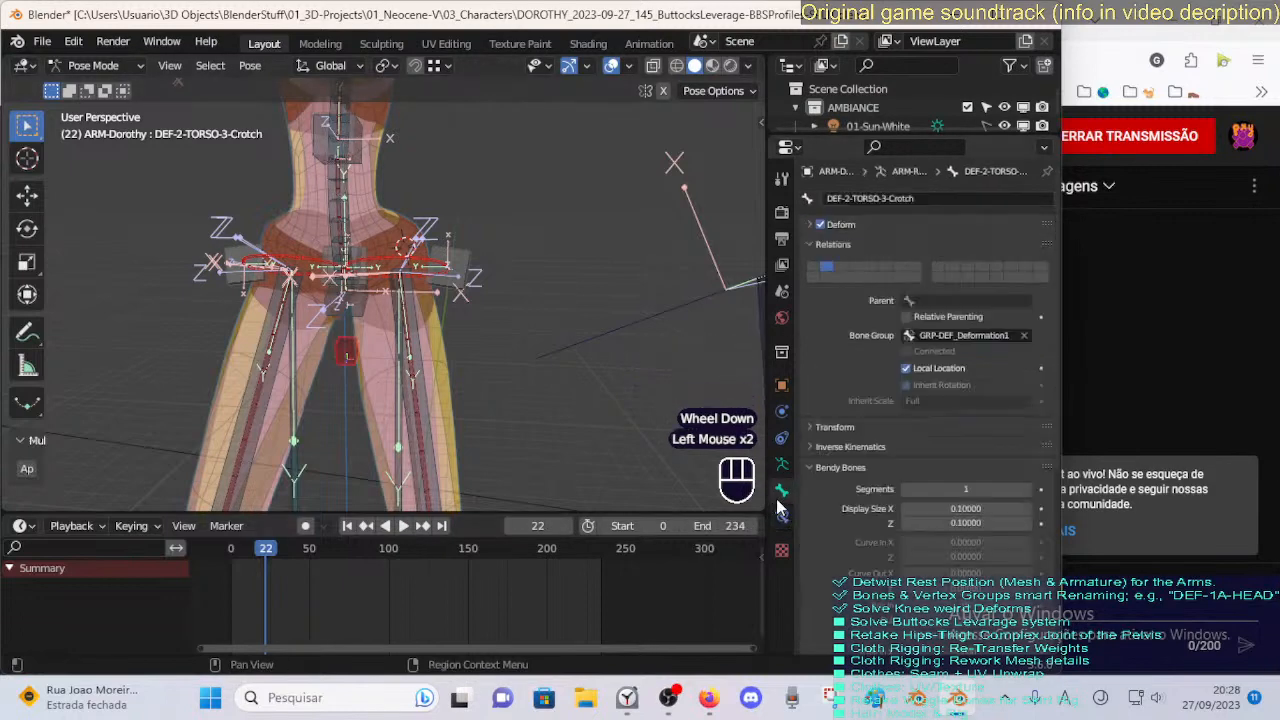
pyautogui.moveTo(322, 346); pyautogui.dragTo(408, 305, button='middle')
pyautogui.click(362, 278)
pyautogui.scroll(2, 365, 290)
pyautogui.scroll(-3, 420, 370)
pyautogui.moveTo(422, 373)
pyautogui.mouseDown(button='middle')
pyautogui.moveTo(401, 311)
pyautogui.moveTo(402, 382)
pyautogui.moveTo(418, 372)
pyautogui.mouseUp(button='middle')
pyautogui.scroll(-1, 393, 357)
pyautogui.press('KP_1')
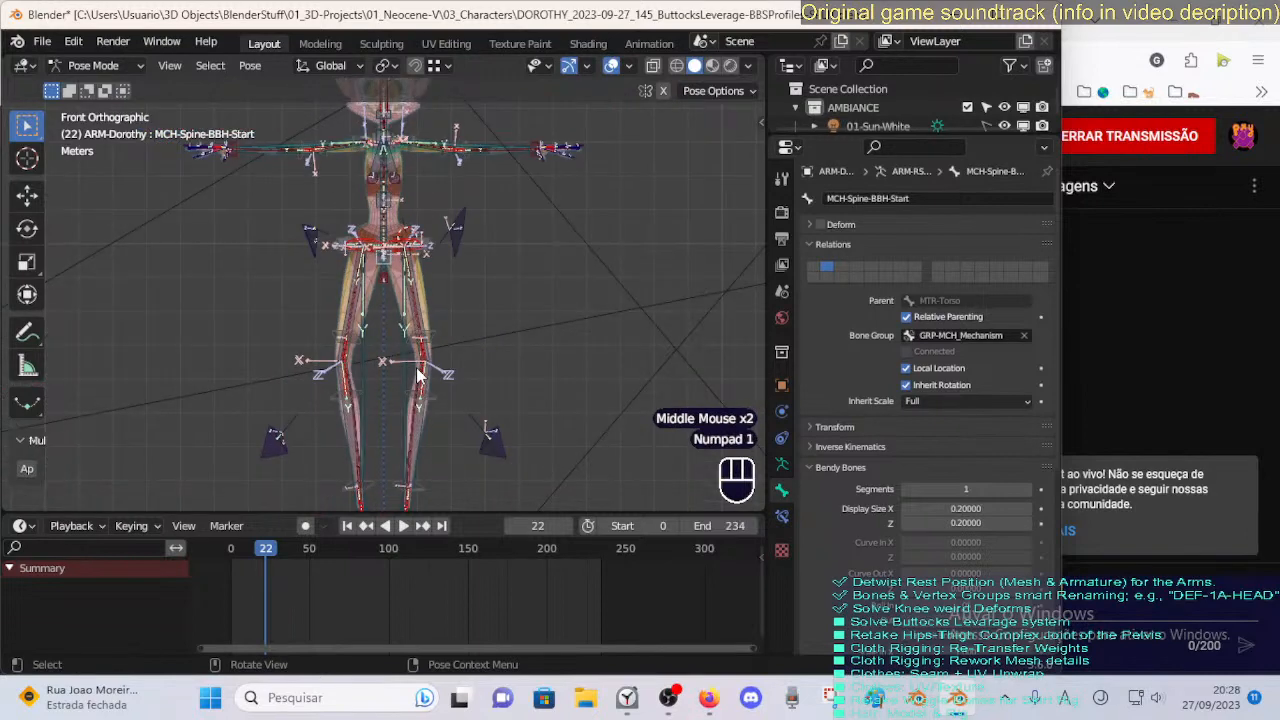
pyautogui.scroll(-2, 418, 375)
pyautogui.moveTo(408, 409); pyautogui.dragTo(302, 443, button='middle')
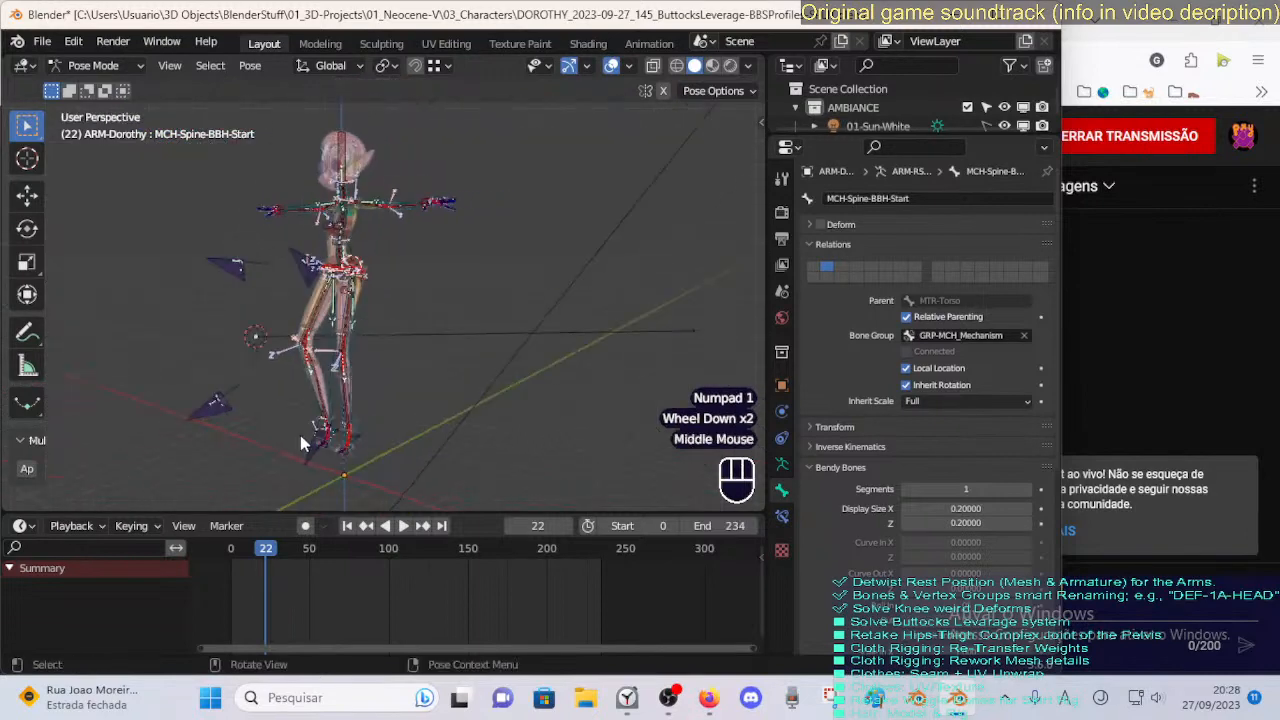
# Reveal all hidden bones, turn off the DEV bone layer and show the MAIN layer.
pyautogui.hotkey('alt', 'h')
pyautogui.hotkey('alt', 'h')
pyautogui.press('n')
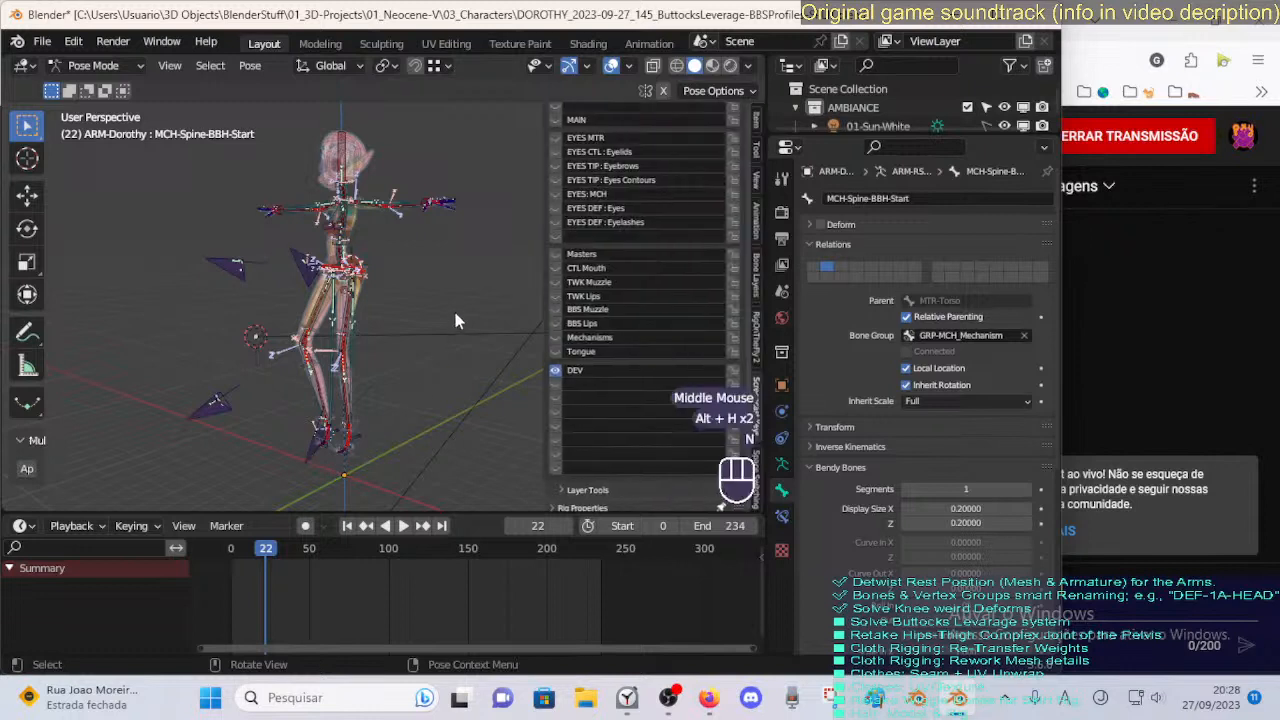
pyautogui.click(551, 373)
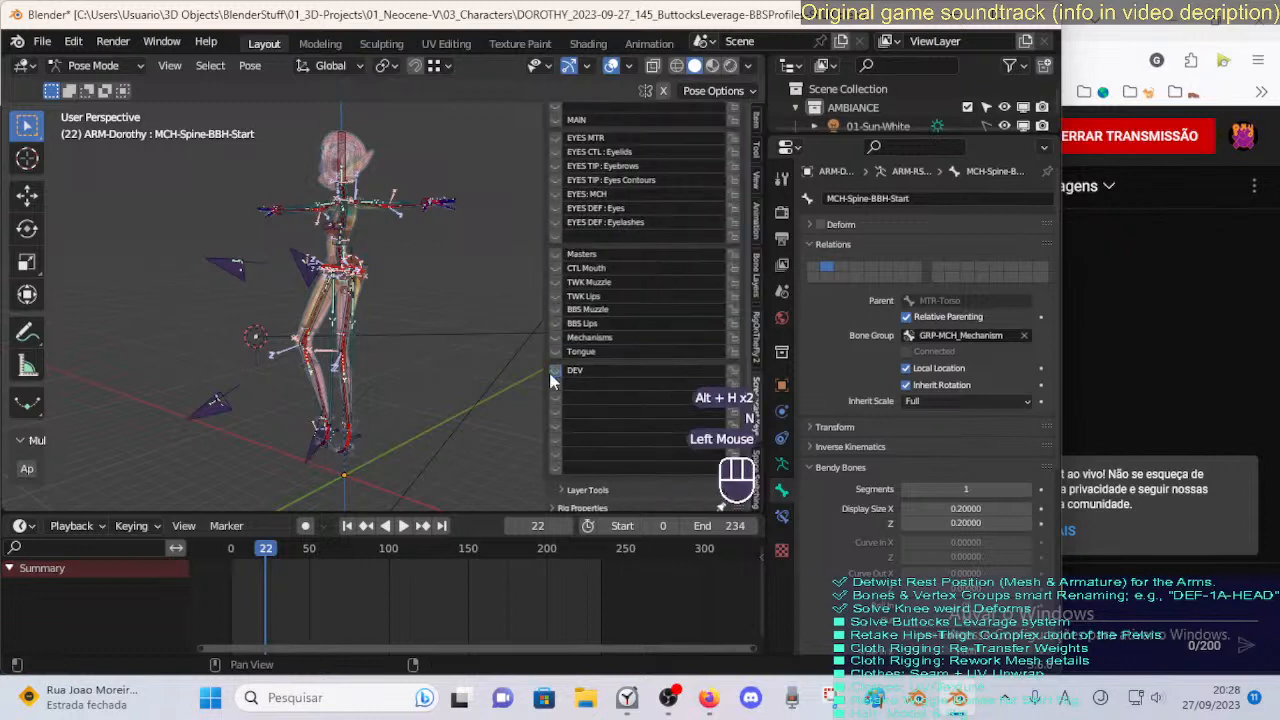
pyautogui.scroll(3, 590, 331)
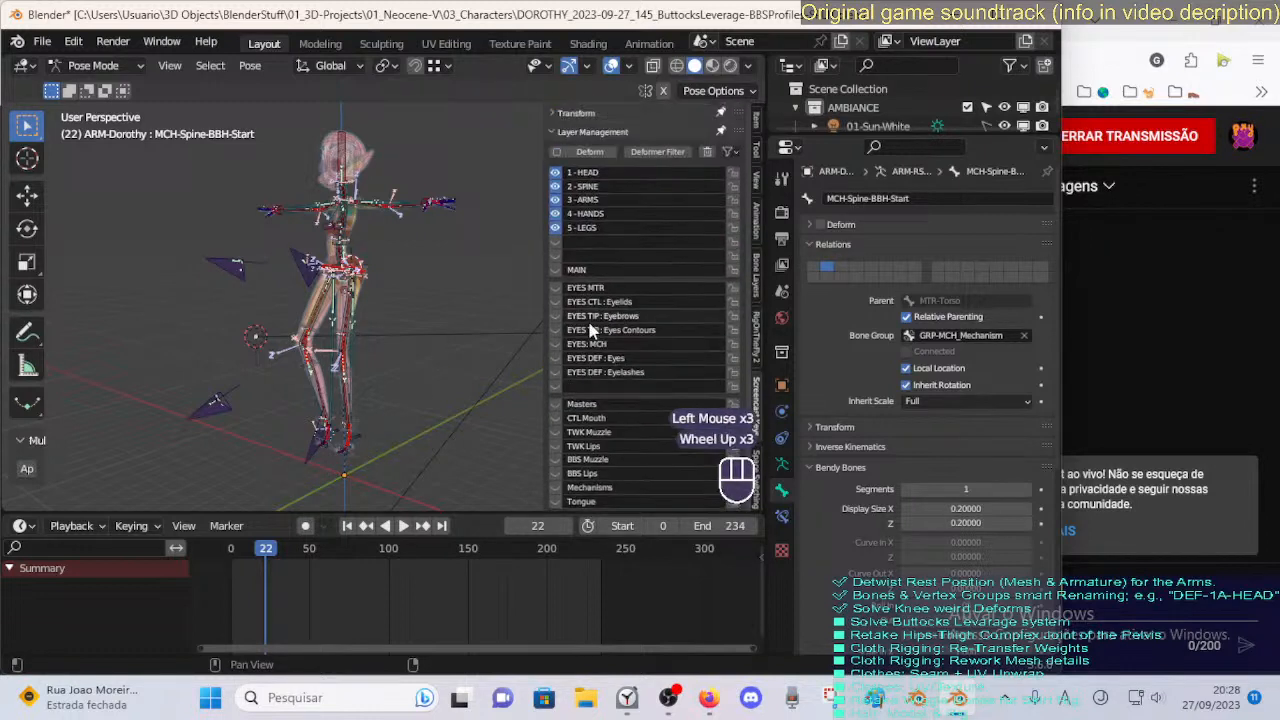
pyautogui.click(557, 269)
pyautogui.press('n')
# Select every bone of the armature and reset the pose.
pyautogui.press('a')
pyautogui.hotkey('alt', 'q')
pyautogui.hotkey('alt', 'q')
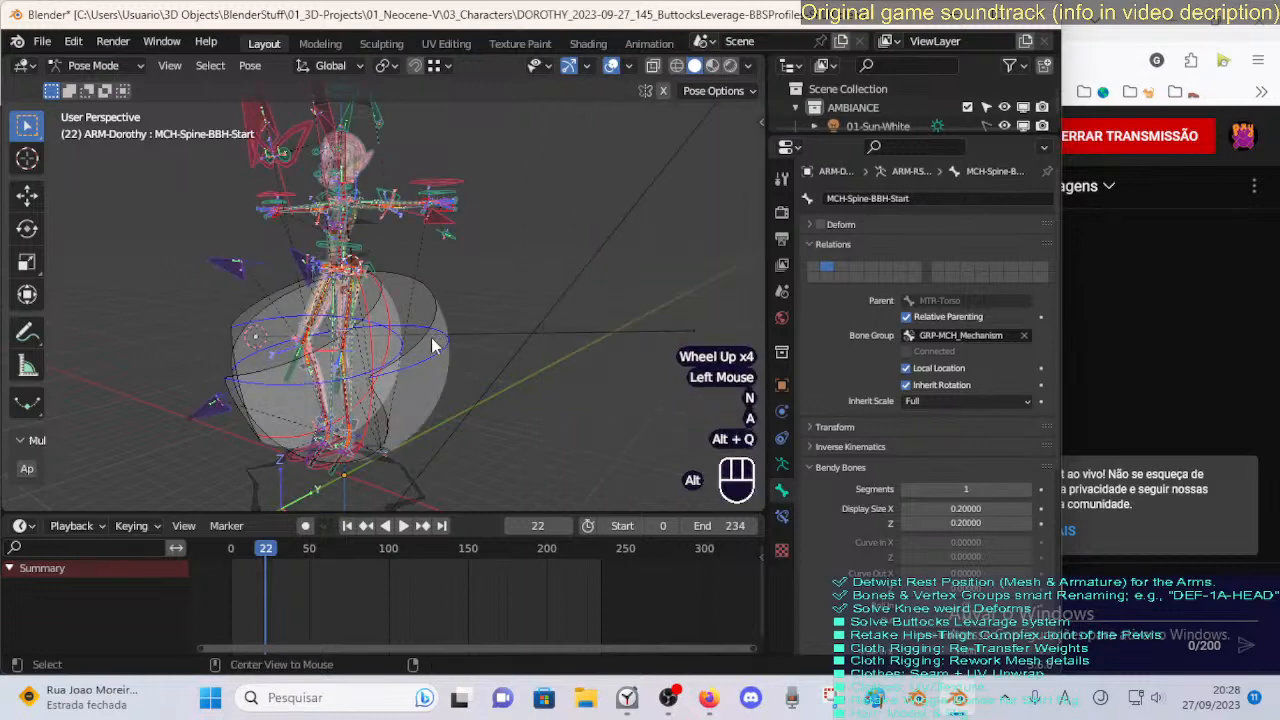
# Test the left leg by moving its MTR-Leg.L foot control to raised positions, and reset the whole pose.
pyautogui.click(320, 465)
pyautogui.scroll(2, 325, 465)
pyautogui.moveTo(329, 466); pyautogui.dragTo(407, 462, button='middle')
pyautogui.press('g')
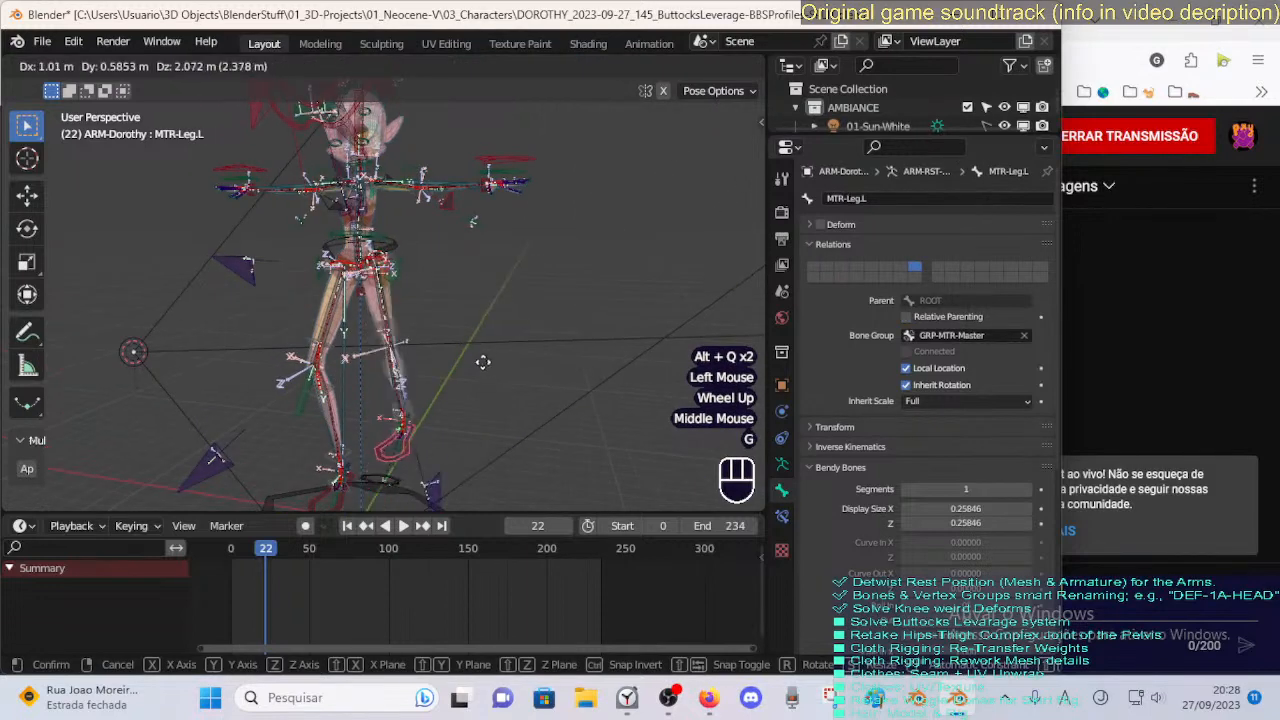
pyautogui.click(465, 349)
pyautogui.moveTo(465, 349); pyautogui.dragTo(455, 376, button='middle')
pyautogui.press('g')
pyautogui.click(468, 421)
pyautogui.press('a')
pyautogui.hotkey('alt', 'q')
pyautogui.hotkey('alt', 'q')
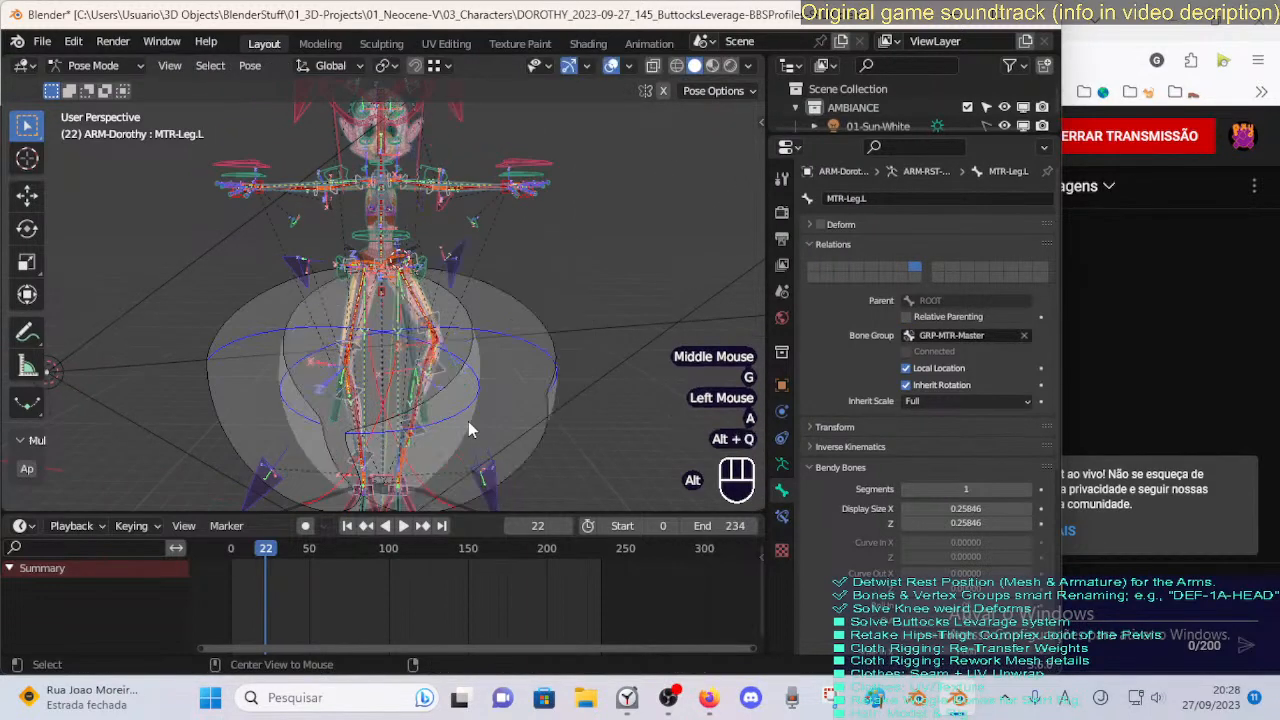
# Isolate the bones of the Buttocks selection set by hiding all other bones.
pyautogui.scroll(-1, 457, 402)
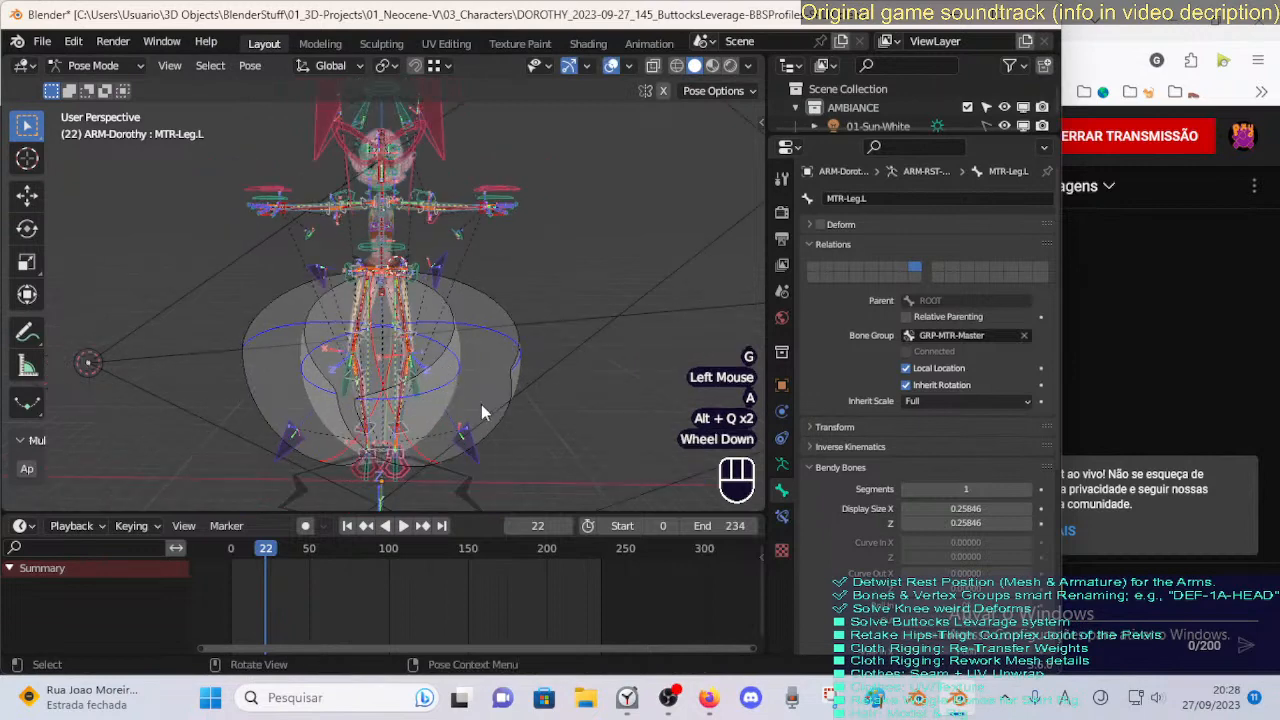
pyautogui.hotkey('alt', 'a')
pyautogui.click(783, 466)
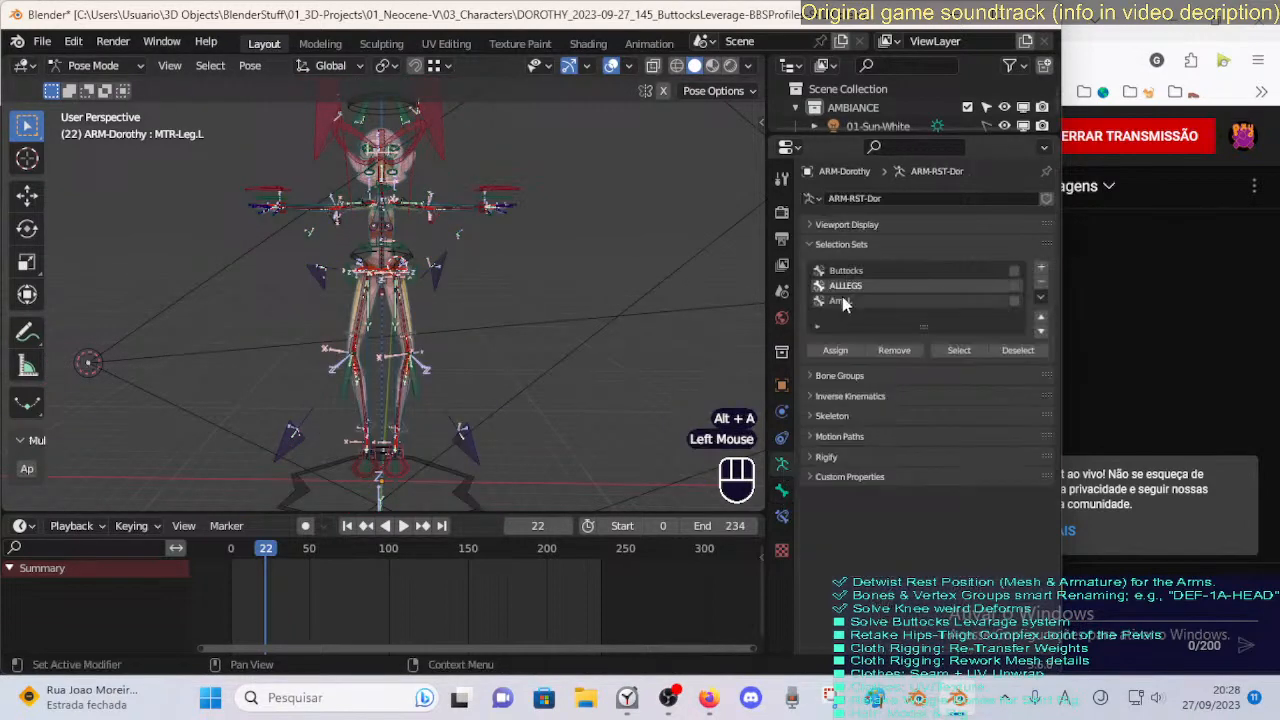
pyautogui.click(845, 270)
pyautogui.click(958, 350)
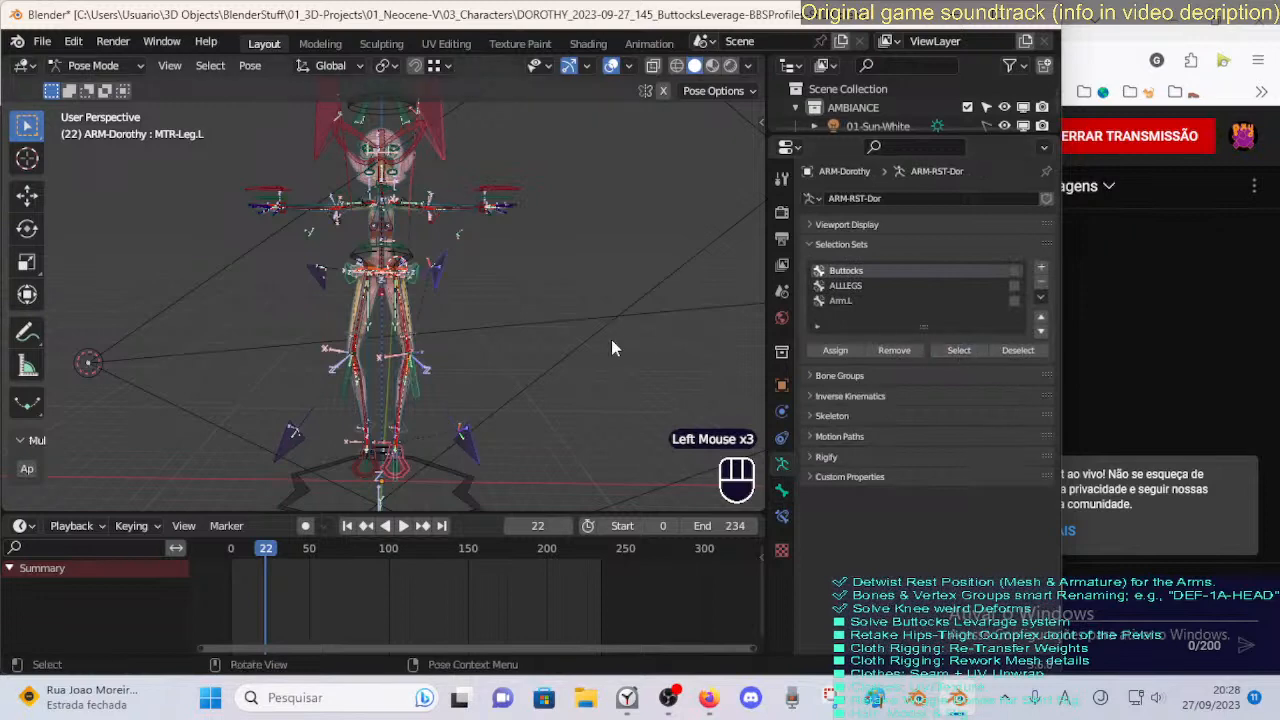
pyautogui.hotkey('shift', 'h')
# Test the left knee bend by moving the MTR-Leg.L control around behind the body.
pyautogui.click(401, 474)
pyautogui.click(412, 445)
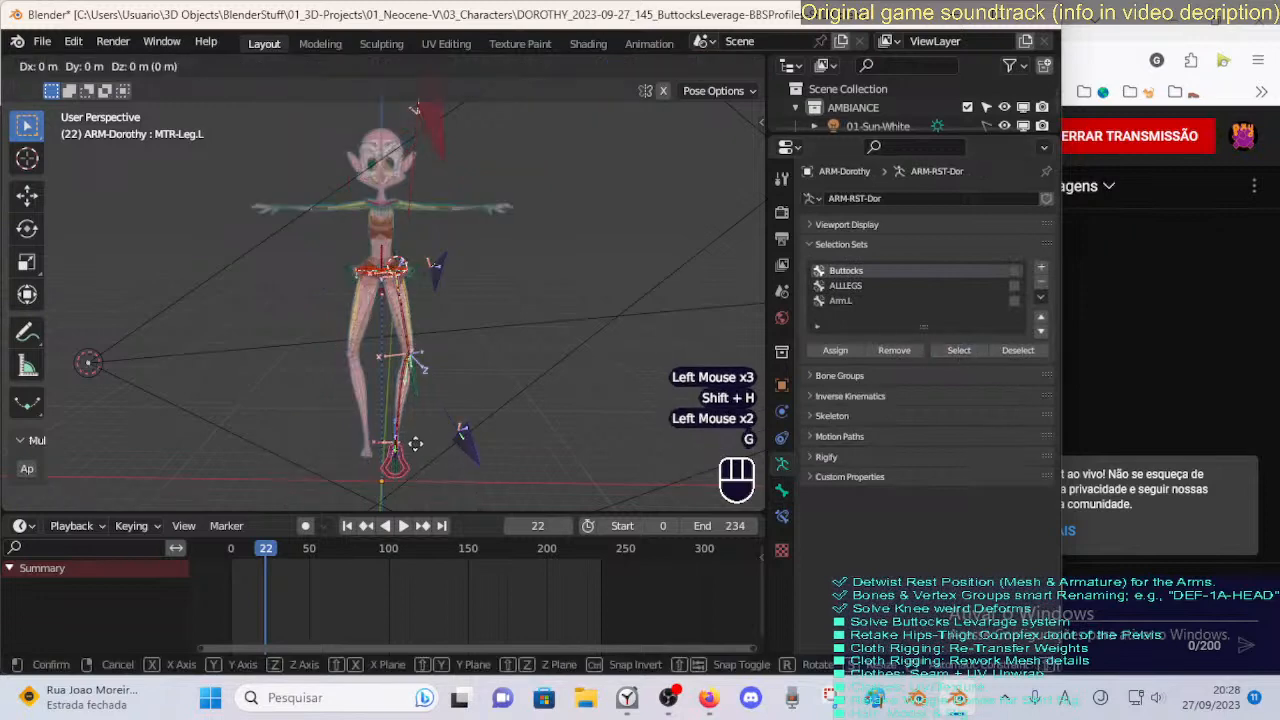
pyautogui.press('g')
pyautogui.click(405, 440)
pyautogui.moveTo(405, 440); pyautogui.dragTo(268, 392, button='middle')
pyautogui.scroll(2, 268, 392)
pyautogui.press('g')
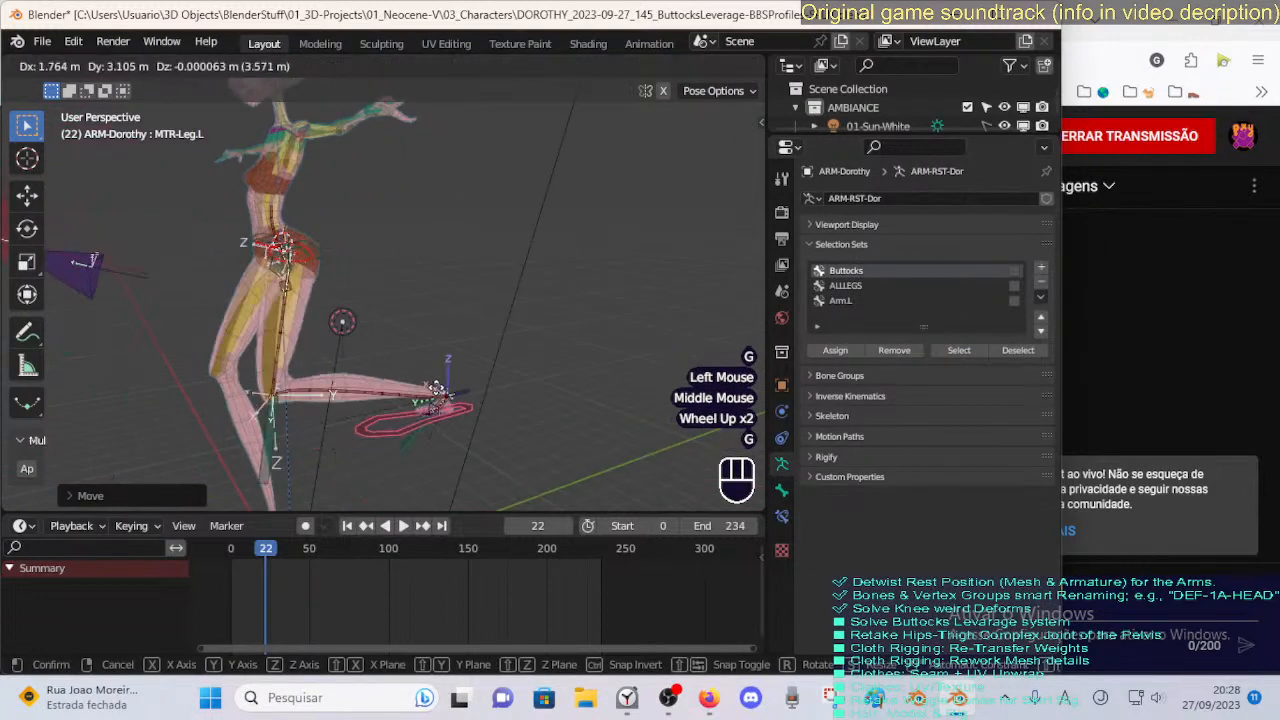
pyautogui.click(282, 450)
# Raise MTR-Leg.L in front of the body to test the thigh and pelvis deformation, and reset the pose.
pyautogui.moveTo(282, 450); pyautogui.dragTo(400, 425, button='middle')
pyautogui.press('g')
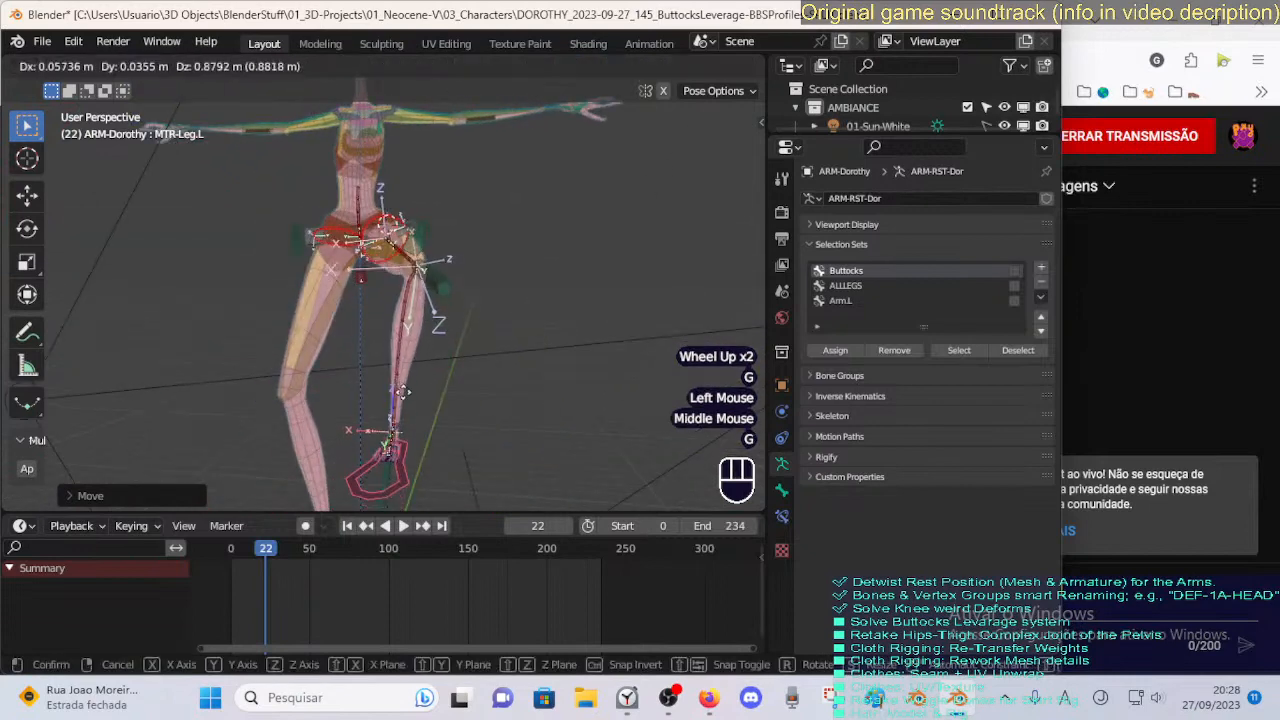
pyautogui.click(416, 476)
pyautogui.press('g')
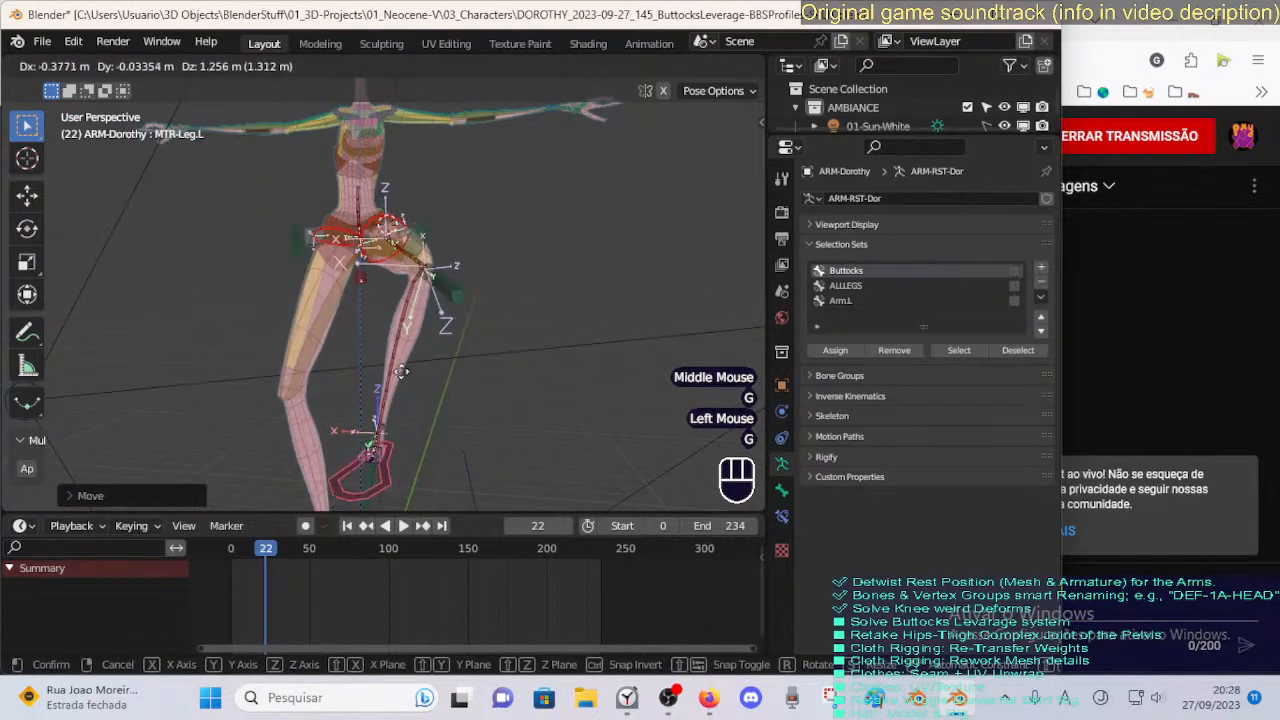
pyautogui.click(401, 406)
pyautogui.scroll(-2, 397, 403)
pyautogui.hotkey('alt', 'a')
pyautogui.hotkey('alt', 'q')
pyautogui.hotkey('alt', 'q')
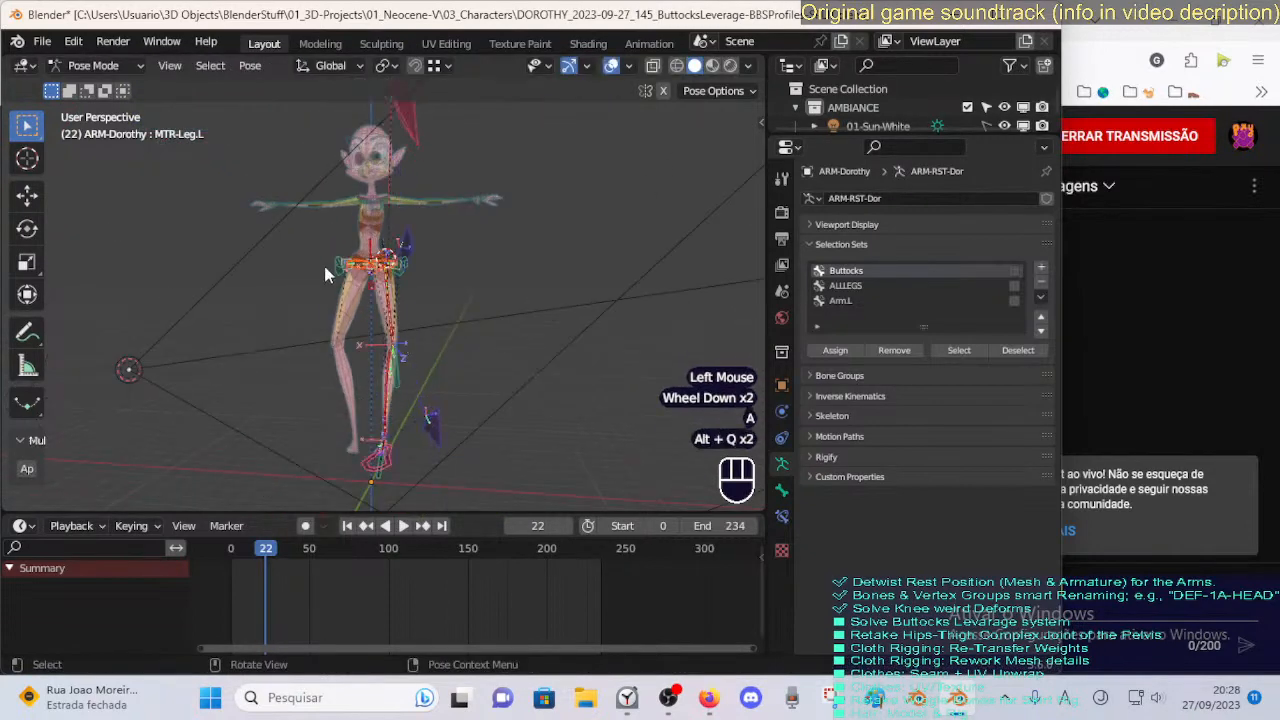
pyautogui.moveTo(323, 262); pyautogui.dragTo(370, 250, button='middle')
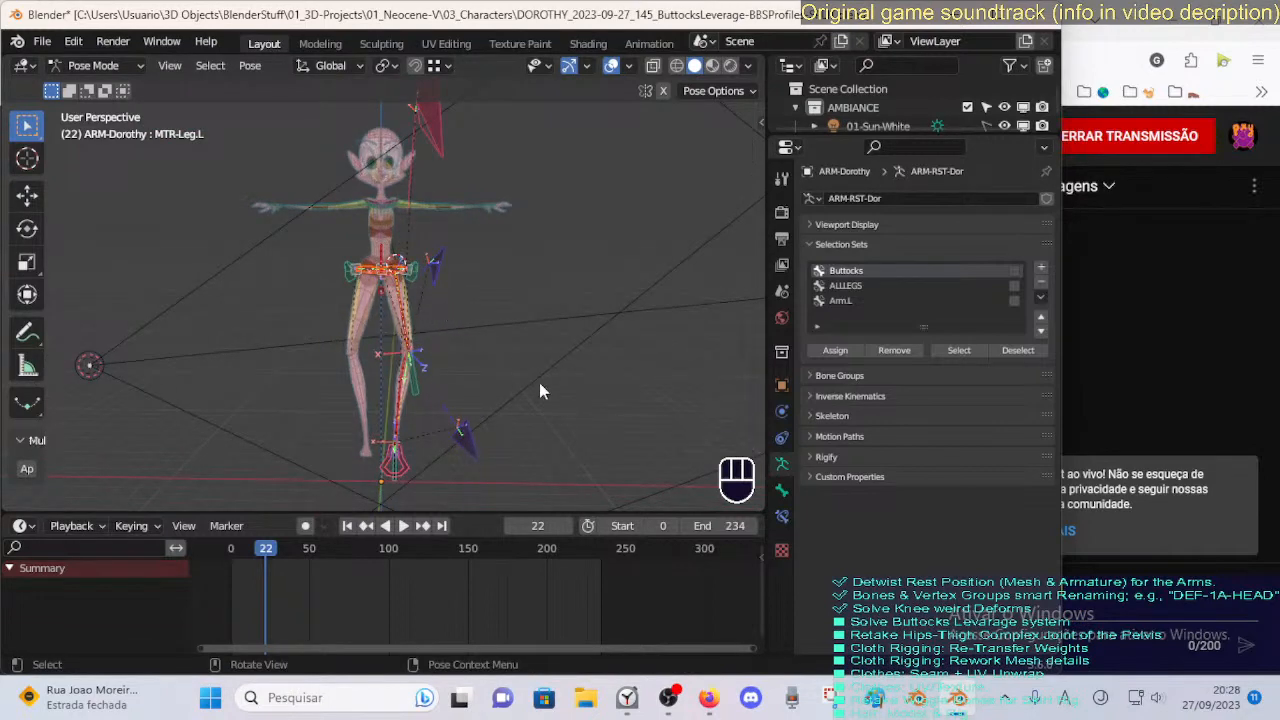
# Compare the armature's rest position in Edit Mode with its legs in Pose Mode from different angles.
pyautogui.press('Tab')
pyautogui.scroll(-1, 466, 349)
pyautogui.moveTo(466, 349); pyautogui.dragTo(460, 354, button='middle')
pyautogui.scroll(1, 463, 351)
pyautogui.keyDown('shift'); pyautogui.moveTo(466, 414); pyautogui.dragTo(470, 385, button='middle'); pyautogui.keyUp('shift')
pyautogui.moveTo(470, 385); pyautogui.dragTo(474, 357, button='middle')
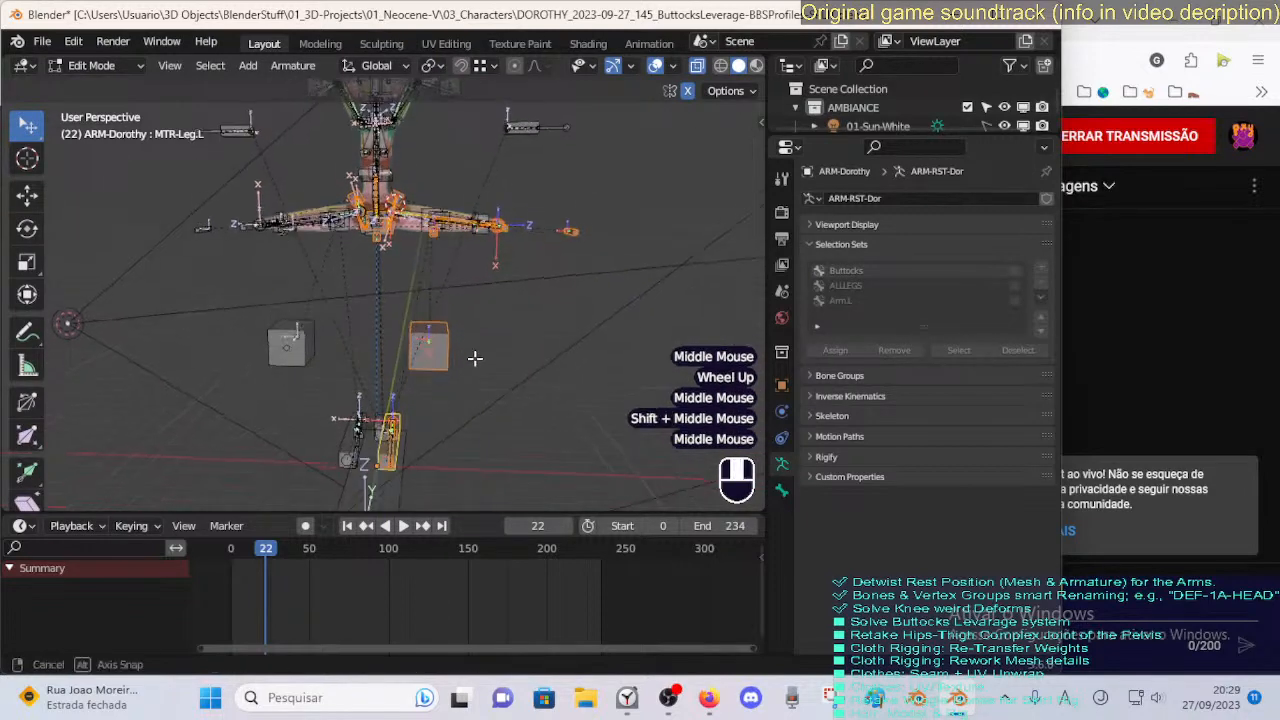
pyautogui.hotkey('alt', 'a')
pyautogui.moveTo(443, 409); pyautogui.dragTo(424, 452, button='middle')
pyautogui.press('Tab')
pyautogui.press('Tab')
pyautogui.press('Tab')
pyautogui.press('Tab')
pyautogui.press('Tab')
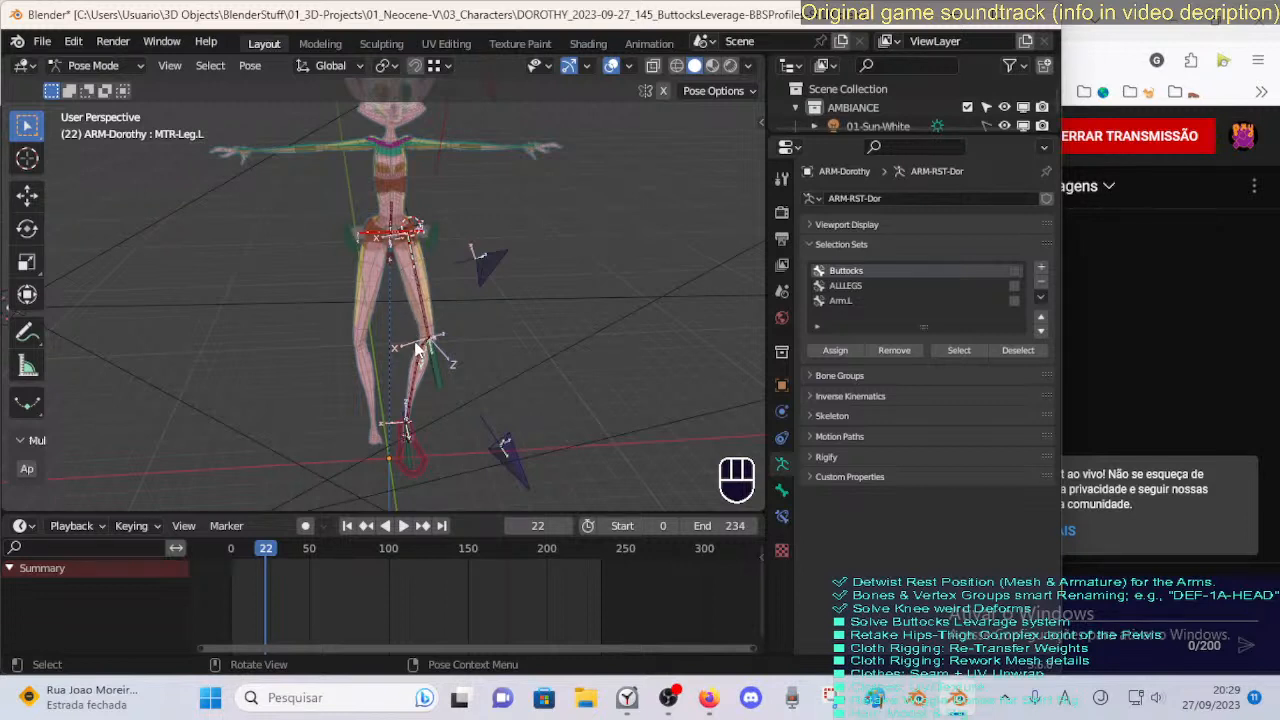
# Try a move of MTR-Leg.L, cancel it, and reset the pose of all visible bones.
pyautogui.click(423, 447)
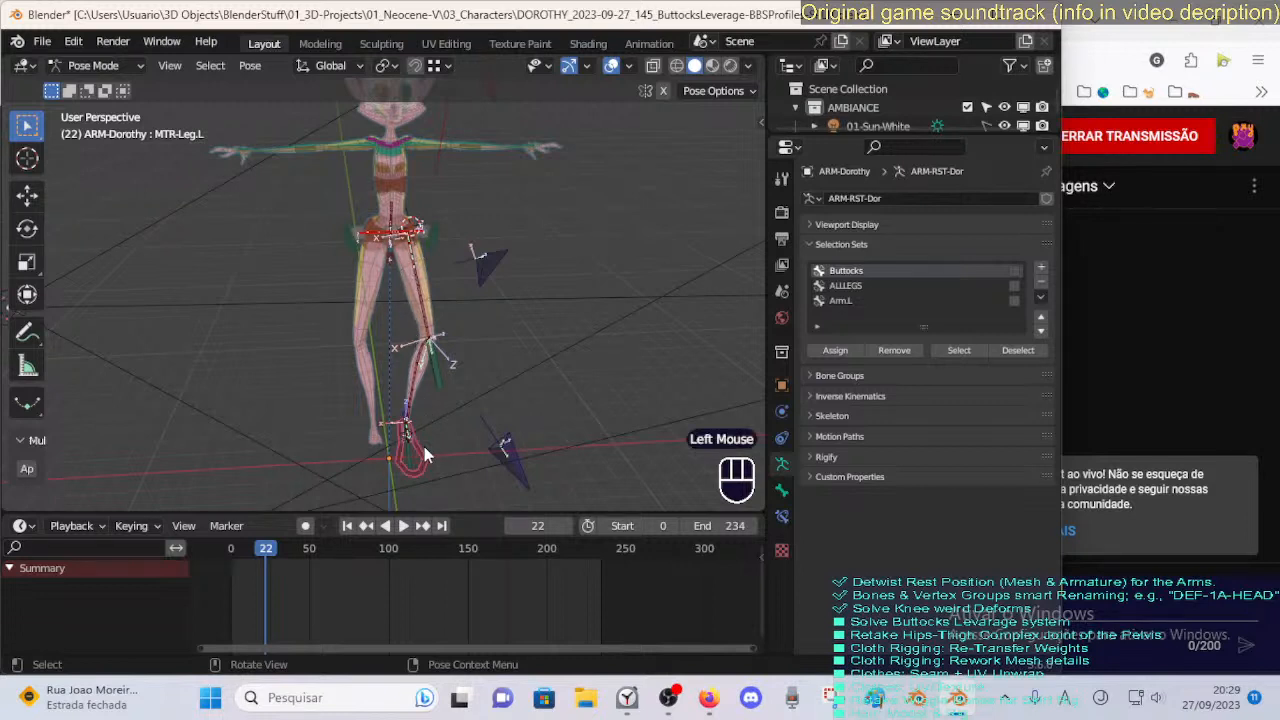
pyautogui.moveTo(424, 446); pyautogui.dragTo(506, 403, button='middle')
pyautogui.press('g')
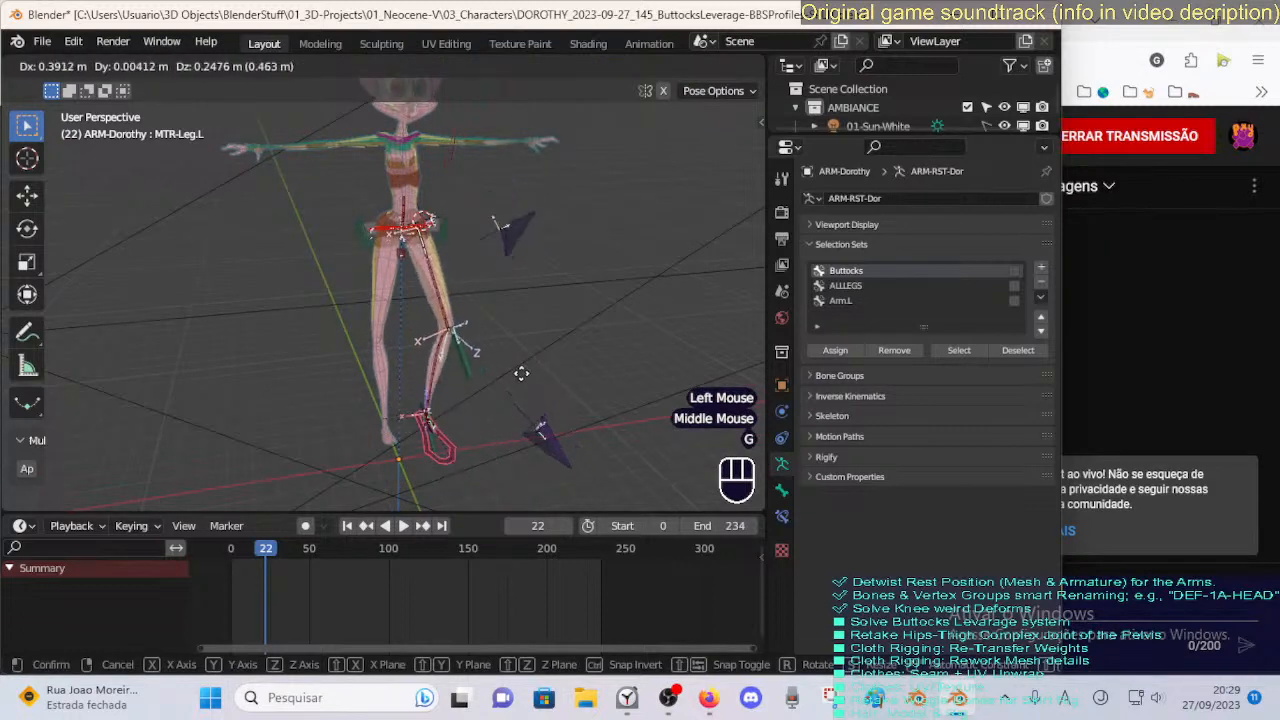
pyautogui.press('Escape')
pyautogui.press('Tab')
pyautogui.press('Tab')
pyautogui.hotkey('alt', 'a')
pyautogui.hotkey('alt', 'q')
pyautogui.hotkey('alt', 'q')
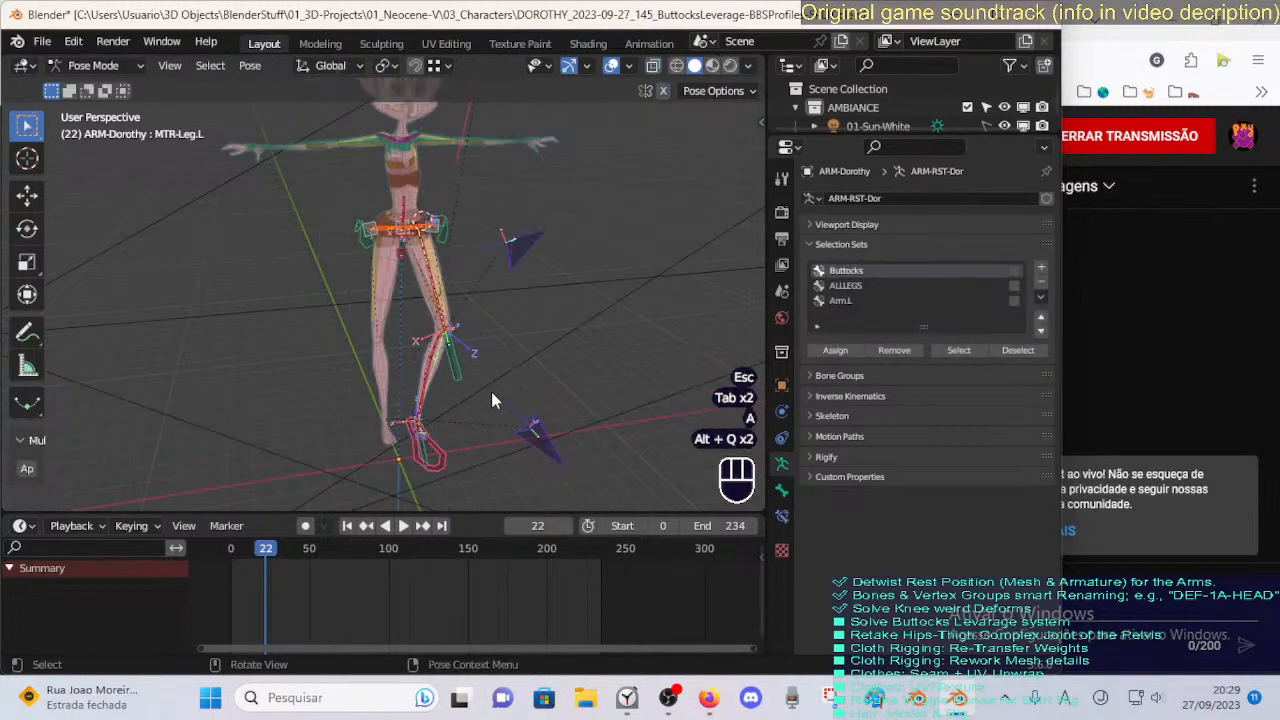
# Select the left leg's CTL-Leg-POLE.L bone in Edit Mode and check the leg in Pose Mode.
pyautogui.scroll(-1, 490, 388)
pyautogui.press('Tab')
pyautogui.click(466, 345)
pyautogui.click(466, 344)
pyautogui.press('Tab')
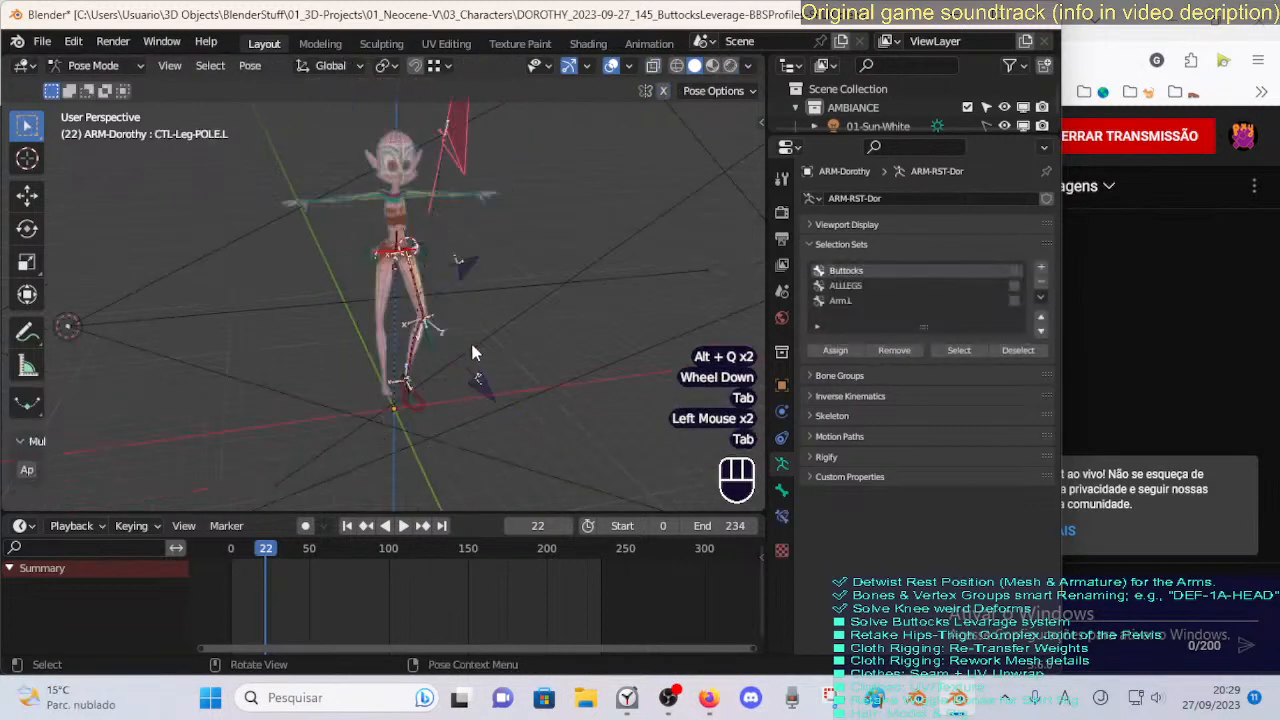
pyautogui.moveTo(452, 365); pyautogui.dragTo(414, 371, button='middle')
pyautogui.press('Tab')
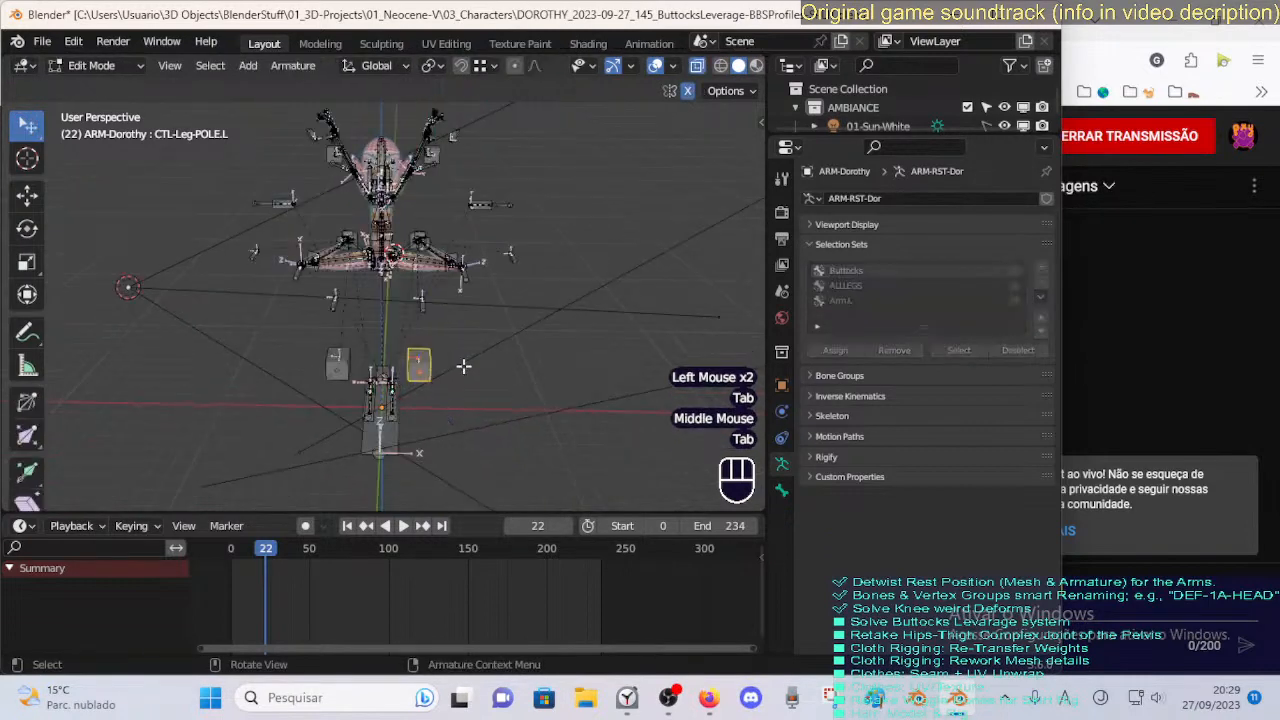
# Try different rest positions along X for CTL-Leg-POLE.L, comparing the leg's bend in Pose Mode.
pyautogui.press('g')
pyautogui.press('x')
pyautogui.press('Tab')
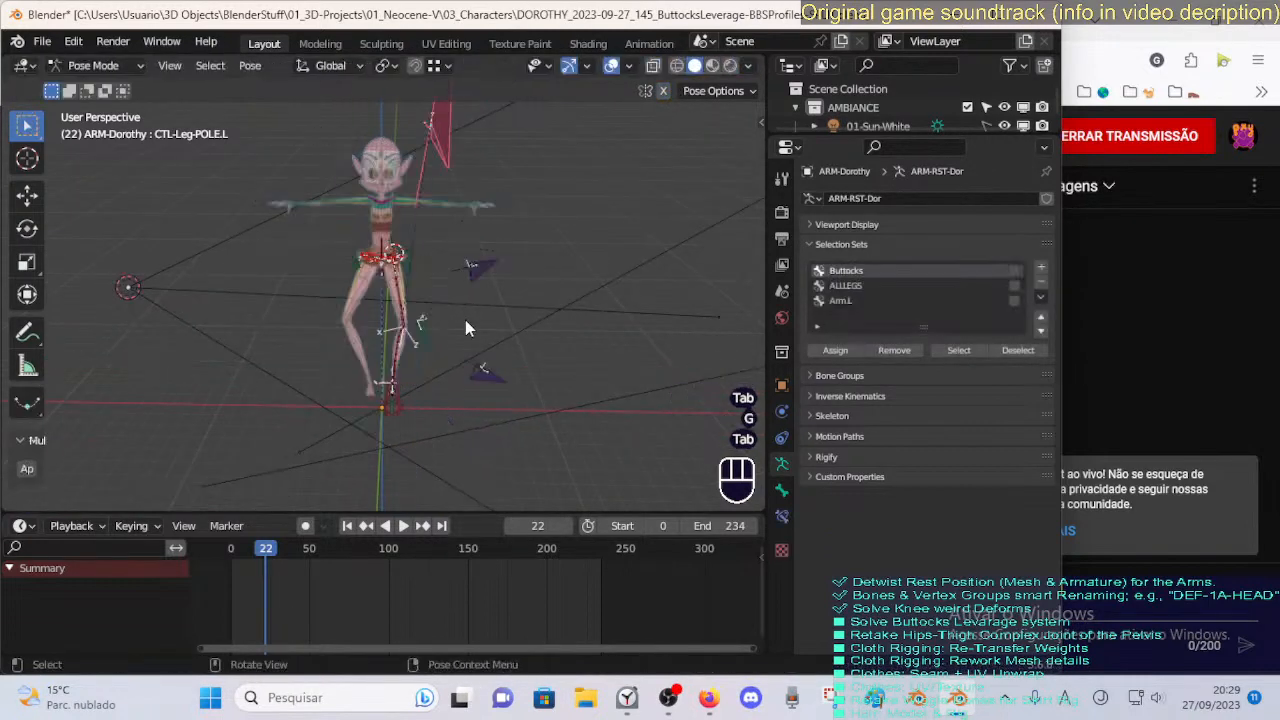
pyautogui.press('Tab')
pyautogui.press('g')
pyautogui.press('x')
pyautogui.rightClick(429, 336)
pyautogui.press('Tab')
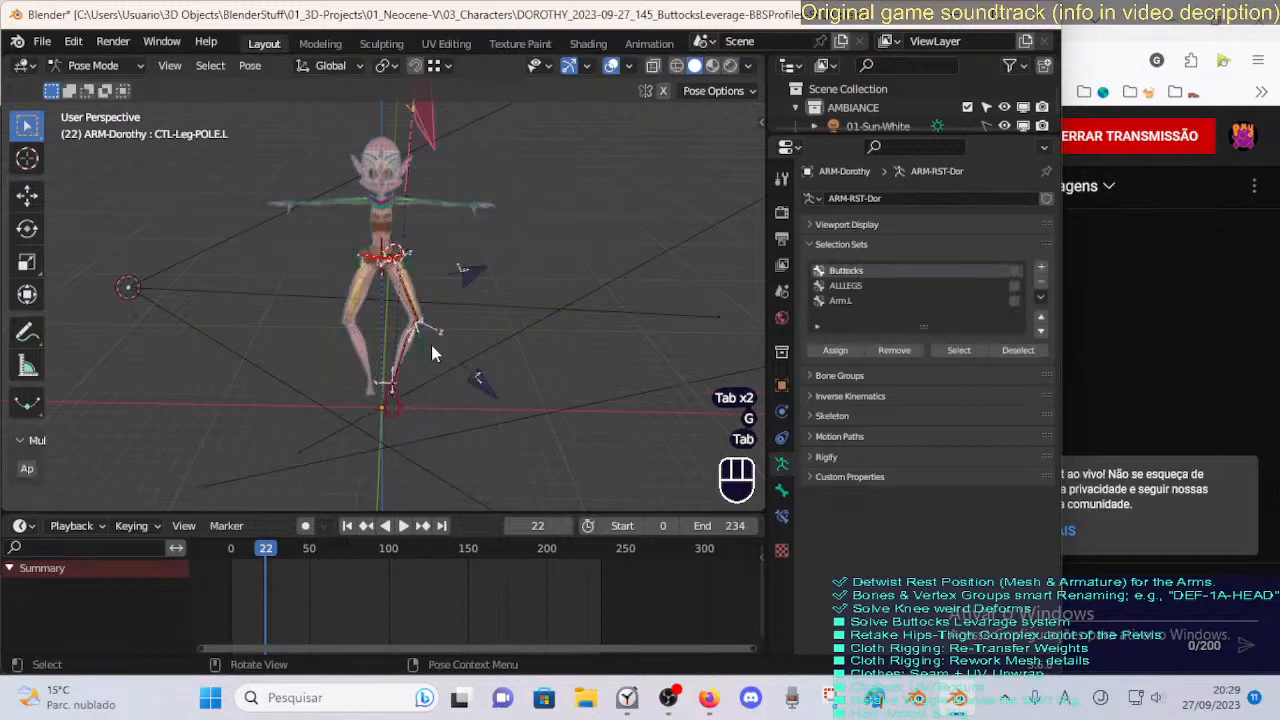
# Try CTL-Leg-POLE.L farther outward along X, check the pose, and undo the last pole changes.
pyautogui.press('Tab')
pyautogui.press('g')
pyautogui.press('x')
pyautogui.rightClick(514, 343)
pyautogui.press('Tab')
pyautogui.press('Tab')
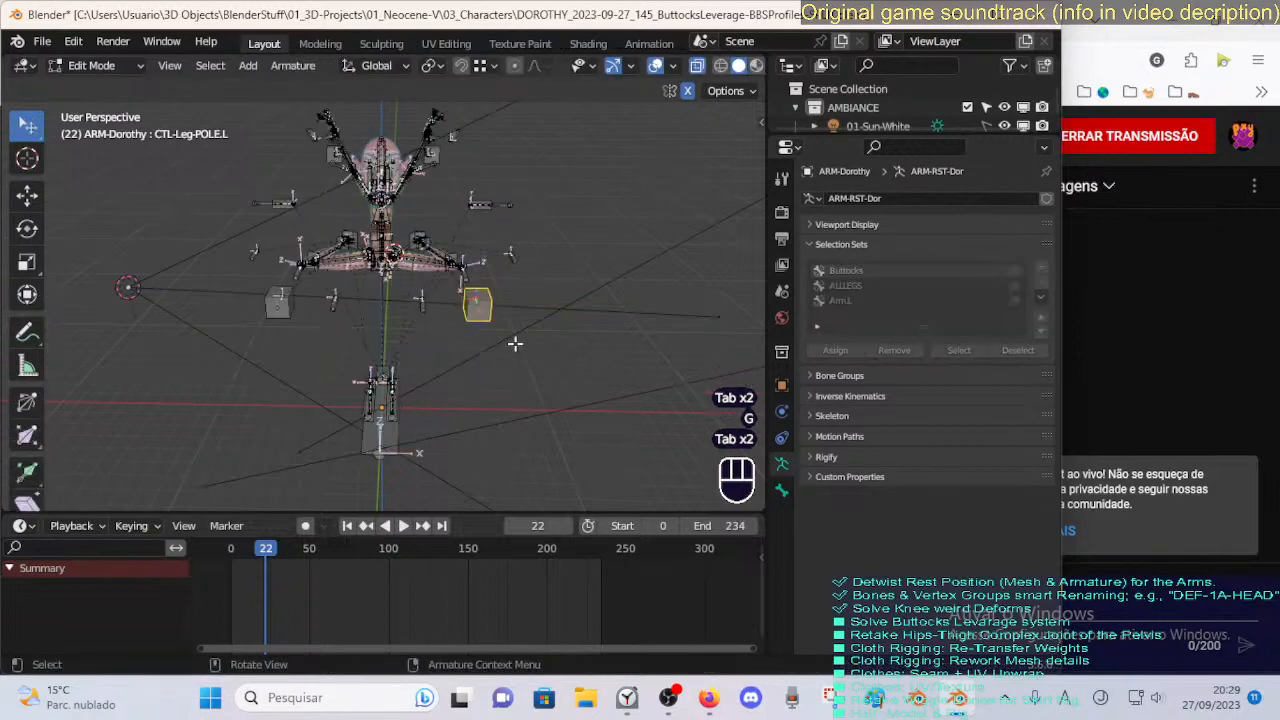
pyautogui.hotkey('ctrl', 'z')
pyautogui.hotkey('ctrl', 'z')
pyautogui.hotkey('ctrl', 'z')
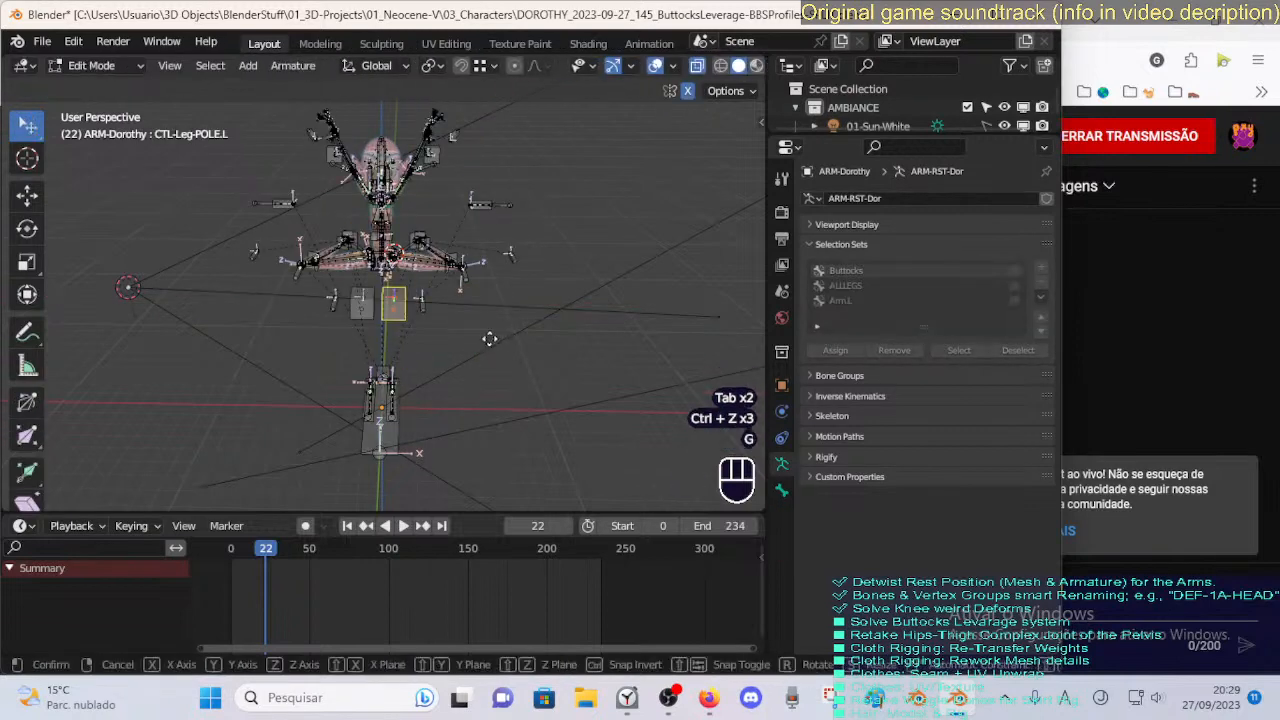
# Move CTL-Leg-POLE.L along Y in Edit Mode and check the leg's bend in Pose Mode.
pyautogui.press('g')
pyautogui.press('y')
pyautogui.rightClick(475, 370)
pyautogui.press('Tab')
pyautogui.press('Tab')
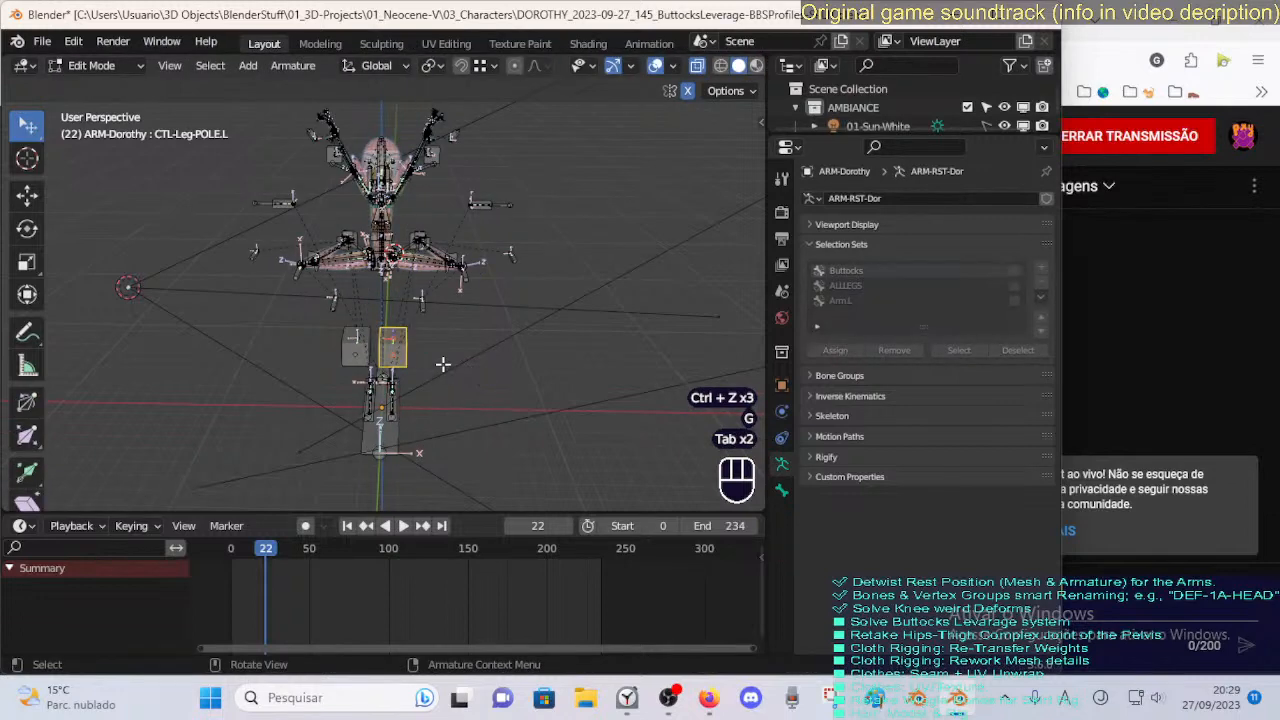
# Lower CTL-Leg-POLE.L about 1.6 m along global Z in Edit Mode and check the legs in Pose Mode.
pyautogui.moveTo(443, 364); pyautogui.dragTo(414, 326, button='middle')
pyautogui.scroll(1, 437, 366)
pyautogui.press('g')
pyautogui.press('z')
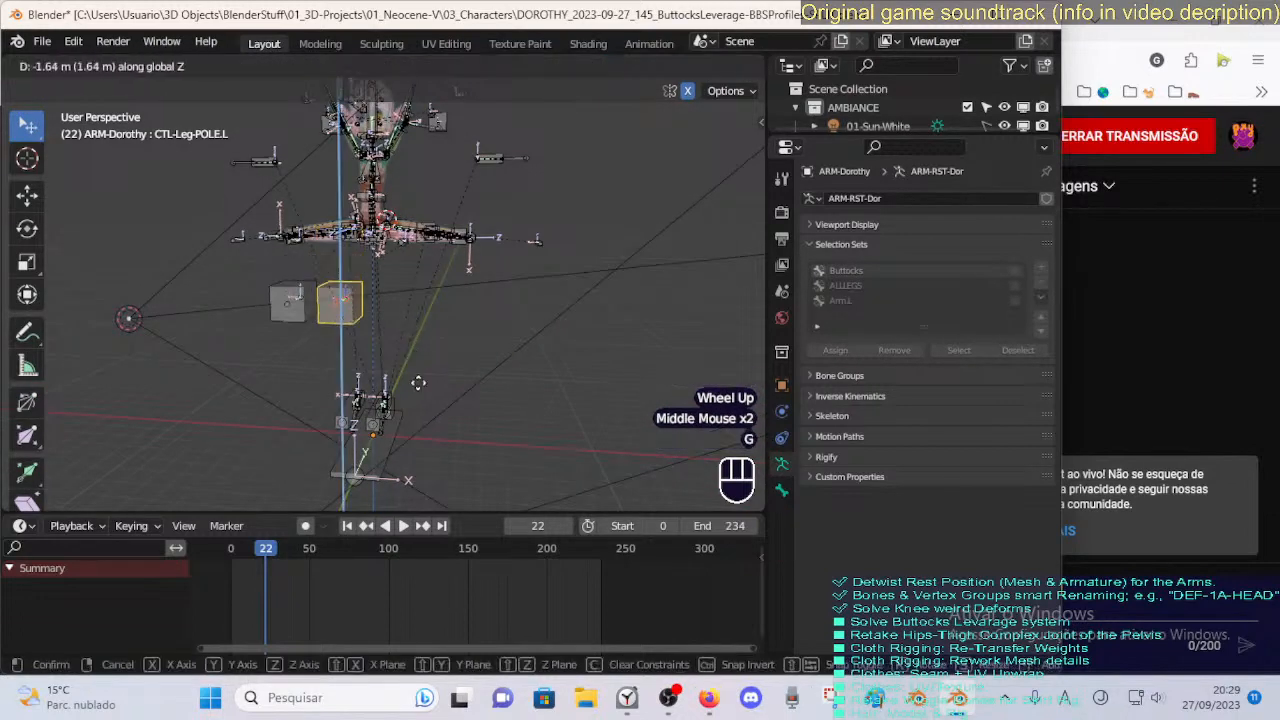
pyautogui.click(421, 393)
pyautogui.press('Tab')
pyautogui.moveTo(420, 392); pyautogui.dragTo(438, 394, button='middle')
# Lower CTL-Leg-POLE.L another 1.8 m or so along global Z and review the leg in Pose Mode.
pyautogui.press('Tab')
pyautogui.press('g')
pyautogui.press('z')
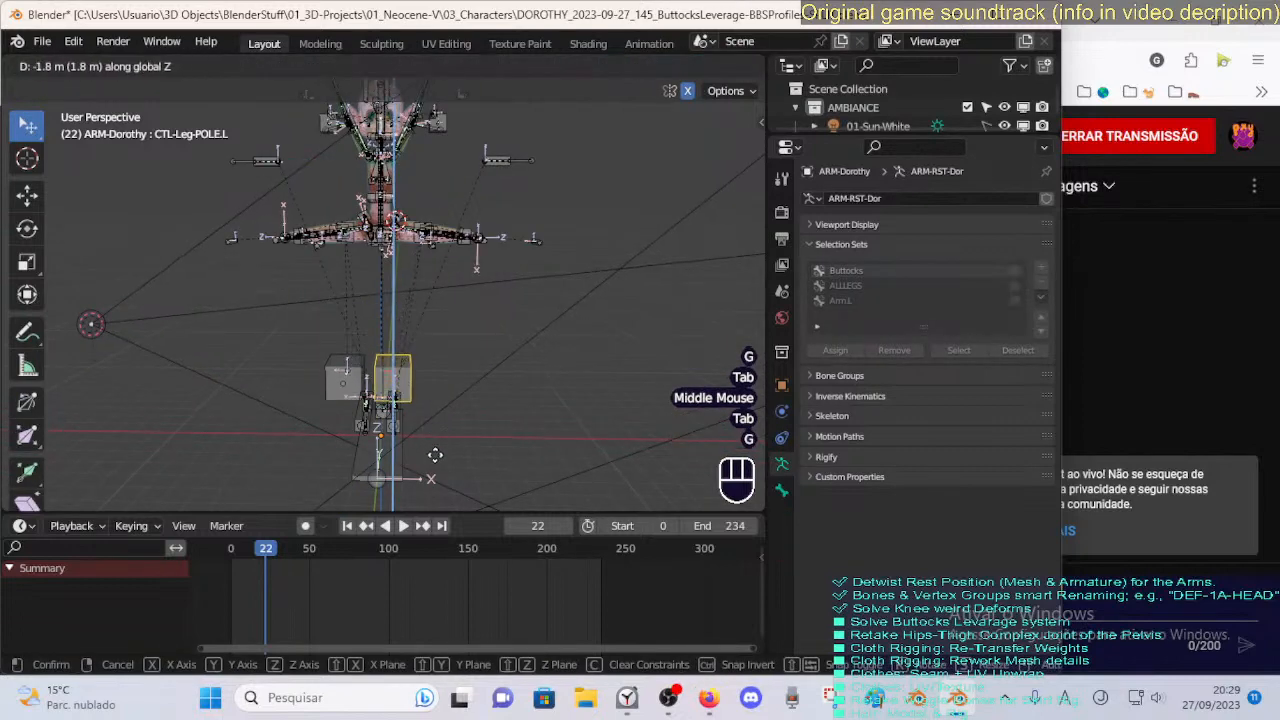
pyautogui.click(434, 454)
pyautogui.press('Tab')
pyautogui.scroll(-1, 405, 380)
pyautogui.press('g')
pyautogui.press('Escape')
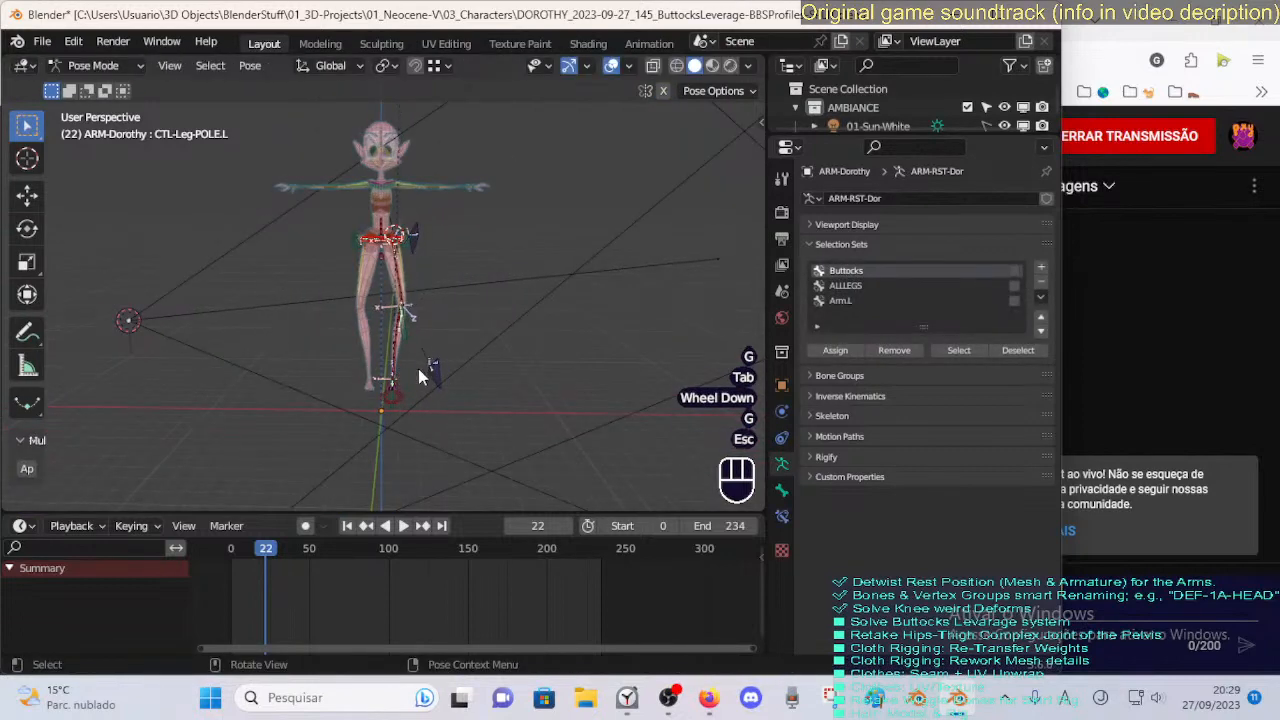
# Adjust CTL-Leg-POLE.L's rest position with a free move and a further Z-axis move, checking each in Pose Mode.
pyautogui.press('Tab')
pyautogui.press('g')
pyautogui.click(424, 376)
pyautogui.press('Tab')
pyautogui.moveTo(424, 376); pyautogui.dragTo(410, 330, button='middle')
pyautogui.press('Tab')
pyautogui.press('g')
pyautogui.press('z')
pyautogui.click(421, 402)
pyautogui.press('Tab')
pyautogui.press('Tab')
# Examine the left thigh, knee and lower-leg bones up close in Edit Mode.
pyautogui.scroll(4, 400, 334)
pyautogui.moveTo(410, 330); pyautogui.dragTo(450, 320, button='middle')
pyautogui.keyDown('shift'); pyautogui.moveTo(450, 320); pyautogui.dragTo(512, 331, button='middle'); pyautogui.keyUp('shift')
pyautogui.moveTo(512, 331); pyautogui.dragTo(545, 343, button='middle')
pyautogui.keyDown('shift'); pyautogui.scroll(1, 594, 326); pyautogui.keyUp('shift')
pyautogui.keyDown('shift'); pyautogui.scroll(-1, 545, 343); pyautogui.keyUp('shift')
pyautogui.keyDown('shift'); pyautogui.moveTo(545, 343); pyautogui.dragTo(600, 341, button='middle'); pyautogui.keyUp('shift')
pyautogui.moveTo(600, 341); pyautogui.dragTo(566, 349, button='middle')
pyautogui.keyDown('shift'); pyautogui.scroll(-1, 566, 349); pyautogui.keyUp('shift')
pyautogui.keyDown('shift'); pyautogui.moveTo(566, 349); pyautogui.dragTo(632, 286, button='middle'); pyautogui.keyUp('shift')
pyautogui.keyDown('shift'); pyautogui.scroll(1, 606, 343); pyautogui.keyUp('shift')
pyautogui.moveTo(371, 303)
pyautogui.mouseDown(button='middle')
pyautogui.moveTo(397, 286)
pyautogui.moveTo(379, 280)
pyautogui.mouseUp(button='middle')
pyautogui.keyDown('shift'); pyautogui.moveTo(379, 280); pyautogui.dragTo(318, 295, button='middle'); pyautogui.keyUp('shift')
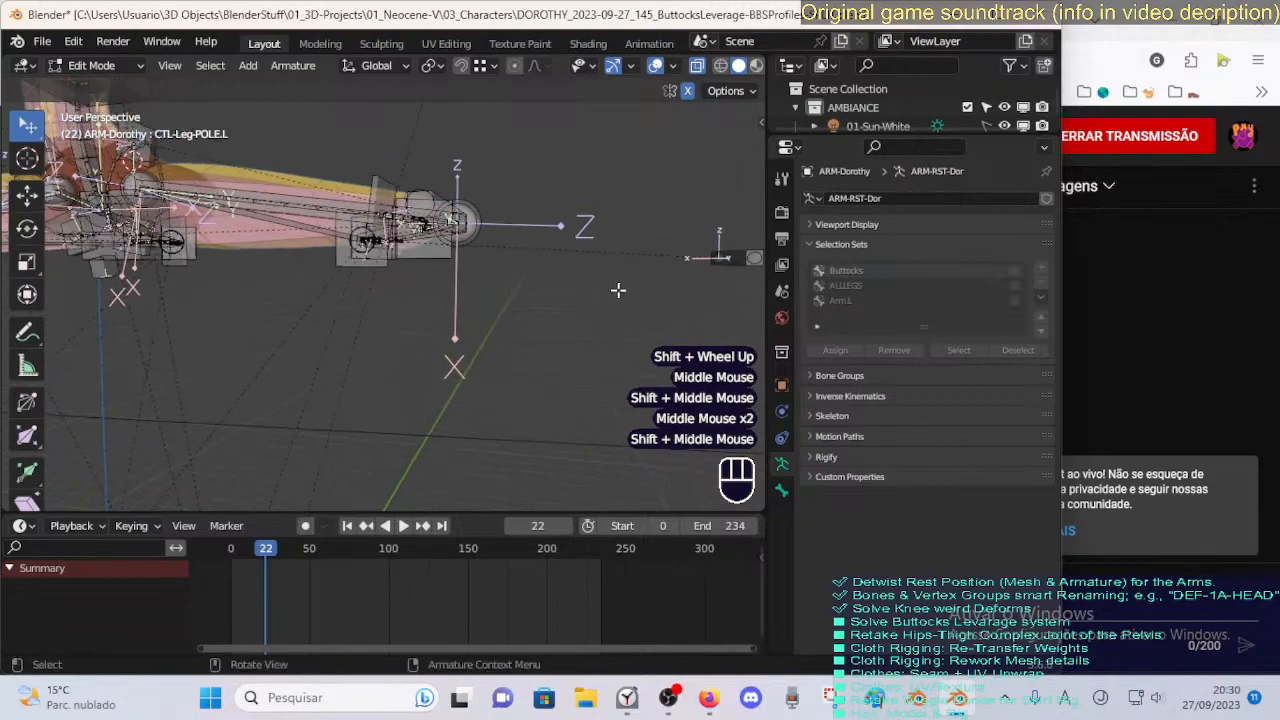
# Try to sketch a curved bone outline as a freehand annotation beside the left leg bones.
pyautogui.moveTo(617, 291); pyautogui.dragTo(580, 308, button='middle')
pyautogui.scroll(-1, 463, 350)
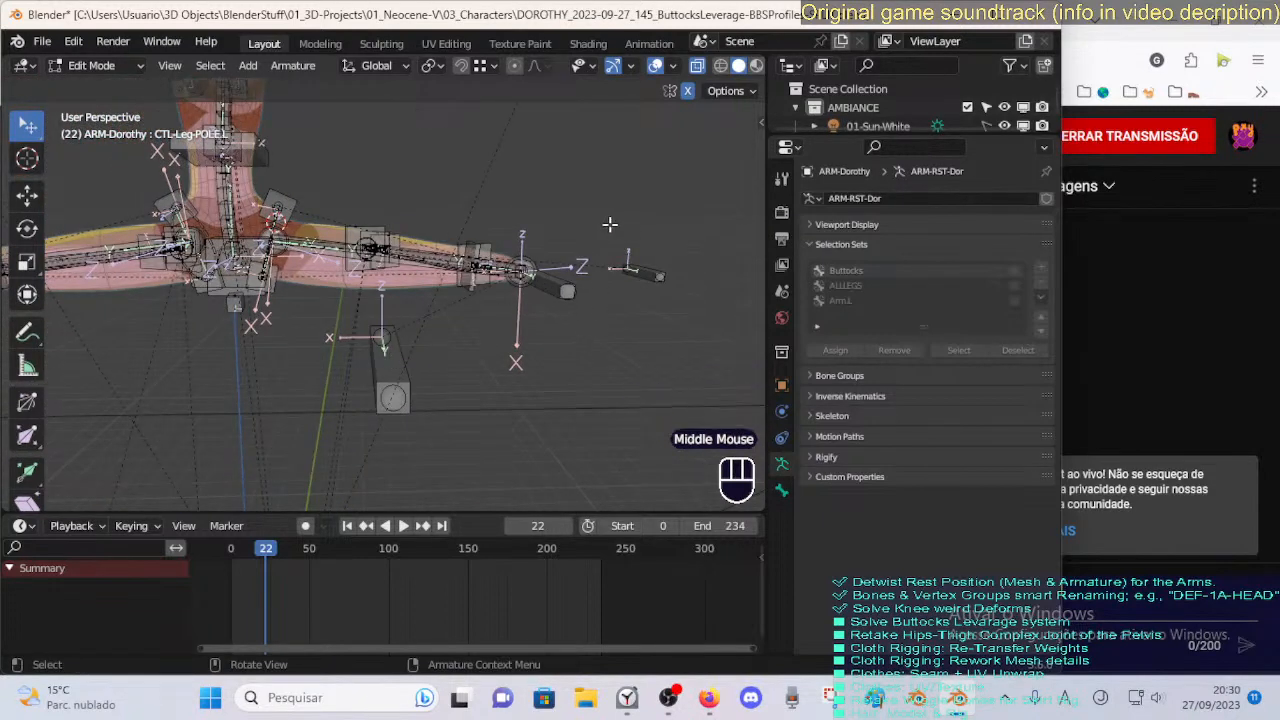
pyautogui.moveTo(551, 328)
pyautogui.mouseDown(button='middle')
pyautogui.moveTo(511, 343)
pyautogui.moveTo(557, 320)
pyautogui.moveTo(337, 270)
pyautogui.moveTo(371, 263)
pyautogui.moveTo(249, 323)
pyautogui.mouseUp(button='middle')
pyautogui.press('d')
pyautogui.moveTo(244, 312); pyautogui.dragTo(292, 214)
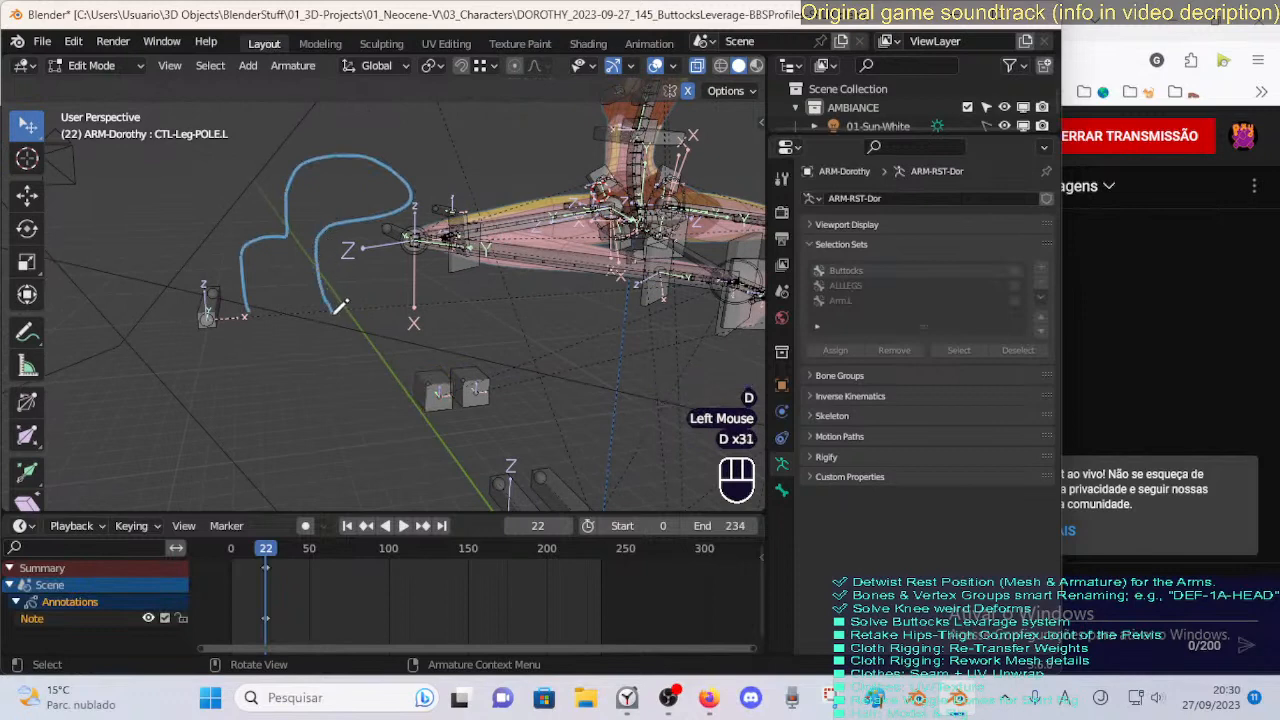
pyautogui.hotkey('ctrl', 'z')
pyautogui.press('d')
pyautogui.moveTo(243, 310); pyautogui.dragTo(277, 183)
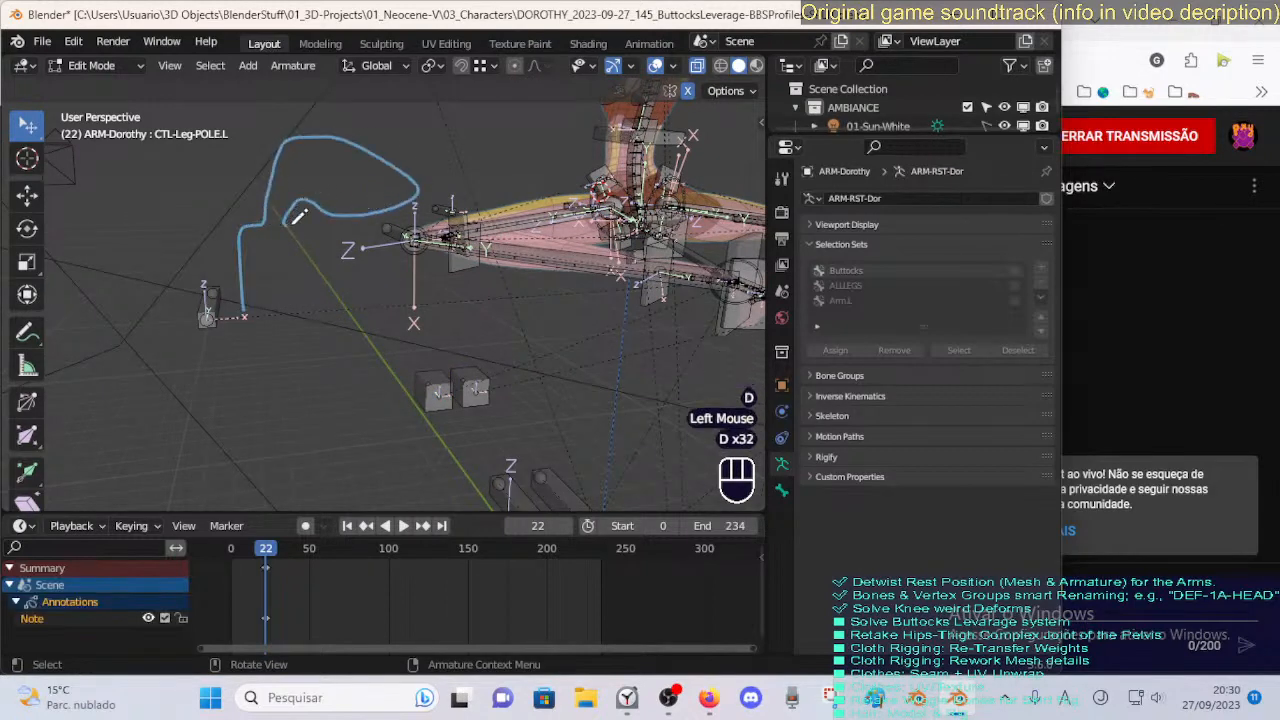
pyautogui.hotkey('ctrl', 'z')
# Draw a freehand annotation of a femur-like outline with a rounded head, adding small marks inside the head.
pyautogui.press('d')
pyautogui.moveTo(250, 300)
pyautogui.mouseDown()
pyautogui.moveTo(260, 205)
pyautogui.moveTo(272, 204)
pyautogui.mouseUp()
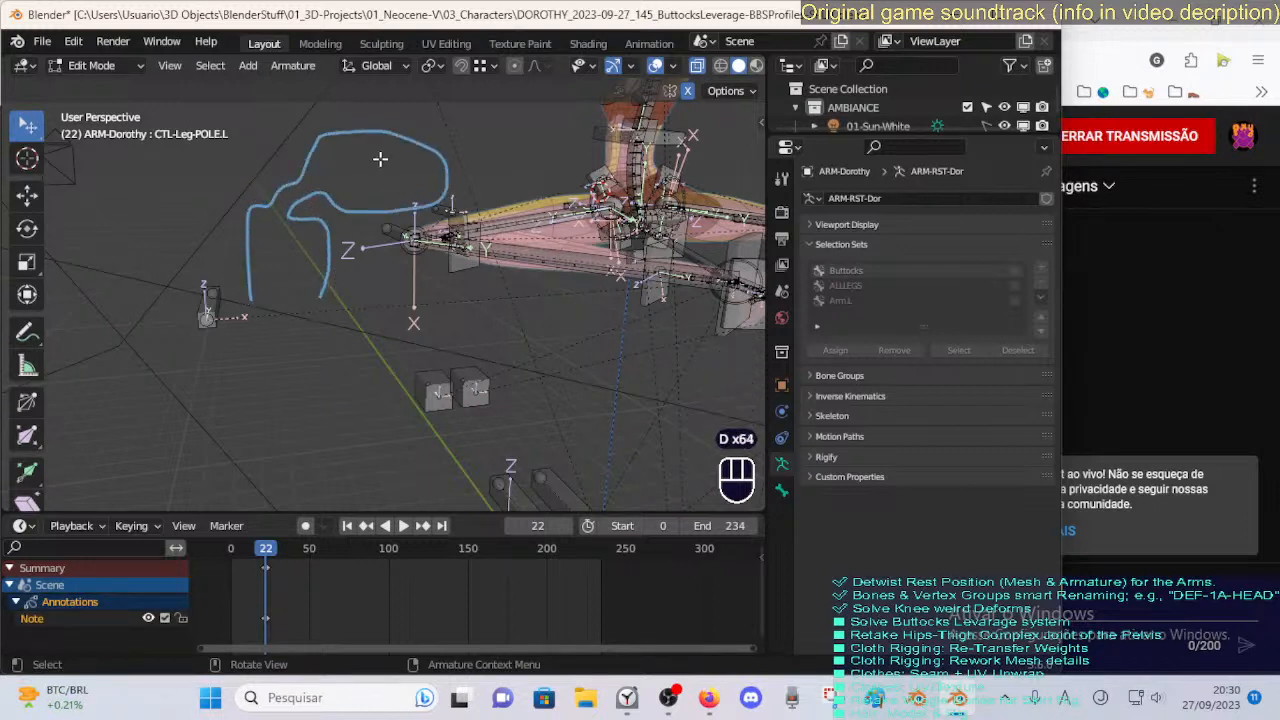
pyautogui.press('d')
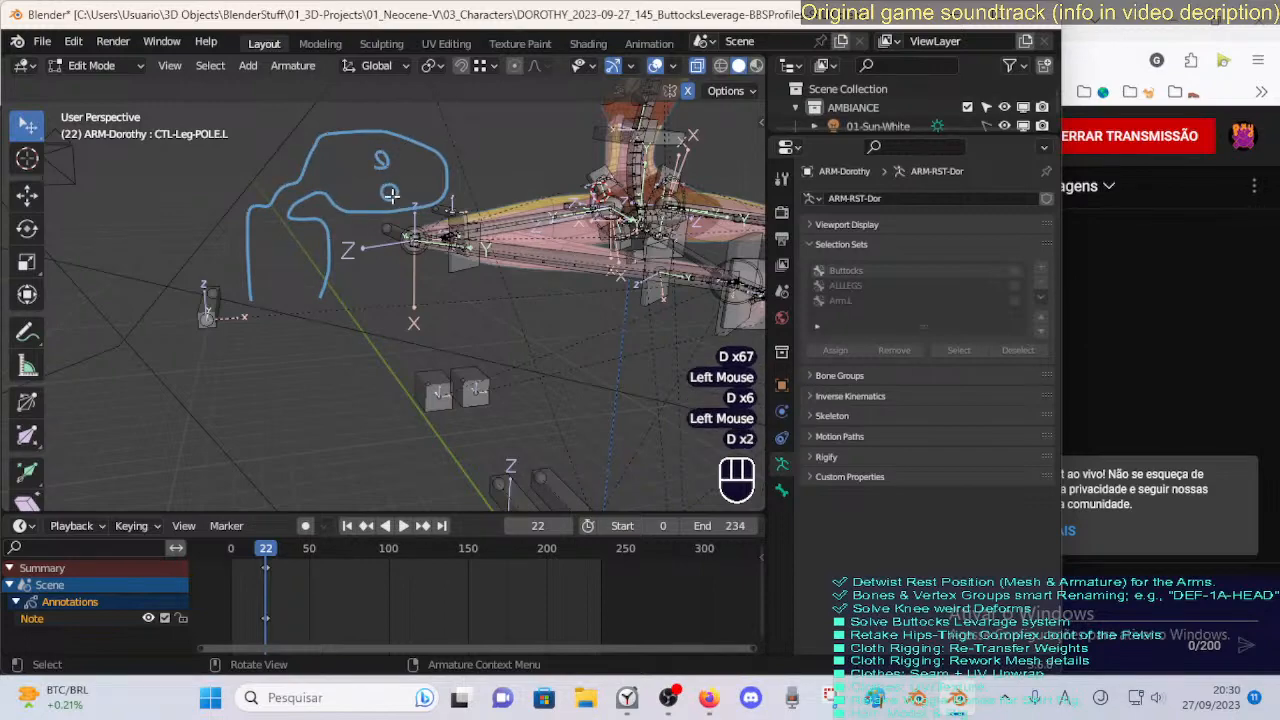
pyautogui.moveTo(311, 258); pyautogui.dragTo(520, 280, button='middle')
pyautogui.hotkey('ctrl', 'z')
pyautogui.scroll(2, 380, 299)
pyautogui.keyDown('shift'); pyautogui.moveTo(380, 299); pyautogui.dragTo(362, 332, button='middle'); pyautogui.keyUp('shift')
pyautogui.moveTo(362, 332); pyautogui.dragTo(394, 314, button='middle')
# Remove the Note annotation layer containing the bone sketch from the viewport.
pyautogui.press('n')
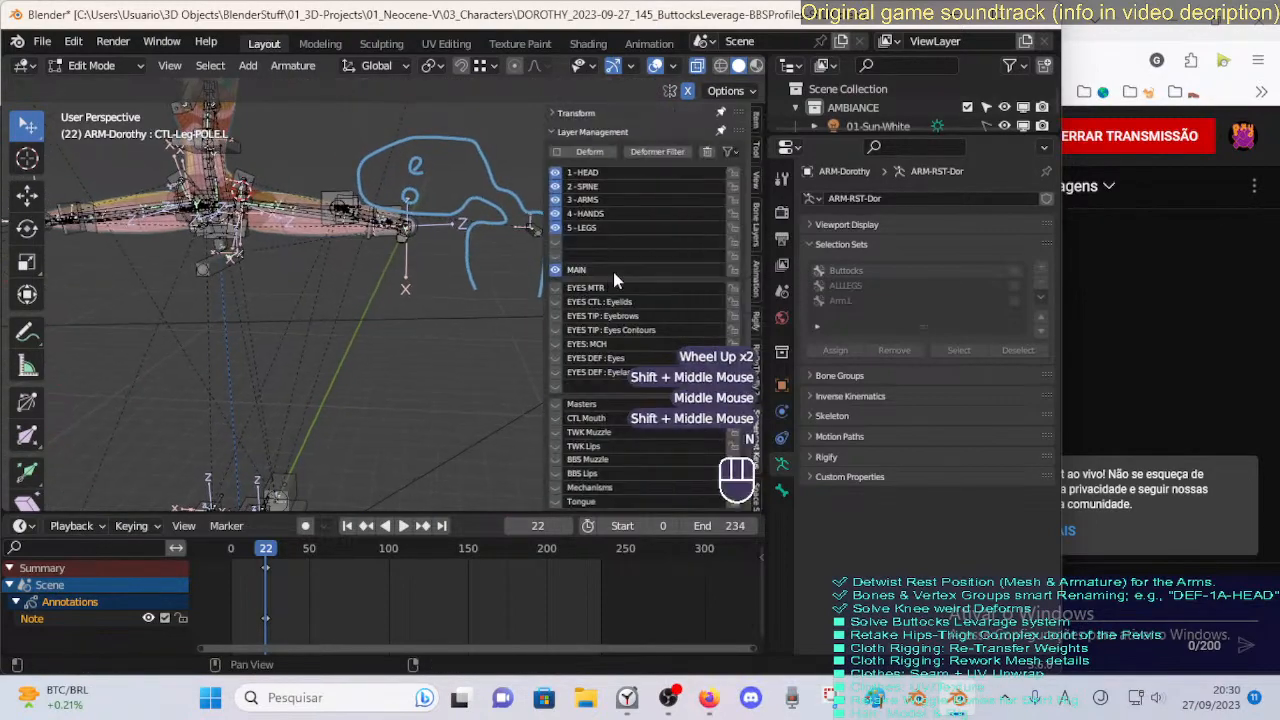
pyautogui.click(553, 112)
pyautogui.click(553, 112)
pyautogui.click(553, 130)
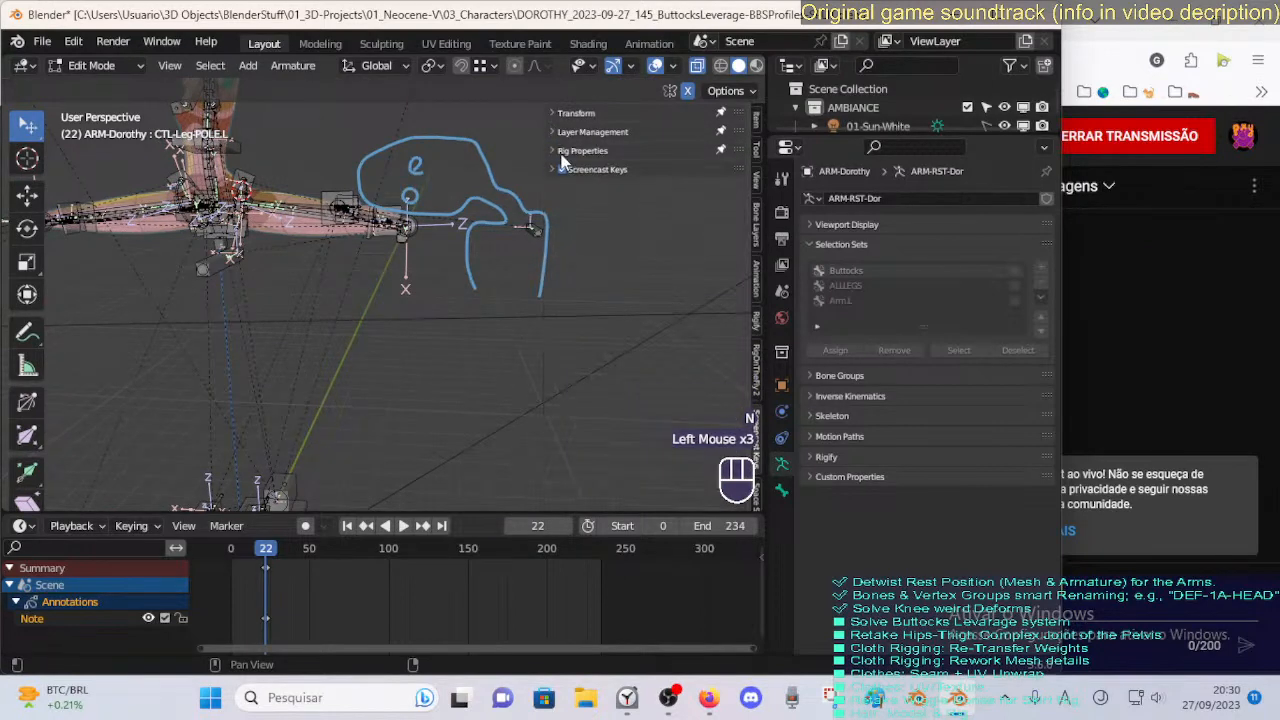
pyautogui.click(565, 113)
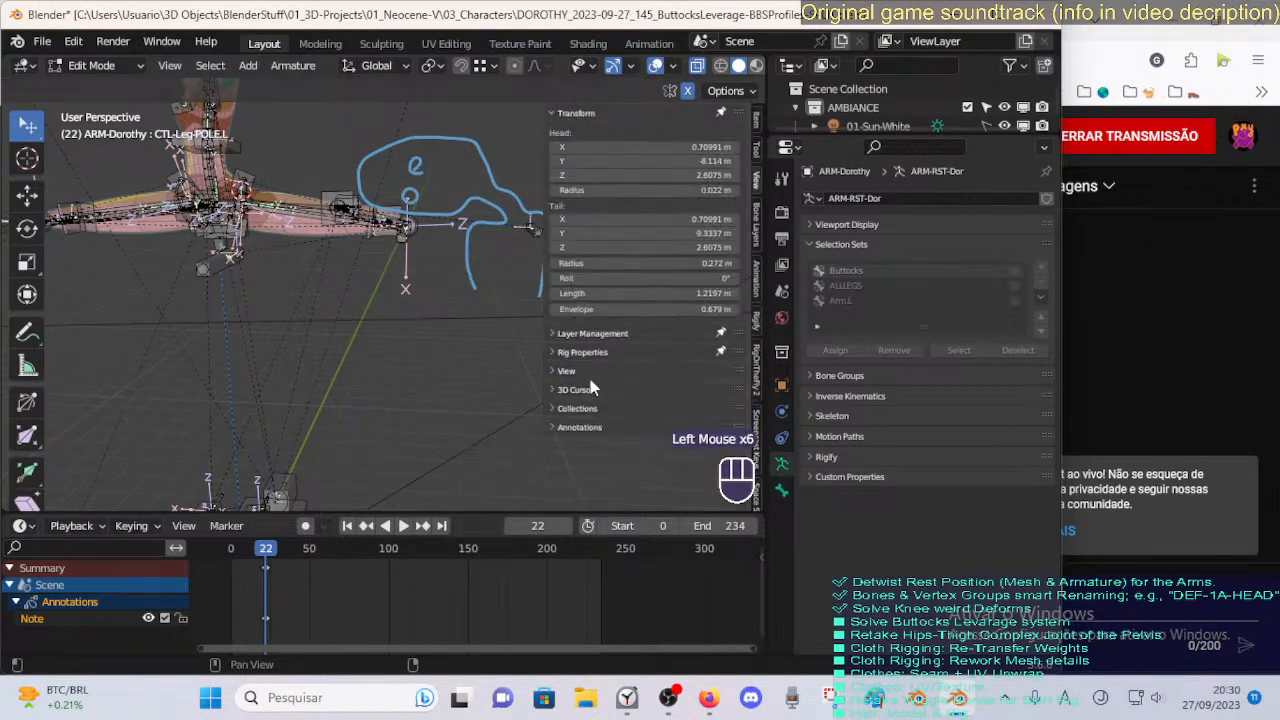
pyautogui.click(578, 428)
pyautogui.scroll(-3, 660, 455)
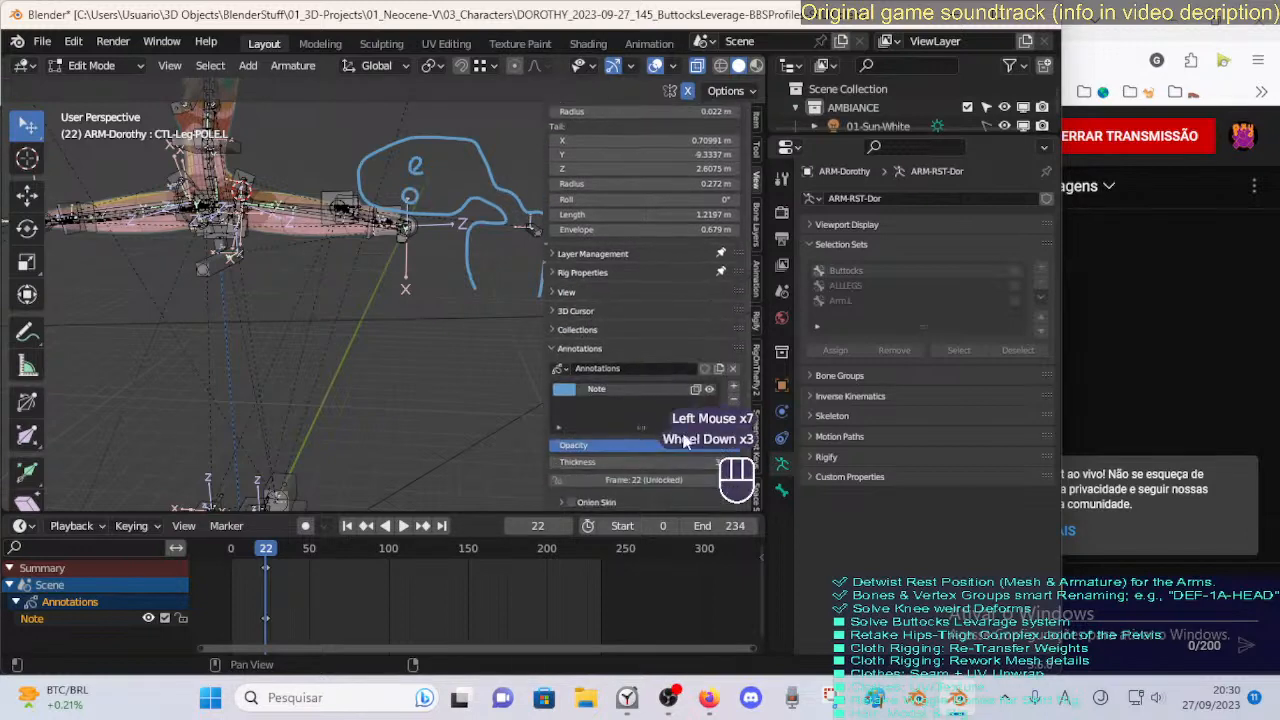
pyautogui.click(734, 400)
pyautogui.moveTo(531, 283)
pyautogui.keyDown('shift'); pyautogui.mouseDown(button='middle')
pyautogui.moveTo(376, 291)
pyautogui.moveTo(350, 238)
pyautogui.mouseUp(button='middle'); pyautogui.keyUp('shift')
pyautogui.press('n')
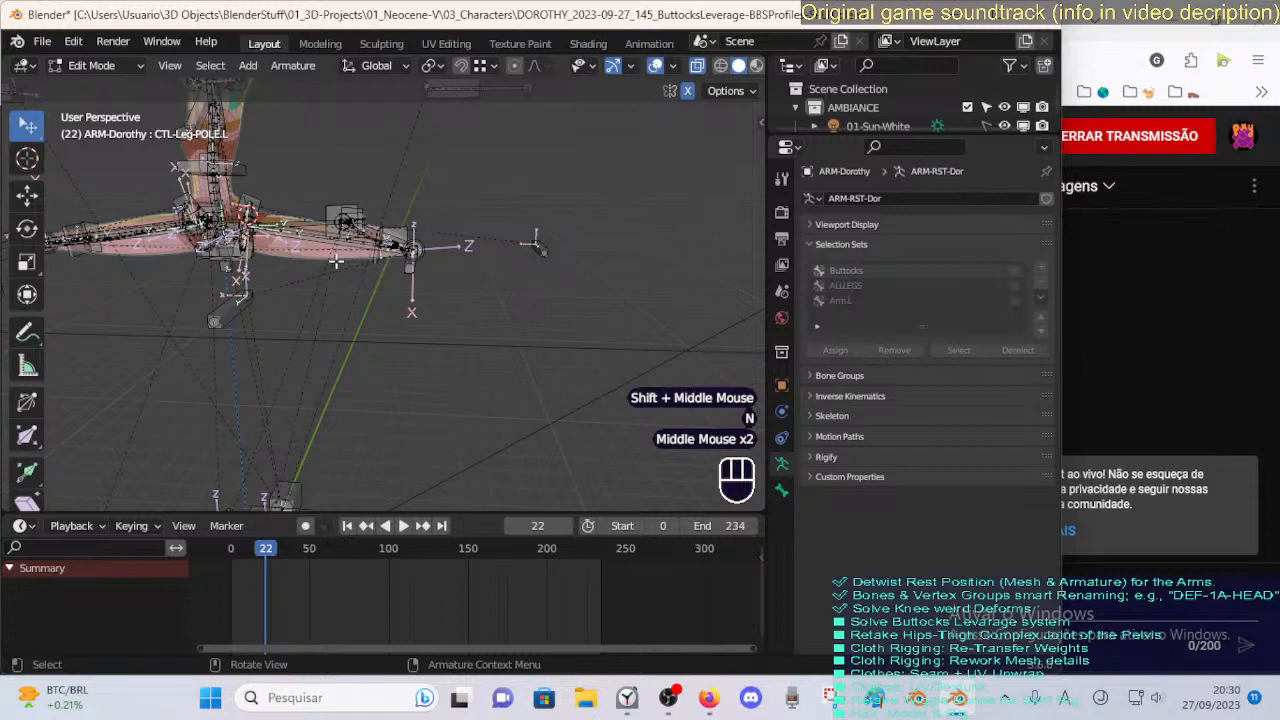
# Compare Dorothy's posed legs in Object Mode with the armature's rest bones in Edit Mode.
pyautogui.press('Tab')
pyautogui.keyDown('shift'); pyautogui.moveTo(329, 337); pyautogui.dragTo(418, 259, button='middle'); pyautogui.keyUp('shift')
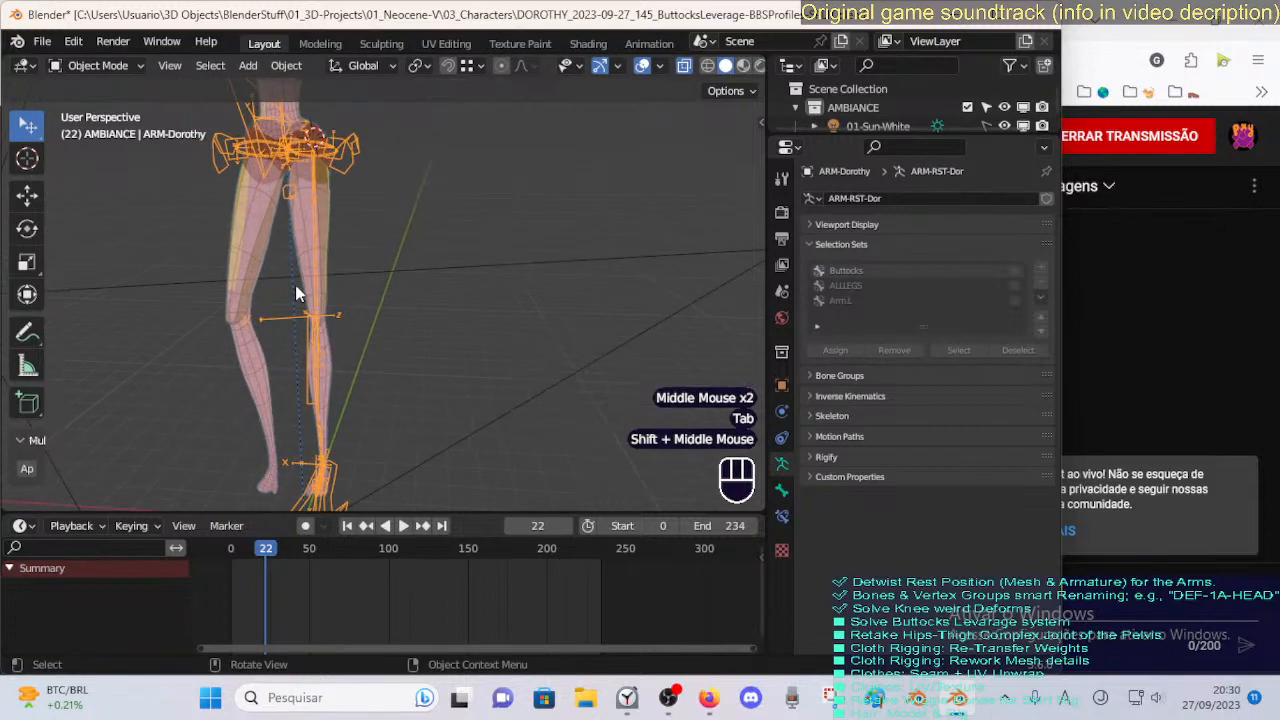
pyautogui.scroll(-2, 293, 264)
pyautogui.press('Tab')
pyautogui.moveTo(306, 291); pyautogui.dragTo(357, 309, button='middle')
pyautogui.press('Tab')
pyautogui.press('Tab')
pyautogui.scroll(-1, 349, 320)
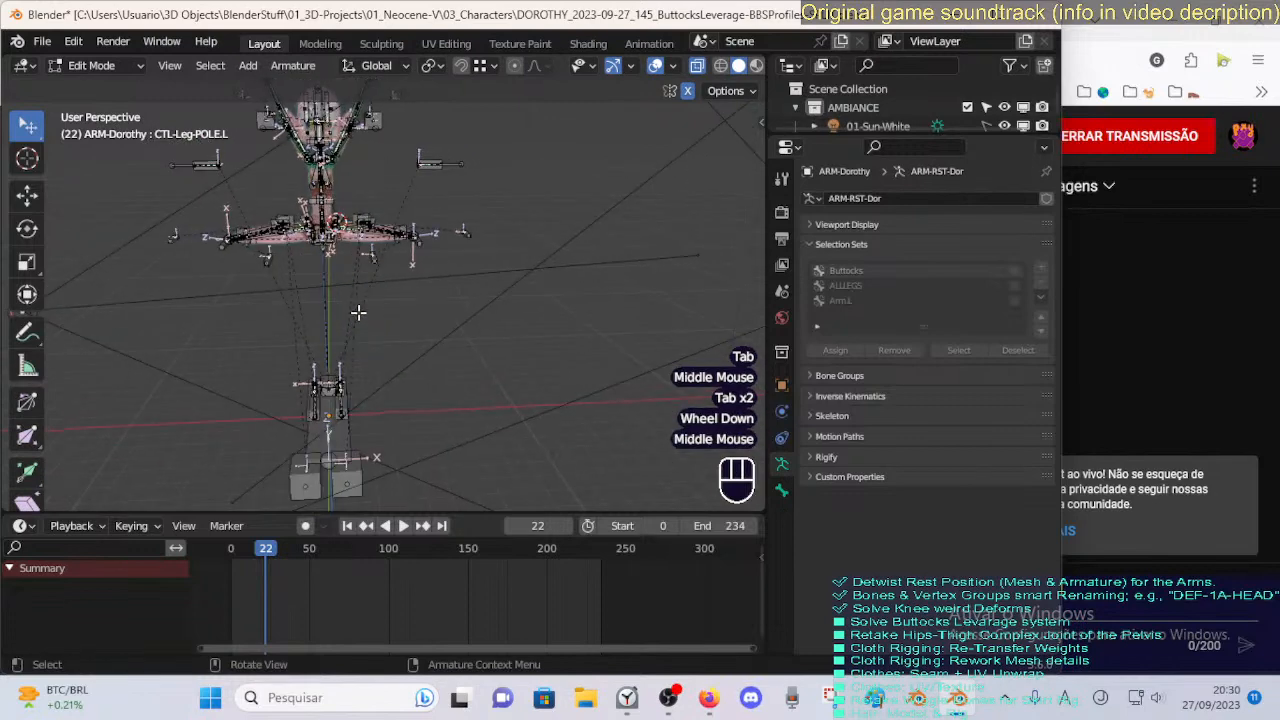
pyautogui.press('Tab')
pyautogui.scroll(1, 348, 308)
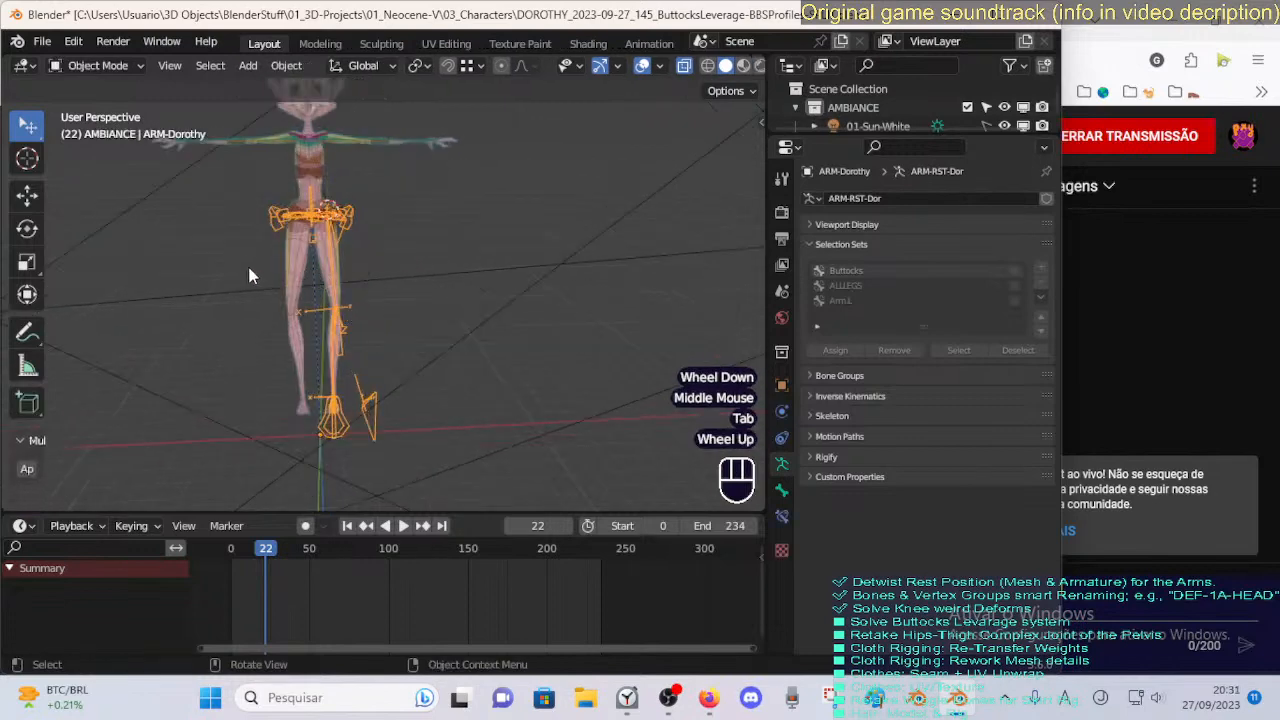
pyautogui.press('Tab')
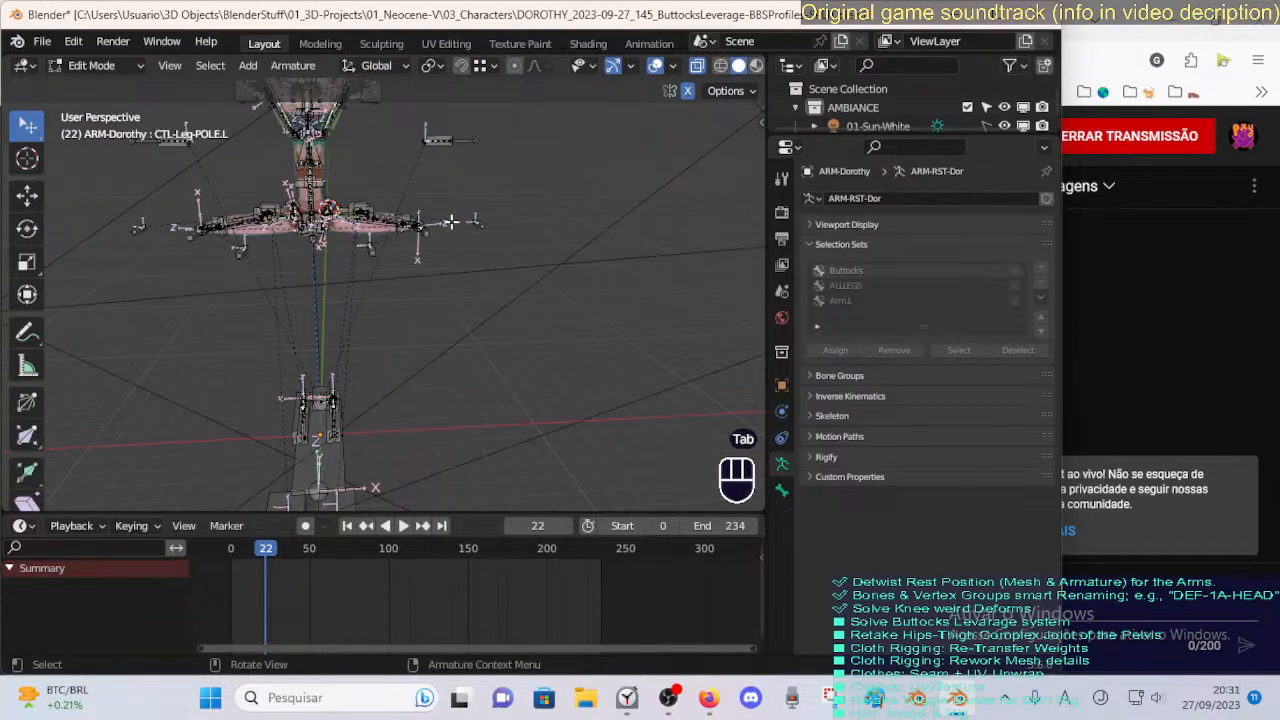
# Scribble a small round freehand annotation in the space between the left leg bones and the pole controls.
pyautogui.keyDown('shift'); pyautogui.moveTo(323, 275); pyautogui.dragTo(290, 285, button='middle'); pyautogui.keyUp('shift')
pyautogui.moveTo(290, 285)
pyautogui.mouseDown(button='middle')
pyautogui.moveTo(240, 300)
pyautogui.moveTo(371, 277)
pyautogui.moveTo(246, 380)
pyautogui.mouseUp(button='middle')
pyautogui.scroll(4, 234, 303)
pyautogui.moveTo(182, 397)
pyautogui.mouseDown()
pyautogui.moveTo(252, 384)
pyautogui.moveTo(228, 372)
pyautogui.mouseUp()
pyautogui.scroll(-1, 237, 286)
pyautogui.hotkey('ctrl', 'z')
pyautogui.scroll(-1, 237, 286)
pyautogui.moveTo(237, 286)
pyautogui.mouseDown(button='middle')
pyautogui.moveTo(198, 462)
pyautogui.moveTo(246, 403)
pyautogui.mouseUp(button='middle')
pyautogui.scroll(-2, 287, 355)
pyautogui.scroll(-1, 318, 474)
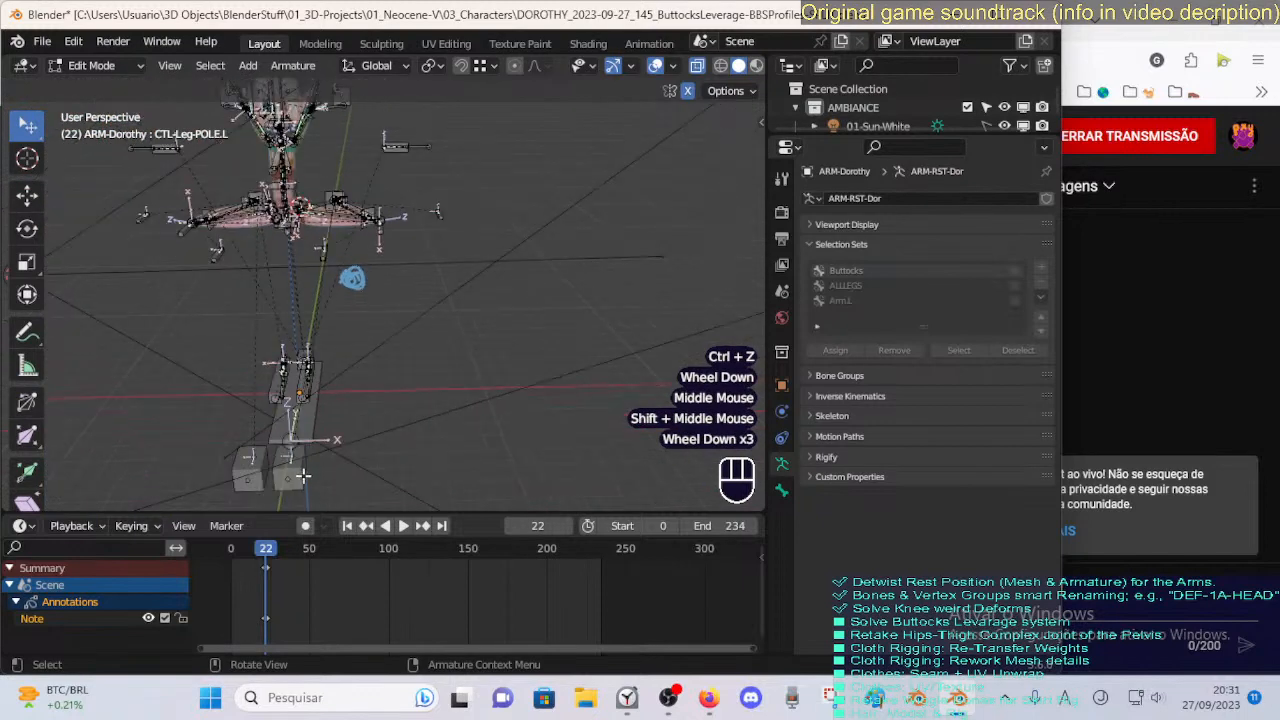
pyautogui.moveTo(304, 441); pyautogui.dragTo(340, 420, button='middle')
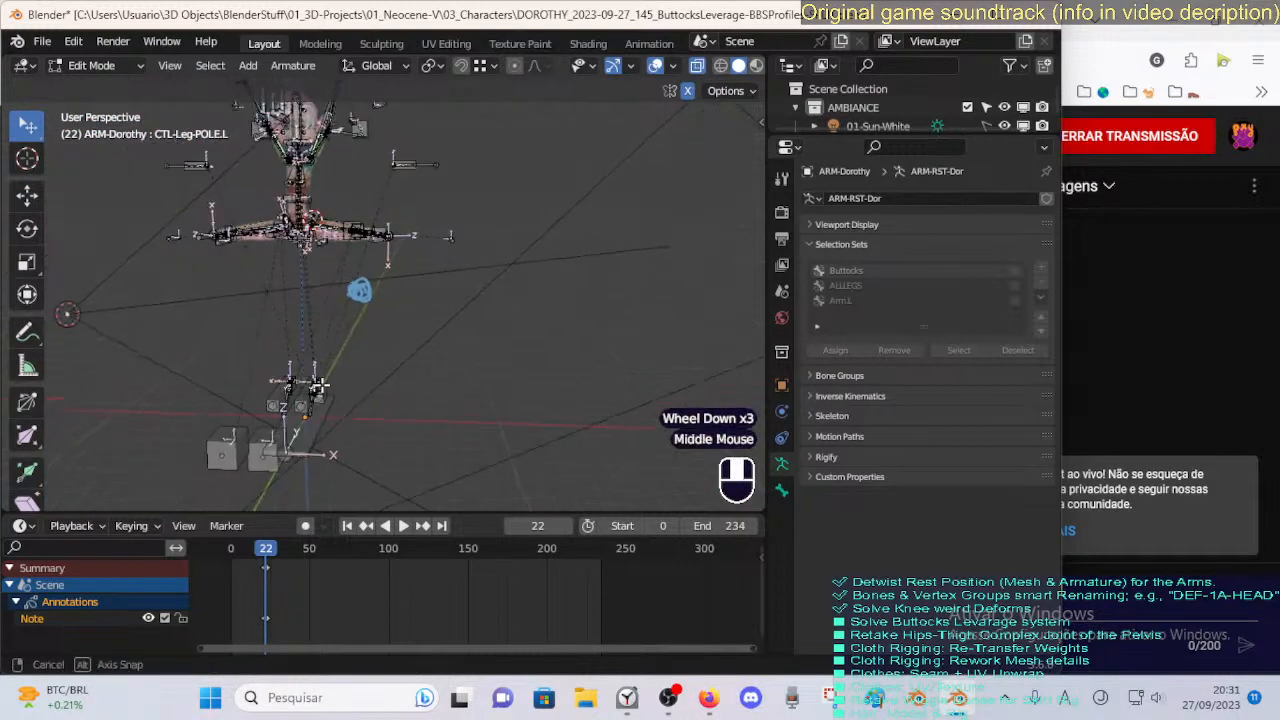
pyautogui.keyDown('shift'); pyautogui.scroll(1, 337, 417); pyautogui.keyUp('shift')
pyautogui.scroll(4, 337, 417)
pyautogui.keyDown('shift'); pyautogui.moveTo(314, 377); pyautogui.dragTo(376, 394, button='middle'); pyautogui.keyUp('shift')
pyautogui.scroll(-2, 376, 394)
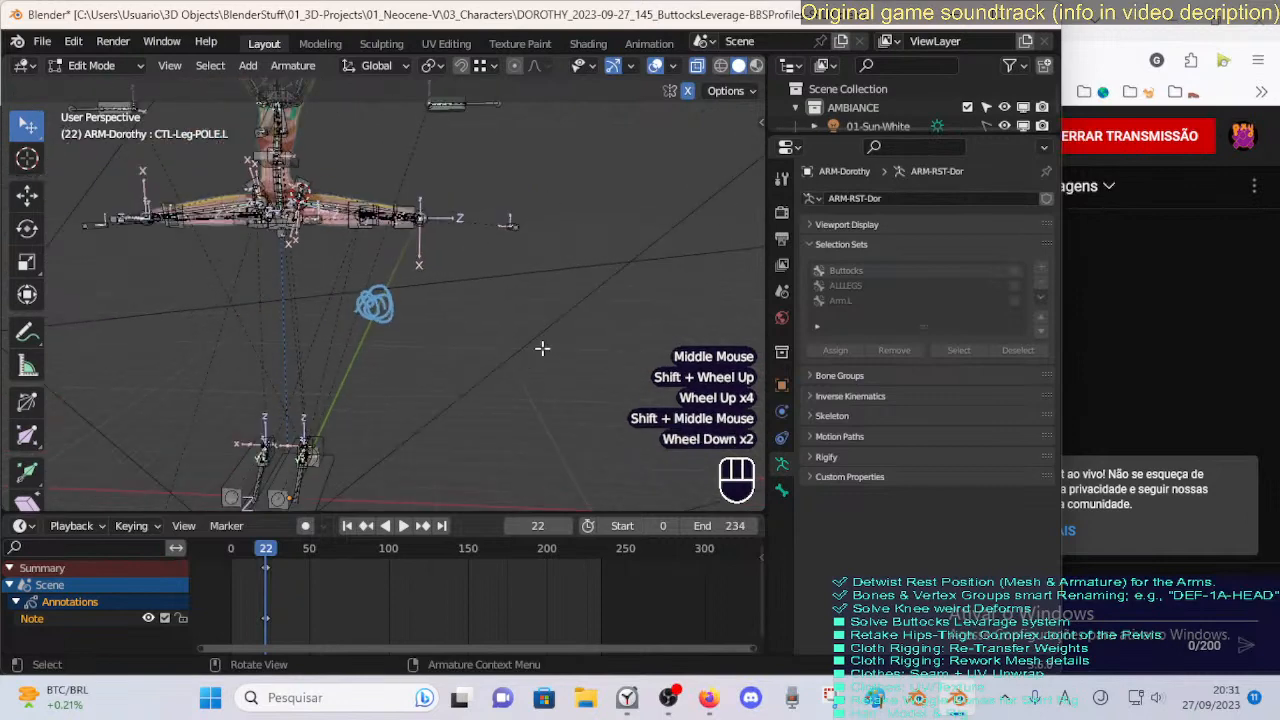
# Delete the Note annotation layer holding the round scribble.
pyautogui.press('n')
pyautogui.scroll(-1, 635, 405)
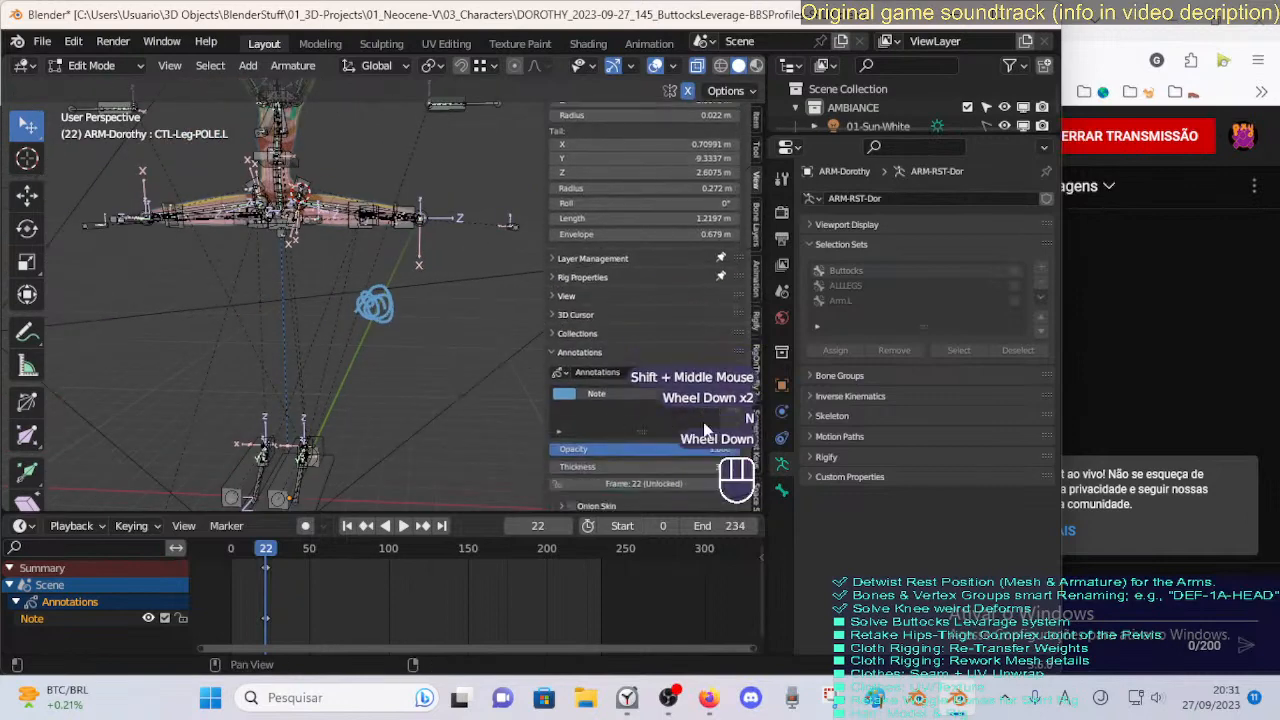
pyautogui.scroll(1, 662, 385)
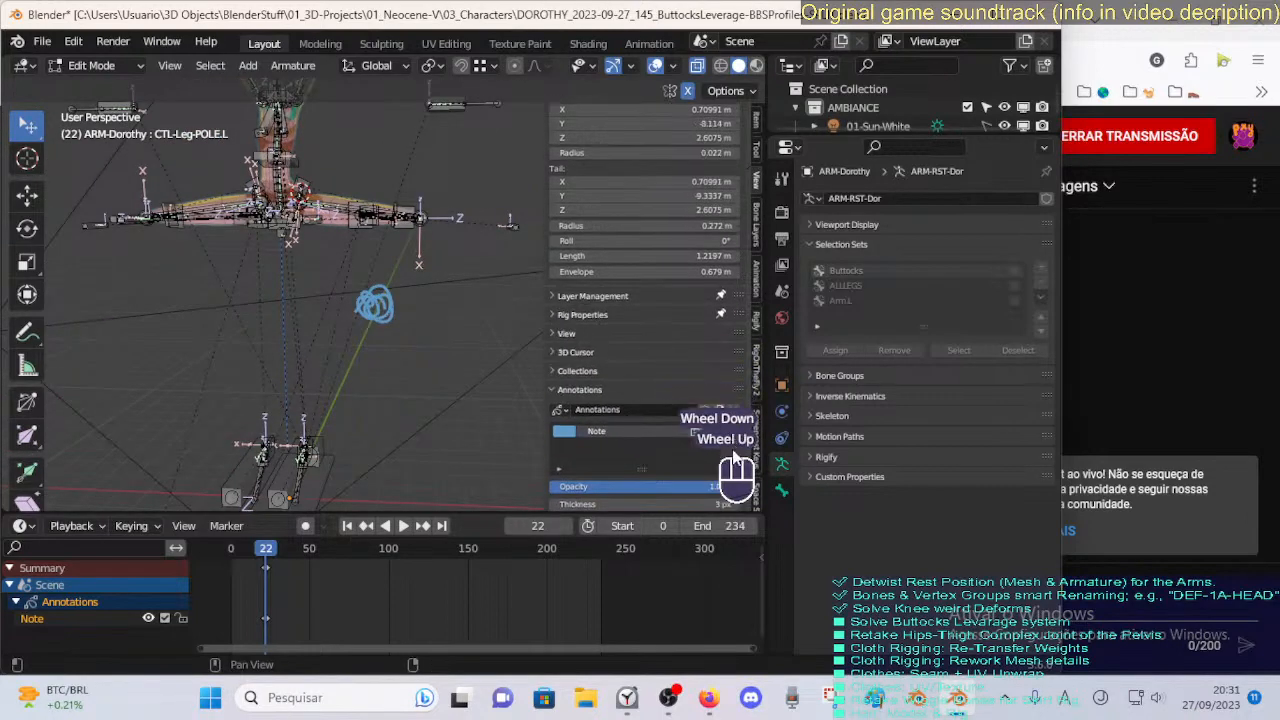
pyautogui.scroll(-2, 700, 385)
pyautogui.click(721, 393)
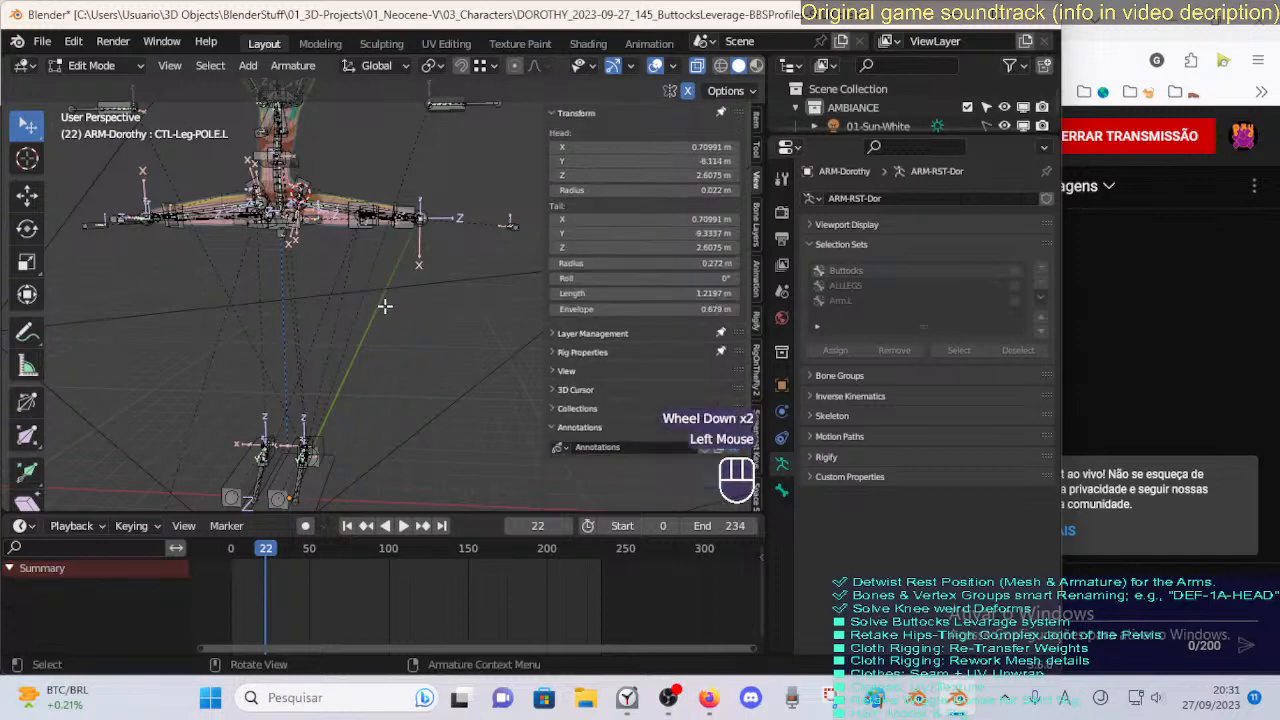
pyautogui.press('n')
# Switch the armature to Pose Mode, return to Edit Mode and select the left leg's pole control bone.
pyautogui.scroll(-2, 326, 222)
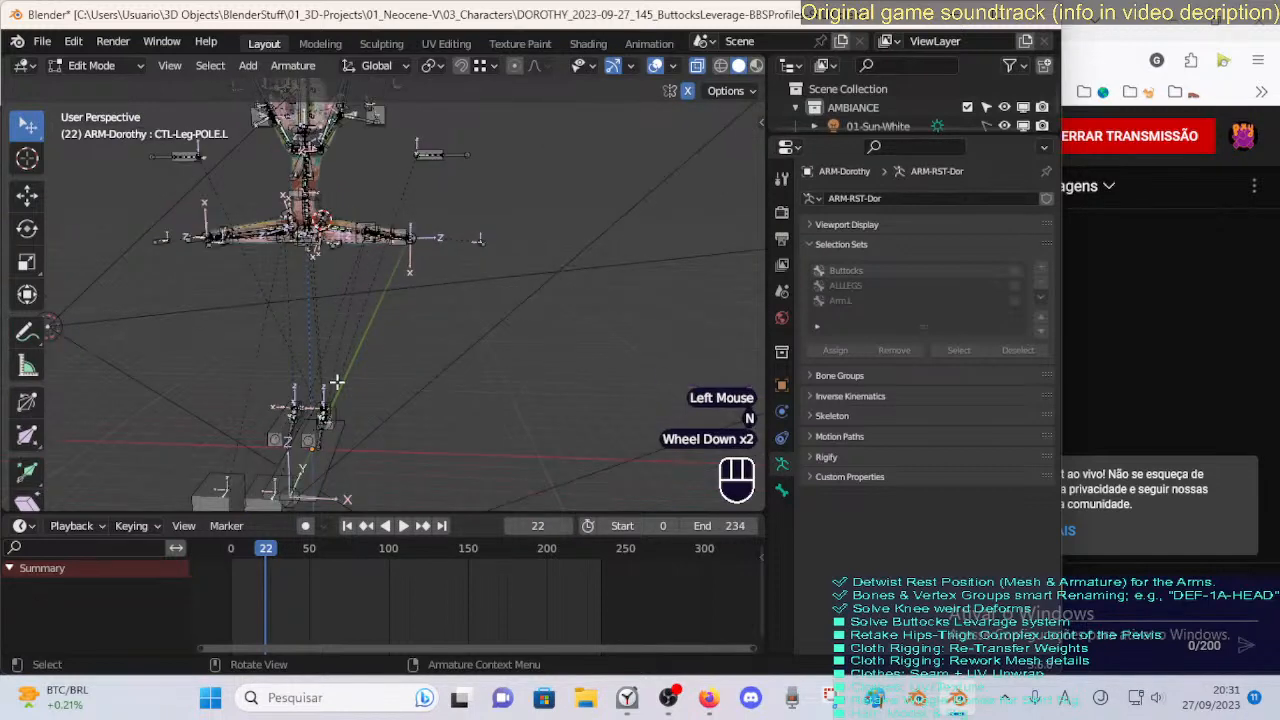
pyautogui.moveTo(337, 383); pyautogui.dragTo(344, 393, button='middle')
pyautogui.scroll(-1, 344, 393)
pyautogui.middleClick(339, 340)
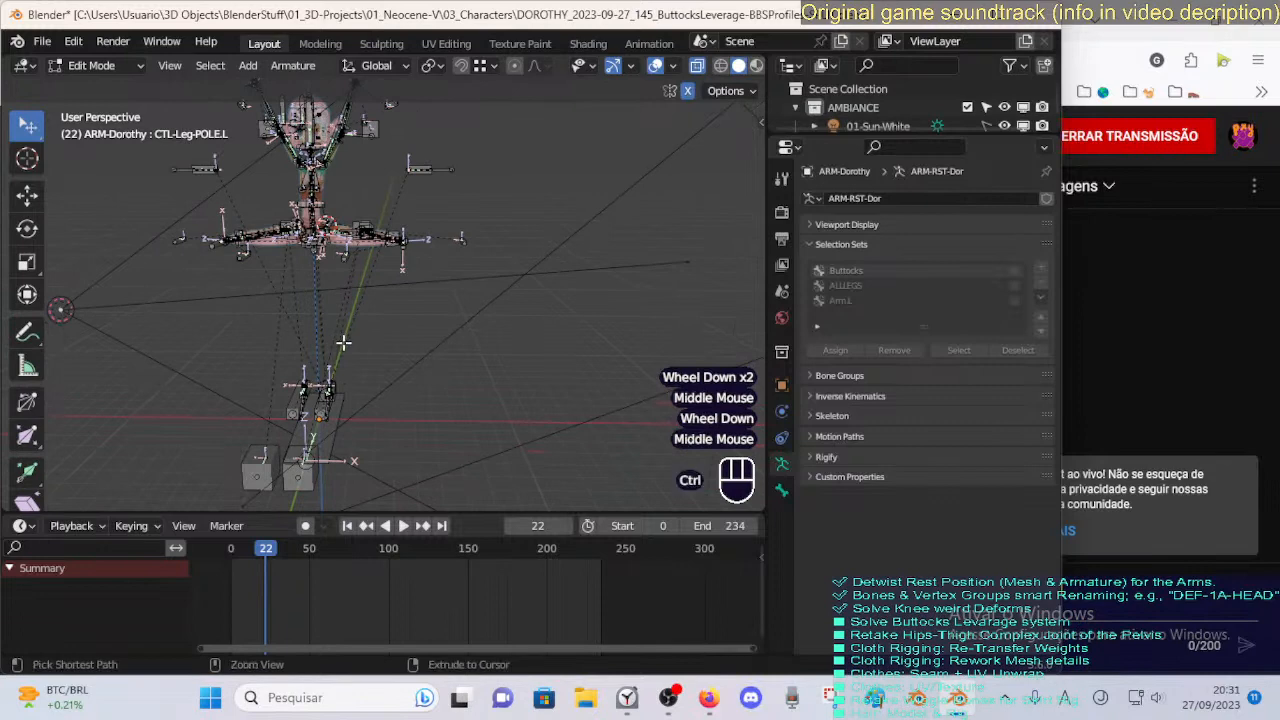
pyautogui.hotkey('ctrl', 'Tab')
pyautogui.click(343, 388)
pyautogui.moveTo(343, 388); pyautogui.dragTo(363, 326, button='middle')
pyautogui.press('Tab')
pyautogui.click(326, 480)
pyautogui.moveTo(363, 326); pyautogui.dragTo(369, 363, button='middle')
pyautogui.moveTo(355, 314); pyautogui.dragTo(359, 315, button='middle')
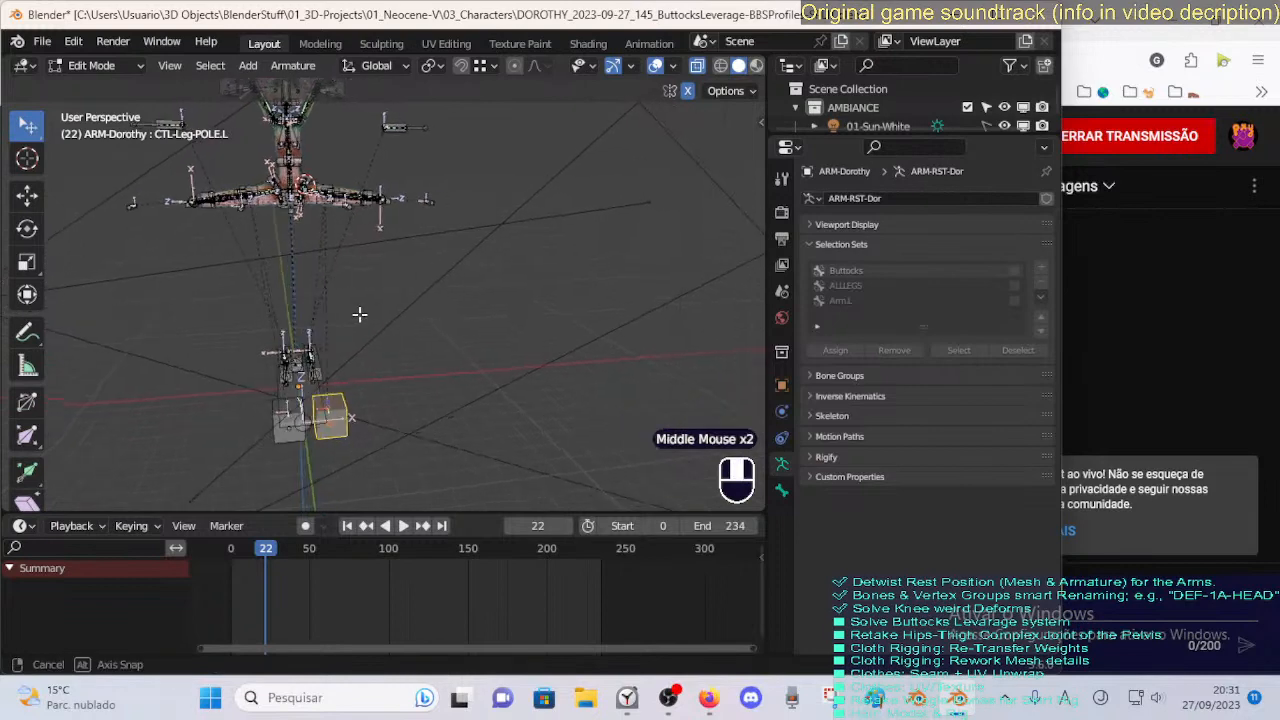
# Try rotating the left leg's pole control bone about the global Z and Y axes.
pyautogui.press('r')
pyautogui.press('z')
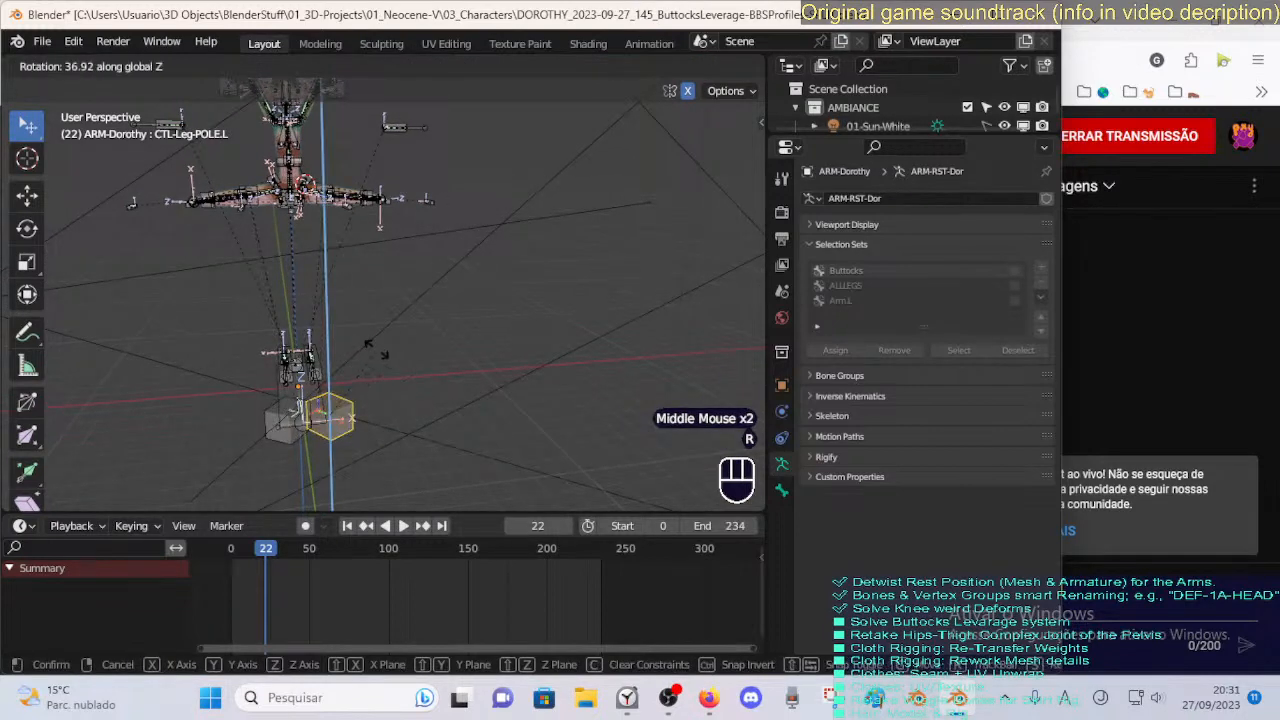
pyautogui.press('y')
pyautogui.rightClick(385, 373)
pyautogui.press('r')
pyautogui.press('y')
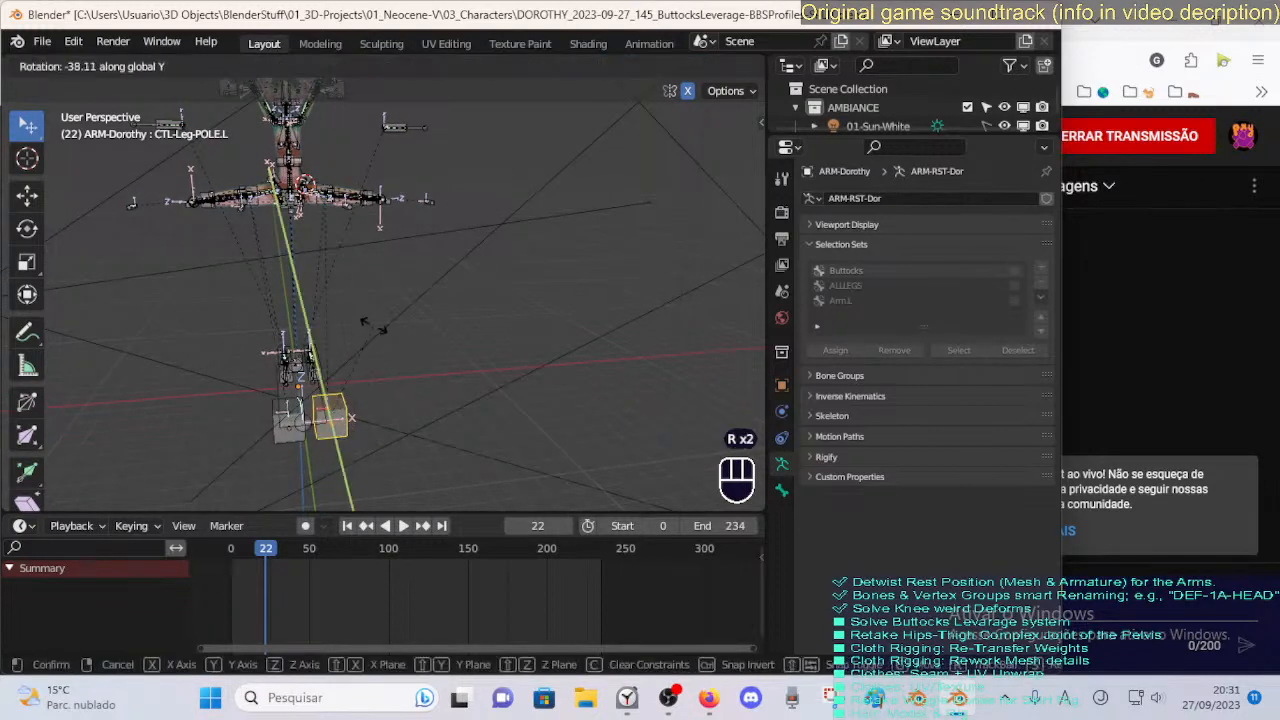
pyautogui.rightClick(397, 371)
# Reselect only the left leg's pole control bone and try a bone roll of about -92°.
pyautogui.press('a')
pyautogui.press('a')
pyautogui.press('r')
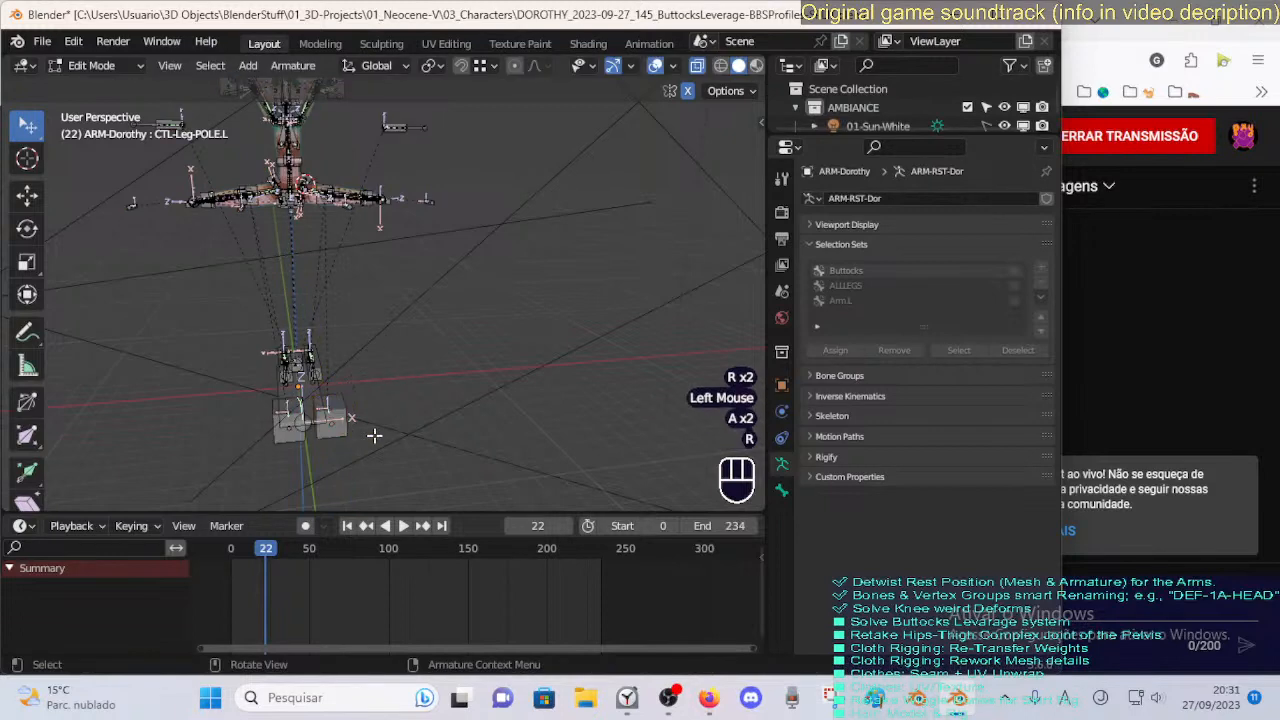
pyautogui.click(361, 404)
pyautogui.hotkey('ctrl', 'r')
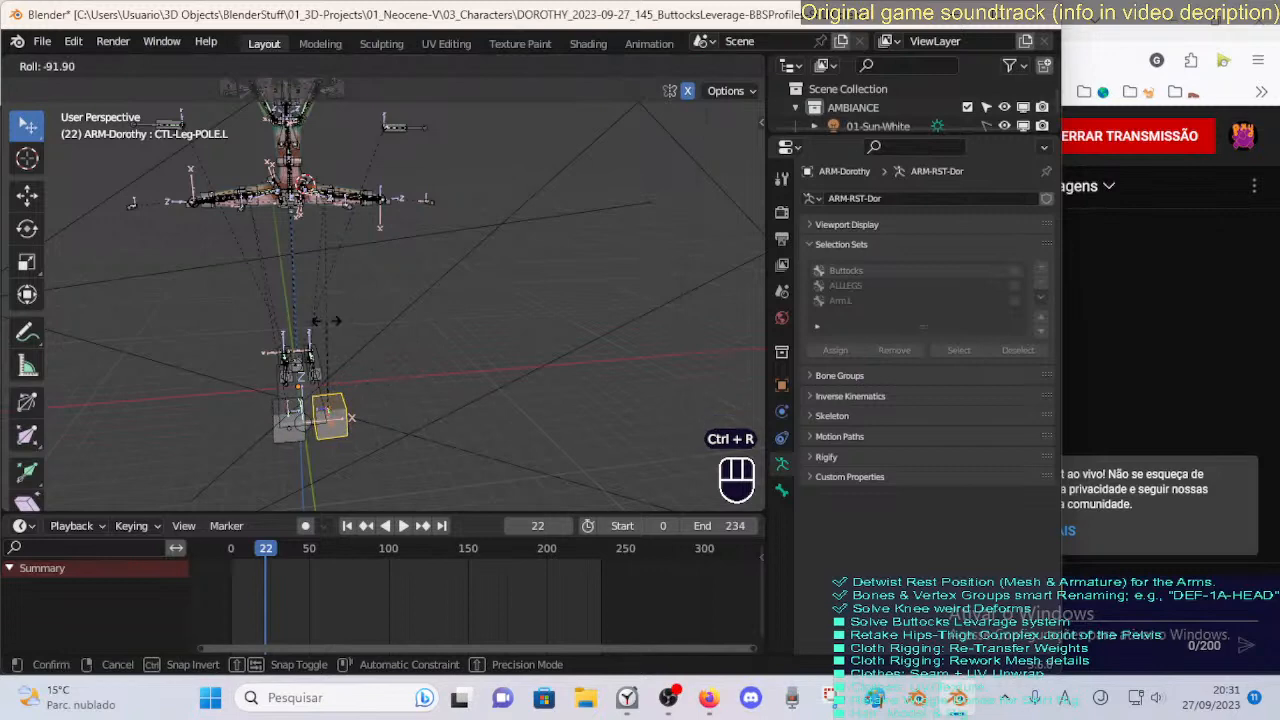
pyautogui.click(325, 321)
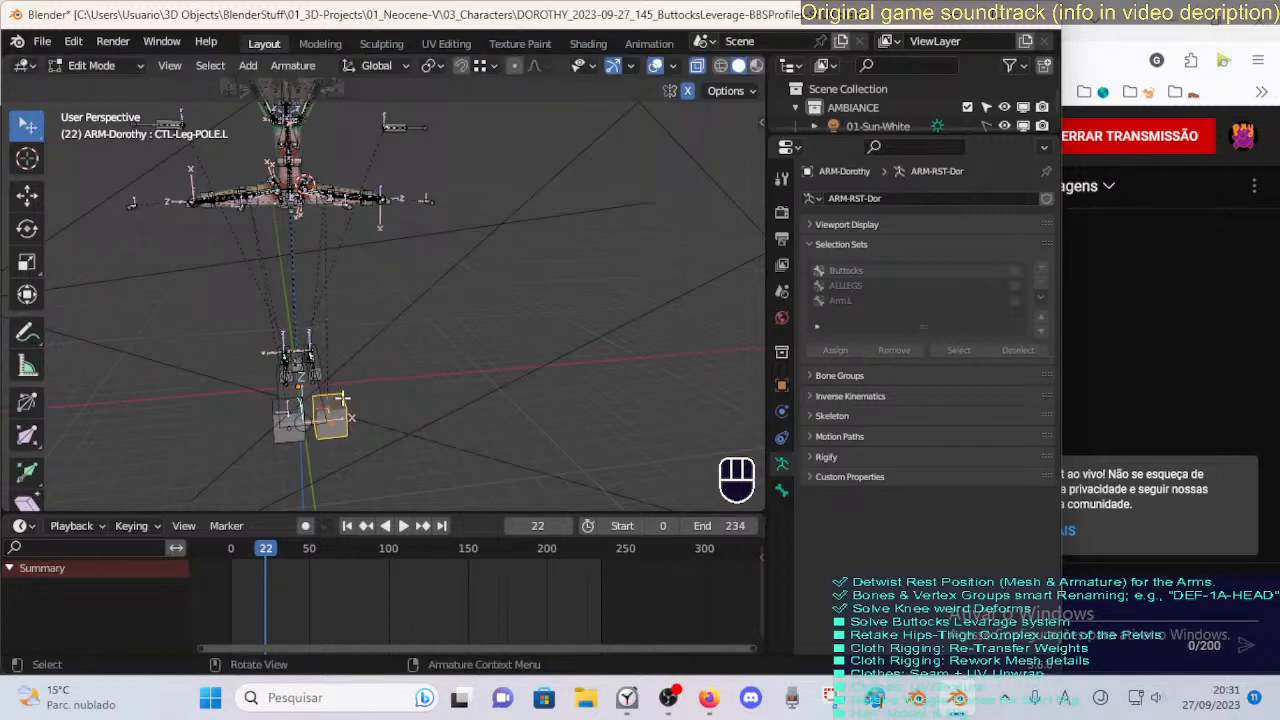
# Return to Pose Mode and lift the left foot control MTR-Leg.L to bend the leg.
pyautogui.moveTo(395, 296); pyautogui.dragTo(358, 304, button='middle')
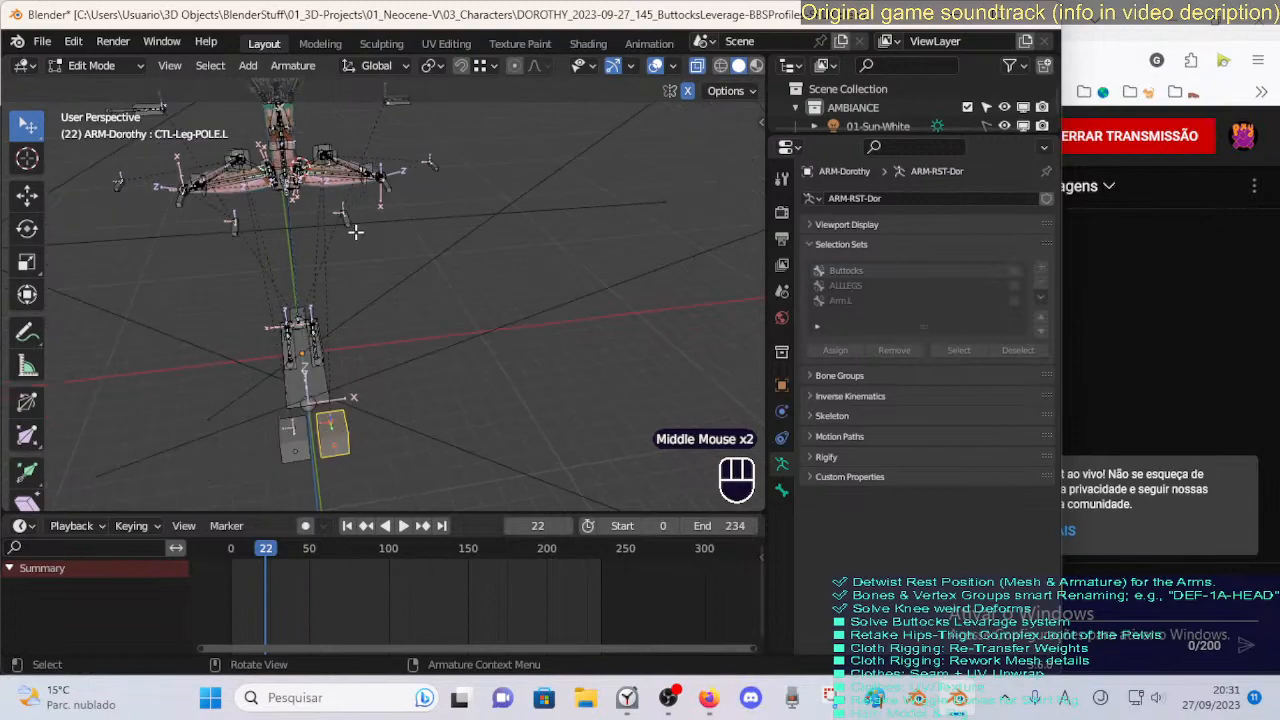
pyautogui.moveTo(341, 430); pyautogui.dragTo(356, 380, button='middle')
pyautogui.press('Tab')
pyautogui.press('a')
pyautogui.hotkey('alt', 'q')
pyautogui.hotkey('alt', 'q')
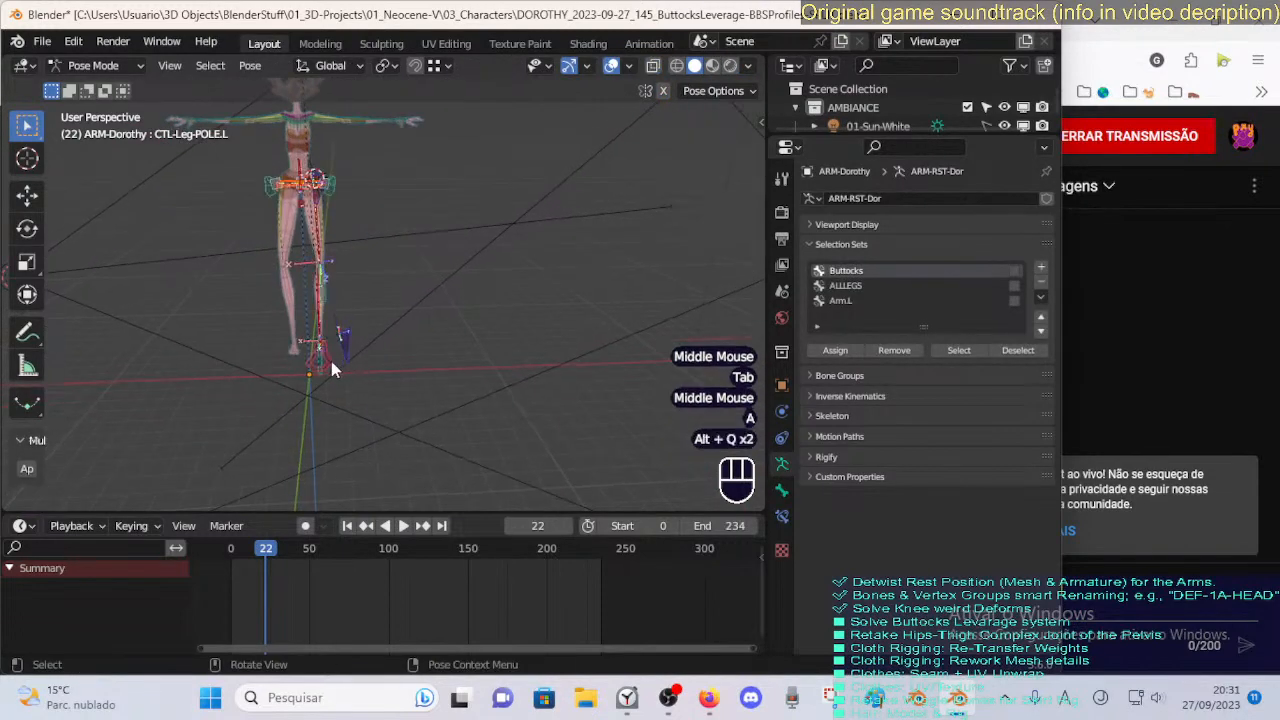
pyautogui.click(331, 369)
pyautogui.press('g')
pyautogui.click(336, 276)
# Raise MTR-Leg.L up and behind the pelvis and rotate it about the X axis.
pyautogui.moveTo(336, 285); pyautogui.dragTo(484, 326, button='middle')
pyautogui.press('g')
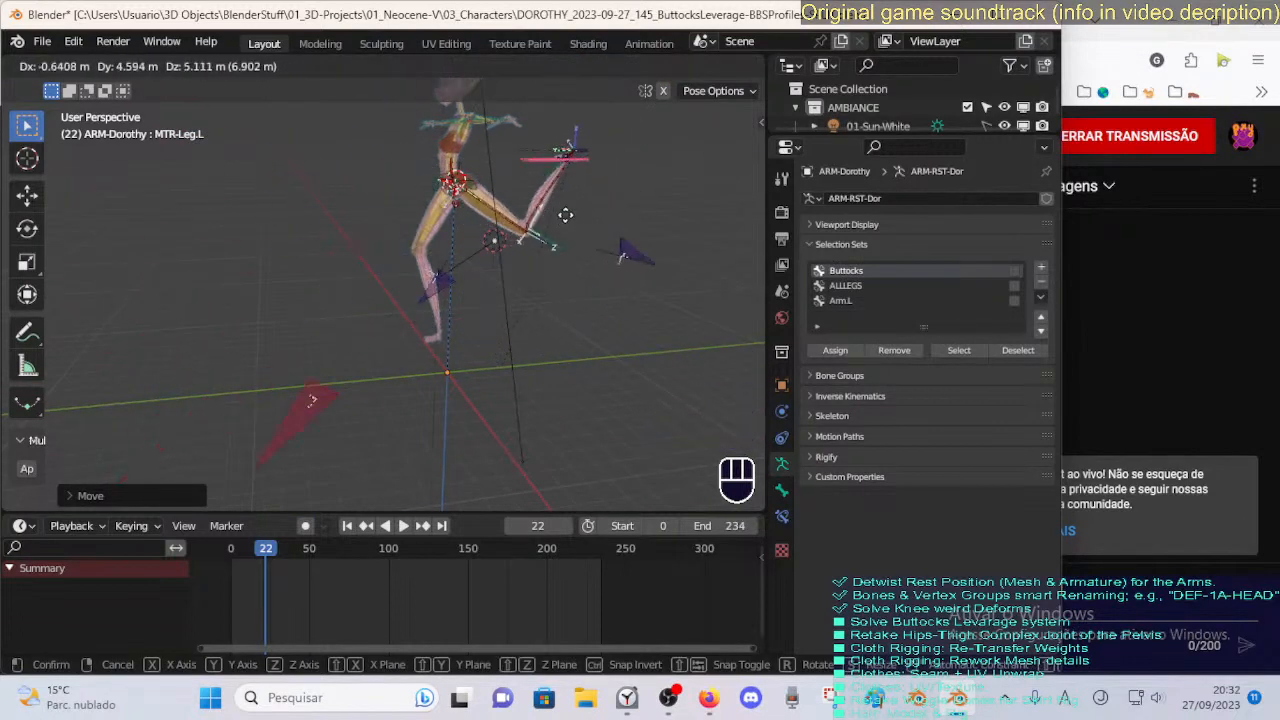
pyautogui.click(595, 190)
pyautogui.press('r')
pyautogui.press('x')
pyautogui.click(544, 163)
# Reposition MTR-Leg.L and rotate it about the X axis to pose the left leg raised out sideways.
pyautogui.press('g')
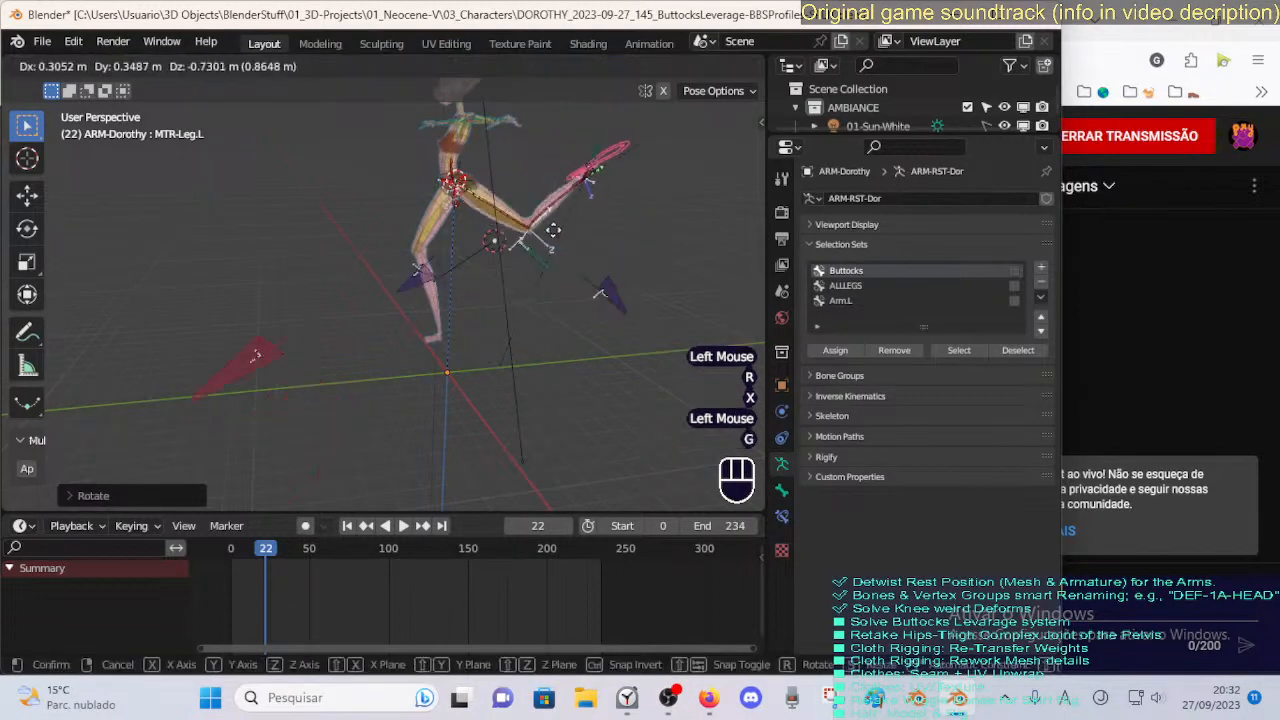
pyautogui.click(451, 343)
pyautogui.press('r')
pyautogui.moveTo(451, 343); pyautogui.dragTo(349, 337, button='middle')
pyautogui.press('x')
pyautogui.click(485, 358)
pyautogui.press('g')
pyautogui.click(475, 252)
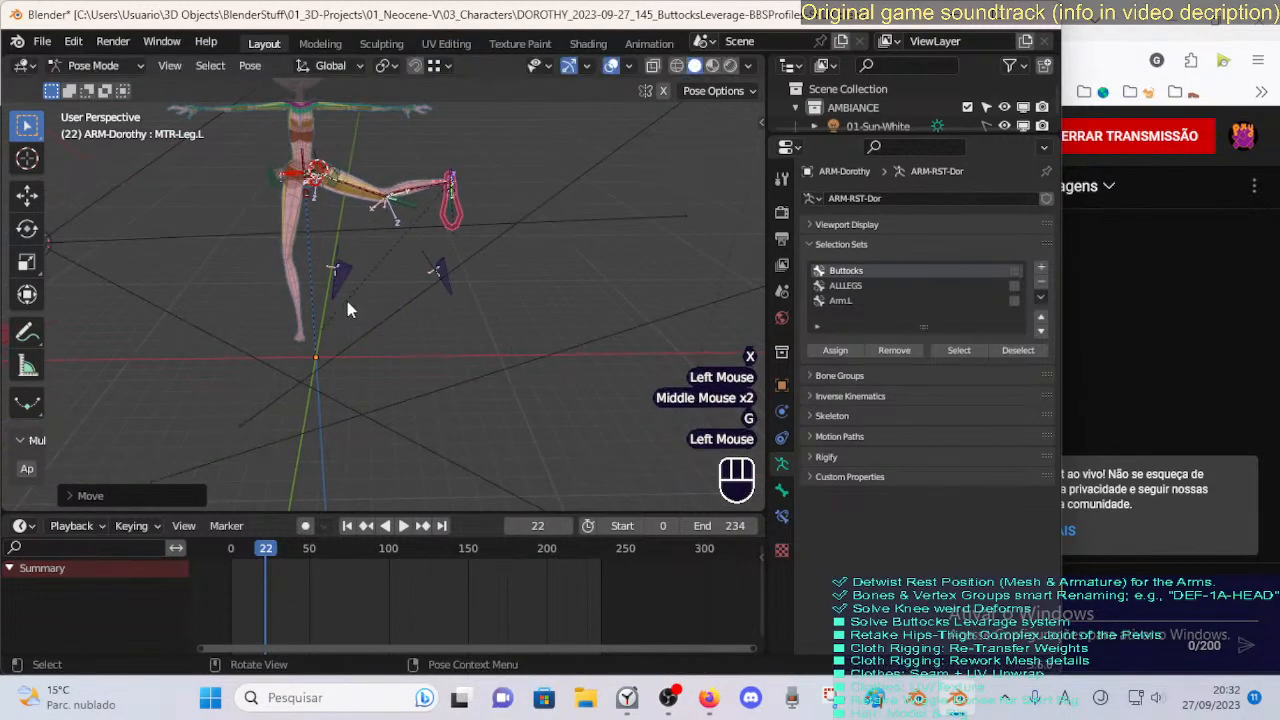
# Try moving CTL-Thigh-POLE.L up toward the raised left leg.
pyautogui.click(347, 300)
pyautogui.press('g')
pyautogui.click(411, 214)
pyautogui.scroll(-1, 390, 255)
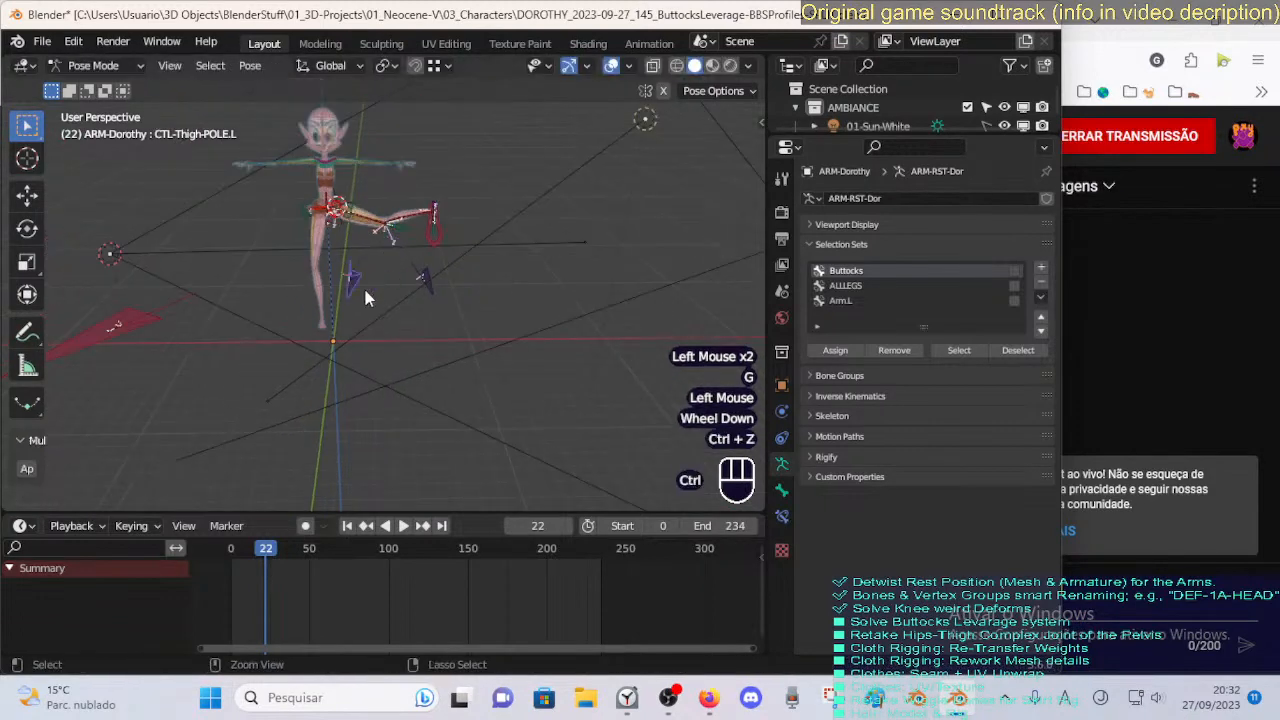
# Move CTL-Leg-POLE.L toward the raised left leg and reposition the foot control MTR-Leg.L.
pyautogui.click(82, 330)
pyautogui.press('g')
pyautogui.click(409, 218)
pyautogui.click(430, 219)
pyautogui.press('g')
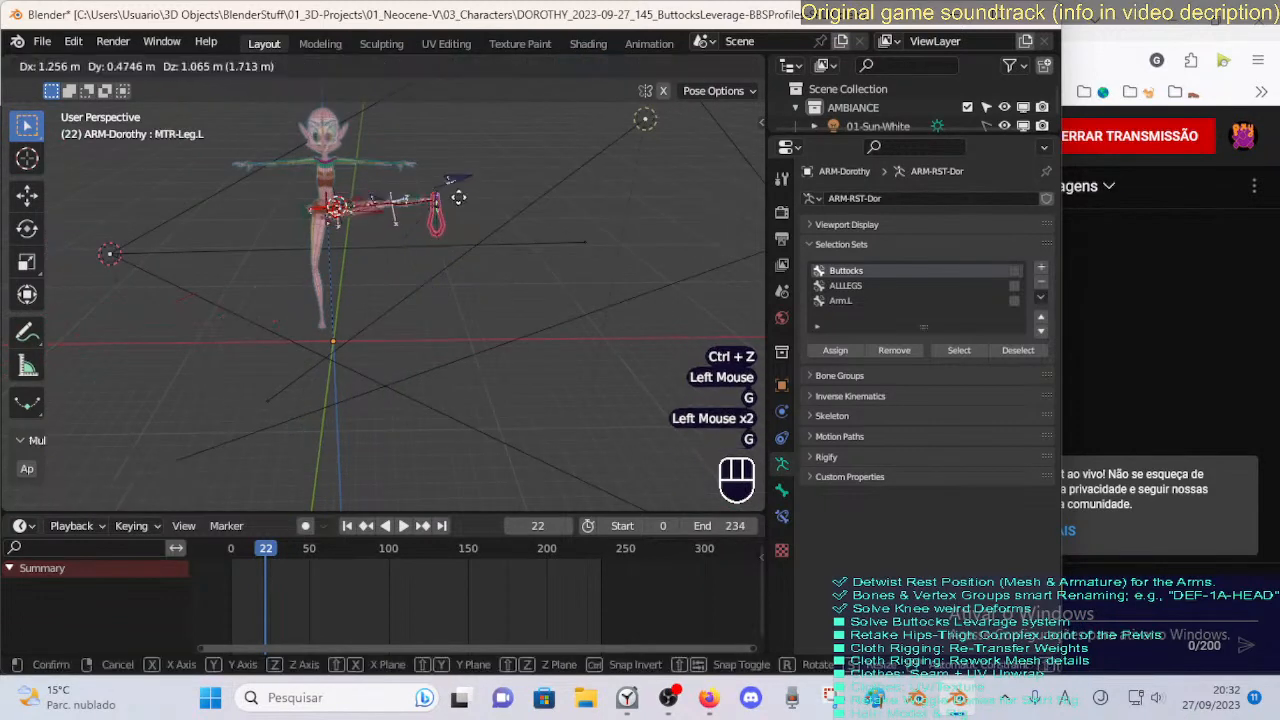
pyautogui.click(458, 197)
# Rotate MTR-Leg.L twice about the Z axis and move CTL-Leg-POLE.L beside the pelvis.
pyautogui.press('r')
pyautogui.press('z')
pyautogui.click(515, 202)
pyautogui.press('r')
pyautogui.press('z')
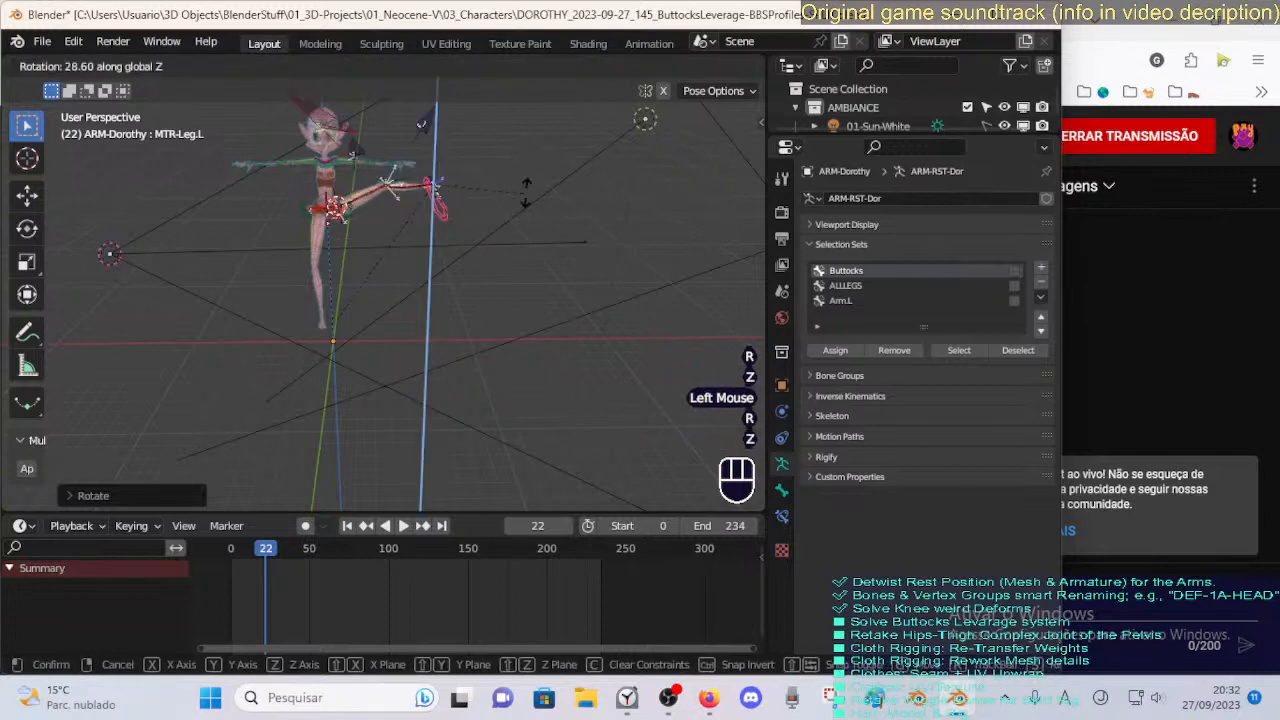
pyautogui.click(512, 211)
pyautogui.click(344, 163)
pyautogui.press('g')
pyautogui.click(306, 197)
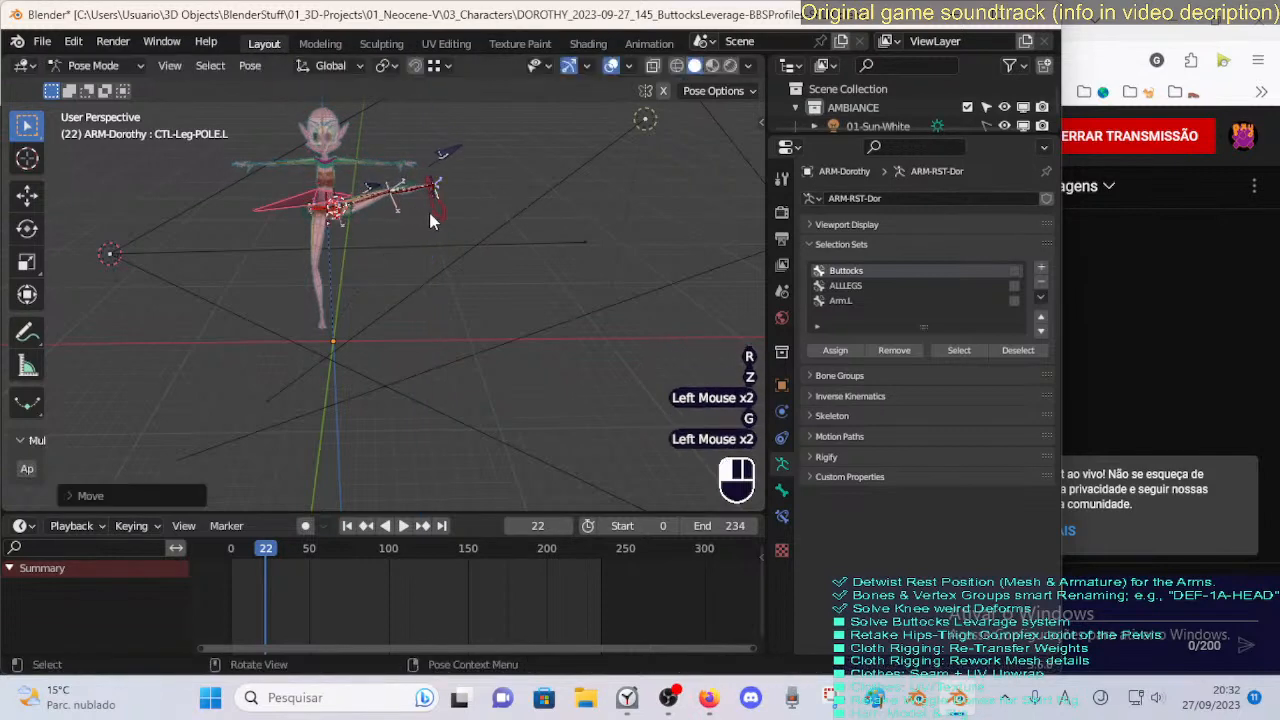
# Rotate MTR-Leg.L about the Z and Y axes and shift the raised left foot.
pyautogui.click(429, 212)
pyautogui.press('r')
pyautogui.press('z')
pyautogui.click(472, 214)
pyautogui.press('r')
pyautogui.press('y')
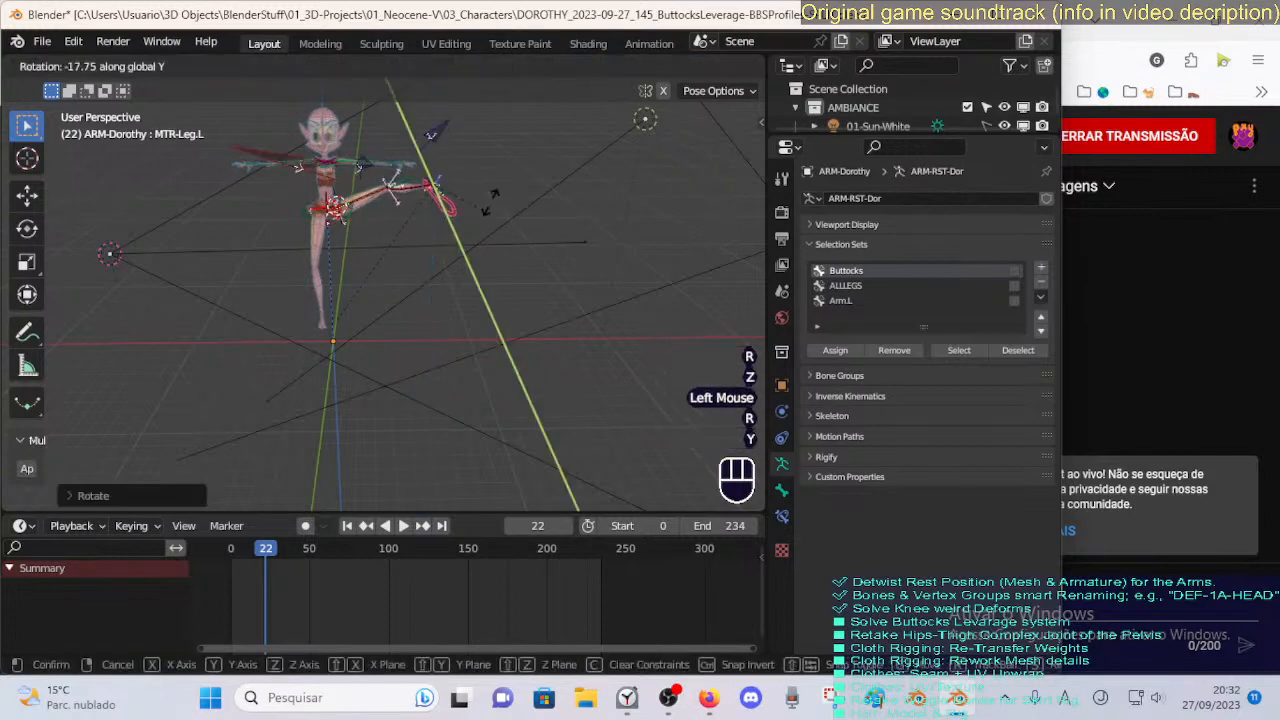
pyautogui.click(491, 172)
pyautogui.press('g')
pyautogui.click(491, 203)
# Lower CTL-Leg-POLE.L toward pelvis height and reposition MTR-Leg.L from a side view.
pyautogui.click(279, 110)
pyautogui.press('g')
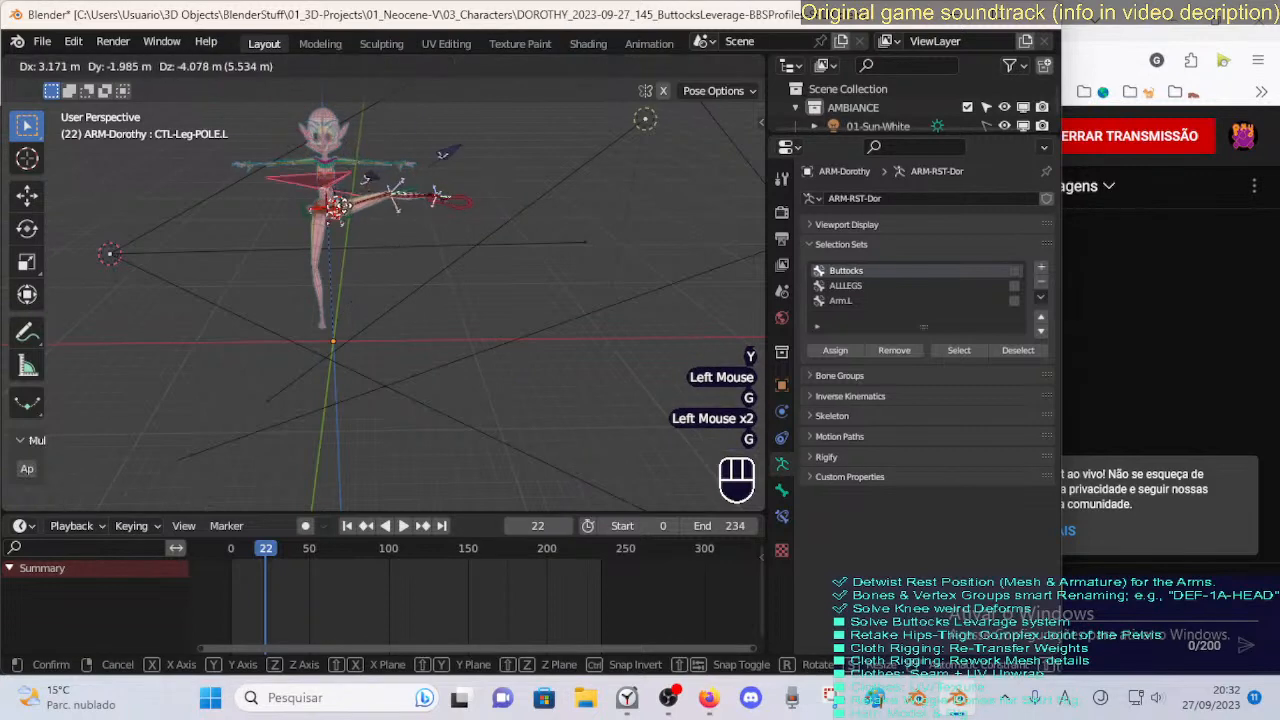
pyautogui.click(382, 227)
pyautogui.moveTo(382, 234); pyautogui.dragTo(556, 268, button='middle')
pyautogui.click(556, 268)
pyautogui.press('g')
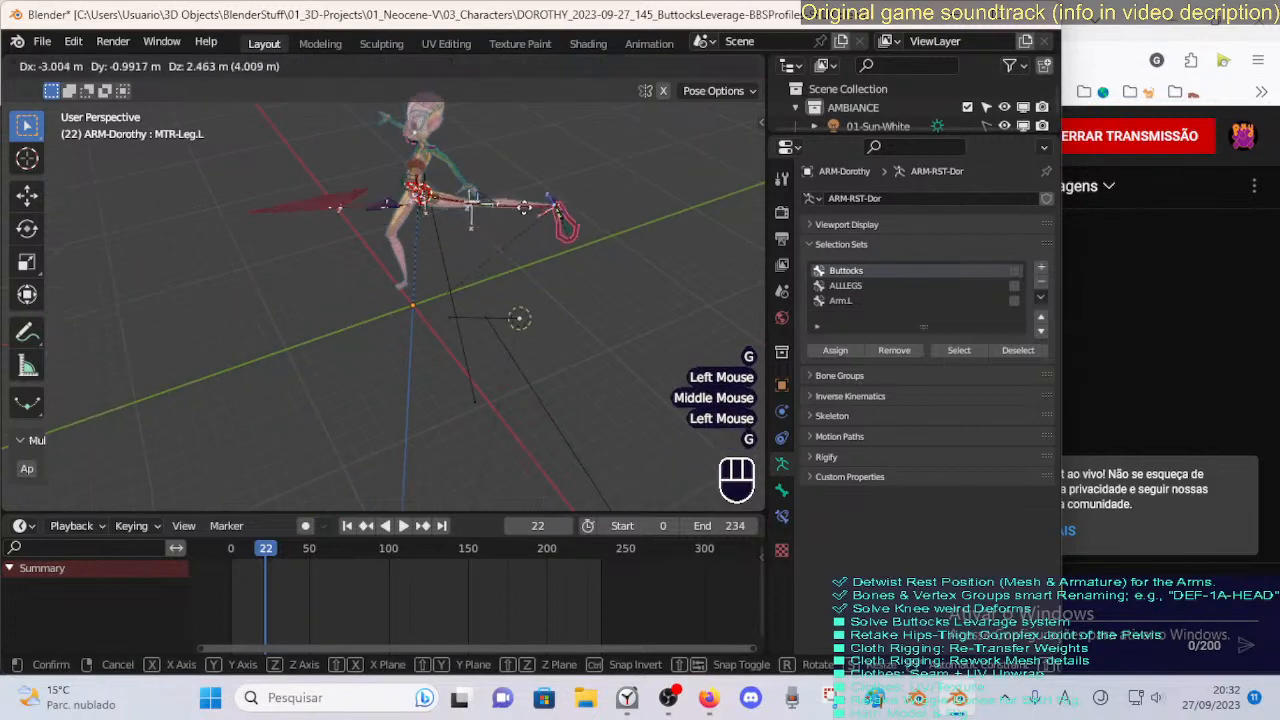
pyautogui.click(447, 262)
# Select all bones and clear the pose so the rig returns to its rest stance.
pyautogui.press('a')
pyautogui.hotkey('alt', 'q')
pyautogui.hotkey('alt', 'q')
pyautogui.hotkey('alt', 'q')
# Examine the reset legs and their thigh and leg pole controls from the side.
pyautogui.moveTo(347, 283); pyautogui.dragTo(425, 300, button='middle')
pyautogui.scroll(3, 400, 280)
pyautogui.keyDown('shift'); pyautogui.moveTo(425, 300); pyautogui.dragTo(276, 324, button='middle'); pyautogui.keyUp('shift')
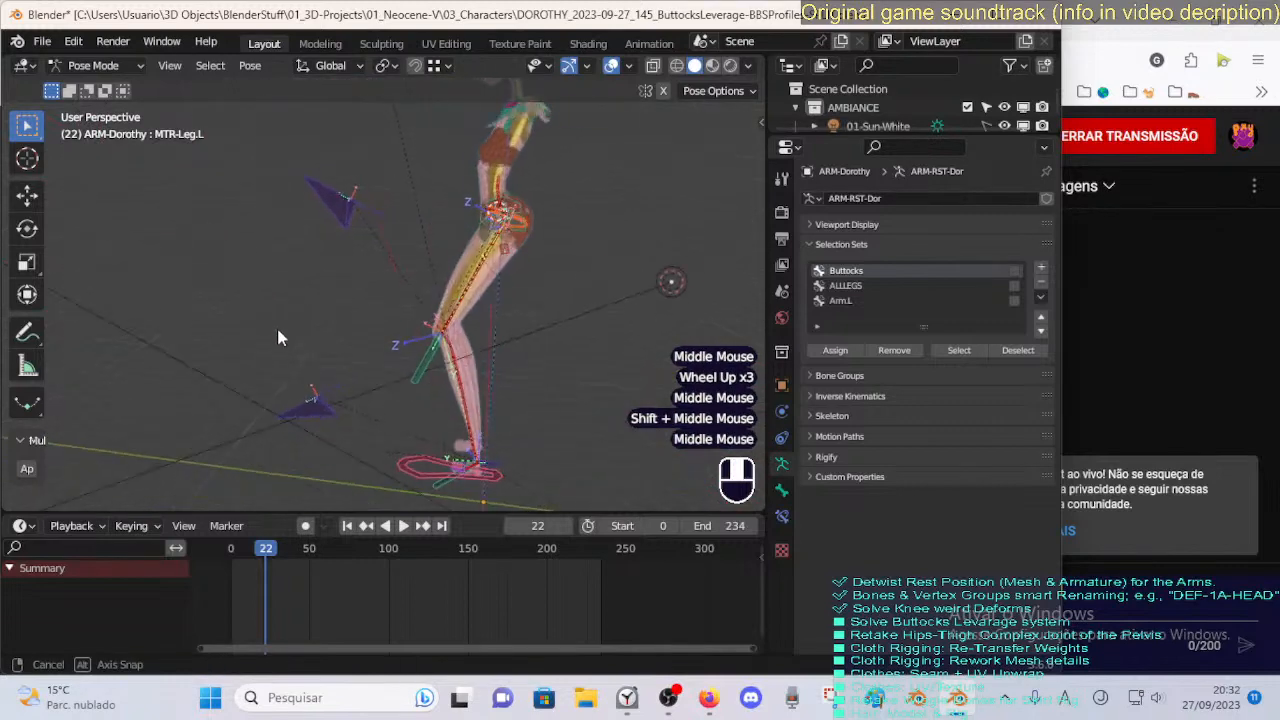
pyautogui.scroll(-1, 403, 332)
pyautogui.scroll(-1, 402, 330)
pyautogui.scroll(1, 402, 330)
pyautogui.moveTo(402, 330); pyautogui.dragTo(339, 293, button='middle')
pyautogui.scroll(-2, 337, 291)
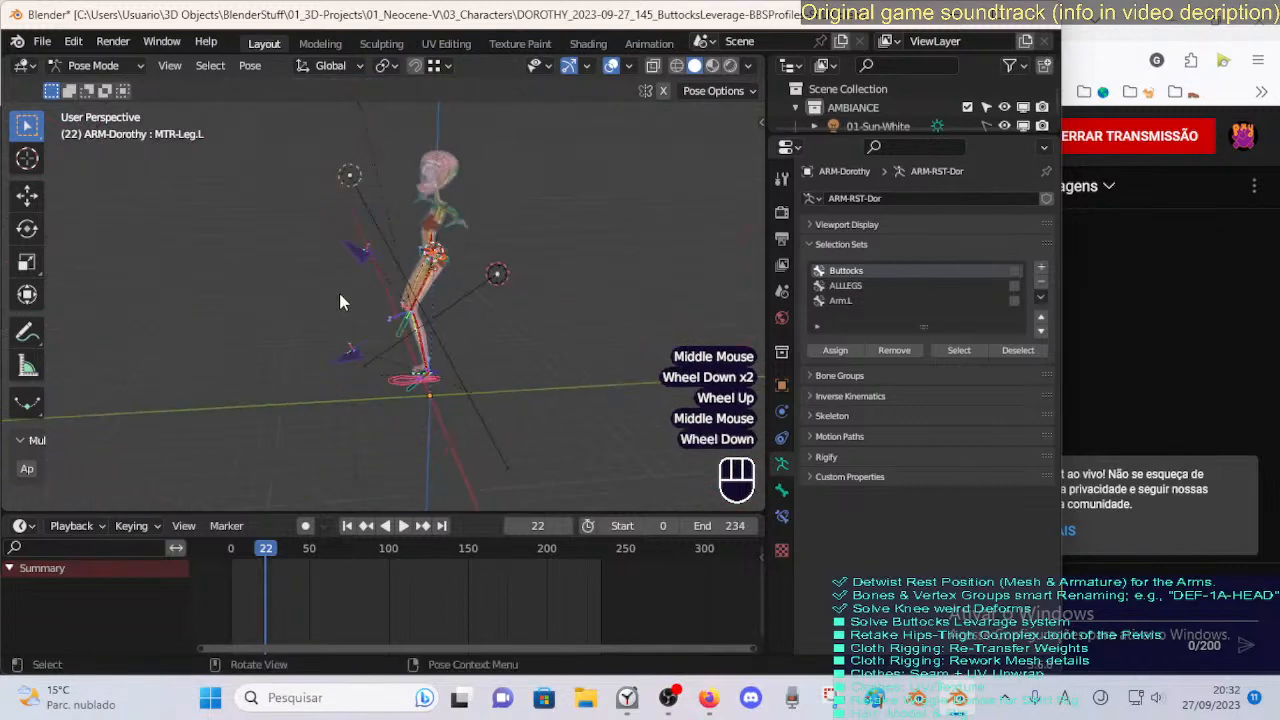
pyautogui.scroll(2, 307, 304)
pyautogui.scroll(1, 306, 304)
pyautogui.scroll(-3, 290, 306)
pyautogui.keyDown('shift'); pyautogui.moveTo(285, 307); pyautogui.dragTo(442, 412, button='middle'); pyautogui.keyUp('shift')
# In Edit Mode, select CTL-Leg-POLE.L and move it outward along the X axis.
pyautogui.press('Tab')
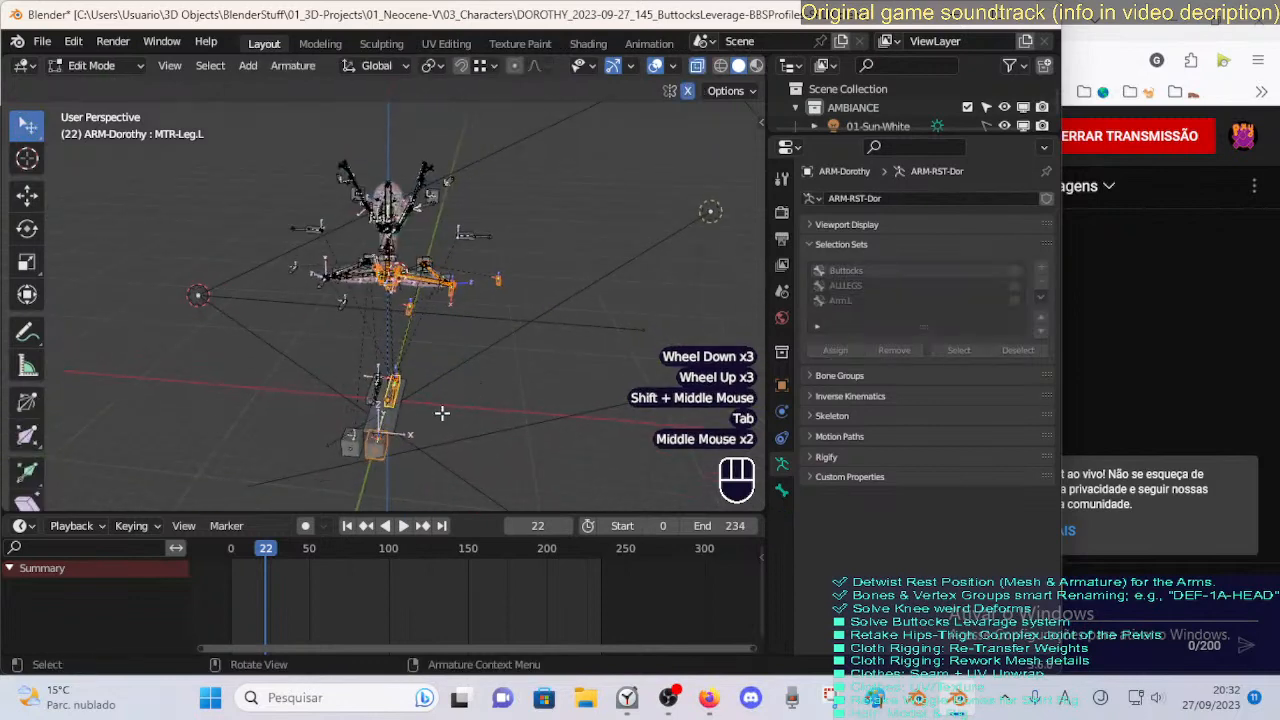
pyautogui.click(380, 447)
pyautogui.click(380, 447)
pyautogui.moveTo(380, 447); pyautogui.dragTo(418, 397, button='middle')
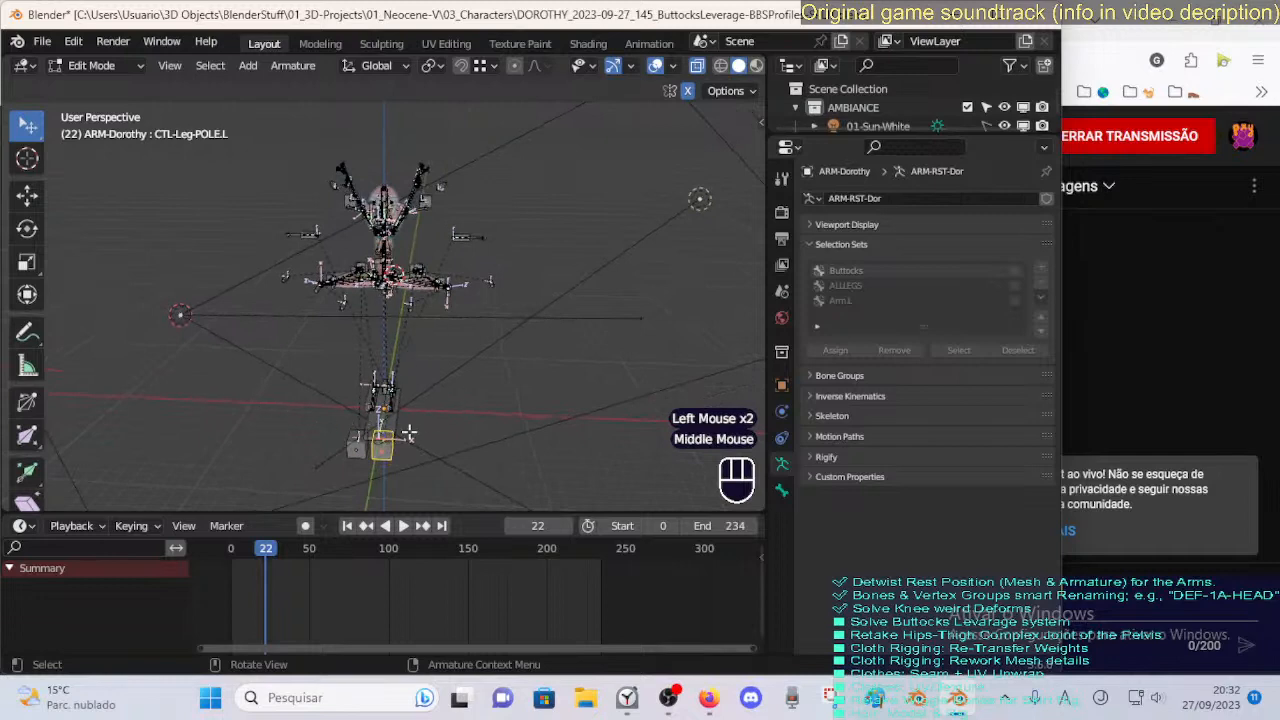
pyautogui.press('g')
pyautogui.press('x')
pyautogui.click(394, 434)
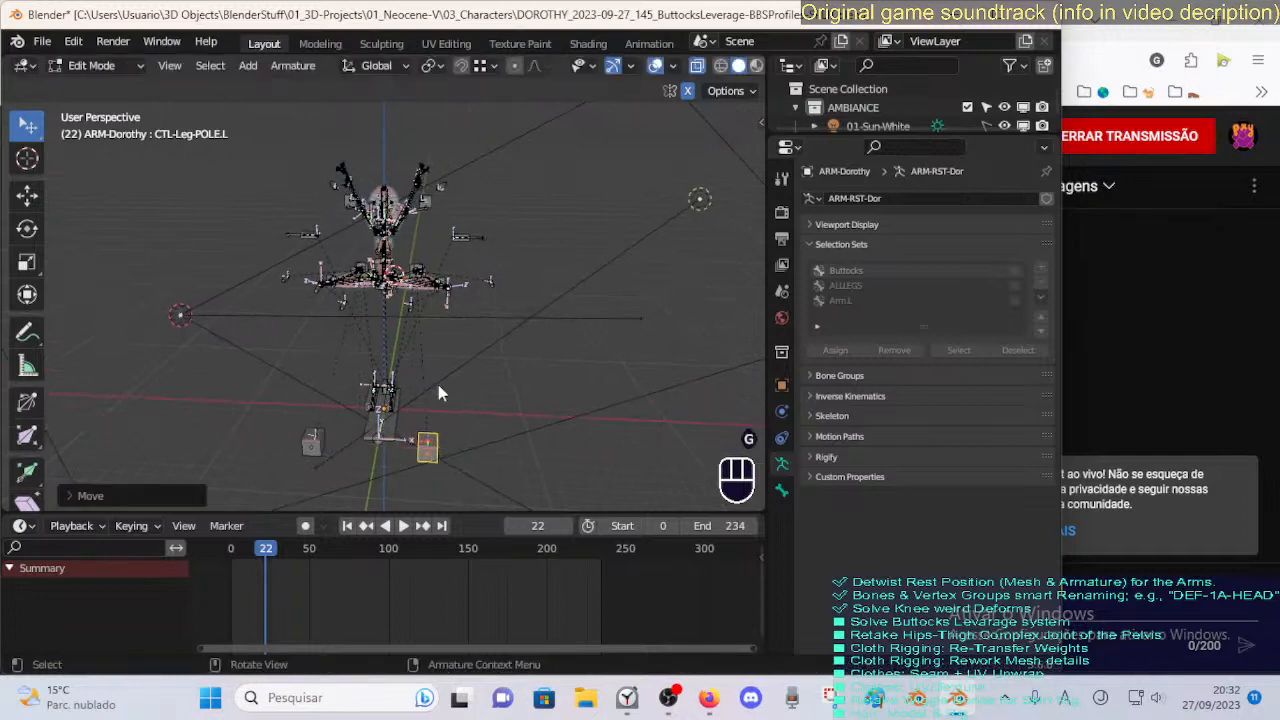
# Check the leg in Pose Mode and move CTL-Leg-POLE.L farther outward along X in Edit Mode.
pyautogui.press('Tab')
pyautogui.moveTo(438, 360); pyautogui.dragTo(250, 290, button='middle')
pyautogui.moveTo(365, 243); pyautogui.dragTo(342, 249, button='middle')
pyautogui.scroll(1, 342, 249)
pyautogui.press('Tab')
pyautogui.press('g')
pyautogui.press('x')
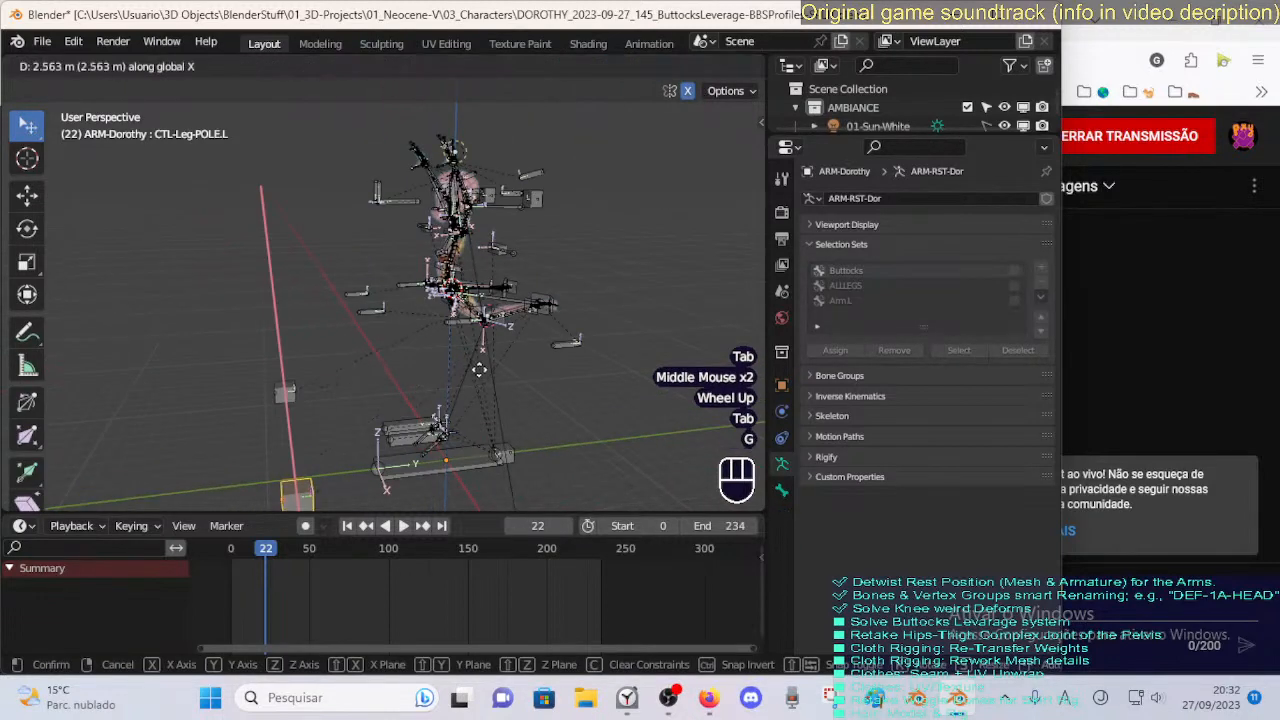
pyautogui.click(482, 363)
pyautogui.press('Tab')
pyautogui.moveTo(350, 306); pyautogui.dragTo(506, 337, button='middle')
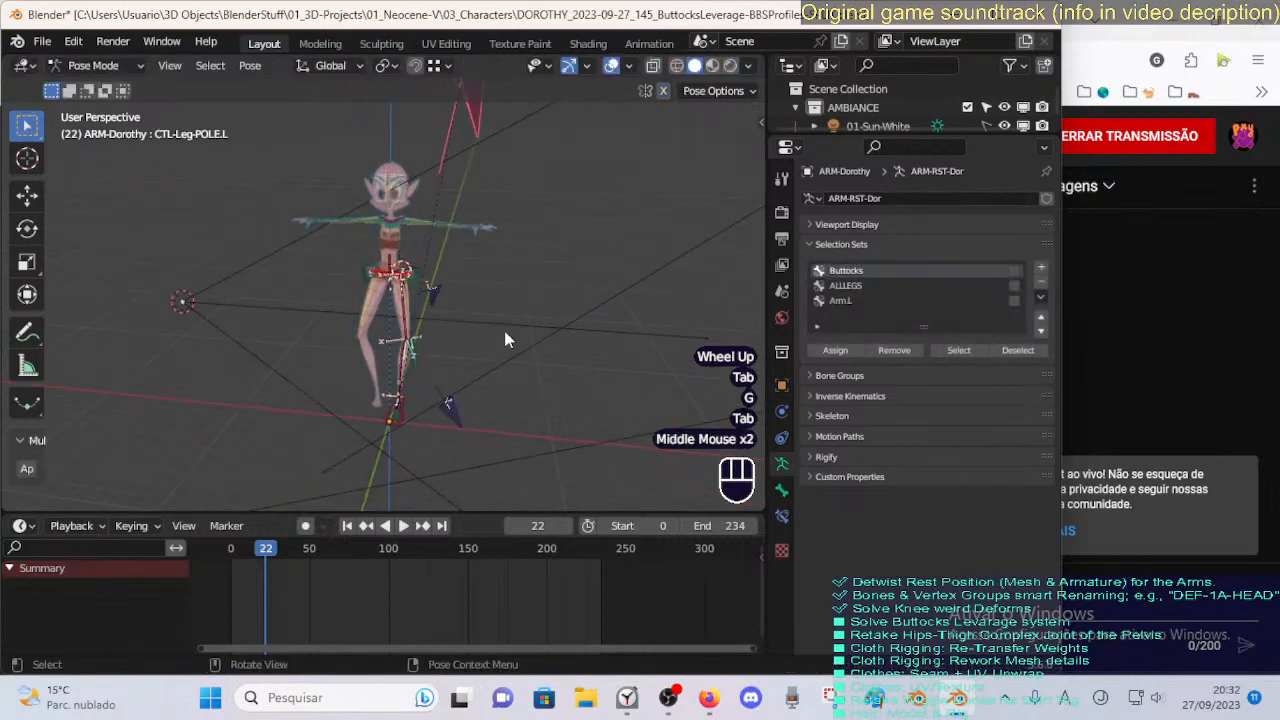
# Bring CTL-Leg-POLE.L back inward along X in Edit Mode and check it in Pose Mode.
pyautogui.press('Tab')
pyautogui.press('g')
pyautogui.press('x')
pyautogui.click(441, 294)
pyautogui.press('Tab')
pyautogui.moveTo(440, 290); pyautogui.dragTo(353, 339, button='middle')
pyautogui.scroll(-2, 238, 275)
# Move CTL-Leg-POLE.L along the Y axis in Edit Mode and return to Pose Mode.
pyautogui.press('Tab')
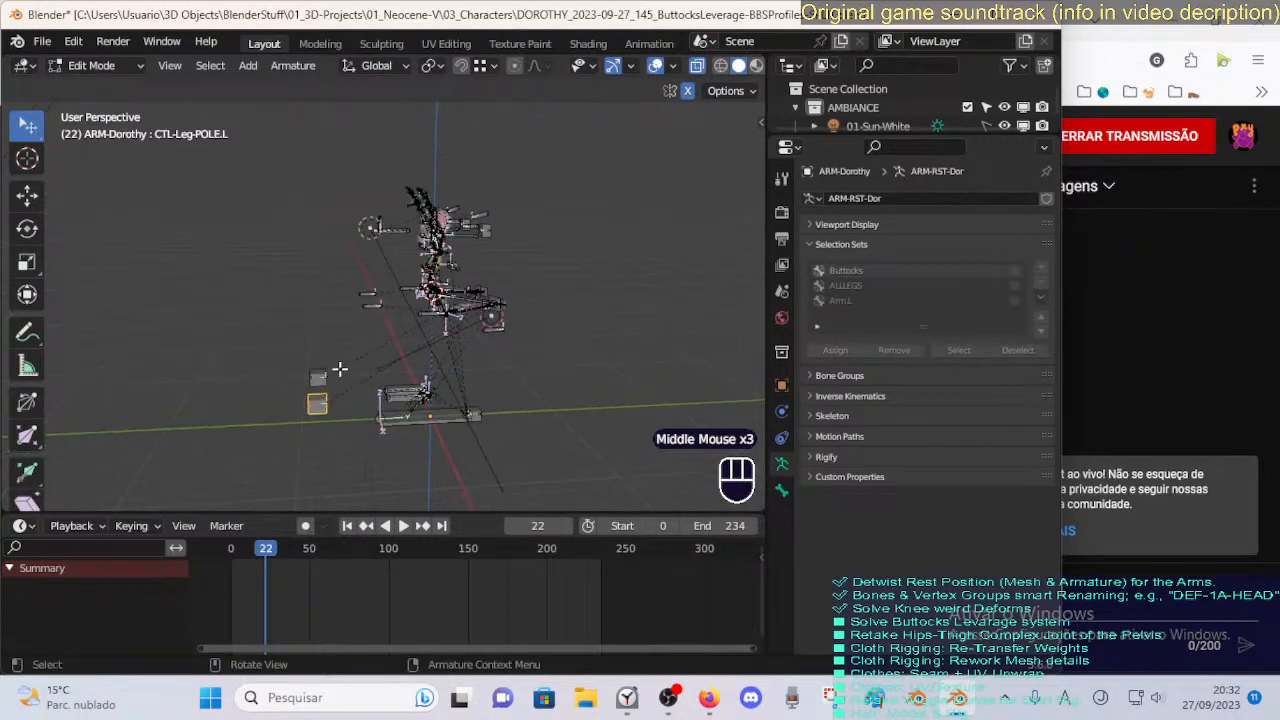
pyautogui.moveTo(420, 370); pyautogui.dragTo(340, 333, button='middle')
pyautogui.press('g')
pyautogui.press('Tab')
pyautogui.press('Tab')
pyautogui.press('g')
pyautogui.press('y')
pyautogui.press('Tab')
# Lift MTR-Leg.L behind the body, rotate it about the X axis and reposition it.
pyautogui.scroll(2, 396, 397)
pyautogui.click(396, 397)
pyautogui.press('g')
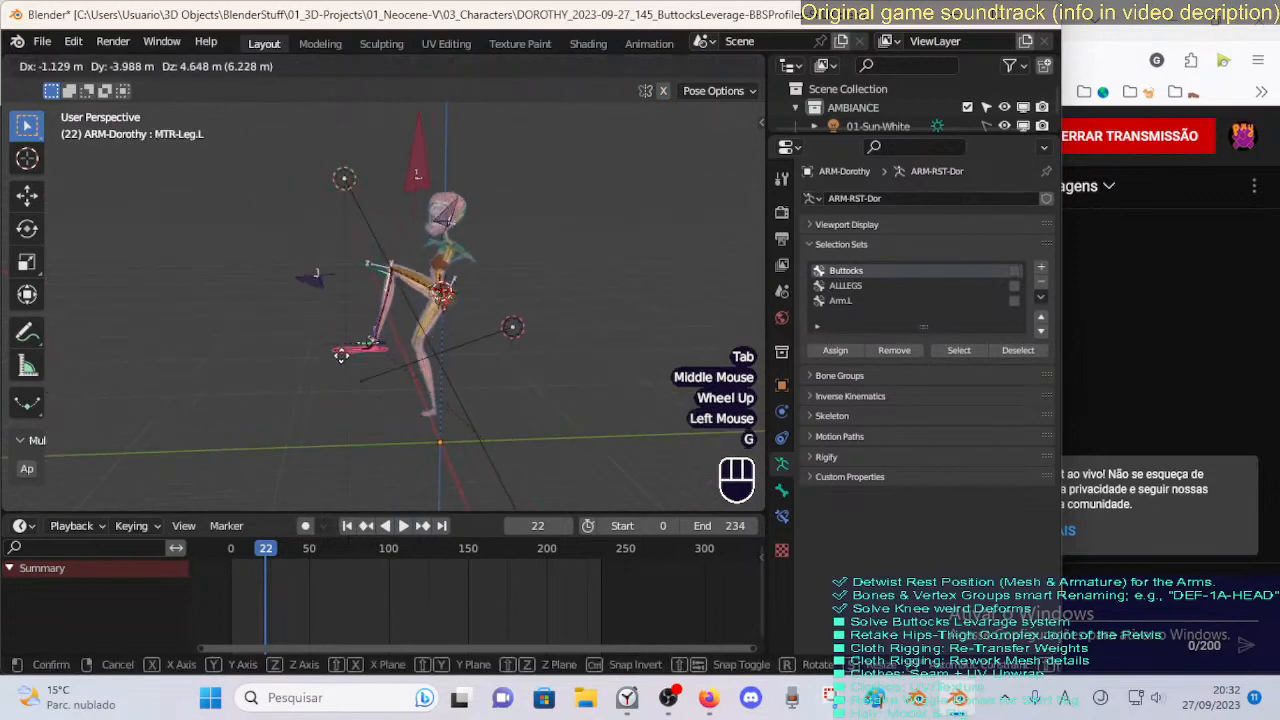
pyautogui.click(520, 378)
pyautogui.press('r')
pyautogui.press('x')
pyautogui.click(563, 311)
pyautogui.press('g')
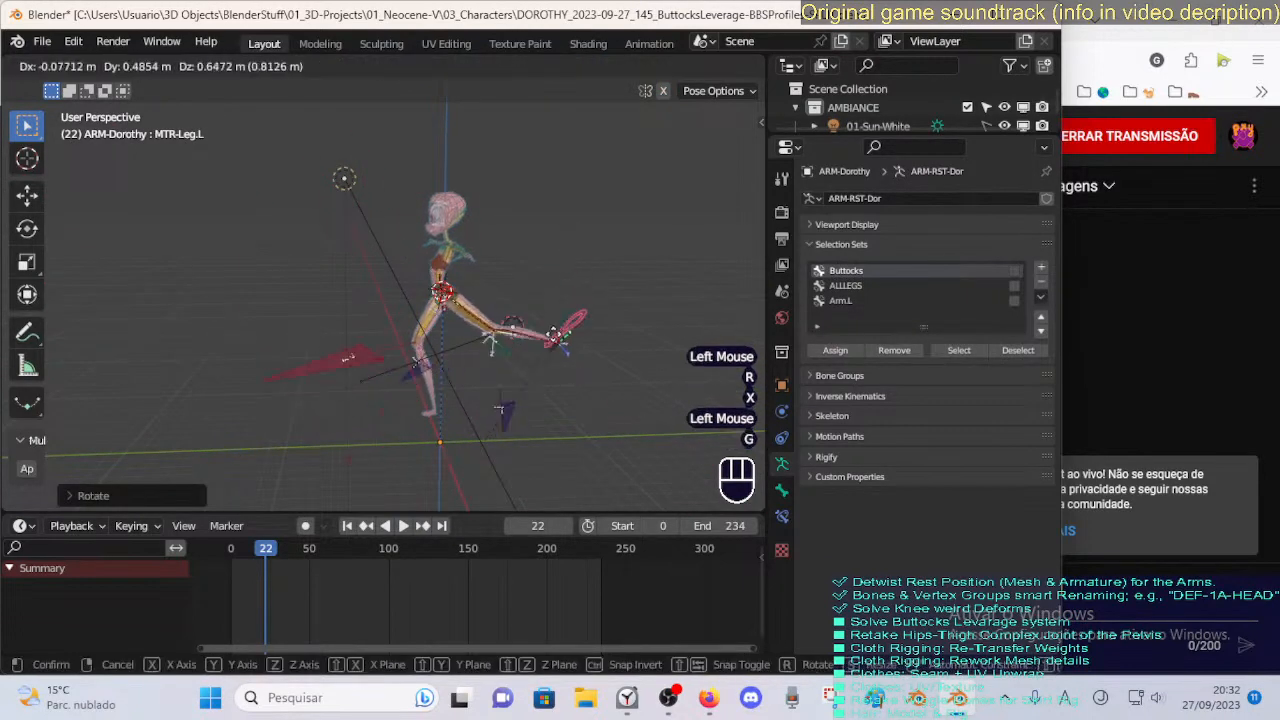
pyautogui.click(541, 351)
# Rotate MTR-Leg.L about the X axis again and swing it in front of the body.
pyautogui.press('a')
pyautogui.click(560, 368)
pyautogui.press('r')
pyautogui.press('x')
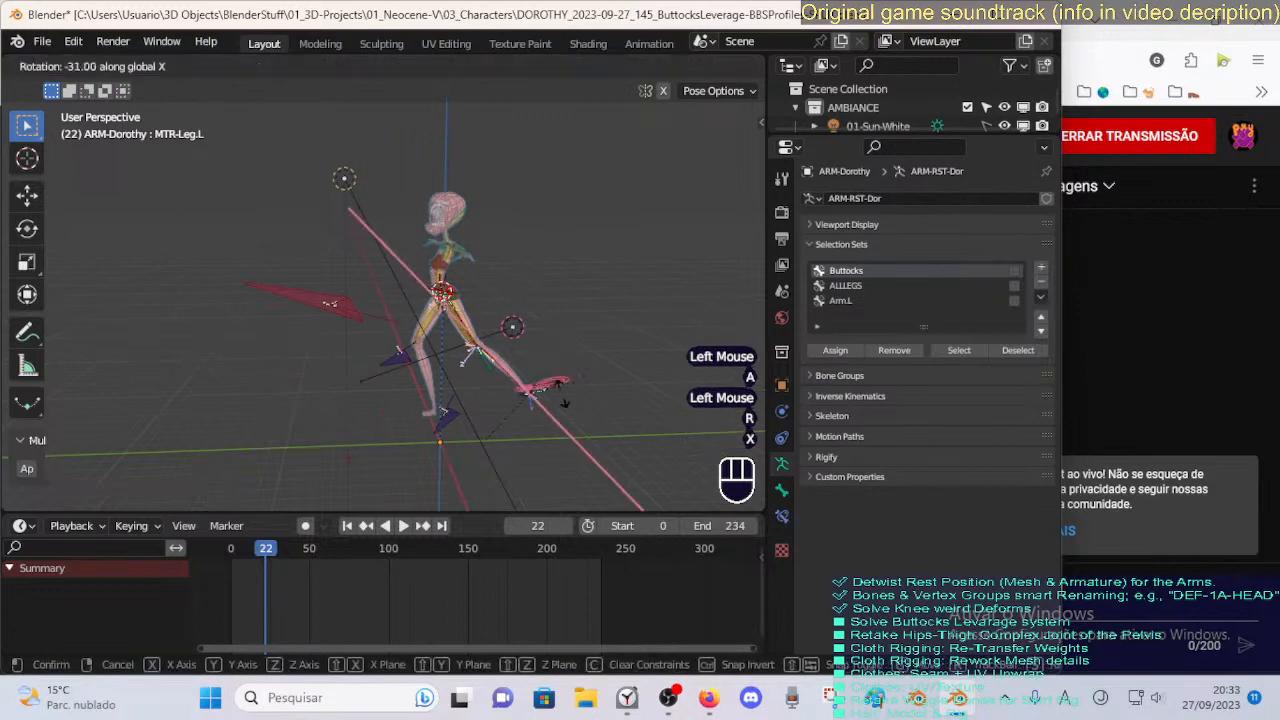
pyautogui.click(512, 447)
pyautogui.press('g')
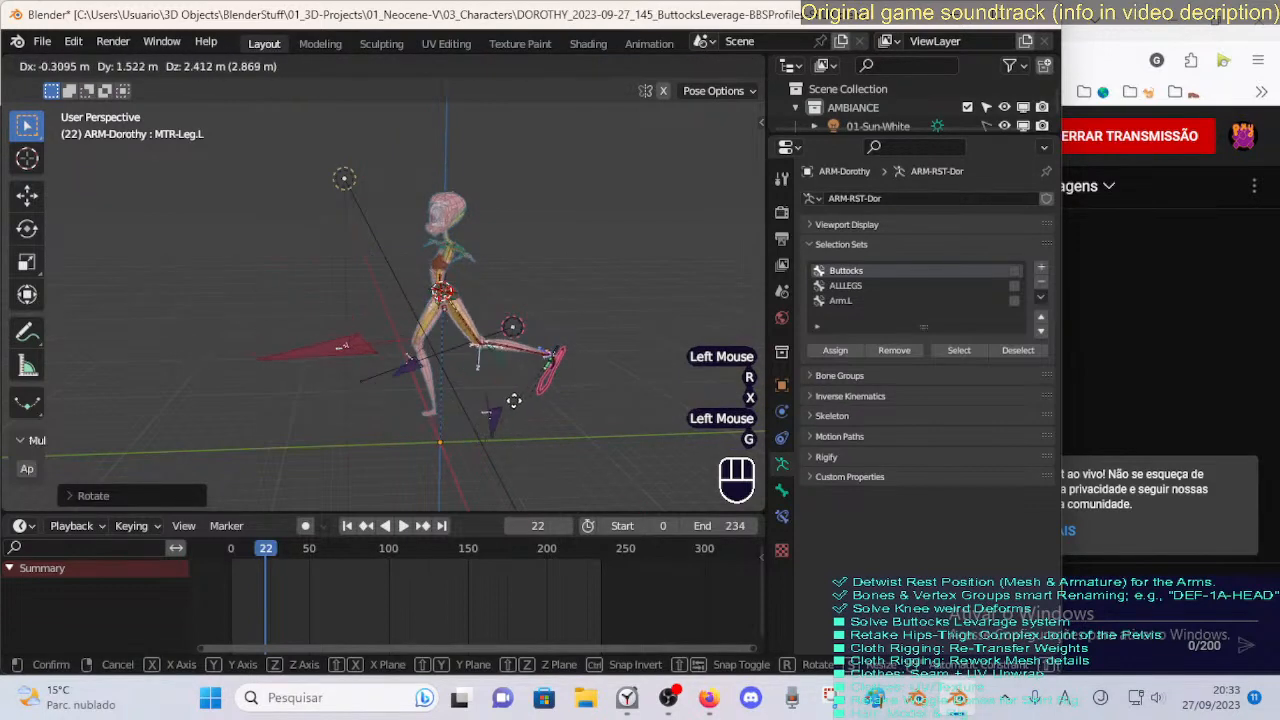
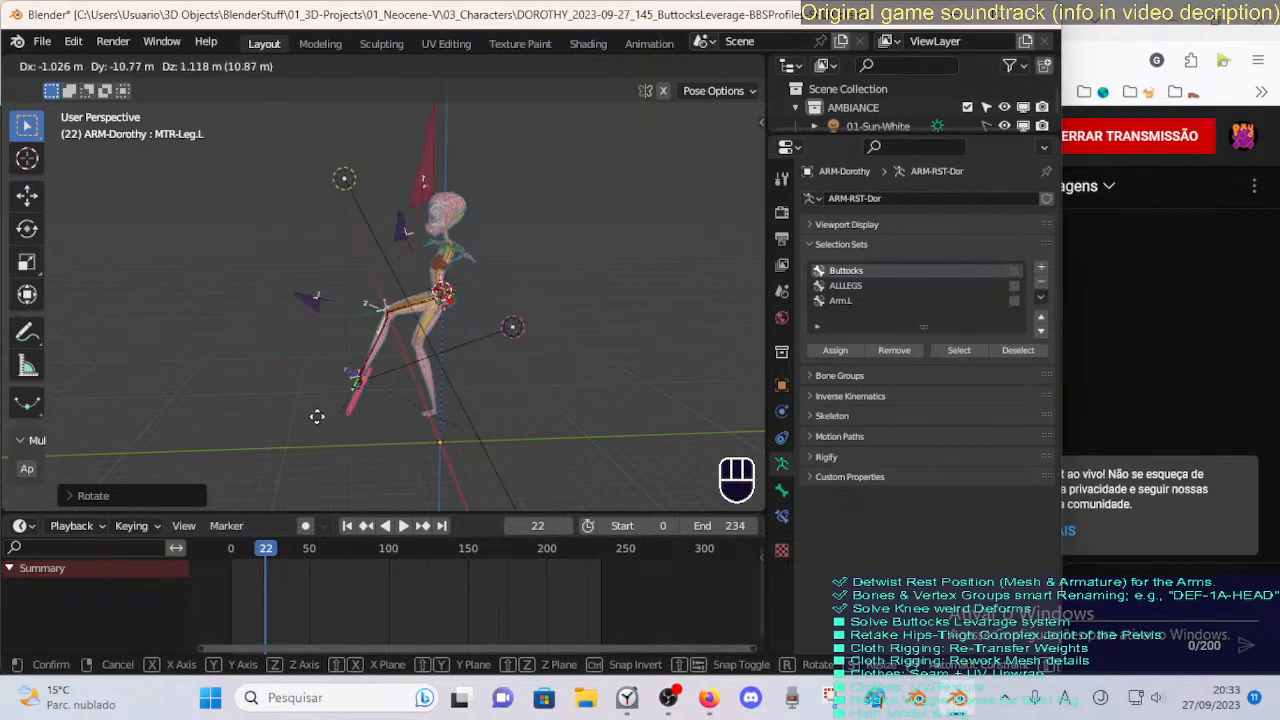
pyautogui.click(342, 397)
# Reposition the left foot control once more and clear the leg pose.
pyautogui.scroll(1, 382, 380)
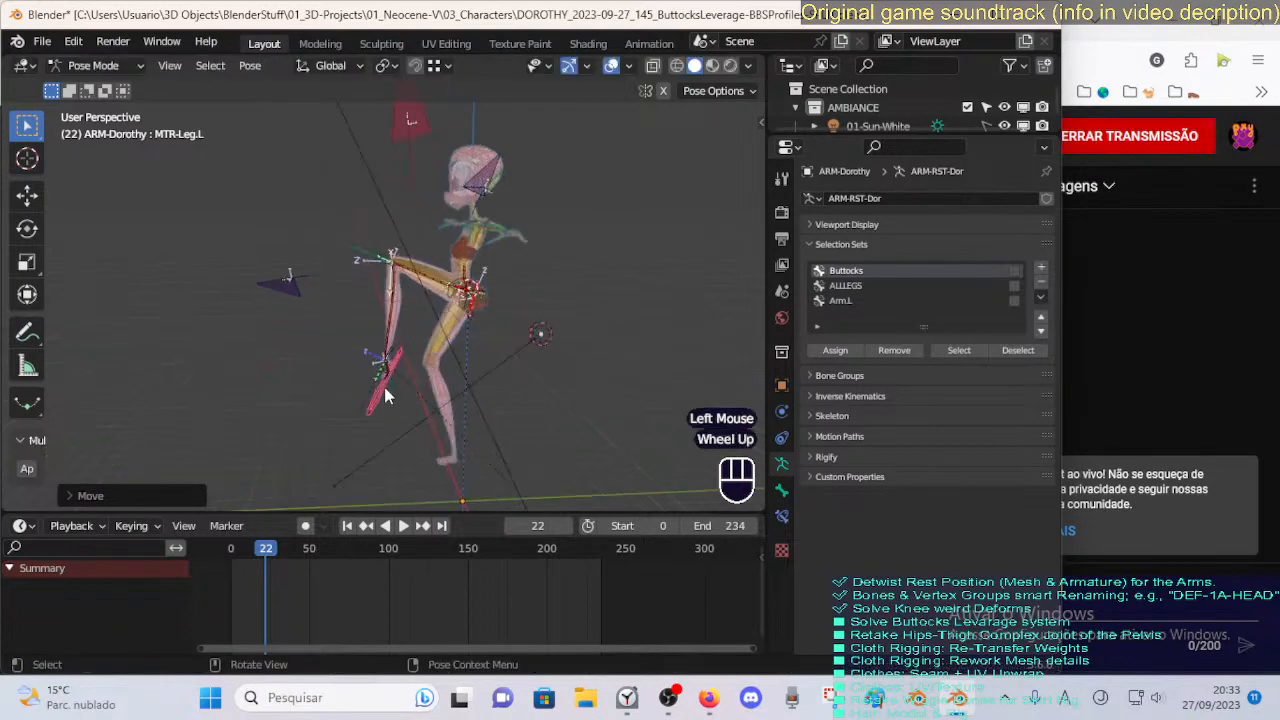
pyautogui.moveTo(390, 385); pyautogui.dragTo(420, 400, button='middle')
pyautogui.scroll(1, 420, 400)
pyautogui.press('g')
pyautogui.click(458, 449)
pyautogui.hotkey('alt', 'q')
pyautogui.hotkey('alt', 'q')
pyautogui.hotkey('alt', 'q')
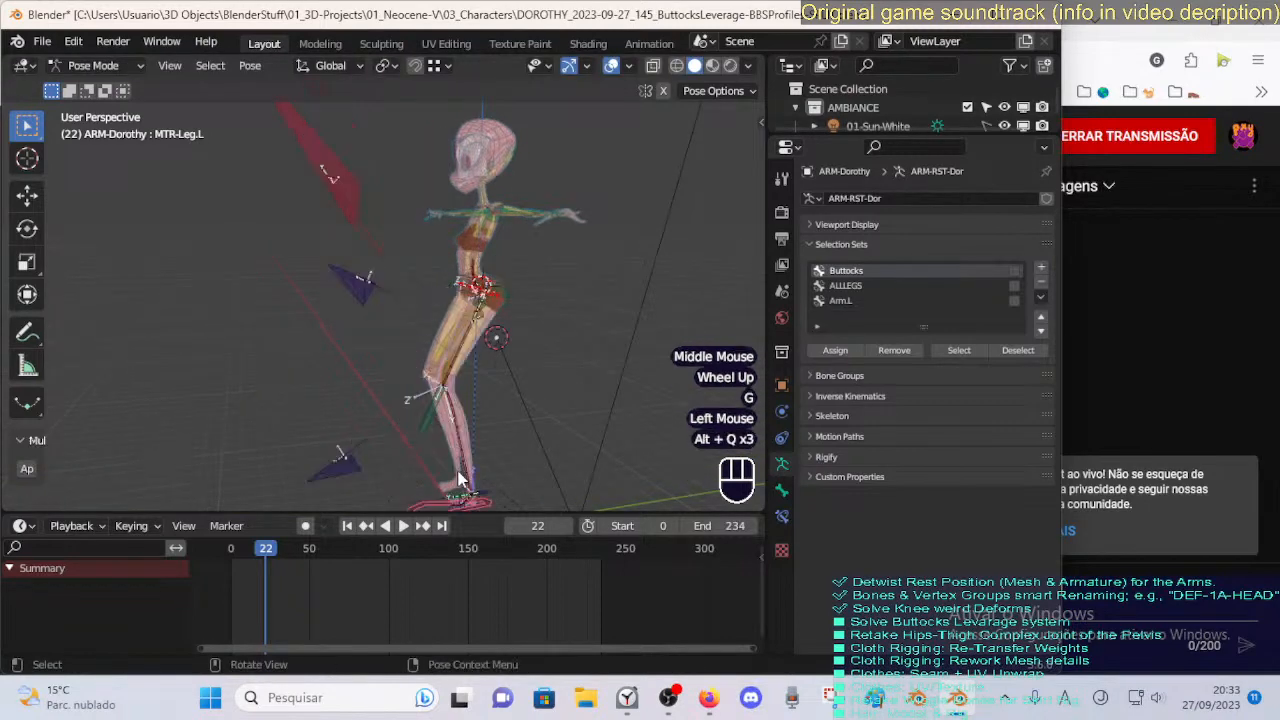
# Pose MTR-Leg.L raised behind the body with an X-axis rotation and a bent knee, and save the file.
pyautogui.scroll(-1, 420, 486)
pyautogui.click(444, 474)
pyautogui.press('g')
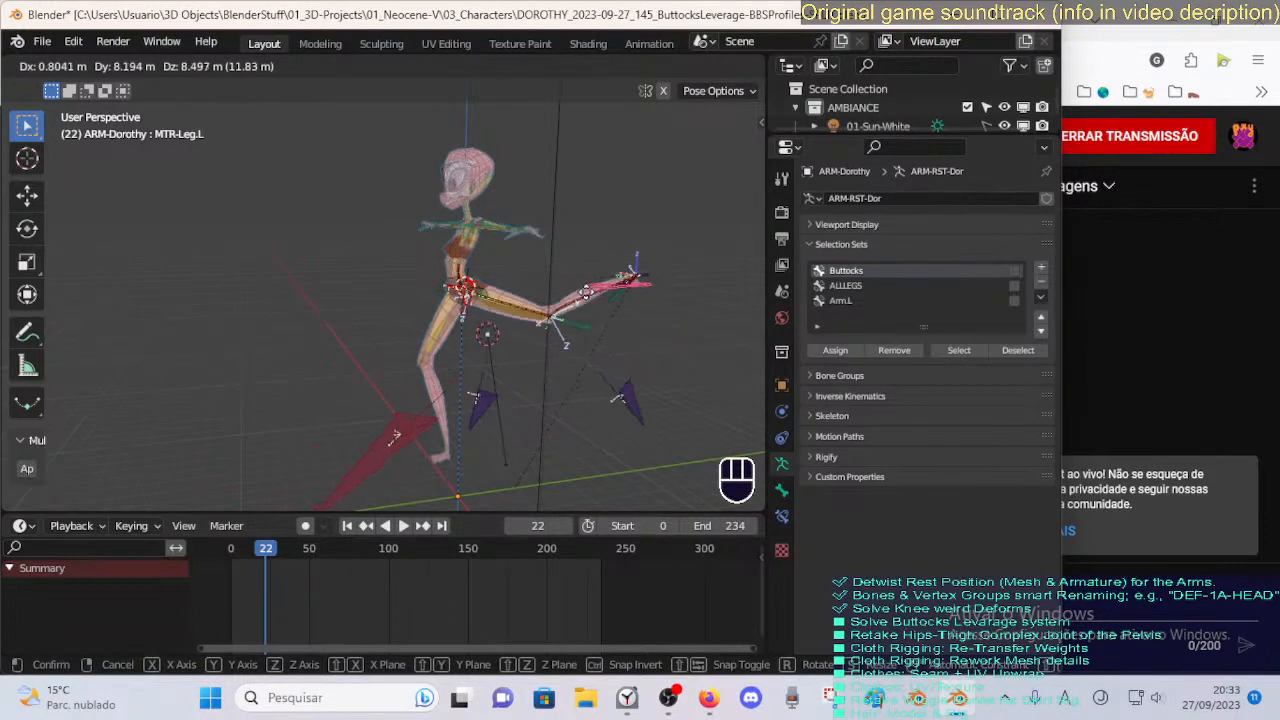
pyautogui.click(649, 321)
pyautogui.press('r')
pyautogui.press('x')
pyautogui.click(610, 207)
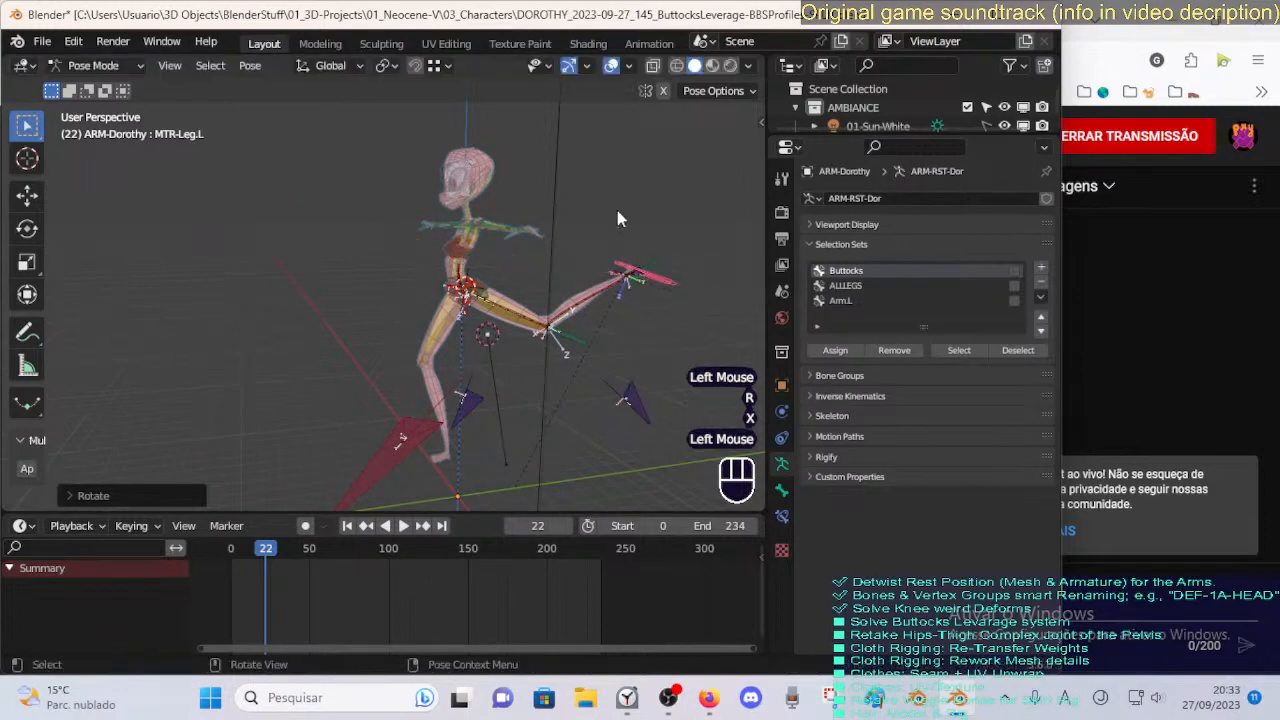
pyautogui.press('g')
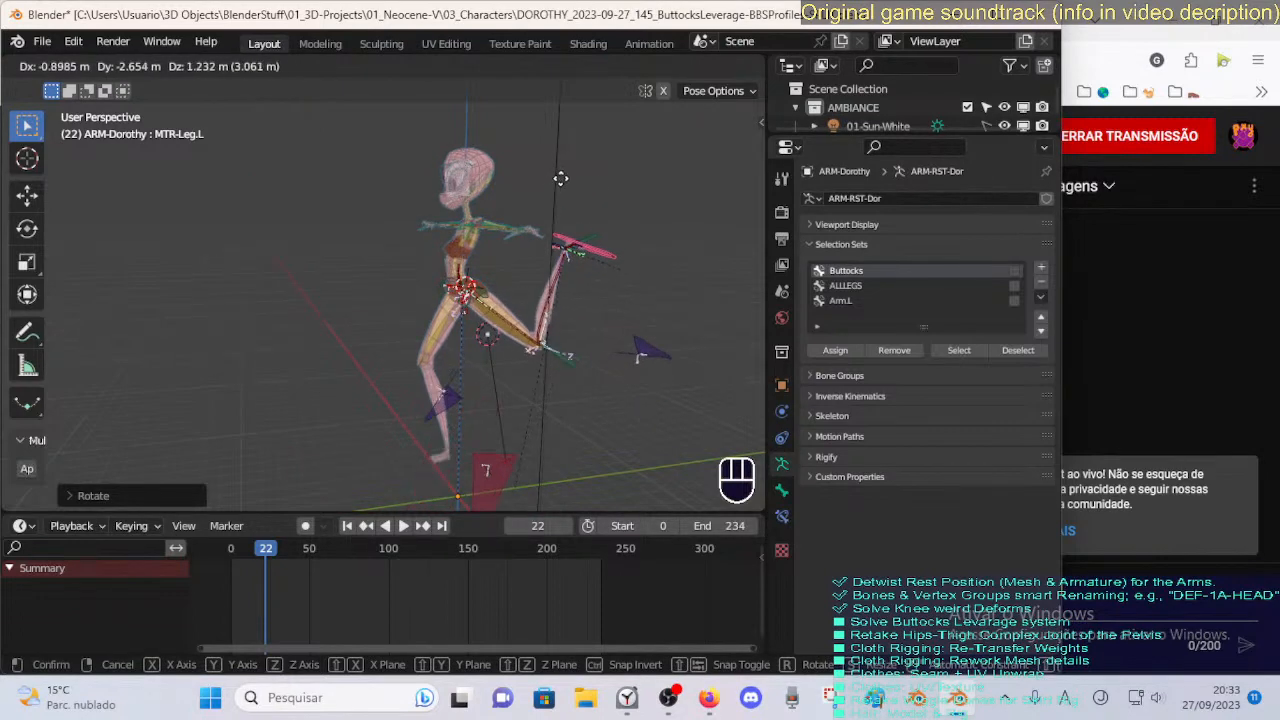
pyautogui.click(587, 206)
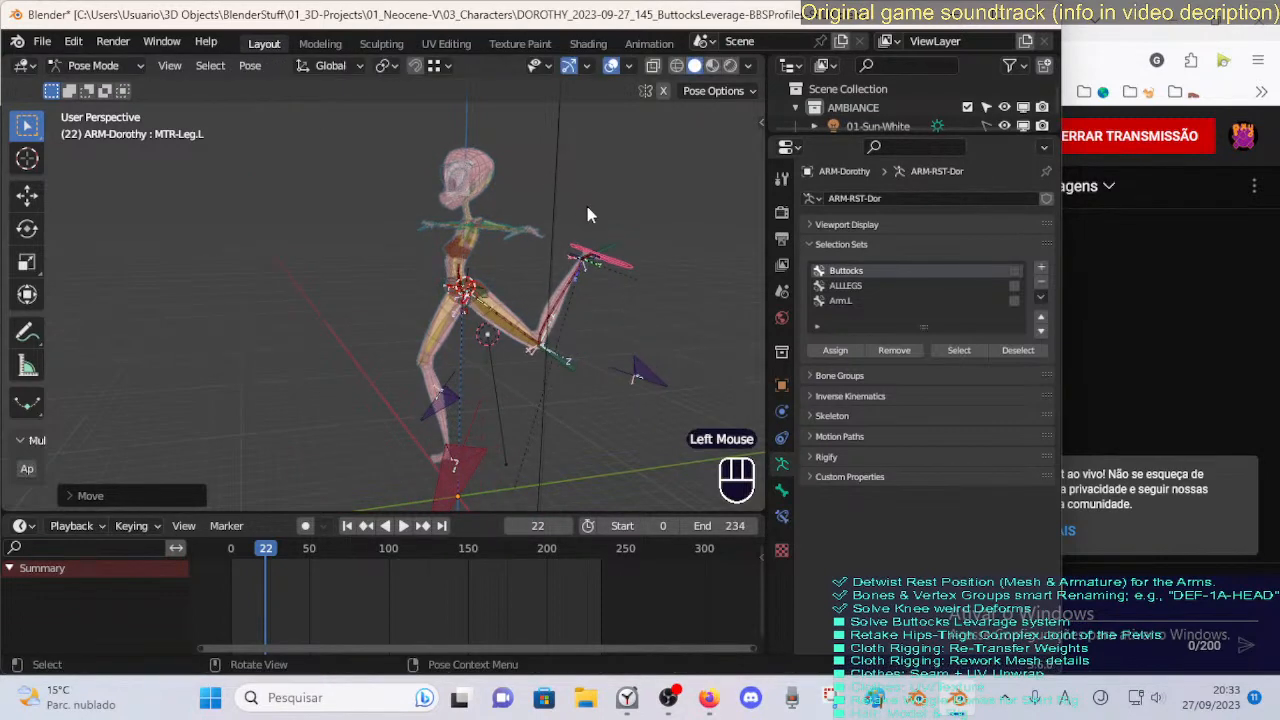
pyautogui.hotkey('ctrl', 's')
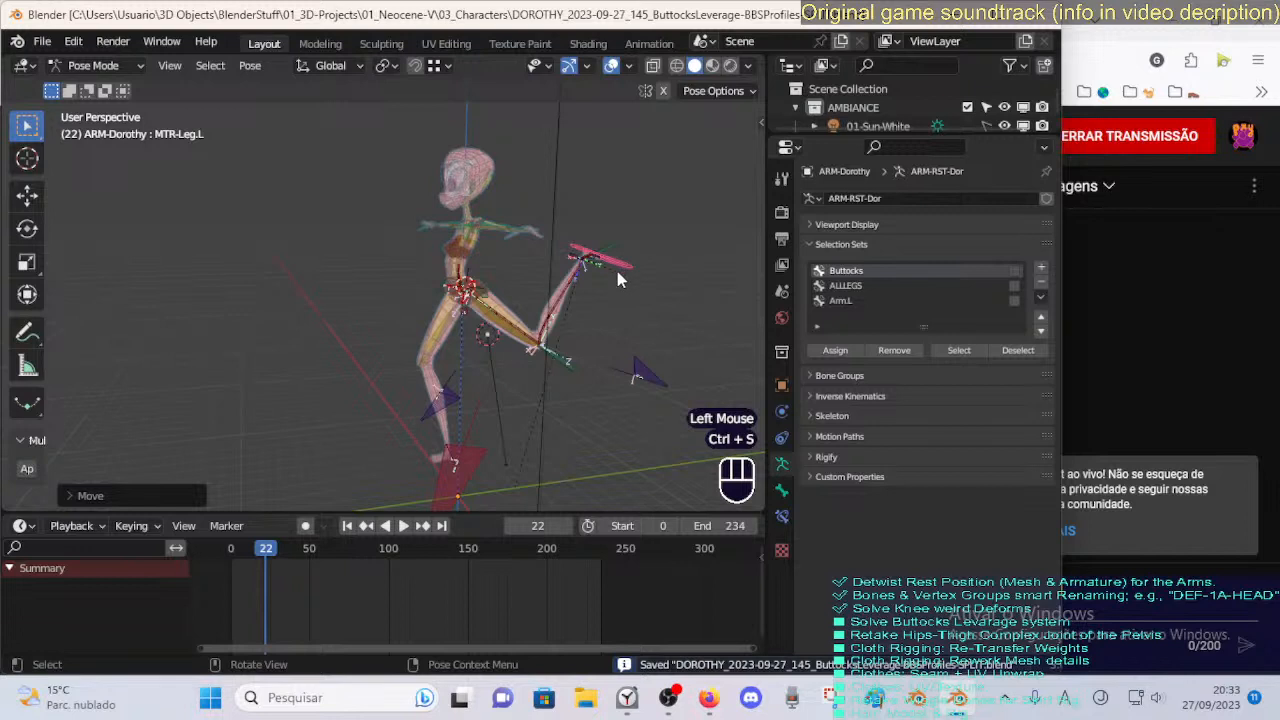
# Lower MTR-Leg.L slightly behind the body and save the file again.
pyautogui.keyDown('shift'); pyautogui.moveTo(602, 300); pyautogui.dragTo(554, 313, button='middle'); pyautogui.keyUp('shift')
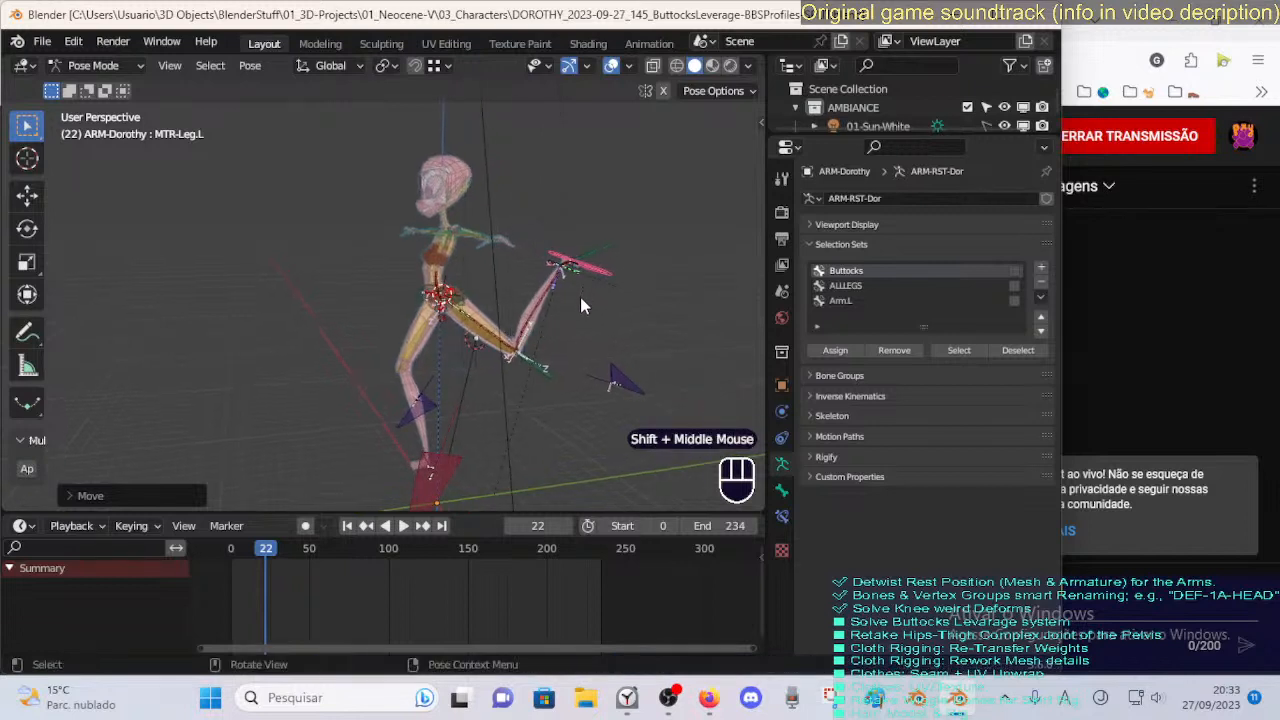
pyautogui.press('g')
pyautogui.click(594, 331)
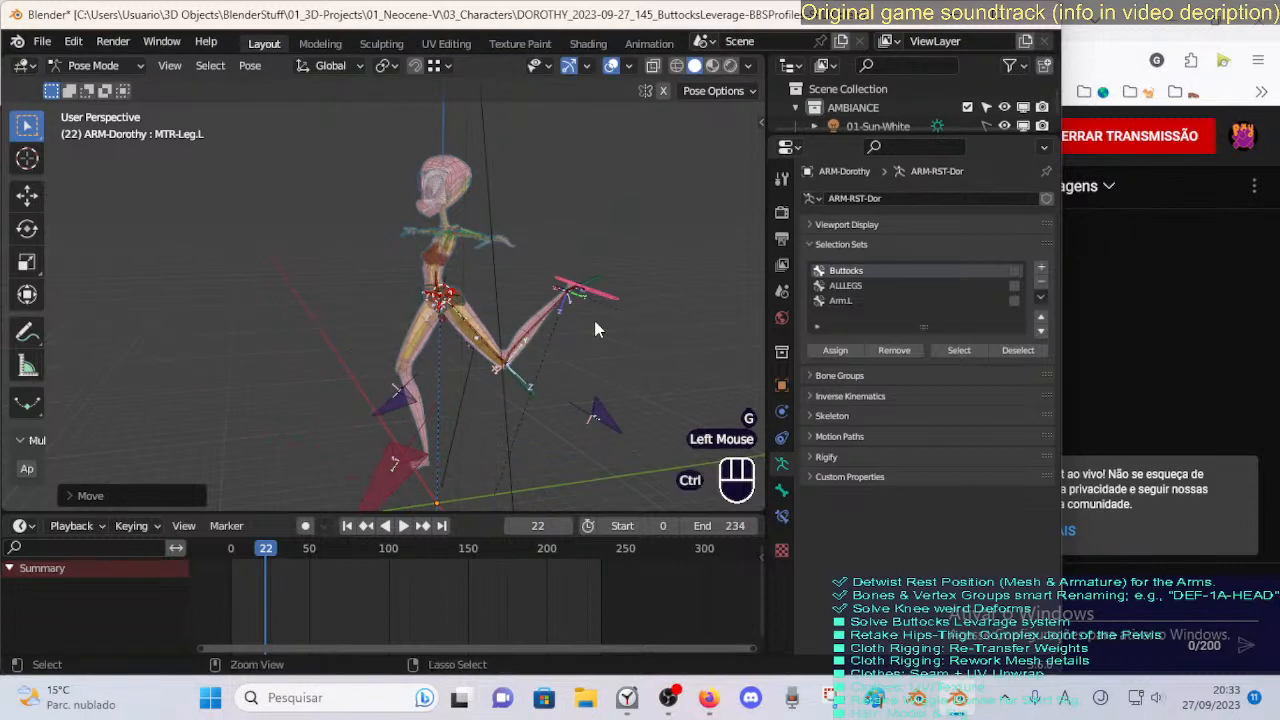
pyautogui.hotkey('ctrl', 's')
# Add a Copy Rotation constraint to MTR-Leg.L targeting MTR-Thigh.L and display its bone constraints.
pyautogui.click(530, 385)
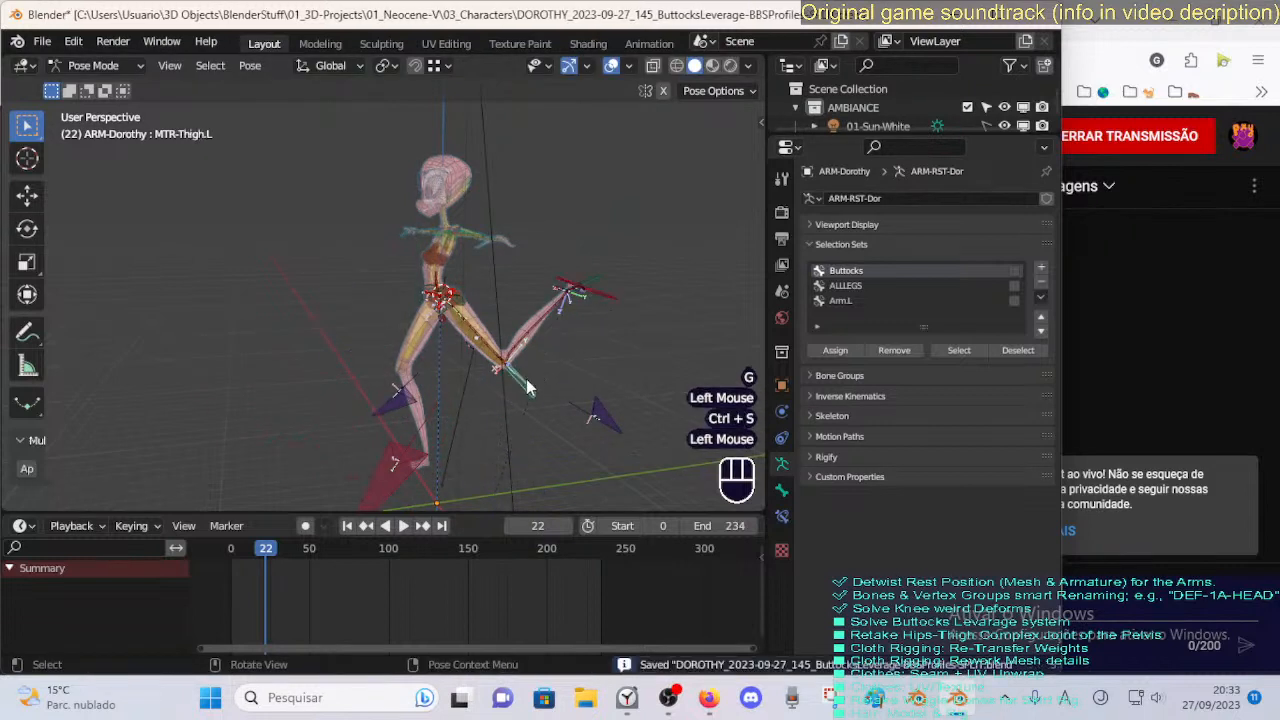
pyautogui.keyDown('shift'); pyautogui.click(607, 289); pyautogui.keyUp('shift')
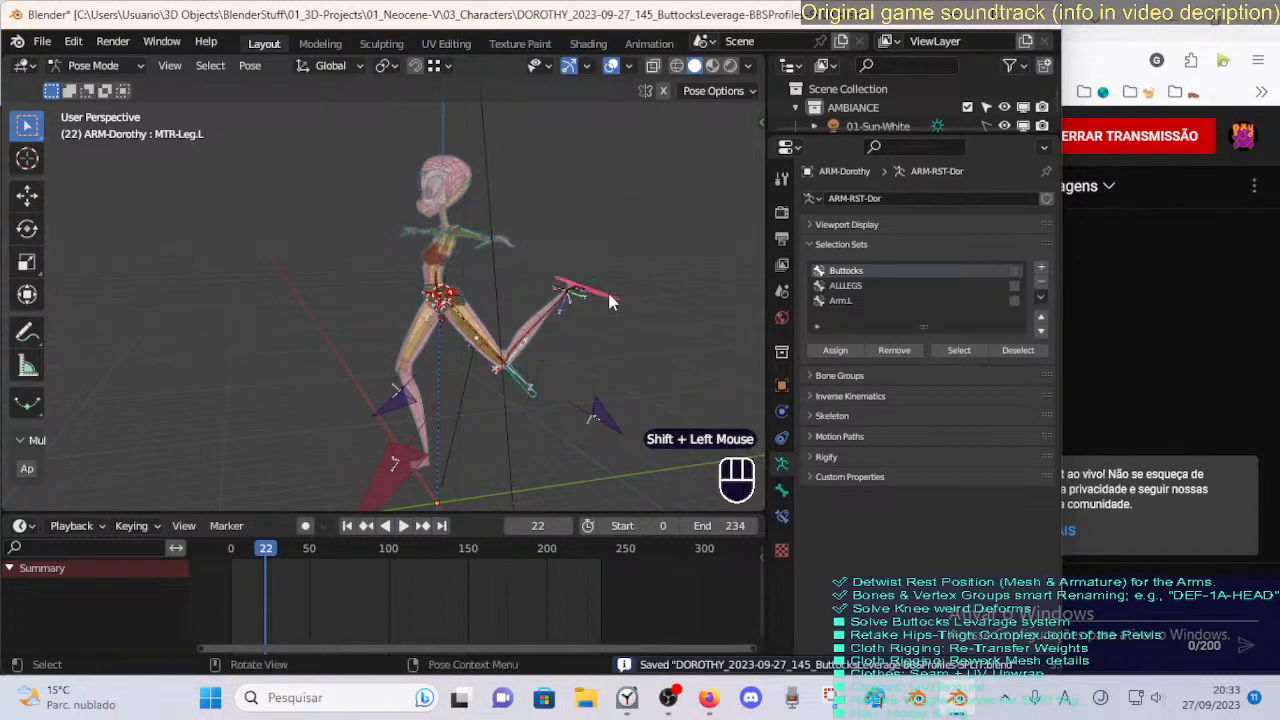
pyautogui.hotkey('ctrl', 's')
pyautogui.click(558, 341)
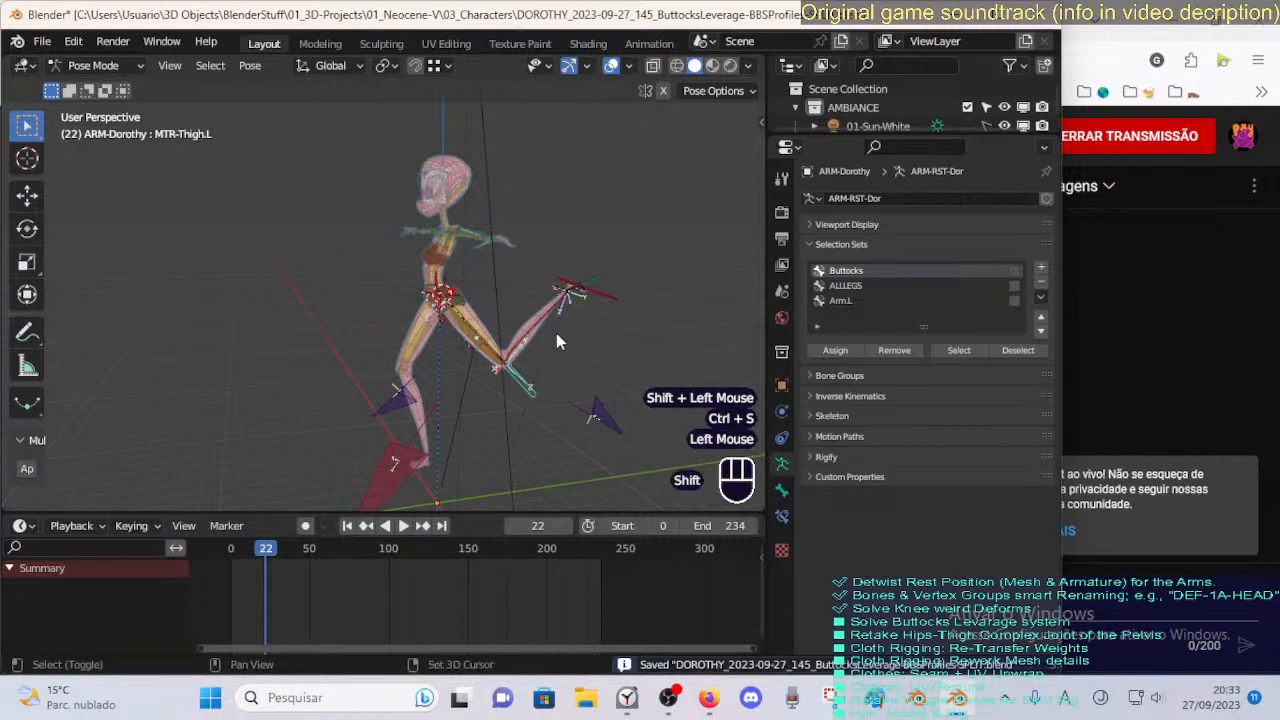
pyautogui.keyDown('shift'); pyautogui.click(596, 300); pyautogui.keyUp('shift')
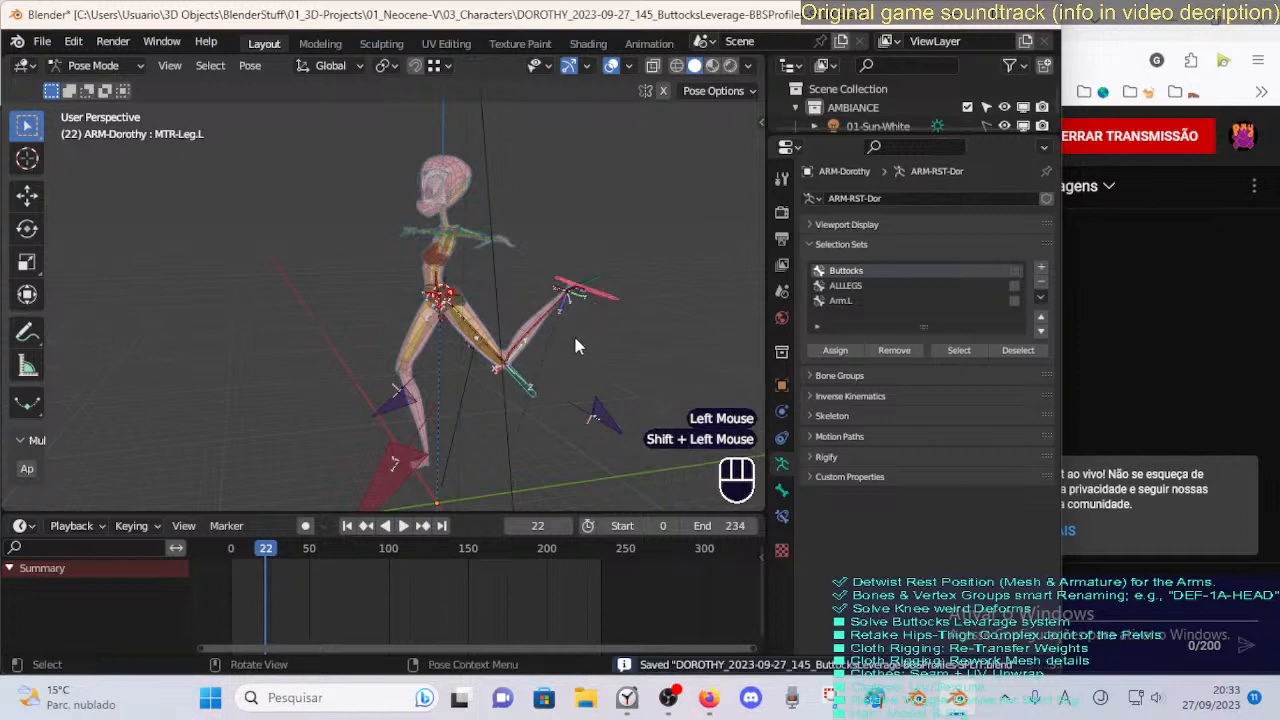
pyautogui.hotkey('ctrl', 'shift', 'c')
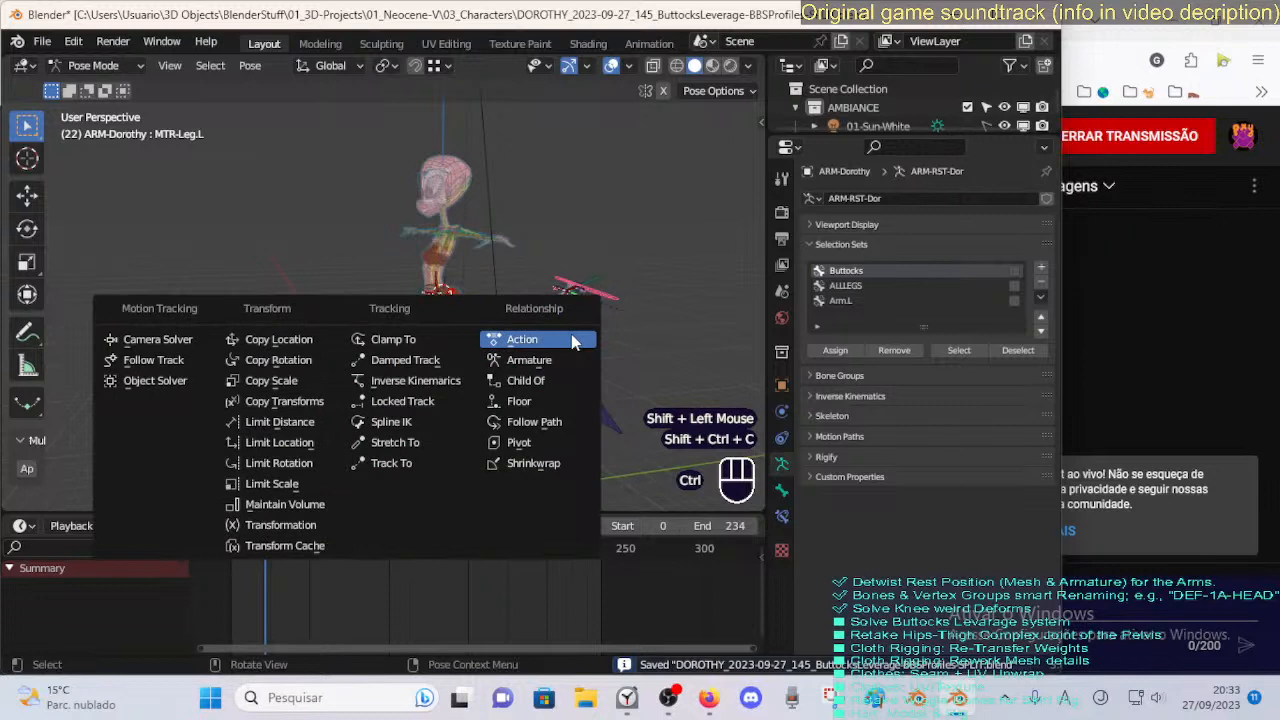
pyautogui.click(334, 361)
pyautogui.click(781, 528)
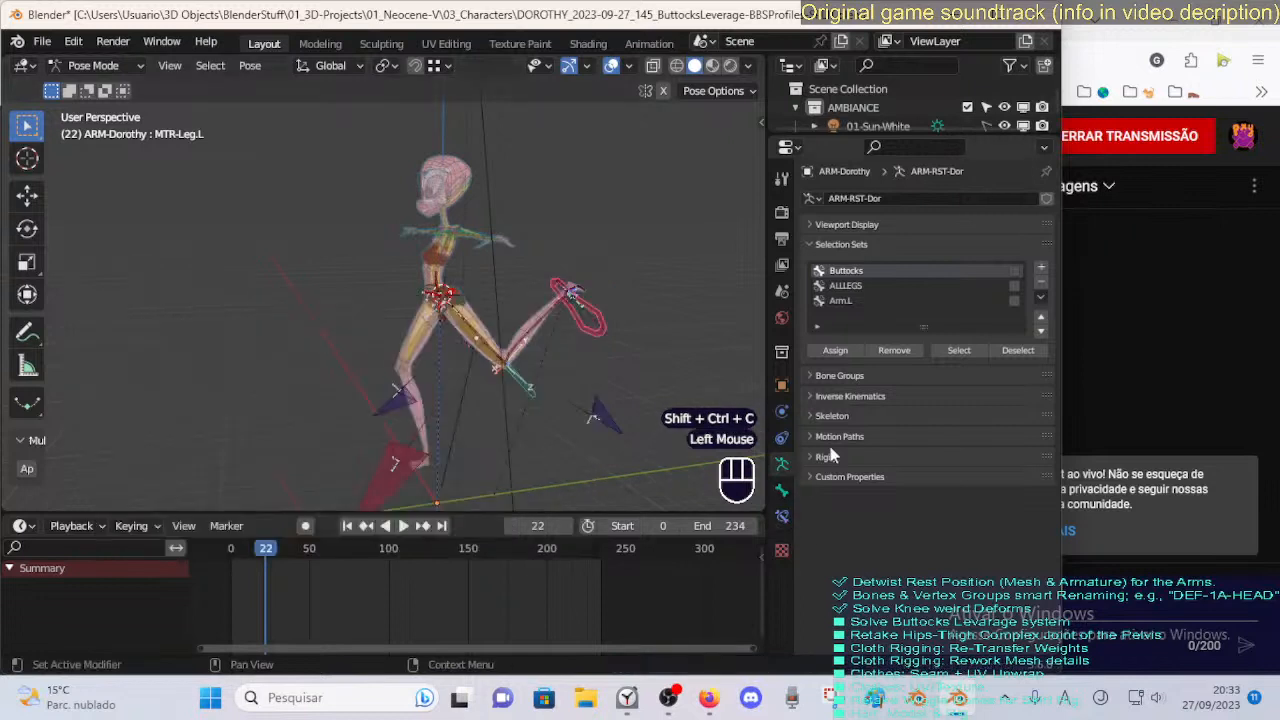
pyautogui.click(788, 508)
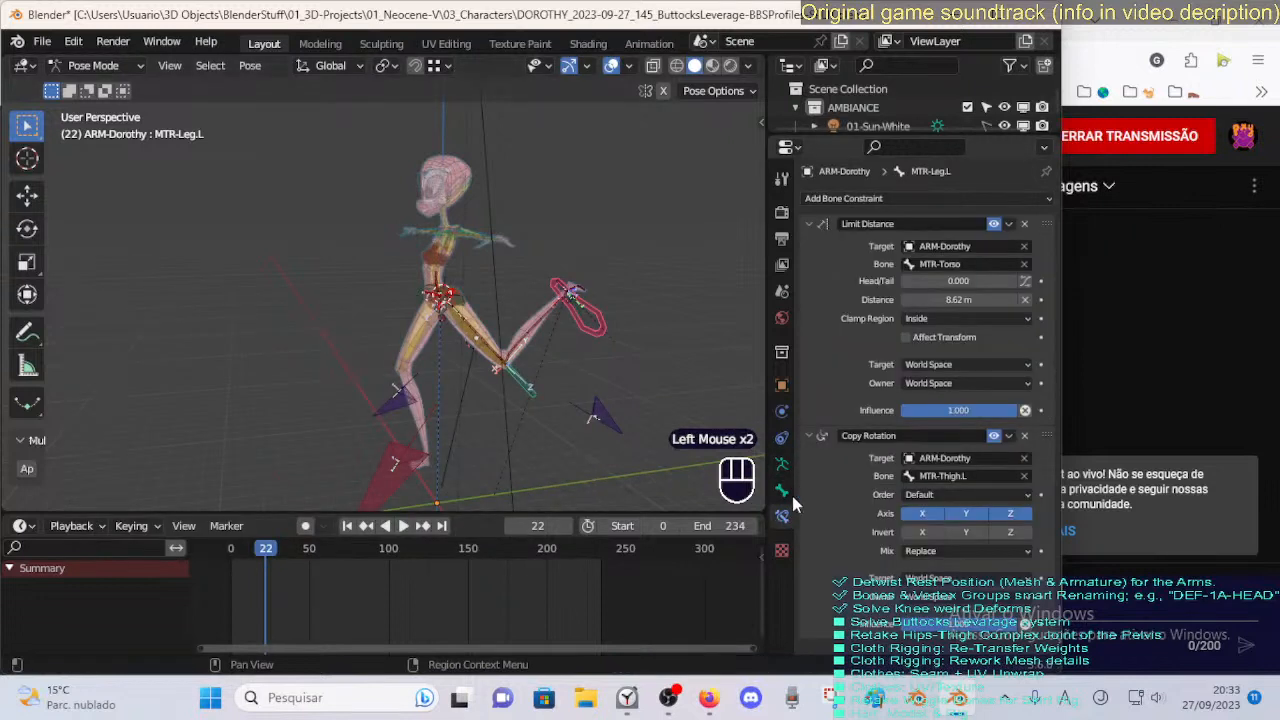
# Restrict MTR-Leg.L's Copy Rotation to the X axis, with target space Local Space (Owner Orientation) and owner space Local Space.
pyautogui.click(809, 223)
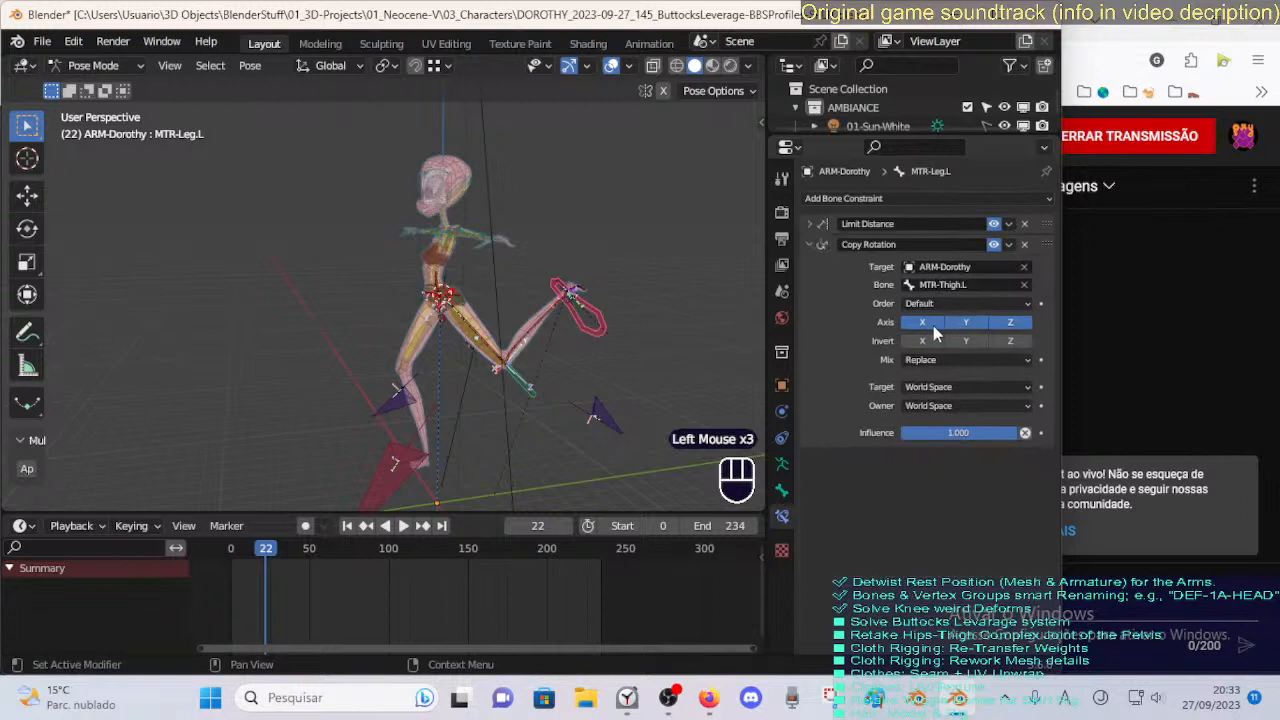
pyautogui.click(964, 324)
pyautogui.click(1010, 322)
pyautogui.click(966, 387)
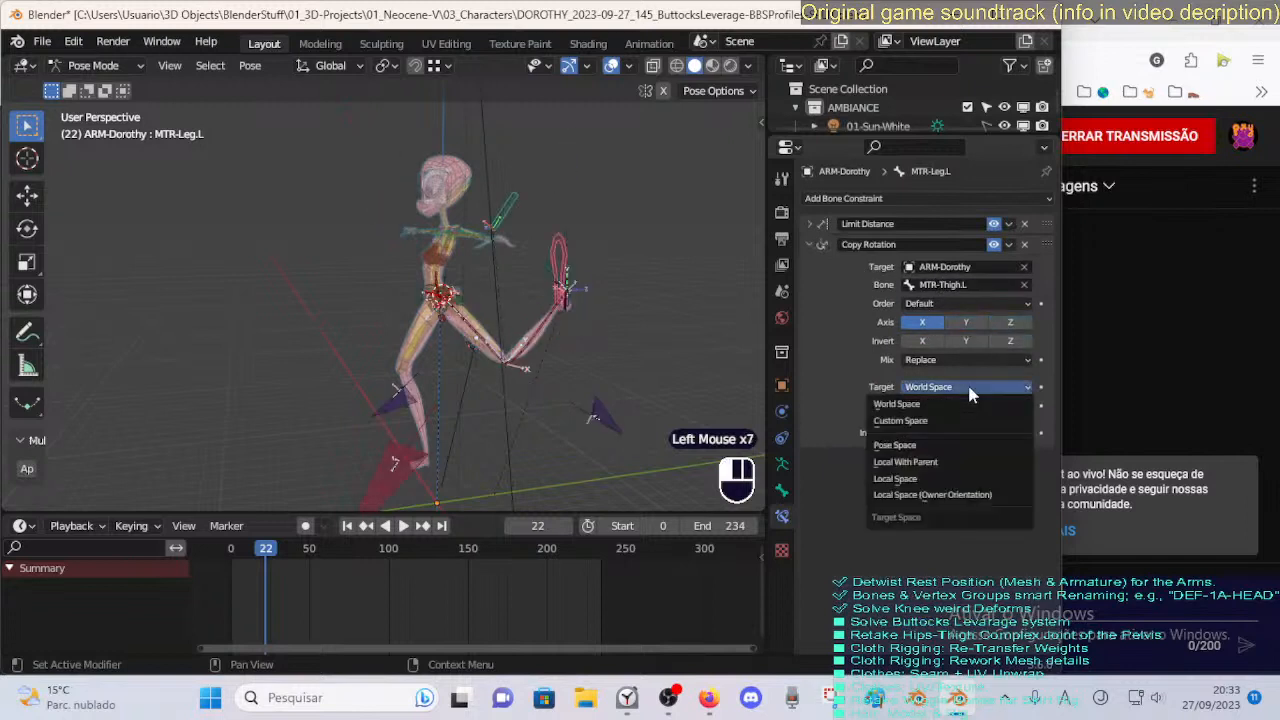
pyautogui.click(927, 480)
pyautogui.click(956, 406)
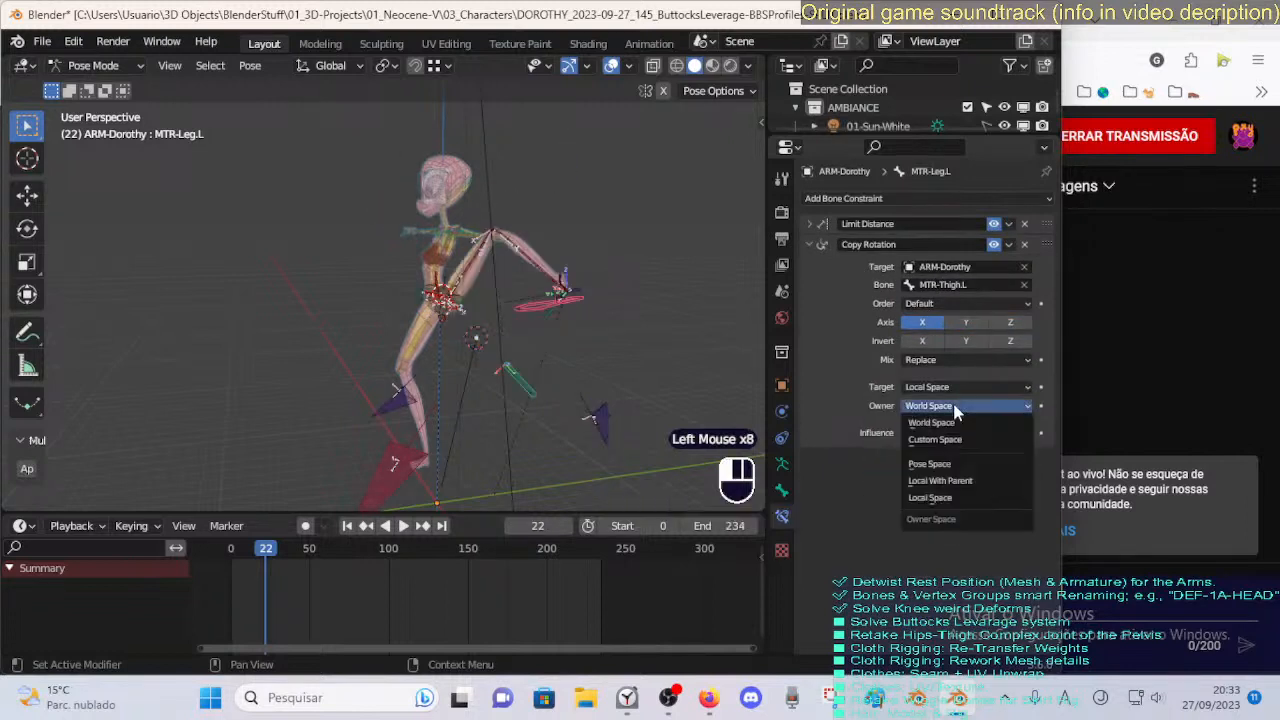
pyautogui.click(939, 499)
pyautogui.click(953, 388)
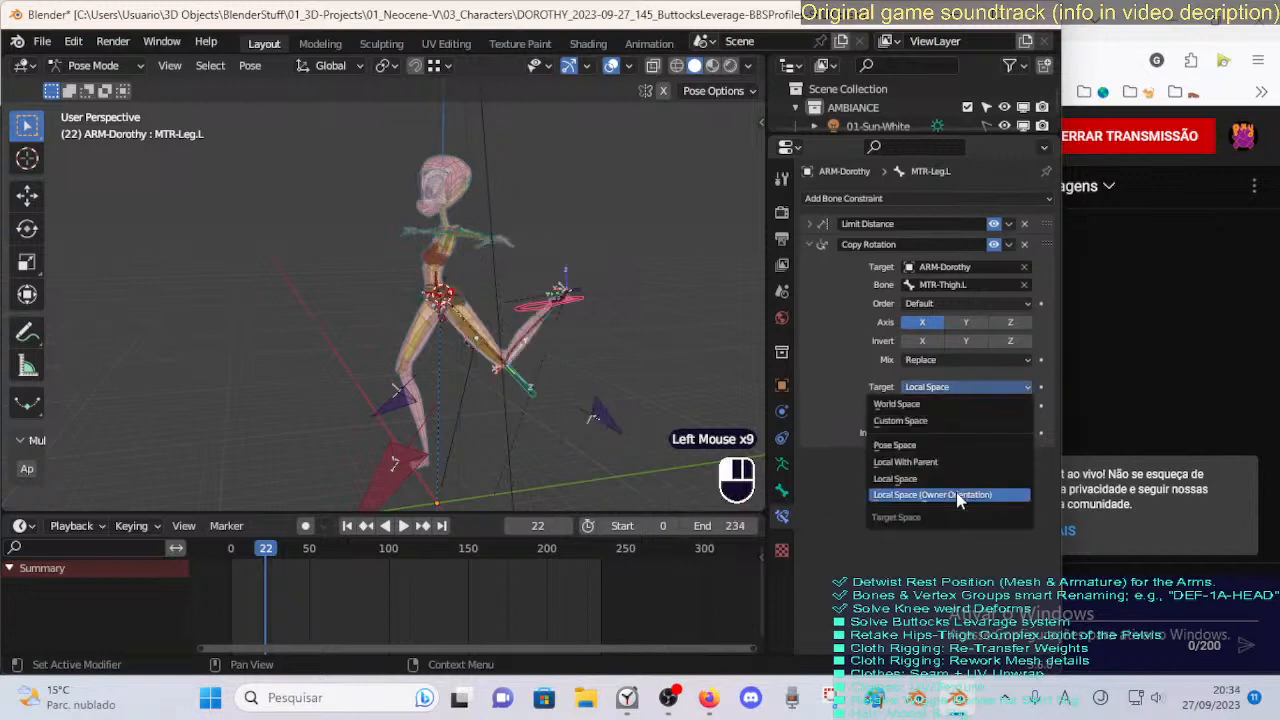
pyautogui.click(955, 489)
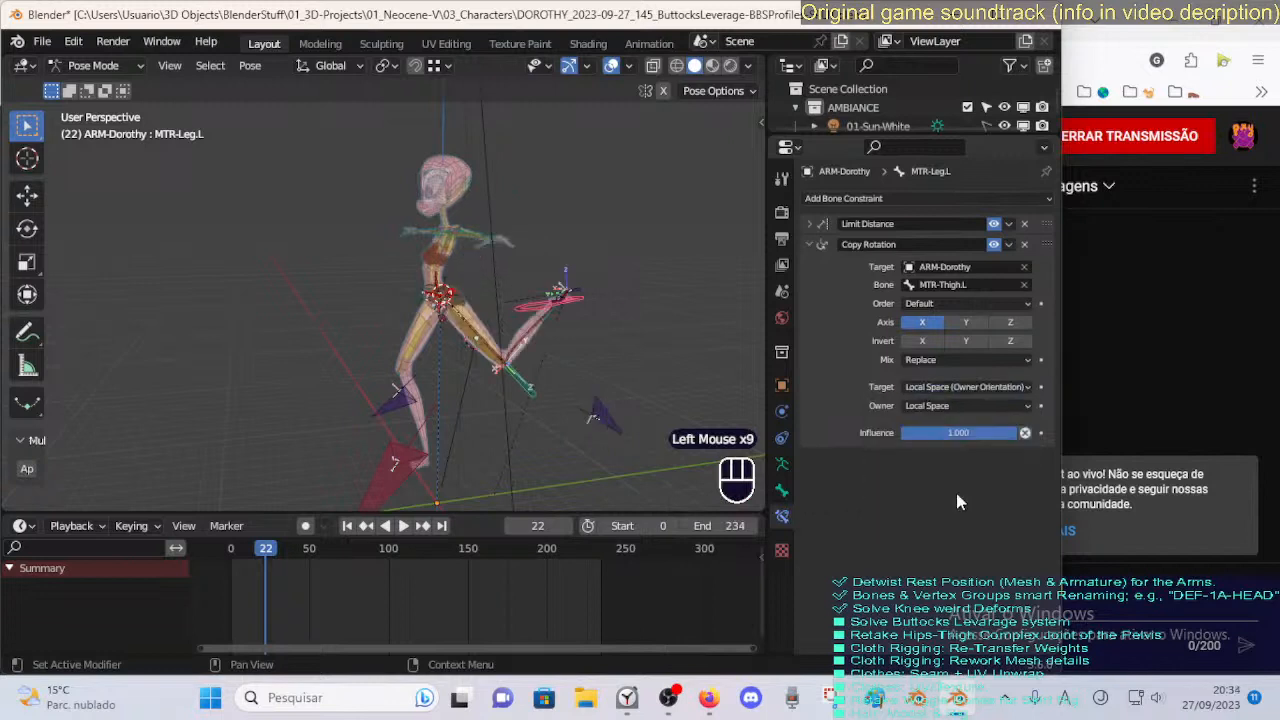
# Set the Copy Rotation mix mode to After Original and test it by moving MTR-Leg.L behind and beneath the body.
pyautogui.click(933, 362)
pyautogui.click(950, 433)
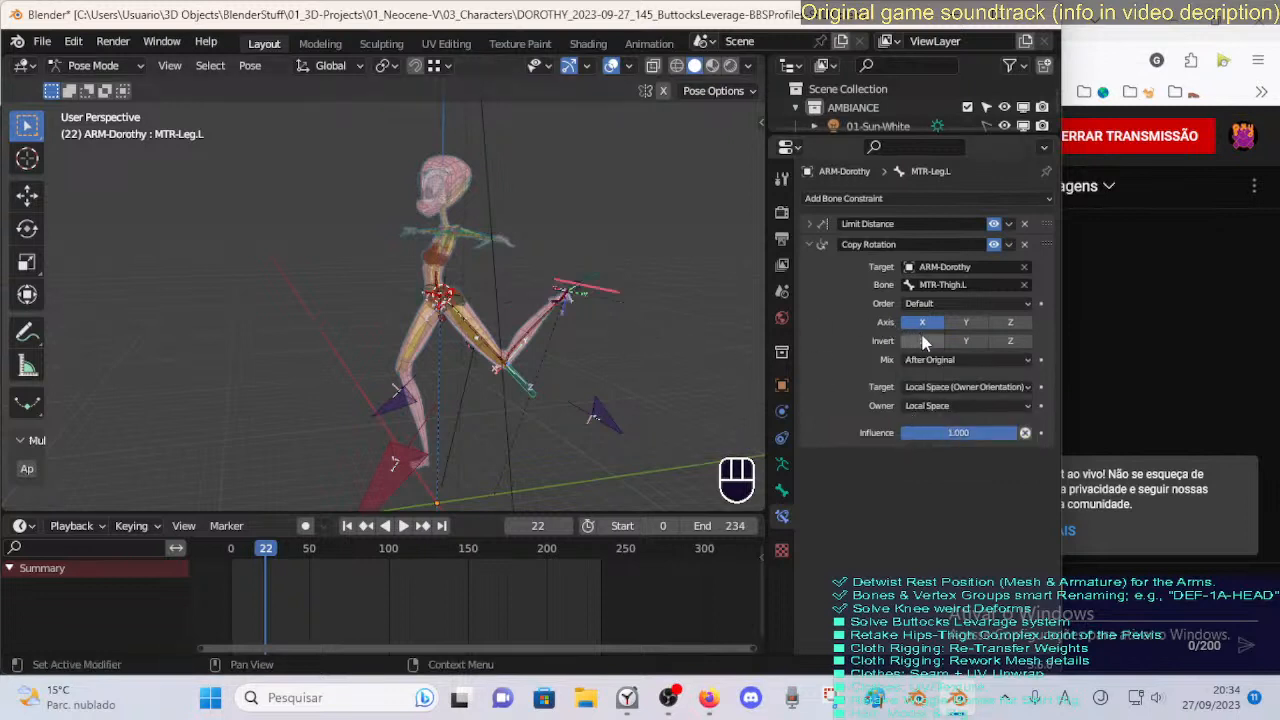
pyautogui.press('g')
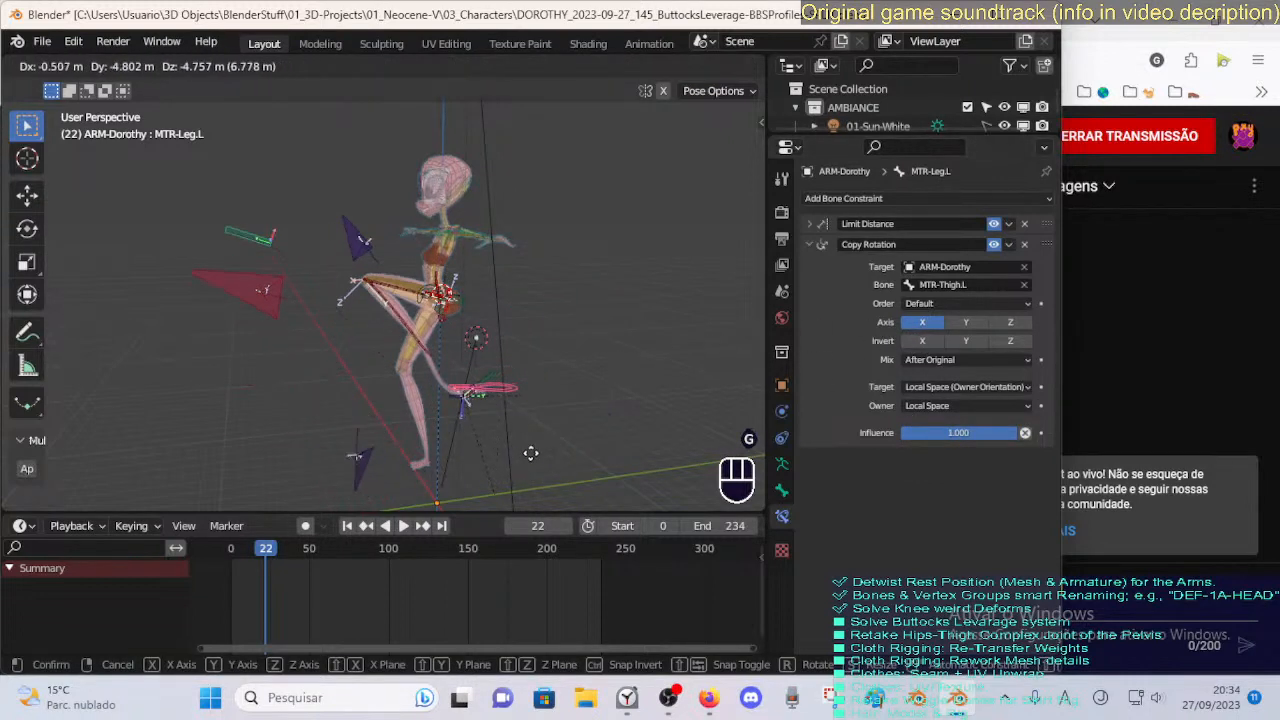
pyautogui.click(672, 316)
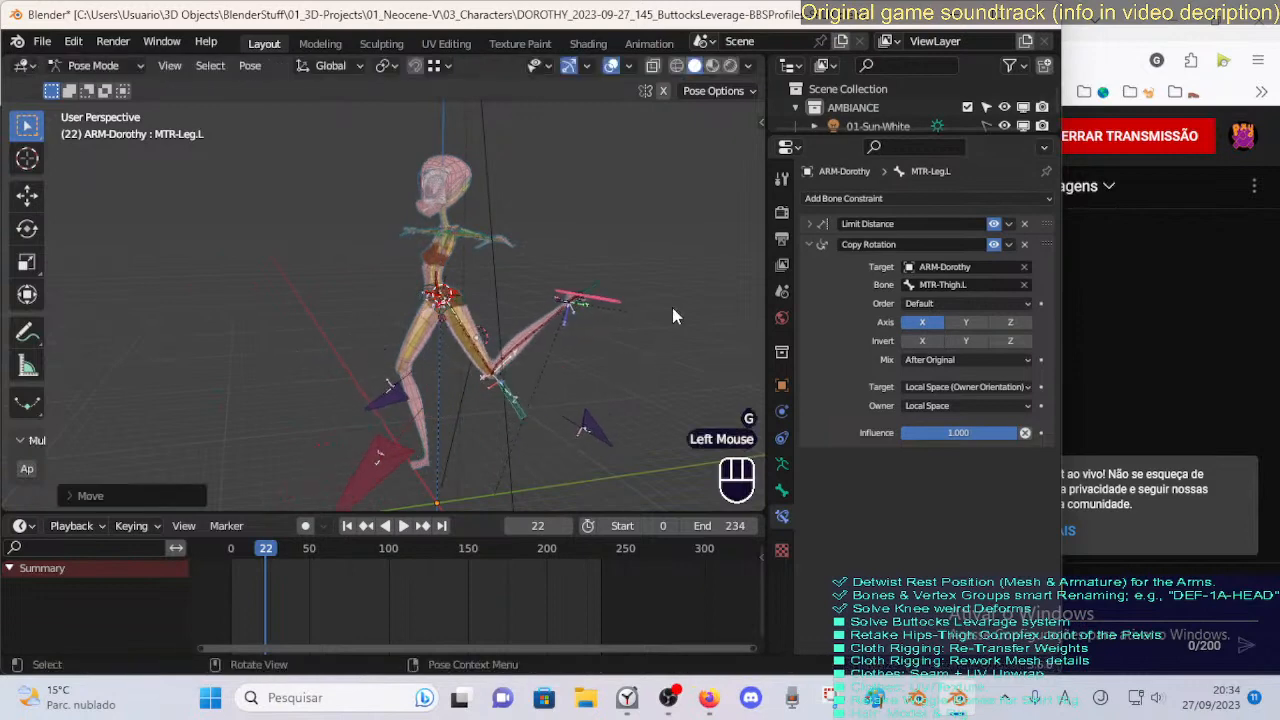
pyautogui.press('g')
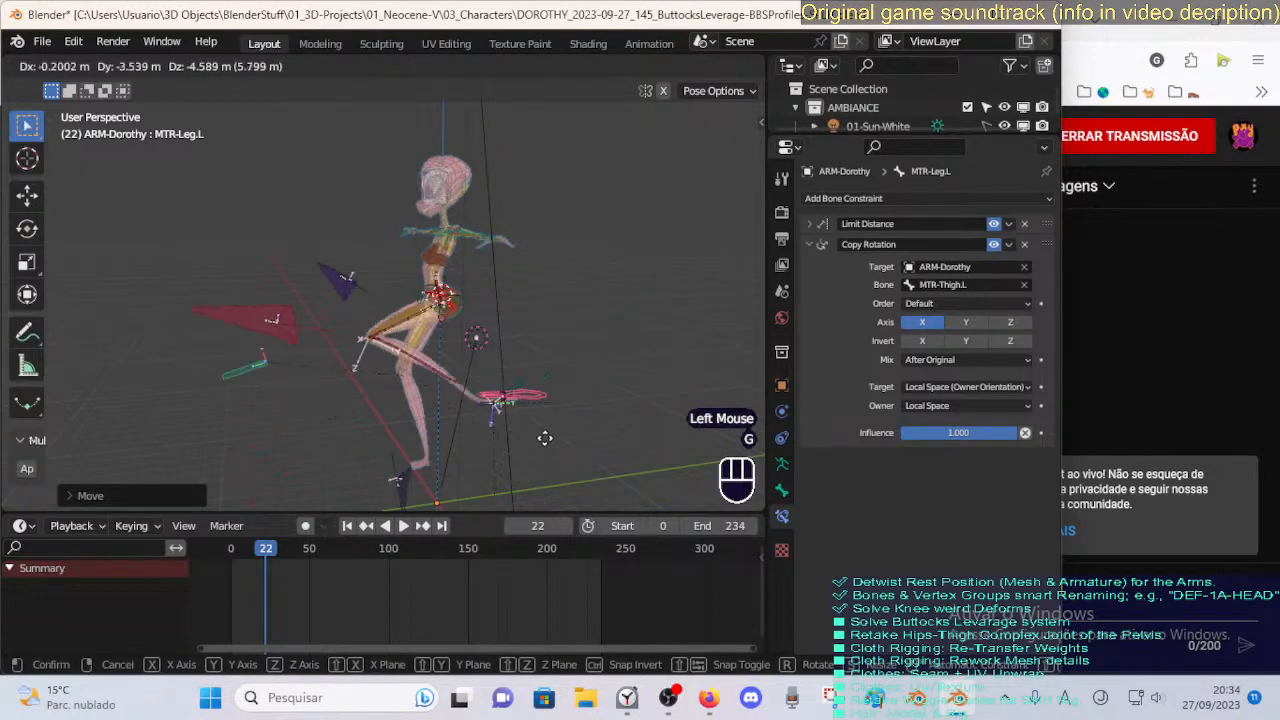
pyautogui.click(539, 444)
# Invert the X axis in the Copy Rotation constraint and test it by moving MTR-Leg.L farther behind the body.
pyautogui.click(924, 341)
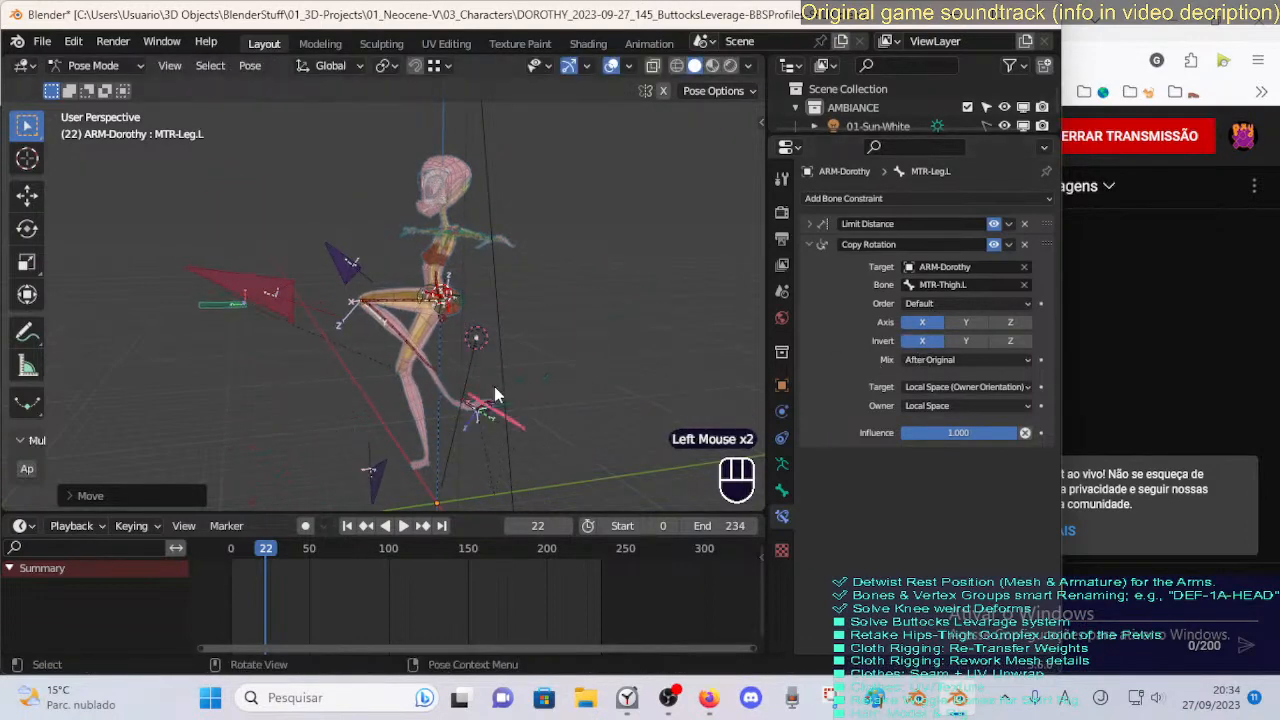
pyautogui.press('g')
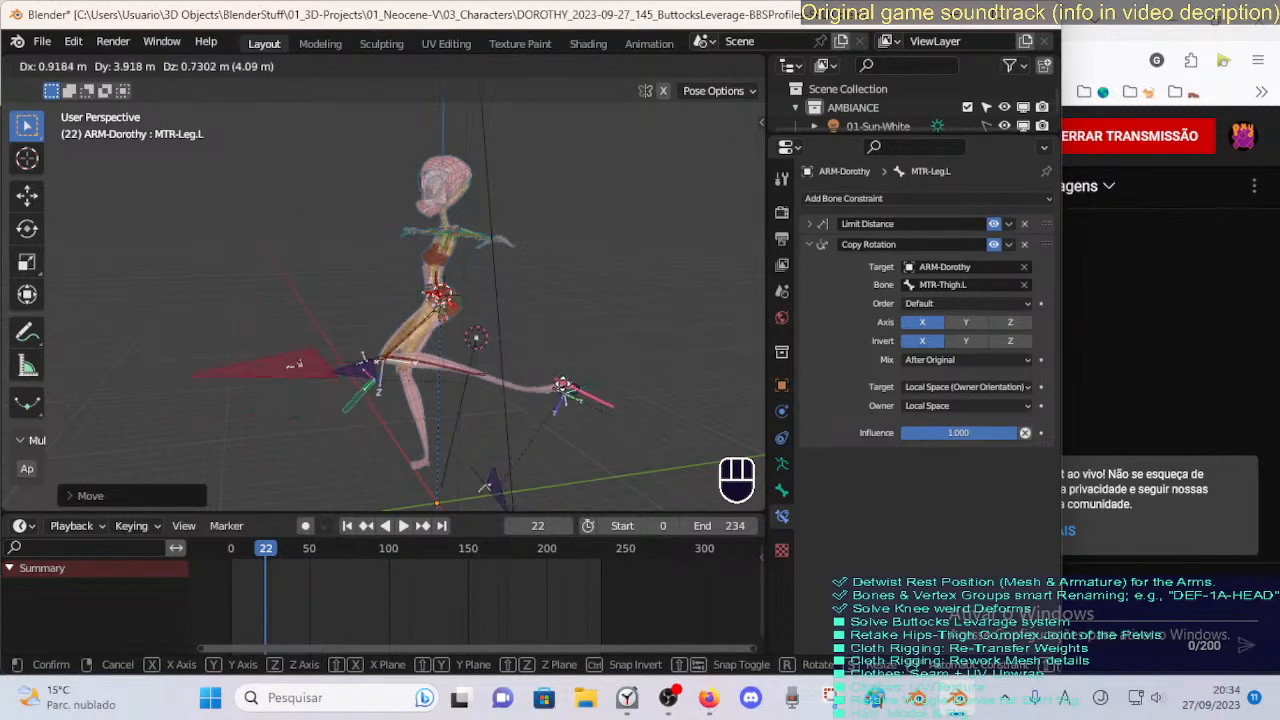
pyautogui.click(595, 380)
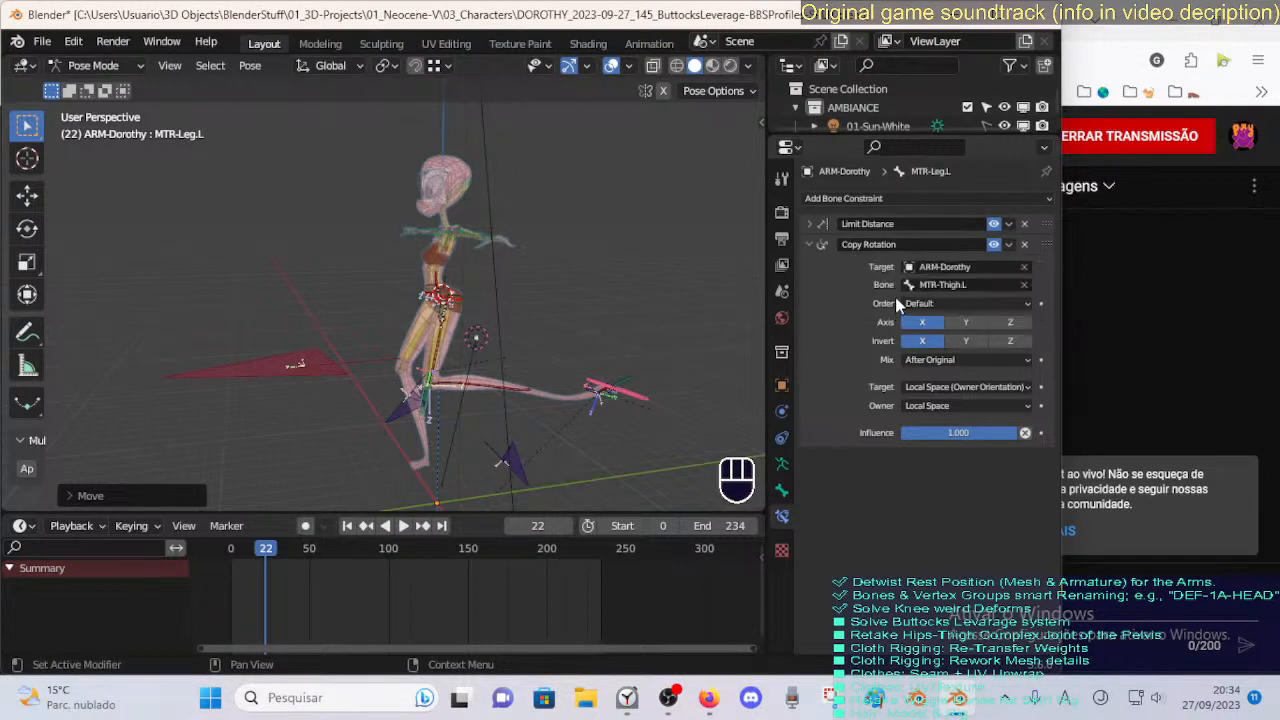
pyautogui.moveTo(1047, 244)
pyautogui.mouseDown()
pyautogui.moveTo(1049, 217)
pyautogui.moveTo(1021, 448)
pyautogui.moveTo(1045, 250)
pyautogui.mouseUp()
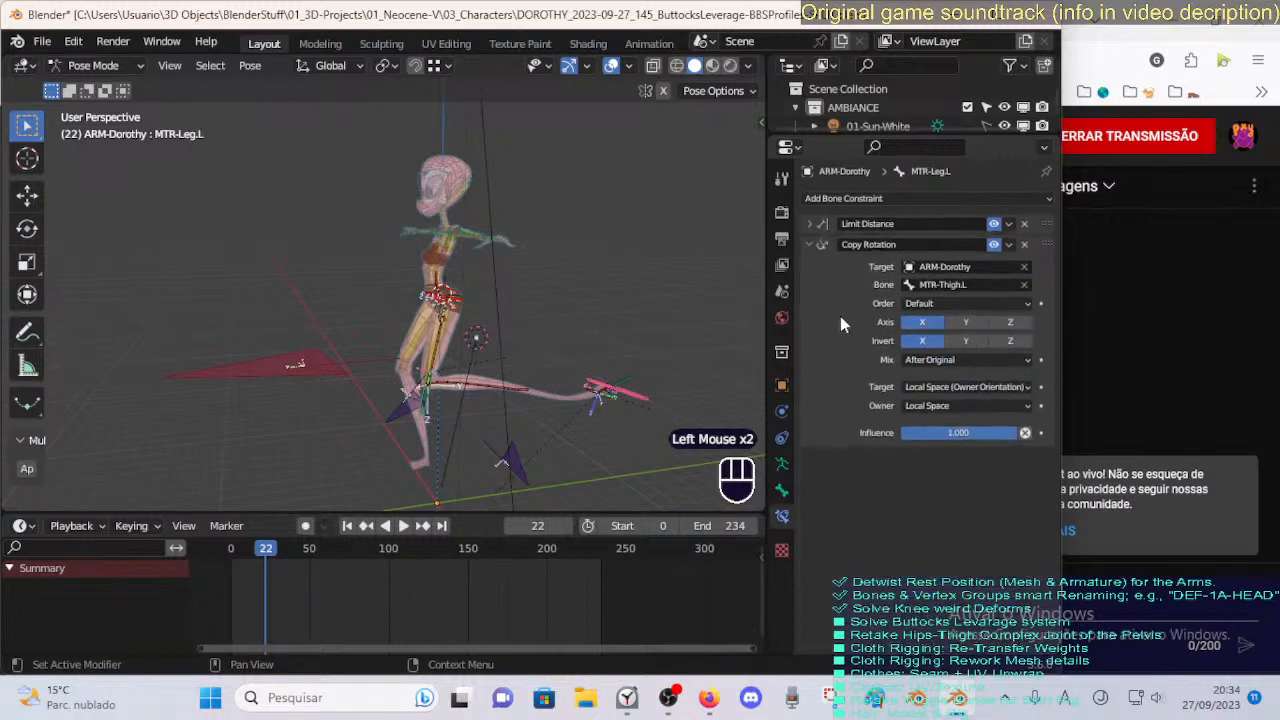
# Switch the Copy Rotation mix mode to Replace with X still inverted, and test it by moving and rotating MTR-Leg.L.
pyautogui.click(913, 340)
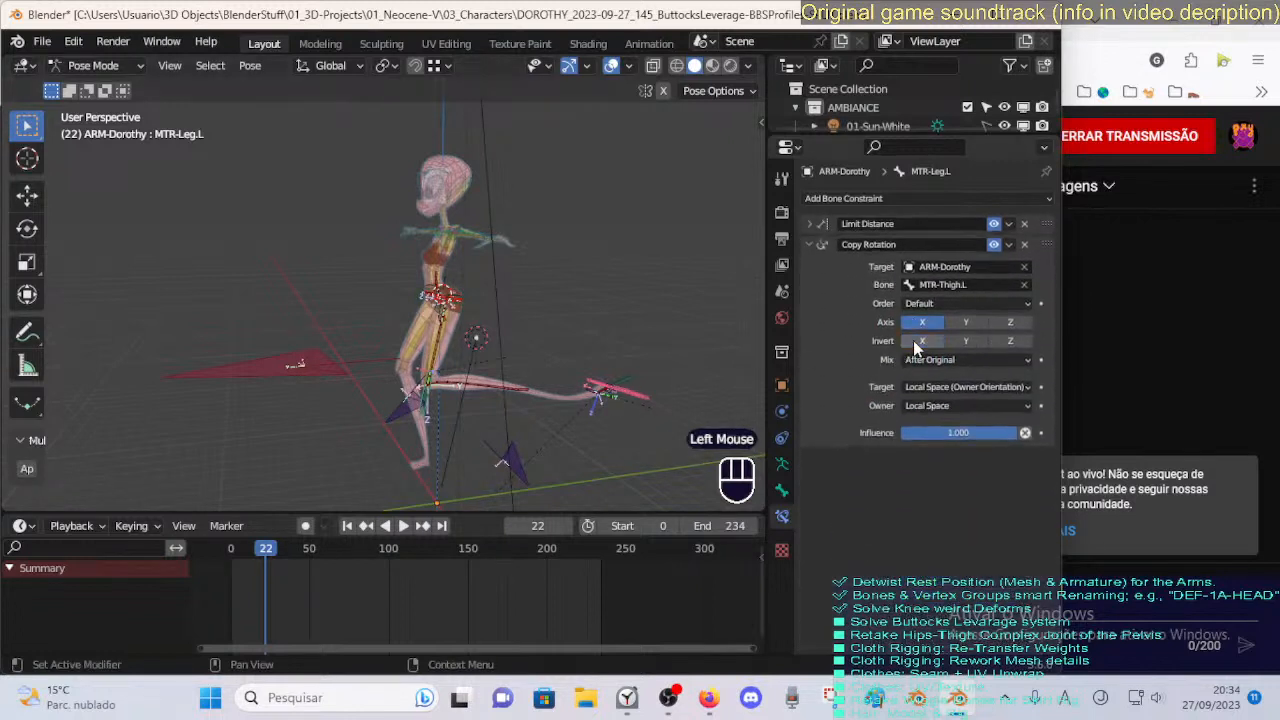
pyautogui.click(913, 340)
pyautogui.click(916, 359)
pyautogui.click(923, 377)
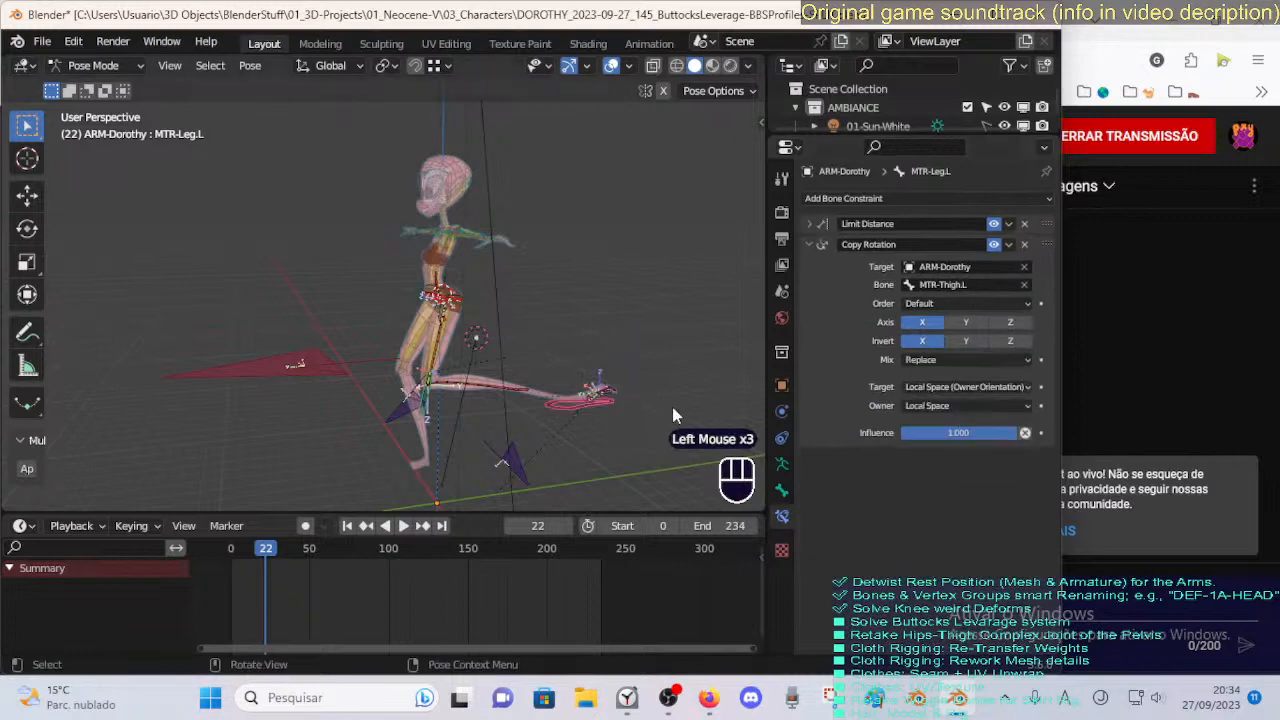
pyautogui.press('g')
pyautogui.click(585, 430)
pyautogui.press('r')
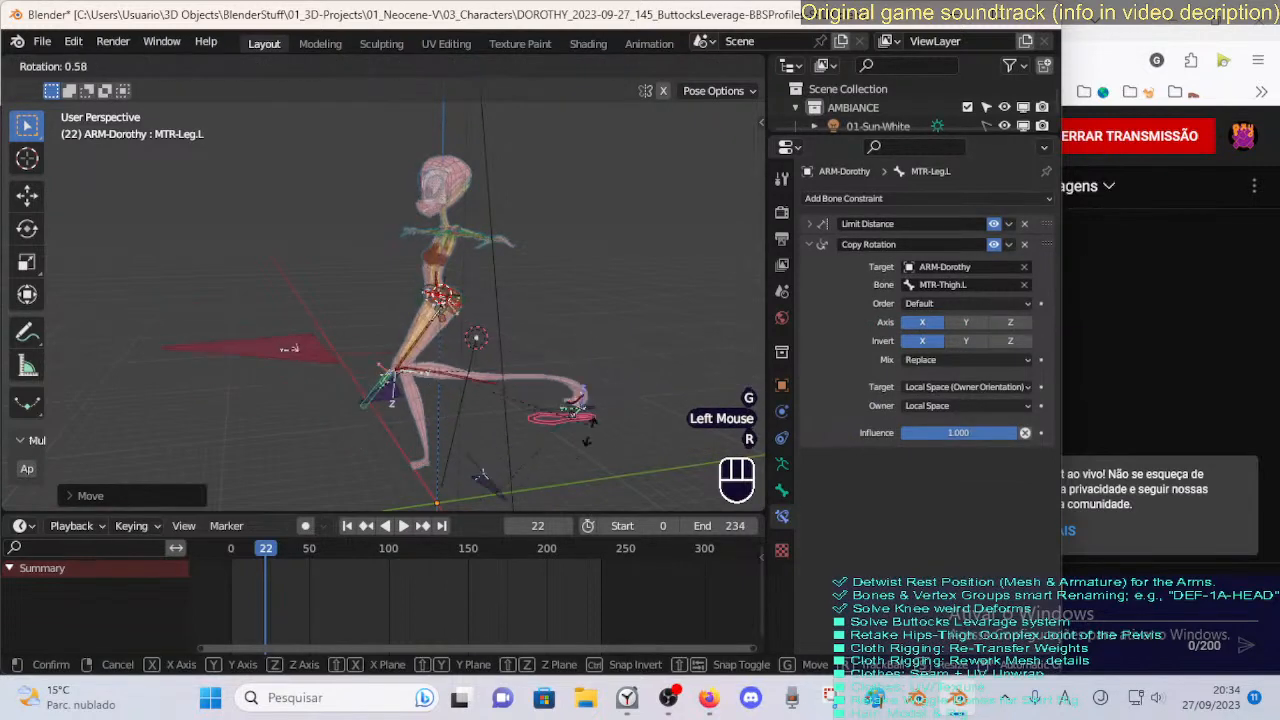
pyautogui.click(583, 416)
pyautogui.press('g')
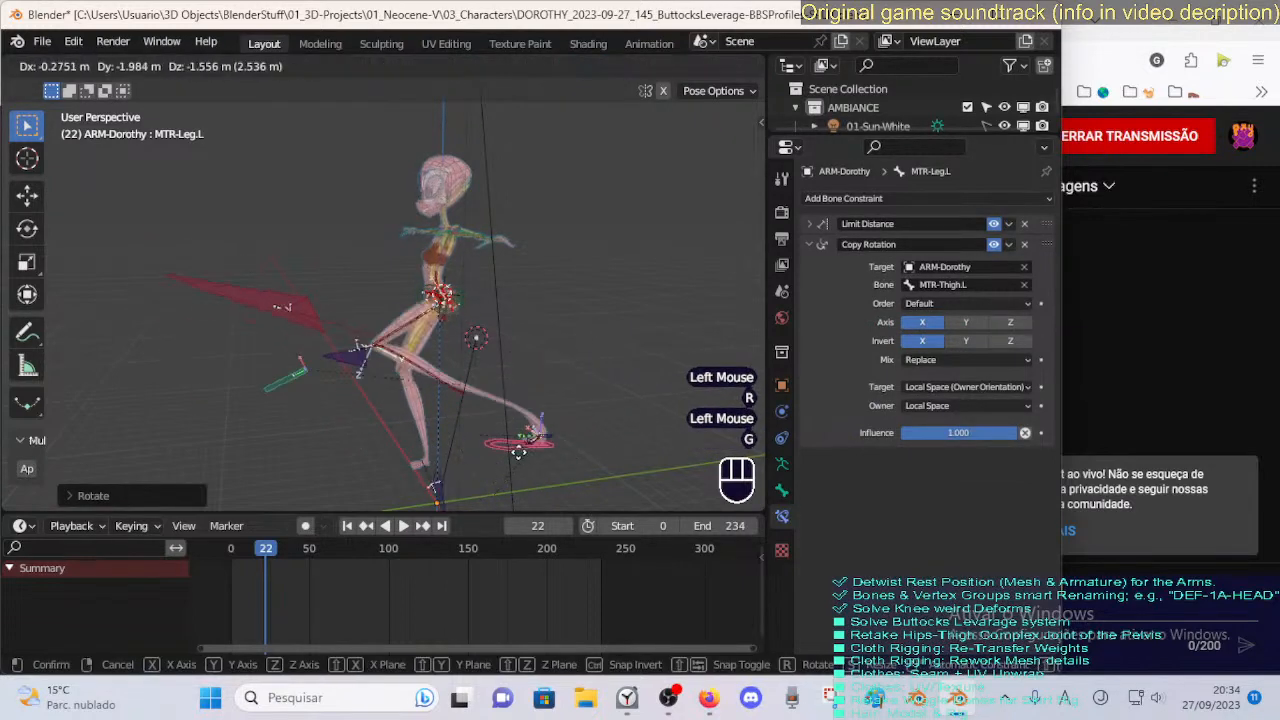
pyautogui.click(543, 450)
# Change the Copy Rotation target space to Local Space and shift MTR-Leg.L slightly to test the foot.
pyautogui.click(932, 387)
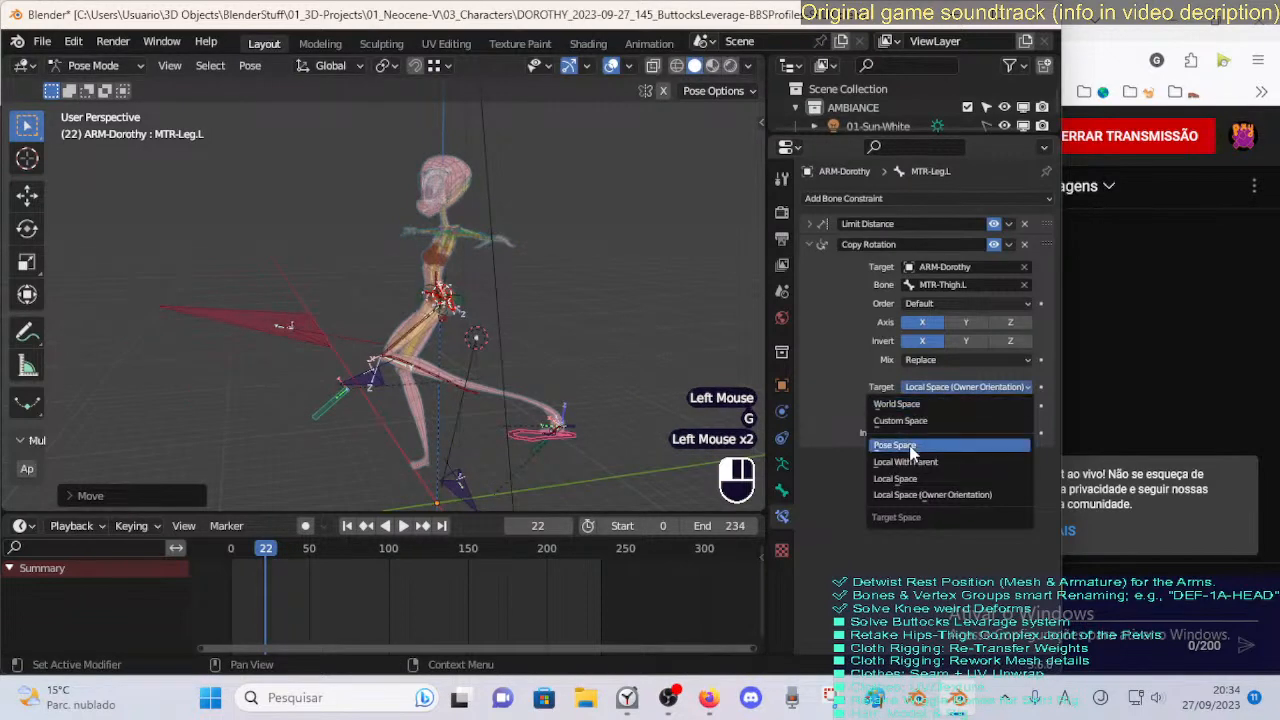
pyautogui.click(897, 478)
pyautogui.press('g')
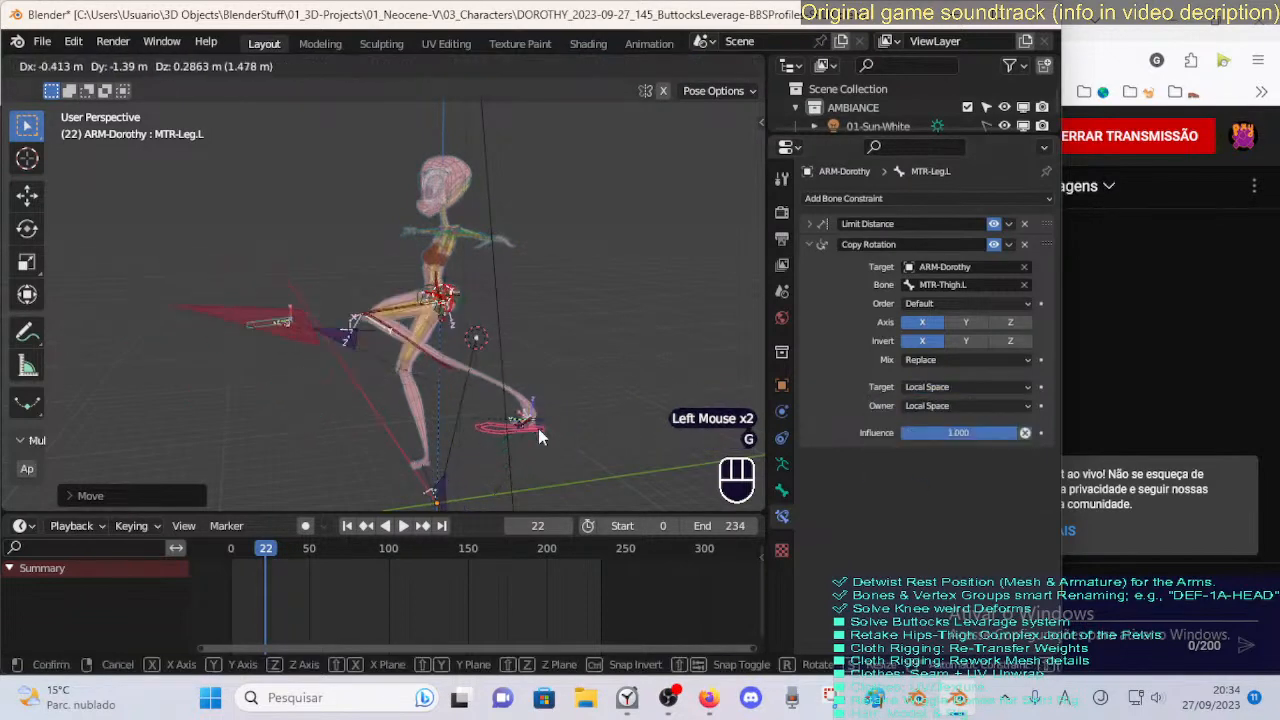
pyautogui.click(539, 430)
# Keep the Copy Rotation owner in Local Space, set its target space to Local With Parent and turn off the X inversion.
pyautogui.click(921, 406)
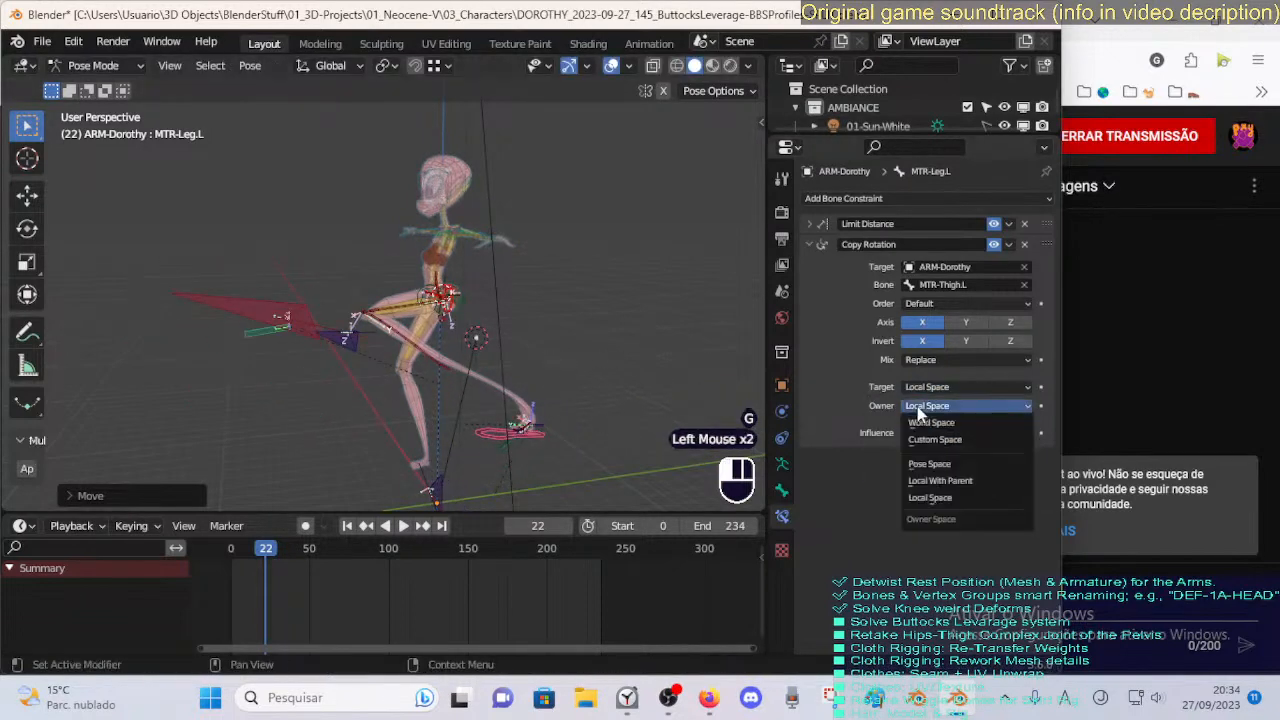
pyautogui.click(919, 406)
pyautogui.click(919, 406)
pyautogui.click(925, 505)
pyautogui.click(927, 390)
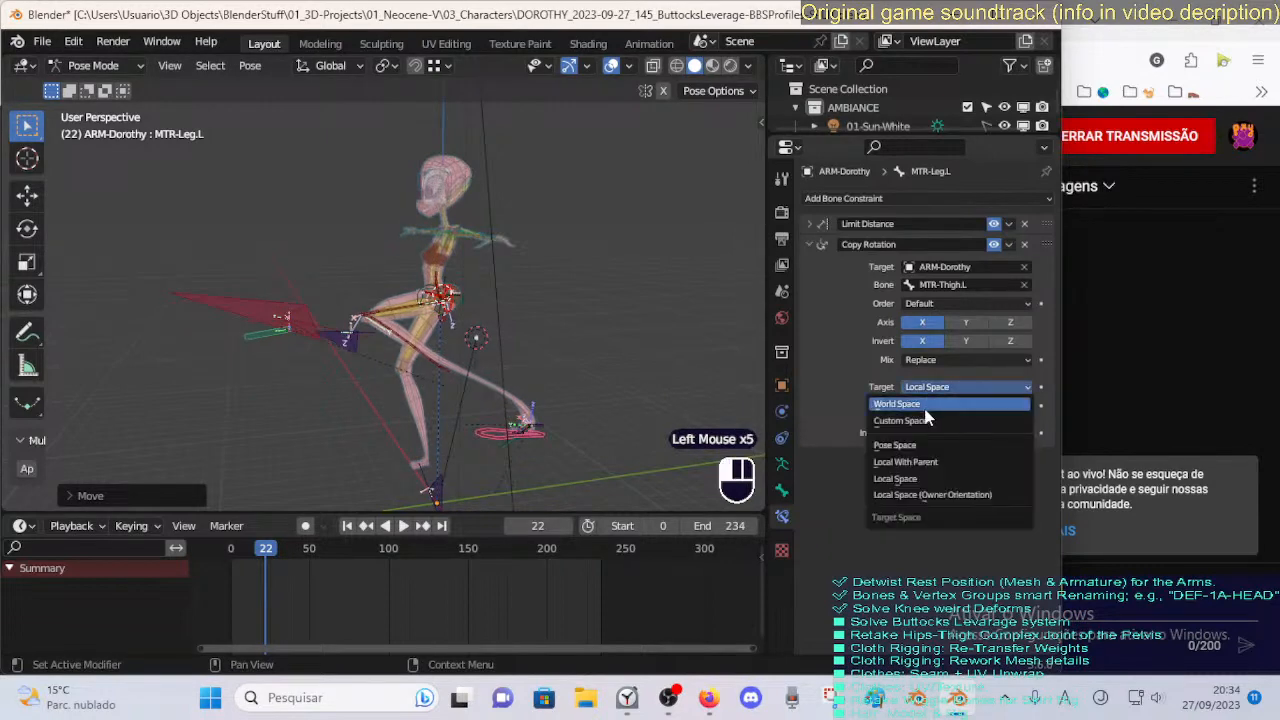
pyautogui.click(922, 462)
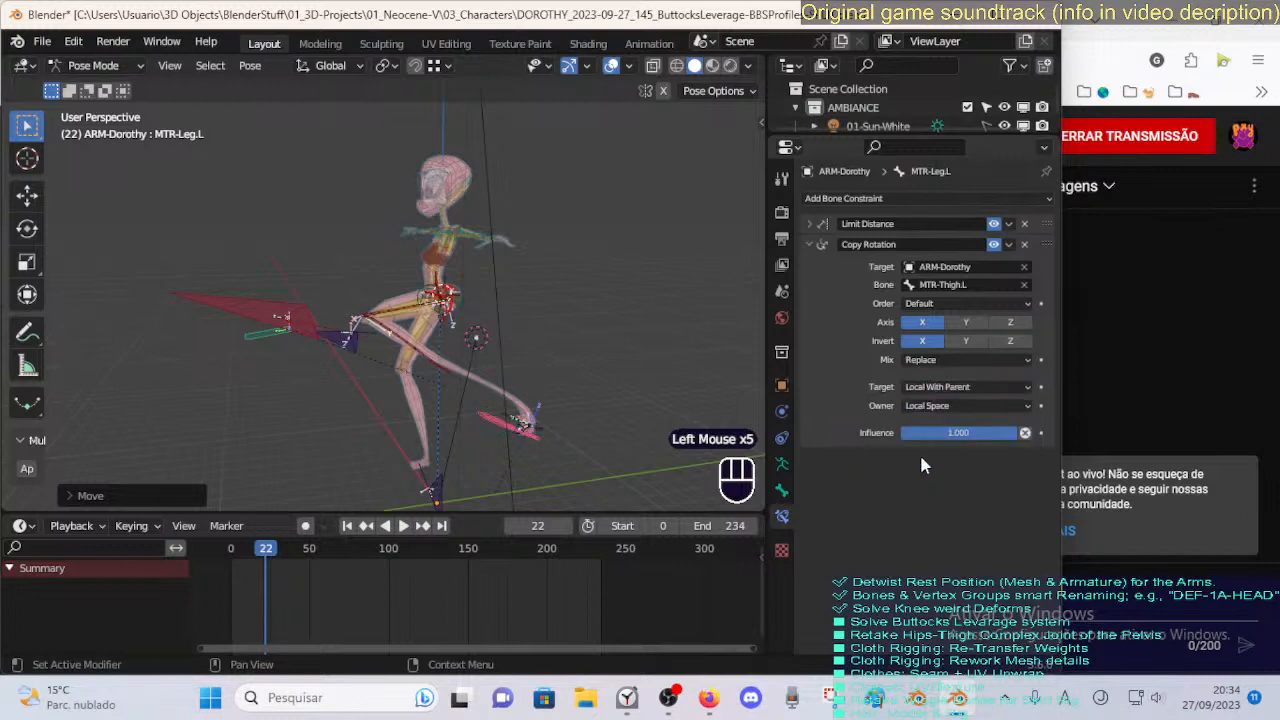
pyautogui.click(922, 340)
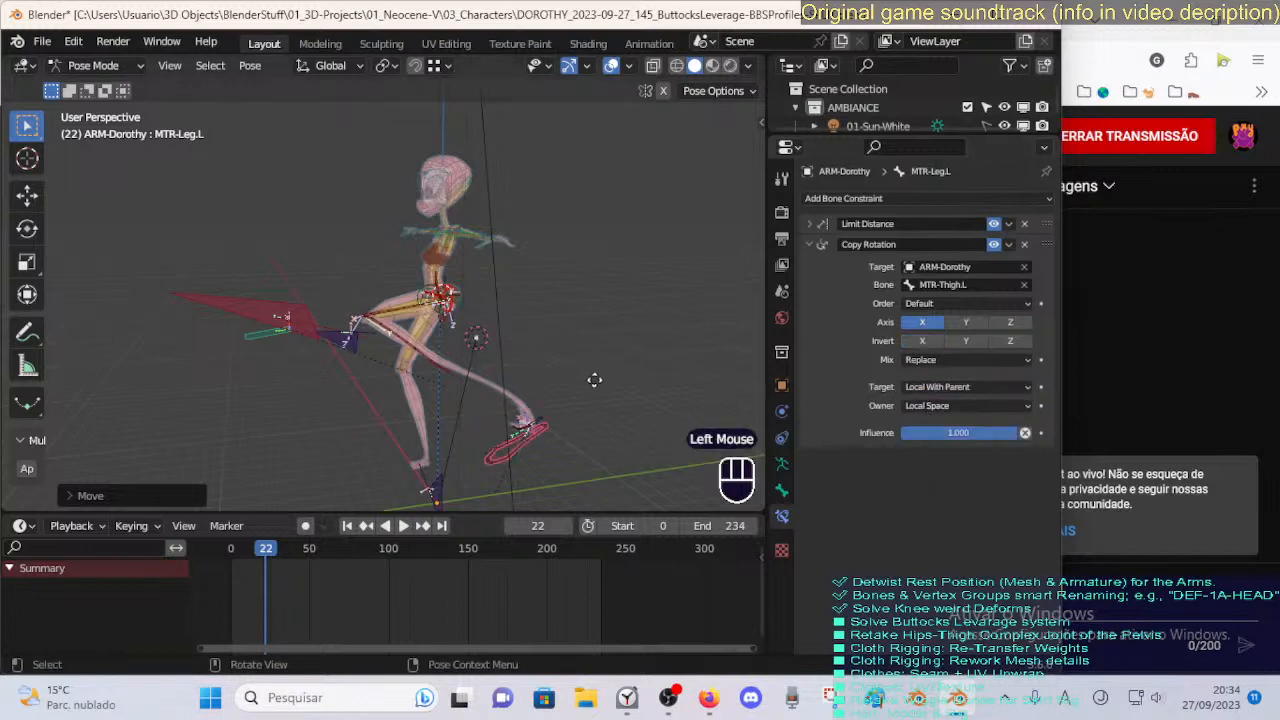
# Test the Local With Parent setting by moving MTR-Leg.L around behind the body several times.
pyautogui.press('g')
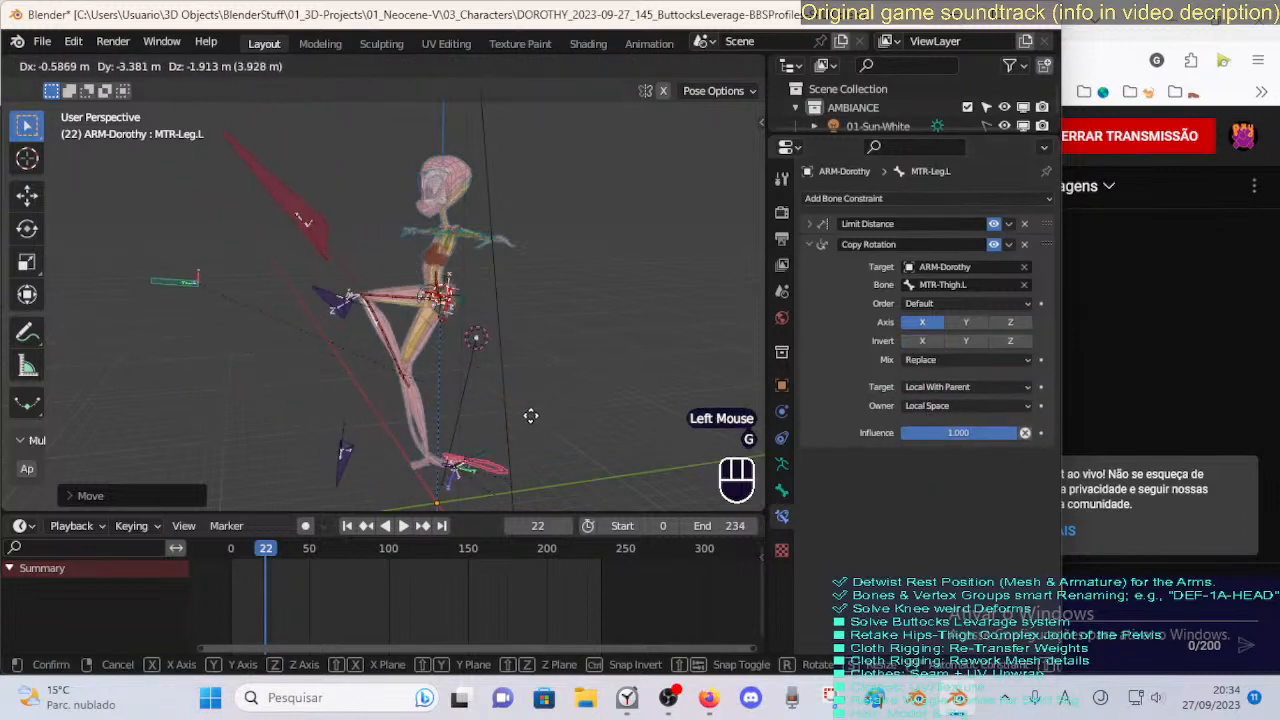
pyautogui.click(529, 417)
pyautogui.press('g')
pyautogui.click(519, 425)
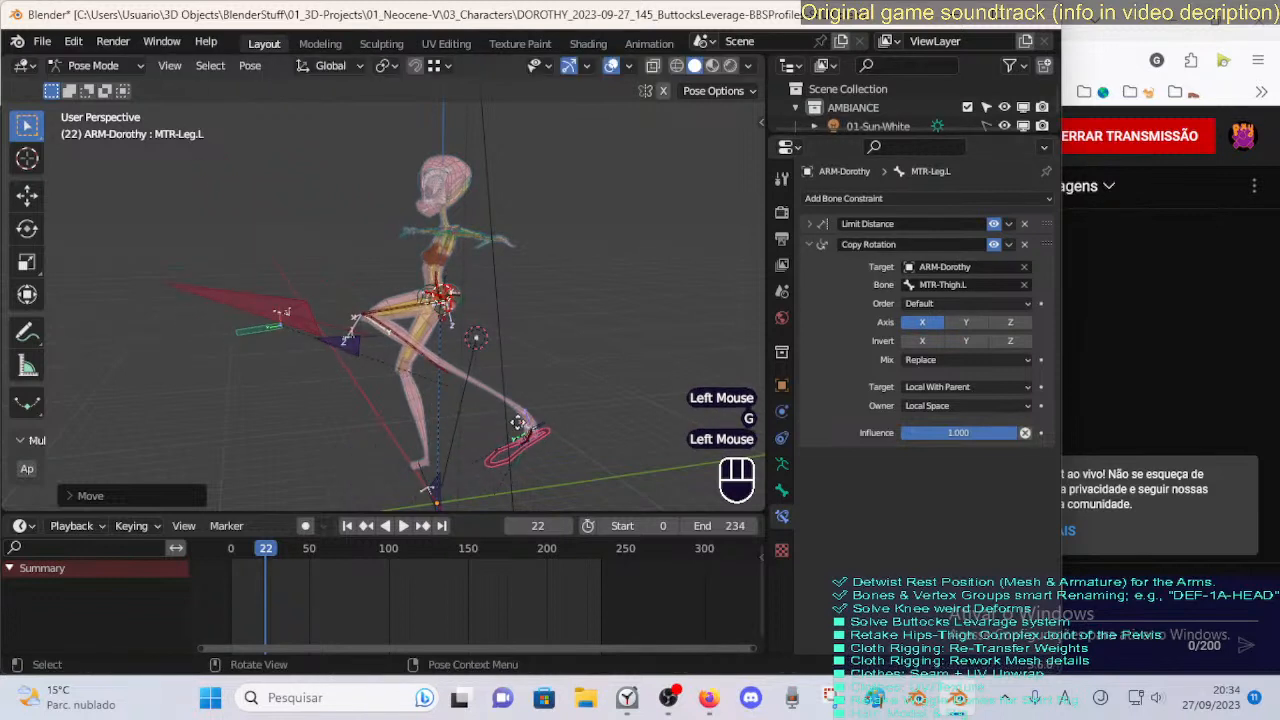
pyautogui.press('g')
pyautogui.click(515, 422)
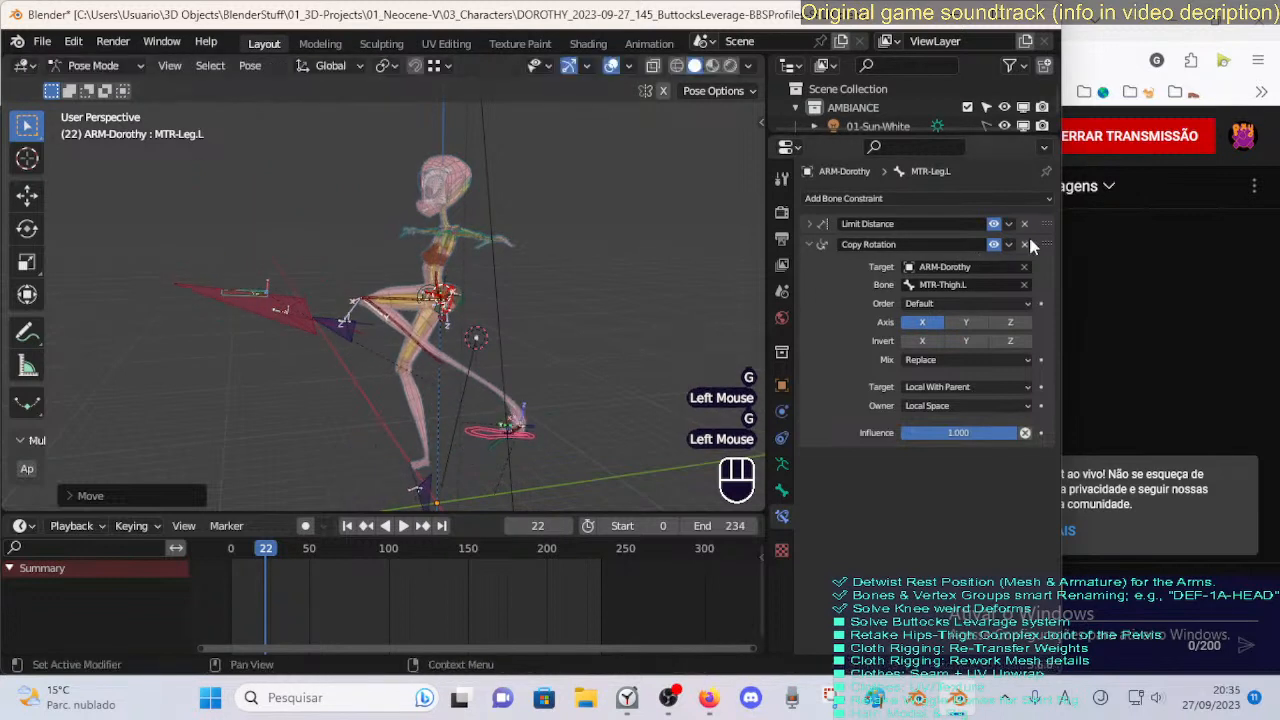
# Remove the Copy Rotation constraint from MTR-Leg.L and clear the control's location and rotation.
pyautogui.click(1024, 244)
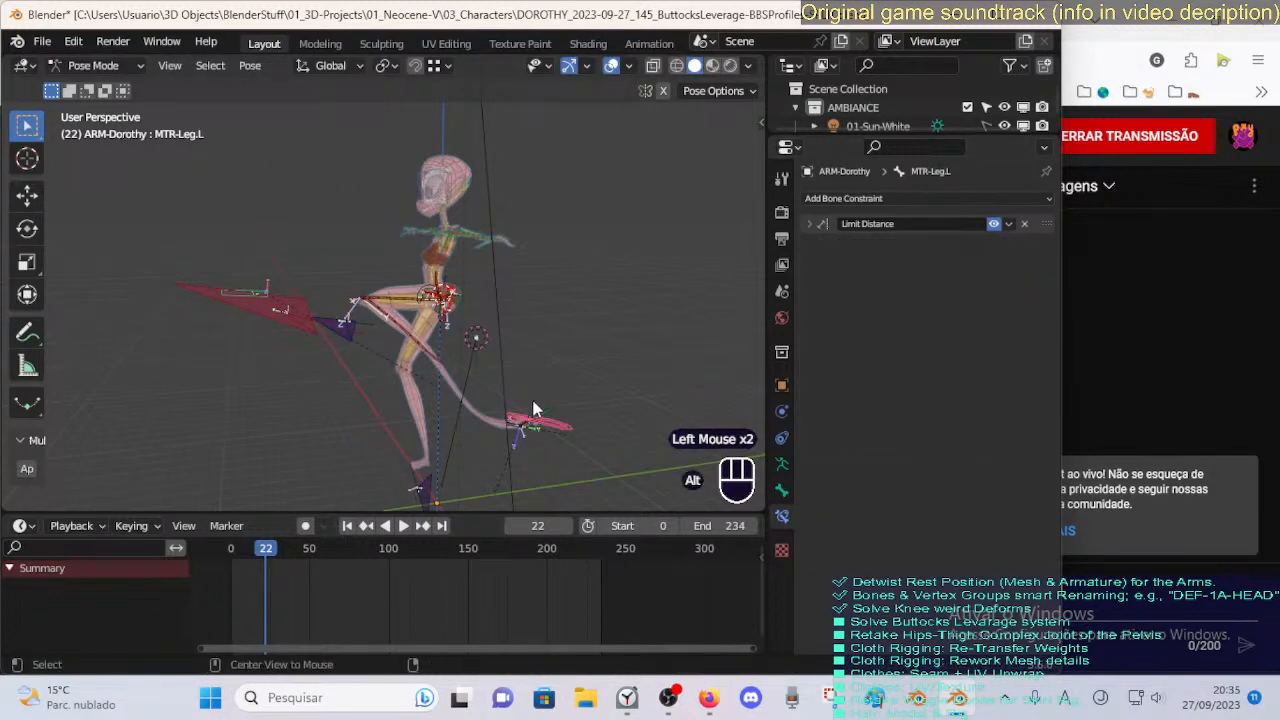
pyautogui.hotkey('alt', 'q')
pyautogui.hotkey('alt', 'q')
pyautogui.click(385, 497)
# Move MTR-Leg.L behind the body and back to the front, leaving the left knee raised and bent.
pyautogui.press('g')
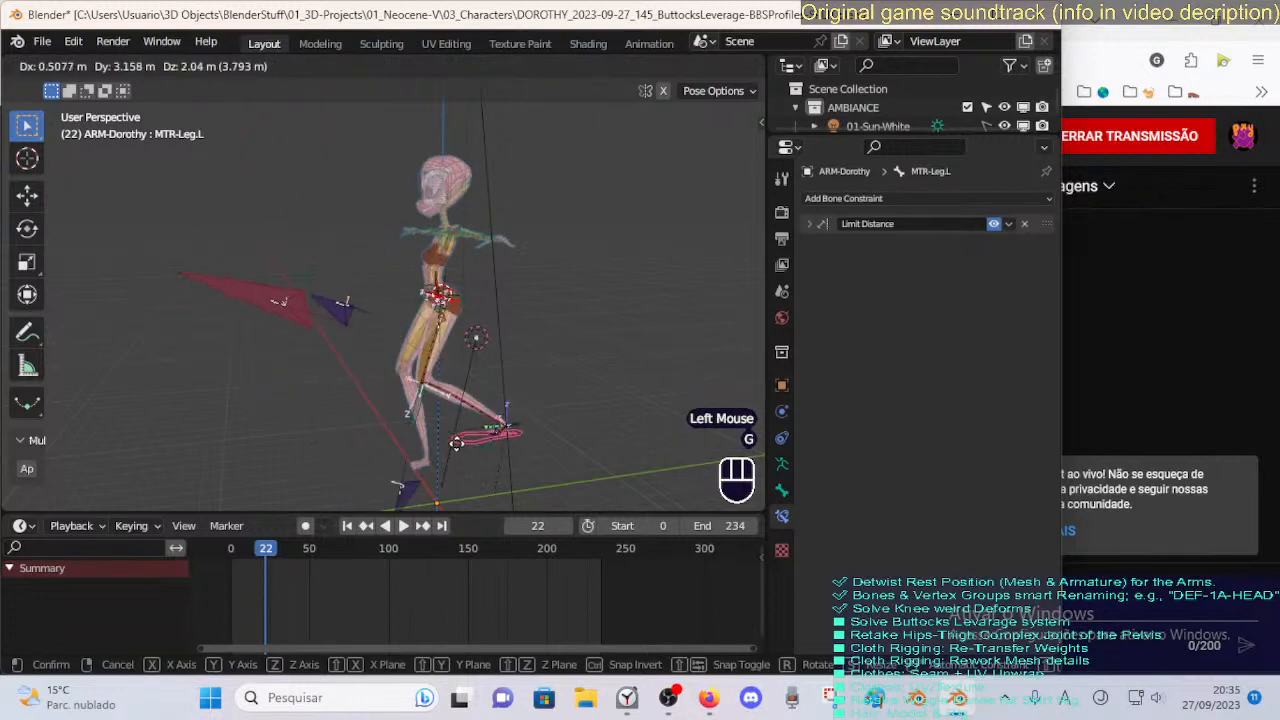
pyautogui.click(473, 465)
pyautogui.keyDown('shift'); pyautogui.moveTo(473, 465); pyautogui.dragTo(493, 442, button='middle'); pyautogui.keyUp('shift')
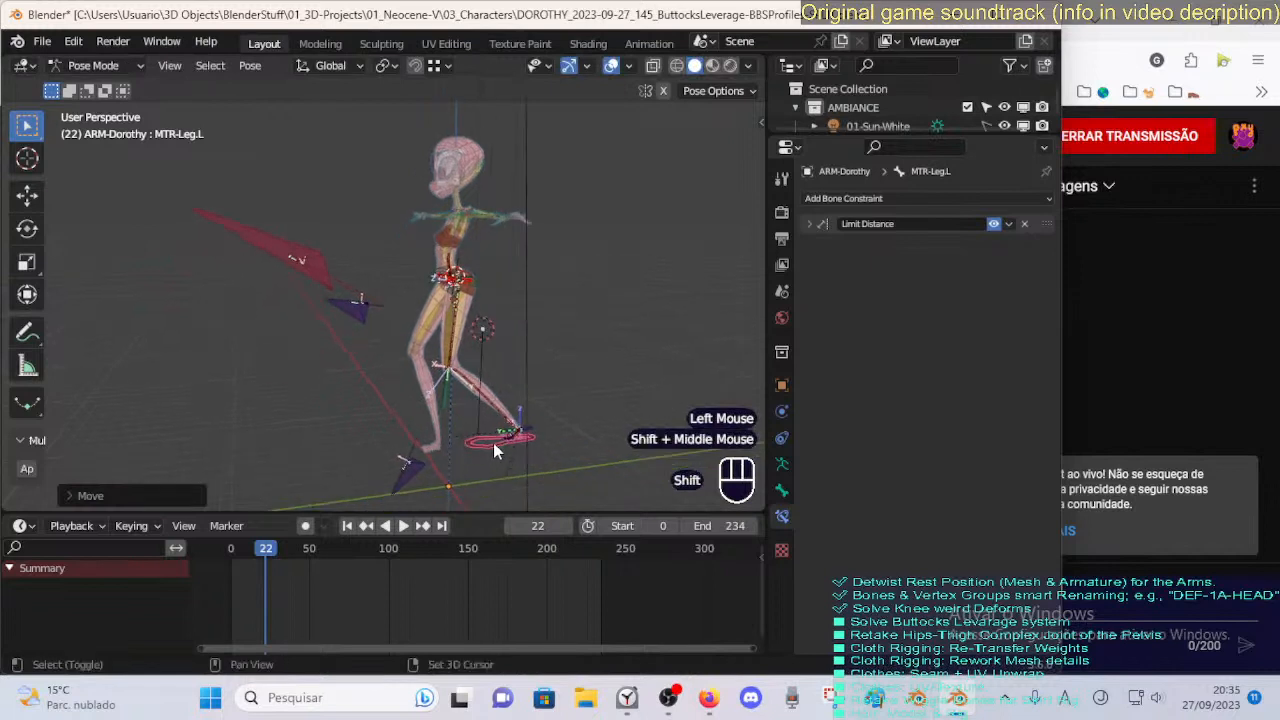
pyautogui.press('g')
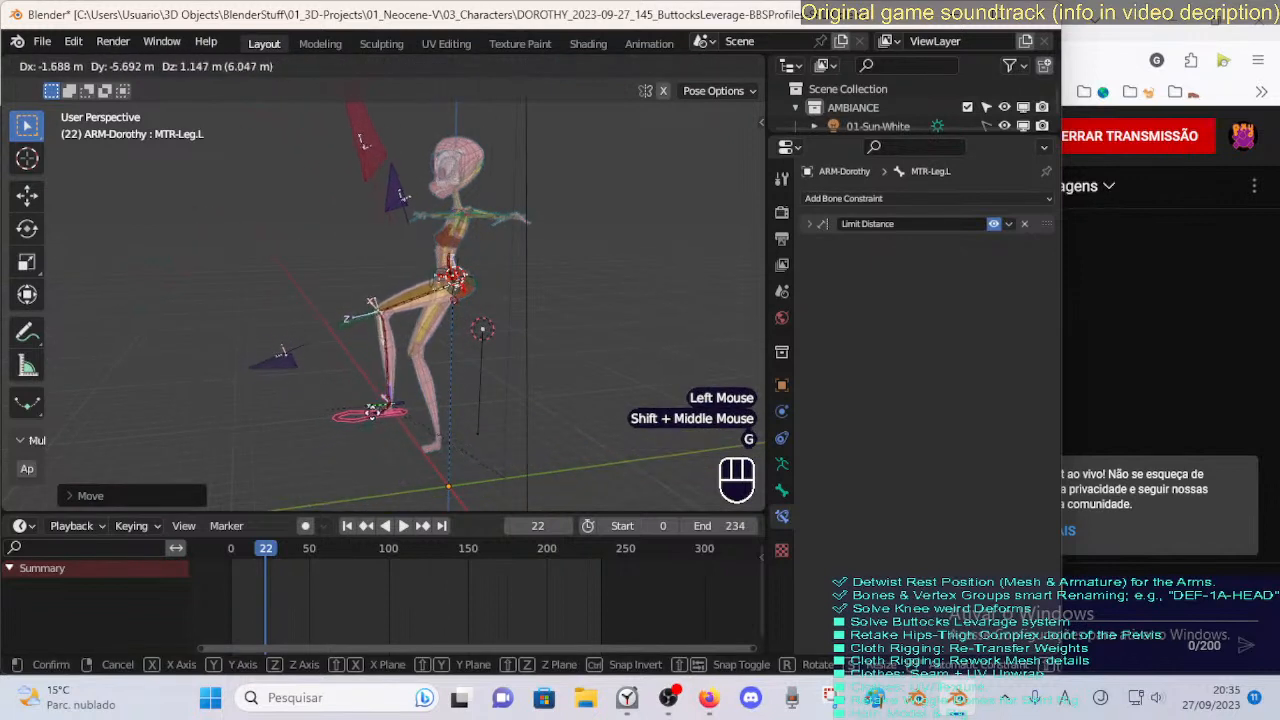
pyautogui.click(460, 415)
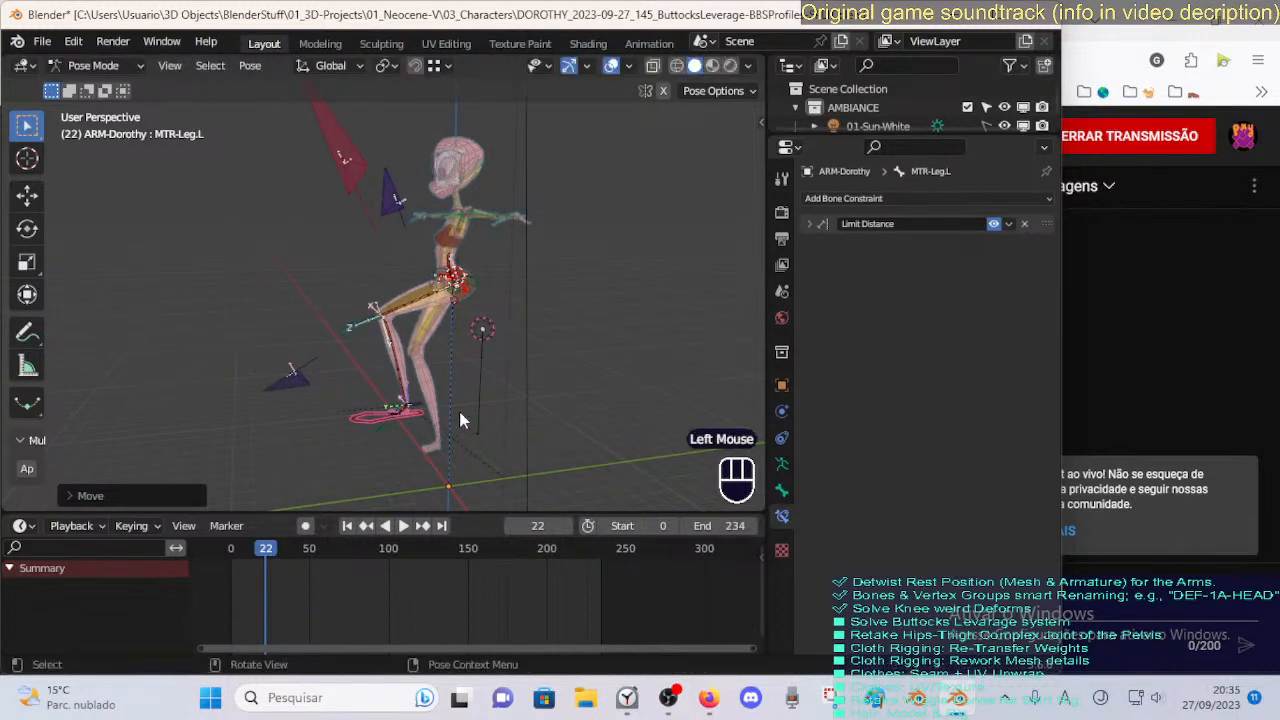
# Inspect MTR-Thigh.L's constraints and bone relations, and reselect MTR-Leg.L to view its relations.
pyautogui.scroll(2, 390, 384)
pyautogui.click(430, 311)
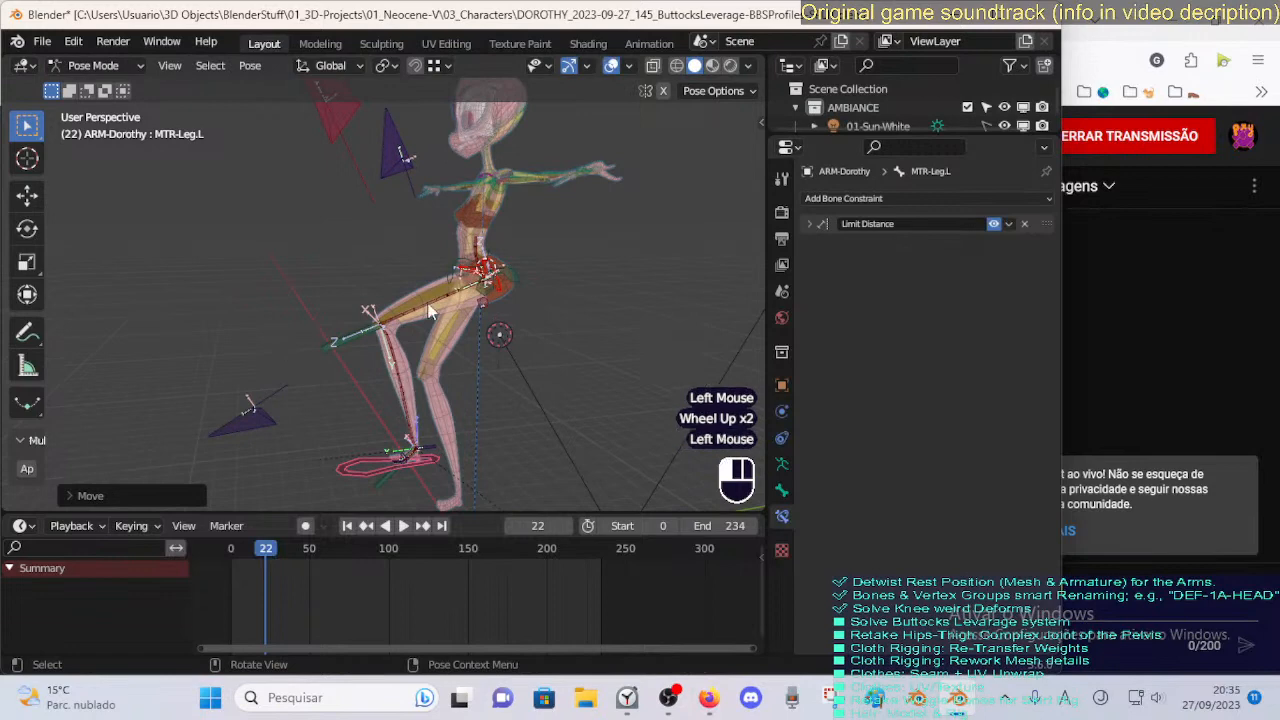
pyautogui.click(360, 337)
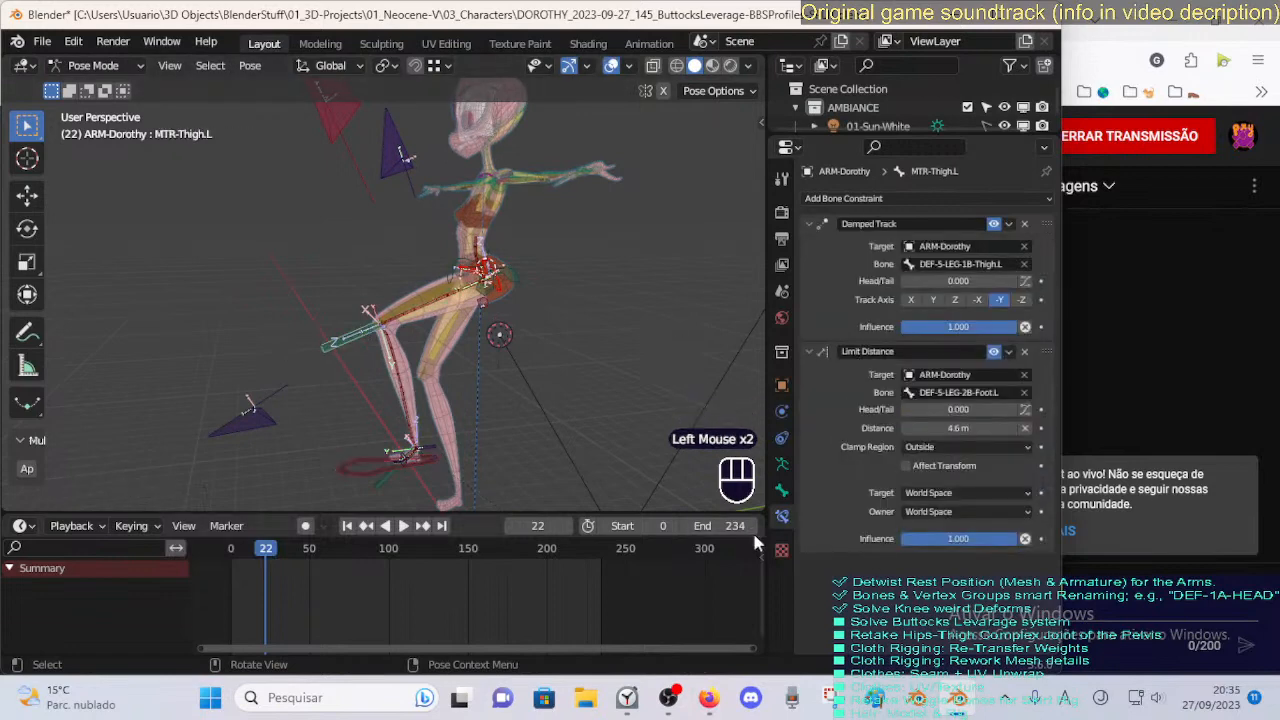
pyautogui.click(781, 491)
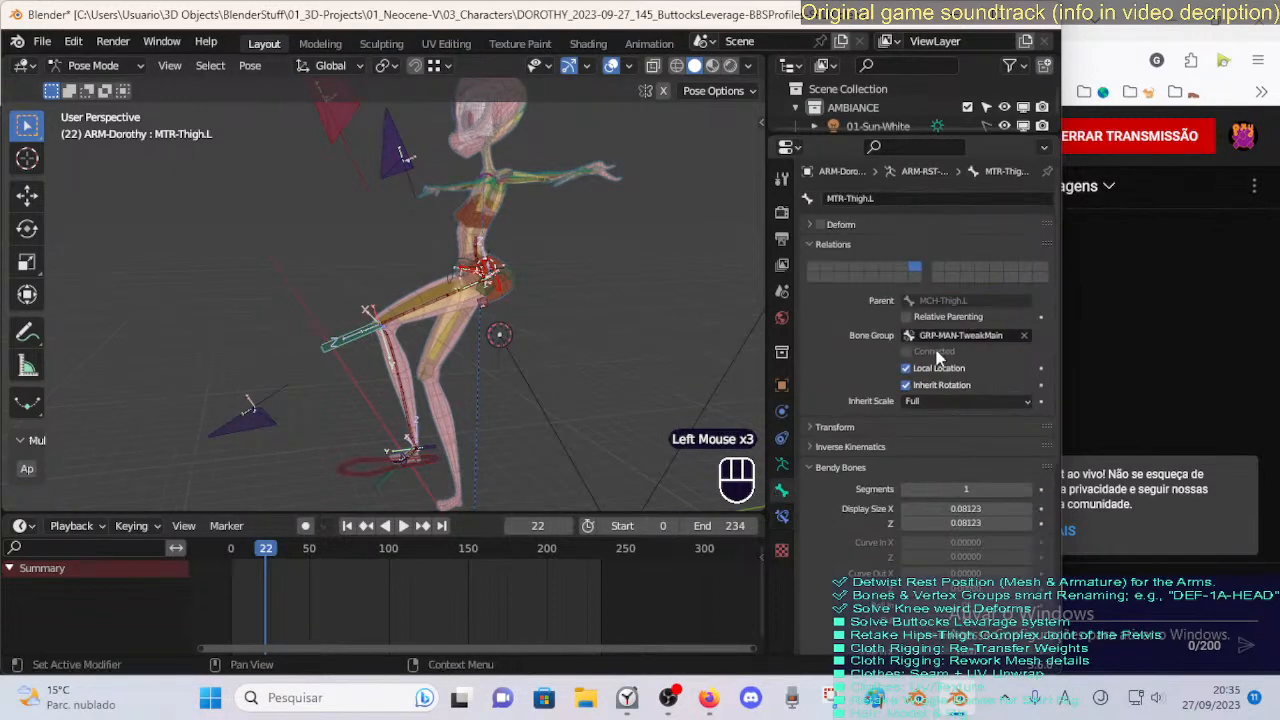
pyautogui.click(418, 303)
pyautogui.click(348, 454)
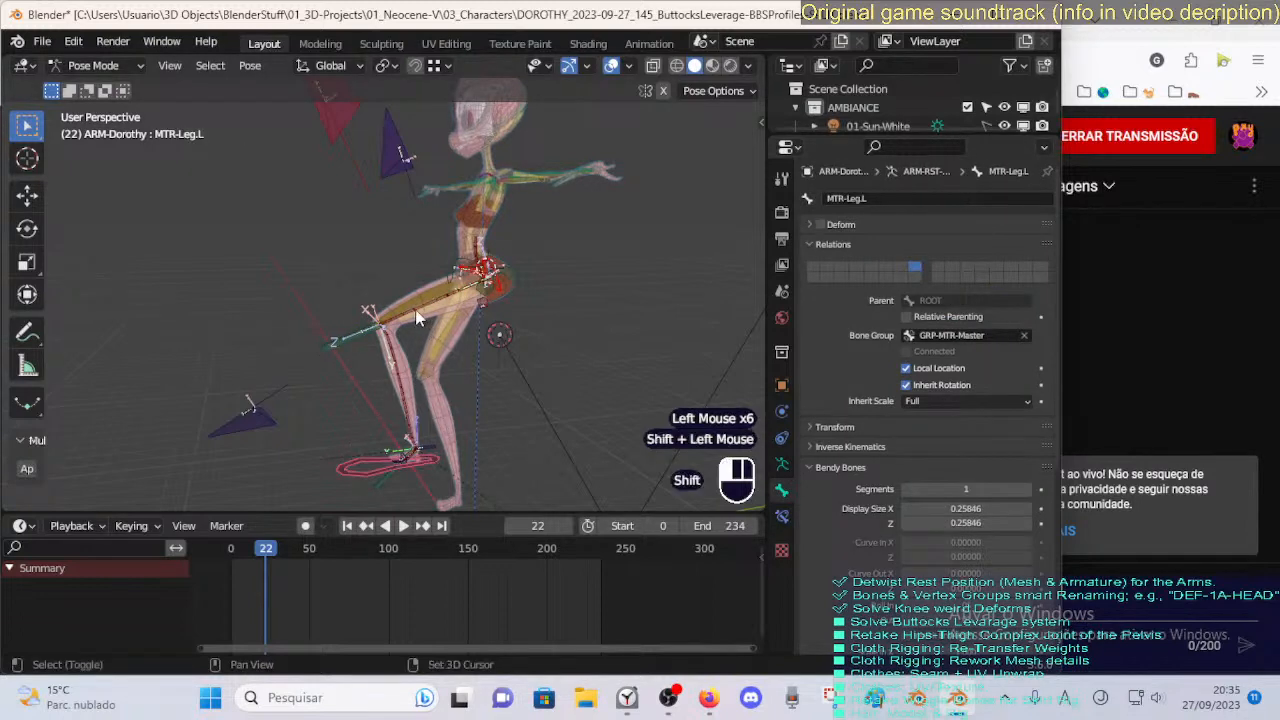
# Add a Copy Rotation constraint to MTR-Leg.L that targets the left thigh bone DEF-5-LEG-1B-Thigh.L.
pyautogui.click(416, 314)
pyautogui.click(416, 314)
pyautogui.click(416, 314)
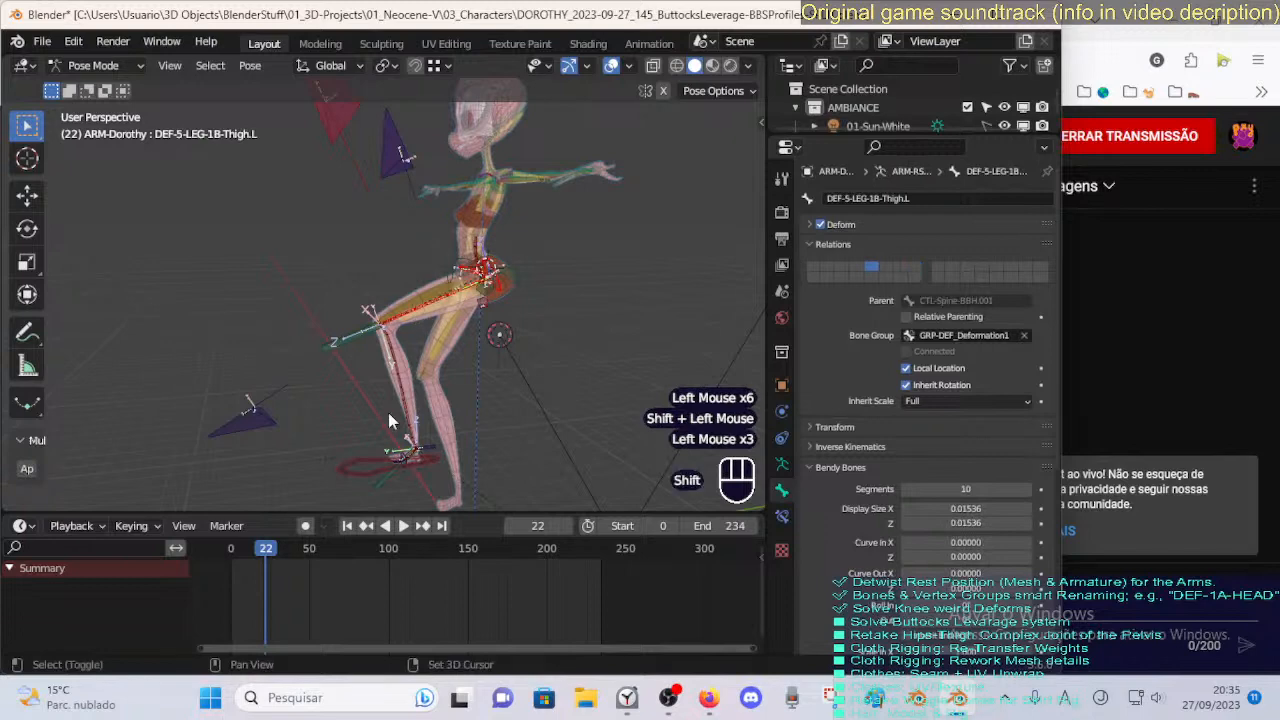
pyautogui.keyDown('shift'); pyautogui.click(350, 480); pyautogui.keyUp('shift')
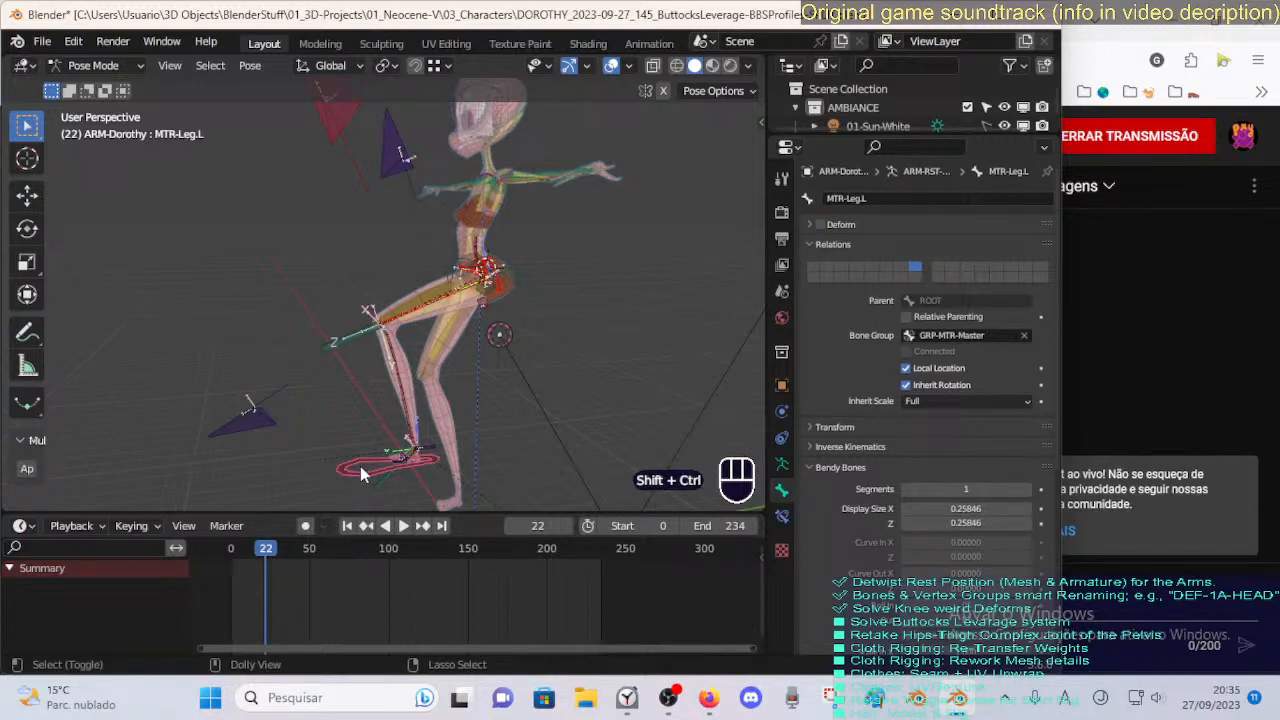
pyautogui.hotkey('shift', 'ctrl', 'c')
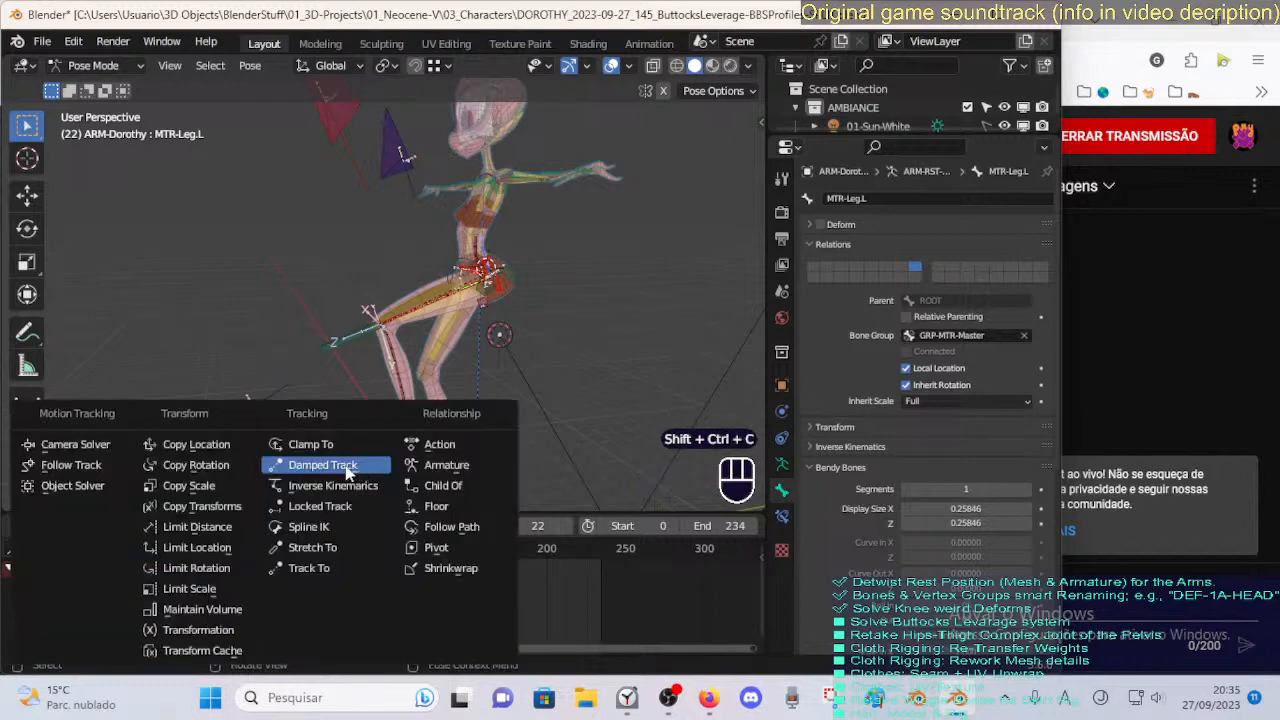
pyautogui.click(226, 463)
pyautogui.scroll(-2, 706, 464)
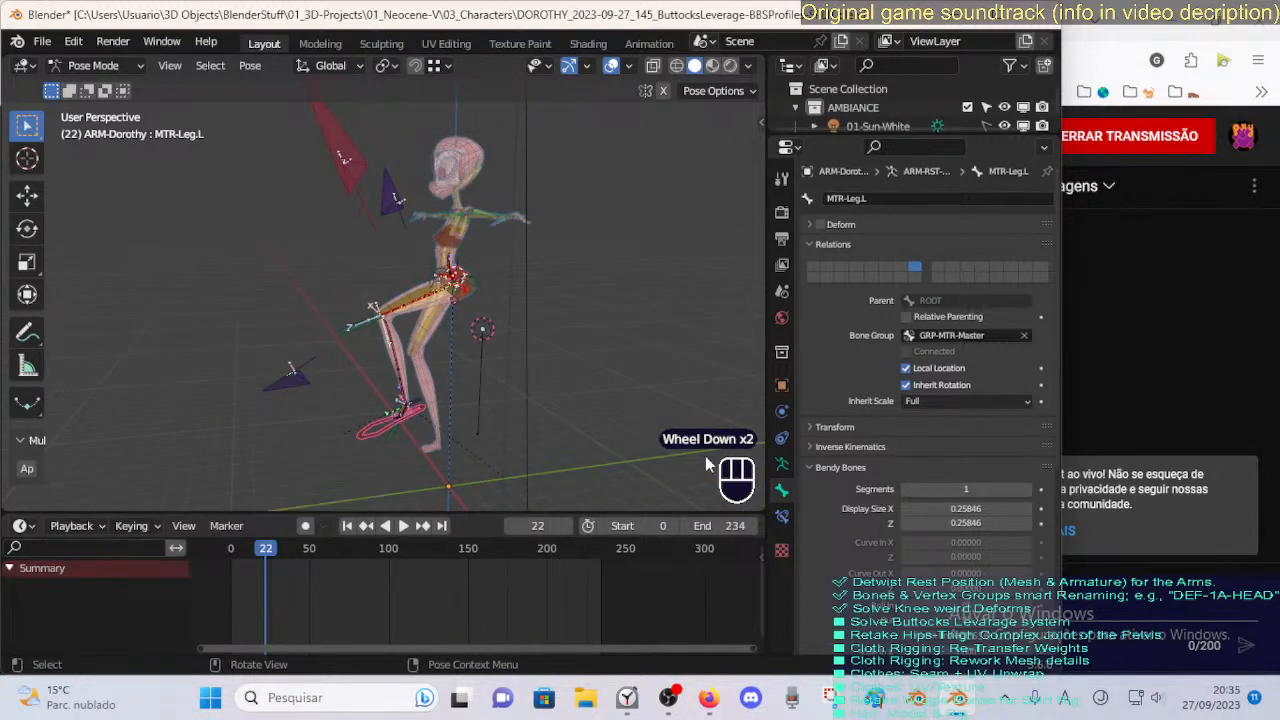
# Limit Copy Rotation to X, with target Local Space (Owner Orientation), owner Local Space and mix Before Original.
pyautogui.click(783, 516)
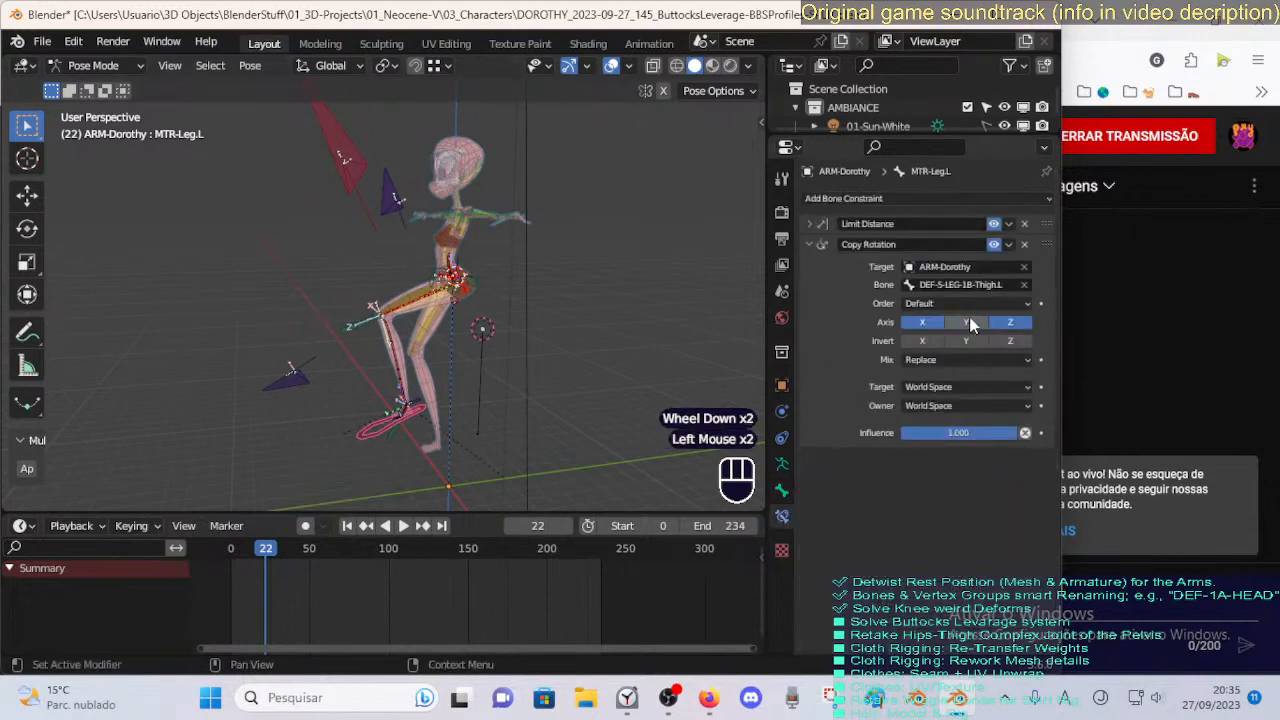
pyautogui.click(966, 387)
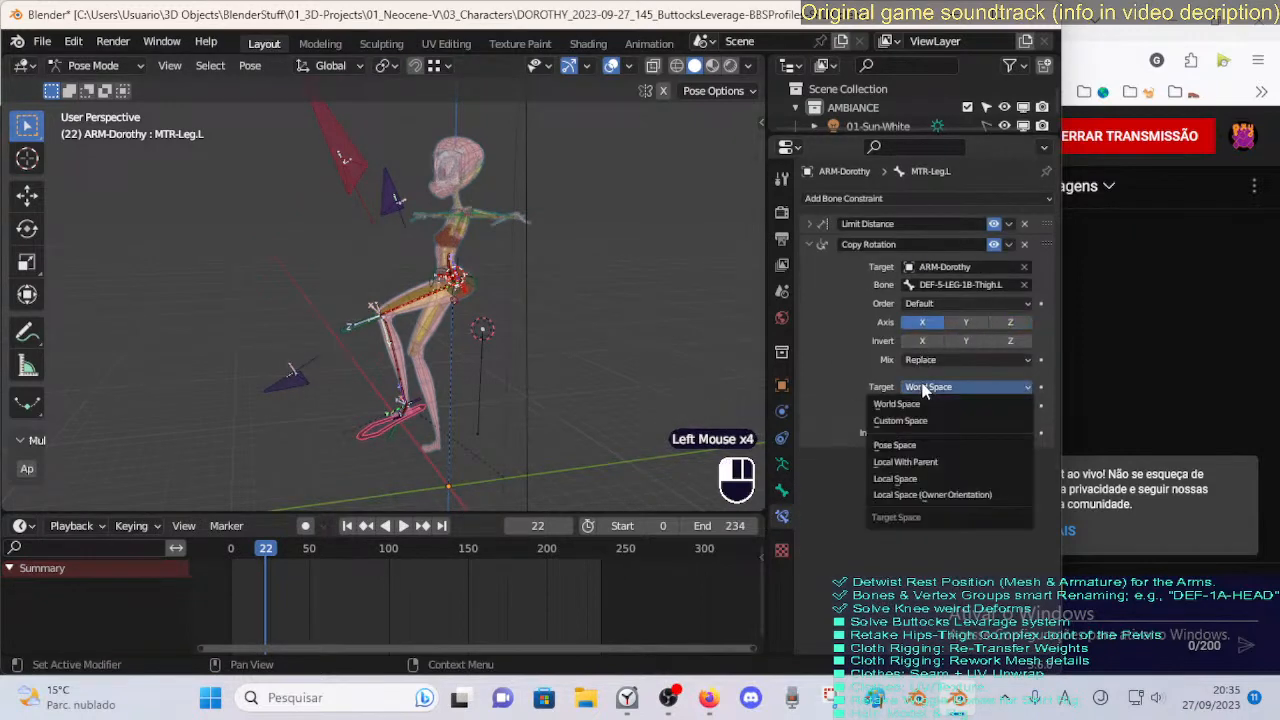
pyautogui.click(932, 478)
pyautogui.click(966, 405)
pyautogui.click(936, 498)
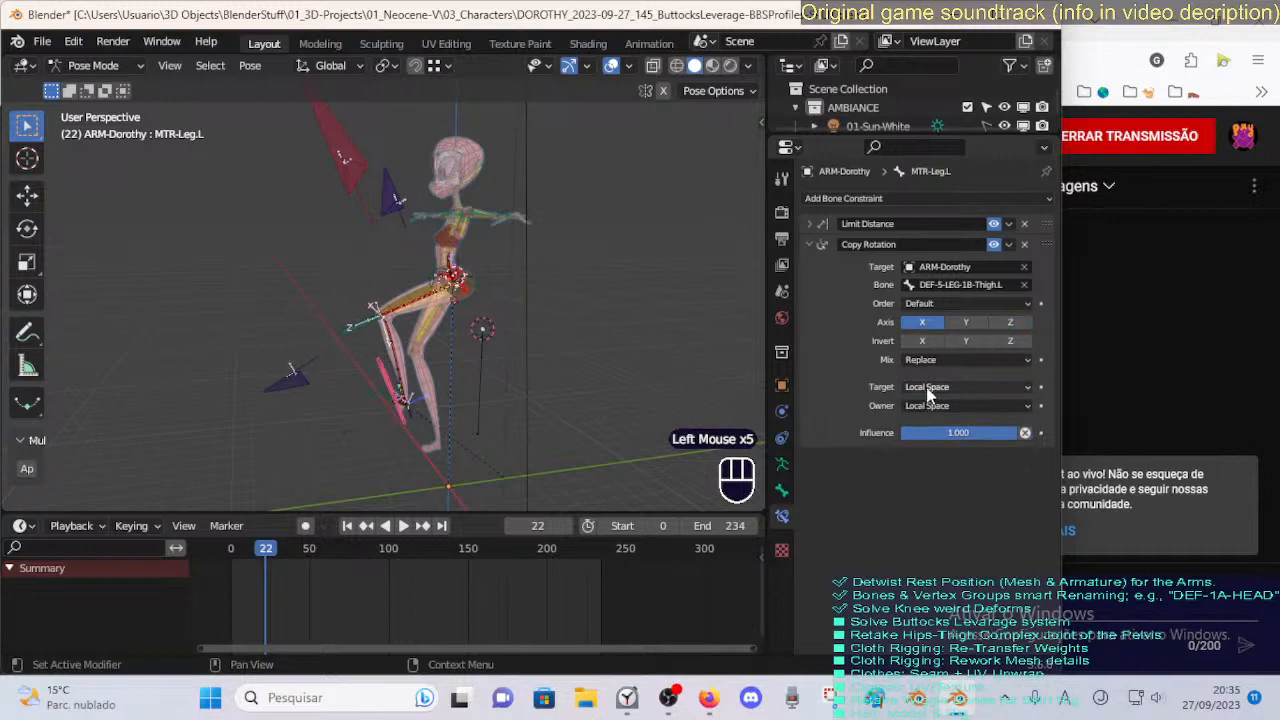
pyautogui.moveTo(928, 393); pyautogui.dragTo(932, 495)
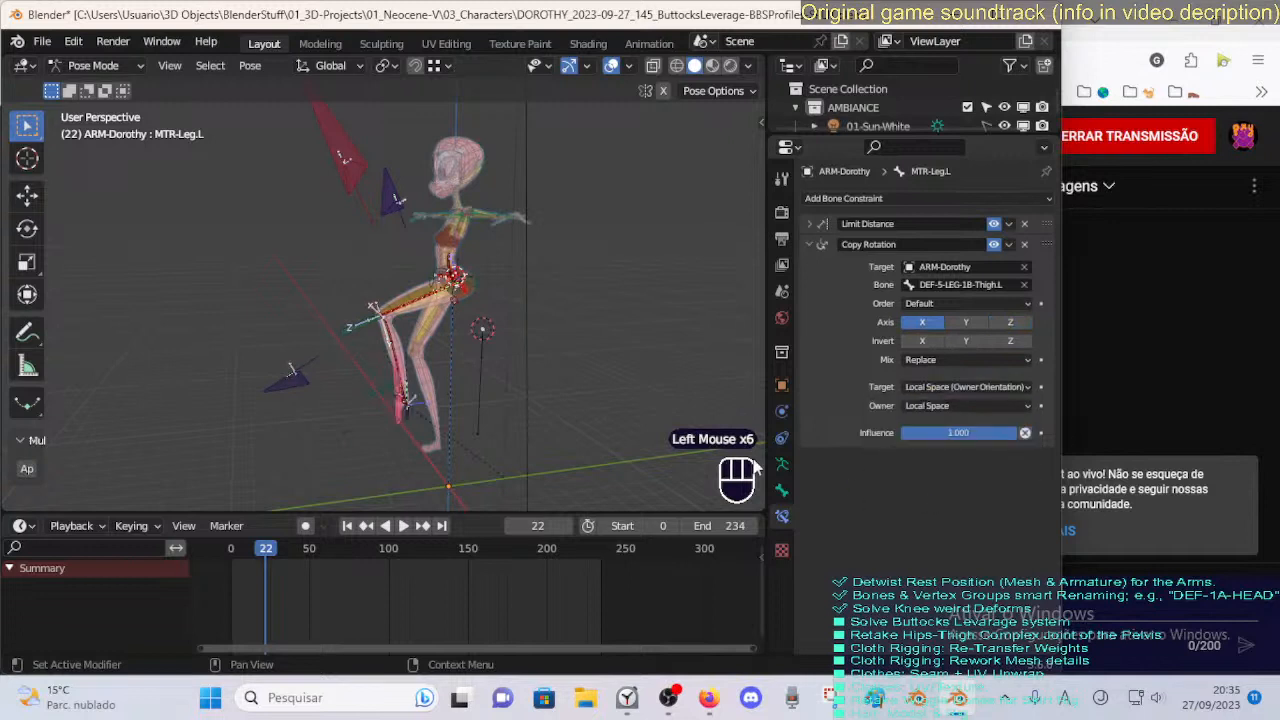
pyautogui.click(918, 361)
pyautogui.click(940, 410)
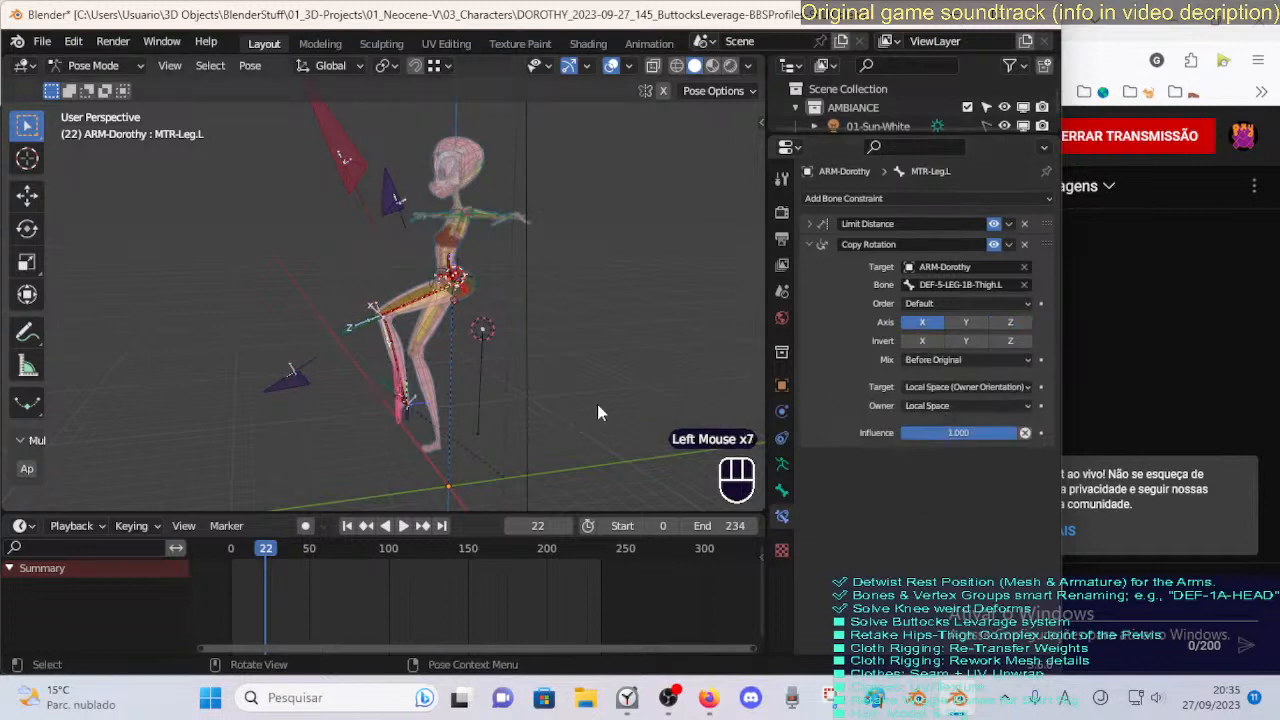
pyautogui.click(391, 390)
pyautogui.press('g')
pyautogui.click(400, 460)
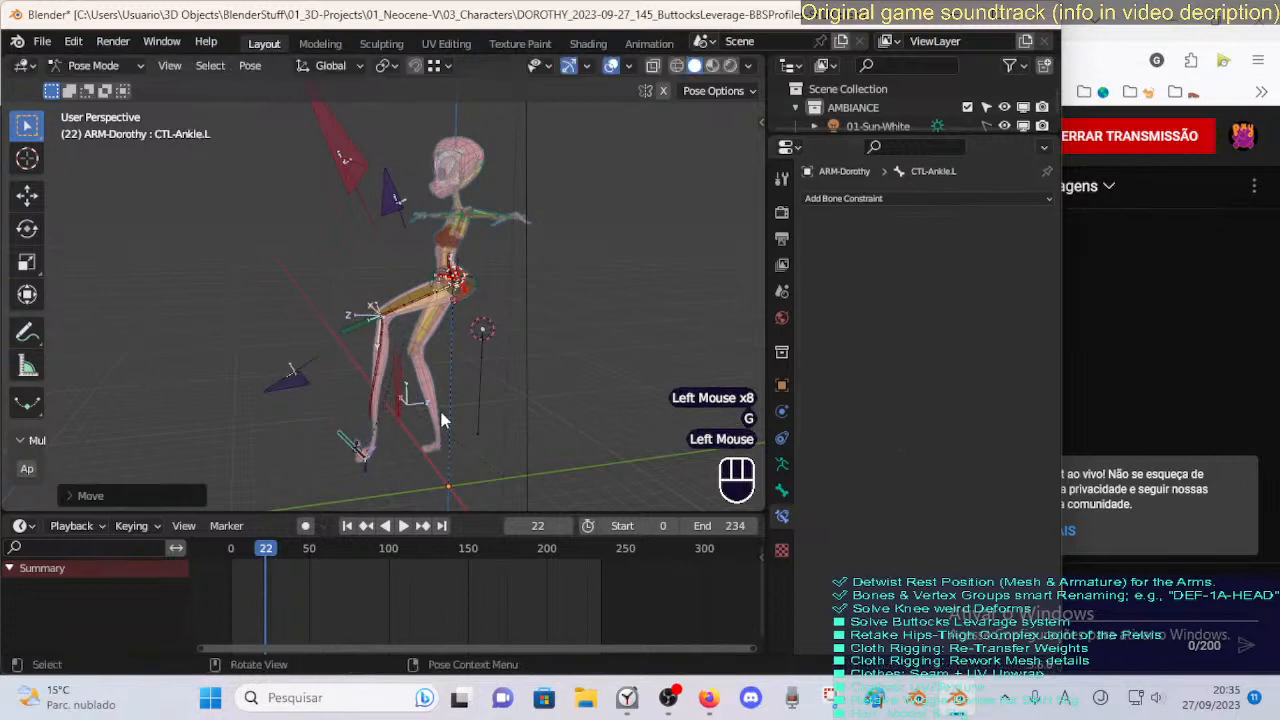
pyautogui.hotkey('ctrl', 'z')
# Test the X-axis rotation copy by moving MTR-Leg.L forward, and invert the copied X axis.
pyautogui.click(390, 365)
pyautogui.press('g')
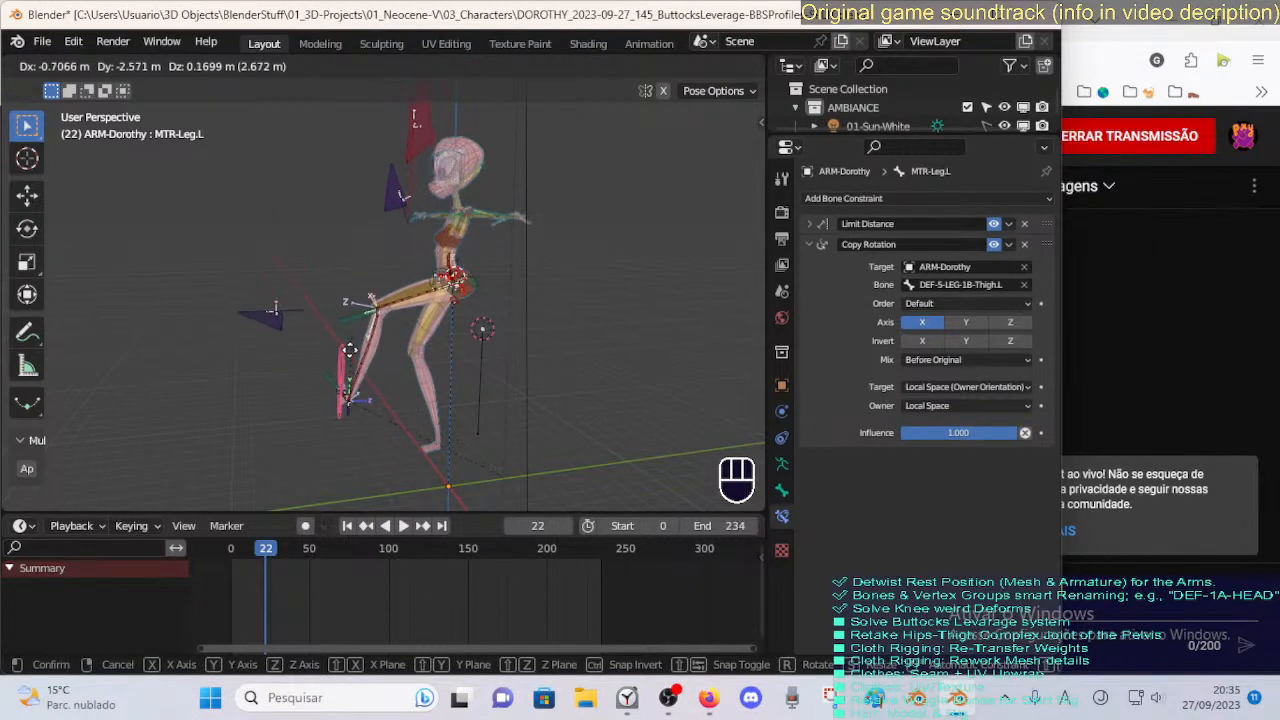
pyautogui.click(357, 350)
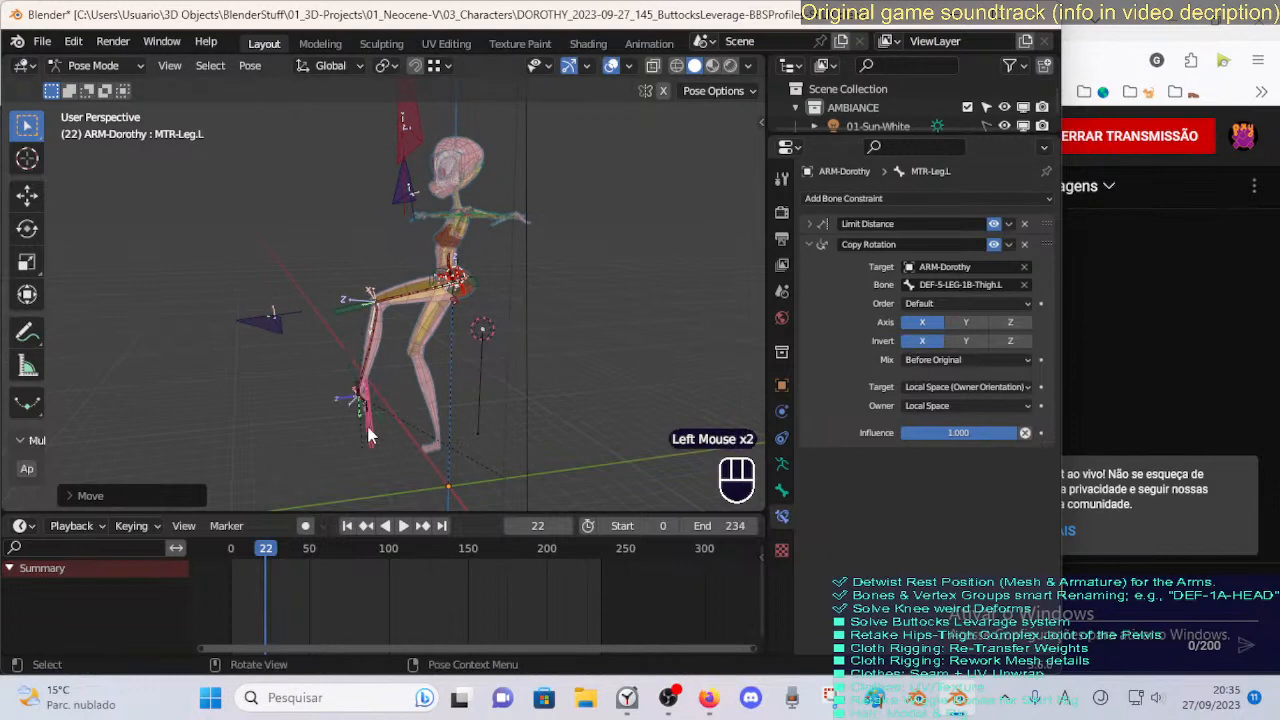
# Test the inverted X axis by moving MTR-Leg.L behind the body and rotating it about X.
pyautogui.click(368, 436)
pyautogui.press('g')
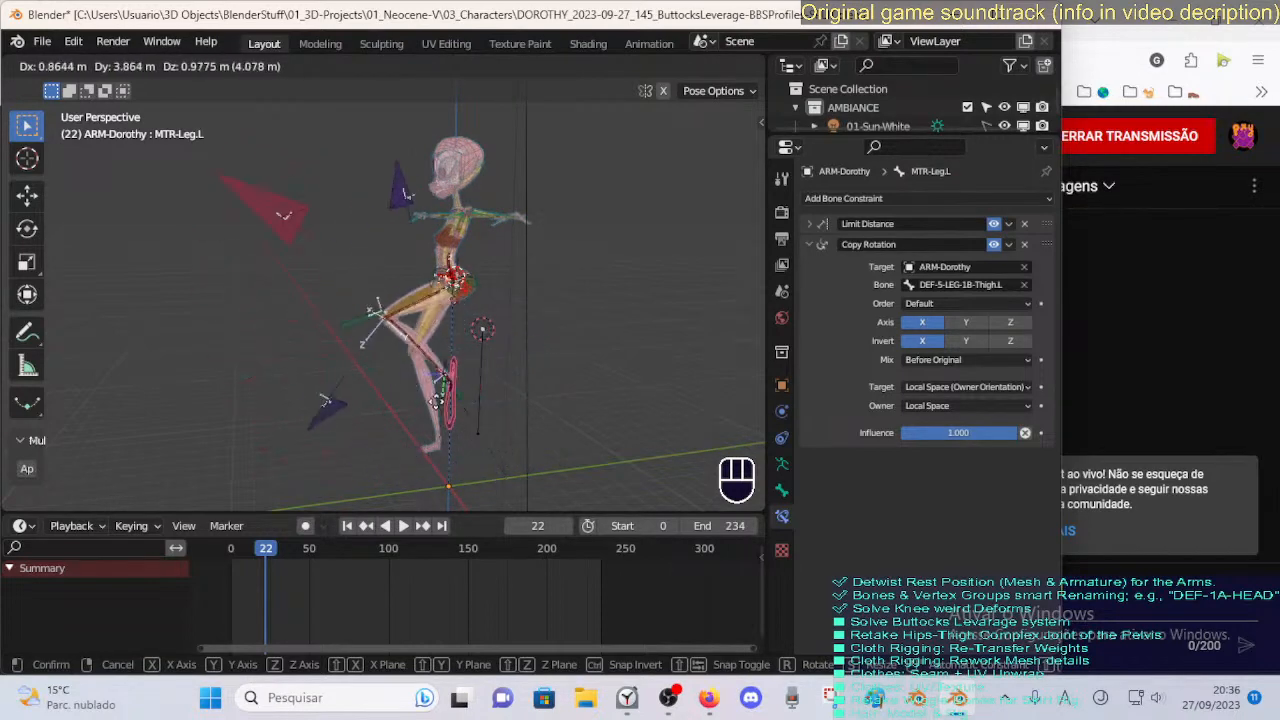
pyautogui.click(549, 380)
pyautogui.press('r')
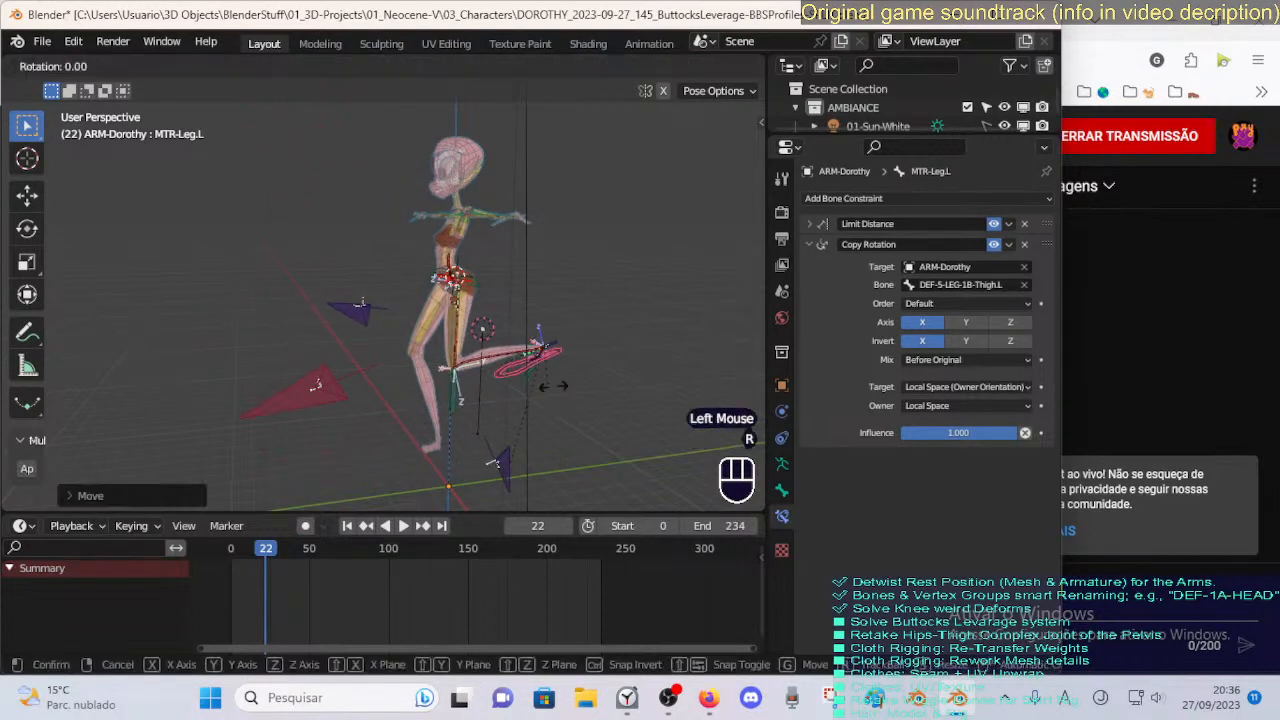
pyautogui.press('x')
pyautogui.click(598, 340)
pyautogui.press('g')
pyautogui.click(587, 356)
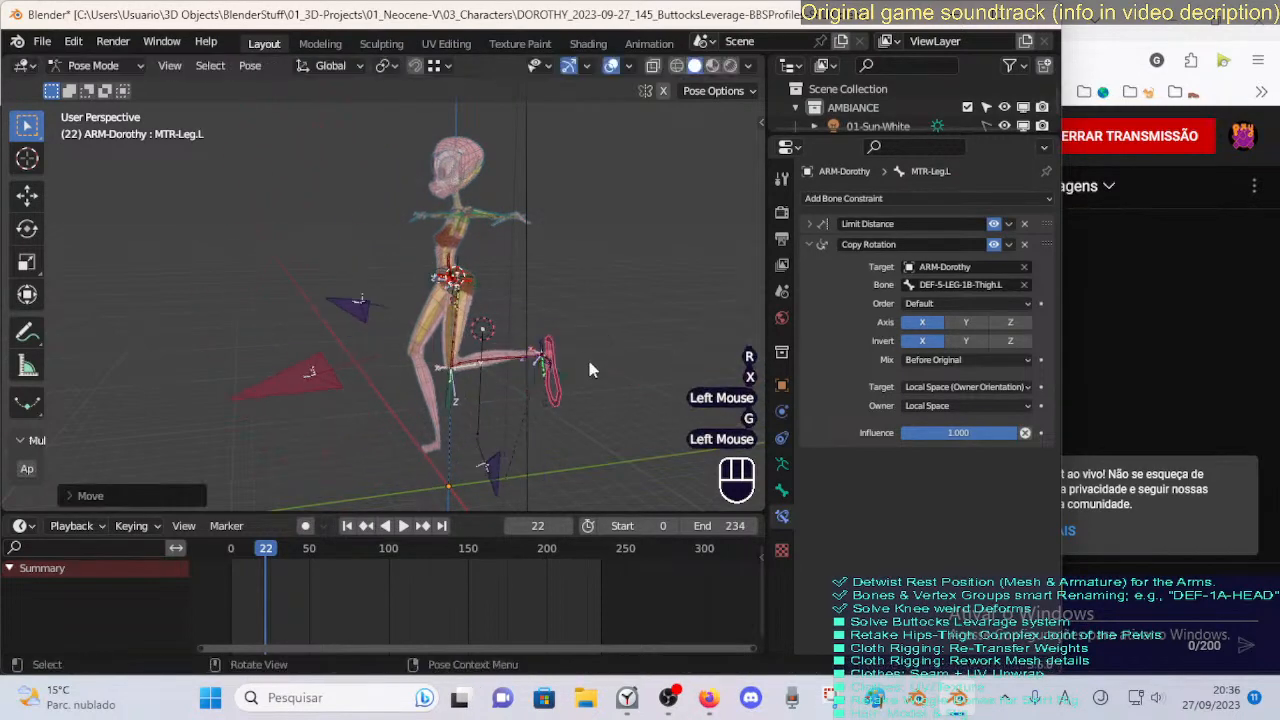
# Move MTR-Leg.L in front of the body with the left knee raised, and turn off the X inversion.
pyautogui.press('g')
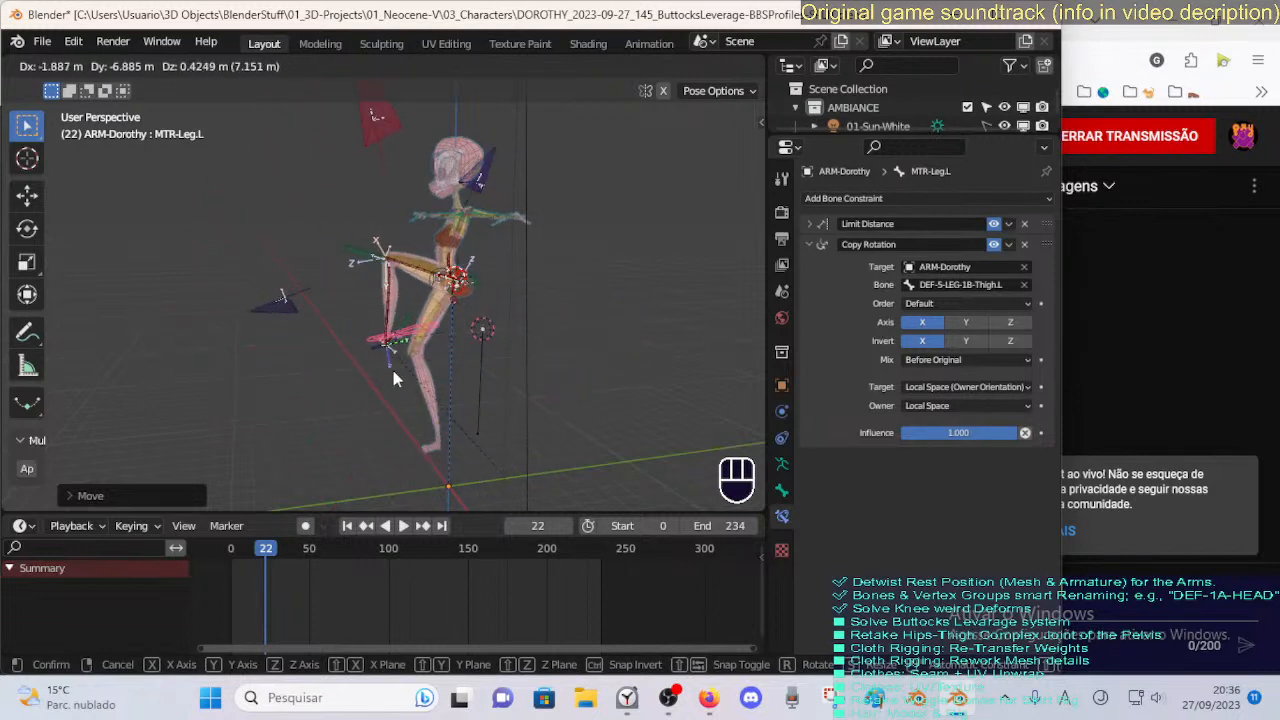
pyautogui.click(393, 378)
pyautogui.press('g')
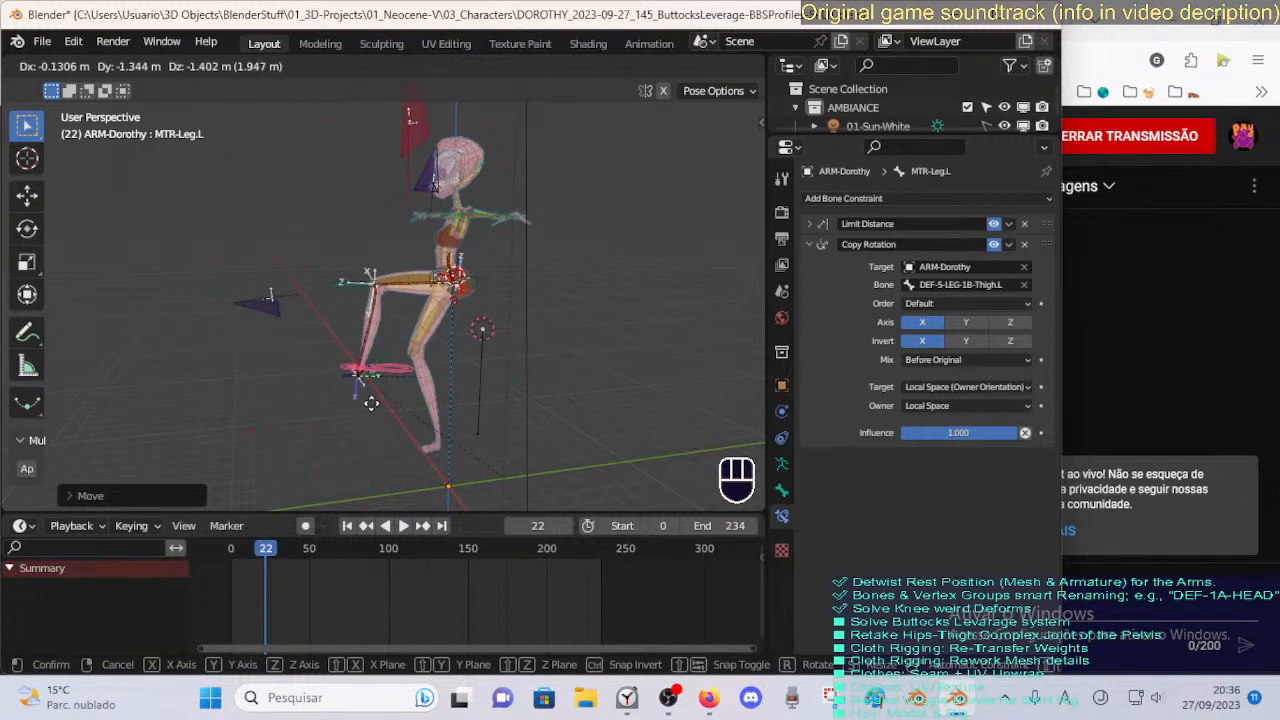
pyautogui.click(372, 407)
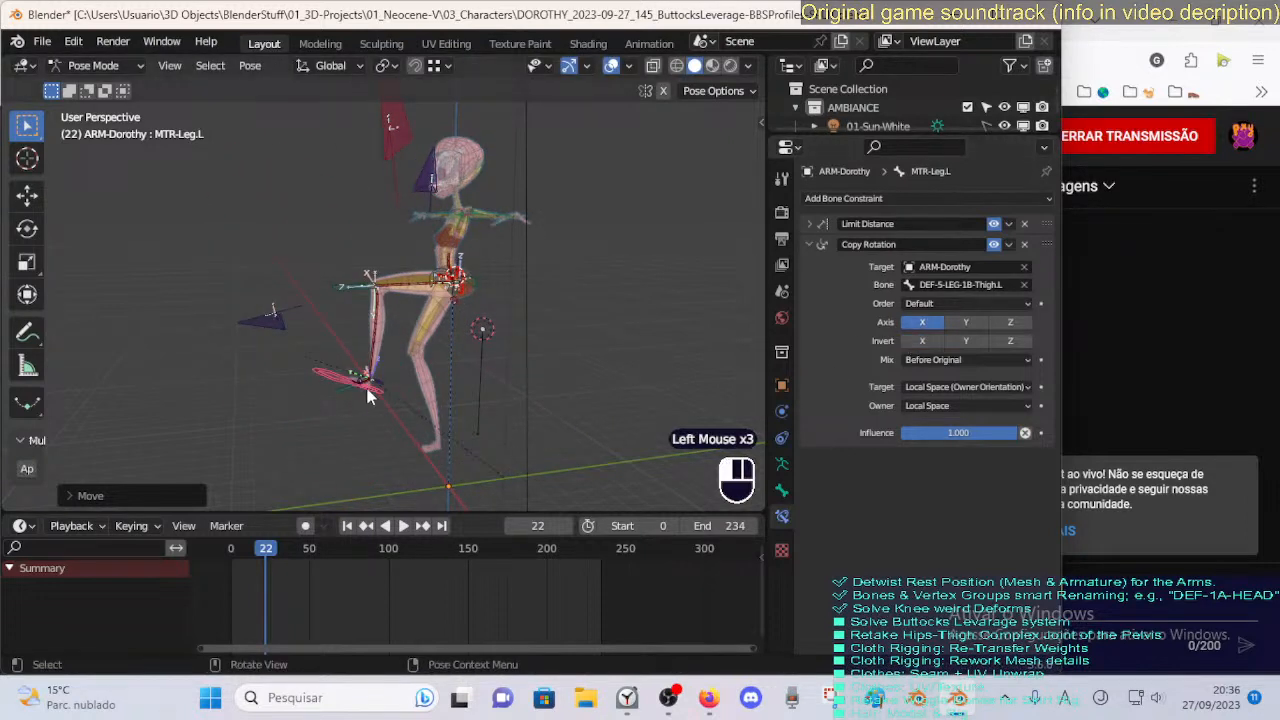
# Lower MTR-Leg.L to just behind the standing leg and clear the control's rotation.
pyautogui.press('g')
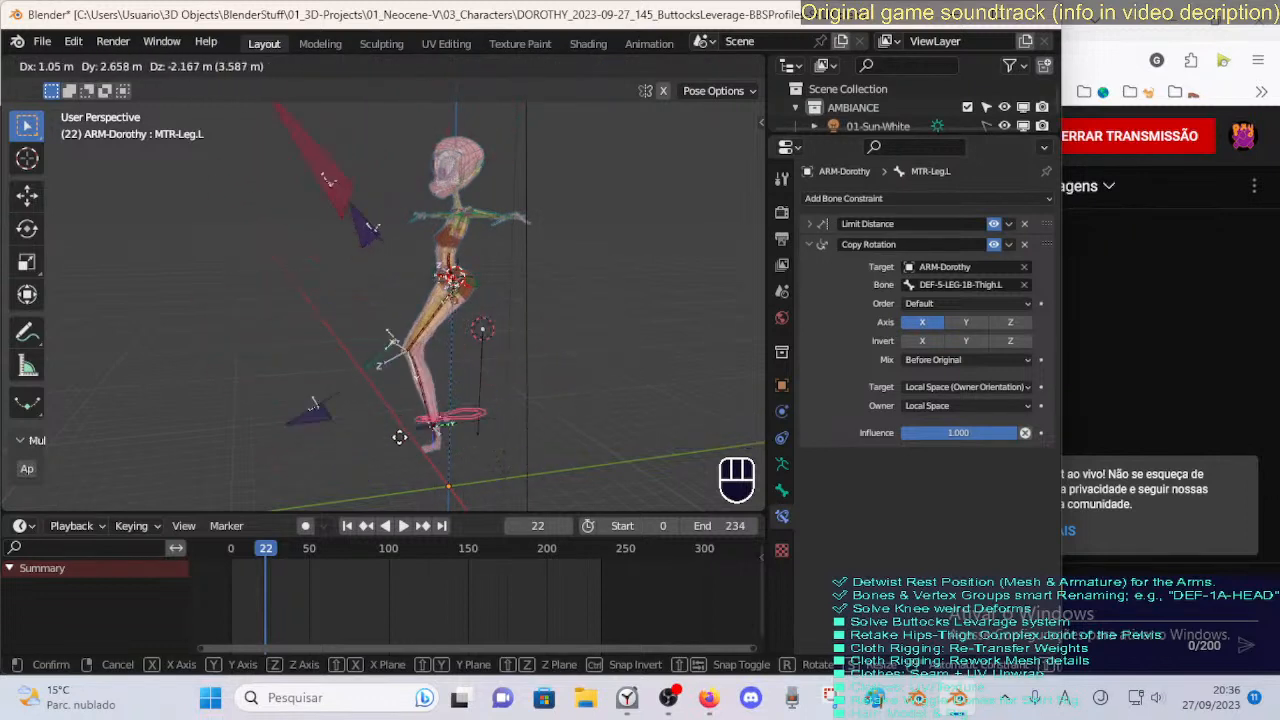
pyautogui.click(444, 441)
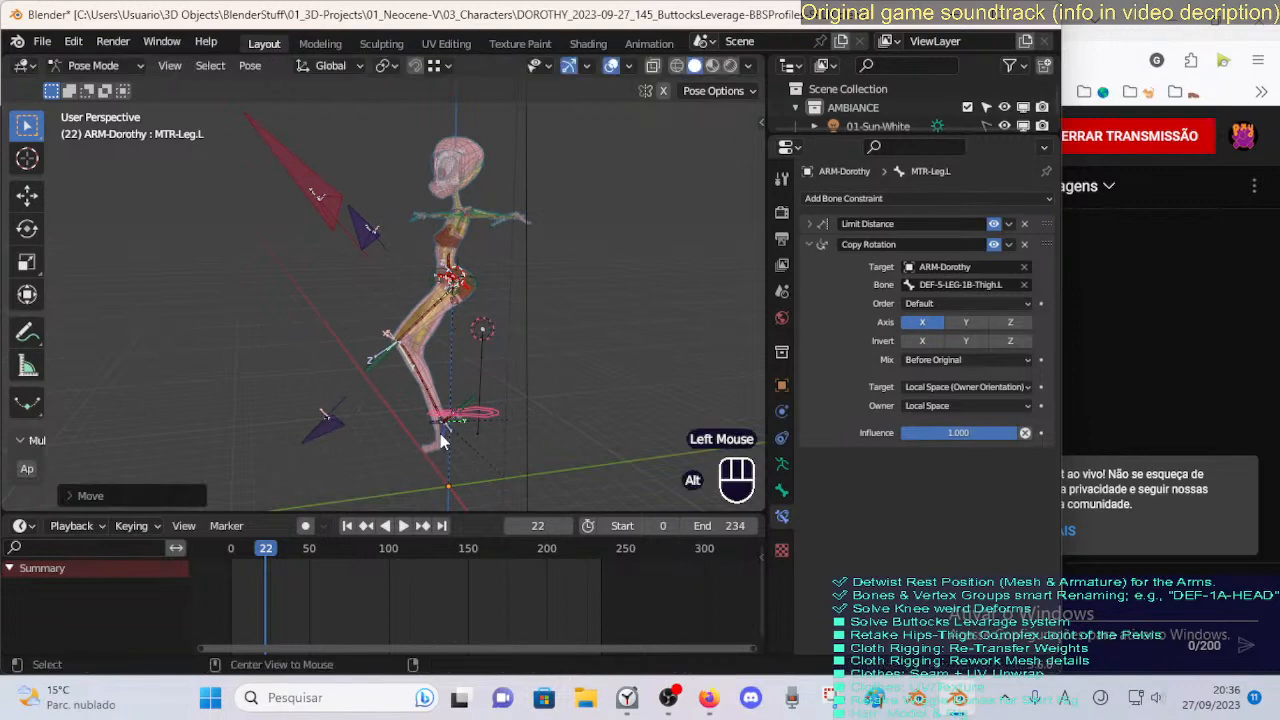
pyautogui.hotkey('alt', 'q')
pyautogui.hotkey('alt', 'q')
# Test the non-inverted X-axis copy by moving MTR-Leg.L from front to back and out to the character's side.
pyautogui.press('g')
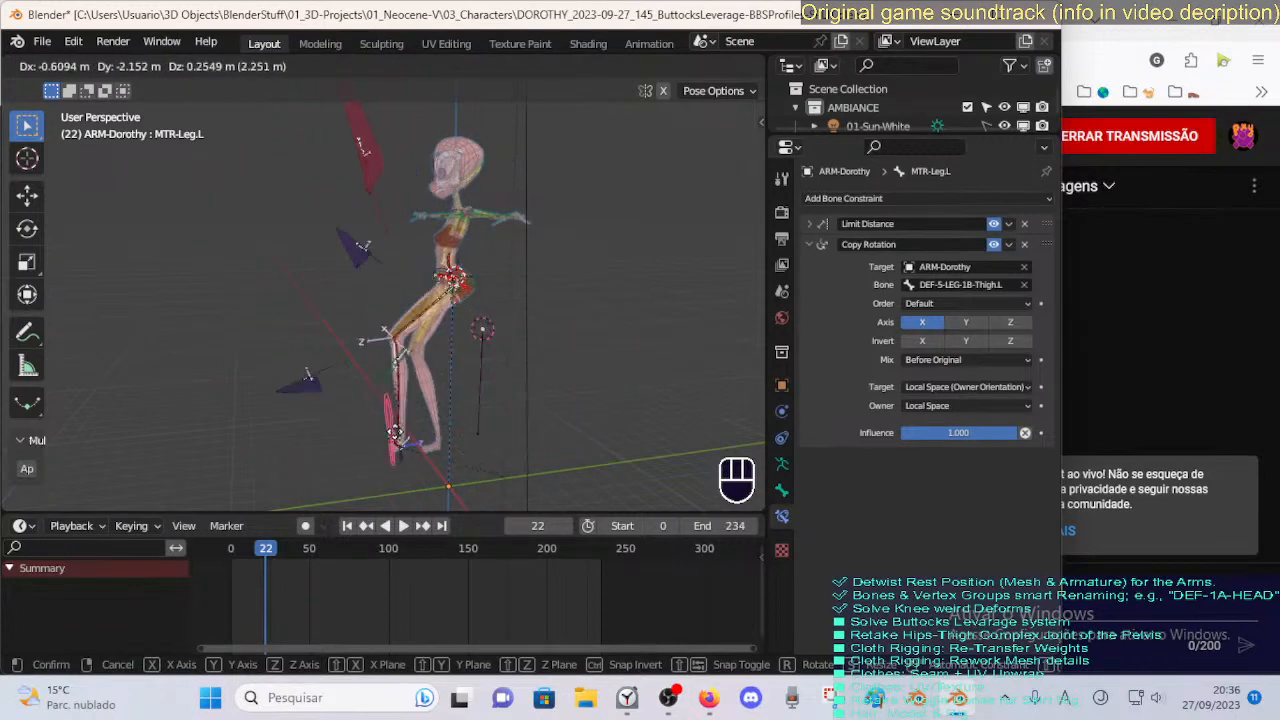
pyautogui.click(500, 350)
pyautogui.moveTo(500, 350); pyautogui.dragTo(597, 380, button='middle')
pyautogui.press('g')
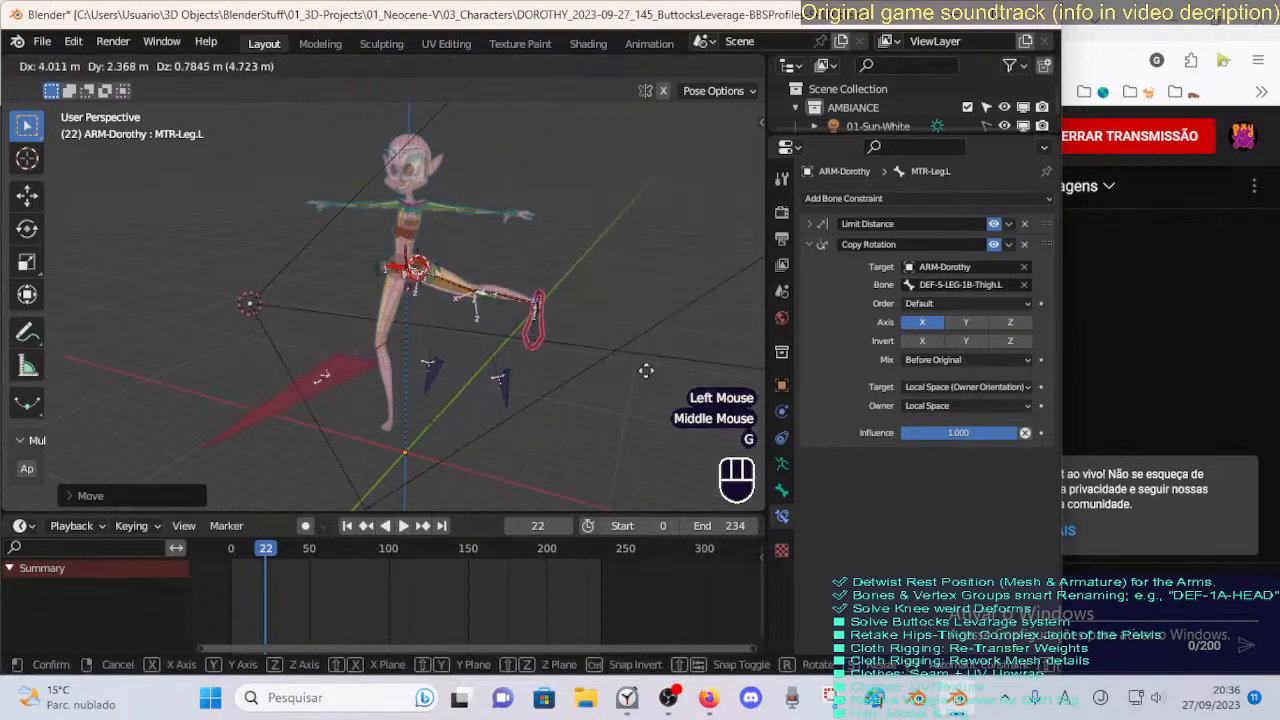
pyautogui.click(556, 402)
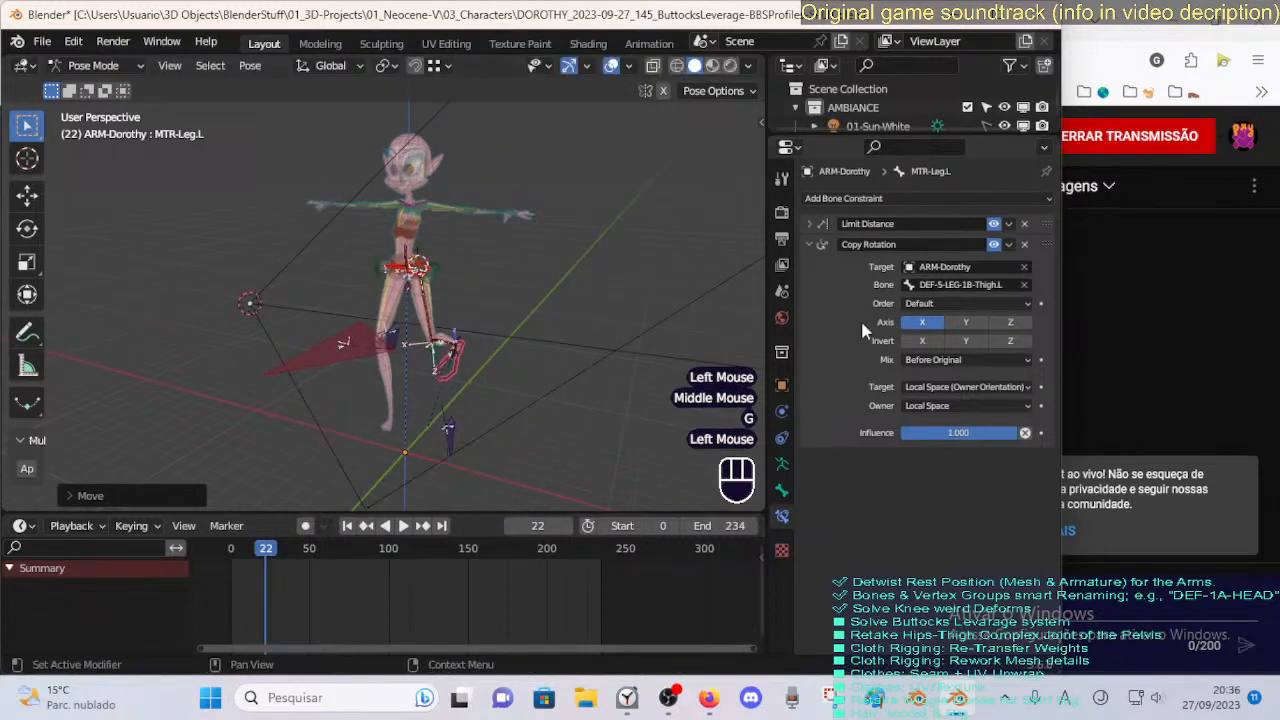
# Enable the Y axis in the Copy Rotation constraint and test it by moving MTR-Leg.L sideways, forward and behind the body.
pyautogui.click(965, 322)
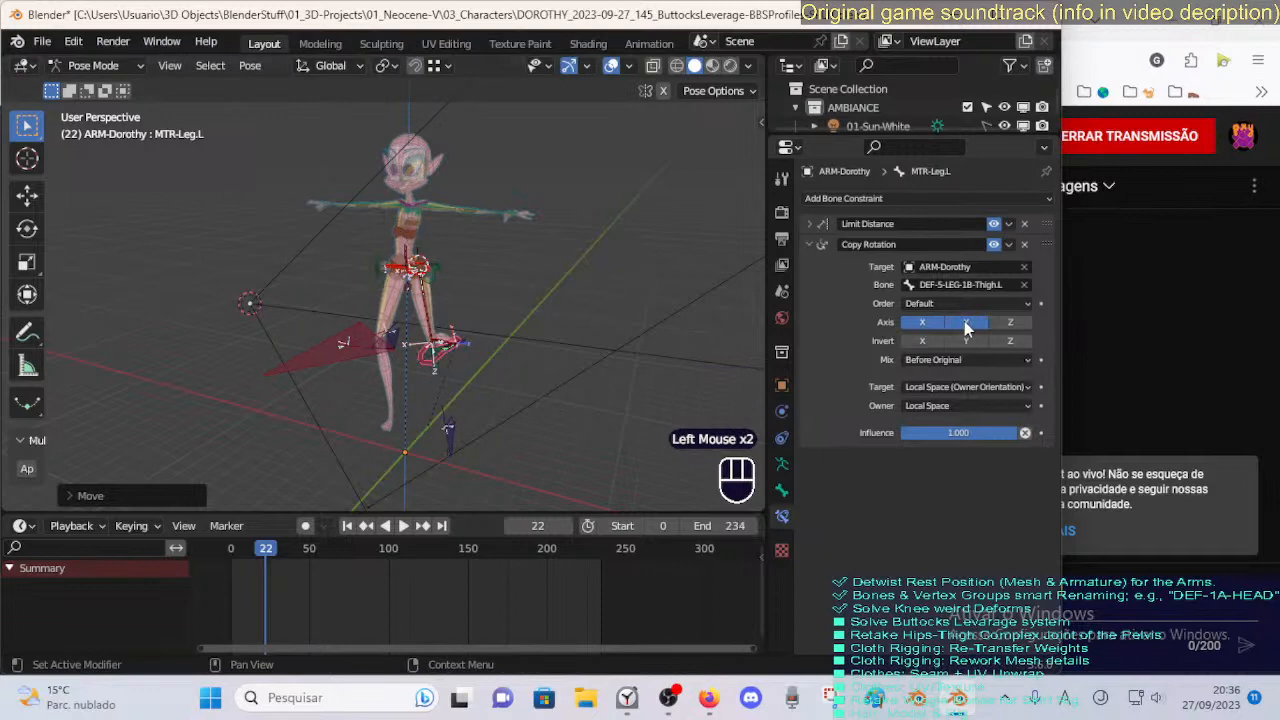
pyautogui.click(423, 363)
pyautogui.press('g')
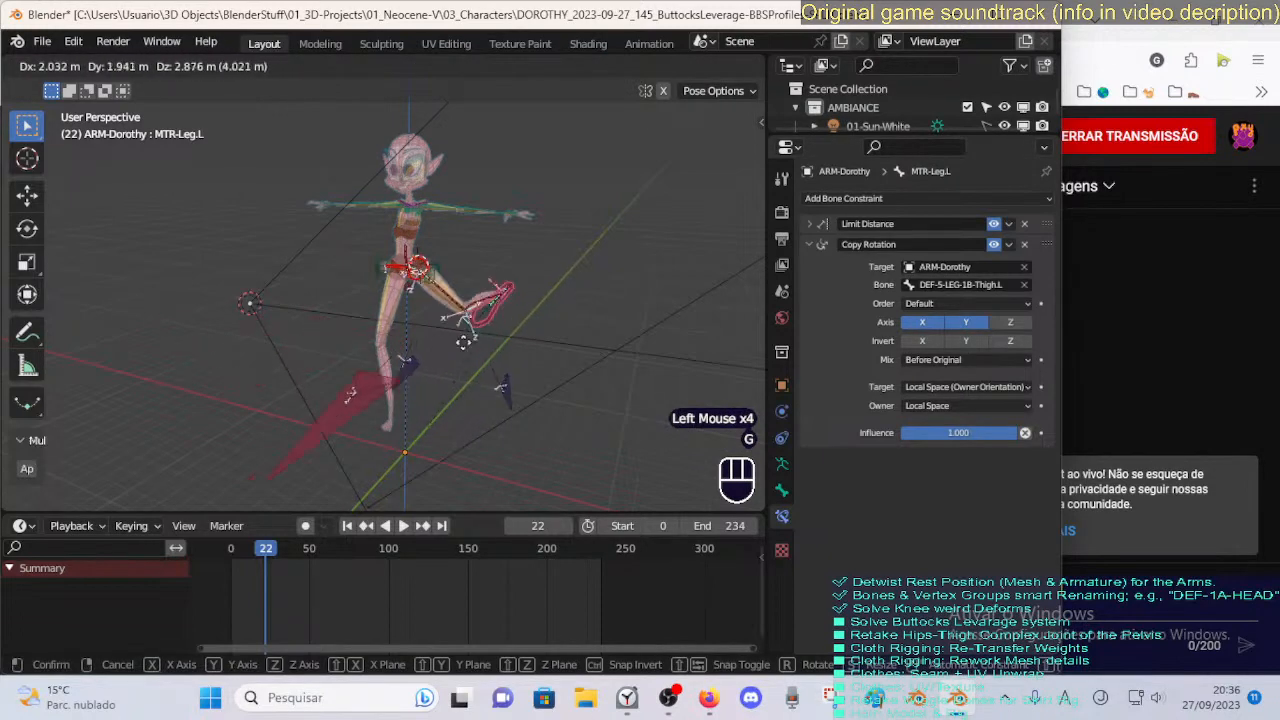
pyautogui.click(423, 409)
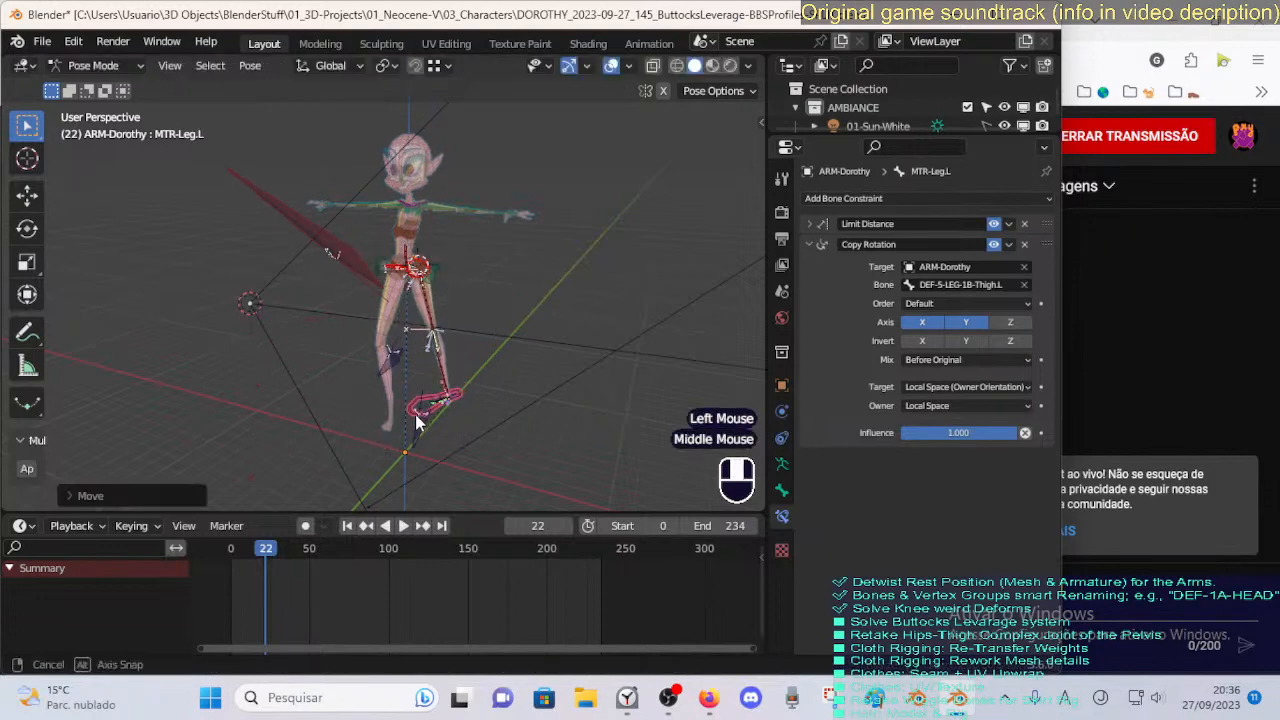
pyautogui.moveTo(423, 409); pyautogui.dragTo(345, 370, button='middle')
pyautogui.press('g')
pyautogui.moveTo(313, 328); pyautogui.dragTo(524, 354, button='middle')
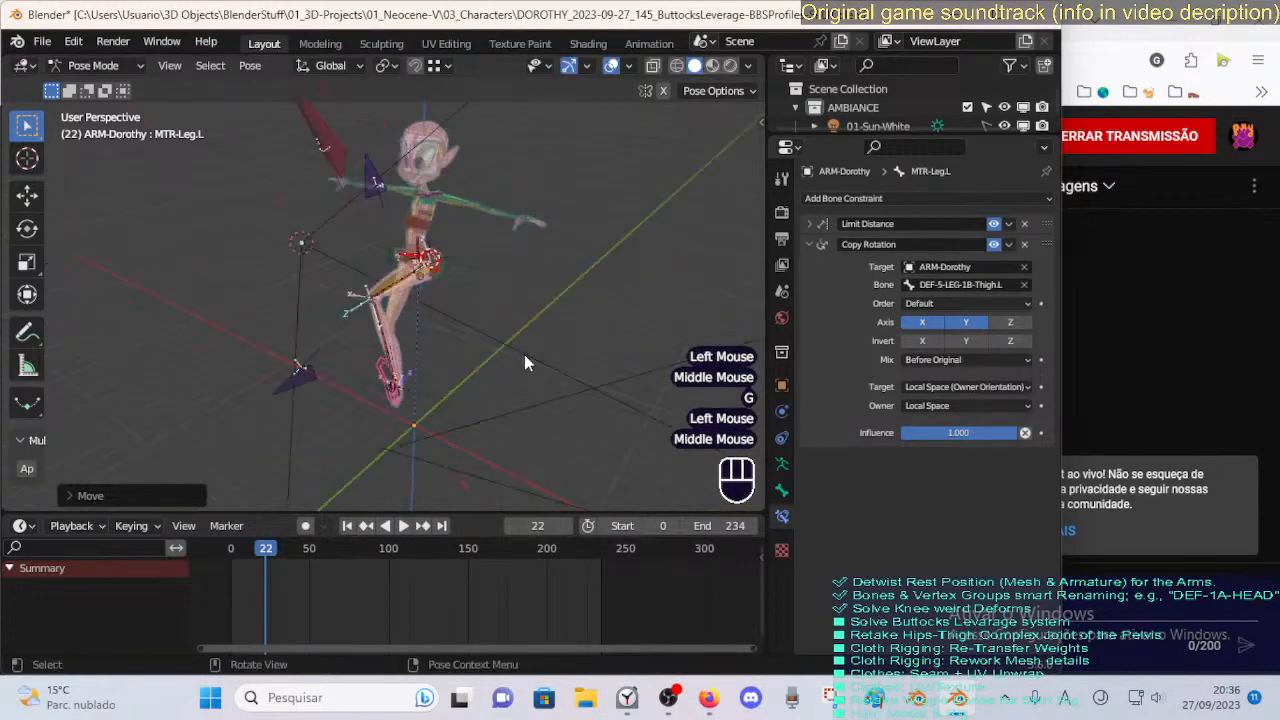
pyautogui.click(499, 408)
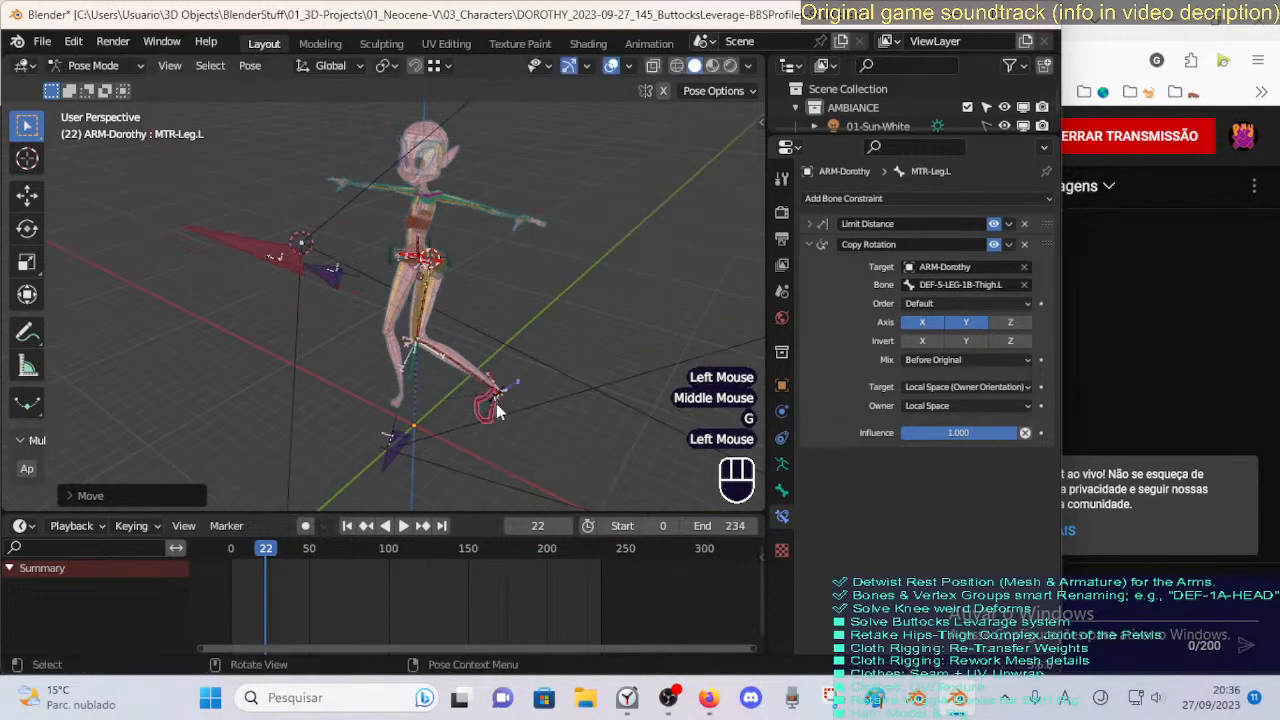
# Move the knee pole CTL-Leg-POLE.L across to the character's left hip and test the foot by moving MTR-Leg.L.
pyautogui.click(285, 270)
pyautogui.press('g')
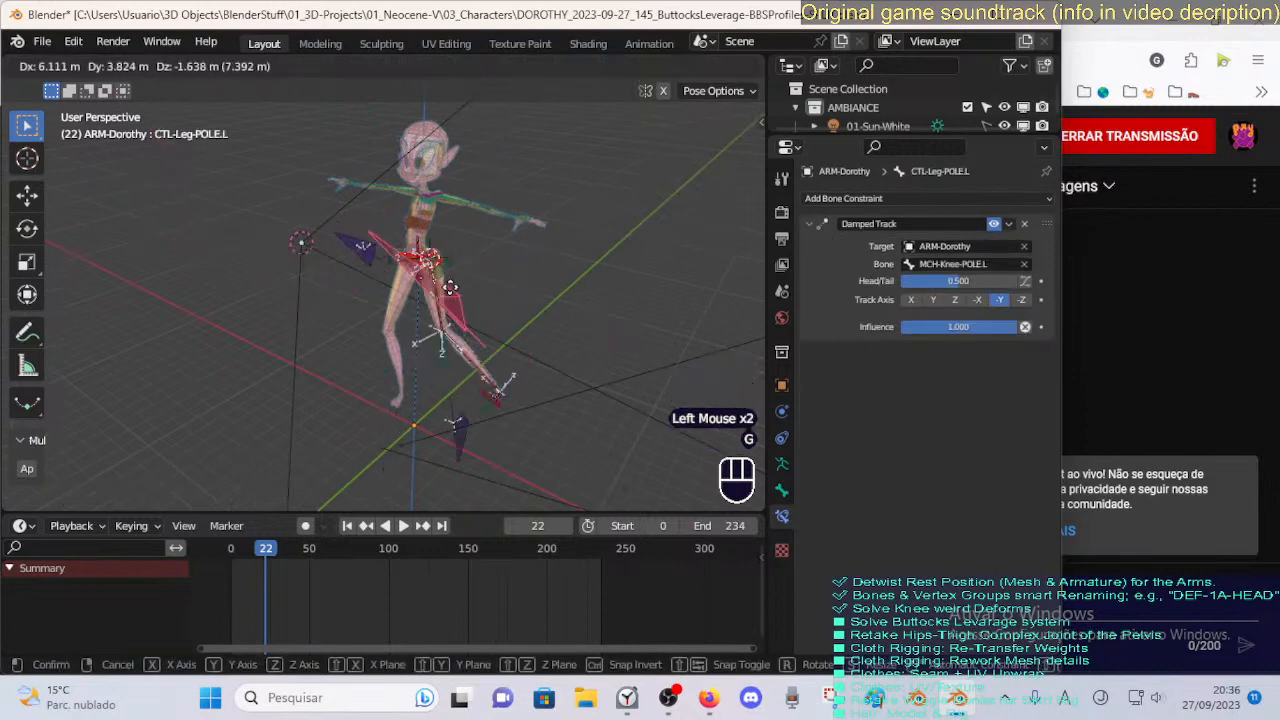
pyautogui.click(505, 400)
pyautogui.click(468, 400)
pyautogui.click(468, 400)
pyautogui.press('g')
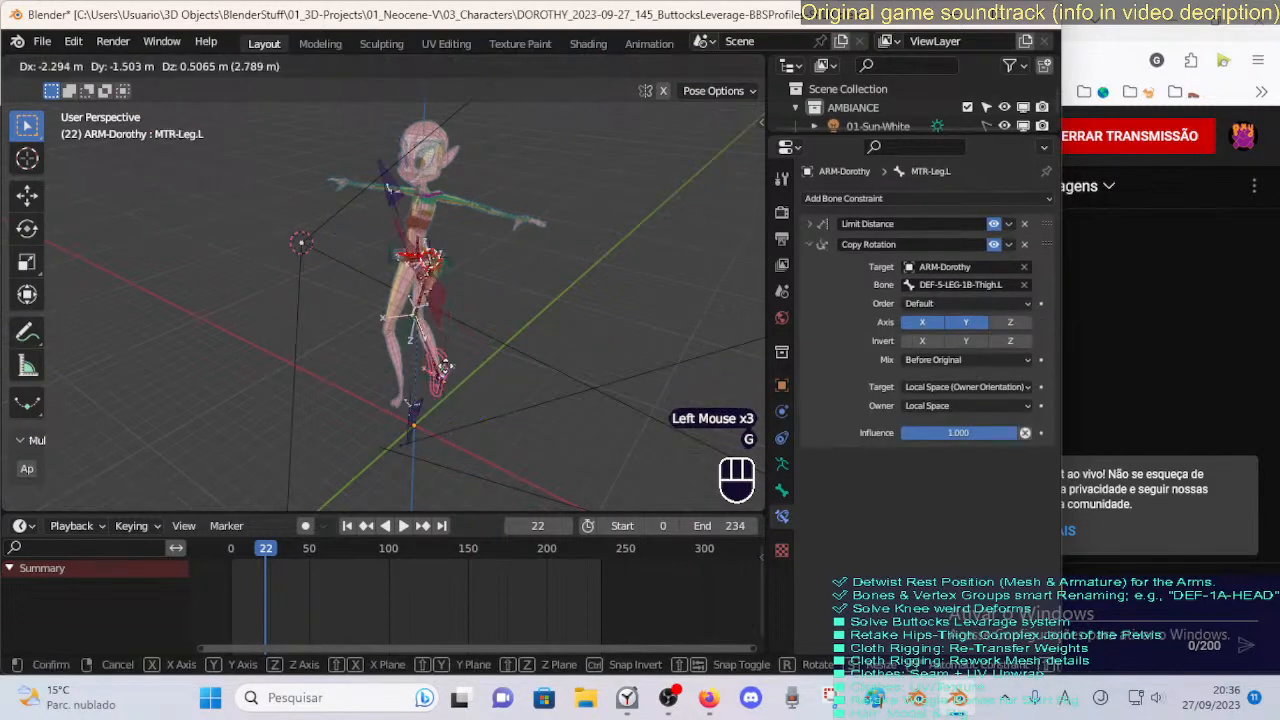
pyautogui.click(472, 397)
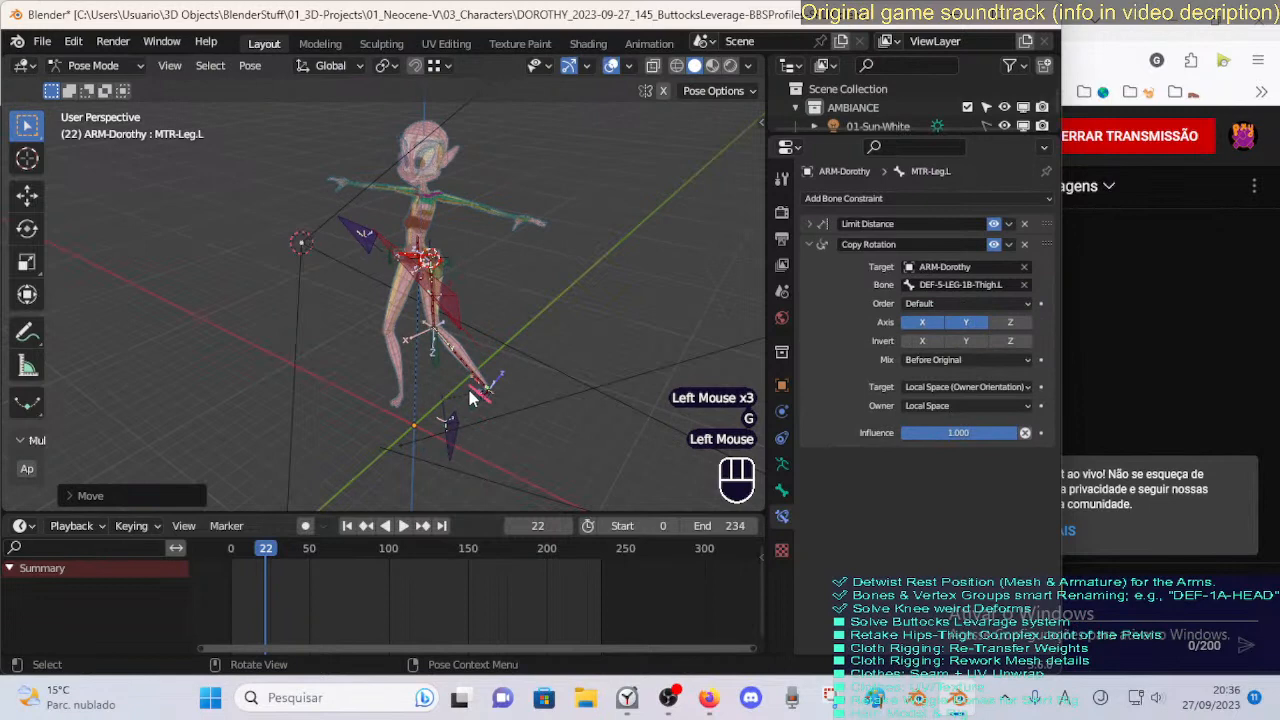
# Enable the Z axis and invert Y in the Copy Rotation constraint, and test by moving MTR-Leg.L.
pyautogui.click(1013, 322)
pyautogui.click(962, 341)
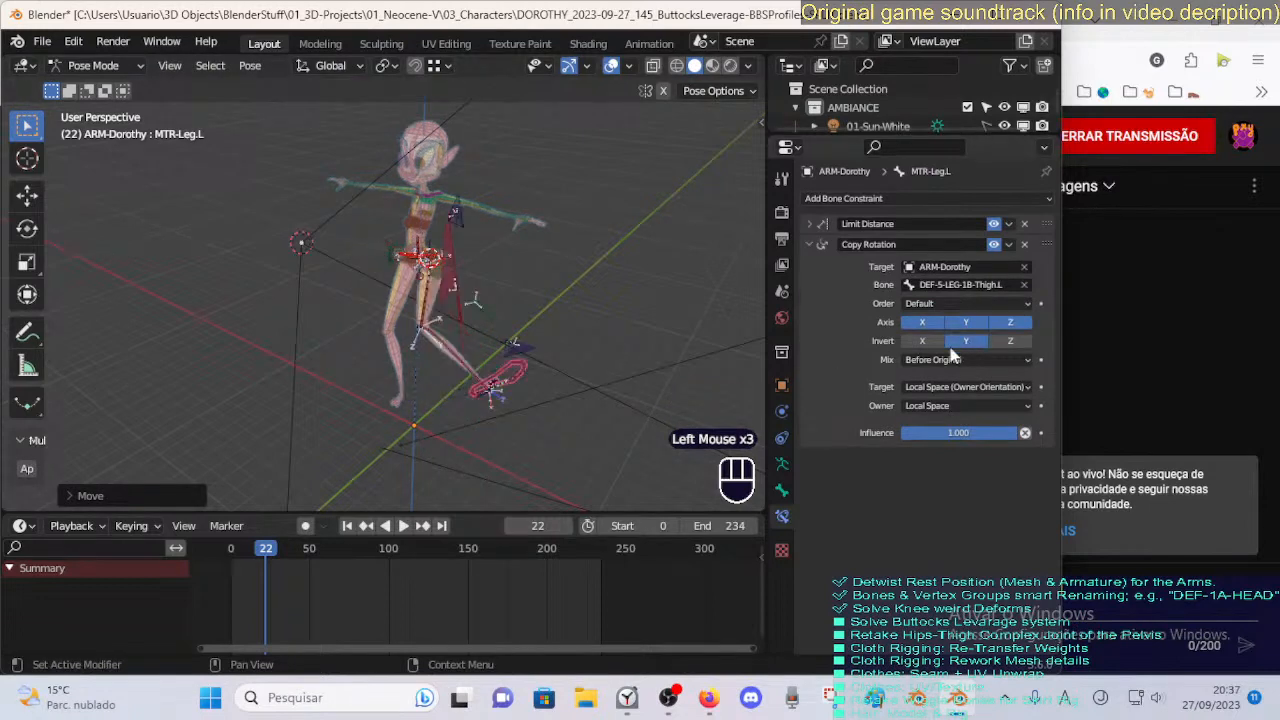
pyautogui.click(520, 378)
pyautogui.press('g')
pyautogui.click(858, 287)
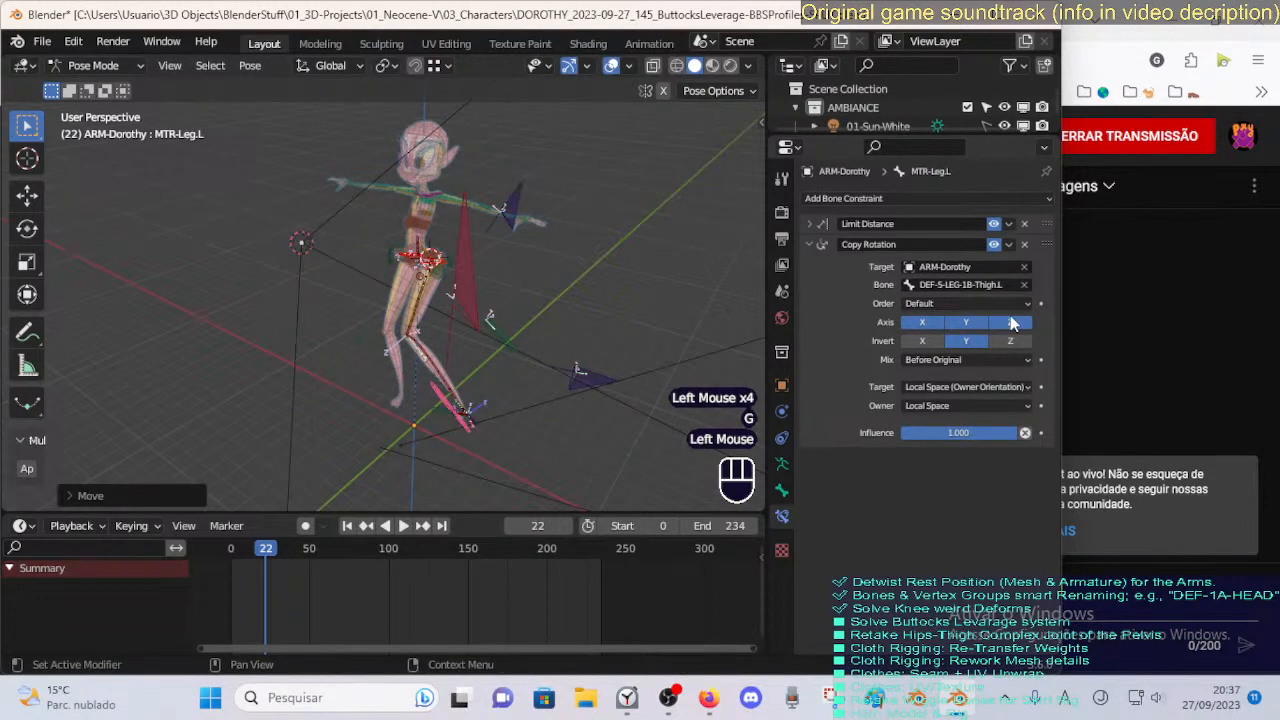
# Turn off the Y inversion and the Z axis in Copy Rotation, moving MTR-Leg.L between the two changes.
pyautogui.click(968, 342)
pyautogui.click(492, 414)
pyautogui.press('g')
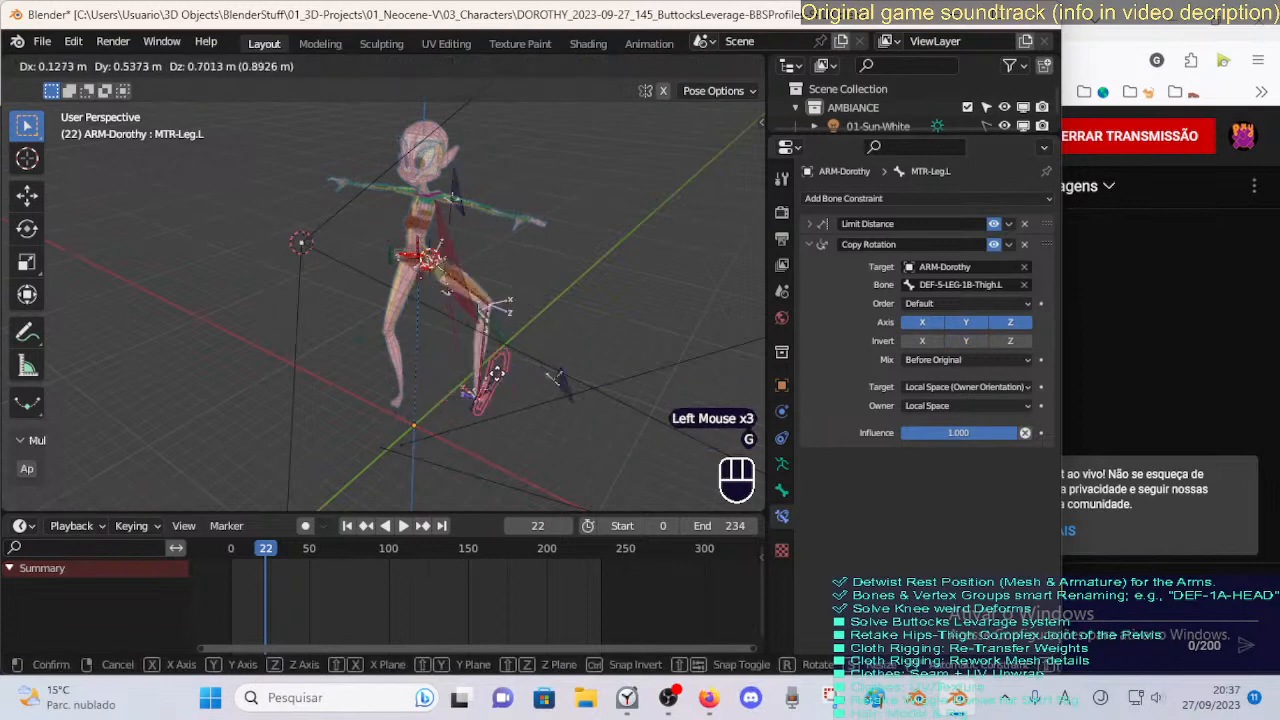
pyautogui.click(586, 385)
pyautogui.click(1008, 323)
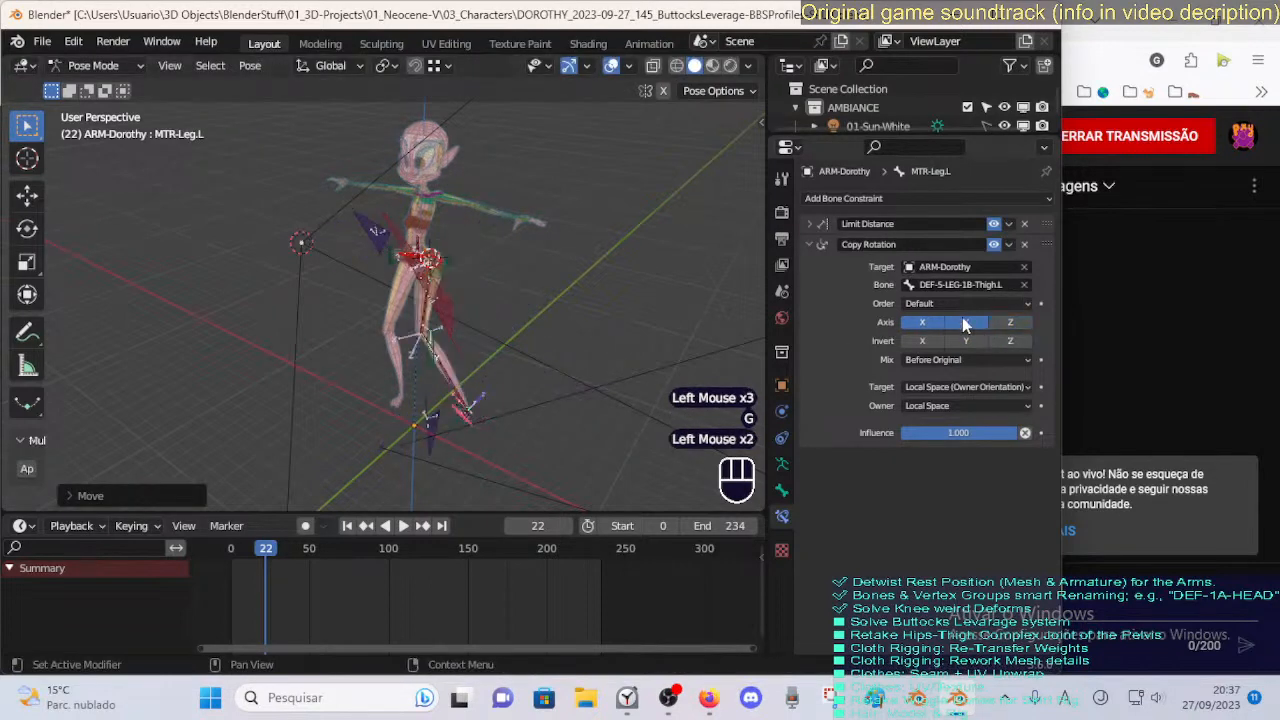
# Disable the Y axis and enable Z in the Copy Rotation constraint, testing each change by moving MTR-Leg.L.
pyautogui.click(966, 322)
pyautogui.press('g')
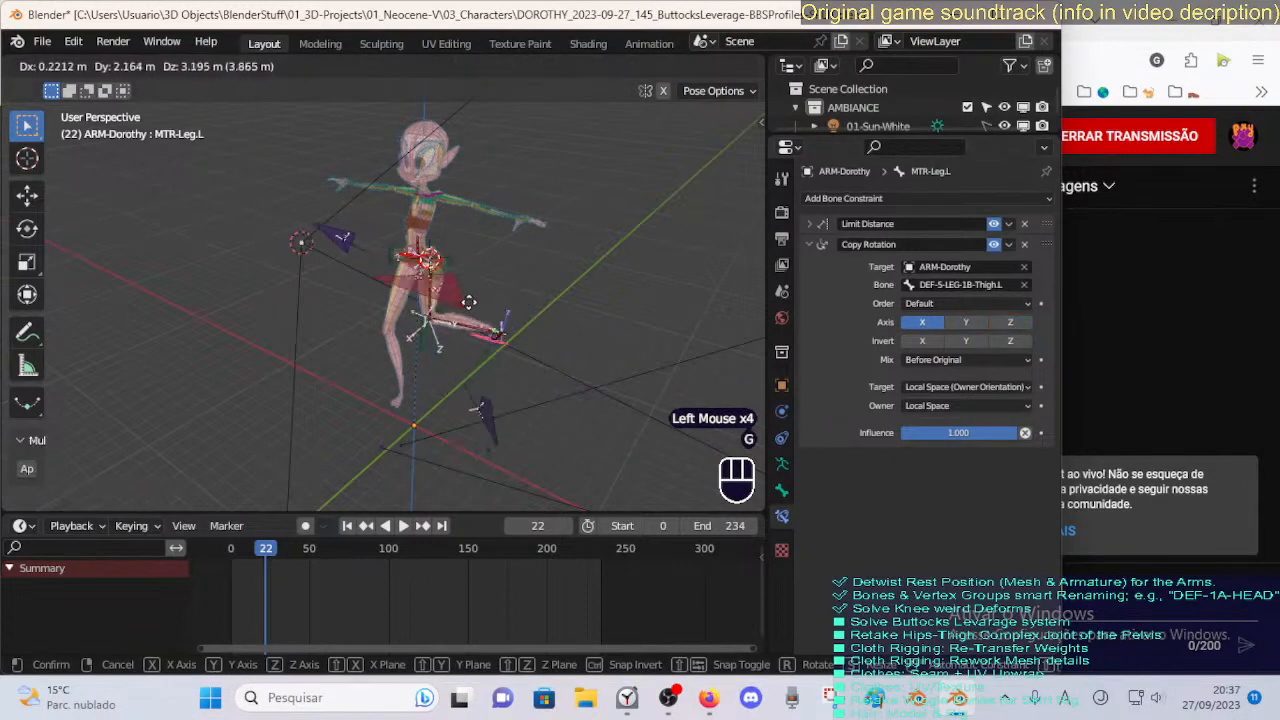
pyautogui.click(450, 362)
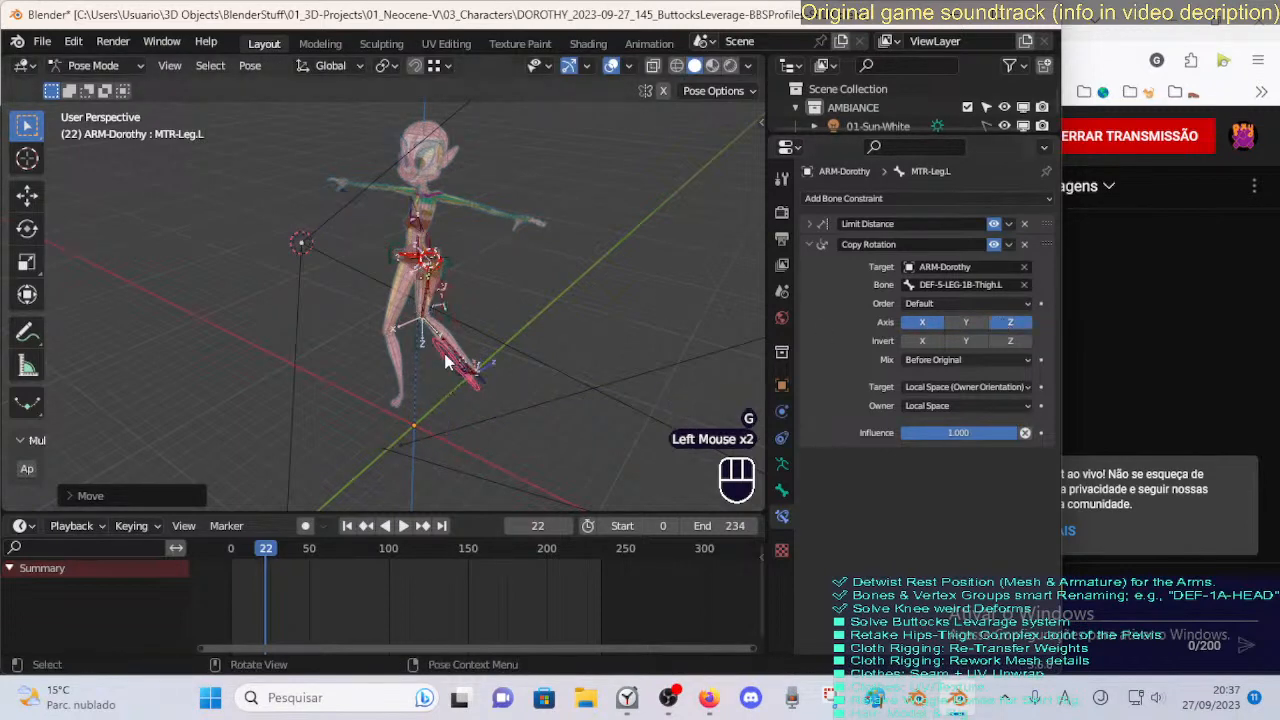
pyautogui.click(445, 355)
pyautogui.press('g')
pyautogui.click(474, 392)
# Disable the X axis so Copy Rotation uses only Z, and test by moving MTR-Leg.L.
pyautogui.click(936, 325)
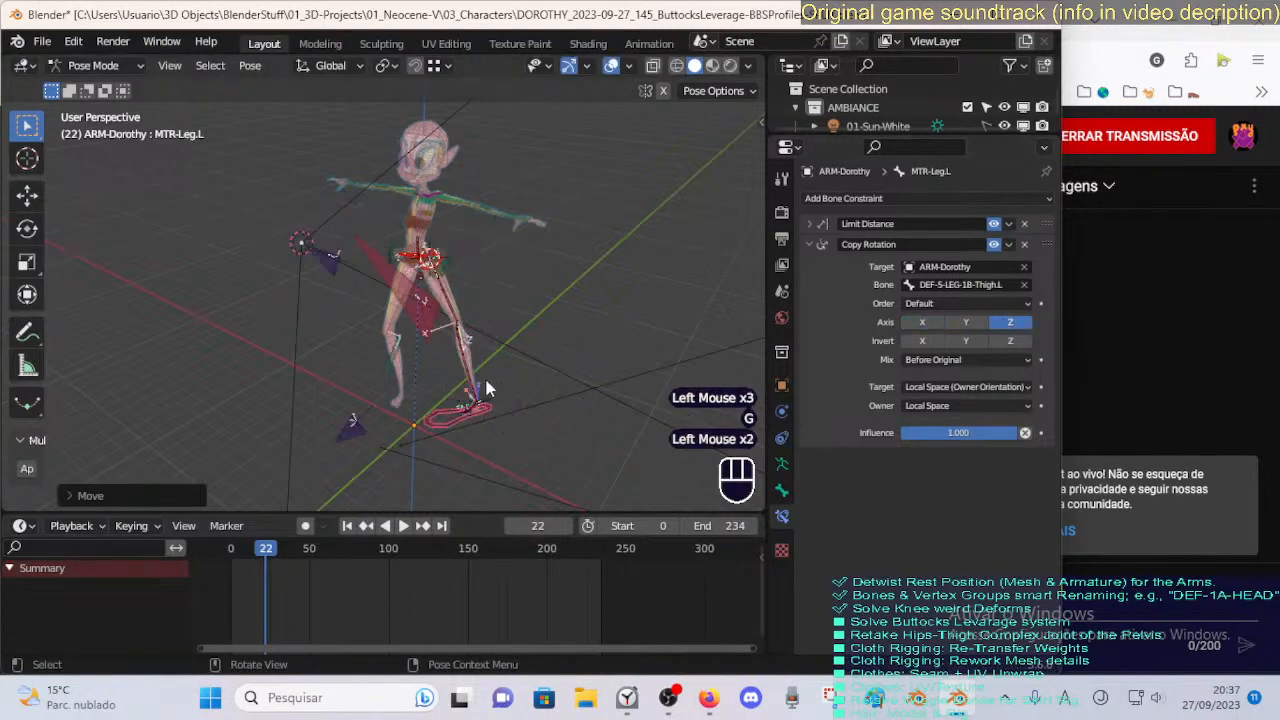
pyautogui.press('g')
pyautogui.click(470, 390)
# Replace the Z axis with X and Y in Copy Rotation, and test by lifting MTR-Leg.L behind the body.
pyautogui.click(1008, 323)
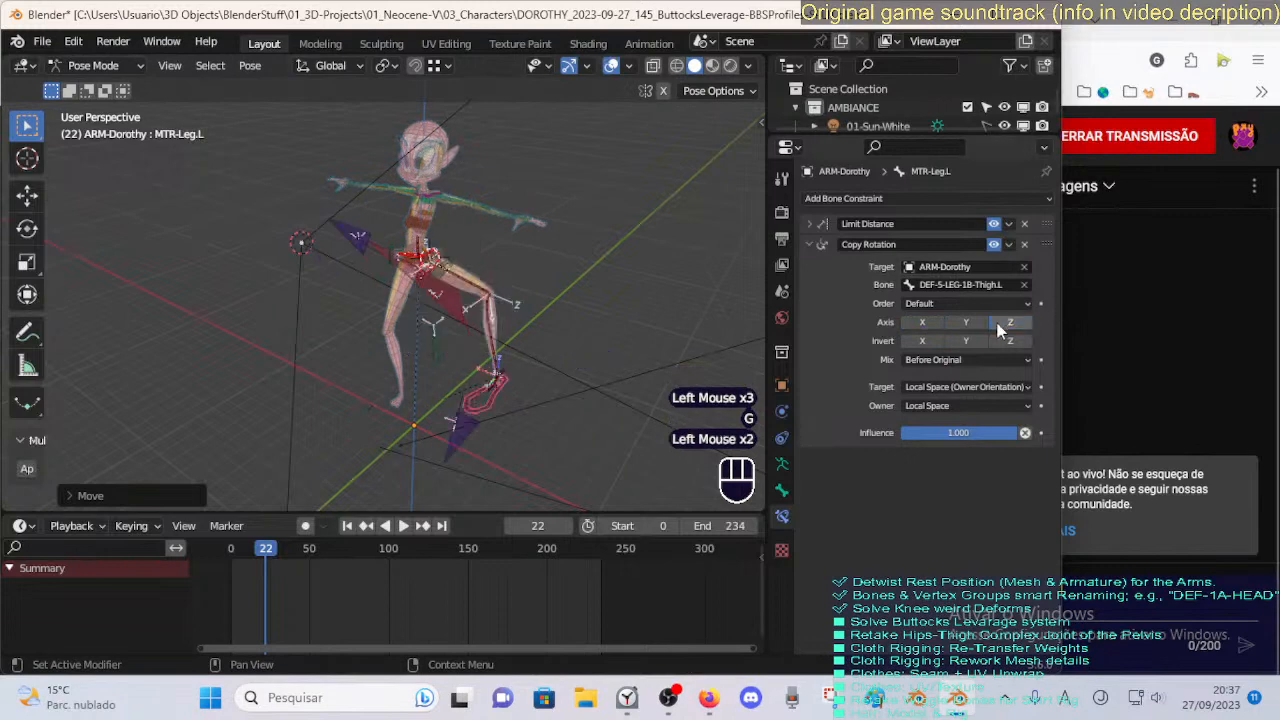
pyautogui.click(940, 324)
pyautogui.click(487, 390)
pyautogui.press('g')
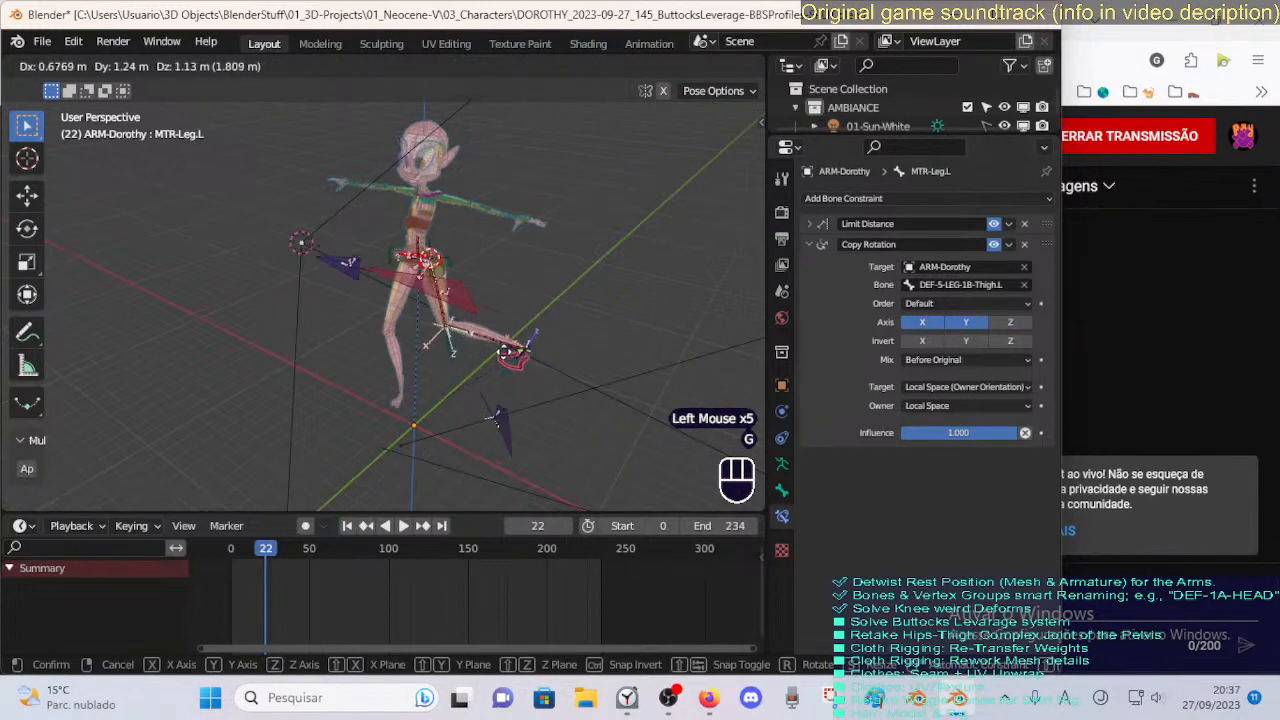
pyautogui.click(514, 371)
# Invert the Y axis in Copy Rotation and test the foot by moving MTR-Leg.L outward and back.
pyautogui.press('g')
pyautogui.click(495, 381)
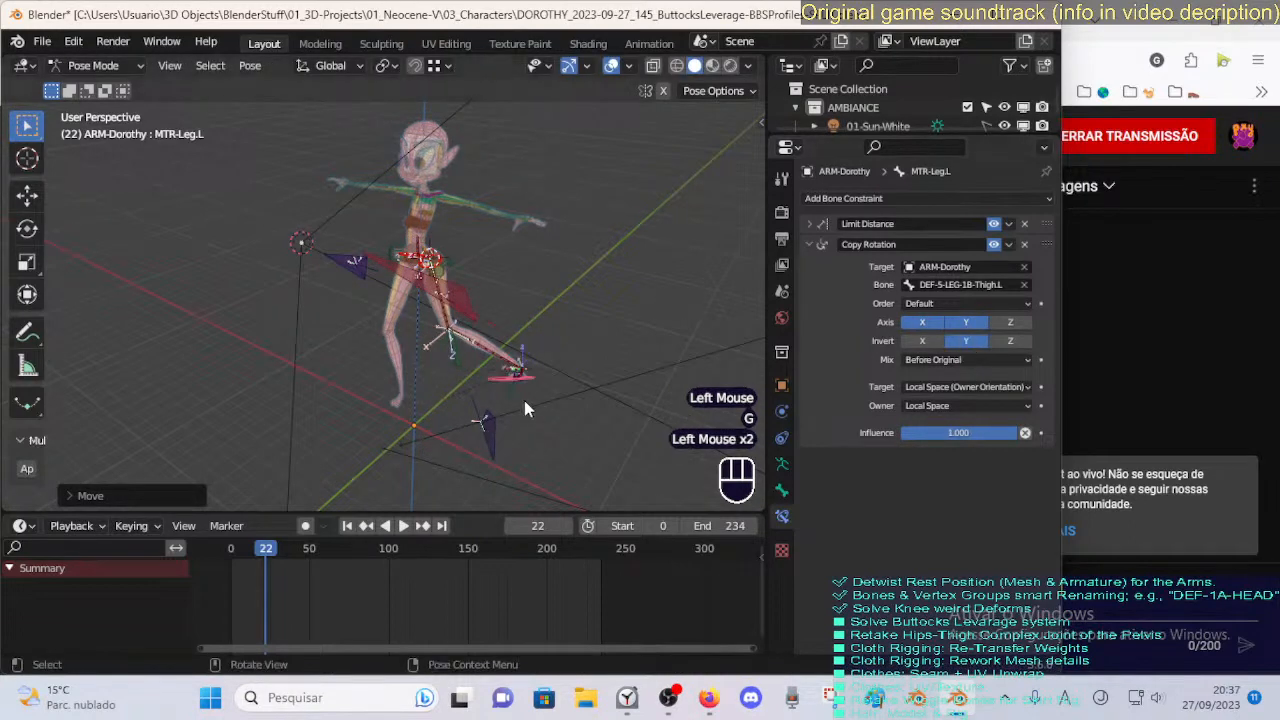
pyautogui.press('g')
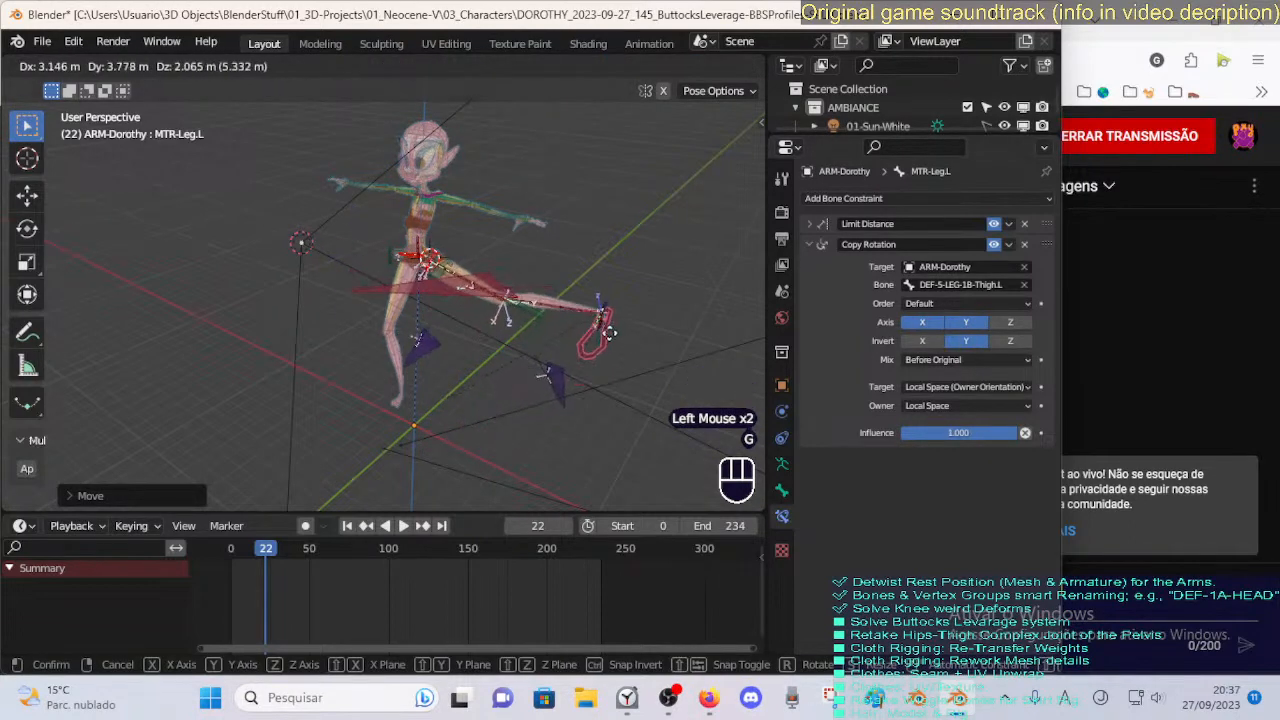
pyautogui.click(609, 333)
pyautogui.moveTo(609, 333); pyautogui.dragTo(580, 231, button='middle')
pyautogui.press('g')
pyautogui.click(568, 298)
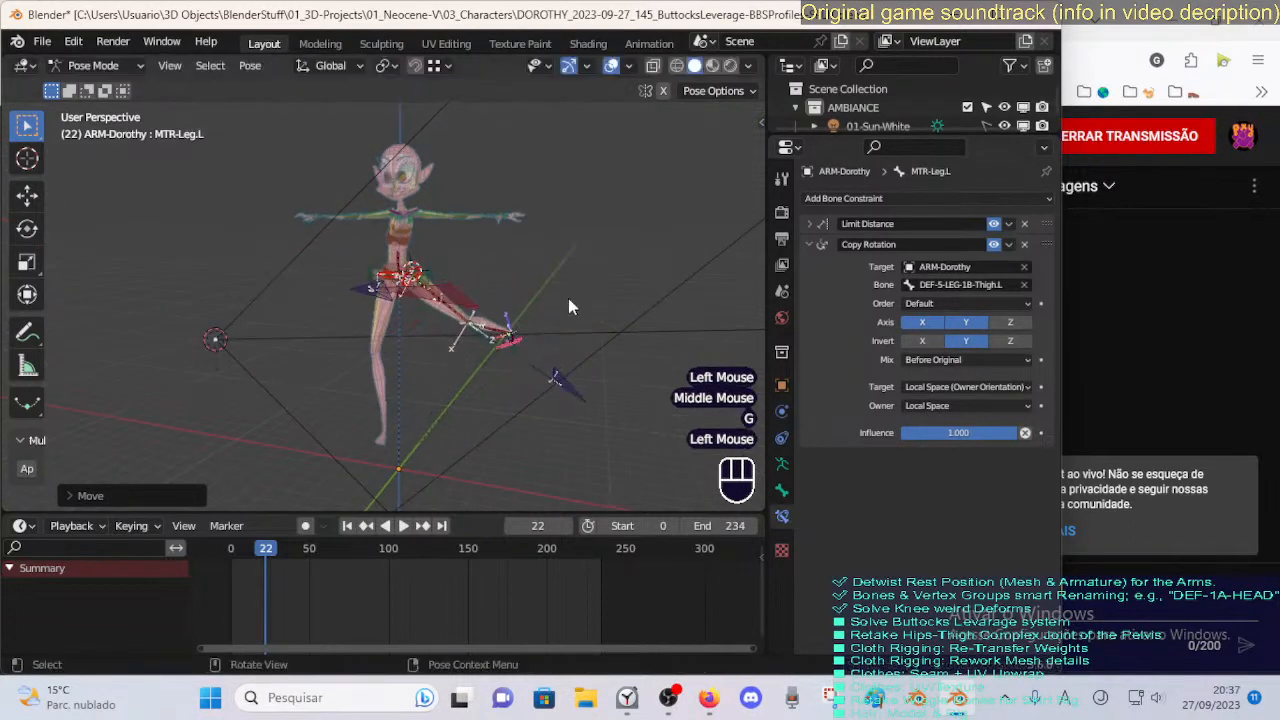
# Rotate MTR-Leg.L about the Y axis and move it down towards the standing leg.
pyautogui.press('r')
pyautogui.press('y')
pyautogui.click(562, 262)
pyautogui.press('g')
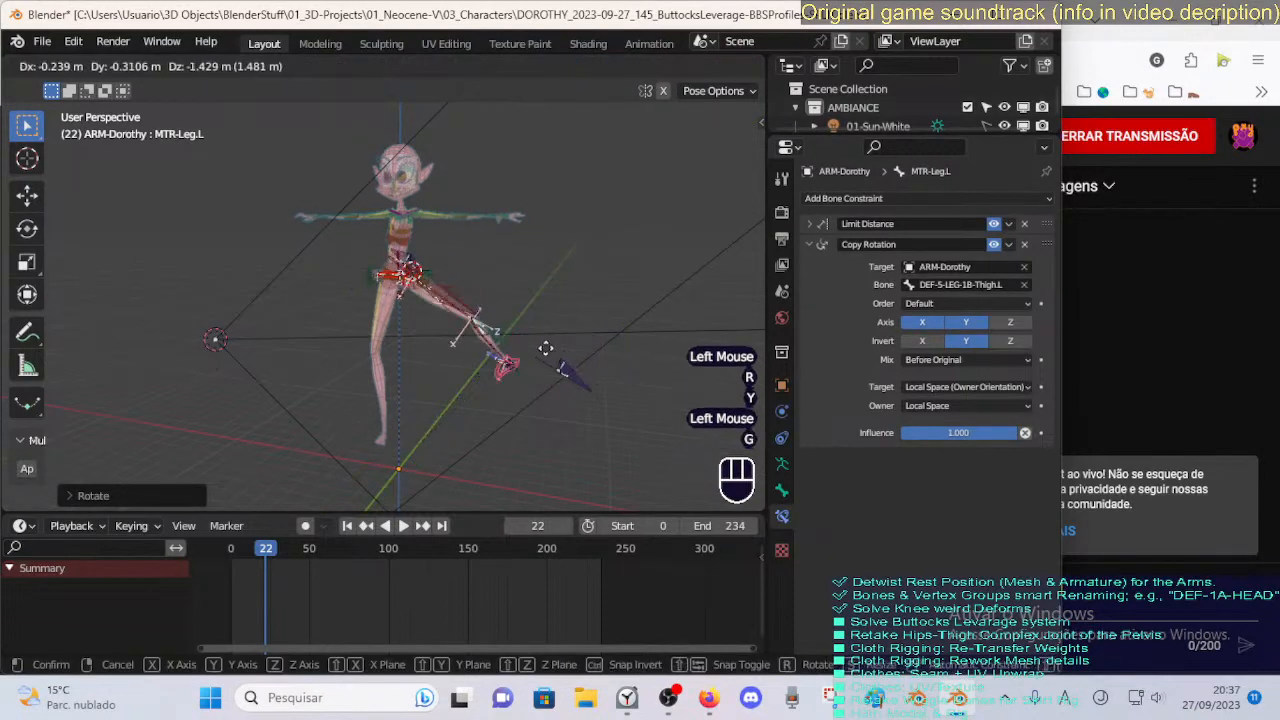
pyautogui.click(497, 361)
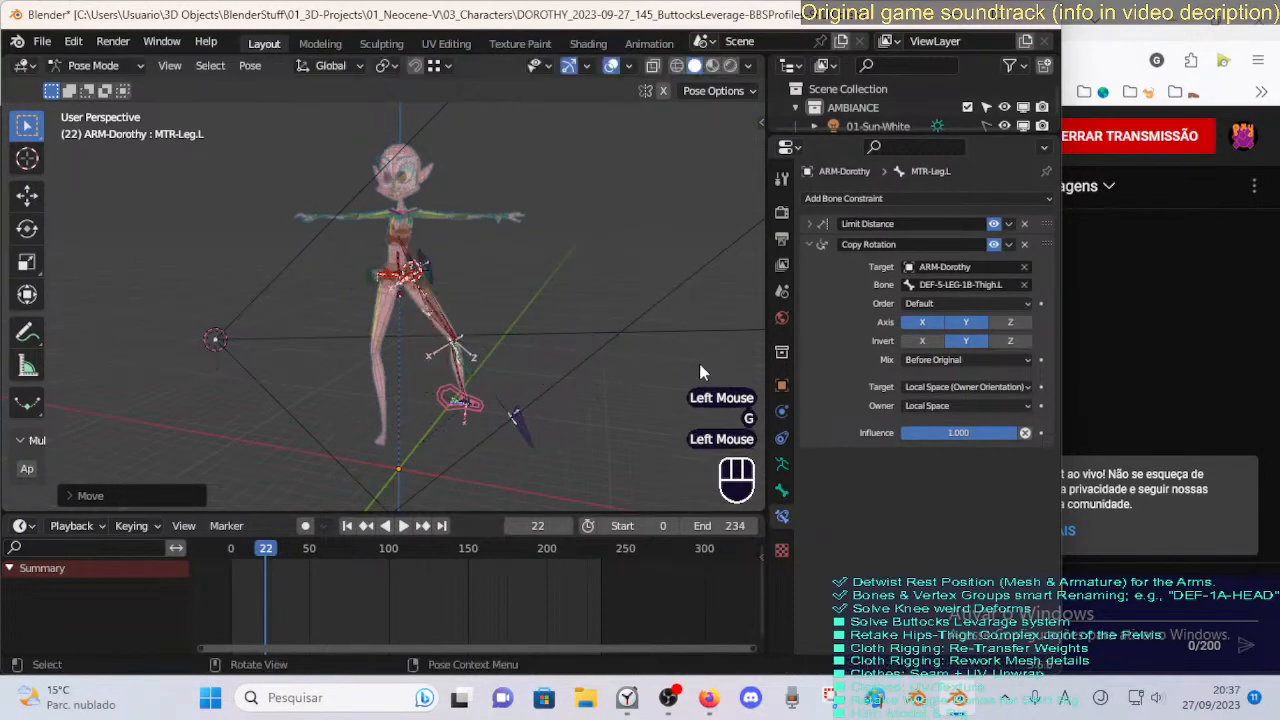
# Turn off the Y axis and its inversion in Copy Rotation, and reset the pose of all bones.
pyautogui.click(962, 340)
pyautogui.moveTo(743, 355); pyautogui.dragTo(480, 403, button='middle')
pyautogui.press('a')
pyautogui.hotkey('alt', 'q')
pyautogui.hotkey('alt', 'q')
# Test the X-only Copy Rotation by moving MTR-Leg.L behind and in front of the body, and reset the pose.
pyautogui.click(453, 400)
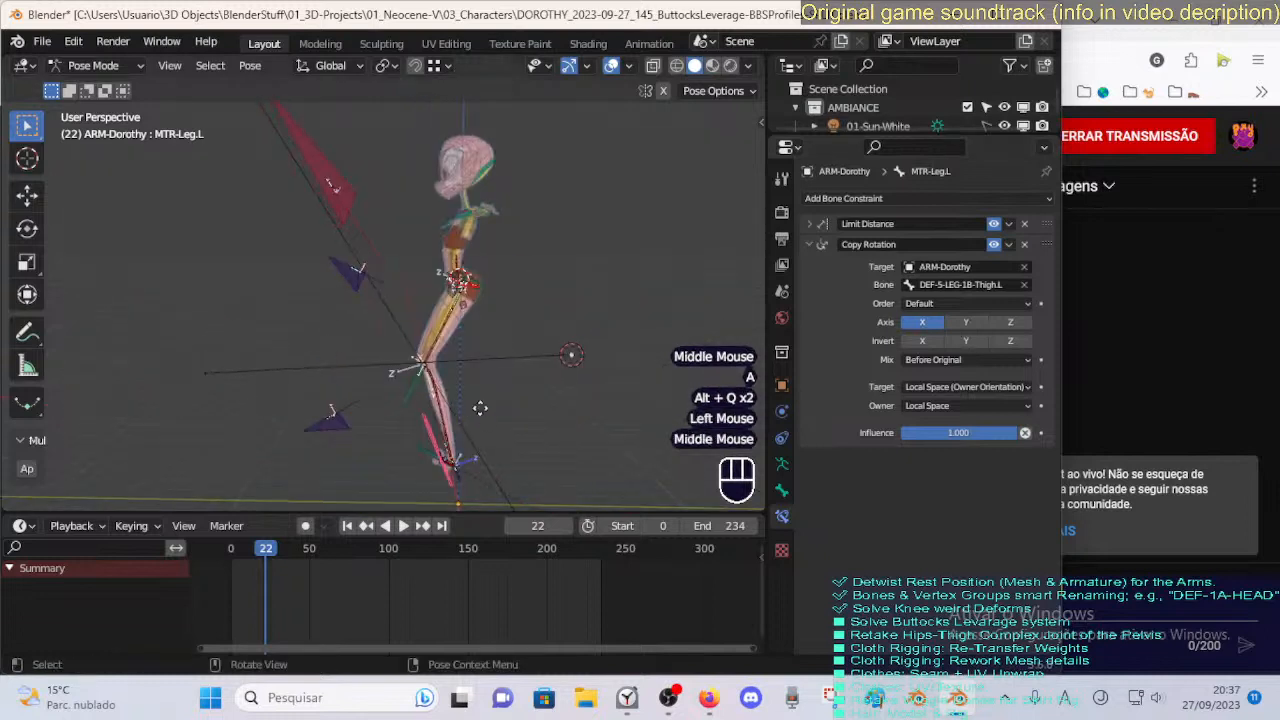
pyautogui.press('g')
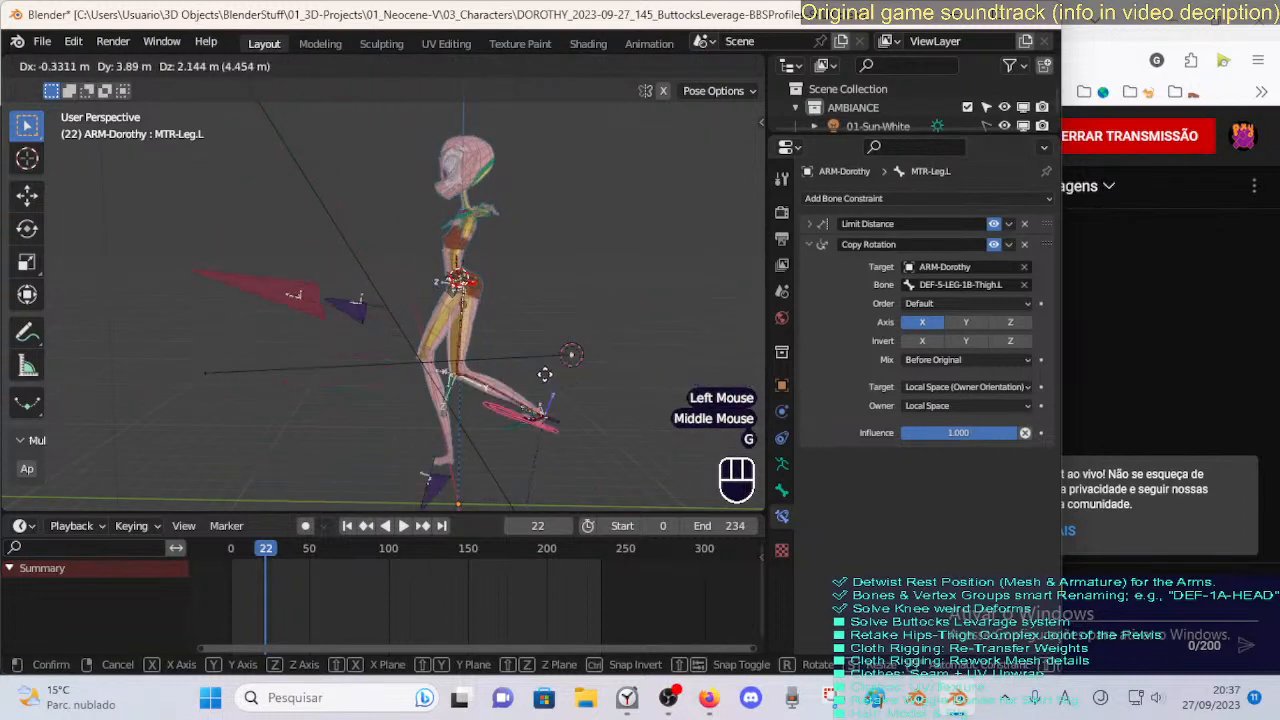
pyautogui.click(451, 397)
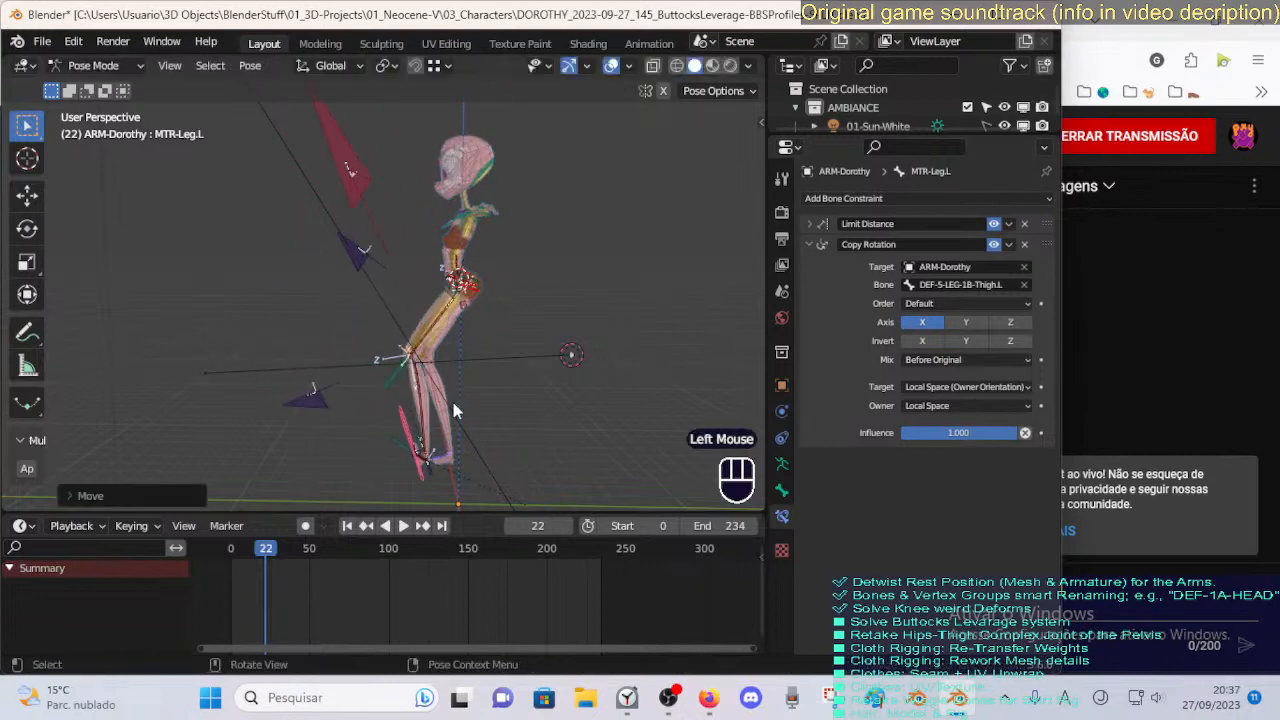
pyautogui.press('a')
pyautogui.hotkey('alt', 'q')
pyautogui.hotkey('alt', 'q')
pyautogui.hotkey('alt', 'q')
pyautogui.hotkey('alt', 'q')
pyautogui.moveTo(455, 417); pyautogui.dragTo(484, 406, button='middle')
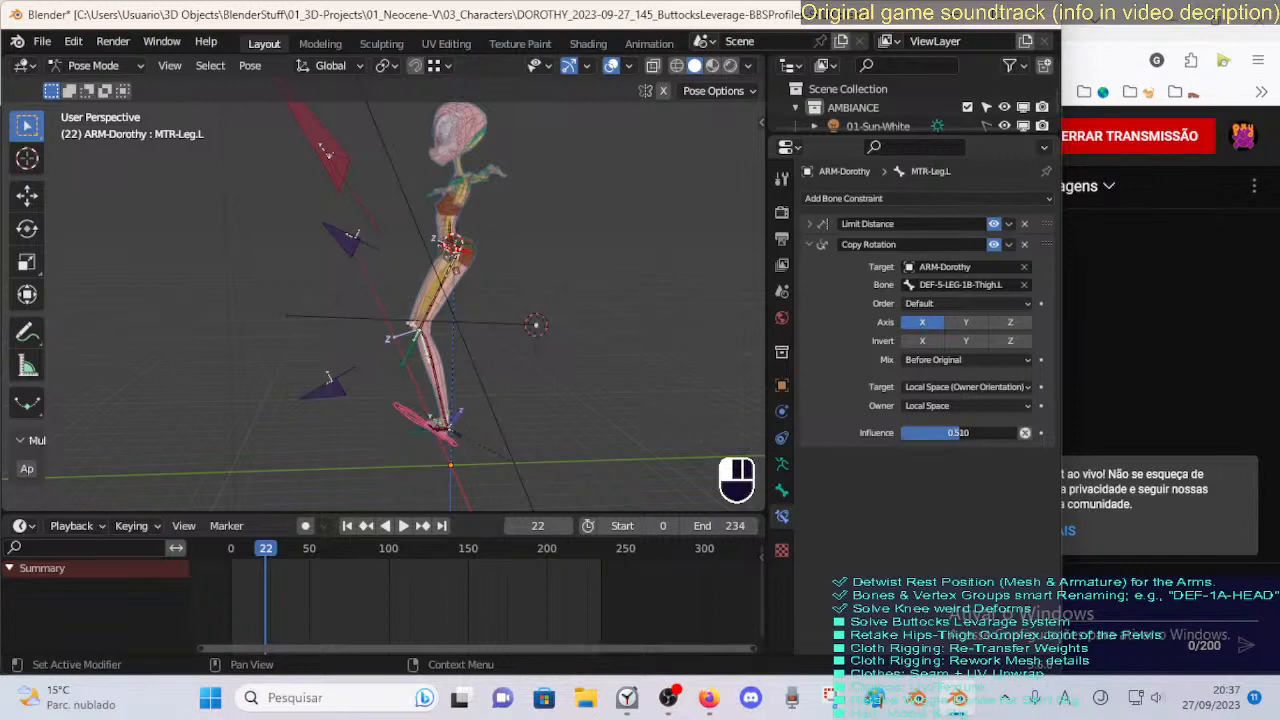
# Set the Copy Rotation Mix to Add and test by moving MTR-Leg.L behind the body at influences 1.000 and 0.459.
pyautogui.click(931, 362)
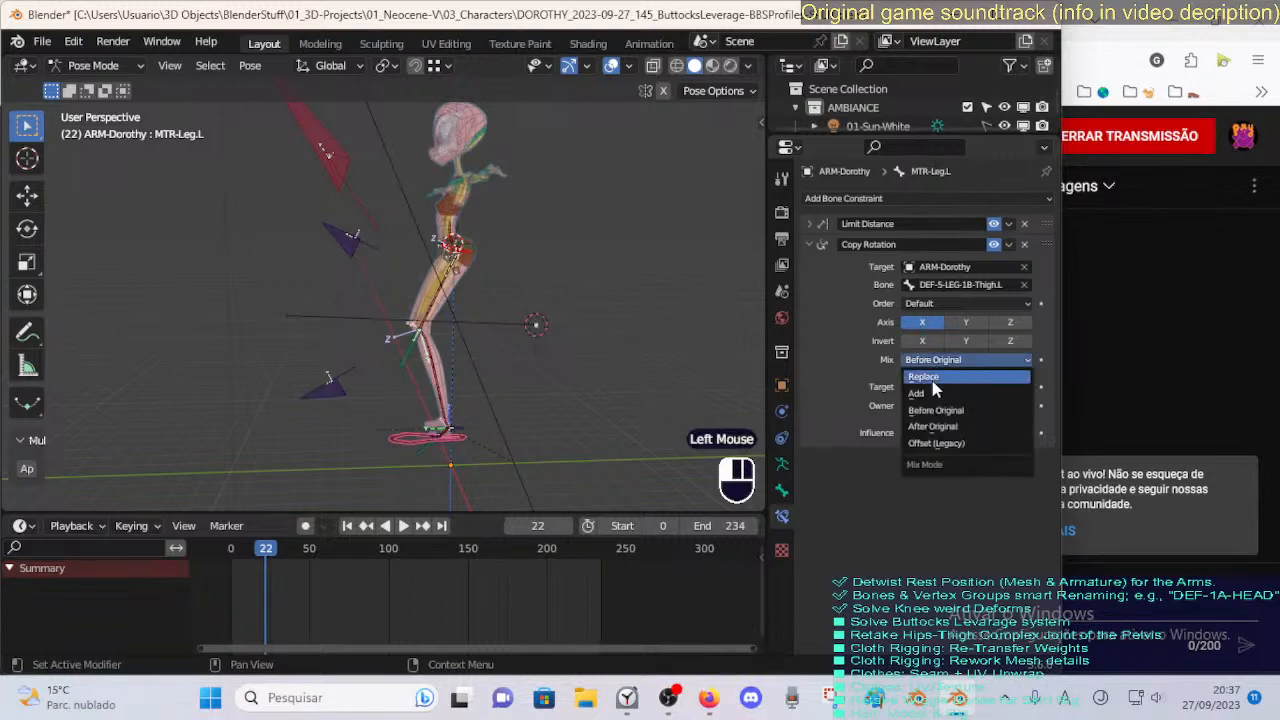
pyautogui.click(937, 394)
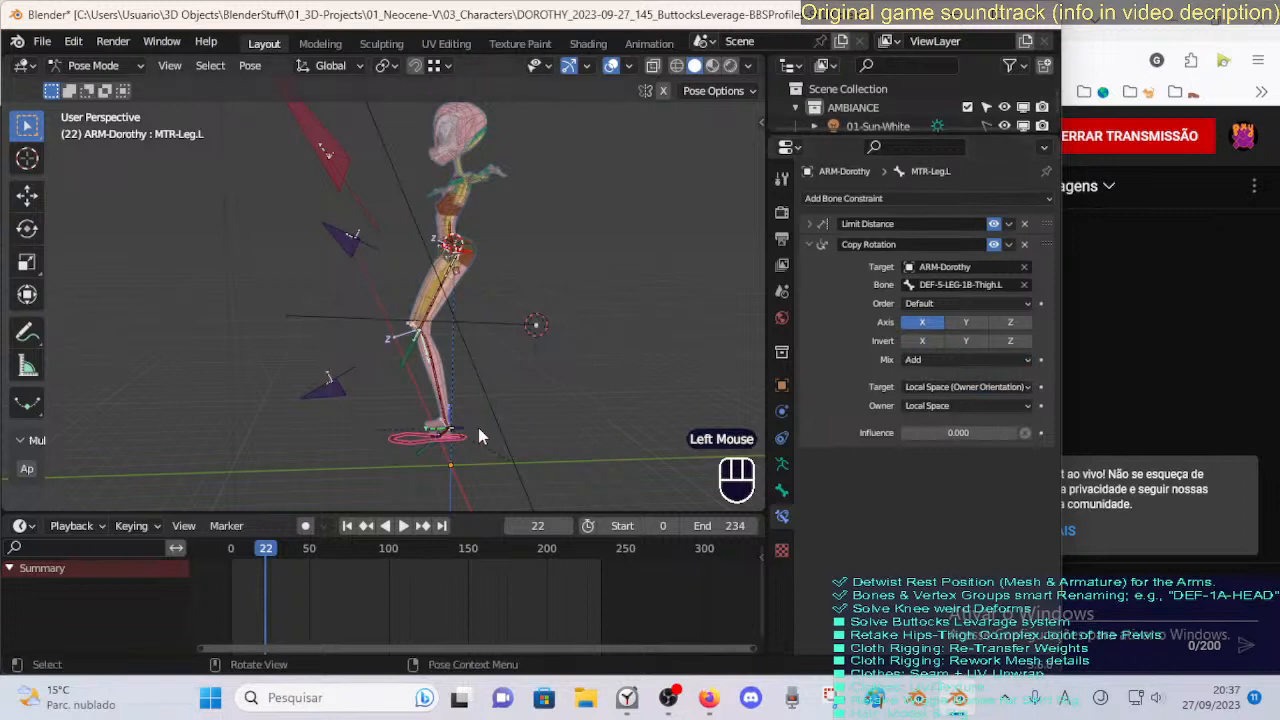
pyautogui.click(425, 398)
pyautogui.press('g')
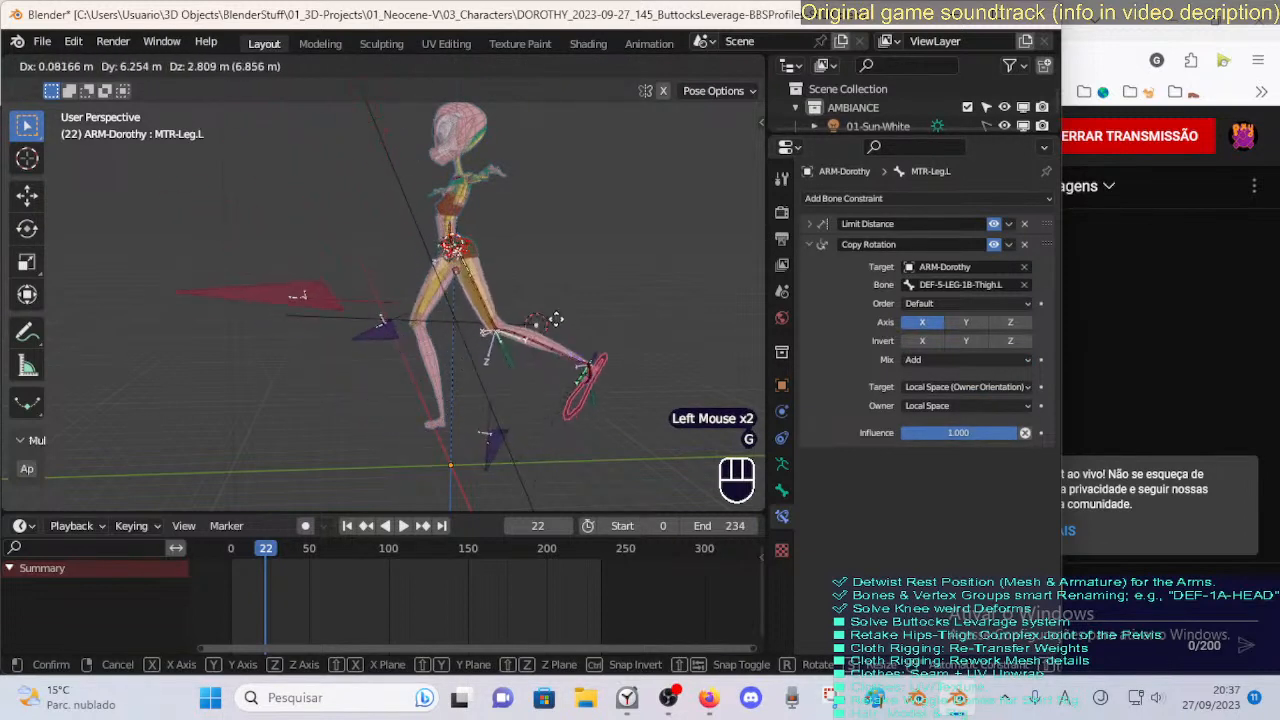
pyautogui.click(556, 355)
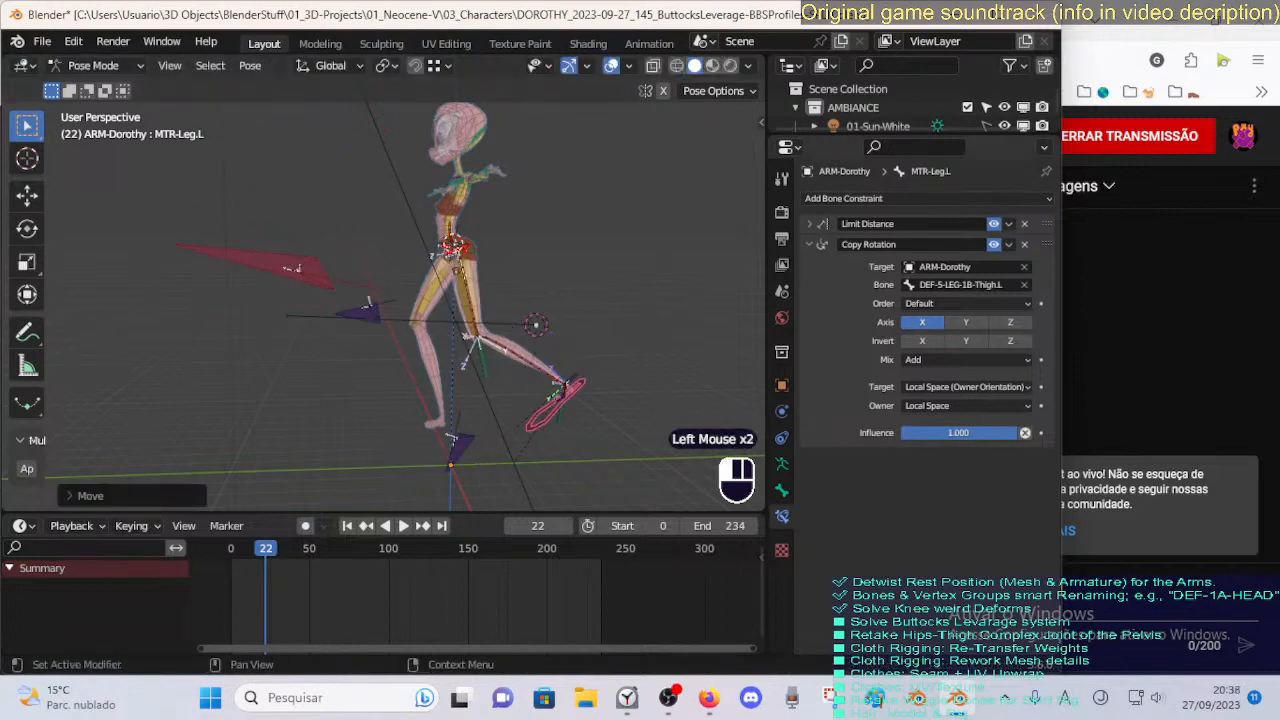
pyautogui.press('g')
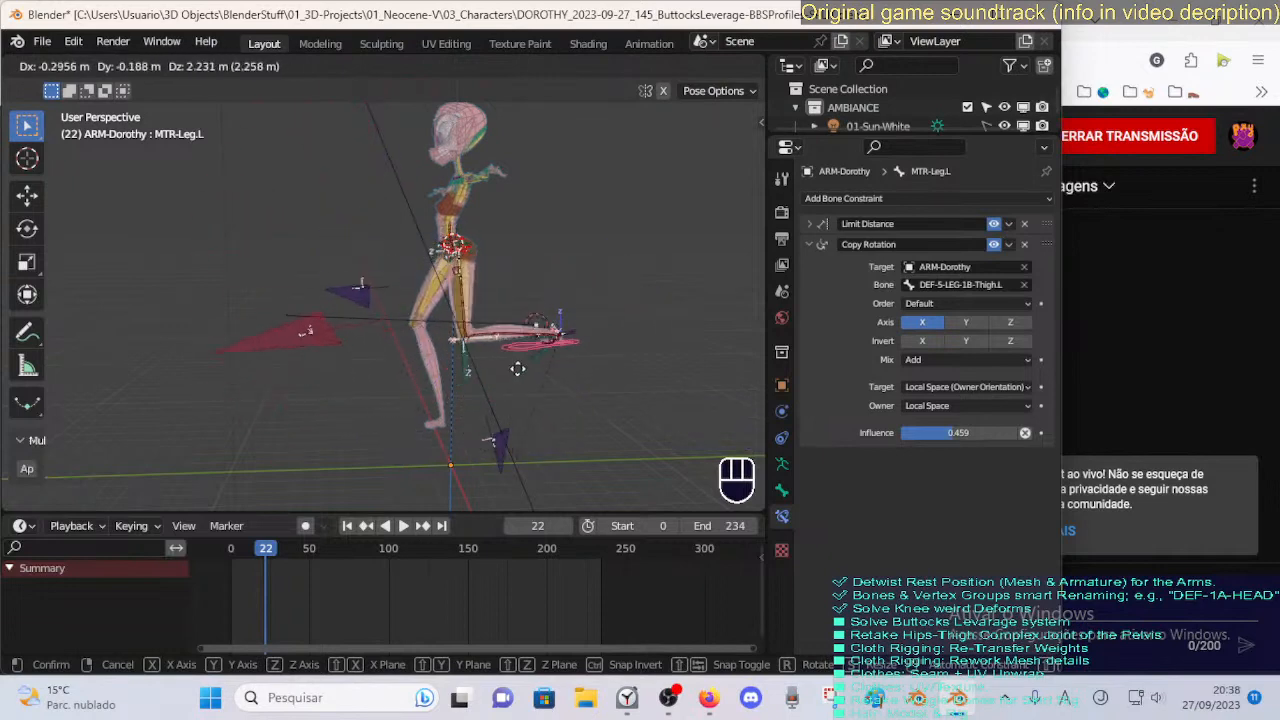
pyautogui.click(978, 430)
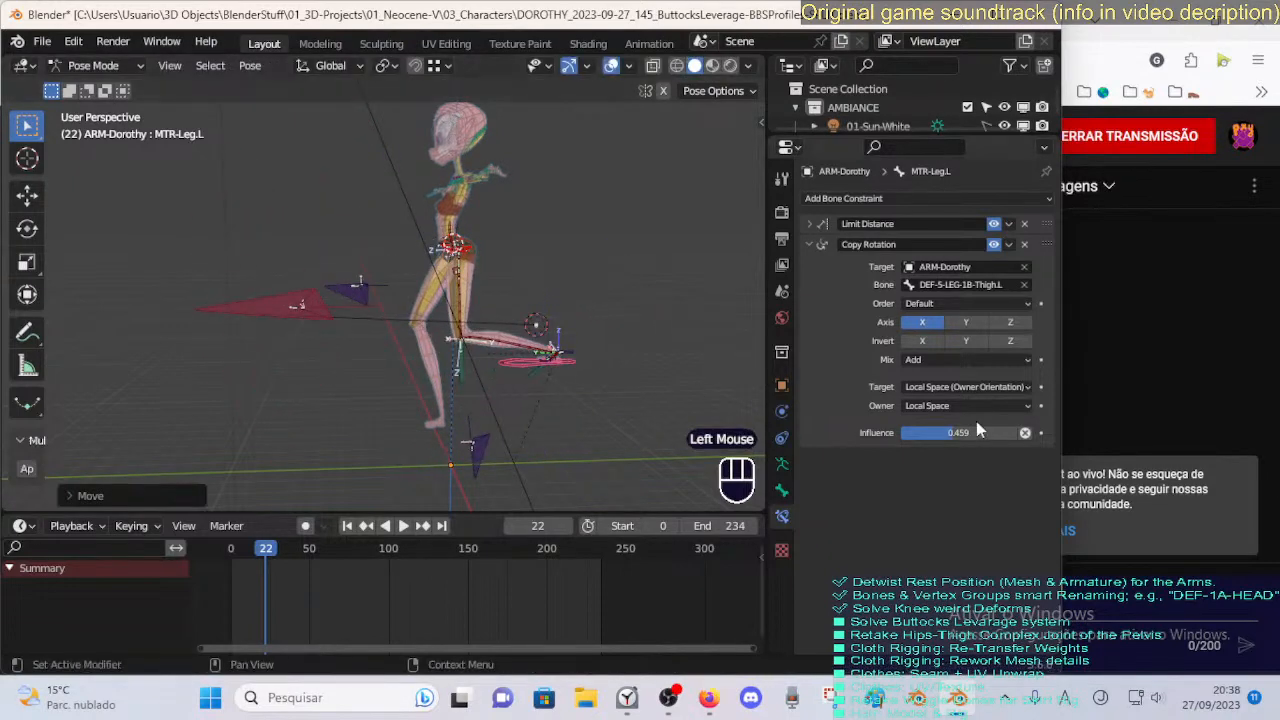
# Switch the Copy Rotation Mix to Before Original and on to After Original, and test by raising MTR-Leg.L in front of the body.
pyautogui.click(928, 361)
pyautogui.click(933, 408)
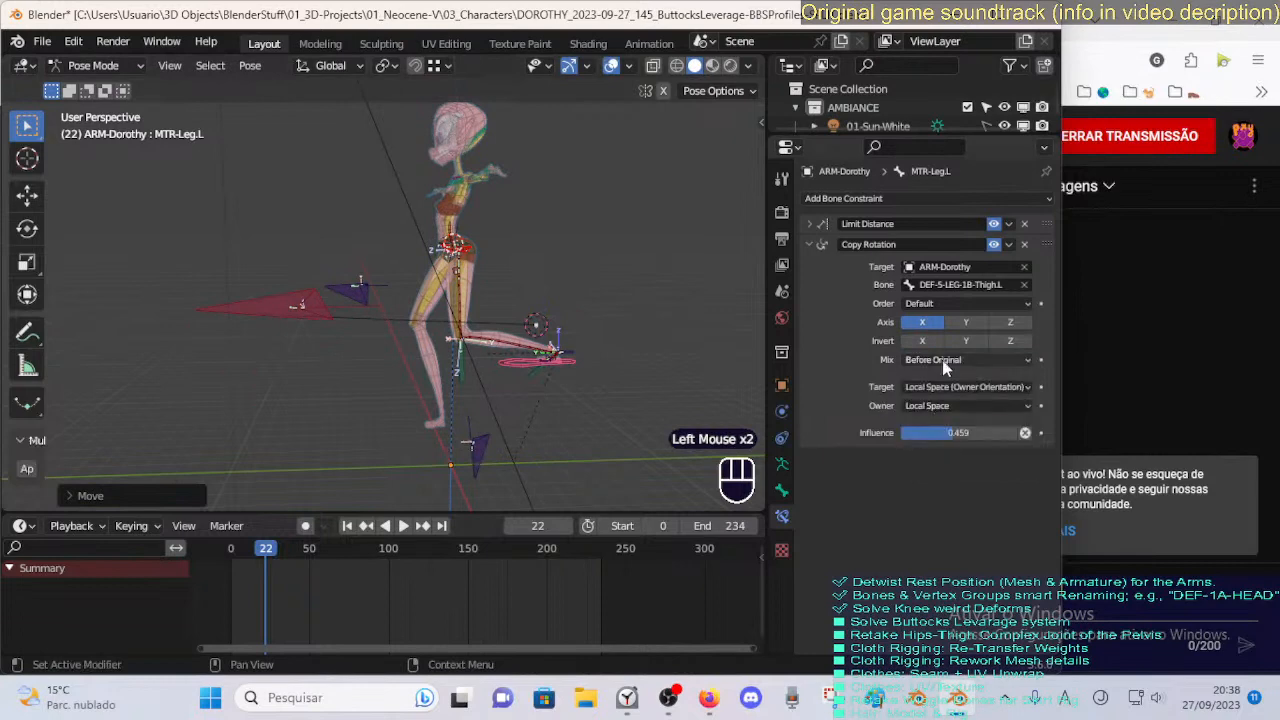
pyautogui.click(942, 360)
pyautogui.click(930, 427)
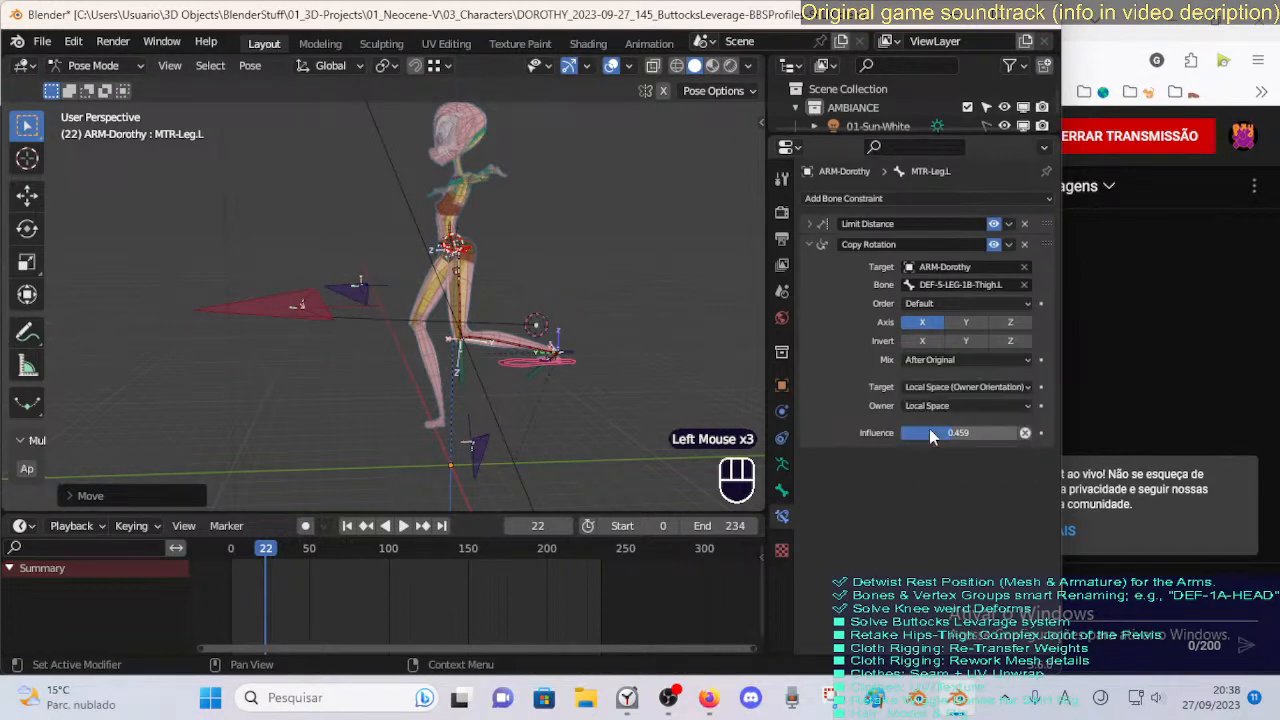
pyautogui.click(508, 362)
pyautogui.press('g')
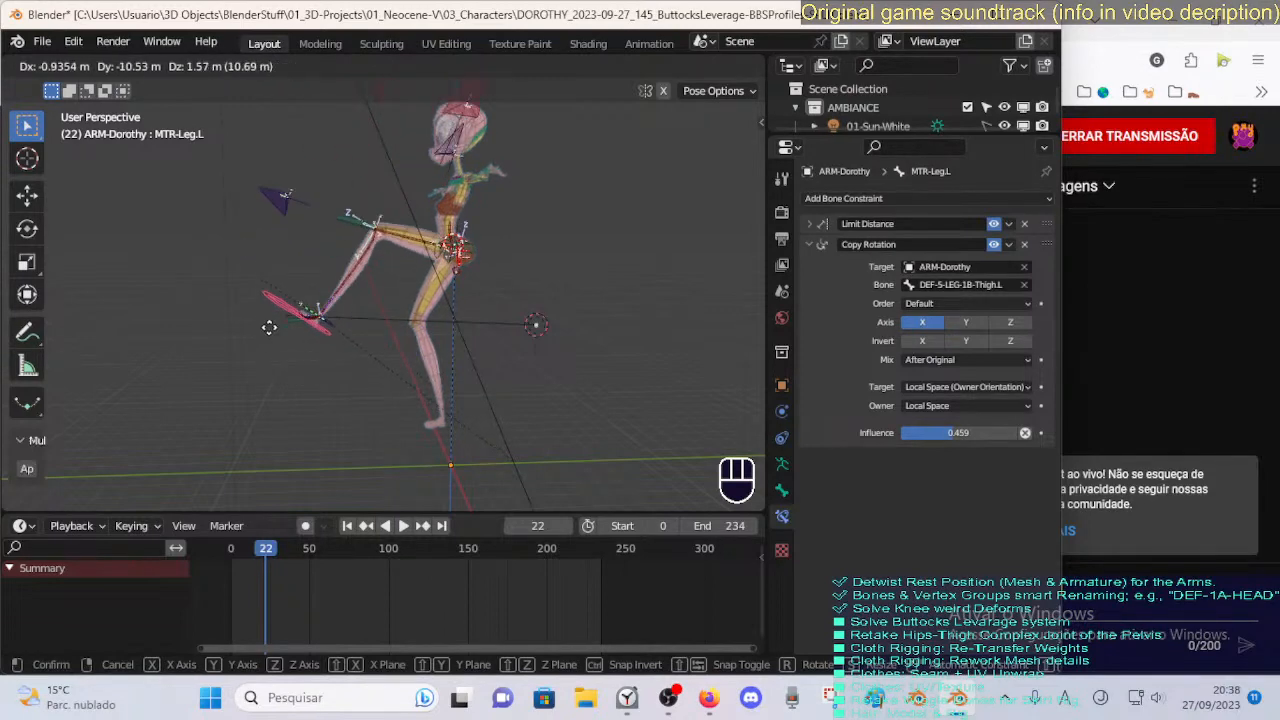
pyautogui.click(278, 332)
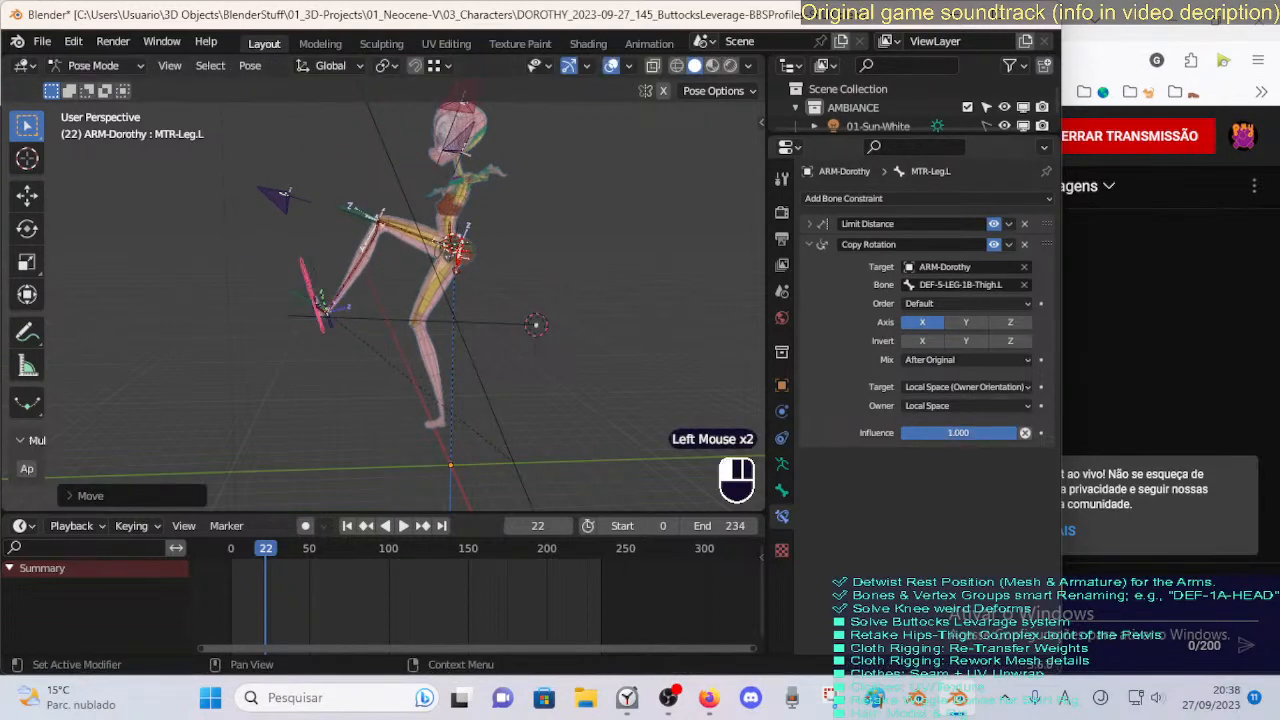
# Inspect the constraint on DEF-5-LEG-1B-Thigh.L, and set the Copy Rotation influence of MTR-Leg.L to 0.803.
pyautogui.click(417, 237)
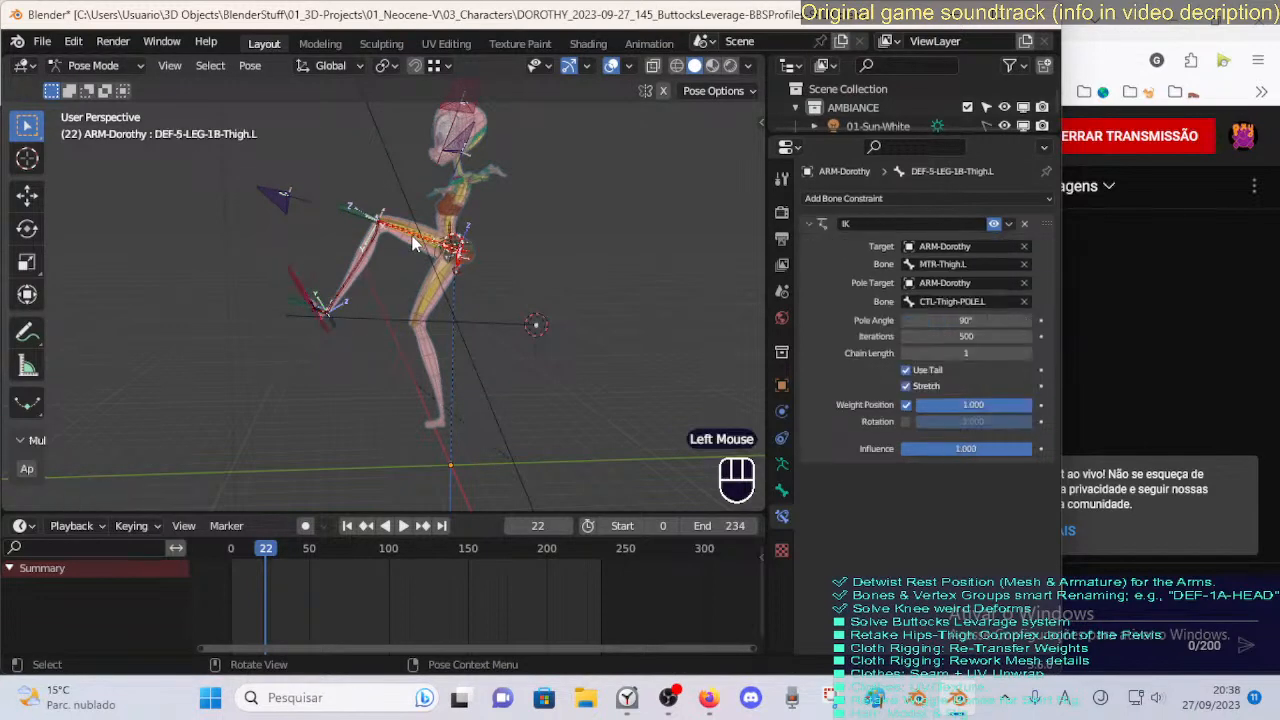
pyautogui.click(416, 243)
pyautogui.click(310, 317)
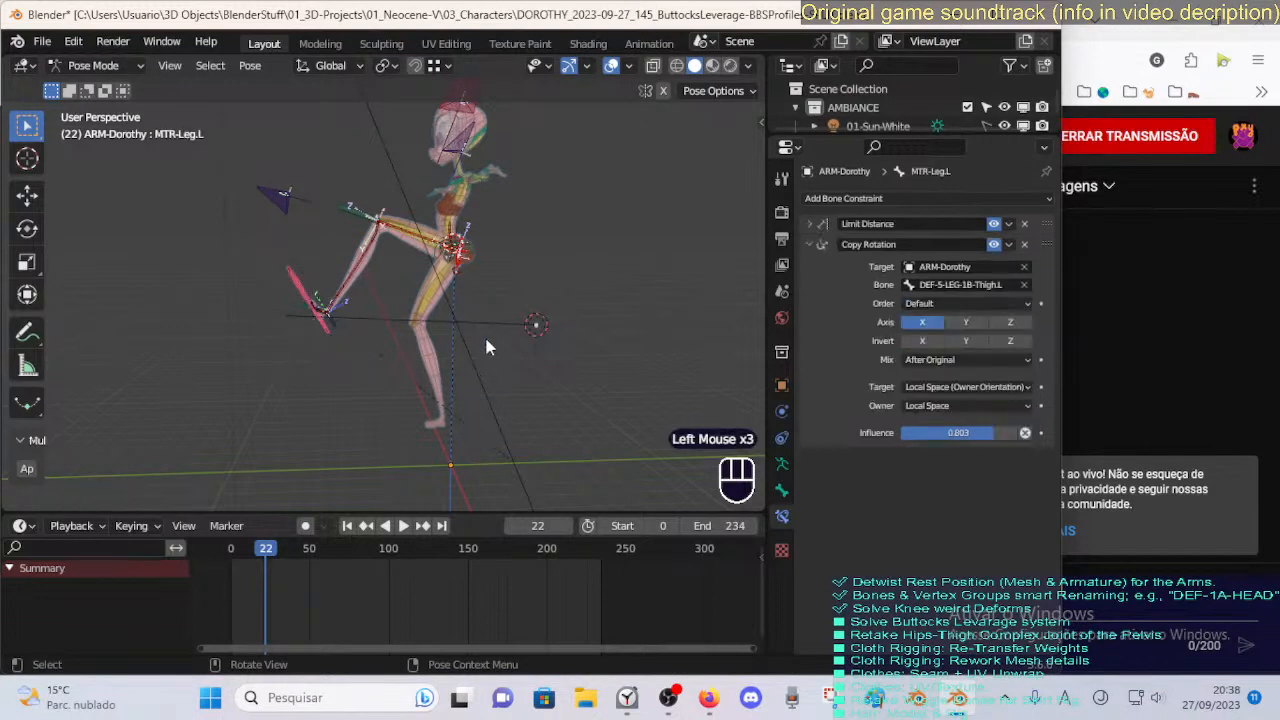
# Disable the X axis in Copy Rotation and compare the local axes of the left foot control and thigh.
pyautogui.click(918, 323)
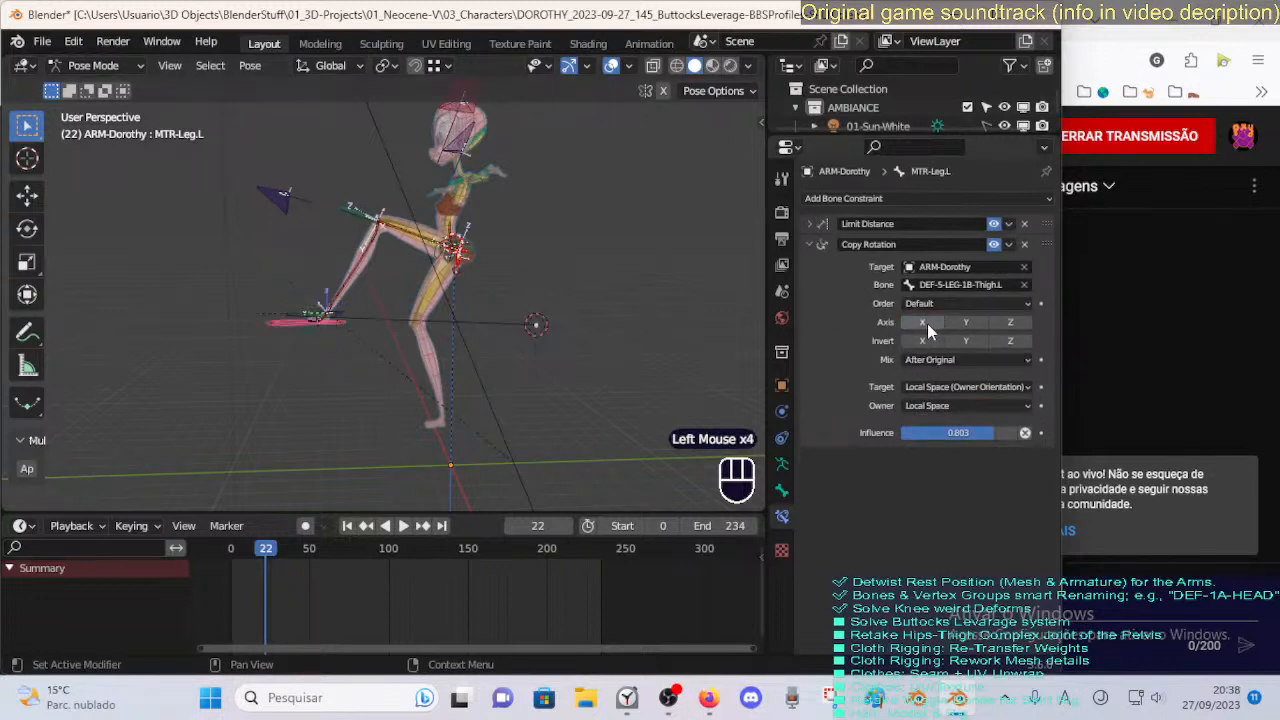
pyautogui.scroll(2, 446, 294)
pyautogui.keyDown('shift'); pyautogui.moveTo(398, 349); pyautogui.dragTo(438, 398, button='middle'); pyautogui.keyUp('shift')
pyautogui.scroll(2, 396, 398)
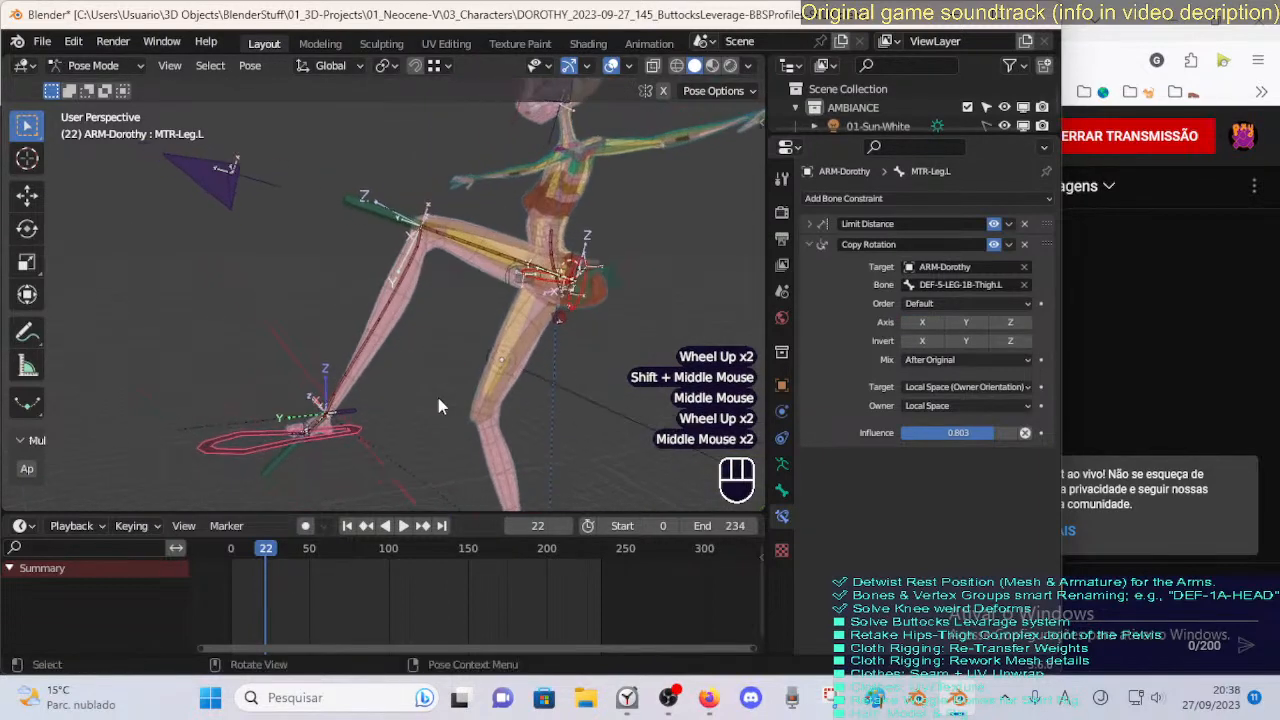
pyautogui.scroll(-1, 436, 369)
pyautogui.scroll(1, 437, 373)
pyautogui.scroll(-1, 470, 361)
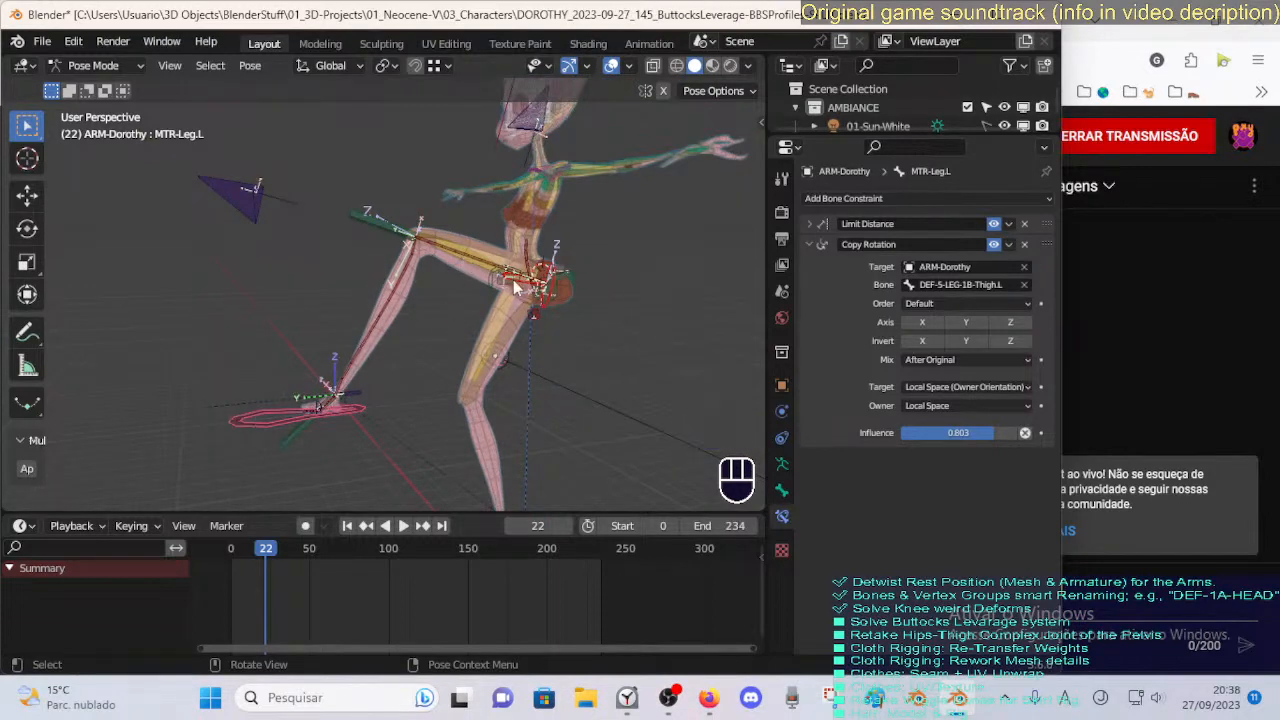
# Enable the Y axis in Copy Rotation and review the owner and target space options, keeping the current spaces.
pyautogui.click(967, 323)
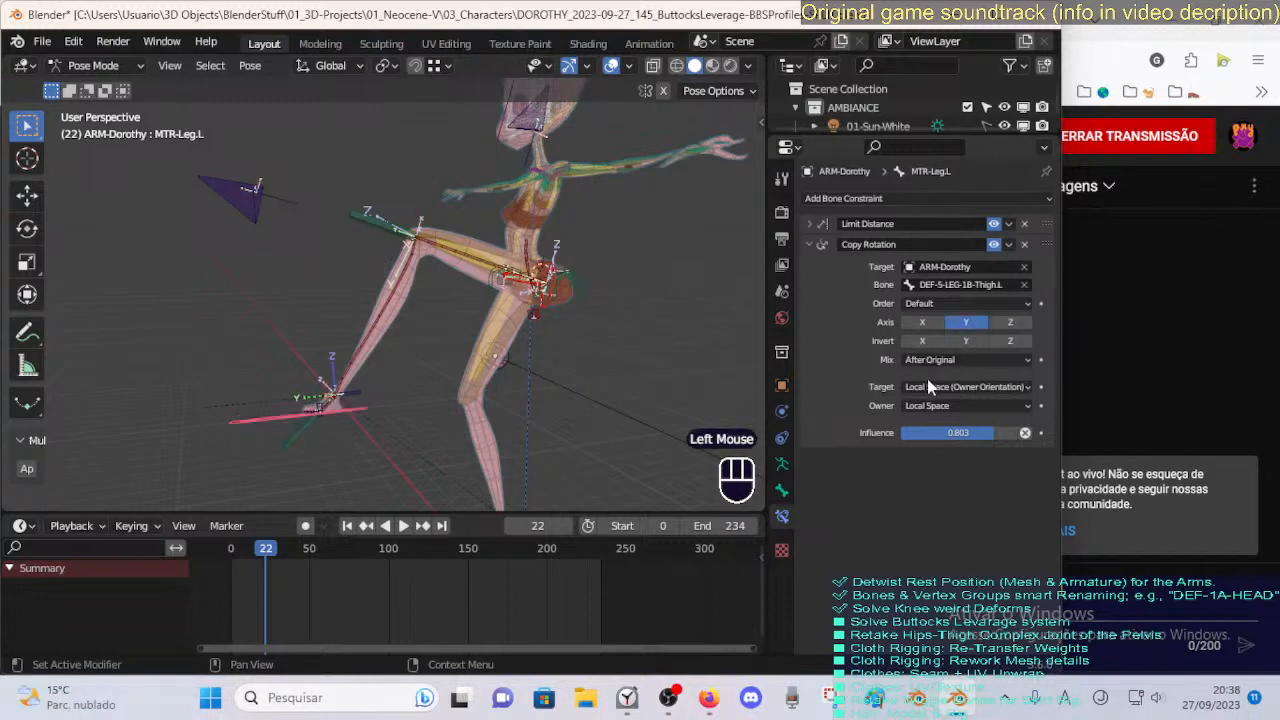
pyautogui.click(928, 408)
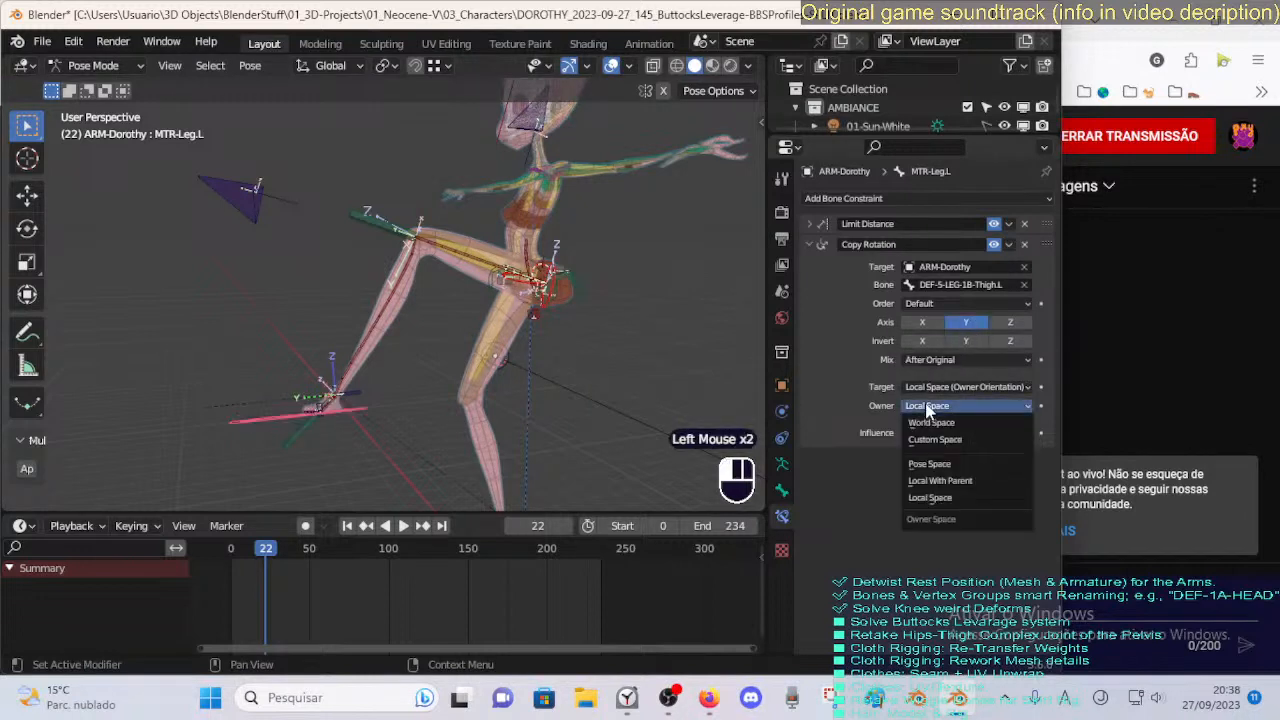
pyautogui.click(928, 498)
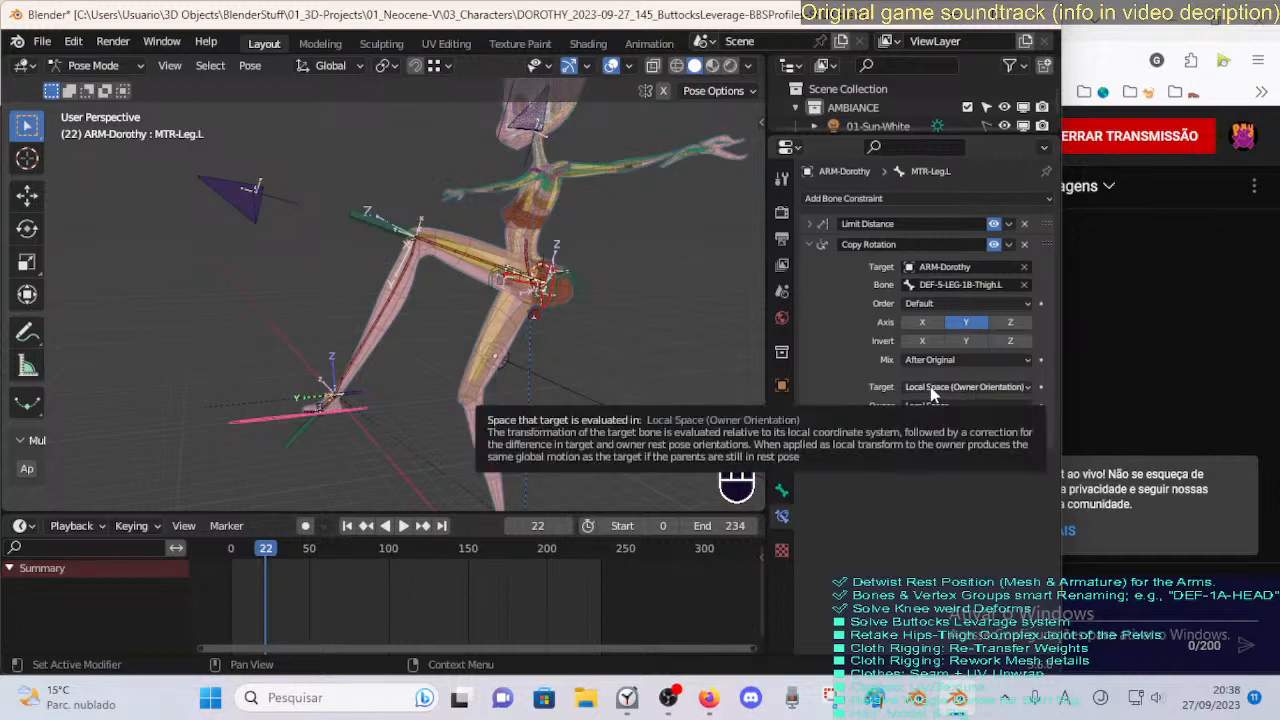
pyautogui.click(931, 390)
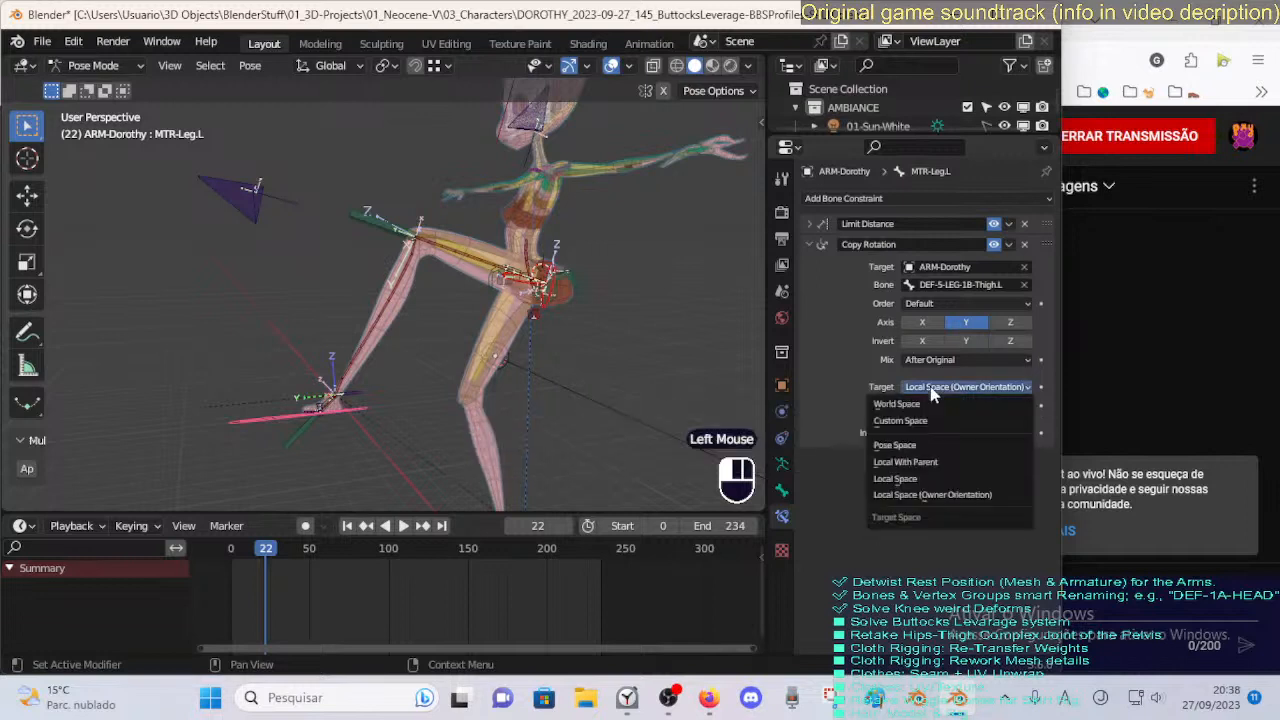
pyautogui.click(930, 390)
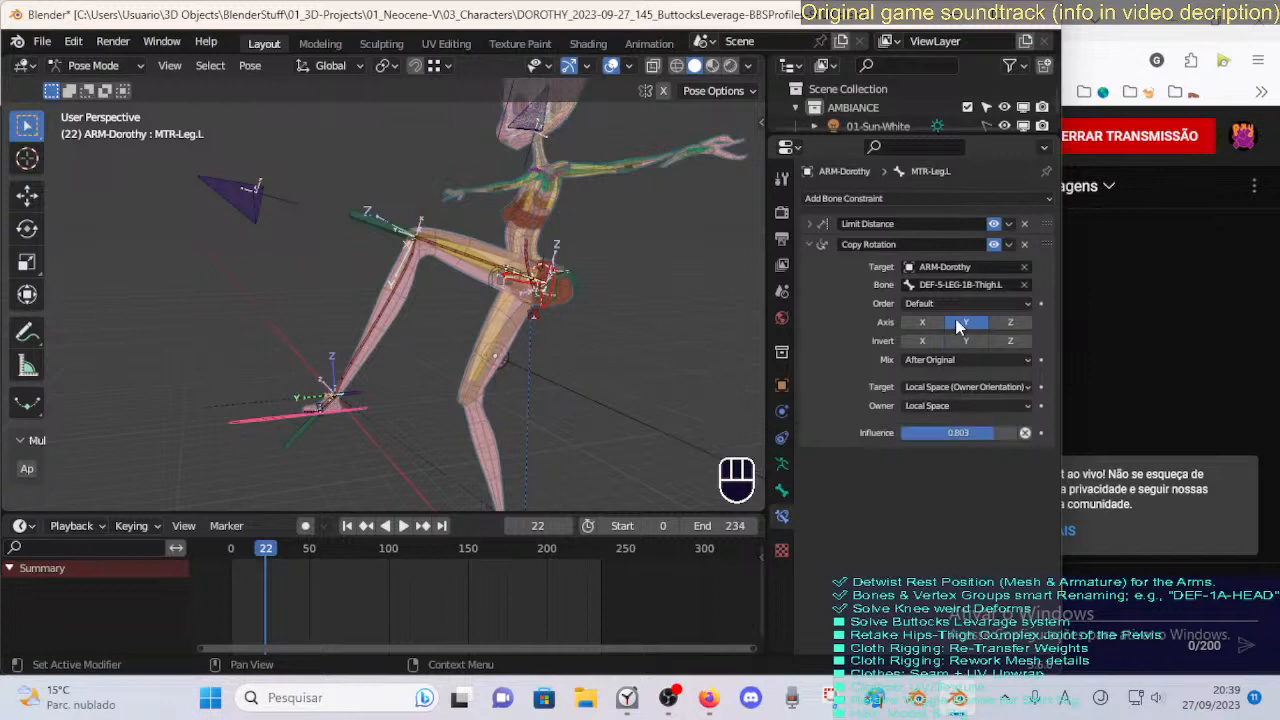
# Disable the Y axis in Copy Rotation and test by moving MTR-Leg.L slightly in front of the body.
pyautogui.click(330, 397)
pyautogui.press('g')
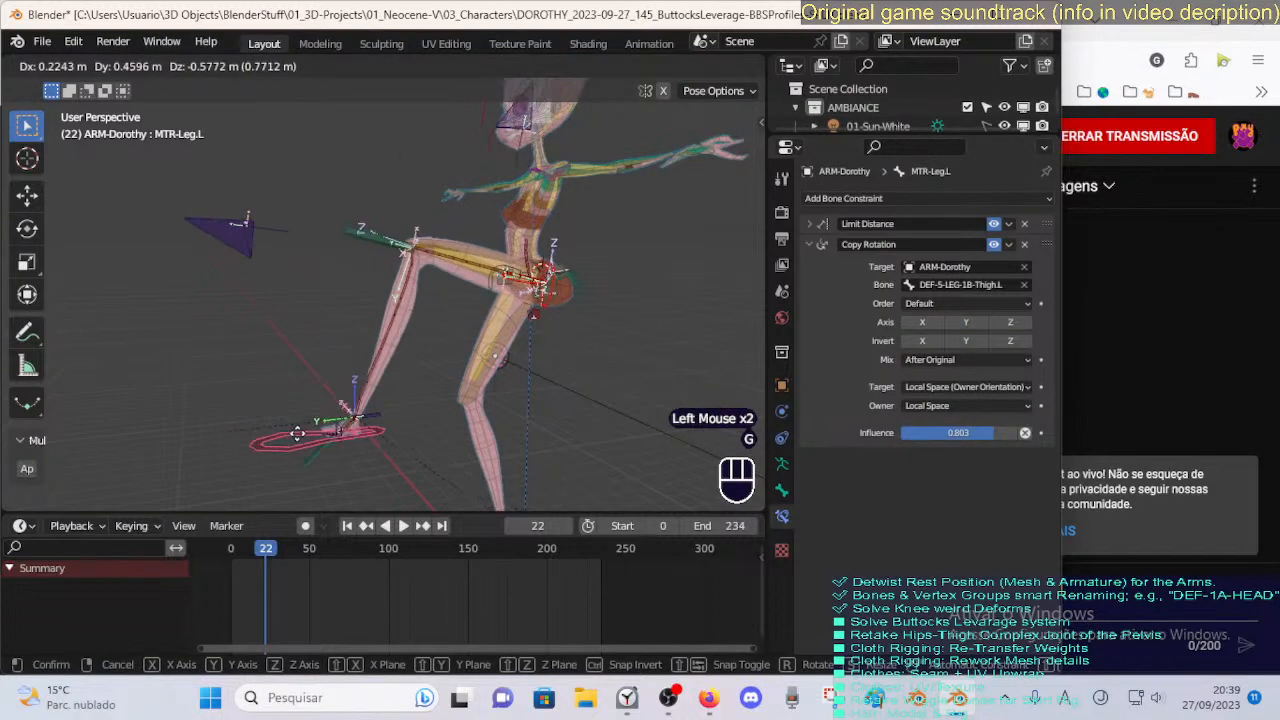
pyautogui.click(300, 415)
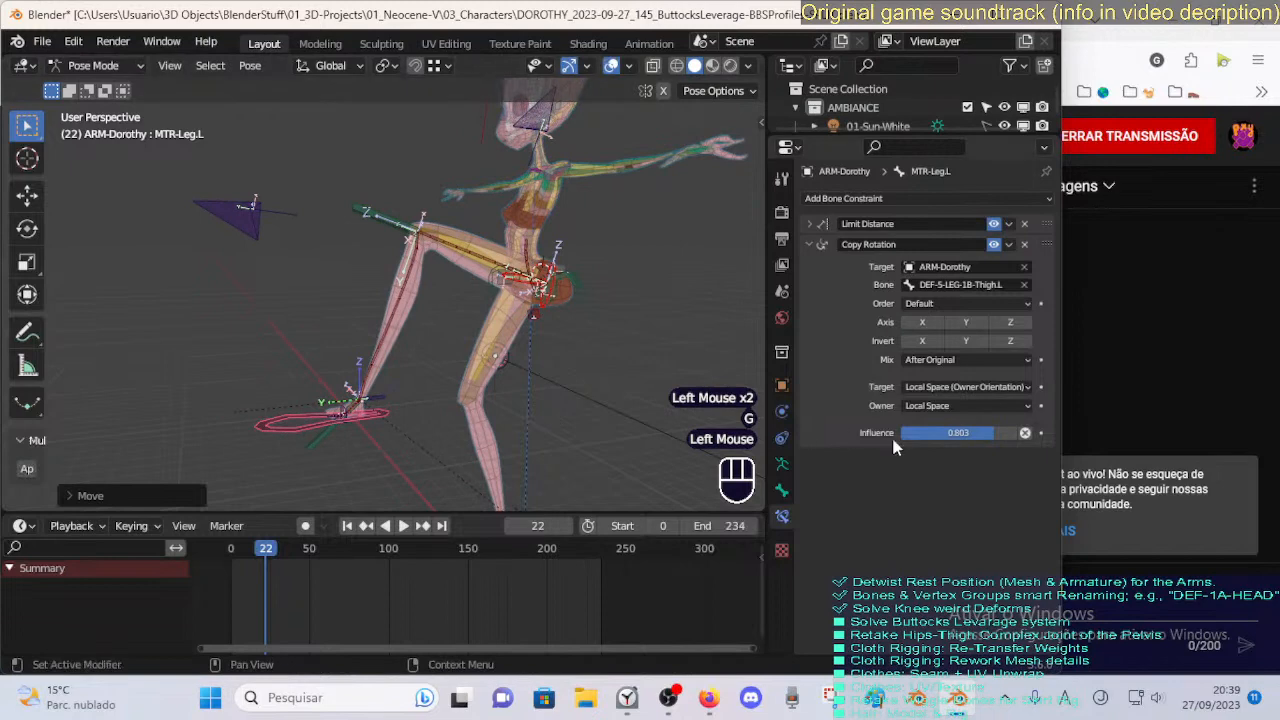
# Enable the X axis in Copy Rotation at influence 1.000, try inverting it, and test by moving MTR-Leg.L.
pyautogui.click(914, 323)
pyautogui.click(914, 323)
pyautogui.click(914, 323)
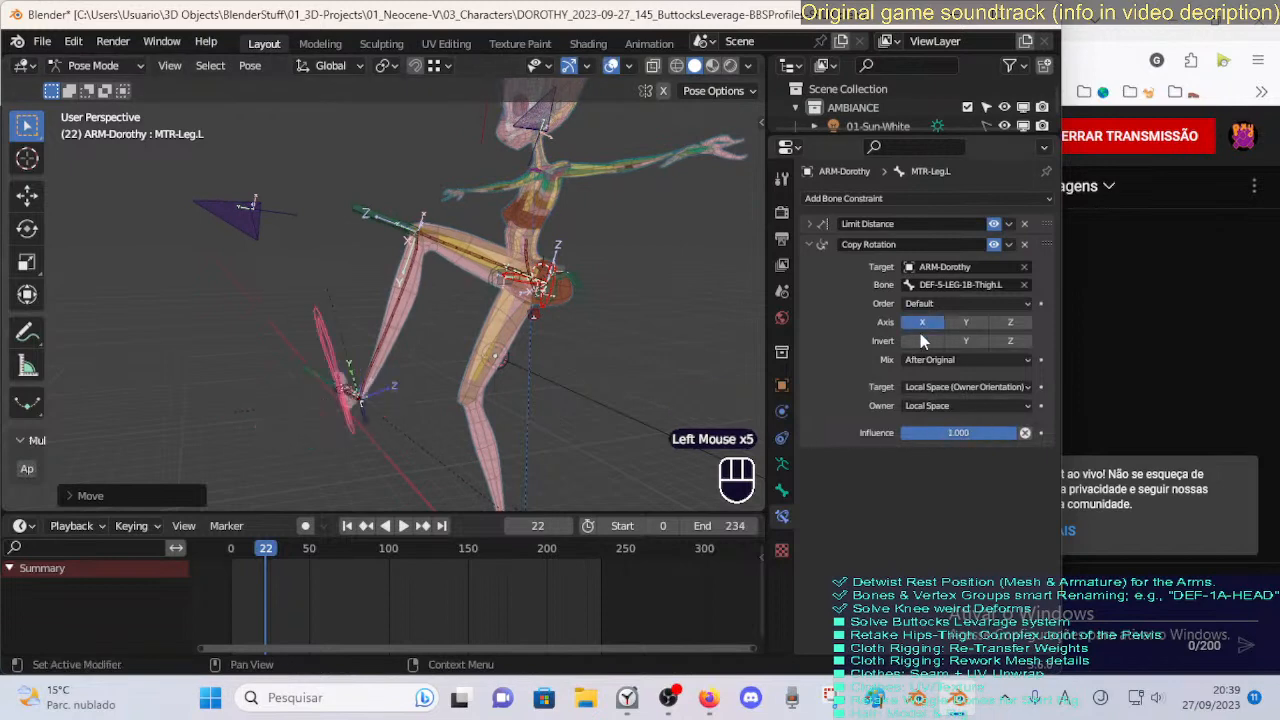
pyautogui.click(921, 341)
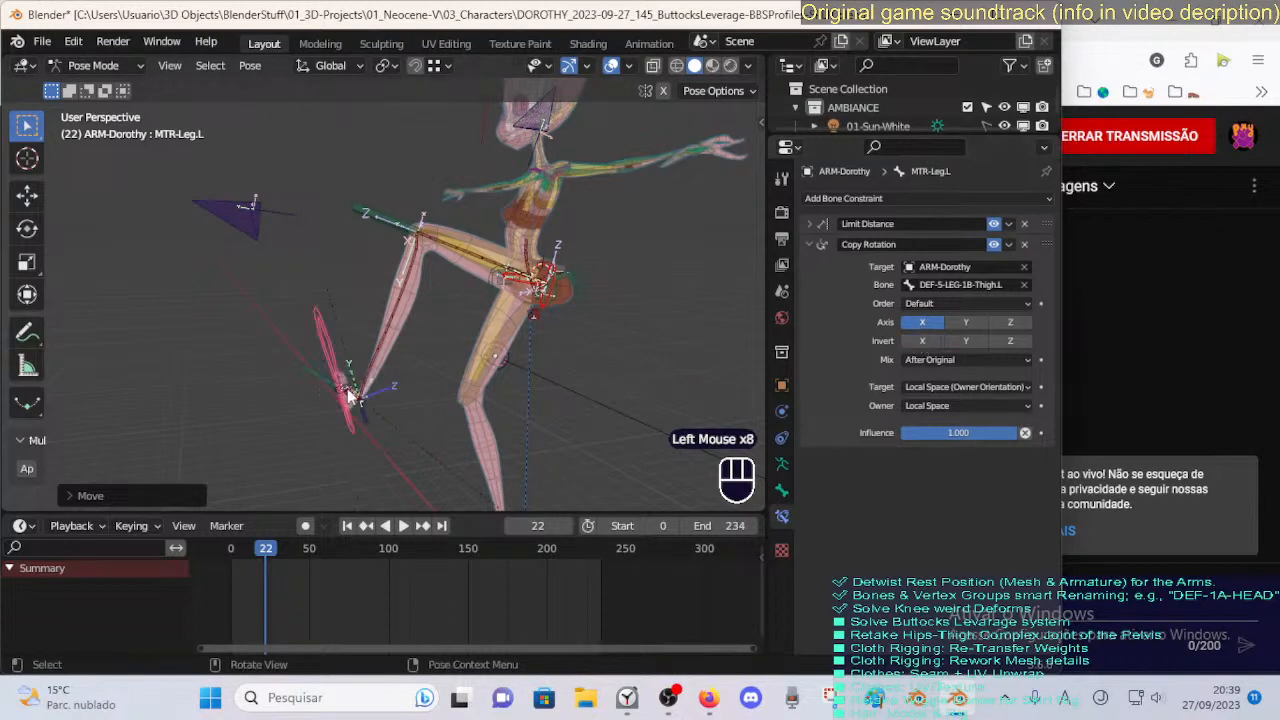
pyautogui.click(320, 351)
pyautogui.press('g')
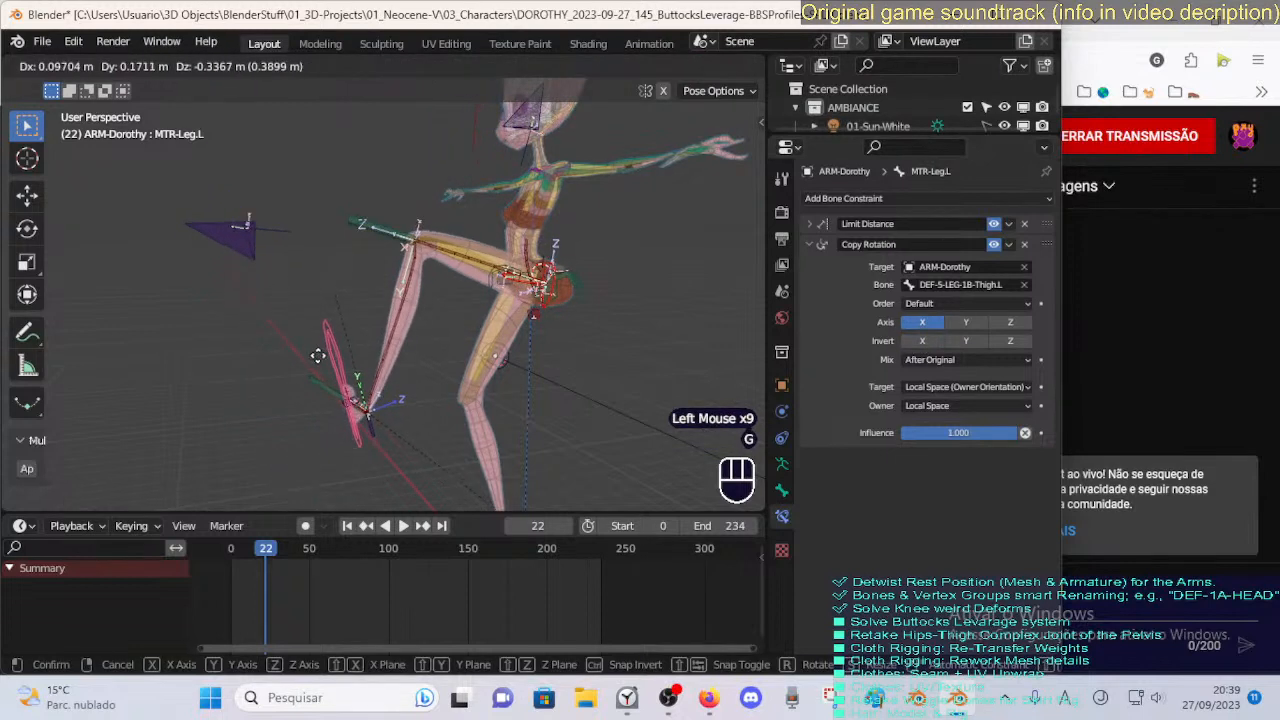
pyautogui.click(295, 356)
# Copy the name of DEF-5-LEG-1B-Thigh.L and set MTR-Leg.L's Copy Rotation owner space to Custom Space.
pyautogui.click(936, 406)
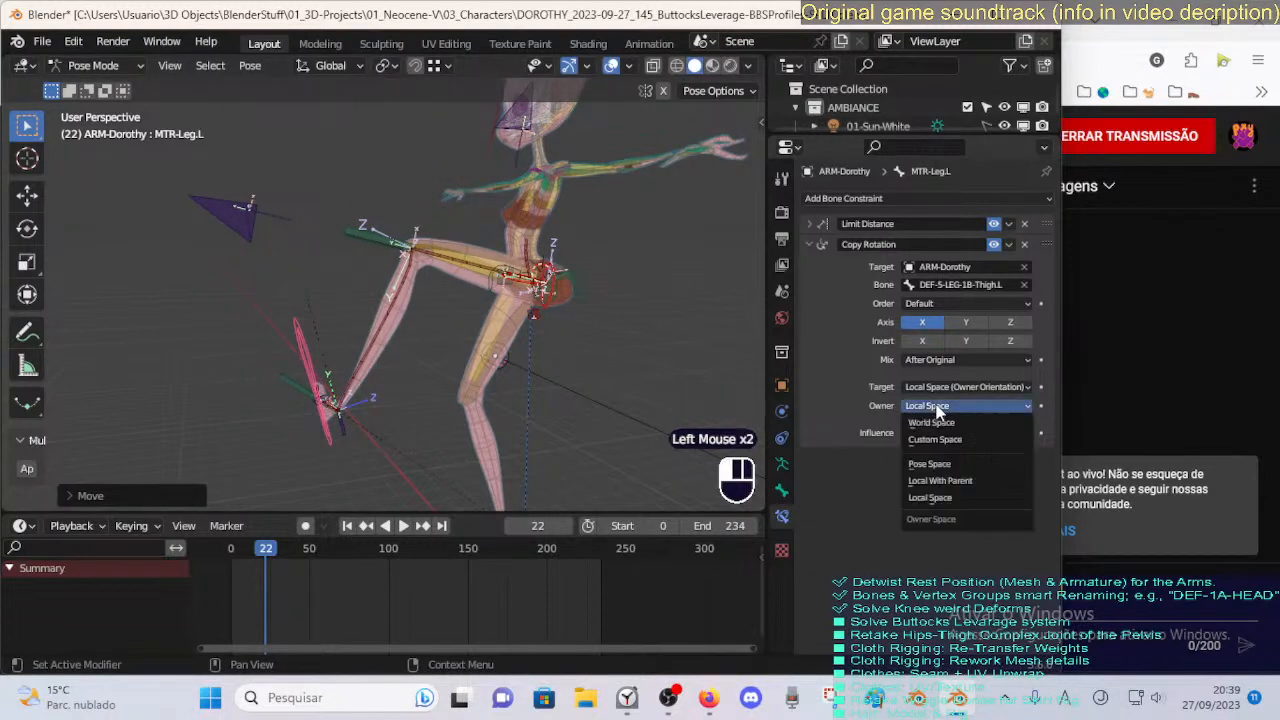
pyautogui.click(936, 406)
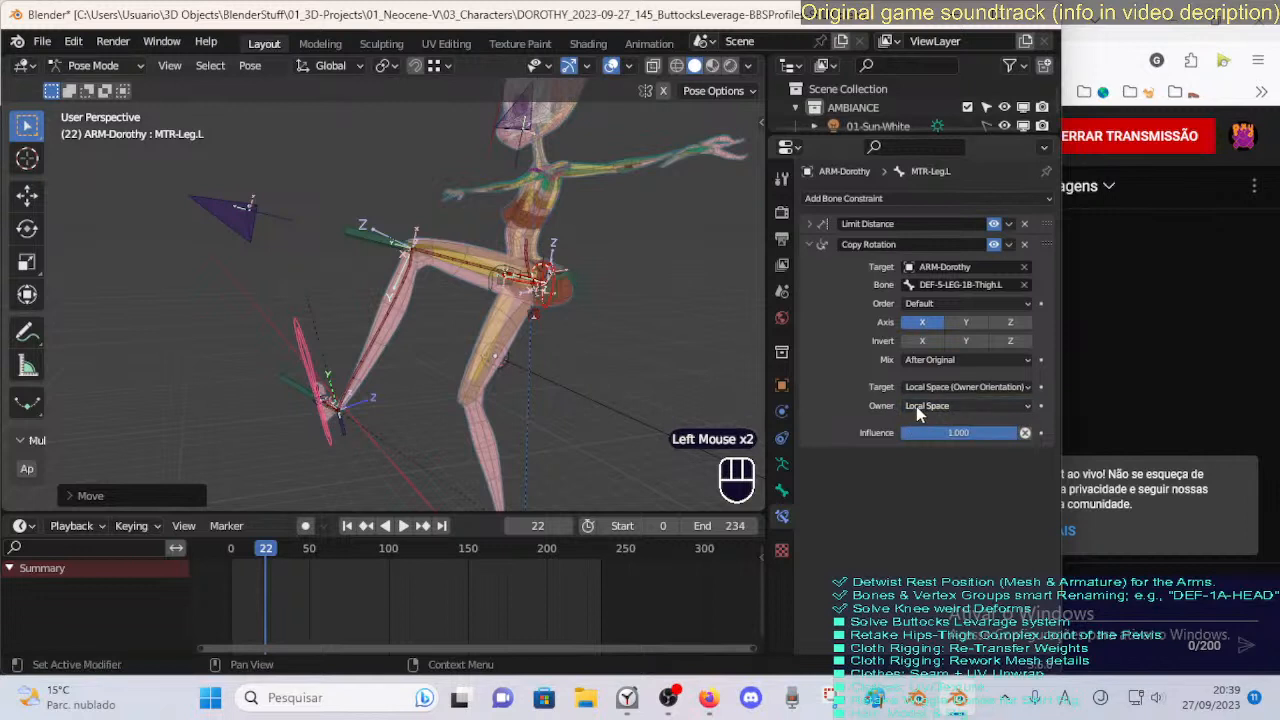
pyautogui.click(916, 406)
pyautogui.click(916, 406)
pyautogui.click(457, 258)
pyautogui.hotkey('ctrl', 'c')
pyautogui.press('F2')
pyautogui.click(297, 349)
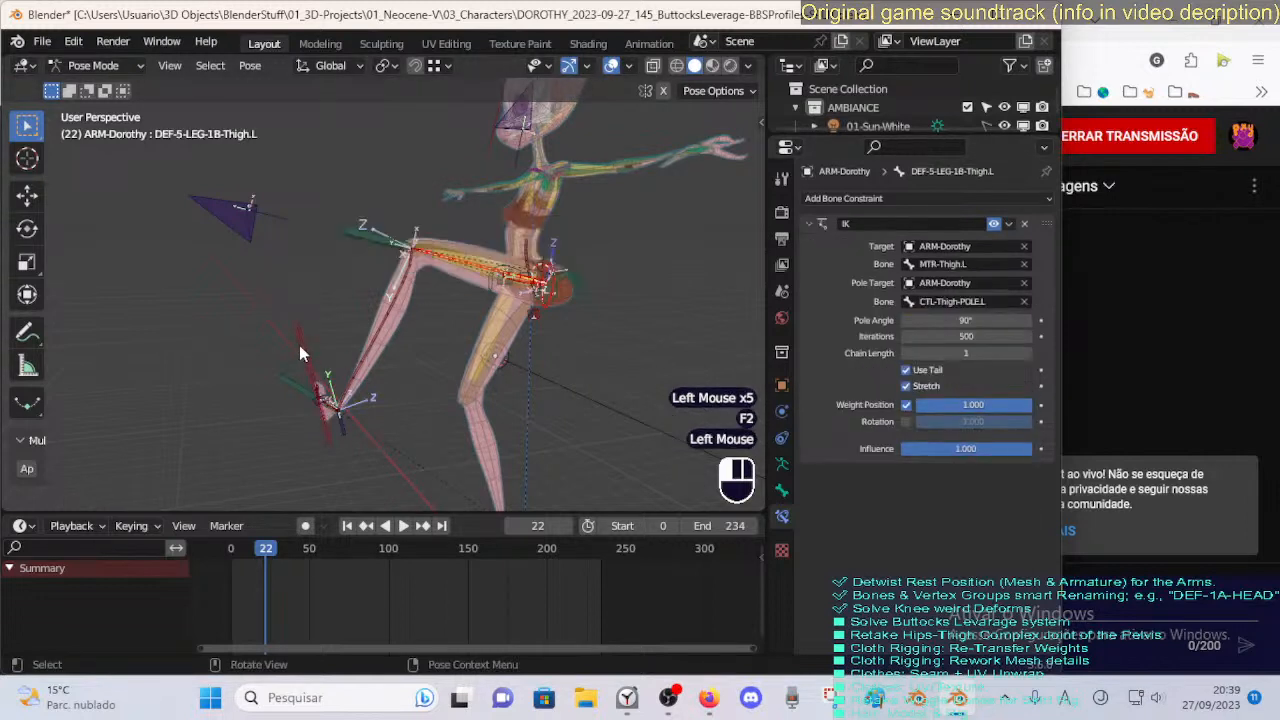
pyautogui.click(948, 406)
pyautogui.click(948, 440)
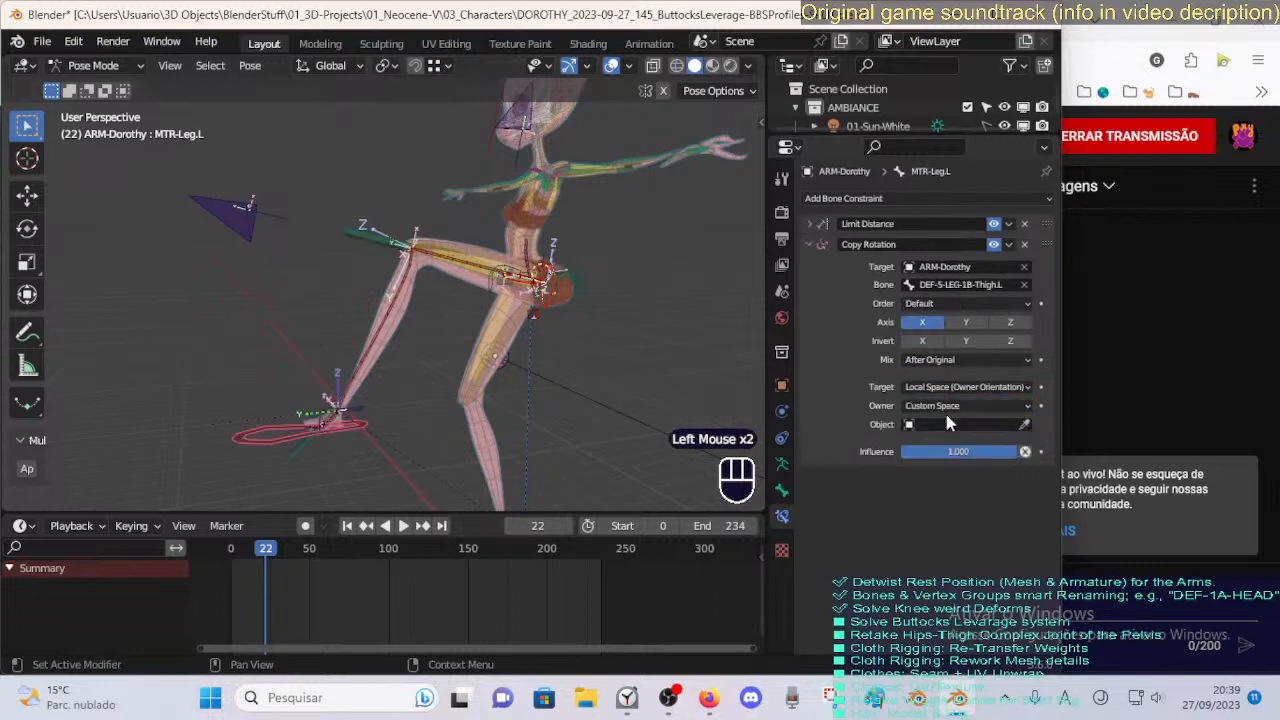
# Try to assign the custom space object in Copy Rotation using the copied thigh bone name and a search for "arm".
pyautogui.click(946, 424)
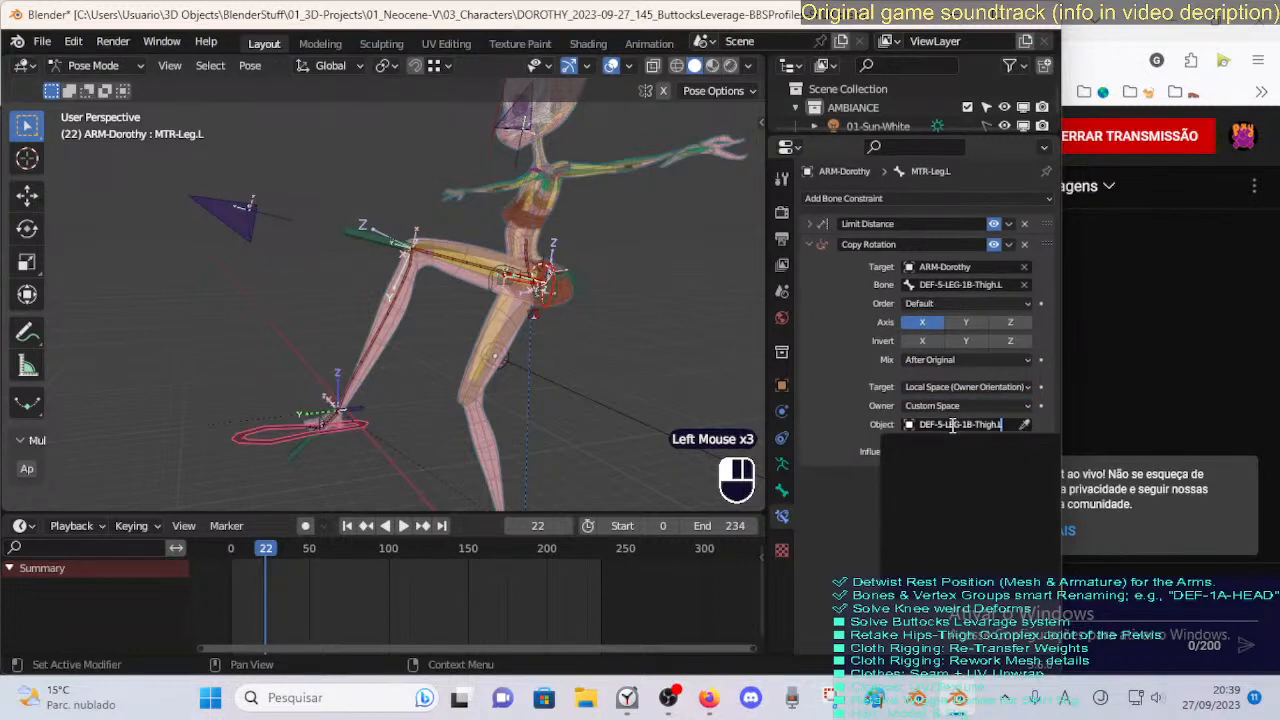
pyautogui.write('arm')
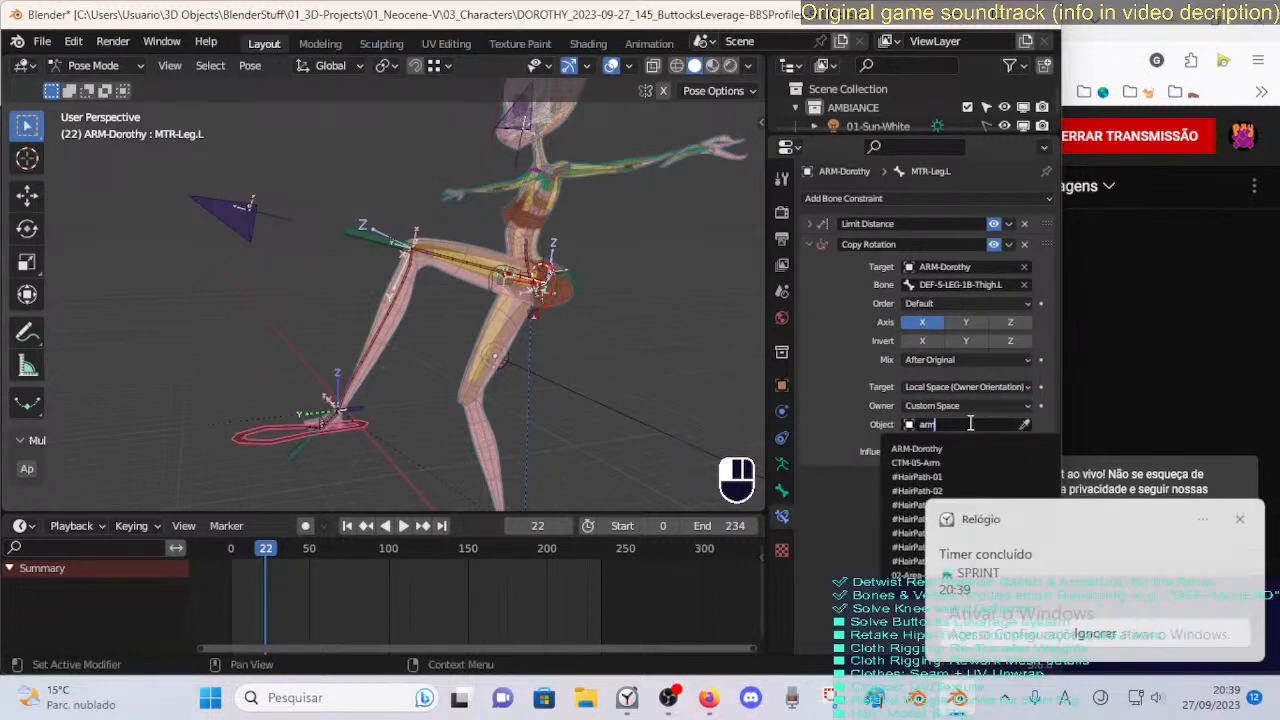
pyautogui.press('Return')
pyautogui.click(1241, 524)
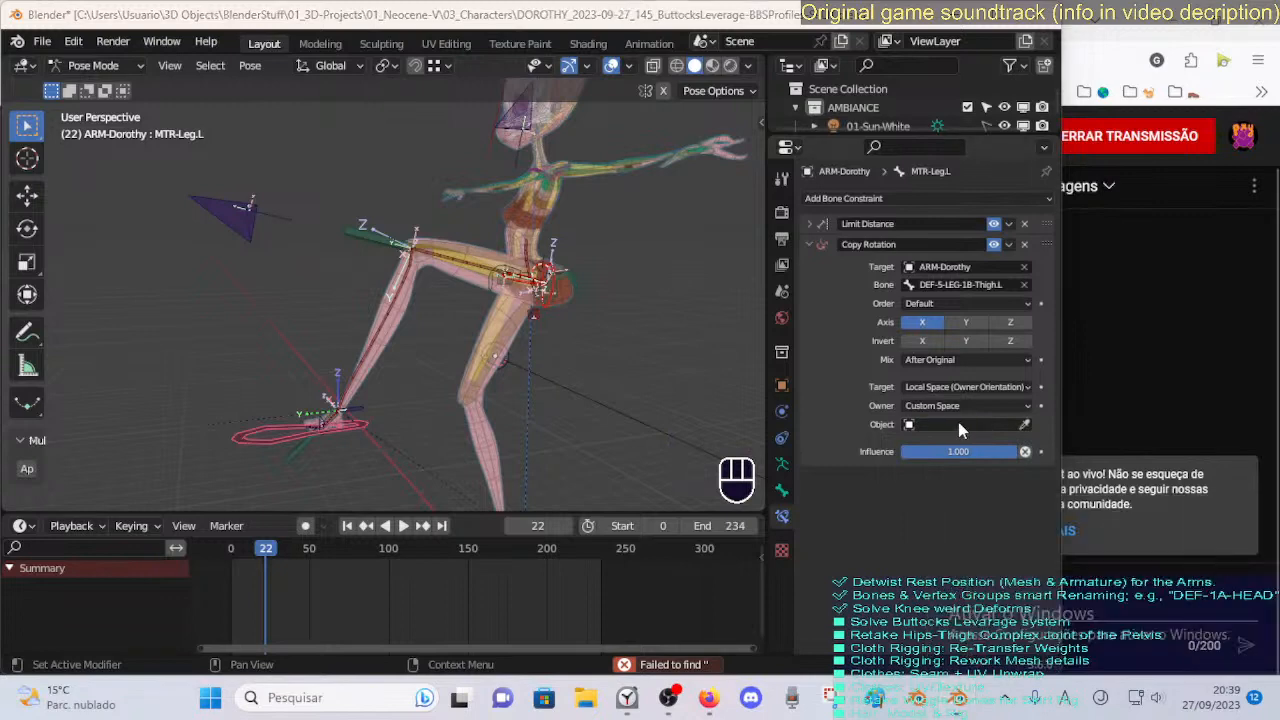
pyautogui.click(960, 424)
pyautogui.hotkey('ctrl', 'v')
pyautogui.click(435, 364)
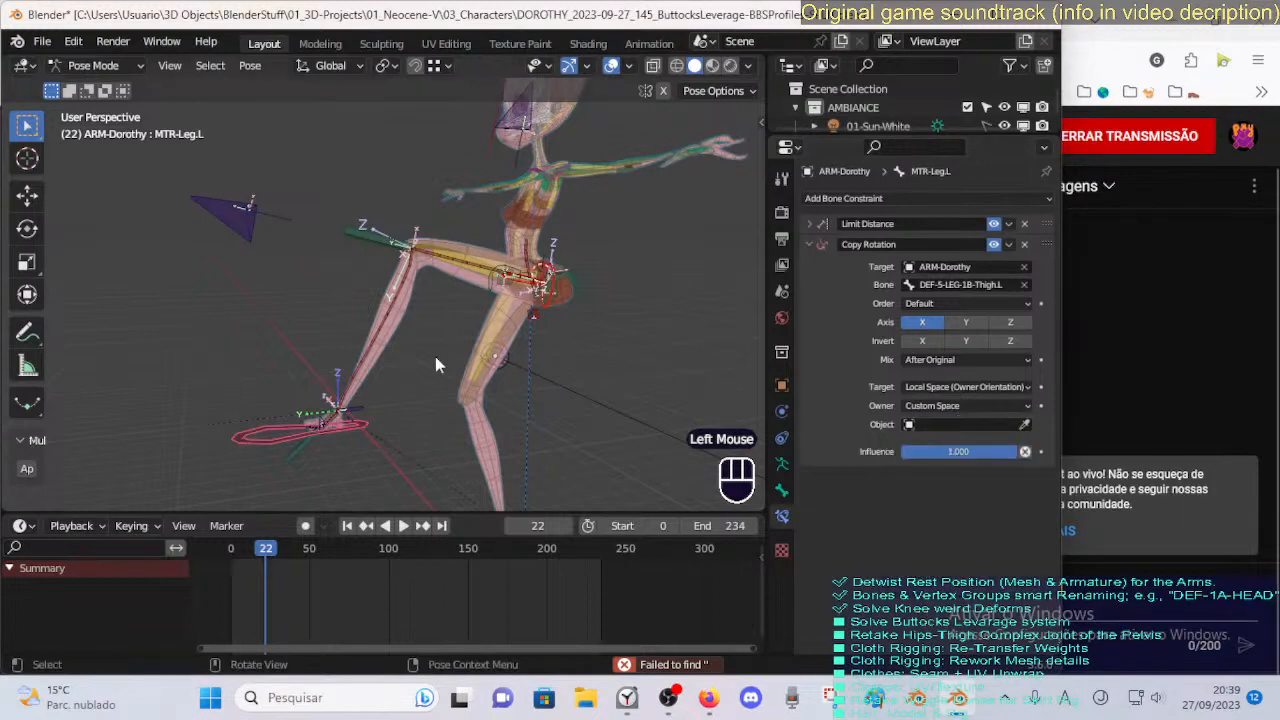
# Move MTR-Leg.L below the raised knee and set the custom space object to ARM-Dorothy with bone DEF-5-LEG-1B-Thigh.L.
pyautogui.click(236, 443)
pyautogui.press('g')
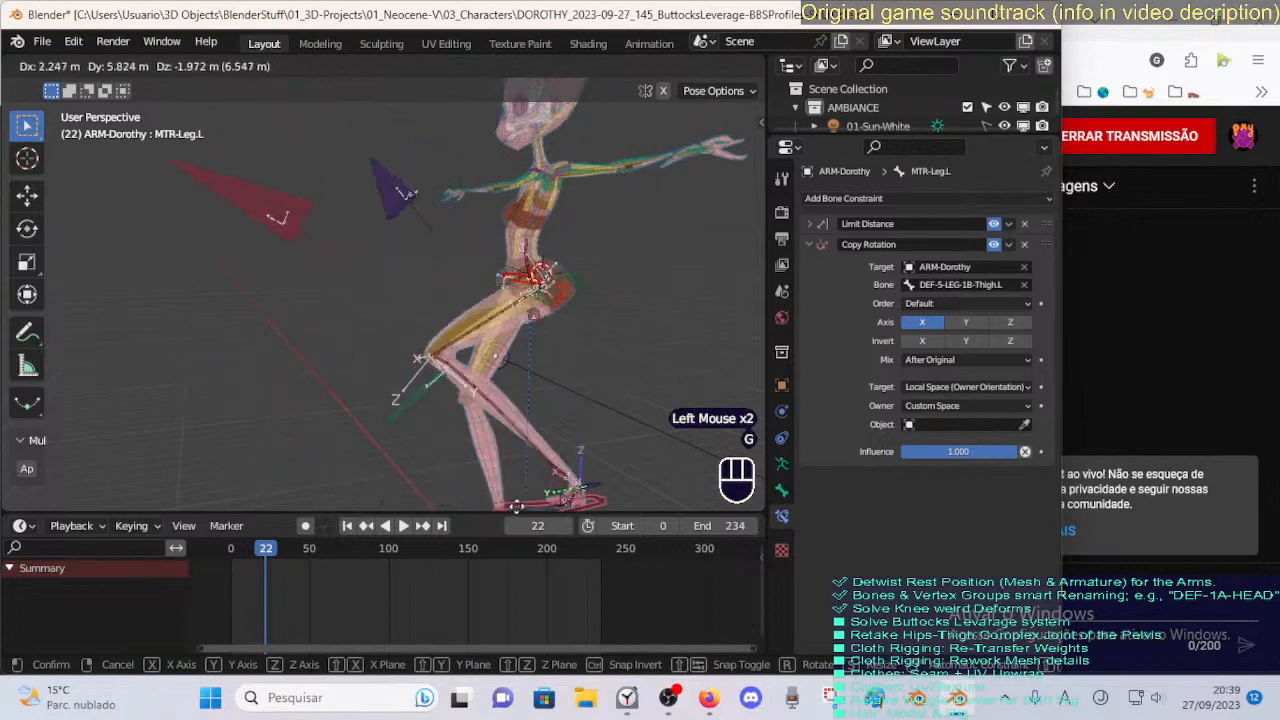
pyautogui.click(340, 478)
pyautogui.click(940, 424)
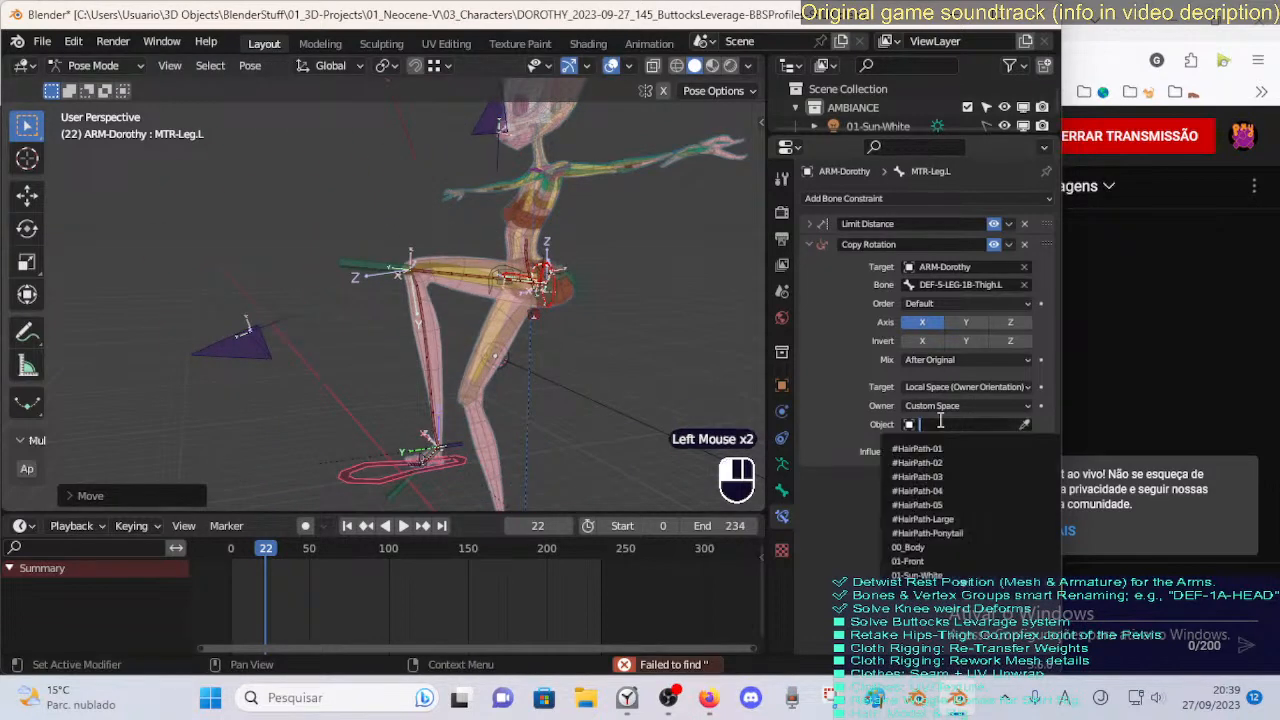
pyautogui.press('Return')
pyautogui.click(940, 443)
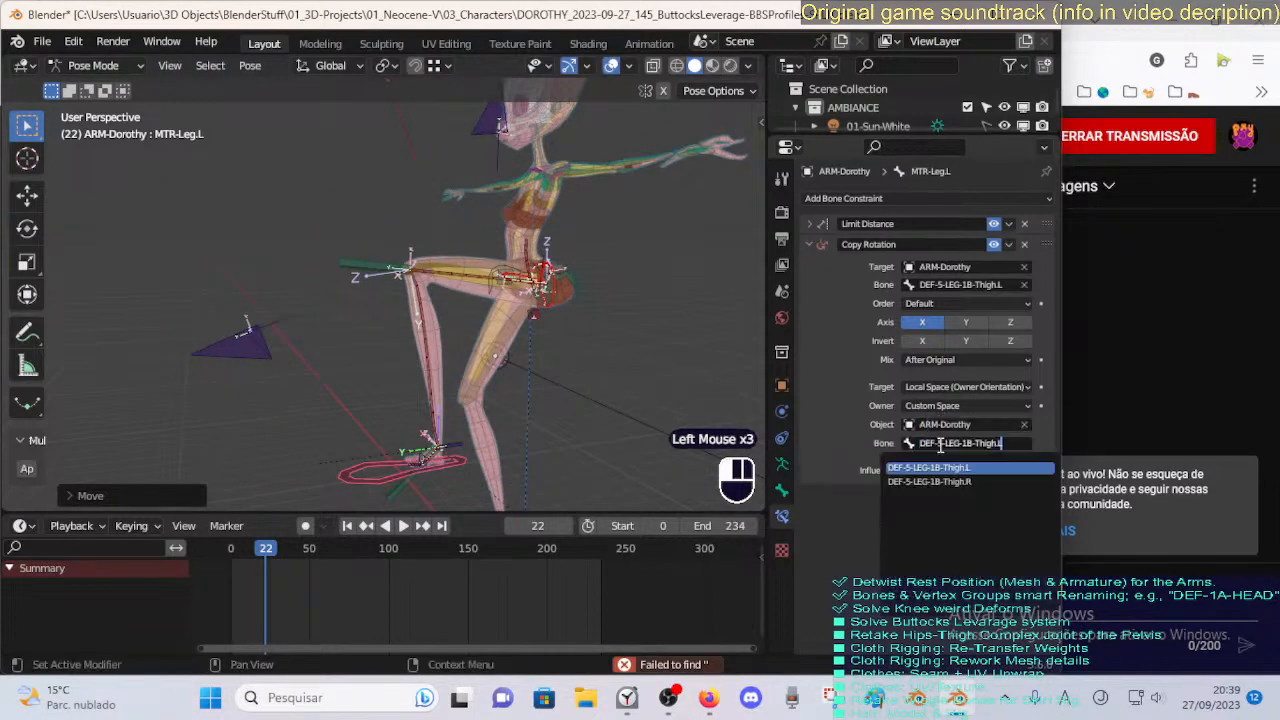
pyautogui.press('Return')
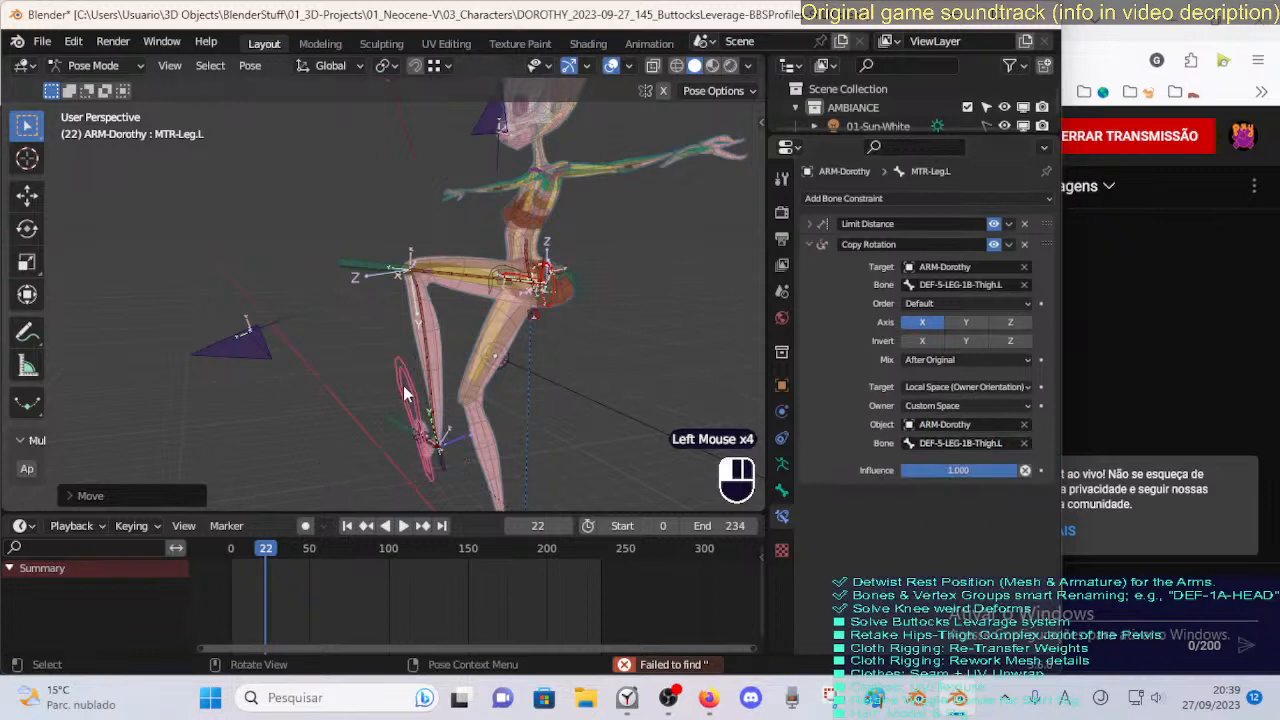
# Test Copy Rotation on the X axis and on the Y axis by moving MTR-Leg.L in front of the body, keeping X.
pyautogui.press('g')
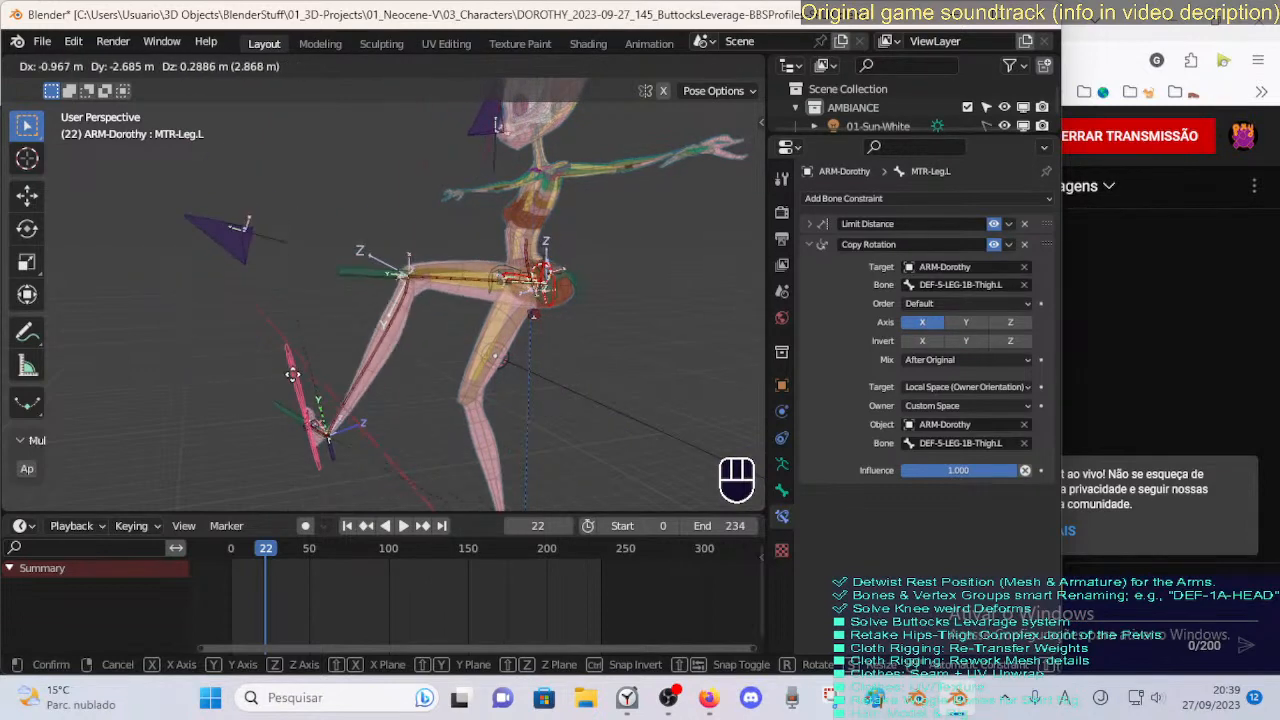
pyautogui.click(292, 374)
pyautogui.scroll(-2, 646, 368)
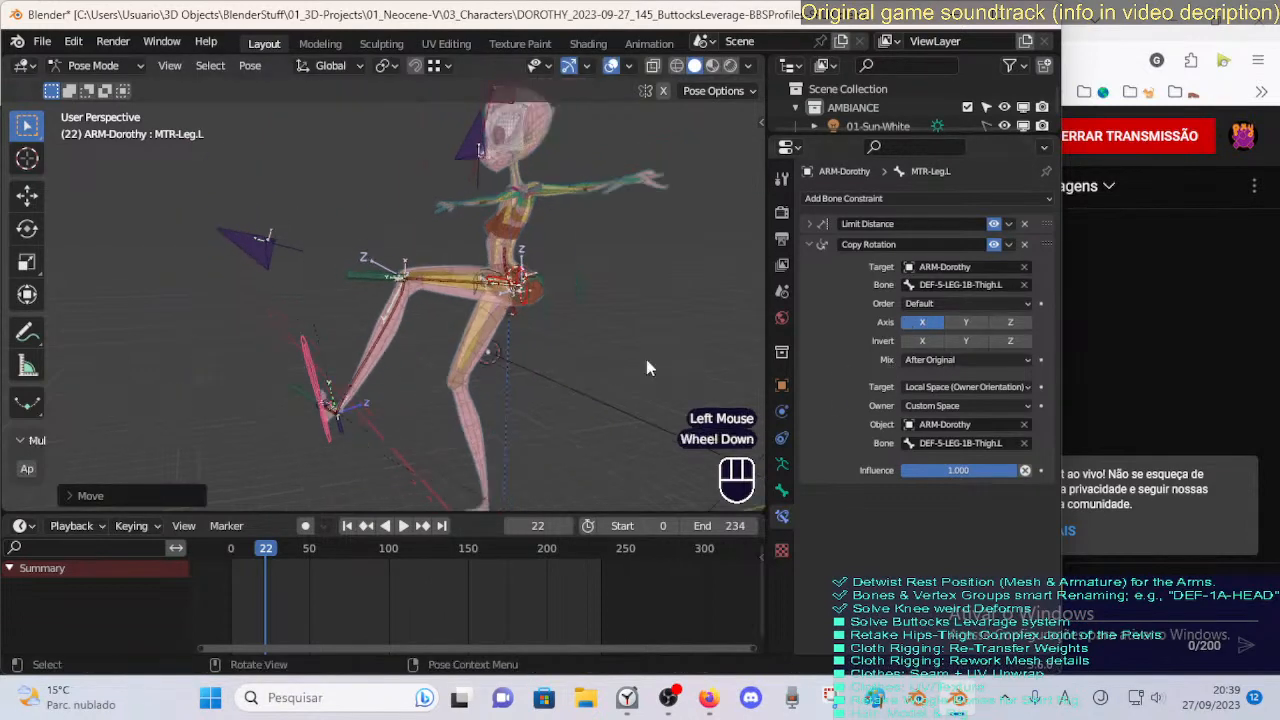
pyautogui.click(323, 427)
pyautogui.press('g')
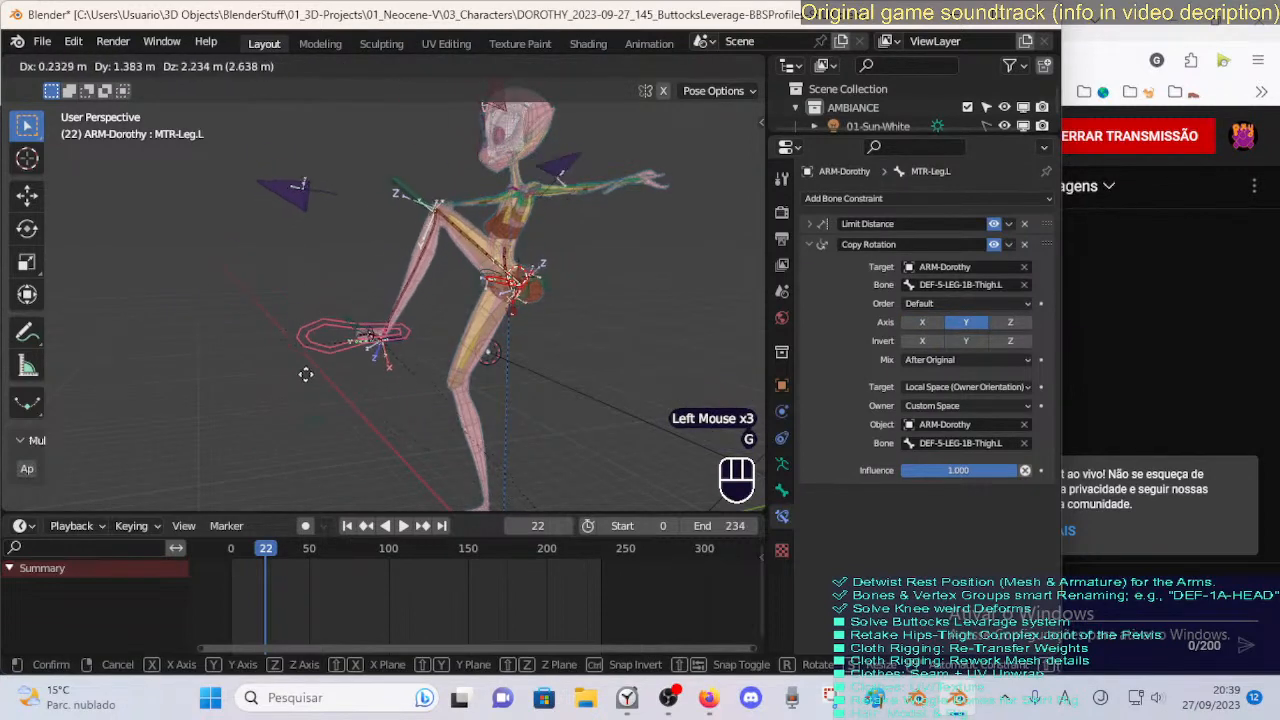
pyautogui.click(345, 450)
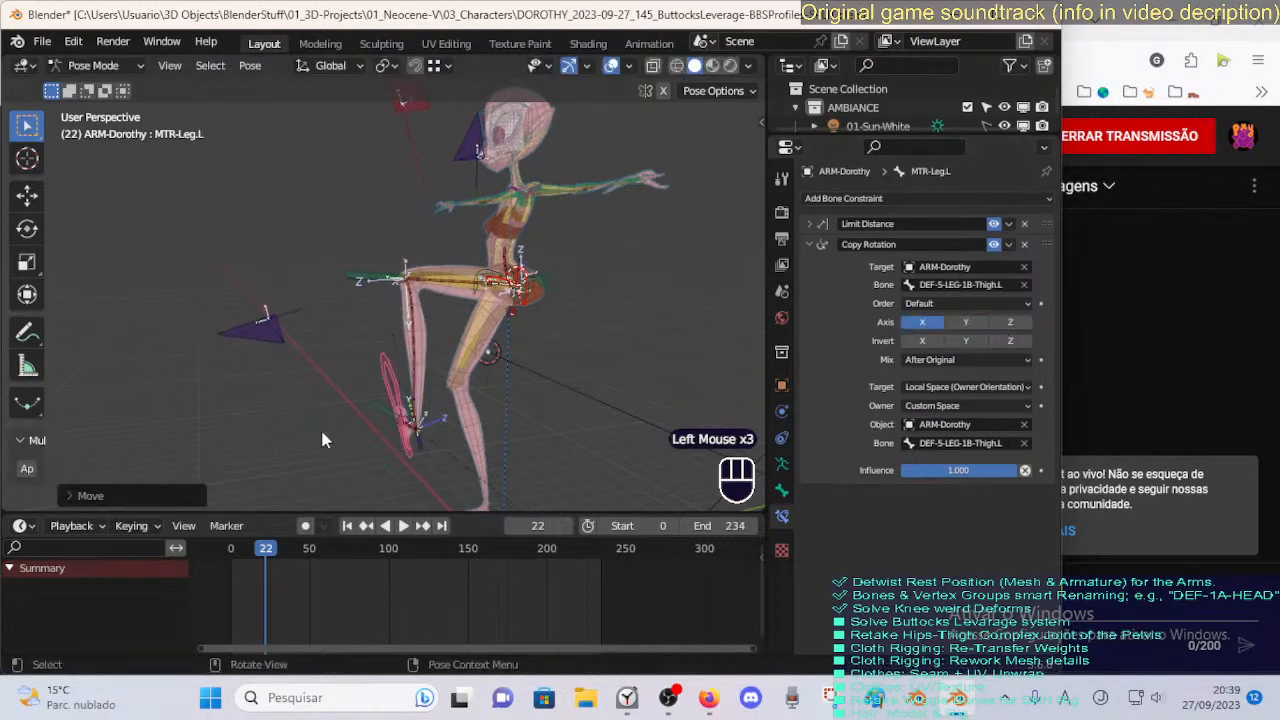
# Test the X-axis Copy Rotation by moving MTR-Leg.L far behind the body.
pyautogui.press('g')
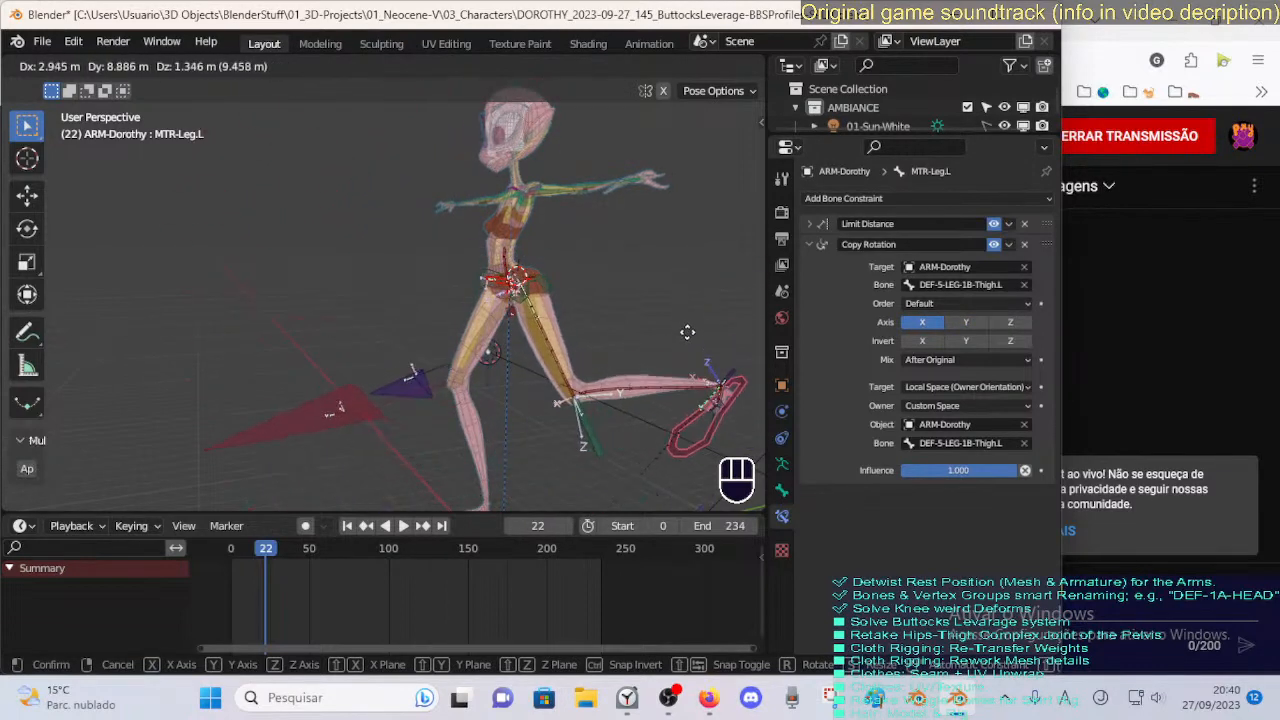
pyautogui.click(673, 377)
pyautogui.scroll(-1, 673, 377)
pyautogui.keyDown('shift'); pyautogui.moveTo(673, 377); pyautogui.dragTo(655, 330, button='middle'); pyautogui.keyUp('shift')
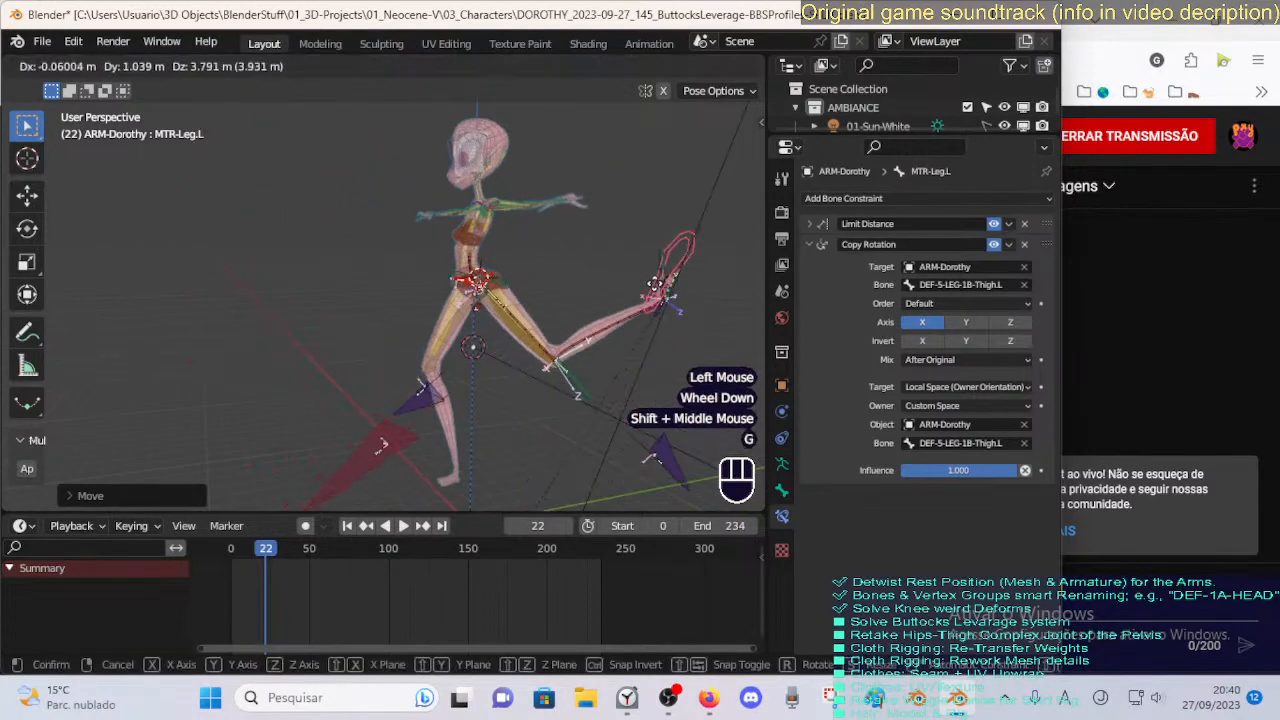
# Place MTR-Leg.L low in front of the body and delete its Copy Rotation constraint.
pyautogui.press('g')
pyautogui.click(395, 402)
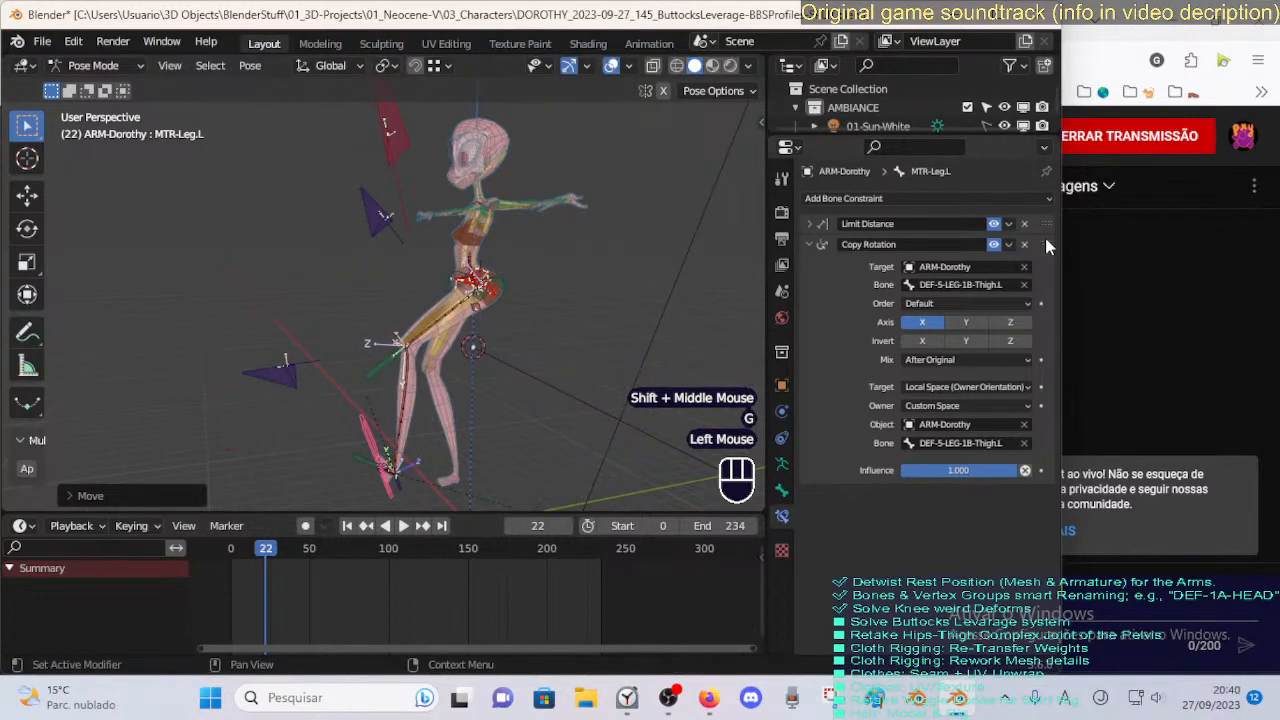
pyautogui.click(1025, 245)
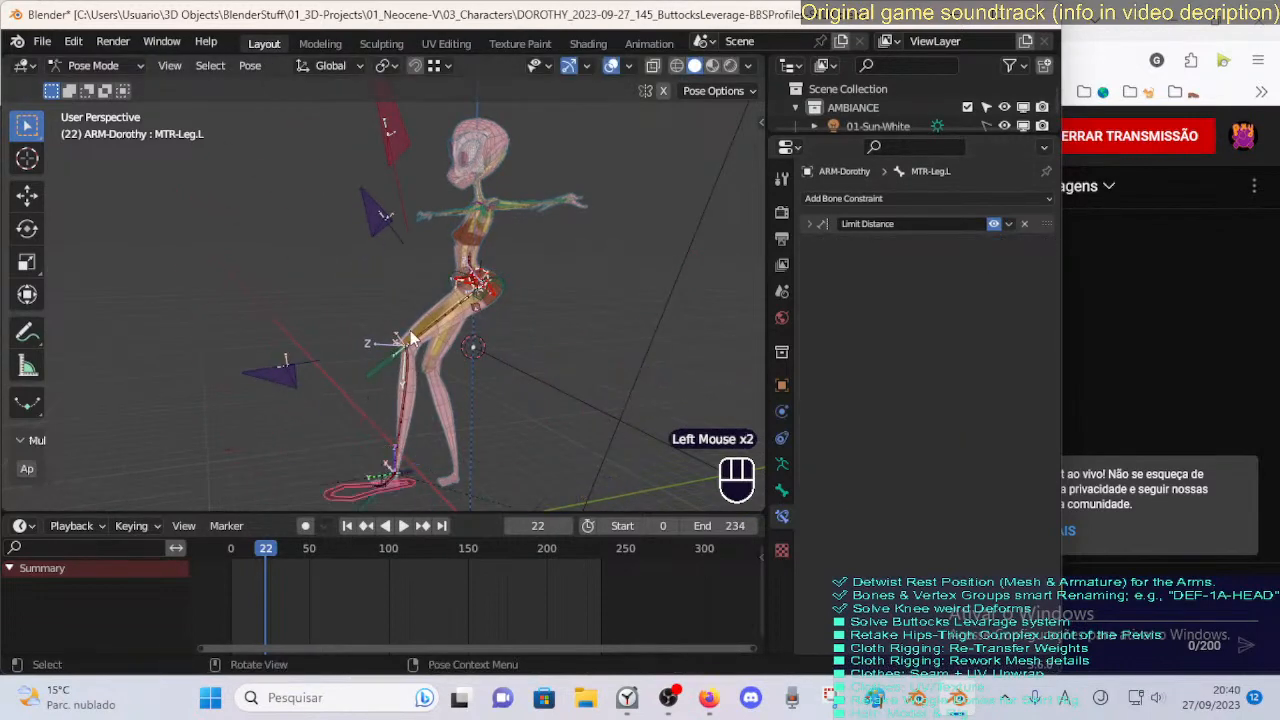
# Inspect the hips and thighs up close and switch ARM-Dorothy from Pose Mode to Object Mode.
pyautogui.hotkey('alt', 'q')
pyautogui.hotkey('alt', 'q')
pyautogui.moveTo(325, 412); pyautogui.dragTo(369, 365, button='middle')
pyautogui.scroll(1, 491, 429)
pyautogui.scroll(2, 374, 406)
pyautogui.keyDown('shift'); pyautogui.moveTo(470, 350); pyautogui.dragTo(400, 389, button='middle'); pyautogui.keyUp('shift')
pyautogui.scroll(3, 425, 395)
pyautogui.scroll(-2, 443, 388)
pyautogui.scroll(1, 443, 388)
pyautogui.scroll(1, 443, 388)
pyautogui.scroll(2, 506, 389)
pyautogui.hotkey('ctrl', 'Tab')
pyautogui.scroll(-2, 421, 381)
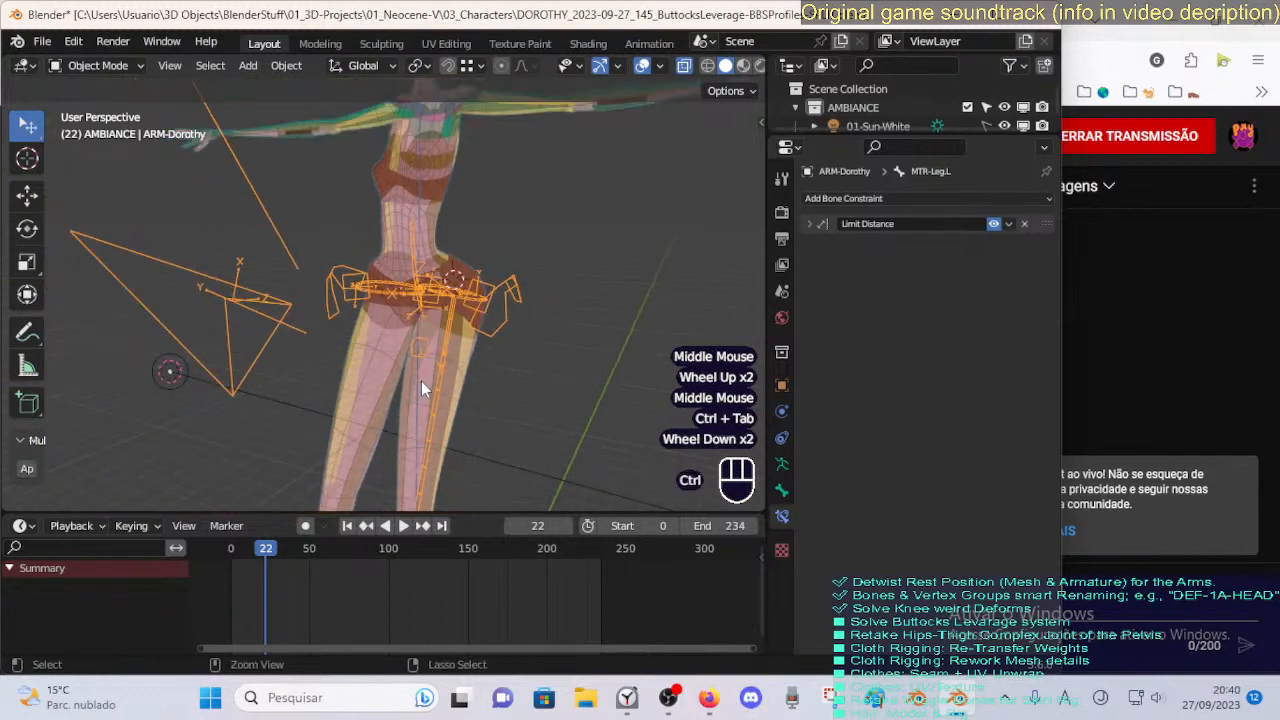
# Switch the armature to Pose Mode and swing the MTR-Leg.L foot control out behind the body to stretch the leg backward.
pyautogui.hotkey('ctrl', 'Tab')
pyautogui.scroll(-2, 417, 400)
pyautogui.scroll(-2, 400, 440)
pyautogui.moveTo(383, 483); pyautogui.dragTo(443, 451, button='middle')
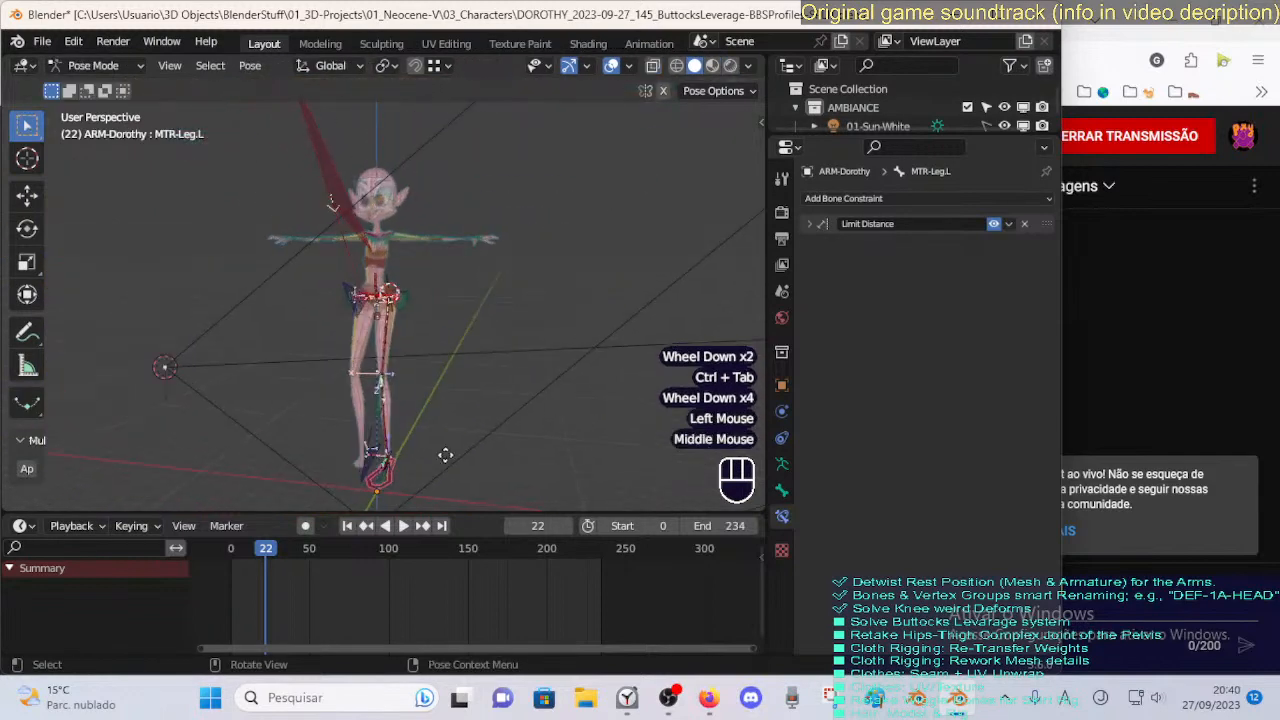
pyautogui.press('g')
pyautogui.click(566, 391)
pyautogui.moveTo(566, 391); pyautogui.dragTo(595, 398, button='middle')
pyautogui.press('g')
pyautogui.click(627, 358)
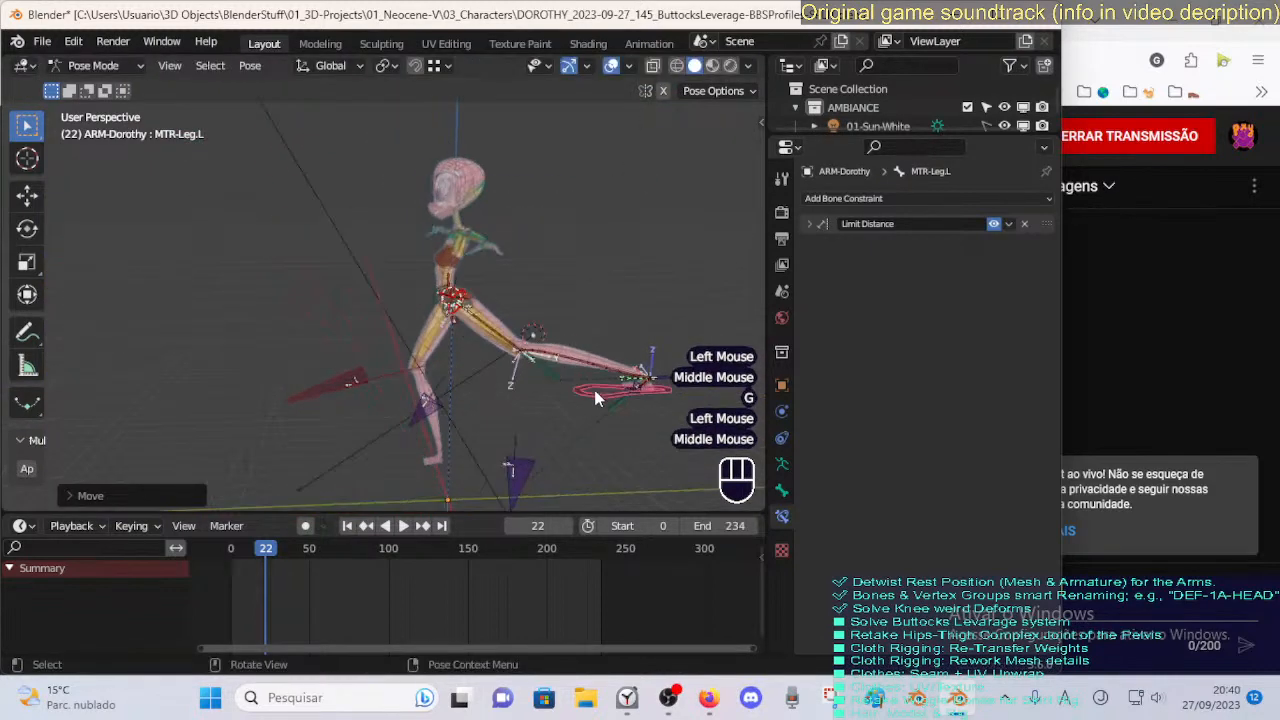
# Rotate the MTR-Leg.L control about the global X axis and reposition it so the knee bends behind the hips.
pyautogui.press('r')
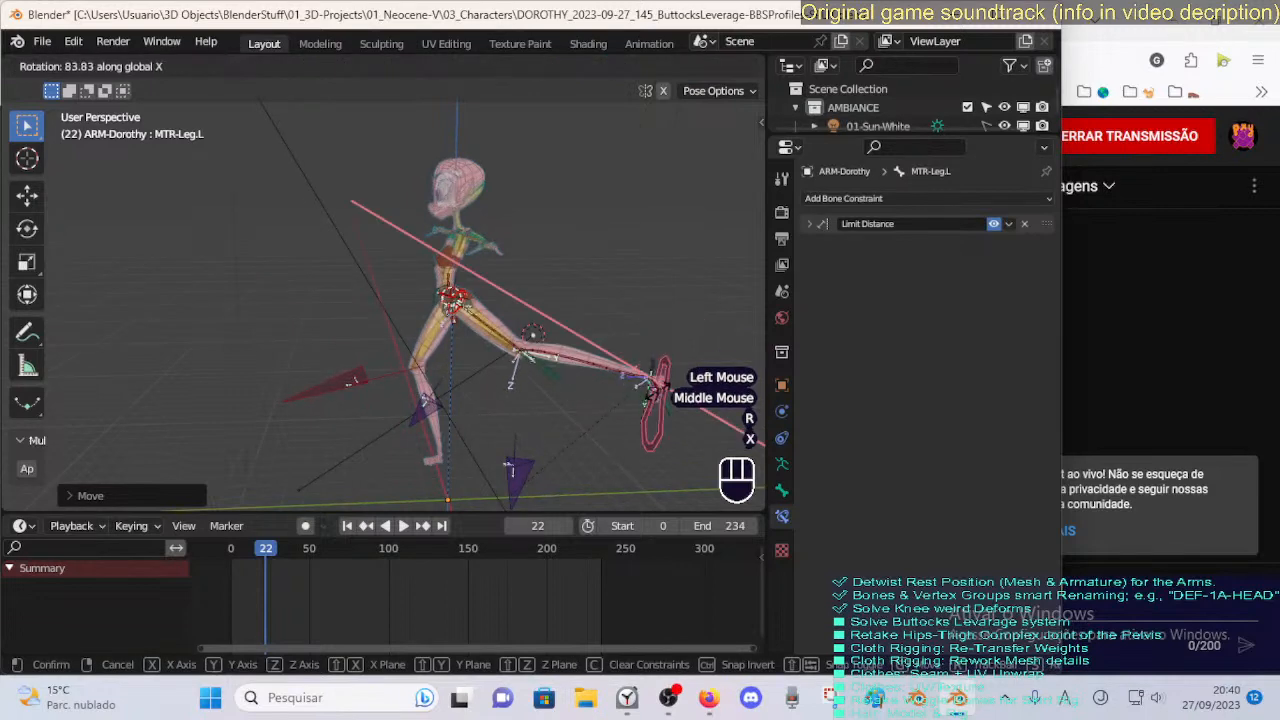
pyautogui.click(623, 385)
pyautogui.keyDown('shift'); pyautogui.moveTo(623, 385); pyautogui.dragTo(560, 390, button='middle'); pyautogui.keyUp('shift')
pyautogui.moveTo(560, 390); pyautogui.dragTo(479, 382, button='middle')
pyautogui.scroll(2, 526, 354)
pyautogui.press('g')
pyautogui.click(526, 354)
# Turn off X-ray shading so the posed mesh displays solid.
pyautogui.press('Tab')
pyautogui.hotkey('alt', 'z')
pyautogui.press('Tab')
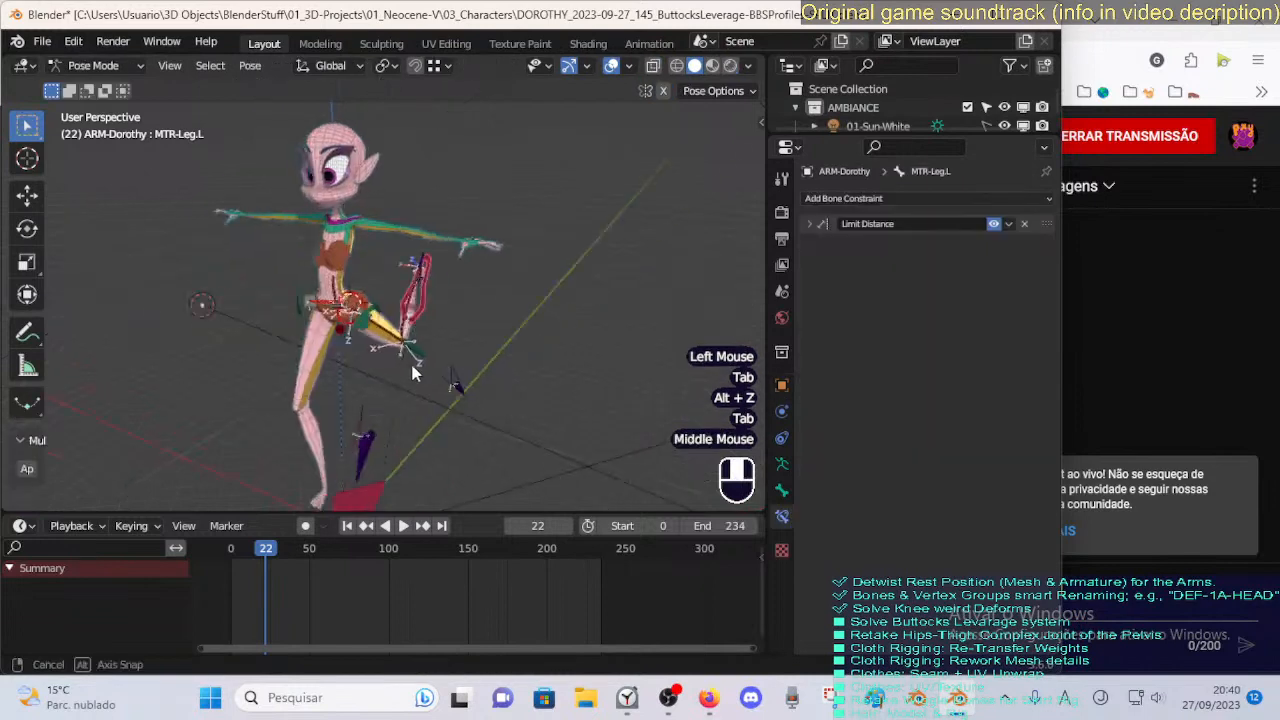
# Tilt the MTR-Leg.L control about global X and raise it until the thigh is roughly horizontal behind the hips.
pyautogui.scroll(2, 479, 382)
pyautogui.moveTo(558, 340); pyautogui.dragTo(547, 370, button='middle')
pyautogui.scroll(2, 547, 370)
pyautogui.press('r')
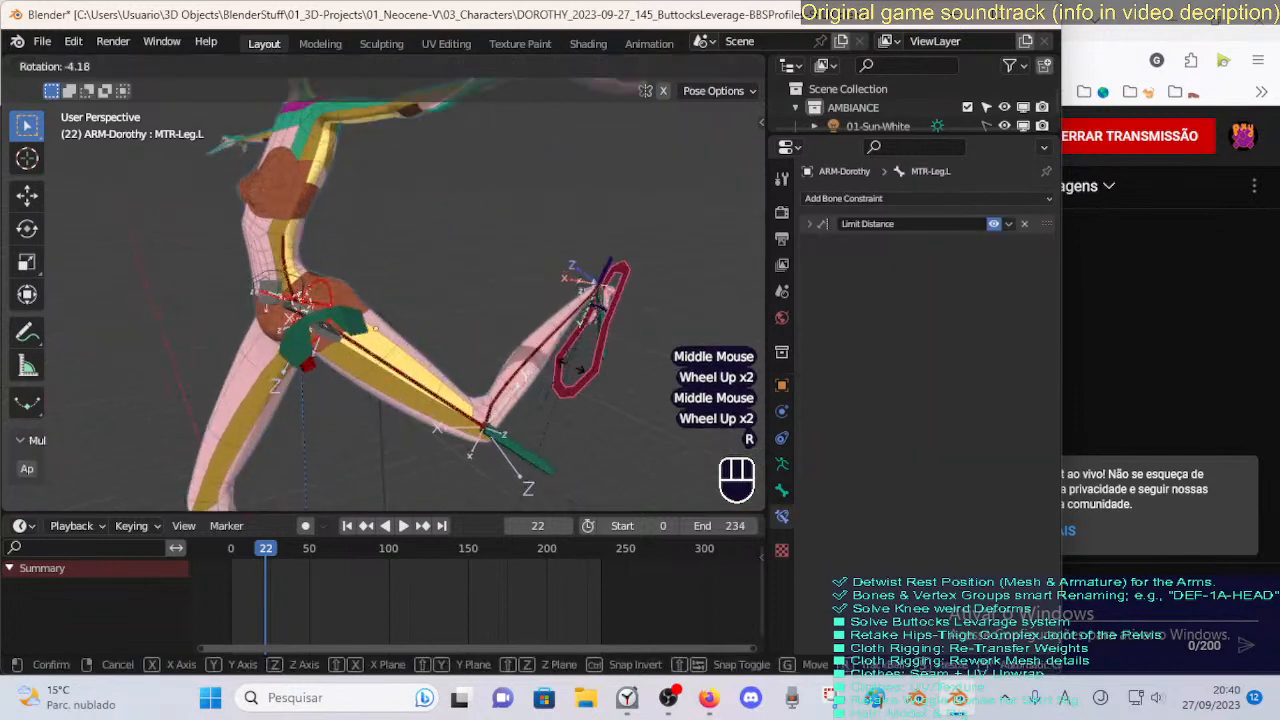
pyautogui.press('x')
pyautogui.click(620, 300)
pyautogui.press('g')
pyautogui.click(700, 222)
pyautogui.press('g')
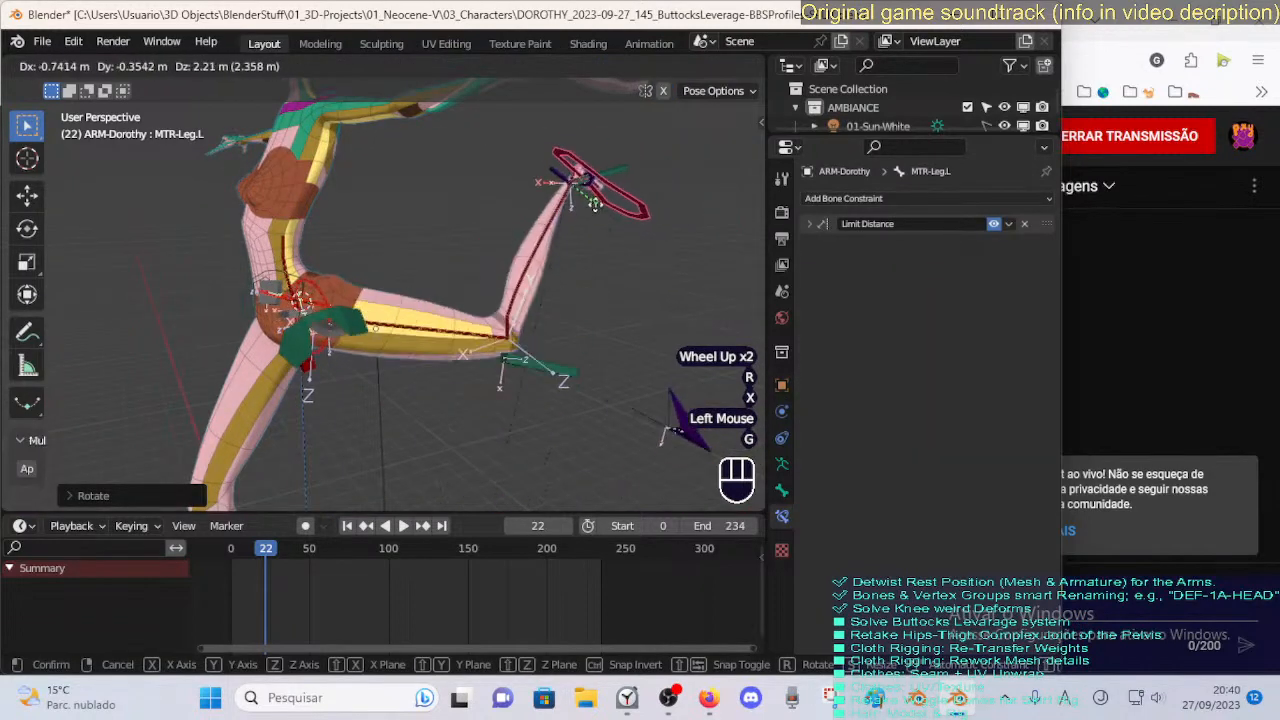
pyautogui.click(606, 177)
# Move the MTR-Leg.L control through several raised, sideways and lowered positions to test how the hip and buttock deform.
pyautogui.moveTo(606, 177); pyautogui.dragTo(503, 282, button='middle')
pyautogui.press('g')
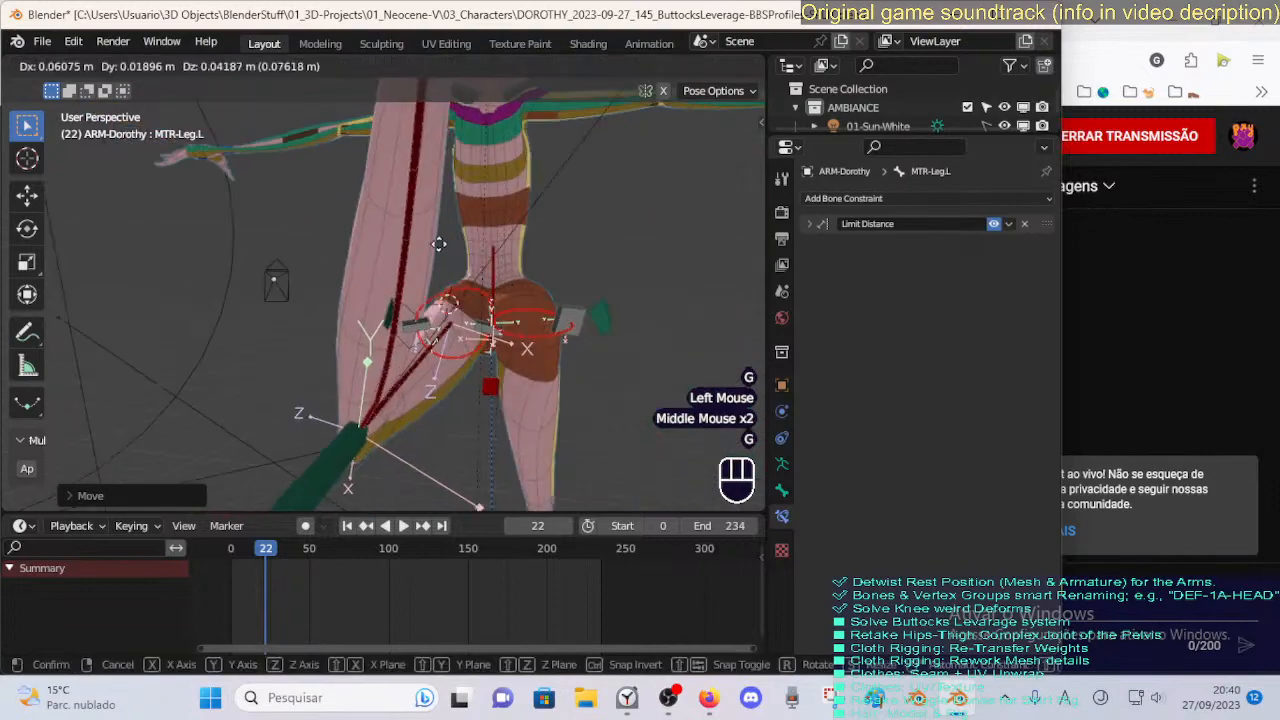
pyautogui.click(352, 232)
pyautogui.moveTo(352, 232); pyautogui.dragTo(557, 359, button='middle')
pyautogui.press('g')
pyautogui.click(440, 330)
pyautogui.moveTo(440, 330); pyautogui.dragTo(548, 398, button='middle')
pyautogui.press('g')
pyautogui.click(446, 403)
pyautogui.moveTo(446, 403); pyautogui.dragTo(572, 298, button='middle')
pyautogui.press('g')
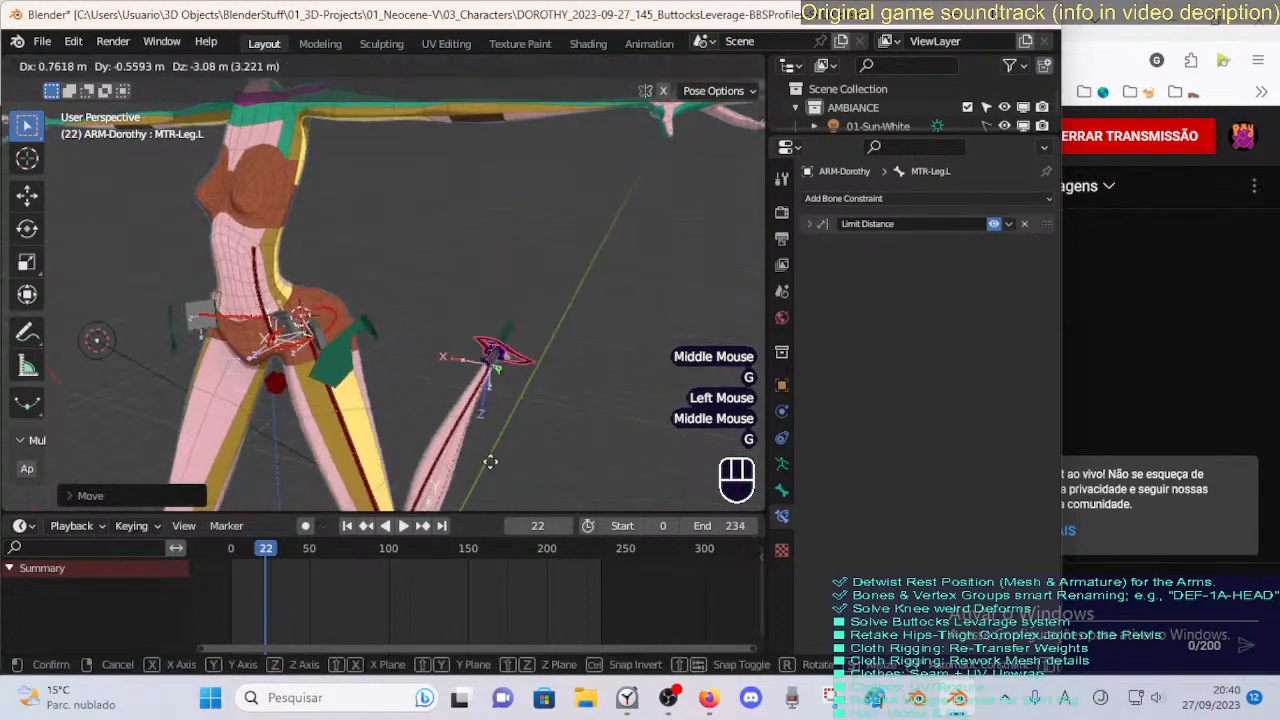
pyautogui.click(503, 440)
# Bring the MTR-Leg.L control up to shoulder height close to the torso, folding the leg.
pyautogui.scroll(-2, 449, 295)
pyautogui.moveTo(449, 295); pyautogui.dragTo(502, 355, button='middle')
pyautogui.press('g')
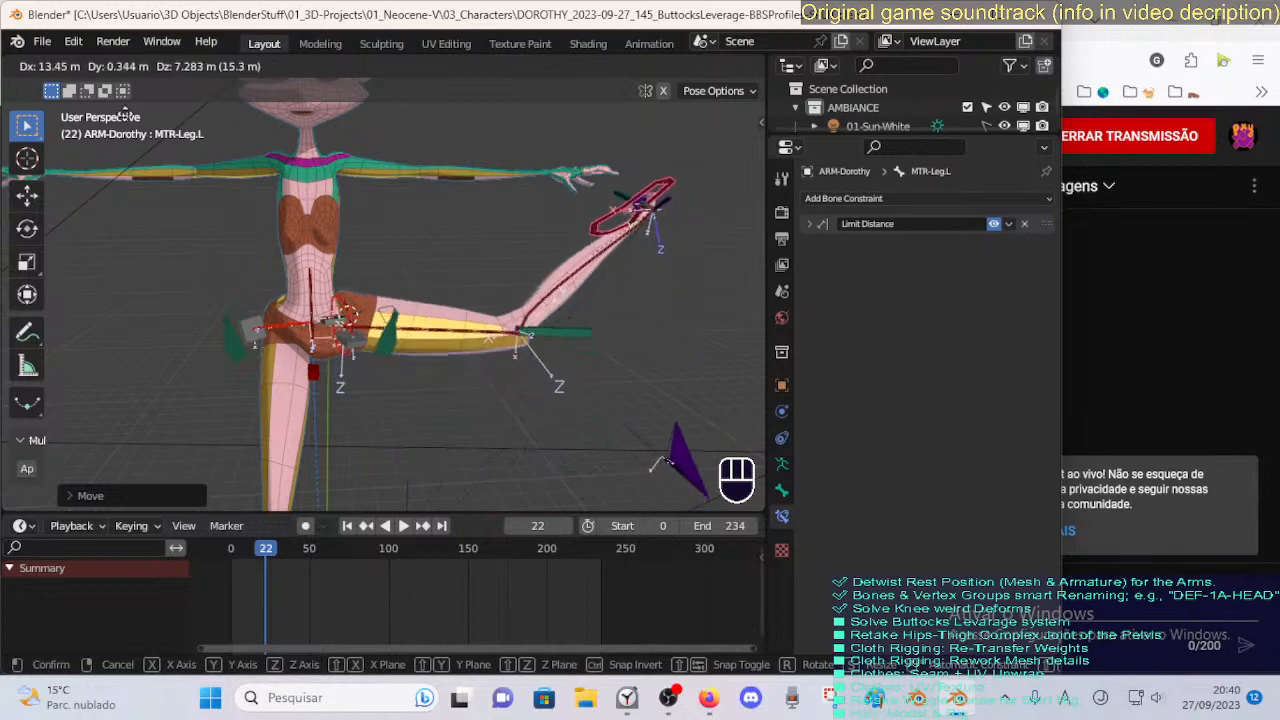
pyautogui.click(404, 178)
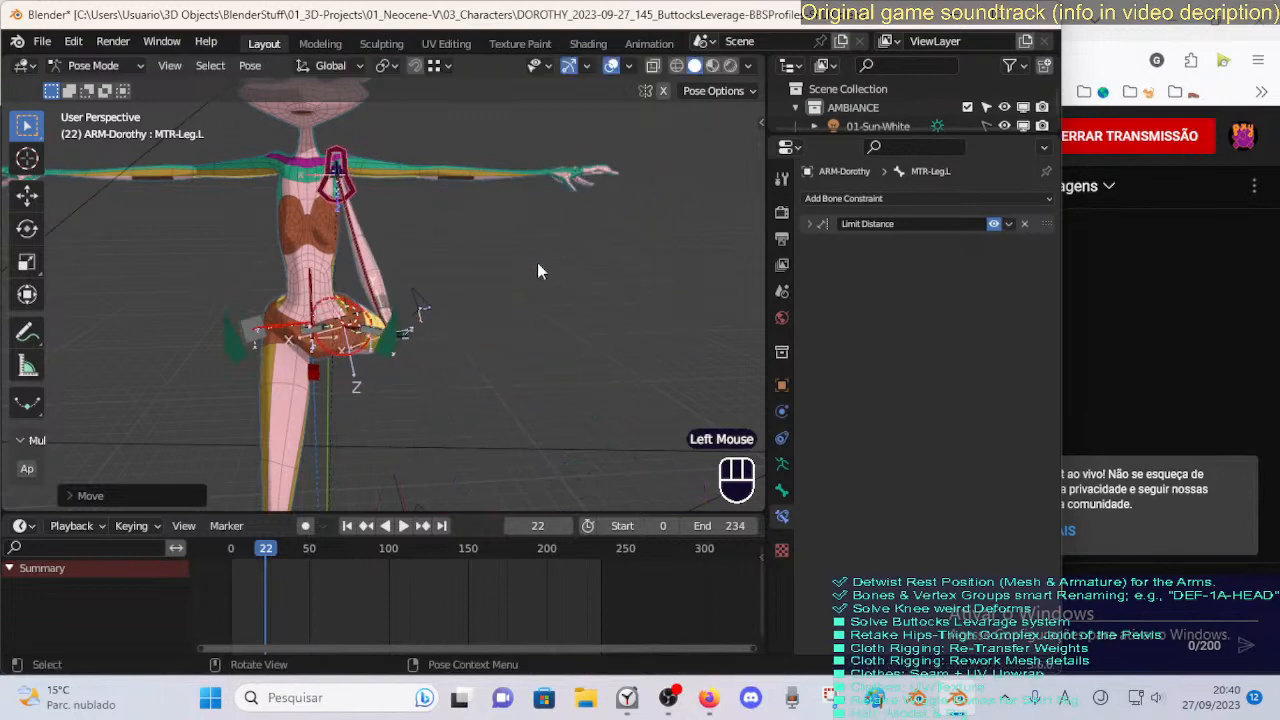
# Reposition the MTR-Leg.L control so the thigh extends behind the body with the shin pointing upward.
pyautogui.scroll(2, 537, 262)
pyautogui.moveTo(537, 262); pyautogui.dragTo(500, 374, button='middle')
pyautogui.scroll(1, 410, 277)
pyautogui.press('g')
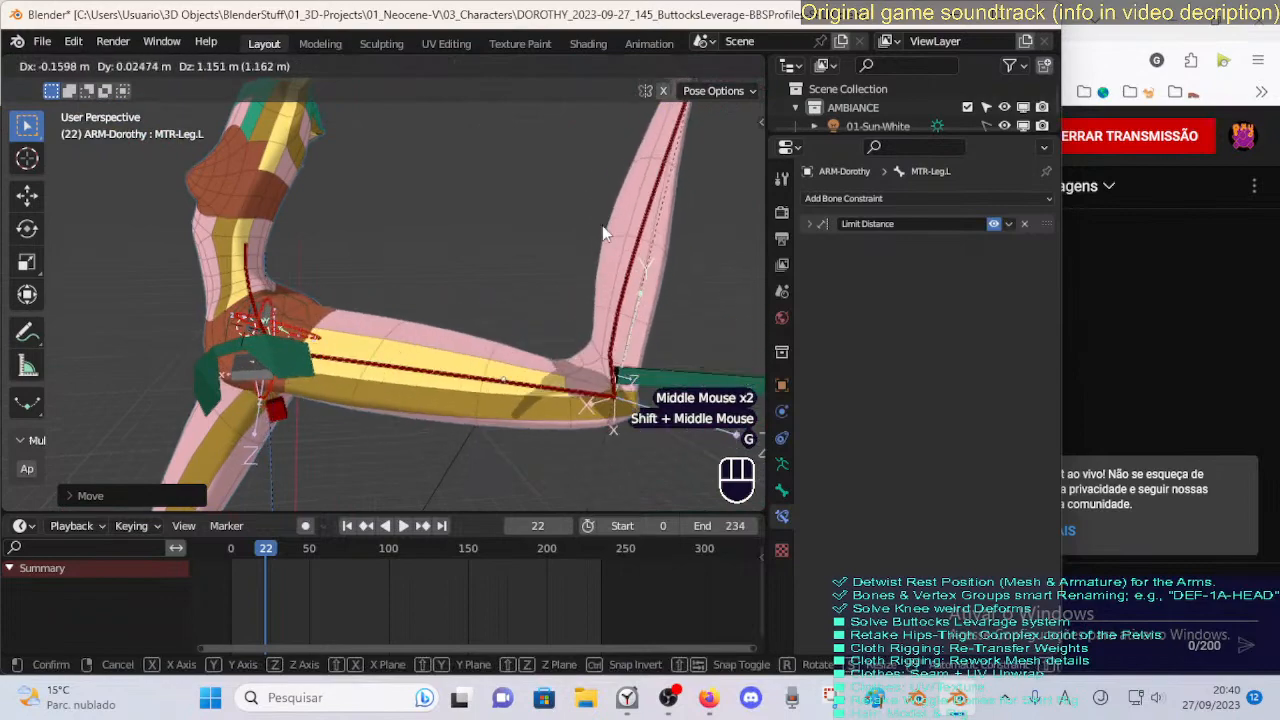
pyautogui.click(602, 232)
# Examine the hip and thigh deformation up close and compare it with the armature's rest position in Edit Mode.
pyautogui.keyDown('shift'); pyautogui.moveTo(475, 258); pyautogui.dragTo(592, 262, button='middle'); pyautogui.keyUp('shift')
pyautogui.scroll(3, 436, 350)
pyautogui.moveTo(436, 350); pyautogui.dragTo(641, 247, button='middle')
pyautogui.press('Tab')
pyautogui.scroll(-2, 548, 330)
pyautogui.scroll(-1, 641, 247)
pyautogui.moveTo(525, 325); pyautogui.dragTo(392, 376, button='middle')
pyautogui.press('Tab')
# Select the CTL-Pelvis-BBHEnd.001.L control and move it up and back over the left buttock.
pyautogui.scroll(2, 447, 345)
pyautogui.scroll(1, 447, 345)
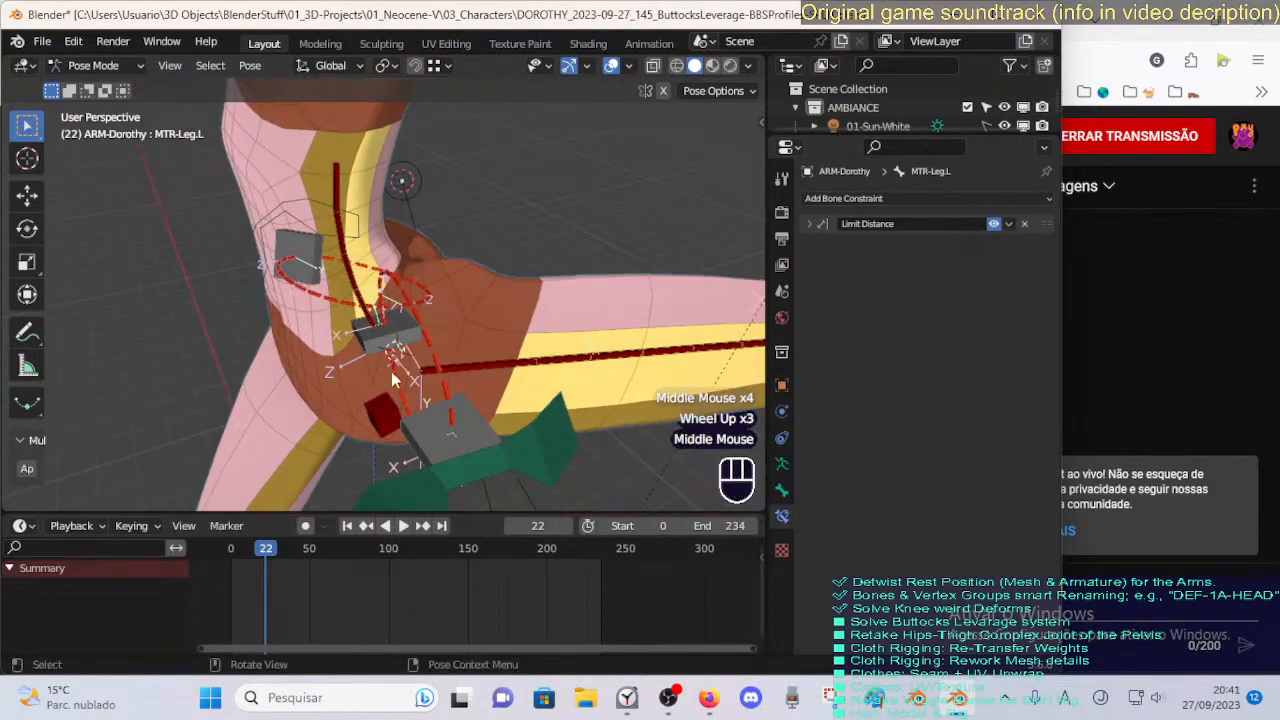
pyautogui.click(408, 333)
pyautogui.moveTo(408, 333); pyautogui.dragTo(457, 337, button='middle')
pyautogui.press('g')
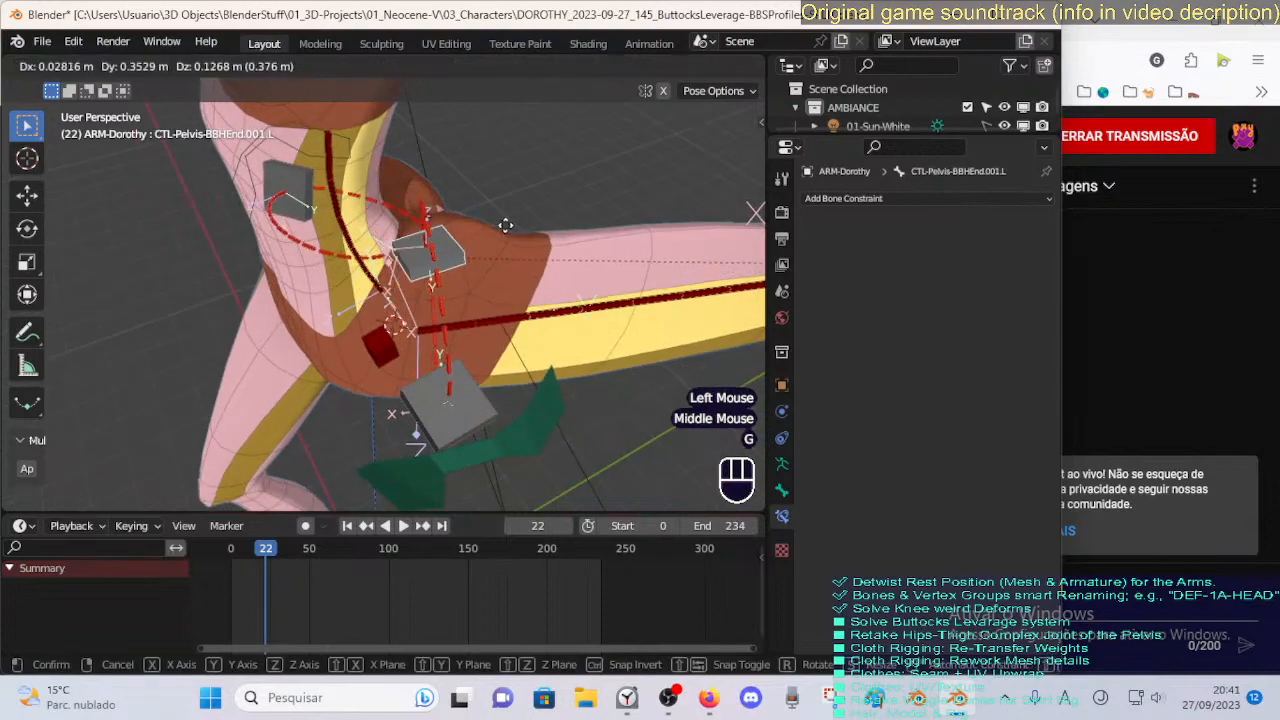
pyautogui.click(528, 228)
# Reposition the CTL-Pelvis-BBHEnd.001.L control around the top of the raised thigh to adjust the buttock curve.
pyautogui.moveTo(528, 228); pyautogui.dragTo(383, 395, button='middle')
pyautogui.scroll(-2, 543, 391)
pyautogui.scroll(-1, 344, 345)
pyautogui.press('g')
pyautogui.press('g')
pyautogui.press('g')
pyautogui.click(421, 340)
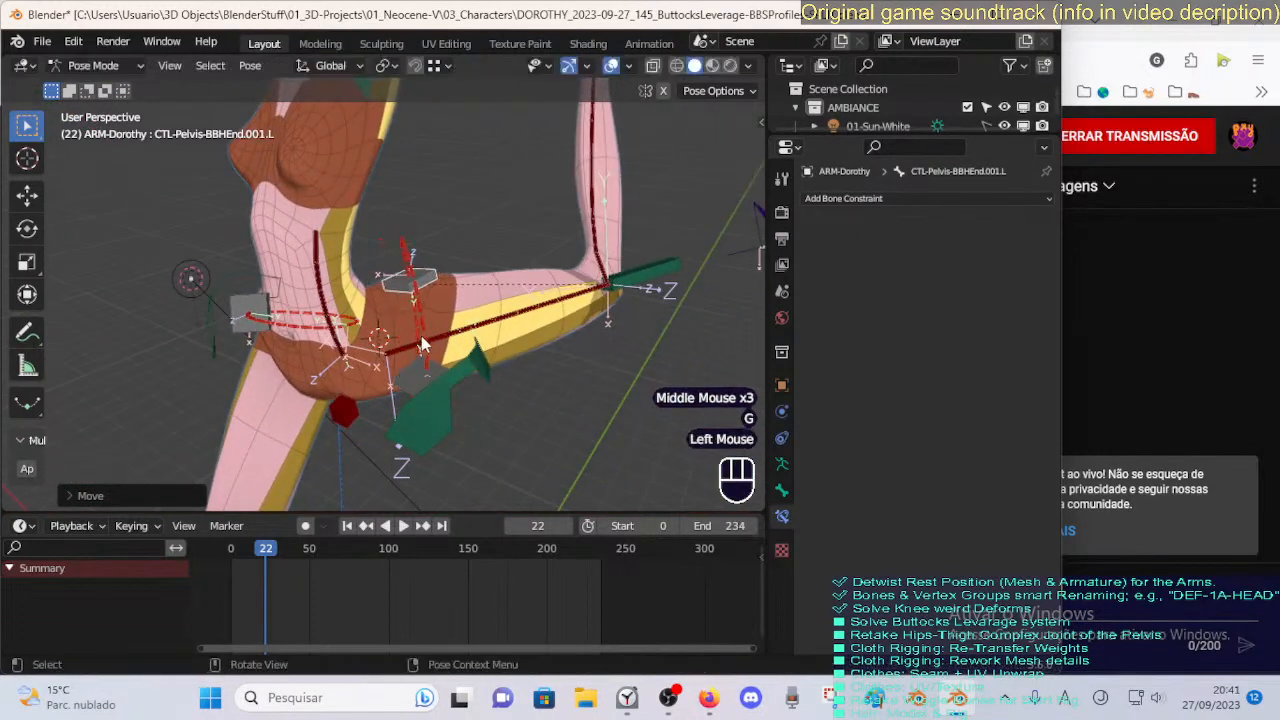
pyautogui.press('g')
pyautogui.click(405, 318)
# Fine-tune the CTL-Pelvis-BBHEnd.001.L control's placement from side and upper views, keeping it just above the thigh's root.
pyautogui.moveTo(466, 334); pyautogui.dragTo(342, 305, button='middle')
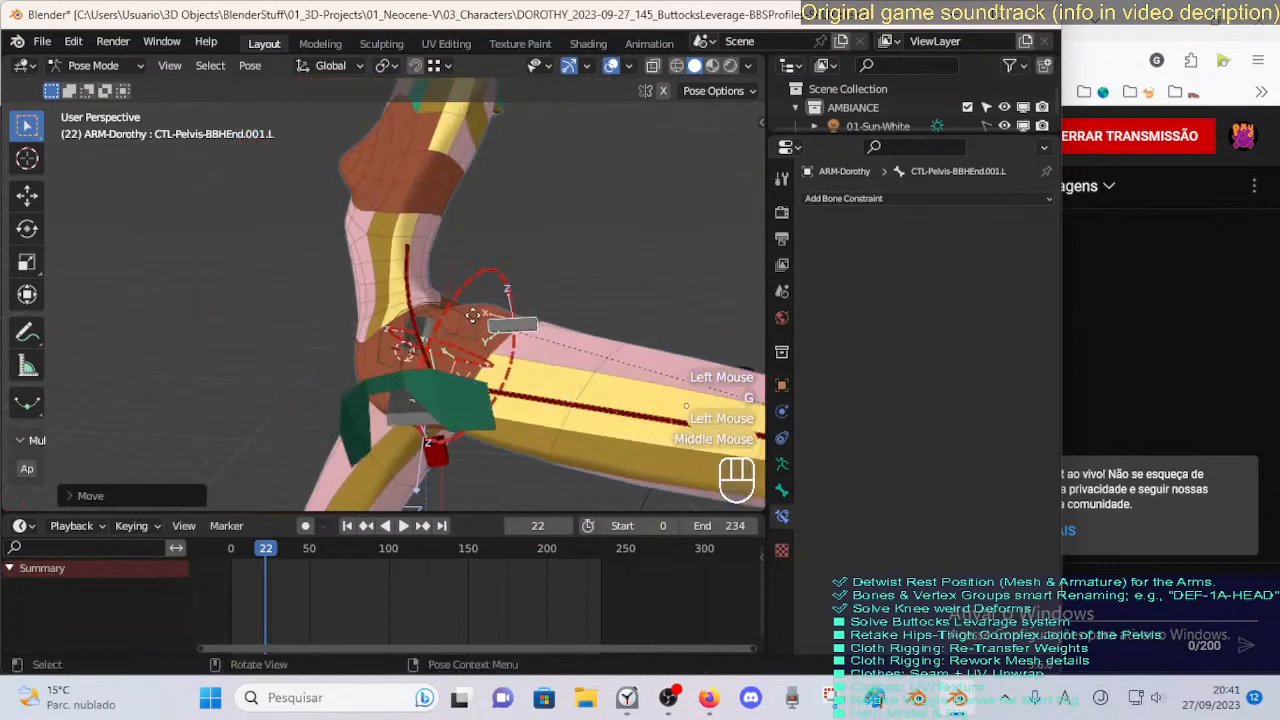
pyautogui.press('g')
pyautogui.click(480, 311)
pyautogui.moveTo(462, 350); pyautogui.dragTo(452, 268, button='middle')
pyautogui.press('g')
pyautogui.click(465, 370)
pyautogui.press('g')
pyautogui.click(481, 271)
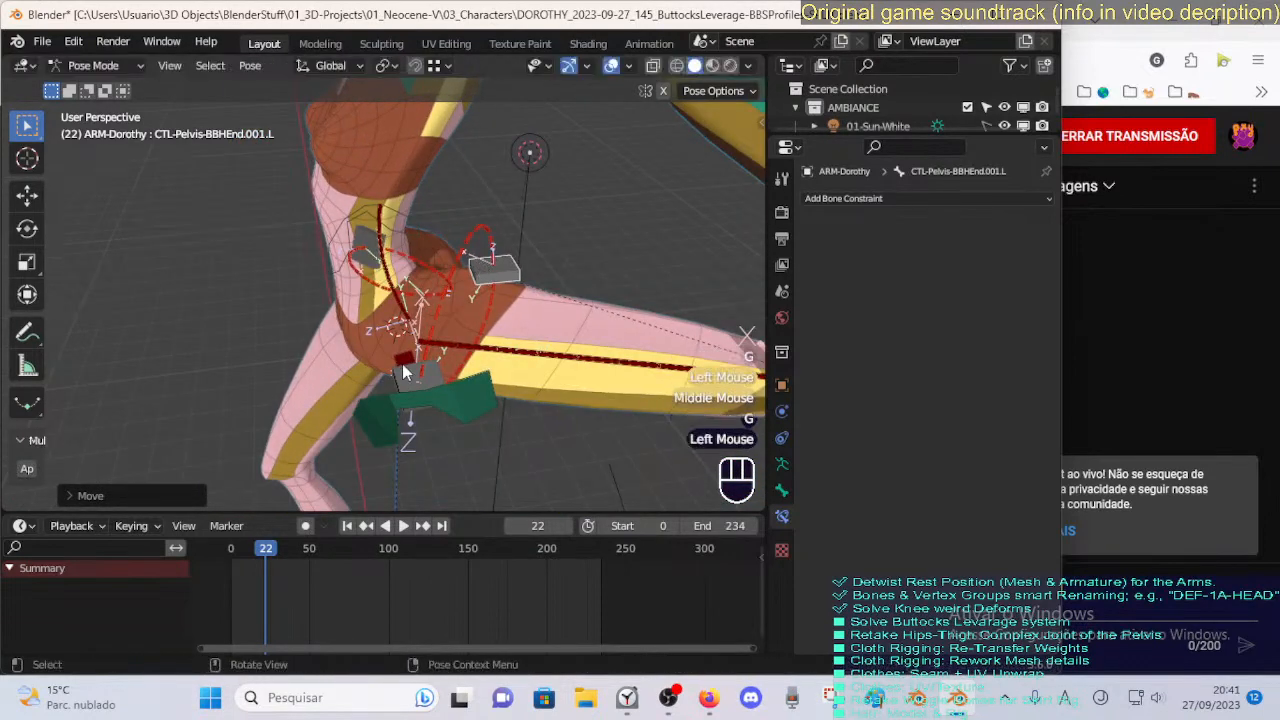
# Select the CTL-Pelvis-BBHStart.001.L control below the hip, then move and rotate it to reshape the buttock curve.
pyautogui.moveTo(402, 365); pyautogui.dragTo(520, 463, button='middle')
pyautogui.click(389, 383)
pyautogui.press('g')
pyautogui.click(429, 376)
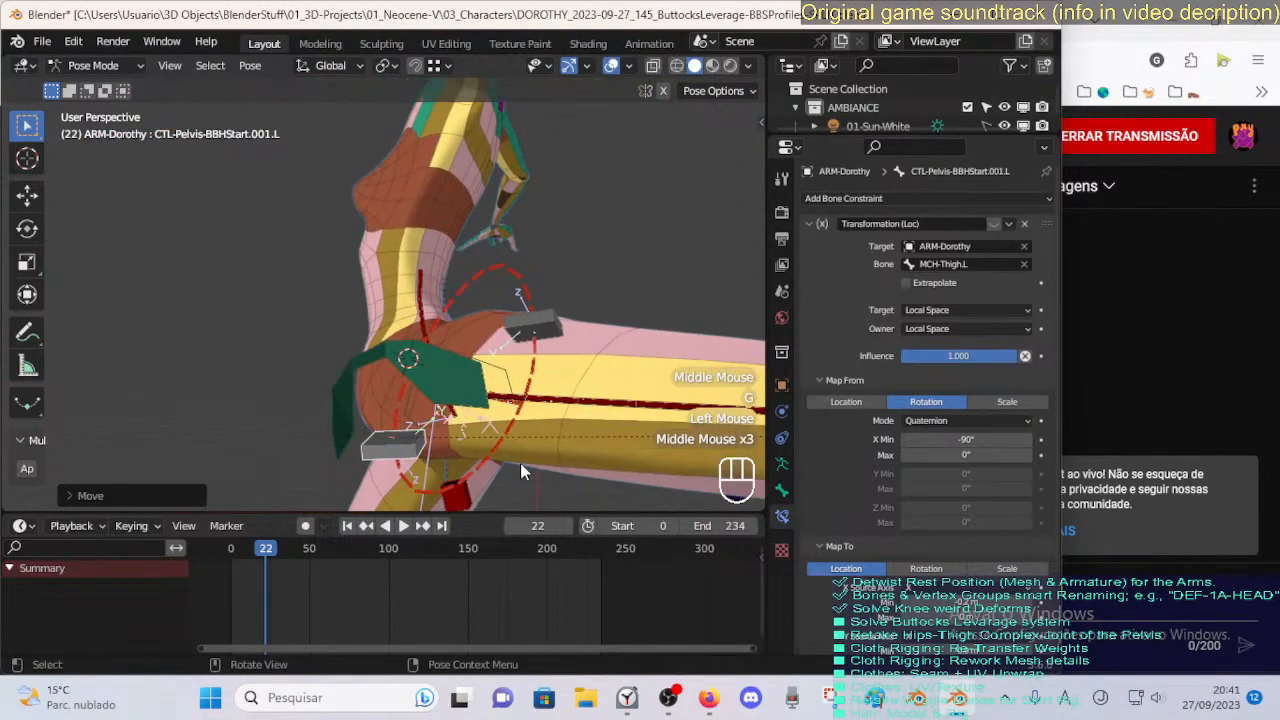
pyautogui.press('r')
pyautogui.click(545, 415)
pyautogui.press('g')
pyautogui.click(565, 323)
# Reselect the CTL-Pelvis-BBHEnd.001.L control and nudge it above the raised thigh.
pyautogui.click(565, 322)
pyautogui.moveTo(565, 322); pyautogui.dragTo(585, 415, button='middle')
pyautogui.press('g')
pyautogui.click(533, 368)
# Select the MTR-Leg.L foot control, lower it and swing the leg out to the character's side.
pyautogui.scroll(-1, 533, 368)
pyautogui.scroll(-3, 585, 415)
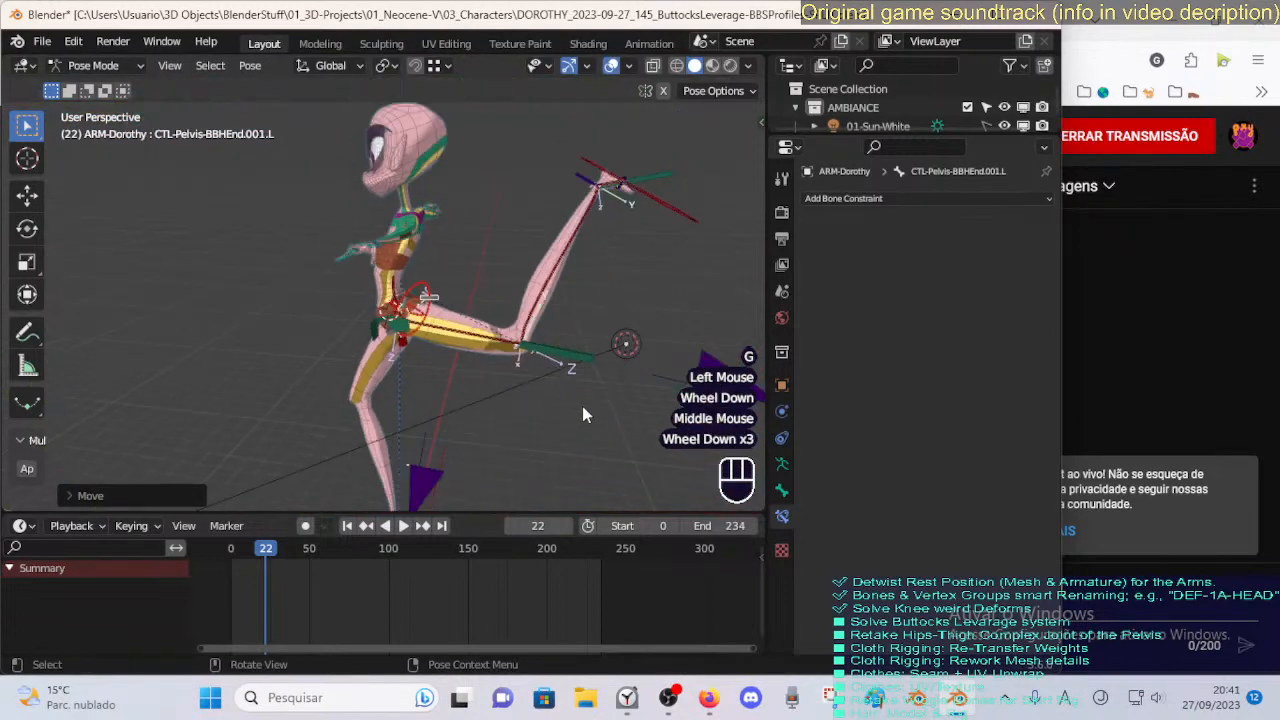
pyautogui.scroll(-1, 493, 417)
pyautogui.click(563, 286)
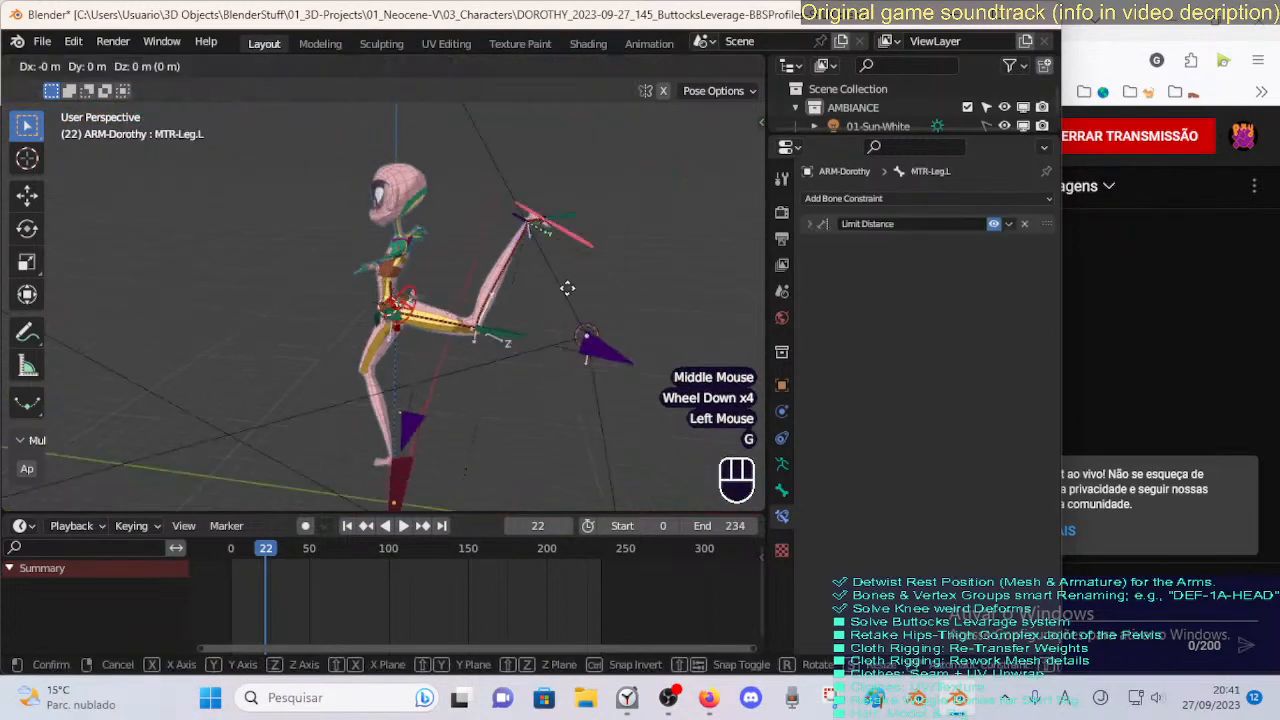
pyautogui.press('g')
pyautogui.click(523, 402)
pyautogui.moveTo(523, 402); pyautogui.dragTo(374, 391, button='middle')
pyautogui.press('g')
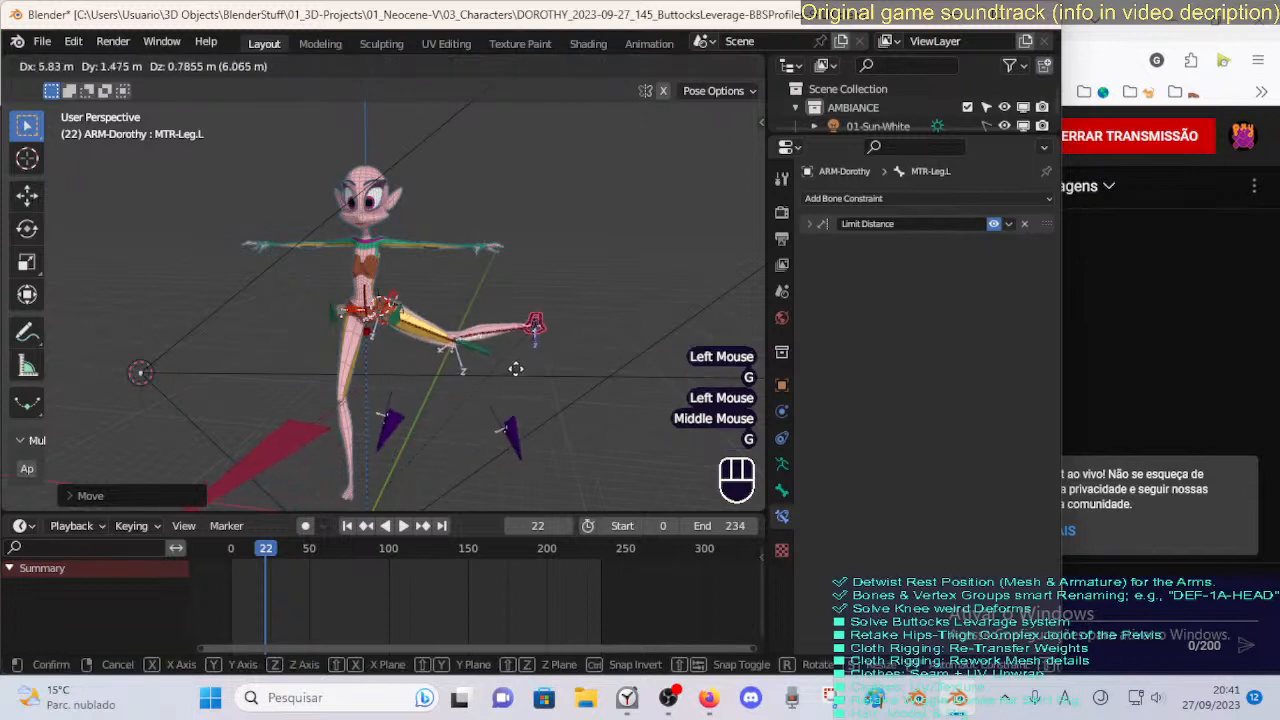
pyautogui.click(527, 355)
pyautogui.press('g')
pyautogui.click(582, 372)
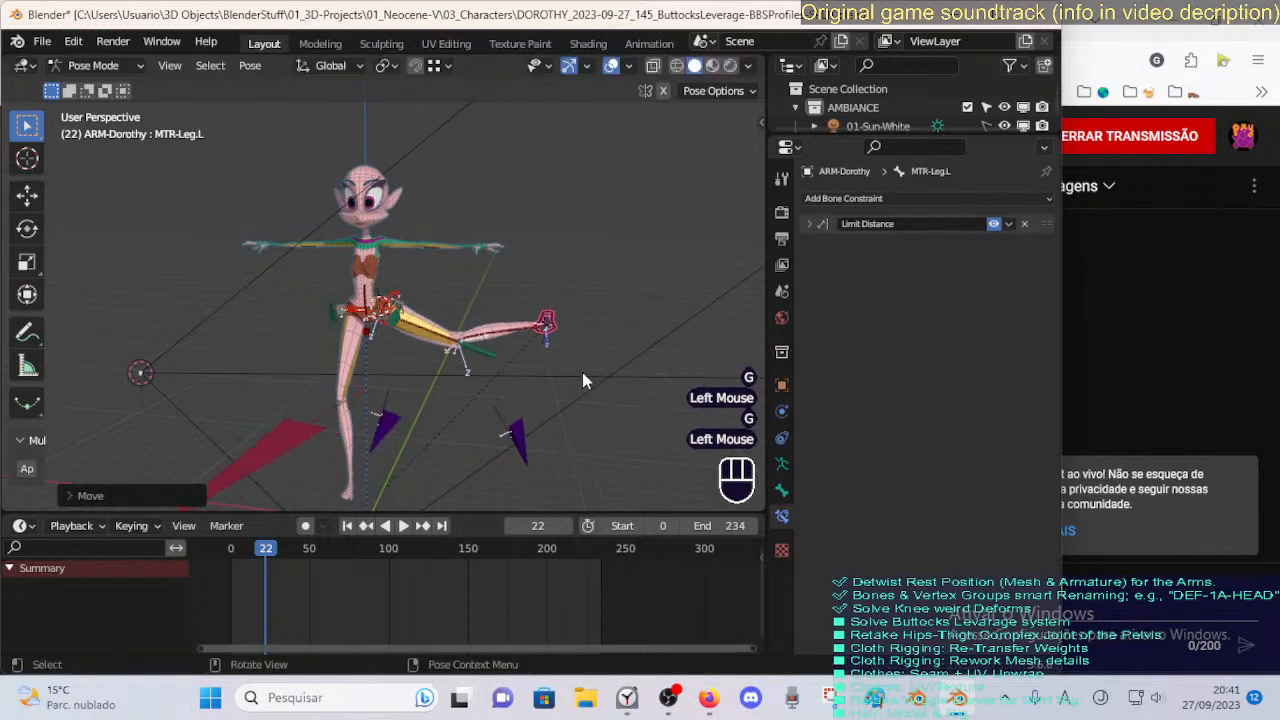
# Raise the MTR-Leg.L control farther outward and adjust the foot's rotation about the global X axis.
pyautogui.press('r')
pyautogui.press('x')
pyautogui.click(553, 305)
pyautogui.moveTo(553, 305); pyautogui.dragTo(564, 343, button='middle')
pyautogui.press('g')
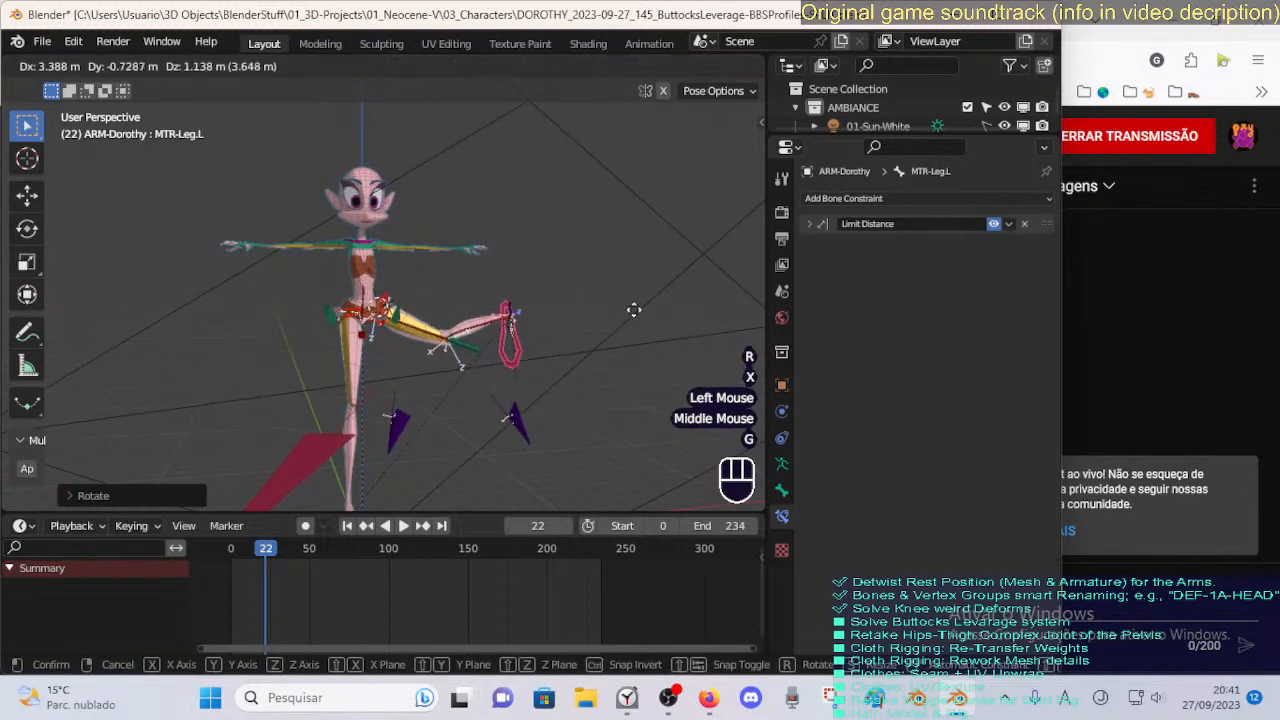
pyautogui.click(669, 245)
pyautogui.press('r')
pyautogui.press('x')
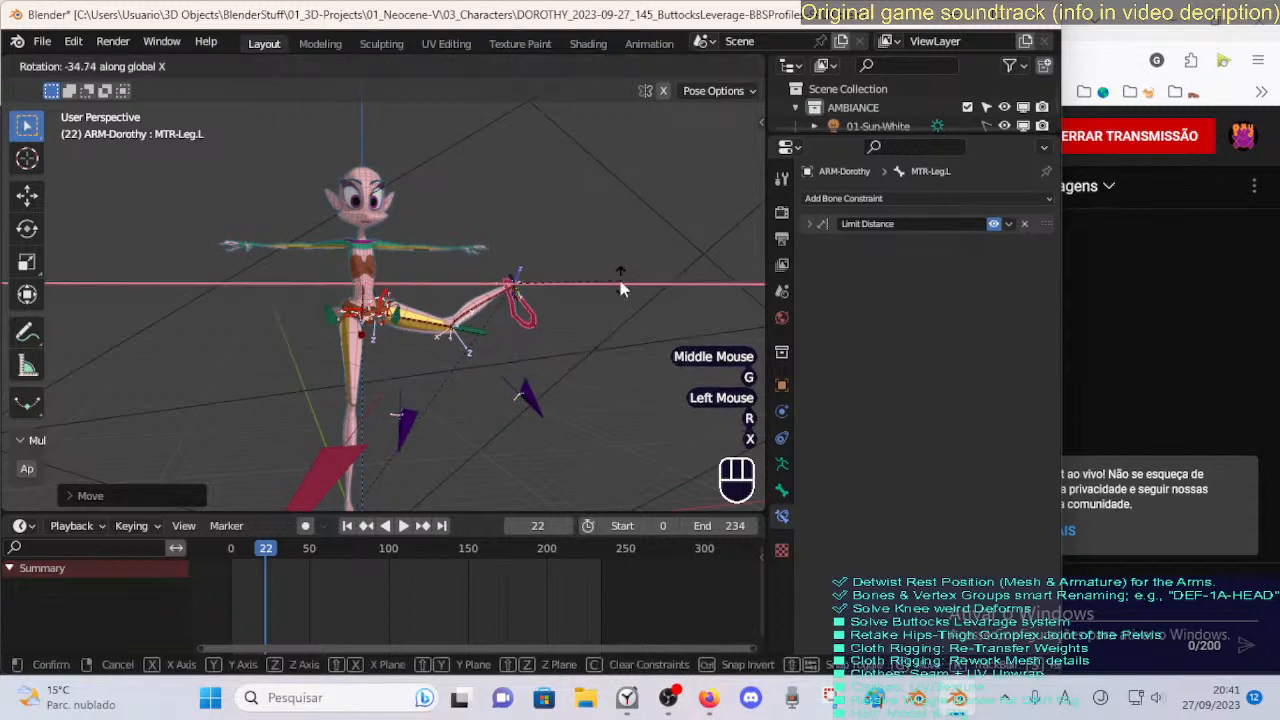
pyautogui.click(621, 289)
# Set the MTR-Leg.L Limit Distance constraint's distance to 8.82 m and move the foot control to test it.
pyautogui.moveTo(621, 289); pyautogui.dragTo(479, 334, button='middle')
pyautogui.scroll(2, 511, 365)
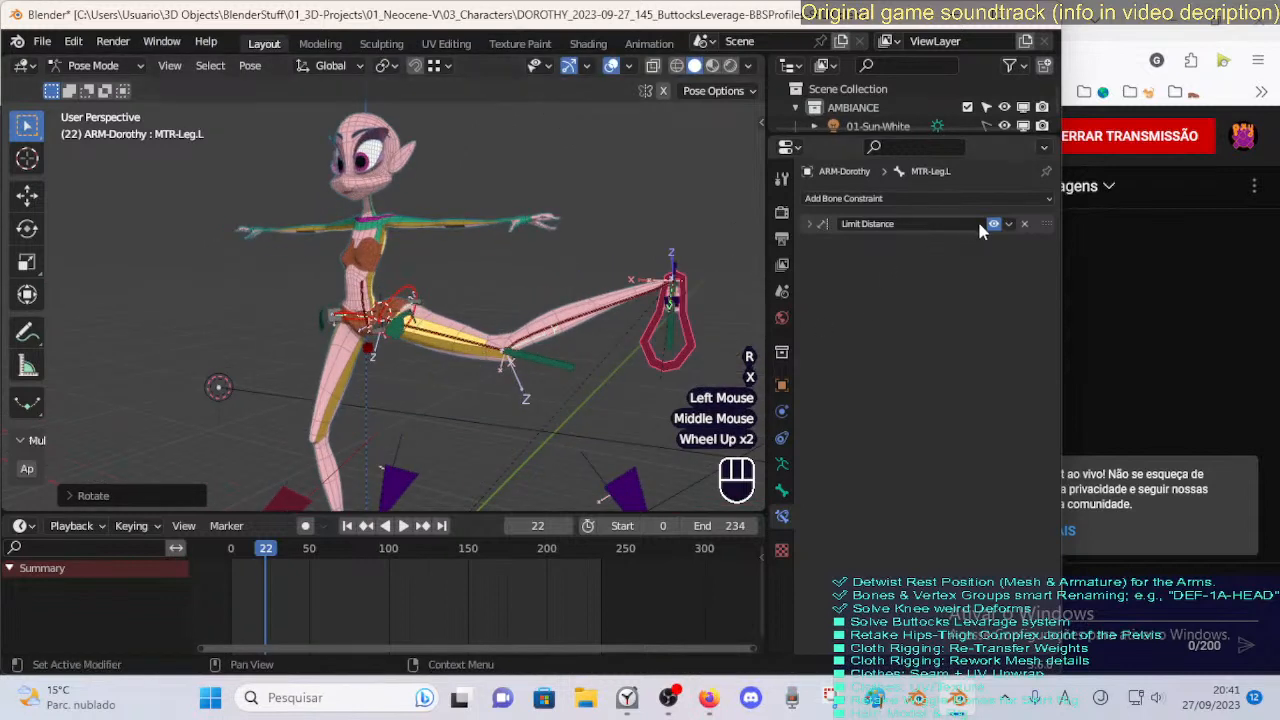
pyautogui.click(809, 224)
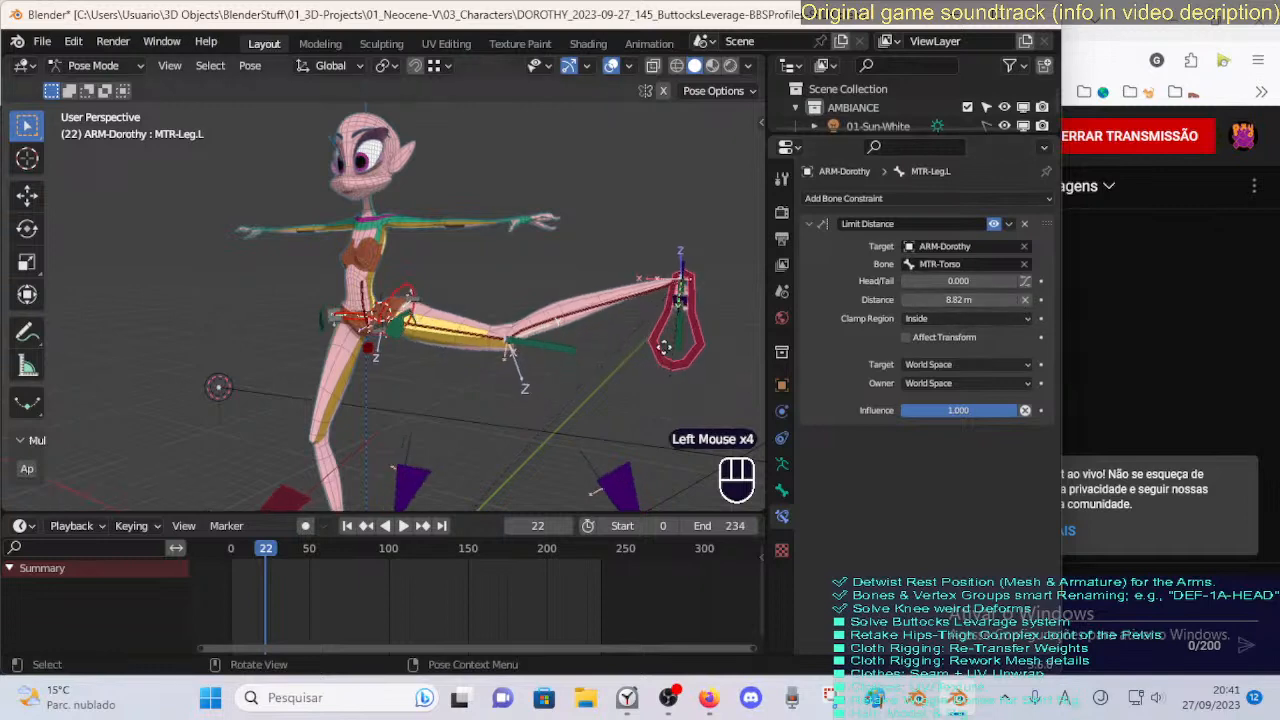
pyautogui.press('g')
pyautogui.click(604, 332)
# Raise the leg sideways with the MTR-Leg.L control and set its Limit Distance value to 9.32 m.
pyautogui.keyDown('shift'); pyautogui.moveTo(604, 332); pyautogui.dragTo(540, 370, button='middle'); pyautogui.keyUp('shift')
pyautogui.moveTo(540, 370); pyautogui.dragTo(500, 392, button='middle')
pyautogui.press('g')
pyautogui.click(584, 300)
pyautogui.press('g')
pyautogui.click(590, 311)
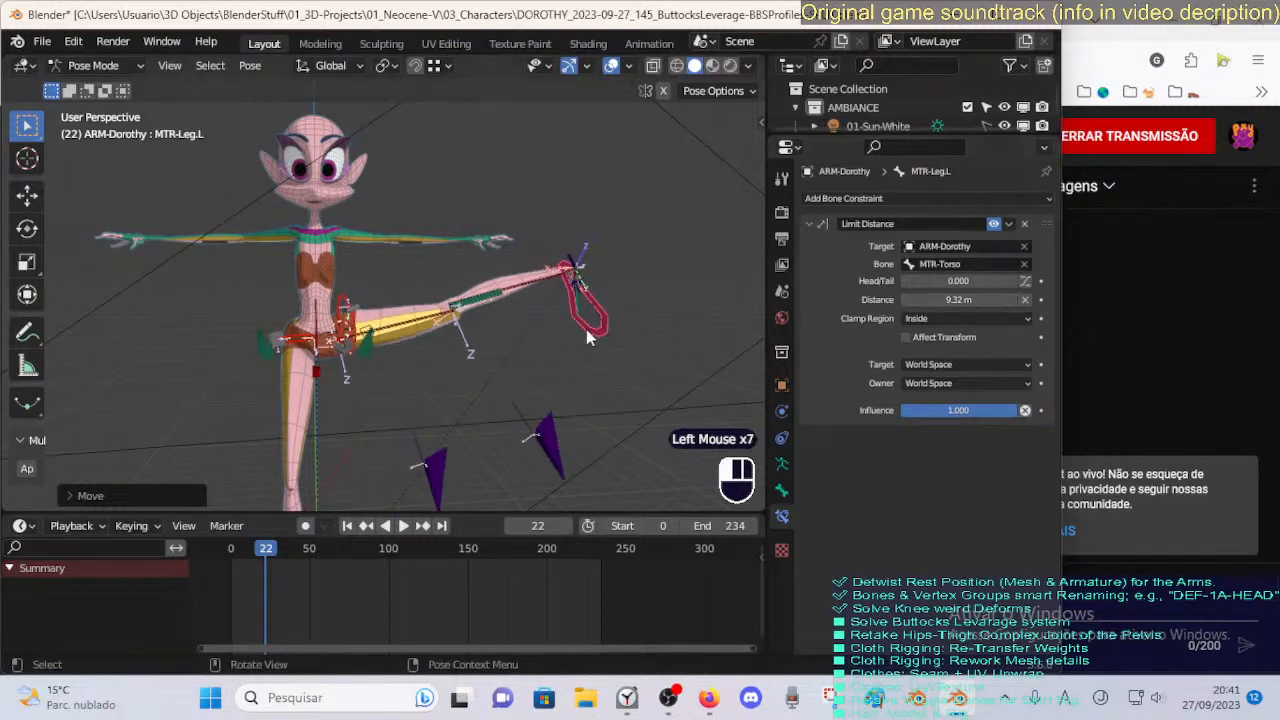
# Reposition the sideways-stretched leg with the MTR-Leg.L control and rotate the foot about the global X and Y axes.
pyautogui.press('g')
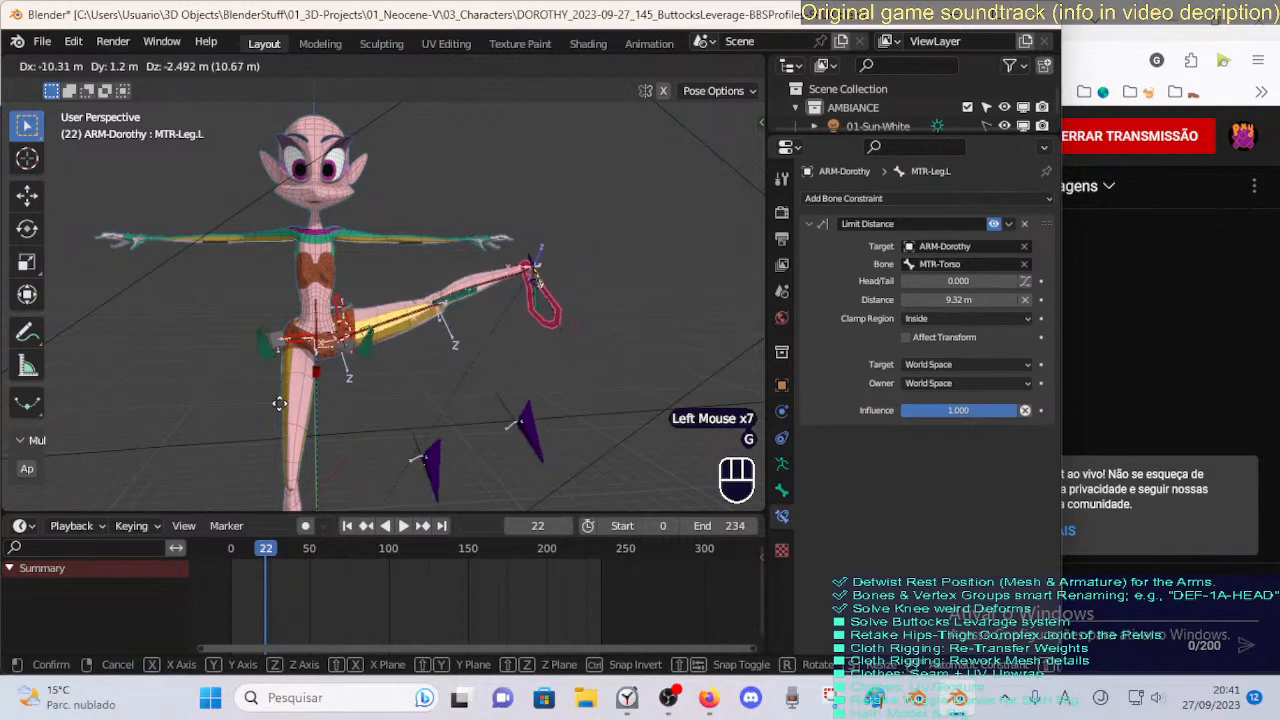
pyautogui.click(400, 425)
pyautogui.moveTo(403, 423); pyautogui.dragTo(555, 345, button='middle')
pyautogui.press('r')
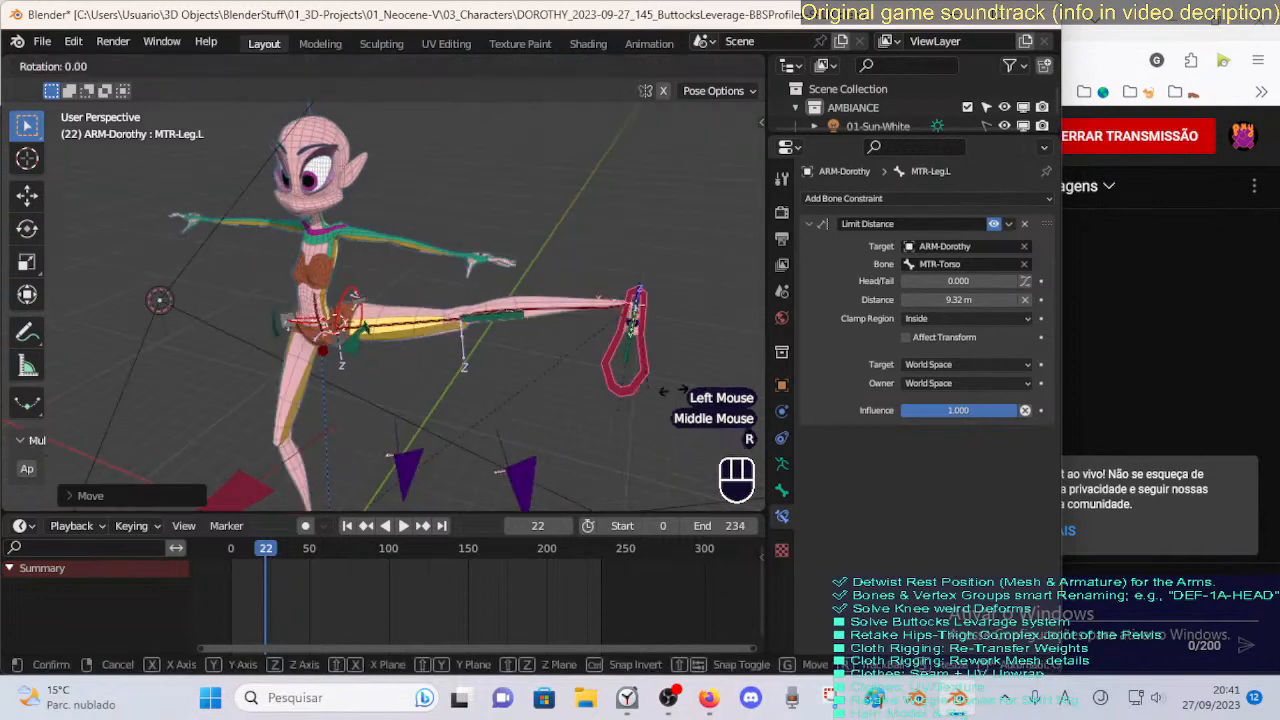
pyautogui.press('x')
pyautogui.click(674, 362)
pyautogui.press('r')
pyautogui.press('y')
pyautogui.click(666, 272)
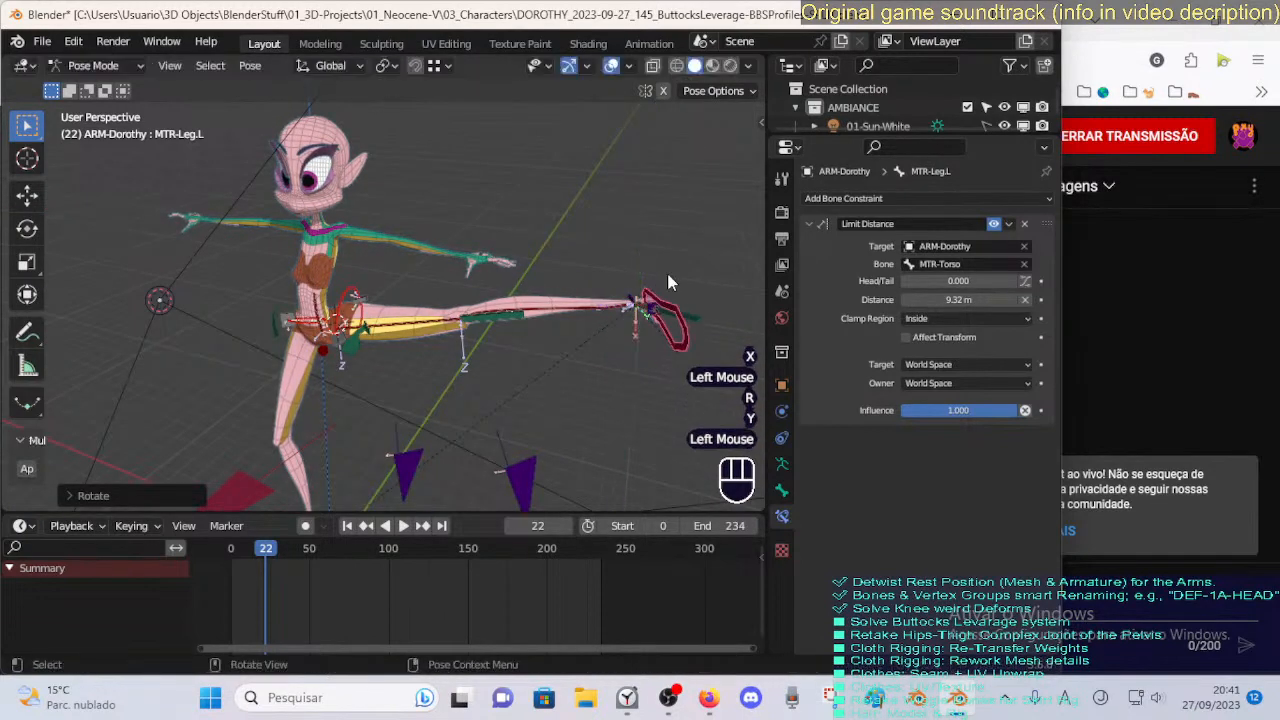
# Move the MTR-Leg.L control forward so the leg stretches out in front of the body.
pyautogui.press('g')
pyautogui.click(648, 363)
pyautogui.moveTo(640, 370); pyautogui.dragTo(360, 484, button='middle')
pyautogui.moveTo(470, 420); pyautogui.dragTo(423, 388, button='middle')
pyautogui.press('g')
pyautogui.click(286, 279)
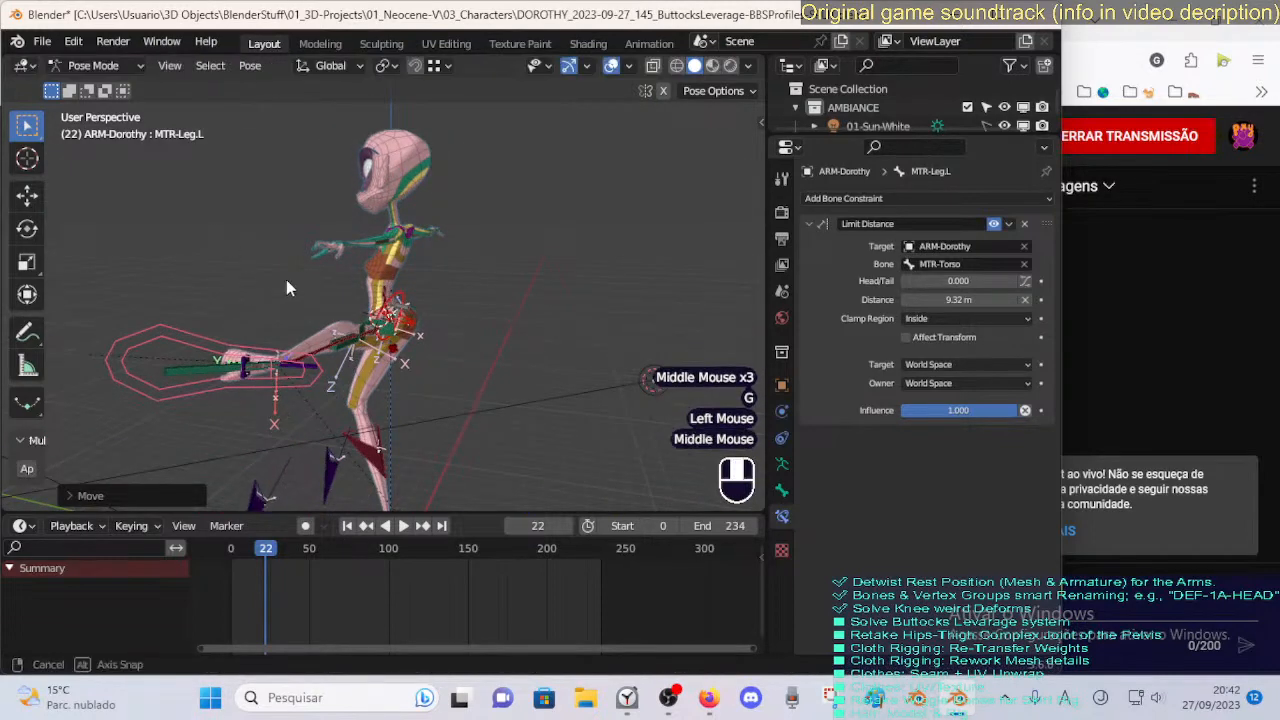
# Try different Limit Distance values on MTR-Leg.L and settle on a distance of 9.42 m.
pyautogui.moveTo(286, 279); pyautogui.dragTo(660, 285, button='middle')
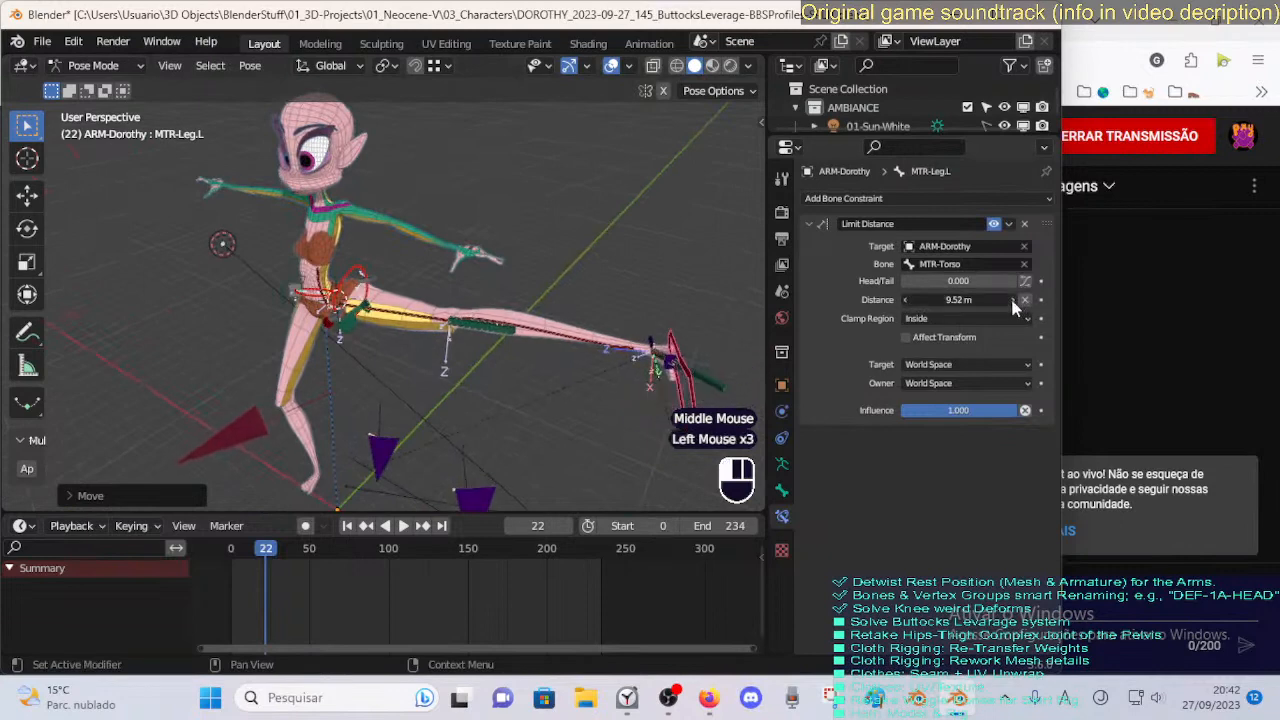
pyautogui.click(907, 300)
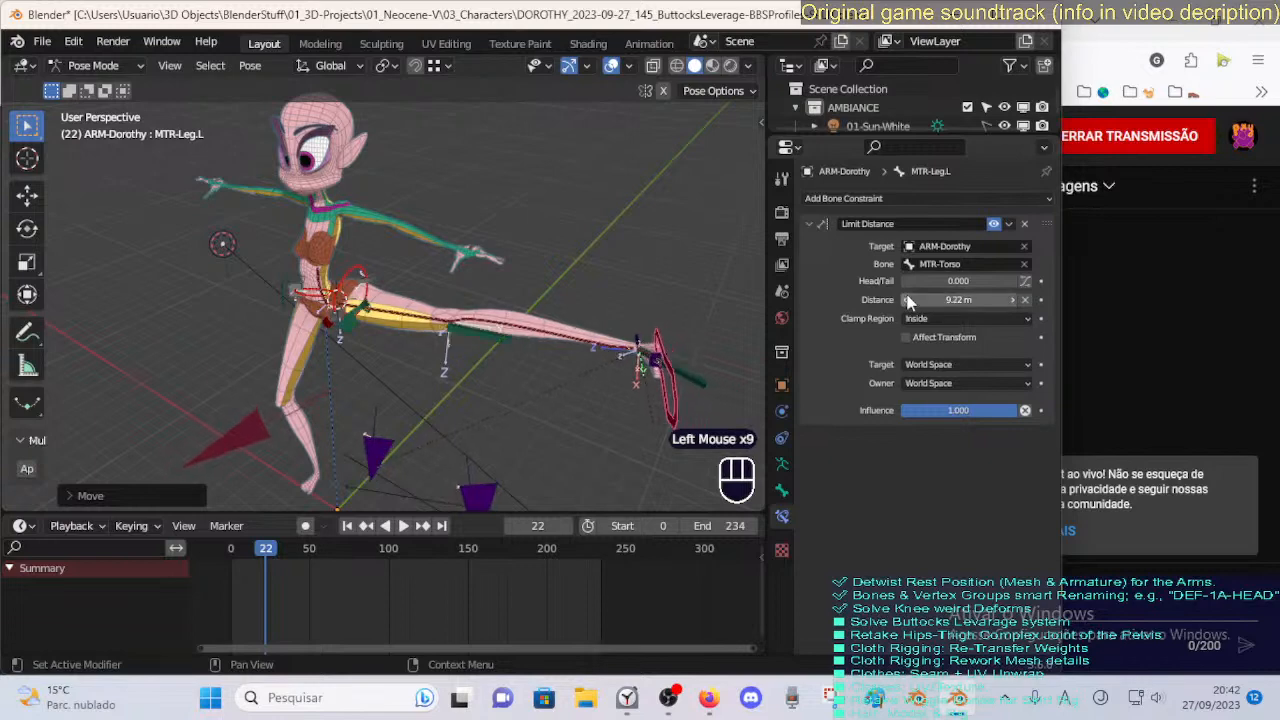
pyautogui.click(1011, 302)
pyautogui.click(1012, 301)
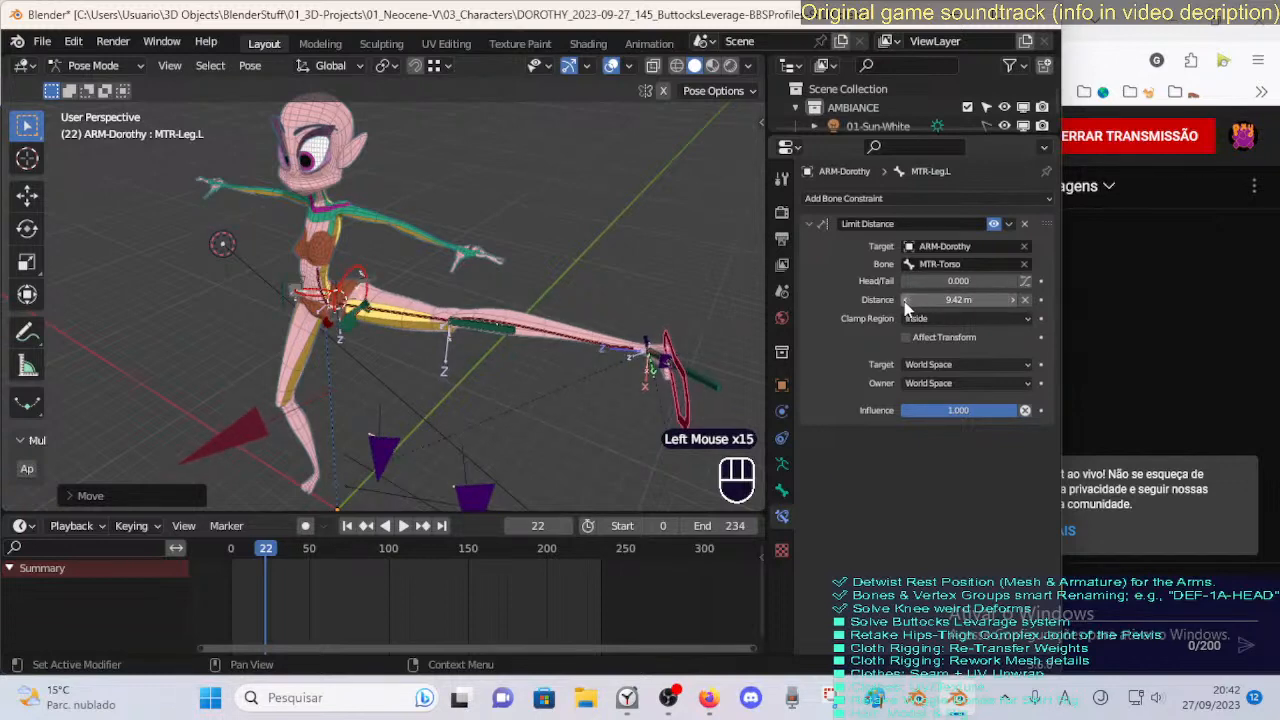
# Swing the stretched left leg from the front out to the side by moving the MTR-Leg.L control.
pyautogui.press('g')
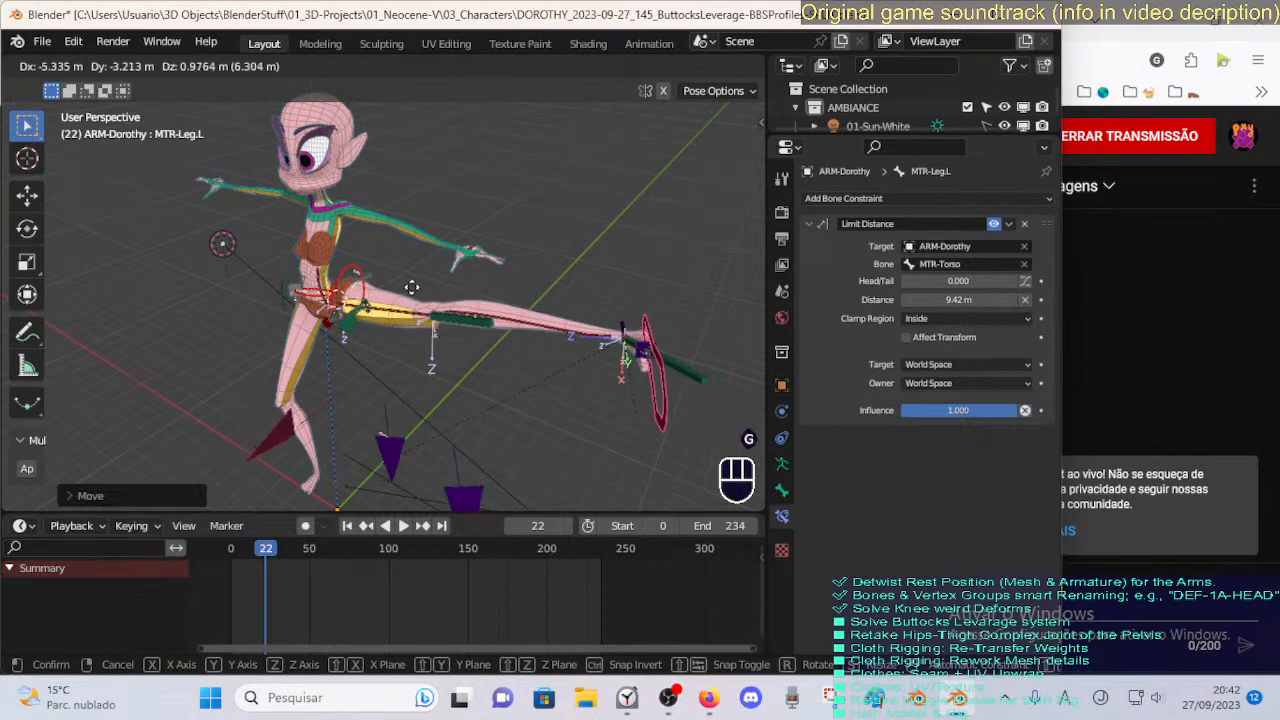
pyautogui.click(465, 318)
pyautogui.moveTo(485, 330); pyautogui.dragTo(640, 354, button='middle')
pyautogui.press('g')
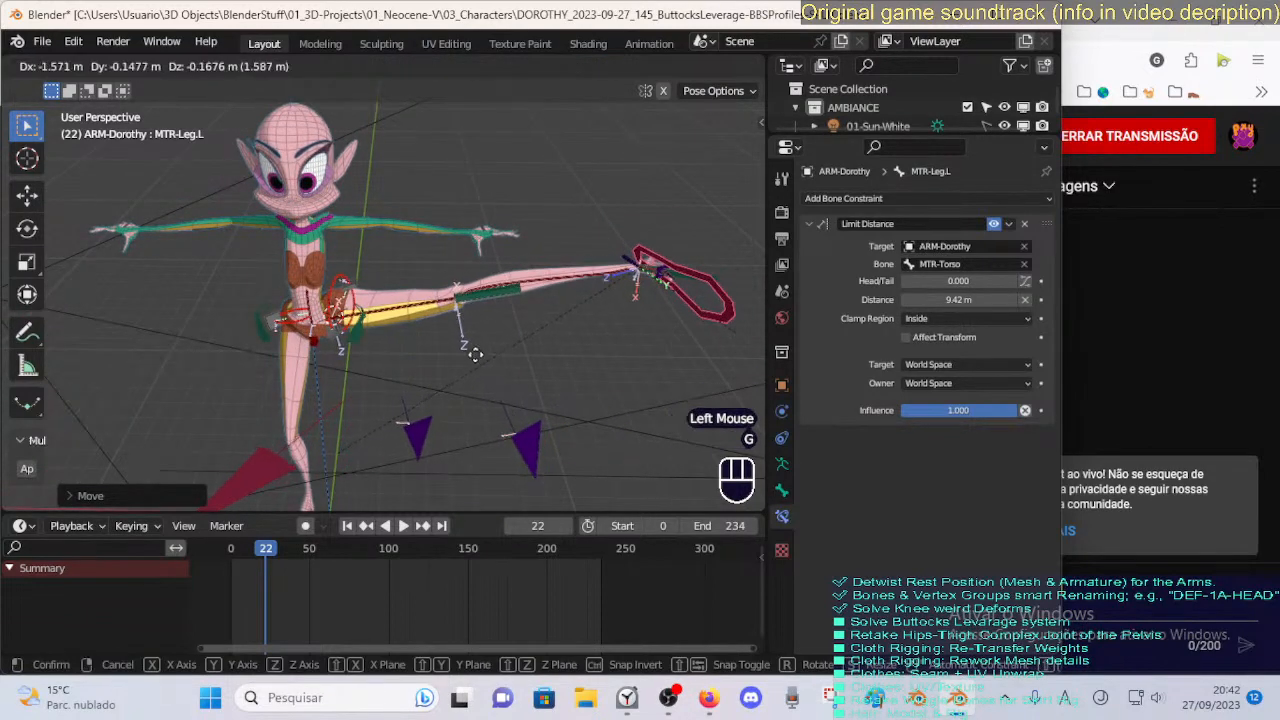
pyautogui.click(714, 350)
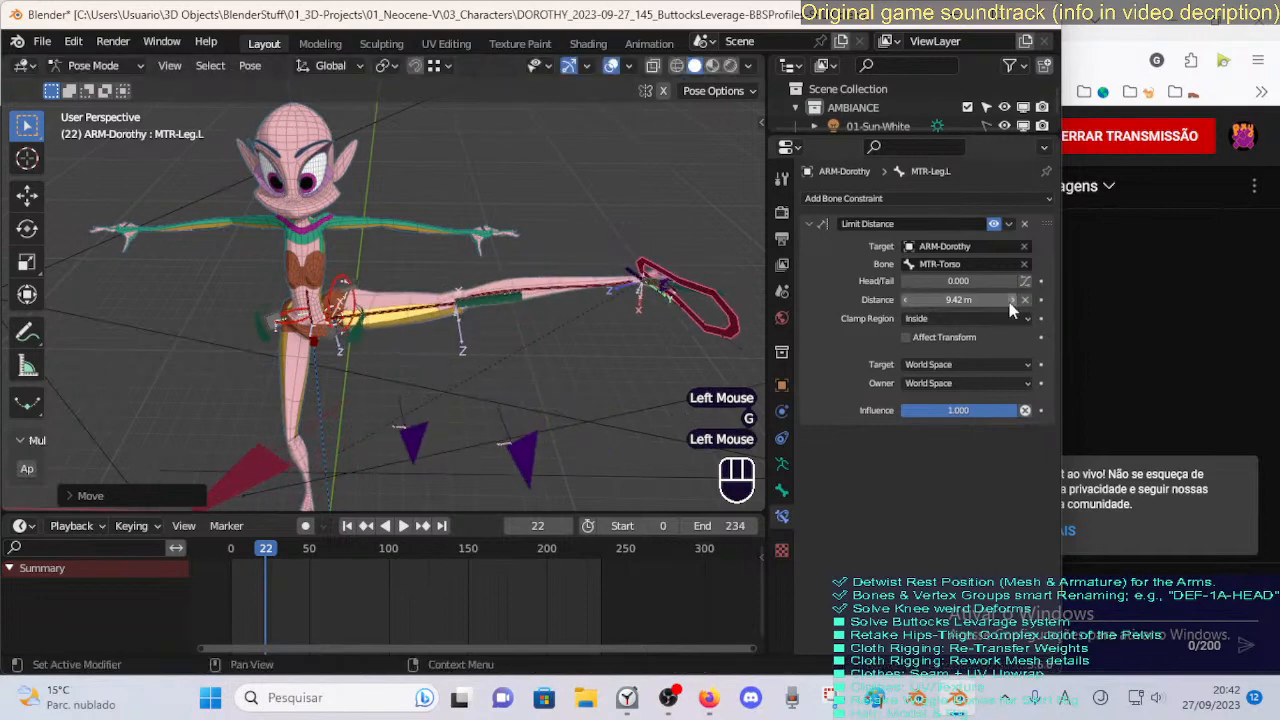
# Set the Limit Distance value on MTR-Leg.L to 9.52 m and reselect the leg control at the foot.
pyautogui.click(712, 316)
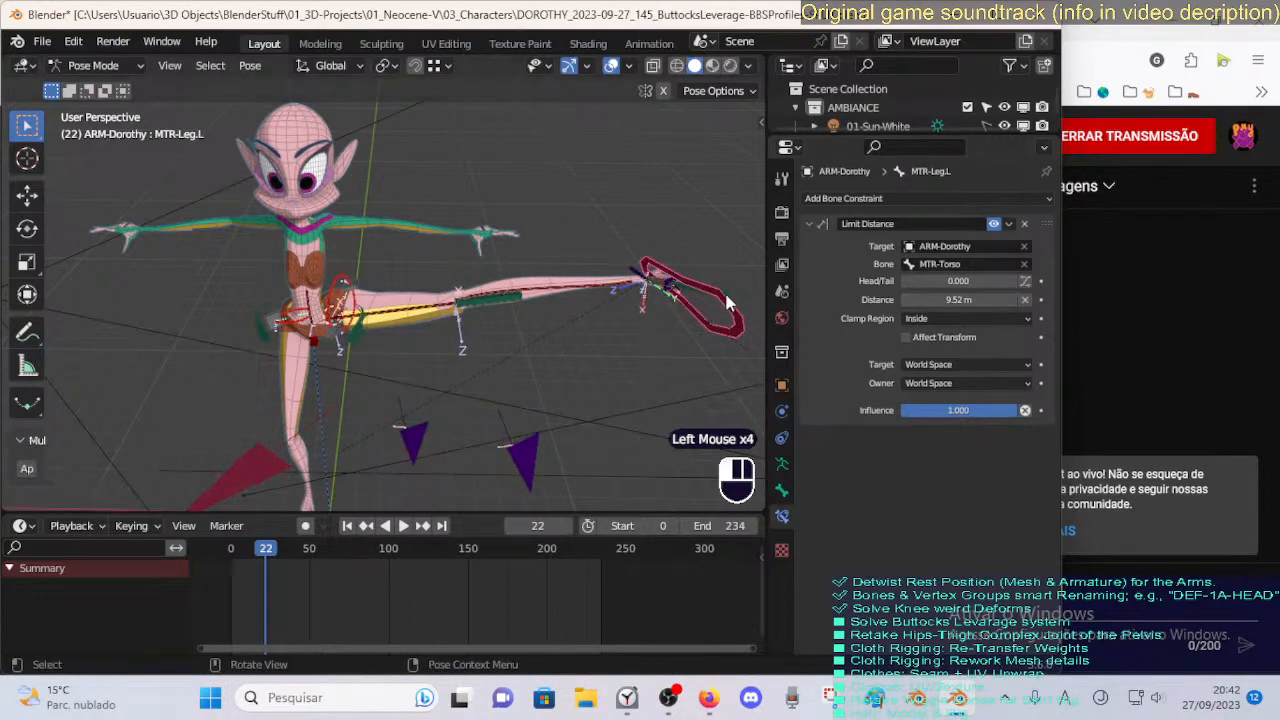
pyautogui.press('g')
pyautogui.press('Escape')
pyautogui.press('a')
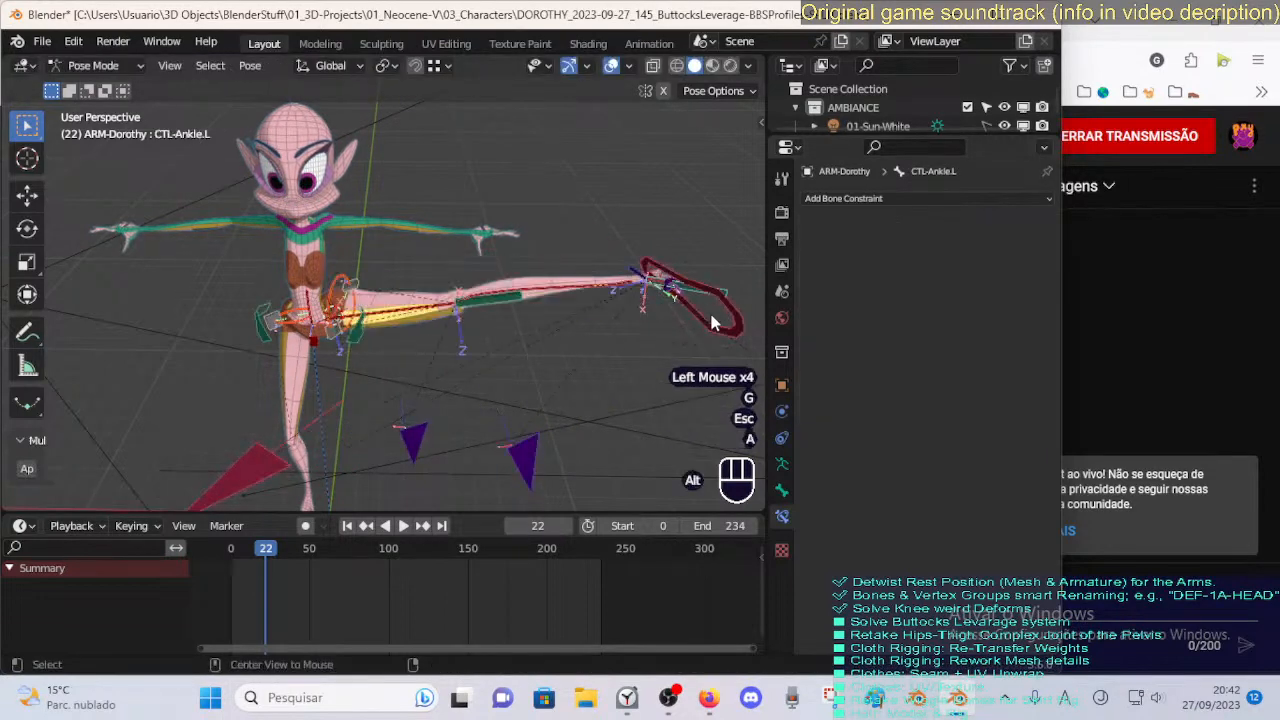
pyautogui.click(720, 306)
pyautogui.click(720, 302)
pyautogui.hotkey('alt', 'q')
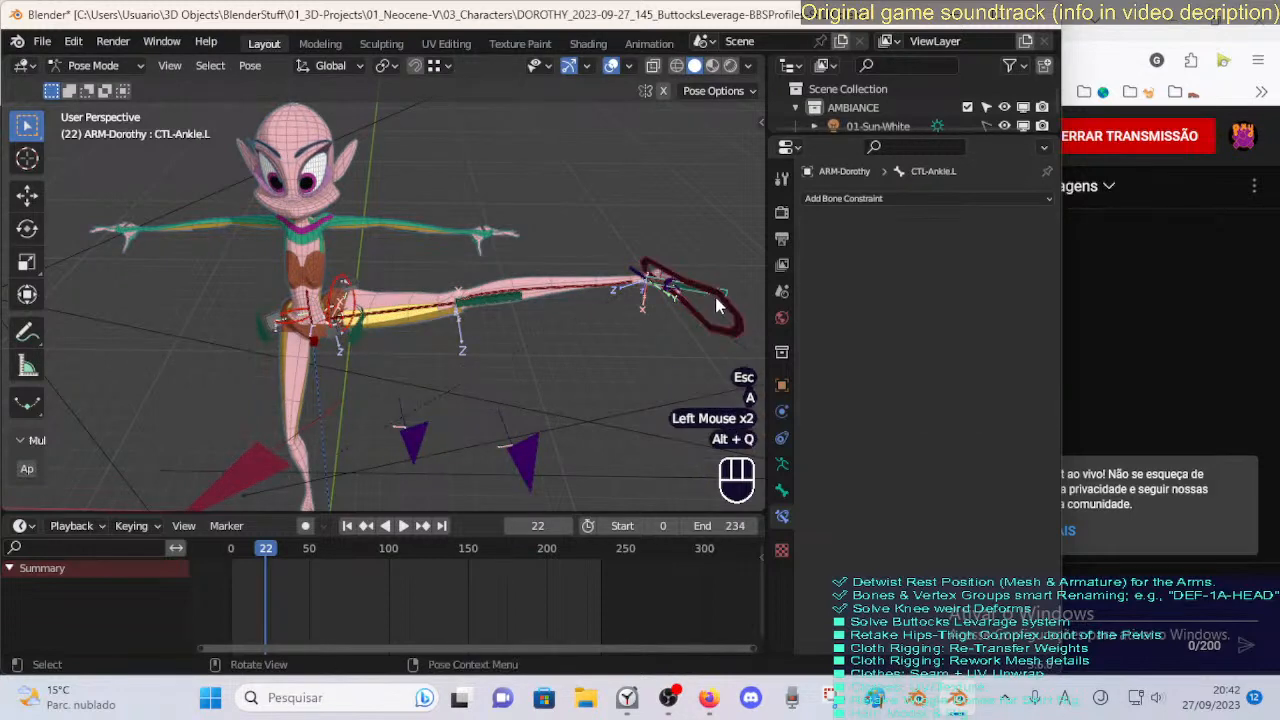
pyautogui.click(716, 306)
# Bend and stretch the raised left leg again by moving the MTR-Leg.L control.
pyautogui.press('g')
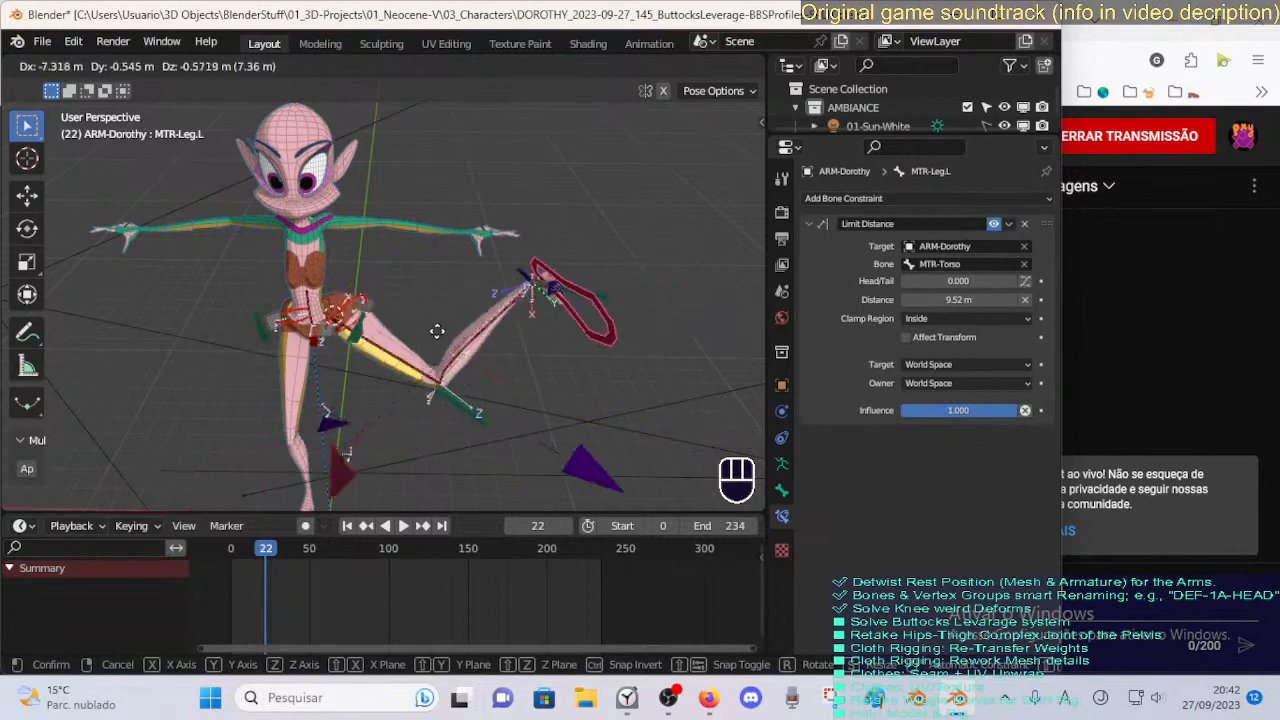
pyautogui.click(620, 328)
pyautogui.press('g')
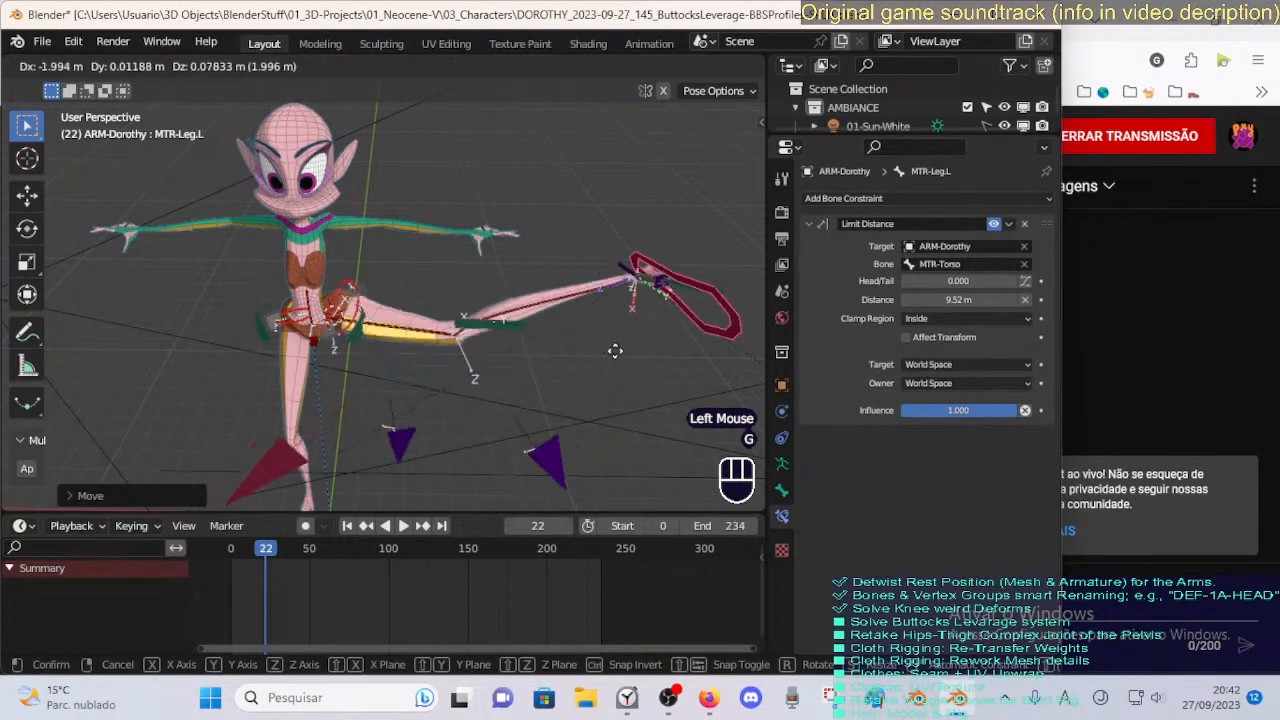
pyautogui.click(548, 366)
pyautogui.middleClick(548, 366)
pyautogui.moveTo(548, 366); pyautogui.dragTo(483, 280, button='middle')
pyautogui.press('g')
pyautogui.click(540, 350)
# Move the CTL-Pelvis-BBHEnd.001.L control outward along the underside of the left hip.
pyautogui.moveTo(540, 350); pyautogui.dragTo(335, 412, button='middle')
pyautogui.scroll(2, 604, 365)
pyautogui.scroll(1, 391, 315)
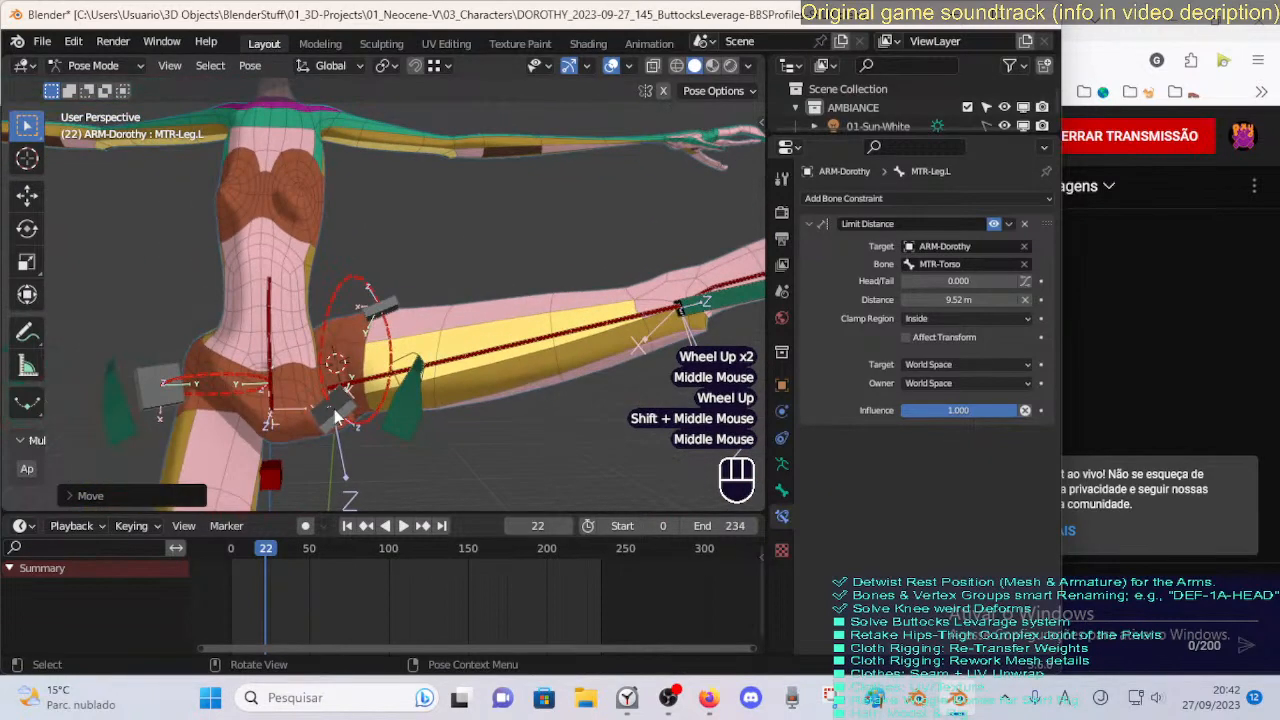
pyautogui.click(333, 405)
pyautogui.press('g')
pyautogui.click(335, 405)
# Shift the left buttock controls closer to the hip joint of the raised leg.
pyautogui.click(382, 308)
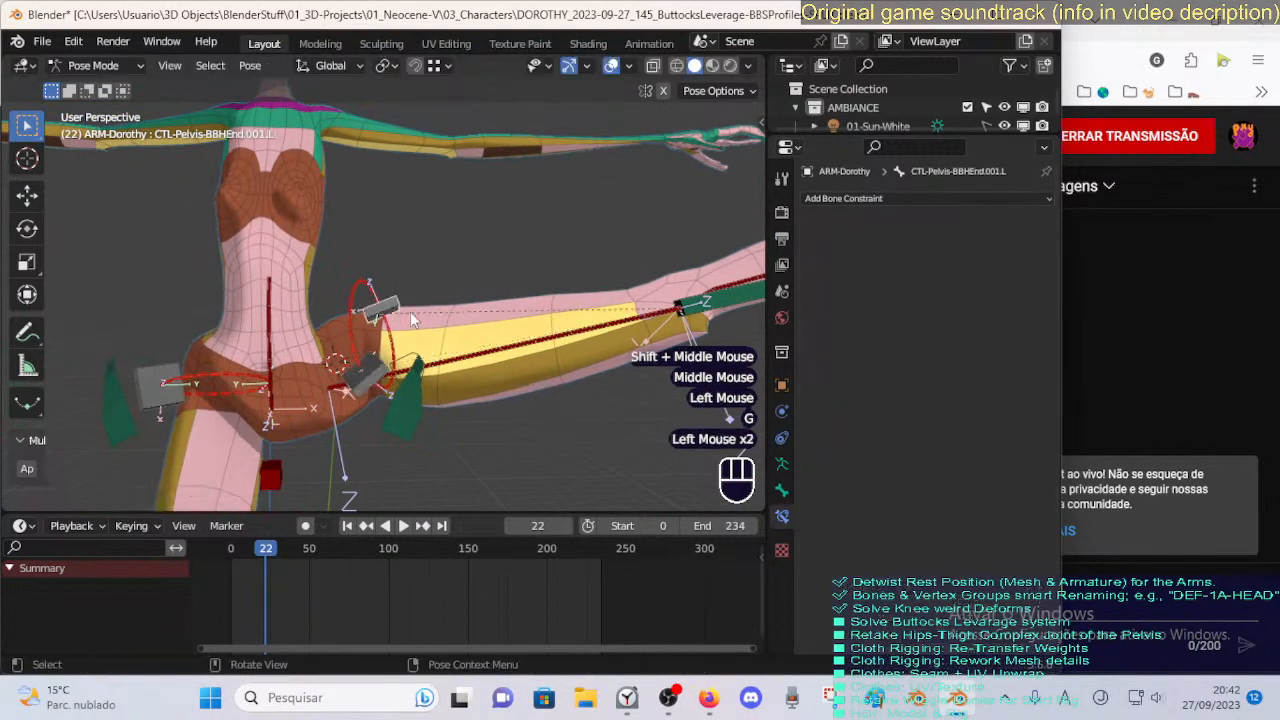
pyautogui.moveTo(382, 308); pyautogui.dragTo(481, 340, button='middle')
pyautogui.press('g')
pyautogui.click(388, 352)
pyautogui.hotkey('alt', 'q')
pyautogui.hotkey('alt', 'q')
pyautogui.click(388, 352)
pyautogui.hotkey('alt', 'q')
pyautogui.hotkey('alt', 'q')
# Select the CTL-Pelvis-BBHStart.001.L control, then move it up over the front of the left hip and rotate it.
pyautogui.click(335, 362)
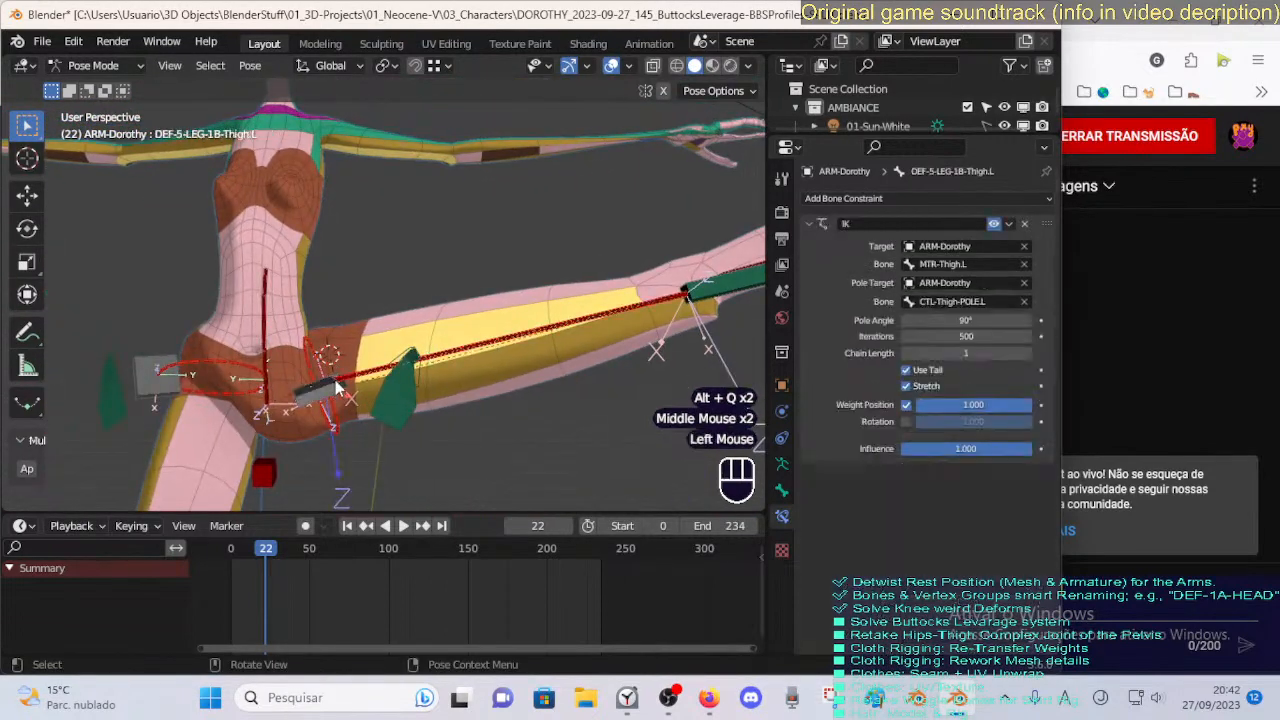
pyautogui.press('g')
pyautogui.press('Escape')
pyautogui.click(356, 338)
pyautogui.press('g')
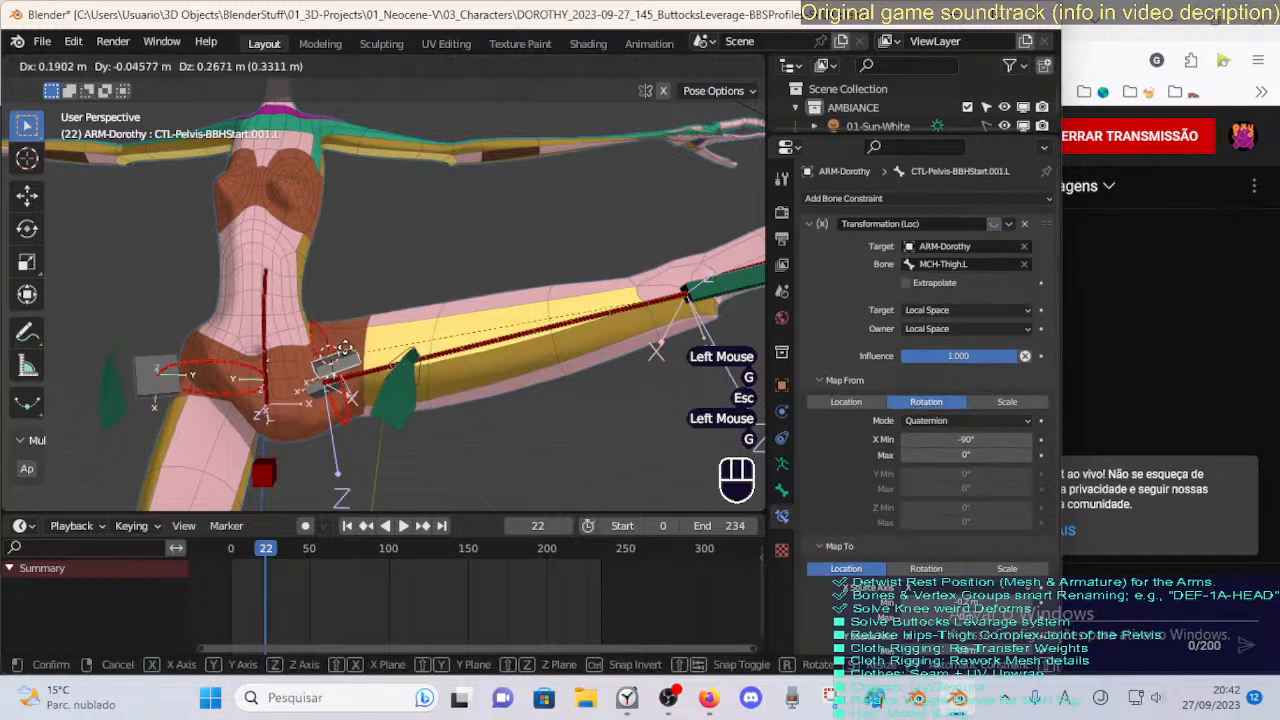
pyautogui.click(356, 338)
pyautogui.moveTo(356, 338); pyautogui.dragTo(359, 347, button='middle')
pyautogui.press('r')
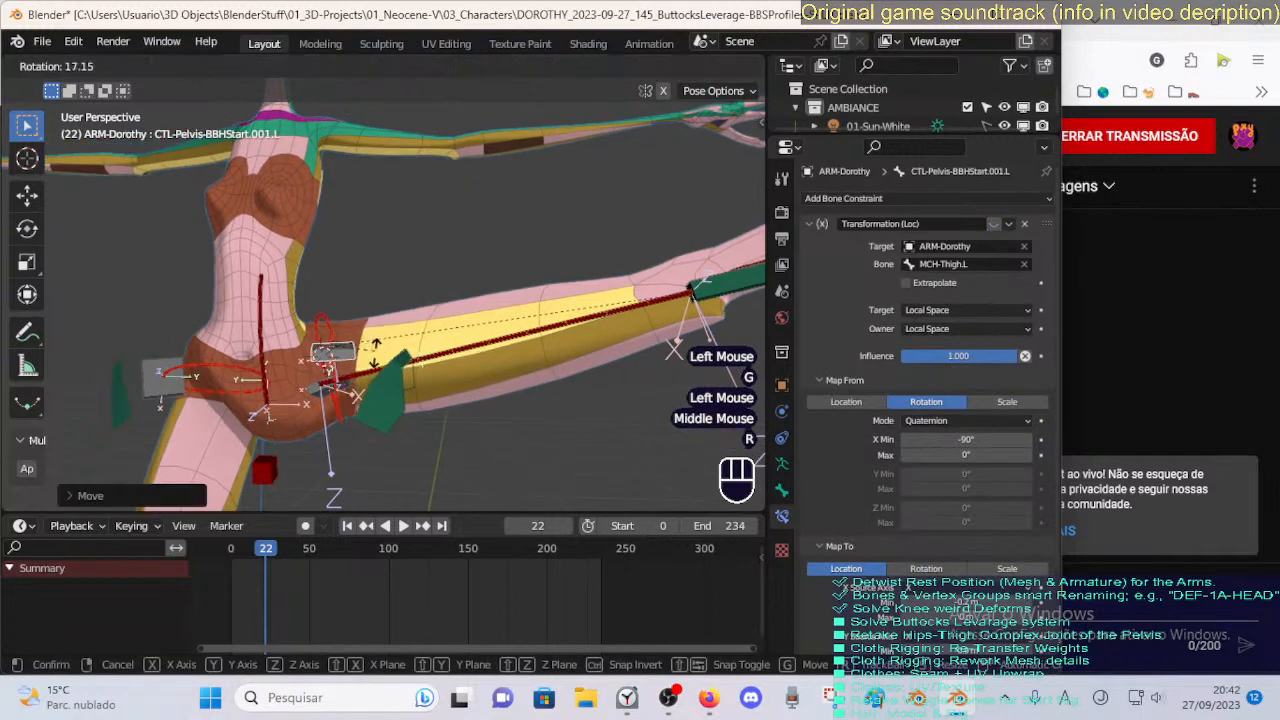
pyautogui.click(369, 360)
# Refine the position and tilt of CTL-Pelvis-BBHStart.001.L to smooth the crease between pelvis and thigh.
pyautogui.press('g')
pyautogui.click(400, 370)
pyautogui.press('r')
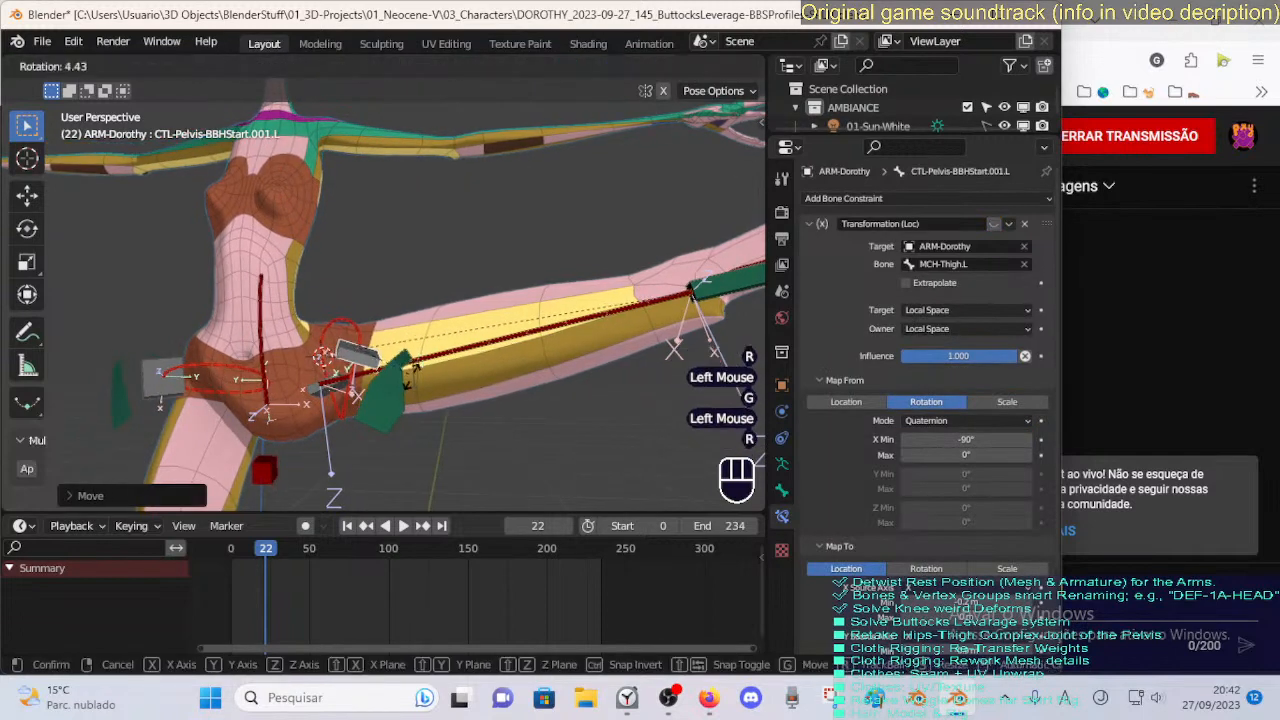
pyautogui.click(399, 408)
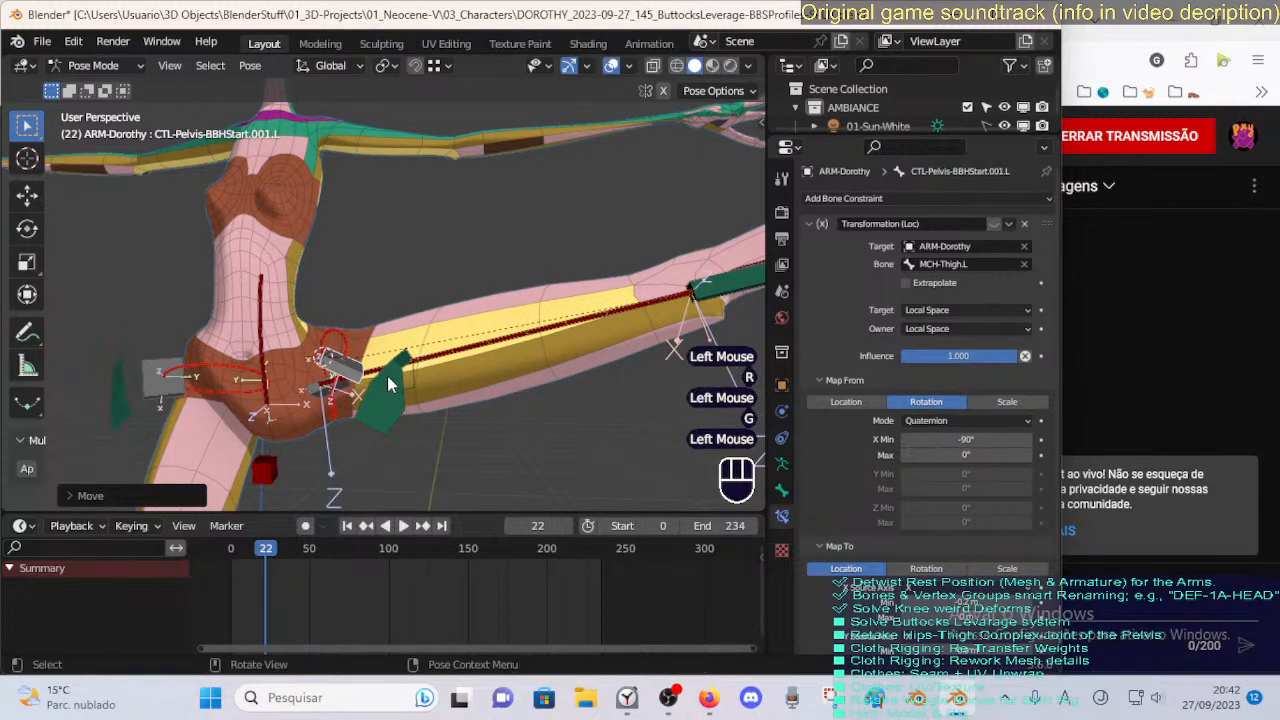
pyautogui.press('s')
pyautogui.press('Escape')
pyautogui.press('g')
pyautogui.click(413, 336)
pyautogui.press('r')
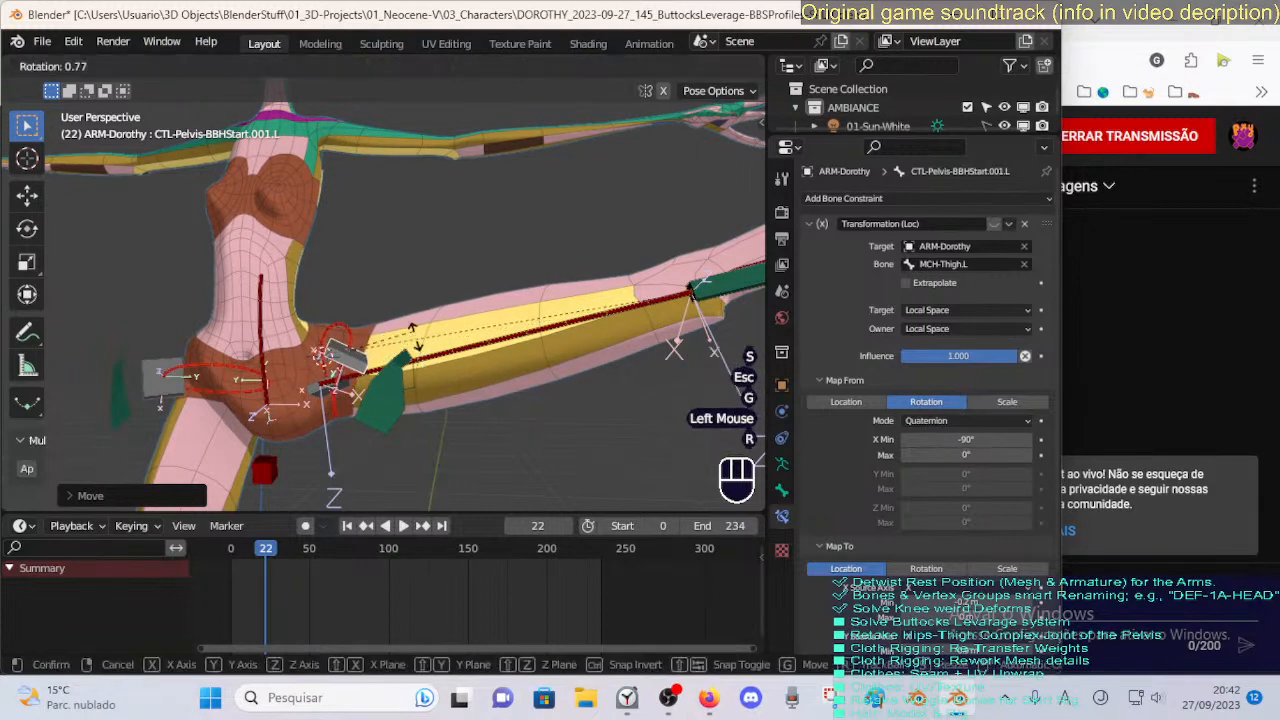
pyautogui.click(418, 352)
# From behind the character, rotate and move CTL-Pelvis-BBHEnd.001.L to reshape the left buttock.
pyautogui.moveTo(320, 393); pyautogui.dragTo(472, 408, button='middle')
pyautogui.click(470, 405)
pyautogui.press('r')
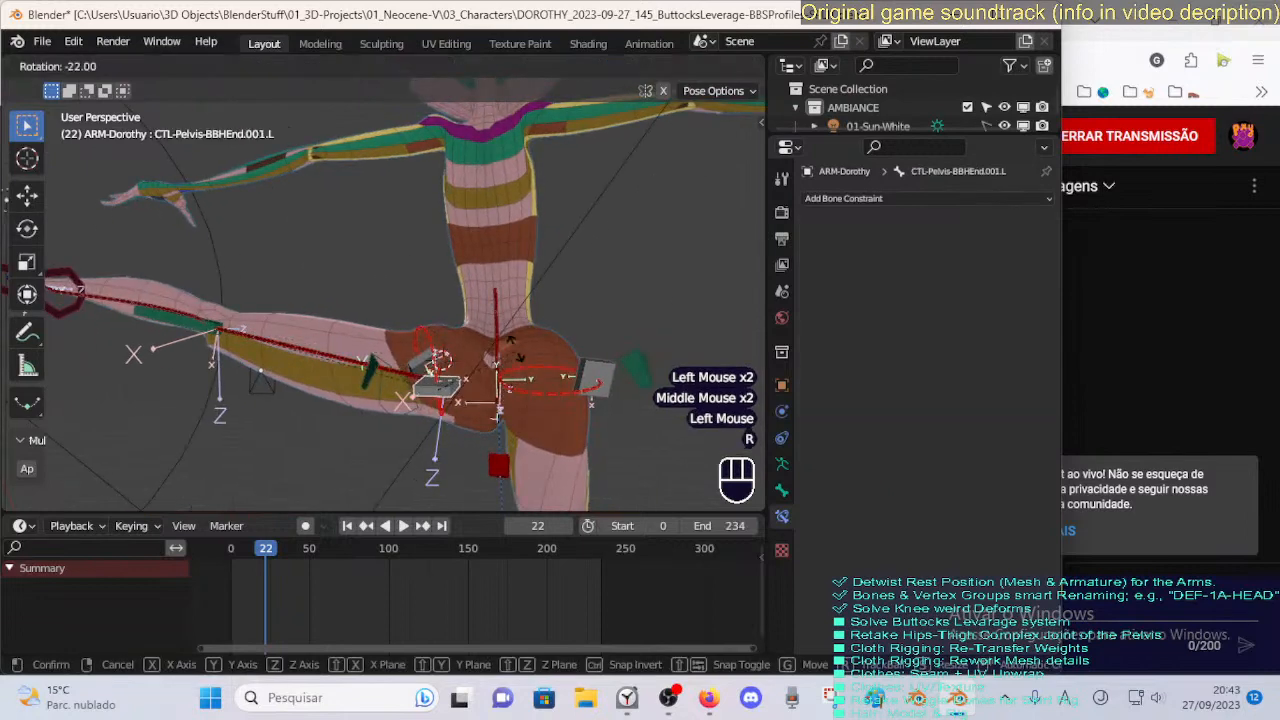
pyautogui.click(490, 383)
pyautogui.press('g')
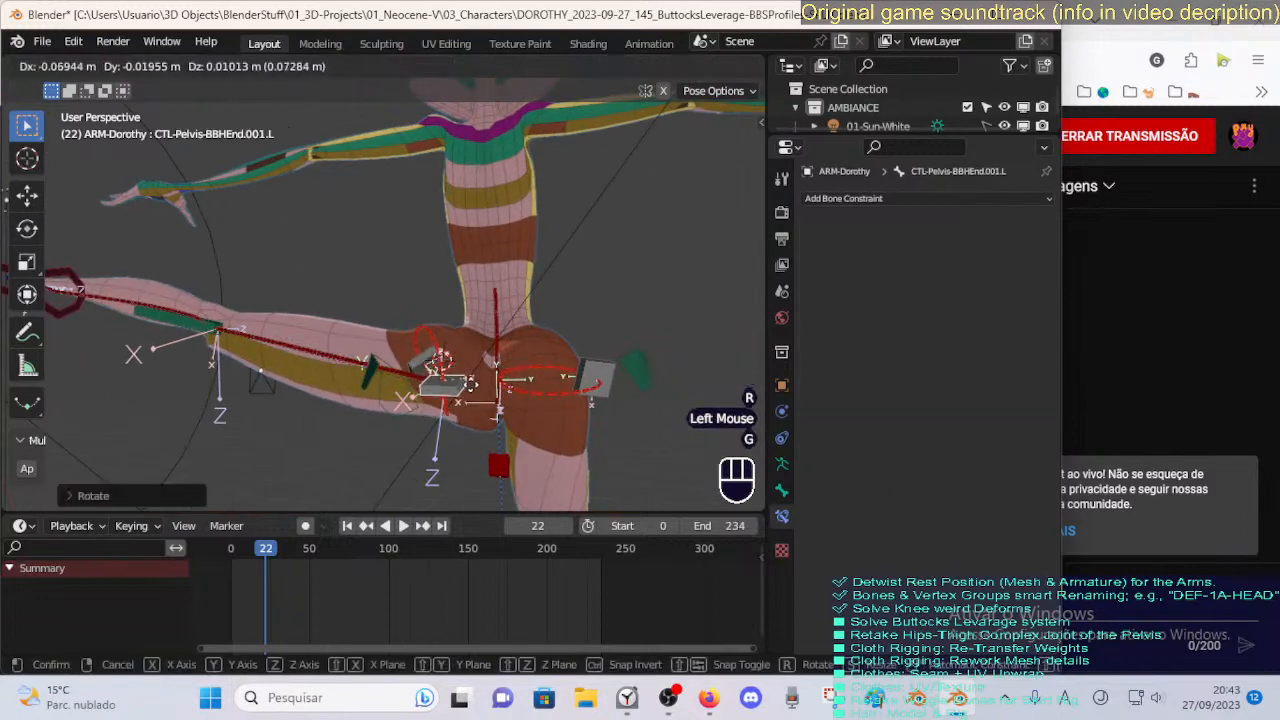
pyautogui.click(472, 405)
pyautogui.press('r')
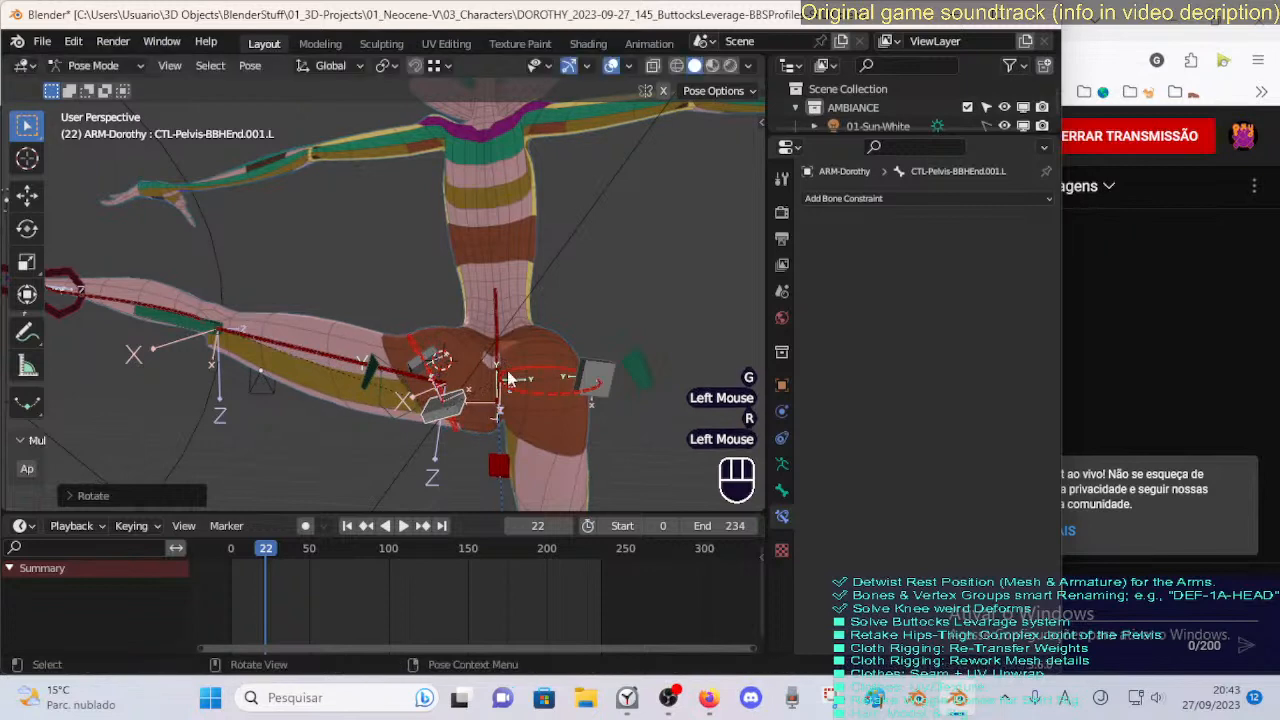
pyautogui.click(500, 372)
# Fine-tune CTL-Pelvis-BBHEnd.001.L with further small moves and a rotation beneath the raised thigh.
pyautogui.press('g')
pyautogui.click(468, 398)
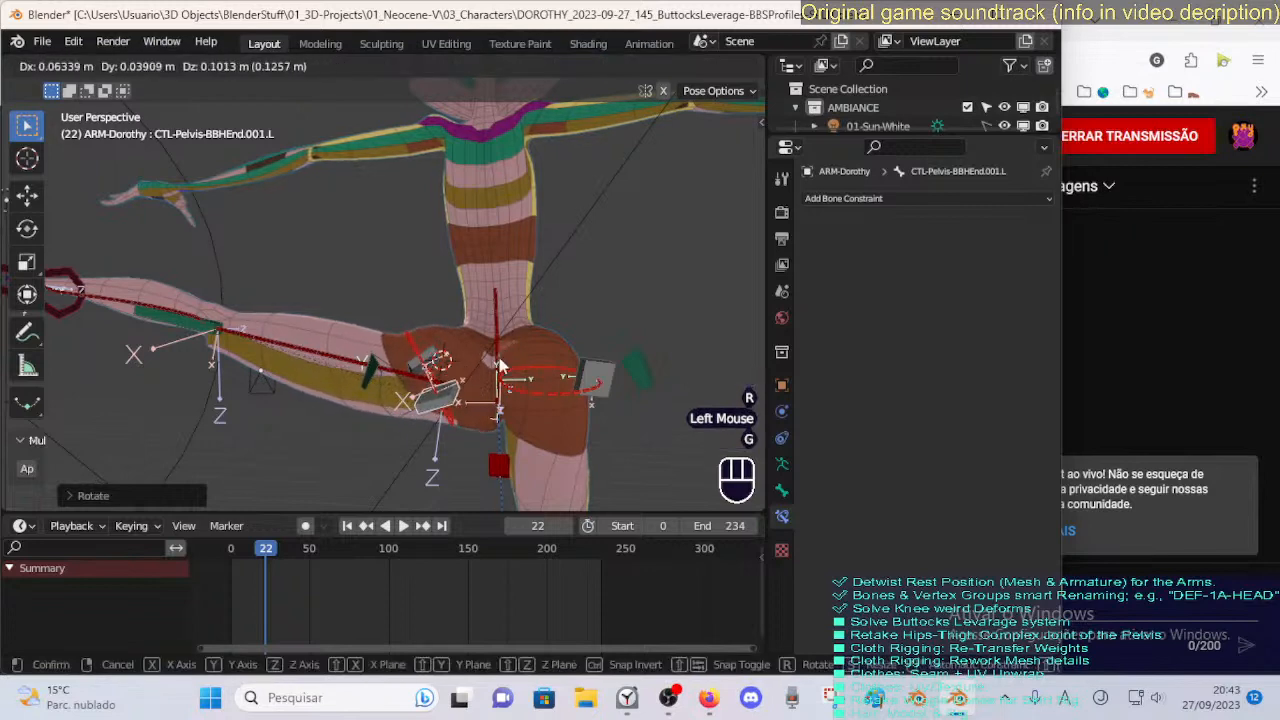
pyautogui.press('s')
pyautogui.press('Escape')
pyautogui.press('g')
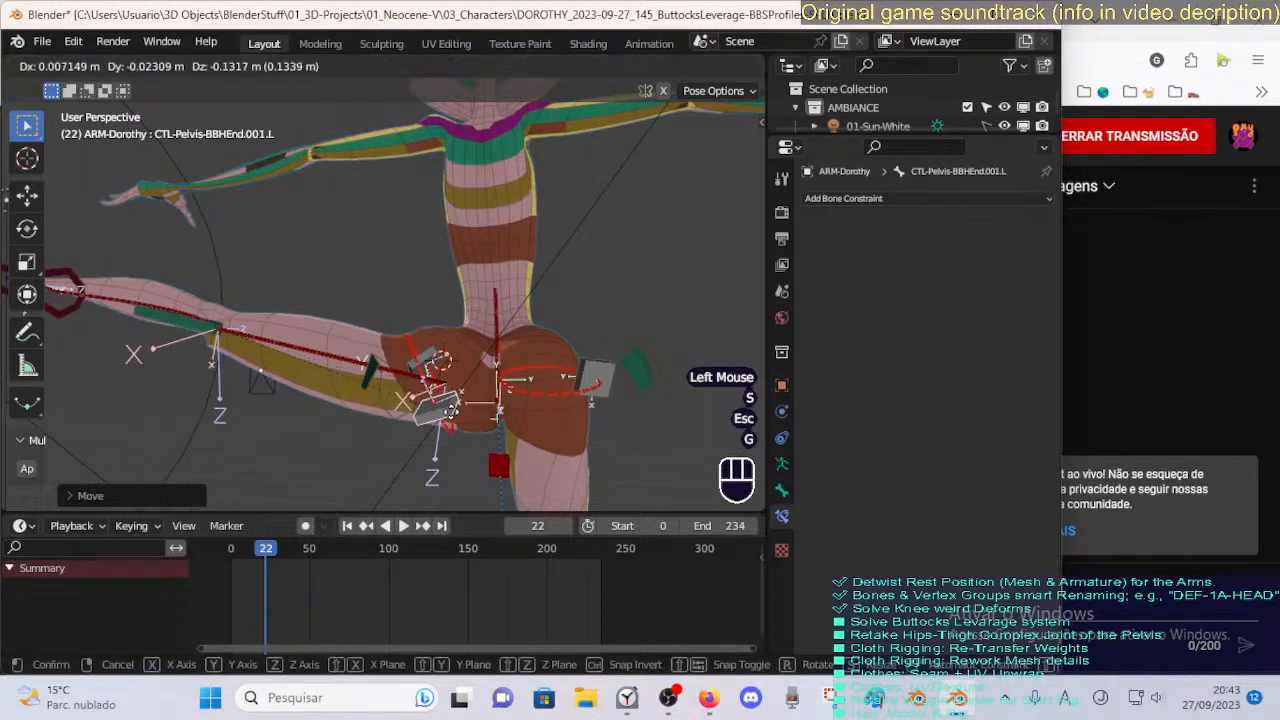
pyautogui.click(484, 425)
pyautogui.press('r')
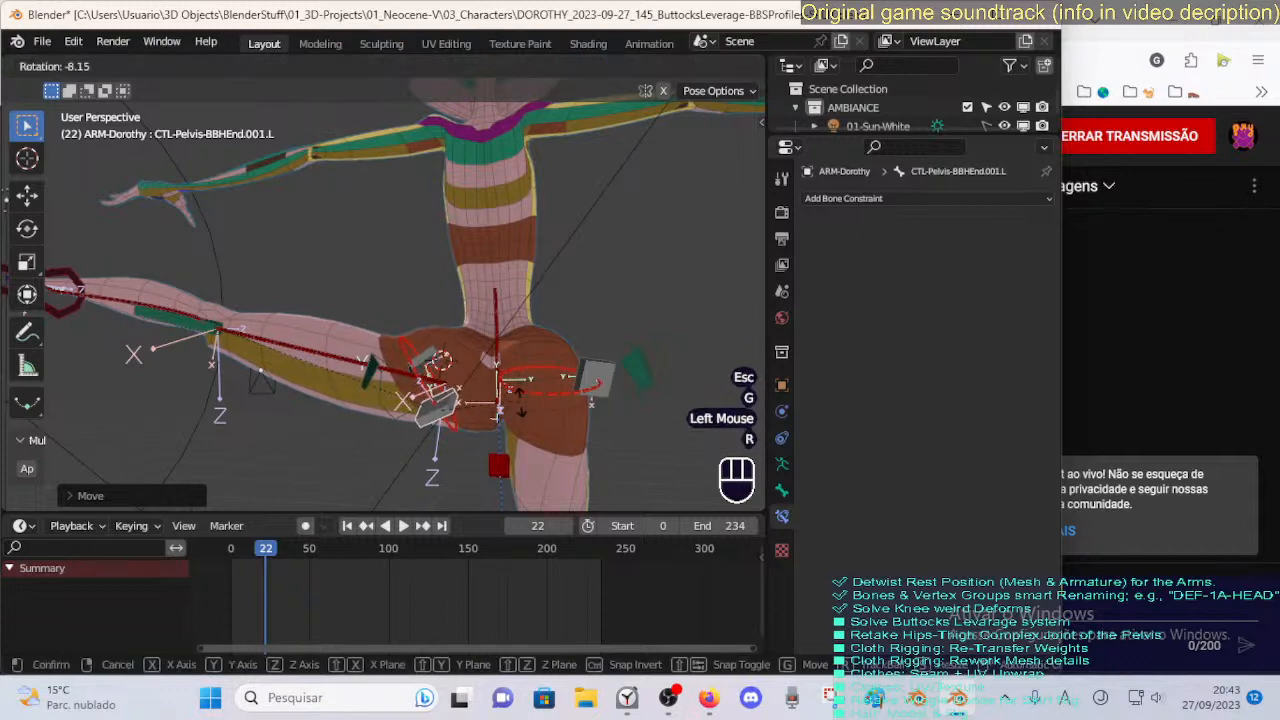
pyautogui.click(518, 400)
pyautogui.press('g')
pyautogui.click(476, 402)
# Try CTL-Pelvis-BBHEnd.001.L farther out along the thigh and place it back near the left hip joint.
pyautogui.moveTo(476, 402); pyautogui.dragTo(481, 395, button='middle')
pyautogui.press('g')
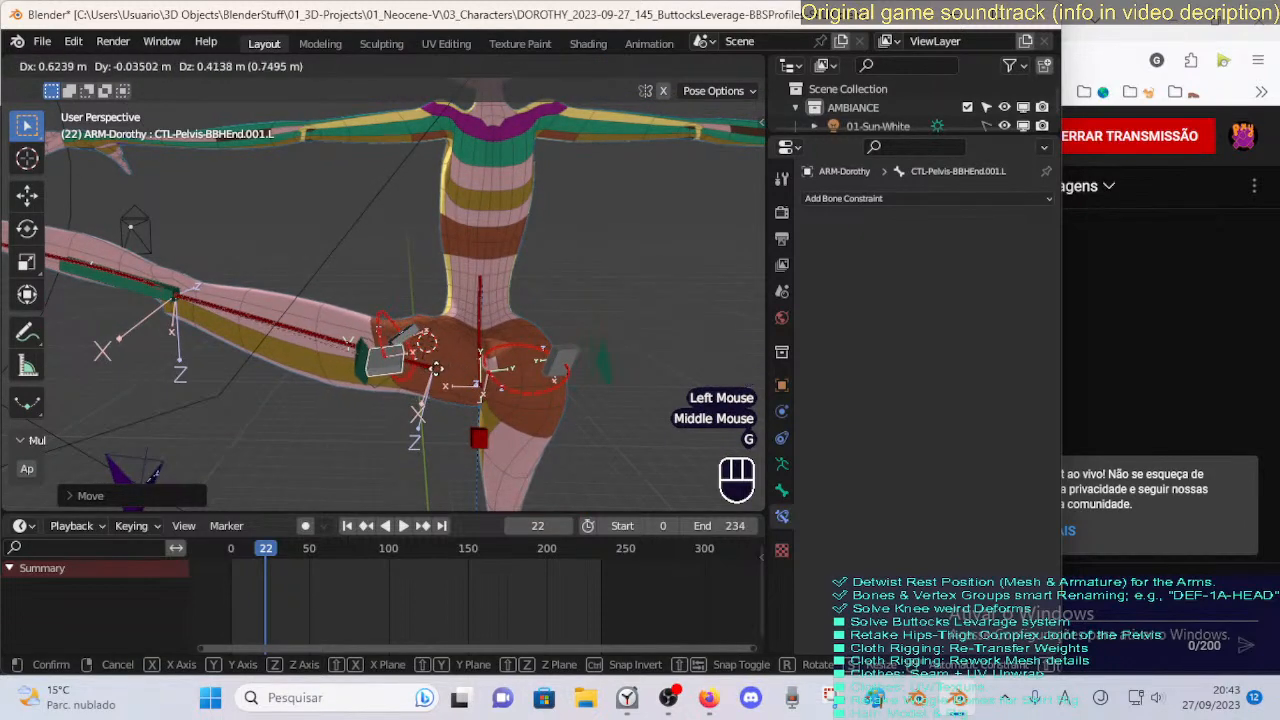
pyautogui.click(445, 375)
pyautogui.moveTo(475, 422); pyautogui.dragTo(448, 425, button='middle')
pyautogui.press('g')
pyautogui.click(480, 423)
# Examine the crotch area around DEF-2-TORSO-3-Crotch and CTL-Pelvis-BBHEnd.001.L, including the crotch bone's Armature constraint.
pyautogui.click(480, 430)
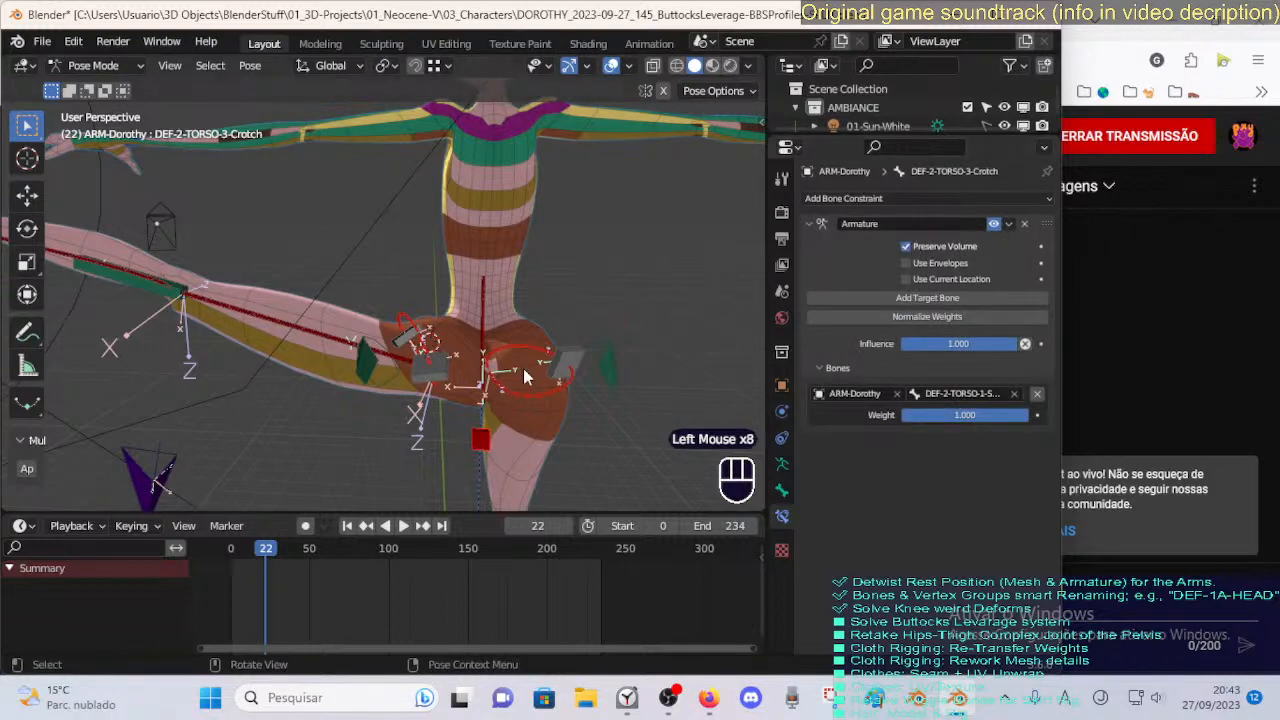
pyautogui.moveTo(525, 376); pyautogui.dragTo(559, 301, button='middle')
pyautogui.scroll(1, 455, 352)
pyautogui.moveTo(455, 352); pyautogui.dragTo(451, 317, button='middle')
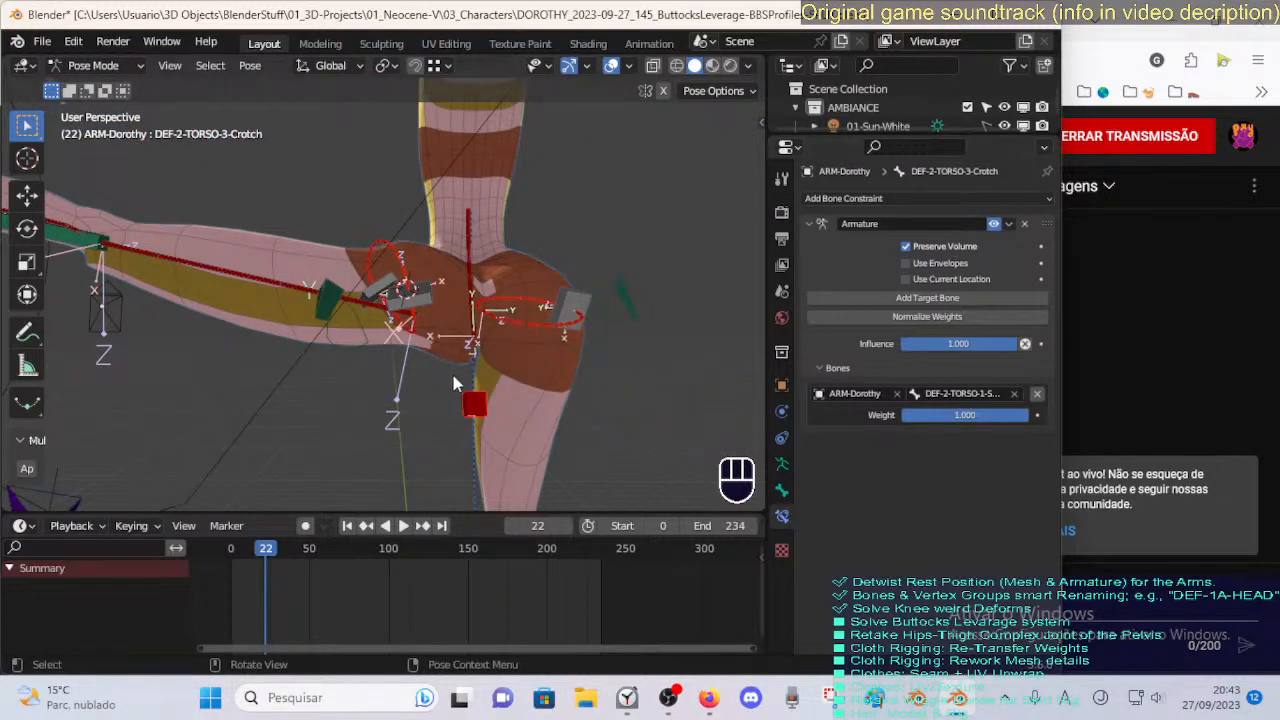
pyautogui.click(434, 315)
pyautogui.click(428, 296)
pyautogui.click(428, 300)
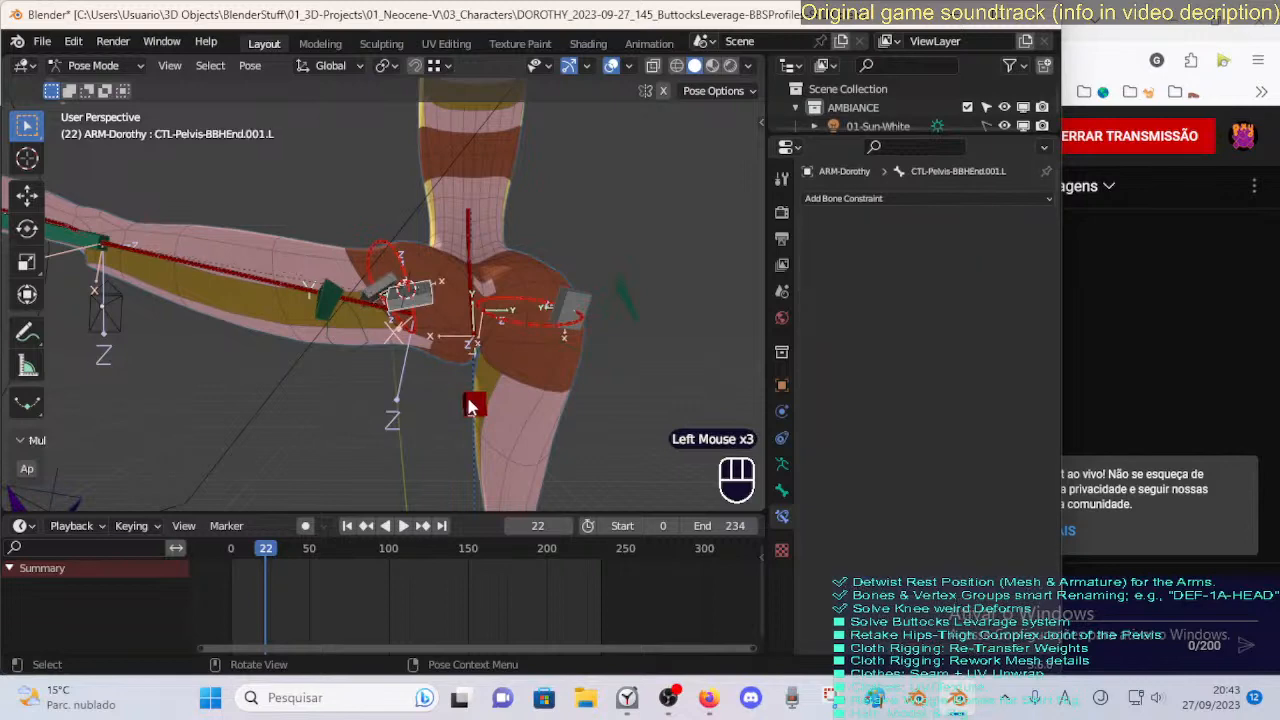
pyautogui.click(430, 302)
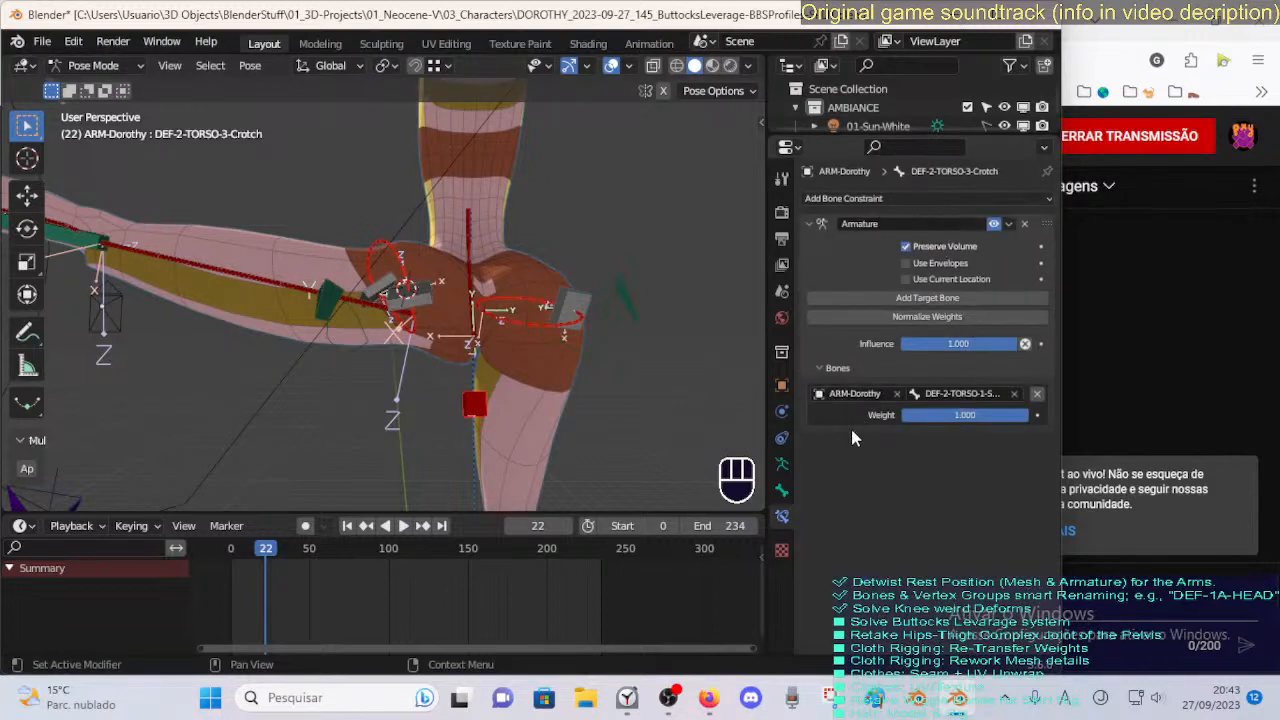
# Add four target bone entries to the Armature constraint of DEF-2-TORSO-3-Crotch.
pyautogui.click(914, 443)
pyautogui.click(824, 366)
pyautogui.click(824, 366)
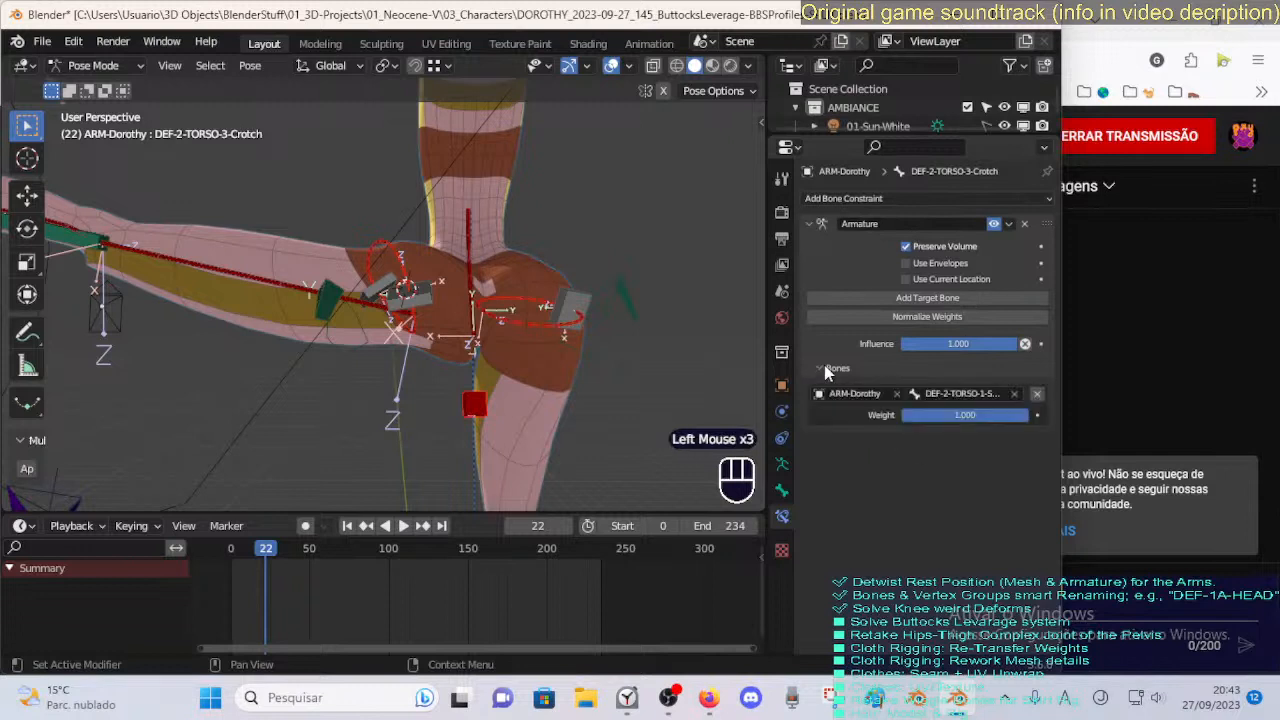
pyautogui.click(915, 300)
pyautogui.click(916, 301)
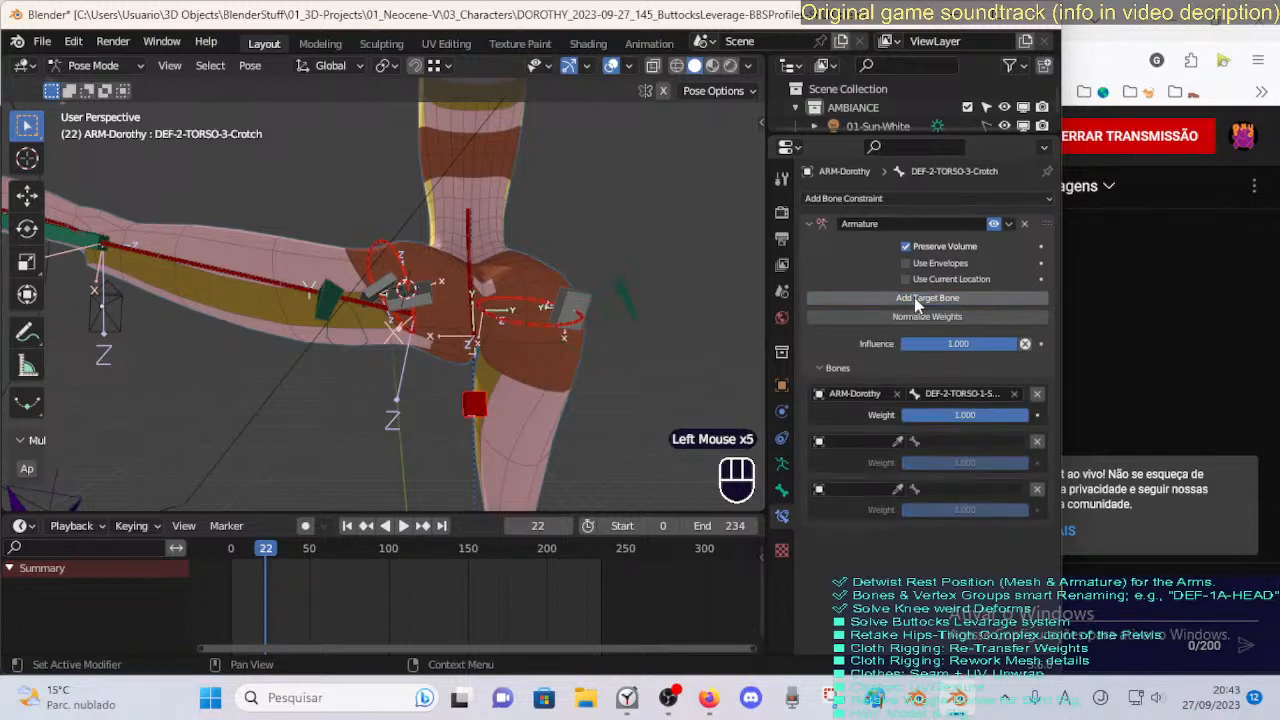
pyautogui.click(915, 300)
pyautogui.click(915, 300)
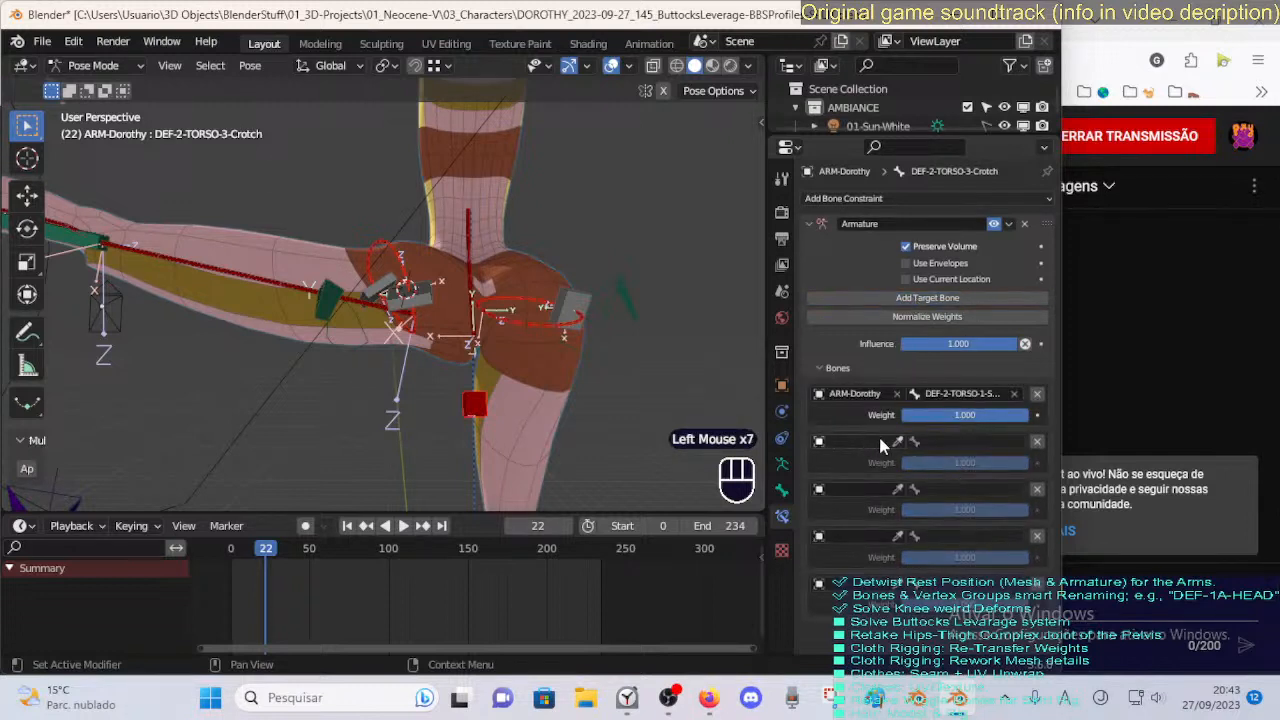
# Assign ARM-Dorothy as the target armature of the four new entries by copying it from the first entry.
pyautogui.hotkey('ctrl', 'c')
pyautogui.hotkey('ctrl', 'v')
pyautogui.hotkey('ctrl', 'v')
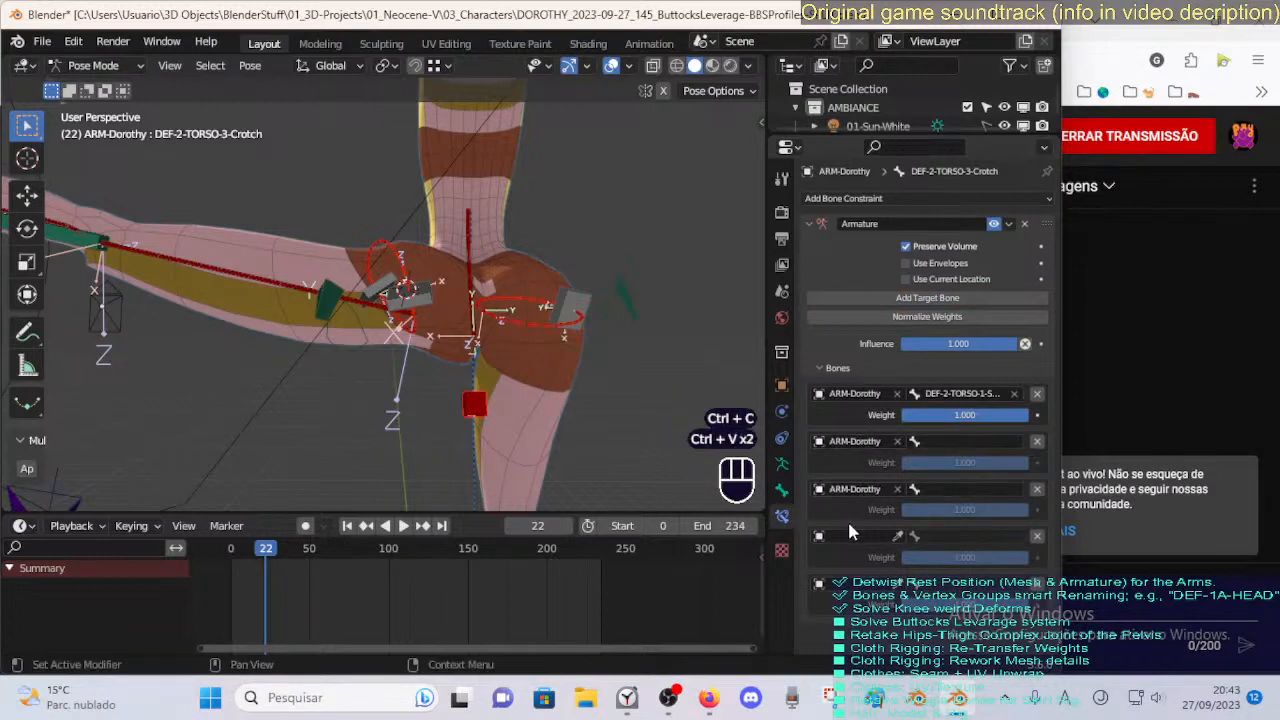
pyautogui.hotkey('ctrl', 'v')
pyautogui.hotkey('ctrl', 'v')
# Copy the bone name DEF-5-LEG-1A-Pelvis-BB.001.L.001 from the left pelvis and reselect DEF-2-TORSO-3-Crotch.
pyautogui.moveTo(560, 330); pyautogui.dragTo(585, 408, button='middle')
pyautogui.click(463, 400)
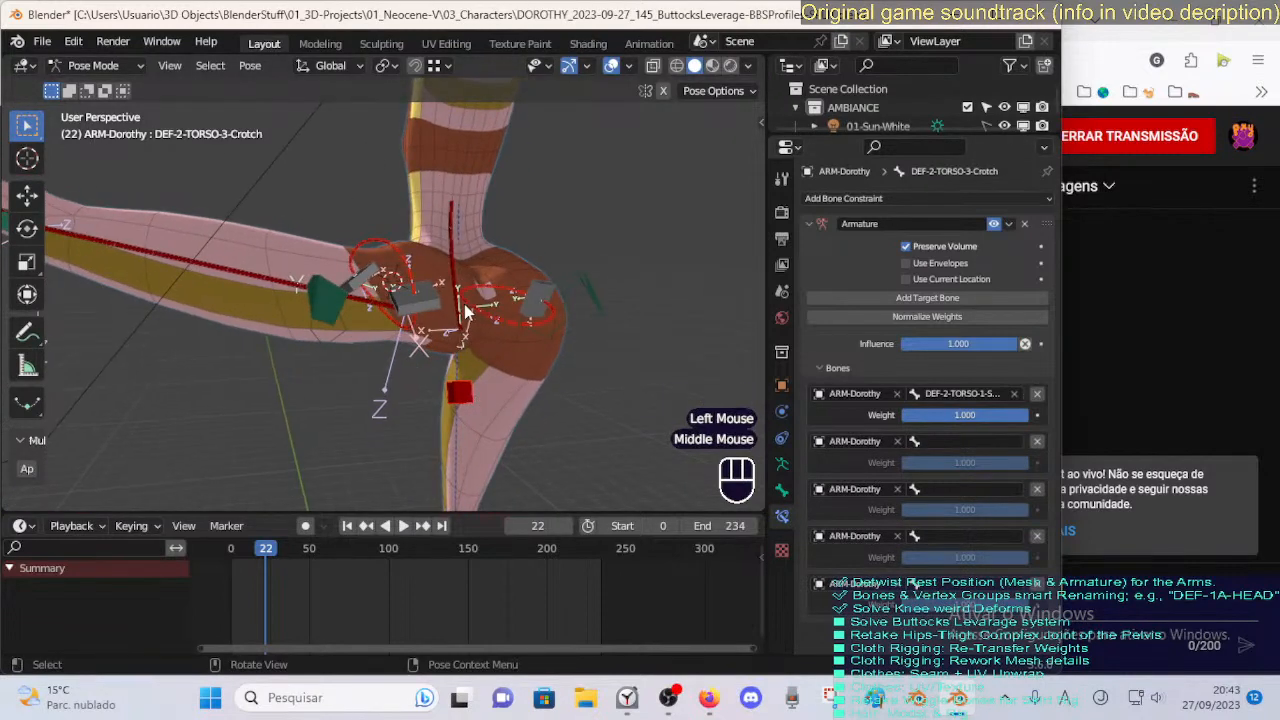
pyautogui.click(408, 276)
pyautogui.press('F2')
pyautogui.hotkey('ctrl', 'c')
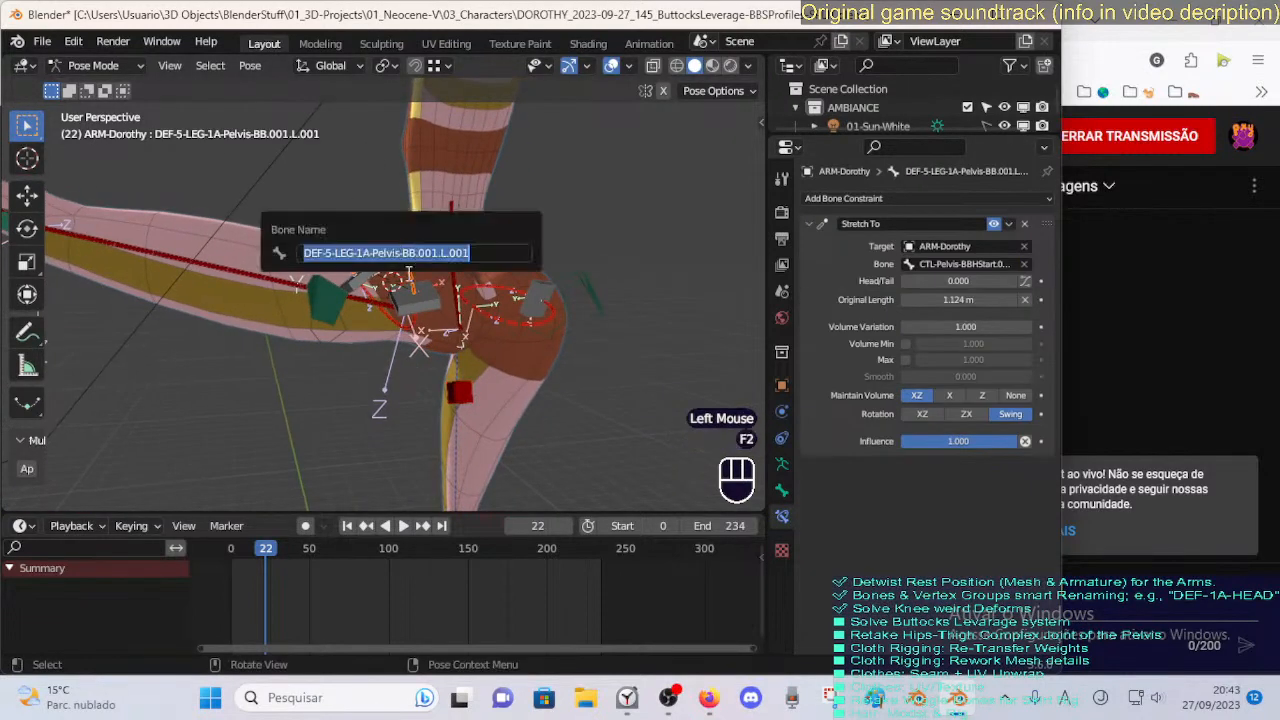
pyautogui.click(462, 398)
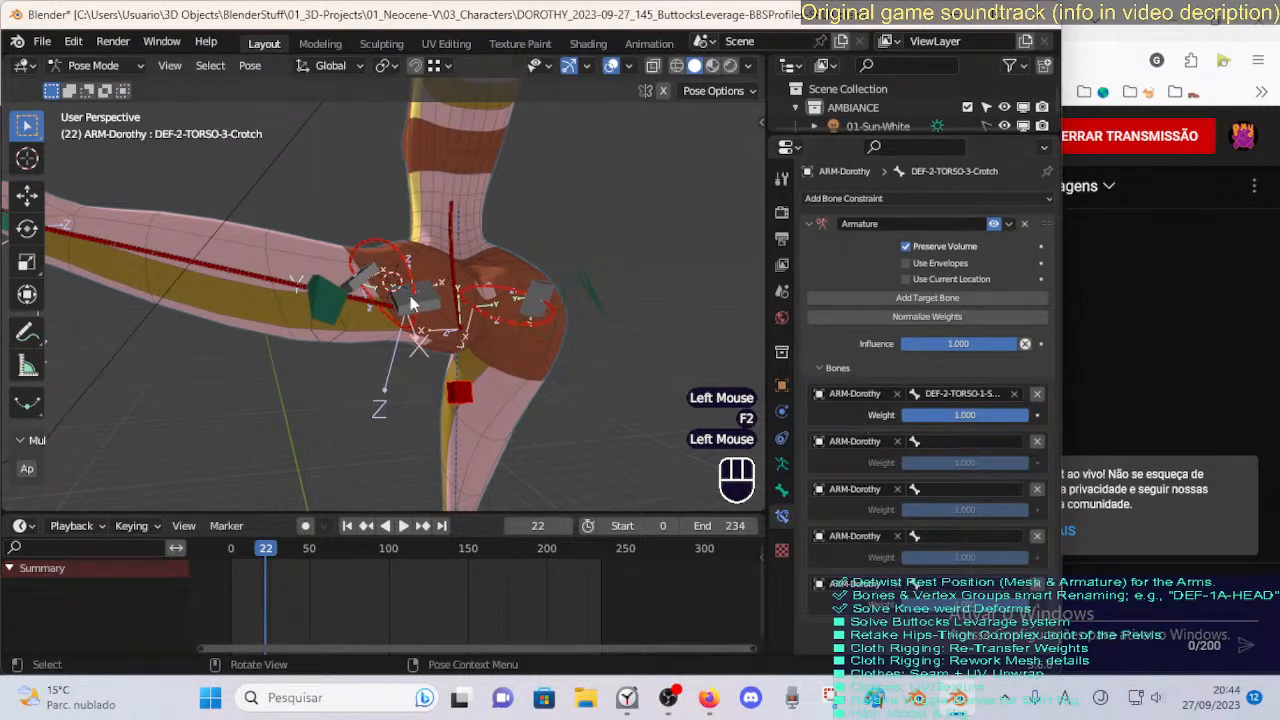
pyautogui.click(418, 312)
pyautogui.click(459, 391)
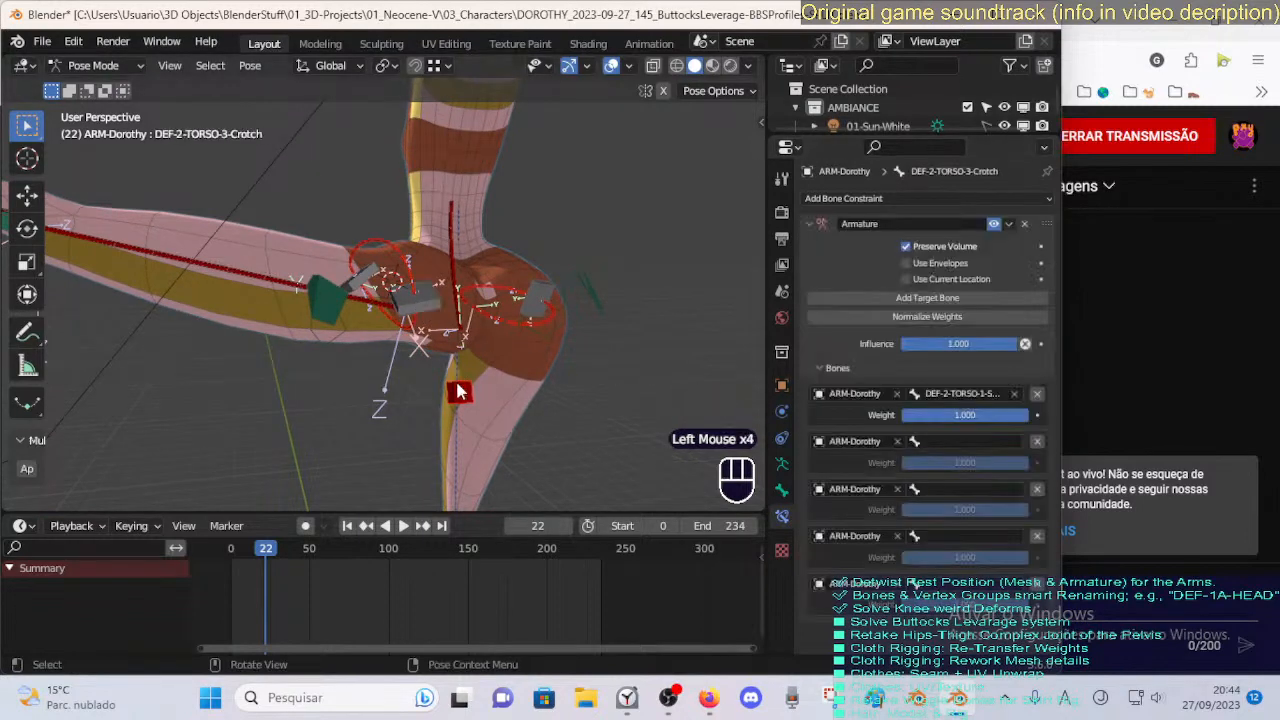
# Set the second and third target bones of DEF-2-TORSO-3-Crotch's Armature constraint to DEF-5-LEG-1A-Pelvis-BB.001.L.001 and DEF-5-LEG-1A-Pelvis-BB.001.R.001.
pyautogui.click(420, 283)
pyautogui.press('F2')
pyautogui.hotkey('ctrl', 'c')
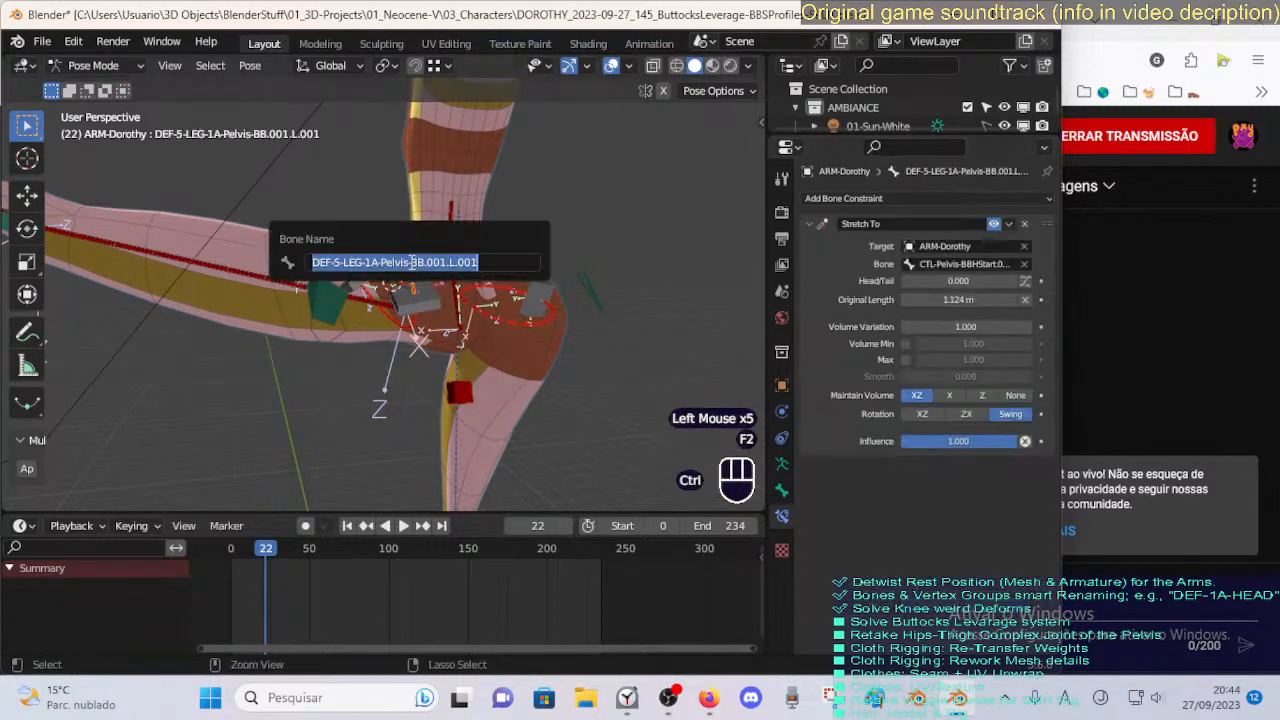
pyautogui.click(462, 393)
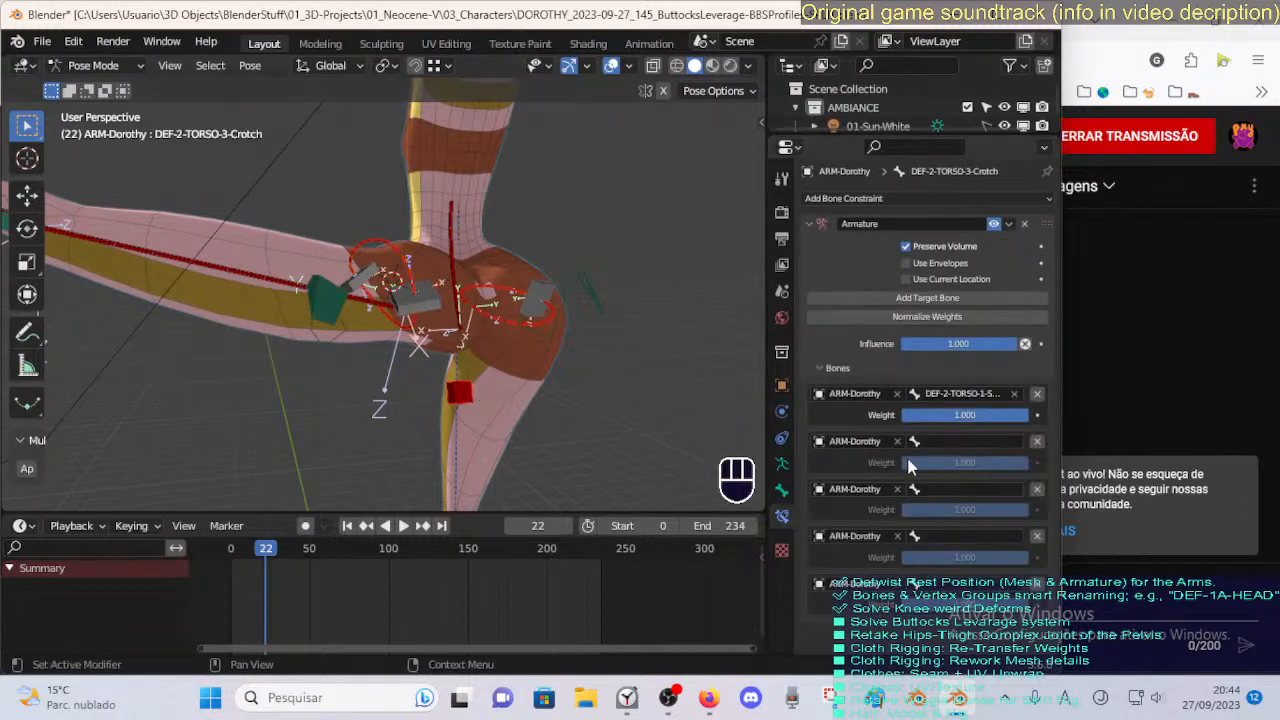
pyautogui.click(935, 443)
pyautogui.hotkey('ctrl', 'v')
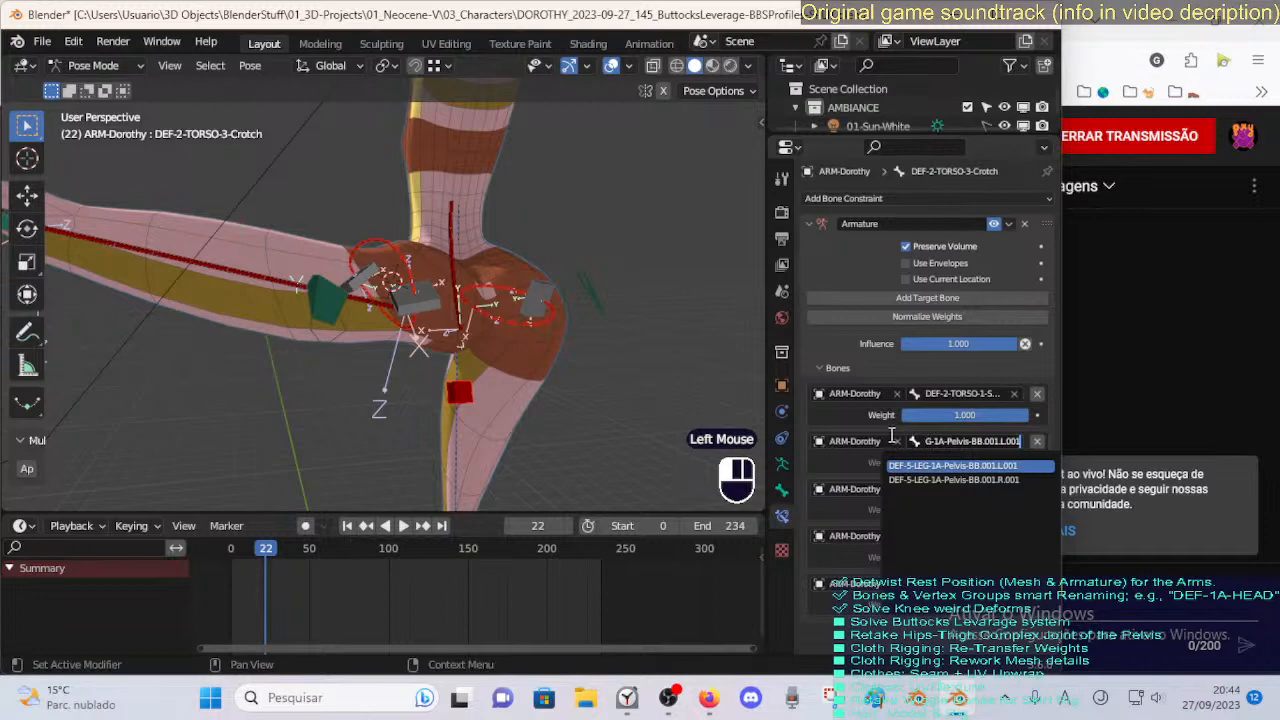
pyautogui.click(937, 464)
pyautogui.click(932, 492)
pyautogui.hotkey('ctrl', 'v')
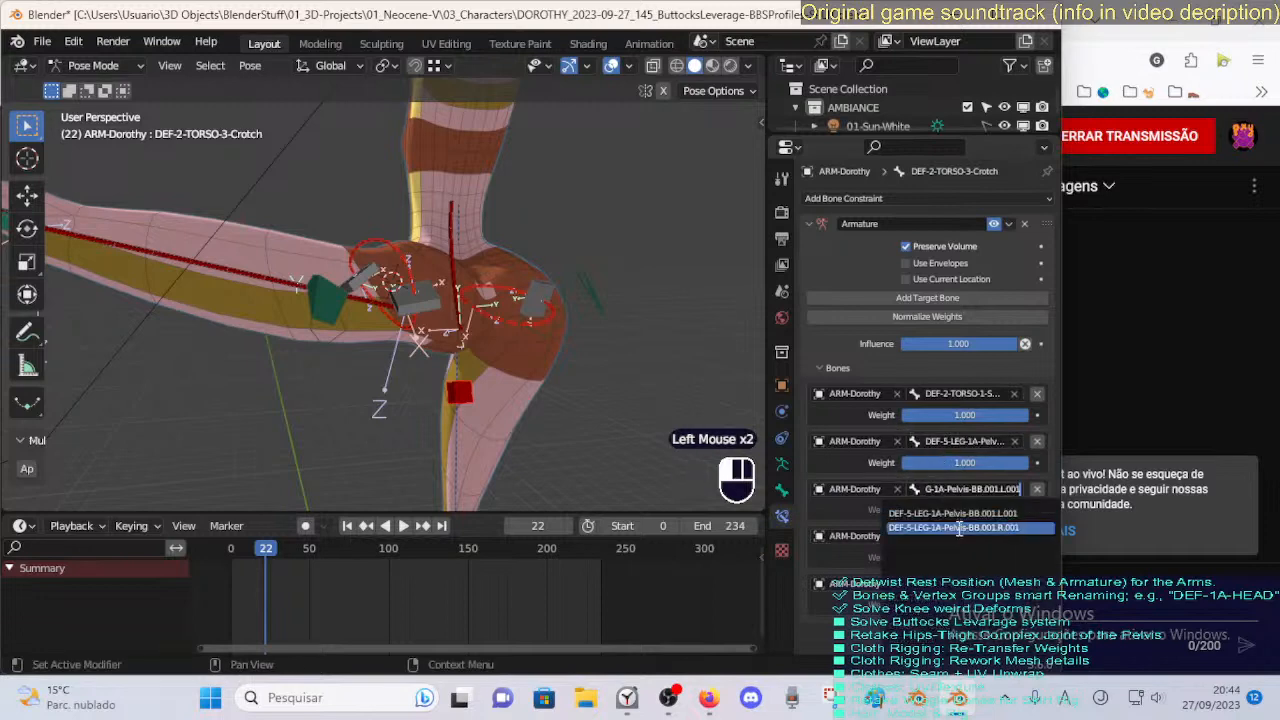
pyautogui.click(957, 526)
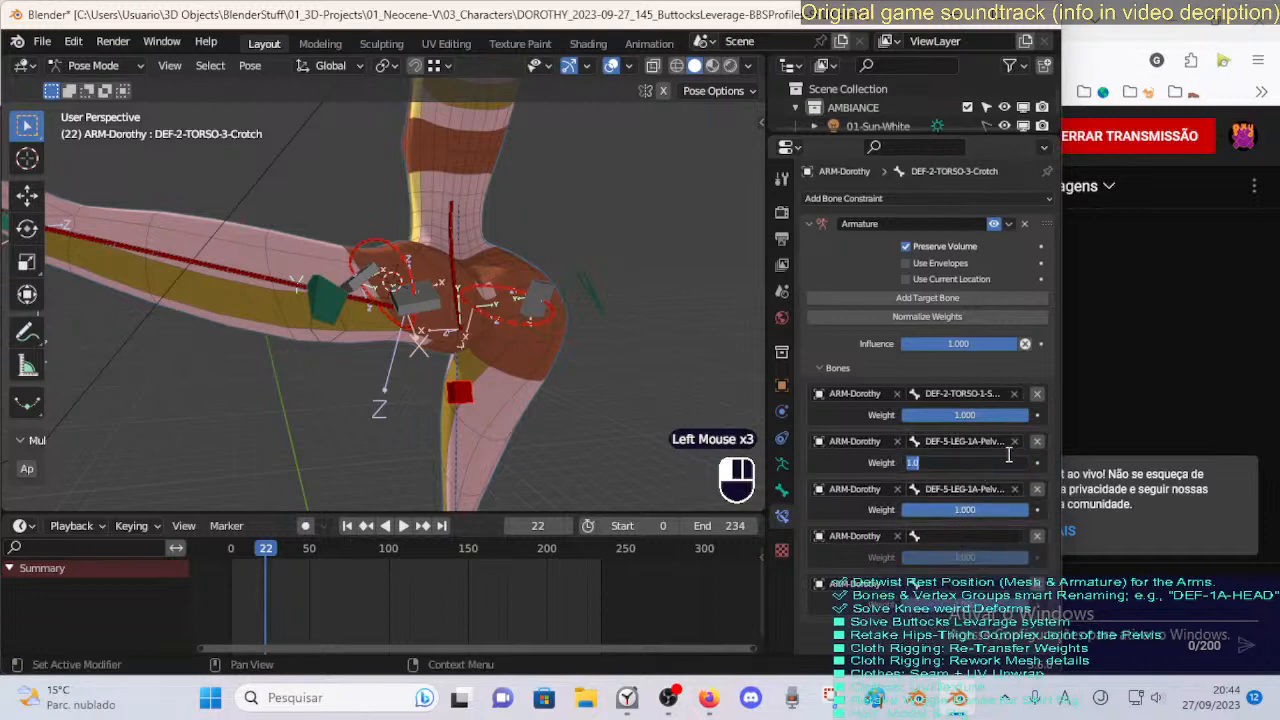
# Set the weights of both pelvis targets to 0.5 and remove the two empty target entries.
pyautogui.press('Return')
pyautogui.click(969, 512)
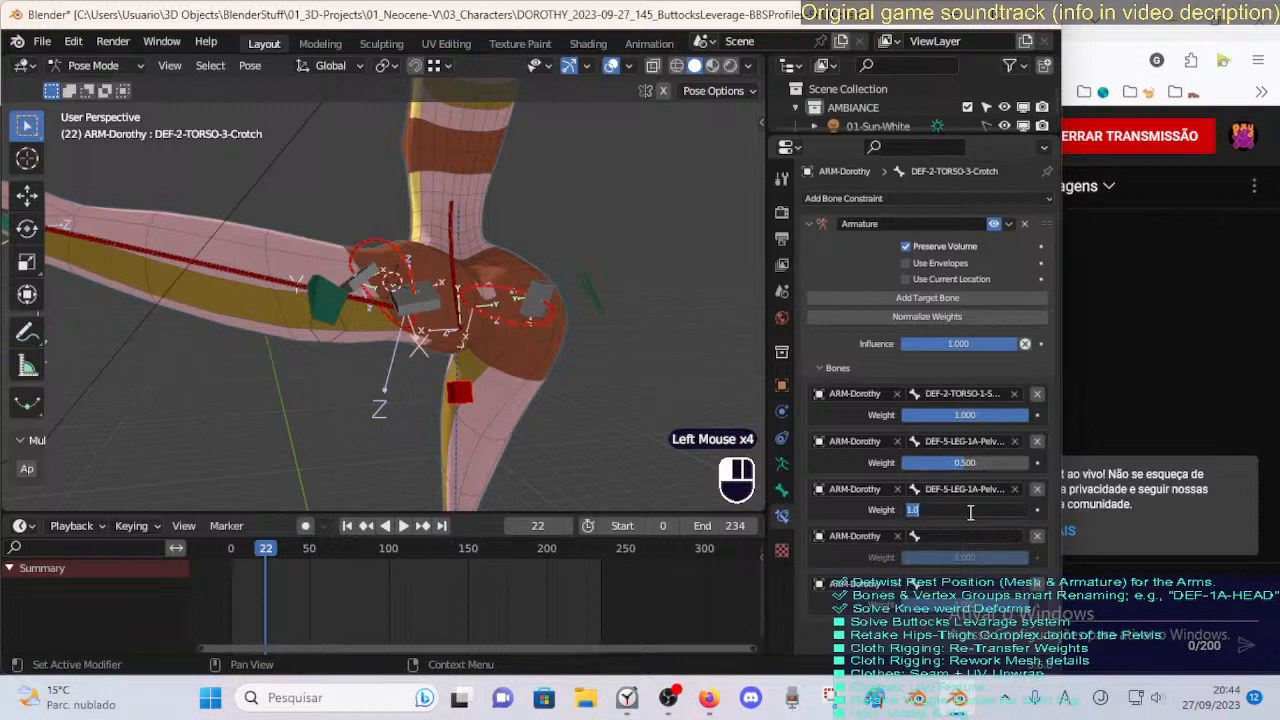
pyautogui.press('Return')
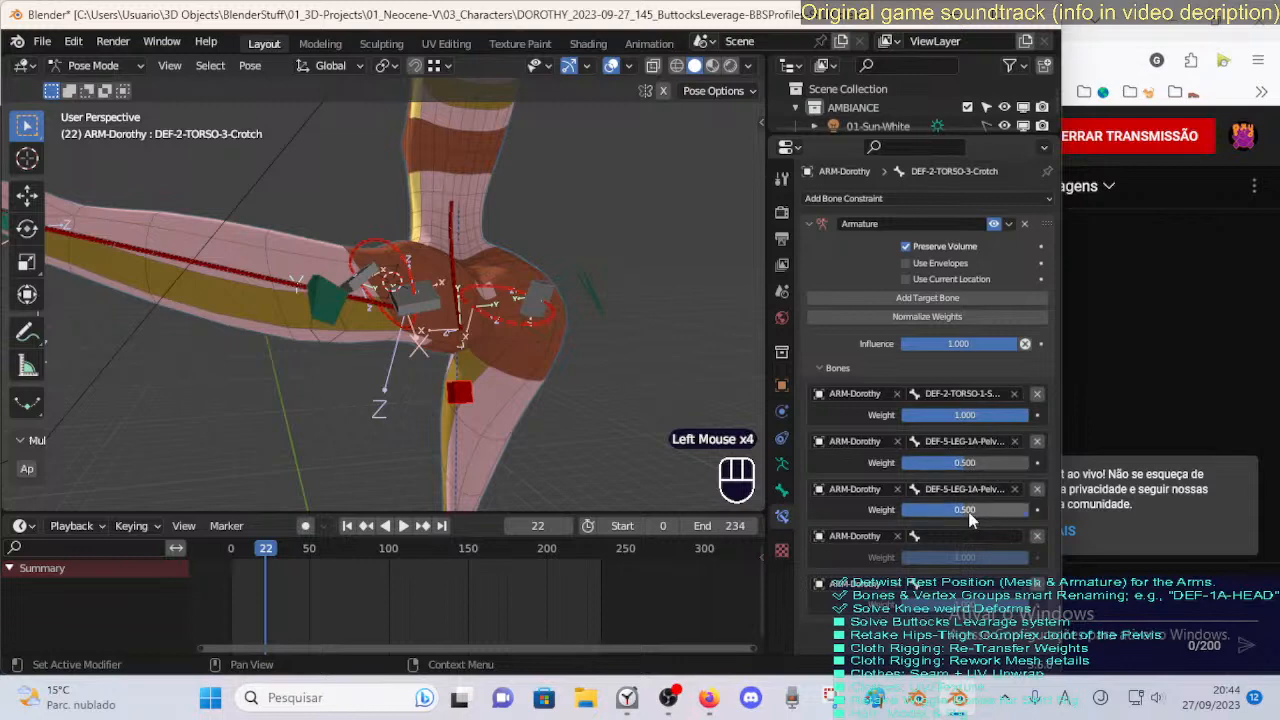
pyautogui.click(1036, 537)
pyautogui.click(1036, 537)
# Compare the crotch deformation with the Armature constraint of DEF-2-TORSO-3-Crotch disabled and enabled.
pyautogui.click(994, 224)
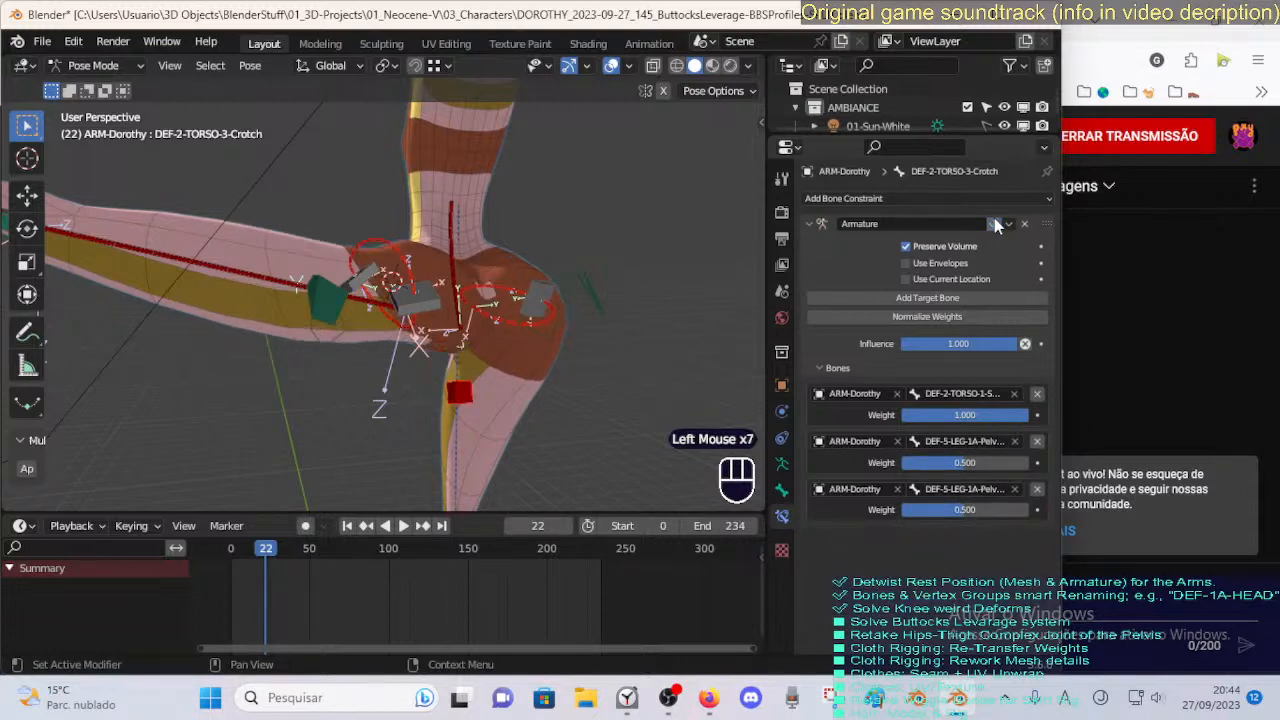
pyautogui.click(994, 224)
pyautogui.click(994, 224)
pyautogui.click(994, 224)
# Move CTL-Pelvis-BBHEnd.001.L slightly and try moving the other pelvis controls to test how the crotch bone reacts.
pyautogui.middleClick(660, 250)
pyautogui.moveTo(660, 250); pyautogui.dragTo(435, 300, button='middle')
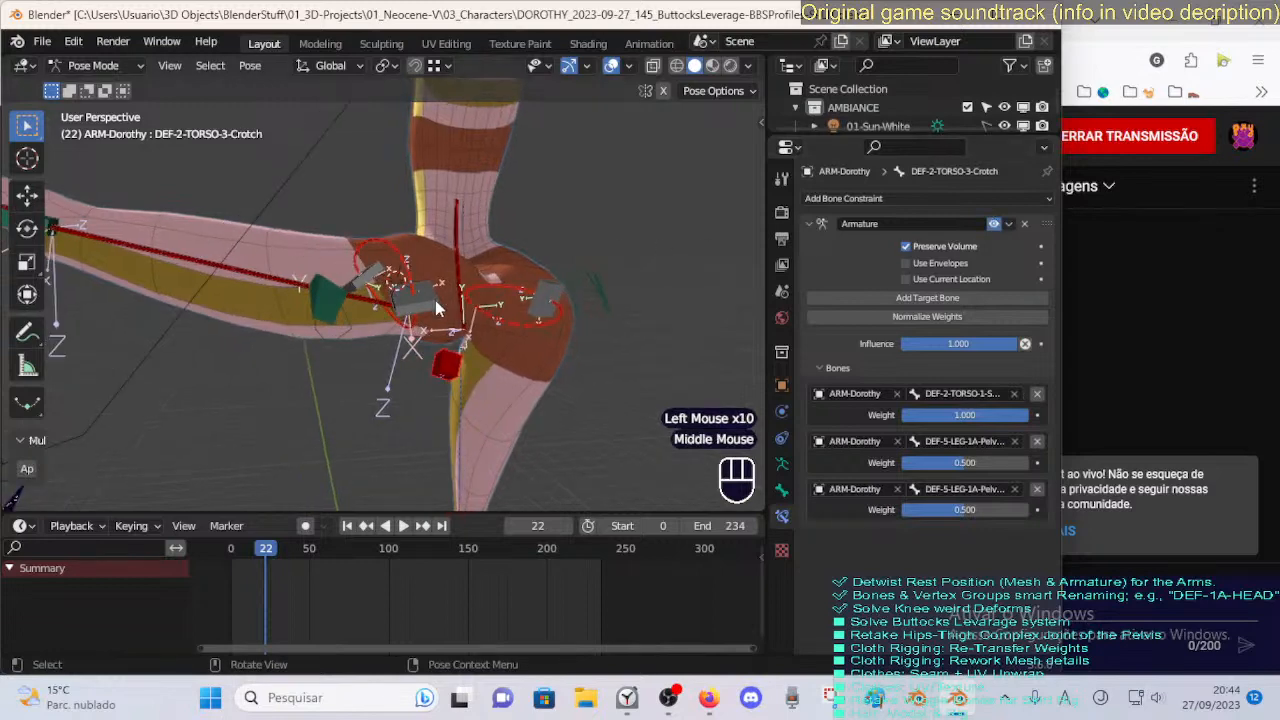
pyautogui.click(435, 300)
pyautogui.press('g')
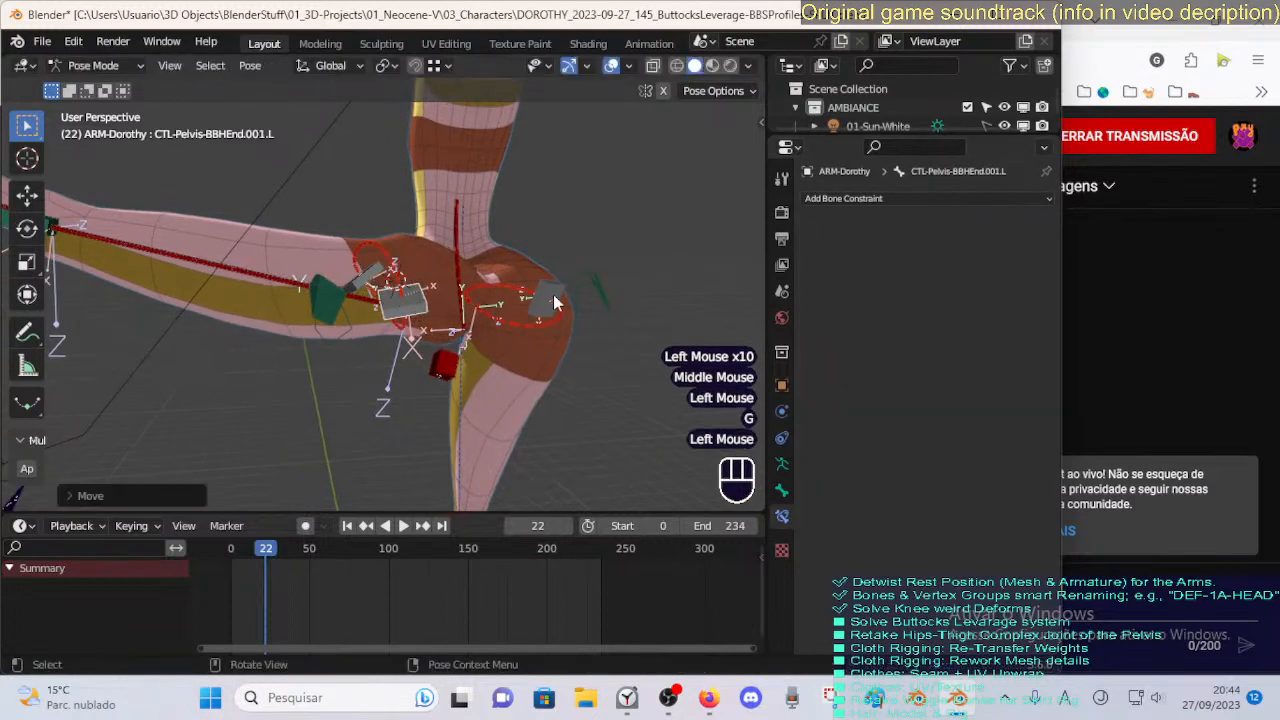
pyautogui.click(550, 298)
pyautogui.click(550, 298)
pyautogui.press('g')
pyautogui.press('Escape')
pyautogui.click(455, 300)
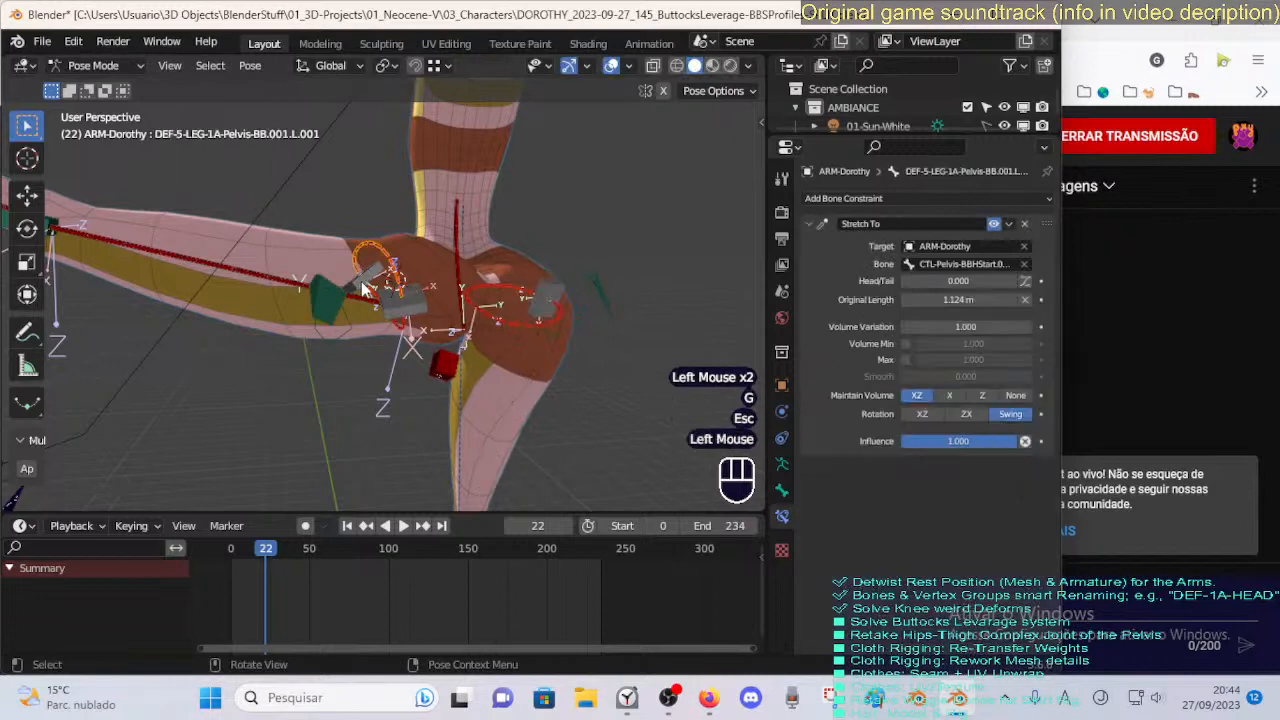
pyautogui.click(455, 300)
pyautogui.press('g')
pyautogui.press('Escape')
# Clear the rotation of CTL-Pelvis-BBHEnd.001.L, rotate it anew and move it lower on the left hip.
pyautogui.moveTo(450, 305); pyautogui.dragTo(452, 315, button='middle')
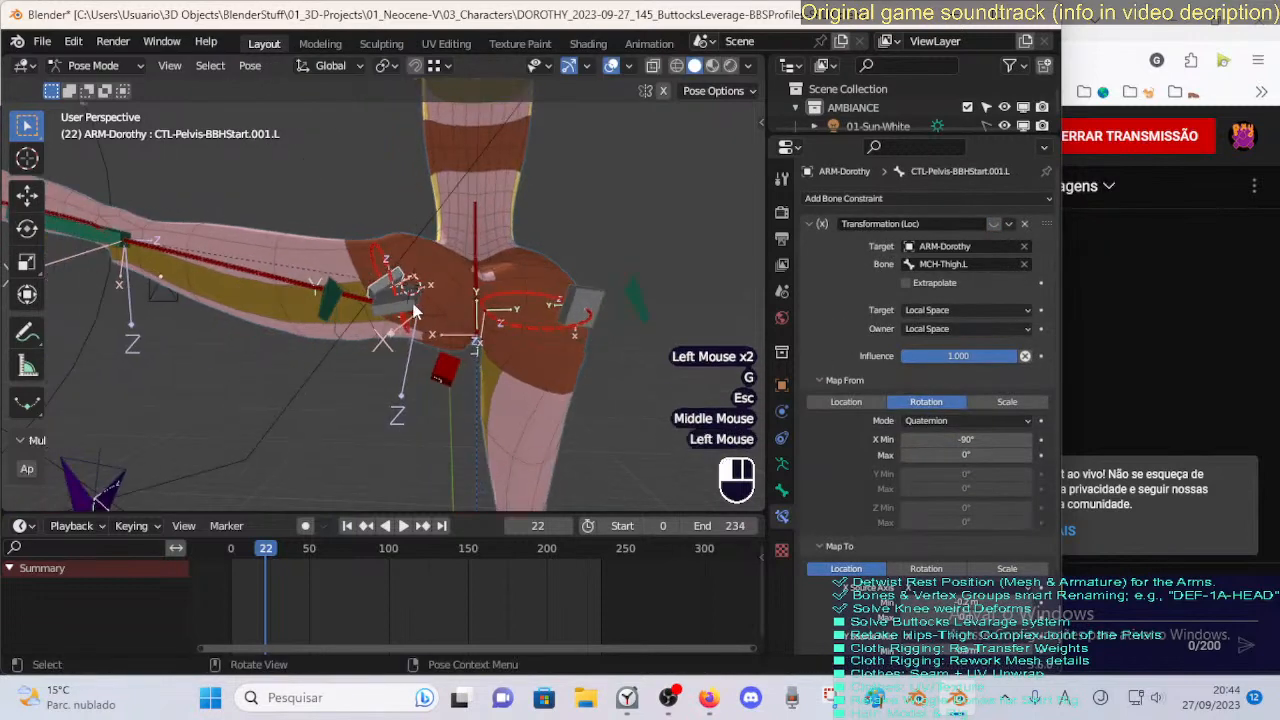
pyautogui.click(413, 308)
pyautogui.hotkey('alt', 'r')
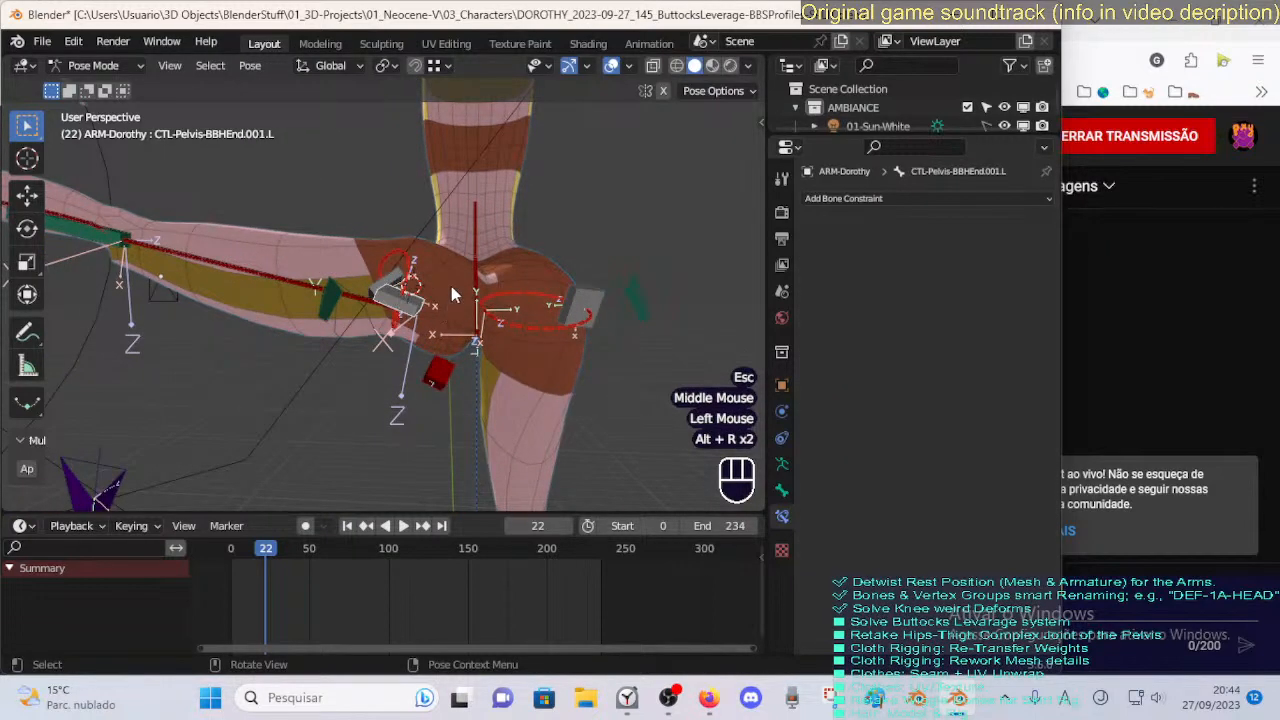
pyautogui.press('r')
pyautogui.click(450, 293)
pyautogui.press('g')
pyautogui.click(436, 291)
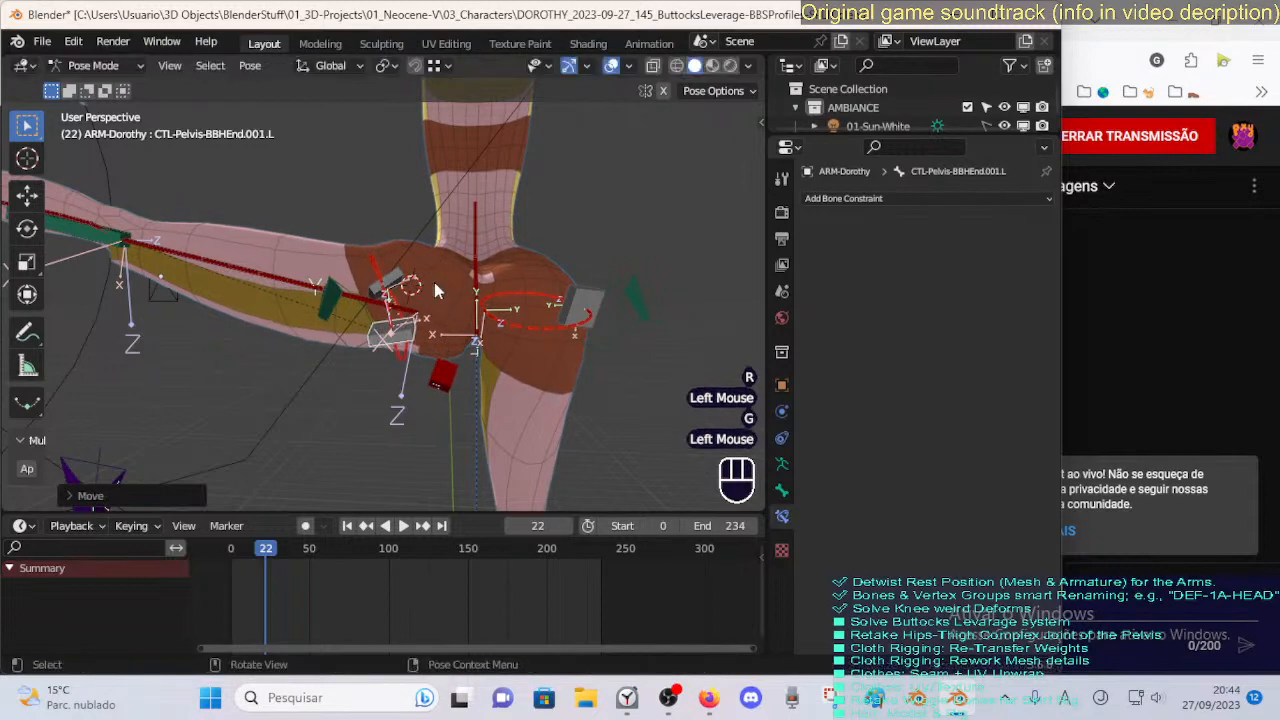
# Move CTL-Pelvis-BBHStart.001.L up and outward on the left hip and adjust the position of CTL-Pelvis-BBHEnd.001.L.
pyautogui.click(416, 282)
pyautogui.click(416, 282)
pyautogui.press('g')
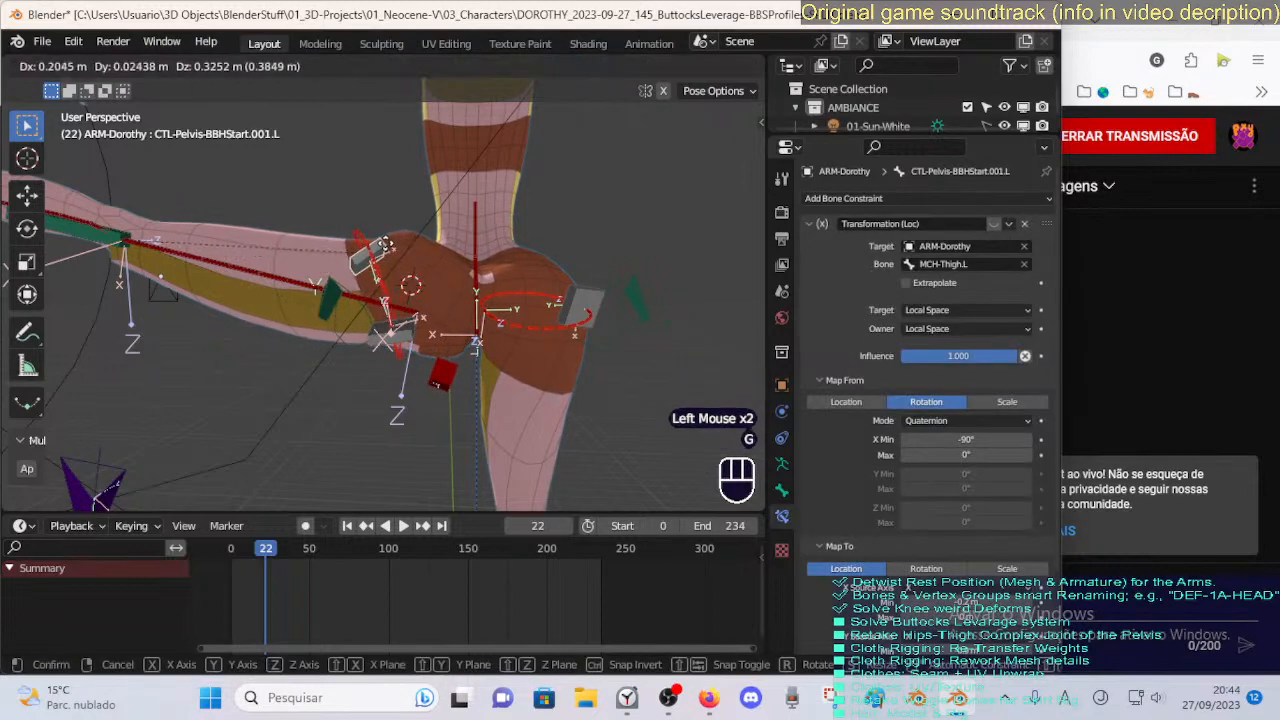
pyautogui.click(397, 248)
pyautogui.click(418, 322)
pyautogui.press('g')
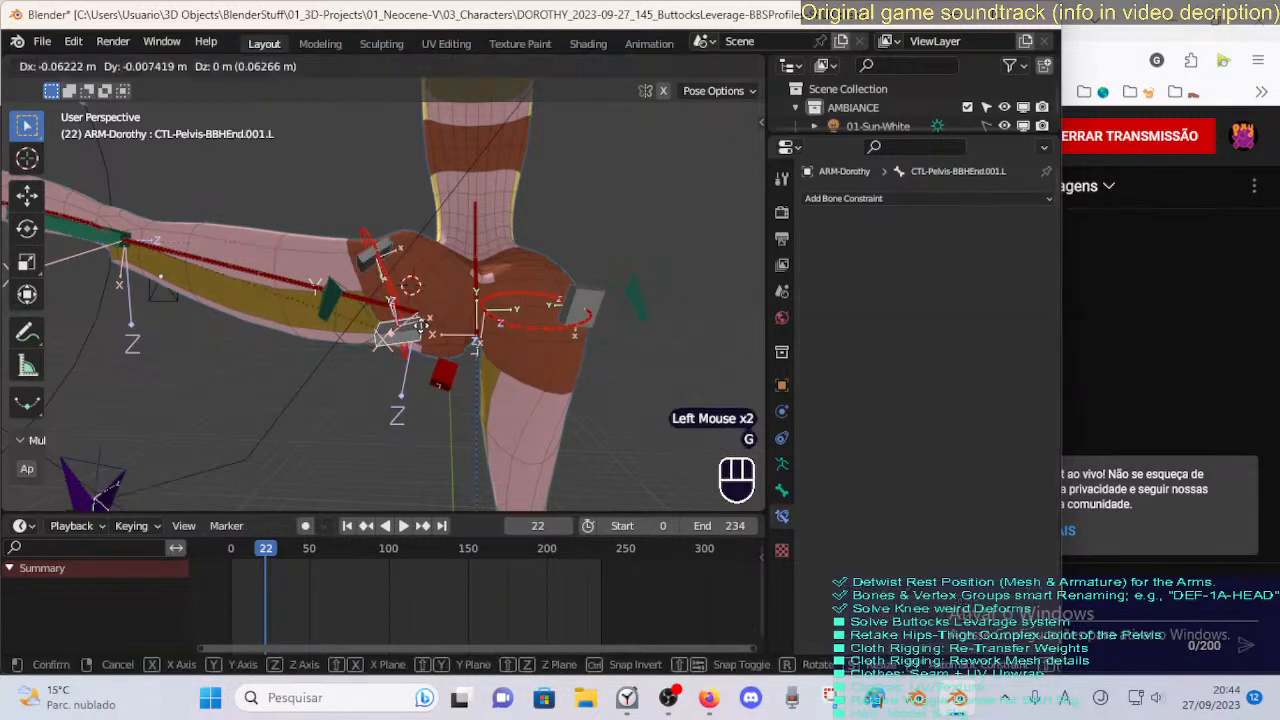
pyautogui.click(408, 322)
# Try another move of CTL-Pelvis-BBHStart.001.L, nudge CTL-Pelvis-BBHEnd.001.L and reselect DEF-2-TORSO-3-Crotch.
pyautogui.click(398, 250)
pyautogui.press('g')
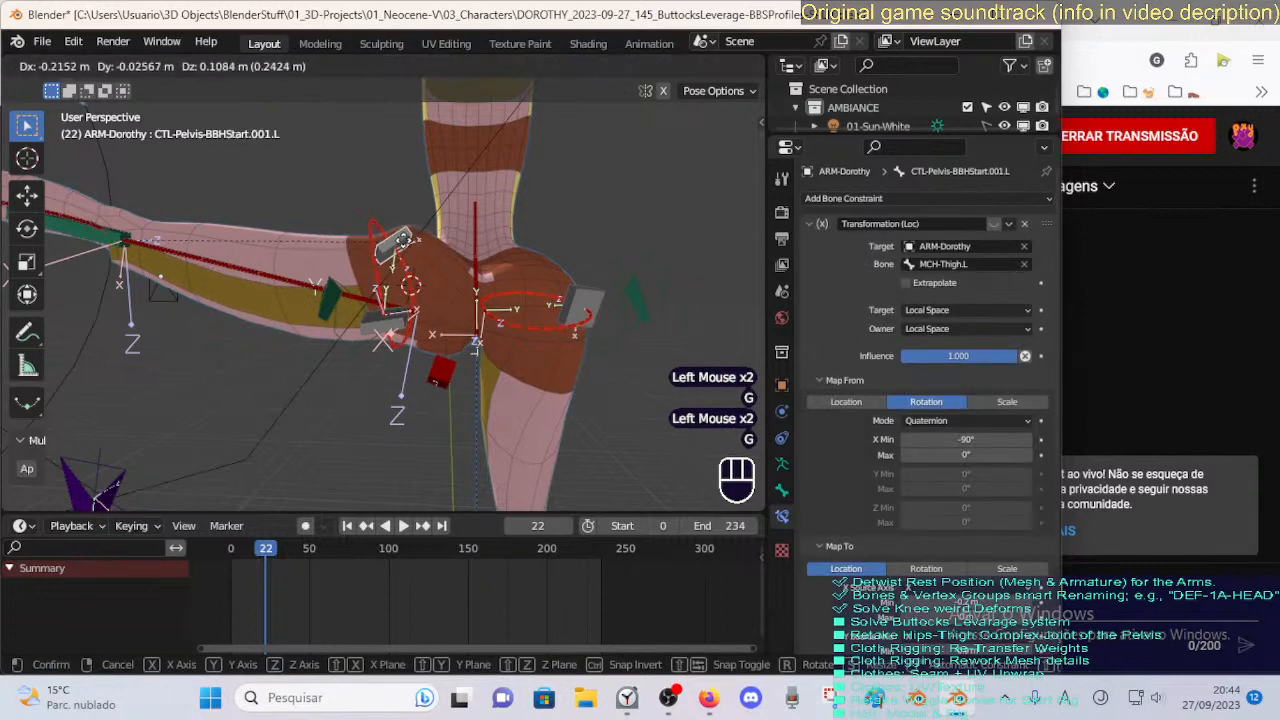
pyautogui.press('Escape')
pyautogui.click(402, 320)
pyautogui.press('g')
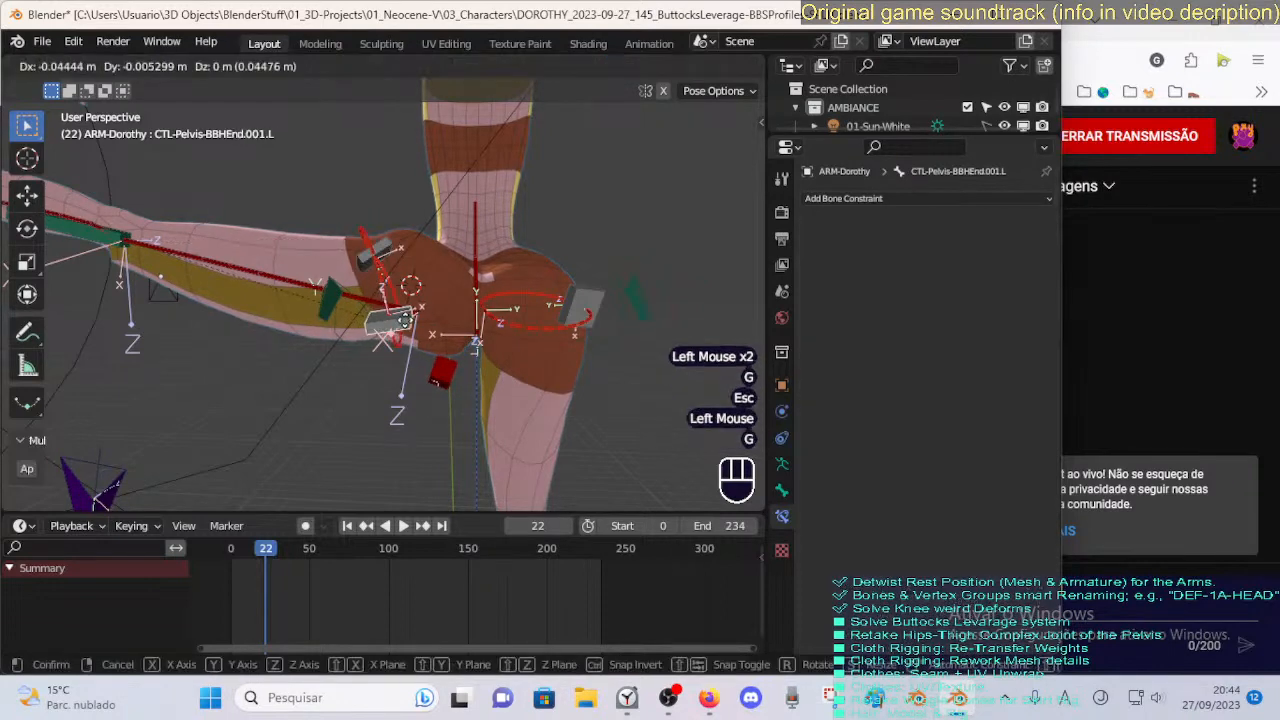
pyautogui.doubleClick(405, 322)
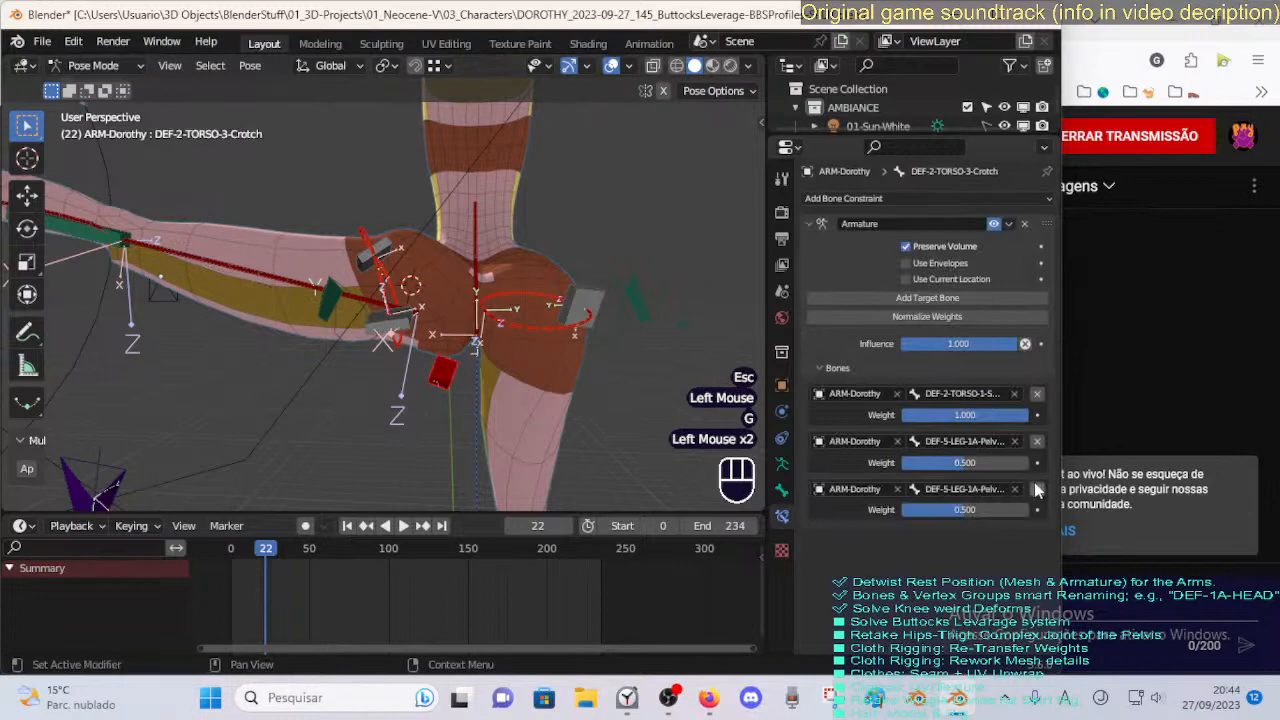
# Remove the two DEF-5-LEG-1A-Pelvis targets from the Armature constraint of DEF-2-TORSO-3-Crotch.
pyautogui.click(1037, 489)
pyautogui.click(1037, 441)
pyautogui.click(380, 328)
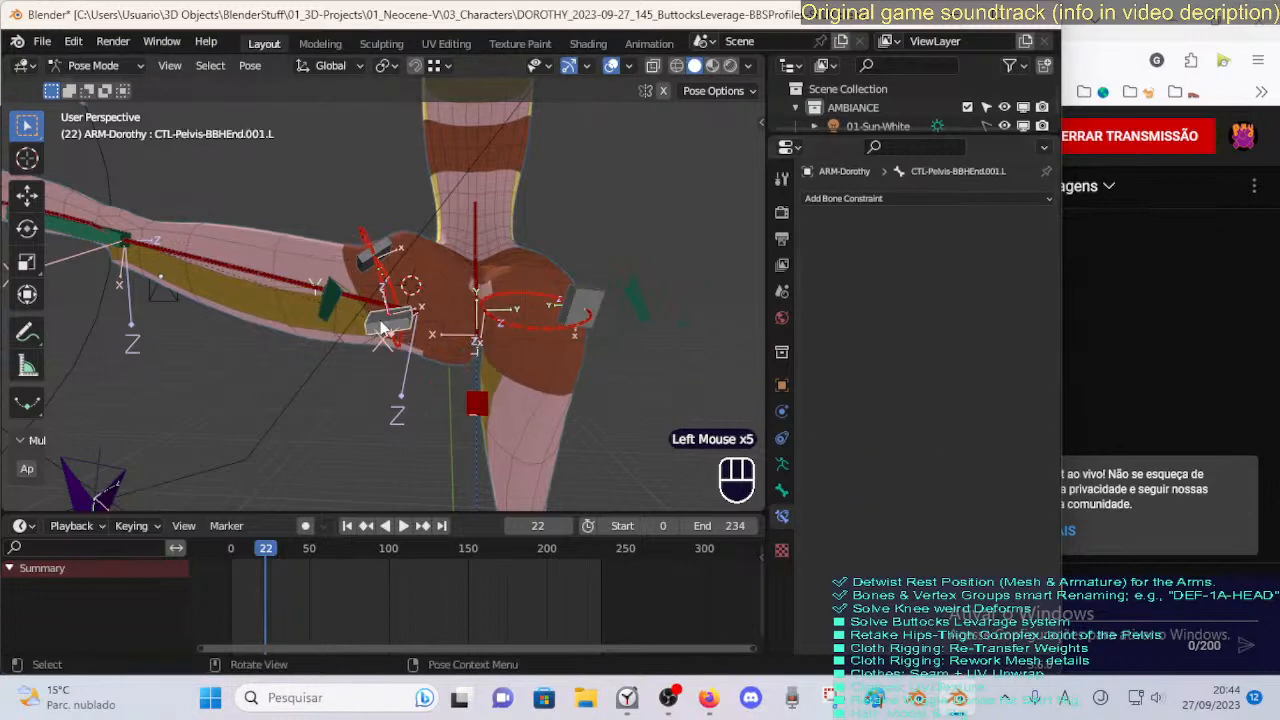
pyautogui.click(492, 381)
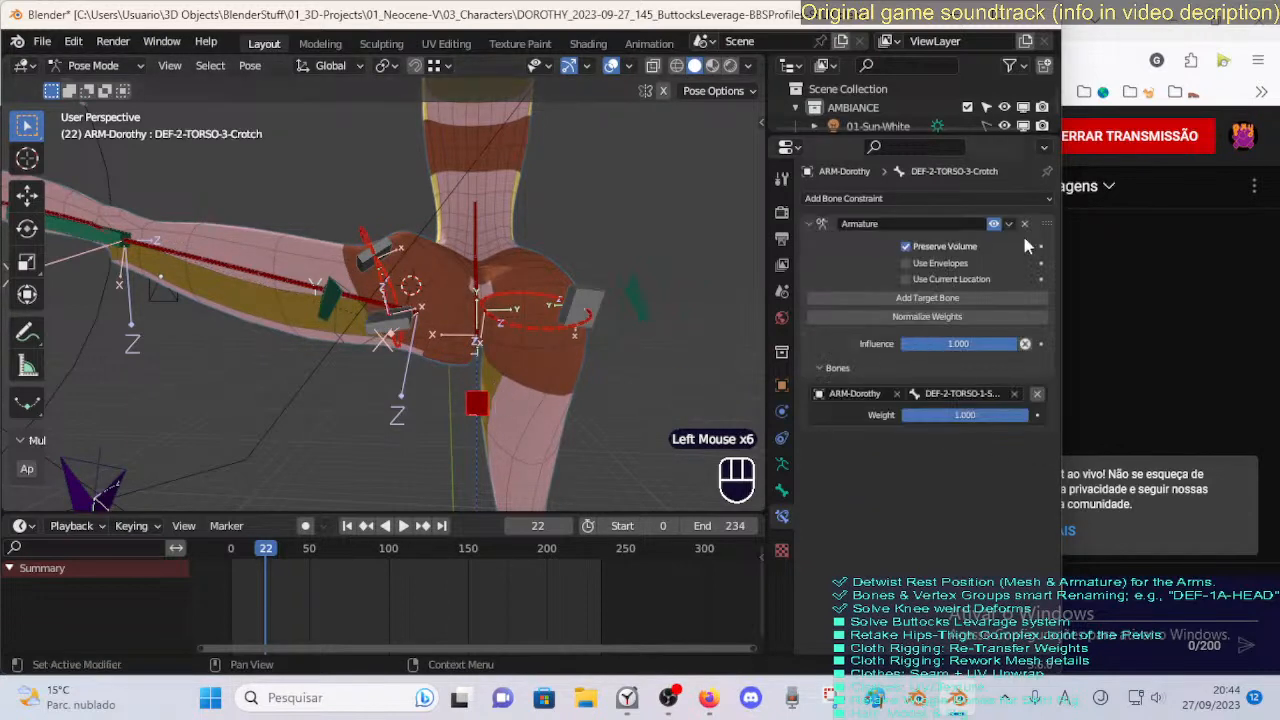
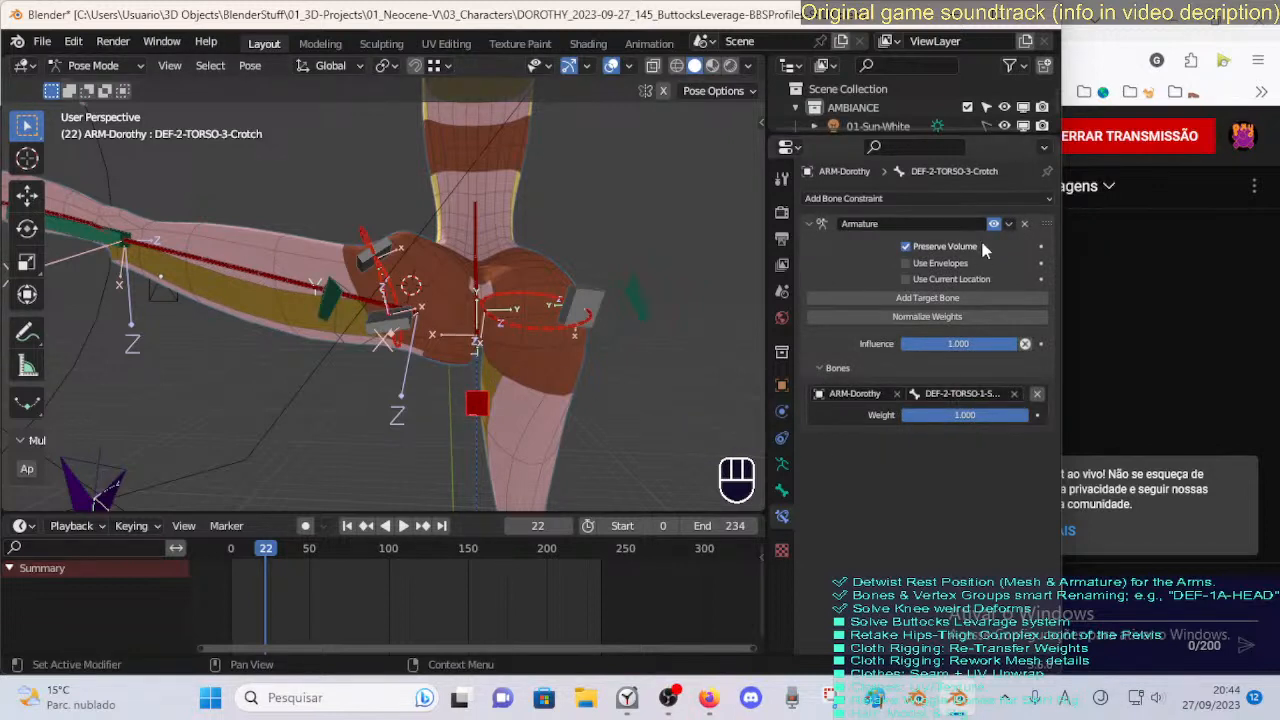
# Add four target entries to the crotch bone's Armature constraint and assign them ARM-Dorothy by copying it from the first entry.
pyautogui.click(910, 299)
pyautogui.click(910, 299)
pyautogui.click(910, 299)
pyautogui.click(910, 299)
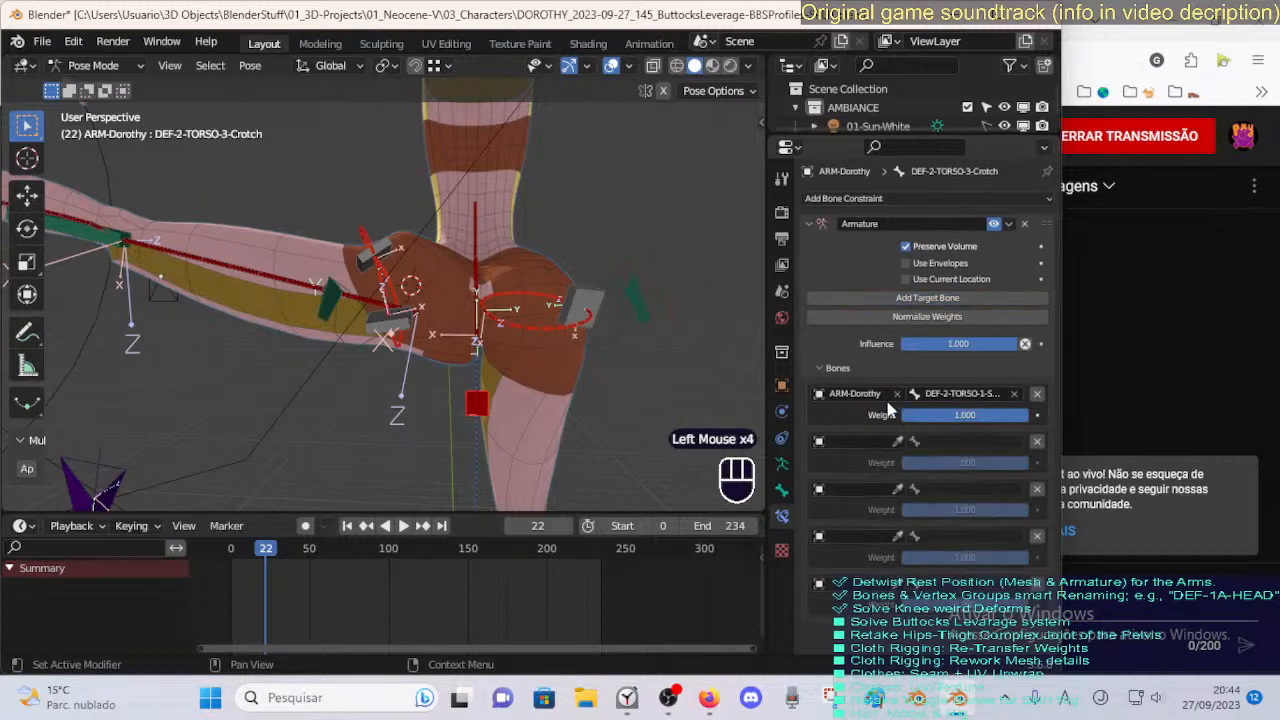
pyautogui.hotkey('ctrl', 'c')
pyautogui.hotkey('ctrl', 'v')
pyautogui.hotkey('ctrl', 'v')
pyautogui.hotkey('ctrl', 'v')
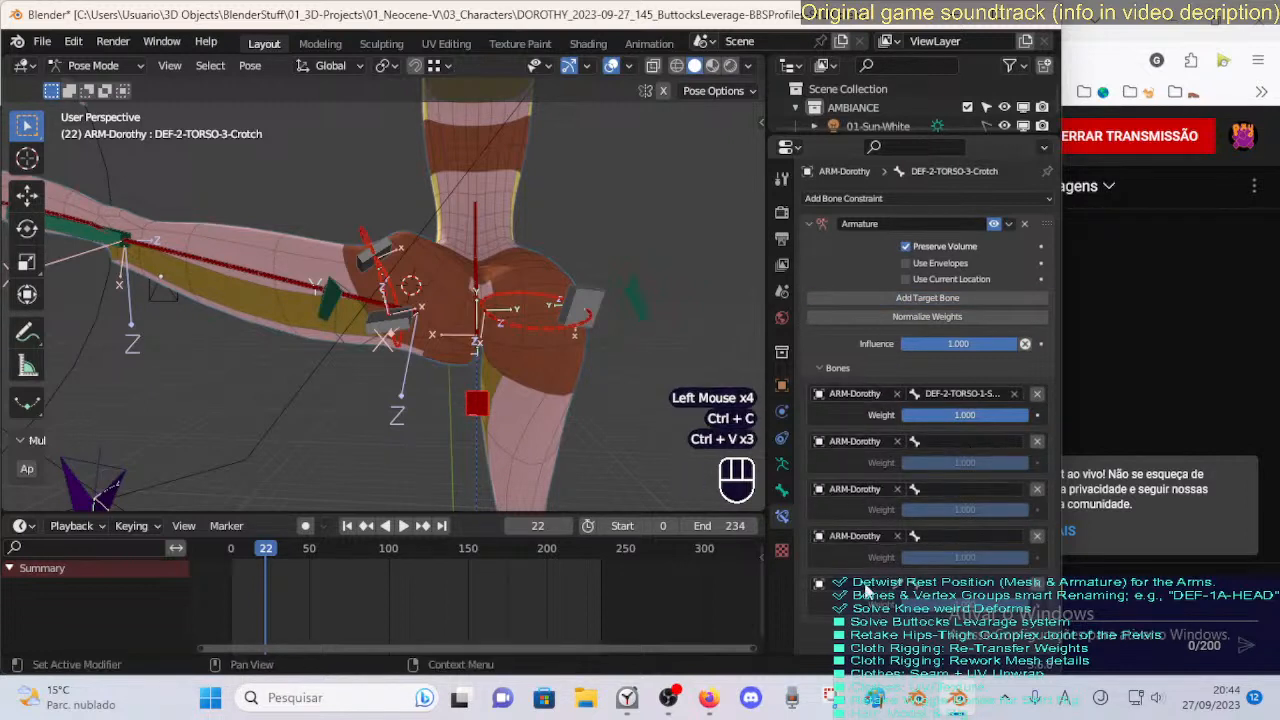
pyautogui.hotkey('ctrl', 'v')
# Copy the bone name CTL-Pelvis-BBHStart.001.L from the upper control on the left hip.
pyautogui.click(410, 328)
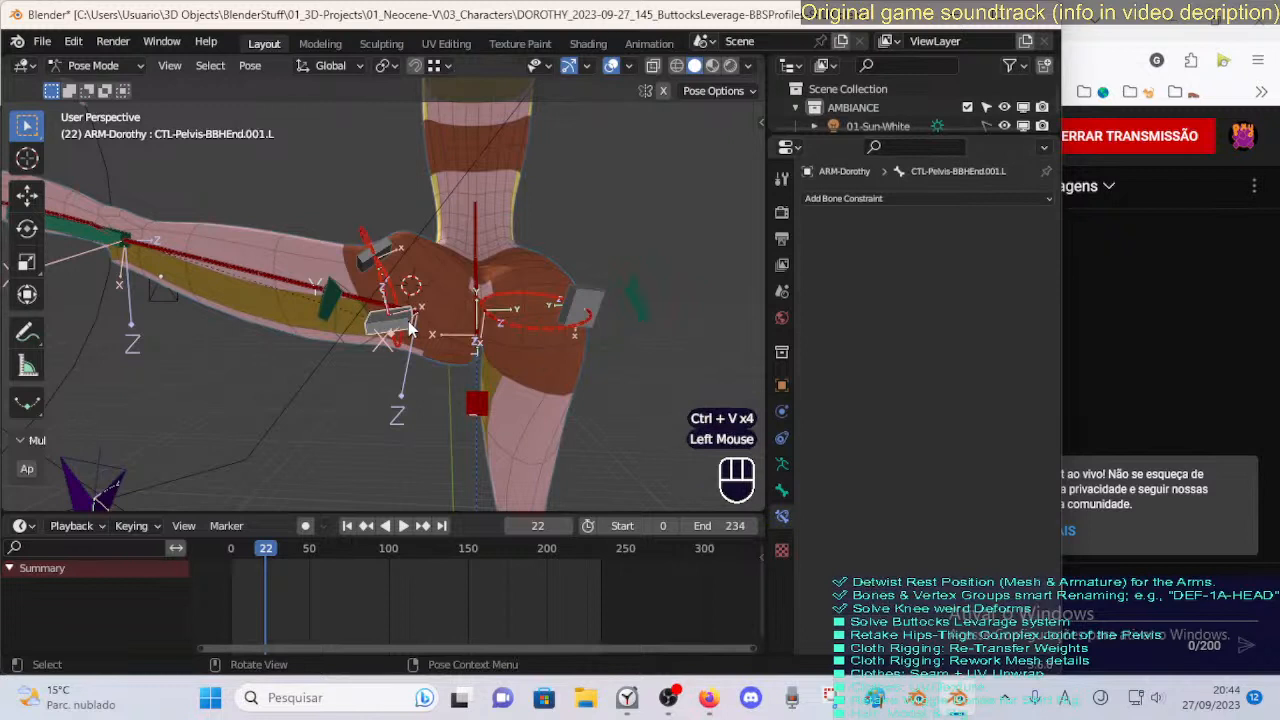
pyautogui.click(398, 255)
pyautogui.press('F2')
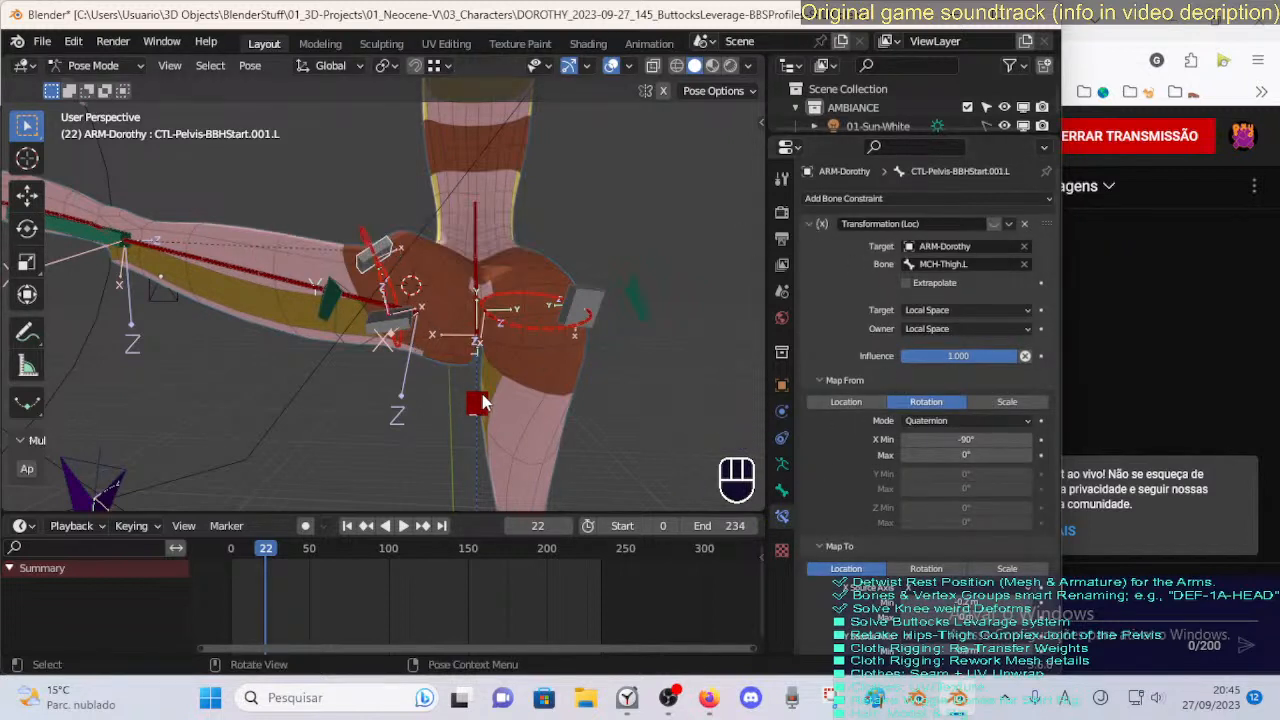
# Check the constraints of the left CTL-Pelvis controls and remove the Transformation constraint from CTL-Pelvis-BBHStart.001.R.
pyautogui.click(372, 322)
pyautogui.click(362, 262)
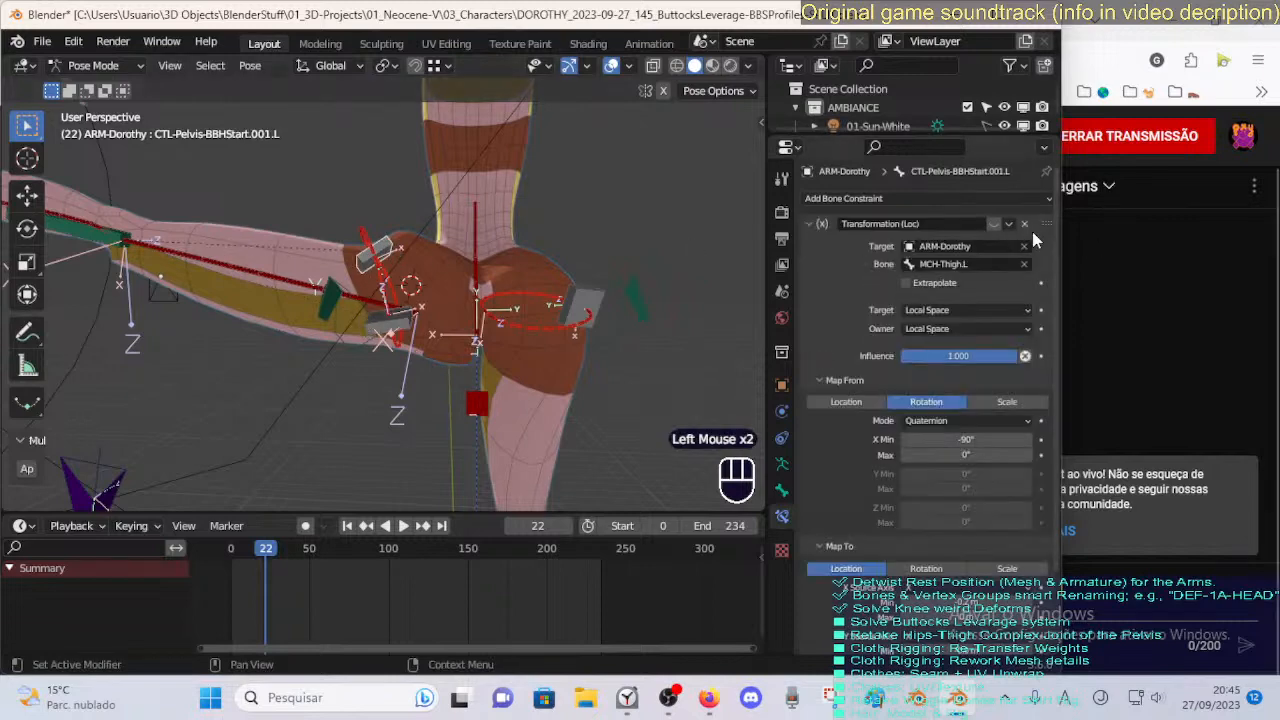
pyautogui.click(586, 296)
pyautogui.click(588, 303)
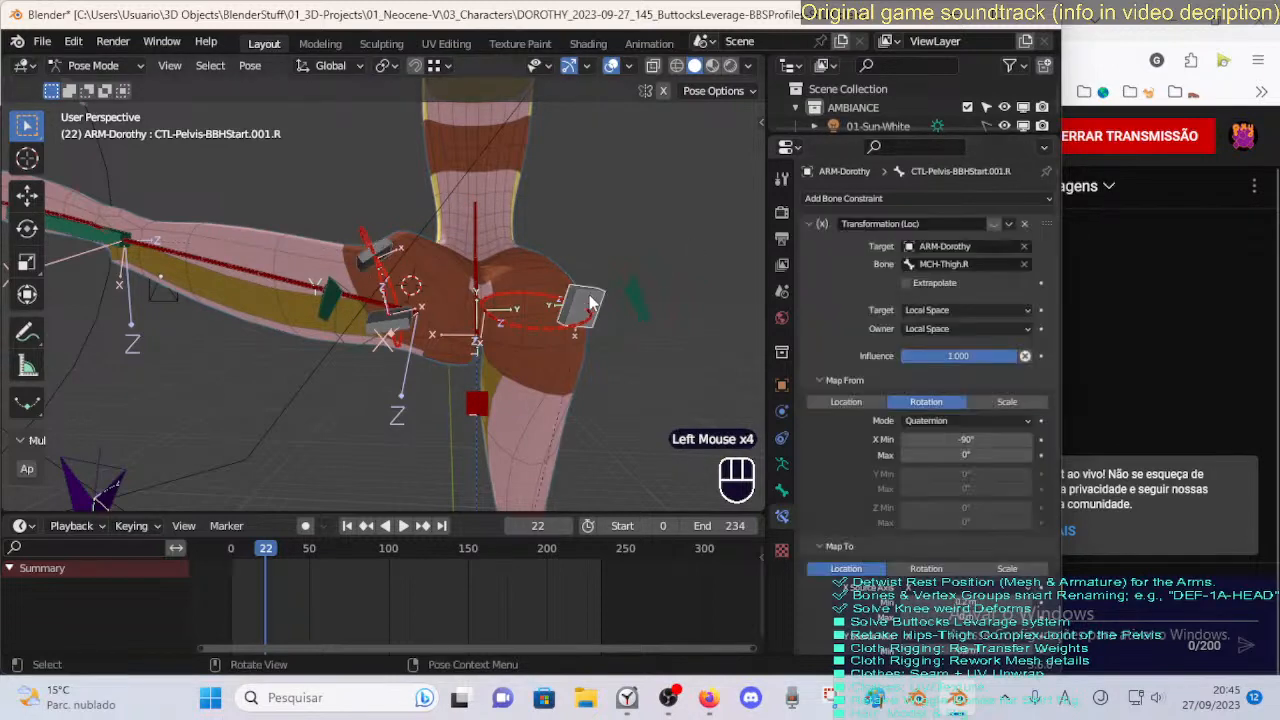
pyautogui.click(1024, 223)
# Examine the lower spine, right pelvis and left hip control bones around the crotch from several angles, including their constraints.
pyautogui.click(478, 318)
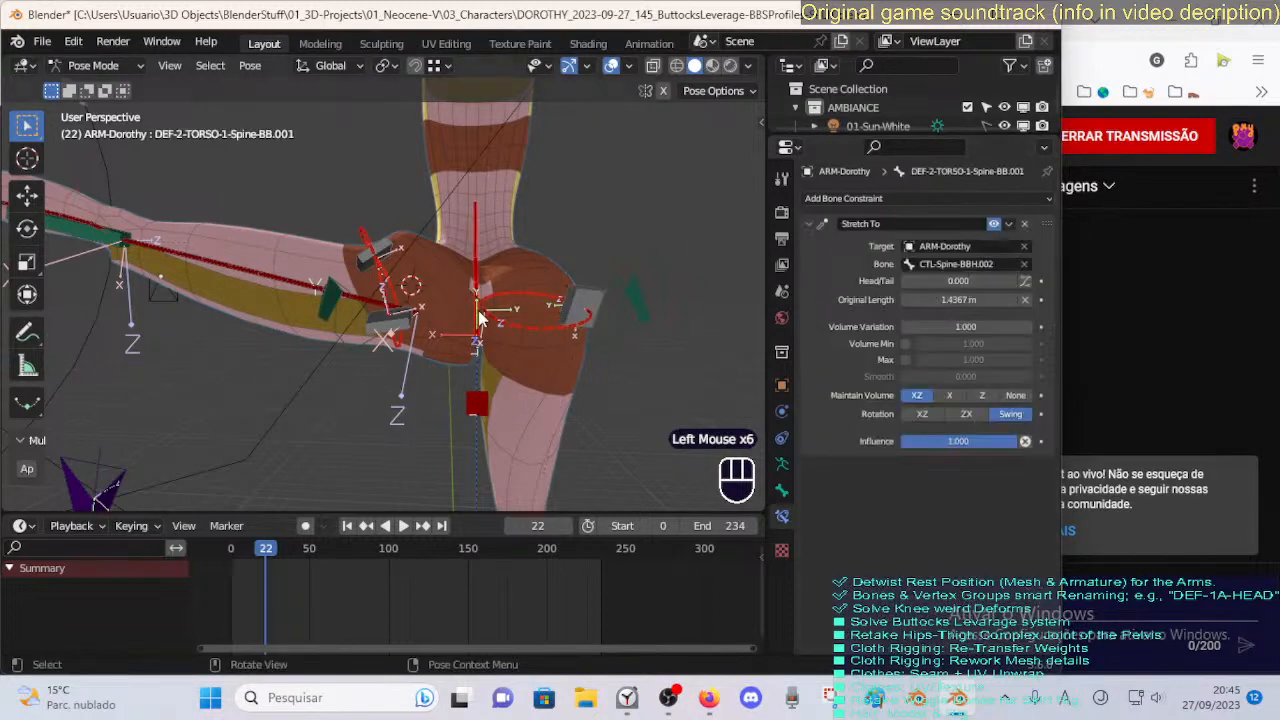
pyautogui.click(478, 318)
pyautogui.moveTo(478, 318); pyautogui.dragTo(524, 368, button='middle')
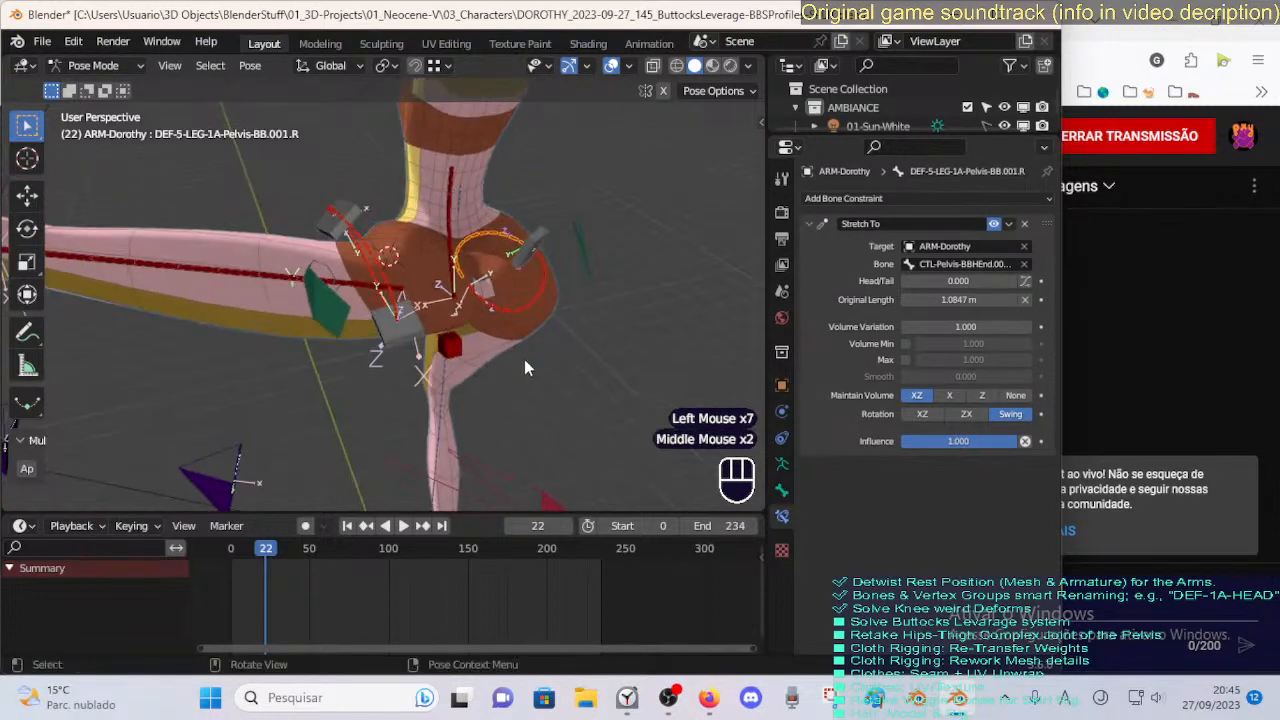
pyautogui.click(474, 283)
pyautogui.moveTo(474, 283); pyautogui.dragTo(458, 318, button='middle')
pyautogui.hotkey('alt', 'h')
pyautogui.hotkey('ctrl', 'z')
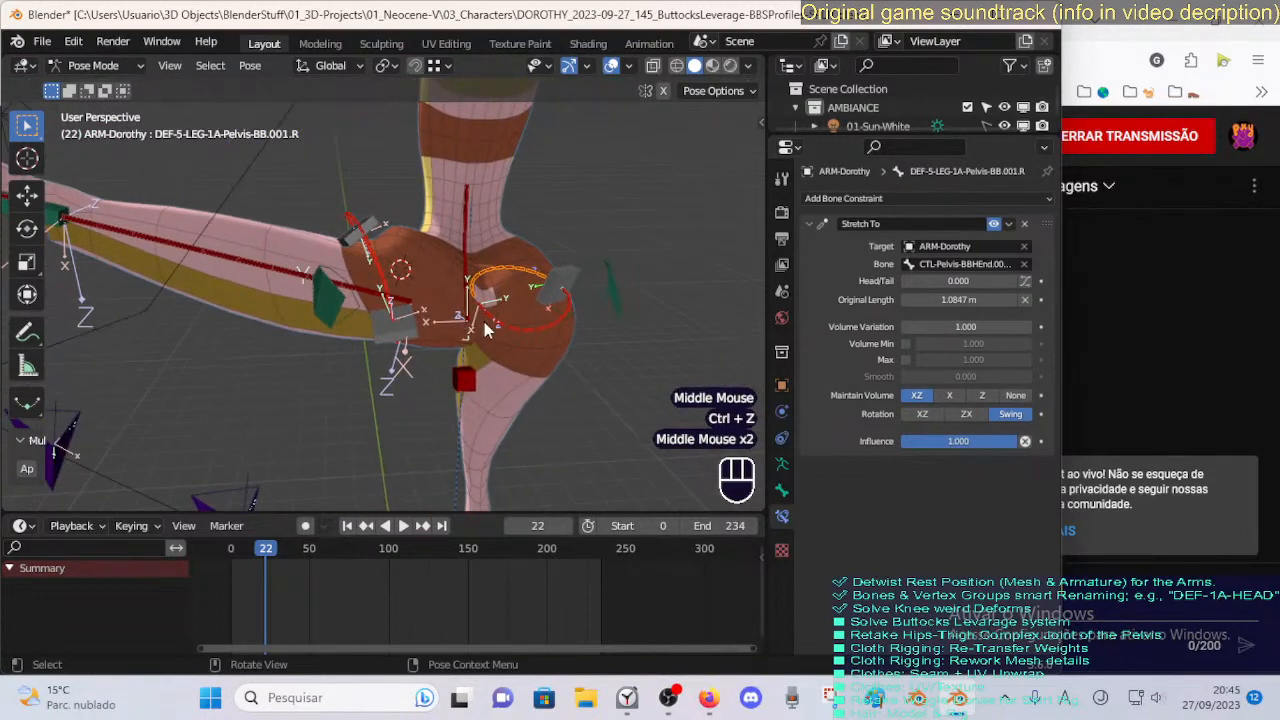
pyautogui.click(545, 288)
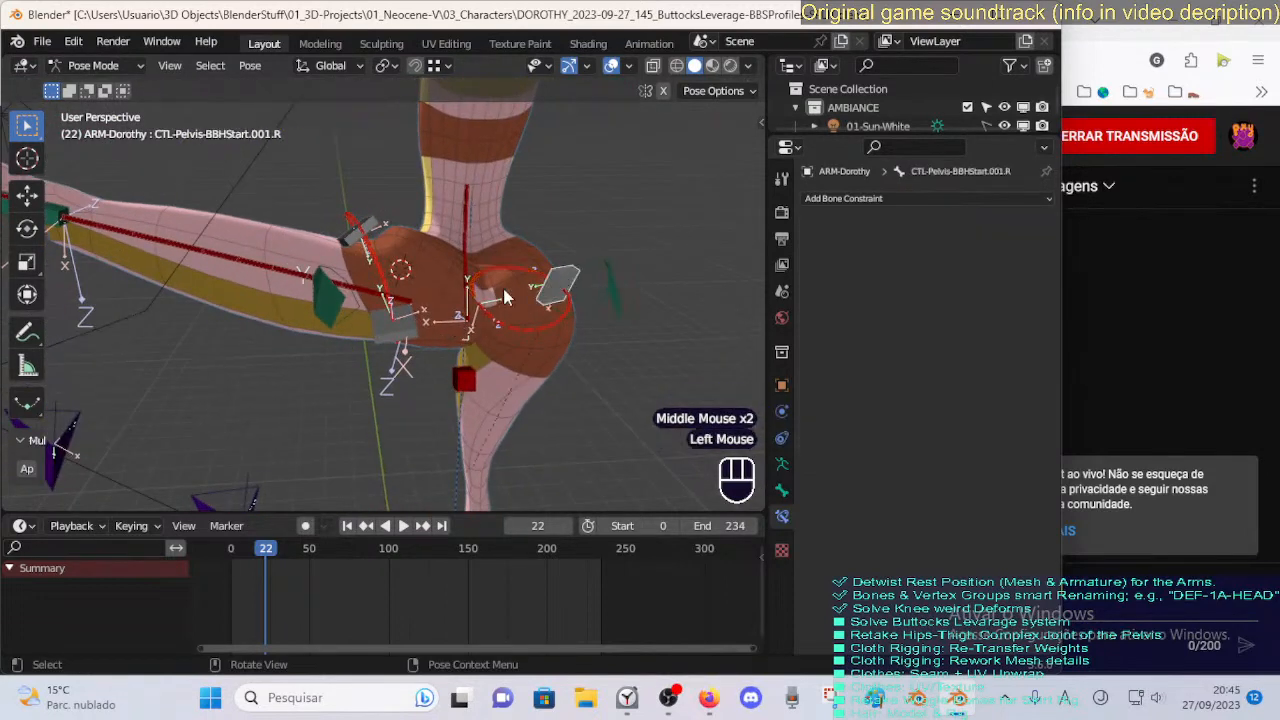
pyautogui.click(394, 332)
pyautogui.click(395, 330)
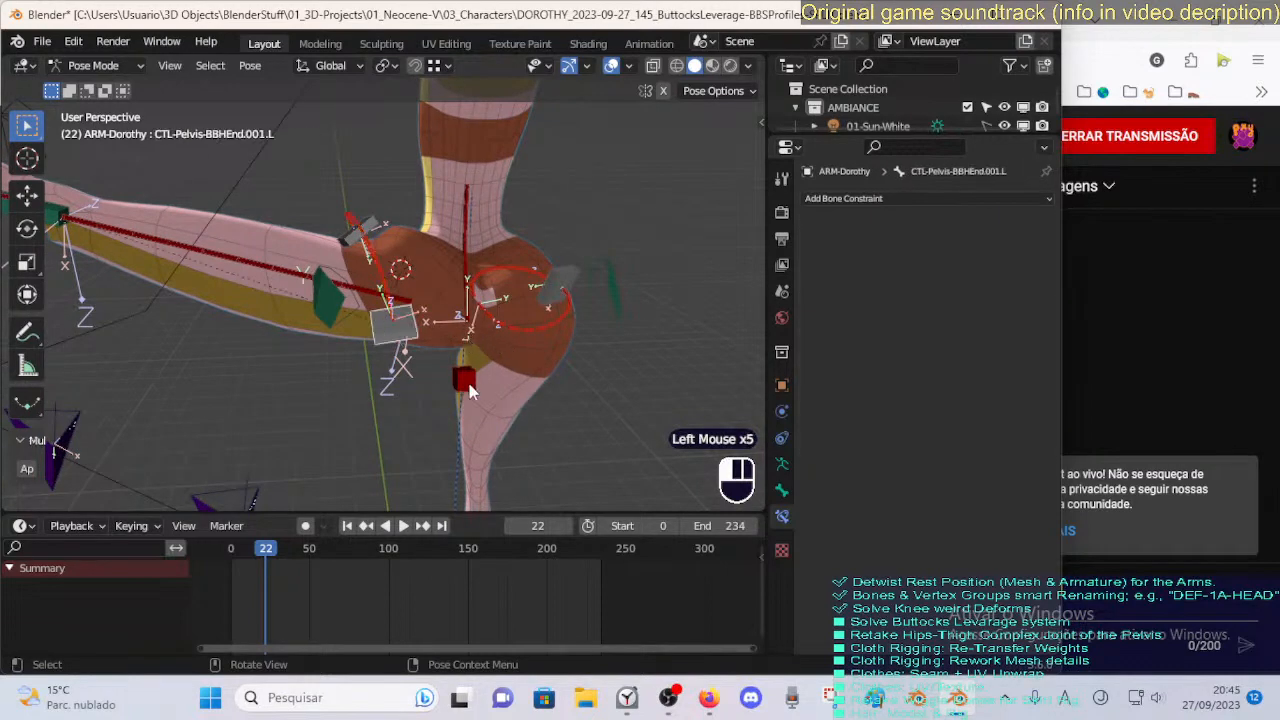
# Set the second and third target bones of the crotch's Armature constraint to CTL-Pelvis-BBHStart.001.L and CTL-Pelvis-BBHStart.001.R.
pyautogui.scroll(-1, 912, 388)
pyautogui.click(952, 440)
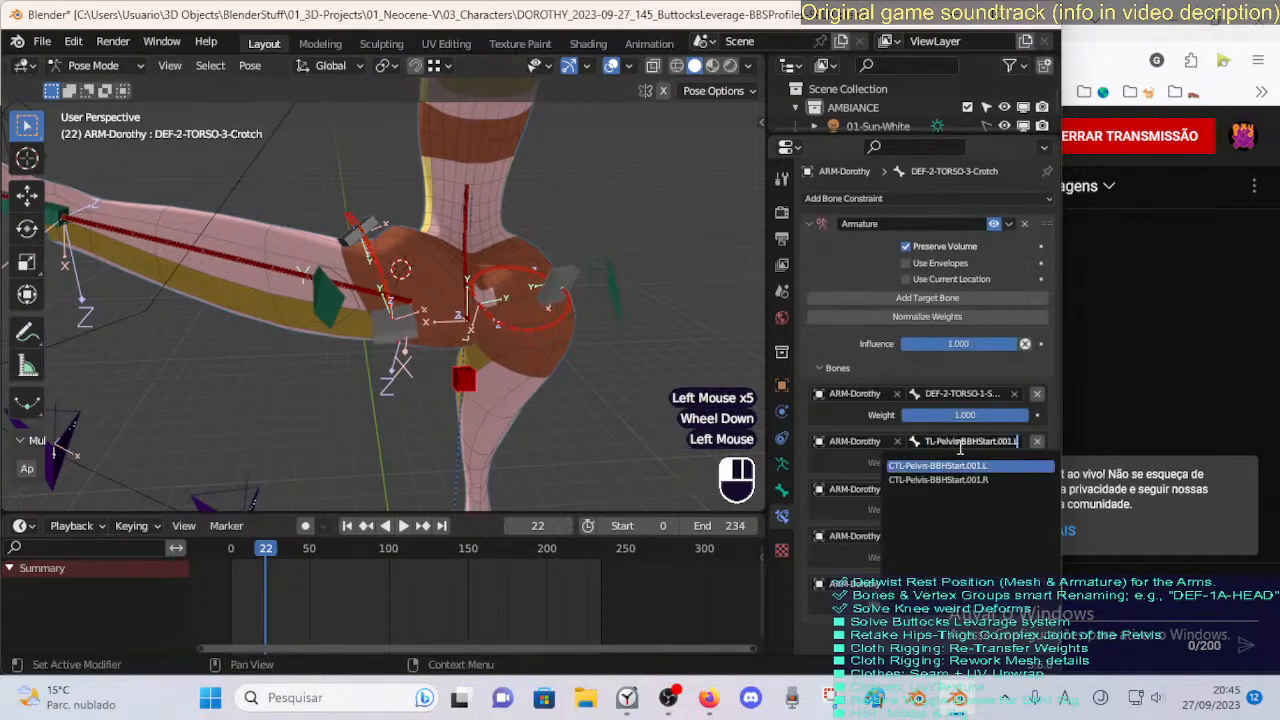
pyautogui.click(960, 465)
pyautogui.click(955, 488)
pyautogui.hotkey('ctrl', 'v')
pyautogui.click(963, 528)
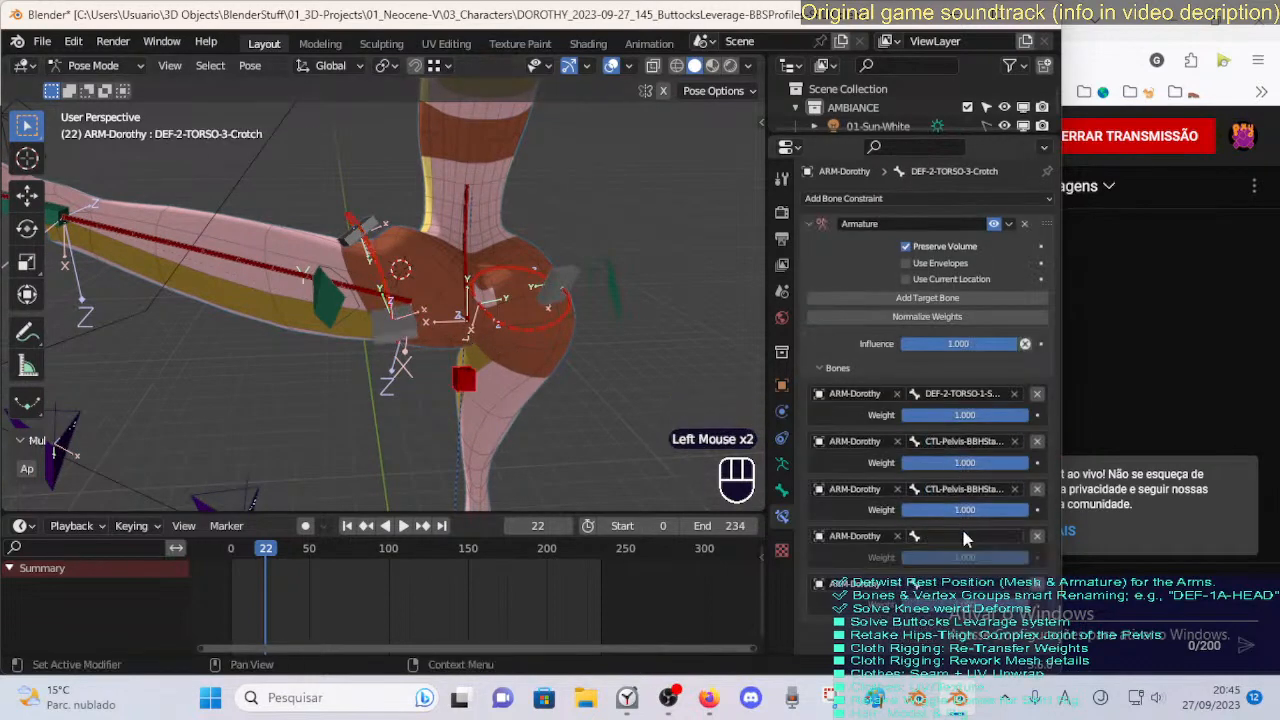
# Set the fourth target bone of the crotch's Armature constraint to CTL-Pelvis-BBHEnd.001.L, copying the name from the lower left hip control.
pyautogui.click(390, 340)
pyautogui.press('F2')
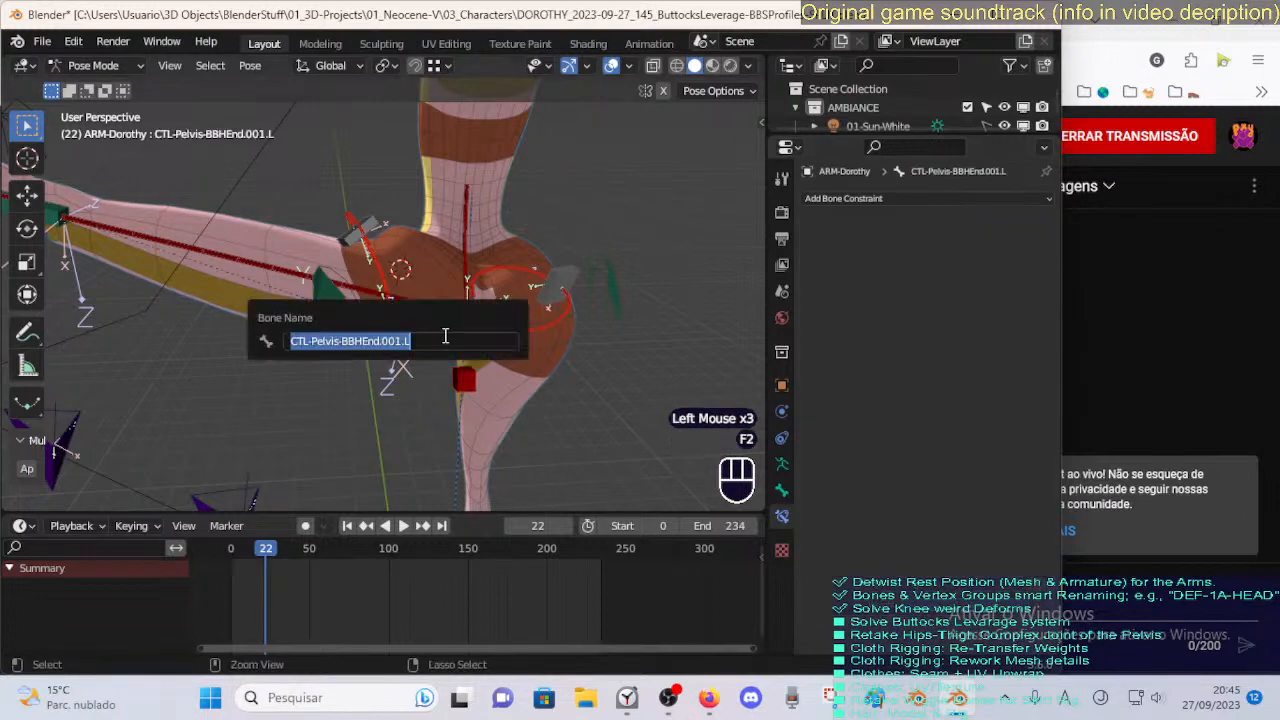
pyautogui.hotkey('ctrl', 'c')
pyautogui.press('Return')
pyautogui.click(377, 260)
pyautogui.click(514, 393)
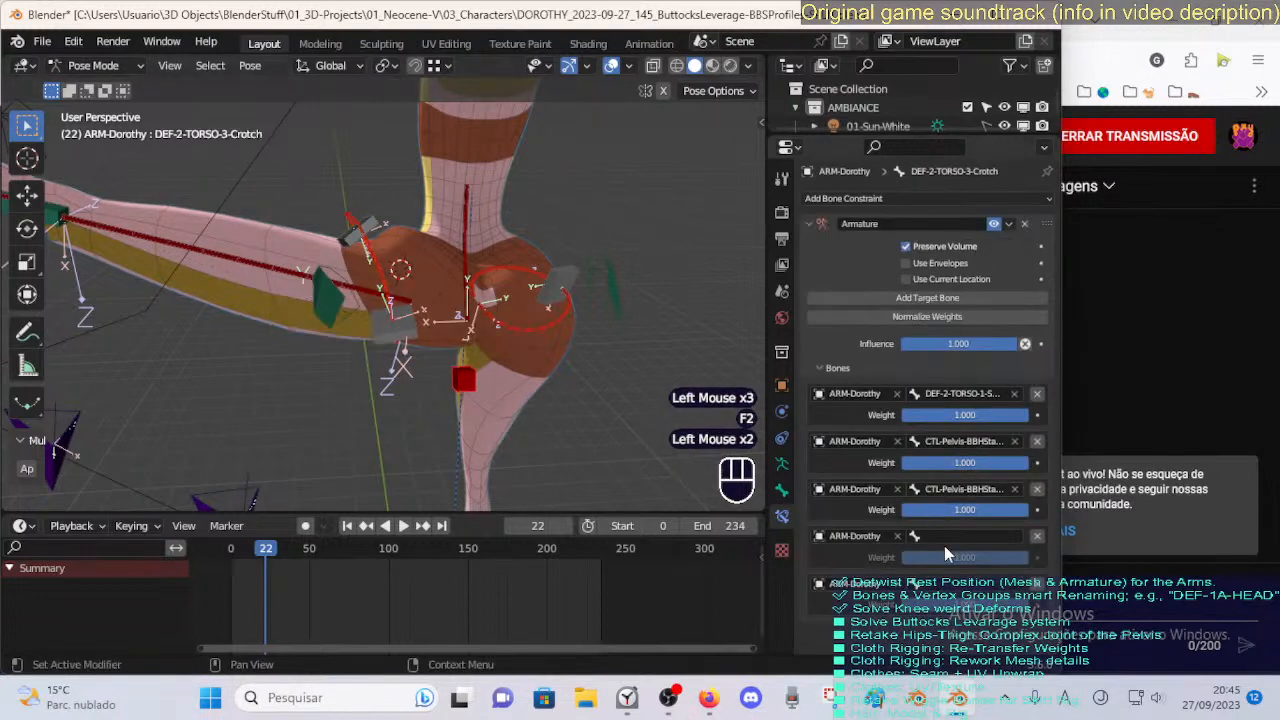
pyautogui.hotkey('ctrl', 'v')
pyautogui.hotkey('ctrl', 'v')
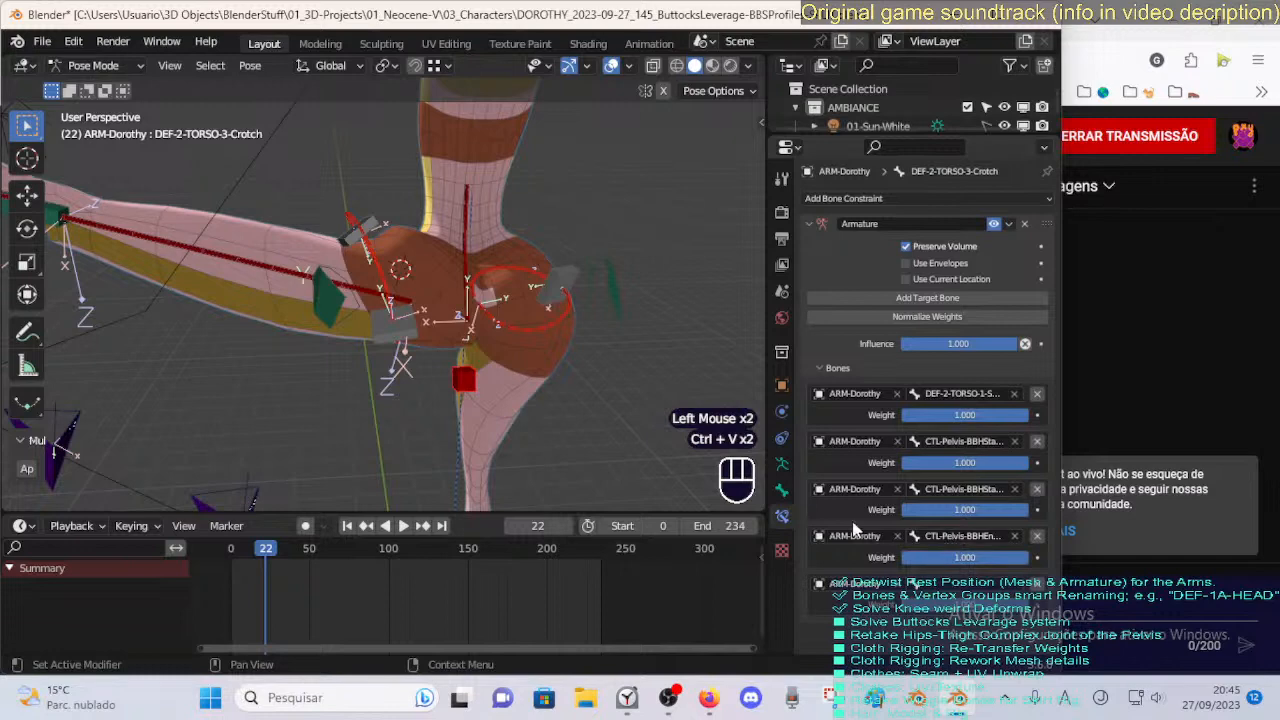
# Set the fifth target bone of the crotch's Armature constraint to CTL-Pelvis-BBHEnd.001.R.
pyautogui.click(767, 507)
pyautogui.moveTo(767, 507); pyautogui.dragTo(707, 506)
pyautogui.click(952, 582)
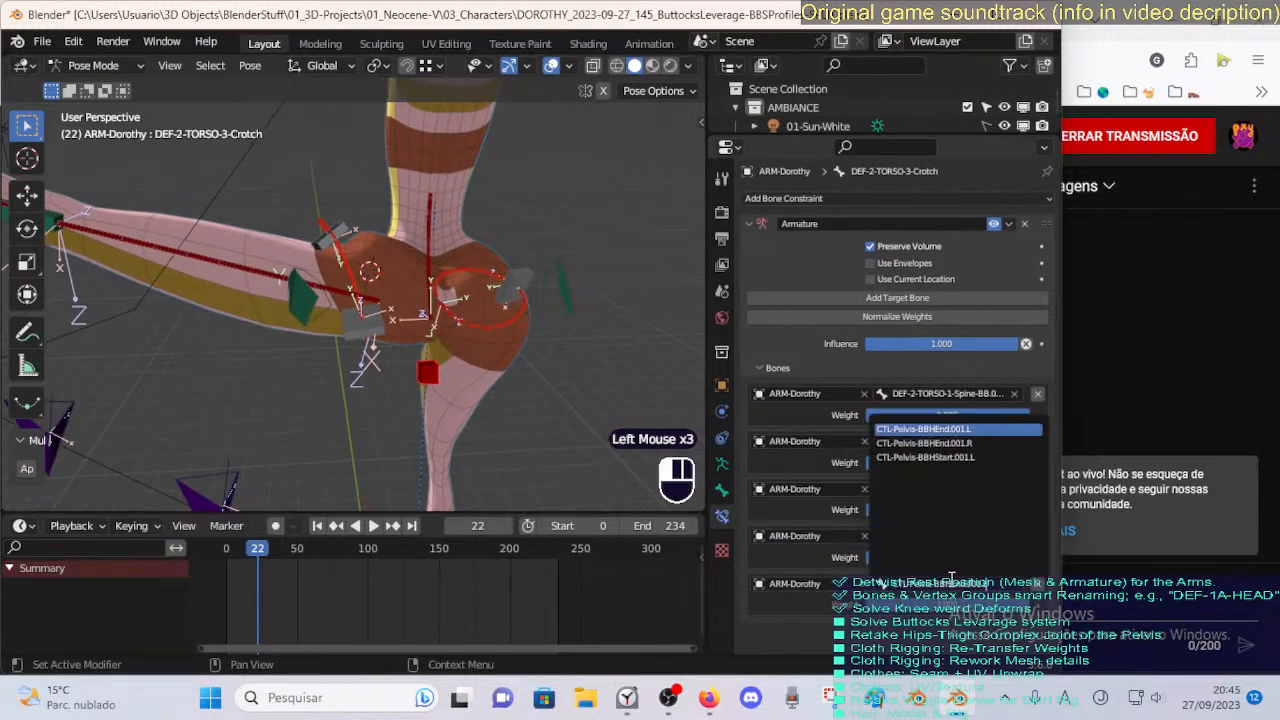
pyautogui.press('Down')
pyautogui.press('Return')
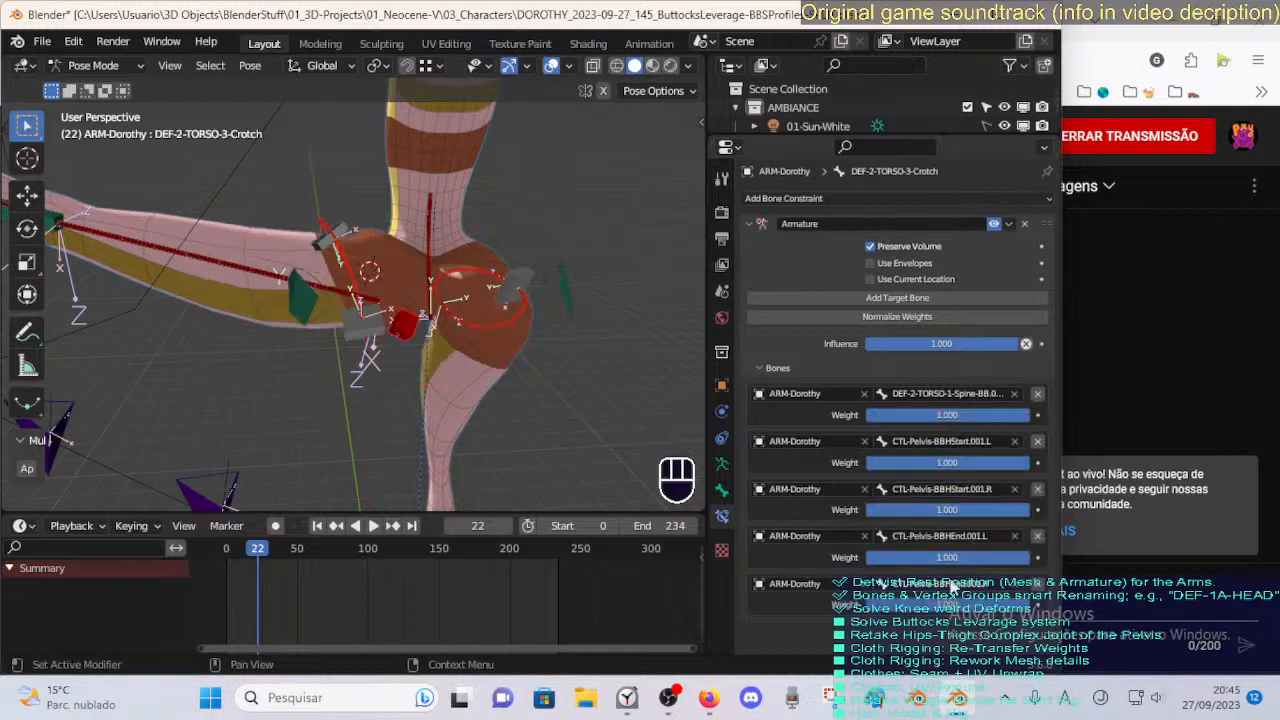
# Set the weight of all four CTL-Pelvis targets in the crotch's Armature constraint to 0.25.
pyautogui.click(911, 462)
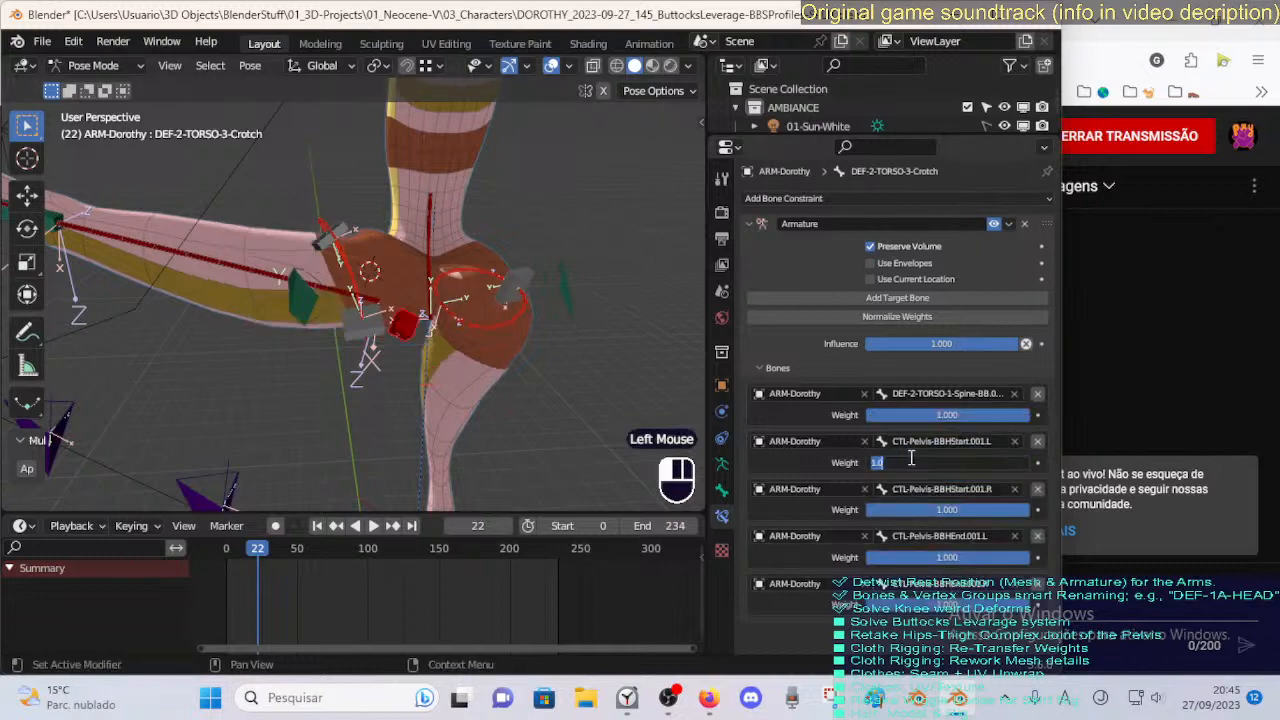
pyautogui.write('0.5')
pyautogui.press('Return')
pyautogui.hotkey('ctrl', 'c')
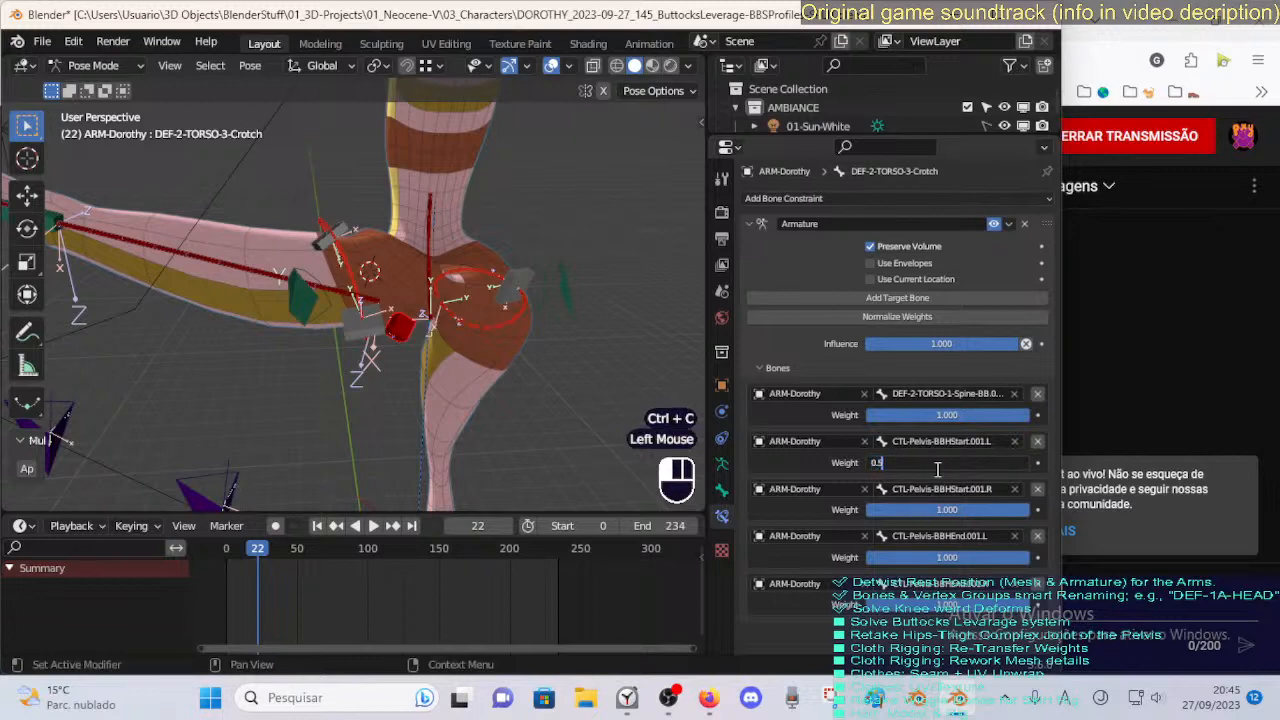
pyautogui.write('5')
pyautogui.press('Return')
pyautogui.hotkey('ctrl', 'c')
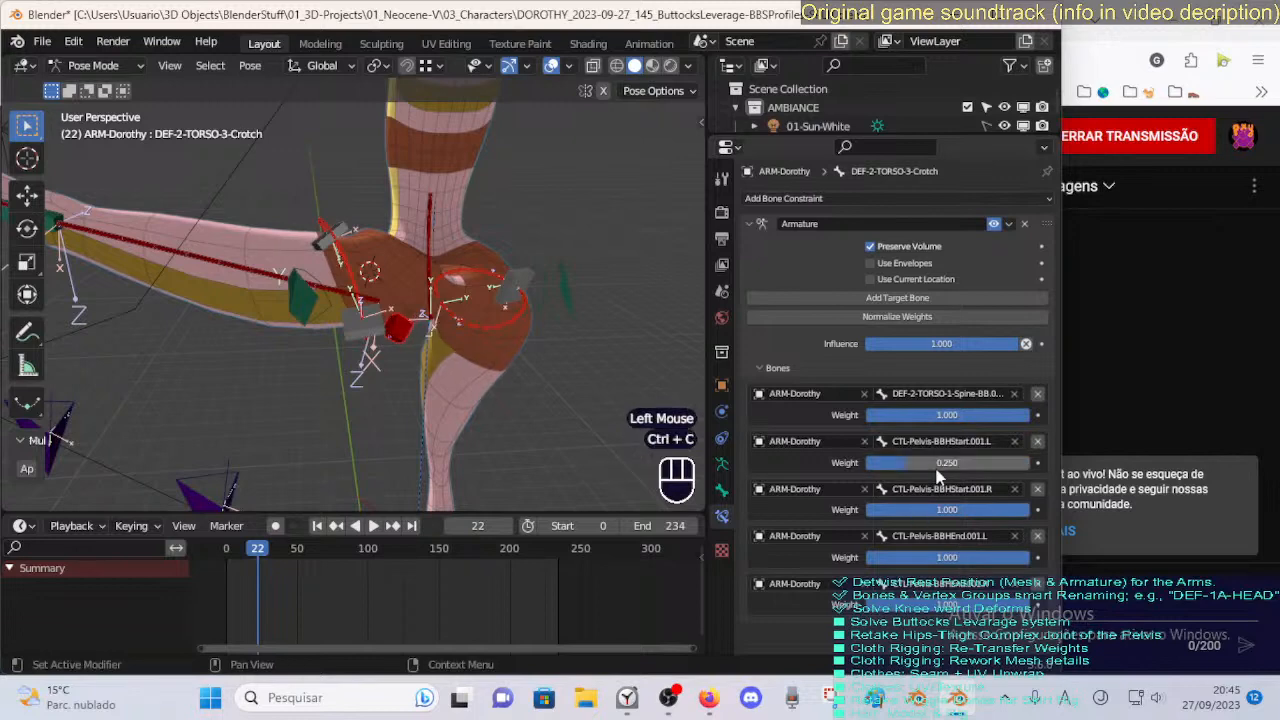
pyautogui.hotkey('ctrl', 'v')
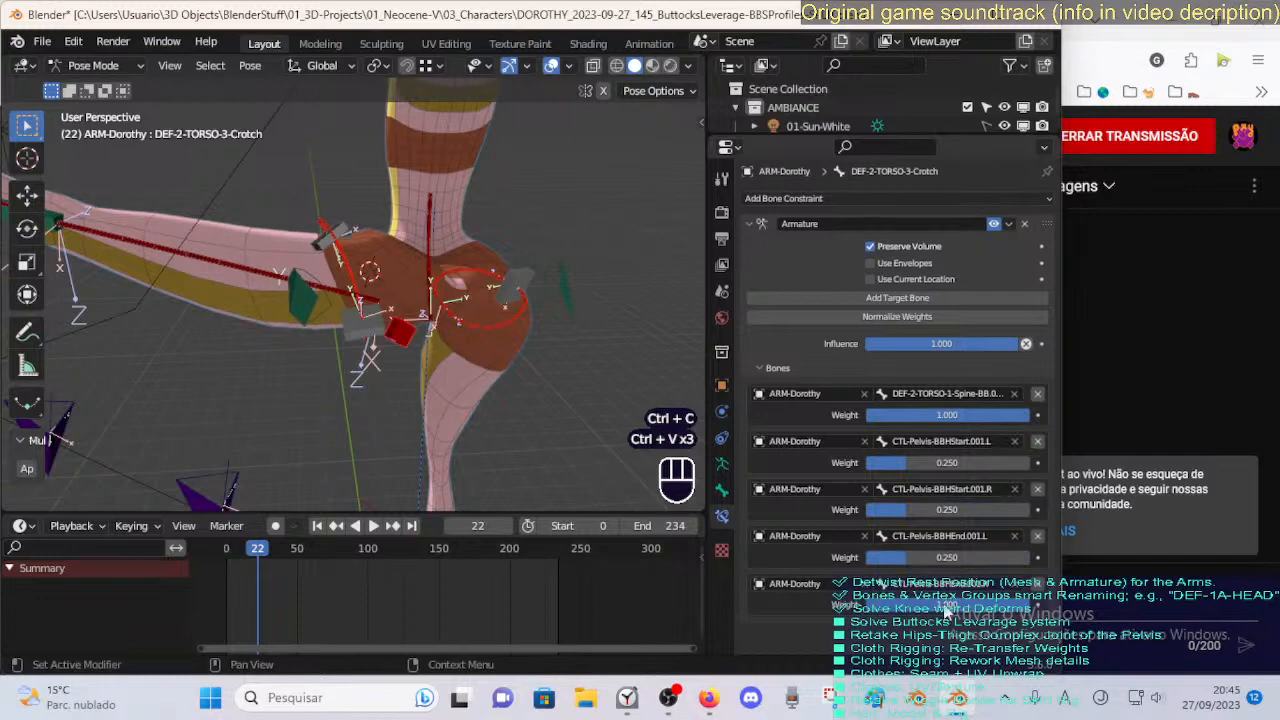
# Test the crotch's response by moving the left CTL-Pelvis end and start controls and the crotch bone itself, cancelling each move.
pyautogui.click(362, 320)
pyautogui.press('g')
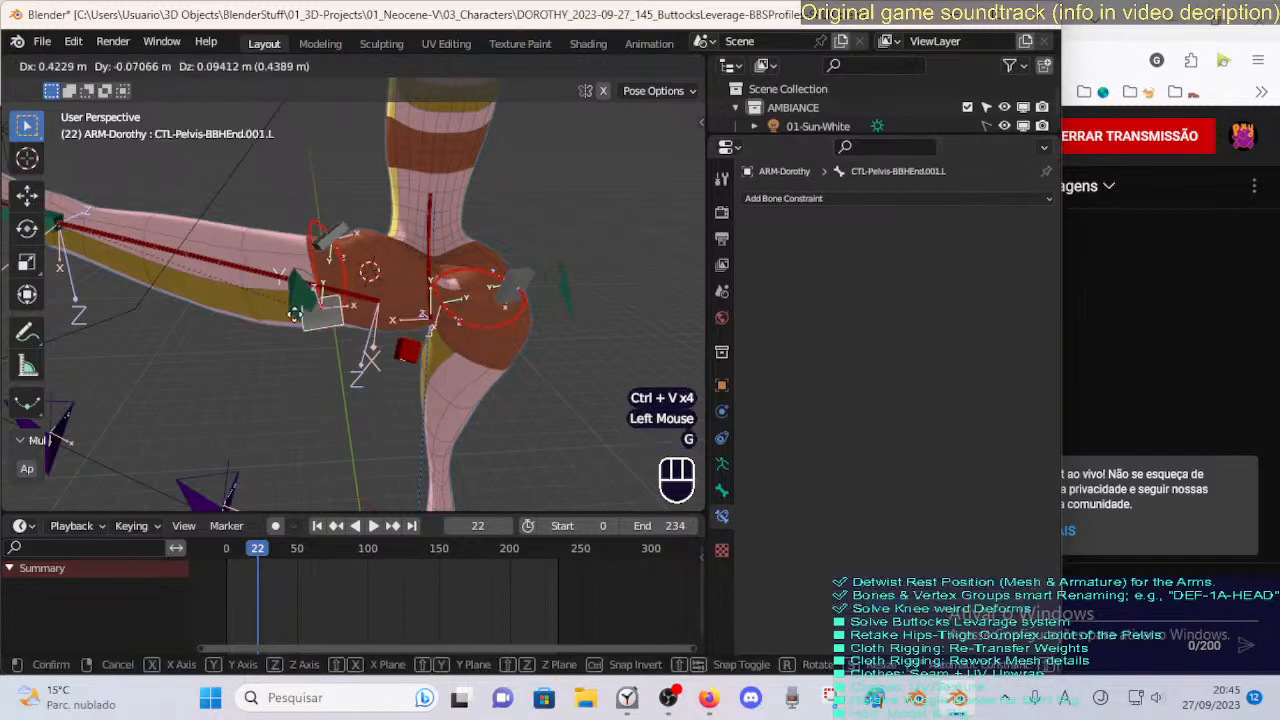
pyautogui.press('Escape')
pyautogui.click(322, 248)
pyautogui.press('g')
pyautogui.press('Escape')
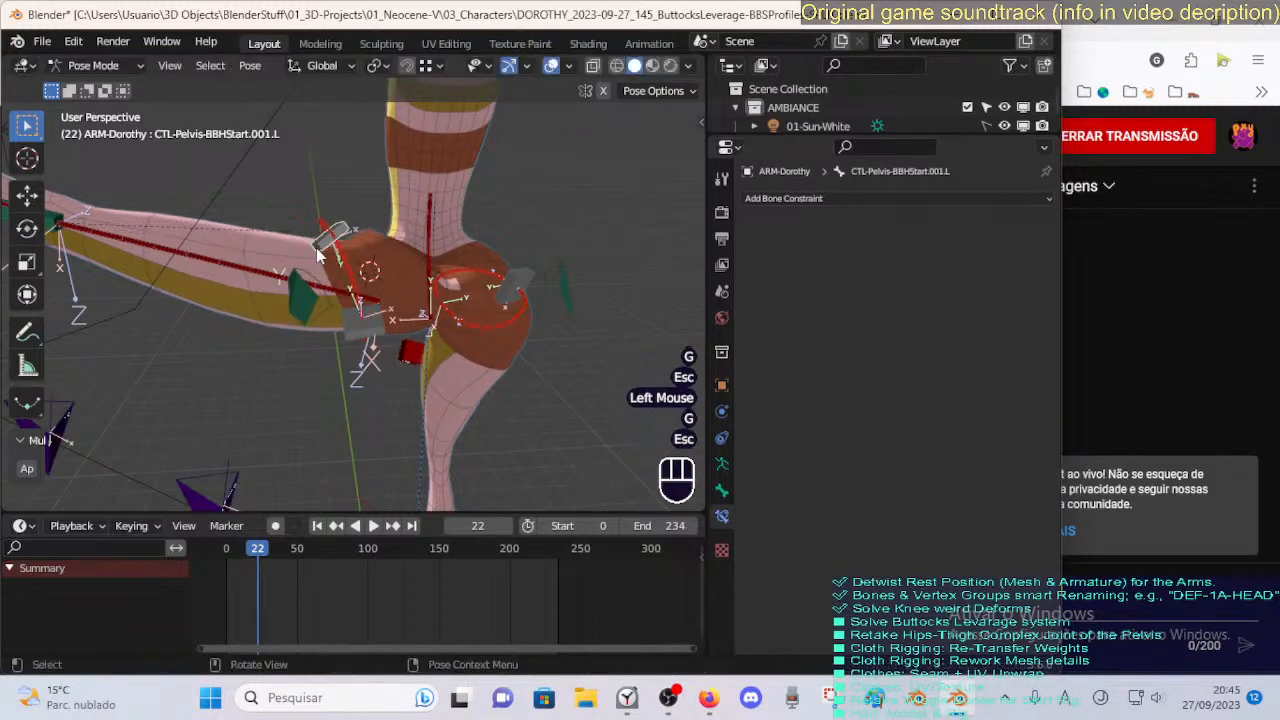
pyautogui.click(418, 350)
pyautogui.press('g')
pyautogui.press('Escape')
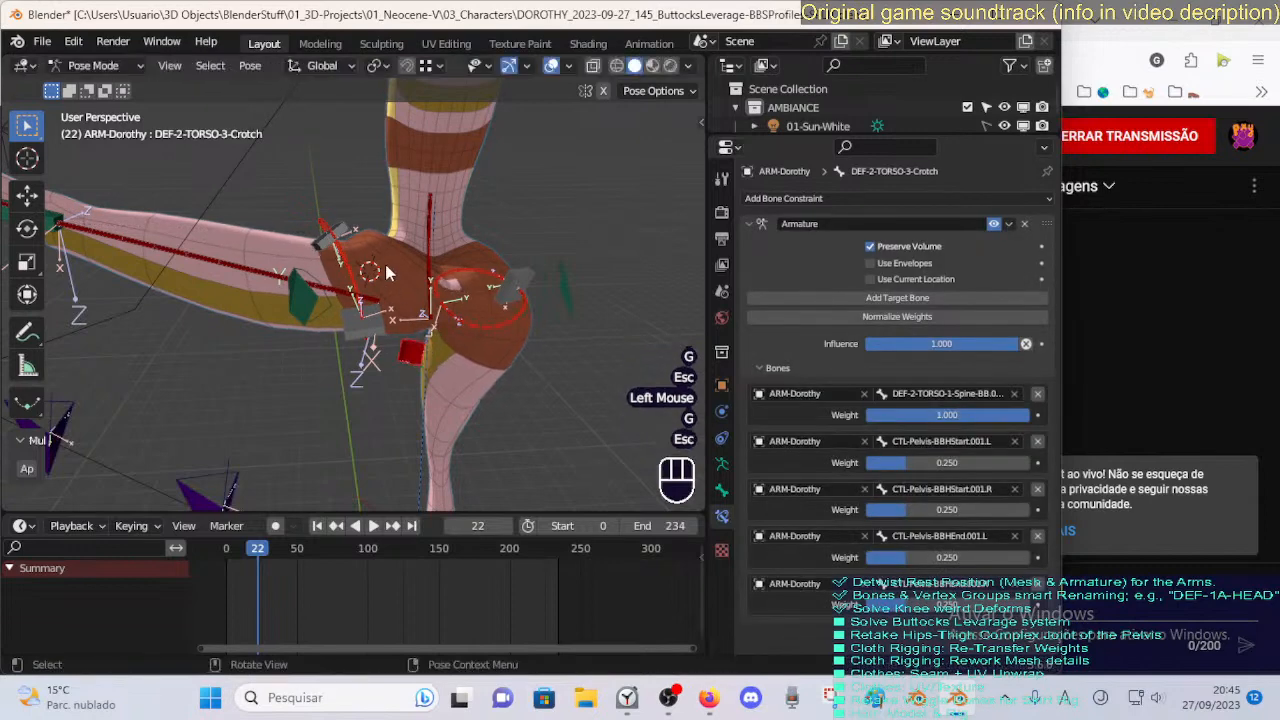
# Reset both left CTL-Pelvis controls and reposition CTL-Pelvis-BBHStart.001.L at the top of the raised left thigh.
pyautogui.click(336, 230)
pyautogui.press('g')
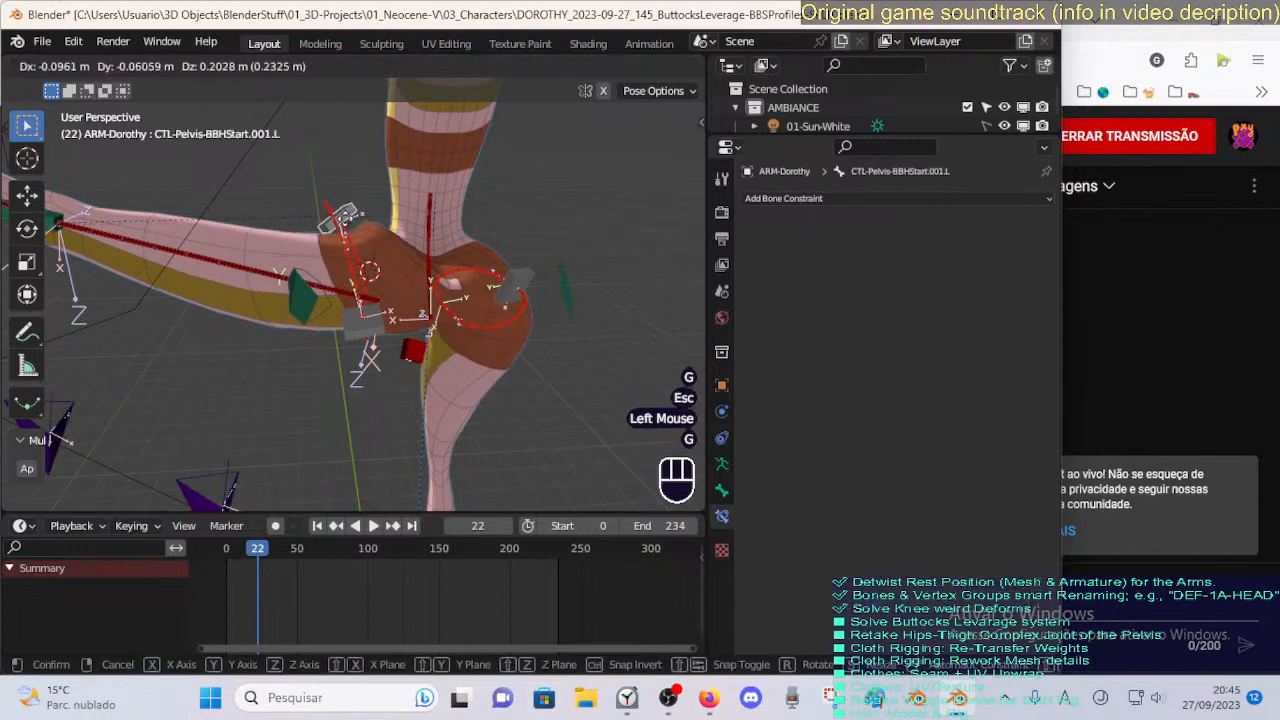
pyautogui.click(354, 246)
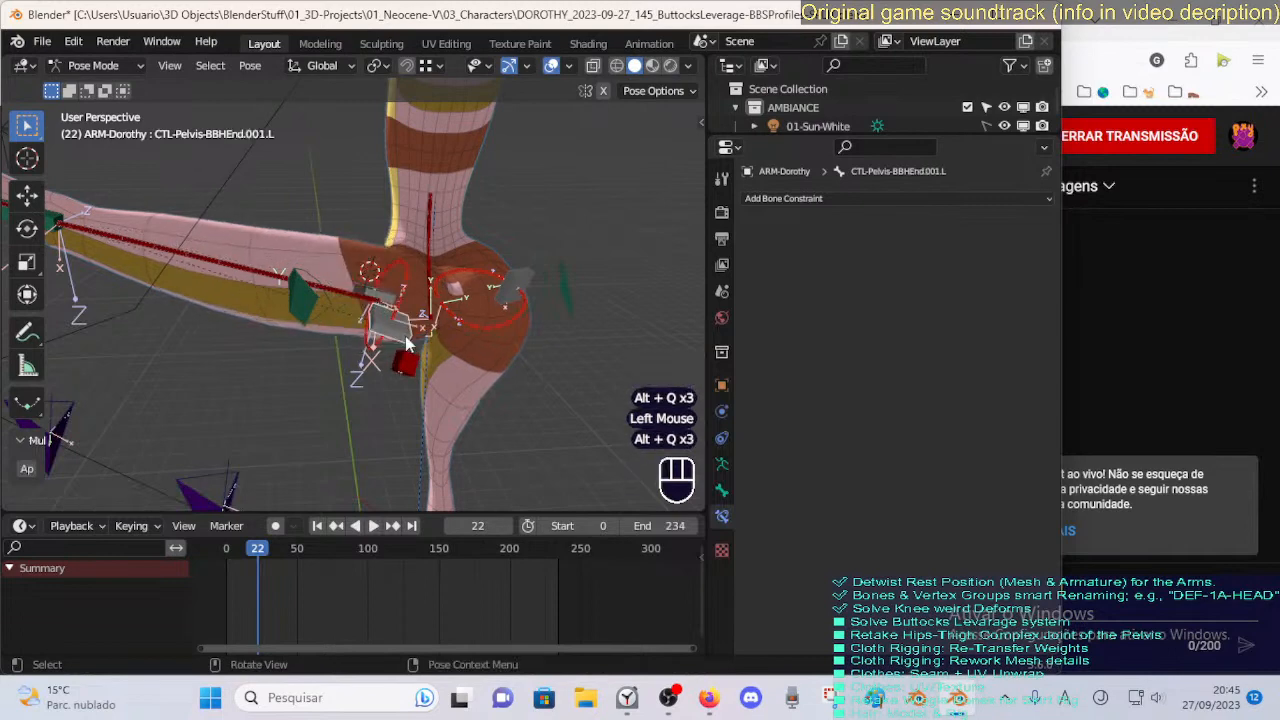
pyautogui.moveTo(407, 343); pyautogui.dragTo(380, 300, button='middle')
pyautogui.click(365, 285)
pyautogui.press('g')
pyautogui.click(332, 260)
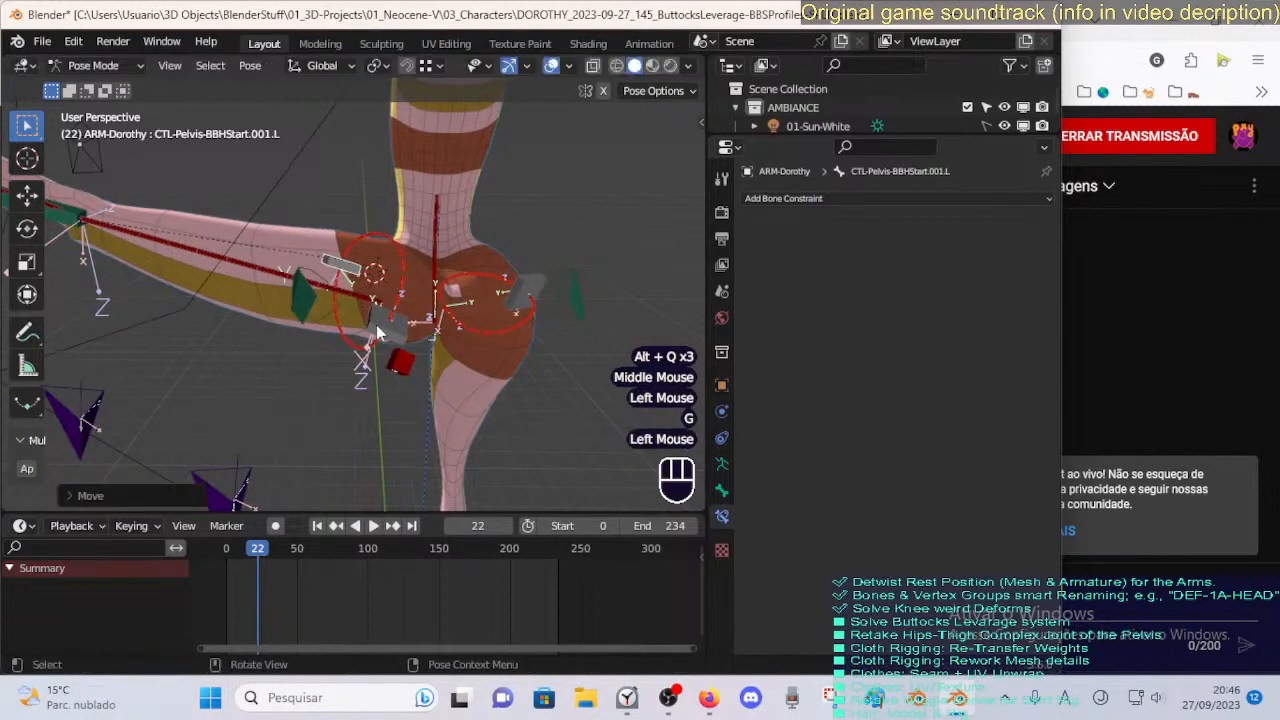
# Move CTL-Pelvis-BBHEnd.001.L outward along the underside of the raised left thigh.
pyautogui.click(372, 320)
pyautogui.press('g')
pyautogui.click(362, 322)
pyautogui.press('g')
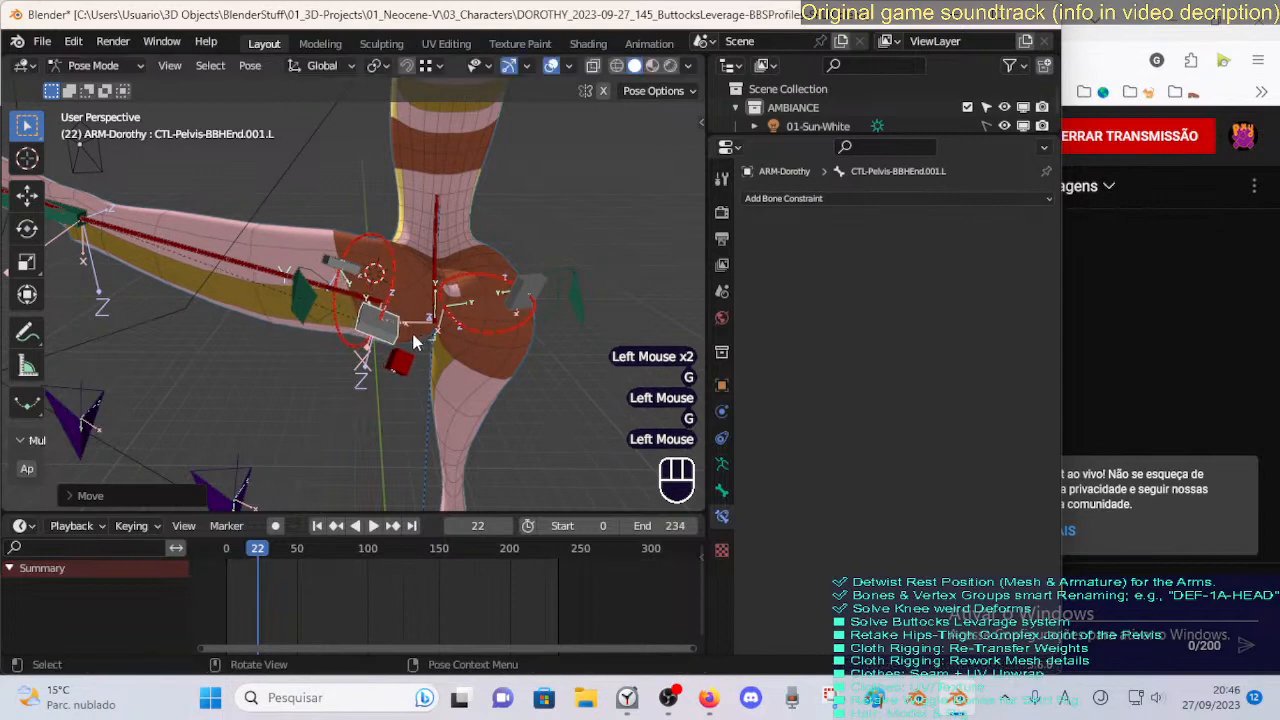
pyautogui.click(315, 322)
pyautogui.moveTo(315, 322); pyautogui.dragTo(474, 340, button='middle')
pyautogui.scroll(-2, 474, 340)
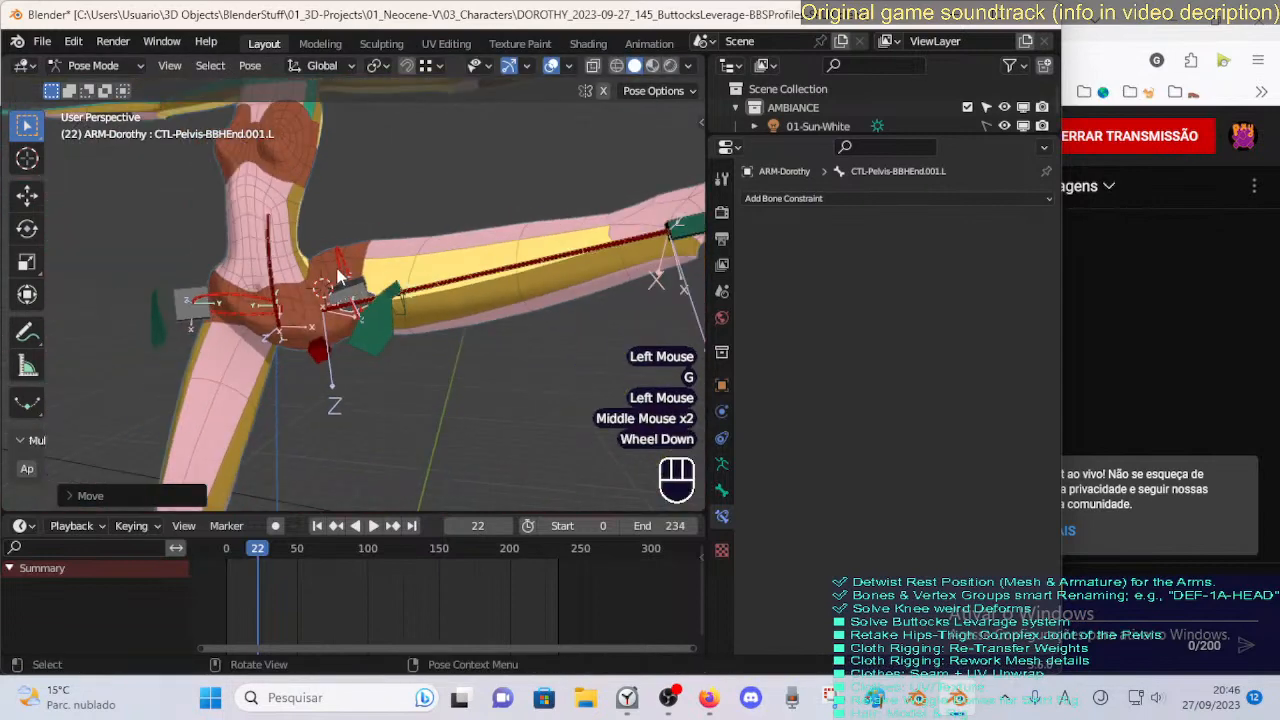
# Refine the position and rotation of CTL-Pelvis-BBHEnd.001.L beside the left hip, and test moving the crotch bone.
pyautogui.moveTo(355, 280); pyautogui.dragTo(140, 248, button='middle')
pyautogui.click(323, 295)
pyautogui.press('g')
pyautogui.click(376, 306)
pyautogui.moveTo(395, 298); pyautogui.dragTo(408, 347, button='middle')
pyautogui.press('g')
pyautogui.click(386, 276)
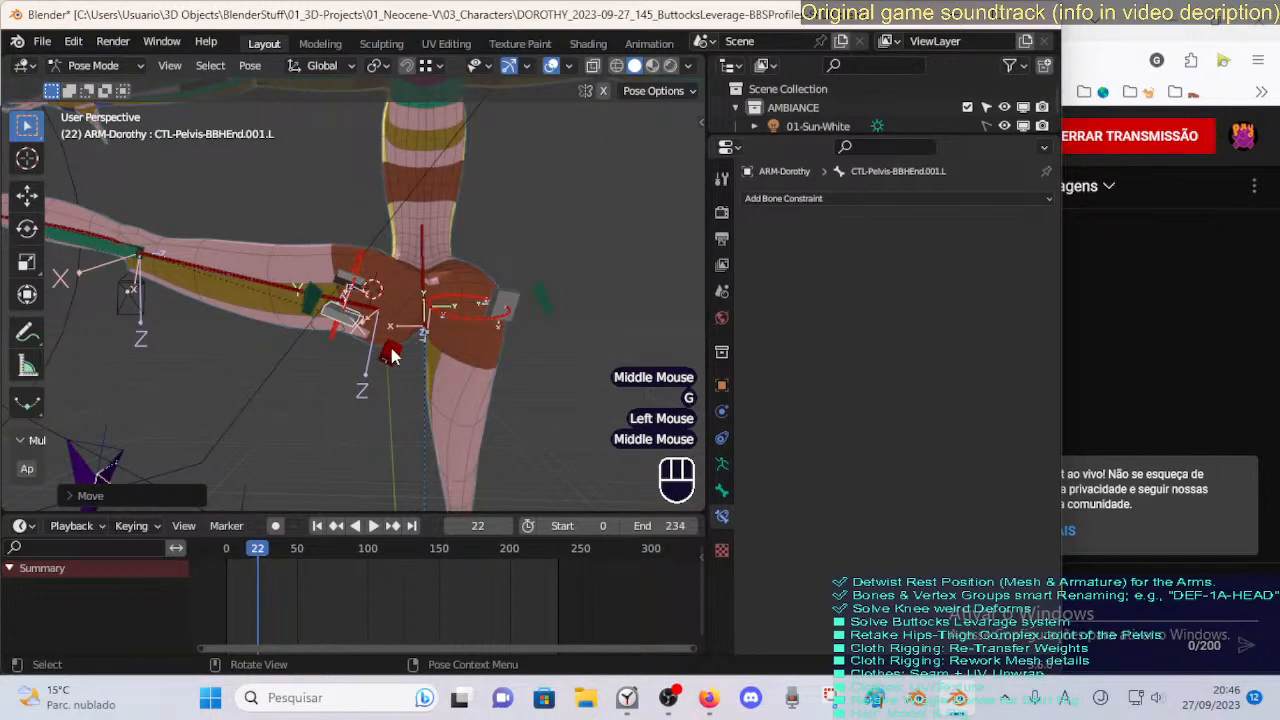
pyautogui.click(392, 351)
pyautogui.press('g')
pyautogui.press('Escape')
pyautogui.click(346, 316)
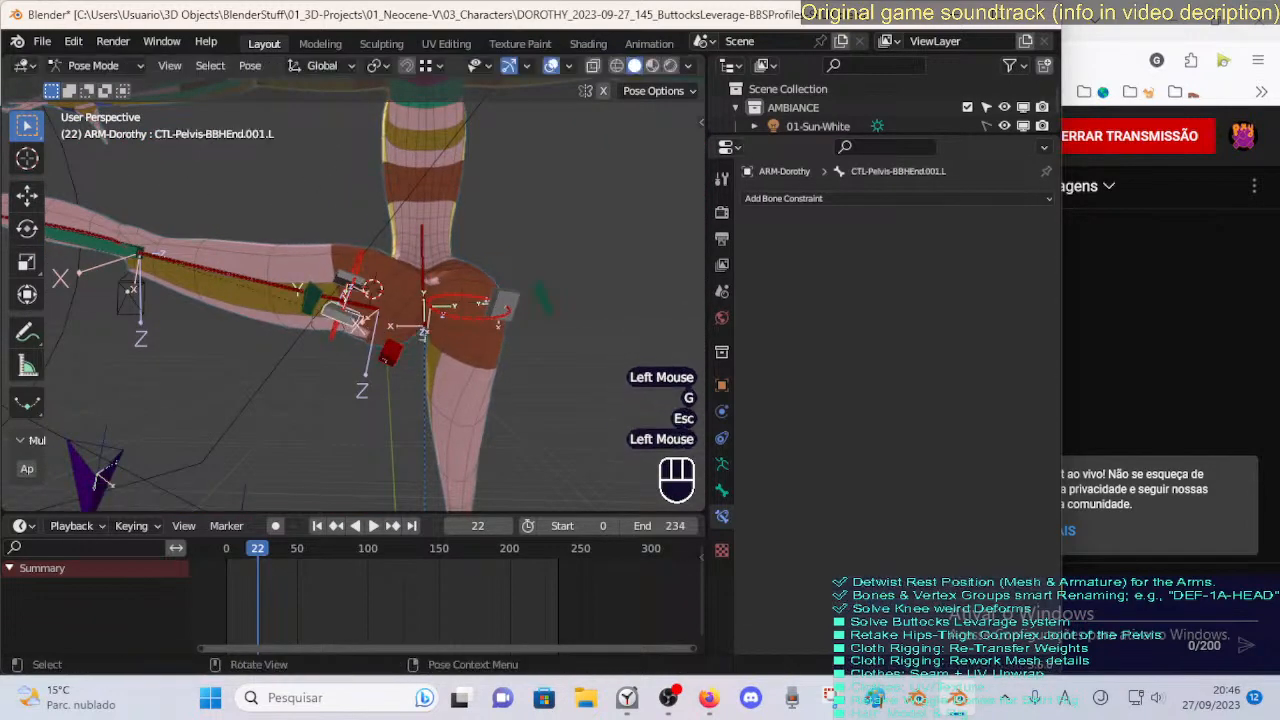
pyautogui.click(407, 296)
# Try CTL-Pelvis-BBHStart.001.L higher above the left hip and reset its transforms.
pyautogui.press('g')
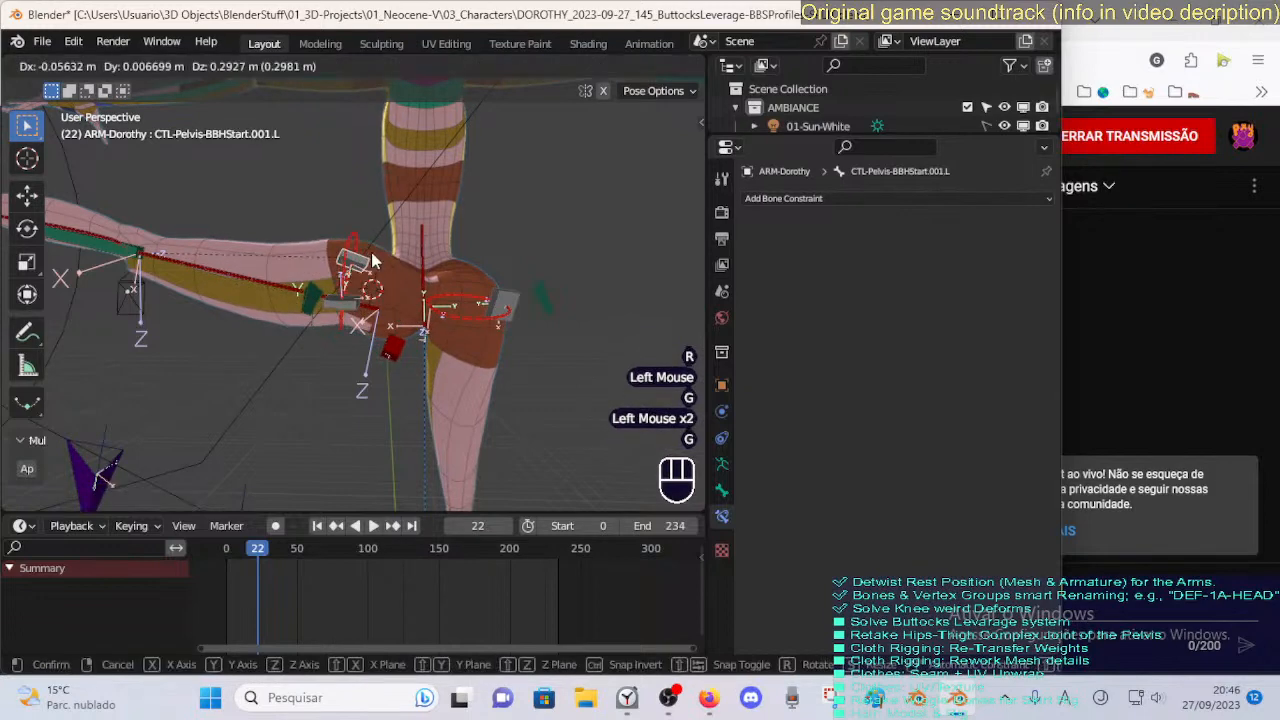
pyautogui.click(371, 254)
pyautogui.moveTo(371, 254); pyautogui.dragTo(402, 254, button='middle')
pyautogui.press('g')
pyautogui.click(350, 258)
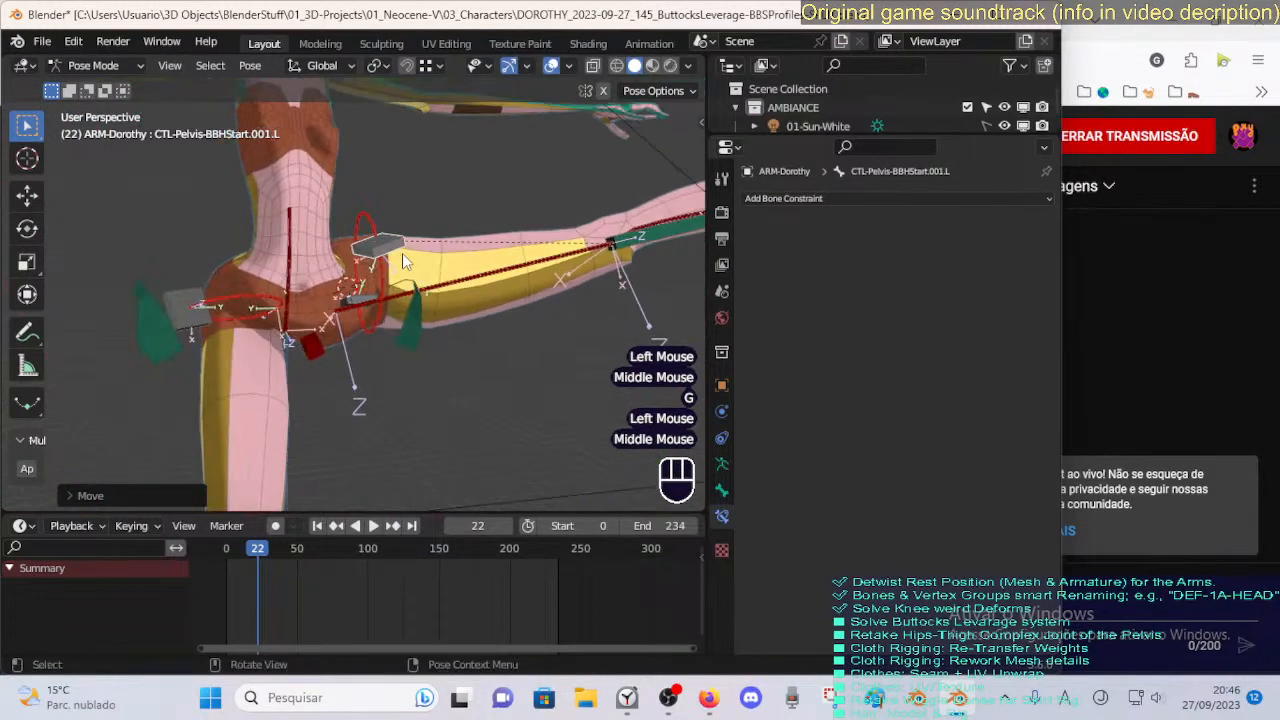
pyautogui.hotkey('alt', 'q')
pyautogui.hotkey('alt', 'q')
pyautogui.hotkey('alt', 'q')
# Reposition CTL-Pelvis-BBHEnd.001.L and CTL-Pelvis-BBHStart.001.L around the joint of the raised left thigh.
pyautogui.click(350, 326)
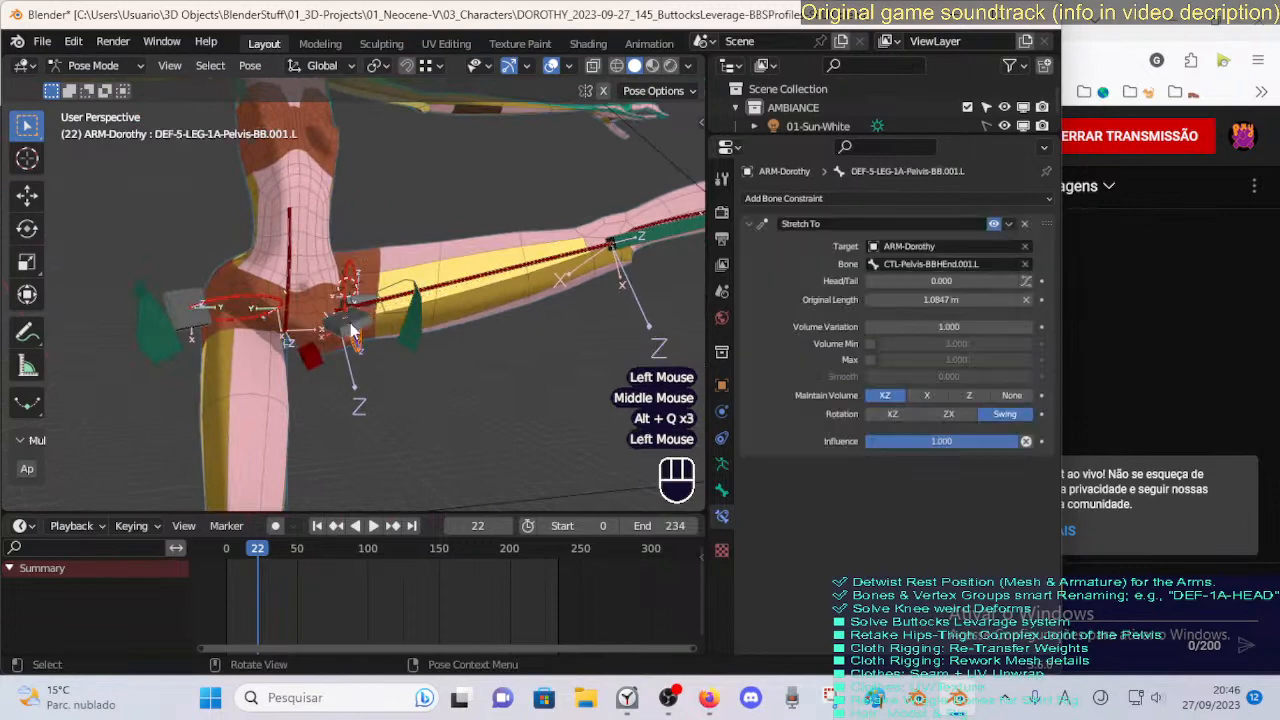
pyautogui.click(367, 298)
pyautogui.press('g')
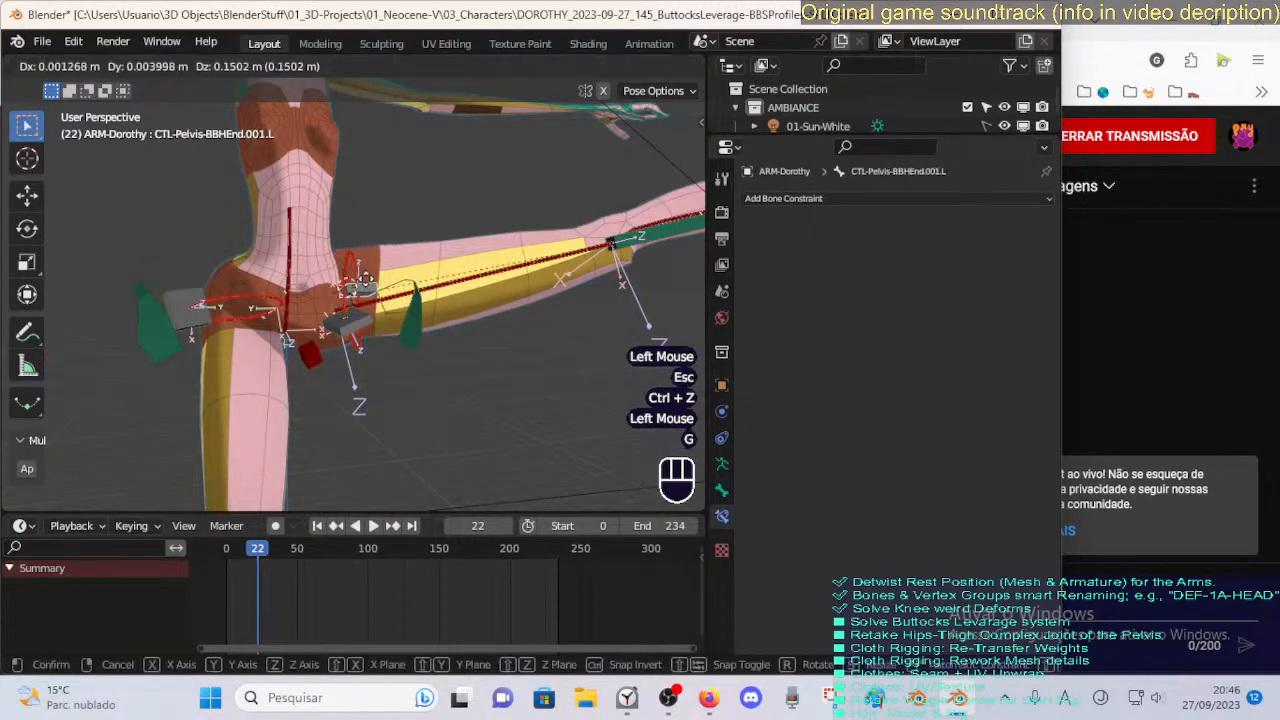
pyautogui.click(362, 302)
pyautogui.click(363, 305)
pyautogui.press('g')
pyautogui.click(367, 330)
pyautogui.moveTo(367, 330); pyautogui.dragTo(267, 338, button='middle')
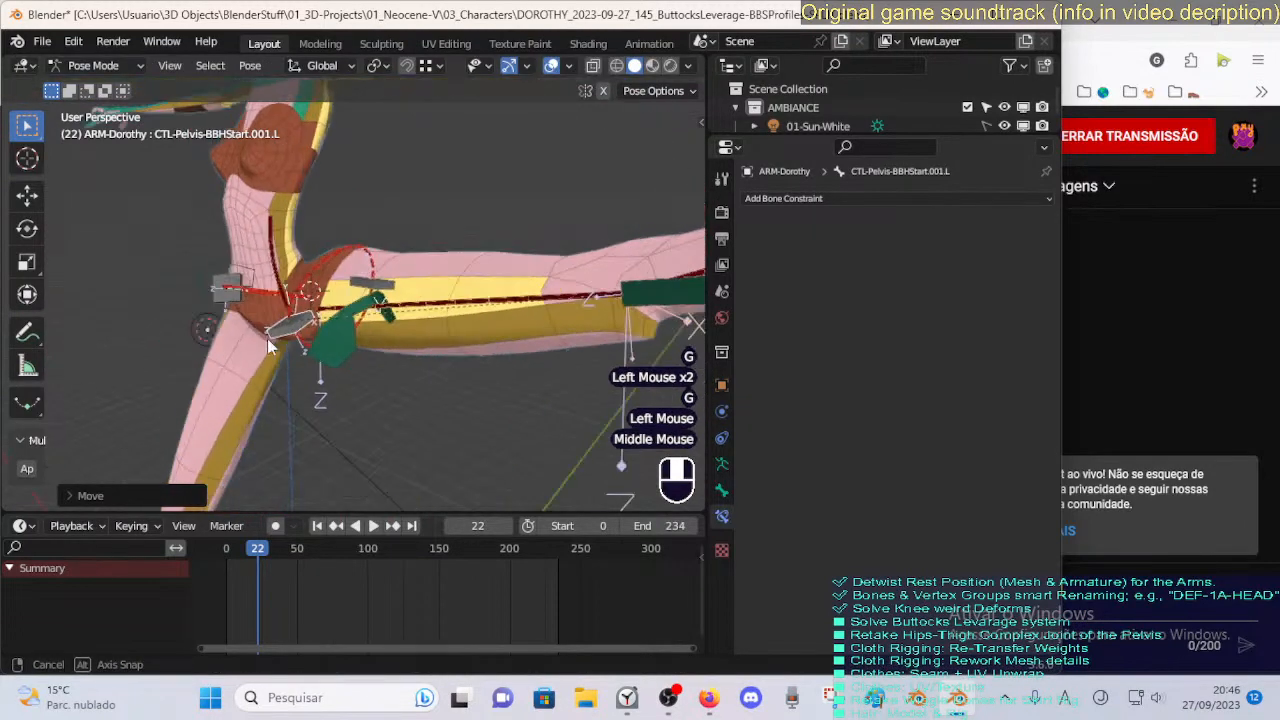
# Lower the raised left leg by moving the MTR-Leg.L control down near the ground beside the right leg.
pyautogui.scroll(-4, 399, 338)
pyautogui.press('g')
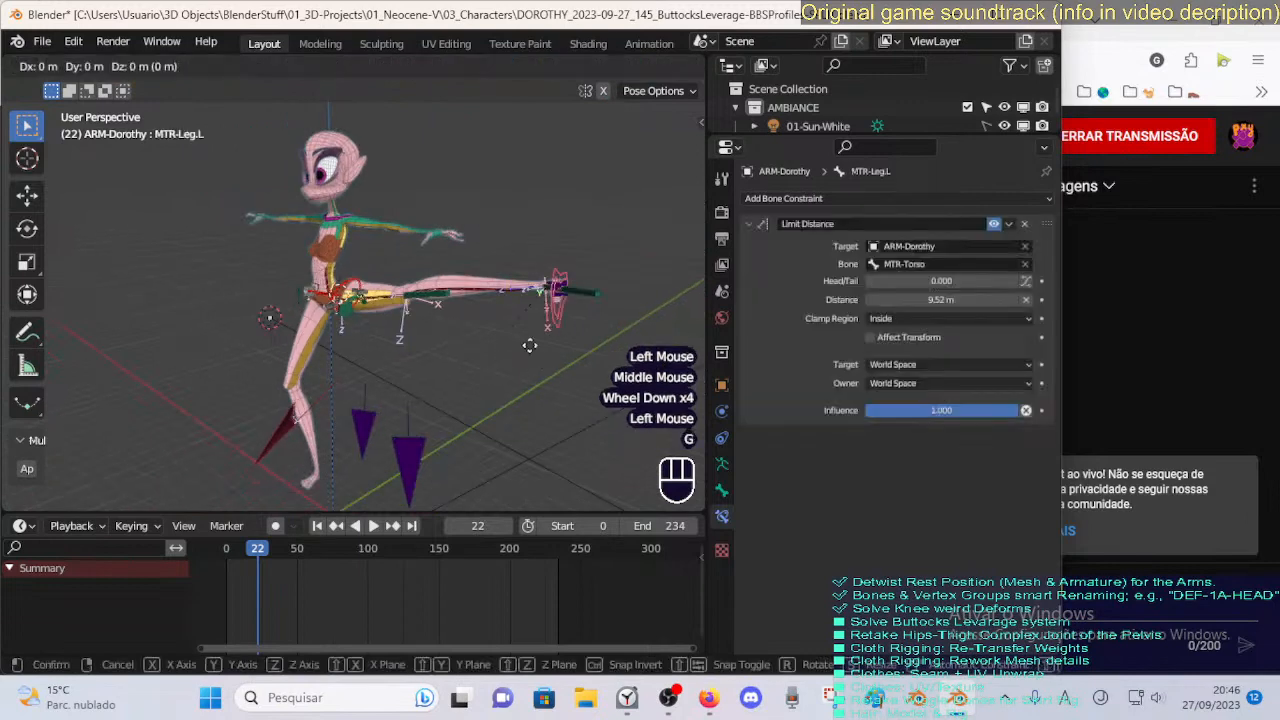
pyautogui.click(290, 420)
pyautogui.moveTo(290, 420); pyautogui.dragTo(430, 370, button='middle')
pyautogui.moveTo(350, 330); pyautogui.dragTo(359, 390, button='middle')
pyautogui.scroll(1, 359, 390)
pyautogui.press('g')
pyautogui.click(400, 462)
pyautogui.moveTo(440, 400); pyautogui.dragTo(276, 240, button='middle')
pyautogui.press('g')
pyautogui.click(442, 398)
pyautogui.press('g')
pyautogui.click(449, 383)
# Rotate MTR-Leg.L around the global Z axis and about 43° around its Y axis.
pyautogui.press('r')
pyautogui.press('z')
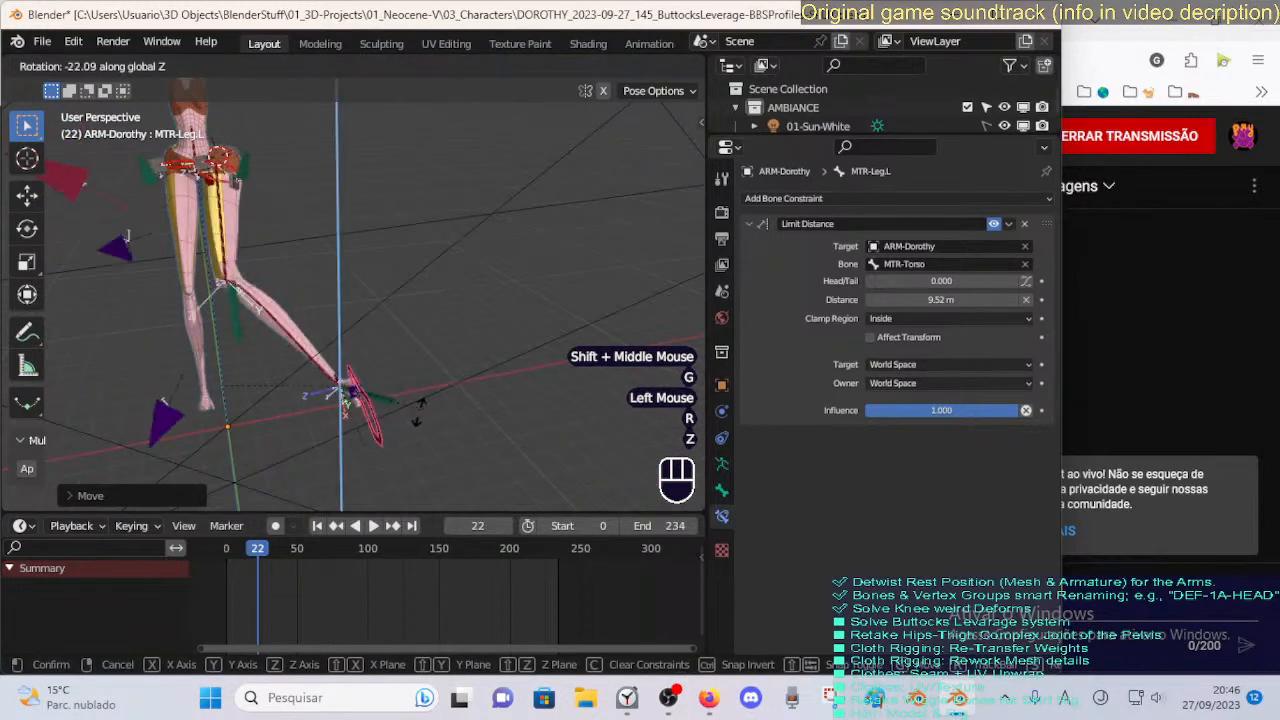
pyautogui.click(446, 380)
pyautogui.press('r')
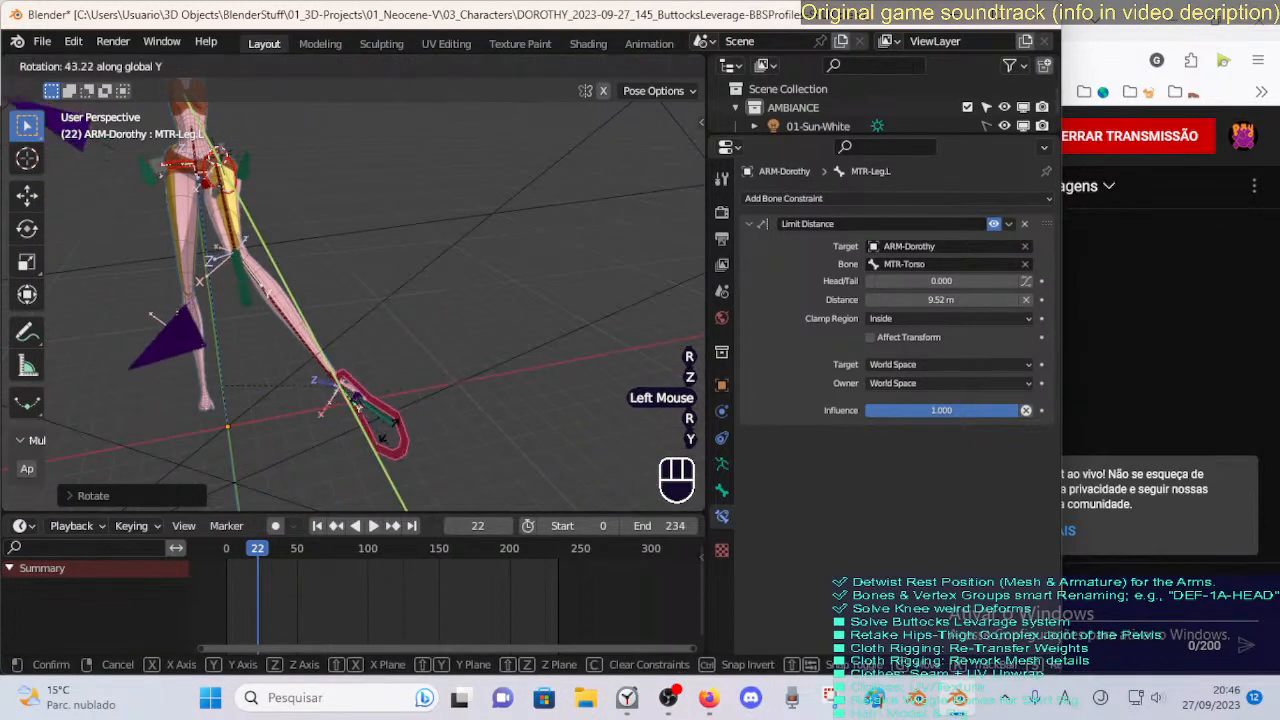
pyautogui.click(376, 431)
# Move MTR-Leg.L so the left leg extends almost straight, diagonally away from the body.
pyautogui.press('g')
pyautogui.click(309, 318)
pyautogui.moveTo(326, 268); pyautogui.dragTo(349, 251, button='middle')
pyautogui.press('g')
pyautogui.click(355, 297)
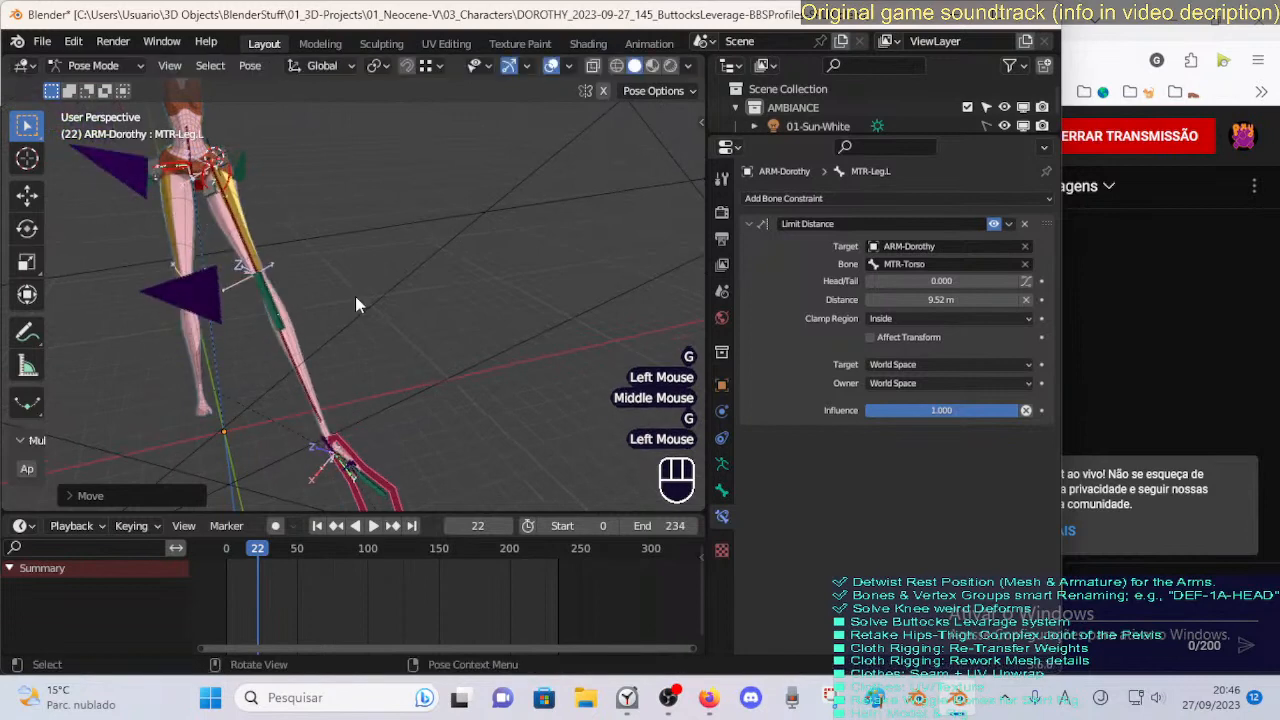
pyautogui.moveTo(355, 296); pyautogui.dragTo(355, 350, button='middle')
pyautogui.scroll(2, 279, 287)
pyautogui.keyDown('shift'); pyautogui.moveTo(279, 287); pyautogui.dragTo(340, 324, button='middle'); pyautogui.keyUp('shift')
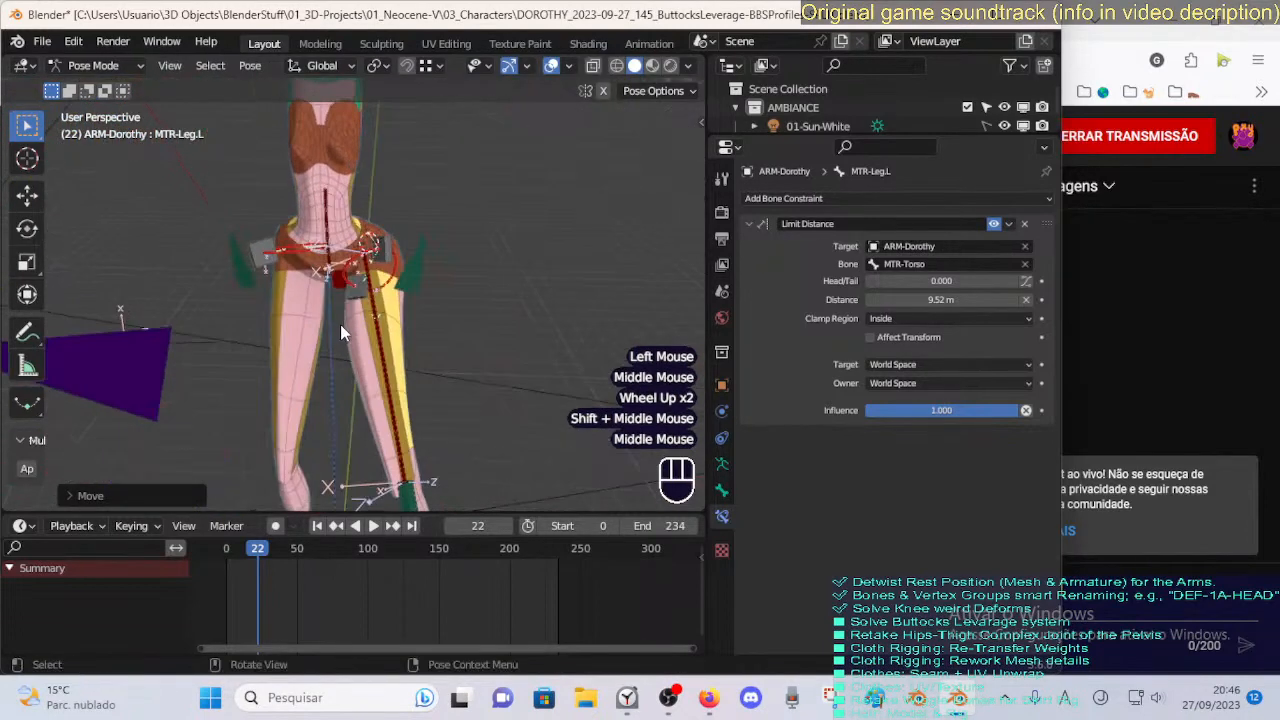
# Clear the rotation of the left CTL-Pelvis controls and the crotch bone.
pyautogui.keyDown('shift'); pyautogui.click(381, 266); pyautogui.keyUp('shift')
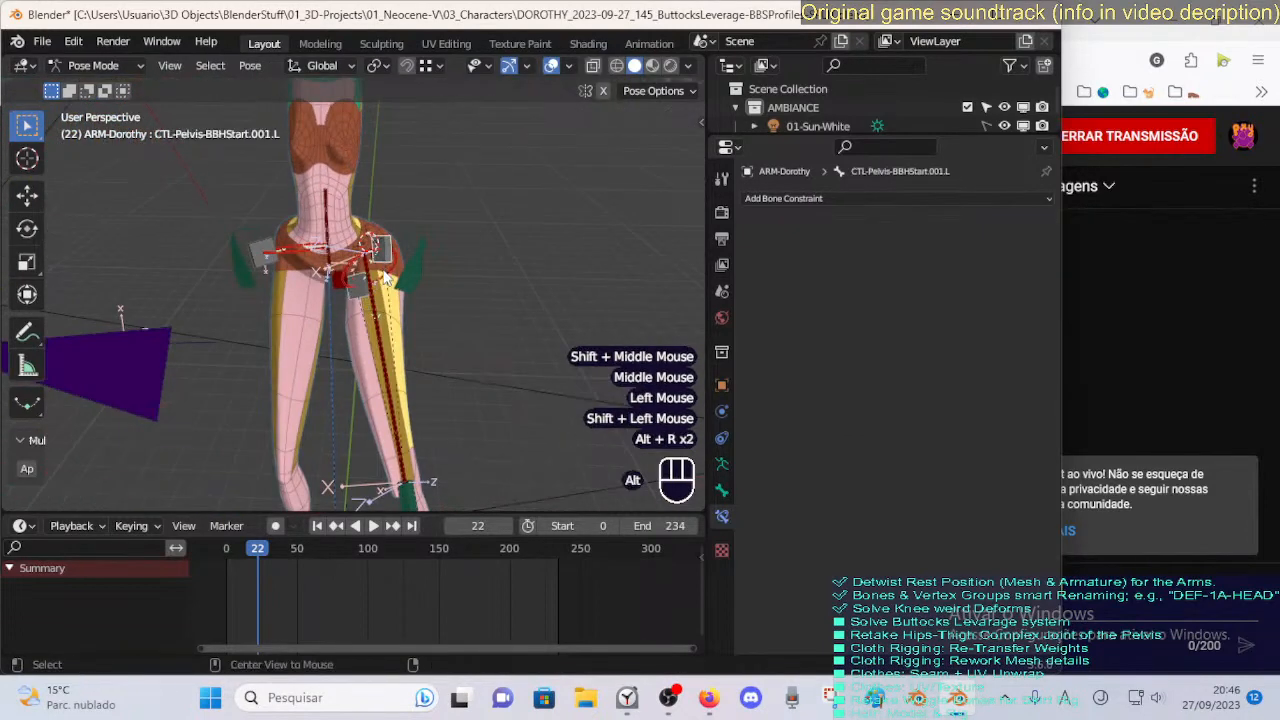
pyautogui.scroll(2, 330, 282)
pyautogui.click(325, 288)
pyautogui.hotkey('alt', 'r')
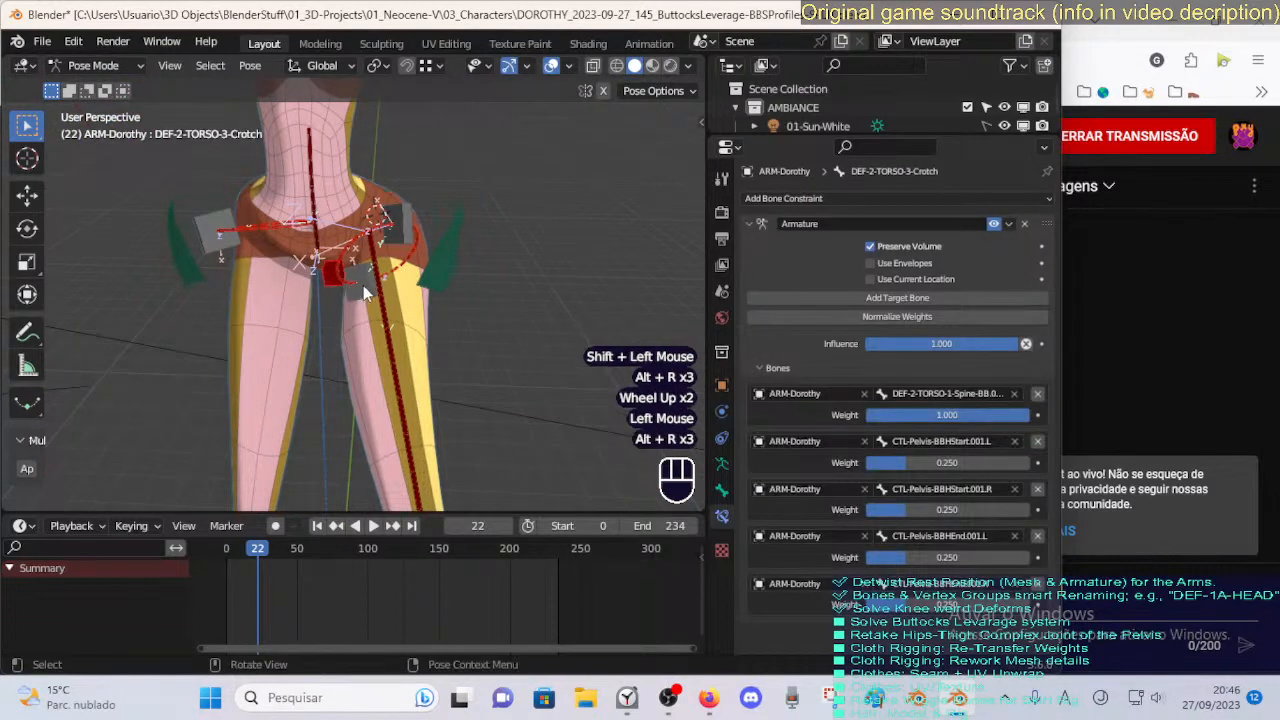
# Move CTL-Pelvis-BBHEnd.001.L down along the inner front of the lowered left thigh.
pyautogui.moveTo(363, 285); pyautogui.dragTo(150, 309, button='middle')
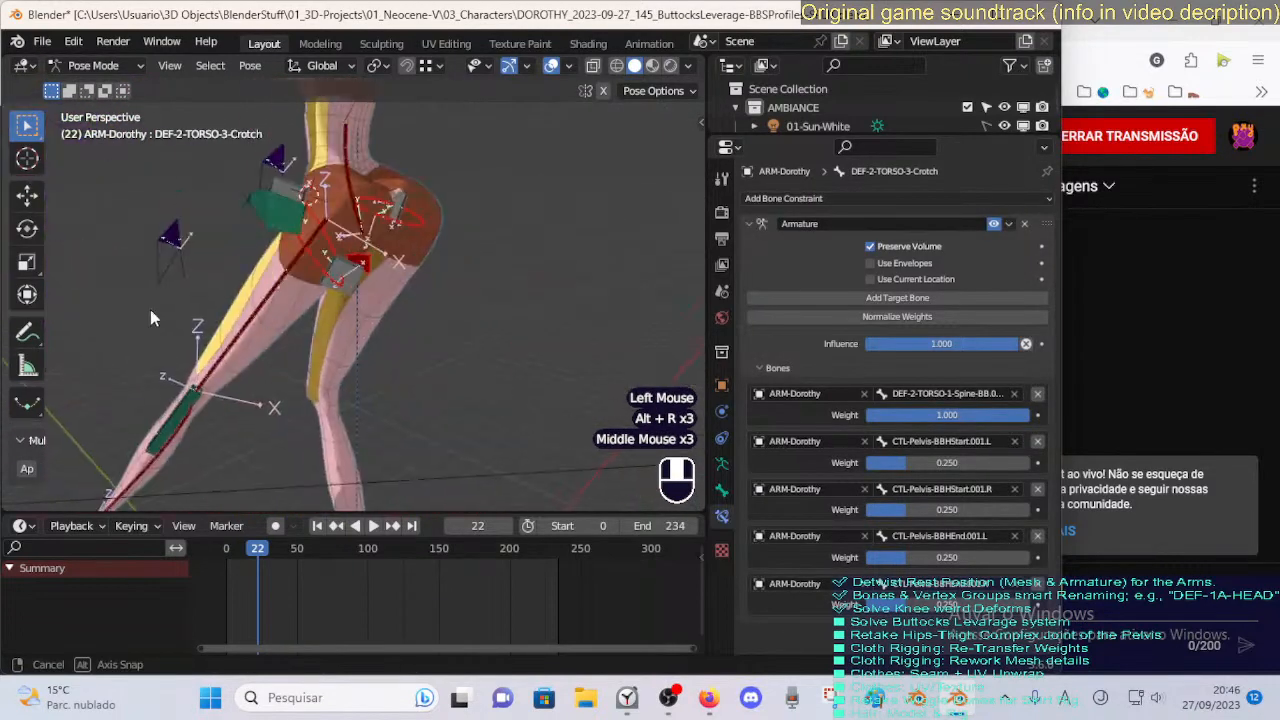
pyautogui.moveTo(520, 335); pyautogui.dragTo(390, 330, button='middle')
pyautogui.scroll(2, 346, 275)
pyautogui.click(330, 284)
pyautogui.press('g')
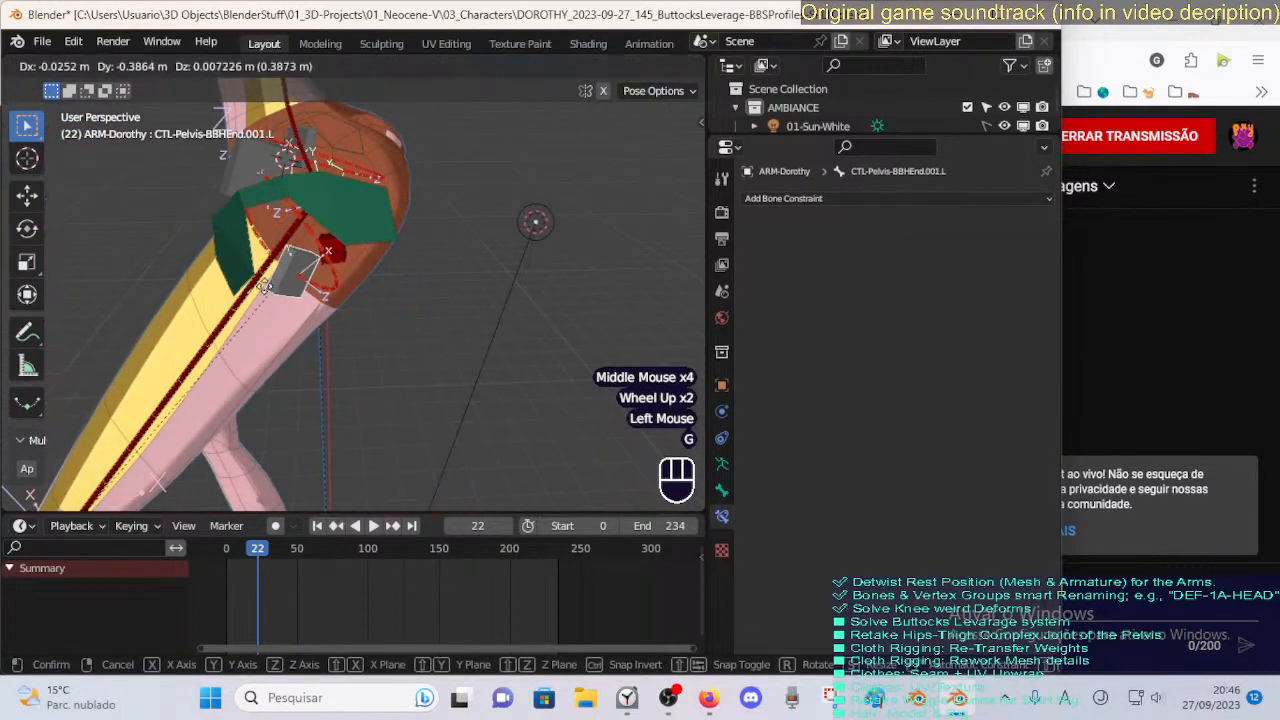
pyautogui.click(251, 330)
# Adjust the position of CTL-Pelvis-BBHStart.001.L on the upper left hip, checking the pose from the front.
pyautogui.click(245, 171)
pyautogui.moveTo(245, 171); pyautogui.dragTo(435, 208, button='middle')
pyautogui.press('g')
pyautogui.click(355, 211)
pyautogui.press('g')
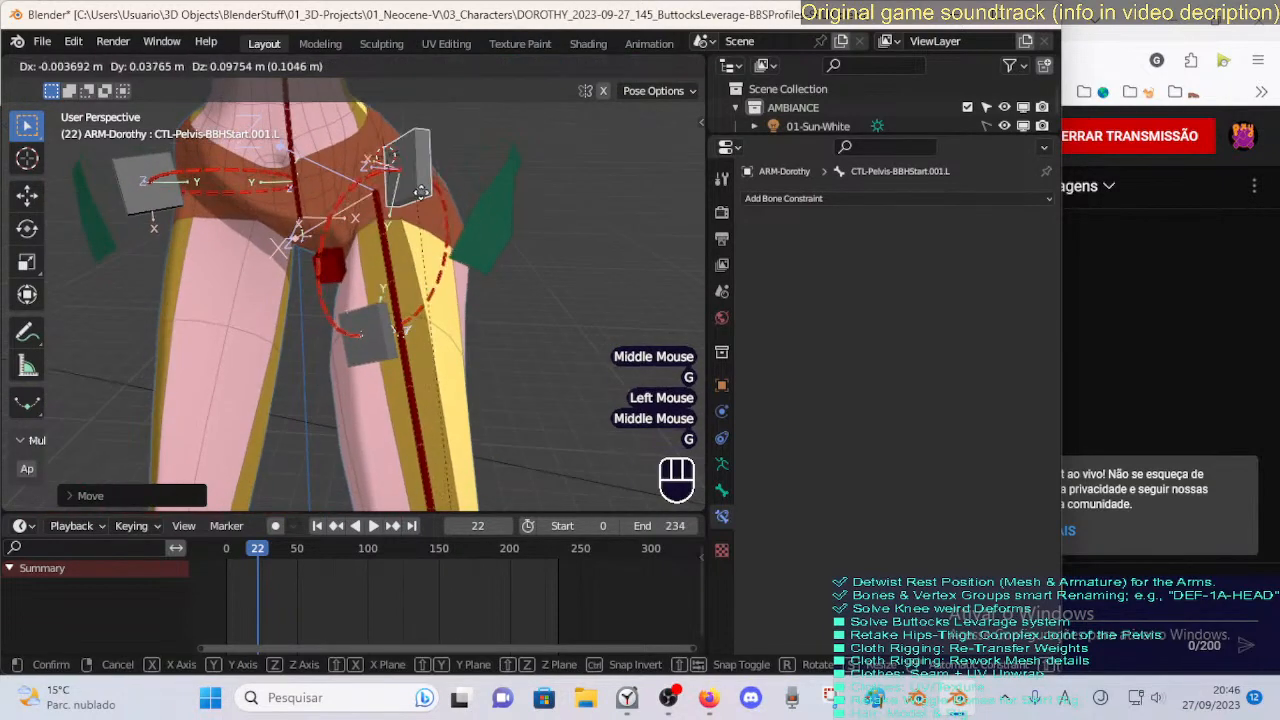
pyautogui.click(382, 184)
pyautogui.scroll(-4, 400, 300)
pyautogui.moveTo(400, 300); pyautogui.dragTo(417, 316, button='middle')
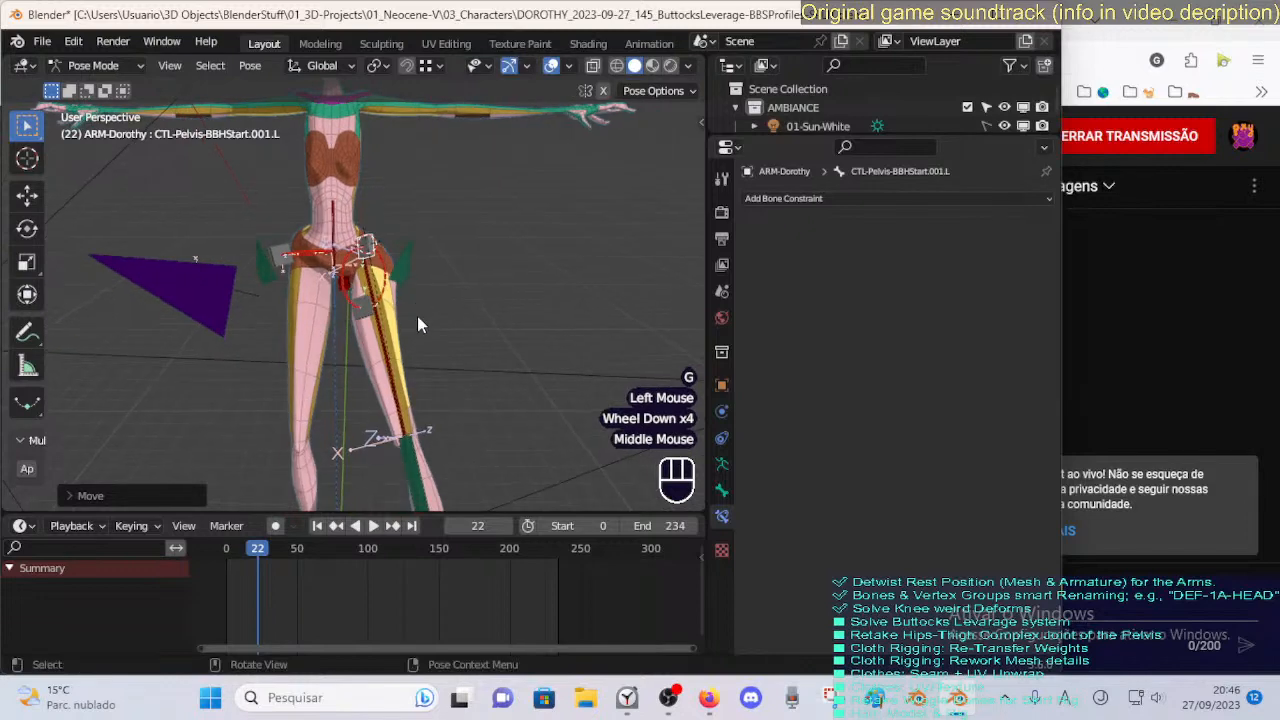
# Clear the pose transforms of CTL-Pelvis-BBHStart.001.L and of the crotch bone DEF-2-TORSO-3-Crotch.
pyautogui.hotkey('alt', 'q')
pyautogui.hotkey('alt', 'q')
pyautogui.hotkey('alt', 'q')
pyautogui.scroll(3, 420, 369)
pyautogui.moveTo(420, 369); pyautogui.dragTo(361, 324, button='middle')
pyautogui.scroll(-1, 359, 329)
pyautogui.scroll(2, 359, 329)
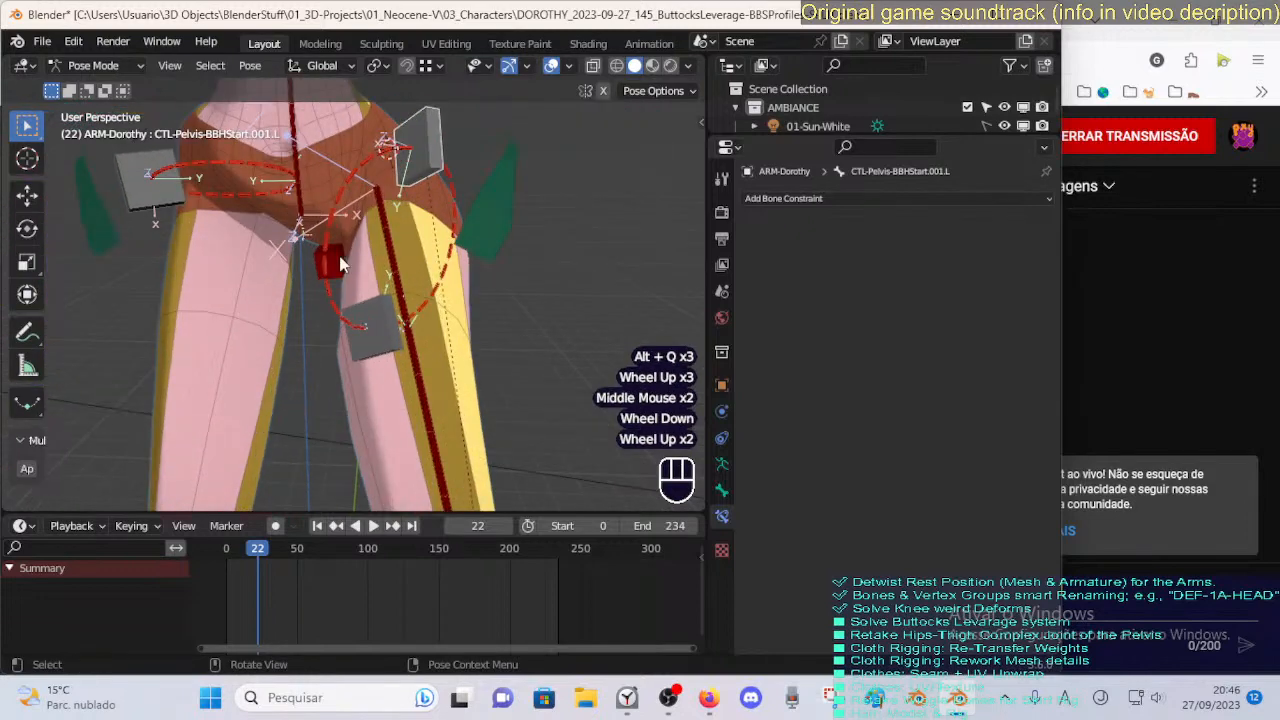
pyautogui.click(350, 265)
pyautogui.hotkey('alt', 'q')
pyautogui.hotkey('alt', 'q')
pyautogui.moveTo(350, 265)
pyautogui.mouseDown(button='middle')
pyautogui.moveTo(383, 269)
pyautogui.moveTo(365, 268)
pyautogui.mouseUp(button='middle')
pyautogui.press('g')
pyautogui.press('Escape')
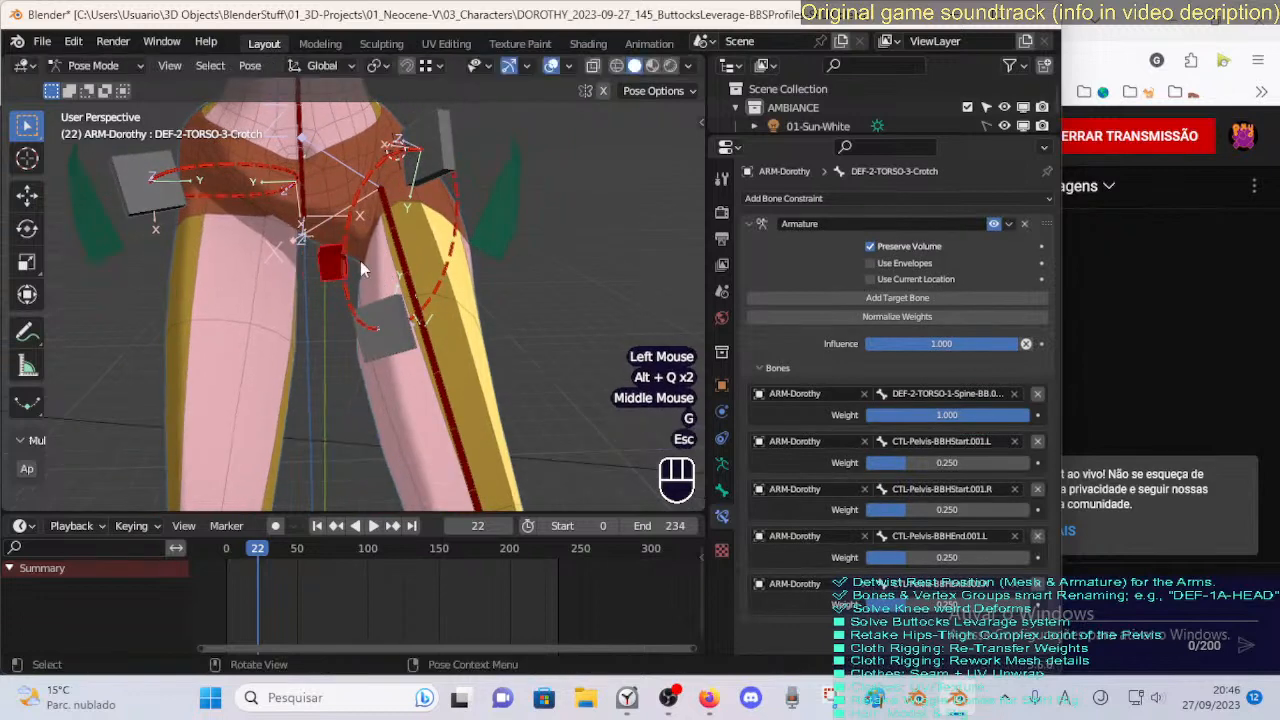
# Test-move the two left pelvis controls and clear the transforms of CTL-Pelvis-BBHStart.001.L and CTL-Pelvis-BBHEnd.001.L.
pyautogui.click(450, 138)
pyautogui.press('g')
pyautogui.press('Escape')
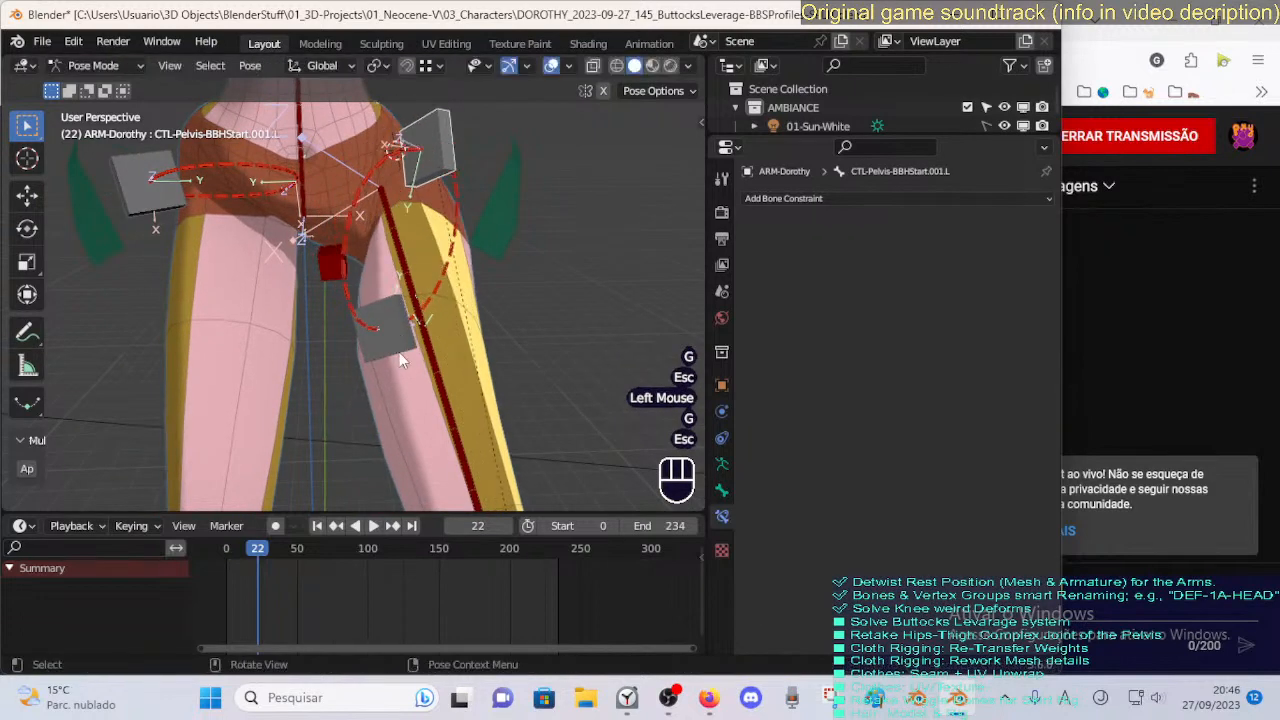
pyautogui.click(402, 356)
pyautogui.press('g')
pyautogui.press('Escape')
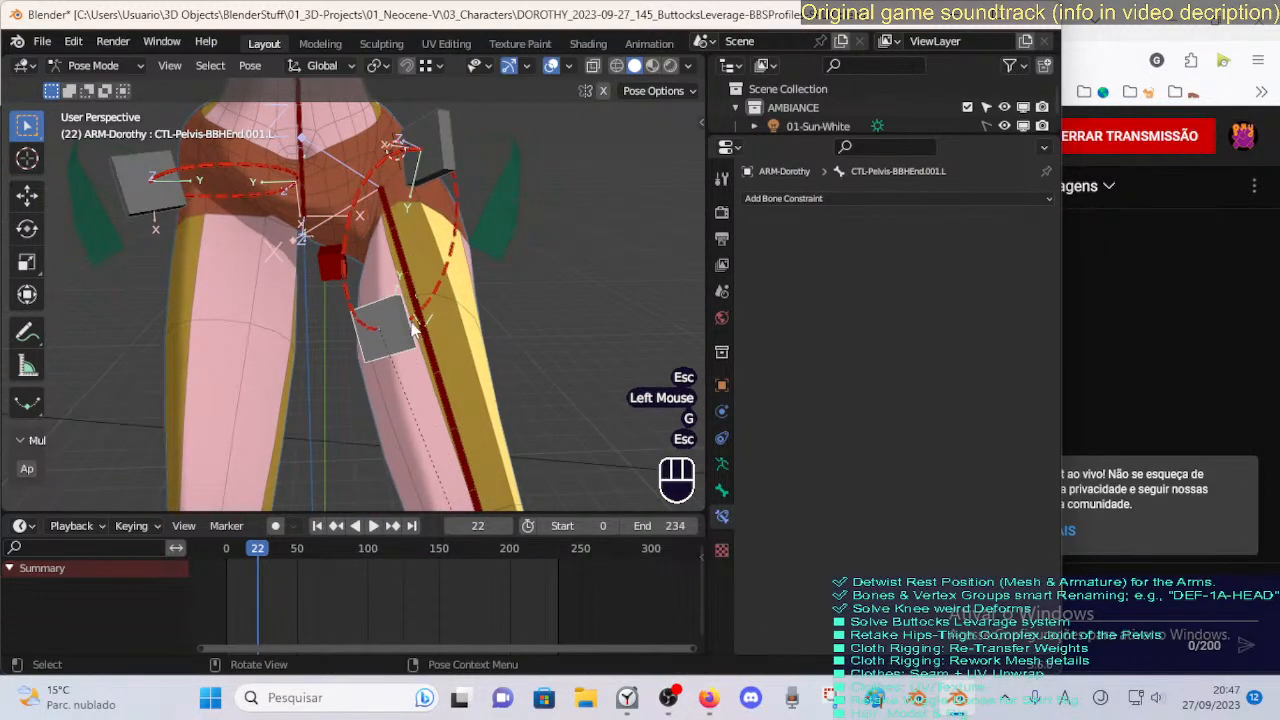
pyautogui.scroll(-2, 400, 222)
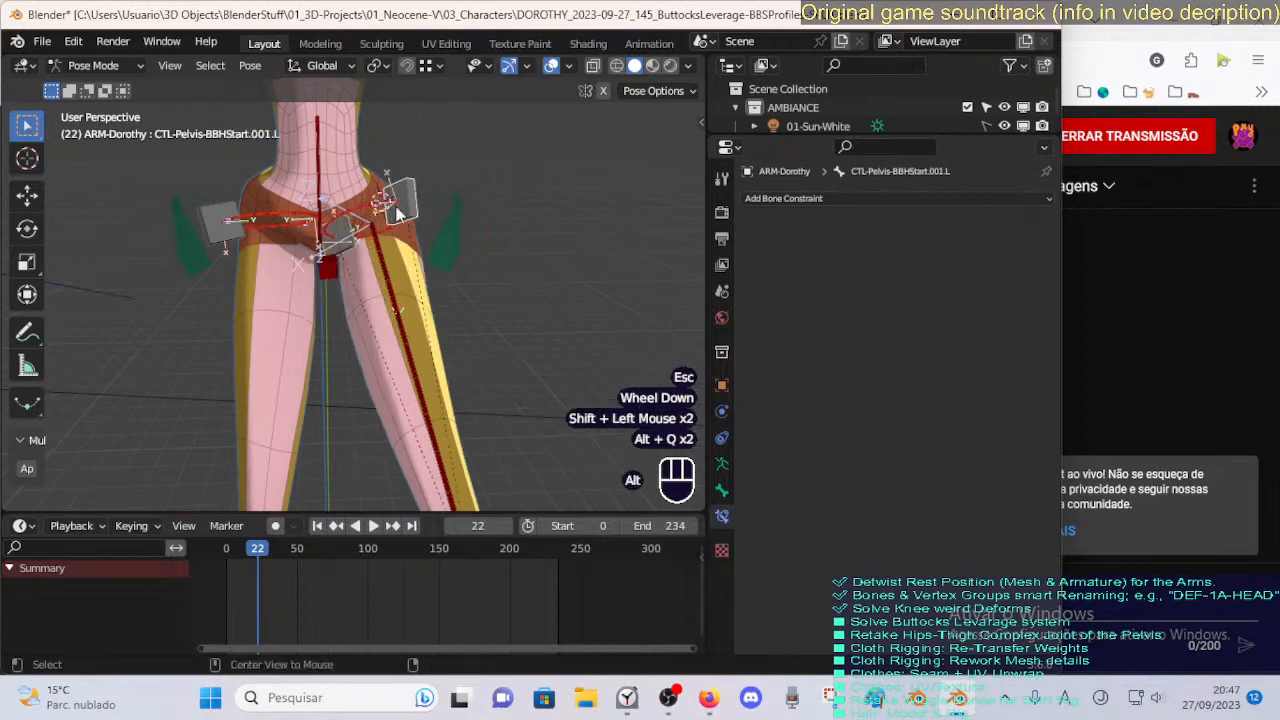
pyautogui.scroll(-1, 367, 255)
# Move MTR-Leg.L to lift the left foot in front of the standing right leg.
pyautogui.keyDown('shift'); pyautogui.moveTo(367, 255); pyautogui.dragTo(436, 383, button='middle'); pyautogui.keyUp('shift')
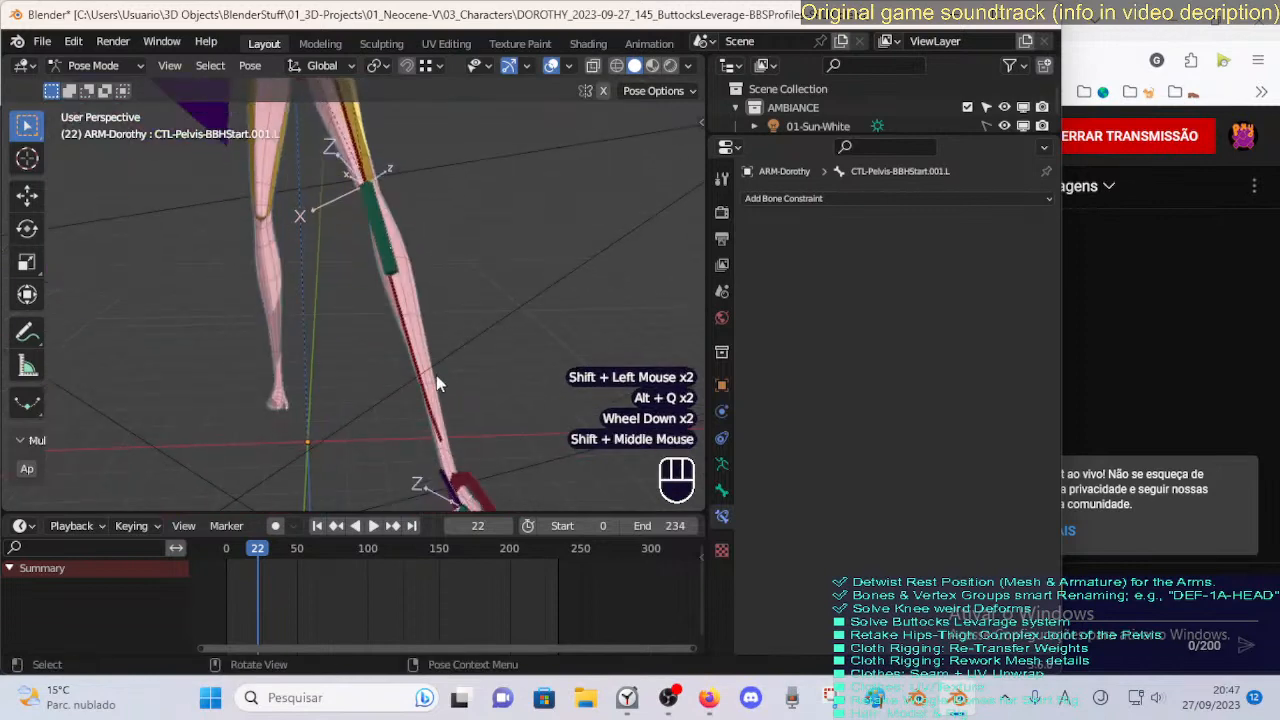
pyautogui.scroll(-2, 455, 463)
pyautogui.click(456, 463)
pyautogui.click(482, 476)
pyautogui.moveTo(482, 476); pyautogui.dragTo(336, 354, button='middle')
pyautogui.press('g')
pyautogui.click(427, 268)
pyautogui.keyDown('shift'); pyautogui.moveTo(398, 236); pyautogui.dragTo(463, 391, button='middle'); pyautogui.keyUp('shift')
pyautogui.press('g')
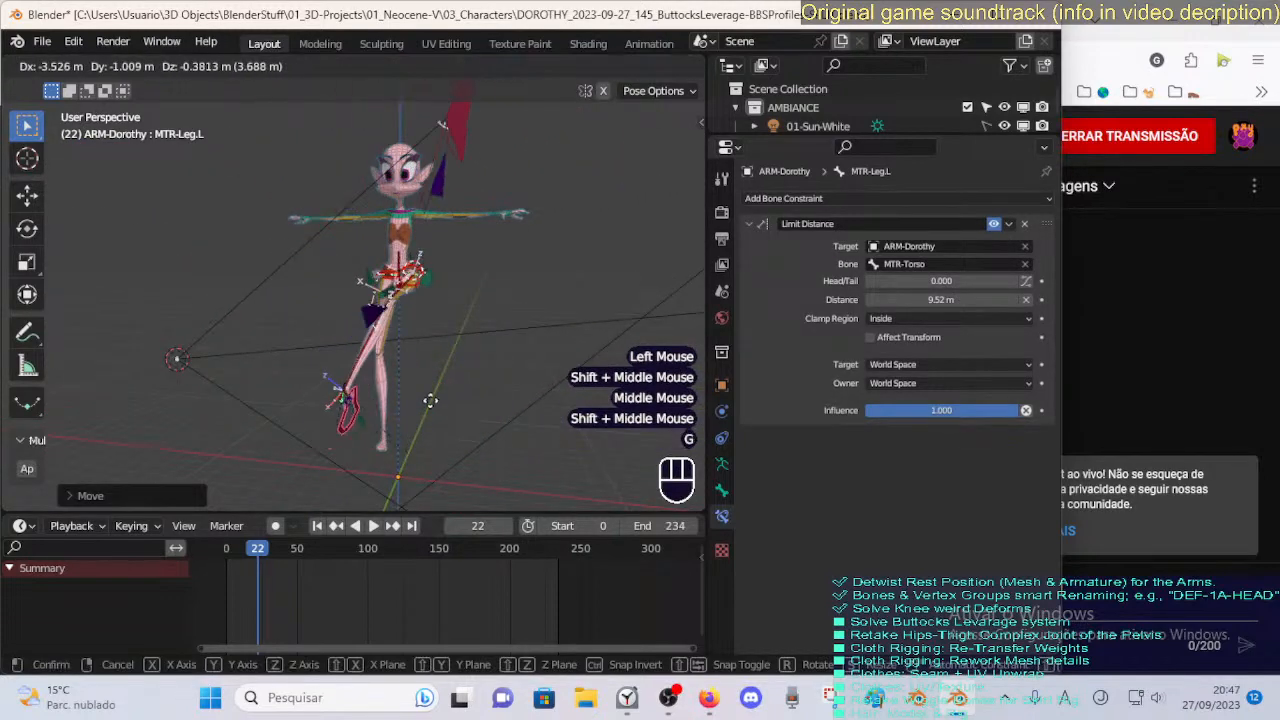
pyautogui.click(449, 363)
# Rotate MTR-Leg.L and raise the left foot to about the right knee's height.
pyautogui.press('r')
pyautogui.click(415, 364)
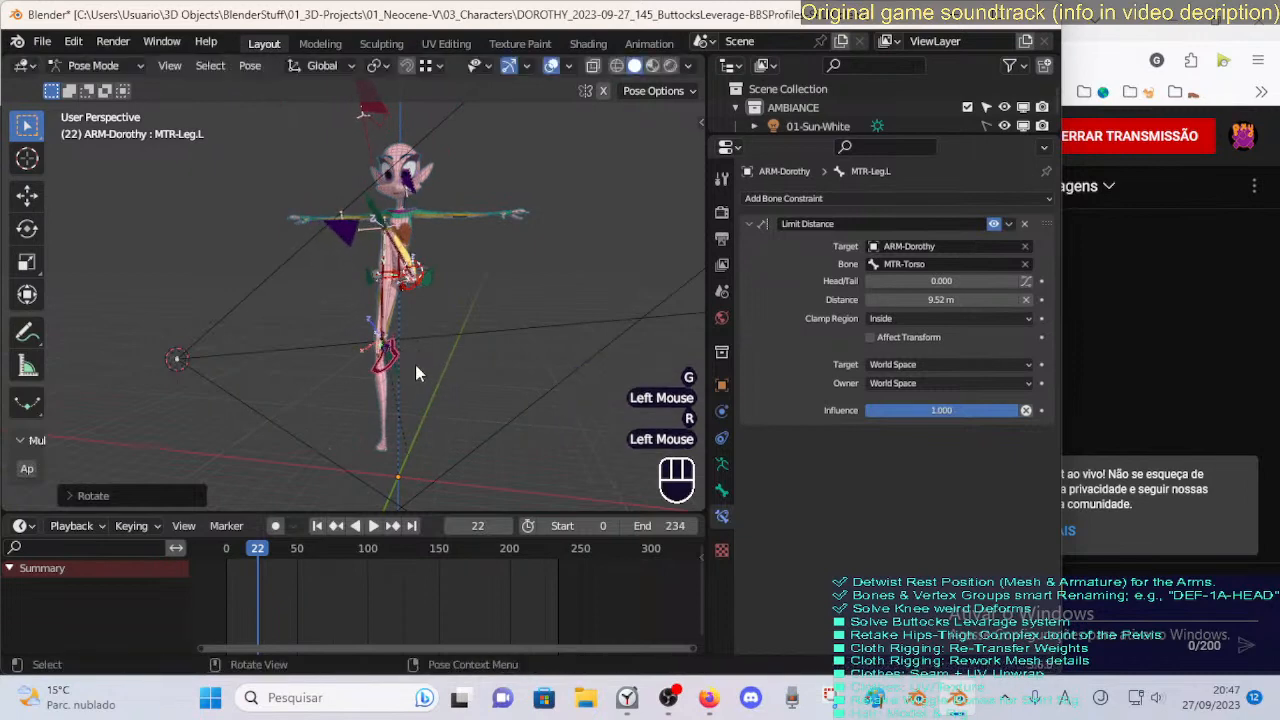
pyautogui.press('g')
pyautogui.click(413, 344)
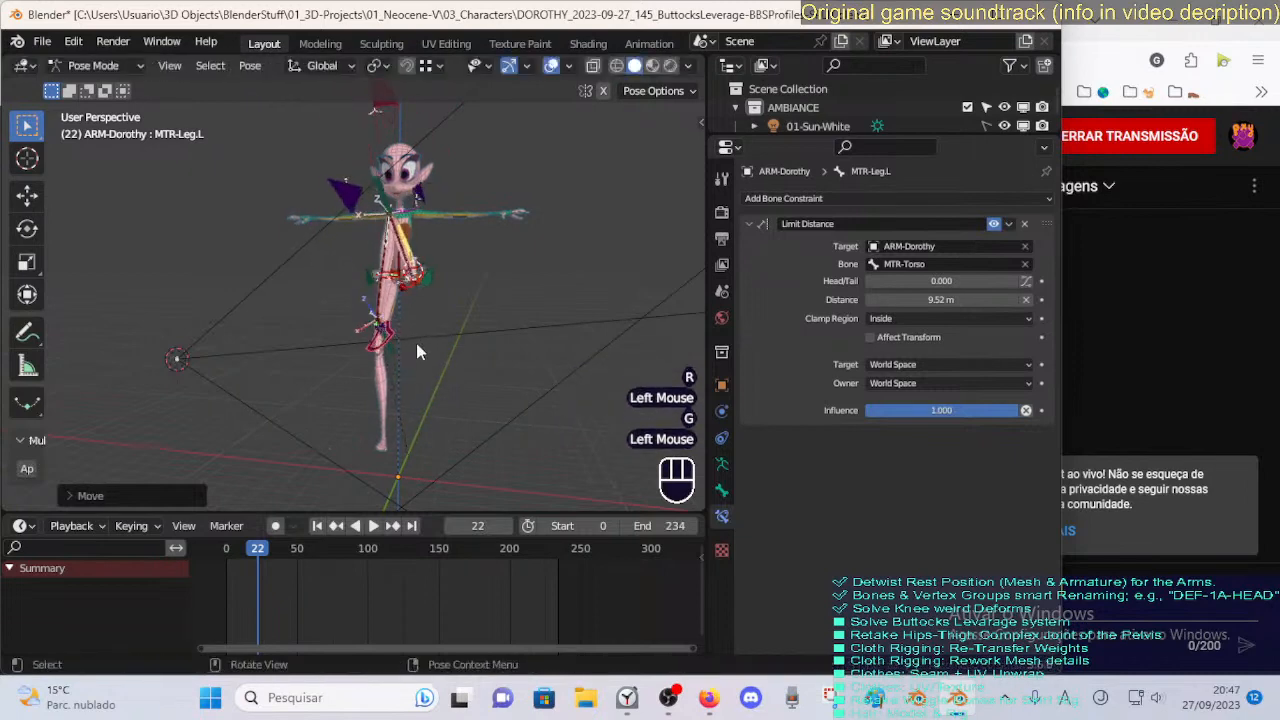
# Move the left leg's pole control CTL-Leg-POLE.L sideways above the head.
pyautogui.moveTo(416, 343); pyautogui.dragTo(308, 357, button='middle')
pyautogui.moveTo(175, 338); pyautogui.dragTo(257, 364, button='middle')
pyautogui.scroll(-2, 257, 364)
pyautogui.click(280, 205)
pyautogui.scroll(-2, 318, 201)
pyautogui.moveTo(318, 201); pyautogui.dragTo(225, 237, button='middle')
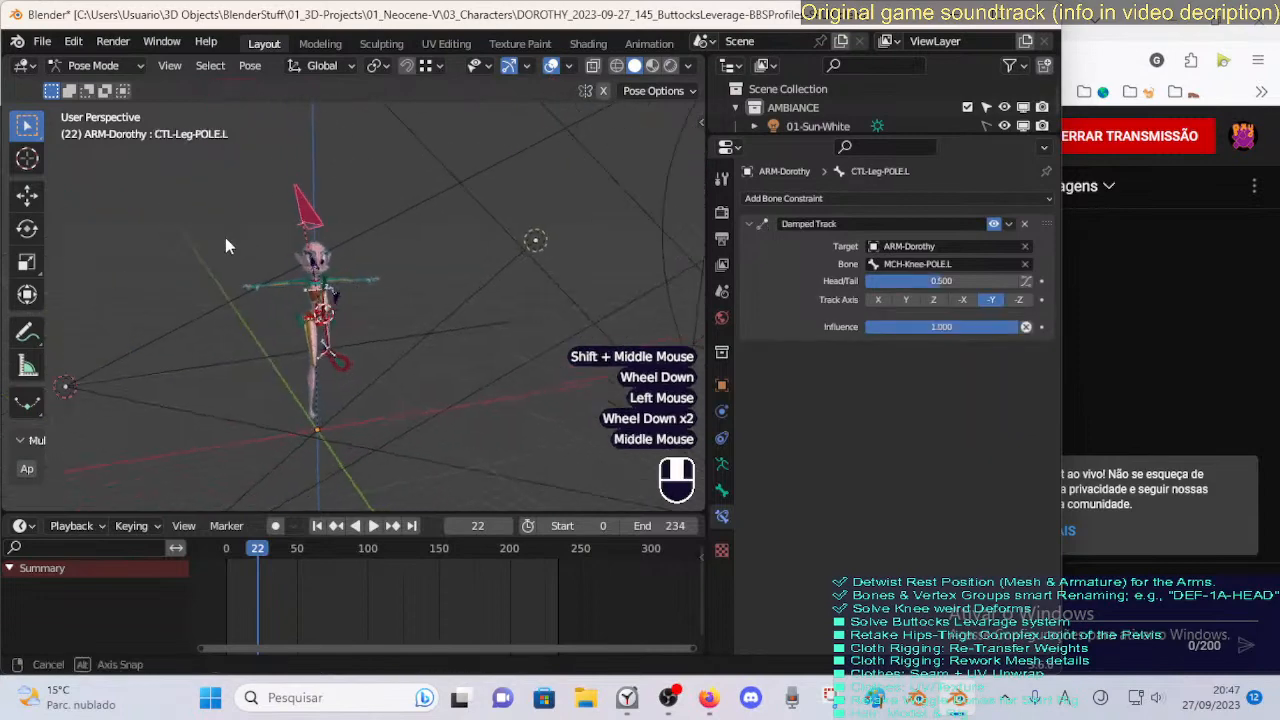
pyautogui.press('g')
pyautogui.click(311, 216)
pyautogui.scroll(2, 311, 216)
pyautogui.moveTo(311, 216); pyautogui.dragTo(254, 259, button='middle')
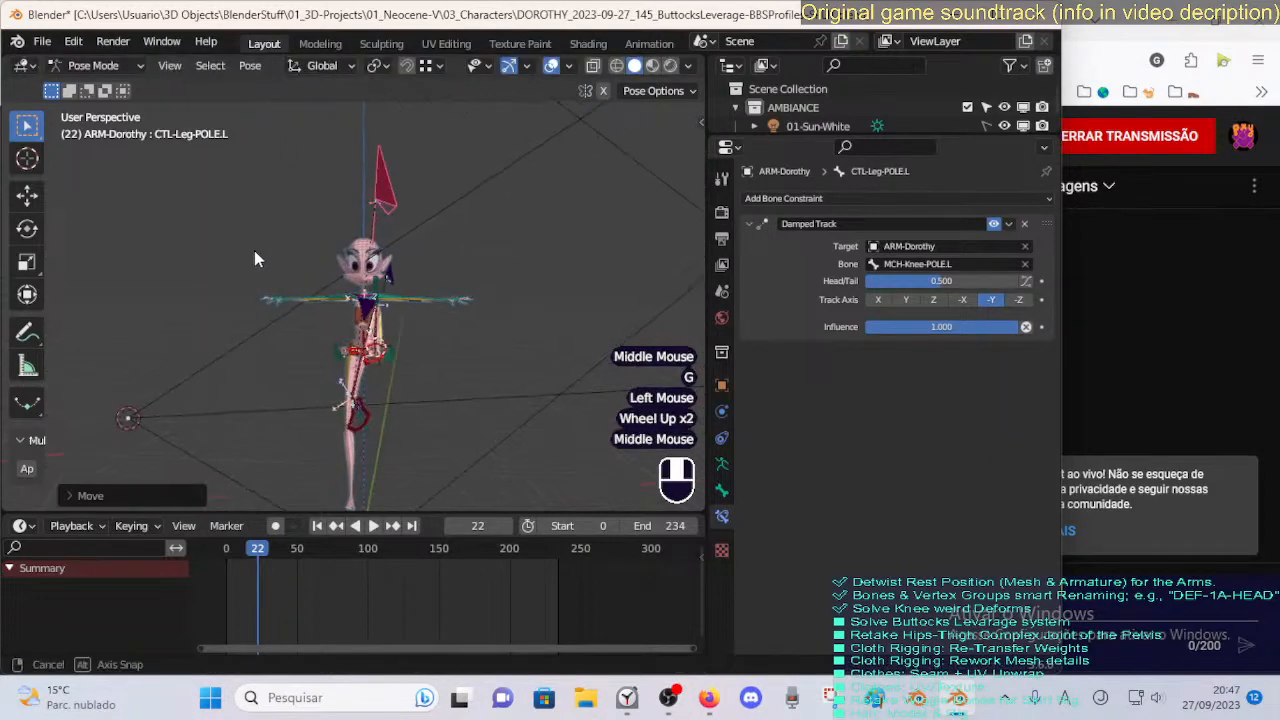
# Shift MTR-Leg.L slightly sideways and rotate it to align the raised left leg.
pyautogui.click(362, 410)
pyautogui.press('g')
pyautogui.click(380, 412)
pyautogui.press('r')
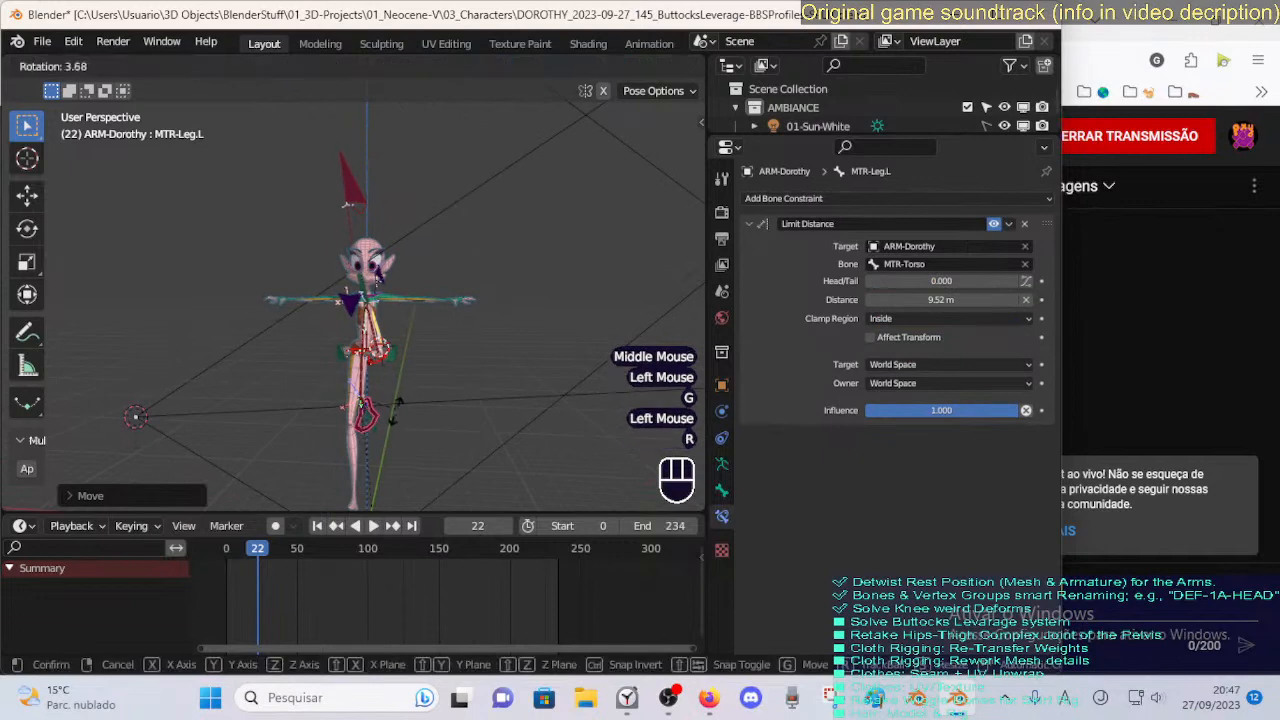
pyautogui.click(407, 419)
pyautogui.moveTo(407, 419); pyautogui.dragTo(449, 335, button='middle')
pyautogui.scroll(5, 405, 370)
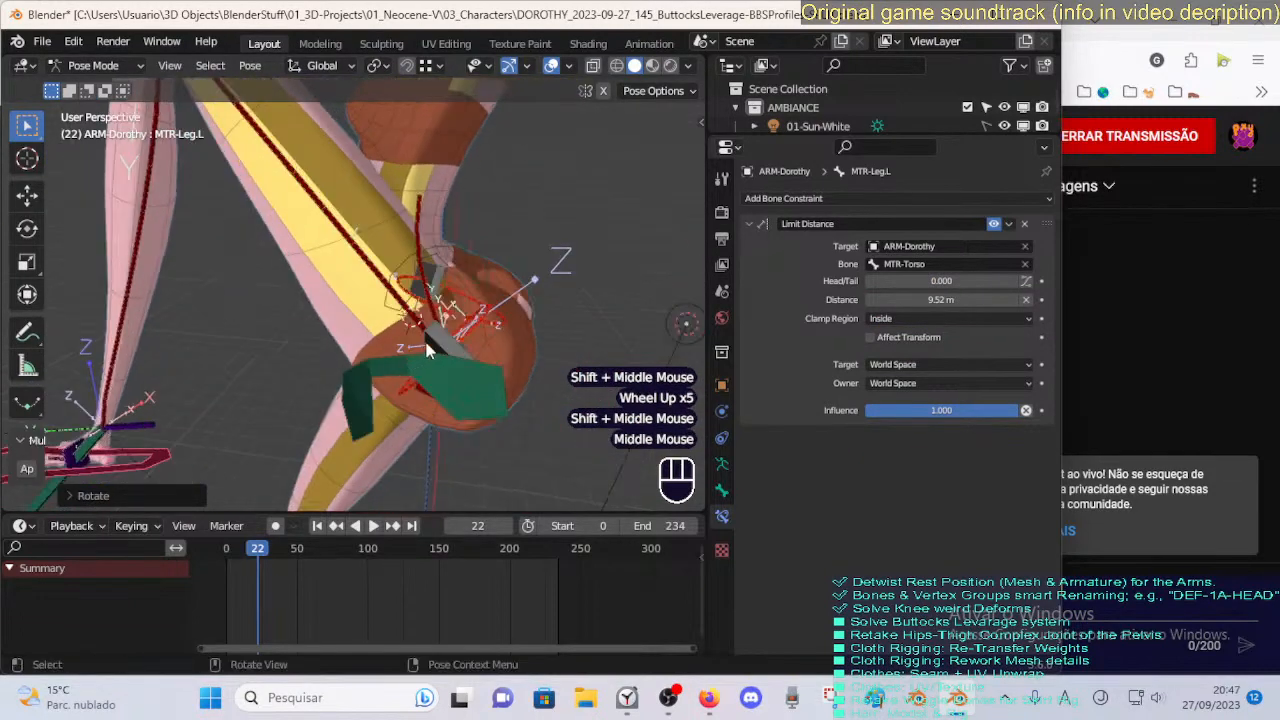
pyautogui.scroll(-1, 449, 335)
pyautogui.click(424, 265)
pyautogui.press('g')
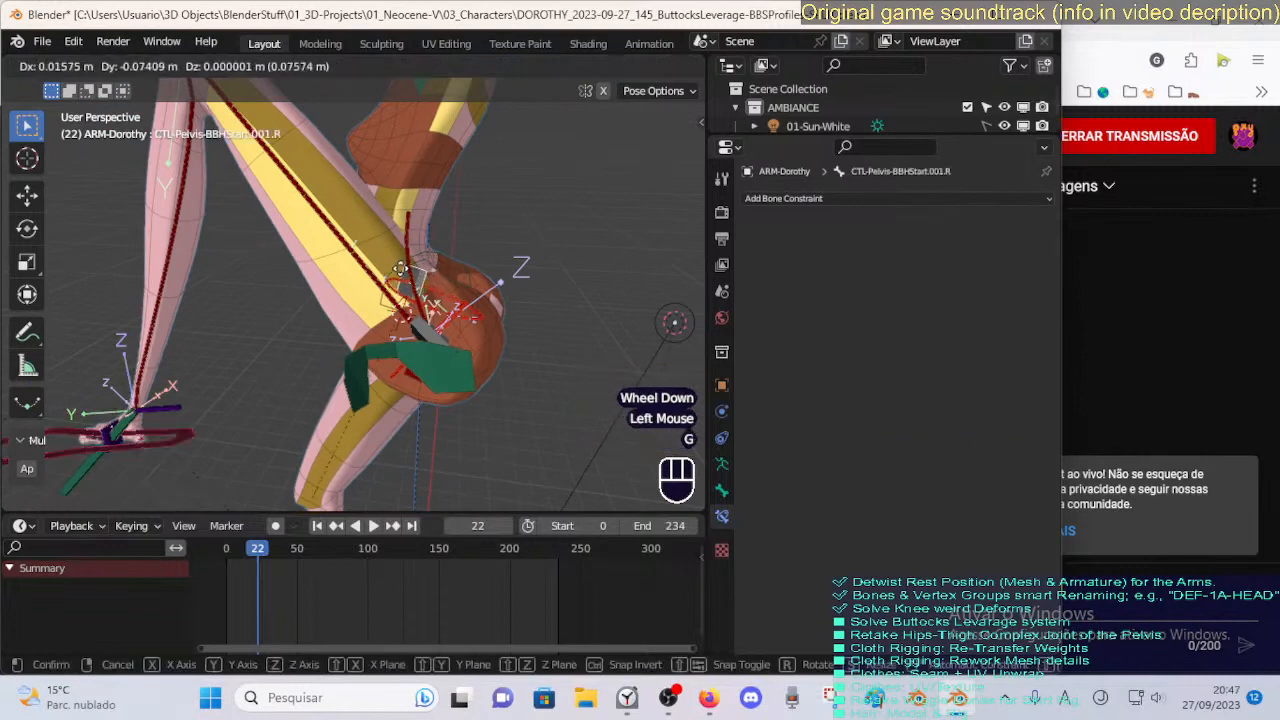
pyautogui.press('Escape')
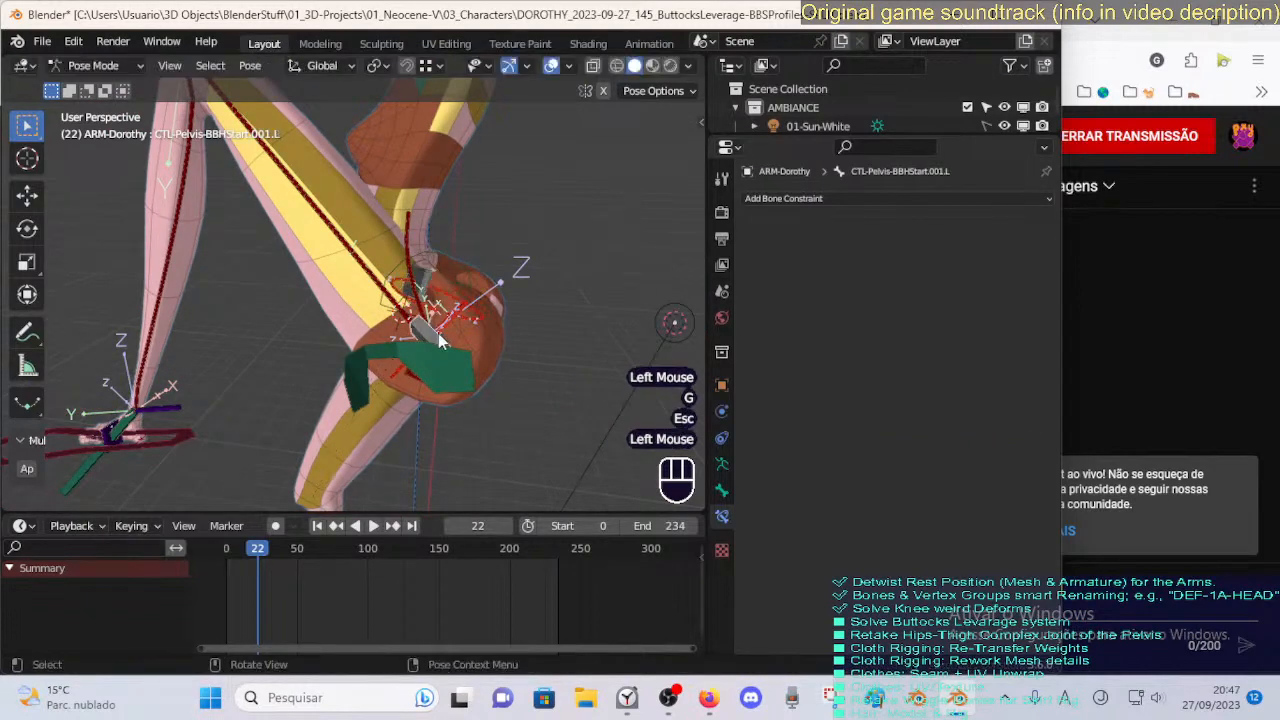
# Move and rotate CTL-Pelvis-BBHStart.001.L at the outer side of the left hip.
pyautogui.moveTo(440, 340); pyautogui.dragTo(375, 372, button='middle')
pyautogui.press('g')
pyautogui.click(363, 371)
pyautogui.press('g')
pyautogui.press('Escape')
pyautogui.press('g')
pyautogui.press('g')
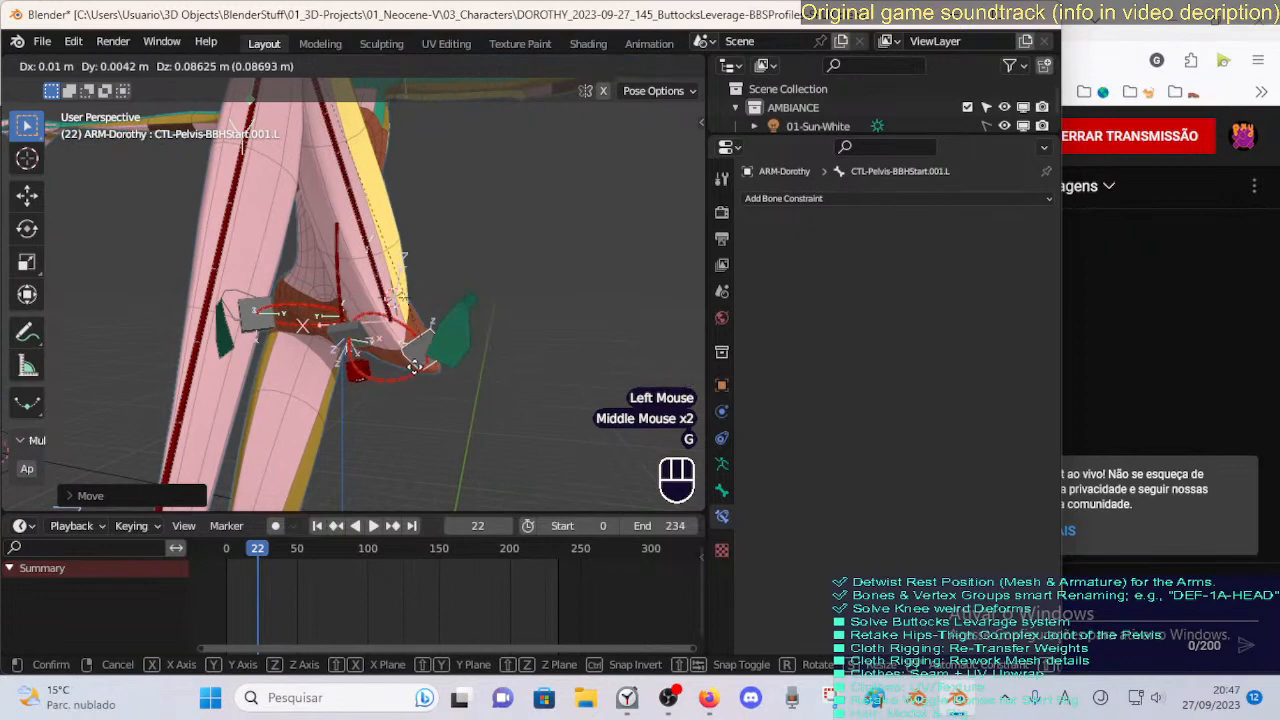
pyautogui.press('Escape')
pyautogui.press('r')
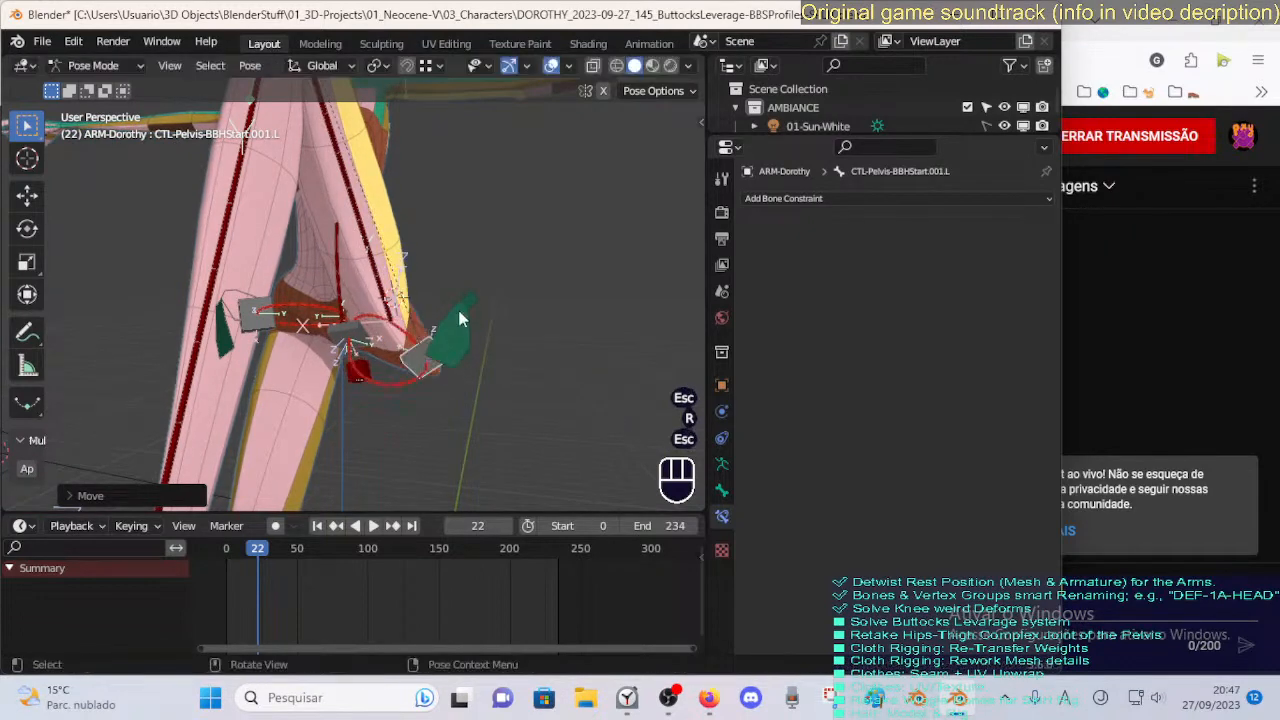
pyautogui.moveTo(461, 319); pyautogui.dragTo(321, 402, button='middle')
pyautogui.press('r')
pyautogui.click(497, 317)
# Reposition CTL-Pelvis-BBHEnd.001.L beside the crotch under the pelvis.
pyautogui.click(316, 417)
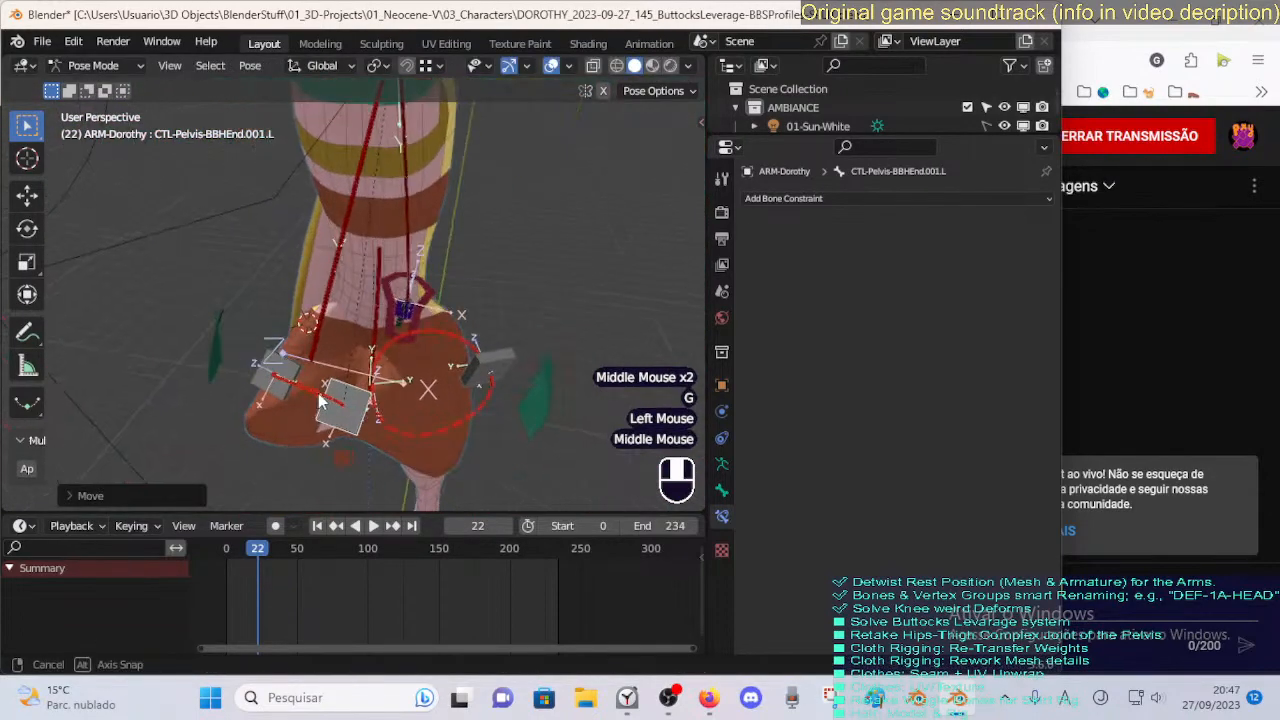
pyautogui.press('g')
pyautogui.click(242, 347)
pyautogui.moveTo(242, 347); pyautogui.dragTo(360, 335, button='middle')
pyautogui.press('g')
pyautogui.click(281, 336)
# Move CTL-Pelvis-BBHStart.001.L forward below the base of the raised left thigh.
pyautogui.press('g')
pyautogui.click(416, 295)
pyautogui.moveTo(416, 295); pyautogui.dragTo(415, 329, button='middle')
pyautogui.press('g')
pyautogui.click(374, 349)
pyautogui.moveTo(394, 284); pyautogui.dragTo(337, 308, button='middle')
pyautogui.press('g')
pyautogui.click(307, 305)
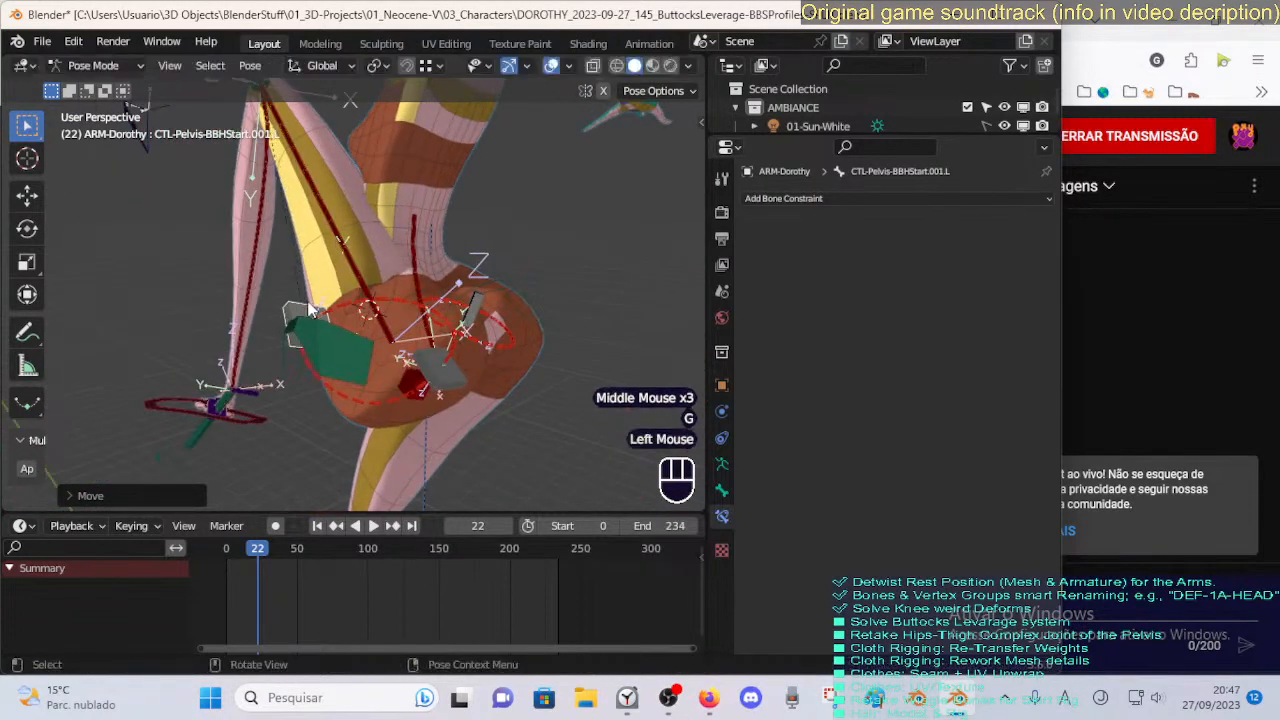
# Nudge CTL-Pelvis-BBHEnd.001.L up just above the crotch bone.
pyautogui.moveTo(414, 325); pyautogui.dragTo(352, 341, button='middle')
pyautogui.click(418, 378)
pyautogui.press('g')
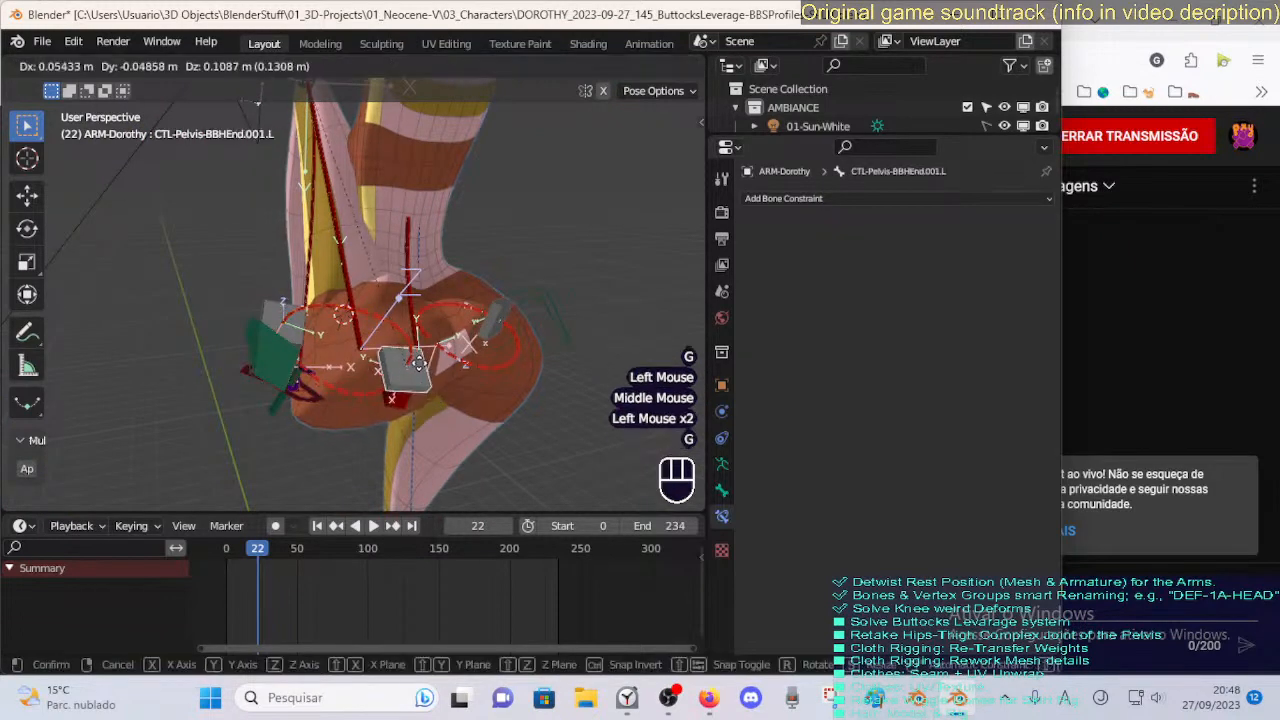
pyautogui.click(397, 368)
pyautogui.moveTo(397, 368); pyautogui.dragTo(290, 385, button='middle')
pyautogui.scroll(-2, 278, 388)
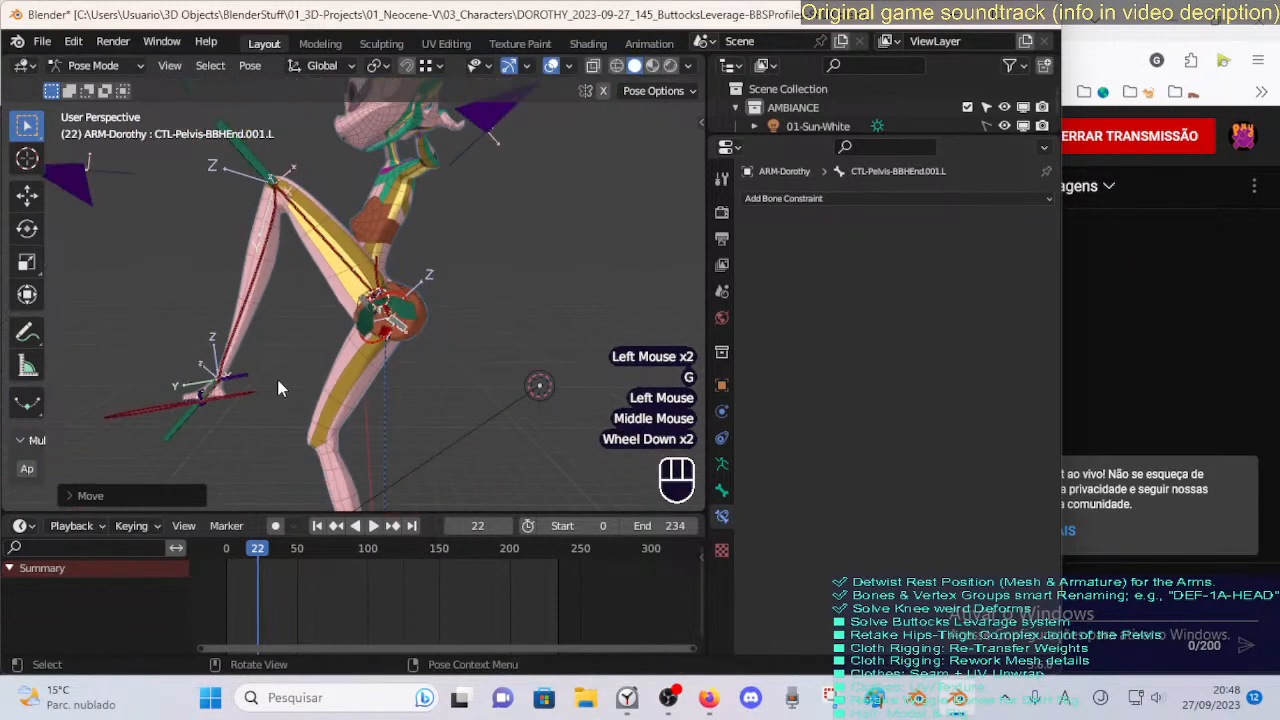
# Move MTR-Leg.L to lower the left foot and thigh, keeping the knee bent in front of the body.
pyautogui.click(176, 416)
pyautogui.press('g')
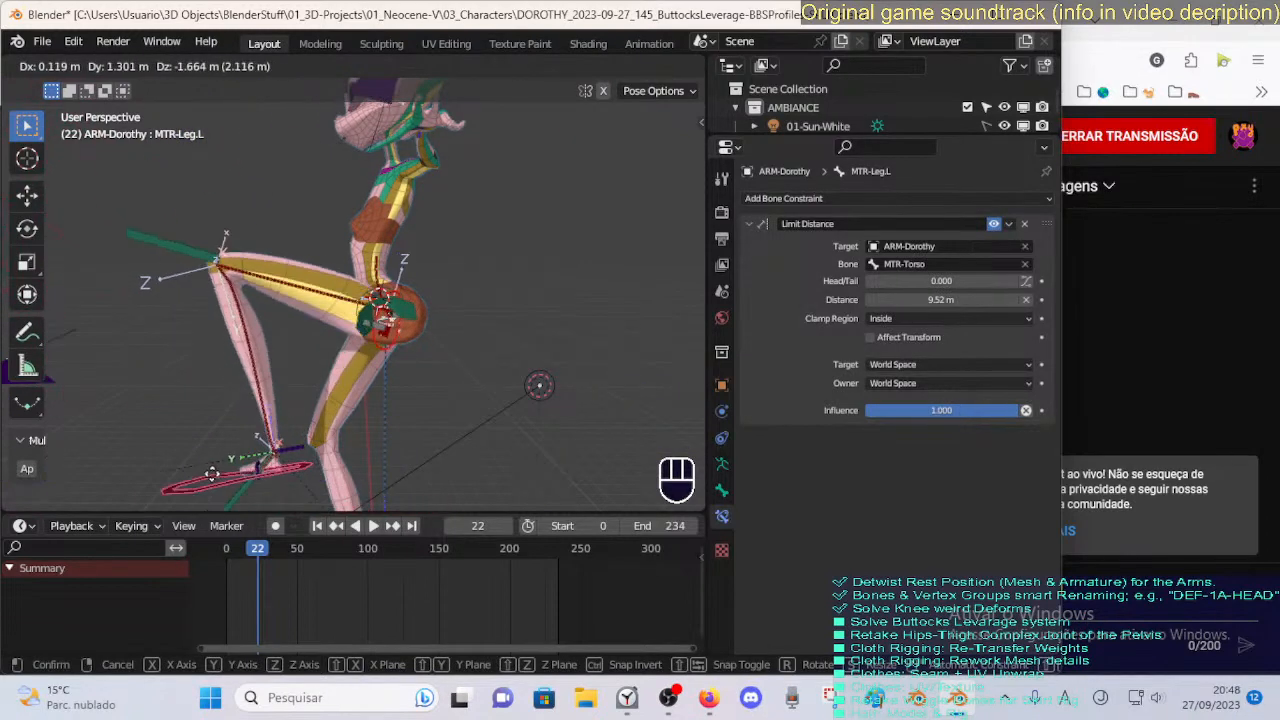
pyautogui.click(193, 438)
pyautogui.moveTo(193, 438); pyautogui.dragTo(484, 341, button='middle')
pyautogui.scroll(2, 400, 340)
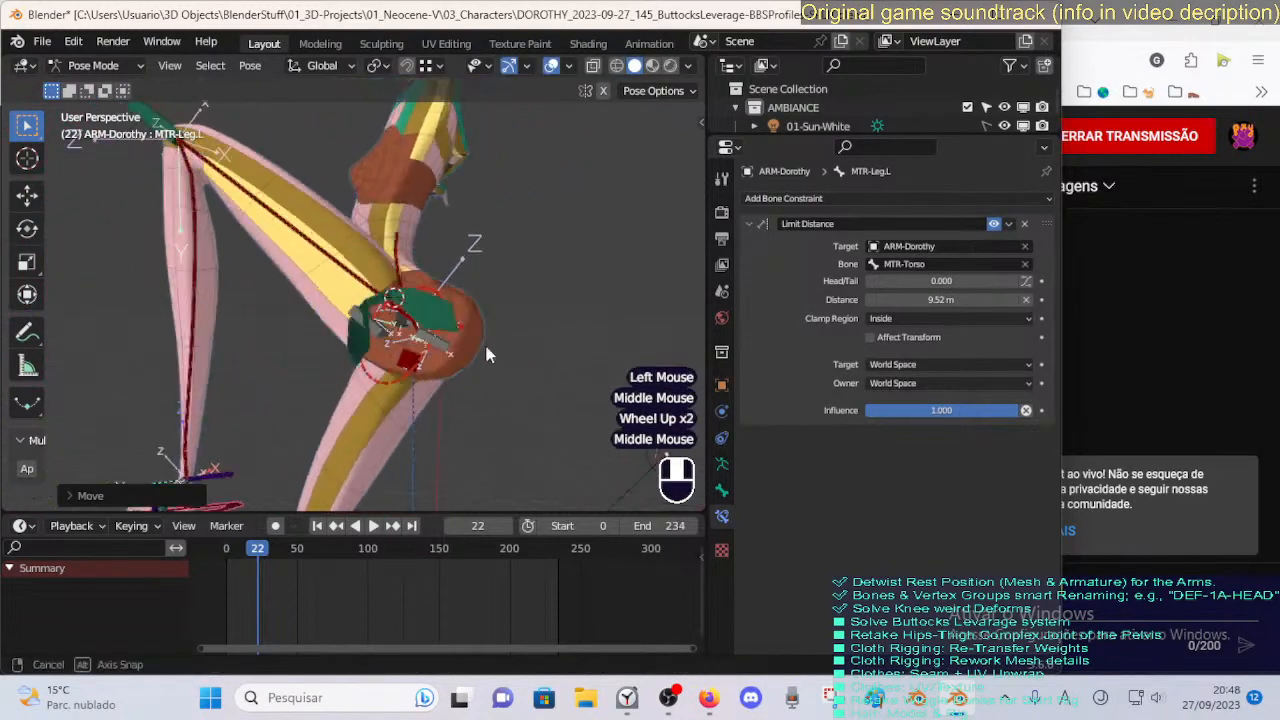
pyautogui.press('g')
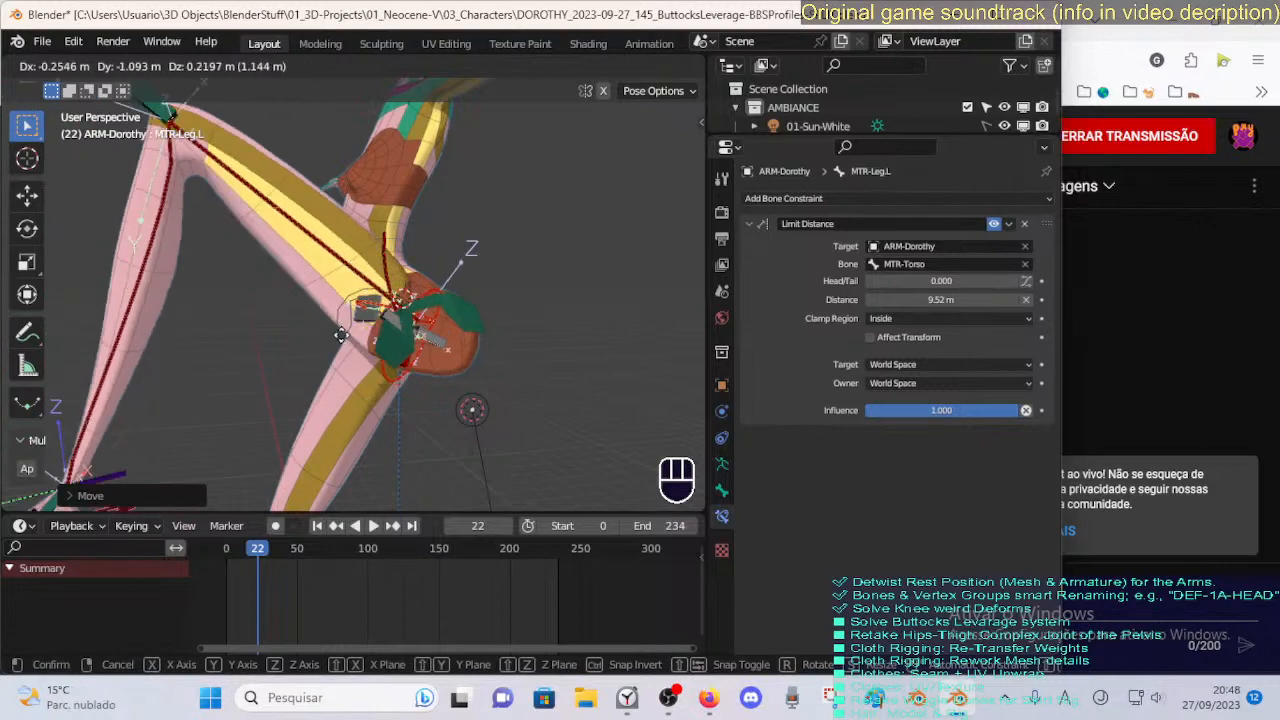
pyautogui.click(391, 338)
# Move CTL-Pelvis-BBHStart.001.L down to the underside of the left thigh's base.
pyautogui.click(391, 338)
pyautogui.press('g')
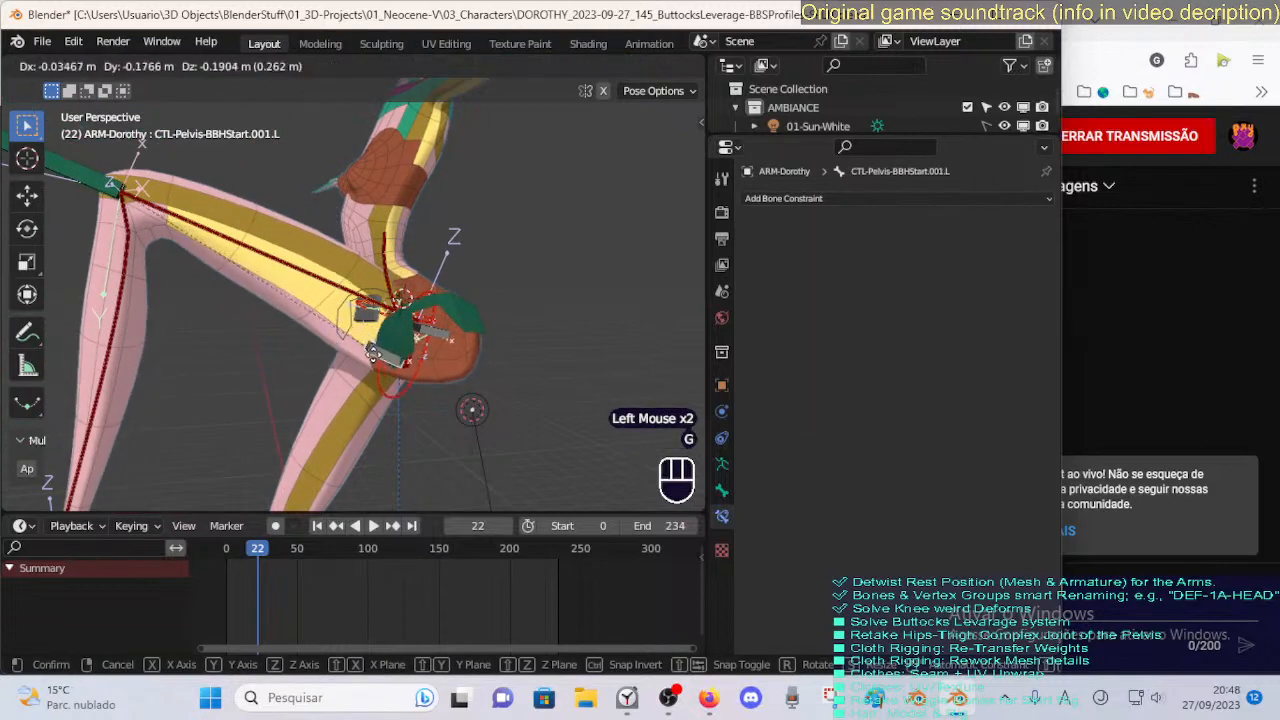
pyautogui.click(443, 328)
# Move CTL-Pelvis-BBHEnd.001.L up toward the waist and rotate it to follow the raised thigh.
pyautogui.doubleClick(441, 326)
pyautogui.press('g')
pyautogui.click(447, 315)
pyautogui.press('r')
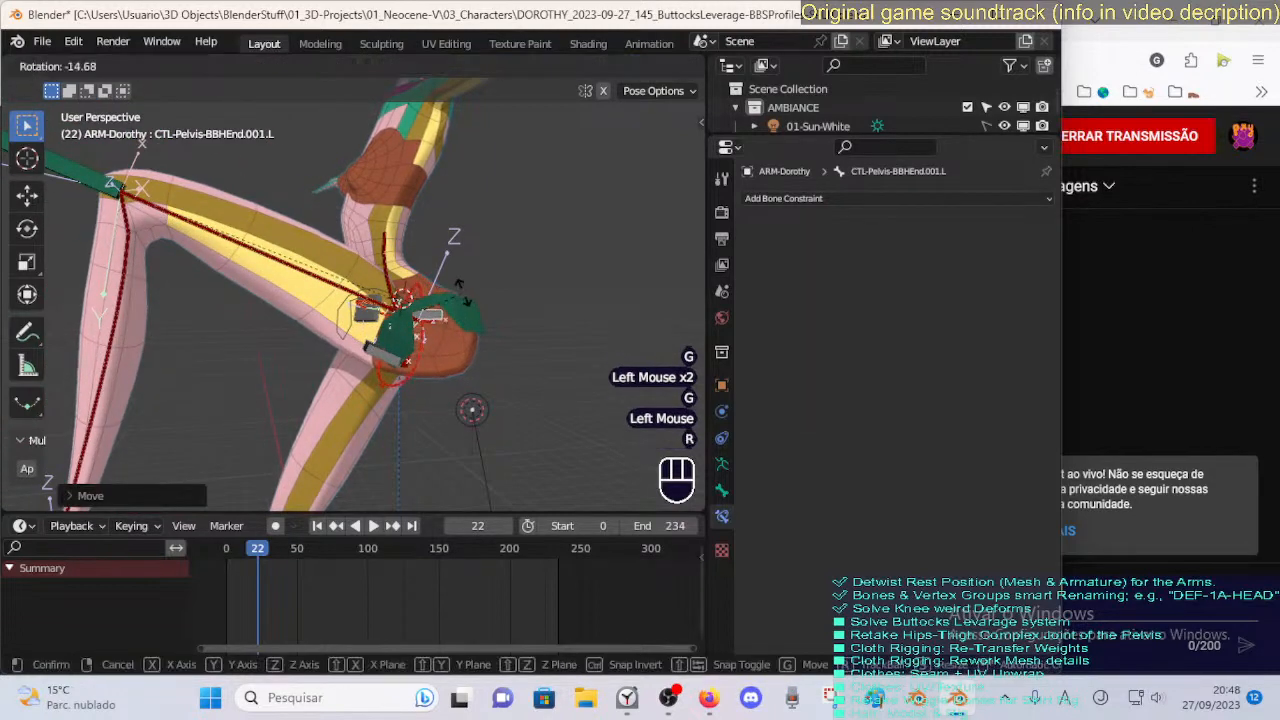
pyautogui.click(465, 283)
pyautogui.press('g')
pyautogui.click(462, 285)
# Clear the transforms of the left CTL-Pelvis start and end controls and the left pelvis deform bone.
pyautogui.moveTo(462, 285); pyautogui.dragTo(321, 249, button='middle')
pyautogui.scroll(2, 368, 321)
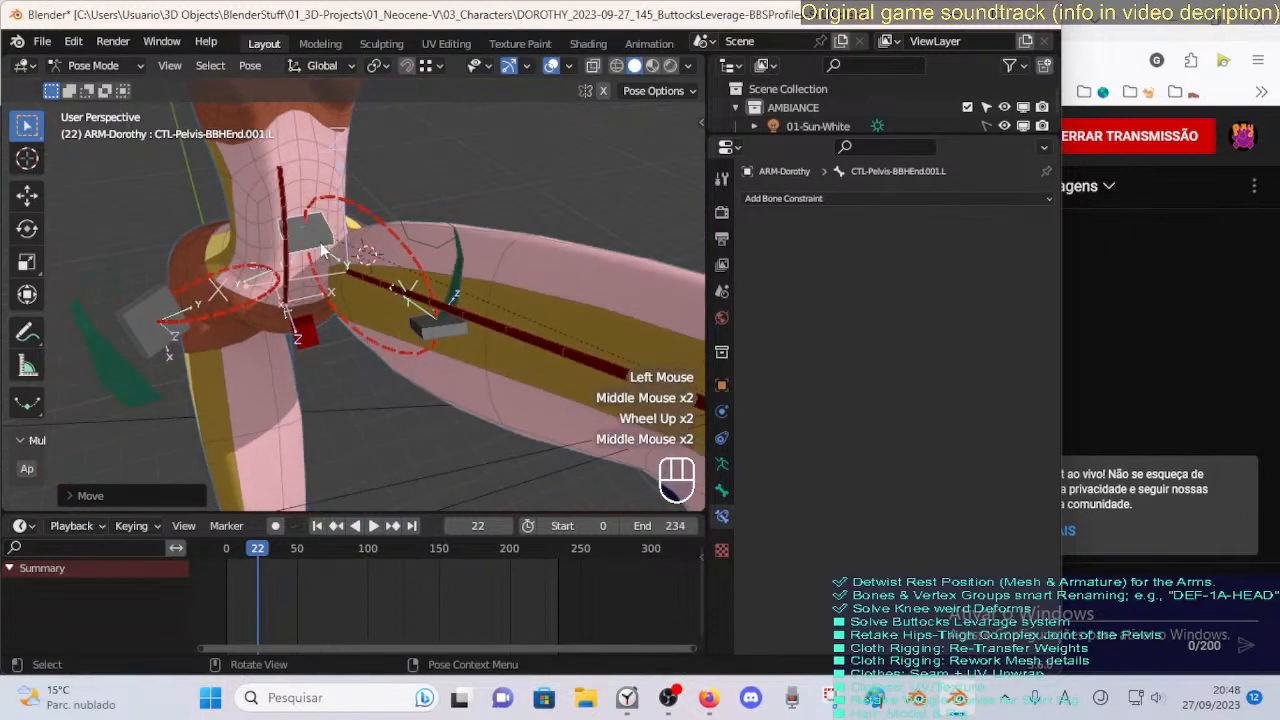
pyautogui.click(455, 330)
pyautogui.hotkey('alt', 'q')
pyautogui.hotkey('alt', 'q')
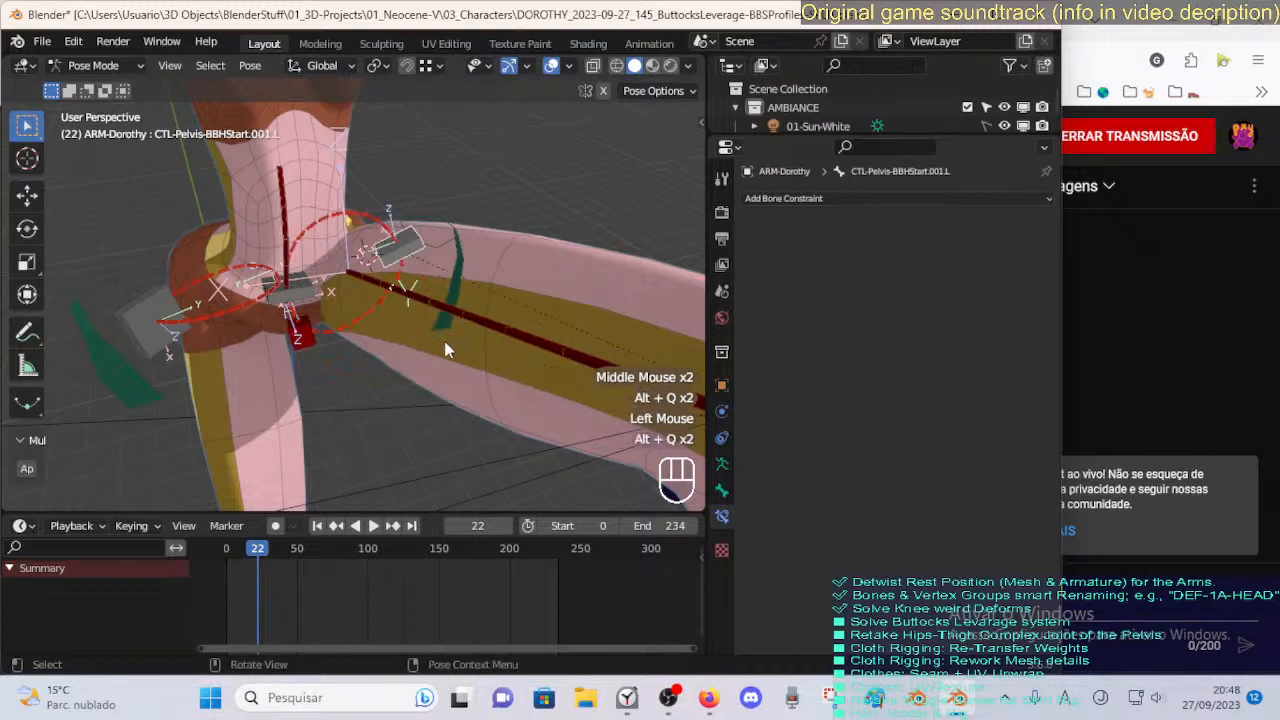
pyautogui.moveTo(455, 330); pyautogui.dragTo(380, 308, button='middle')
pyautogui.click(386, 303)
pyautogui.hotkey('alt', 'q')
pyautogui.hotkey('alt', 'q')
pyautogui.click(380, 226)
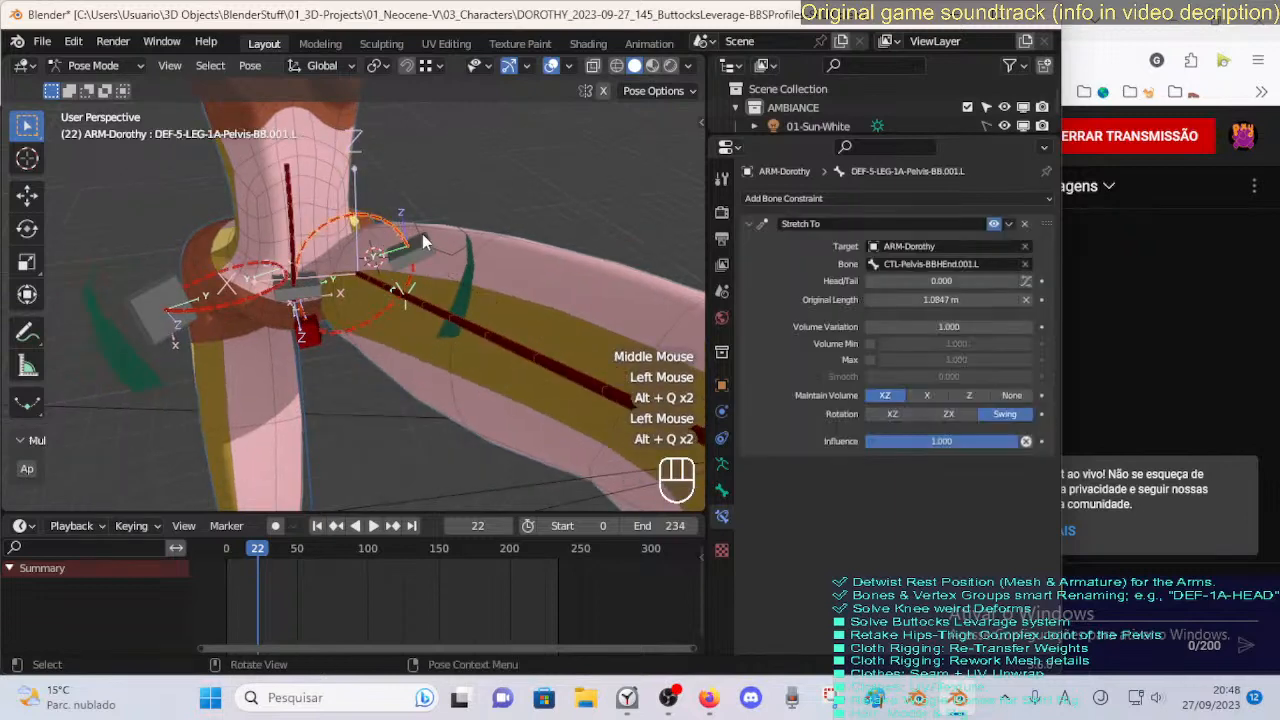
# Nudge CTL-Pelvis-BBHStart.001.L at the outer hip and move CTL-Pelvis-BBHEnd.001.L toward the inner base of the left thigh.
pyautogui.click(423, 242)
pyautogui.press('g')
pyautogui.click(425, 246)
pyautogui.moveTo(425, 246); pyautogui.dragTo(443, 296, button='middle')
pyautogui.click(274, 331)
pyautogui.press('g')
pyautogui.click(350, 361)
# Move CTL-Pelvis-BBHStart.001.L above the left hip joint, on top of the raised thigh's base.
pyautogui.click(360, 274)
pyautogui.press('g')
pyautogui.click(408, 293)
pyautogui.press('r')
pyautogui.press('g')
pyautogui.click(437, 266)
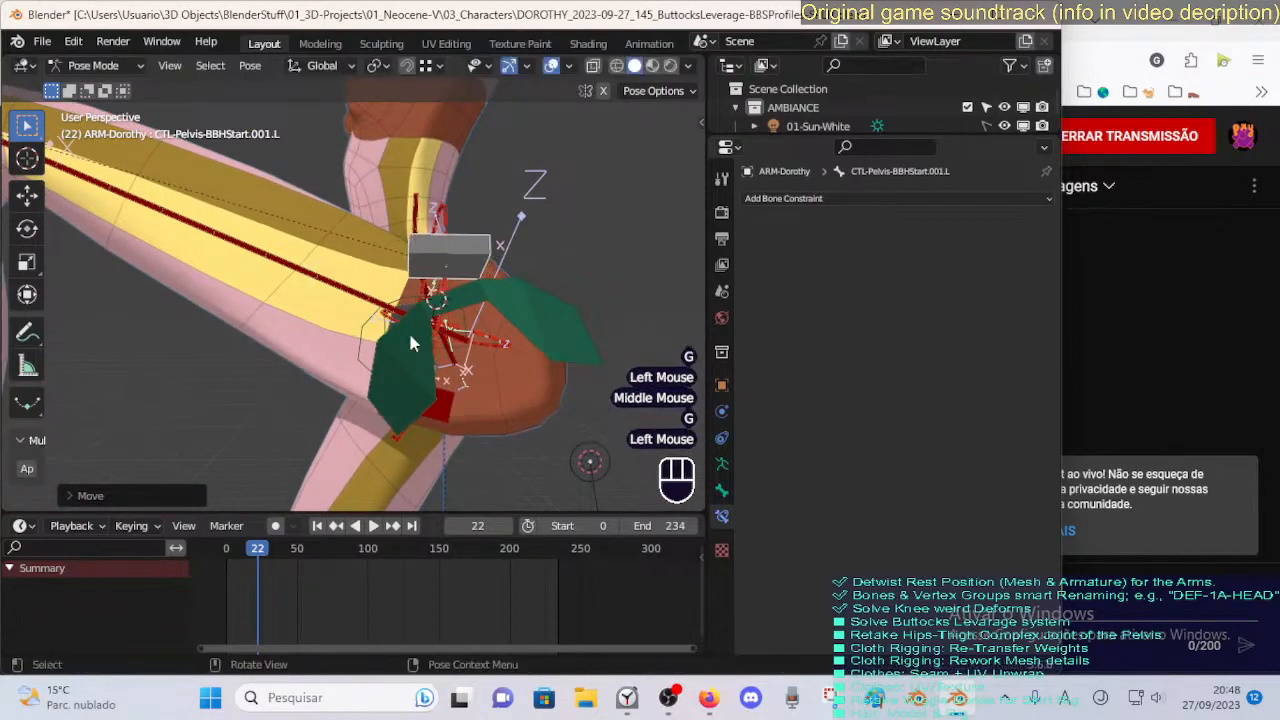
# Move and rotate CTL-Pelvis-BBHEnd.001.L so it sits tilted at the inner crease of the raised left thigh.
pyautogui.moveTo(410, 343); pyautogui.dragTo(407, 405, button='middle')
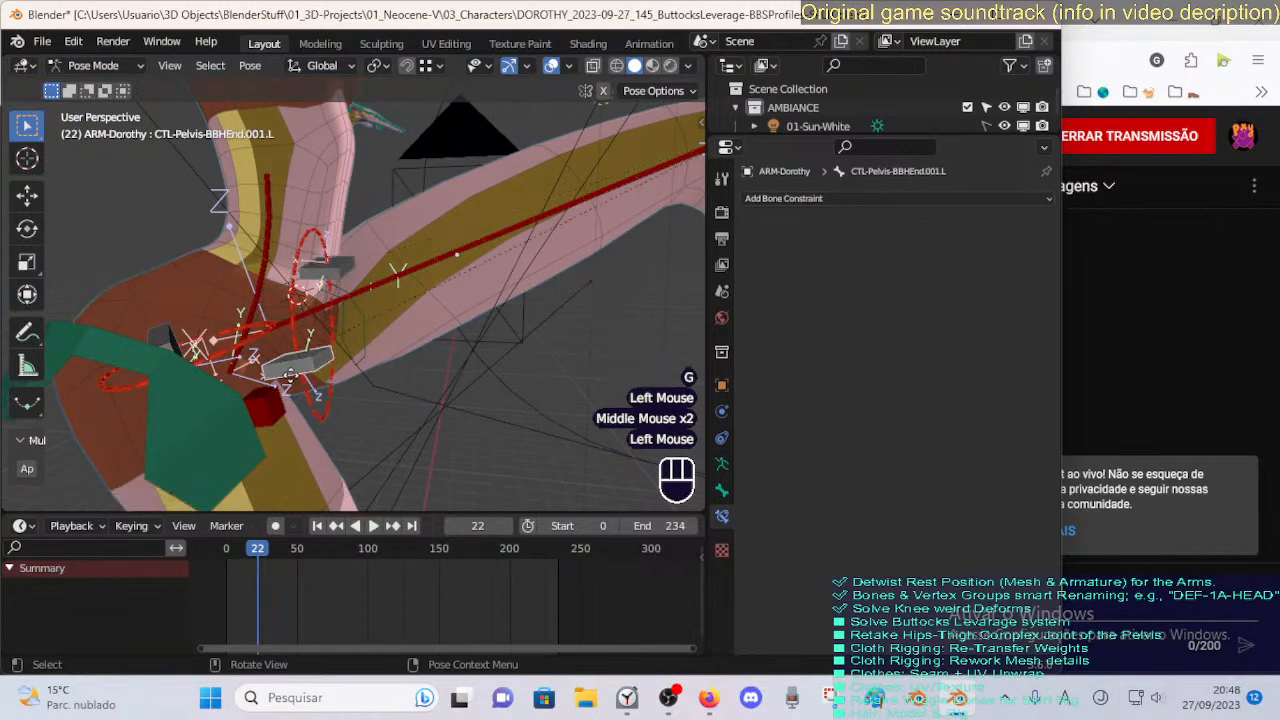
pyautogui.press('g')
pyautogui.click(292, 380)
pyautogui.moveTo(292, 380); pyautogui.dragTo(400, 432, button='middle')
pyautogui.press('g')
pyautogui.click(362, 395)
pyautogui.press('r')
pyautogui.click(428, 403)
pyautogui.press('g')
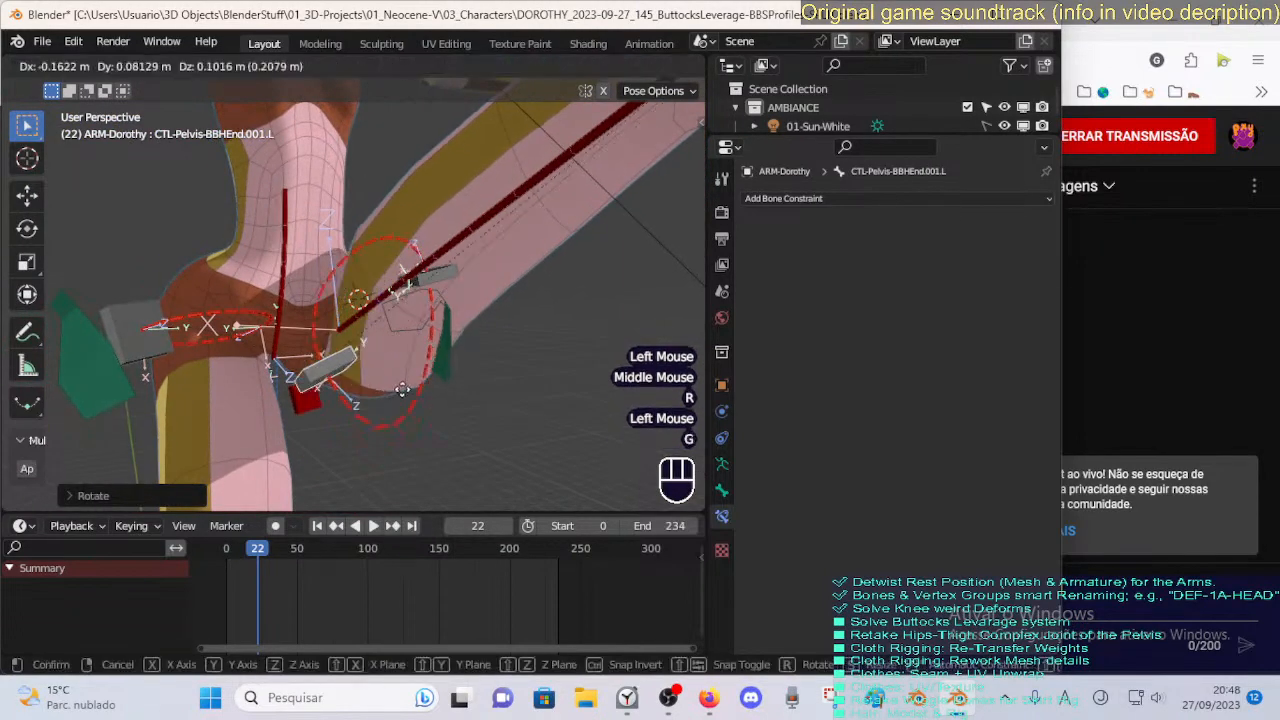
pyautogui.doubleClick(422, 283)
pyautogui.moveTo(422, 283)
pyautogui.mouseDown(button='middle')
pyautogui.moveTo(422, 300)
pyautogui.moveTo(414, 270)
pyautogui.mouseUp(button='middle')
pyautogui.click(414, 270)
pyautogui.press('g')
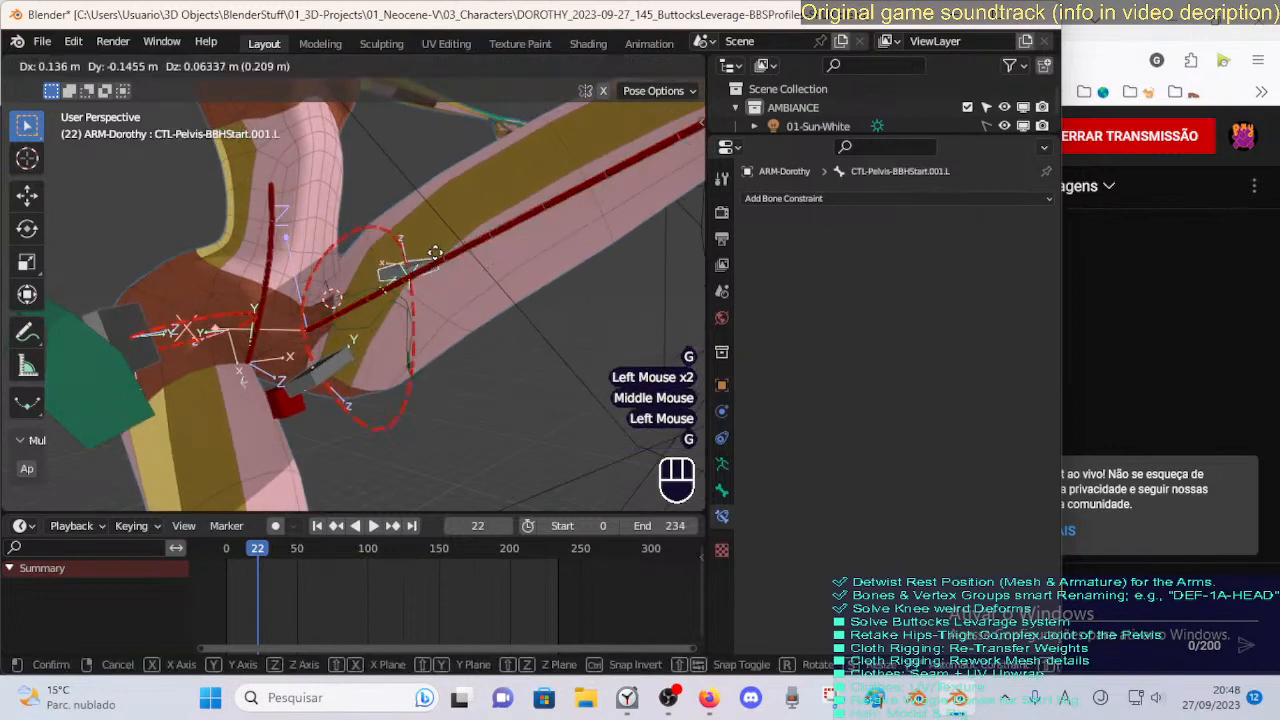
pyautogui.click(433, 266)
pyautogui.hotkey('ctrl', 'z')
# Move CTL-Pelvis-BBHStart.001.L lower along the outer side of the raised left thigh's base.
pyautogui.click(409, 277)
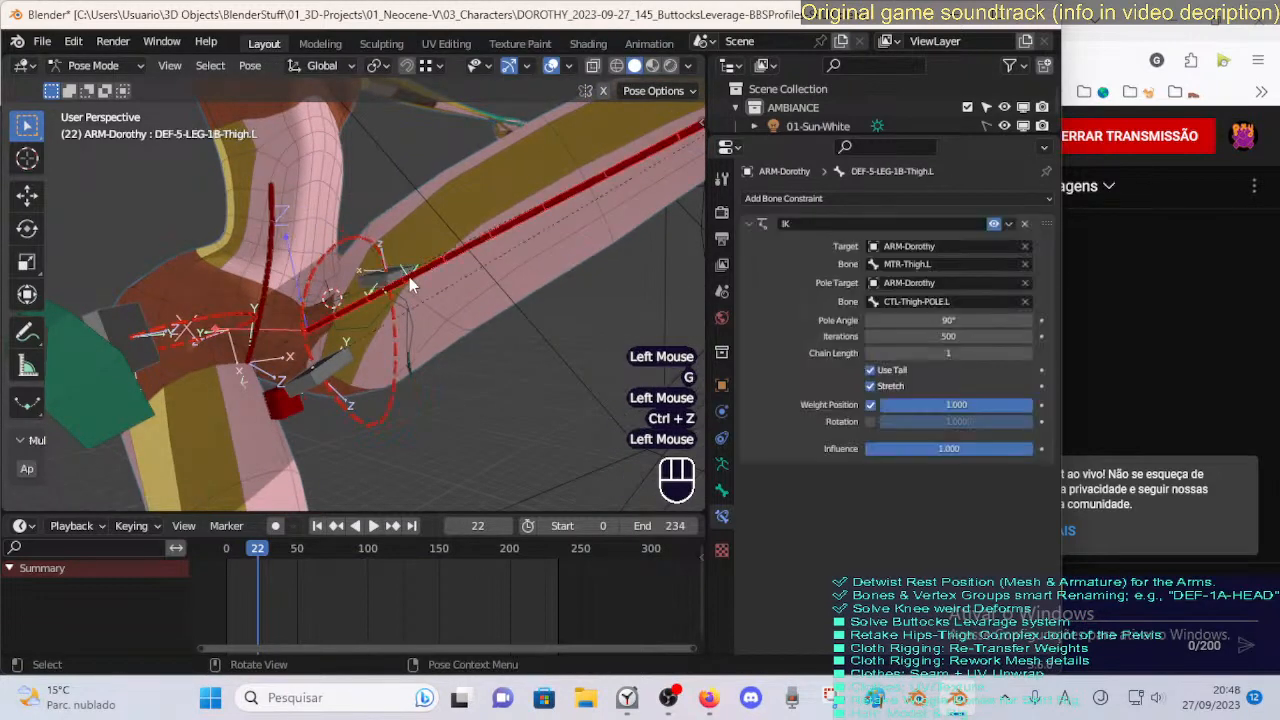
pyautogui.click(401, 280)
pyautogui.click(413, 287)
pyautogui.moveTo(413, 287); pyautogui.dragTo(330, 380, button='middle')
pyautogui.press('g')
pyautogui.press('g')
pyautogui.click(305, 322)
pyautogui.press('g')
pyautogui.click(290, 347)
pyautogui.scroll(-1, 422, 330)
pyautogui.press('g')
pyautogui.click(420, 354)
pyautogui.click(370, 368)
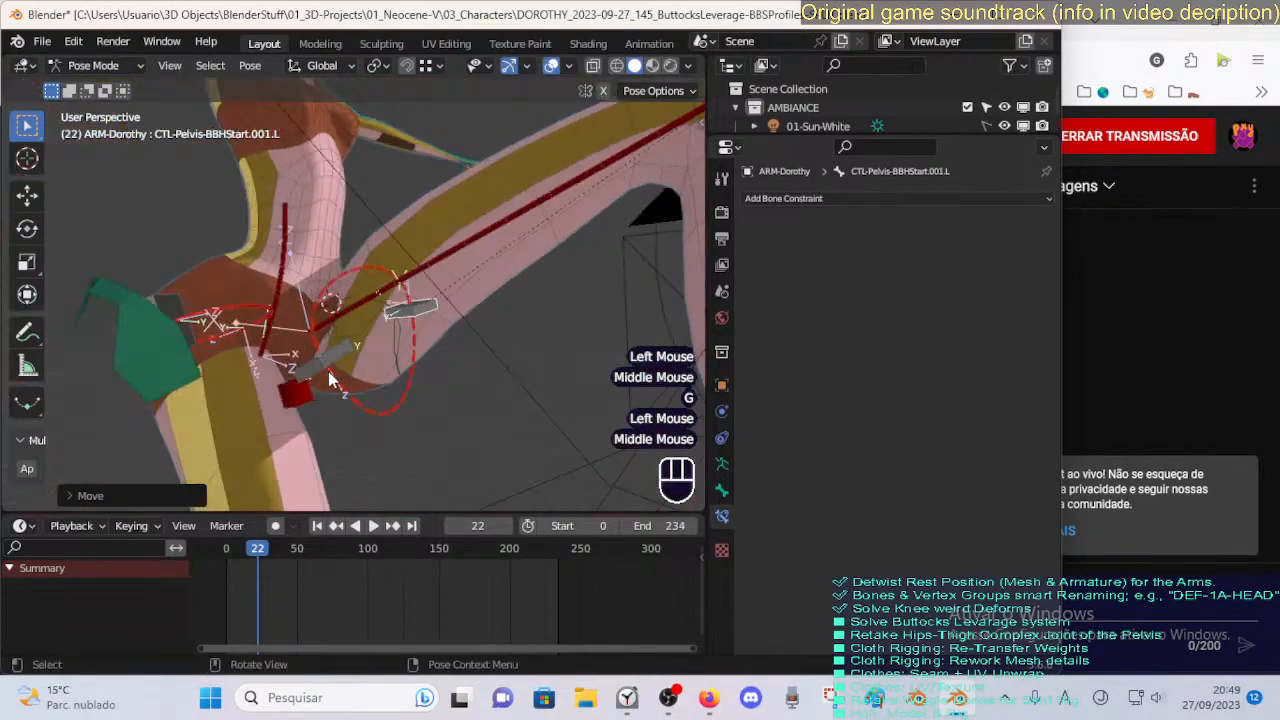
# Nudge CTL-Pelvis-BBHEnd.001.L below the inner crease of the raised left thigh and reposition CTL-Pelvis-BBHStart.001.L at the outer hip.
pyautogui.click(404, 387)
pyautogui.press('g')
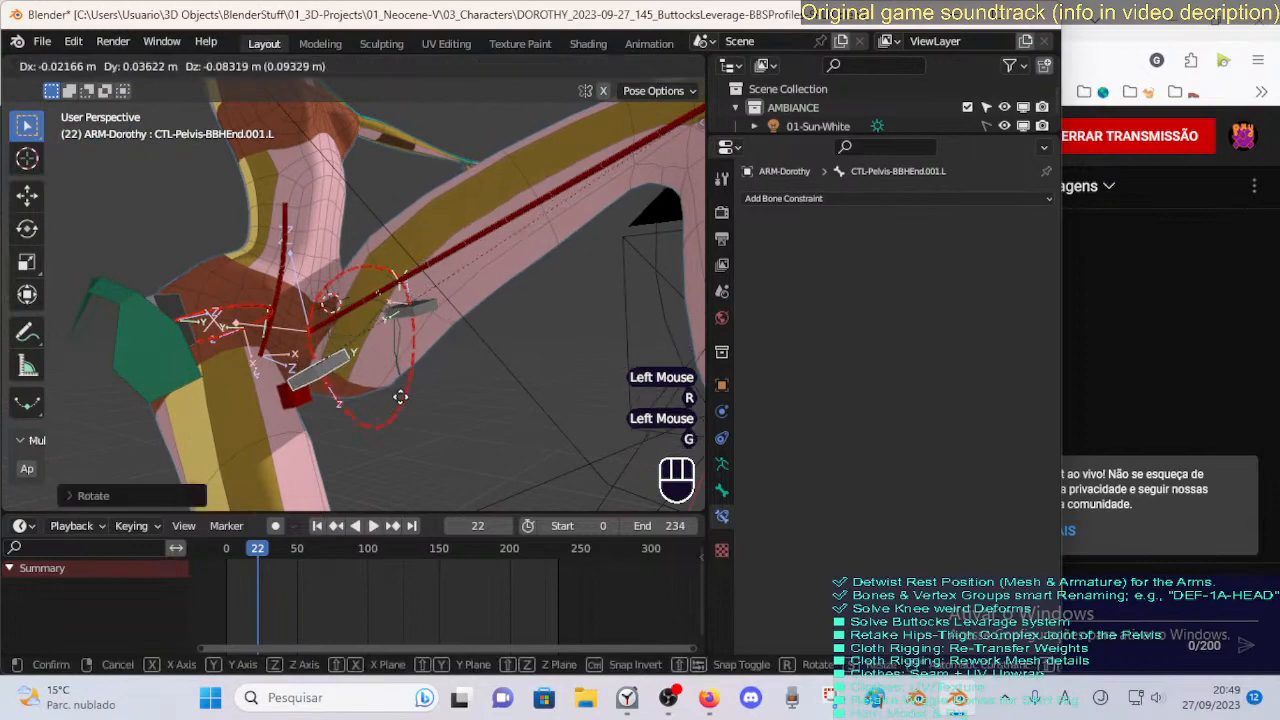
pyautogui.click(330, 372)
pyautogui.moveTo(330, 372); pyautogui.dragTo(222, 365, button='middle')
pyautogui.moveTo(395, 370)
pyautogui.mouseDown(button='middle')
pyautogui.moveTo(472, 312)
pyautogui.moveTo(460, 300)
pyautogui.moveTo(420, 310)
pyautogui.moveTo(398, 345)
pyautogui.mouseUp(button='middle')
pyautogui.click(476, 304)
pyautogui.press('g')
pyautogui.click(490, 282)
# Swing the left leg with MTR-Leg.L to test the hip deformation and bring it back to a nearly straight standing pose.
pyautogui.scroll(-3, 400, 315)
pyautogui.click(258, 456)
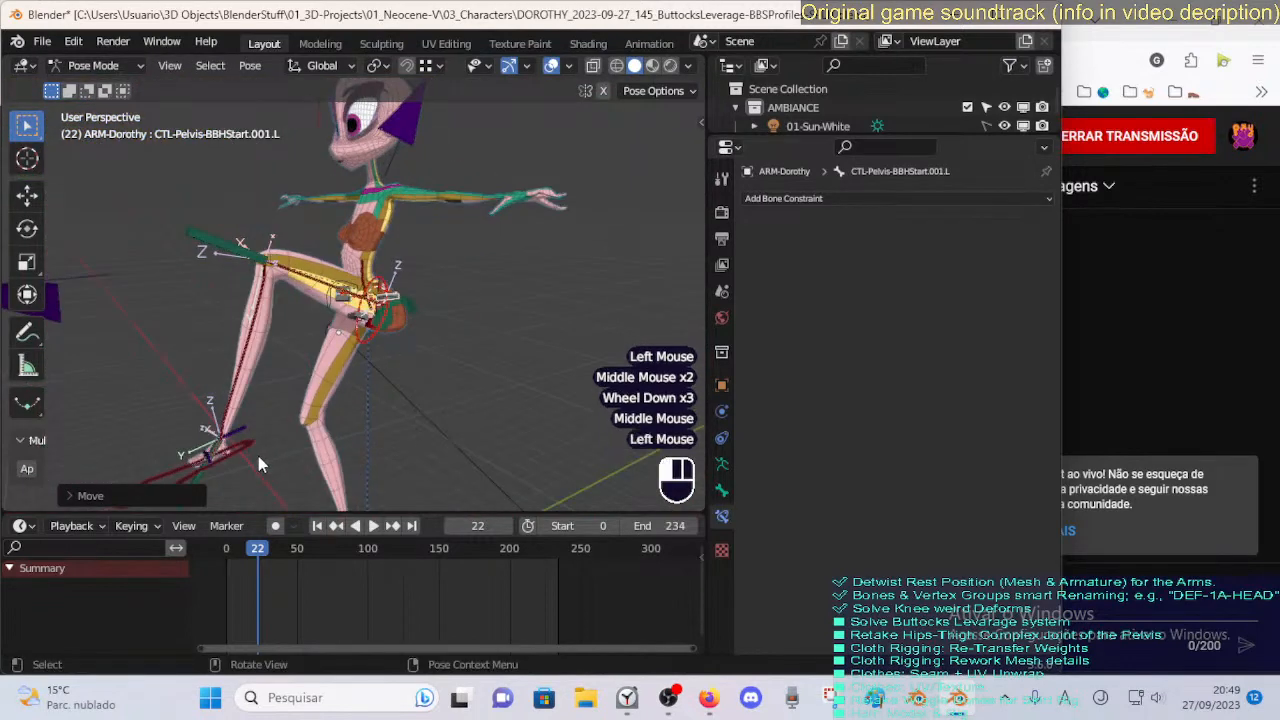
pyautogui.click(245, 460)
pyautogui.press('g')
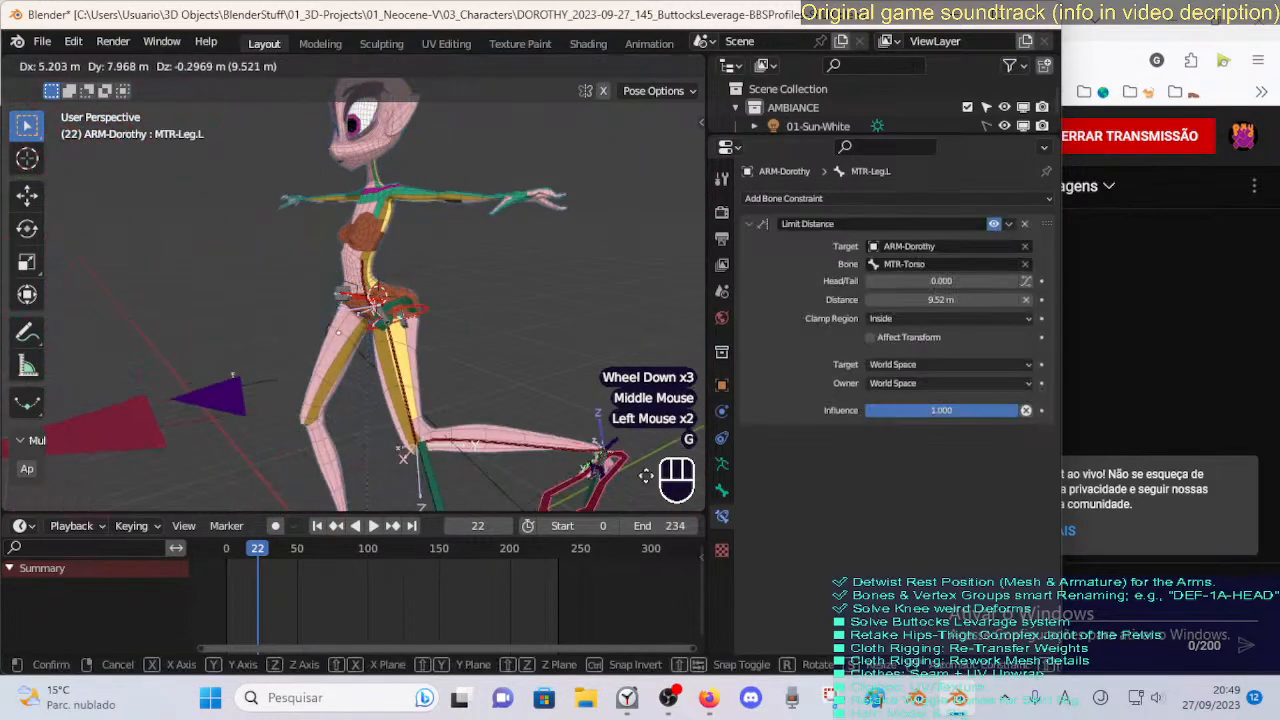
pyautogui.click(464, 183)
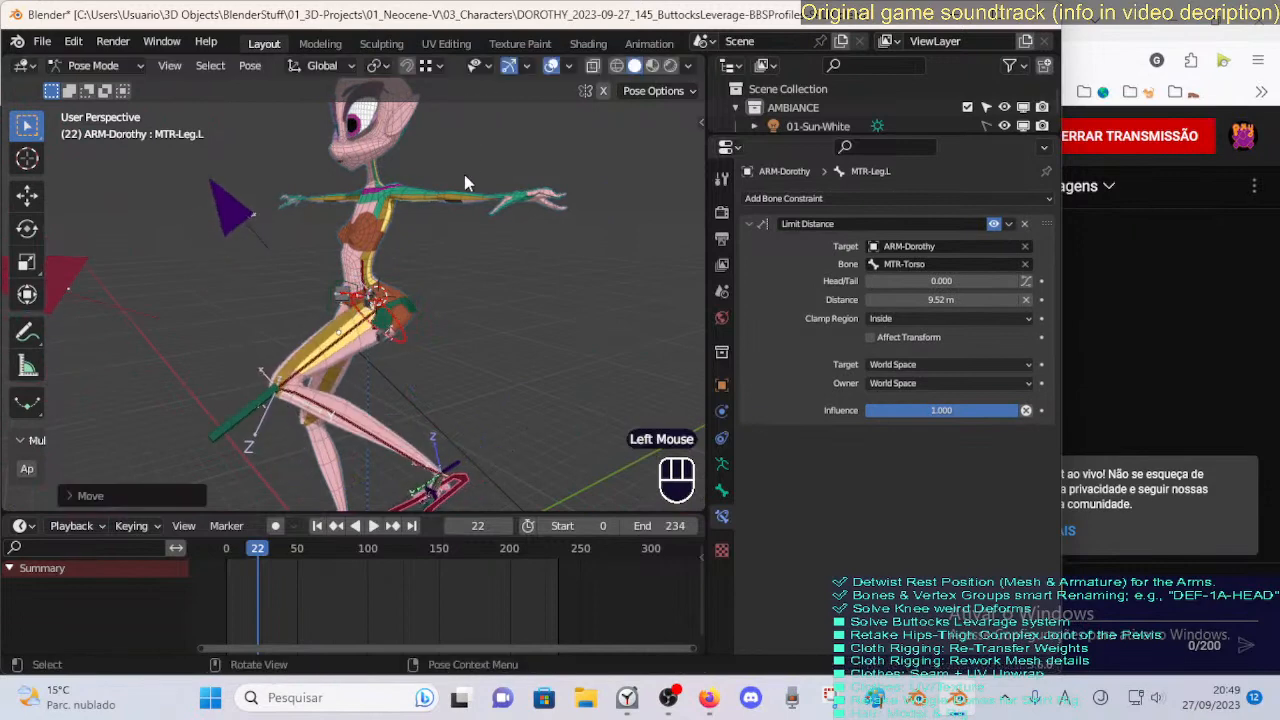
pyautogui.press('a')
pyautogui.hotkey('alt', 'q')
pyautogui.hotkey('alt', 'q')
pyautogui.hotkey('alt', 'q')
pyautogui.hotkey('alt', 'q')
pyautogui.hotkey('alt', 'q')
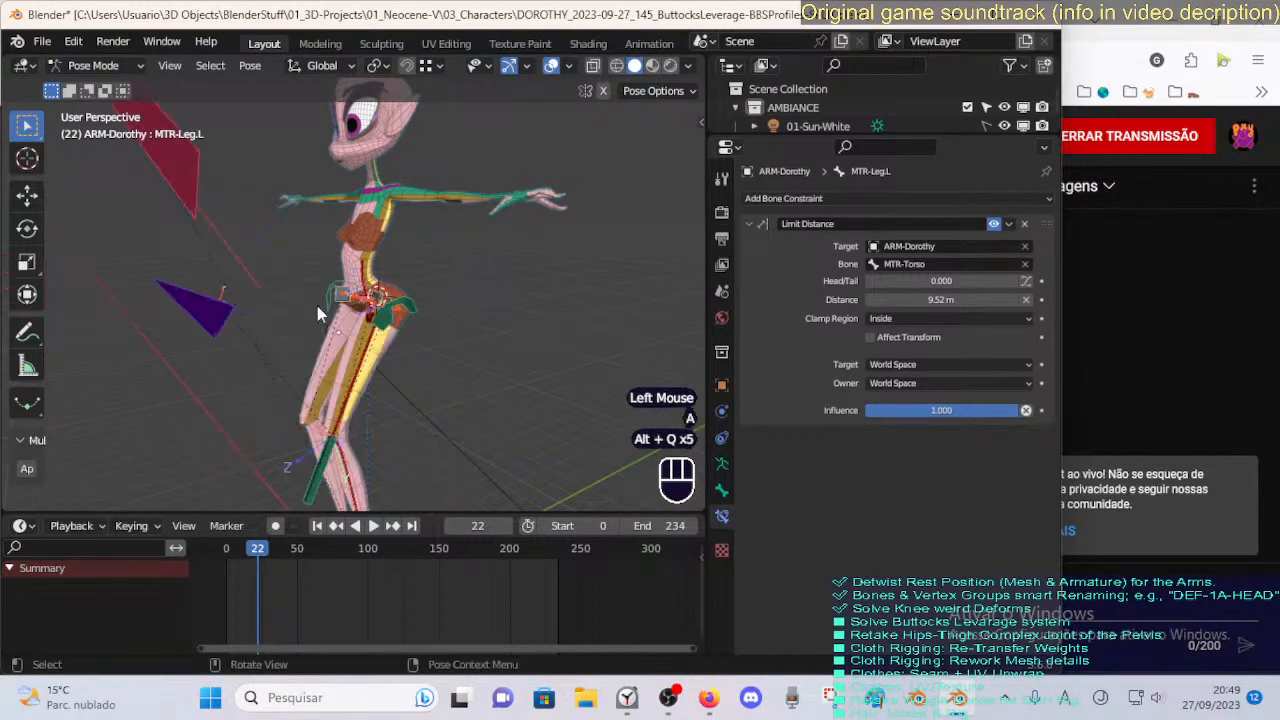
# Move CTL-Pelvis-BBHEnd.001.L down to the crotch at the inner base of the lowered left thigh.
pyautogui.moveTo(317, 306); pyautogui.dragTo(367, 320, button='middle')
pyautogui.scroll(5, 452, 334)
pyautogui.click(342, 345)
pyautogui.press('g')
pyautogui.click(356, 418)
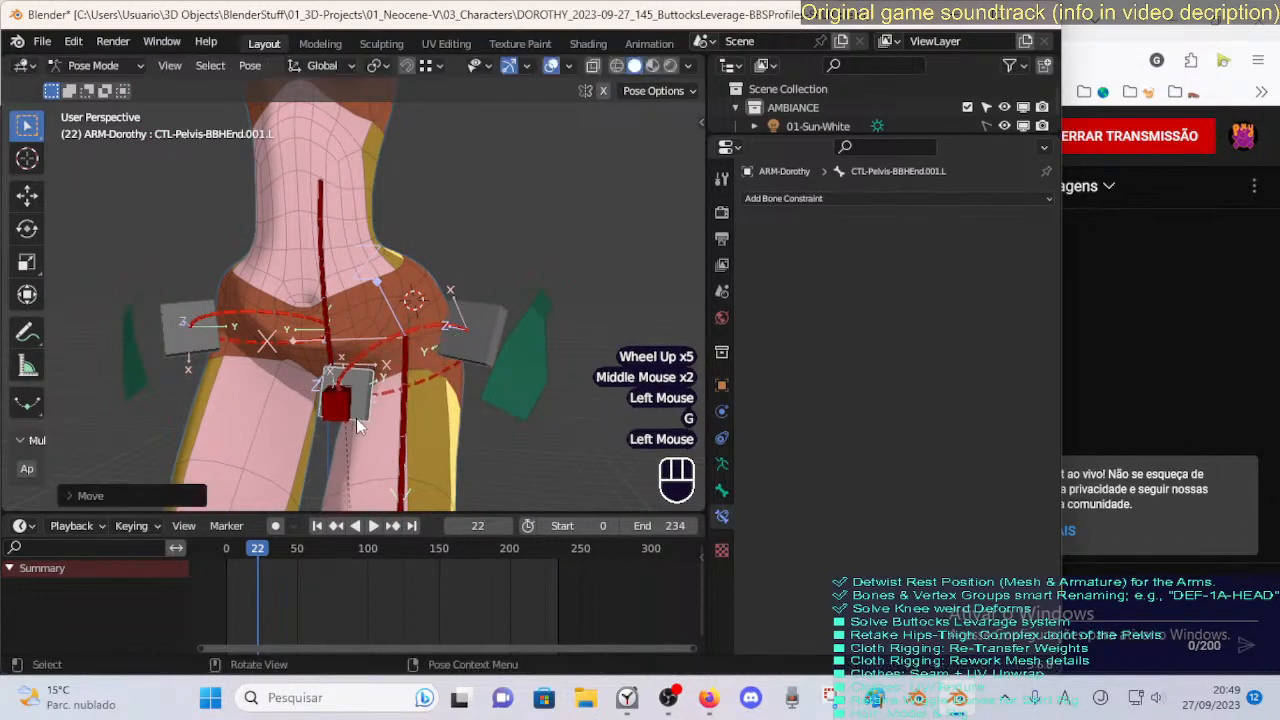
# Rotate and move CTL-Pelvis-BBHStart.001.L so it sits tilted beside the outer left hip.
pyautogui.click(505, 301)
pyautogui.press('r')
pyautogui.click(505, 315)
pyautogui.press('g')
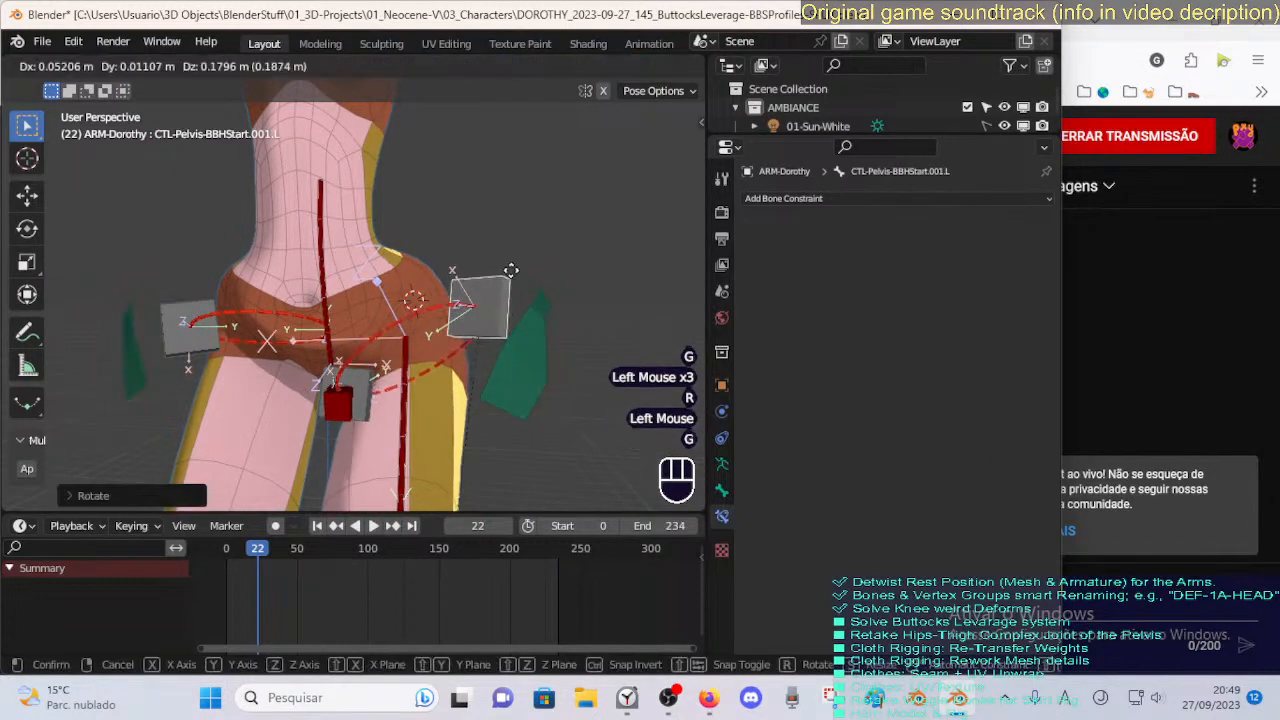
pyautogui.click(498, 338)
pyautogui.press('r')
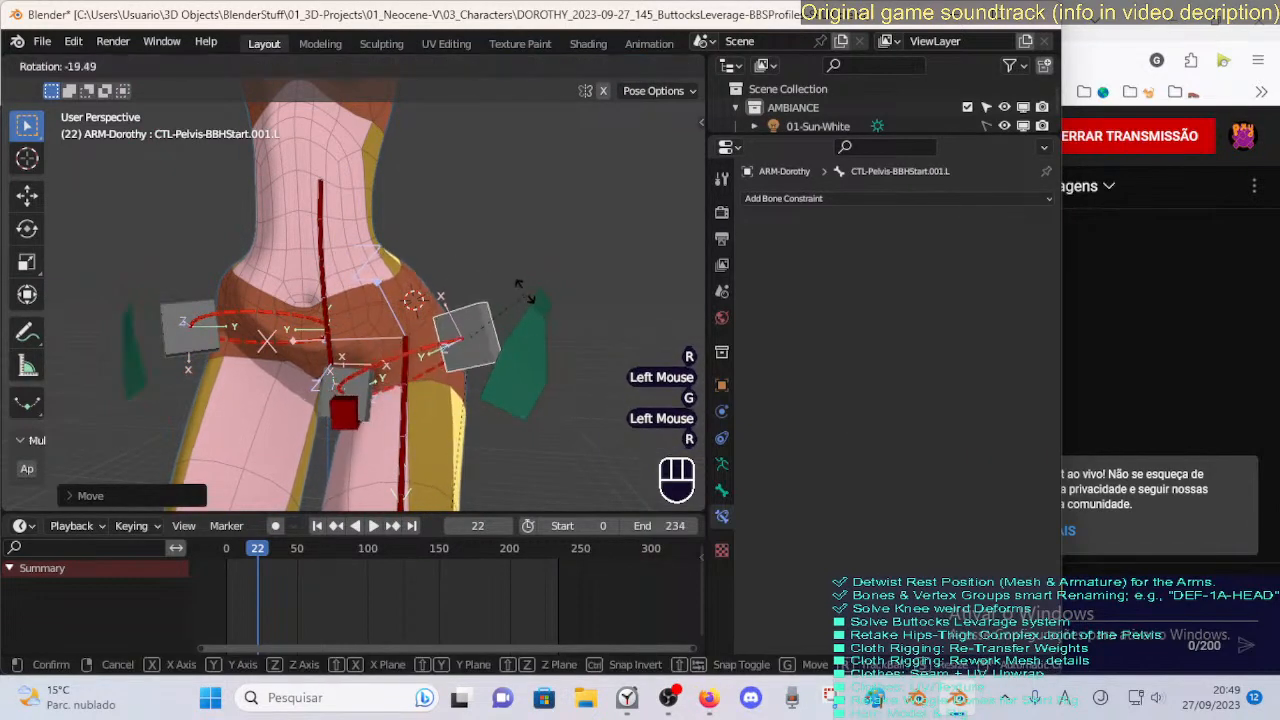
pyautogui.click(524, 262)
pyautogui.press('g')
pyautogui.click(526, 260)
# Place CTL-Pelvis-BBHEnd.001.L just below the crotch and raise CTL-Pelvis-BBHStart.001.L slightly along the outer left hip.
pyautogui.click(365, 390)
pyautogui.press('g')
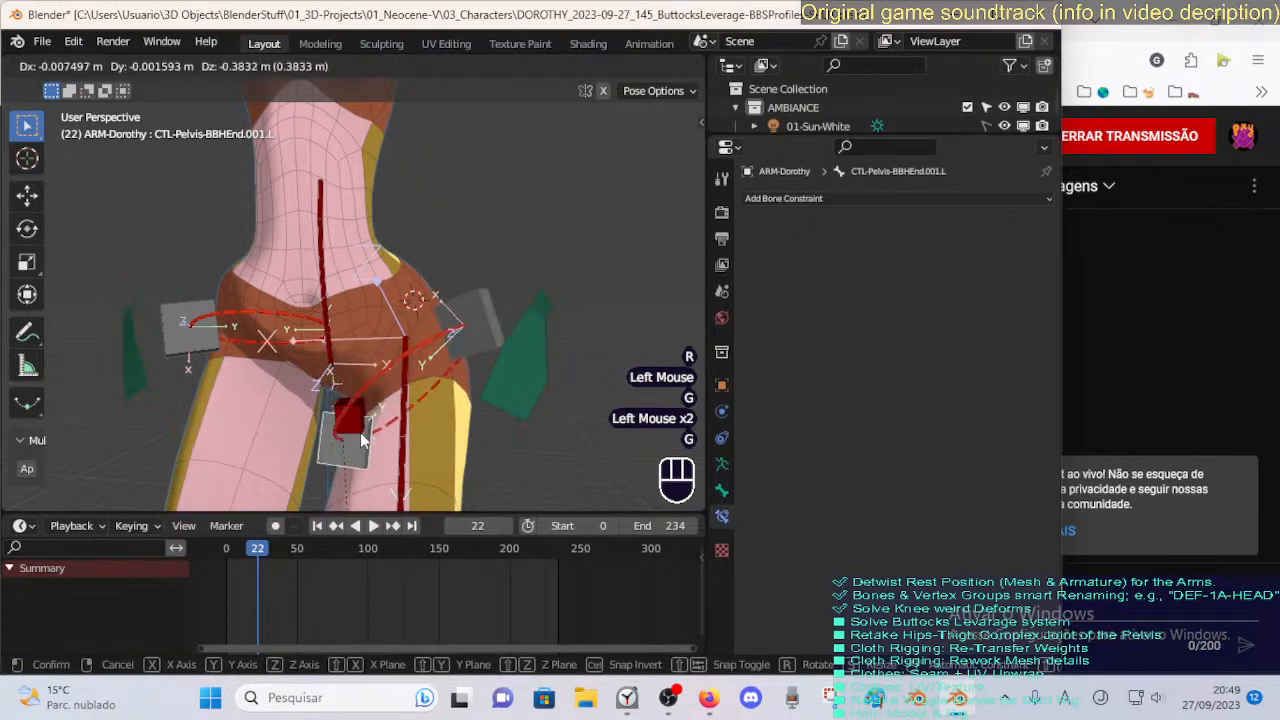
pyautogui.click(400, 395)
pyautogui.press('g')
pyautogui.click(408, 364)
pyautogui.click(484, 312)
pyautogui.press('g')
pyautogui.click(474, 297)
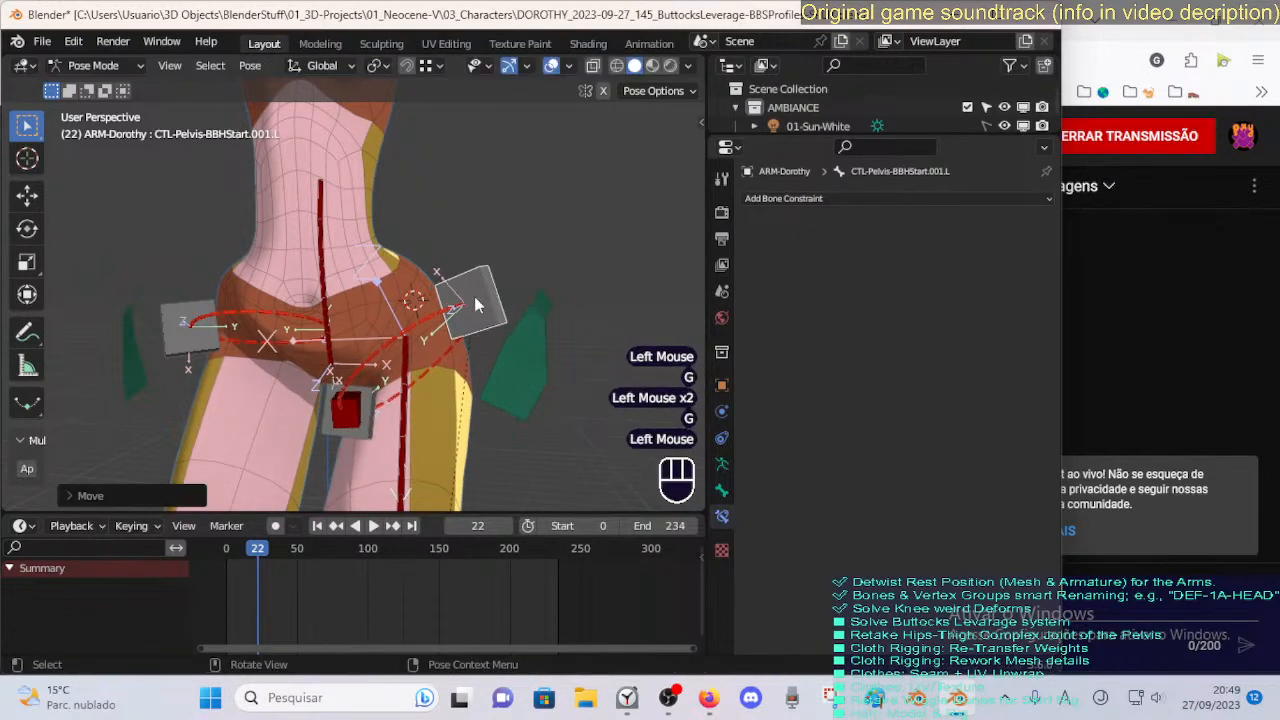
# Adjust CTL-Pelvis-BBHStart.001.L beside the upper left buttock, working from behind the character.
pyautogui.moveTo(474, 297); pyautogui.dragTo(281, 378, button='middle')
pyautogui.moveTo(610, 350); pyautogui.dragTo(446, 298, button='middle')
pyautogui.press('g')
pyautogui.click(346, 300)
pyautogui.scroll(-1, 343, 328)
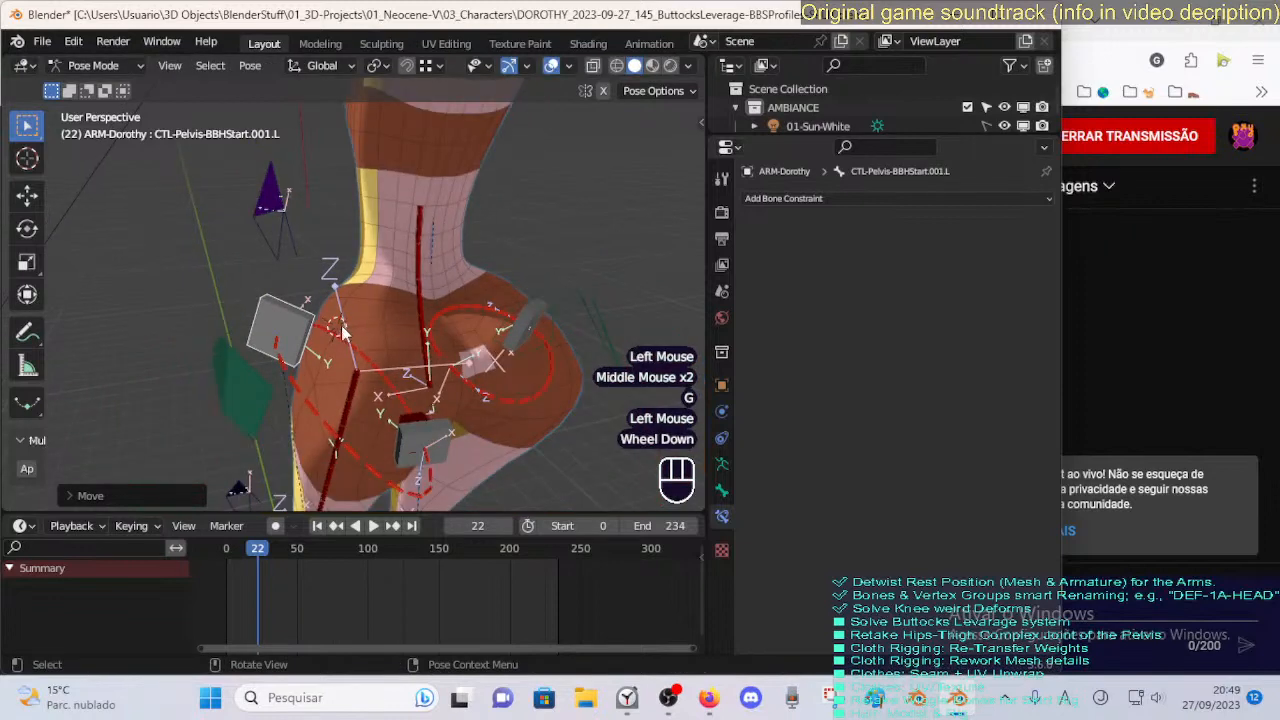
pyautogui.press('g')
pyautogui.moveTo(343, 328); pyautogui.dragTo(336, 300, button='middle')
pyautogui.click(322, 298)
pyautogui.press('g')
pyautogui.click(387, 335)
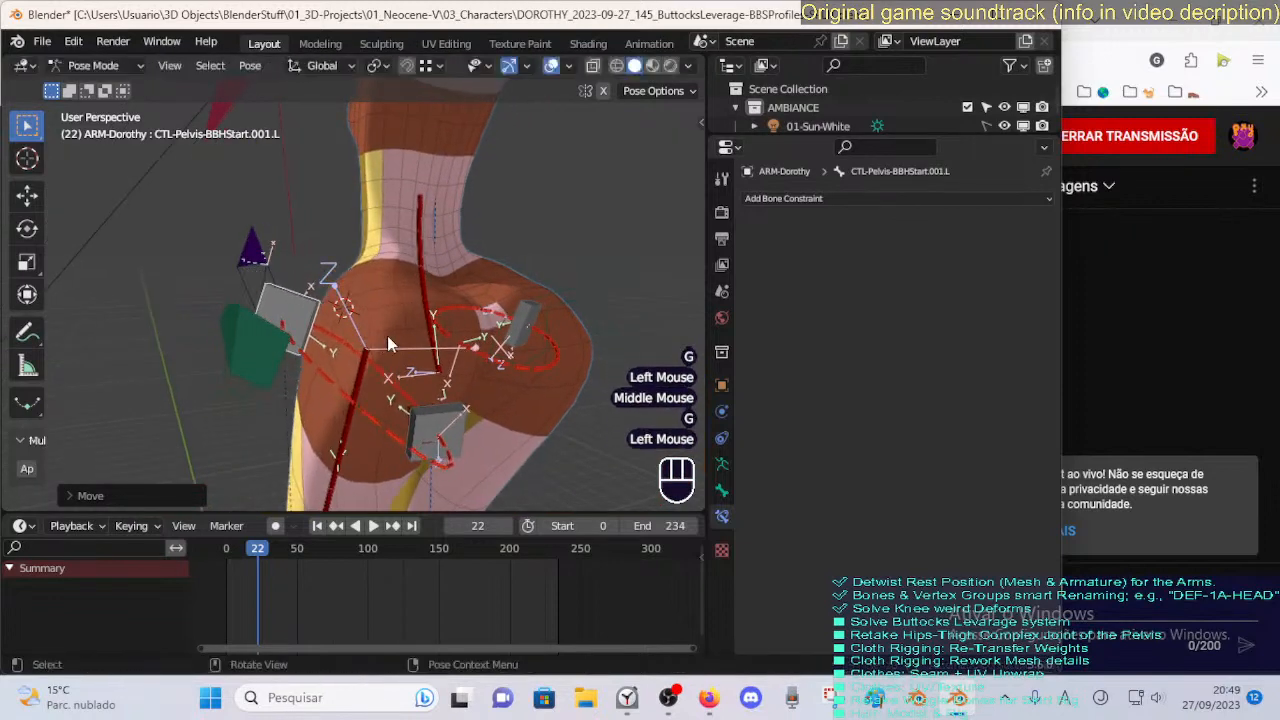
# Lower CTL-Pelvis-BBHEnd.001.L beneath the left buttock and shift CTL-Pelvis-BBHStart.001.L up and back on the outer hip.
pyautogui.click(462, 417)
pyautogui.press('g')
pyautogui.click(440, 464)
pyautogui.moveTo(440, 464); pyautogui.dragTo(490, 340, button='middle')
pyautogui.moveTo(290, 350); pyautogui.dragTo(386, 429, button='middle')
pyautogui.moveTo(270, 410); pyautogui.dragTo(430, 339, button='middle')
pyautogui.click(456, 312)
pyautogui.press('g')
pyautogui.click(476, 295)
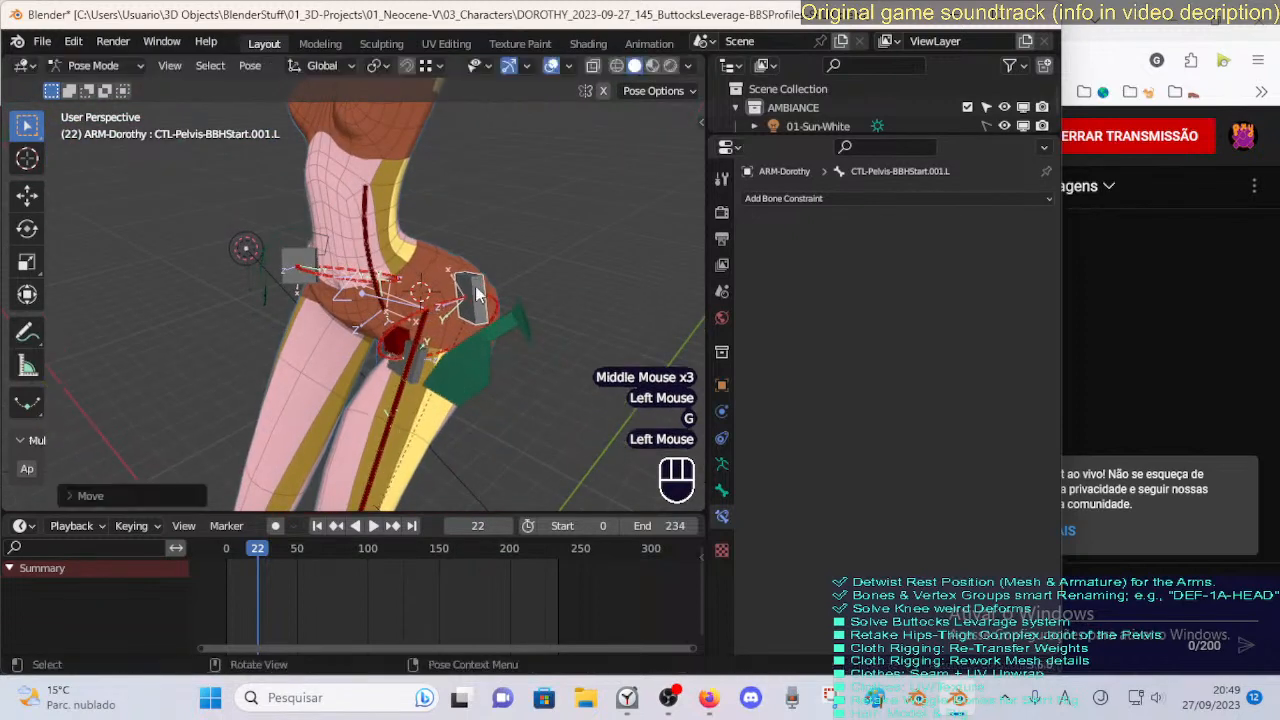
# Bring CTL-Pelvis-BBHEnd.001.L forward at the inner thigh and move CTL-Pelvis-BBHStart.001.L further up and back on the hip.
pyautogui.click(398, 380)
pyautogui.press('g')
pyautogui.click(366, 384)
pyautogui.moveTo(366, 384); pyautogui.dragTo(467, 330, button='middle')
pyautogui.click(474, 286)
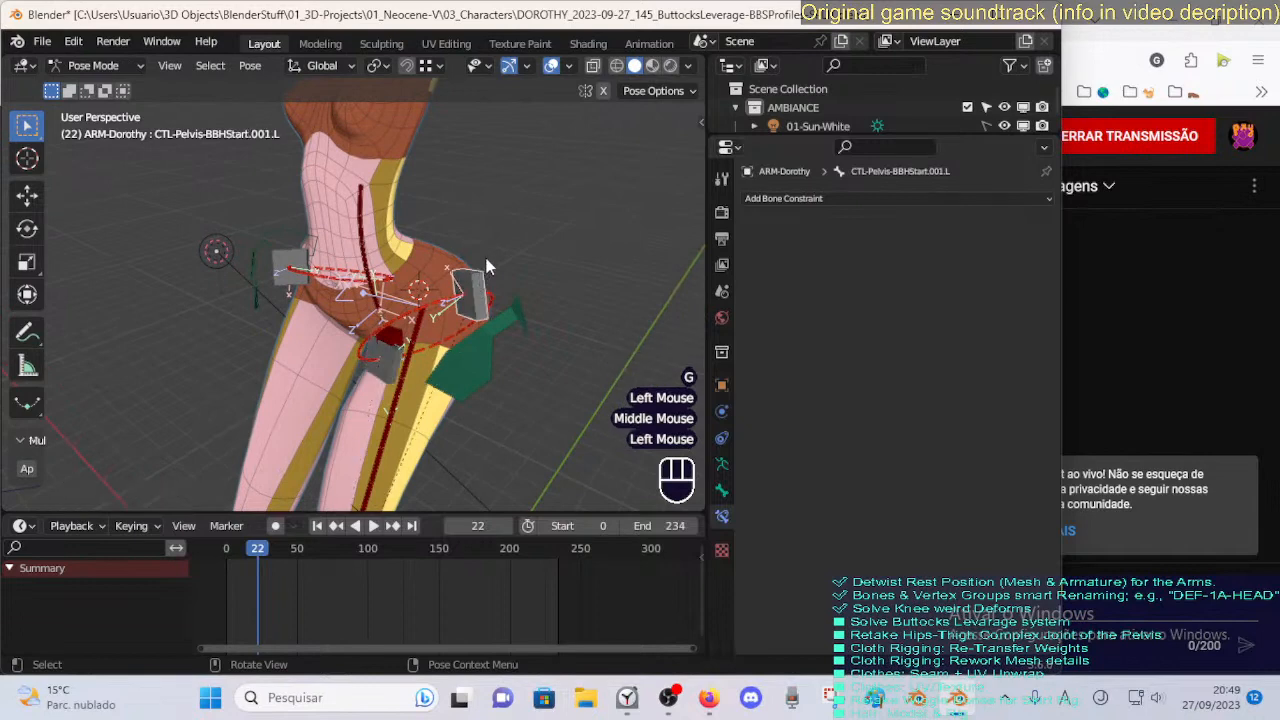
pyautogui.moveTo(466, 285); pyautogui.dragTo(474, 292, button='middle')
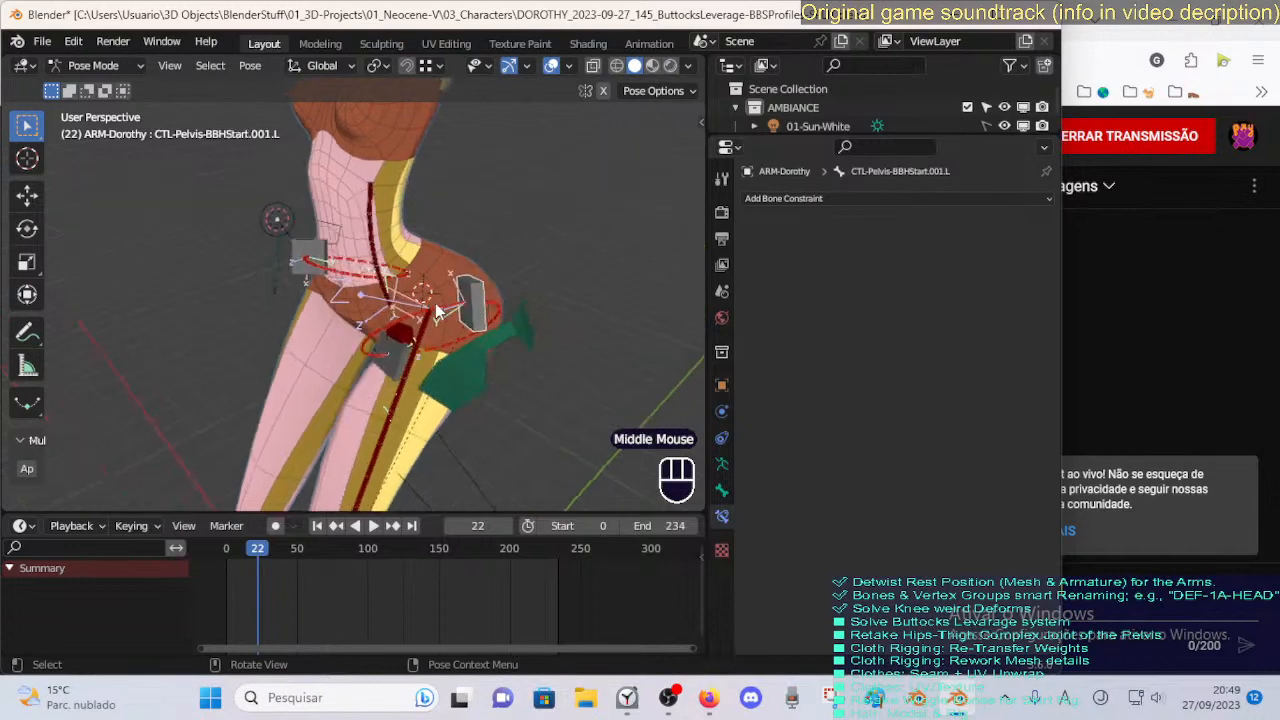
pyautogui.press('g')
pyautogui.click(490, 272)
pyautogui.press('g')
pyautogui.click(500, 262)
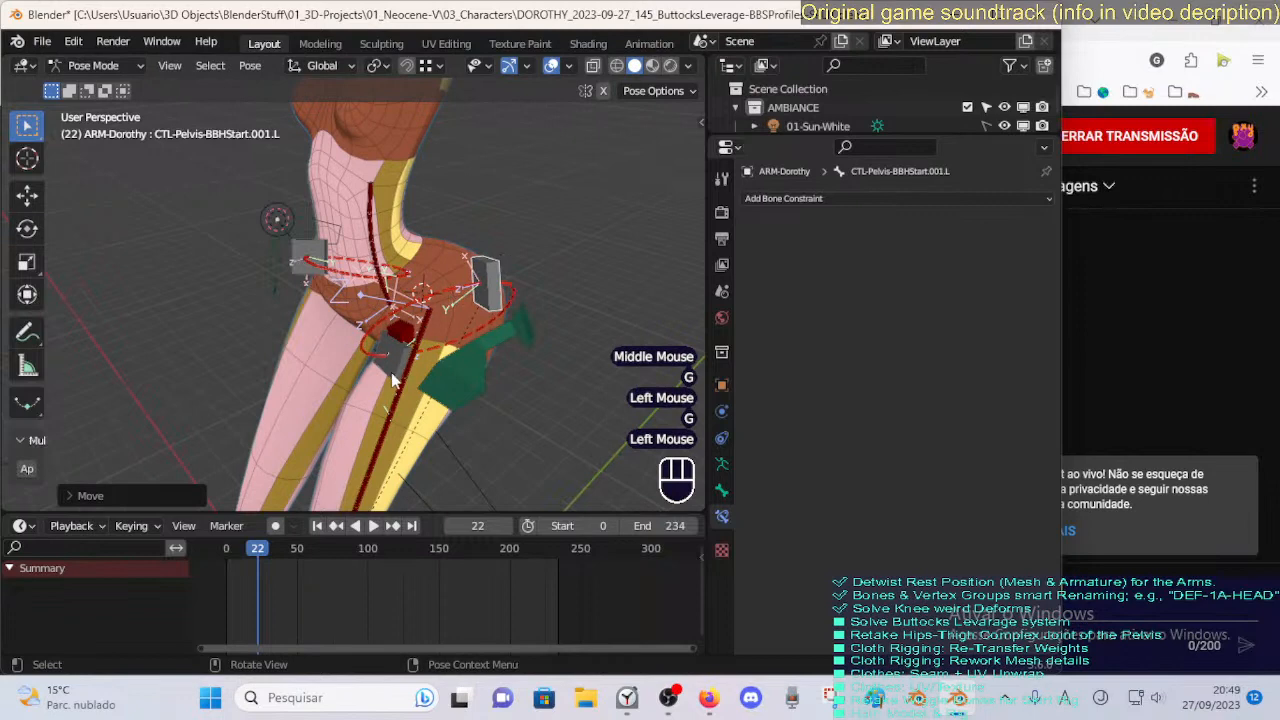
# Move CTL-Pelvis-BBHEnd.001.L forward onto the front of the left thigh's inner base.
pyautogui.click(392, 373)
pyautogui.press('g')
pyautogui.click(349, 378)
pyautogui.moveTo(356, 376); pyautogui.dragTo(494, 350, button='middle')
pyautogui.press('g')
pyautogui.click(509, 337)
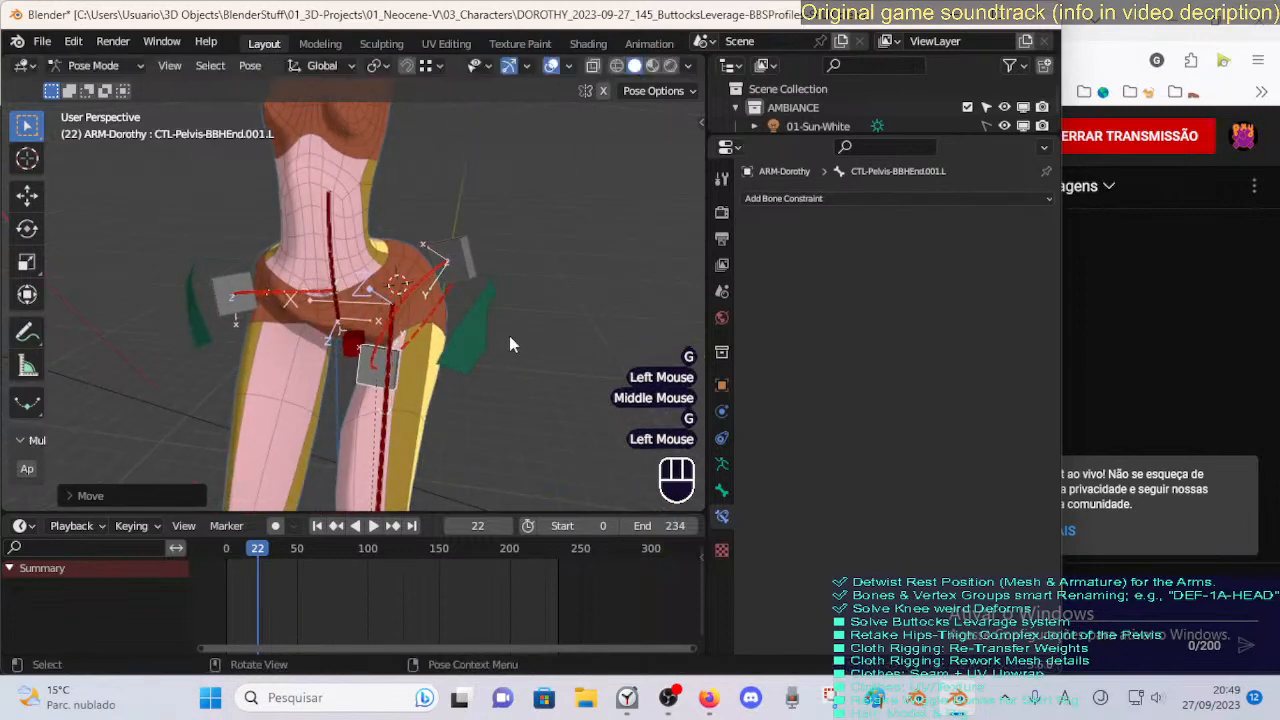
# Rotate CTL-Pelvis-BBHStart.001.L and move it inward against the upper outer side of the left hip.
pyautogui.click(476, 268)
pyautogui.press('r')
pyautogui.click(482, 282)
pyautogui.press('g')
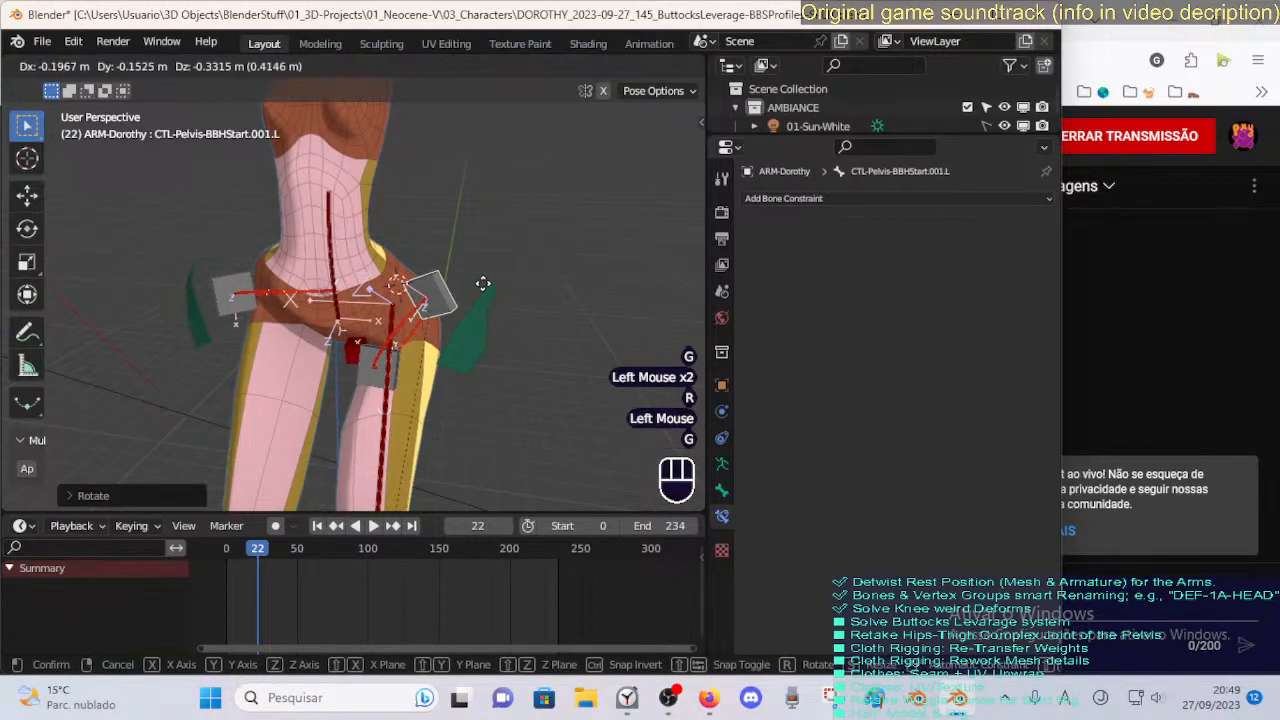
pyautogui.click(483, 283)
pyautogui.press('g')
pyautogui.click(491, 252)
pyautogui.press('g')
pyautogui.click(462, 298)
pyautogui.moveTo(460, 302); pyautogui.dragTo(446, 292, button='middle')
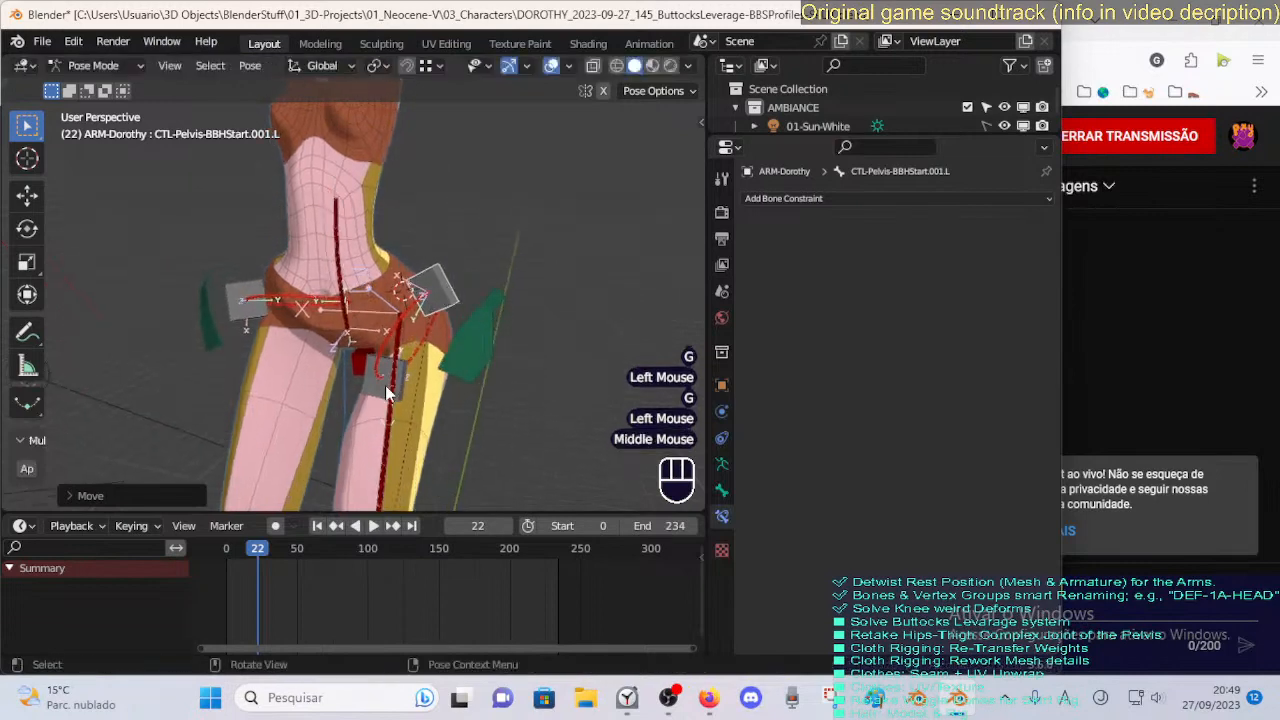
# Check the Stretch To constraint of DEF-5-LEG-1A-Pelvis-BB.001.L.001 at the left hip and reselect CTL-Pelvis-BBHStart.001.L.
pyautogui.click(440, 292)
pyautogui.keyDown('shift'); pyautogui.click(443, 290); pyautogui.keyUp('shift')
pyautogui.keyDown('shift'); pyautogui.click(443, 290); pyautogui.keyUp('shift')
pyautogui.keyDown('shift'); pyautogui.click(443, 290); pyautogui.keyUp('shift')
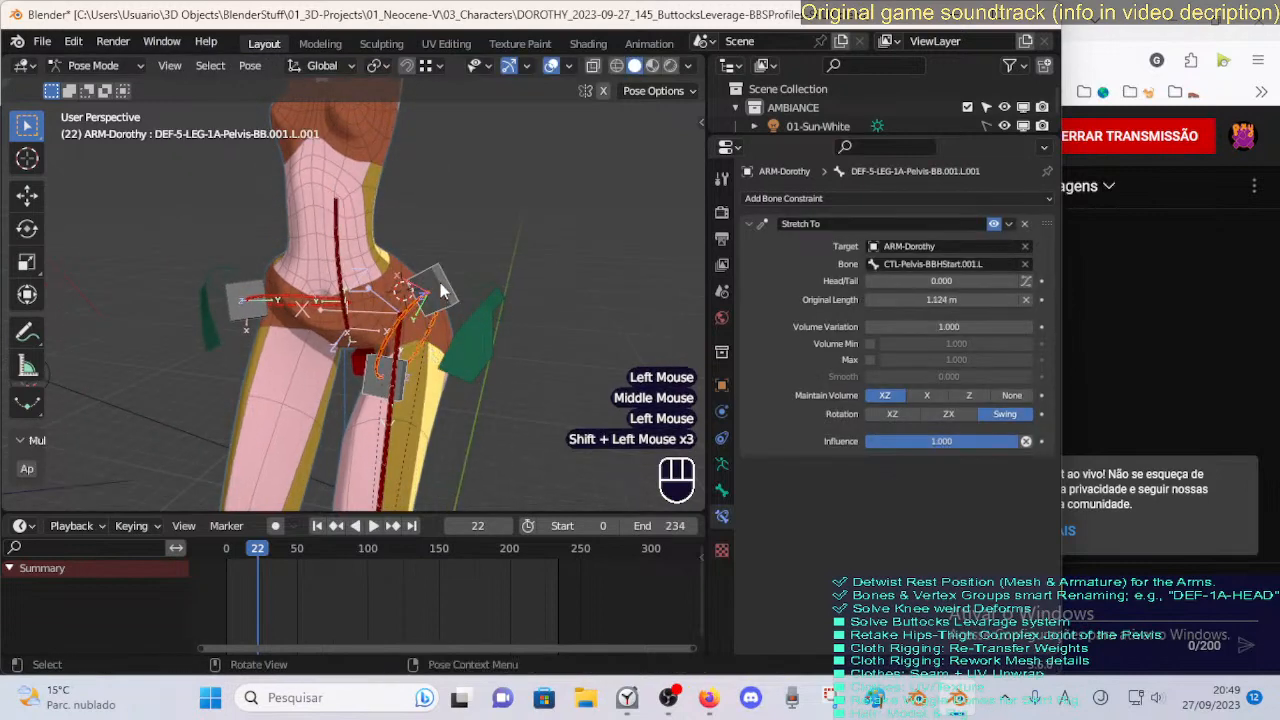
pyautogui.click(437, 296)
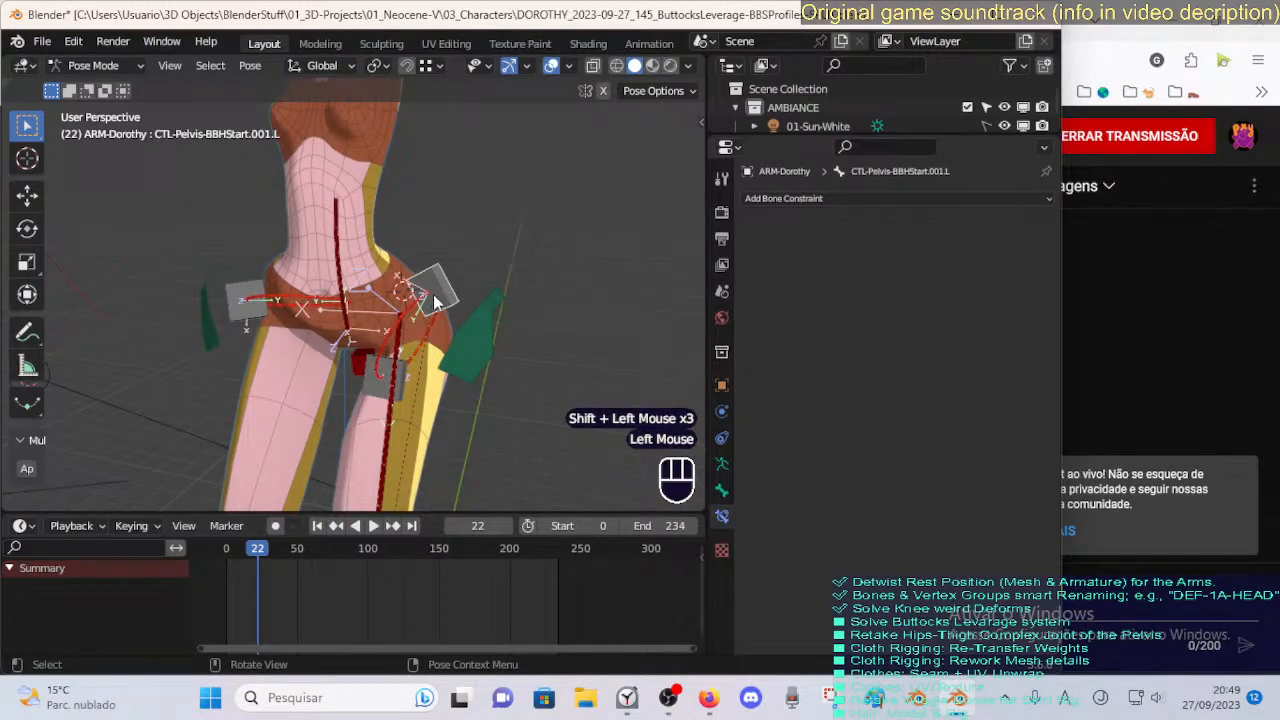
# Nudge CTL-Pelvis-BBHStart.001.L and reposition CTL-Pelvis-BBHEnd.001.L at the front of the left inner thigh from the side view.
pyautogui.moveTo(434, 300); pyautogui.dragTo(266, 321, button='middle')
pyautogui.click(434, 247)
pyautogui.press('g')
pyautogui.click(434, 247)
pyautogui.click(366, 376)
pyautogui.press('g')
pyautogui.click(348, 360)
pyautogui.press('g')
pyautogui.click(424, 330)
# Adjust CTL-Pelvis-BBHStart.001.L around the outer left hip joint, checking it from the side and the front.
pyautogui.click(418, 288)
pyautogui.press('g')
pyautogui.click(430, 281)
pyautogui.press('g')
pyautogui.click(426, 320)
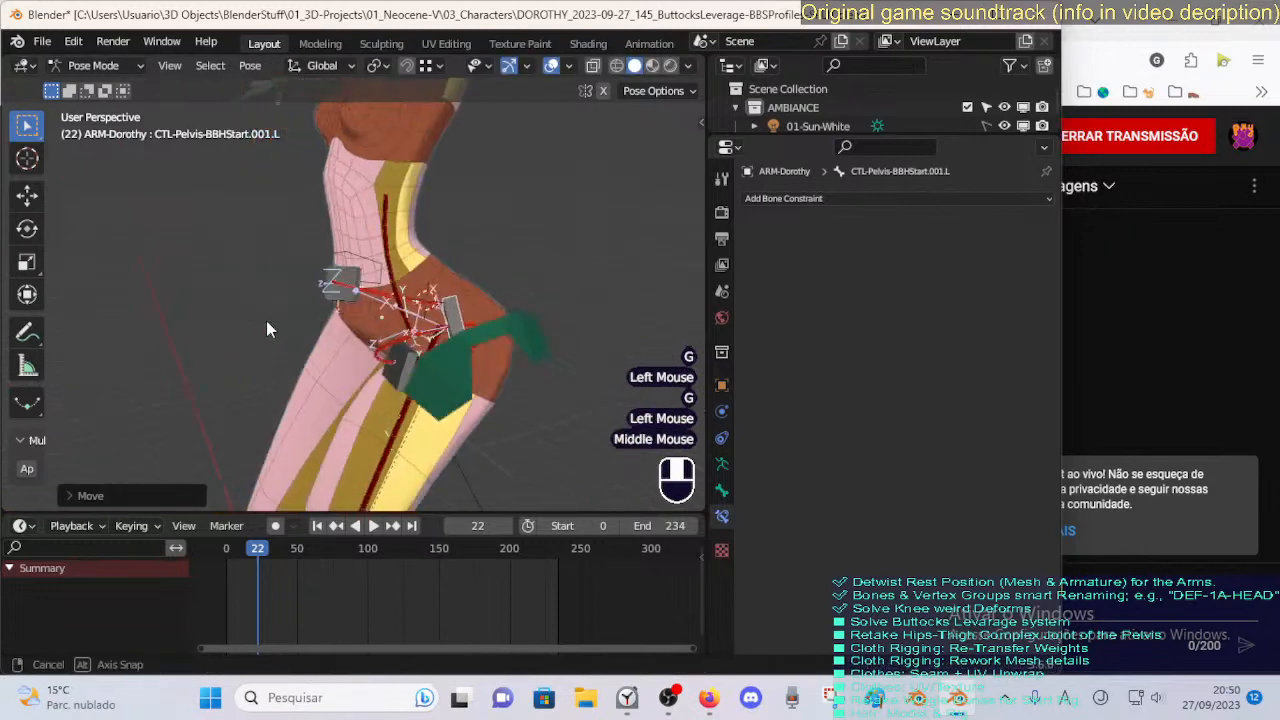
pyautogui.moveTo(398, 334); pyautogui.dragTo(428, 372, button='middle')
pyautogui.press('g')
pyautogui.click(376, 340)
pyautogui.press('g')
pyautogui.click(385, 350)
# Move CTL-Pelvis-BBHEnd.001.L to just below the crotch at the inner edge of the left thigh.
pyautogui.click(362, 371)
pyautogui.press('g')
pyautogui.click(359, 382)
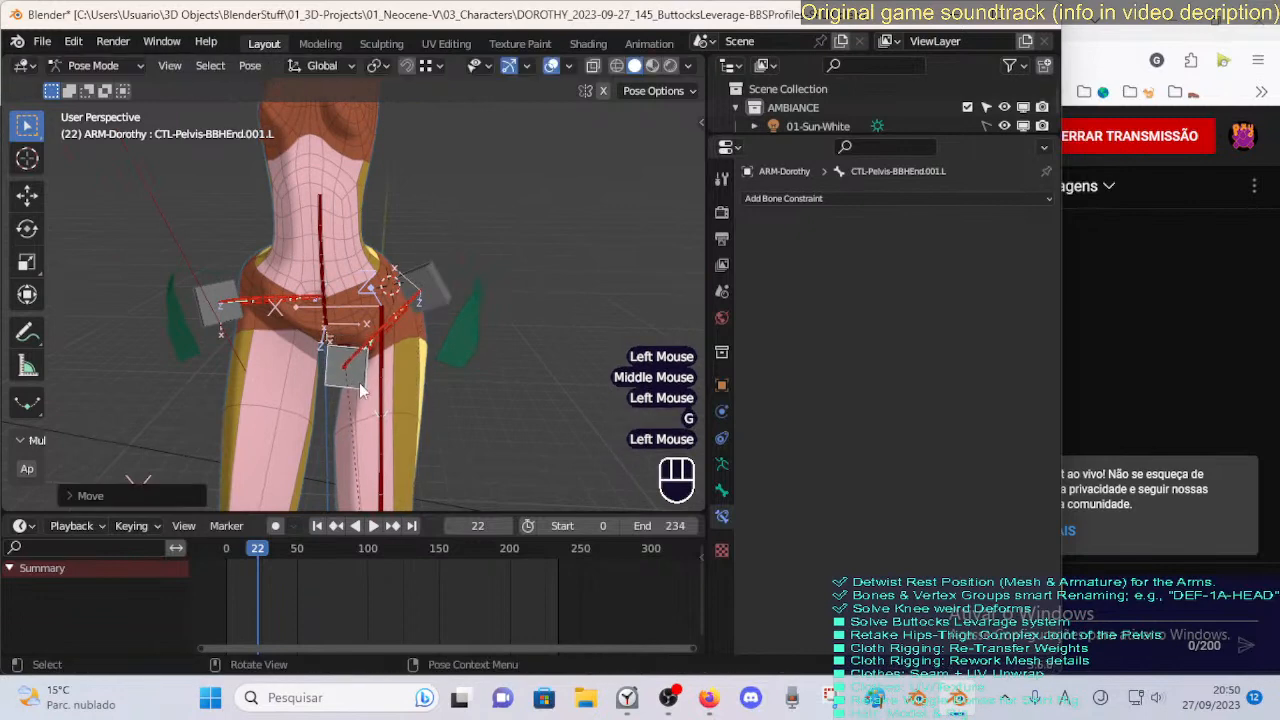
pyautogui.press('g')
pyautogui.click(358, 387)
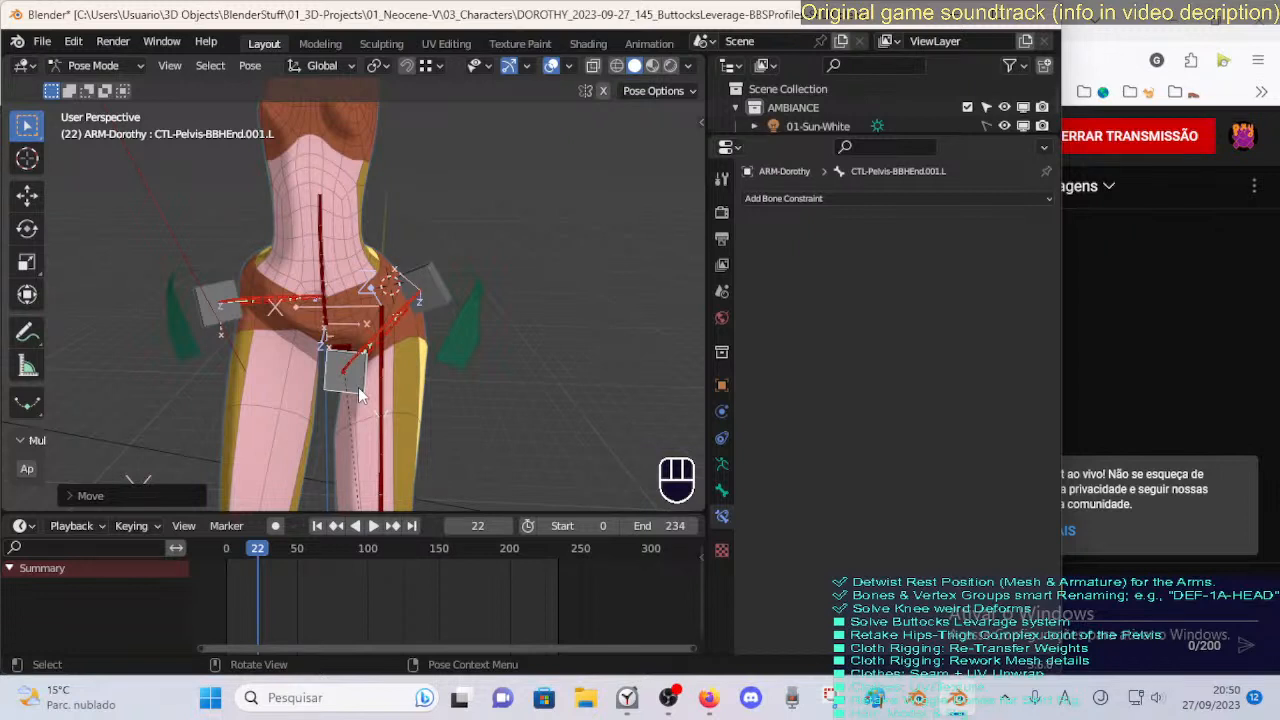
# Shift CTL-Pelvis-BBHStart.001.L slightly inward at the left hip and lower CTL-Pelvis-BBHEnd.001.L between the thighs.
pyautogui.click(400, 305)
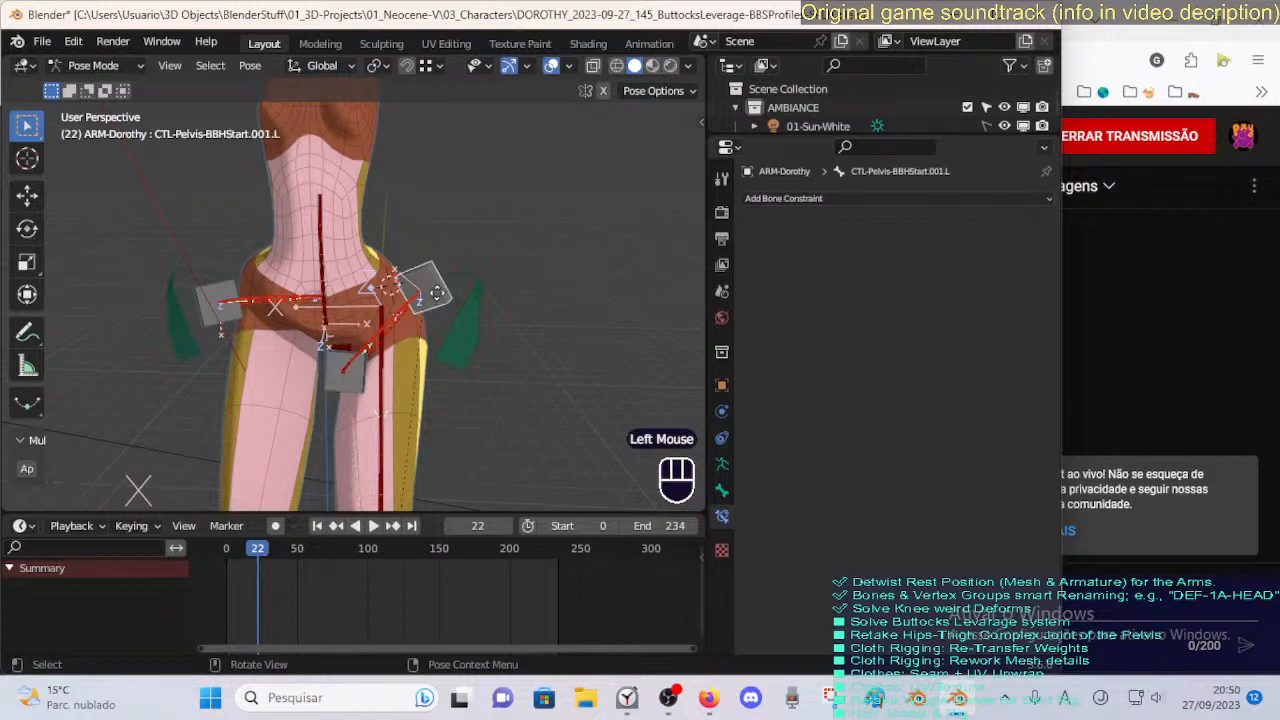
pyautogui.press('g')
pyautogui.click(416, 333)
pyautogui.click(358, 383)
pyautogui.press('g')
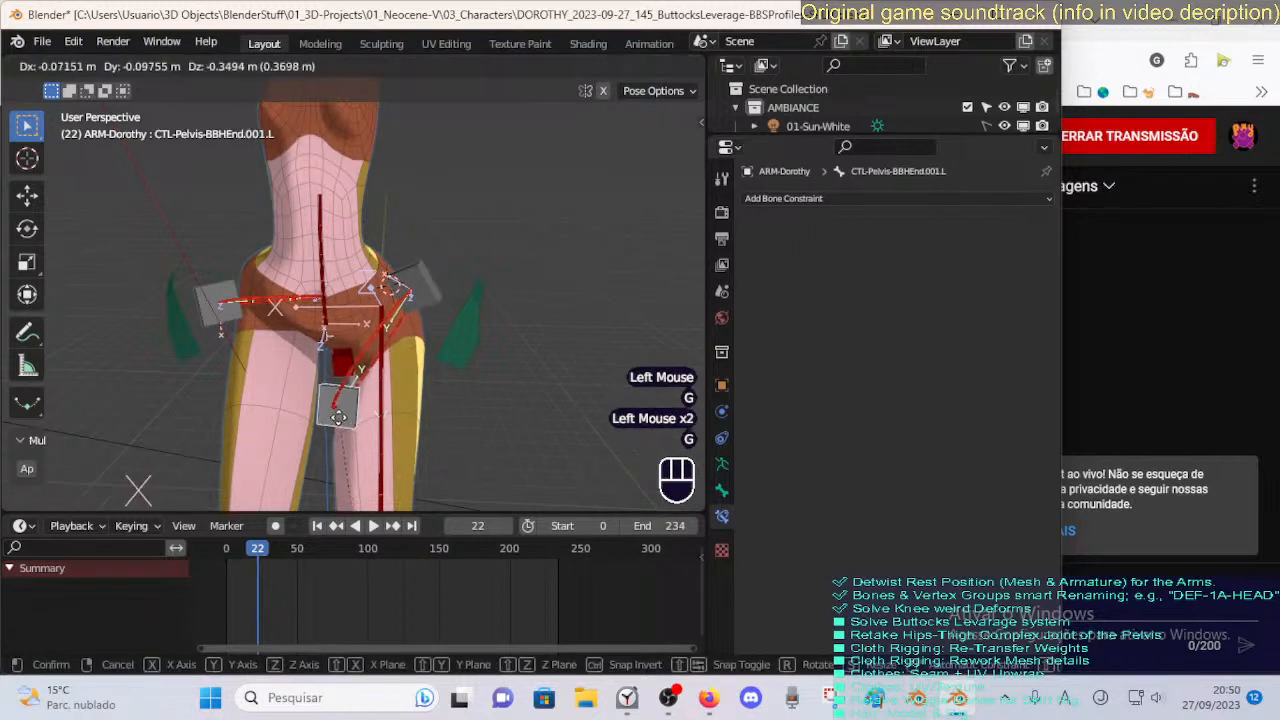
pyautogui.click(344, 389)
# Readjust CTL-Pelvis-BBHStart.001.L at the hip and place CTL-Pelvis-BBHEnd.001.L in front of the left thigh in side view.
pyautogui.click(427, 296)
pyautogui.press('g')
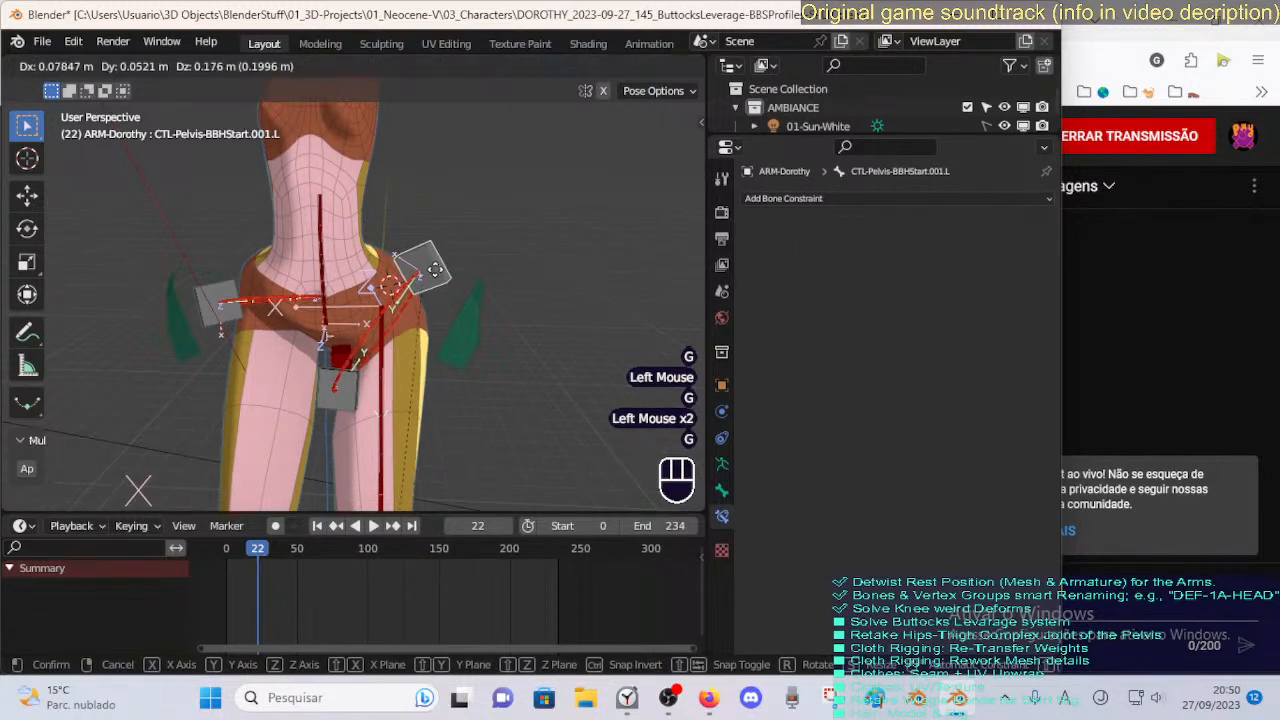
pyautogui.click(416, 338)
pyautogui.click(457, 370)
pyautogui.moveTo(457, 370); pyautogui.dragTo(285, 382, button='middle')
pyautogui.press('g')
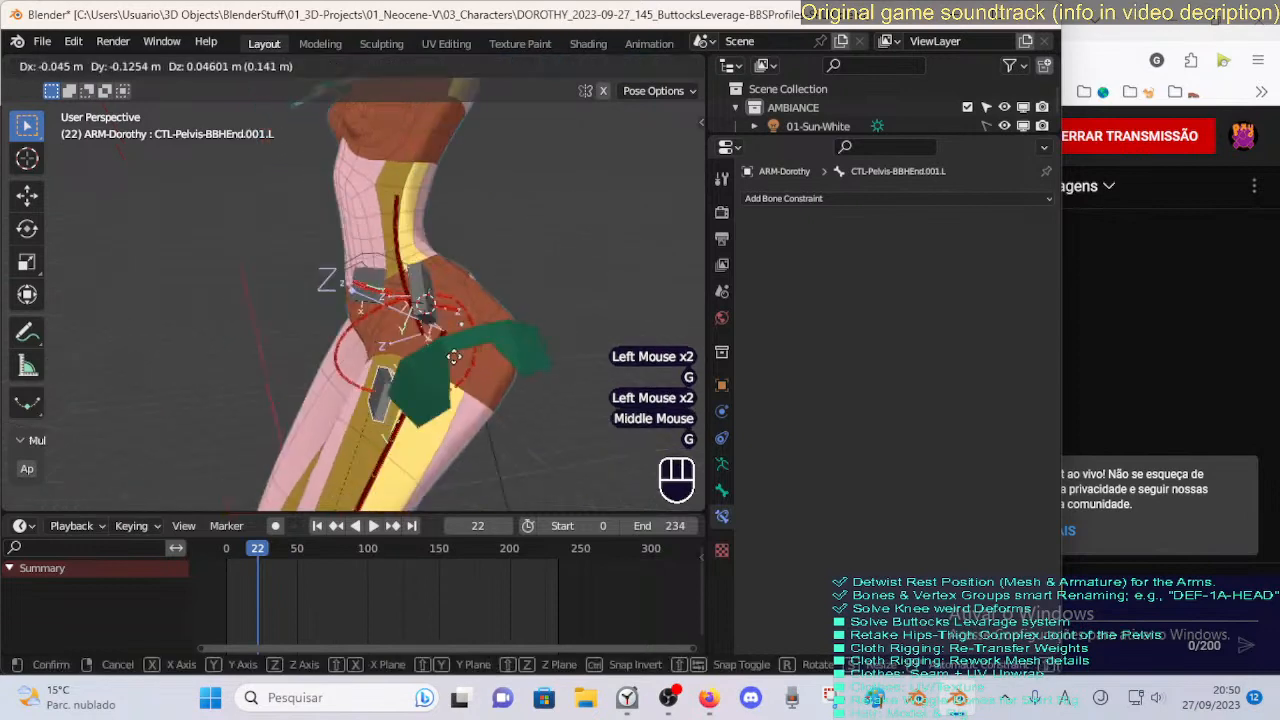
pyautogui.click(280, 380)
# Rotate CTL-Pelvis-BBHStart.001.L to follow the hip's slant and move it to the upper outer side of the left hip.
pyautogui.click(434, 290)
pyautogui.press('g')
pyautogui.click(450, 284)
pyautogui.press('r')
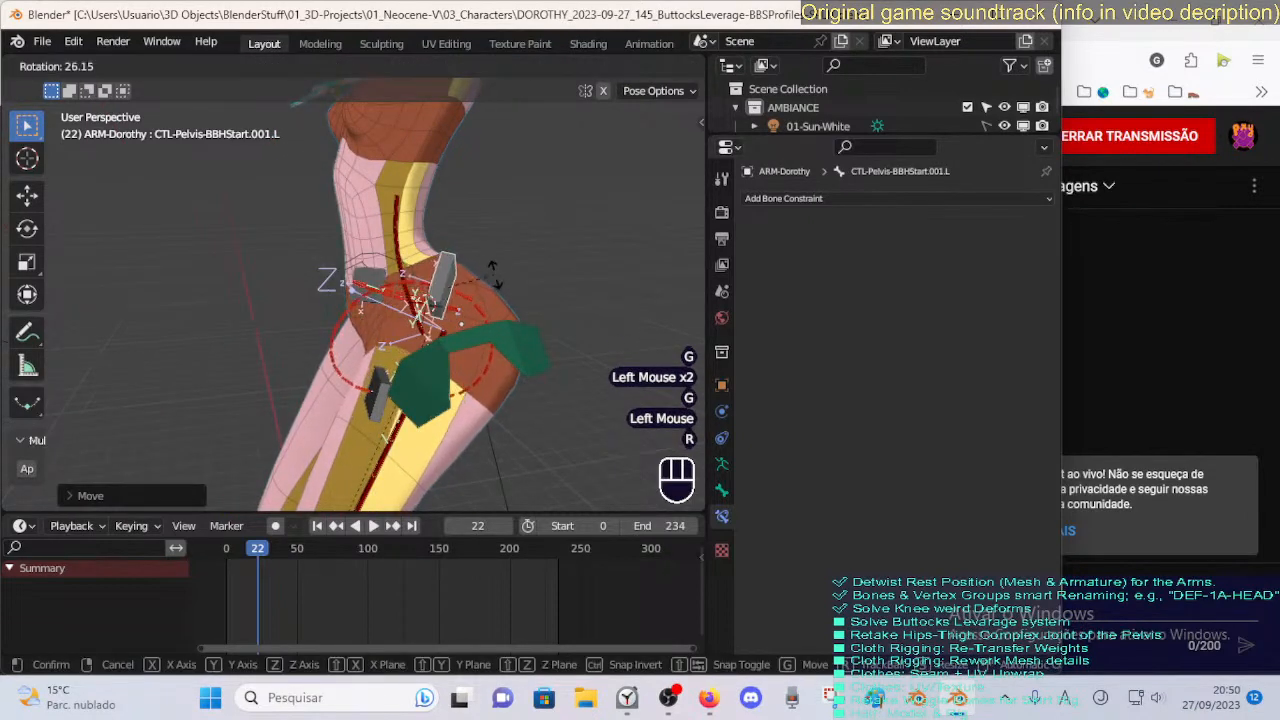
pyautogui.click(485, 267)
pyautogui.press('g')
pyautogui.click(473, 273)
pyautogui.press('r')
pyautogui.click(465, 275)
pyautogui.moveTo(470, 290); pyautogui.dragTo(539, 268, button='middle')
pyautogui.press('g')
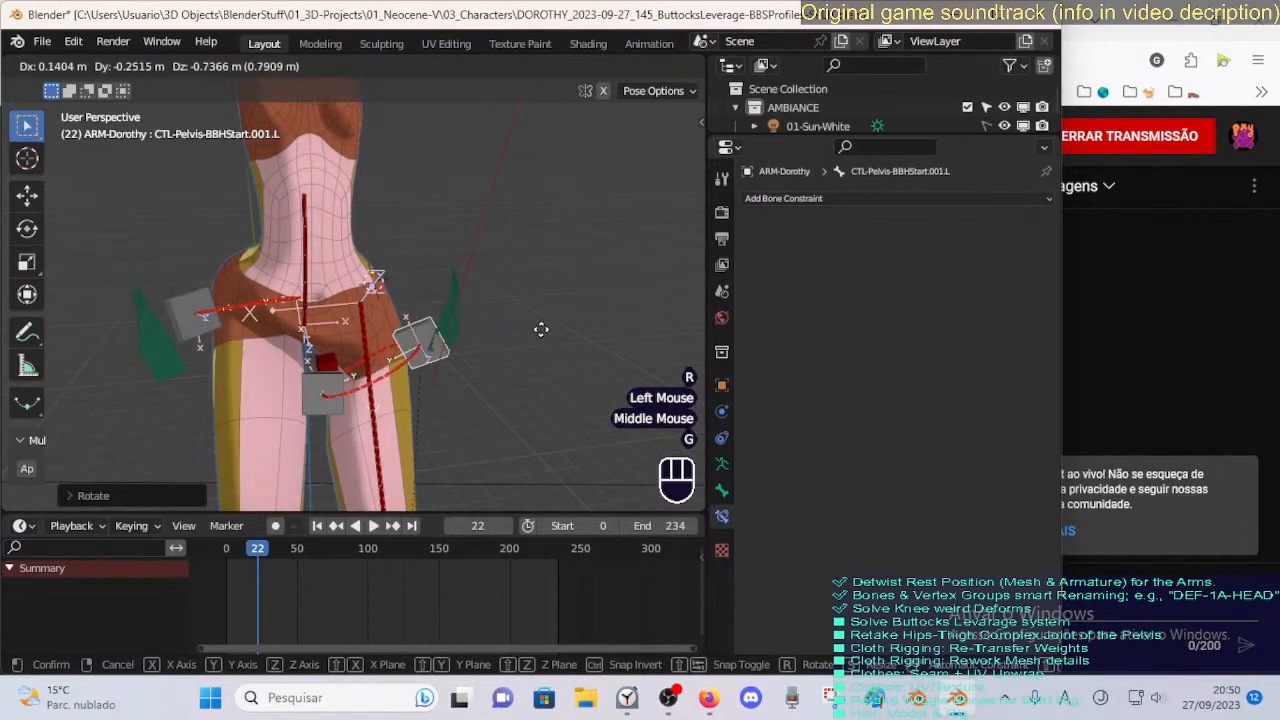
pyautogui.click(540, 277)
pyautogui.moveTo(540, 277); pyautogui.dragTo(500, 315, button='middle')
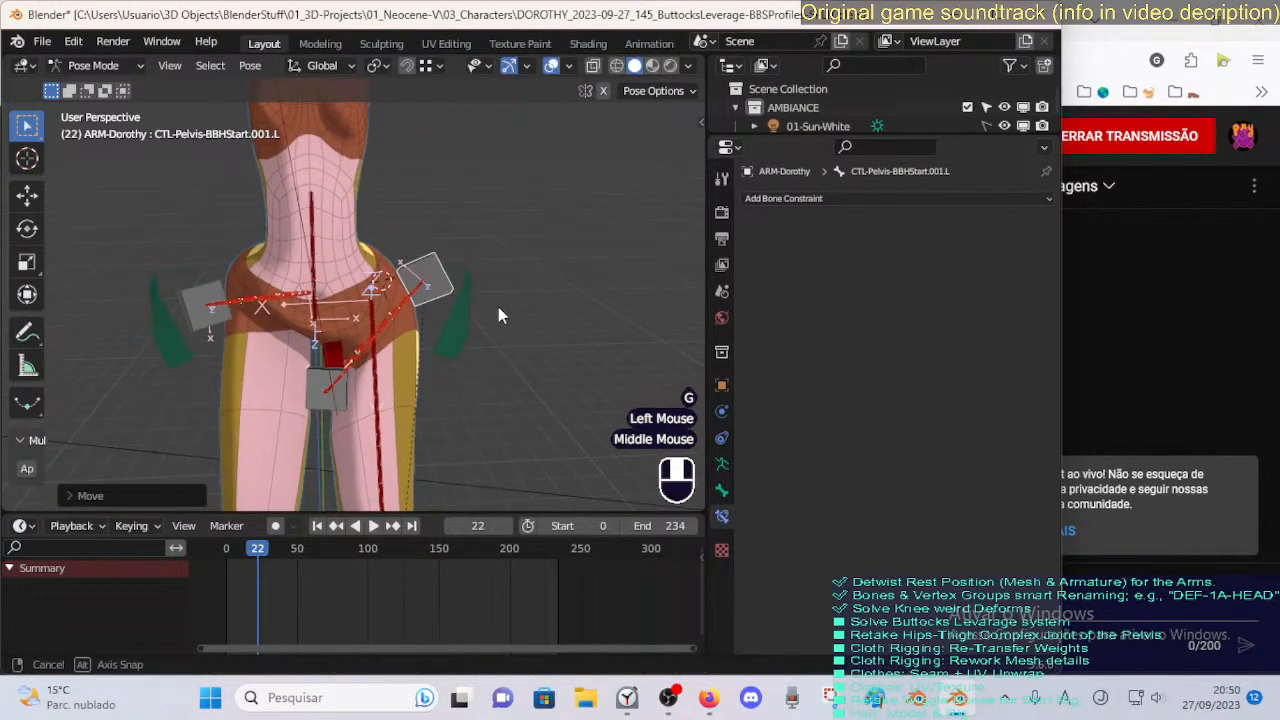
# Move CTL-Pelvis-BBHEnd.001.L up and toward the left thigh, just below the crotch.
pyautogui.click(353, 398)
pyautogui.press('g')
pyautogui.click(348, 400)
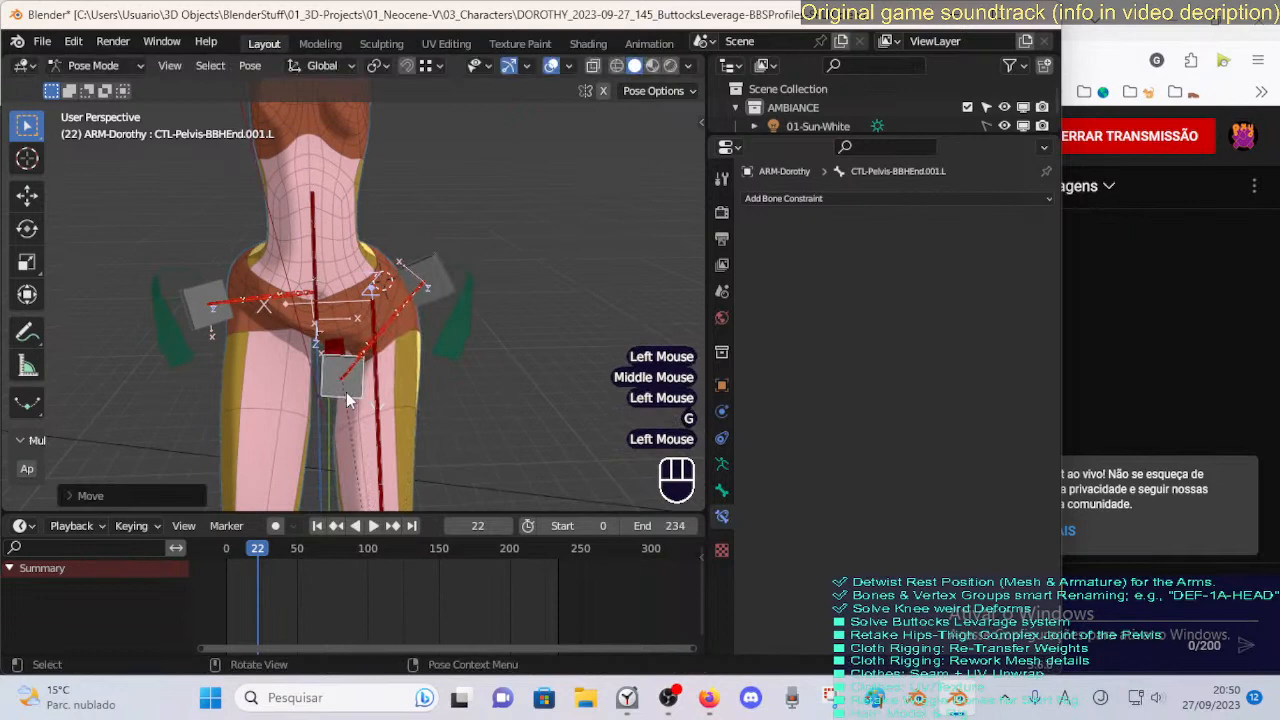
pyautogui.click(460, 303)
pyautogui.moveTo(531, 293); pyautogui.dragTo(268, 290, button='middle')
pyautogui.scroll(-1, 378, 400)
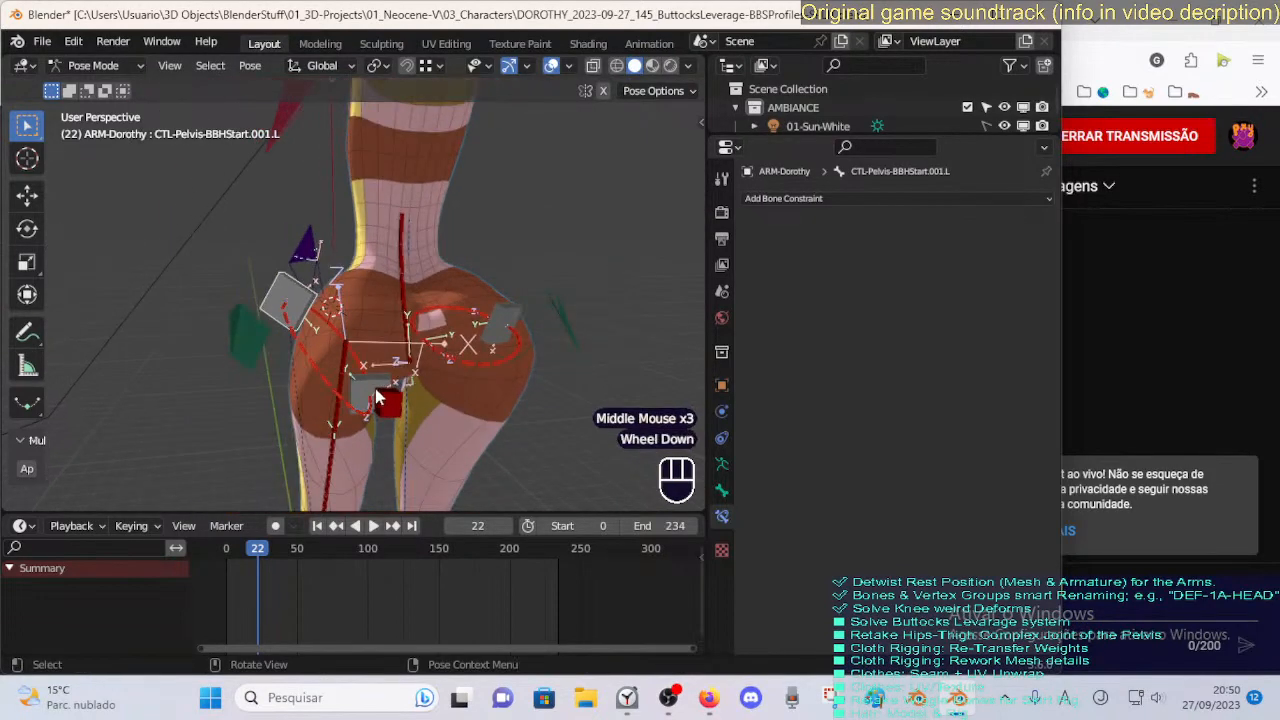
# Move and rotate CTL-Pelvis-BBHEnd.001.L so it sits tilted beneath the inner side of the left buttock.
pyautogui.click(377, 391)
pyautogui.click(377, 391)
pyautogui.press('g')
pyautogui.click(405, 368)
pyautogui.press('r')
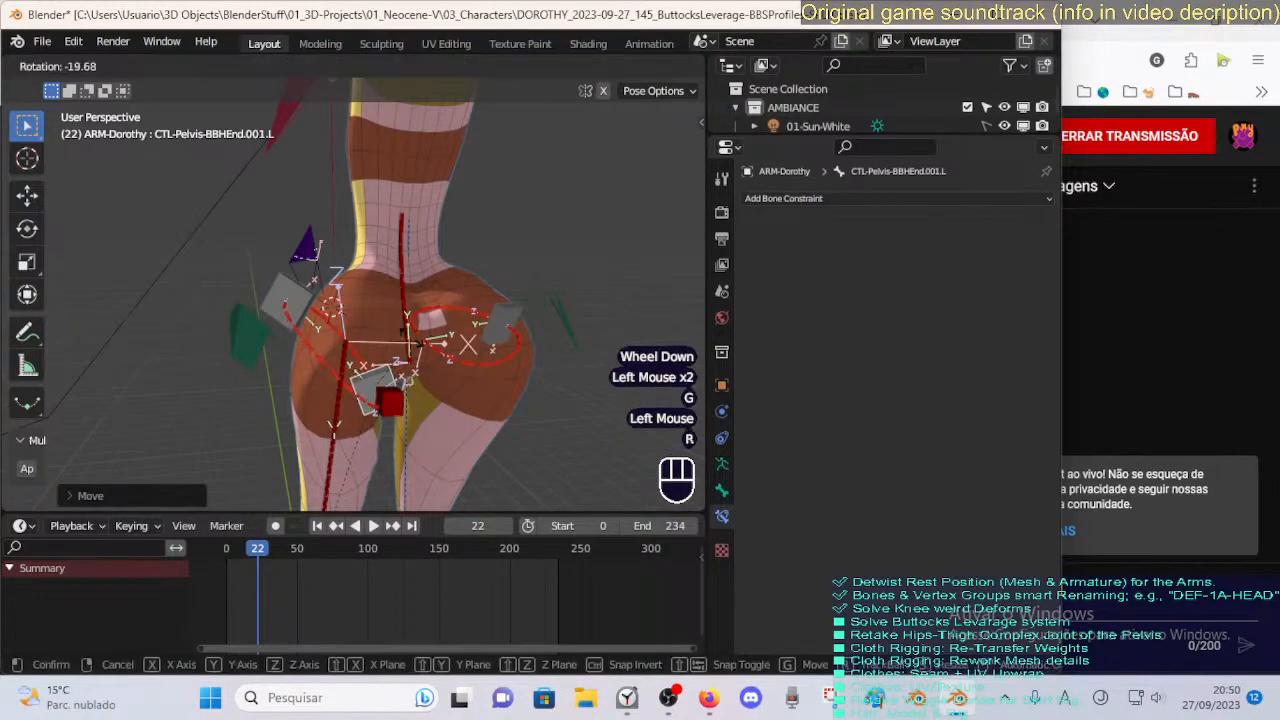
pyautogui.click(348, 343)
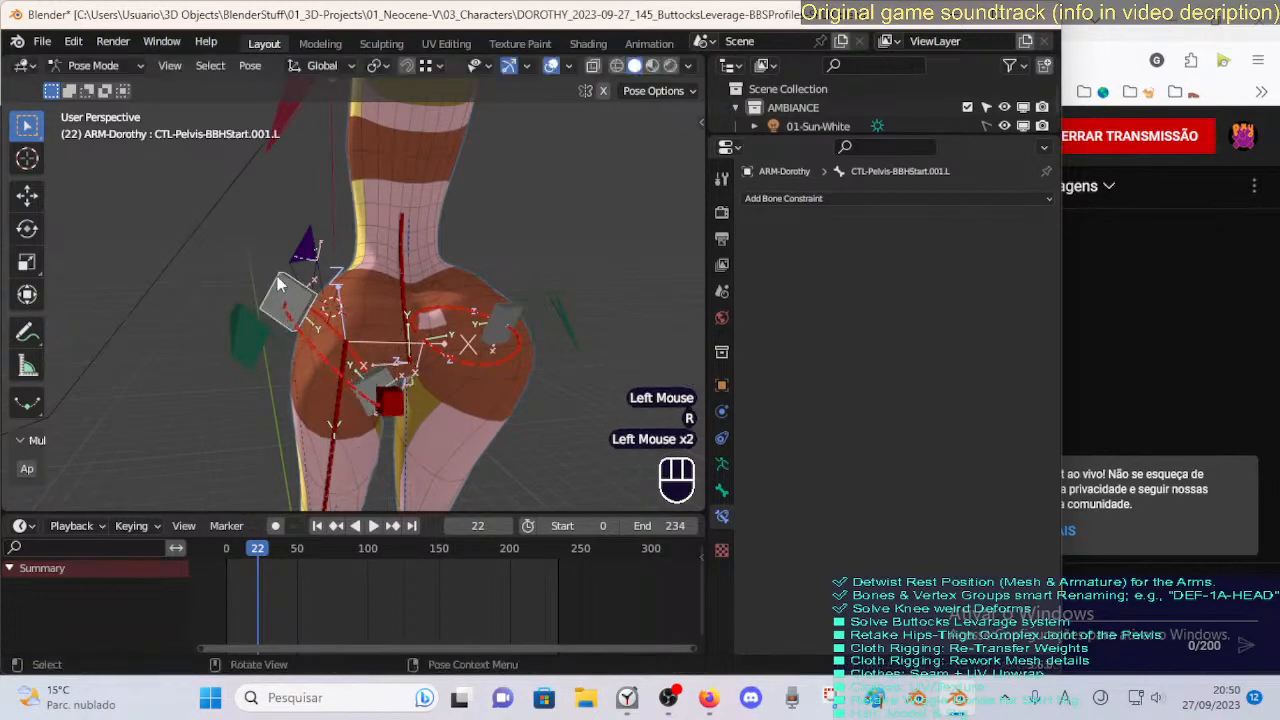
# Reposition CTL-Pelvis-BBHStart.001.L beside the outer left hip in side view.
pyautogui.moveTo(277, 276); pyautogui.dragTo(395, 280, button='middle')
pyautogui.press('g')
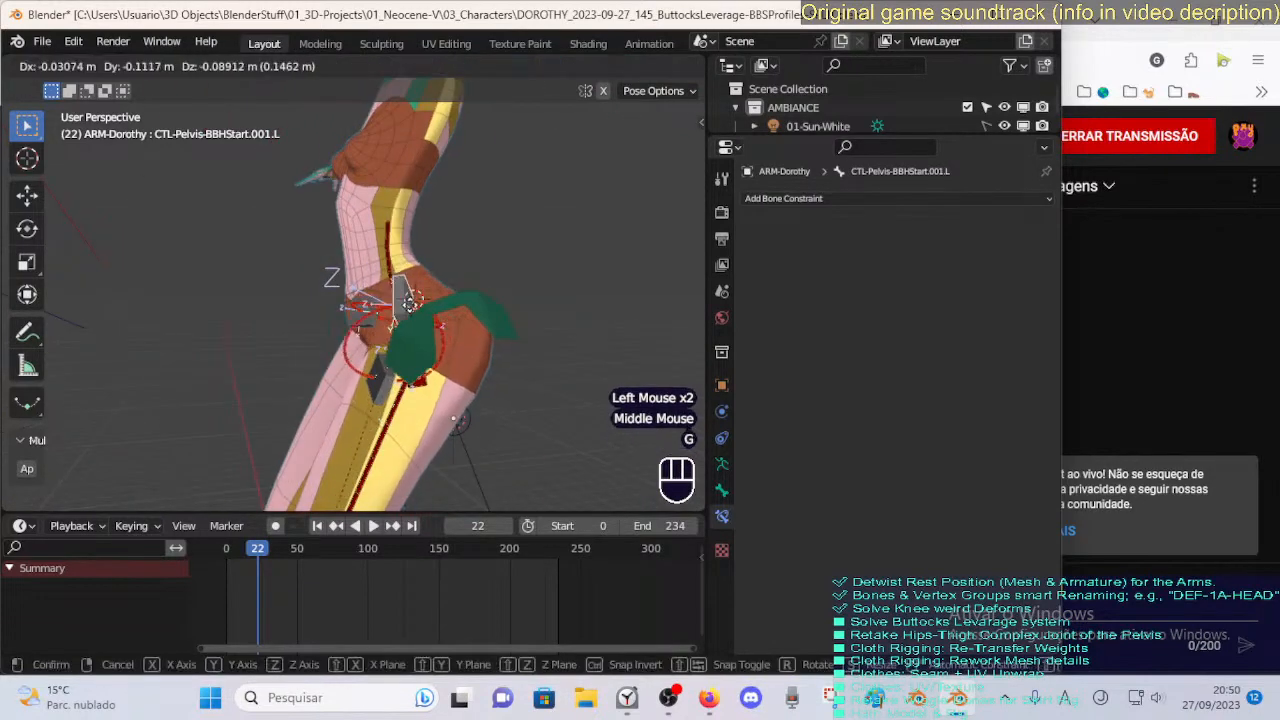
pyautogui.click(386, 326)
# Examine the left hip and crotch deformation and the paths between the pelvis controls from front, side and back.
pyautogui.moveTo(384, 329); pyautogui.dragTo(300, 365, button='middle')
pyautogui.scroll(2, 454, 341)
pyautogui.scroll(1, 377, 437)
pyautogui.scroll(-1, 377, 437)
pyautogui.scroll(-4, 377, 437)
pyautogui.scroll(1, 338, 316)
pyautogui.keyDown('shift'); pyautogui.moveTo(338, 316); pyautogui.dragTo(421, 325, button='middle'); pyautogui.keyUp('shift')
pyautogui.scroll(1, 410, 290)
pyautogui.scroll(2, 423, 300)
pyautogui.moveTo(421, 325); pyautogui.dragTo(480, 352, button='middle')
pyautogui.scroll(2, 420, 349)
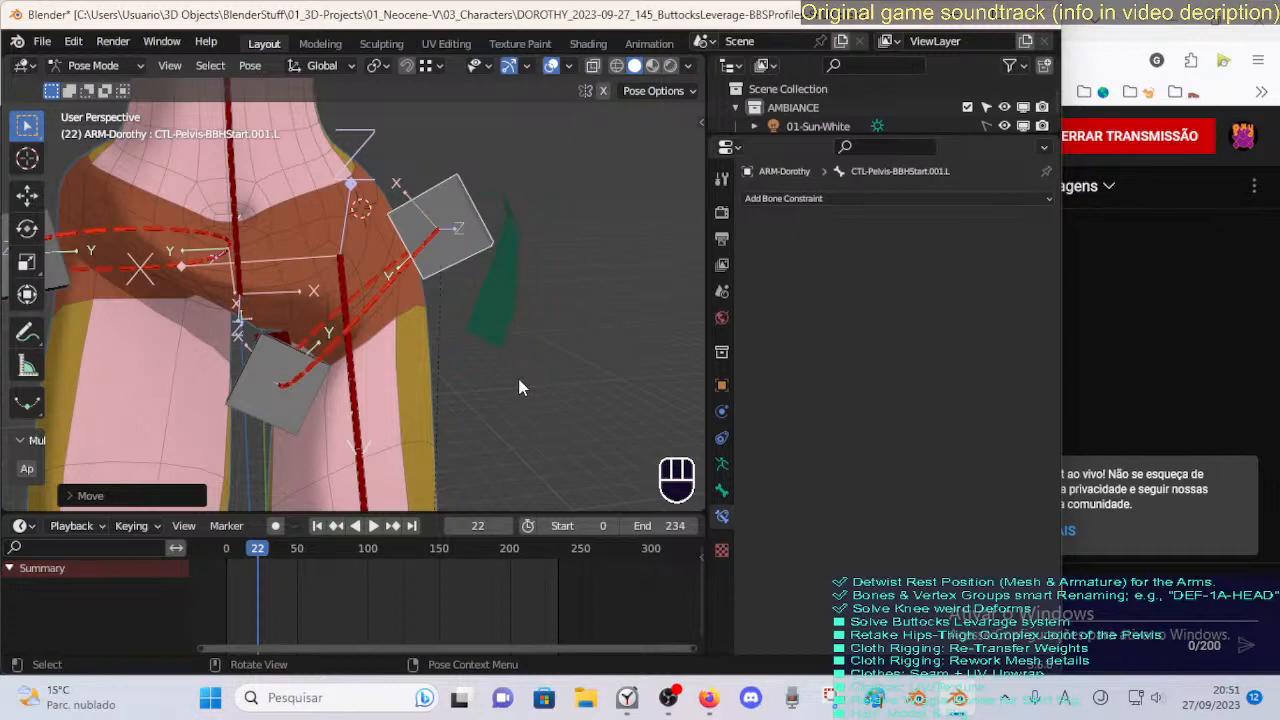
pyautogui.moveTo(518, 378); pyautogui.dragTo(381, 368, button='middle')
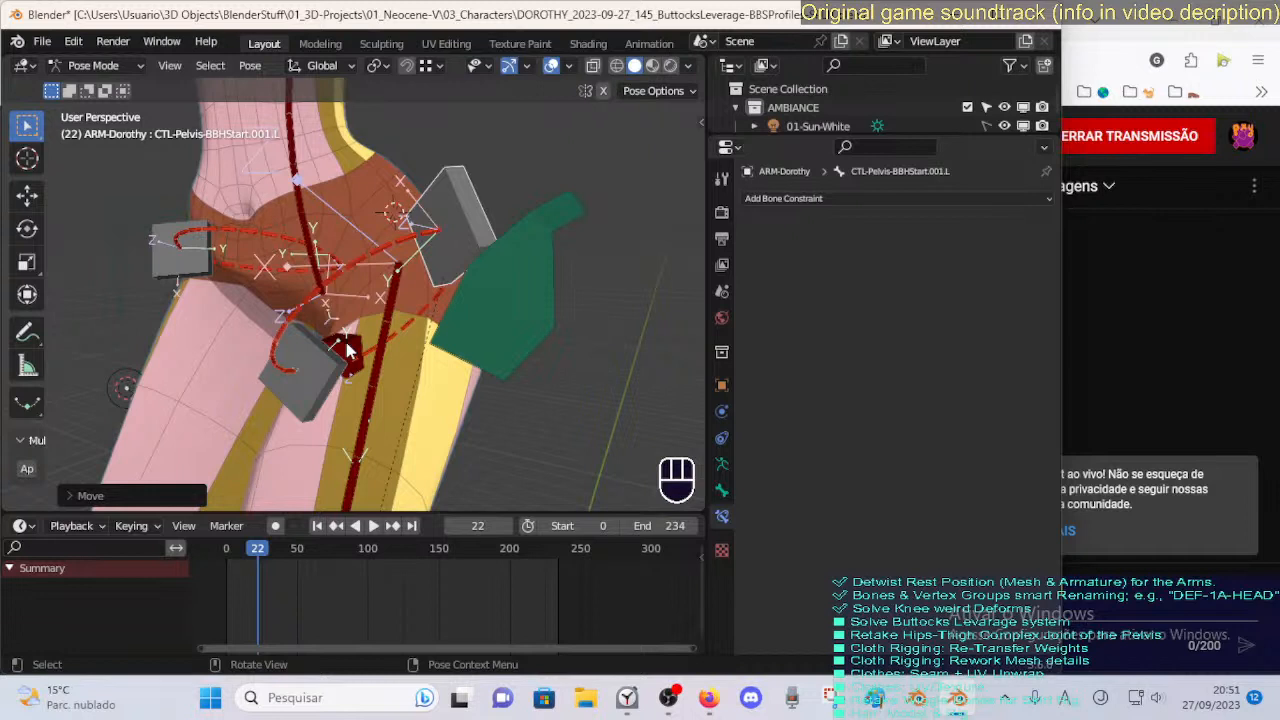
pyautogui.moveTo(347, 349); pyautogui.dragTo(405, 358, button='middle')
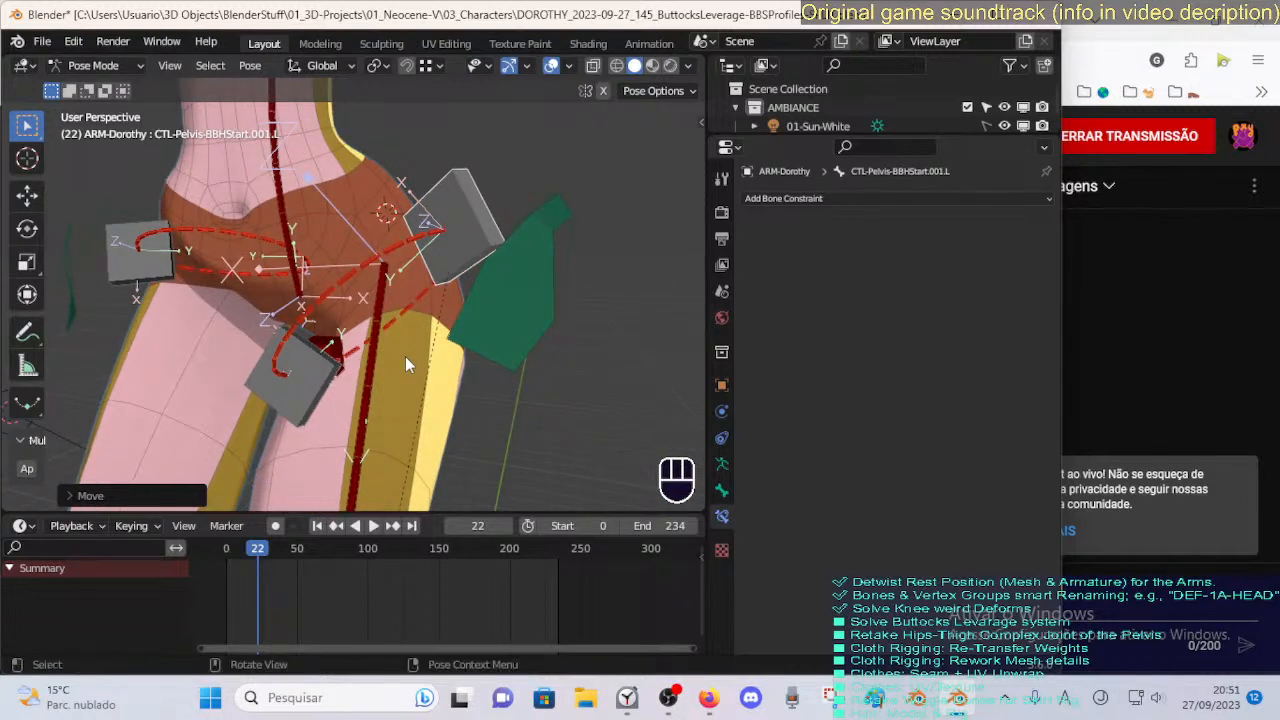
pyautogui.scroll(-1, 421, 283)
pyautogui.moveTo(421, 283); pyautogui.dragTo(96, 274, button='middle')
pyautogui.scroll(-1, 265, 265)
pyautogui.moveTo(265, 265); pyautogui.dragTo(476, 275, button='middle')
# Select CTL-Pelvis-BBHStart.001.L and adjust its placement on the outer left hip from several angles.
pyautogui.click(351, 247)
pyautogui.press('g')
pyautogui.click(494, 221)
pyautogui.press('g')
pyautogui.click(489, 236)
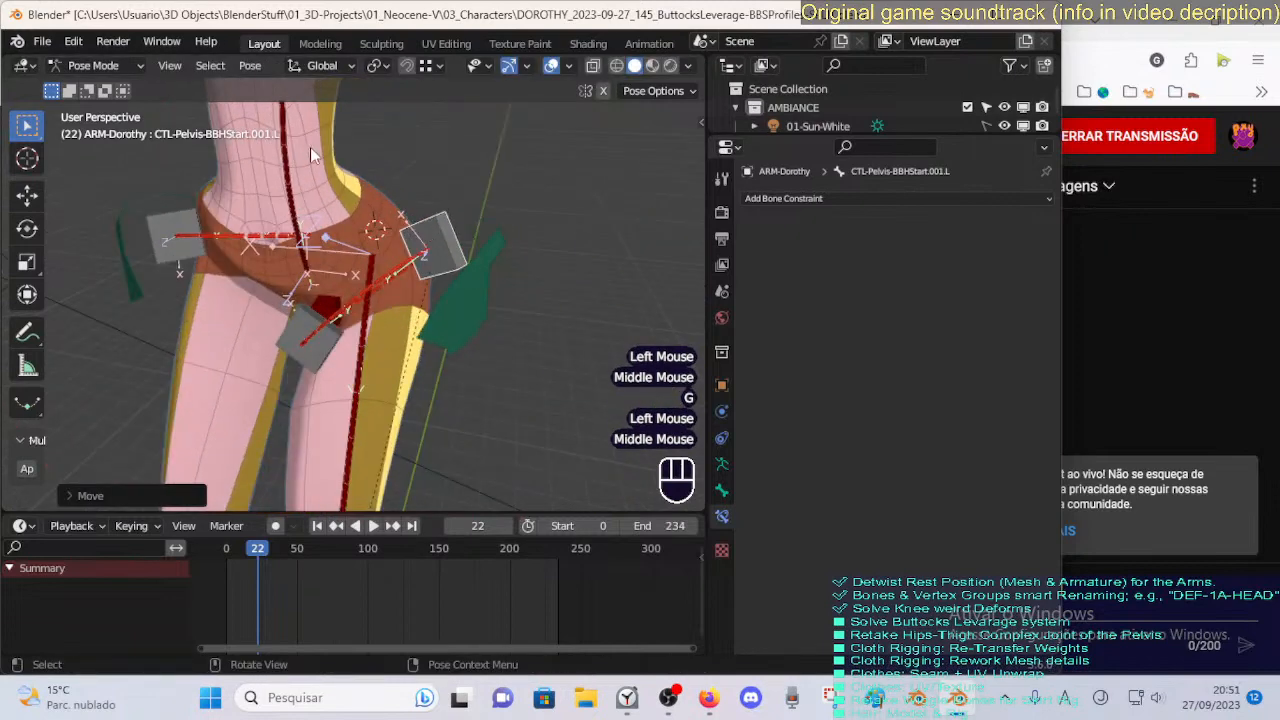
pyautogui.moveTo(424, 236); pyautogui.dragTo(345, 232, button='middle')
pyautogui.moveTo(404, 315); pyautogui.dragTo(285, 336, button='middle')
pyautogui.press('g')
pyautogui.click(414, 270)
# Move CTL-Pelvis-BBHEnd.001.L inward and up toward the crotch, beneath the inner left buttock in back view.
pyautogui.moveTo(414, 270); pyautogui.dragTo(237, 256, button='middle')
pyautogui.click(388, 376)
pyautogui.press('g')
pyautogui.click(422, 370)
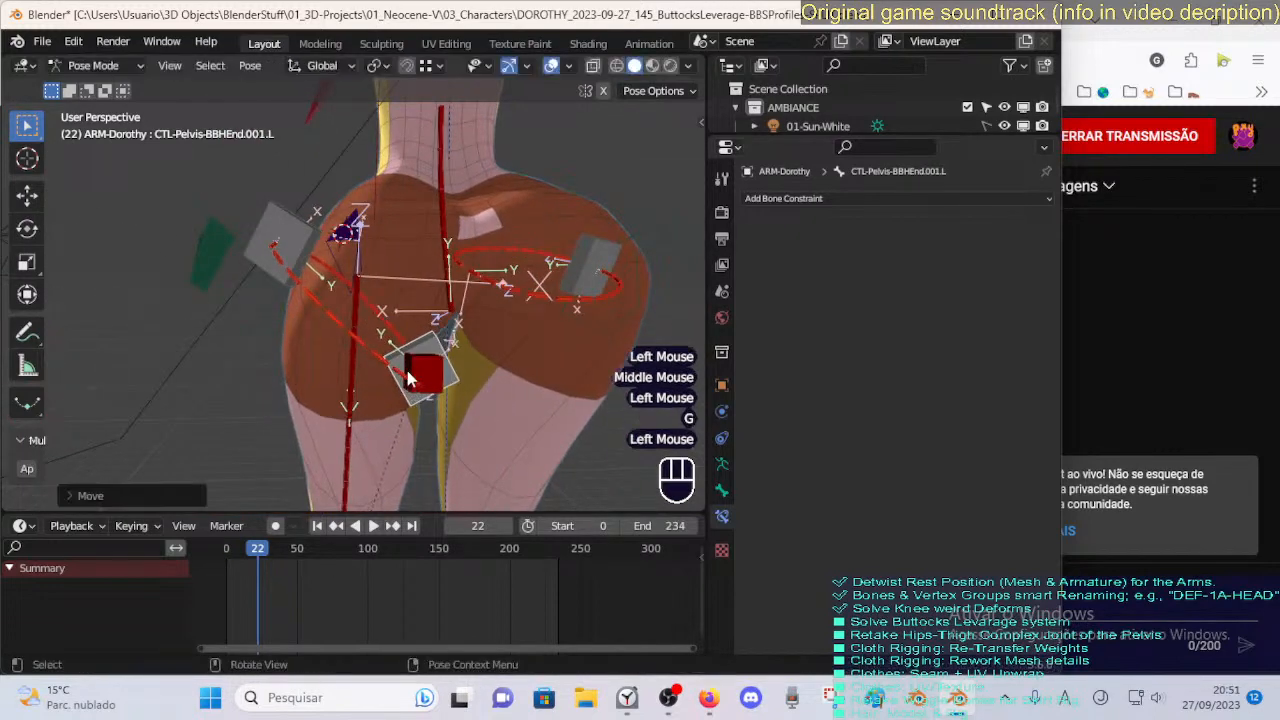
pyautogui.press('g')
pyautogui.click(433, 370)
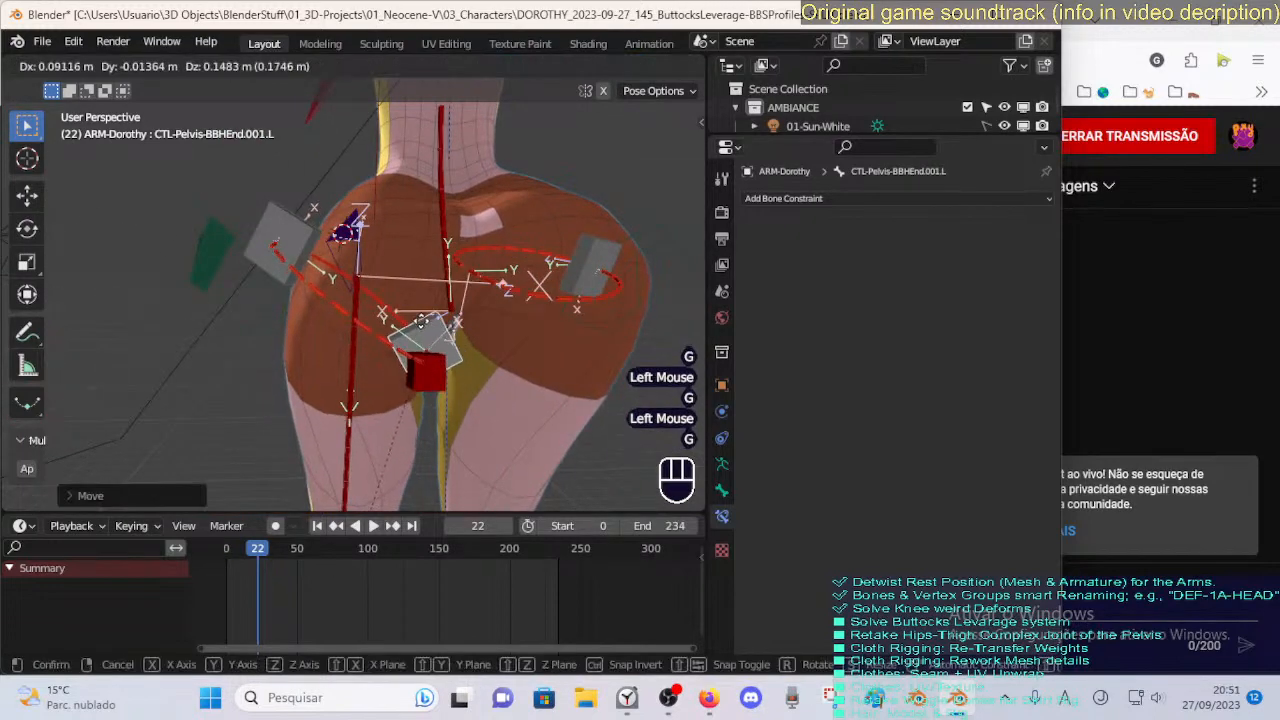
# Readjust CTL-Pelvis-BBHStart.001.L so it sits just outside the upper left hip in front view.
pyautogui.moveTo(261, 320); pyautogui.dragTo(540, 316, button='middle')
pyautogui.click(347, 296)
pyautogui.press('g')
pyautogui.click(306, 314)
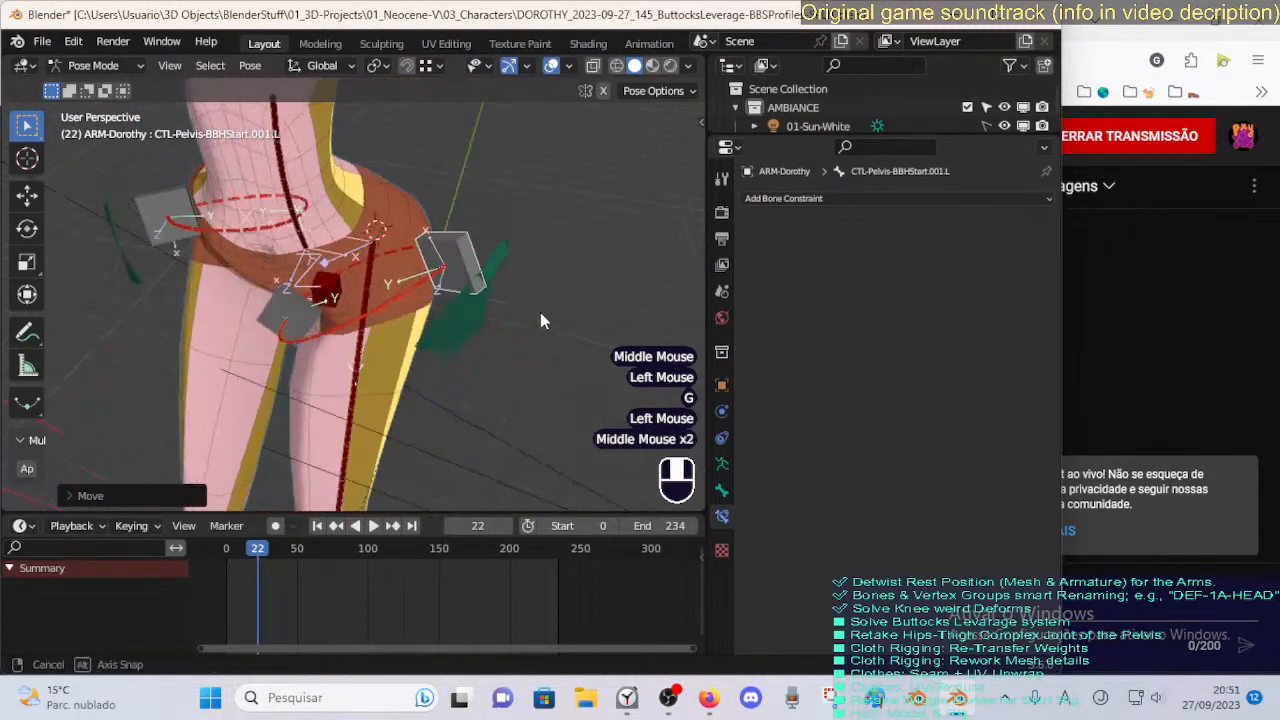
pyautogui.scroll(1, 472, 228)
pyautogui.press('g')
pyautogui.click(472, 216)
pyautogui.moveTo(474, 220); pyautogui.dragTo(455, 227, button='middle')
pyautogui.press('g')
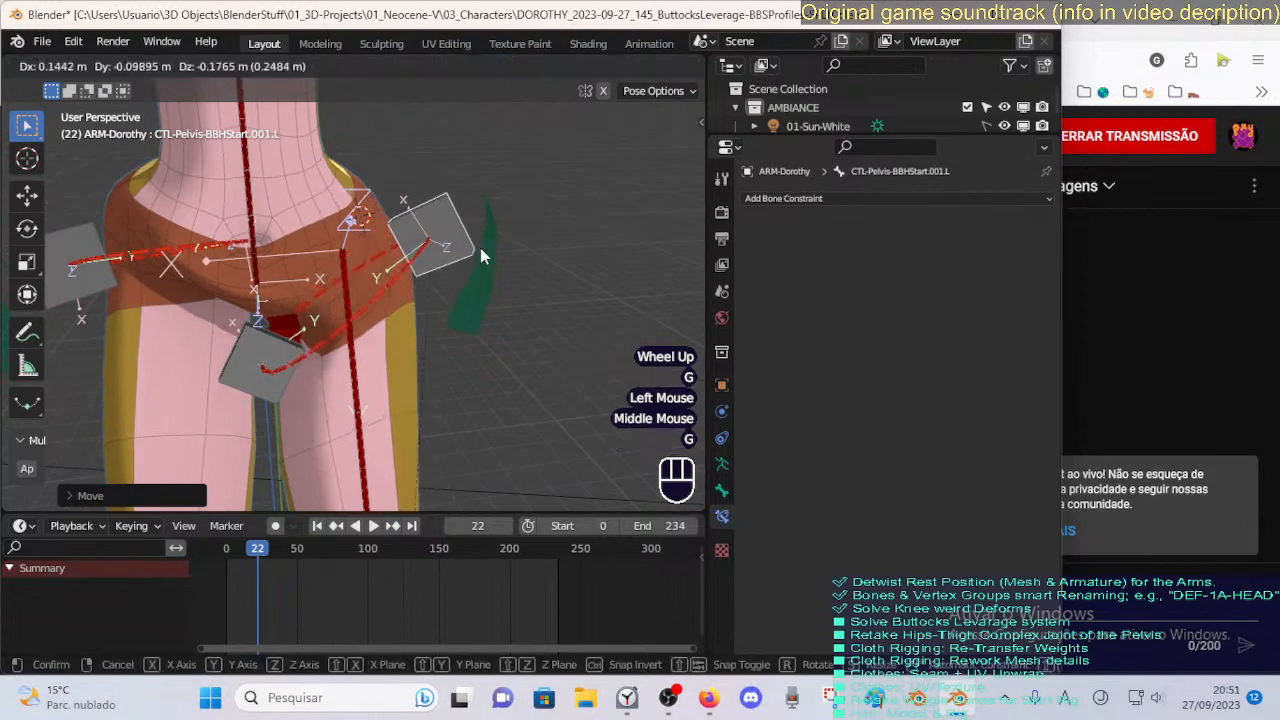
pyautogui.click(478, 246)
pyautogui.press('g')
pyautogui.click(473, 236)
# Reposition CTL-Pelvis-BBHEnd.001.L in front of the upper inner left thigh, just below the crotch.
pyautogui.click(284, 394)
pyautogui.press('g')
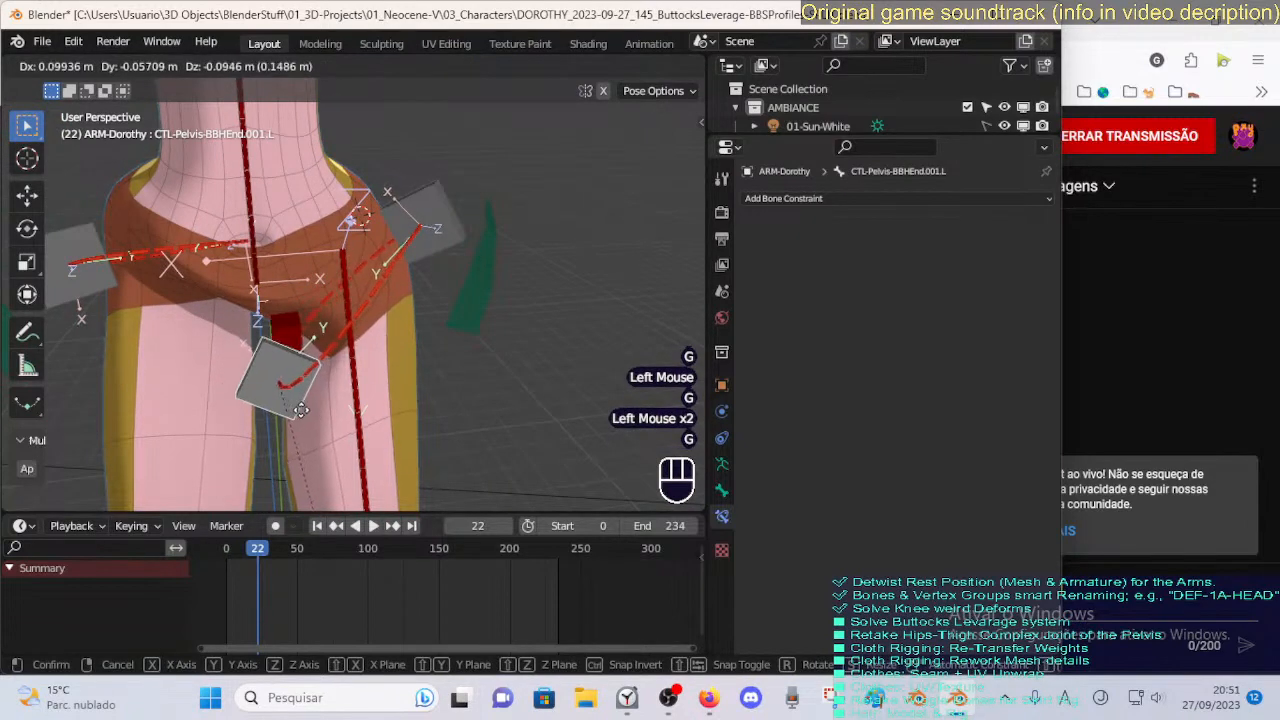
pyautogui.click(305, 409)
pyautogui.press('g')
pyautogui.click(363, 411)
pyautogui.moveTo(363, 411); pyautogui.dragTo(338, 336, button='middle')
pyautogui.press('g')
pyautogui.click(340, 385)
pyautogui.press('g')
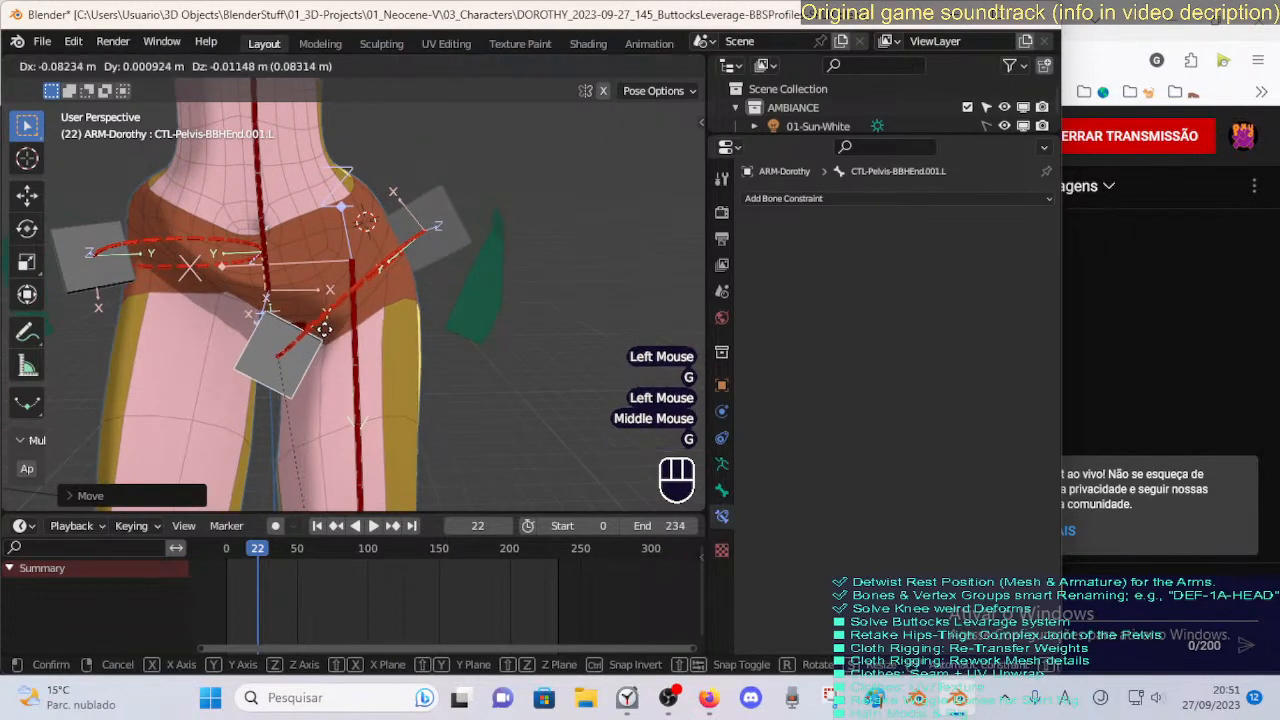
pyautogui.click(327, 344)
# Adjust CTL-Pelvis-BBHStart.001.L slightly against the outer side of the left hip in front view.
pyautogui.click(449, 250)
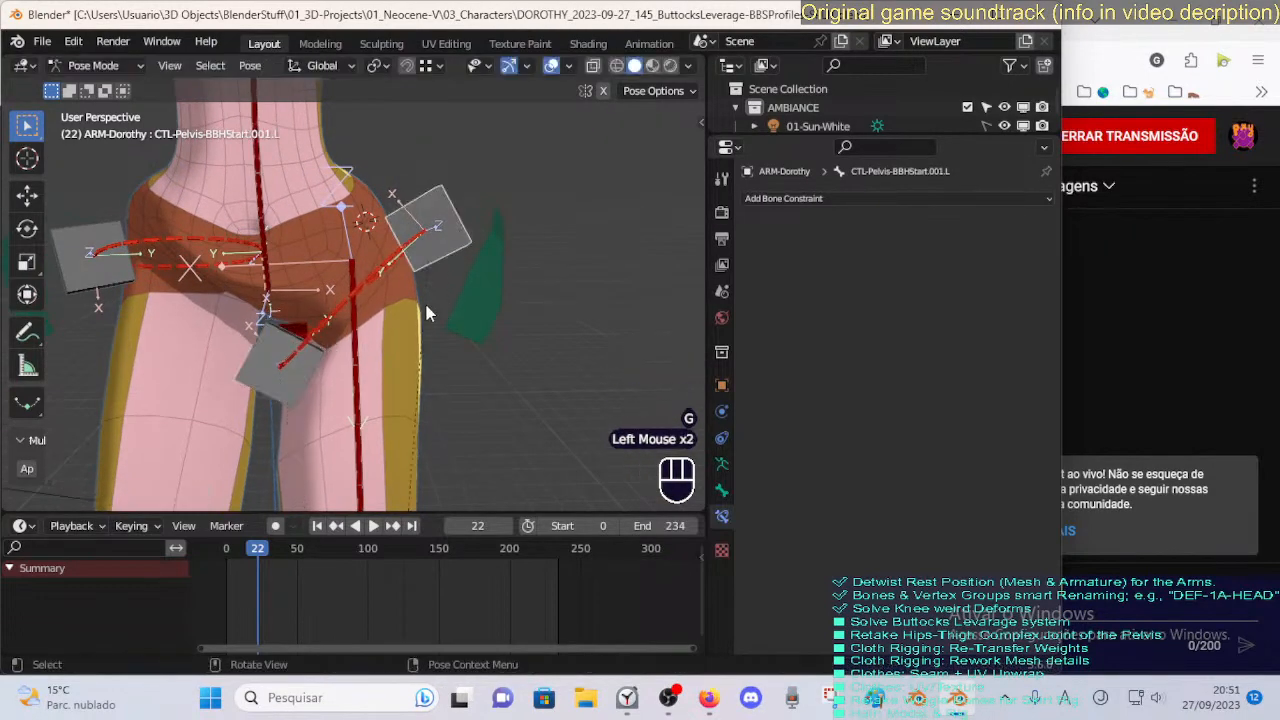
pyautogui.press('g')
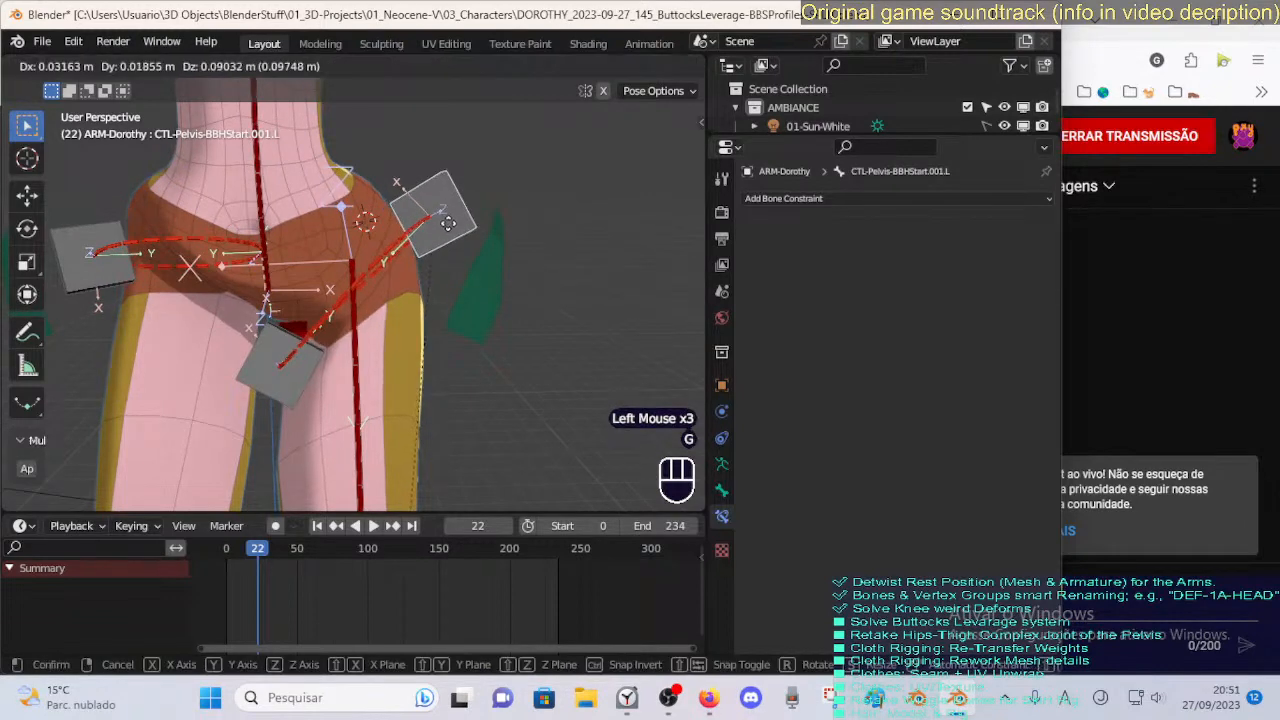
pyautogui.click(437, 263)
pyautogui.moveTo(437, 263); pyautogui.dragTo(373, 336, button='middle')
# Move CTL-Pelvis-BBHEnd.001.L slightly down and outward in front of the inner left thigh.
pyautogui.click(300, 386)
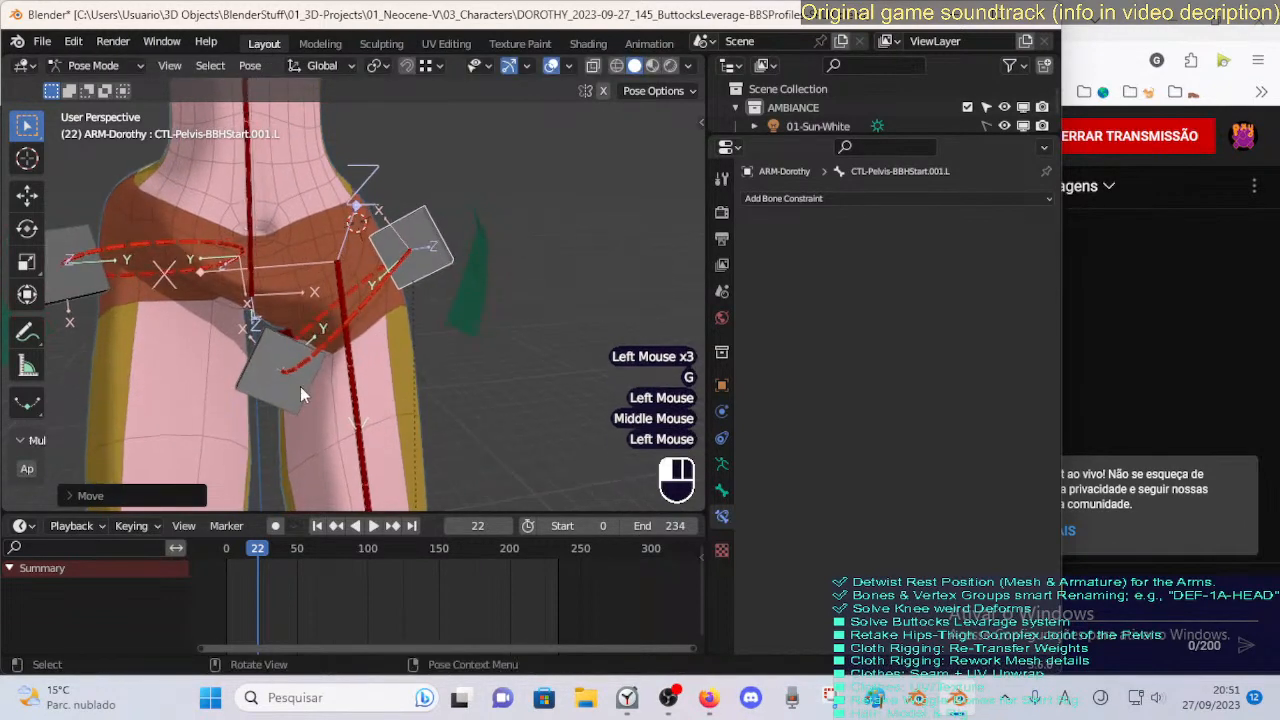
pyautogui.press('g')
pyautogui.click(320, 392)
pyautogui.press('g')
pyautogui.click(320, 390)
pyautogui.moveTo(320, 390); pyautogui.dragTo(363, 376, button='middle')
pyautogui.press('g')
pyautogui.click(360, 362)
# Raise CTL-Pelvis-BBHStart.001.L toward the top of the left hip.
pyautogui.click(423, 256)
pyautogui.press('g')
pyautogui.click(425, 210)
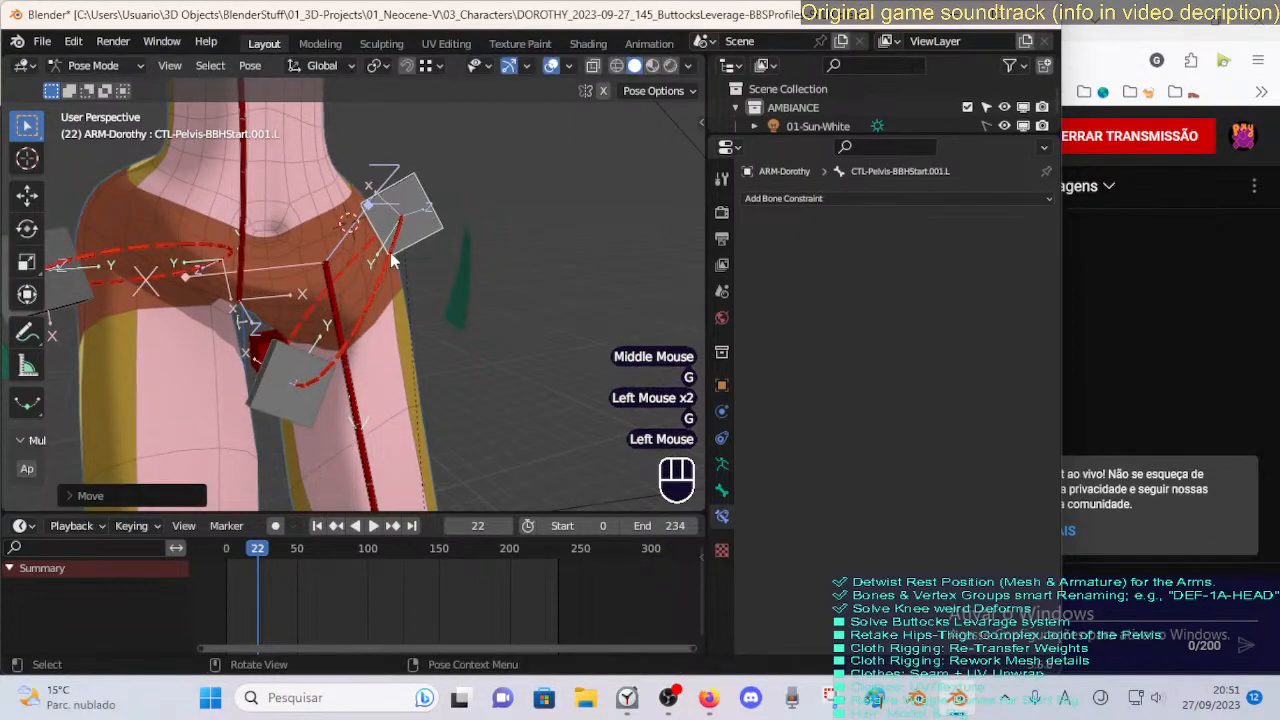
# Examine the pelvis mesh and left hip controls from the side, back, front and above.
pyautogui.moveTo(314, 378); pyautogui.dragTo(66, 316, button='middle')
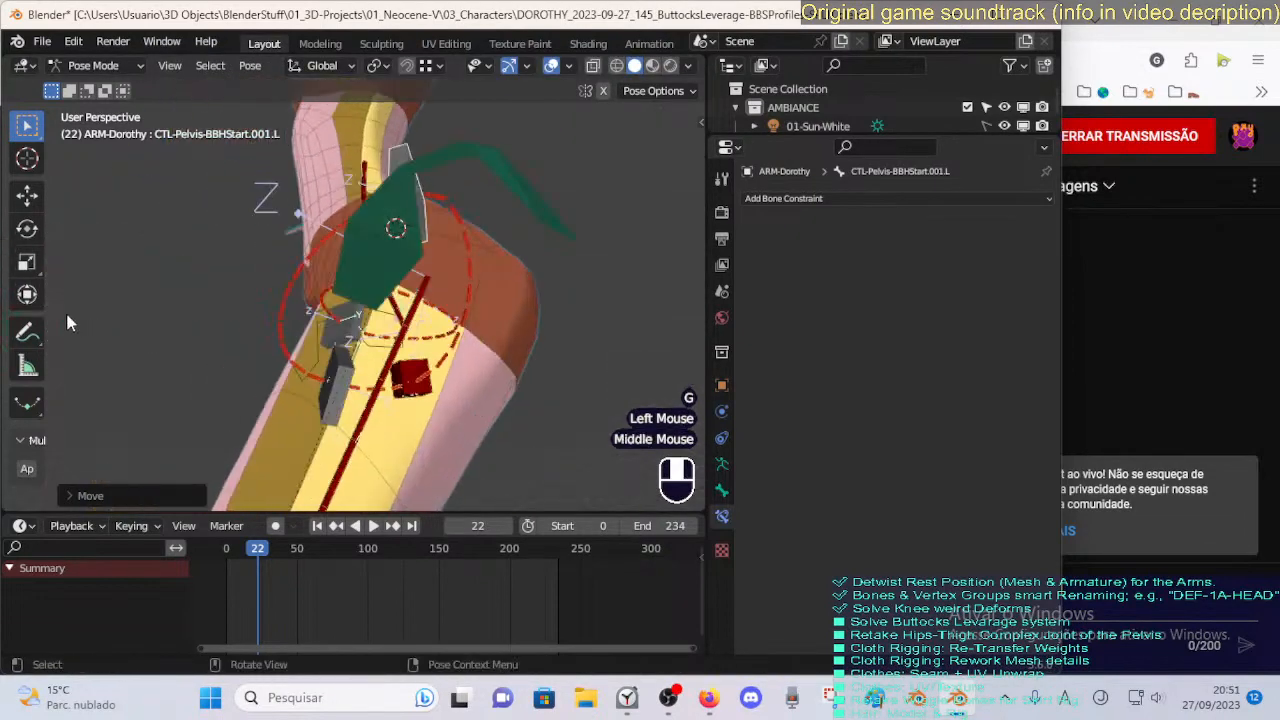
pyautogui.moveTo(418, 222); pyautogui.dragTo(292, 377, button='middle')
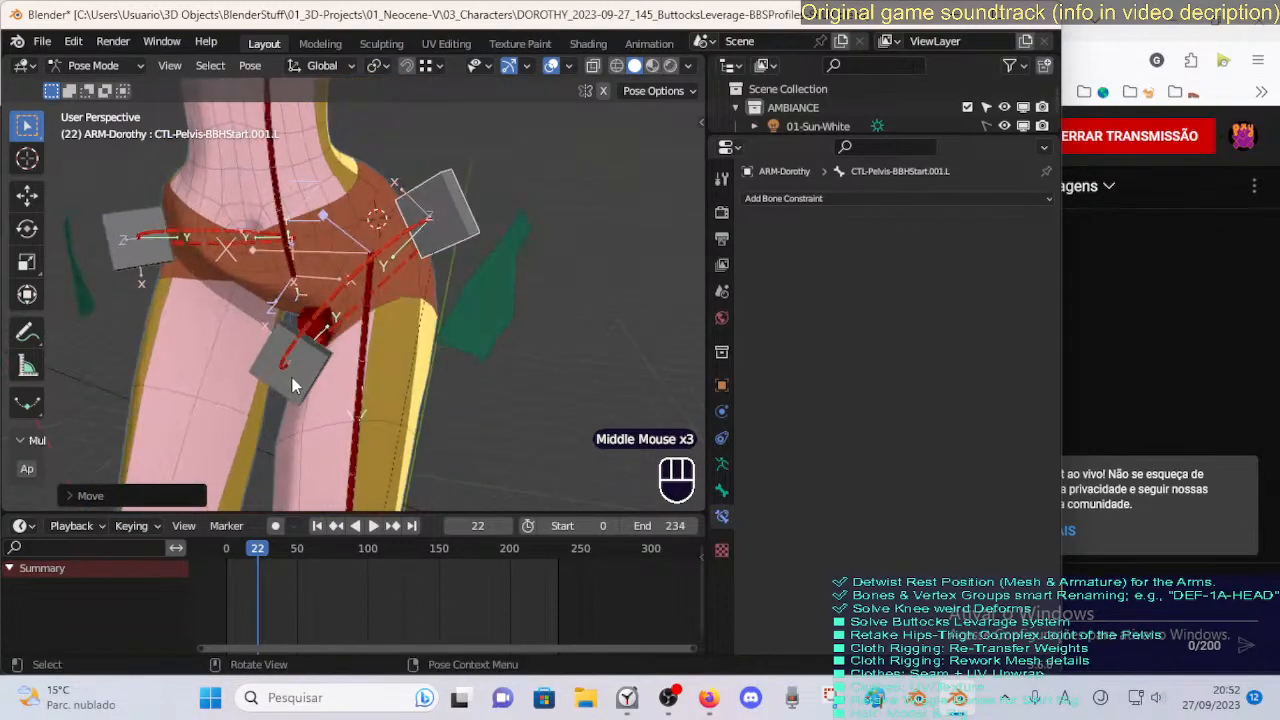
pyautogui.moveTo(412, 222); pyautogui.dragTo(230, 366, button='middle')
pyautogui.scroll(-1, 286, 345)
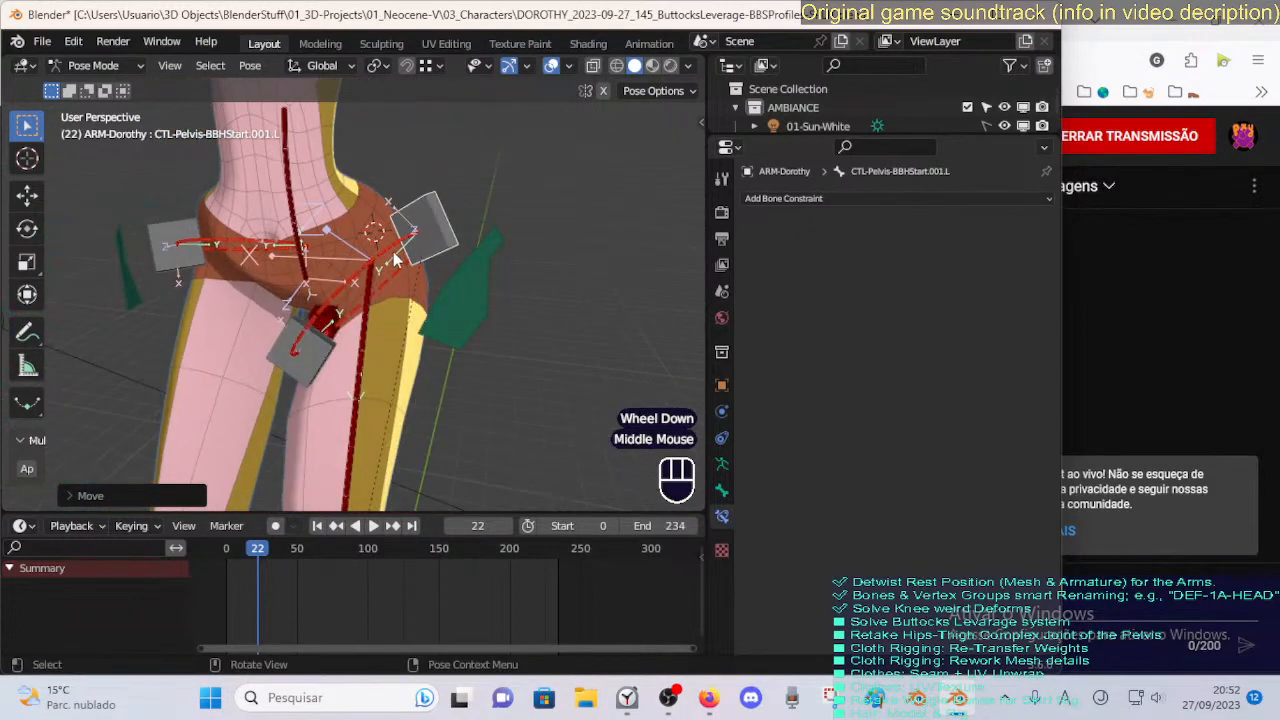
pyautogui.moveTo(395, 260); pyautogui.dragTo(320, 340, button='middle')
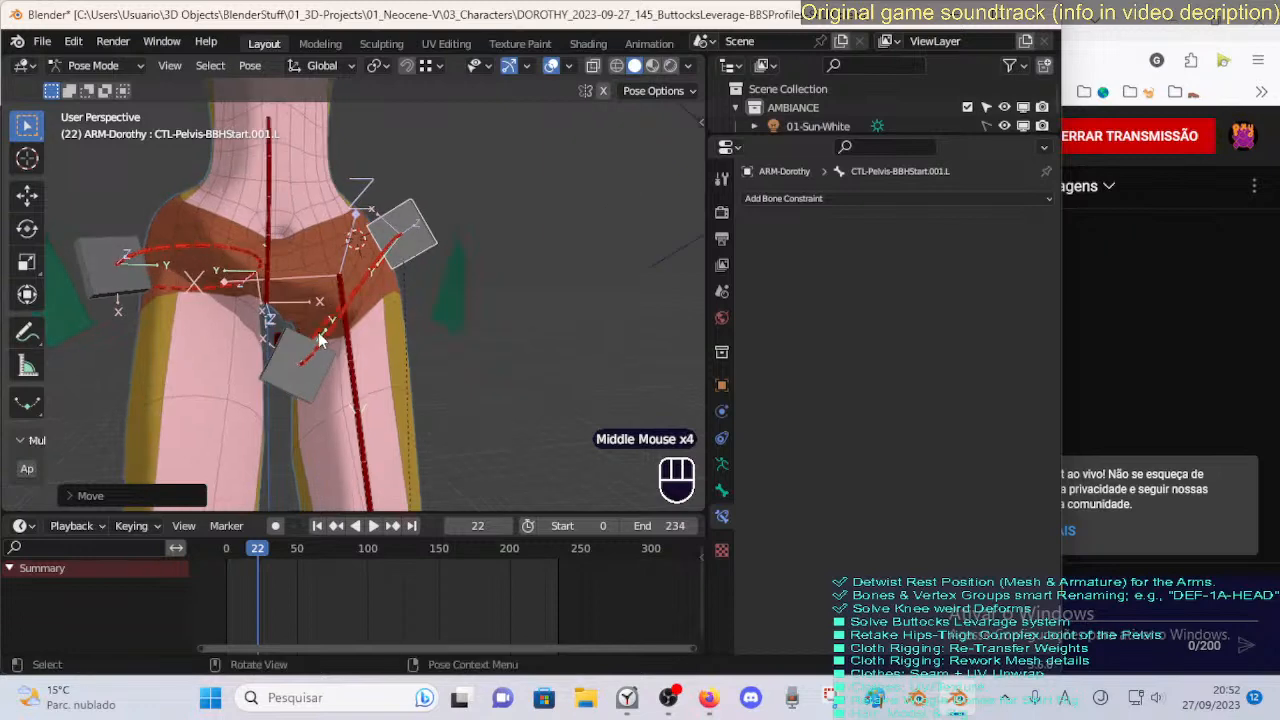
pyautogui.moveTo(428, 236)
pyautogui.mouseDown(button='middle')
pyautogui.moveTo(348, 229)
pyautogui.moveTo(419, 226)
pyautogui.mouseUp(button='middle')
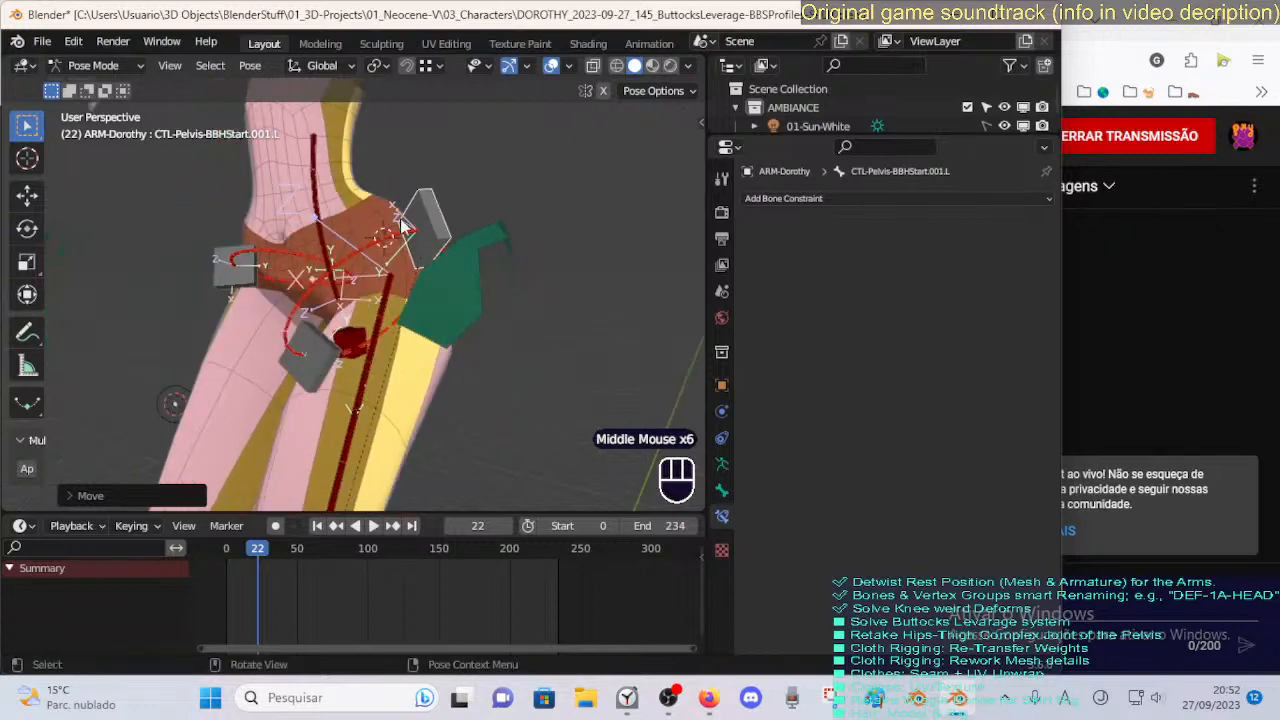
pyautogui.moveTo(285, 328); pyautogui.dragTo(388, 328, button='middle')
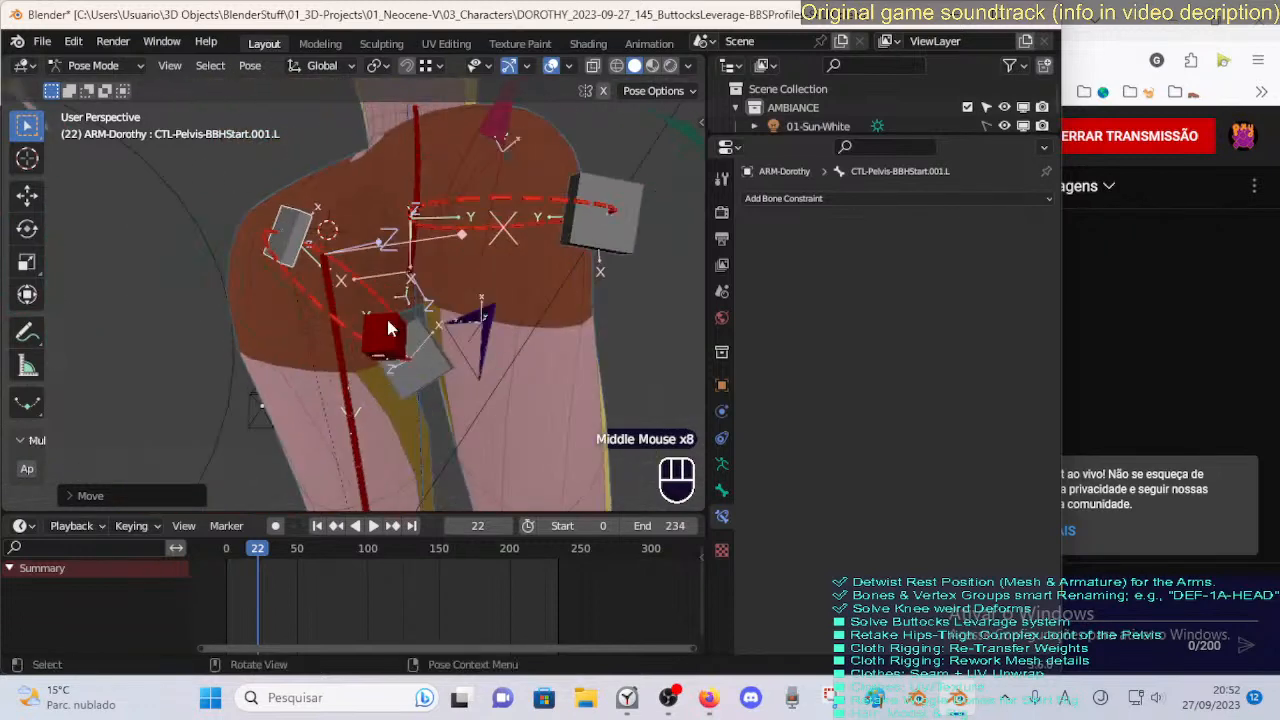
pyautogui.moveTo(280, 343); pyautogui.dragTo(417, 250, button='middle')
pyautogui.moveTo(345, 280); pyautogui.dragTo(410, 307, button='middle')
pyautogui.scroll(1, 373, 308)
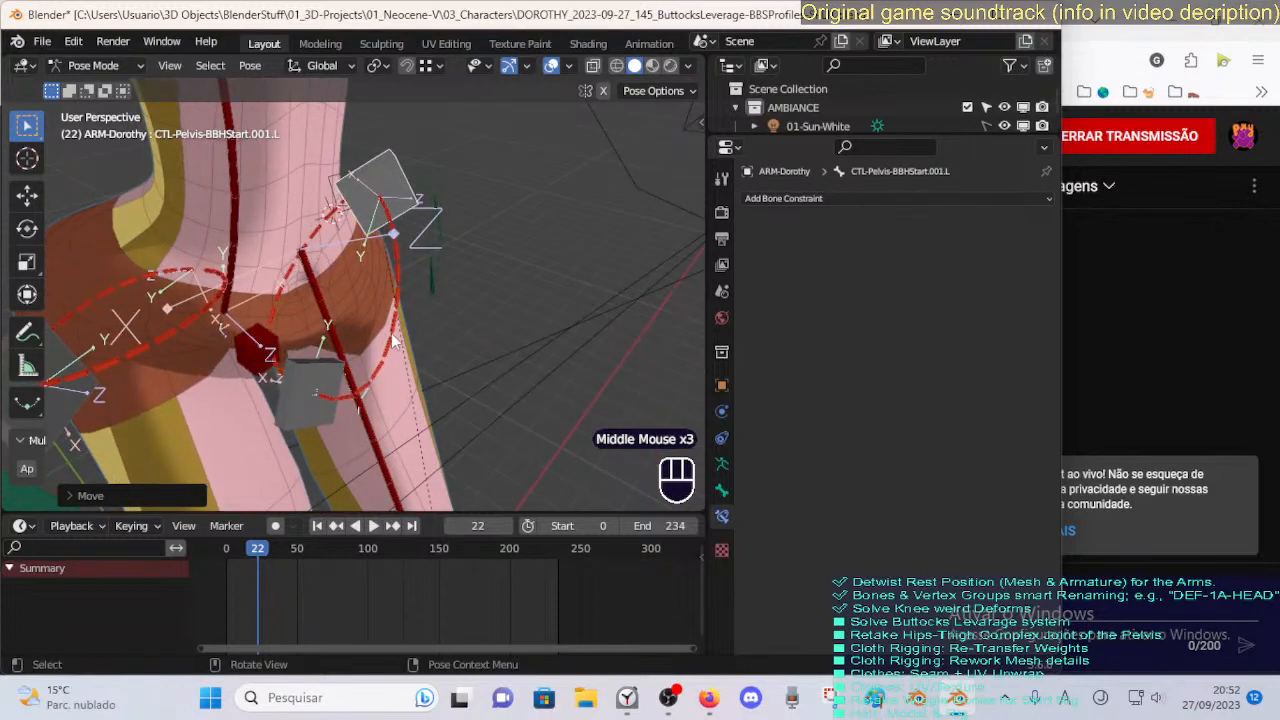
pyautogui.moveTo(334, 394); pyautogui.dragTo(580, 233, button='middle')
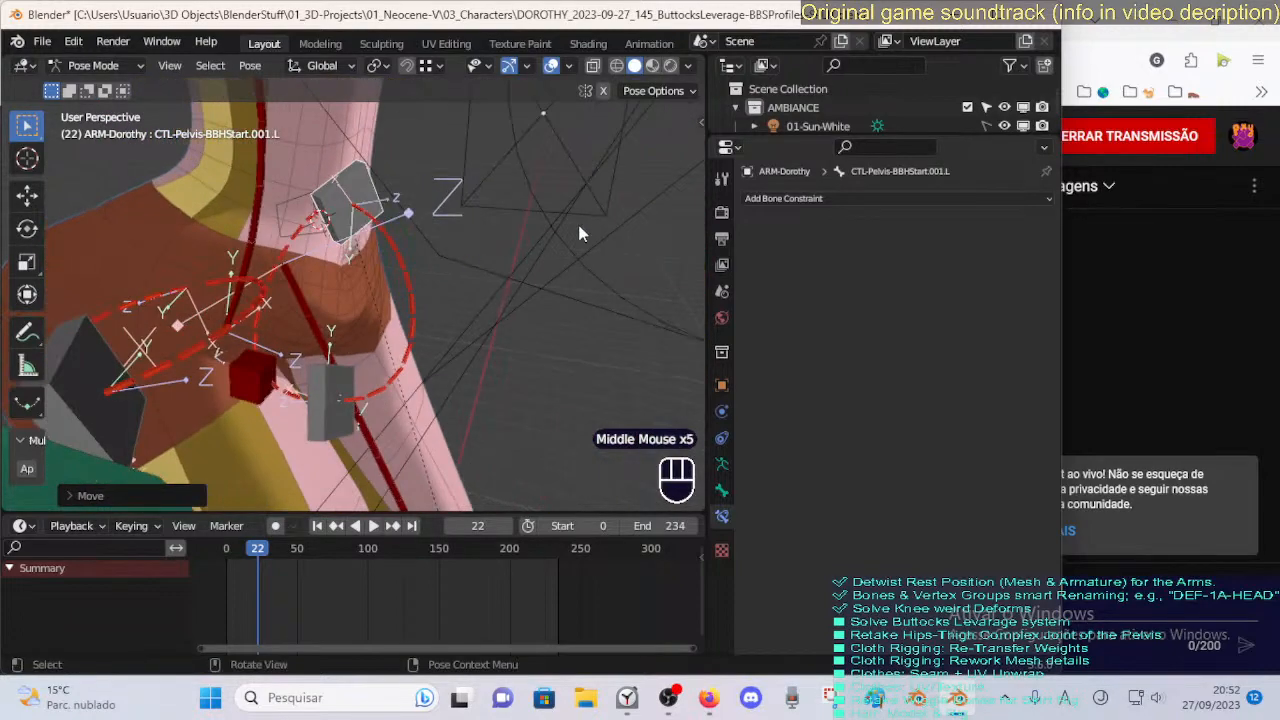
pyautogui.moveTo(548, 305); pyautogui.dragTo(400, 372, button='middle')
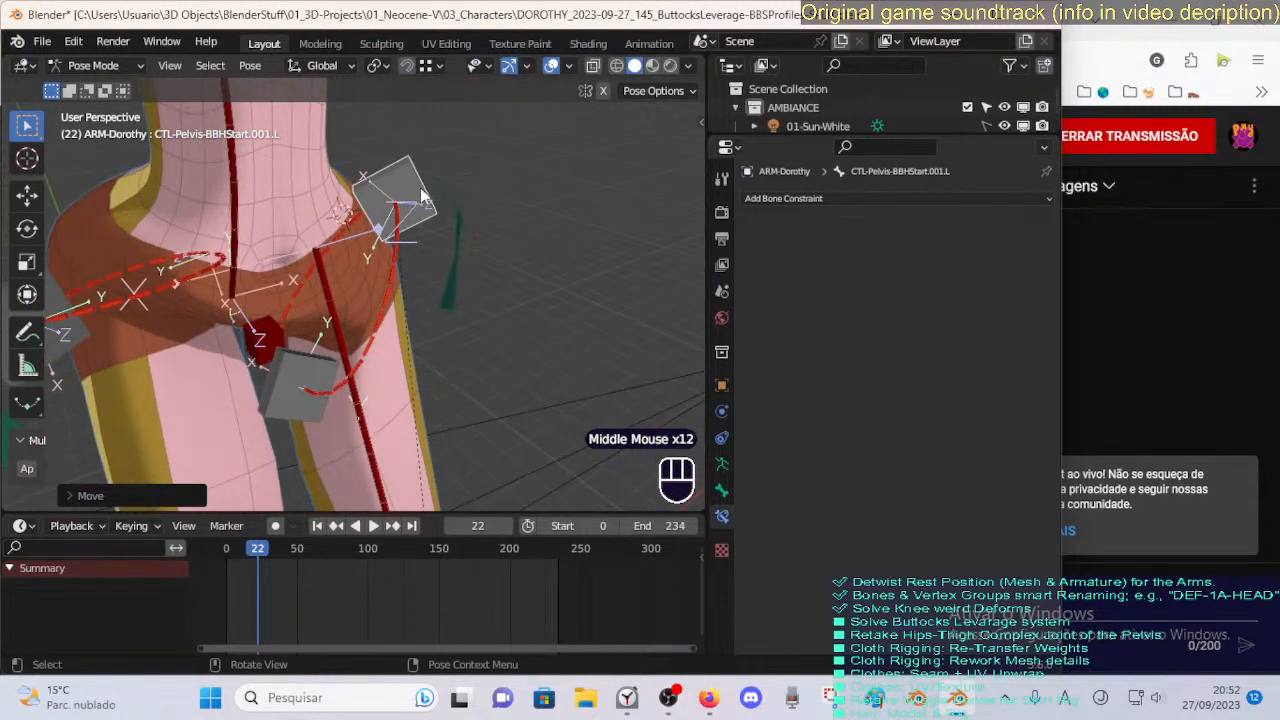
# Nudge CTL-Pelvis-BBHStart.001.L inward, closer to the upper left hip.
pyautogui.click(420, 189)
pyautogui.press('g')
pyautogui.click(408, 188)
# Move CTL-Pelvis-BBHEnd.001.L up toward the crotch and fine-tune its position at the top of the inner left thigh.
pyautogui.moveTo(370, 300); pyautogui.dragTo(278, 287, button='middle')
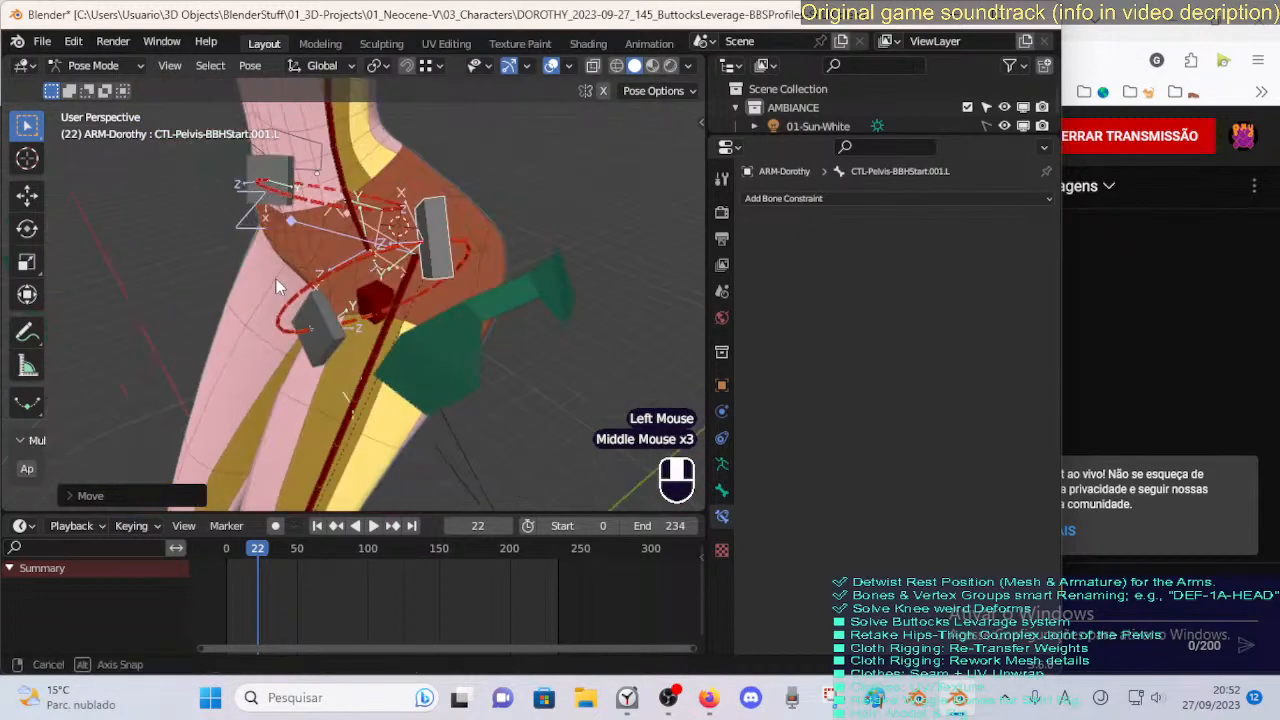
pyautogui.moveTo(368, 233); pyautogui.dragTo(280, 208, button='middle')
pyautogui.moveTo(420, 333); pyautogui.dragTo(310, 303, button='middle')
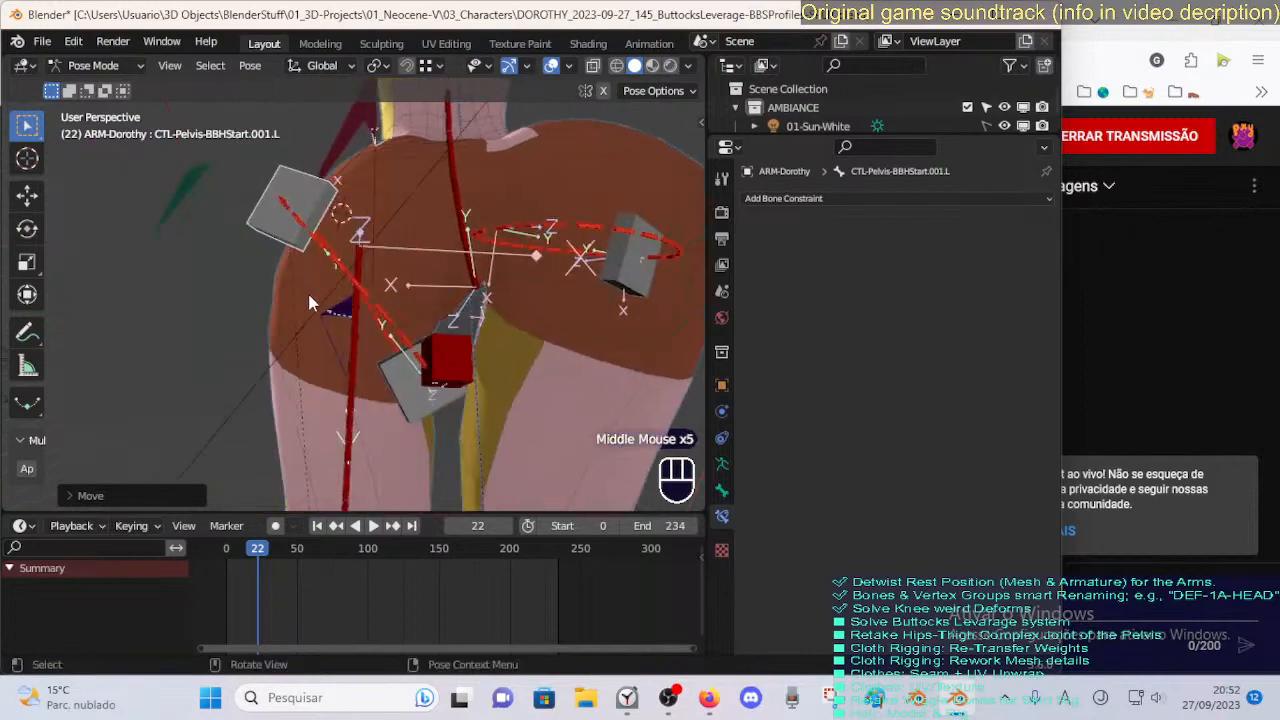
pyautogui.moveTo(285, 378); pyautogui.dragTo(280, 314, button='middle')
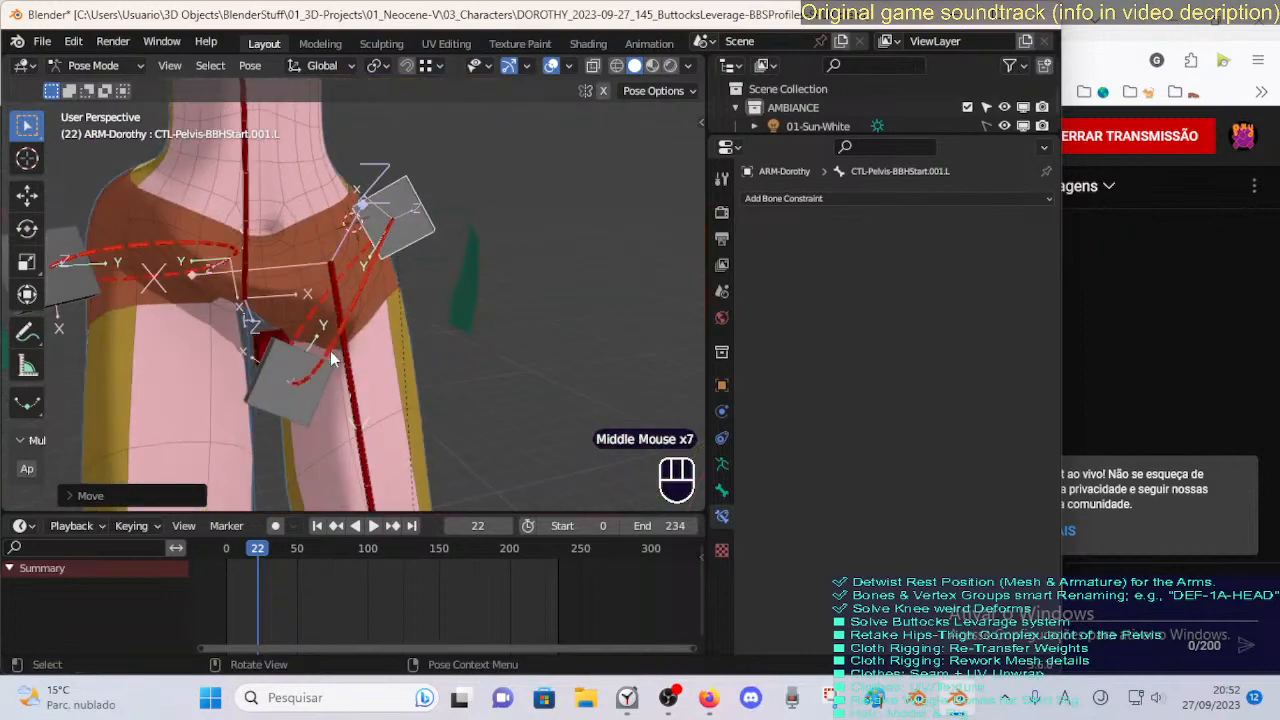
pyautogui.click(314, 388)
pyautogui.press('g')
pyautogui.click(320, 385)
pyautogui.moveTo(320, 385); pyautogui.dragTo(315, 359, button='middle')
pyautogui.press('g')
pyautogui.click(306, 357)
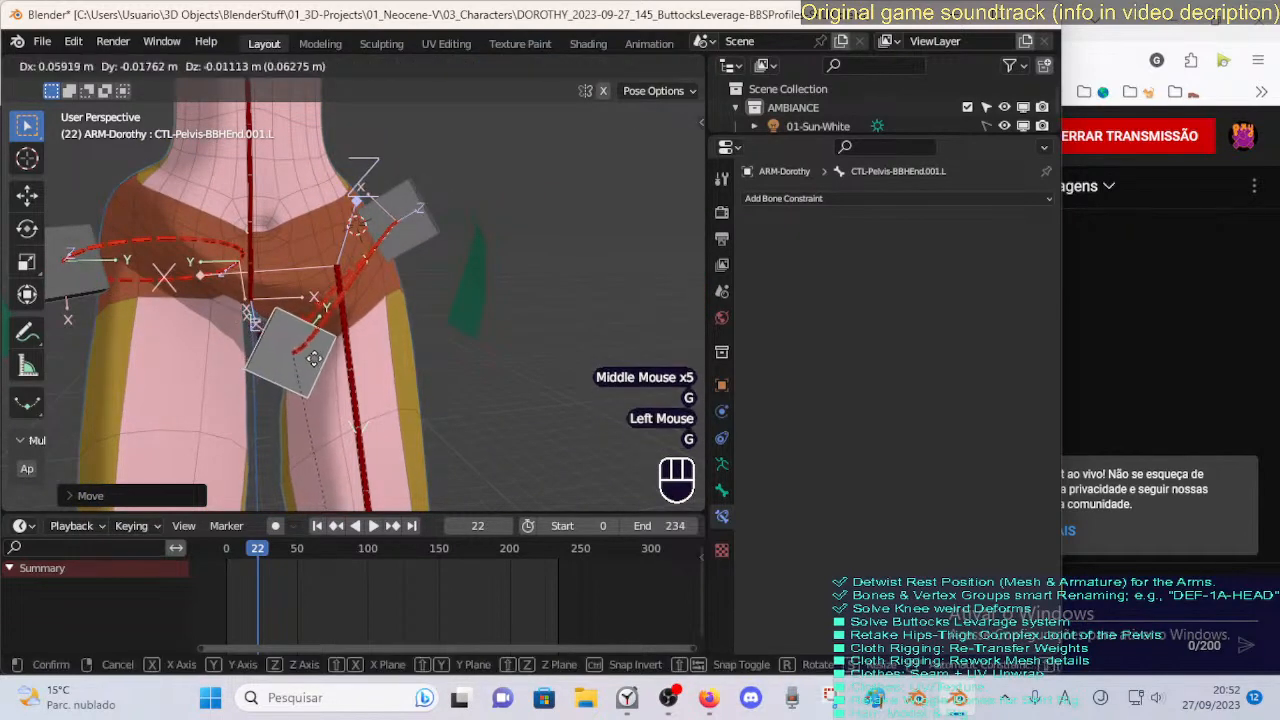
pyautogui.press('g')
pyautogui.click(310, 360)
pyautogui.press('g')
pyautogui.click(305, 368)
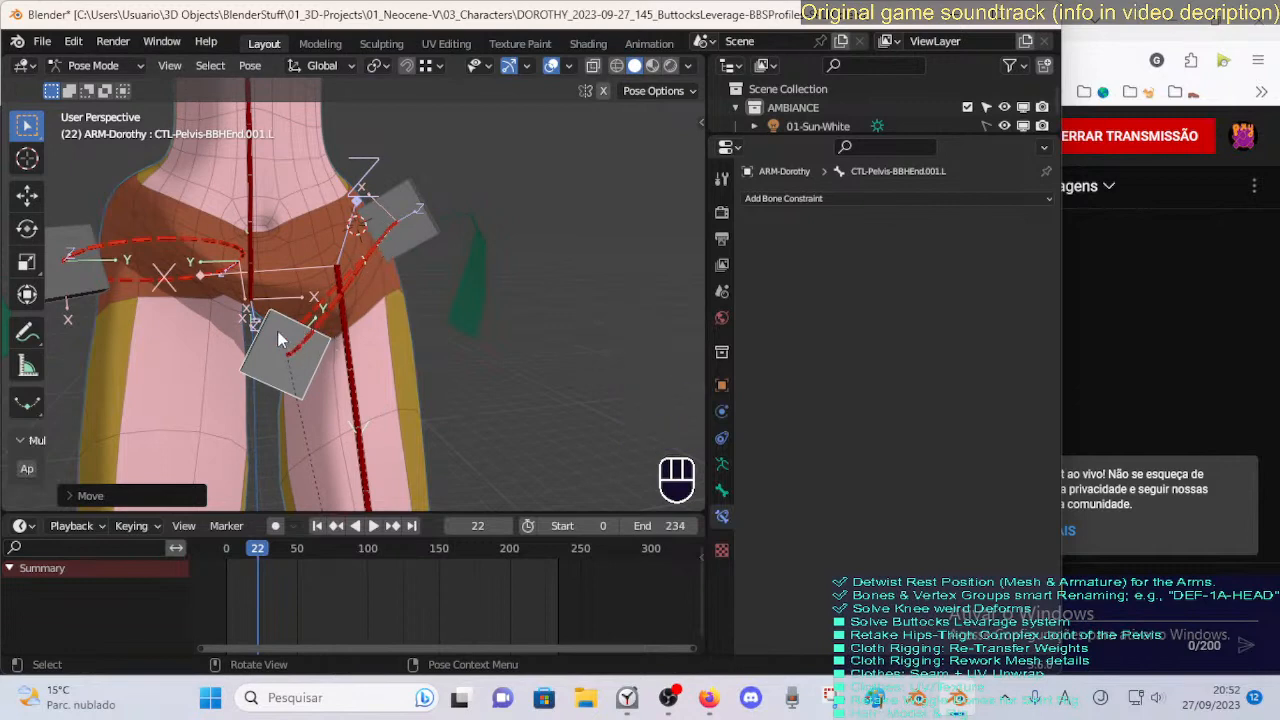
# Examine the left hip's shape from the front and the side with the adjusted controls.
pyautogui.moveTo(279, 340); pyautogui.dragTo(367, 281, button='middle')
pyautogui.moveTo(307, 333); pyautogui.dragTo(160, 266, button='middle')
pyautogui.scroll(-3, 372, 252)
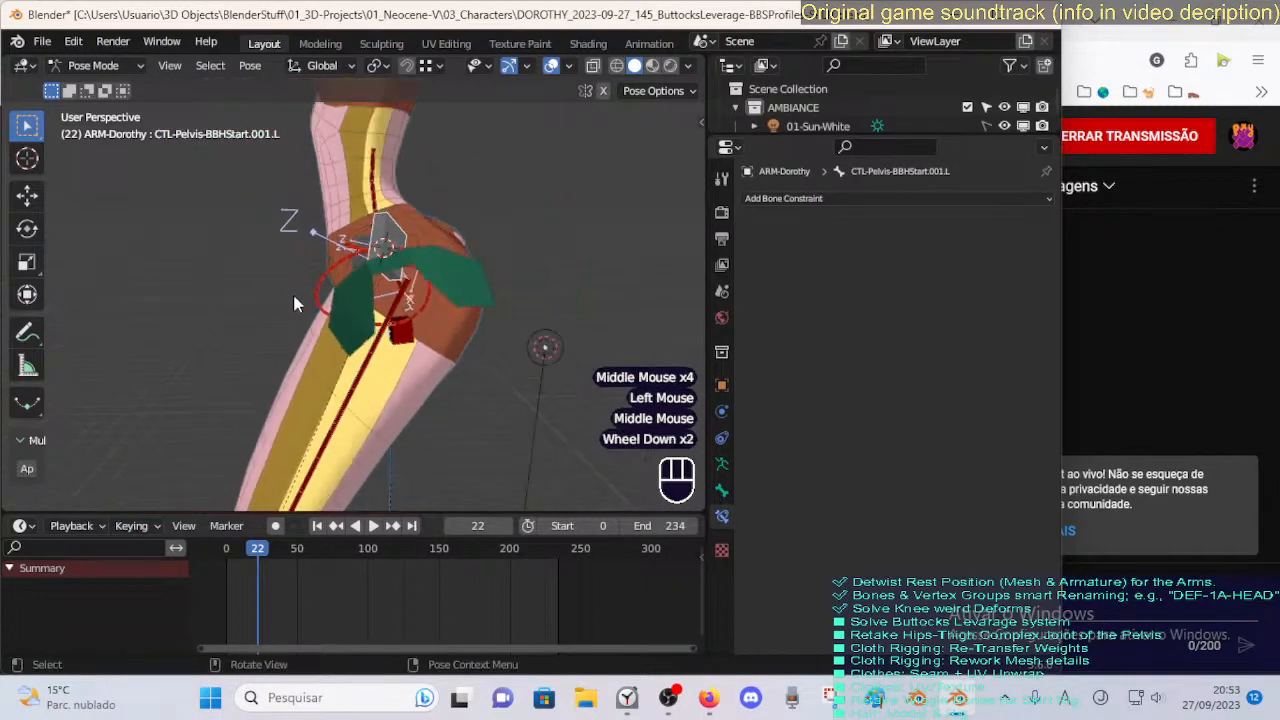
pyautogui.press('Tab')
pyautogui.scroll(2, 372, 252)
pyautogui.press('Tab')
pyautogui.moveTo(372, 255); pyautogui.dragTo(357, 285, button='middle')
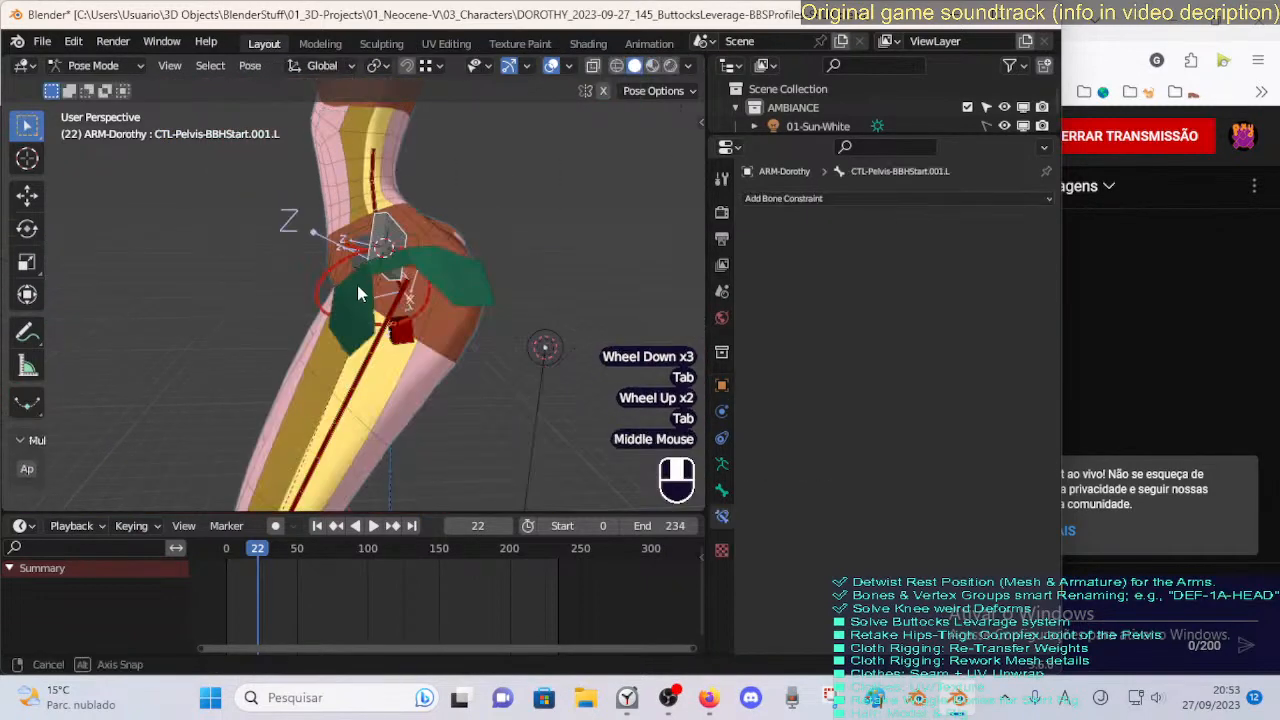
pyautogui.scroll(-2, 380, 295)
pyautogui.scroll(-4, 385, 294)
# Select MTR-Leg.L and move it to lift the left foot off the ground as a test pose.
pyautogui.click(320, 436)
pyautogui.moveTo(320, 436); pyautogui.dragTo(408, 361, button='middle')
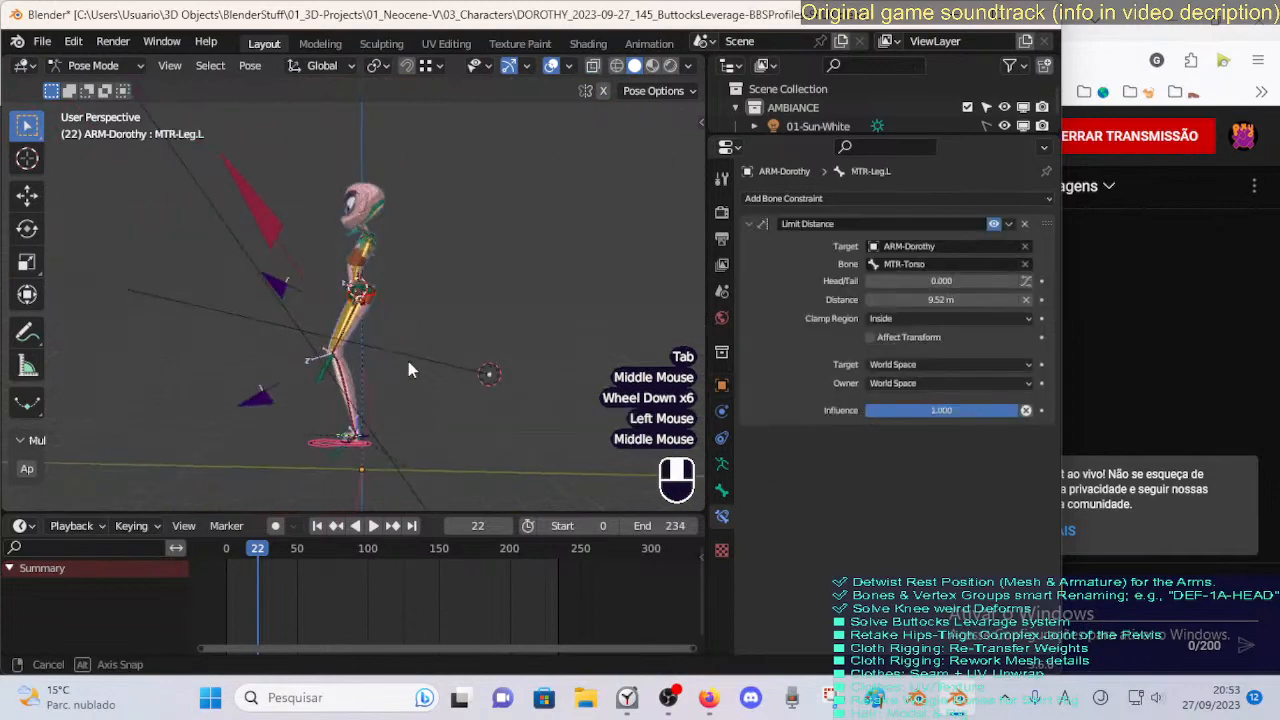
pyautogui.press('g')
pyautogui.click(490, 368)
pyautogui.moveTo(490, 368); pyautogui.dragTo(551, 371, button='middle')
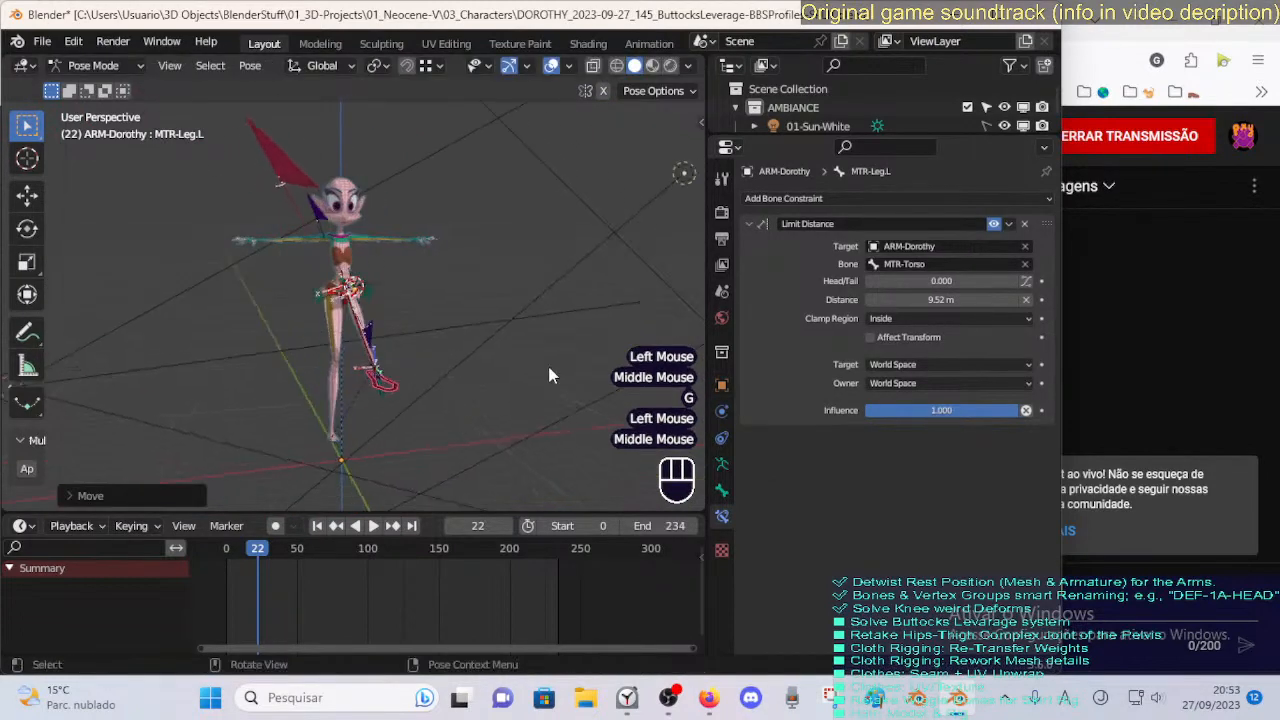
pyautogui.press('g')
pyautogui.click(416, 377)
# Move MTR-Leg.L forward so the left thigh is raised in front of the body with the knee bent.
pyautogui.press('Tab')
pyautogui.moveTo(434, 356); pyautogui.dragTo(191, 459, button='middle')
pyautogui.scroll(3, 410, 350)
pyautogui.press('Tab')
pyautogui.scroll(1, 378, 345)
pyautogui.scroll(-2, 197, 394)
pyautogui.press('g')
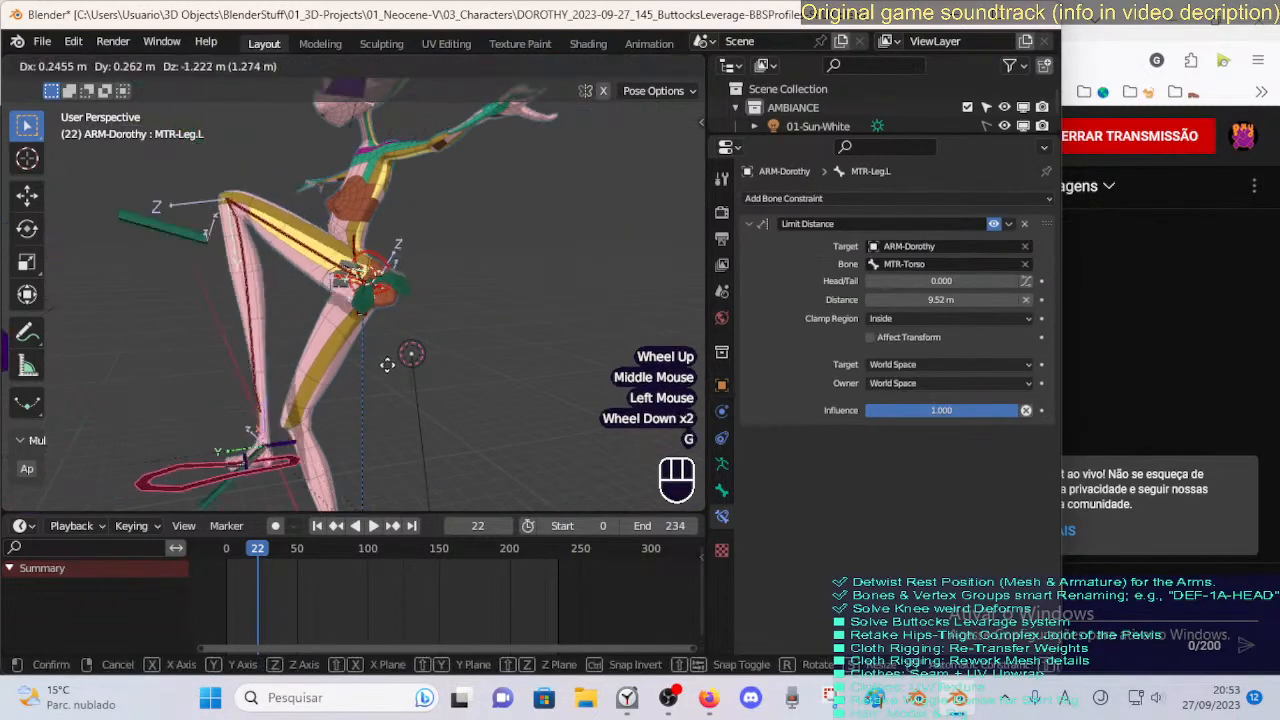
pyautogui.click(305, 342)
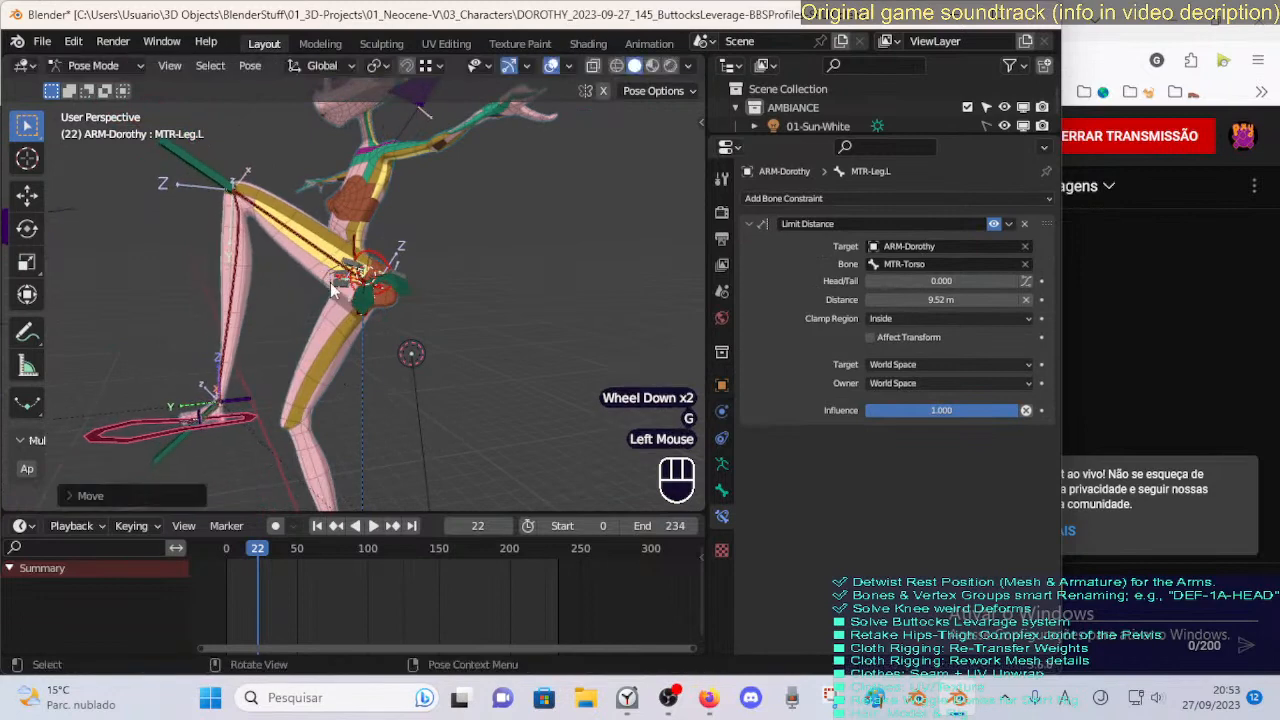
# Reposition the left pelvis BBH control at the hip crease of the raised left thigh.
pyautogui.scroll(2, 300, 342)
pyautogui.scroll(-1, 298, 340)
pyautogui.keyDown('shift'); pyautogui.moveTo(298, 340); pyautogui.dragTo(398, 362, button='middle'); pyautogui.keyUp('shift')
pyautogui.scroll(2, 300, 340)
pyautogui.keyDown('shift'); pyautogui.scroll(-1, 383, 347); pyautogui.keyUp('shift')
pyautogui.click(273, 319)
pyautogui.press('g')
pyautogui.click(255, 300)
# Move CTL-Pelvis-BBHStart.001.L slightly back and up on the outer side of the raised left hip.
pyautogui.click(372, 368)
pyautogui.click(392, 360)
pyautogui.press('g')
pyautogui.click(283, 365)
pyautogui.press('g')
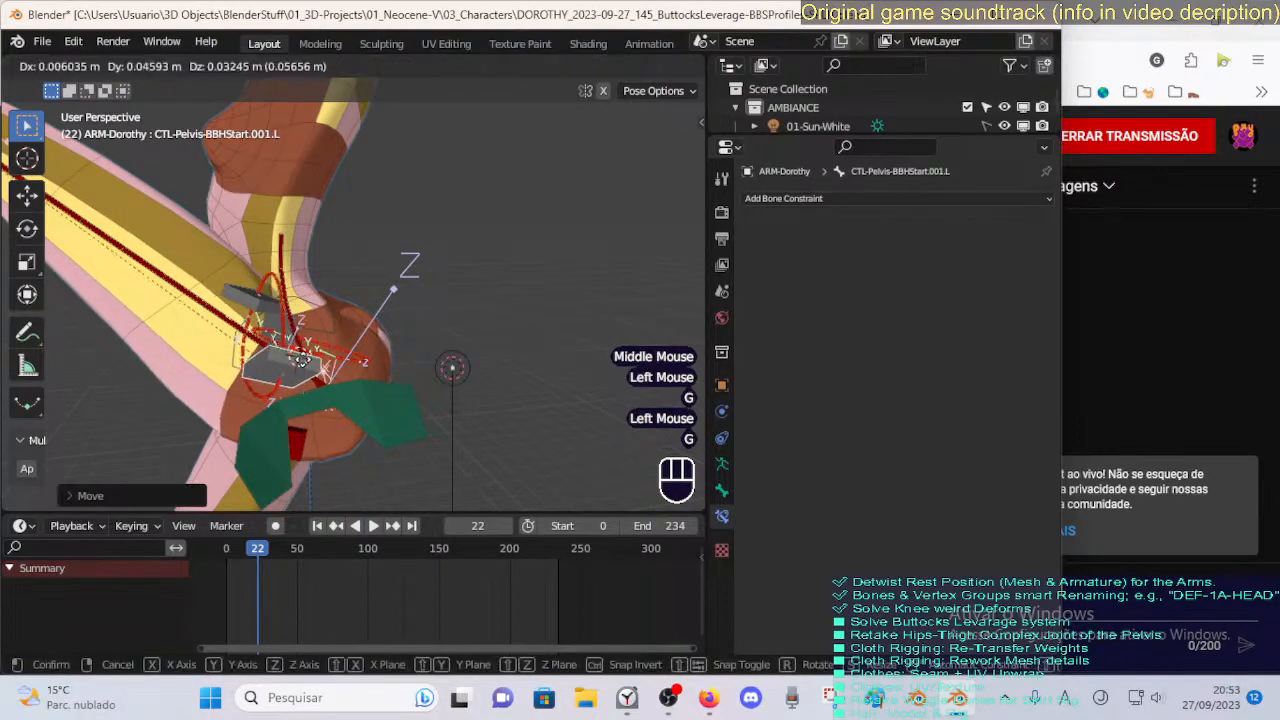
pyautogui.click(253, 304)
pyautogui.click(252, 302)
# Compare the posed left hip with the armature's rest position in Edit Mode.
pyautogui.press('Tab')
pyautogui.moveTo(252, 310); pyautogui.dragTo(285, 352, button='middle')
pyautogui.press('Tab')
pyautogui.press('Tab')
pyautogui.scroll(-2, 526, 371)
pyautogui.press('Tab')
pyautogui.scroll(2, 208, 348)
# Shift CTL-Pelvis-BBHStart.001.L at the raised left hip and move CTL-Pelvis-BBHEnd.001.L up toward the waist.
pyautogui.click(320, 372)
pyautogui.press('g')
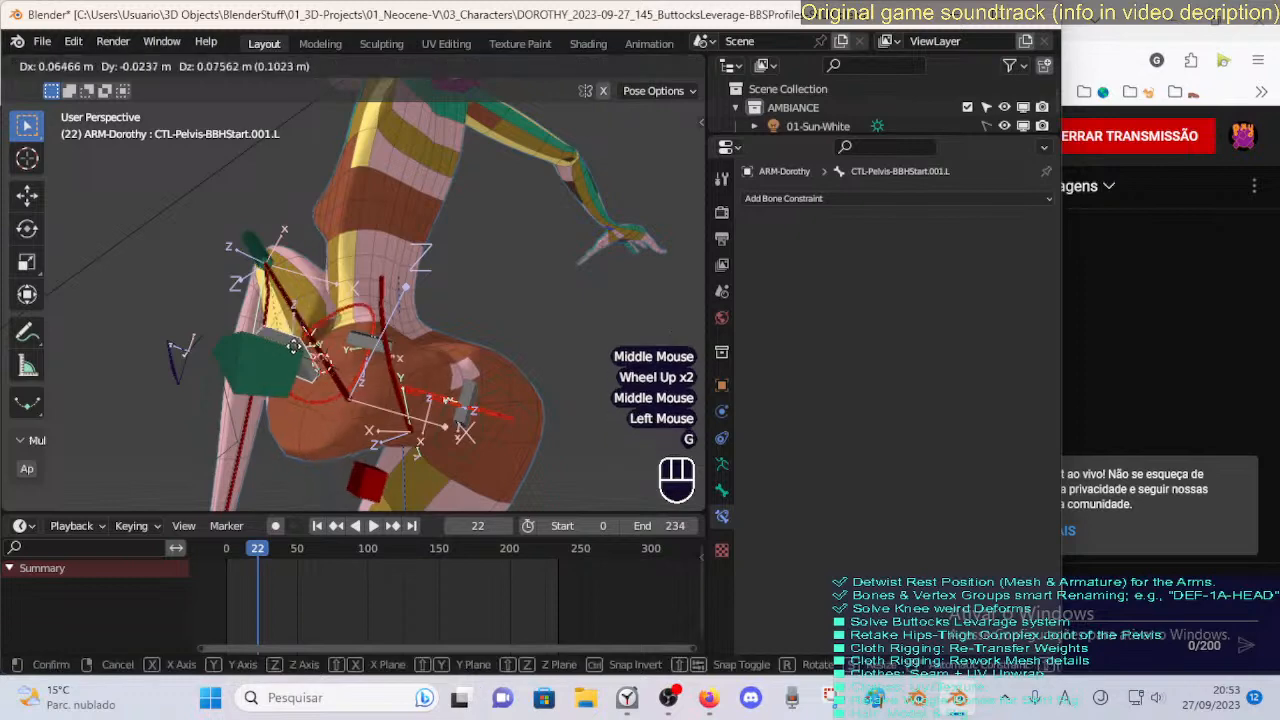
pyautogui.click(274, 336)
pyautogui.click(375, 343)
pyautogui.click(284, 362)
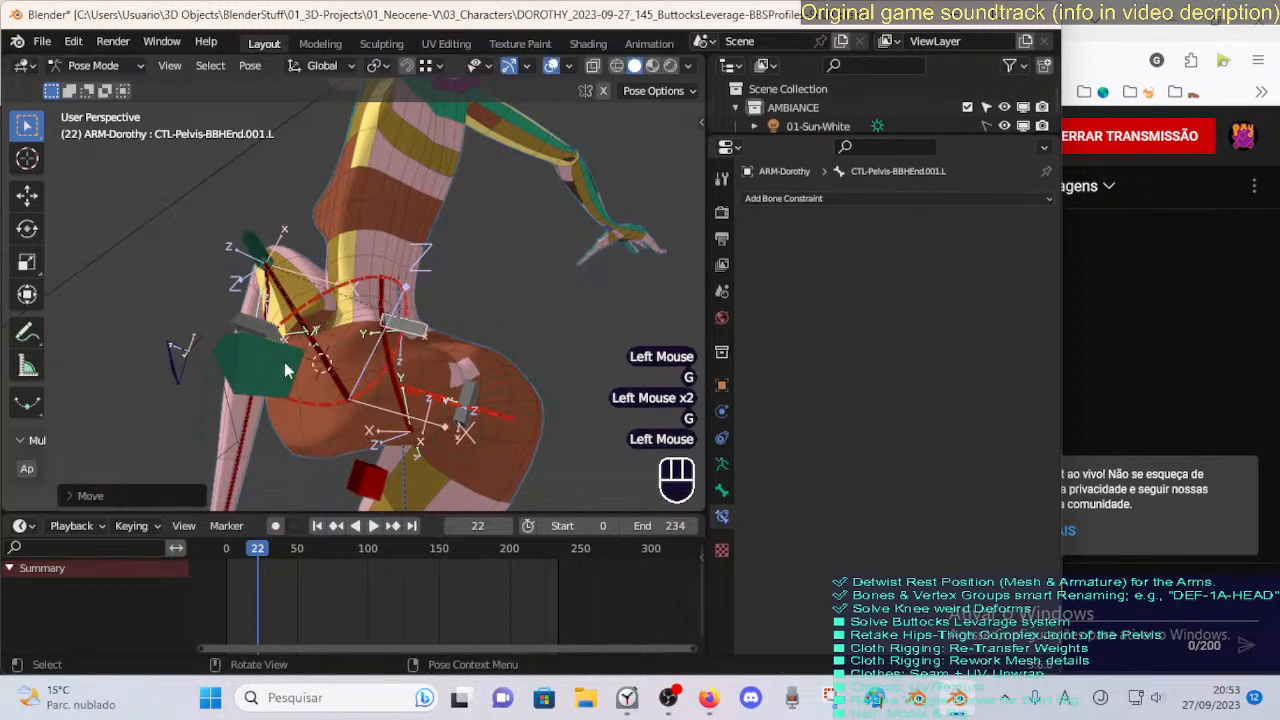
# Adjust CTL-Pelvis-BBHEnd.001.L above the raised thigh and lower CTL-Pelvis-BBHStart.001.L onto the side of the left buttock.
pyautogui.moveTo(284, 362); pyautogui.dragTo(428, 360, button='middle')
pyautogui.press('g')
pyautogui.click(281, 331)
pyautogui.click(281, 331)
pyautogui.press('g')
pyautogui.click(240, 367)
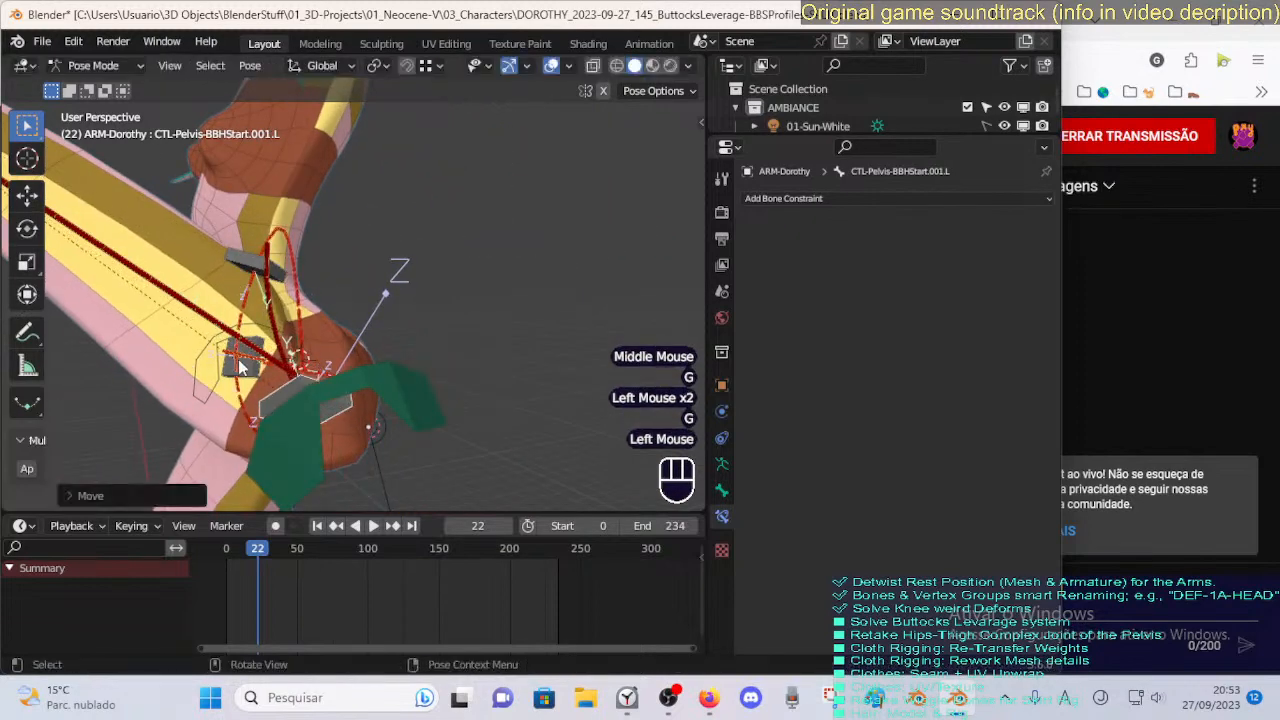
# Move CTL-Pelvis-BBHEnd.001.L forward and down from the hip crease to the raised left thigh.
pyautogui.click(240, 367)
pyautogui.moveTo(240, 367); pyautogui.dragTo(440, 390, button='middle')
pyautogui.scroll(-1, 208, 262)
pyautogui.click(246, 262)
pyautogui.press('g')
pyautogui.click(490, 425)
pyautogui.moveTo(490, 425); pyautogui.dragTo(298, 392, button='middle')
pyautogui.click(433, 373)
pyautogui.click(433, 323)
pyautogui.press('g')
pyautogui.click(468, 377)
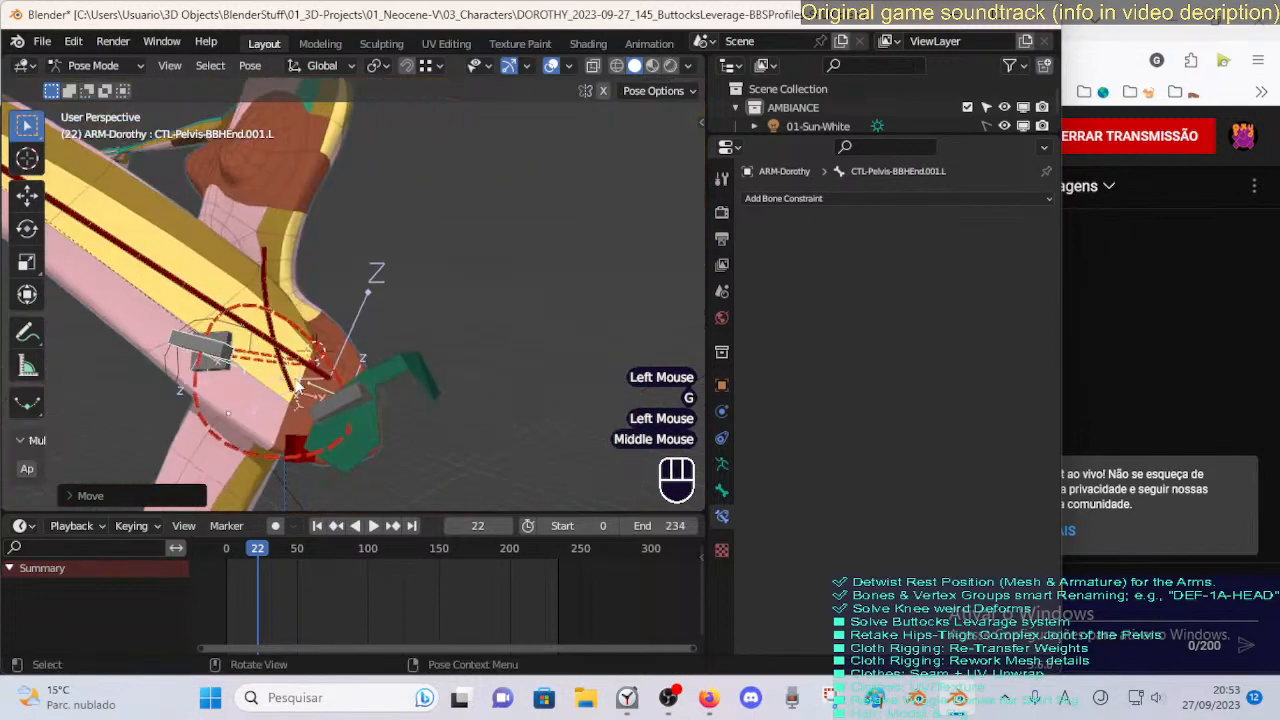
# Move CTL-Pelvis-BBHStart.001.L forward on the raised left hip and rotate it.
pyautogui.press('g')
pyautogui.click(296, 390)
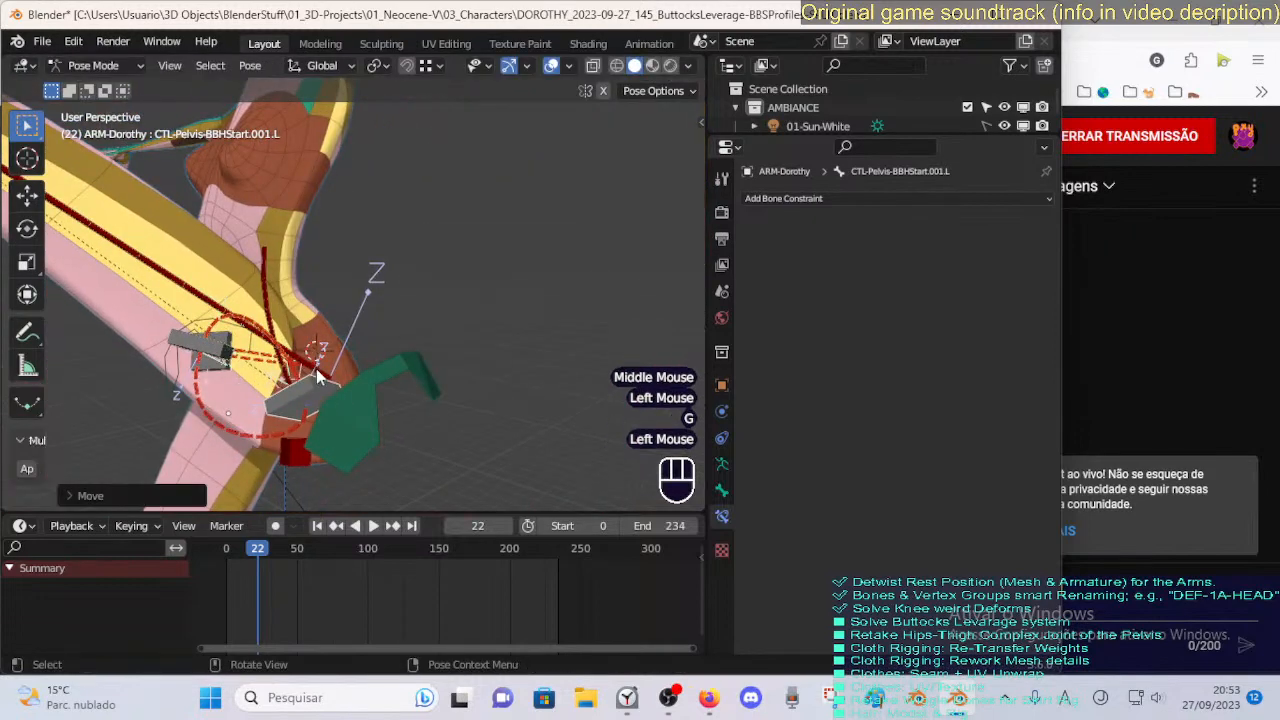
pyautogui.press('r')
pyautogui.click(330, 350)
pyautogui.moveTo(335, 347); pyautogui.dragTo(432, 421, button='middle')
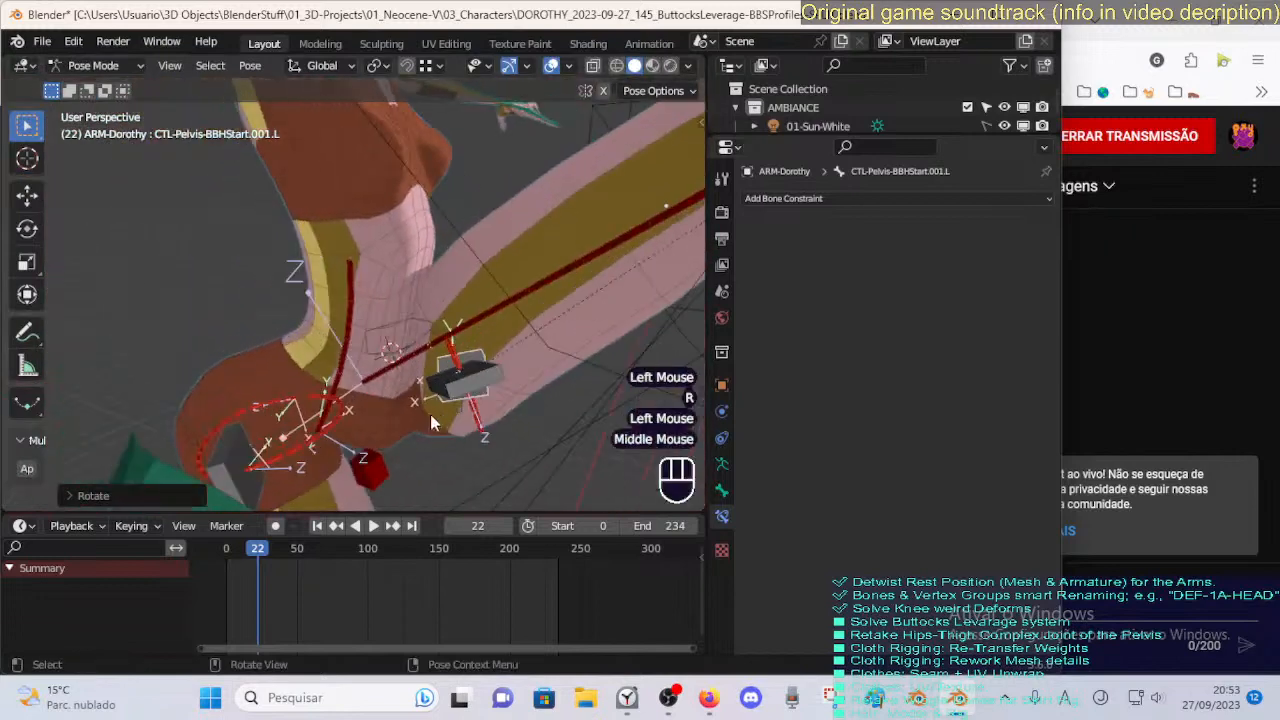
# Fine-tune the left pelvis BBH controls around the raised thigh and change the rotation of CTL-Pelvis-BBHStart.001.L.
pyautogui.moveTo(513, 374); pyautogui.dragTo(203, 298, button='middle')
pyautogui.click(440, 390)
pyautogui.press('g')
pyautogui.click(449, 380)
pyautogui.click(303, 390)
pyautogui.press('r')
pyautogui.click(346, 370)
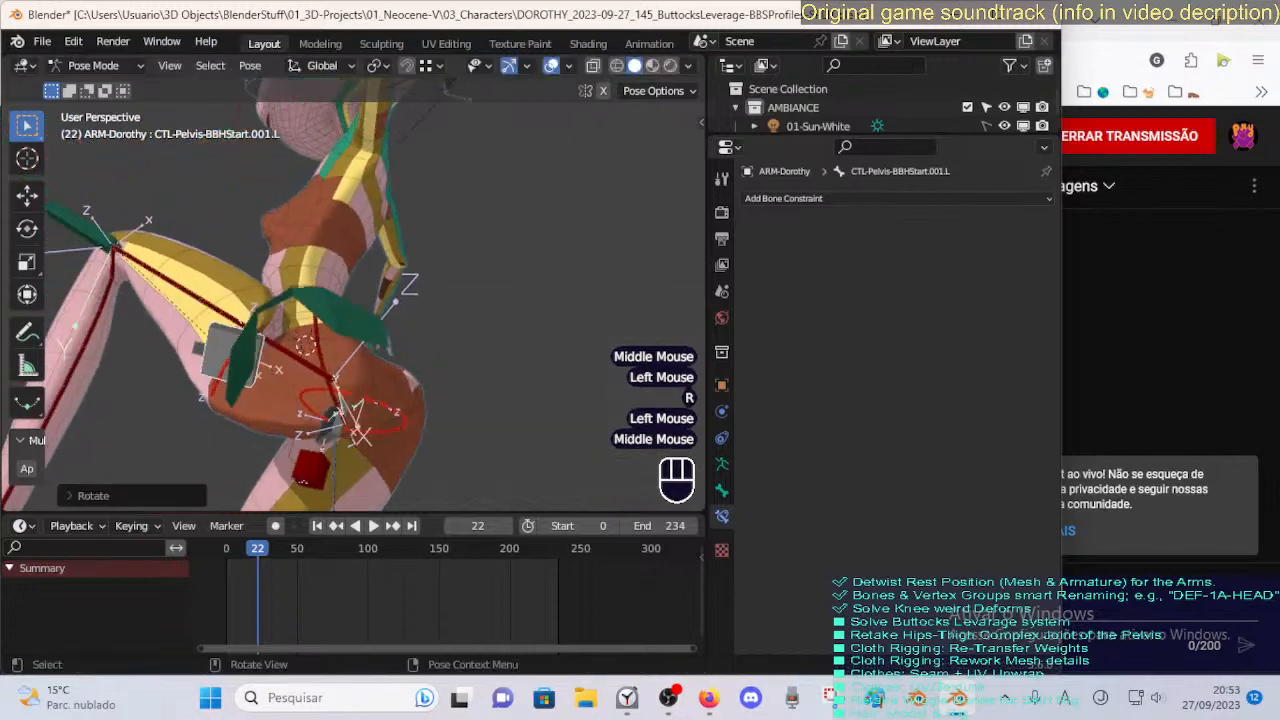
# Rotate and shift CTL-Pelvis-BBHStart.001.L further to shape the outer side of the raised left hip.
pyautogui.press('r')
pyautogui.click(262, 372)
pyautogui.moveTo(262, 372); pyautogui.dragTo(323, 420, button='middle')
pyautogui.press('g')
pyautogui.click(178, 362)
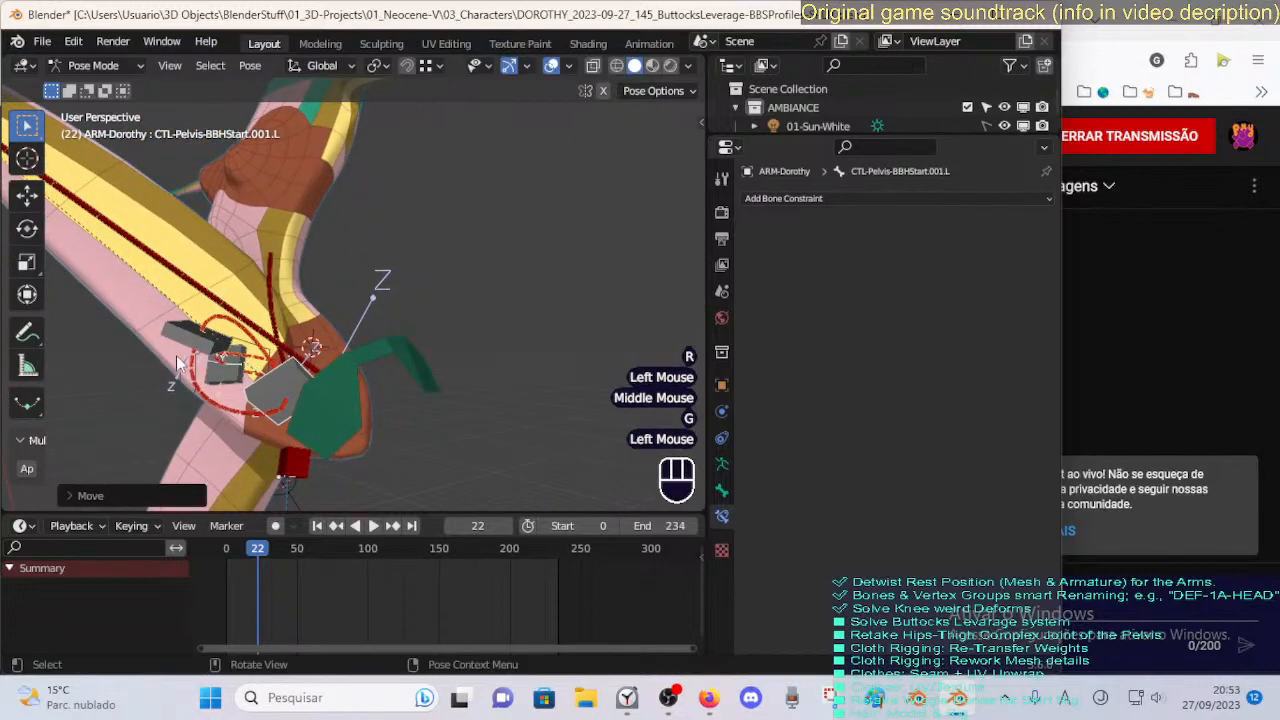
pyautogui.moveTo(229, 355); pyautogui.dragTo(401, 328, button='middle')
pyautogui.press('r')
pyautogui.click(214, 358)
pyautogui.press('g')
pyautogui.click(210, 350)
# Clear the transforms of all pose bones to return the rig to its rest pose, and save the file.
pyautogui.press('a')
pyautogui.hotkey('alt', 'q')
pyautogui.hotkey('alt', 'q')
pyautogui.scroll(-1, 408, 365)
# Move CTL-Pelvis-BBHStart.001.L up at the outer left hip and rotate it about -26°.
pyautogui.click(405, 335)
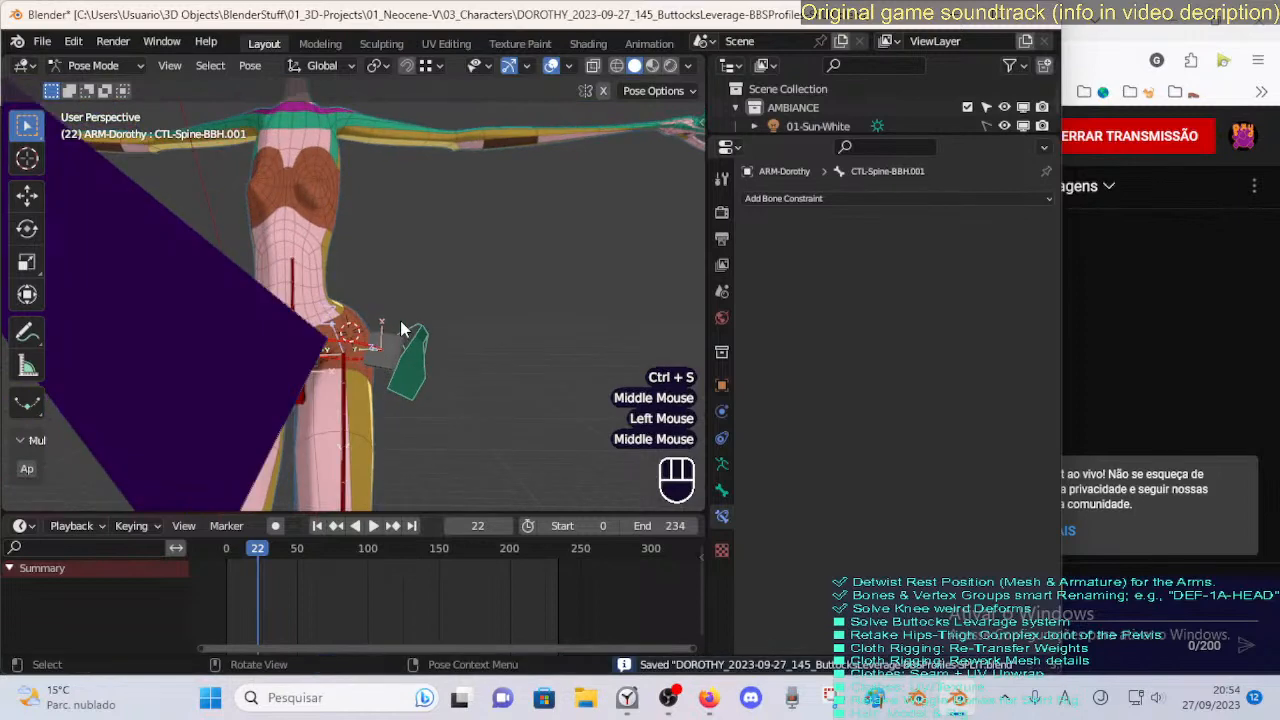
pyautogui.press('g')
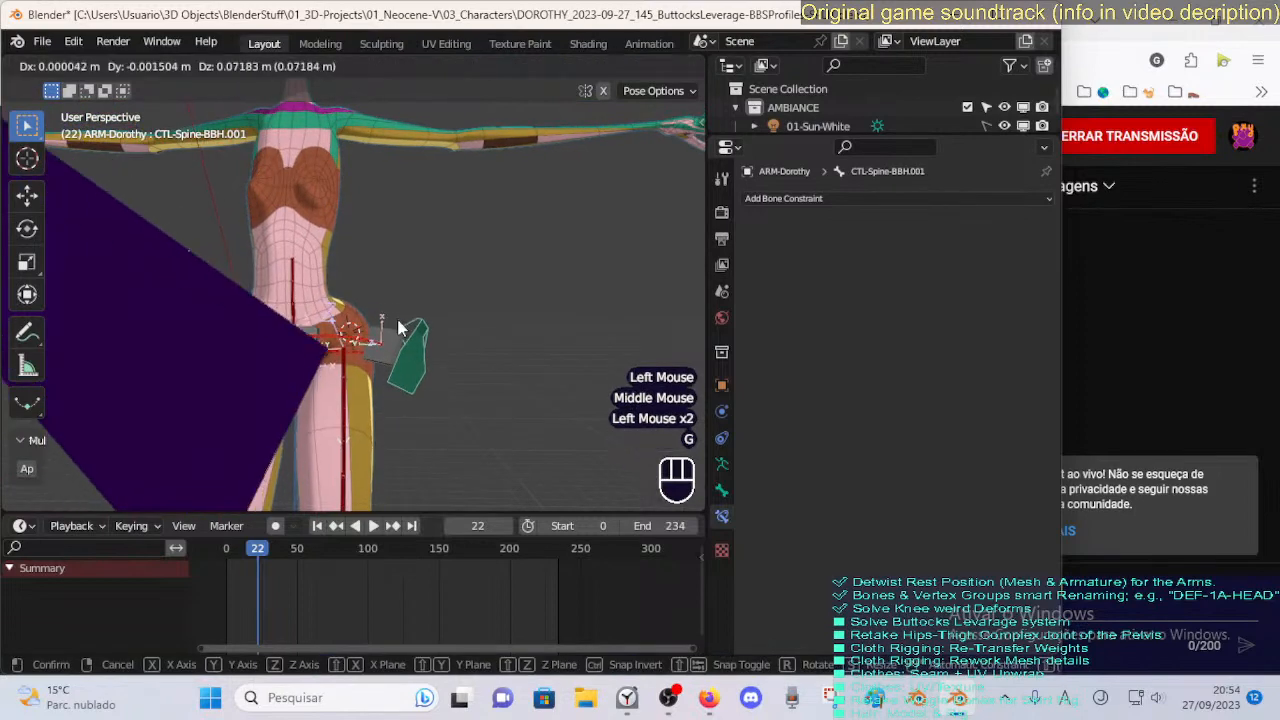
pyautogui.press('Escape')
pyautogui.click(400, 309)
pyautogui.press('g')
pyautogui.click(401, 301)
pyautogui.scroll(2, 456, 335)
pyautogui.press('r')
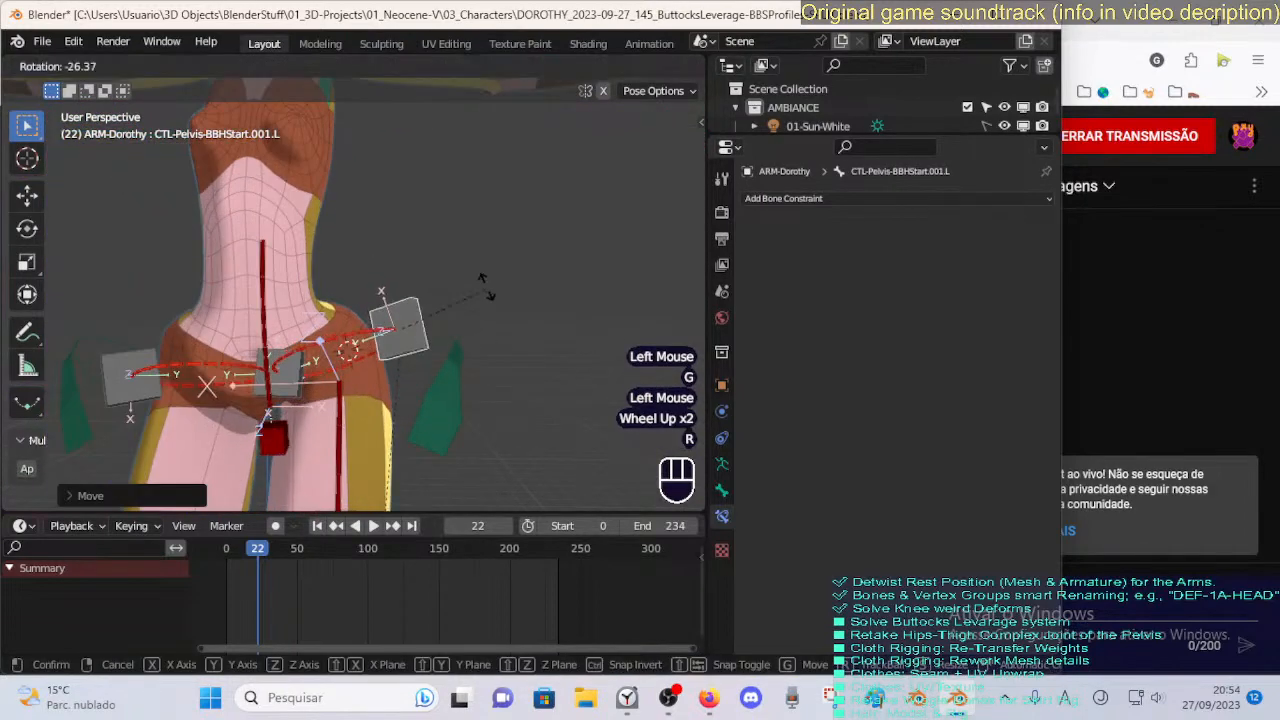
pyautogui.click(277, 398)
# Move CTL-Pelvis-BBHEnd.001.L down from the pelvis centre to the crotch.
pyautogui.press('g')
pyautogui.press('Escape')
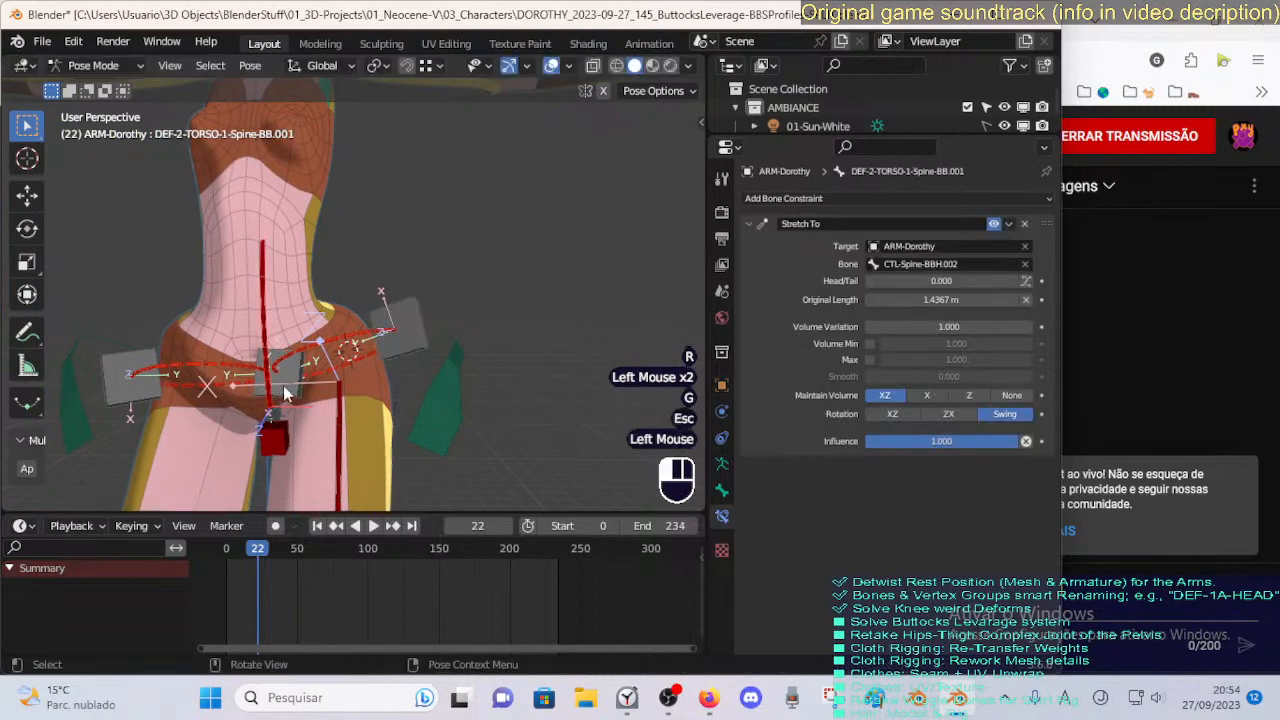
pyautogui.click(285, 398)
pyautogui.press('g')
pyautogui.click(287, 428)
# Move CTL-Pelvis-BBHStart.001.L inward and down against the outer left hip.
pyautogui.press('g')
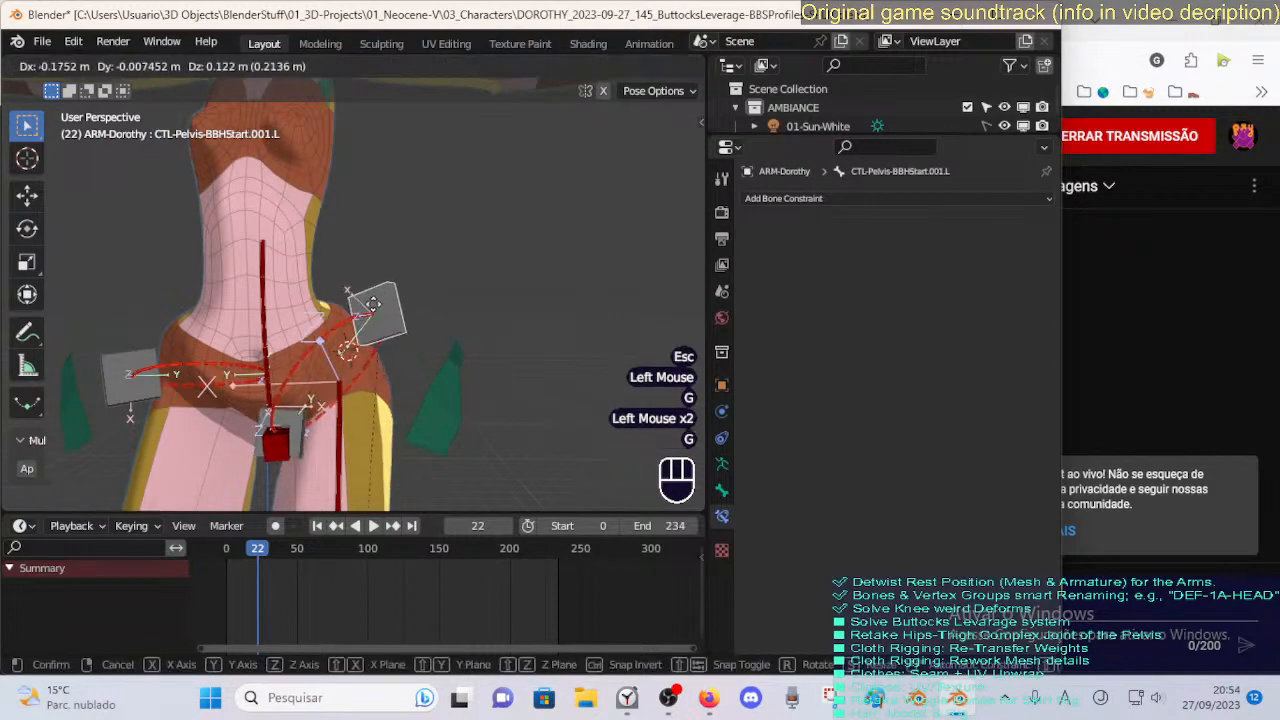
pyautogui.click(381, 345)
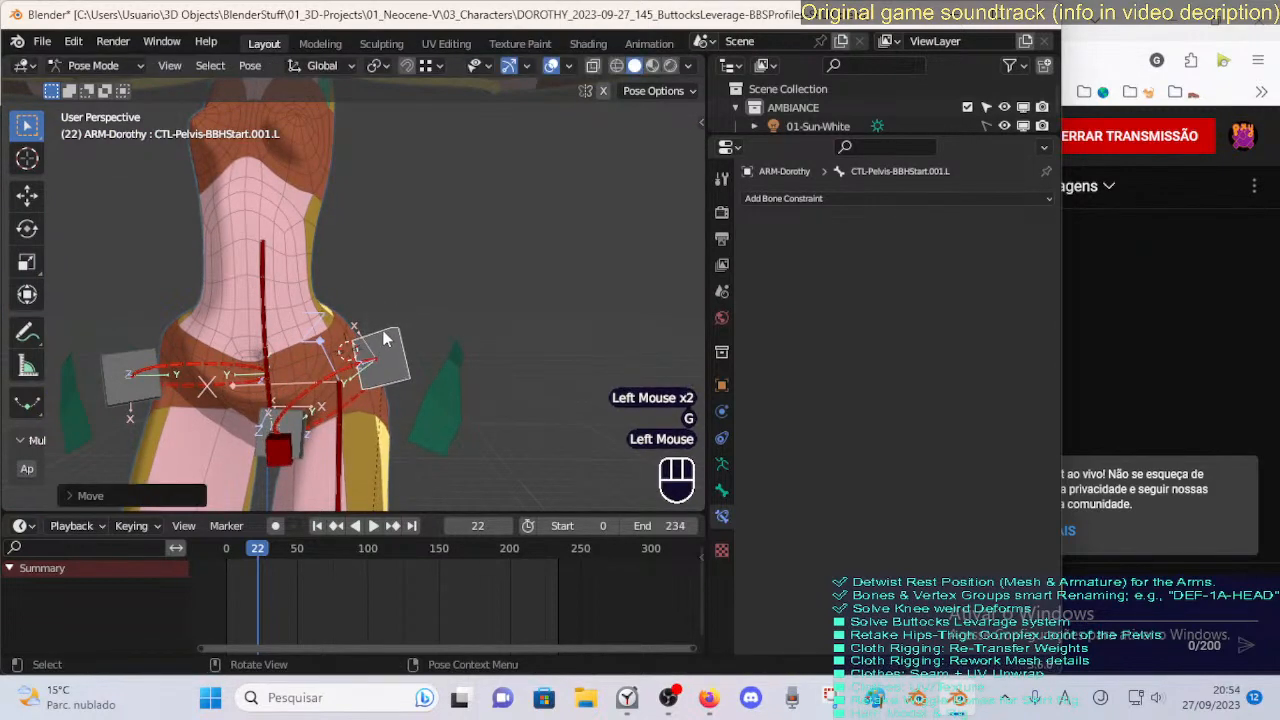
pyautogui.press('g')
pyautogui.click(381, 345)
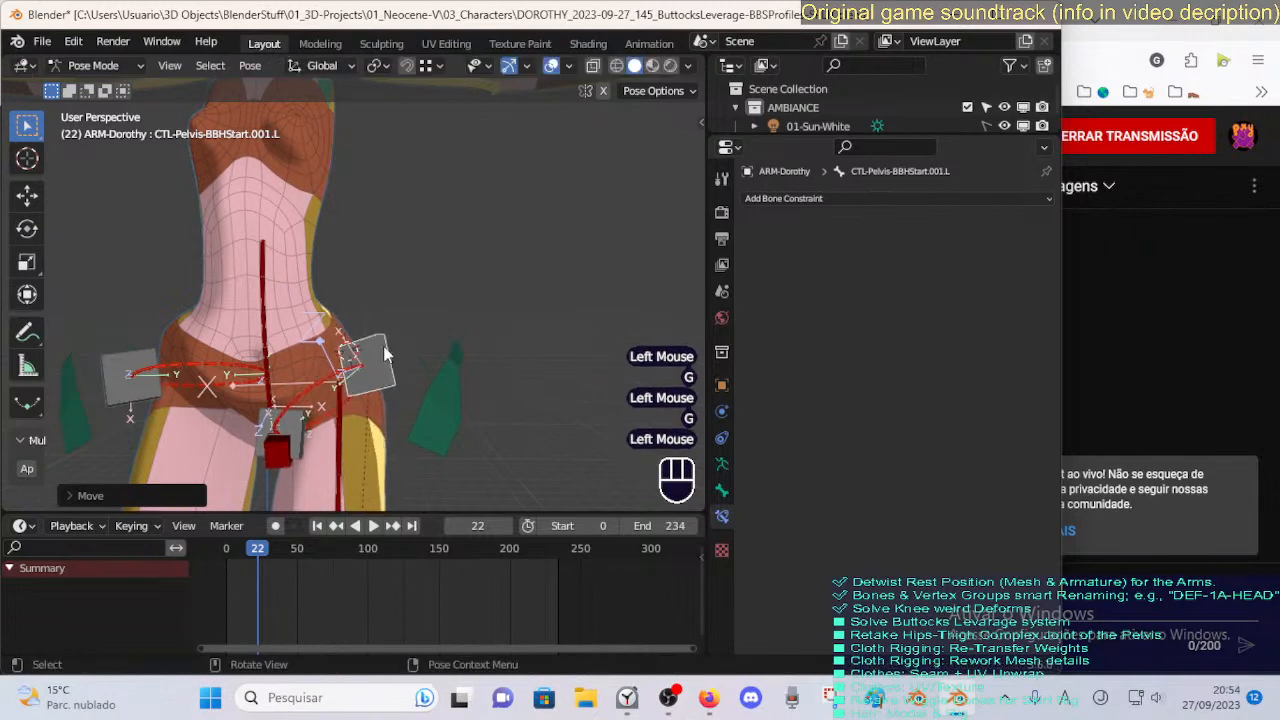
# Adjust the positions of the left pelvis BBH start and end controls while viewing the buttocks from behind.
pyautogui.moveTo(381, 345); pyautogui.dragTo(297, 374, button='middle')
pyautogui.press('g')
pyautogui.click(160, 340)
pyautogui.press('g')
pyautogui.click(301, 374)
pyautogui.press('g')
pyautogui.click(284, 358)
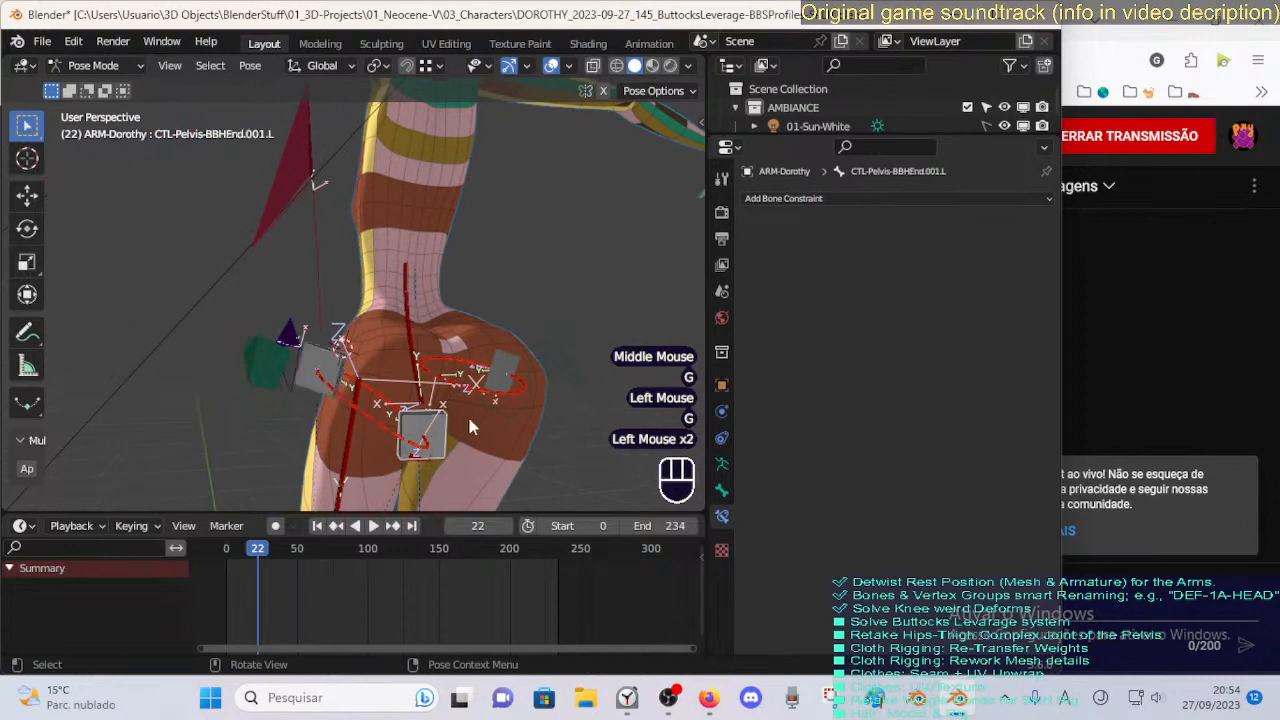
# Rotate CTL-Pelvis-BBHEnd.001.L and move it slightly down below the left buttock.
pyautogui.moveTo(469, 421); pyautogui.dragTo(495, 450, button='middle')
pyautogui.press('r')
pyautogui.click(490, 468)
pyautogui.press('g')
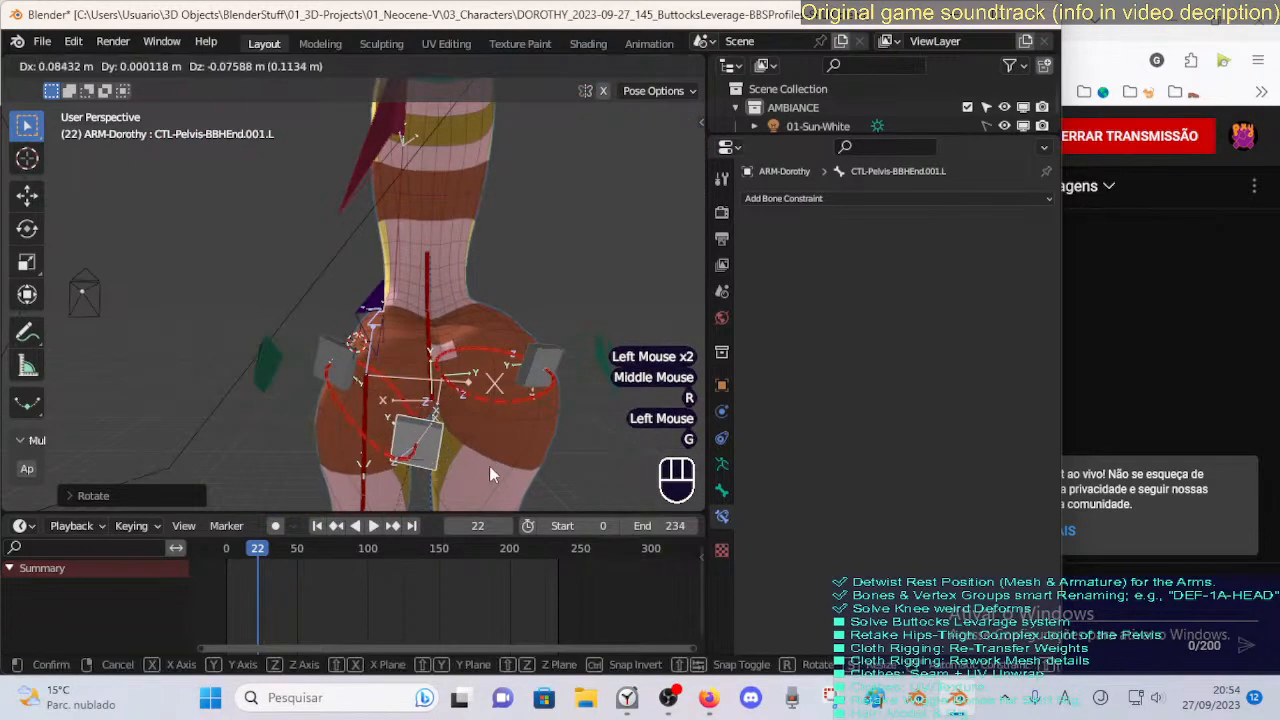
pyautogui.click(318, 360)
# Move CTL-Pelvis-BBHStart.001.L outward from the side of the left hip.
pyautogui.click(318, 358)
pyautogui.press('g')
pyautogui.click(309, 357)
pyautogui.press('g')
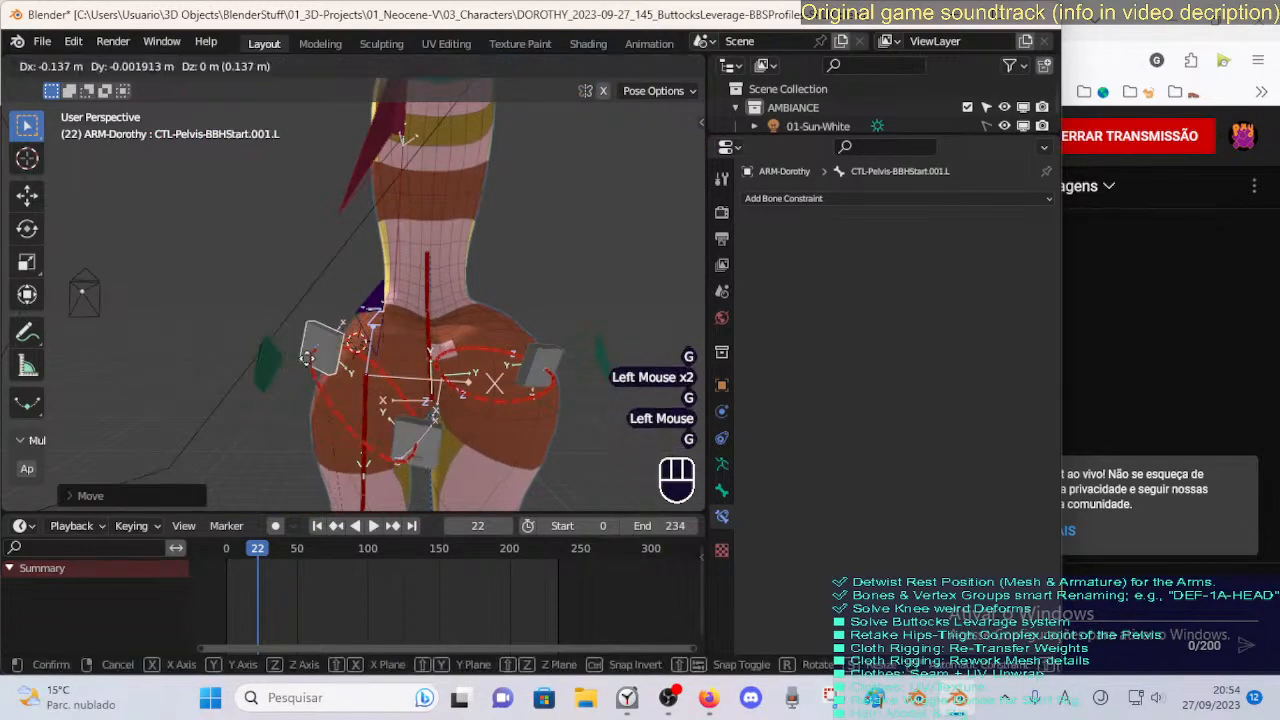
pyautogui.click(308, 357)
# Move CTL-Pelvis-BBHEnd.001.L down and outward at the crotch, and nudge CTL-Pelvis-BBHStart.001.L slightly further out.
pyautogui.moveTo(308, 357); pyautogui.dragTo(355, 403, button='middle')
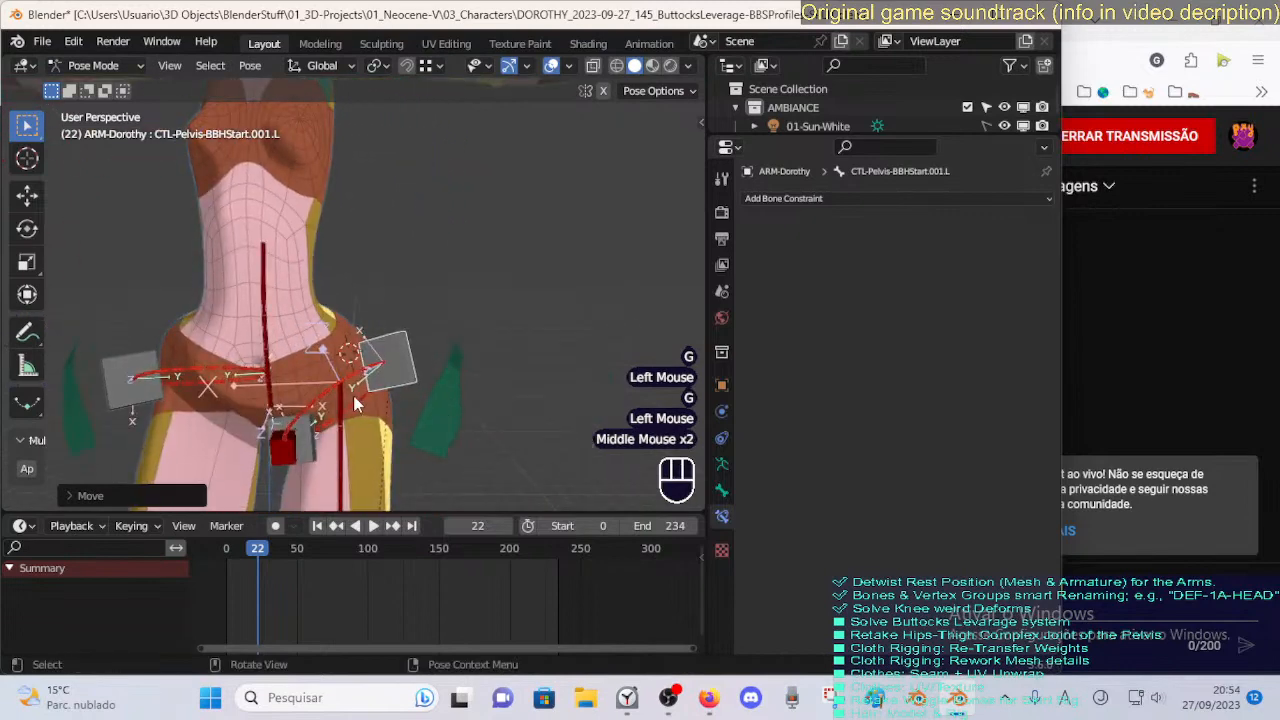
pyautogui.press('g')
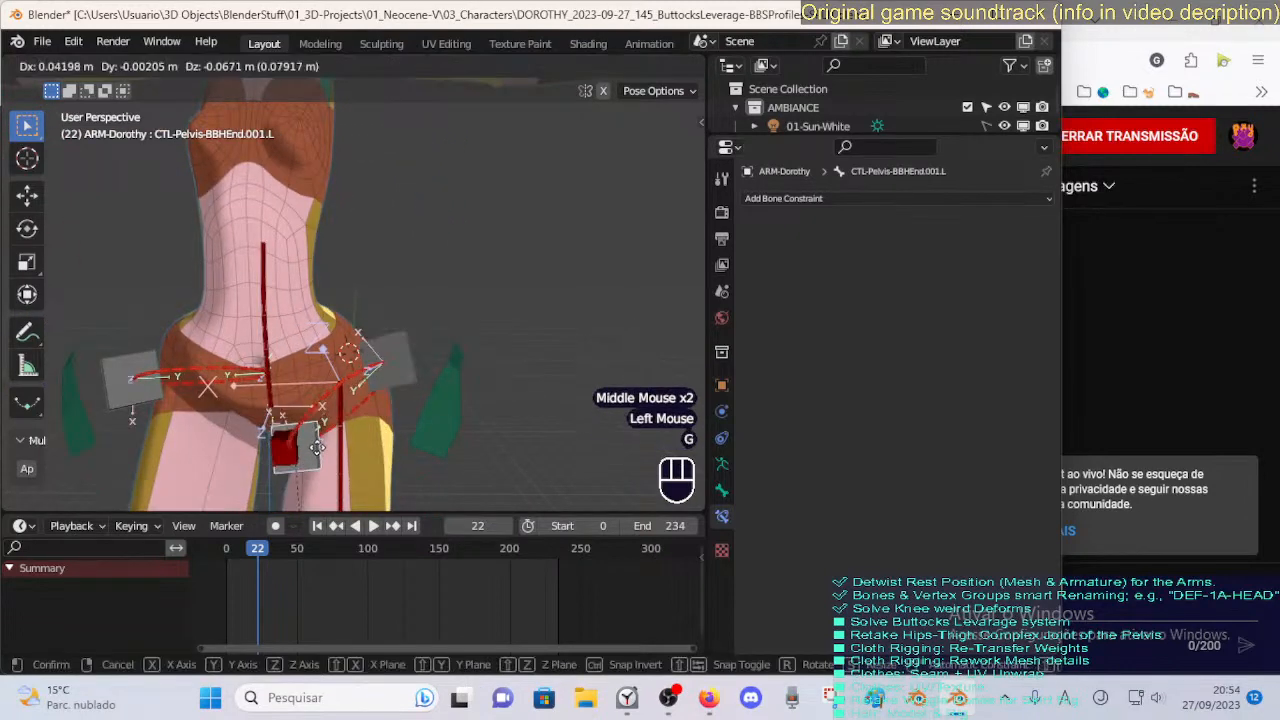
pyautogui.click(325, 458)
pyautogui.click(393, 361)
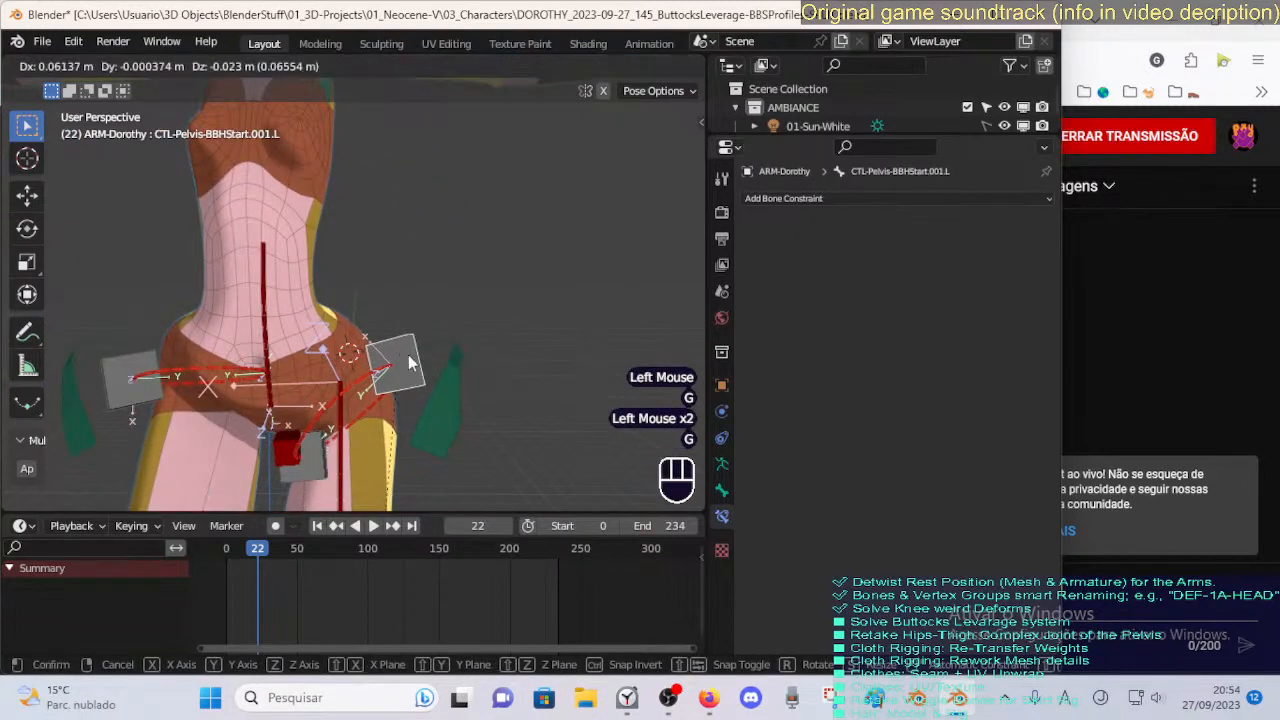
# Examine the pelvis, buttocks and crotch deformation from behind, the front, the side and below.
pyautogui.moveTo(393, 361); pyautogui.dragTo(196, 402, button='middle')
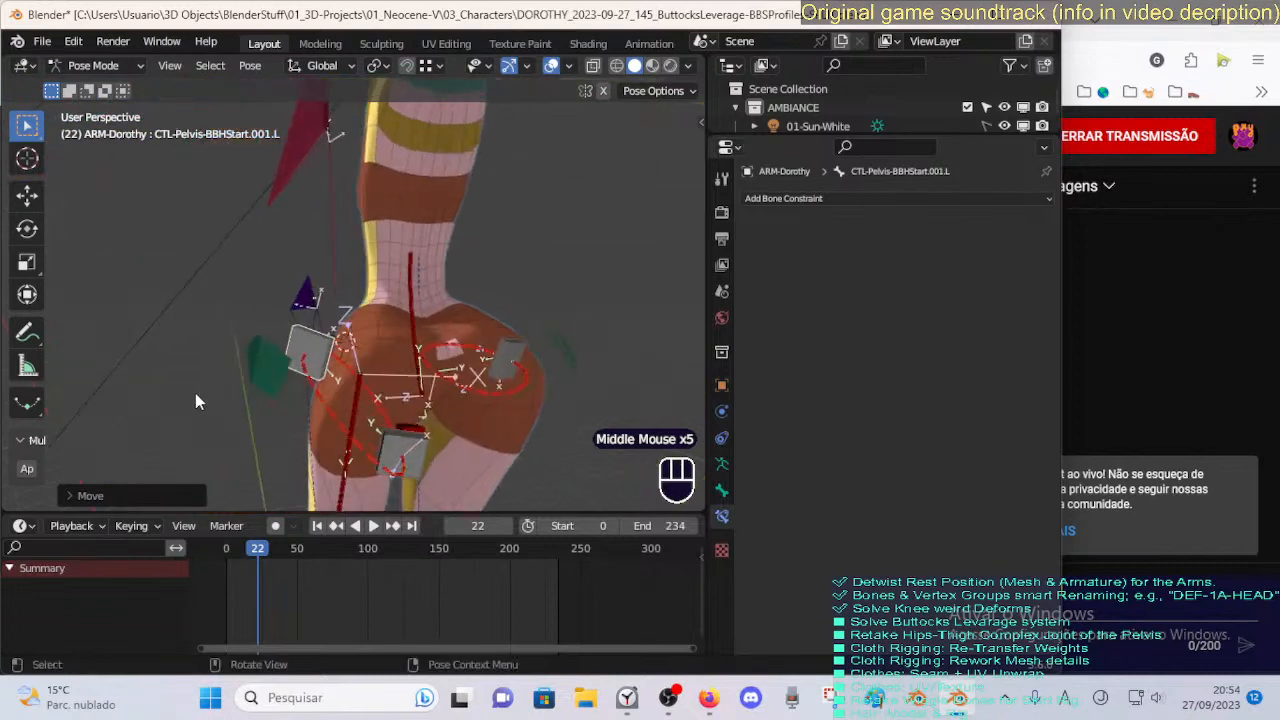
pyautogui.moveTo(285, 372); pyautogui.dragTo(493, 341, button='middle')
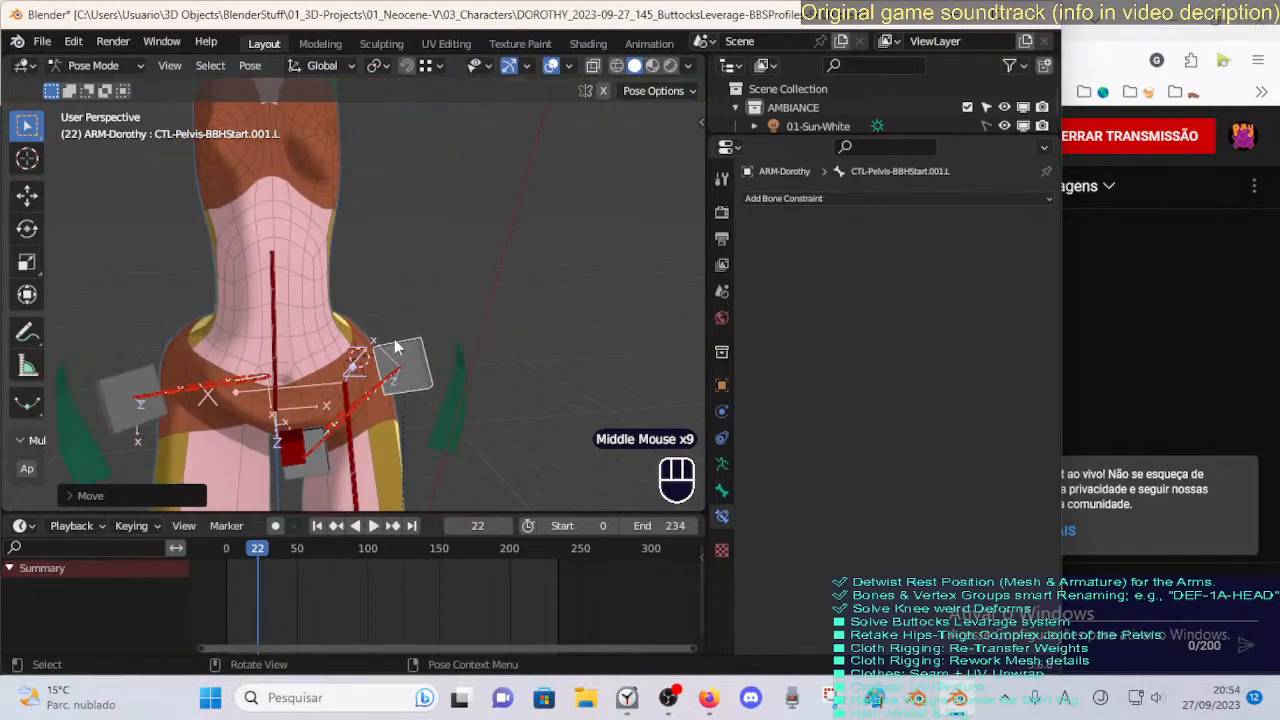
pyautogui.moveTo(396, 346); pyautogui.dragTo(237, 333, button='middle')
pyautogui.keyDown('shift'); pyautogui.moveTo(337, 355); pyautogui.dragTo(355, 255, button='middle'); pyautogui.keyUp('shift')
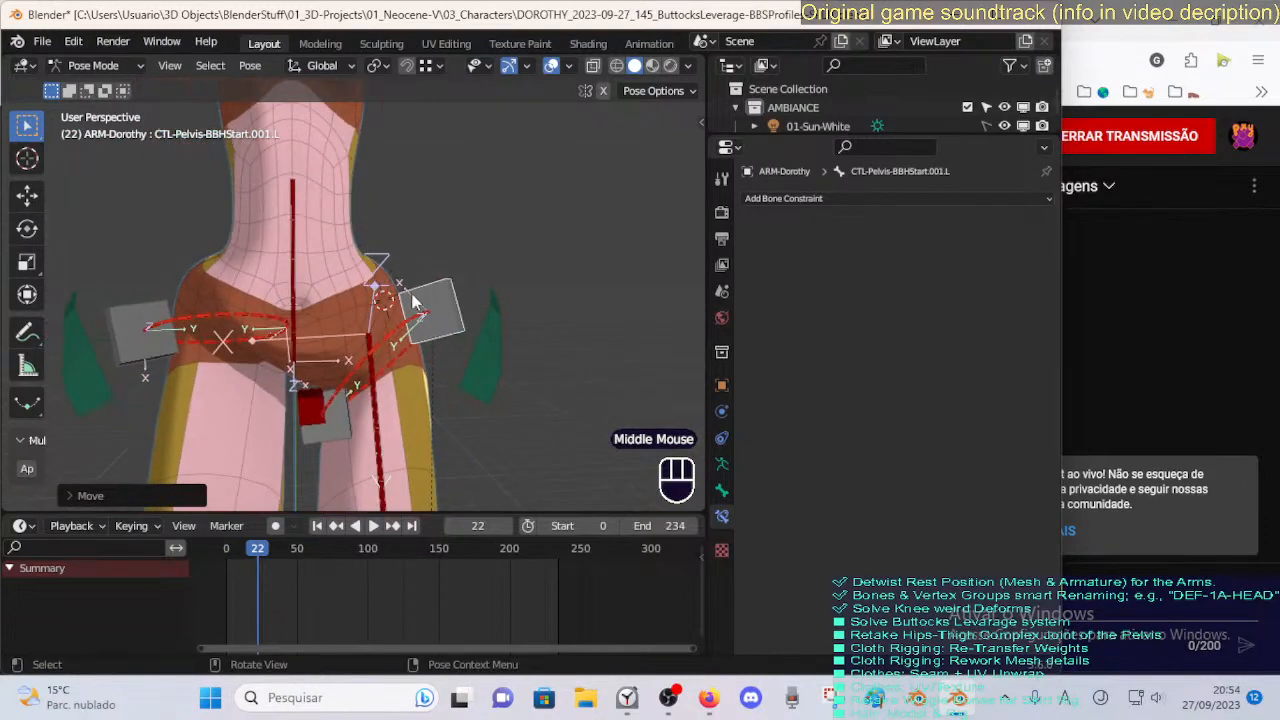
pyautogui.moveTo(415, 305); pyautogui.dragTo(345, 300, button='middle')
pyautogui.moveTo(345, 300); pyautogui.dragTo(350, 290, button='middle')
pyautogui.scroll(2, 360, 295)
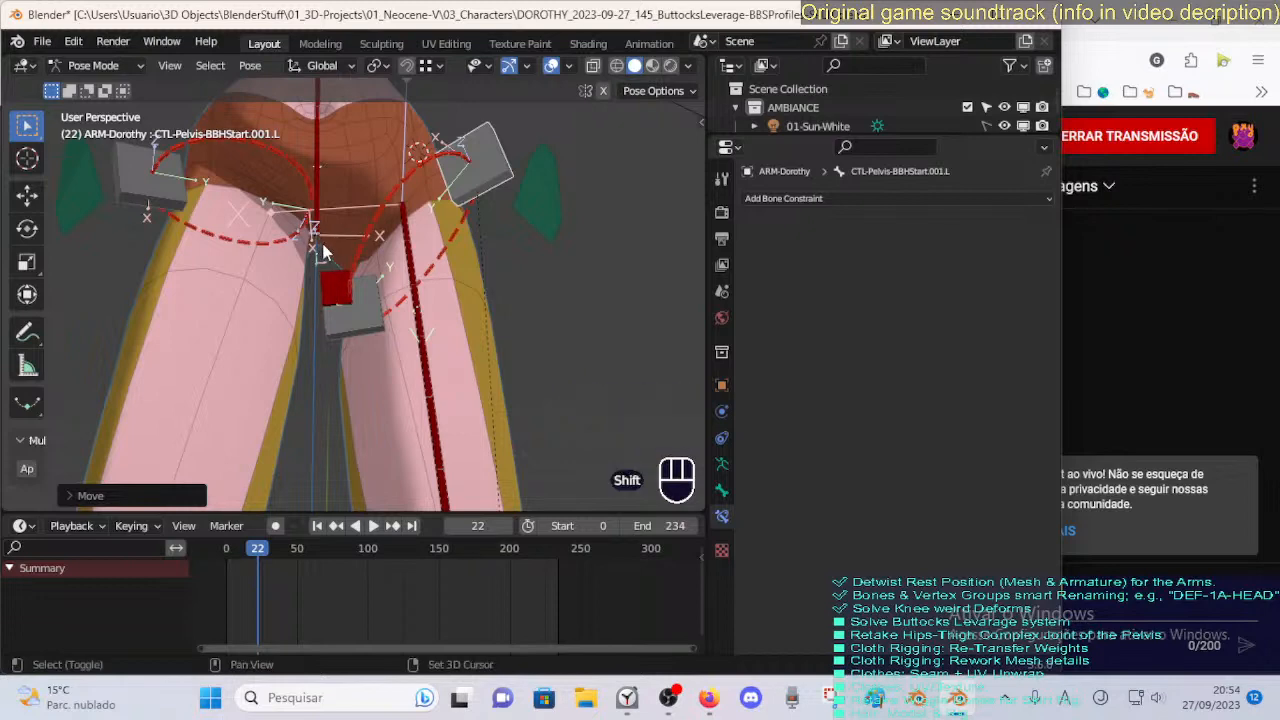
pyautogui.keyDown('shift'); pyautogui.moveTo(322, 252); pyautogui.dragTo(333, 380, button='middle'); pyautogui.keyUp('shift')
pyautogui.moveTo(326, 290); pyautogui.dragTo(222, 199, button='middle')
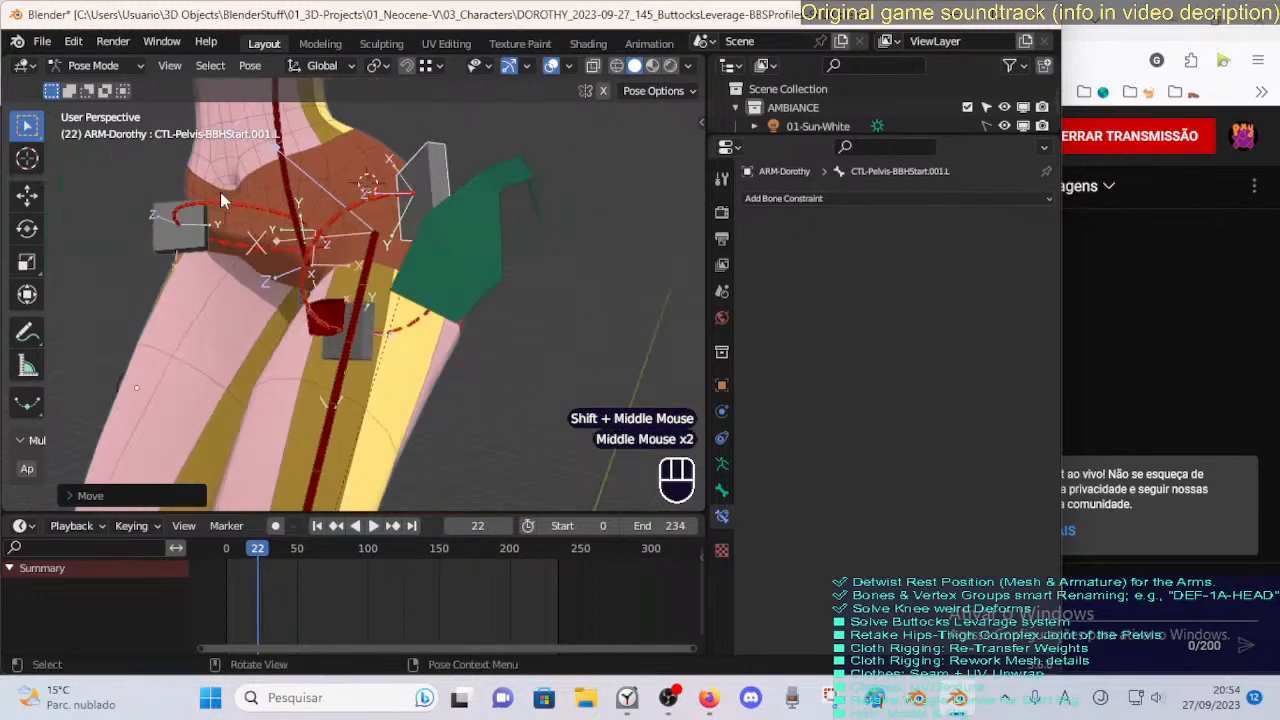
pyautogui.moveTo(284, 287); pyautogui.dragTo(383, 308, button='middle')
# Move CTL-Pelvis-BBHEnd.001.L outward from the crotch bone to the top of the left thigh.
pyautogui.click(313, 327)
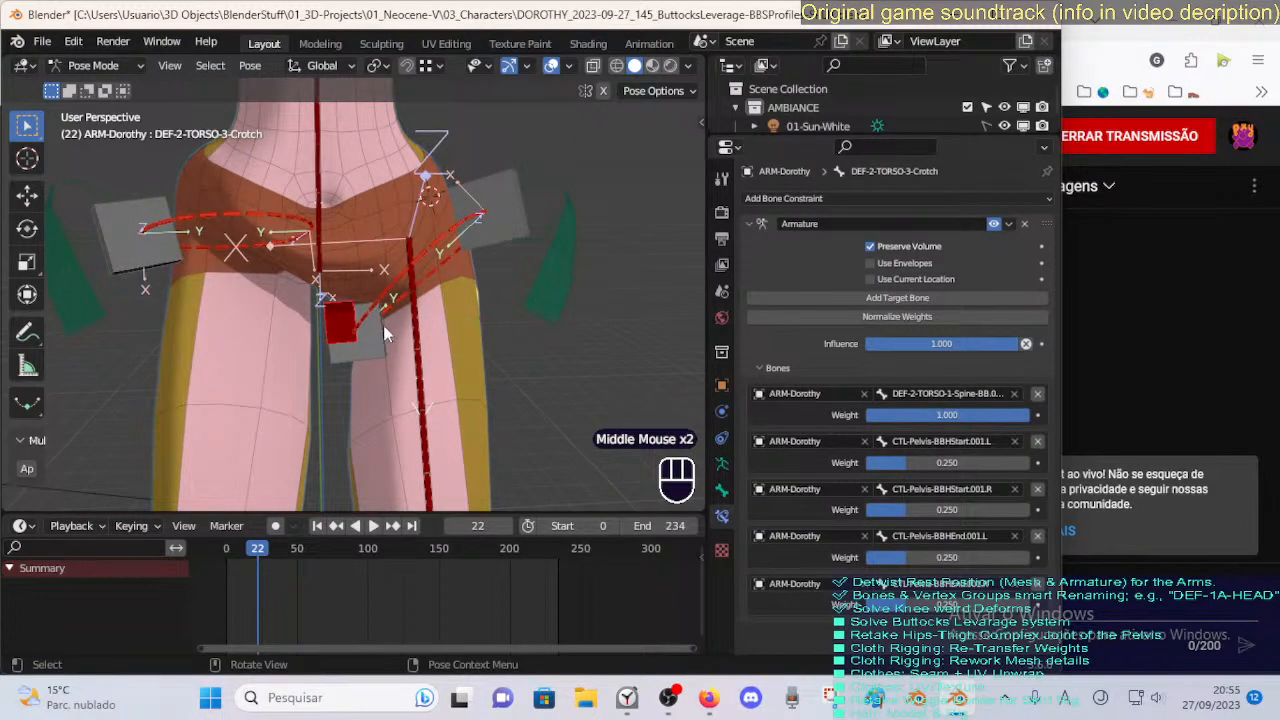
pyautogui.click(384, 327)
pyautogui.press('g')
pyautogui.click(409, 331)
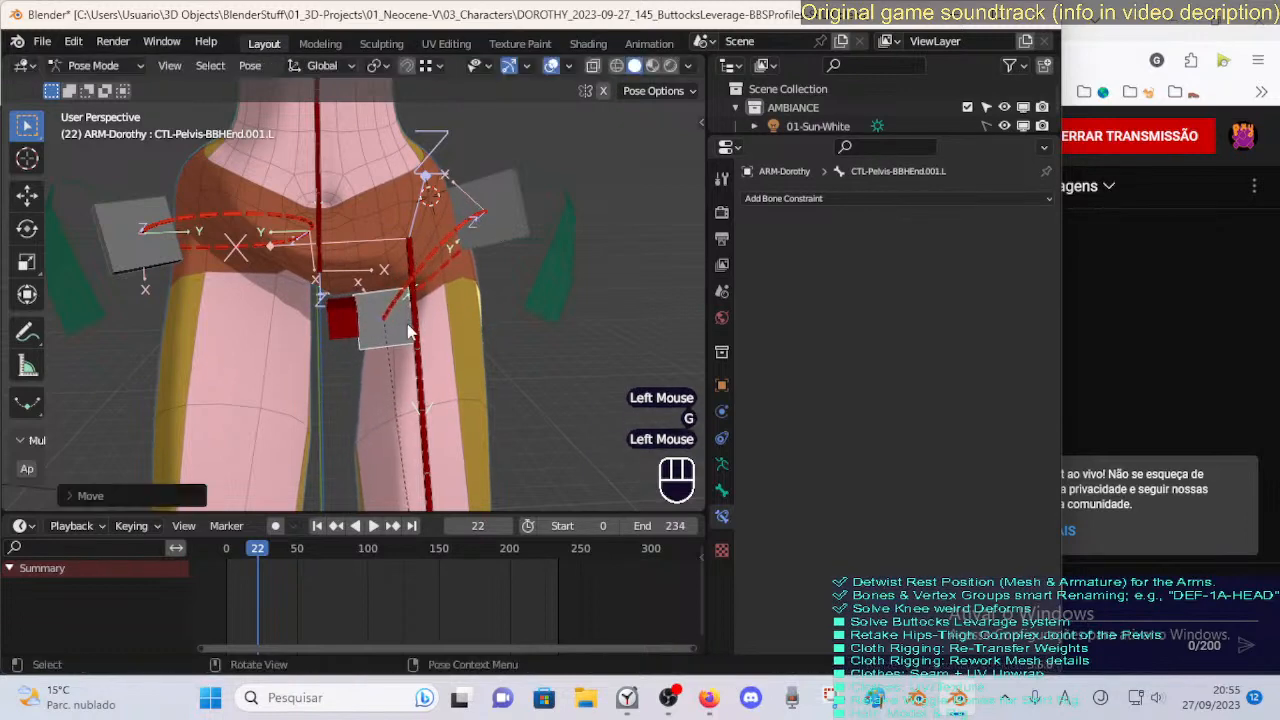
pyautogui.press('g')
pyautogui.click(404, 318)
# Try moving the DEF-2-TORSO-3-Crotch bone and adjust CTL-Pelvis-BBHEnd.001.L at the inner left thigh.
pyautogui.click(342, 326)
pyautogui.press('g')
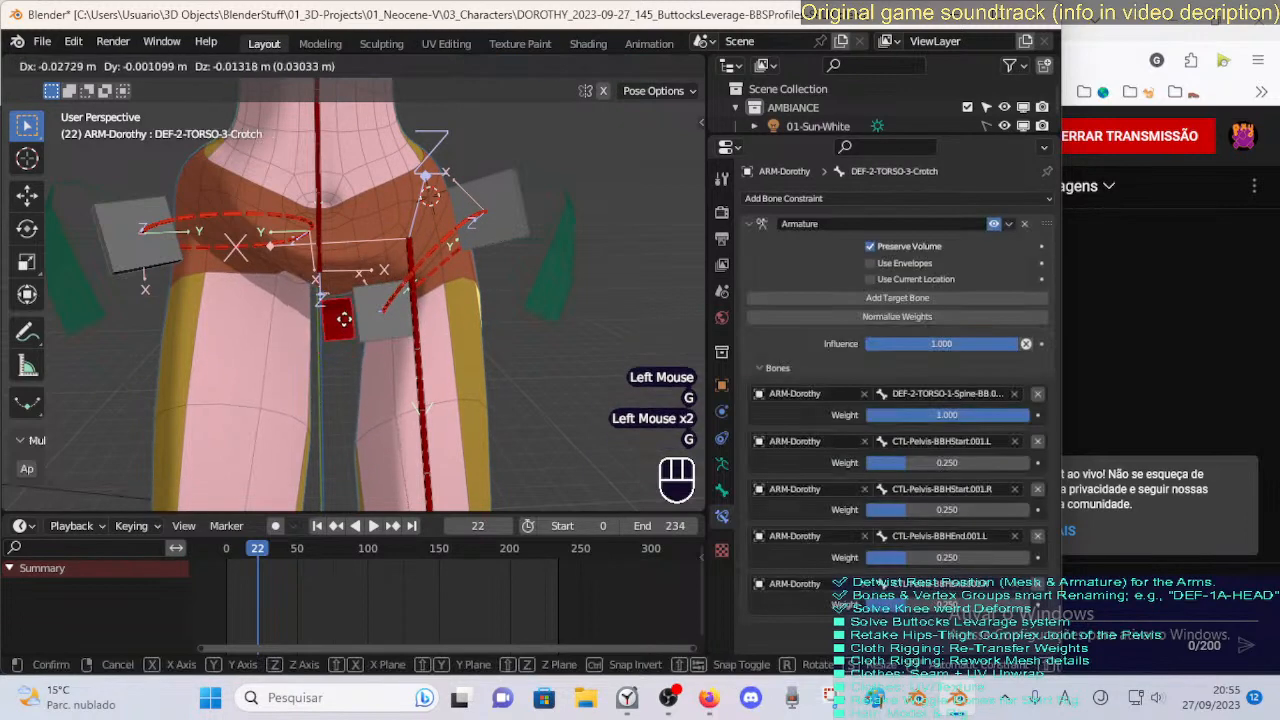
pyautogui.click(381, 324)
pyautogui.click(385, 325)
pyautogui.press('g')
pyautogui.moveTo(429, 302); pyautogui.dragTo(416, 200, button='middle')
# Move CTL-Pelvis-BBHStart.001.L slightly up and inward at the outer left hip.
pyautogui.click(365, 338)
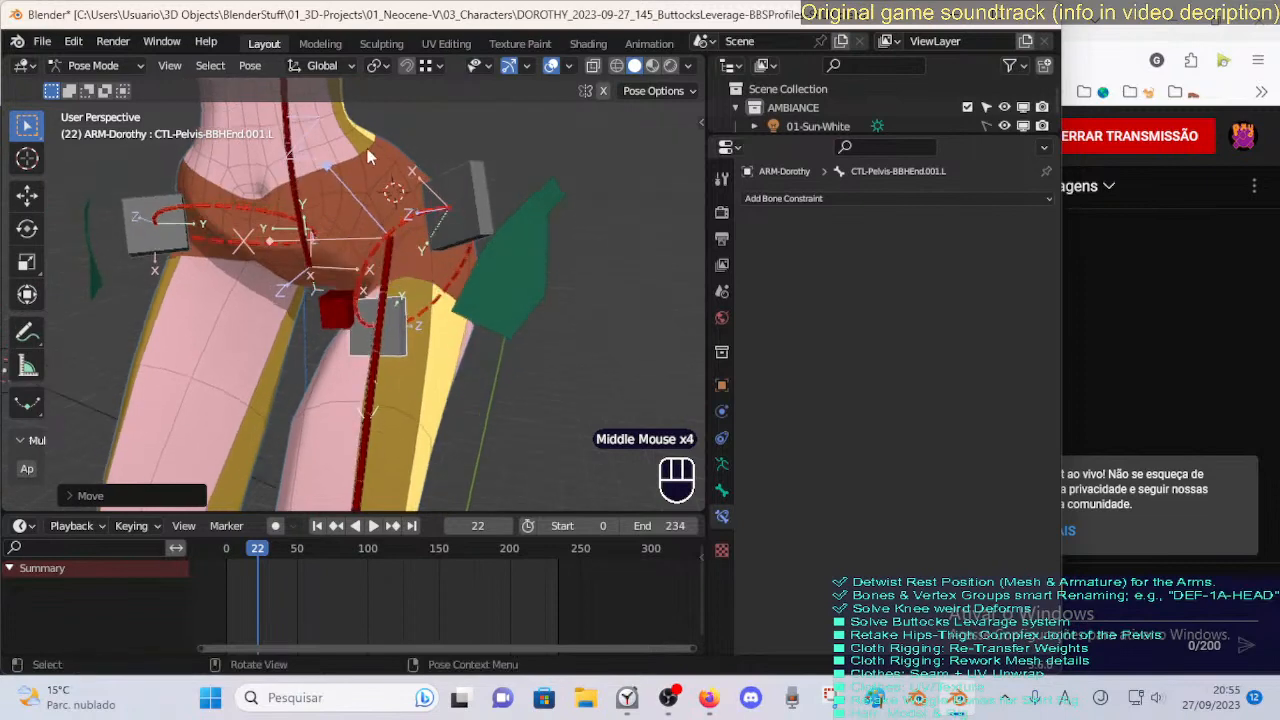
pyautogui.press('g')
pyautogui.click(440, 205)
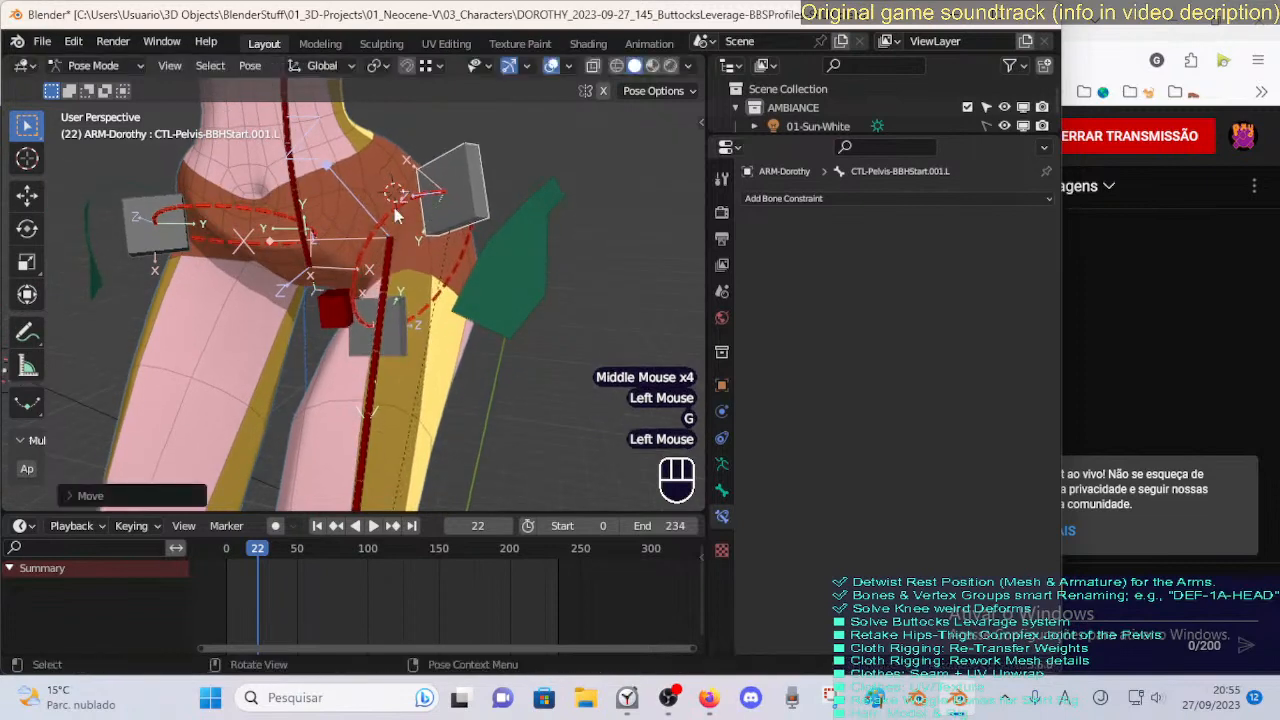
# Nudge CTL-Pelvis-BBHStart.001.L outward and lower CTL-Pelvis-BBHEnd.001.L along the inner left thigh, checking the crotch from below.
pyautogui.moveTo(440, 205); pyautogui.dragTo(278, 204, button='middle')
pyautogui.moveTo(307, 336); pyautogui.dragTo(330, 190, button='middle')
pyautogui.moveTo(313, 237); pyautogui.dragTo(366, 191, button='middle')
pyautogui.scroll(1, 366, 195)
pyautogui.keyDown('shift'); pyautogui.moveTo(369, 268); pyautogui.dragTo(390, 327, button='middle'); pyautogui.keyUp('shift')
pyautogui.moveTo(390, 327); pyautogui.dragTo(385, 305, button='middle')
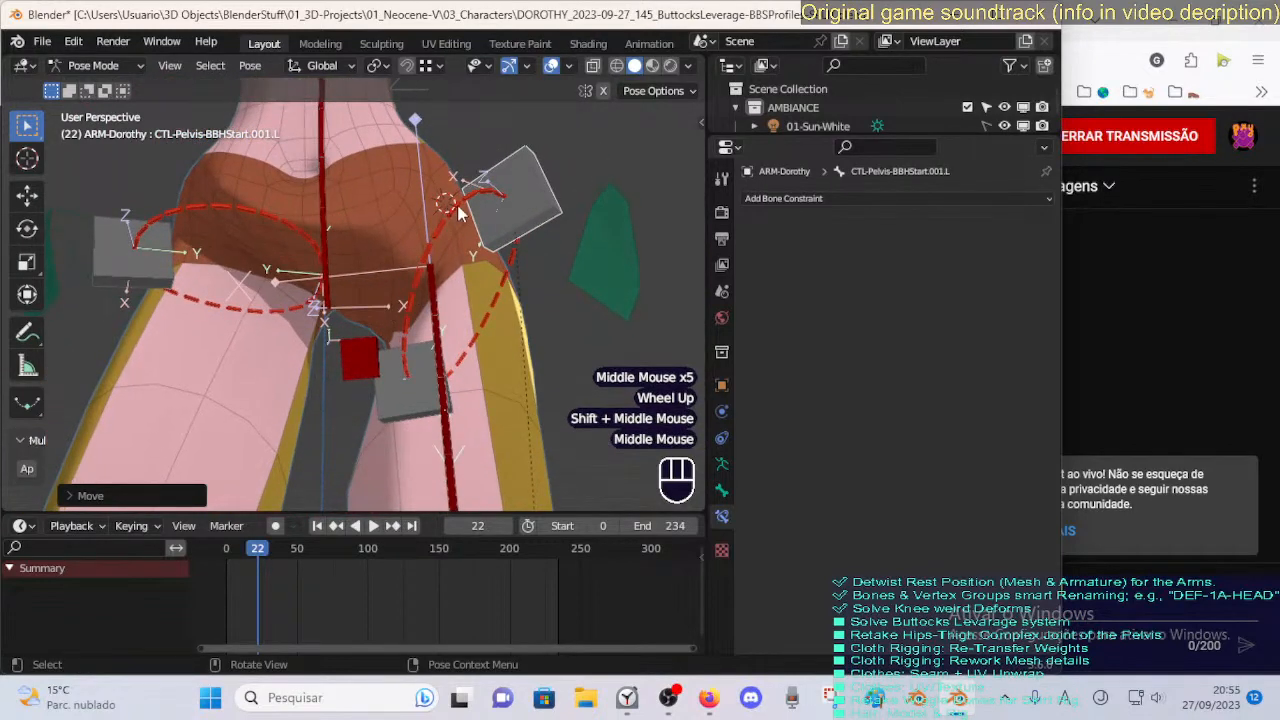
pyautogui.press('g')
pyautogui.click(431, 352)
pyautogui.press('g')
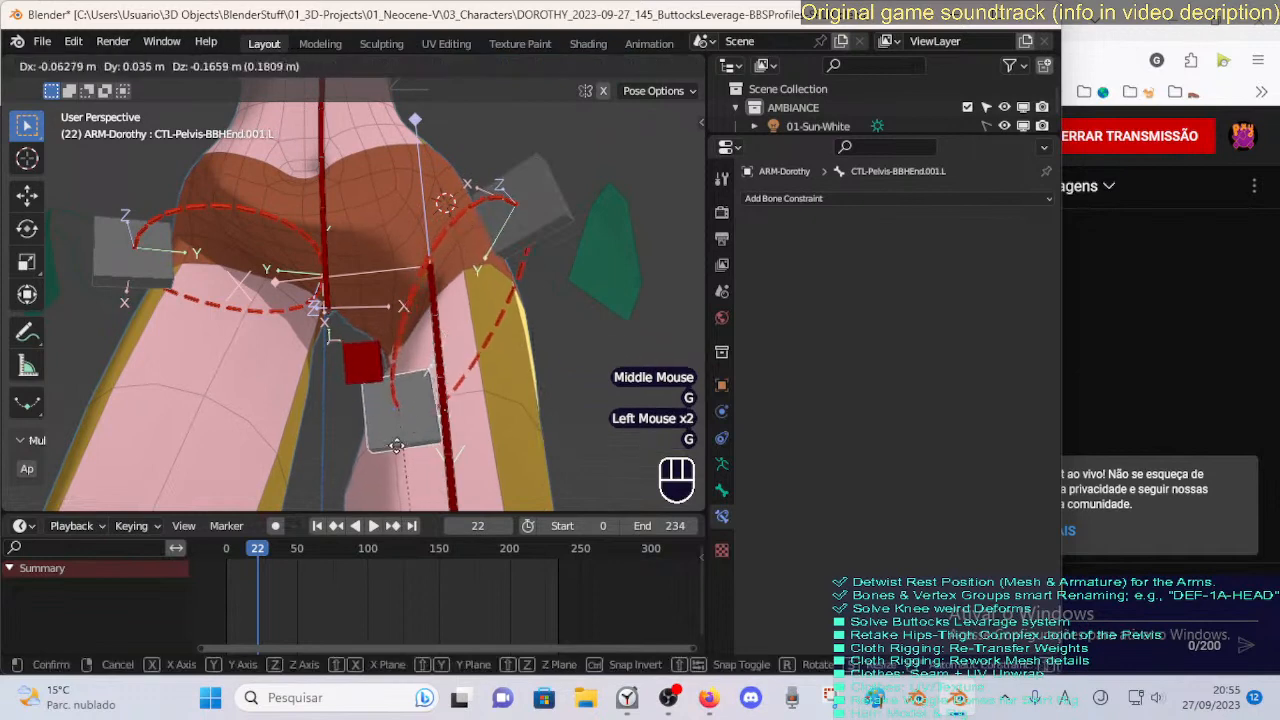
pyautogui.click(330, 300)
pyautogui.moveTo(330, 300); pyautogui.dragTo(338, 277, button='middle')
pyautogui.moveTo(368, 385); pyautogui.dragTo(368, 382, button='middle')
pyautogui.scroll(1, 368, 380)
pyautogui.moveTo(368, 380); pyautogui.dragTo(368, 379, button='middle')
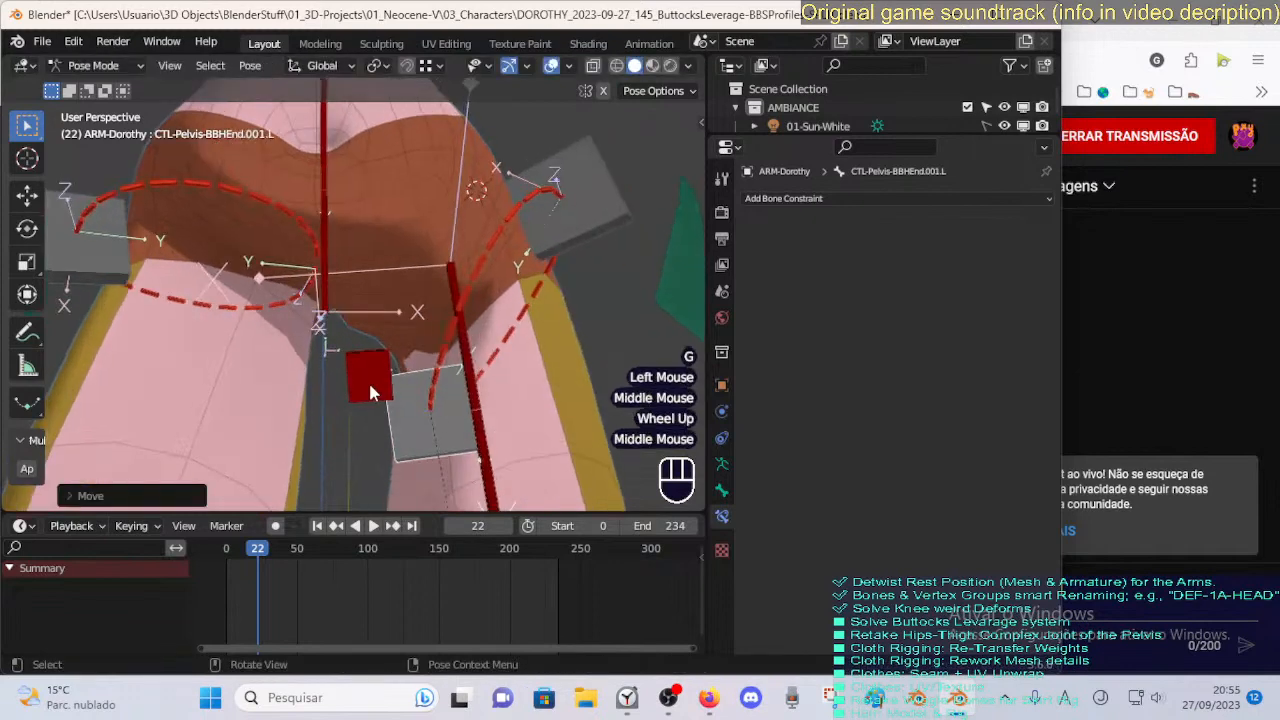
# Move CTL-Pelvis-BBHEnd.001.L inward and up toward the crotch bone, checking the crotch shape from below.
pyautogui.press('g')
pyautogui.click(365, 390)
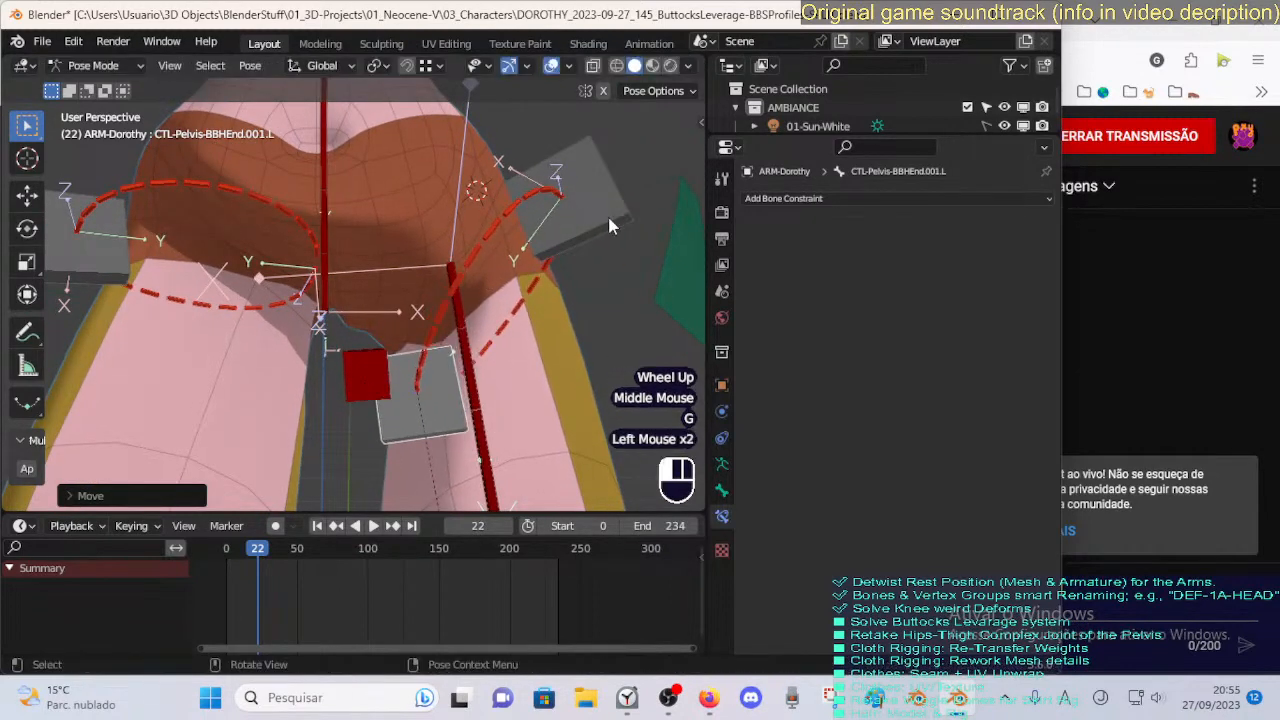
pyautogui.press('g')
pyautogui.click(439, 375)
pyautogui.press('g')
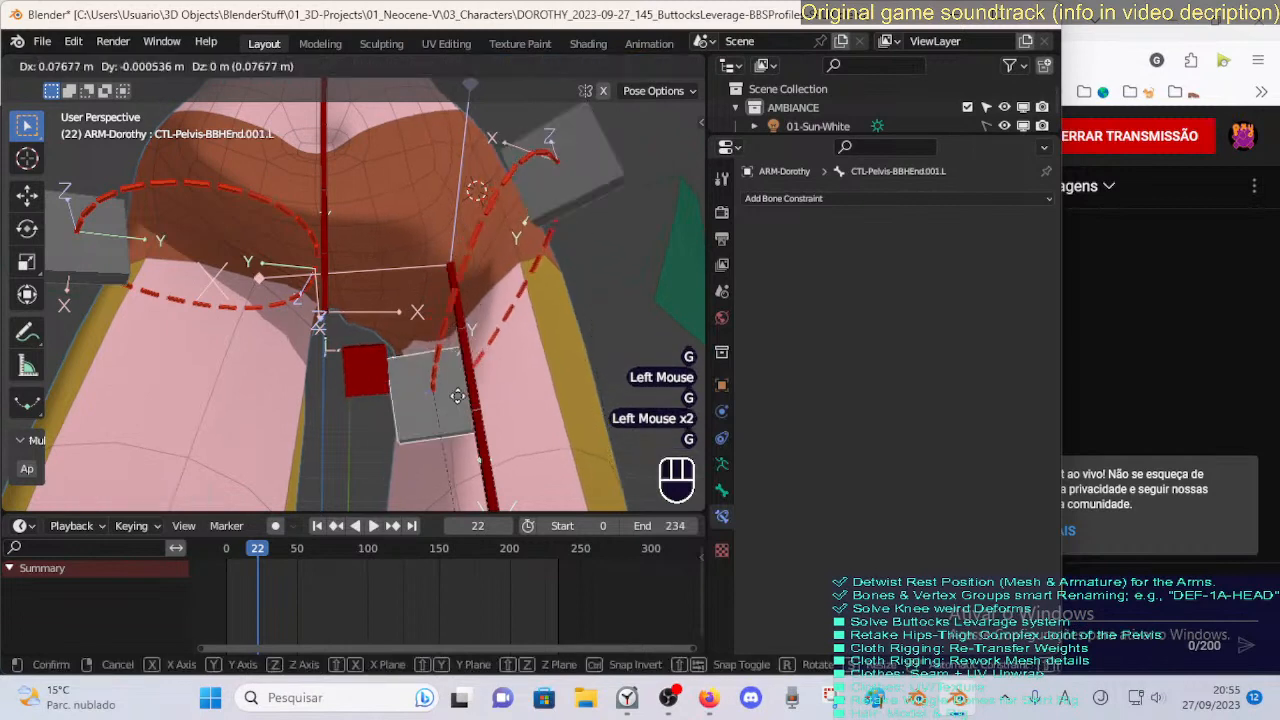
pyautogui.click(389, 341)
pyautogui.moveTo(389, 341); pyautogui.dragTo(305, 330, button='middle')
pyautogui.moveTo(278, 188); pyautogui.dragTo(310, 140, button='middle')
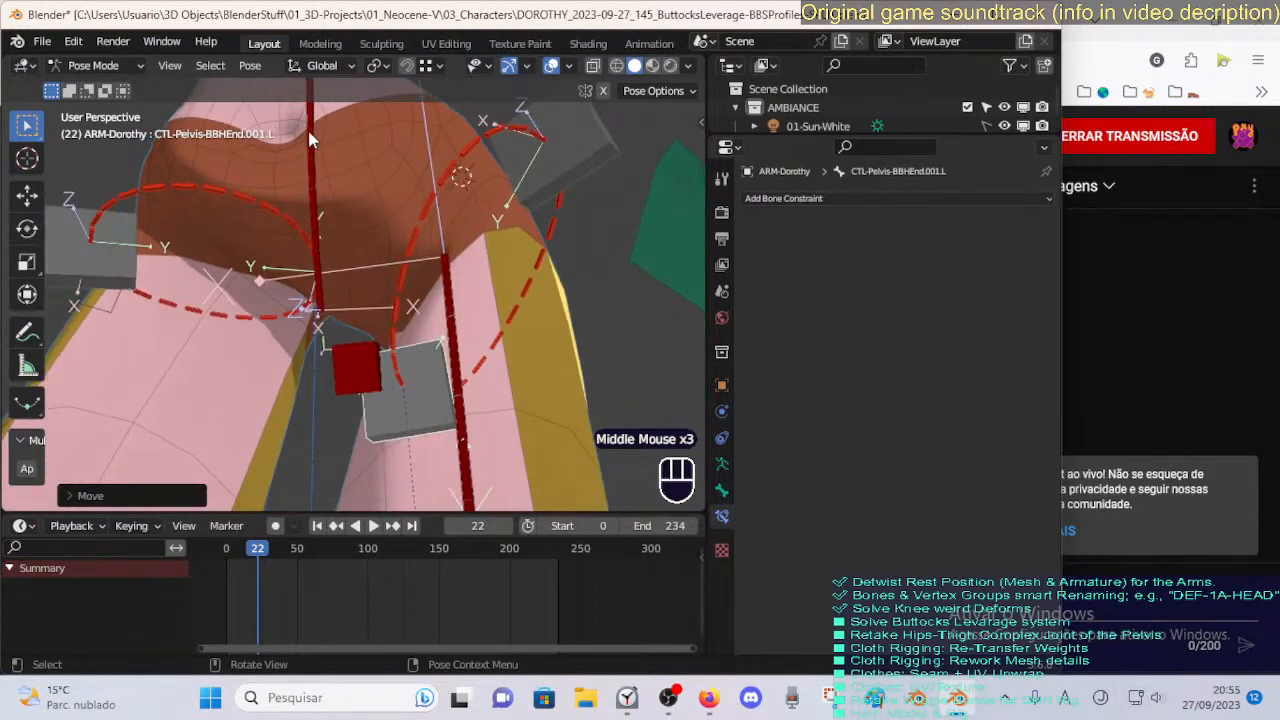
pyautogui.moveTo(316, 270); pyautogui.dragTo(412, 372, button='middle')
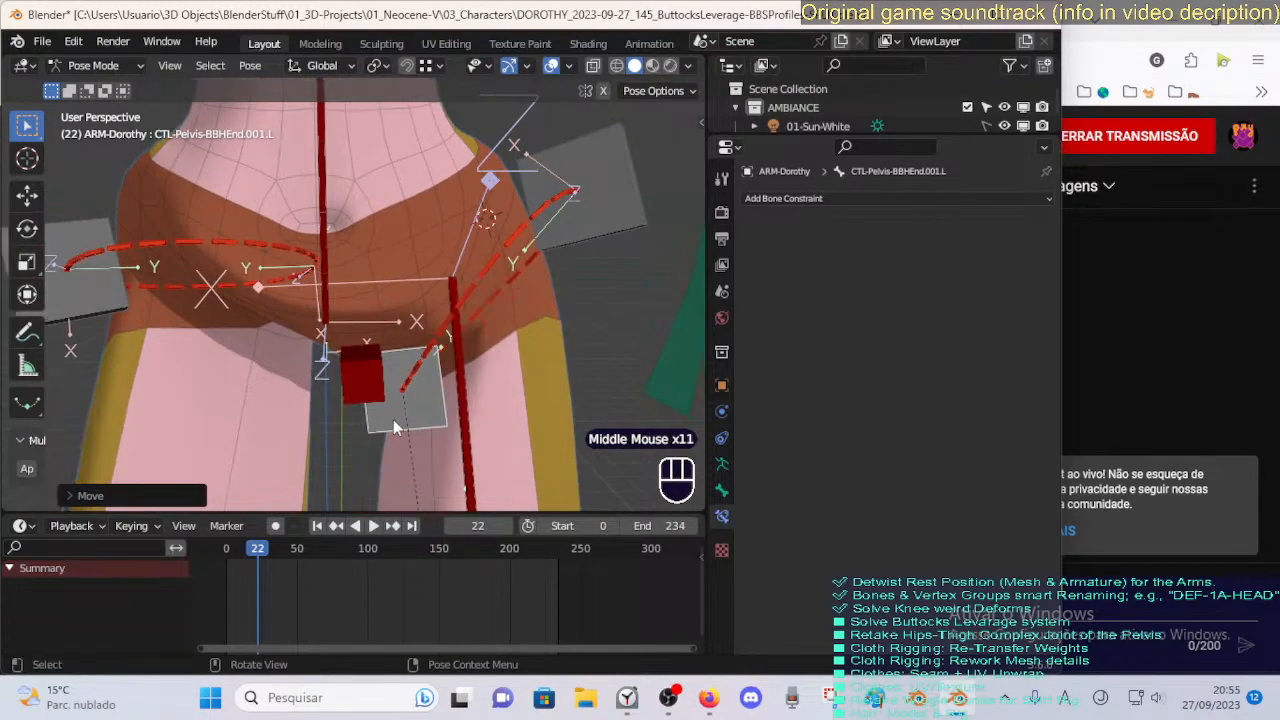
# Reposition CTL-Pelvis-BBHEnd.001.L on the inner left thigh, just below and outward of the crotch bone.
pyautogui.press('g')
pyautogui.click(393, 395)
pyautogui.press('g')
pyautogui.click(393, 375)
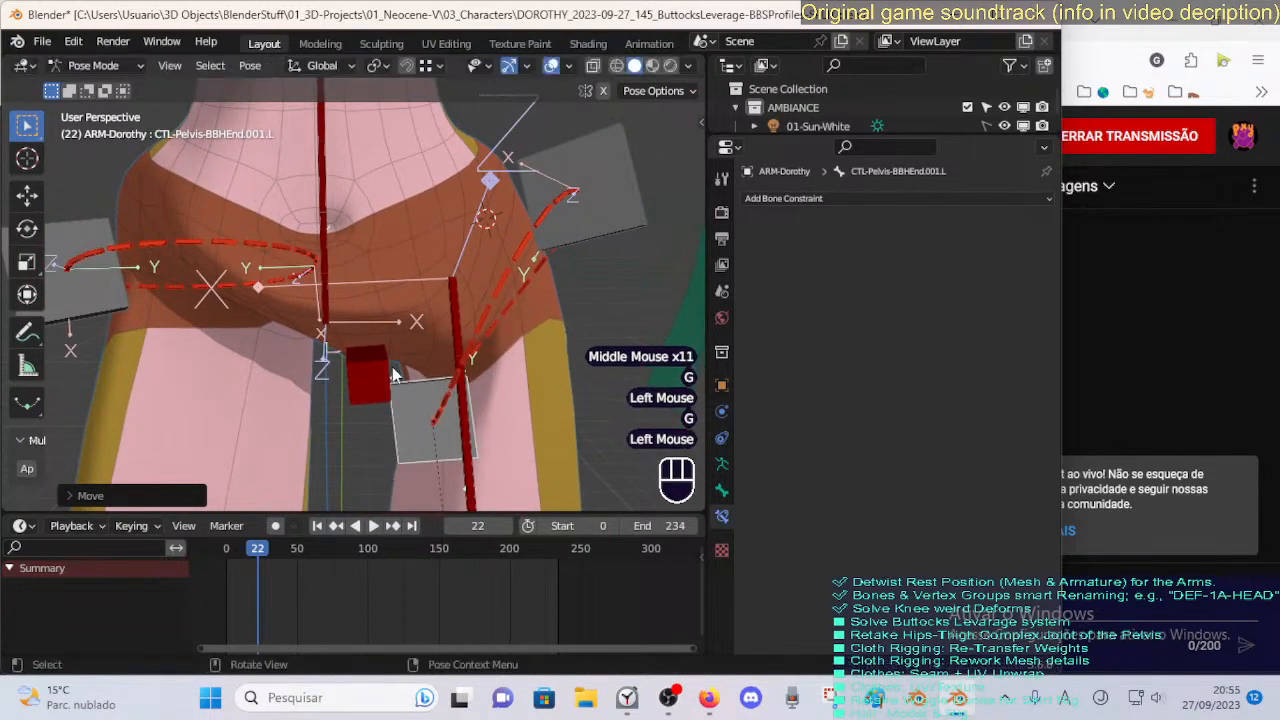
pyautogui.press('g')
pyautogui.click(369, 352)
pyautogui.moveTo(369, 352); pyautogui.dragTo(306, 325, button='middle')
pyautogui.scroll(-2, 306, 325)
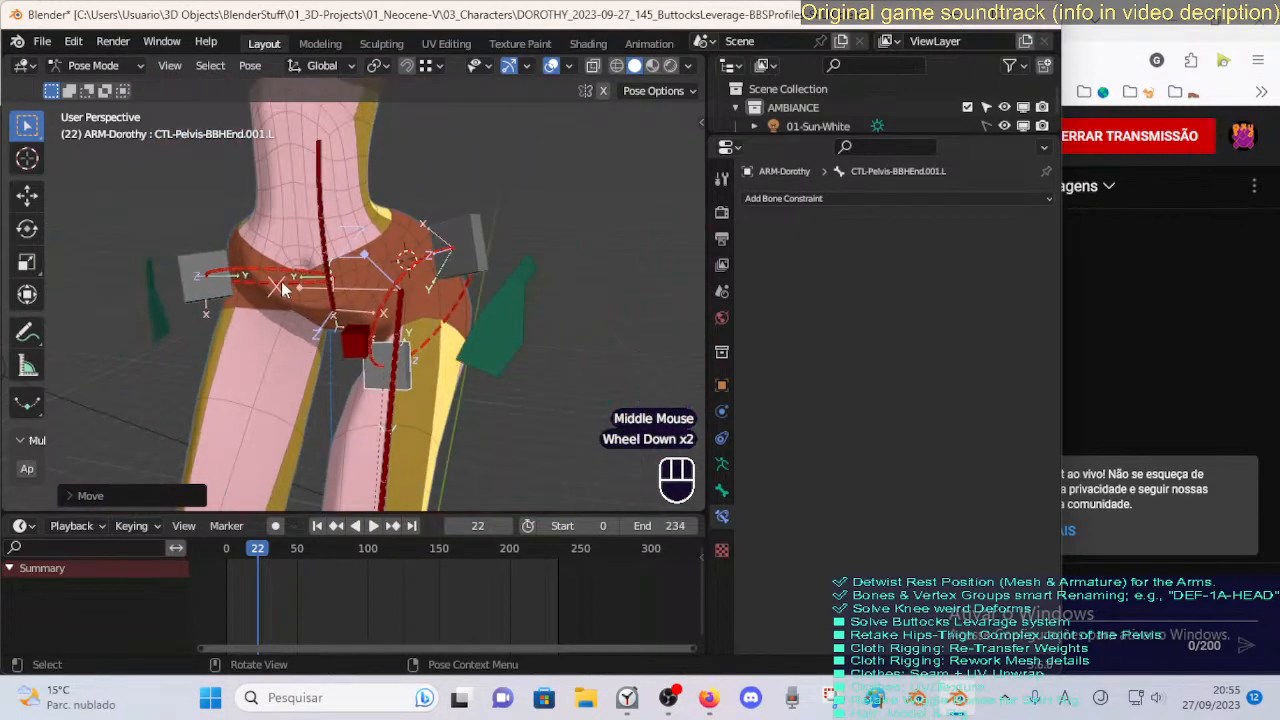
# Examine the crotch, spine and left pelvis deform bones and the crotch shape from the front and below.
pyautogui.click(349, 343)
pyautogui.scroll(1, 347, 353)
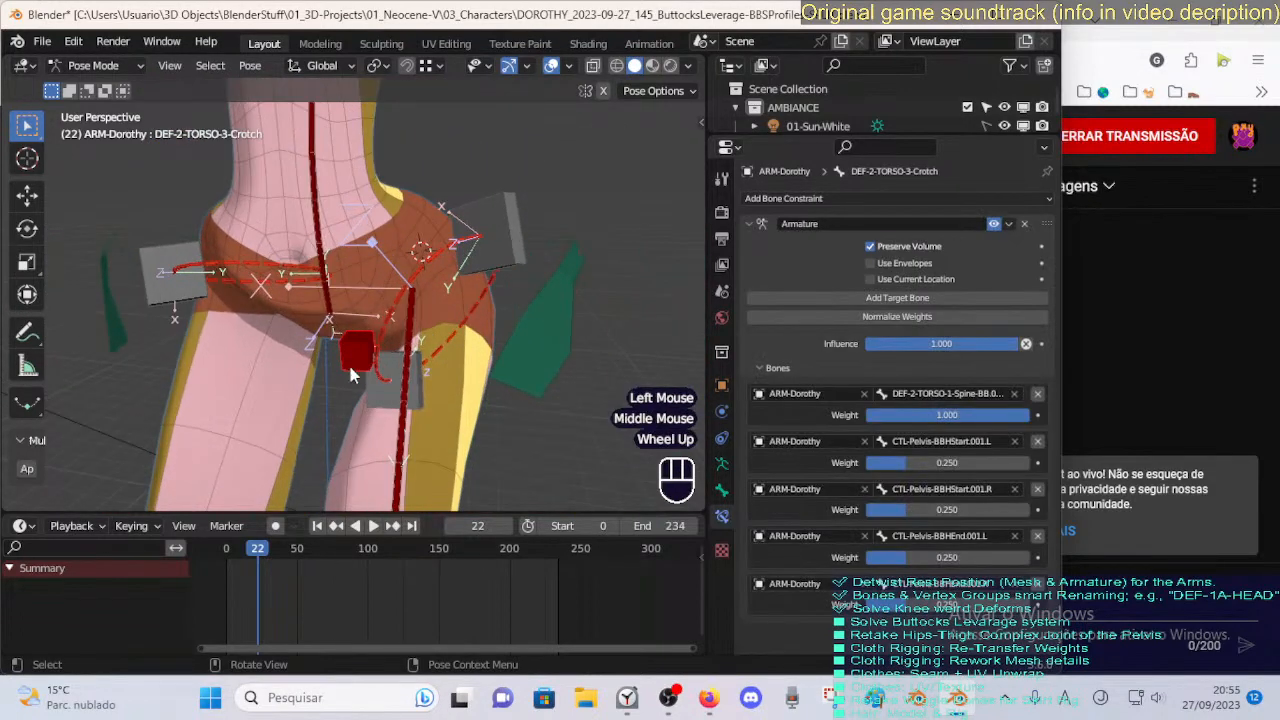
pyautogui.moveTo(347, 354); pyautogui.dragTo(344, 389, button='middle')
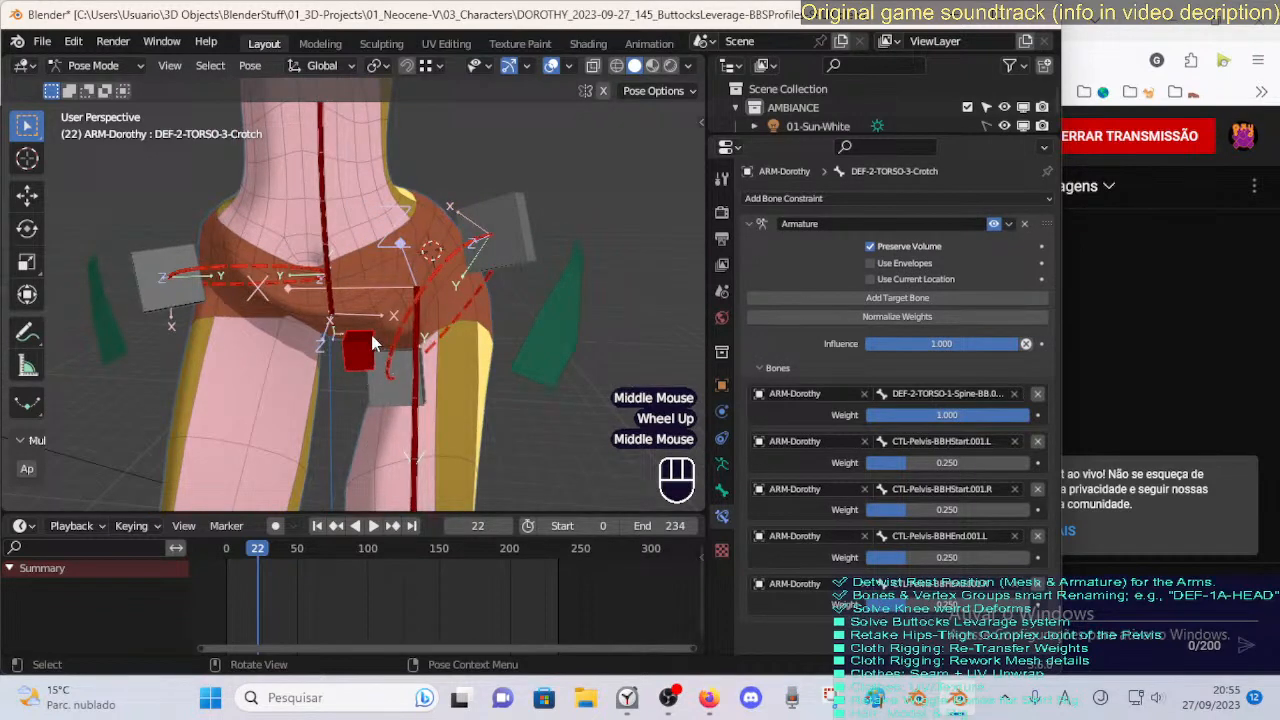
pyautogui.moveTo(376, 341); pyautogui.dragTo(322, 170, button='middle')
pyautogui.moveTo(328, 283); pyautogui.dragTo(347, 184, button='middle')
pyautogui.moveTo(336, 305); pyautogui.dragTo(370, 355, button='middle')
pyautogui.click(298, 222)
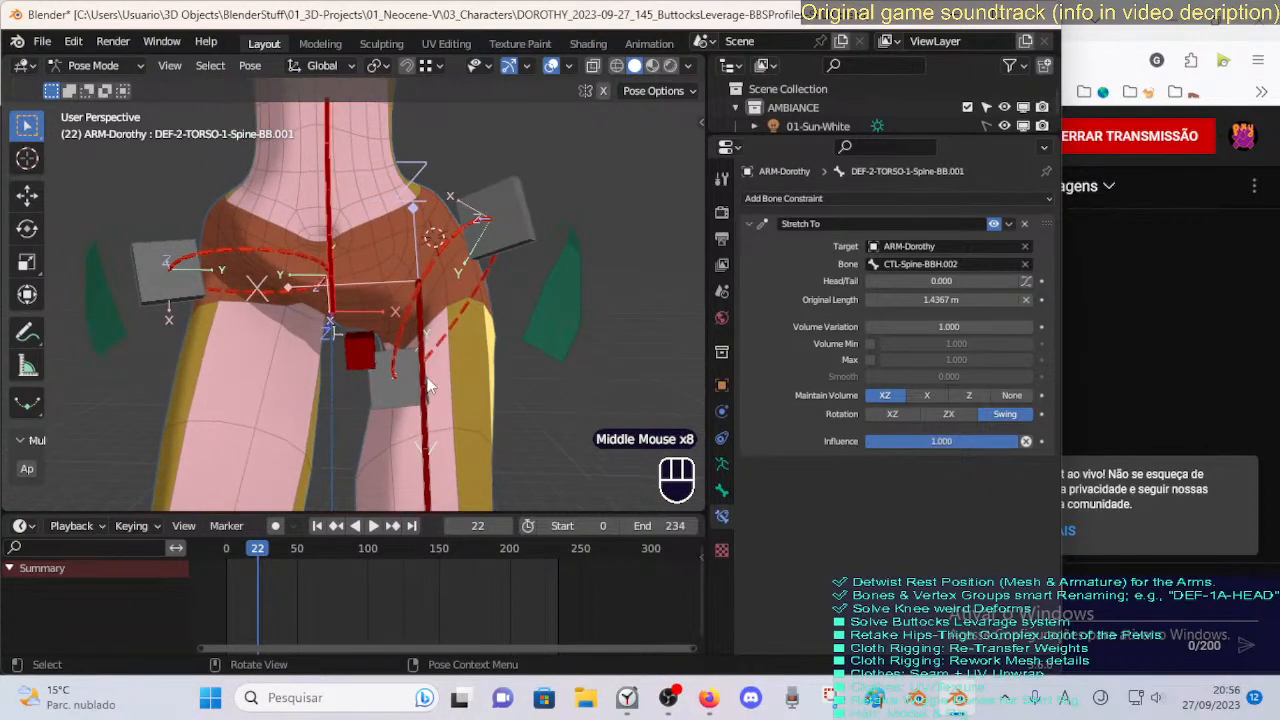
pyautogui.moveTo(428, 385); pyautogui.dragTo(399, 343, button='middle')
pyautogui.scroll(2, 411, 379)
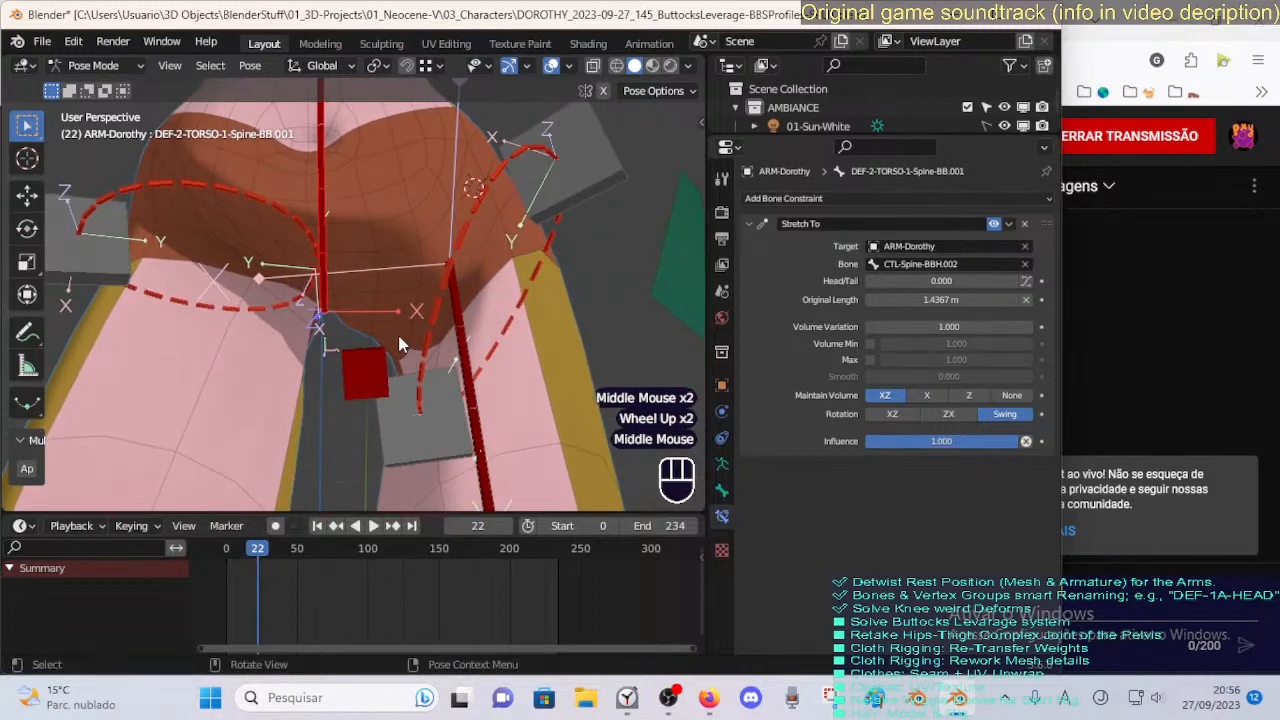
pyautogui.scroll(-1, 400, 370)
pyautogui.click(409, 380)
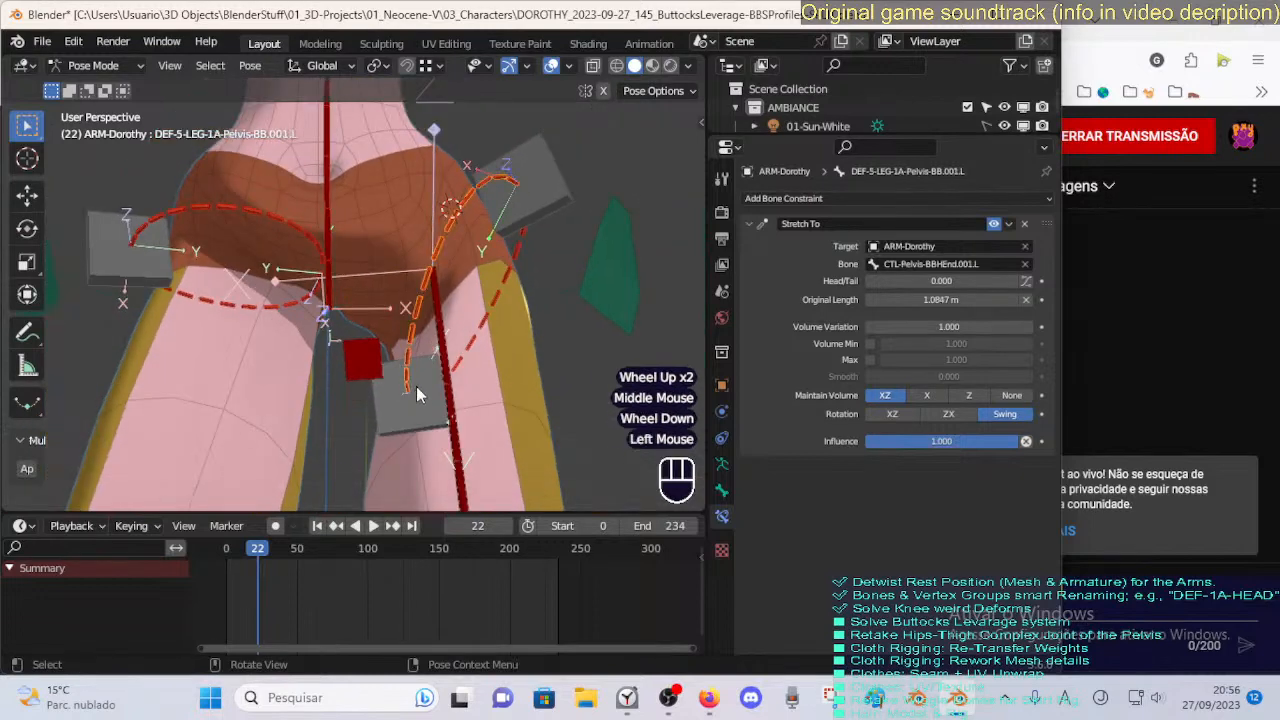
pyautogui.click(425, 378)
# Examine the left hip and buttock deformation around the left pelvis BBH controls from the side and back.
pyautogui.moveTo(425, 378); pyautogui.dragTo(405, 275, button='middle')
pyautogui.scroll(-1, 405, 275)
pyautogui.click(430, 222)
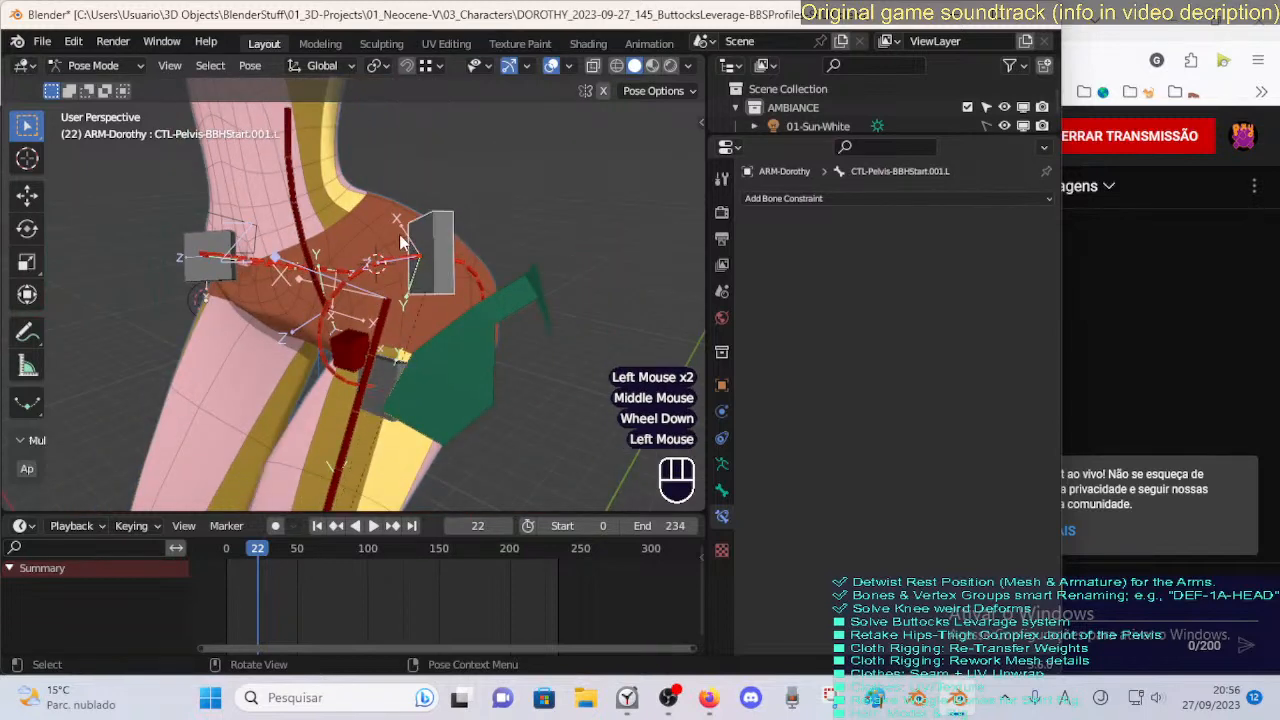
pyautogui.moveTo(430, 222); pyautogui.dragTo(462, 255, button='middle')
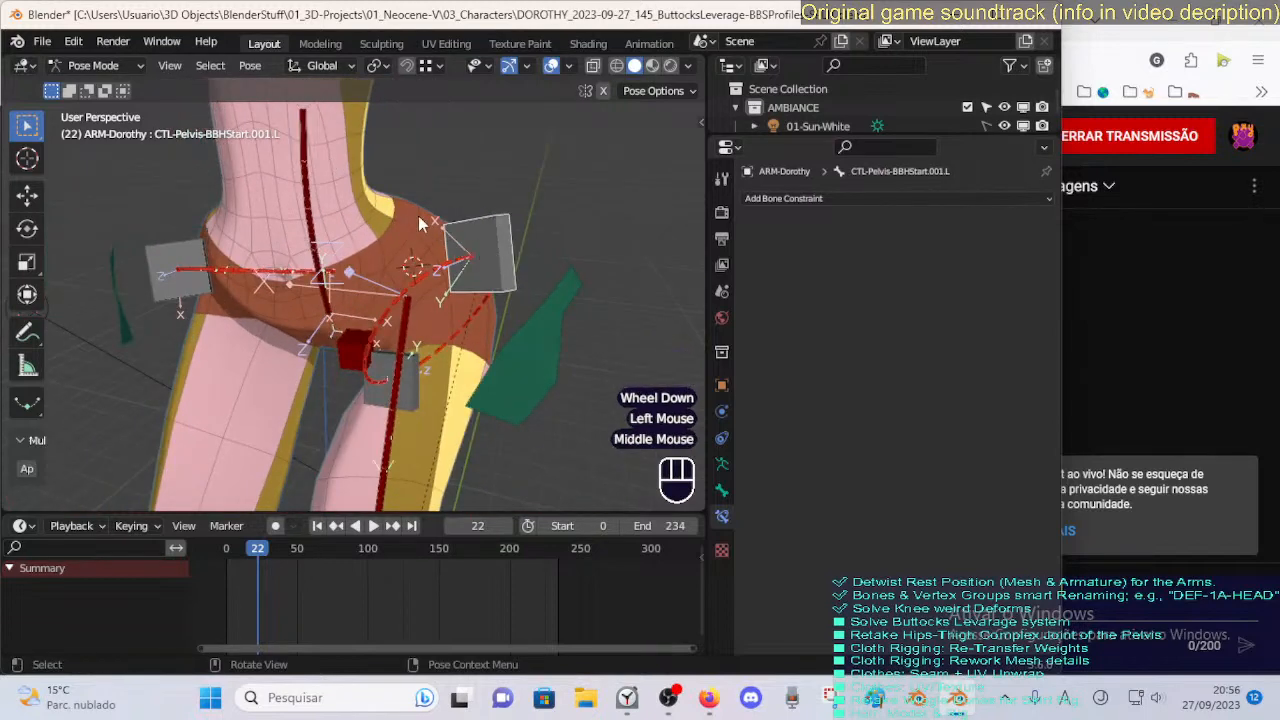
pyautogui.moveTo(450, 262); pyautogui.dragTo(397, 364, button='middle')
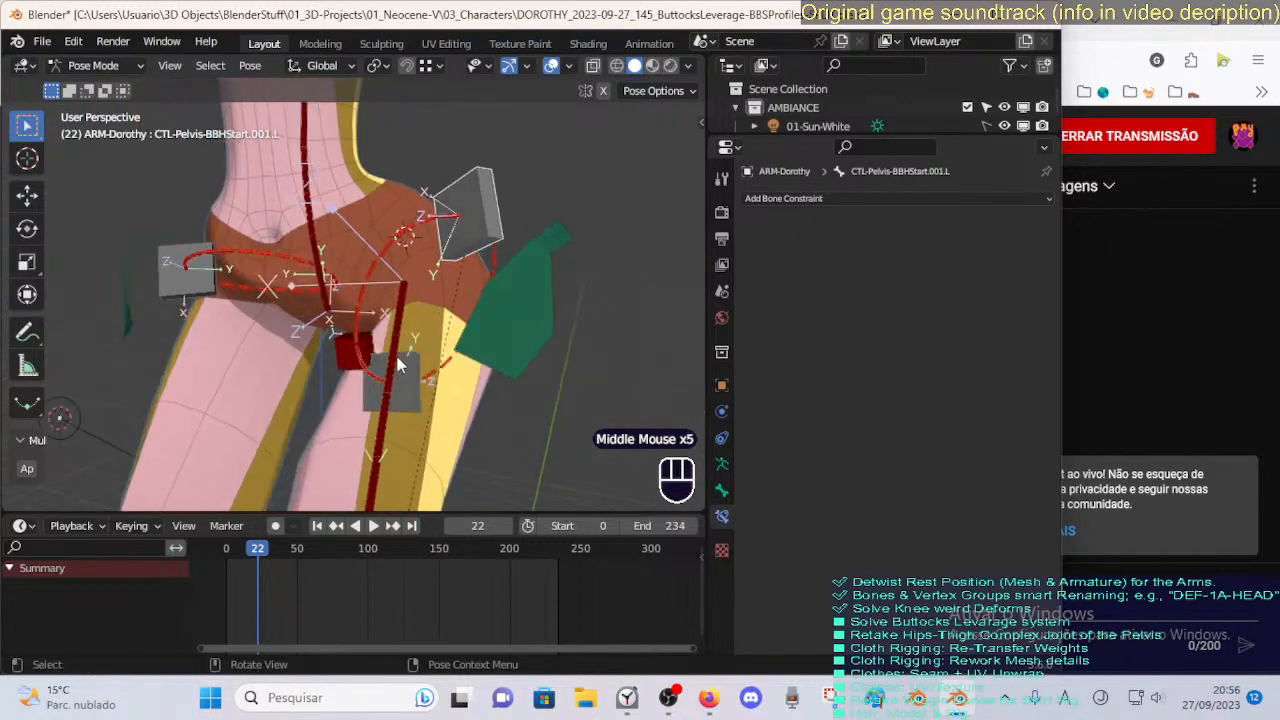
pyautogui.moveTo(383, 247); pyautogui.dragTo(366, 249, button='middle')
pyautogui.moveTo(424, 217); pyautogui.dragTo(416, 203, button='middle')
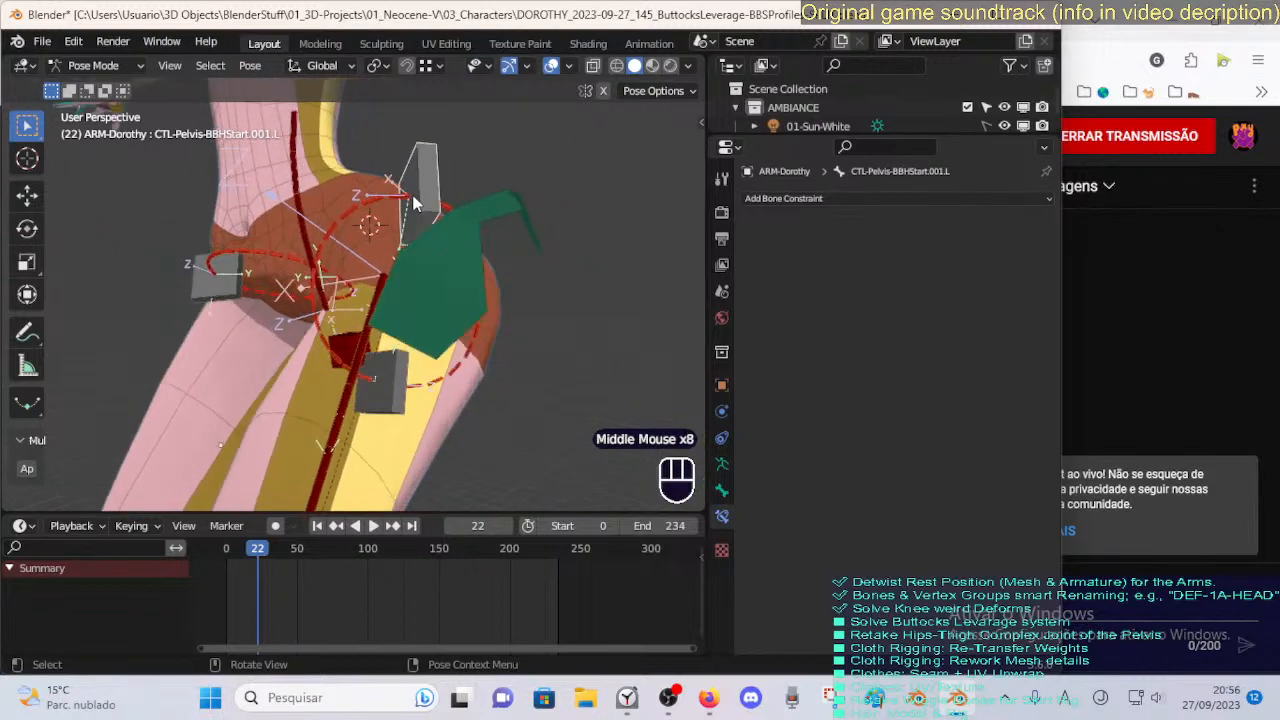
pyautogui.moveTo(318, 270)
pyautogui.mouseDown(button='middle')
pyautogui.moveTo(312, 285)
pyautogui.moveTo(314, 250)
pyautogui.moveTo(316, 273)
pyautogui.mouseUp(button='middle')
pyautogui.moveTo(437, 345); pyautogui.dragTo(343, 362, button='middle')
pyautogui.moveTo(265, 207); pyautogui.dragTo(360, 365, button='middle')
pyautogui.click(360, 365)
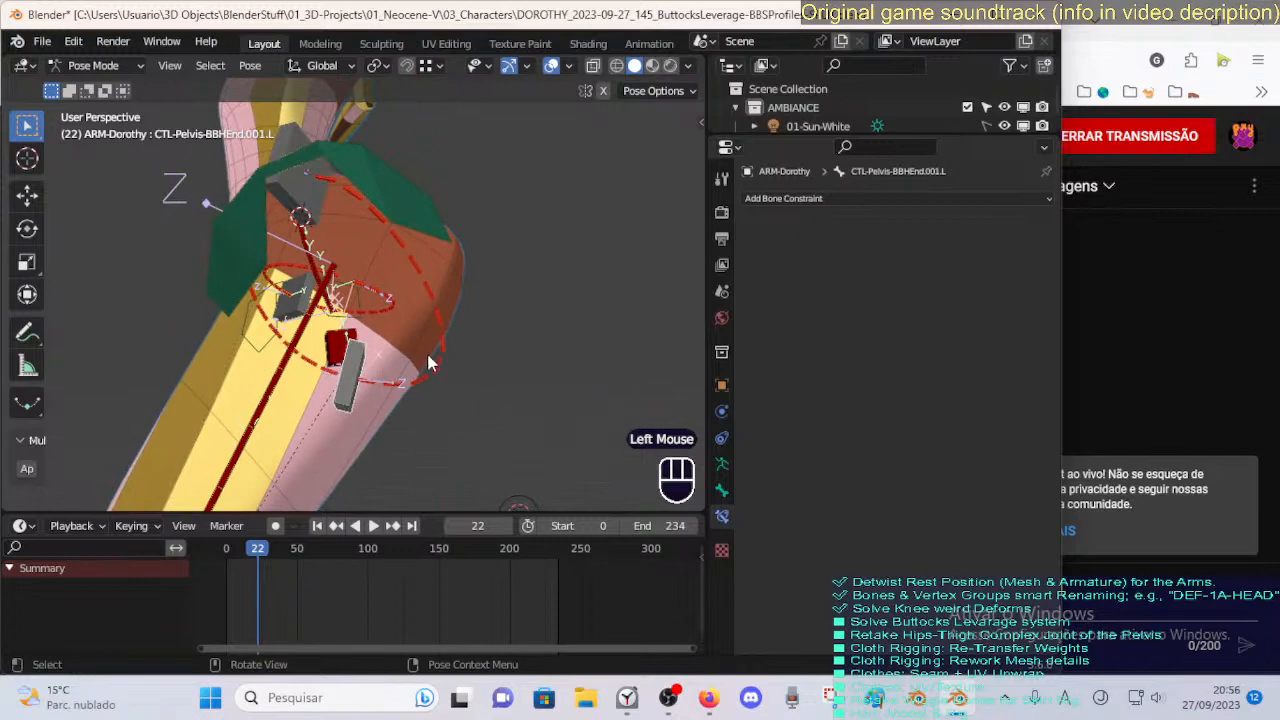
pyautogui.moveTo(472, 336); pyautogui.dragTo(283, 389, button='middle')
pyautogui.scroll(-3, 251, 340)
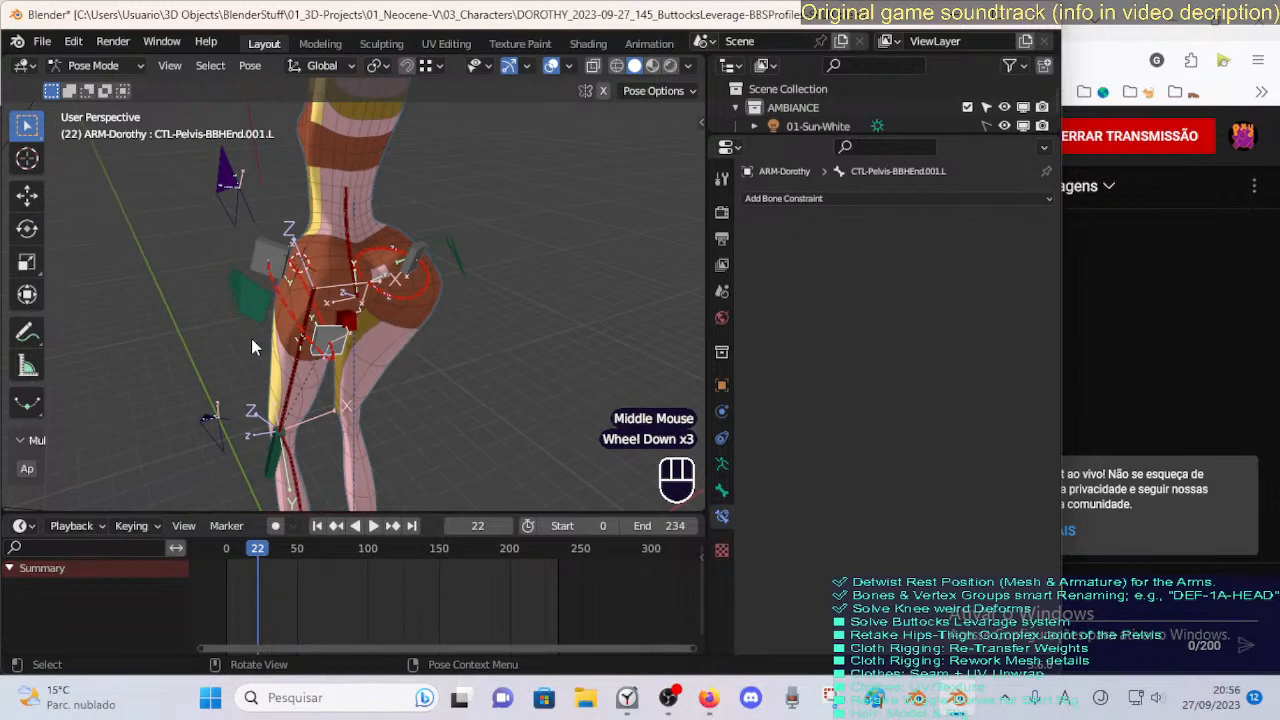
# Save the Blender file, check the YouTube Studio livestream page in Firefox, and return to Blender.
pyautogui.hotkey('ctrl', 's')
pyautogui.moveTo(123, 277); pyautogui.dragTo(685, 573, button='middle')
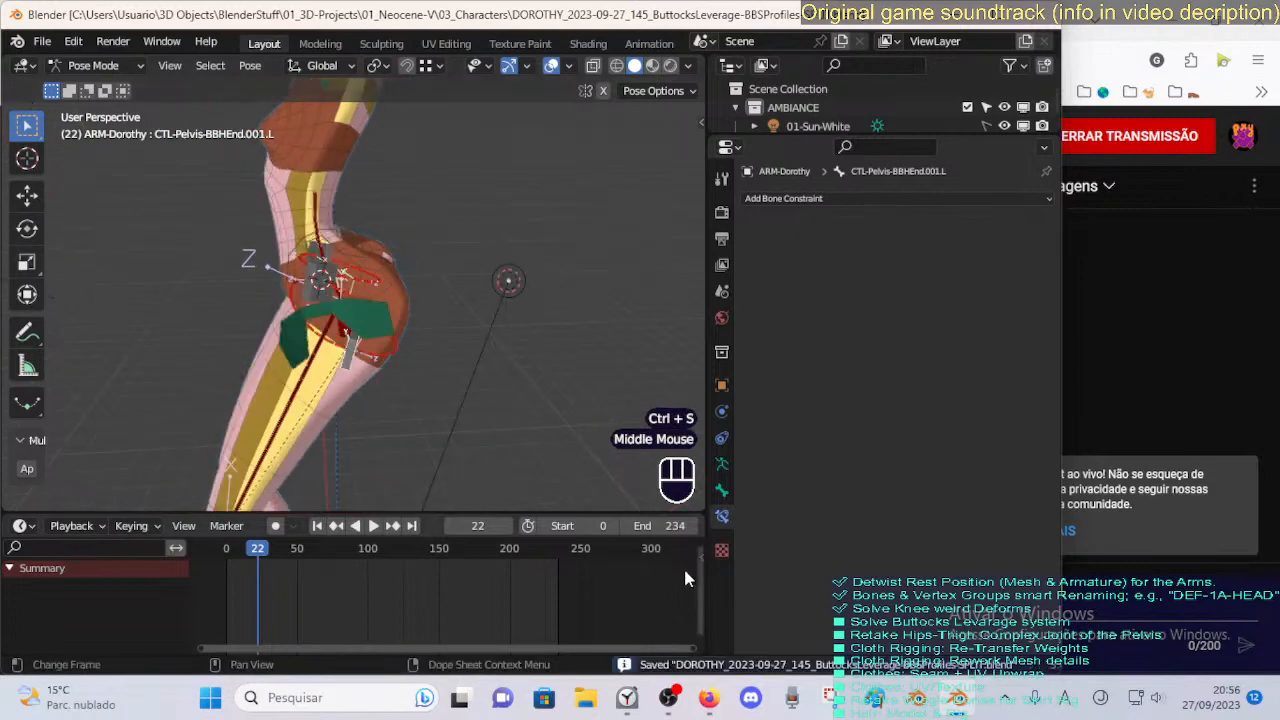
pyautogui.click(708, 697)
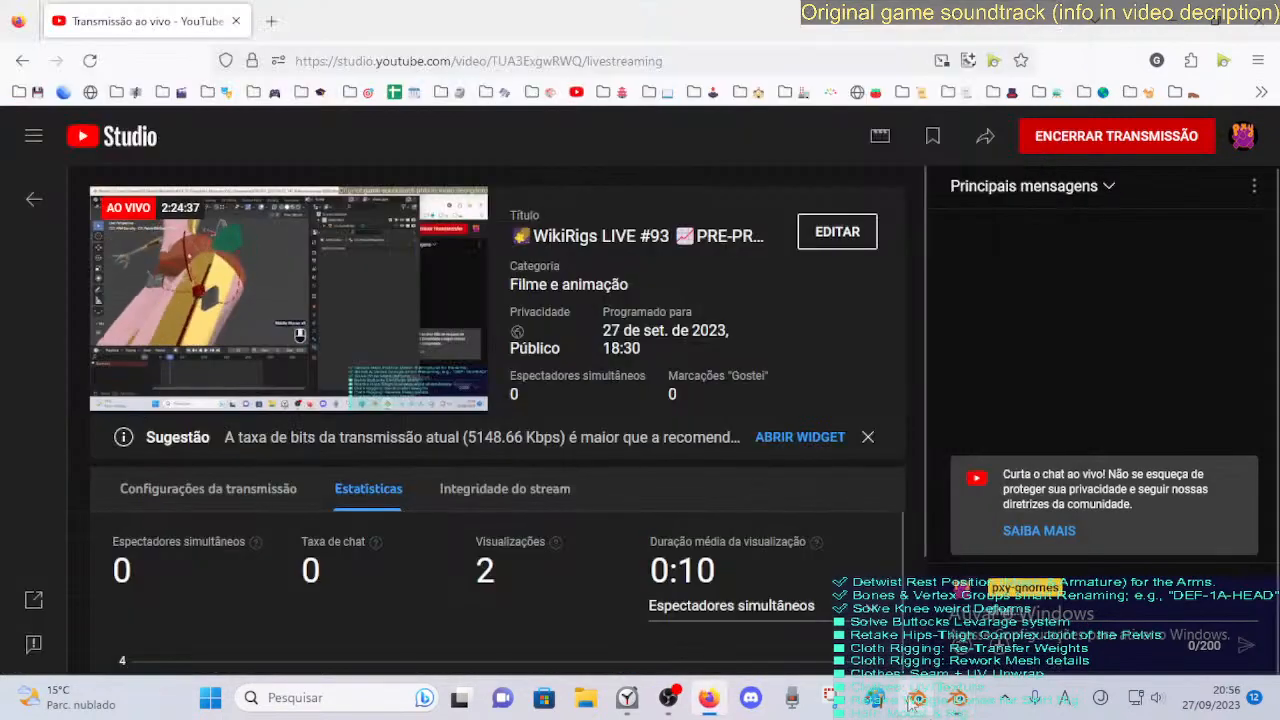
pyautogui.click(955, 697)
# Move CTL-Pelvis-BBHStart.001.L at the outer left hip and tilt it backward in a side view.
pyautogui.moveTo(580, 420); pyautogui.dragTo(449, 340, button='middle')
pyautogui.scroll(2, 452, 325)
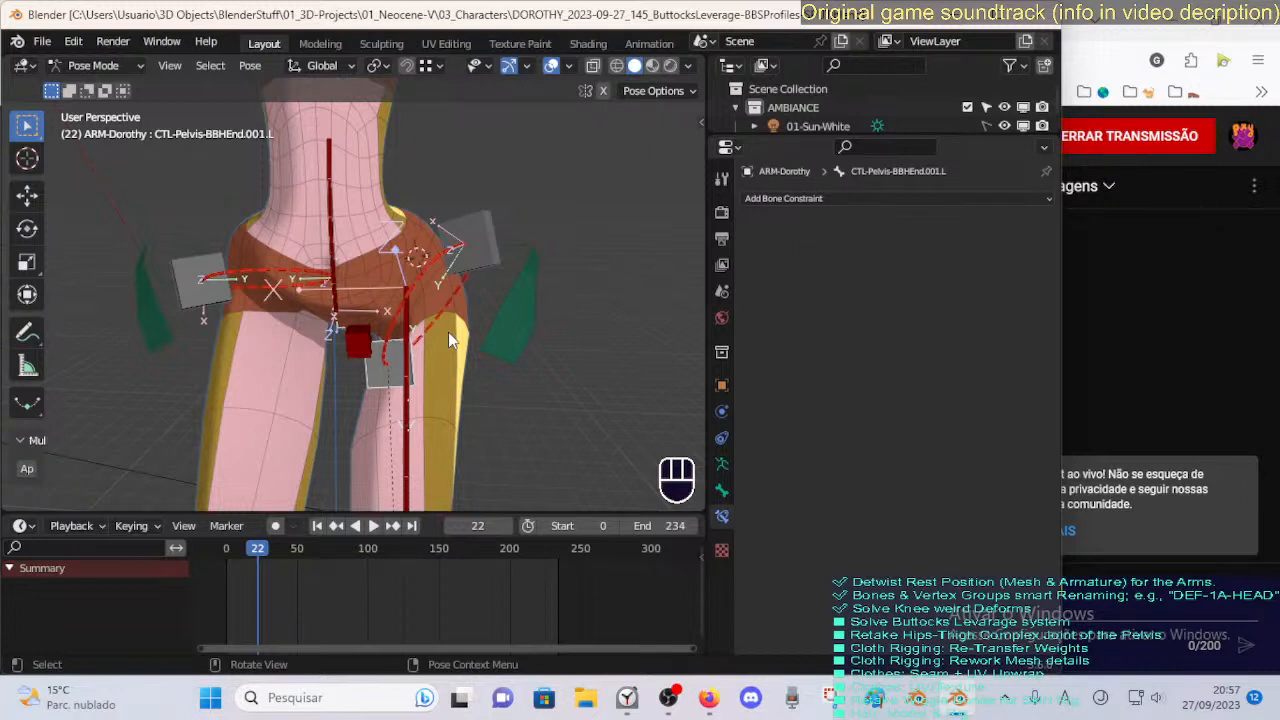
pyautogui.moveTo(448, 332); pyautogui.dragTo(397, 212, button='middle')
pyautogui.click(397, 212)
pyautogui.press('g')
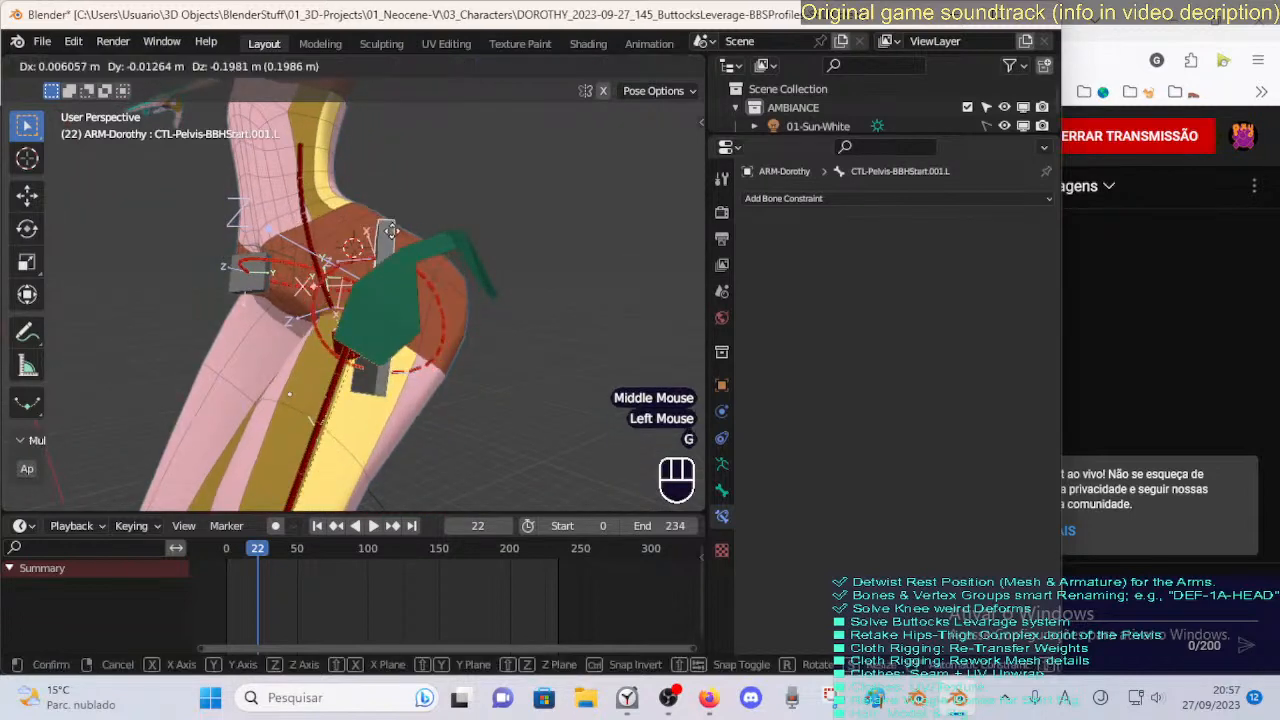
pyautogui.click(418, 224)
pyautogui.press('r')
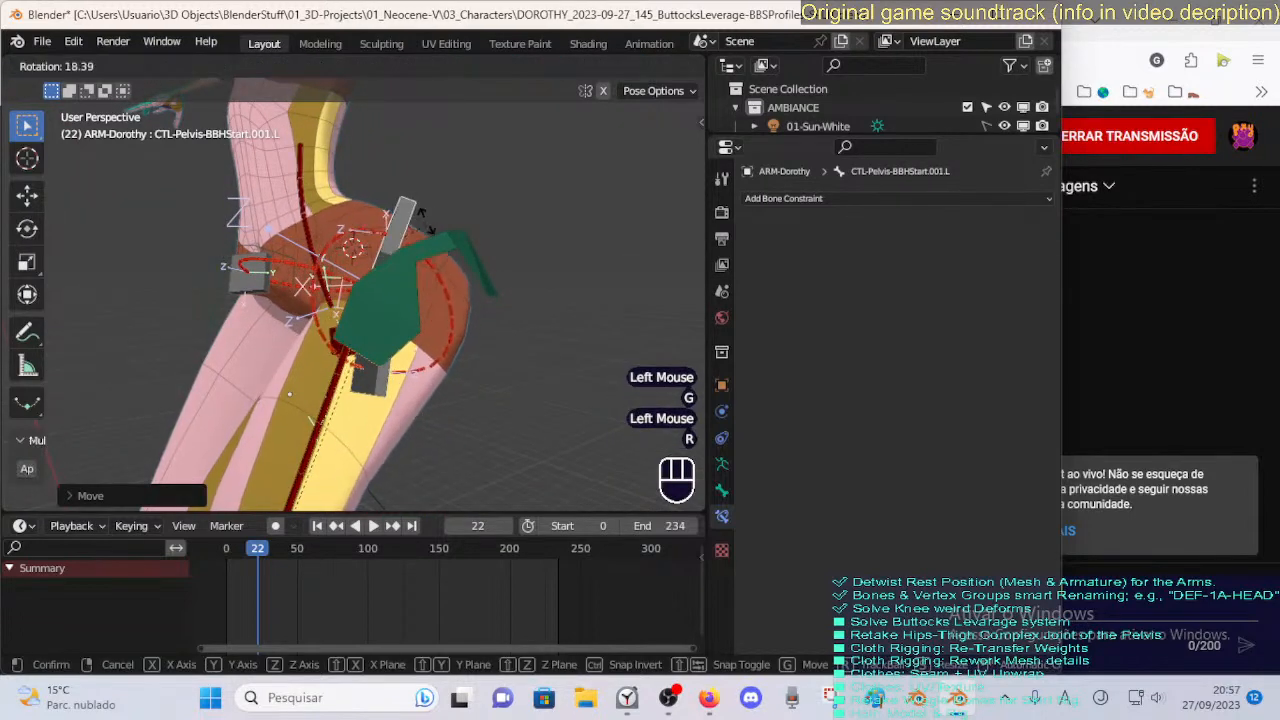
pyautogui.click(420, 244)
# Move CTL-Pelvis-BBHEnd.001.L forward to the front of the left thigh.
pyautogui.click(346, 386)
pyautogui.press('g')
pyautogui.click(315, 403)
# Move and rotate CTL-Pelvis-BBHStart.001.L from the side and front, bringing it inward against the outer left hip.
pyautogui.click(400, 215)
pyautogui.press('g')
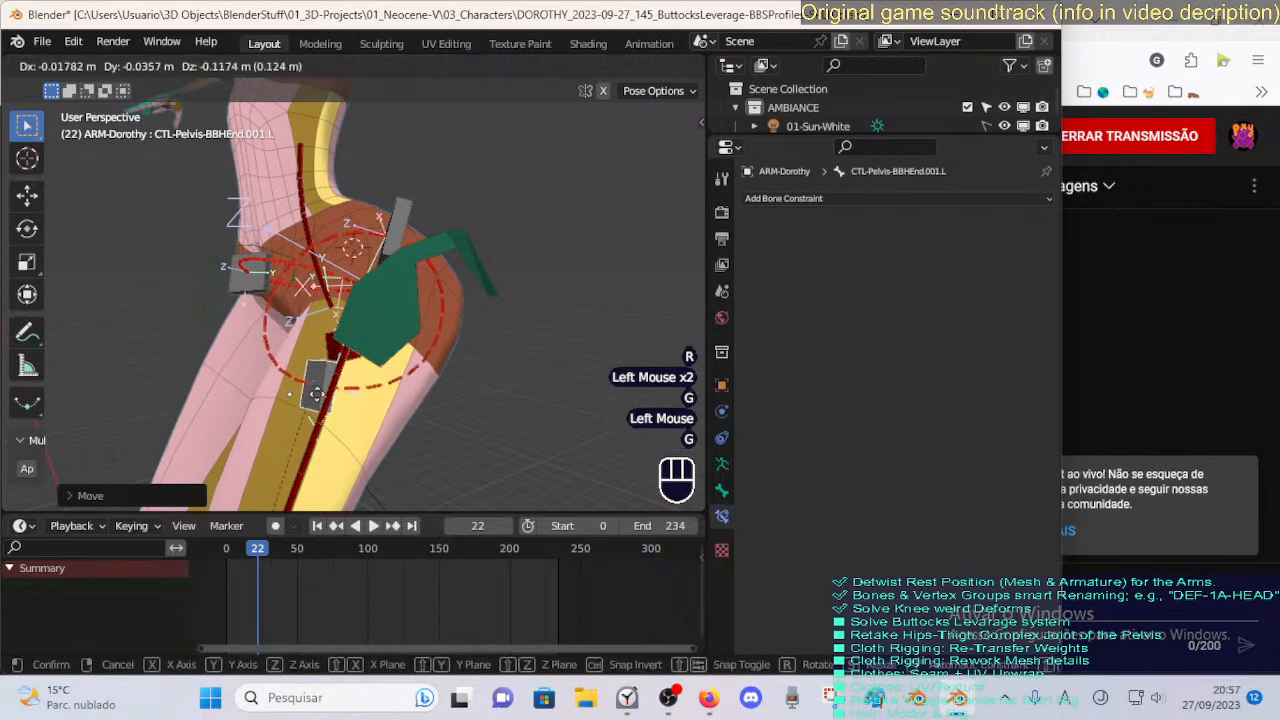
pyautogui.click(418, 188)
pyautogui.moveTo(417, 187); pyautogui.dragTo(526, 263, button='middle')
pyautogui.press('g')
pyautogui.click(526, 245)
pyautogui.press('r')
pyautogui.click(524, 226)
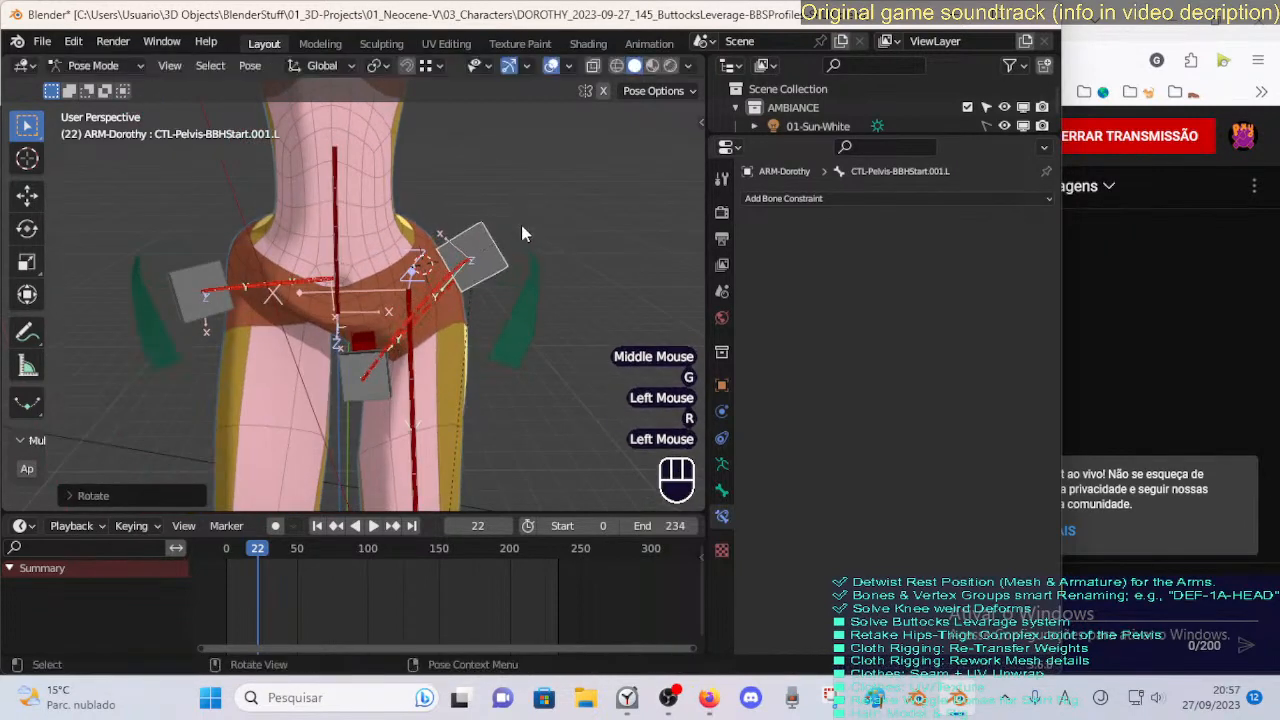
pyautogui.press('g')
pyautogui.click(495, 245)
# Lower CTL-Pelvis-BBHEnd.001.L along the inner left thigh and shift CTL-Pelvis-BBHStart.001.L slightly up and inward.
pyautogui.click(373, 407)
pyautogui.press('g')
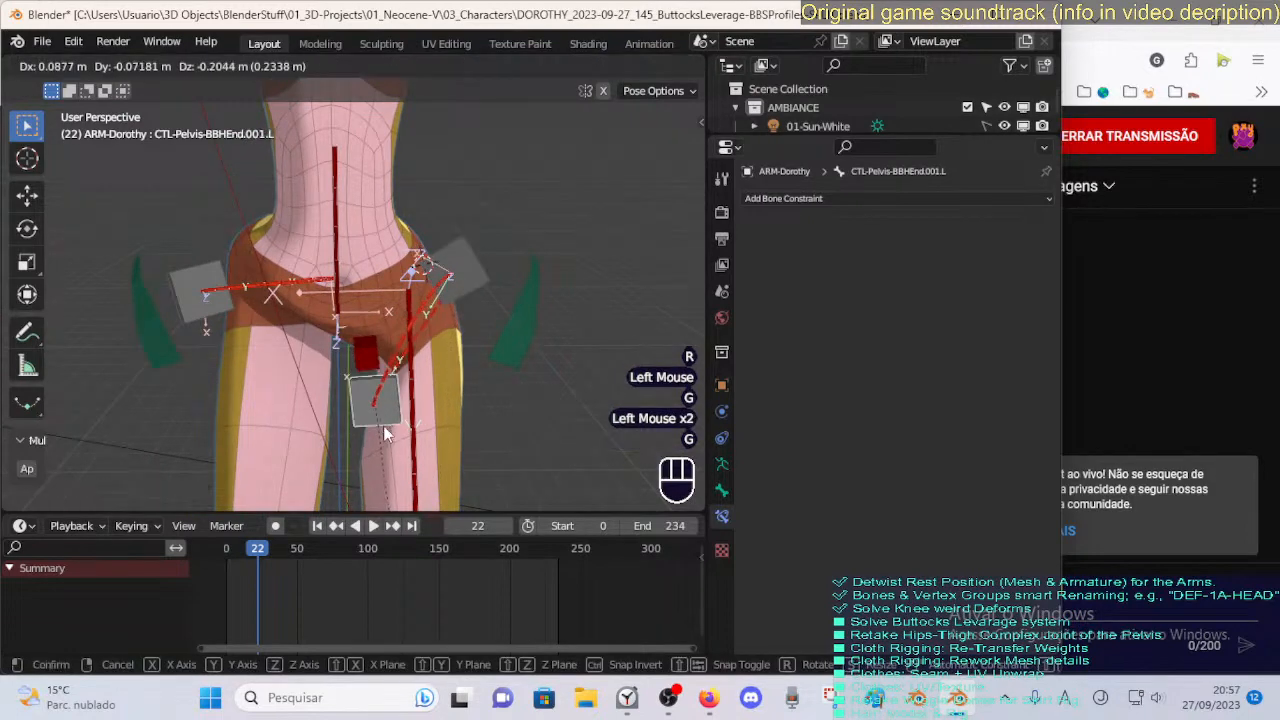
pyautogui.click(383, 426)
pyautogui.click(454, 287)
pyautogui.press('g')
pyautogui.click(446, 267)
pyautogui.click(403, 345)
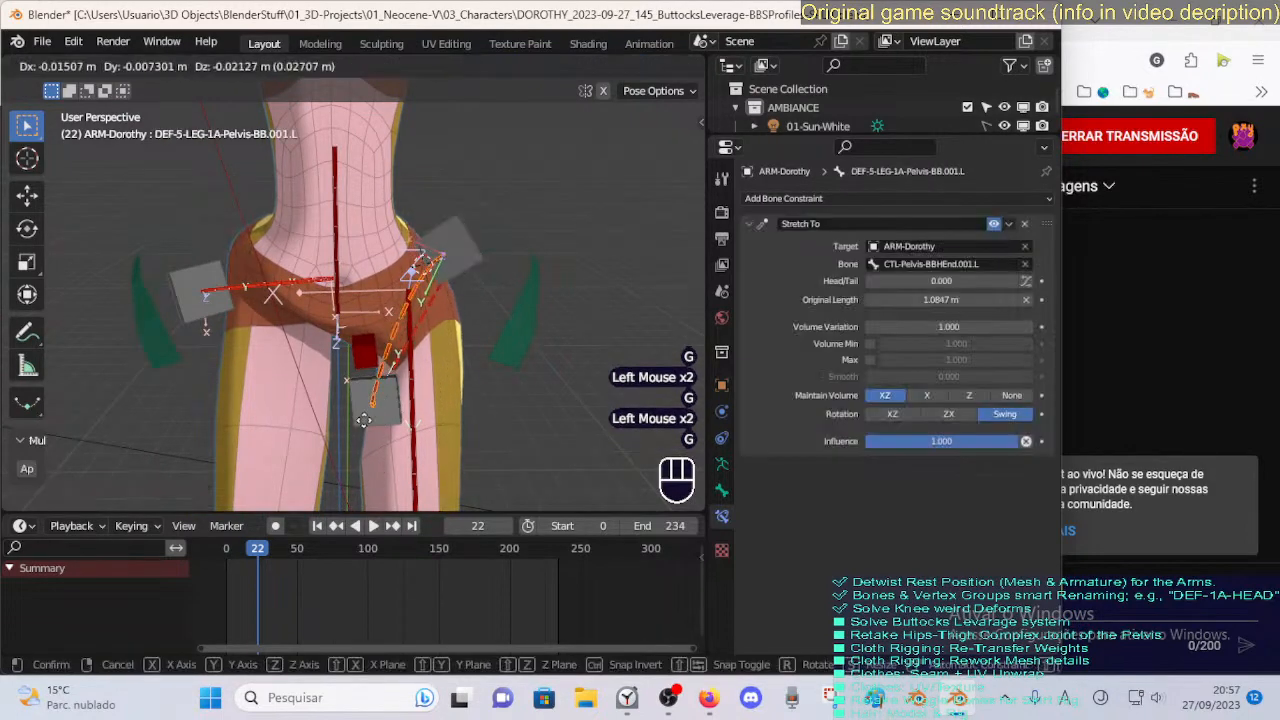
pyautogui.press('Escape')
# Shift CTL-Pelvis-BBHStart.001.L outward from the left hip and raise CTL-Pelvis-BBHEnd.001.L inward below the crotch bone.
pyautogui.click(461, 270)
pyautogui.press('g')
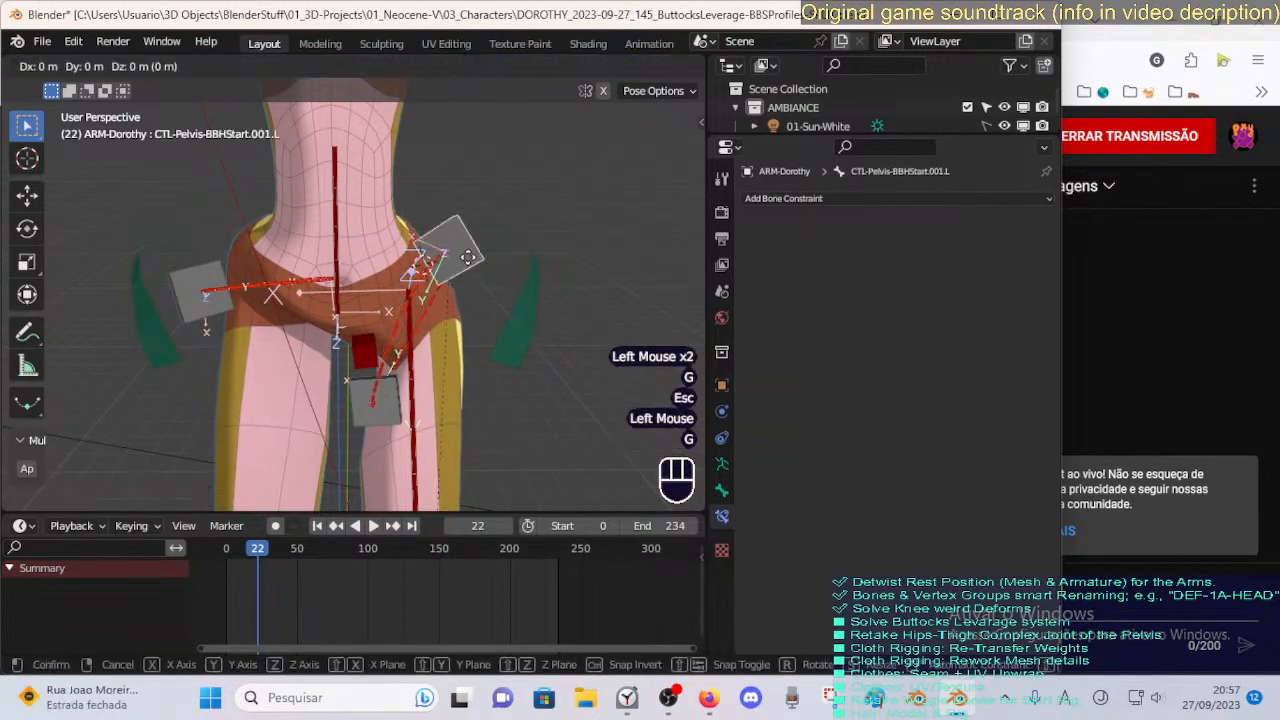
pyautogui.click(475, 265)
pyautogui.click(401, 414)
pyautogui.press('g')
pyautogui.click(385, 401)
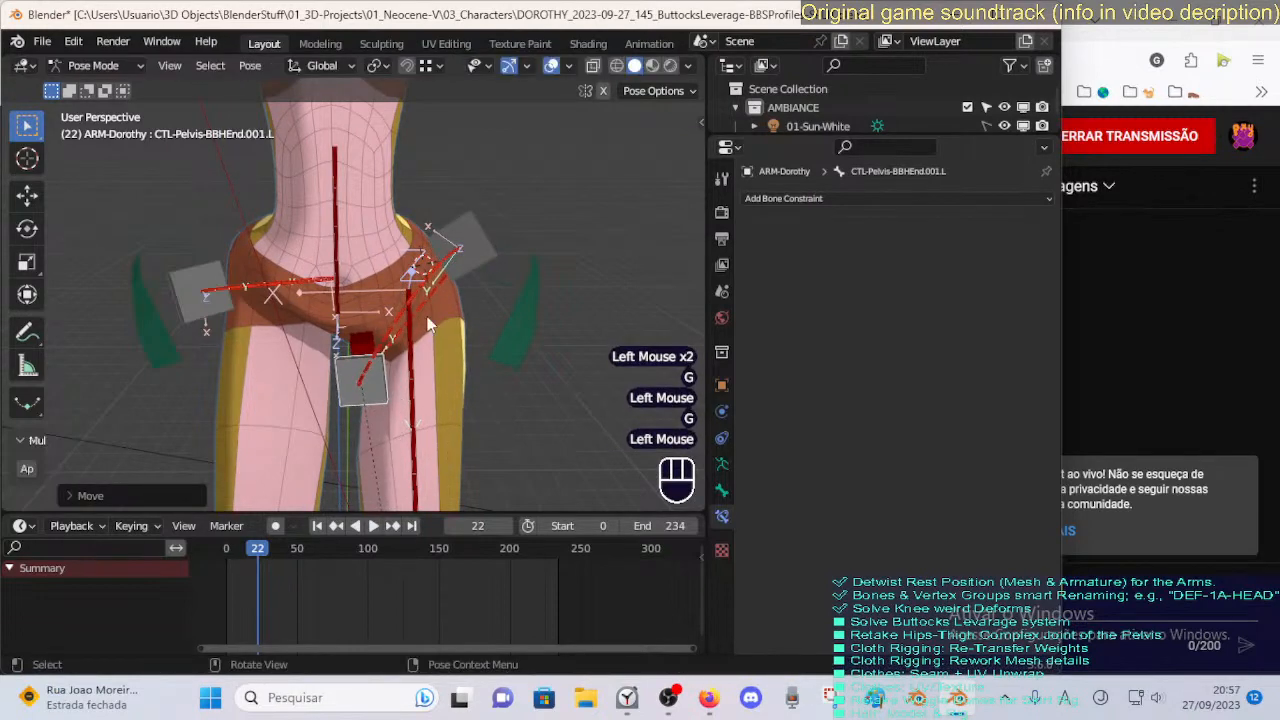
# Move CTL-Pelvis-BBHStart.001.L inward against the left hip, judging it with the whole torso in view.
pyautogui.scroll(-2, 427, 316)
pyautogui.keyDown('shift'); pyautogui.moveTo(427, 316); pyautogui.dragTo(399, 305, button='middle'); pyautogui.keyUp('shift')
pyautogui.scroll(-1, 296, 138)
pyautogui.keyDown('shift'); pyautogui.scroll(-1, 398, 381); pyautogui.keyUp('shift')
pyautogui.click(393, 391)
pyautogui.scroll(2, 438, 379)
pyautogui.press('g')
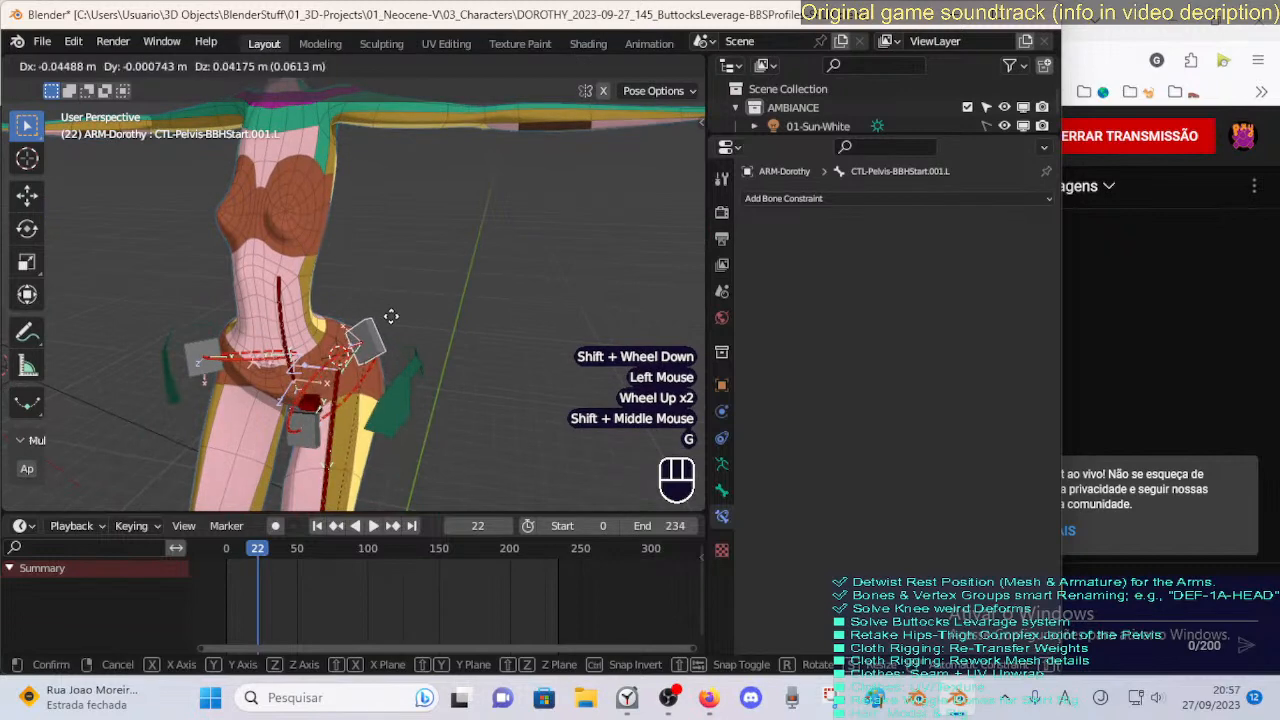
pyautogui.click(363, 357)
# Adjust the position of CTL-Pelvis-BBHStart.001.L beside the left hip from behind.
pyautogui.moveTo(363, 357); pyautogui.dragTo(122, 366, button='middle')
pyautogui.press('g')
pyautogui.click(394, 347)
pyautogui.press('g')
pyautogui.click(391, 383)
pyautogui.scroll(1, 355, 403)
pyautogui.scroll(2, 357, 403)
pyautogui.press('g')
pyautogui.click(268, 376)
pyautogui.press('g')
pyautogui.click(262, 385)
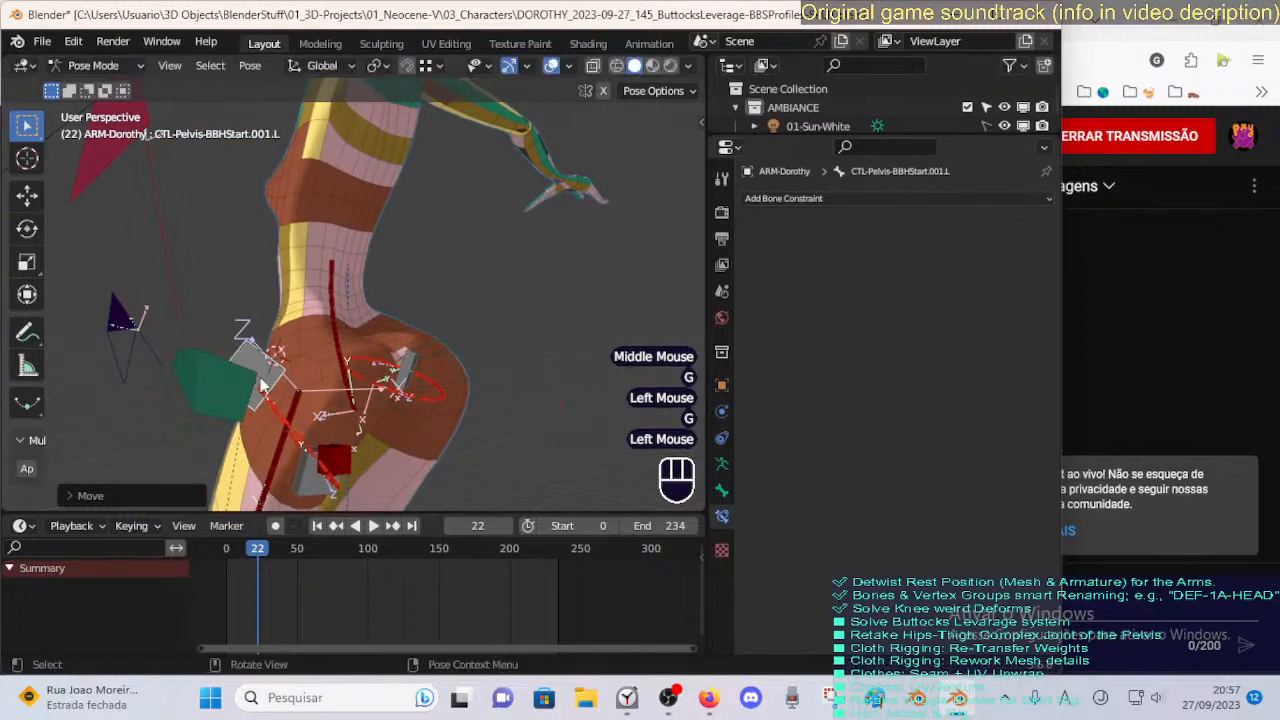
# Fine-tune the position of CTL-Pelvis-BBHStart.001.L at the outer left hip from several angles, finishing in a front view.
pyautogui.moveTo(262, 385); pyautogui.dragTo(469, 292, button='middle')
pyautogui.press('g')
pyautogui.click(273, 365)
pyautogui.press('g')
pyautogui.click(270, 364)
pyautogui.press('g')
pyautogui.click(407, 324)
pyautogui.press('g')
pyautogui.click(422, 303)
pyautogui.press('g')
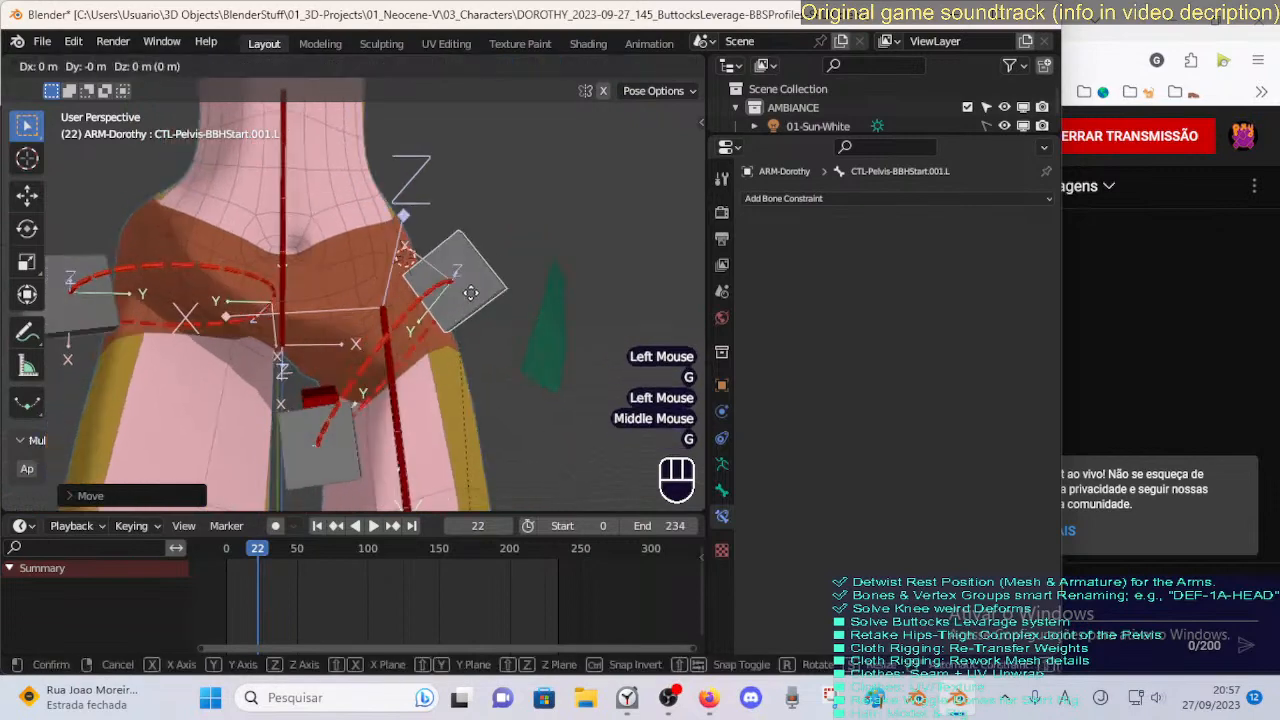
pyautogui.click(417, 357)
# Nudge CTL-Pelvis-BBHEnd.001.L slightly inward and down at the inner left thigh.
pyautogui.click(355, 461)
pyautogui.press('g')
pyautogui.click(345, 457)
pyautogui.press('g')
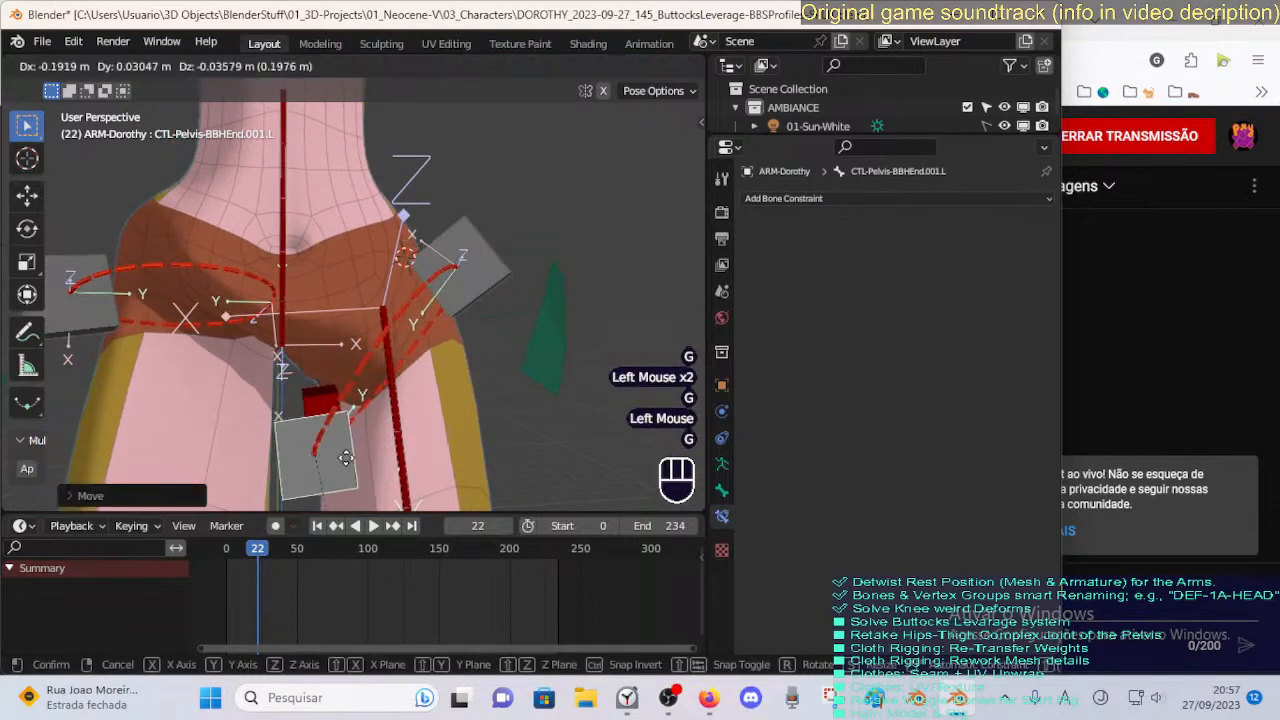
pyautogui.click(345, 457)
# Move CTL-Pelvis-BBHStart.001.L slightly up and outward at the left hip and adjust its rotation.
pyautogui.click(493, 282)
pyautogui.press('g')
pyautogui.click(505, 272)
pyautogui.moveTo(505, 272); pyautogui.dragTo(476, 291, button='middle')
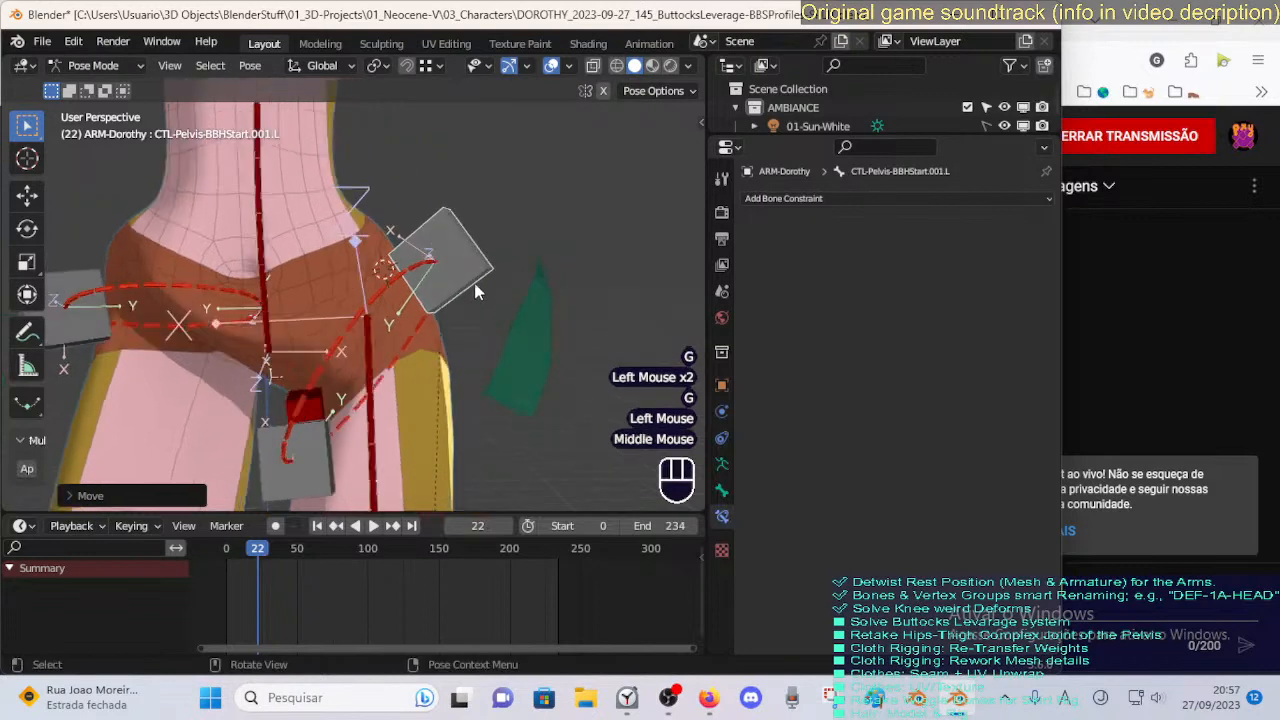
pyautogui.press('r')
pyautogui.click(480, 266)
pyautogui.press('g')
pyautogui.click(484, 264)
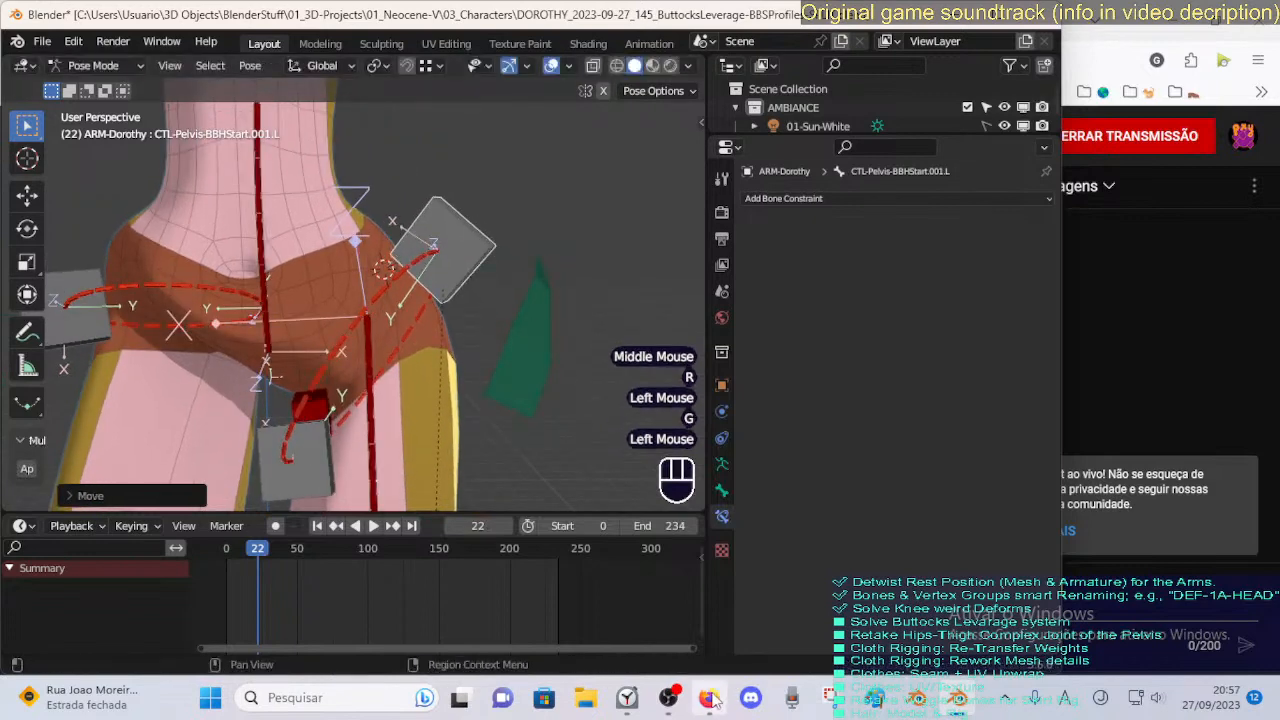
# Switch to Firefox and run a web search for "*profile curves".
pyautogui.click(709, 697)
pyautogui.click(271, 21)
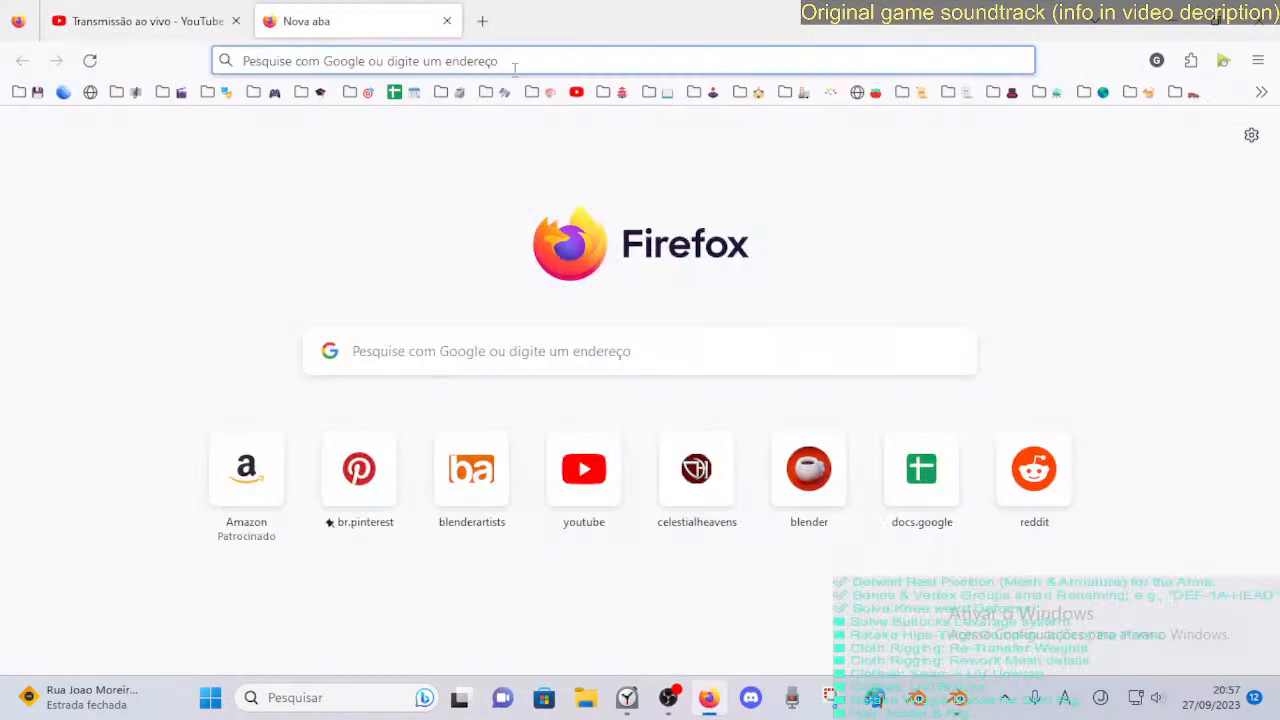
pyautogui.click(576, 93)
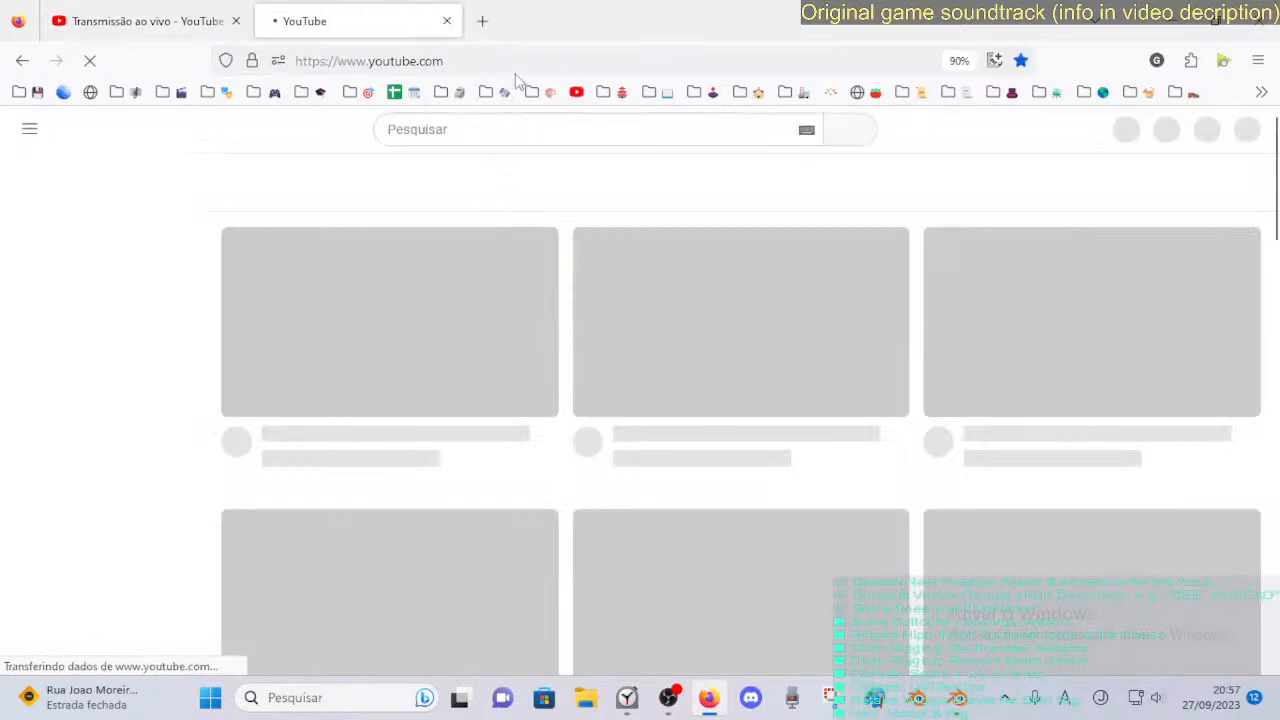
pyautogui.click(518, 62)
pyautogui.write('*')
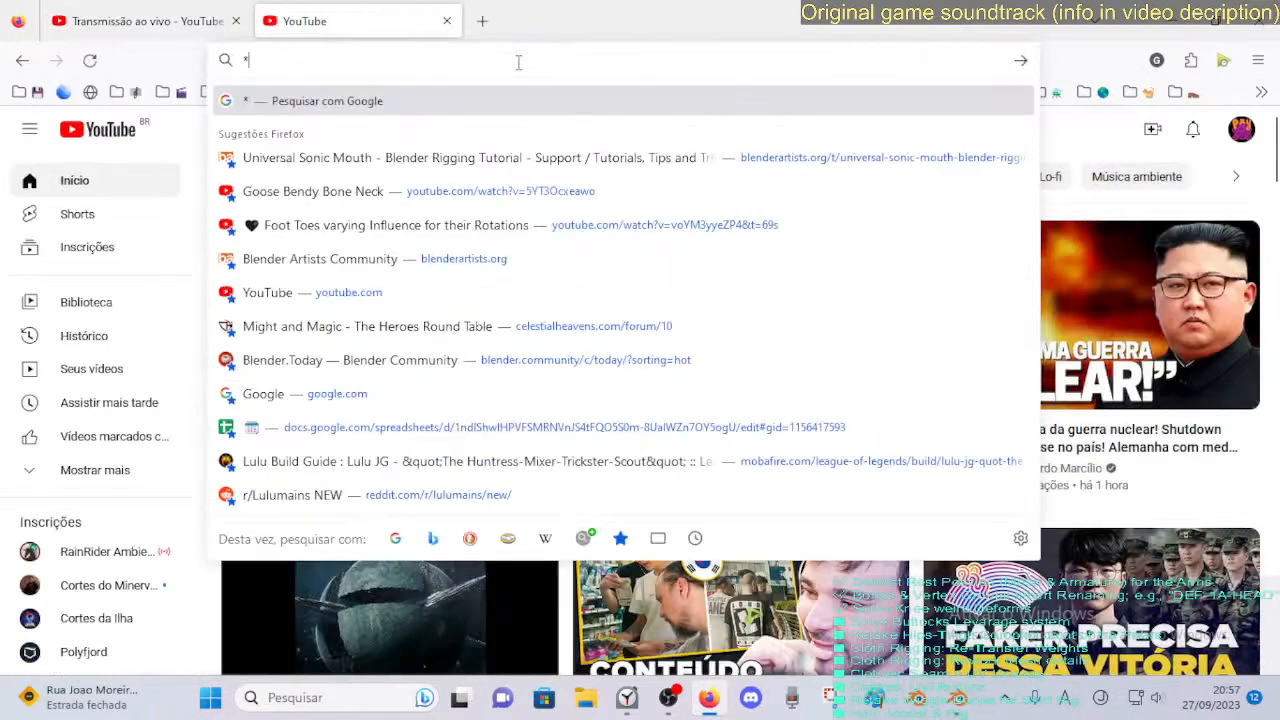
pyautogui.write('prife')
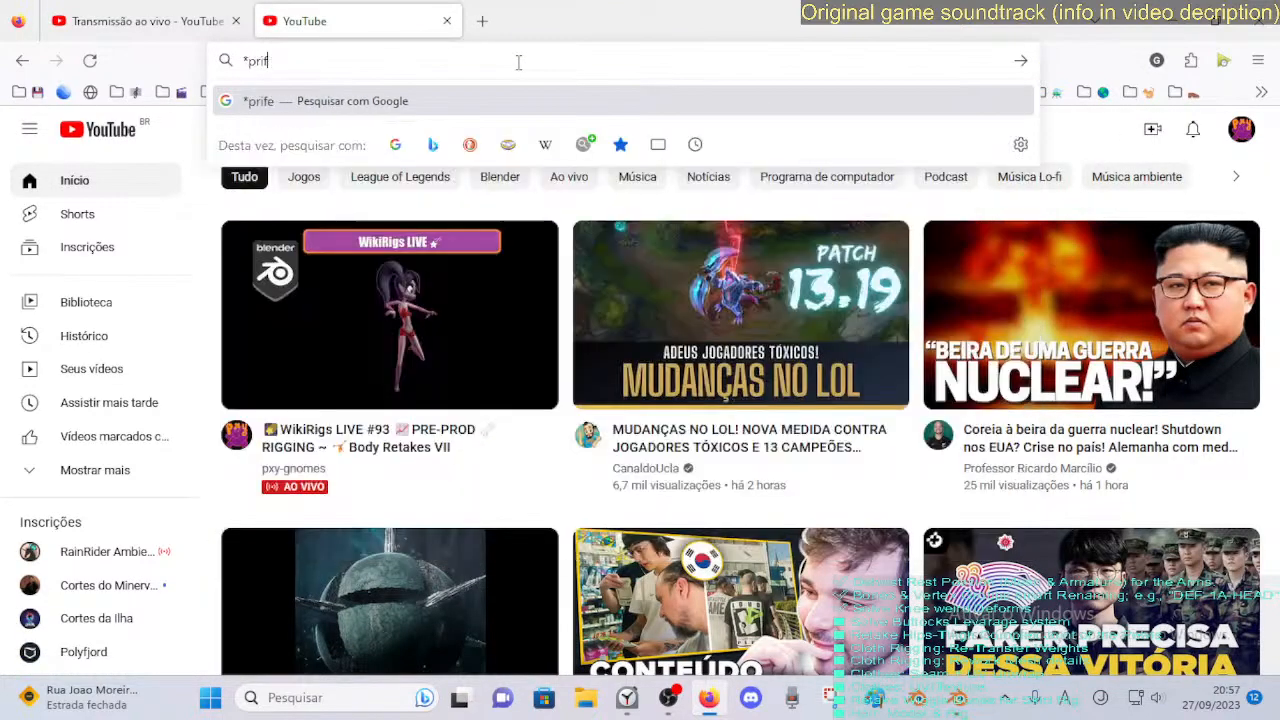
pyautogui.press('BackSpace')
pyautogui.press('BackSpace')
pyautogui.press('BackSpace')
pyautogui.write('ofile cu')
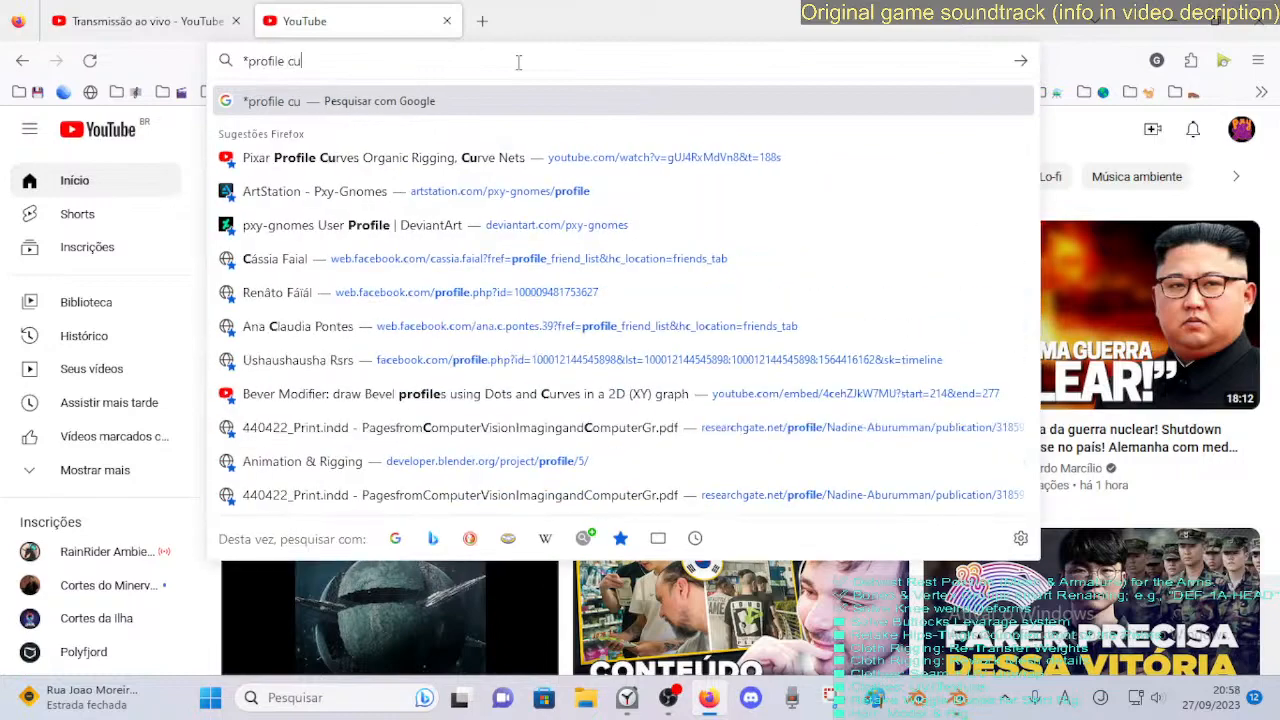
pyautogui.write('rves')
pyautogui.press('Return')
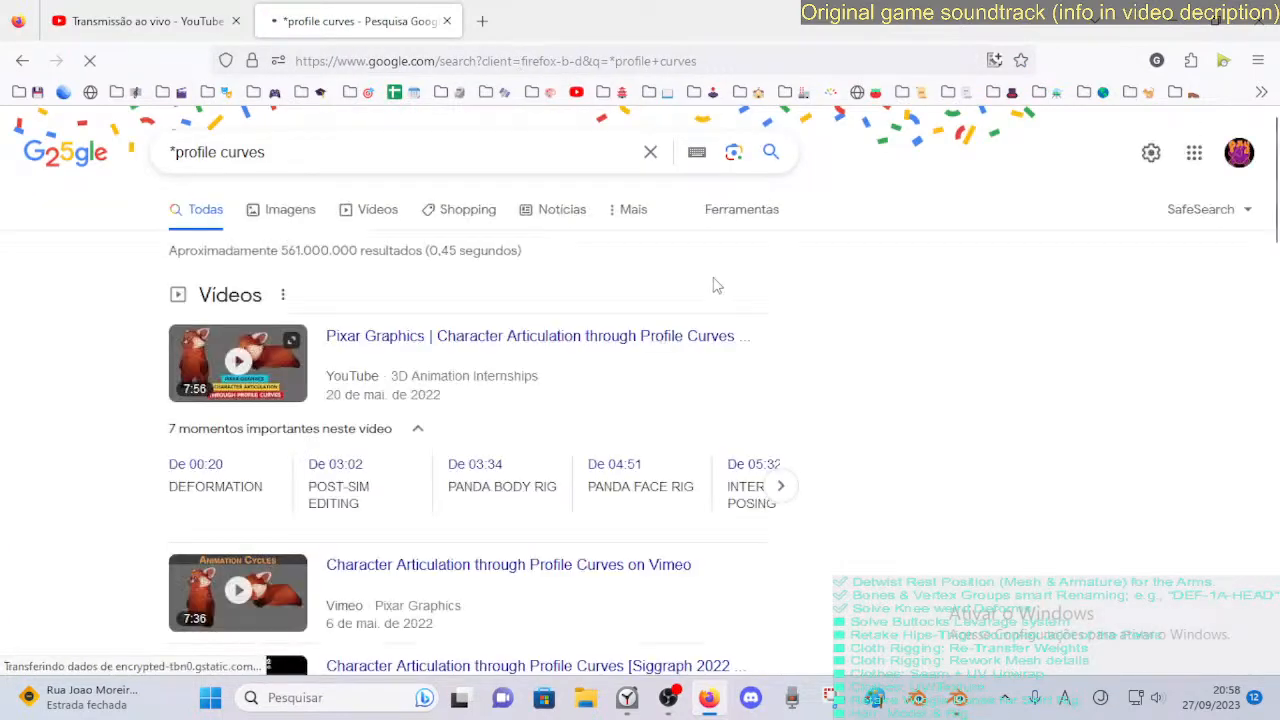
# Open the "Pixar Graphics | Character Articulation through Profile Curves" video from the search results and skip ahead to 1:23.
pyautogui.click(569, 335)
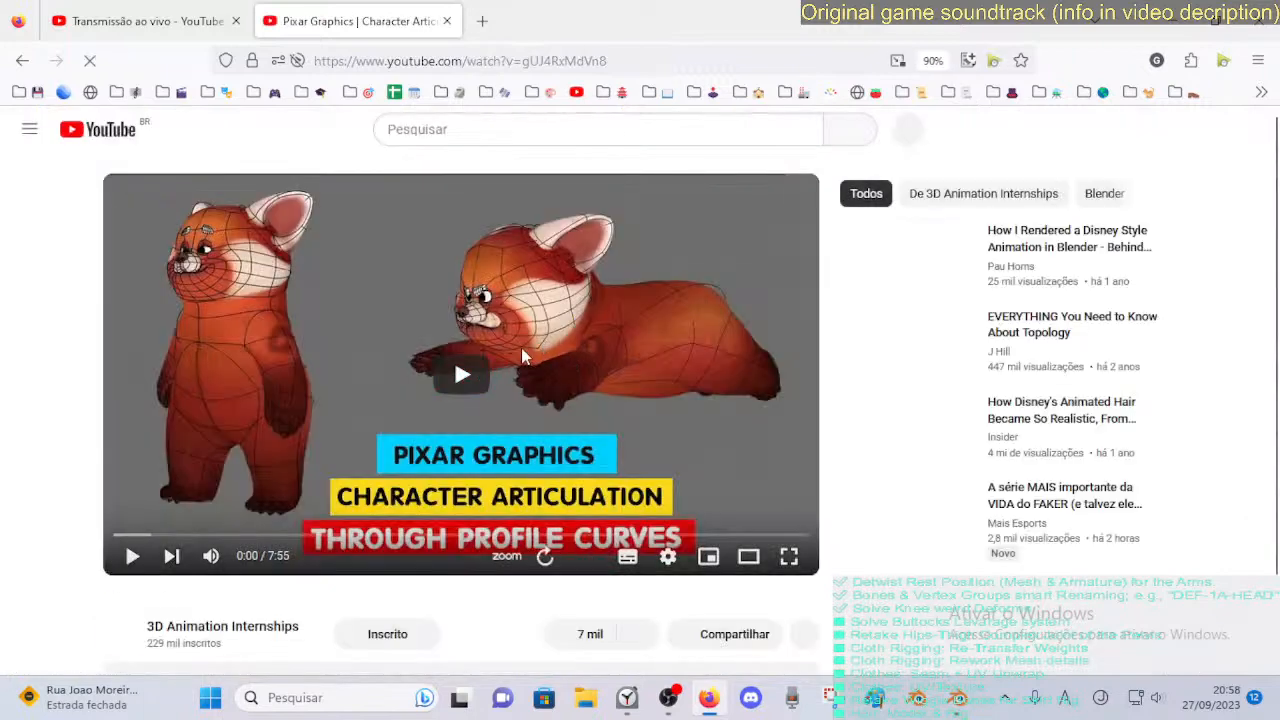
pyautogui.click(457, 380)
pyautogui.click(457, 380)
pyautogui.click(234, 534)
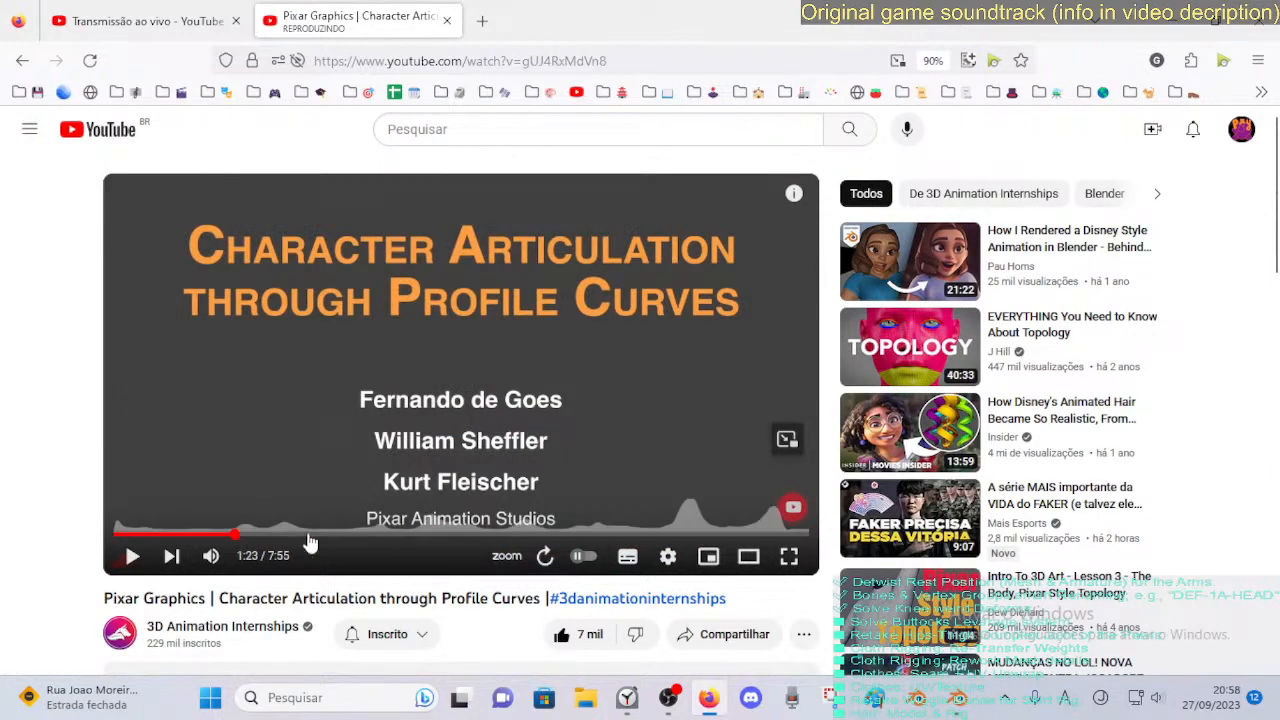
# Skip through the Panda Face Rig part to the Animation Cycles section at 6:29 and keep the video paused.
pyautogui.moveTo(310, 541); pyautogui.dragTo(577, 541)
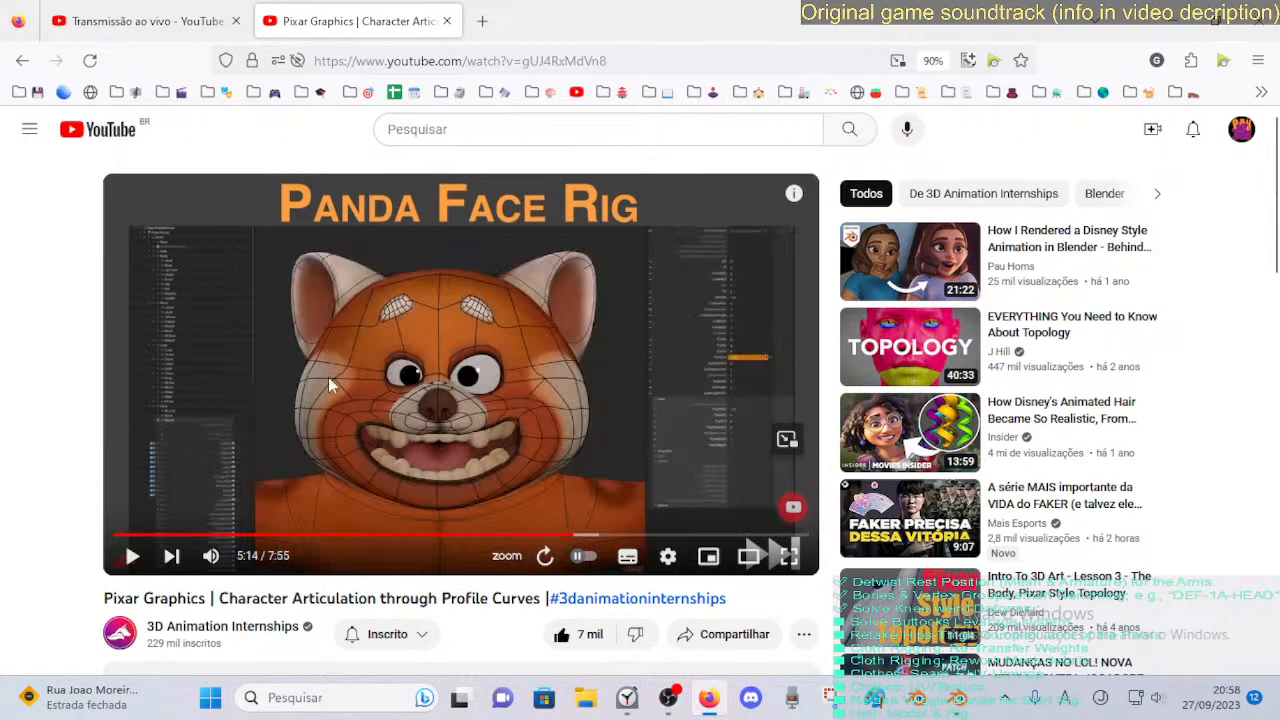
pyautogui.click(638, 540)
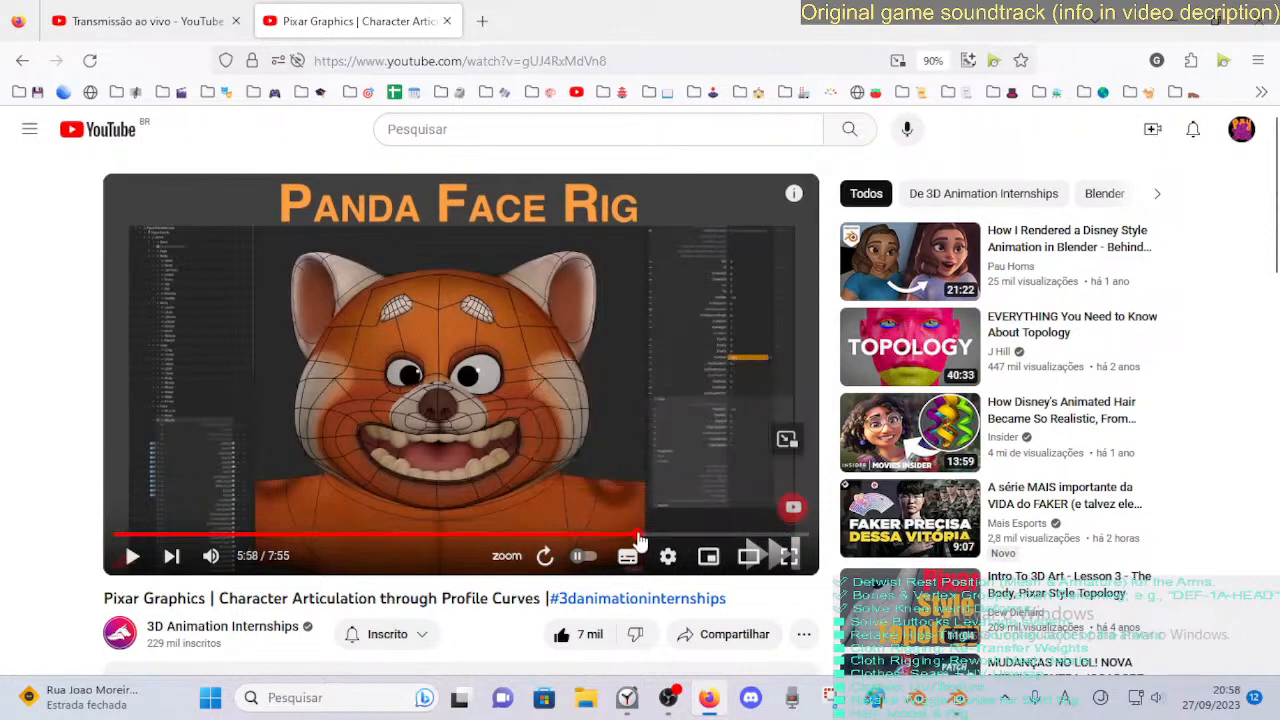
pyautogui.click(682, 540)
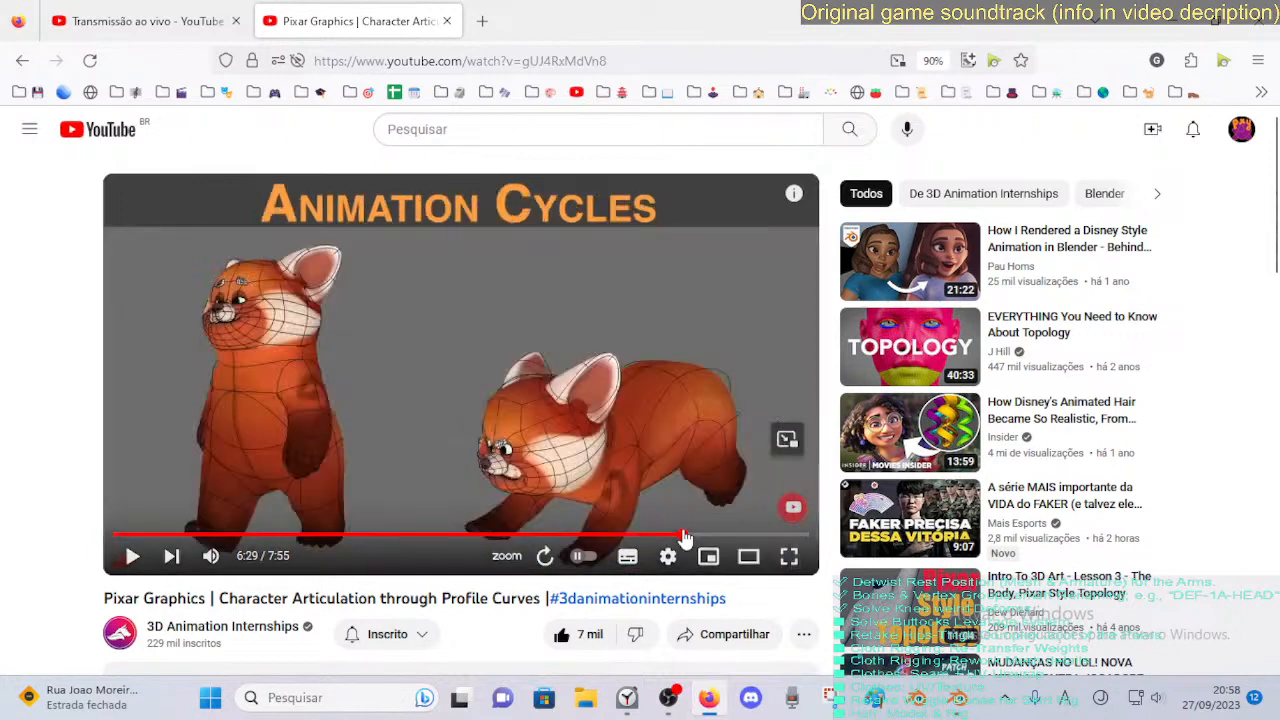
pyautogui.click(399, 424)
pyautogui.click(300, 488)
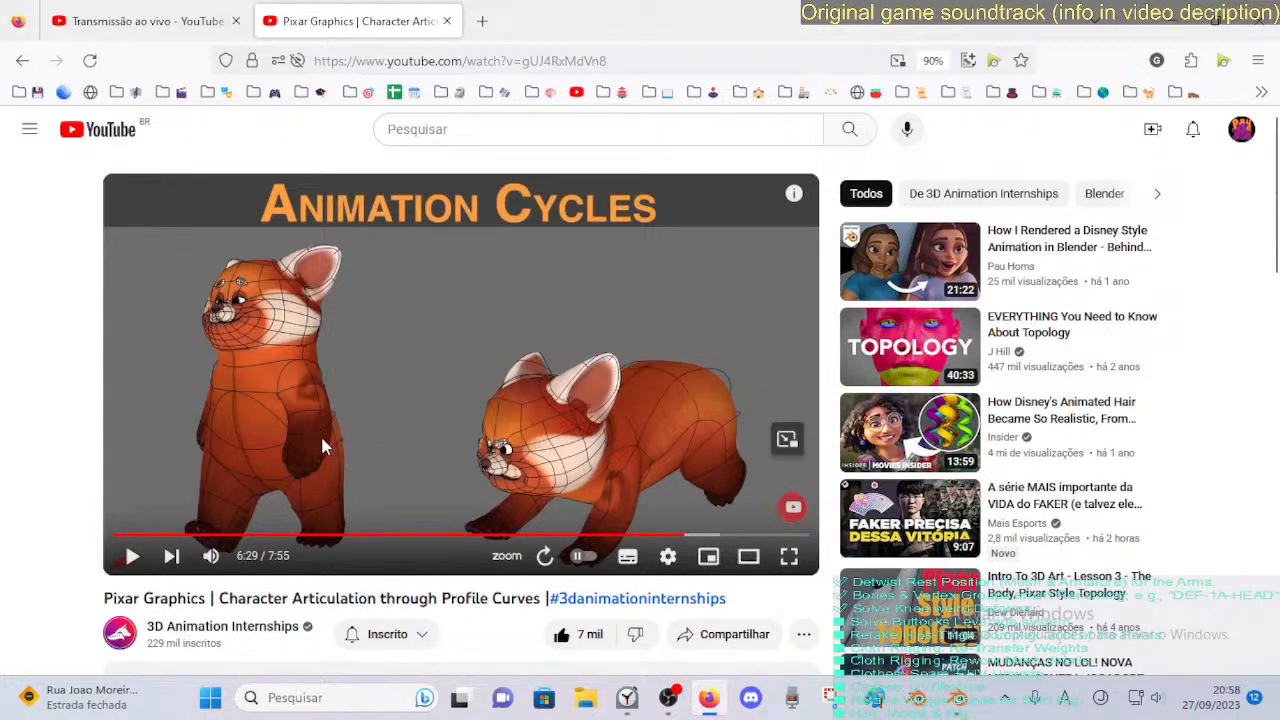
# Search the video's comments for "blender".
pyautogui.scroll(-10, 320, 440)
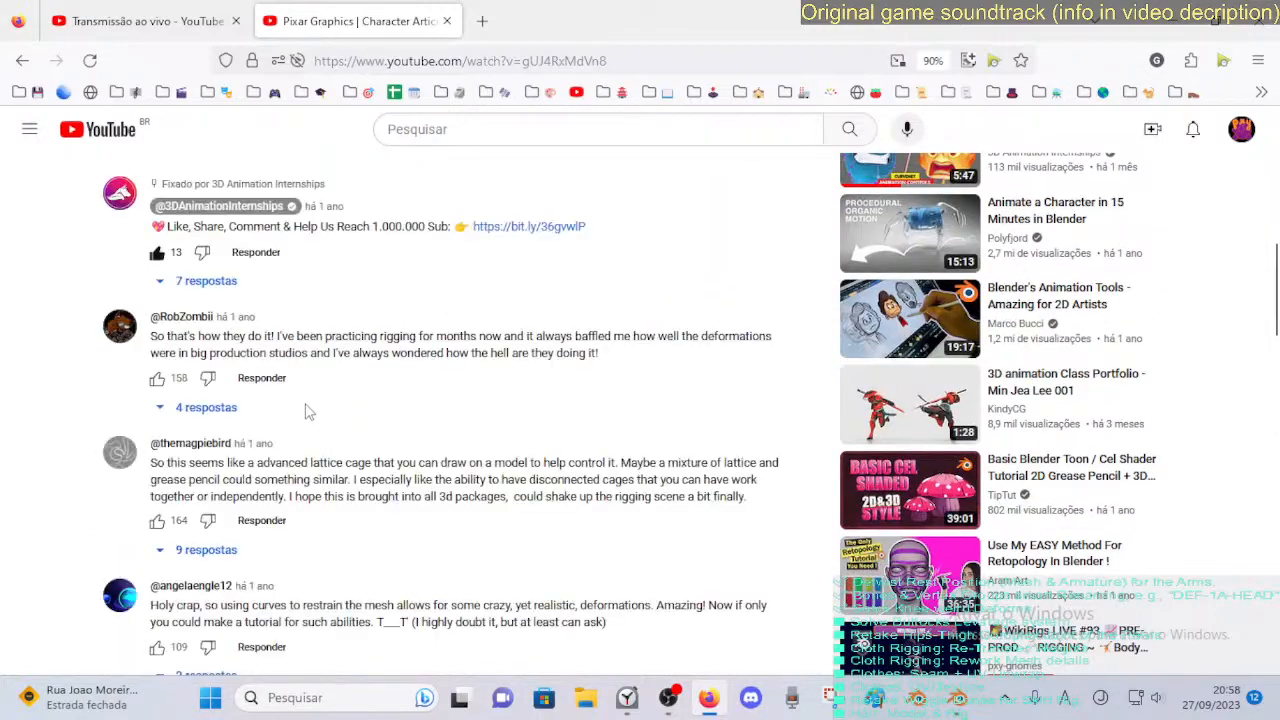
pyautogui.scroll(-5, 310, 411)
pyautogui.hotkey('ctrl', 'f')
pyautogui.write('bl')
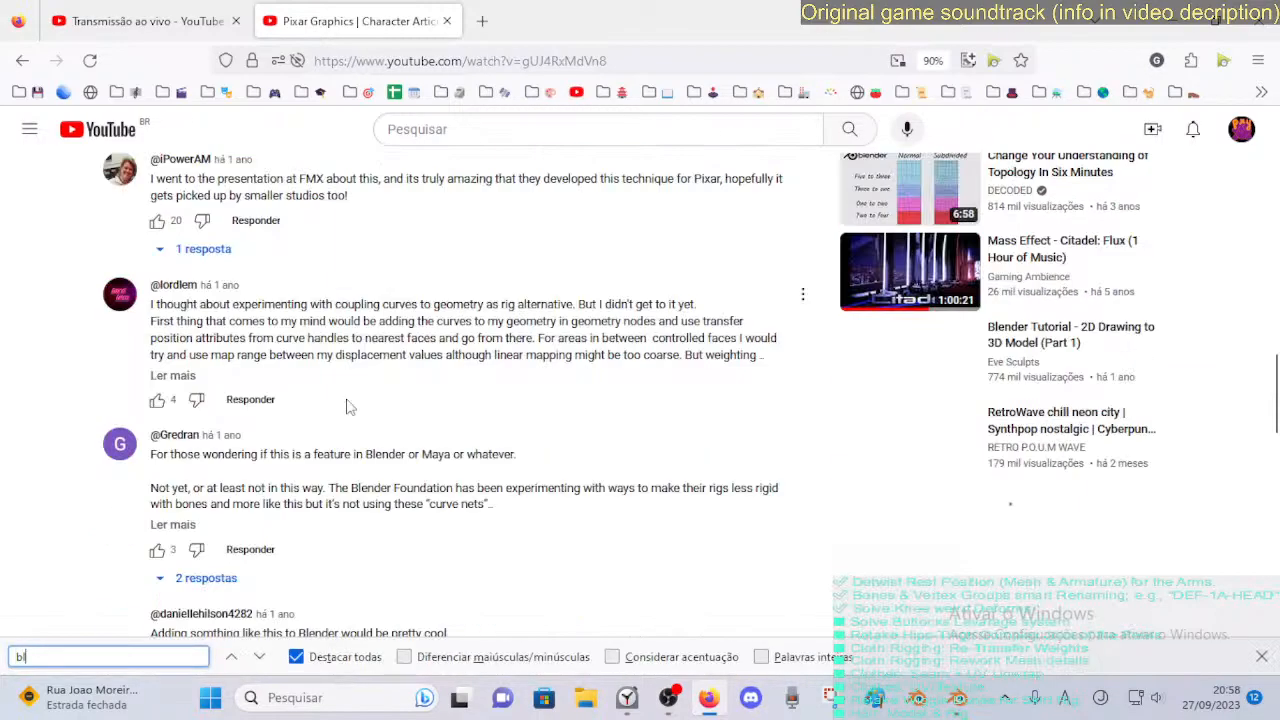
pyautogui.write('ender')
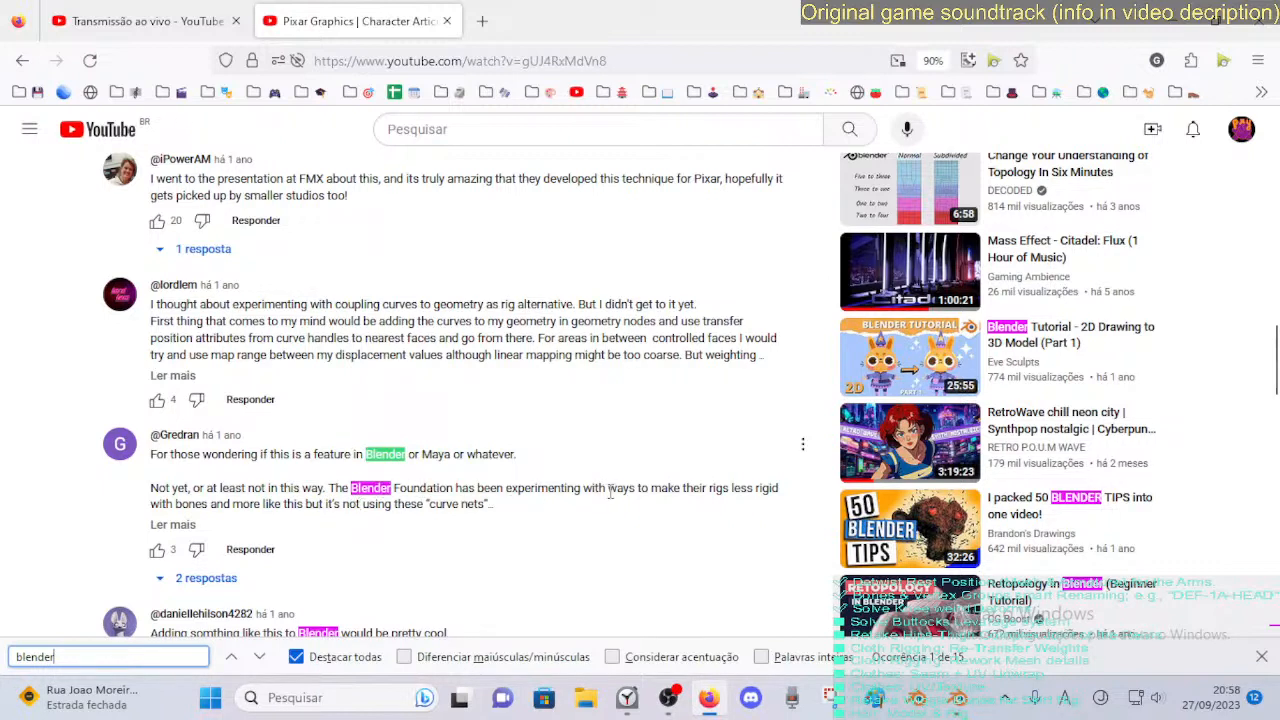
# Read the comment about the Blender Foundation's experiments with less rigid rigs and go back up to the video.
pyautogui.moveTo(622, 490); pyautogui.dragTo(226, 505)
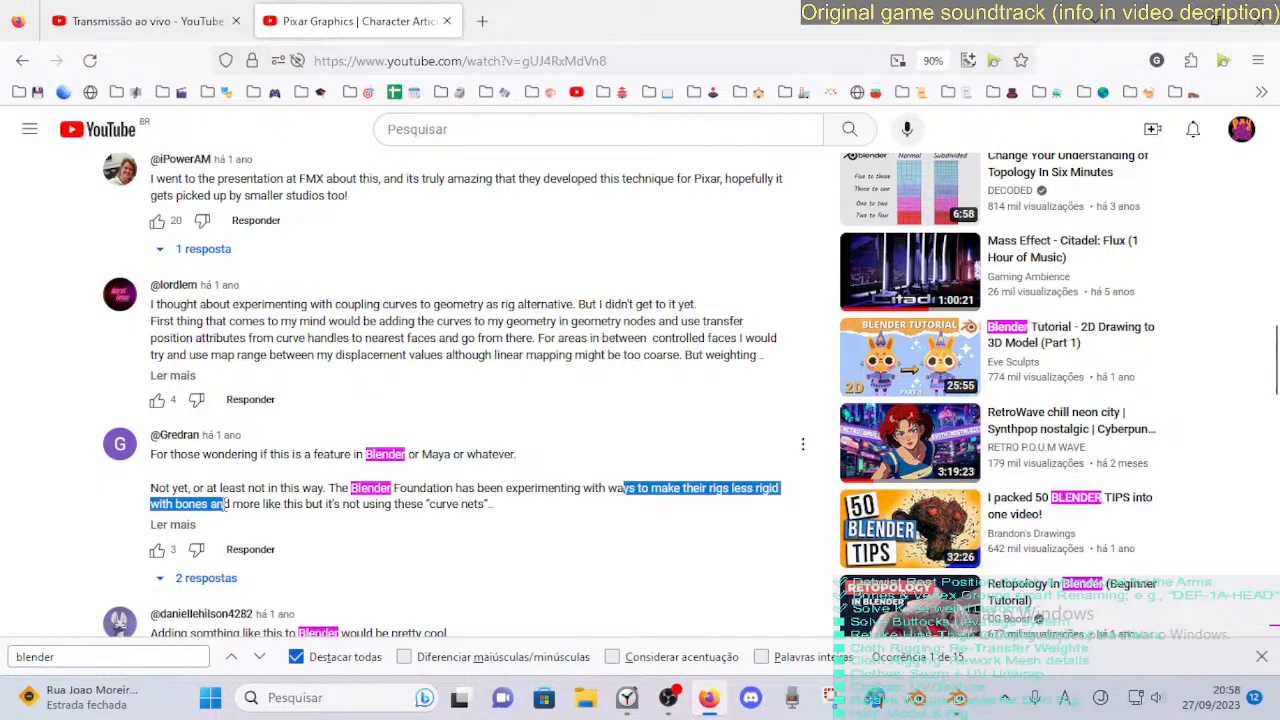
pyautogui.click(418, 503)
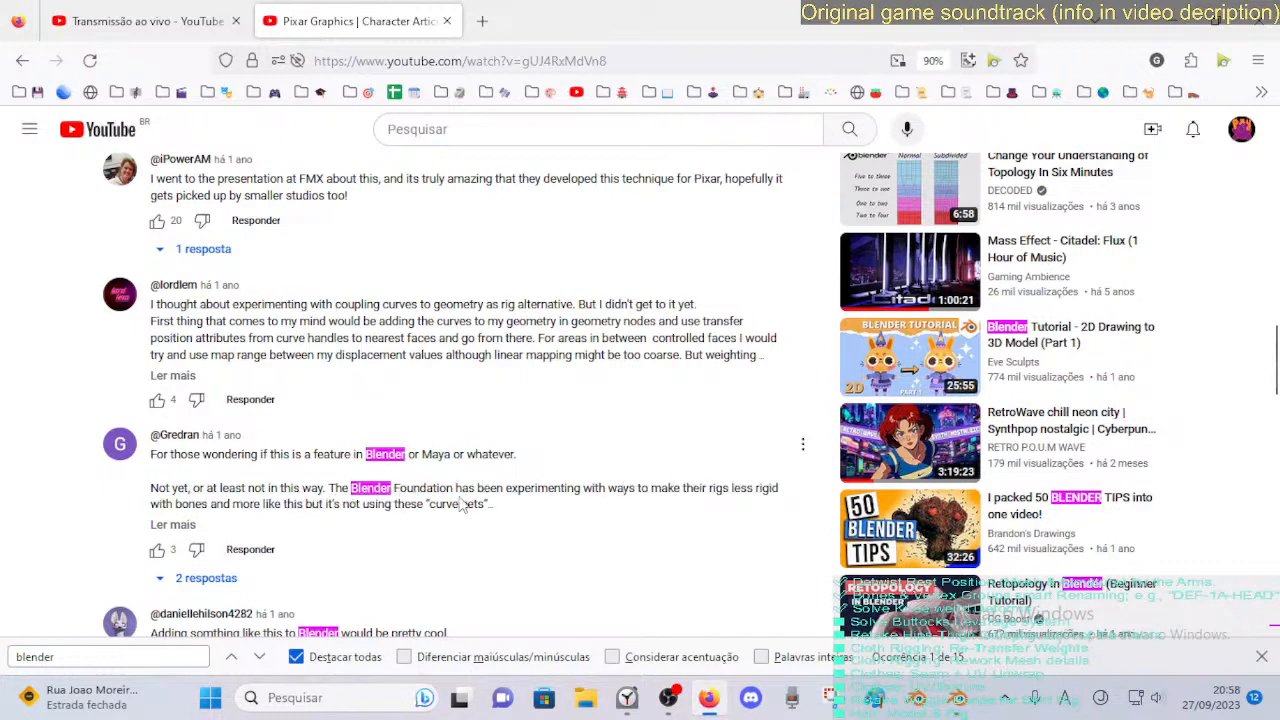
pyautogui.moveTo(488, 505); pyautogui.dragTo(368, 488)
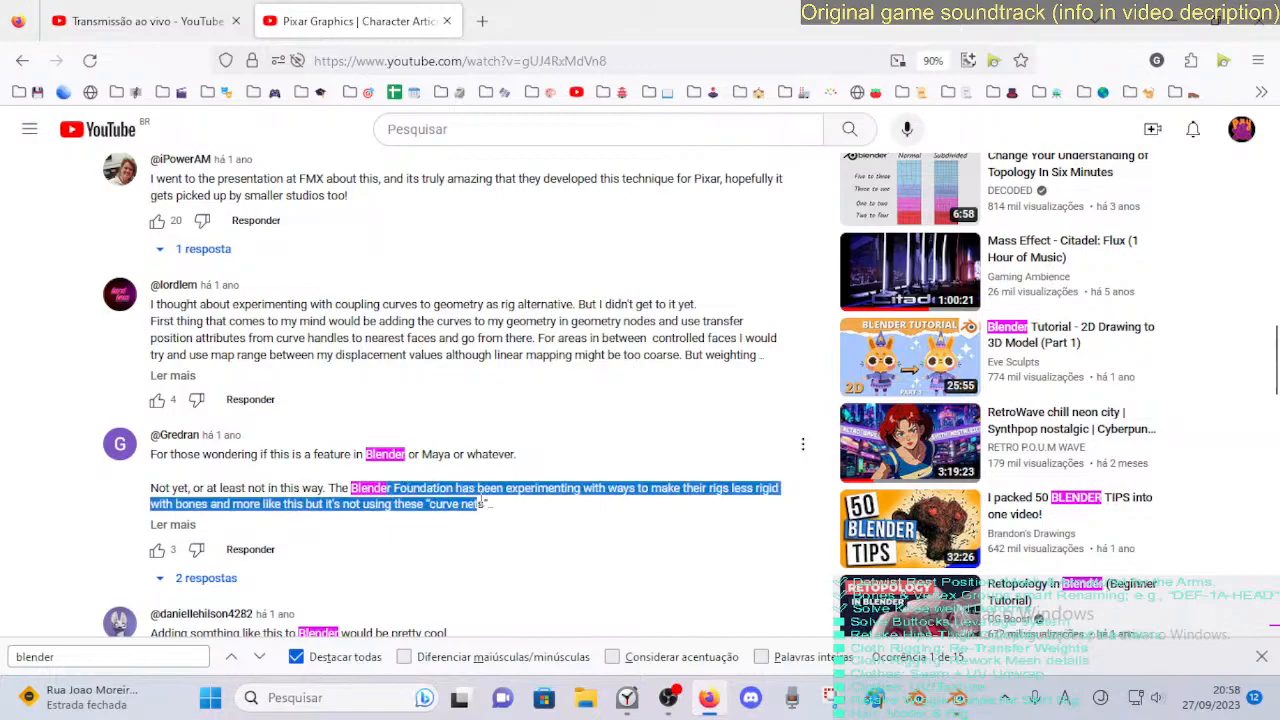
pyautogui.click(496, 503)
pyautogui.moveTo(499, 508); pyautogui.dragTo(372, 488)
pyautogui.scroll(15, 358, 477)
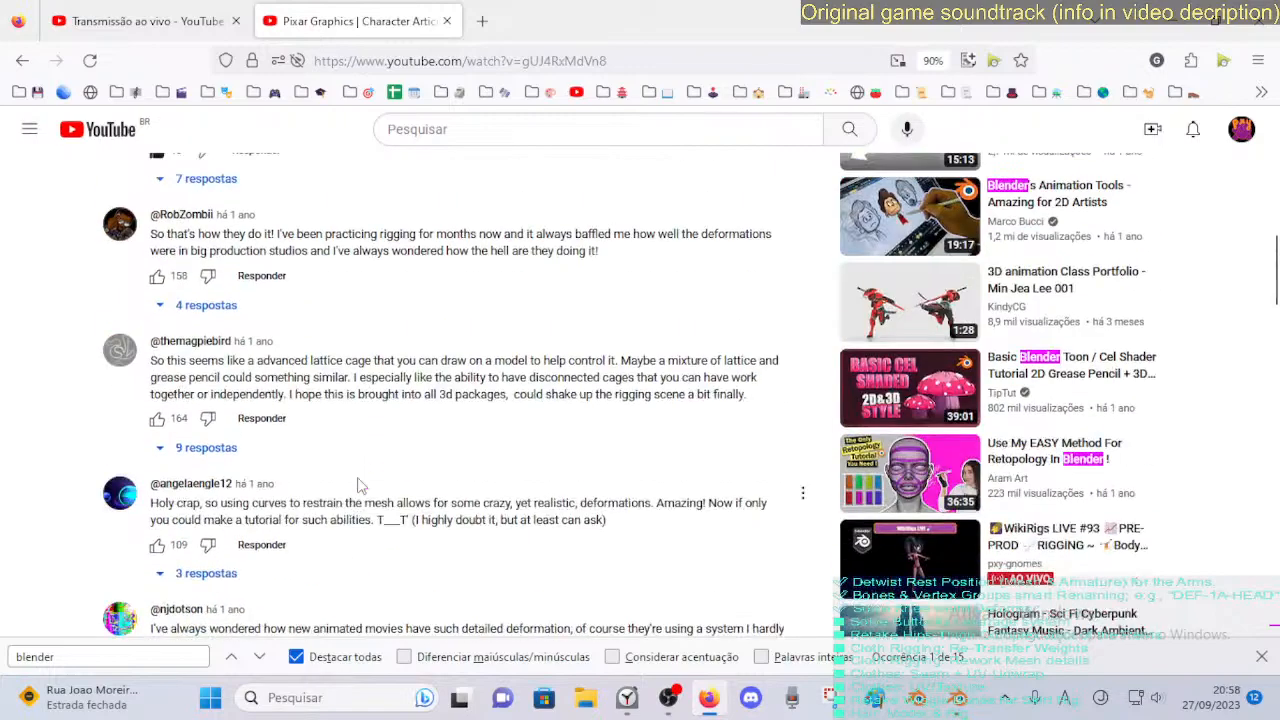
pyautogui.scroll(5, 358, 477)
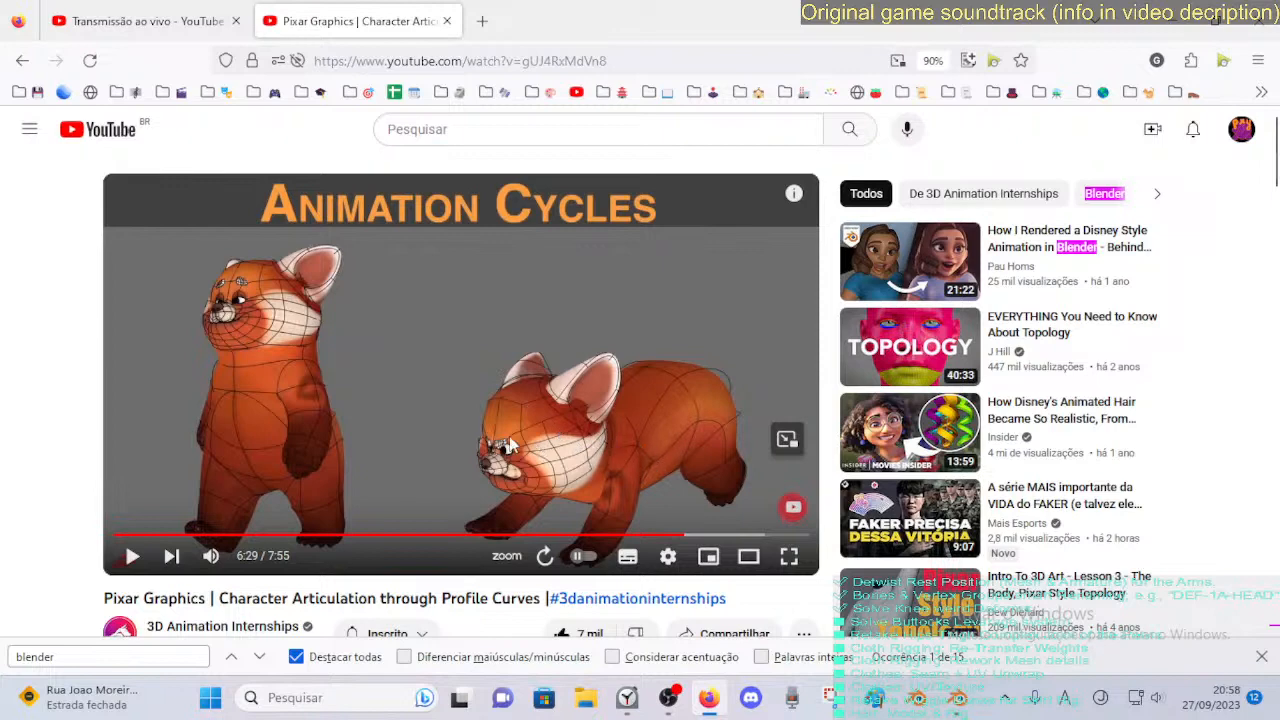
# Switch back to Blender, frame Dorothy's face in the viewport and show the sidebar.
pyautogui.click(958, 698)
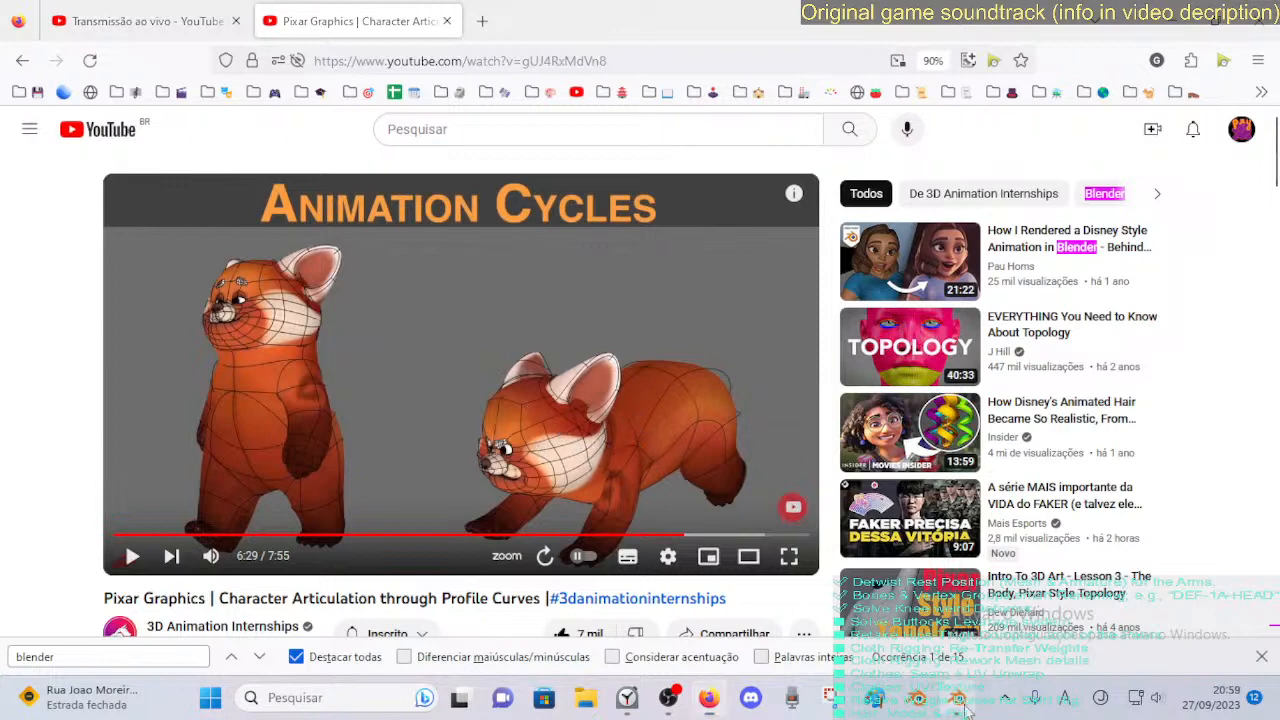
pyautogui.moveTo(397, 391); pyautogui.dragTo(335, 363, button='middle')
pyautogui.scroll(-3, 423, 243)
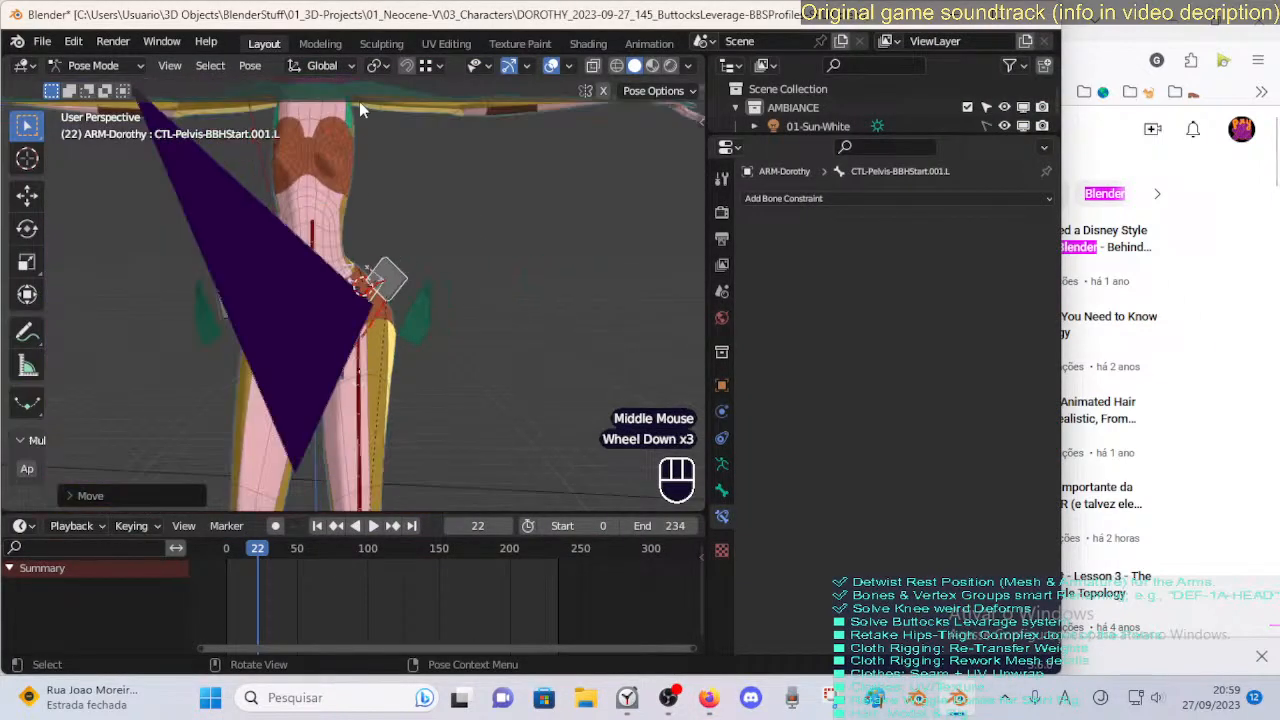
pyautogui.keyDown('shift'); pyautogui.moveTo(359, 101); pyautogui.dragTo(384, 310, button='middle'); pyautogui.keyUp('shift')
pyautogui.scroll(2, 401, 372)
pyautogui.press('n')
pyautogui.press('n')
pyautogui.press('n')
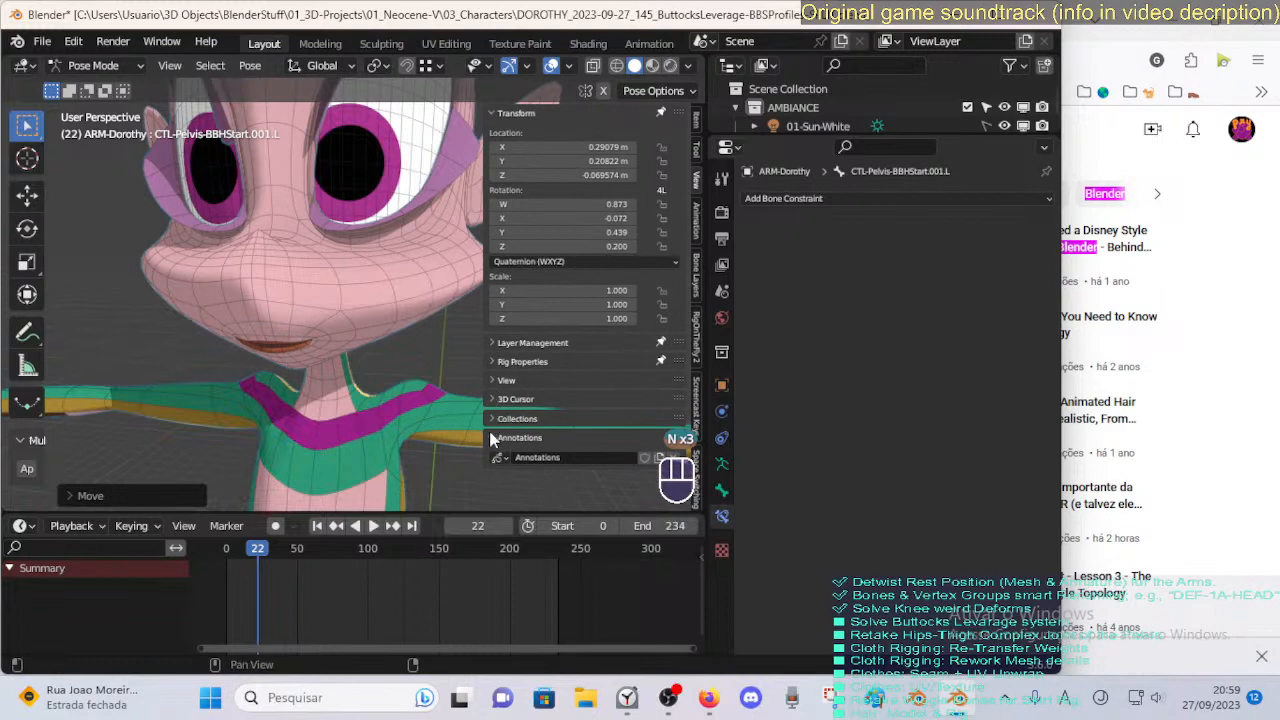
# Expand Layer Management in place of Transform and show the Masters, CTL Mouth, TWK Muzzle and BBS Muzzle bone layers.
pyautogui.click(493, 116)
pyautogui.click(491, 133)
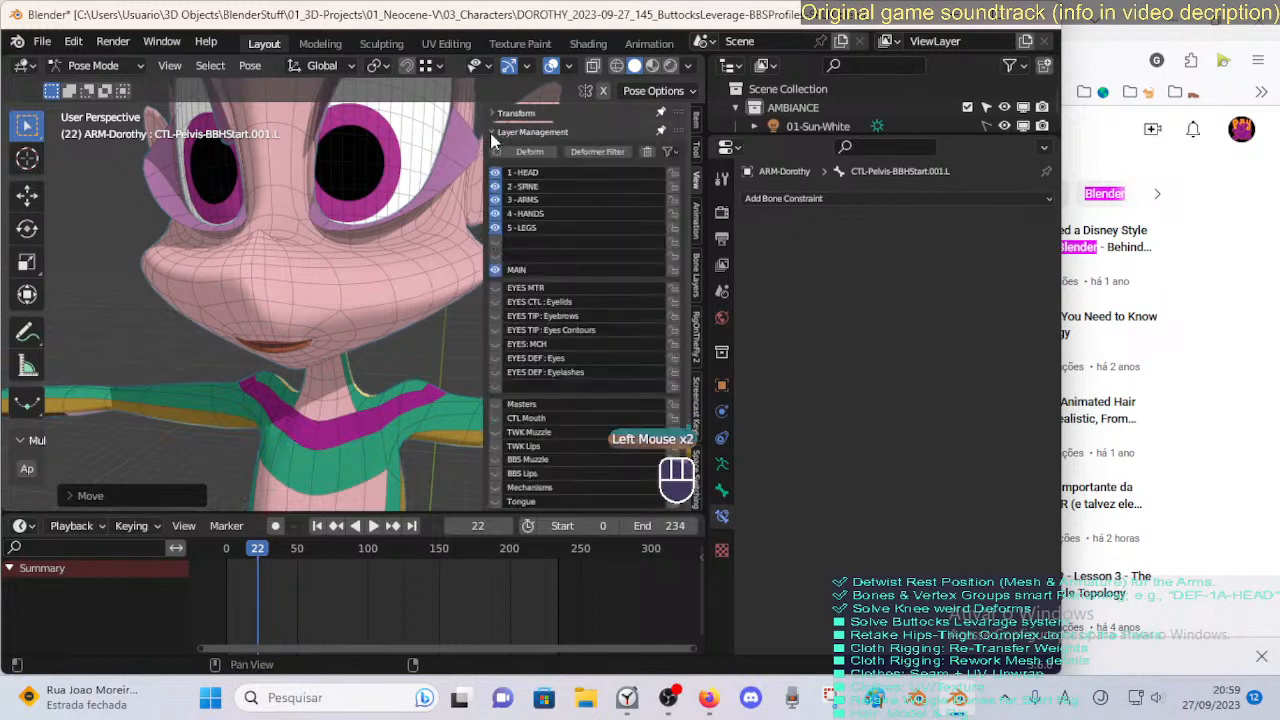
pyautogui.scroll(-2, 526, 374)
pyautogui.click(495, 305)
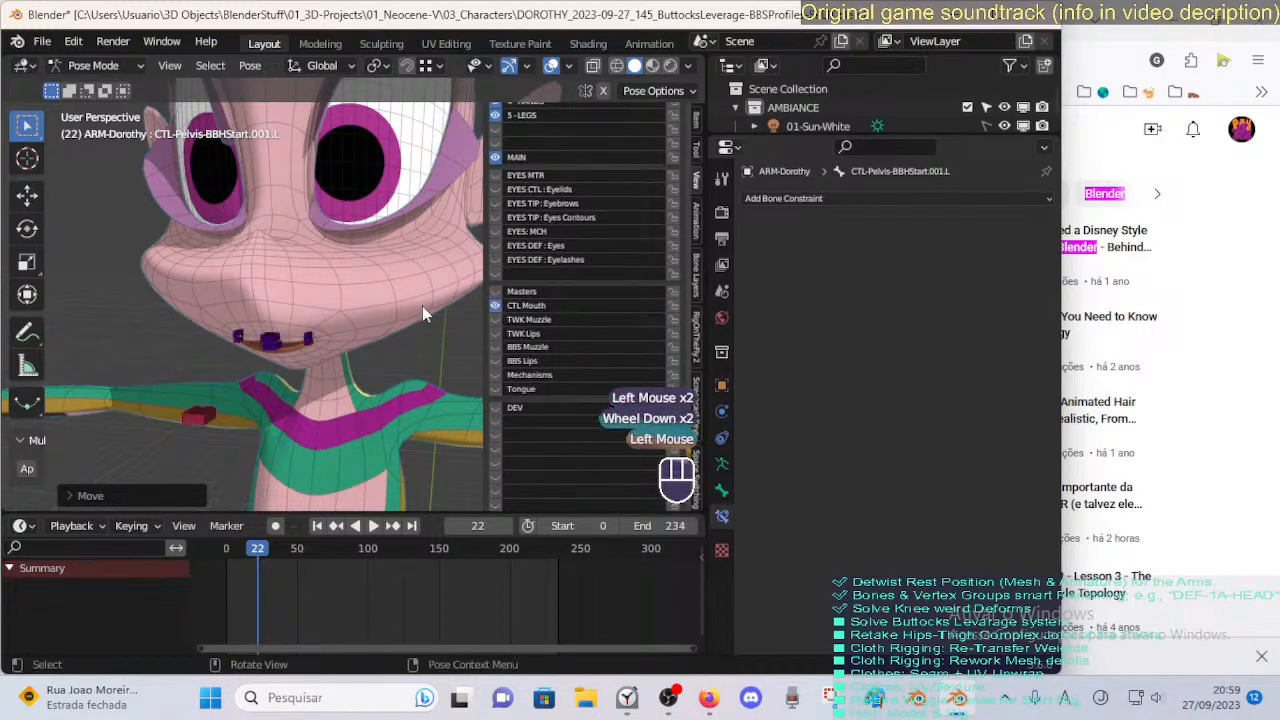
pyautogui.click(495, 319)
pyautogui.click(495, 319)
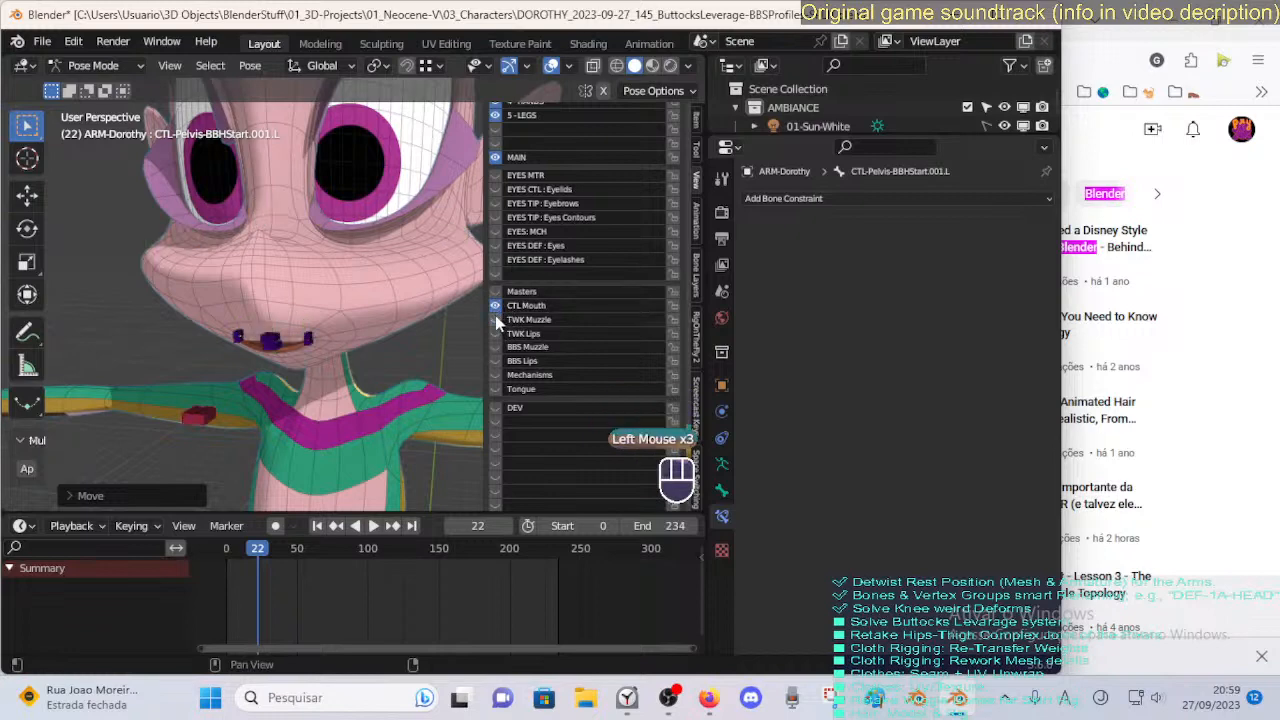
pyautogui.click(495, 291)
pyautogui.moveTo(420, 300); pyautogui.dragTo(476, 312, button='middle')
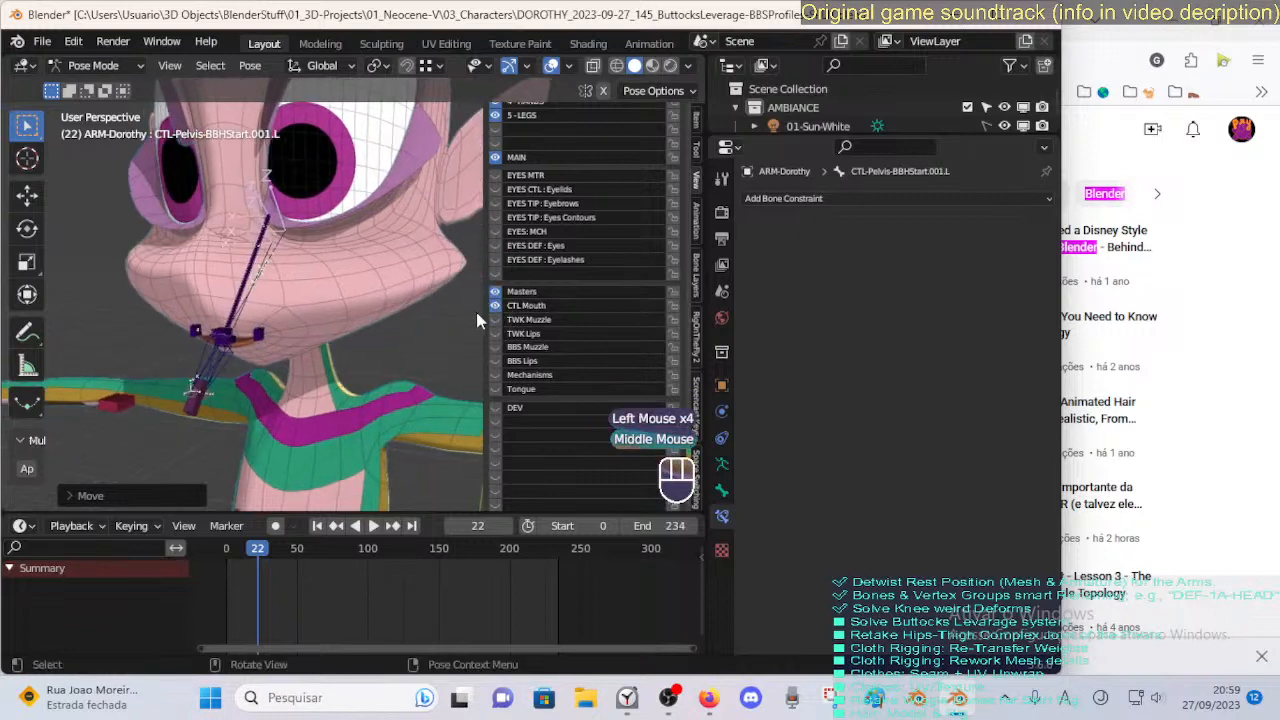
pyautogui.click(495, 319)
pyautogui.click(495, 347)
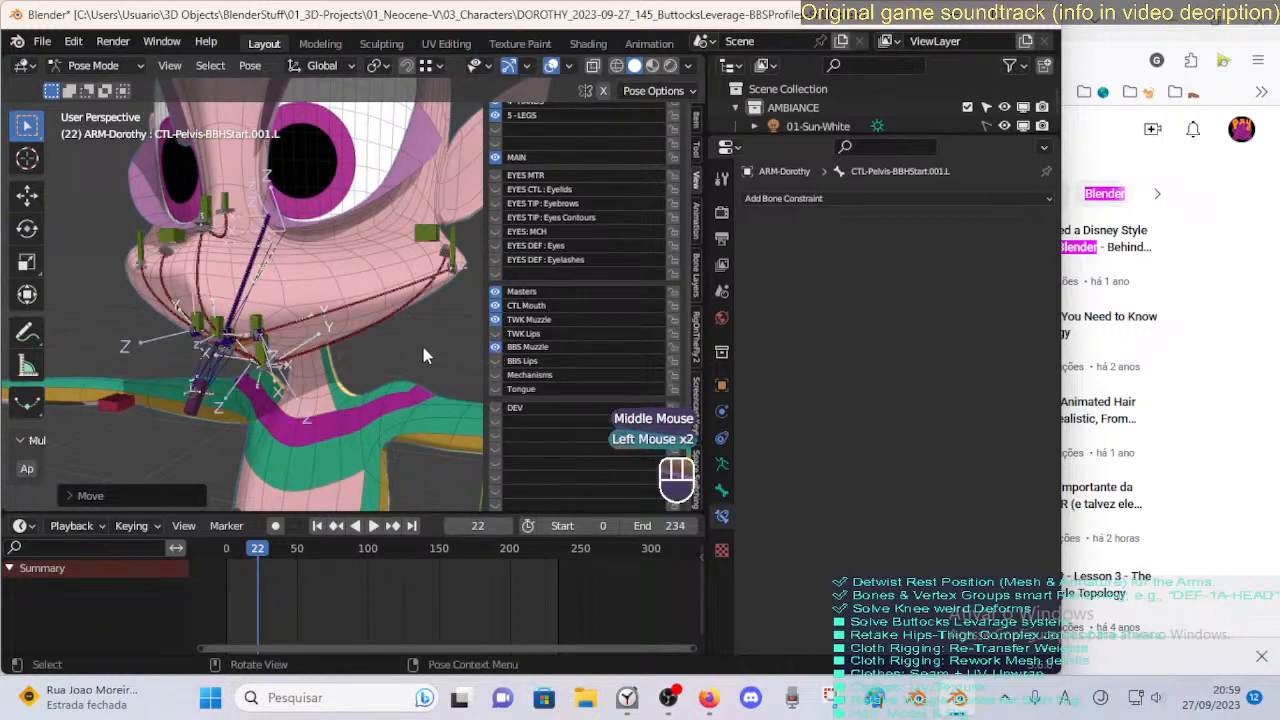
# Hide the Masters, CTL Mouth and TWK Muzzle bone layers and look at the muzzle bones from below.
pyautogui.moveTo(423, 347); pyautogui.dragTo(453, 304, button='middle')
pyautogui.moveTo(495, 291); pyautogui.dragTo(495, 319)
pyautogui.moveTo(225, 298); pyautogui.dragTo(320, 372, button='middle')
pyautogui.moveTo(325, 380); pyautogui.dragTo(336, 354, button='middle')
pyautogui.scroll(2, 316, 347)
# Inspect CTL-Jaw-BBH.L.001 and CTL-MouthProfile-BBH.001 under the chin, trial-moving the latter and cancelling the move.
pyautogui.click(316, 309)
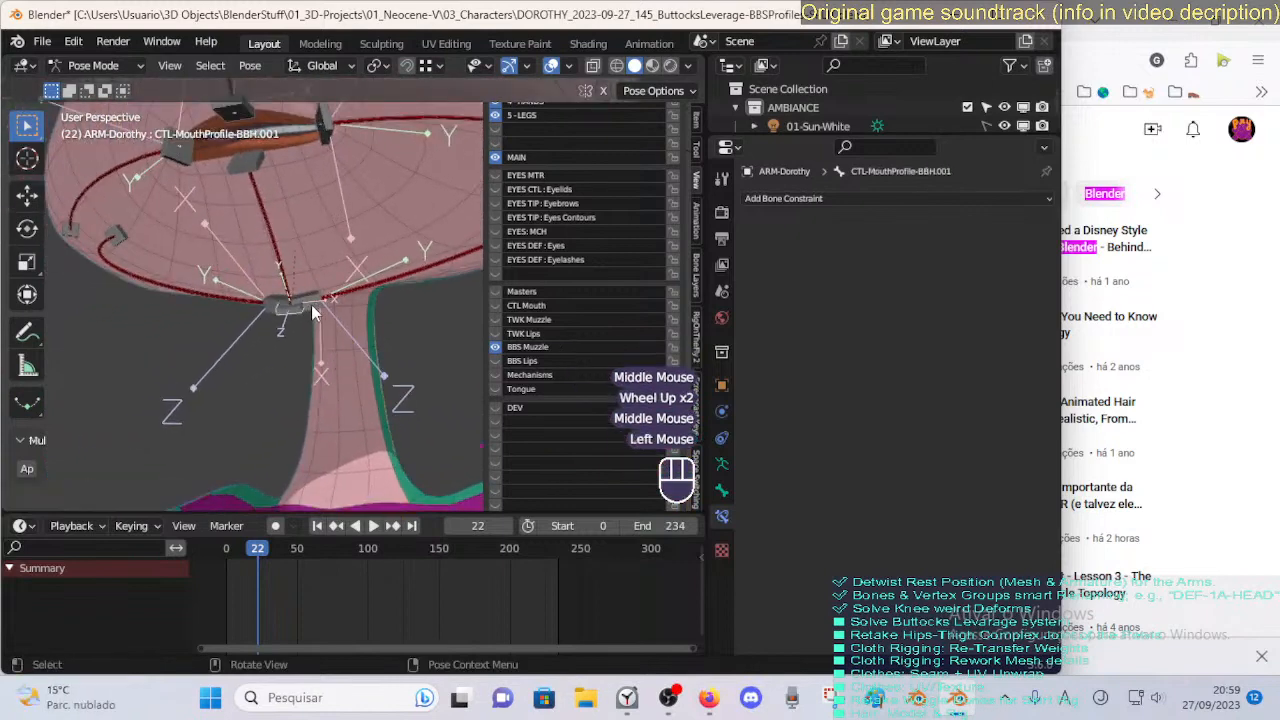
pyautogui.click(319, 311)
pyautogui.moveTo(319, 311); pyautogui.dragTo(259, 331, button='middle')
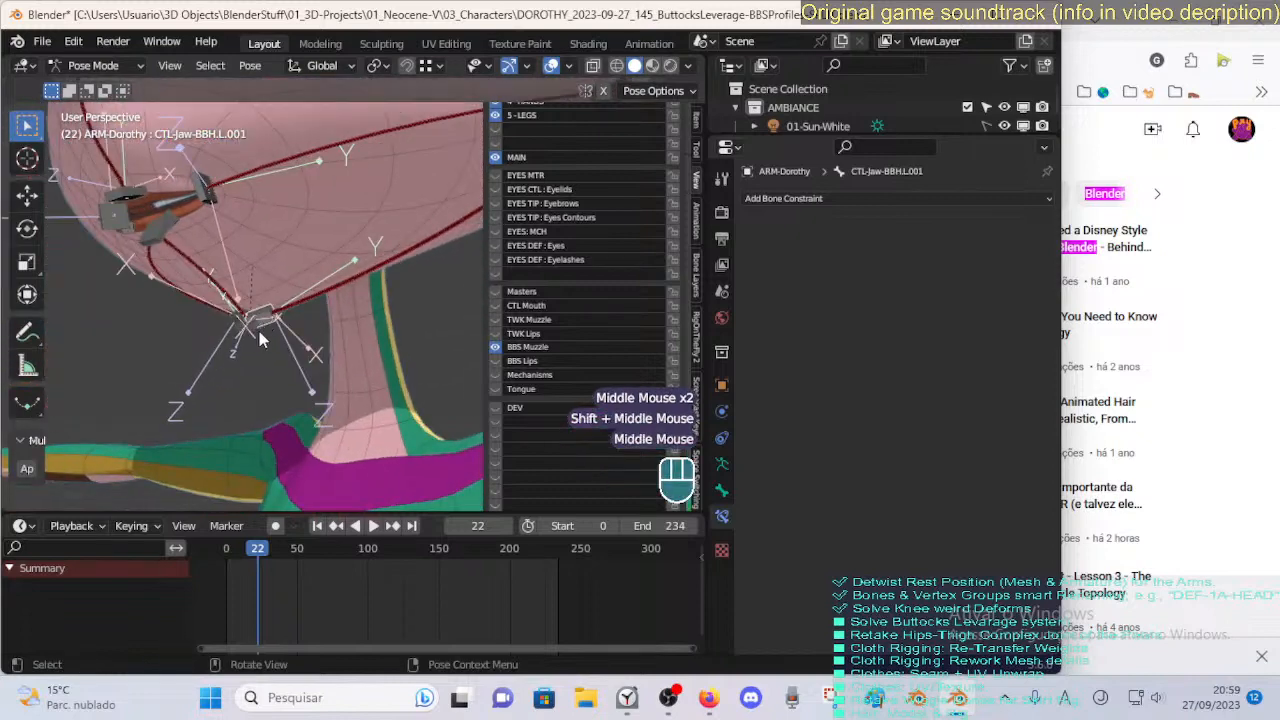
pyautogui.click(245, 335)
pyautogui.press('g')
pyautogui.press('Escape')
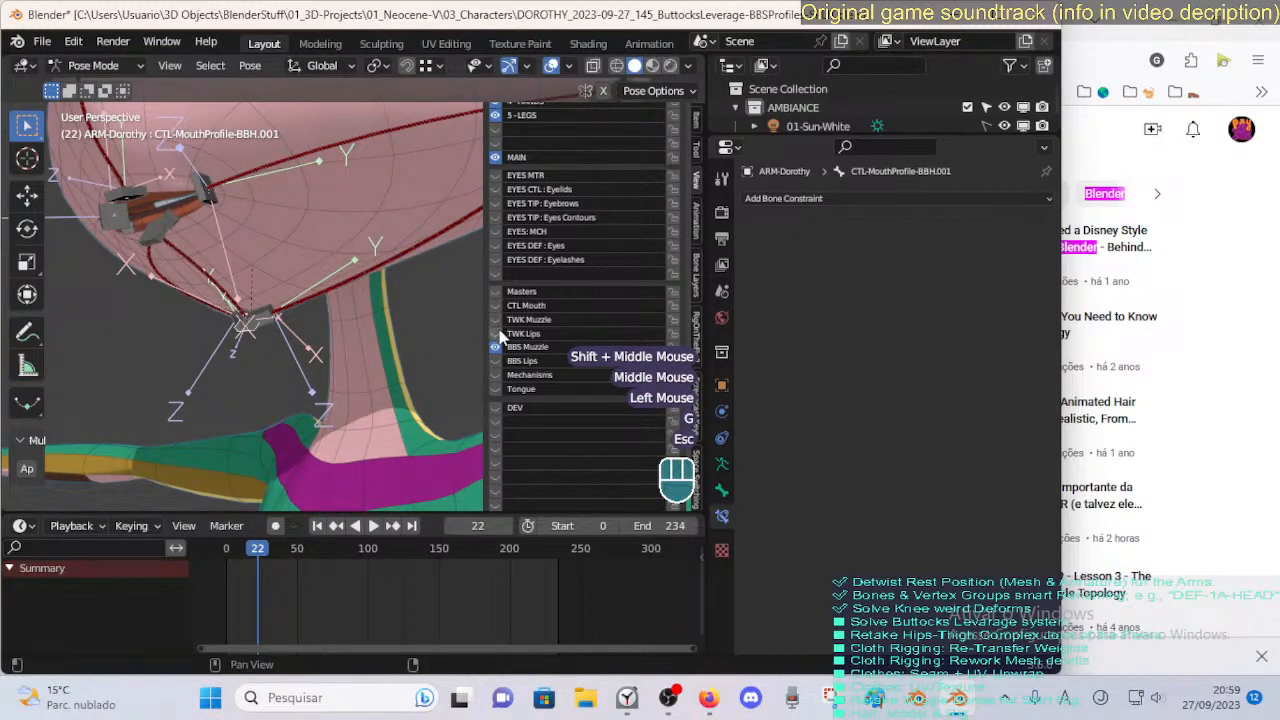
# Show the TWK Muzzle bone layer again and trial-move TWK-MouthProfile.001 at the chin, cancelling the move.
pyautogui.click(496, 333)
pyautogui.click(496, 333)
pyautogui.click(495, 319)
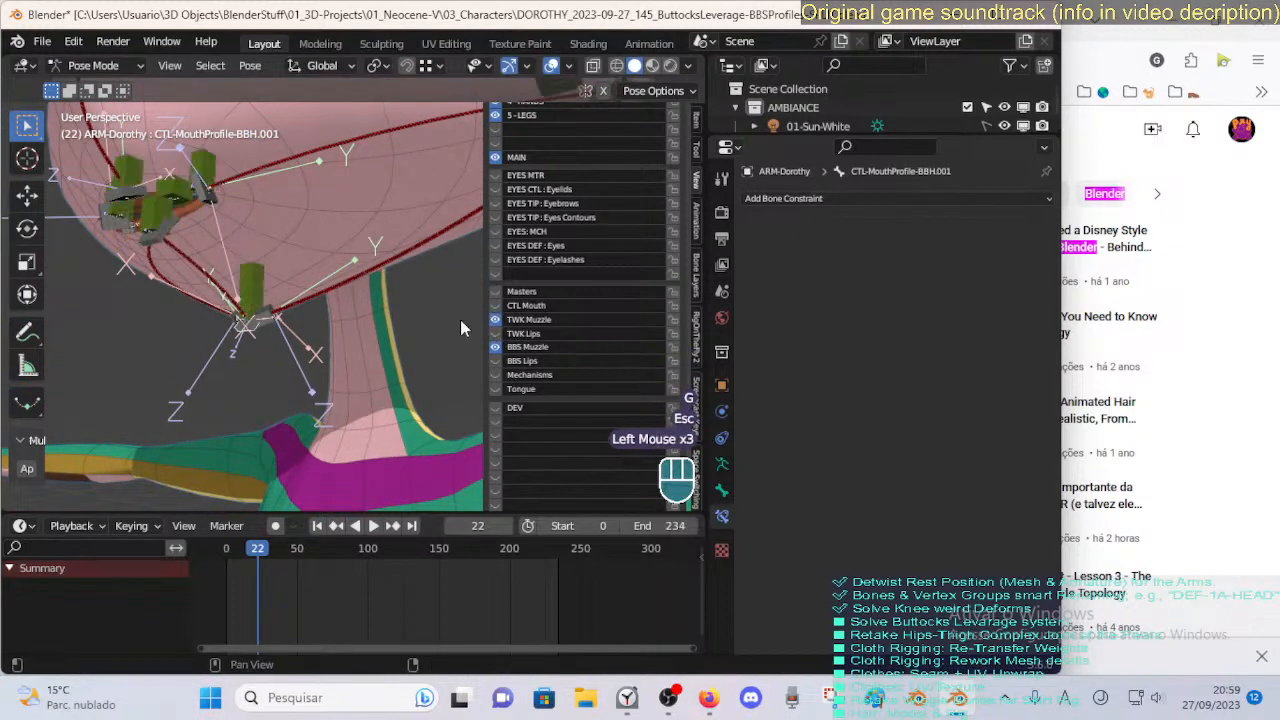
pyautogui.click(250, 282)
pyautogui.press('g')
pyautogui.press('Escape')
pyautogui.moveTo(250, 290); pyautogui.dragTo(255, 310, button='middle')
pyautogui.keyDown('shift'); pyautogui.moveTo(255, 310); pyautogui.dragTo(260, 325, button='middle'); pyautogui.keyUp('shift')
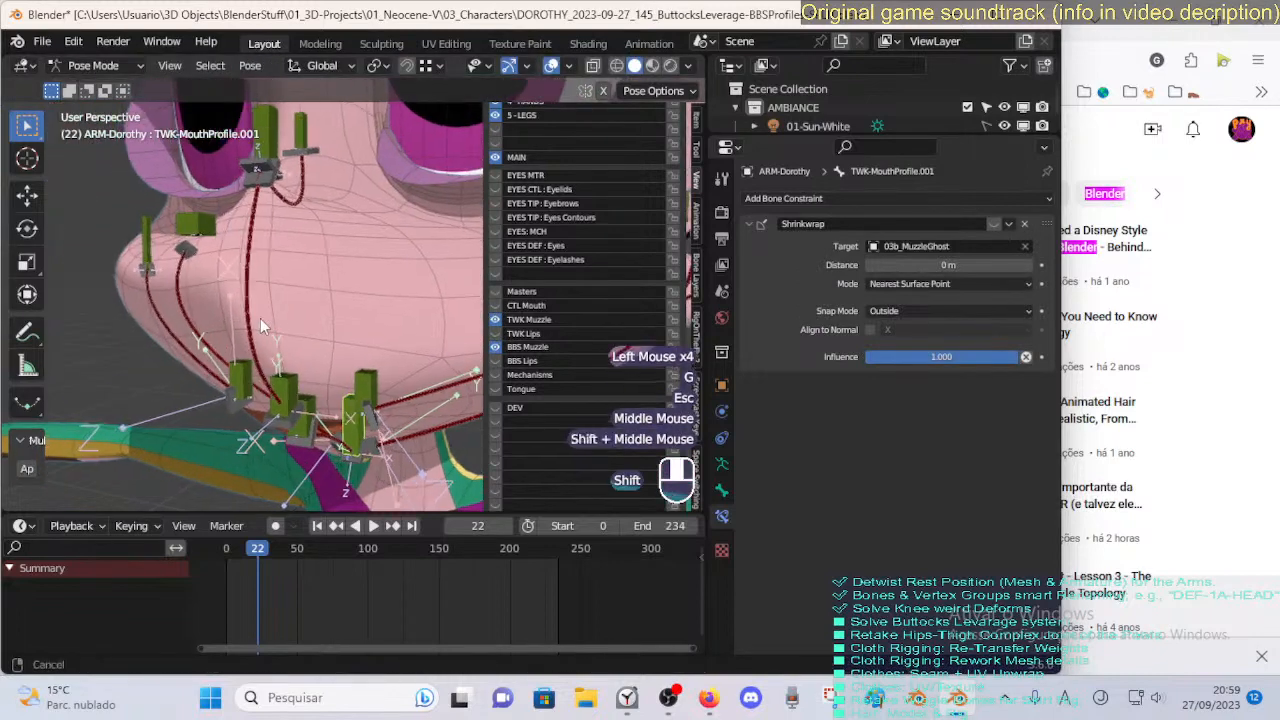
# Trial-move TWK-MouthProfile at the upper lip twice to check the muzzle profile, cancelling each move.
pyautogui.click(285, 376)
pyautogui.moveTo(285, 376); pyautogui.dragTo(295, 340, button='middle')
pyautogui.press('g')
pyautogui.press('Escape')
pyautogui.press('g')
pyautogui.press('Escape')
pyautogui.scroll(-1, 236, 248)
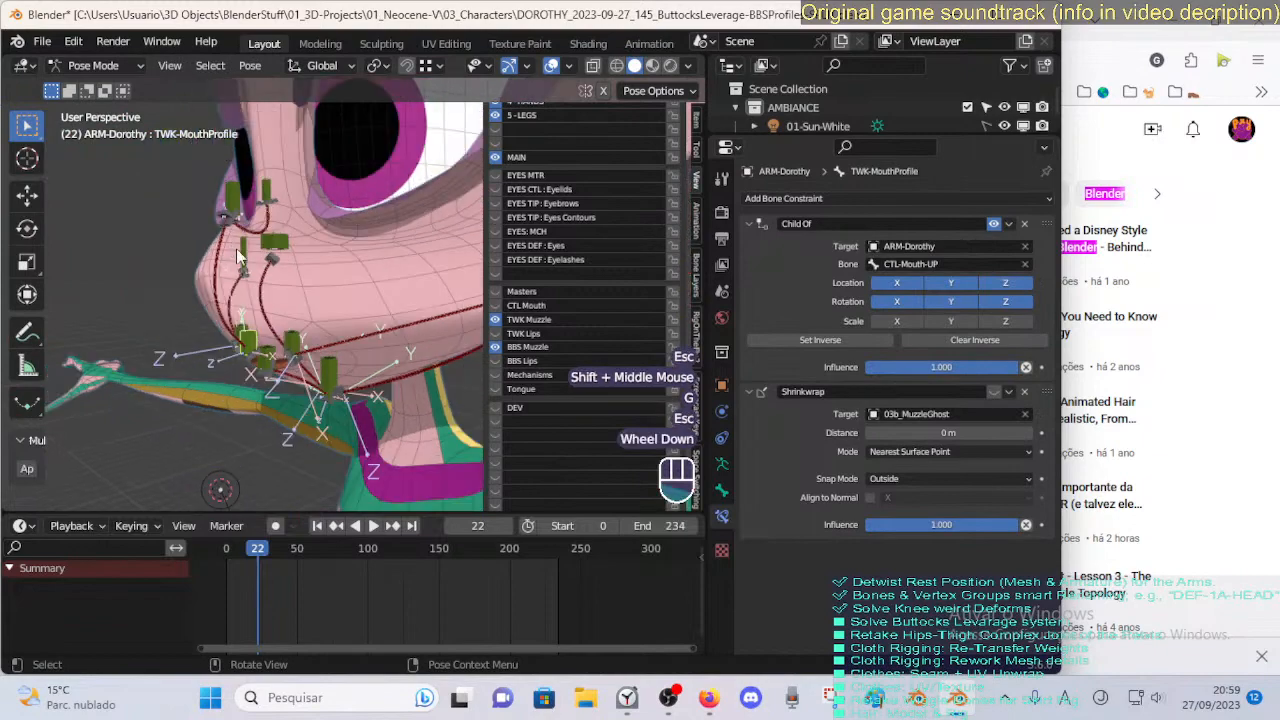
# Trial-move TWK-NoseTip to check the nose profile, cancel the move and view the muzzle from the front.
pyautogui.moveTo(236, 248); pyautogui.dragTo(272, 232, button='middle')
pyautogui.click(280, 212)
pyautogui.press('g')
pyautogui.press('Escape')
pyautogui.moveTo(272, 232); pyautogui.dragTo(260, 226, button='middle')
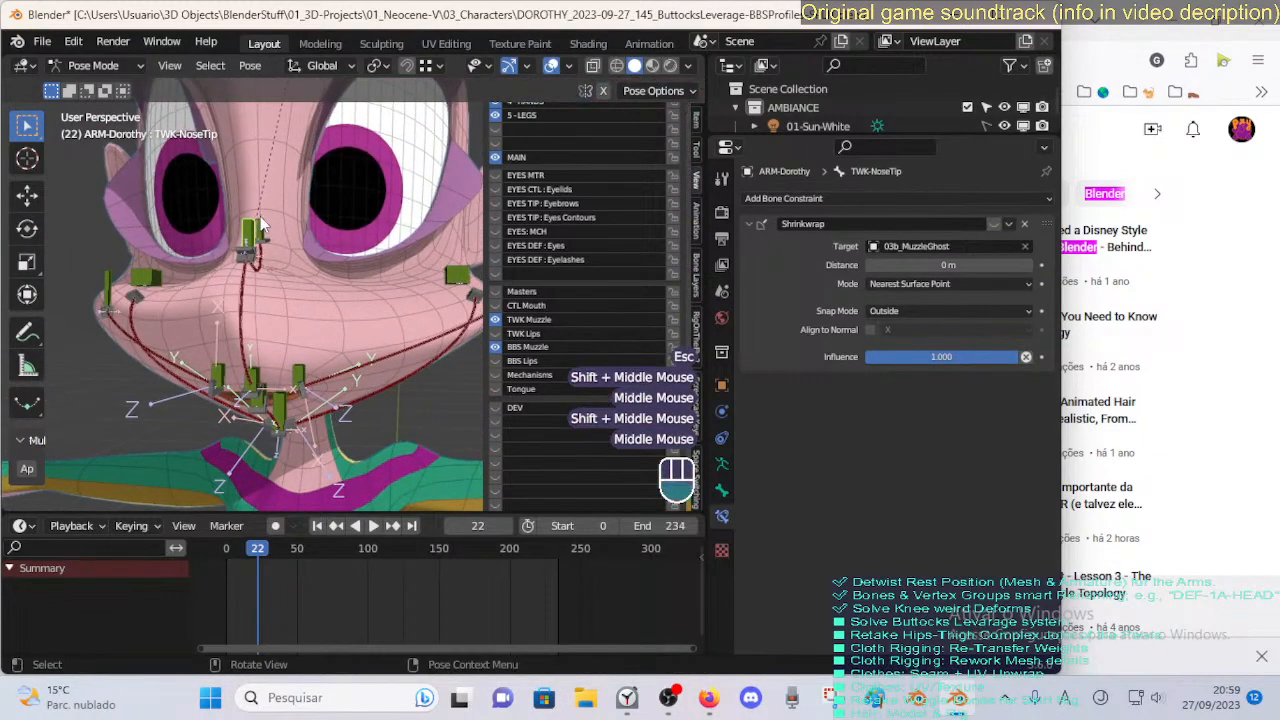
# Trial-move TWK-NoseProfile and cancel it, and move TWK-NoseTip slightly in side view to test the nose profile.
pyautogui.click(264, 212)
pyautogui.press('g')
pyautogui.press('Escape')
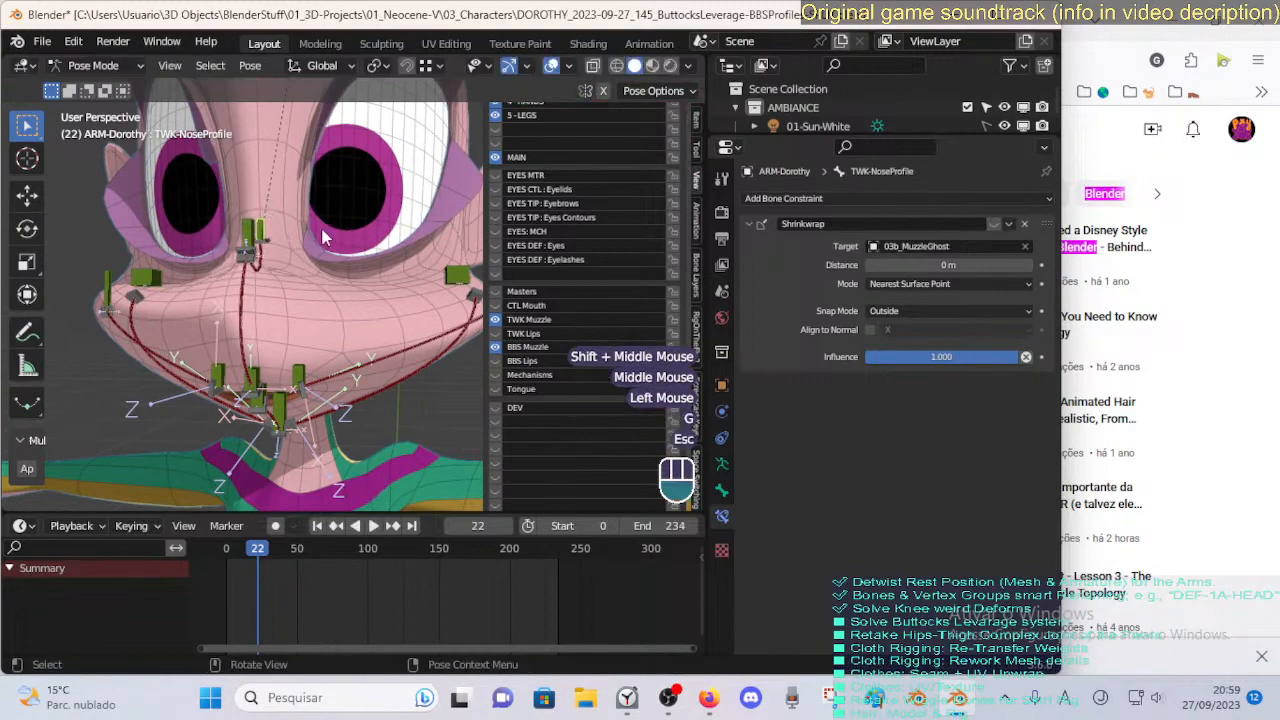
pyautogui.moveTo(322, 236); pyautogui.dragTo(215, 285, button='middle')
pyautogui.moveTo(215, 285); pyautogui.dragTo(168, 290, button='middle')
pyautogui.click(135, 275)
pyautogui.press('g')
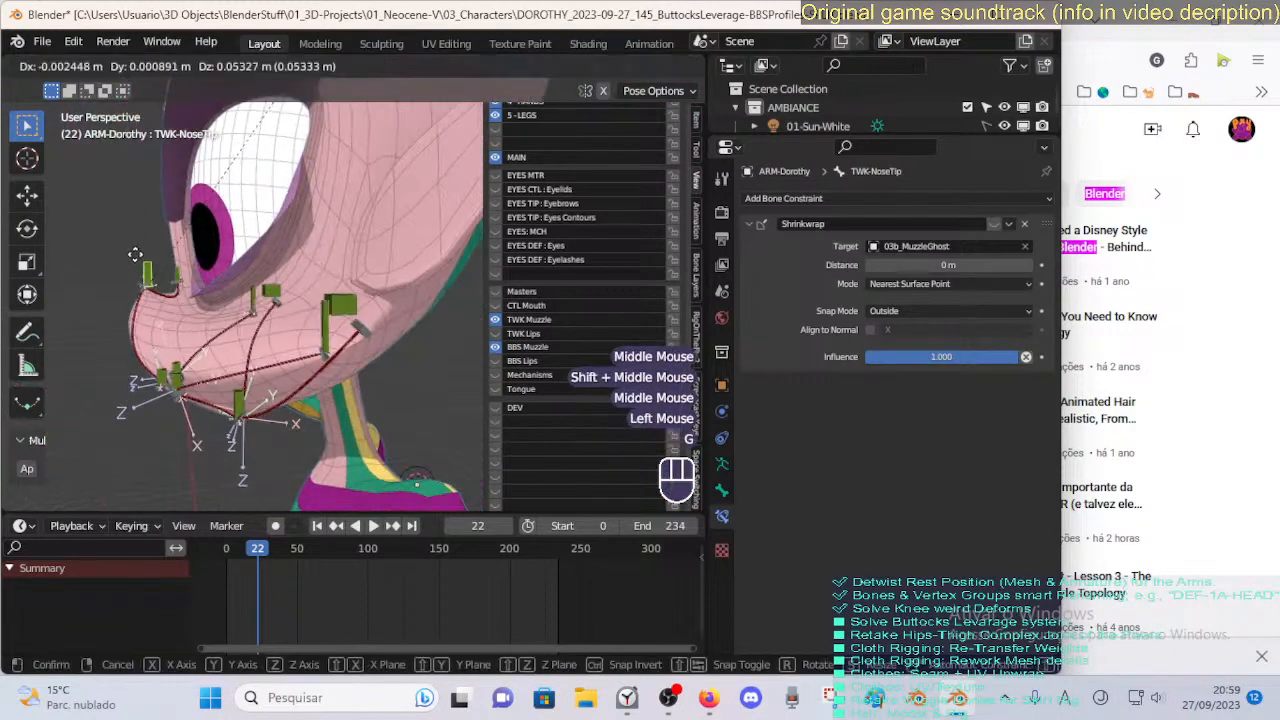
pyautogui.click(132, 275)
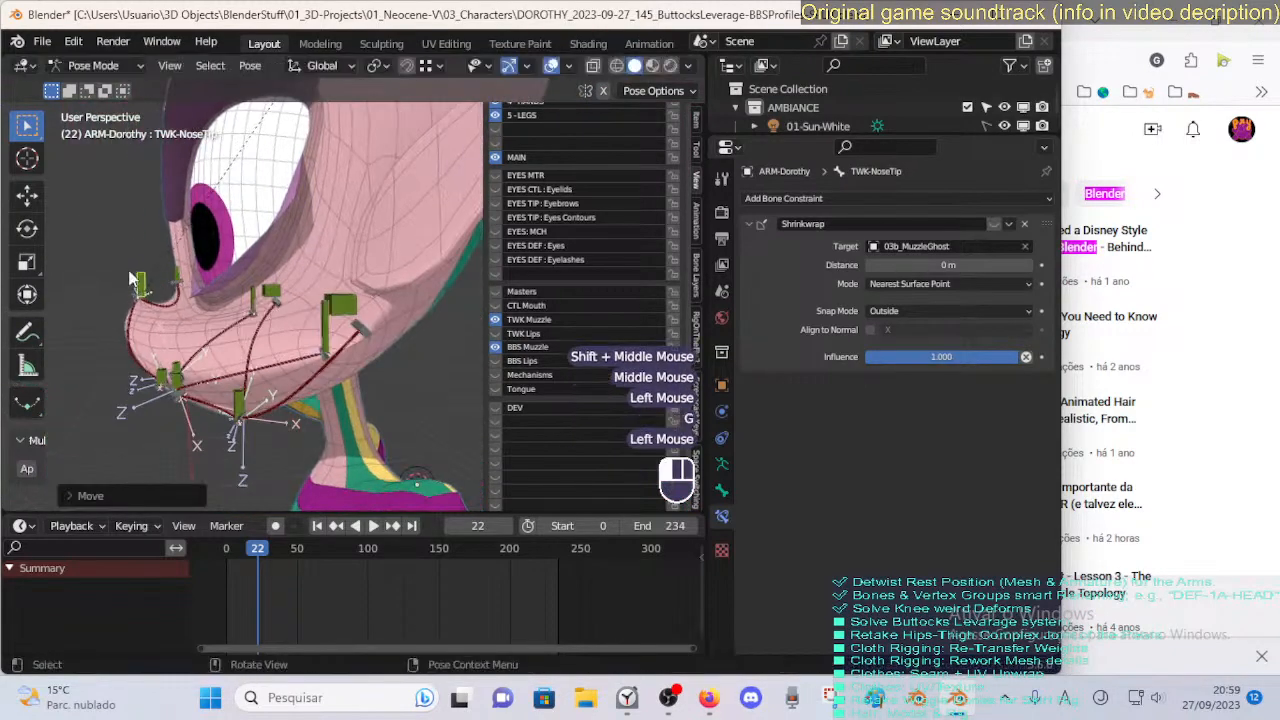
# Rotate the nose tweak controls TWK-NoseTip and TWK-NoseProfile to test the profile, cancelling a trial move of TWK-NoseProfile.
pyautogui.press('r')
pyautogui.click(193, 261)
pyautogui.click(200, 256)
pyautogui.press('r')
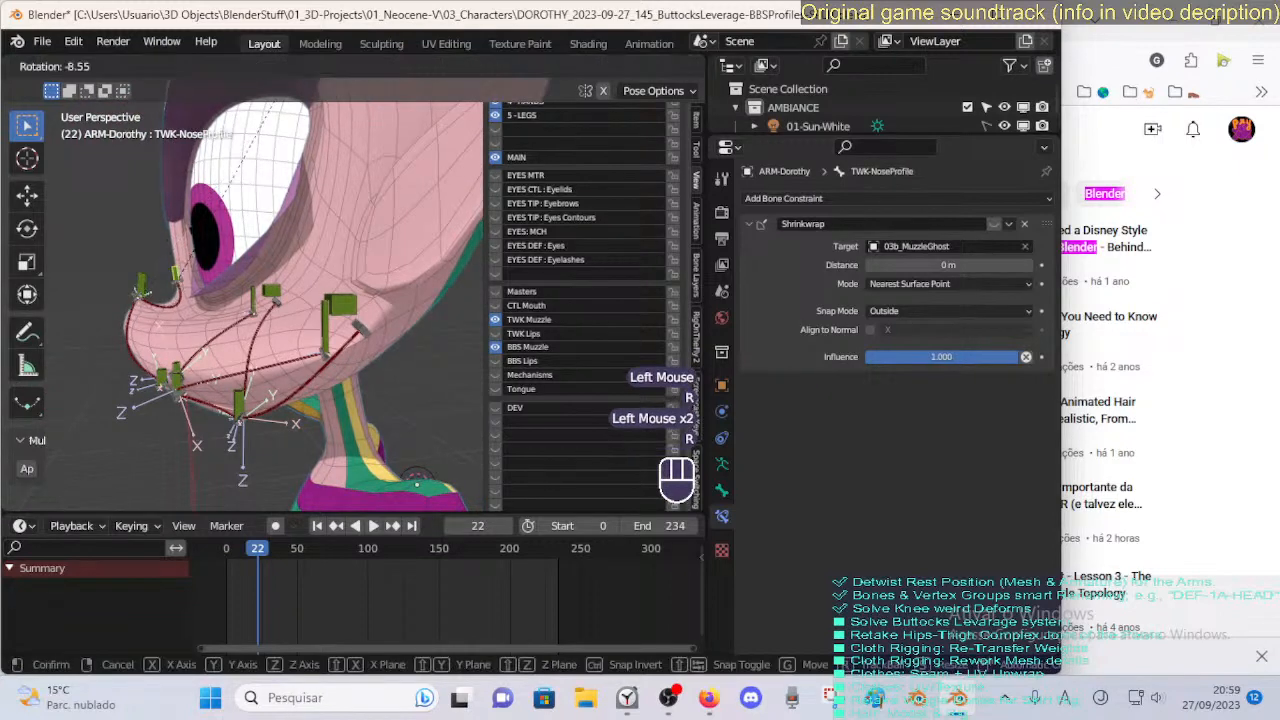
pyautogui.click(175, 285)
pyautogui.press('g')
pyautogui.press('Escape')
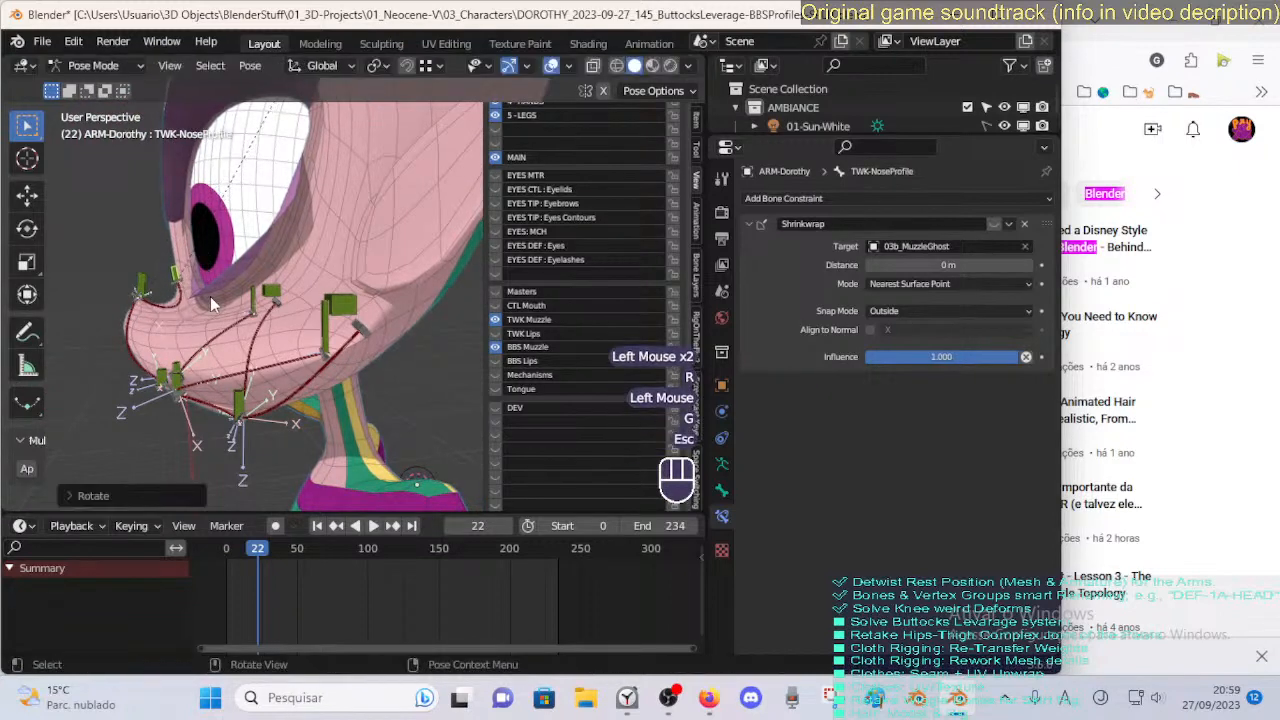
# Select all visible bones and reset their pose transforms to clear the nose test pose.
pyautogui.moveTo(210, 296); pyautogui.dragTo(348, 348, button='middle')
pyautogui.scroll(-2, 300, 400)
pyautogui.scroll(-2, 265, 320)
pyautogui.keyDown('shift'); pyautogui.moveTo(337, 298); pyautogui.dragTo(322, 370, button='middle'); pyautogui.keyUp('shift')
pyautogui.moveTo(340, 330); pyautogui.dragTo(286, 298, button='middle')
pyautogui.press('a')
pyautogui.hotkey('alt', 'q')
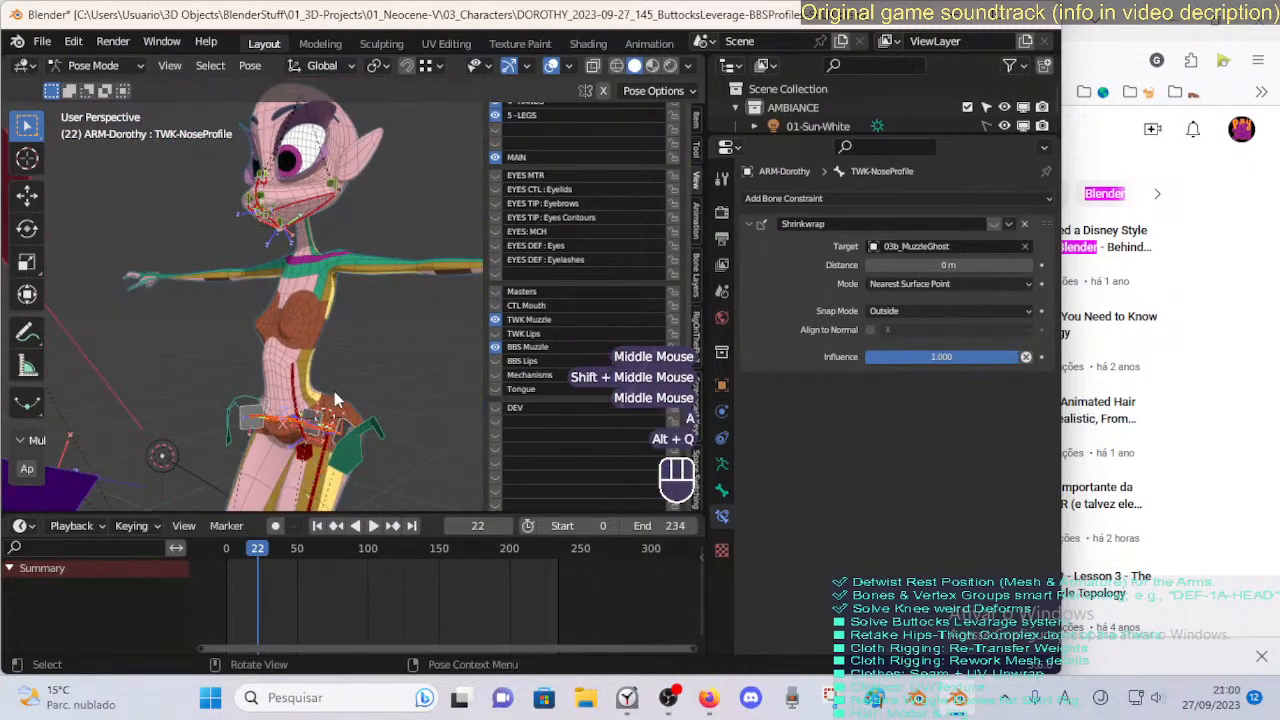
# Select CTL-Pelvis-BBHEnd.001.L at the hips, reselect all bones and reset the whole pose again.
pyautogui.keyDown('shift'); pyautogui.moveTo(334, 391); pyautogui.dragTo(446, 363, button='middle'); pyautogui.keyUp('shift')
pyautogui.scroll(3, 350, 362)
pyautogui.press('a')
pyautogui.click(290, 370)
pyautogui.press('a')
pyautogui.press('a')
pyautogui.press('a')
pyautogui.press('a')
pyautogui.press('a')
pyautogui.press('a')
pyautogui.press('a')
pyautogui.hotkey('alt', 'q')
pyautogui.hotkey('alt', 'q')
pyautogui.hotkey('alt', 'q')
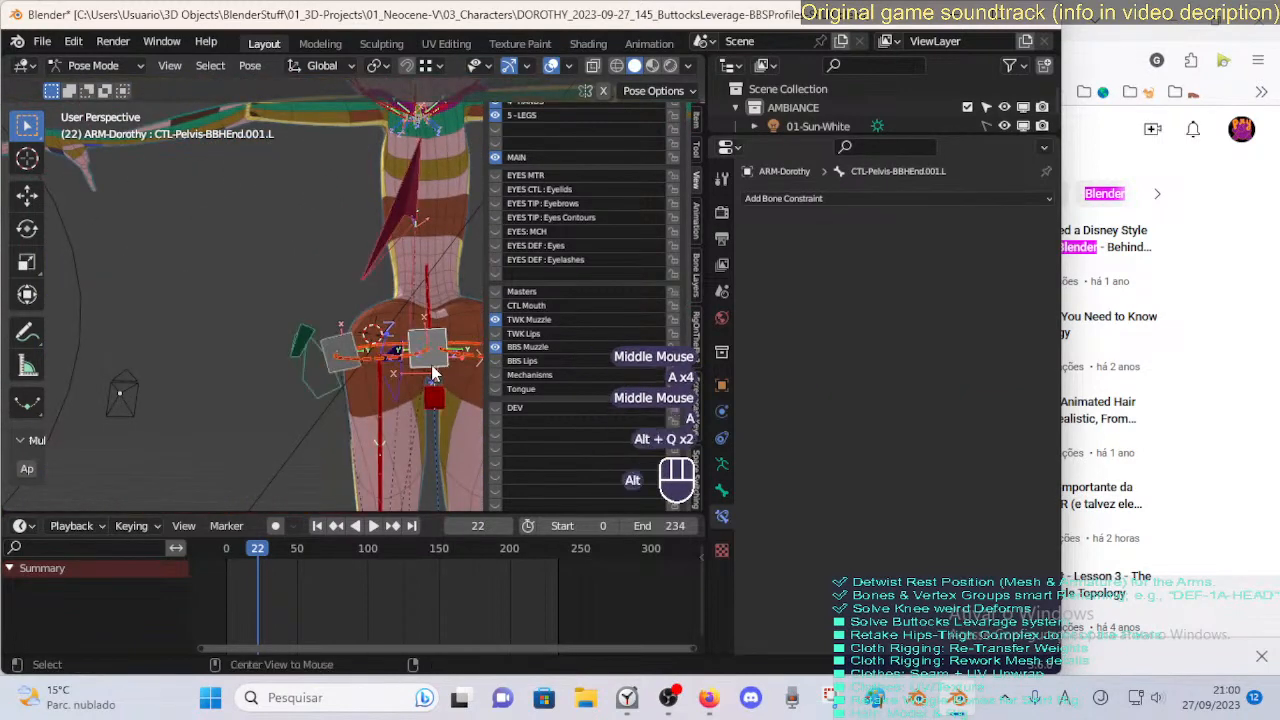
# Move CTL-Pelvis-BBHEnd.001.L down toward the crotch to test the pelvis curve, and reset all bones to their rest pose.
pyautogui.click(430, 376)
pyautogui.press('g')
pyautogui.click(408, 425)
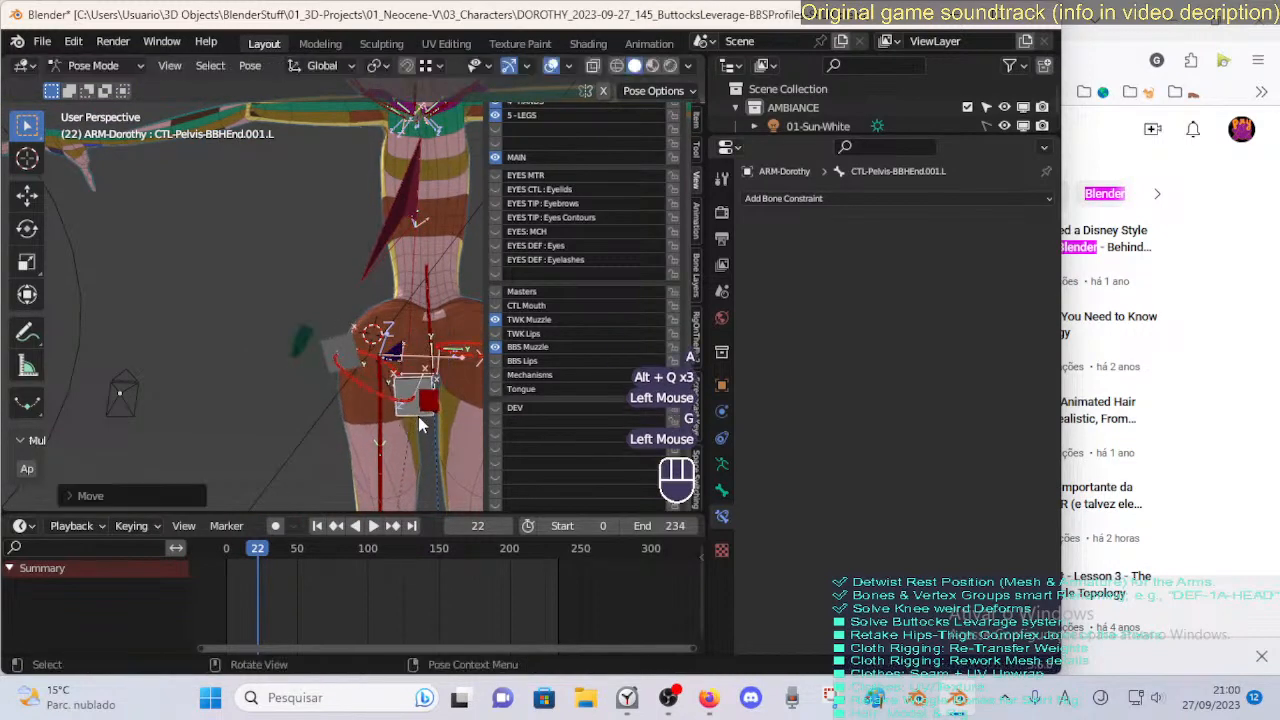
pyautogui.press('a')
pyautogui.hotkey('alt', 'q')
# Switch repeatedly between Edit Mode and Pose Mode to compare the pelvis bendy bones from behind.
pyautogui.press('Tab')
pyautogui.moveTo(310, 358); pyautogui.dragTo(383, 393, button='middle')
pyautogui.press('Tab')
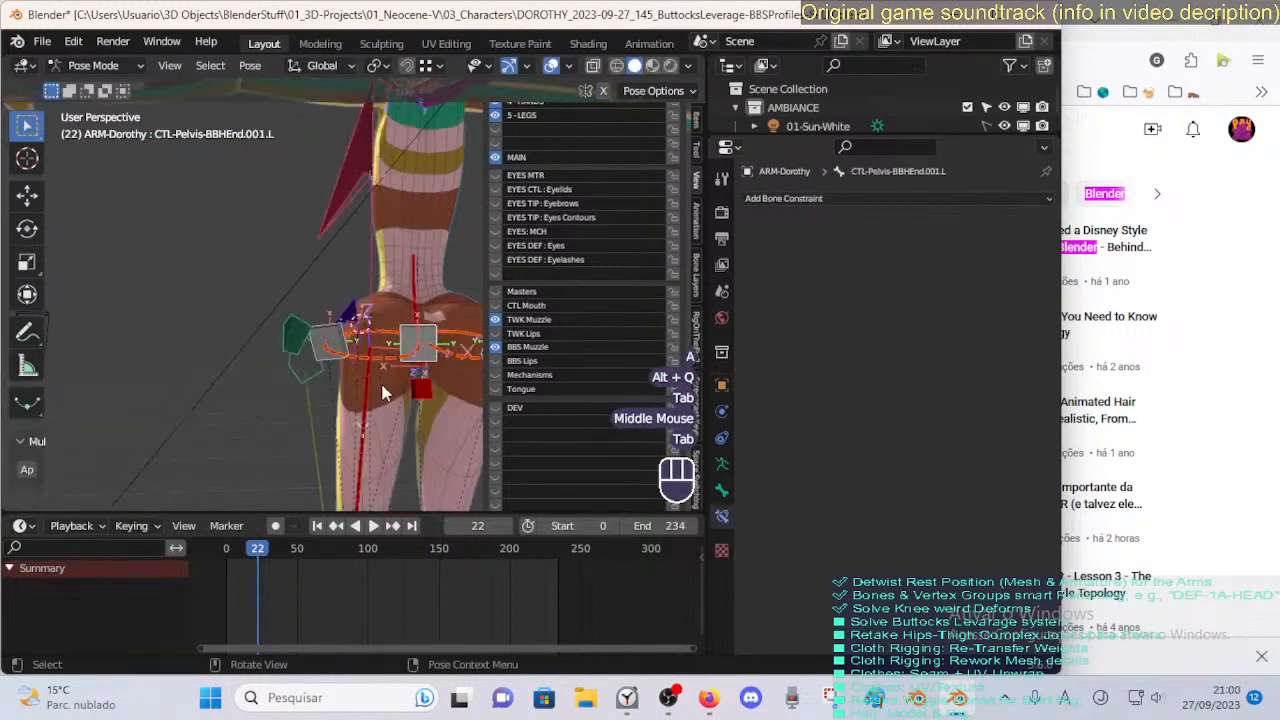
pyautogui.press('Tab')
pyautogui.press('Tab')
pyautogui.press('Tab')
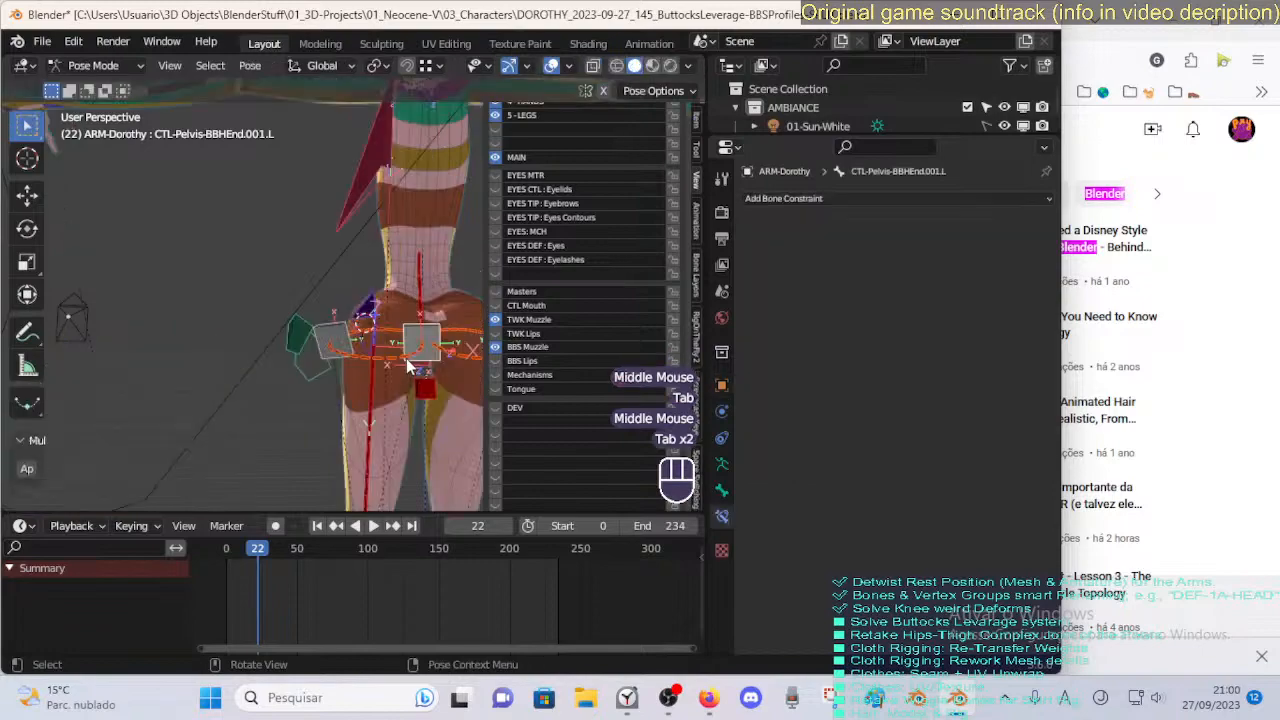
pyautogui.moveTo(350, 358)
pyautogui.mouseDown(button='middle')
pyautogui.moveTo(343, 347)
pyautogui.moveTo(109, 357)
pyautogui.moveTo(243, 394)
pyautogui.moveTo(350, 350)
pyautogui.mouseUp(button='middle')
pyautogui.press('Tab')
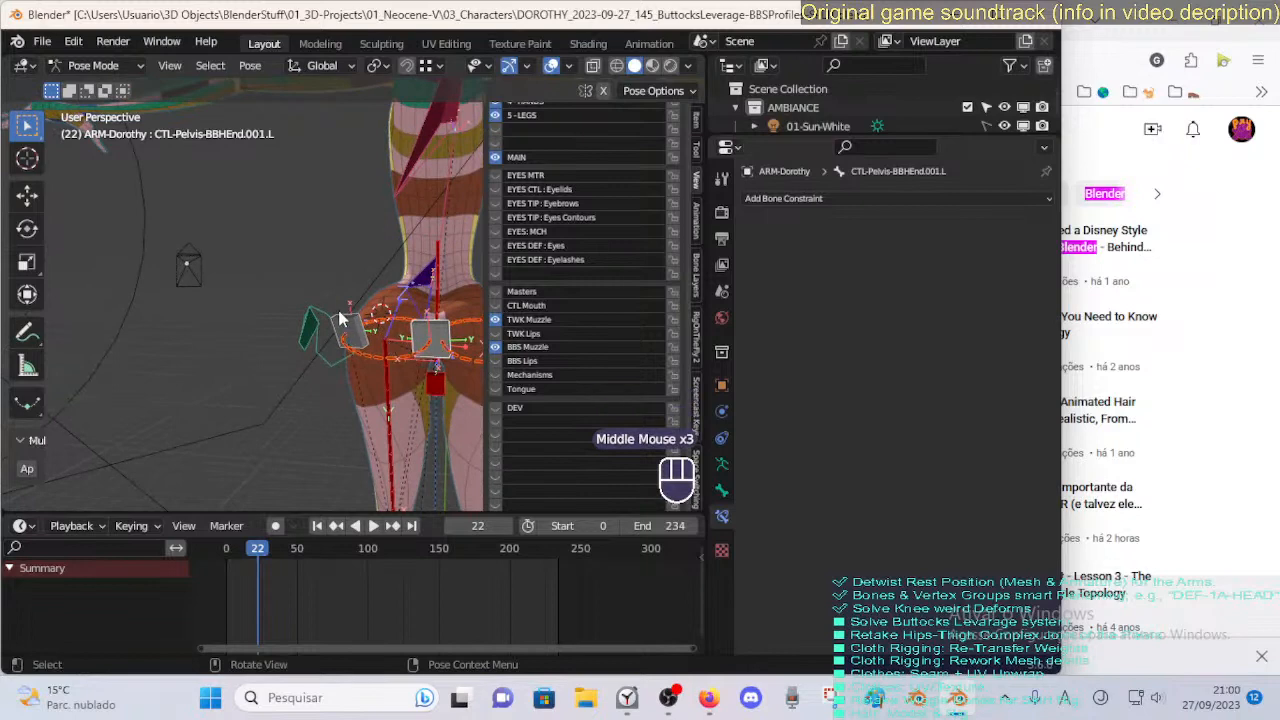
# Inspect the pelvis BBH controls and the curves across the hips from the front and side.
pyautogui.click(348, 328)
pyautogui.moveTo(323, 322); pyautogui.dragTo(368, 338, button='middle')
pyautogui.click(382, 348)
pyautogui.click(370, 350)
pyautogui.click(365, 362)
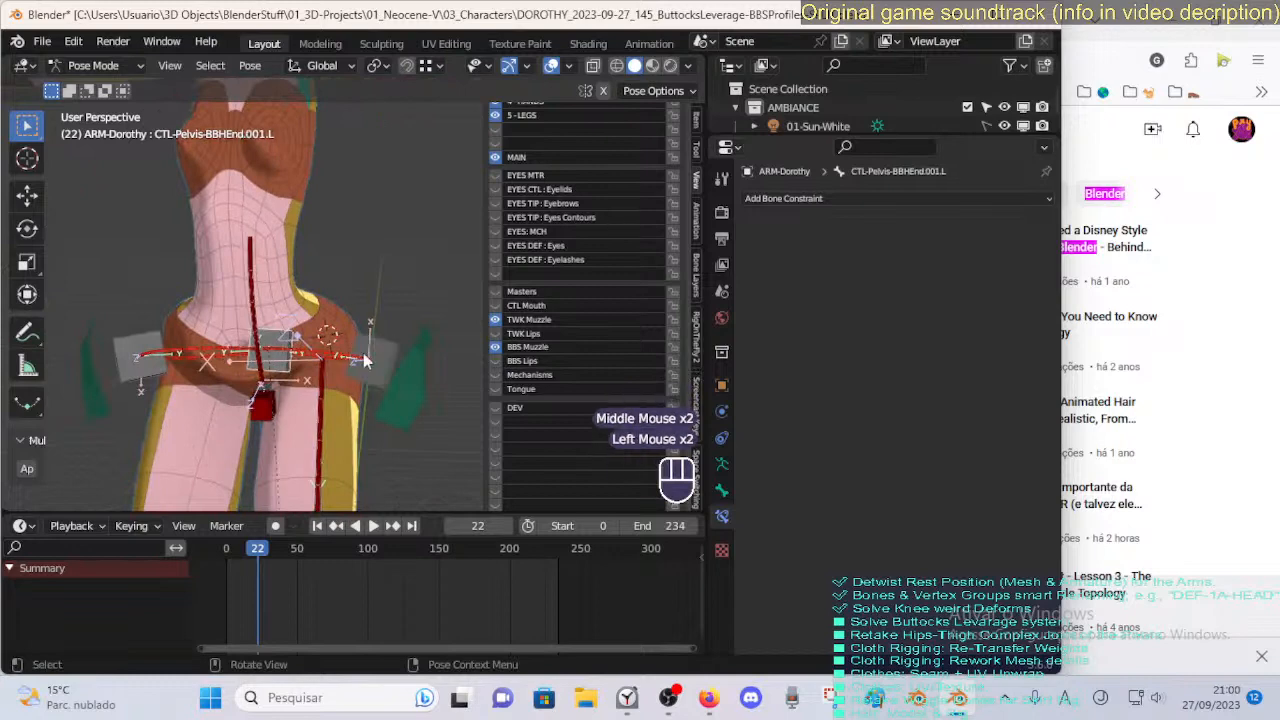
pyautogui.click(364, 358)
pyautogui.click(288, 339)
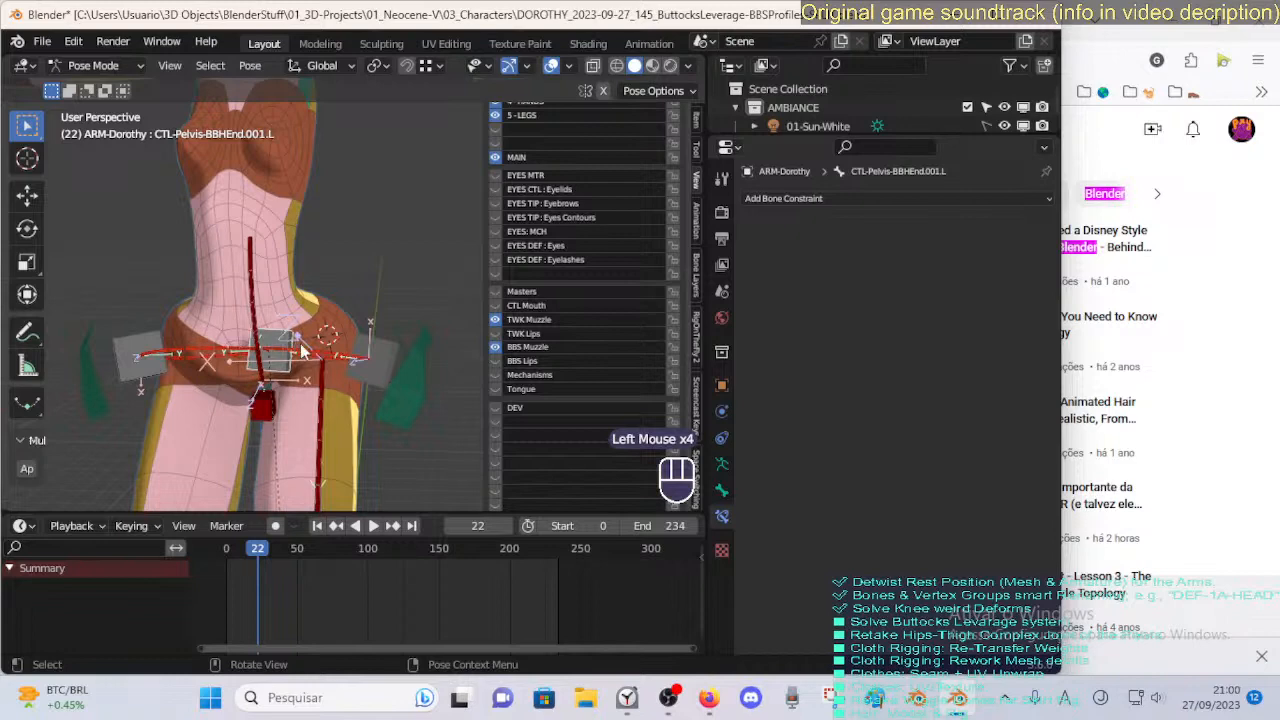
pyautogui.moveTo(302, 347)
pyautogui.mouseDown(button='middle')
pyautogui.moveTo(315, 355)
pyautogui.moveTo(315, 300)
pyautogui.moveTo(294, 370)
pyautogui.mouseUp(button='middle')
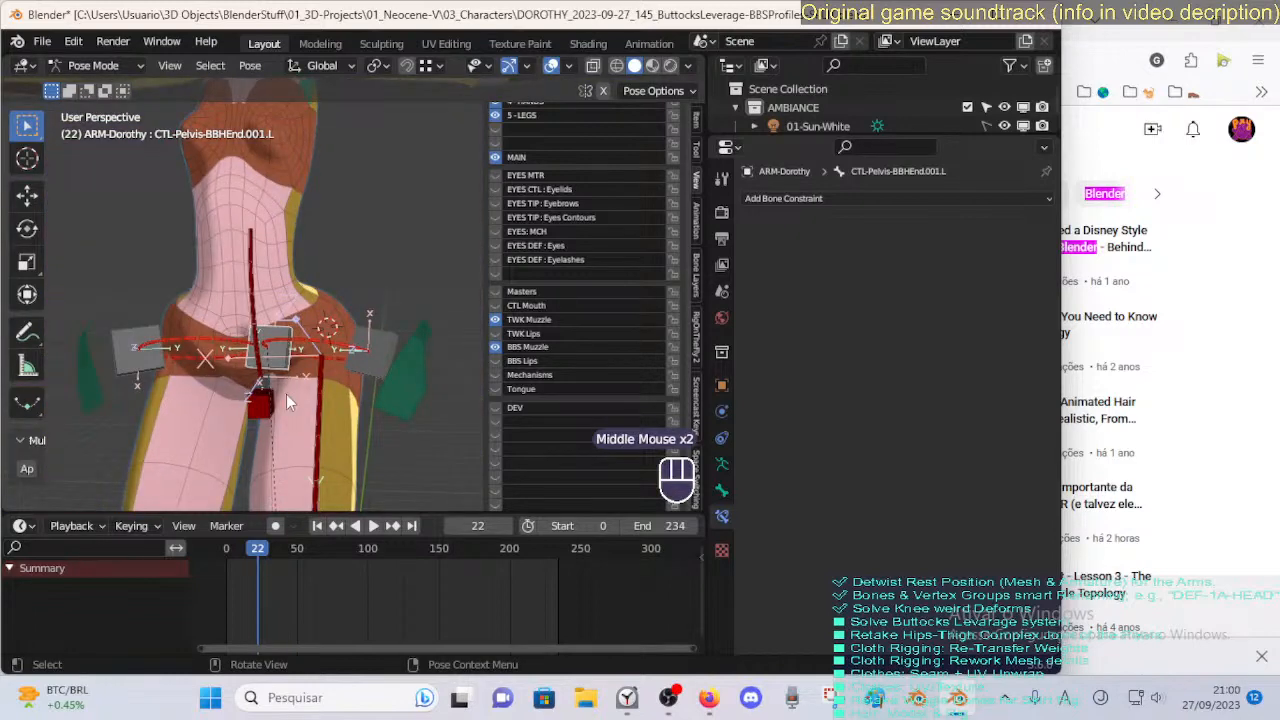
pyautogui.moveTo(247, 410); pyautogui.dragTo(247, 270, button='middle')
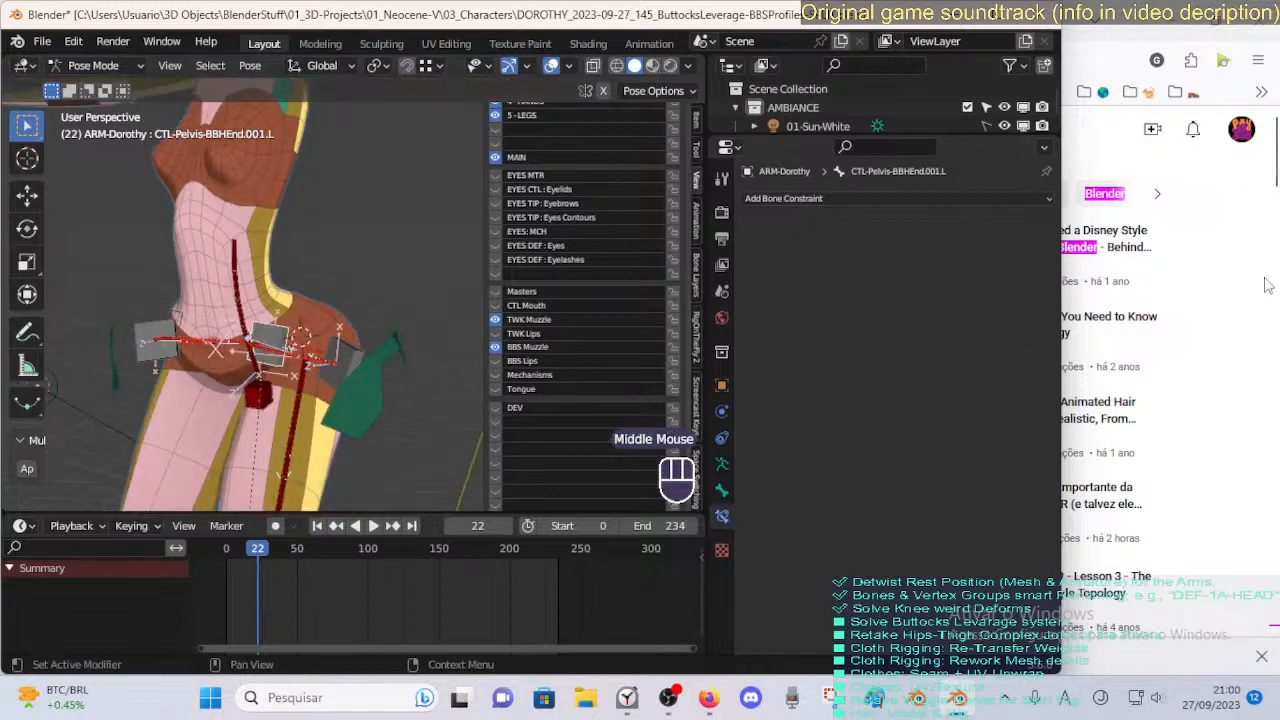
# Switch to Firefox to view the Pixar profile curves video page and the YouTube Studio livestream page.
pyautogui.click(1273, 210)
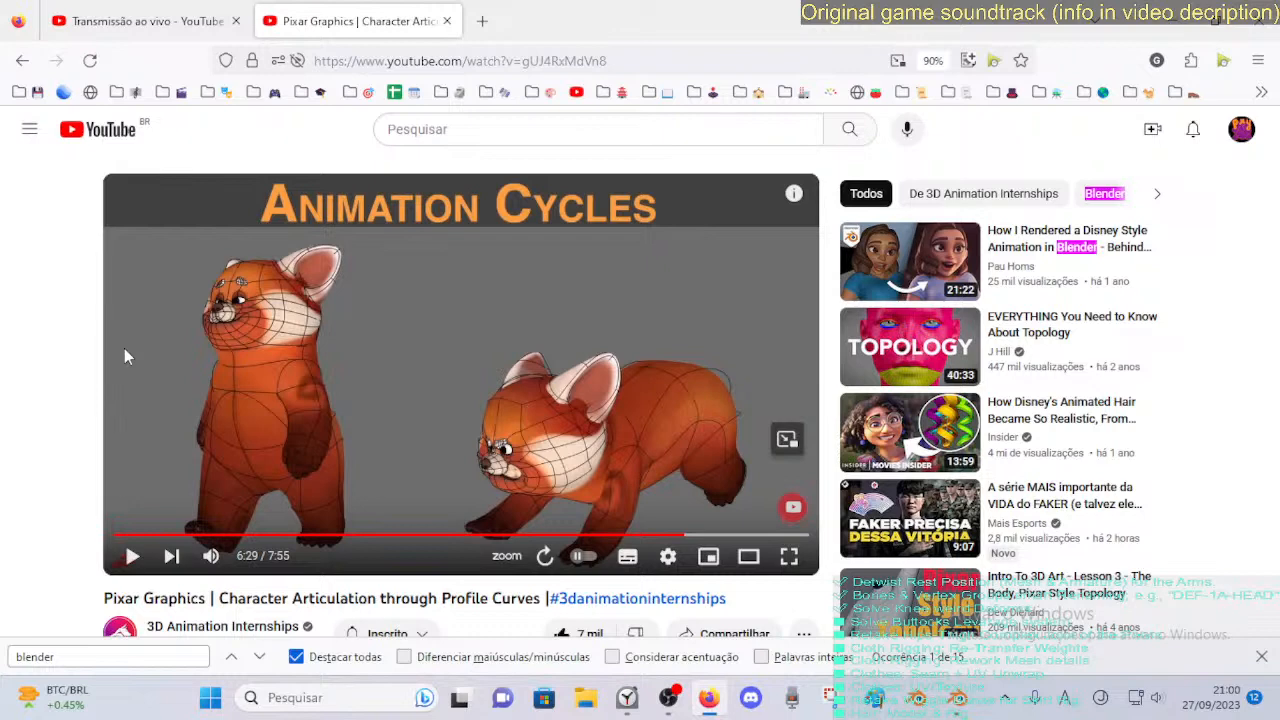
pyautogui.click(184, 16)
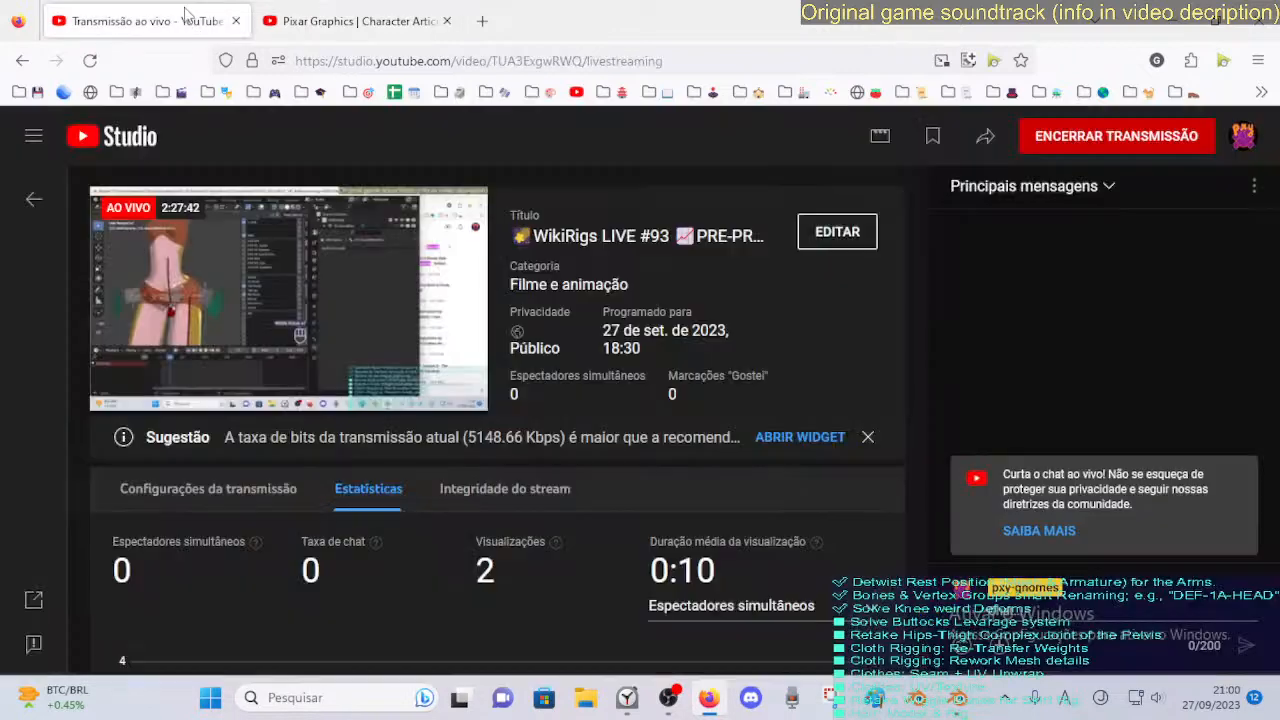
# Return to Blender, frame the whole Dorothy character and save the file.
pyautogui.click(958, 698)
pyautogui.moveTo(320, 265); pyautogui.dragTo(400, 386, button='middle')
pyautogui.scroll(-2, 390, 395)
pyautogui.hotkey('ctrl', 's')
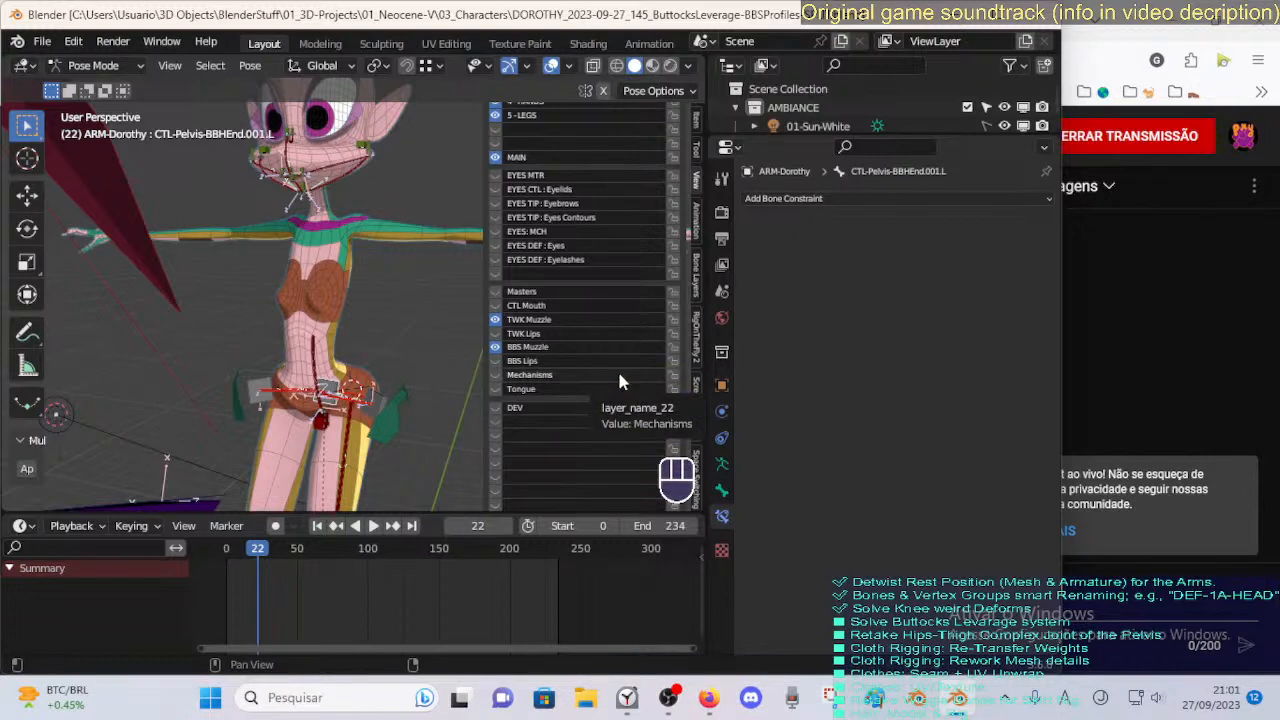
pyautogui.press('b')
pyautogui.press('n')
pyautogui.moveTo(368, 270); pyautogui.dragTo(358, 380, button='middle')
pyautogui.hotkey('alt', 'q')
pyautogui.hotkey('alt', 'q')
pyautogui.moveTo(358, 380); pyautogui.dragTo(362, 422, button='middle')
pyautogui.scroll(1, 362, 422)
pyautogui.press('n')
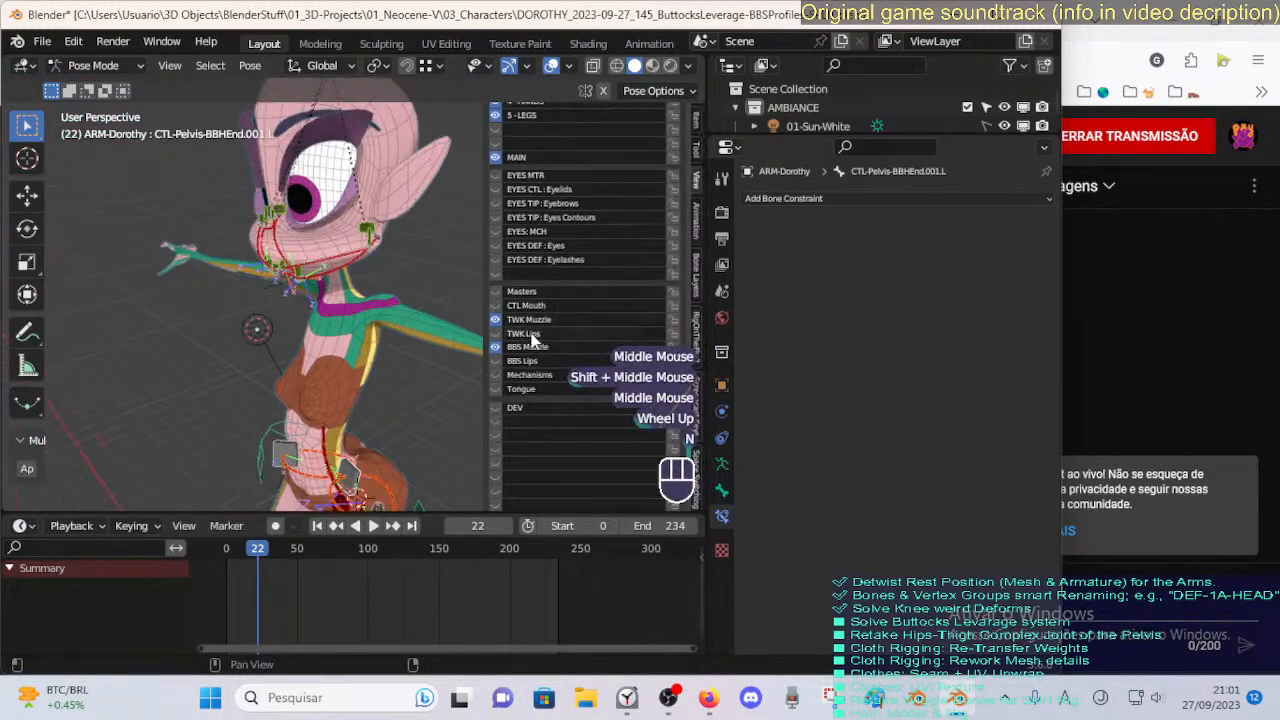
# Deselect all bones, hide the BBS Muzzle and TWK Muzzle bone layers, and save the file.
pyautogui.hotkey('alt', 'a')
pyautogui.click(495, 347)
pyautogui.click(495, 319)
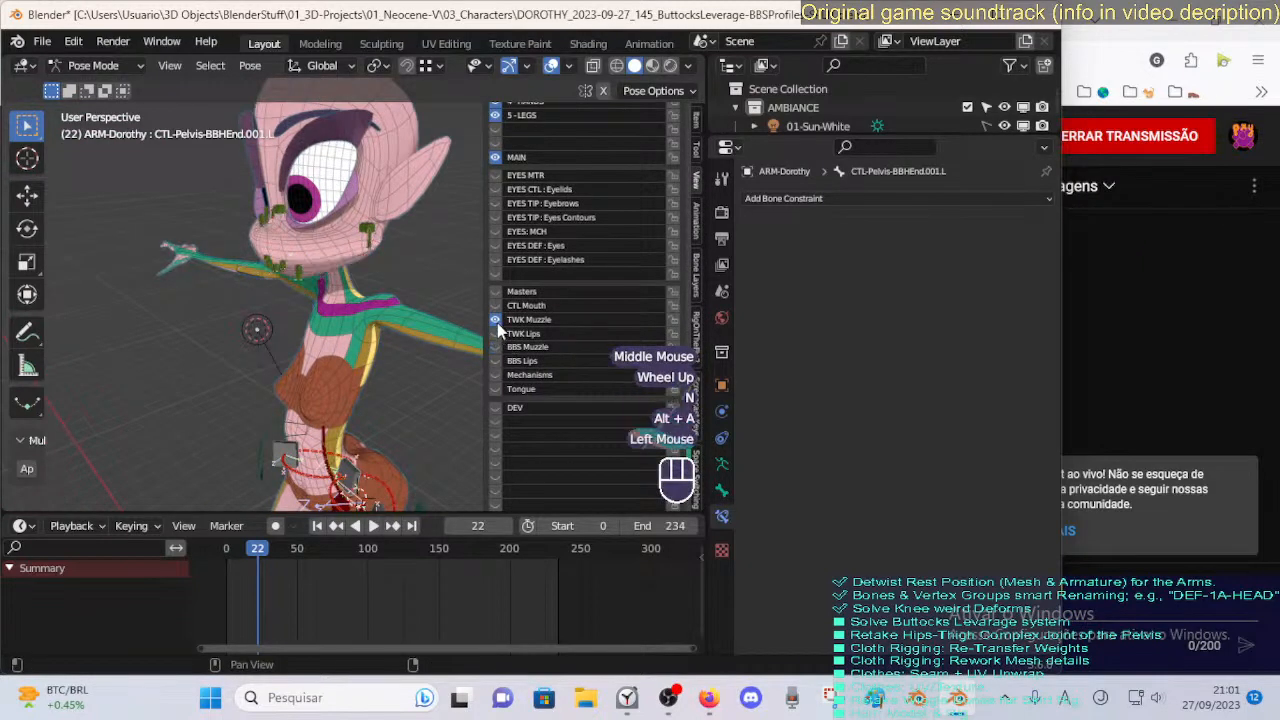
pyautogui.scroll(3, 519, 213)
pyautogui.moveTo(358, 278); pyautogui.dragTo(313, 302, button='middle')
pyautogui.scroll(-2, 320, 335)
pyautogui.hotkey('ctrl', 's')
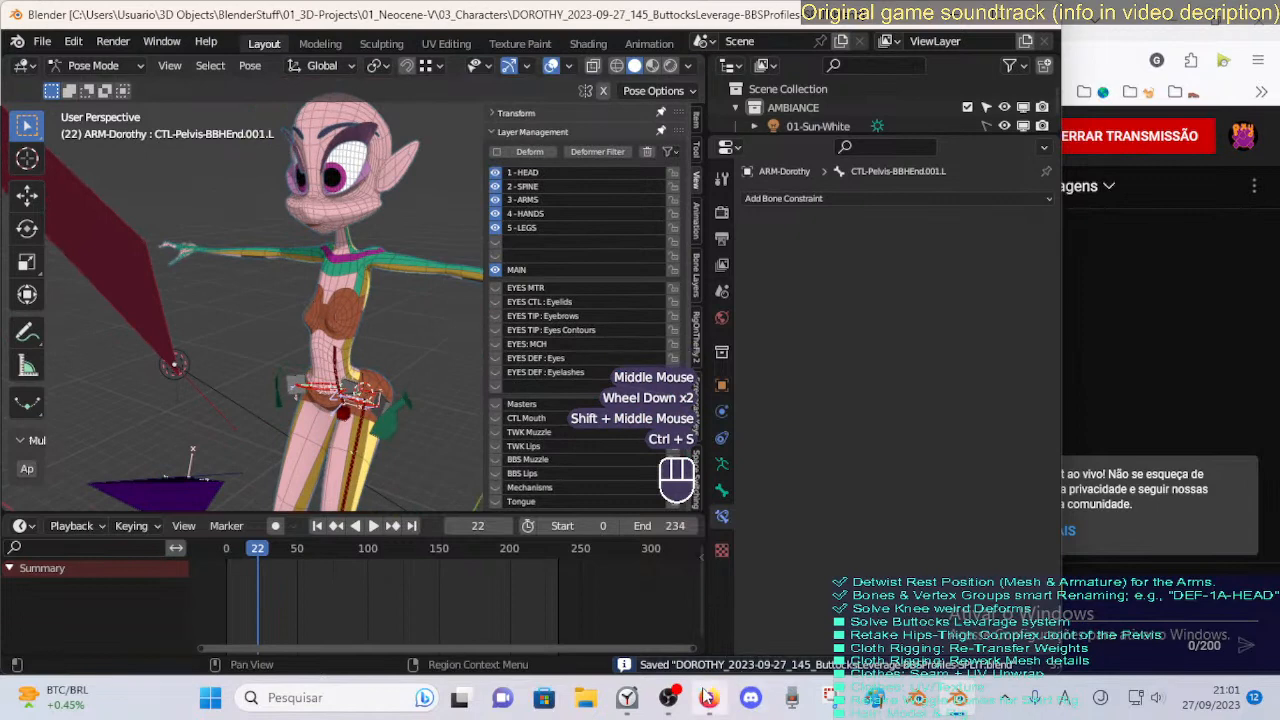
# Switch to YouTube Studio in Firefox and end the live stream, confirming the interruption.
pyautogui.moveTo(668, 697)
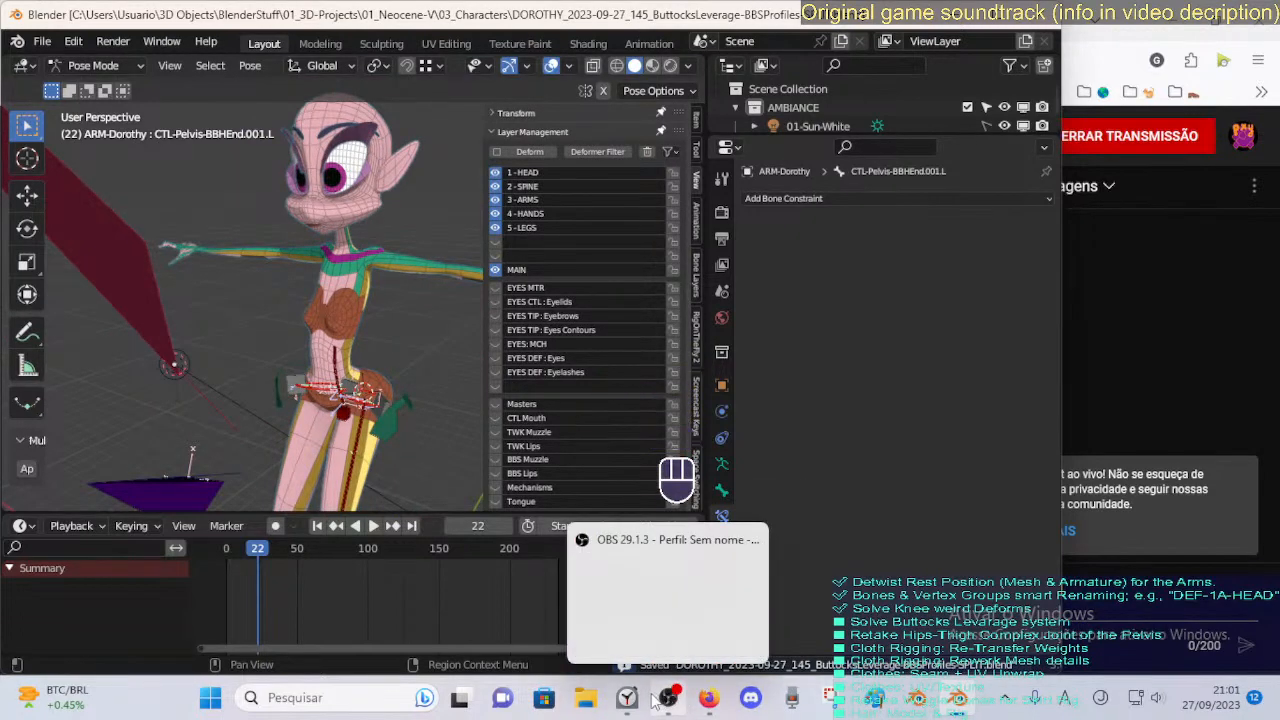
pyautogui.click(710, 699)
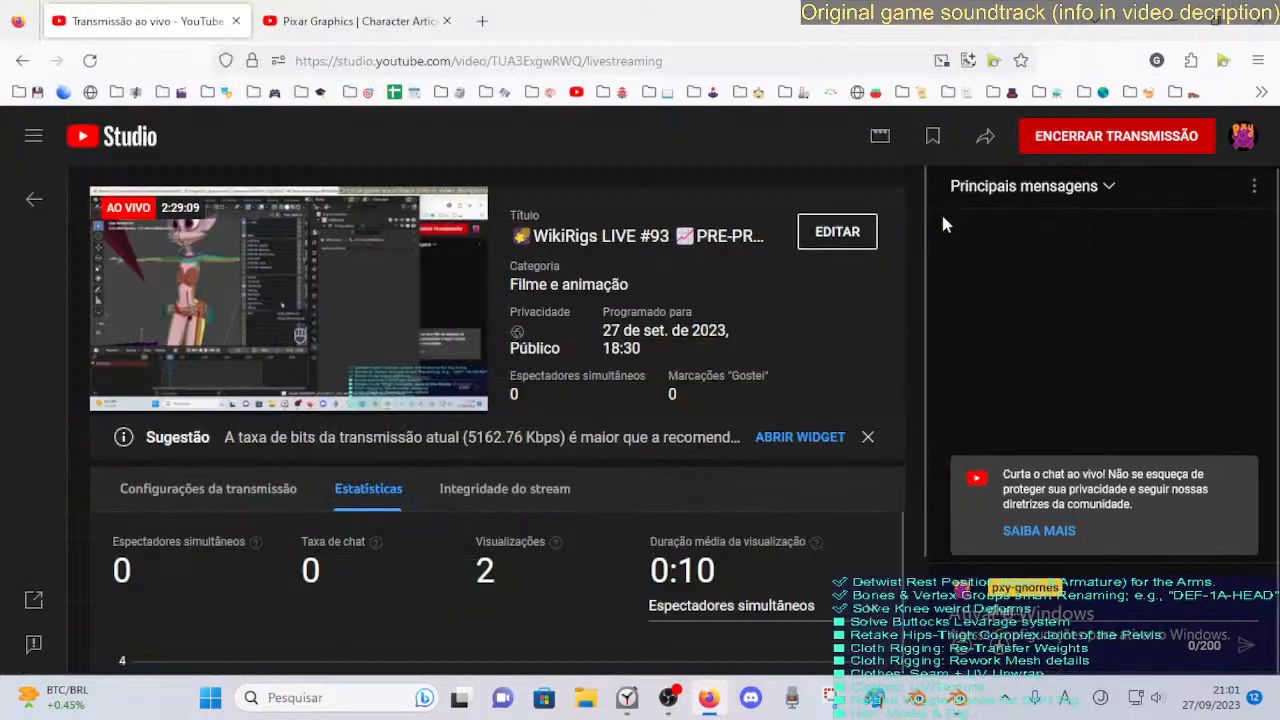
pyautogui.click(1112, 140)
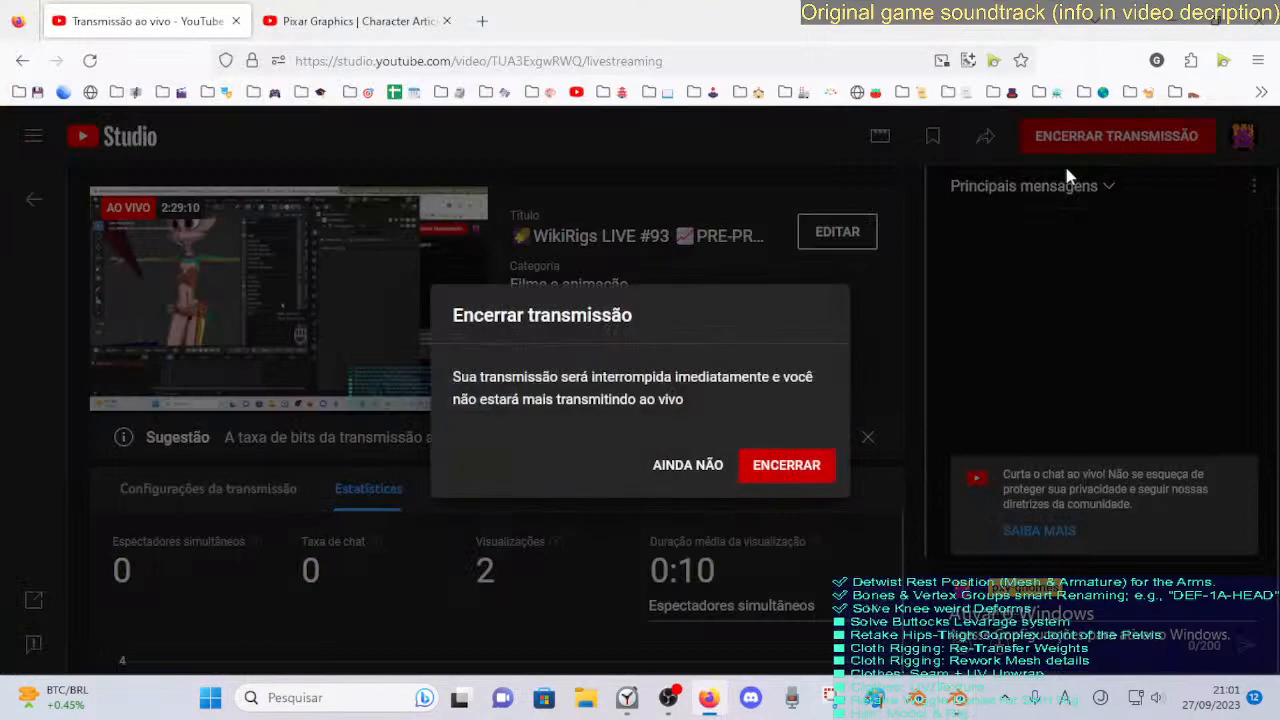
pyautogui.click(777, 480)
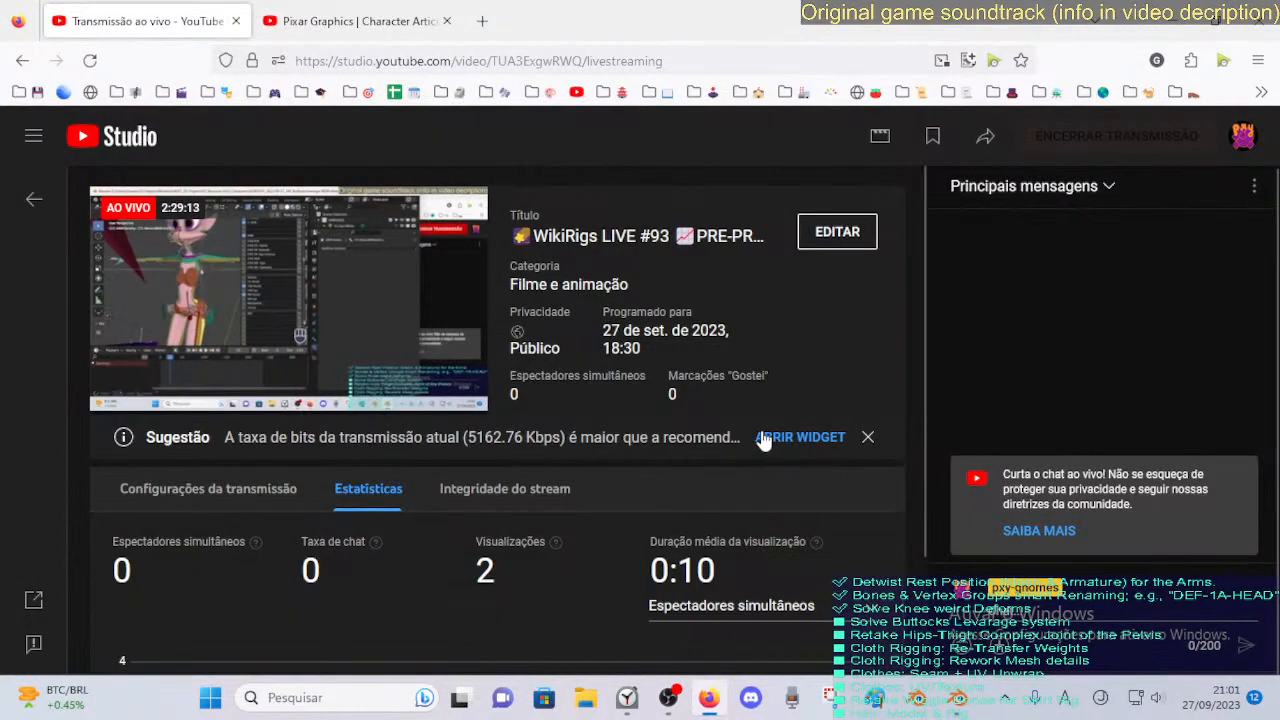